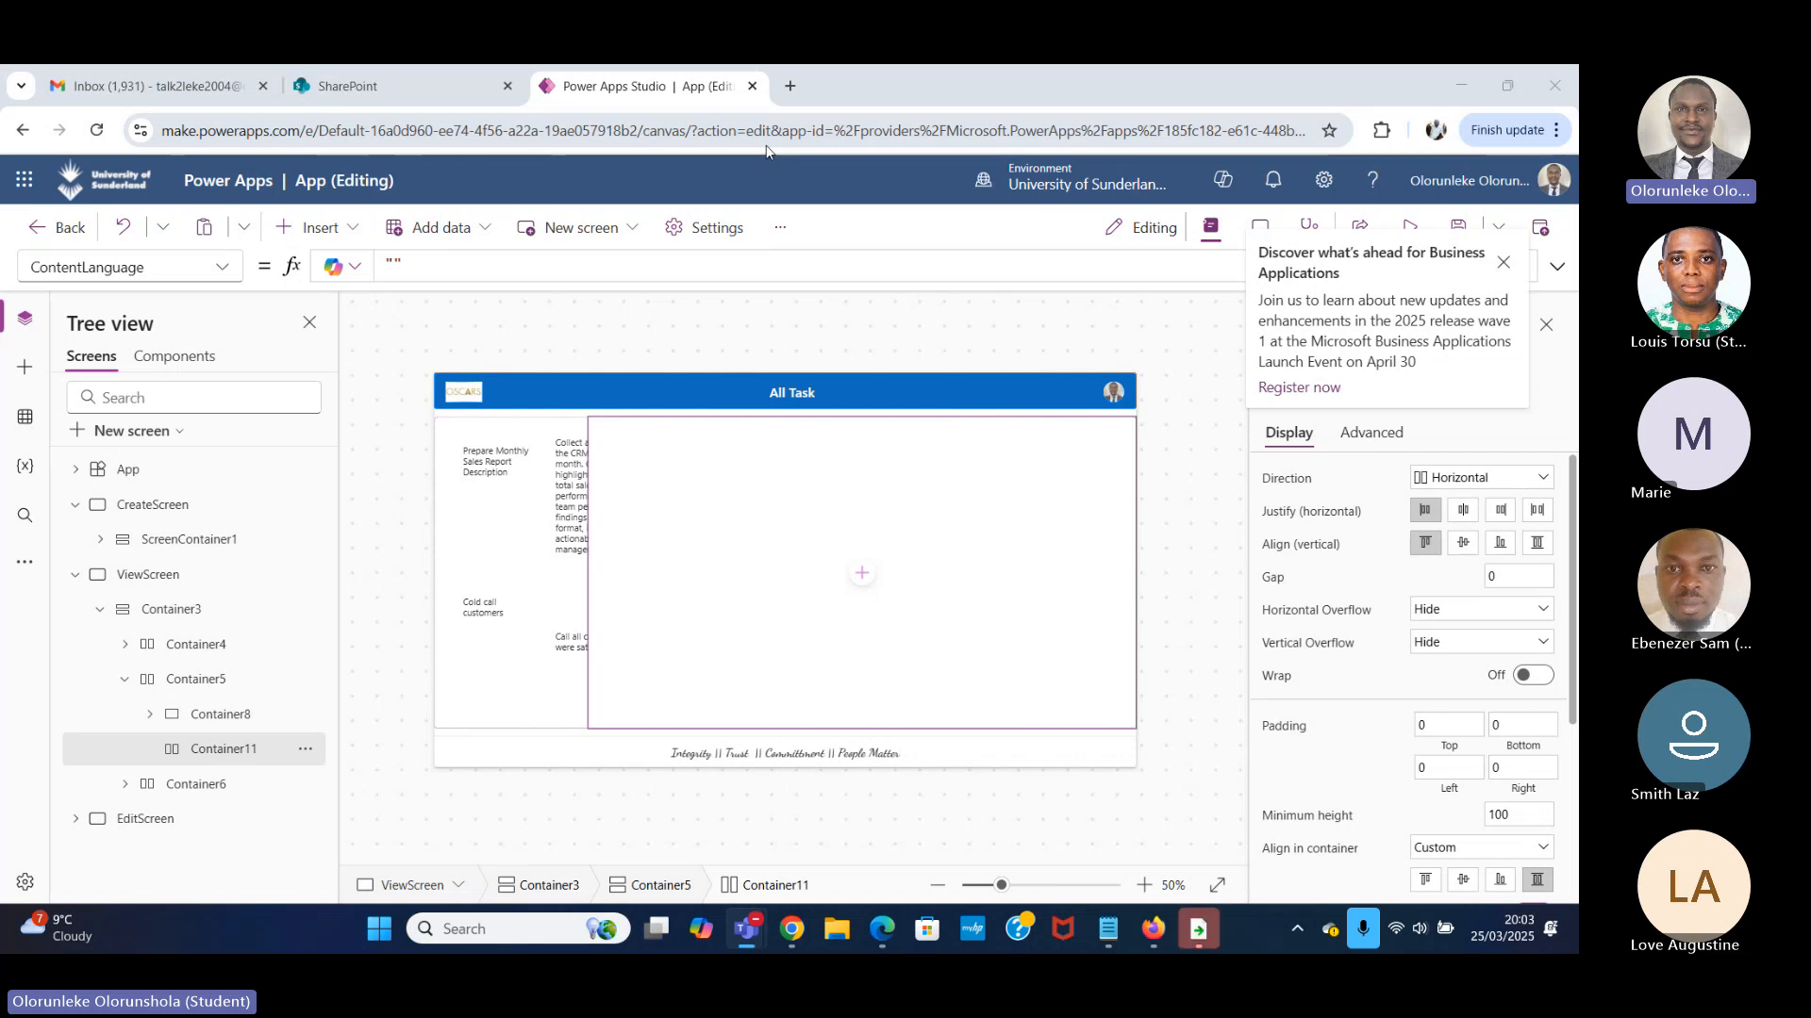
# Return to the list of apps and reopen the canvas app named App.
pyautogui.click(76, 505)
pyautogui.click(74, 543)
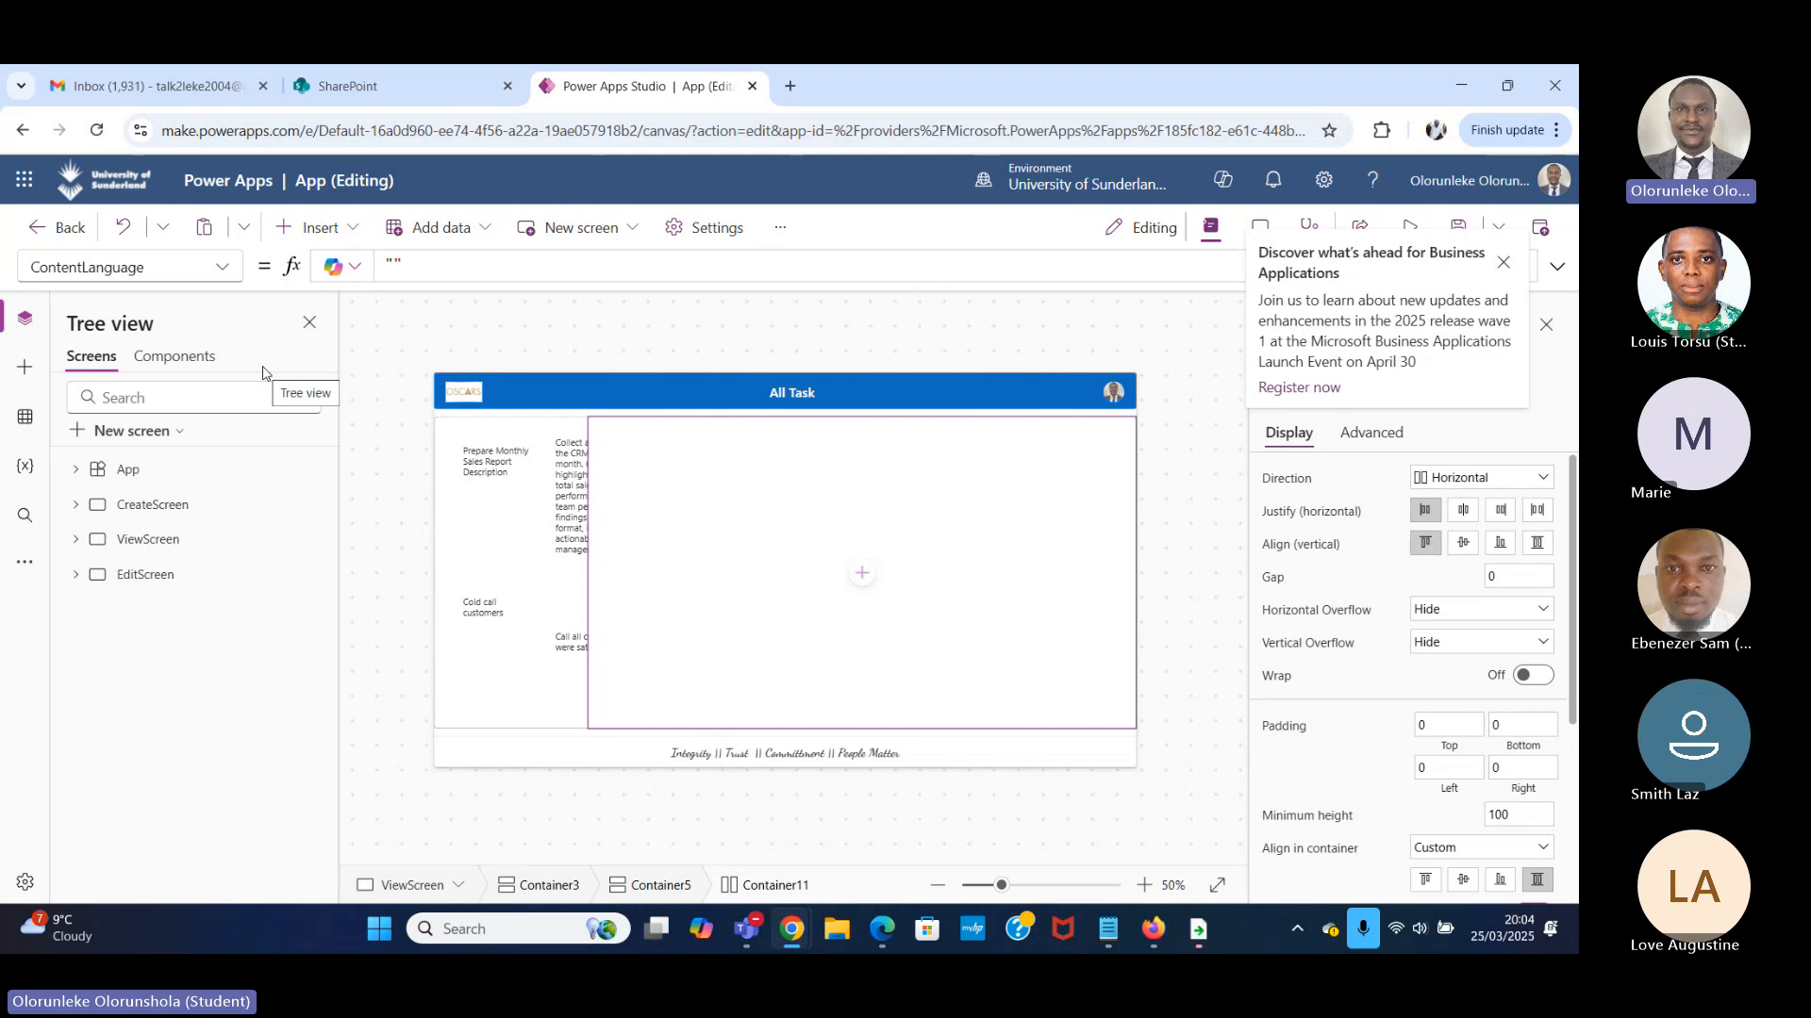
pyautogui.click(22, 130)
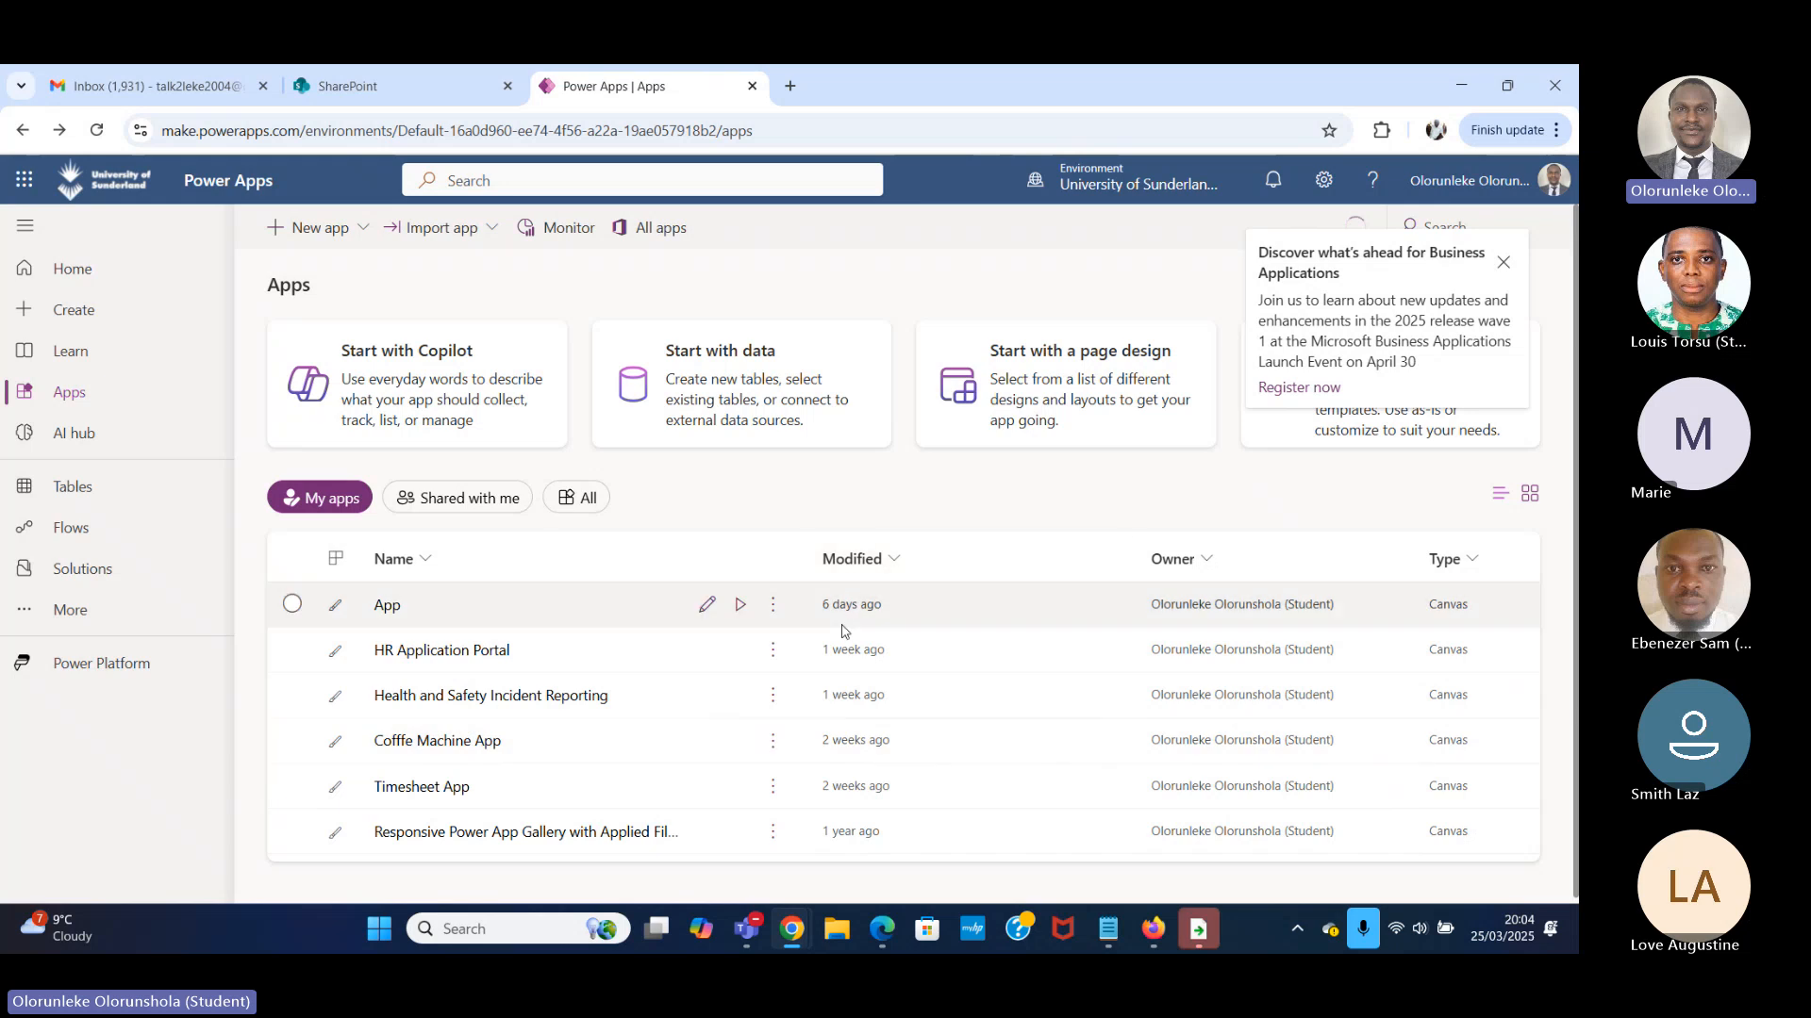
pyautogui.click(394, 614)
pyautogui.click(394, 614)
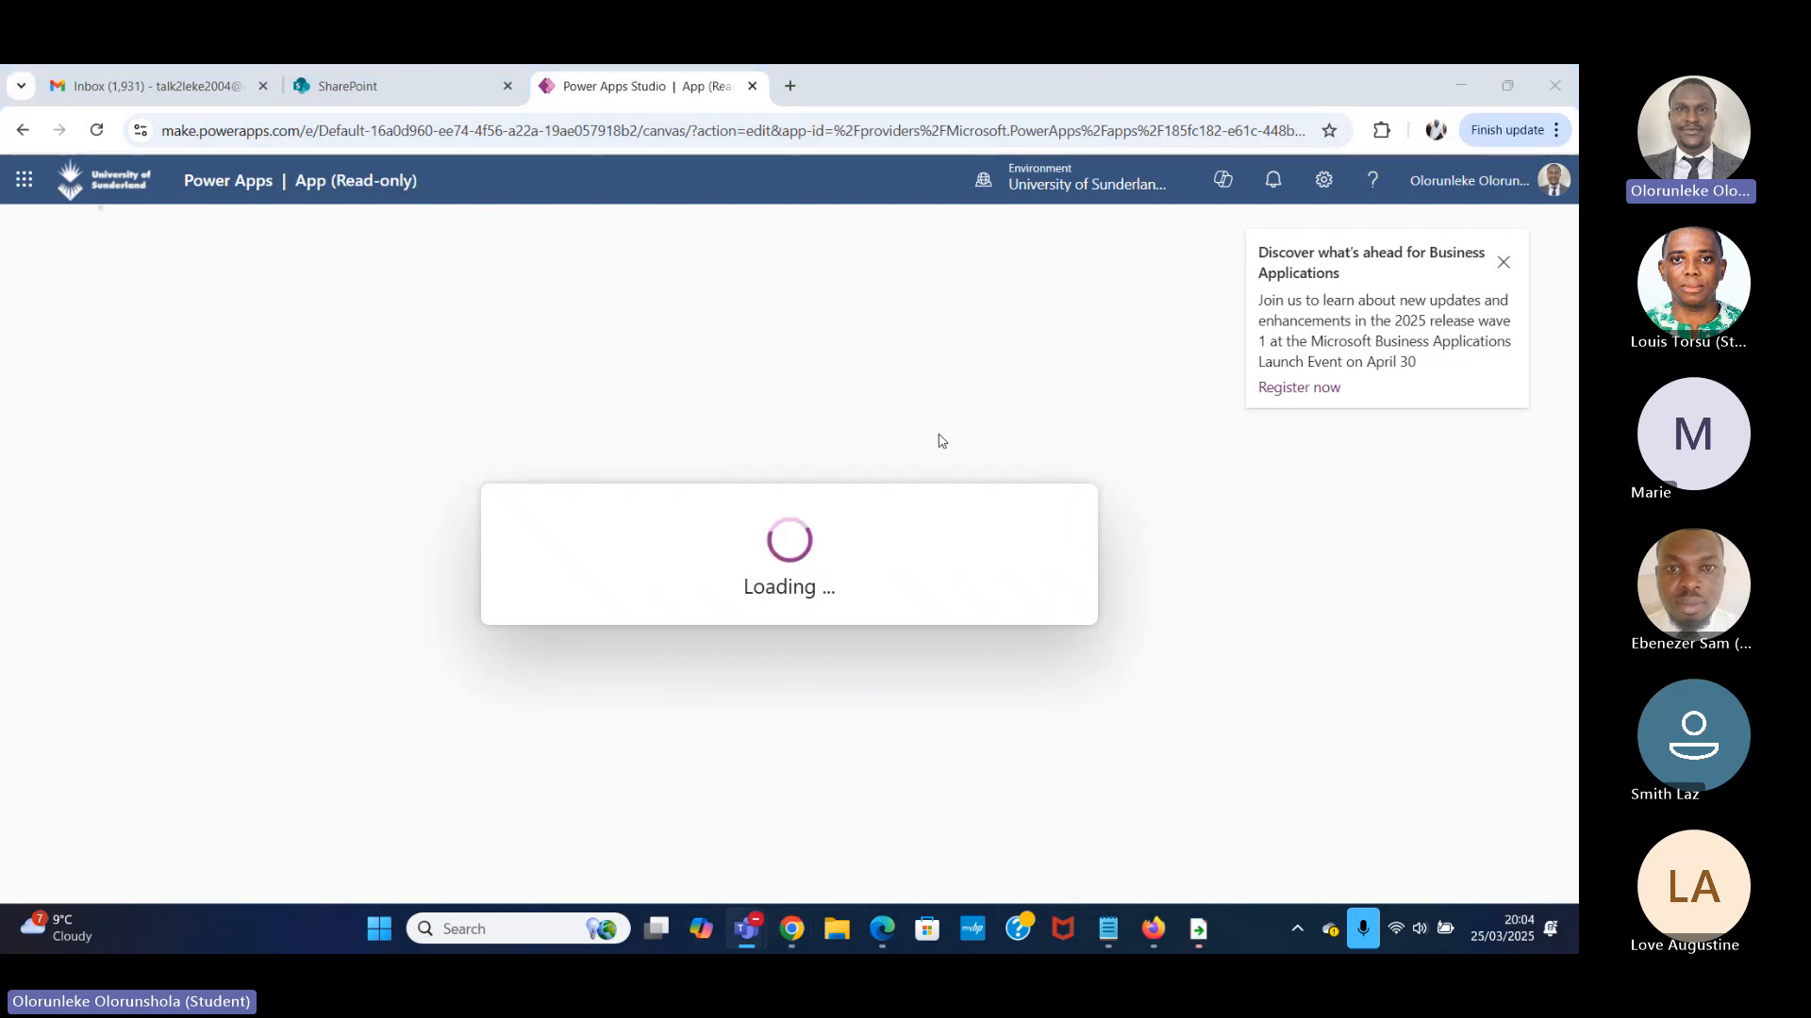
# Dismiss the Business Applications launch event announcement and the read-only notice in the reopened app.
pyautogui.click(75, 505)
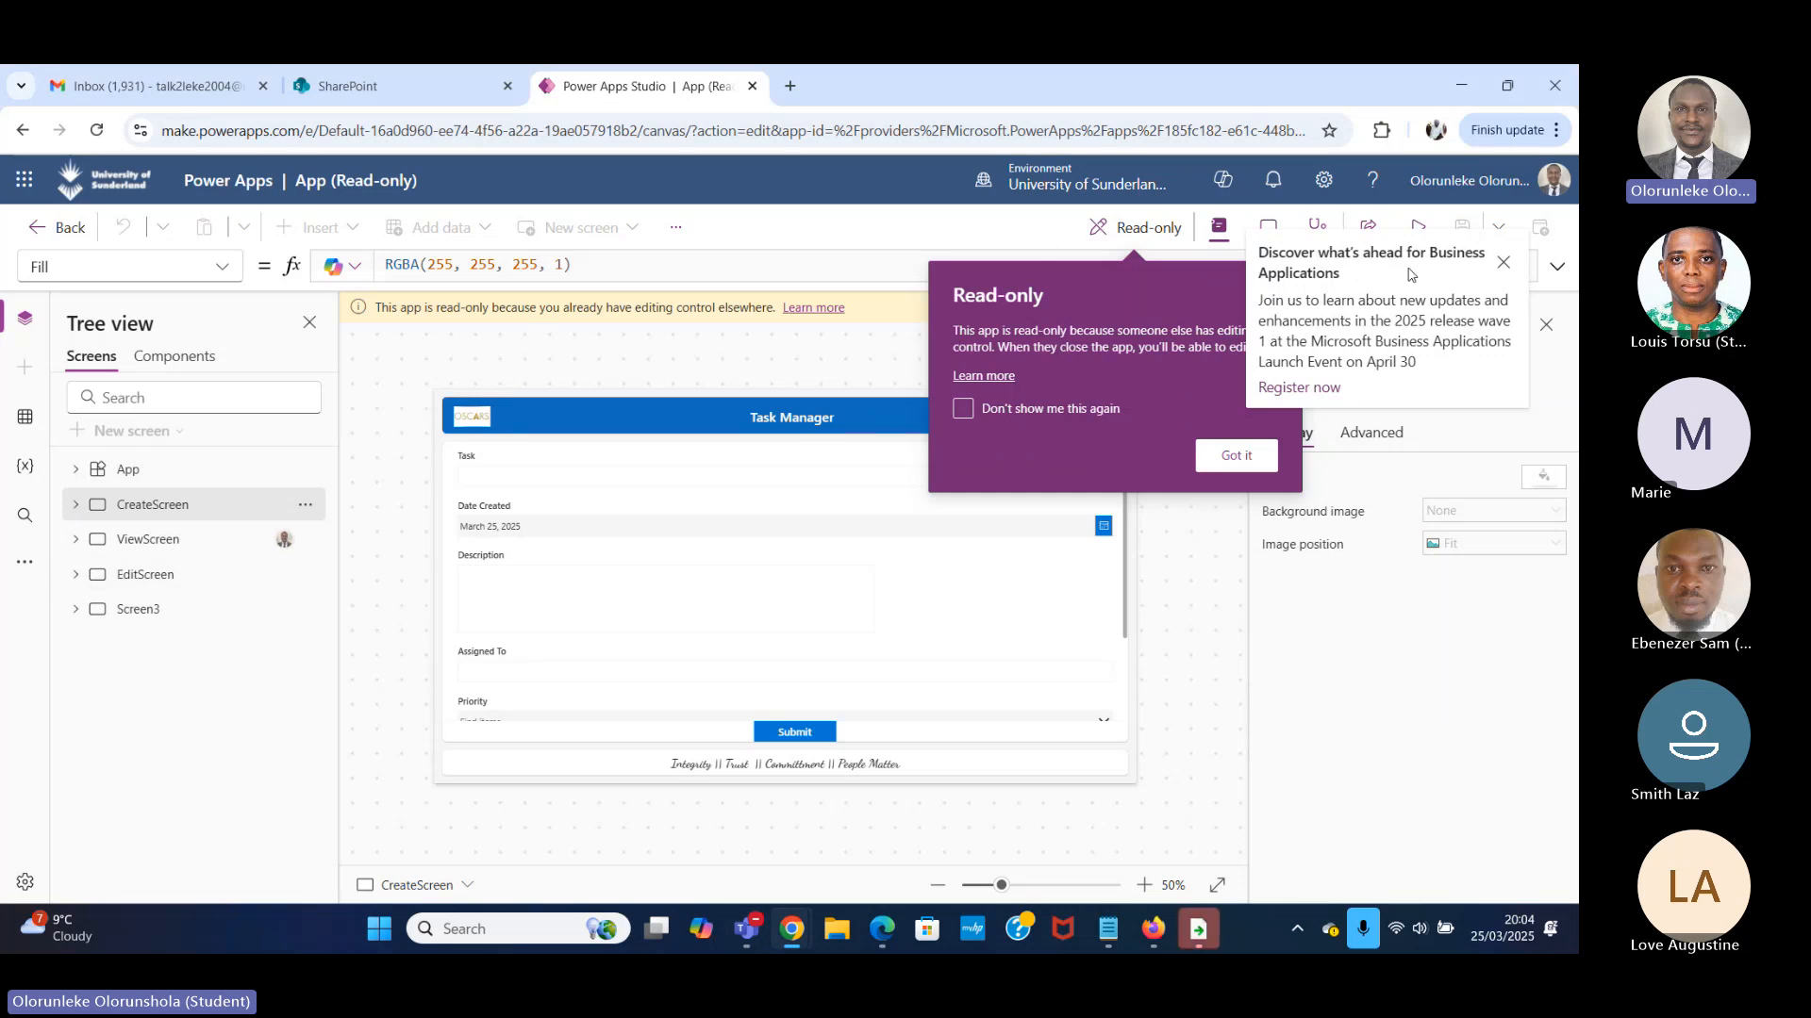
pyautogui.click(1504, 265)
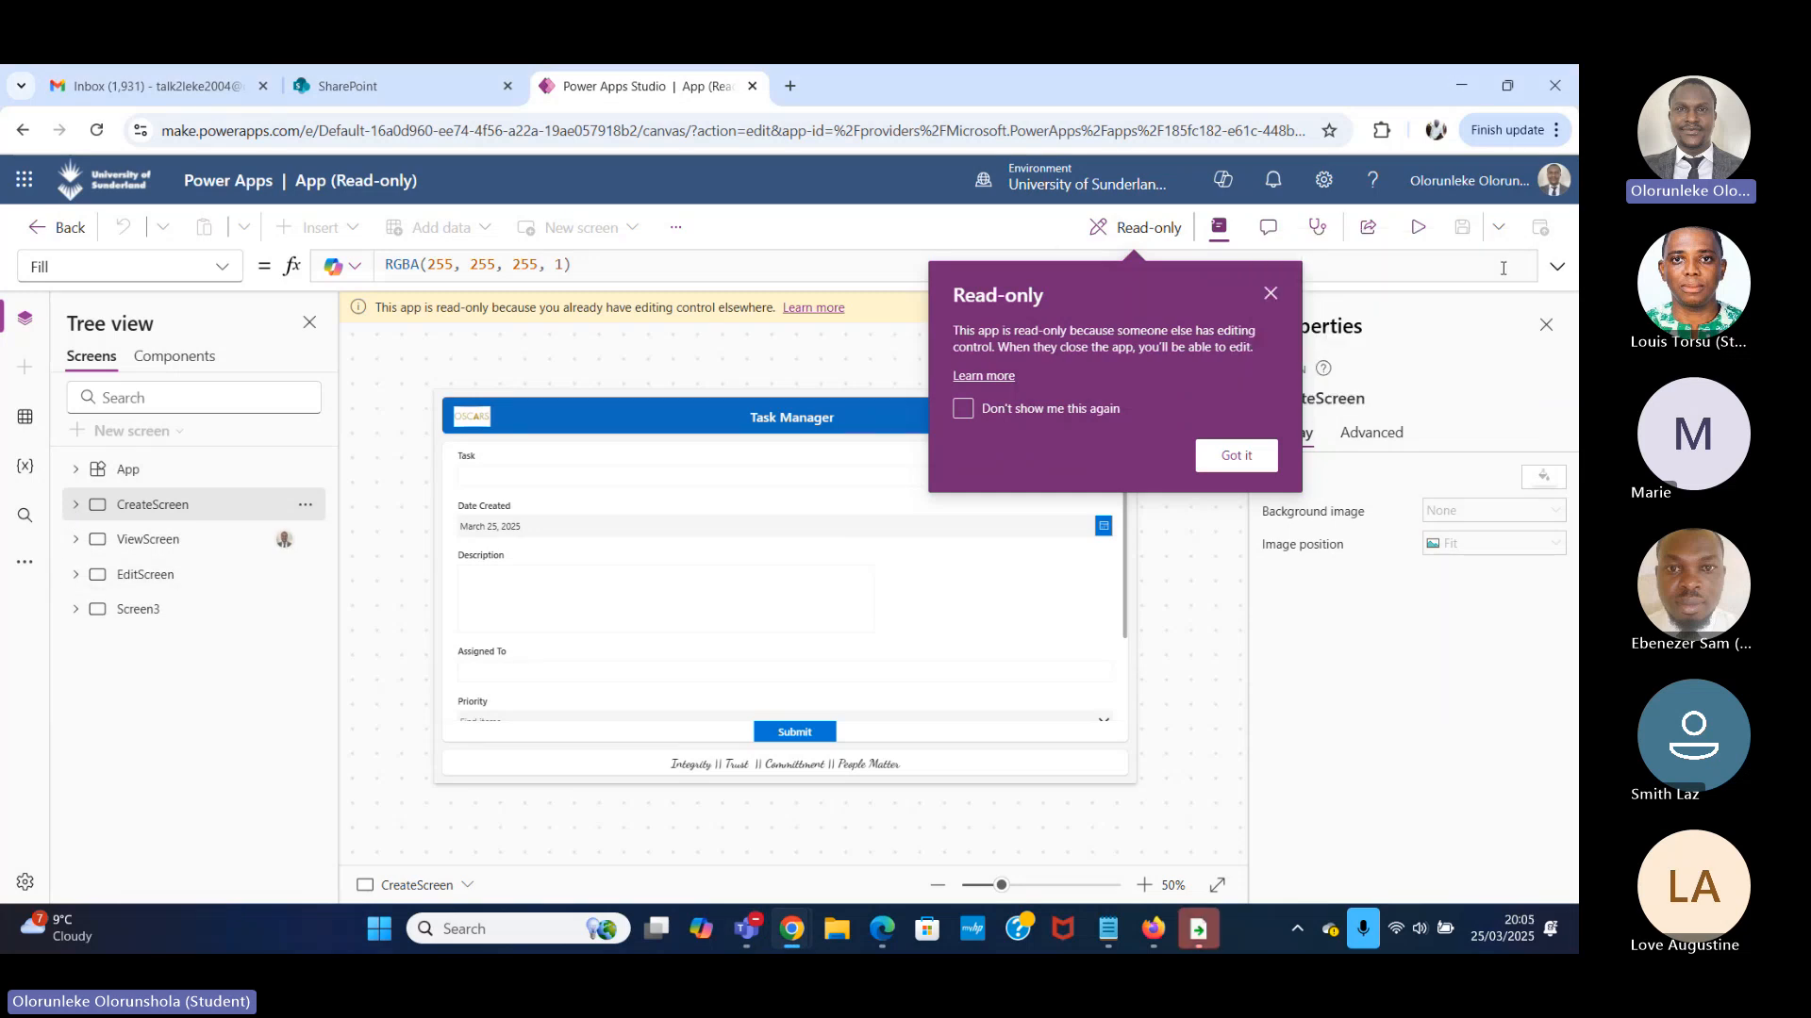
pyautogui.click(1272, 293)
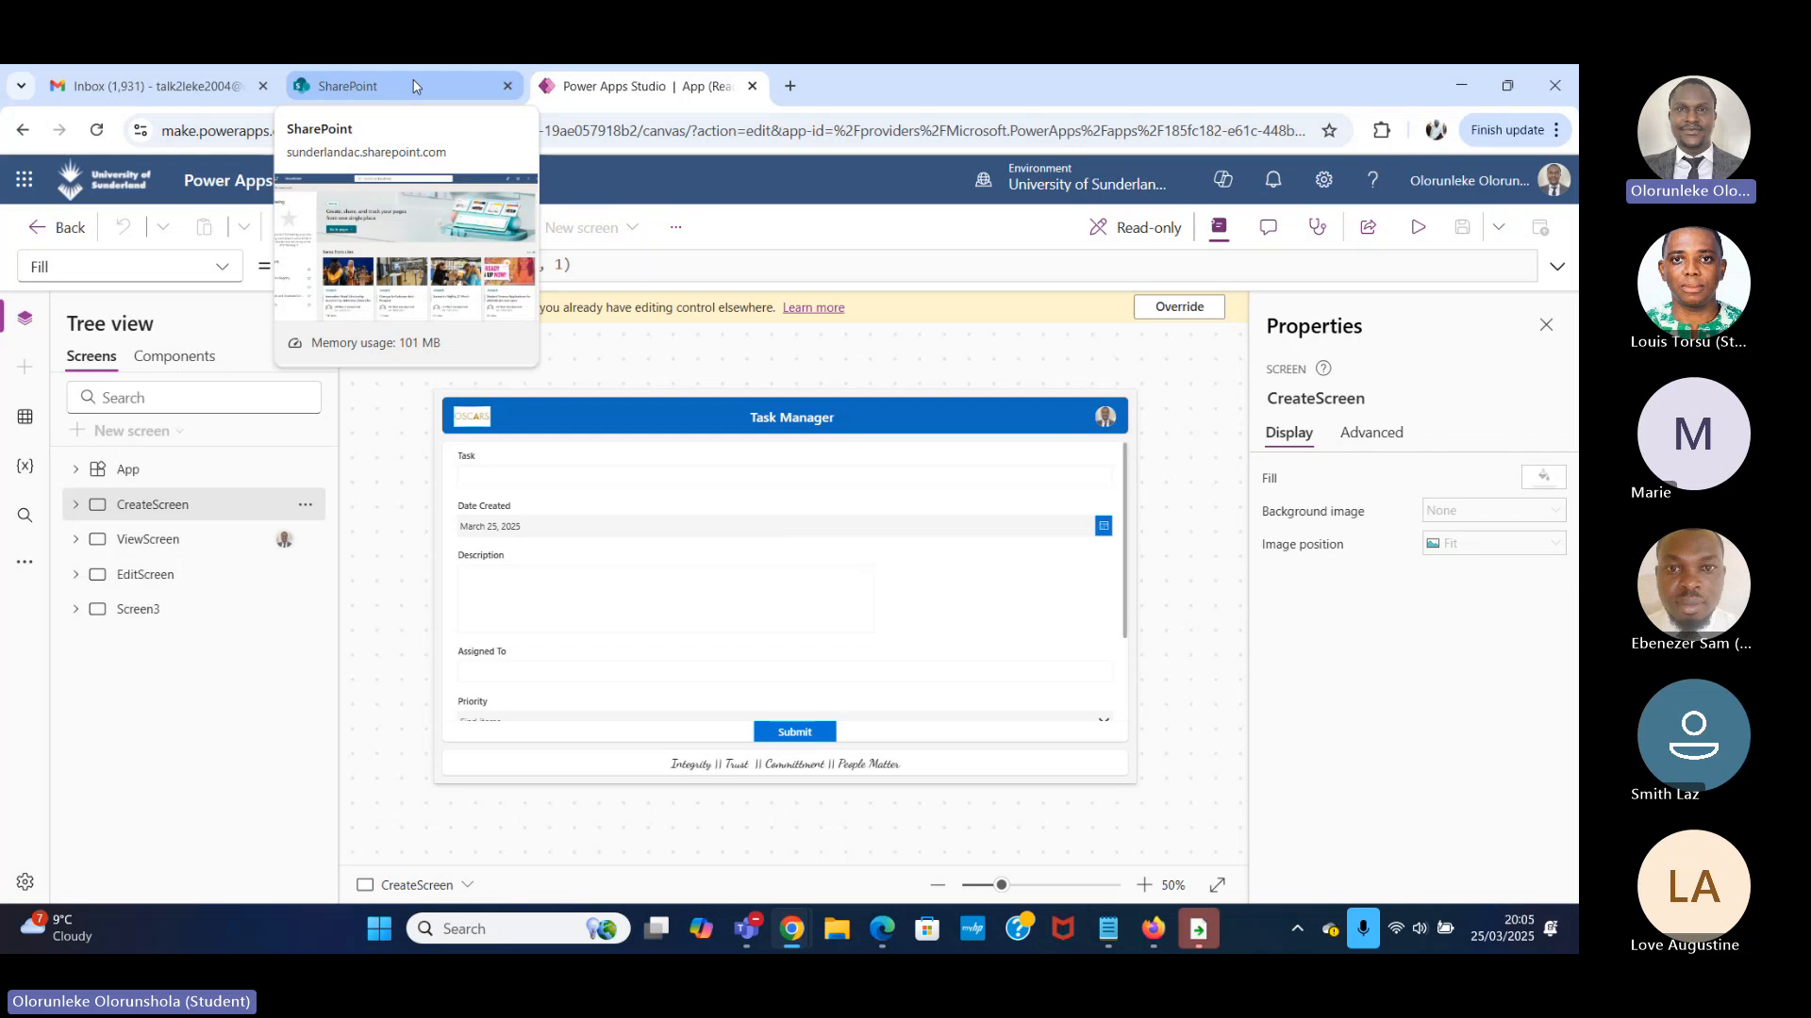
# Open make.powerapps.com in a new browser tab and show the list of apps.
pyautogui.click(790, 86)
pyautogui.write('make')
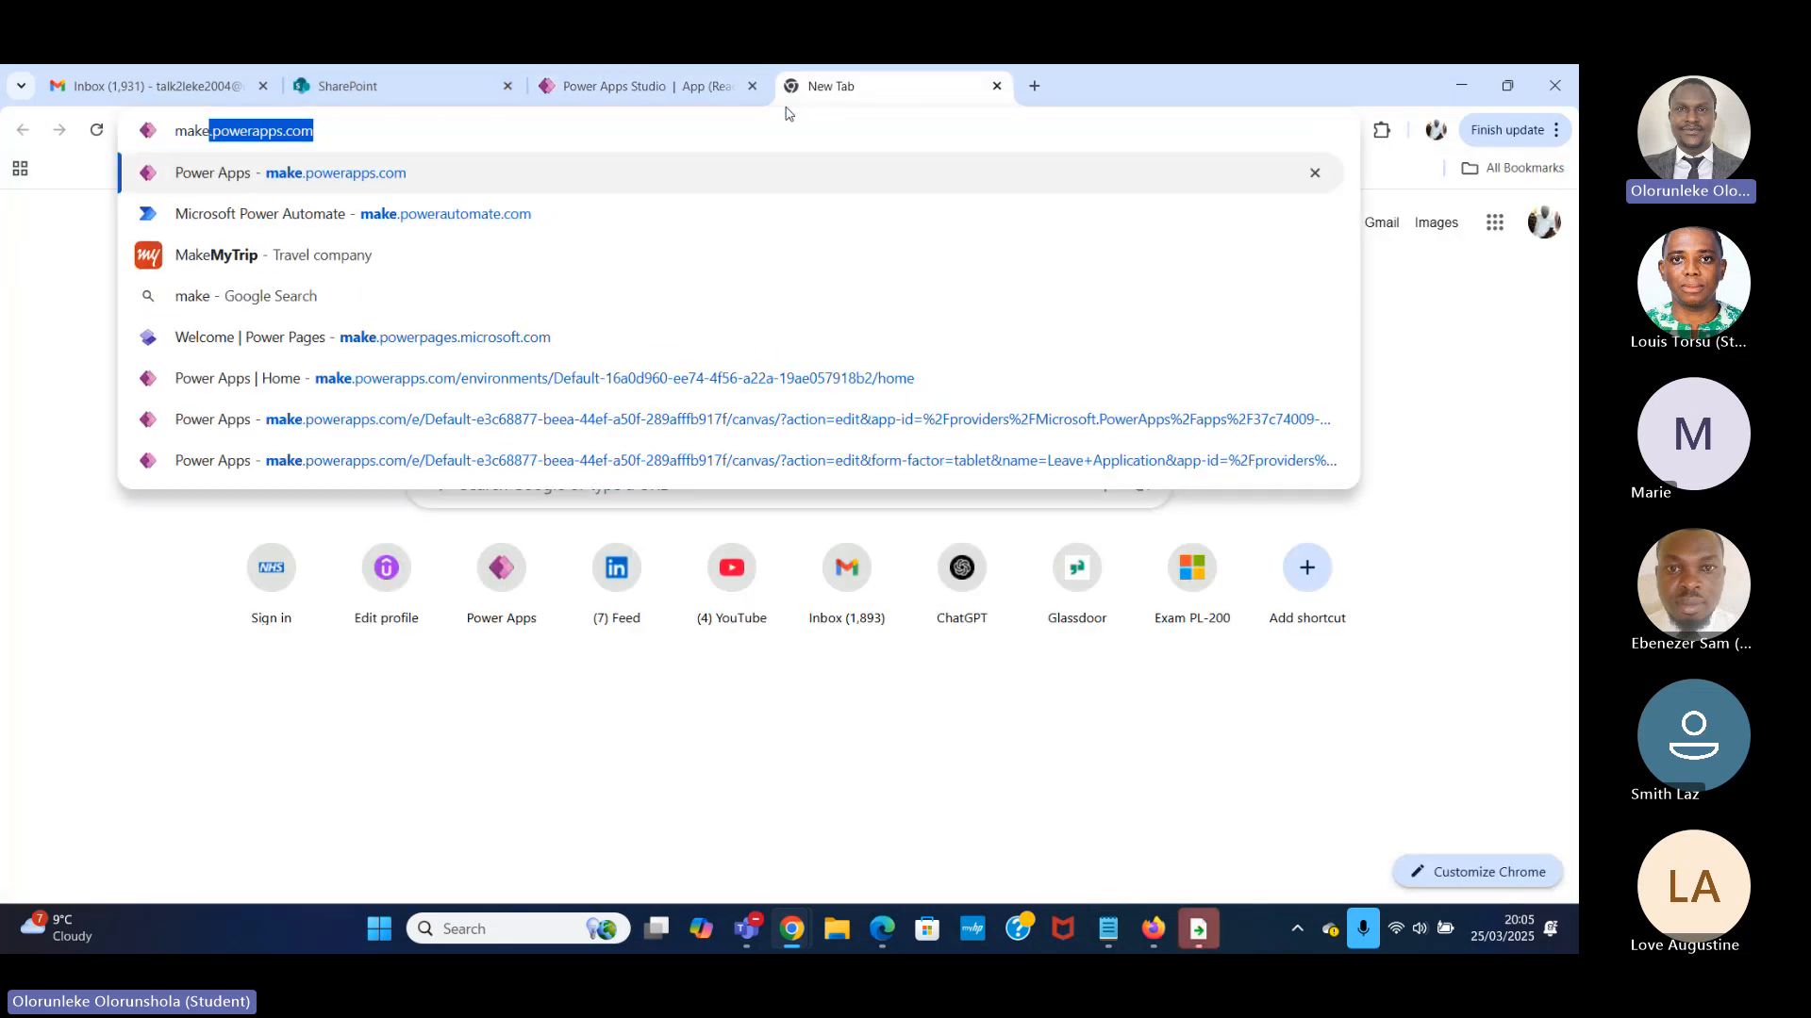
pyautogui.press('Return')
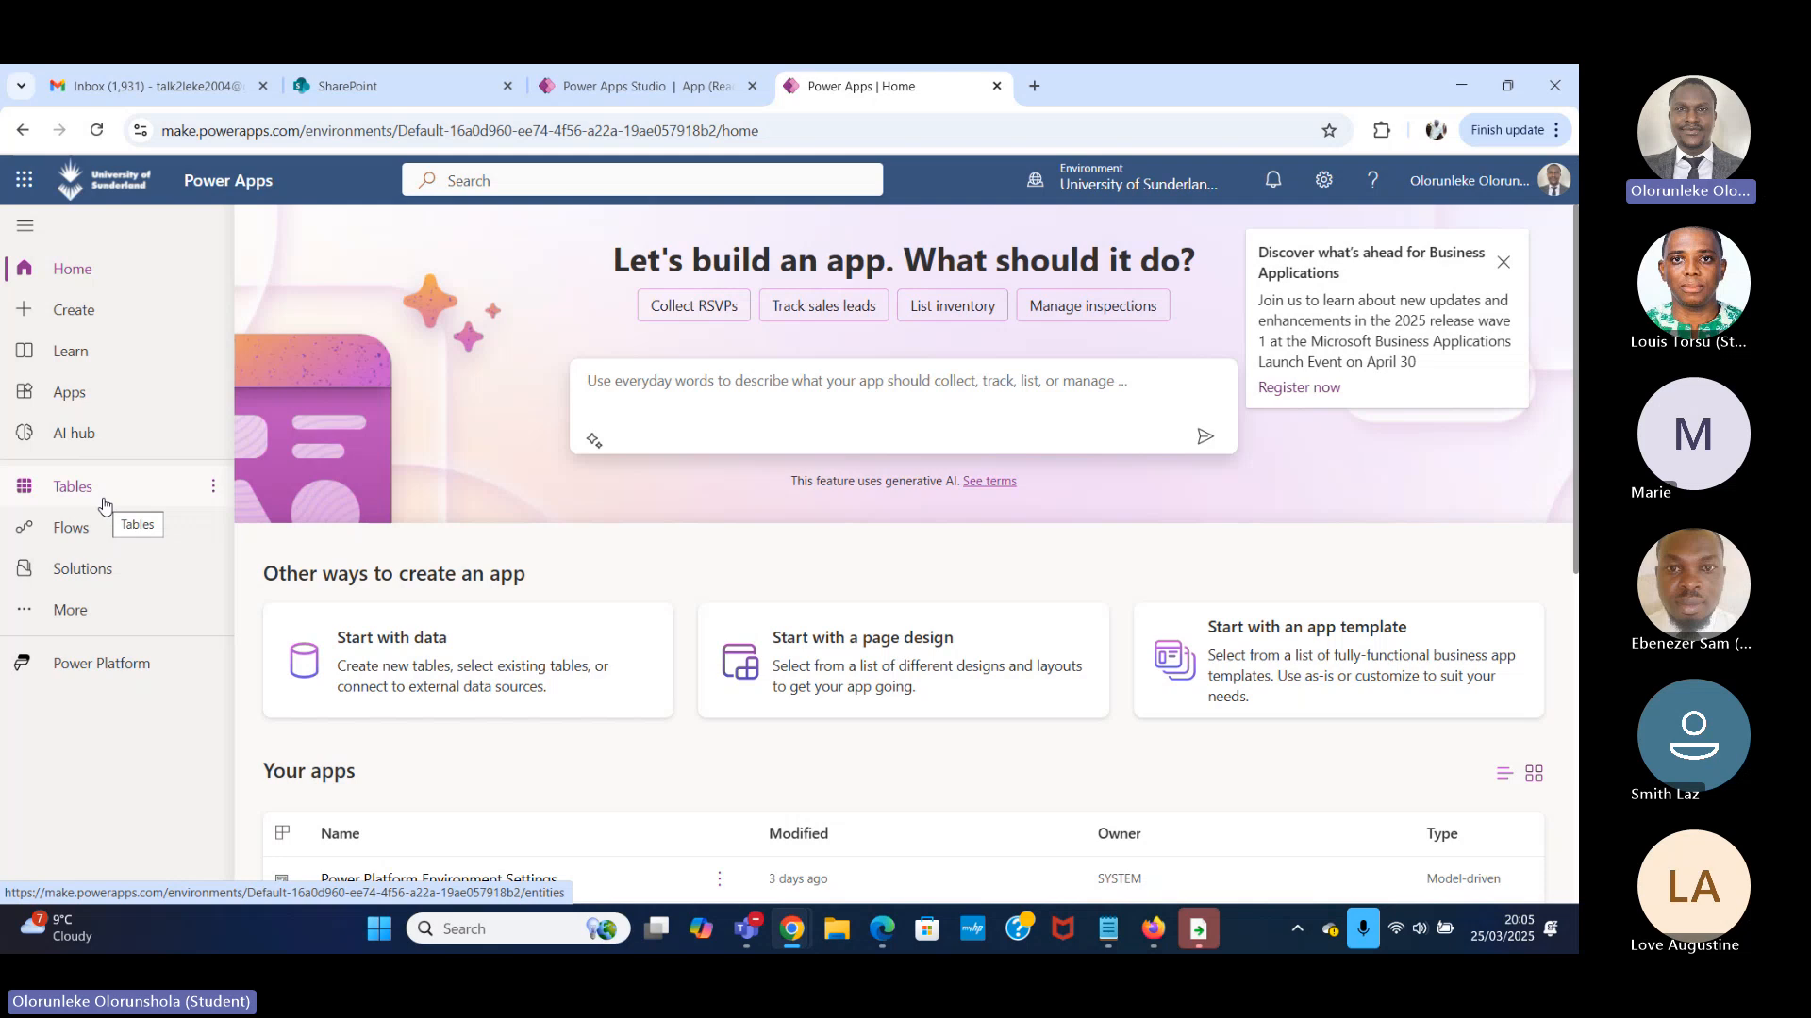
pyautogui.click(121, 398)
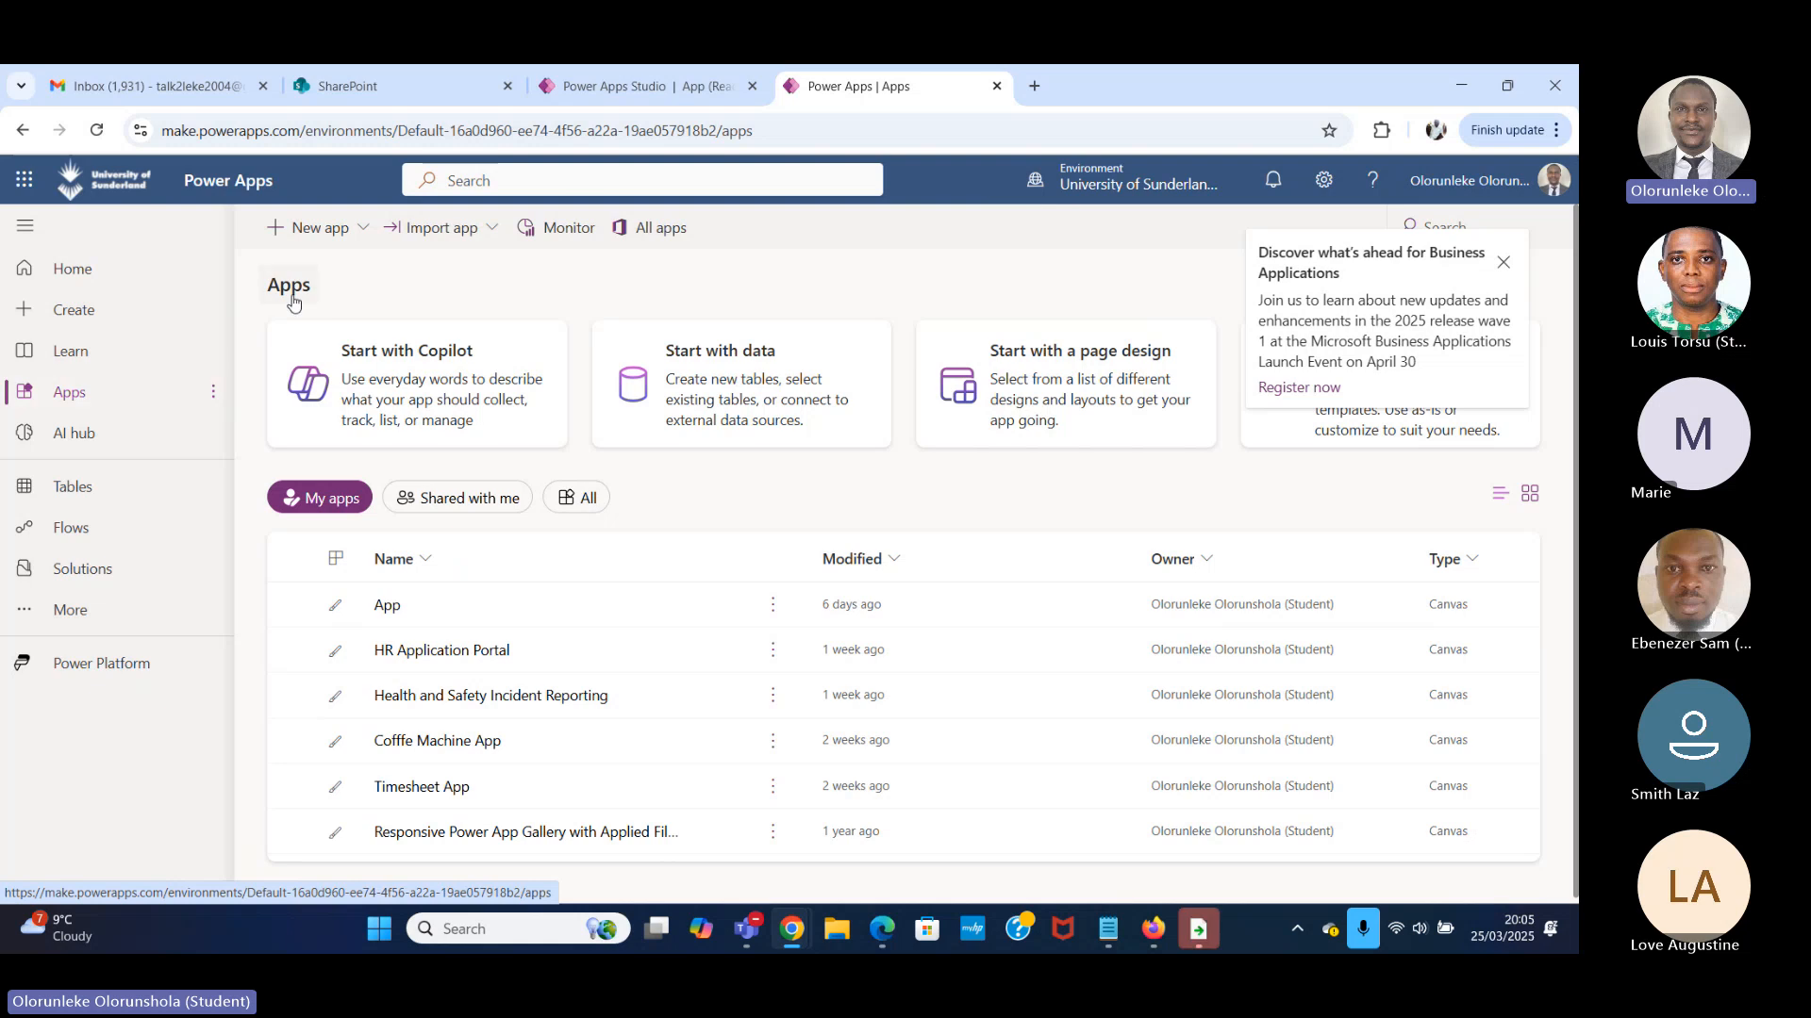
# Create a blank canvas app in tablet size and dismiss the launch event announcement.
pyautogui.click(361, 230)
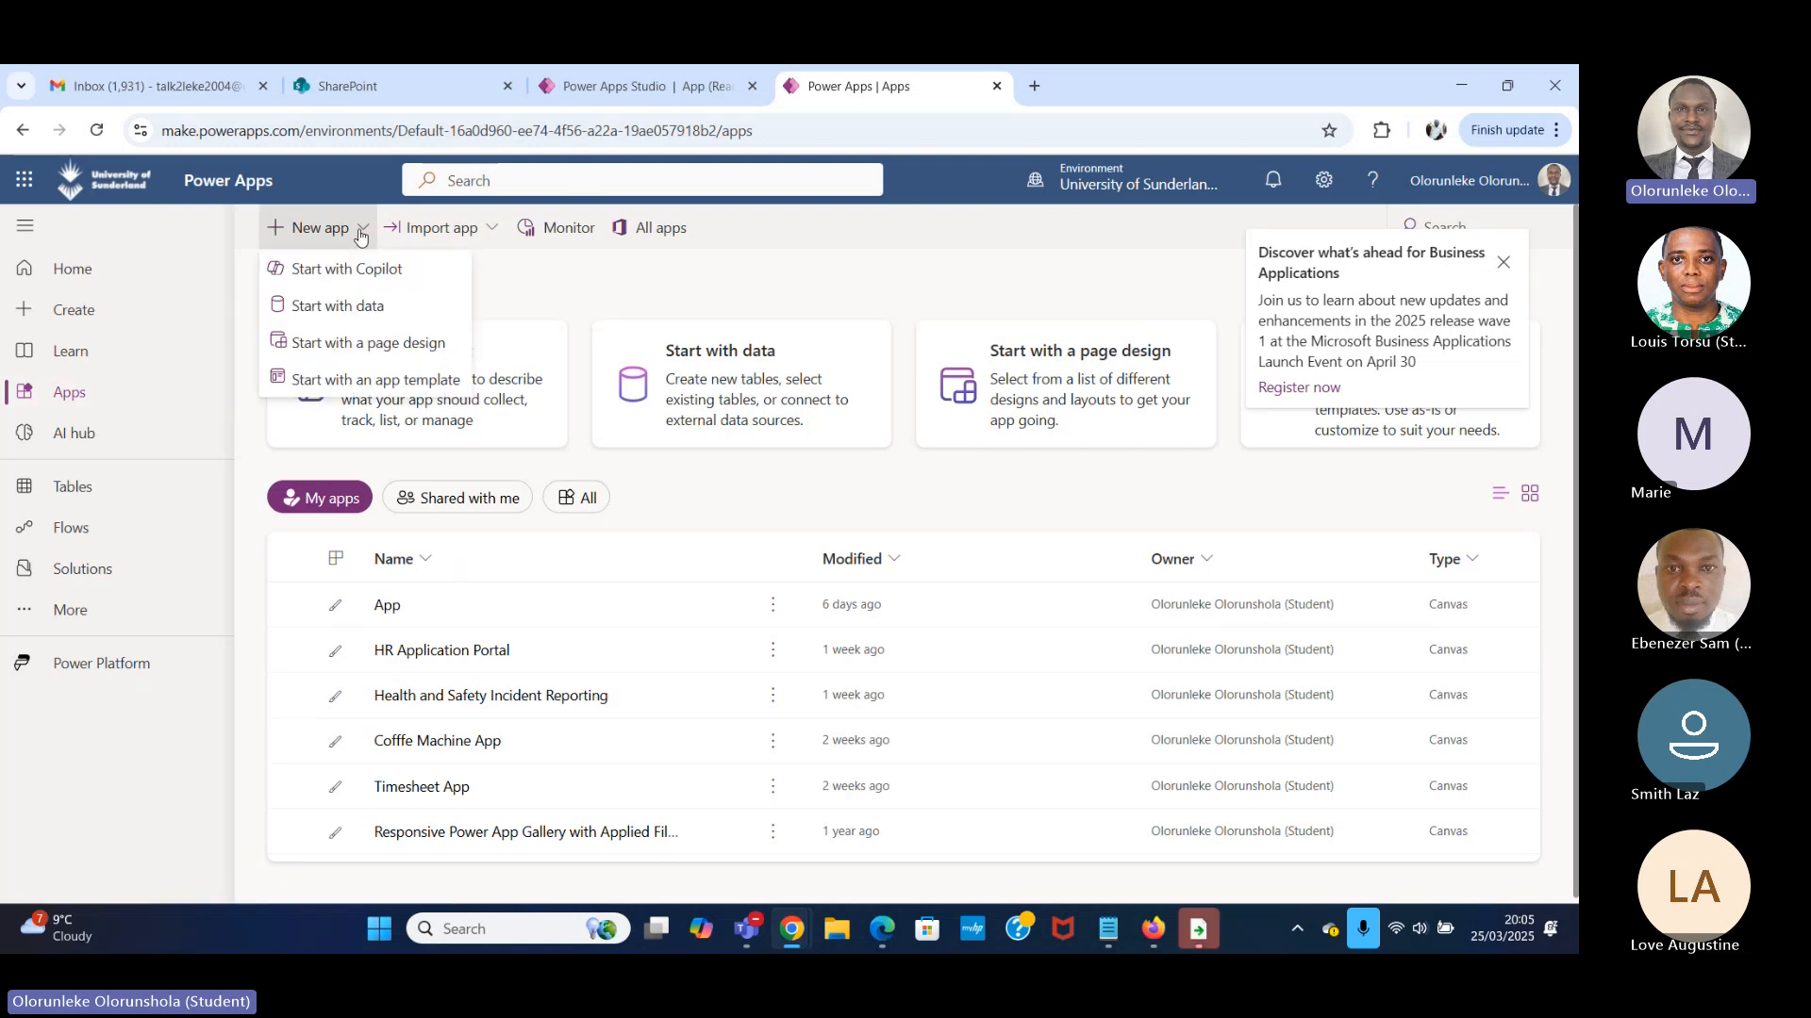
pyautogui.click(108, 325)
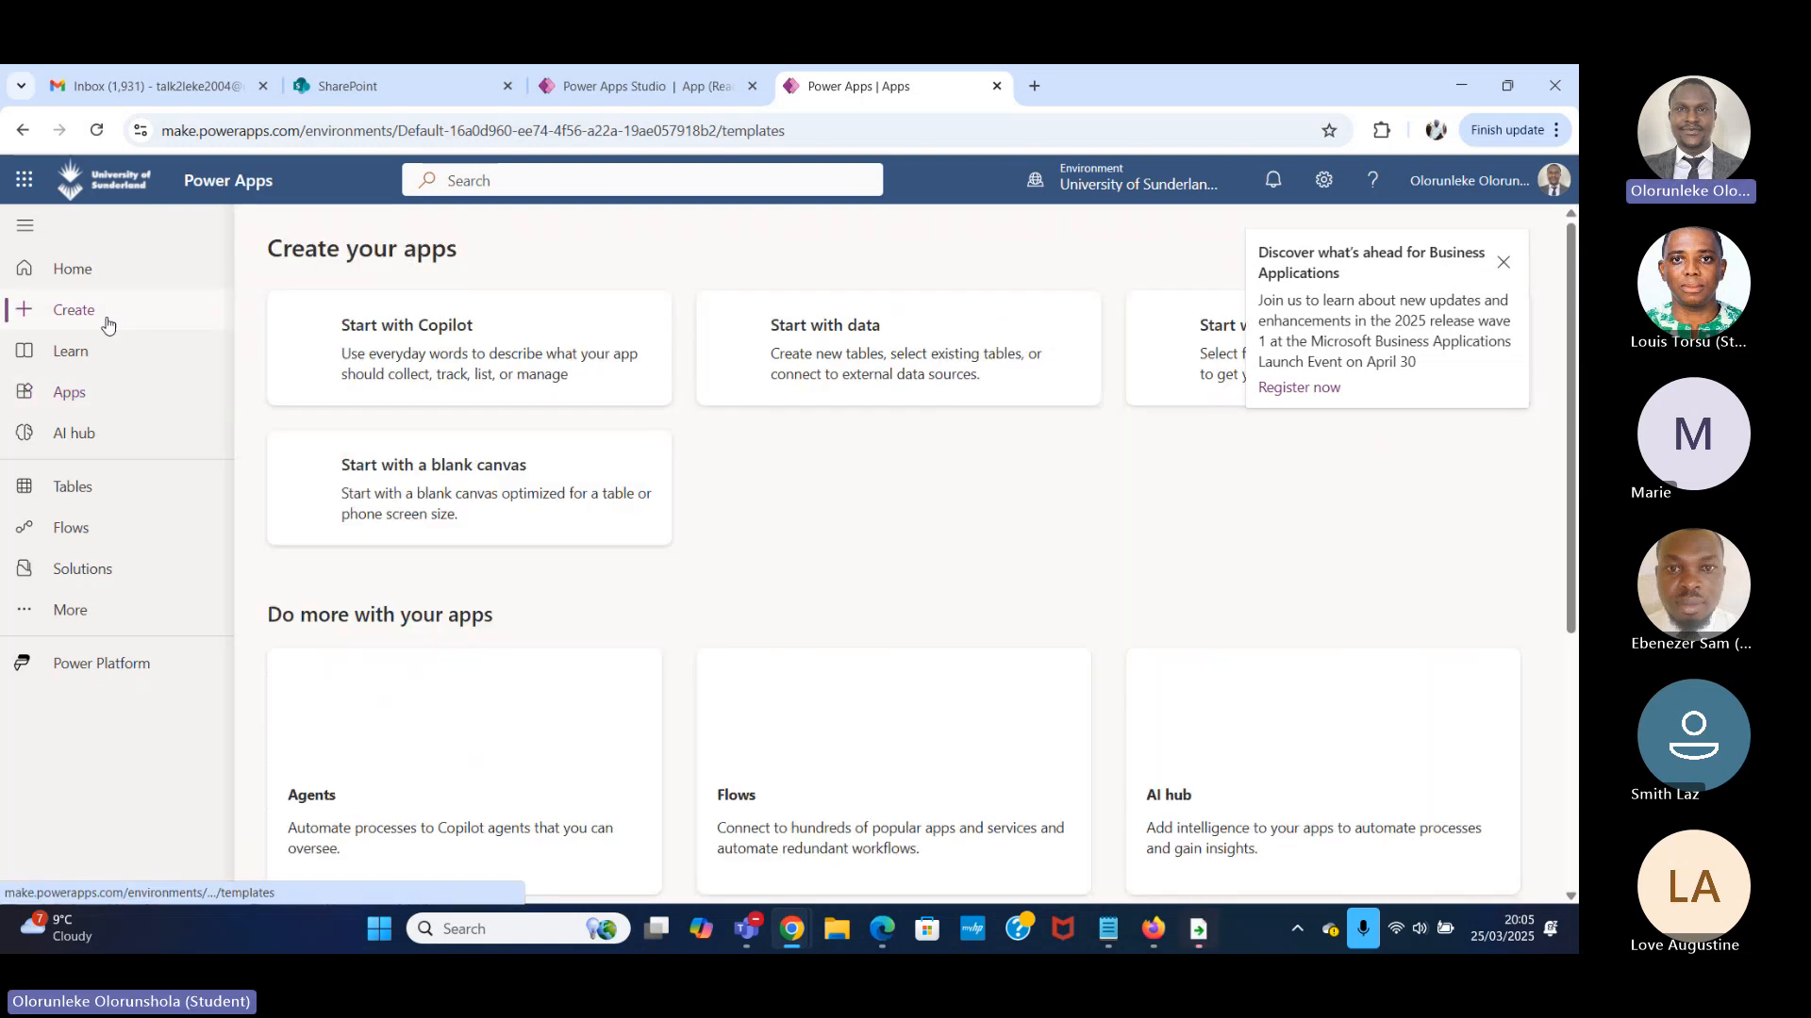
pyautogui.click(525, 488)
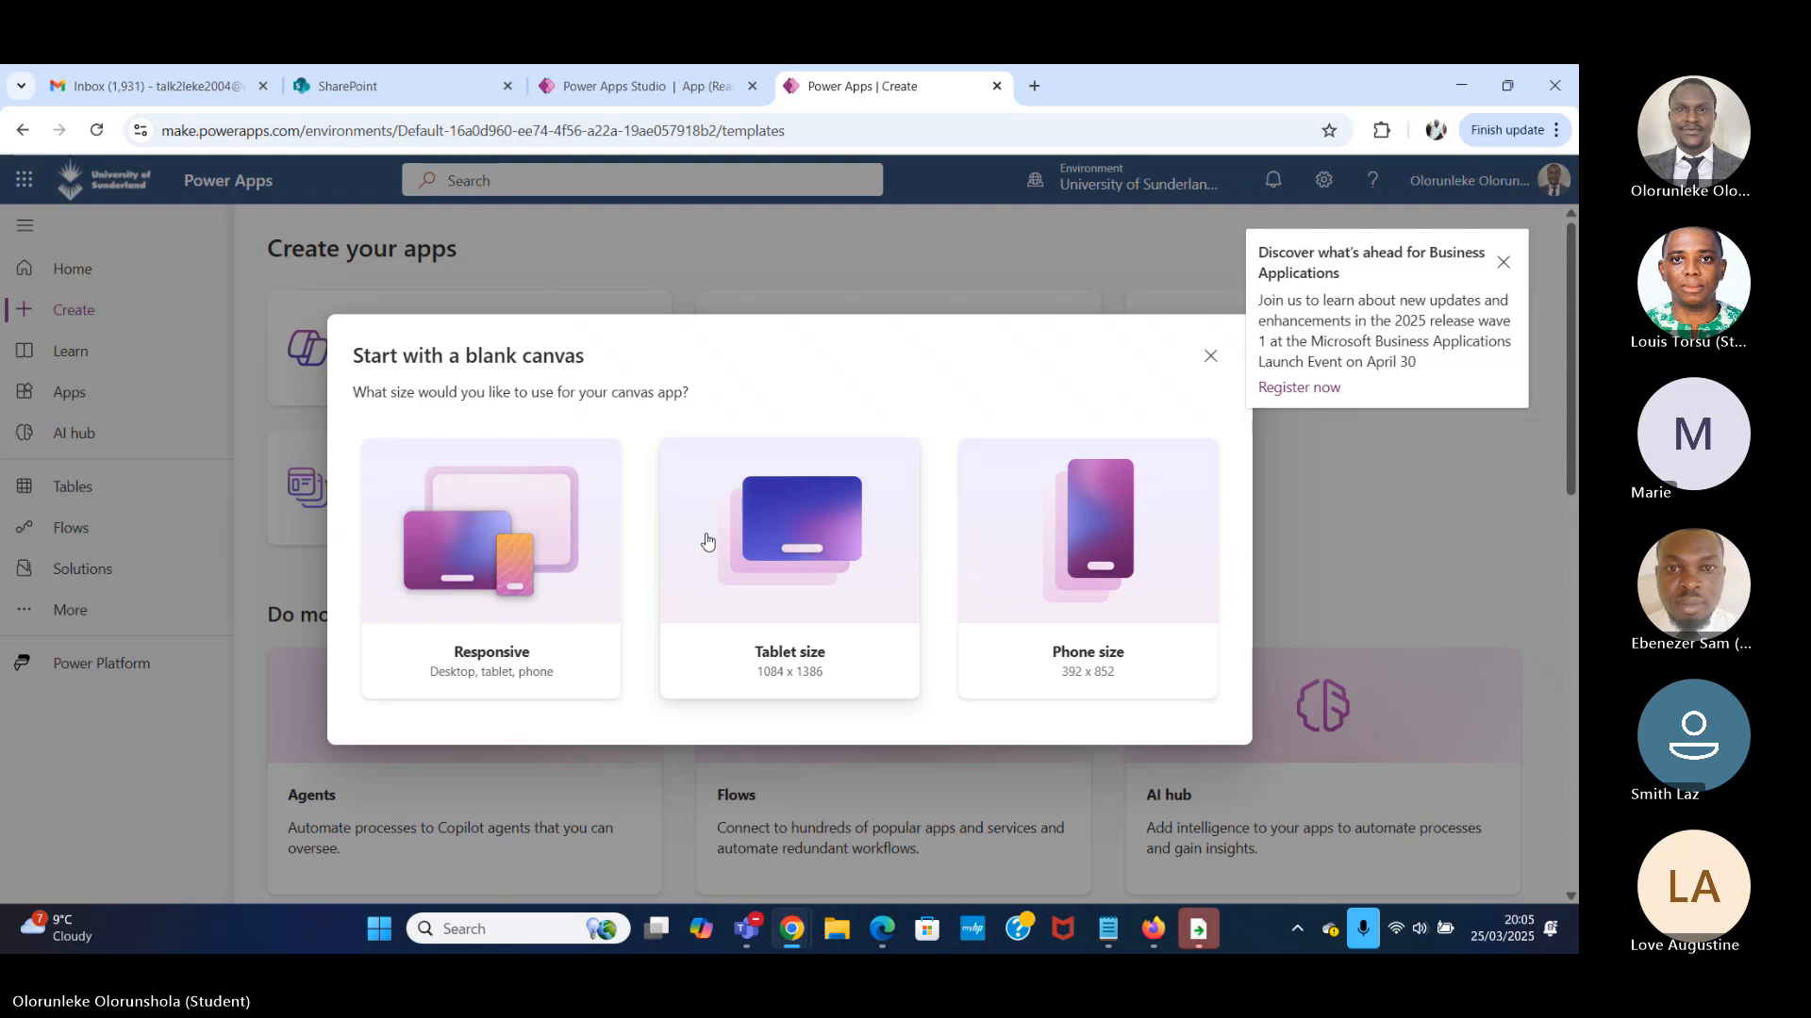
pyautogui.click(816, 551)
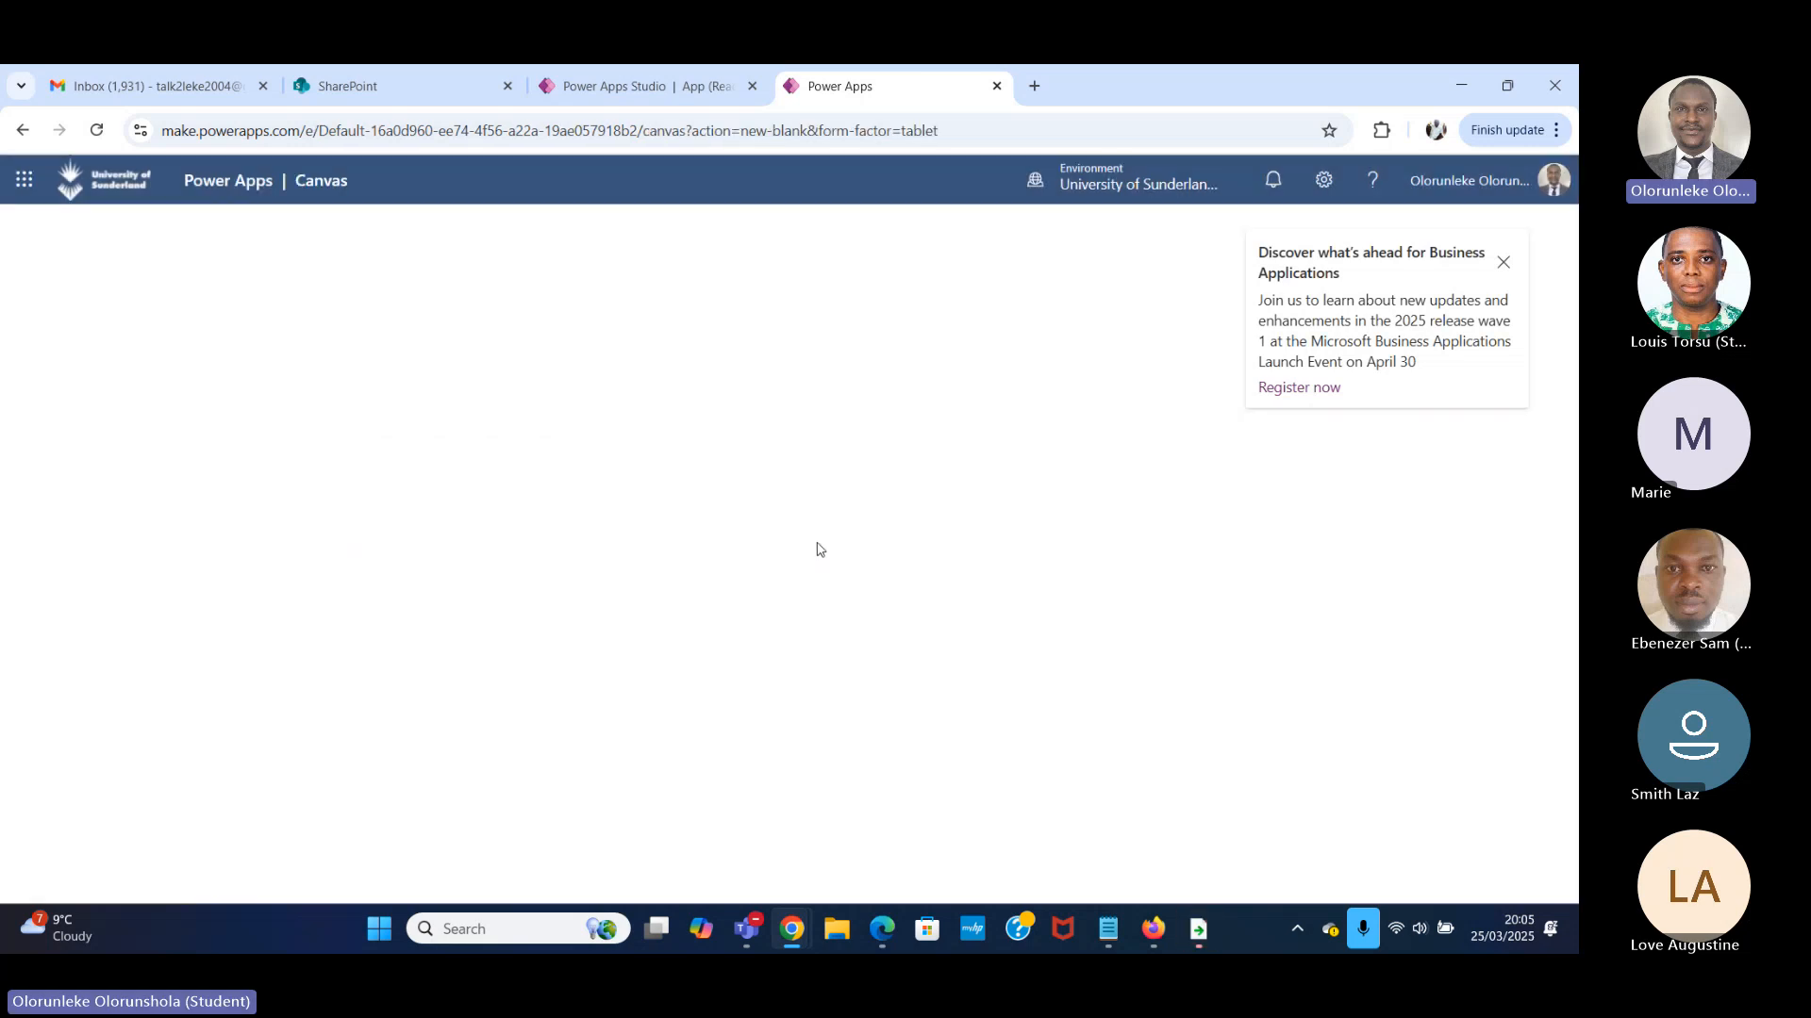
pyautogui.click(1504, 263)
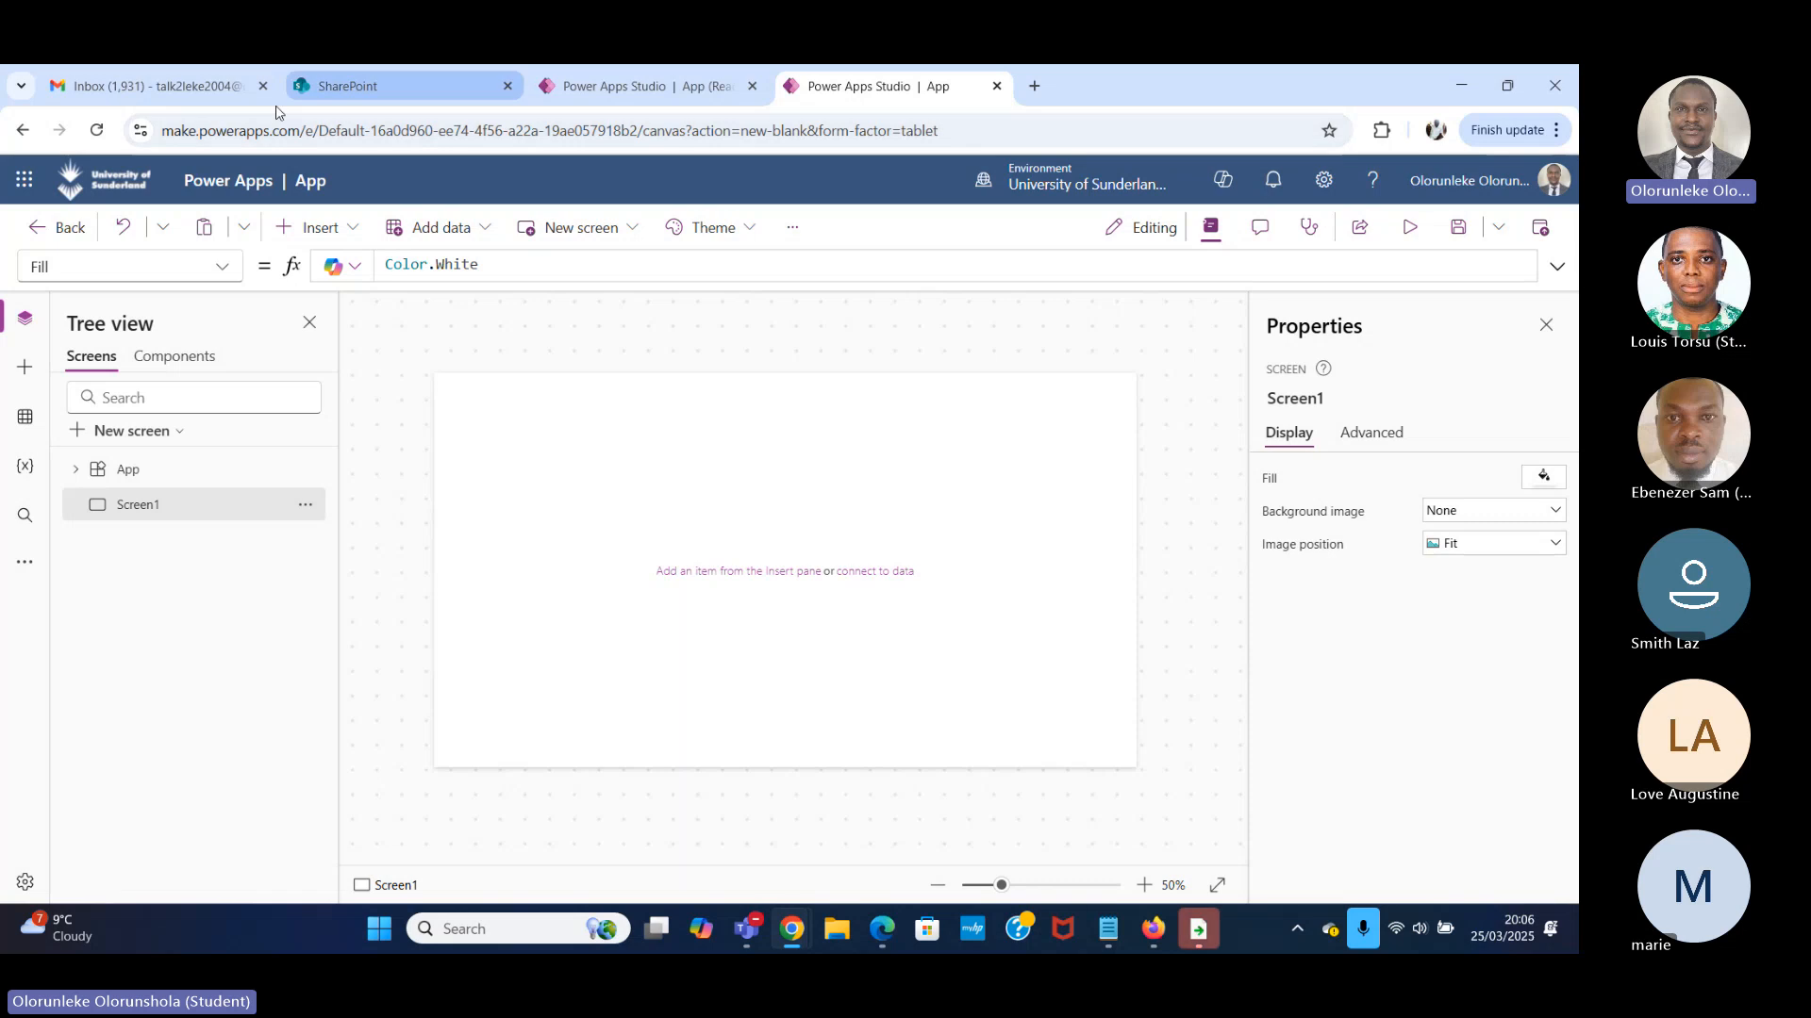
# Switch to SharePoint and start creating a new blank list.
pyautogui.click(389, 86)
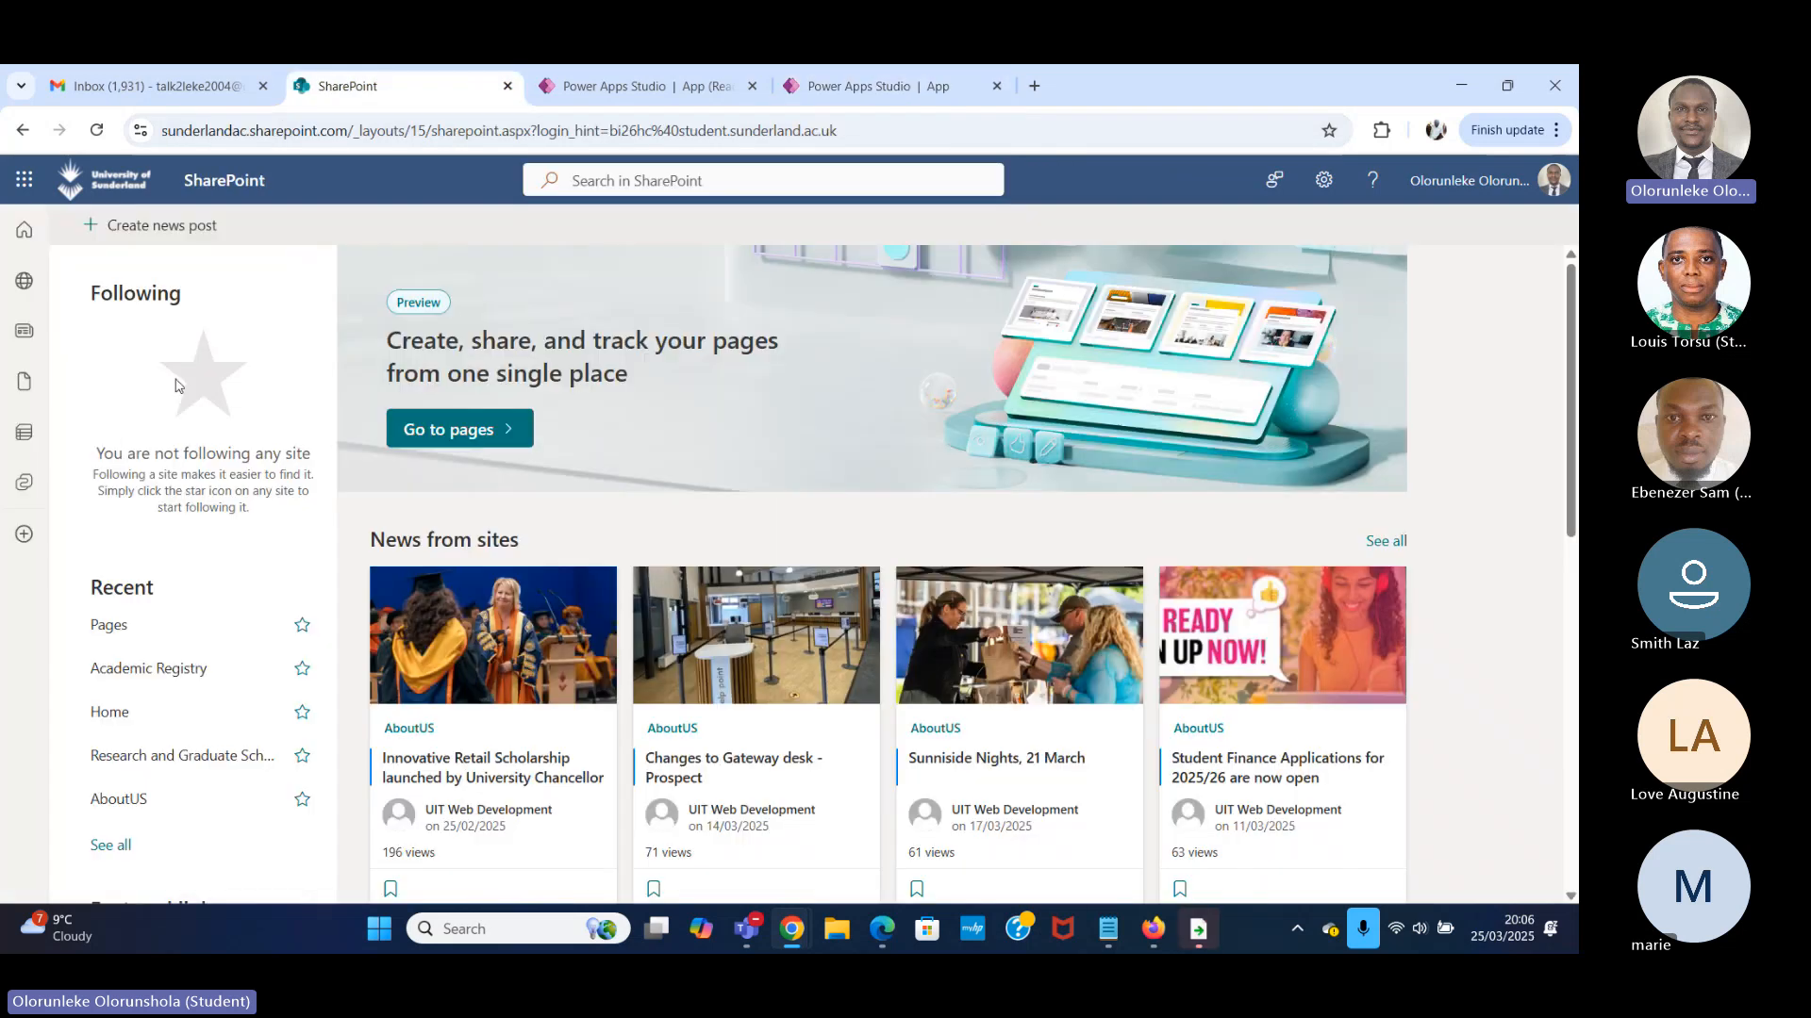
pyautogui.click(23, 533)
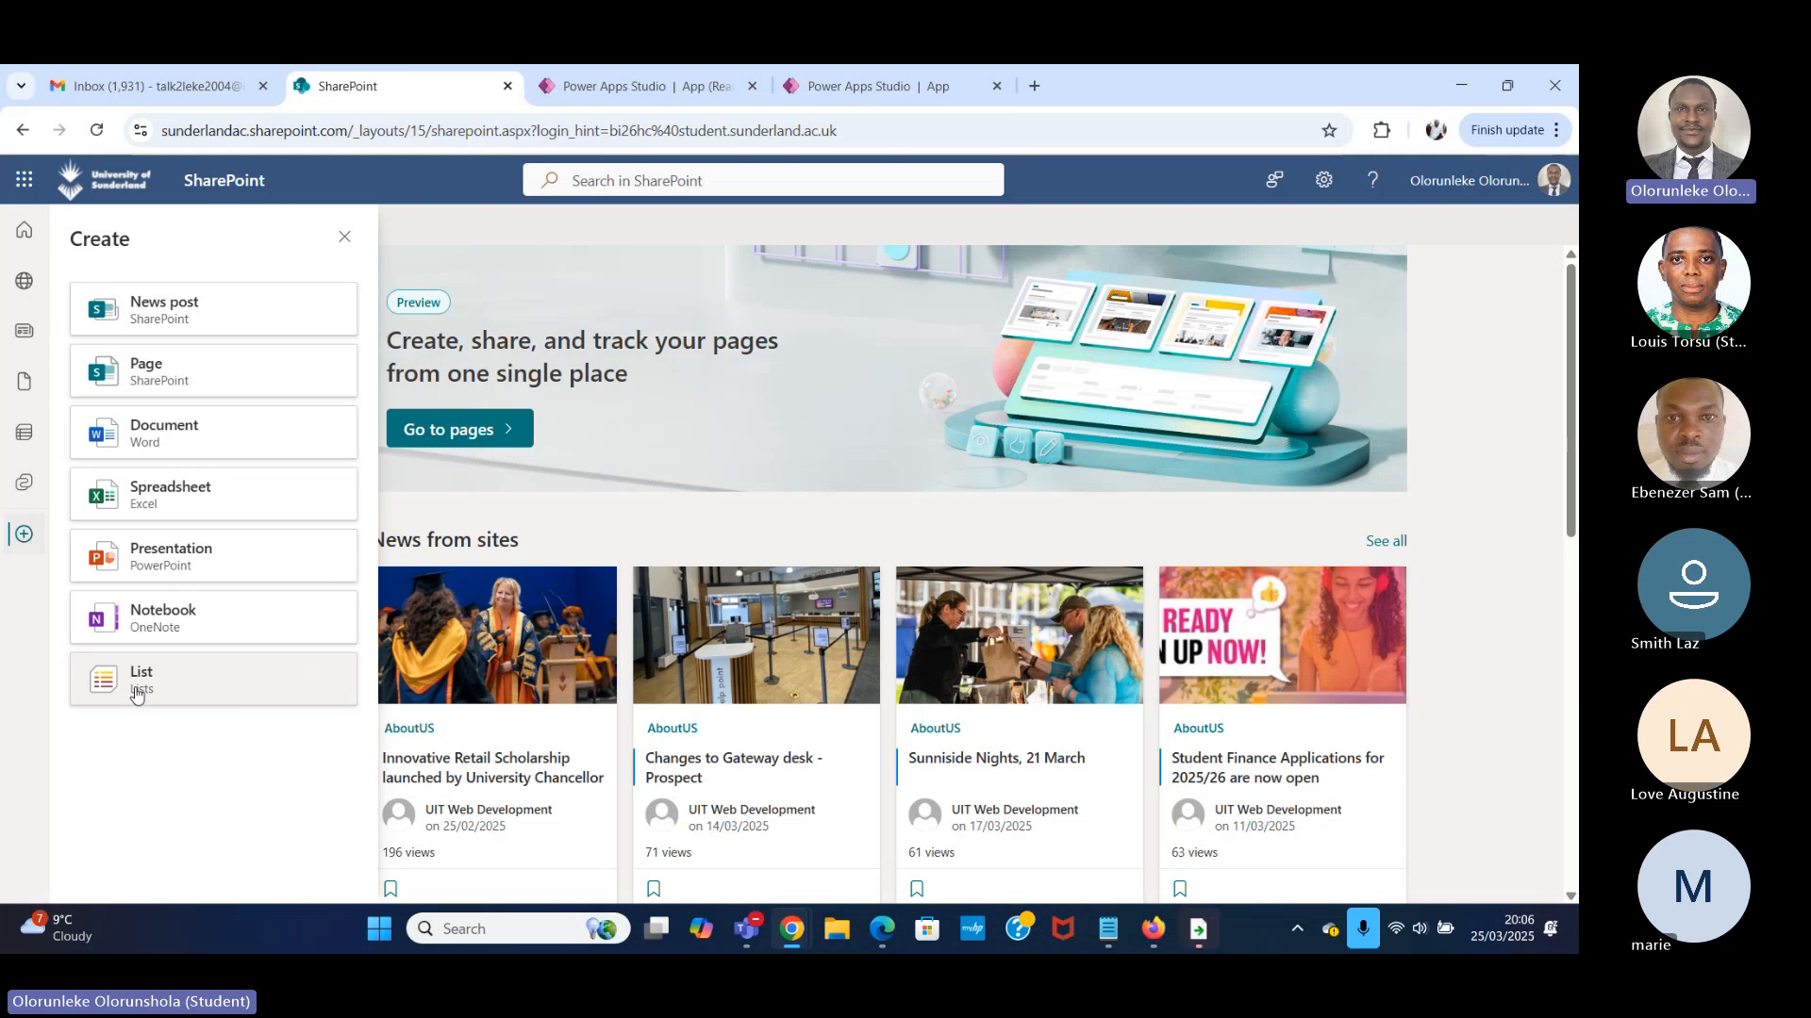
pyautogui.click(209, 696)
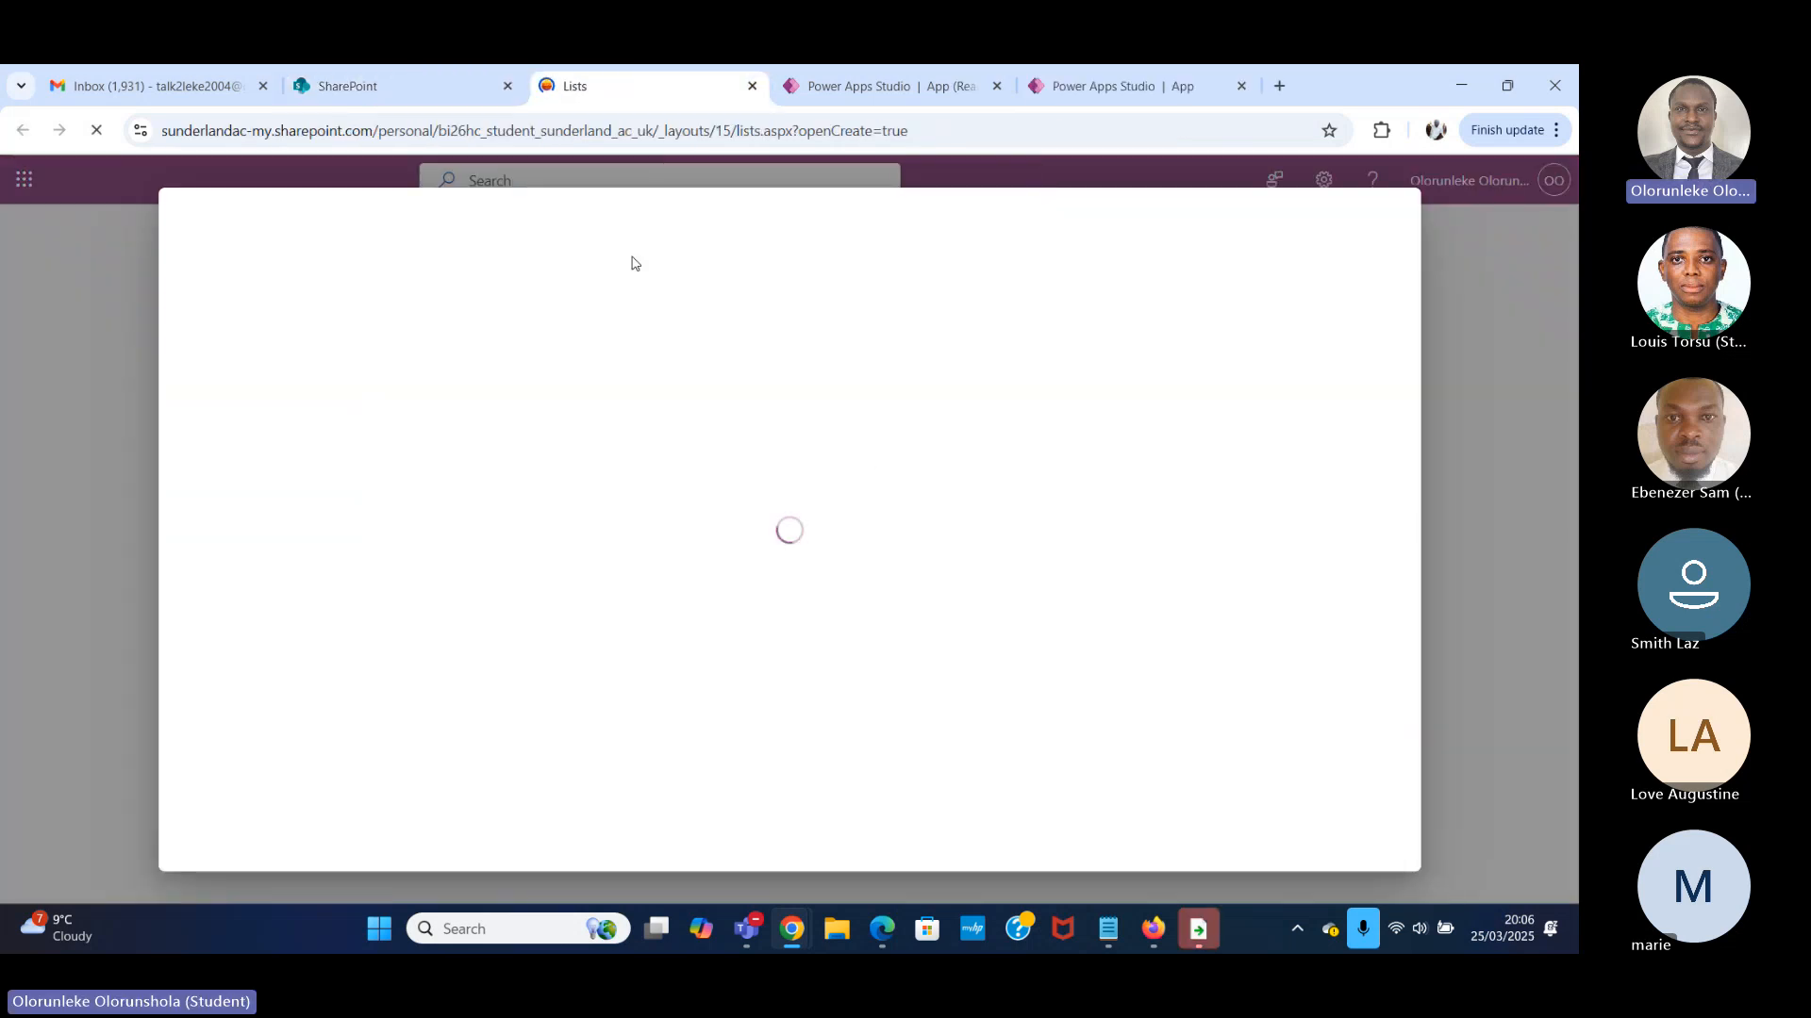
pyautogui.click(262, 351)
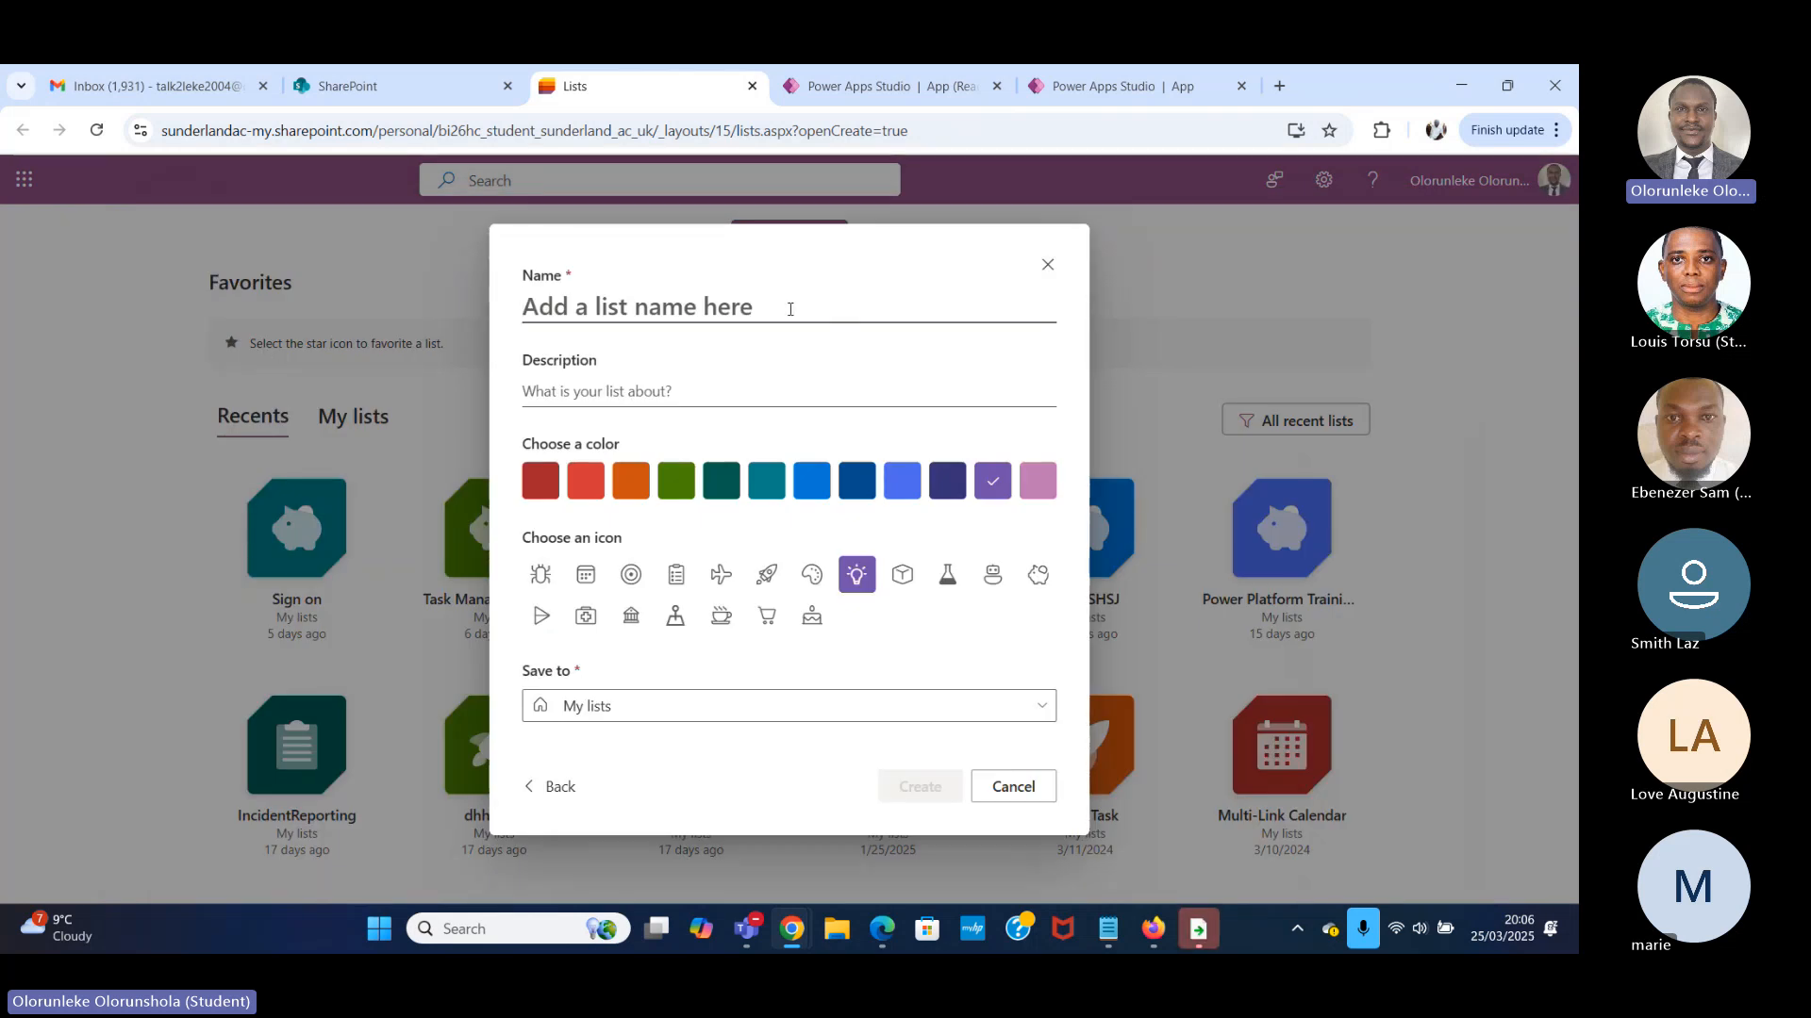
# Name the new list "To do list" and create it.
pyautogui.write('To ')
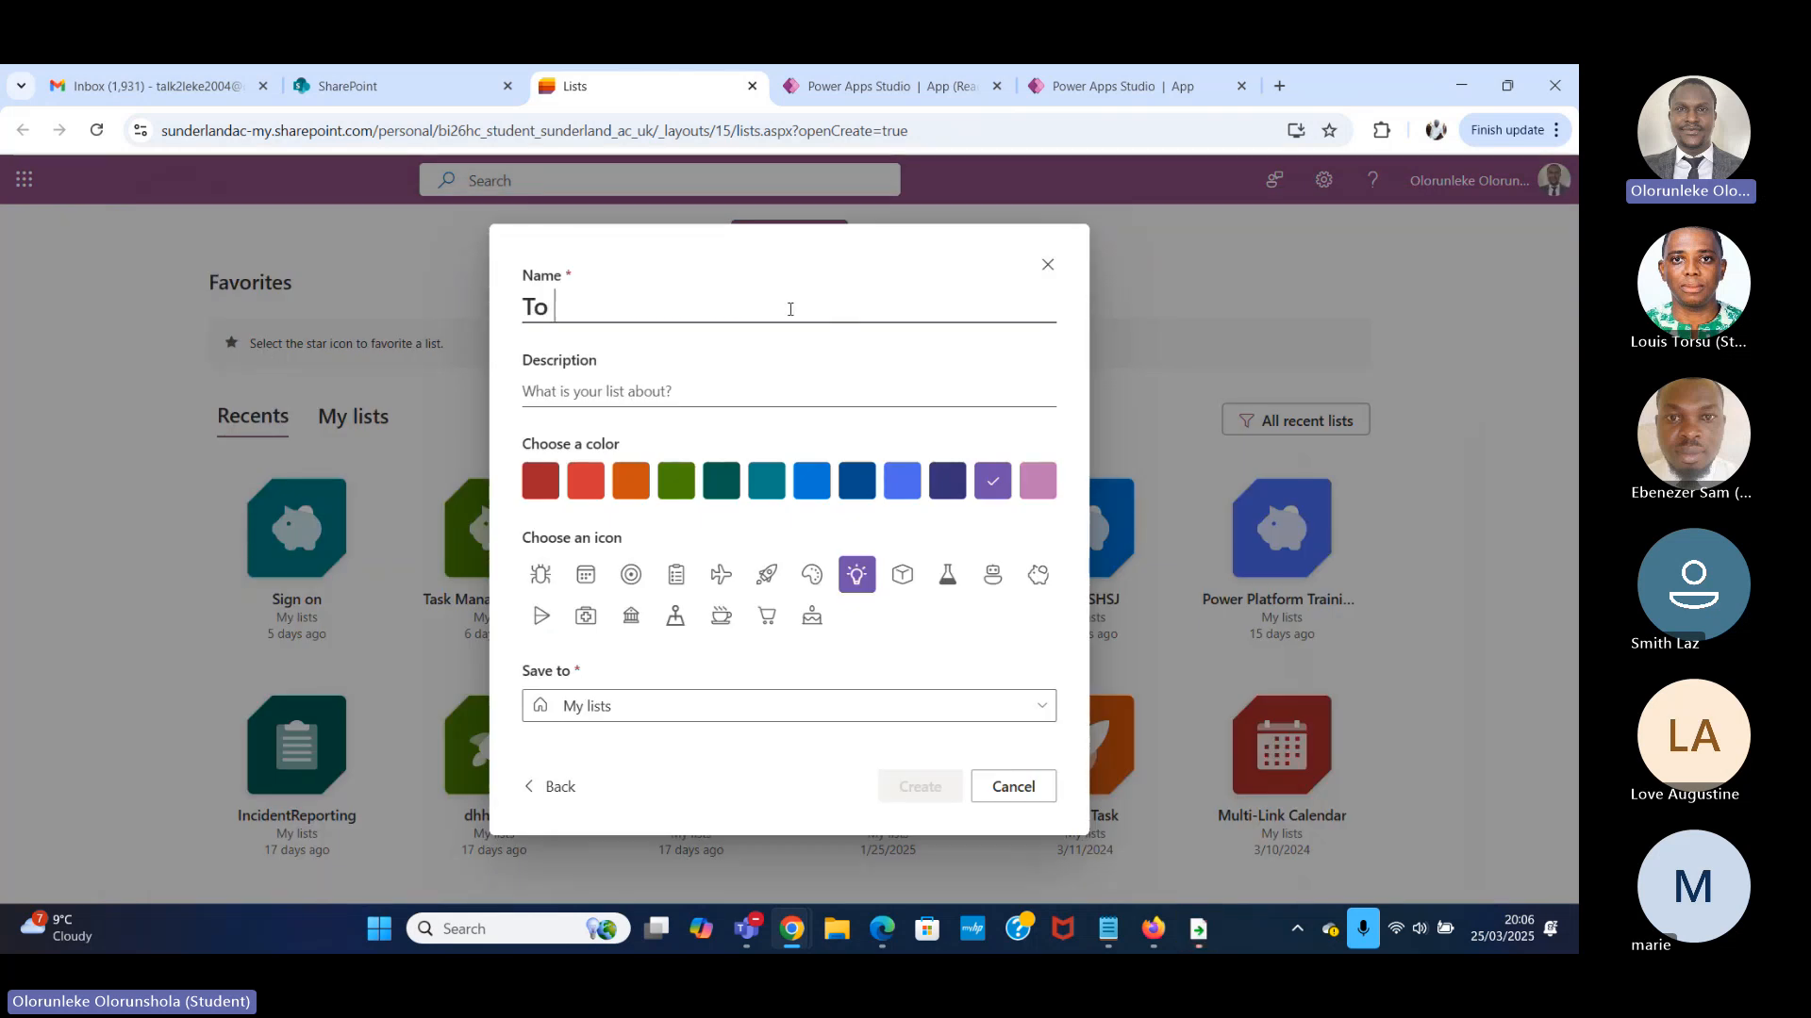
pyautogui.write('do lidt')
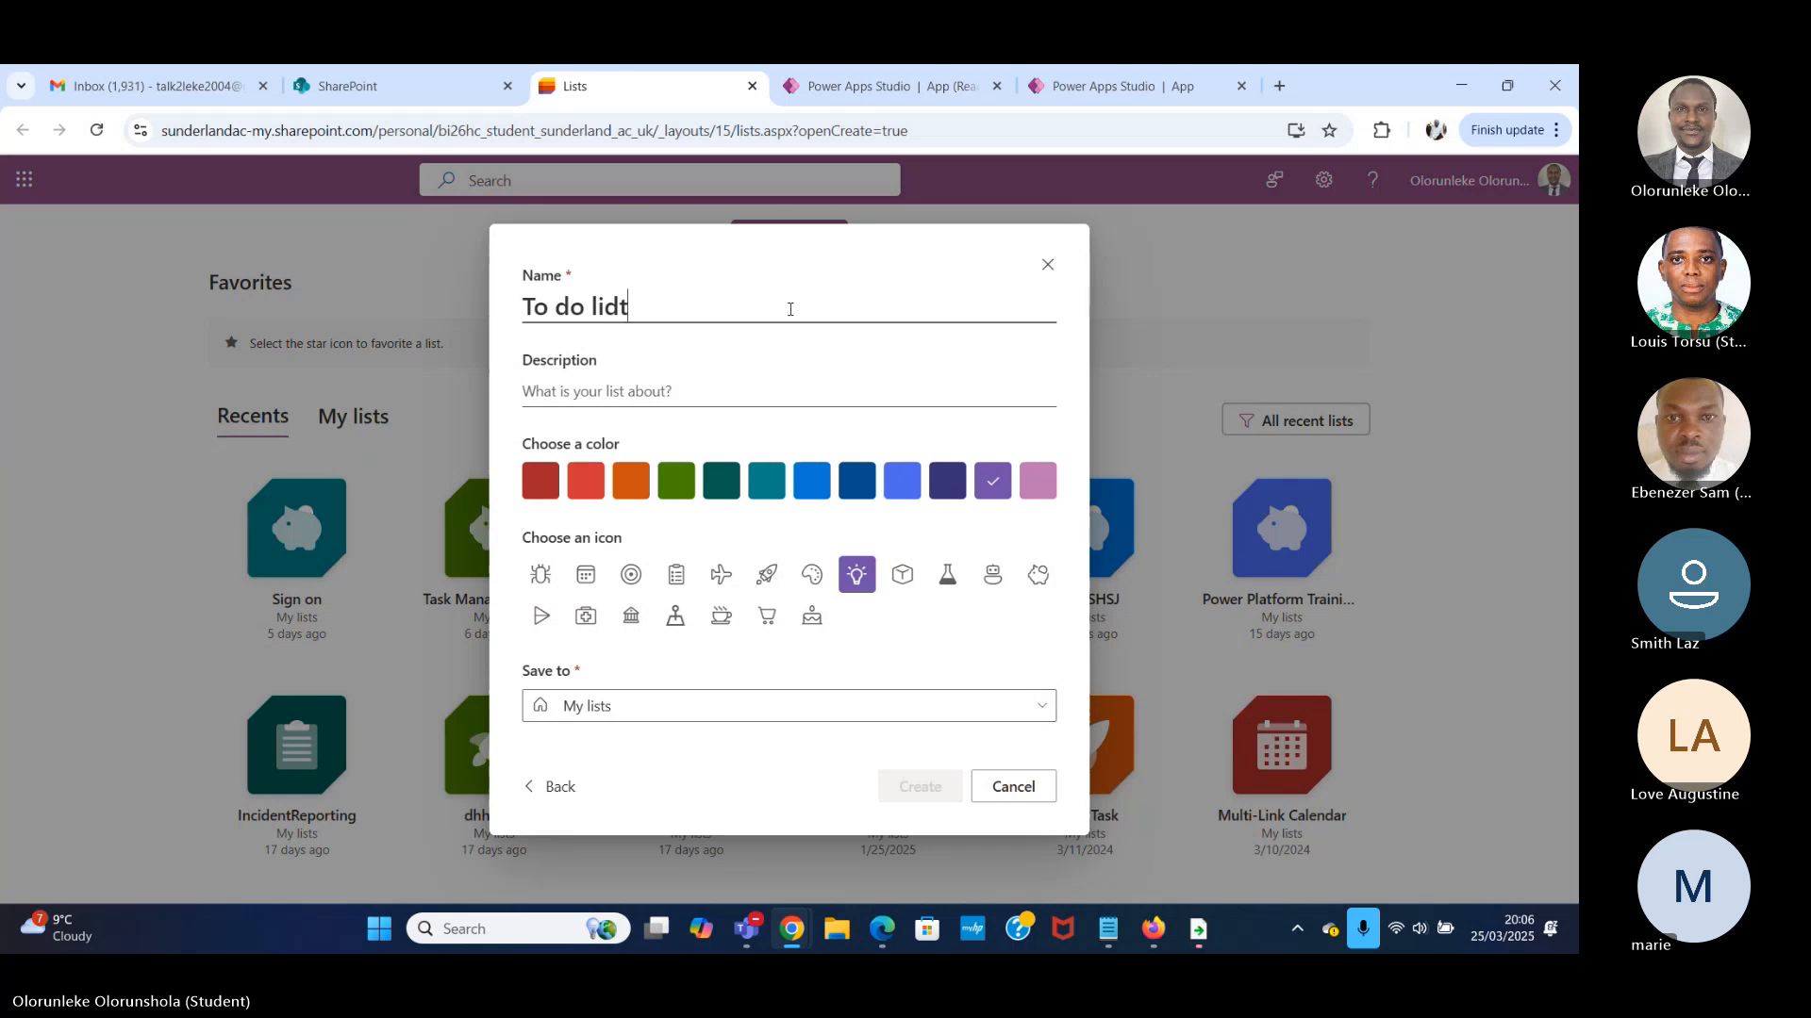
pyautogui.press('BackSpace')
pyautogui.press('BackSpace')
pyautogui.write('st')
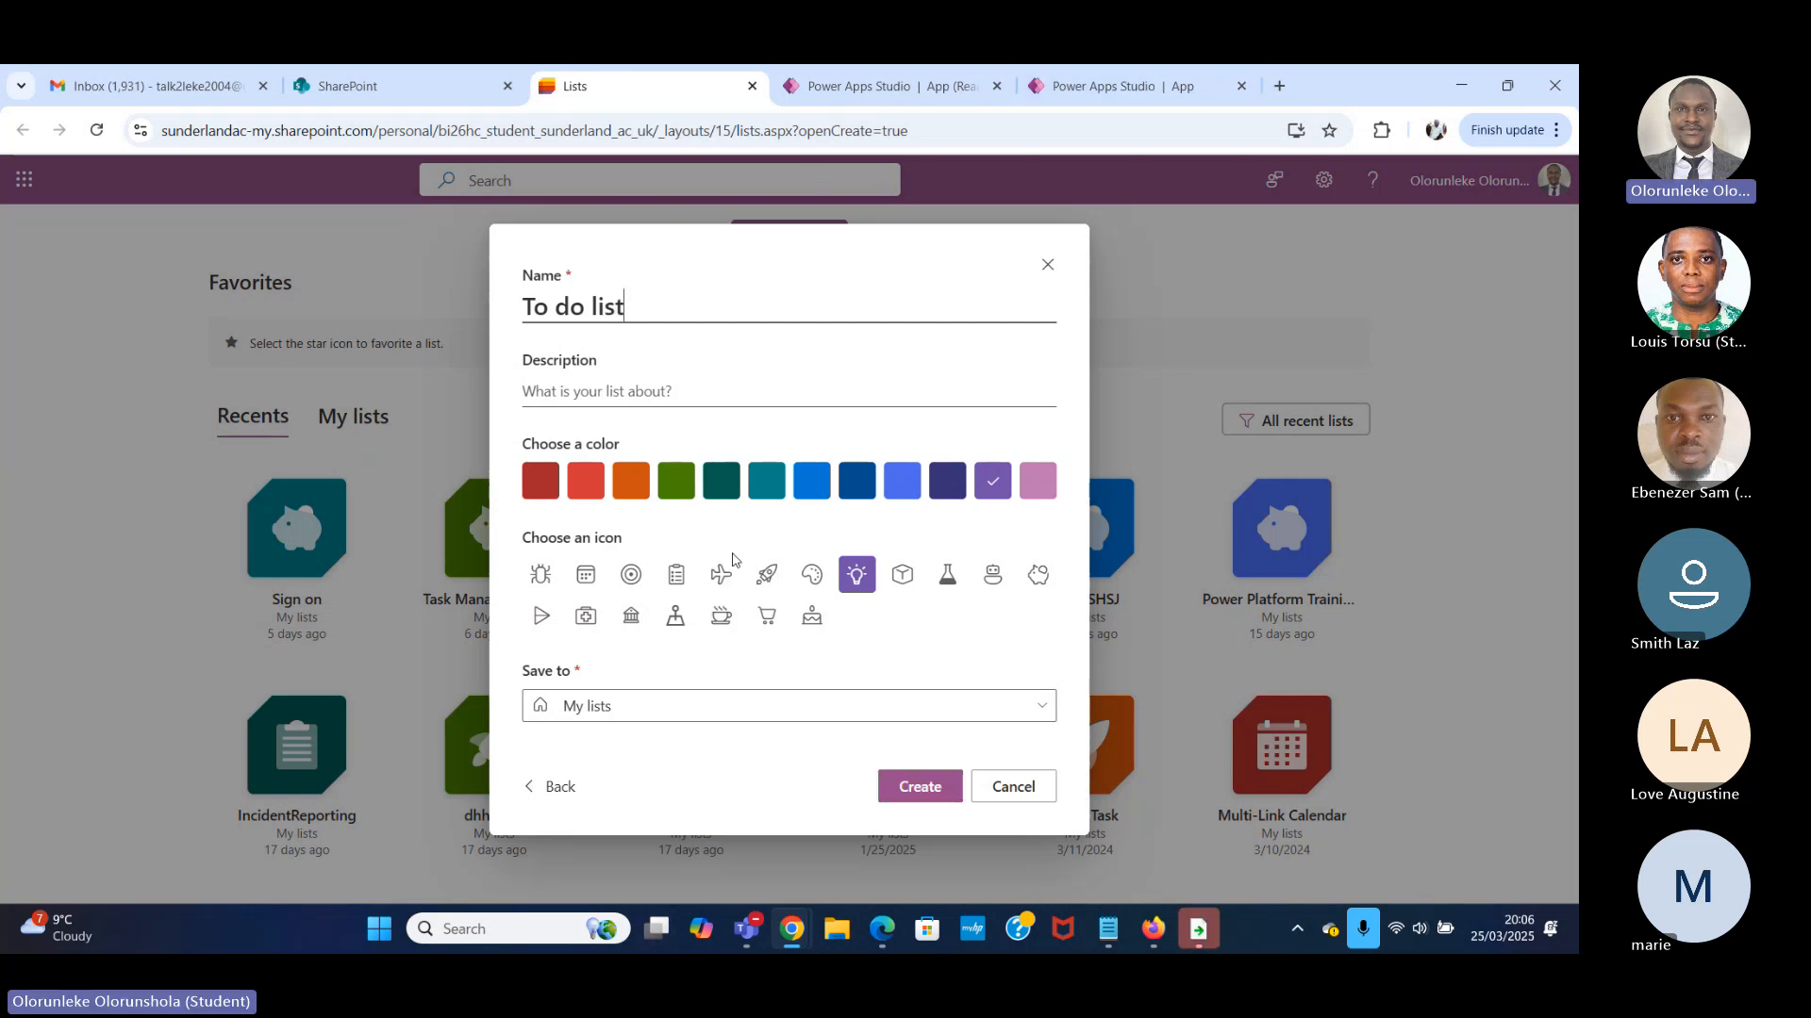
pyautogui.click(920, 789)
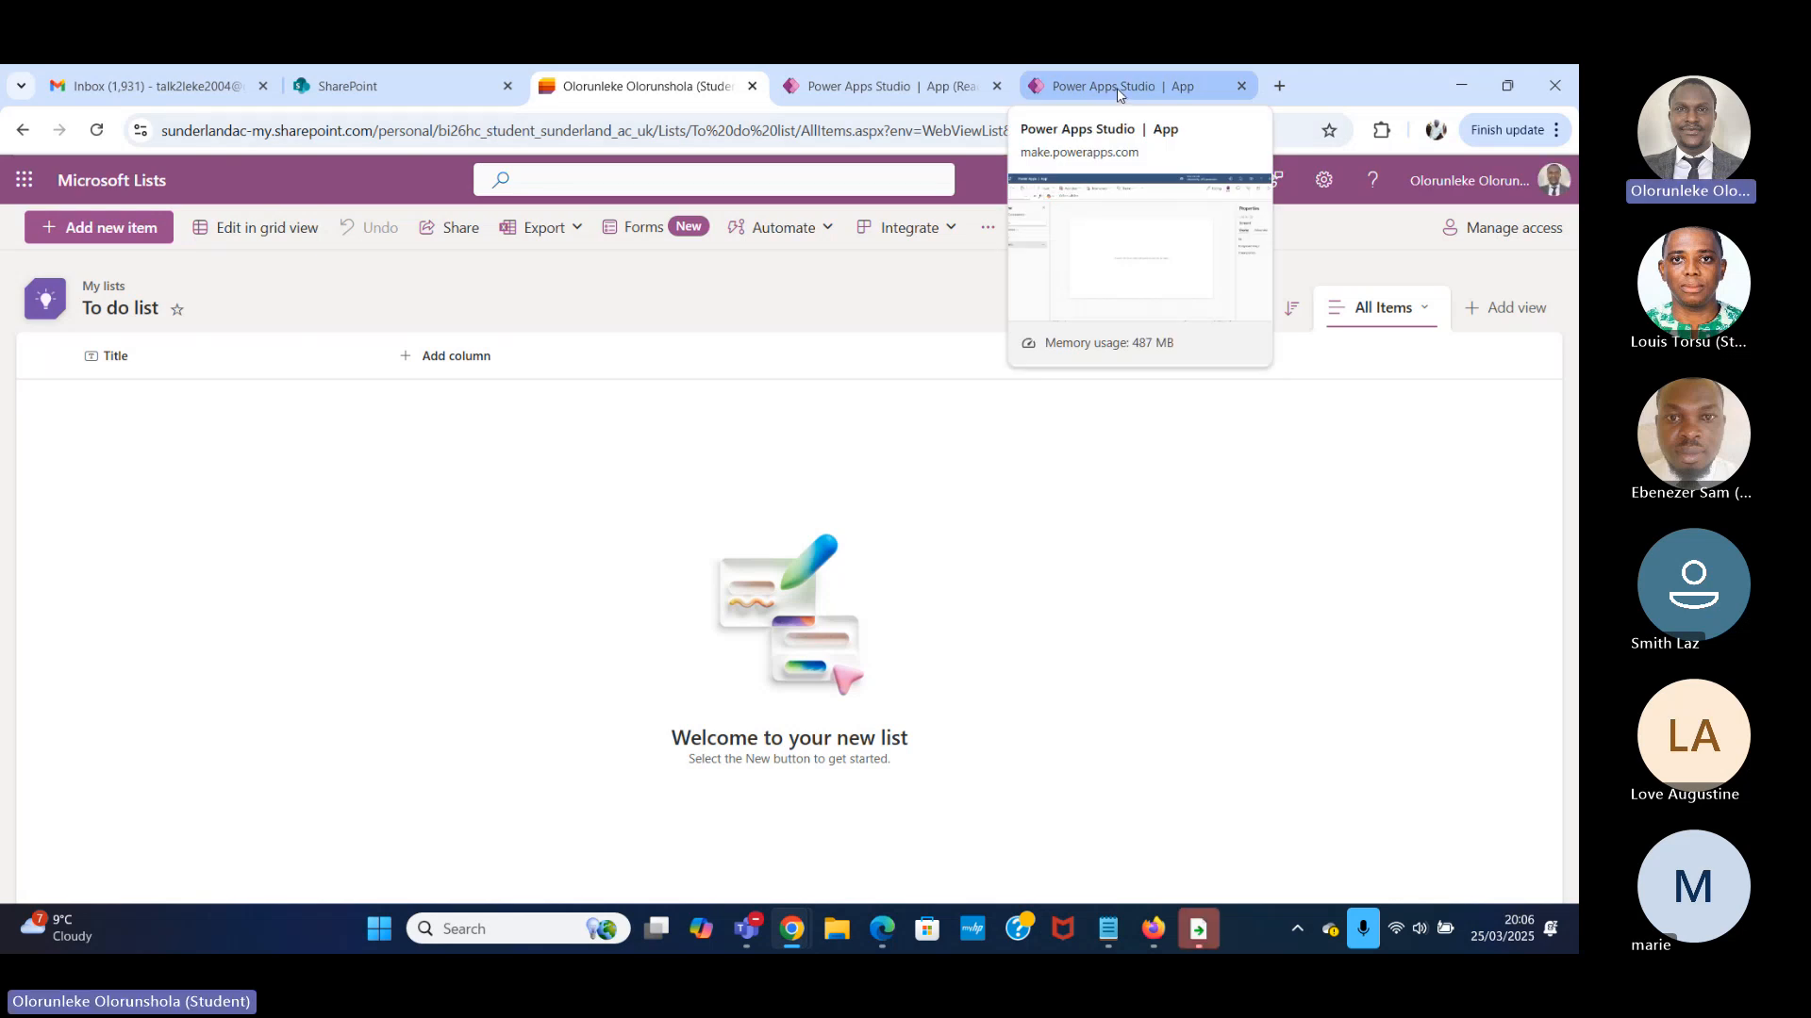
# Switch to the blank tablet app in Power Apps Studio and open the searchable list of insertable controls.
pyautogui.click(1117, 88)
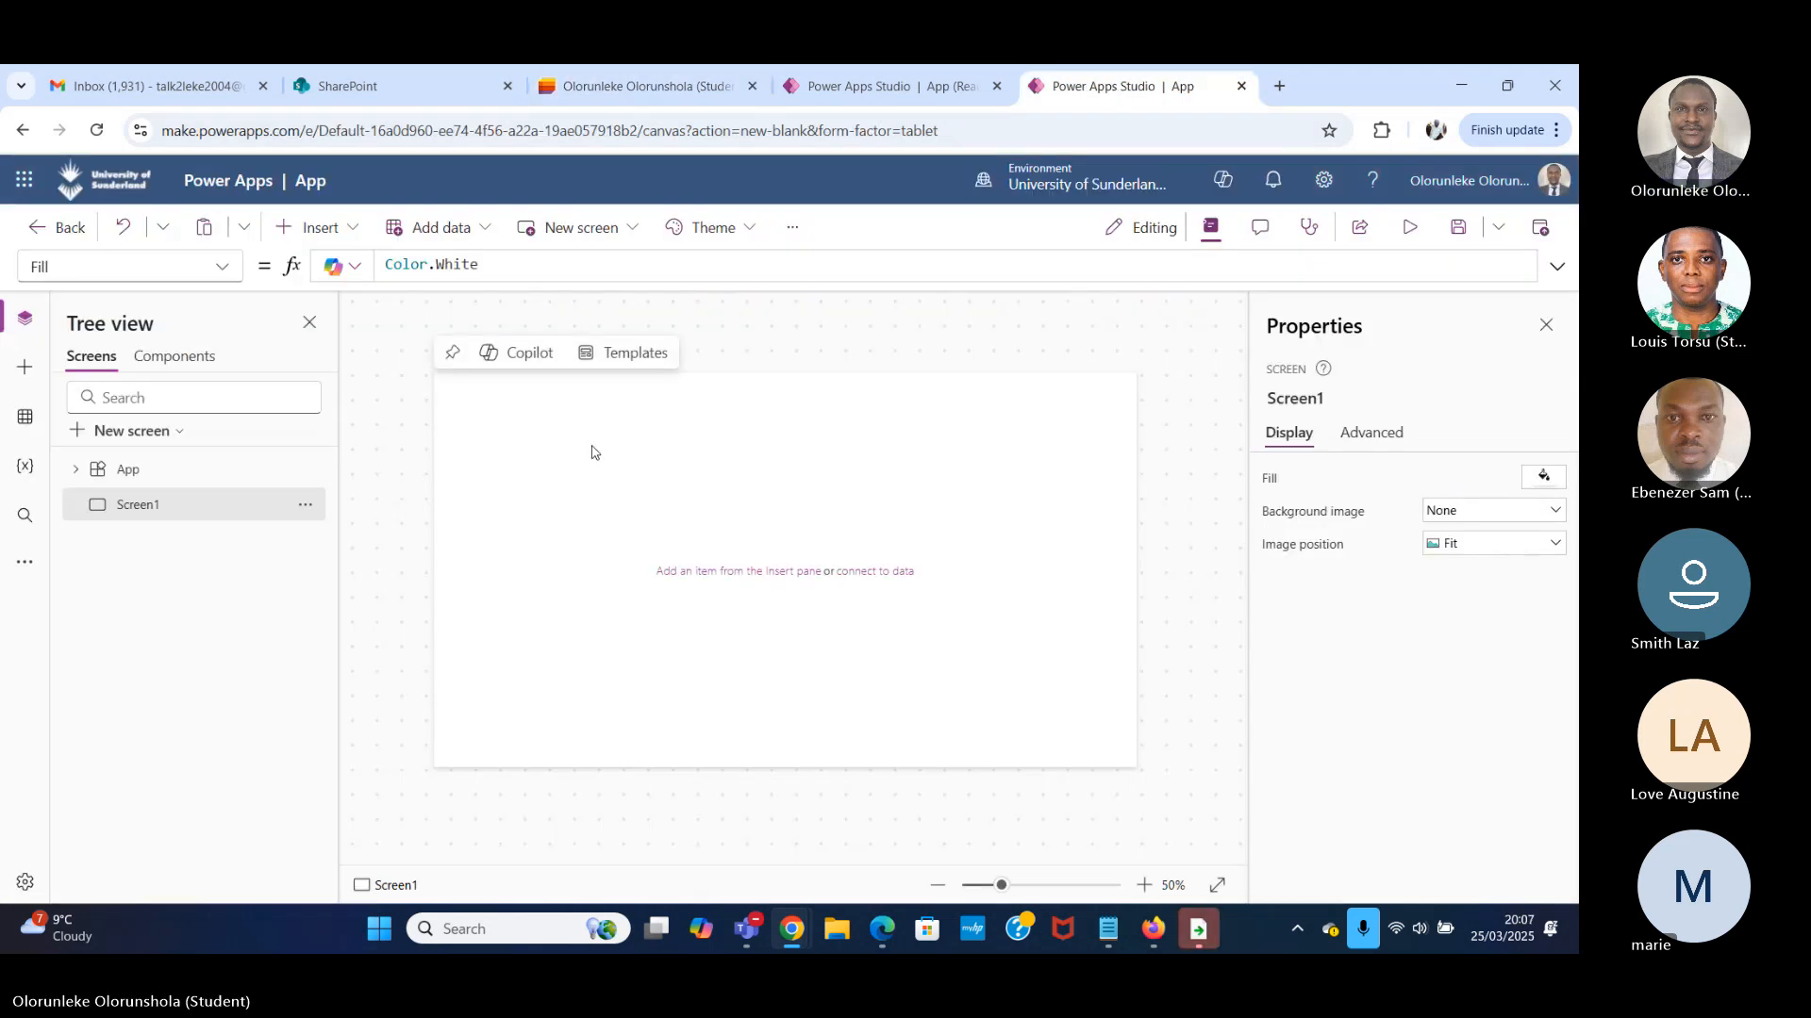
pyautogui.click(349, 229)
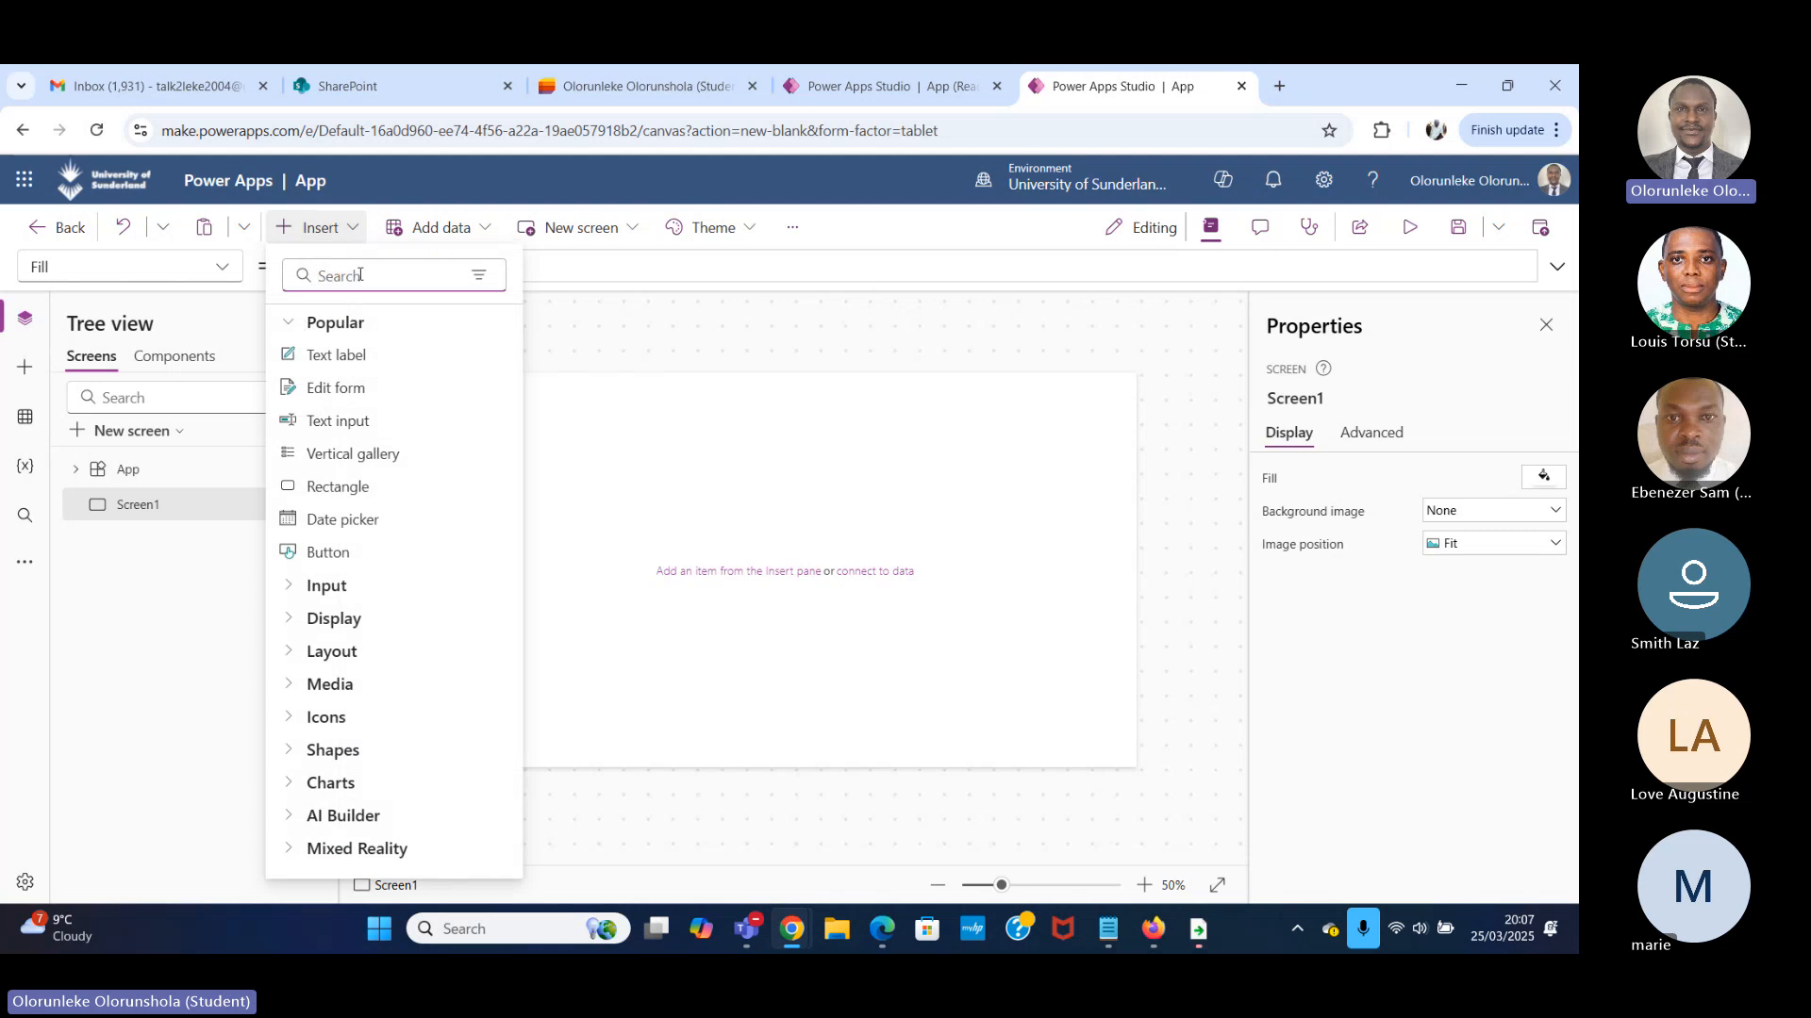
pyautogui.click(359, 274)
pyautogui.write('in')
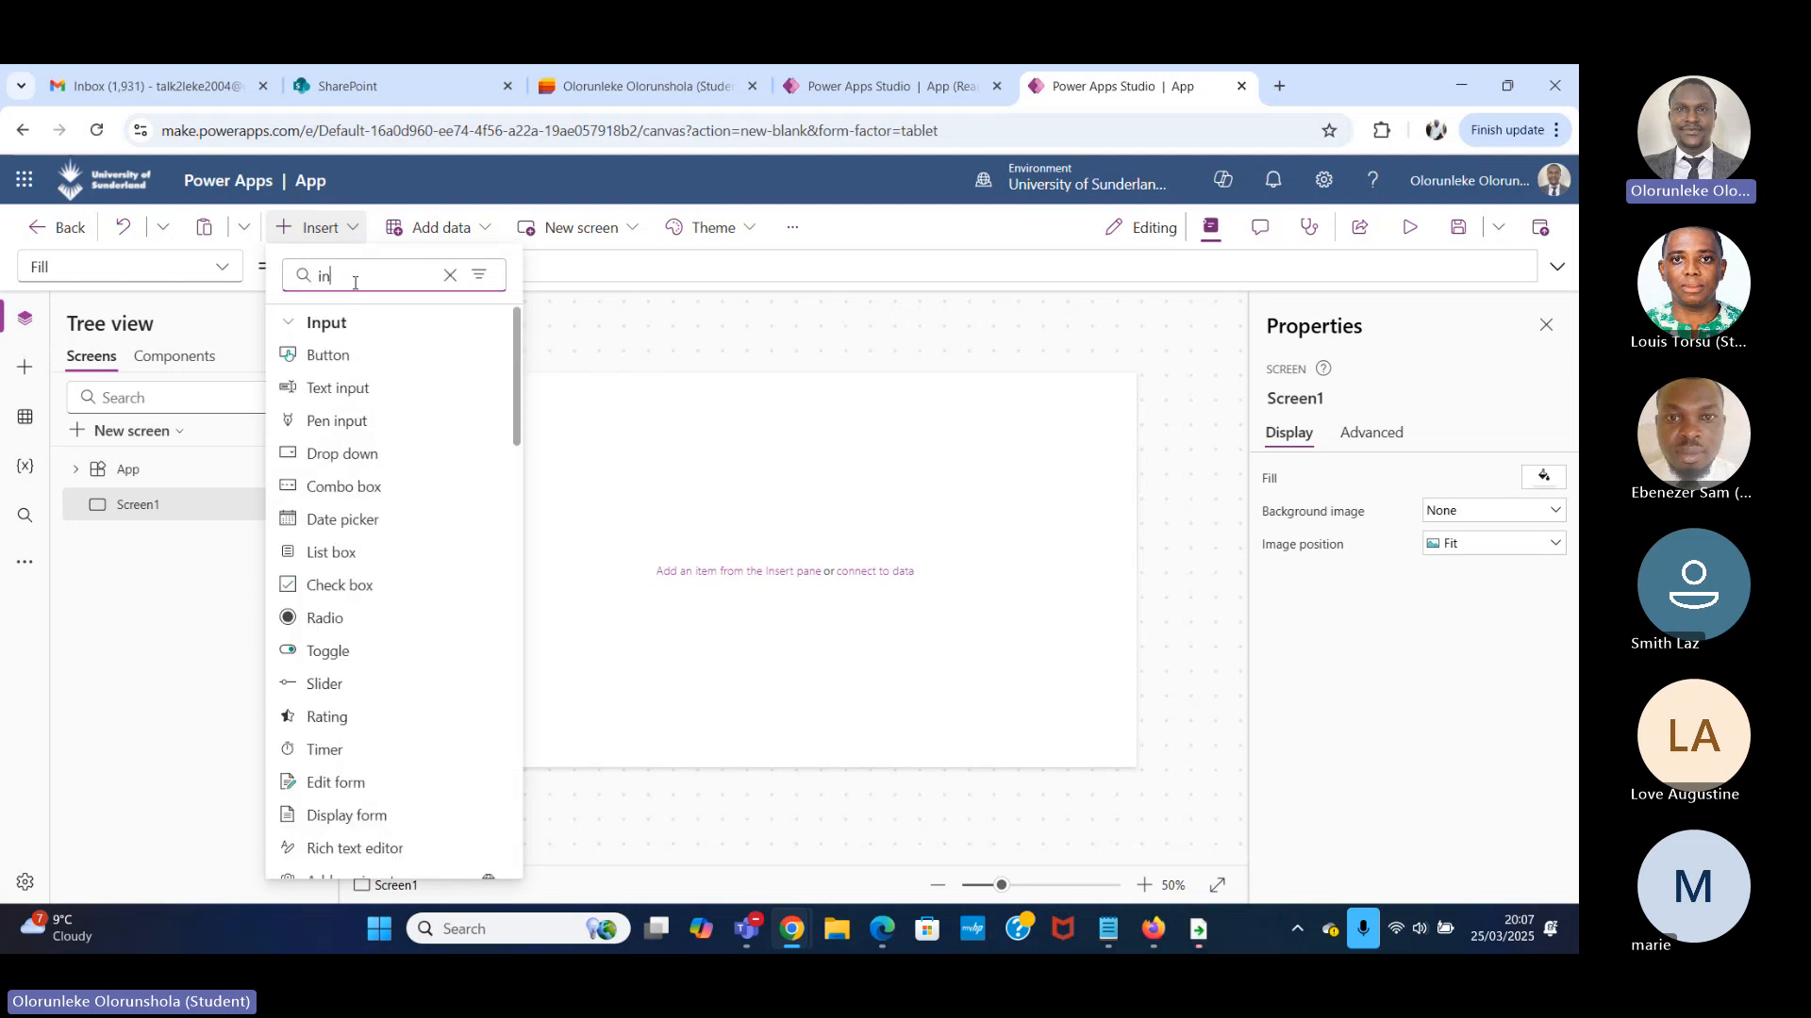
pyautogui.write('put')
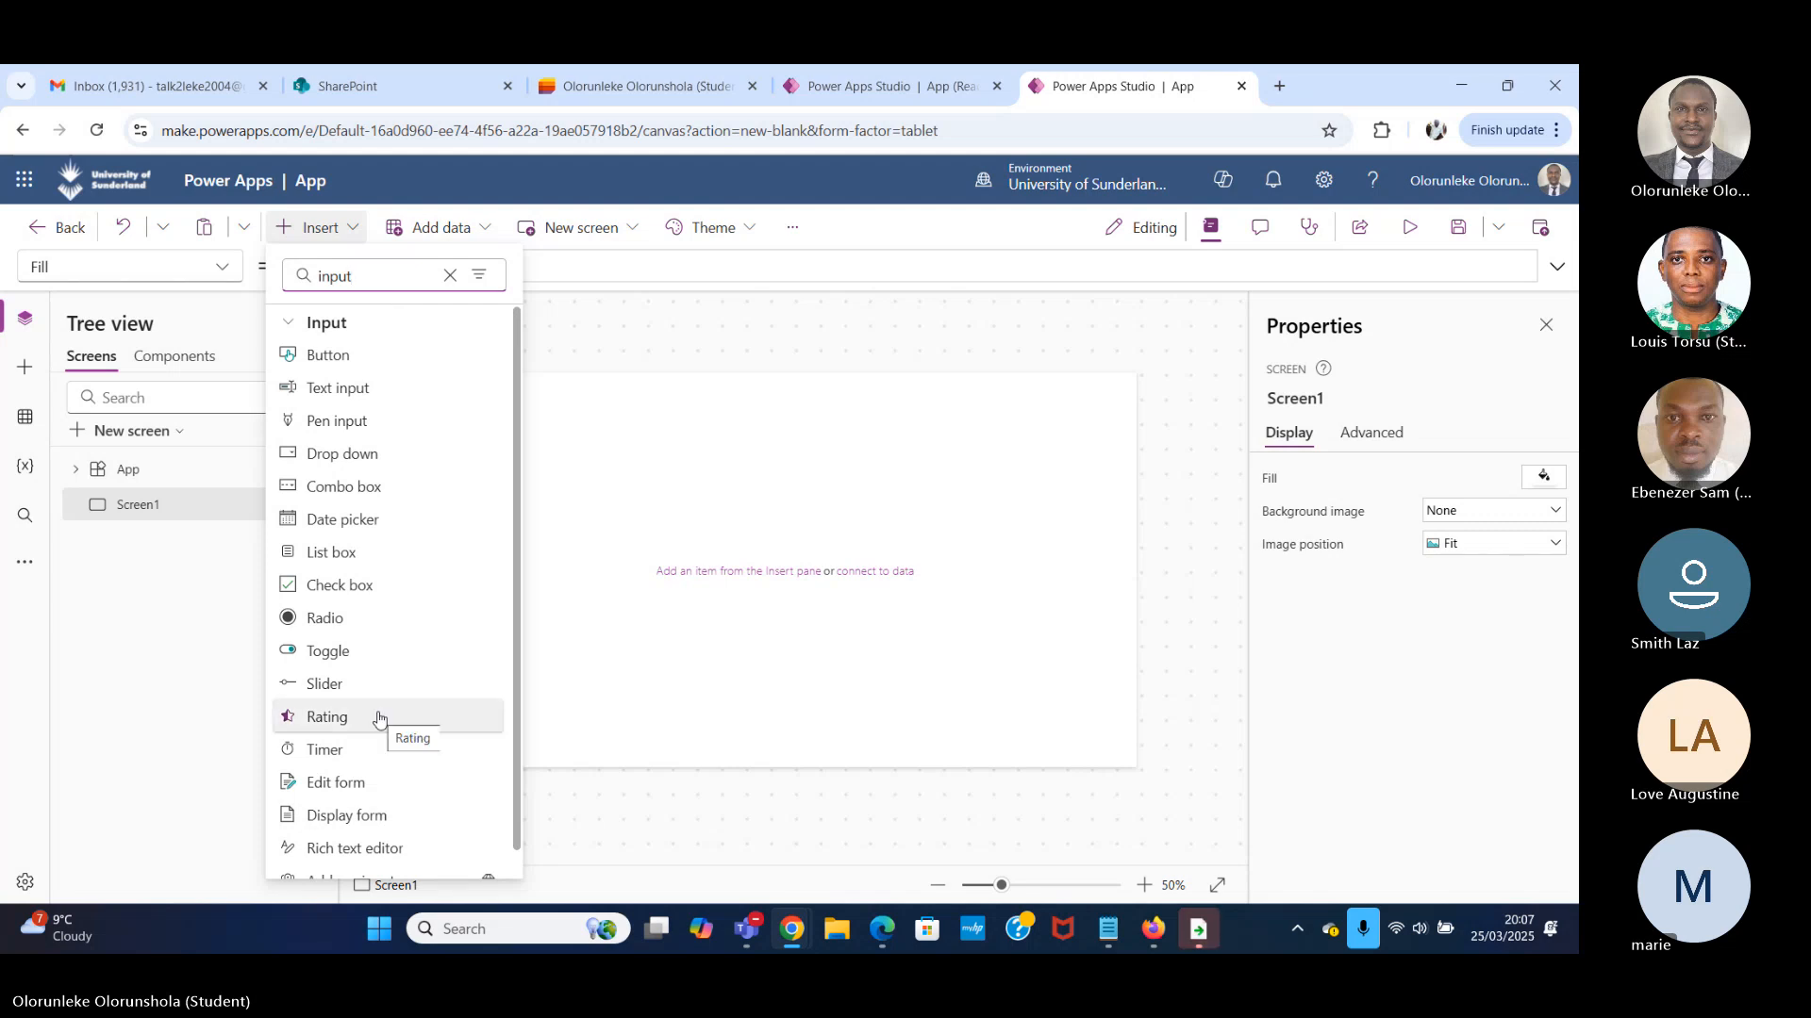
pyautogui.press('BackSpace')
pyautogui.press('BackSpace')
pyautogui.press('BackSpace')
pyautogui.press('BackSpace')
pyautogui.press('BackSpace')
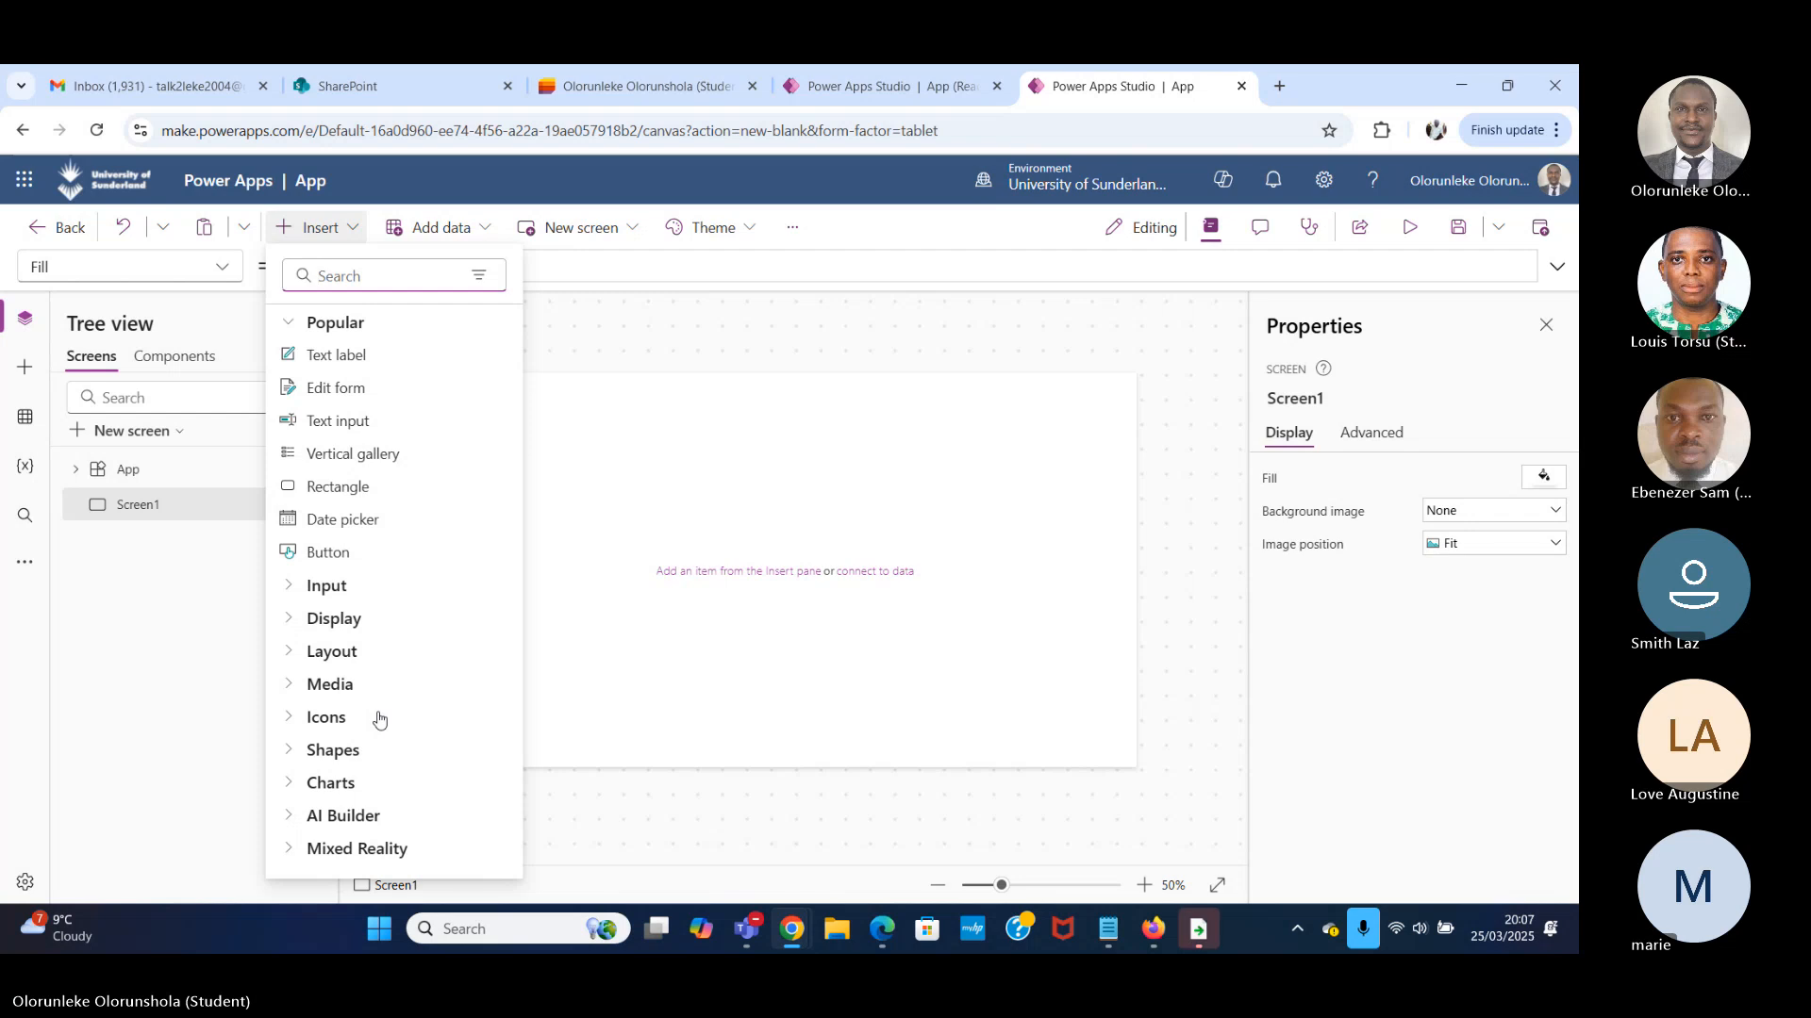
# Insert a text label on Screen1 and enlarge it to about 270 wide by 84 high.
pyautogui.write('lab')
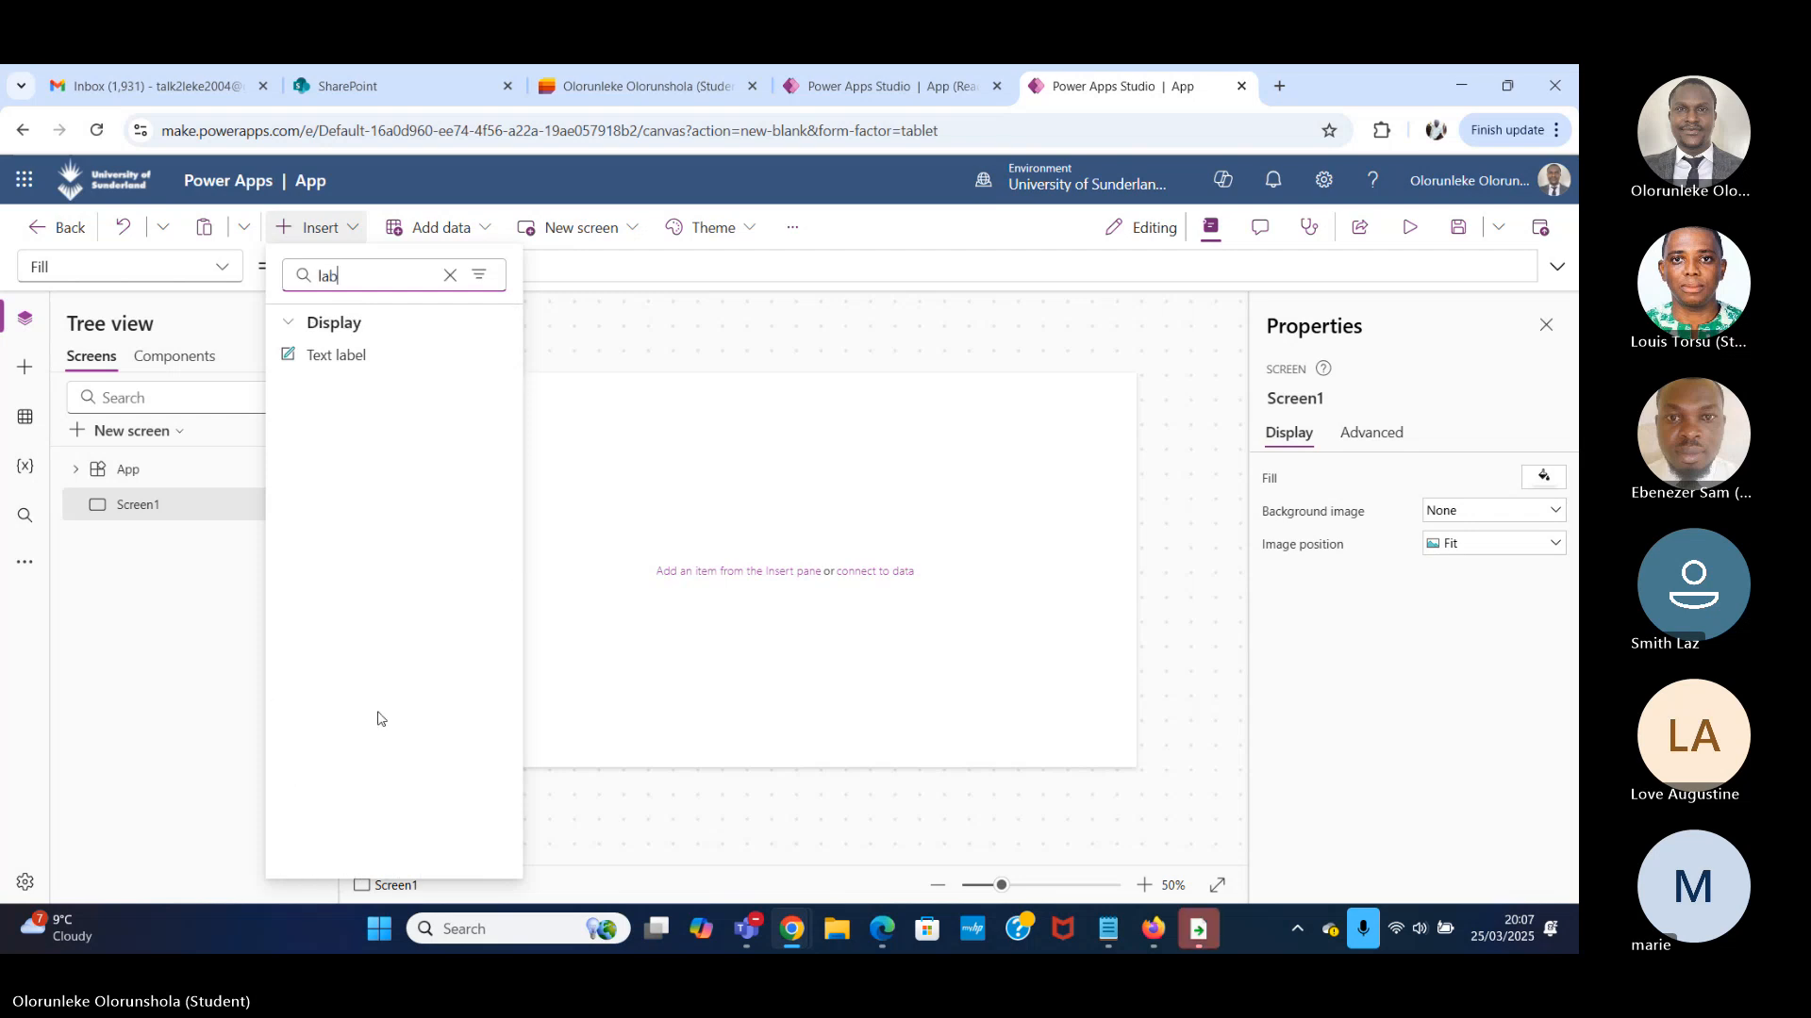
pyautogui.click(373, 364)
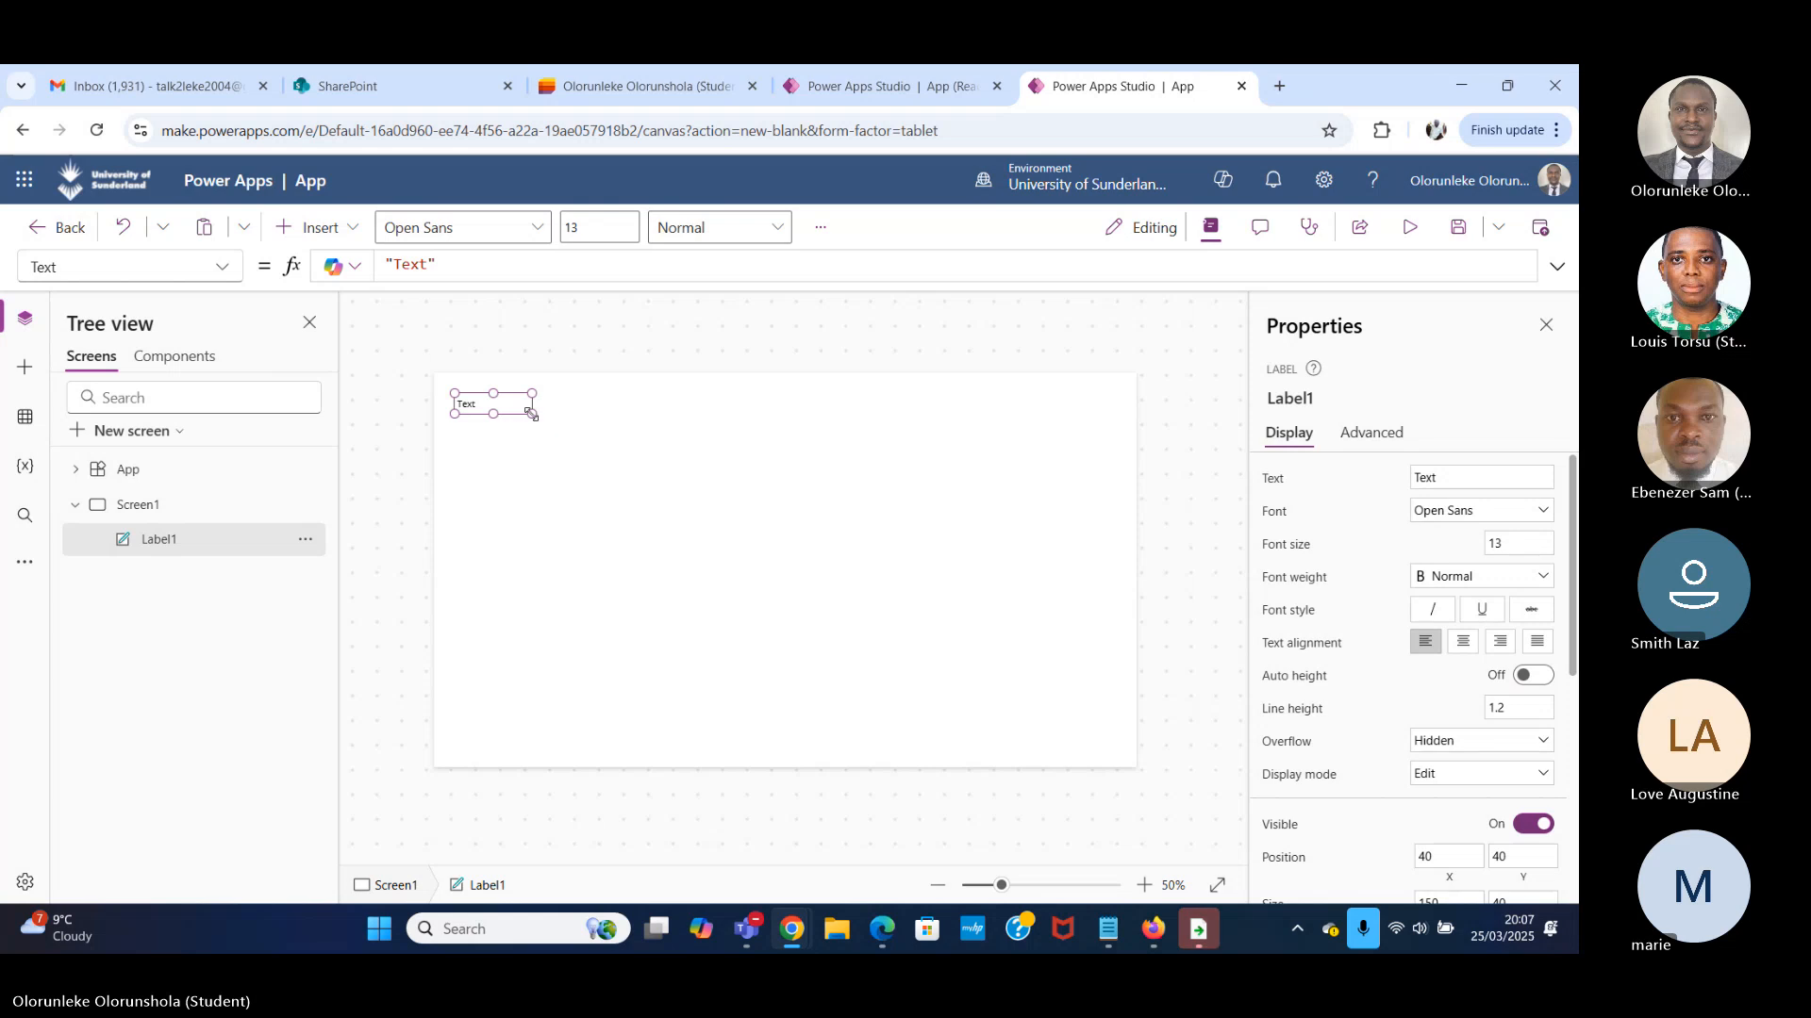
pyautogui.moveTo(531, 413); pyautogui.dragTo(593, 437)
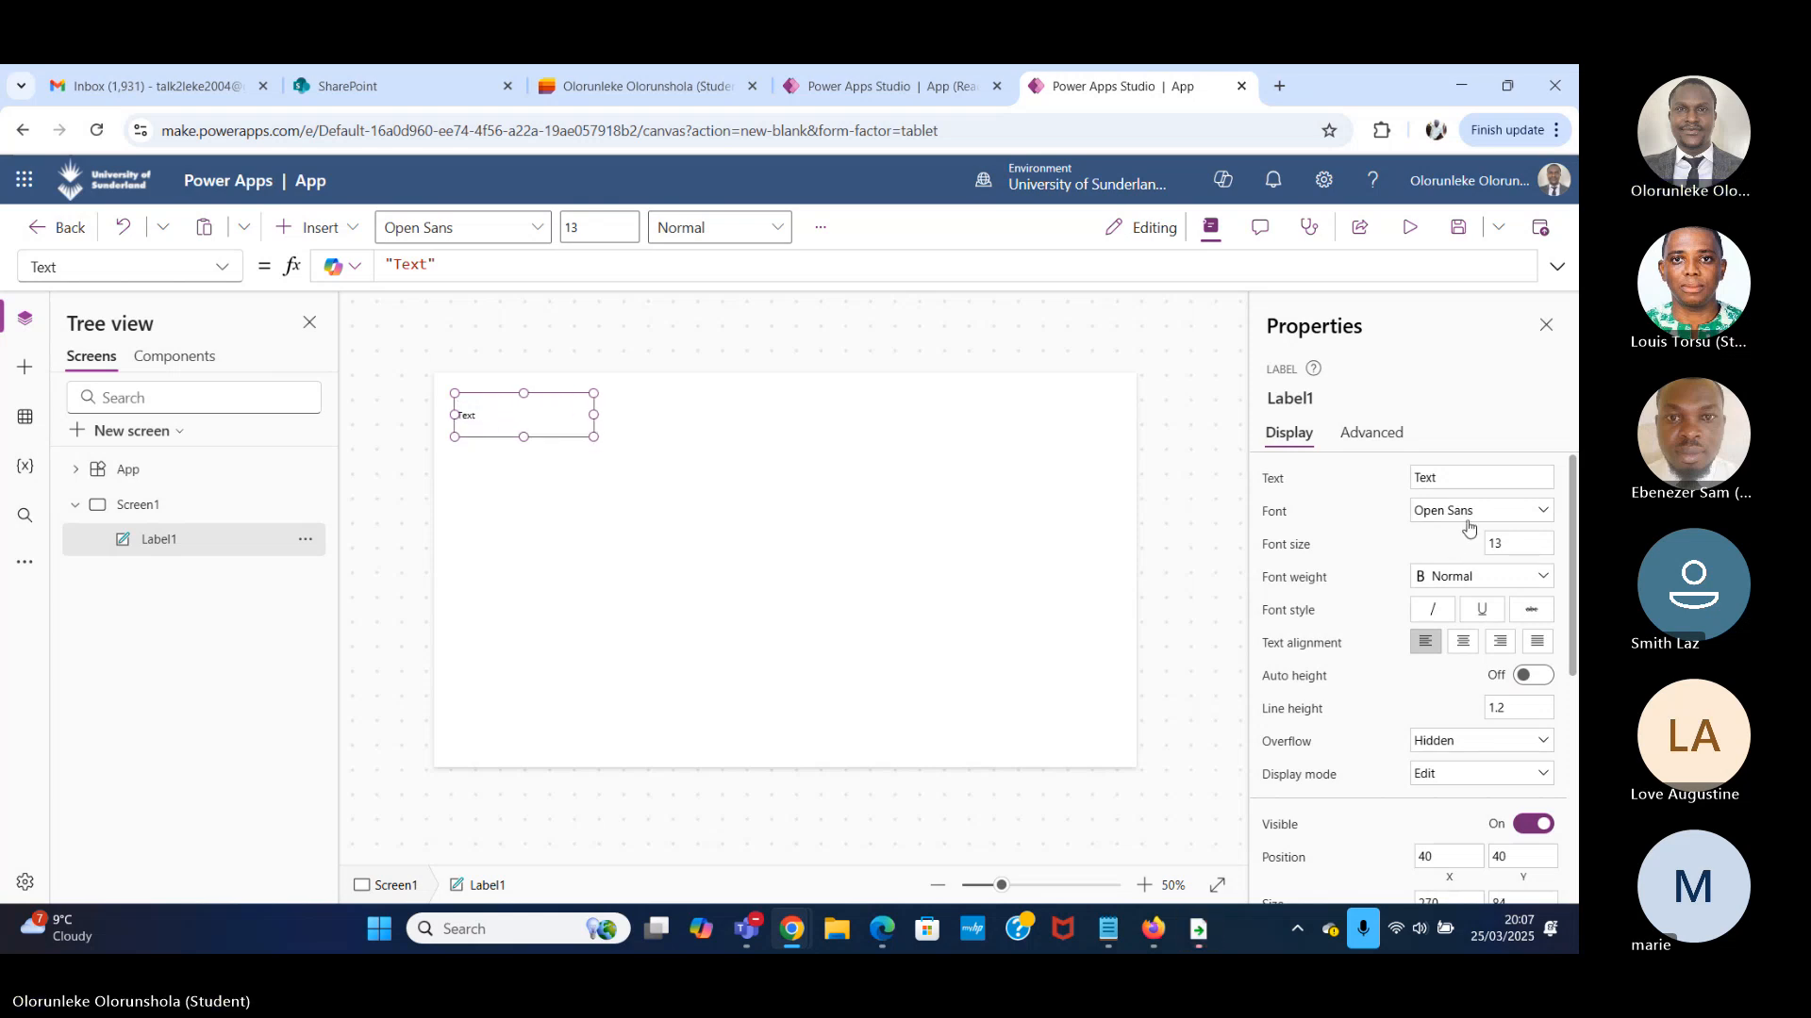
# Set the label's text to "First Name" and leave the label selected.
pyautogui.moveTo(1443, 479); pyautogui.dragTo(1366, 494)
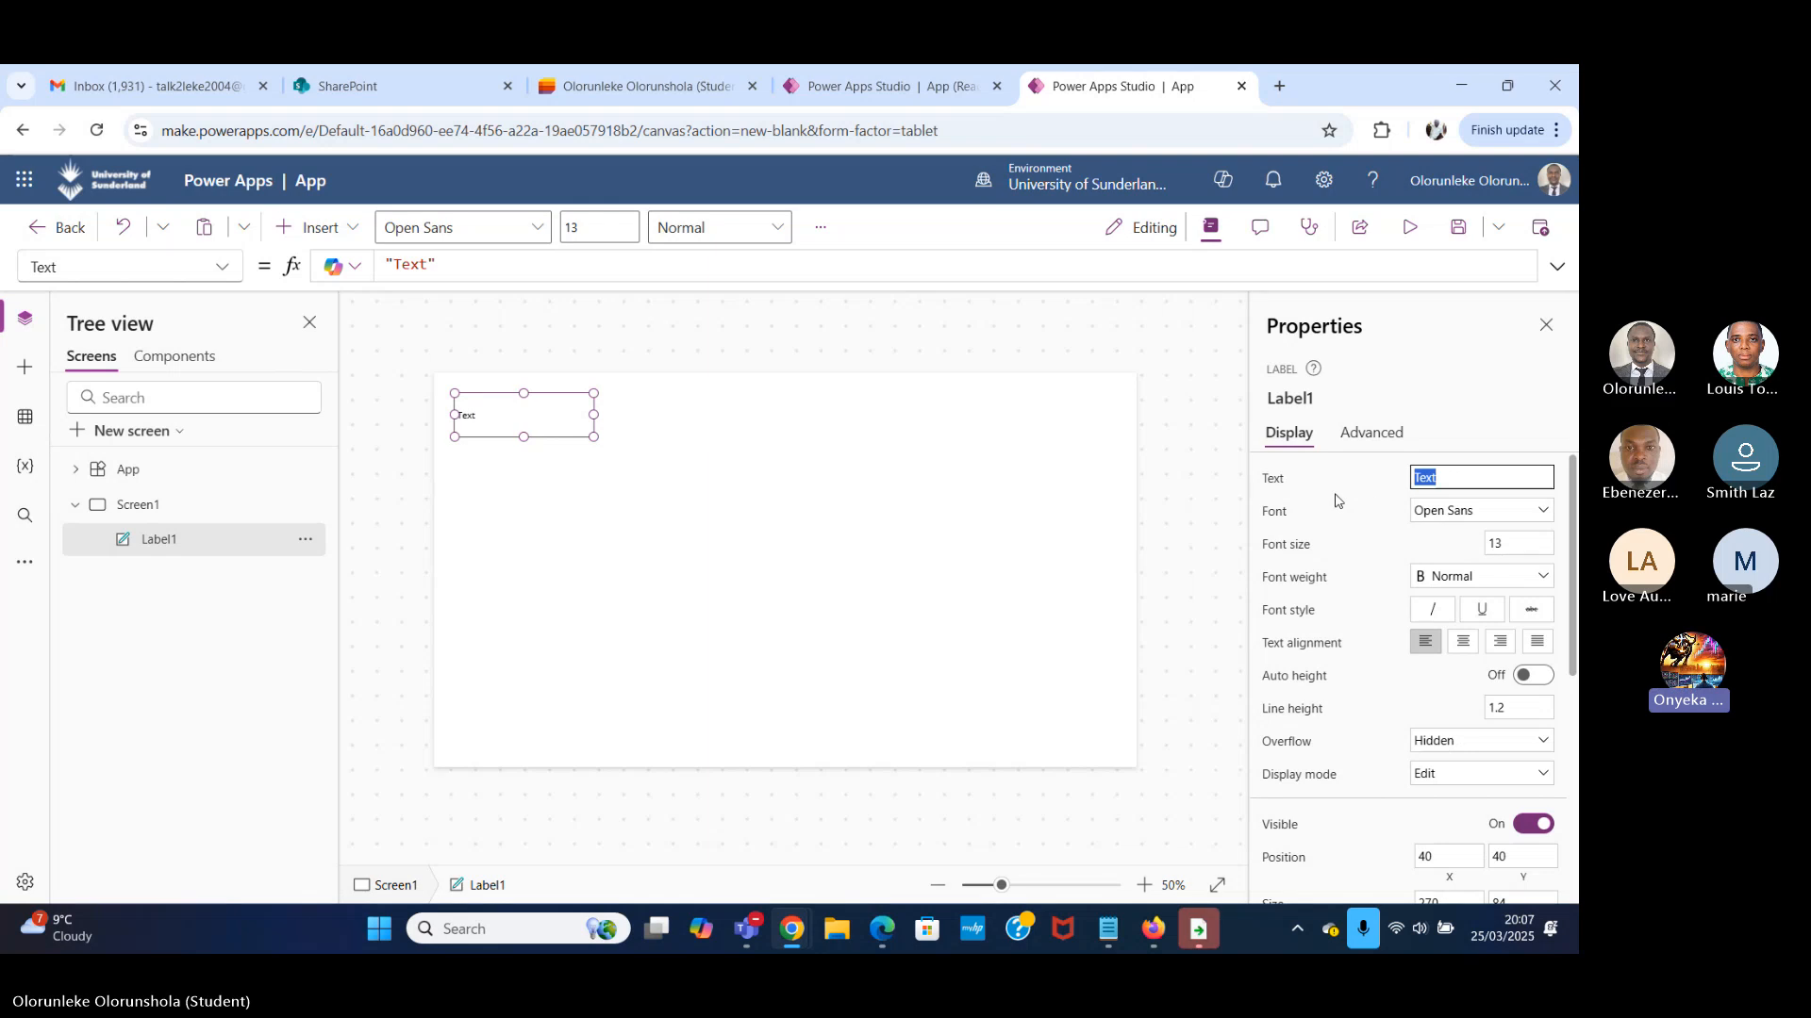
pyautogui.press('BackSpace')
pyautogui.write('First')
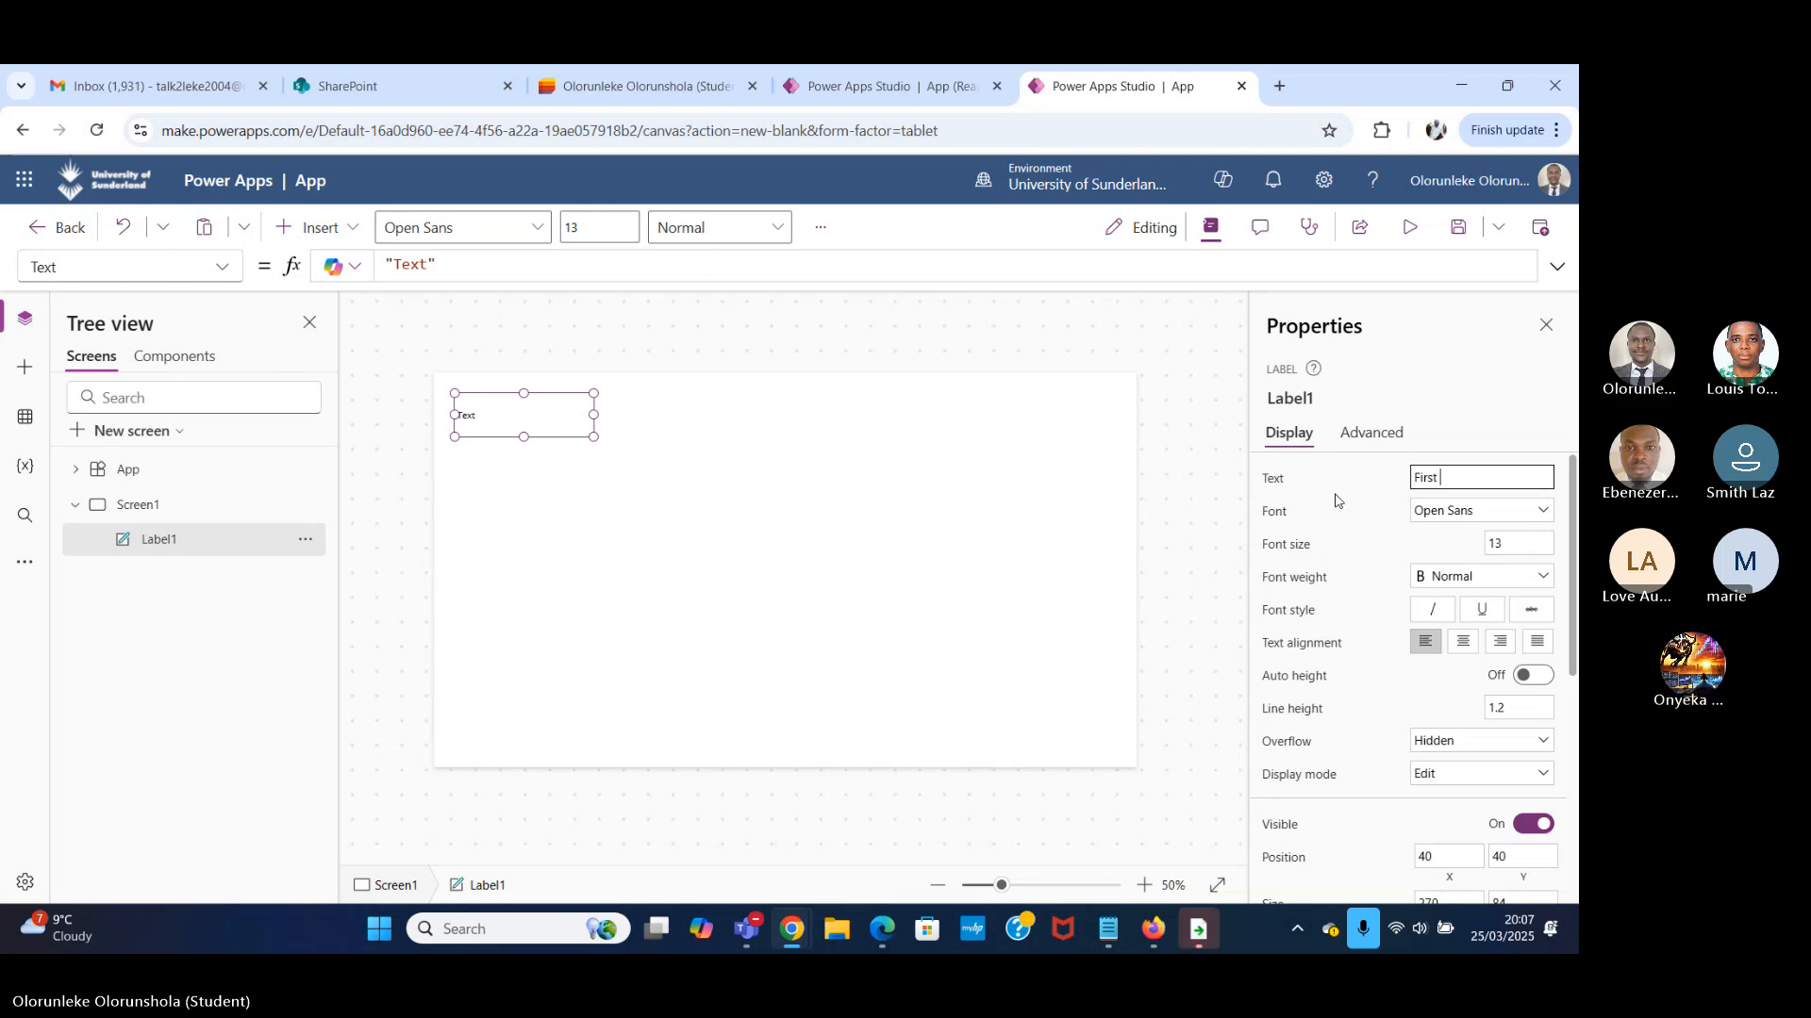
pyautogui.write(' N')
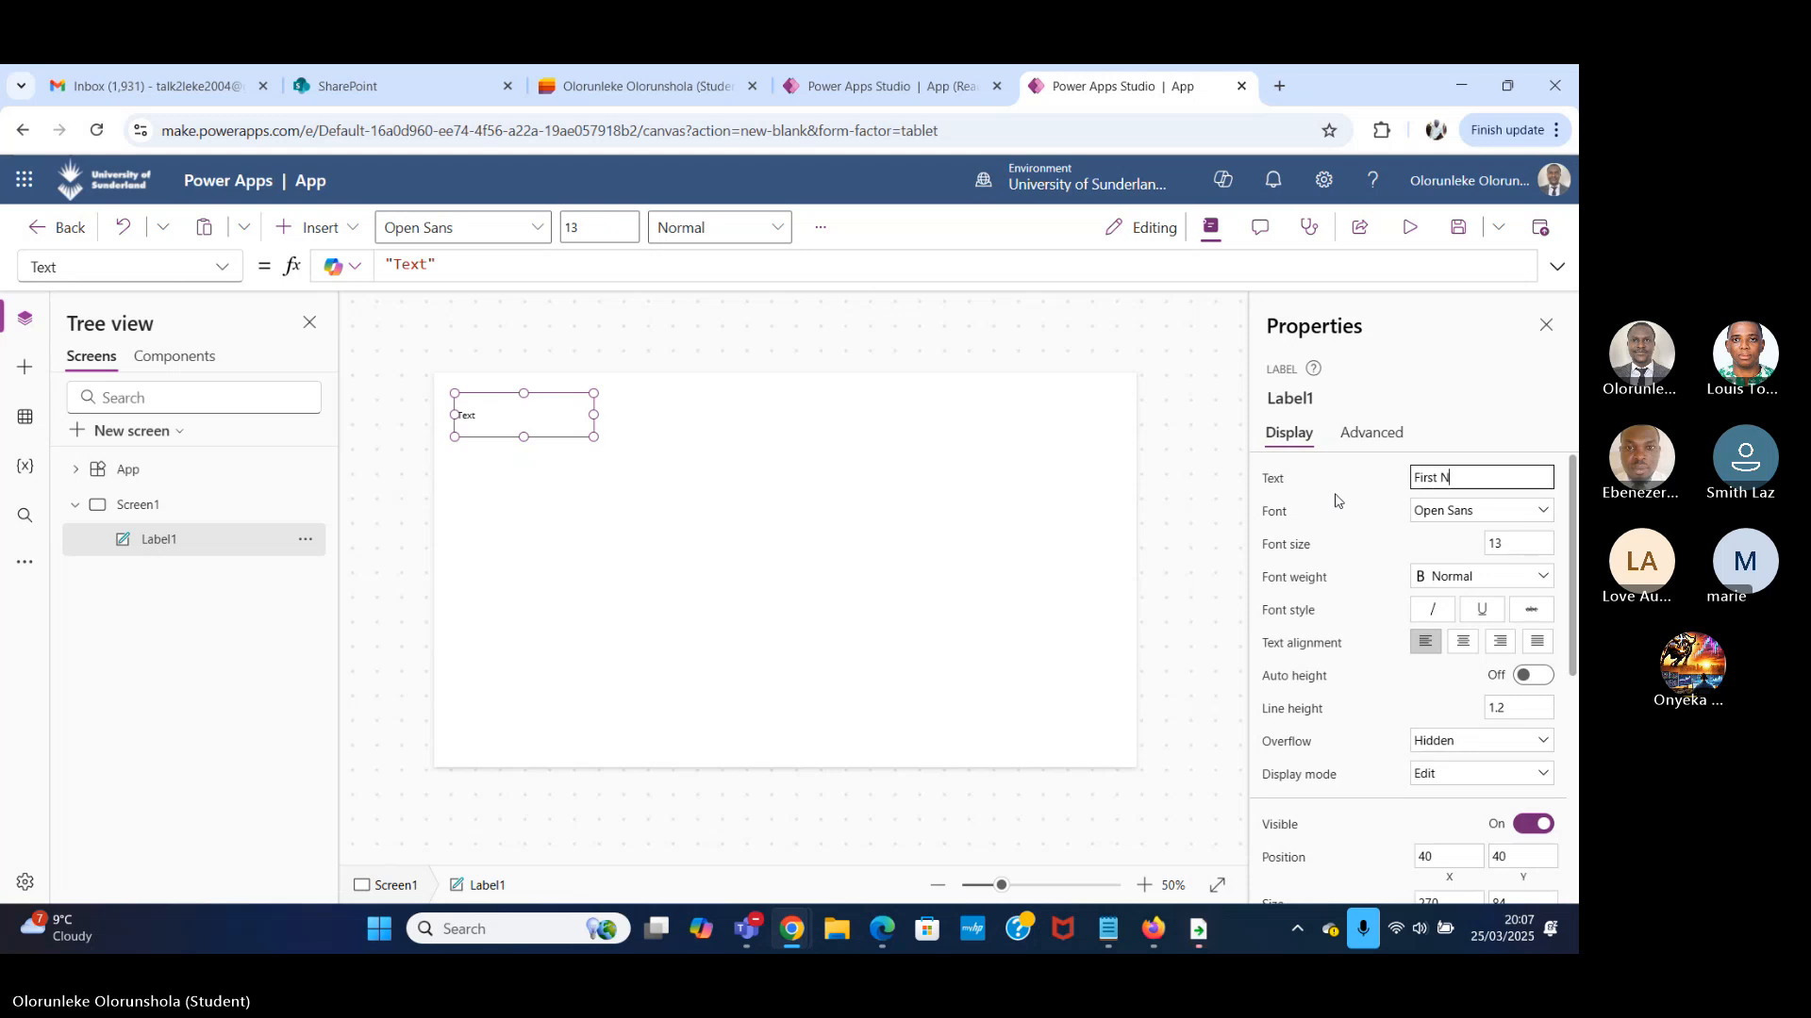
pyautogui.write('ame')
pyautogui.click(761, 615)
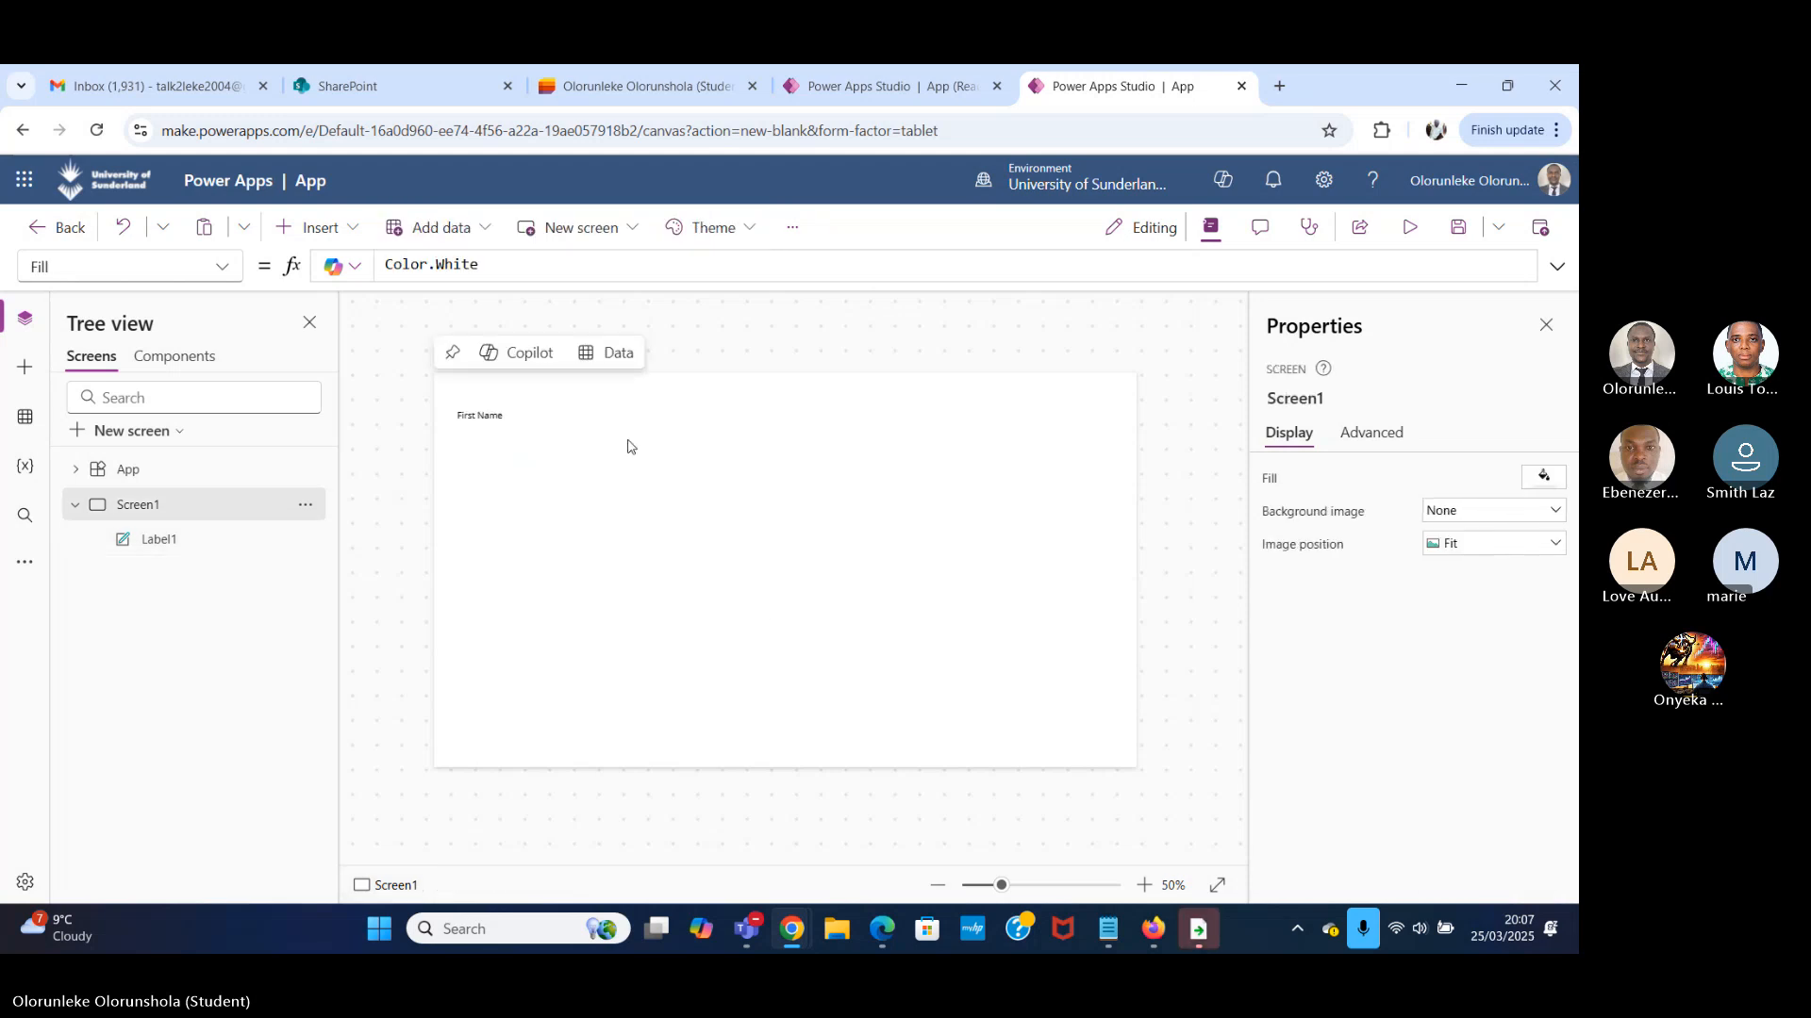
pyautogui.click(523, 406)
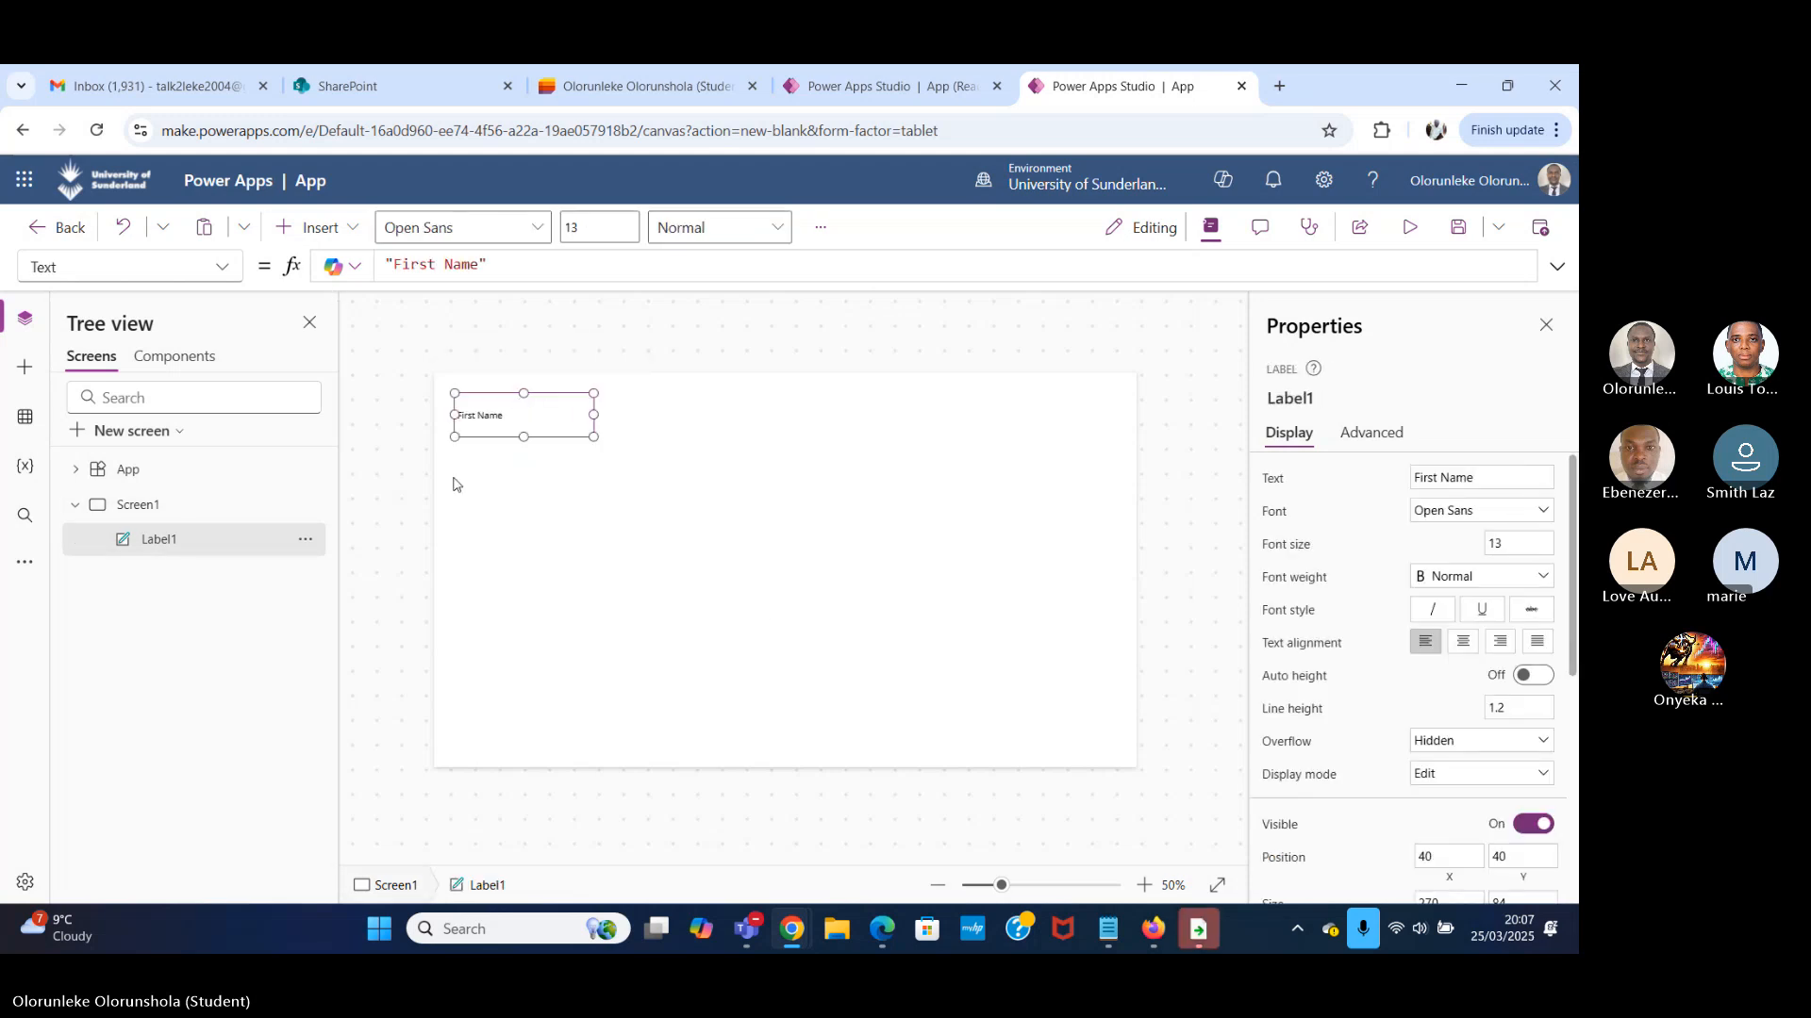
# Insert a text input on Screen1 and place it directly below the First Name label.
pyautogui.click(325, 231)
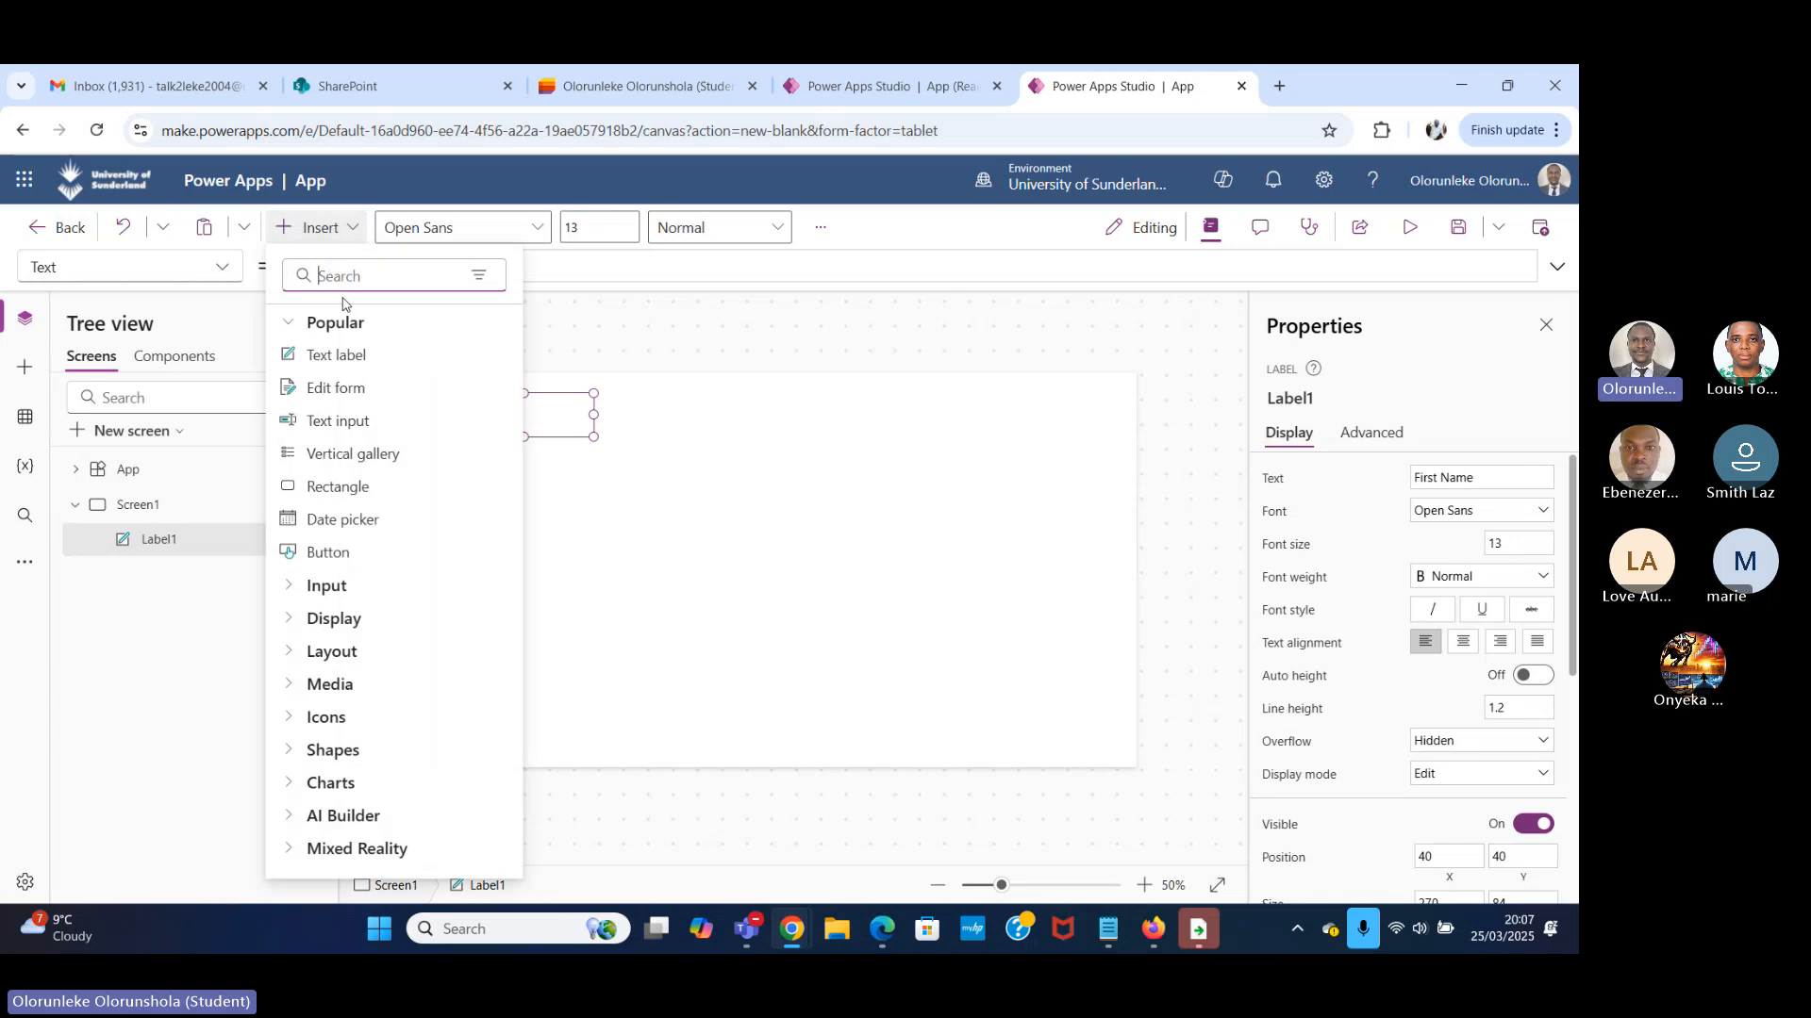
pyautogui.click(409, 422)
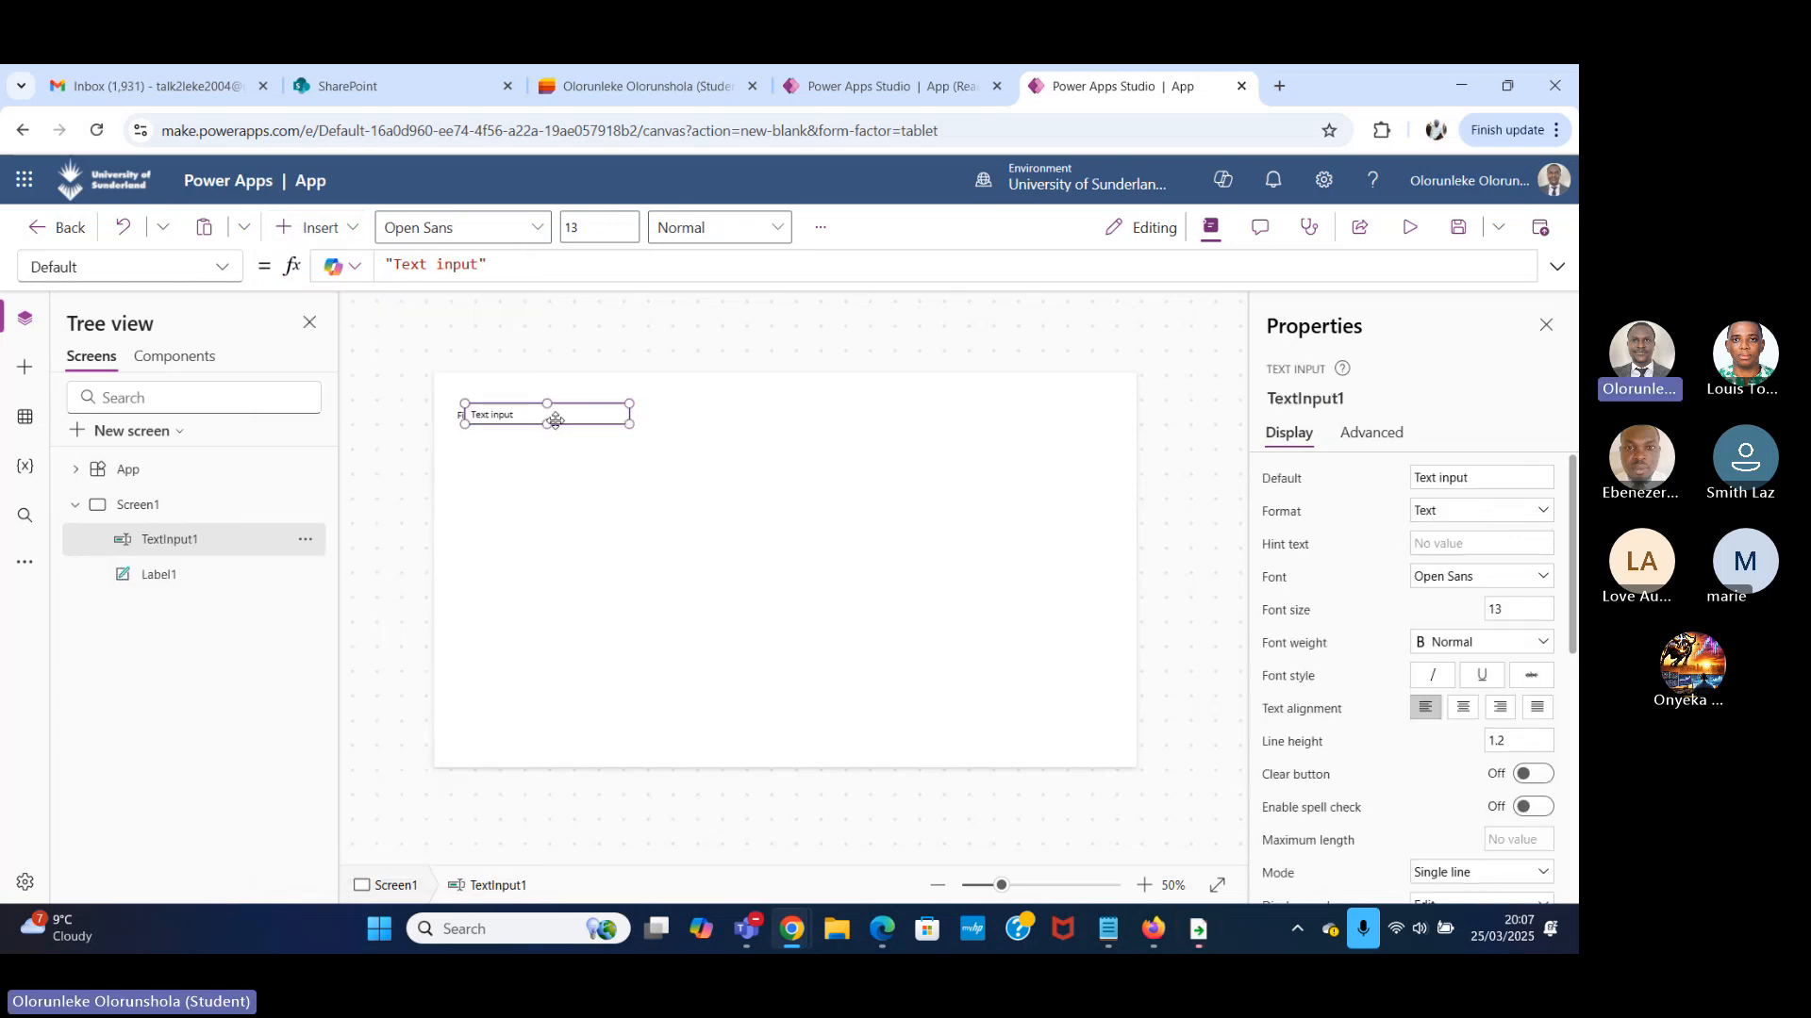
pyautogui.moveTo(555, 420); pyautogui.dragTo(536, 482)
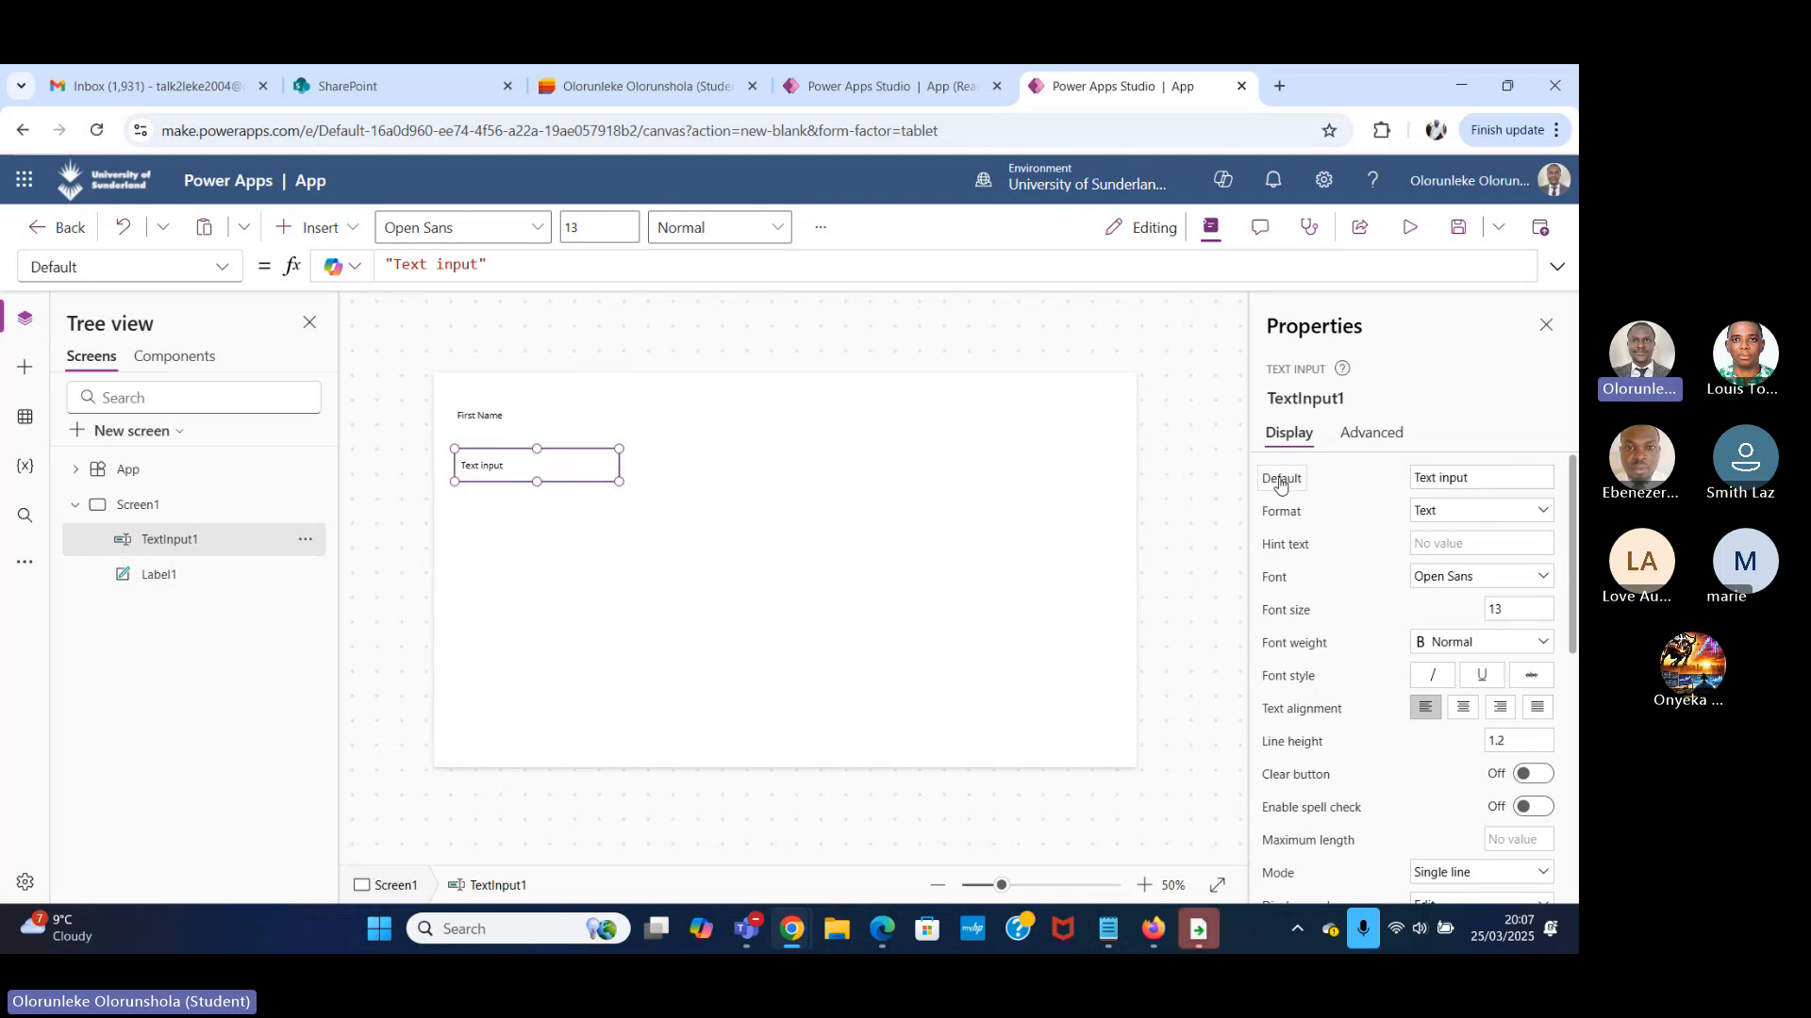
# Clear the text input's default text so the field is empty.
pyautogui.click(1500, 478)
pyautogui.press('BackSpace')
pyautogui.press('BackSpace')
pyautogui.press('BackSpace')
pyautogui.press('BackSpace')
pyautogui.press('BackSpace')
pyautogui.press('BackSpace')
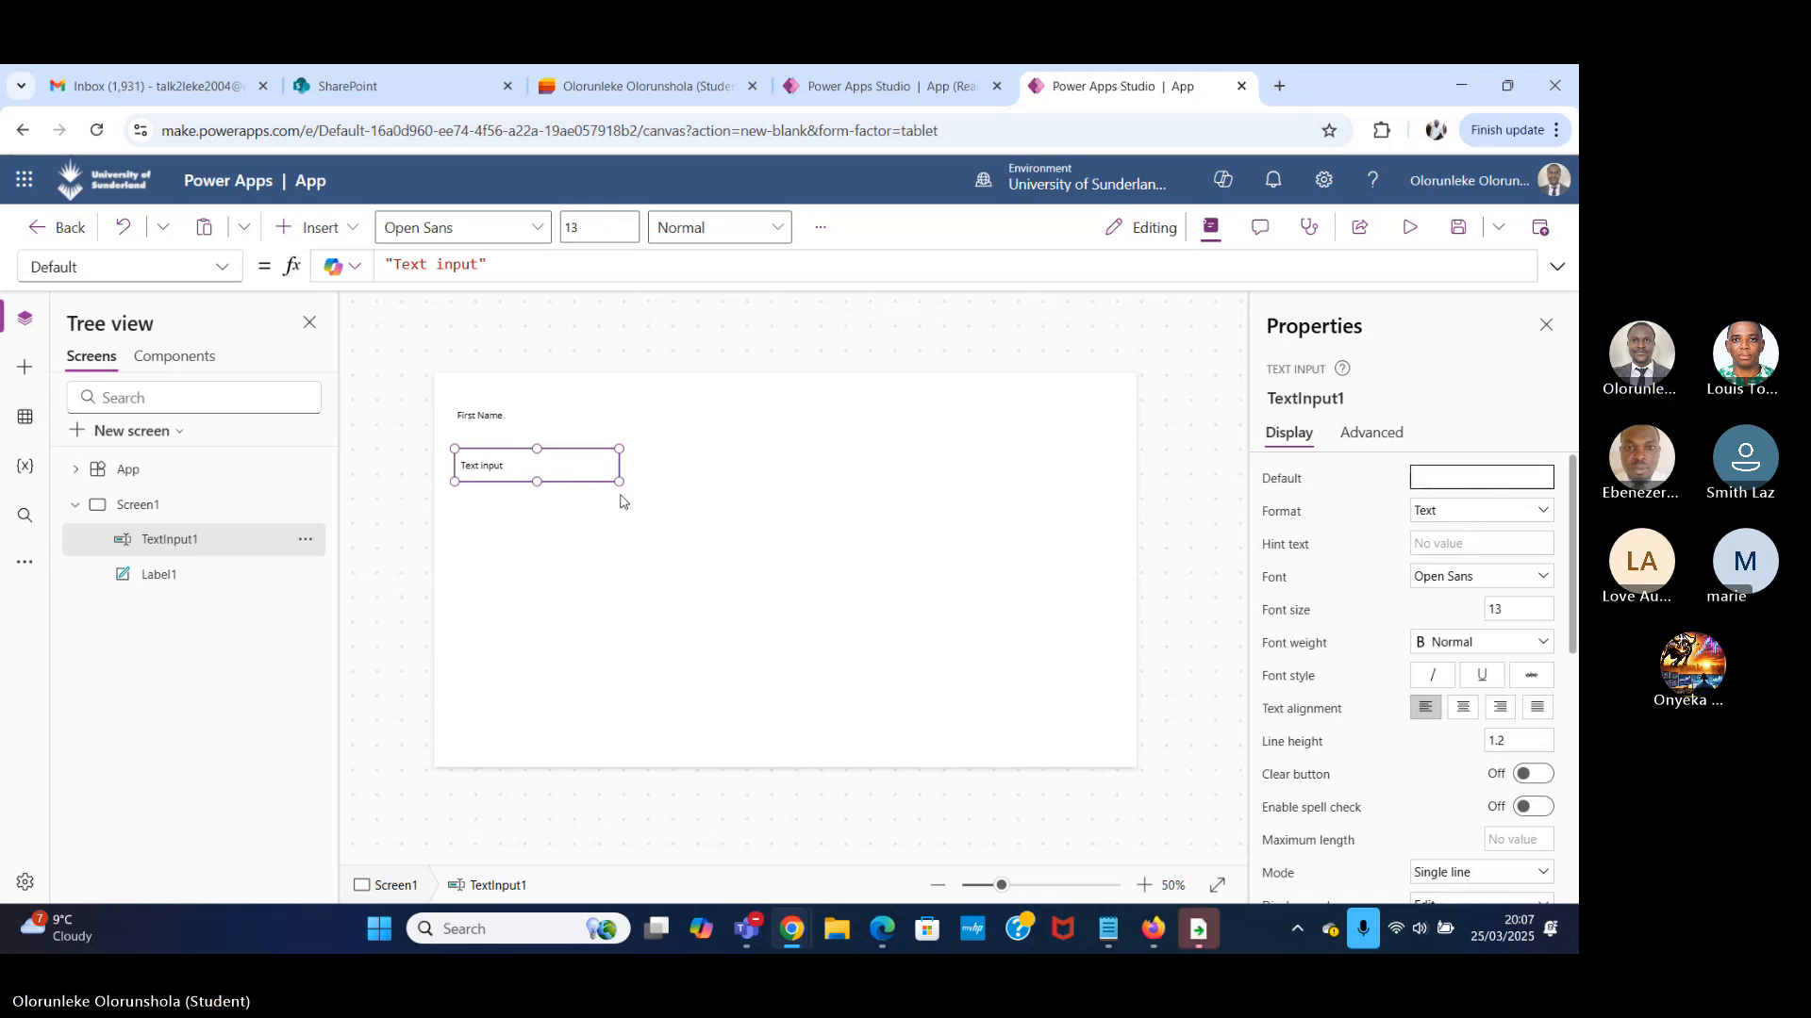
pyautogui.click(531, 418)
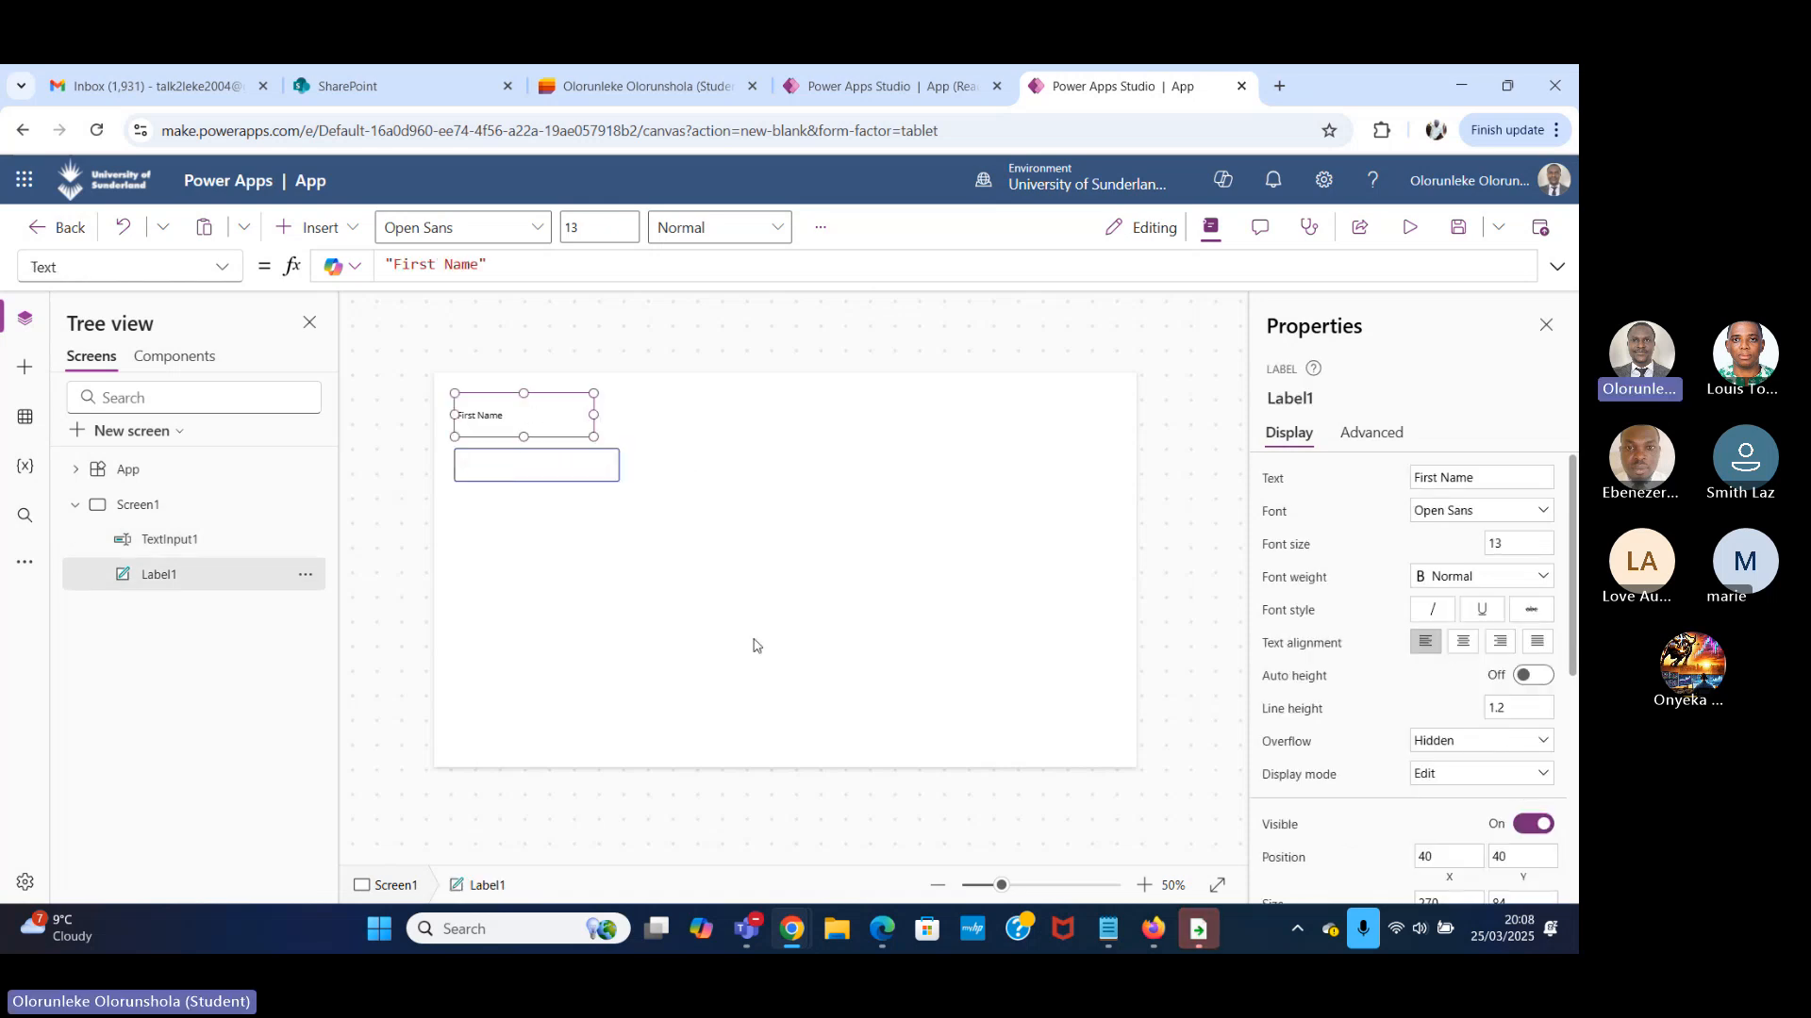
# Insert a button on Screen1 and place it below the text input at about X 84, Y 342.
pyautogui.click(639, 550)
pyautogui.click(363, 235)
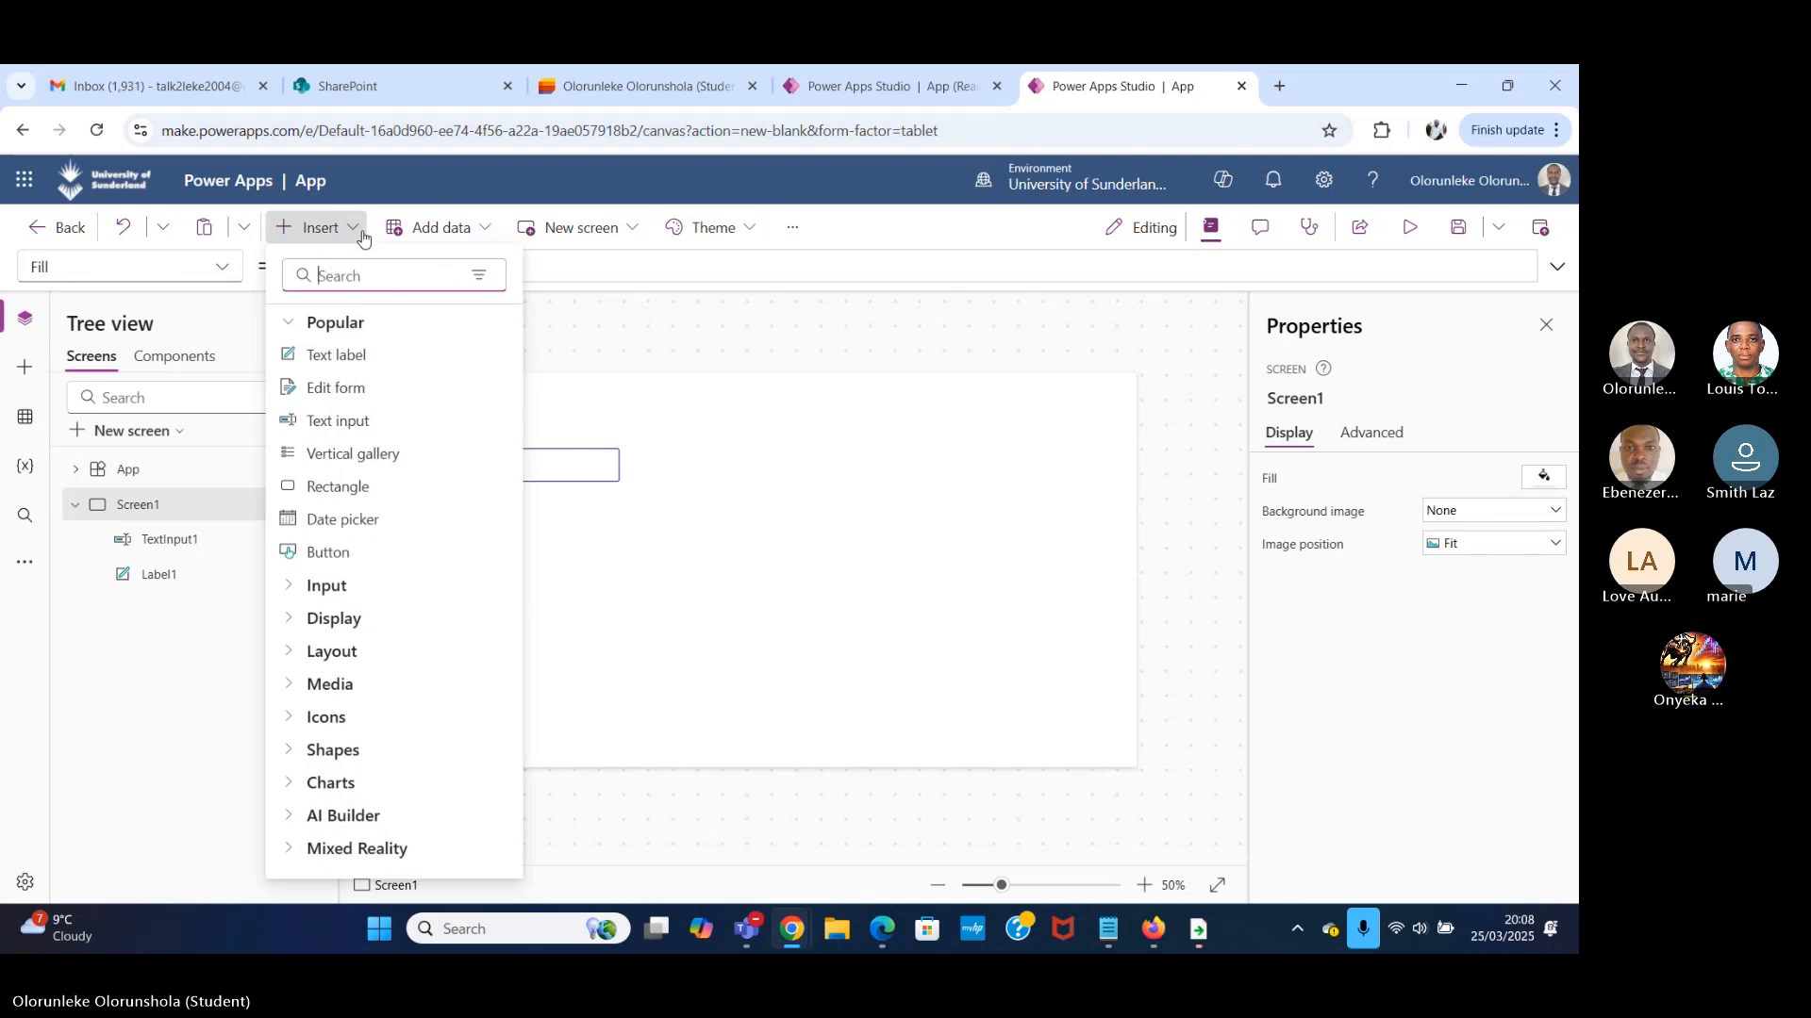
pyautogui.write('butt')
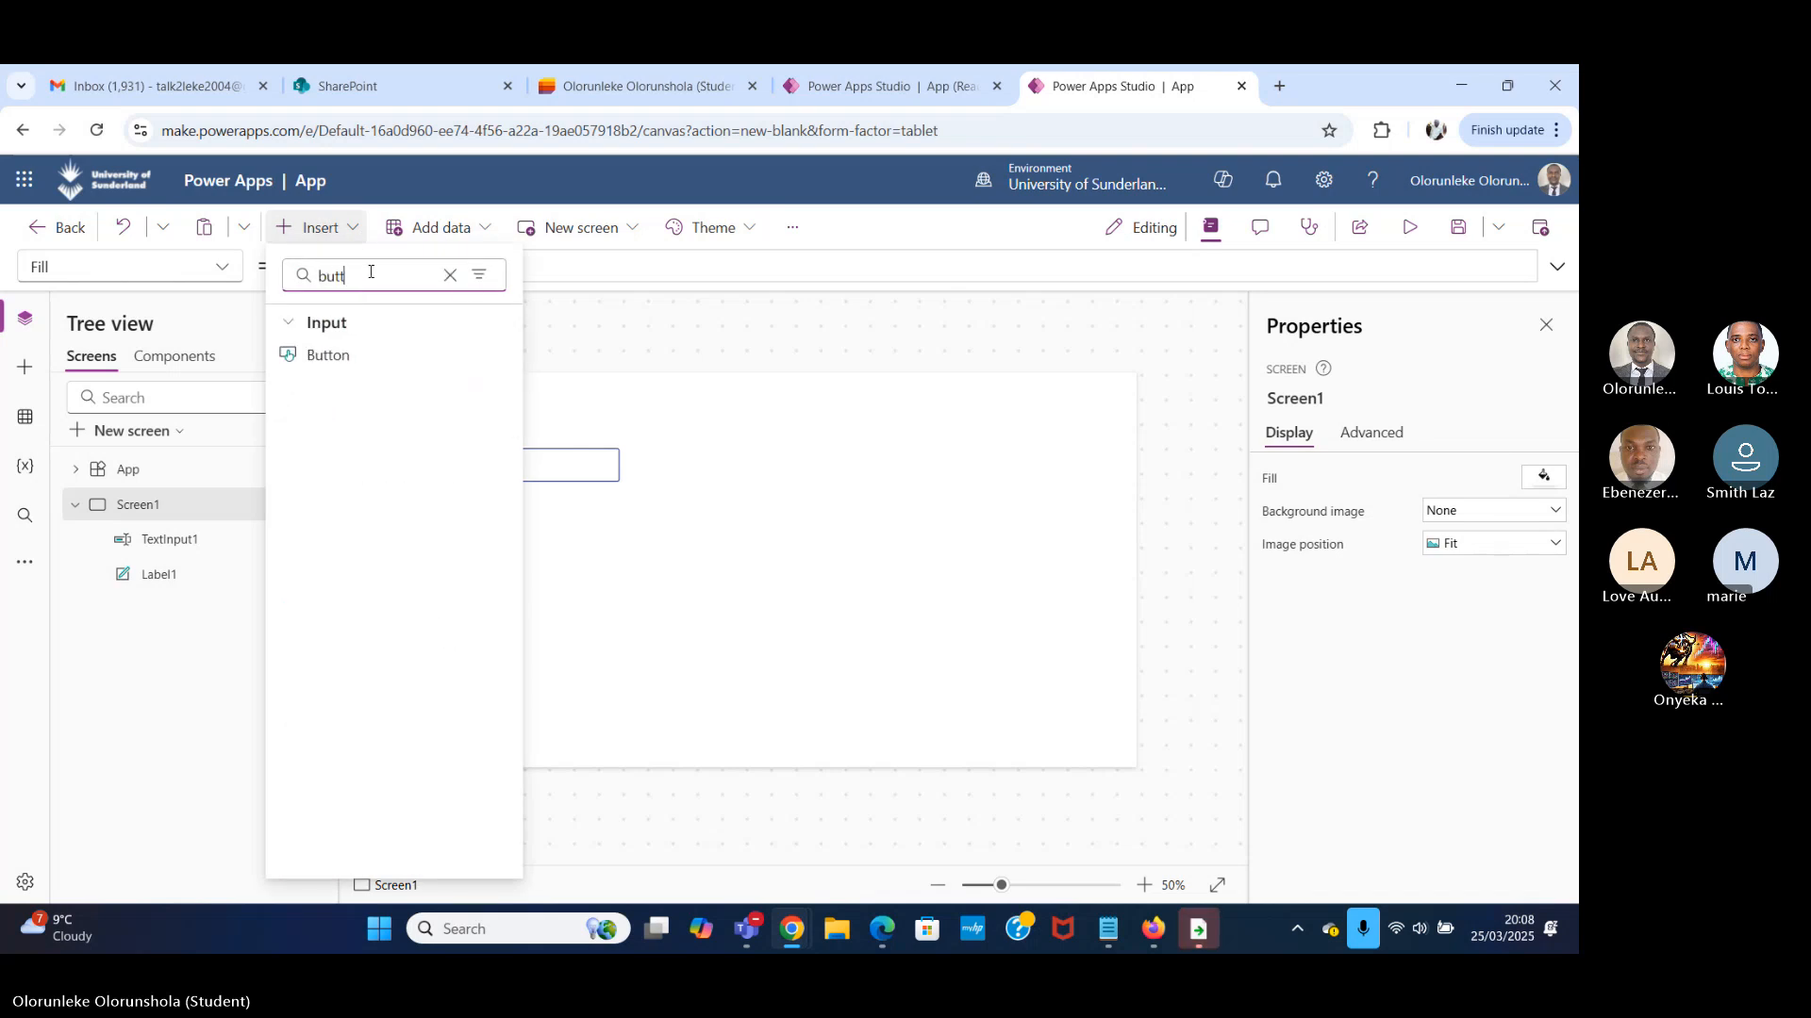
pyautogui.click(410, 356)
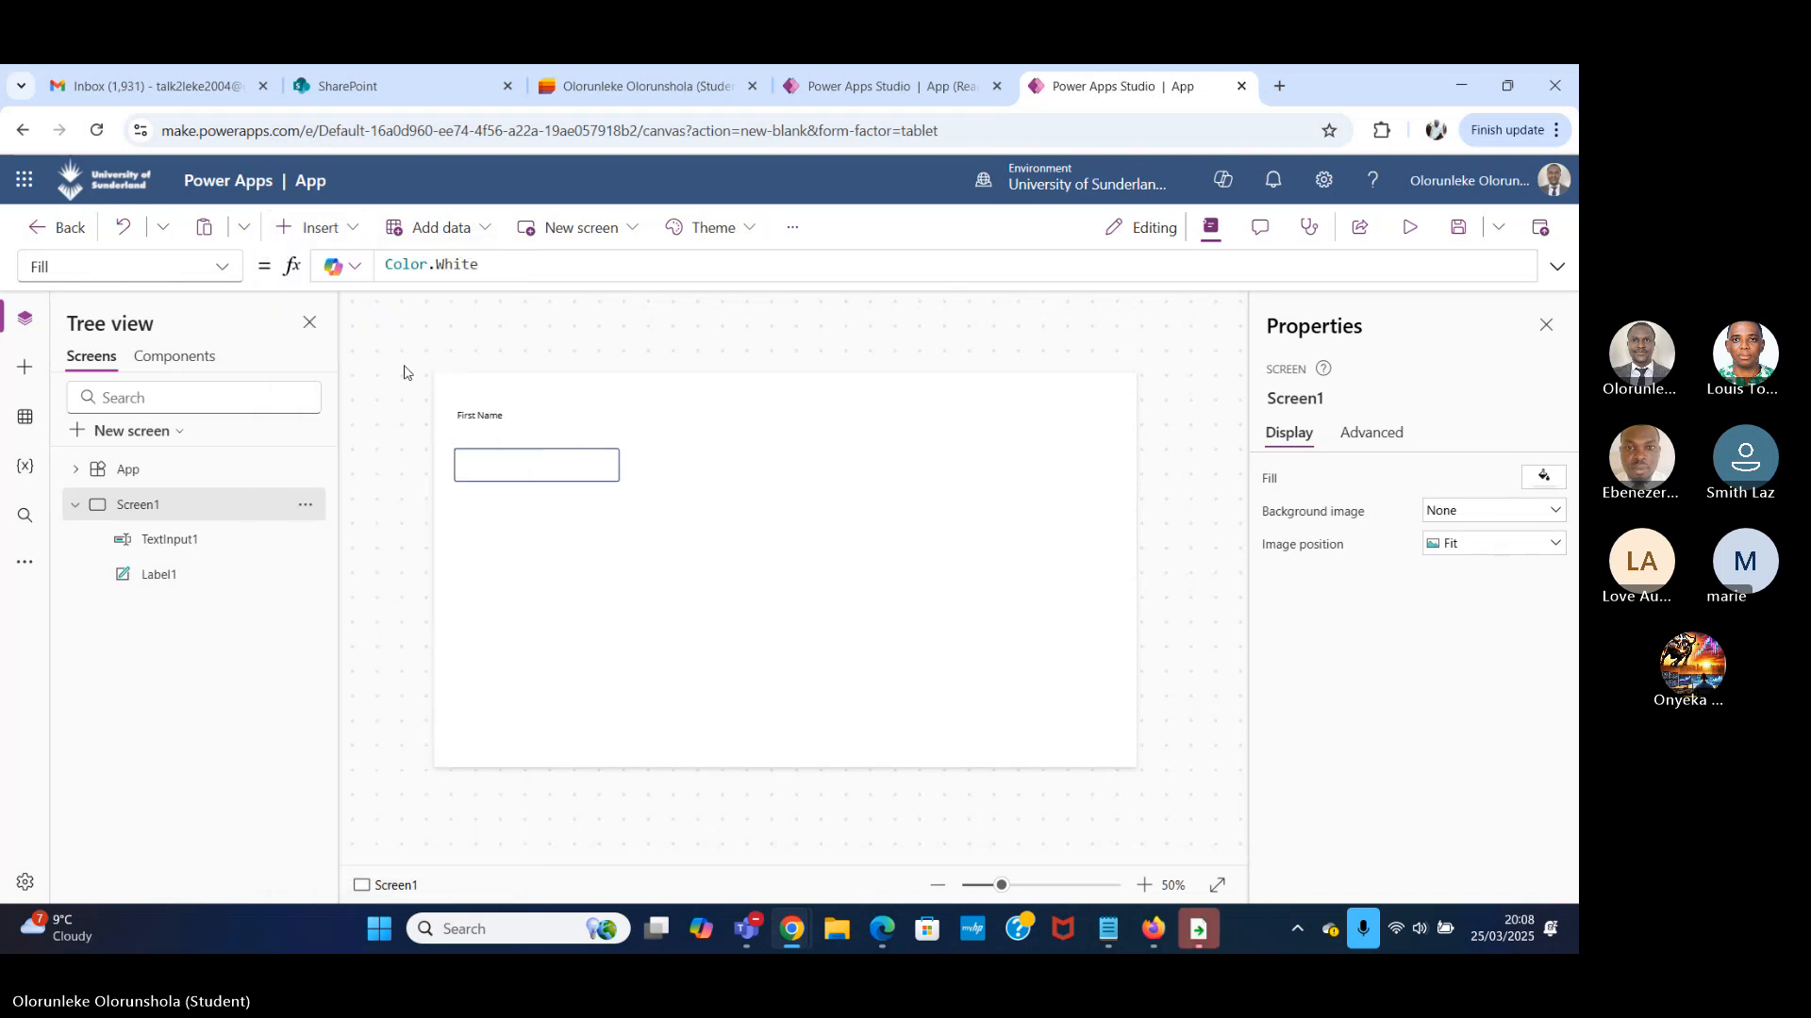
pyautogui.moveTo(526, 414); pyautogui.dragTo(586, 578)
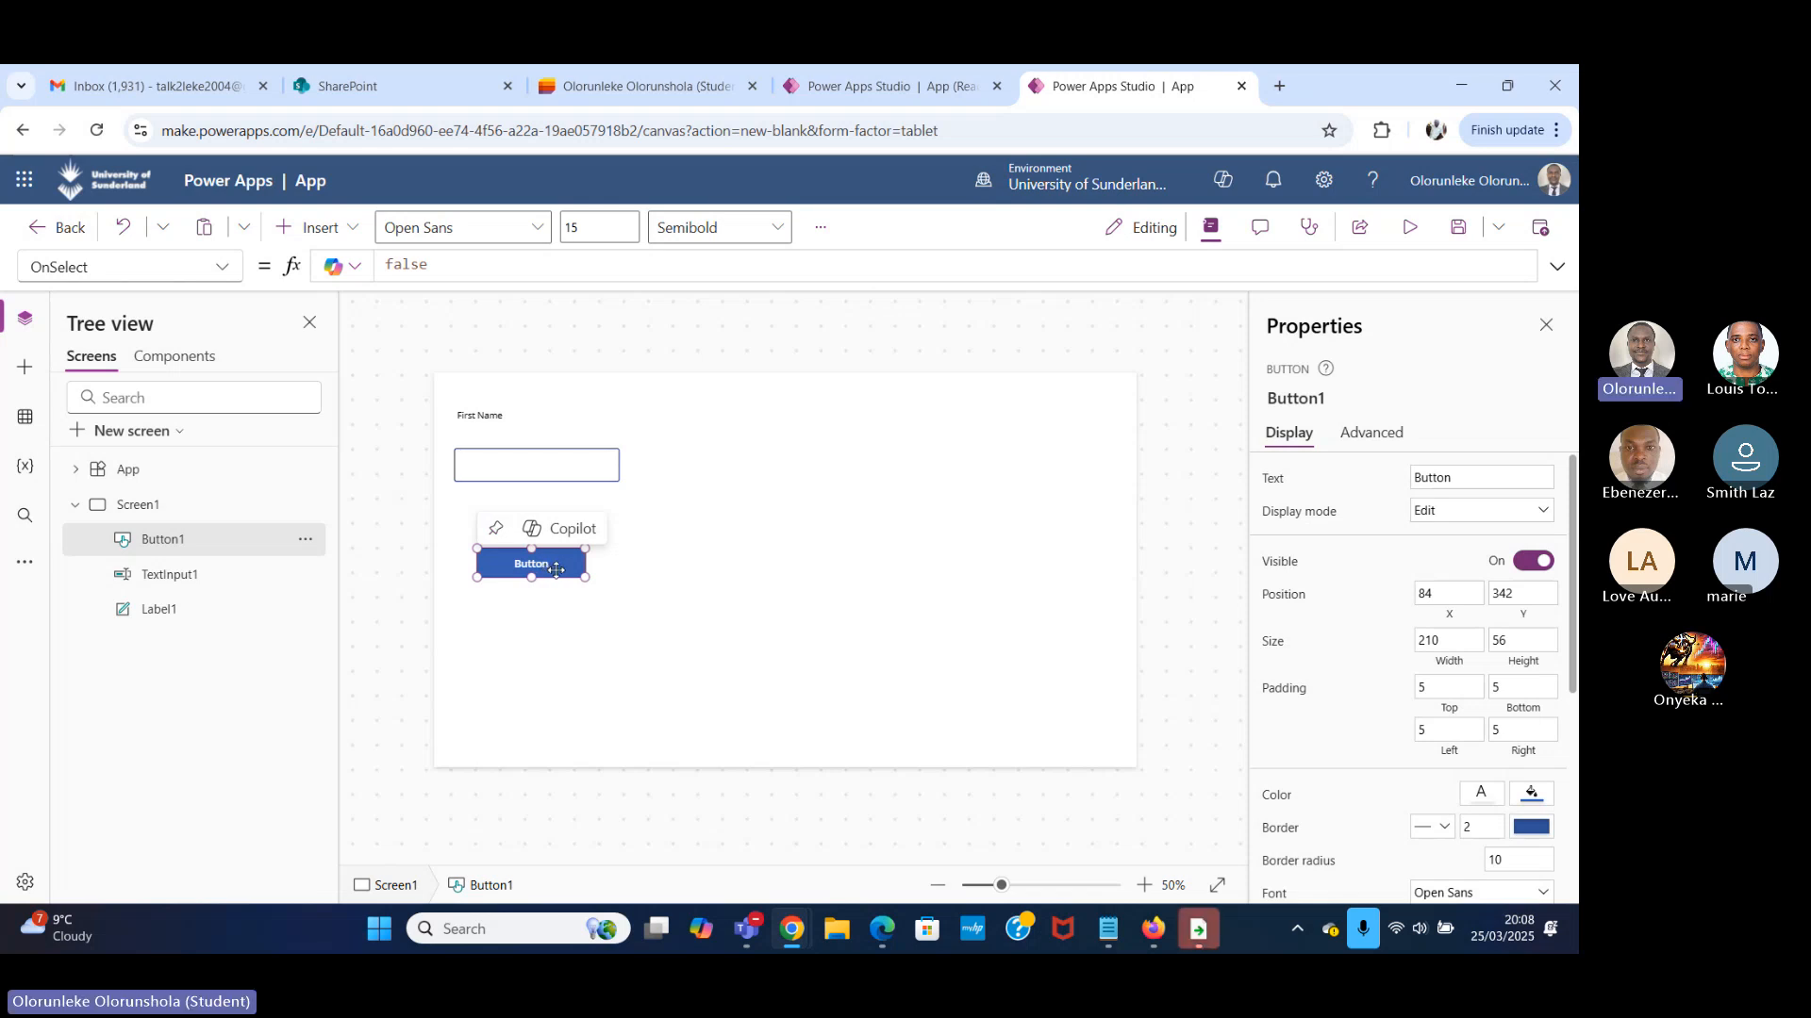
# Set the button's text to "Collect".
pyautogui.click(1476, 477)
pyautogui.hotkey('ctrl', 'a')
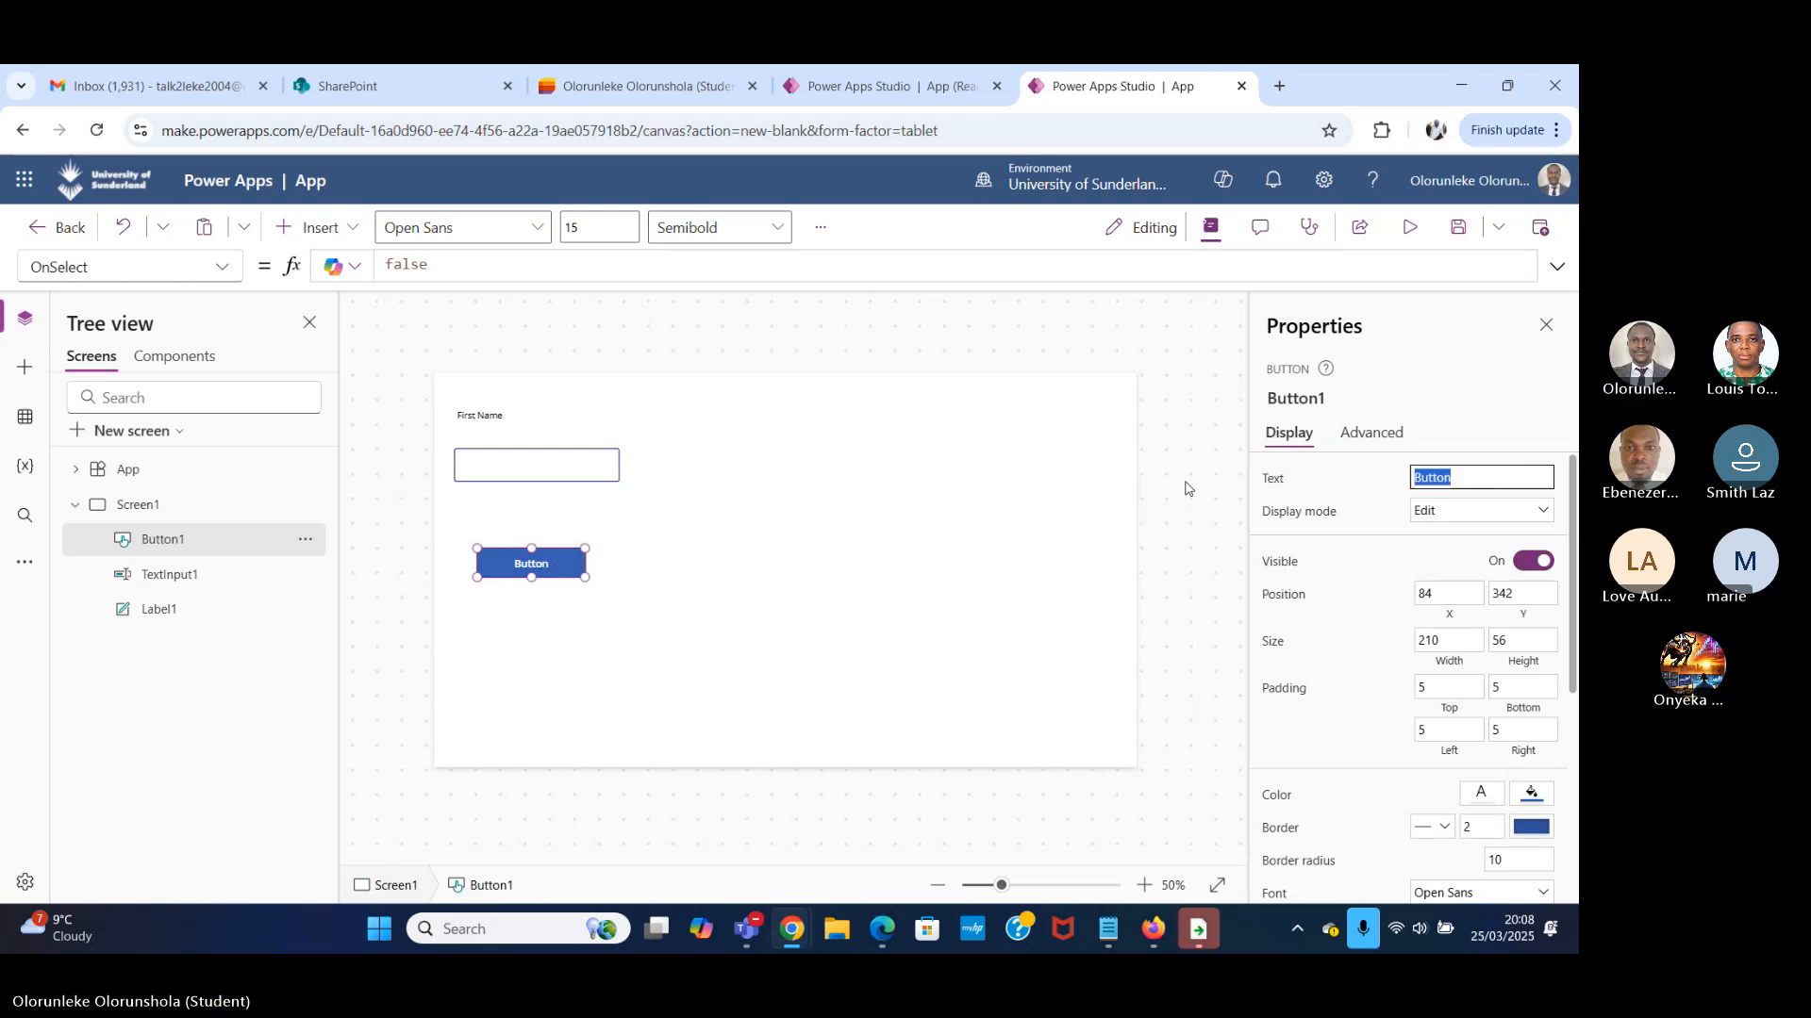
pyautogui.write('C')
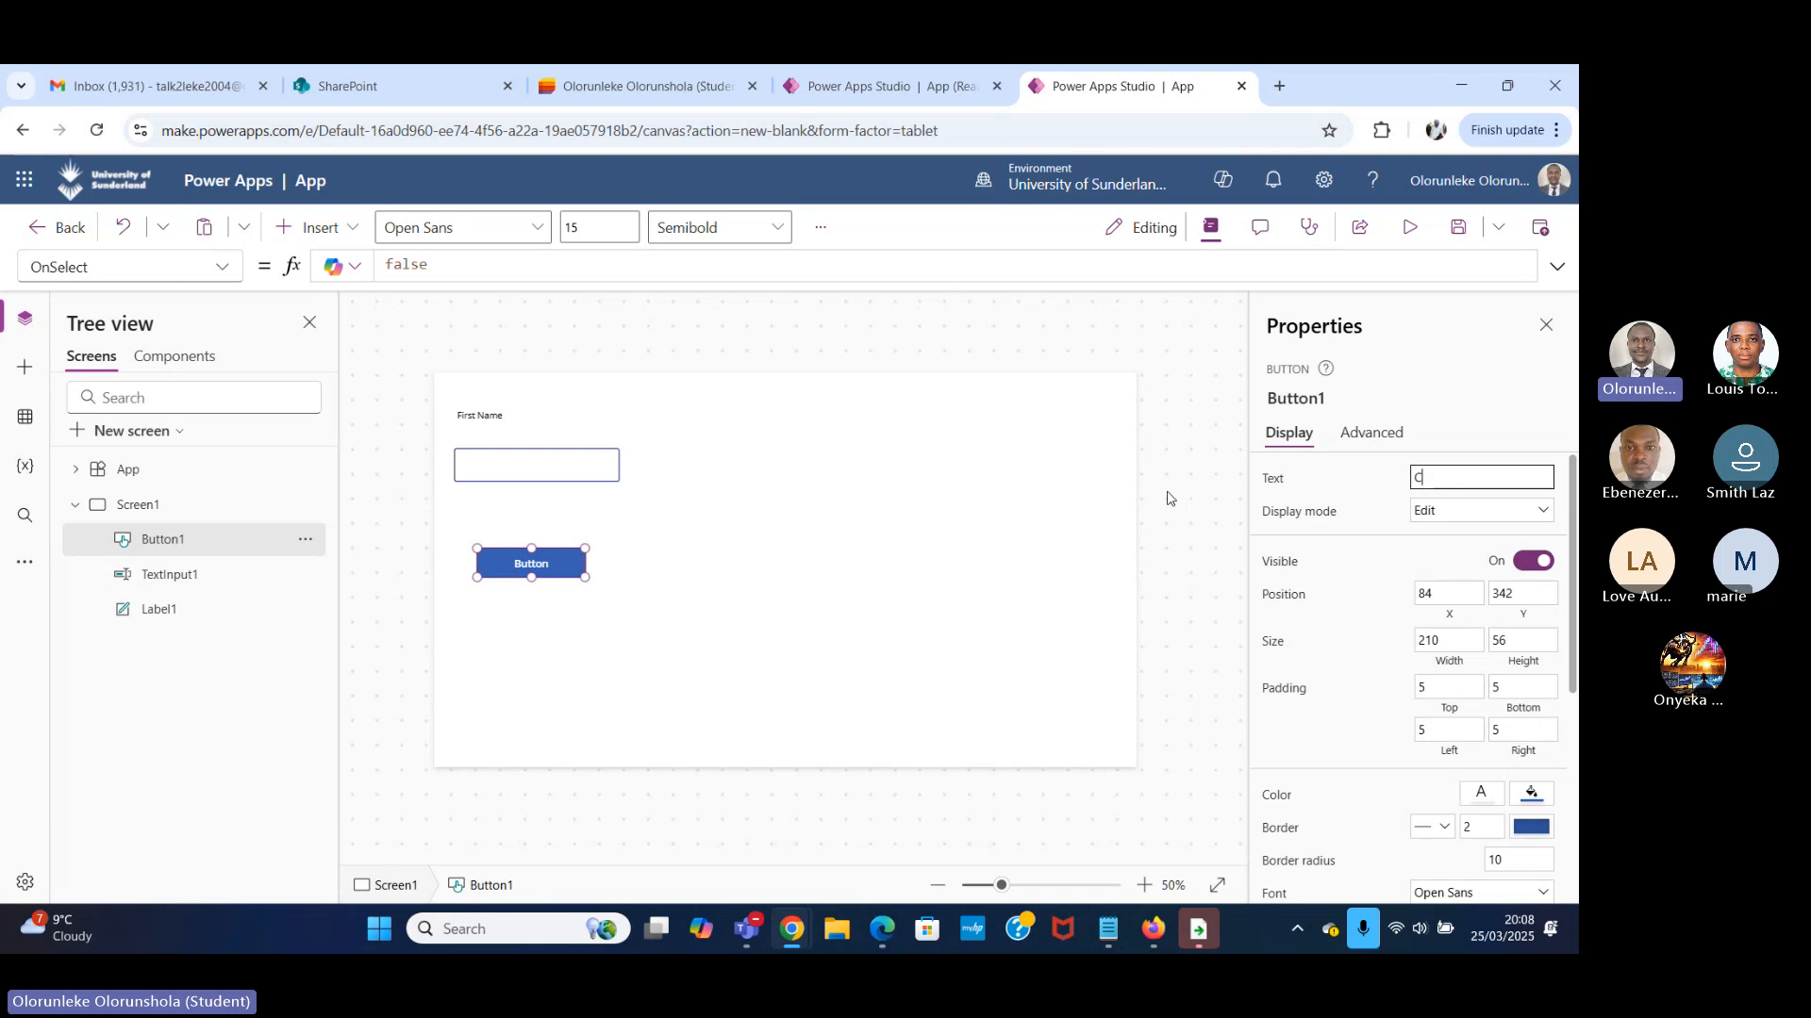
pyautogui.write('ollect')
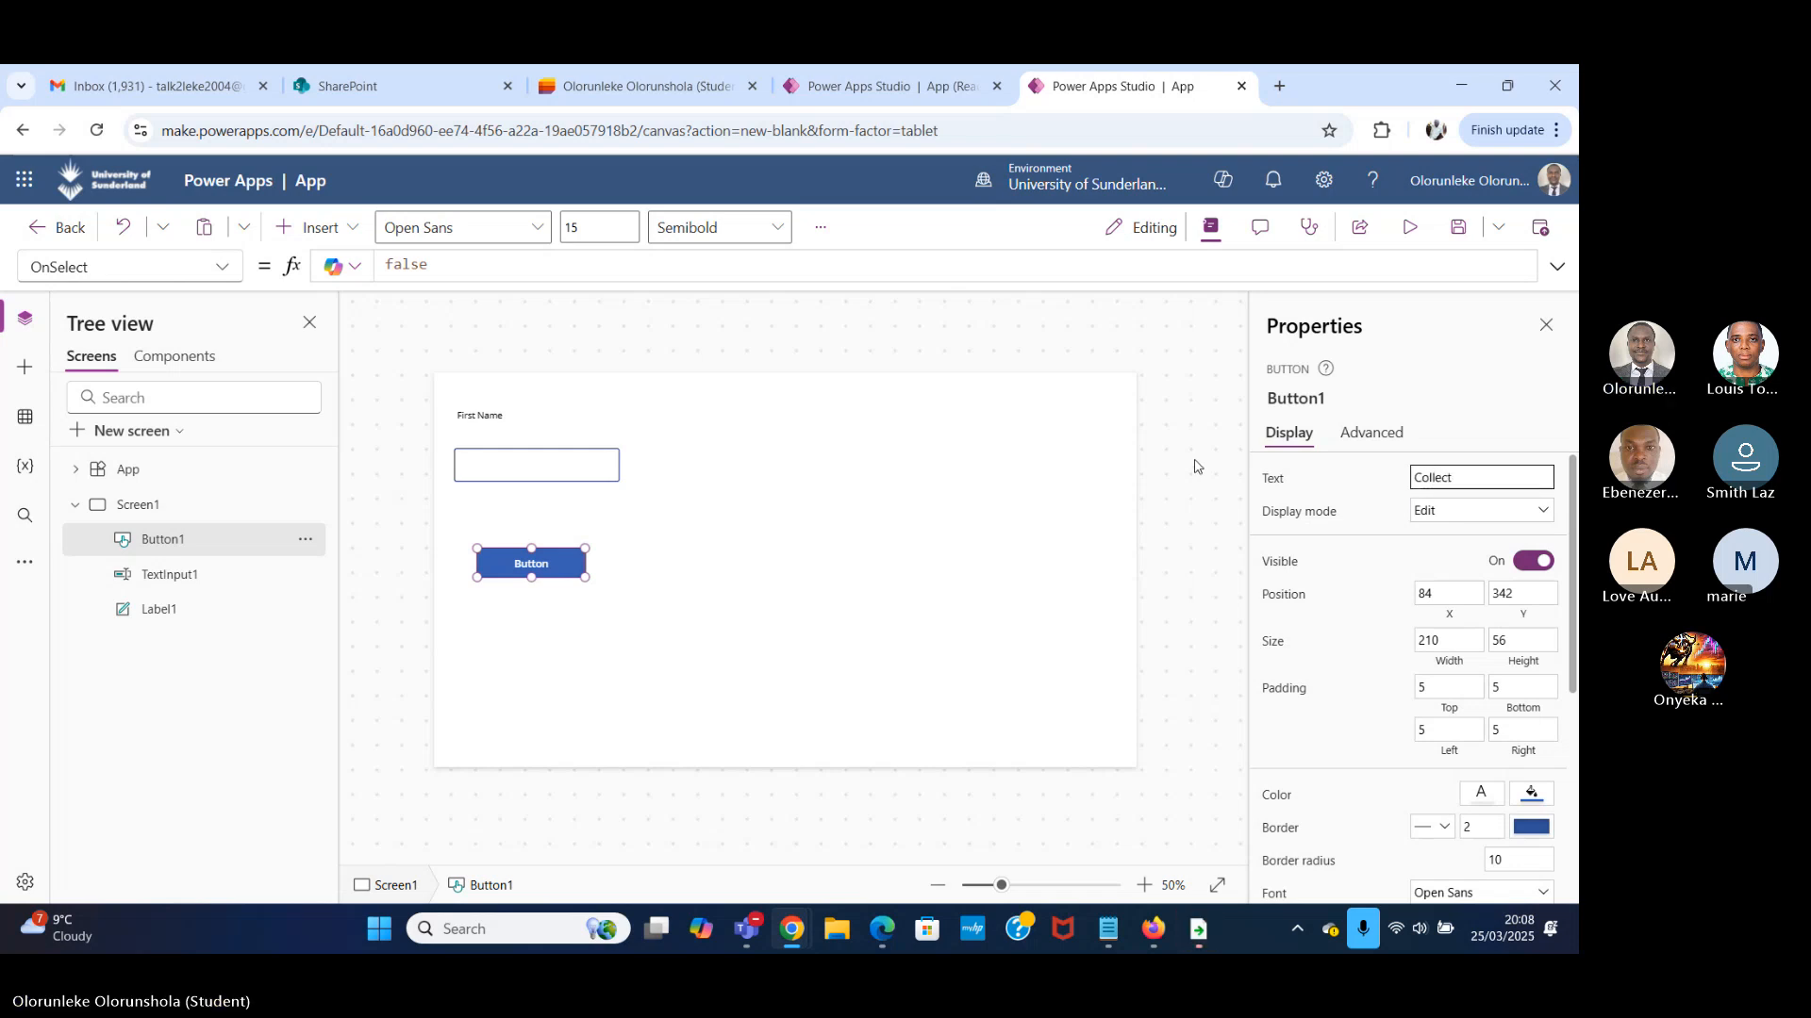
pyautogui.click(911, 710)
# Duplicate the Collect button and place the copy in the same row at about X 512, Y 342.
pyautogui.click(570, 566)
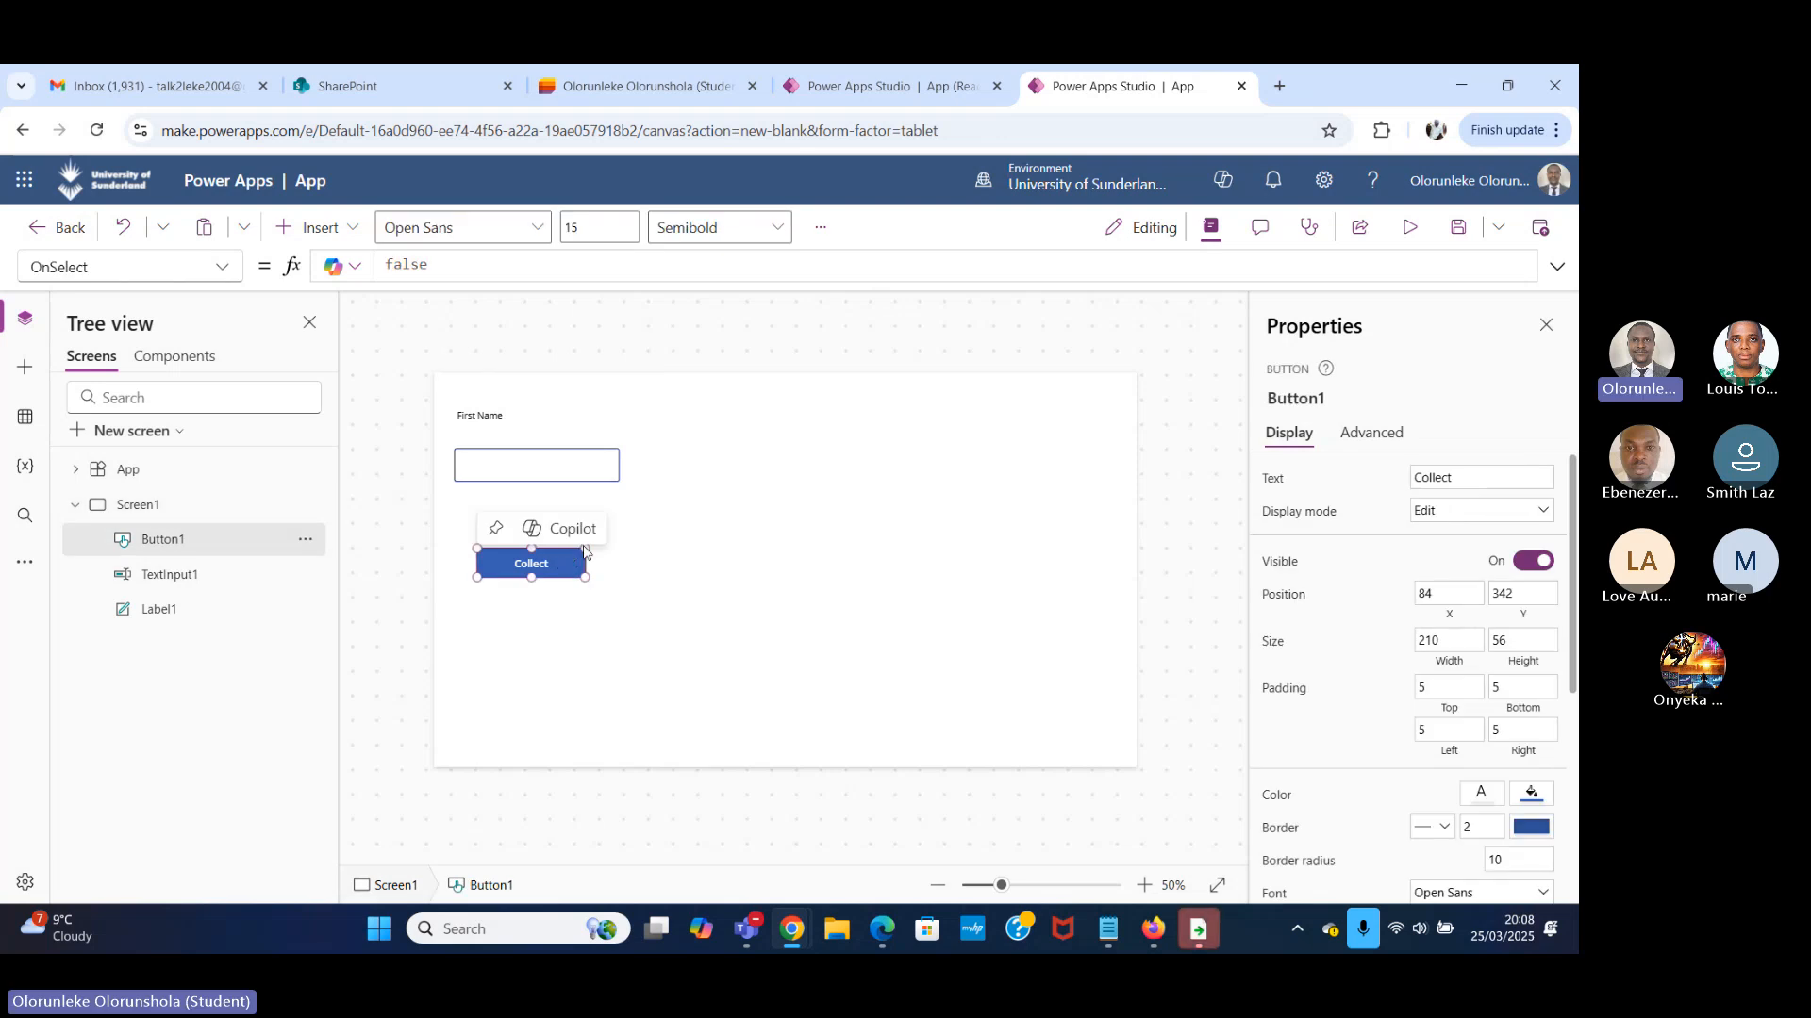
pyautogui.hotkey('ctrl', 'c')
pyautogui.hotkey('ctrl', 'v')
pyautogui.moveTo(553, 574); pyautogui.dragTo(762, 565)
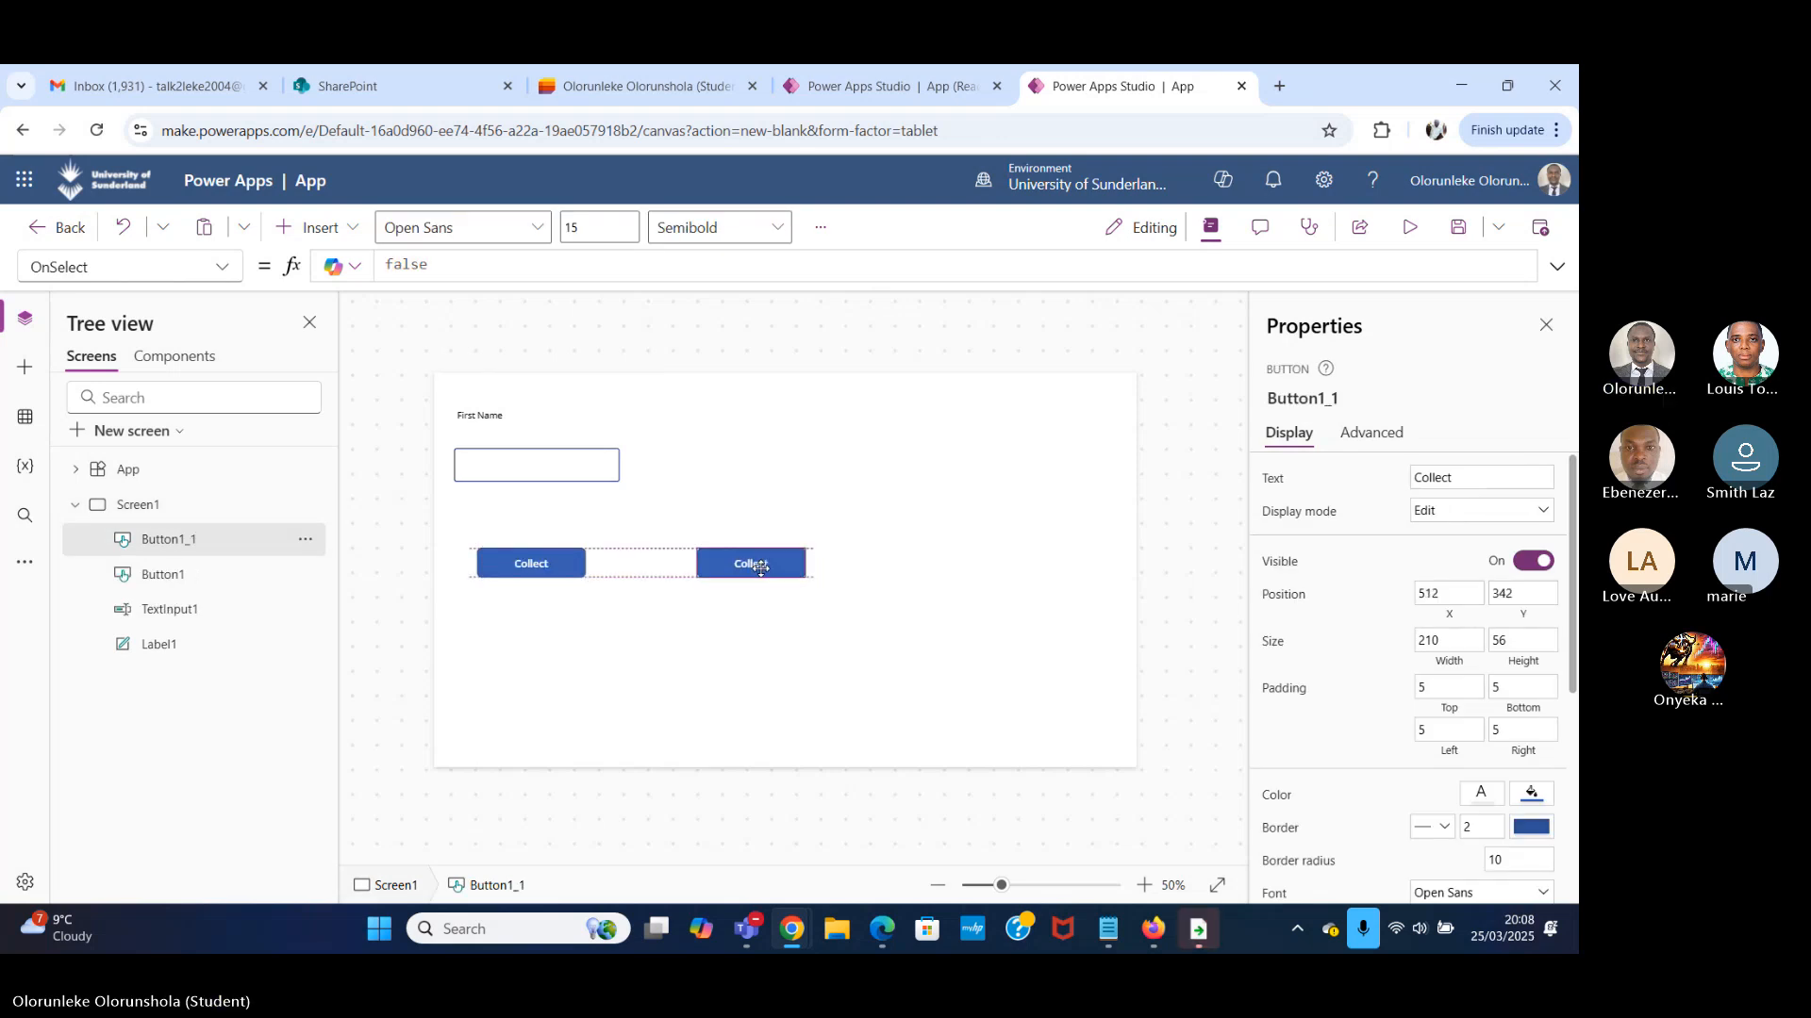
# Set the copied button's text to "ClearCollect".
pyautogui.click(1433, 476)
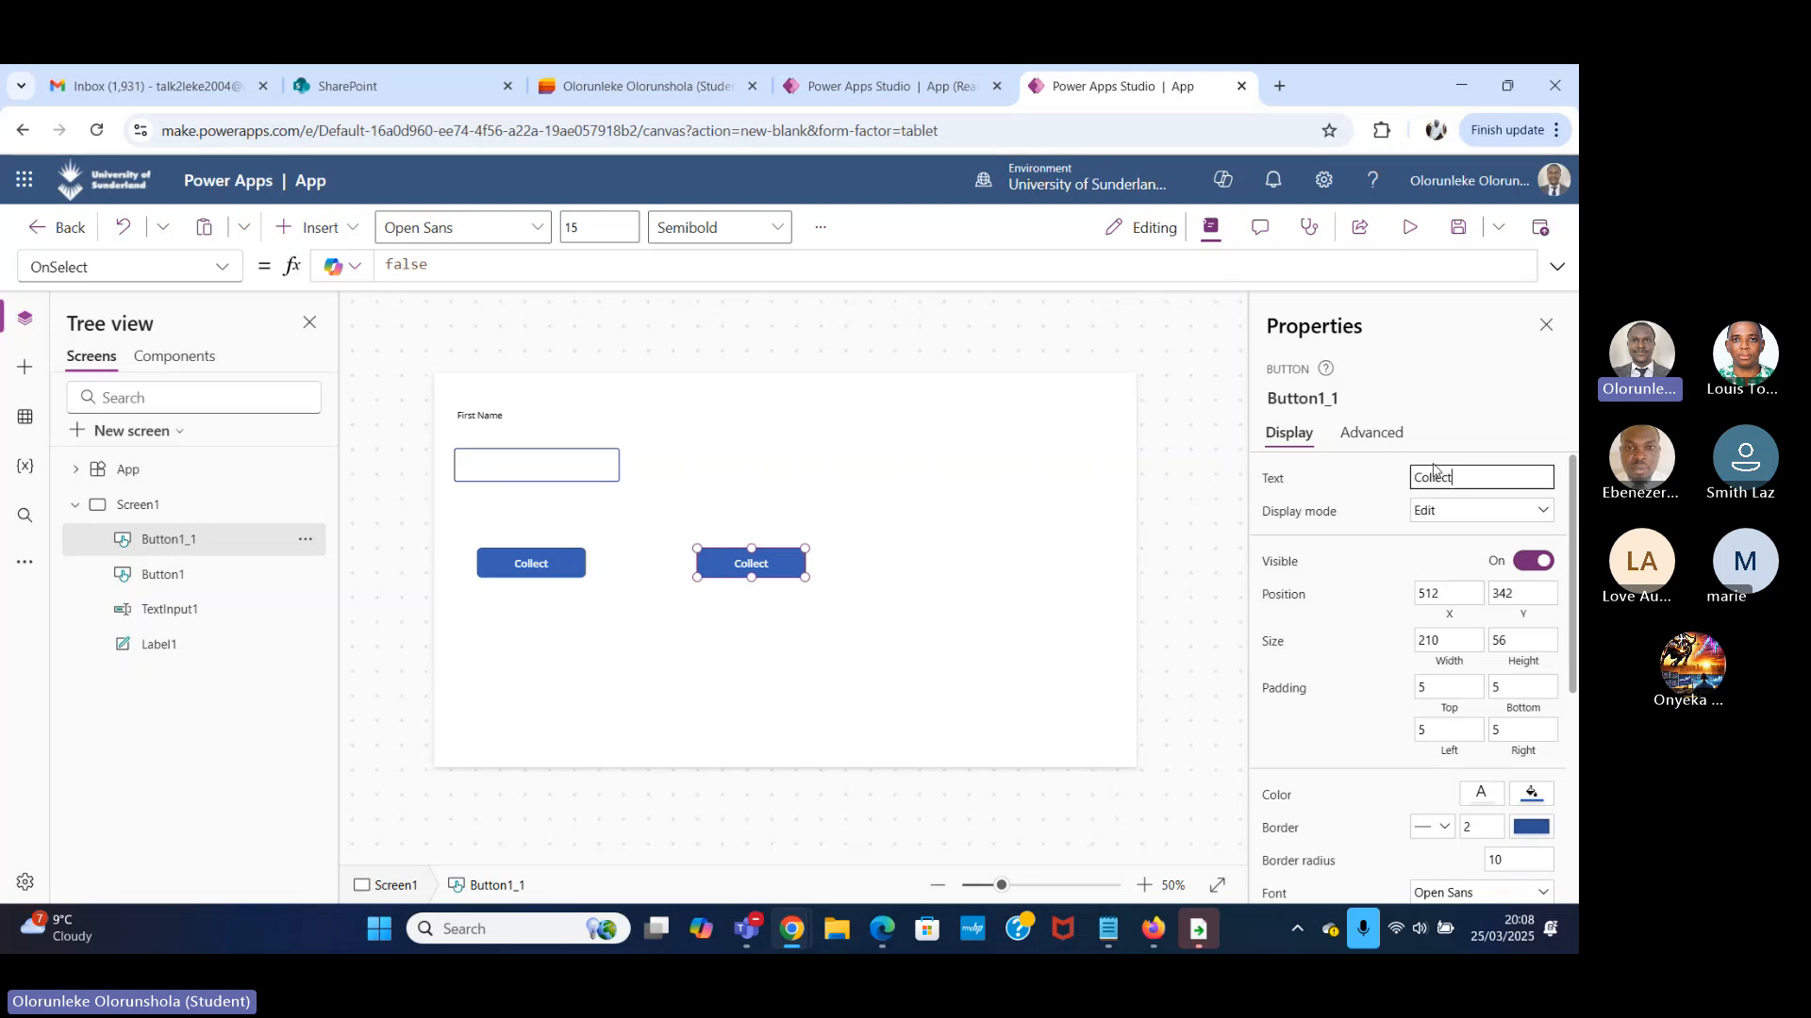
pyautogui.press('BackSpace')
pyautogui.press('BackSpace')
pyautogui.press('BackSpace')
pyautogui.press('BackSpace')
pyautogui.press('BackSpace')
pyautogui.press('BackSpace')
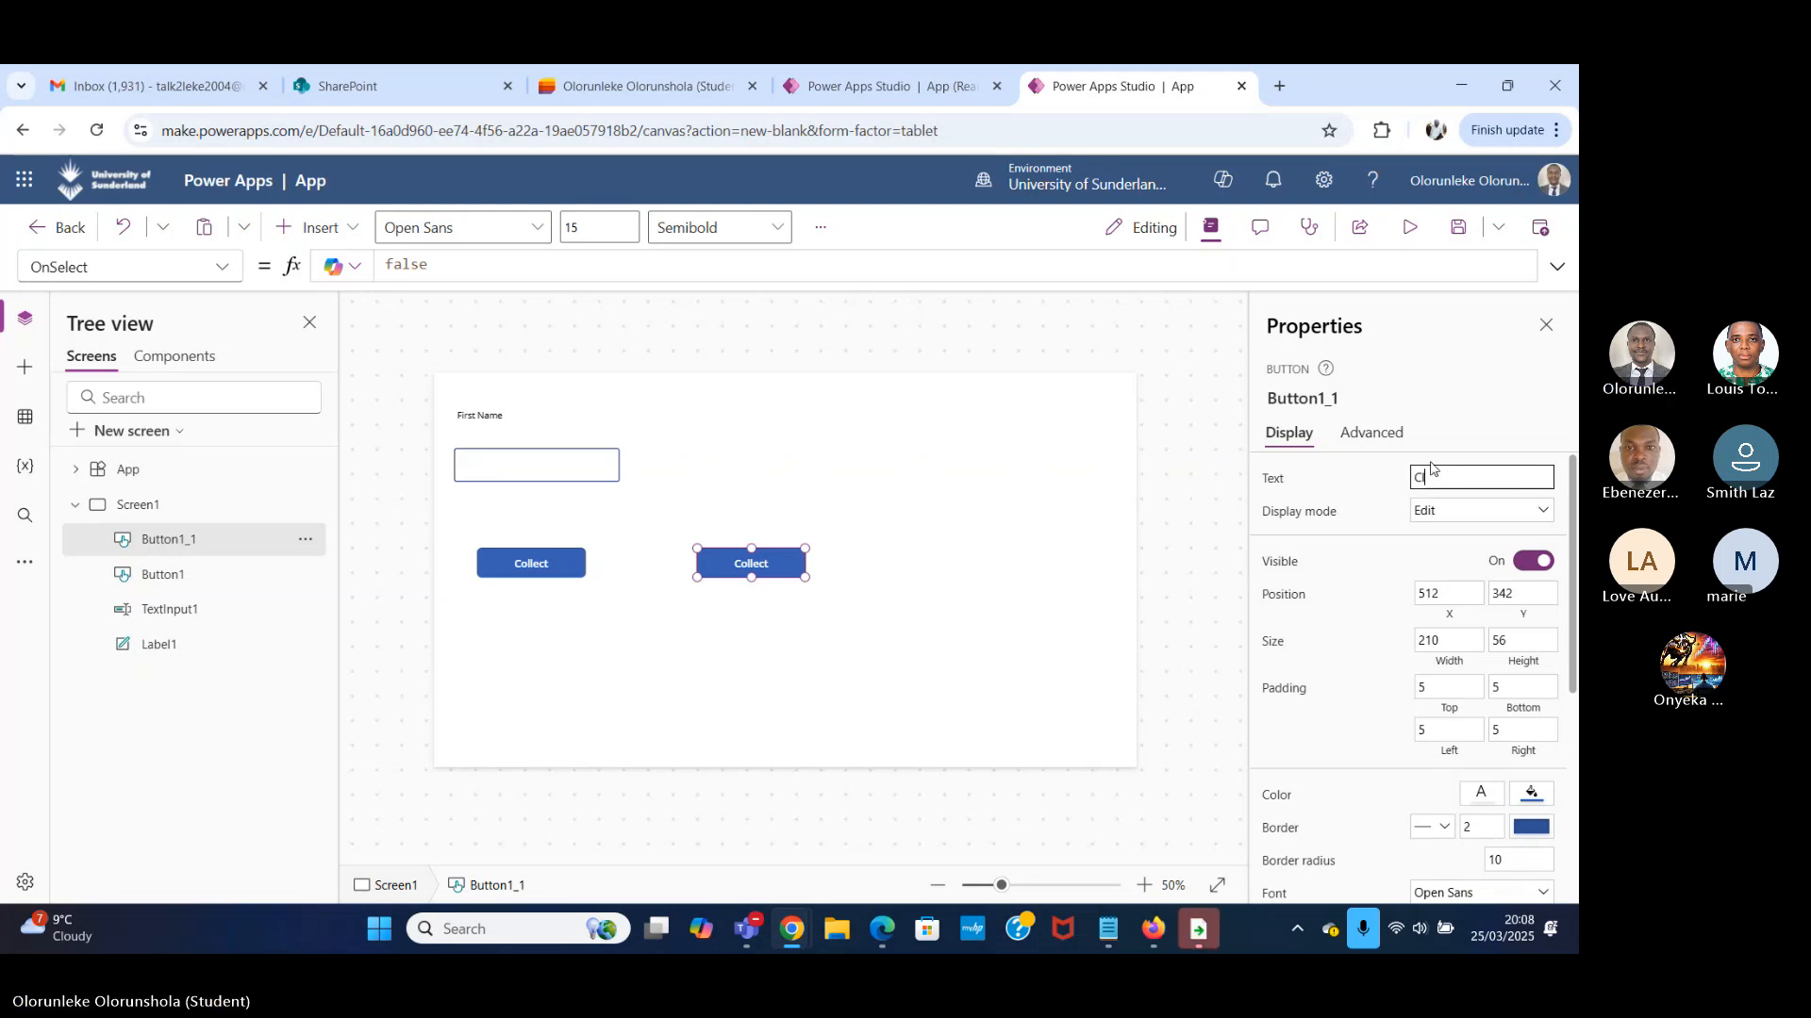
pyautogui.write('learCollect')
pyautogui.click(1084, 544)
# Paste a third button into the same row at about X 996, Y 342, and set its text to "Clear".
pyautogui.click(797, 566)
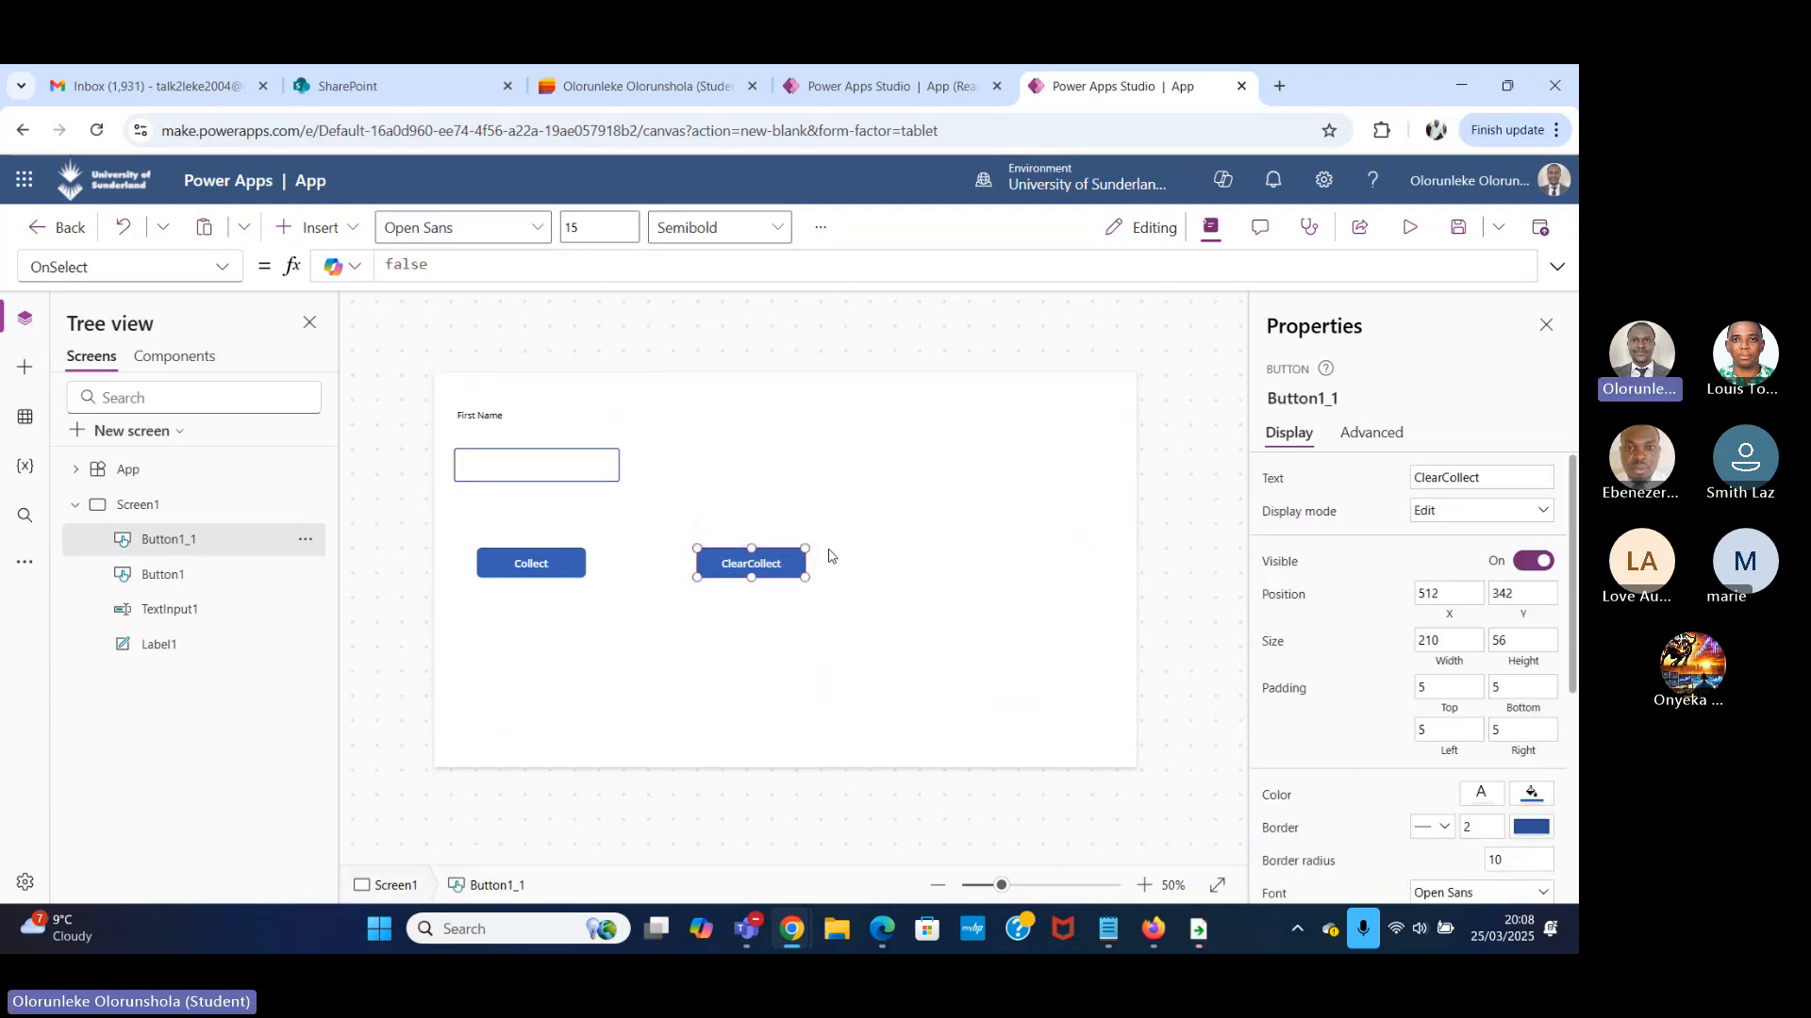
pyautogui.hotkey('ctrl', 'v')
pyautogui.moveTo(566, 583); pyautogui.dragTo(1012, 579)
pyautogui.moveTo(1471, 481); pyautogui.dragTo(1179, 486)
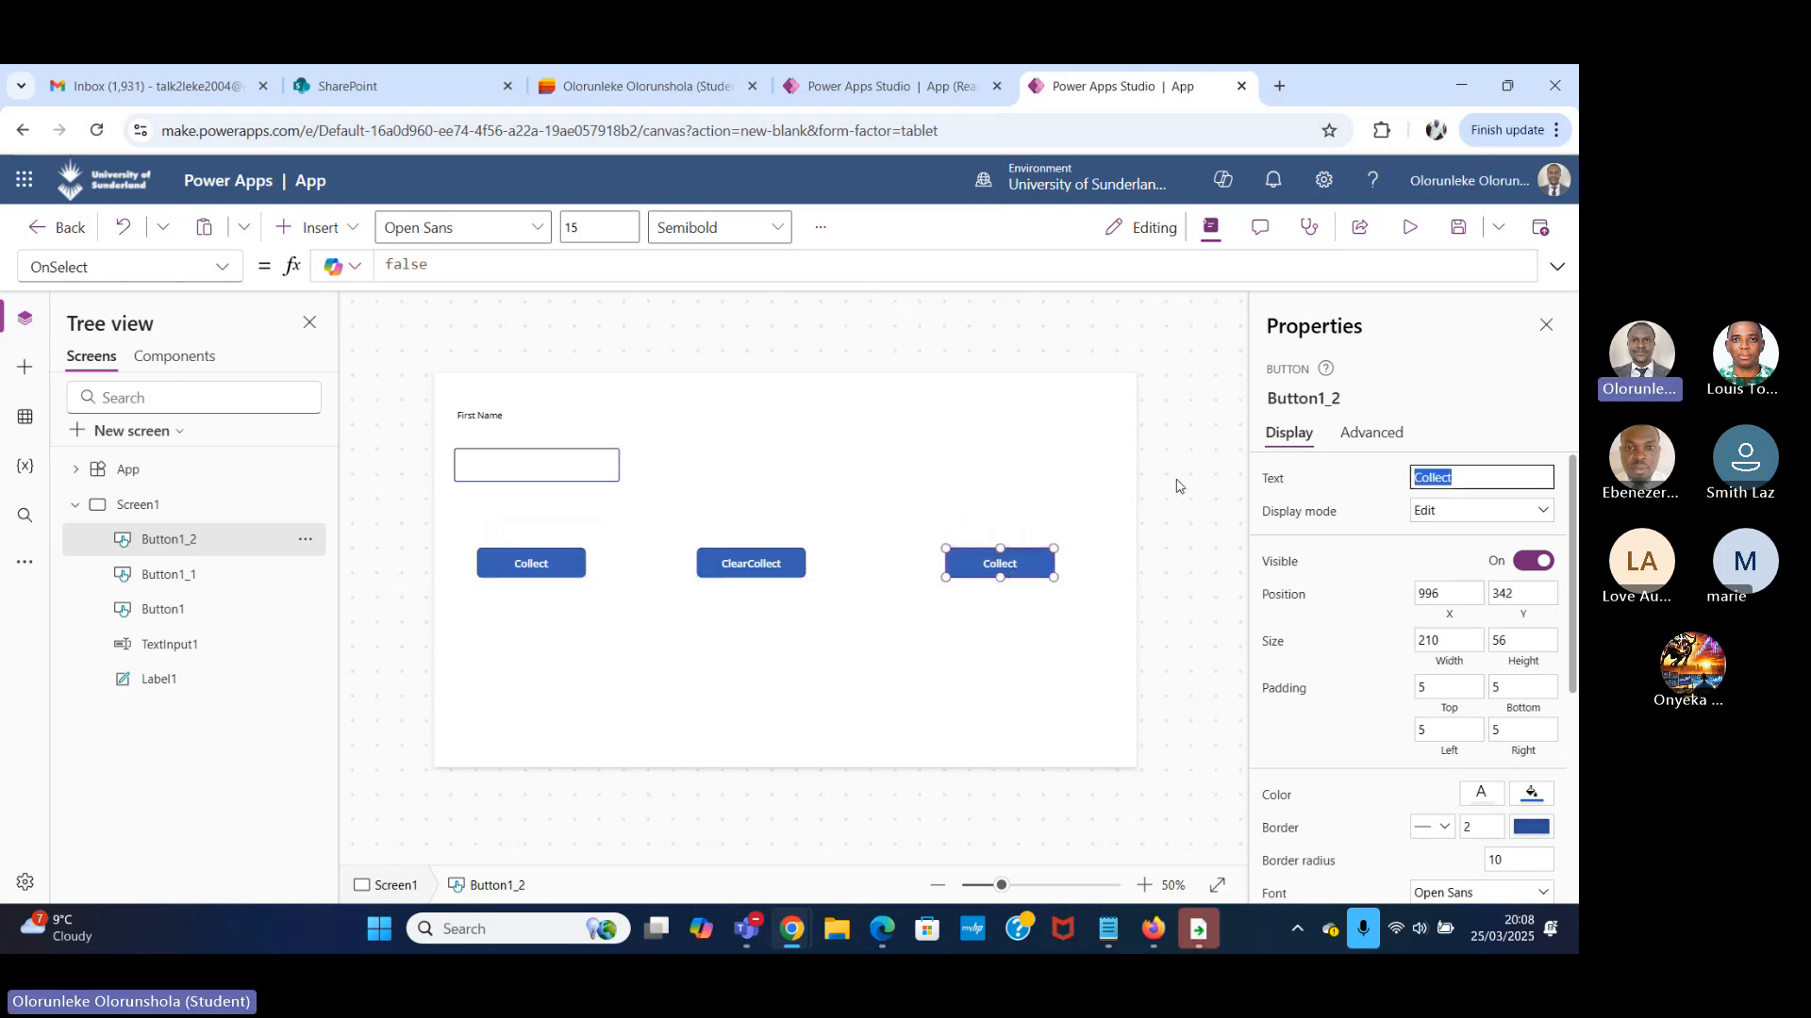
pyautogui.write('Clea')
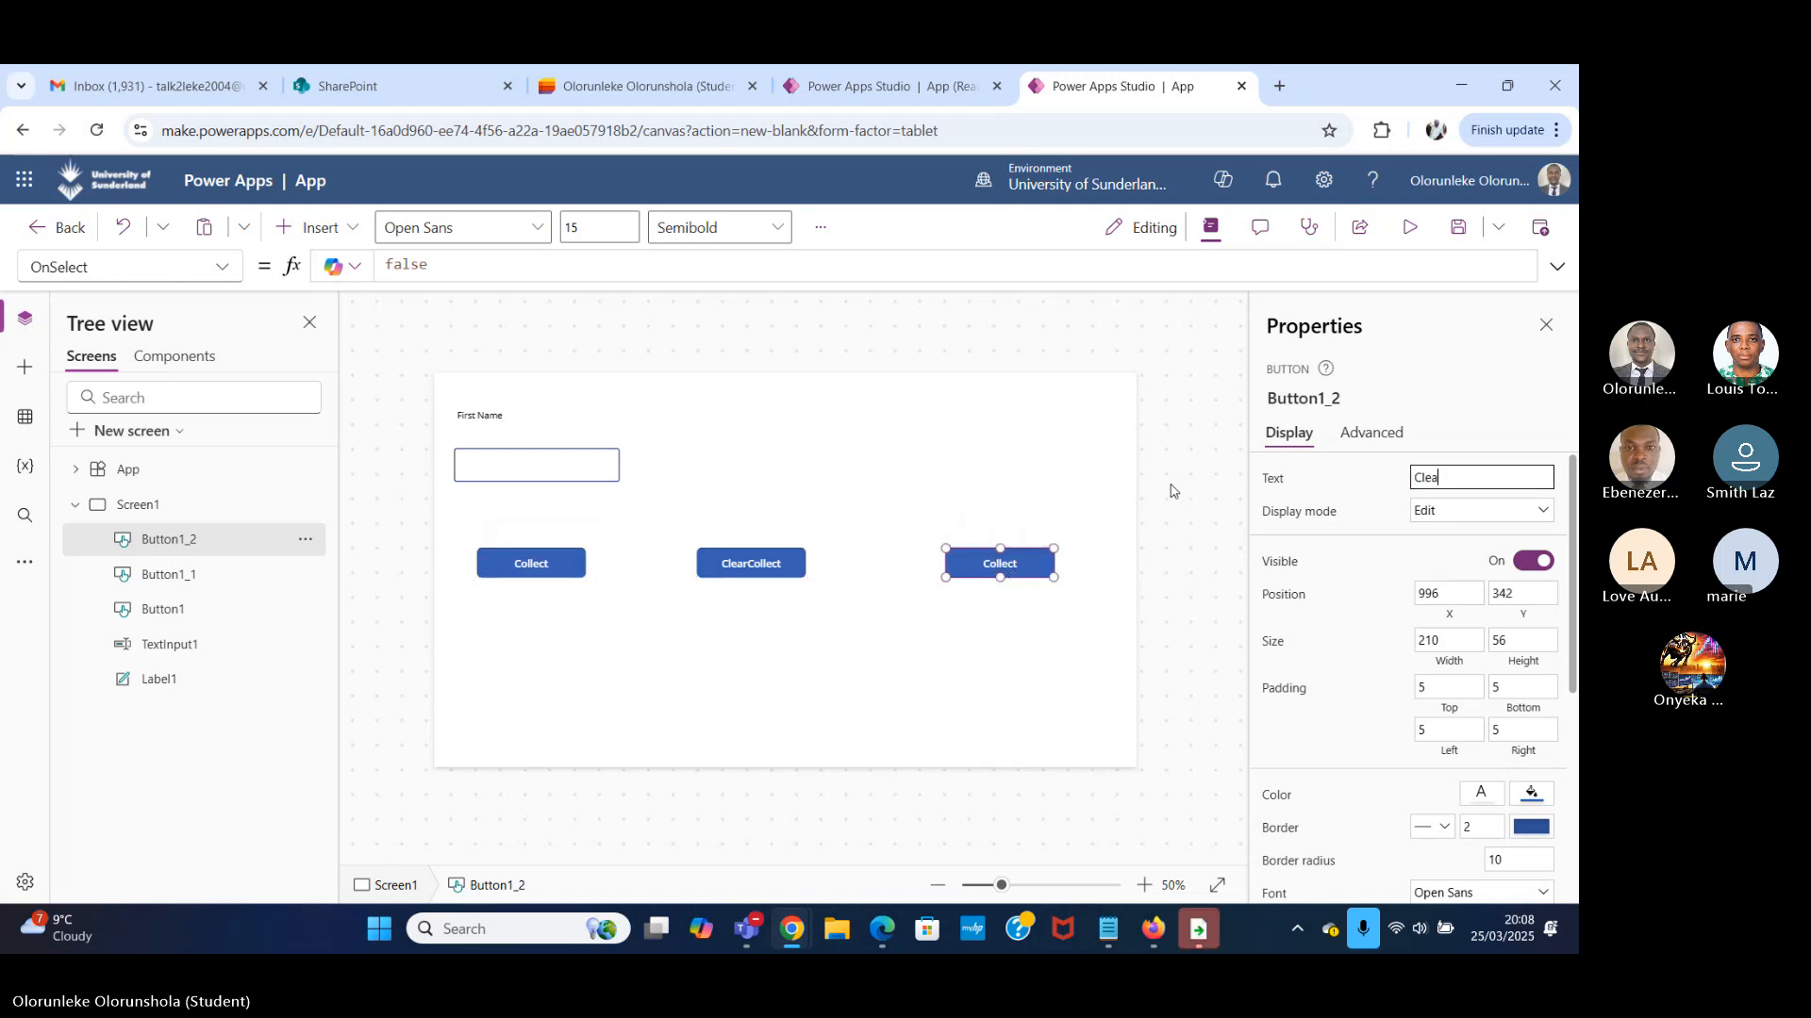
pyautogui.write('r')
pyautogui.click(905, 615)
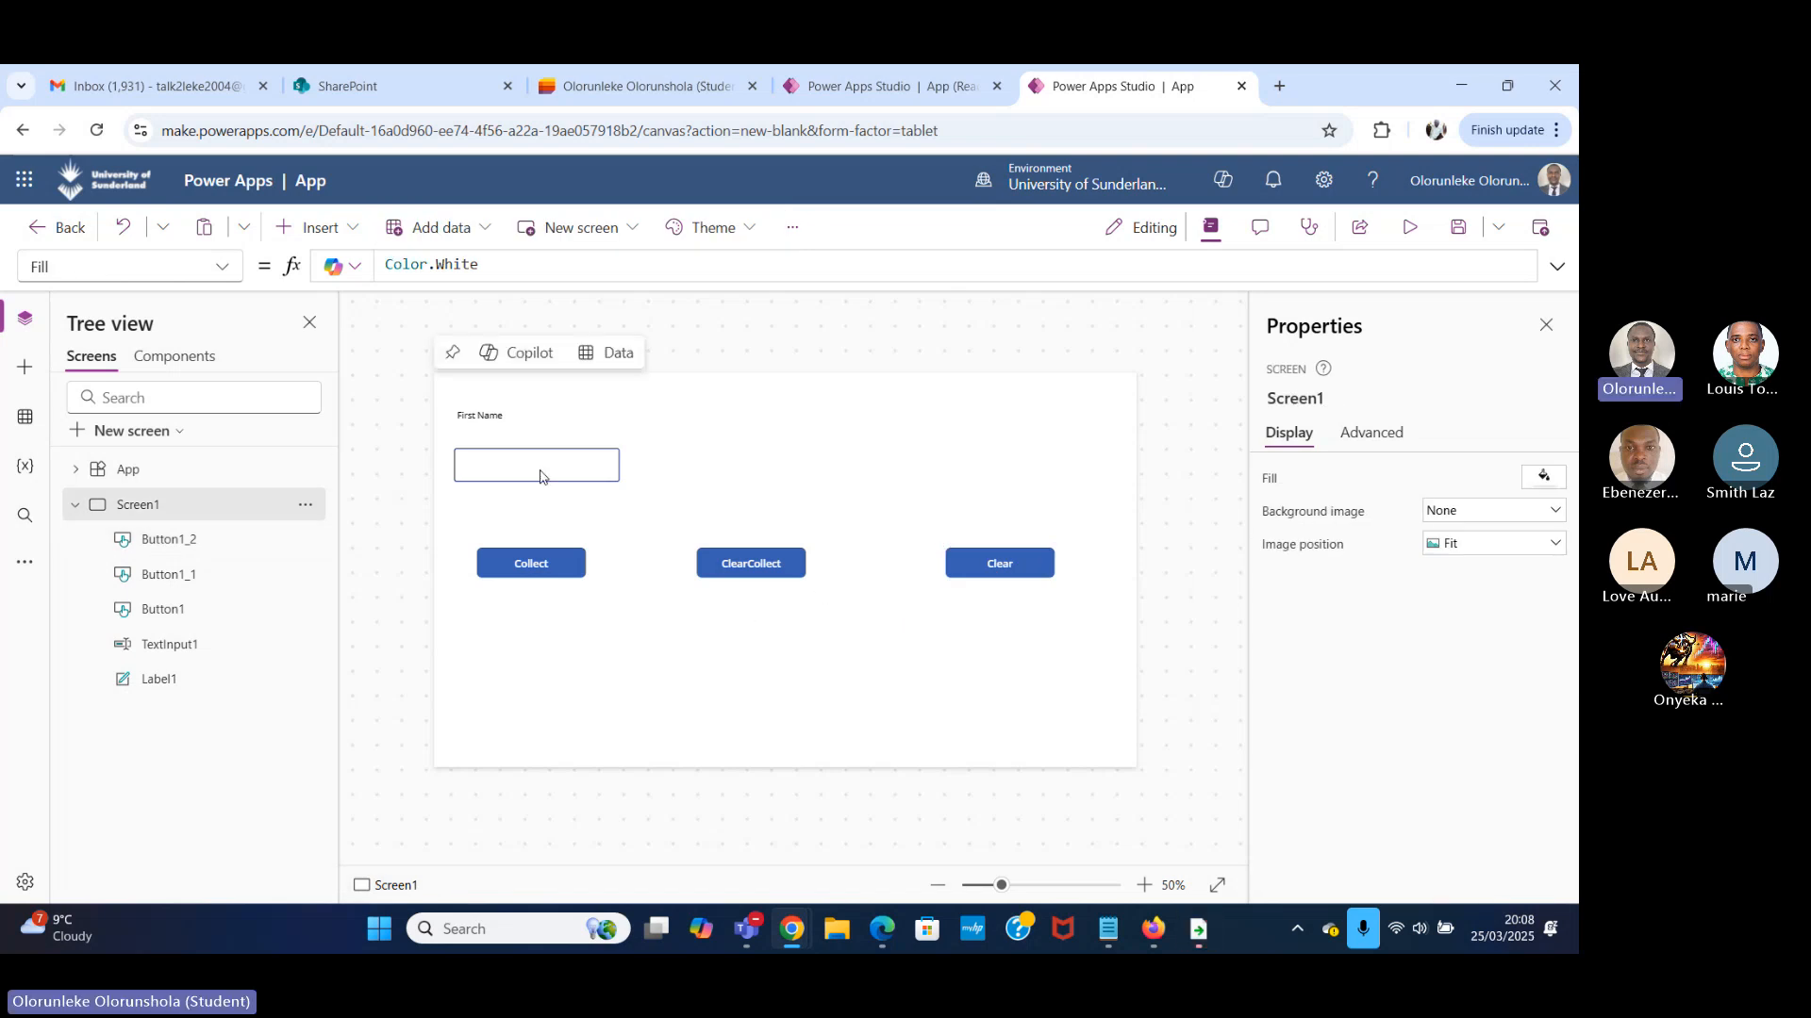
# Preview the app's layout, return to editing and inspect the text input's properties.
pyautogui.click(1417, 236)
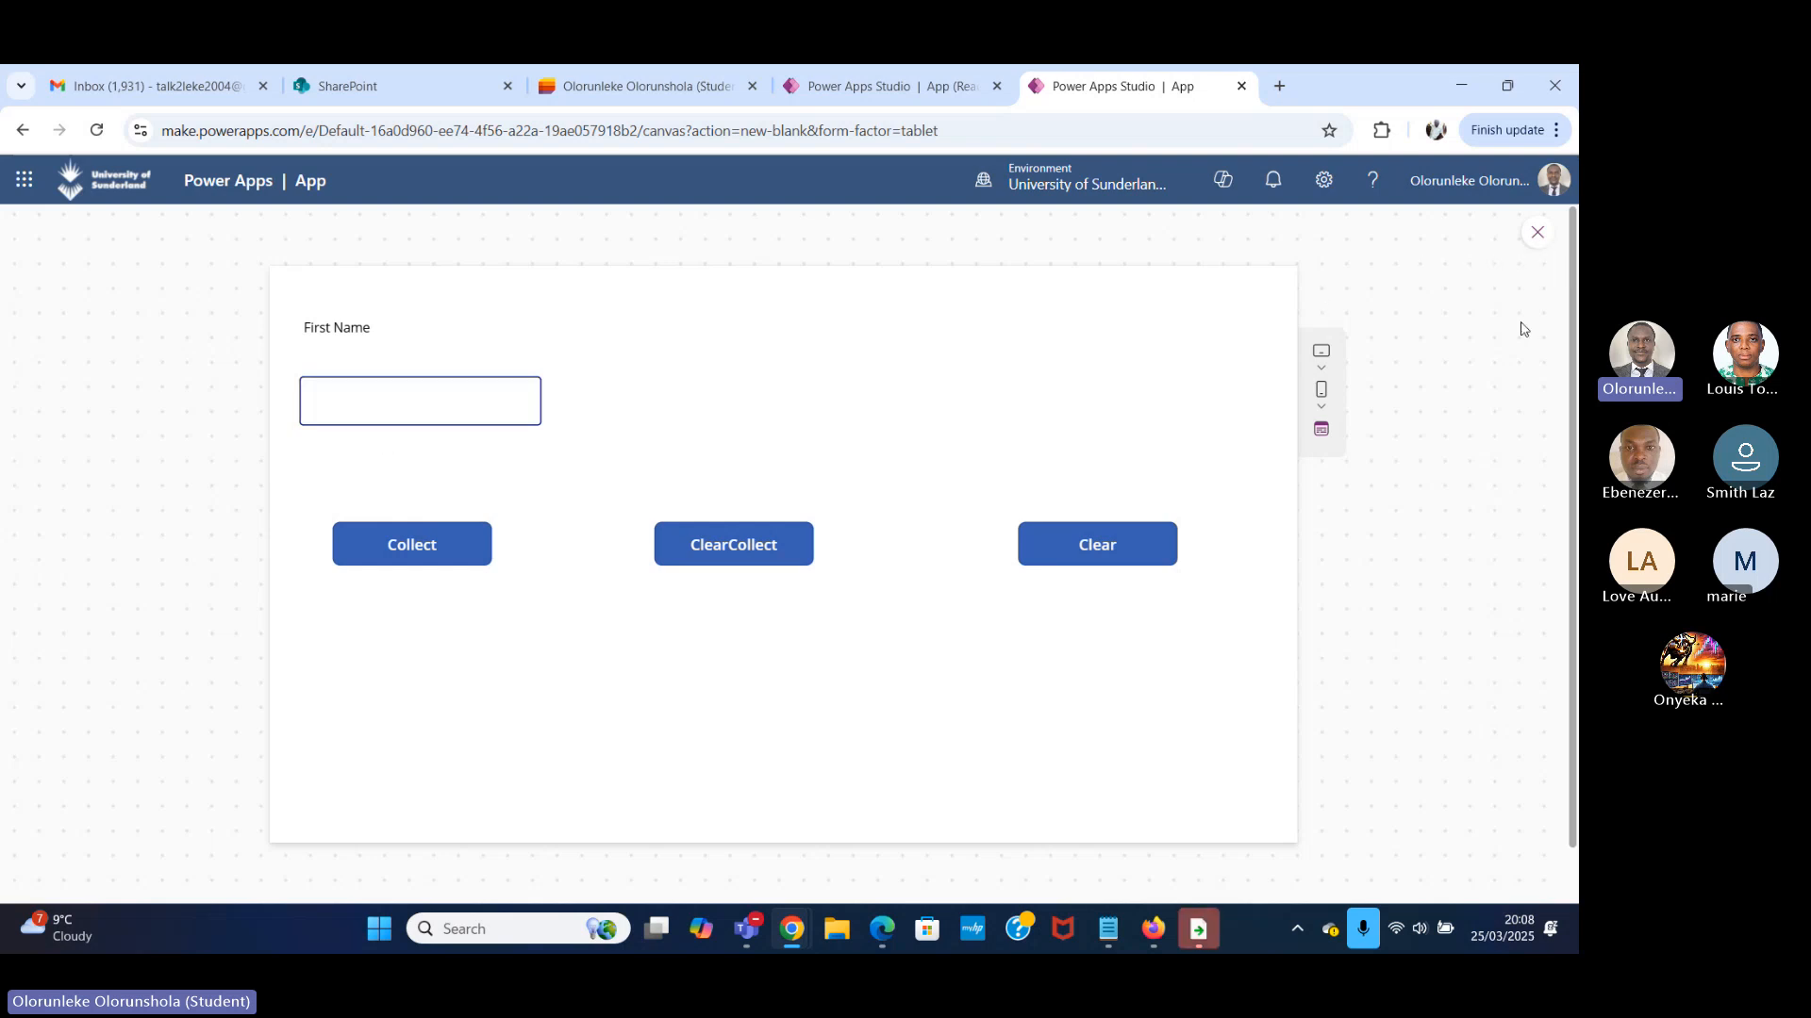
pyautogui.click(1539, 235)
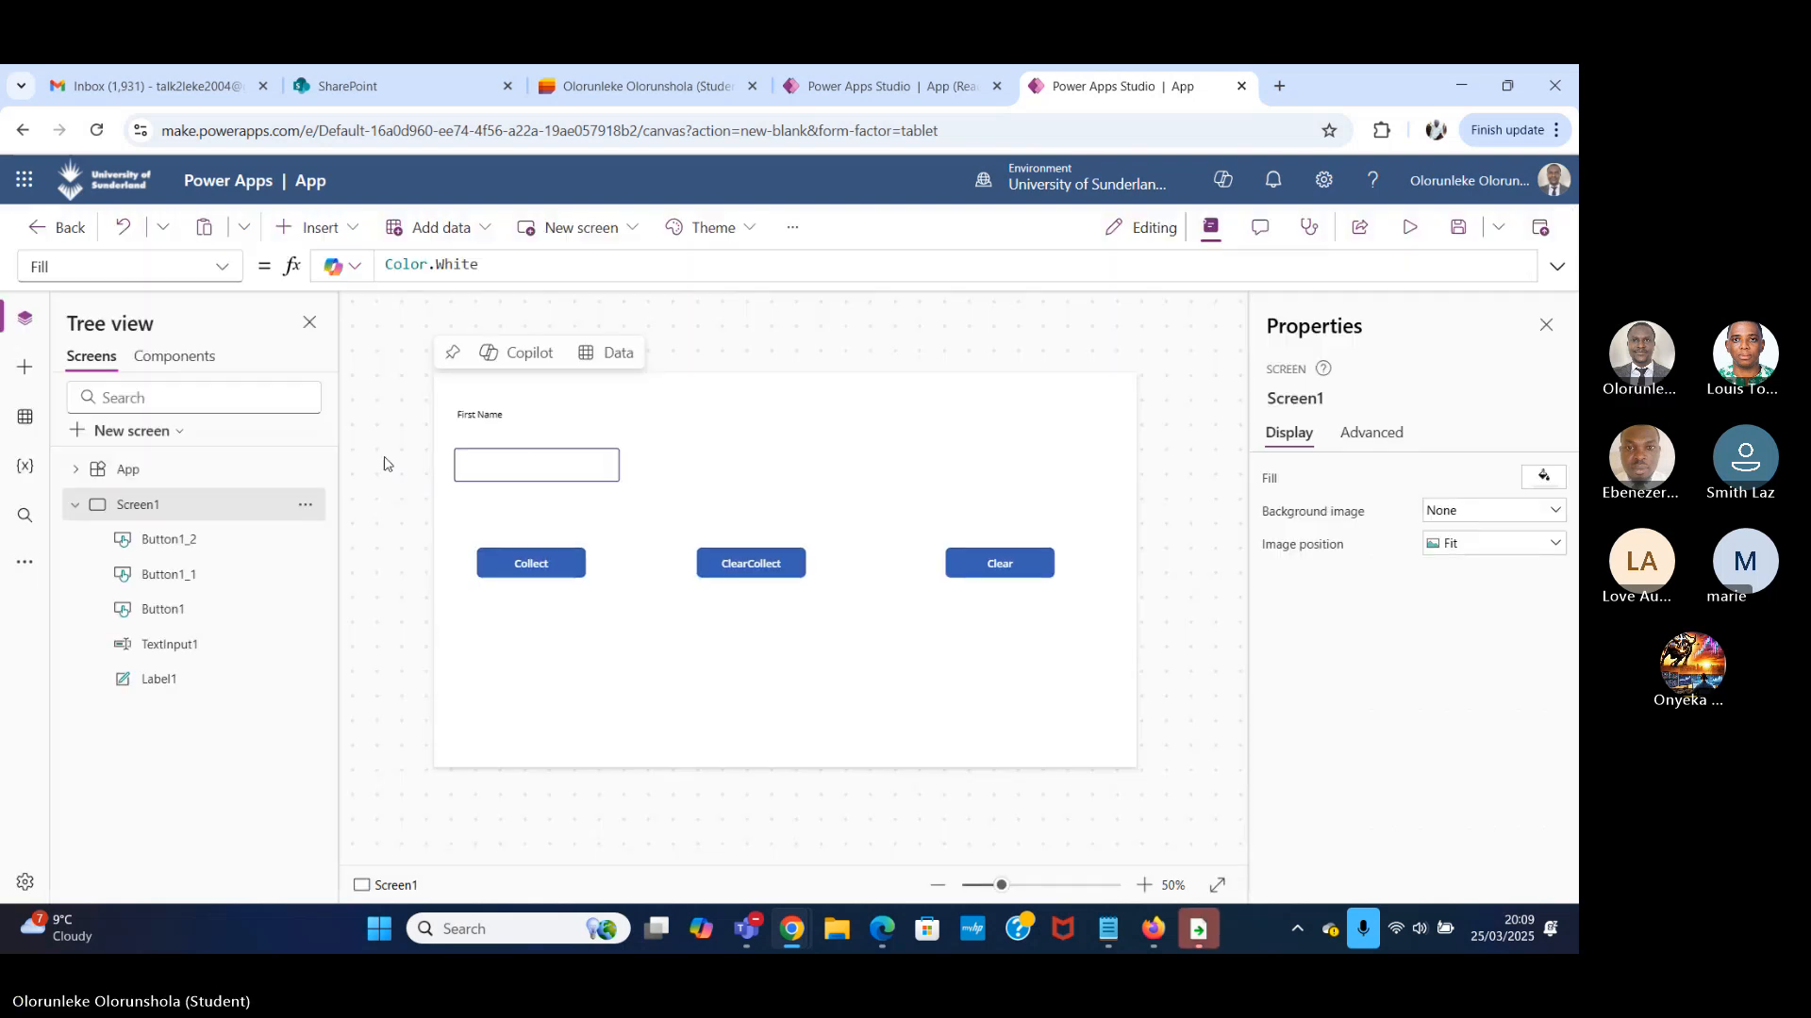
pyautogui.click(517, 462)
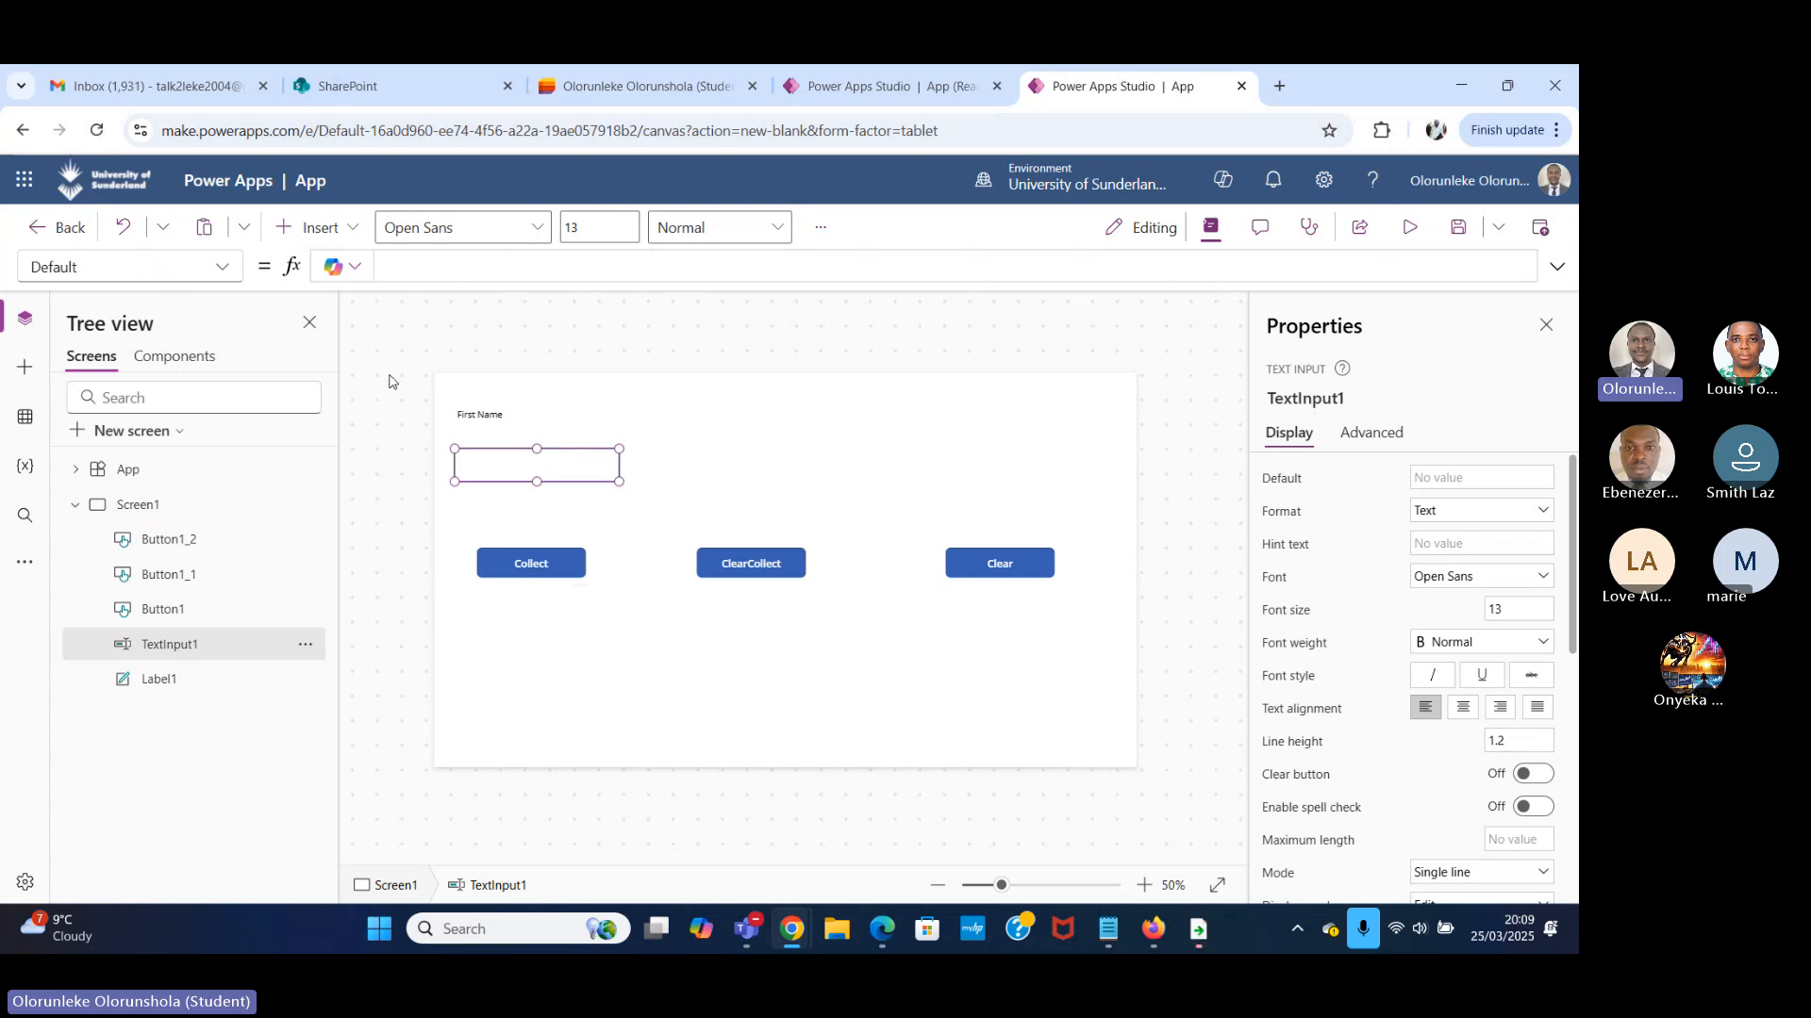
pyautogui.click(76, 505)
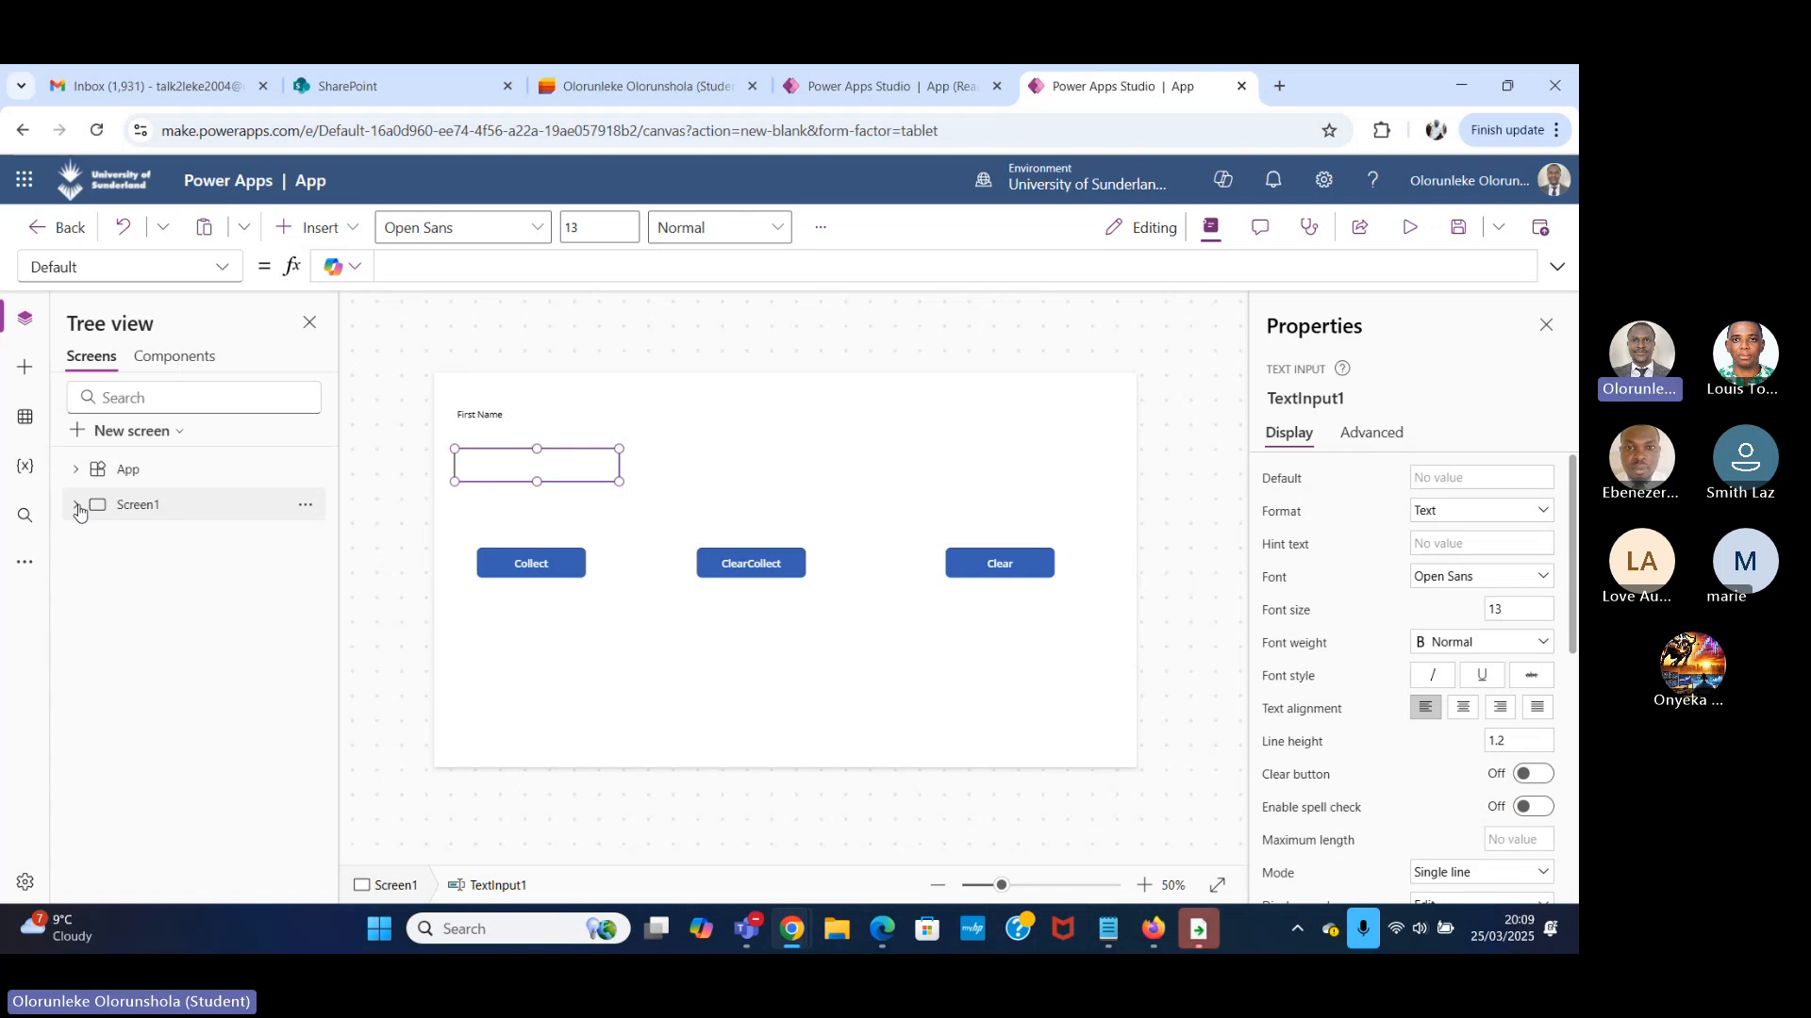
# Replace the Collect button's OnSelect formula with the opening of a Collect function call.
pyautogui.click(542, 569)
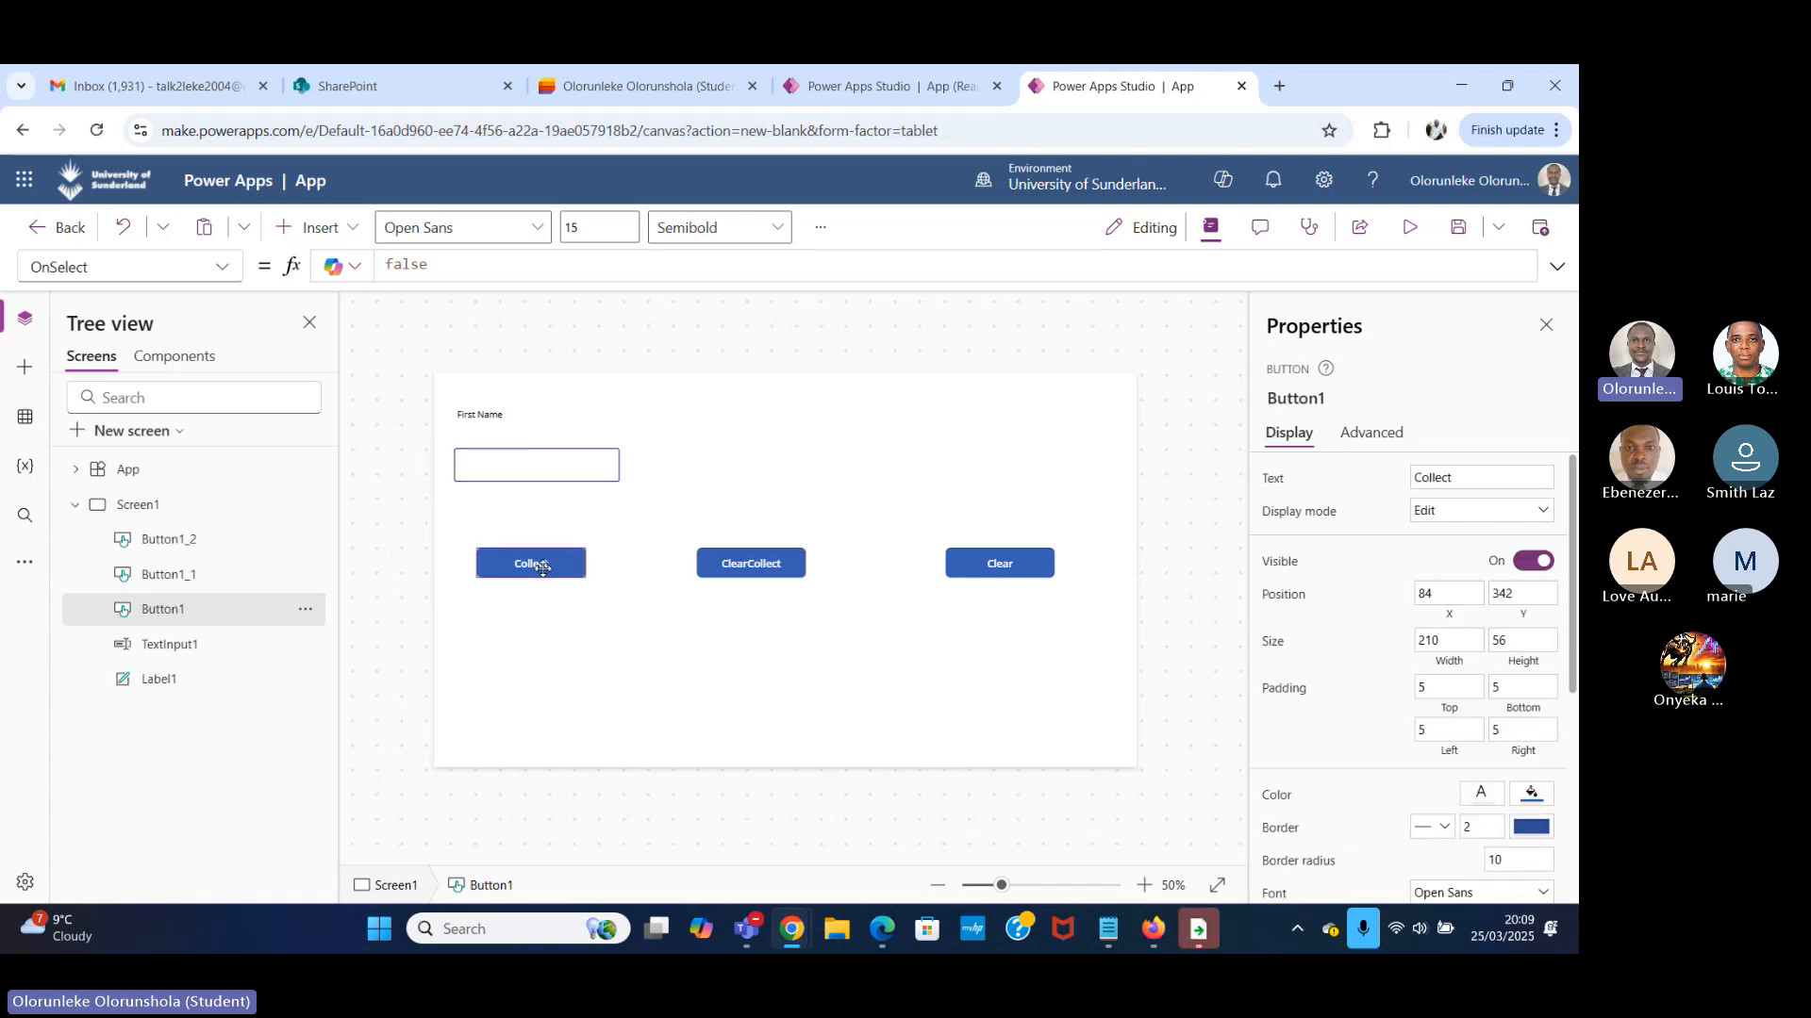
pyautogui.click(427, 266)
pyautogui.press('BackSpace')
pyautogui.press('BackSpace')
pyautogui.press('BackSpace')
pyautogui.press('BackSpace')
pyautogui.press('BackSpace')
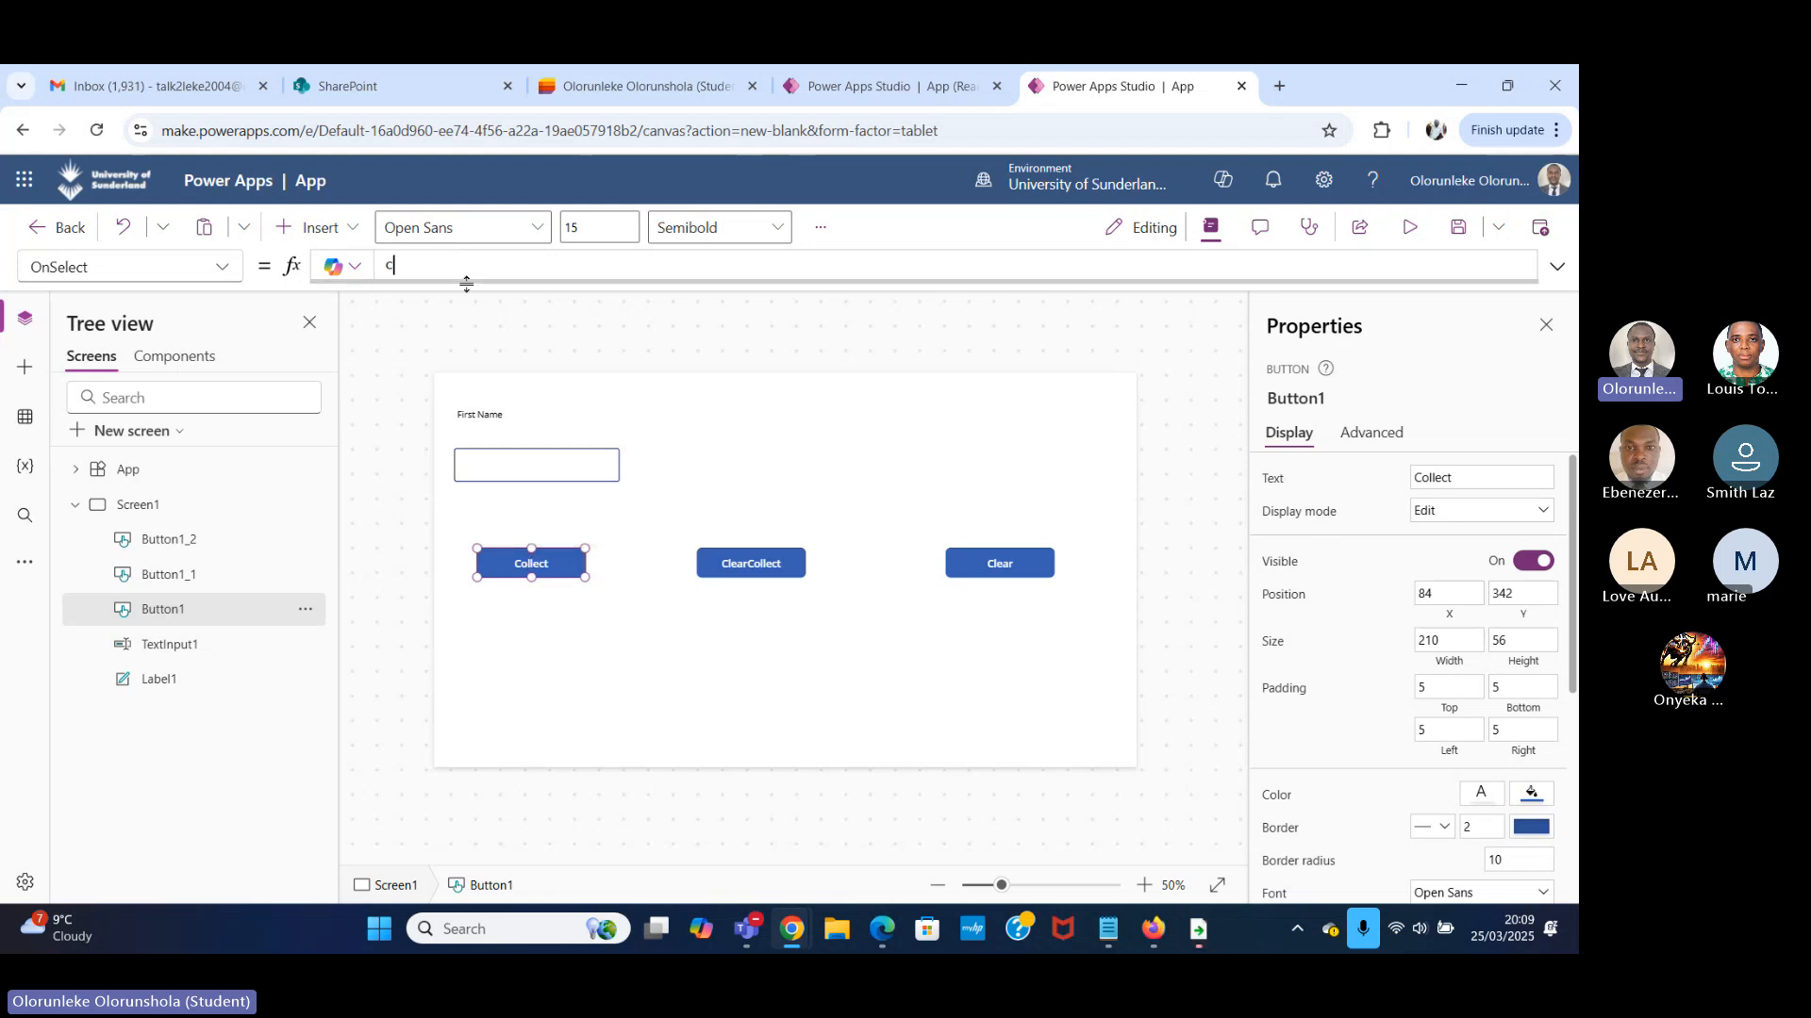
pyautogui.write('oll')
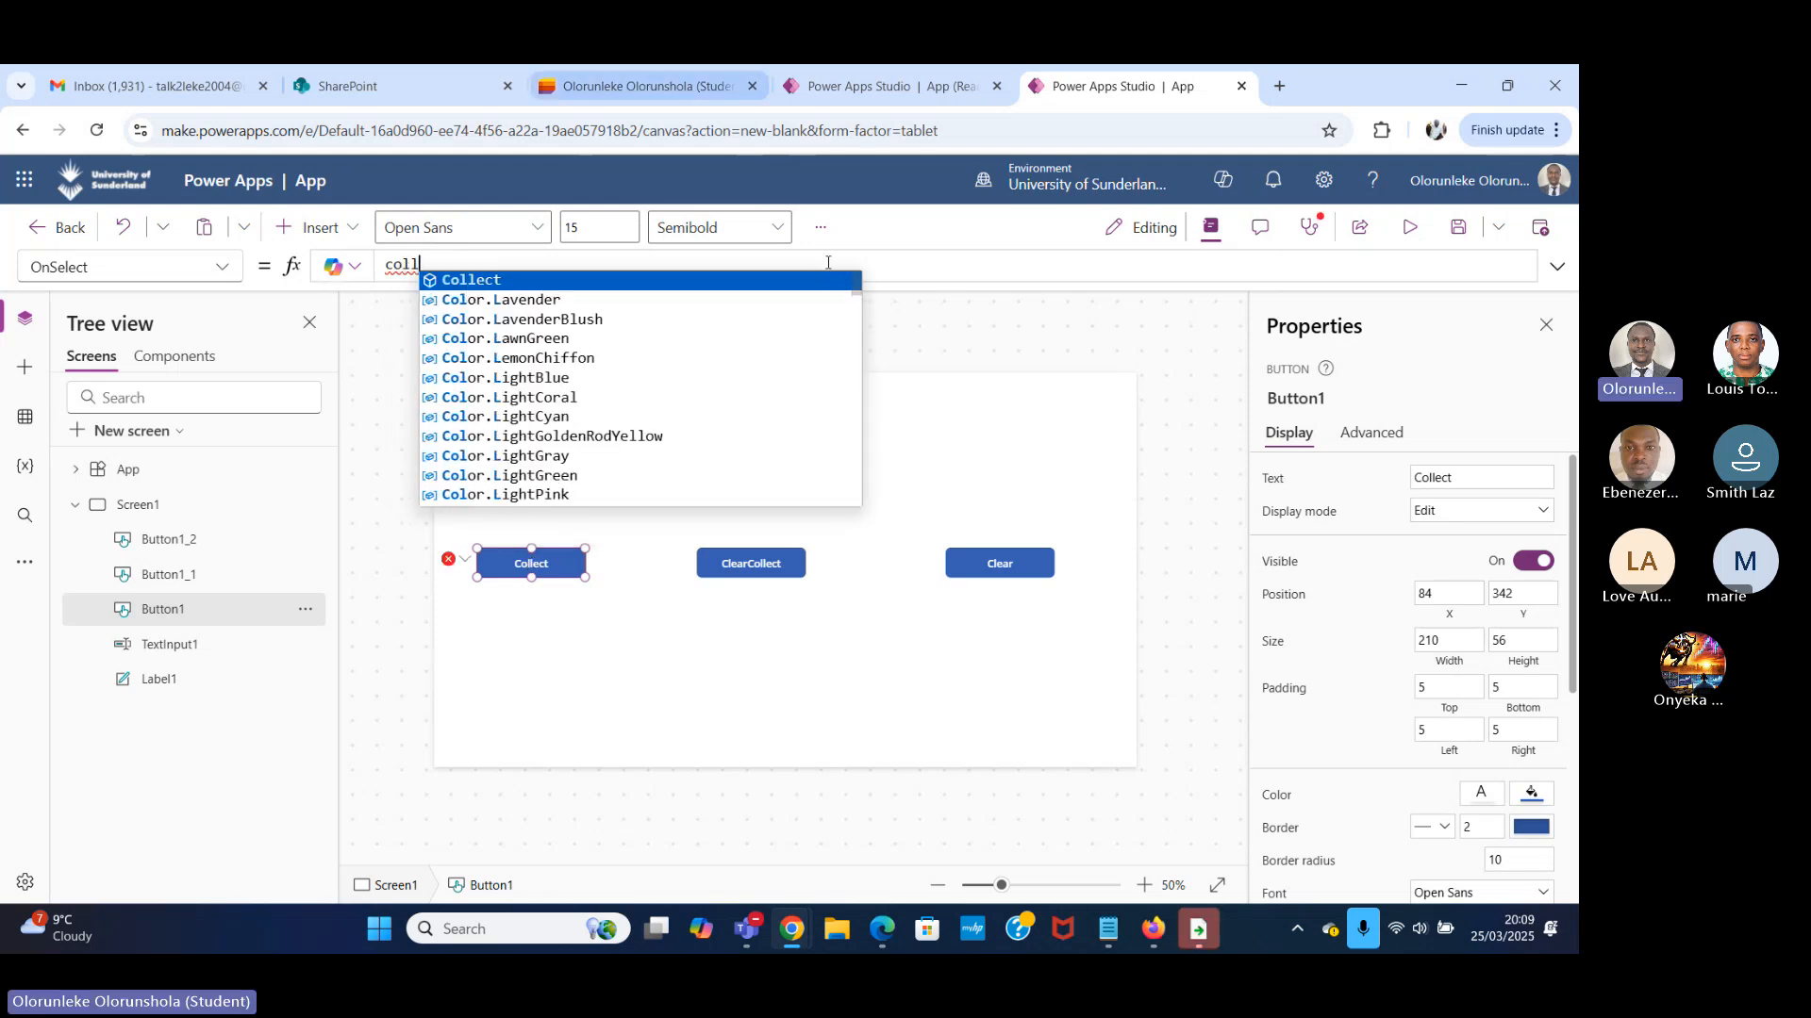
pyautogui.click(494, 280)
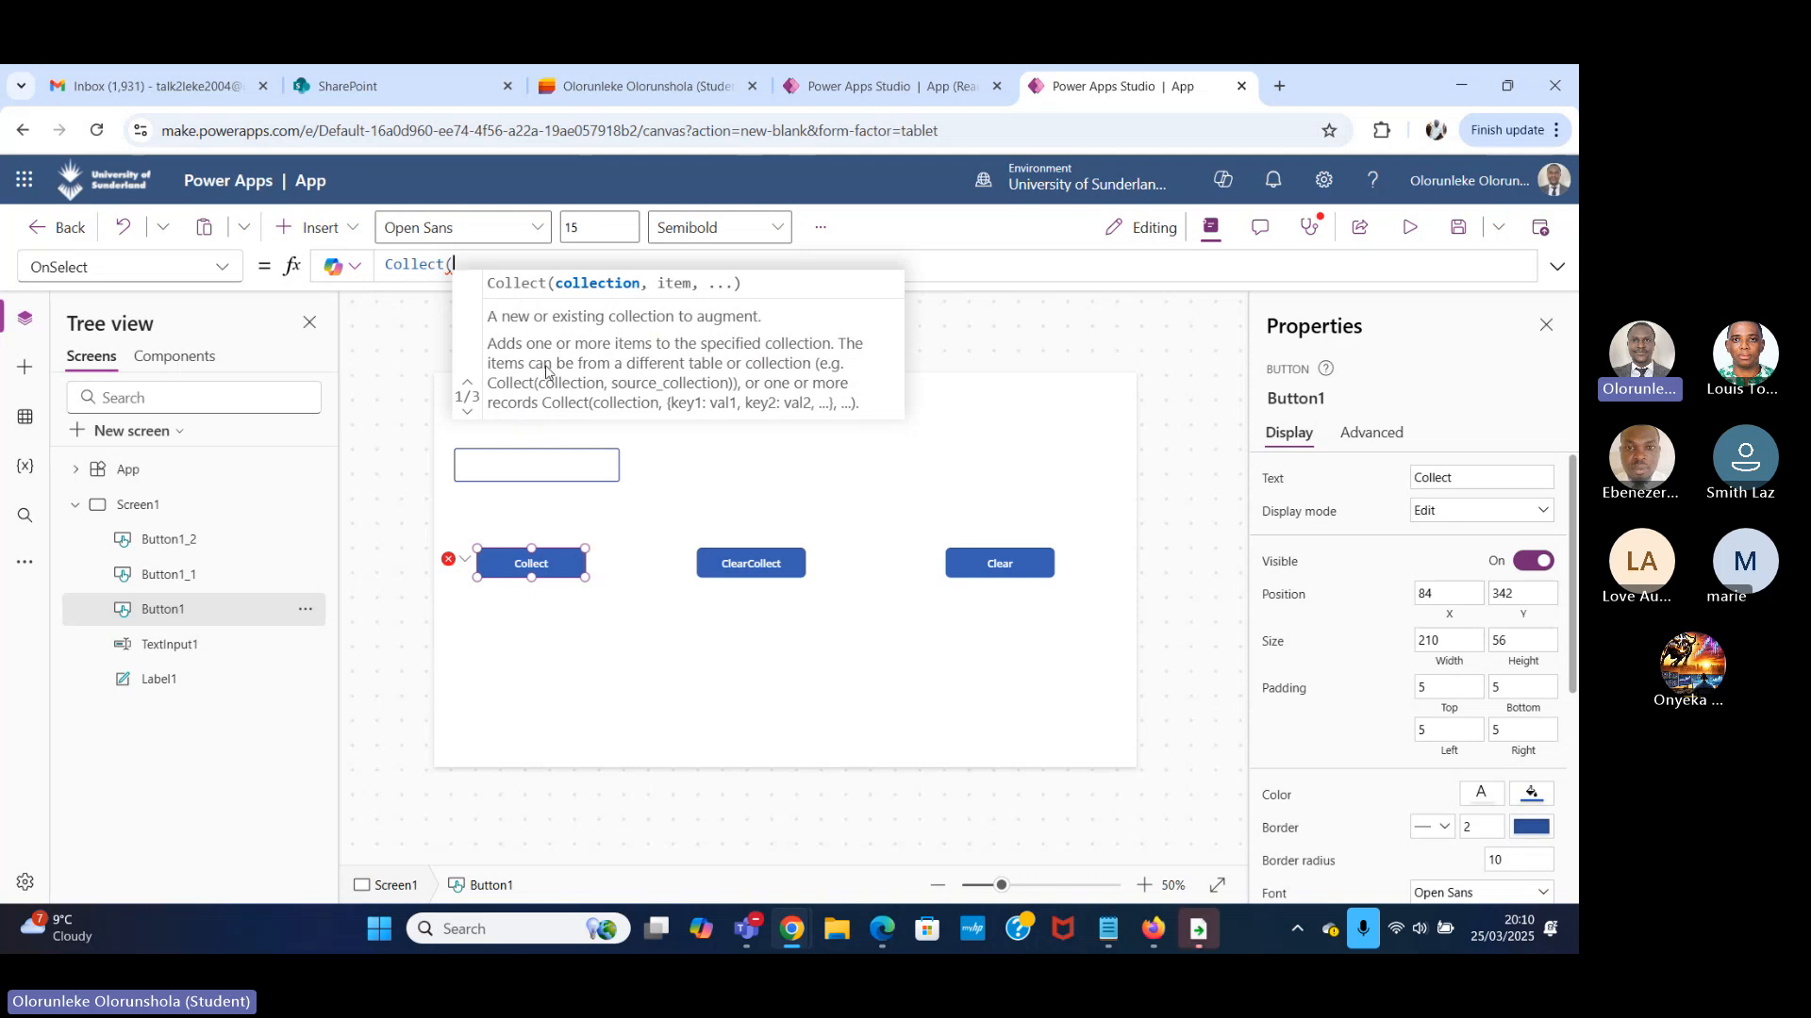
# Enter colTodo as the collection name in the Collect formula, followed by a comma for the item argument.
pyautogui.write('col')
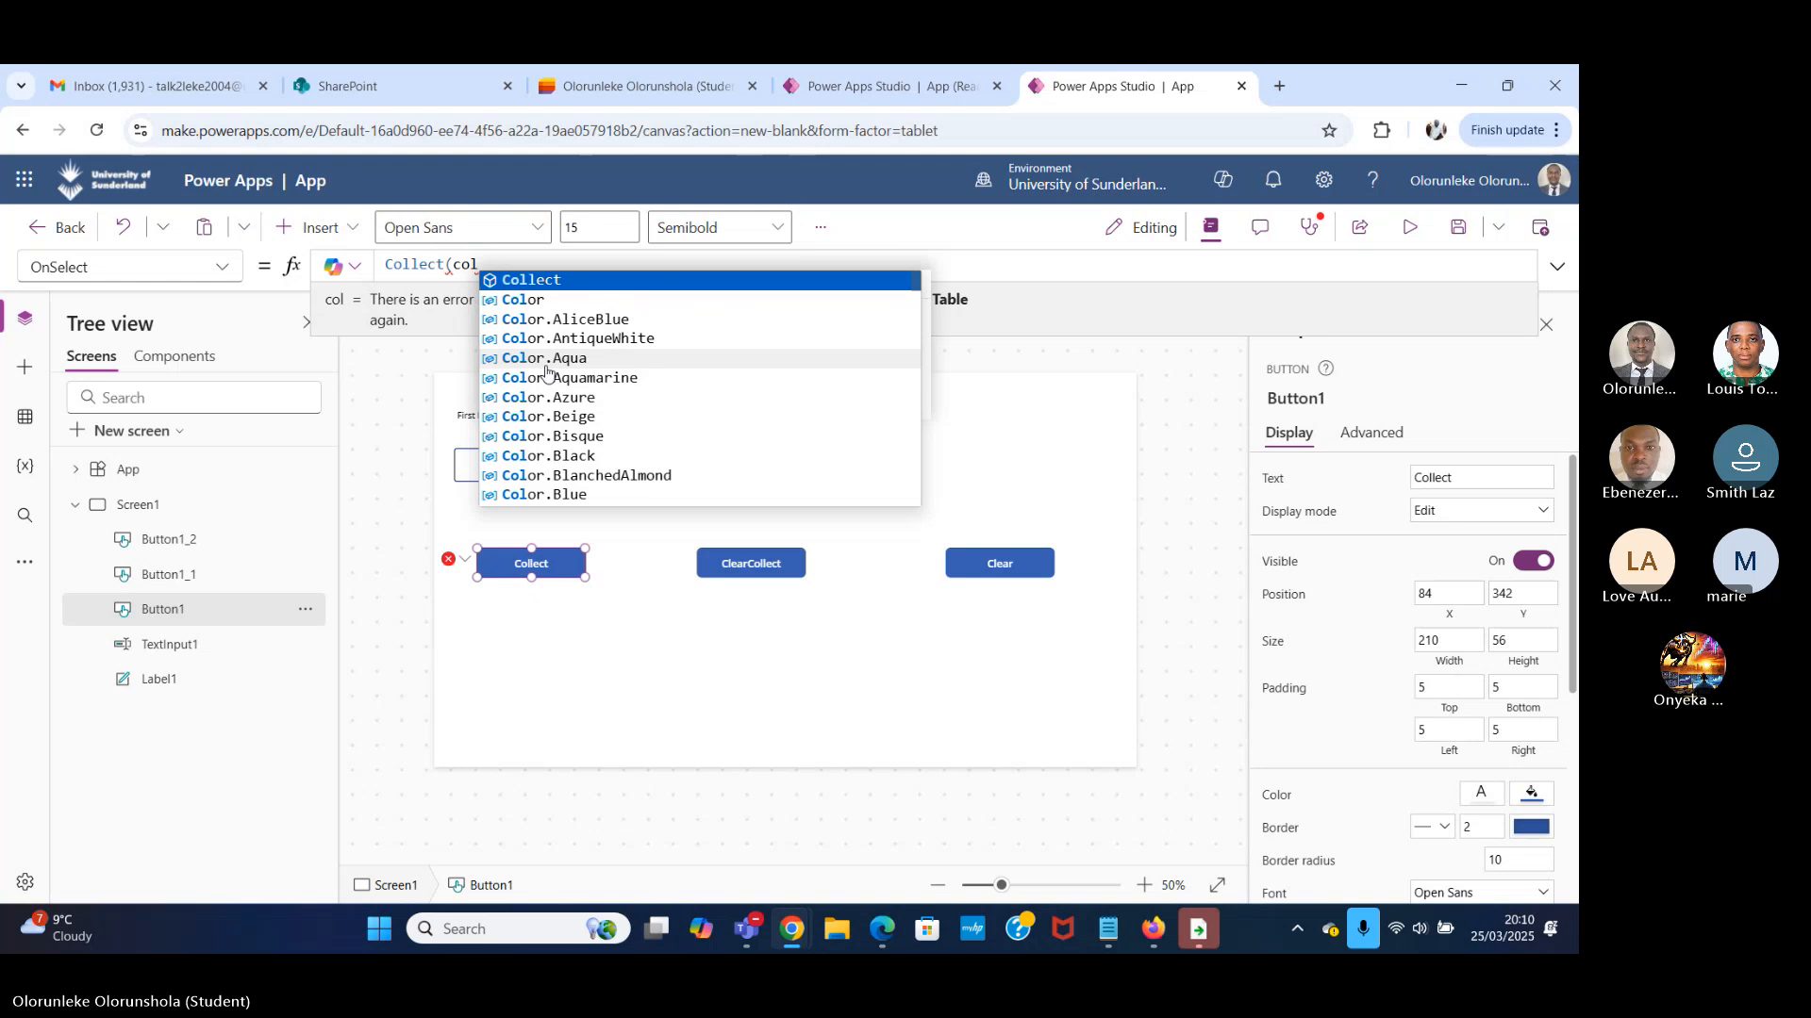
pyautogui.write('T')
pyautogui.press('BackSpace')
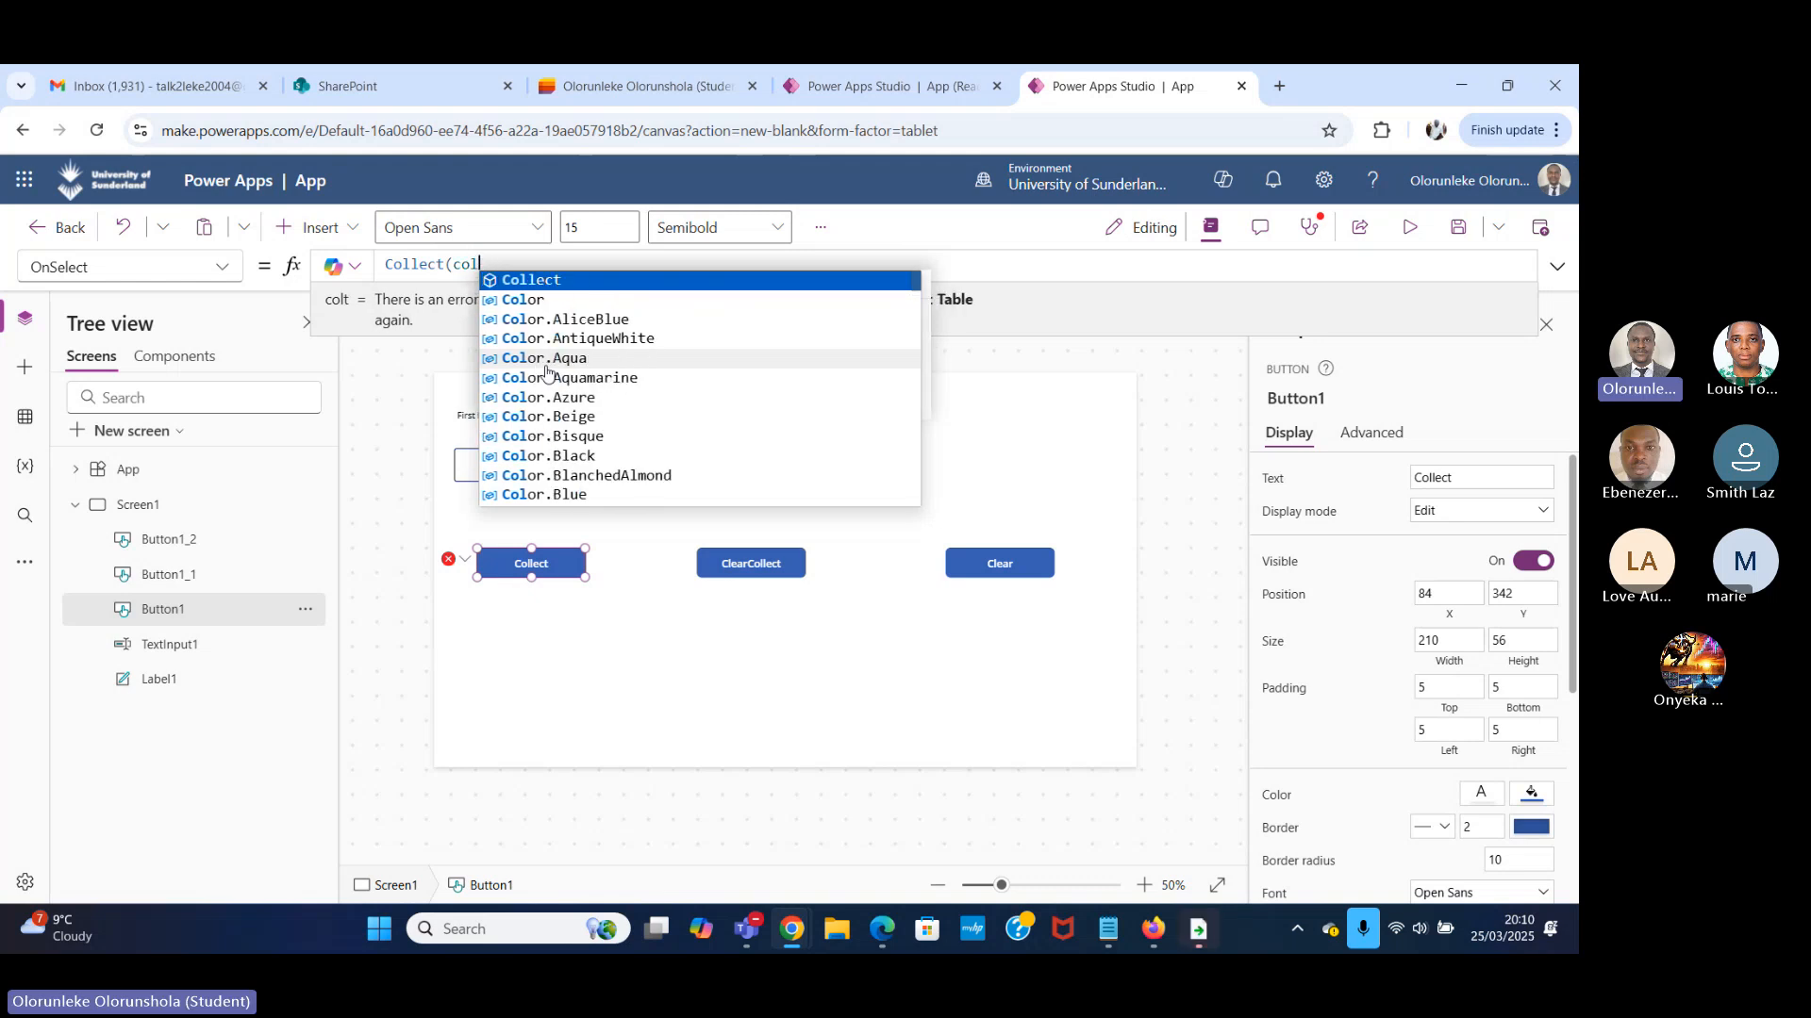
pyautogui.write('Todo')
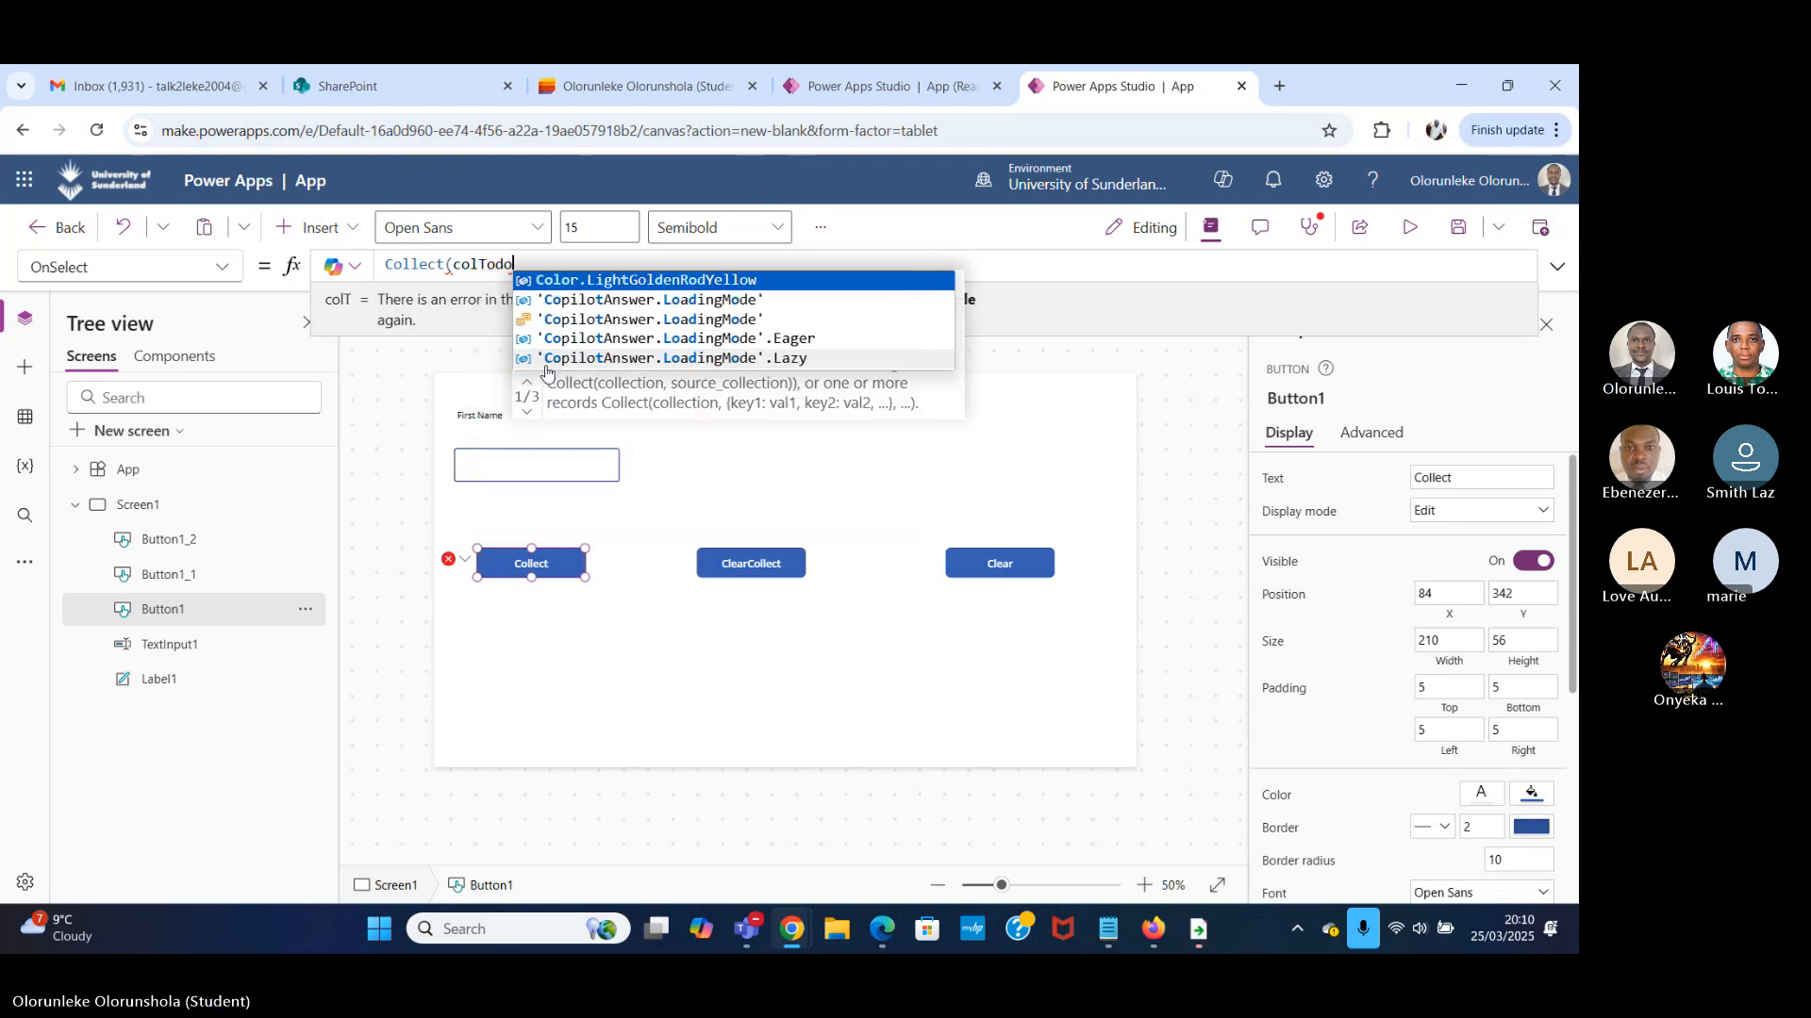
pyautogui.write(',')
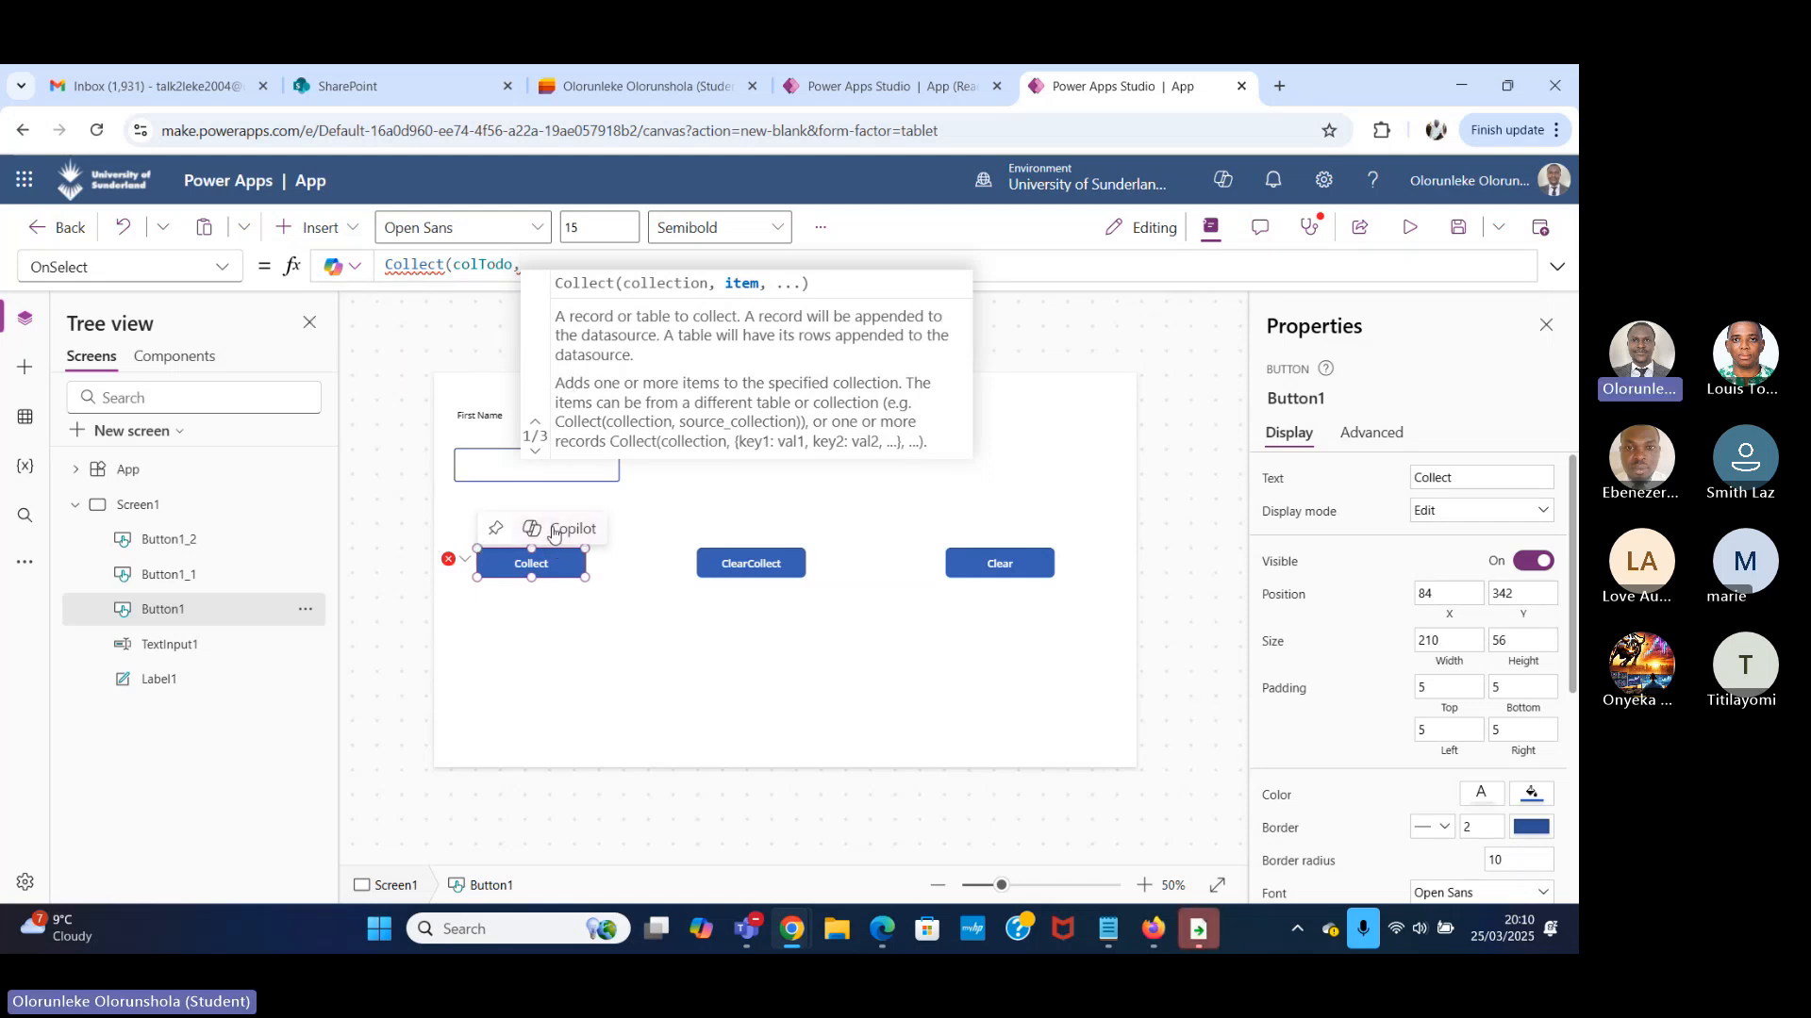
# Check the text input's control name and return to the Collect button's OnSelect formula.
pyautogui.click(517, 469)
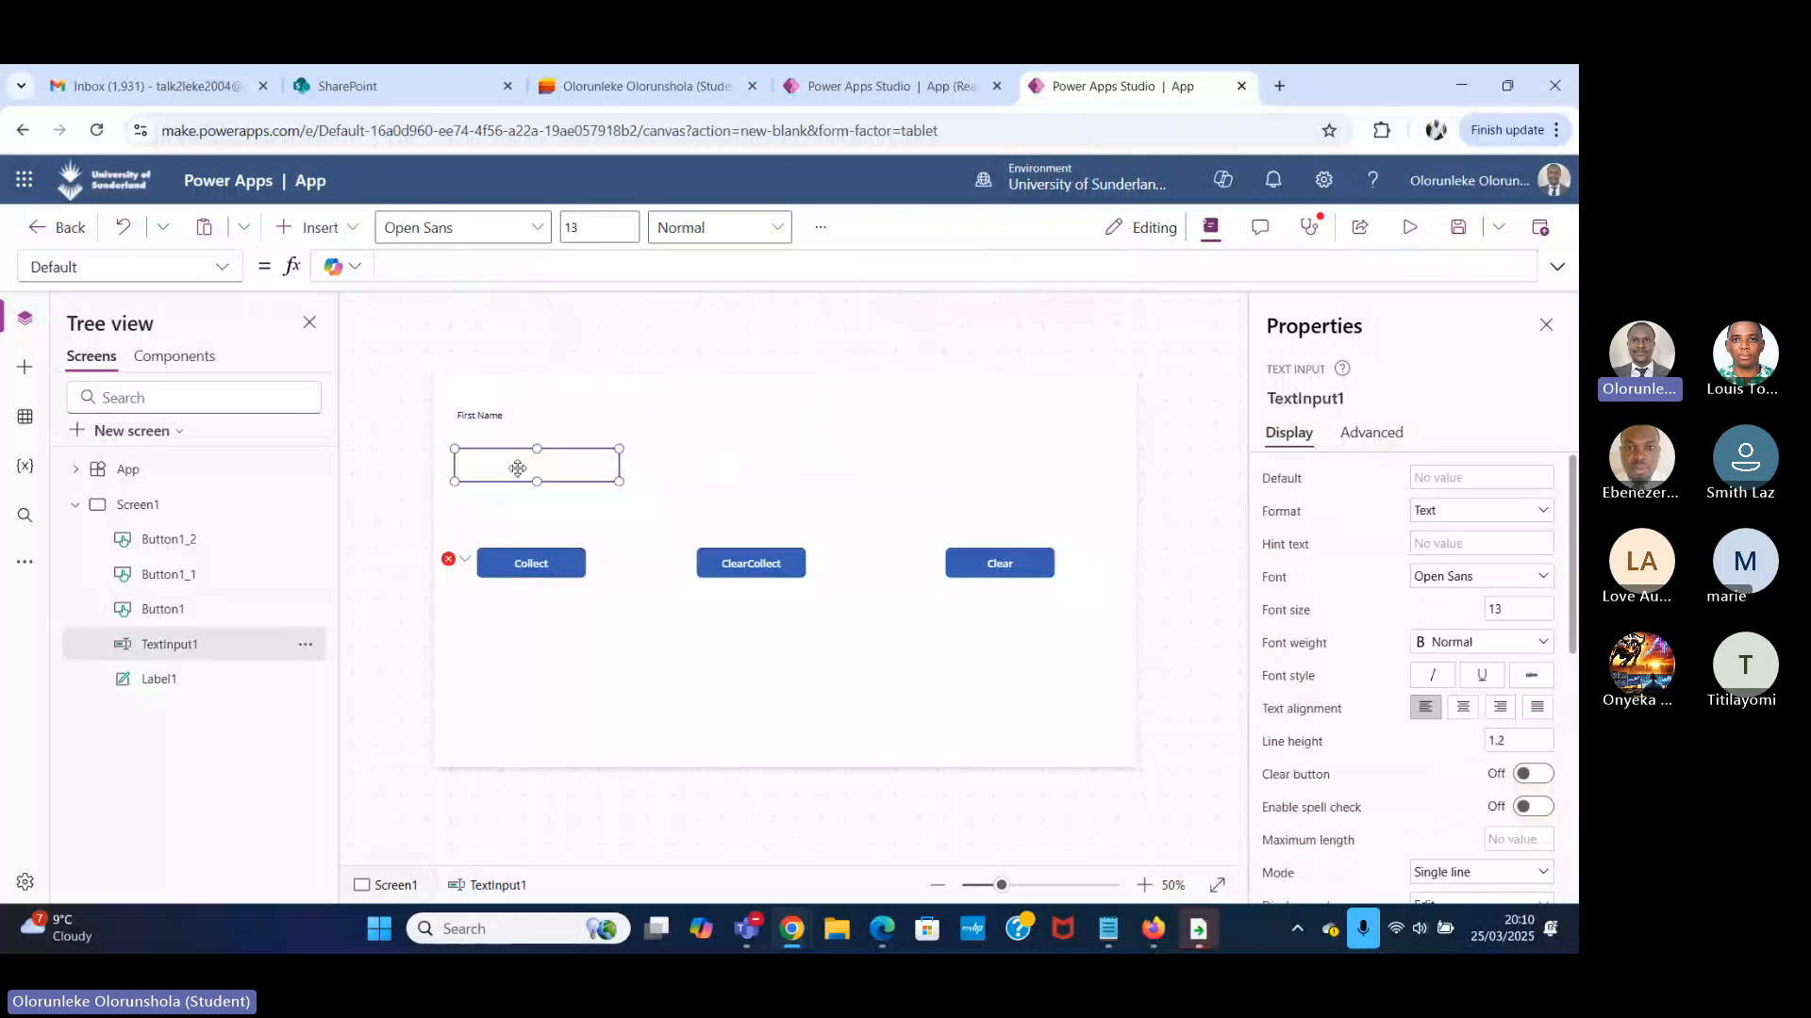
pyautogui.click(1302, 403)
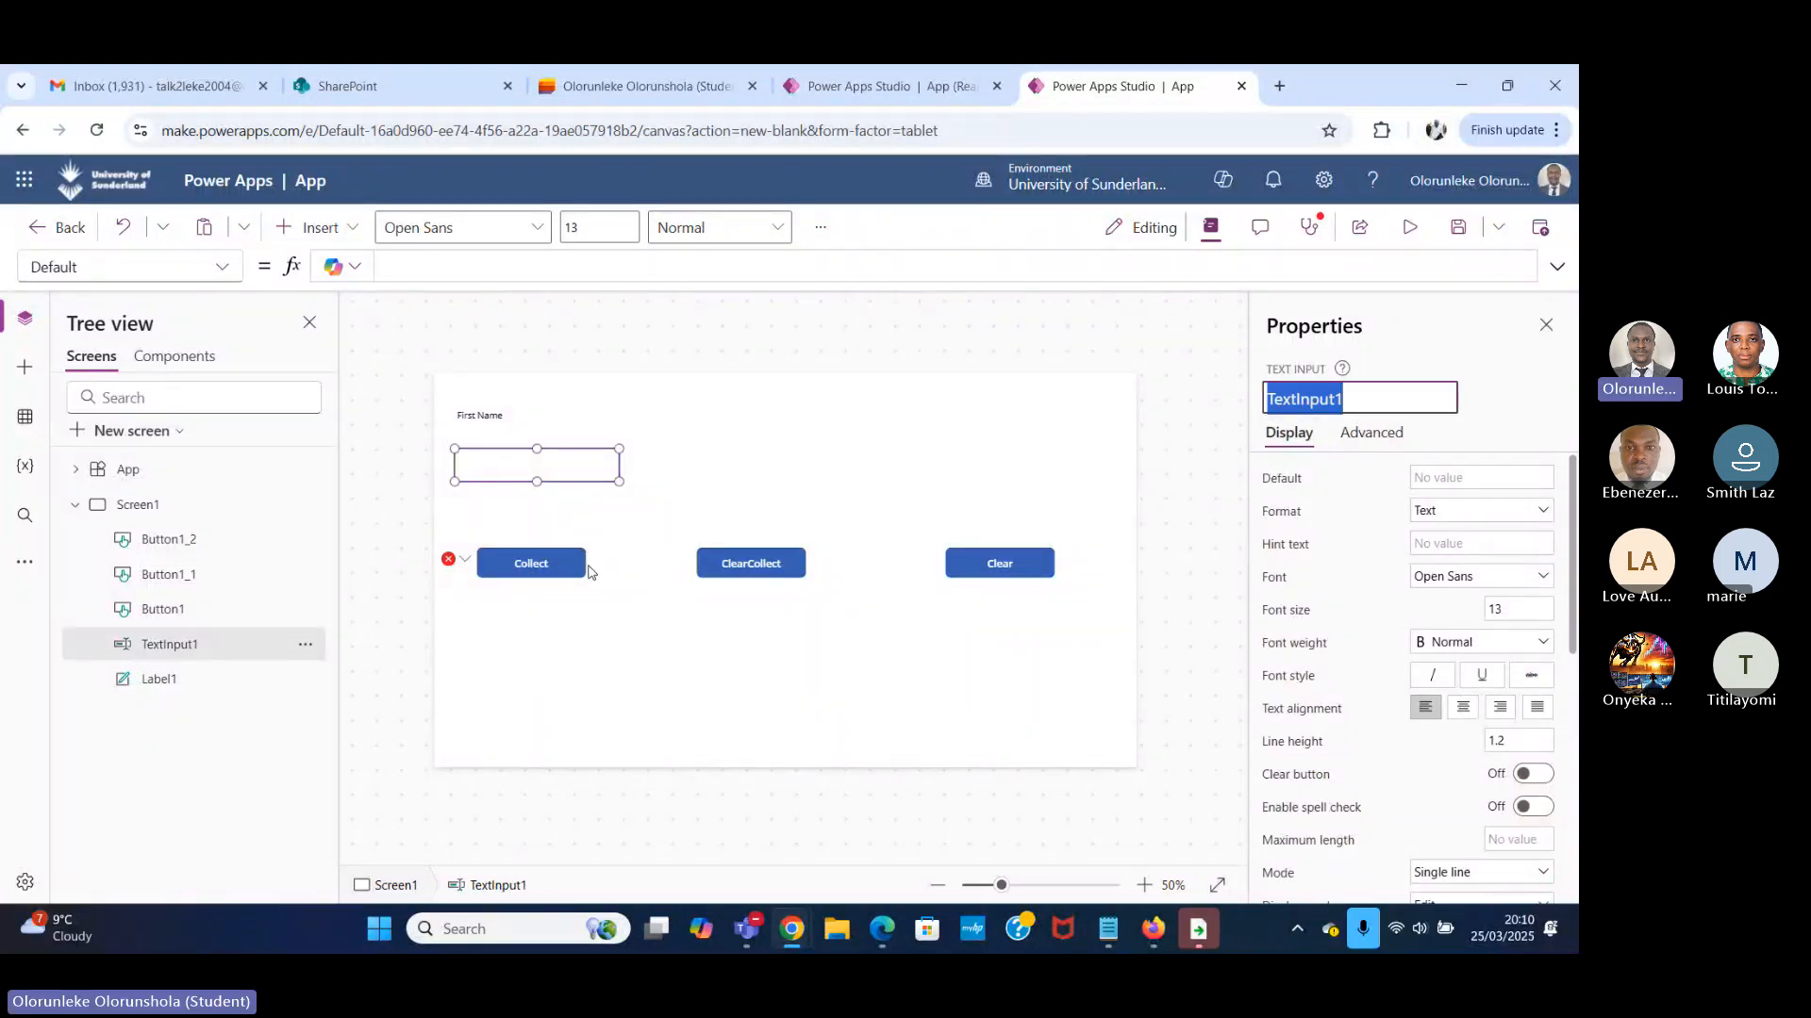
pyautogui.click(522, 562)
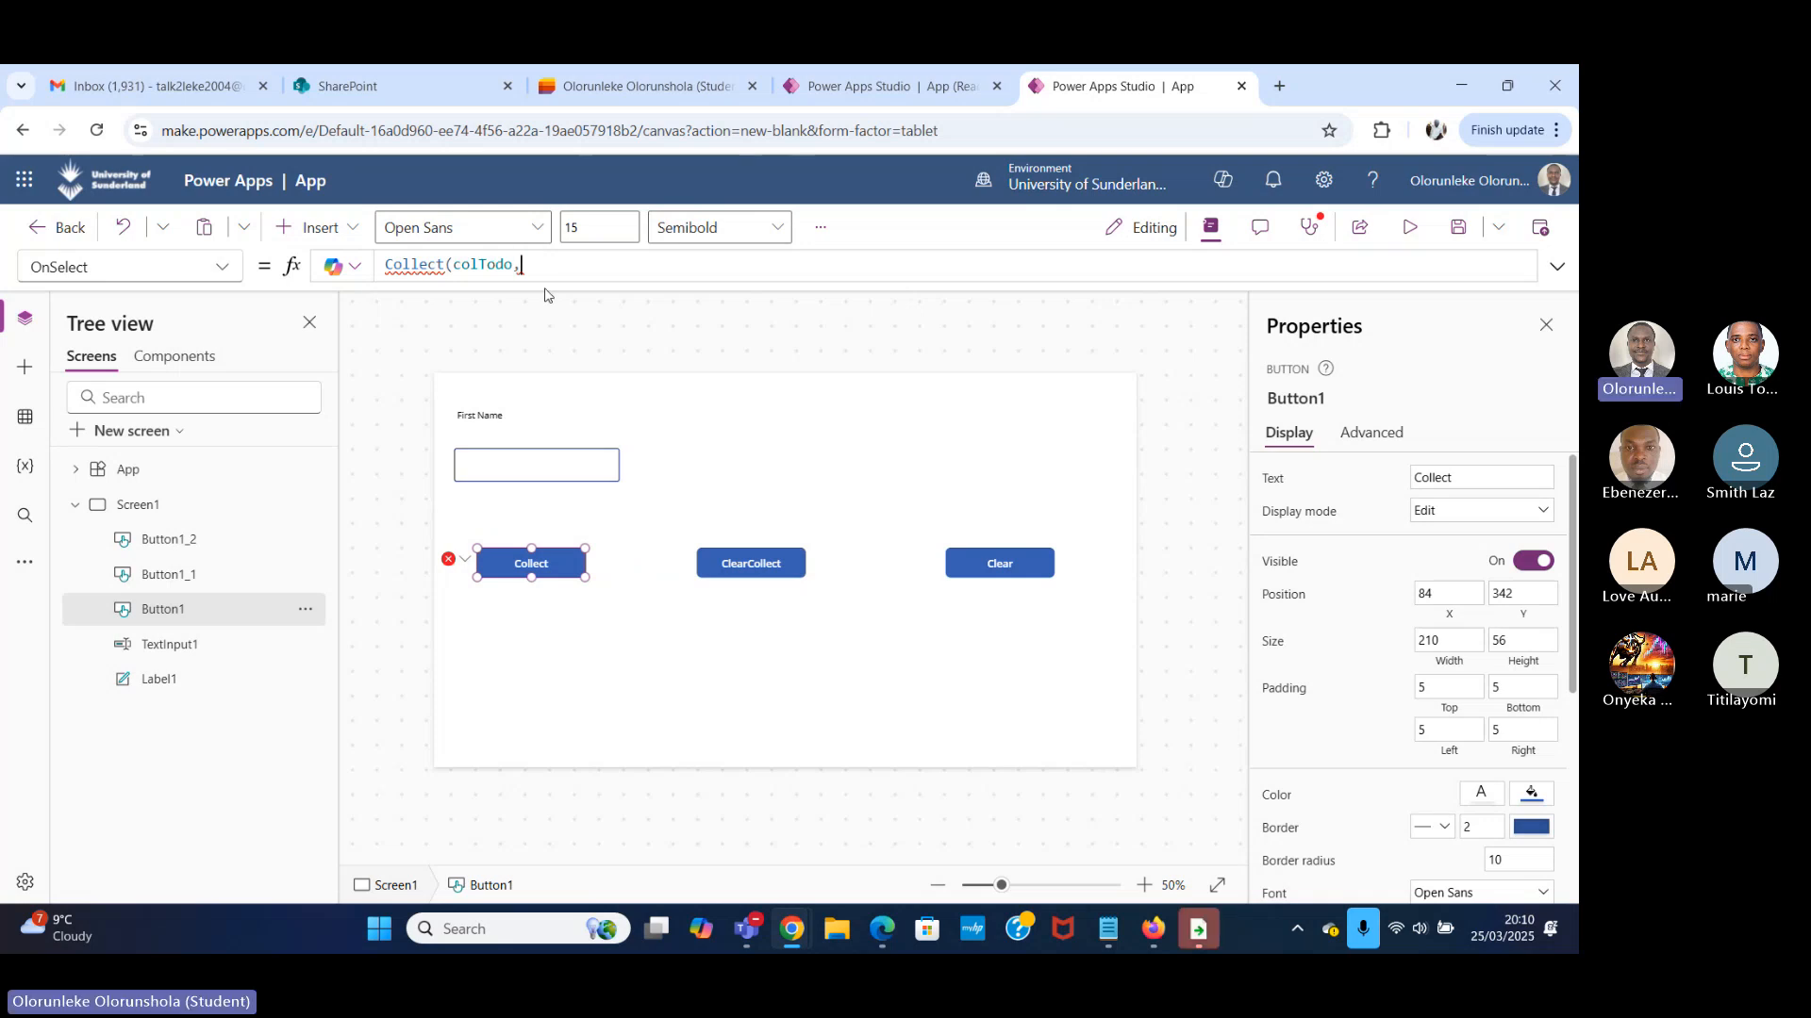
# Add an empty record {} as the item argument of the Collect formula and close the function call.
pyautogui.write('{')
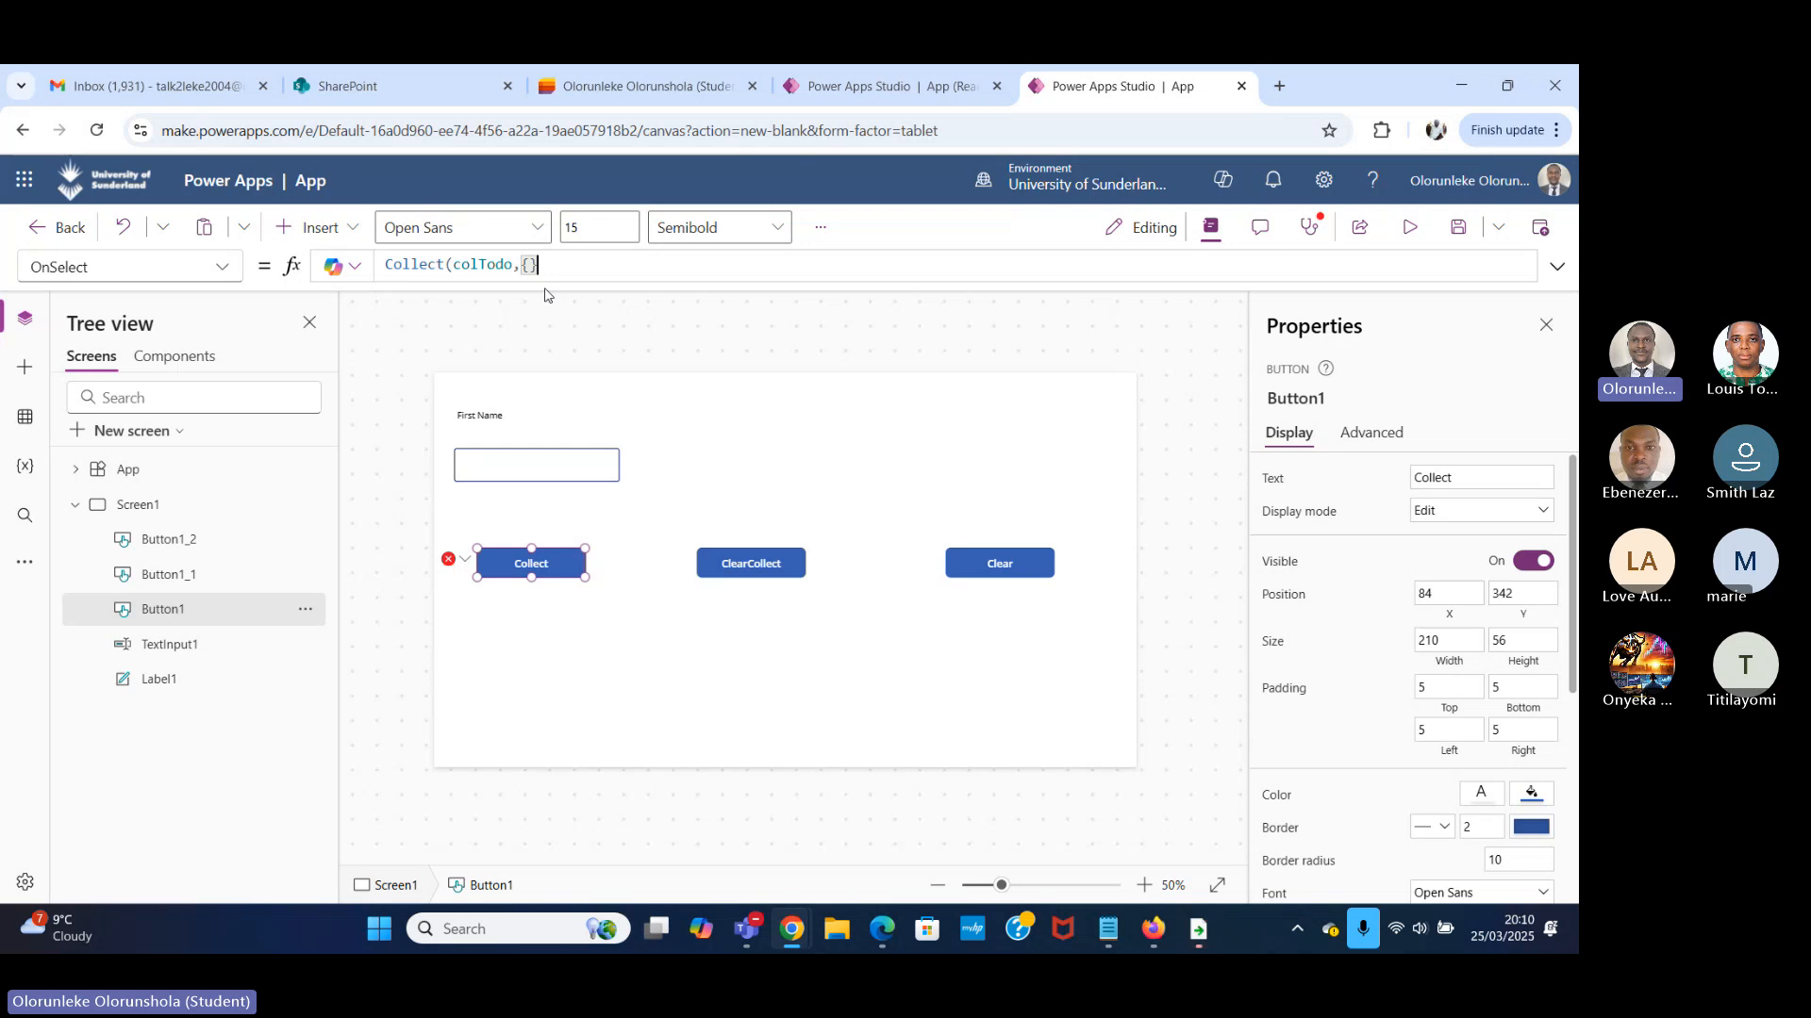
pyautogui.write('})')
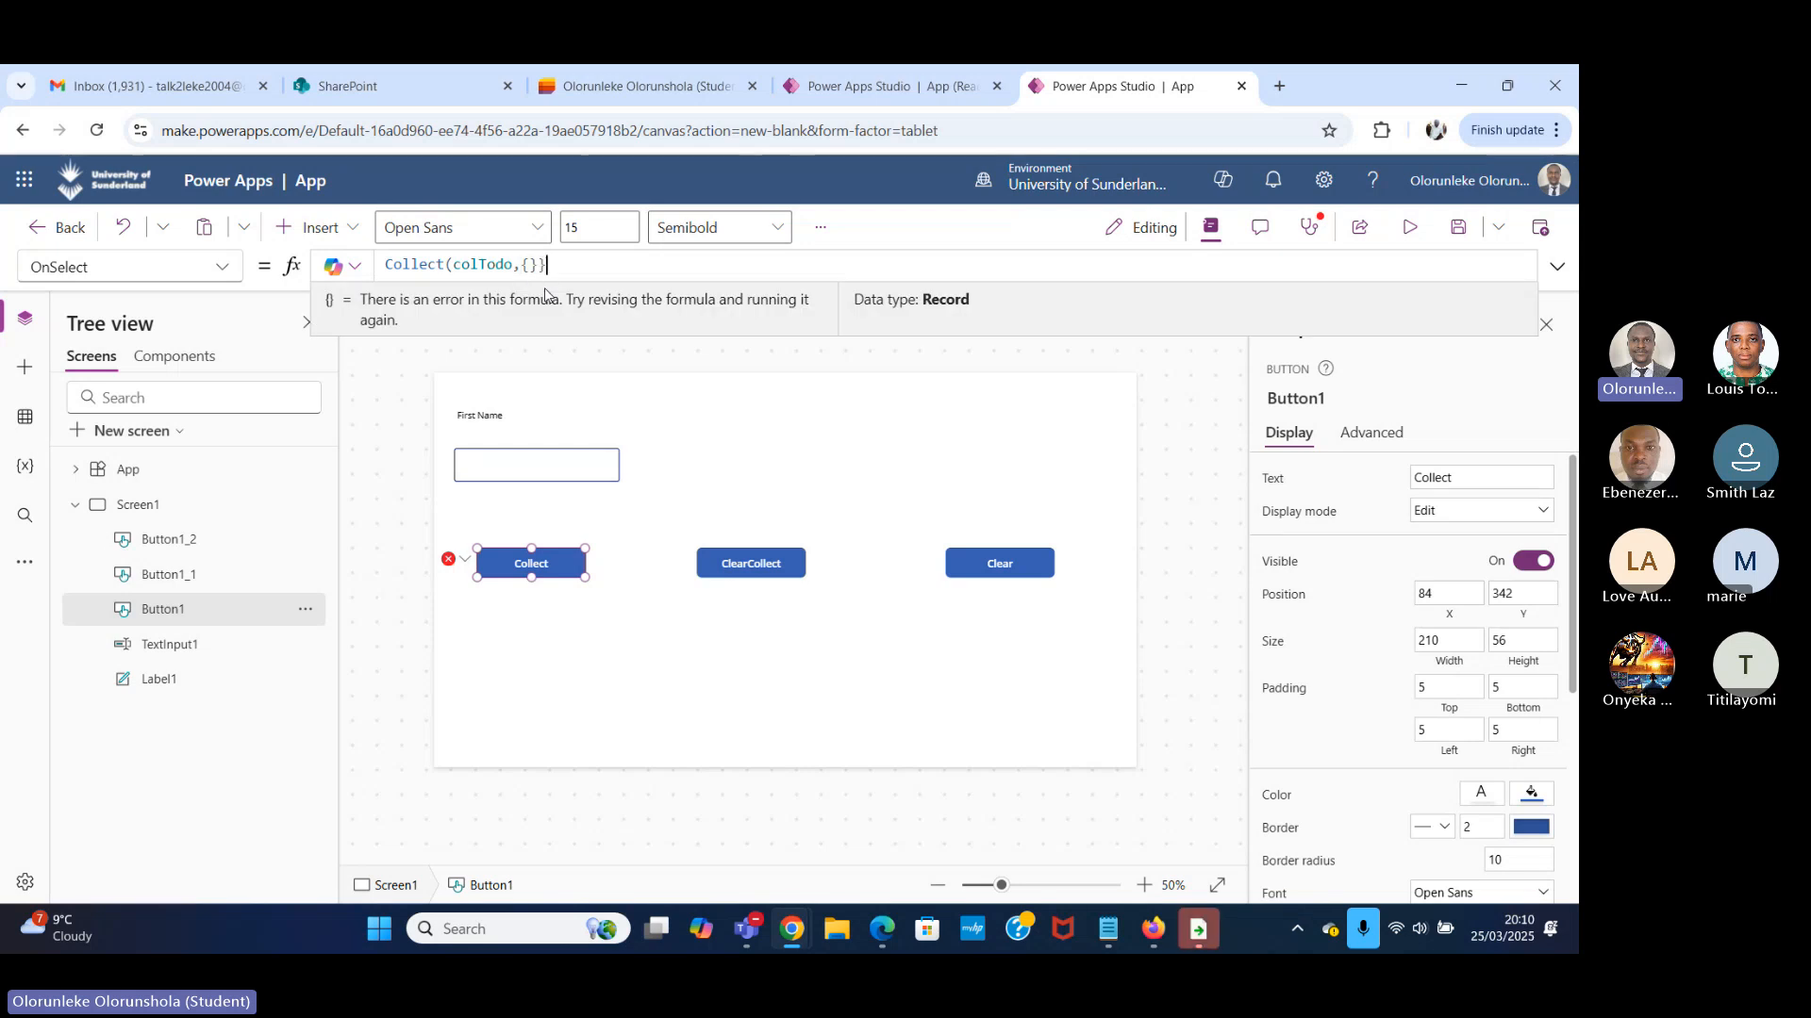
pyautogui.press('BackSpace')
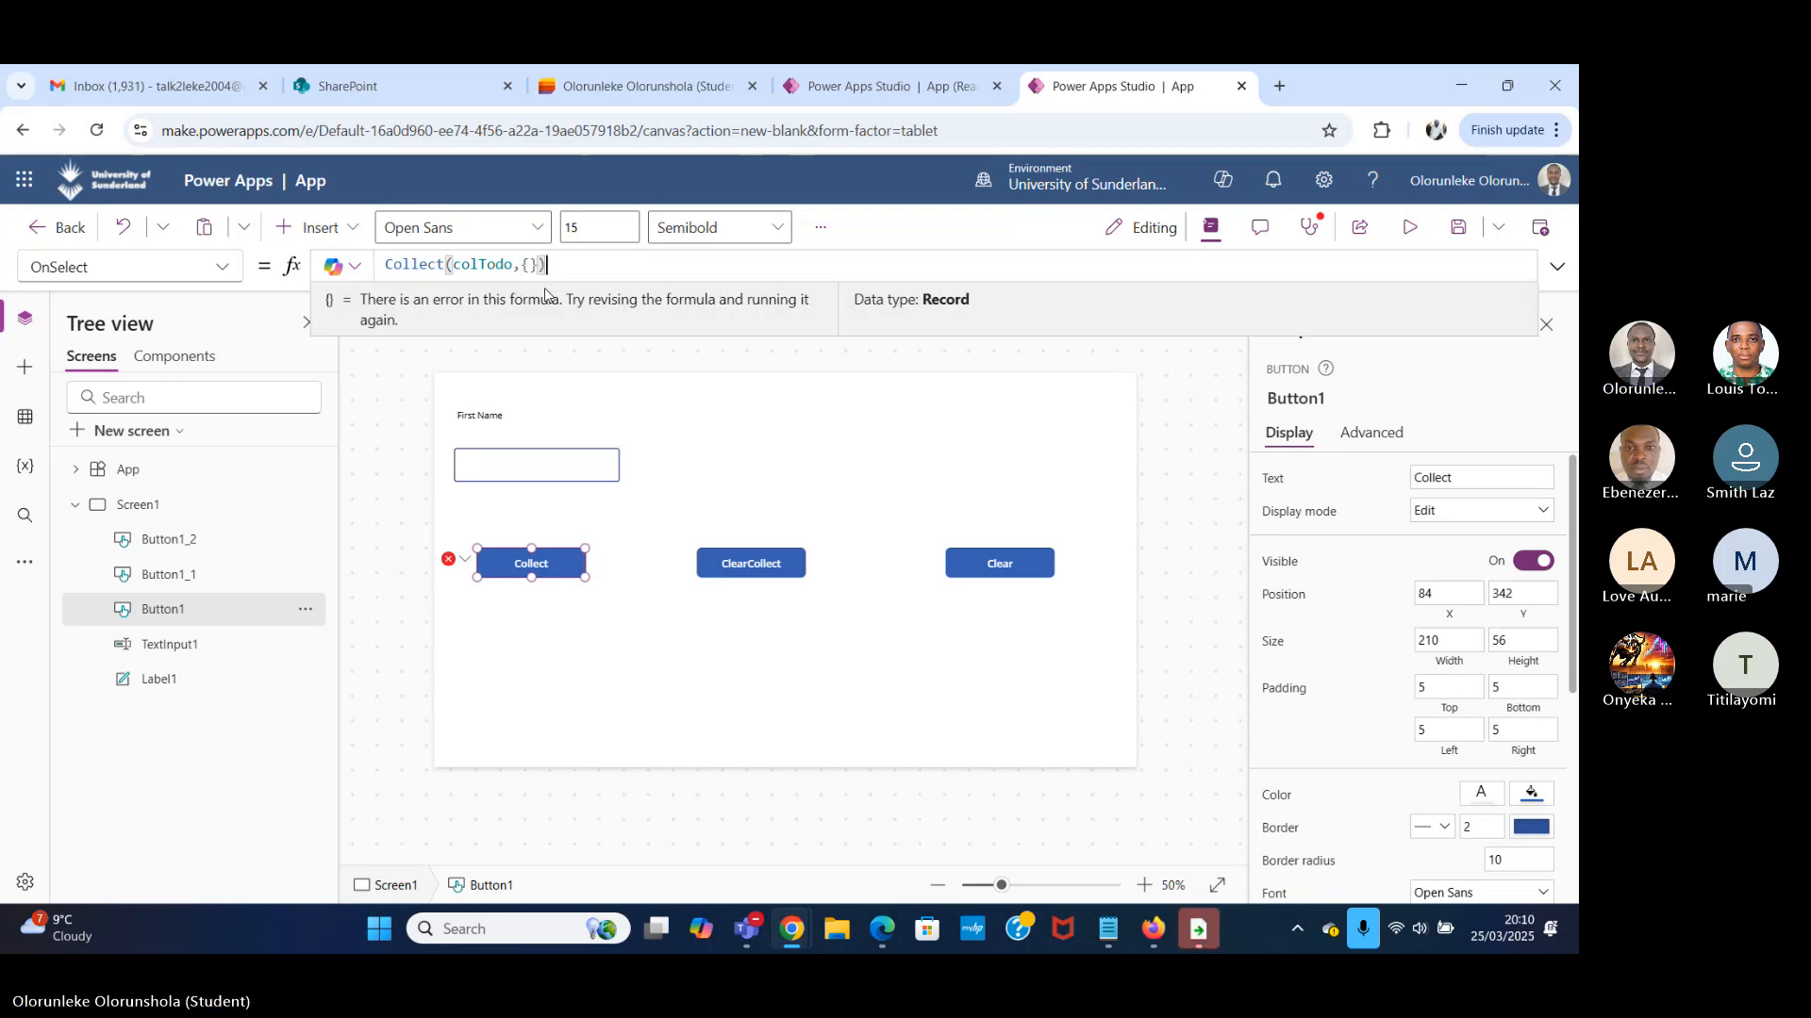
pyautogui.write(')')
# Enter Firstname as the field name inside the Collect formula's empty record.
pyautogui.click(528, 265)
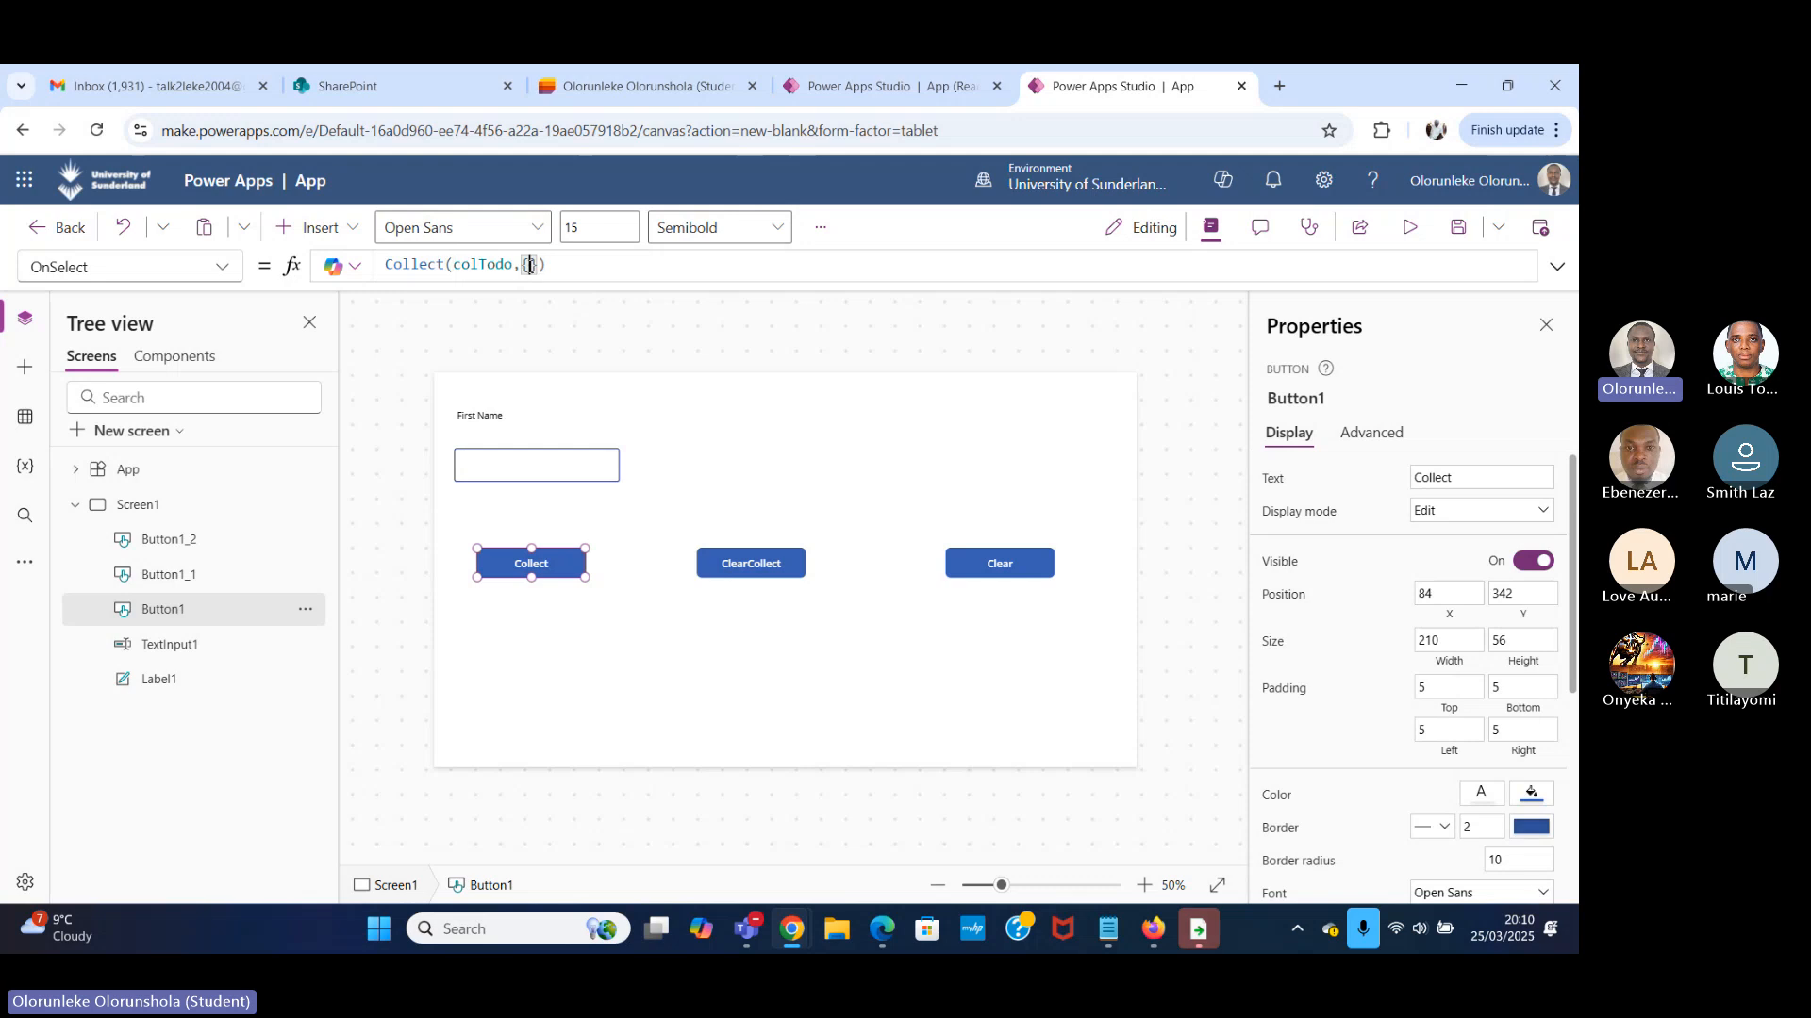
pyautogui.tripleClick(529, 265)
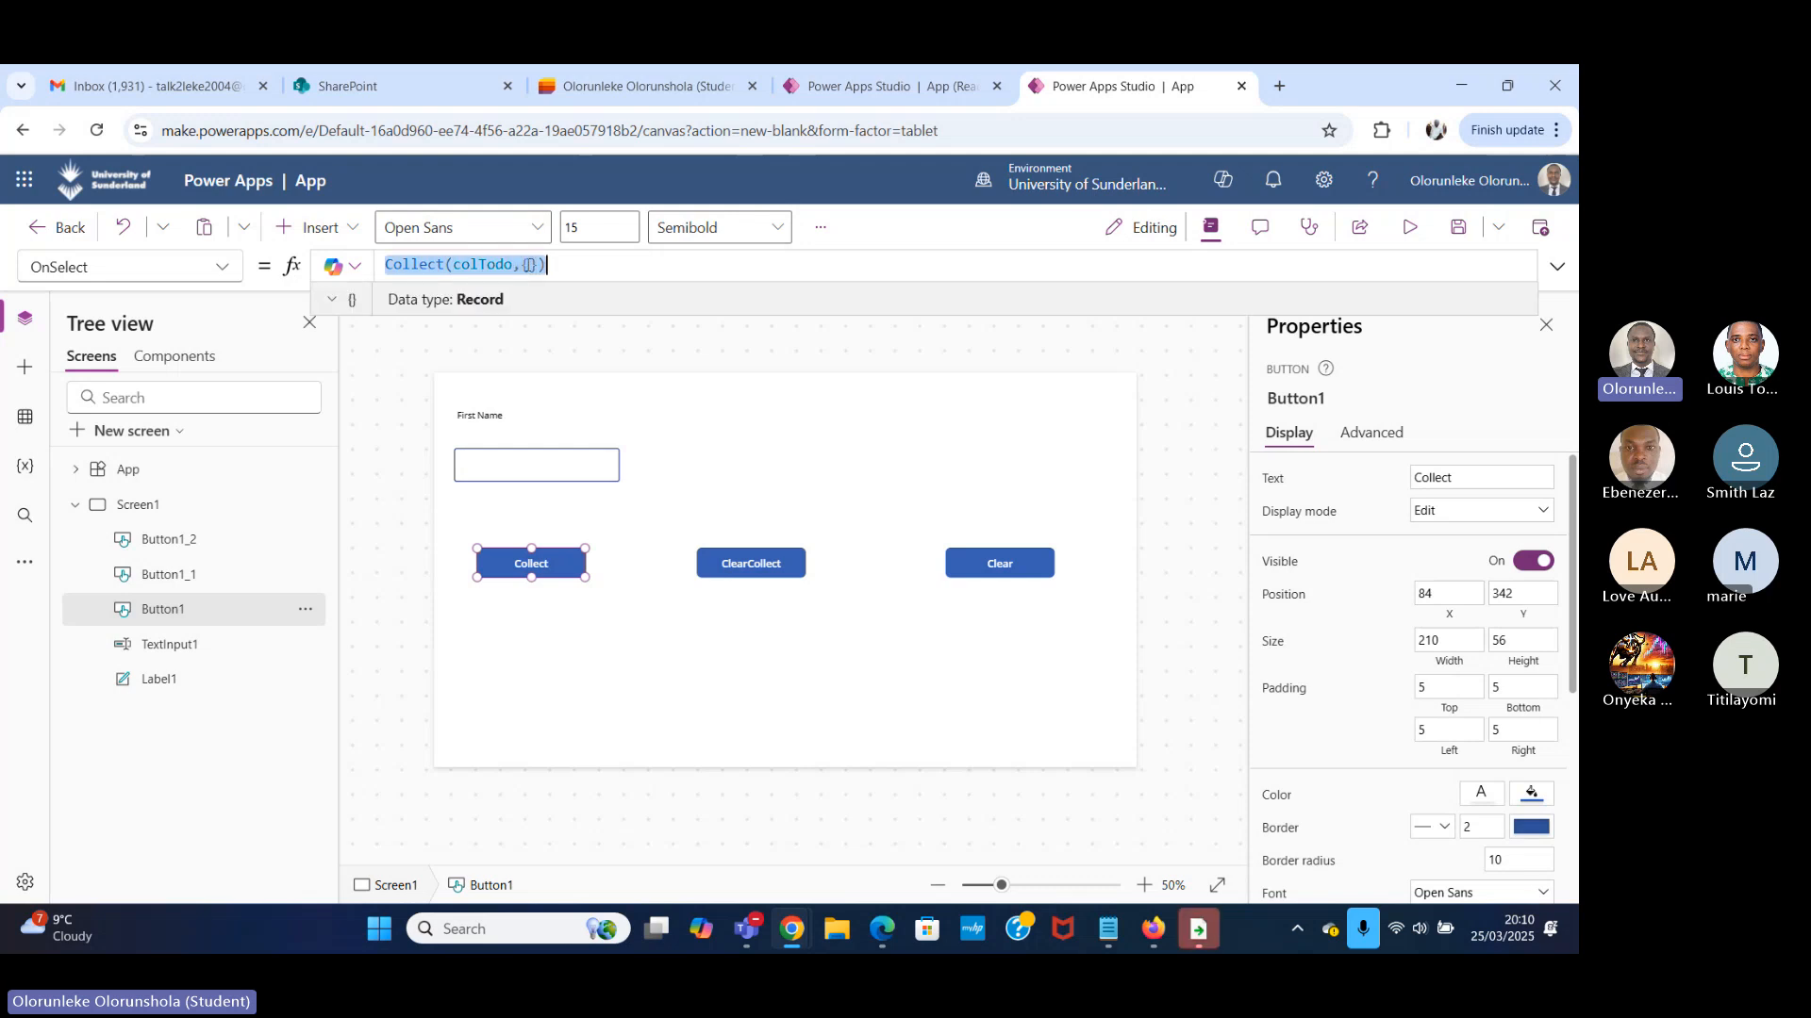
pyautogui.click(528, 265)
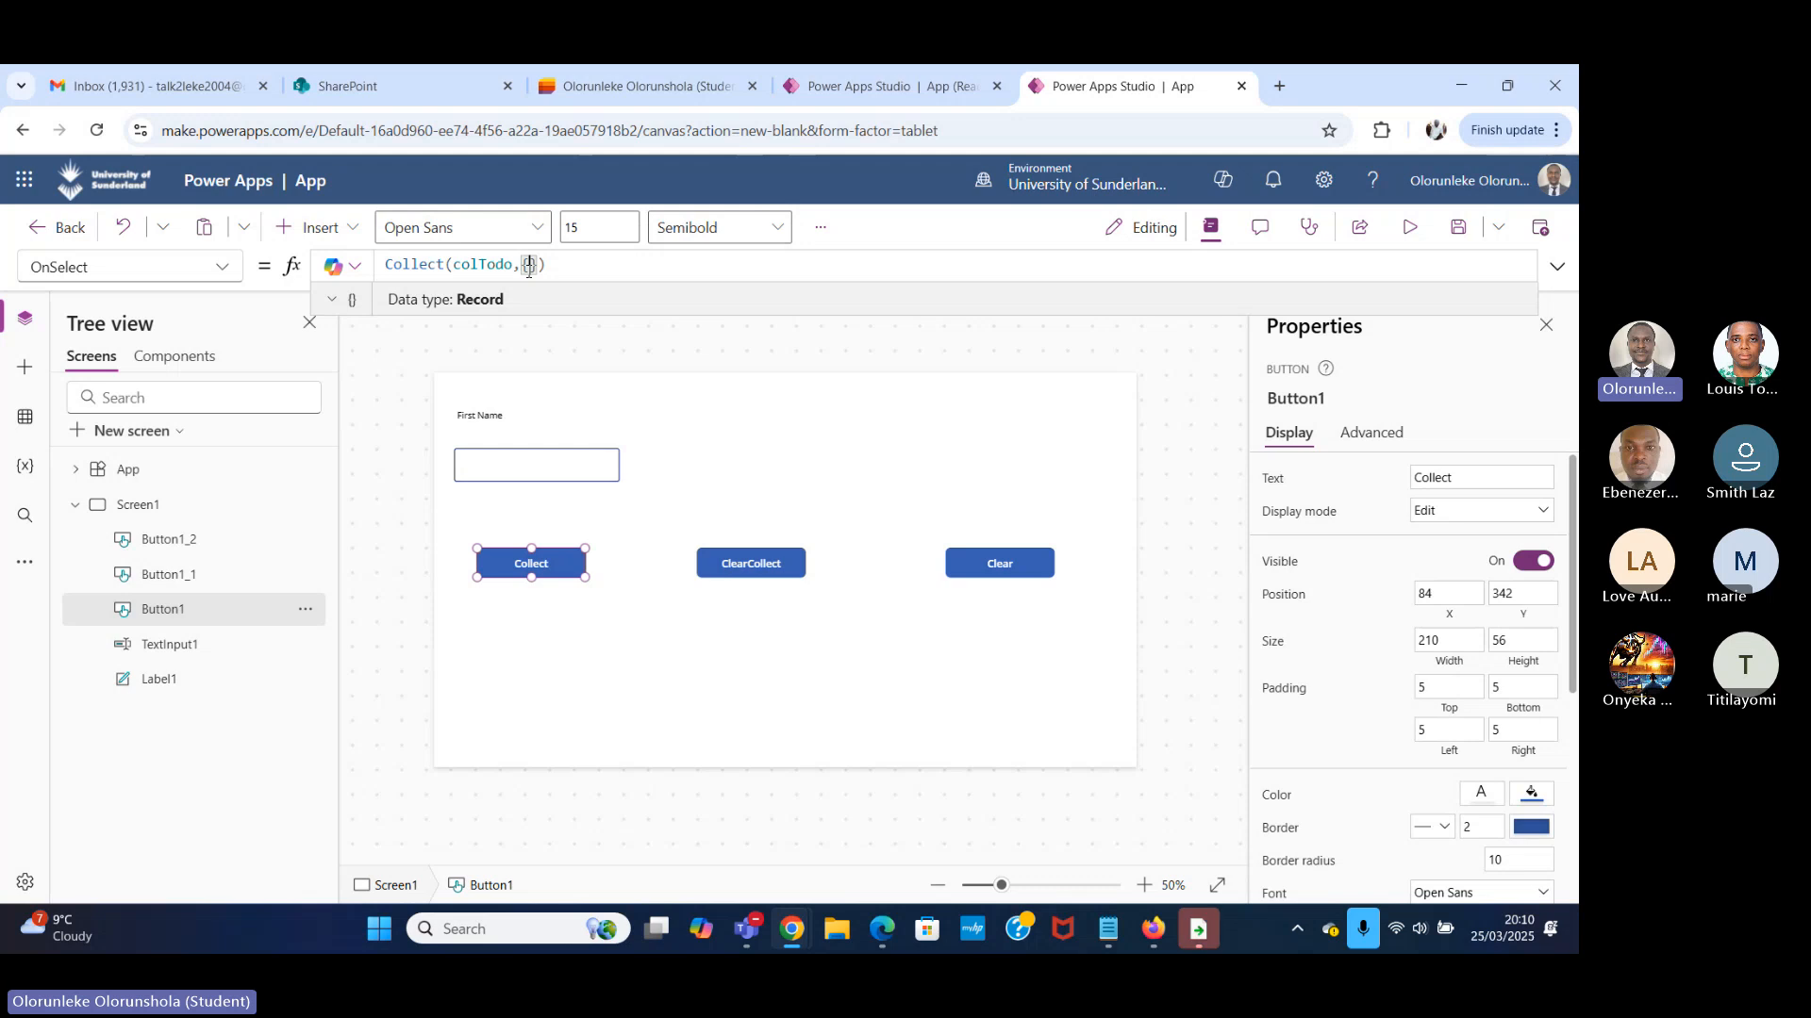
pyautogui.write('Fi')
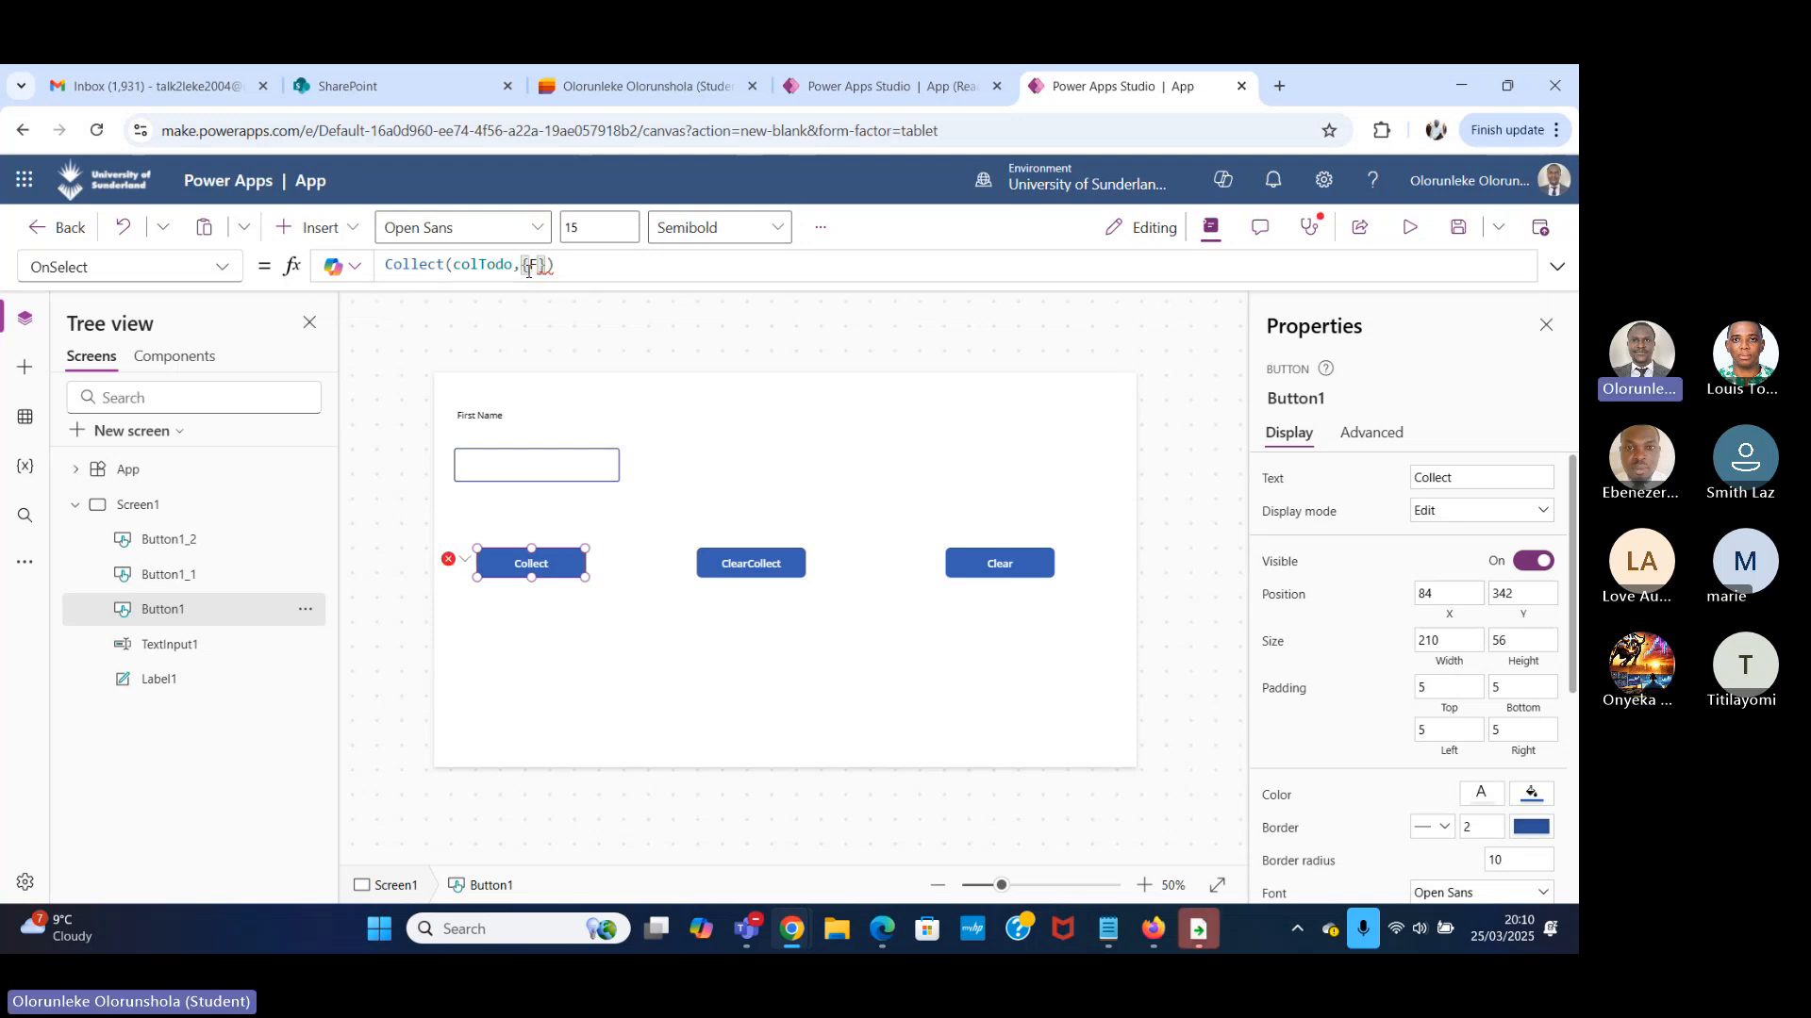
pyautogui.write('ts')
pyautogui.press('BackSpace')
pyautogui.press('BackSpace')
pyautogui.write('rst')
pyautogui.write('name')
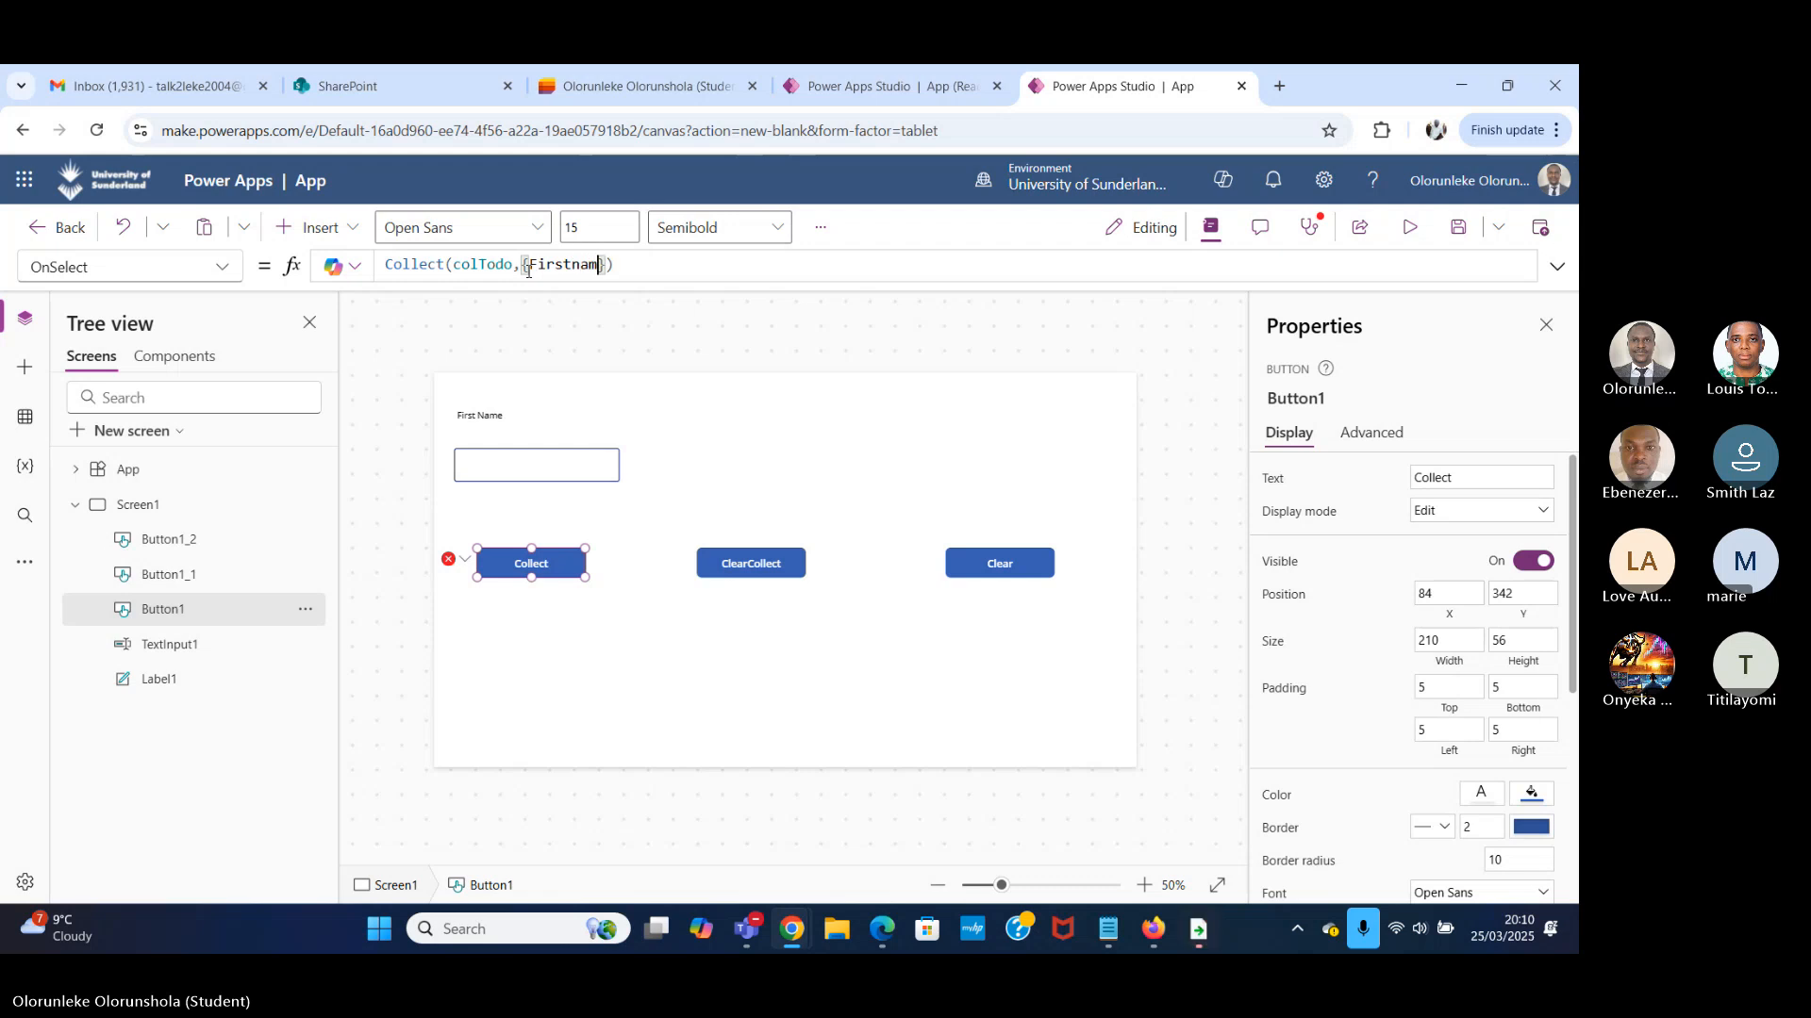
pyautogui.write(':TextInput1')
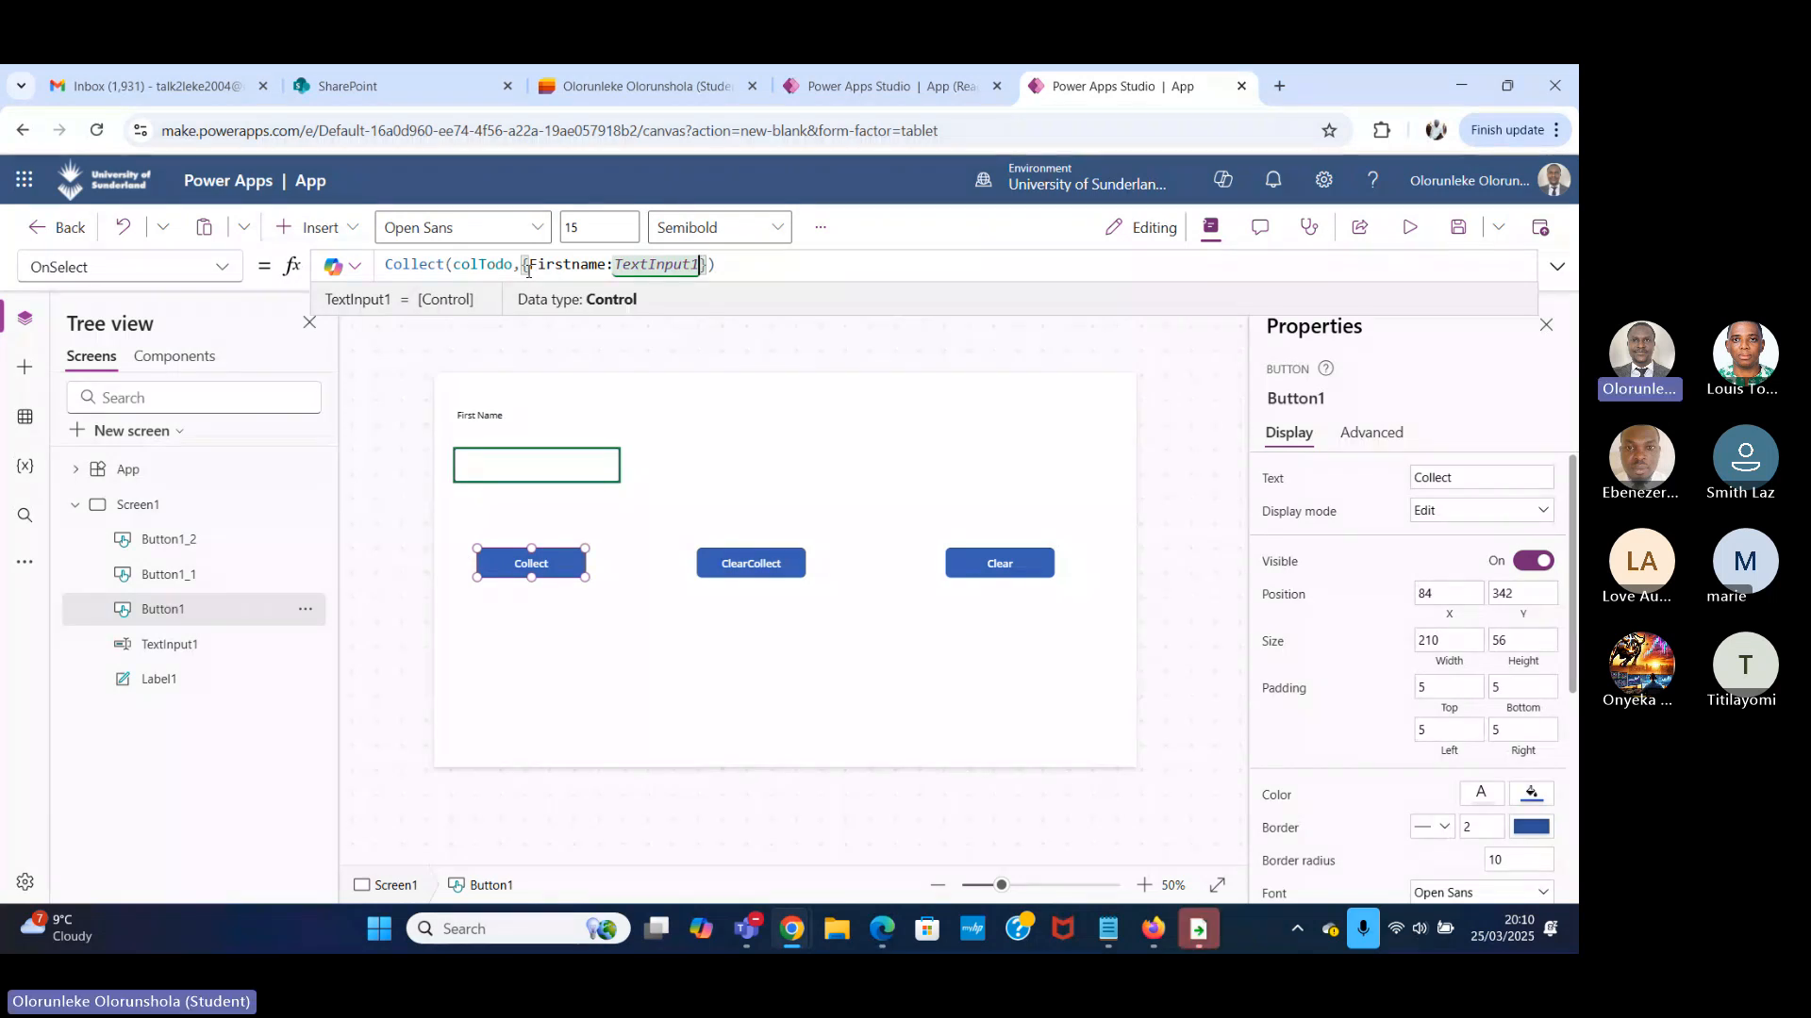
pyautogui.write('.Text')
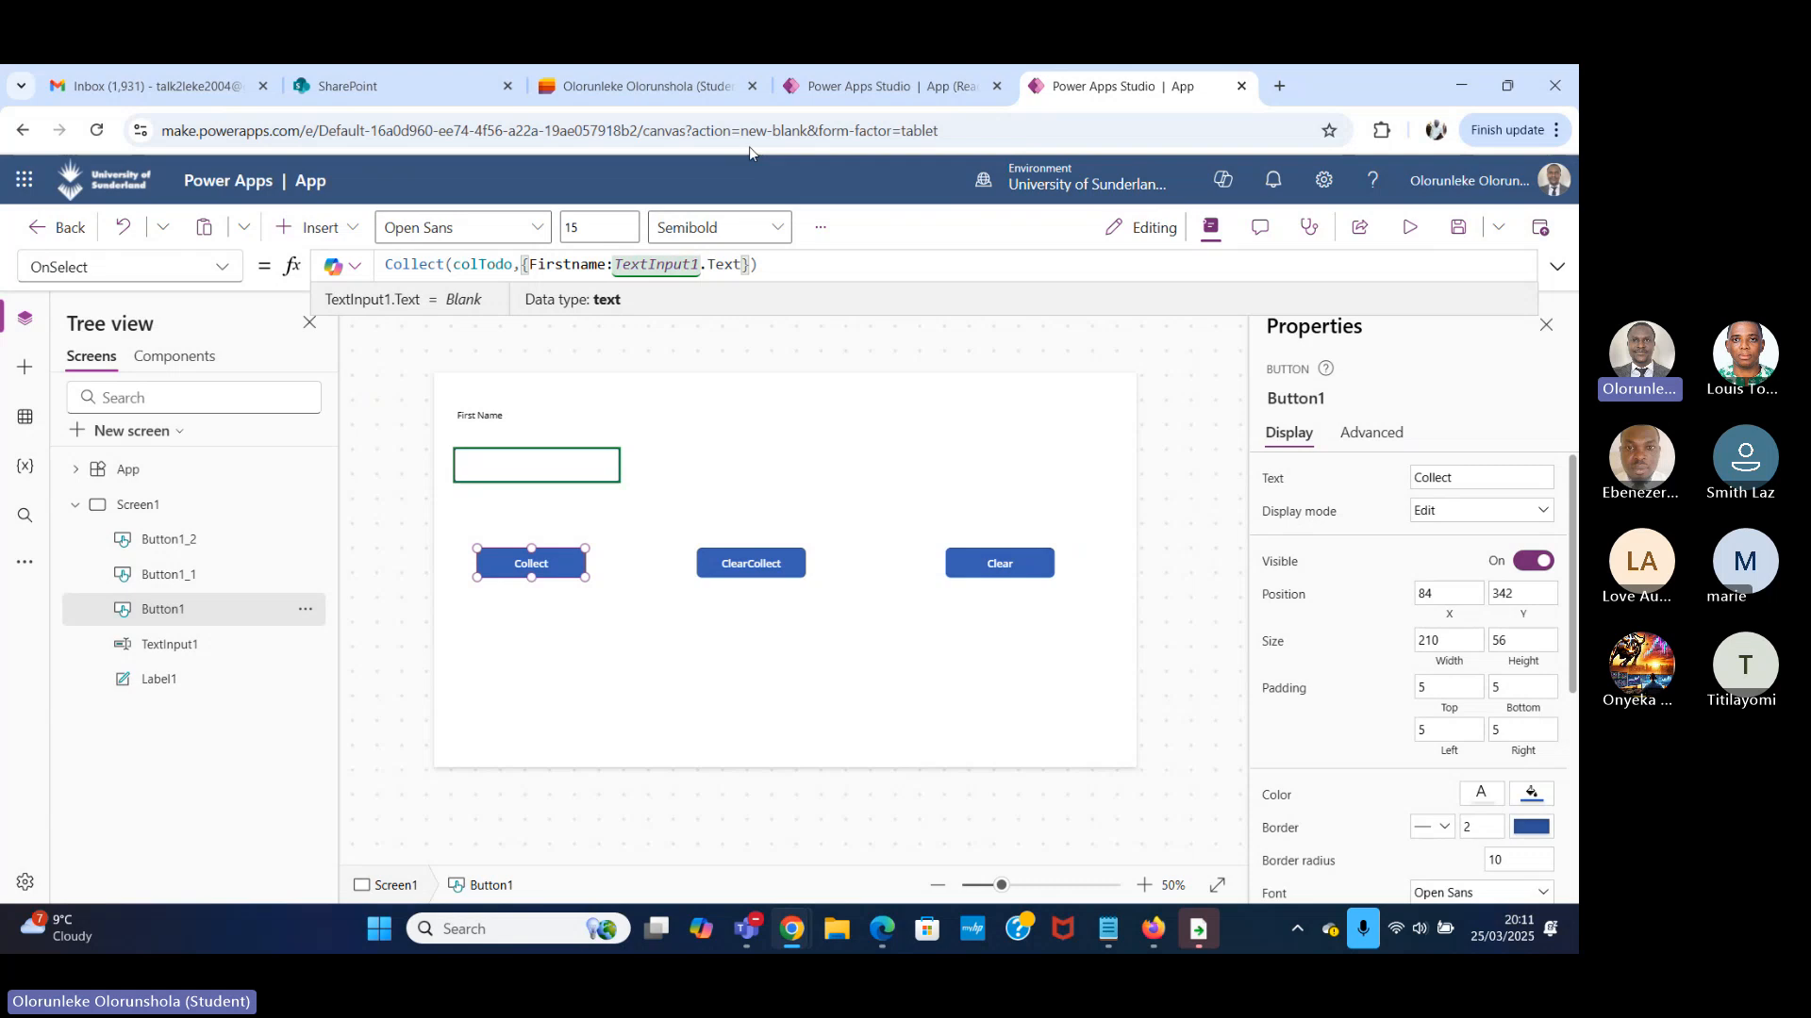
# Rename the First Name text input control to firstnametxt and check the reference in the Collect button's formula.
pyautogui.click(476, 415)
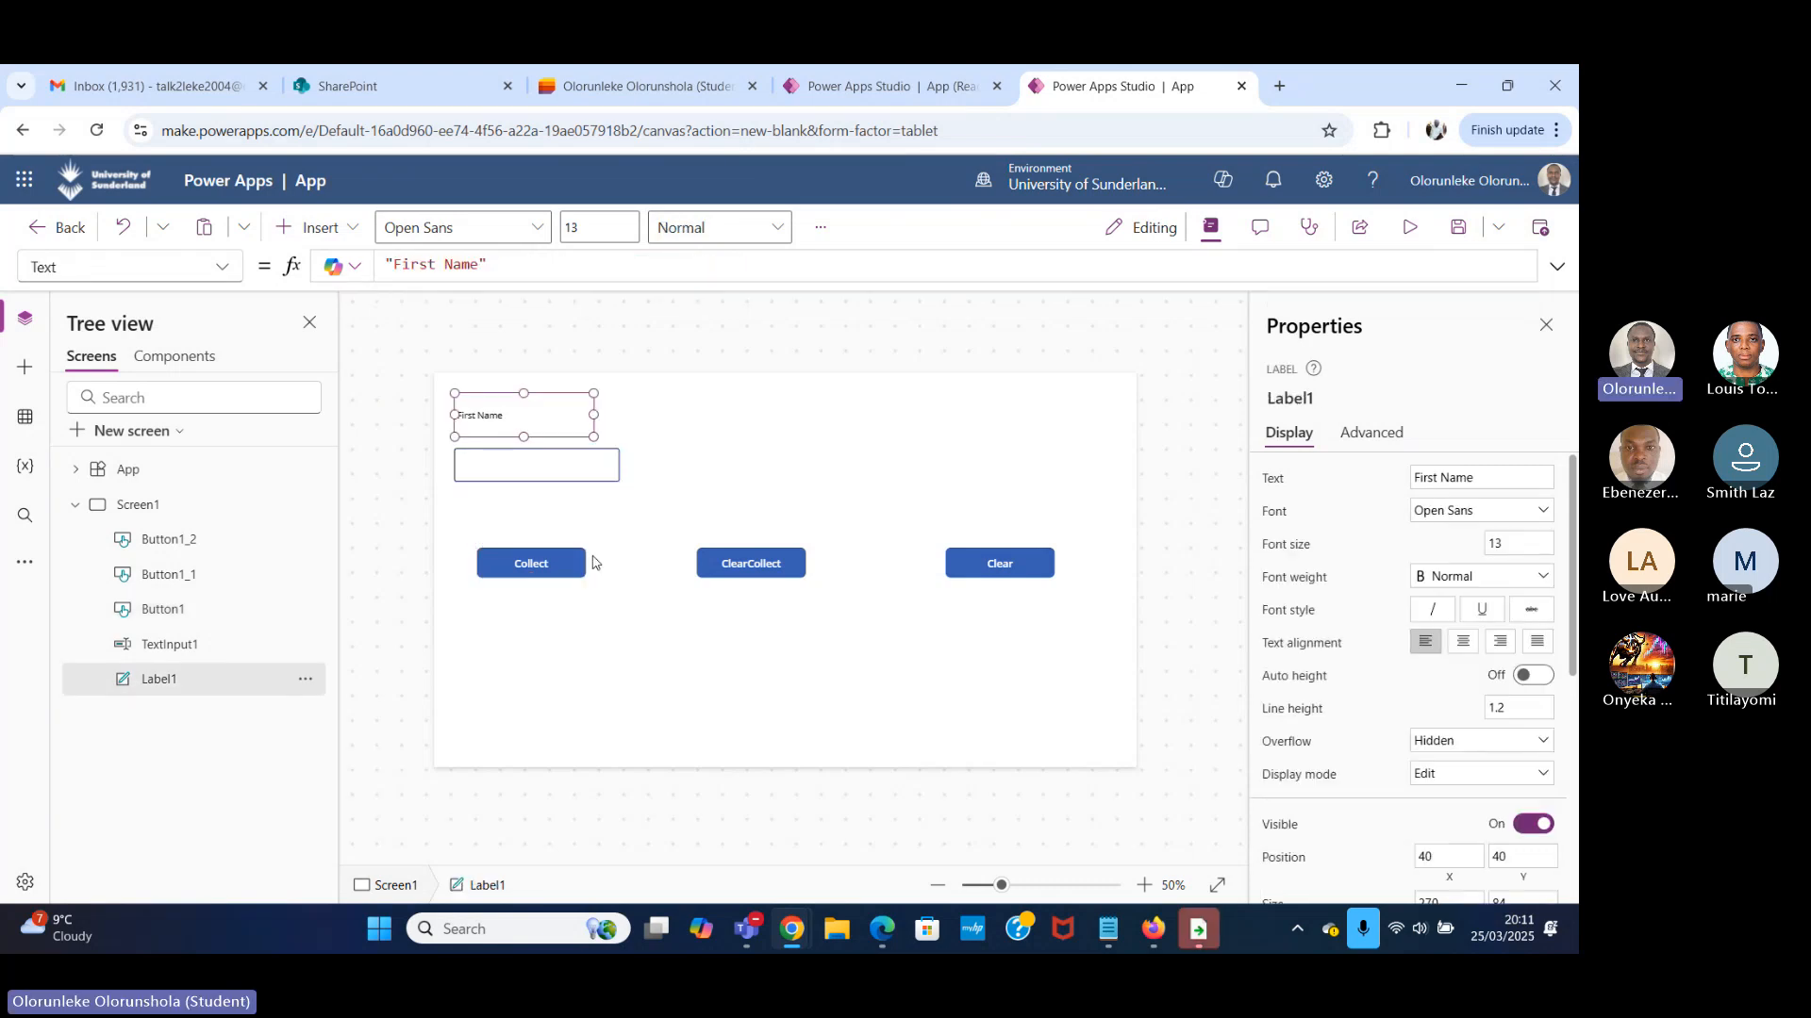
pyautogui.click(558, 570)
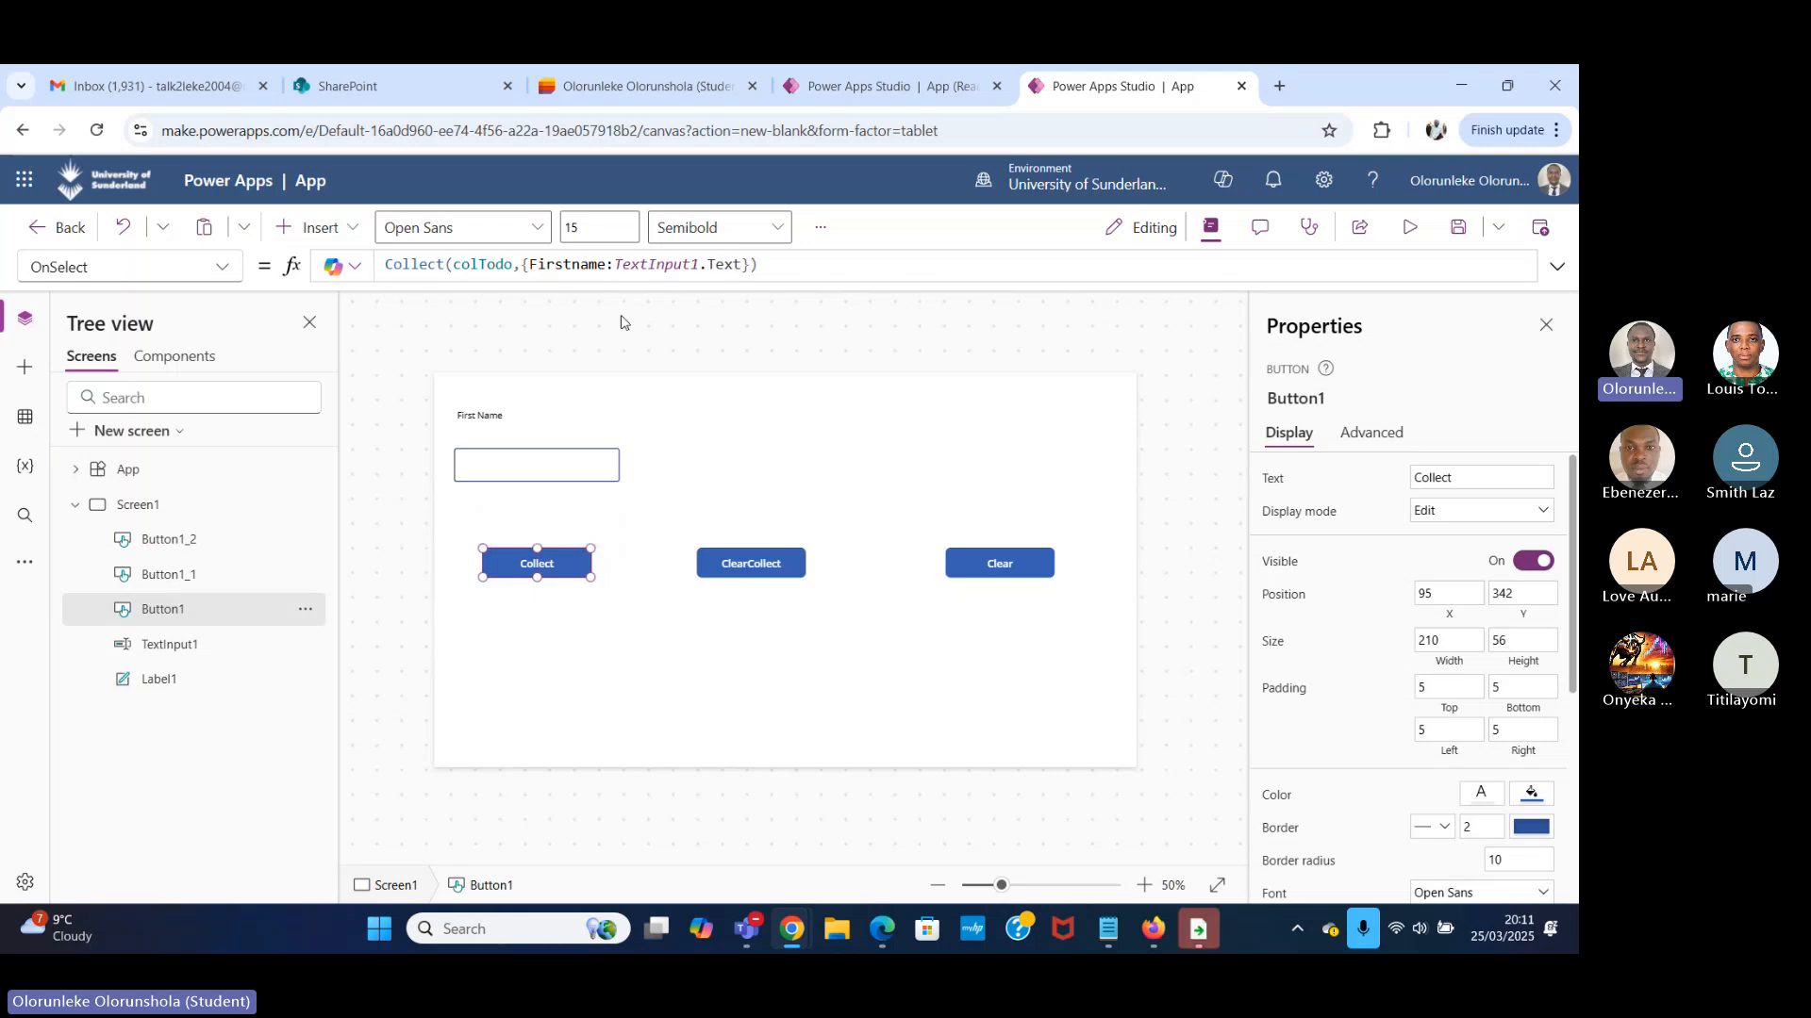
pyautogui.click(476, 465)
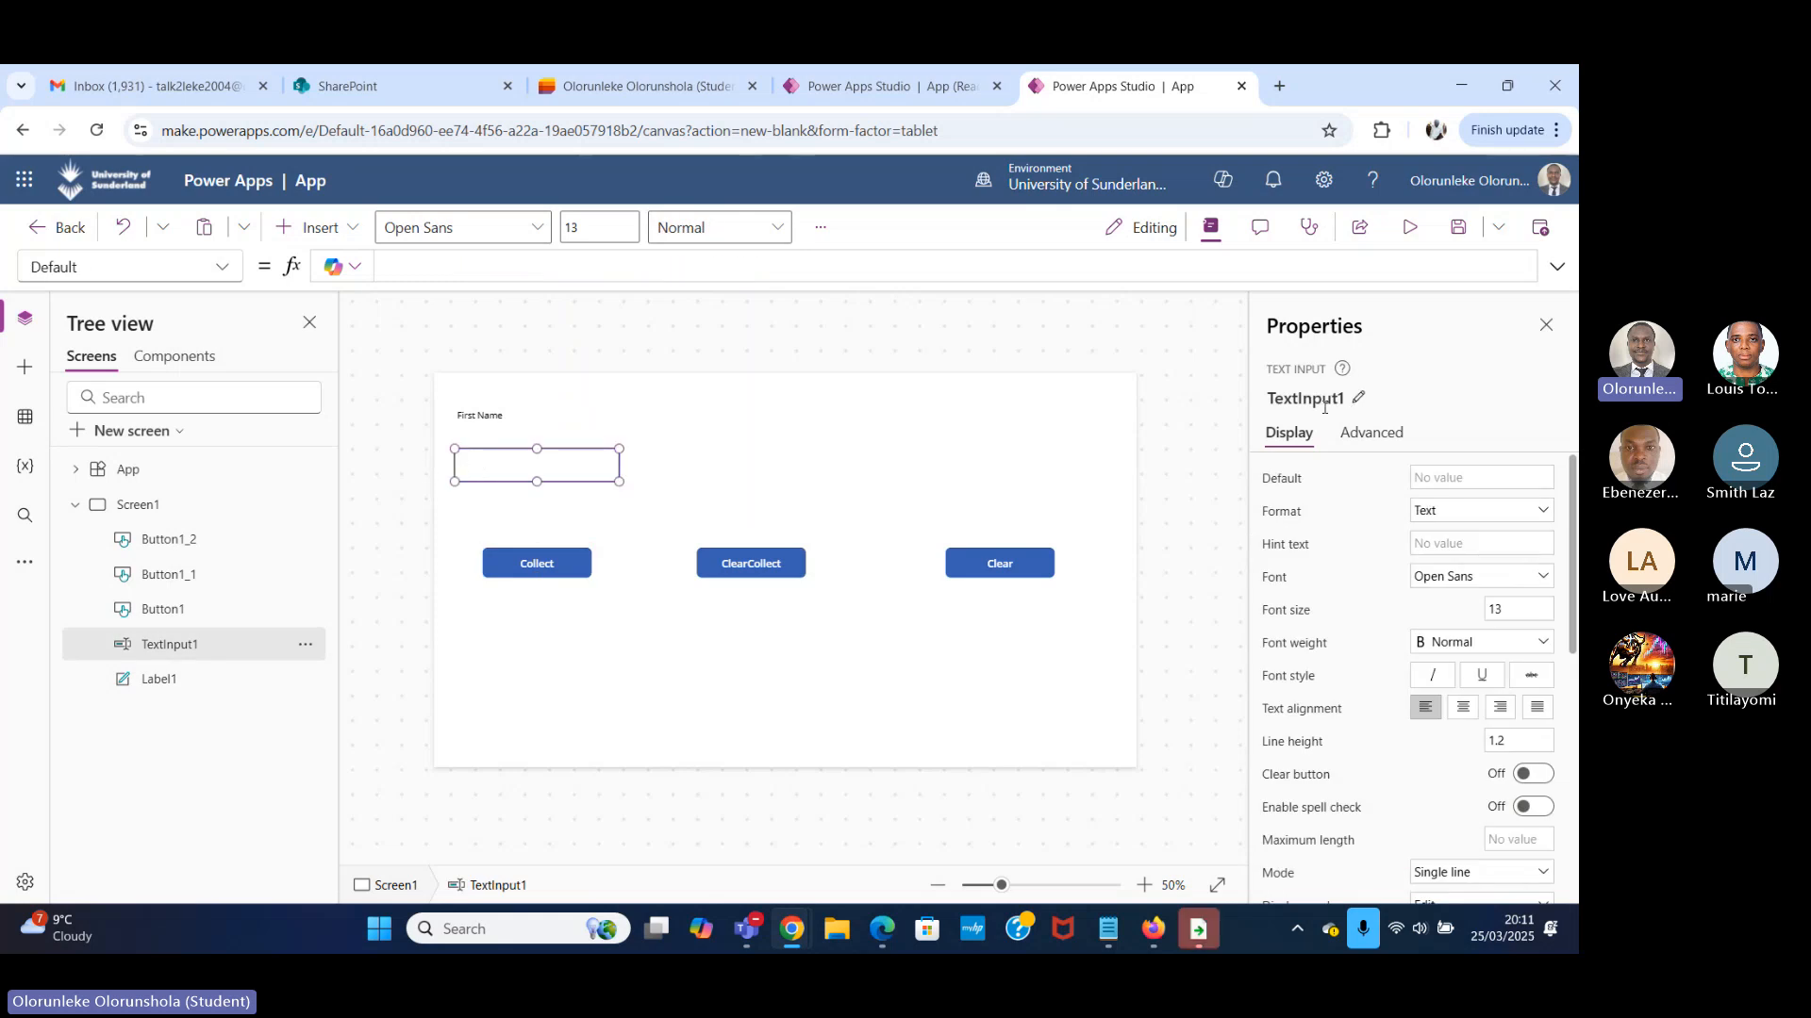
pyautogui.click(1324, 401)
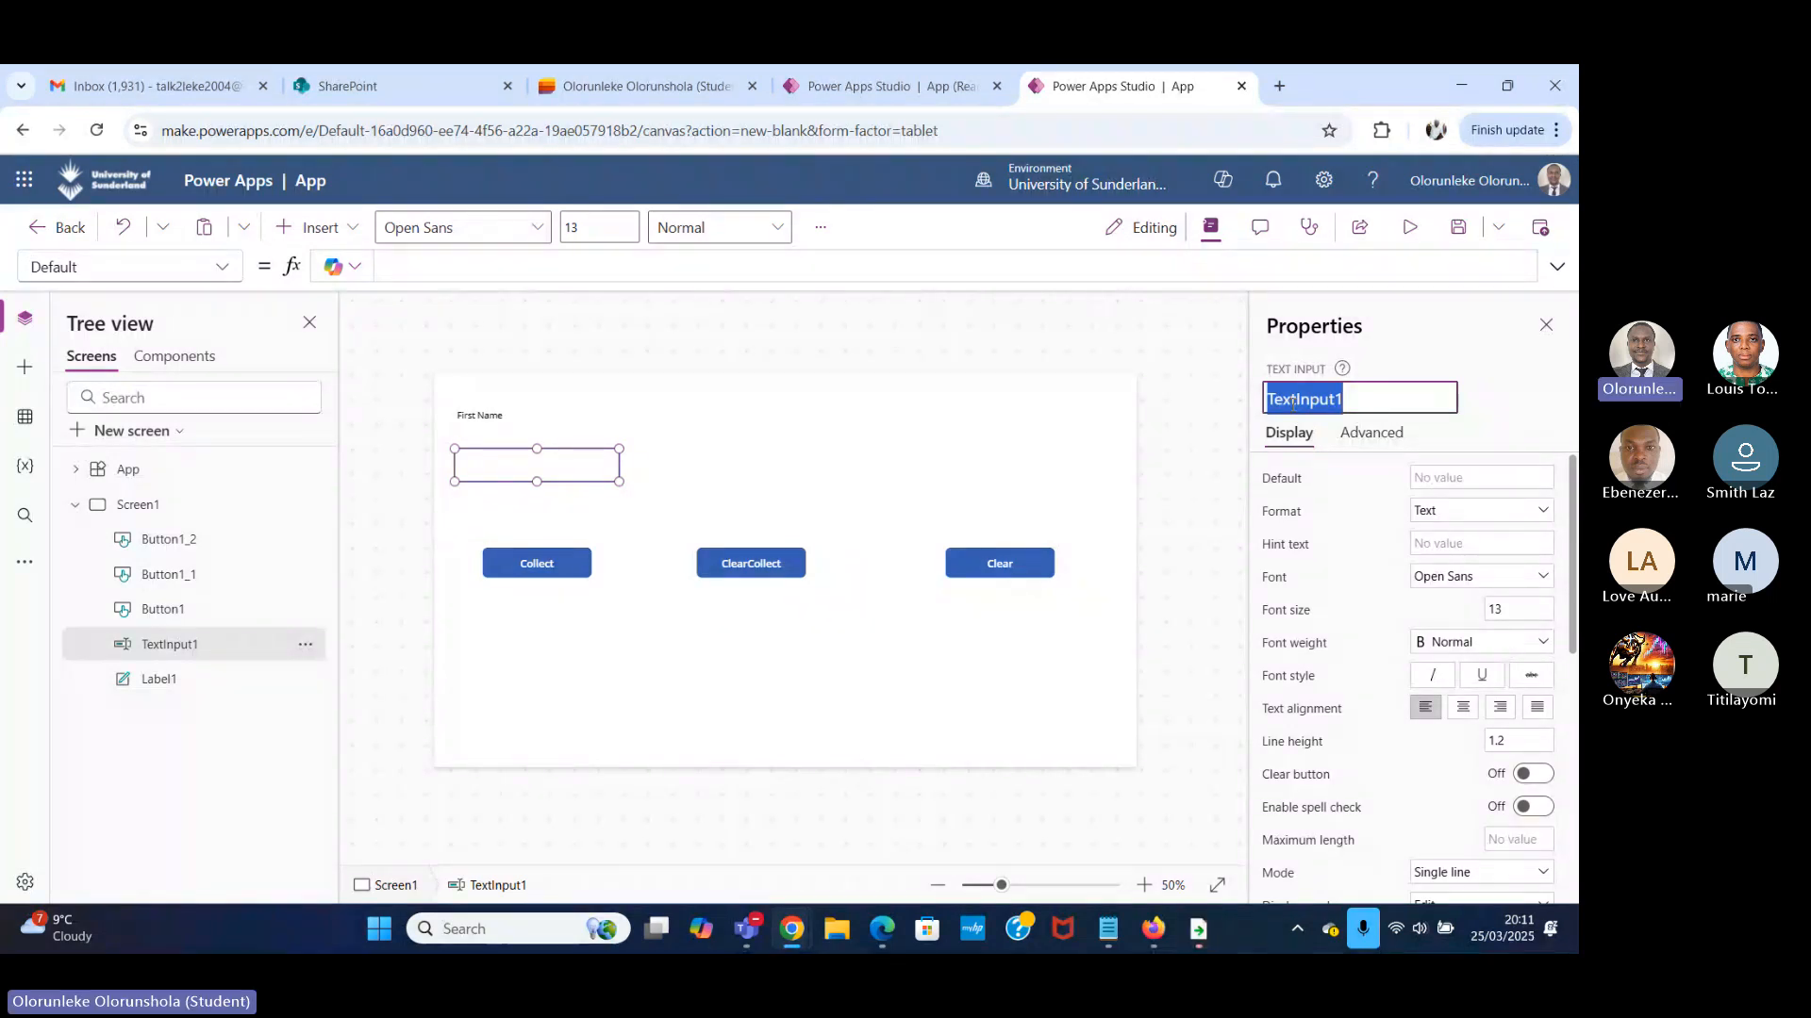
pyautogui.write('first')
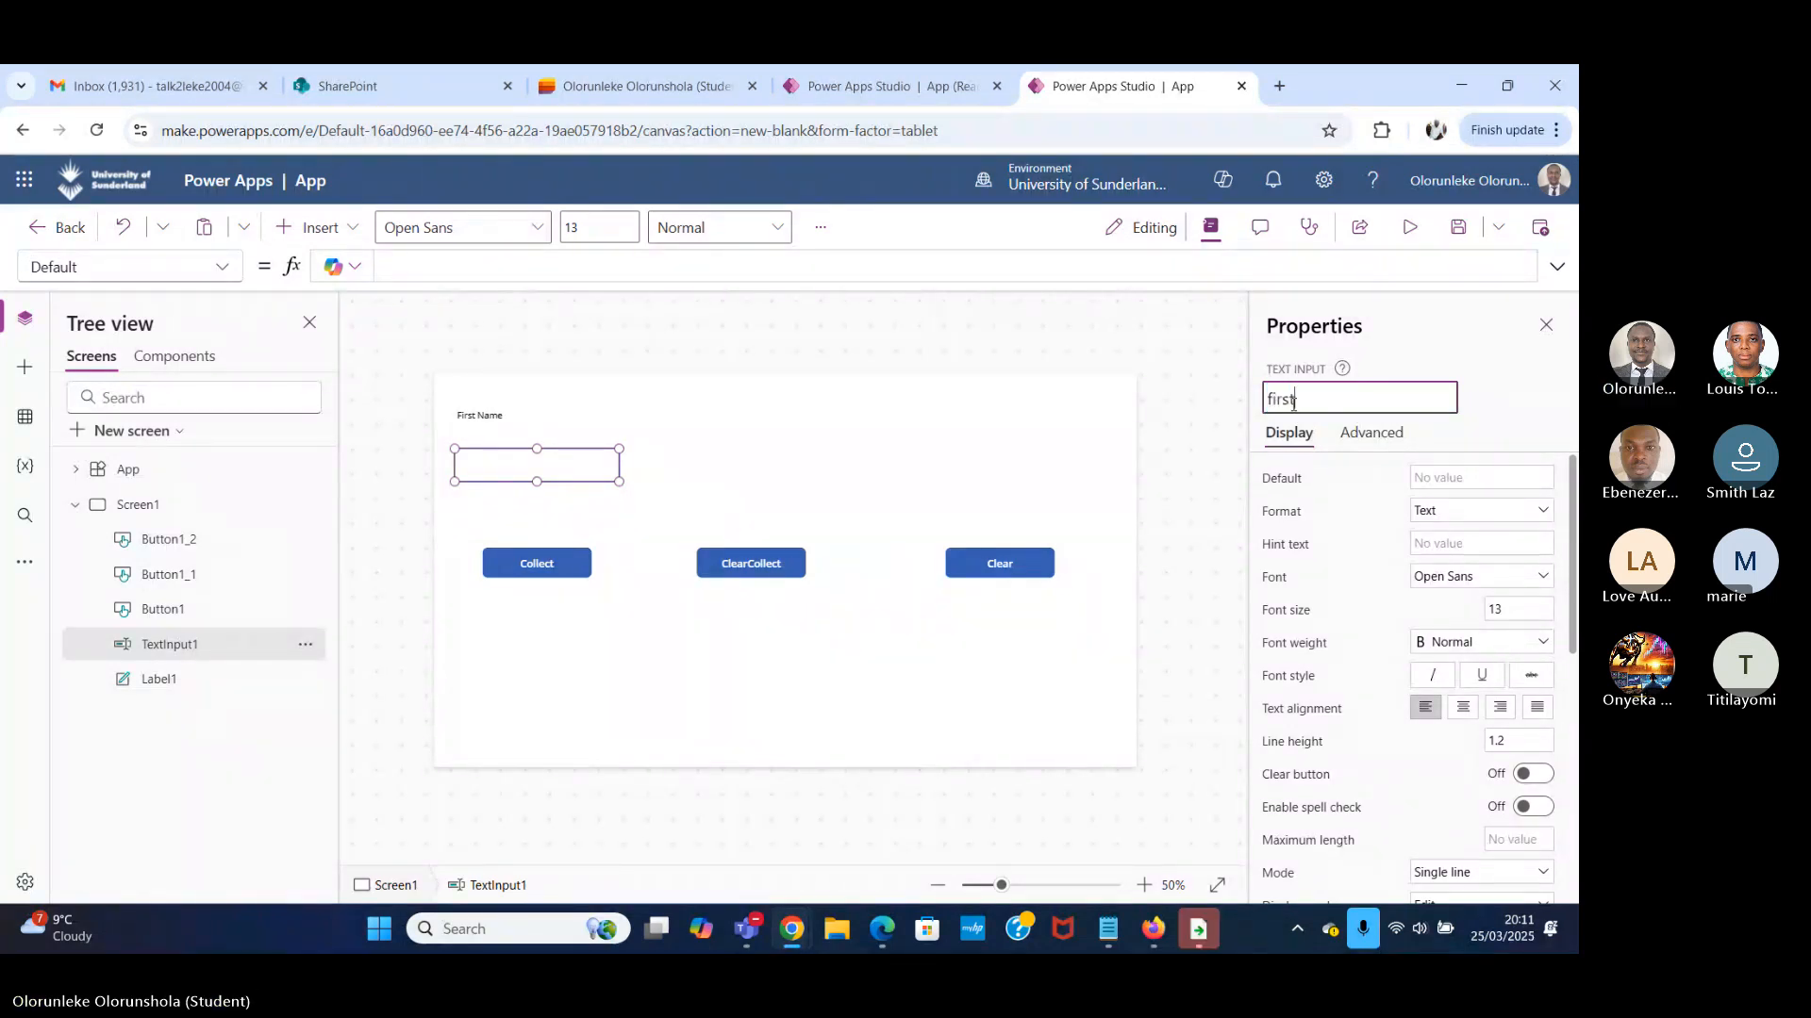
pyautogui.write('namet')
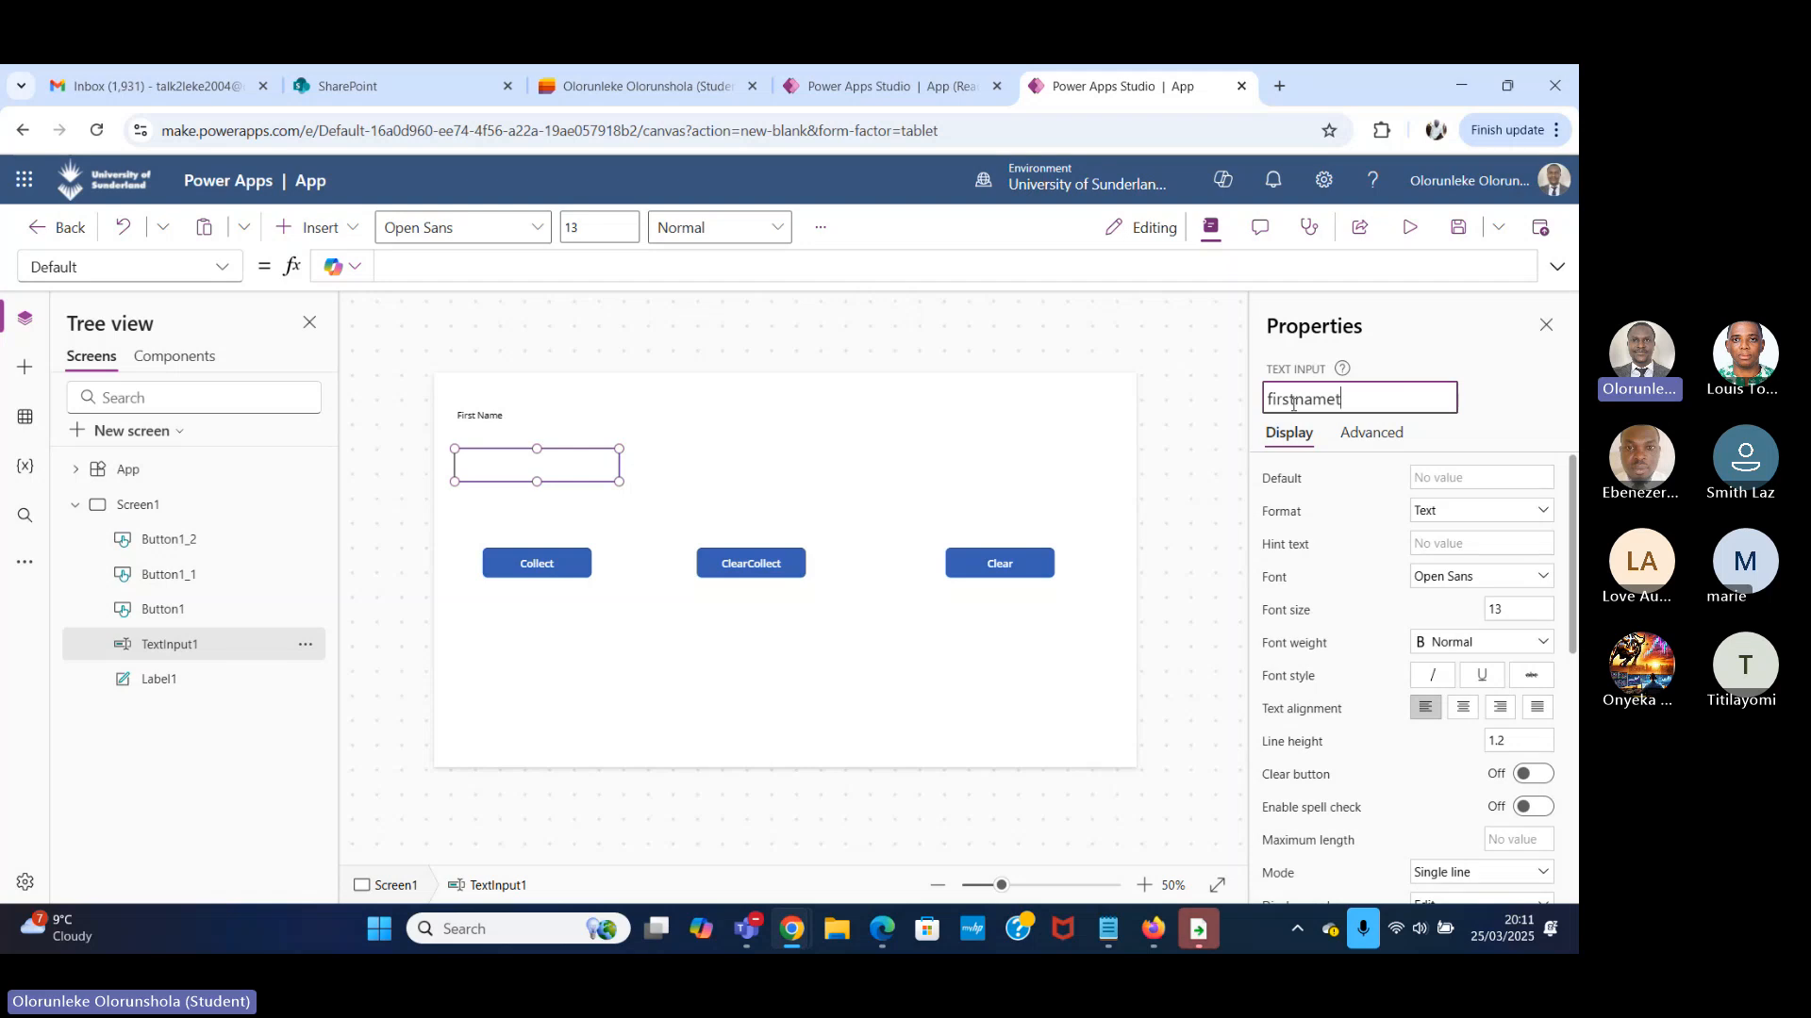
pyautogui.write('xt')
pyautogui.click(1516, 406)
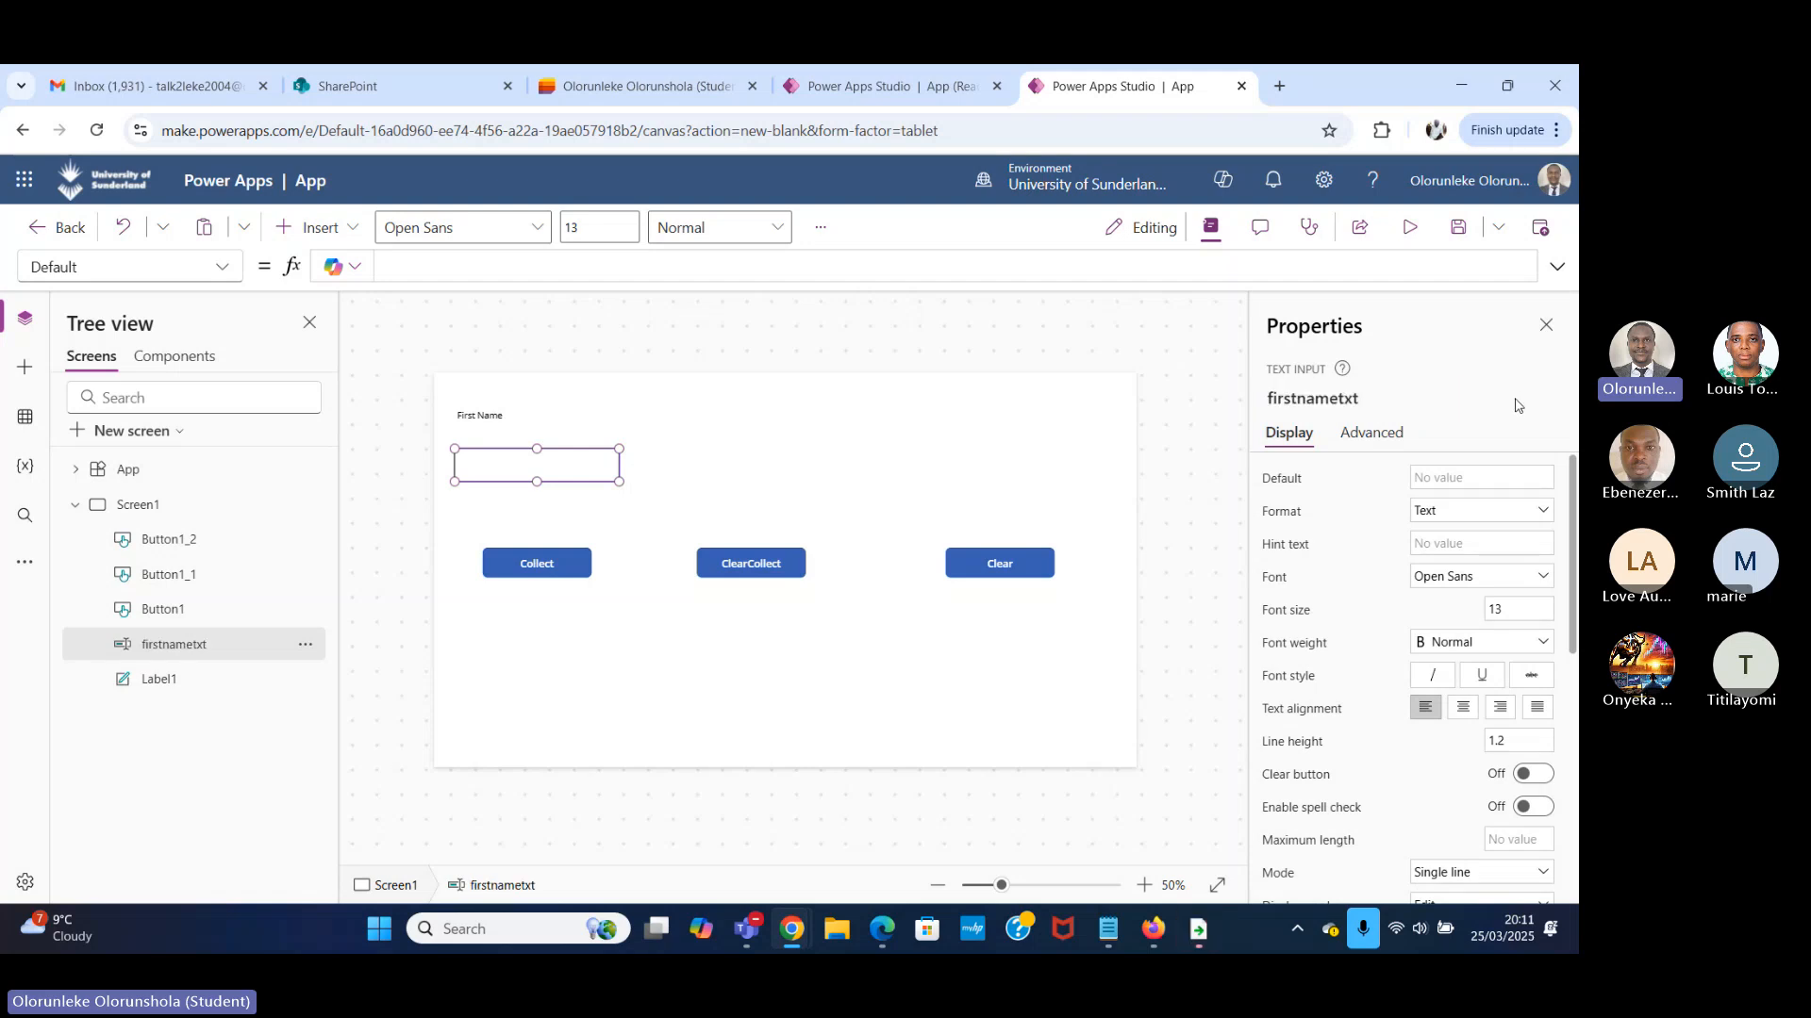
pyautogui.click(535, 575)
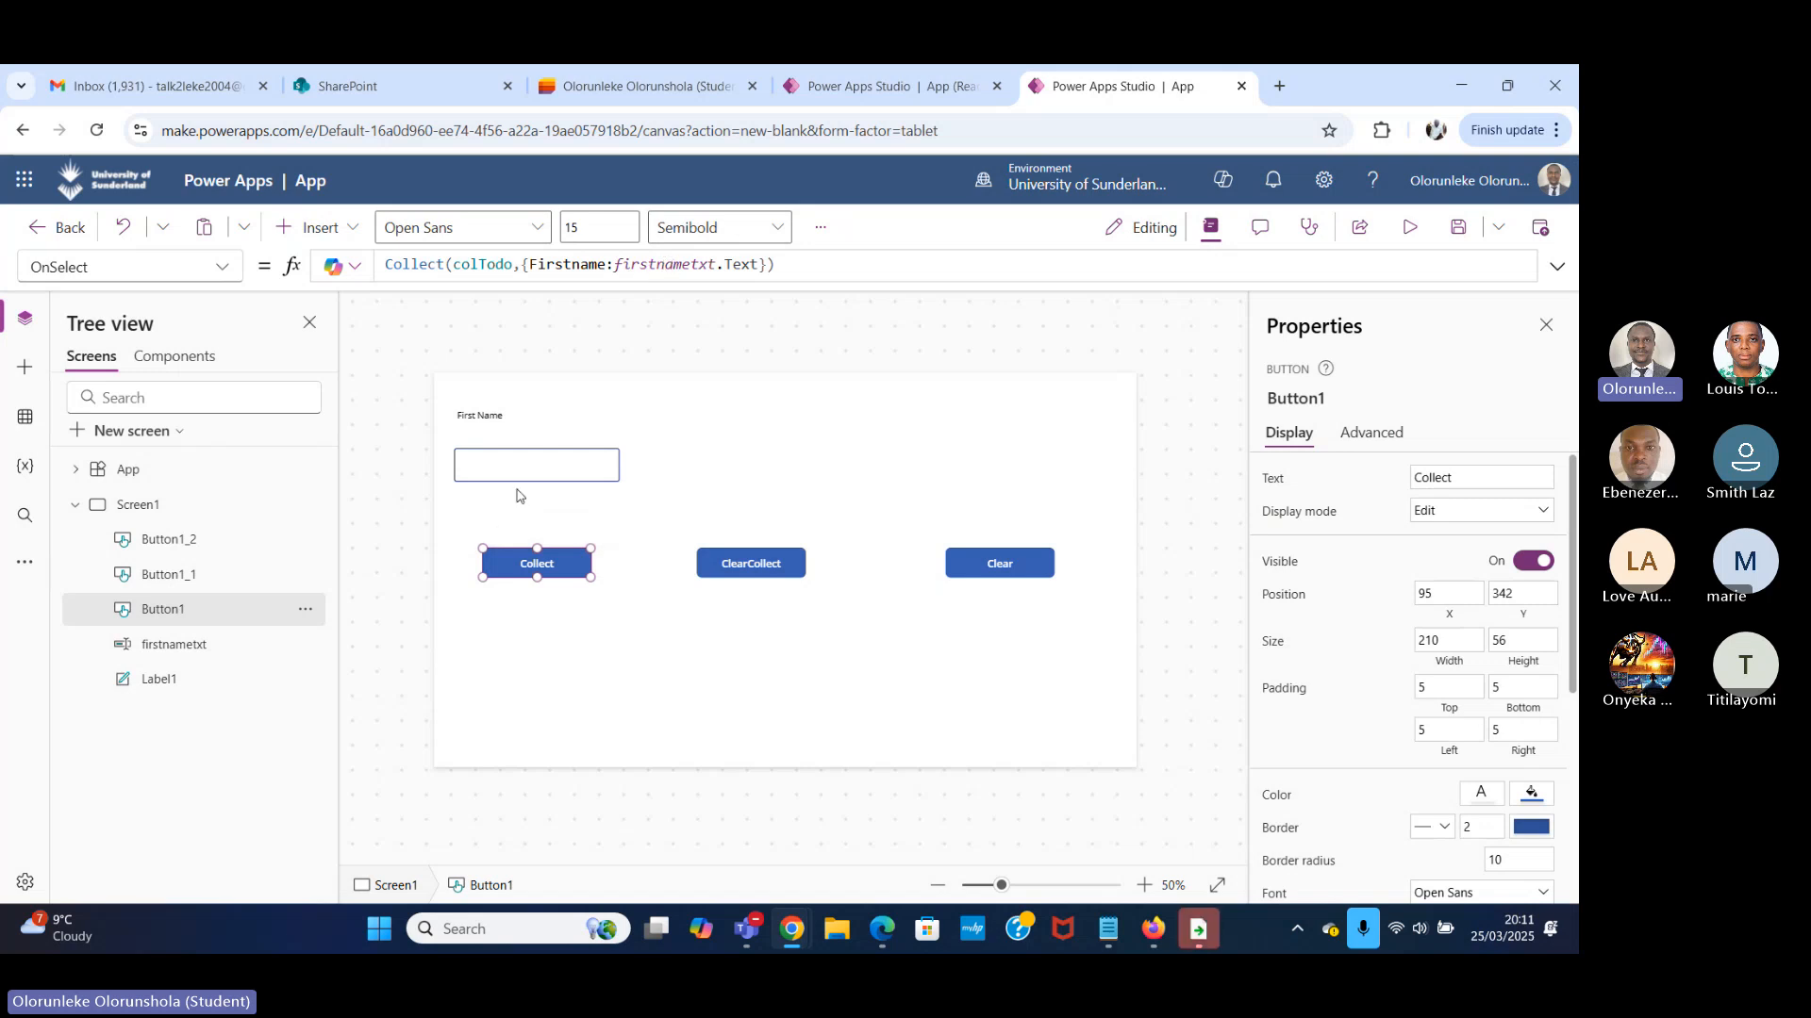
# Test the Collect button in preview with a sample first name, and return to editing to view the app's variables.
pyautogui.click(1411, 229)
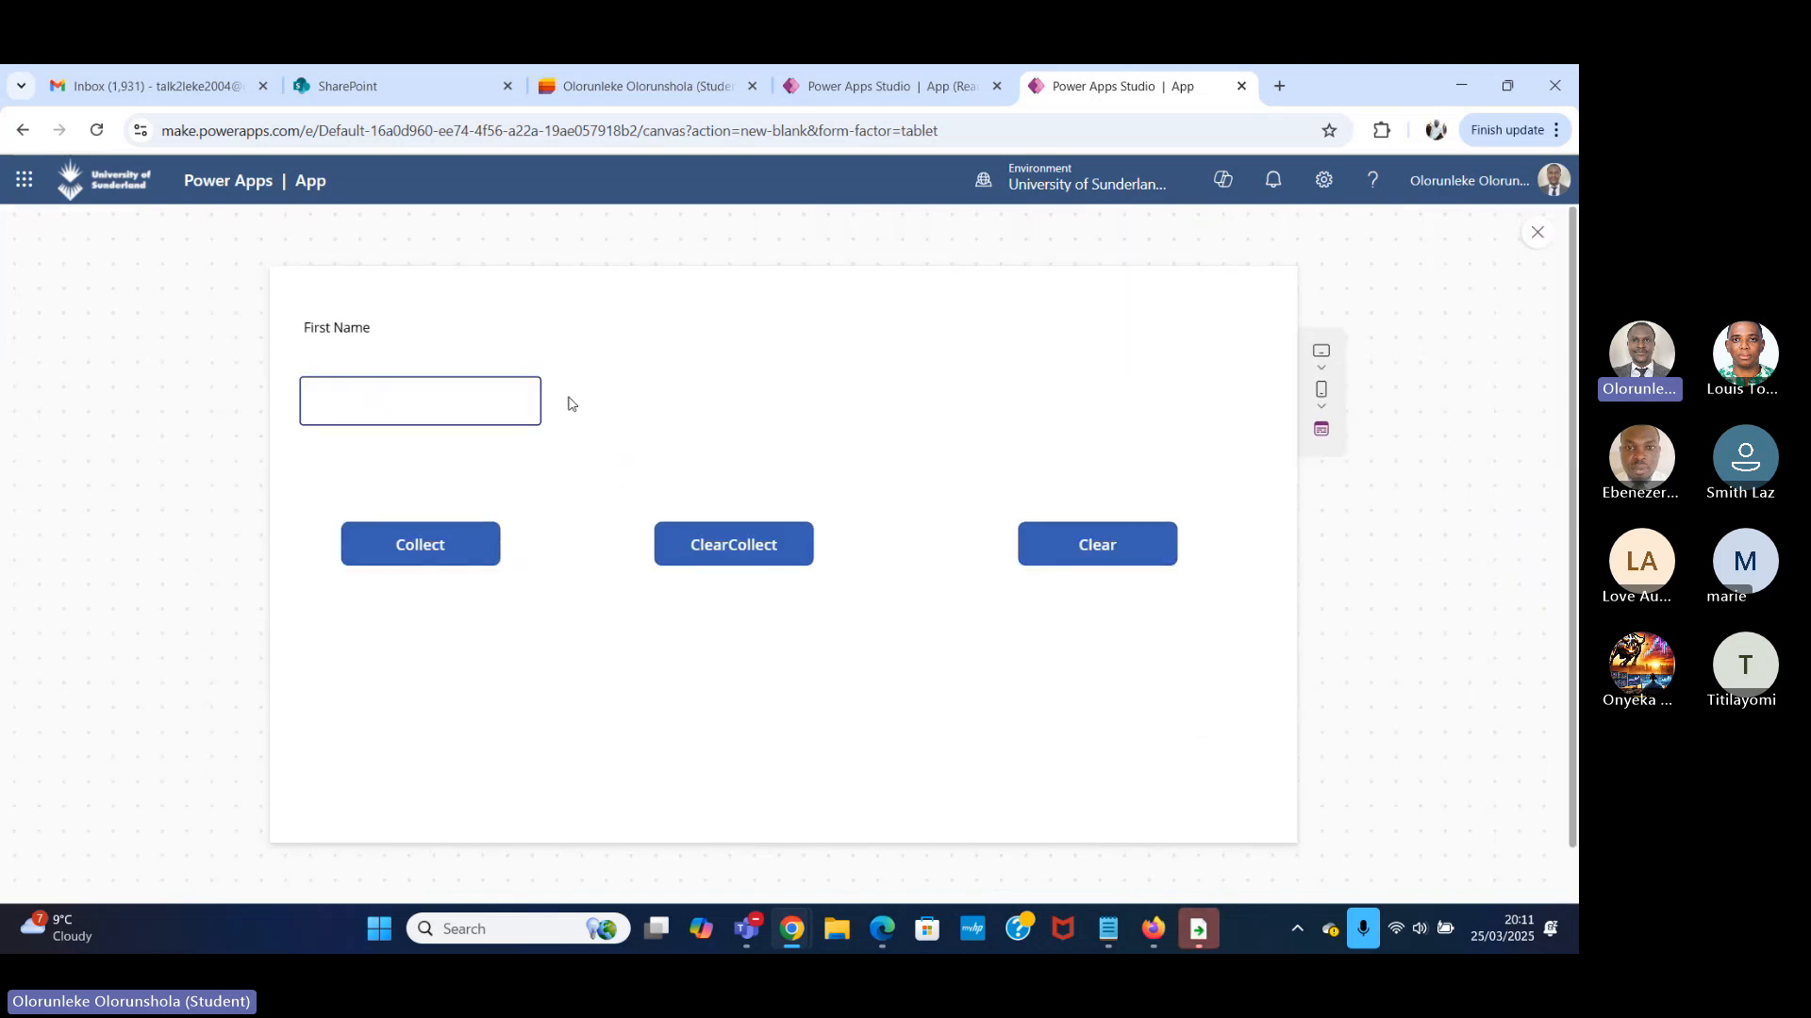
pyautogui.click(487, 396)
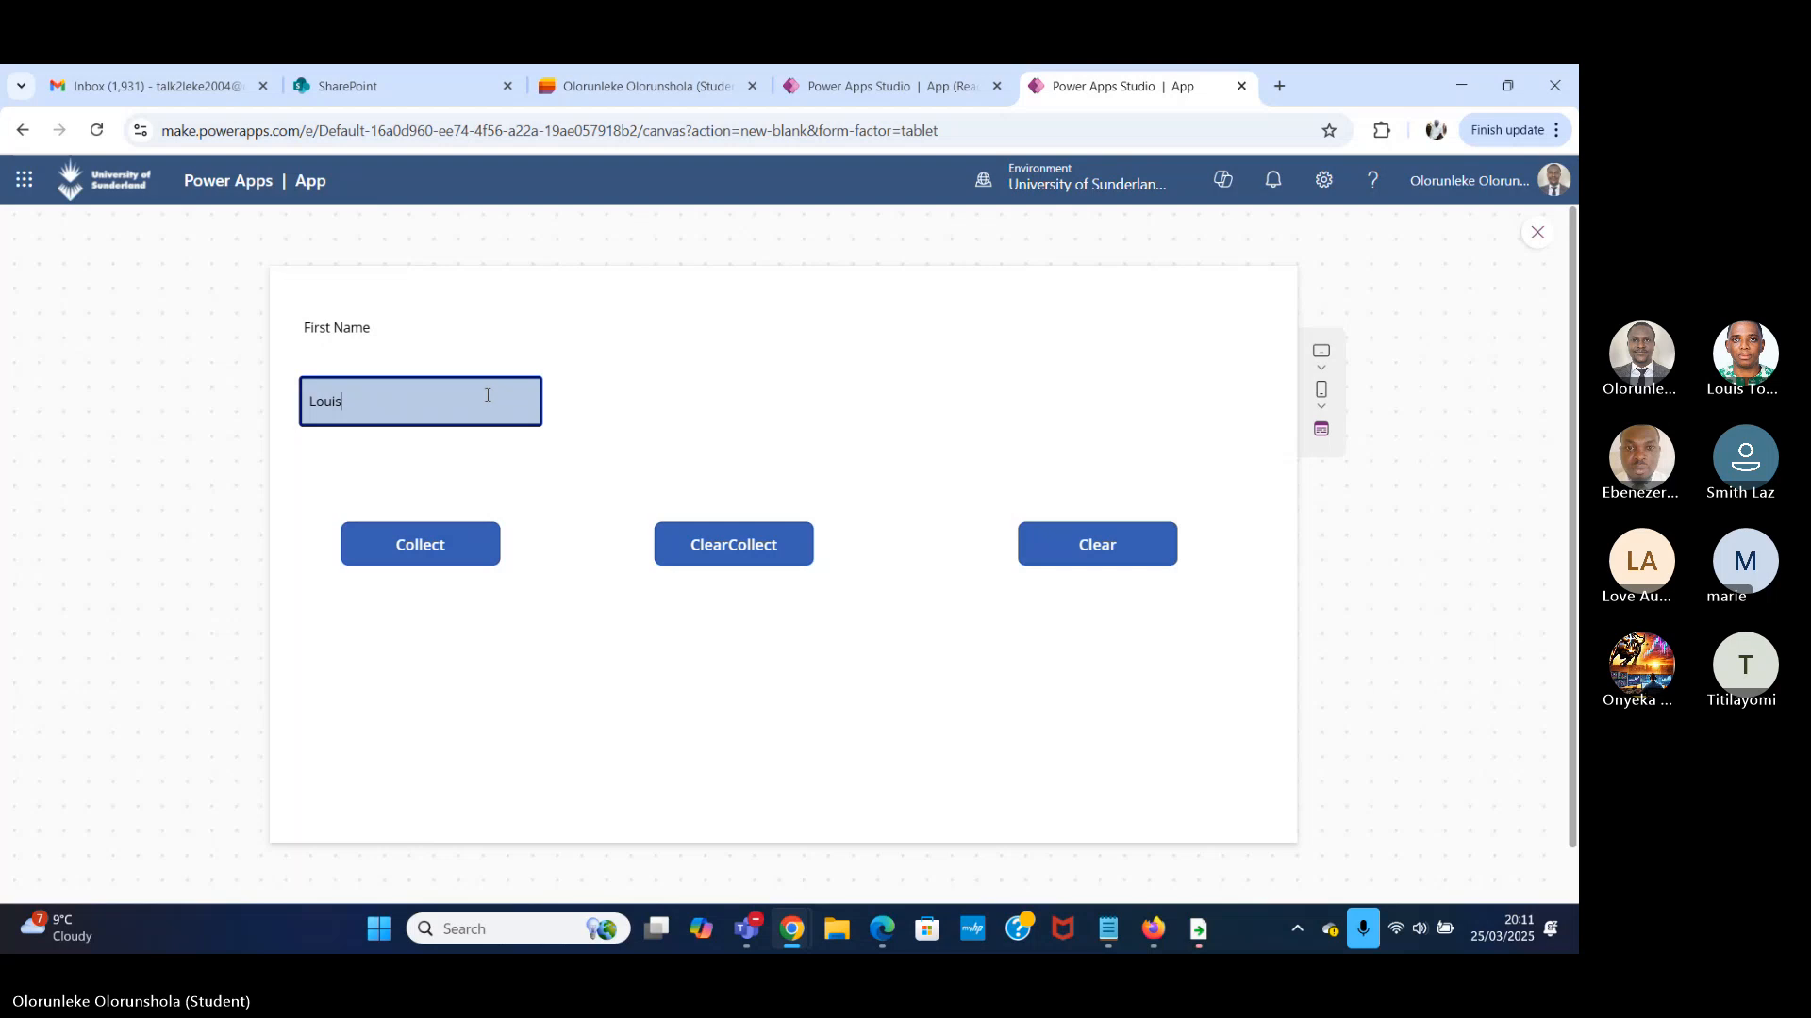
pyautogui.click(414, 562)
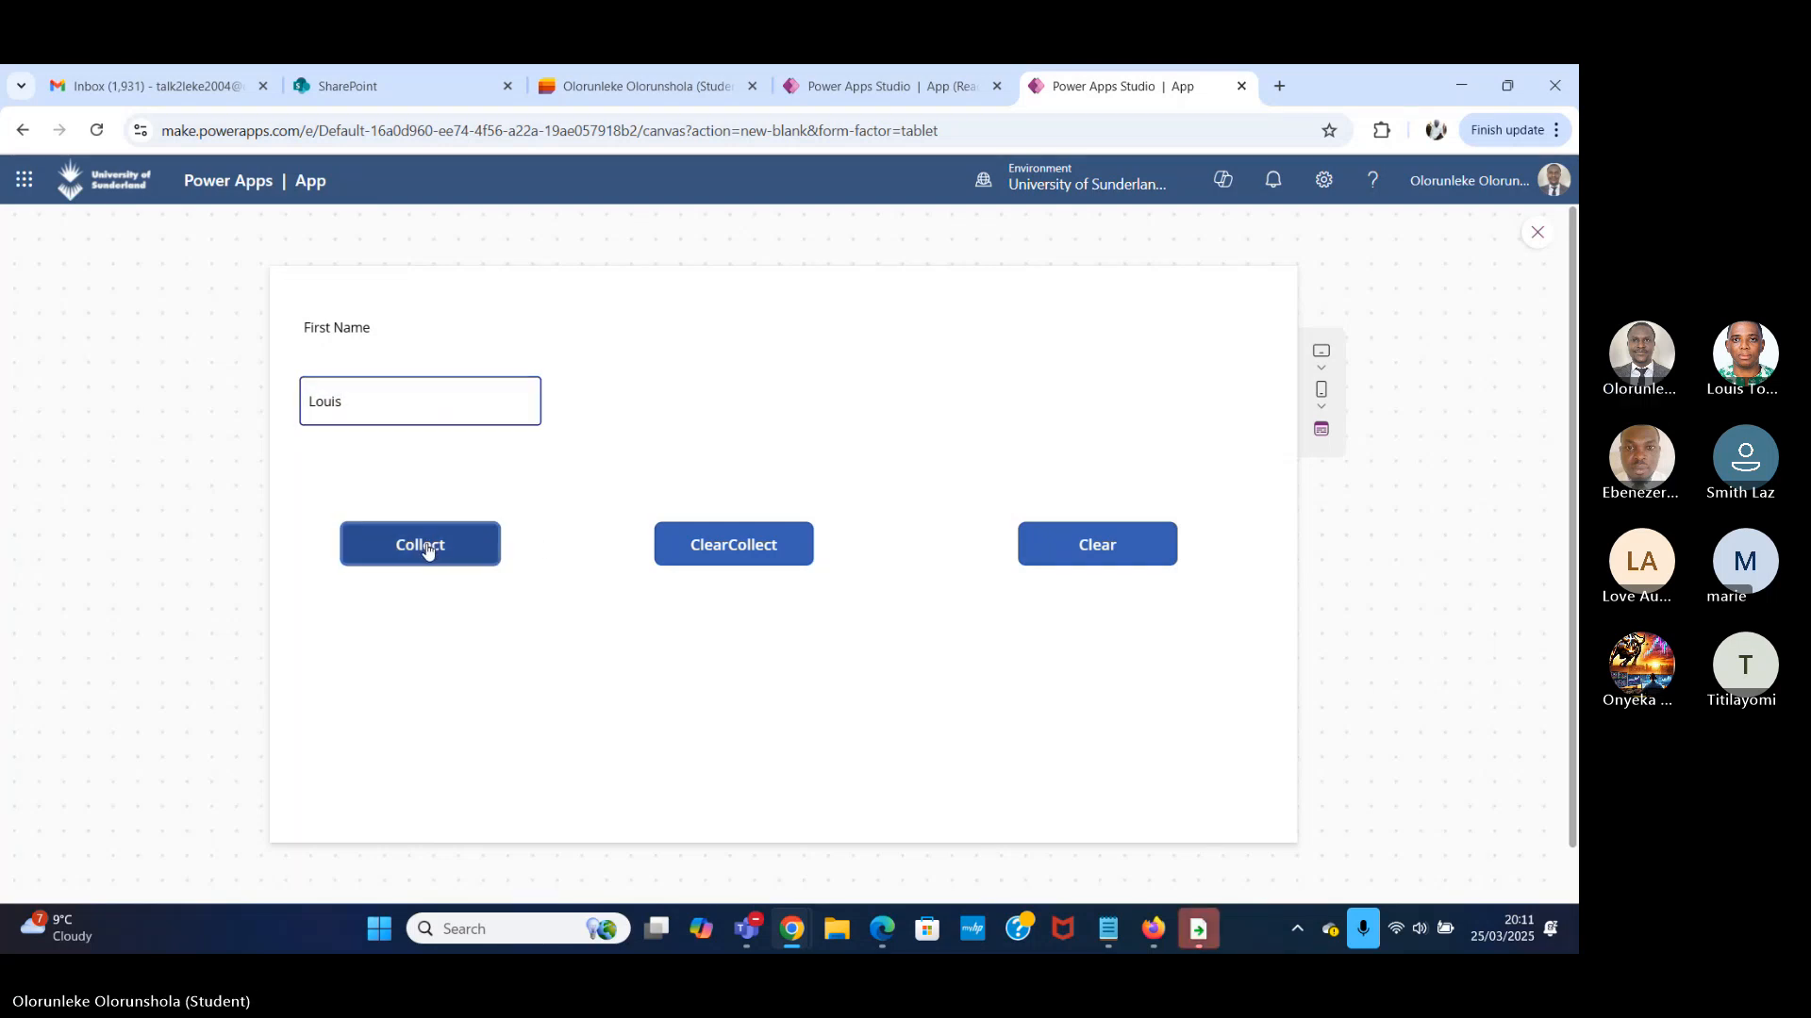
pyautogui.click(1538, 235)
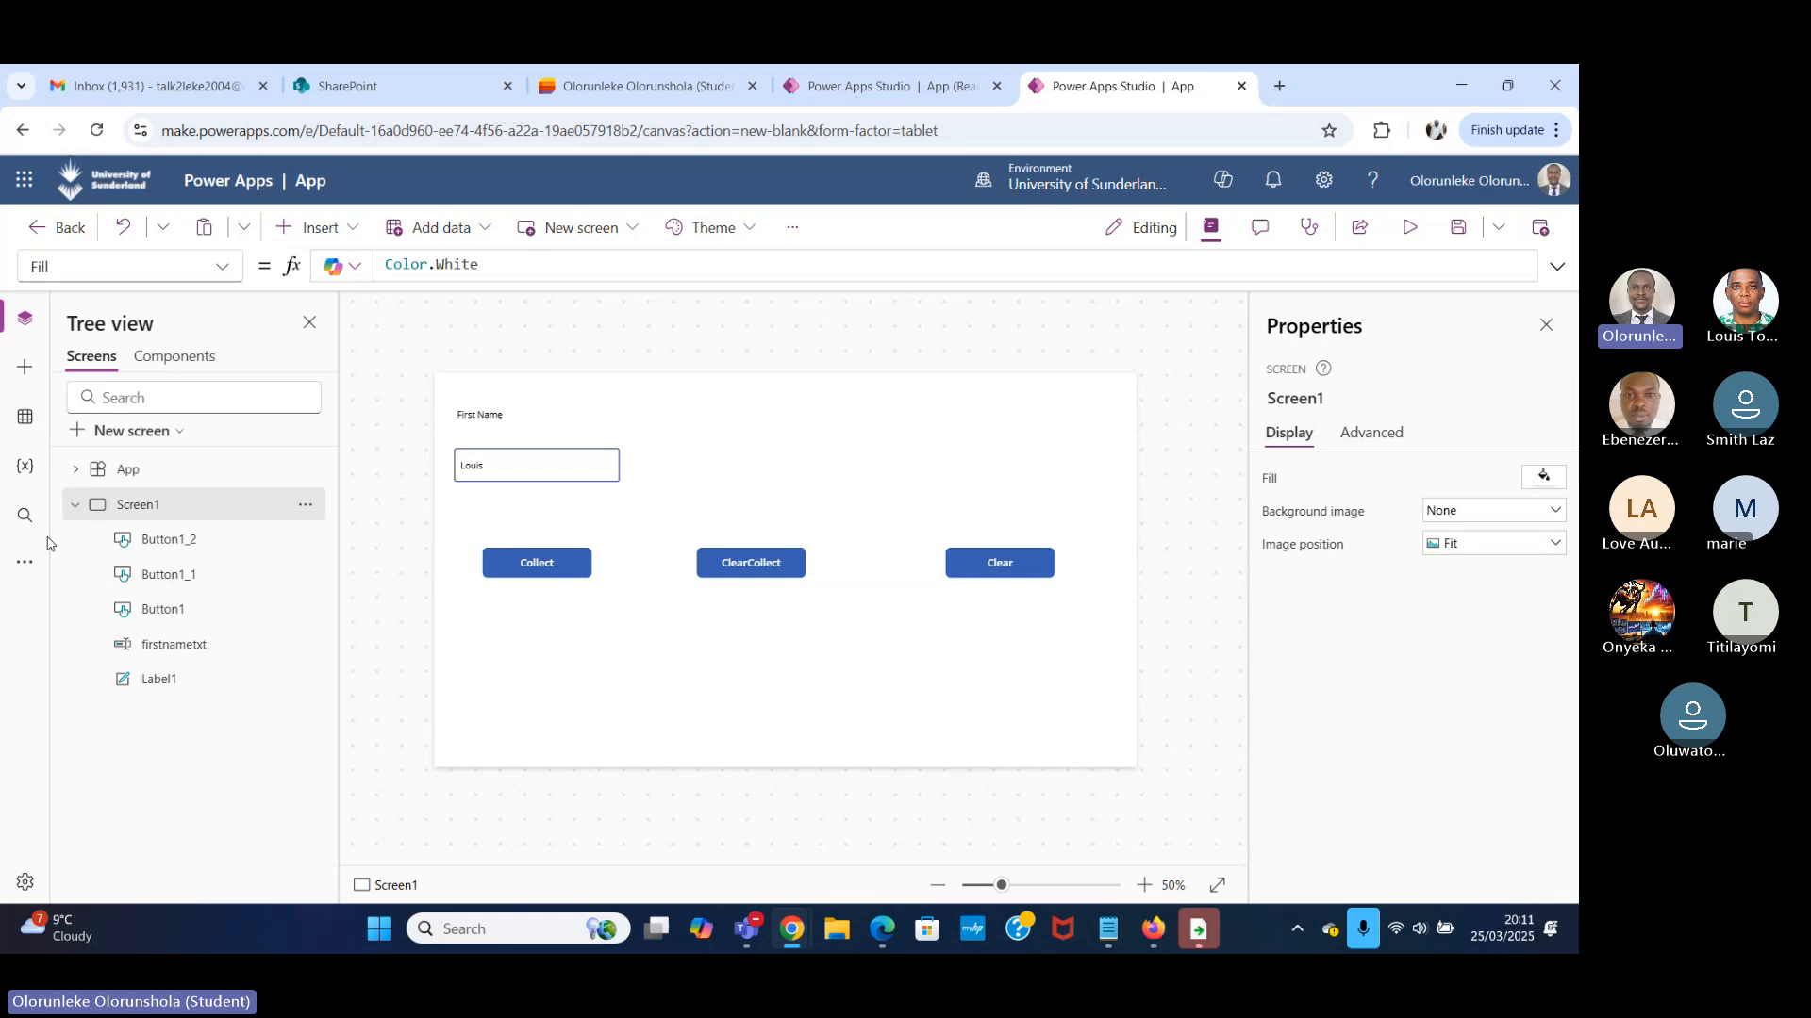
pyautogui.click(21, 519)
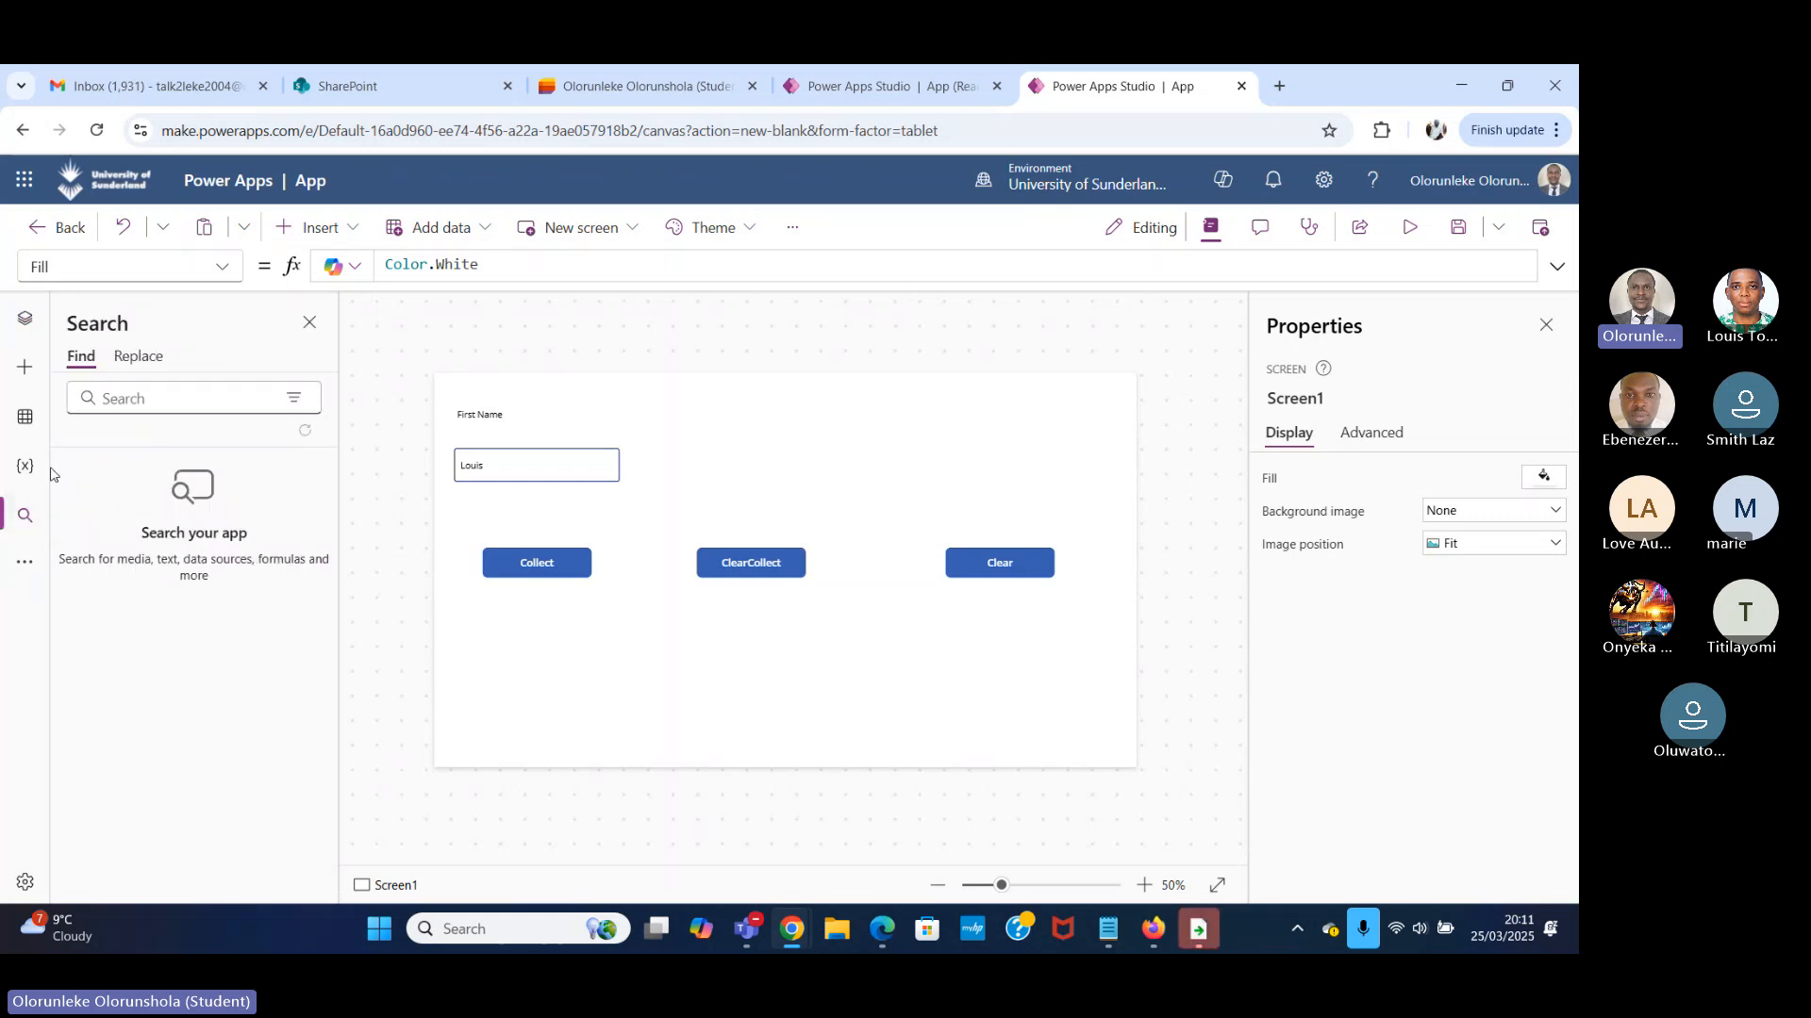
pyautogui.click(23, 471)
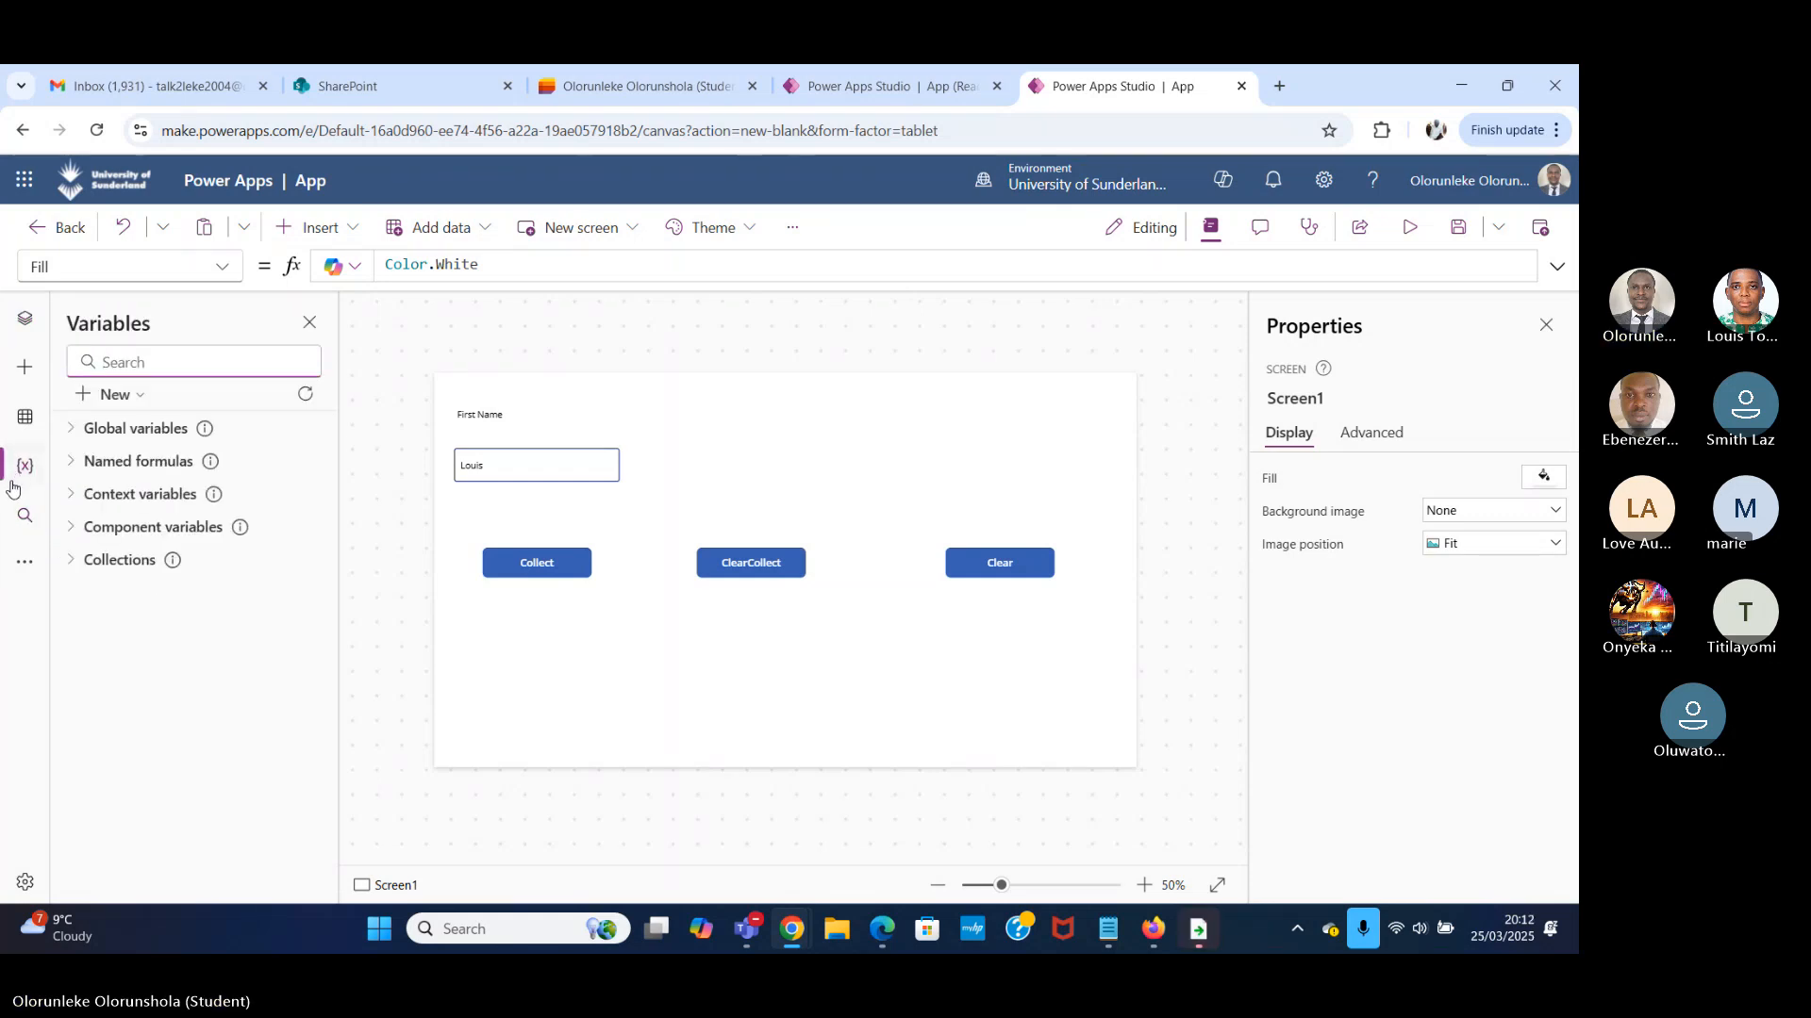
# Set the Clear button's OnSelect formula to Clear(colTodo).
pyautogui.click(991, 570)
pyautogui.click(479, 277)
pyautogui.press('BackSpace')
pyautogui.press('BackSpace')
pyautogui.press('BackSpace')
pyautogui.press('BackSpace')
pyautogui.press('BackSpace')
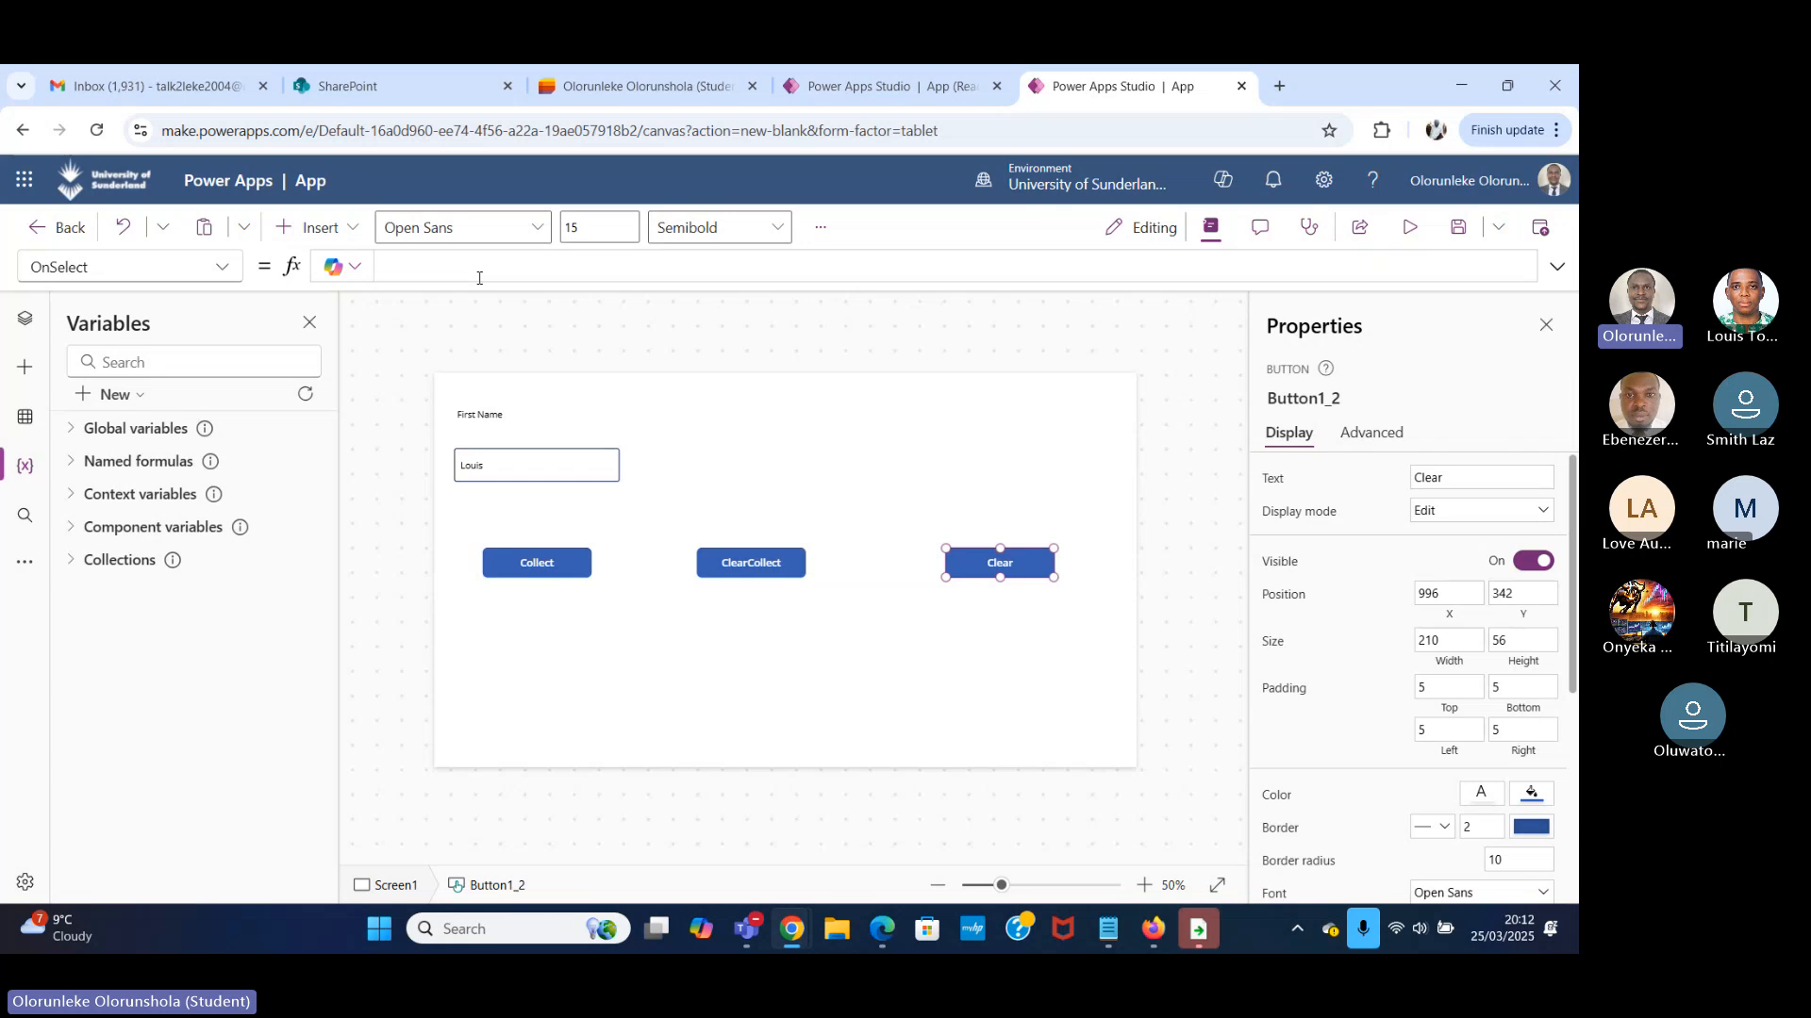
pyautogui.write('Clear')
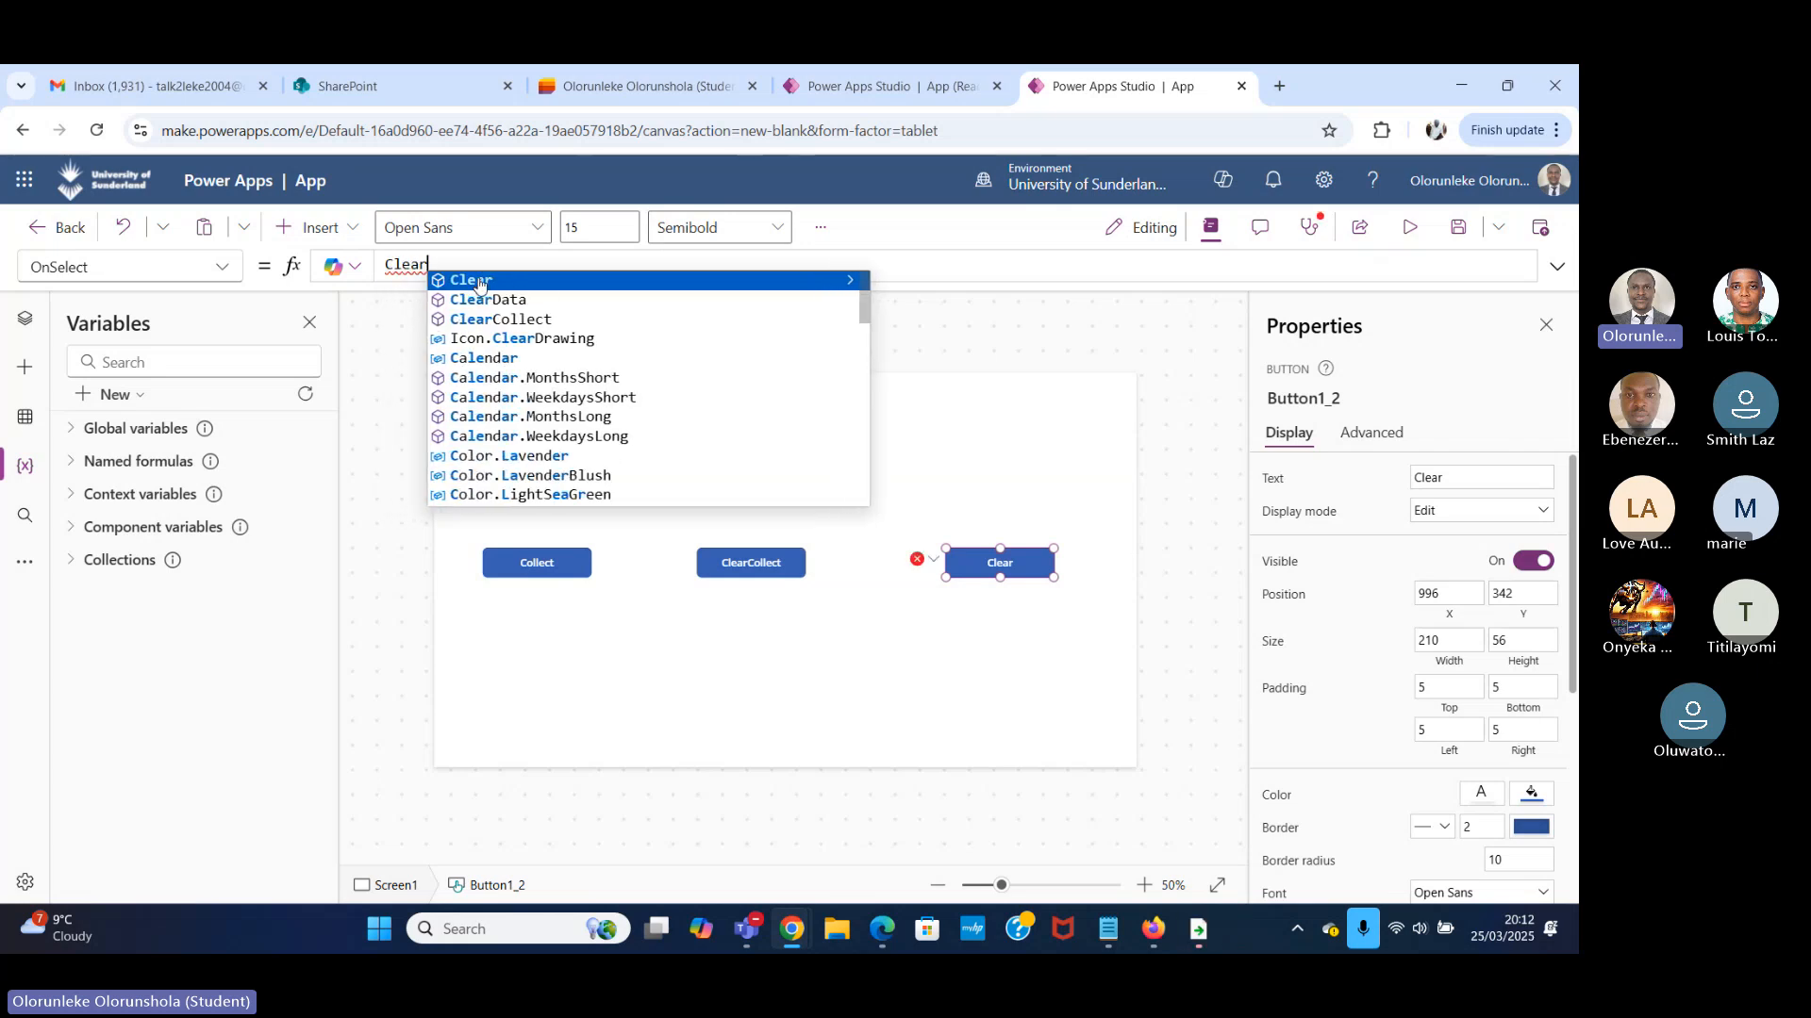
pyautogui.click(479, 280)
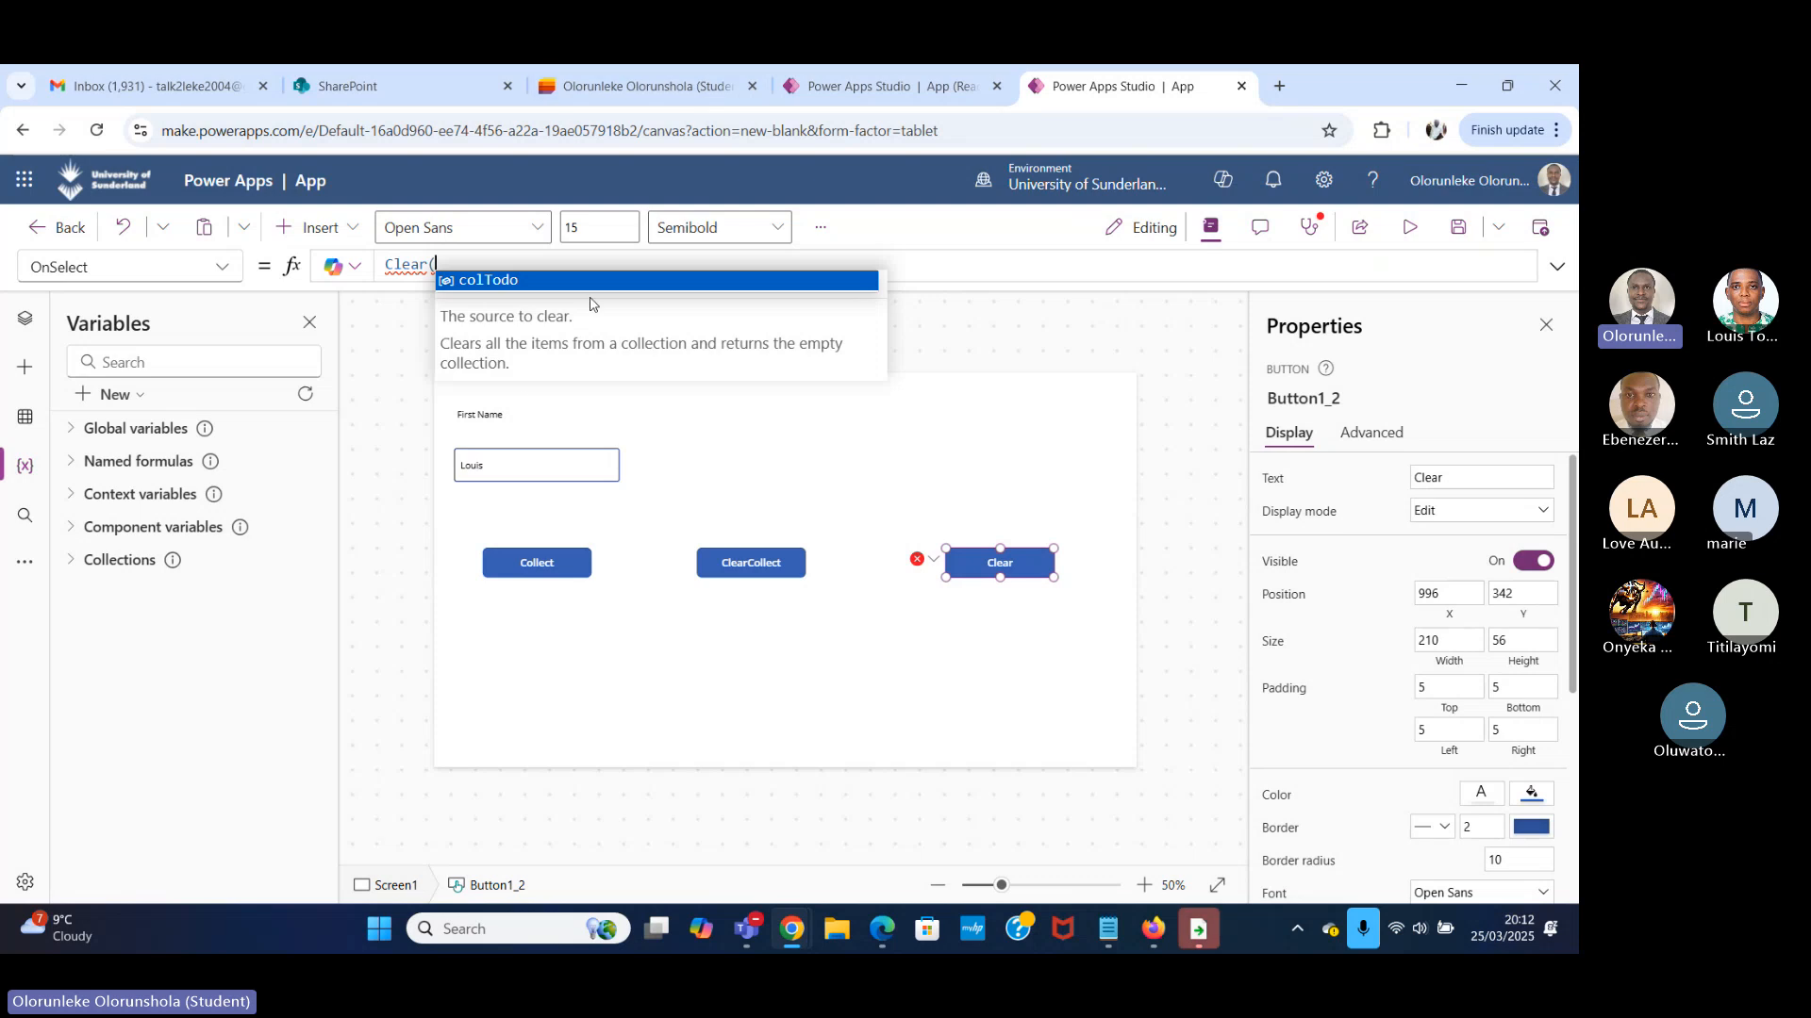
pyautogui.click(527, 283)
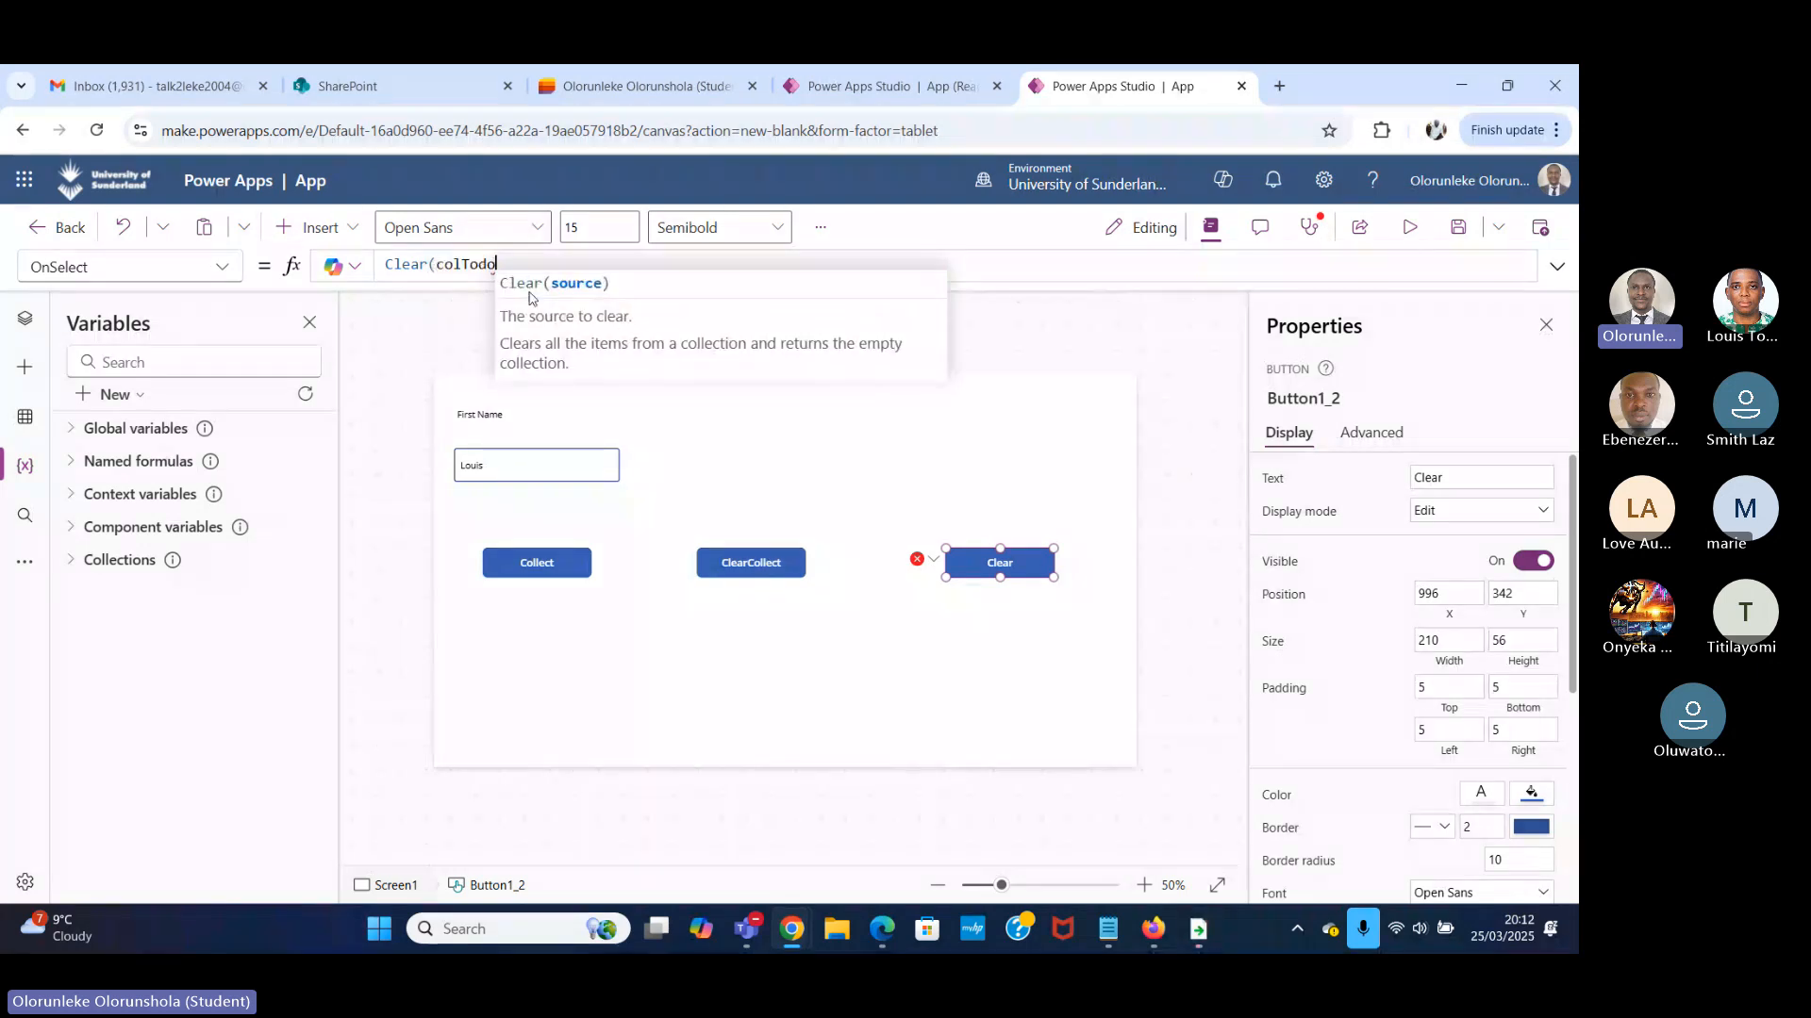
pyautogui.write(')')
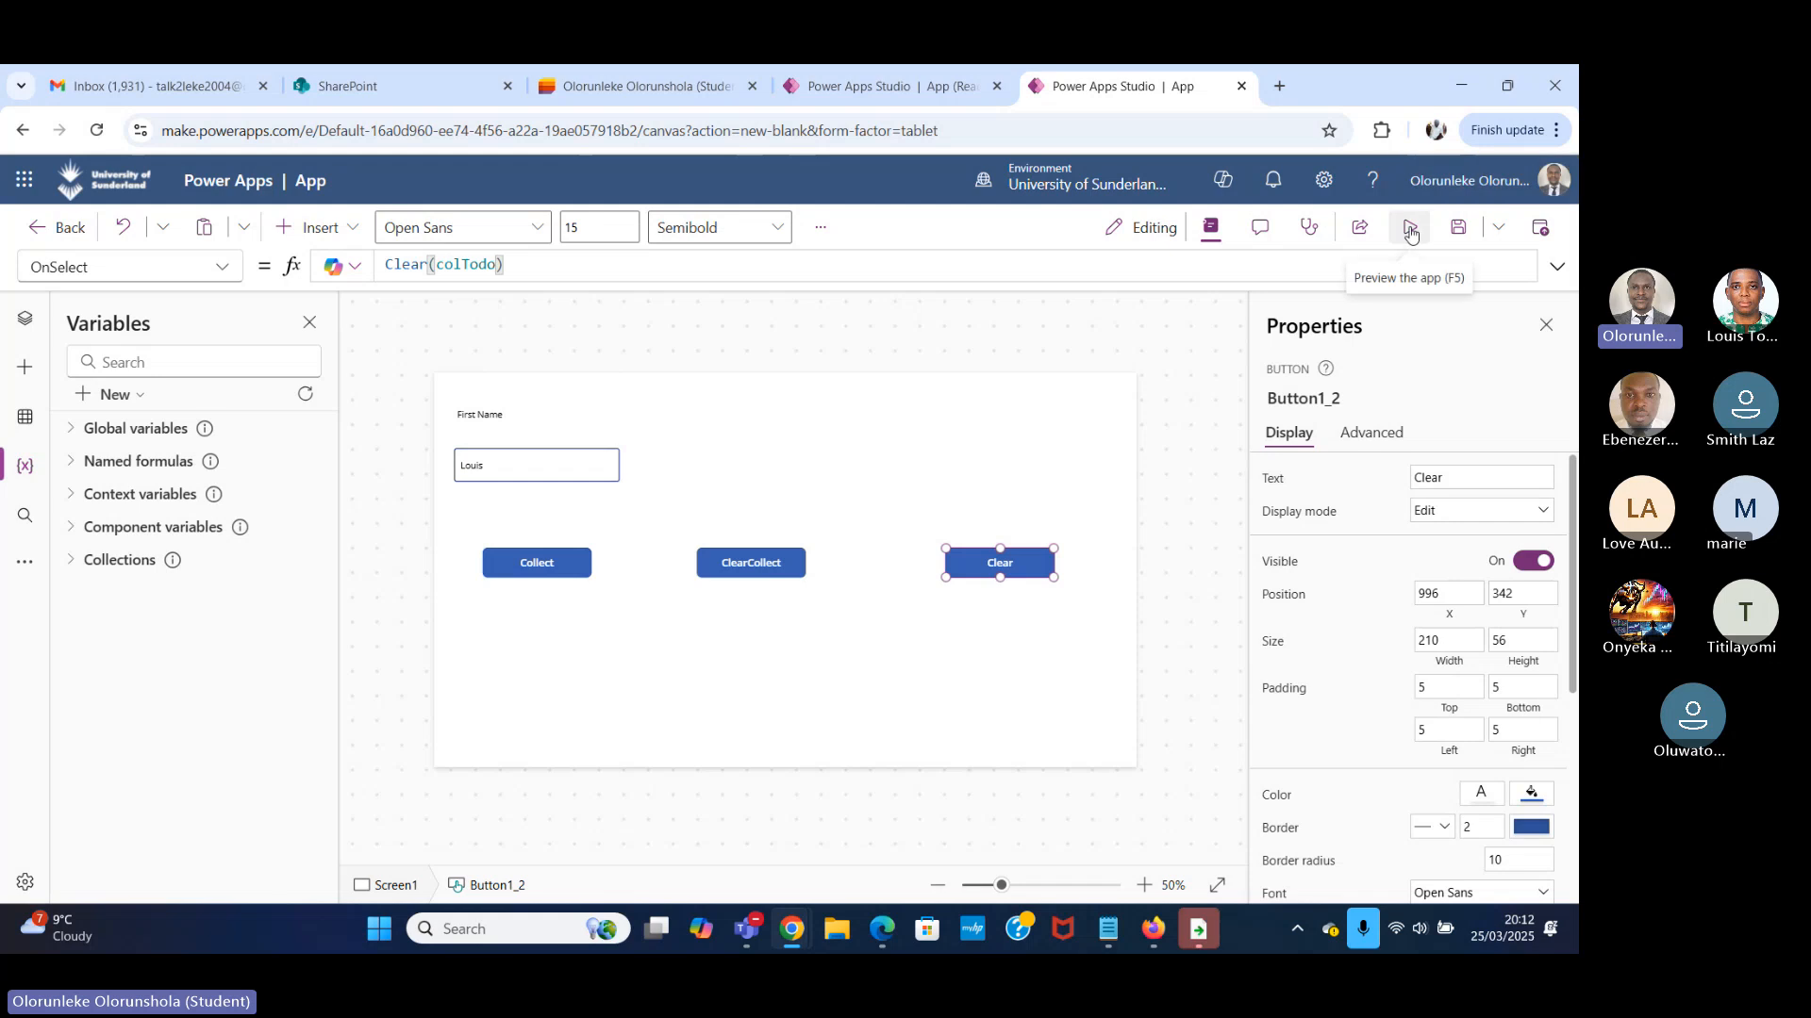
# Expand the app's collections to show colTodo and test the Clear button in preview.
pyautogui.click(73, 561)
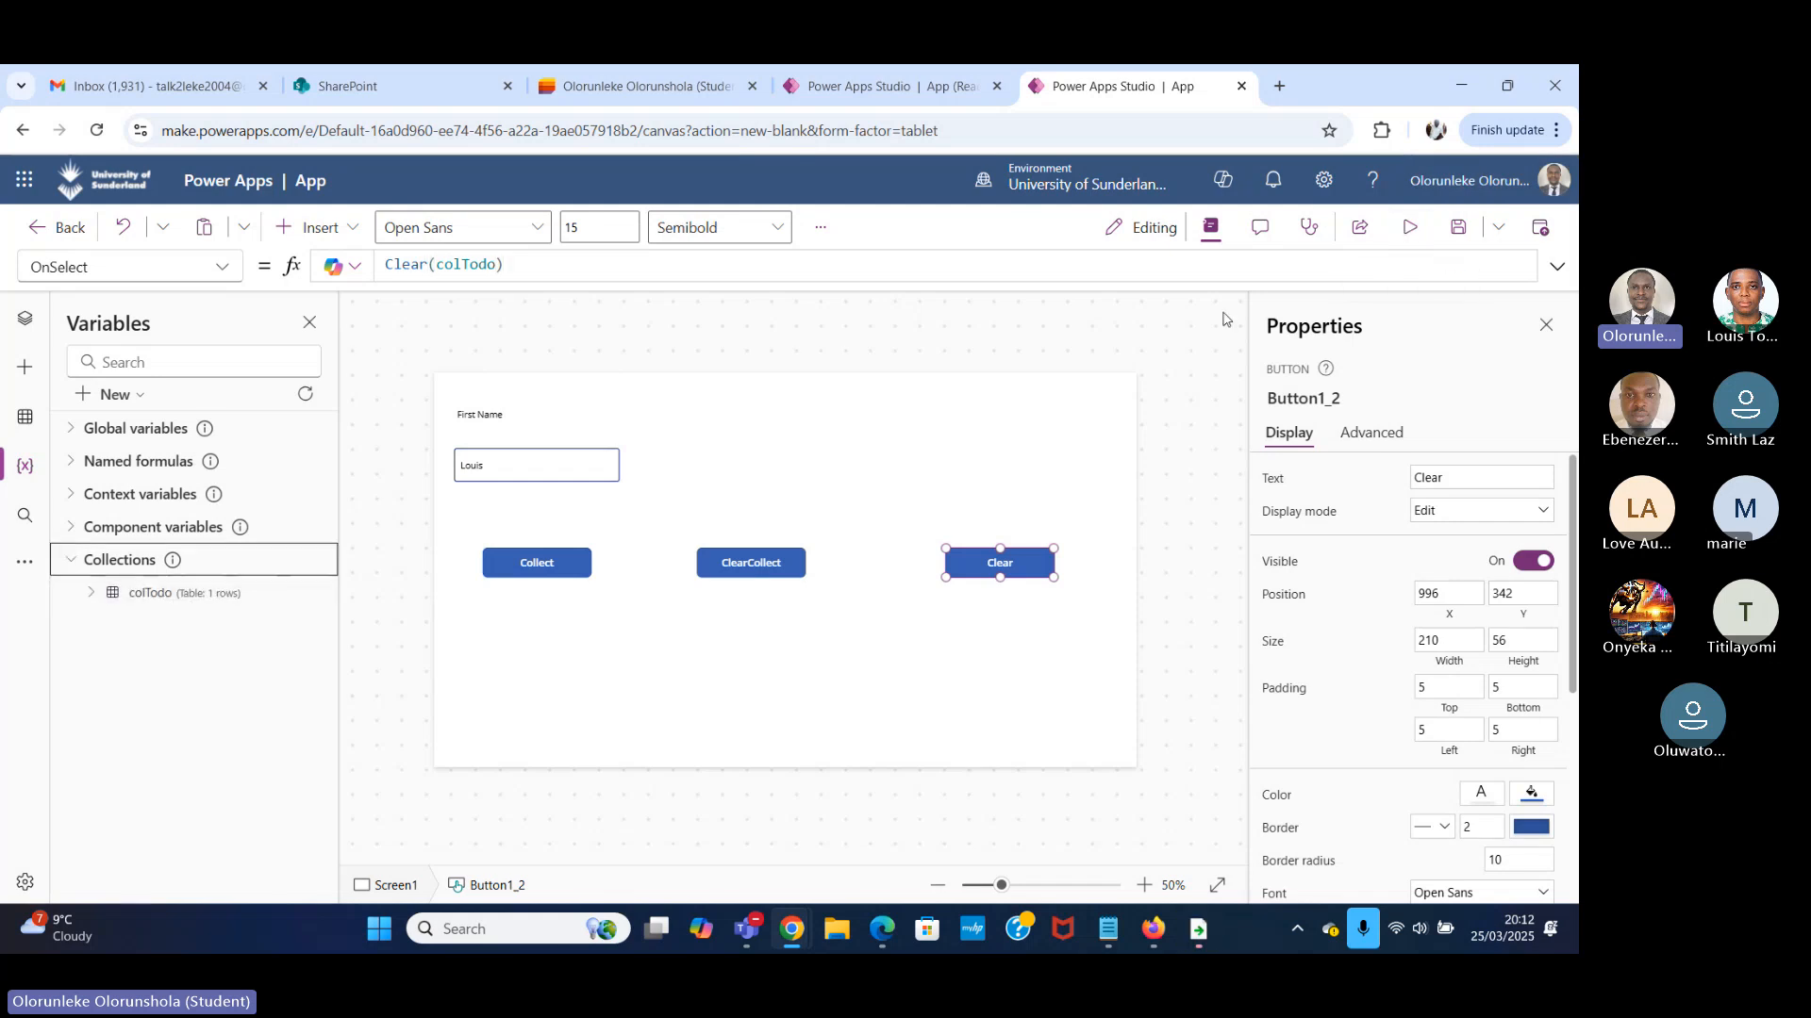
pyautogui.click(1409, 227)
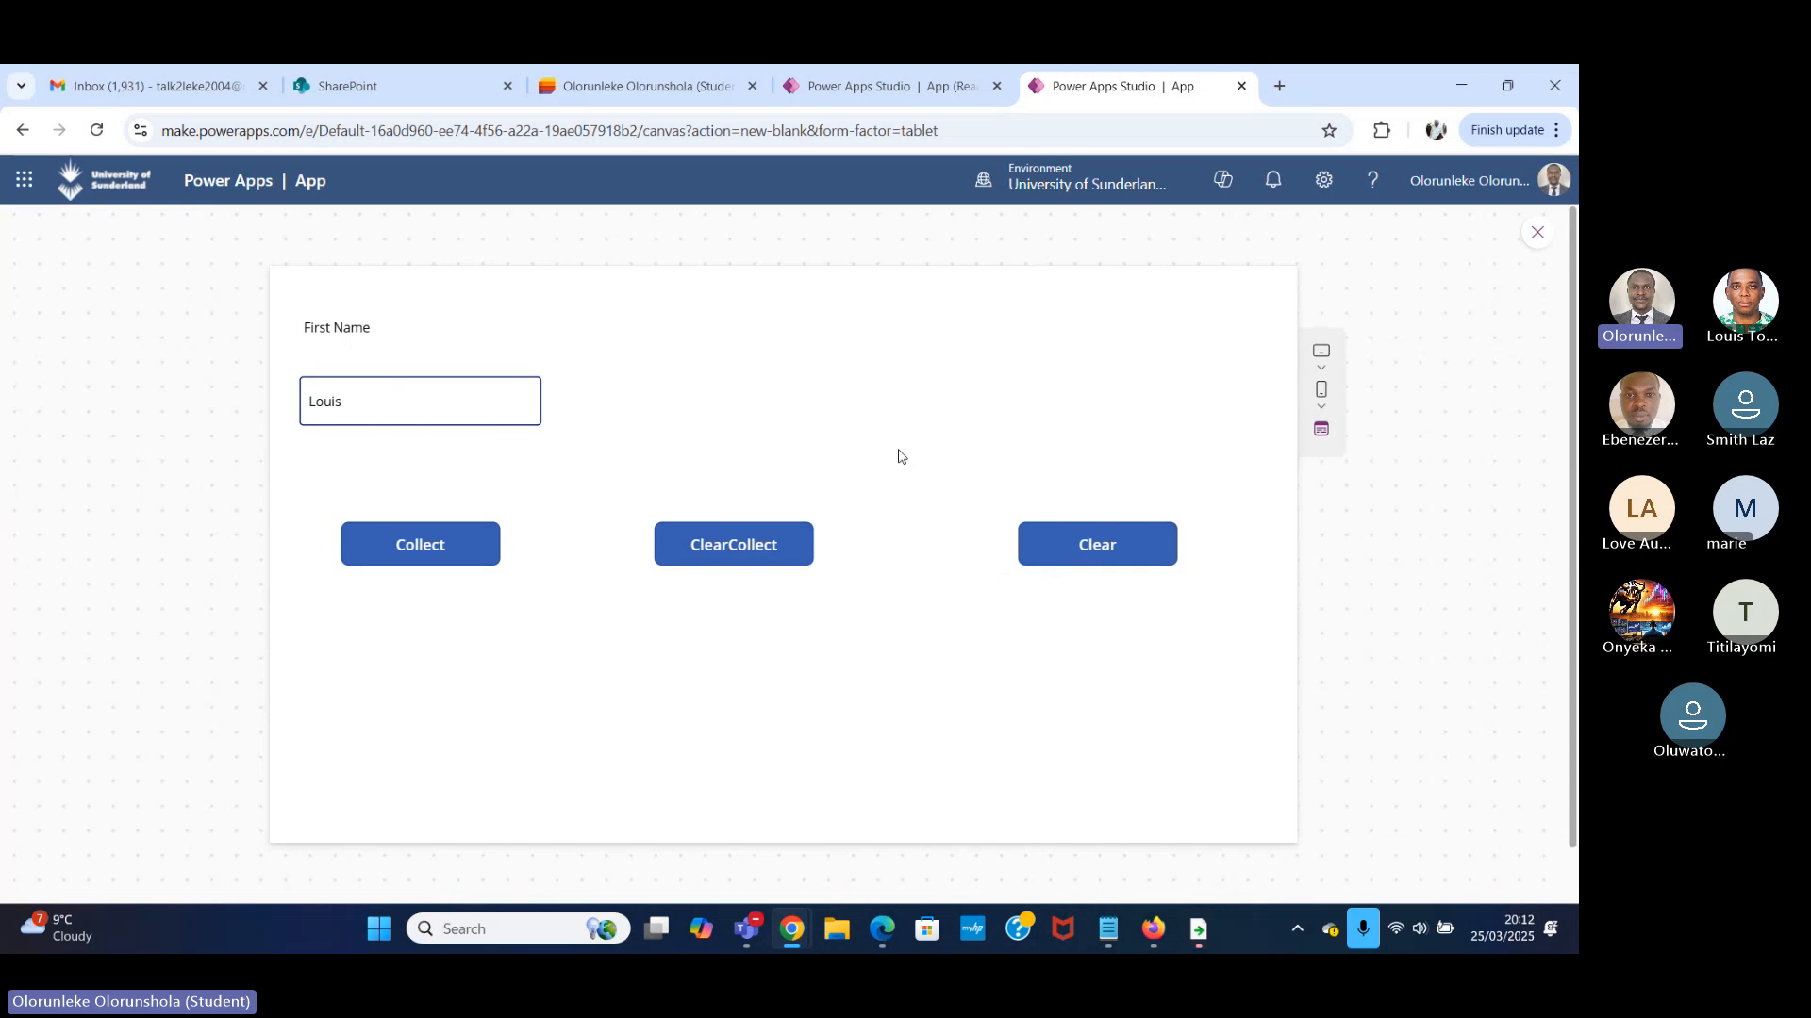
pyautogui.click(1107, 553)
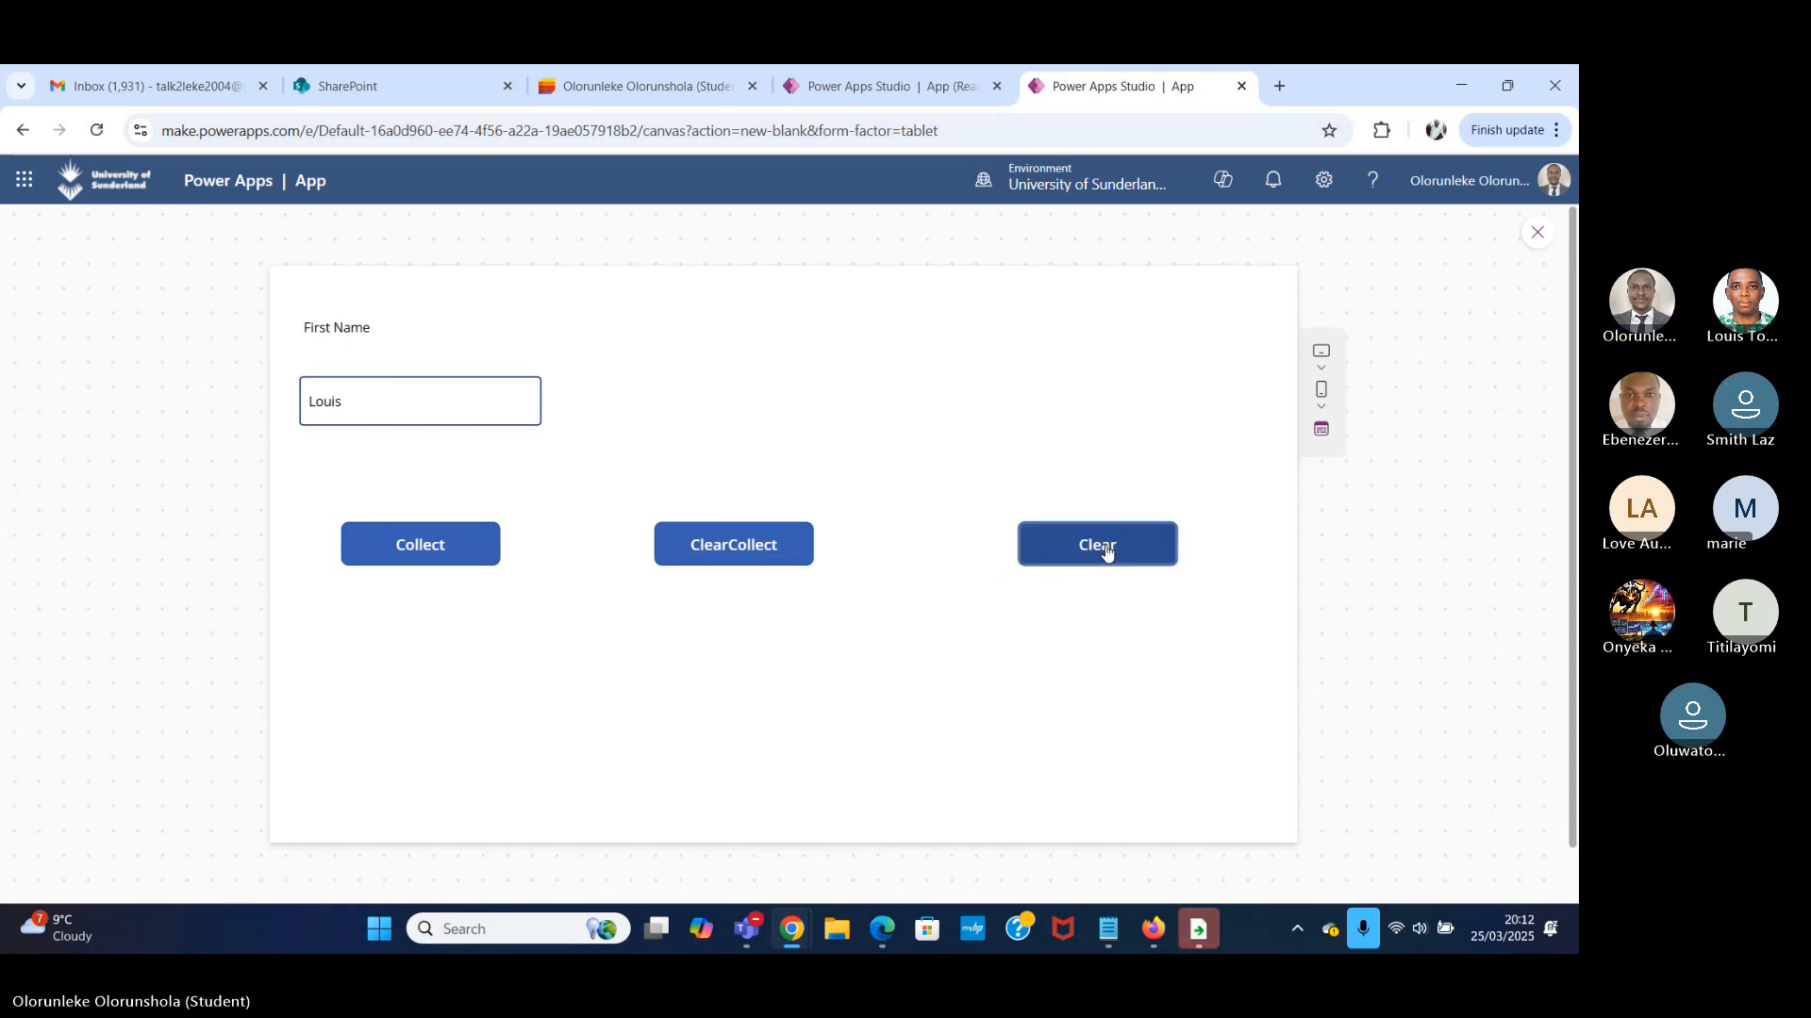
pyautogui.click(1538, 235)
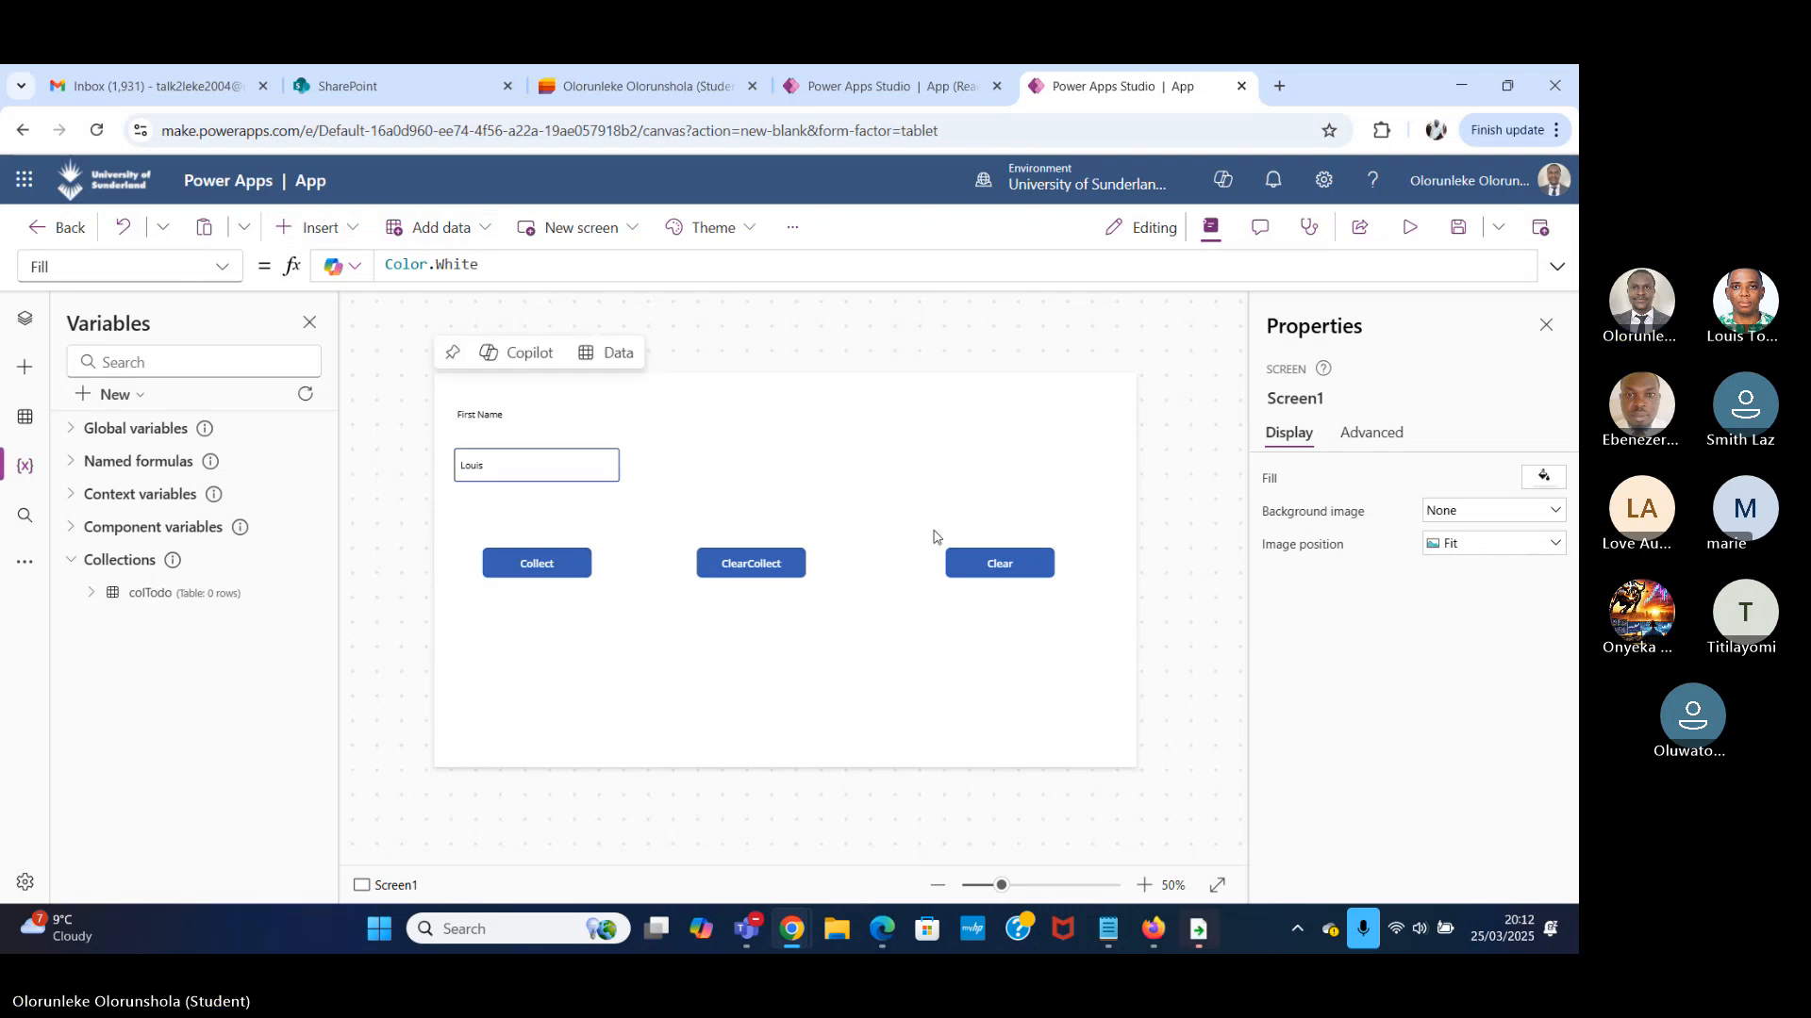
# Preview the app to test the Clear button again, and return to the app's variables and collections.
pyautogui.click(26, 321)
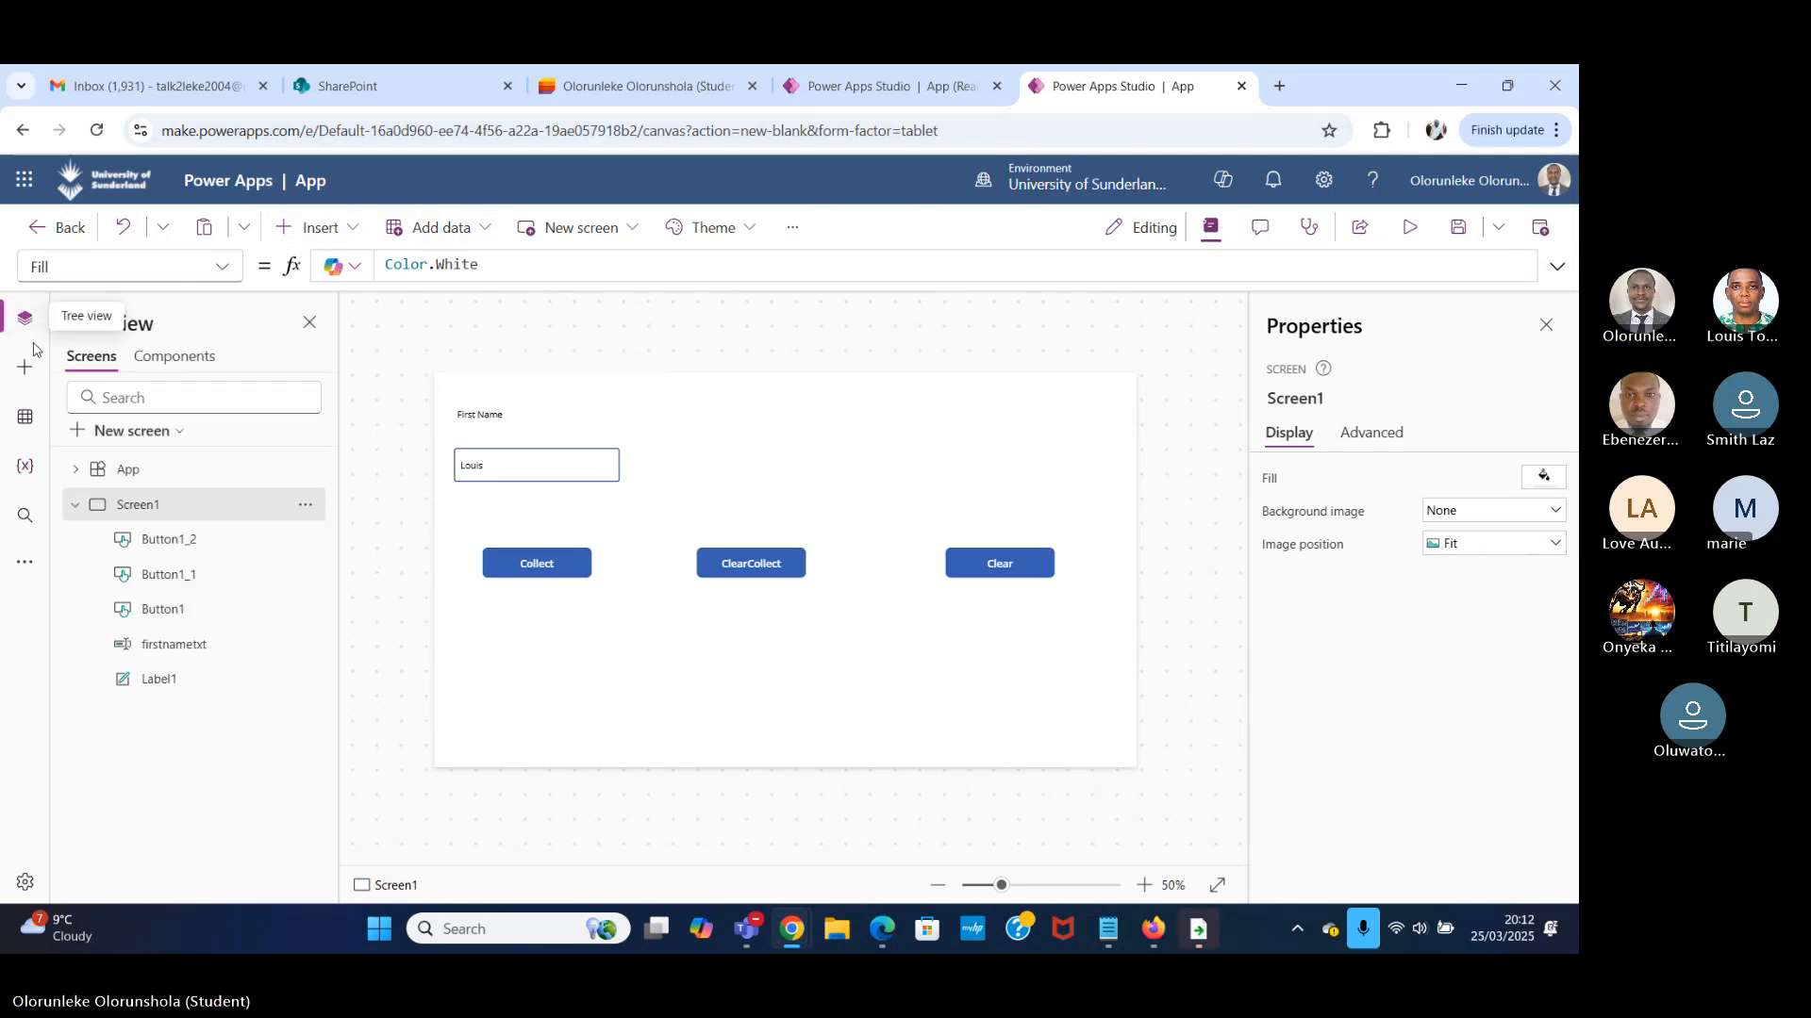
pyautogui.click(1409, 228)
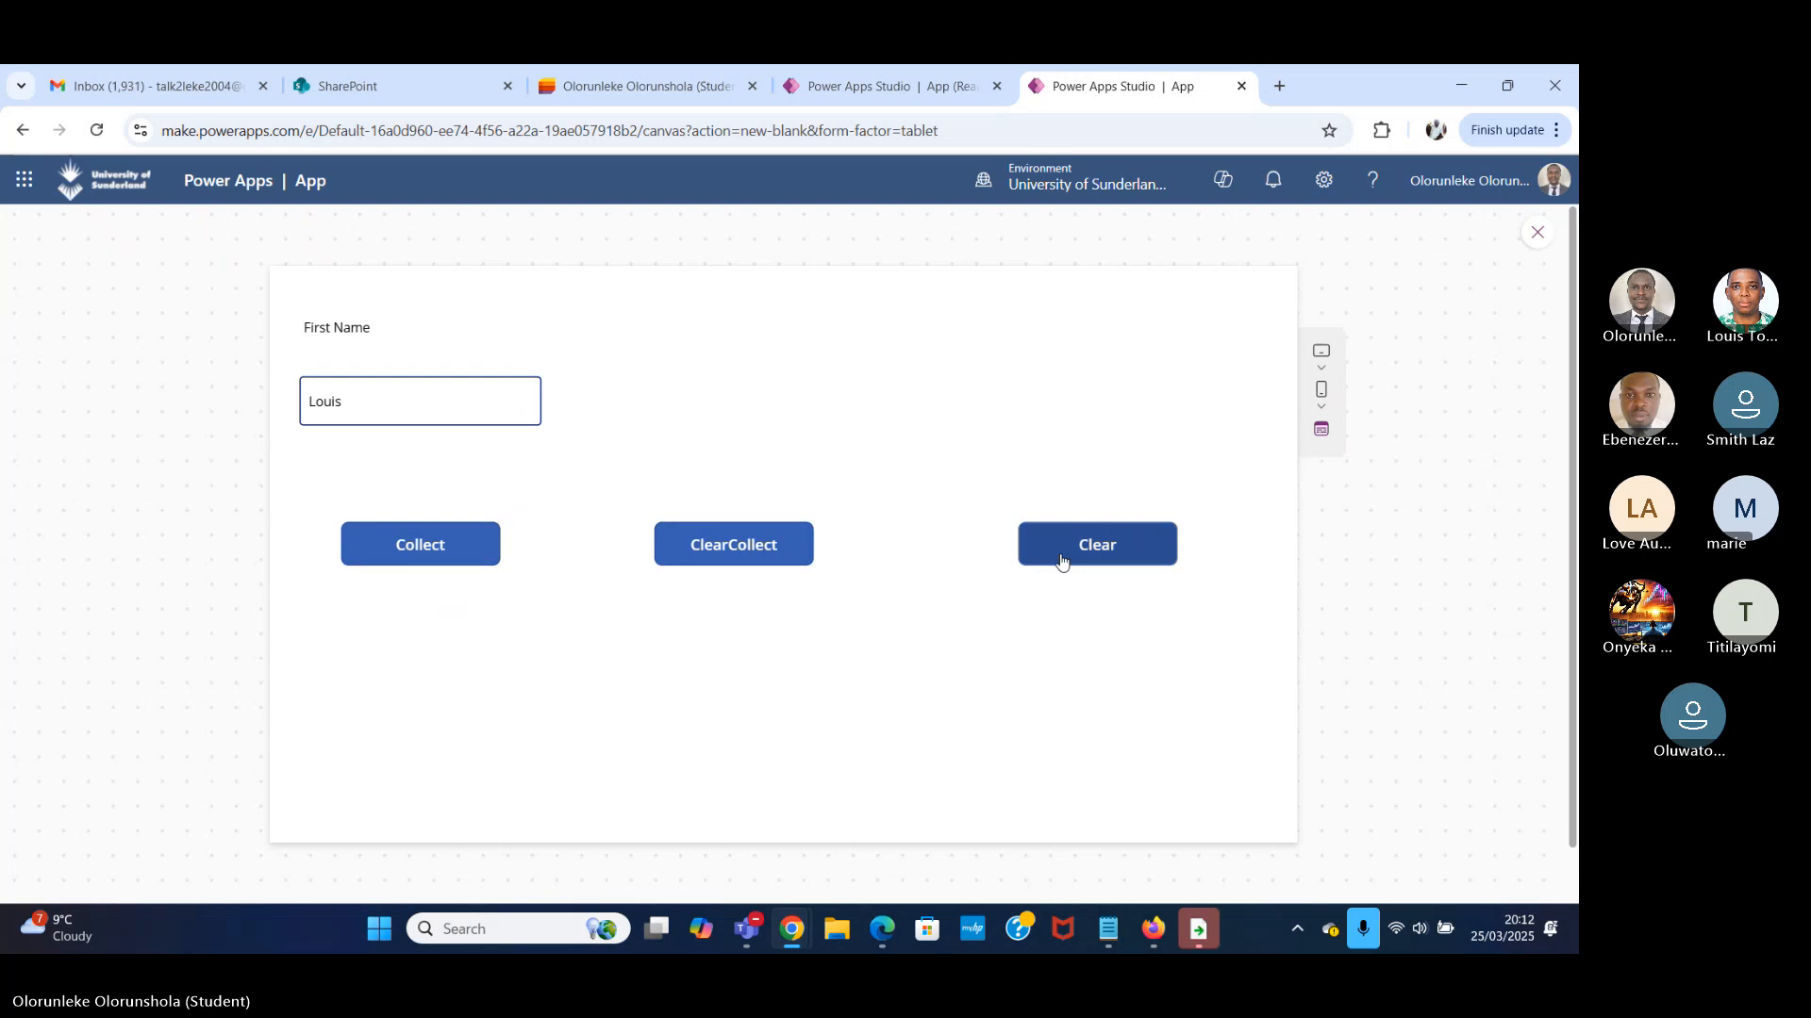
pyautogui.click(1537, 233)
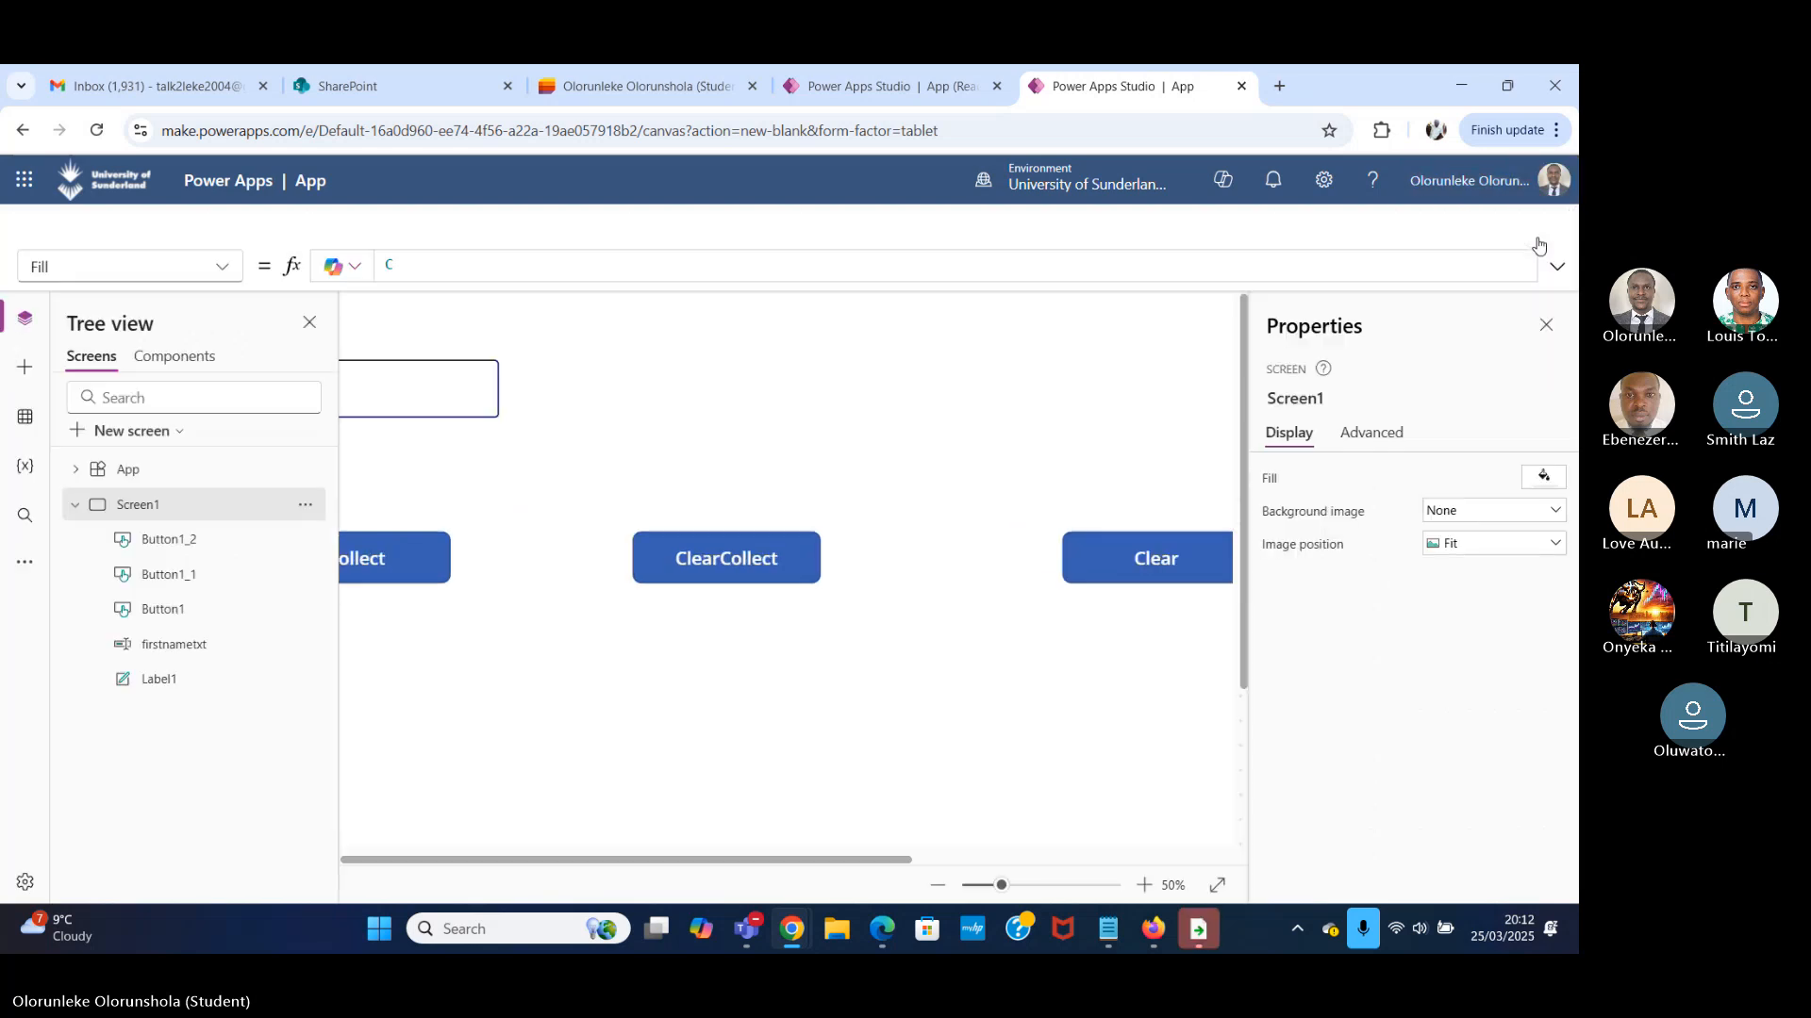
pyautogui.click(37, 479)
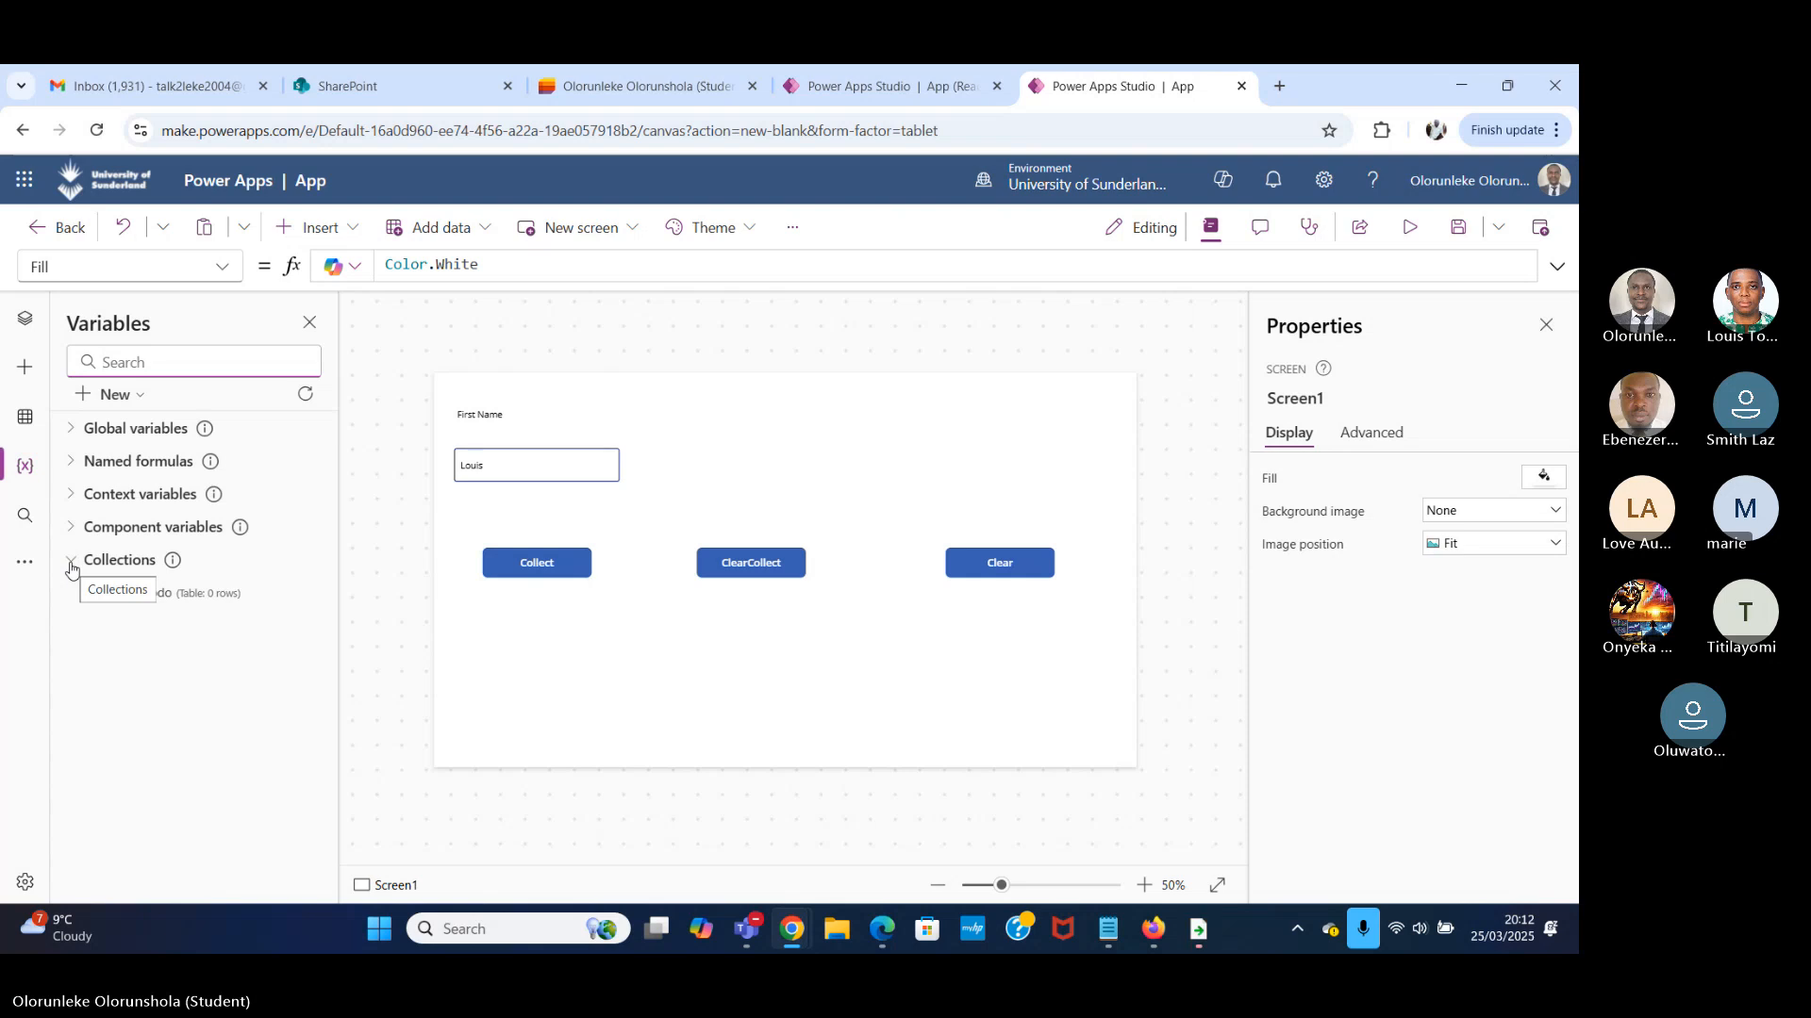
# Review the OnSelect formulas of the Clear and Collect buttons, and view the colTodo collection's table.
pyautogui.click(1014, 572)
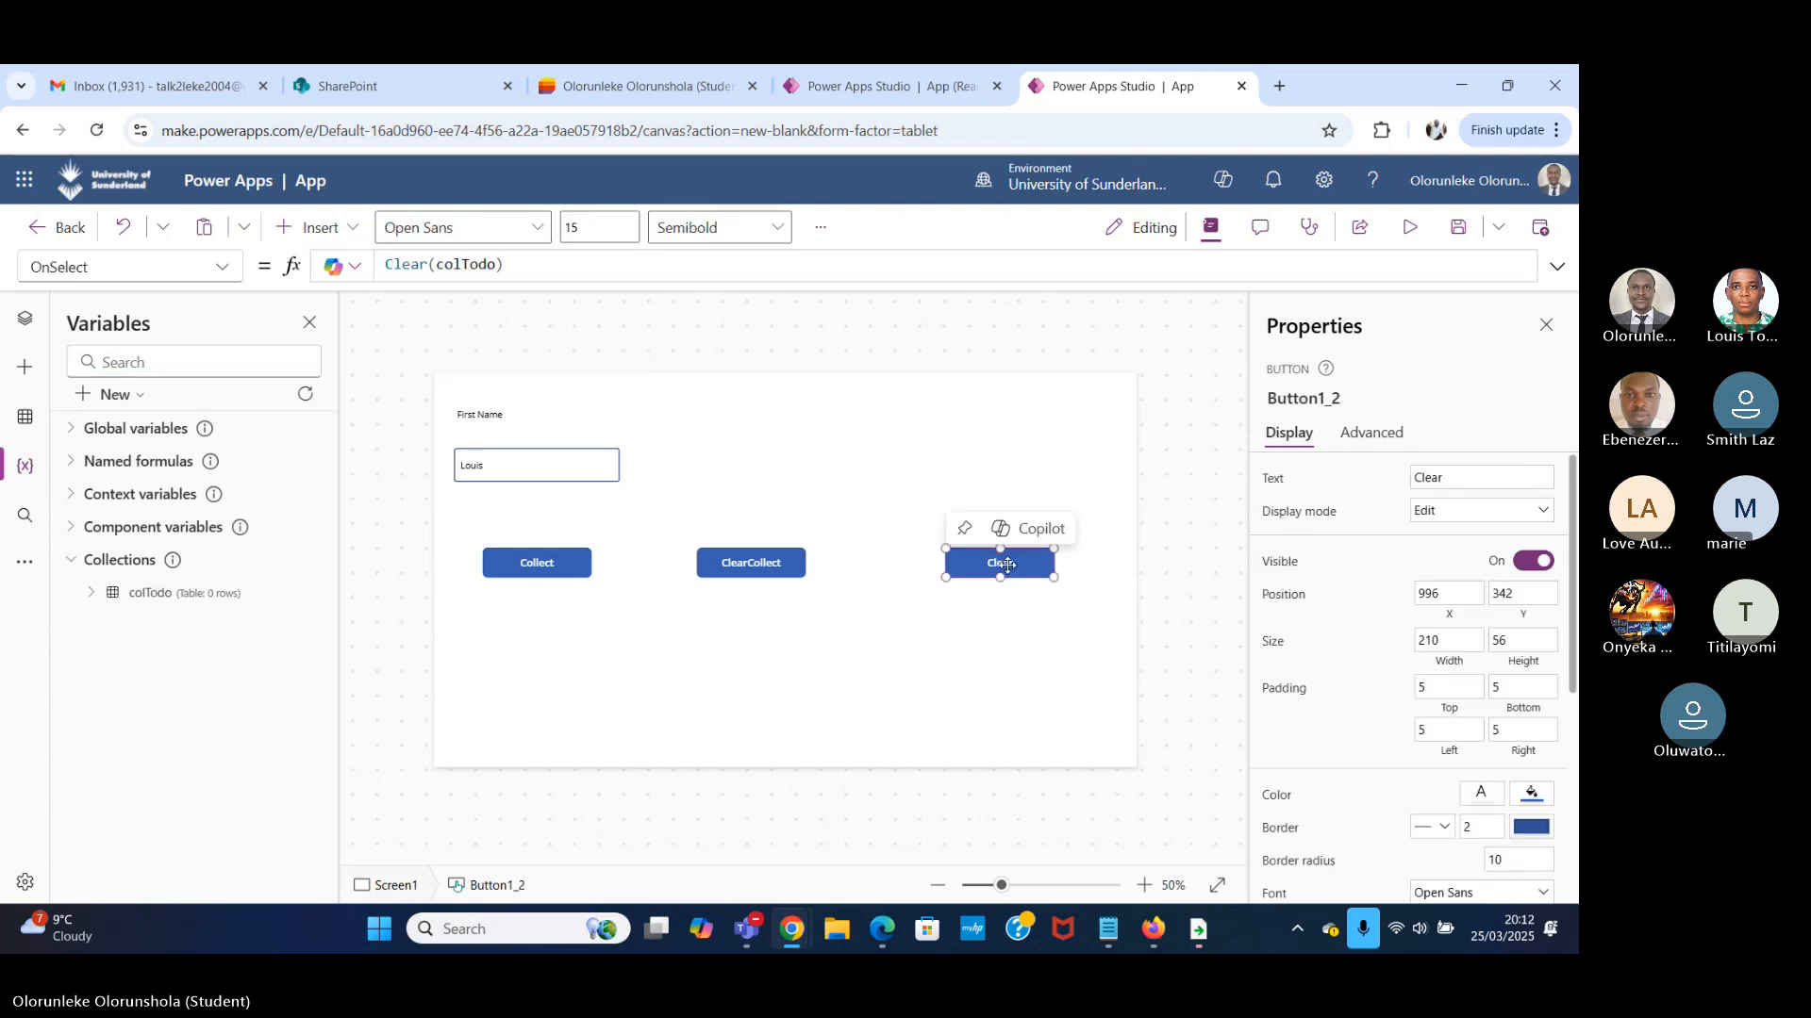
pyautogui.click(535, 573)
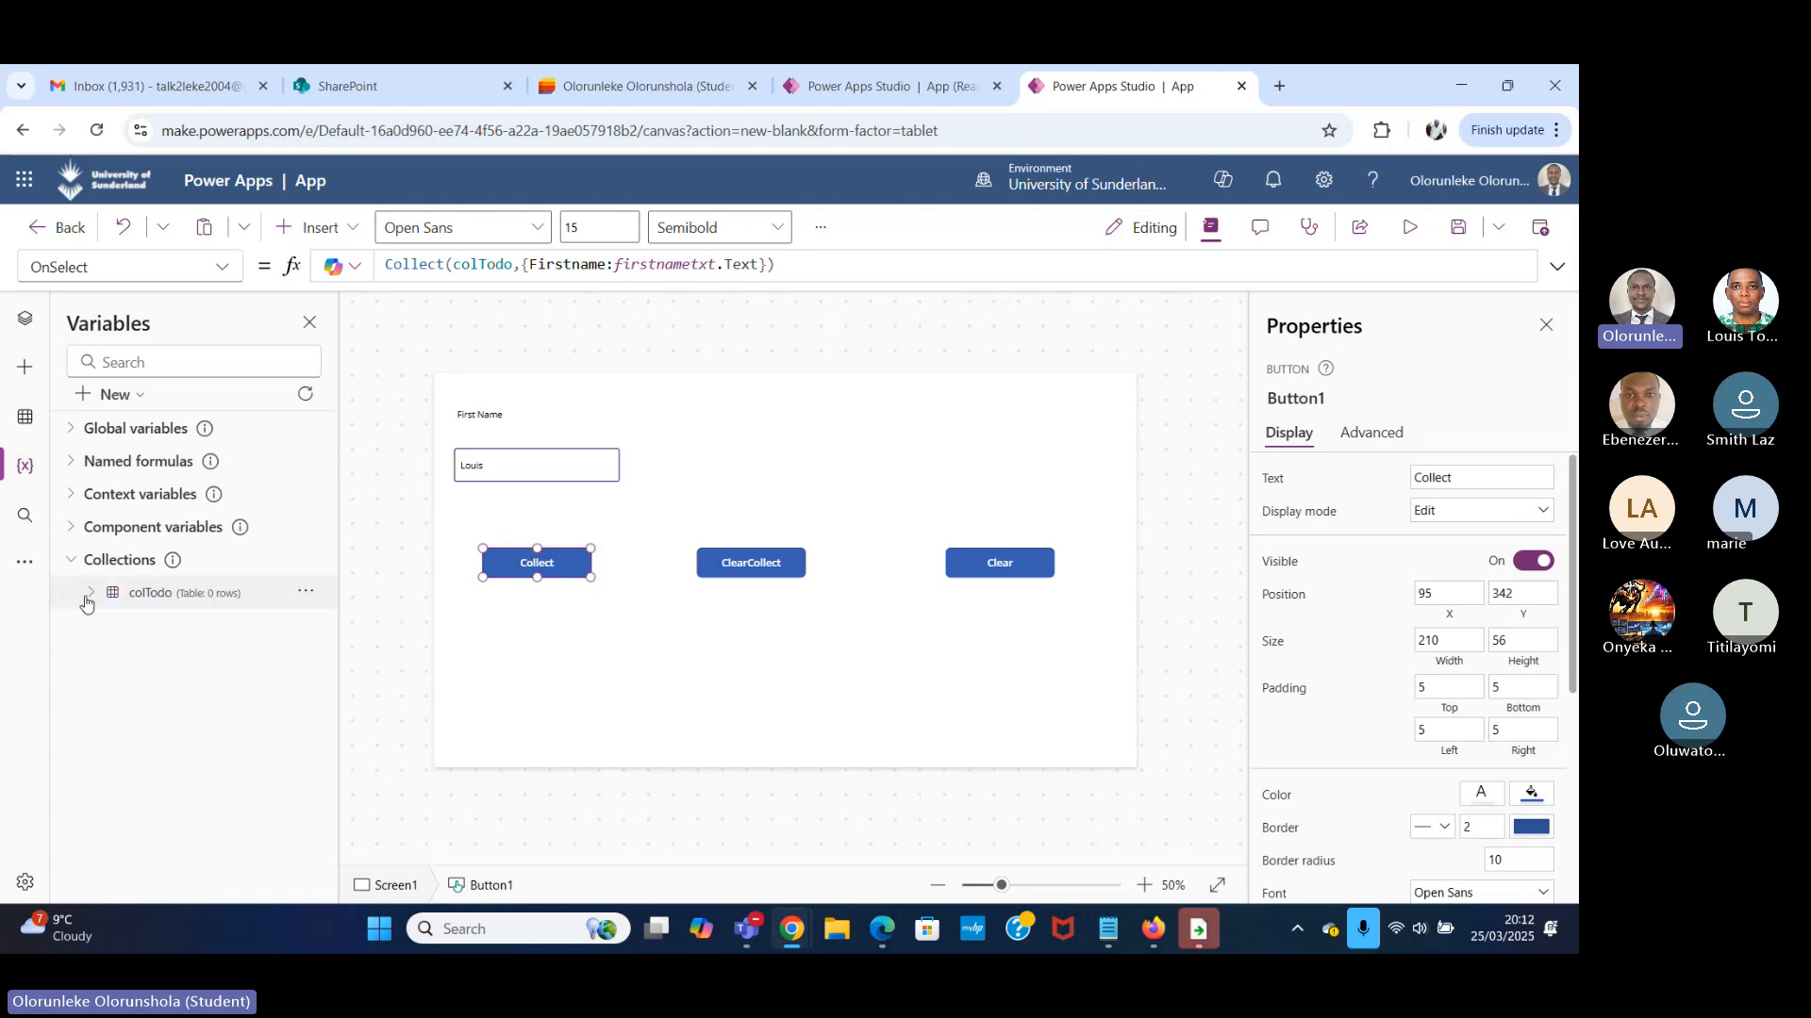
pyautogui.click(198, 602)
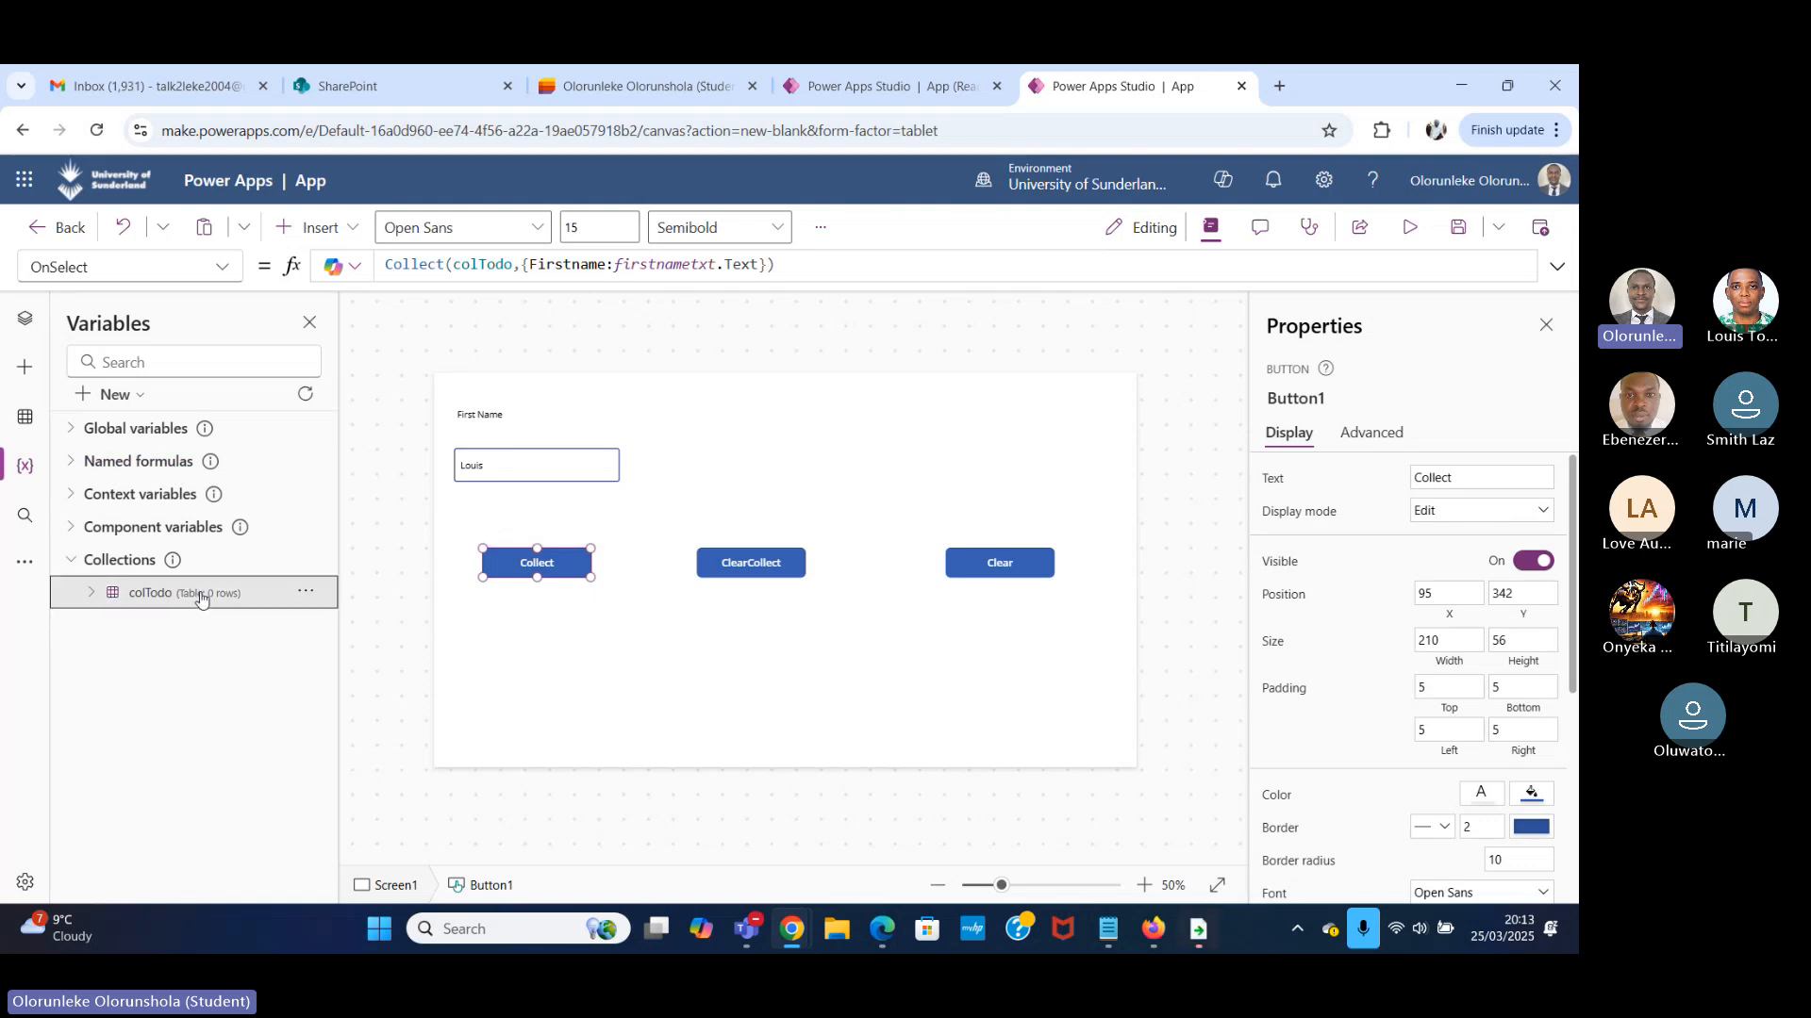
pyautogui.click(305, 592)
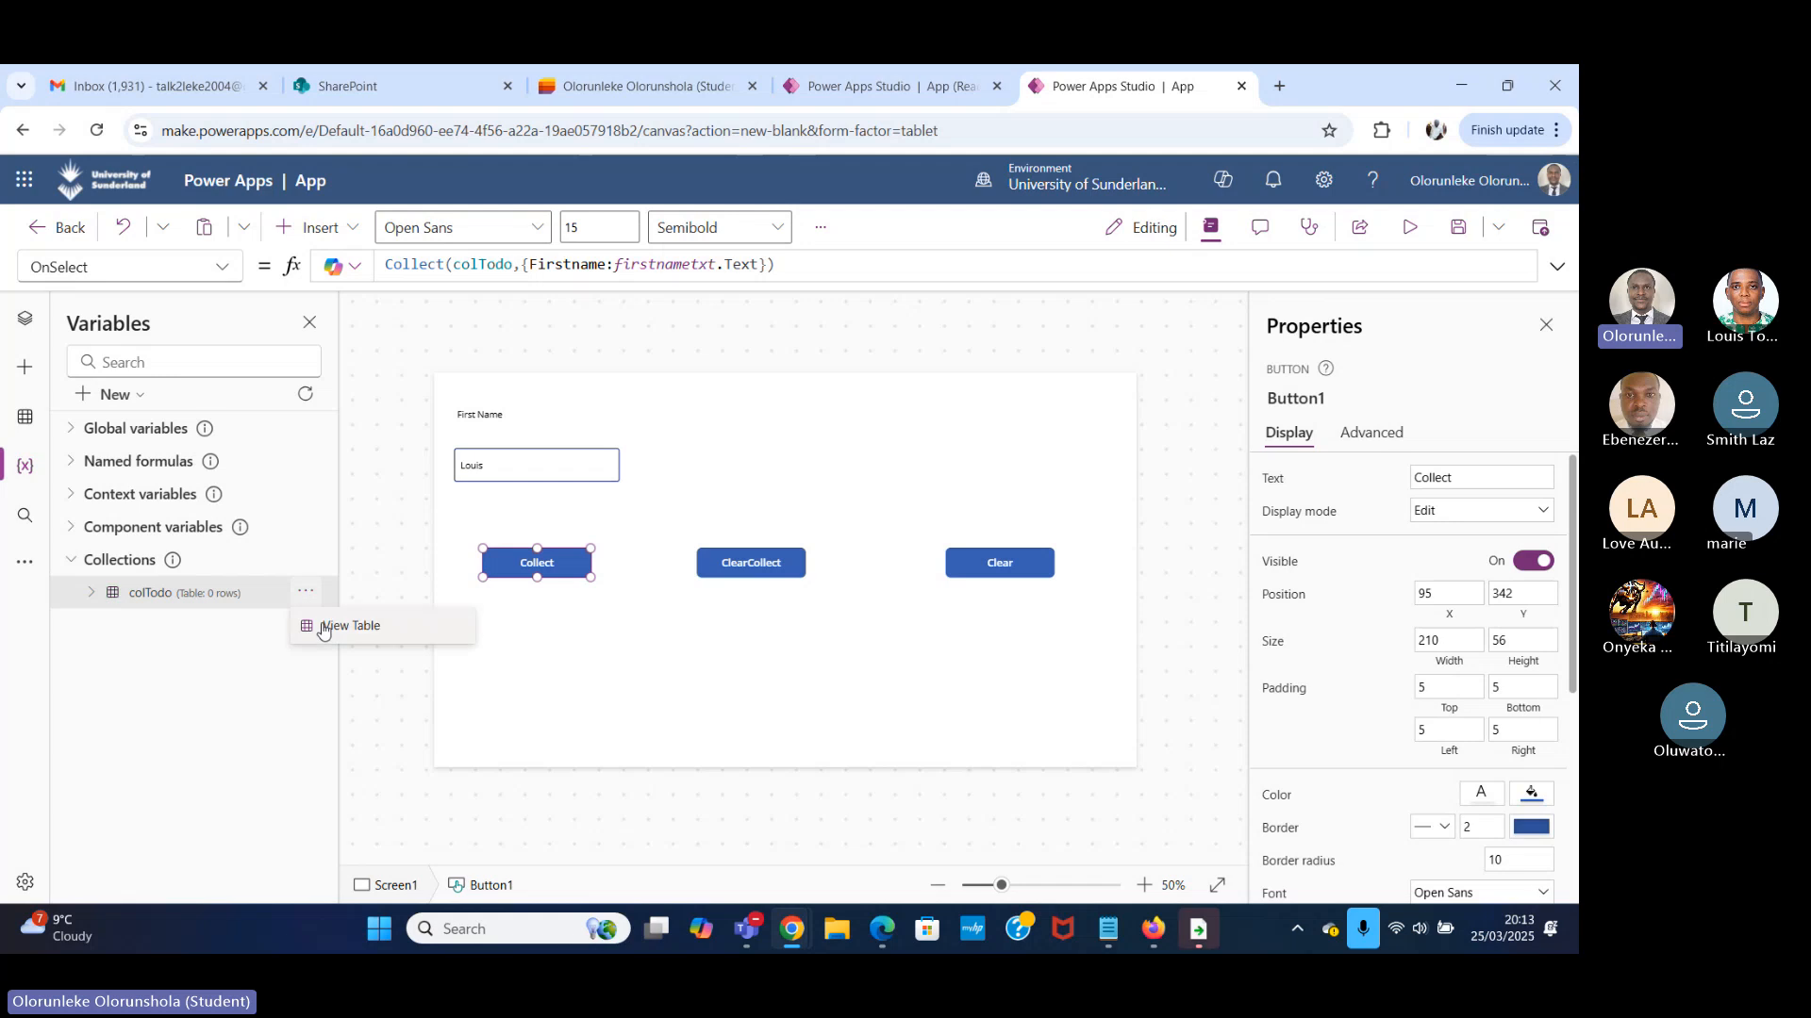
pyautogui.click(338, 629)
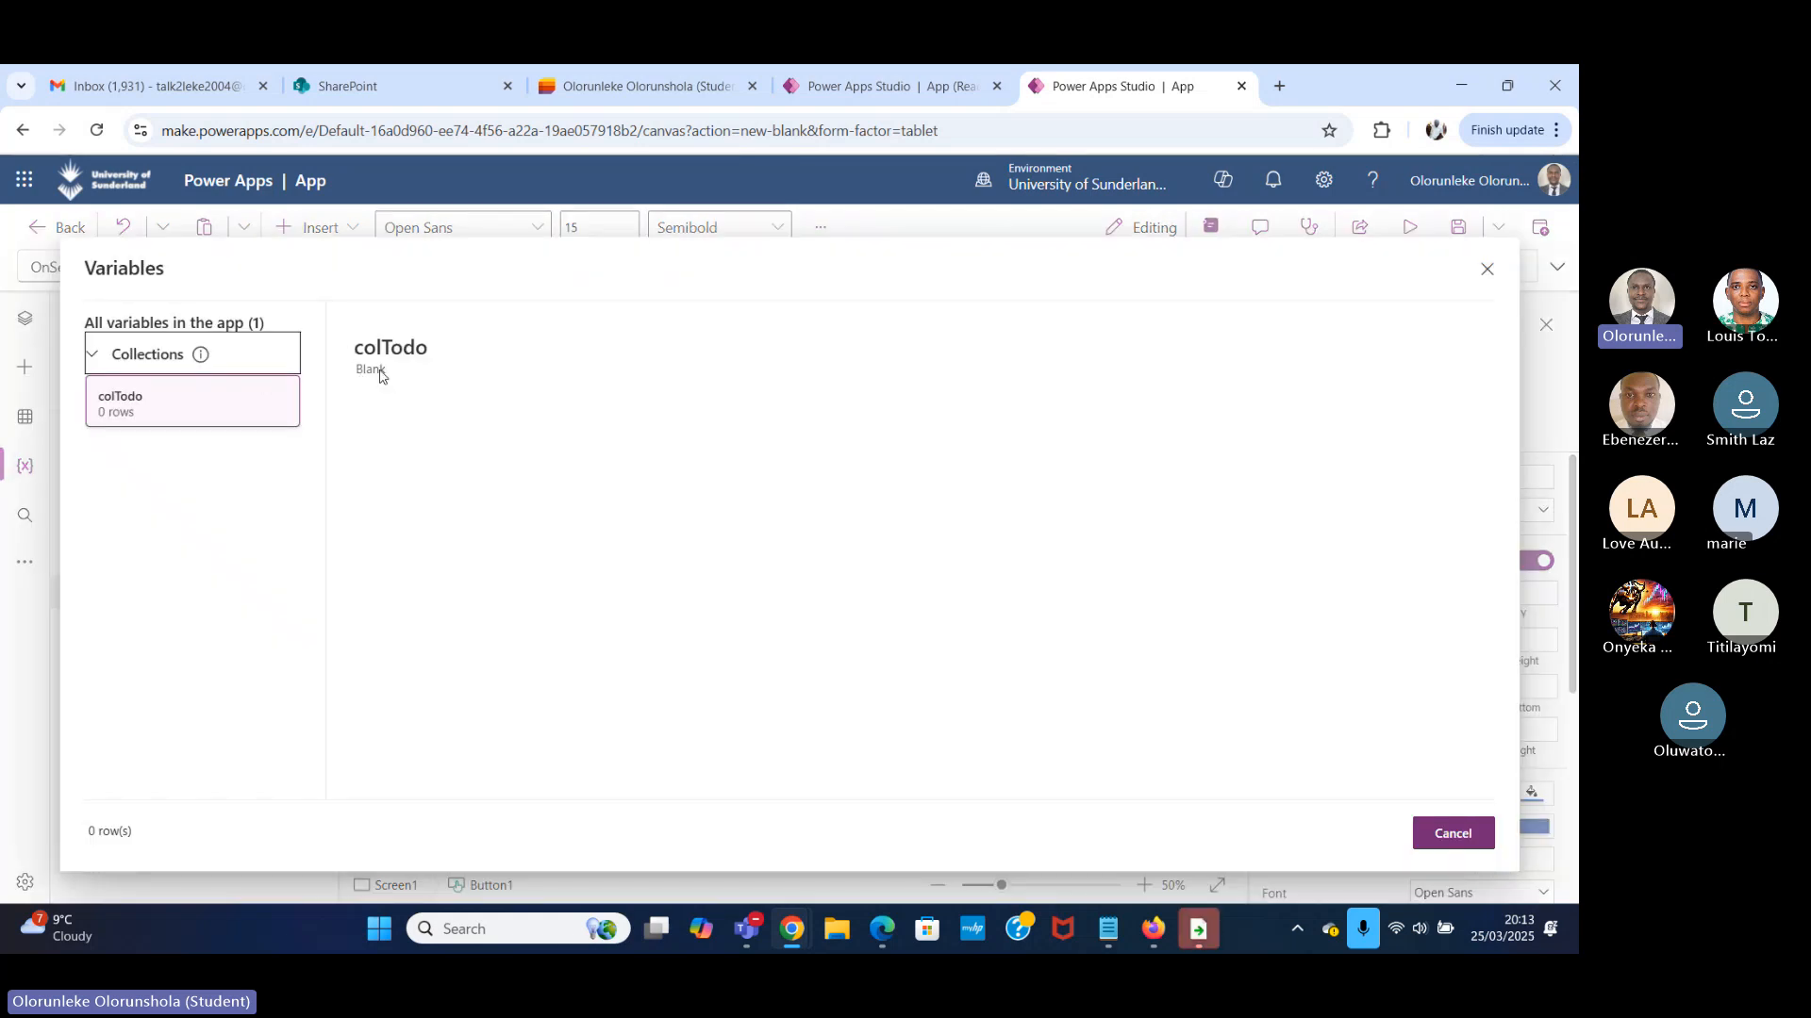
pyautogui.click(1487, 271)
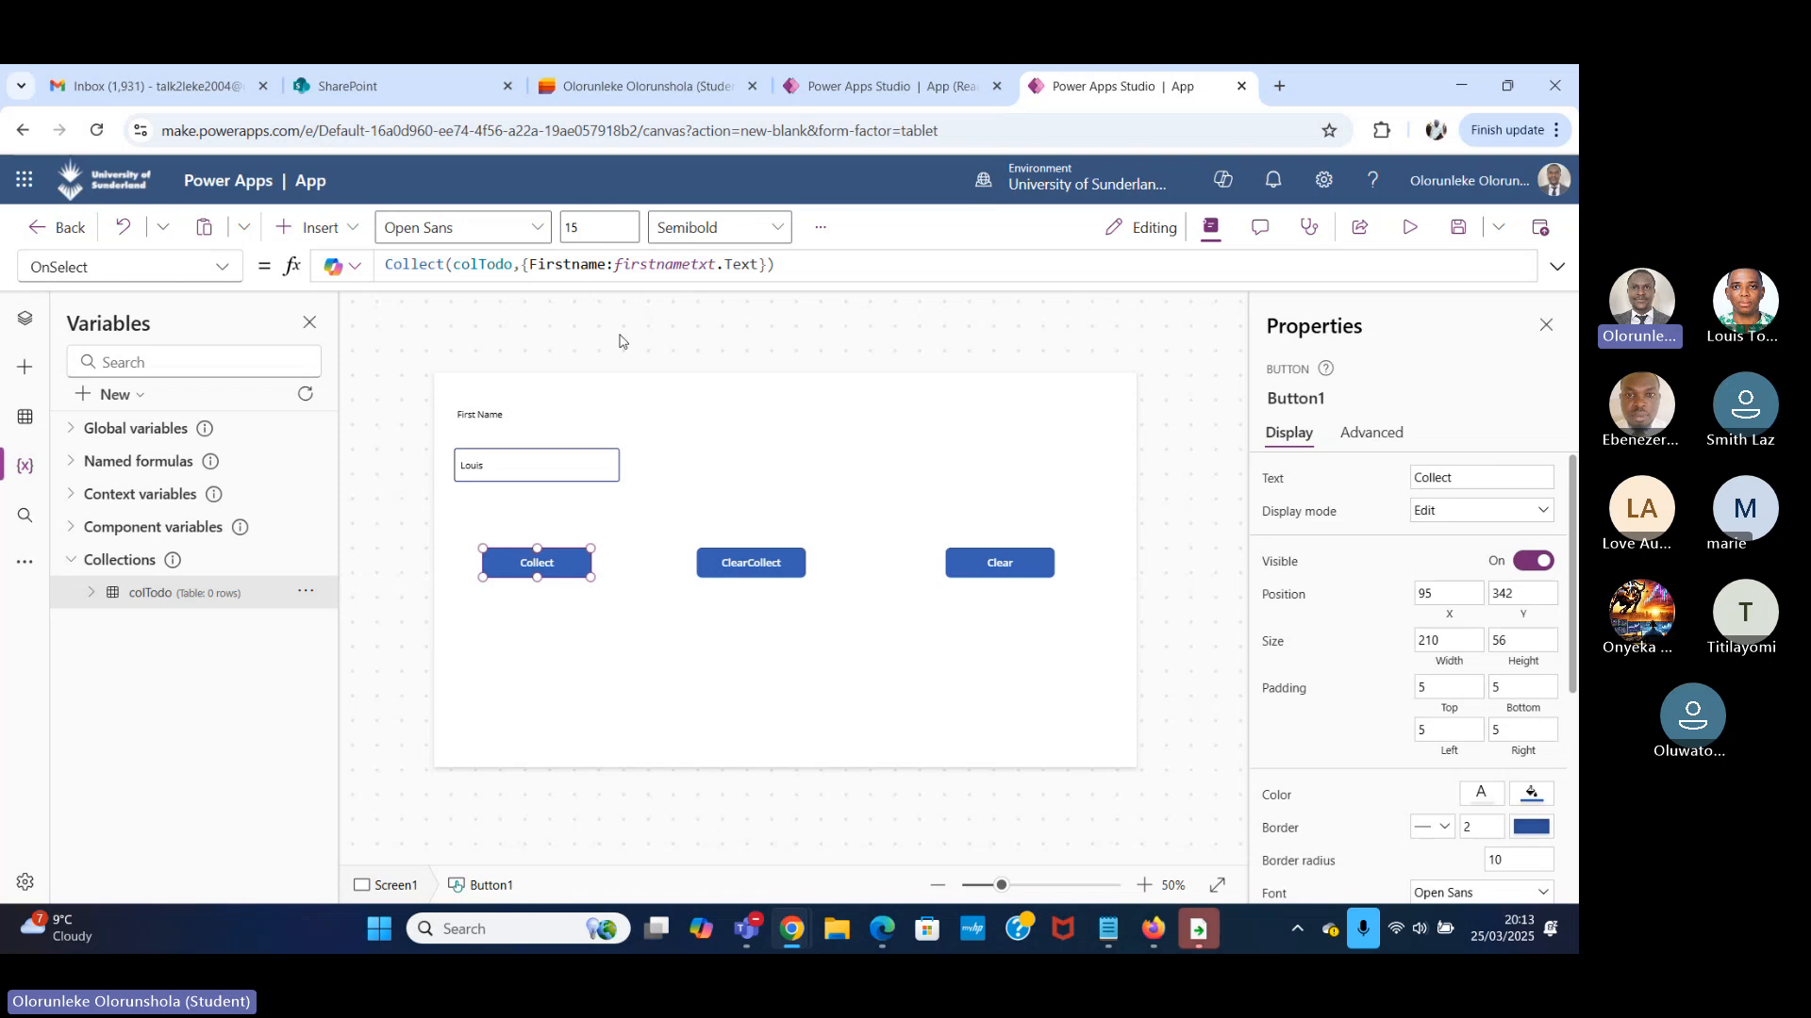
# Duplicate the First Name label with its text input and place the copies beside the originals, above the ClearCollect button.
pyautogui.click(760, 264)
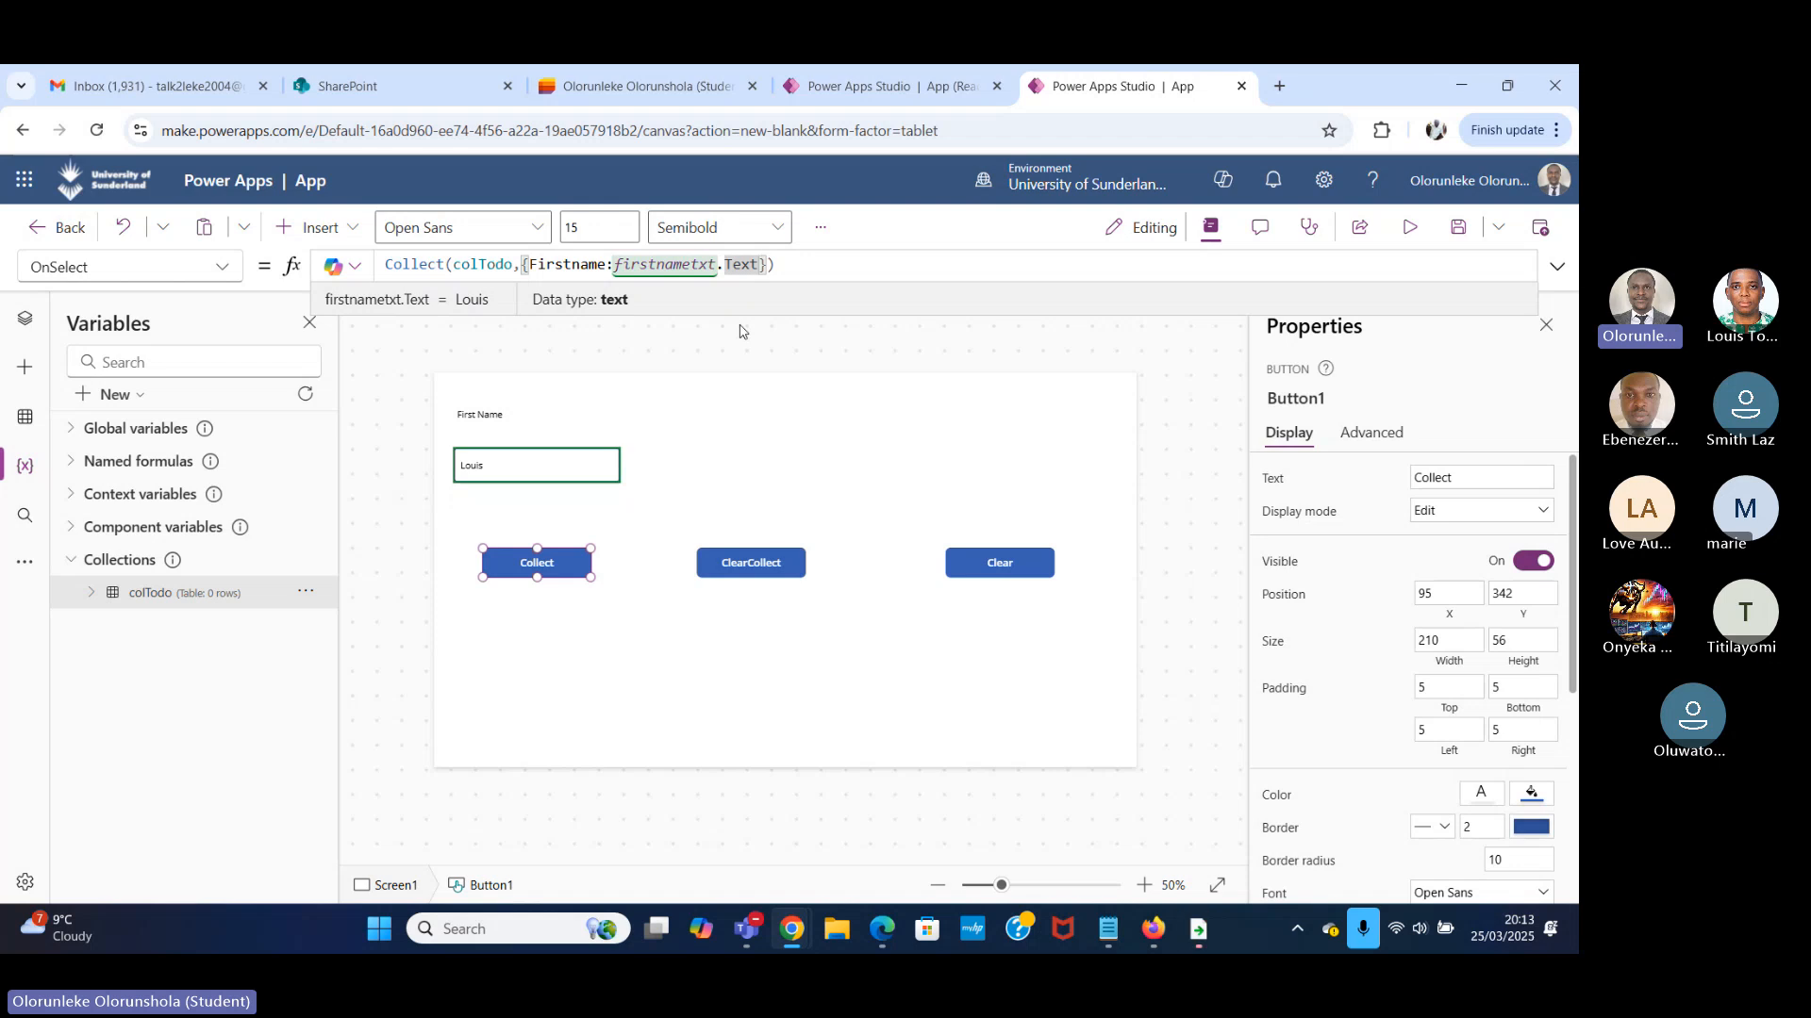
pyautogui.click(530, 429)
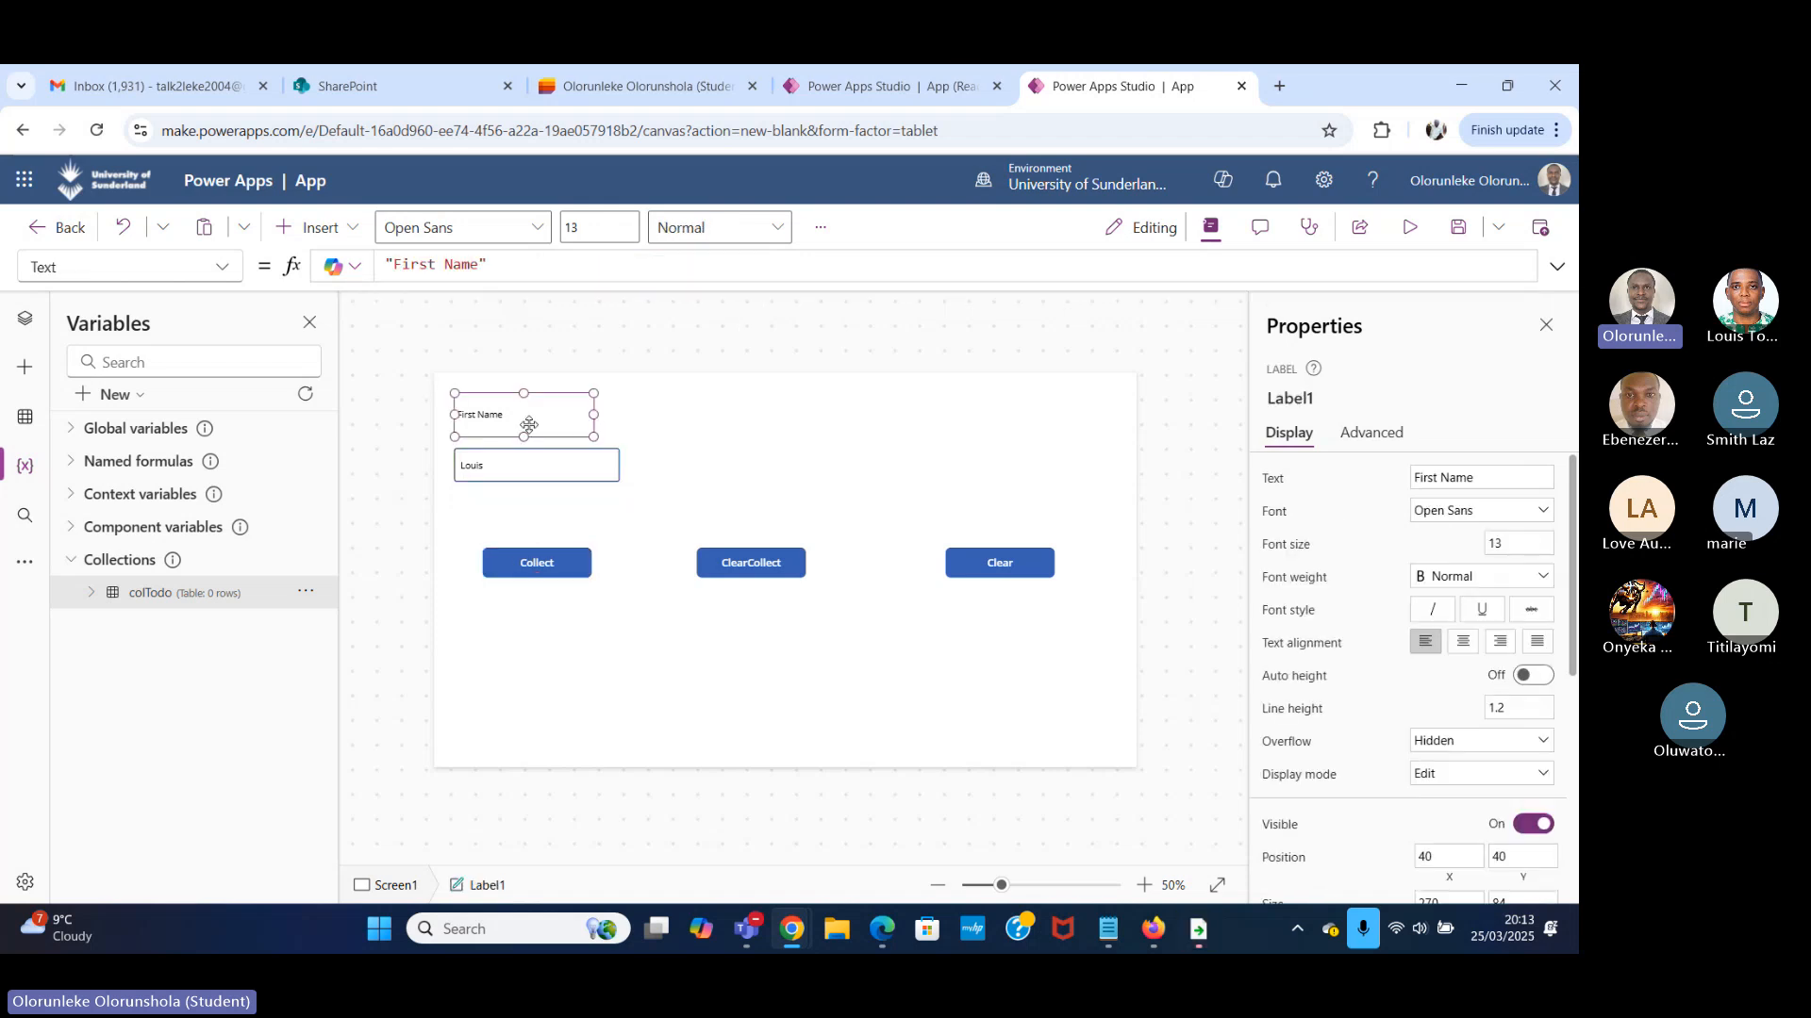
pyautogui.keyDown('shift'); pyautogui.click(542, 462); pyautogui.keyUp('shift')
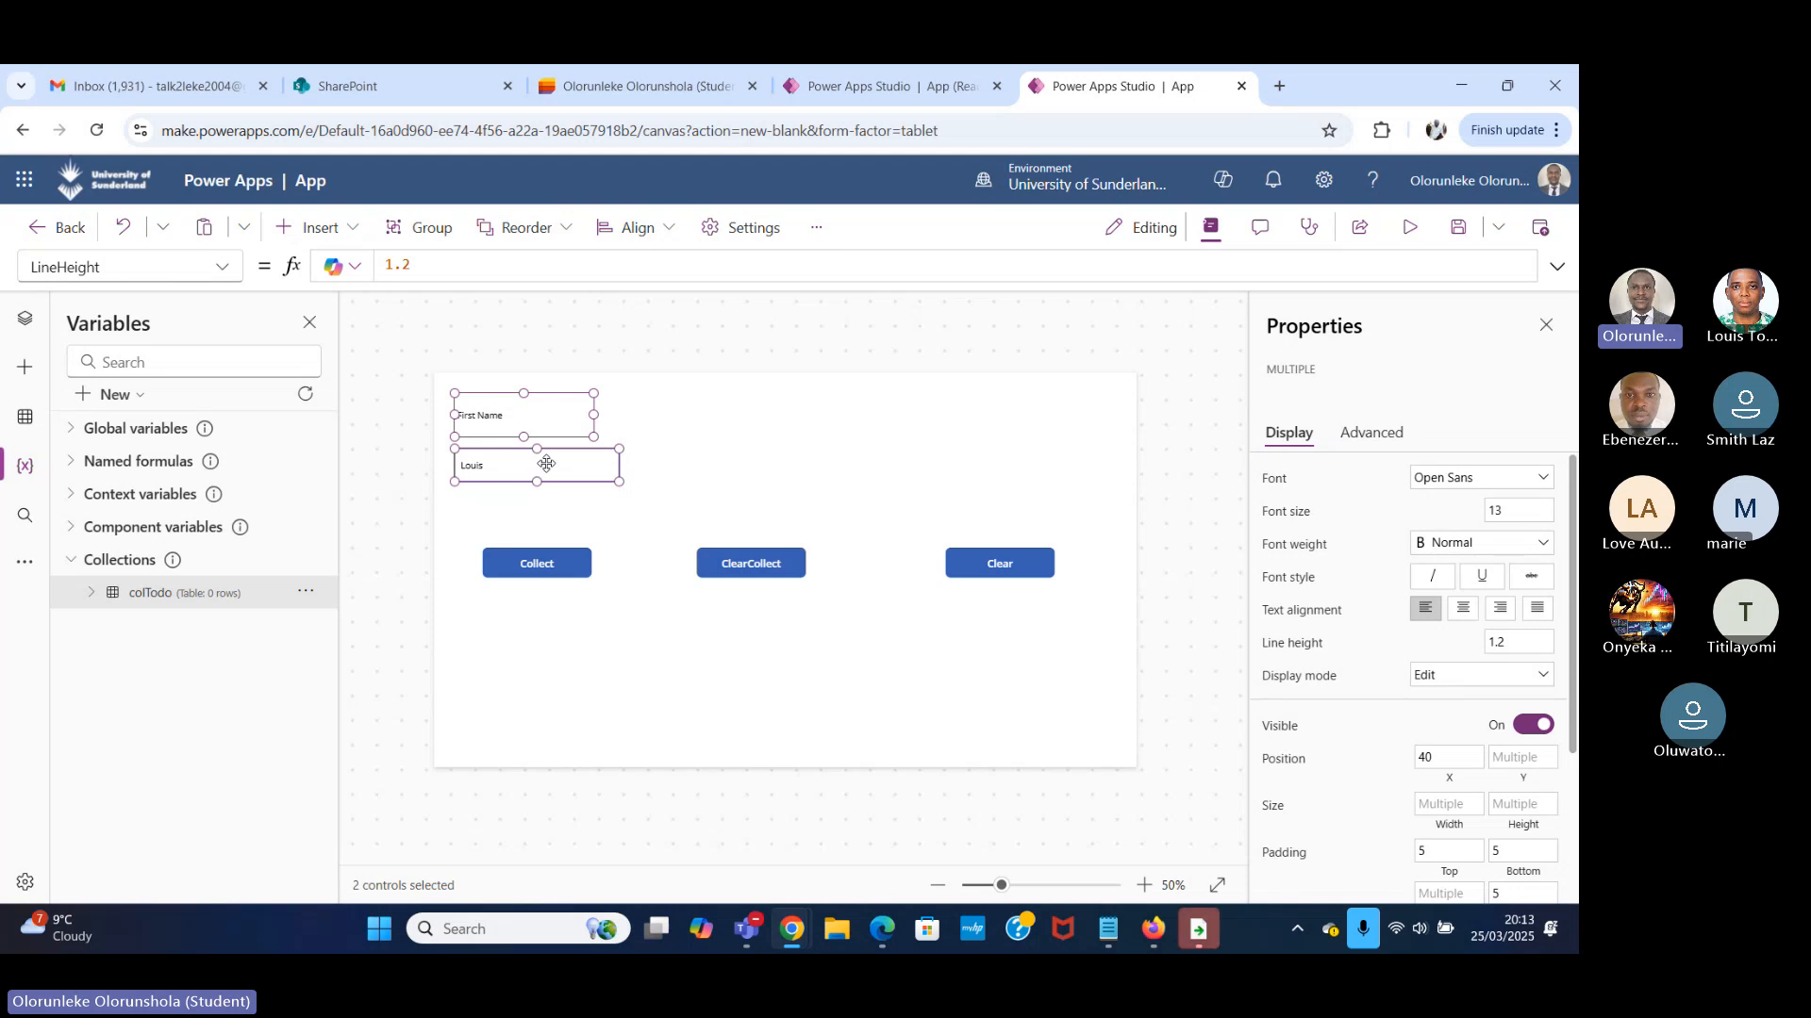
pyautogui.hotkey('ctrl', 'v')
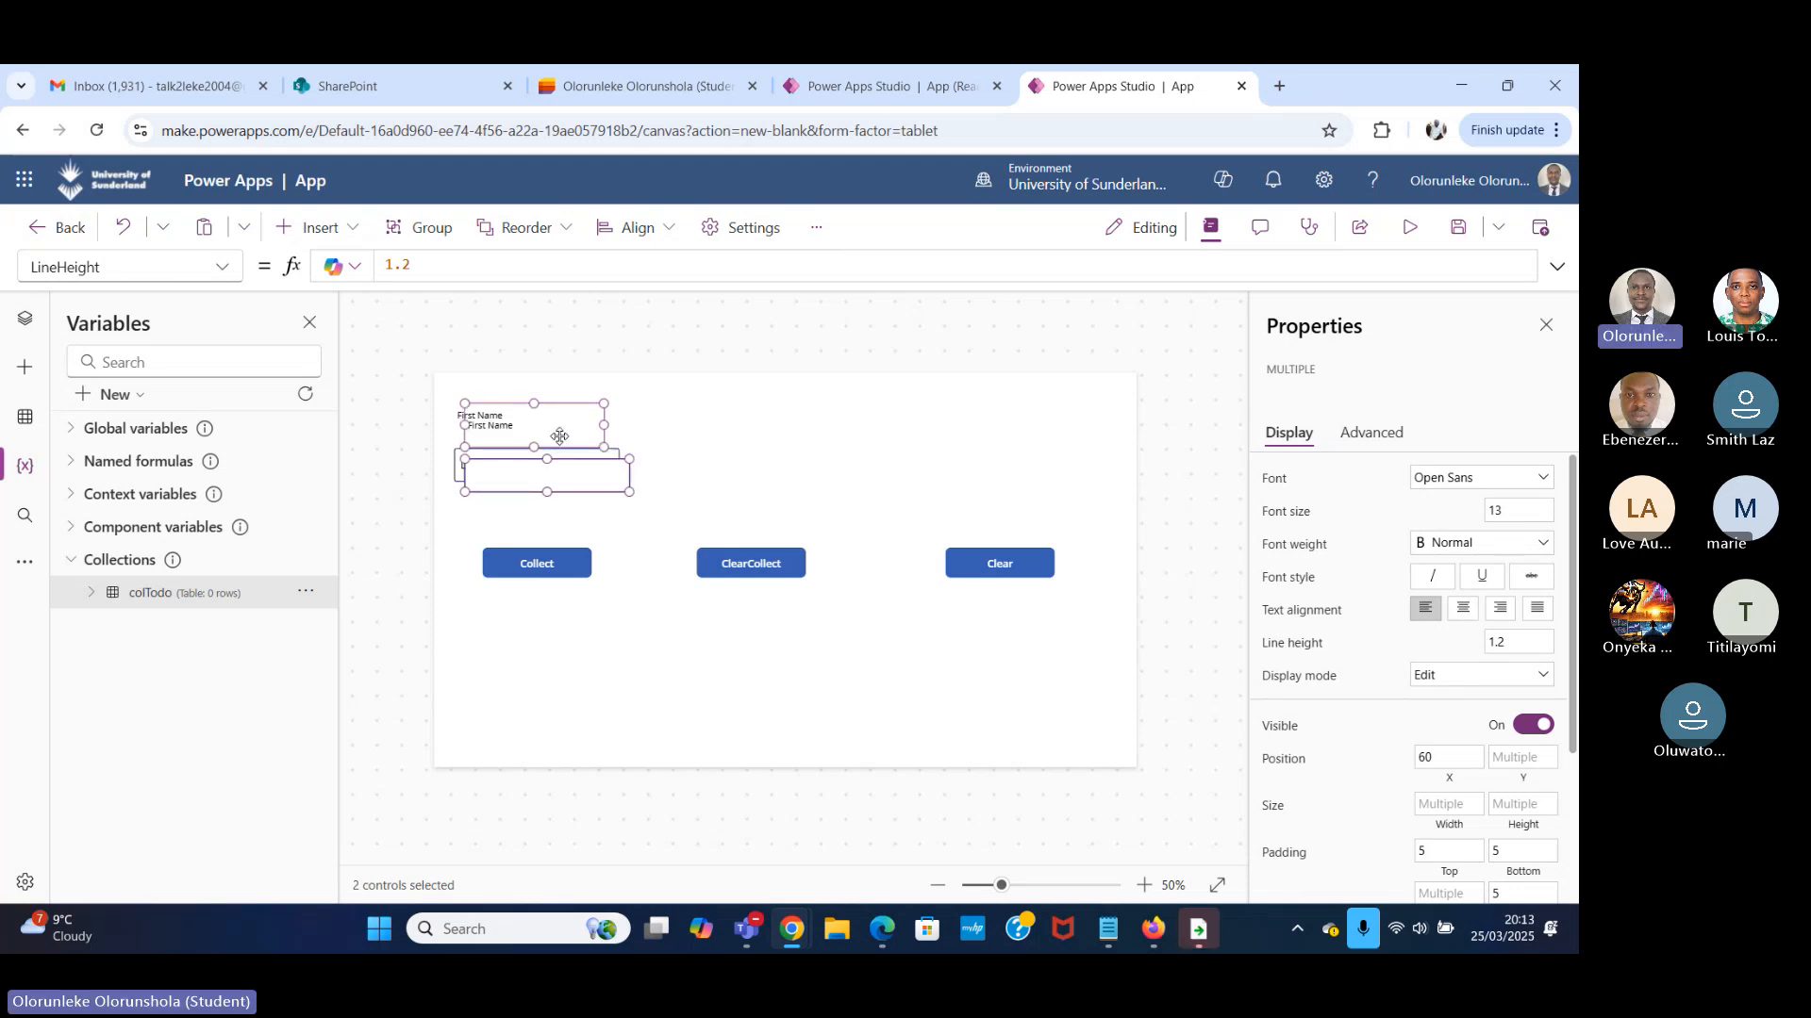
pyautogui.moveTo(549, 429); pyautogui.dragTo(681, 414)
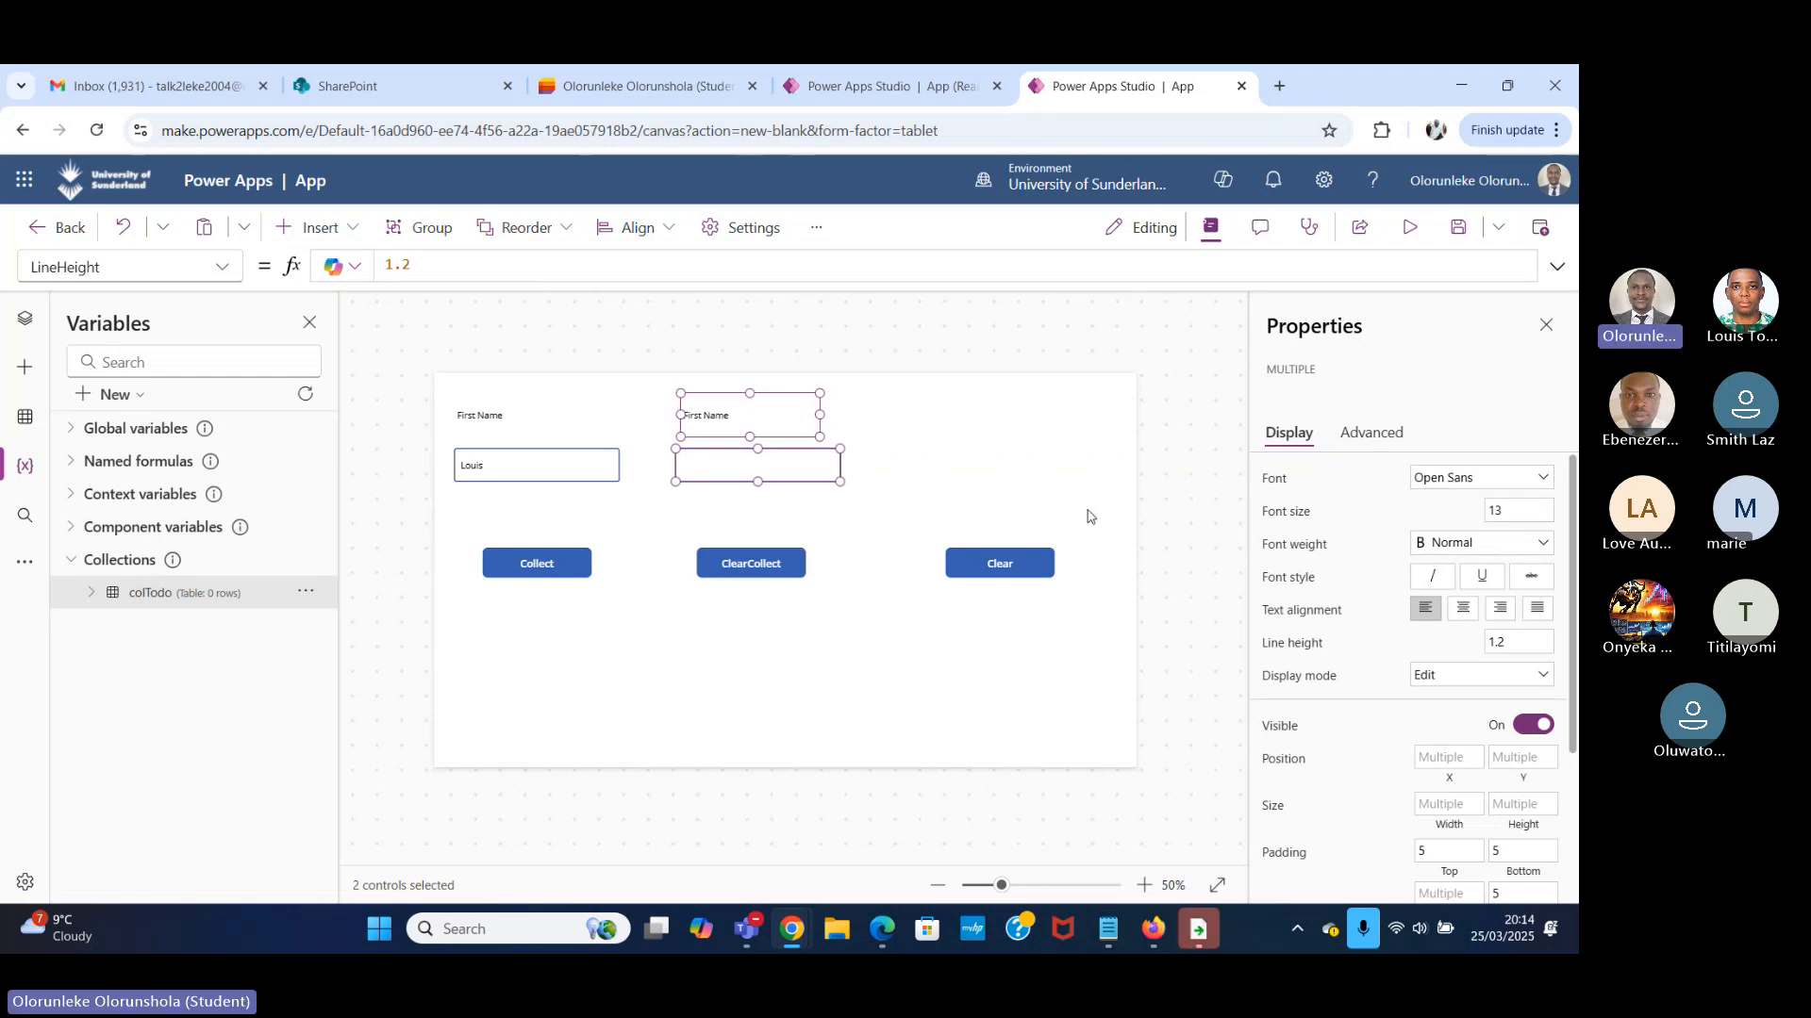
pyautogui.click(673, 441)
# Change the text of the copied label above the ClearCollect button to Last Name.
pyautogui.click(741, 414)
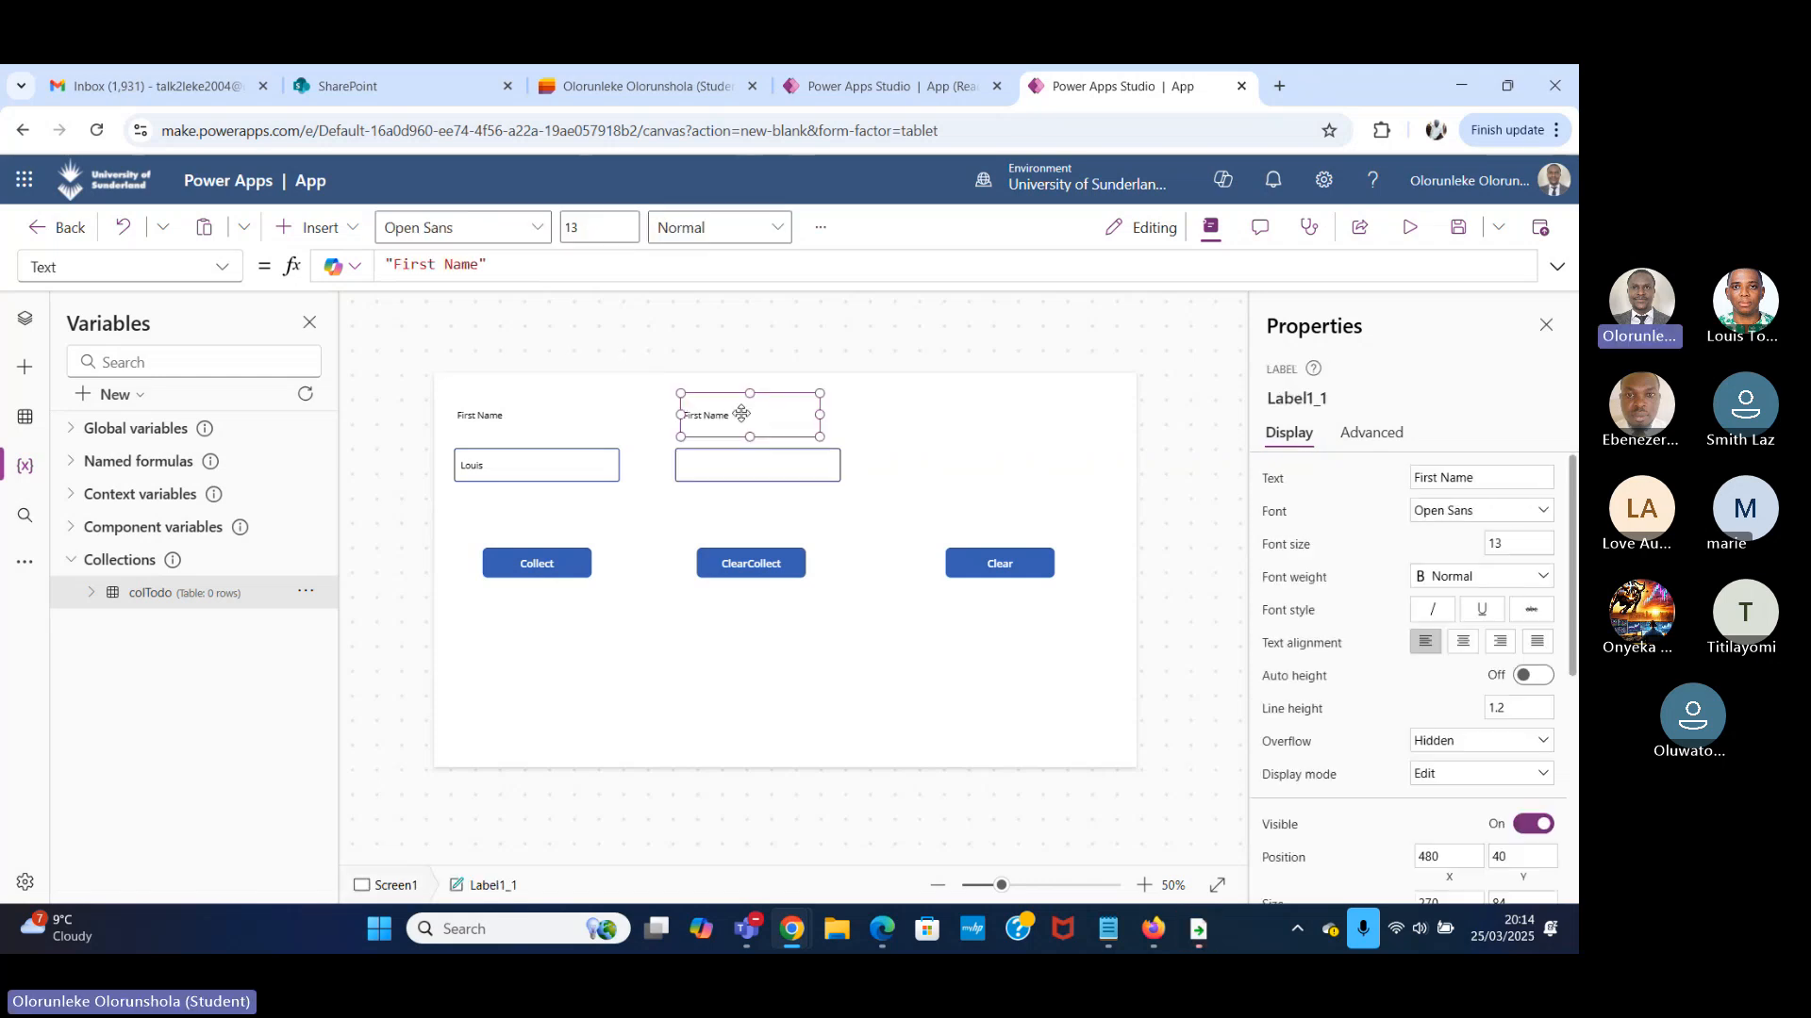
pyautogui.click(1478, 480)
pyautogui.write('Las')
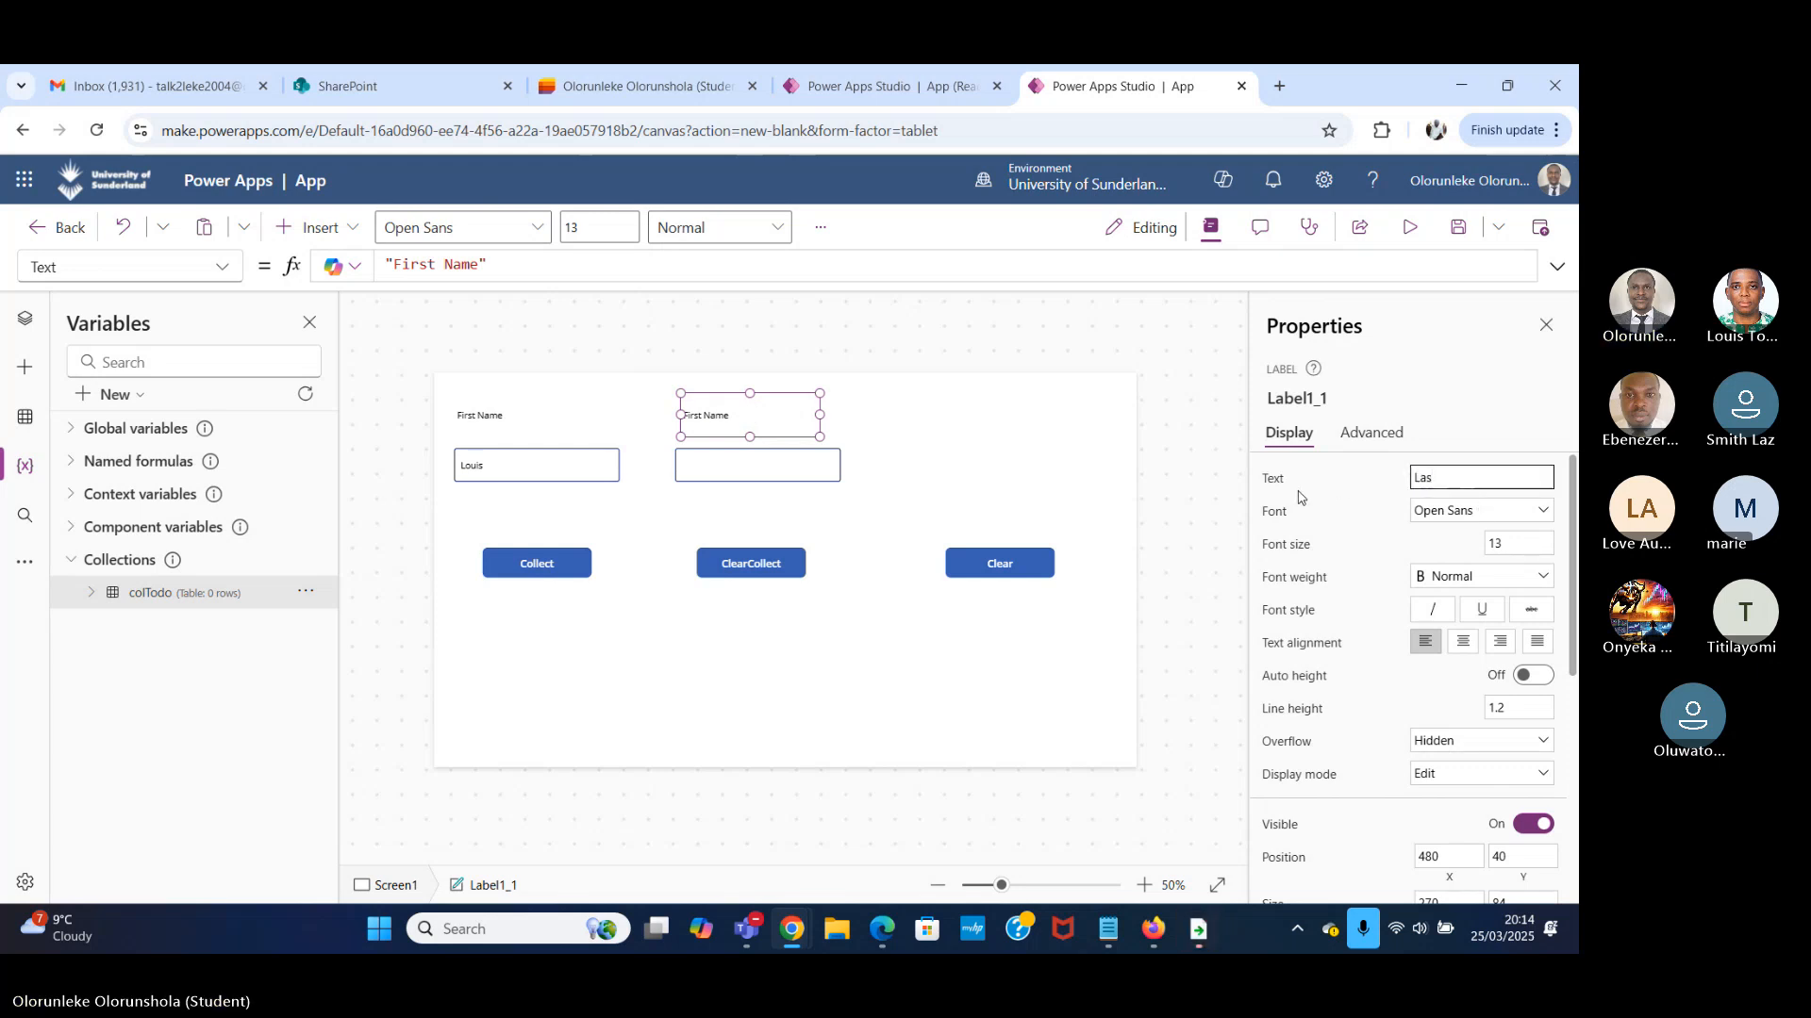
pyautogui.write('t Name')
# Rename the text input control under the Last Name label to lastnametxt.
pyautogui.click(725, 469)
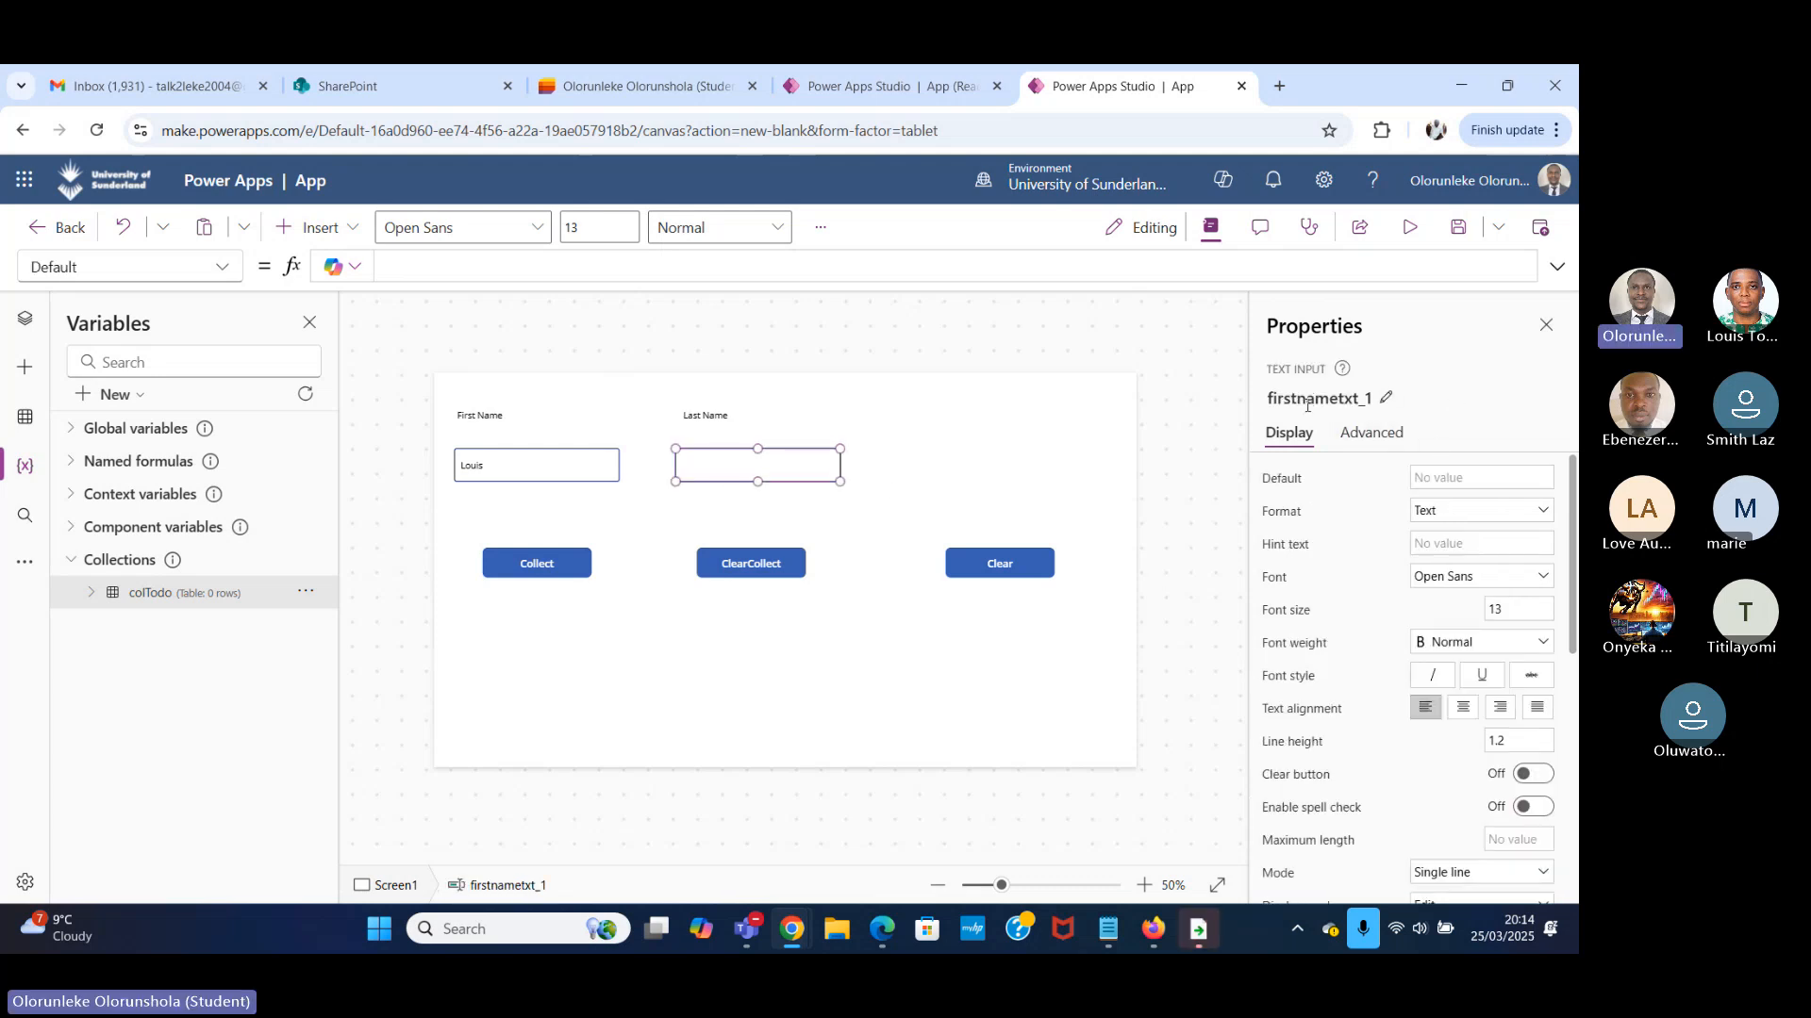
pyautogui.click(1360, 398)
pyautogui.press('End')
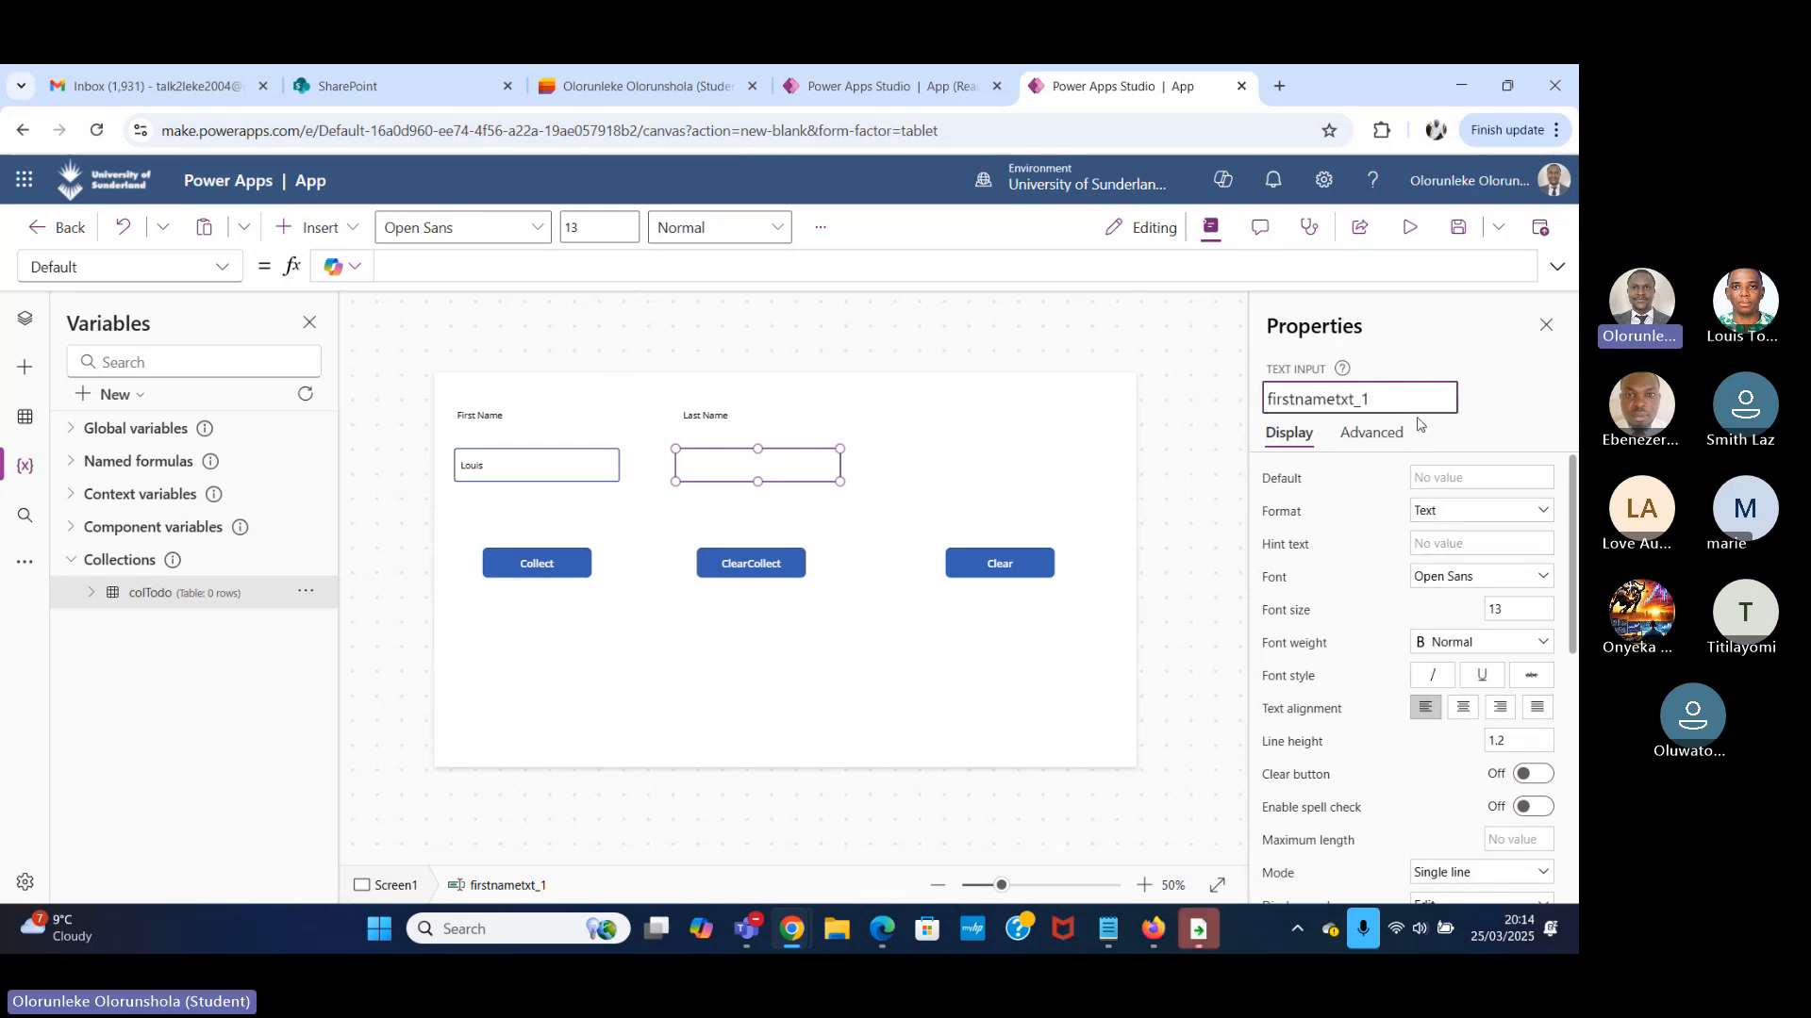
pyautogui.press('BackSpace')
pyautogui.press('BackSpace')
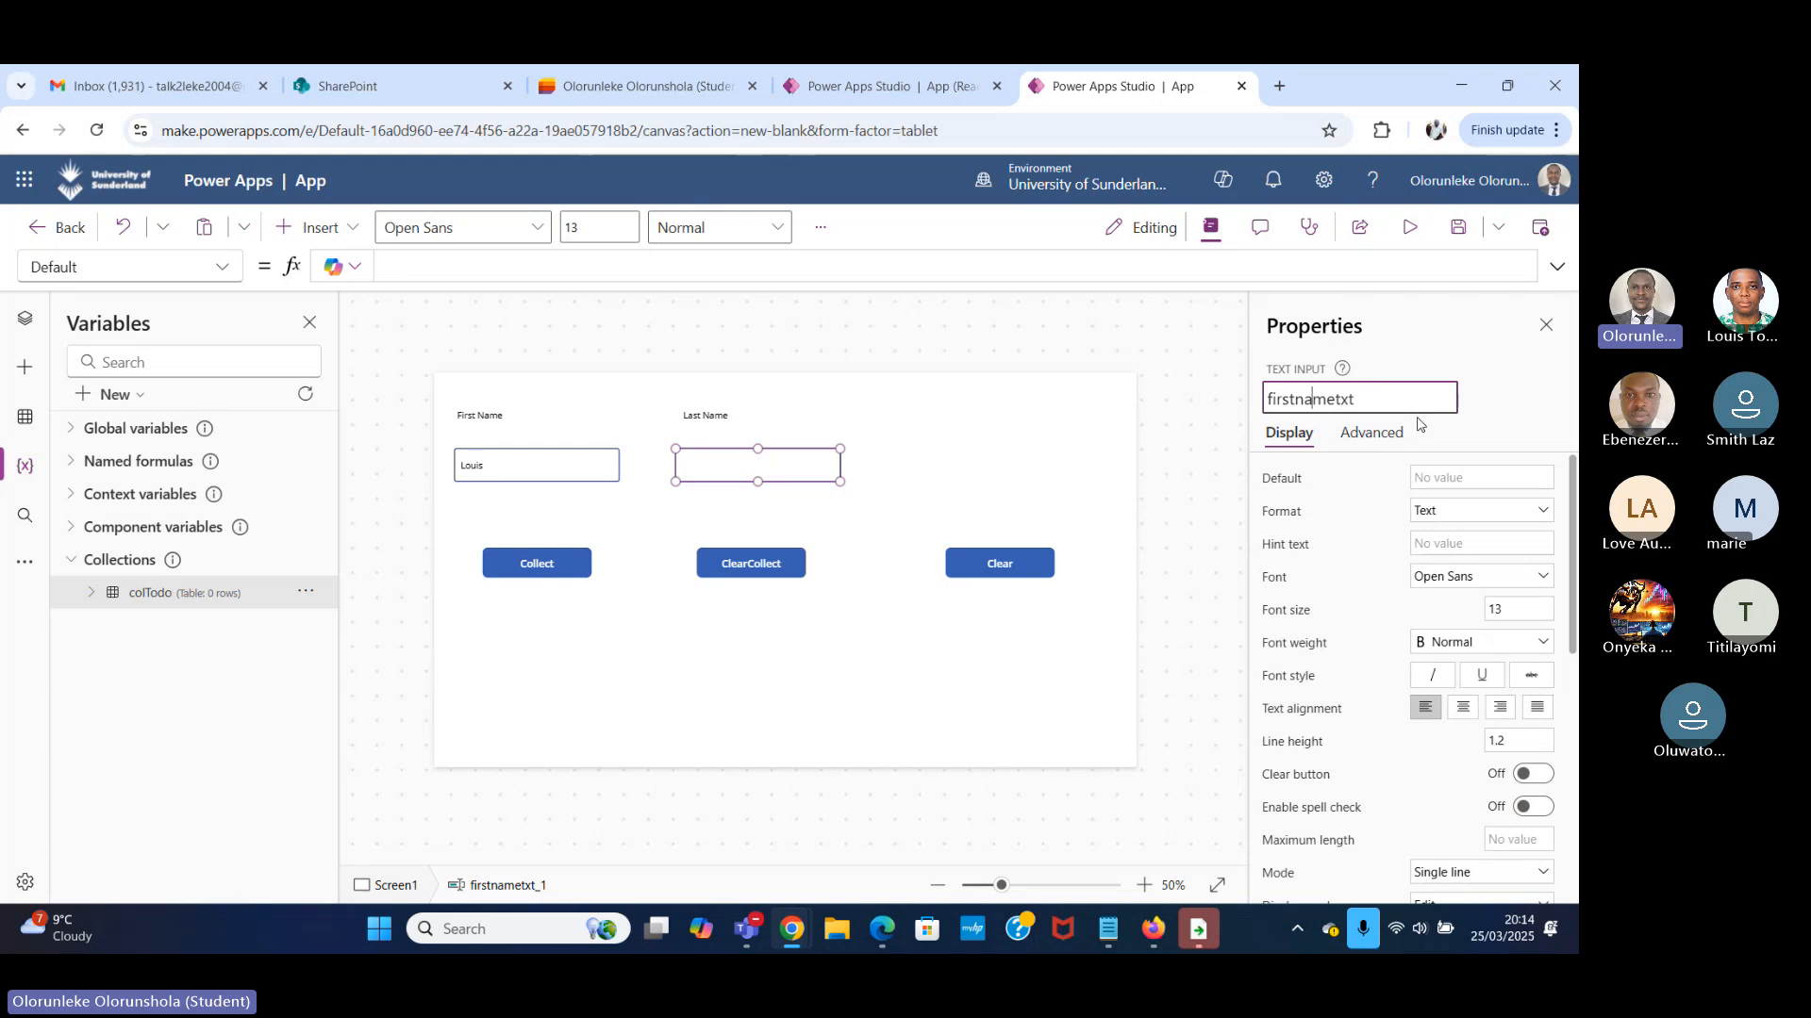
pyautogui.press('Left')
pyautogui.press('Left')
pyautogui.press('Left')
pyautogui.press('Left')
pyautogui.press('Left')
pyautogui.press('BackSpace')
pyautogui.press('BackSpace')
pyautogui.press('BackSpace')
pyautogui.press('BackSpace')
pyautogui.press('BackSpace')
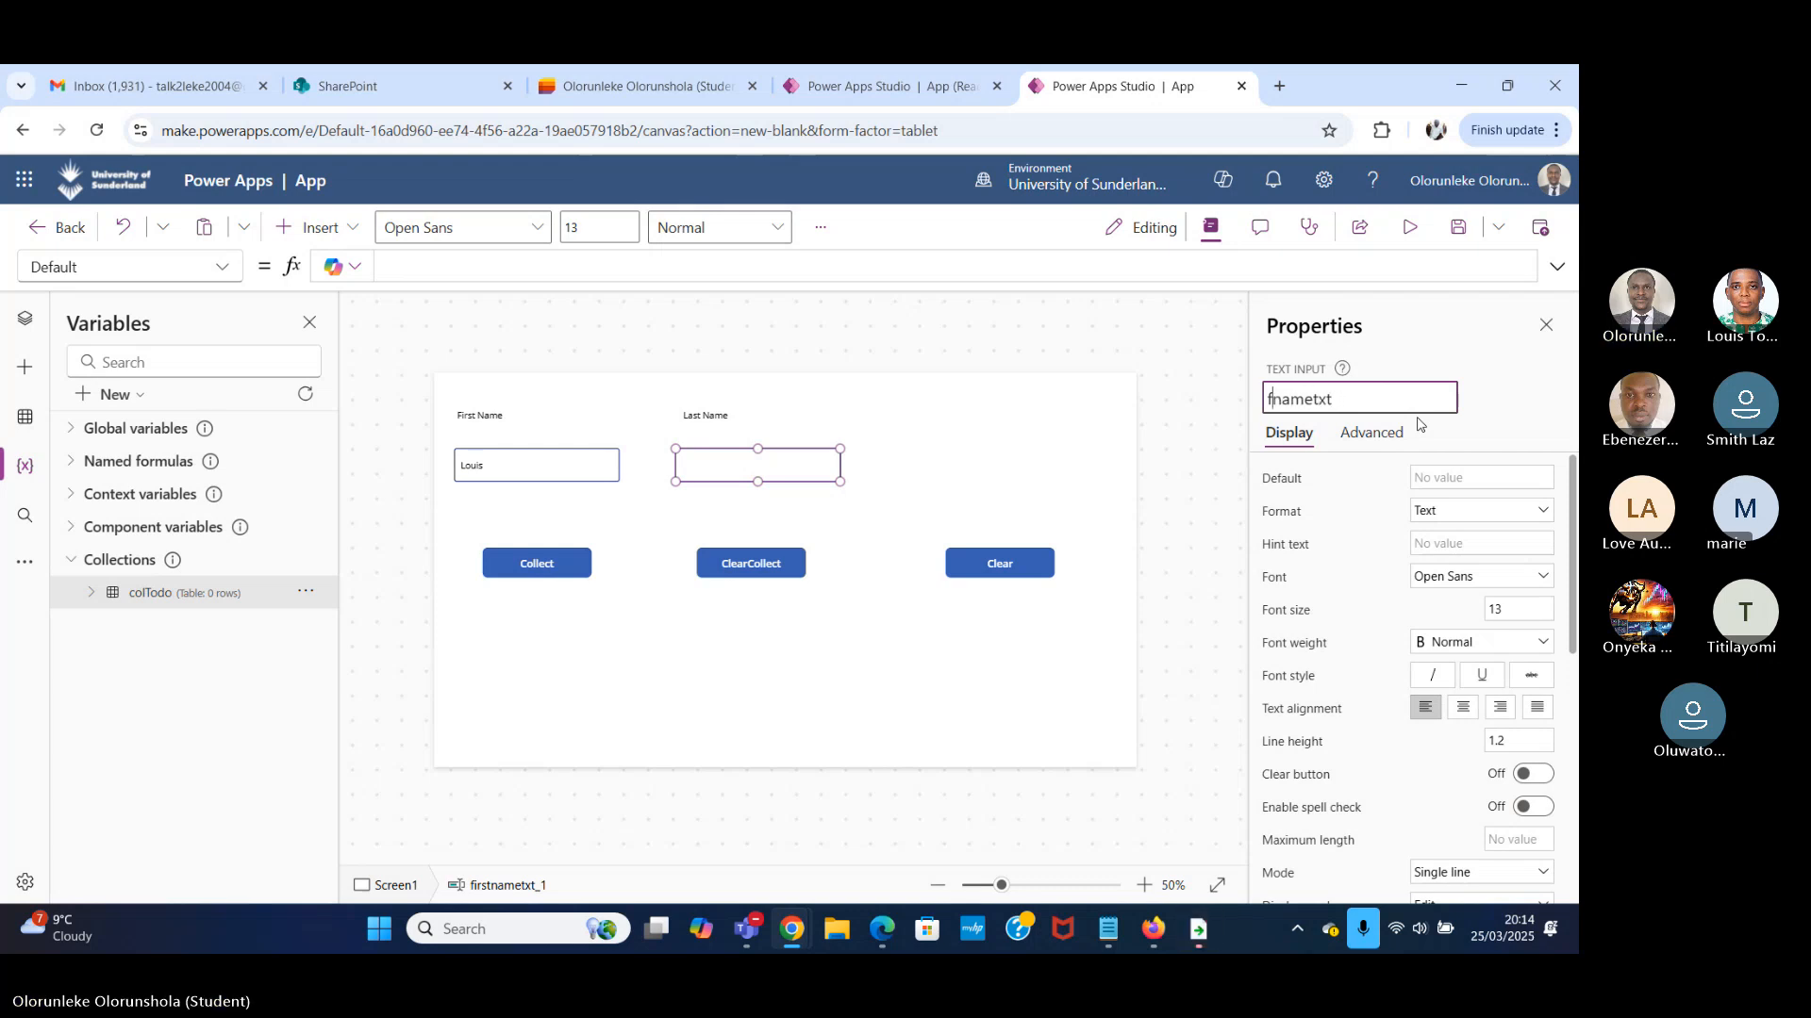
pyautogui.write('last')
pyautogui.click(1535, 388)
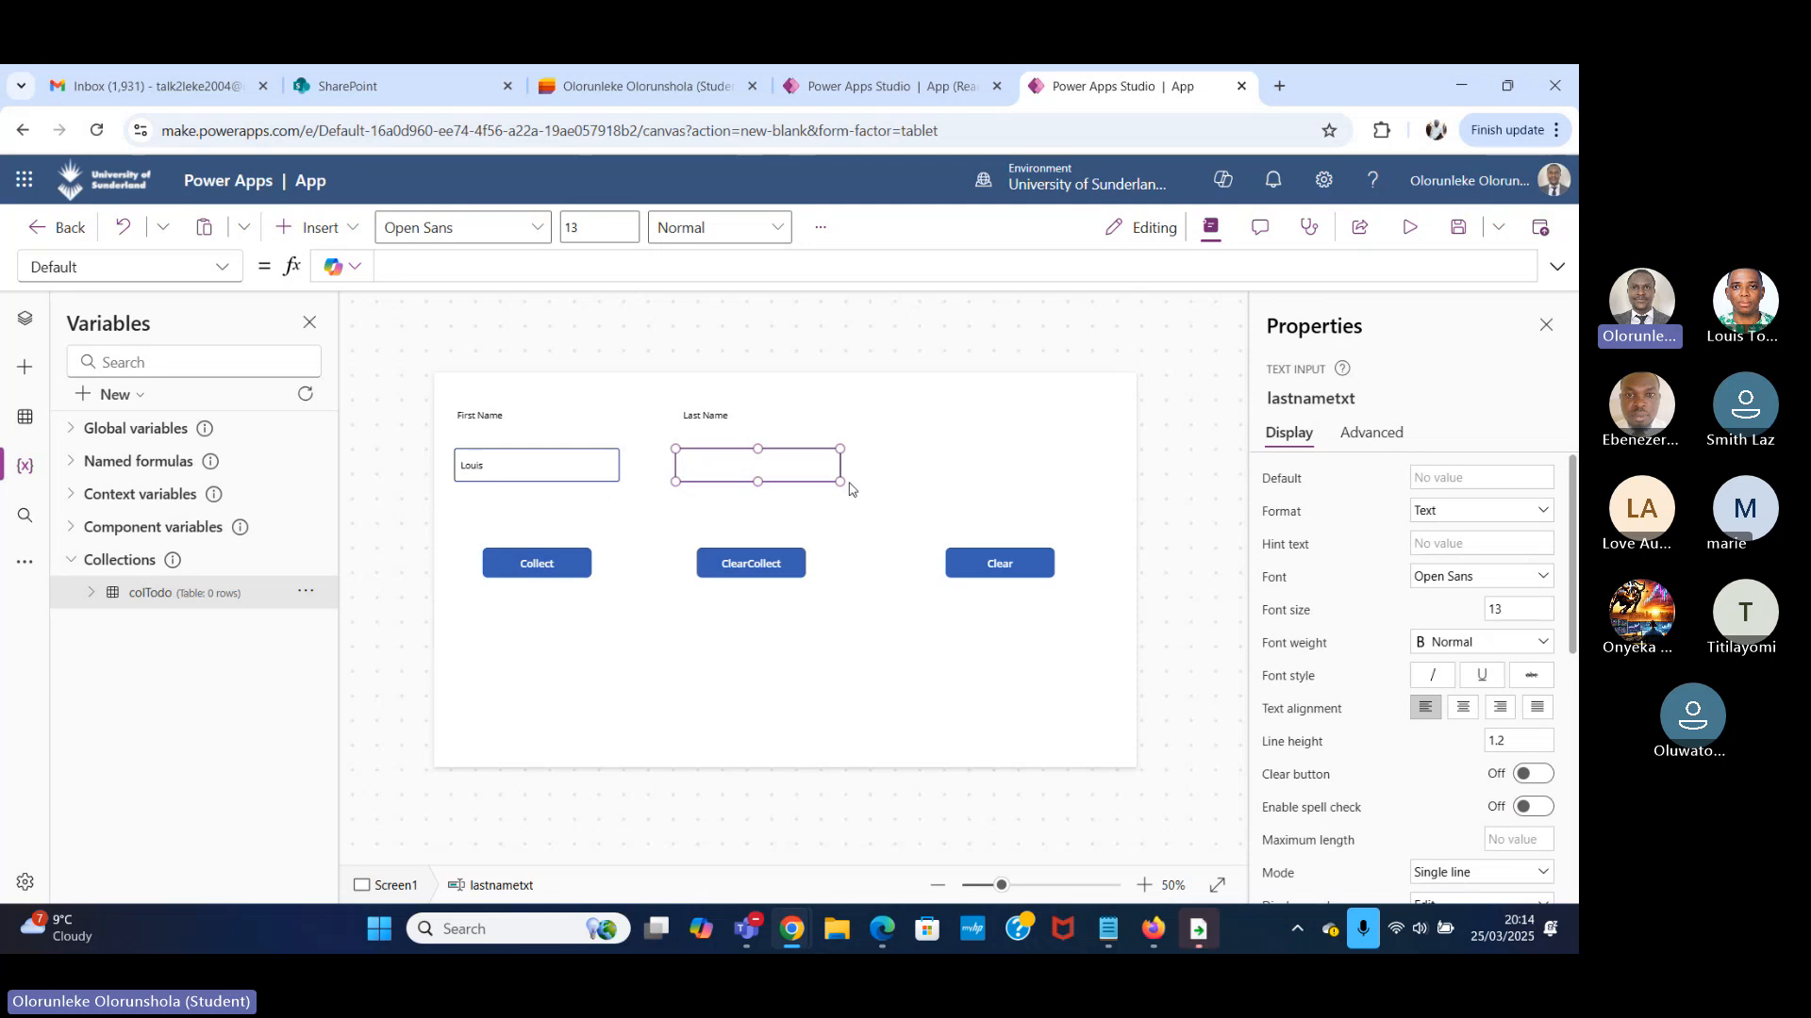
# Duplicate the Last Name label with its text input and place the copies above the Clear button.
pyautogui.click(764, 430)
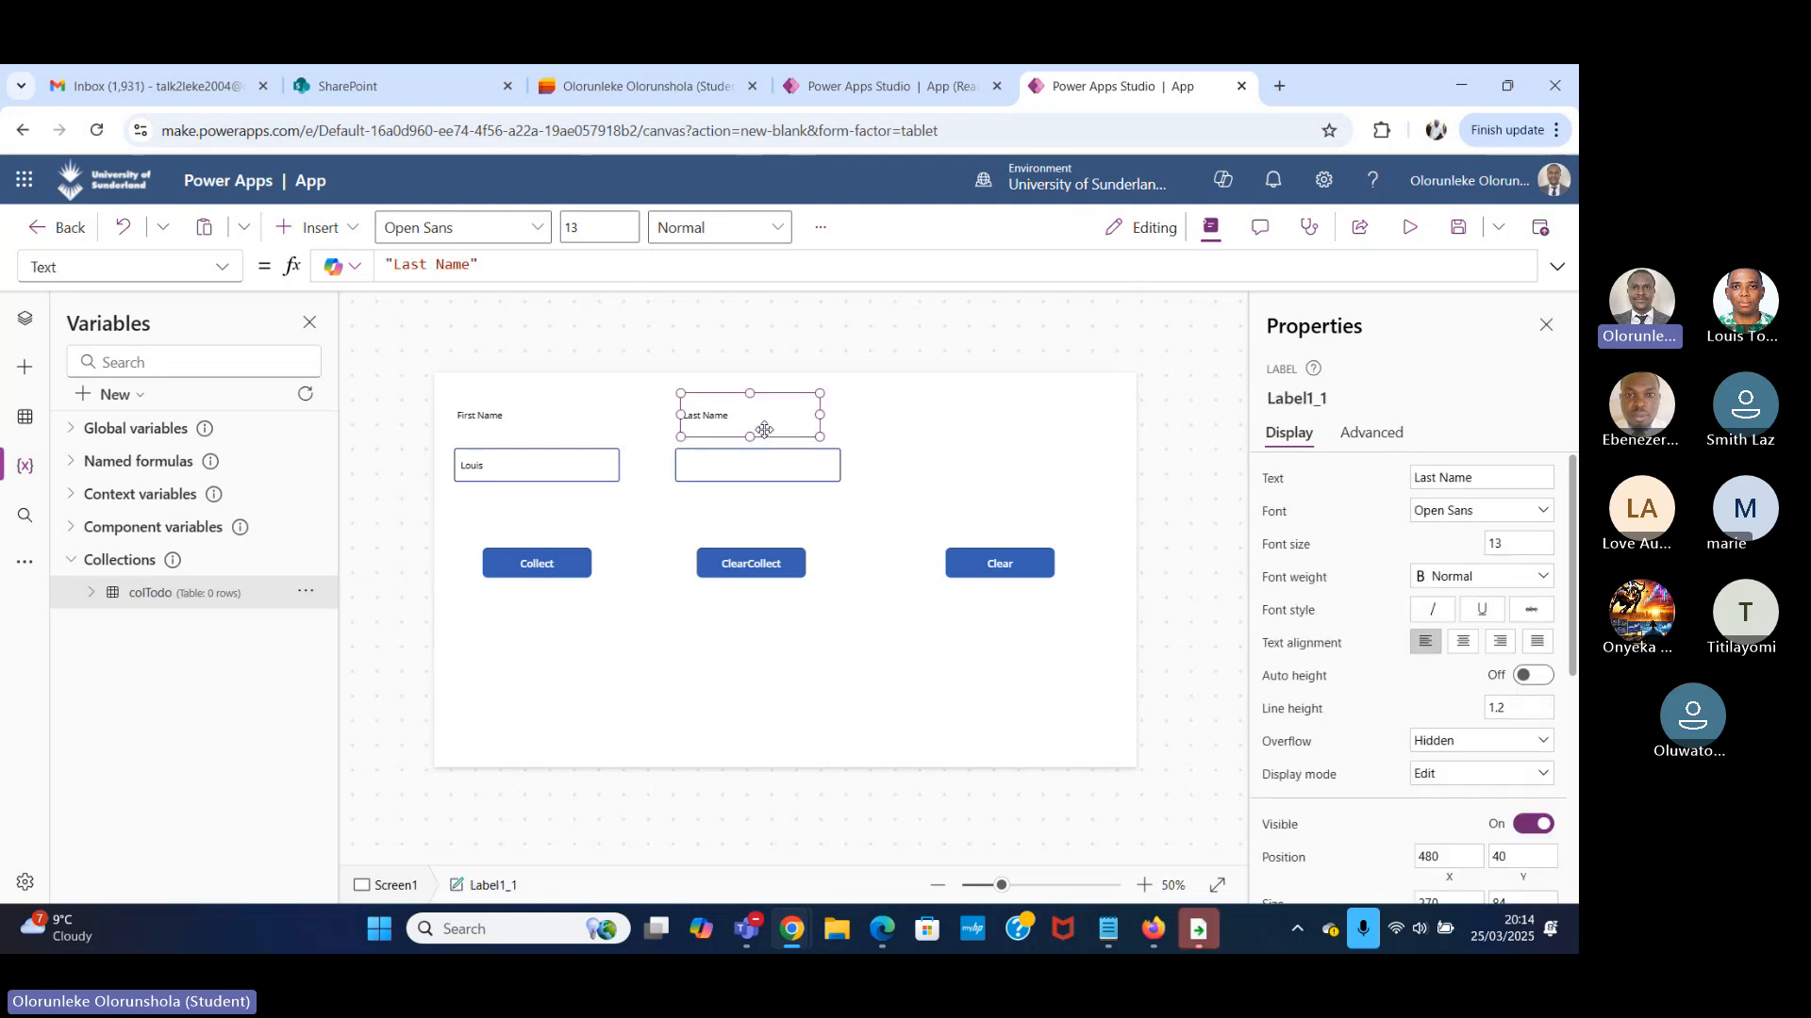
pyautogui.keyDown('shift'); pyautogui.click(802, 460); pyautogui.keyUp('shift')
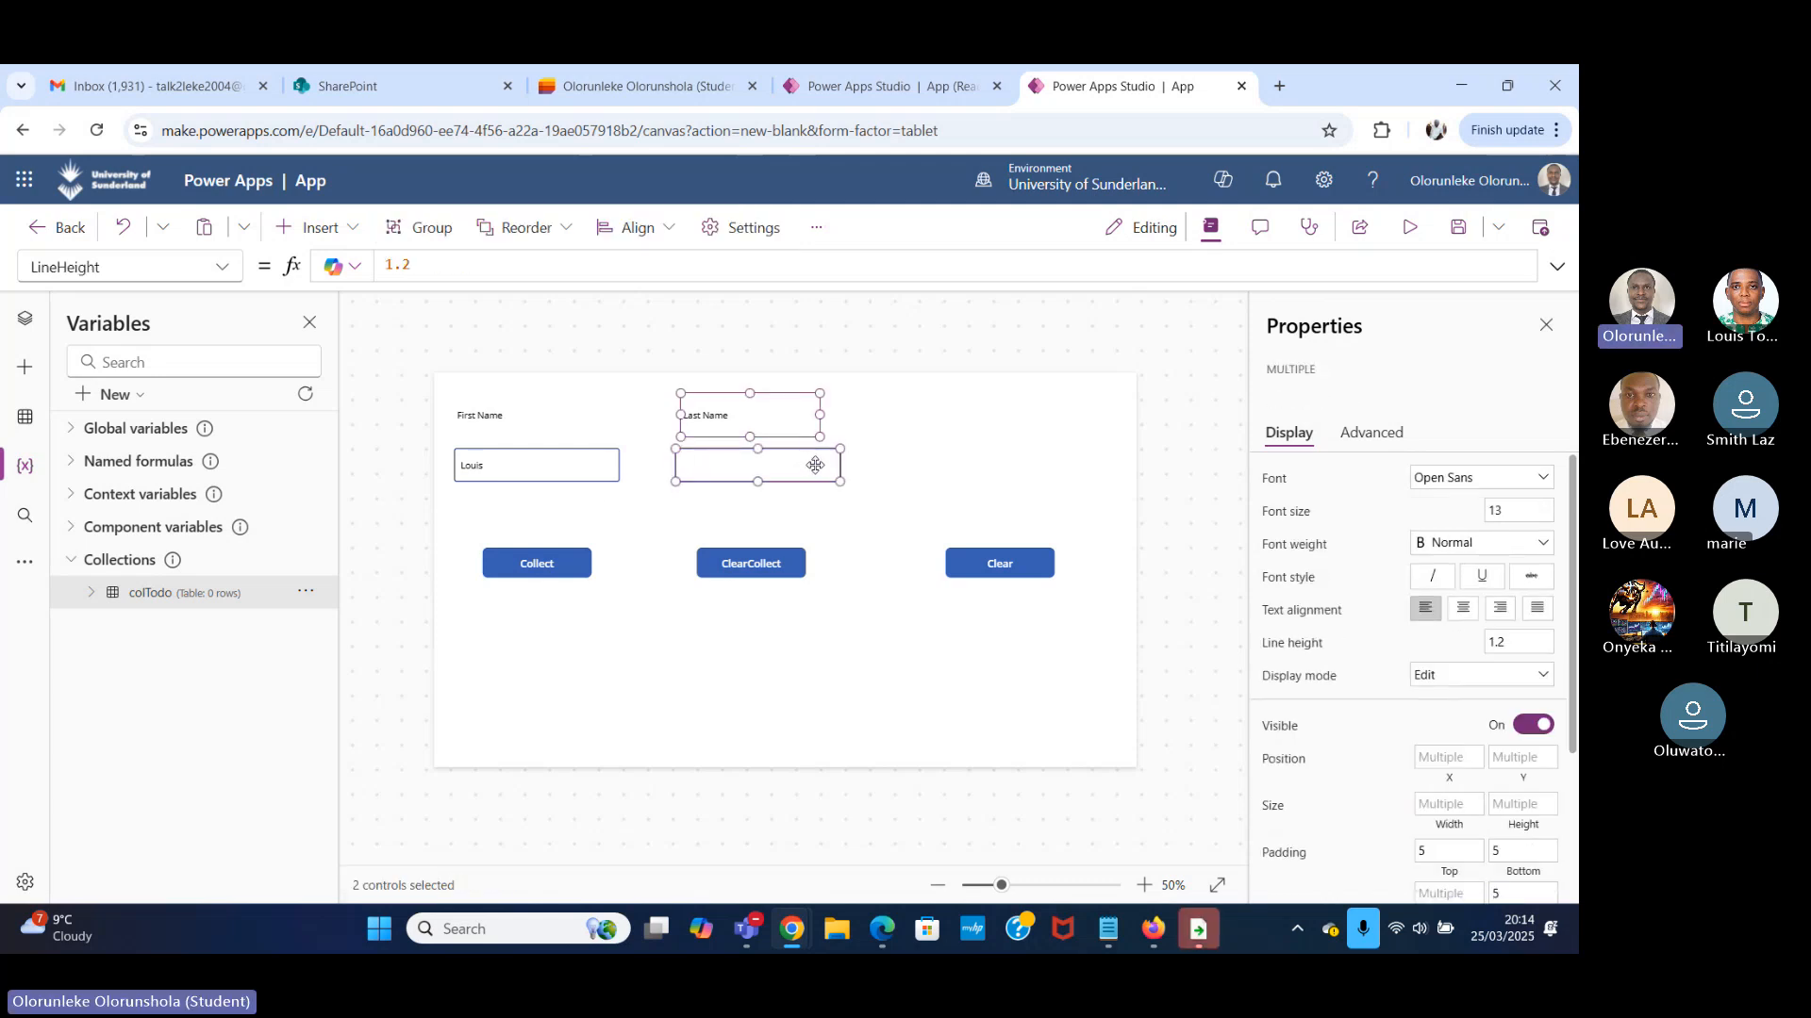
pyautogui.hotkey('ctrl', 'c')
pyautogui.hotkey('ctrl', 'v')
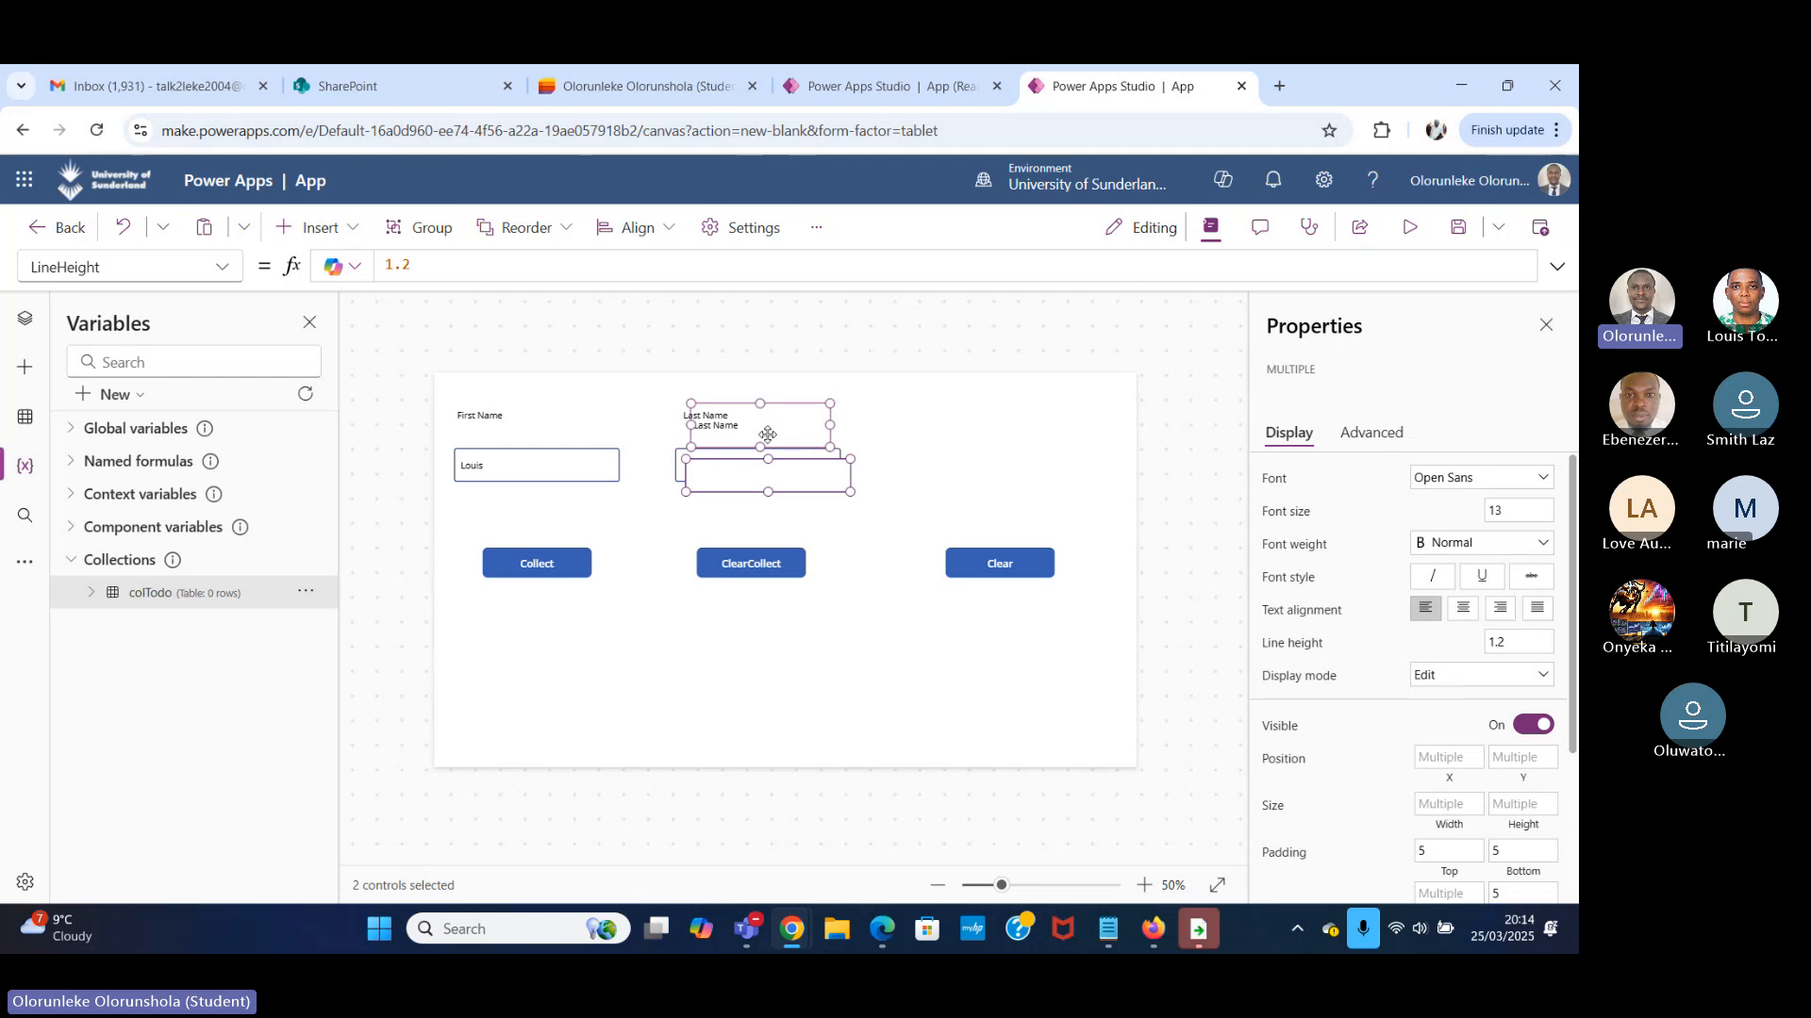
pyautogui.moveTo(768, 433); pyautogui.dragTo(973, 430)
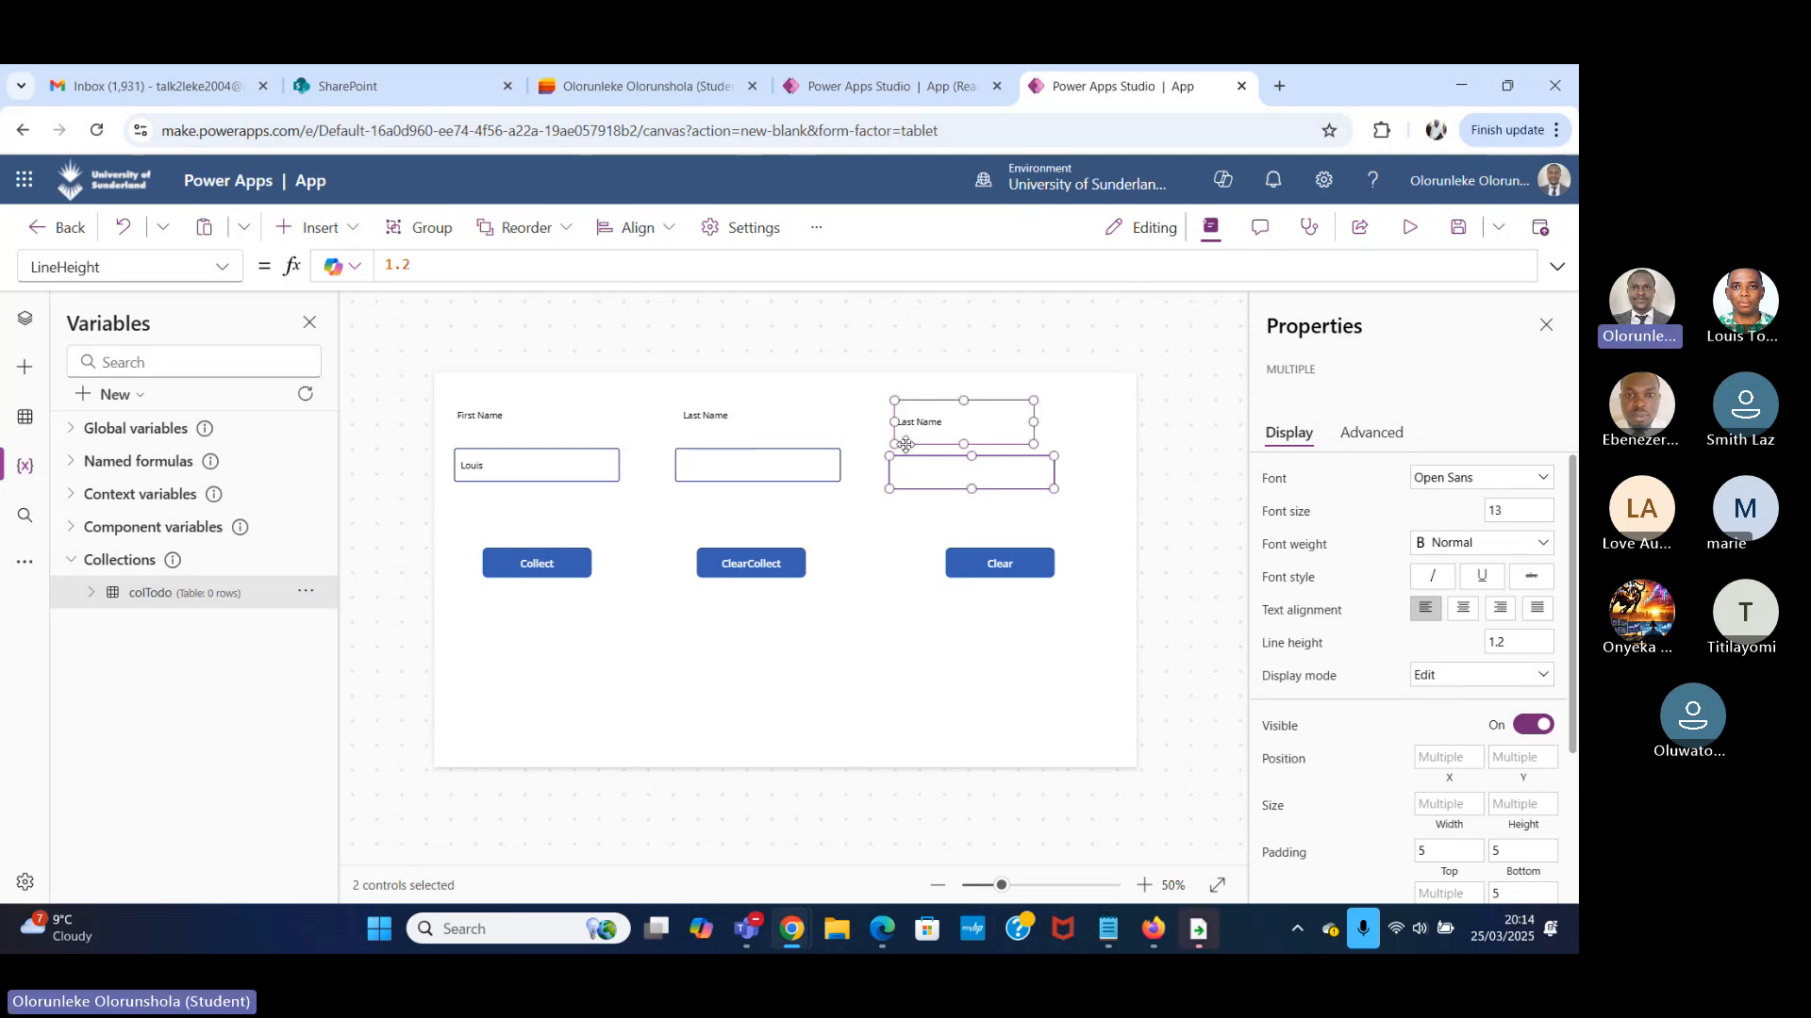
pyautogui.click(1078, 419)
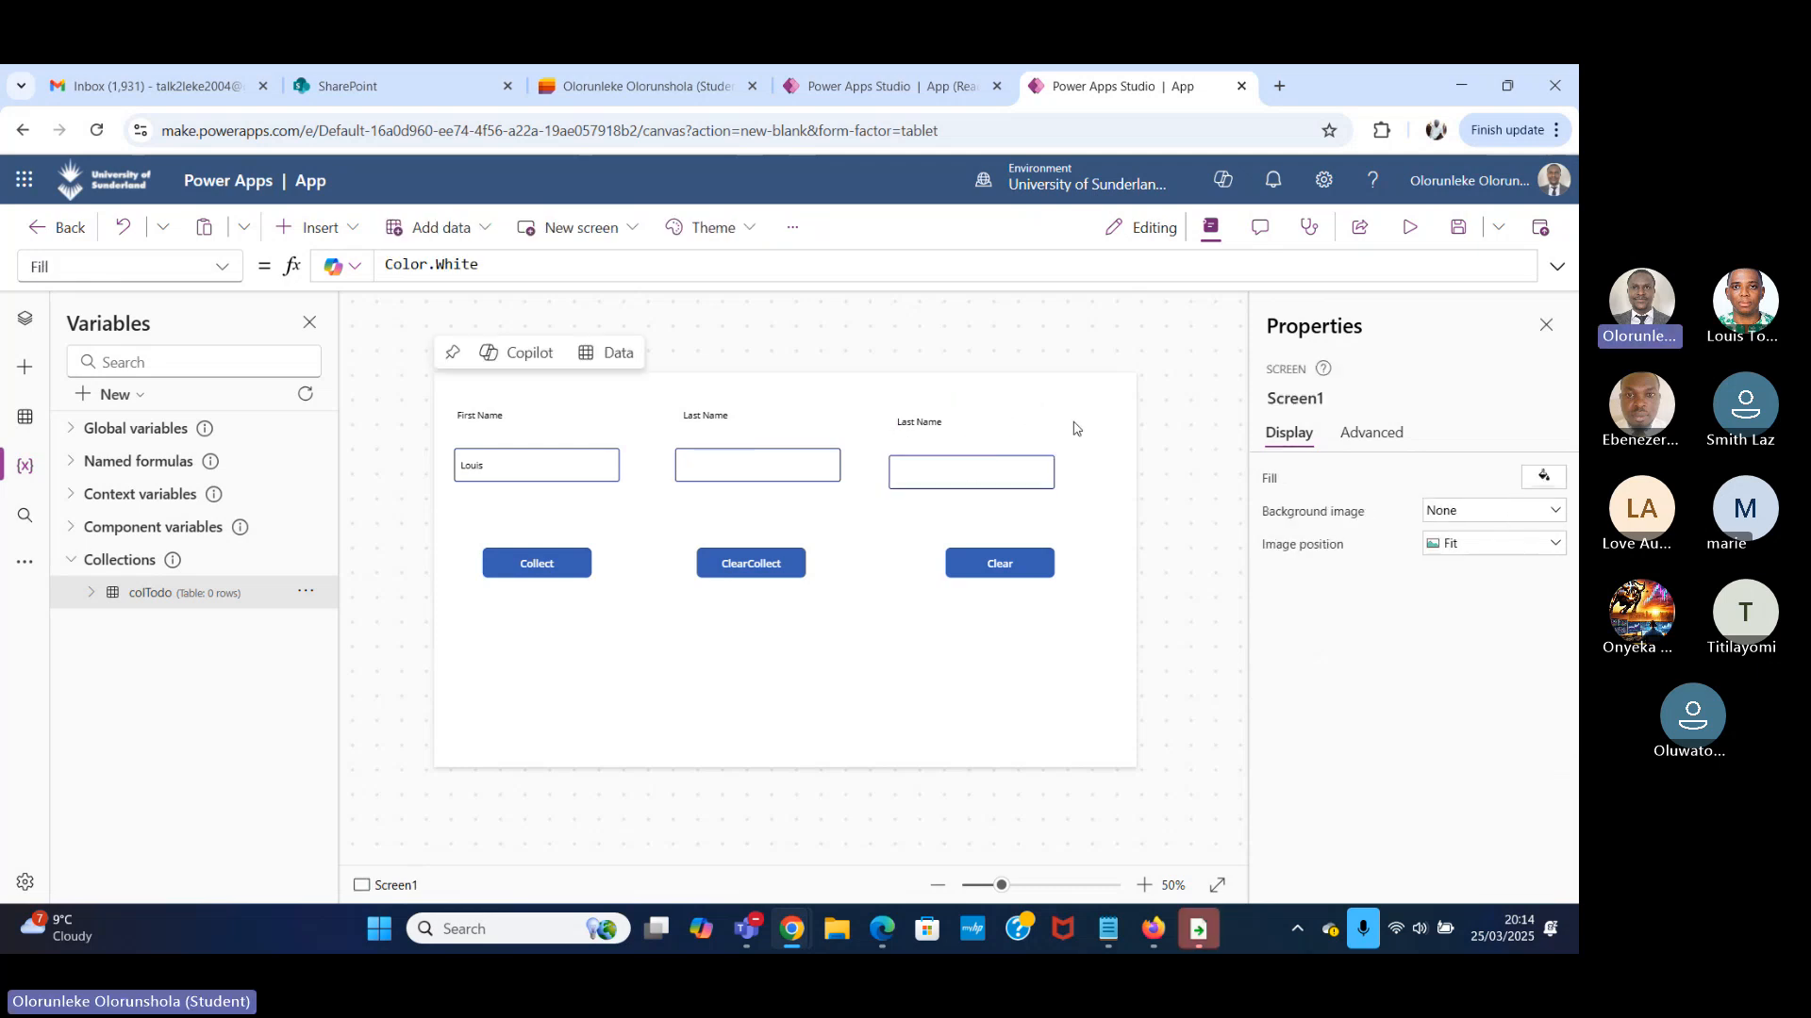
# Change the text of the copied label above the Clear button to Gender.
pyautogui.click(985, 433)
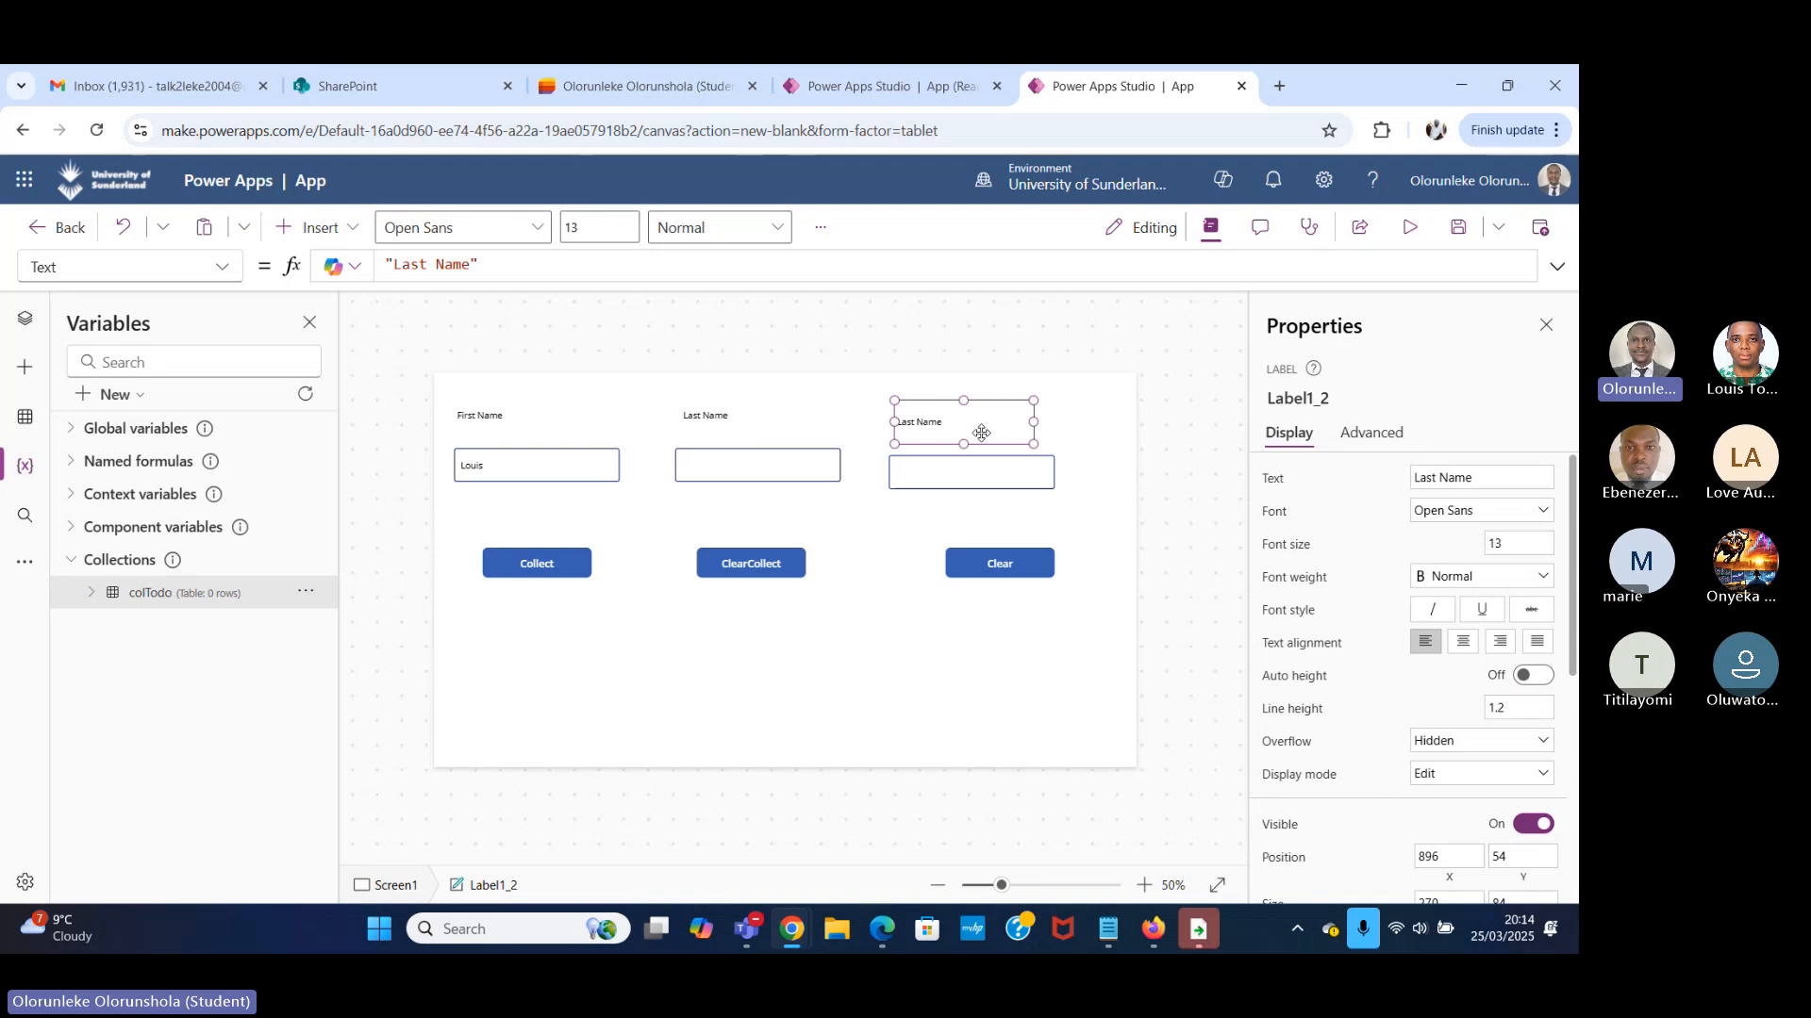
pyautogui.moveTo(1485, 478); pyautogui.dragTo(1225, 481)
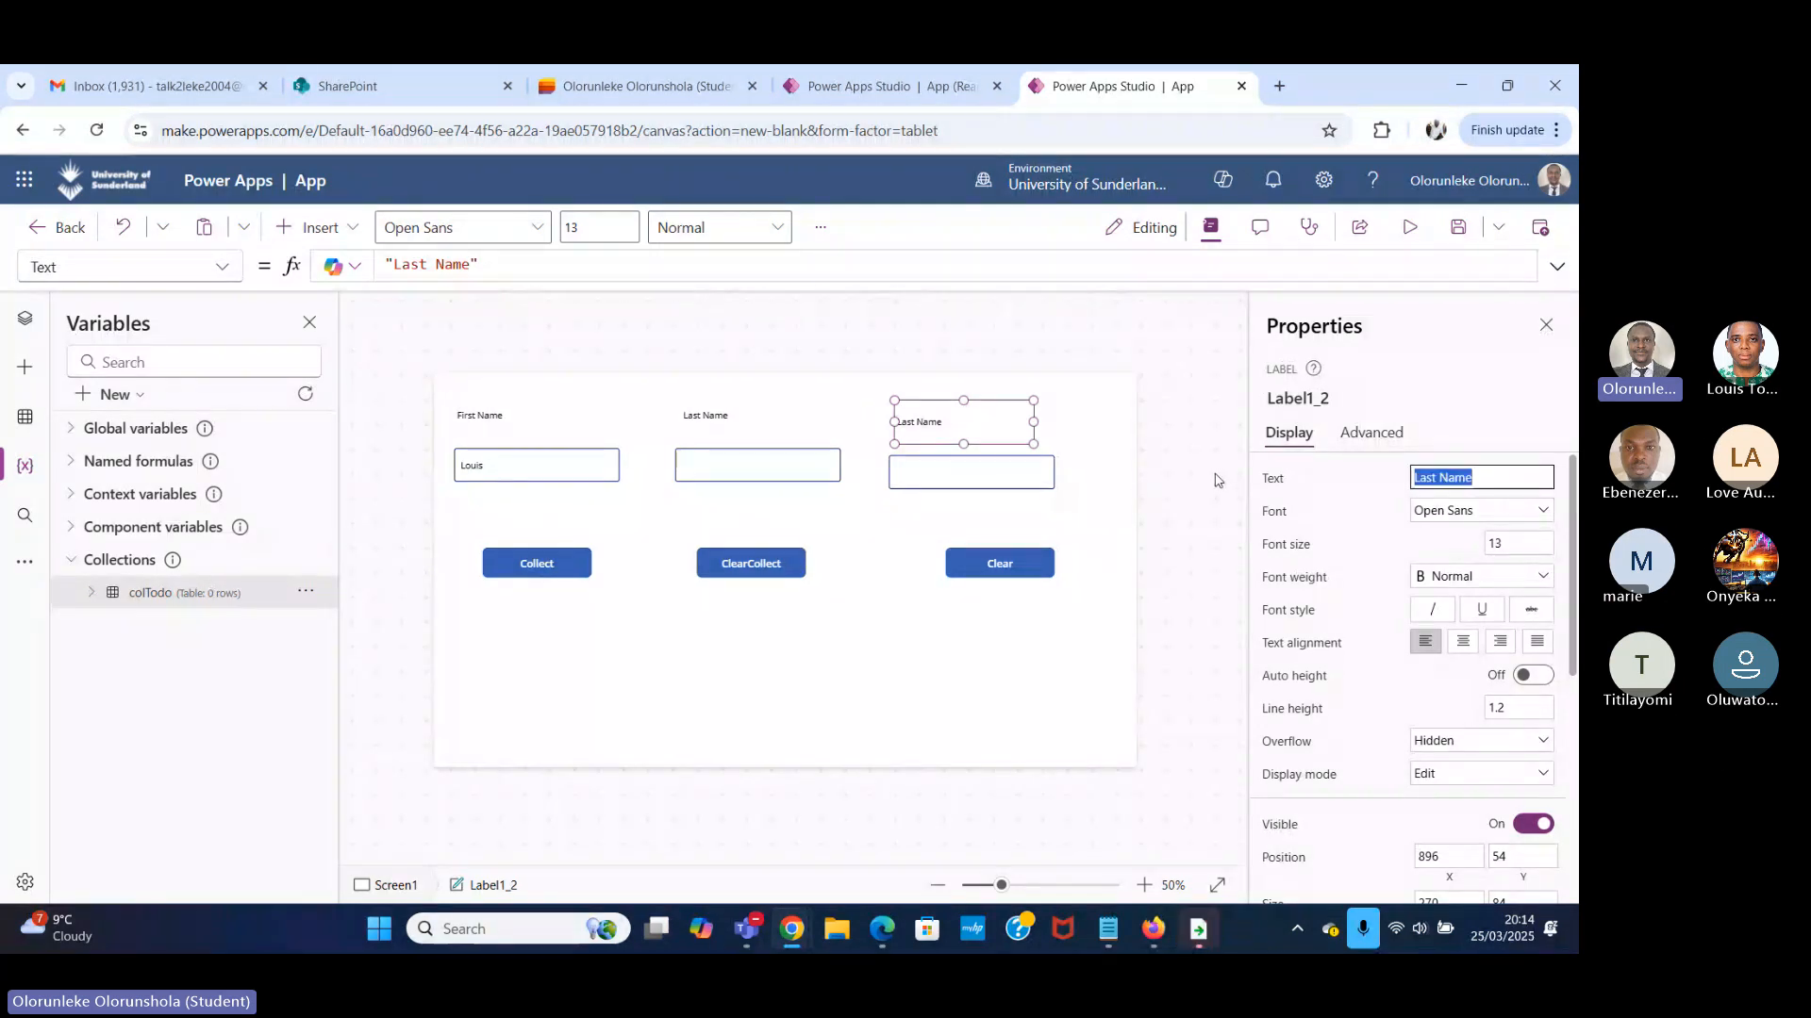
pyautogui.write('Gem')
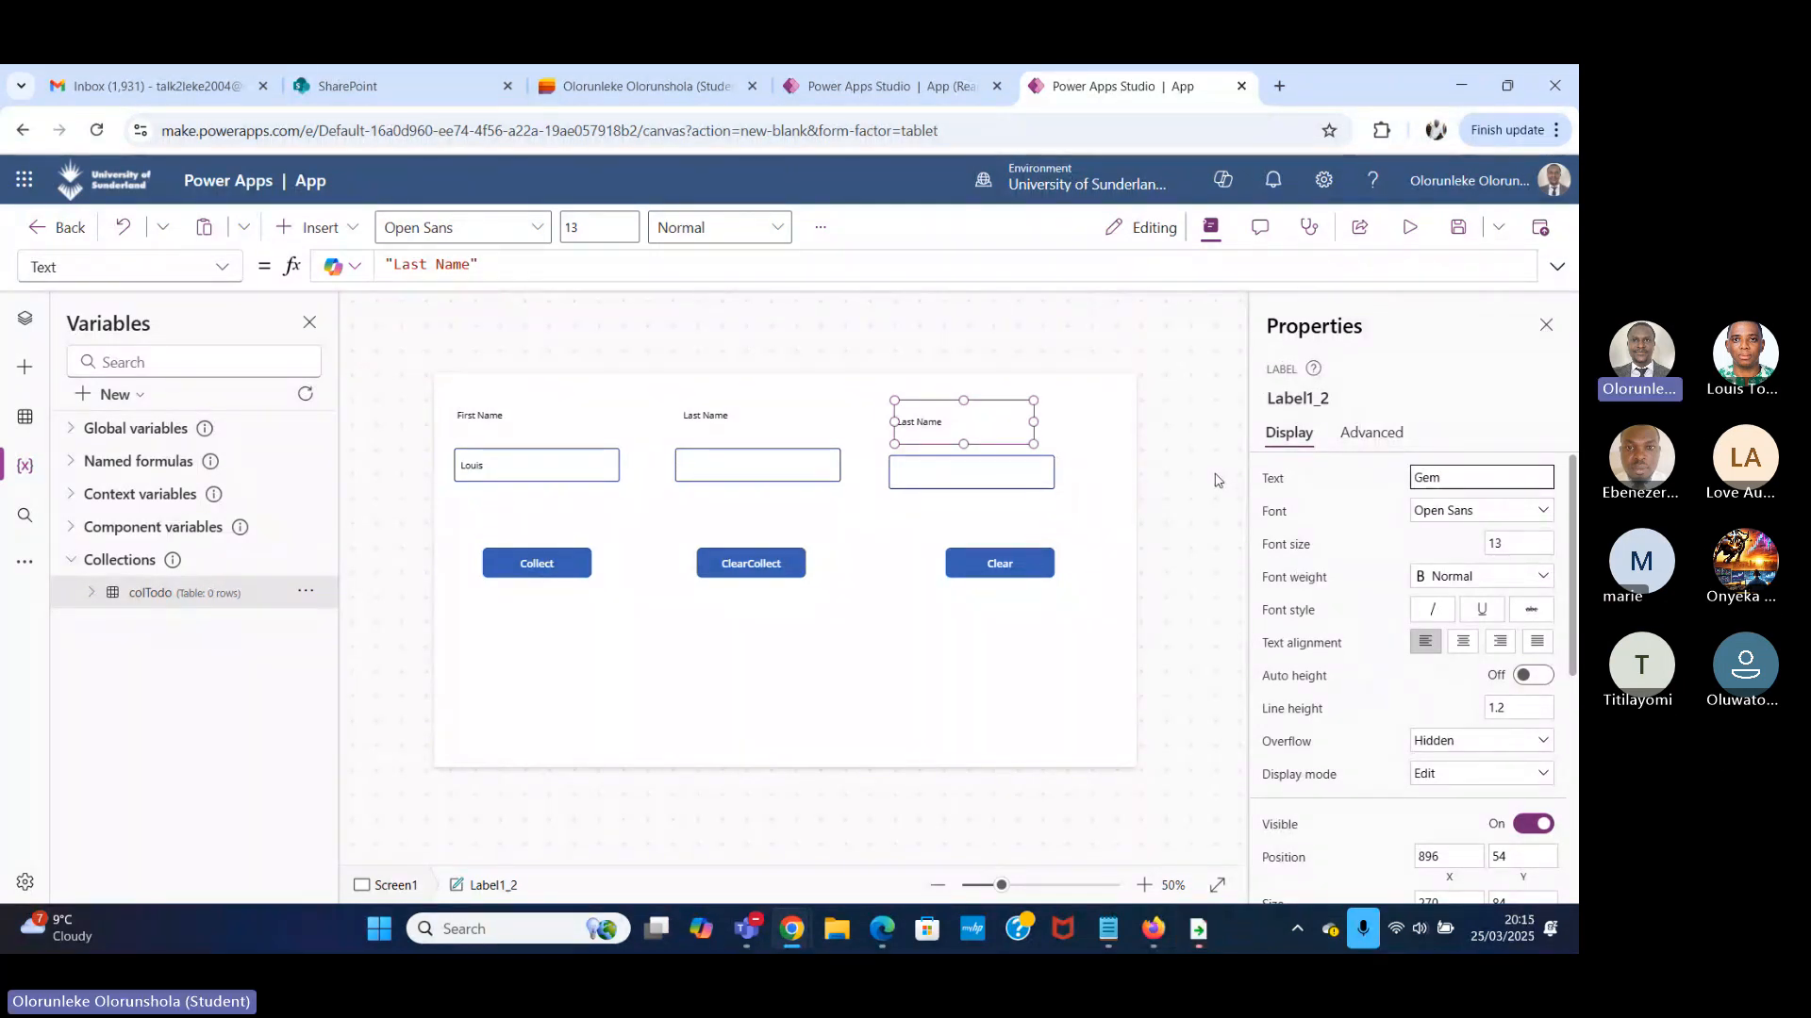
pyautogui.press('BackSpace')
pyautogui.write('nder')
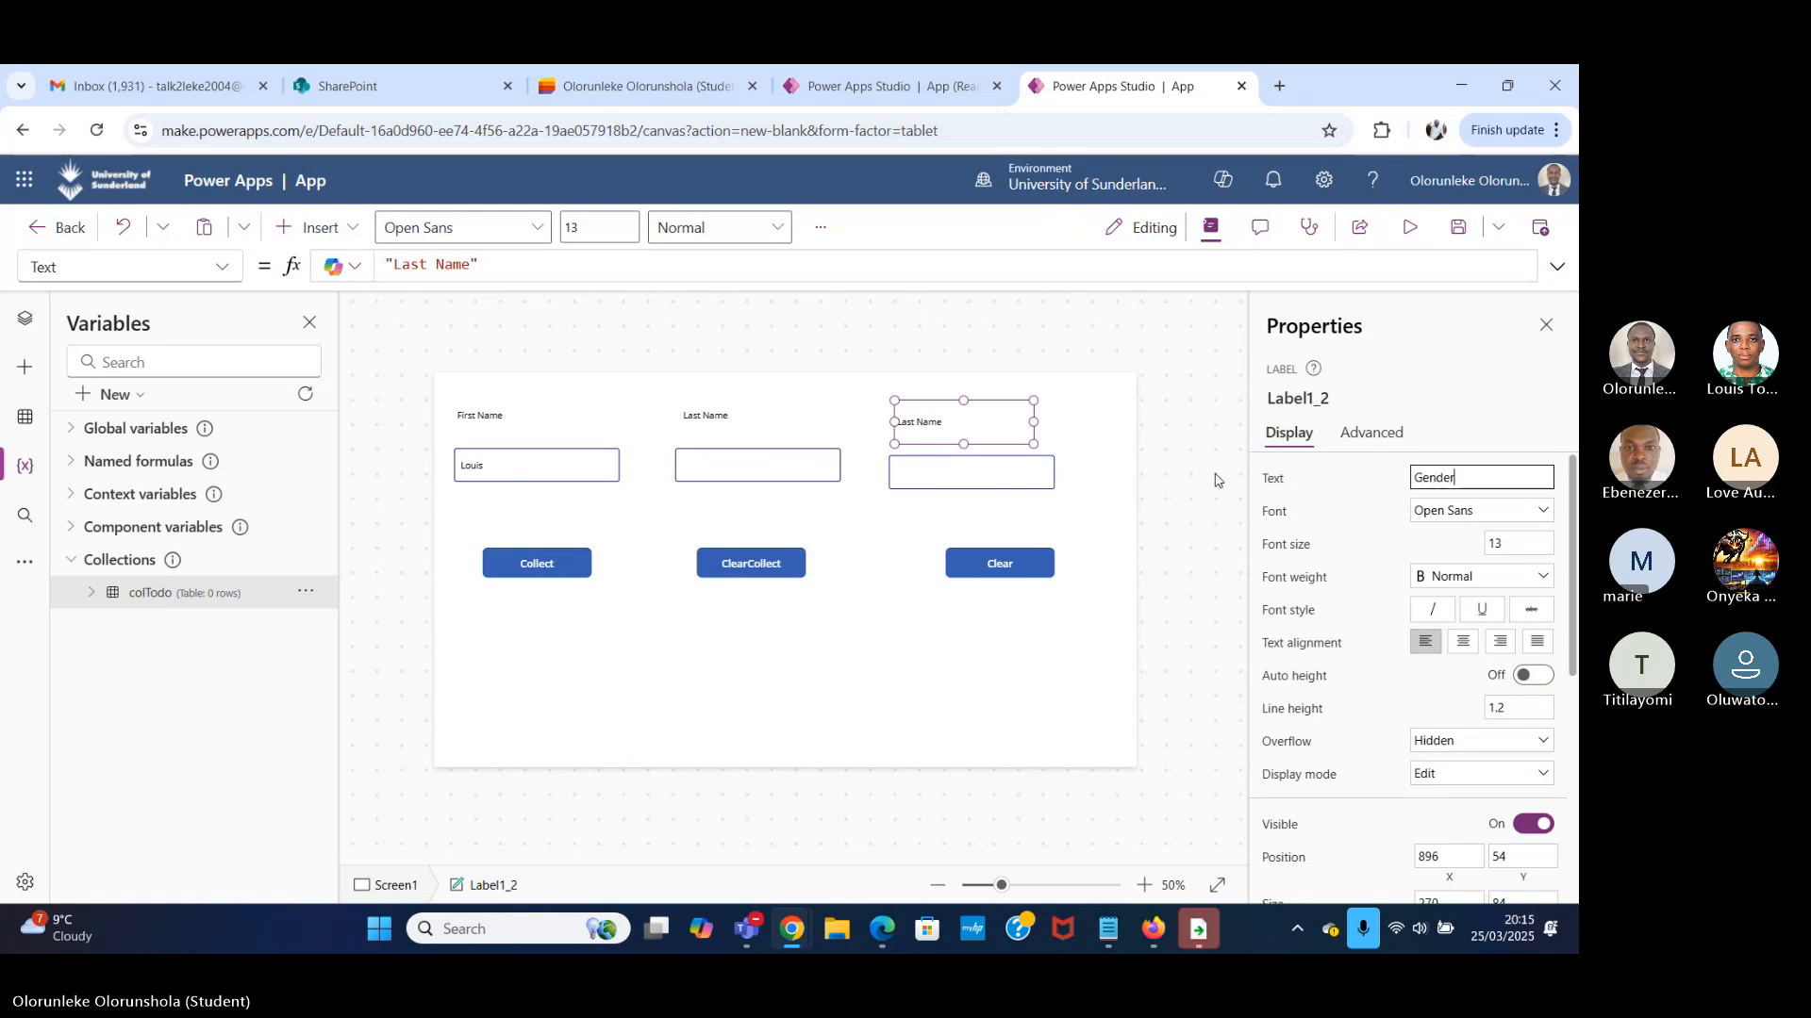
pyautogui.click(1085, 443)
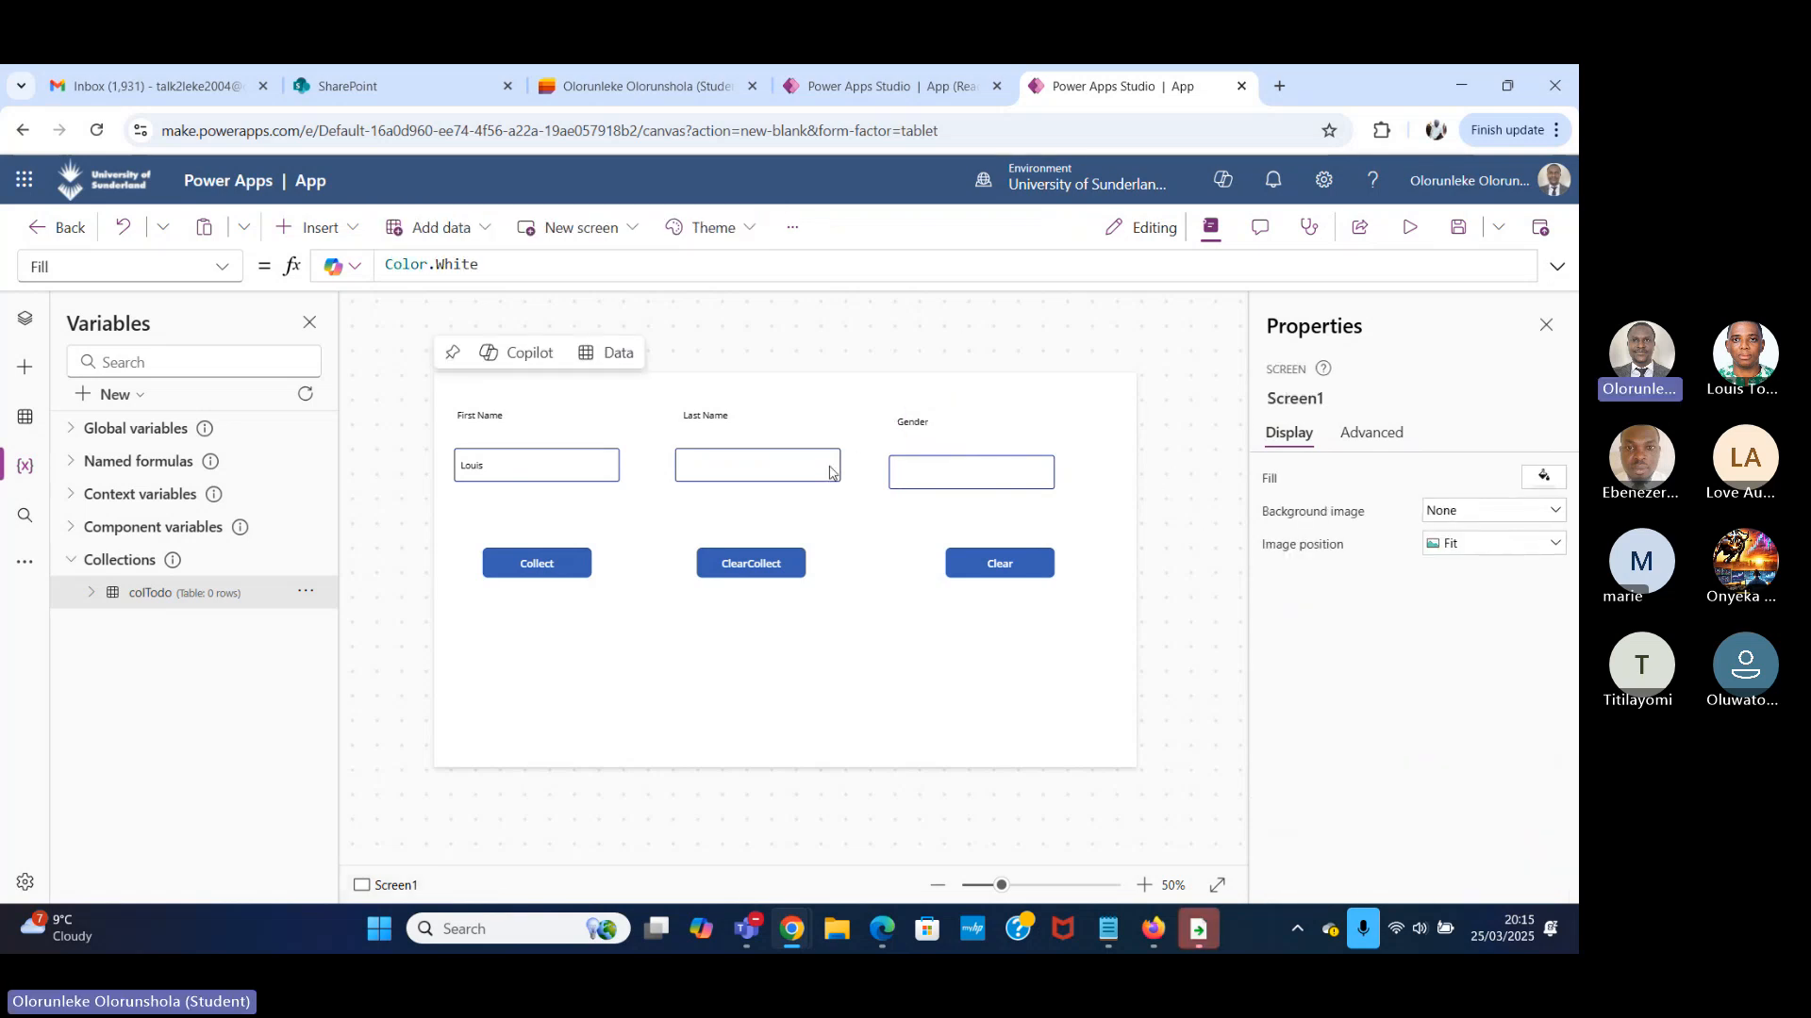
# Nudge the Gender label and its text input upward together to line up with the First Name and Last Name fields.
pyautogui.click(962, 424)
pyautogui.keyDown('shift'); pyautogui.click(950, 468); pyautogui.keyUp('shift')
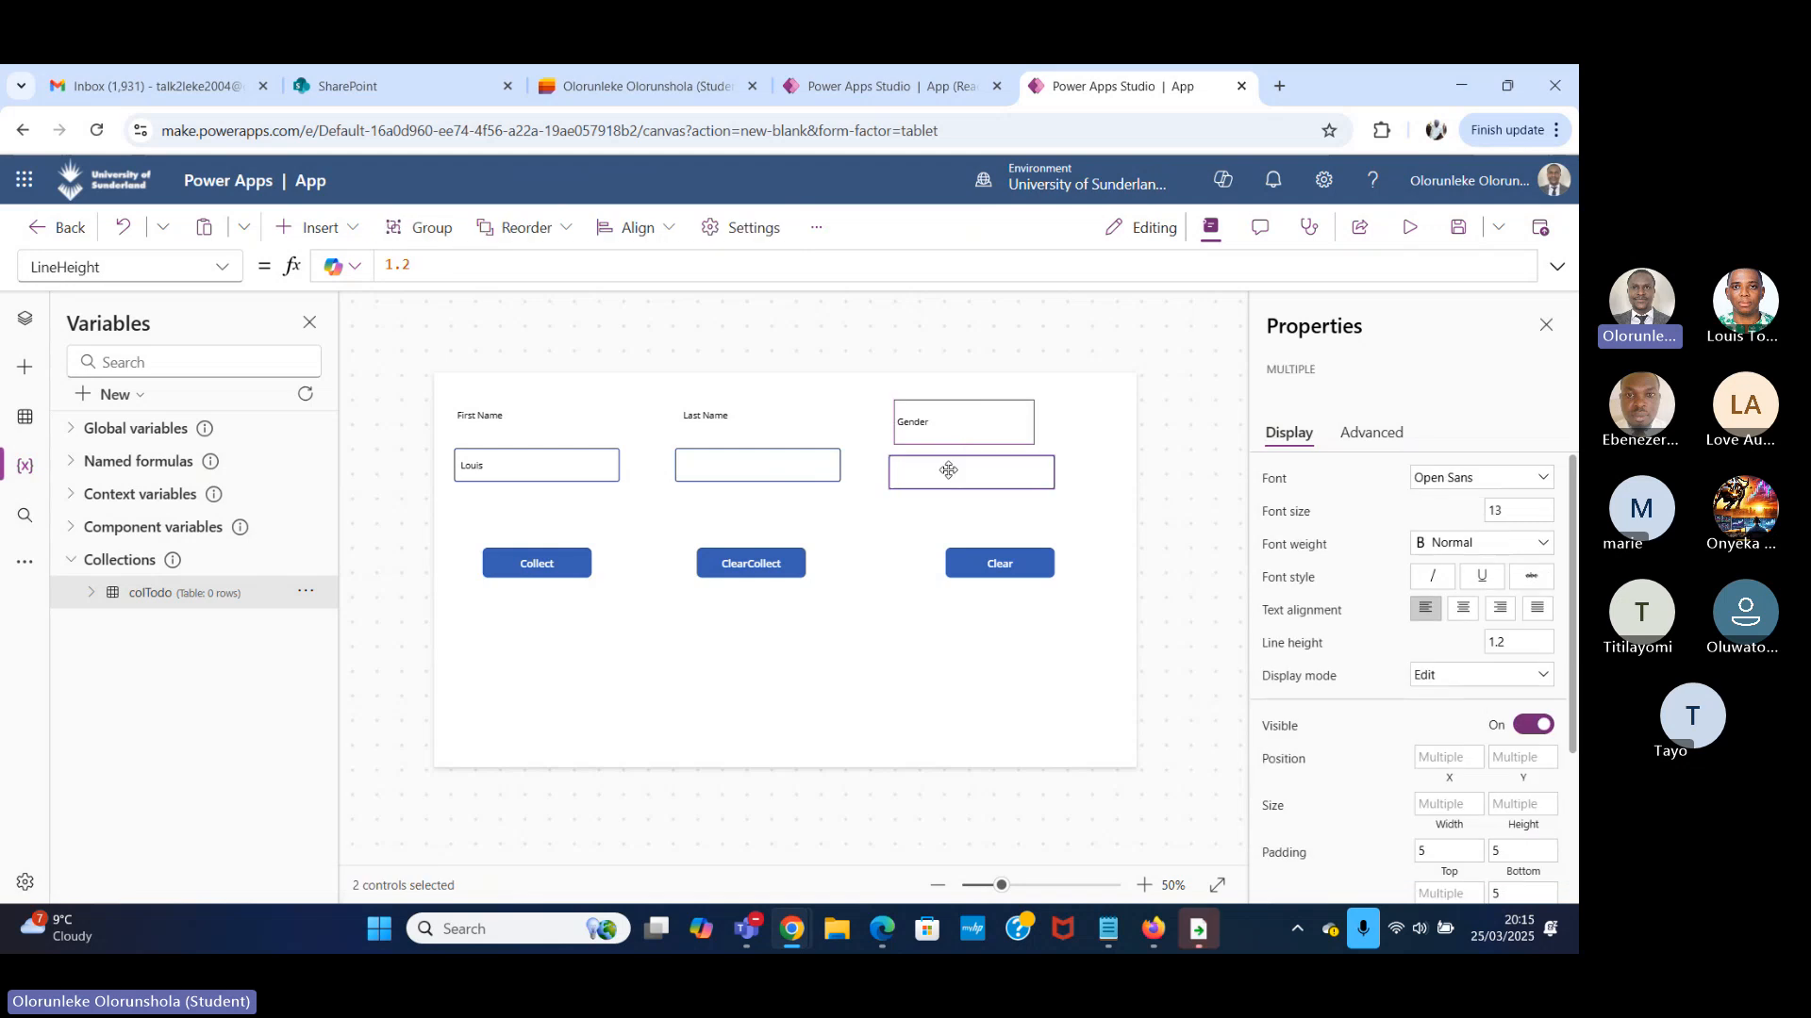
pyautogui.press('Up')
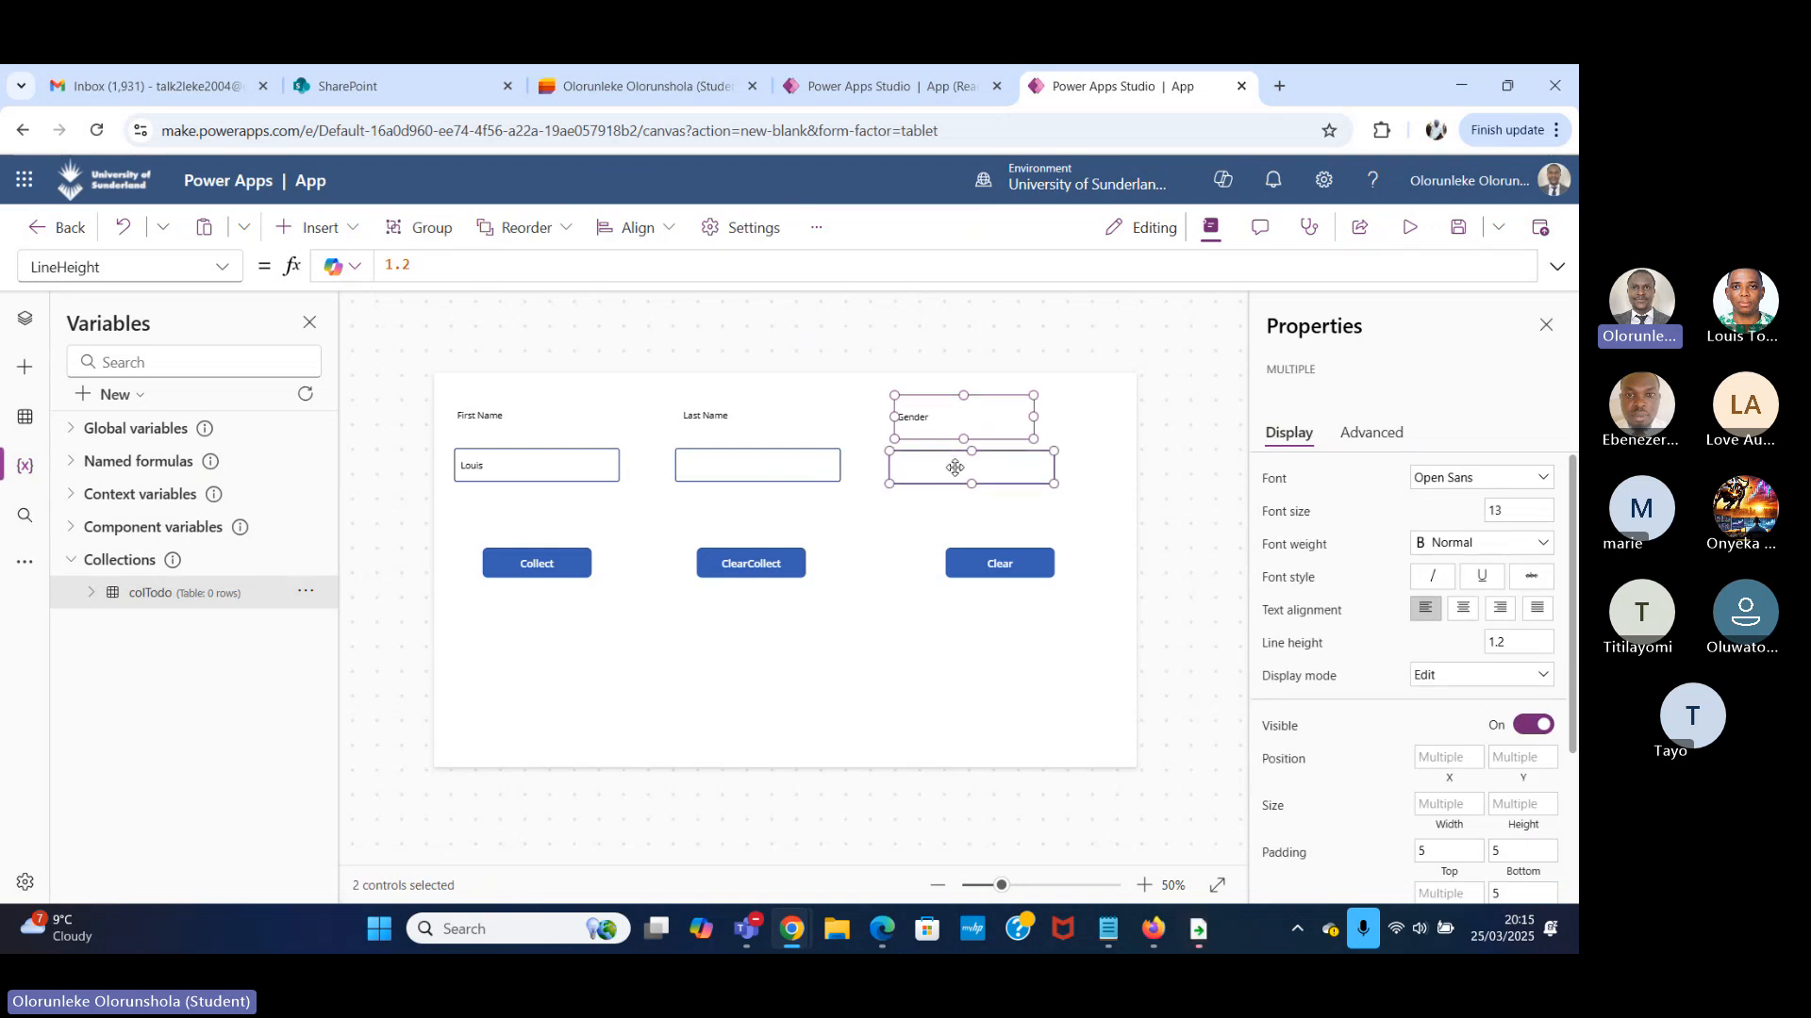
pyautogui.press('Up')
pyautogui.click(892, 513)
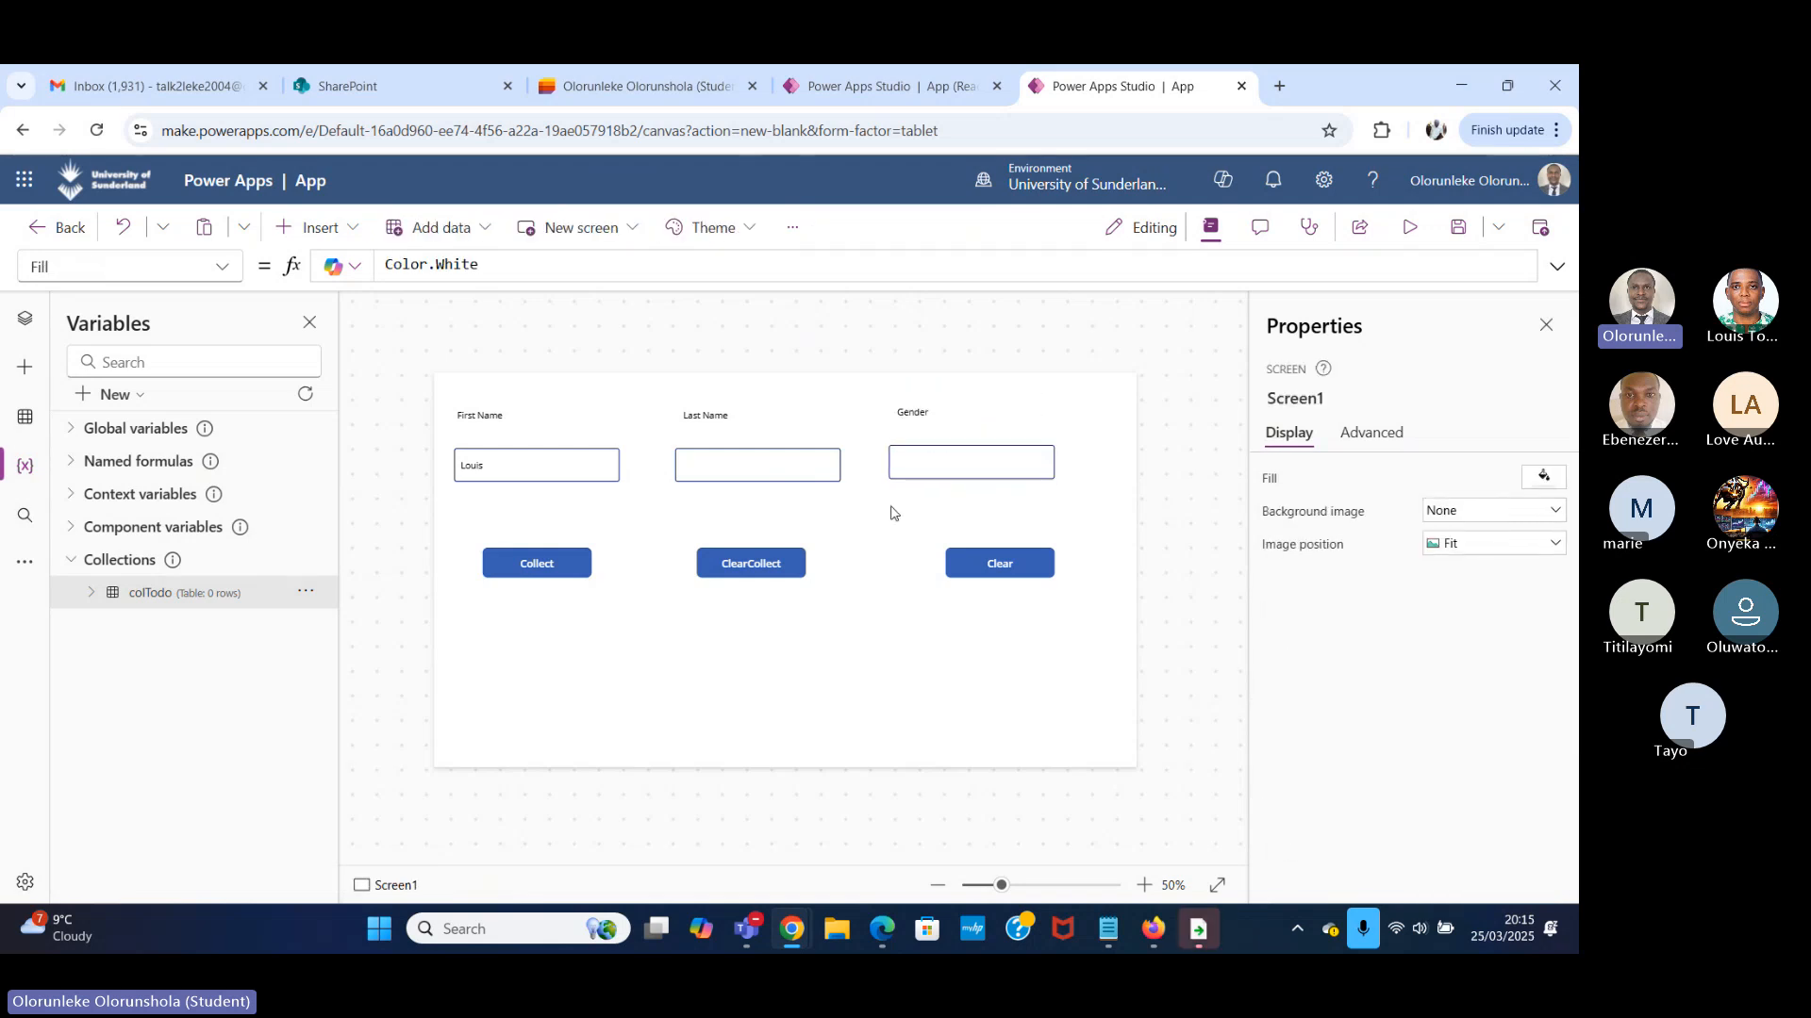
# Nudge the text input under the Gender label slightly down to line up with the other two inputs.
pyautogui.click(950, 453)
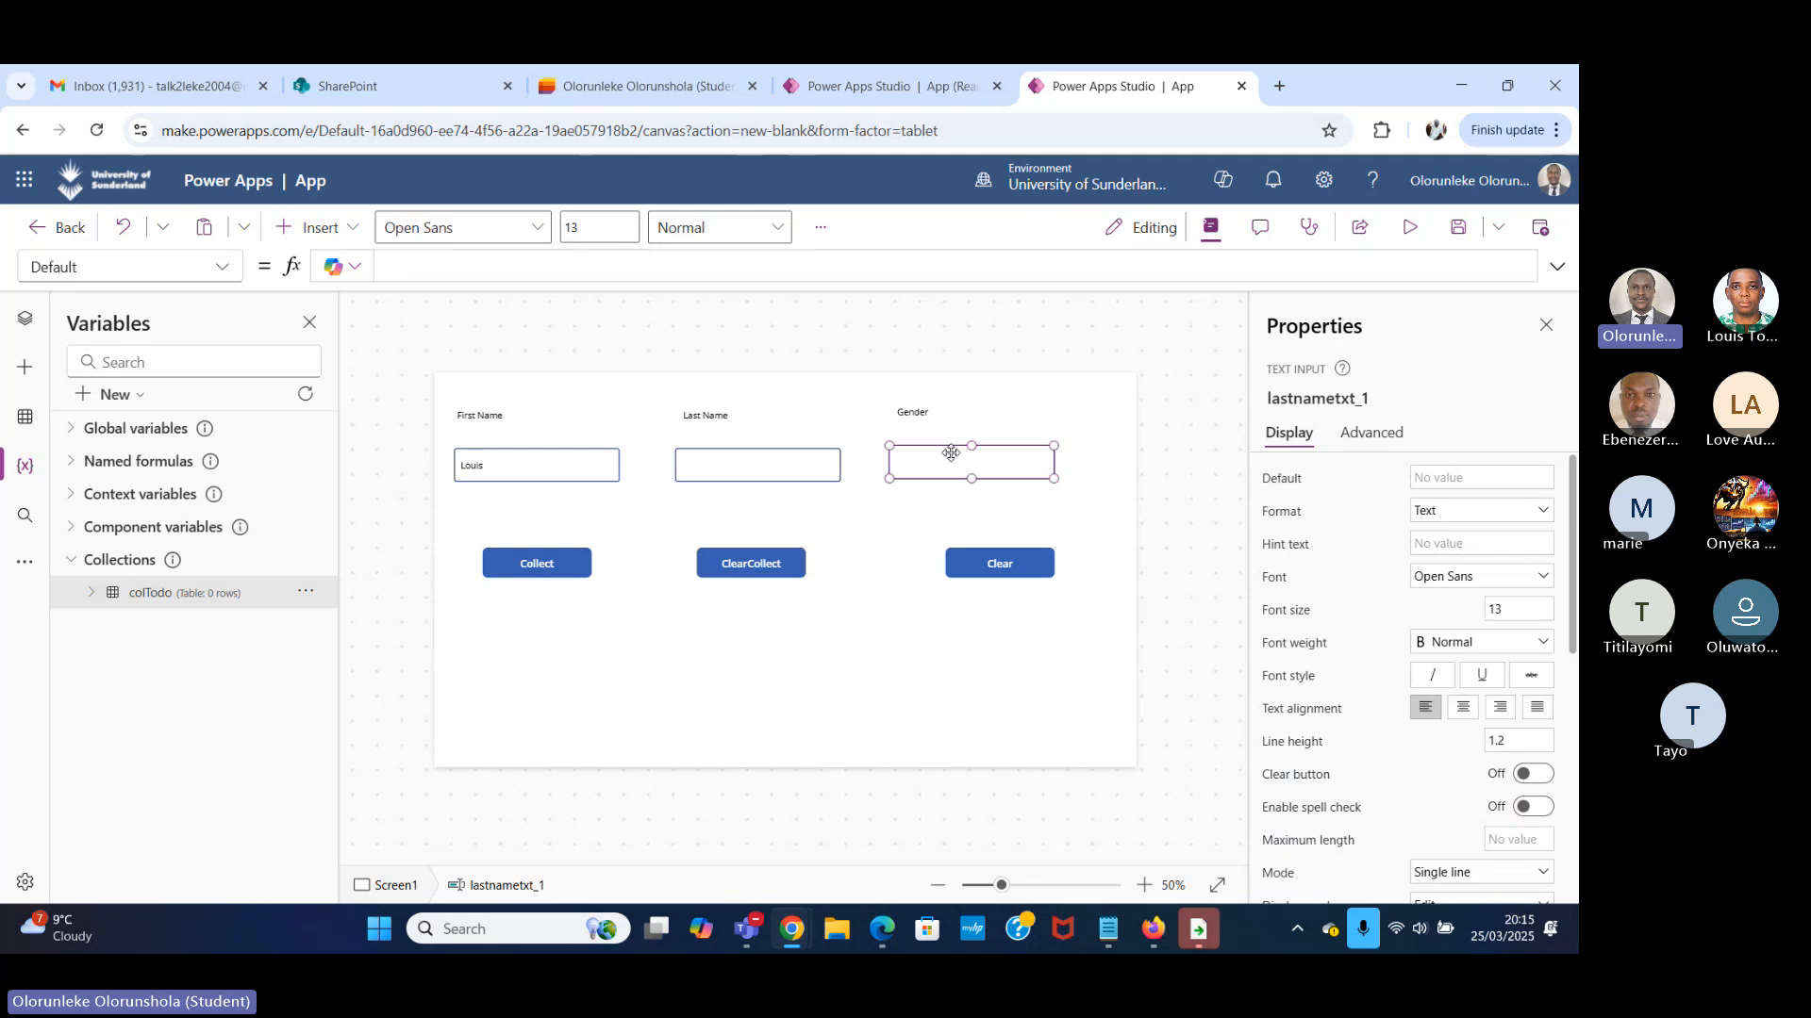
pyautogui.press('Down')
pyautogui.click(860, 545)
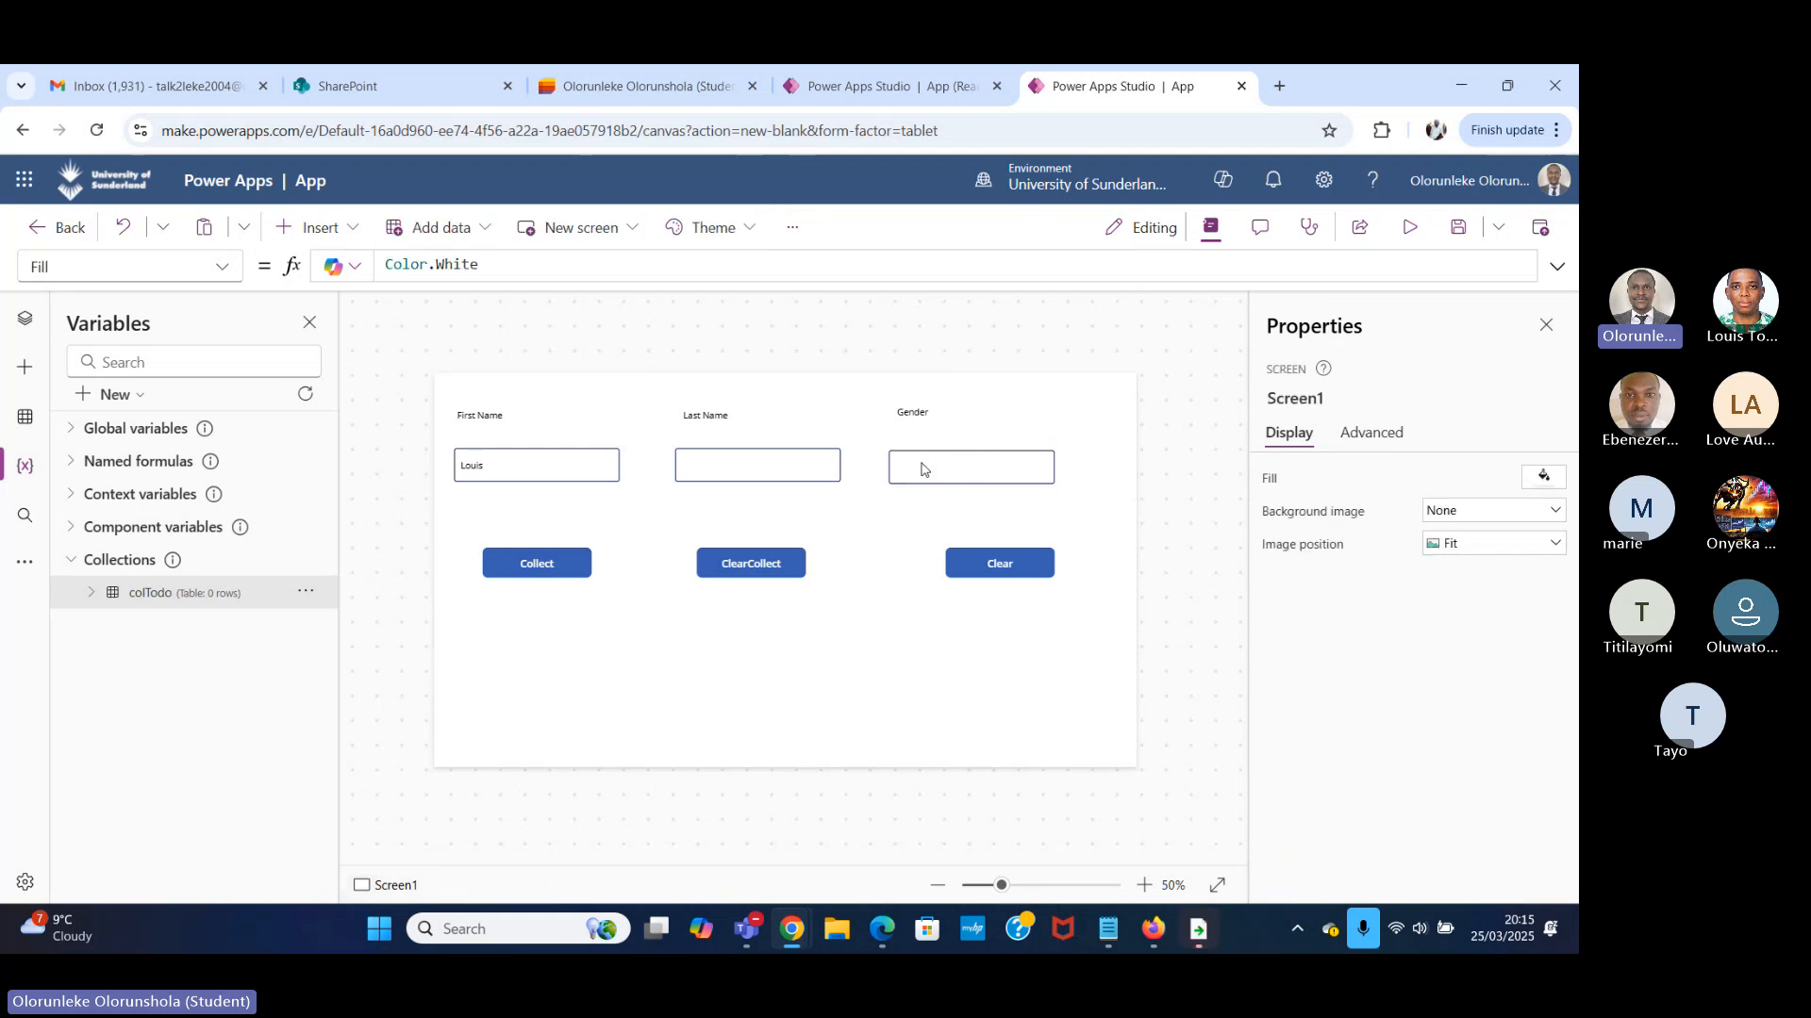
# Add a Lastname field after firstnametxt.Text in the record of the Collect button's OnSelect formula.
pyautogui.click(546, 572)
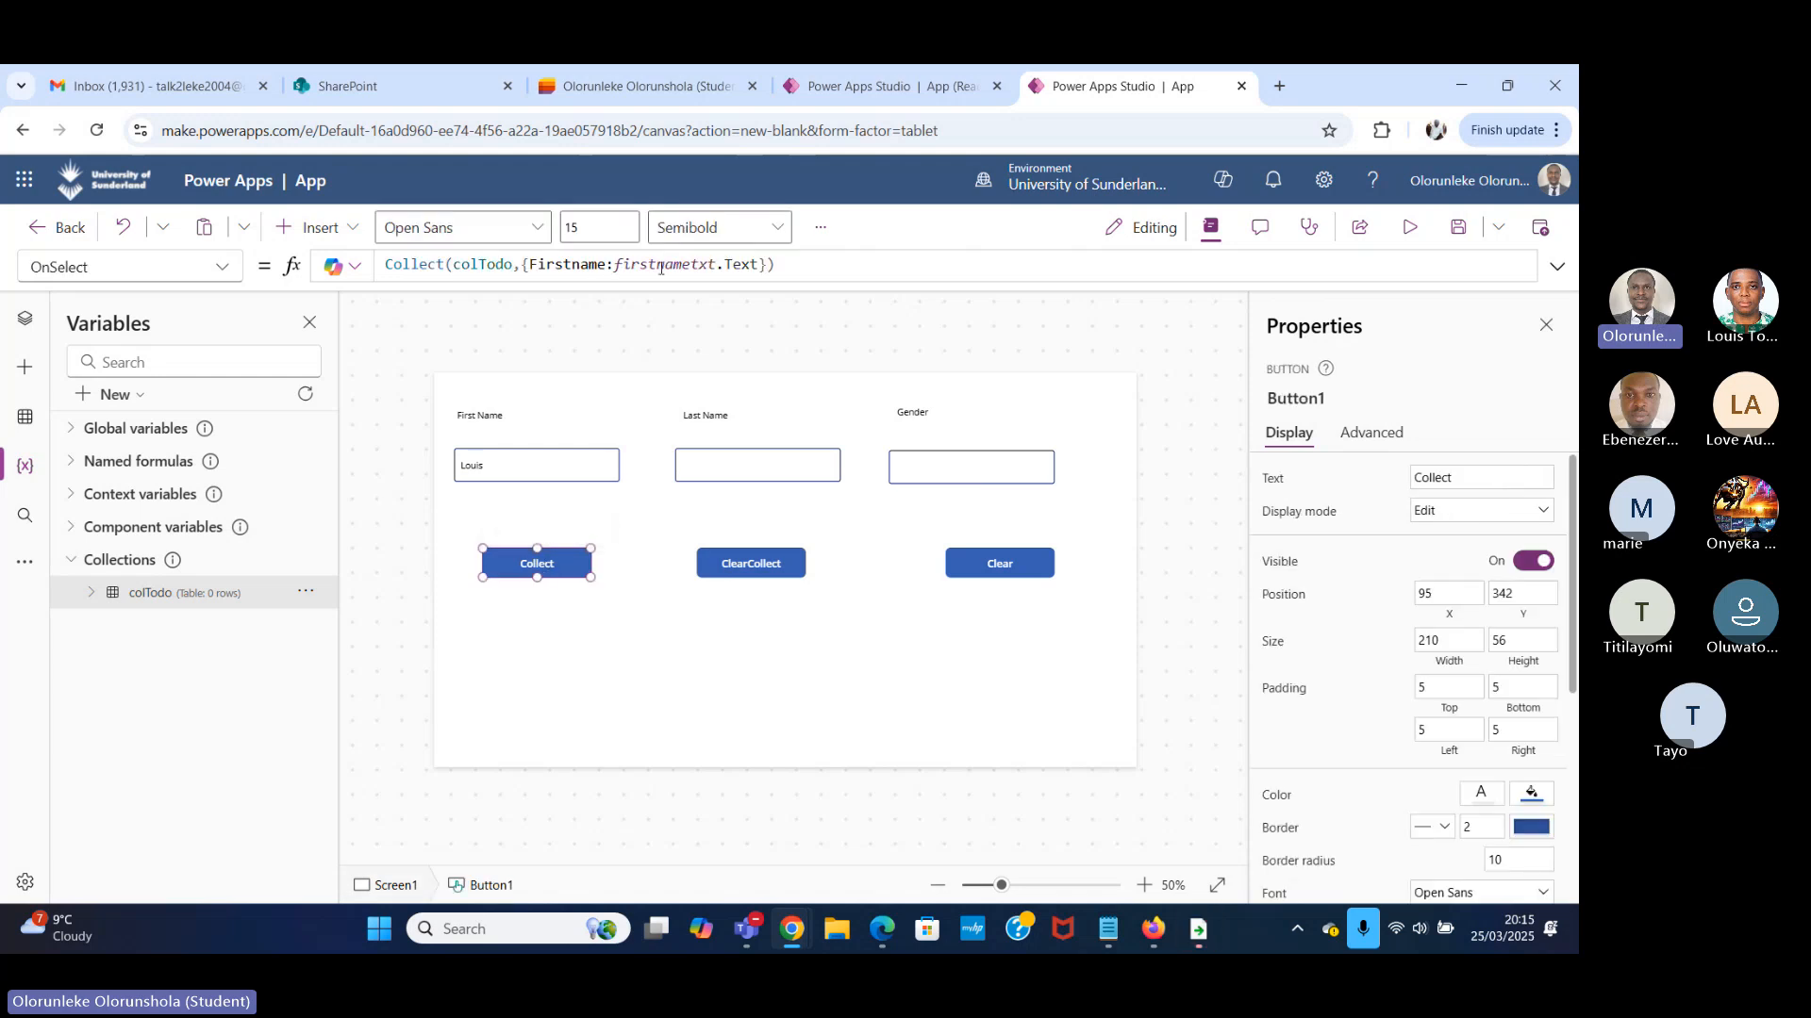
pyautogui.click(759, 264)
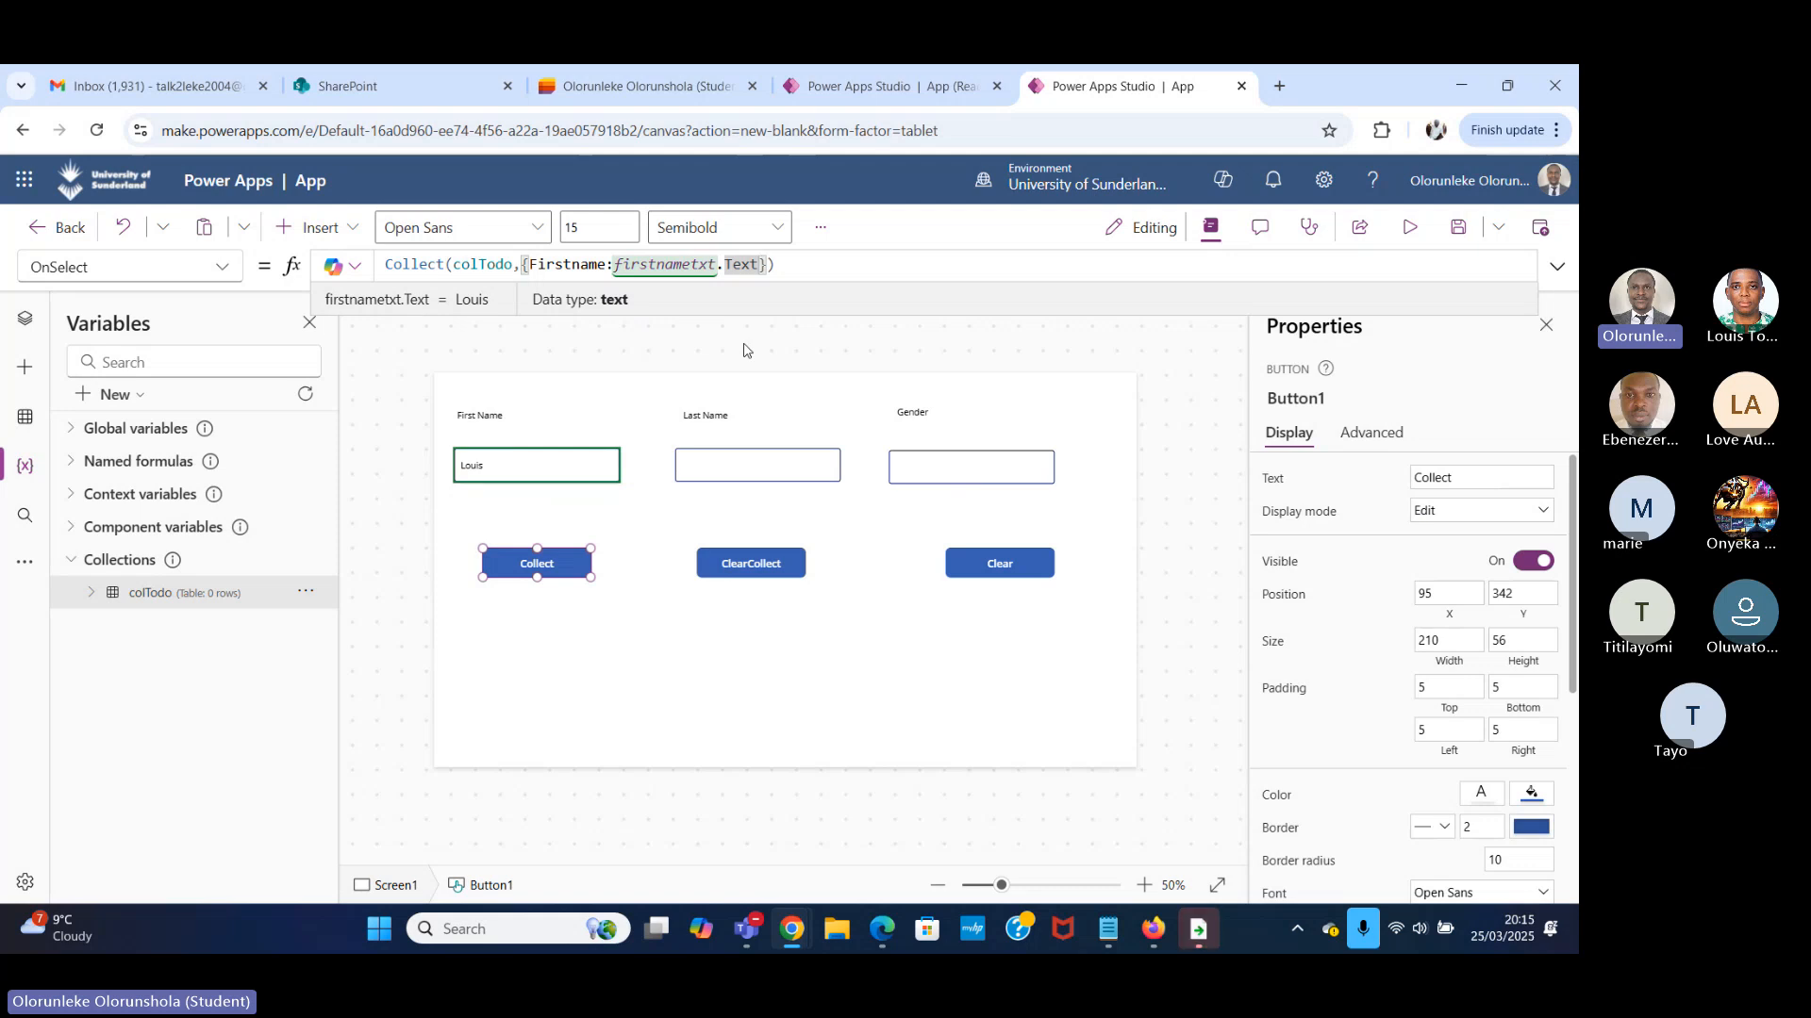
pyautogui.write(',')
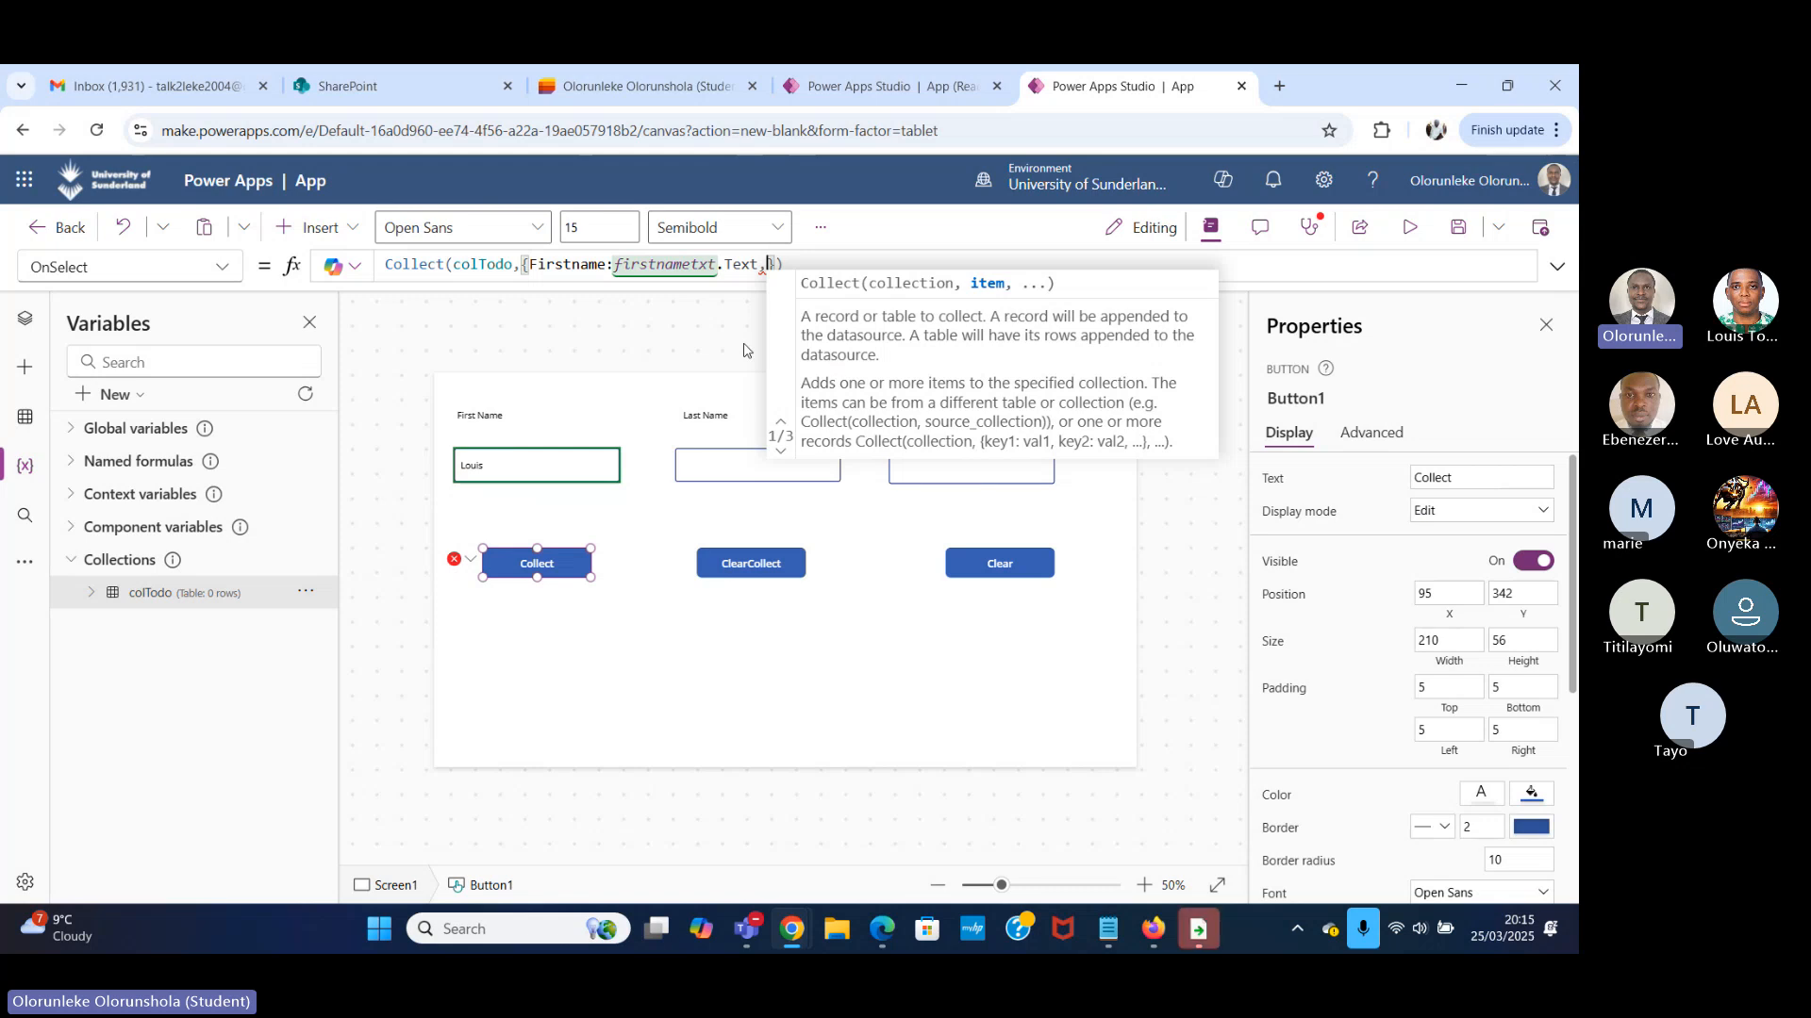
pyautogui.write('LAST')
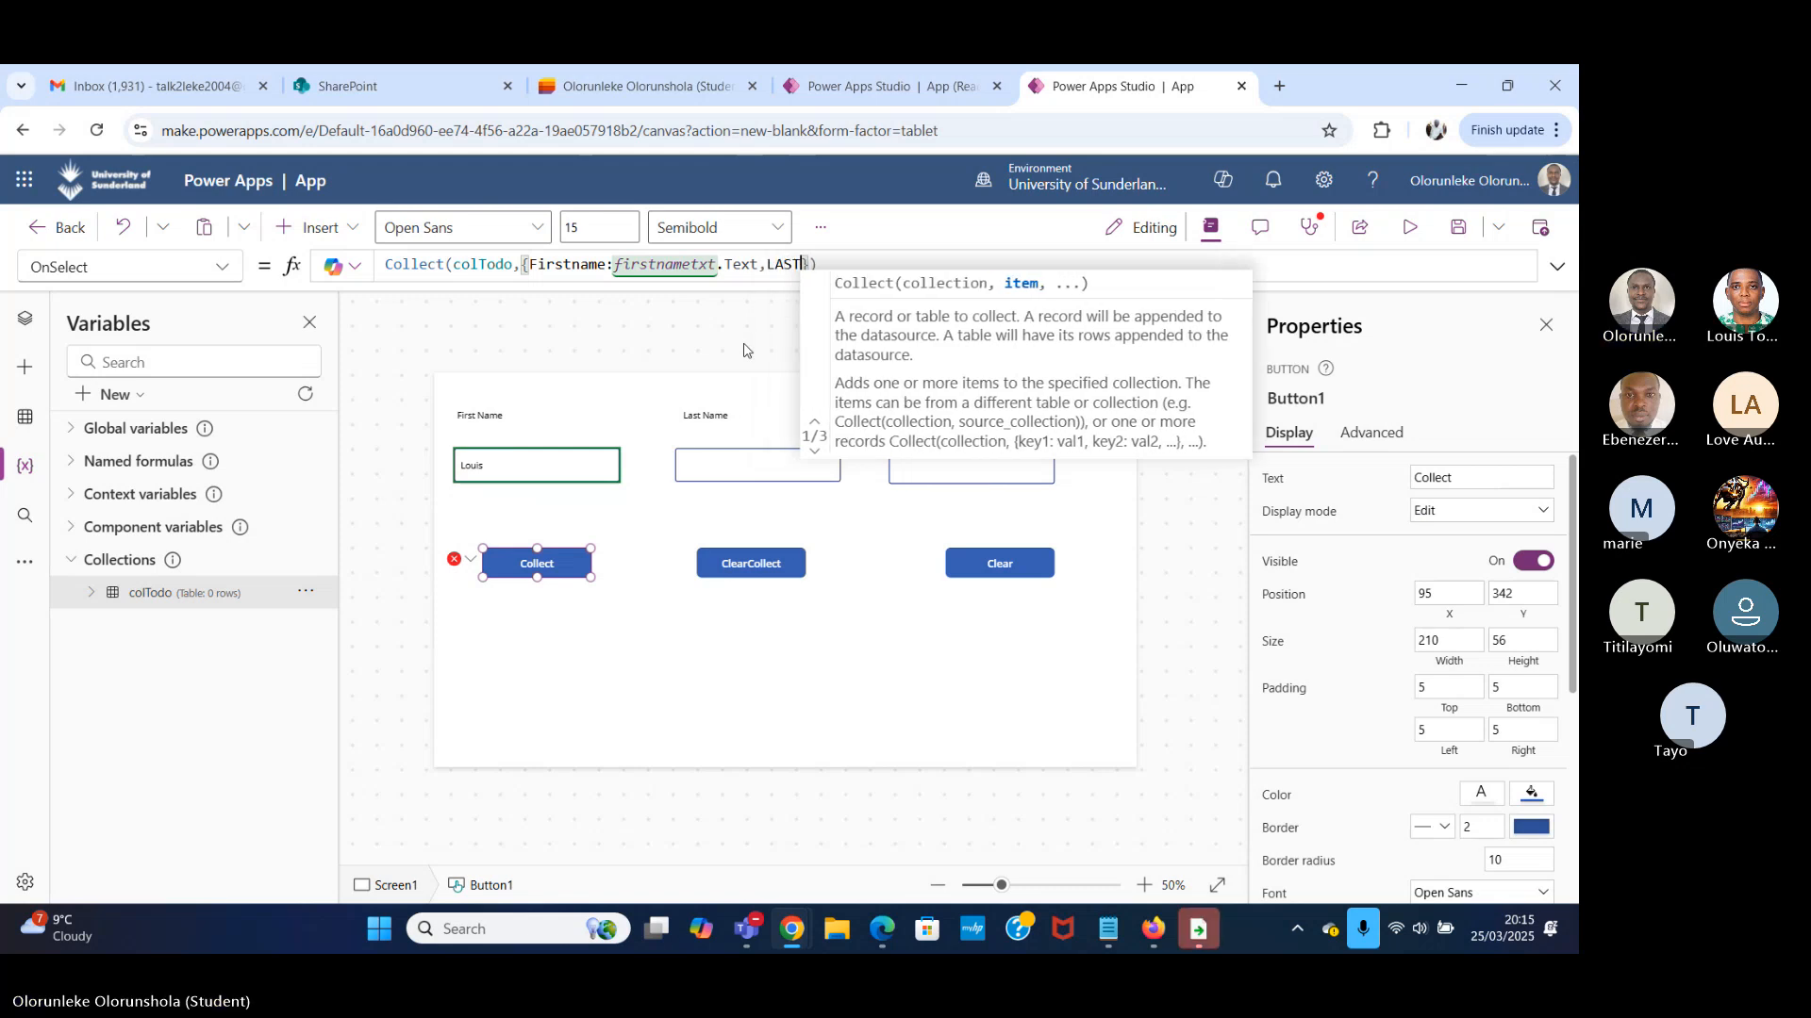
pyautogui.press('BackSpace')
pyautogui.press('BackSpace')
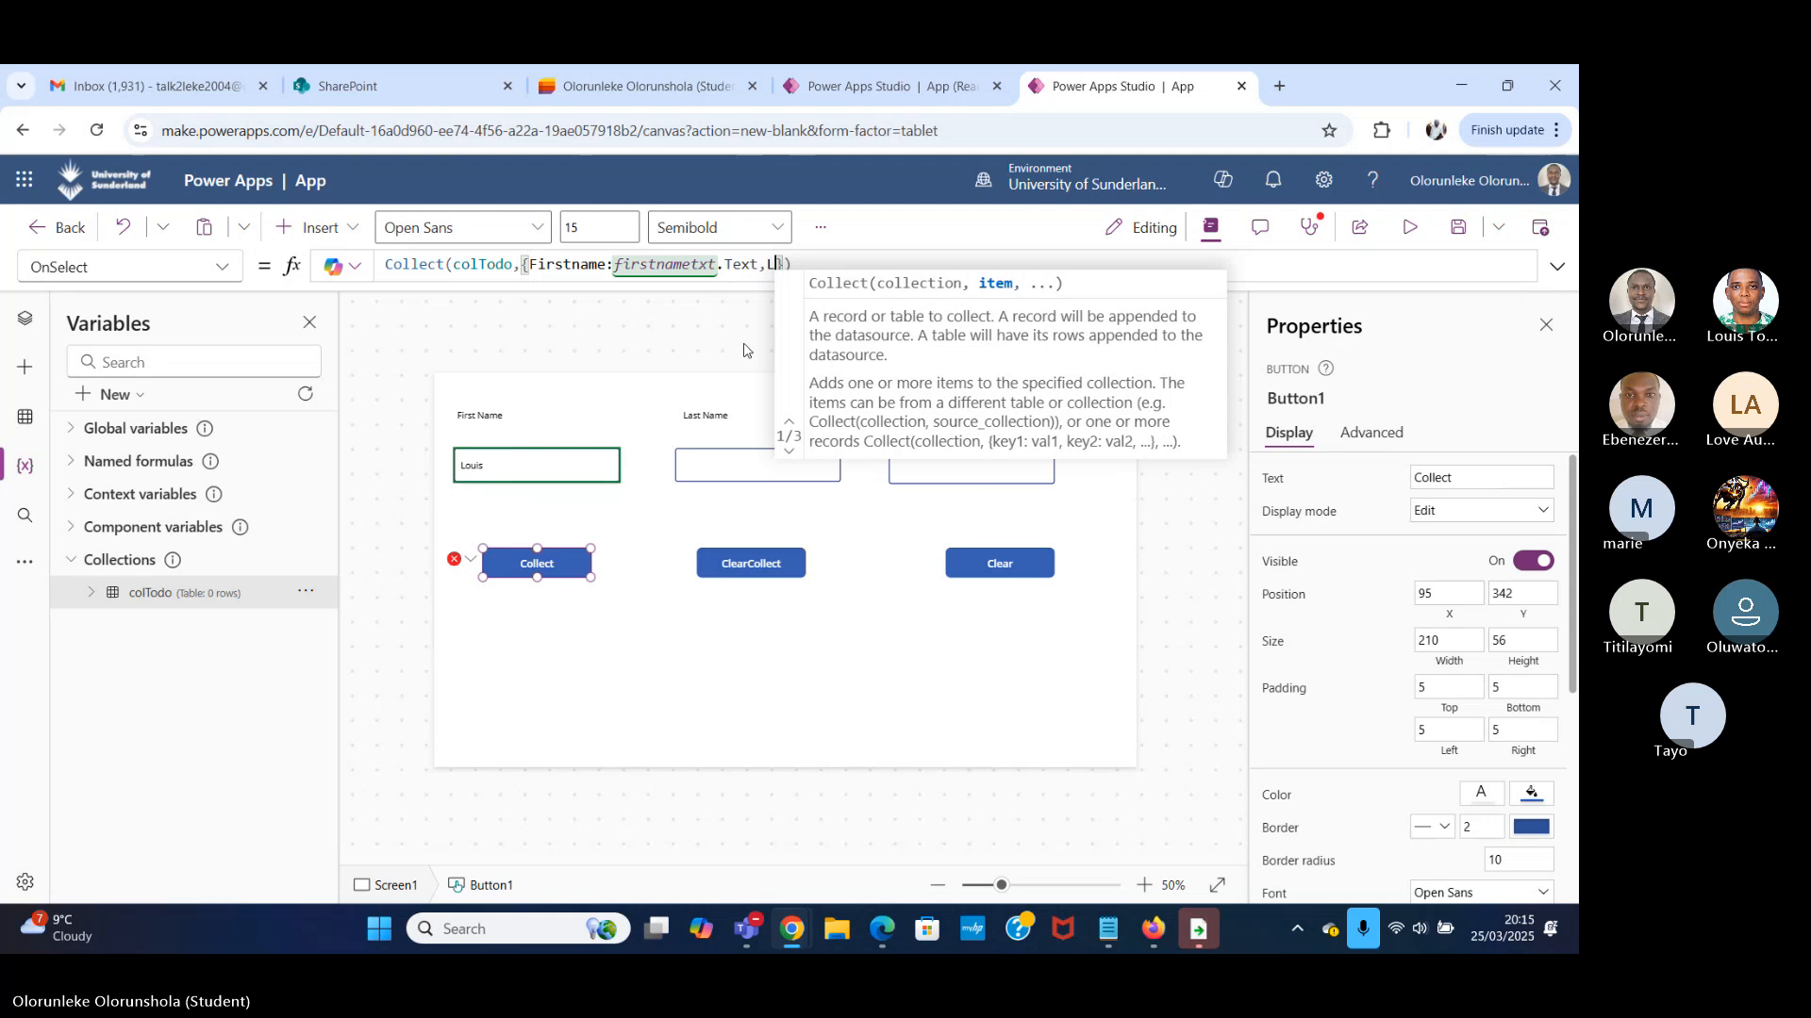
pyautogui.write('ast')
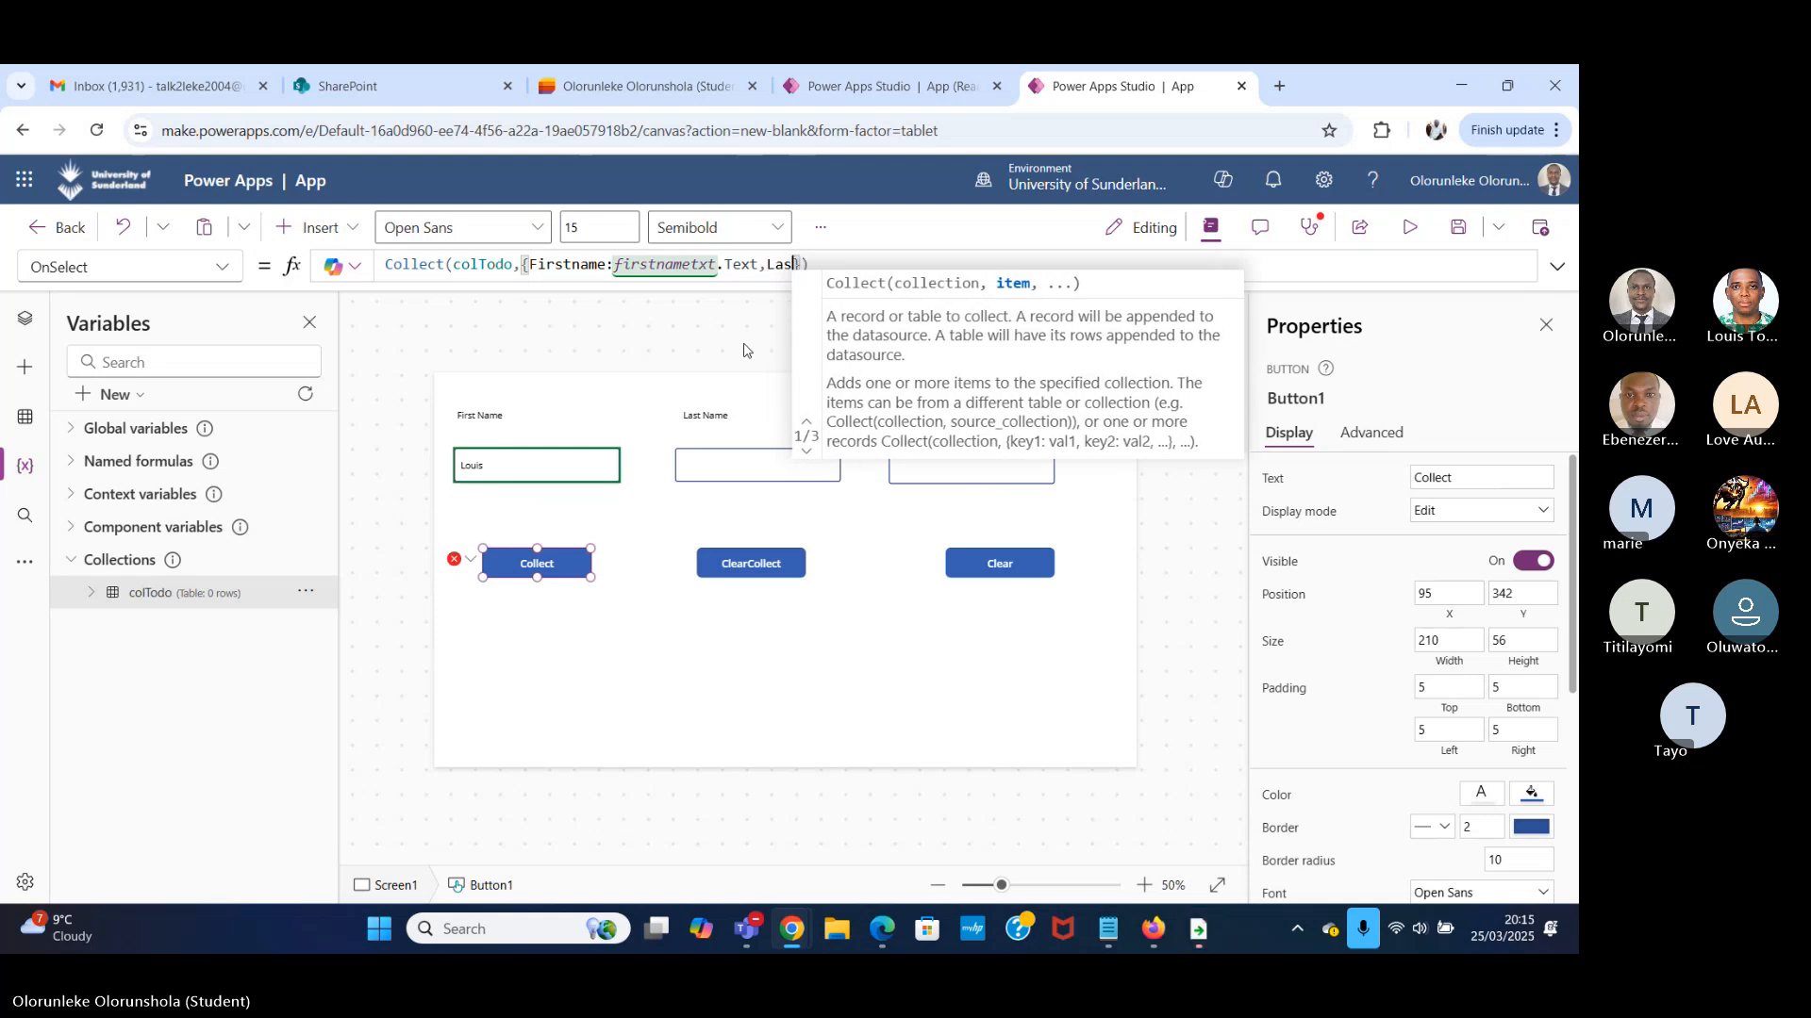
pyautogui.write('name')
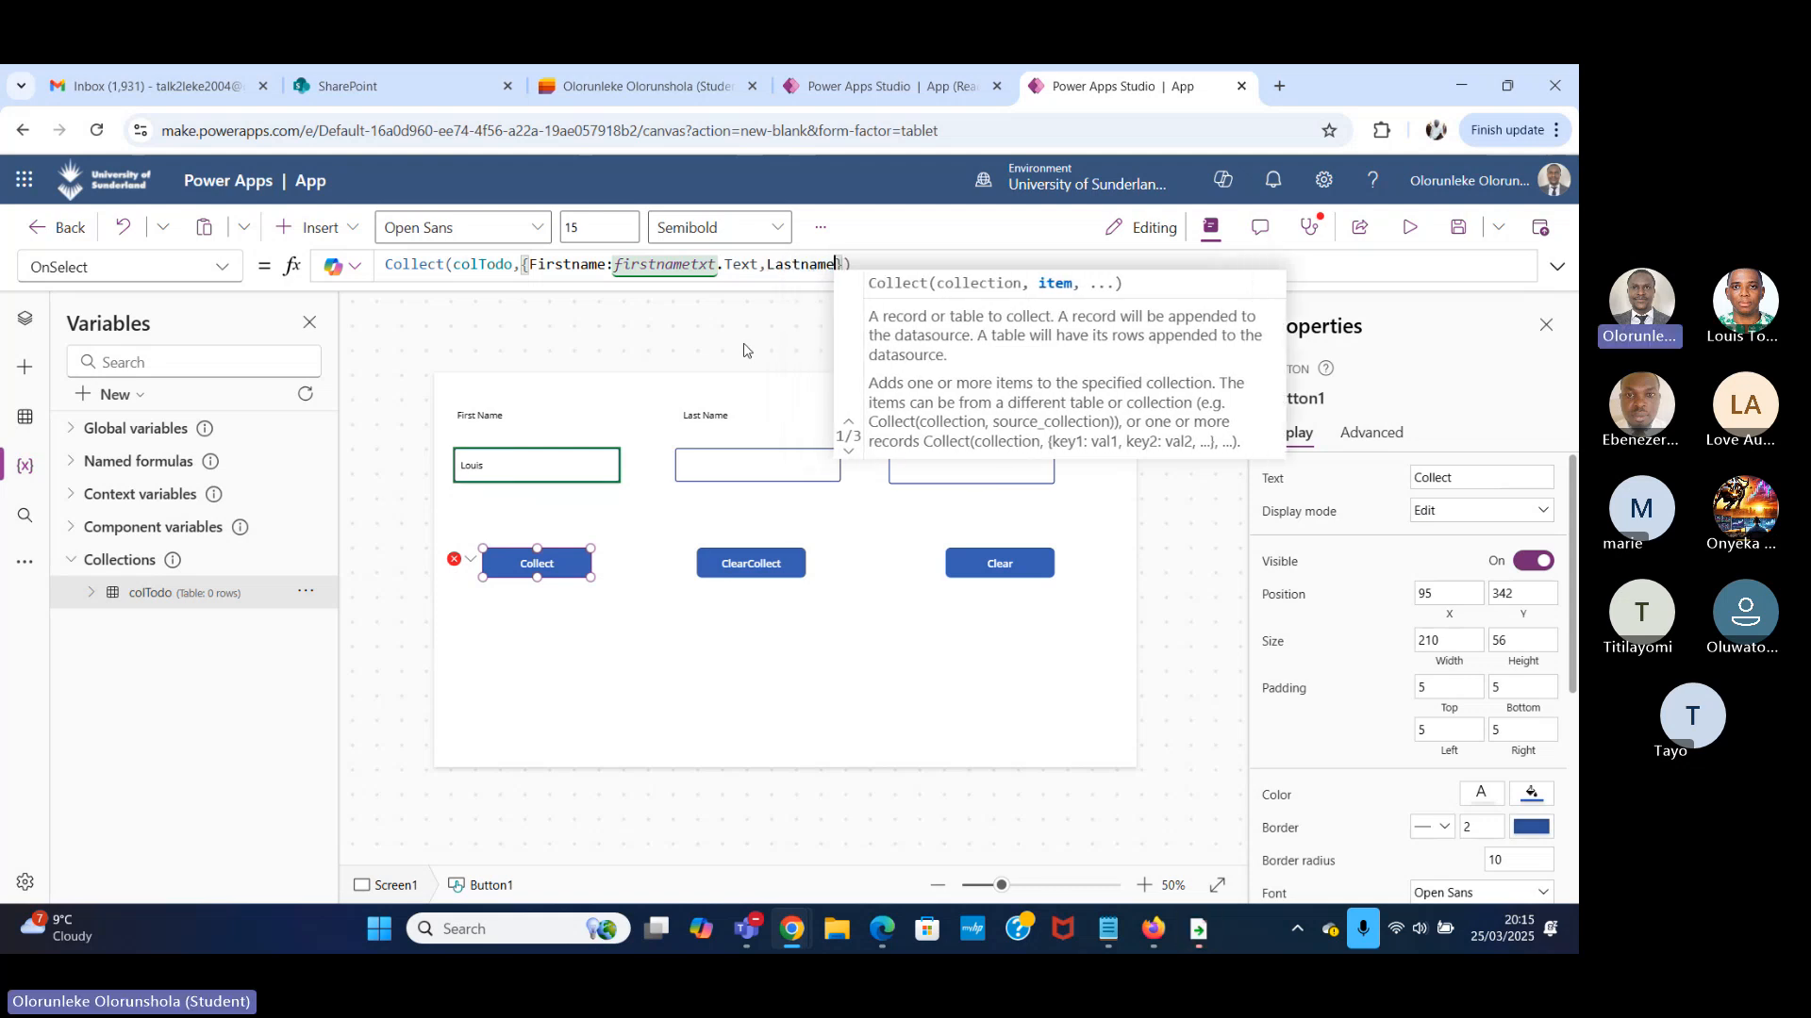
pyautogui.write(':')
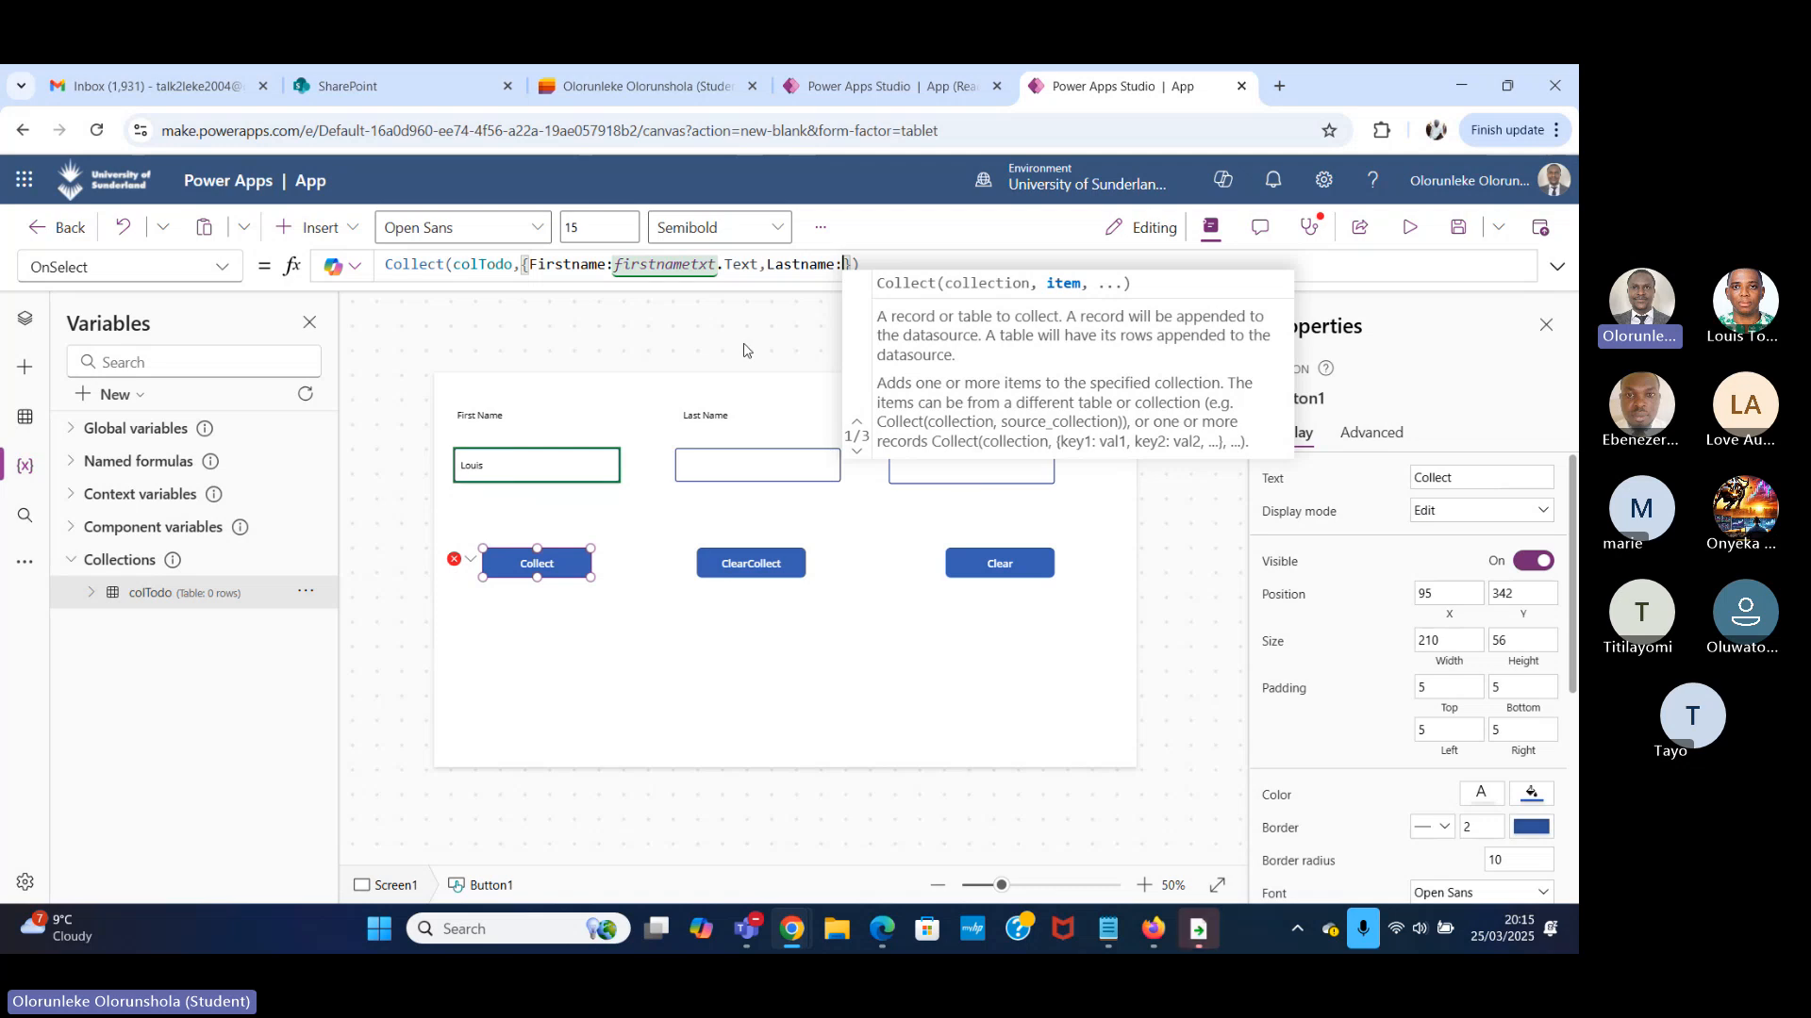
# Check the Last Name text input's control name and set the Lastname field to lastnametxt.Text in the Collect button's formula.
pyautogui.click(711, 419)
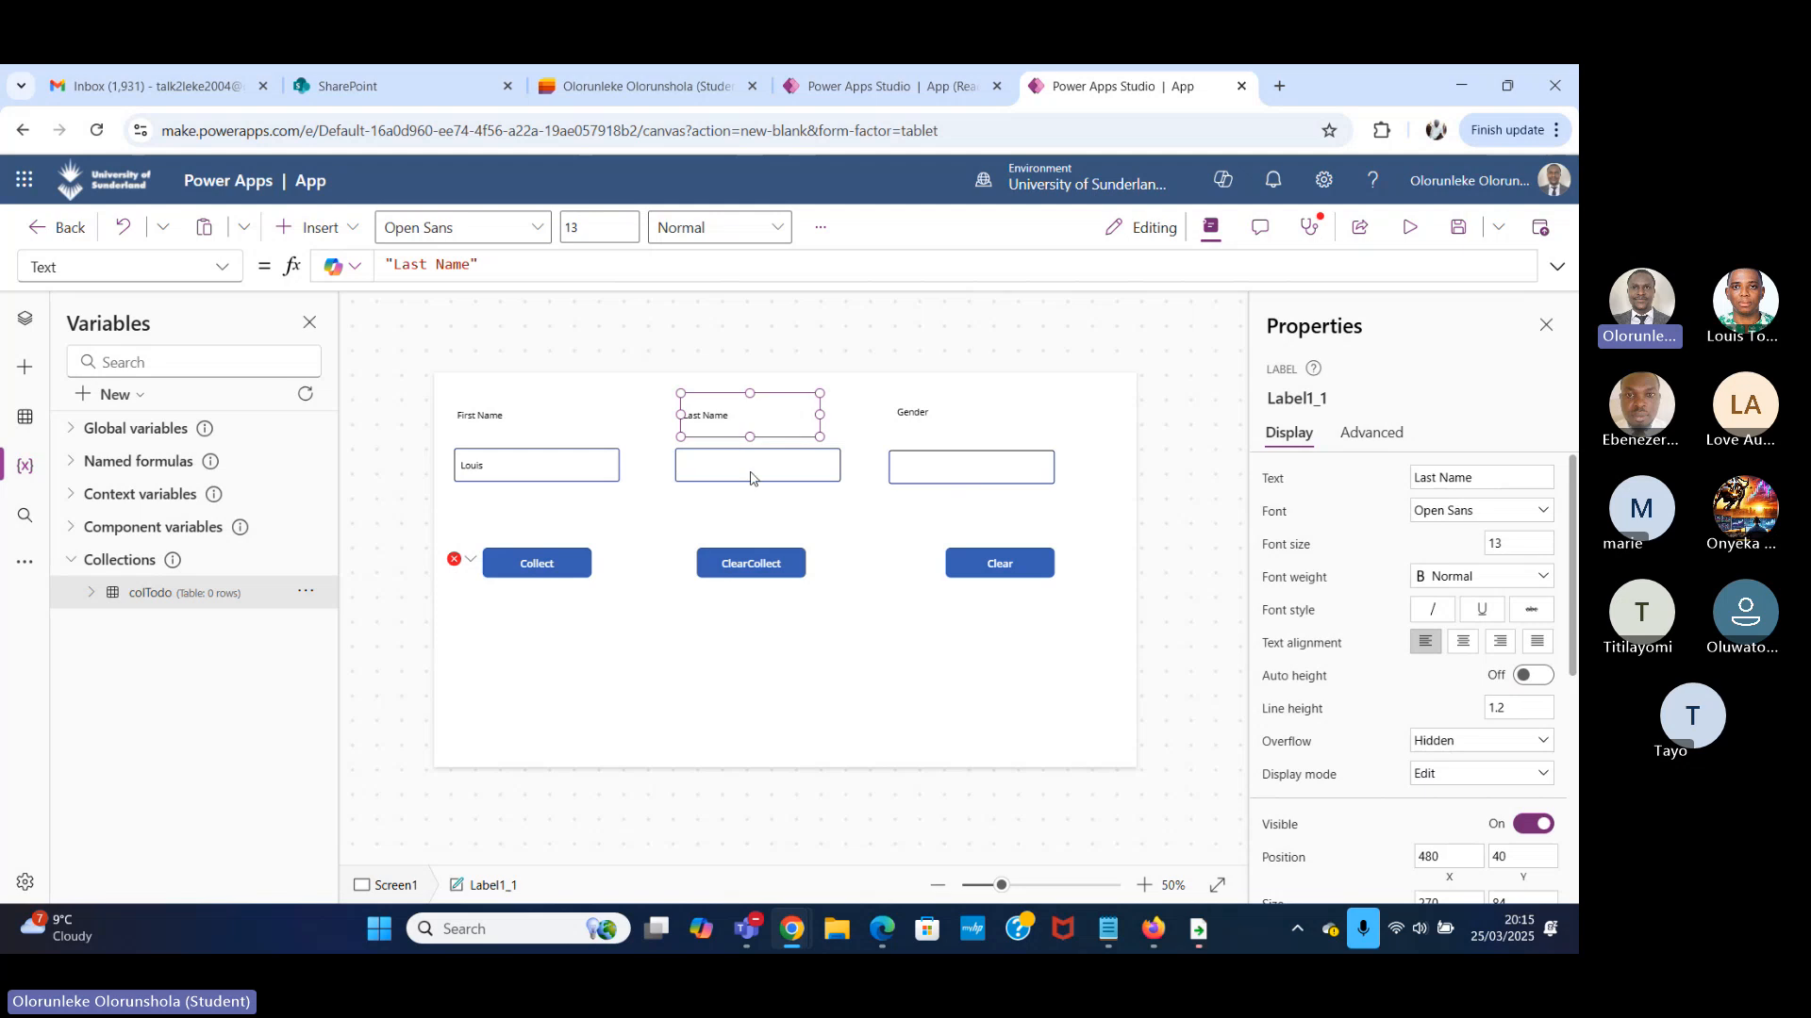
pyautogui.click(750, 478)
pyautogui.click(1329, 396)
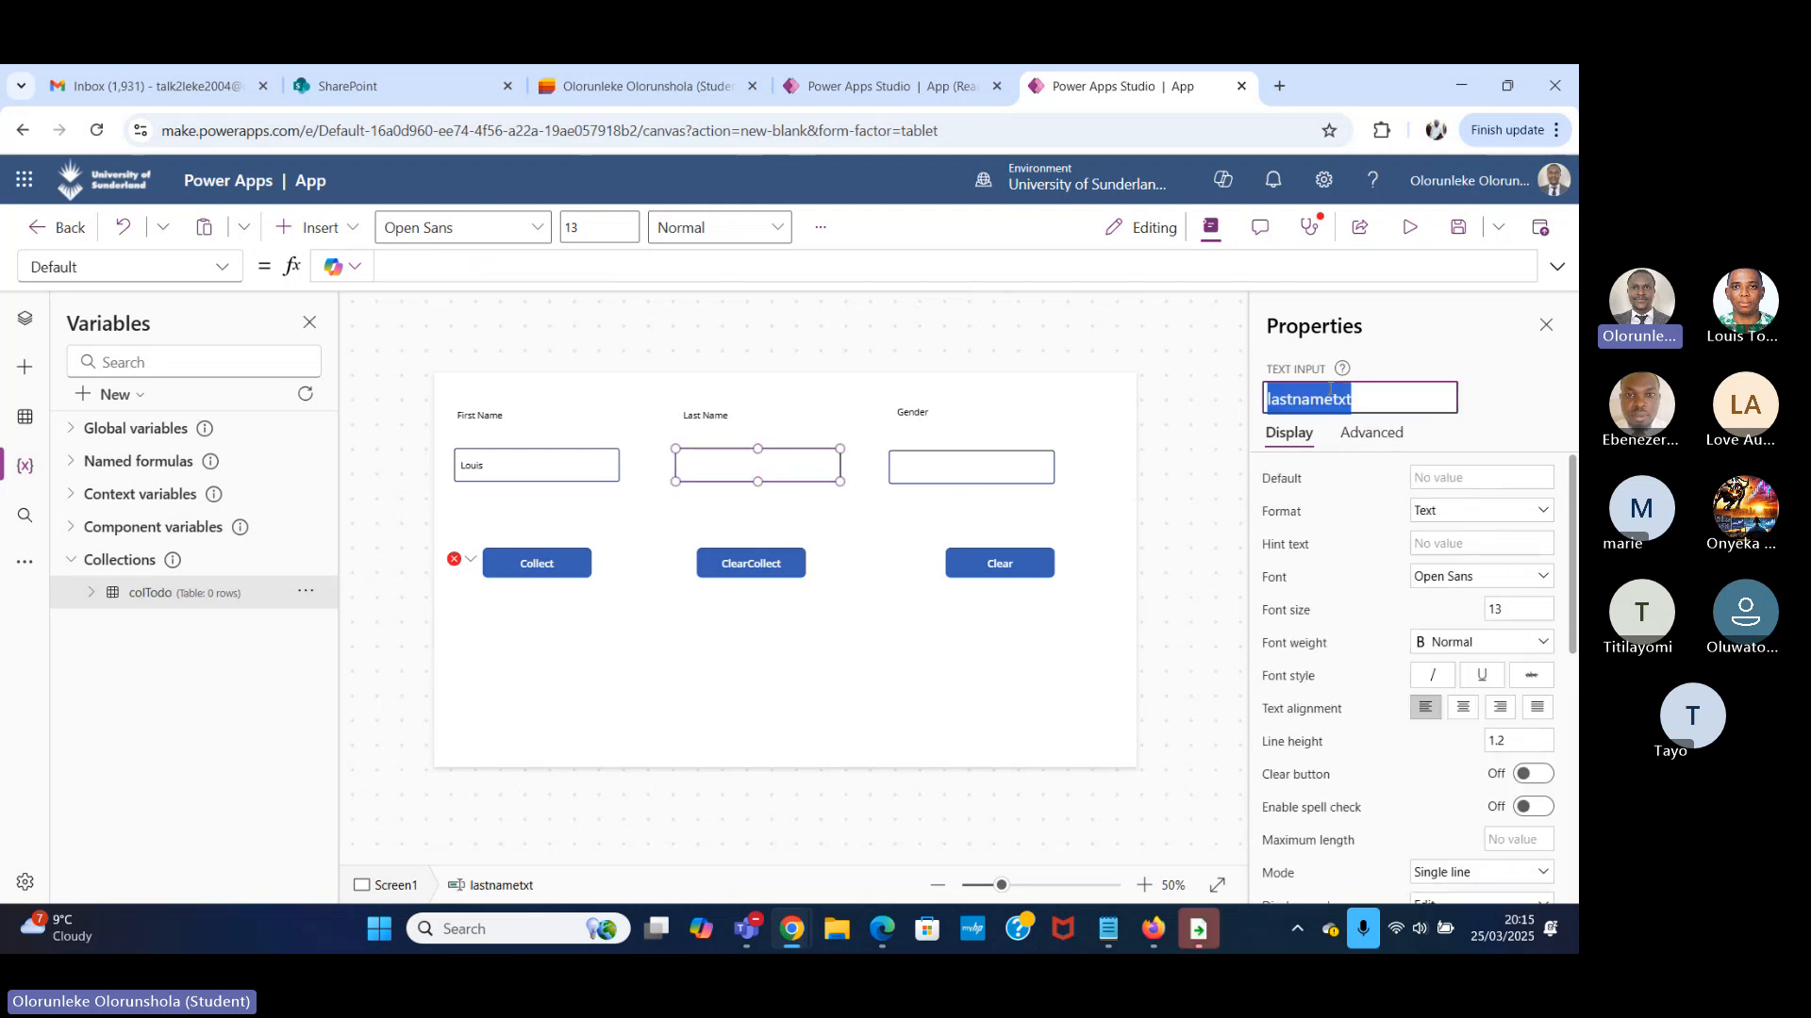
pyautogui.click(530, 558)
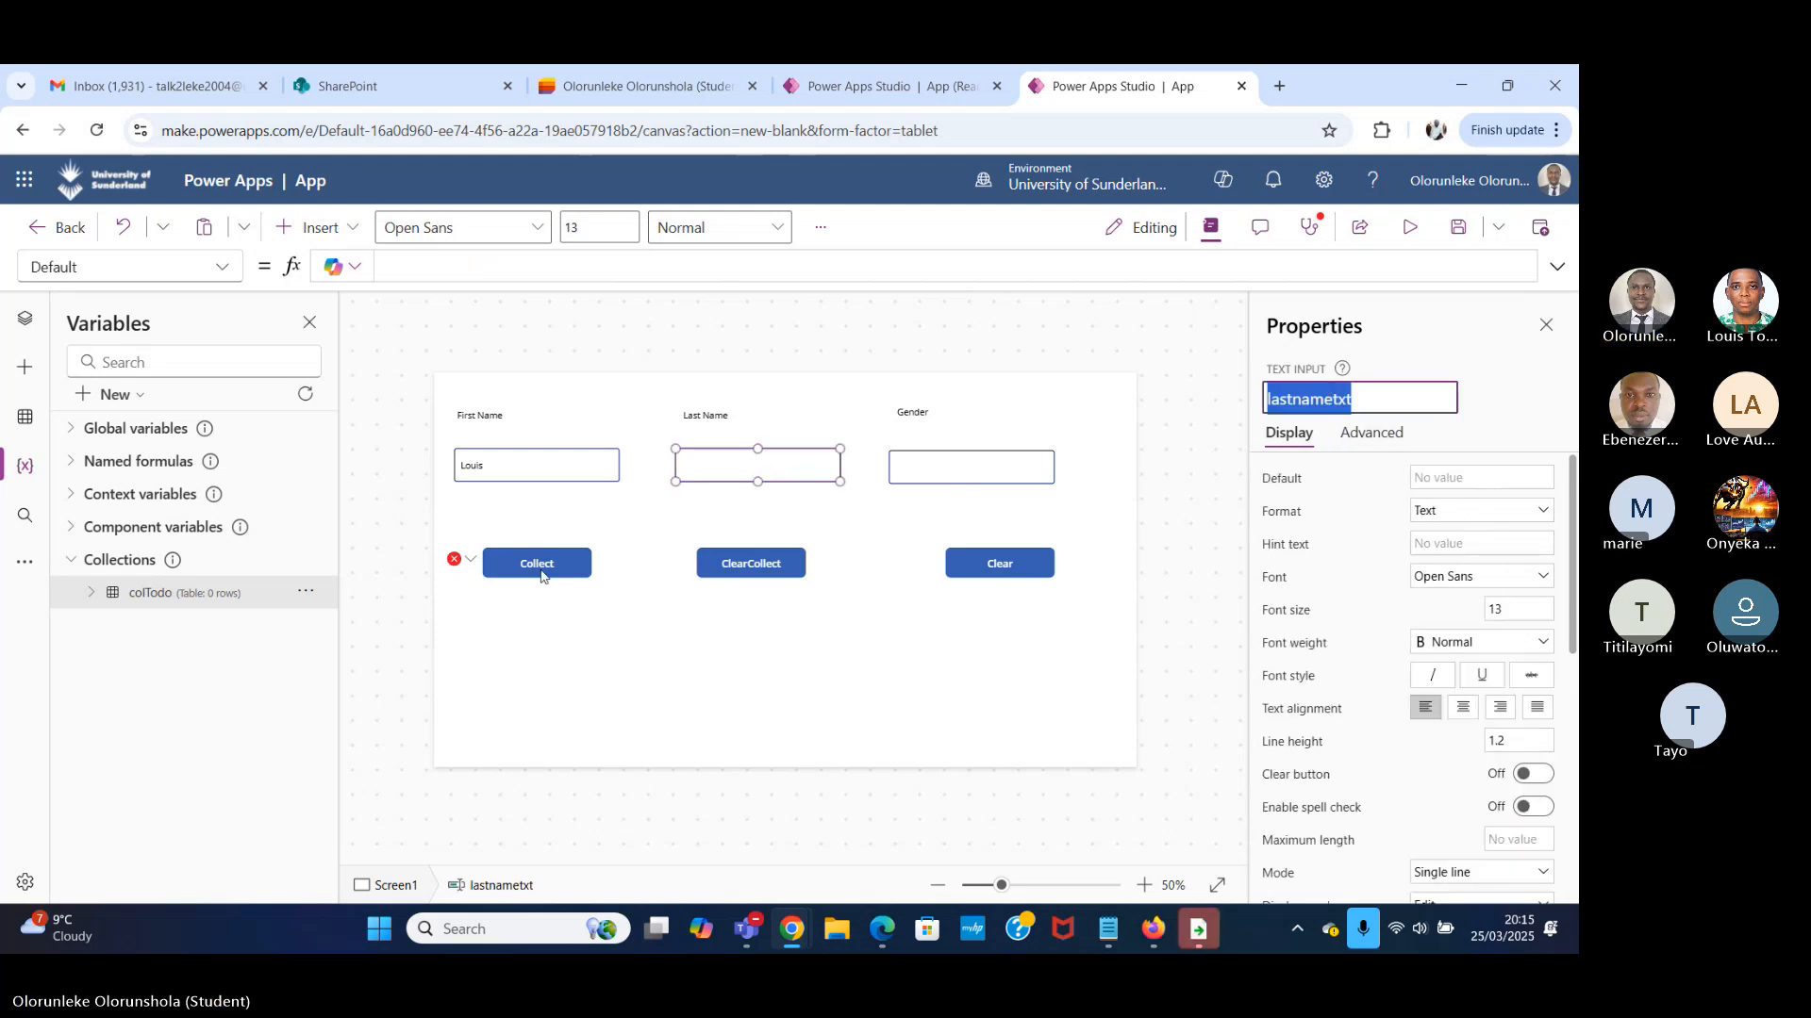
pyautogui.click(844, 265)
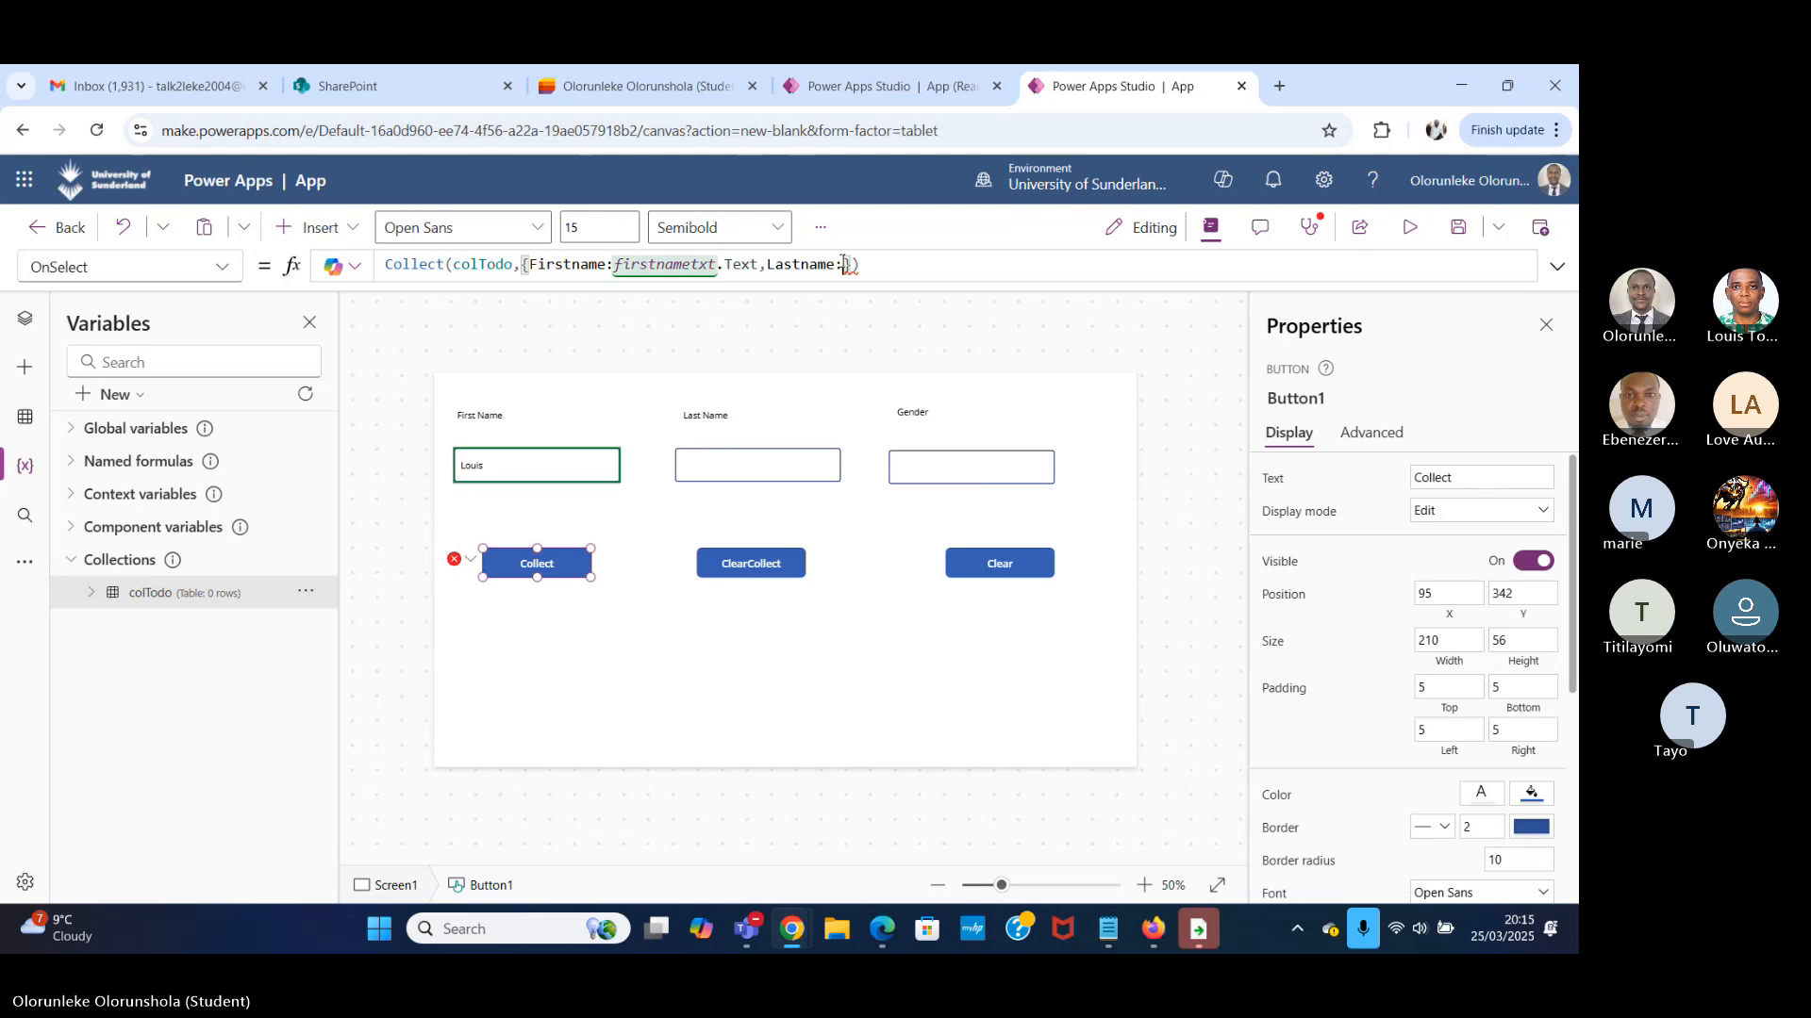
pyautogui.write('lastnametxt')
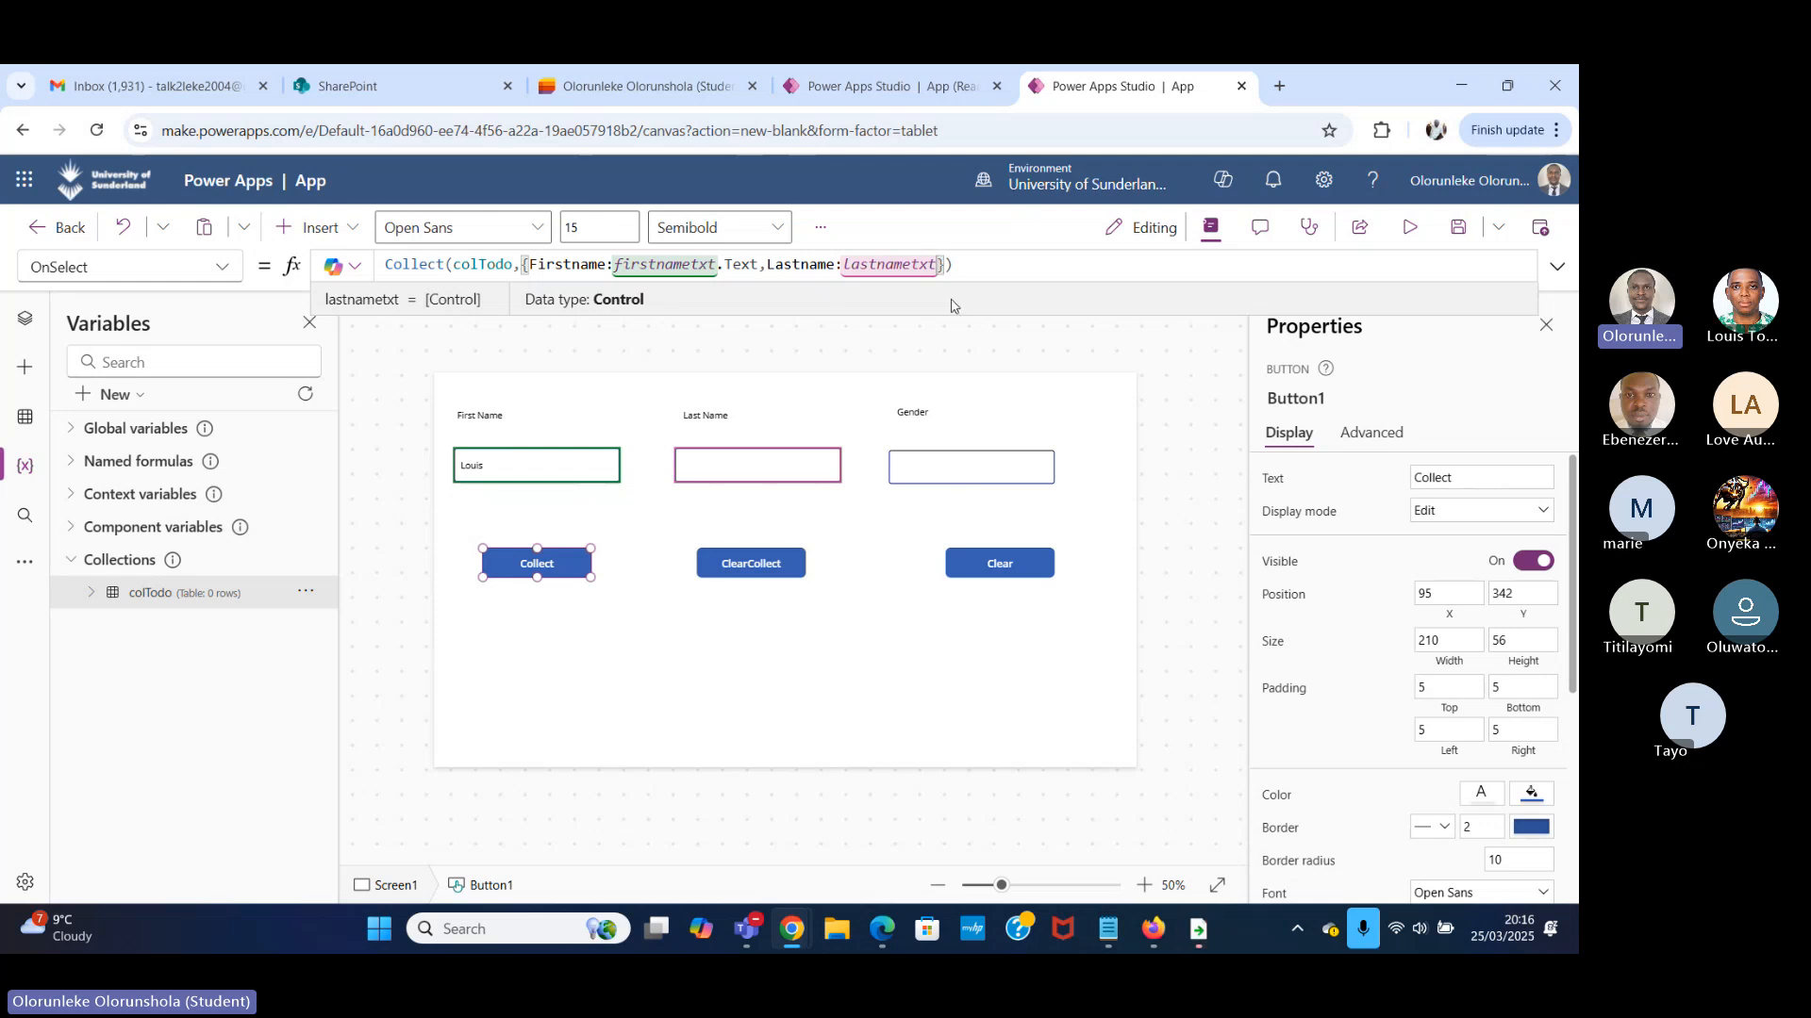
pyautogui.write('.')
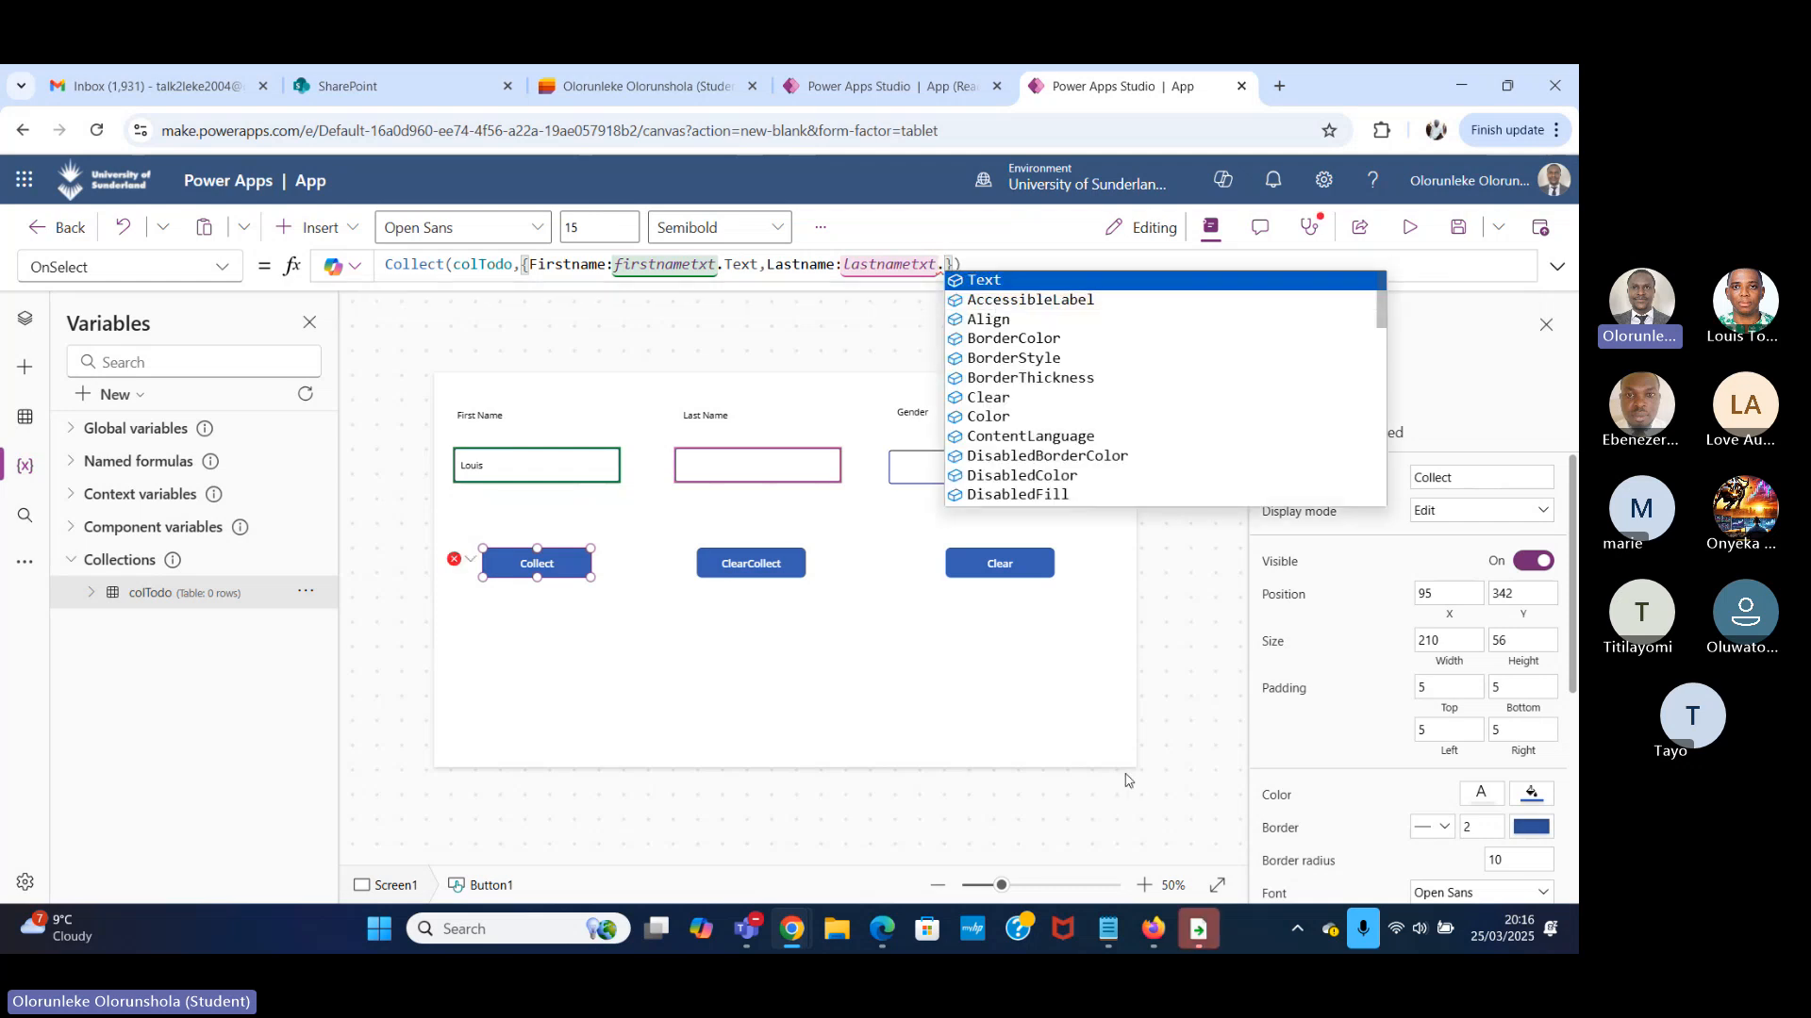
pyautogui.click(1014, 281)
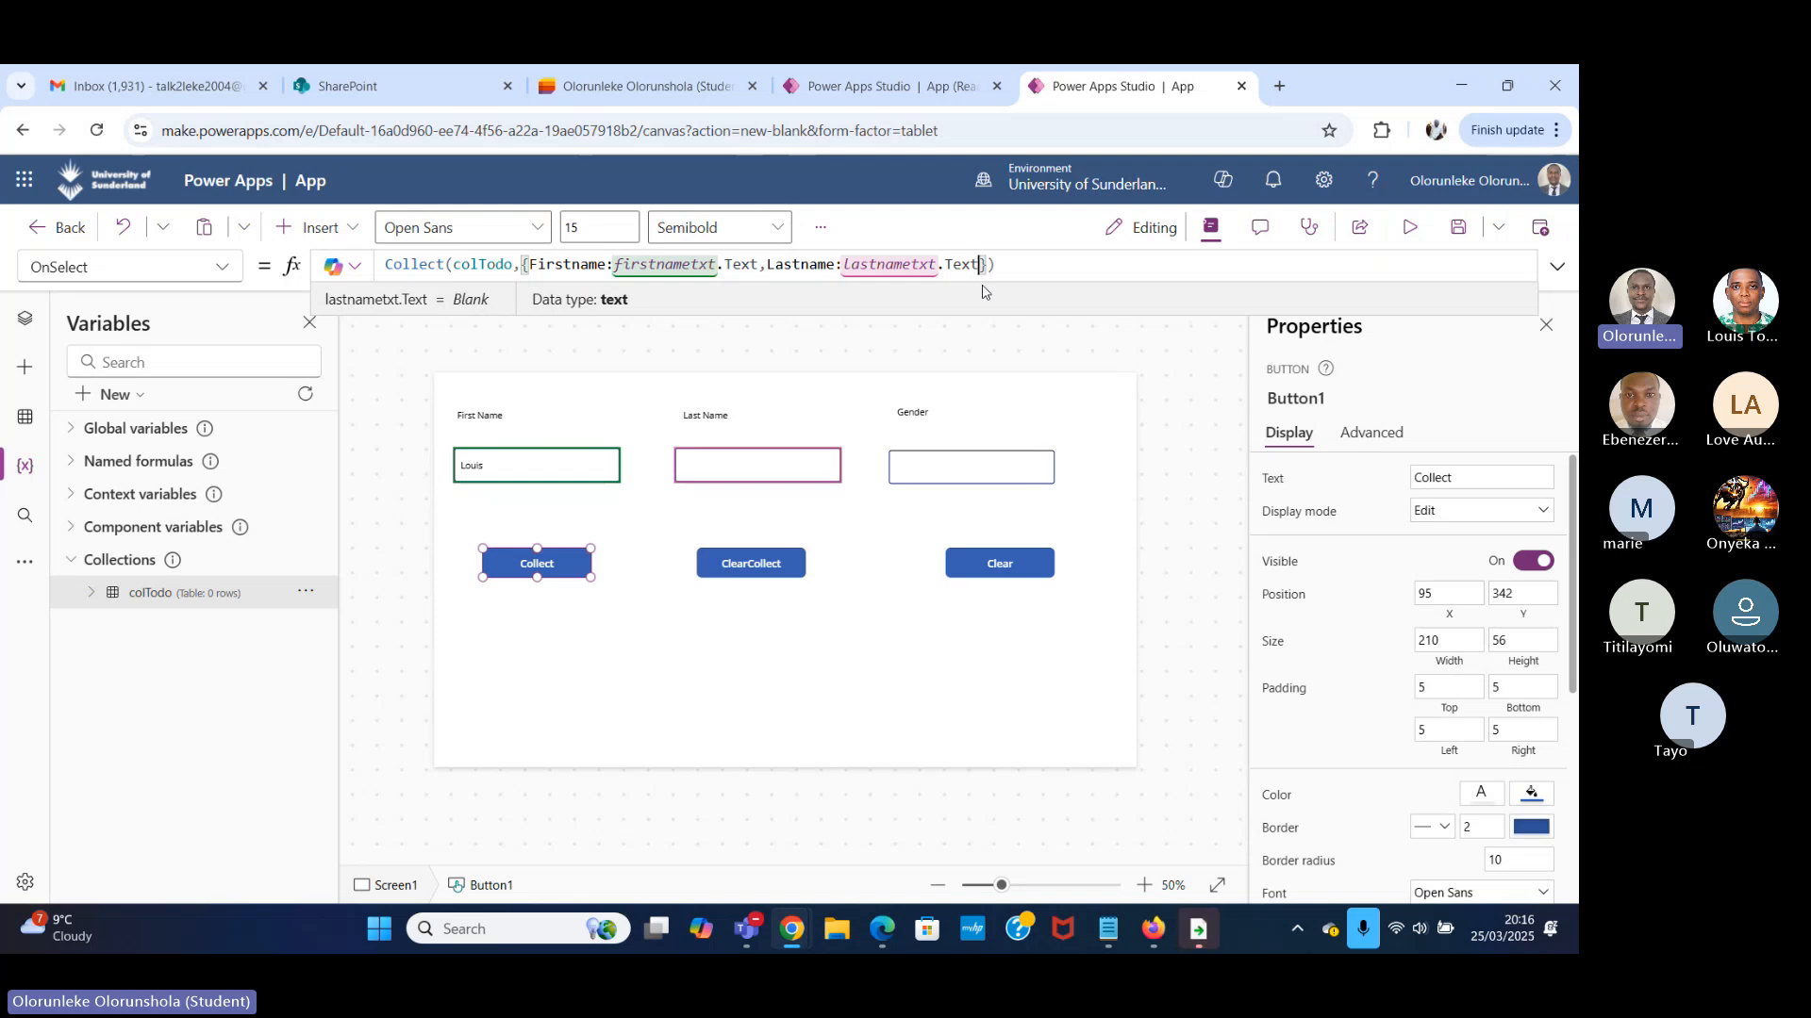
# Preview the app, fill in the person's last name in the Last Name field, and run the Collect button.
pyautogui.click(1413, 239)
pyautogui.click(824, 402)
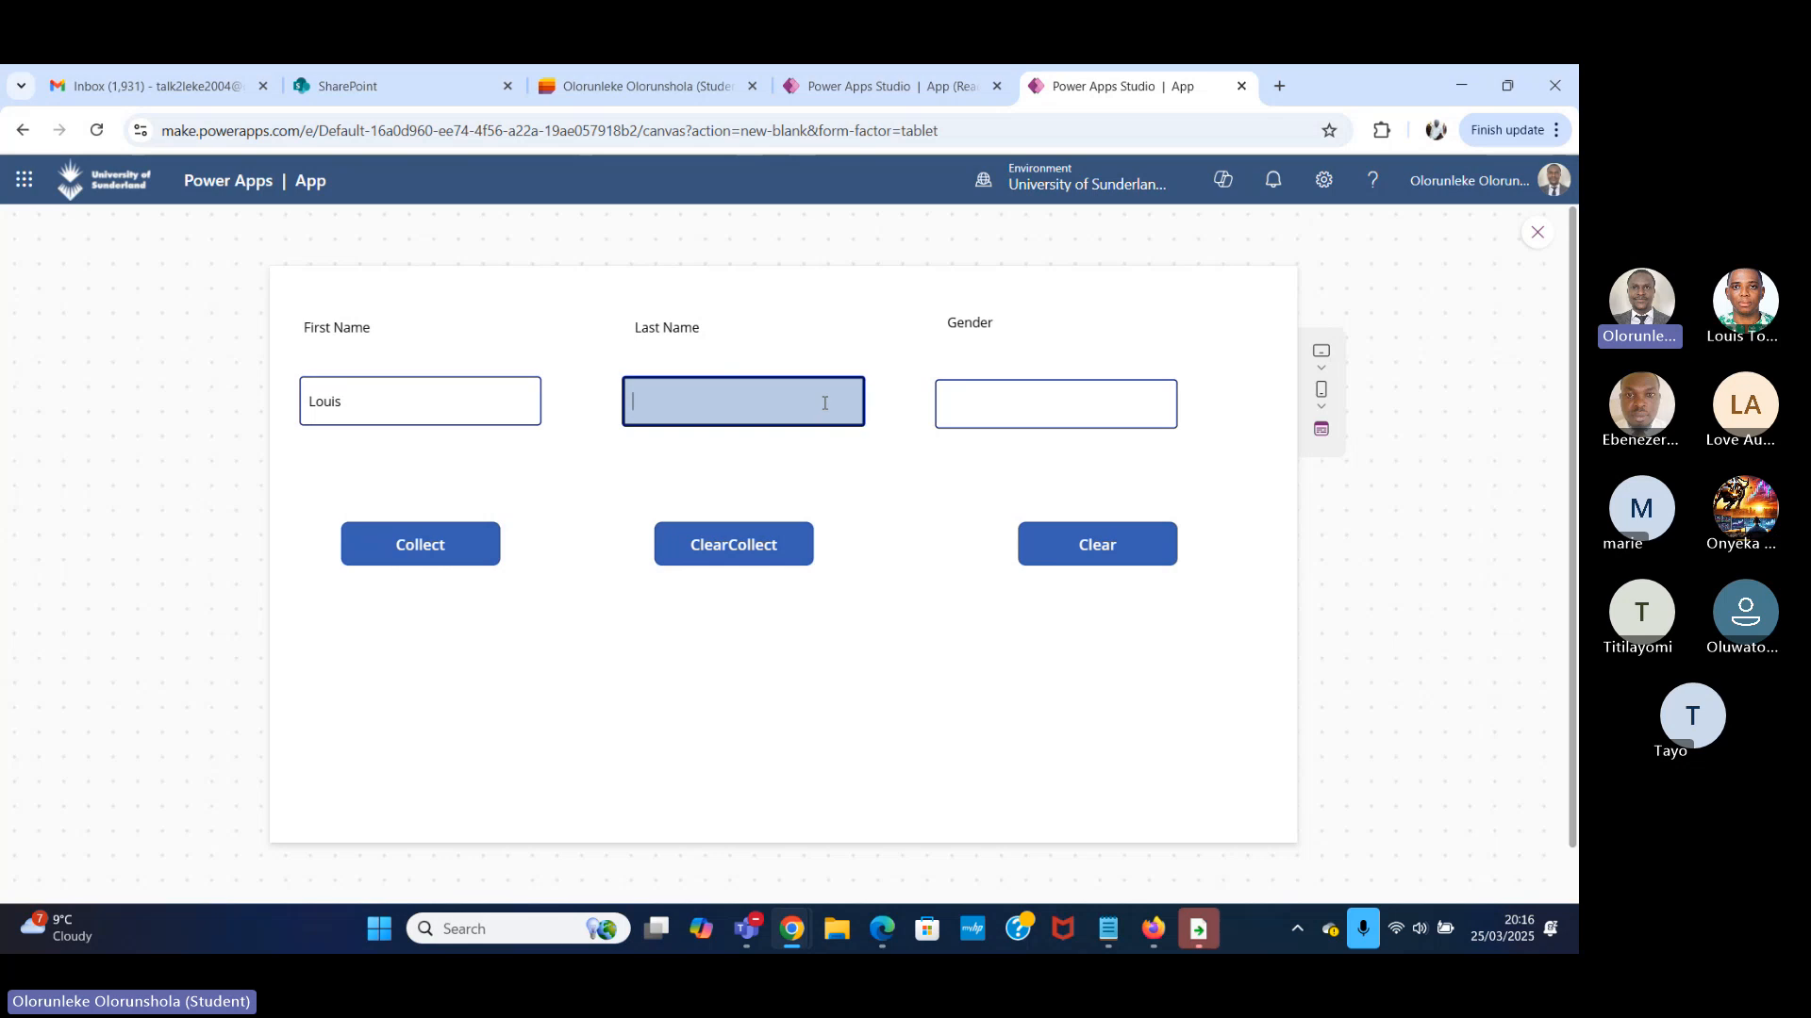
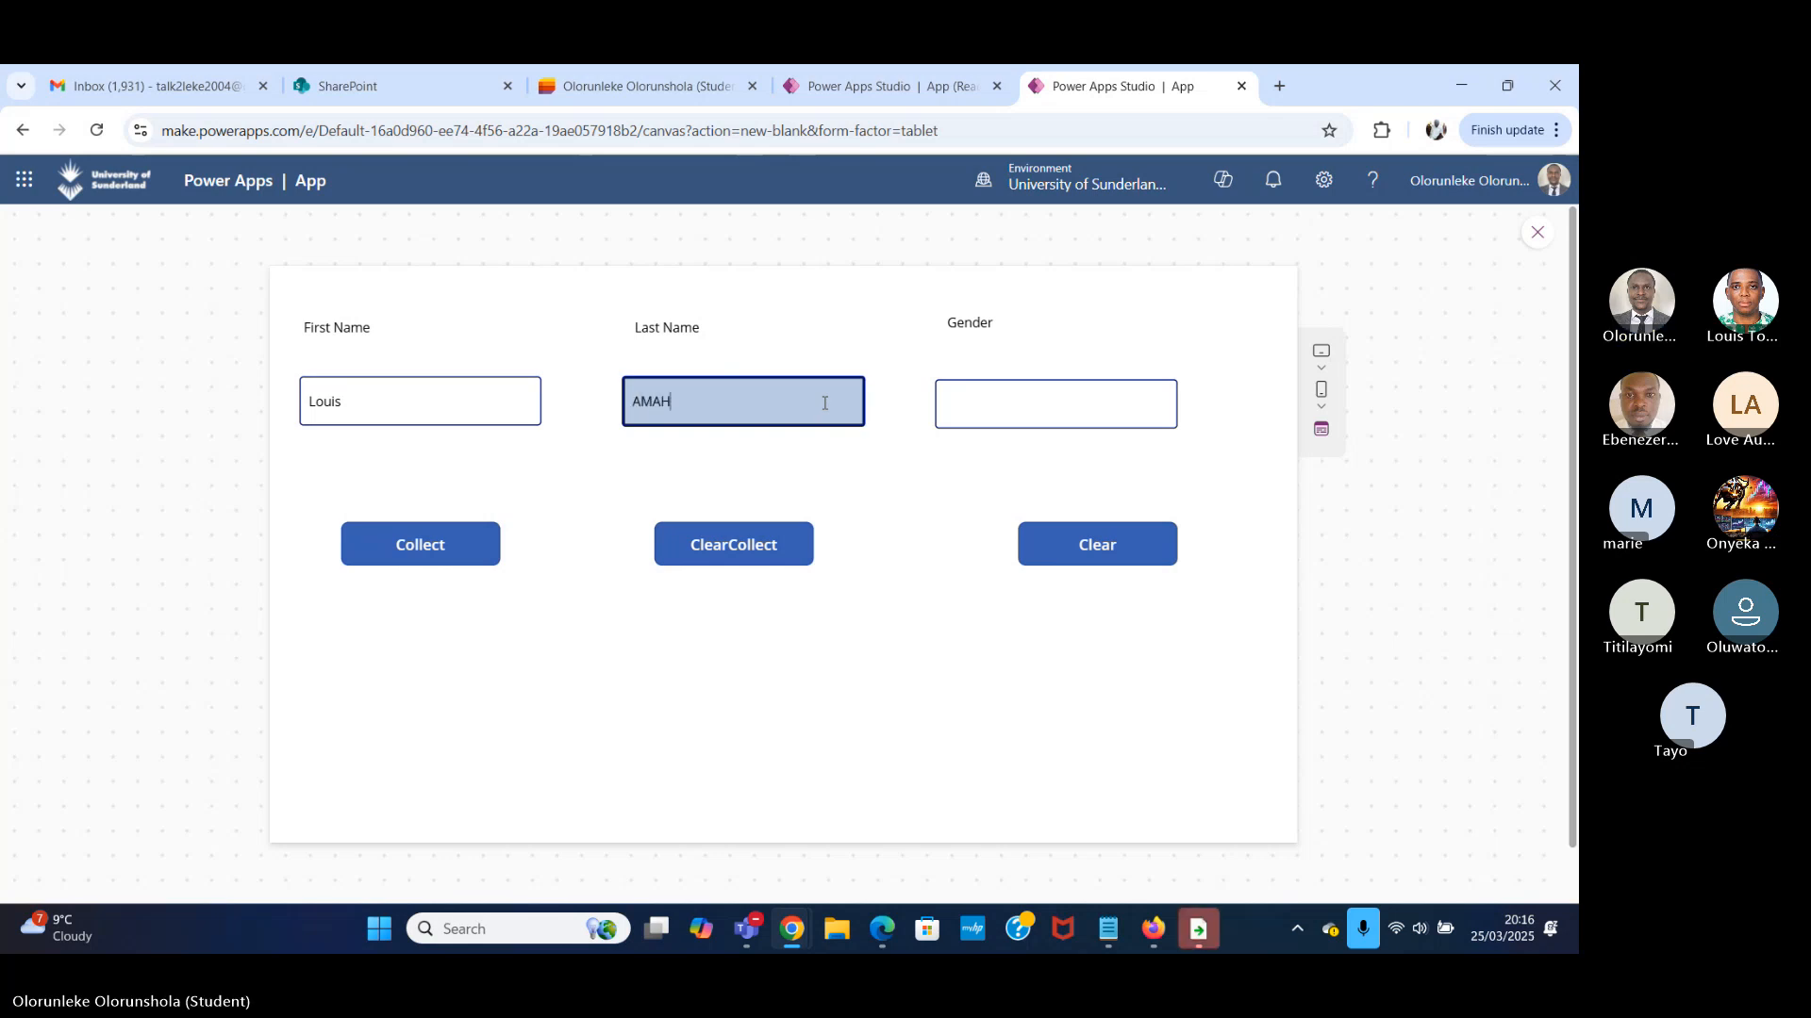
pyautogui.write('mah')
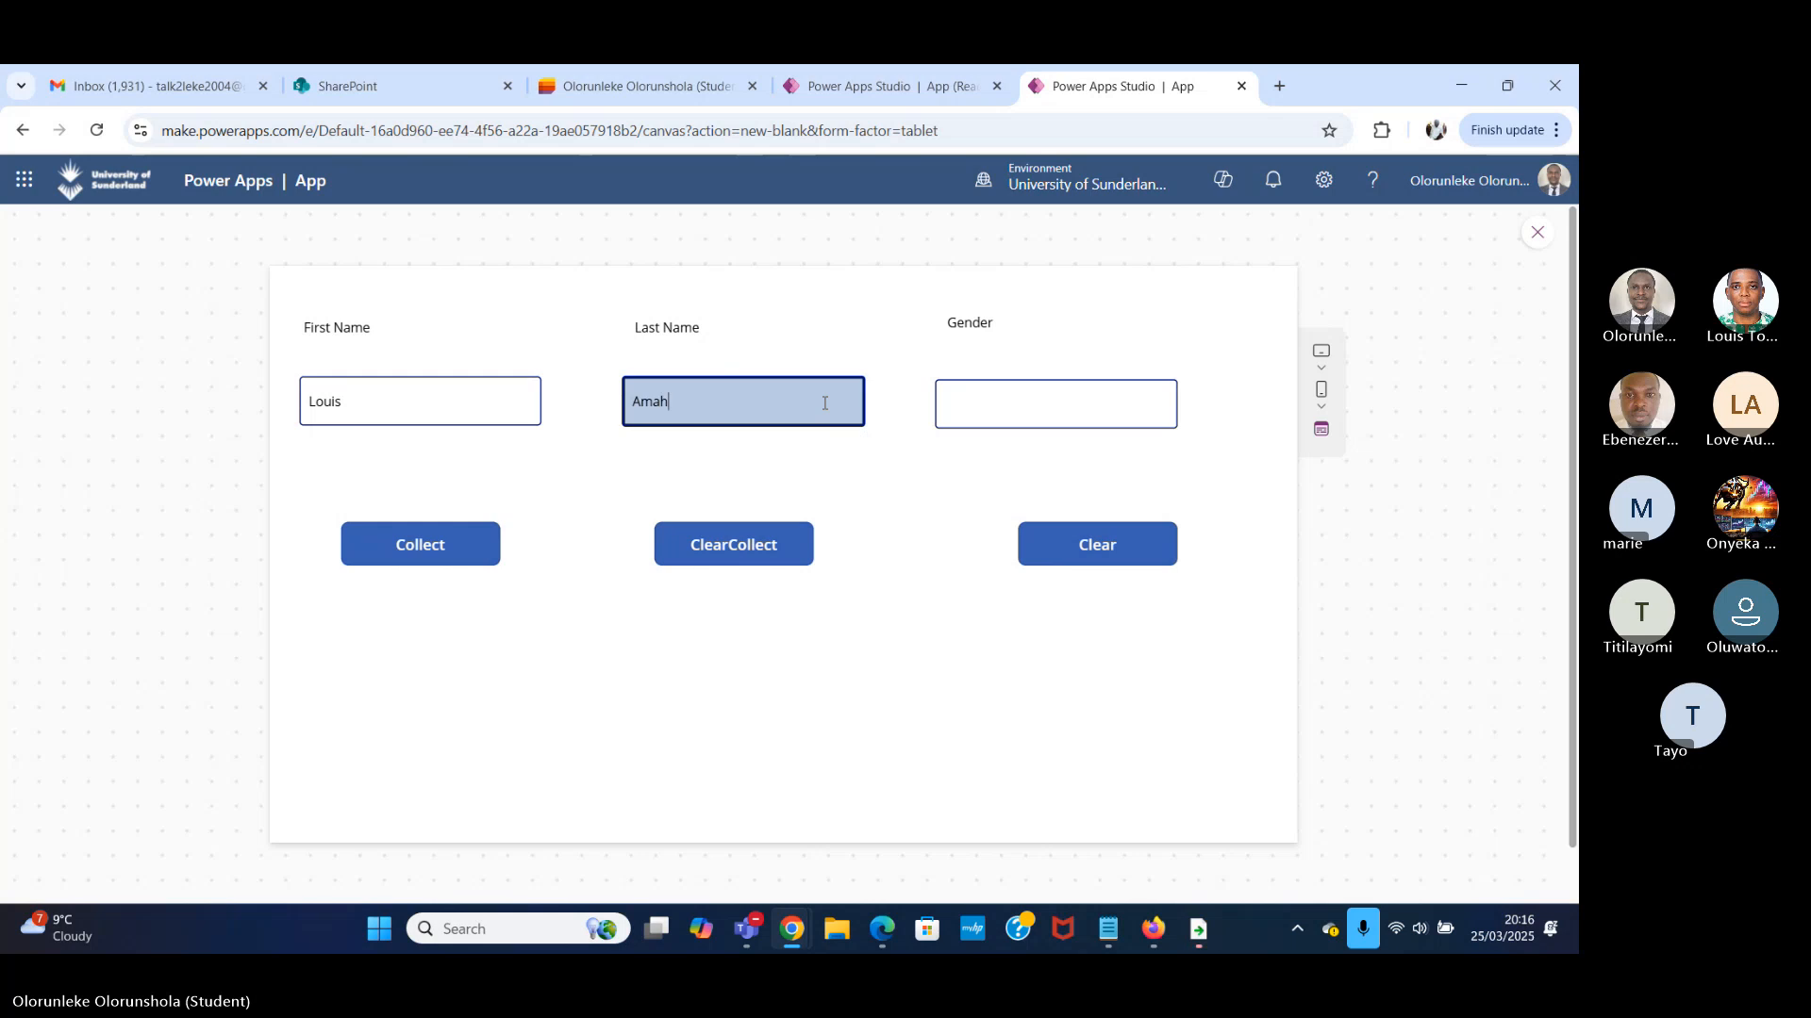
pyautogui.click(431, 559)
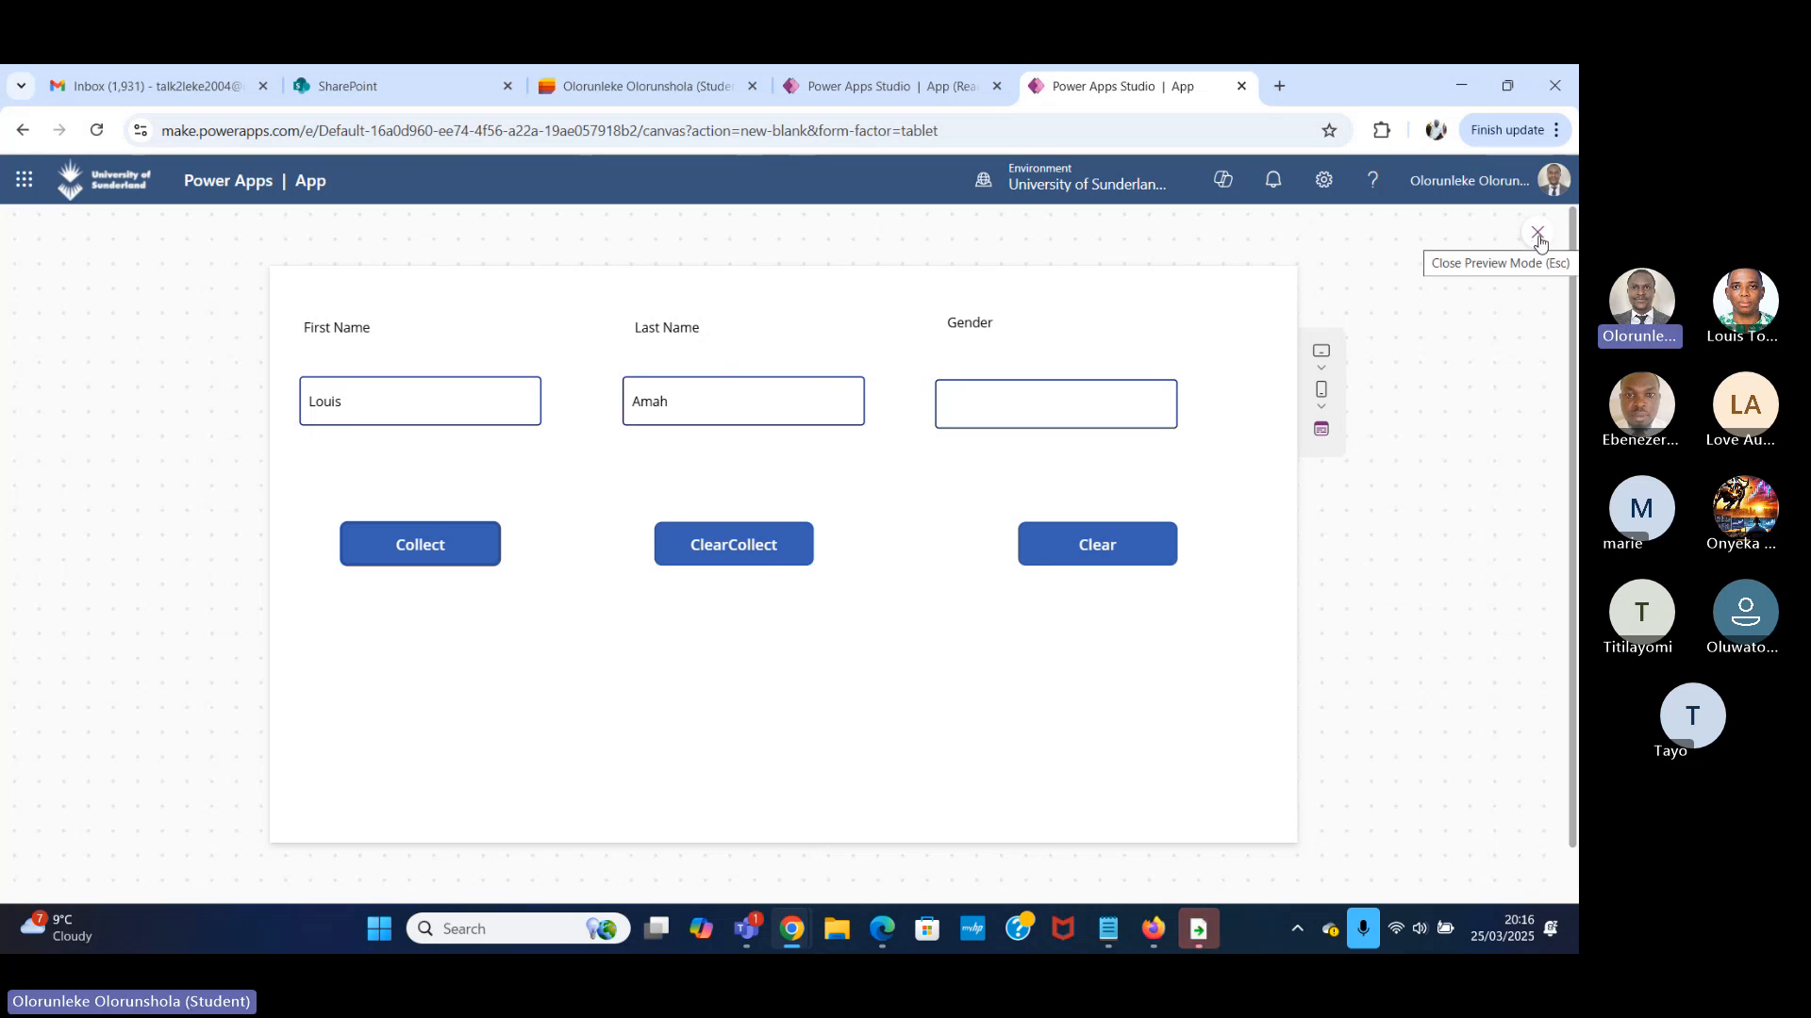
# Leave the preview and examine the rows stored in the colTodo collection table.
pyautogui.click(1538, 235)
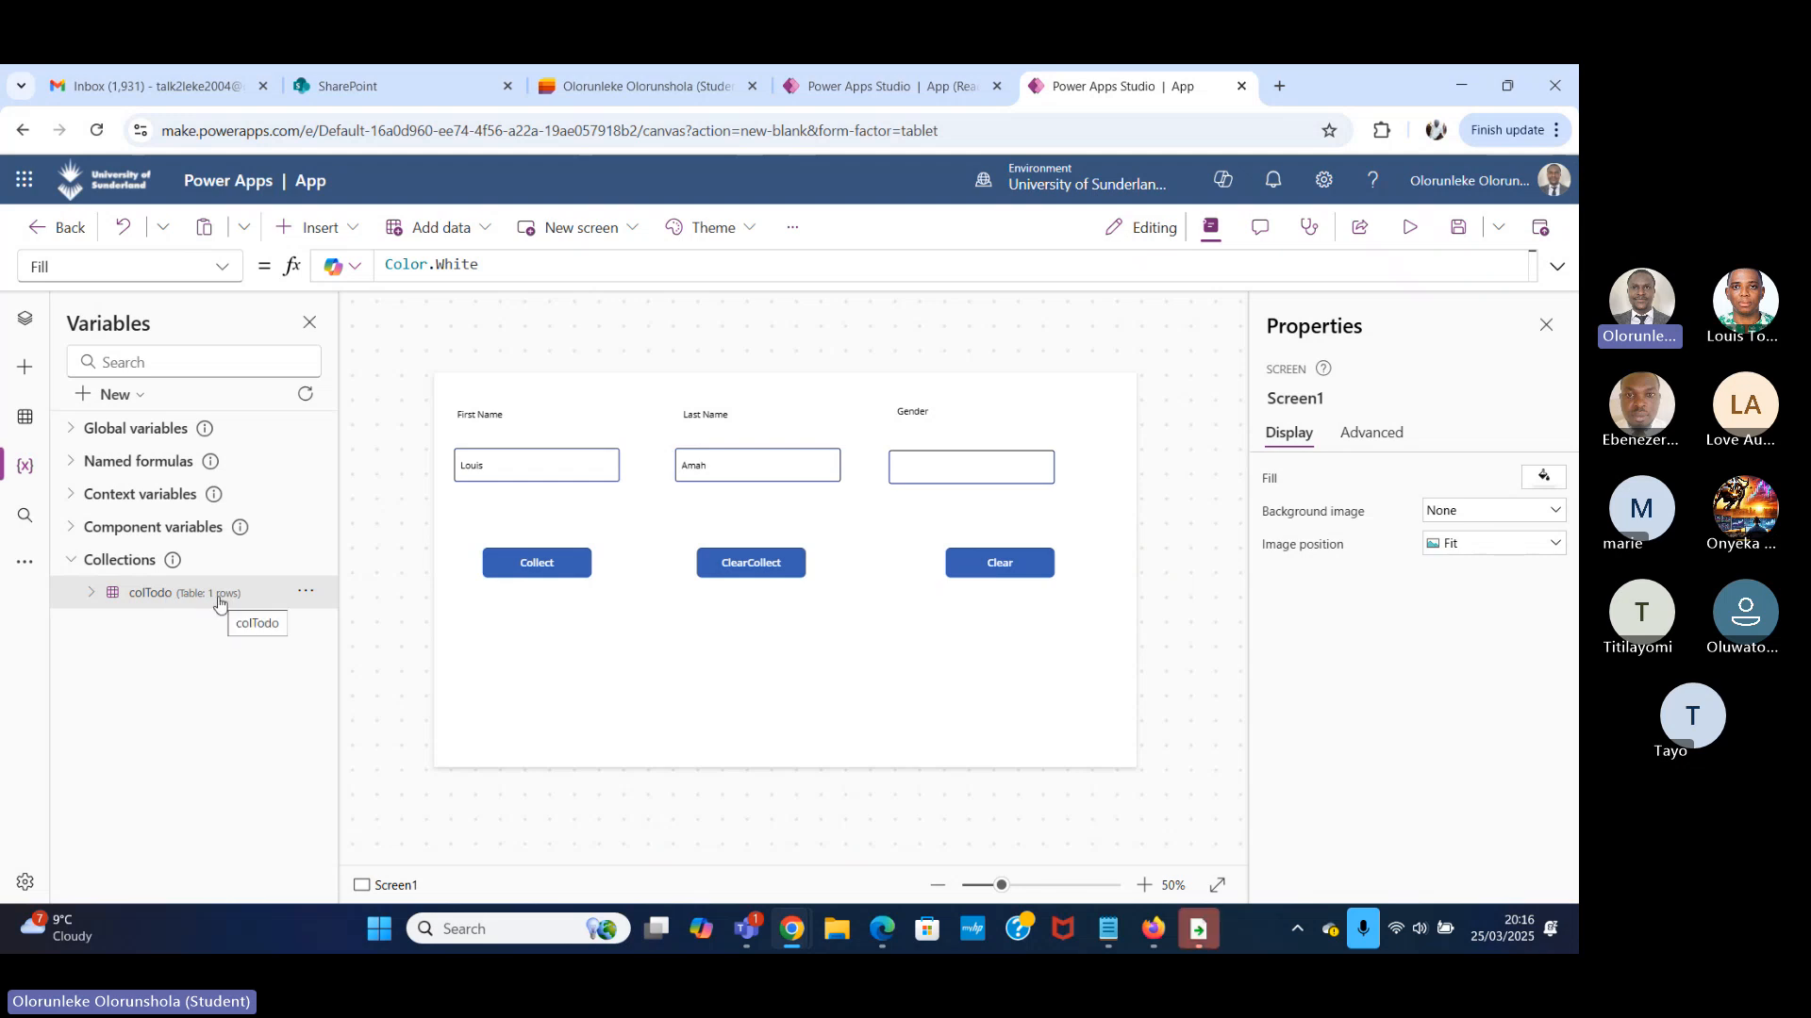
pyautogui.click(303, 593)
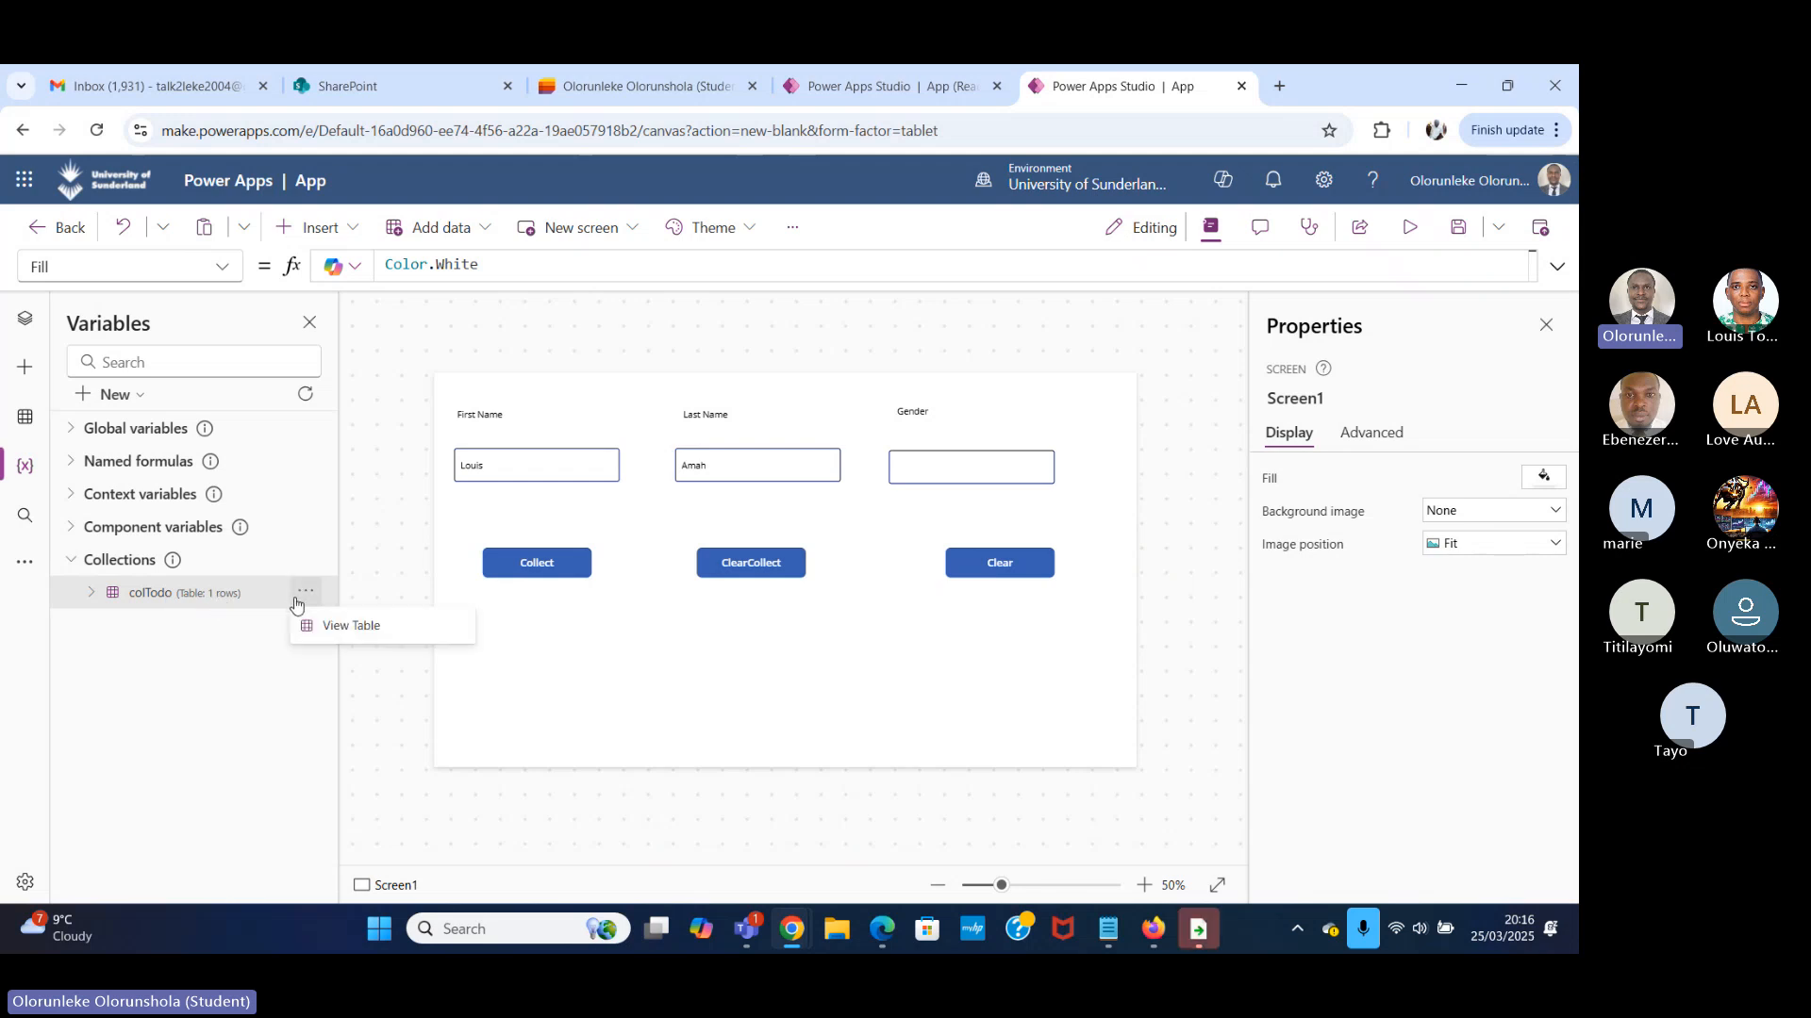
pyautogui.click(355, 628)
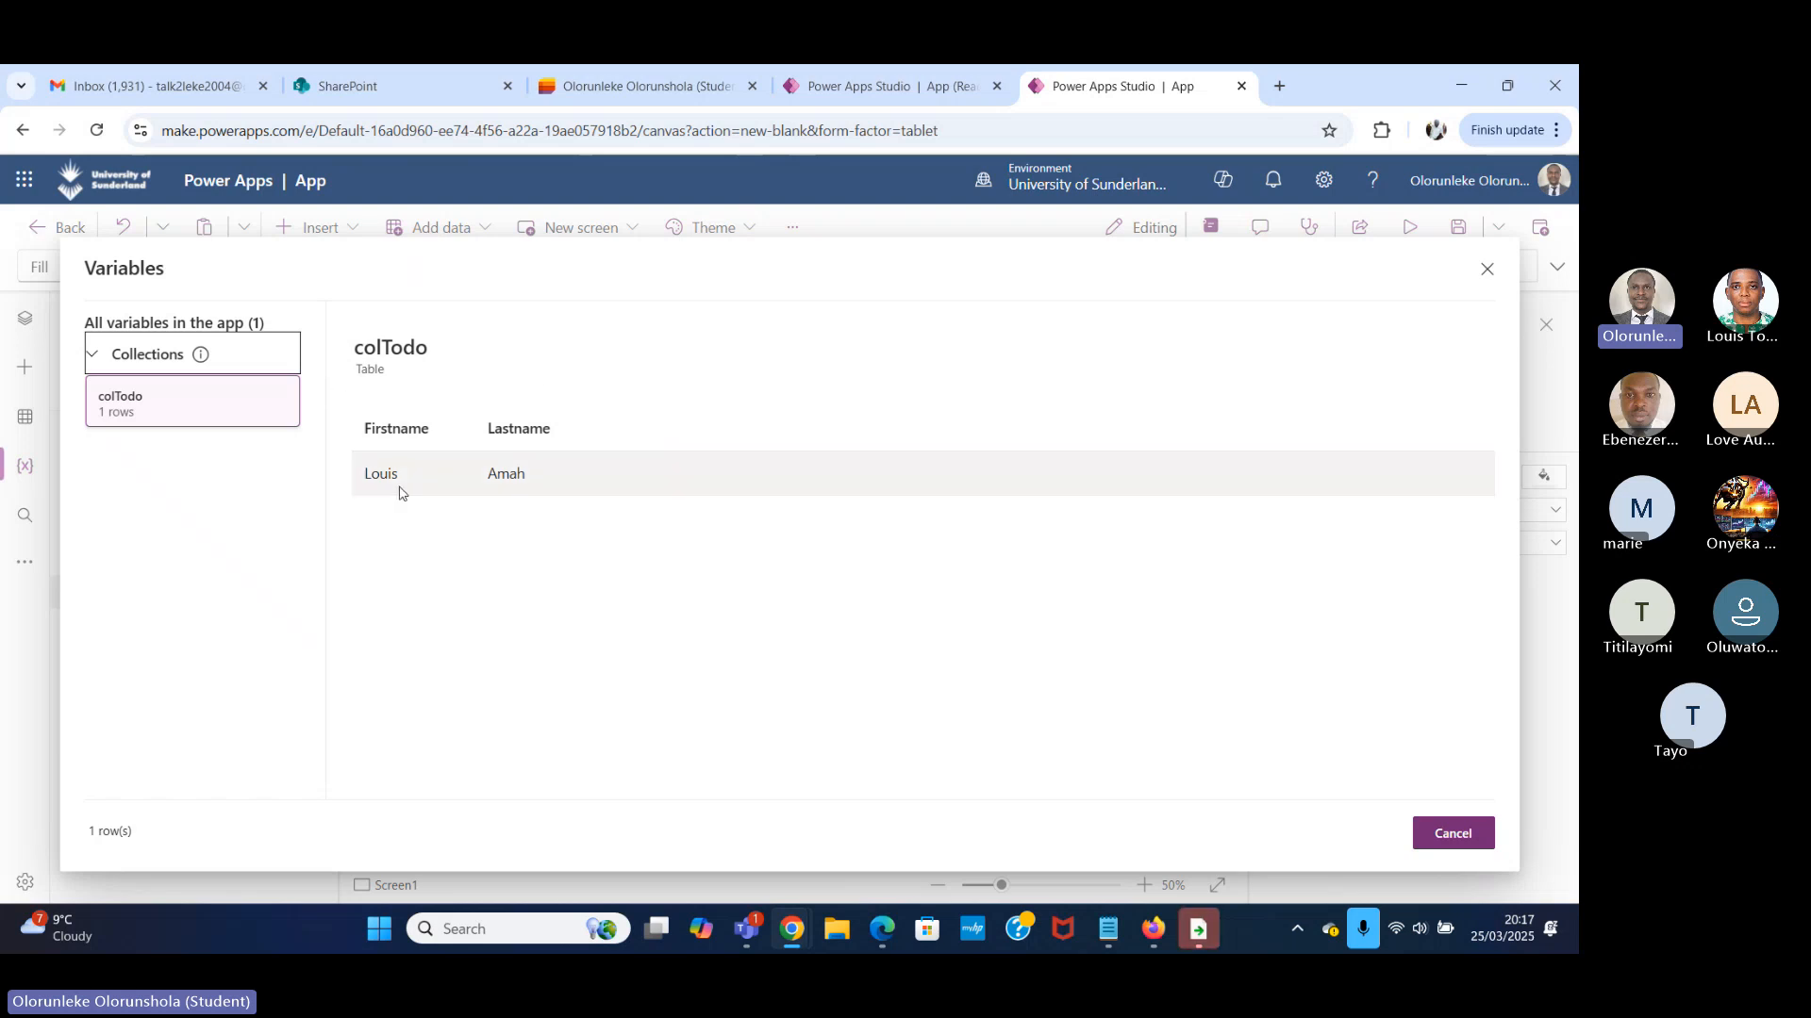
pyautogui.click(1487, 270)
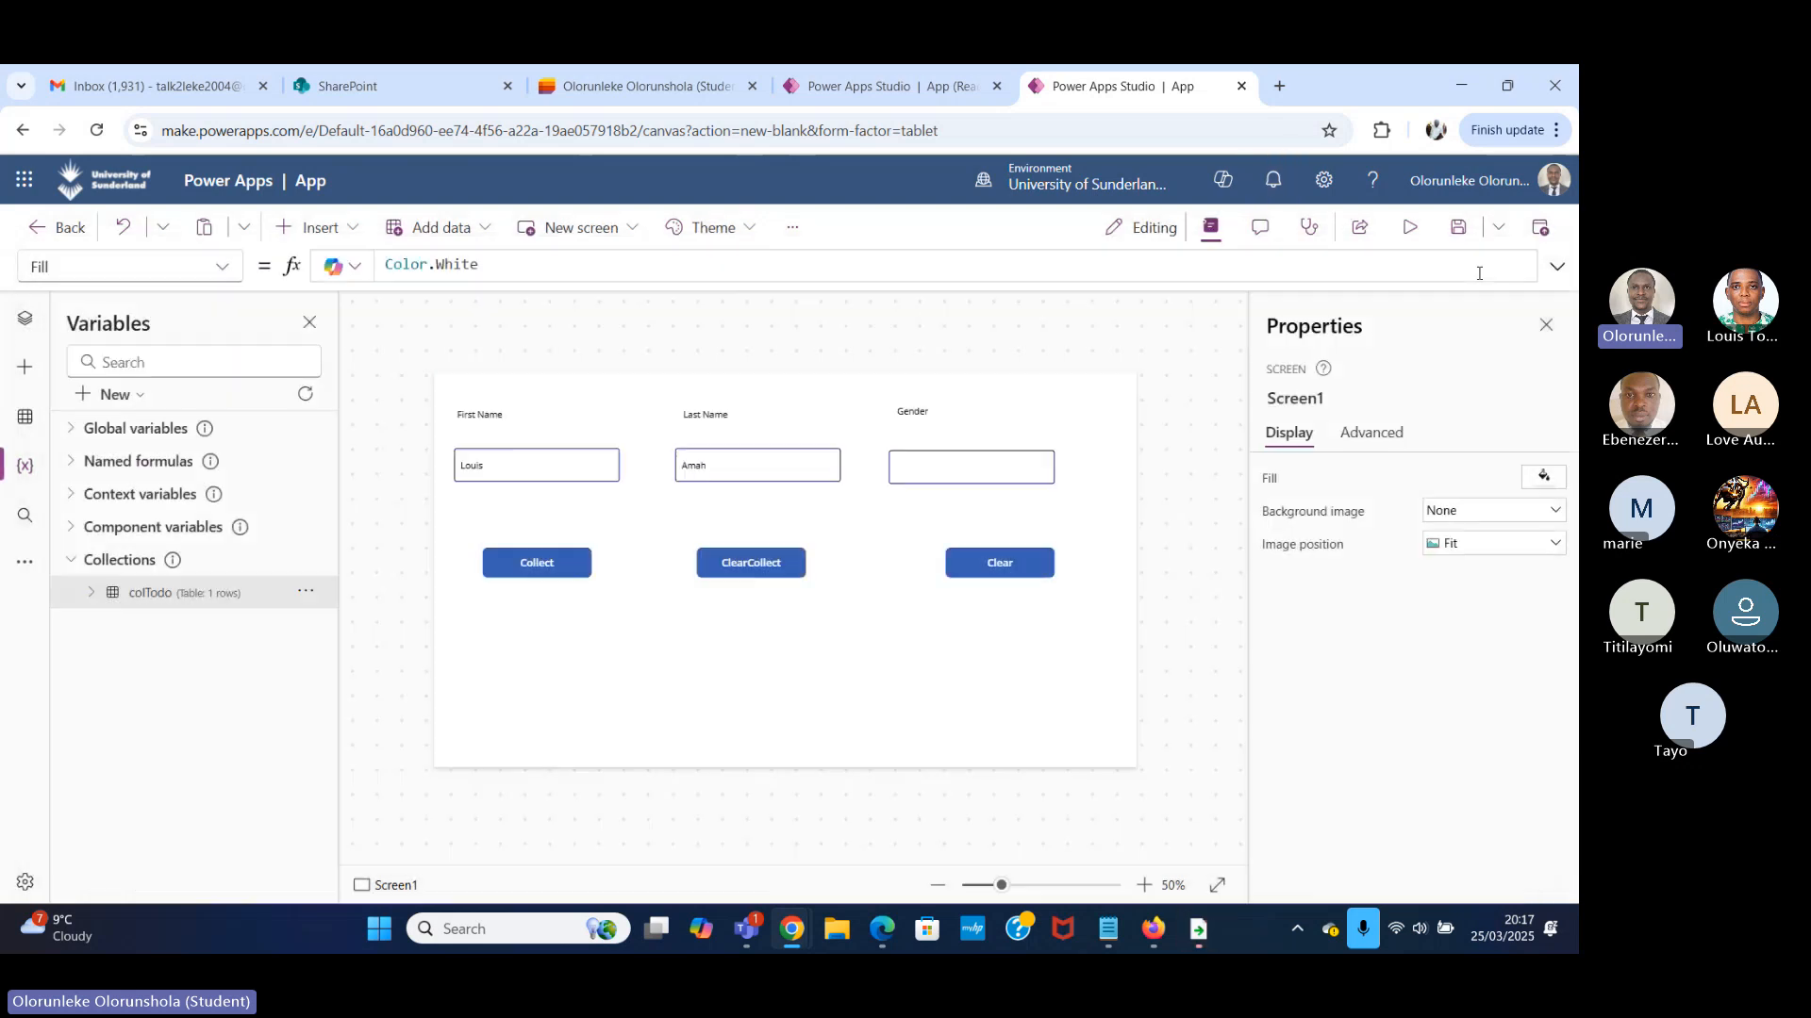
# Add a Gender field after lastnametxt.Text in the record of the Collect button's OnSelect formula.
pyautogui.click(536, 563)
pyautogui.click(984, 272)
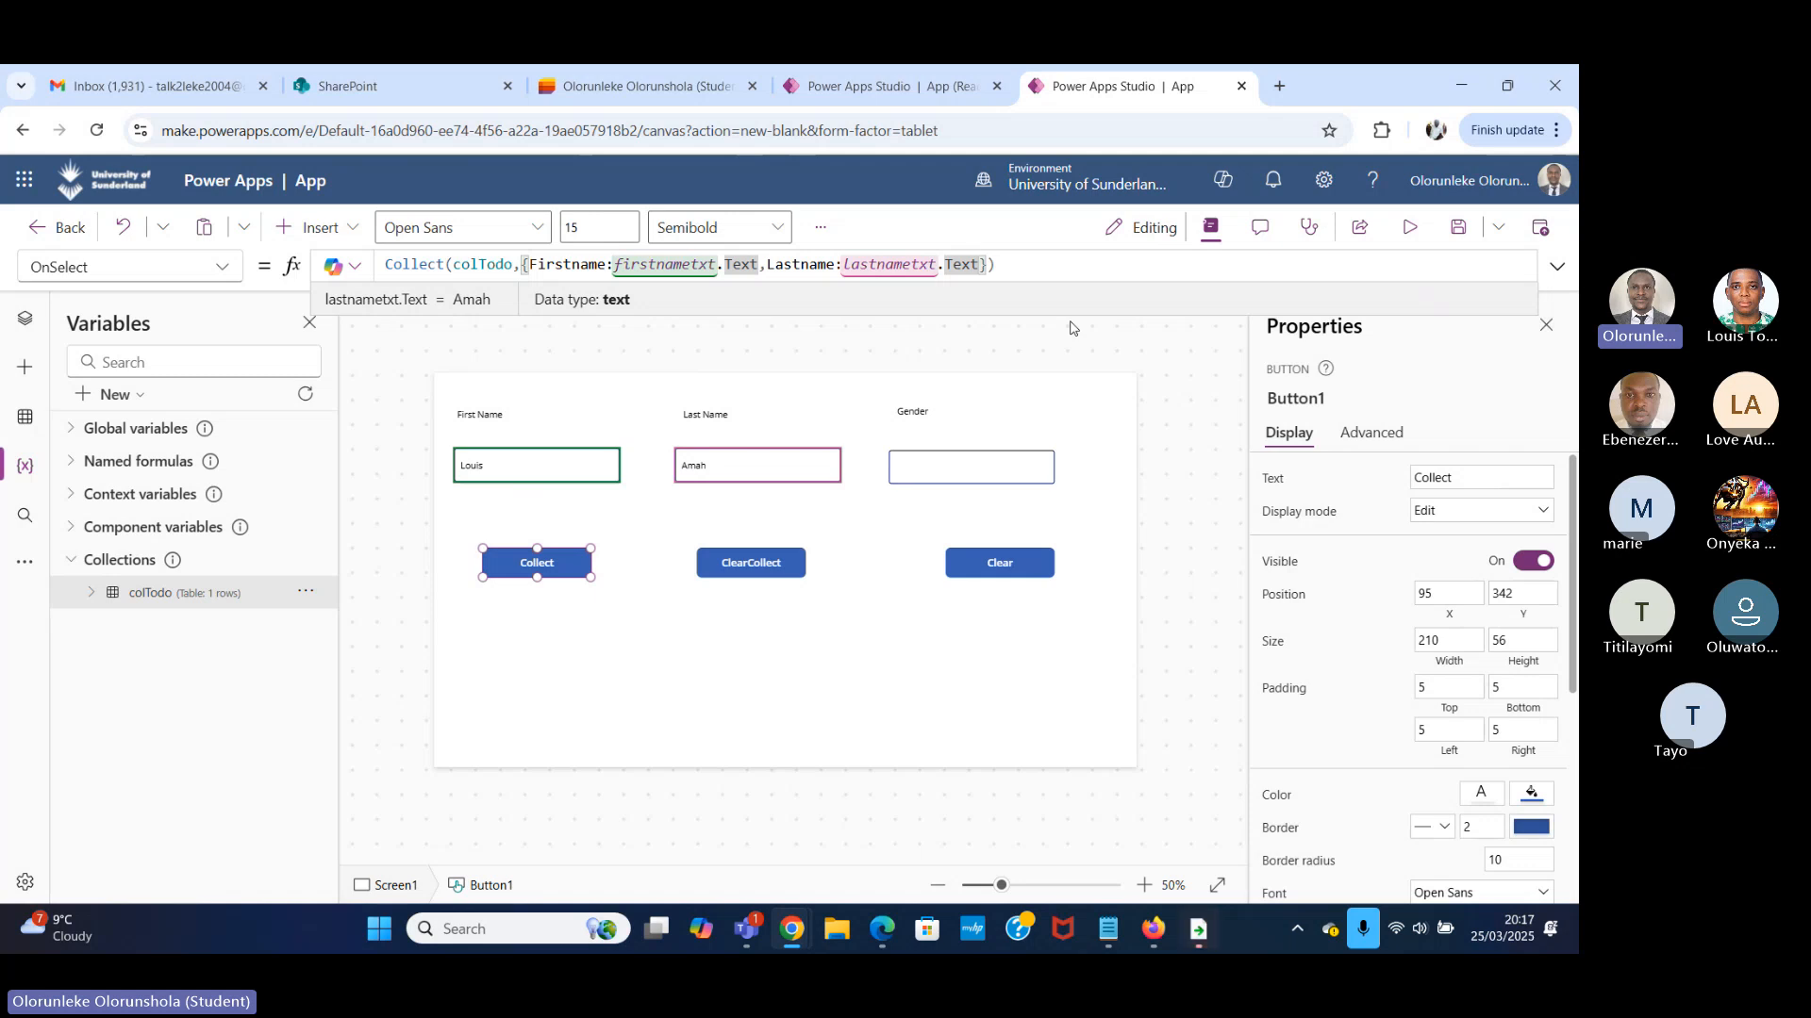
pyautogui.write(',')
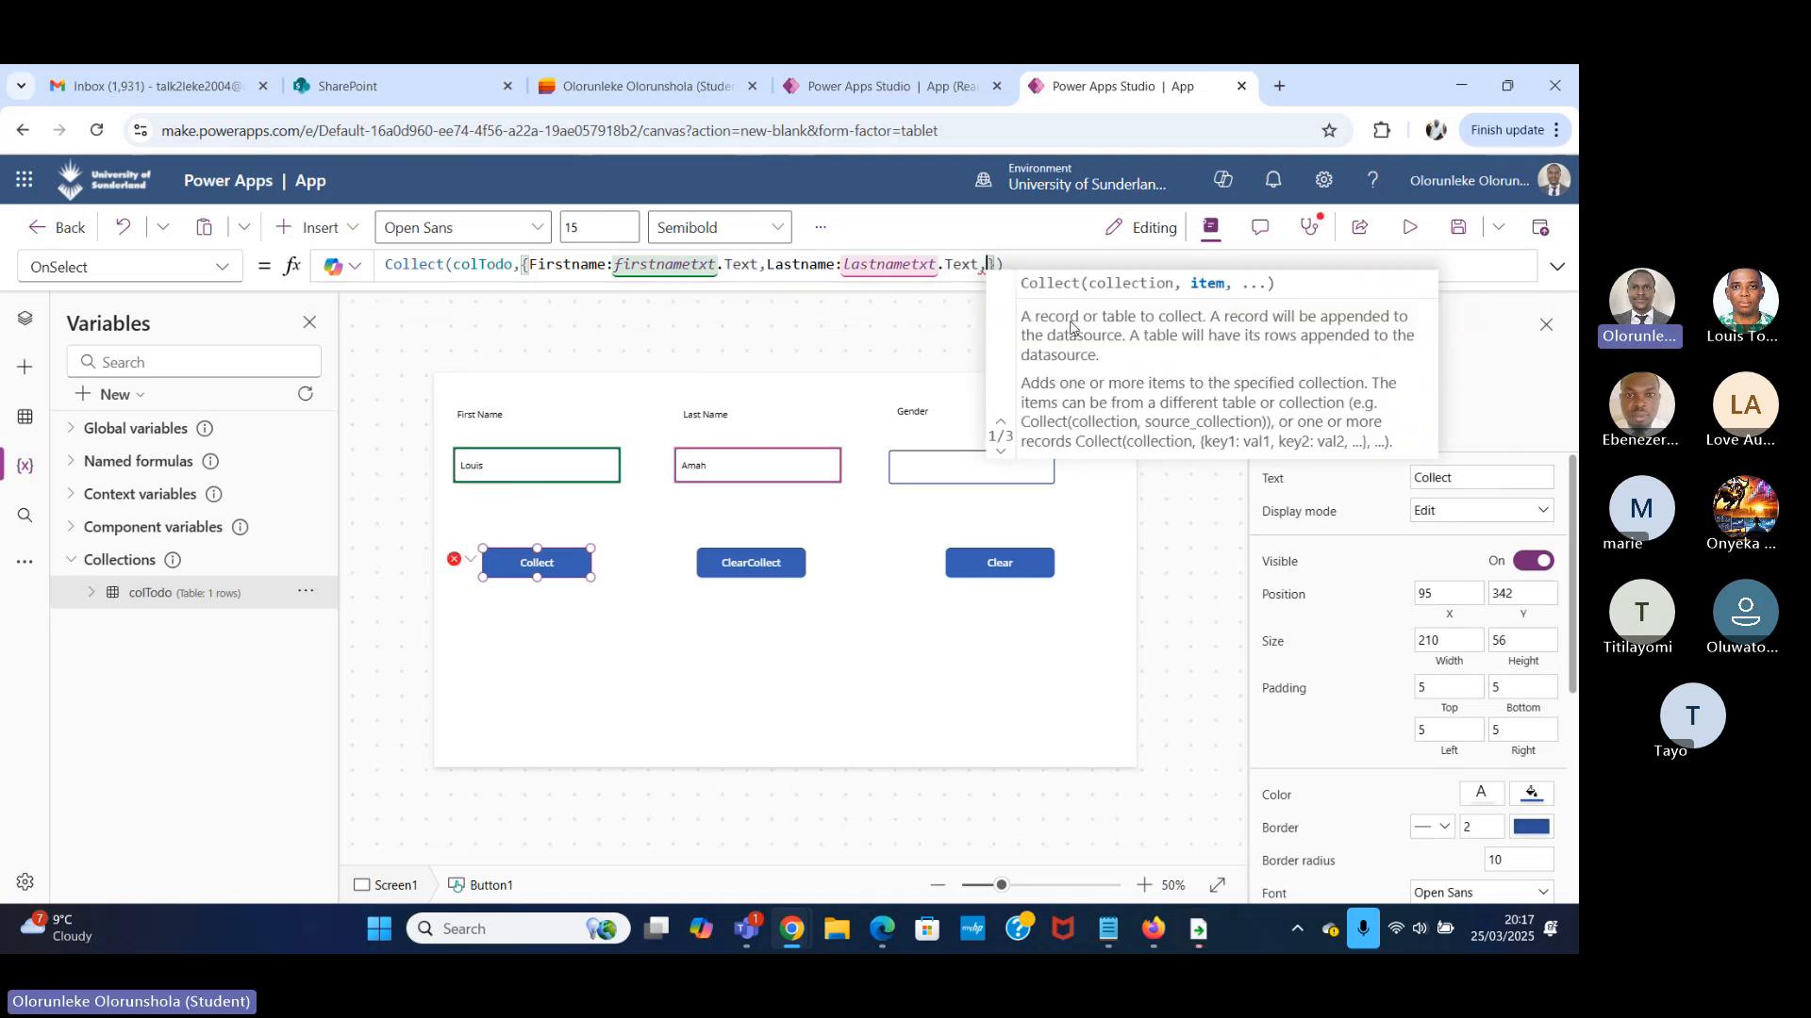
pyautogui.write('Gender')
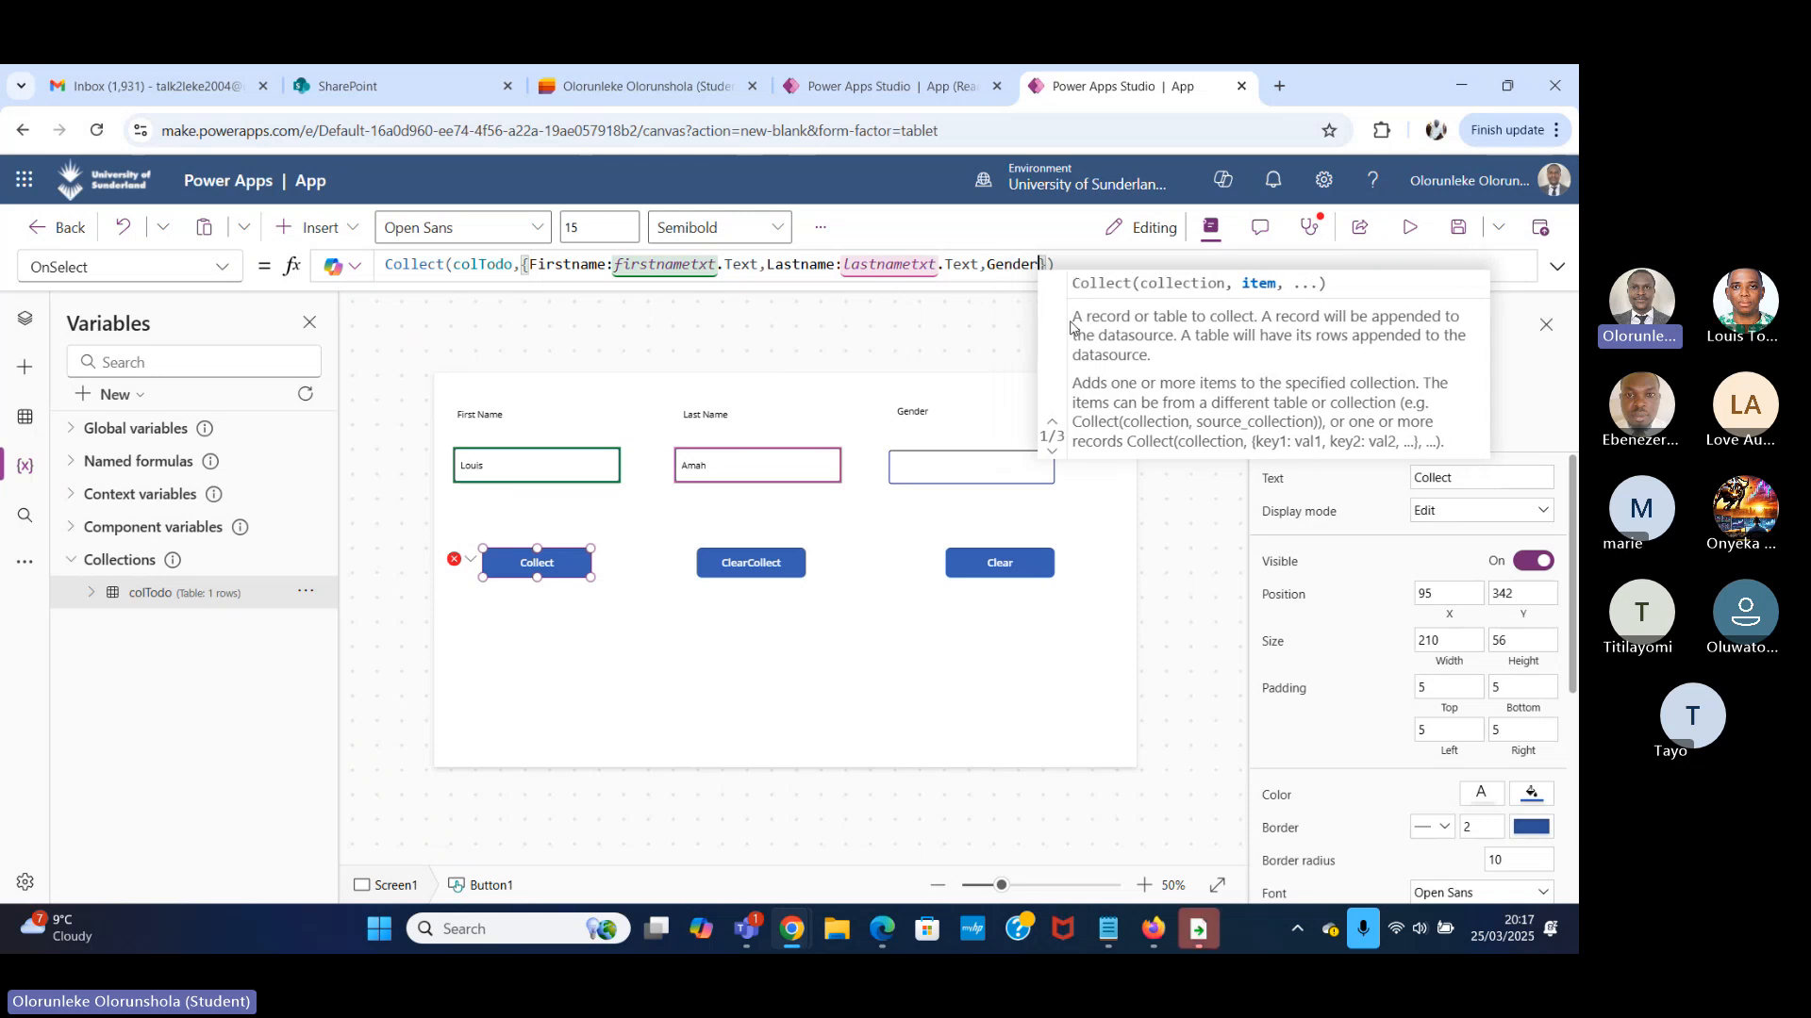
pyautogui.write(':')
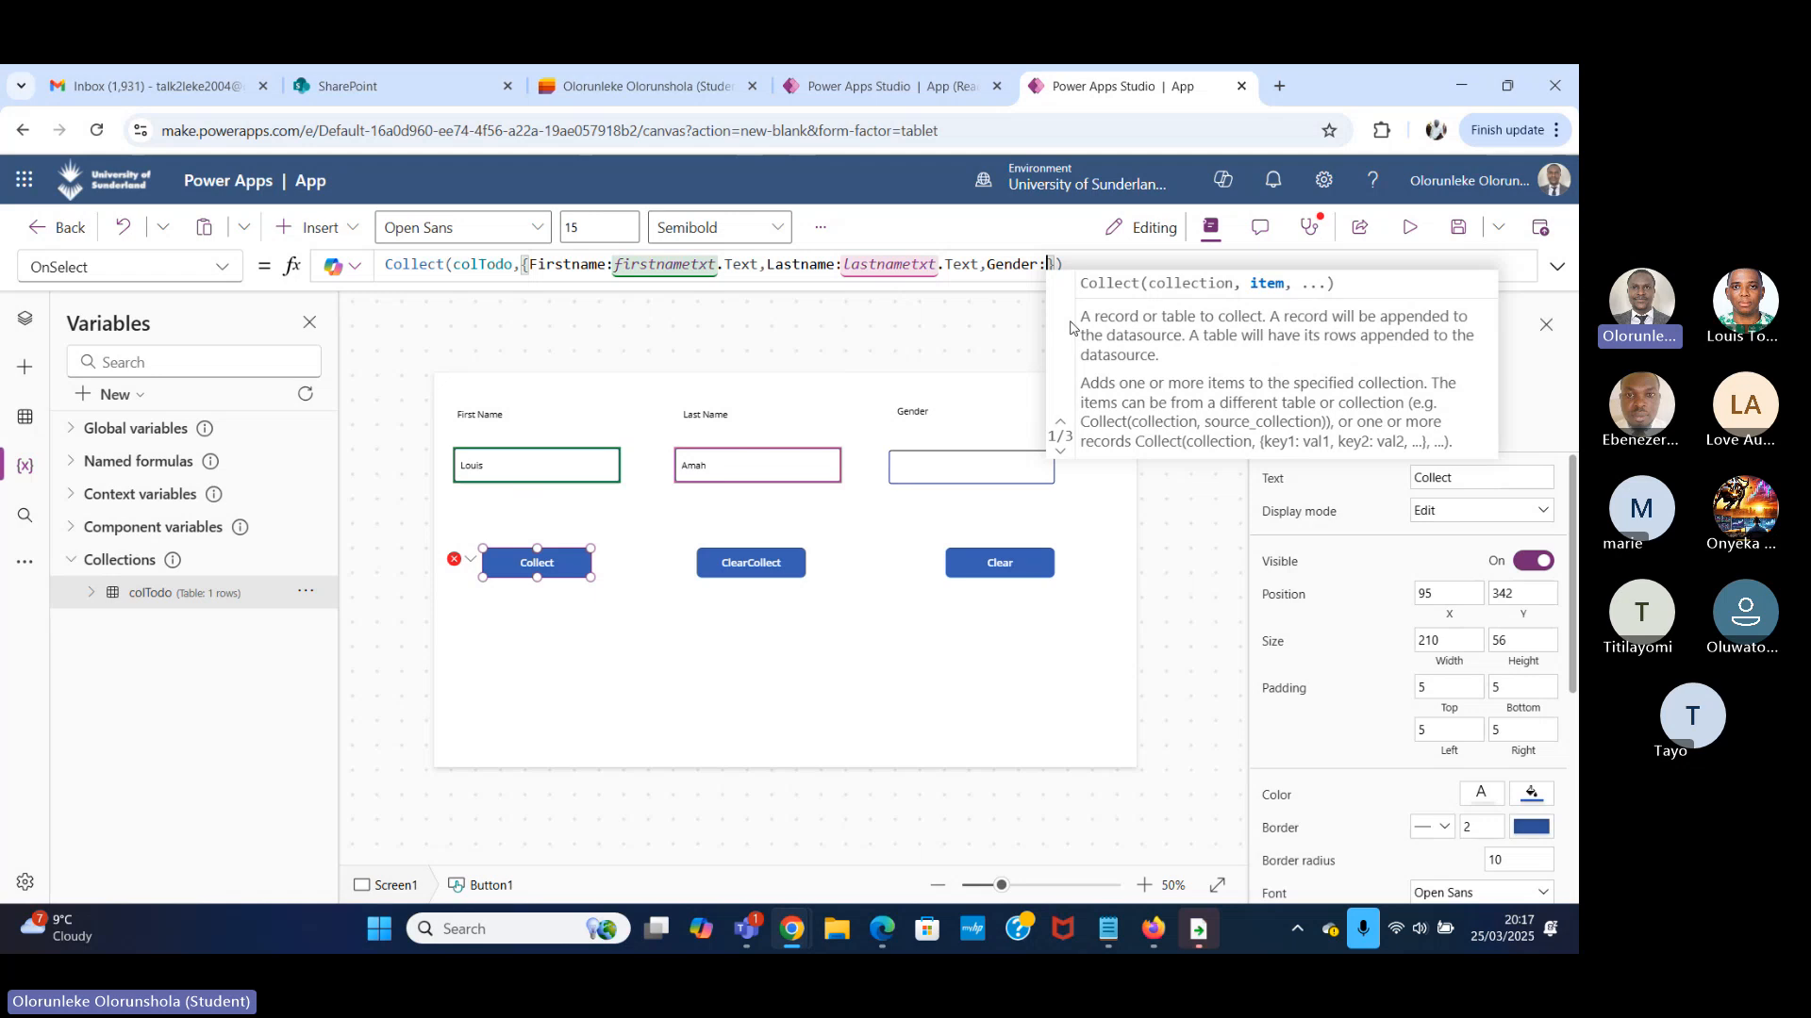
# Rename the text input control under the Gender label to gendertxt_1.
pyautogui.click(961, 461)
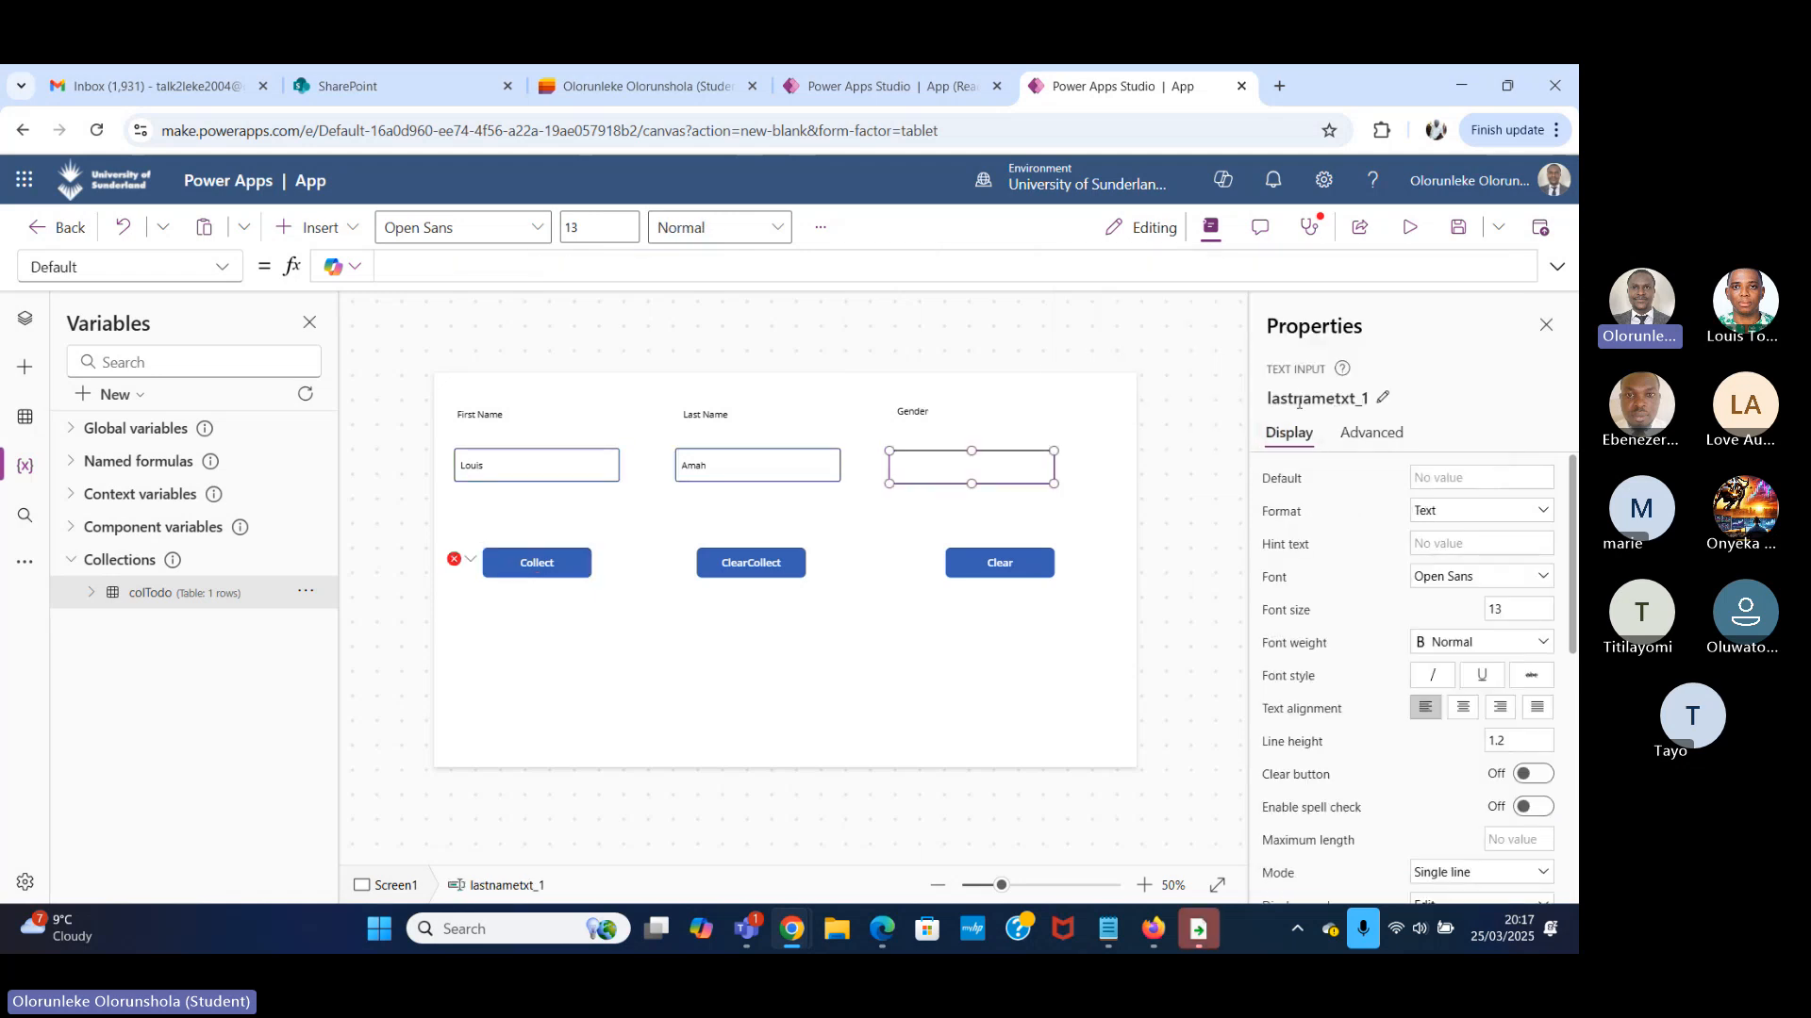
pyautogui.click(1299, 403)
pyautogui.click(1304, 403)
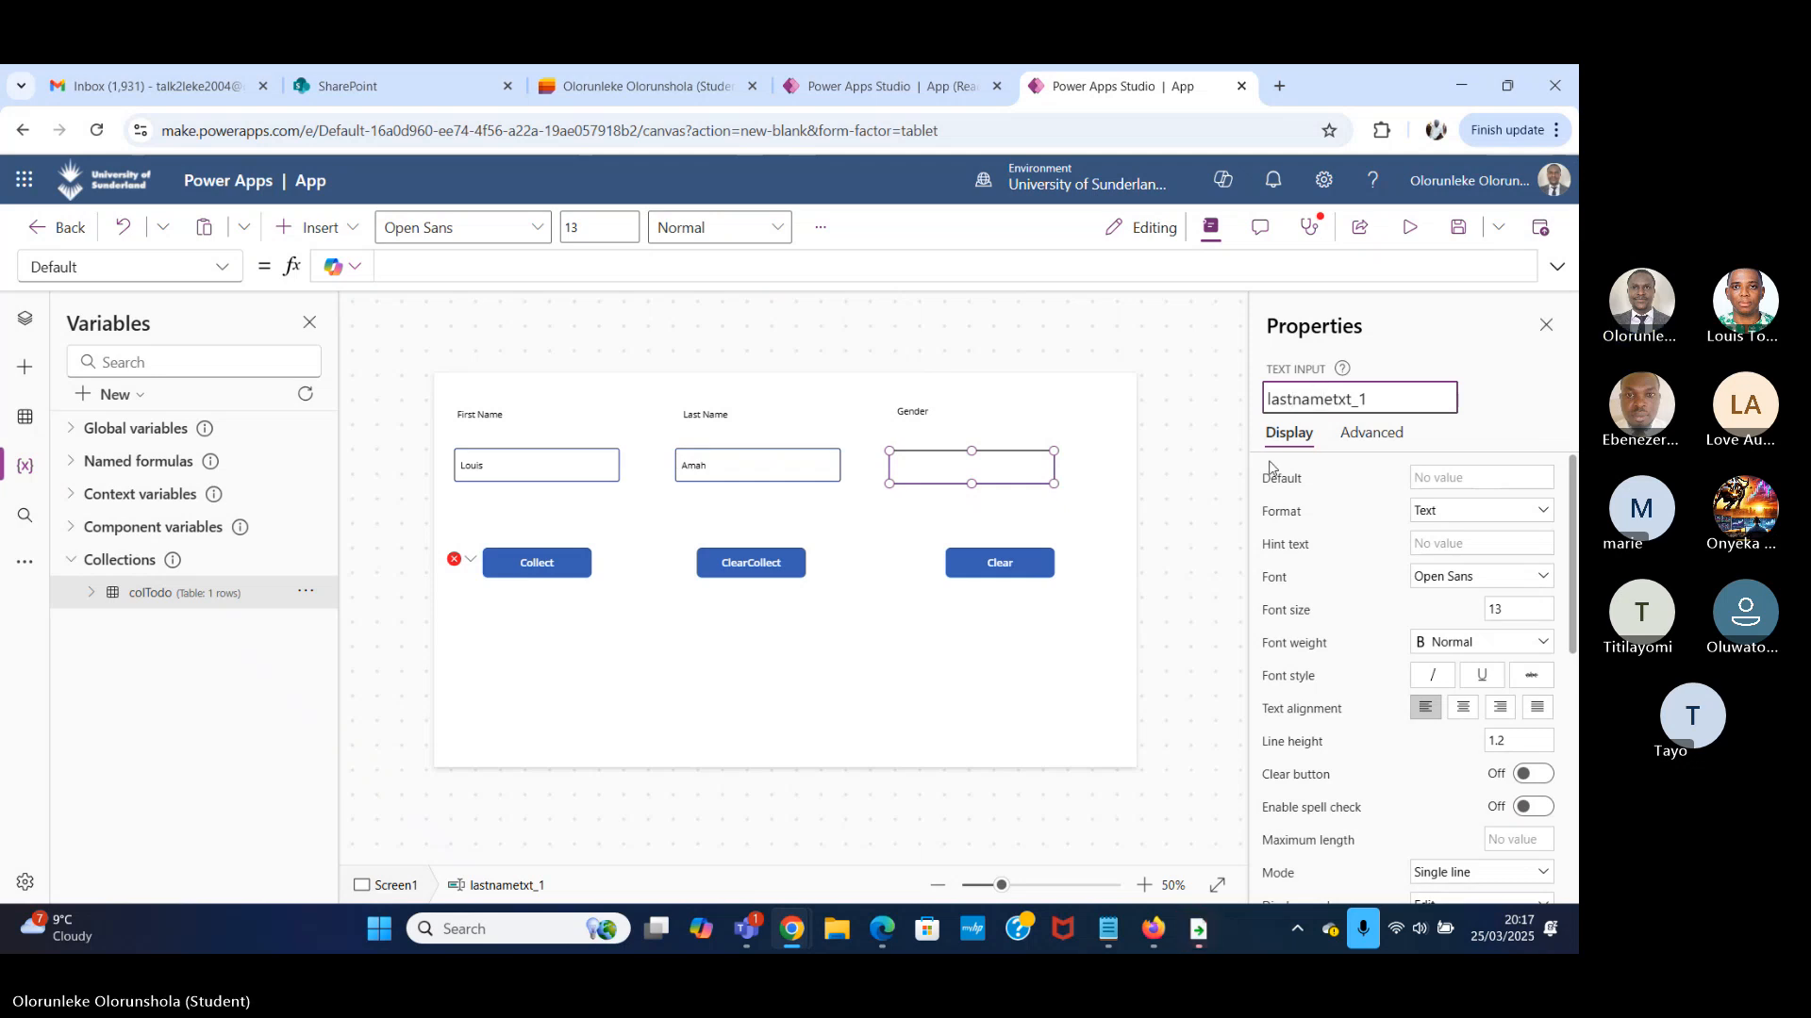
pyautogui.press('Right')
pyautogui.press('BackSpace')
pyautogui.press('BackSpace')
pyautogui.press('BackSpace')
pyautogui.press('BackSpace')
pyautogui.press('BackSpace')
pyautogui.press('BackSpace')
pyautogui.press('BackSpace')
pyautogui.press('BackSpace')
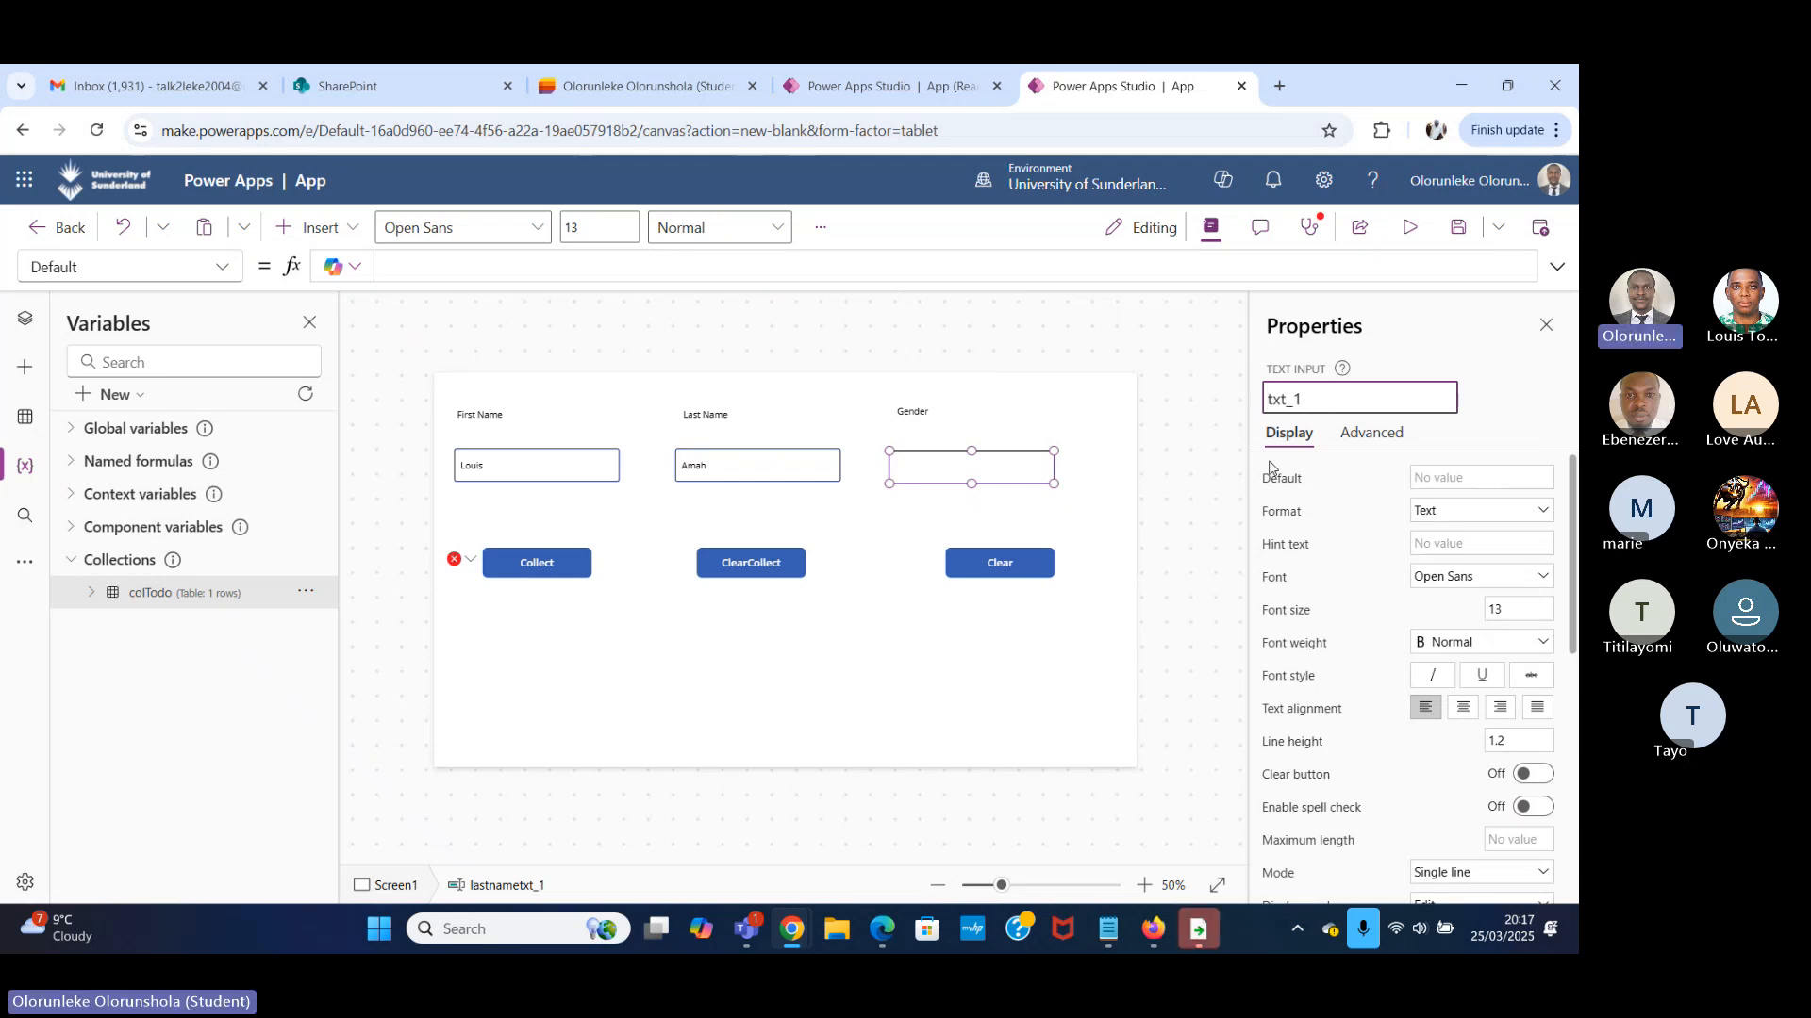
pyautogui.write('Gender')
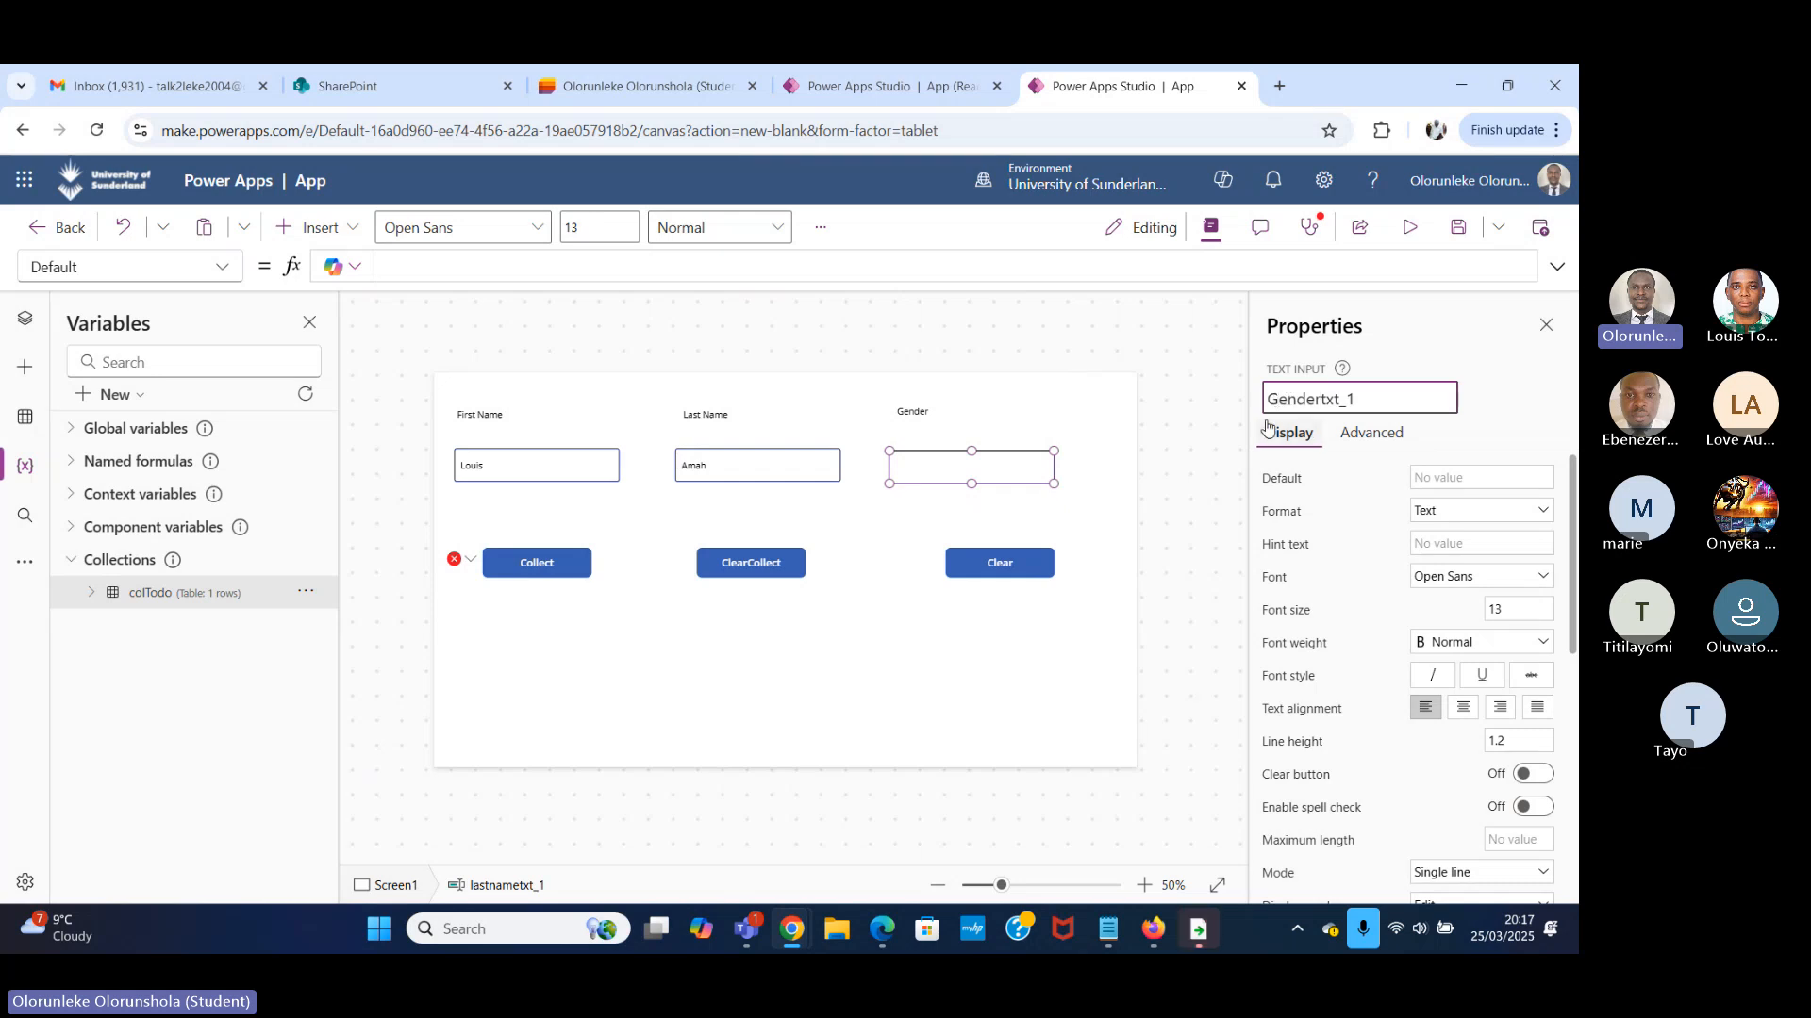
pyautogui.press('Delete')
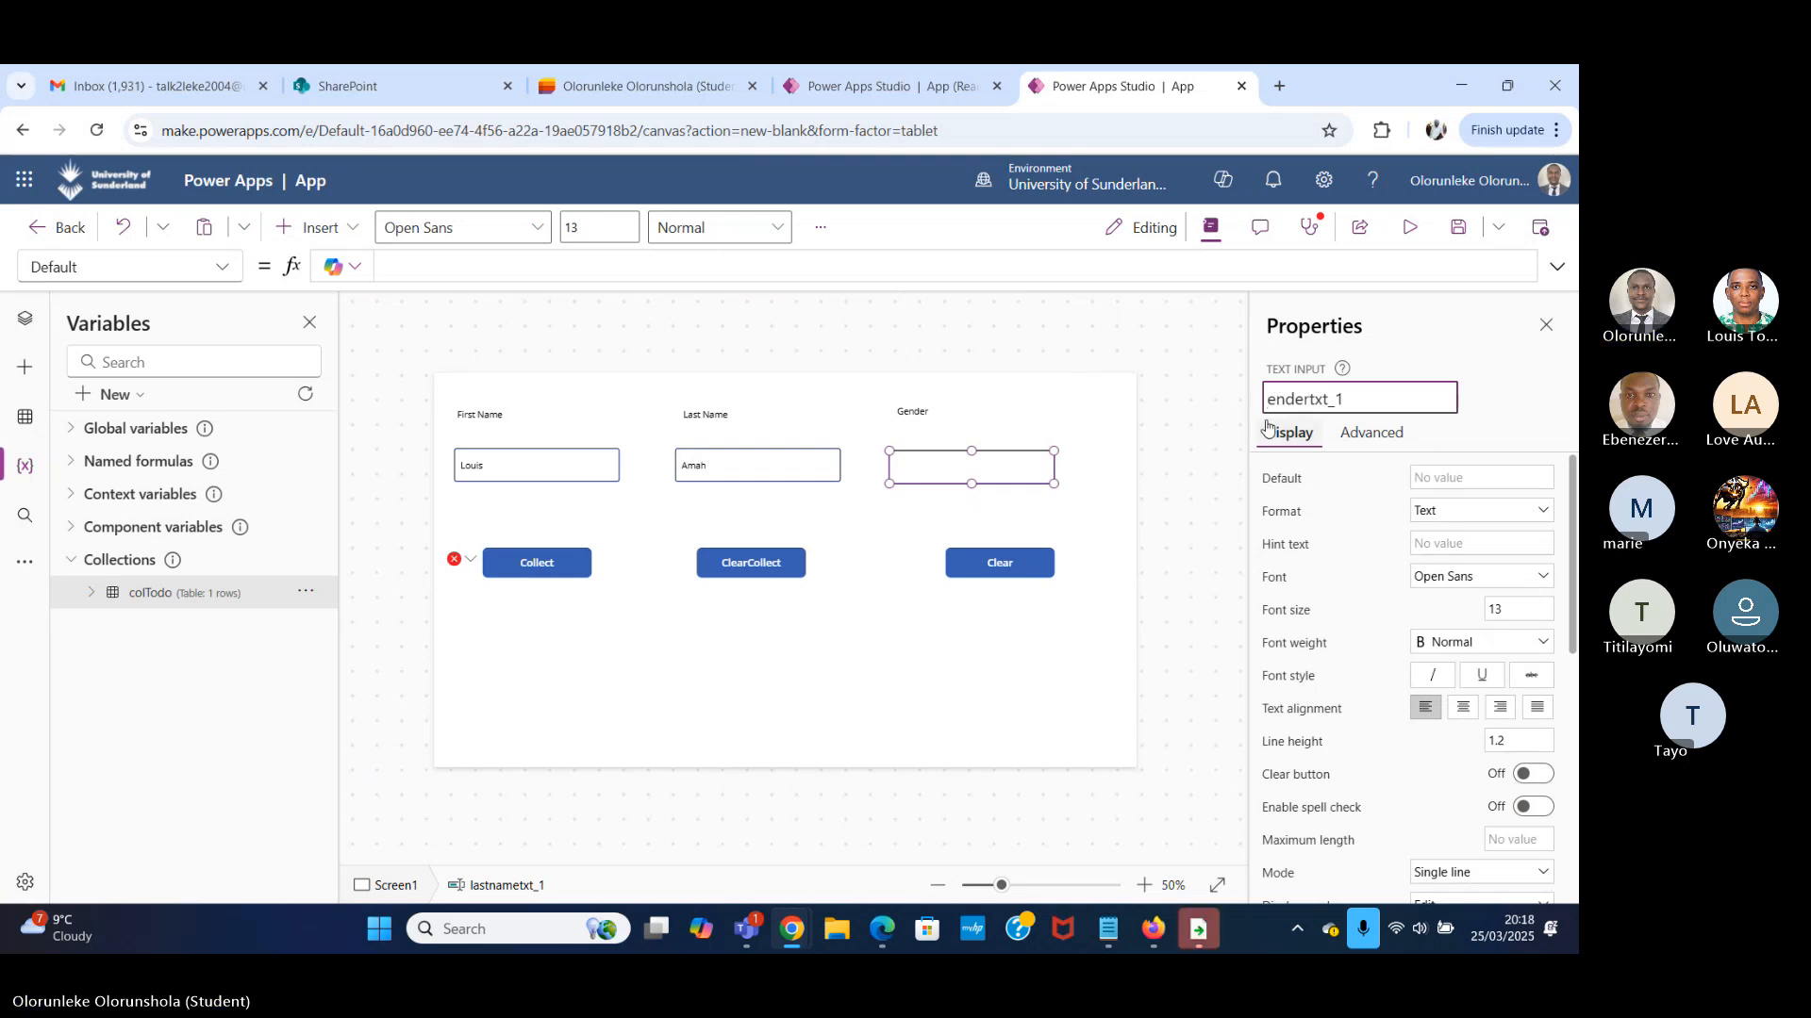
pyautogui.write('g')
pyautogui.press('Return')
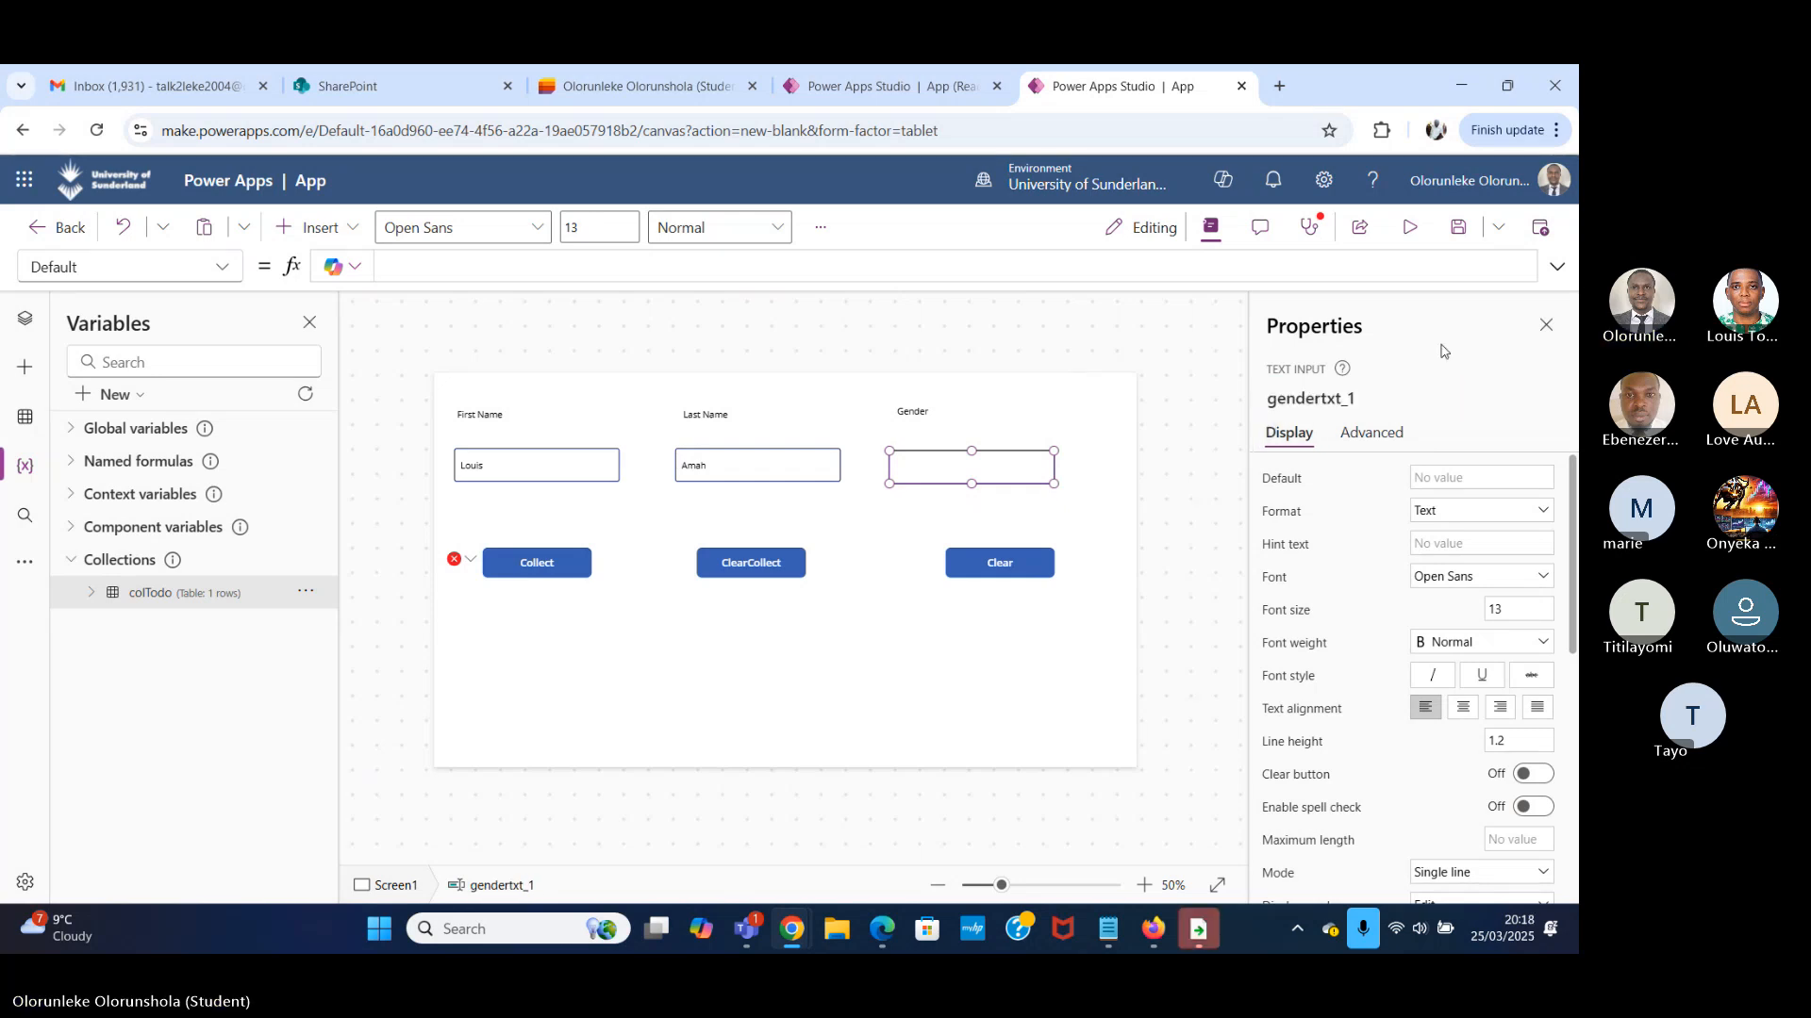
# Complete the Gender field in the Collect button's OnSelect formula with gendertxt_1.Text.
pyautogui.click(469, 560)
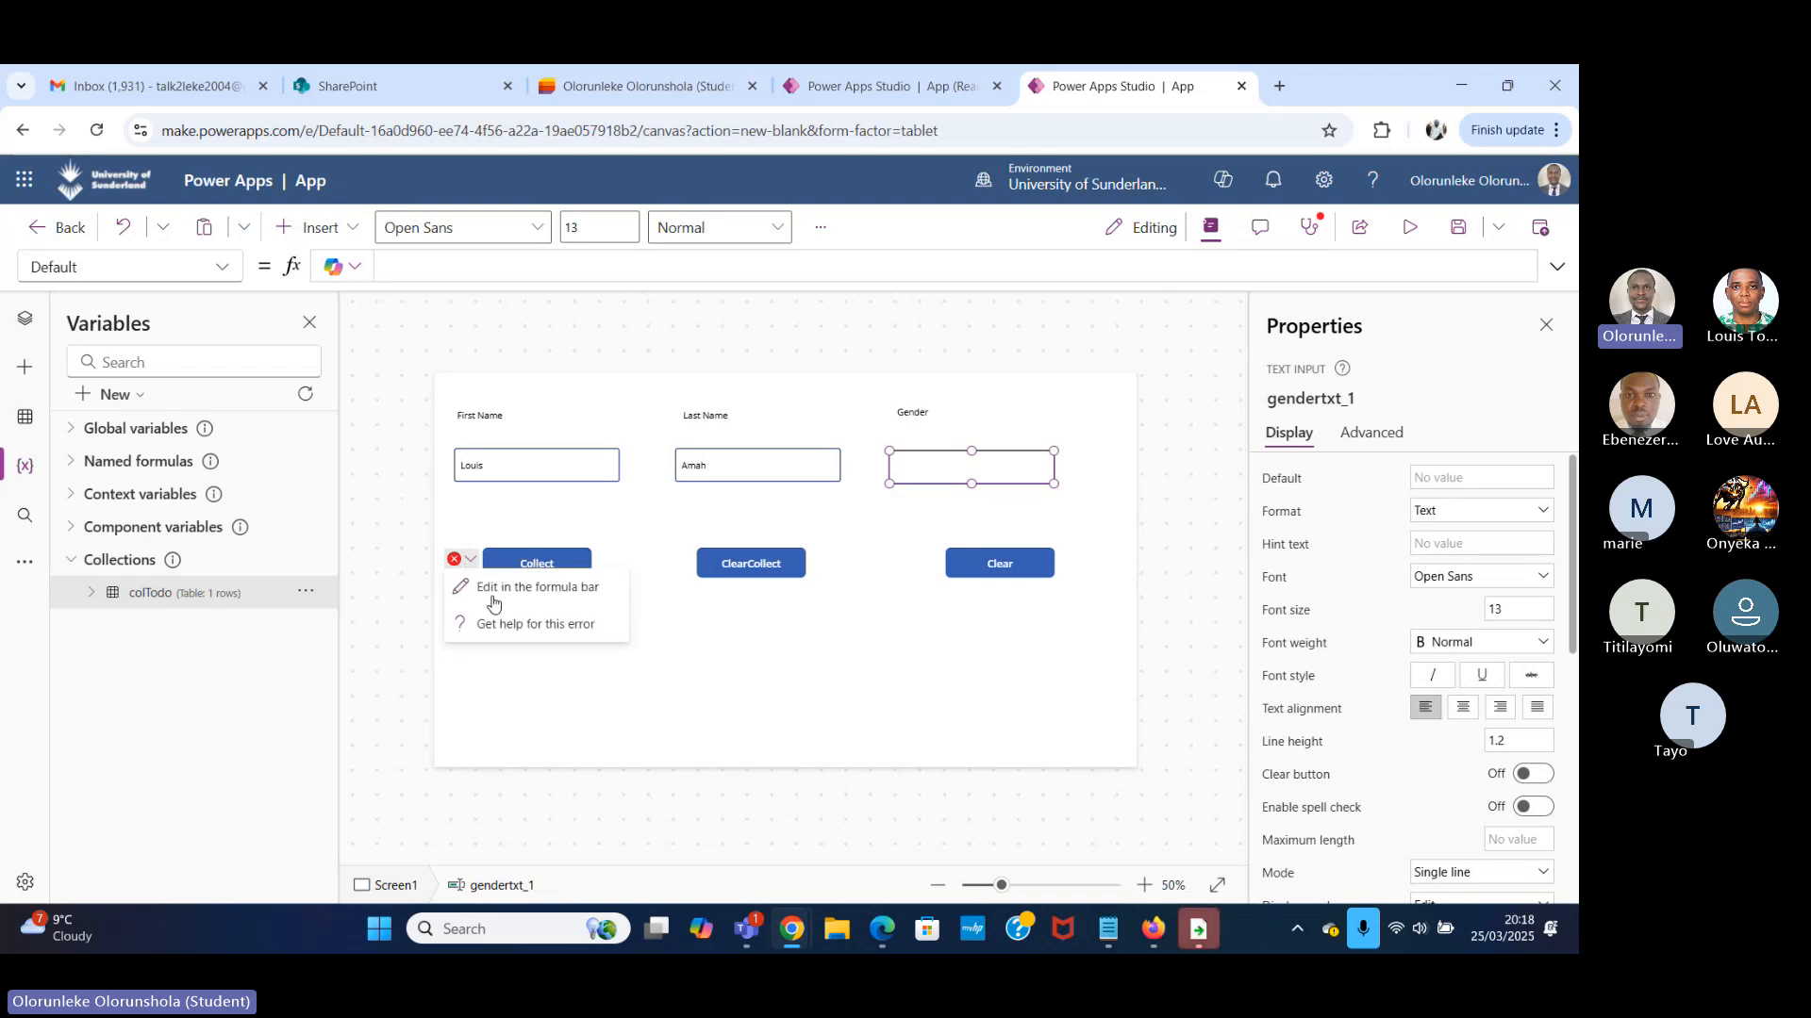
pyautogui.click(493, 604)
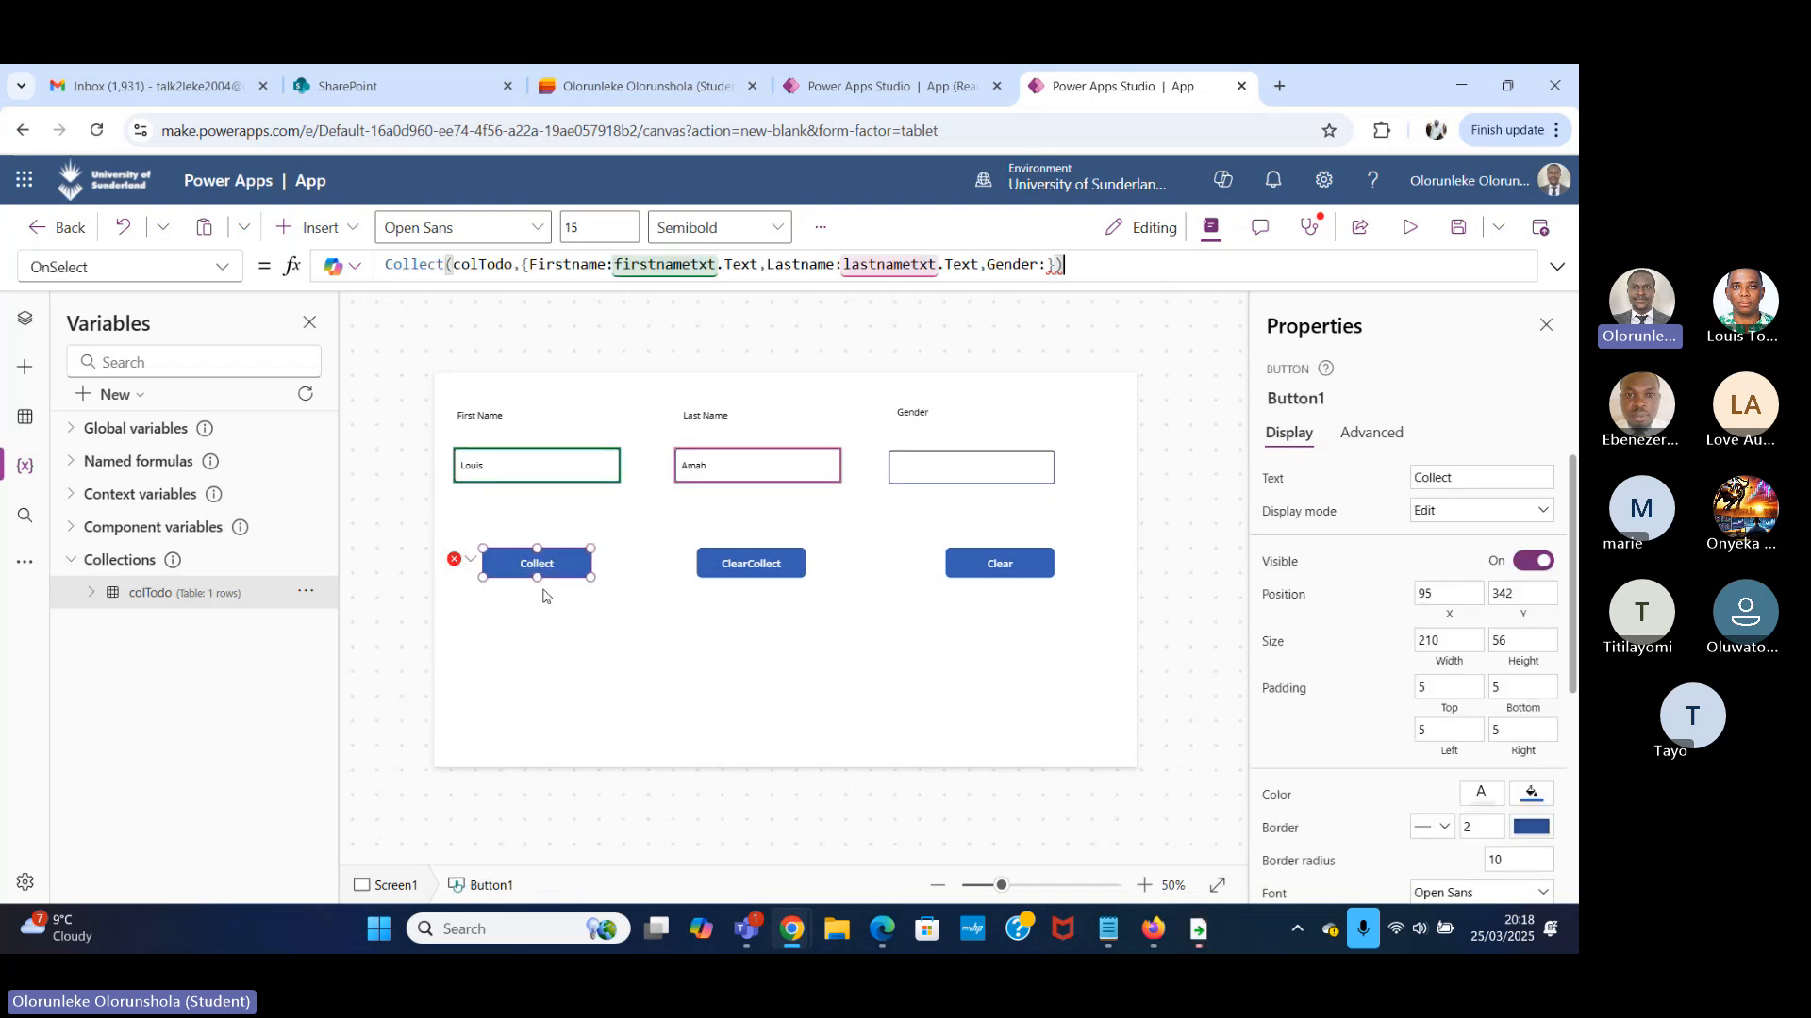
pyautogui.click(1048, 265)
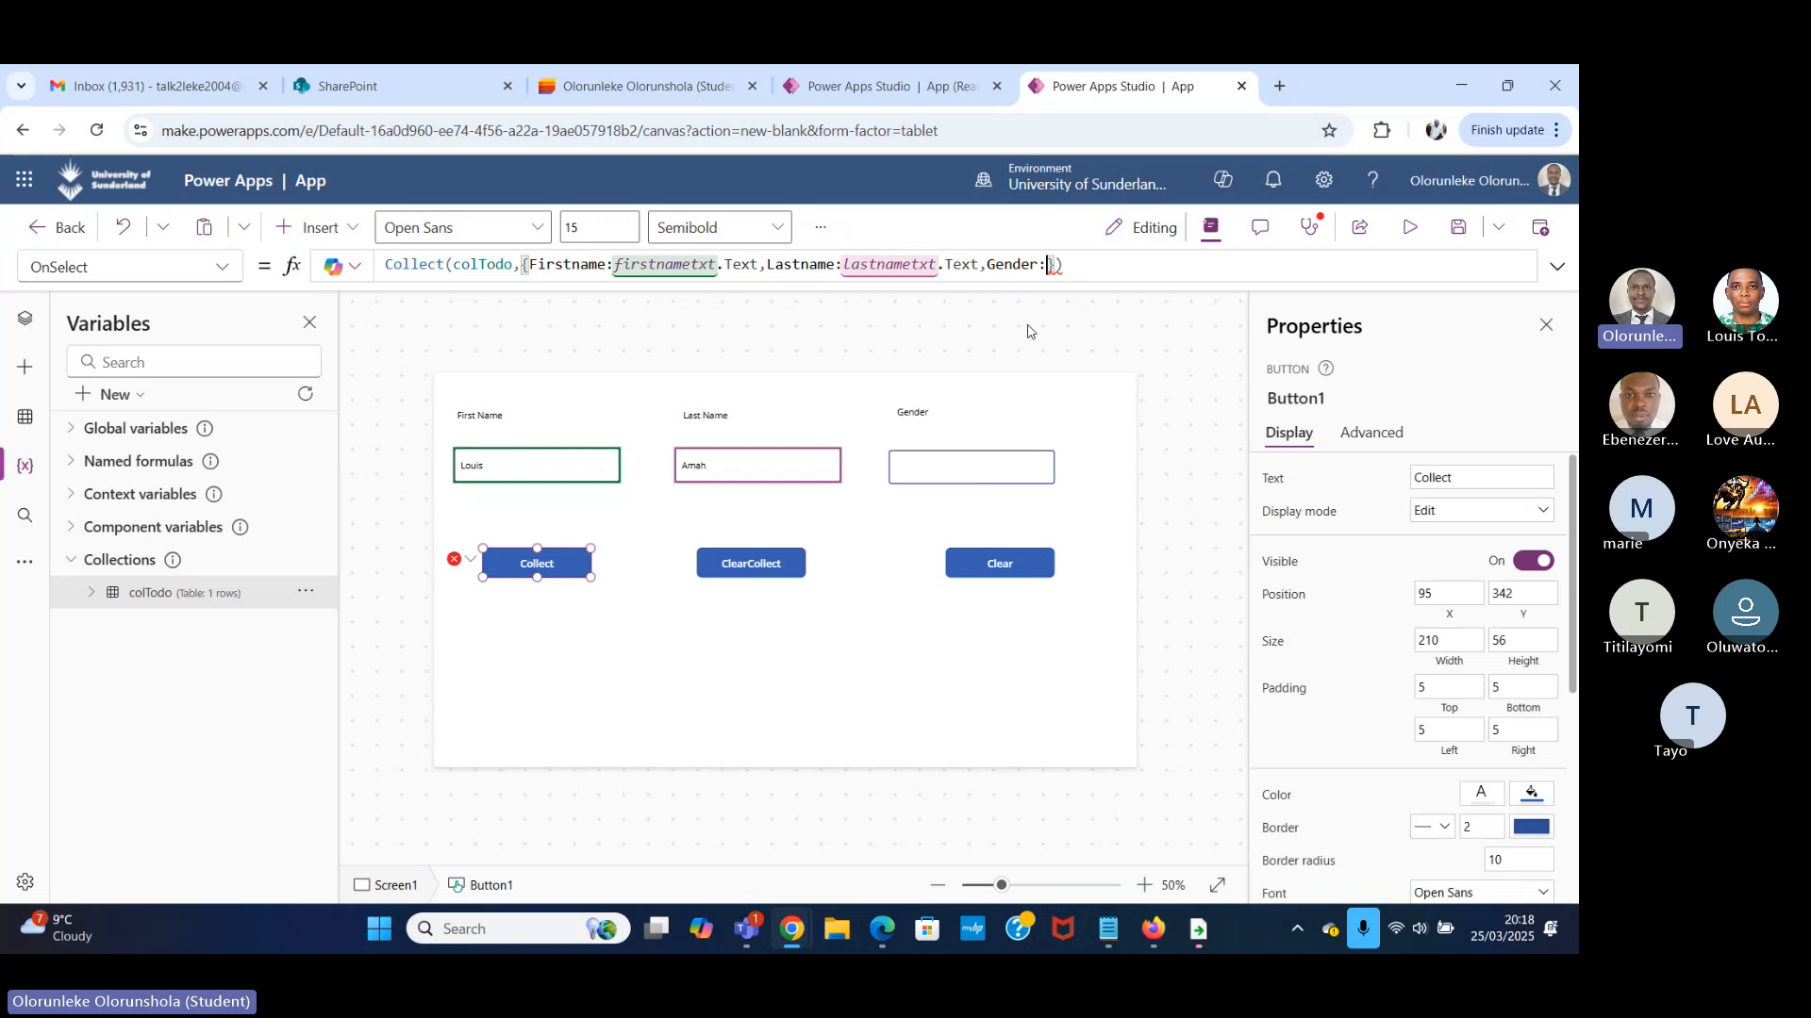
pyautogui.write('ge')
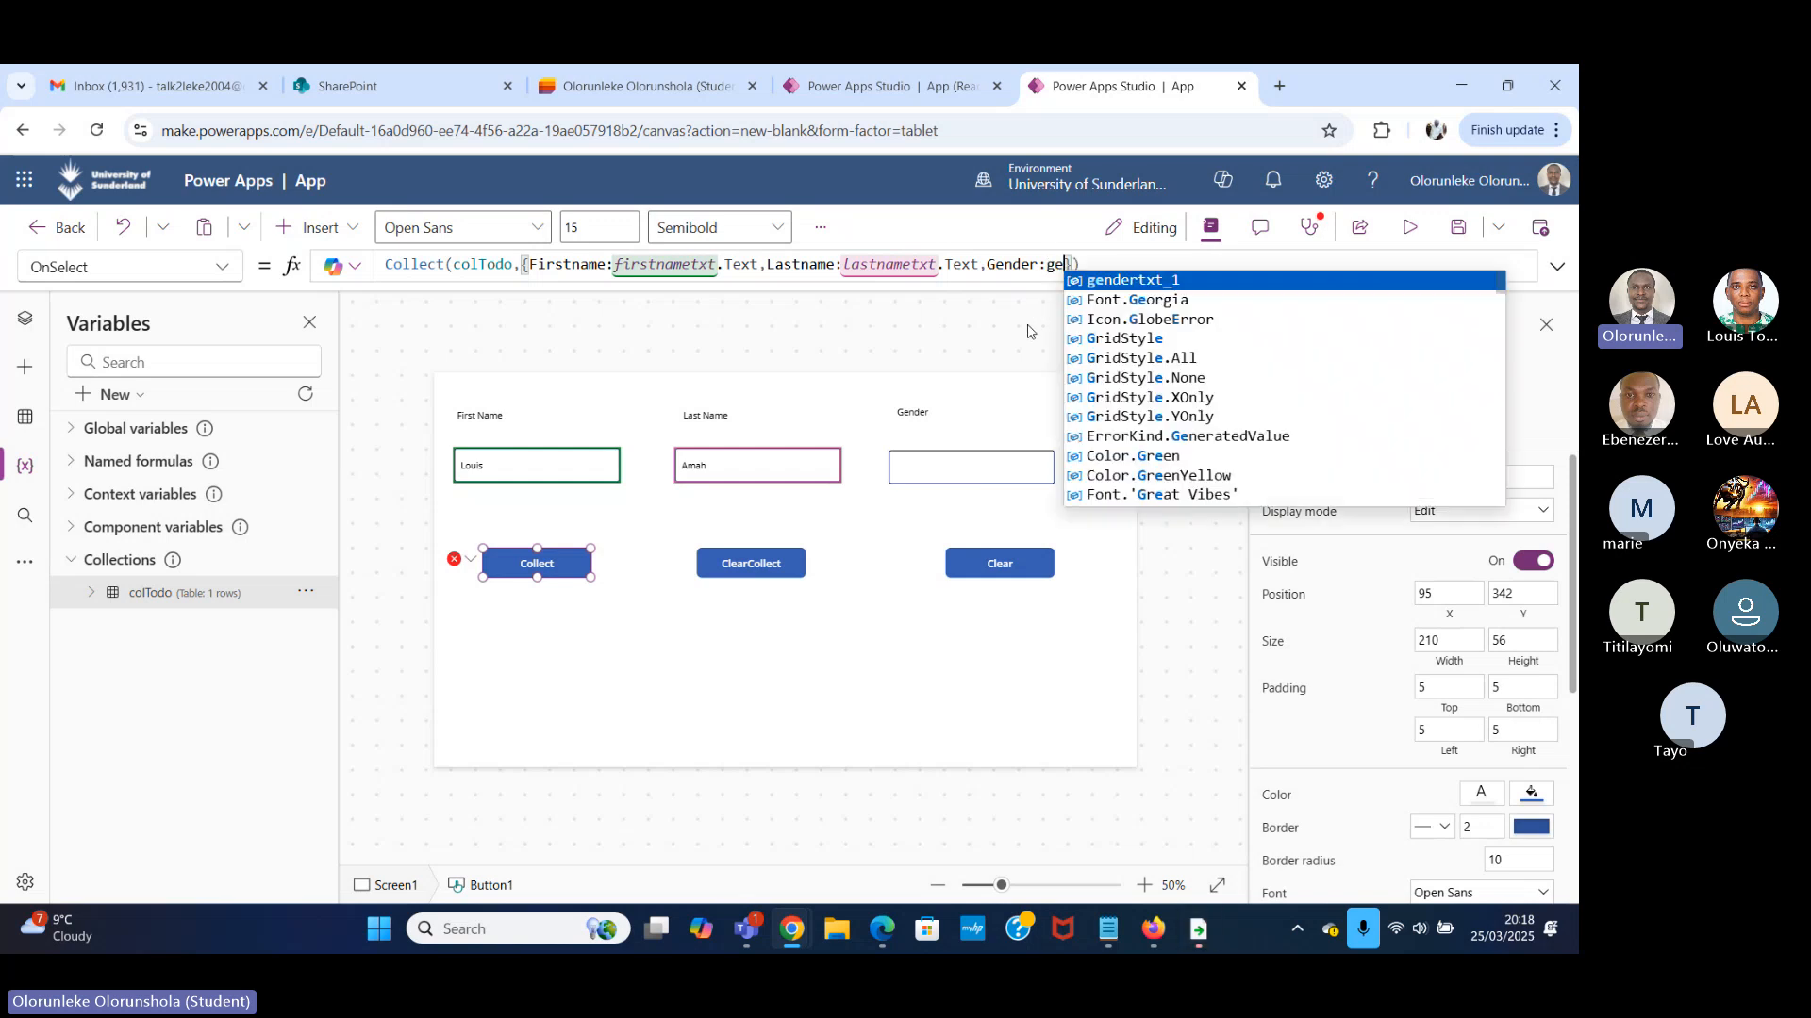
pyautogui.click(1162, 281)
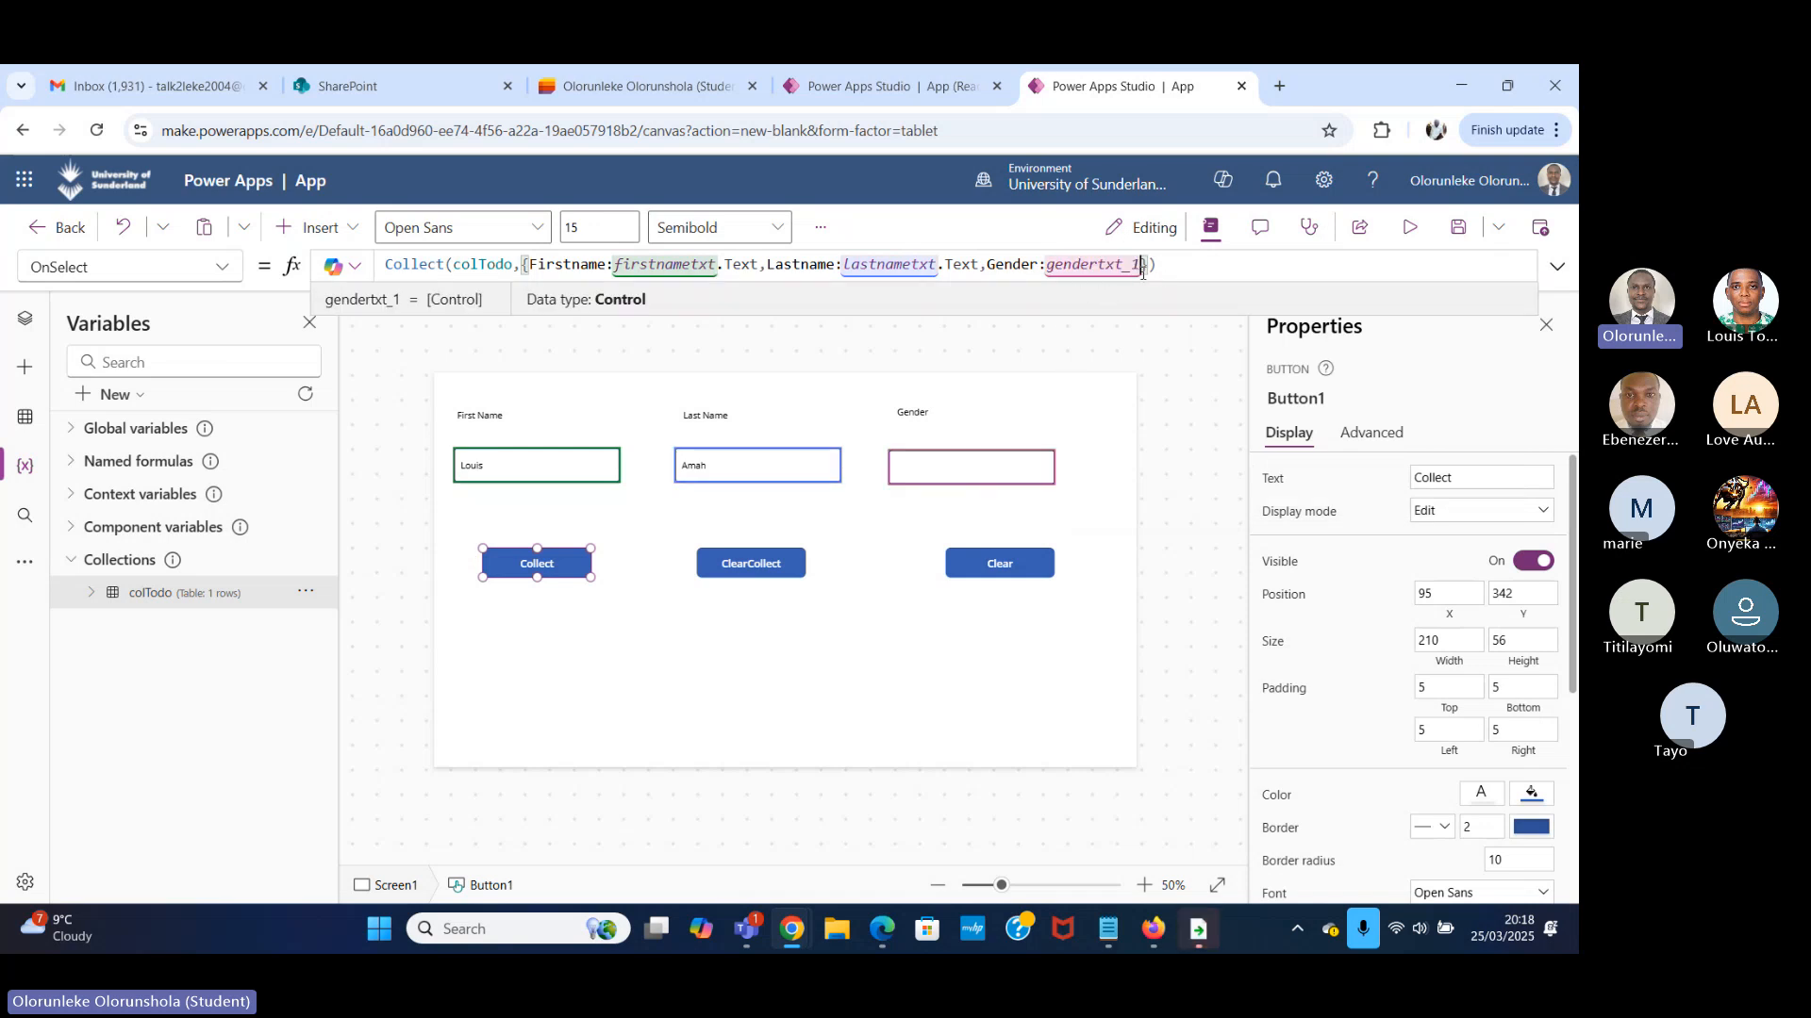
pyautogui.write('.')
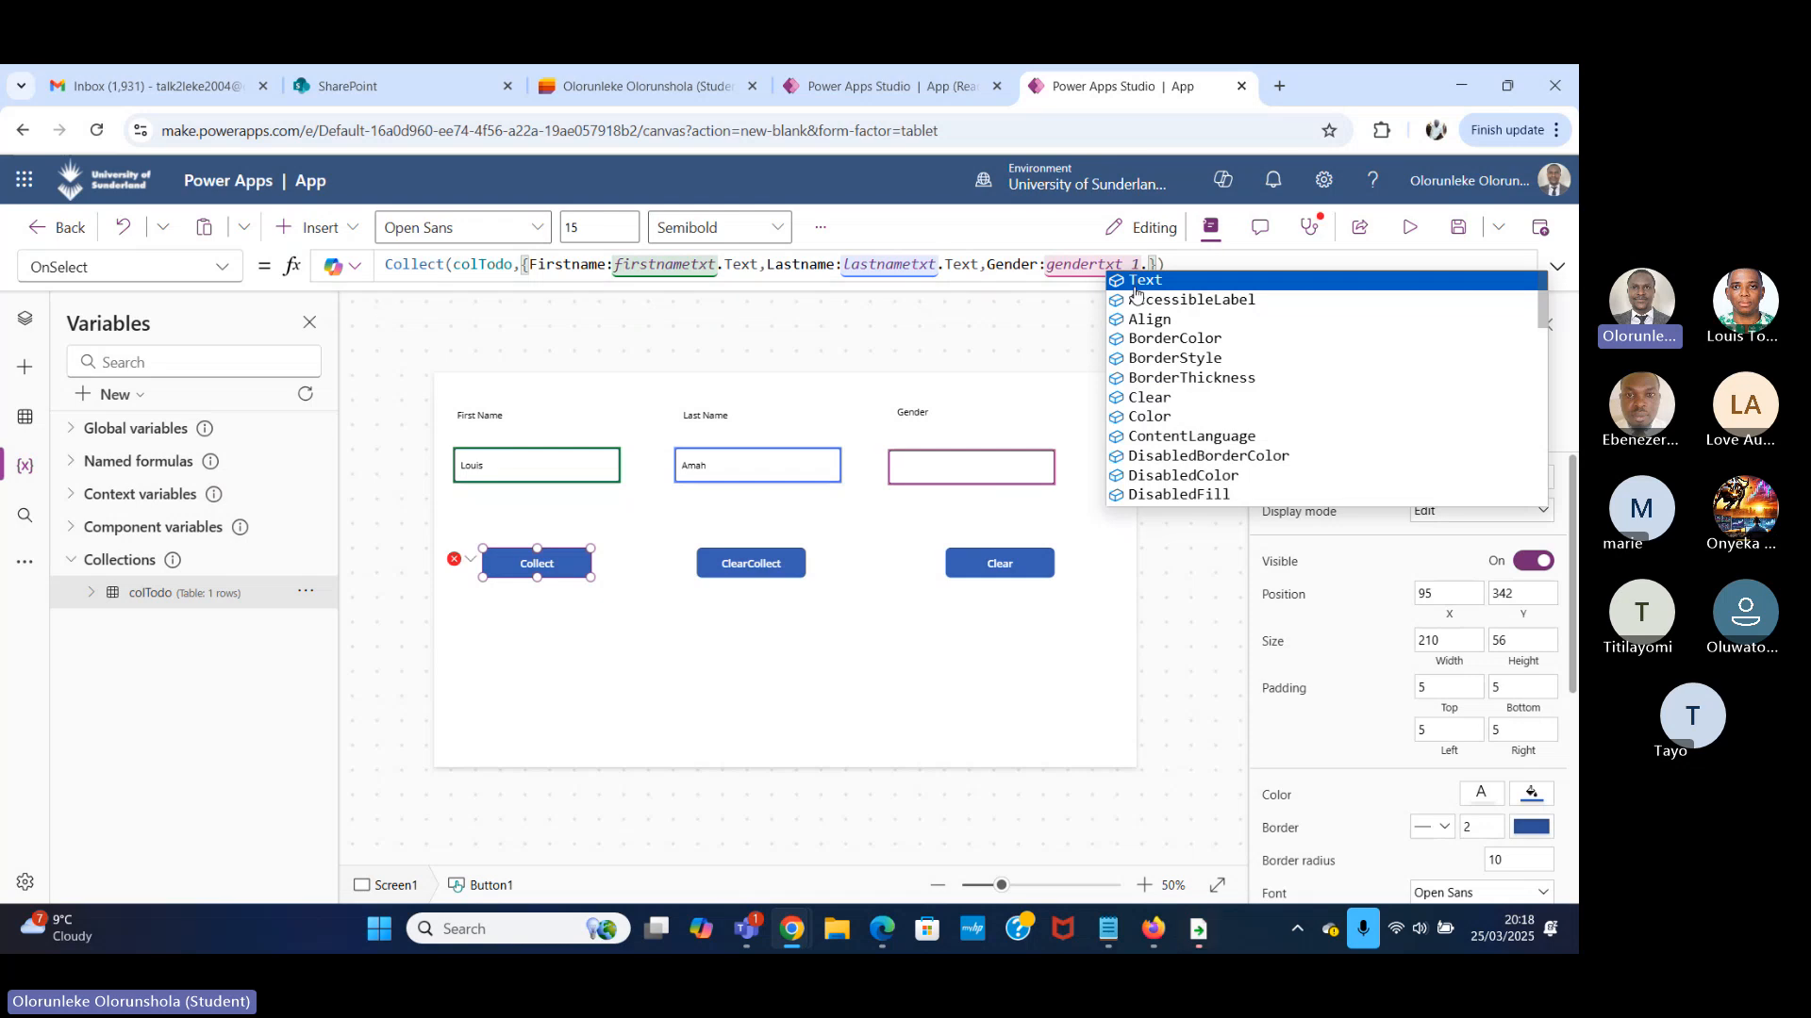
pyautogui.click(1172, 281)
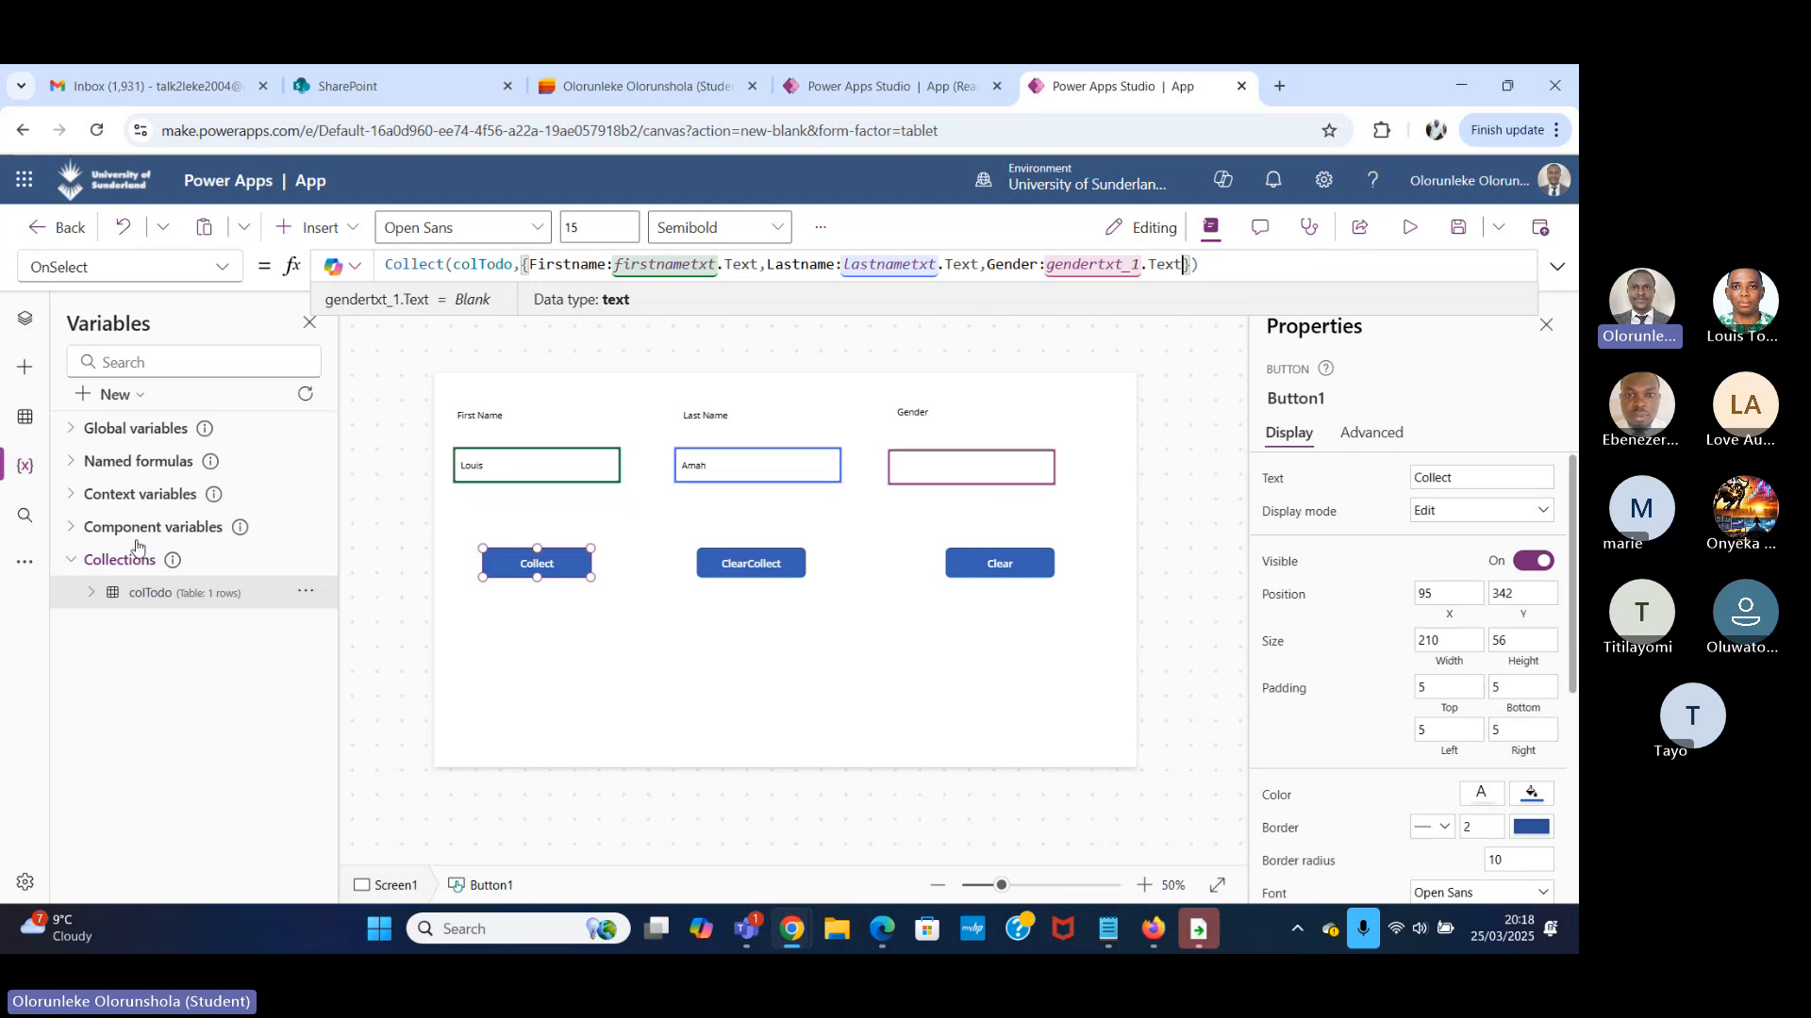
# Preview the app and enter Male in the Gender field.
pyautogui.click(1409, 227)
pyautogui.click(964, 411)
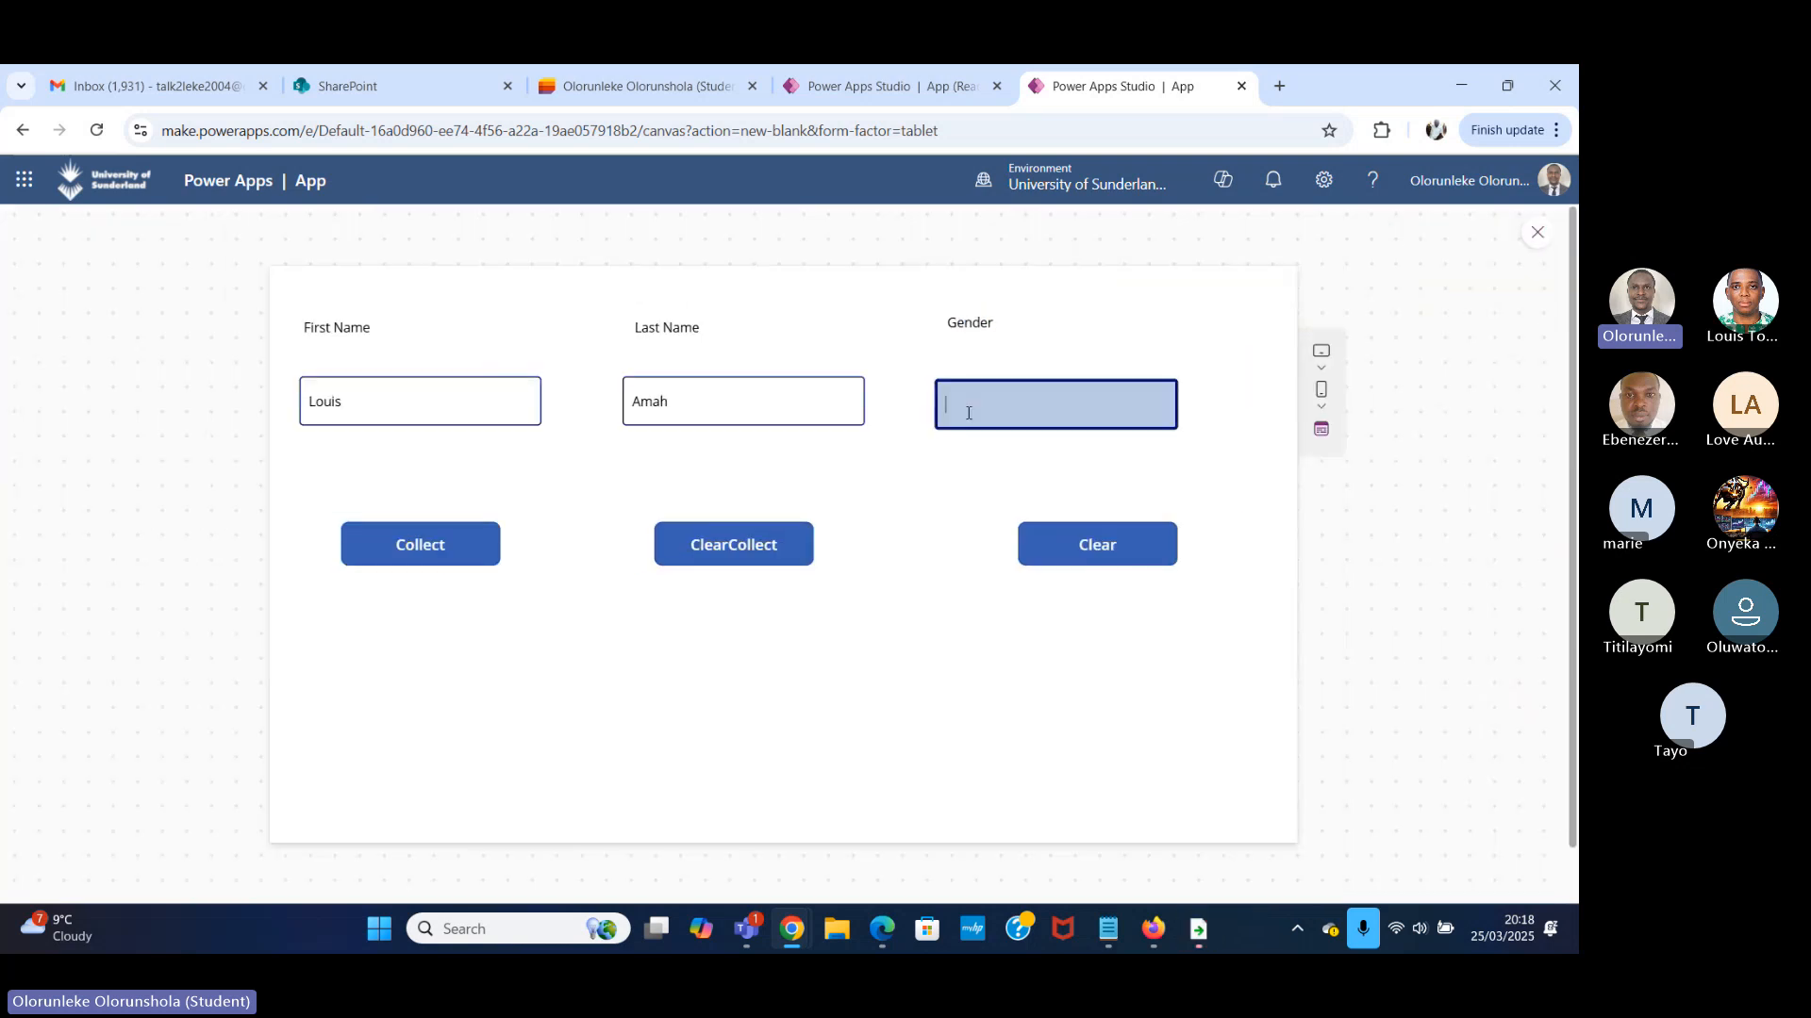
pyautogui.write('Male')
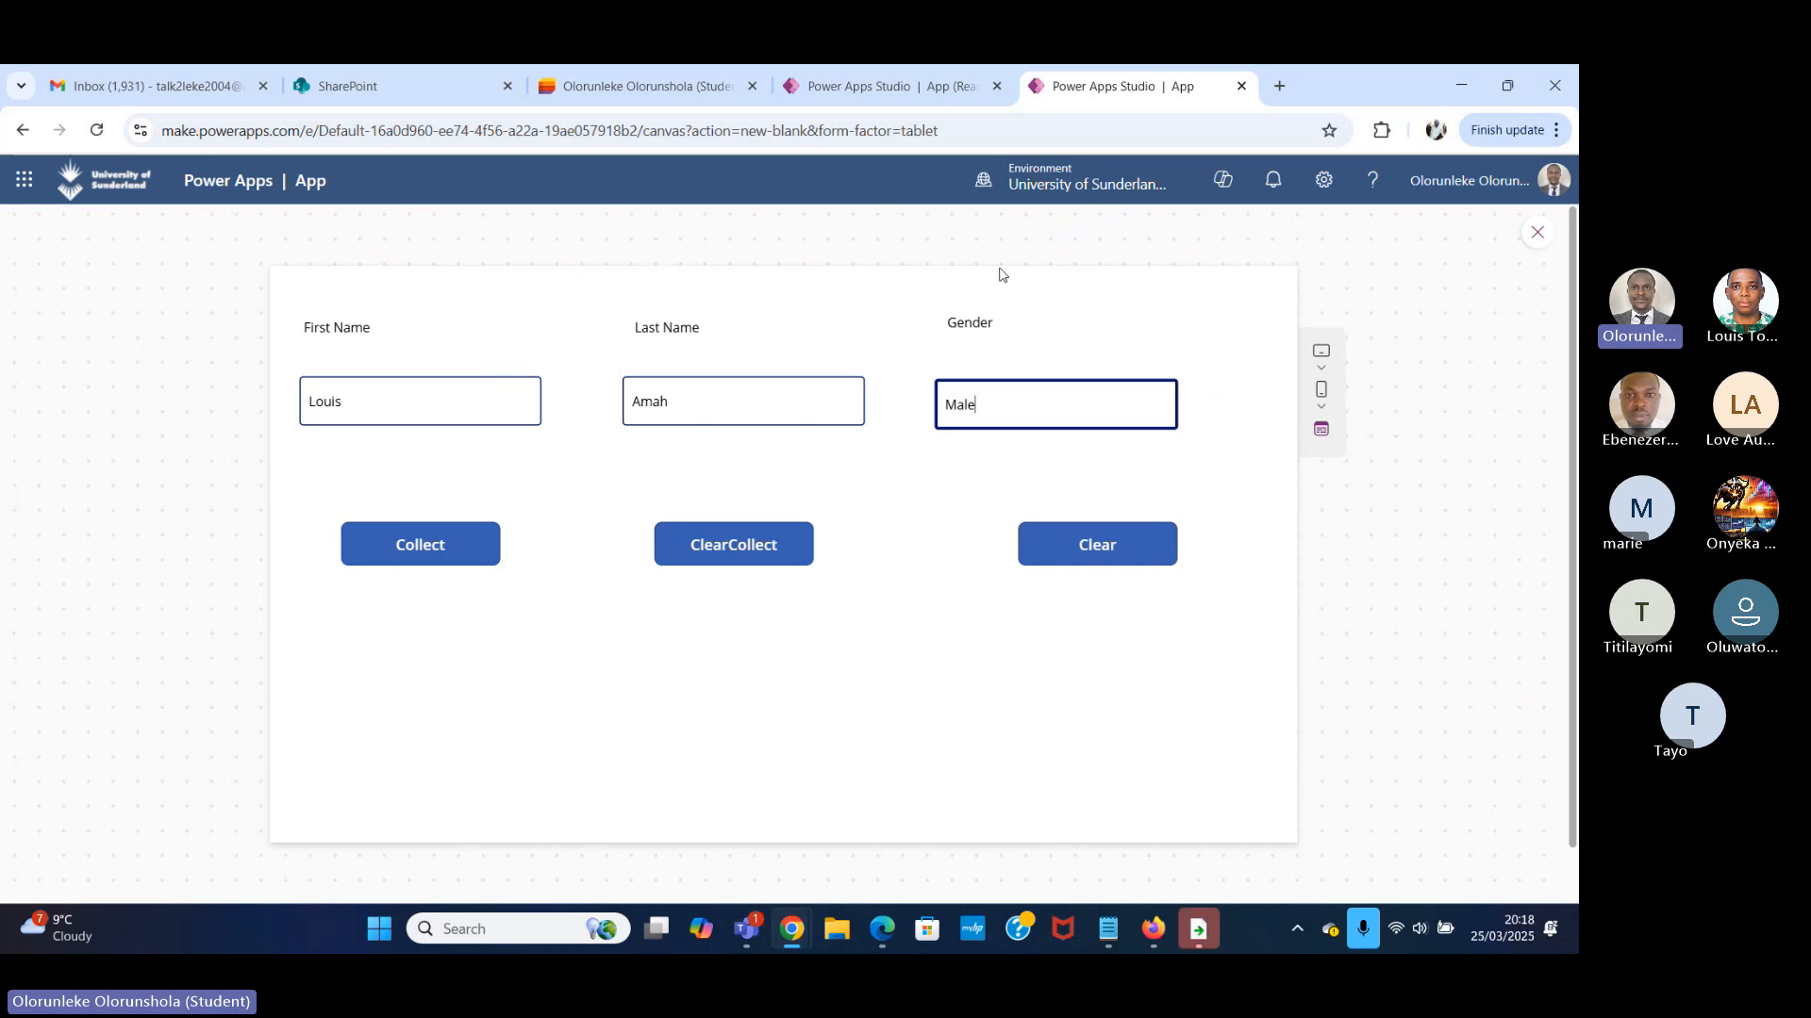
# Replace the first name and last name with another person's and run the Collect button.
pyautogui.click(400, 405)
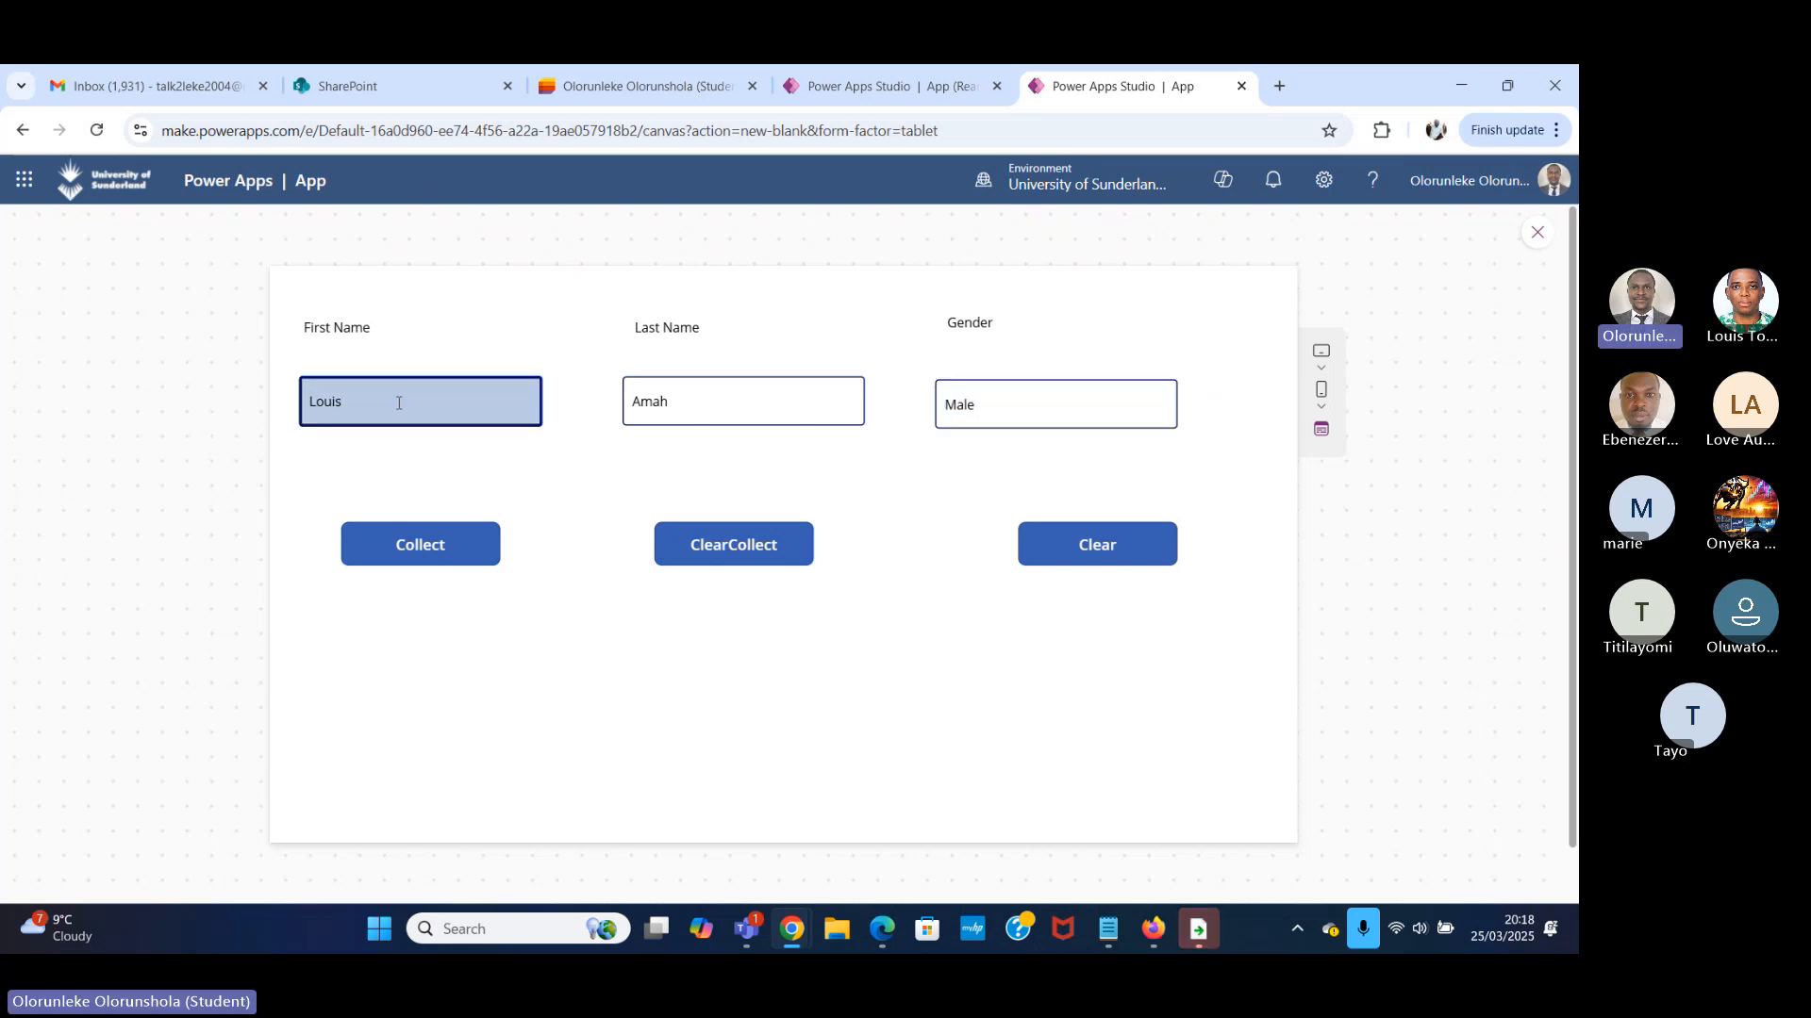
pyautogui.press('BackSpace')
pyautogui.press('BackSpace')
pyautogui.press('BackSpace')
pyautogui.press('BackSpace')
pyautogui.press('BackSpace')
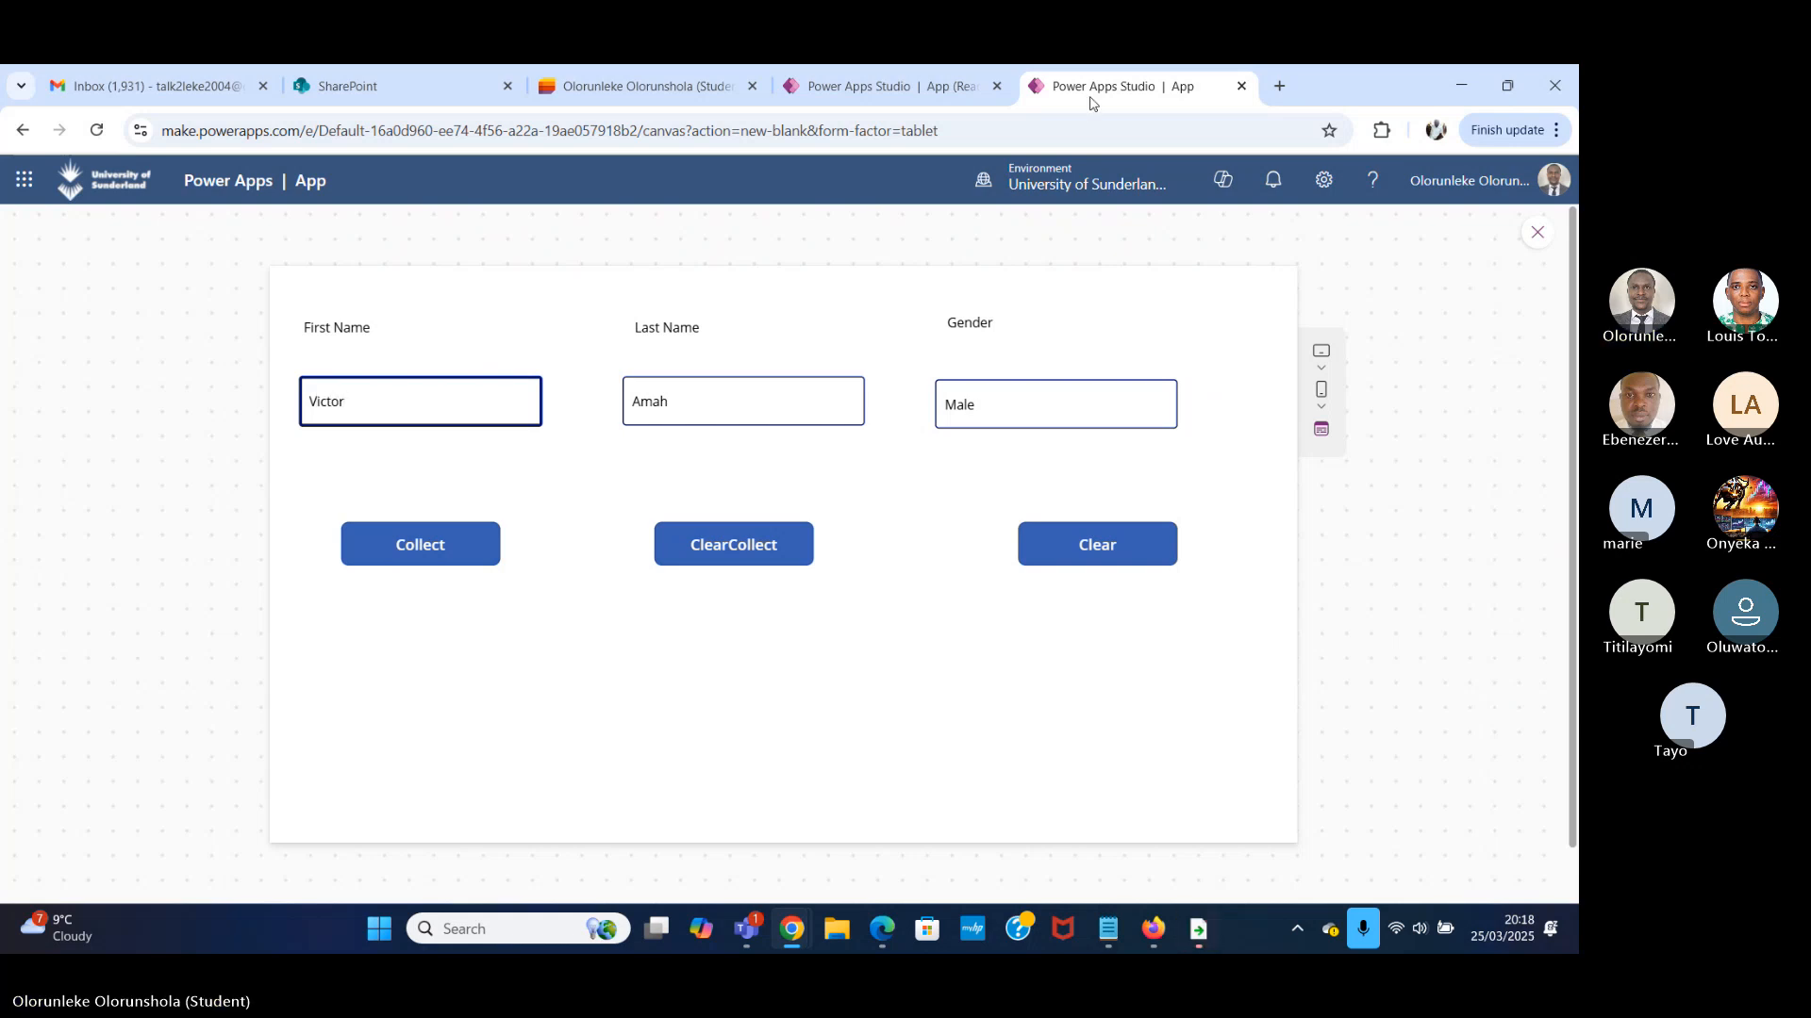
pyautogui.press('Tab')
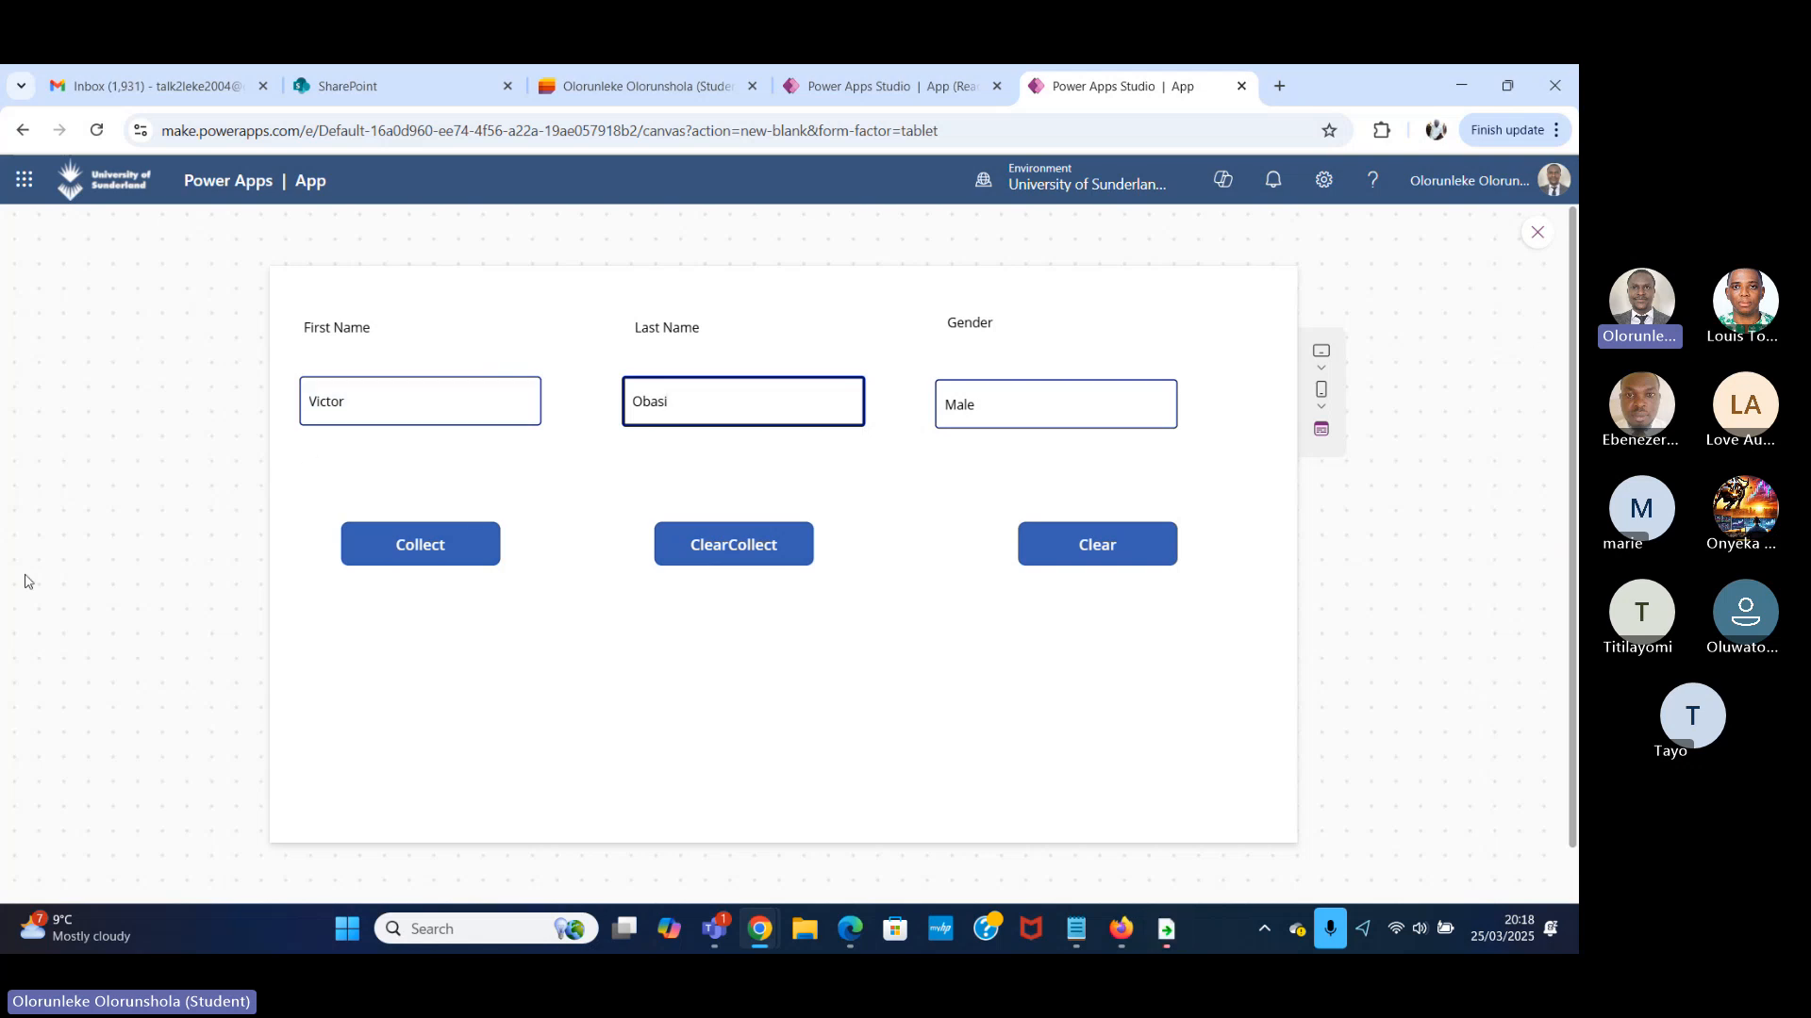
pyautogui.click(412, 555)
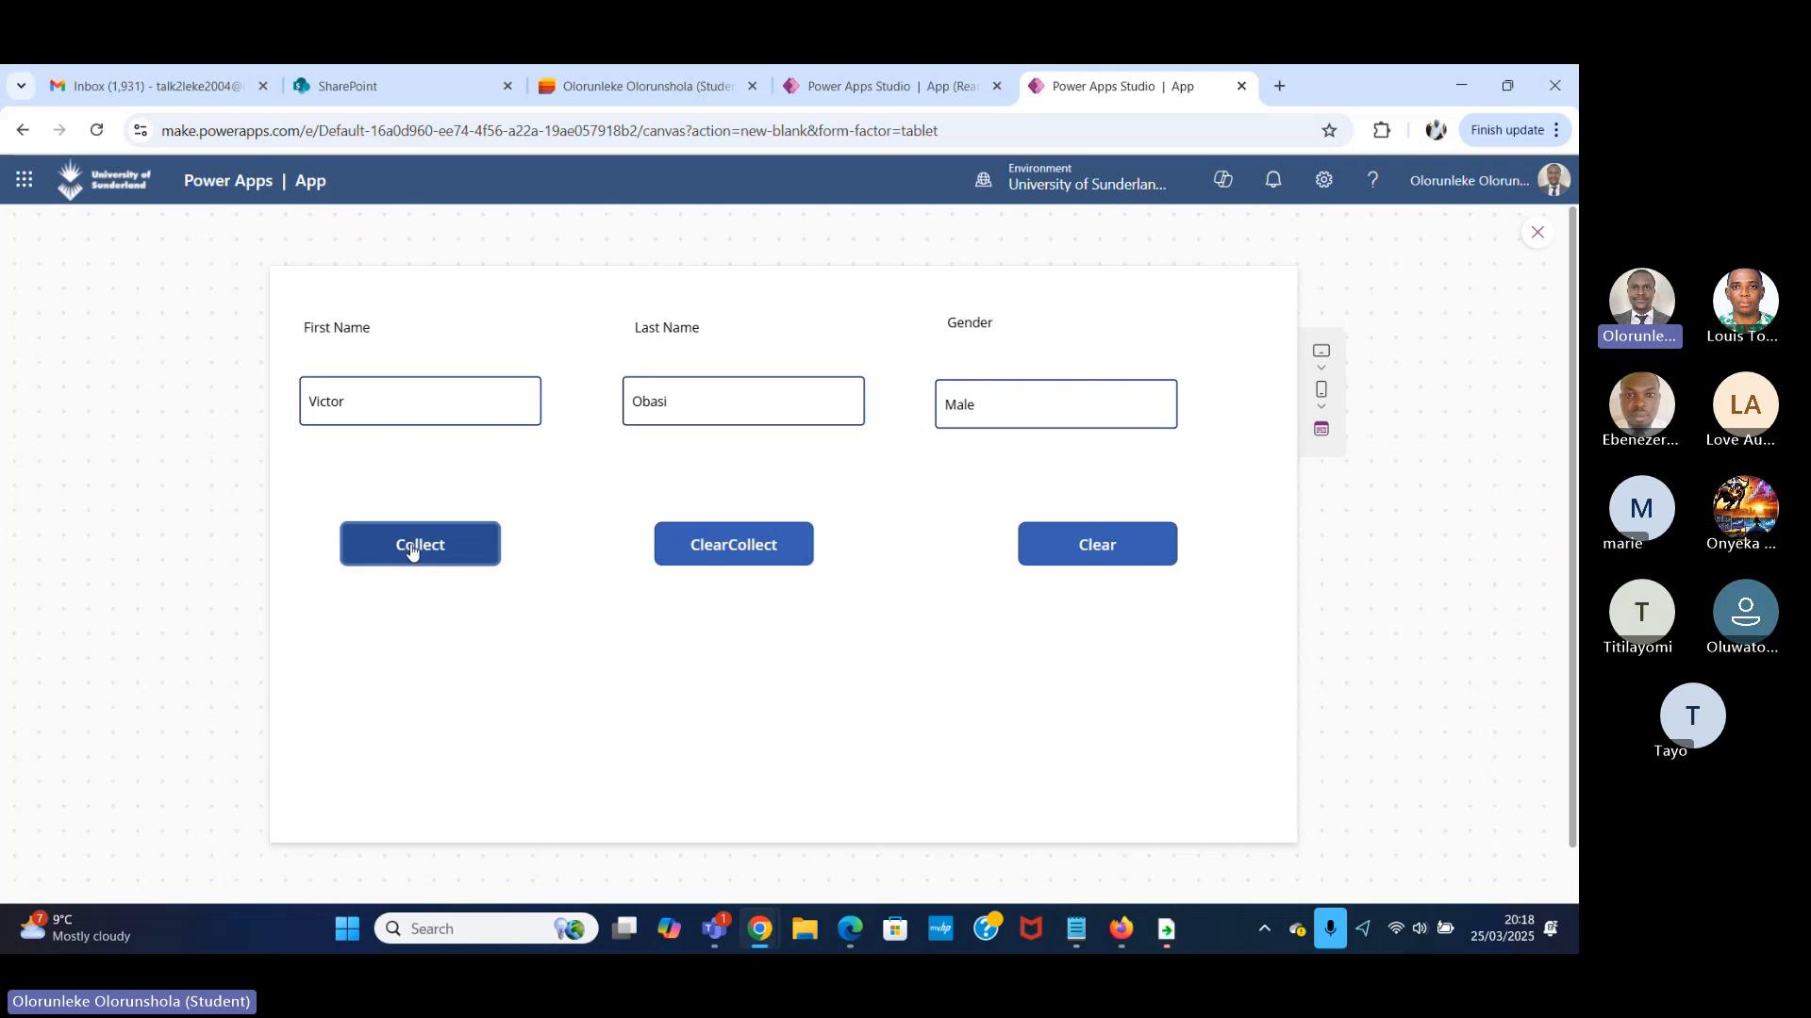
# Leave the preview and review the first name, gender and last name records in the colTodo table, closing it when done.
pyautogui.click(1537, 235)
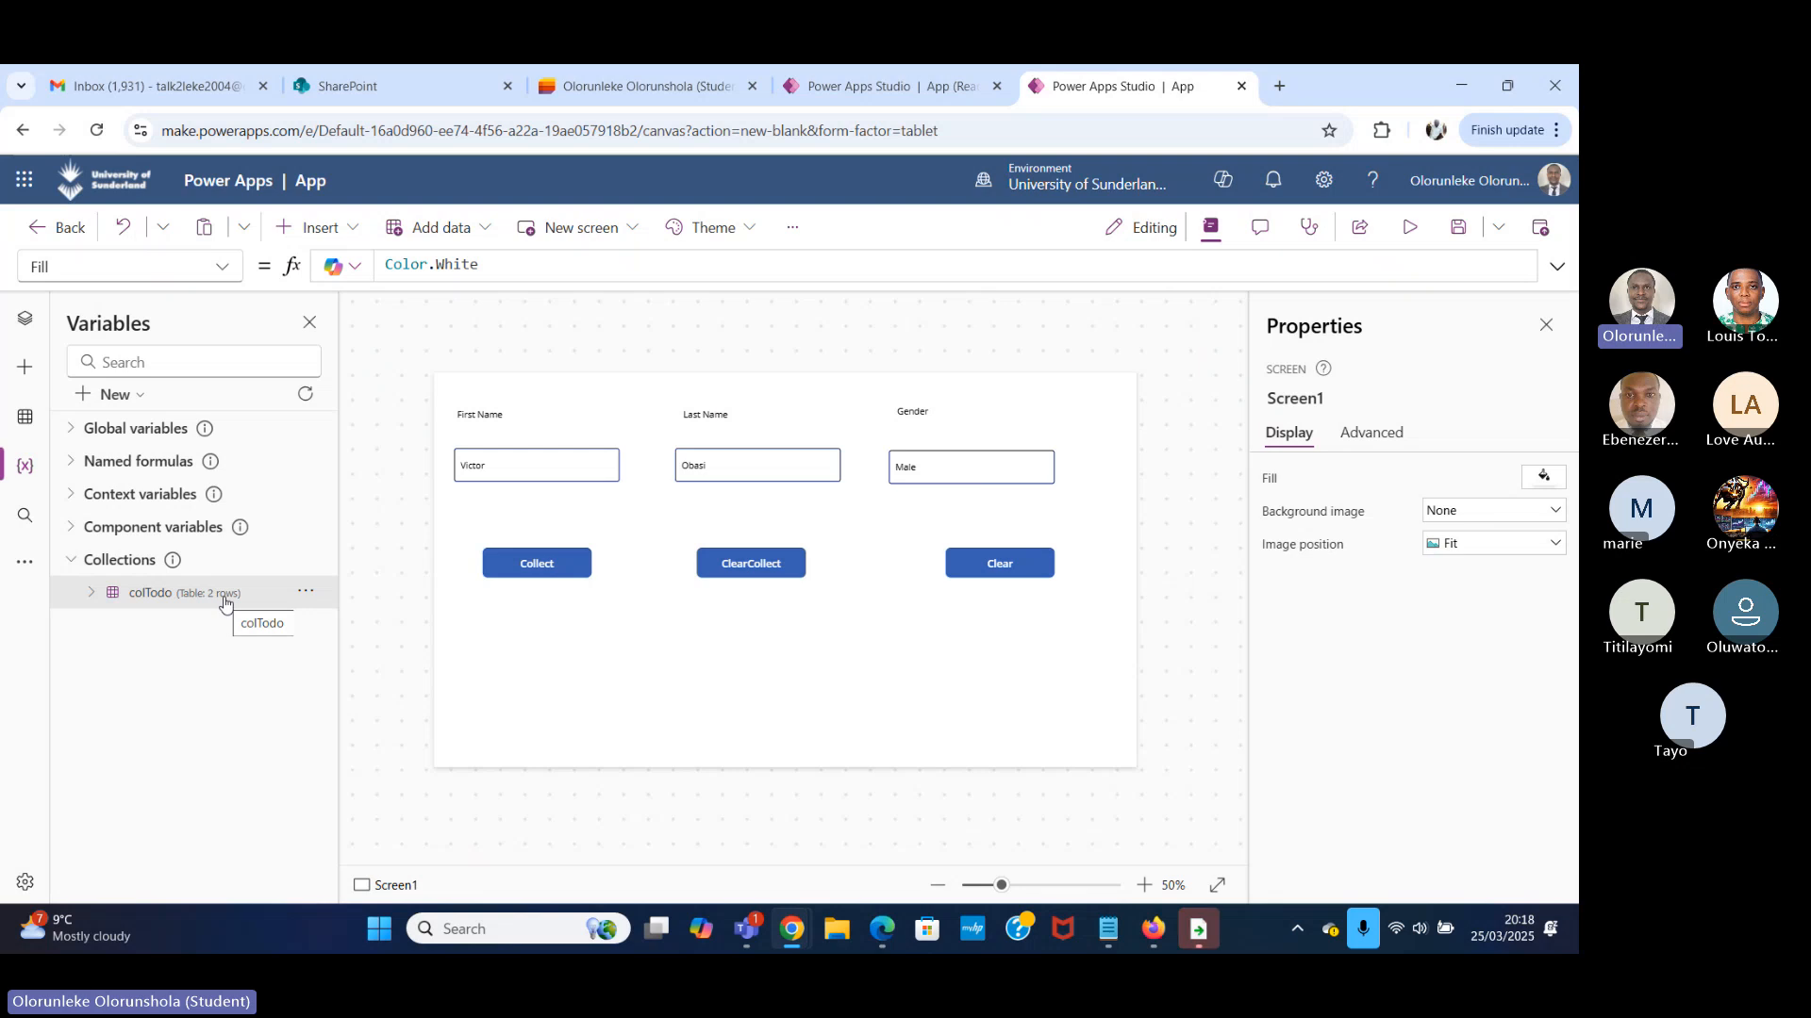
pyautogui.click(303, 592)
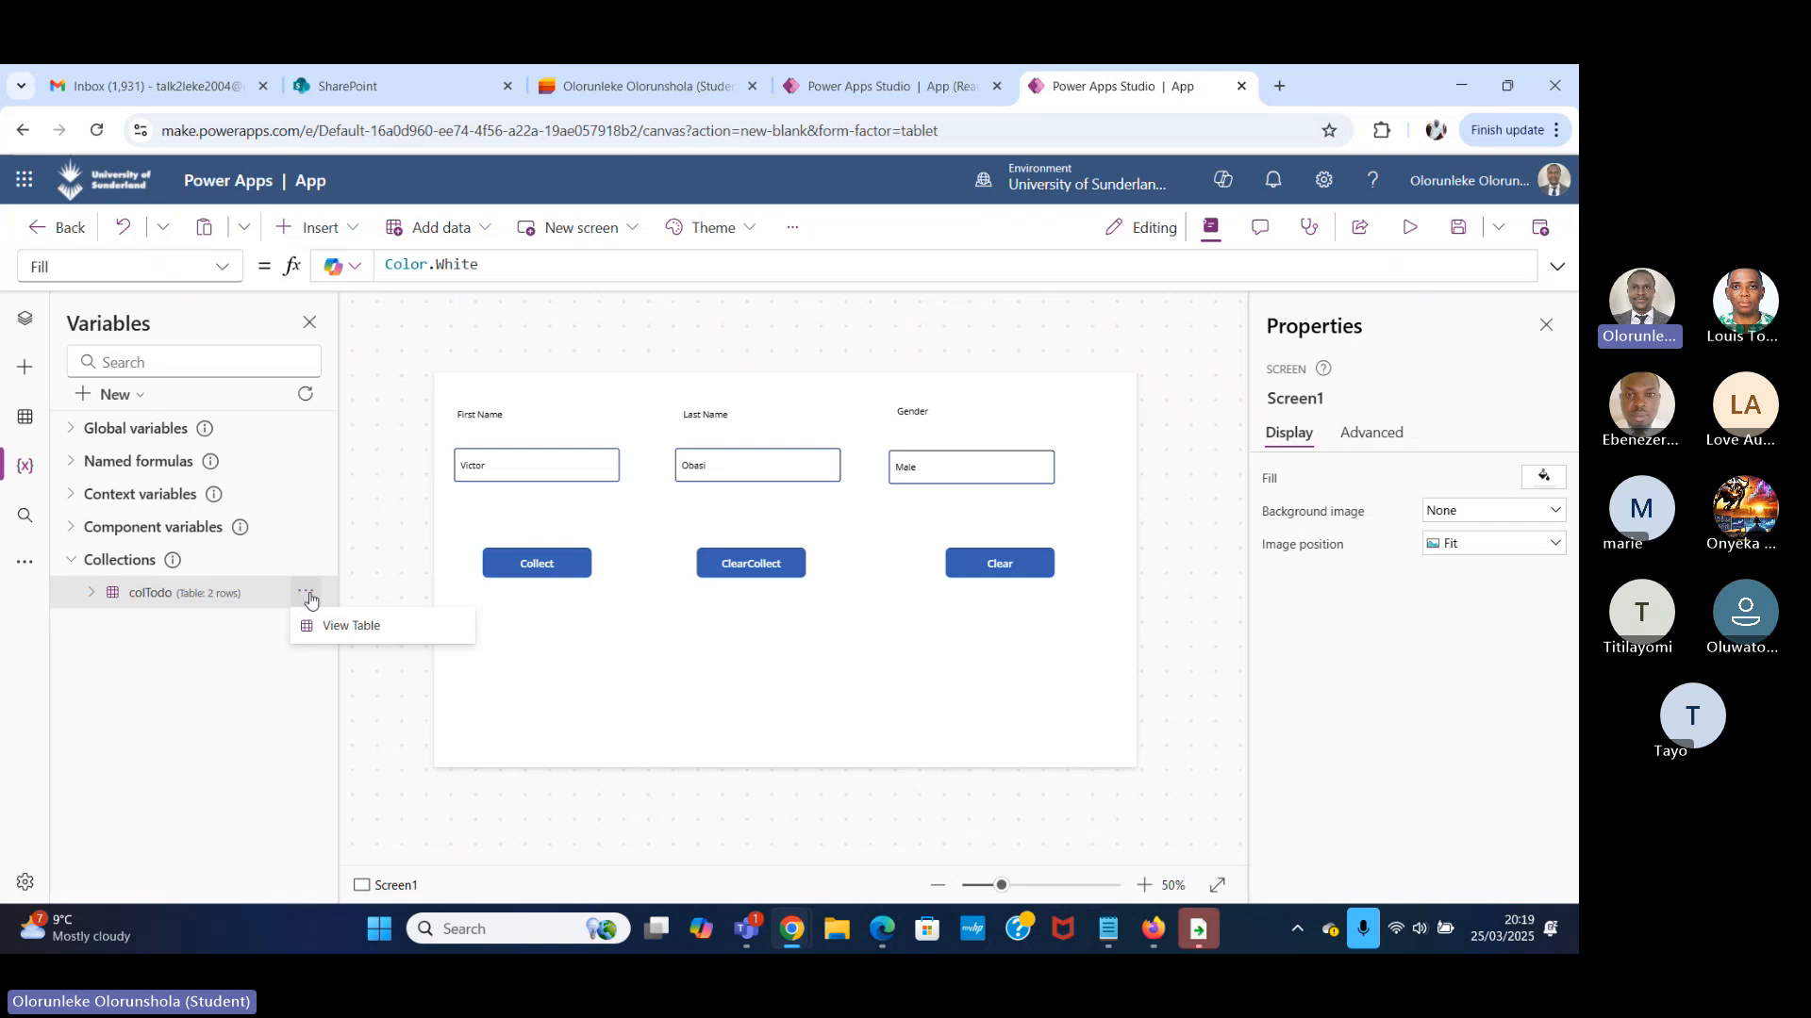
pyautogui.click(374, 629)
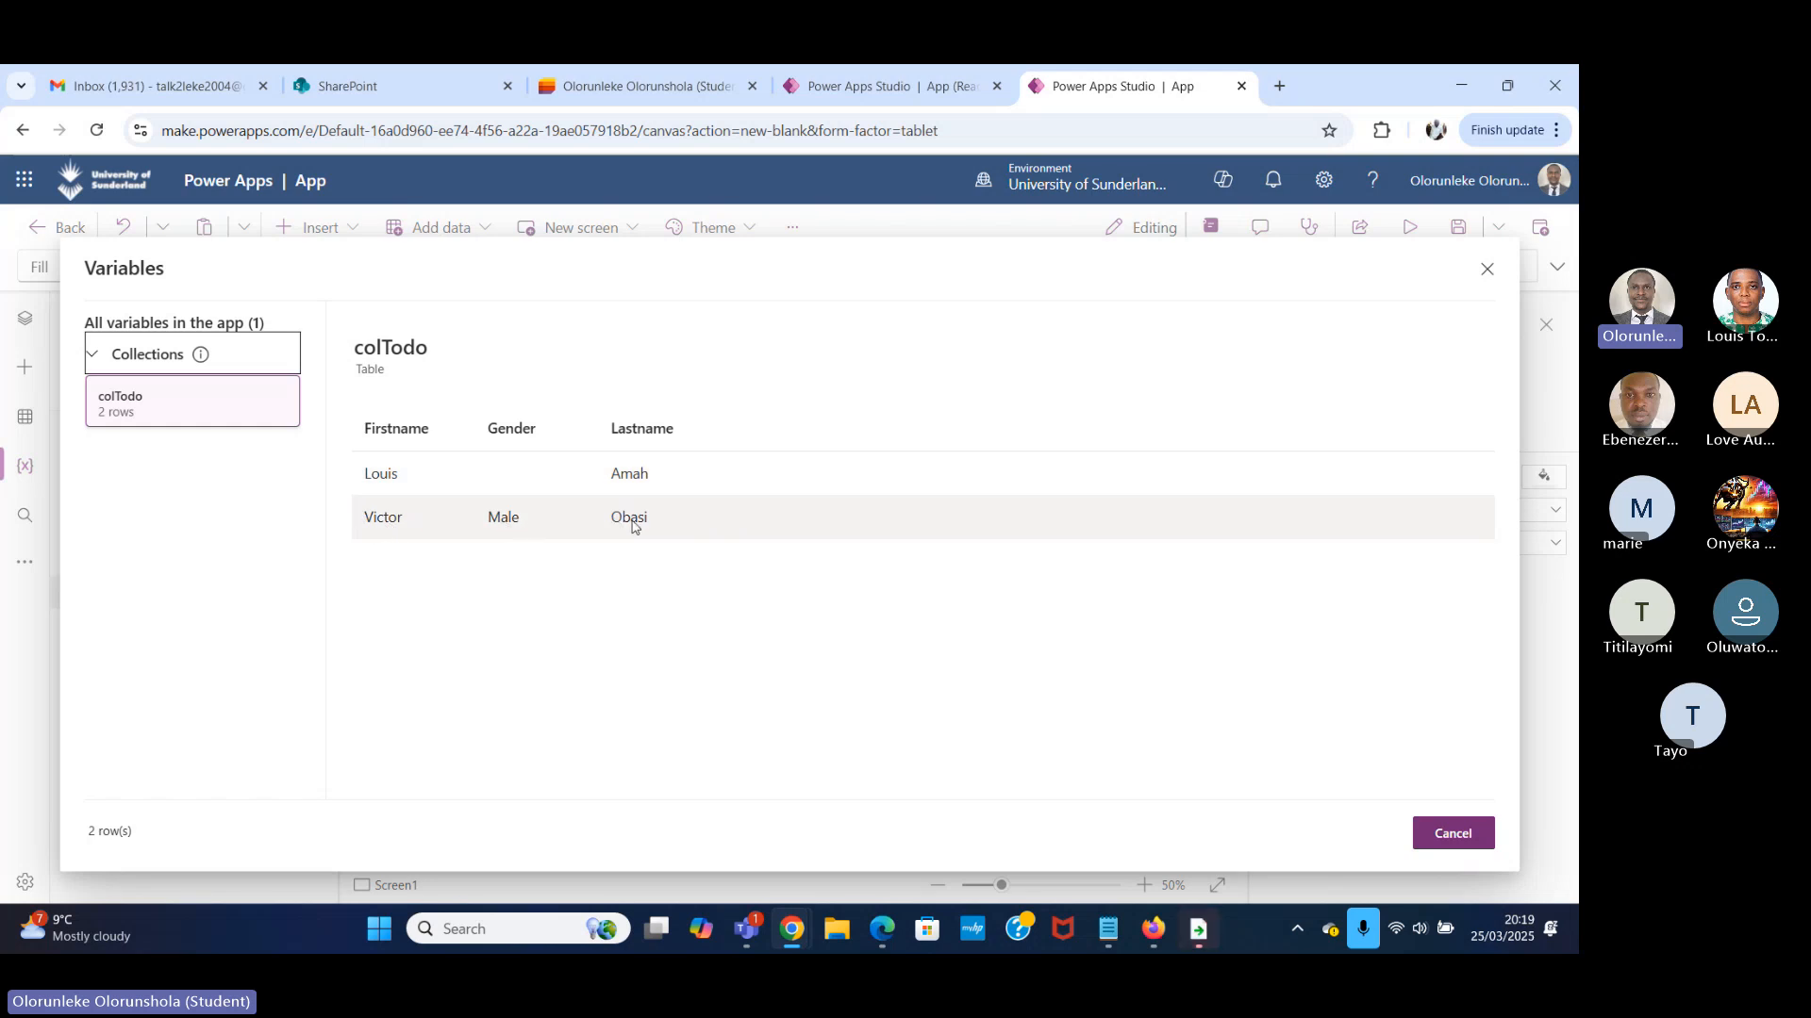
pyautogui.click(1487, 270)
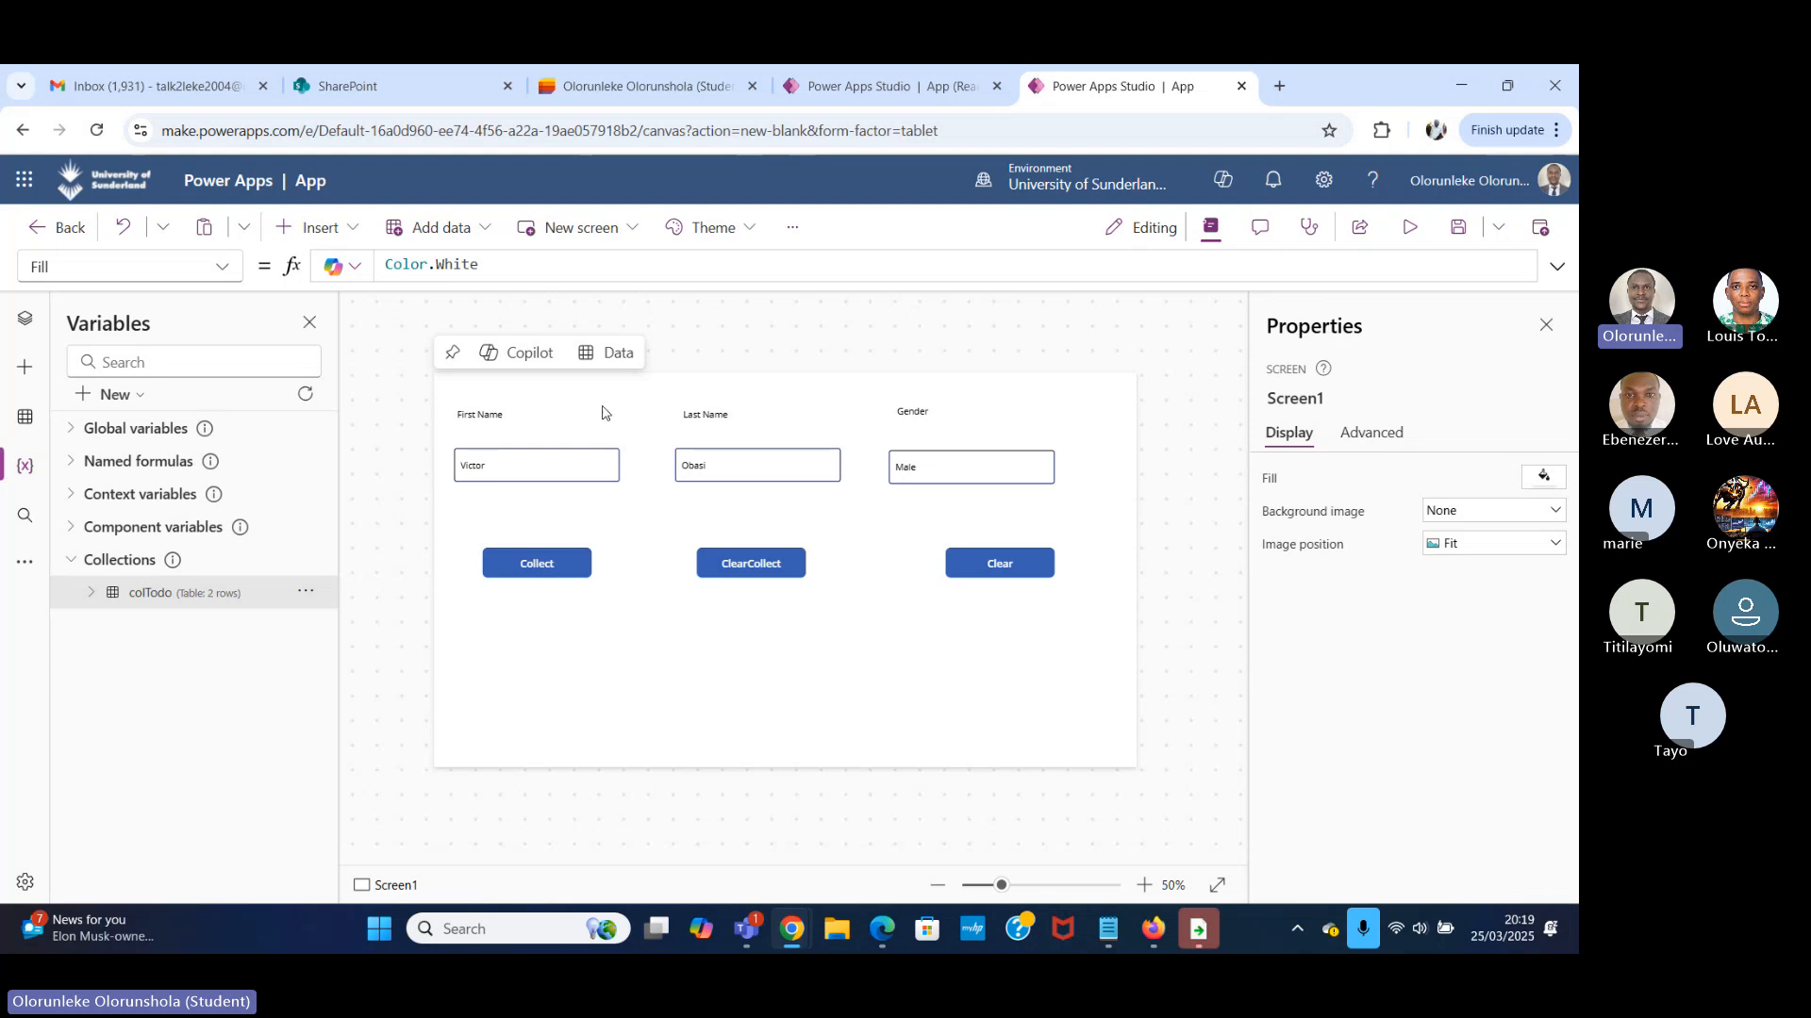
# Inspect the First Name input, the Collect button's OnSelect formula and the control name of the Gender input.
pyautogui.click(546, 467)
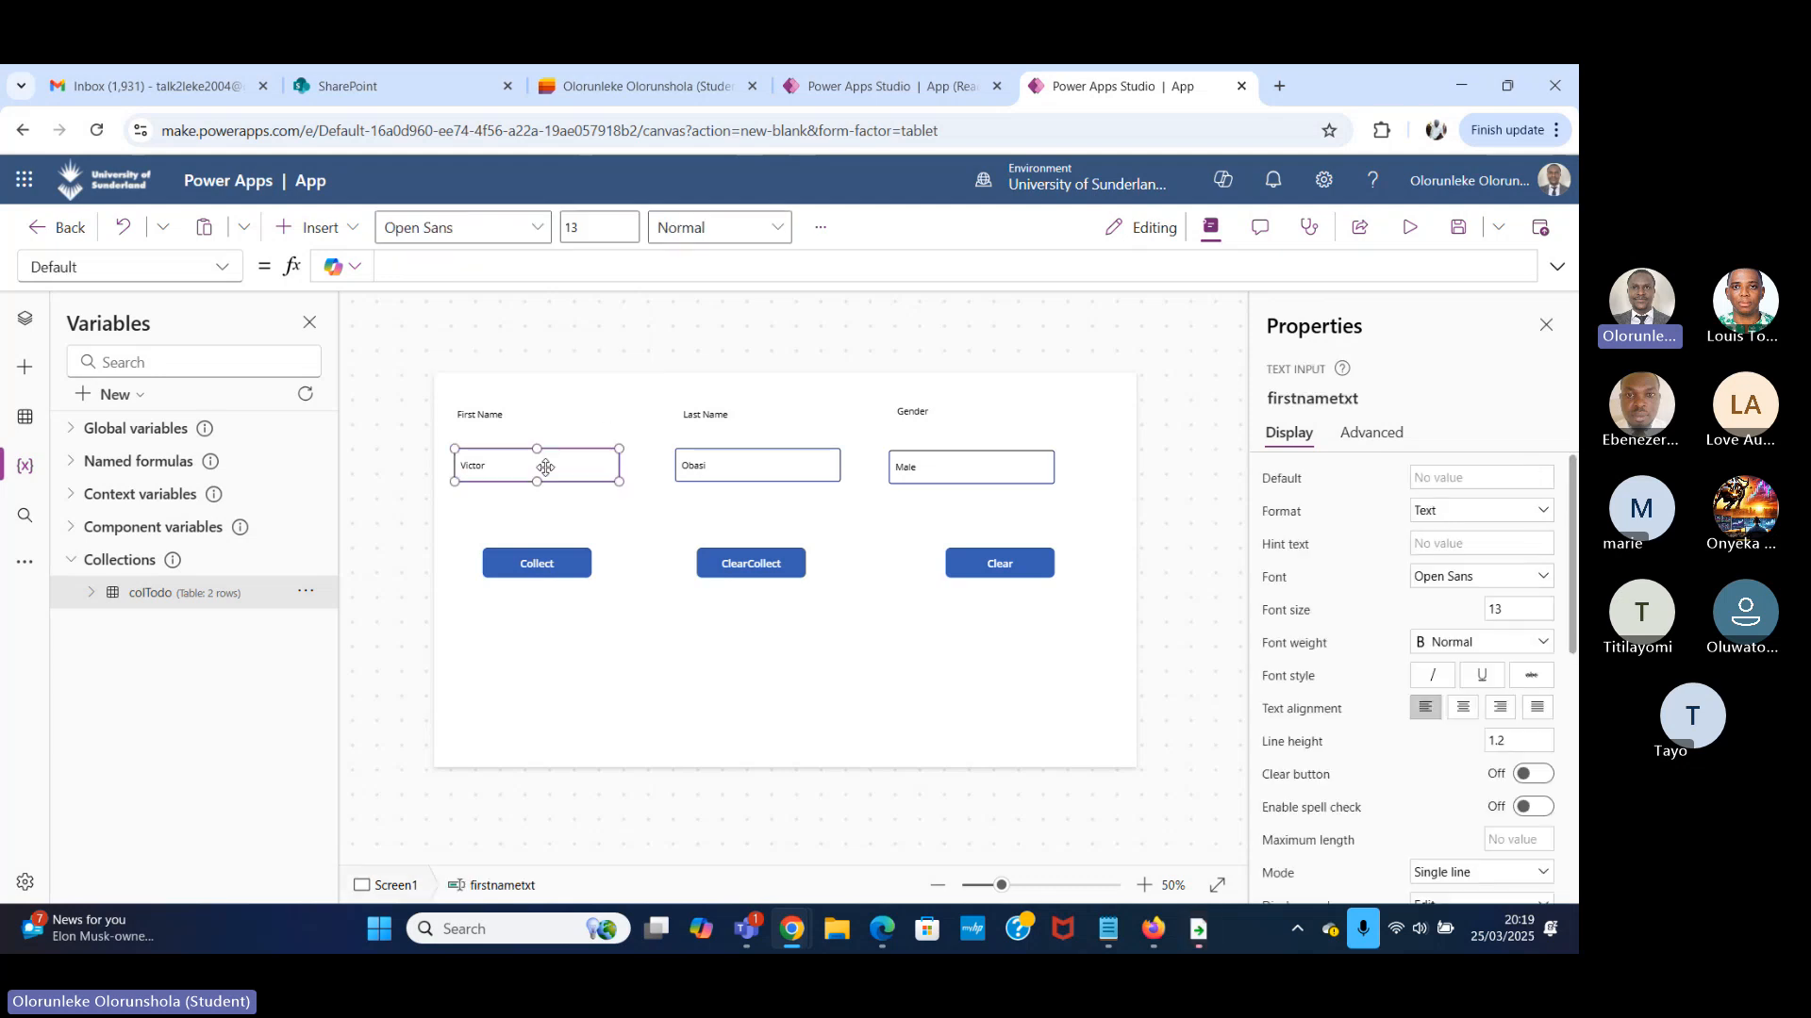
pyautogui.click(543, 566)
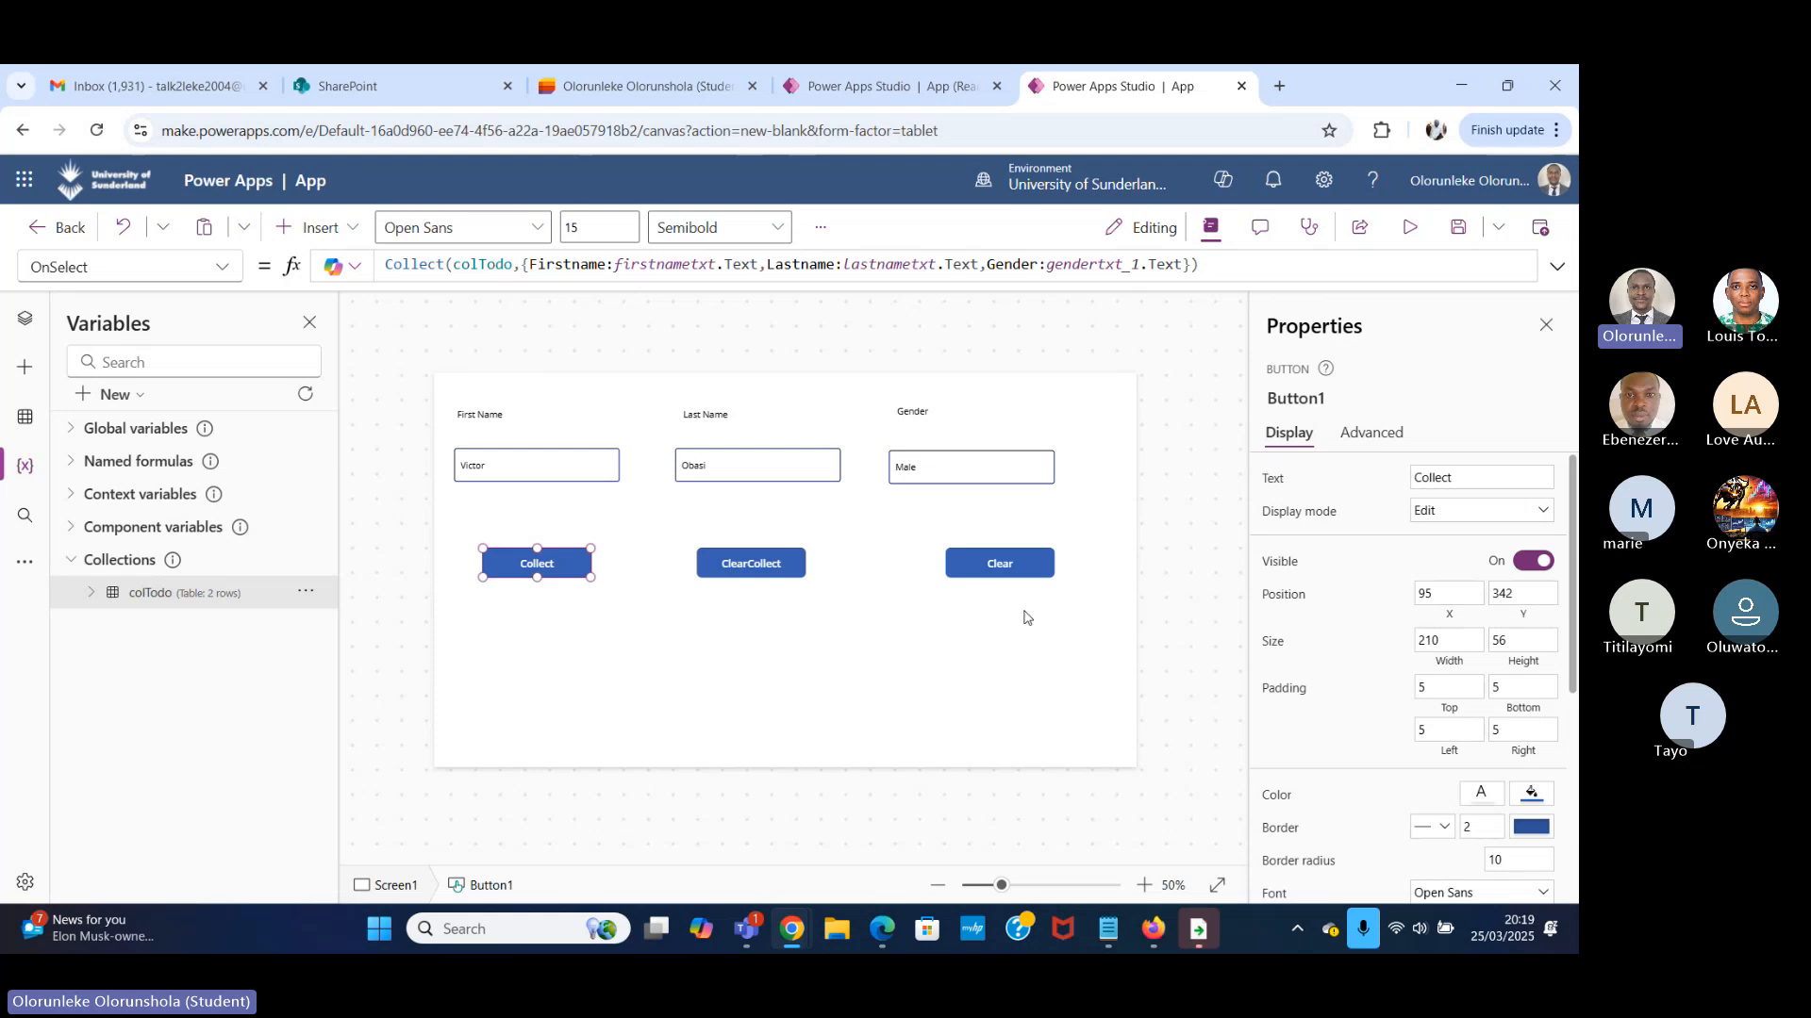
pyautogui.click(951, 462)
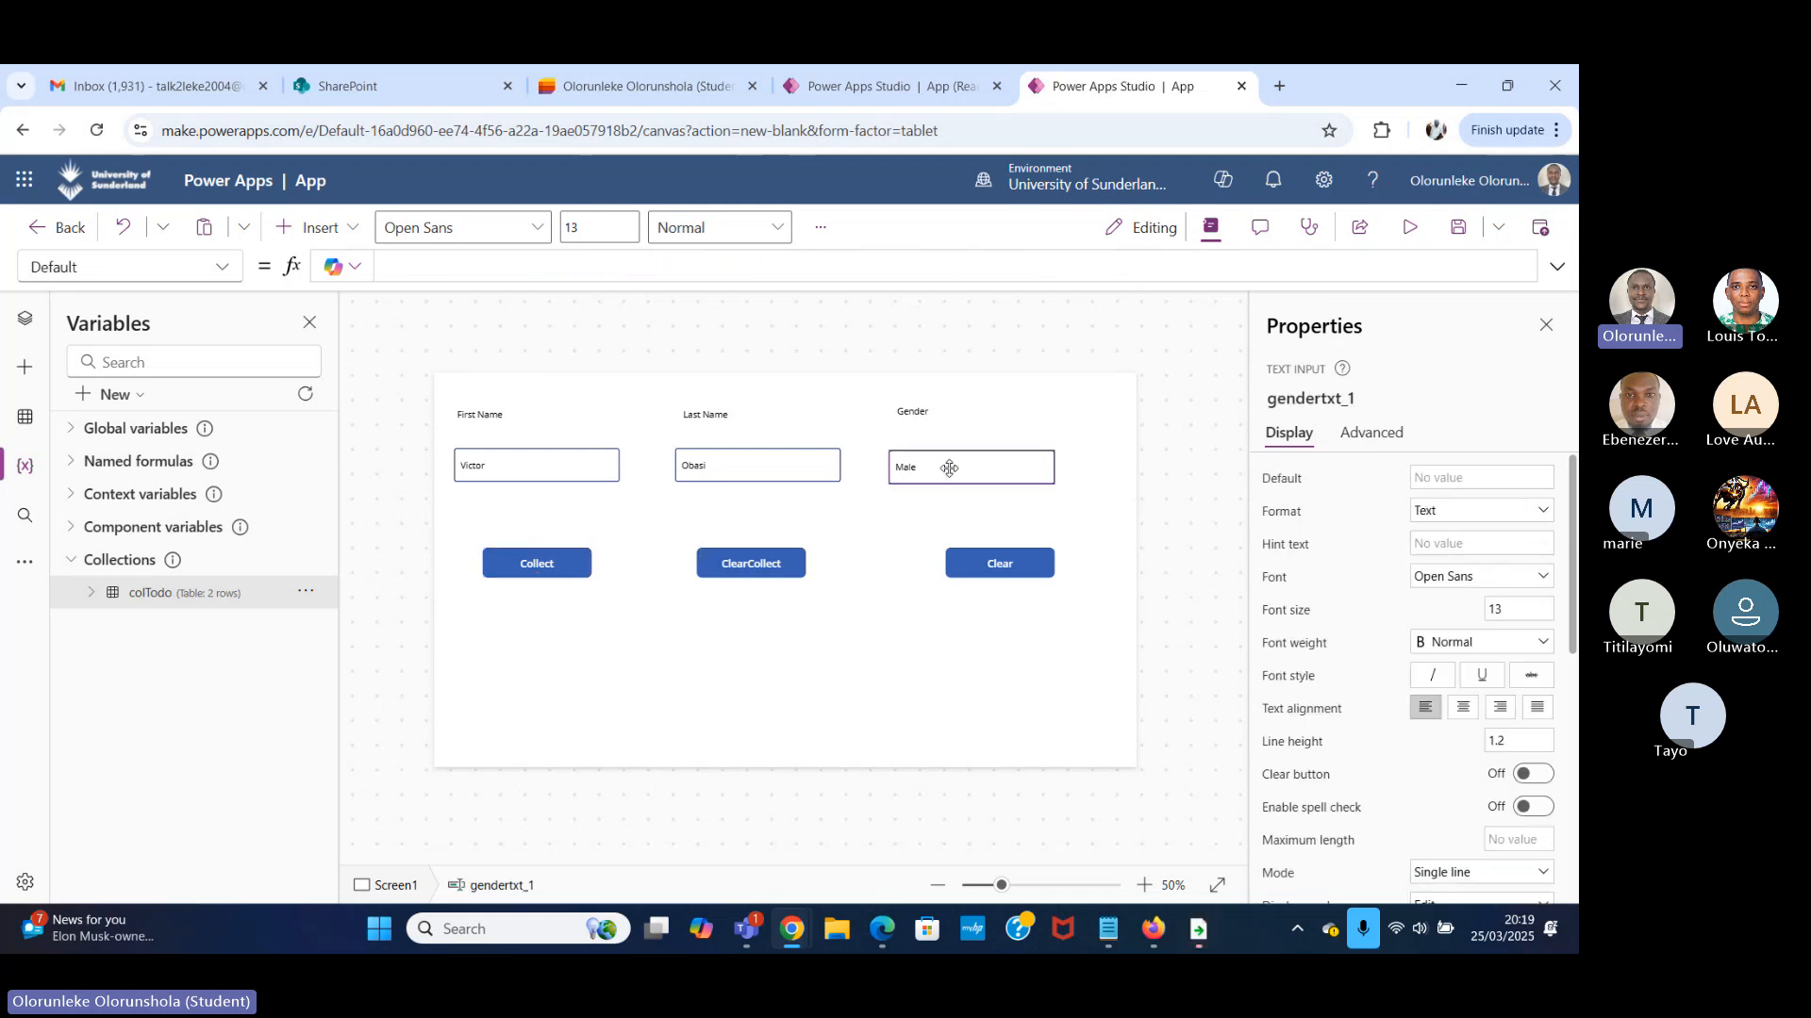
pyautogui.click(1313, 400)
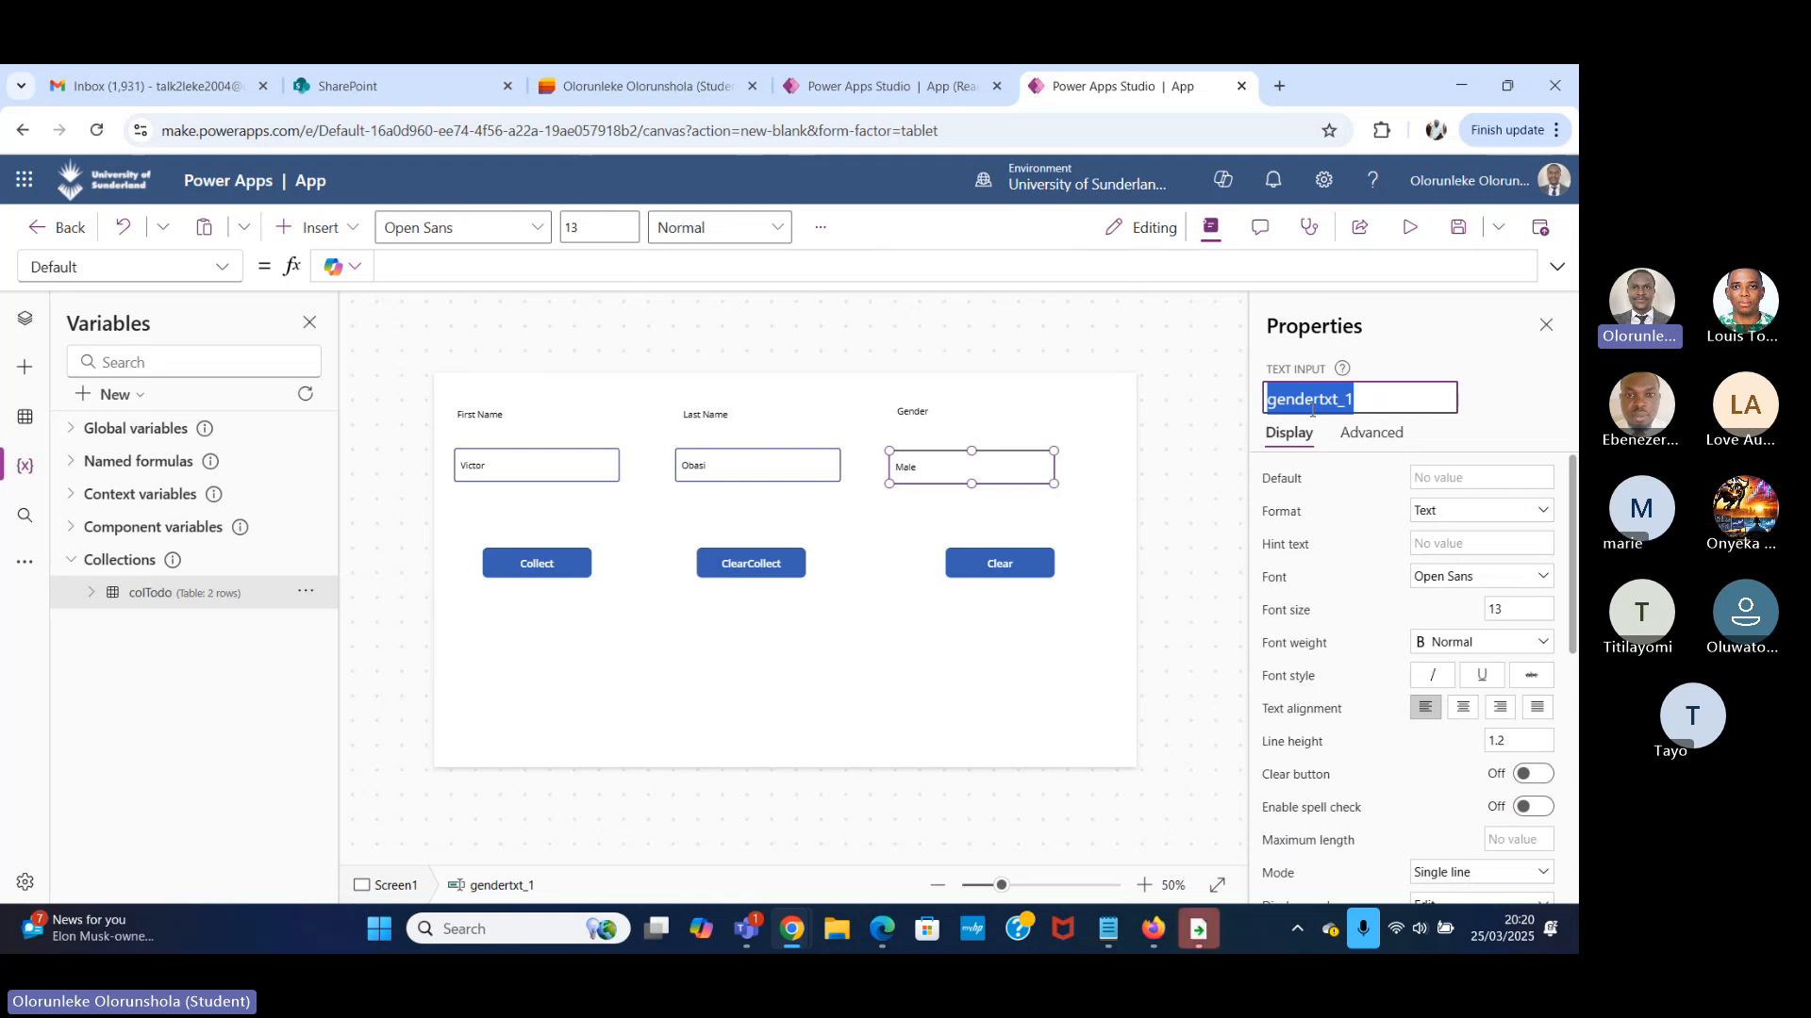
# Enter lbl as the control name of the First Name label.
pyautogui.click(528, 421)
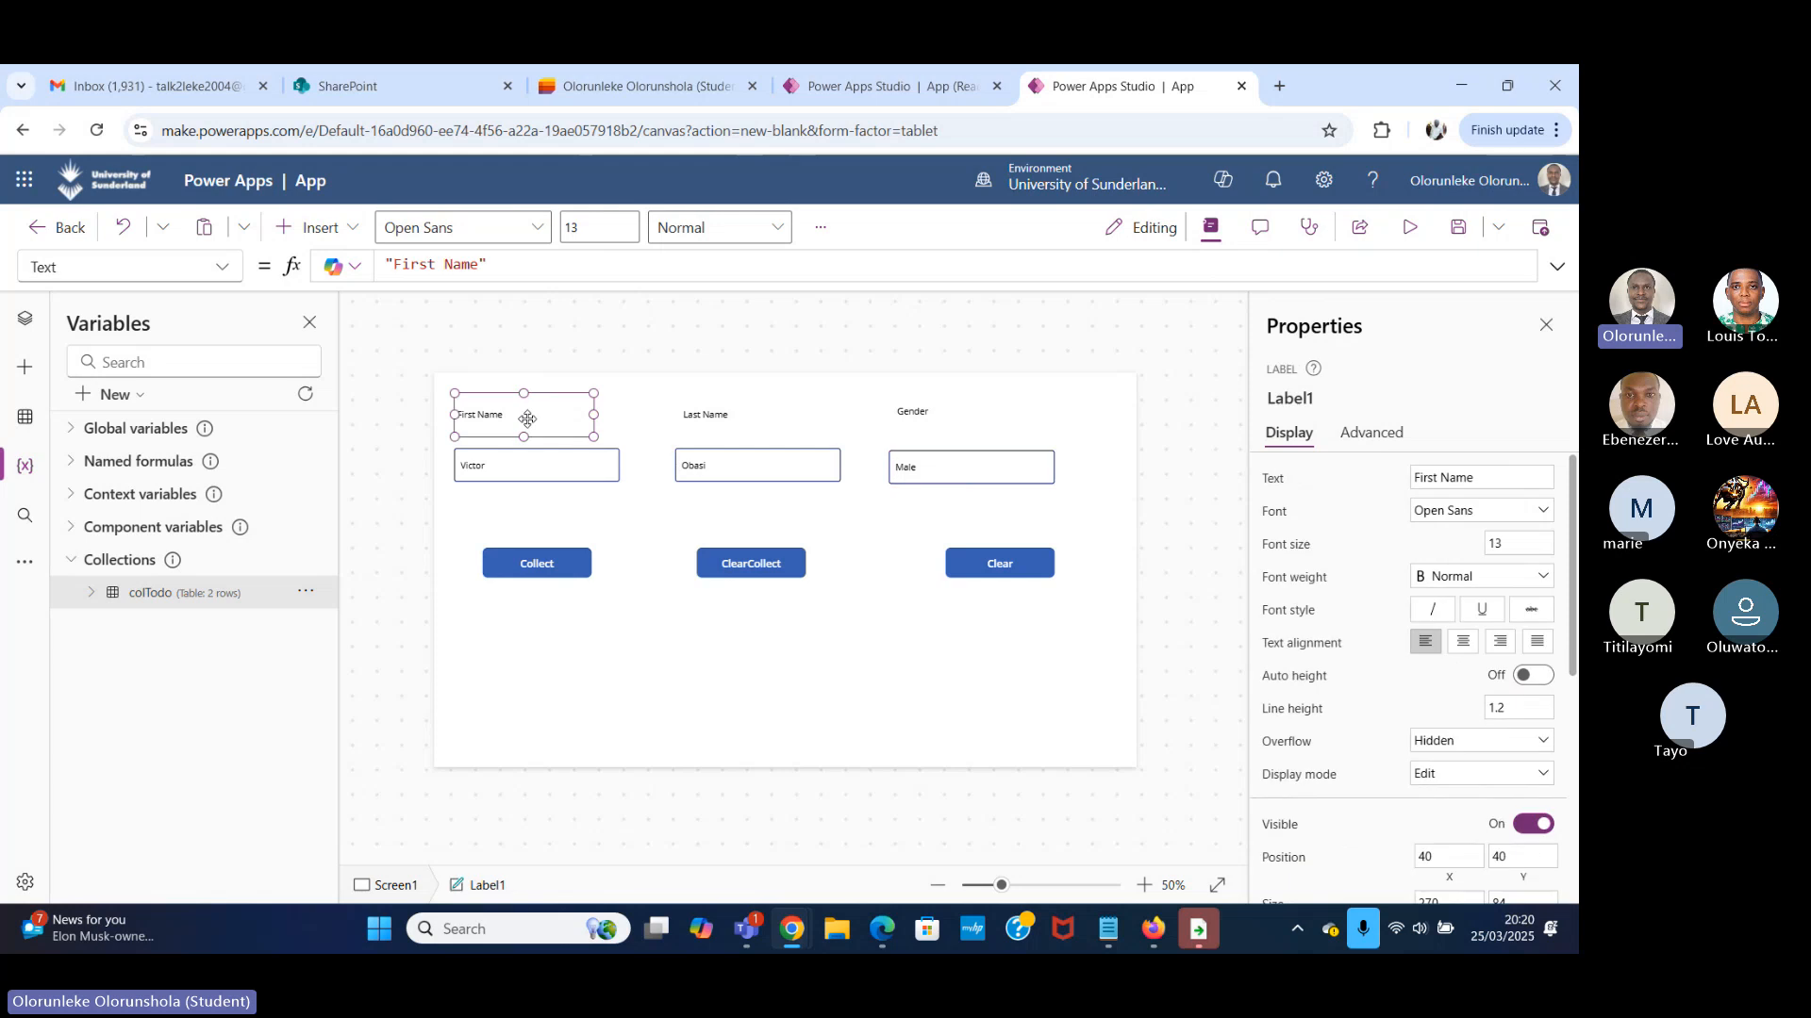
pyautogui.click(1302, 400)
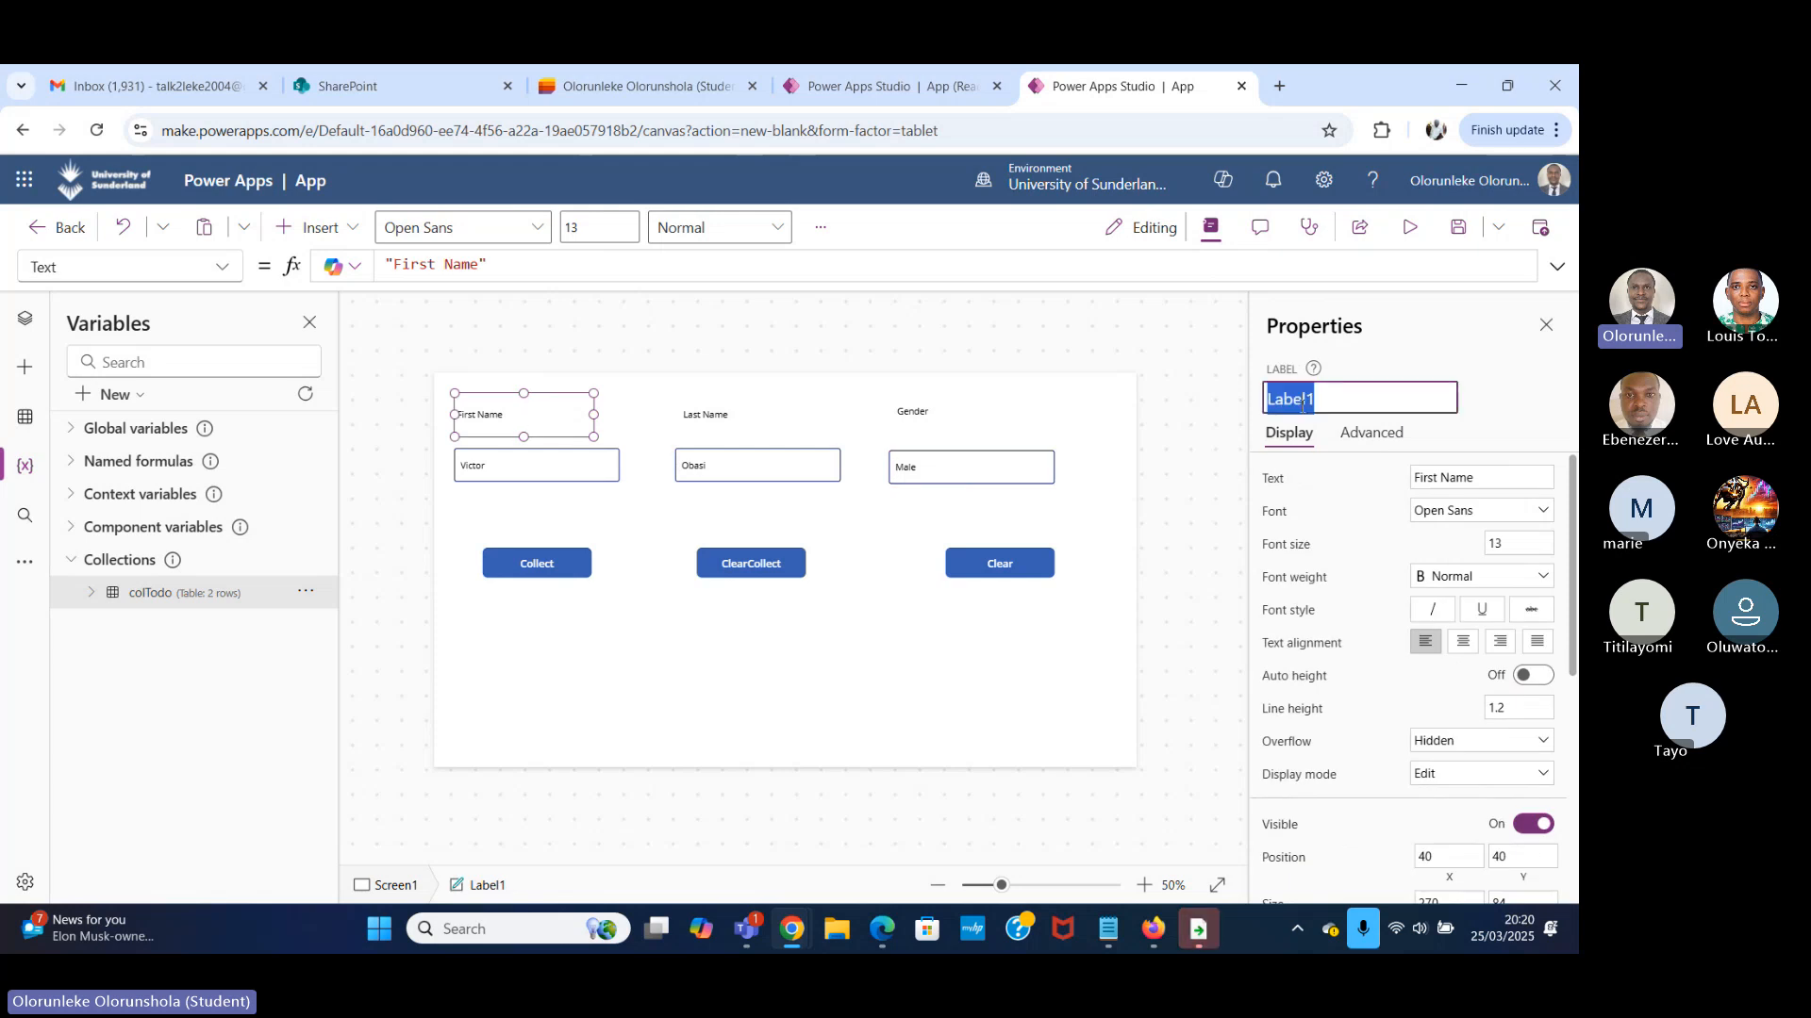
pyautogui.write('lbl')
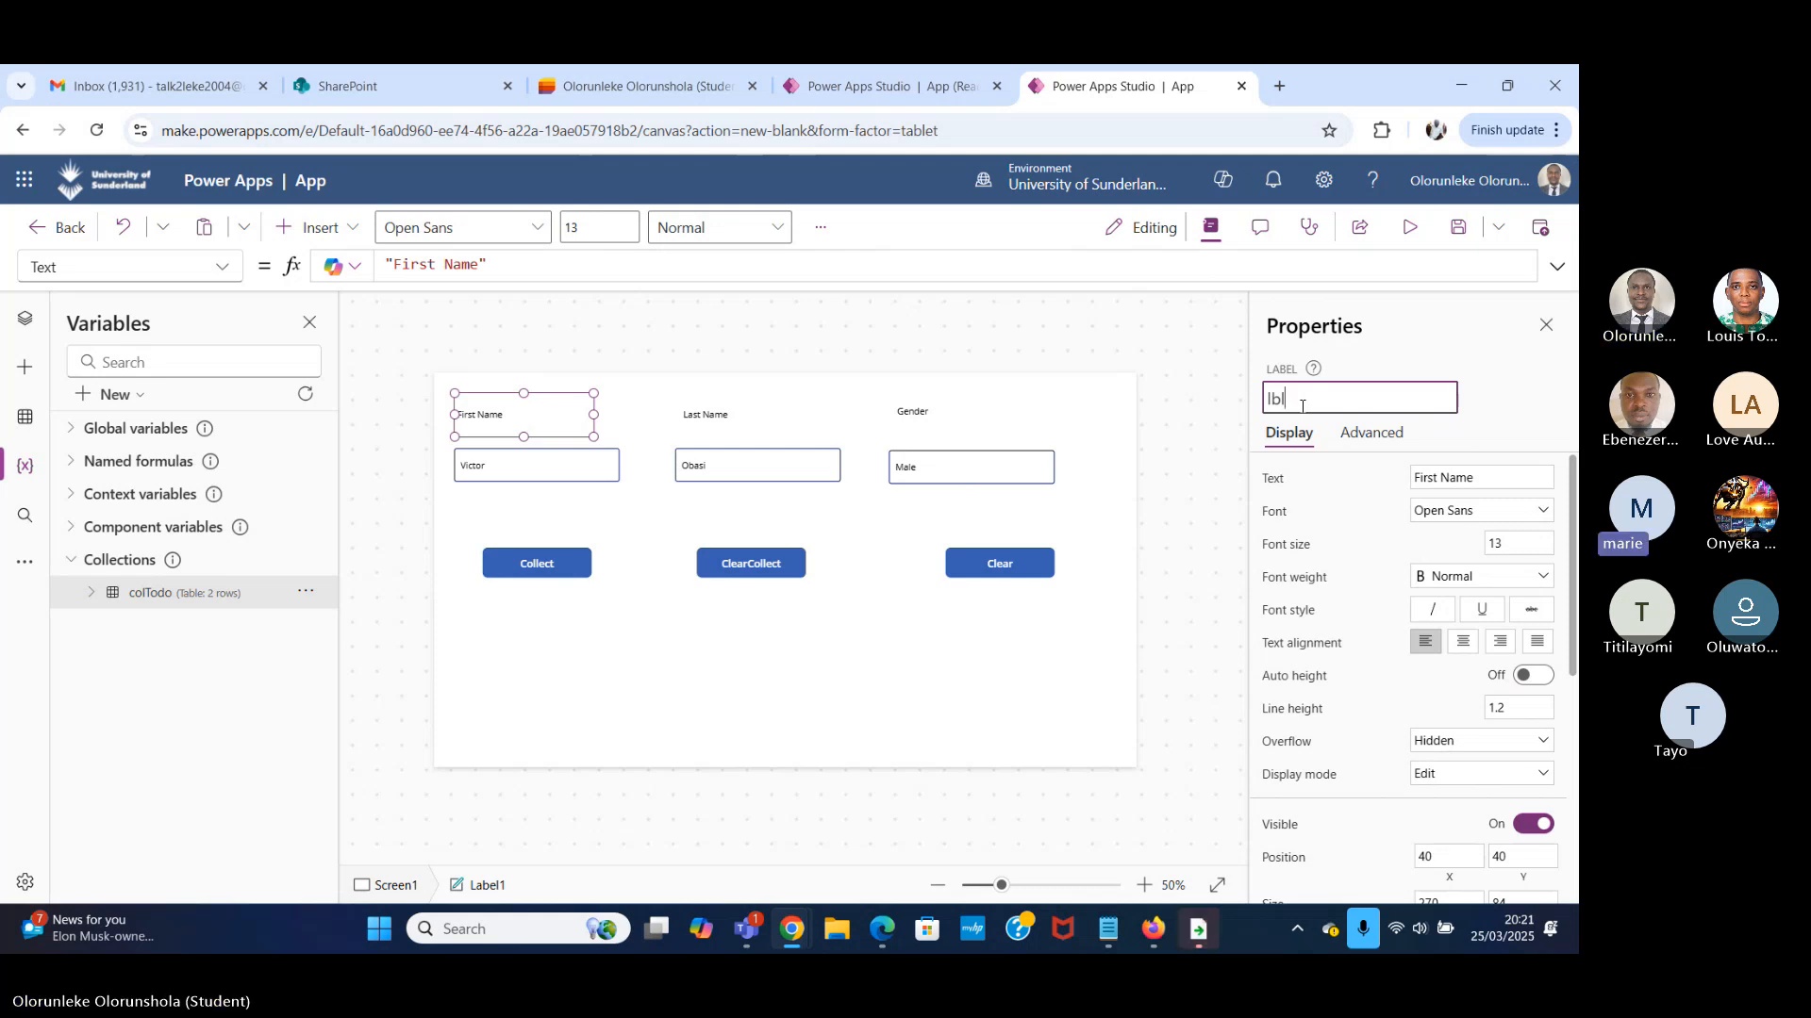
# Rename the text input under the Gender label as gender and check its reference in the Collect button's OnSelect formula.
pyautogui.click(948, 407)
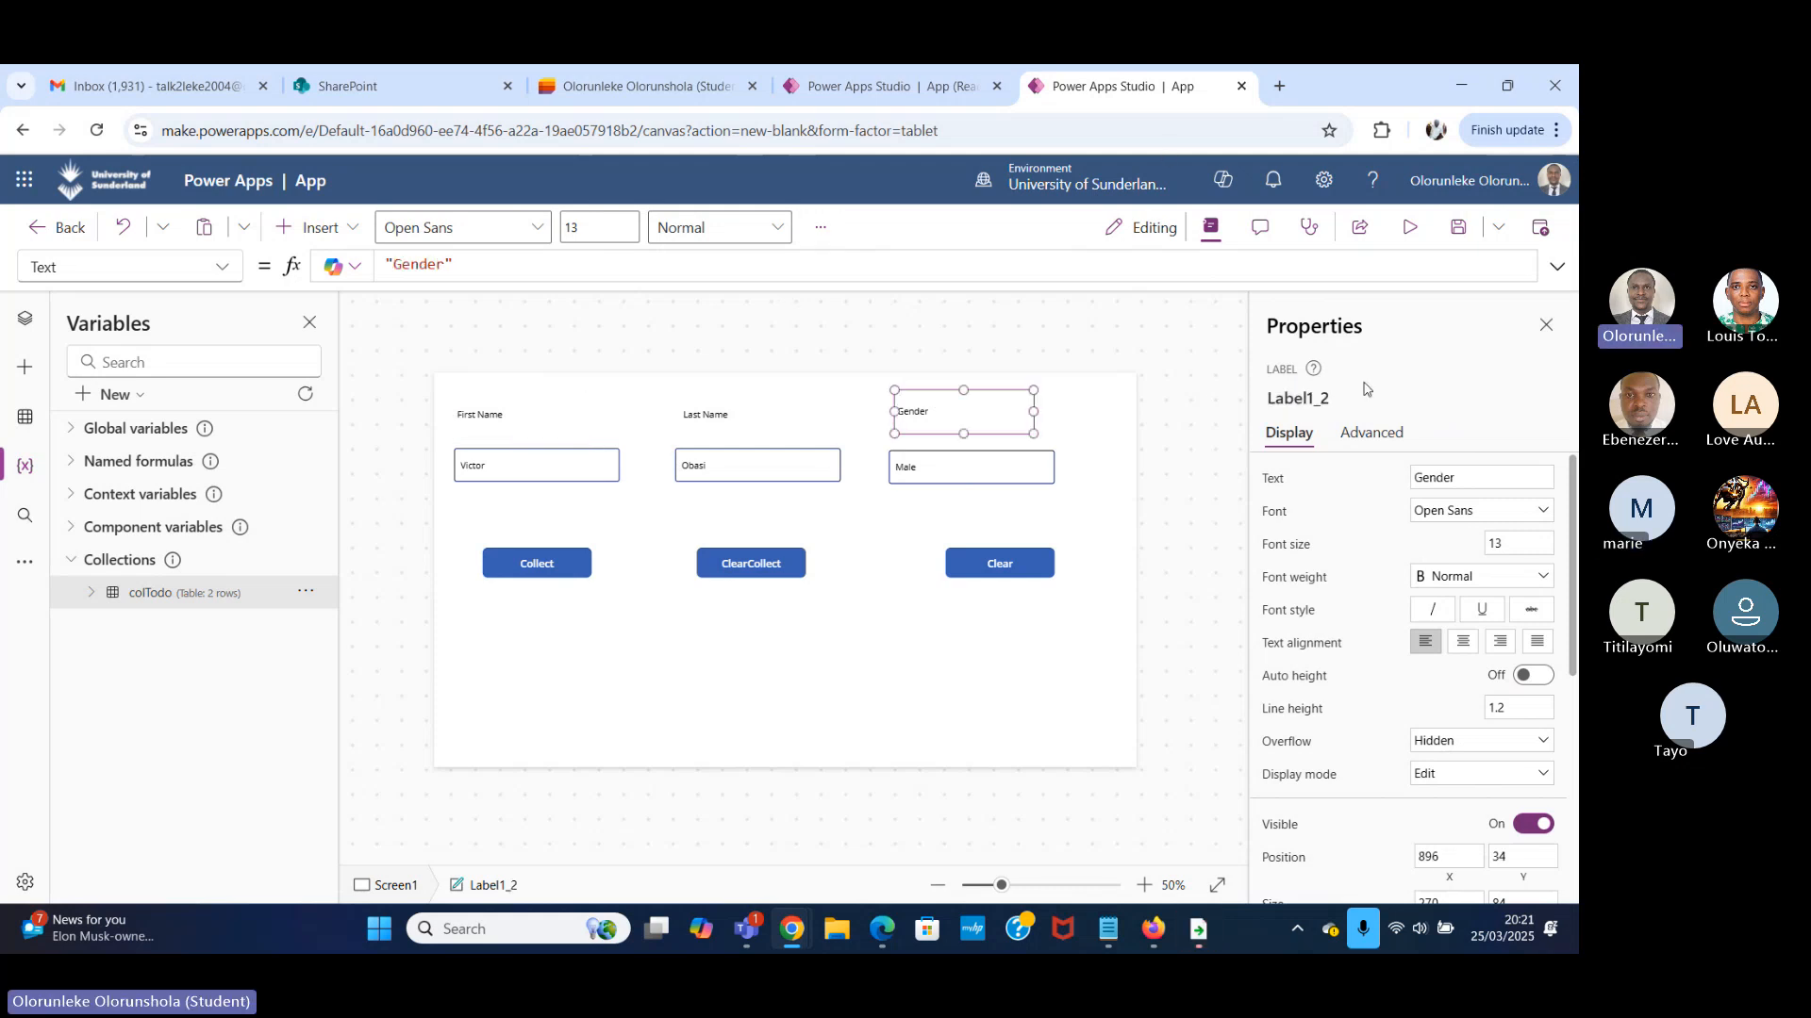
pyautogui.click(941, 477)
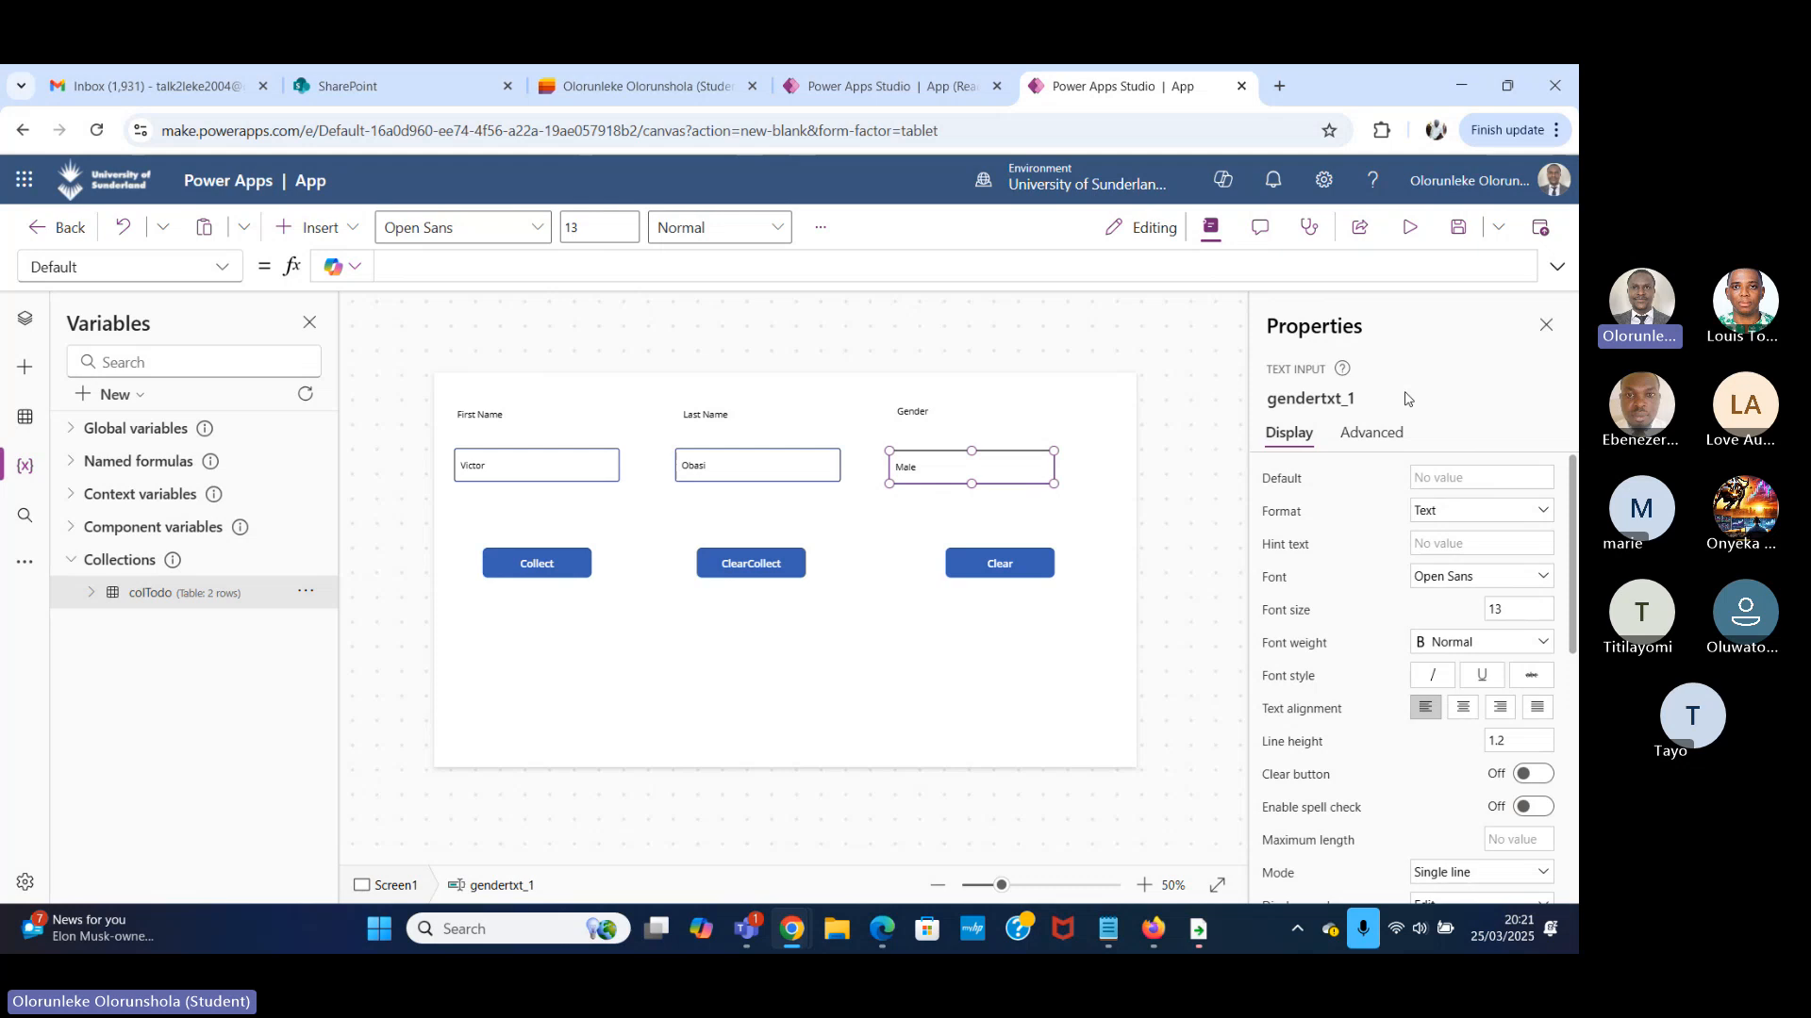
pyautogui.click(1325, 402)
pyautogui.press('BackSpace')
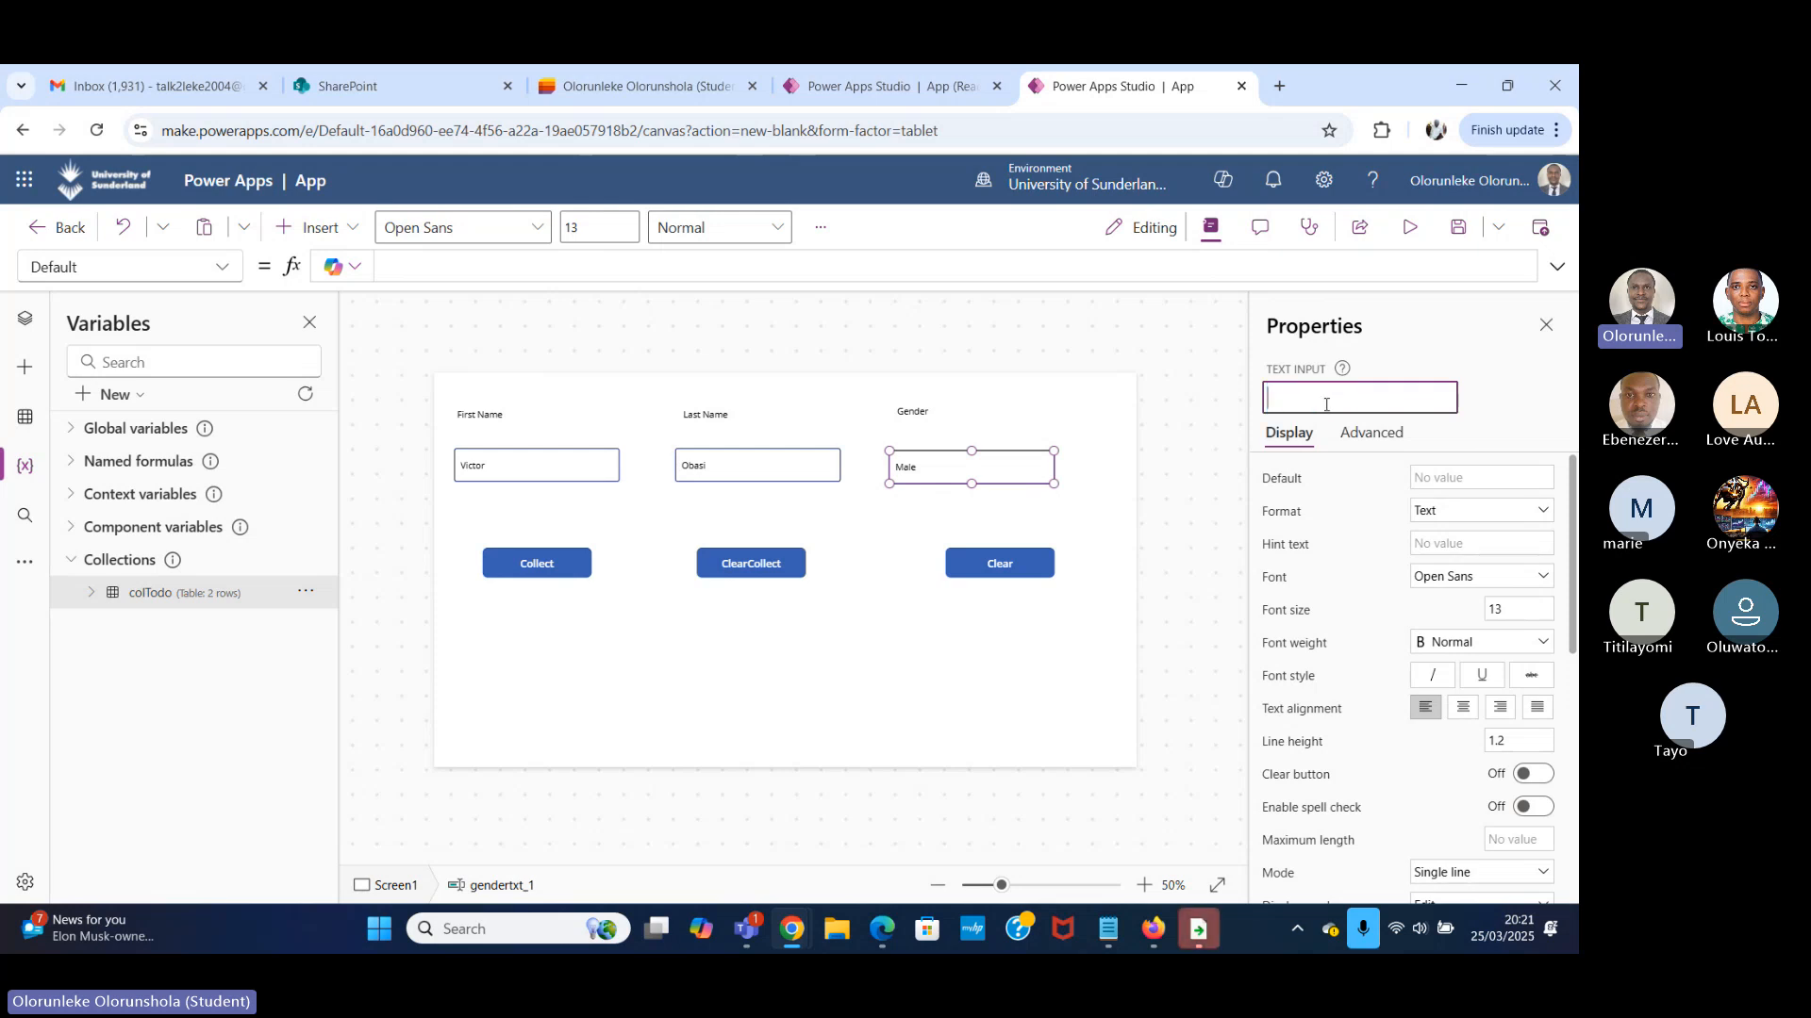
pyautogui.write('gender')
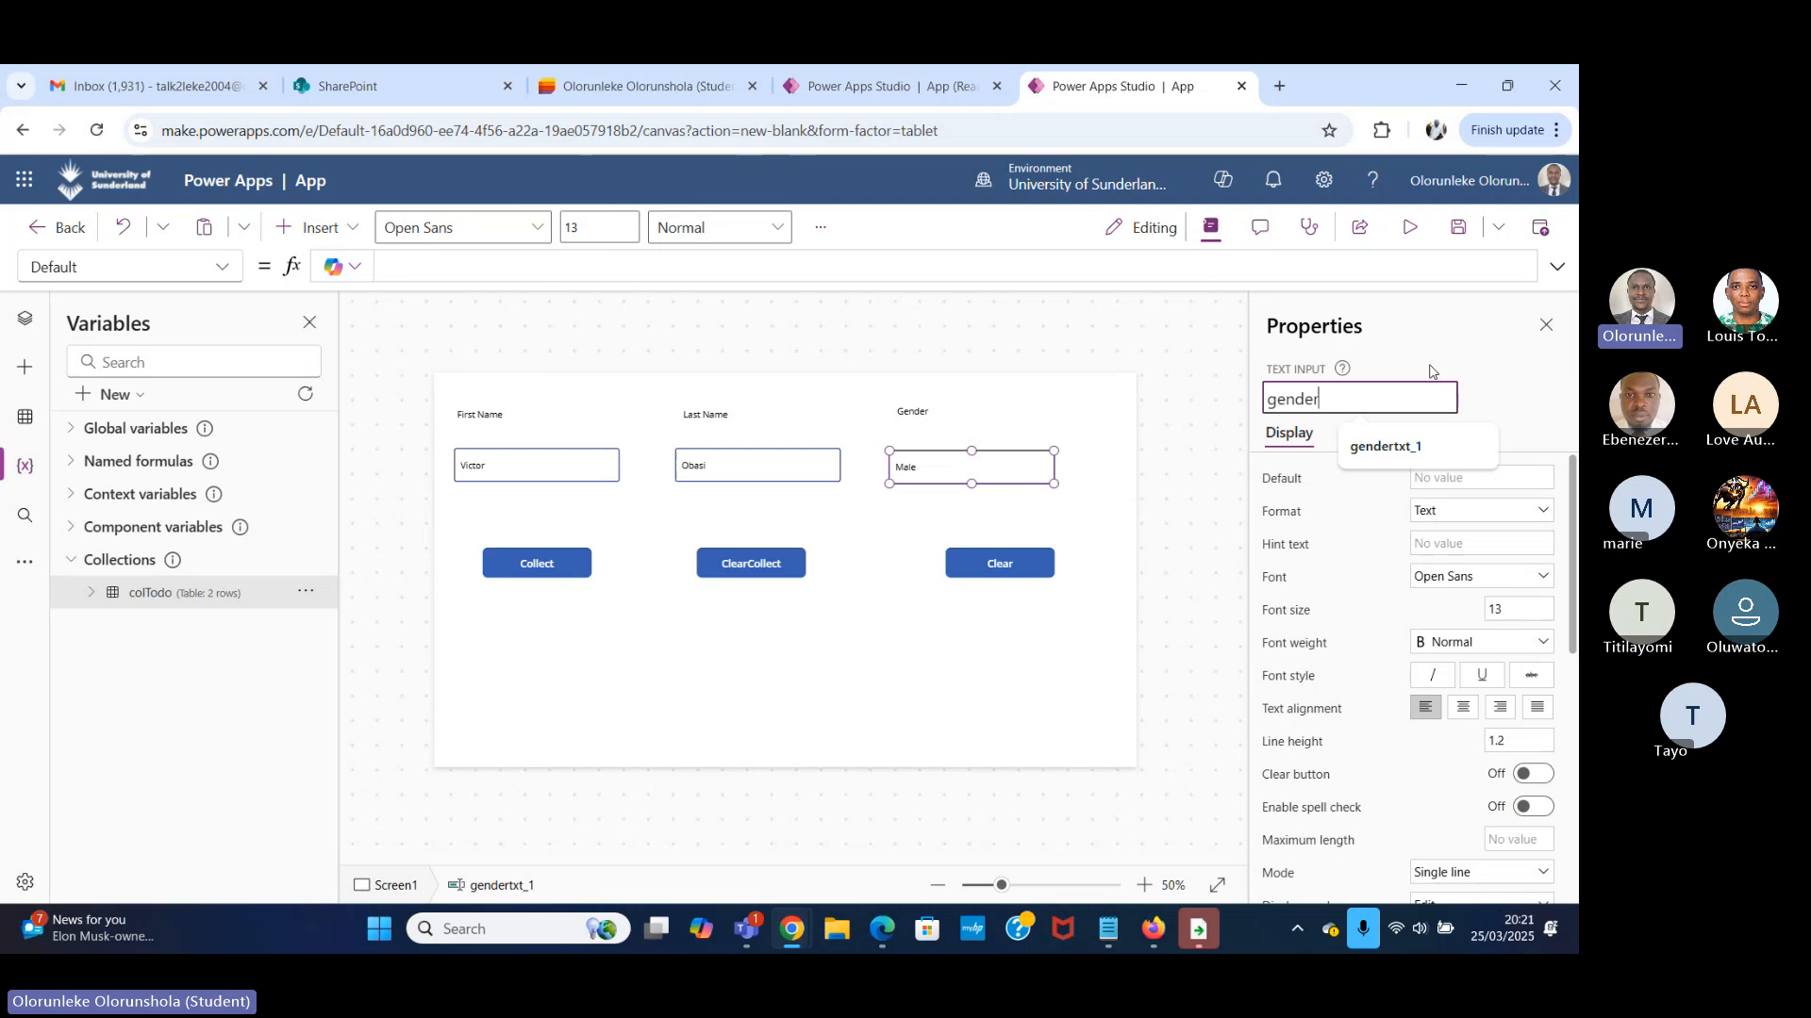
pyautogui.press('Return')
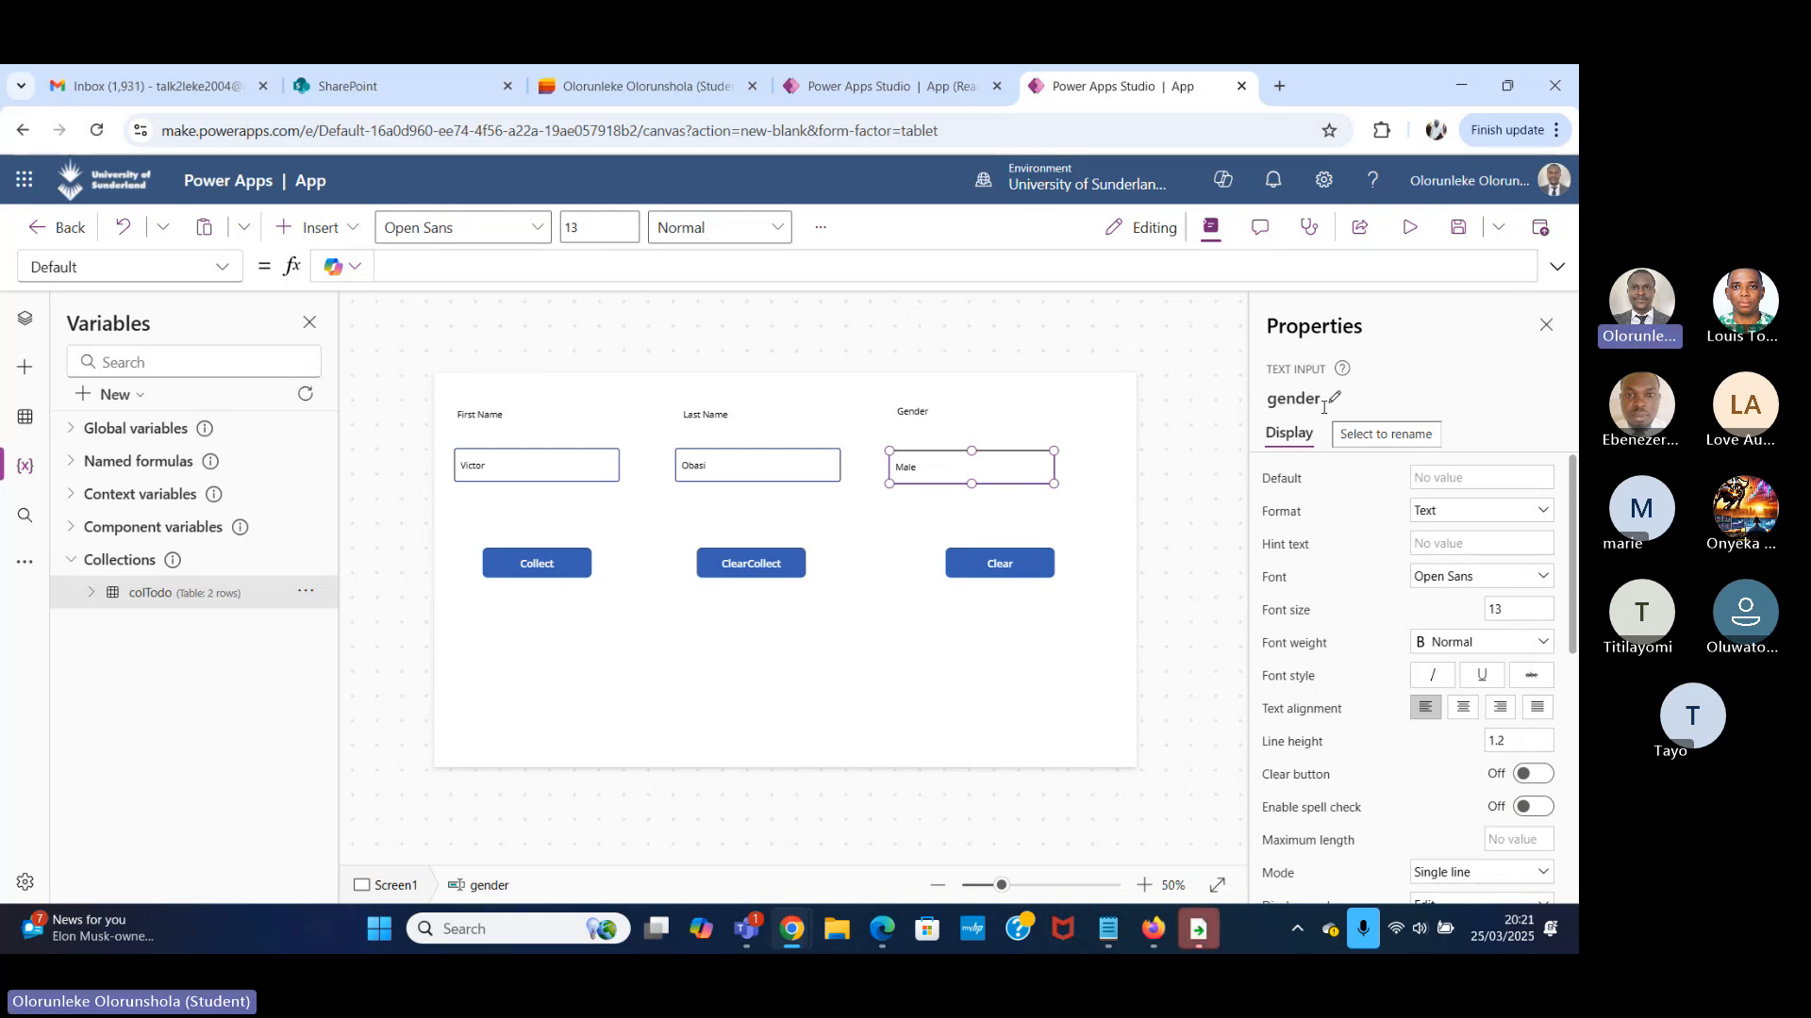
pyautogui.click(532, 571)
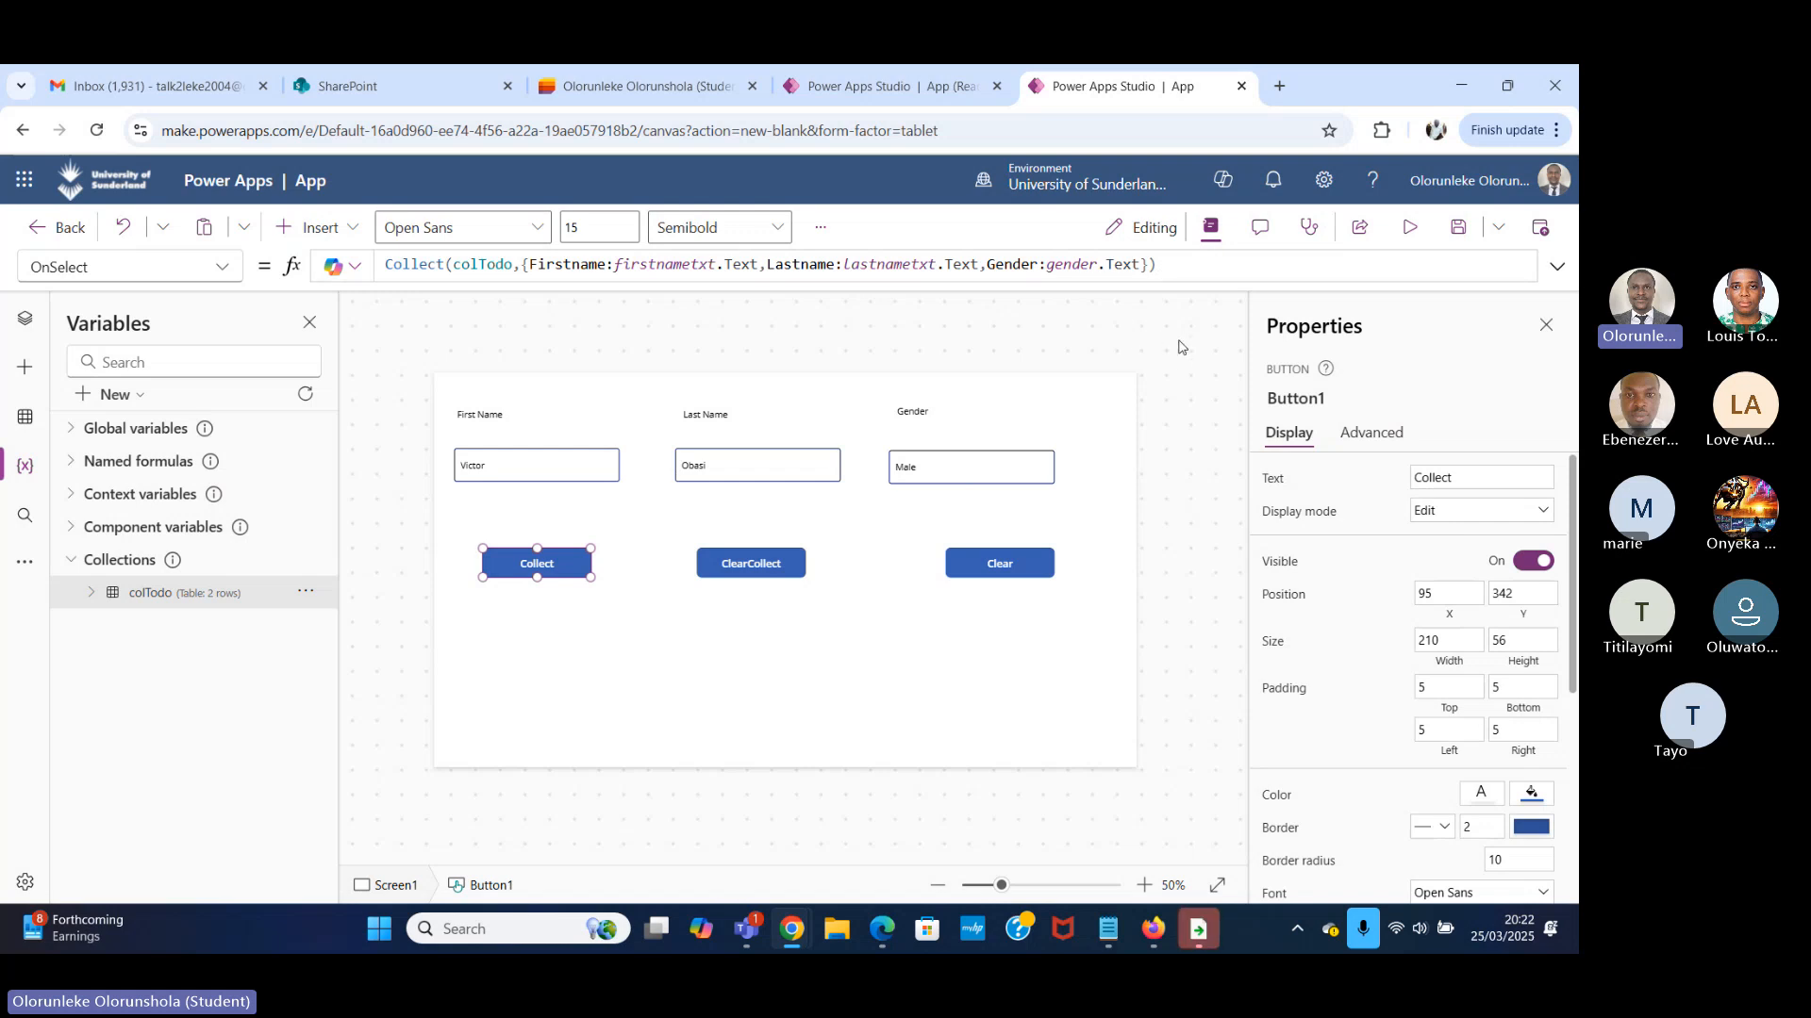
pyautogui.moveTo(1139, 262); pyautogui.dragTo(1109, 265)
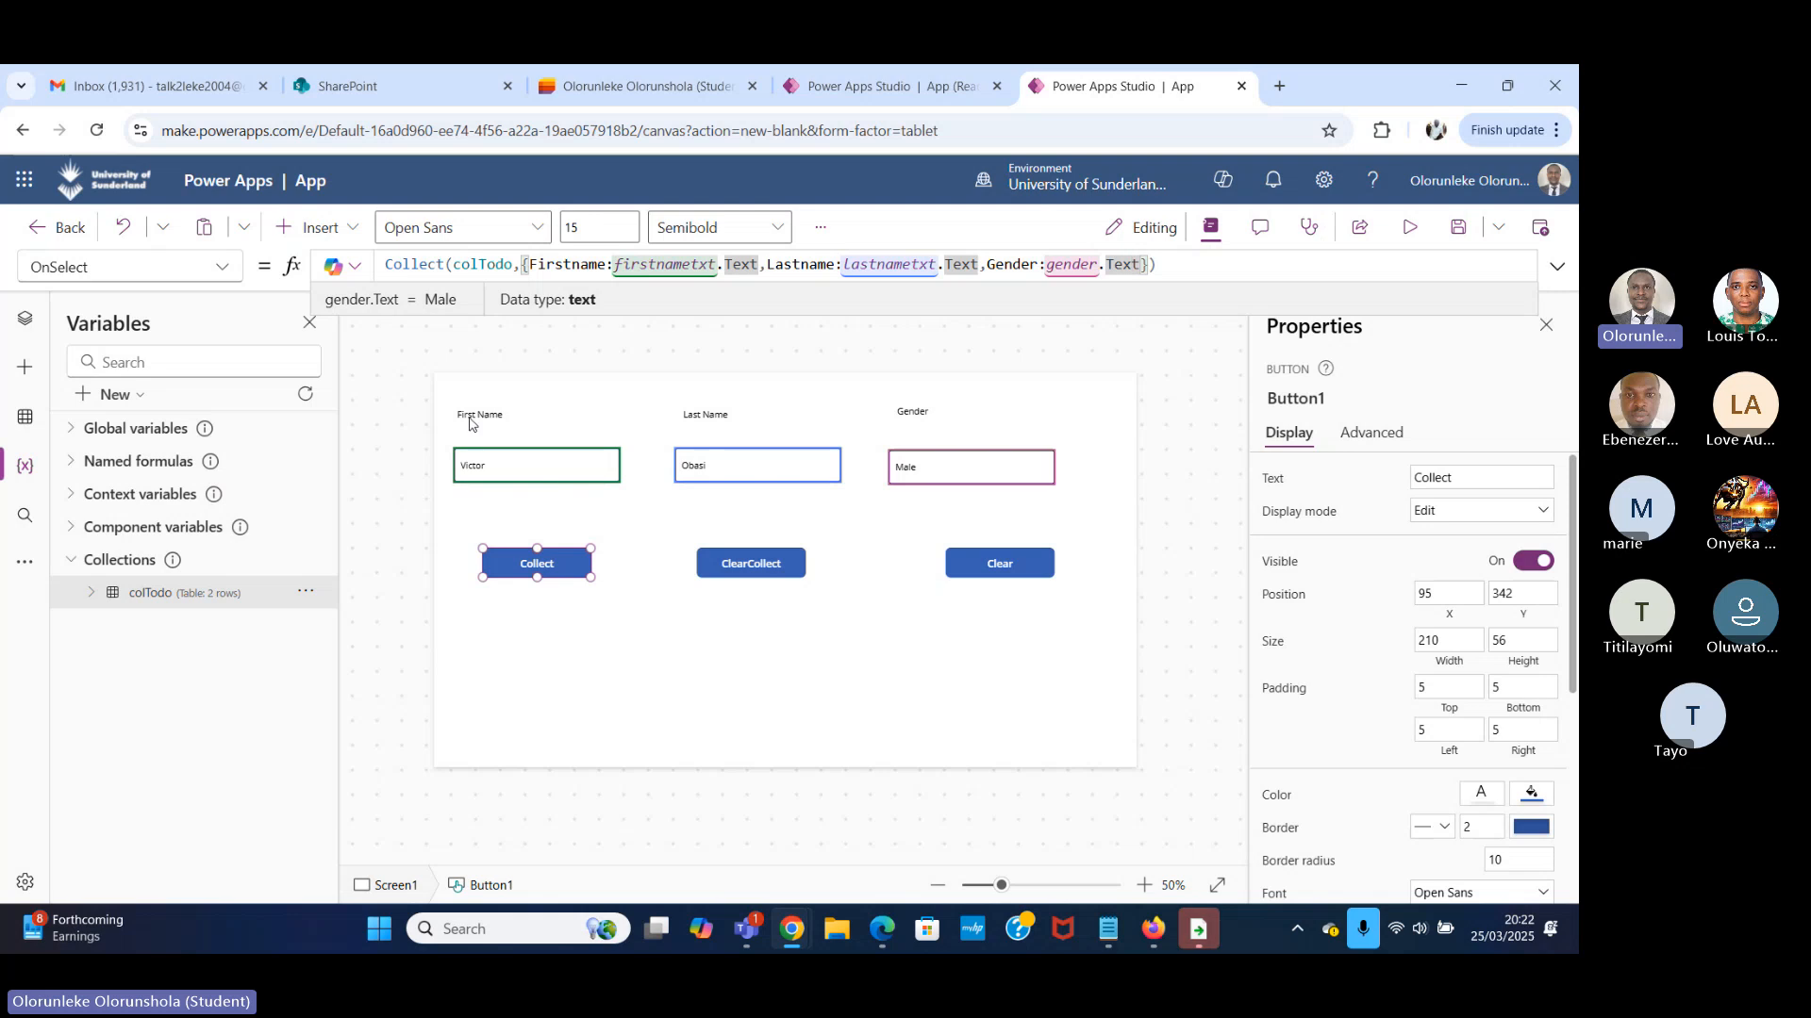
# Duplicate the Gender label together with its text input and move the copies below the Clear button.
pyautogui.click(929, 412)
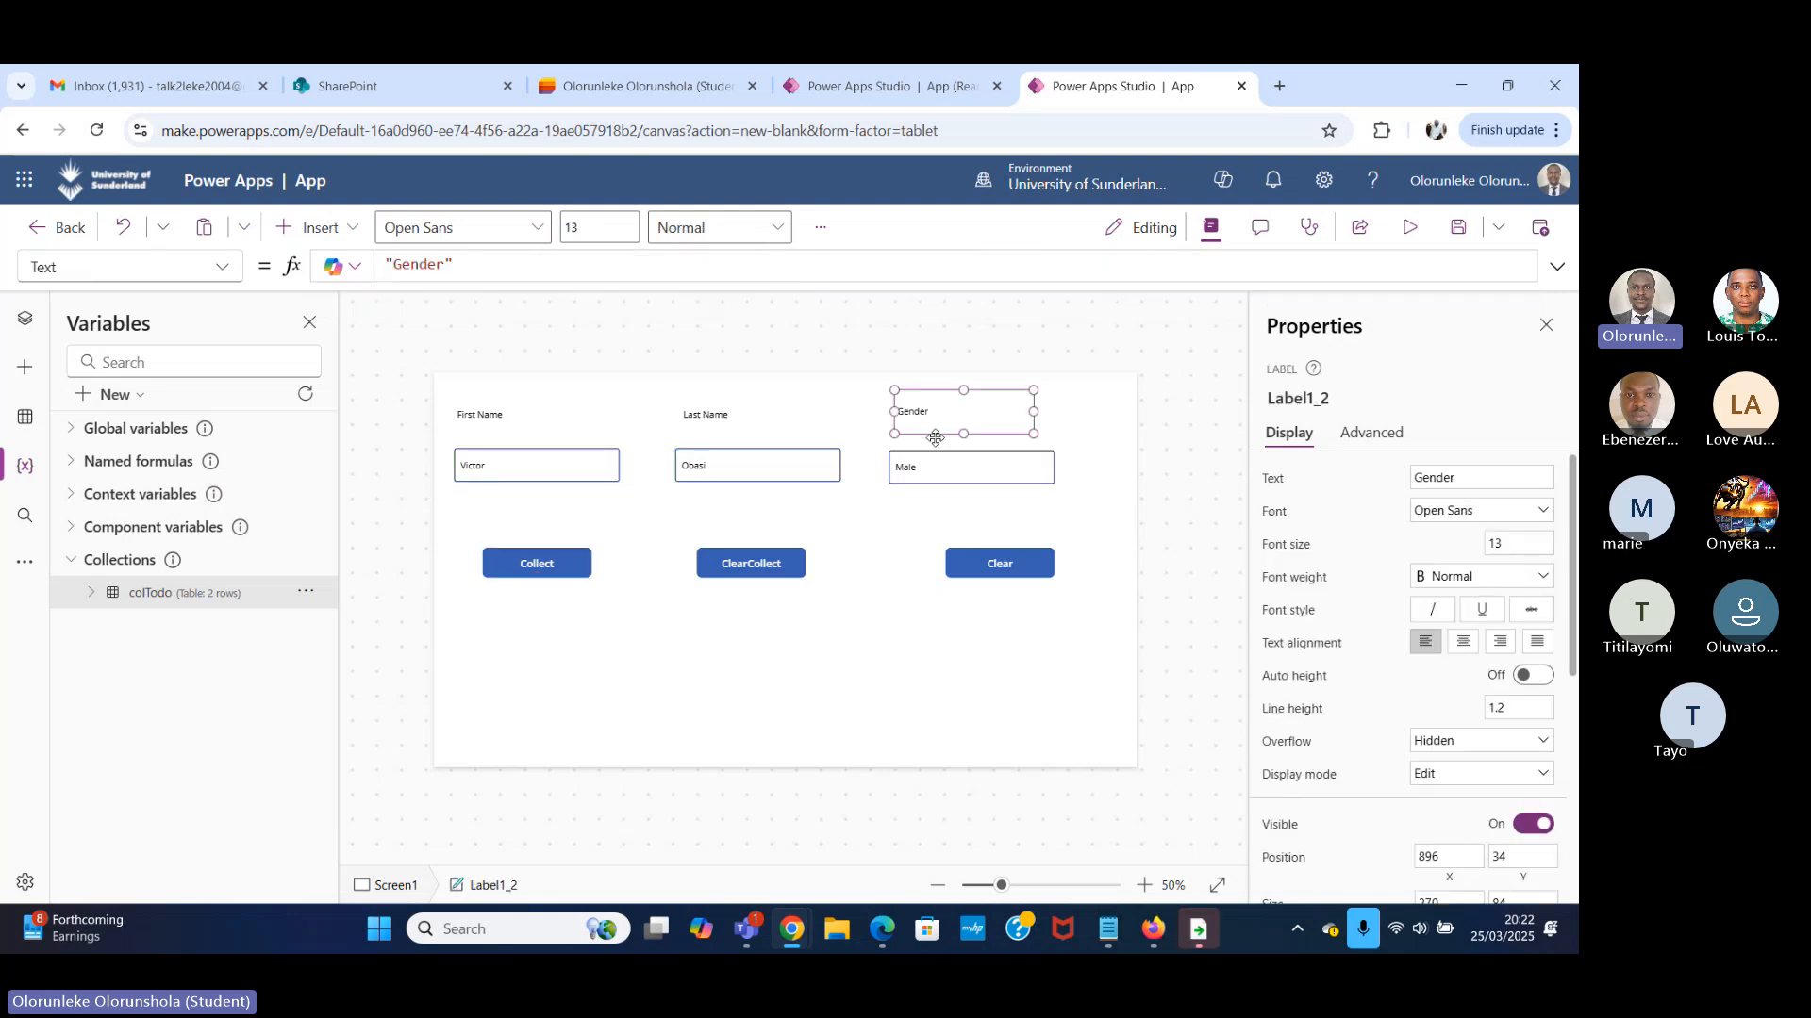
pyautogui.keyDown('shift'); pyautogui.click(984, 460); pyautogui.keyUp('shift')
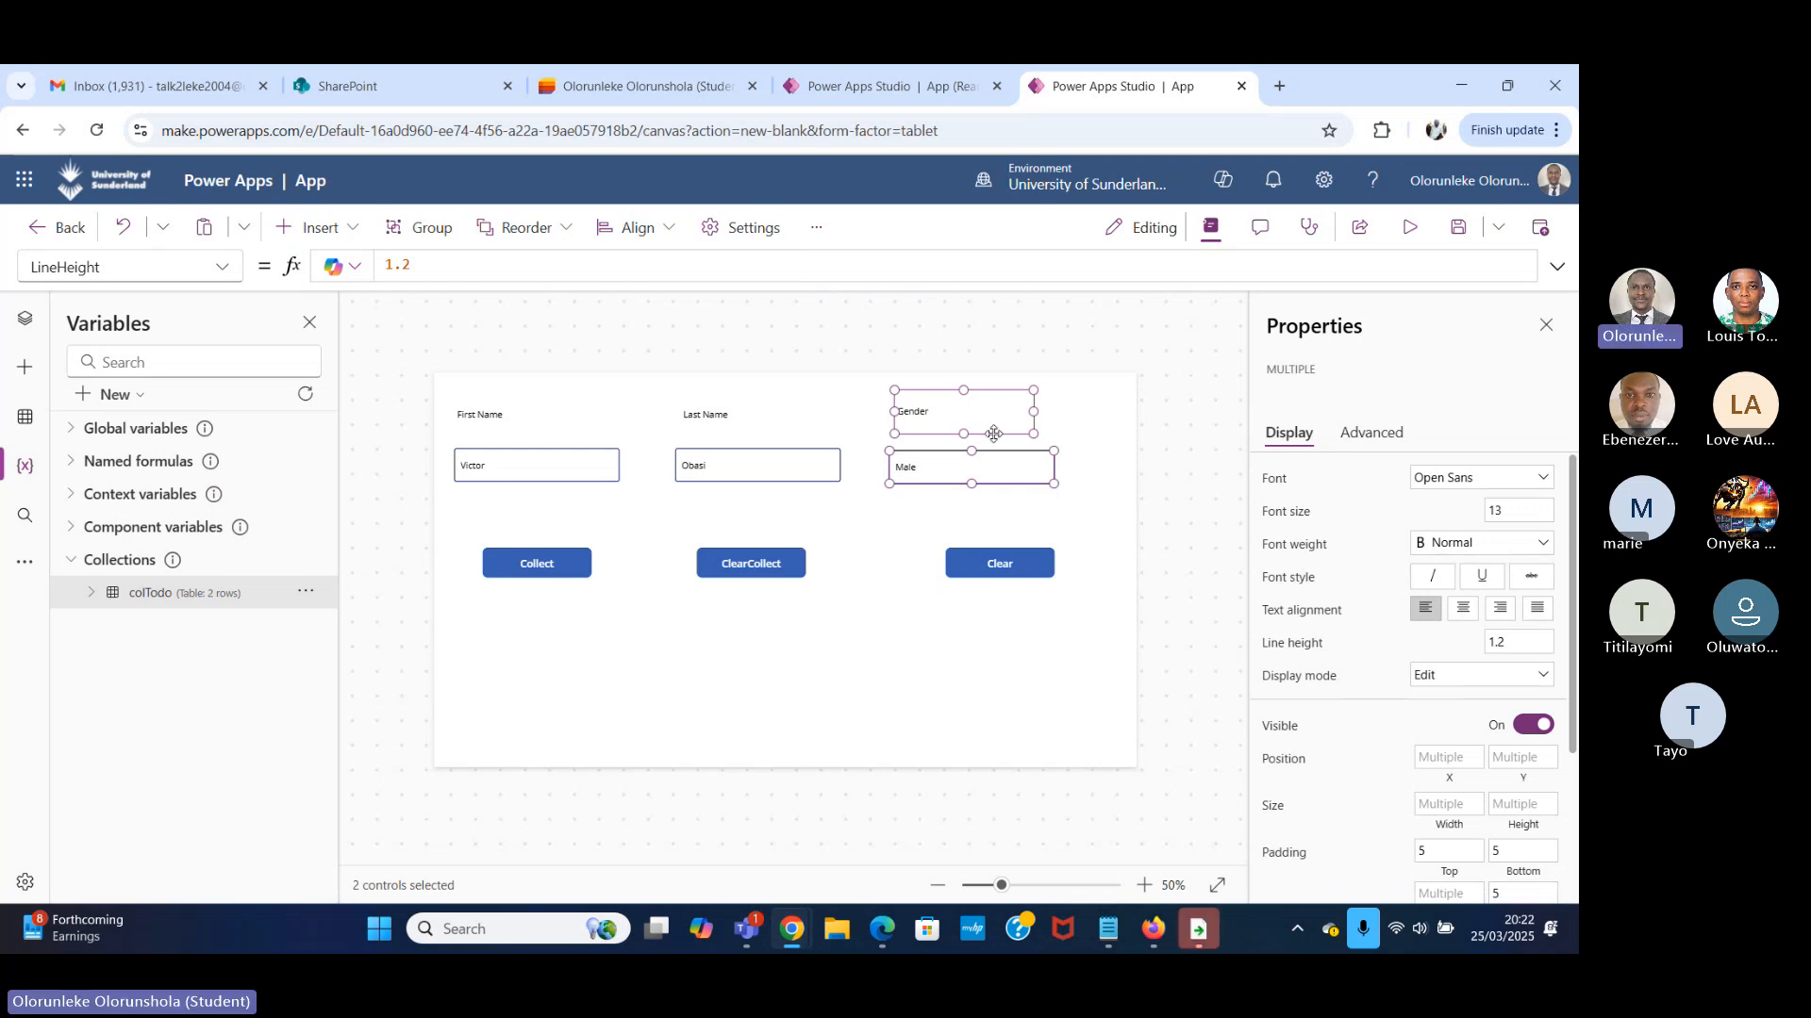
pyautogui.moveTo(994, 434); pyautogui.dragTo(994, 425)
pyautogui.press('Down')
pyautogui.press('Down')
pyautogui.press('Down')
pyautogui.press('Down')
pyautogui.press('Down')
pyautogui.press('Down')
pyautogui.press('Down')
pyautogui.press('Down')
pyautogui.press('Down')
pyautogui.press('Down')
pyautogui.press('Down')
pyautogui.press('Down')
pyautogui.press('Down')
pyautogui.press('Down')
pyautogui.press('Down')
pyautogui.press('Down')
pyautogui.press('Down')
pyautogui.press('Down')
pyautogui.press('Down')
pyautogui.press('Down')
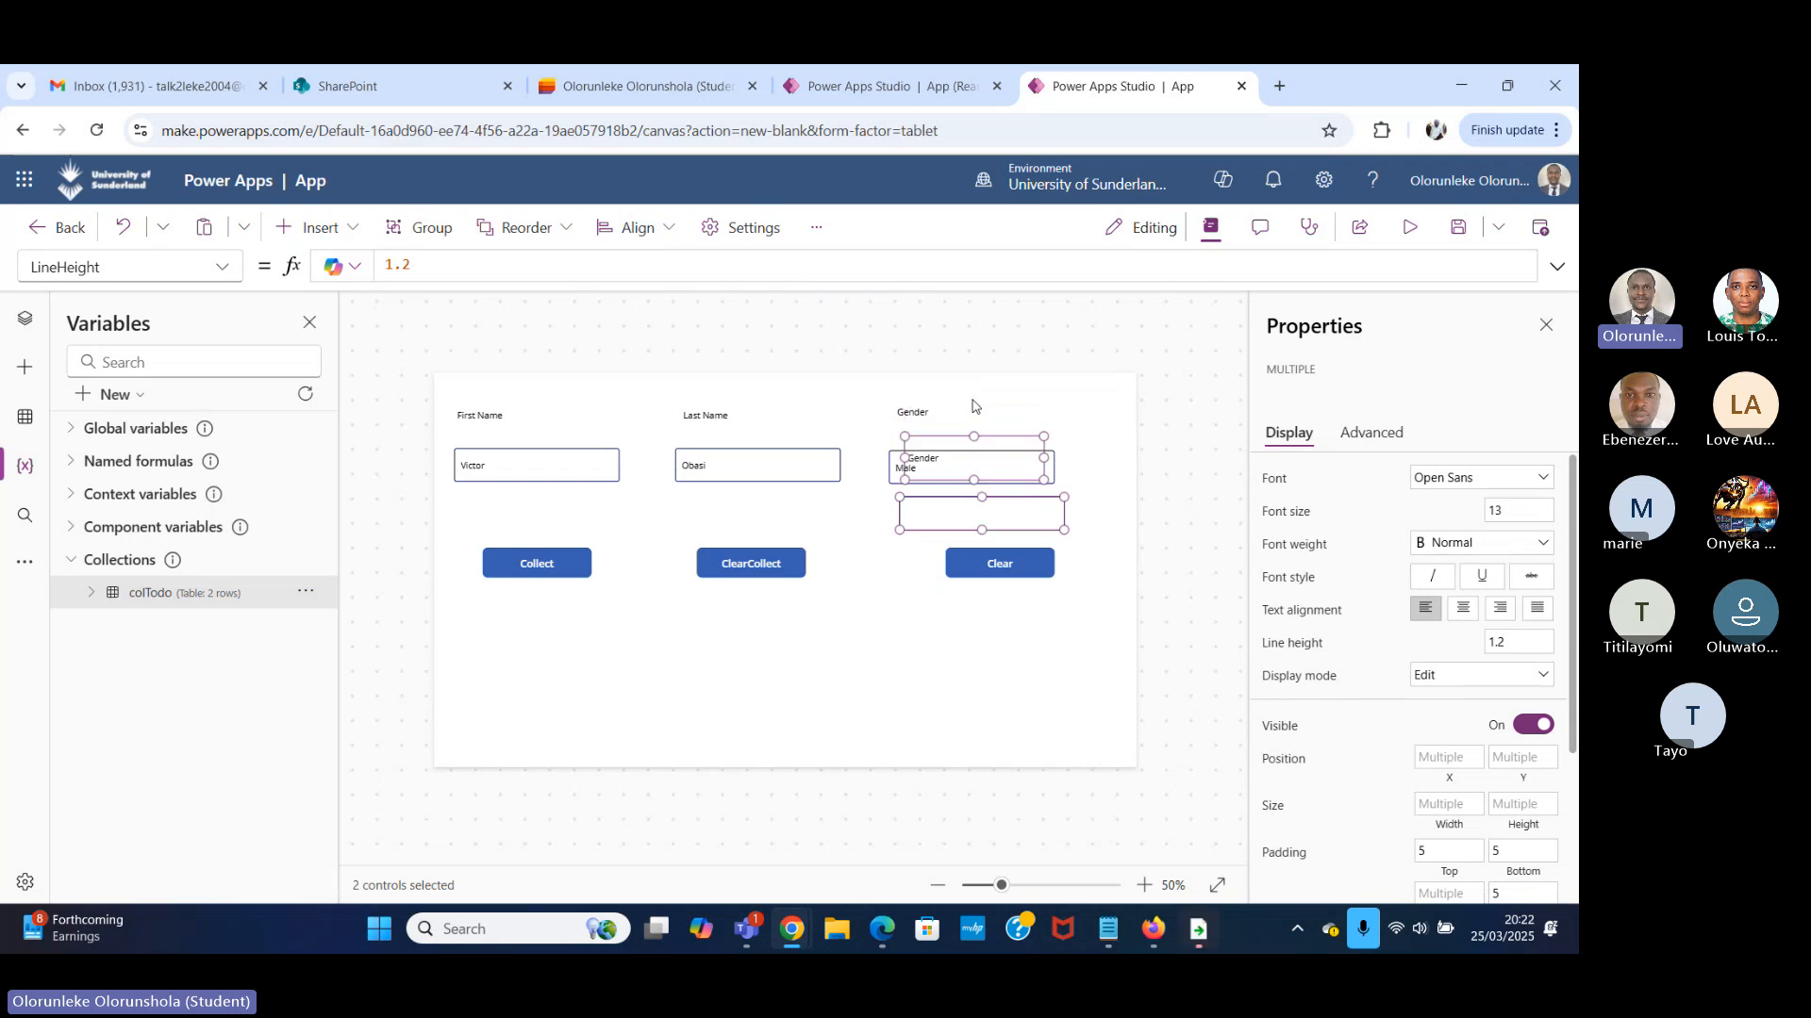
pyautogui.press('Down')
pyautogui.press('Down')
pyautogui.press('Down')
pyautogui.press('Down')
pyautogui.press('Down')
pyautogui.press('Down')
pyautogui.press('Down')
pyautogui.press('Down')
pyautogui.press('Down')
pyautogui.press('Down')
pyautogui.press('Down')
pyautogui.press('Down')
pyautogui.press('Down')
pyautogui.press('Down')
pyautogui.press('Down')
pyautogui.press('Down')
pyautogui.press('Down')
pyautogui.press('Down')
pyautogui.press('Down')
pyautogui.press('Down')
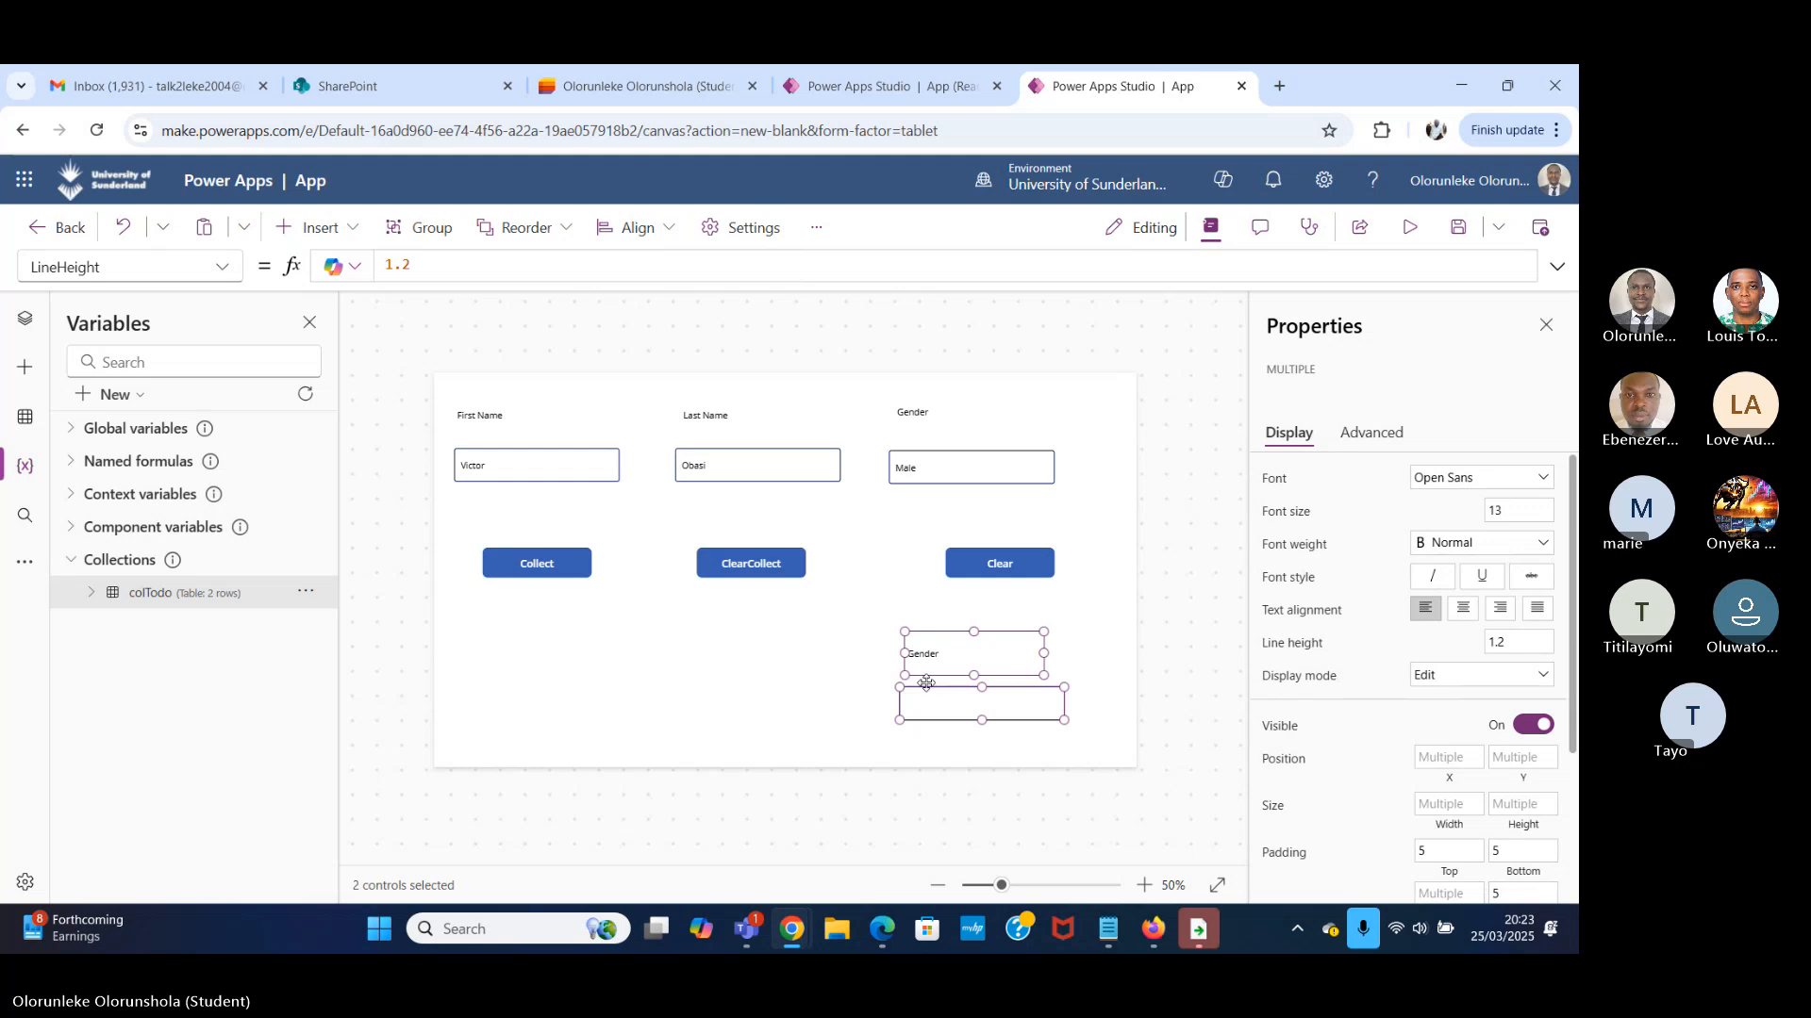
# Set the copied Gender label's text to Age and the format of the text input beneath it to Number.
pyautogui.click(991, 656)
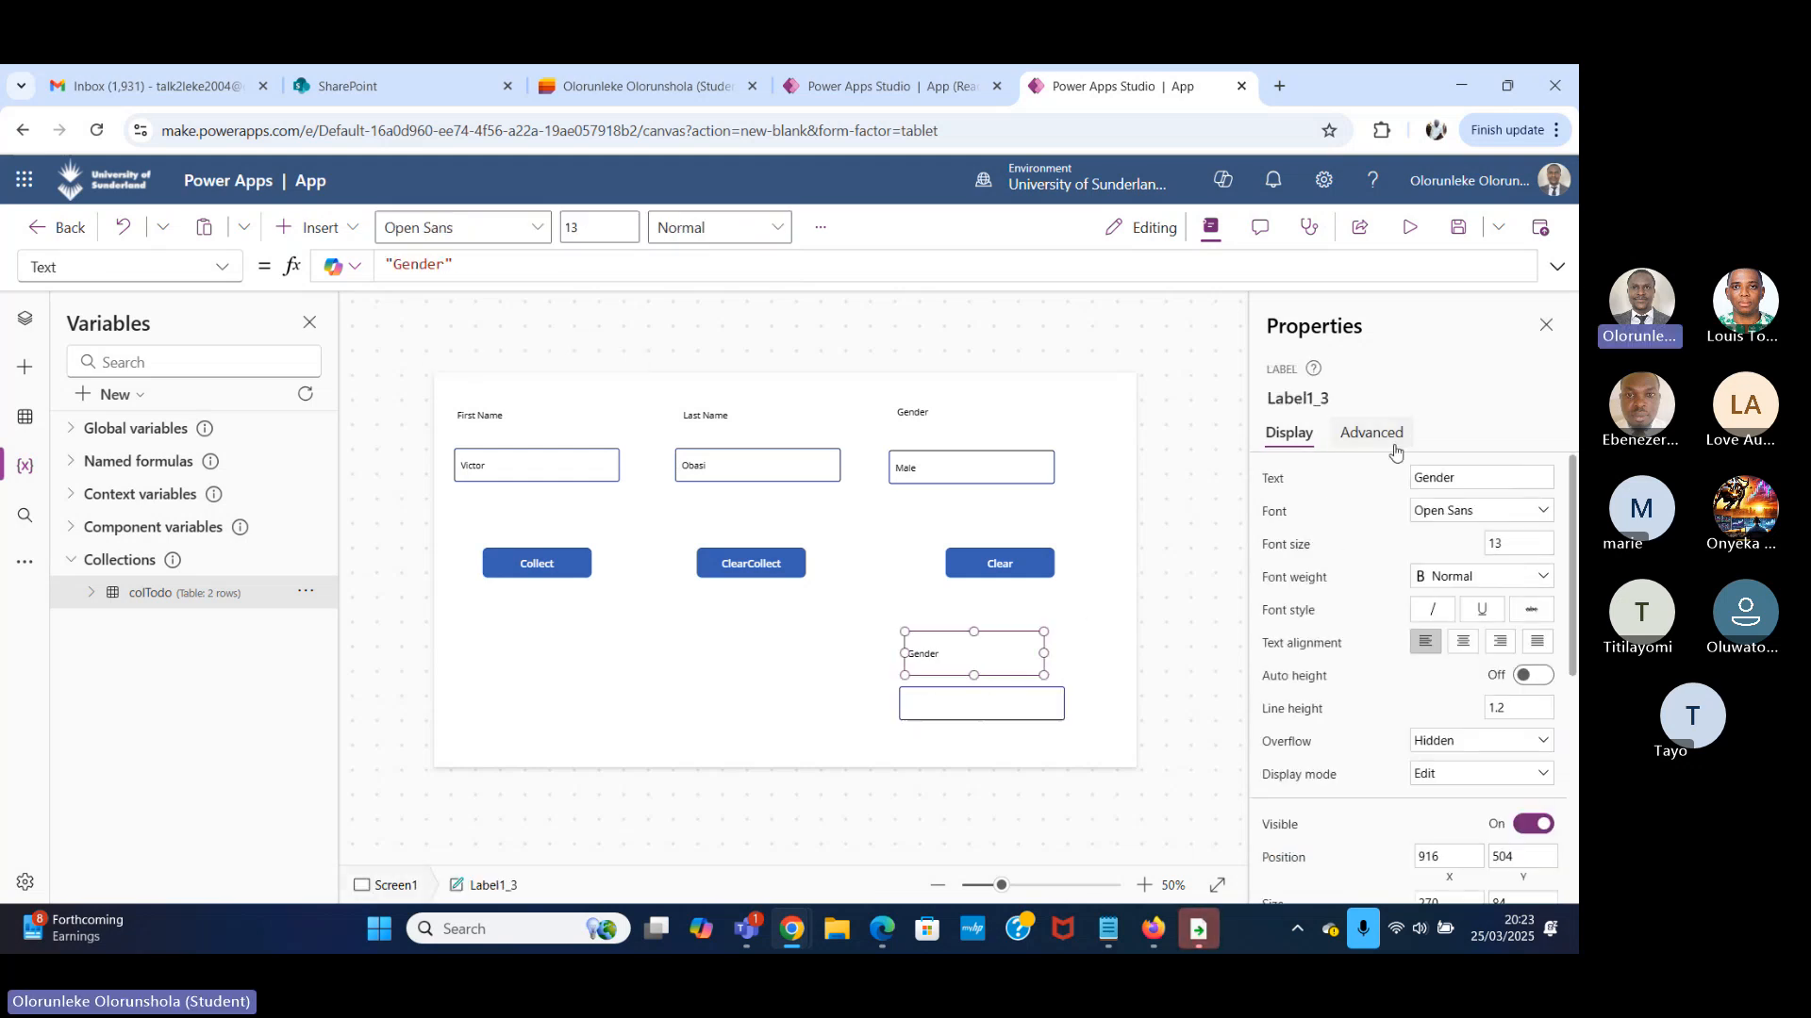
pyautogui.write('Age')
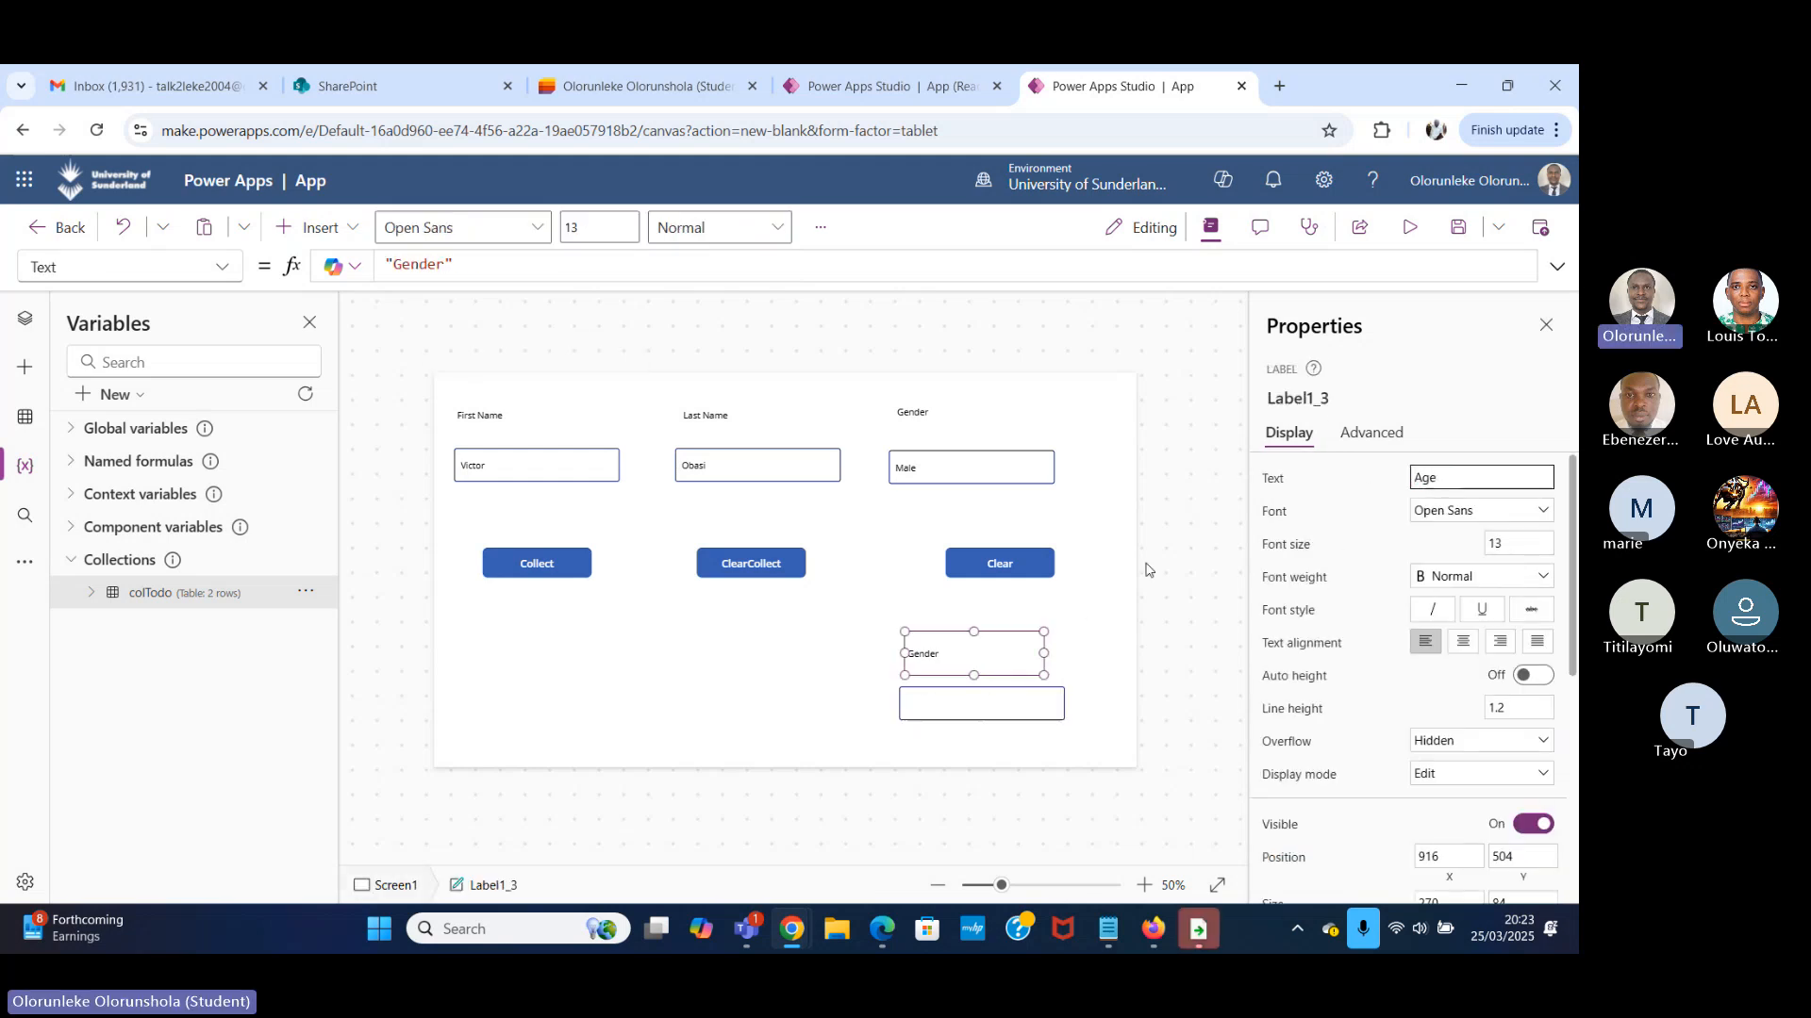
pyautogui.click(1000, 704)
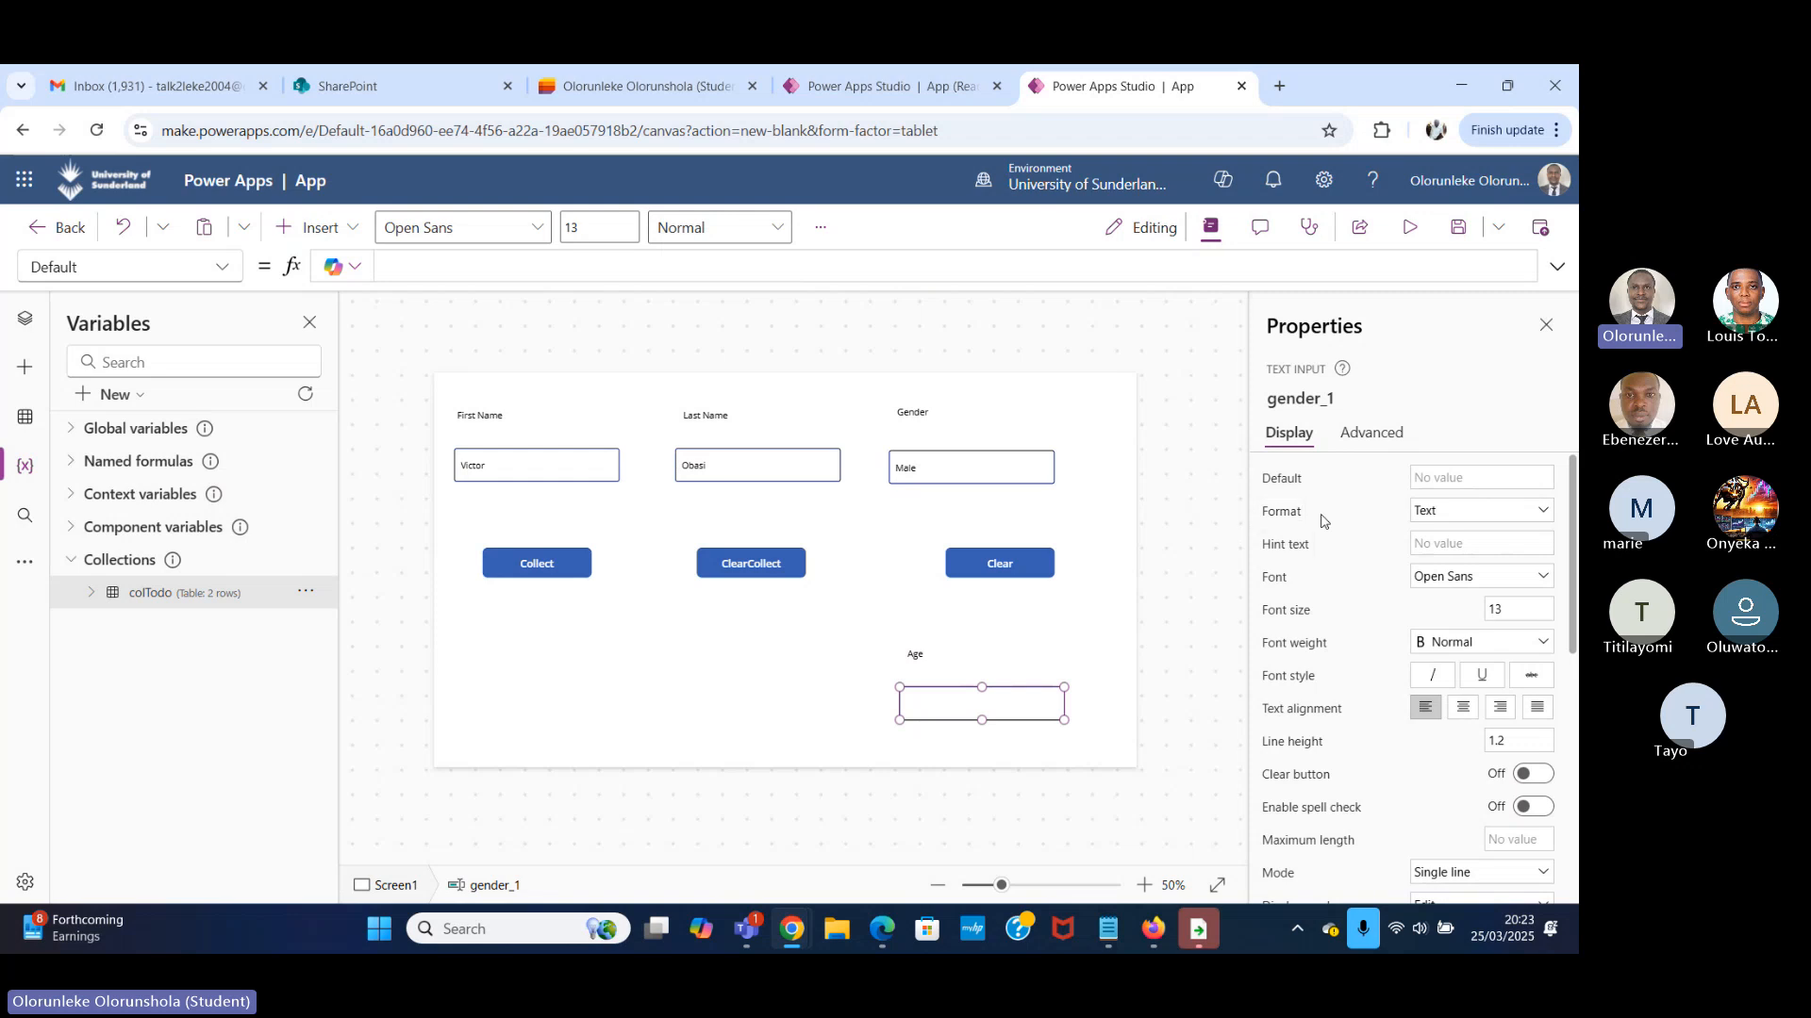
pyautogui.click(1462, 514)
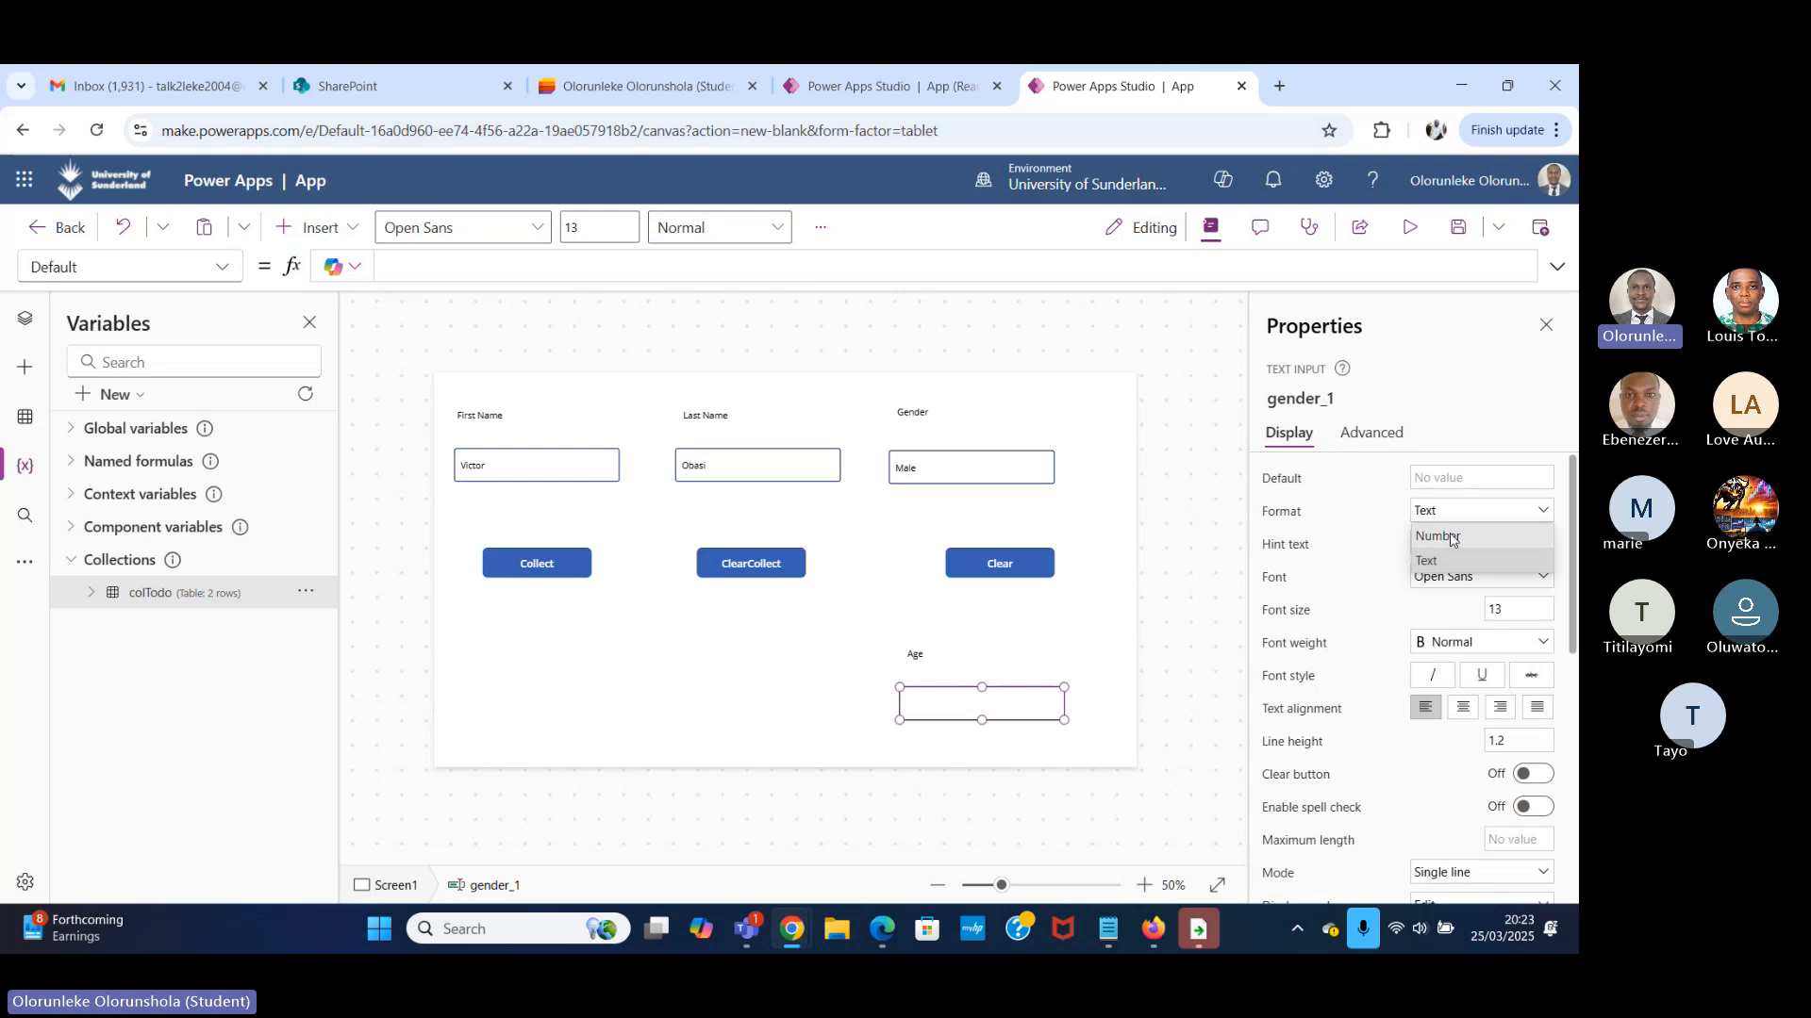
pyautogui.click(1453, 538)
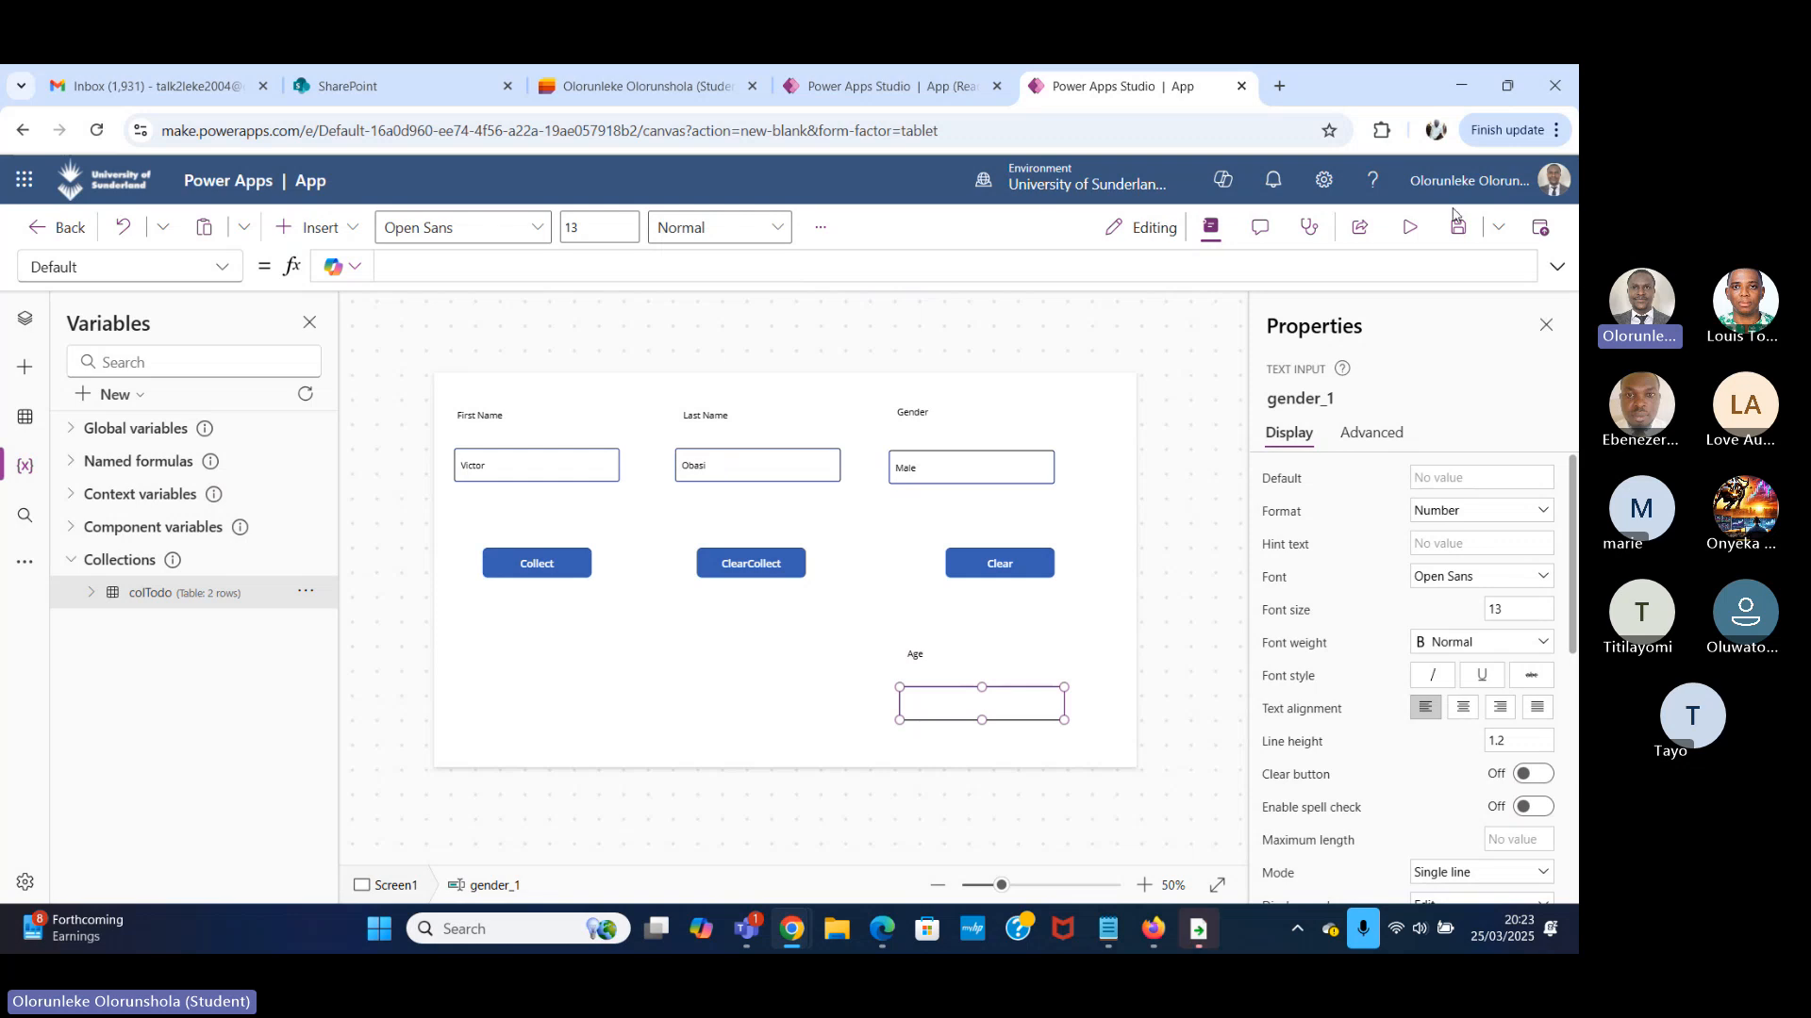
# Extend the record in the Collect button's OnSelect formula after Gender:gender.Text with a field named Label1_3, the Age label's control name.
pyautogui.click(565, 556)
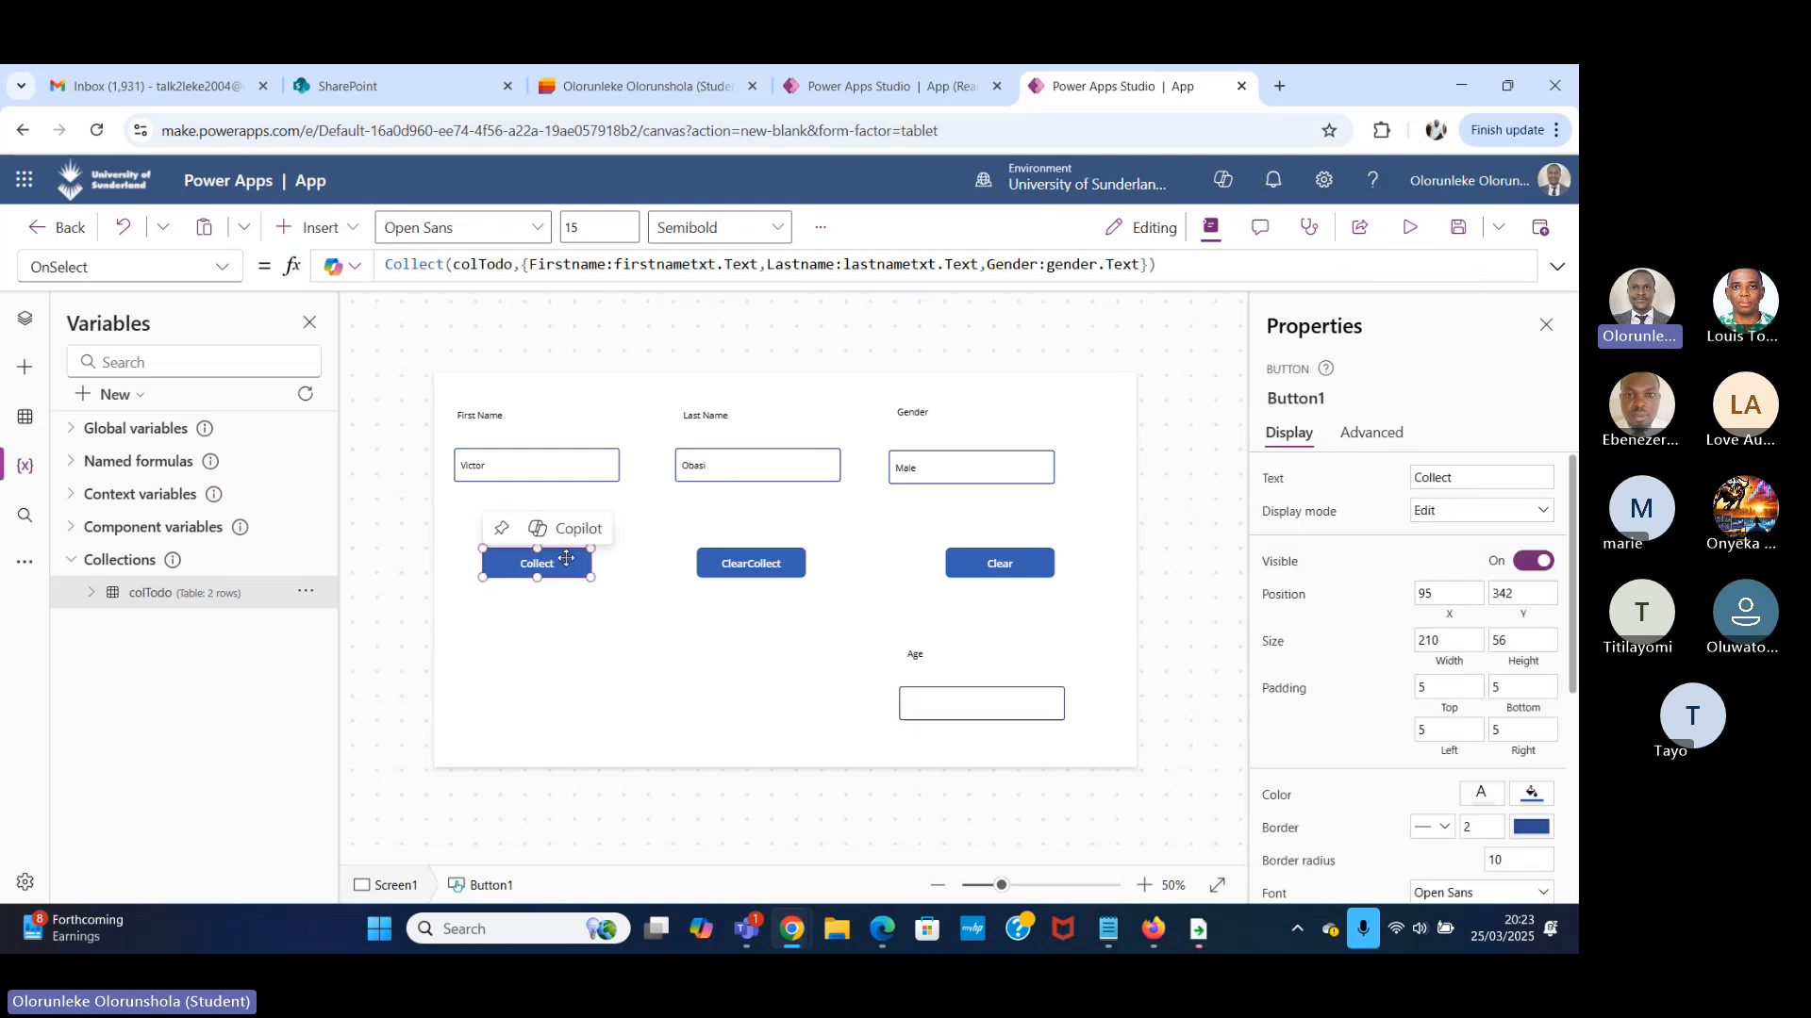
pyautogui.click(1143, 266)
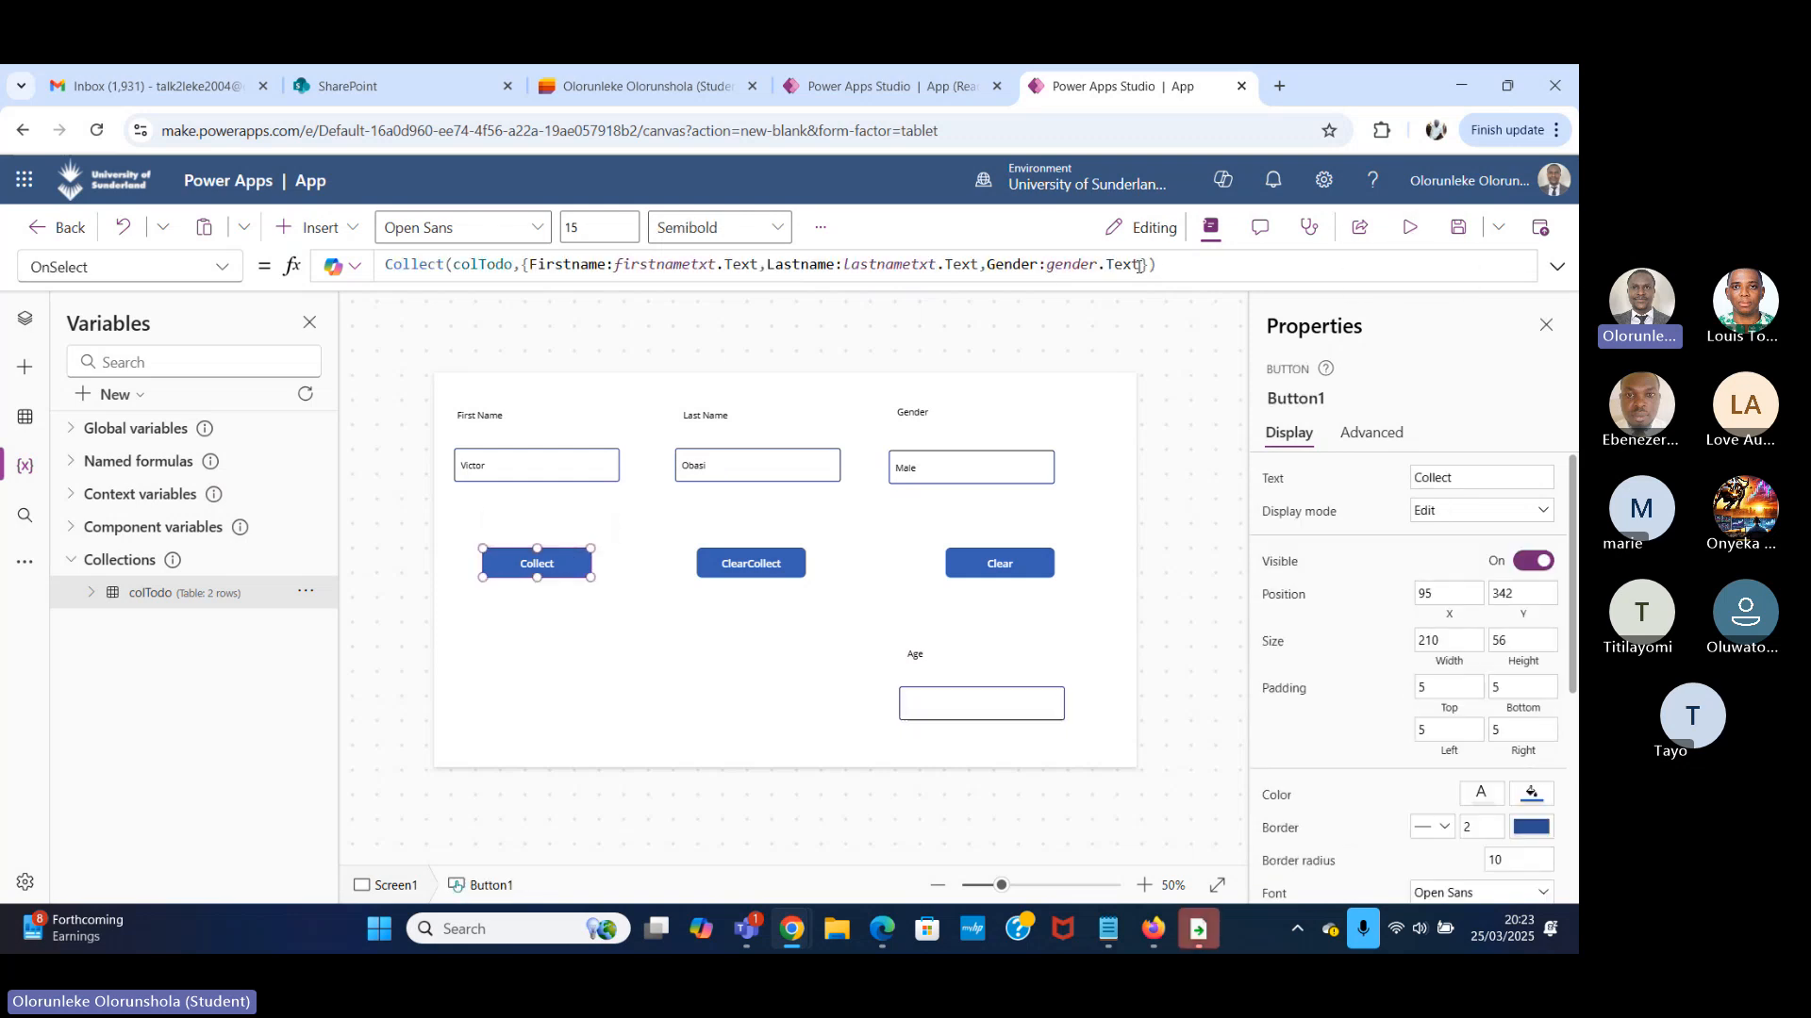
pyautogui.write(',')
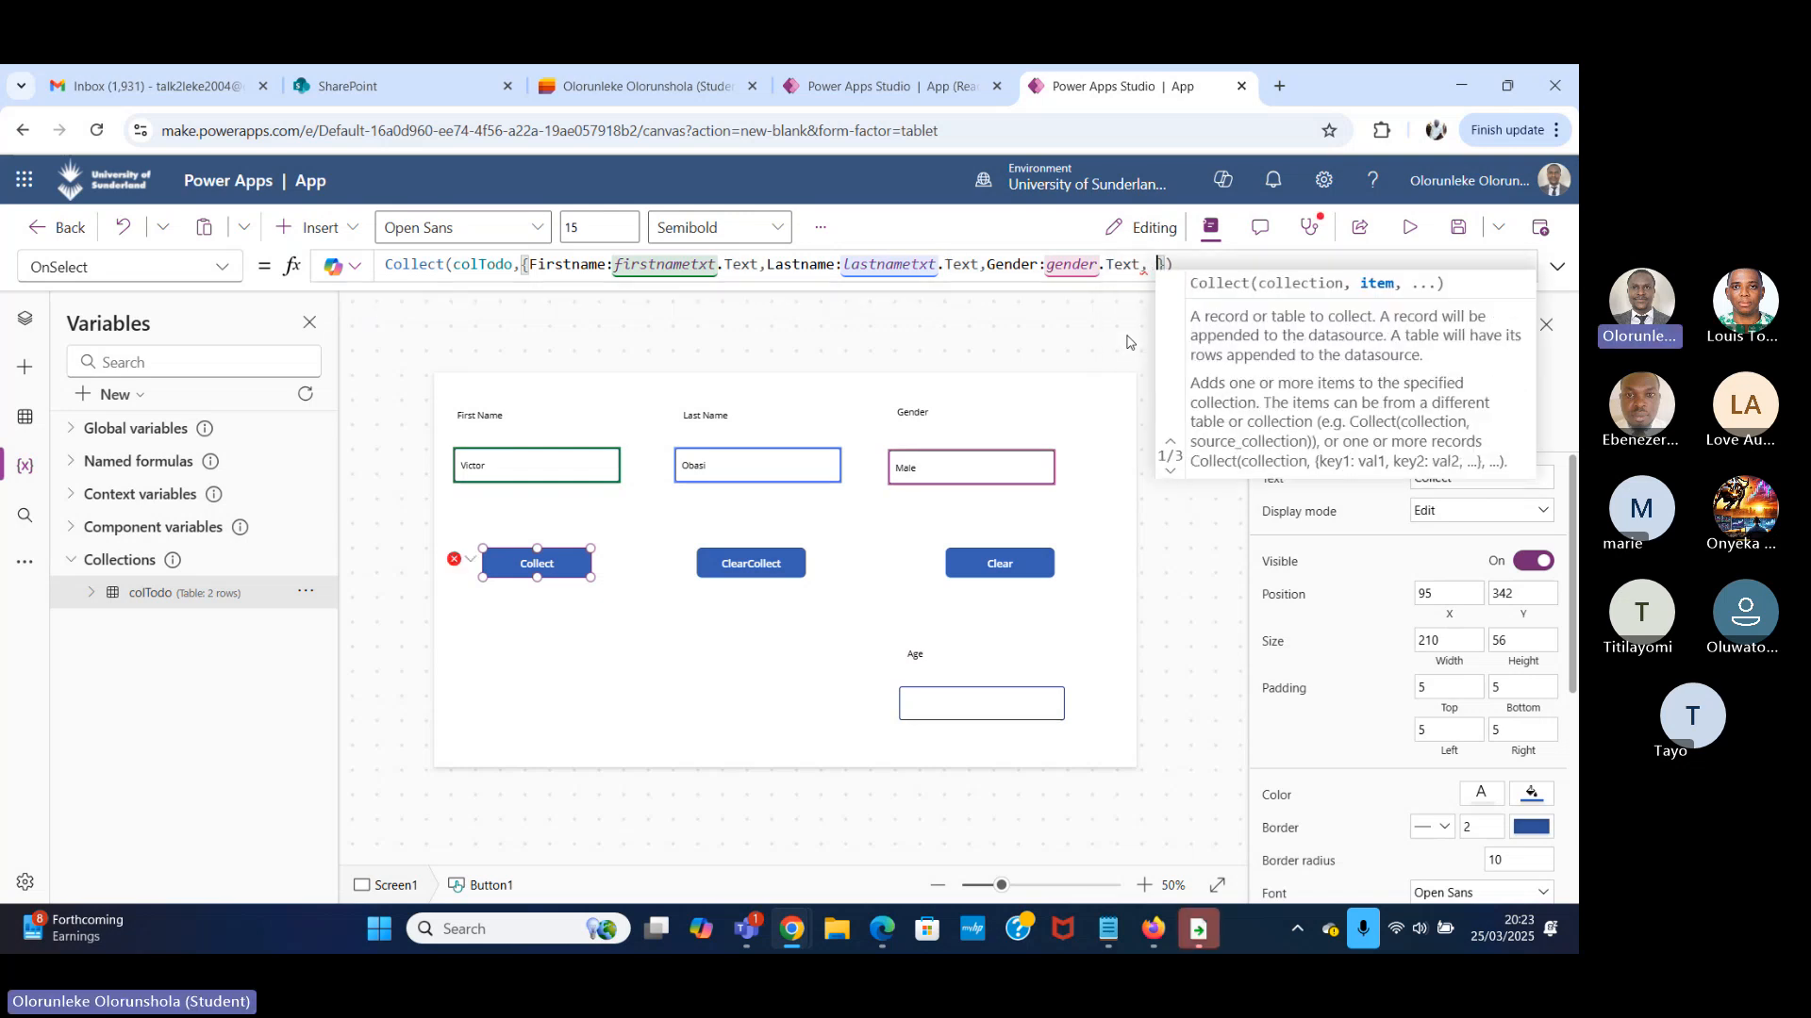
pyautogui.click(922, 657)
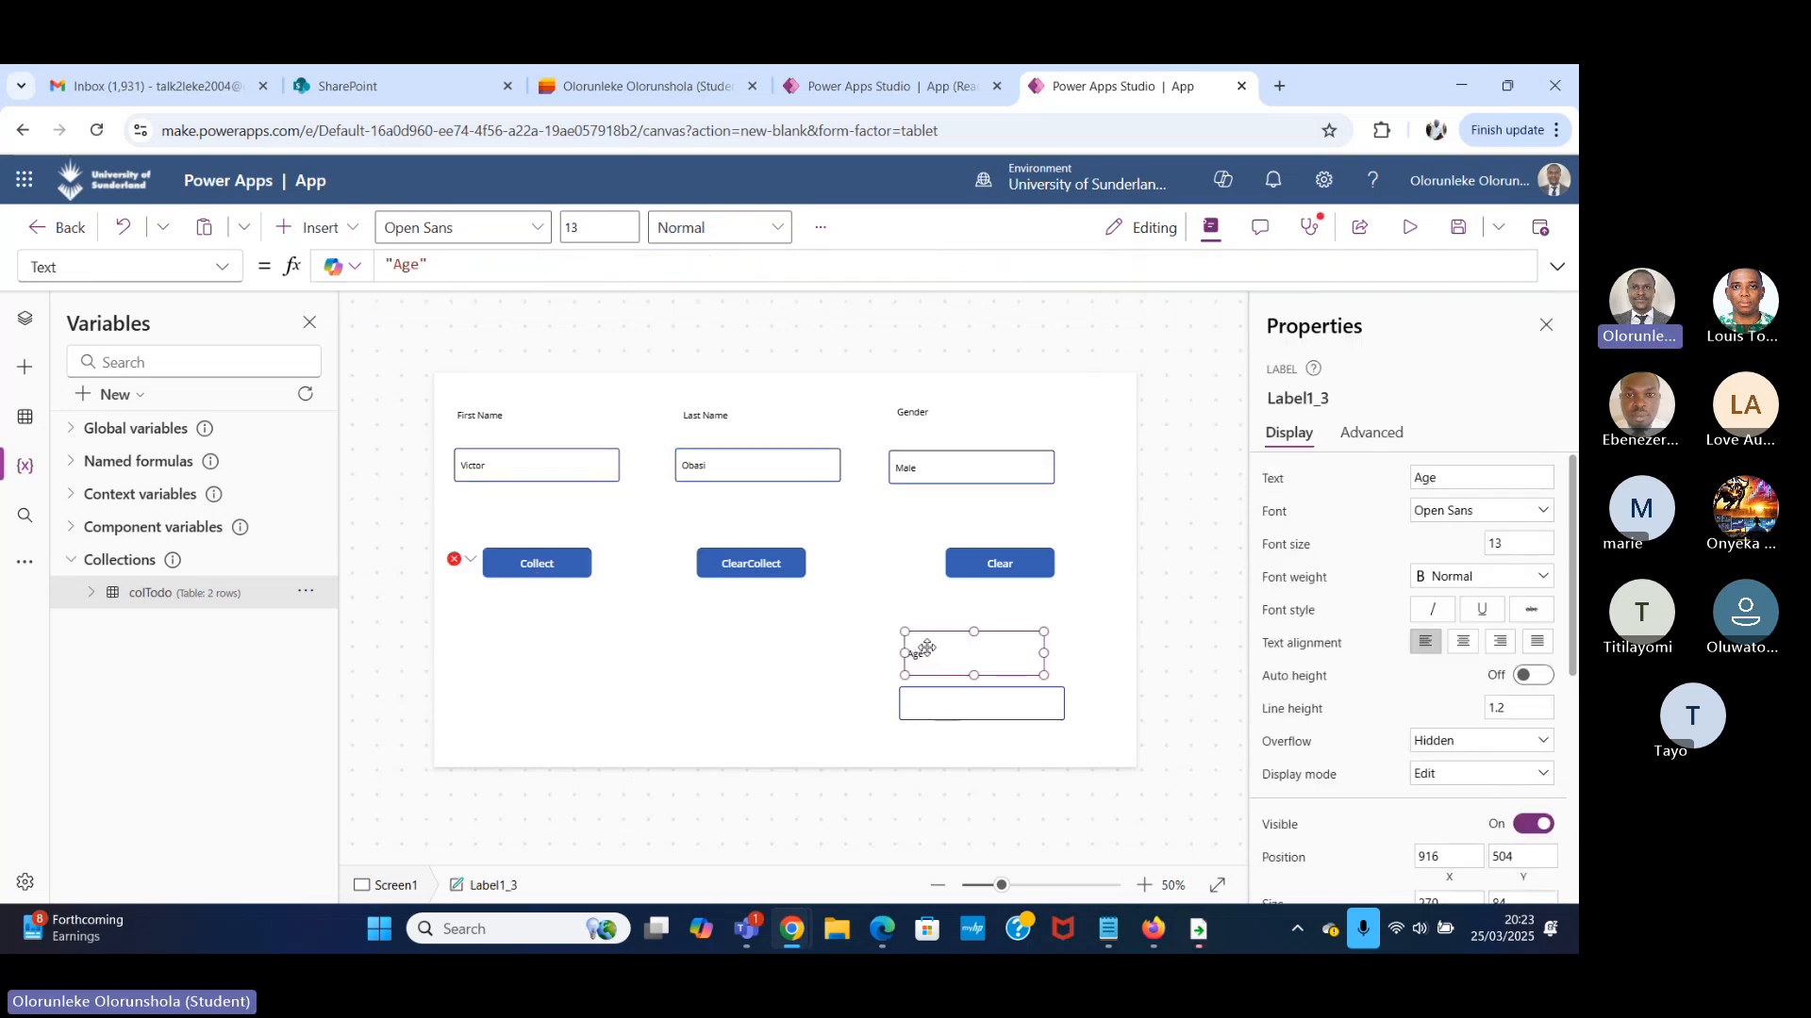
pyautogui.click(1318, 404)
pyautogui.hotkey('ctrl', 'c')
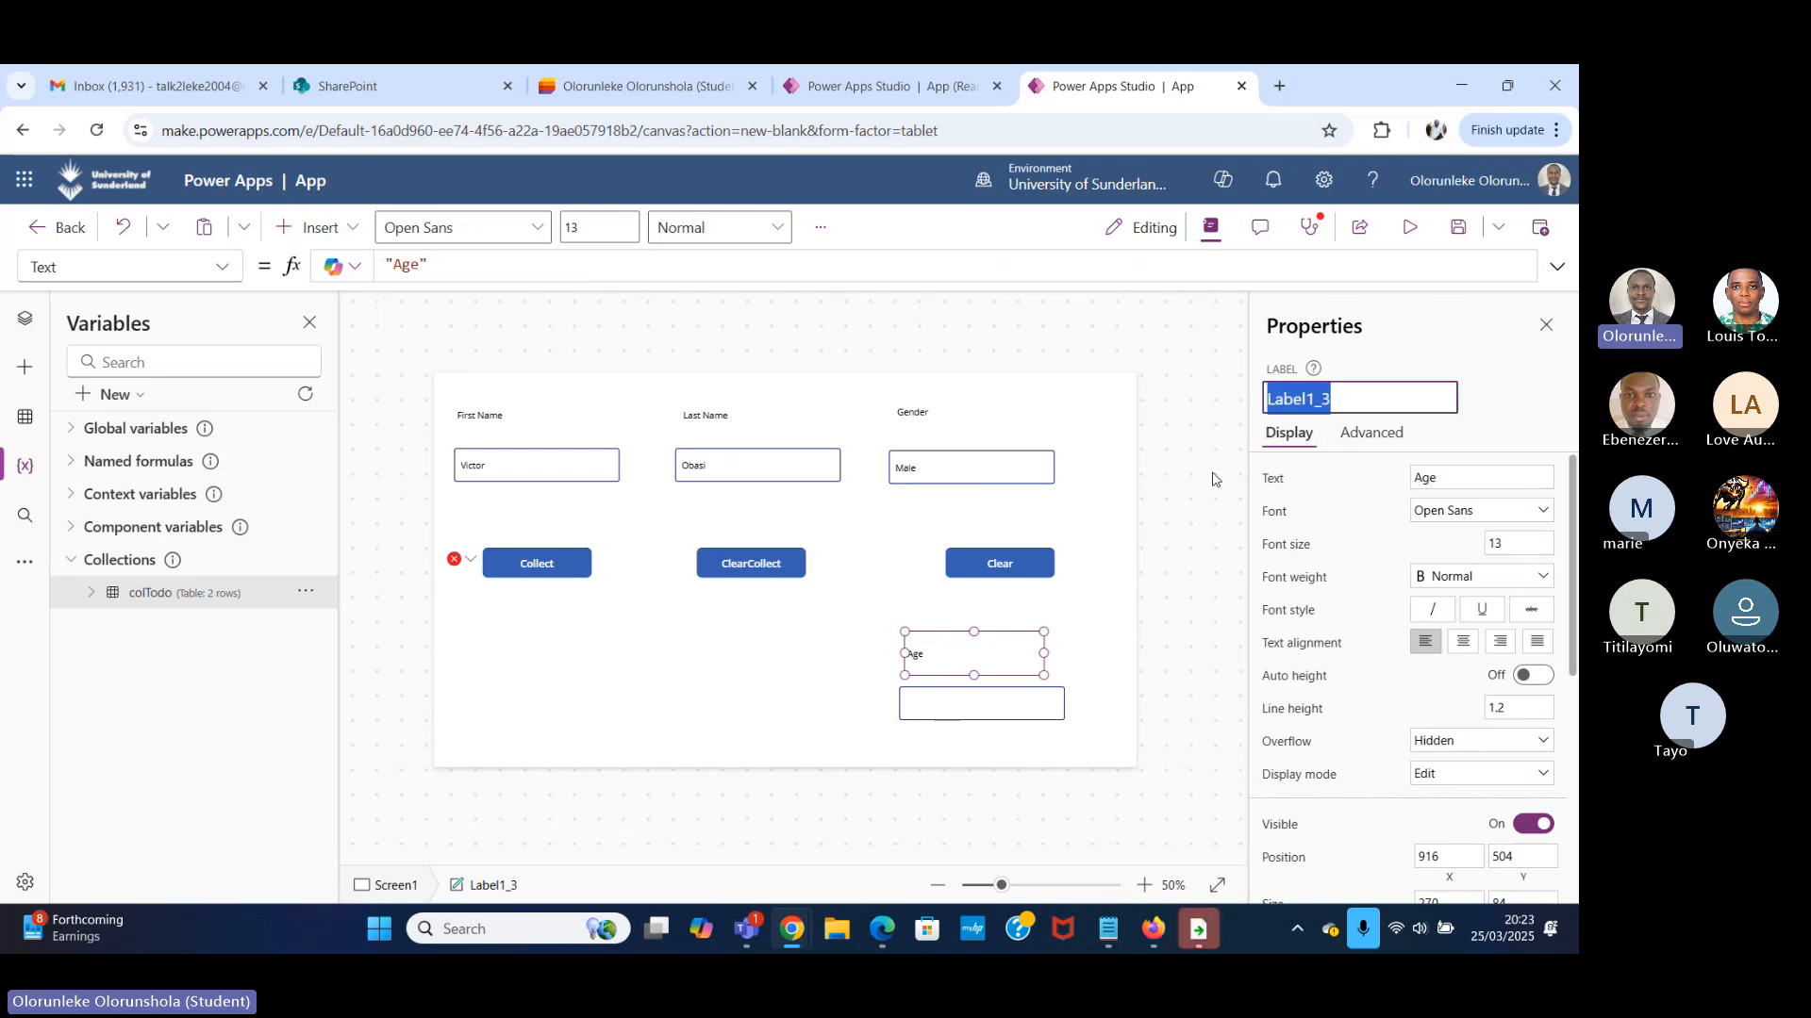
pyautogui.click(474, 560)
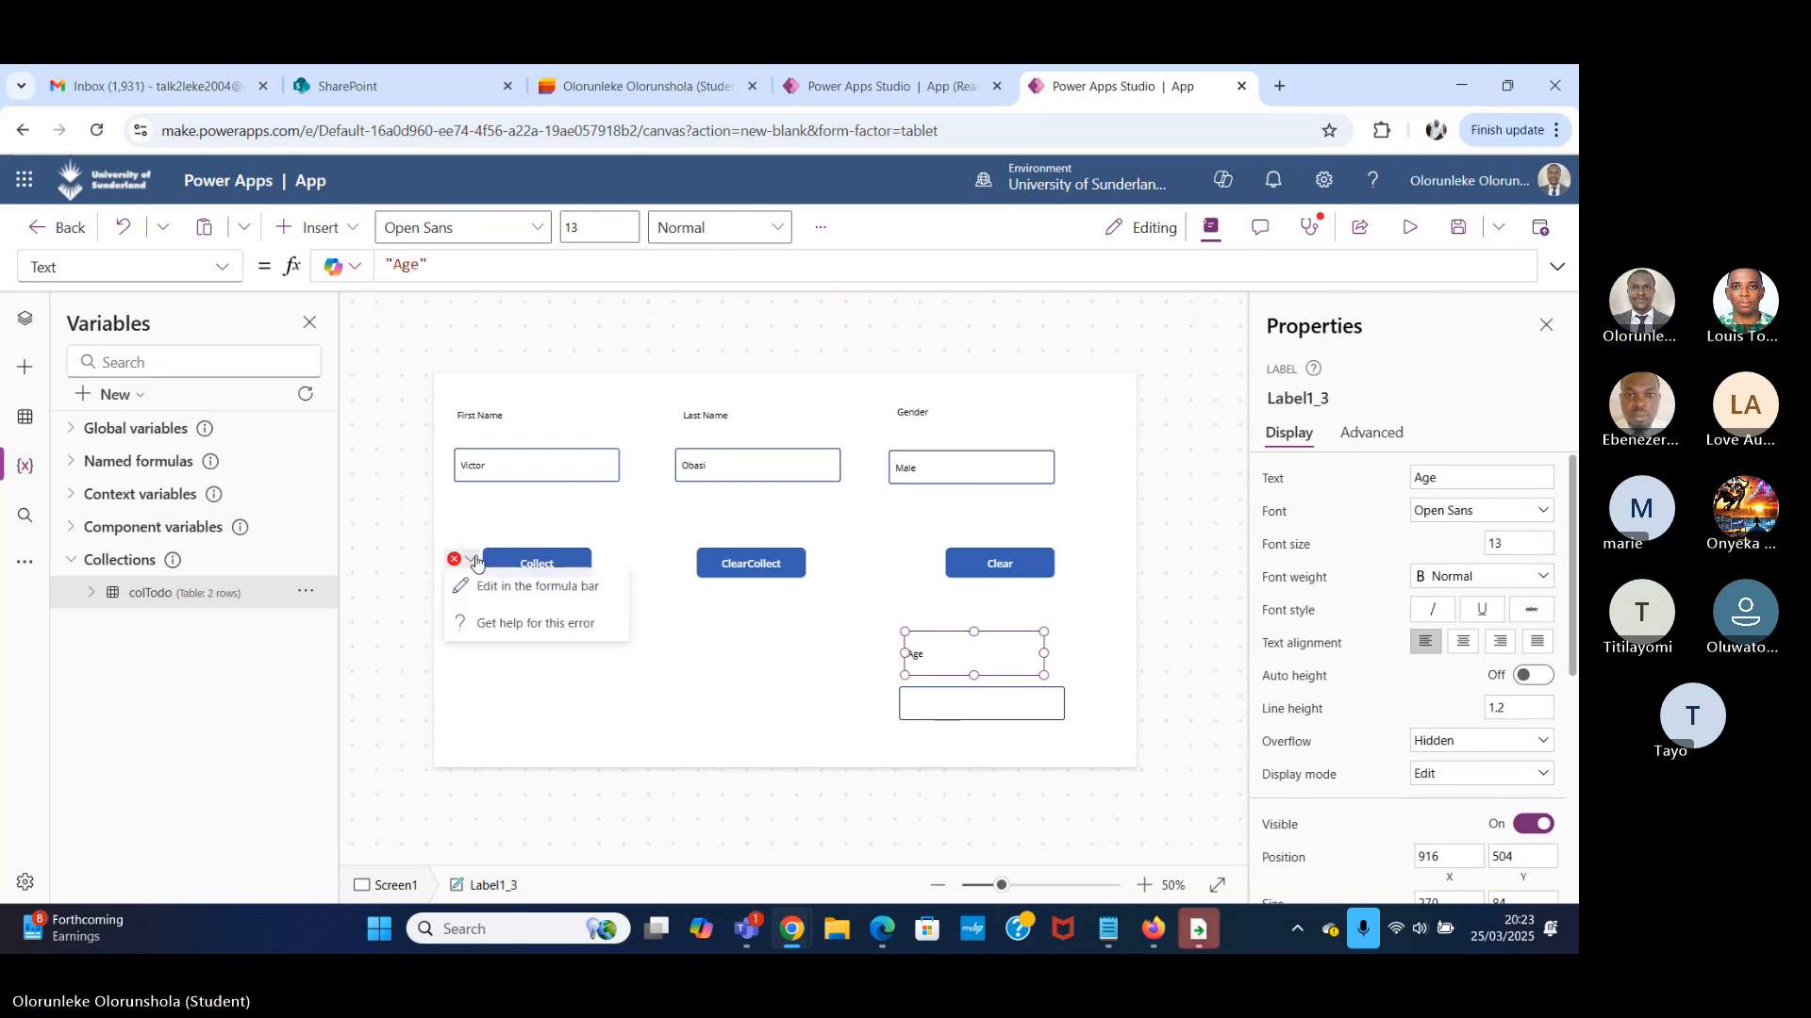
pyautogui.click(500, 590)
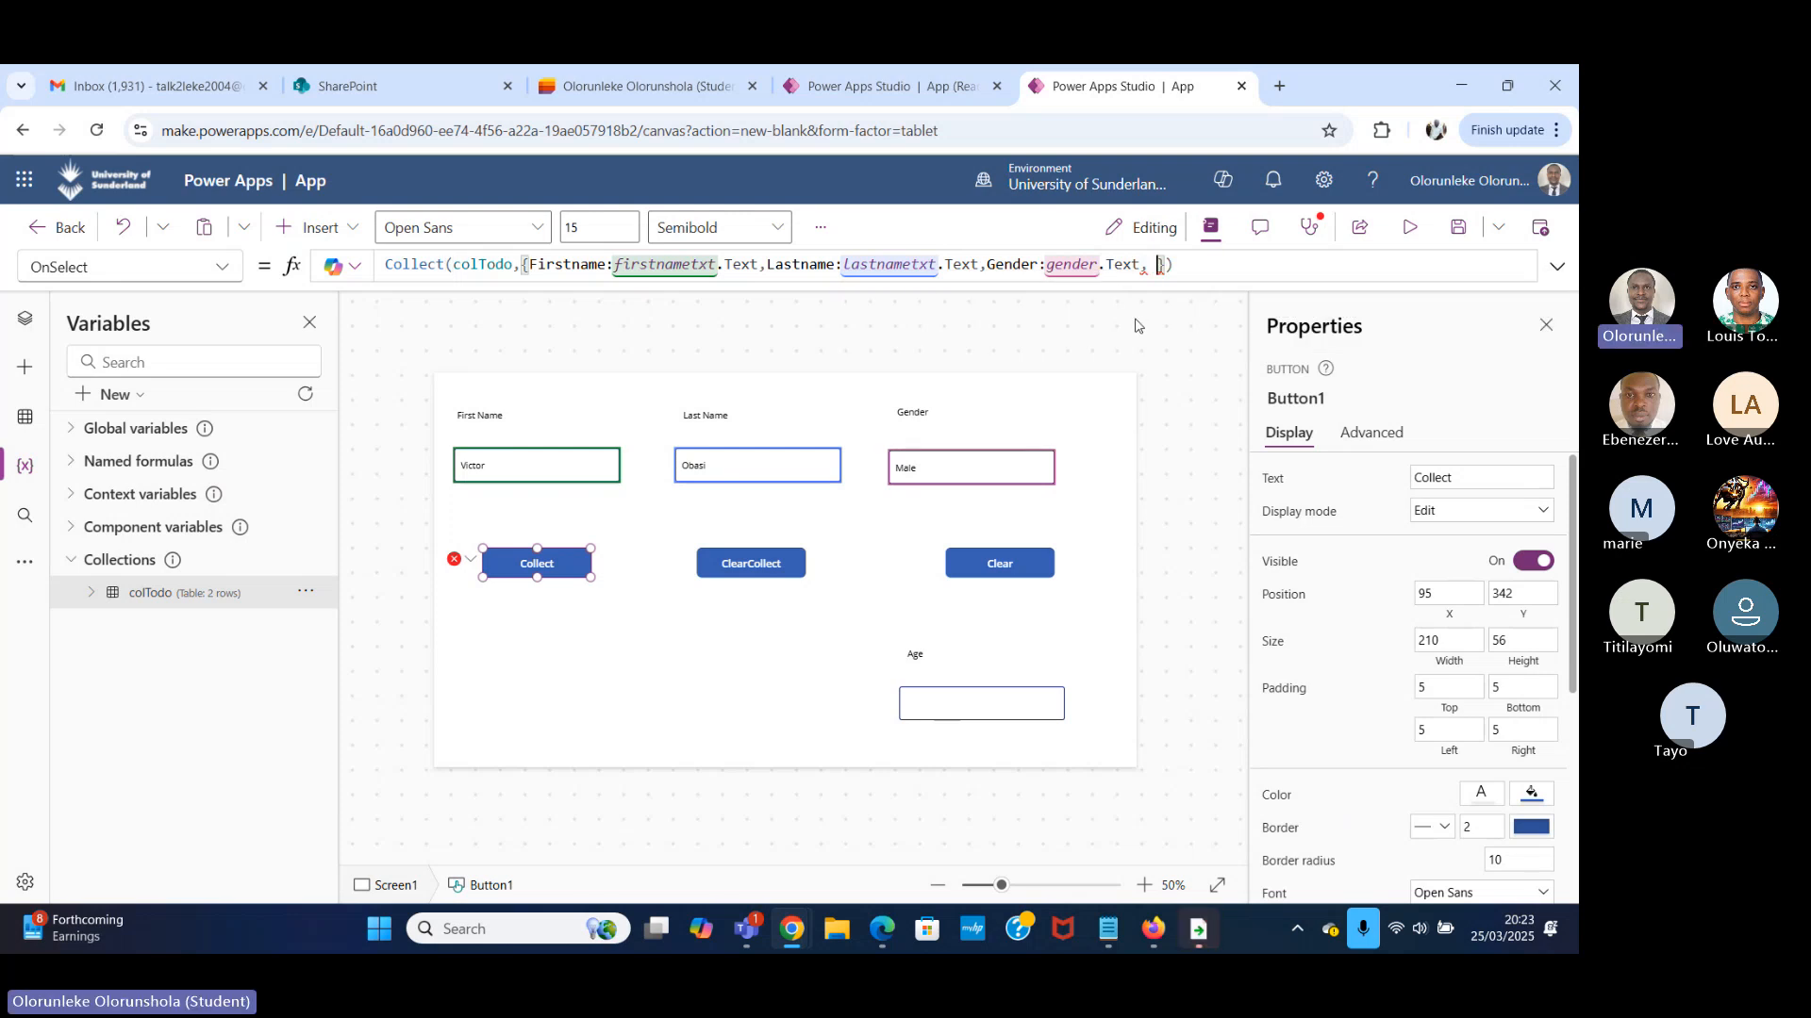
pyautogui.hotkey('ctrl', 'v')
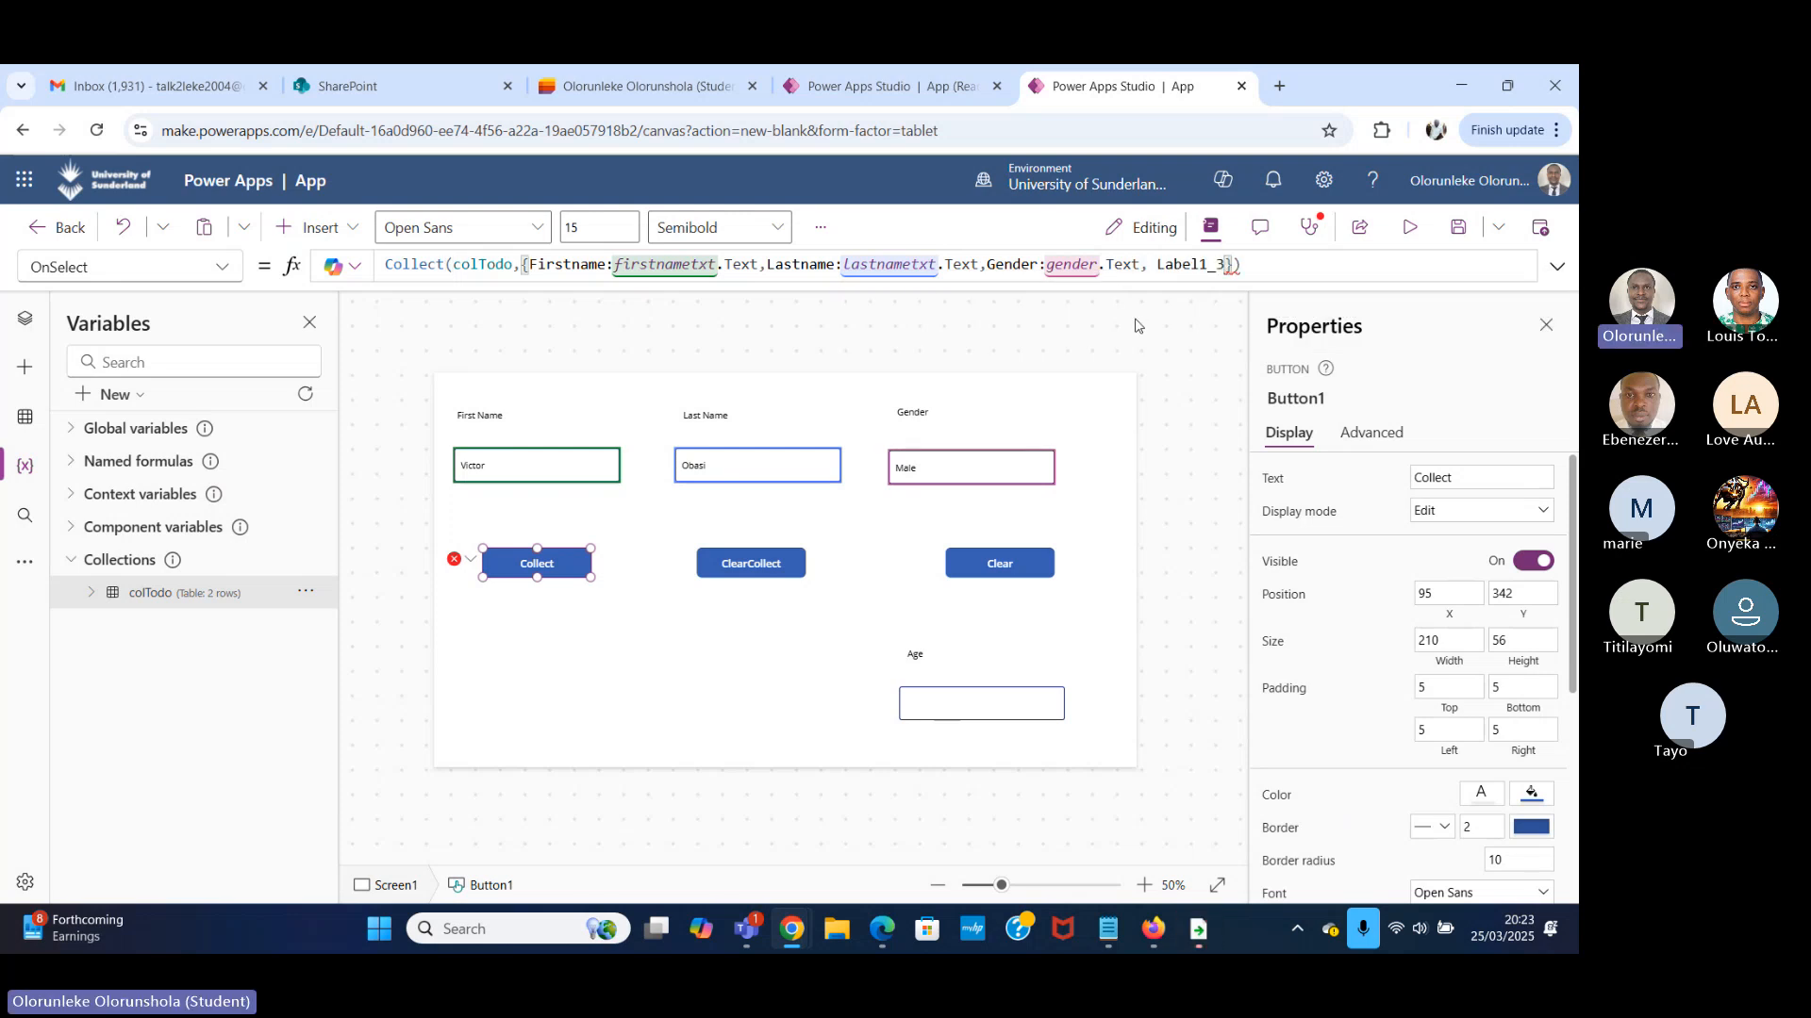
pyautogui.write(':')
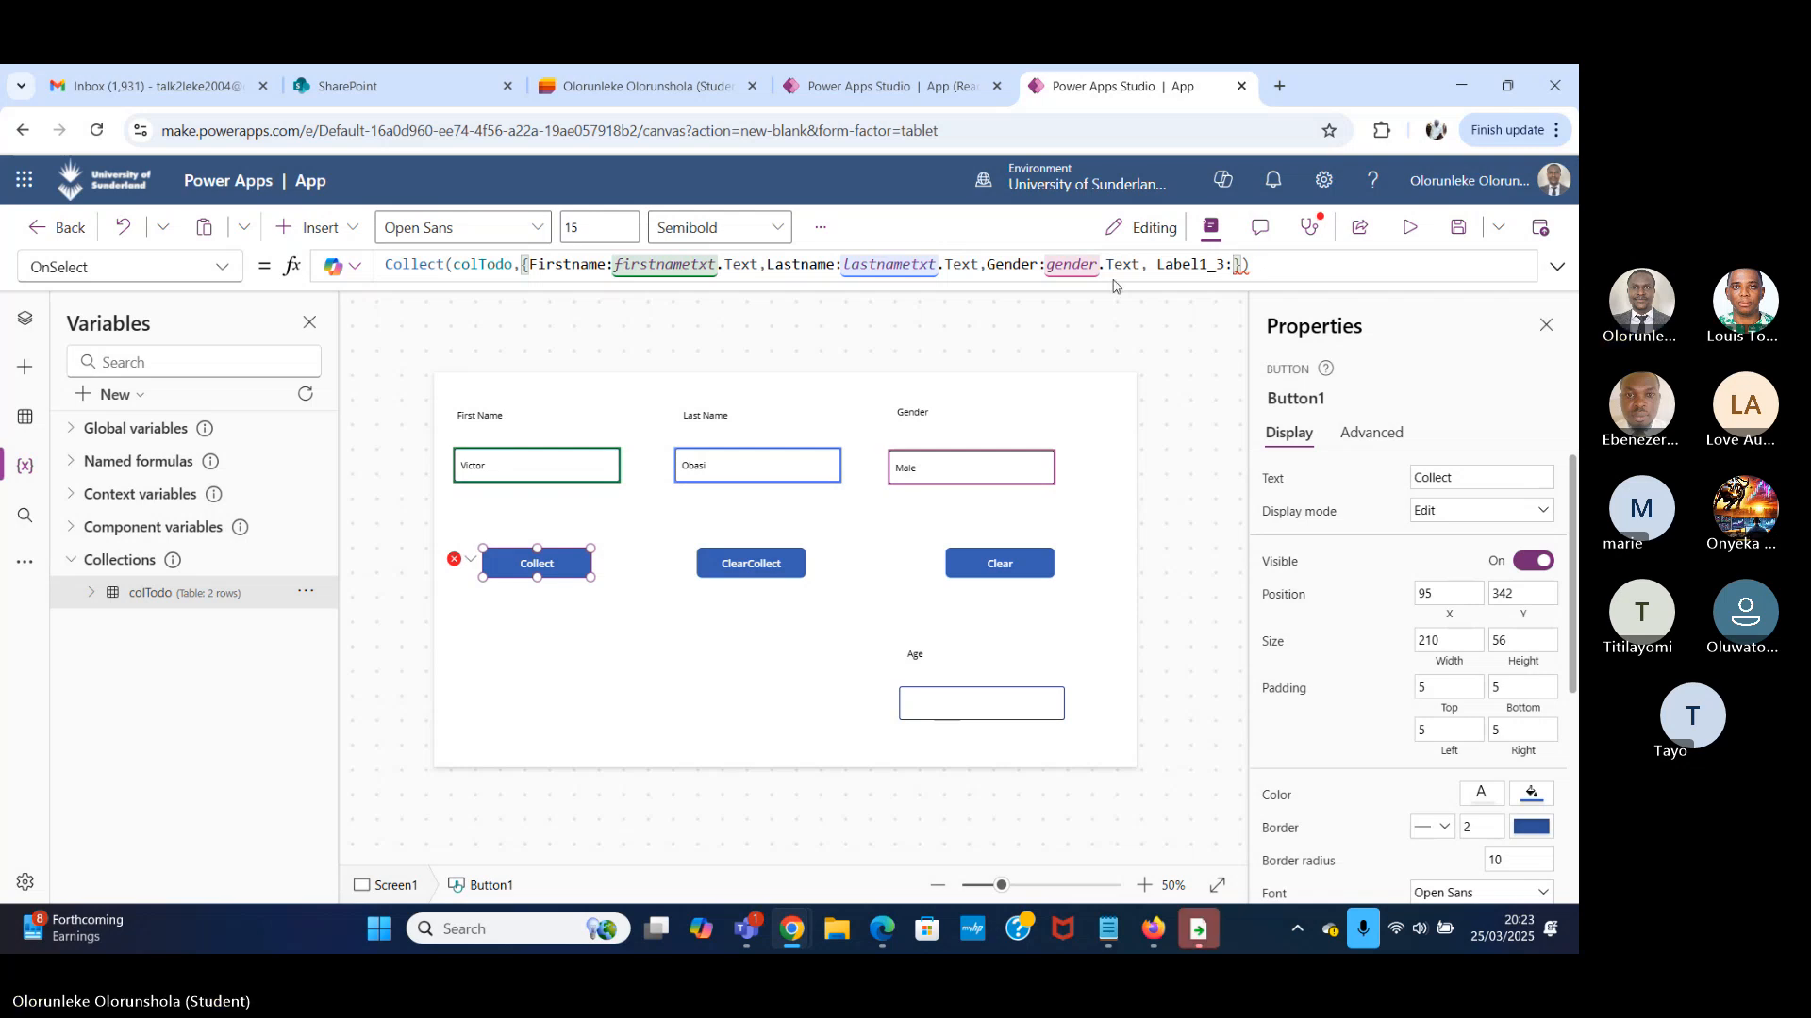
# Enter the Age input's control name, gender_1, as the value of the Label1_3 field in the Collect button's OnSelect formula.
pyautogui.click(1010, 705)
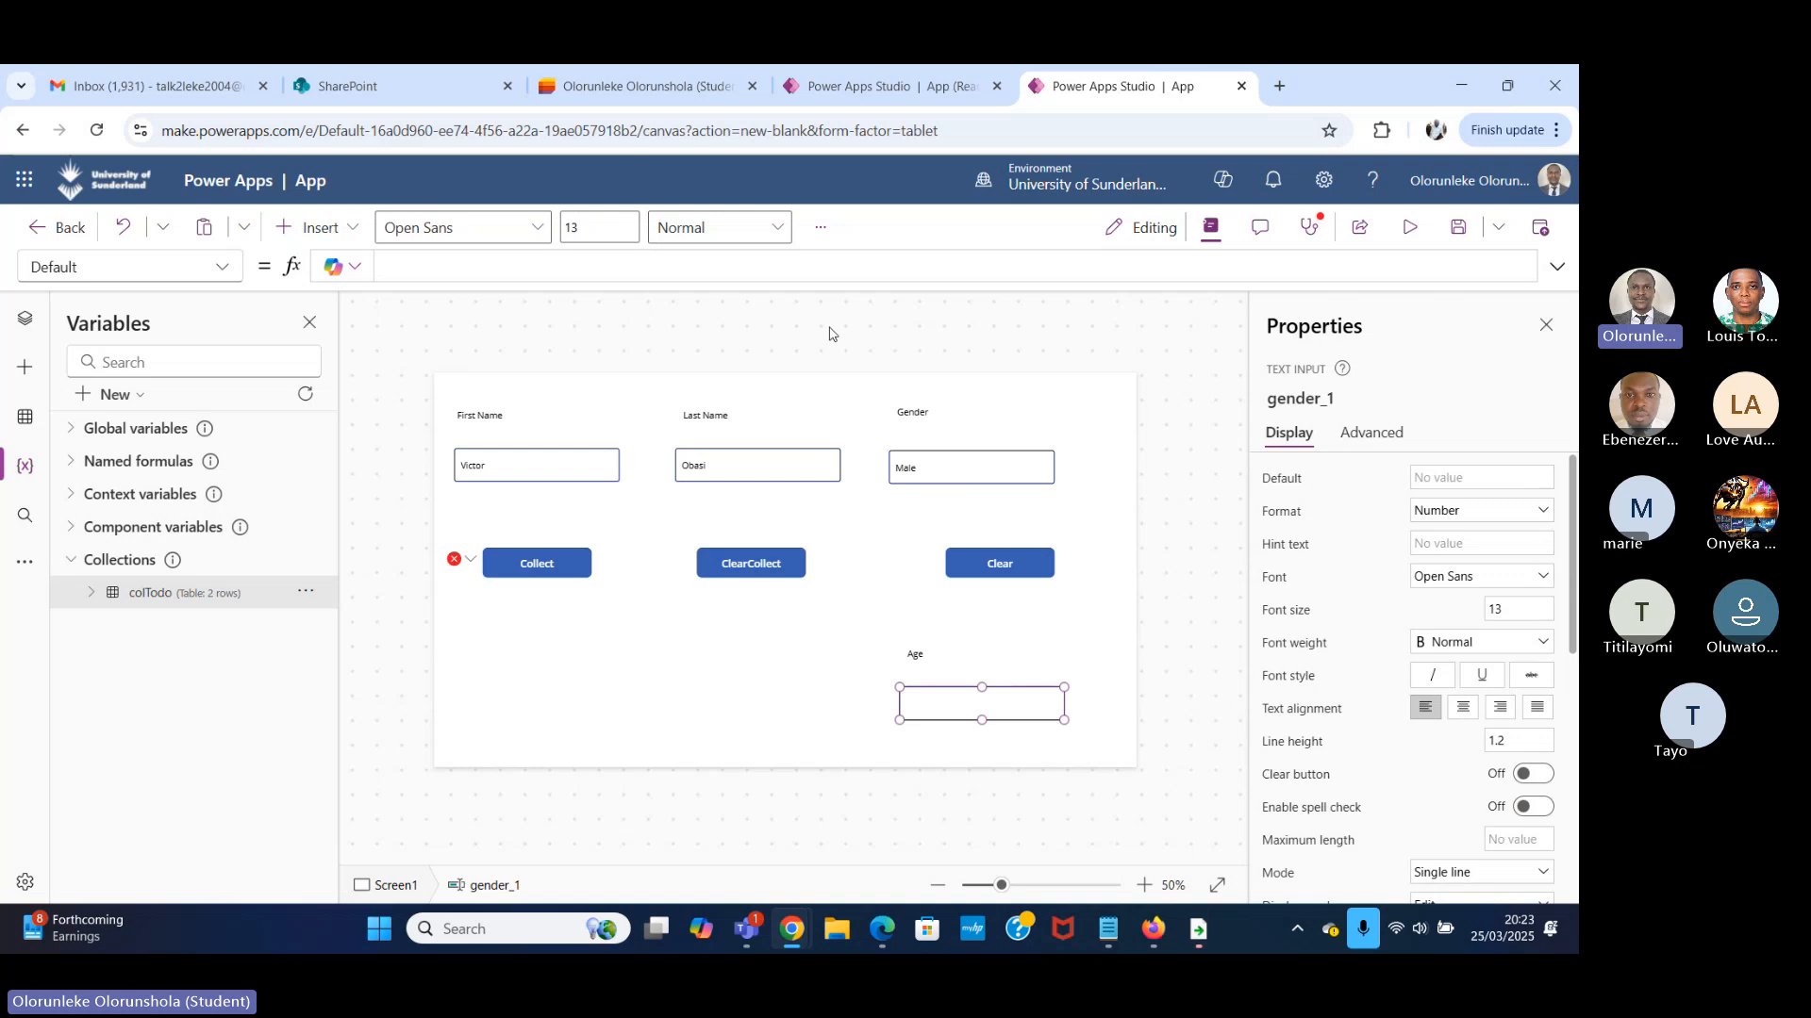
pyautogui.click(471, 559)
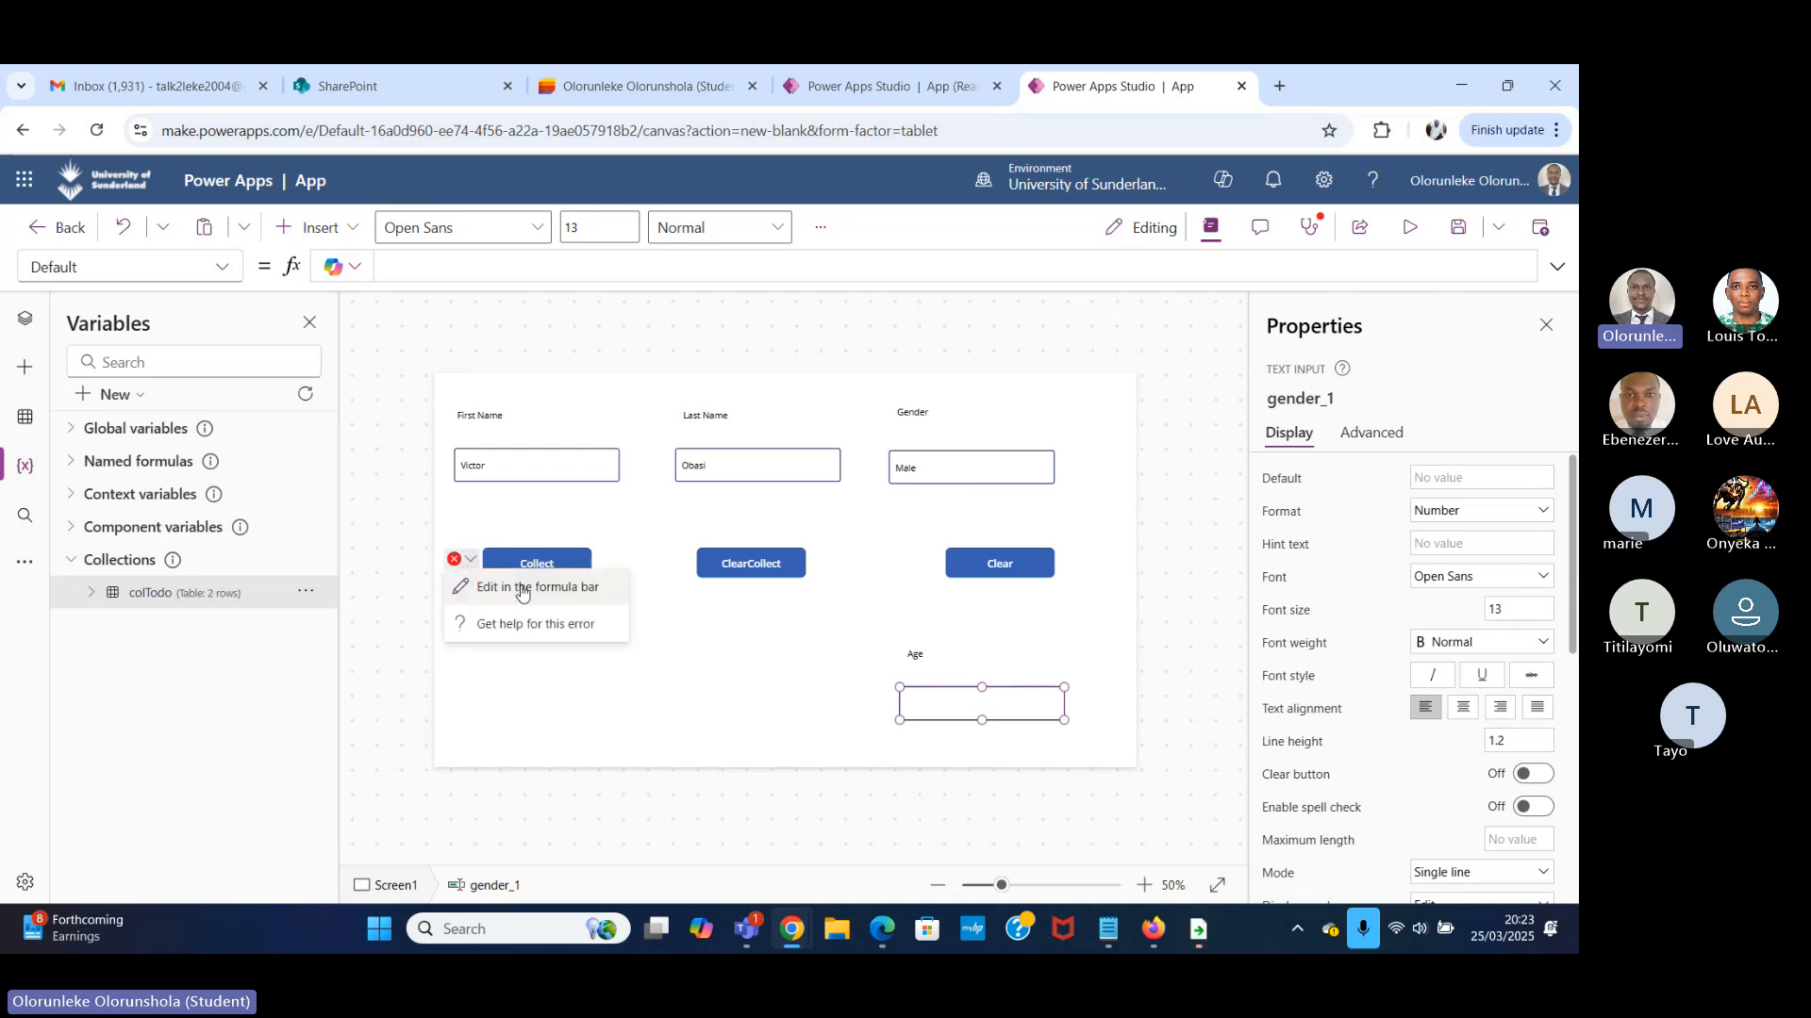
pyautogui.click(528, 585)
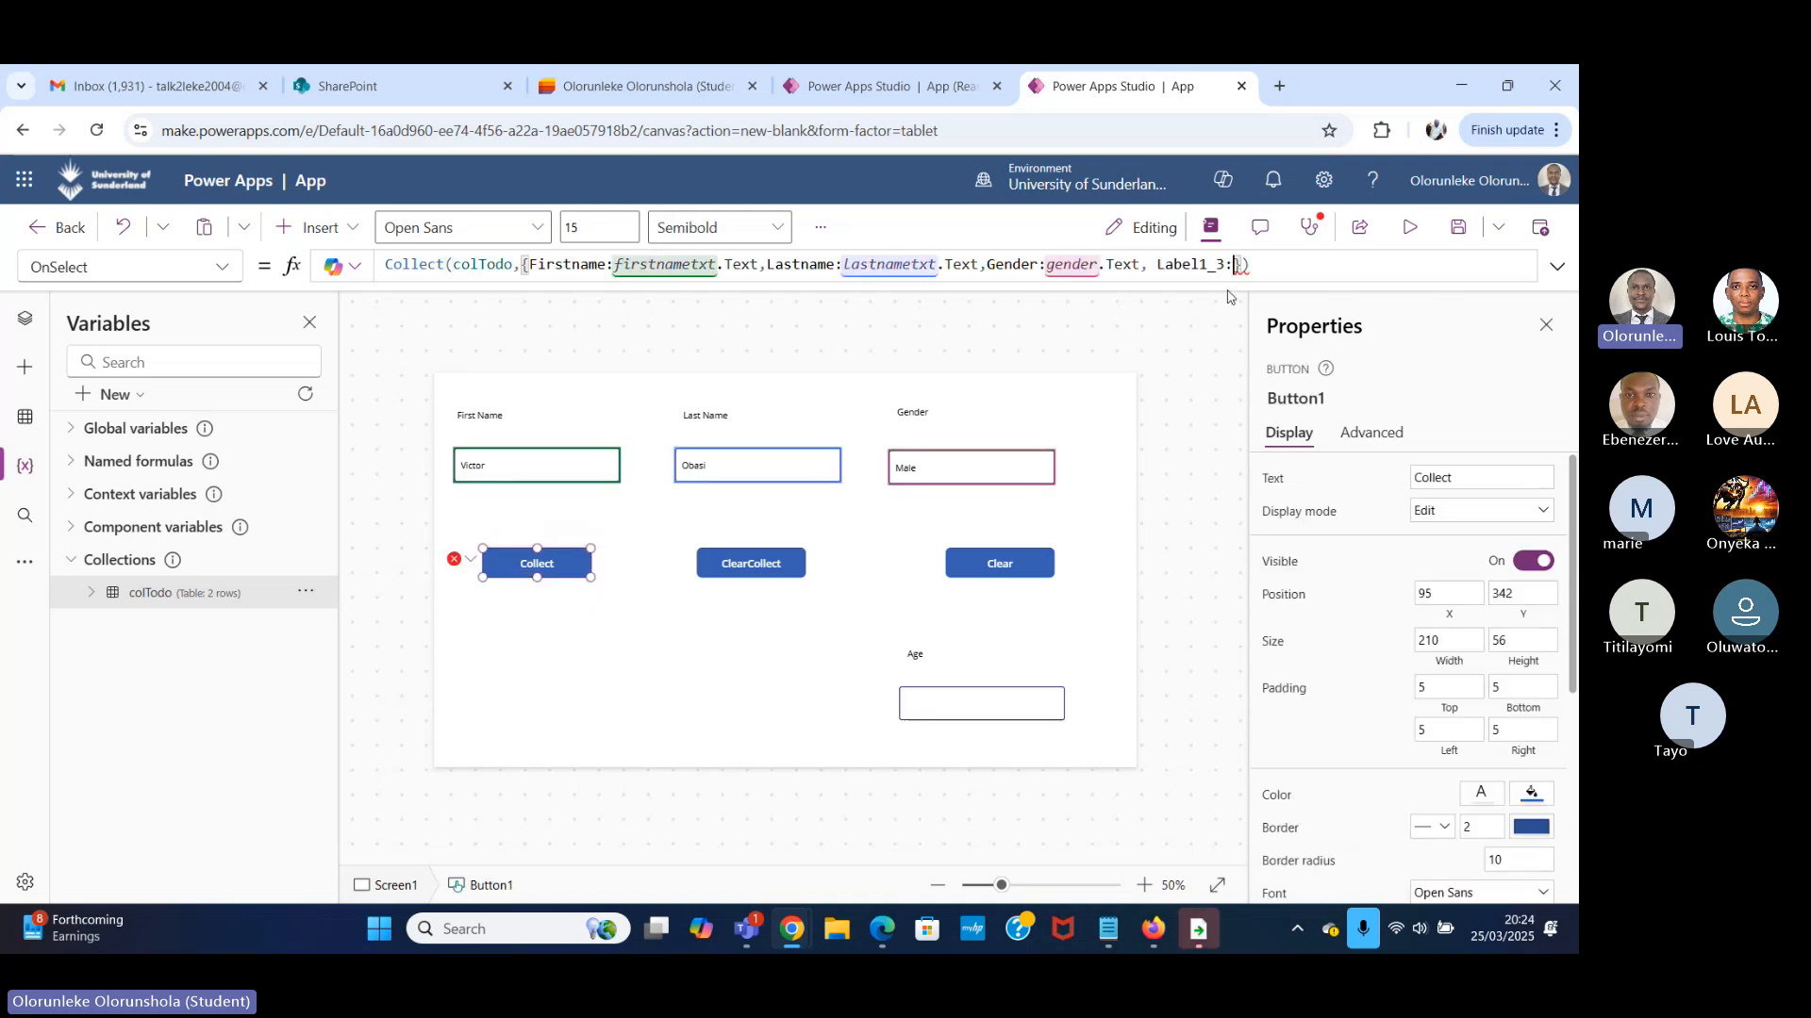
pyautogui.write('h')
pyautogui.press('BackSpace')
pyautogui.write('ge')
pyautogui.click(1207, 301)
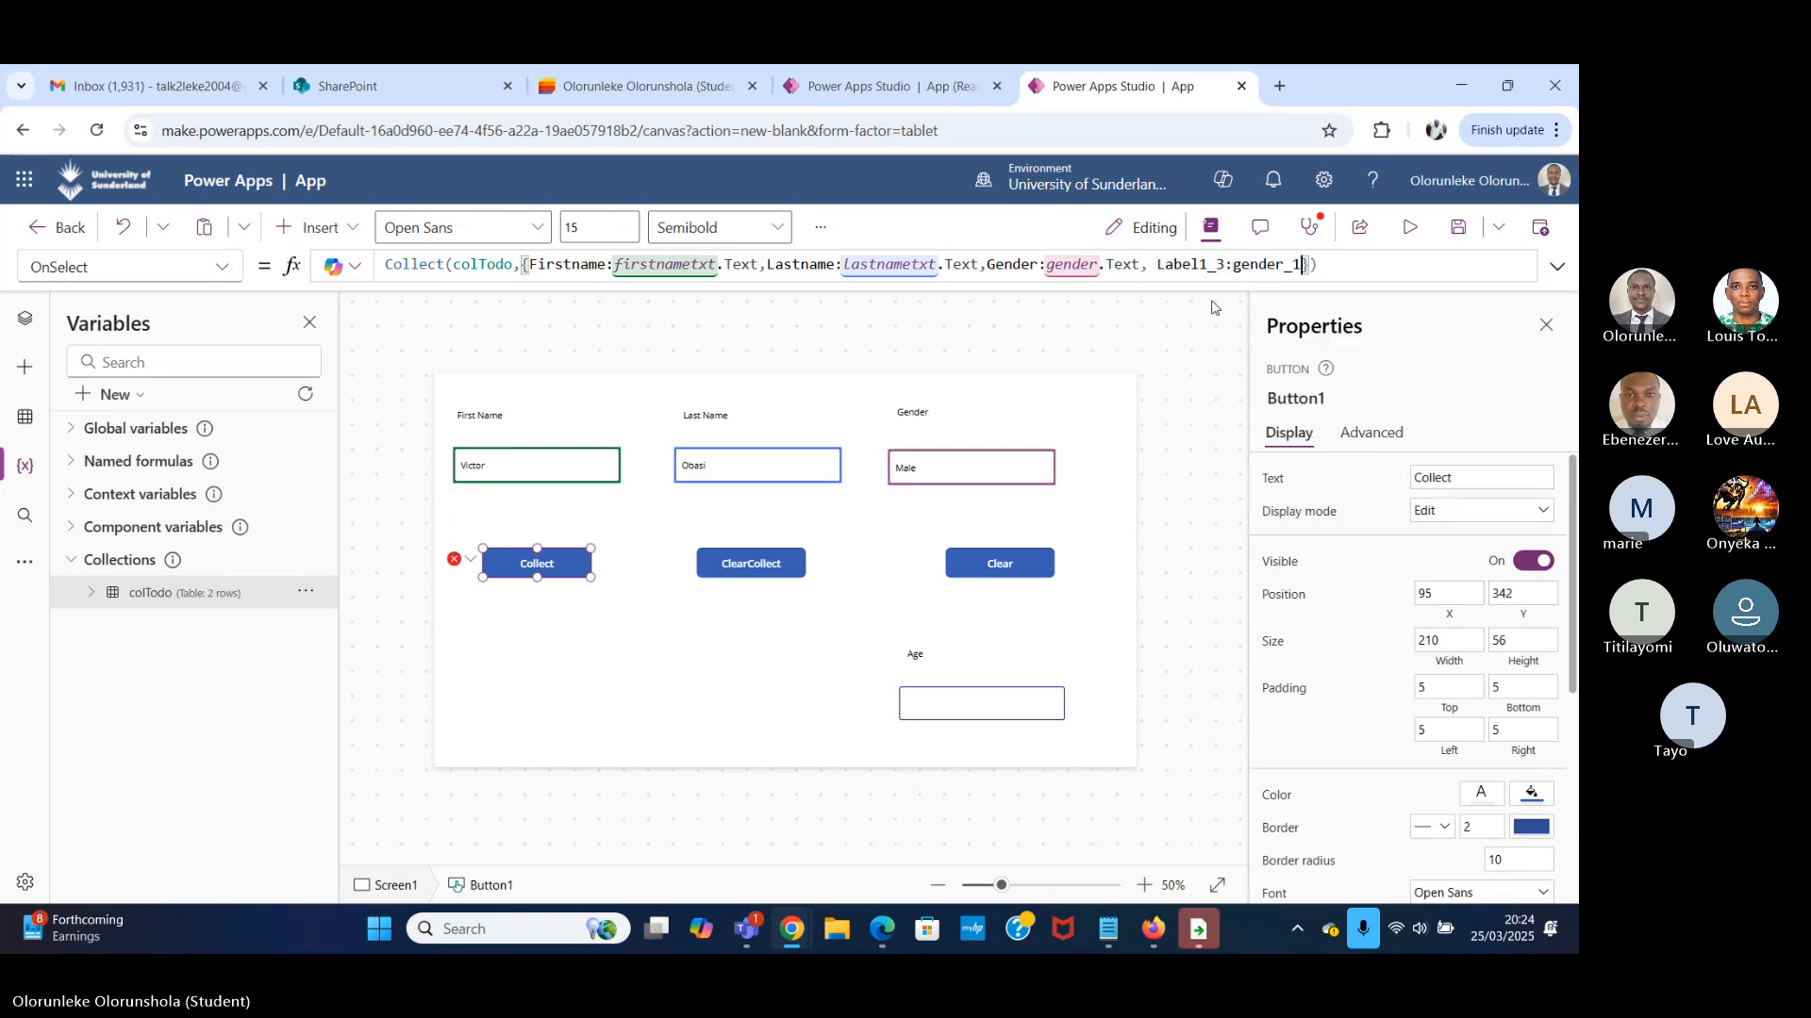
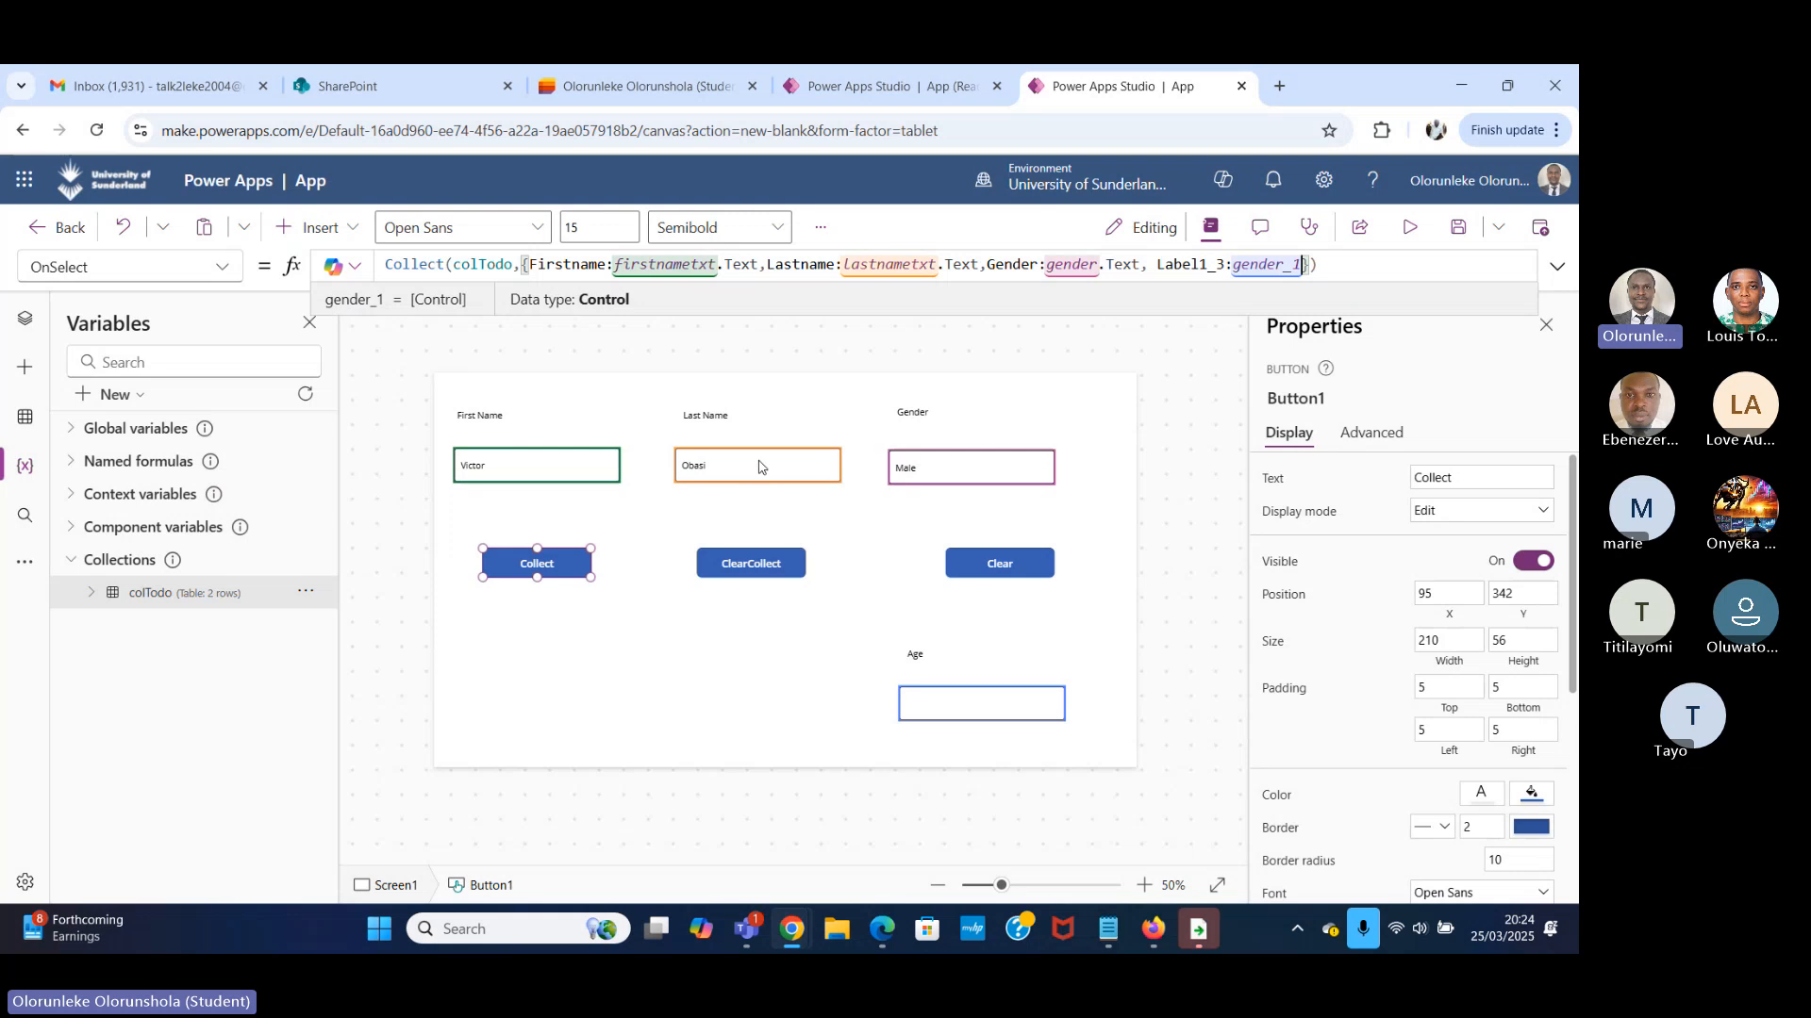
pyautogui.click(657, 265)
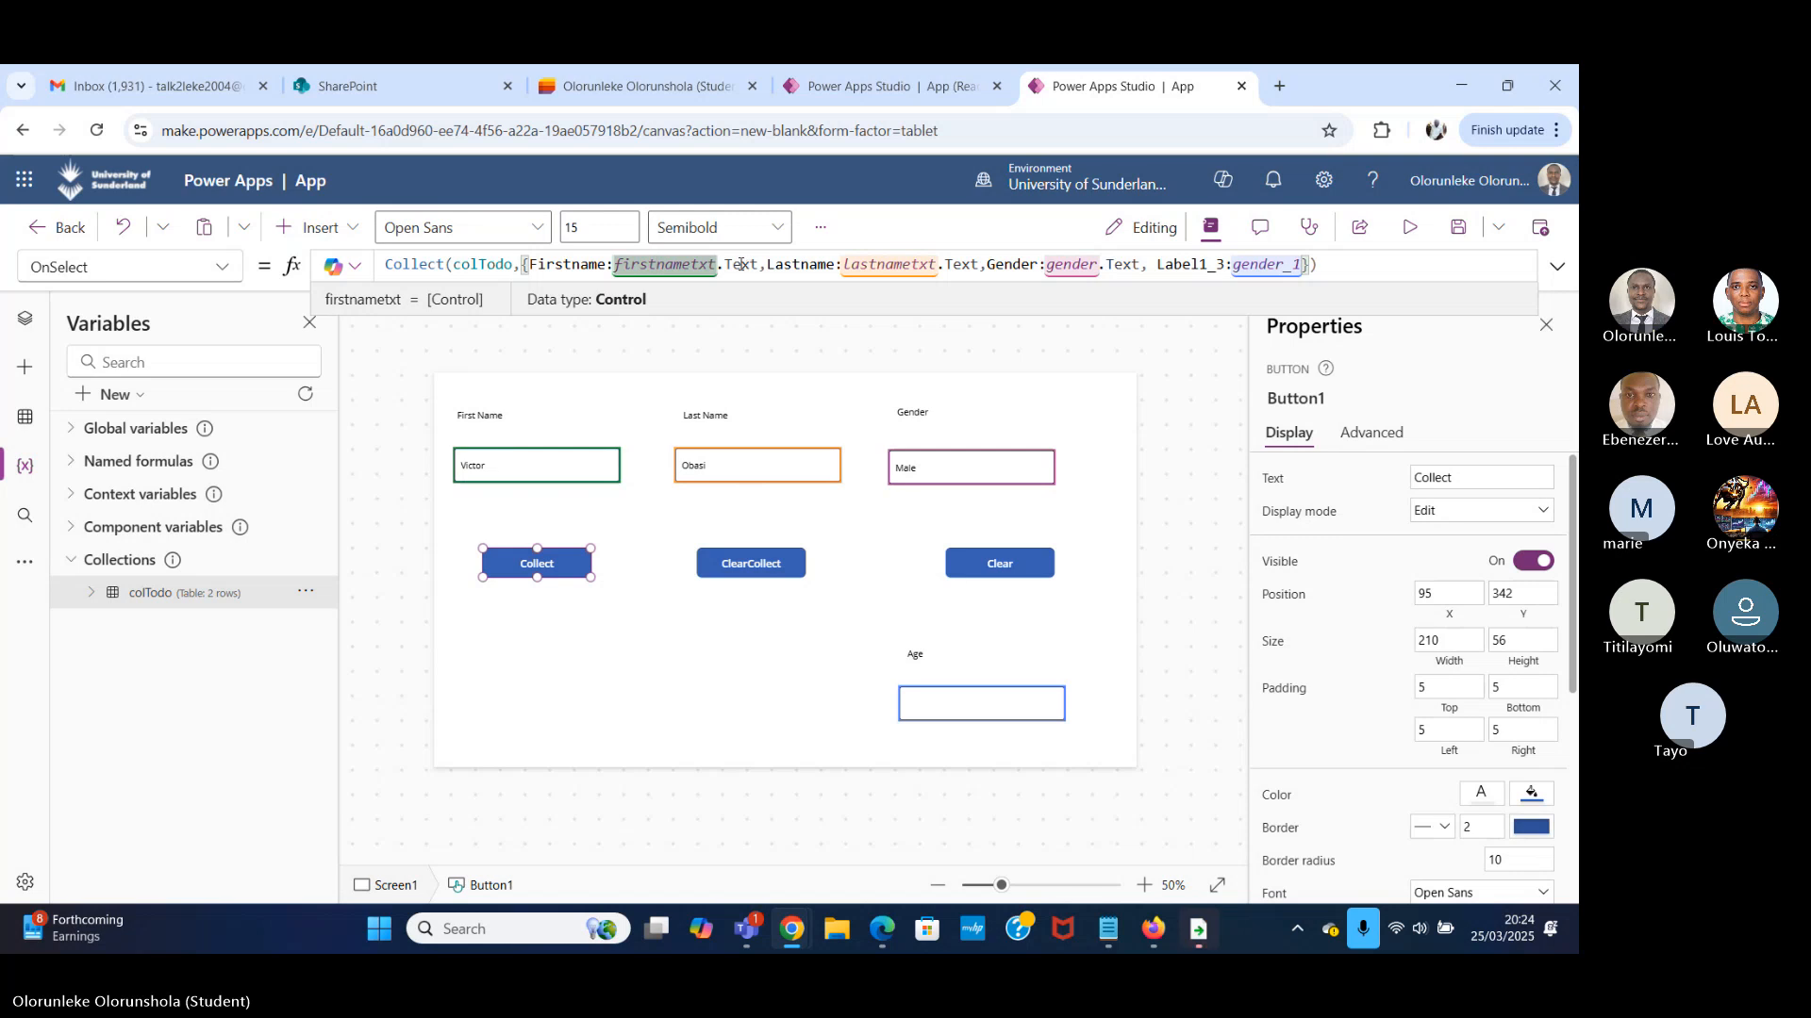
pyautogui.click(894, 267)
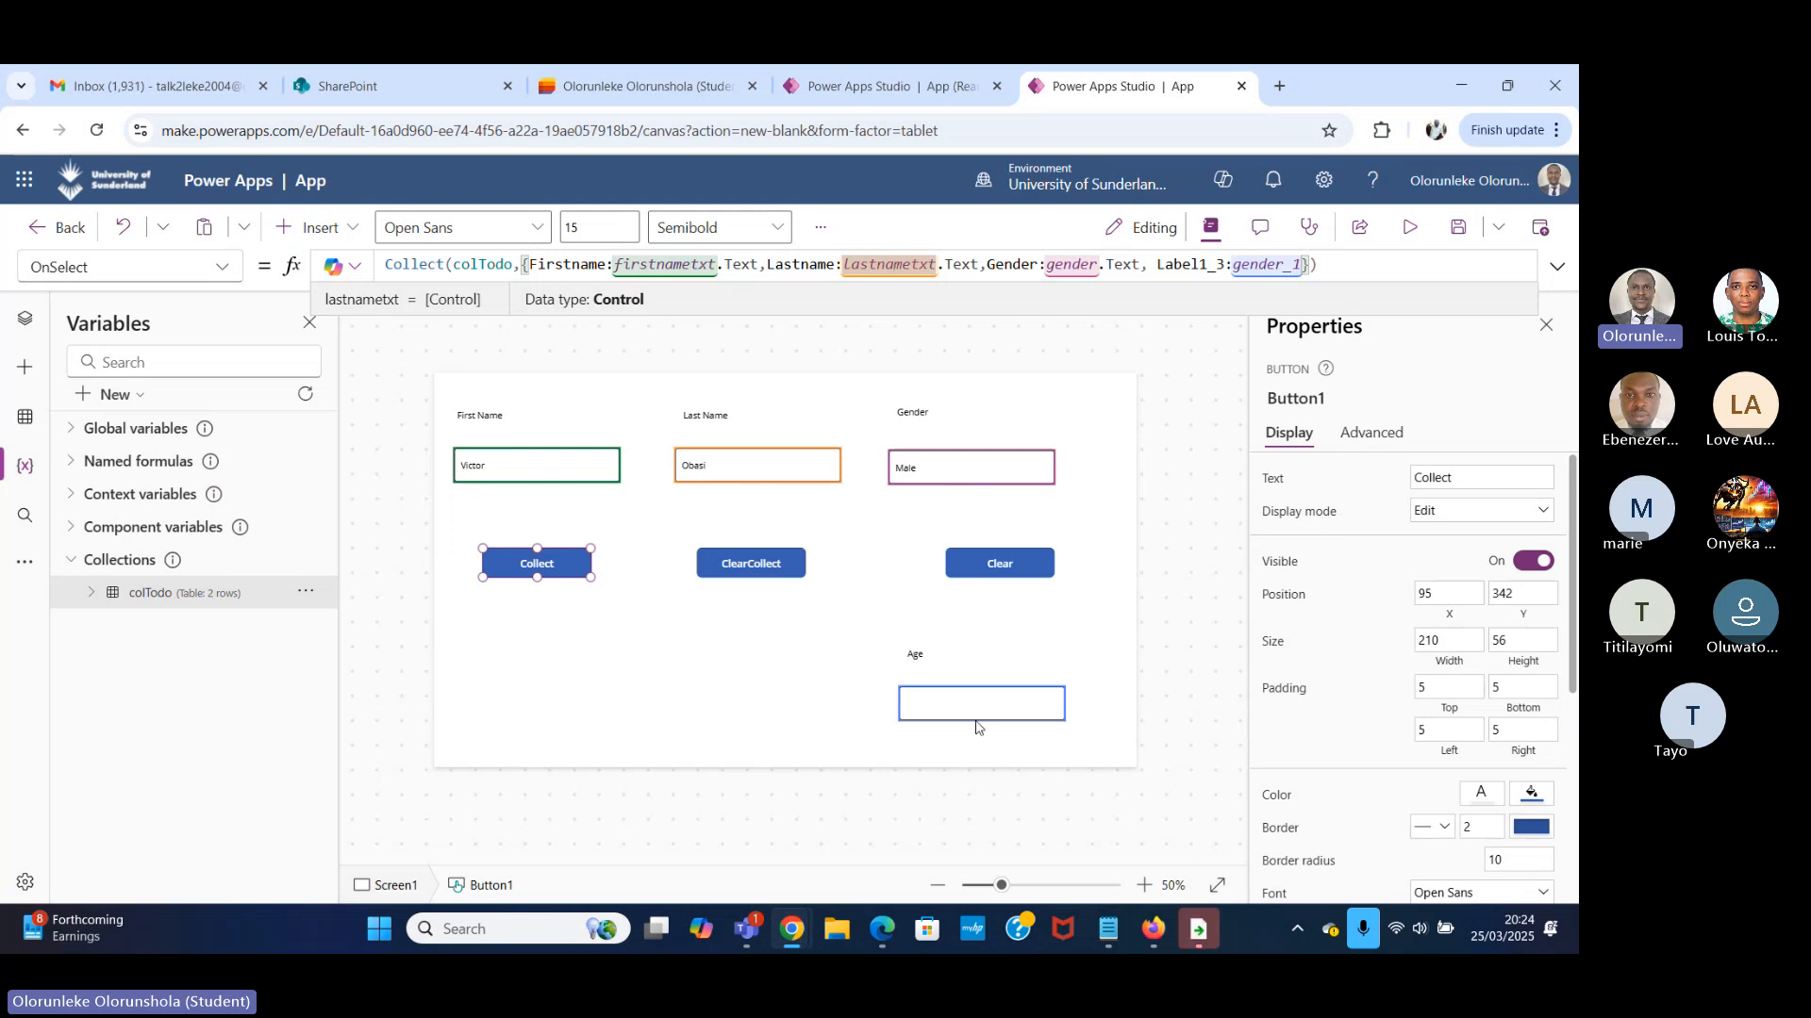
# Preview the app and collect a record with a new sample first name, a new last name and age 25.
pyautogui.click(1411, 231)
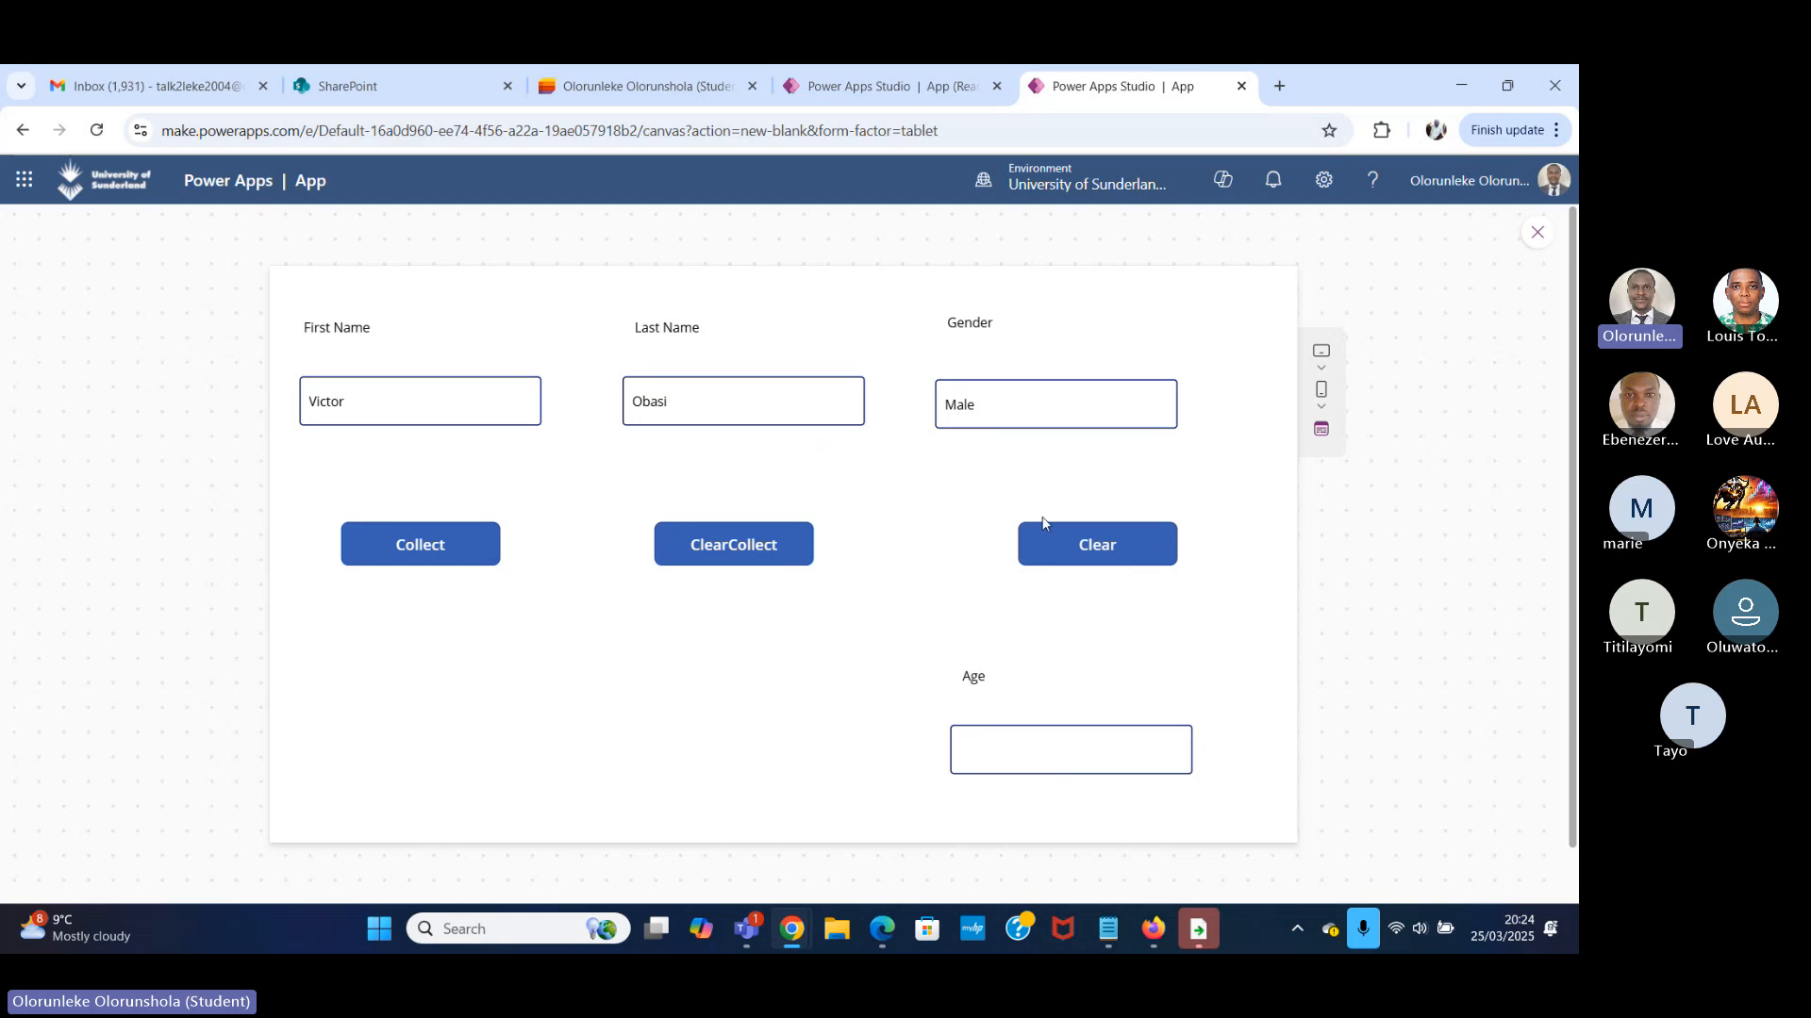
pyautogui.click(514, 401)
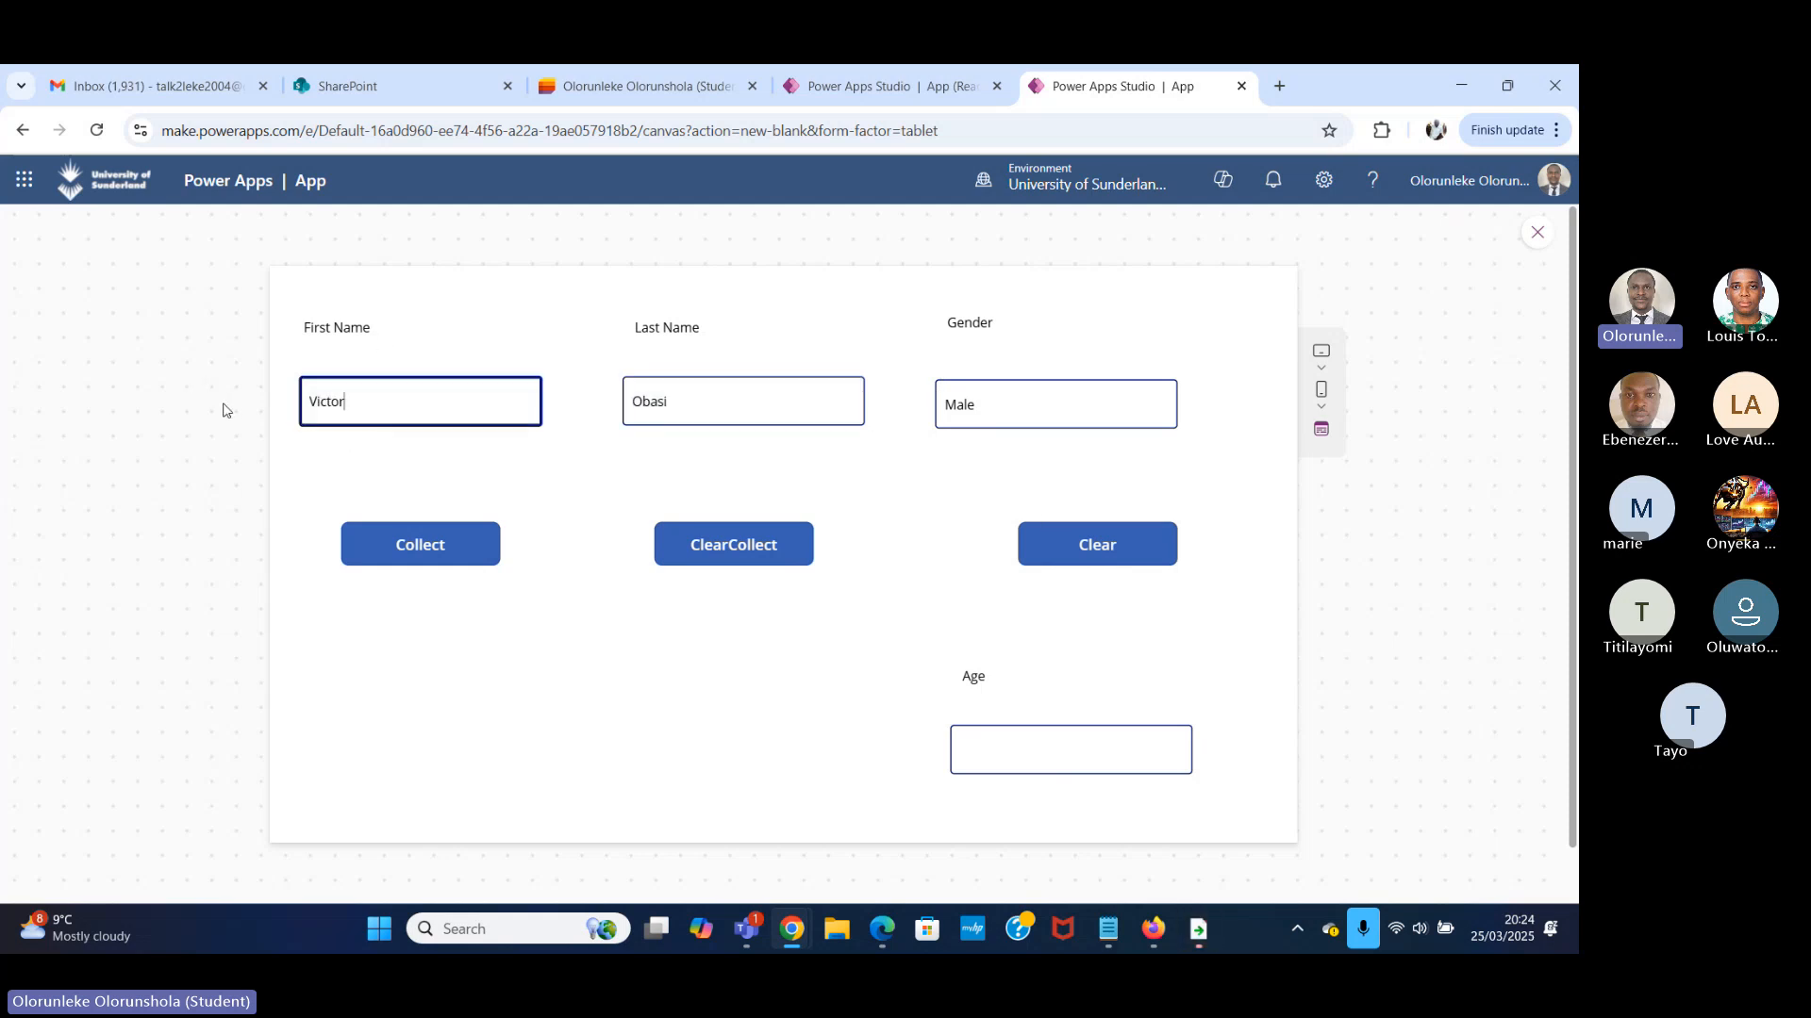
pyautogui.hotkey('ctrl', 'a')
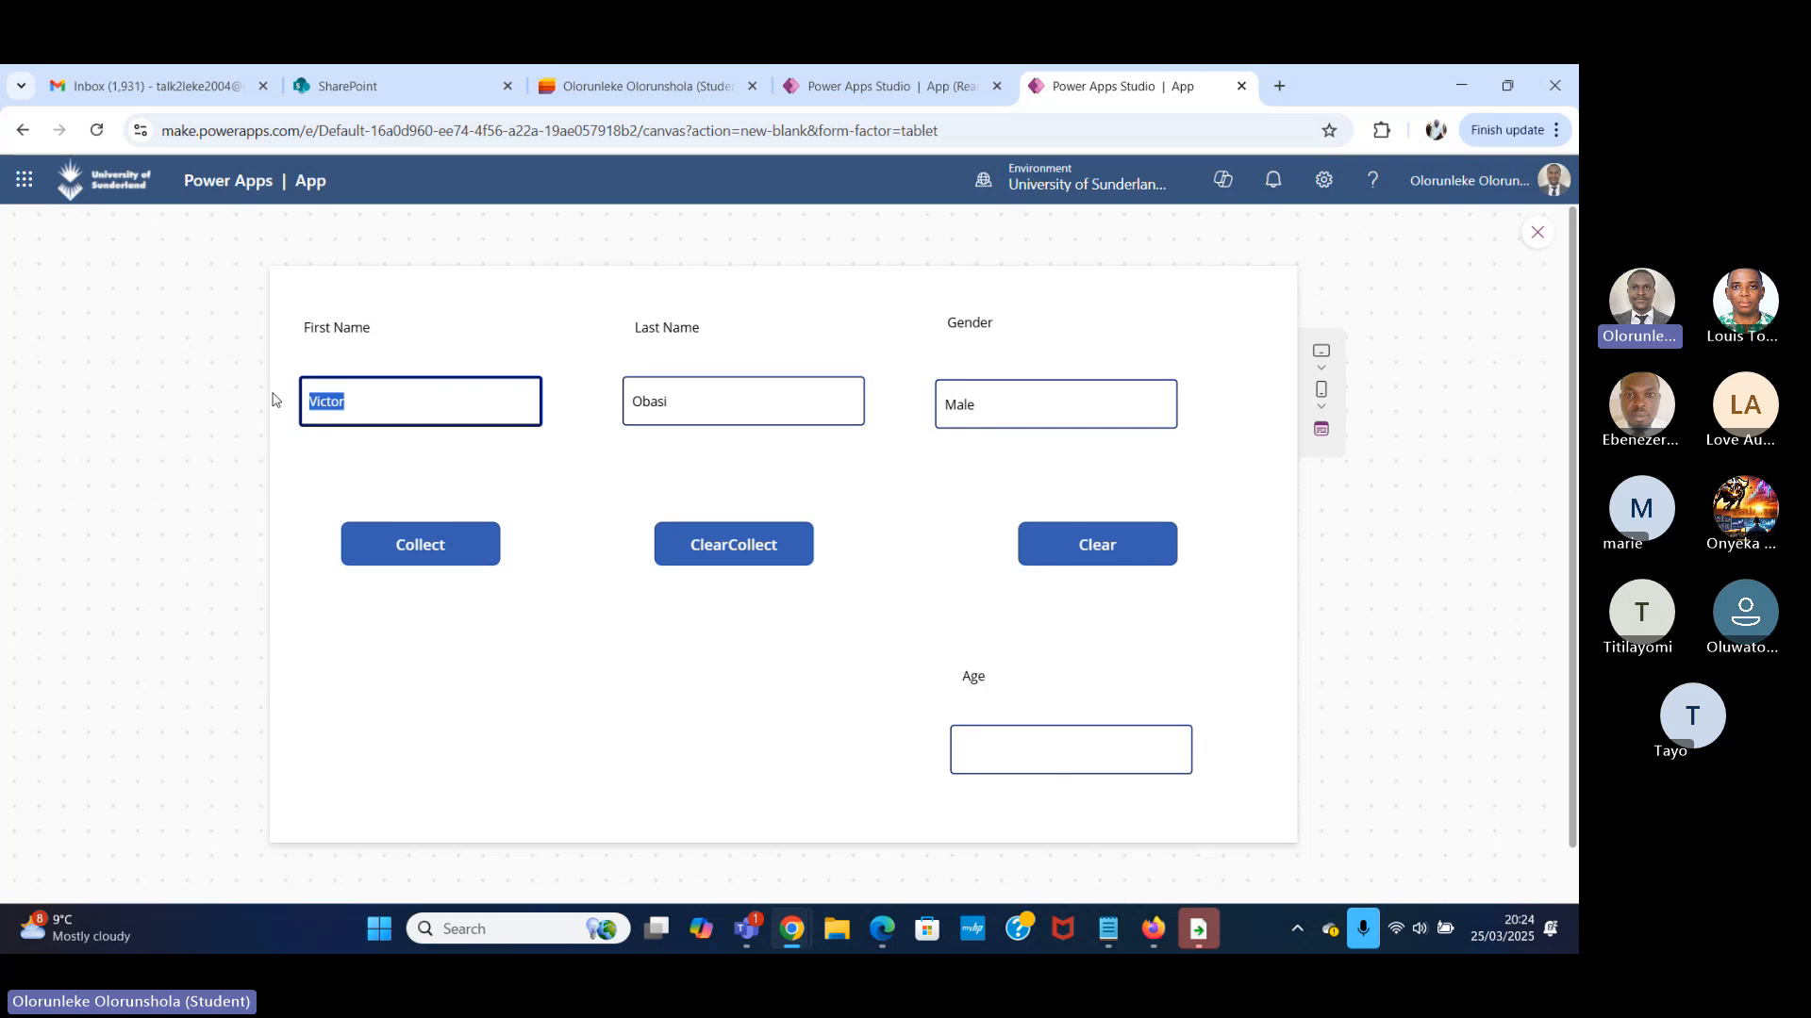
pyautogui.press('BackSpace')
pyautogui.write('John')
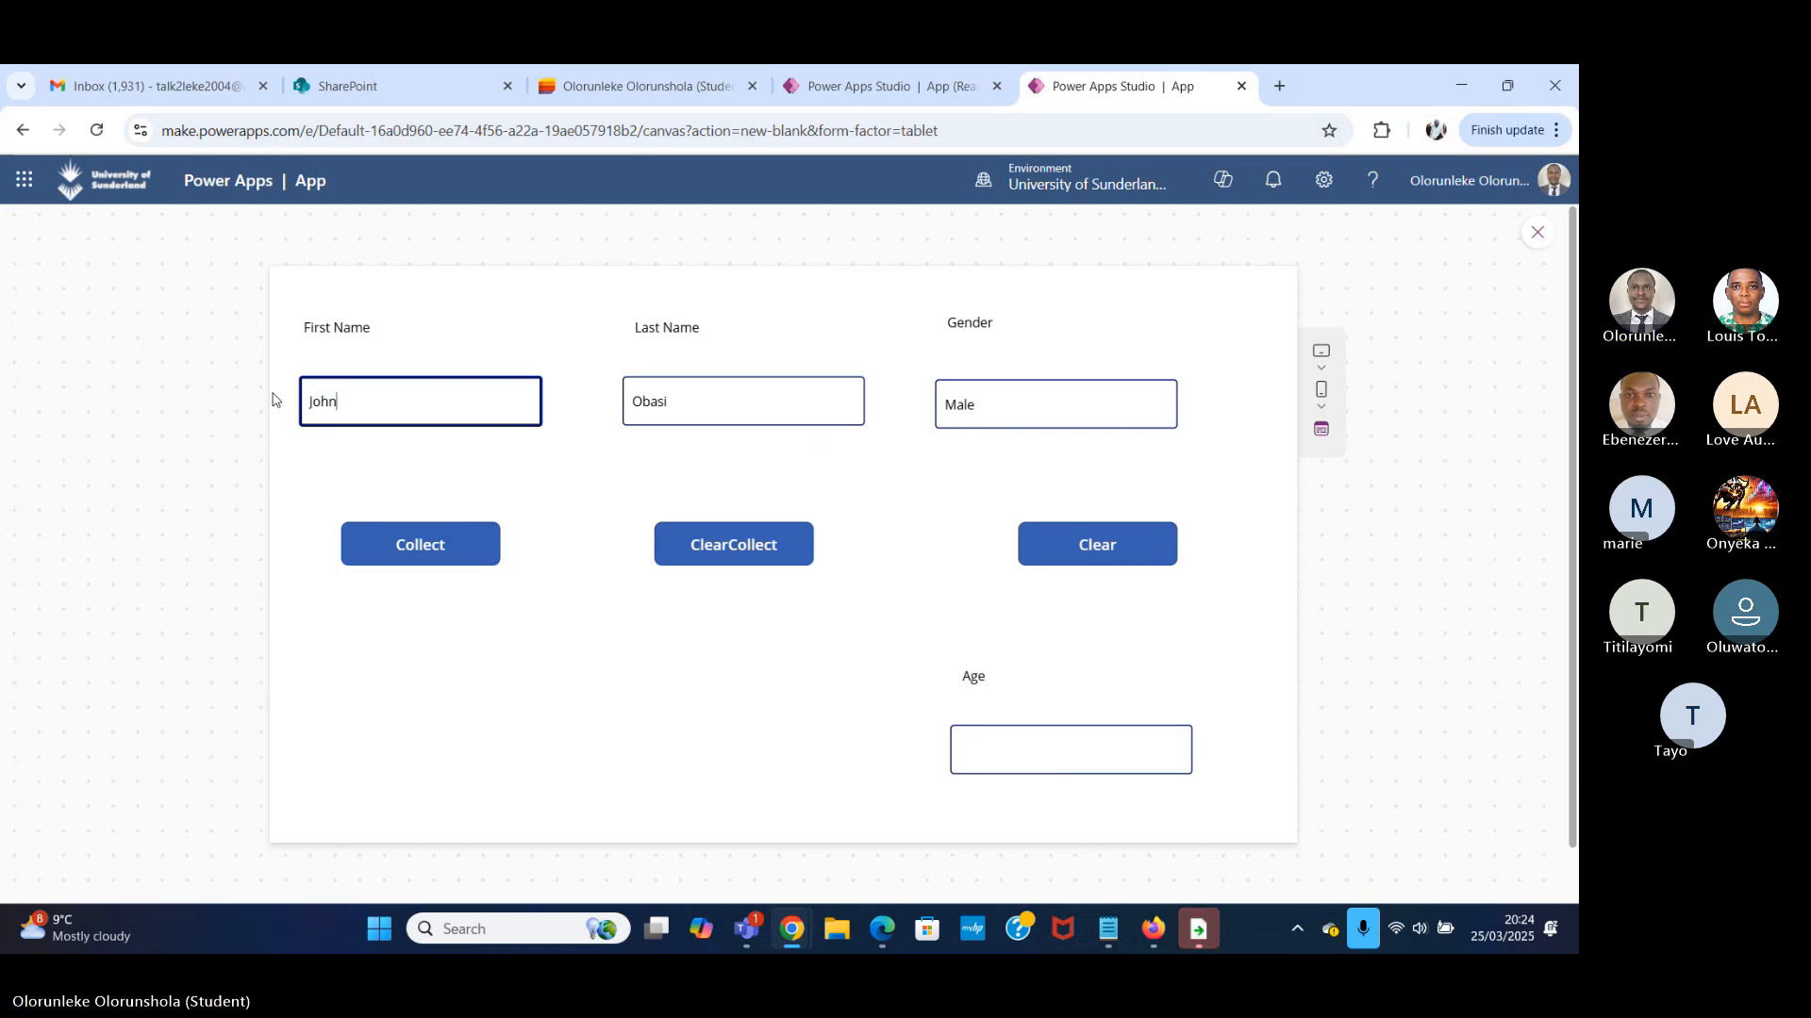
pyautogui.doubleClick(821, 401)
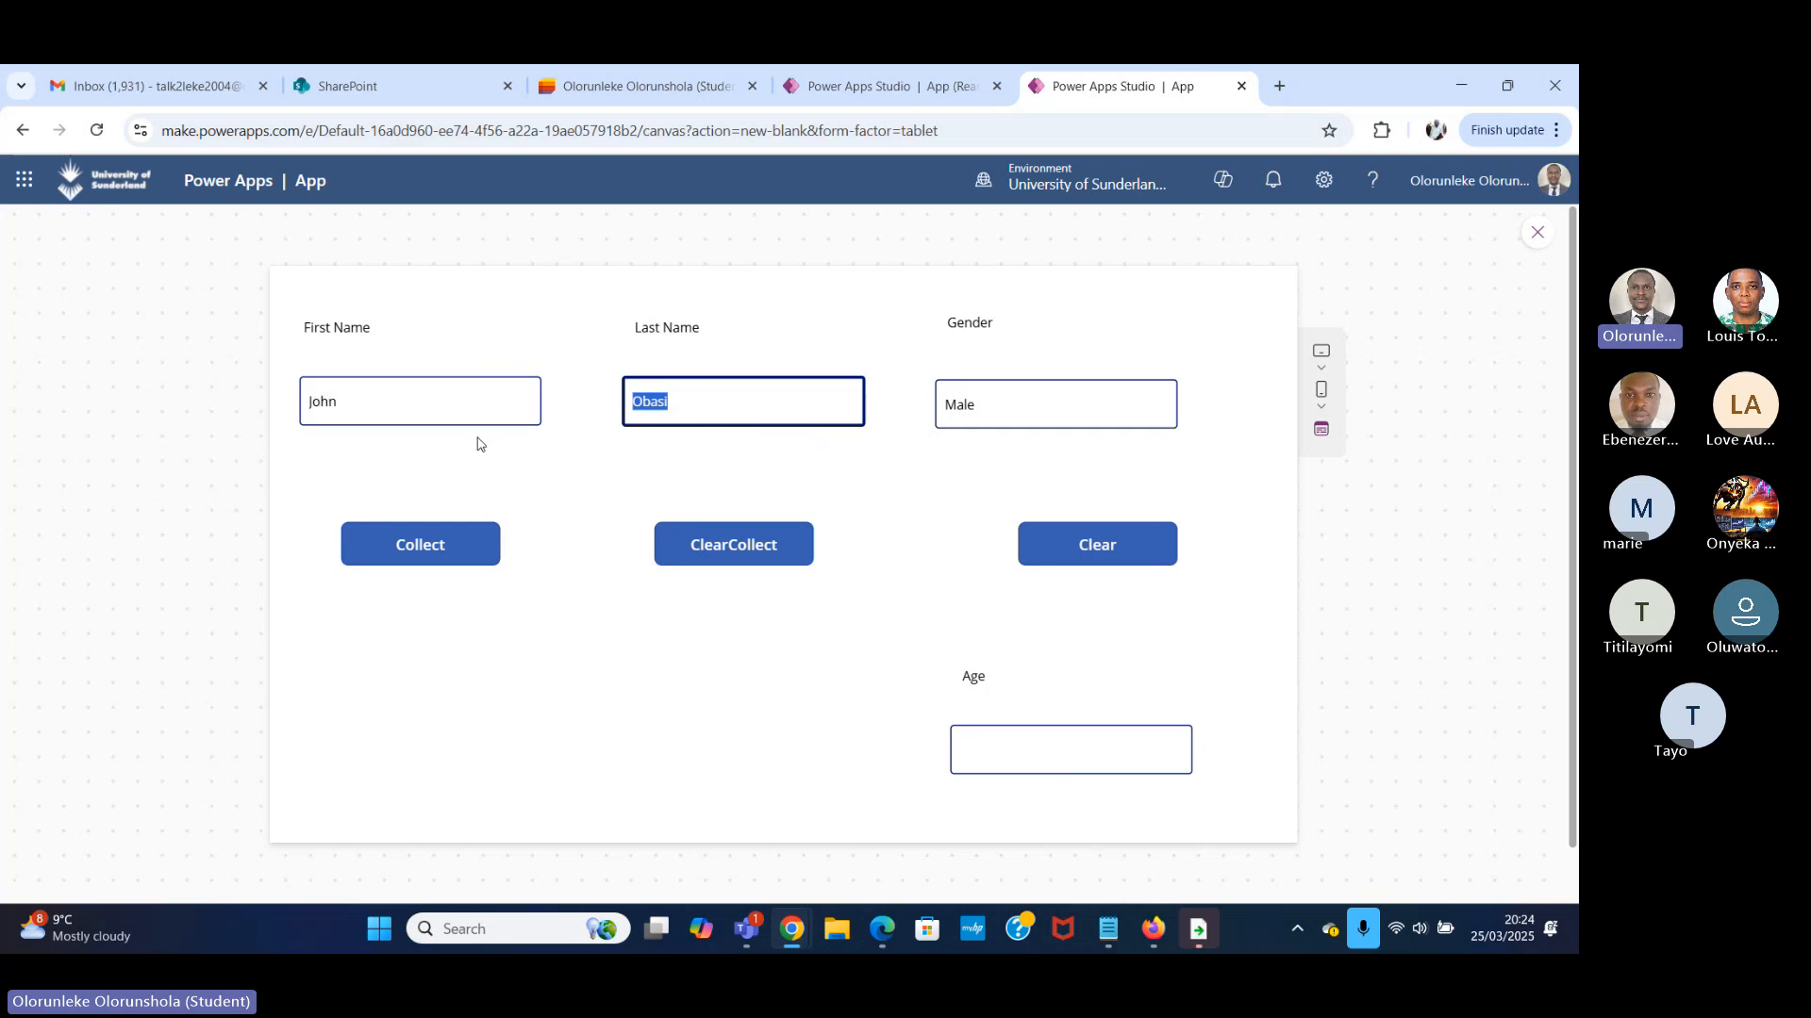
pyautogui.write('Doe')
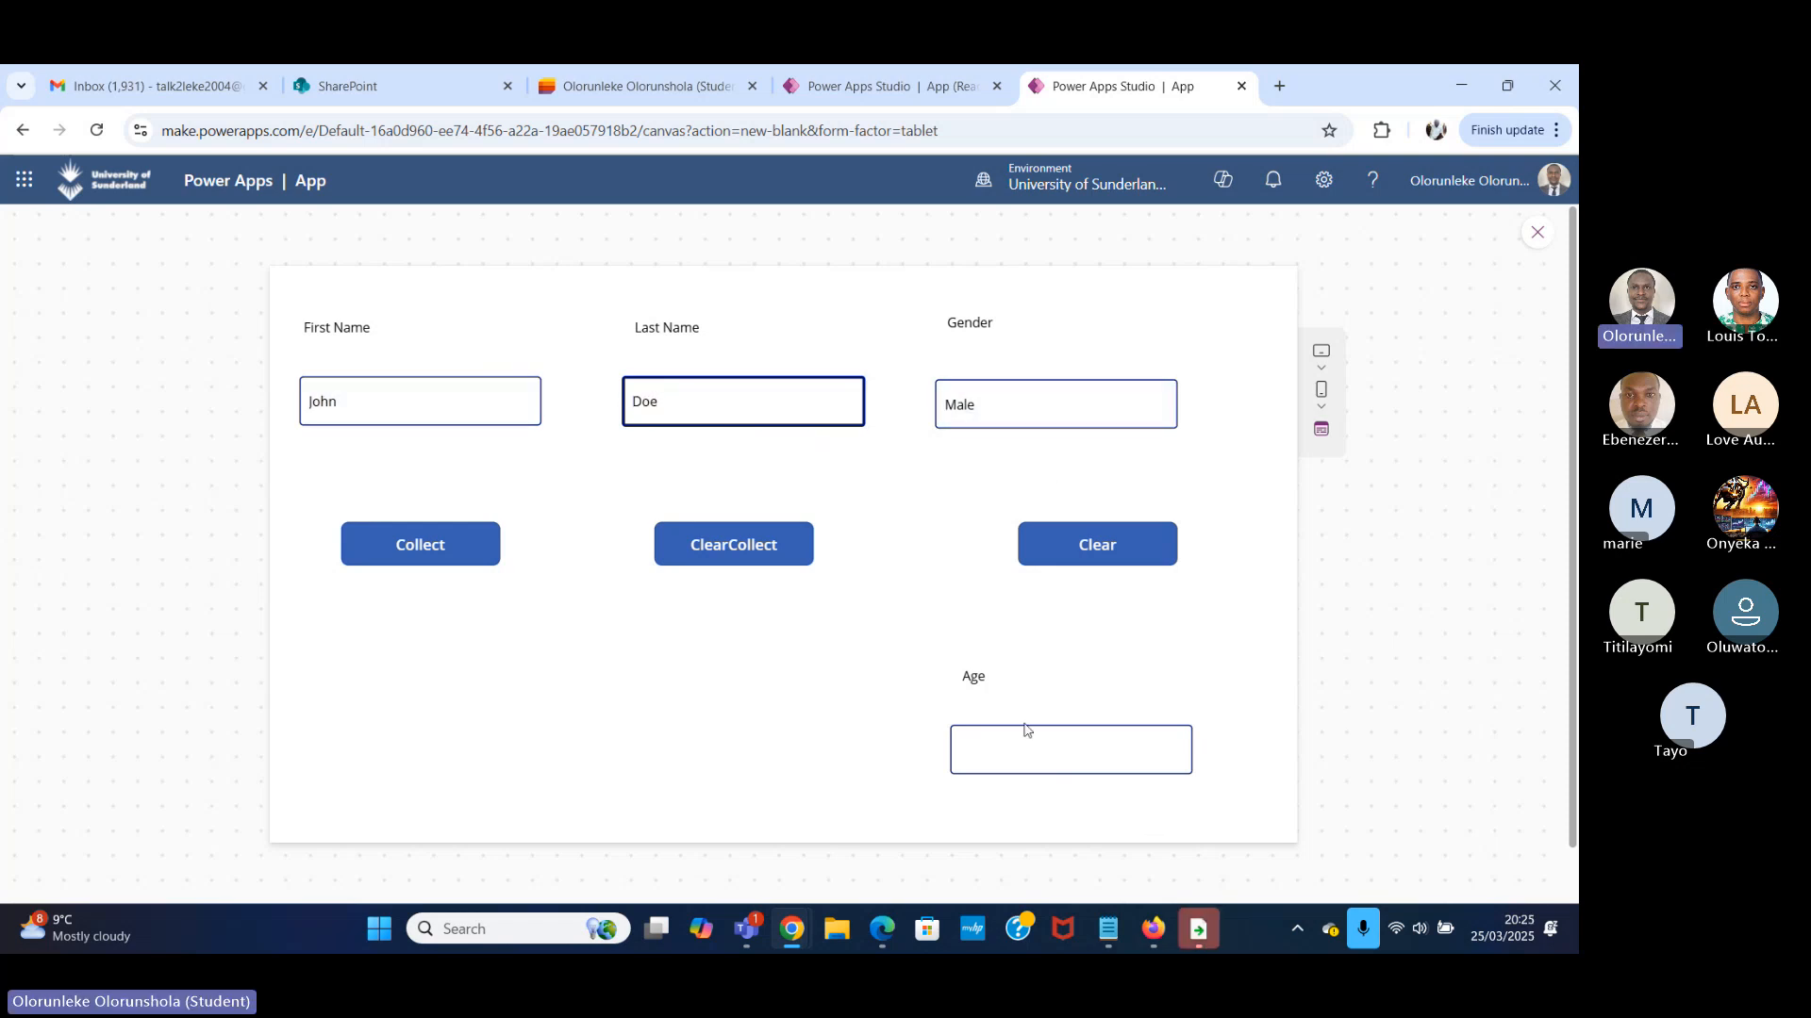
pyautogui.click(1058, 756)
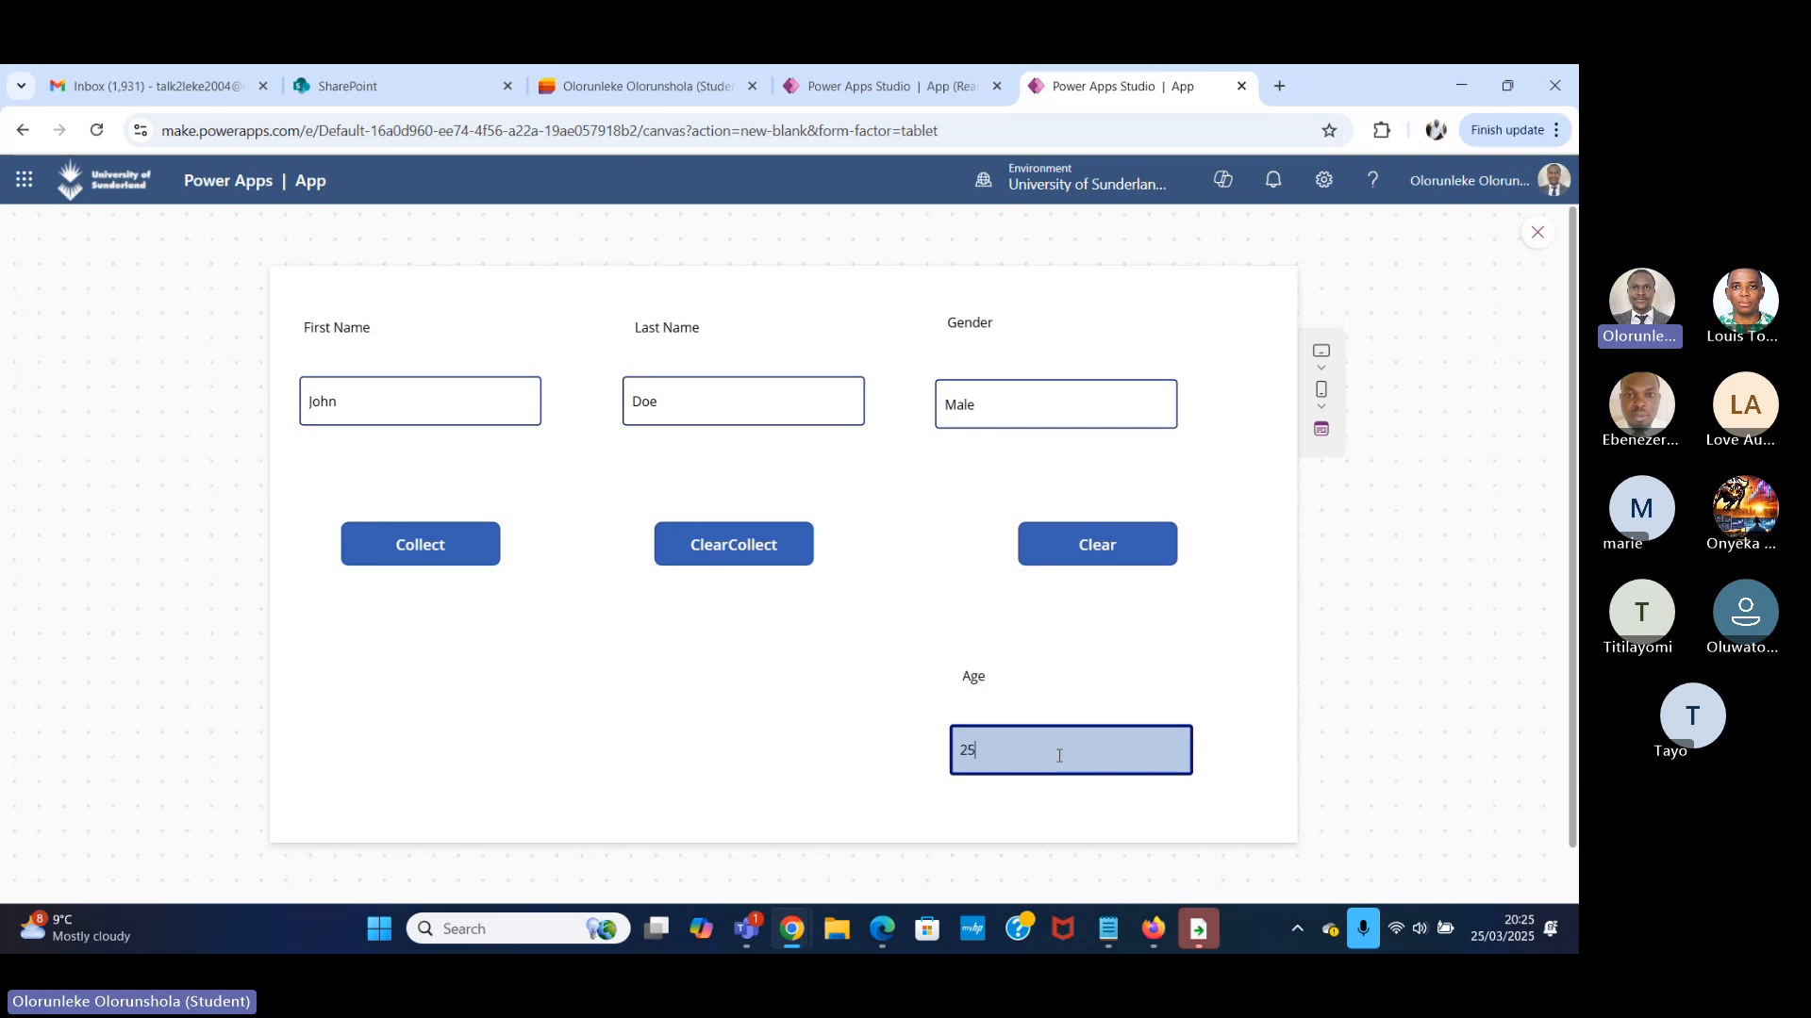
pyautogui.click(430, 552)
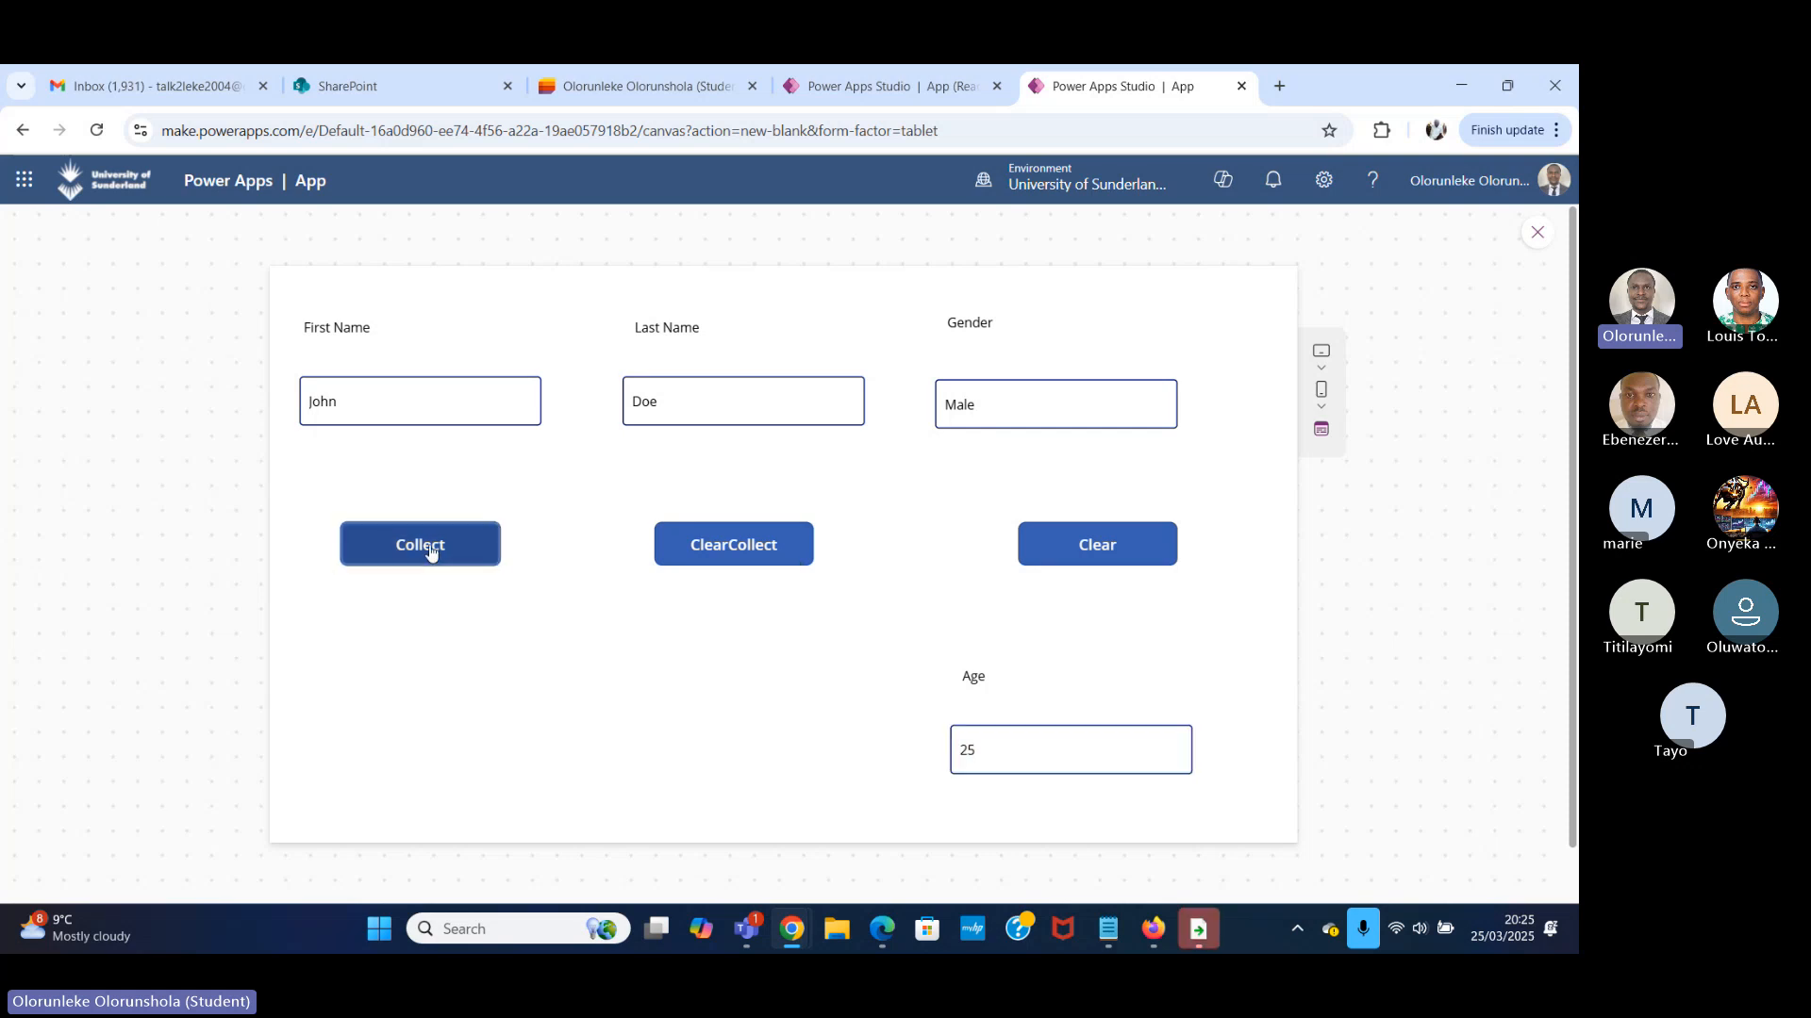
# Exit the preview and view the table of the colTodo collection.
pyautogui.click(1537, 236)
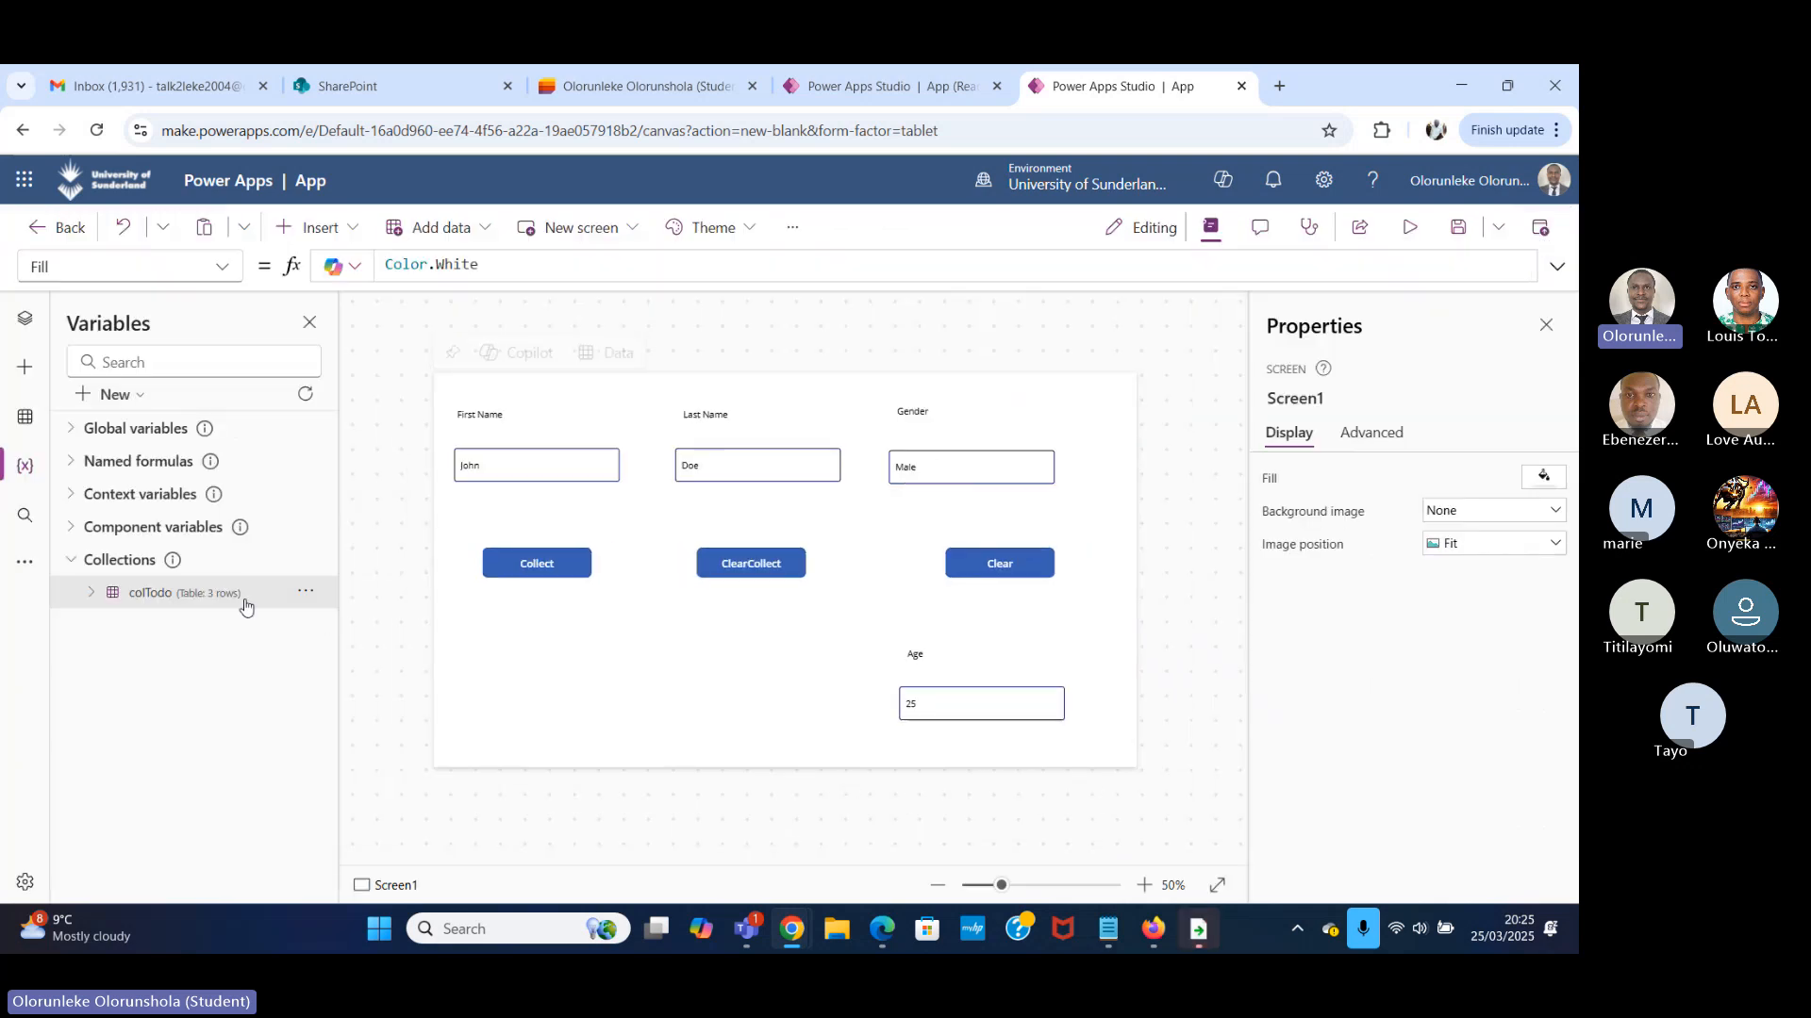
pyautogui.click(305, 592)
pyautogui.click(337, 627)
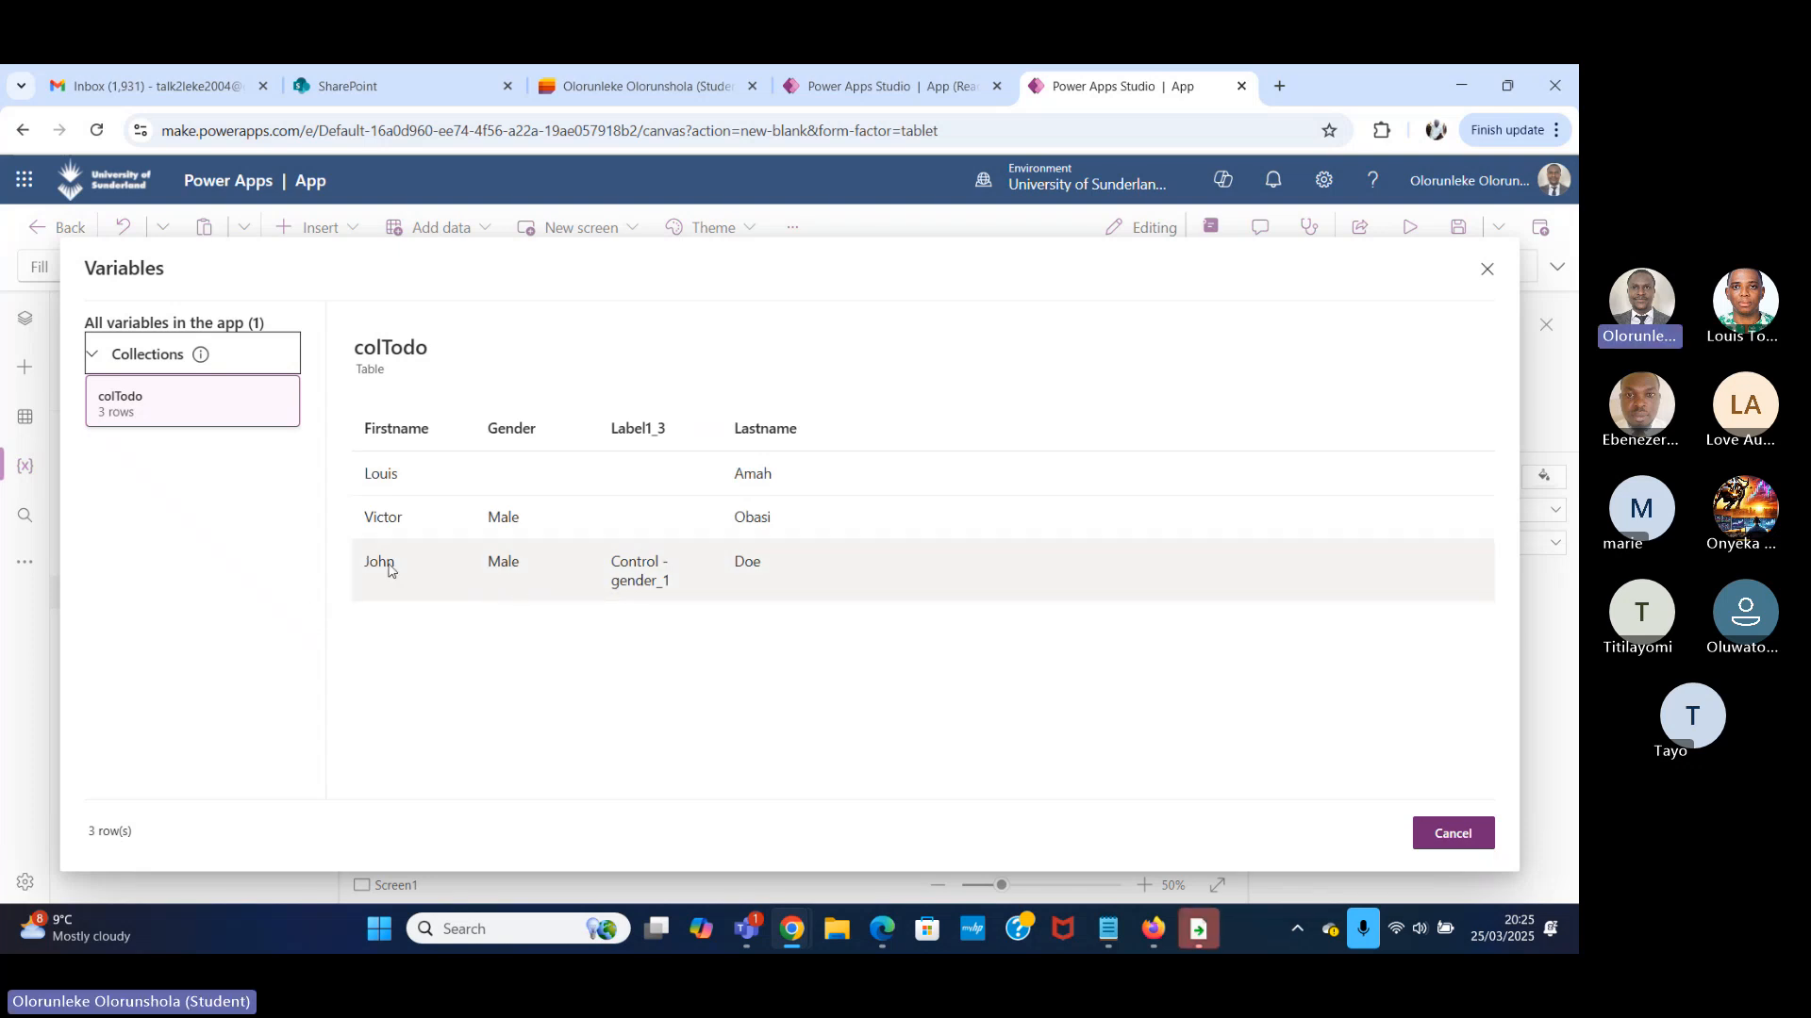
pyautogui.click(1487, 270)
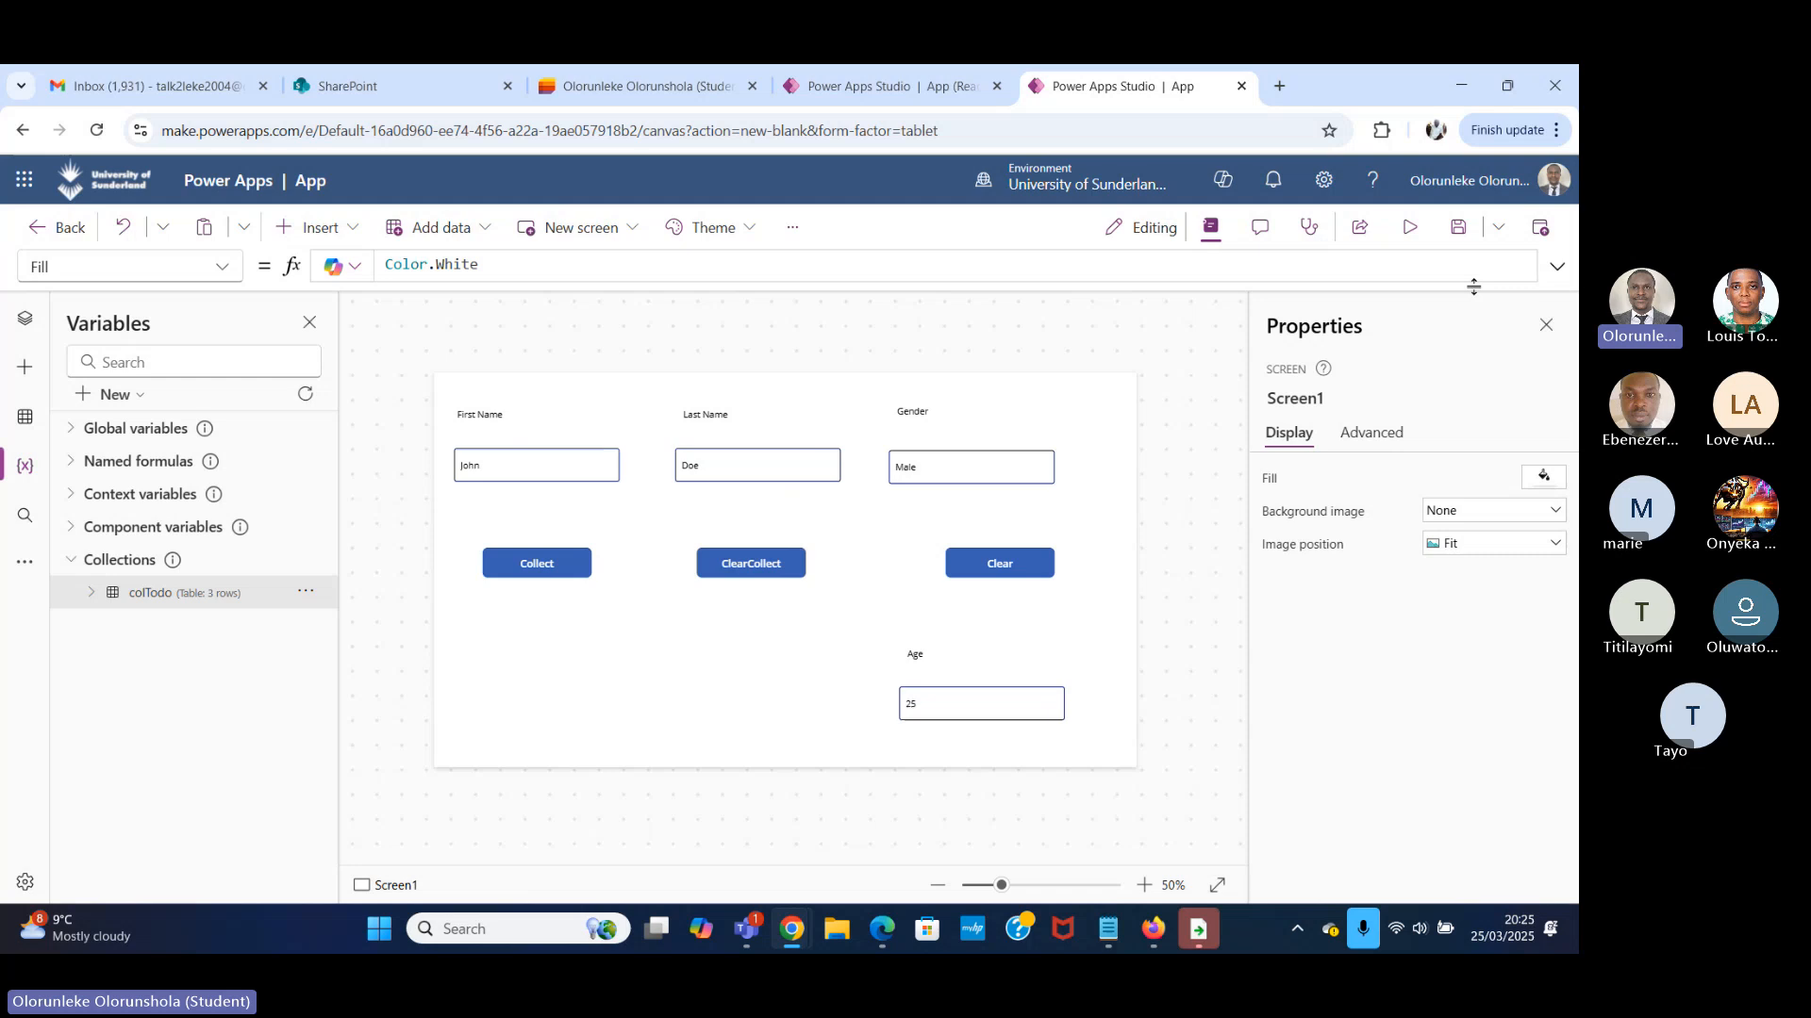
# Check the Age input's properties and view the colTodo table again to compare its Label1_3 column.
pyautogui.click(921, 694)
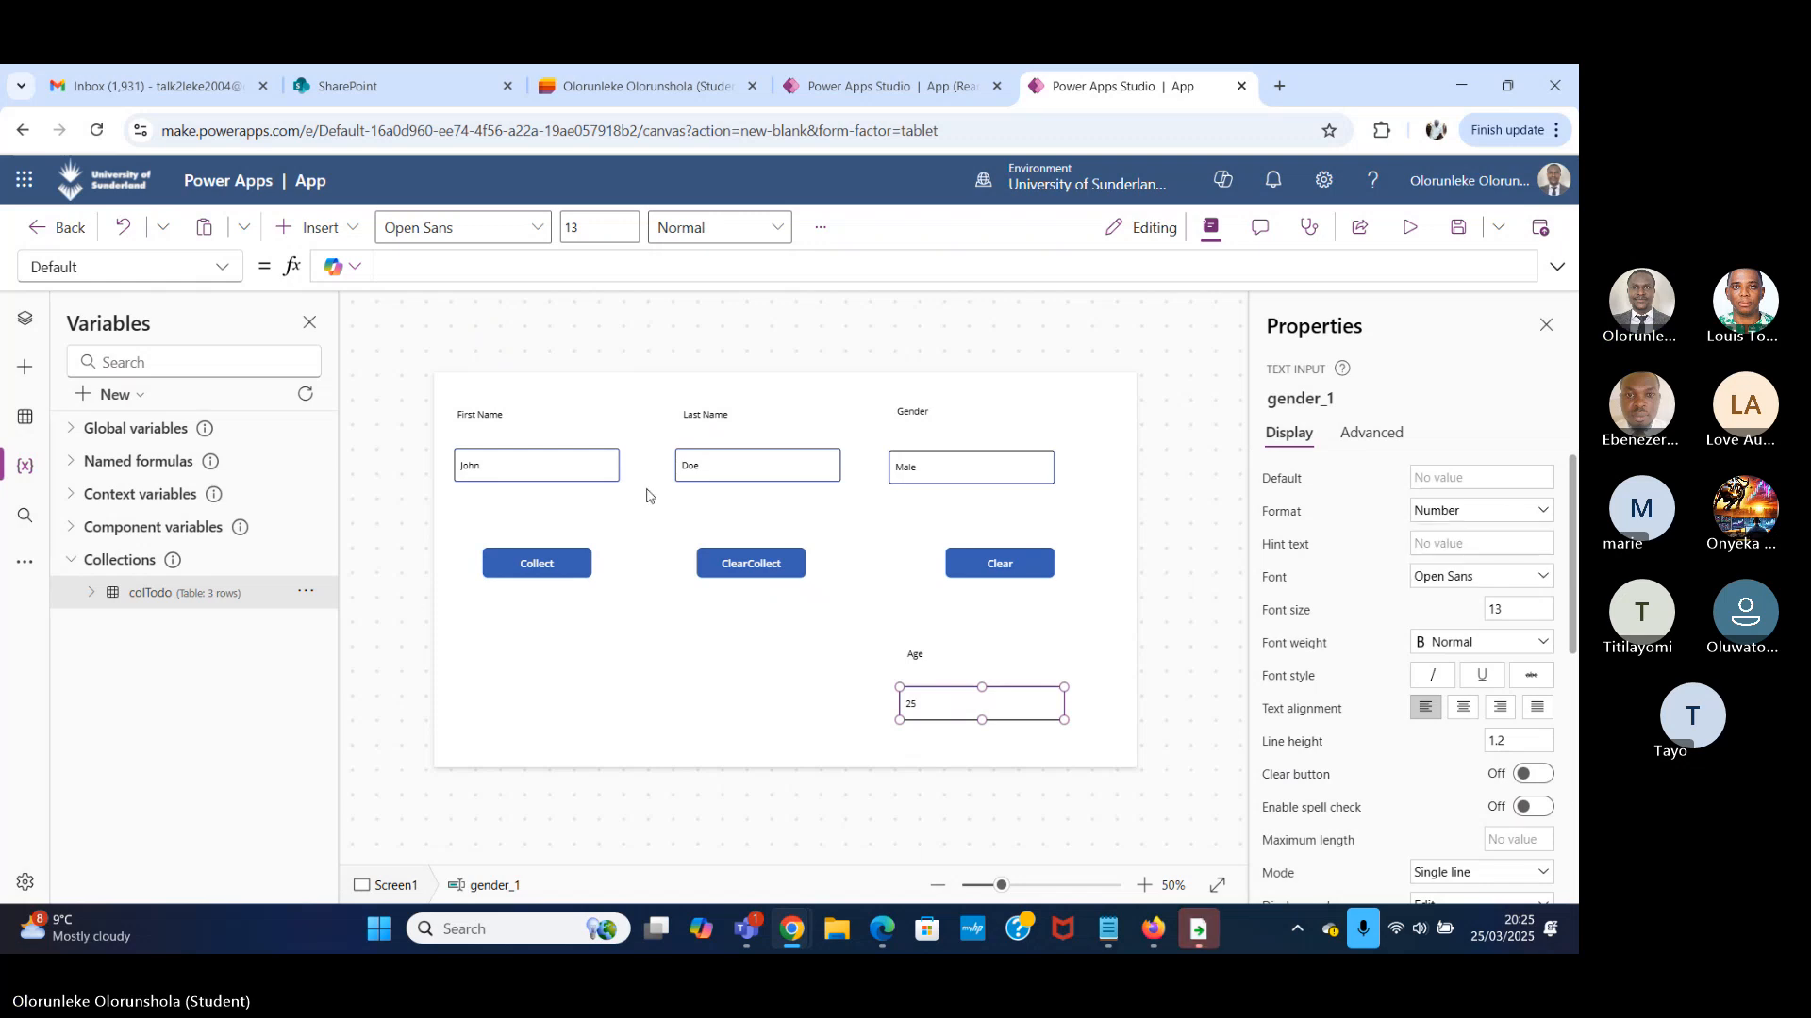
pyautogui.click(306, 592)
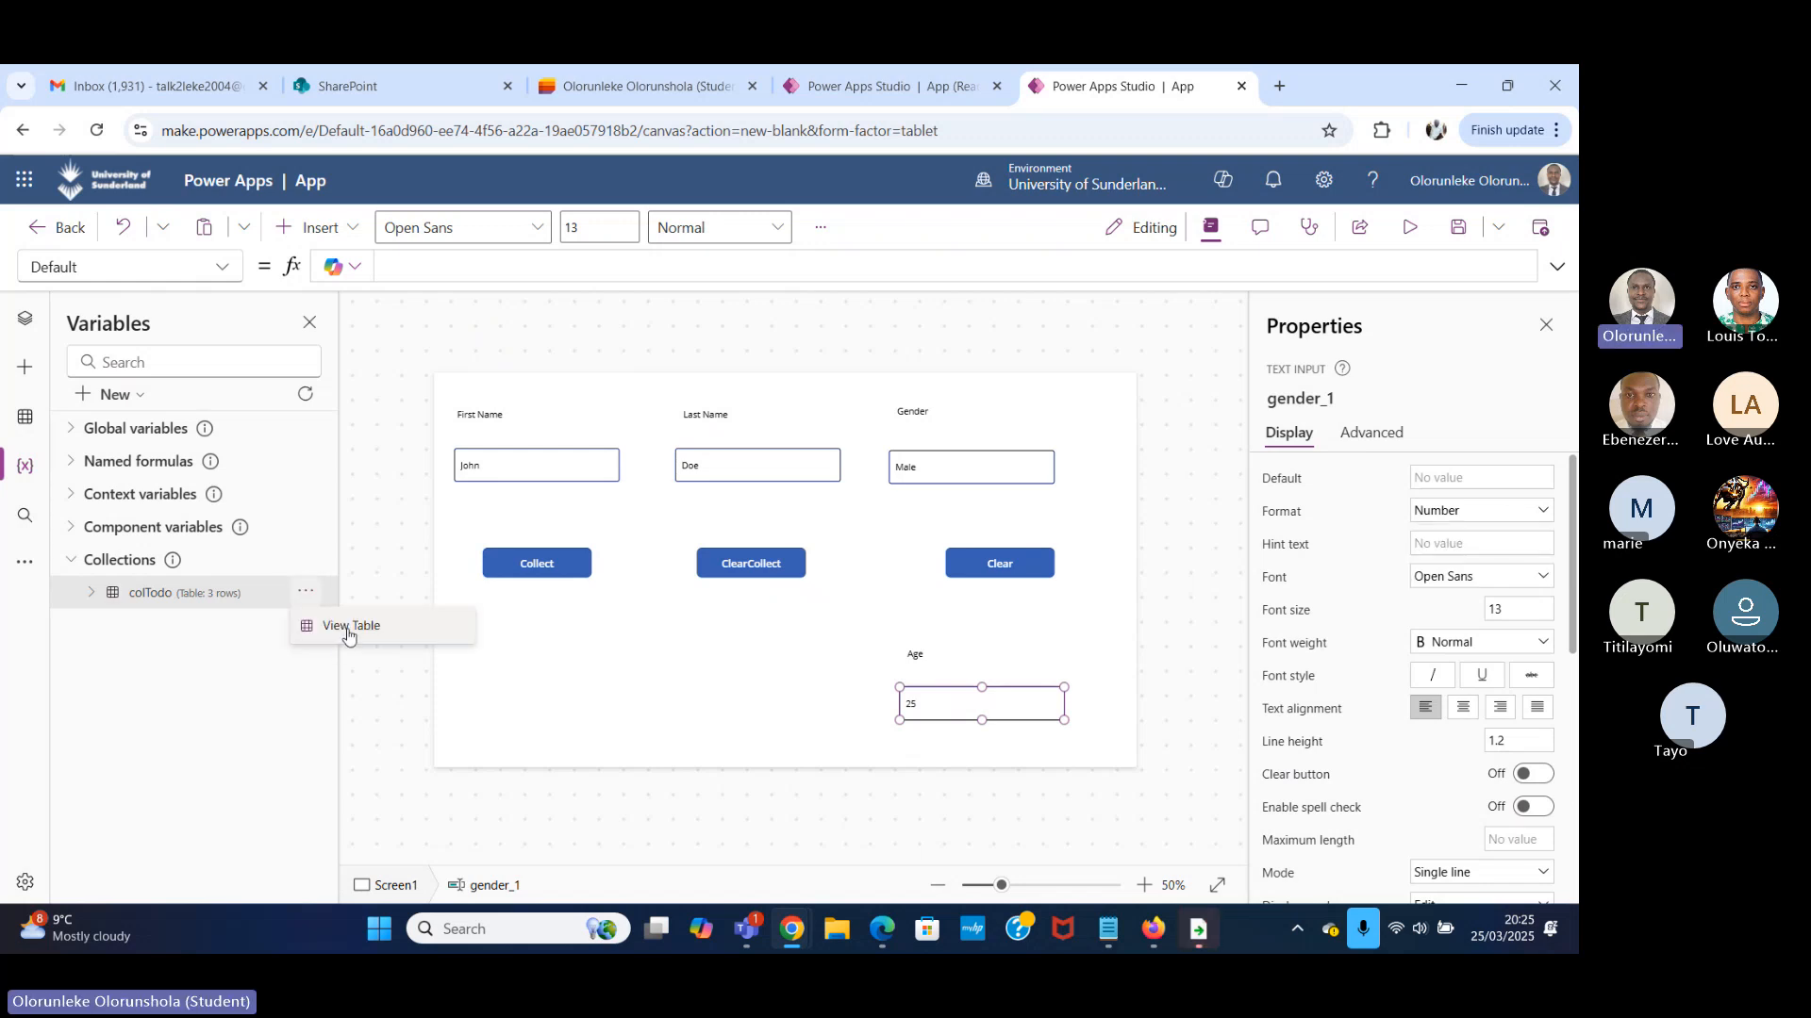
pyautogui.click(341, 630)
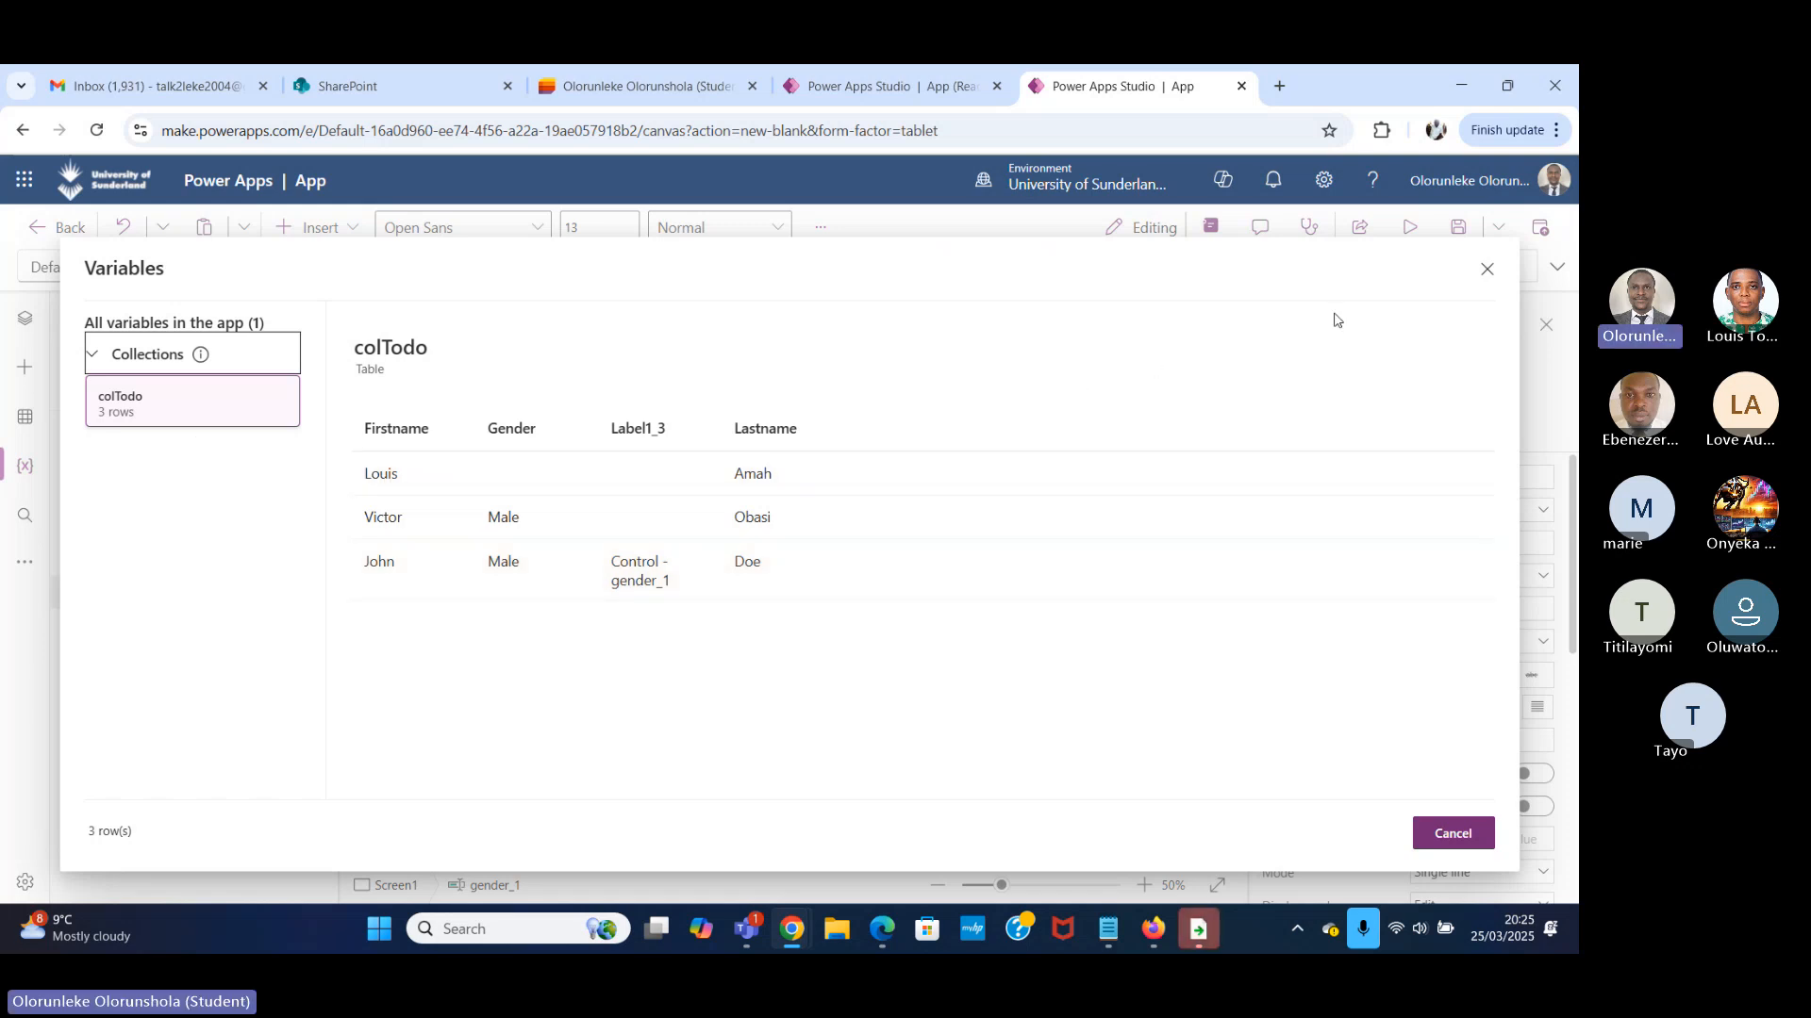
pyautogui.click(1487, 270)
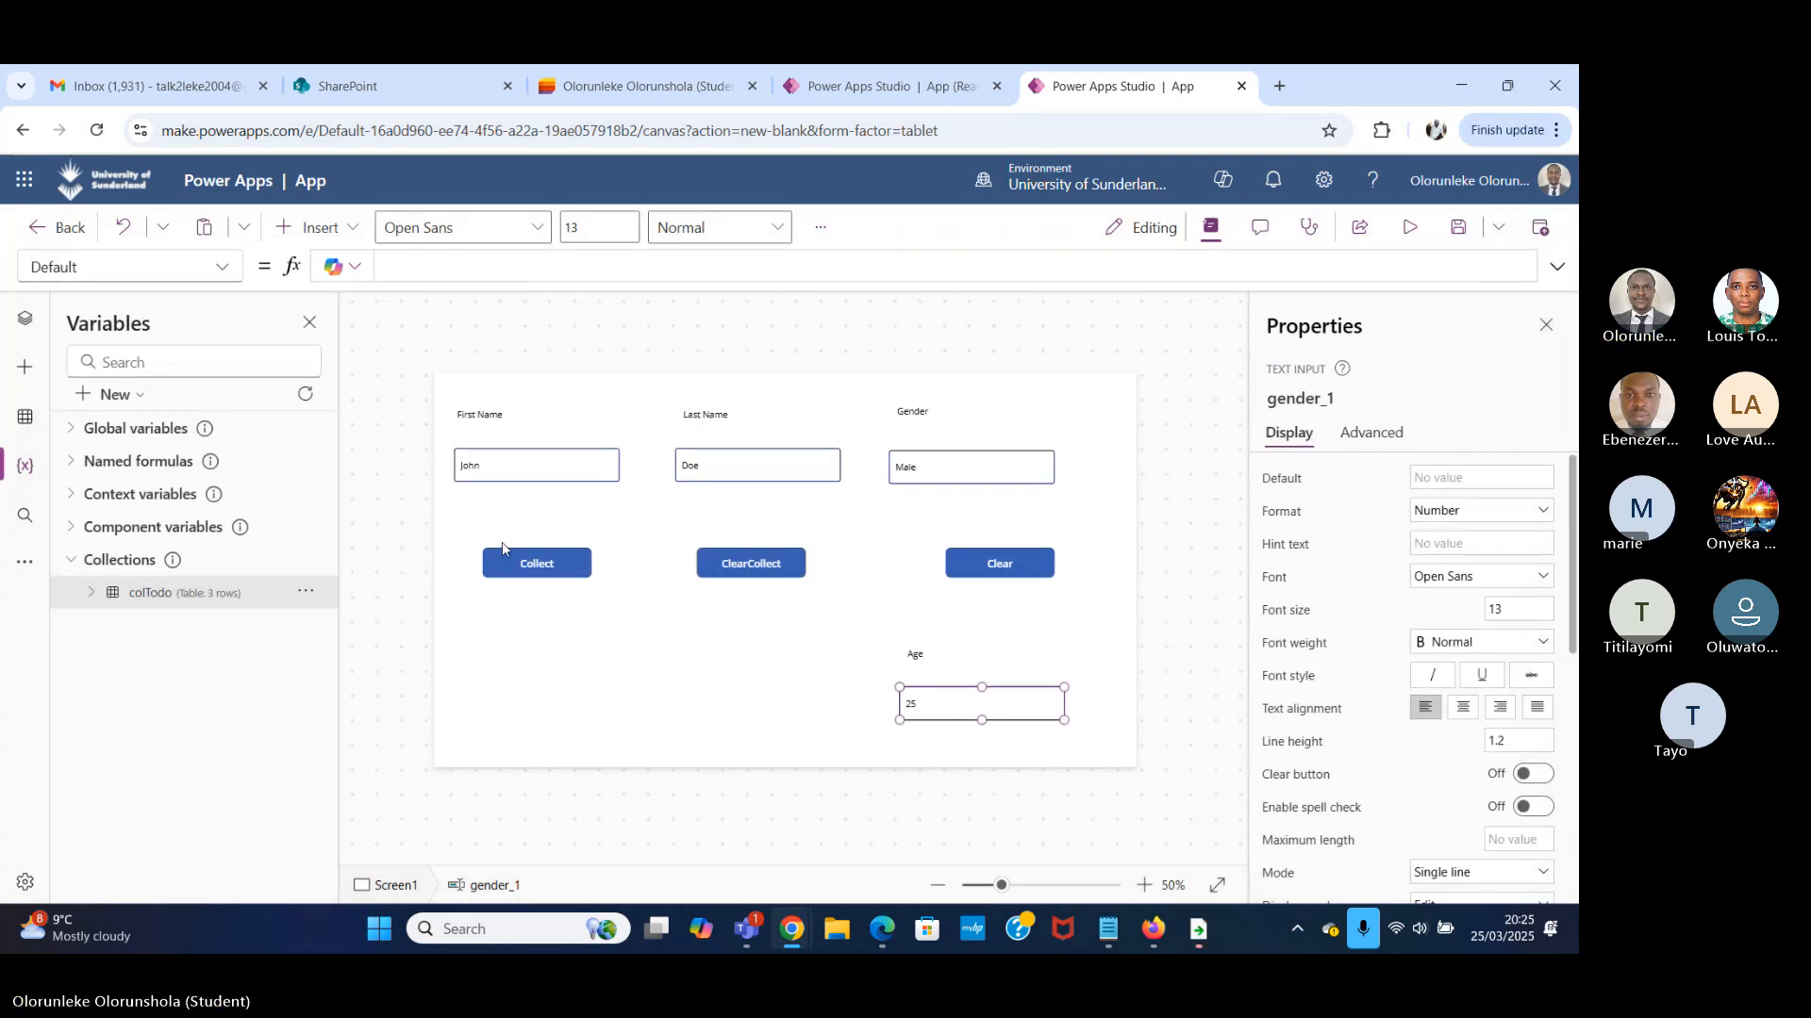
# Try to append a value property after gender_1 in the Collect button's OnSelect formula.
pyautogui.click(536, 558)
pyautogui.click(1313, 272)
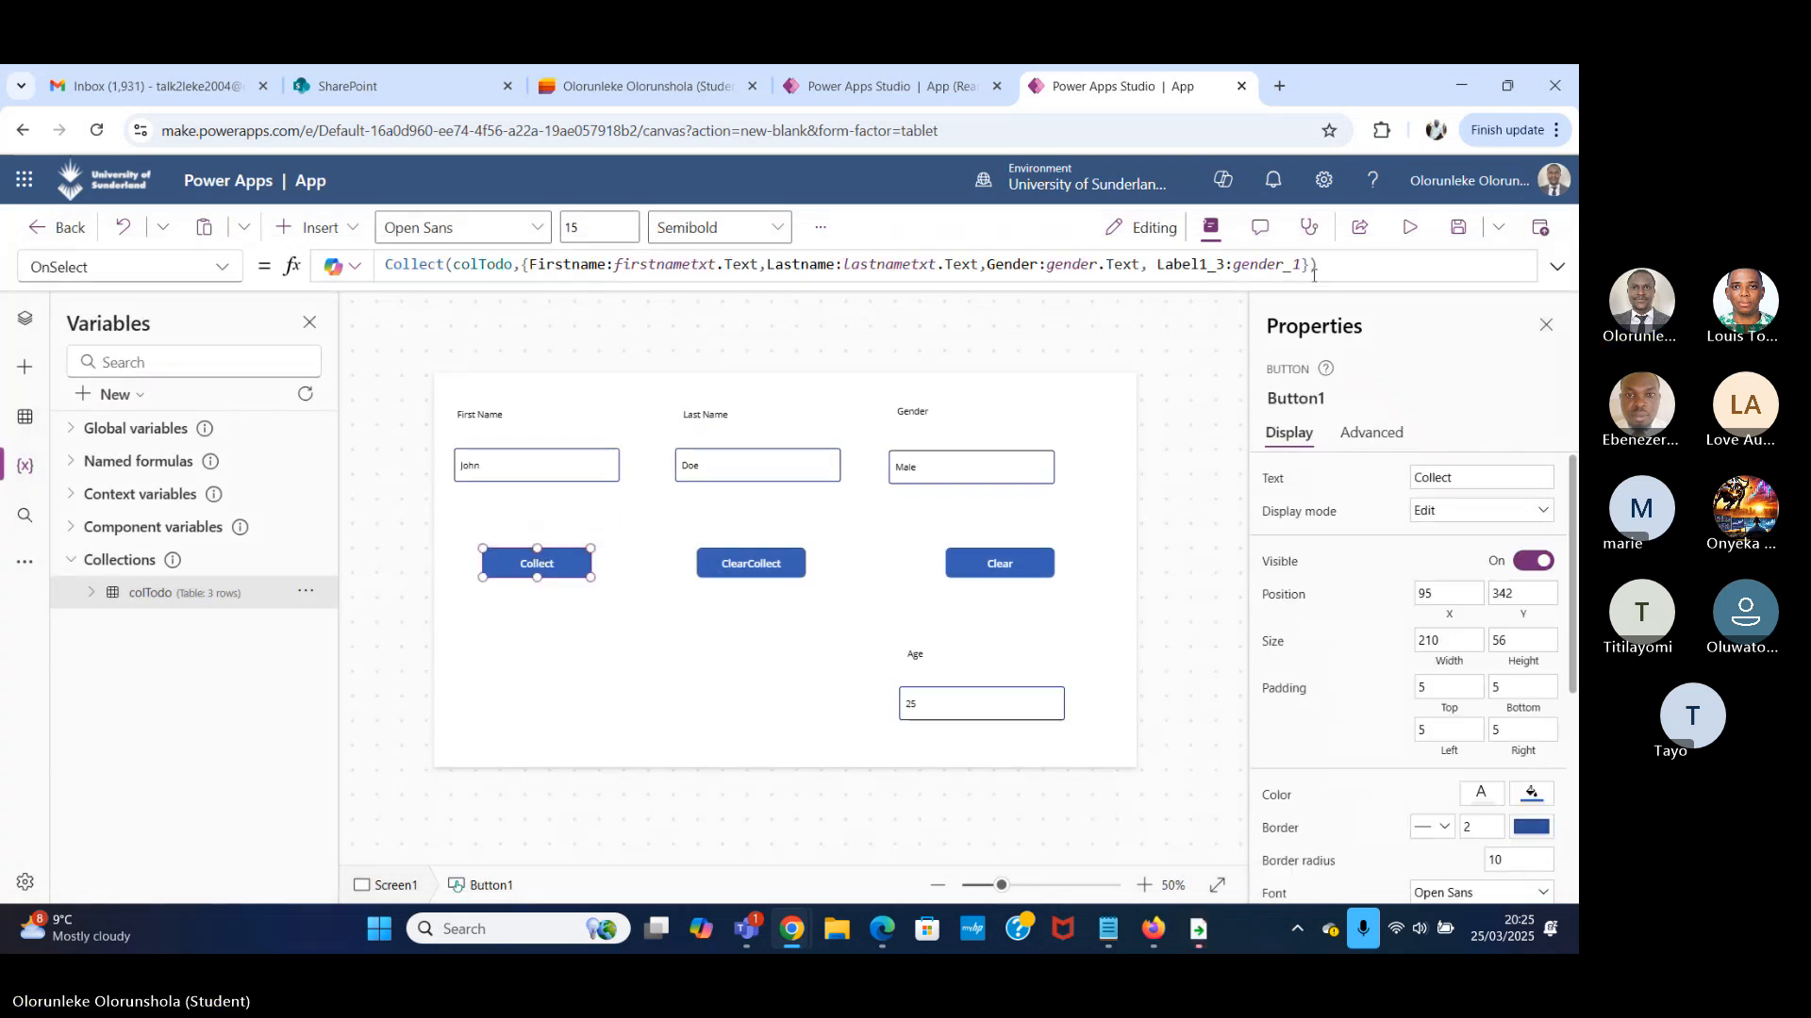
pyautogui.click(1298, 265)
pyautogui.write('.')
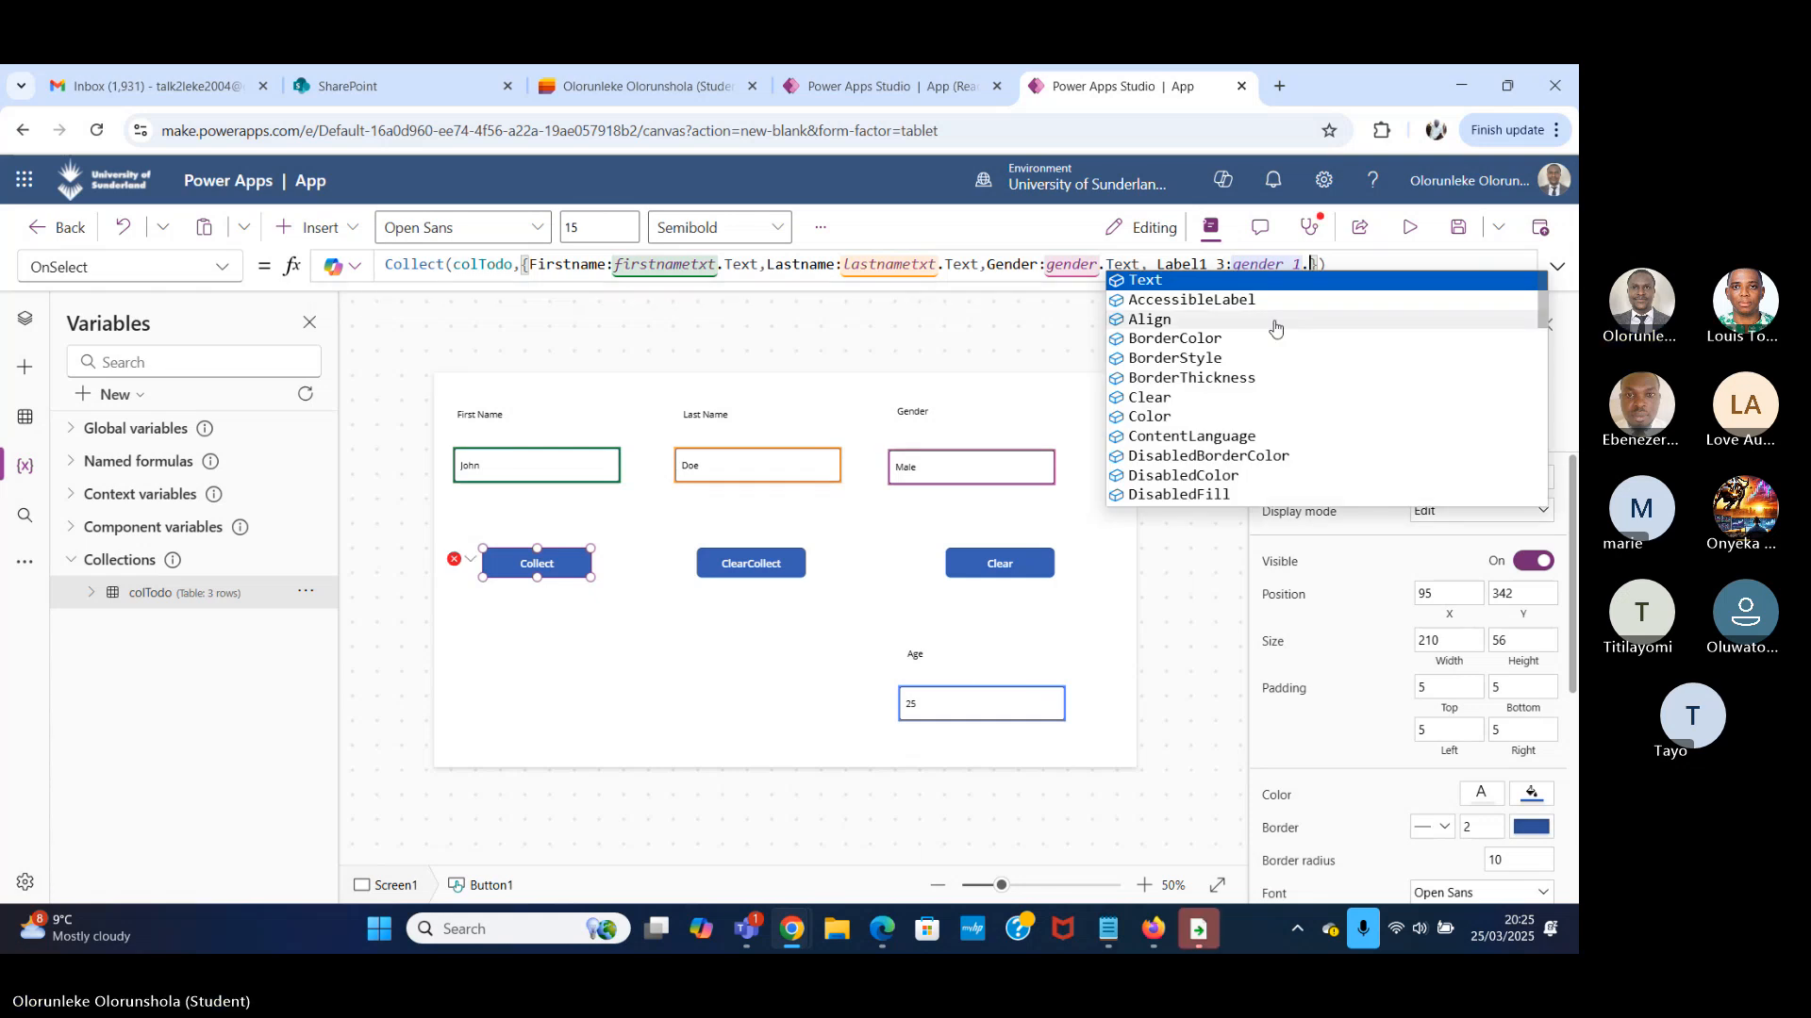
pyautogui.write('va')
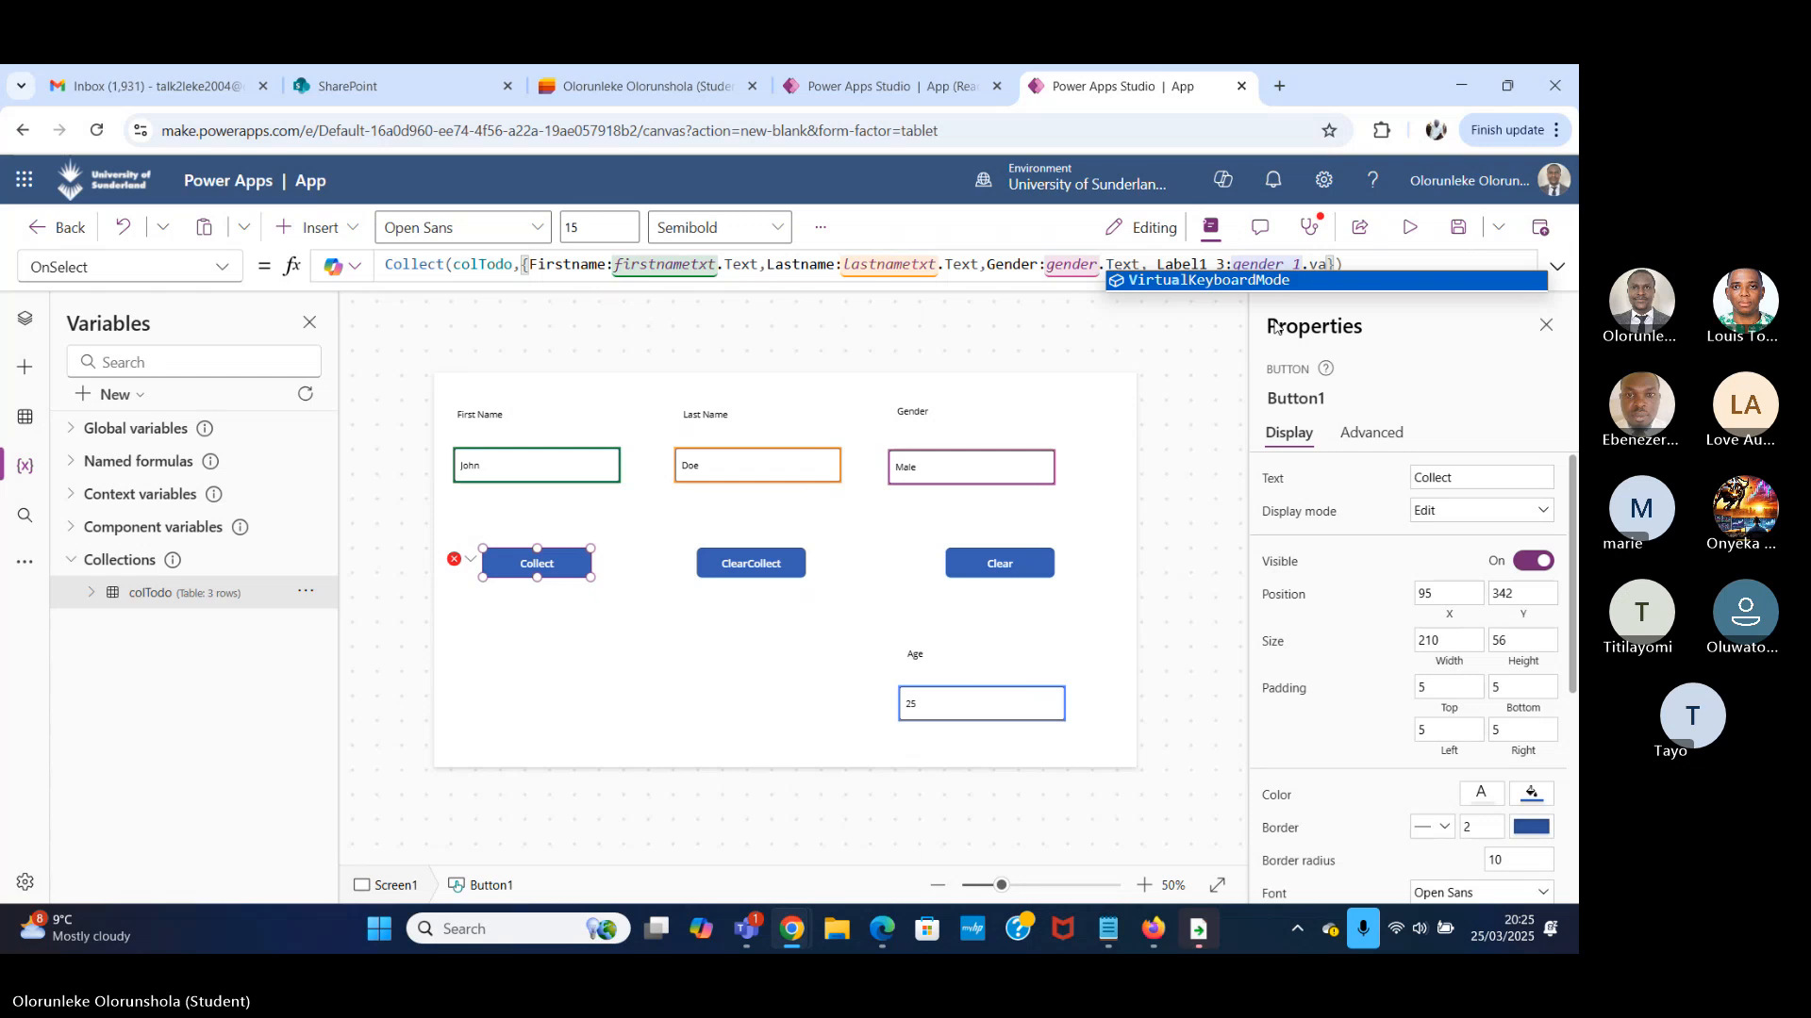
pyautogui.press('BackSpace')
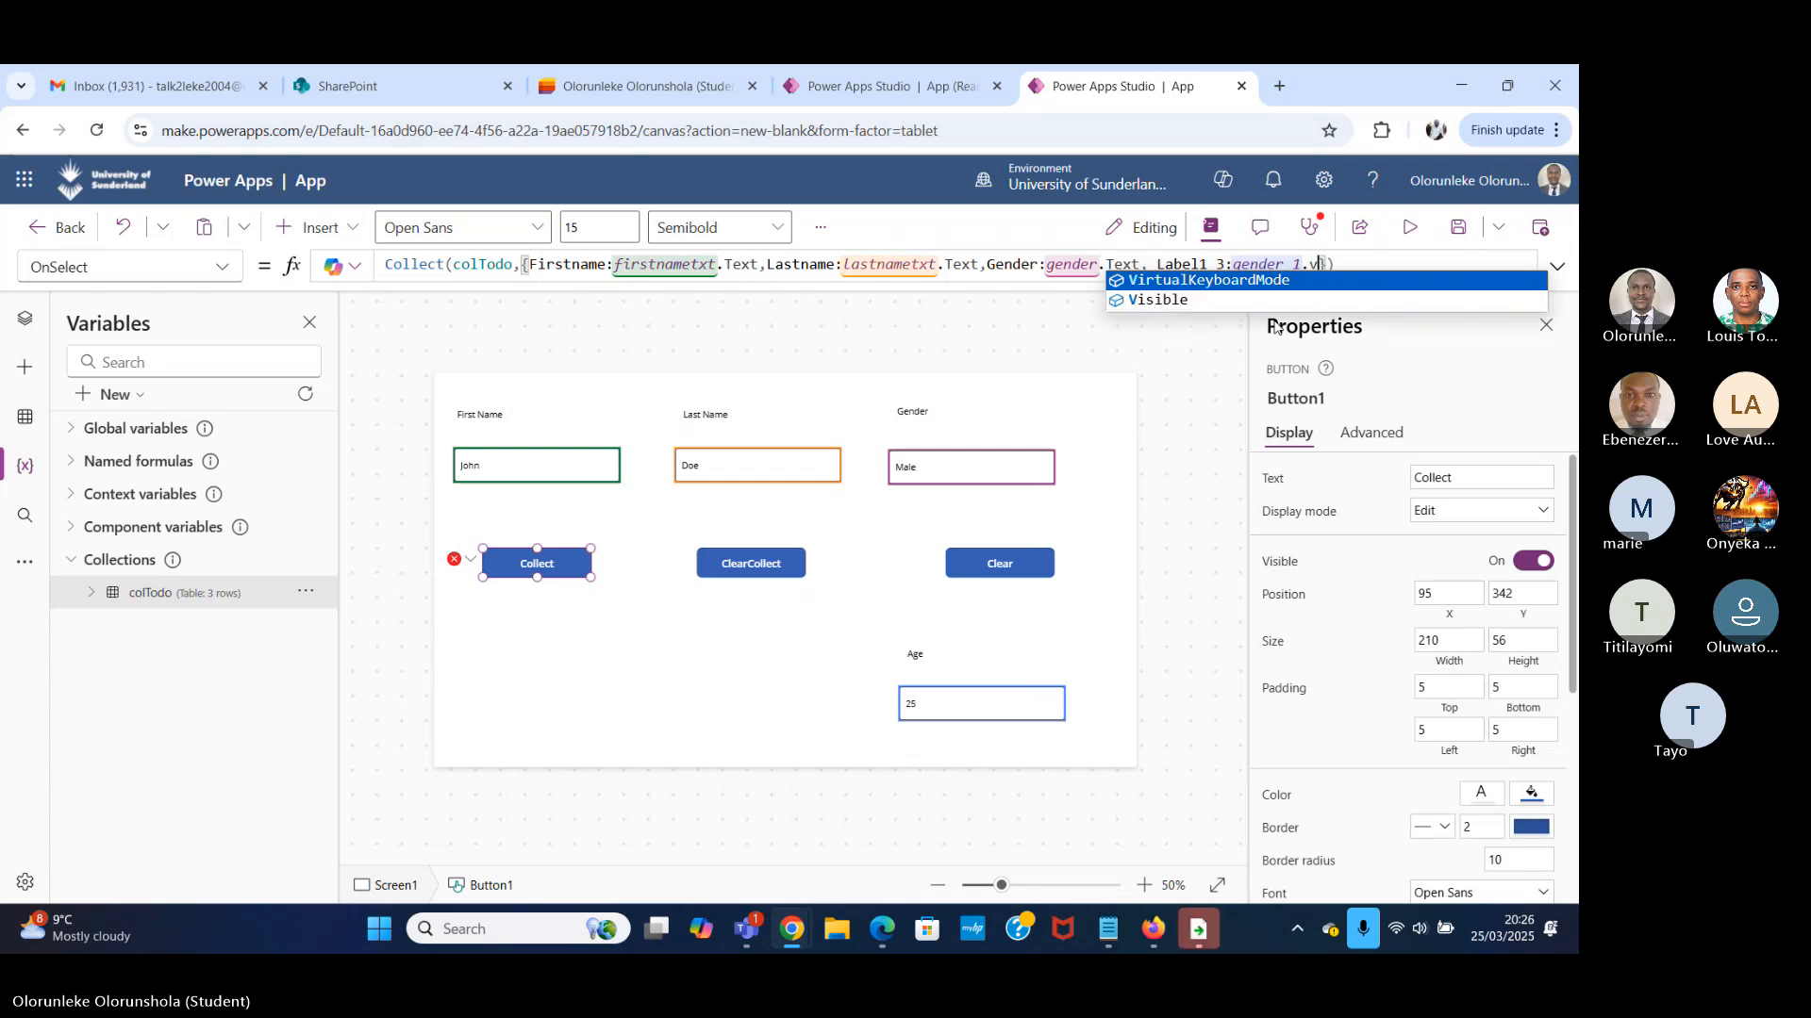
pyautogui.press('BackSpace')
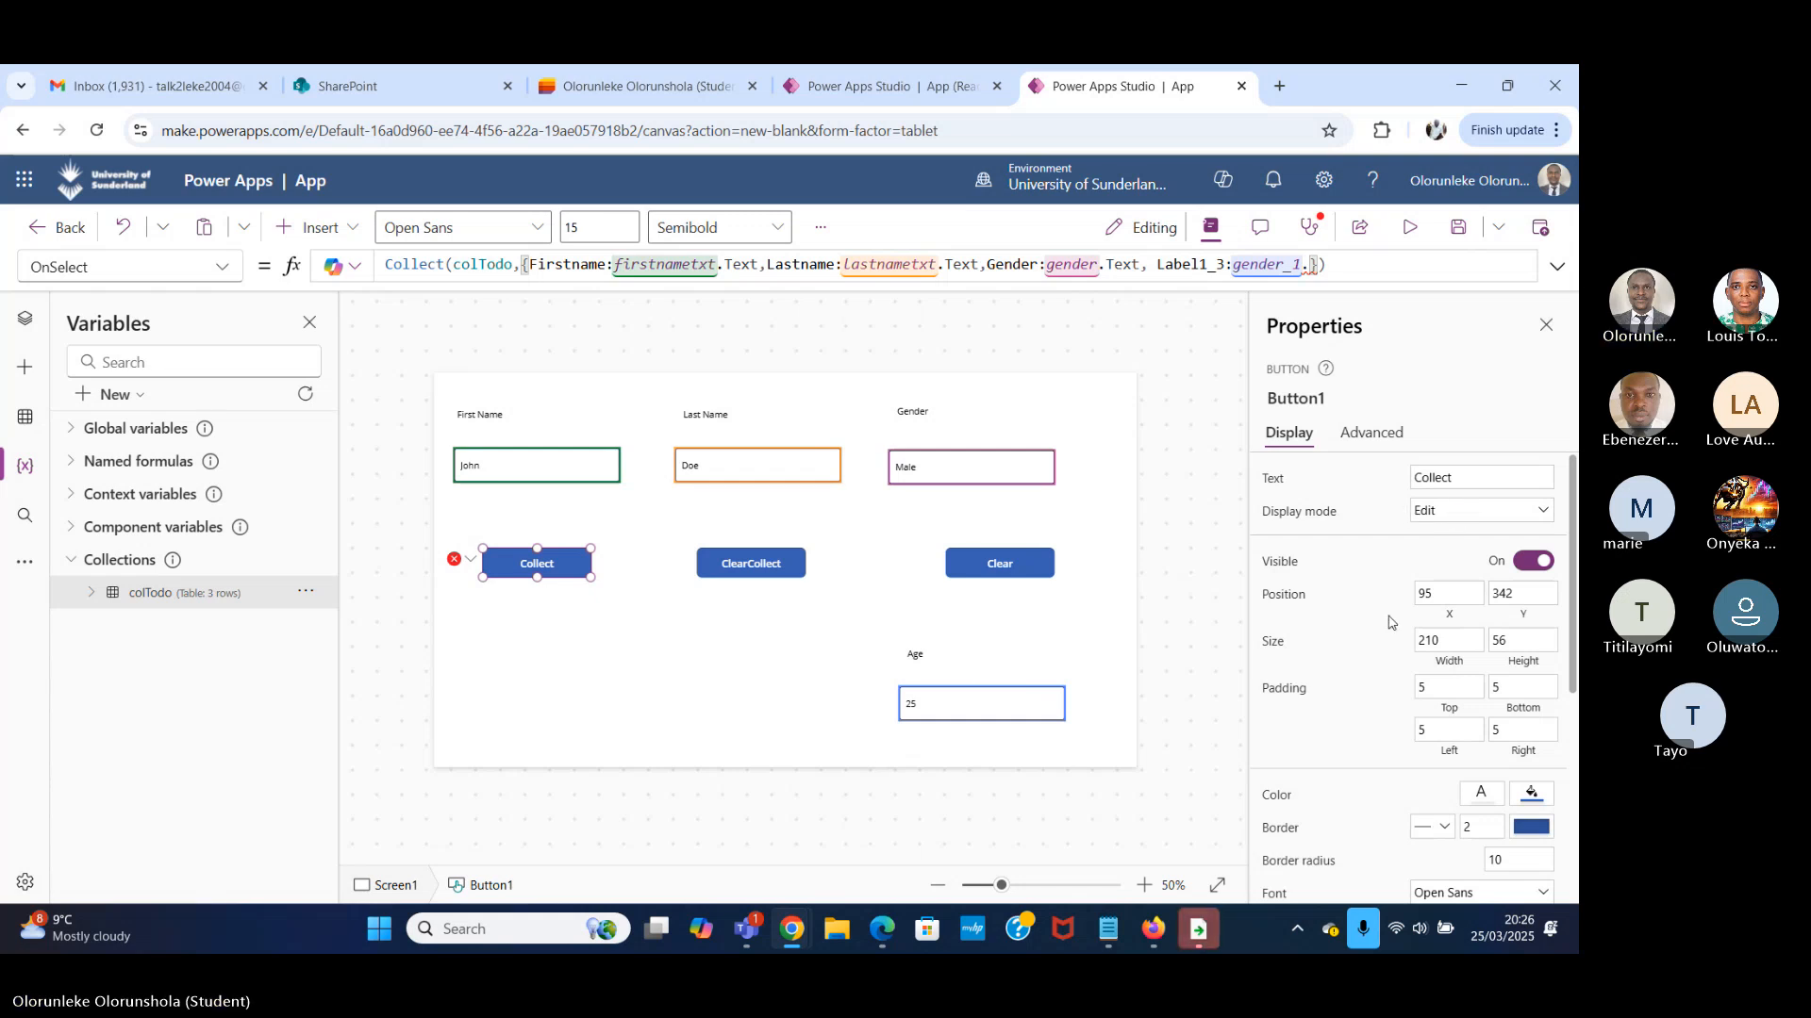
# Set the format of the Age text input to Text.
pyautogui.click(1000, 714)
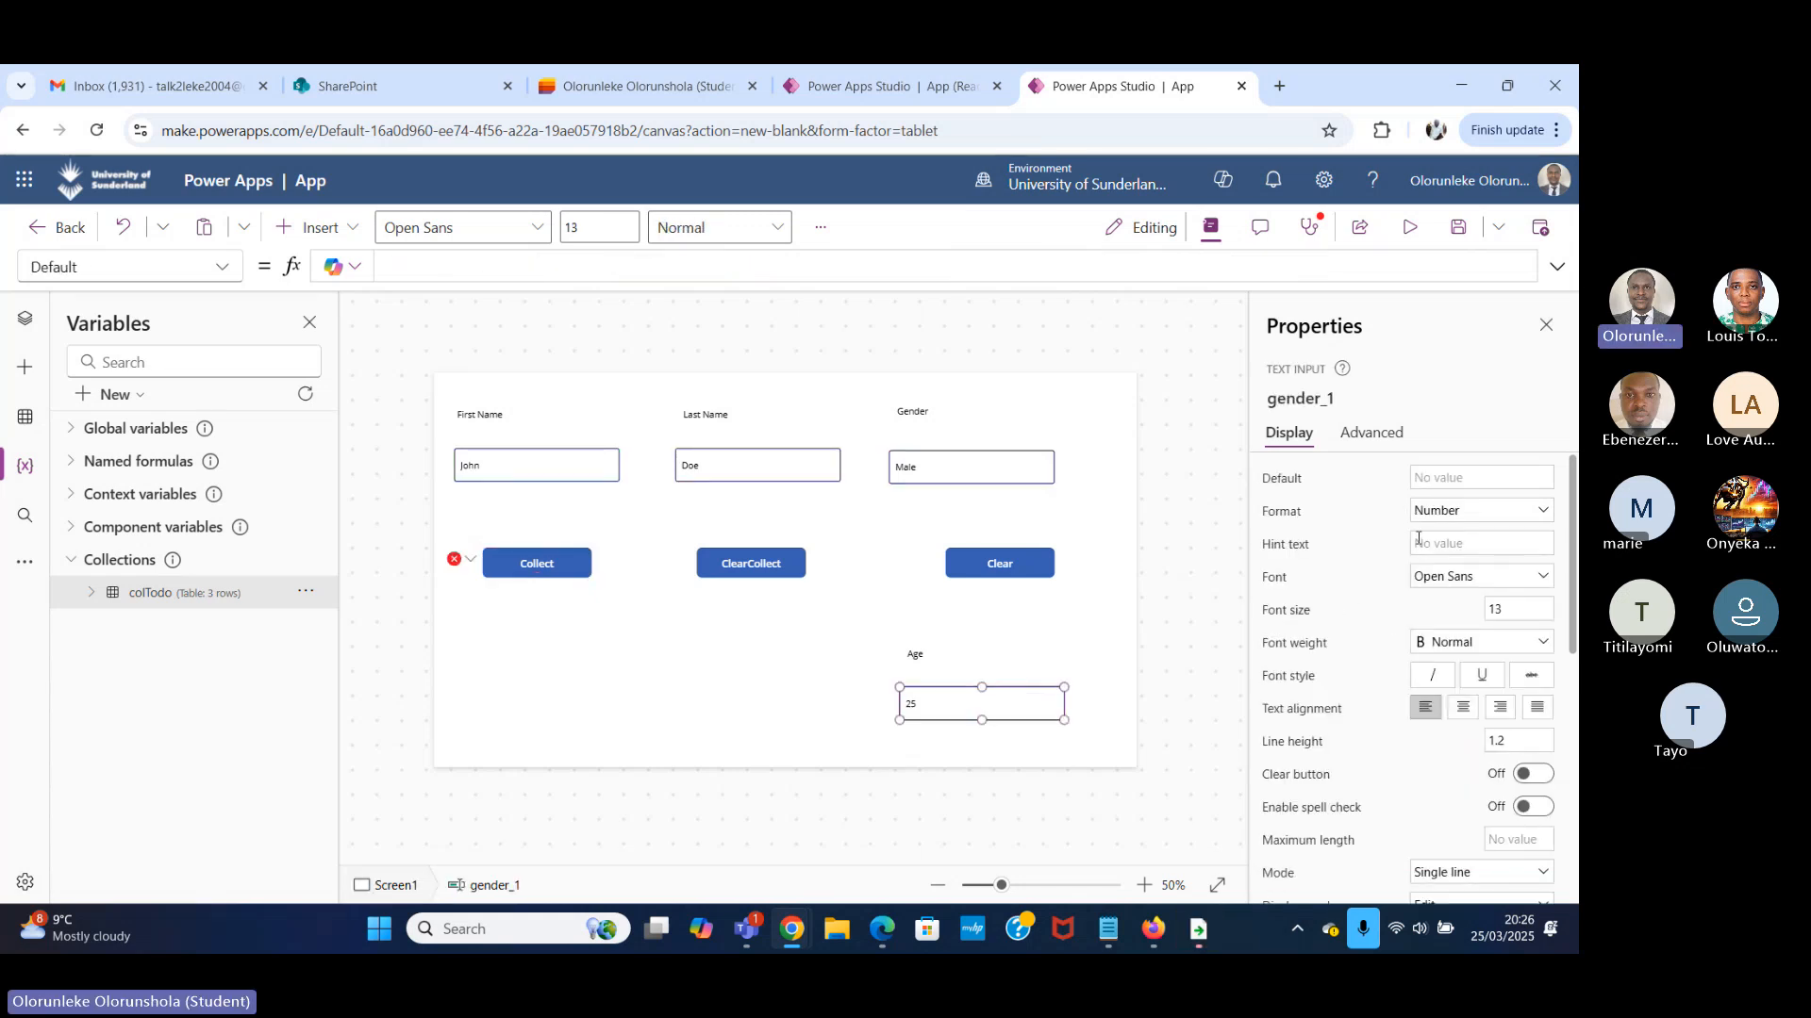
pyautogui.click(1448, 513)
pyautogui.click(1438, 562)
# Test the Collect button in the app preview with the entered values, and exit the preview.
pyautogui.click(1409, 227)
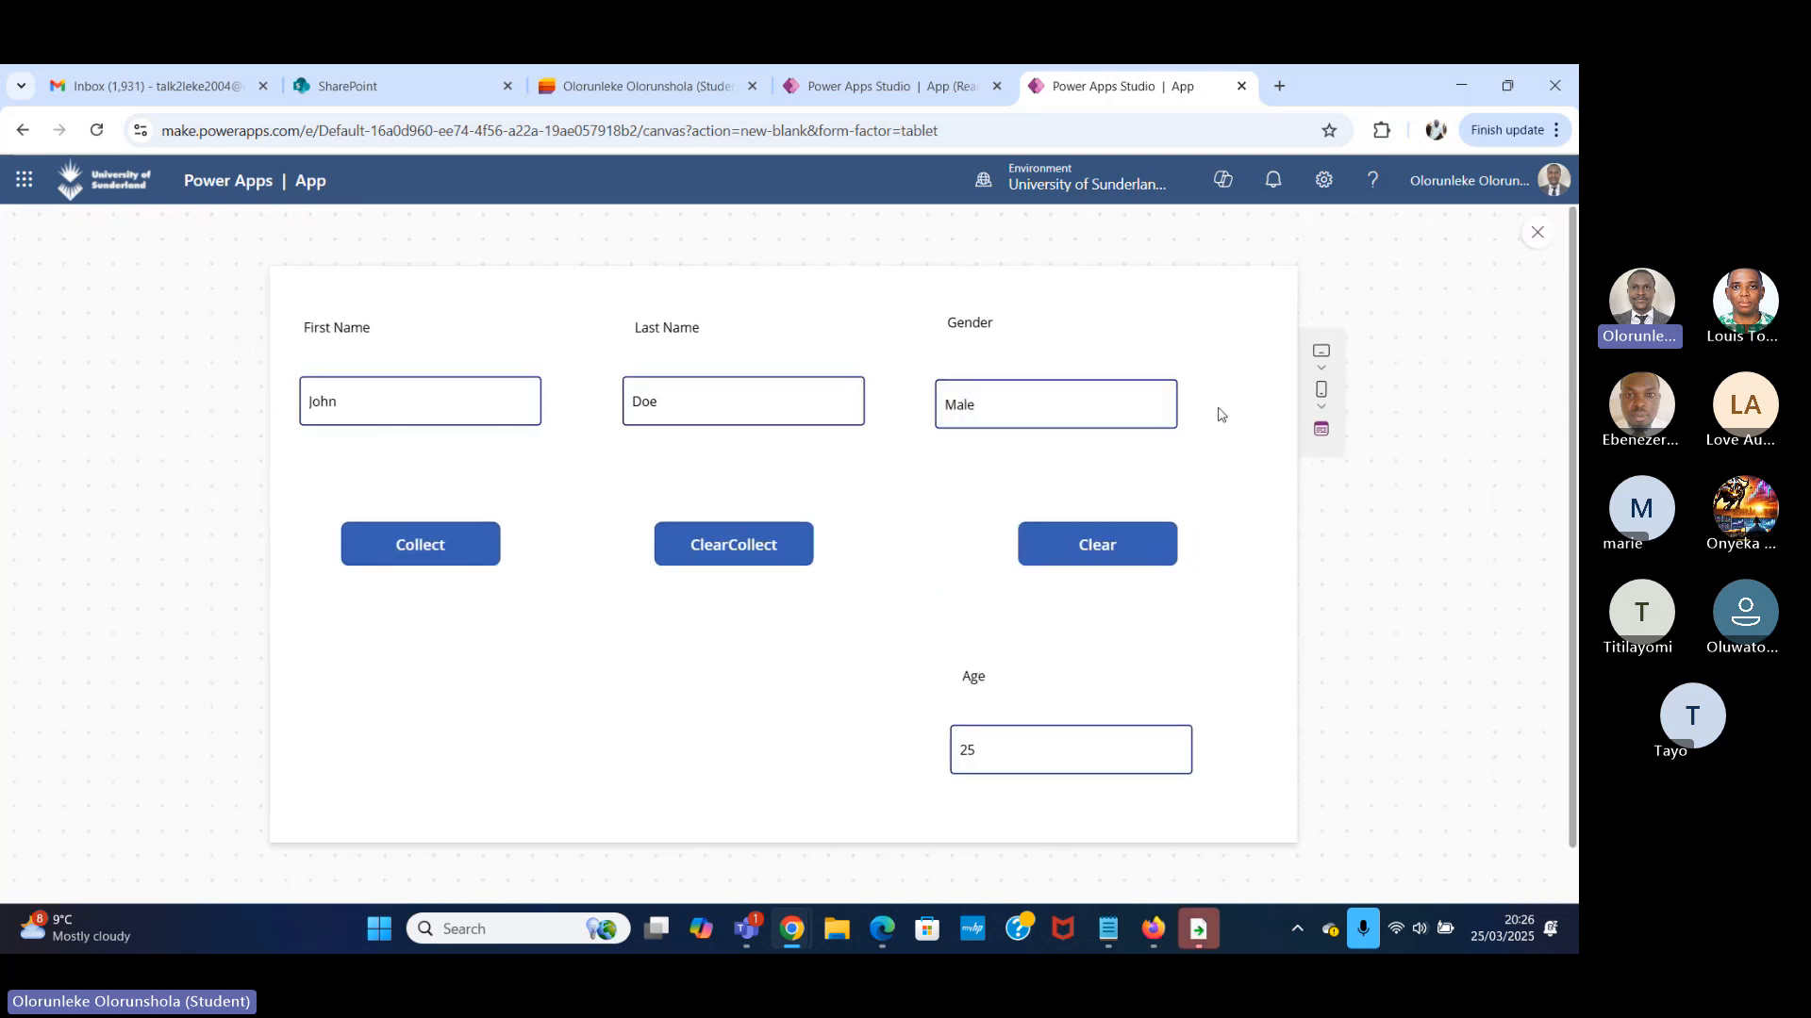
pyautogui.click(436, 544)
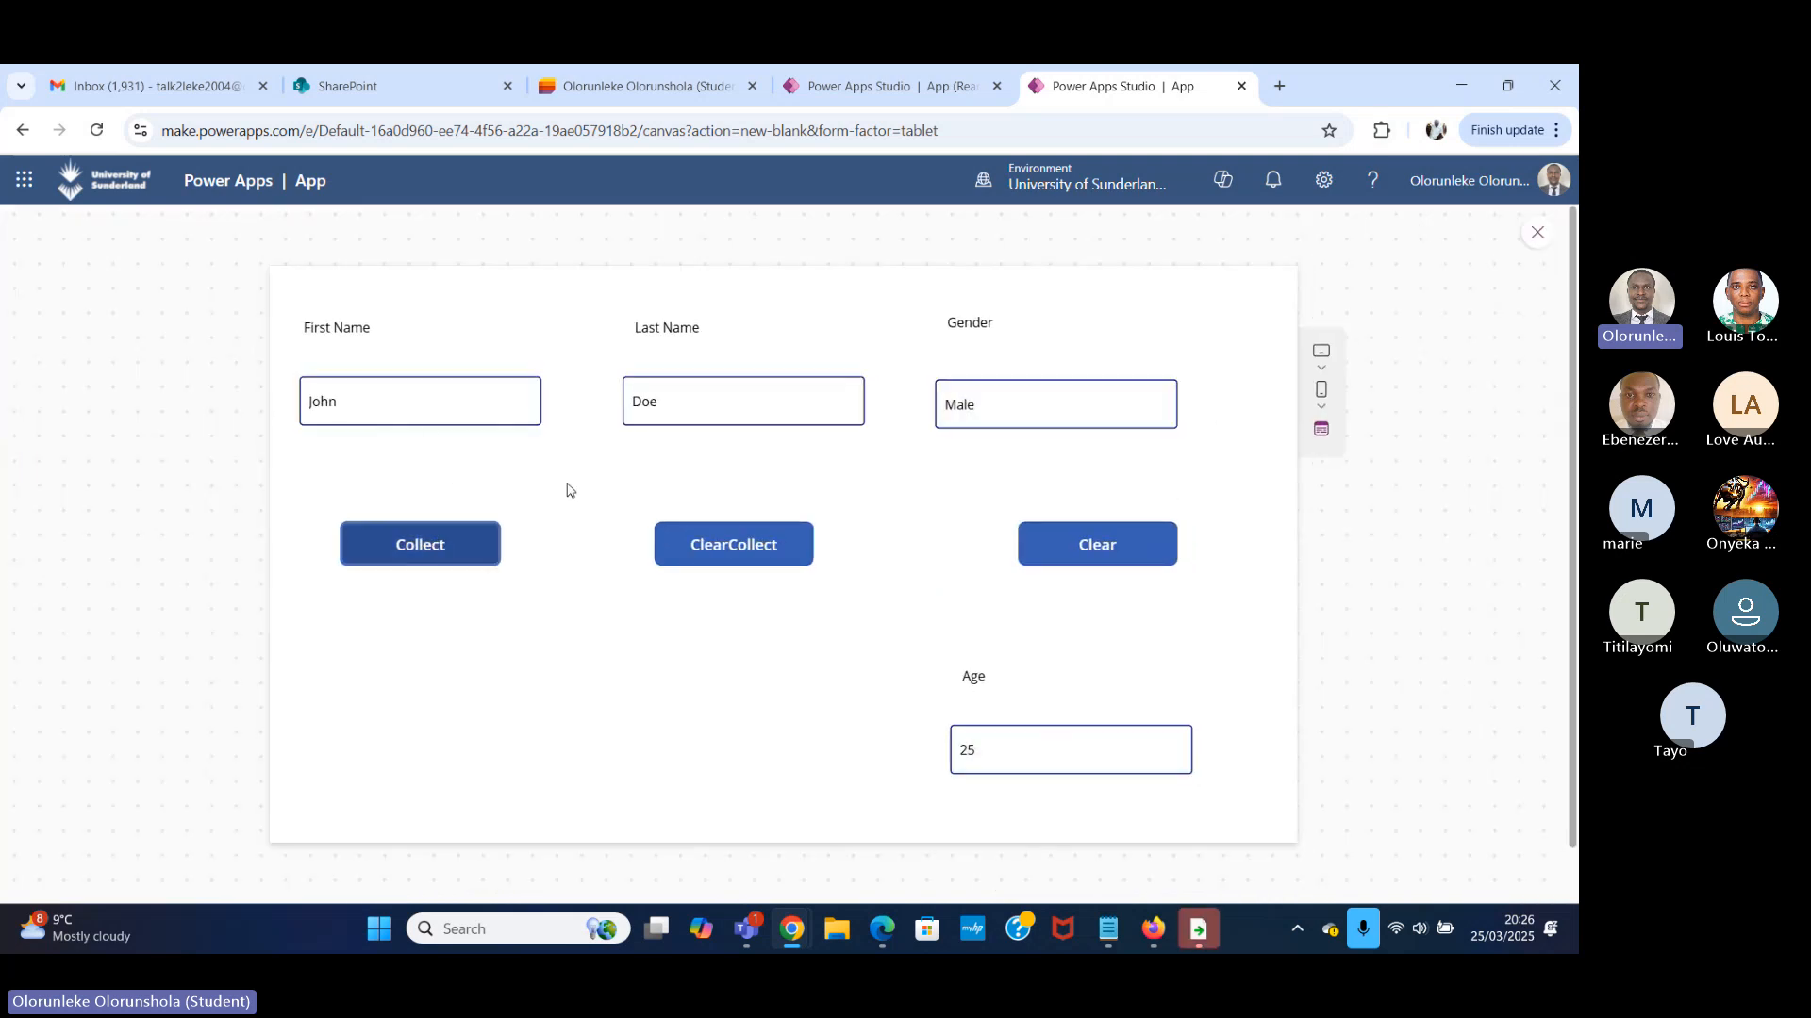
pyautogui.click(1536, 232)
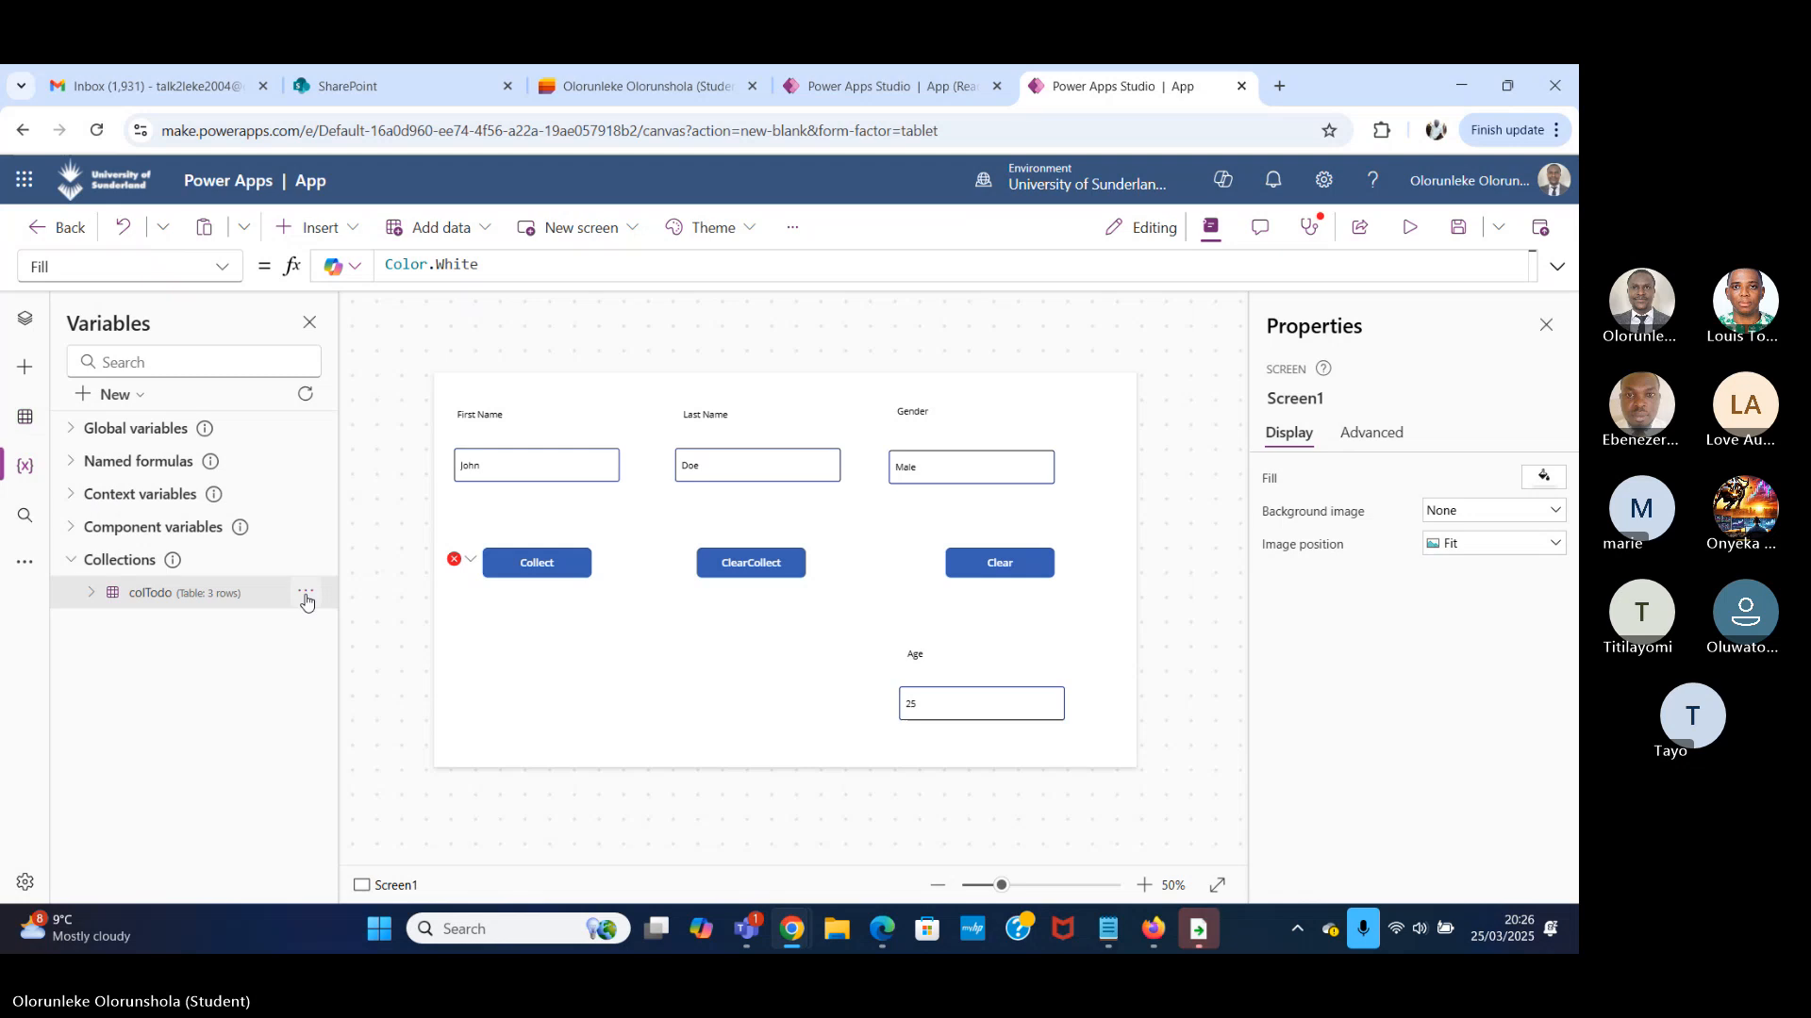
# Open the Collect button's formula error for editing and remove the stray dot after gender_1 in its OnSelect formula.
pyautogui.click(470, 559)
pyautogui.click(498, 586)
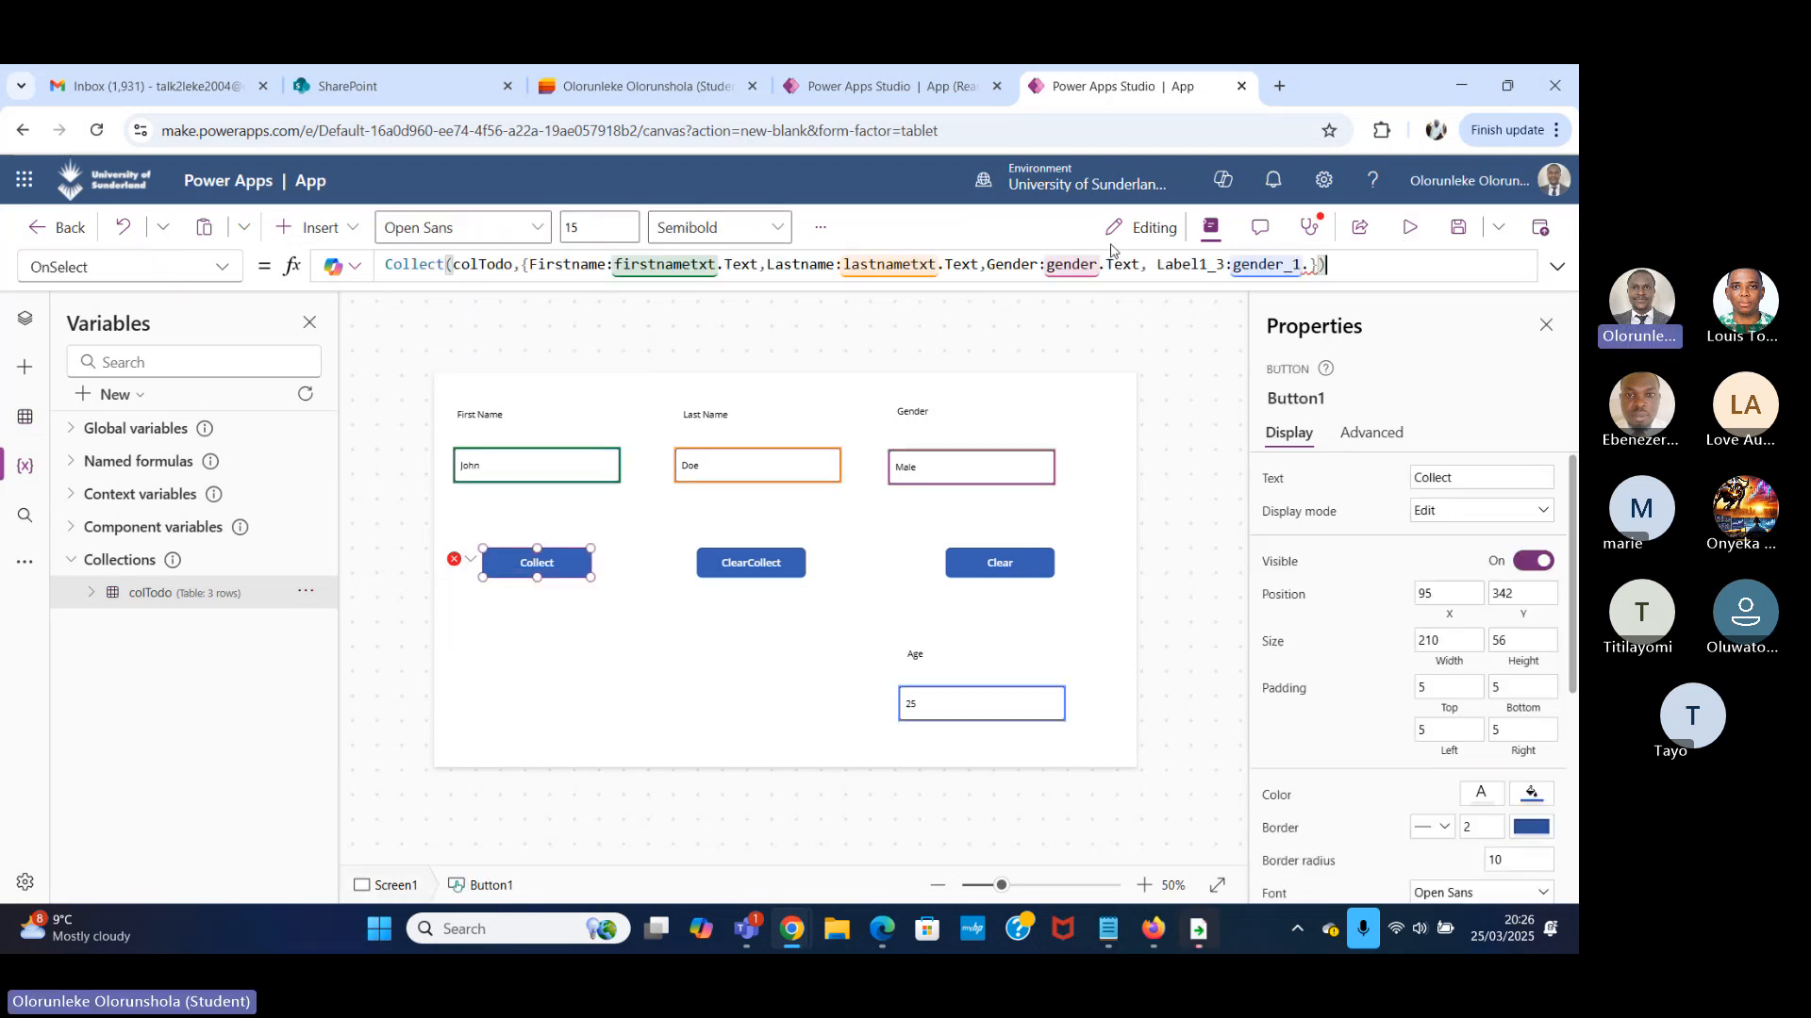
pyautogui.click(1314, 267)
pyautogui.press('BackSpace')
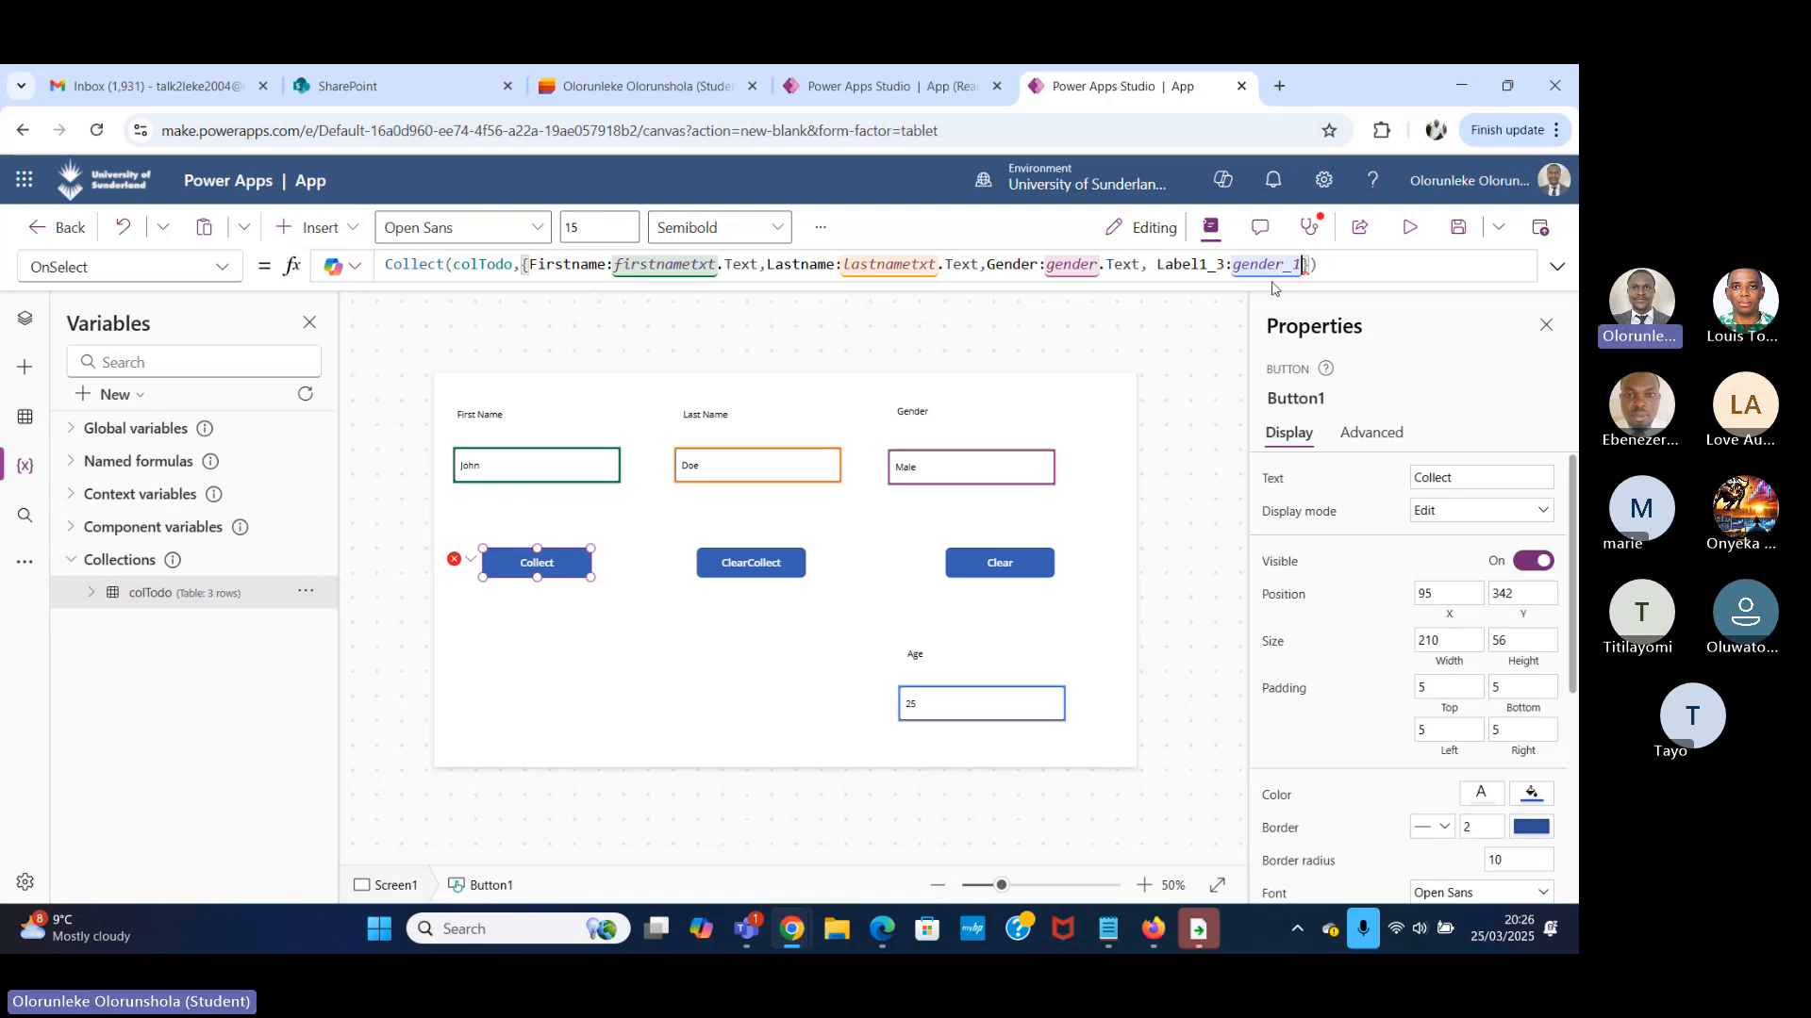
# Collect the entered record again in the app preview and view the resulting colTodo table.
pyautogui.click(1409, 229)
pyautogui.click(387, 554)
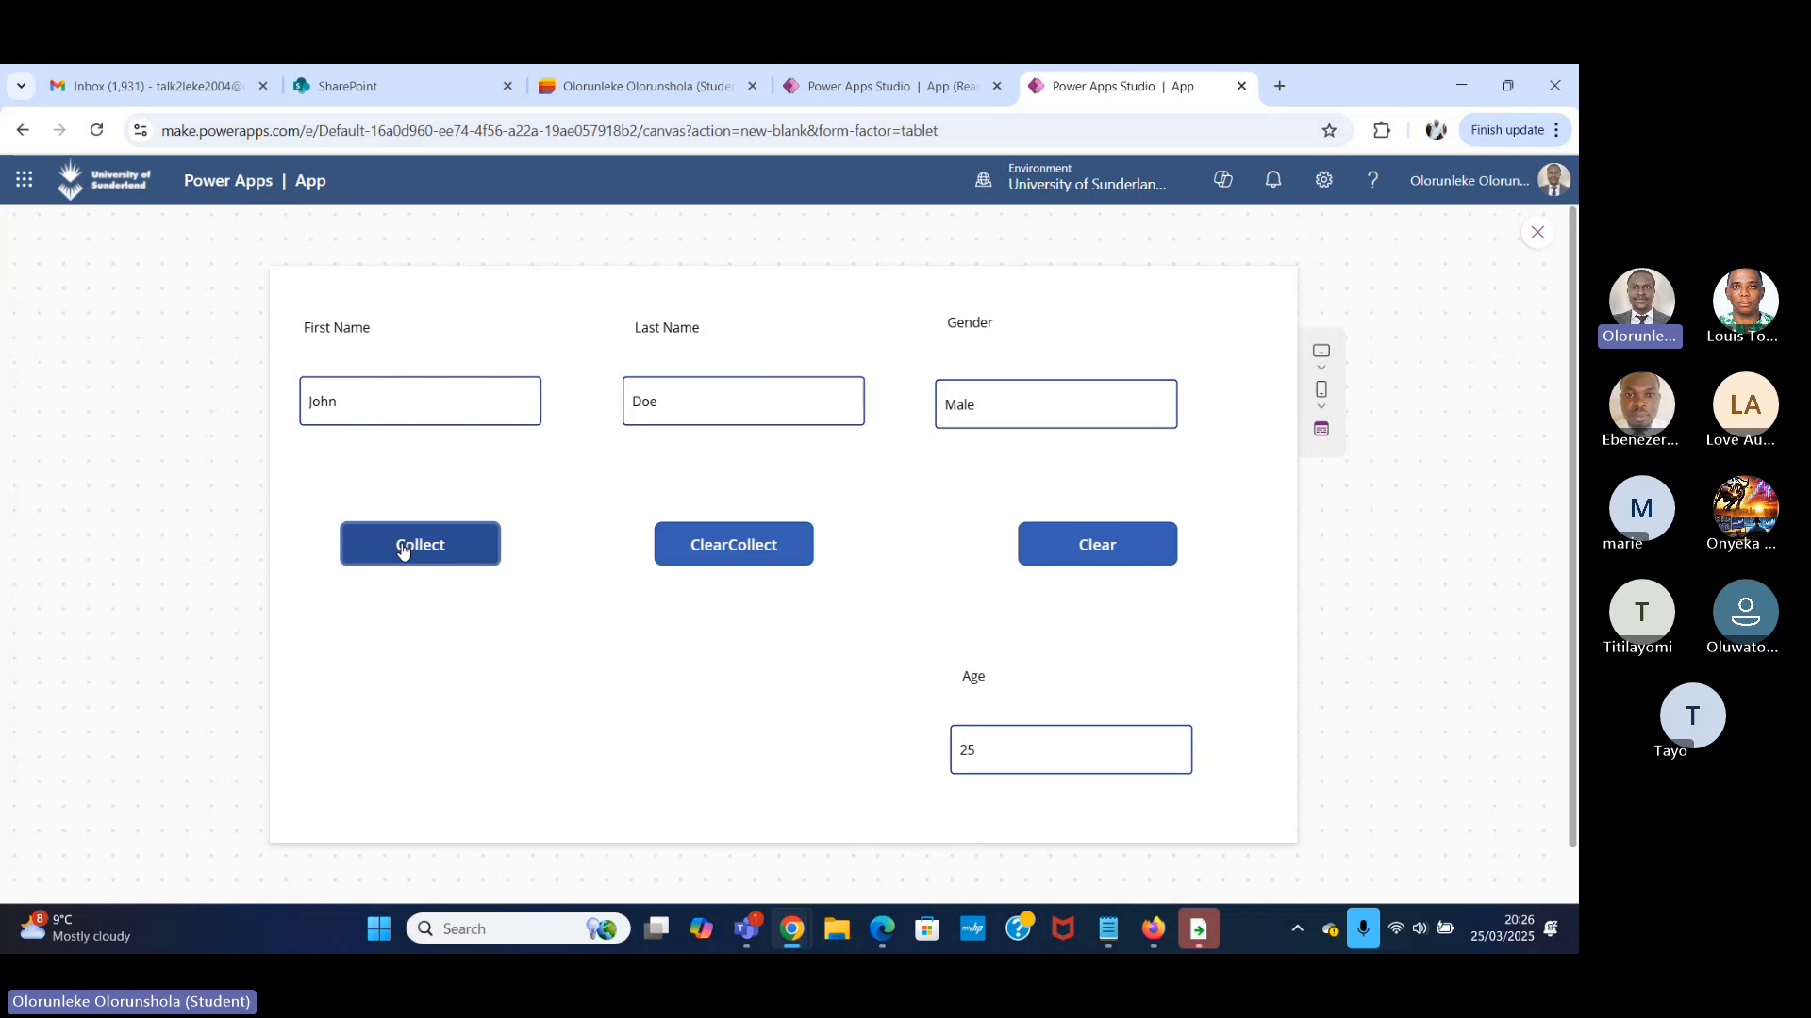
pyautogui.click(1537, 232)
pyautogui.click(306, 592)
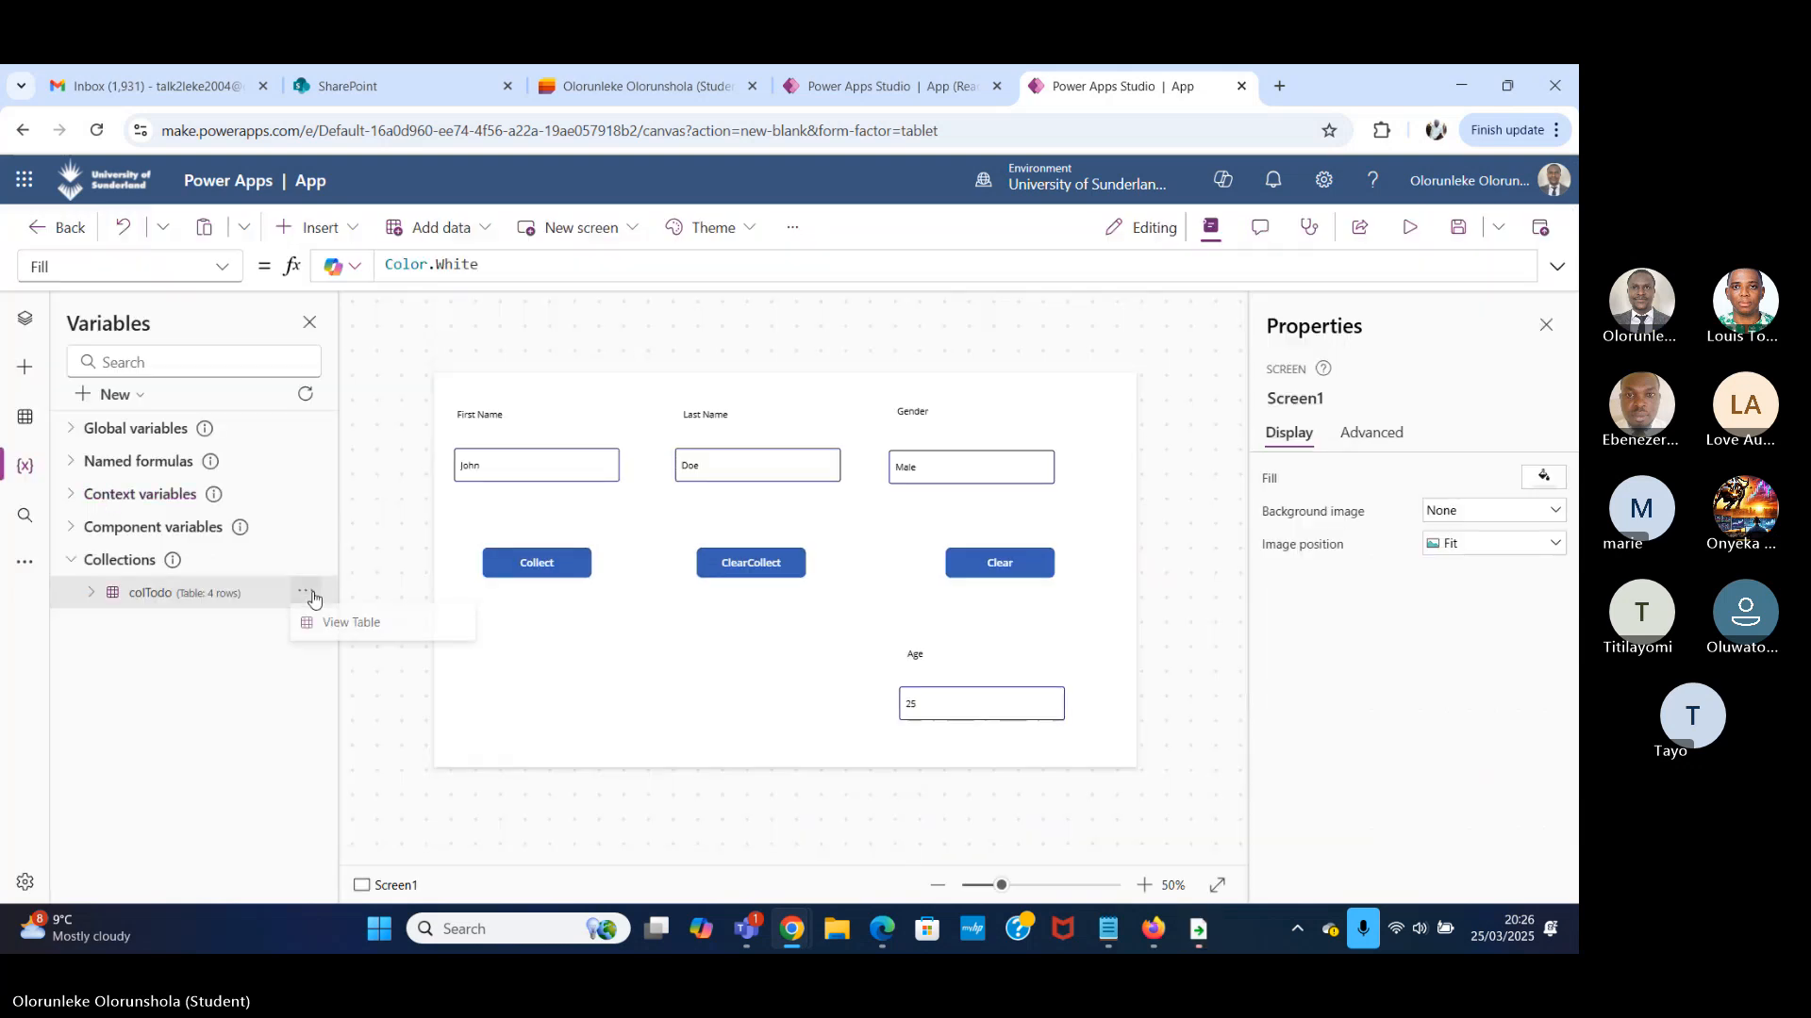
pyautogui.click(369, 624)
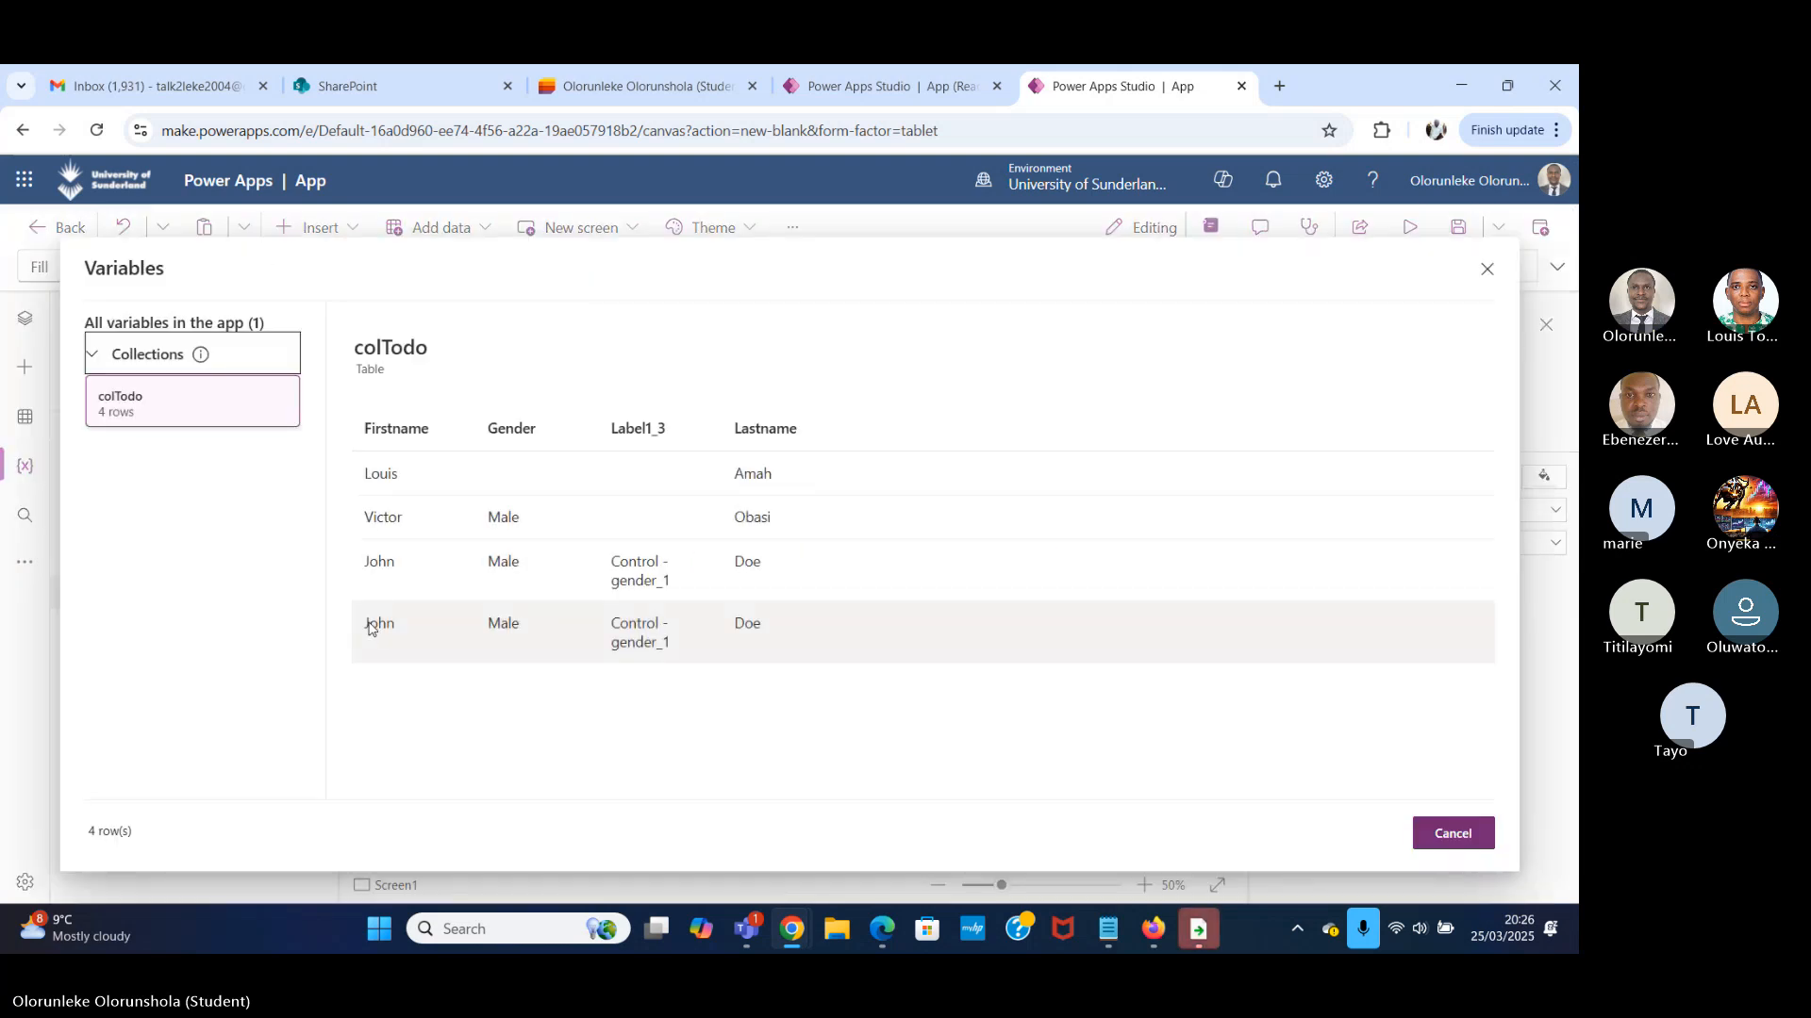
pyautogui.click(1486, 269)
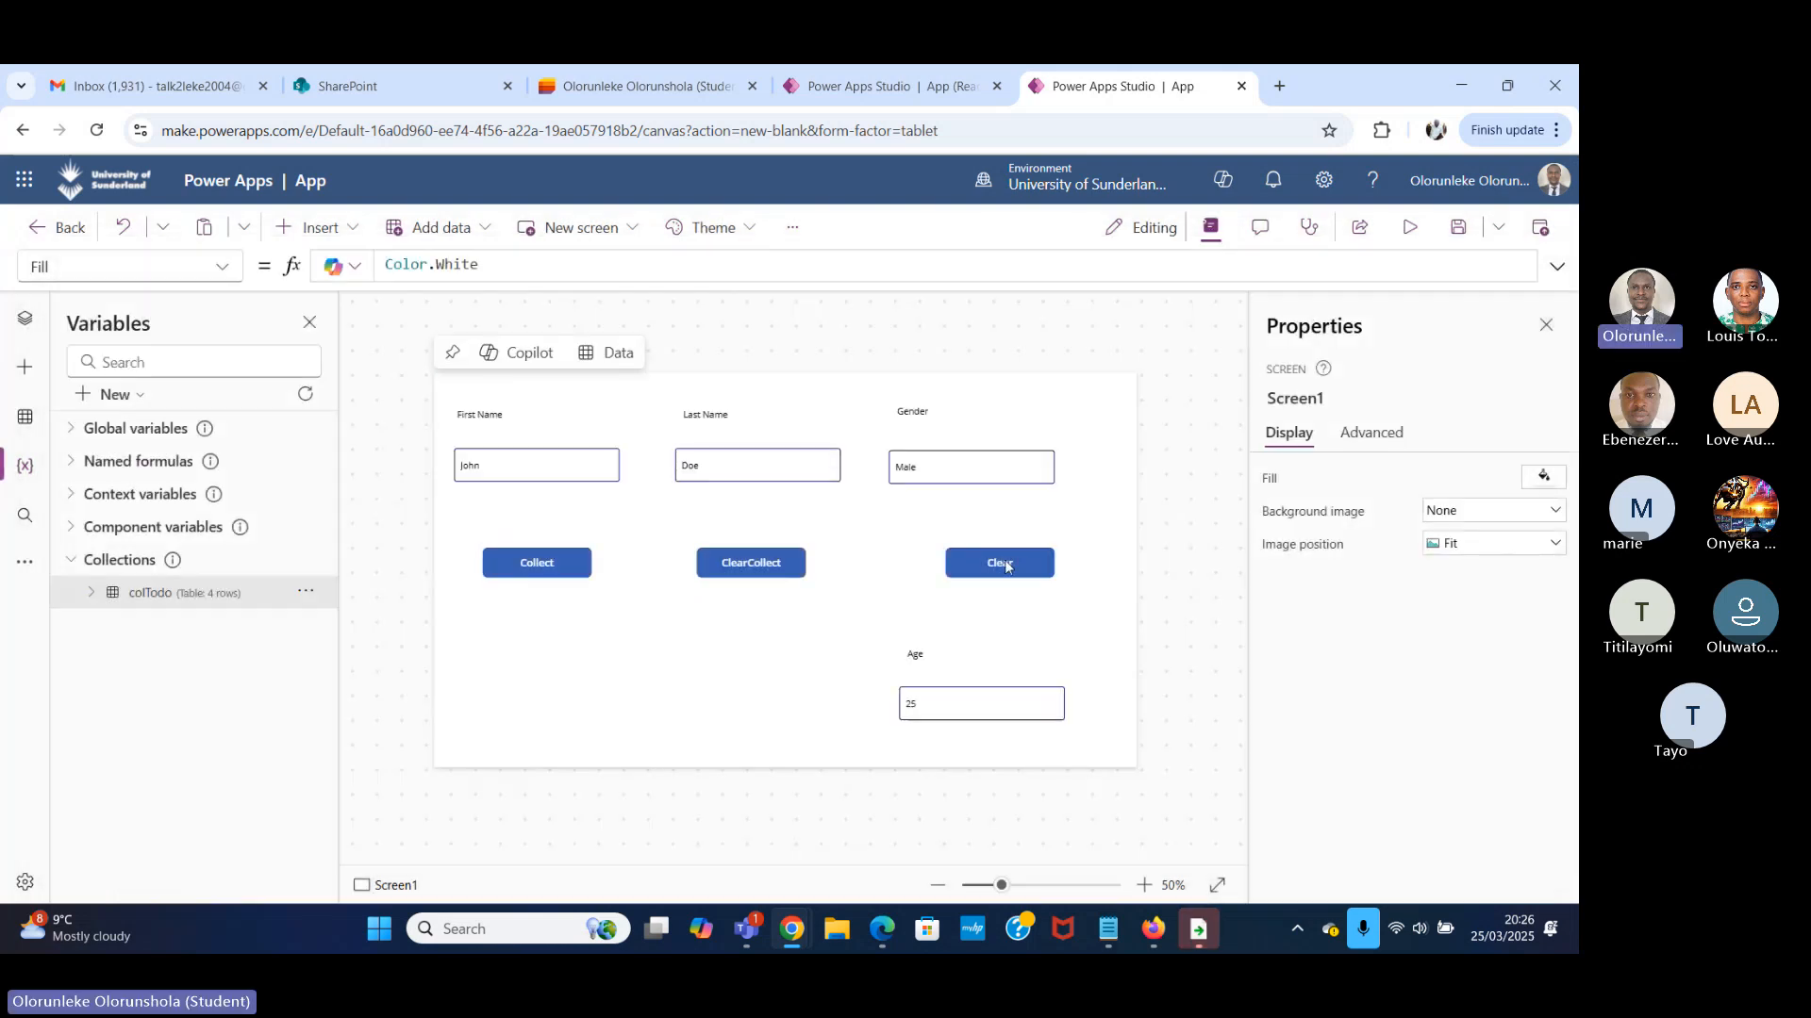
# Preview the app once more and inspect the properties of the Age input.
pyautogui.click(1402, 235)
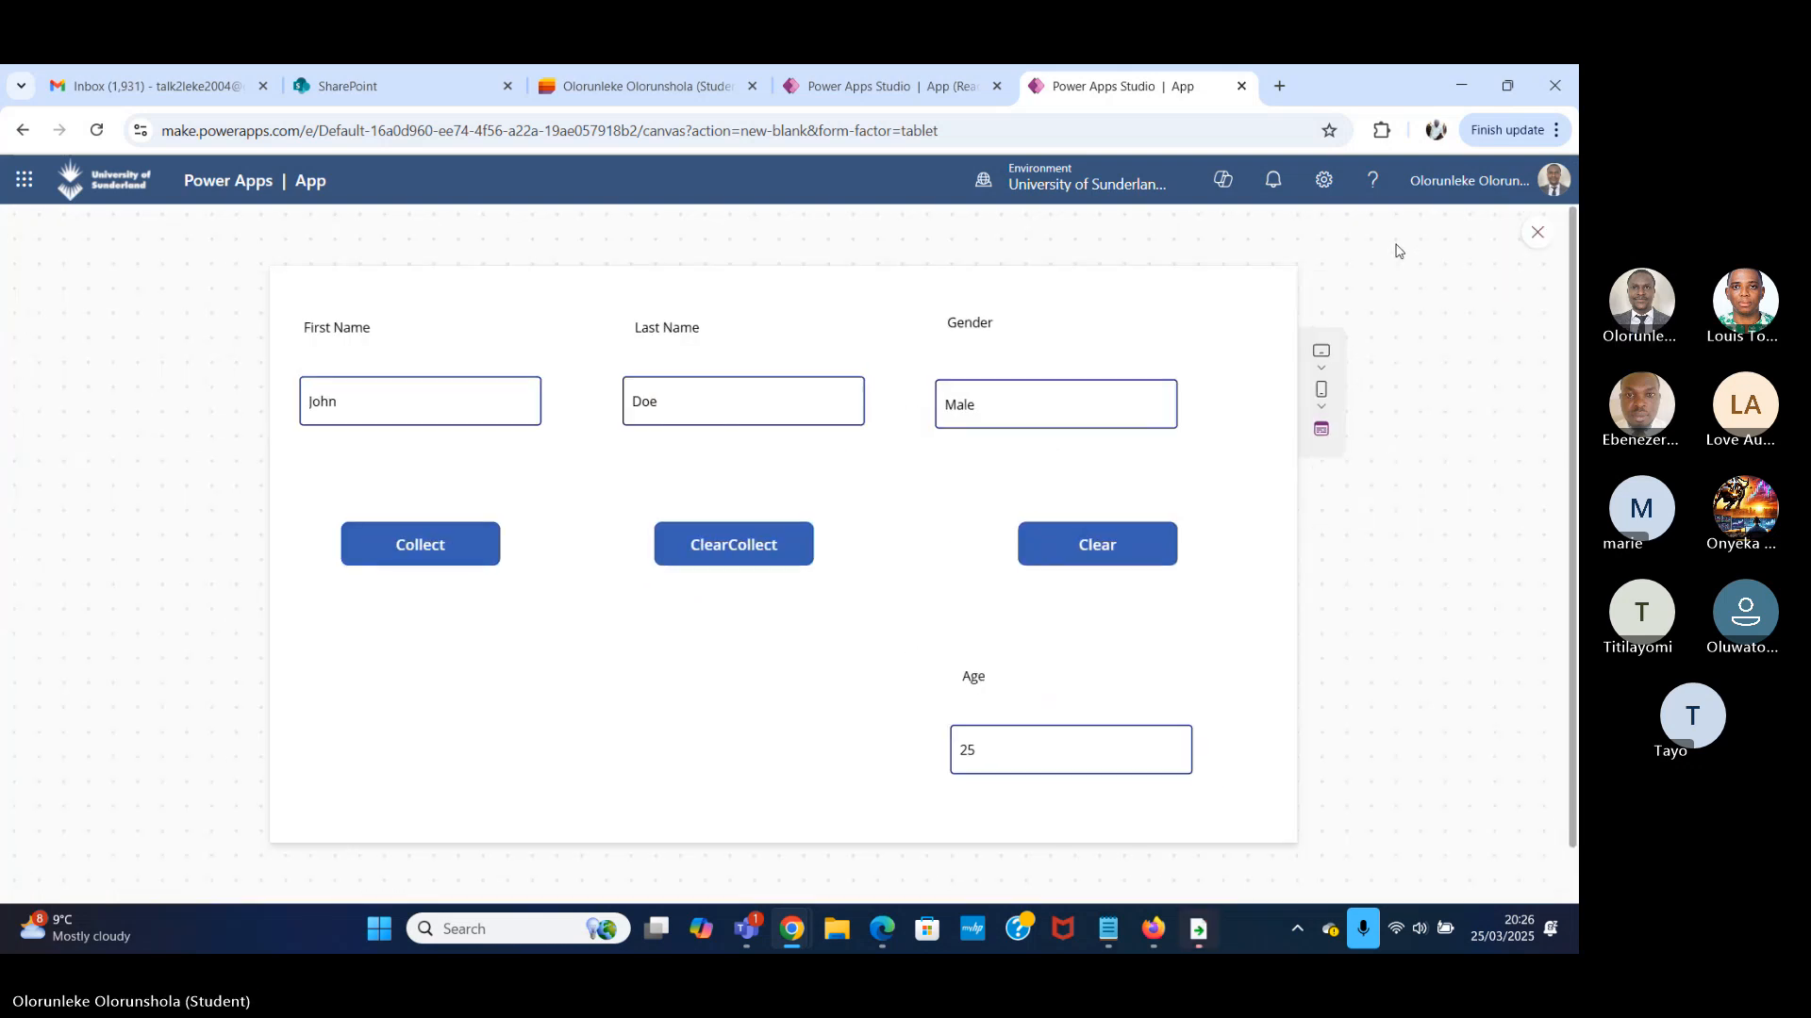
pyautogui.click(1537, 232)
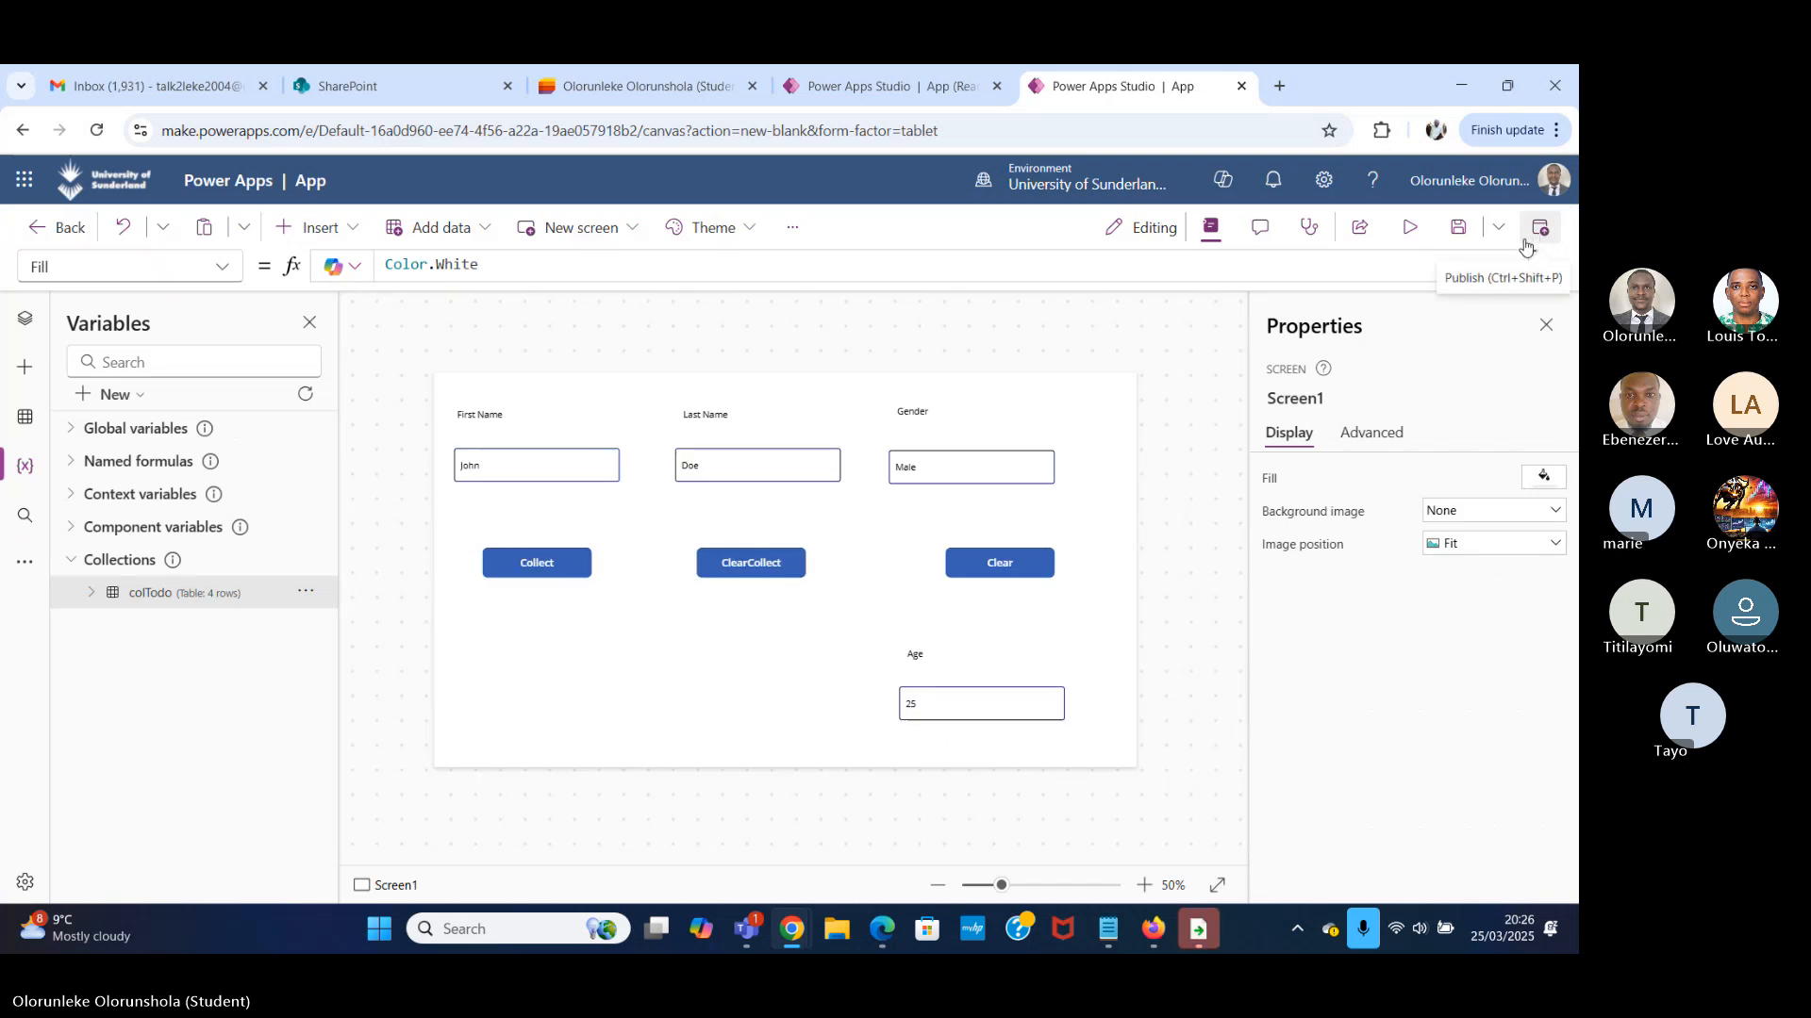
pyautogui.click(1030, 711)
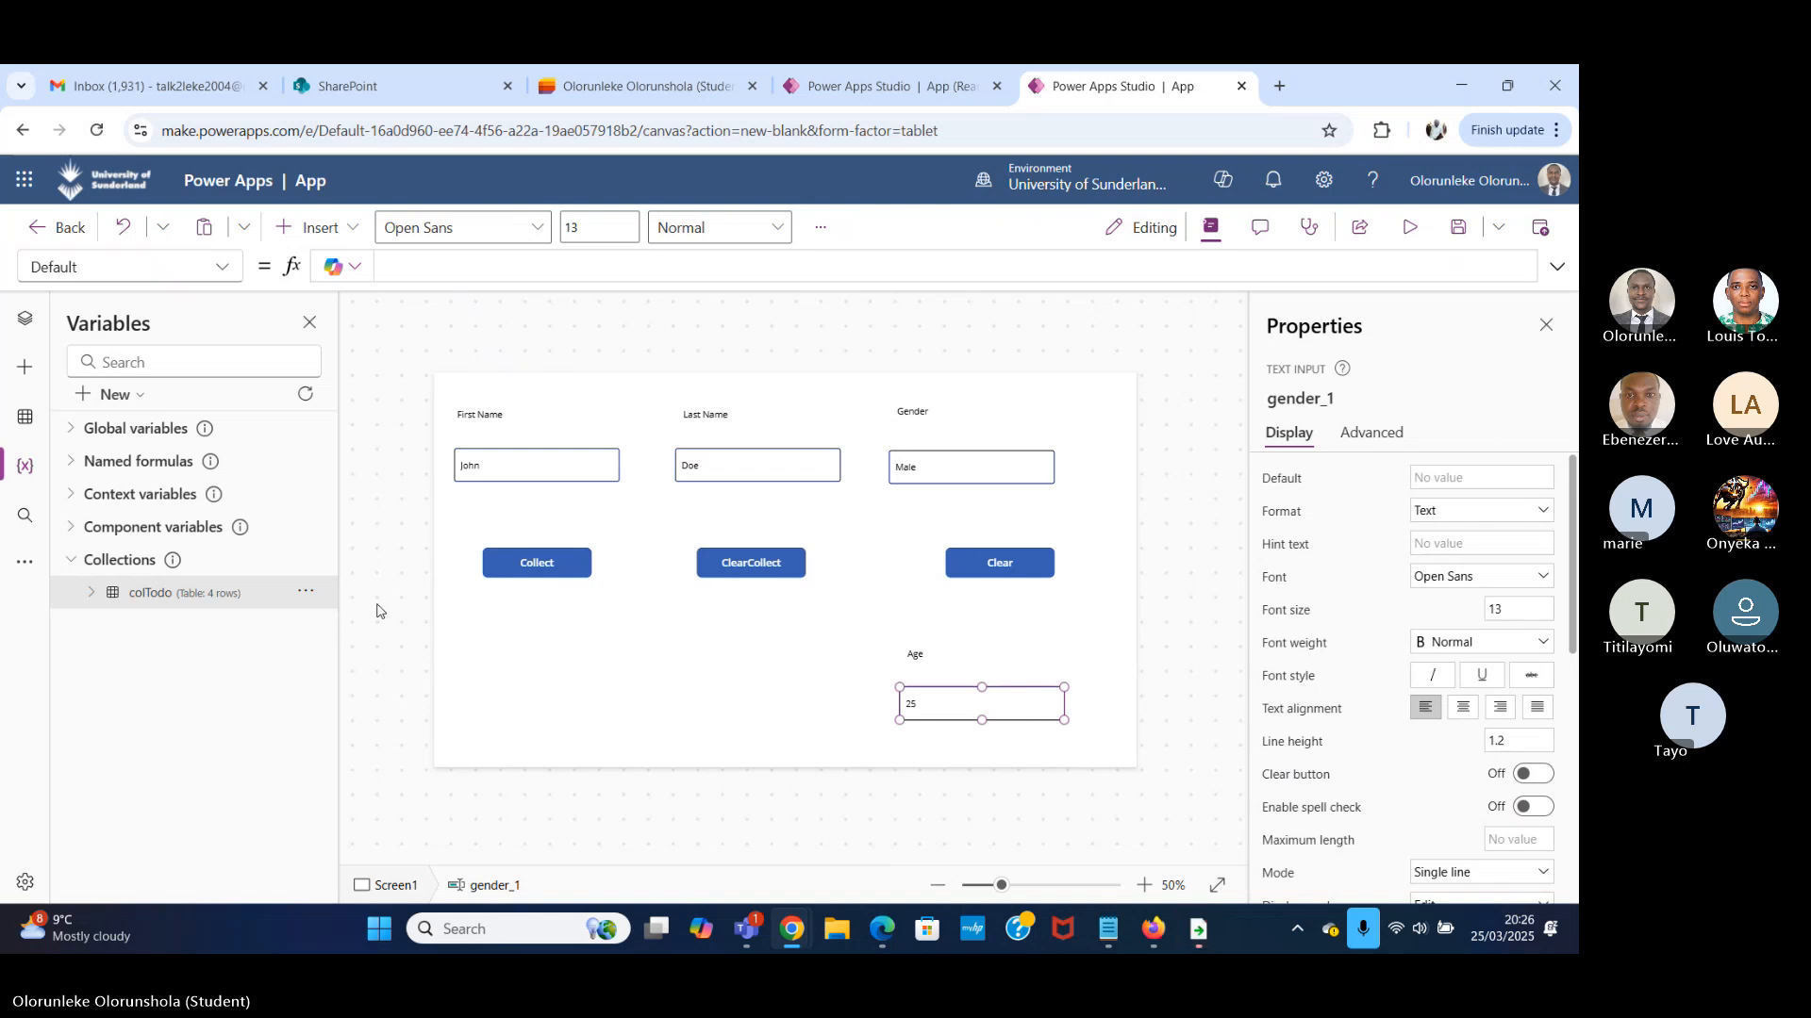
# Check the Collect button's formula and the Age label, and set the Age text input's format to Number.
pyautogui.click(535, 568)
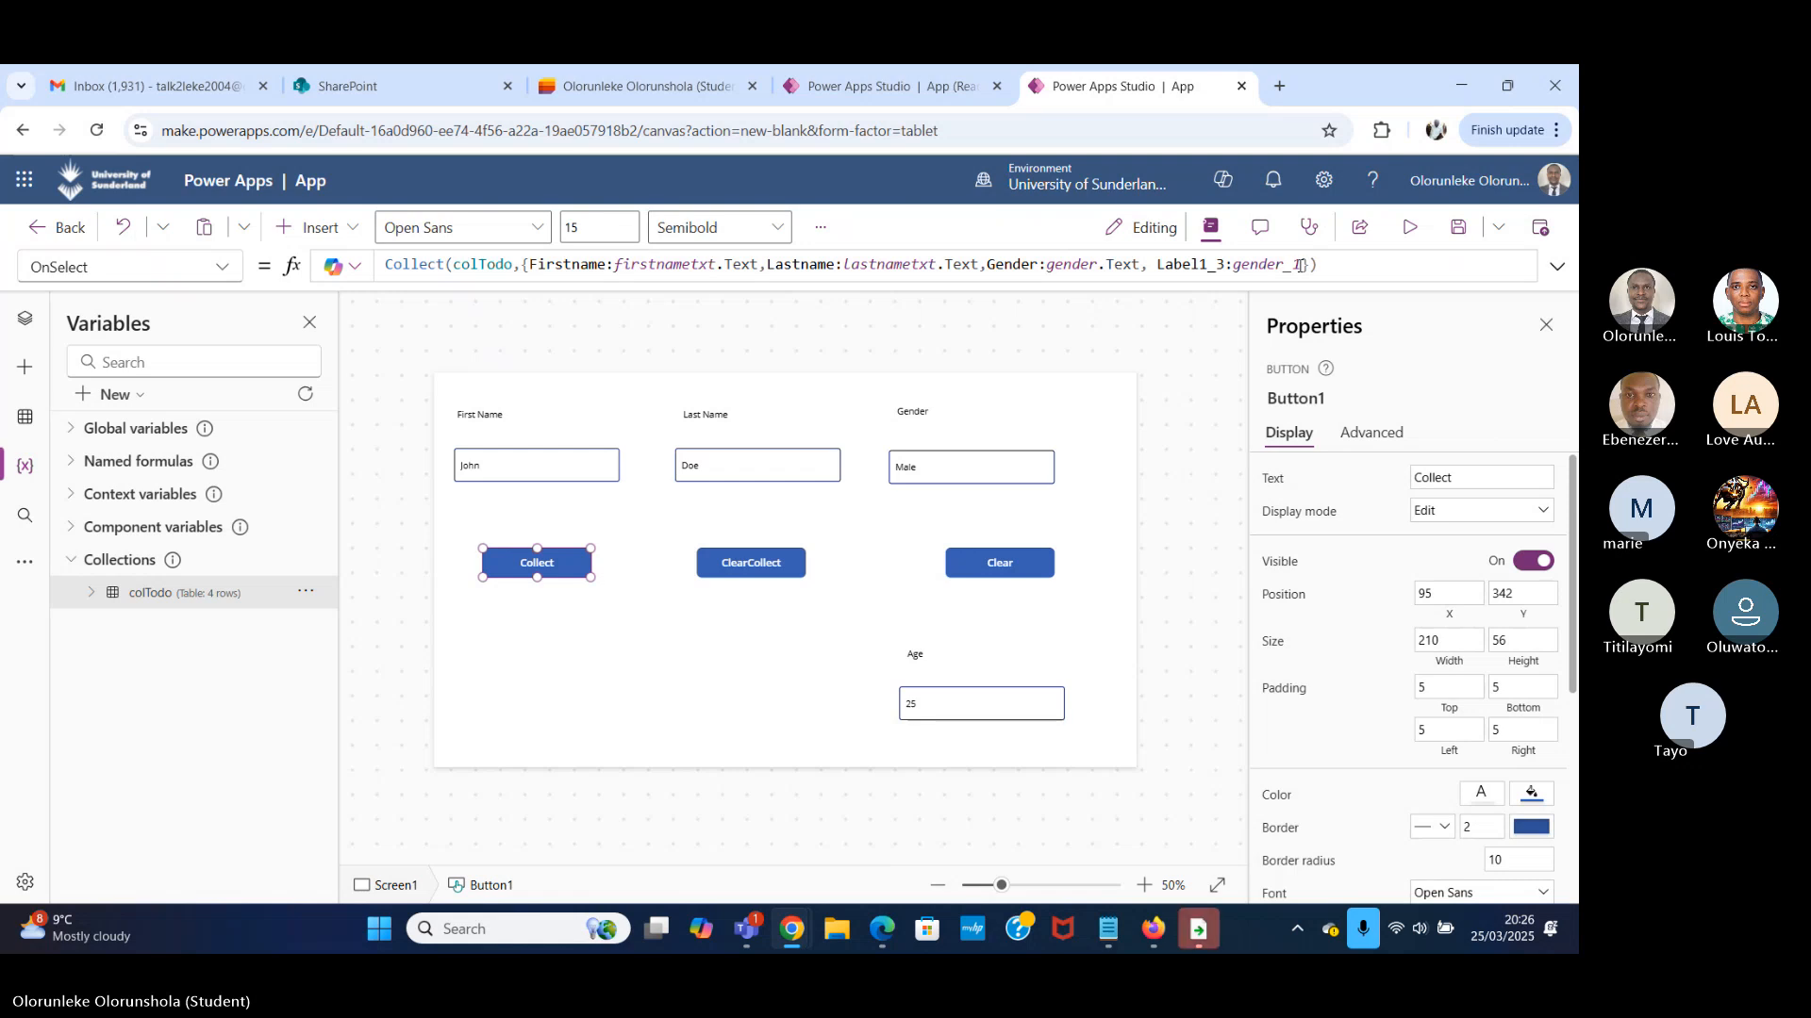
pyautogui.click(952, 657)
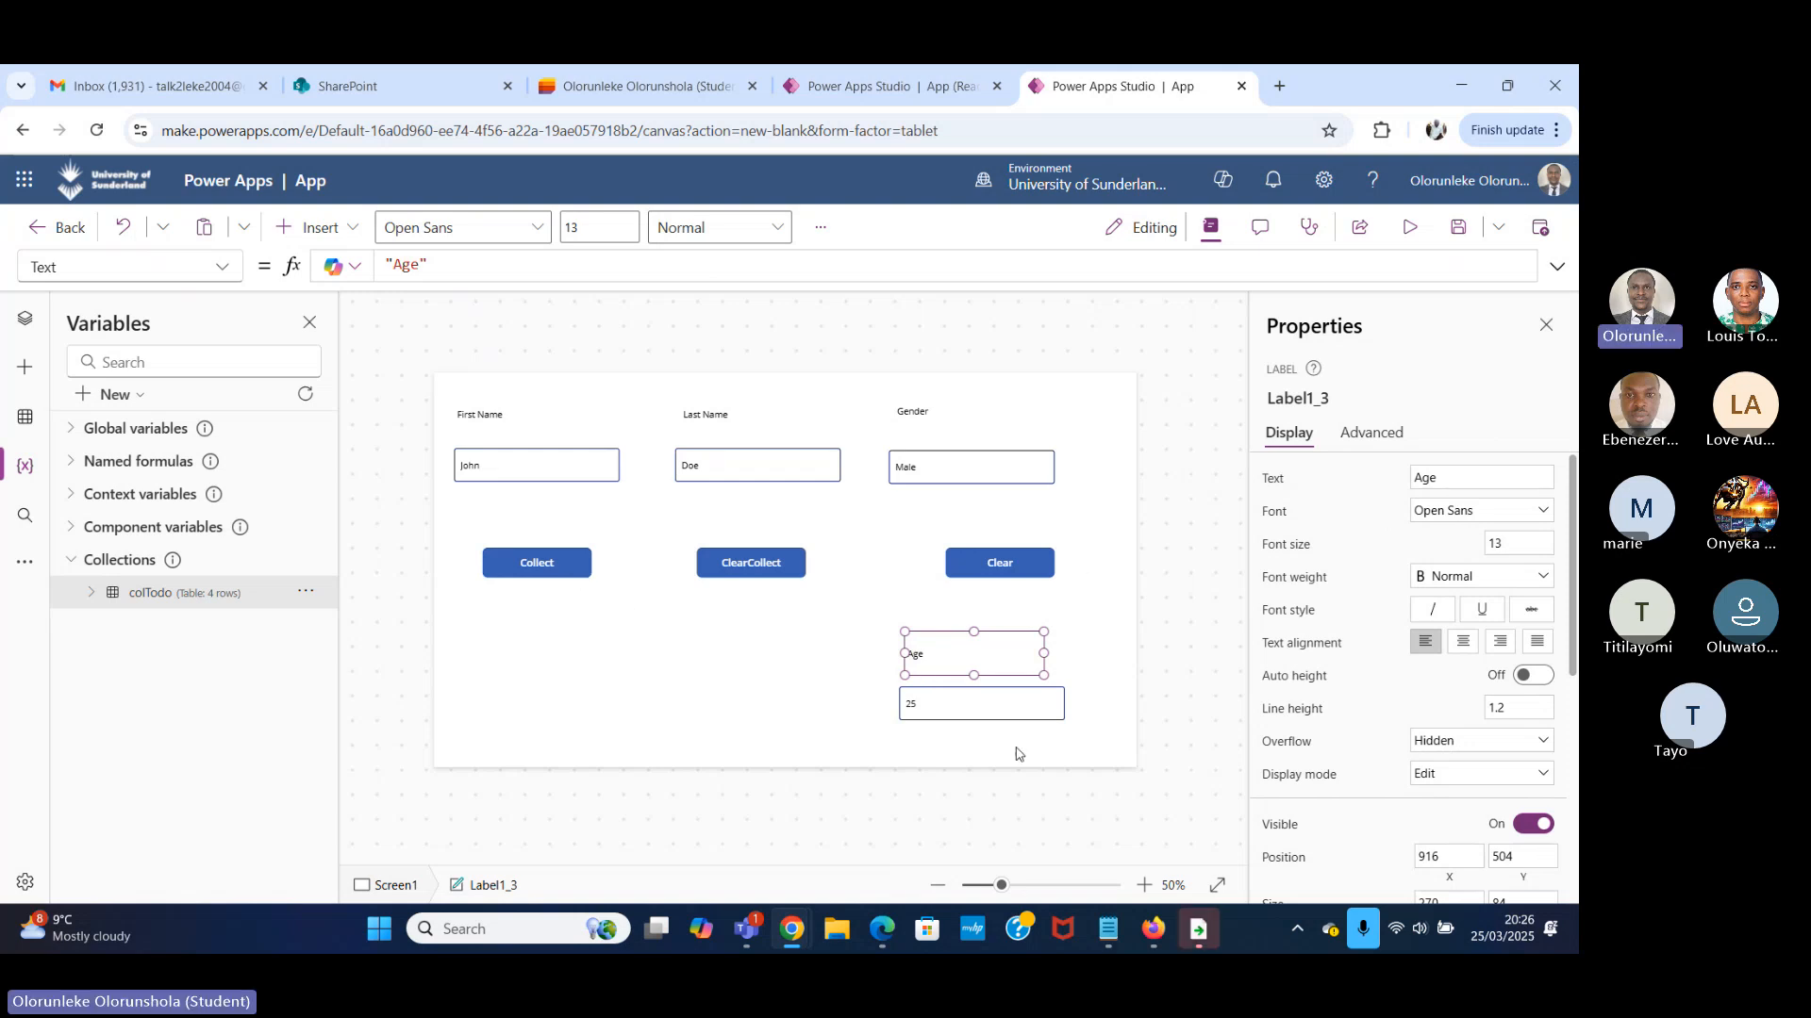
pyautogui.click(985, 709)
pyautogui.click(1464, 511)
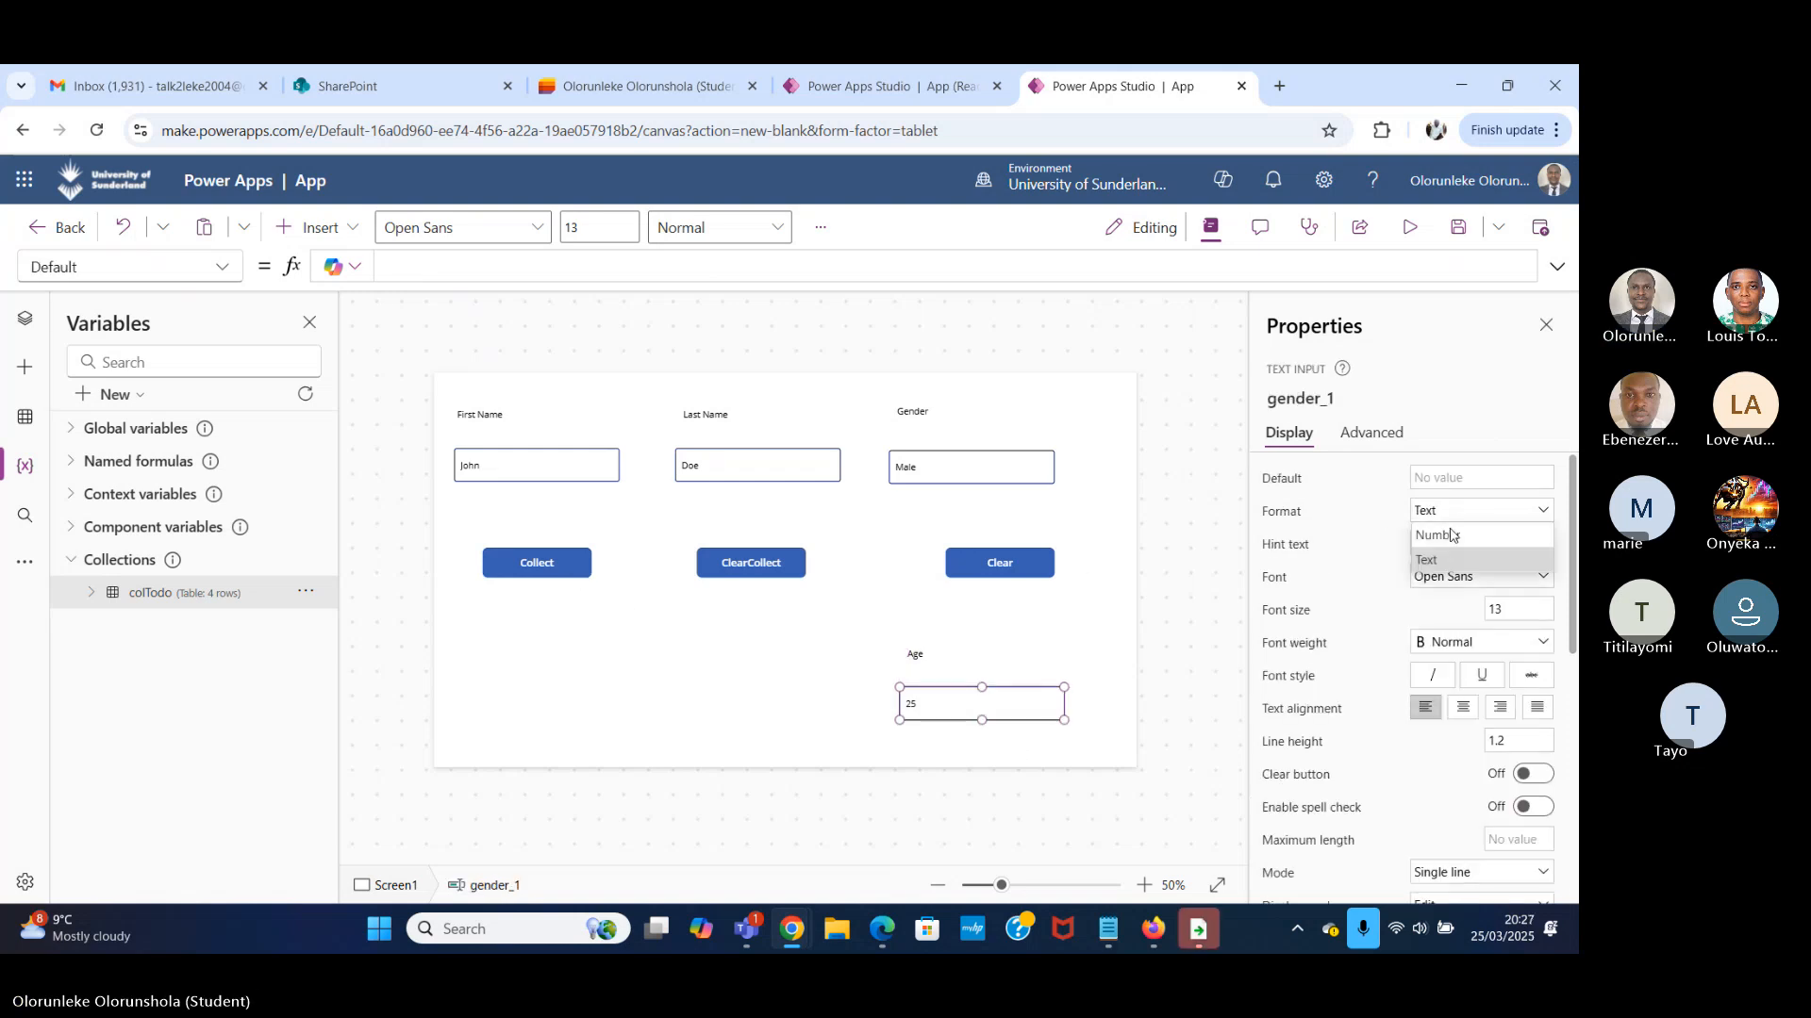
pyautogui.click(1459, 573)
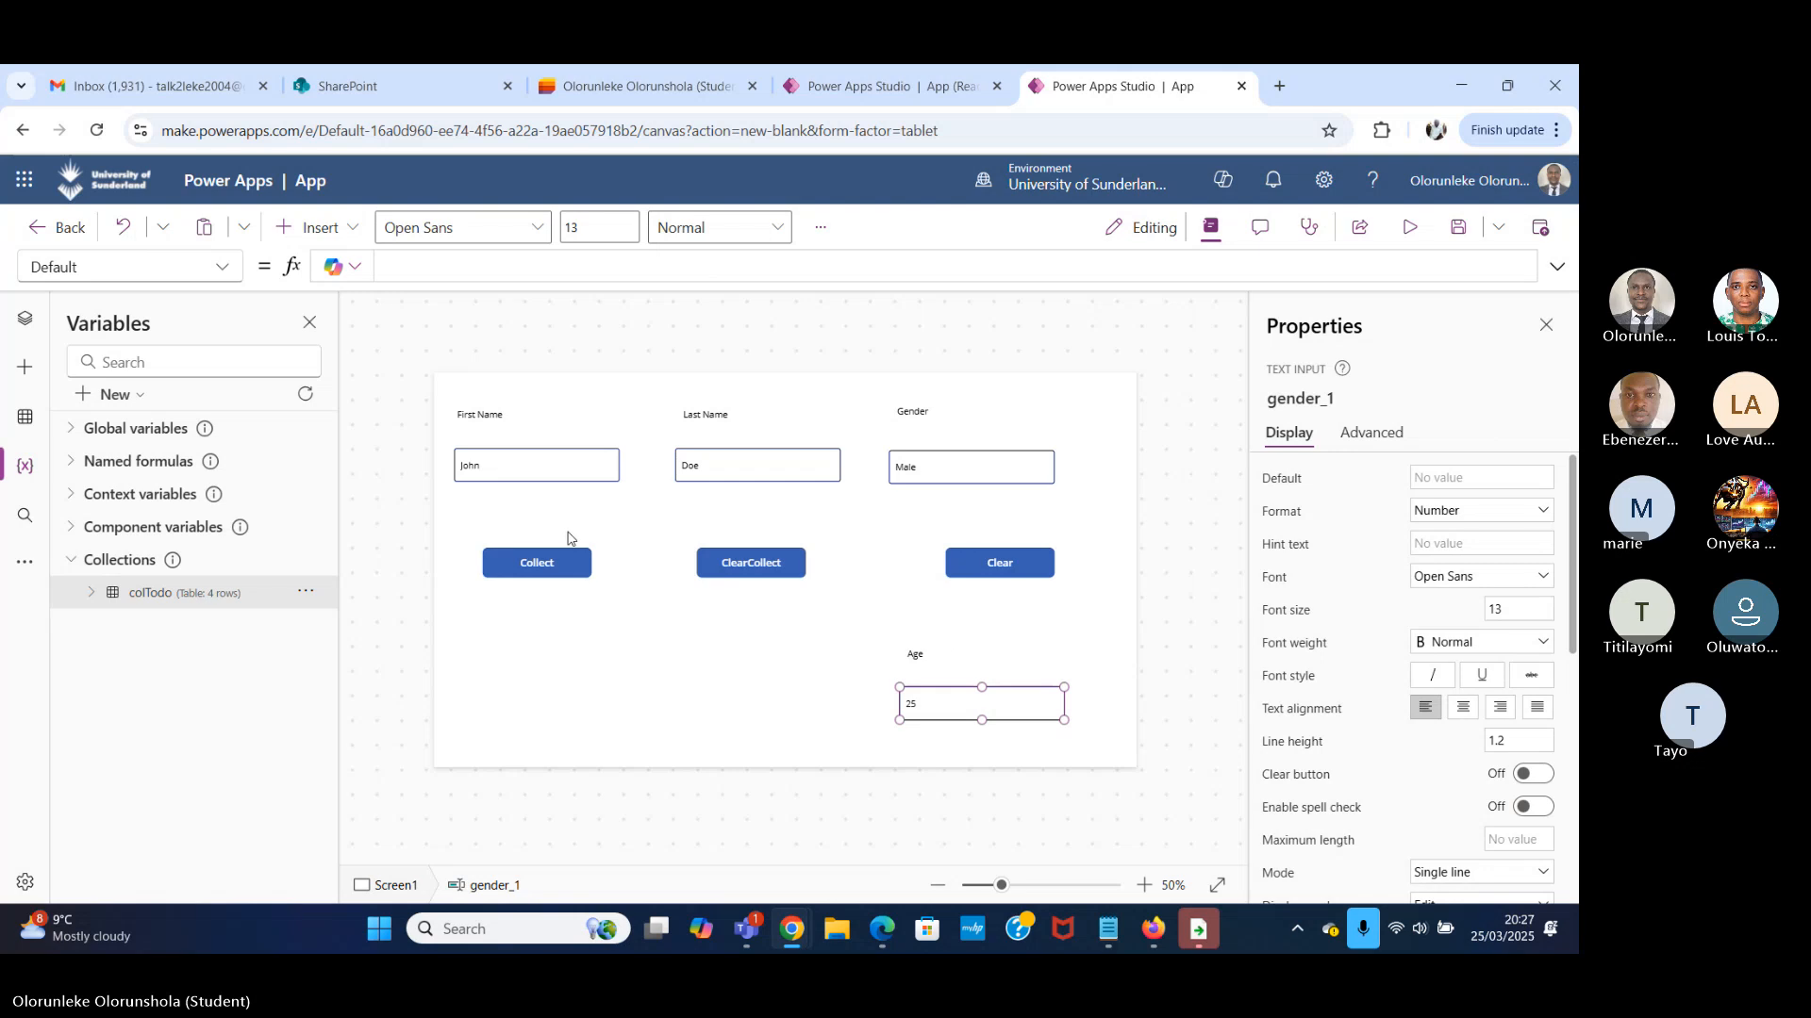
# Try to wrap gender_1 in the Value function for Label1_3 in the Collect button's OnSelect formula.
pyautogui.click(569, 561)
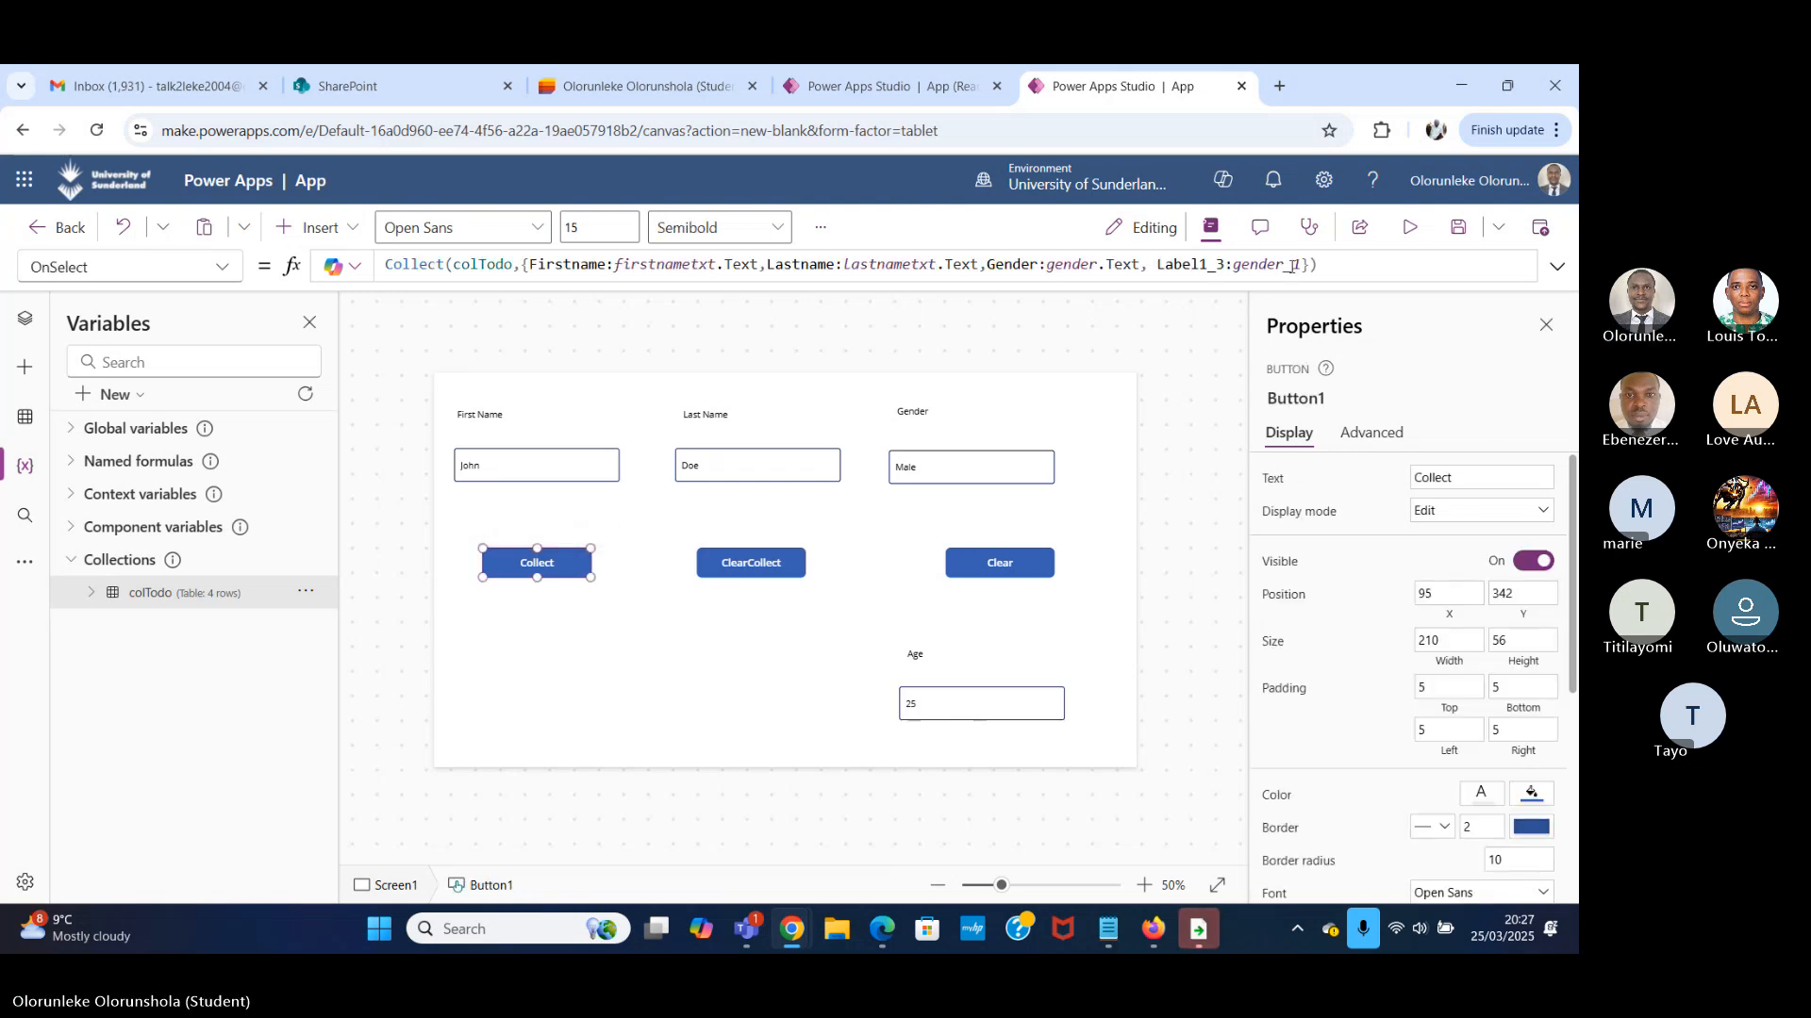
pyautogui.doubleClick(1237, 266)
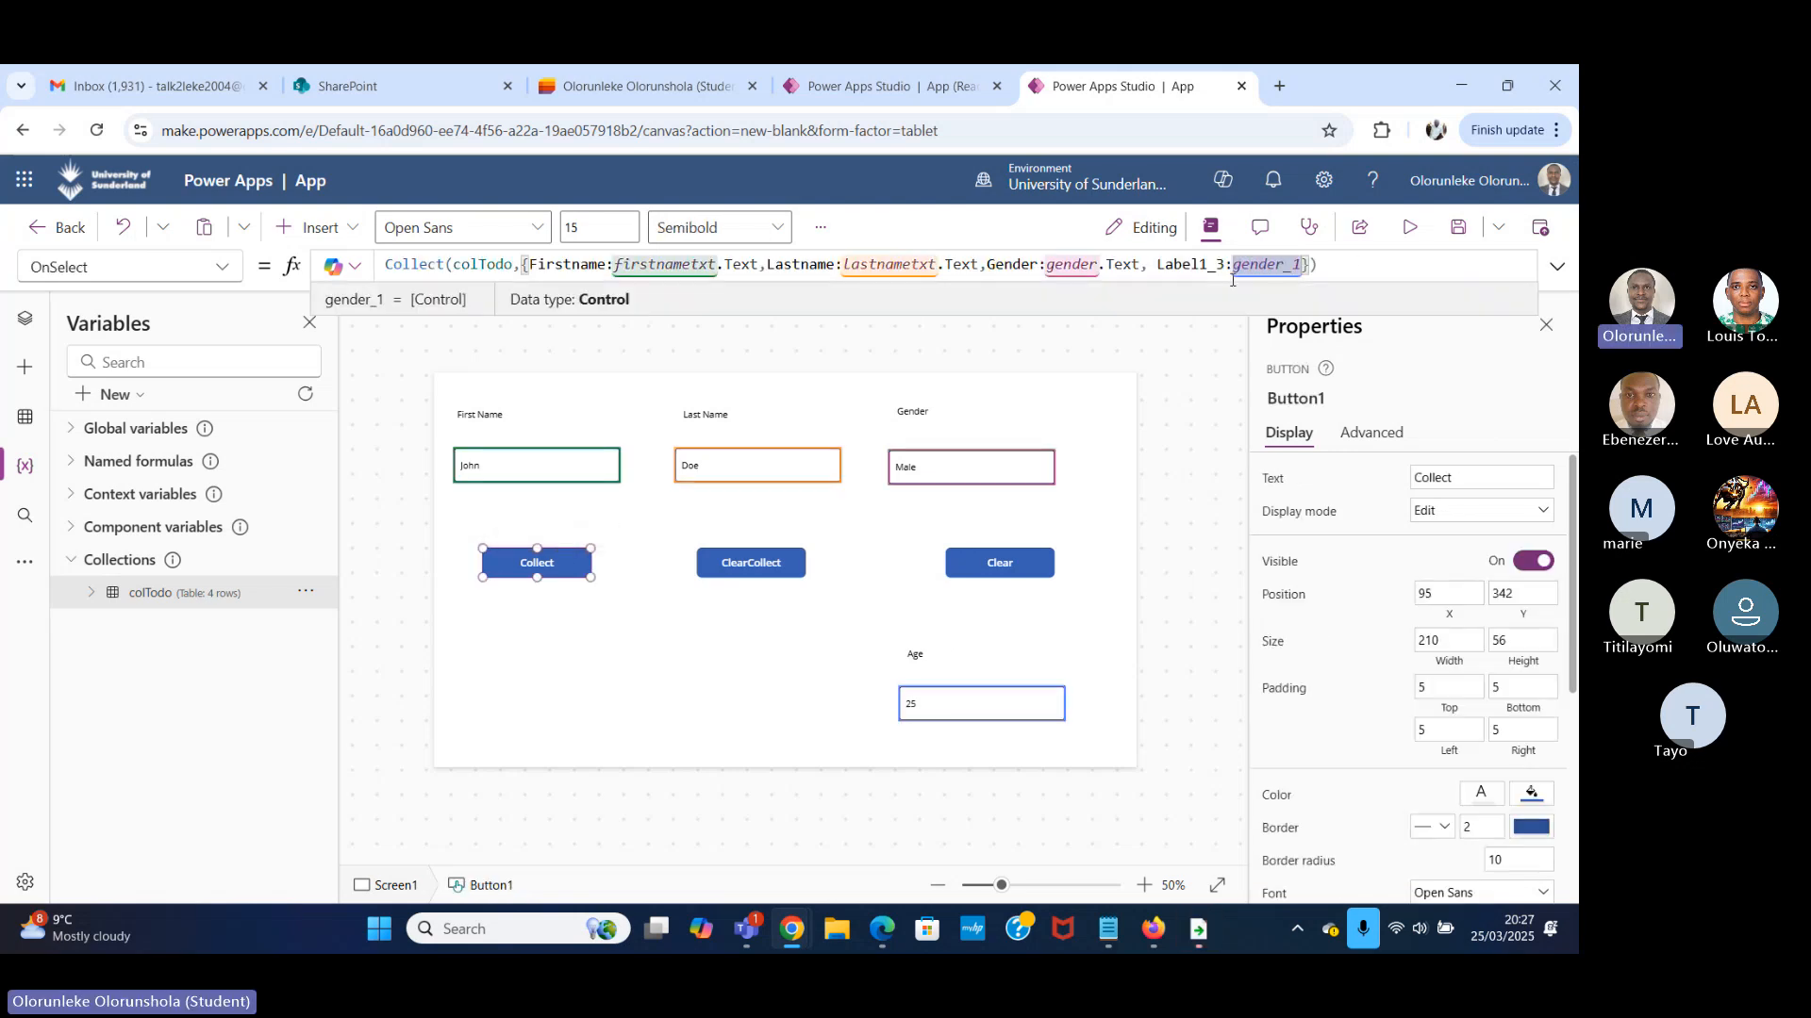
pyautogui.click(1232, 280)
pyautogui.write('v')
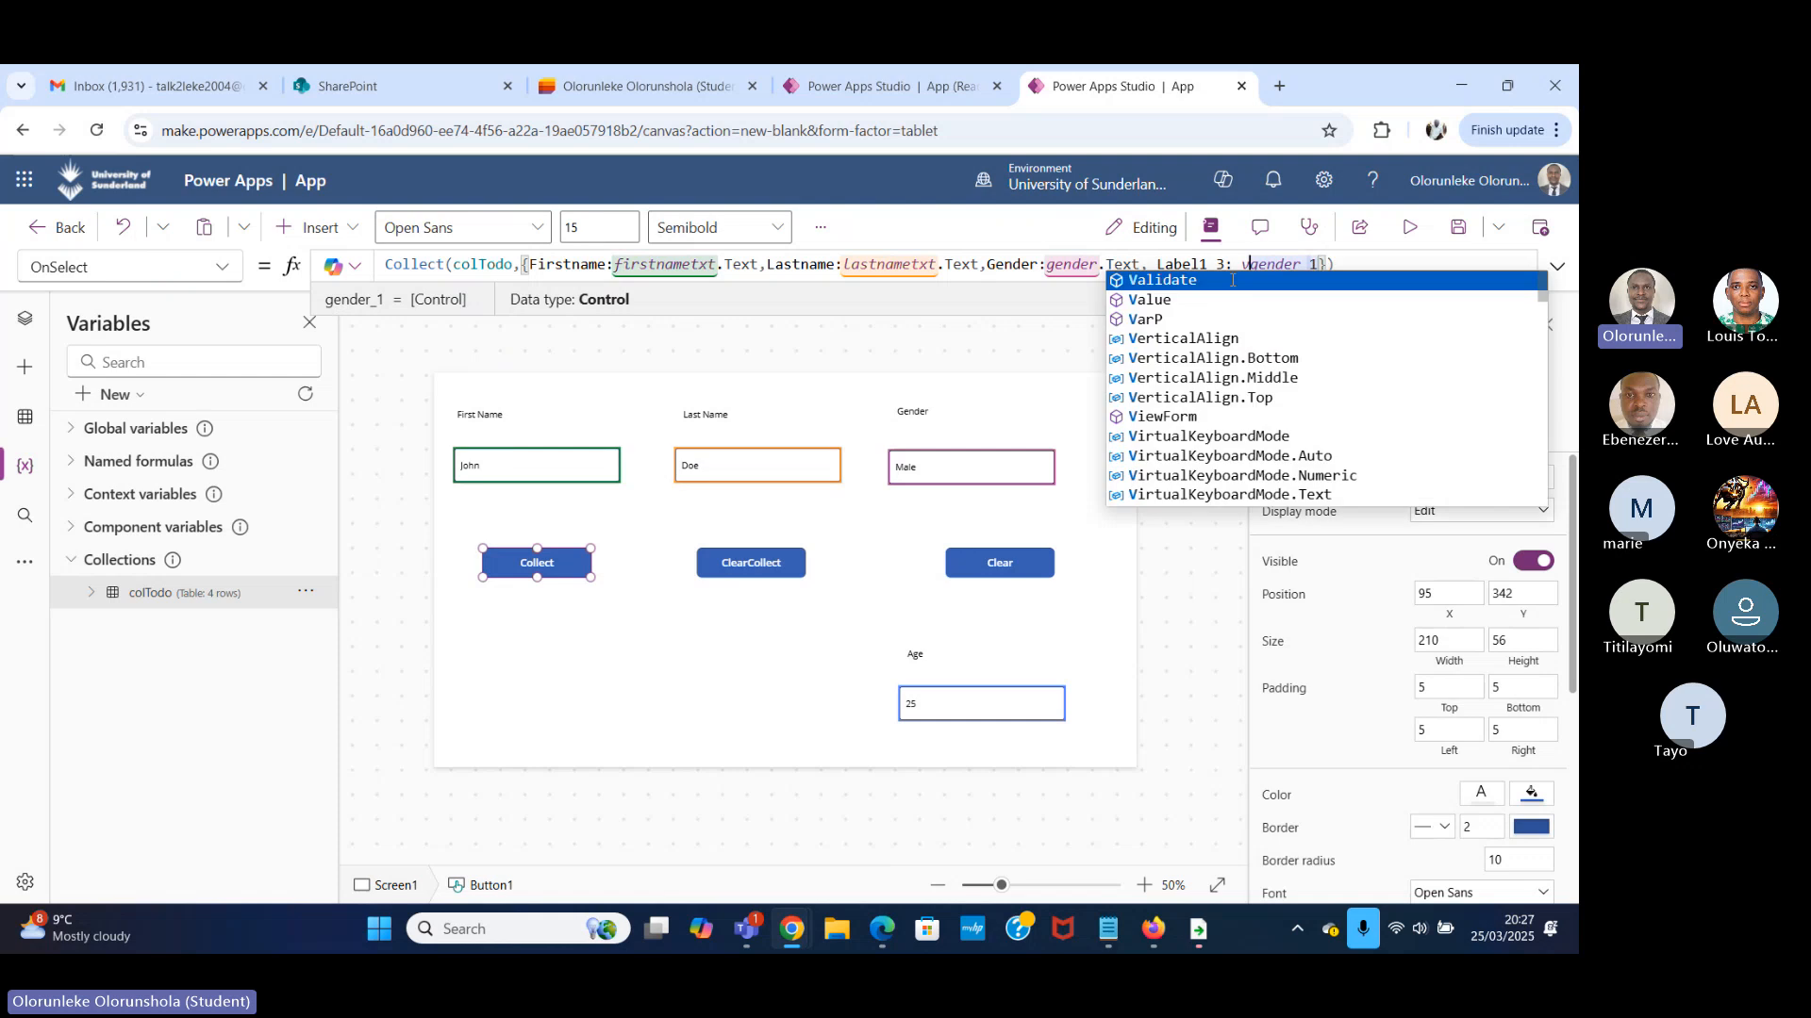
pyautogui.click(1192, 299)
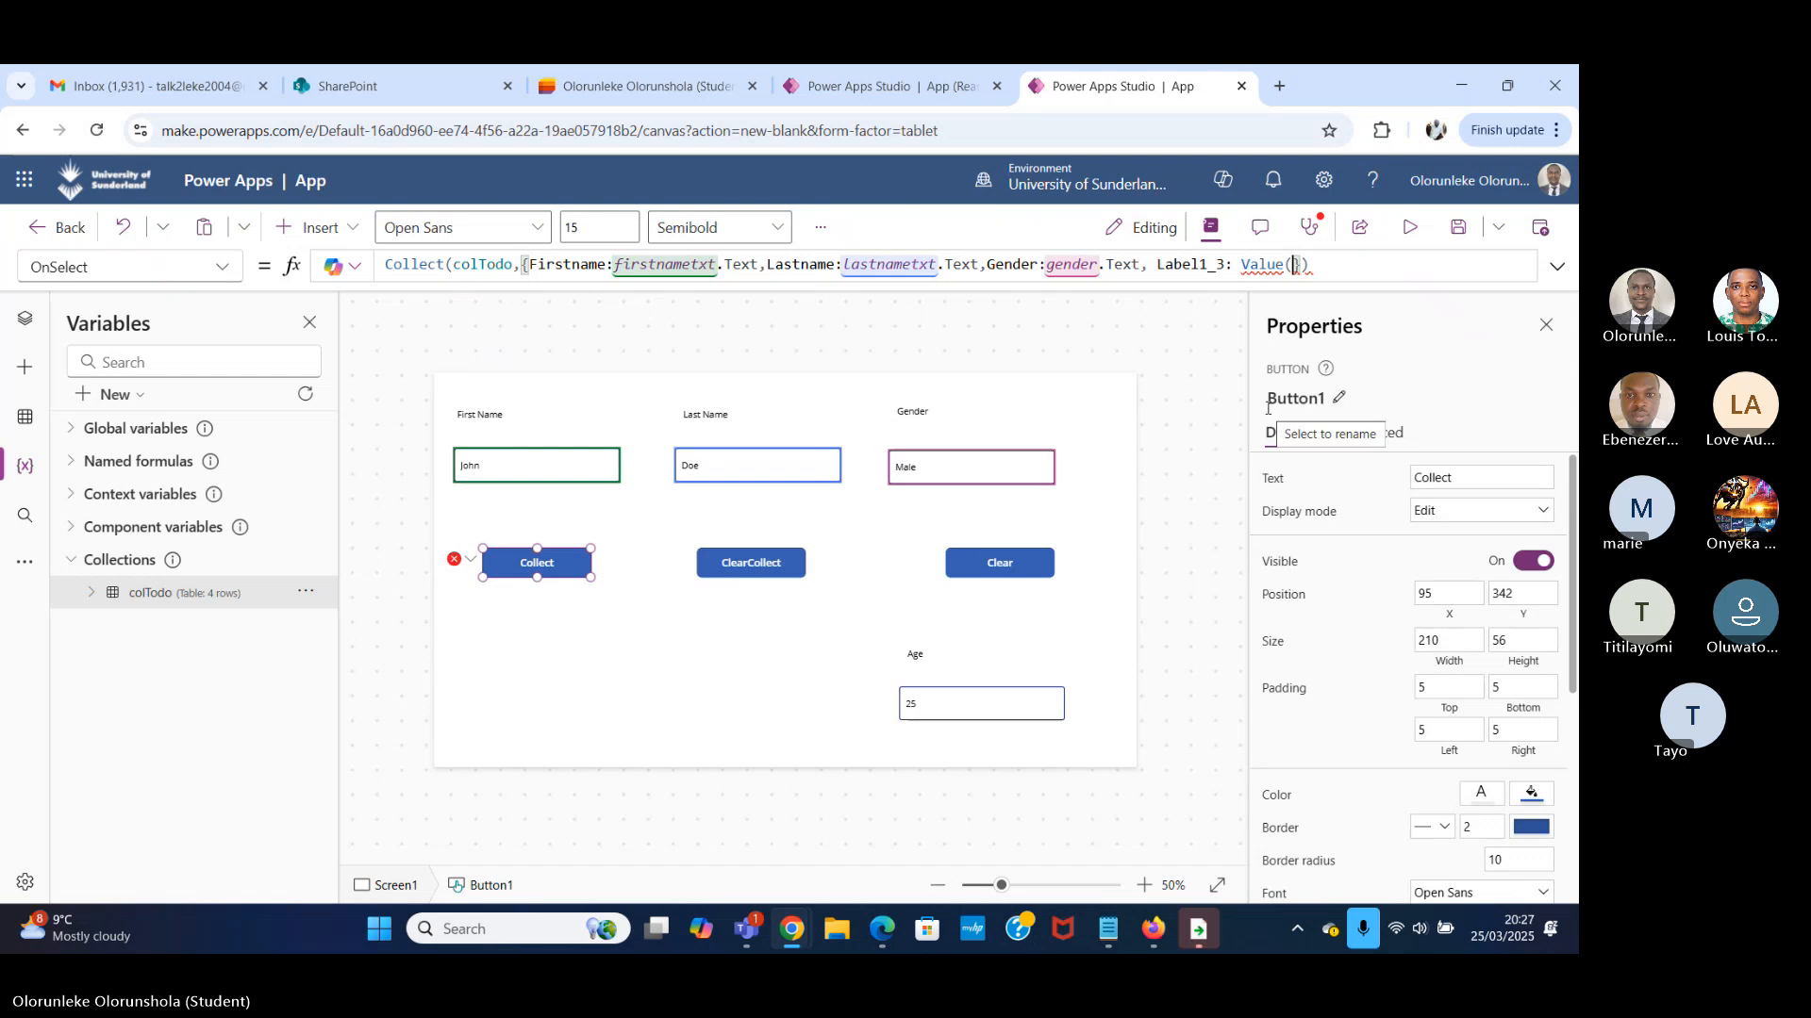
pyautogui.write('ge')
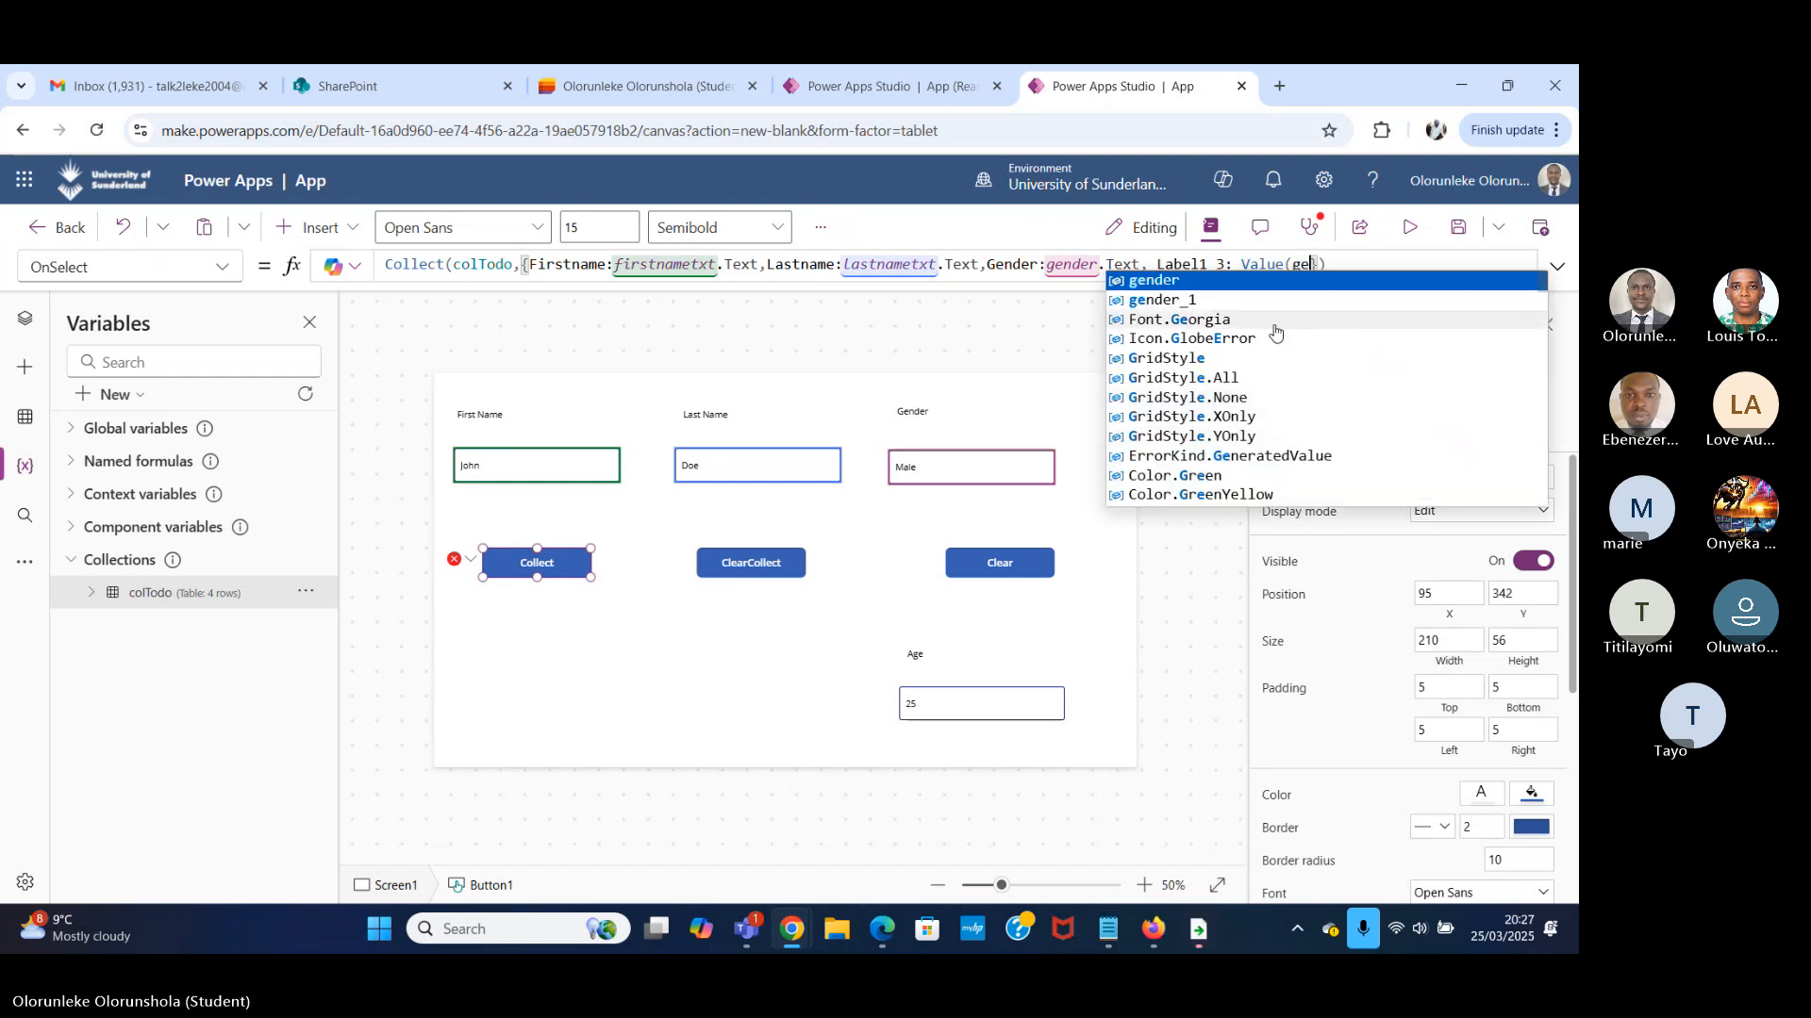
pyautogui.click(1297, 299)
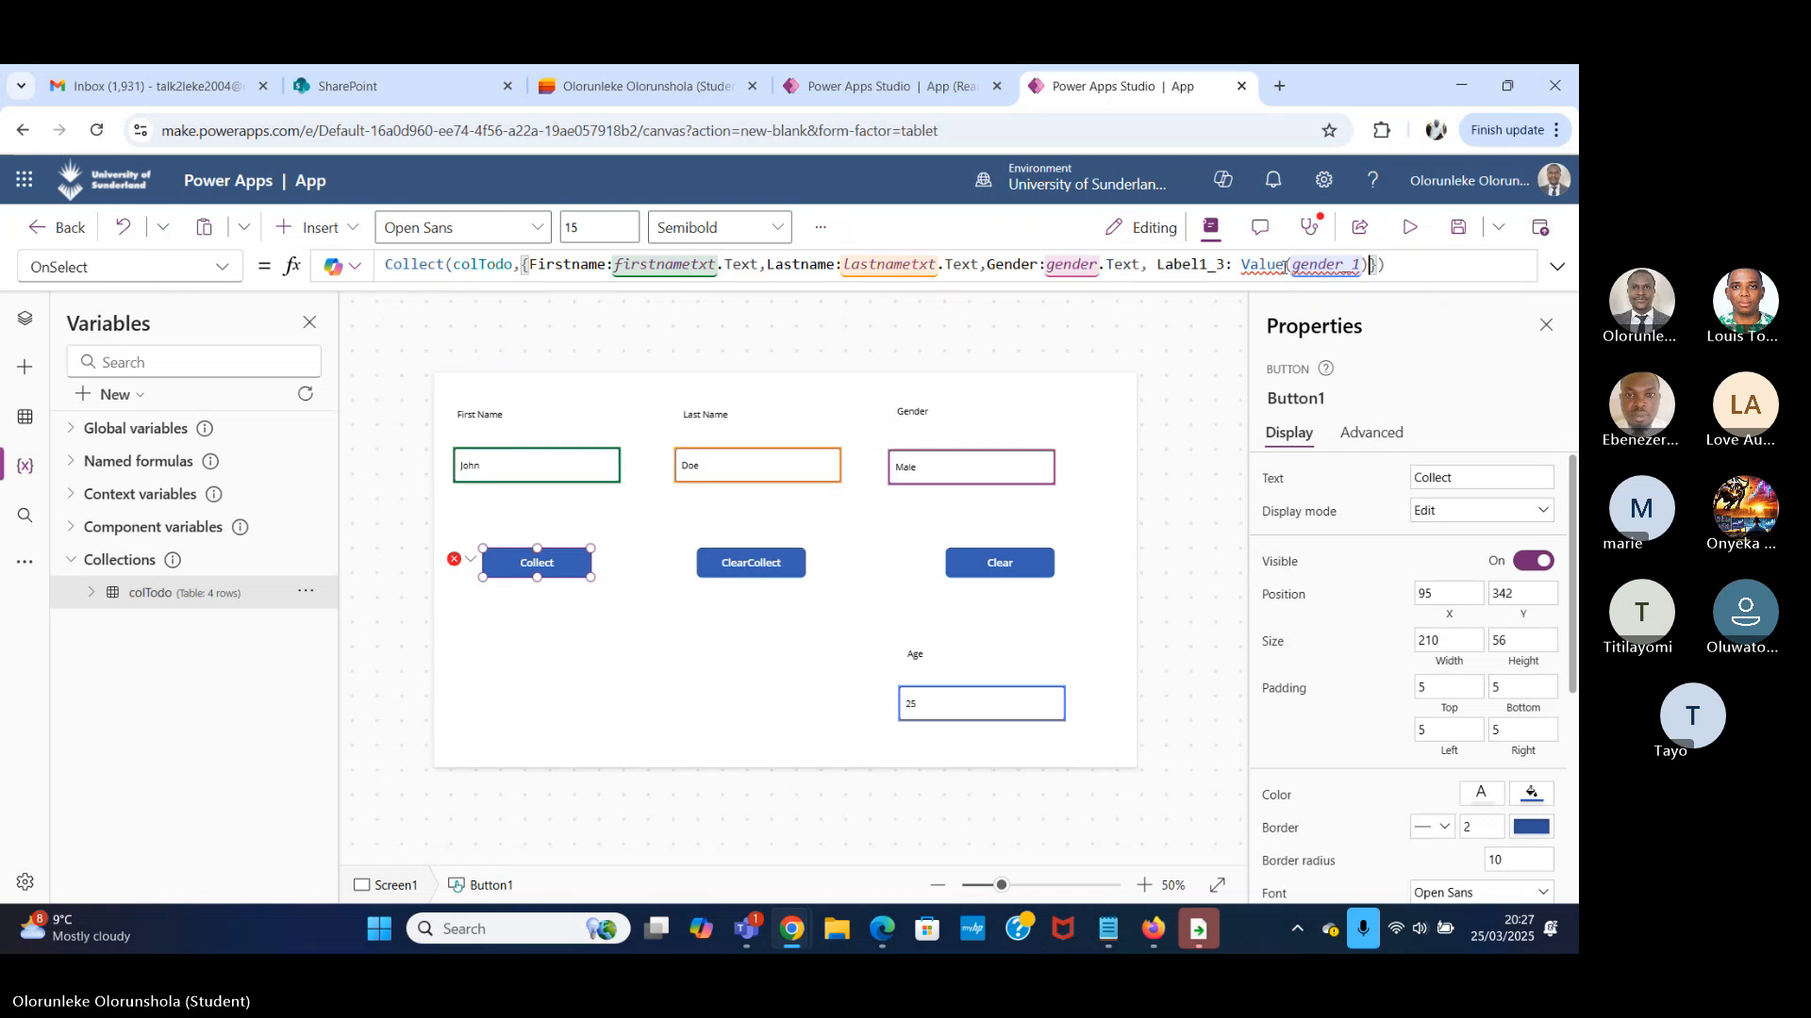
pyautogui.moveTo(1285, 267)
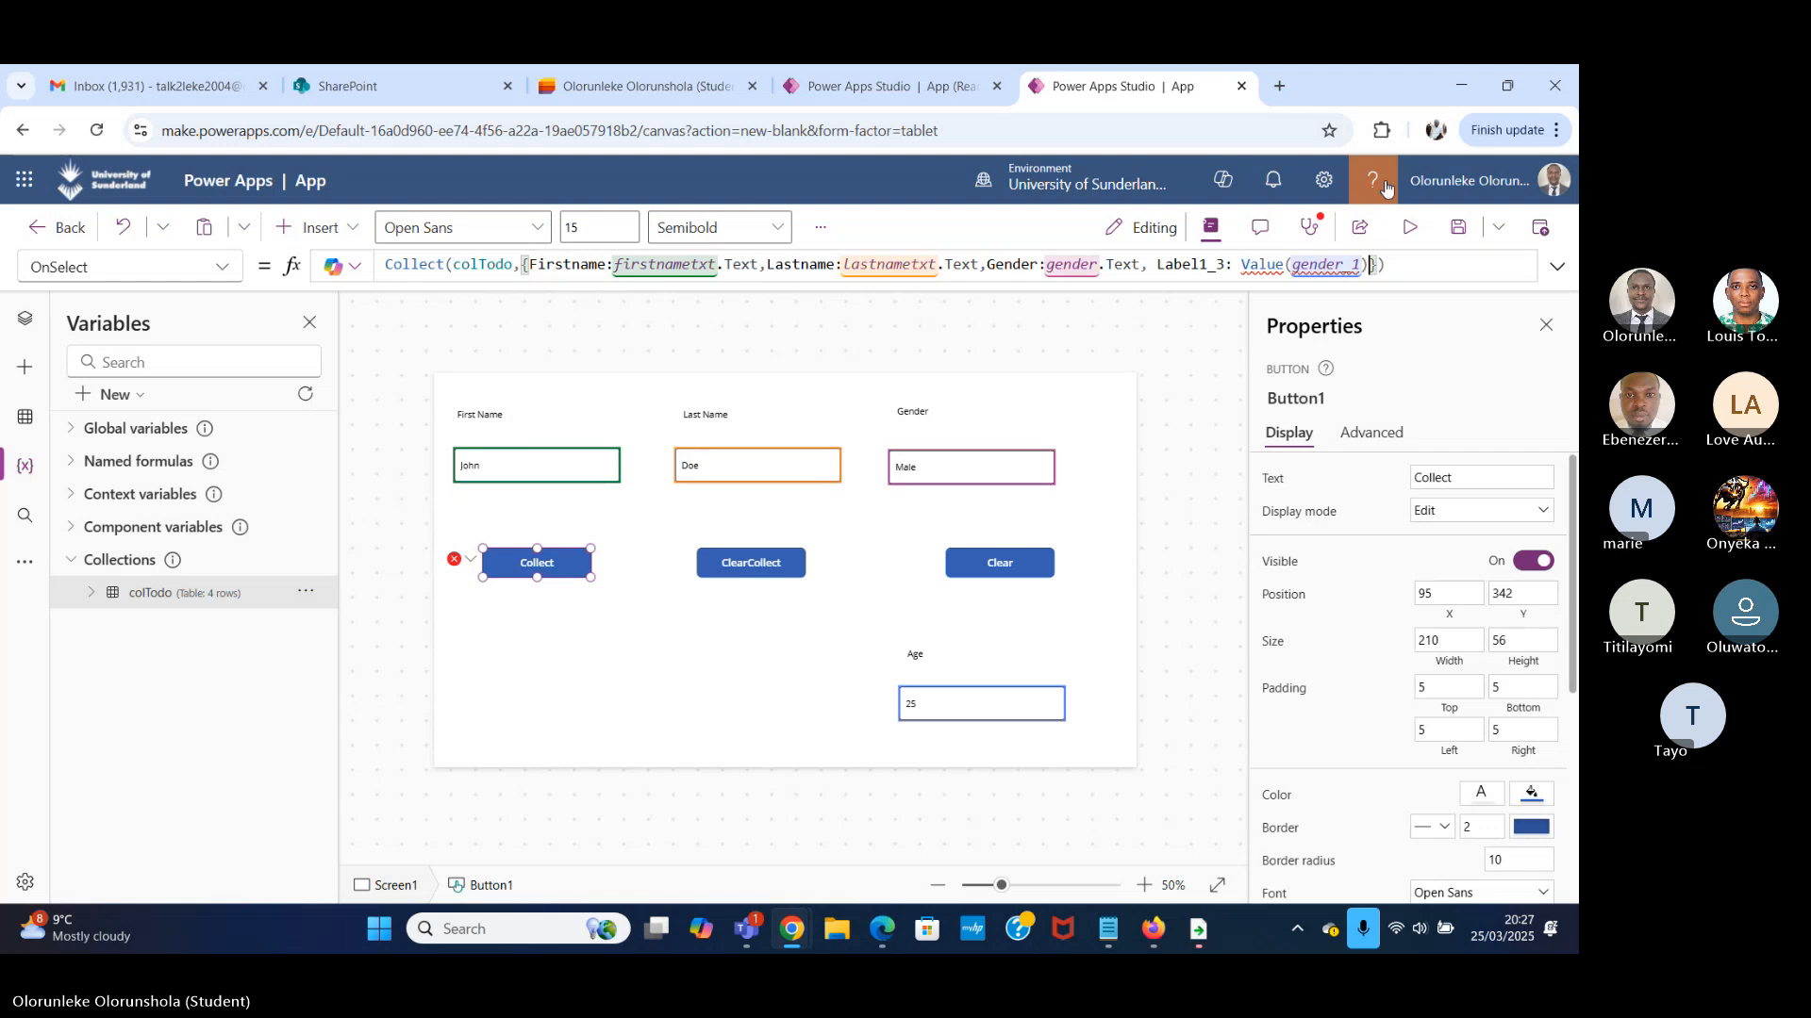
pyautogui.write('}')
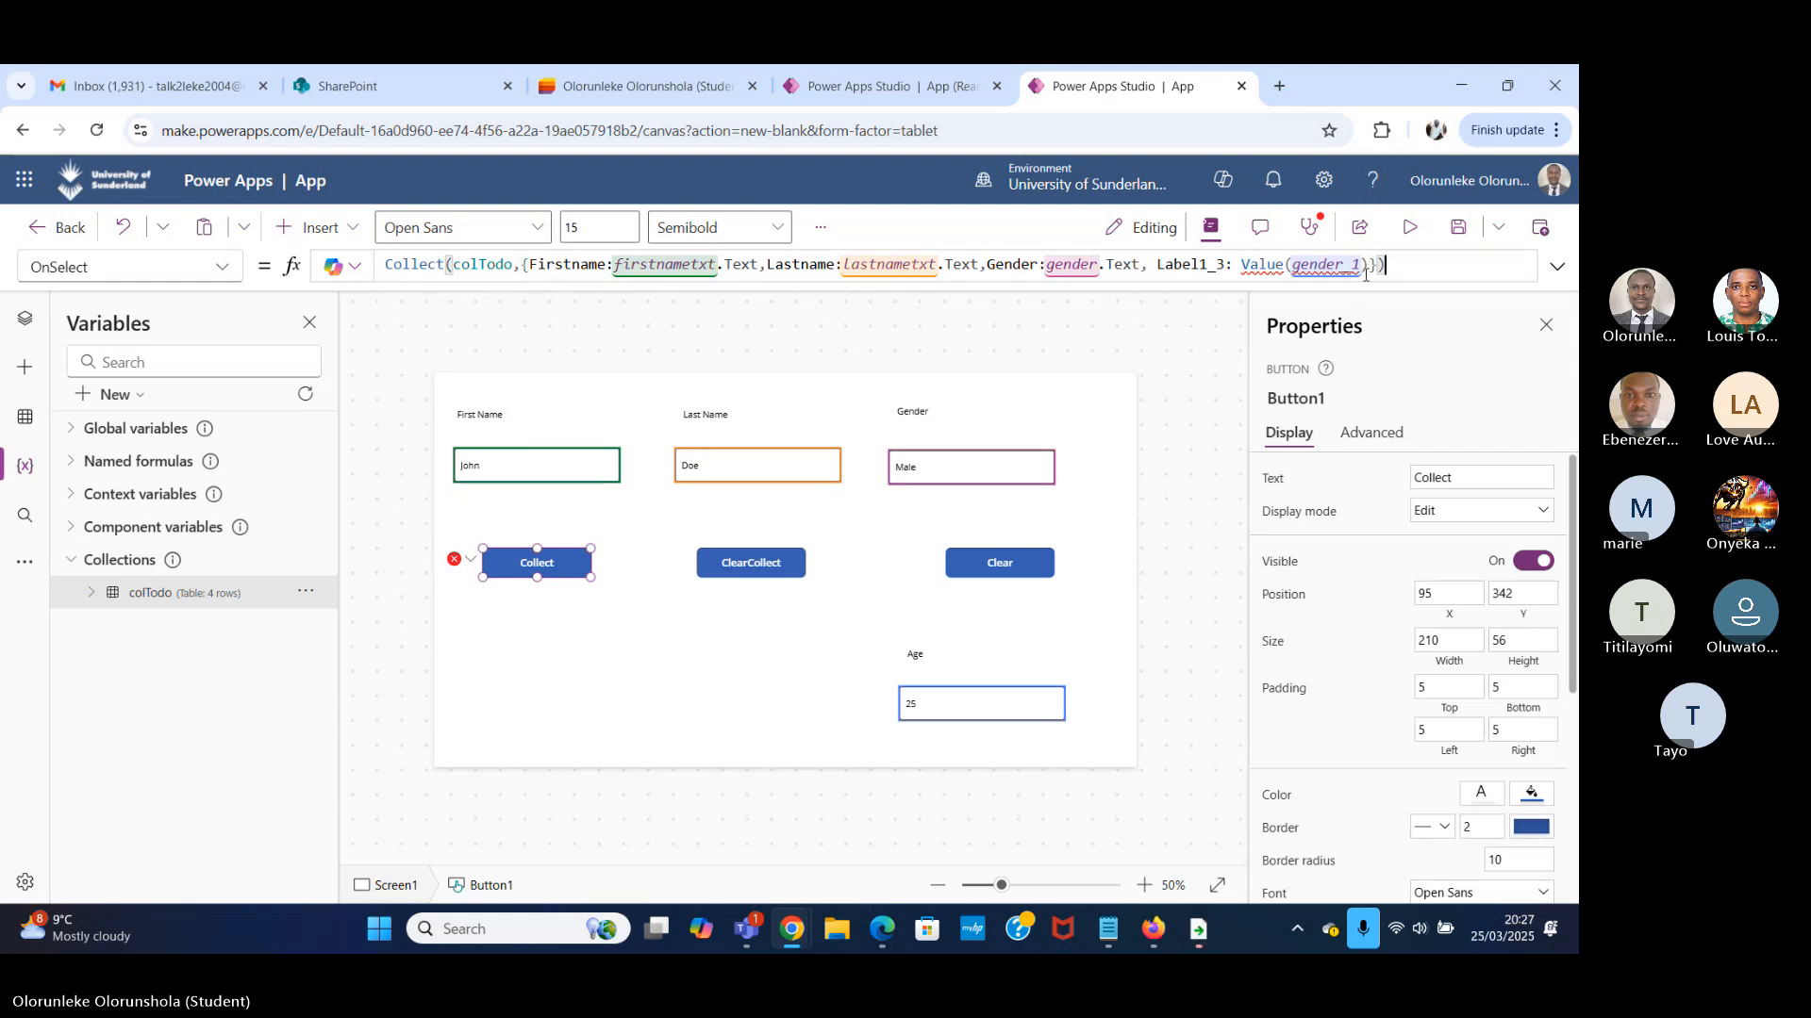
pyautogui.click(1368, 267)
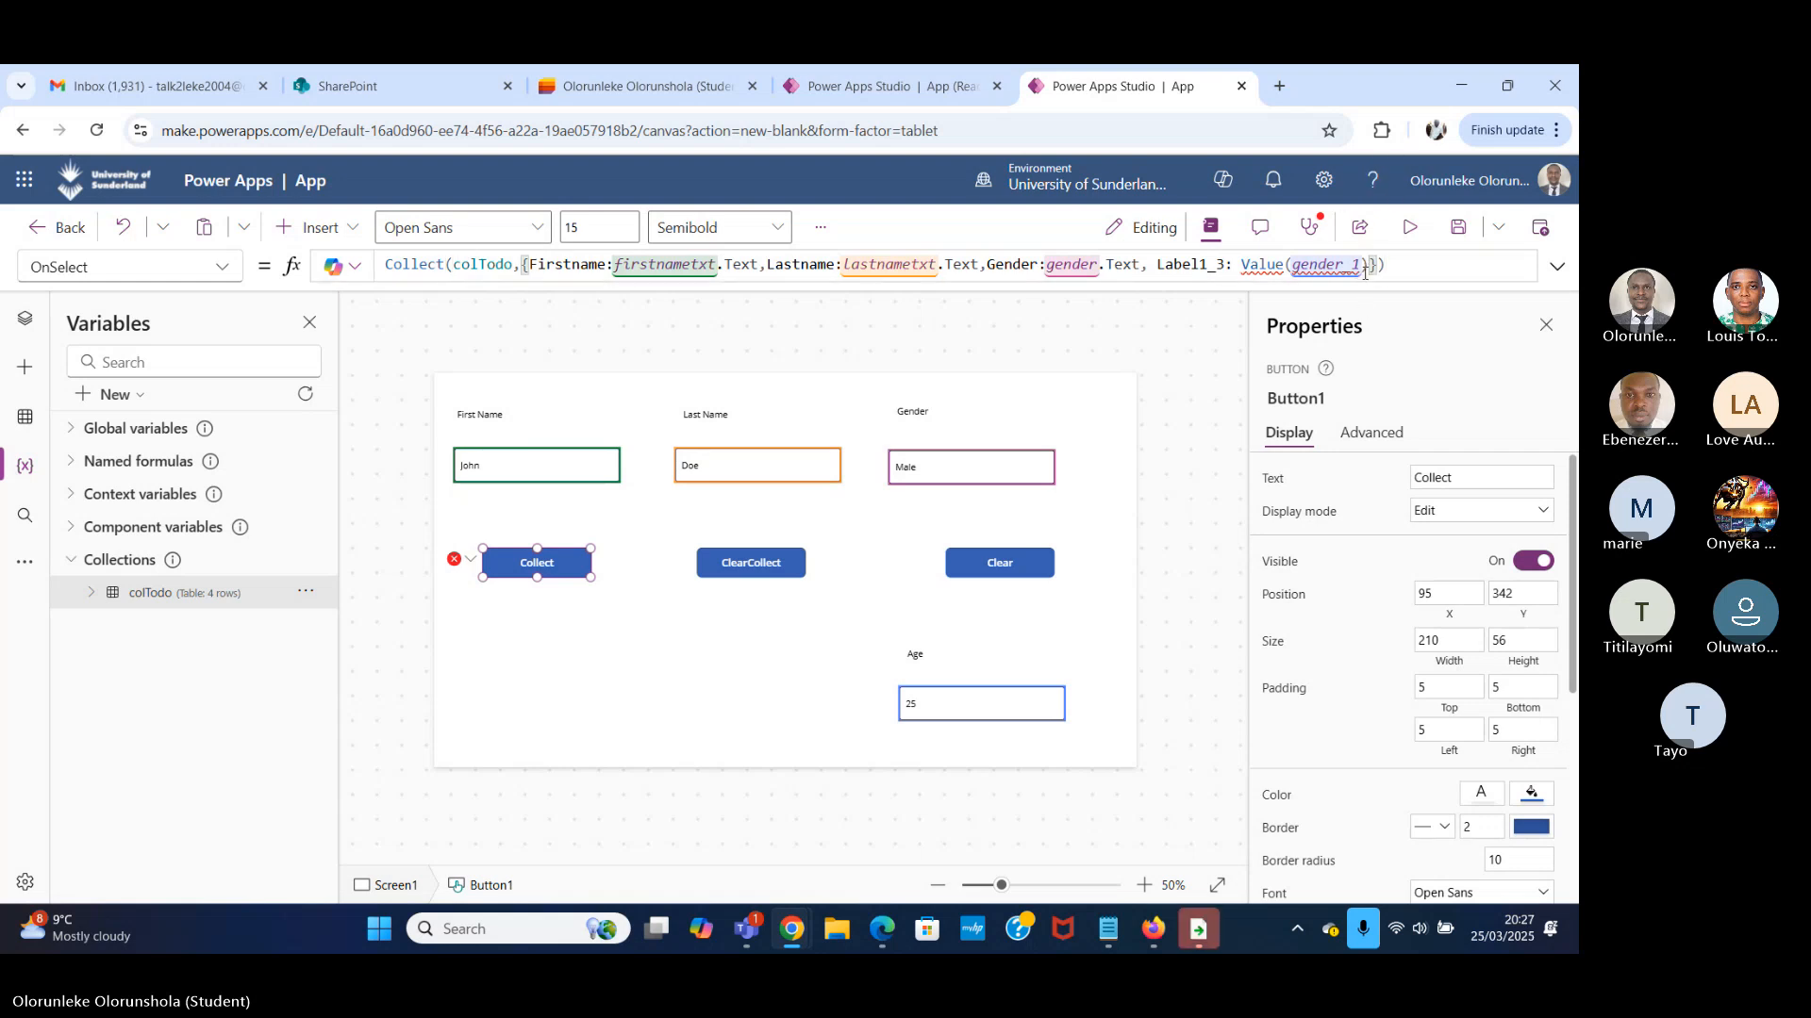
# Remove the Value function around gender_1 in the OnSelect formula and copy the whole Collect formula.
pyautogui.click(1290, 265)
pyautogui.press('BackSpace')
pyautogui.press('BackSpace')
pyautogui.press('BackSpace')
pyautogui.press('BackSpace')
pyautogui.press('BackSpace')
pyautogui.press('BackSpace')
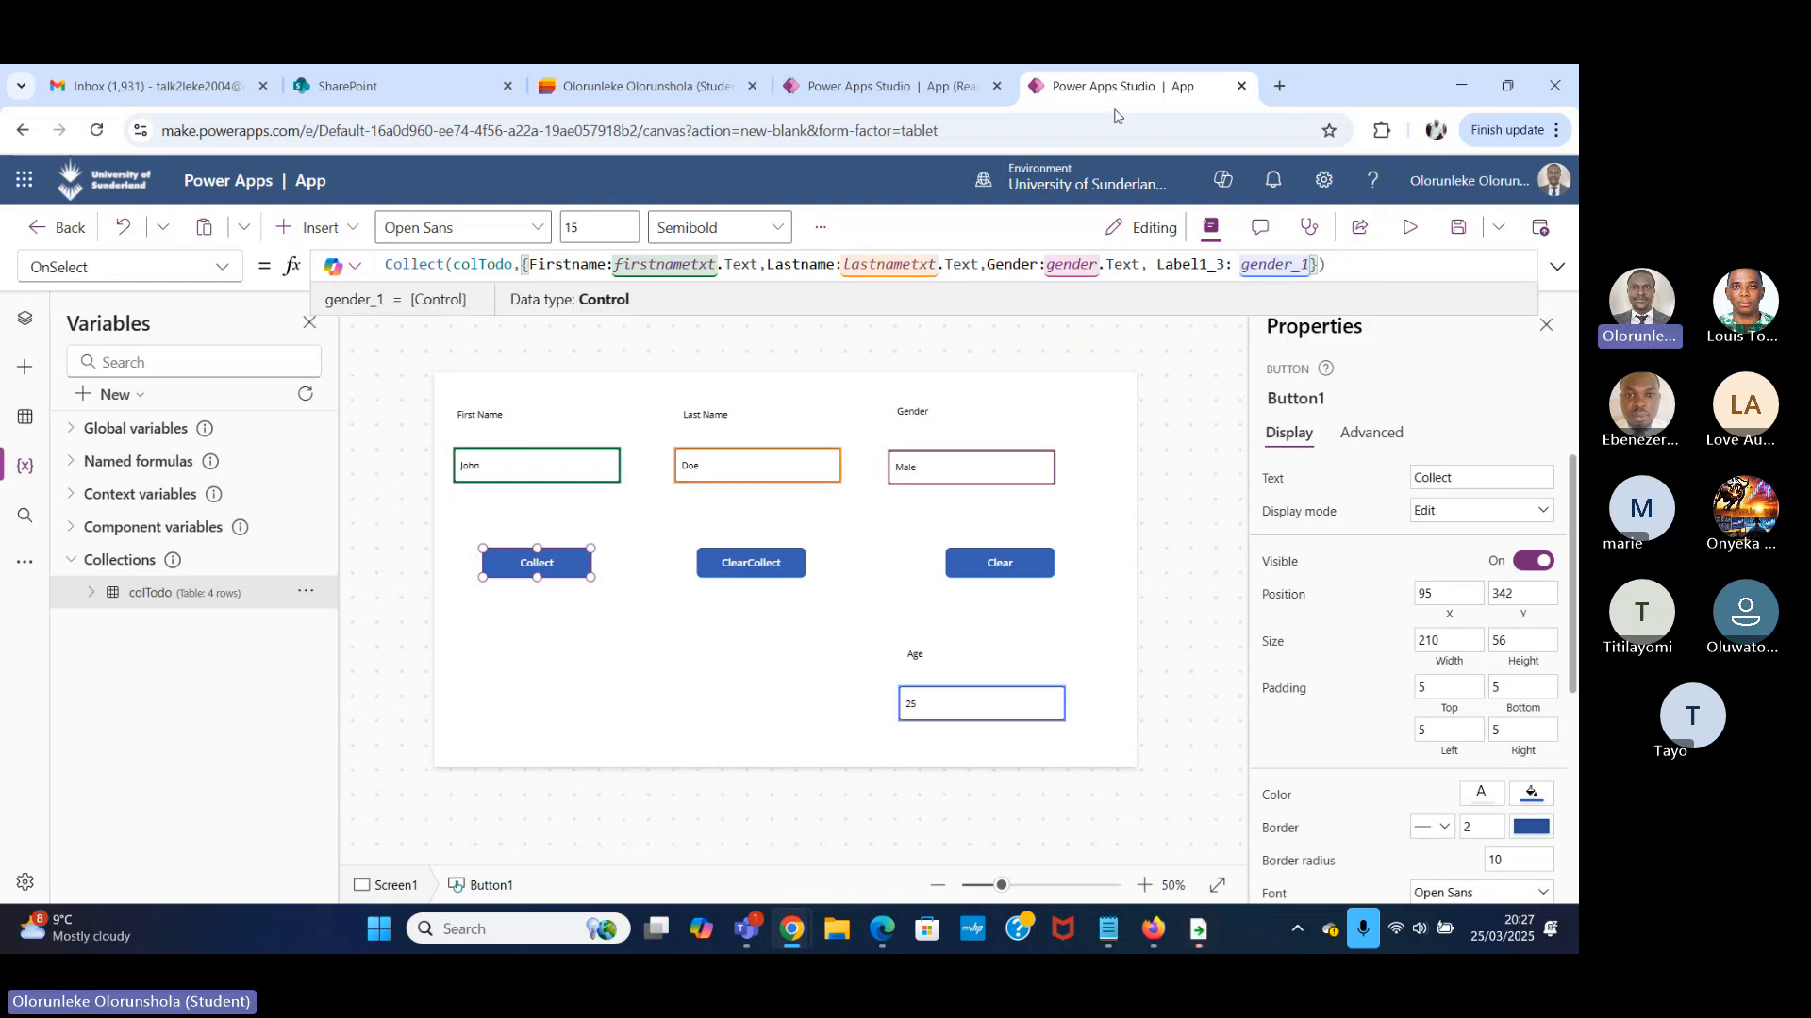
pyautogui.click(1353, 271)
pyautogui.hotkey('ctrl', 'a')
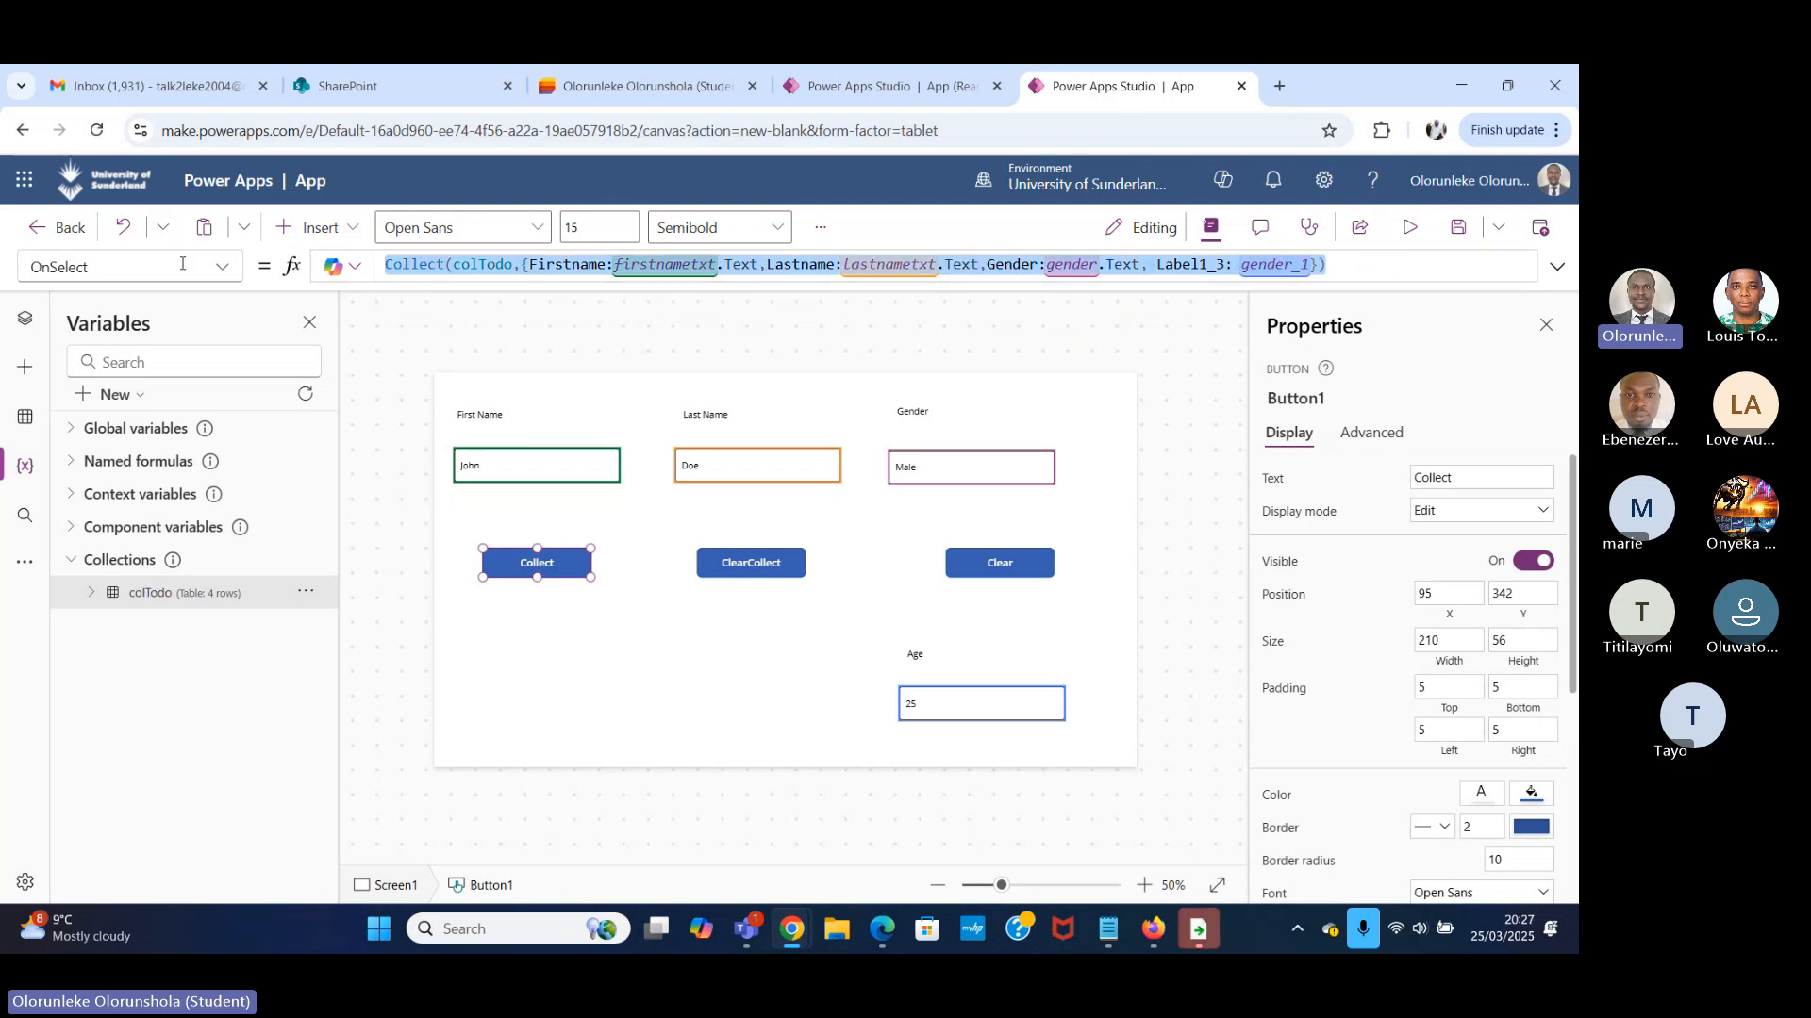
# Search Google for "microsoft copilot" in a new browser tab.
pyautogui.click(1279, 87)
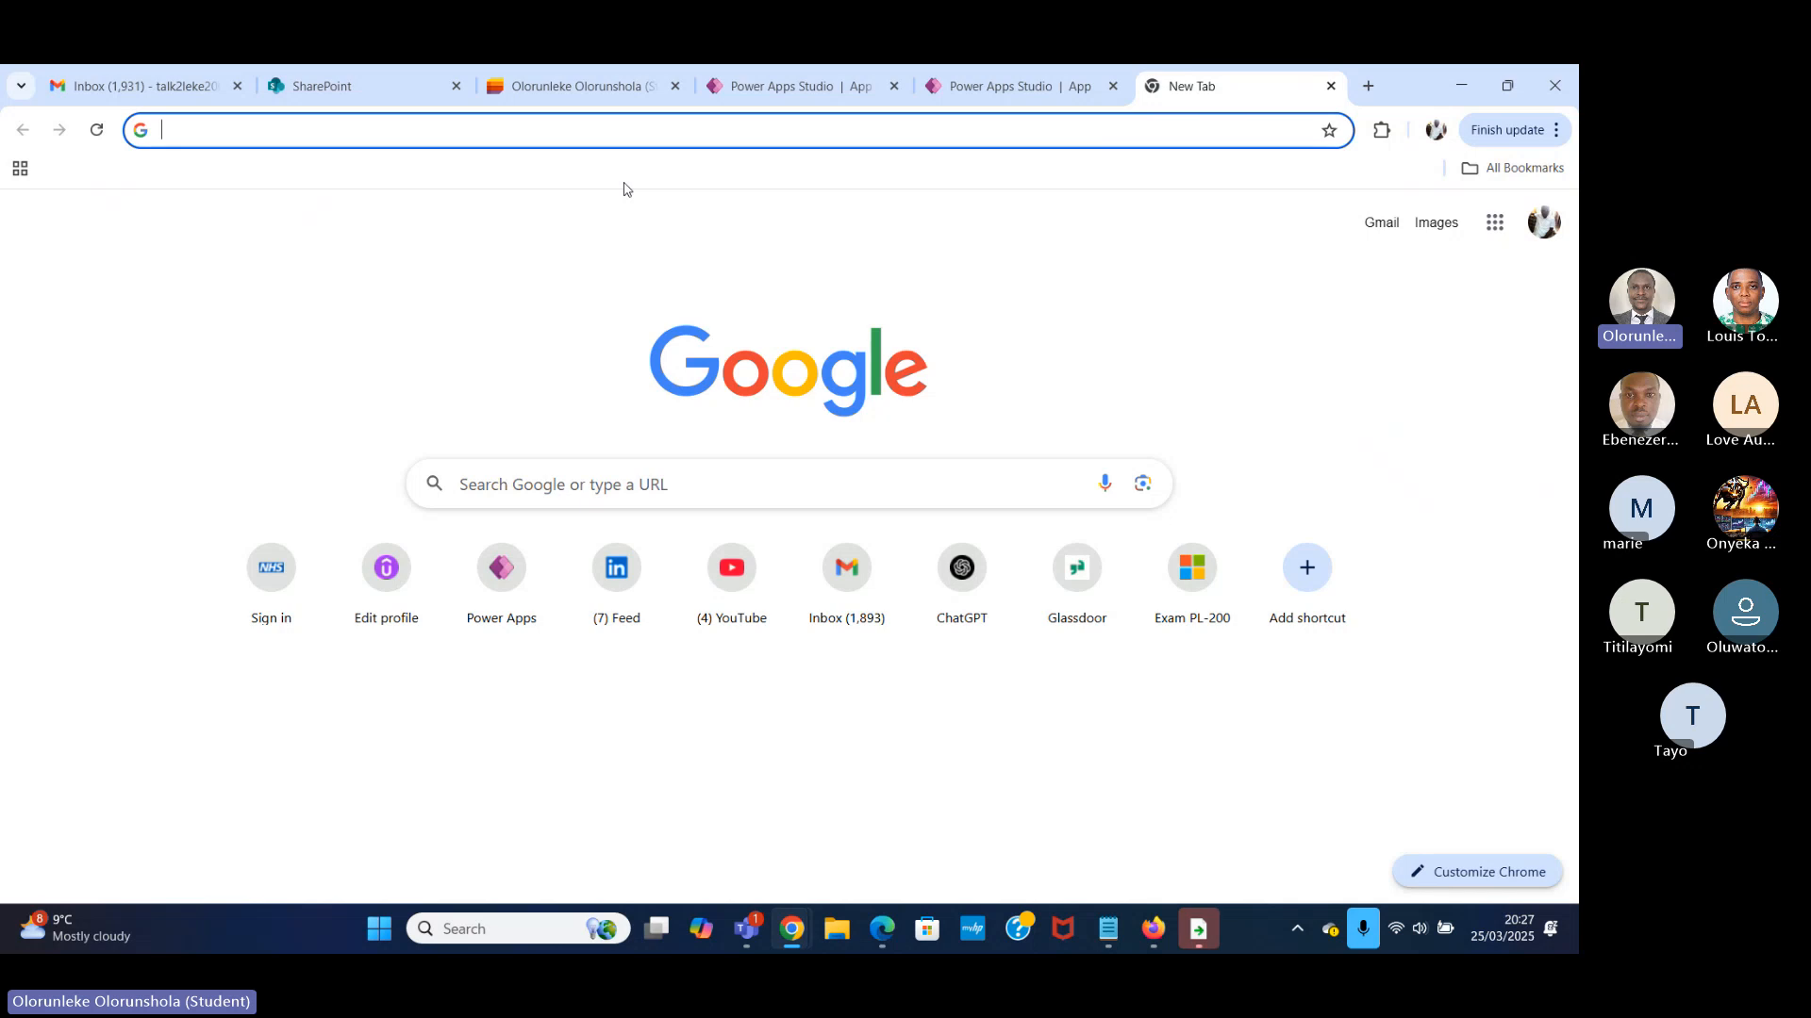
pyautogui.write('cop')
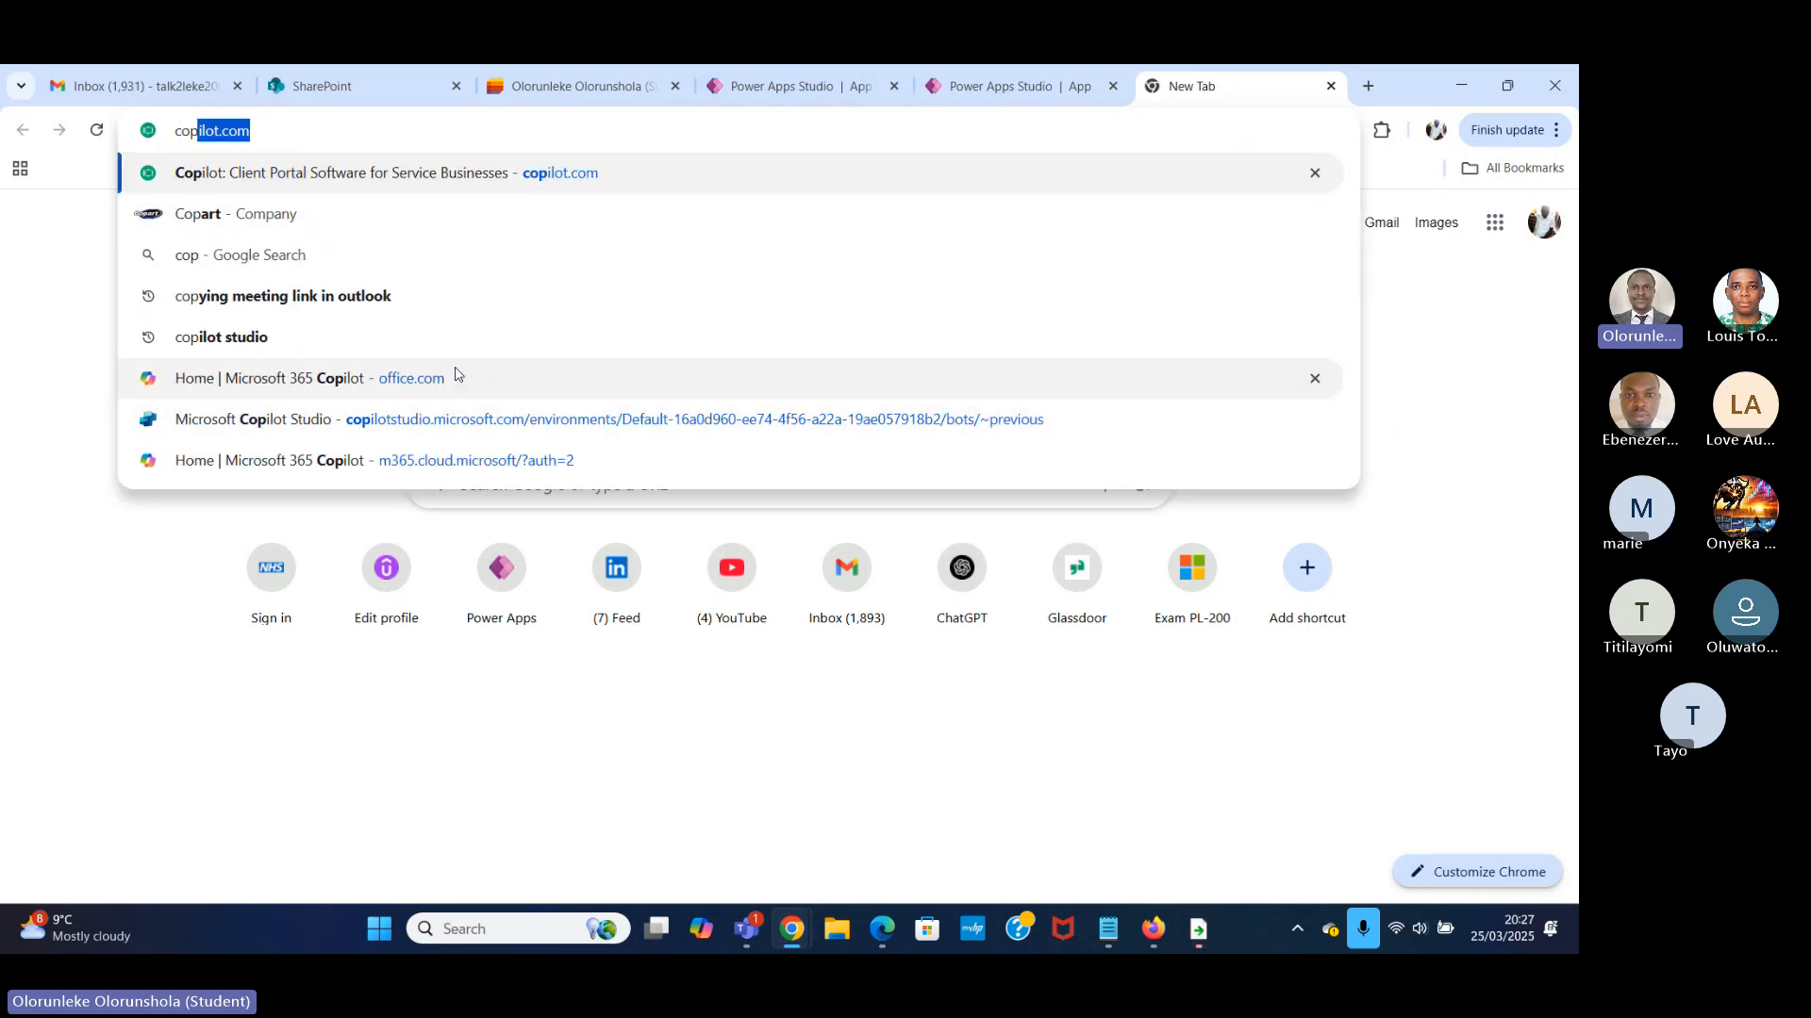
pyautogui.press('BackSpace')
pyautogui.press('BackSpace')
pyautogui.press('BackSpace')
pyautogui.press('BackSpace')
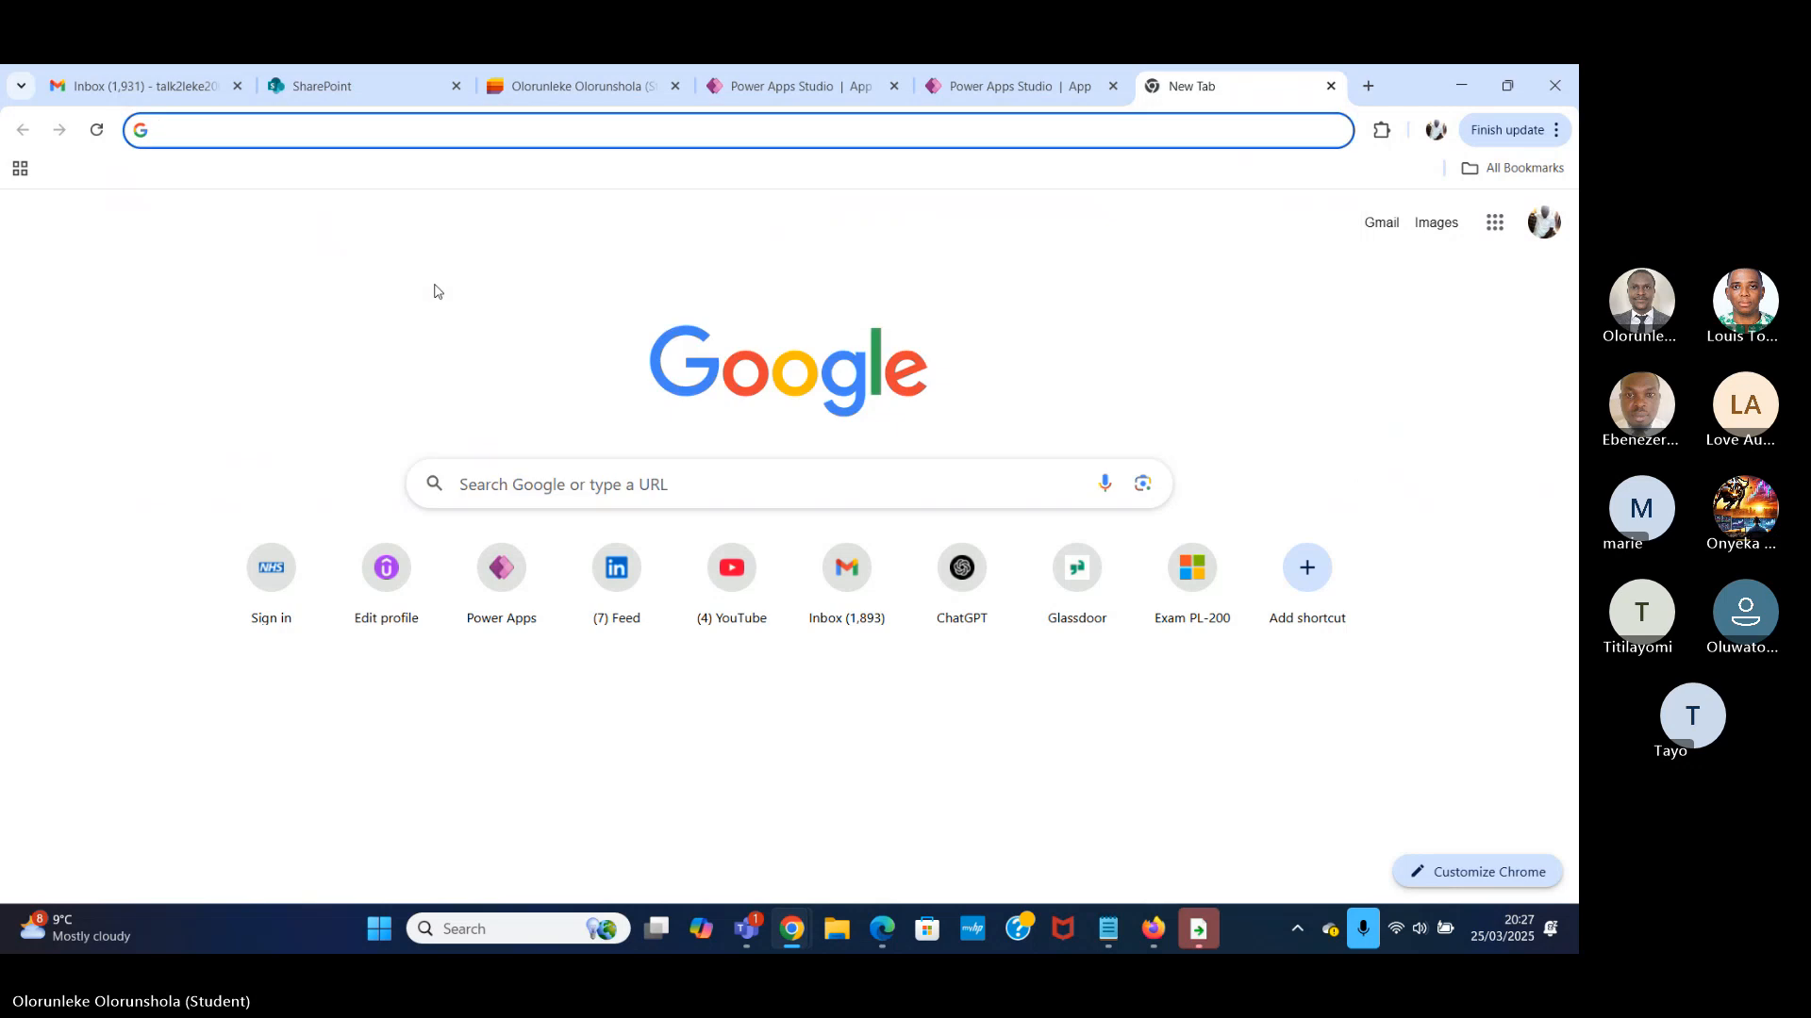
pyautogui.write('micros')
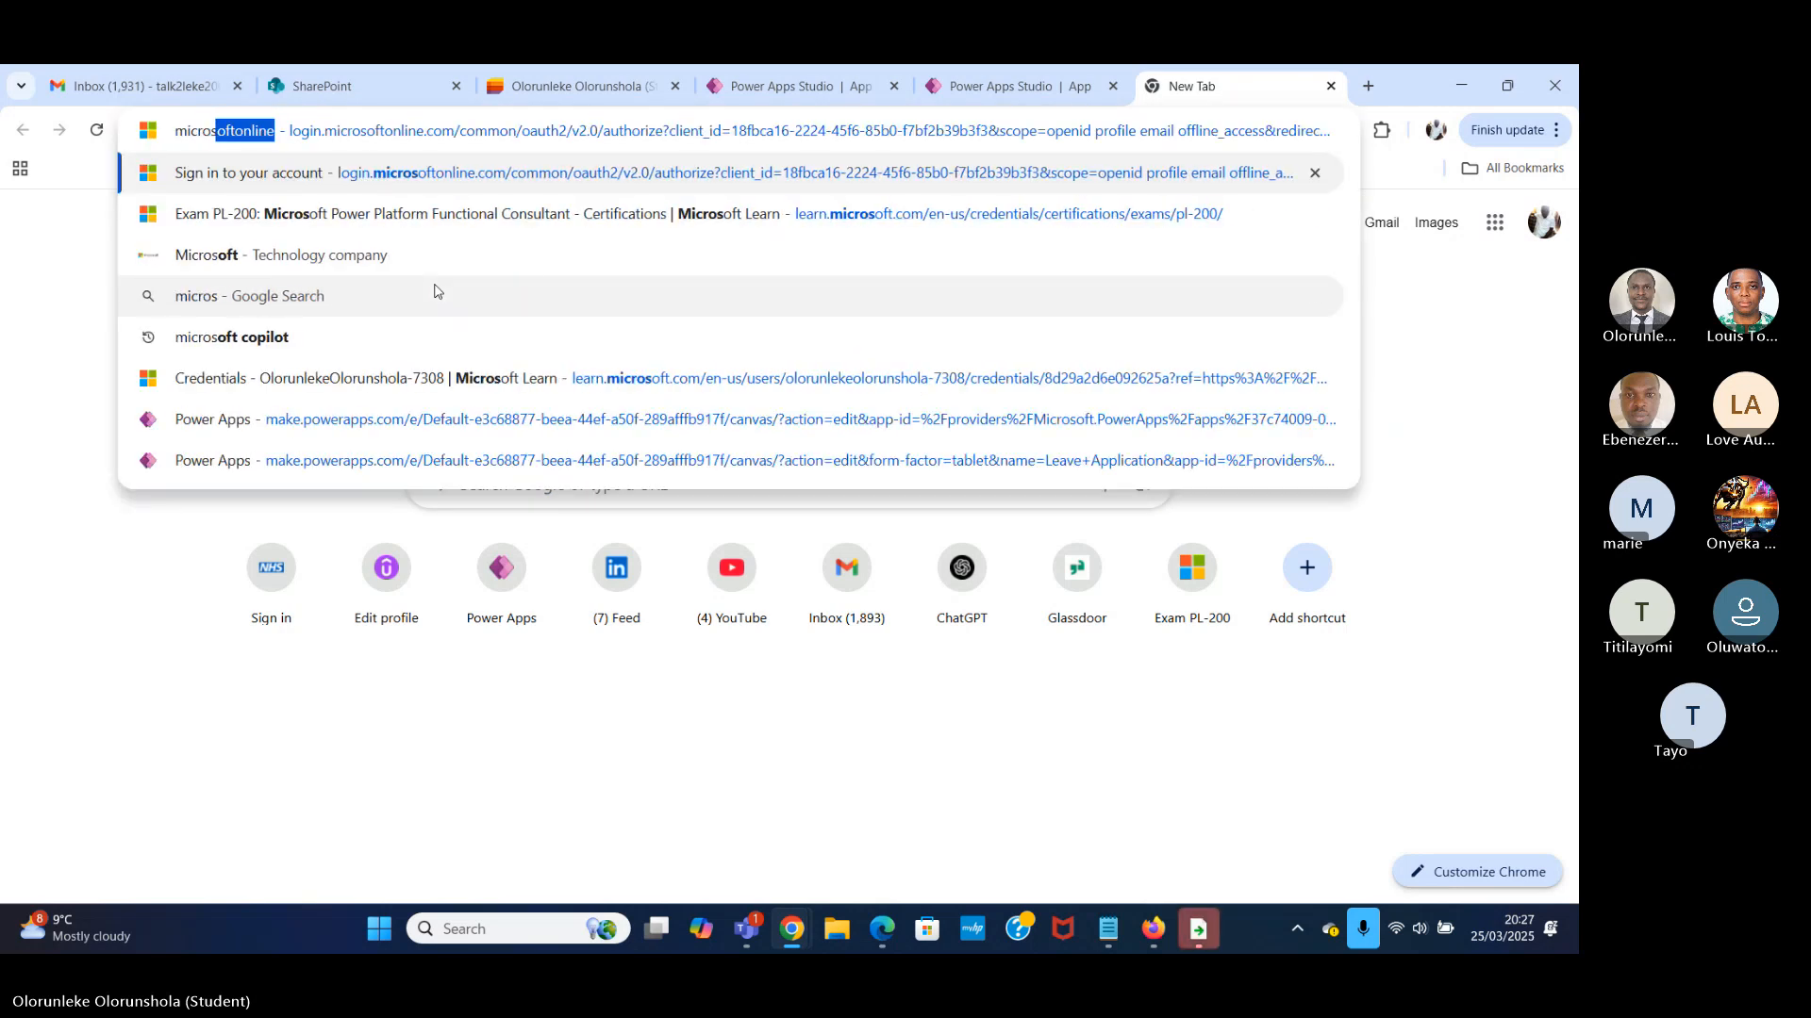
pyautogui.write('oft')
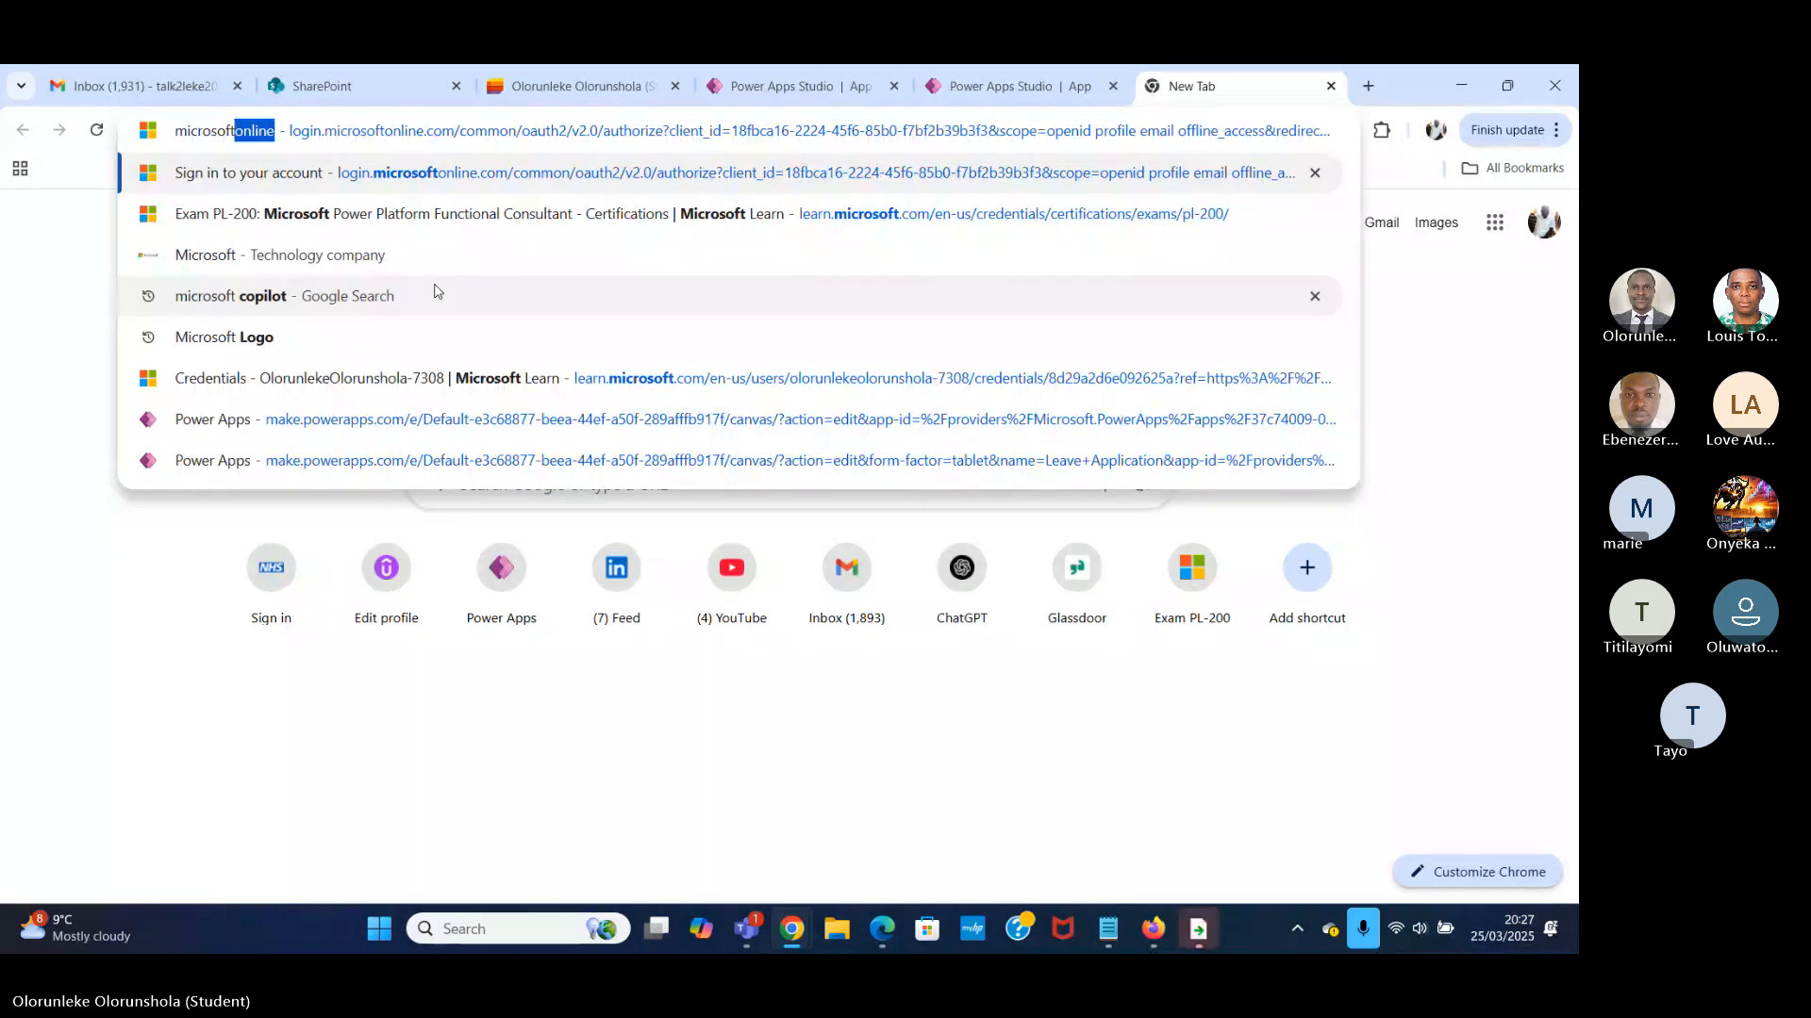
pyautogui.write(' copilot')
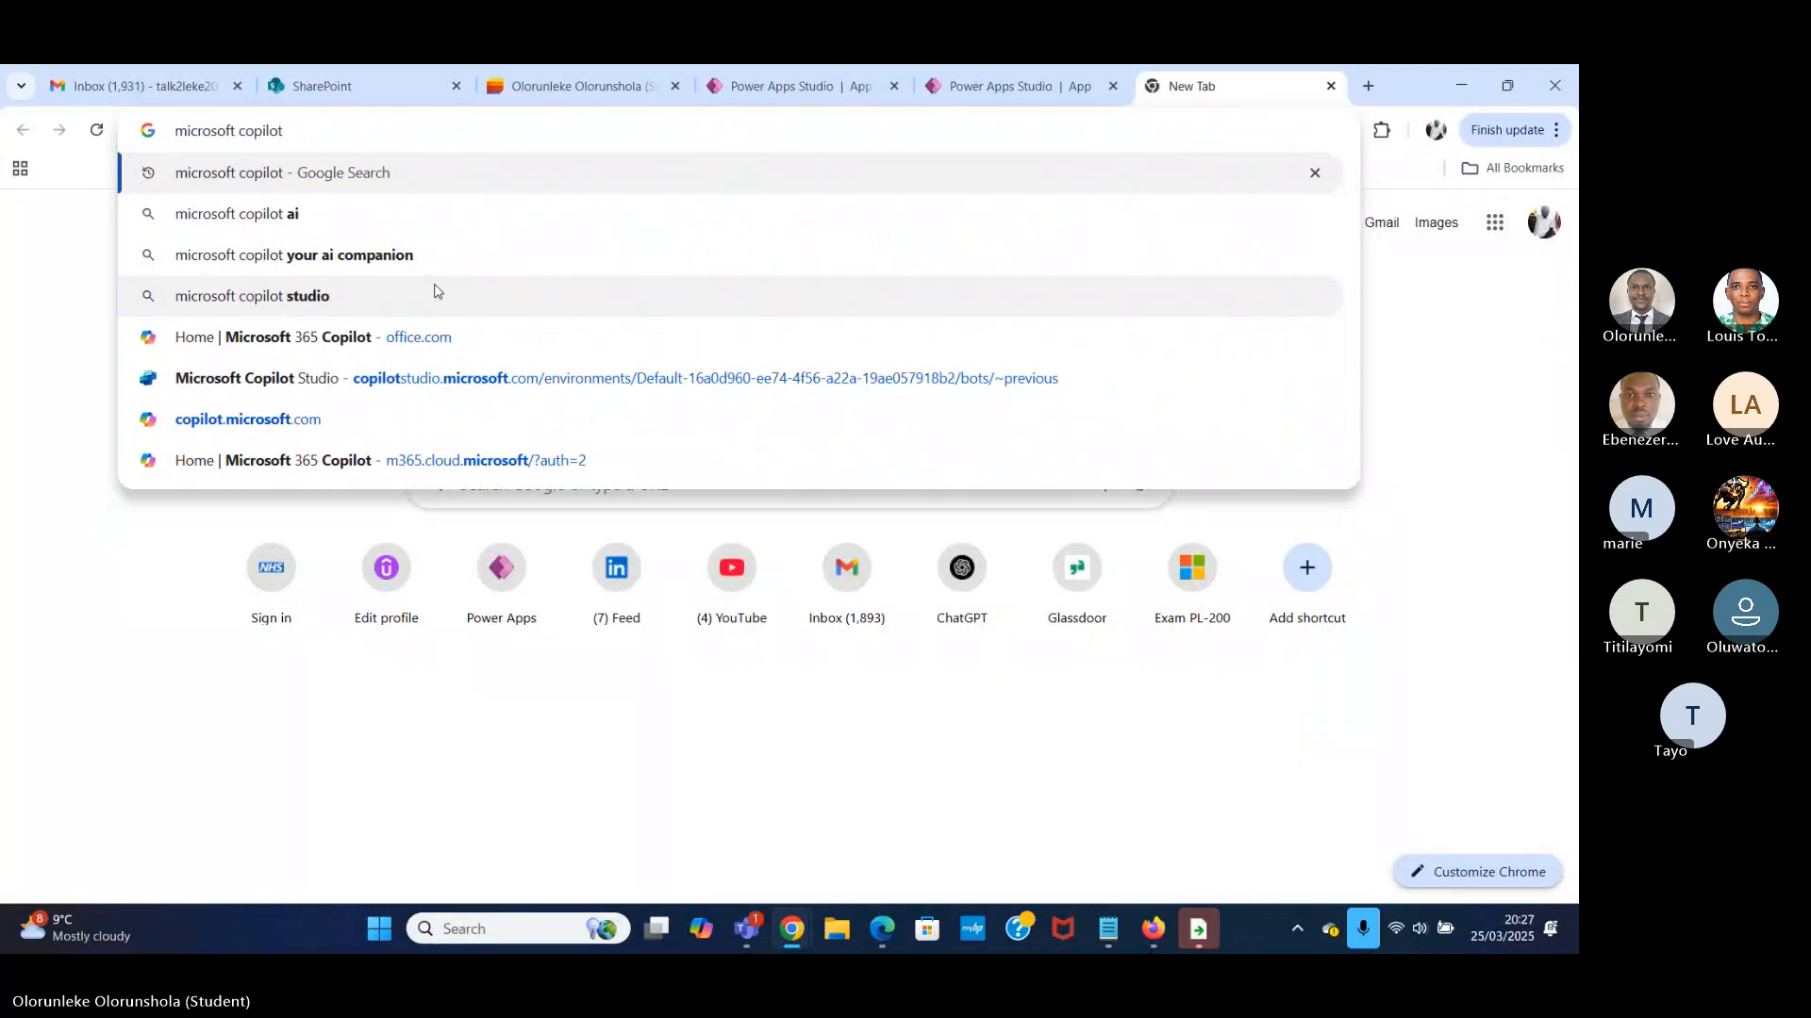
pyautogui.press('Return')
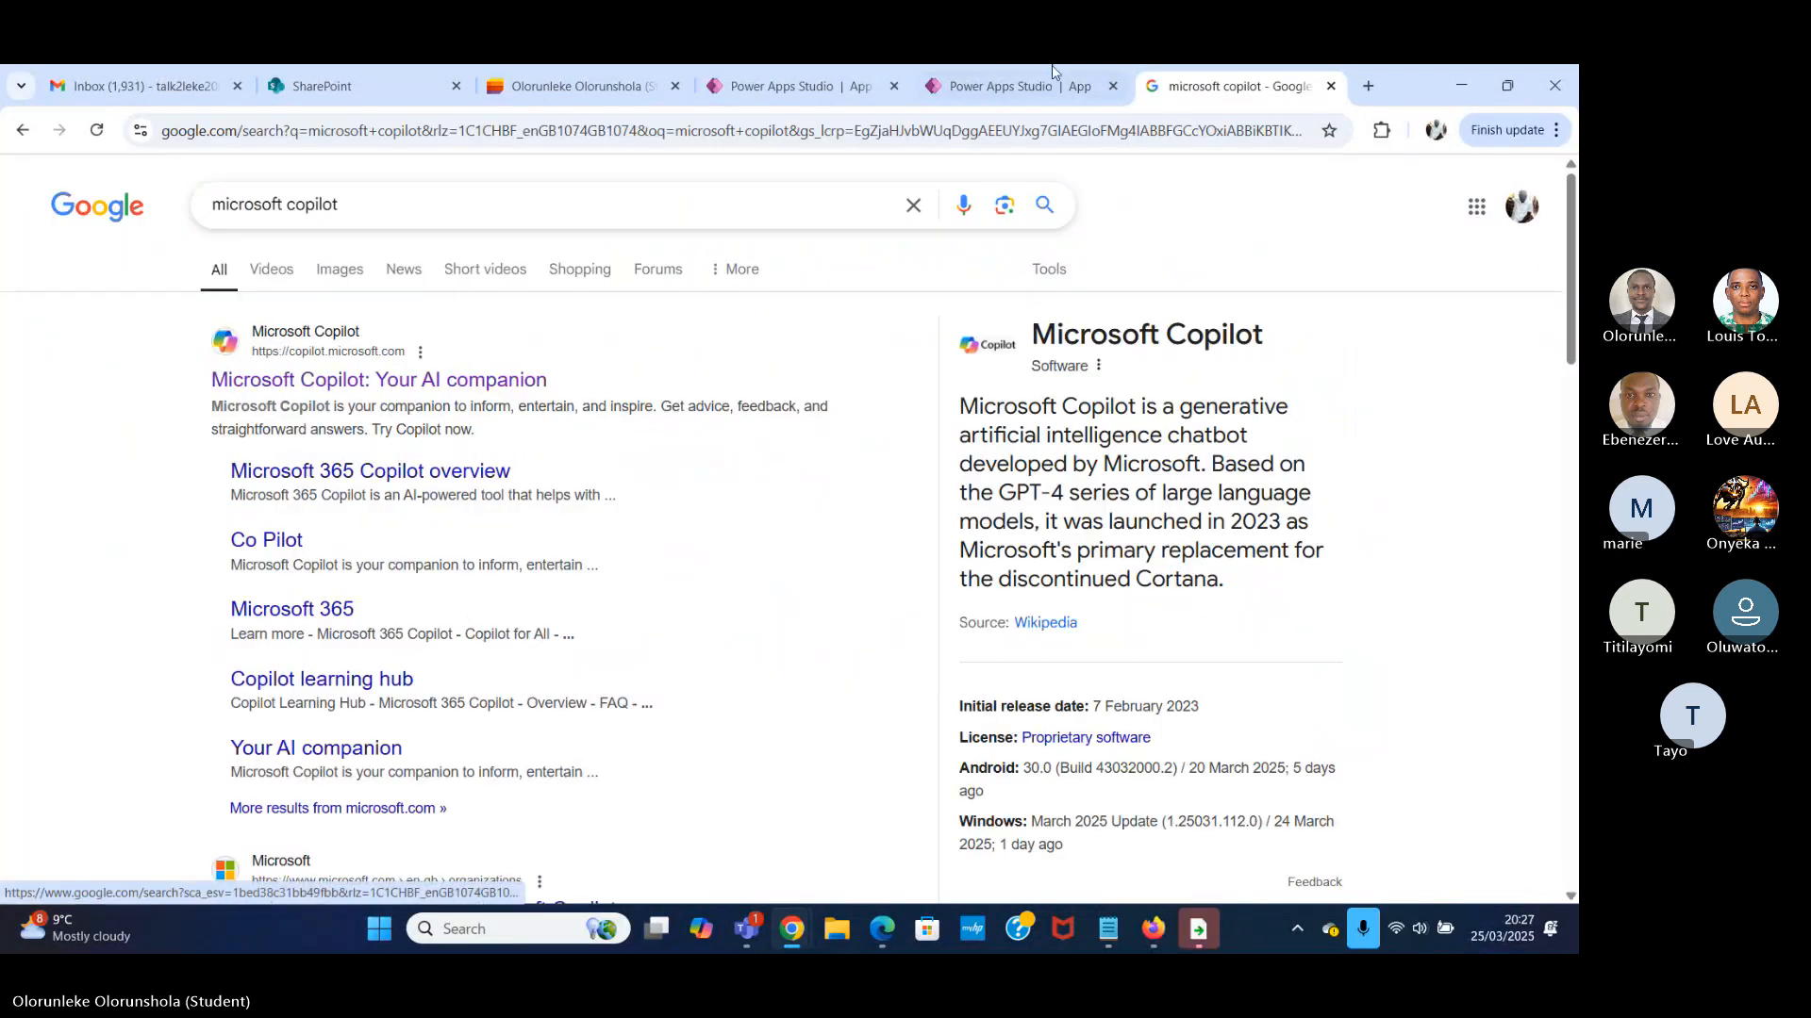
# Open the work version of Microsoft Copilot and skip adding Copilot Chat to the Microsoft 365 apps.
pyautogui.click(336, 390)
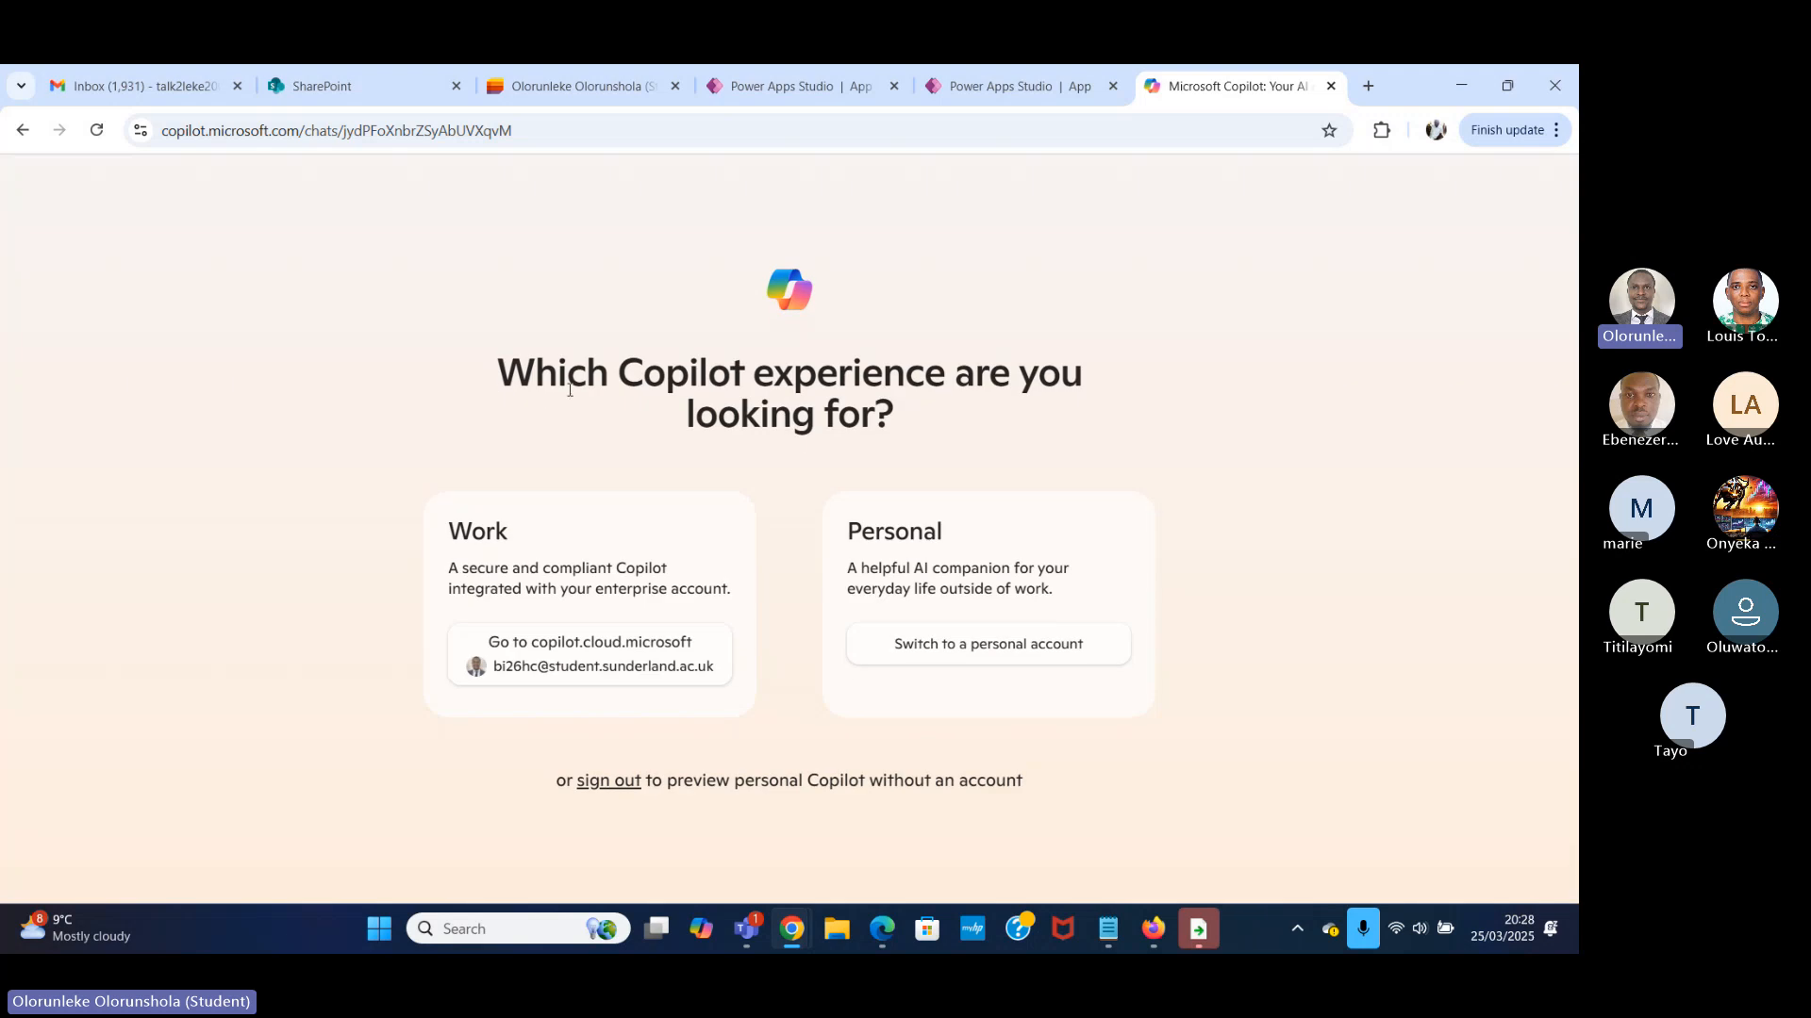
pyautogui.click(584, 653)
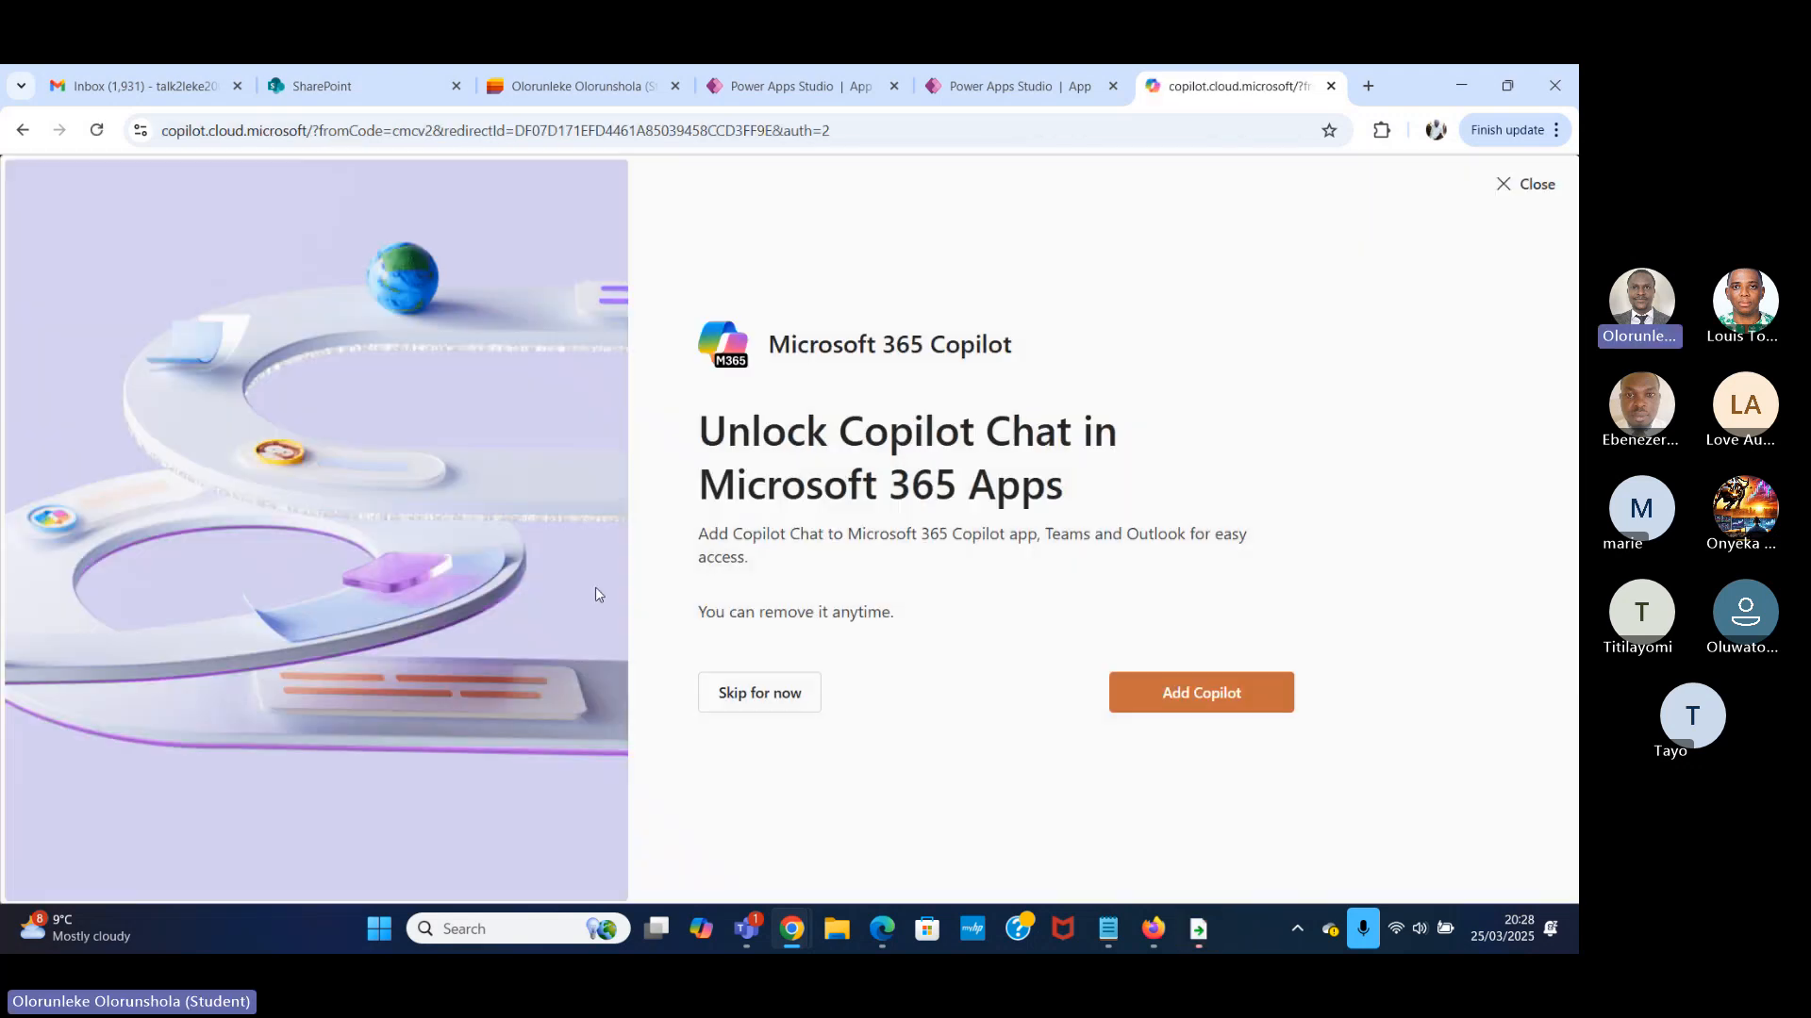
pyautogui.click(754, 695)
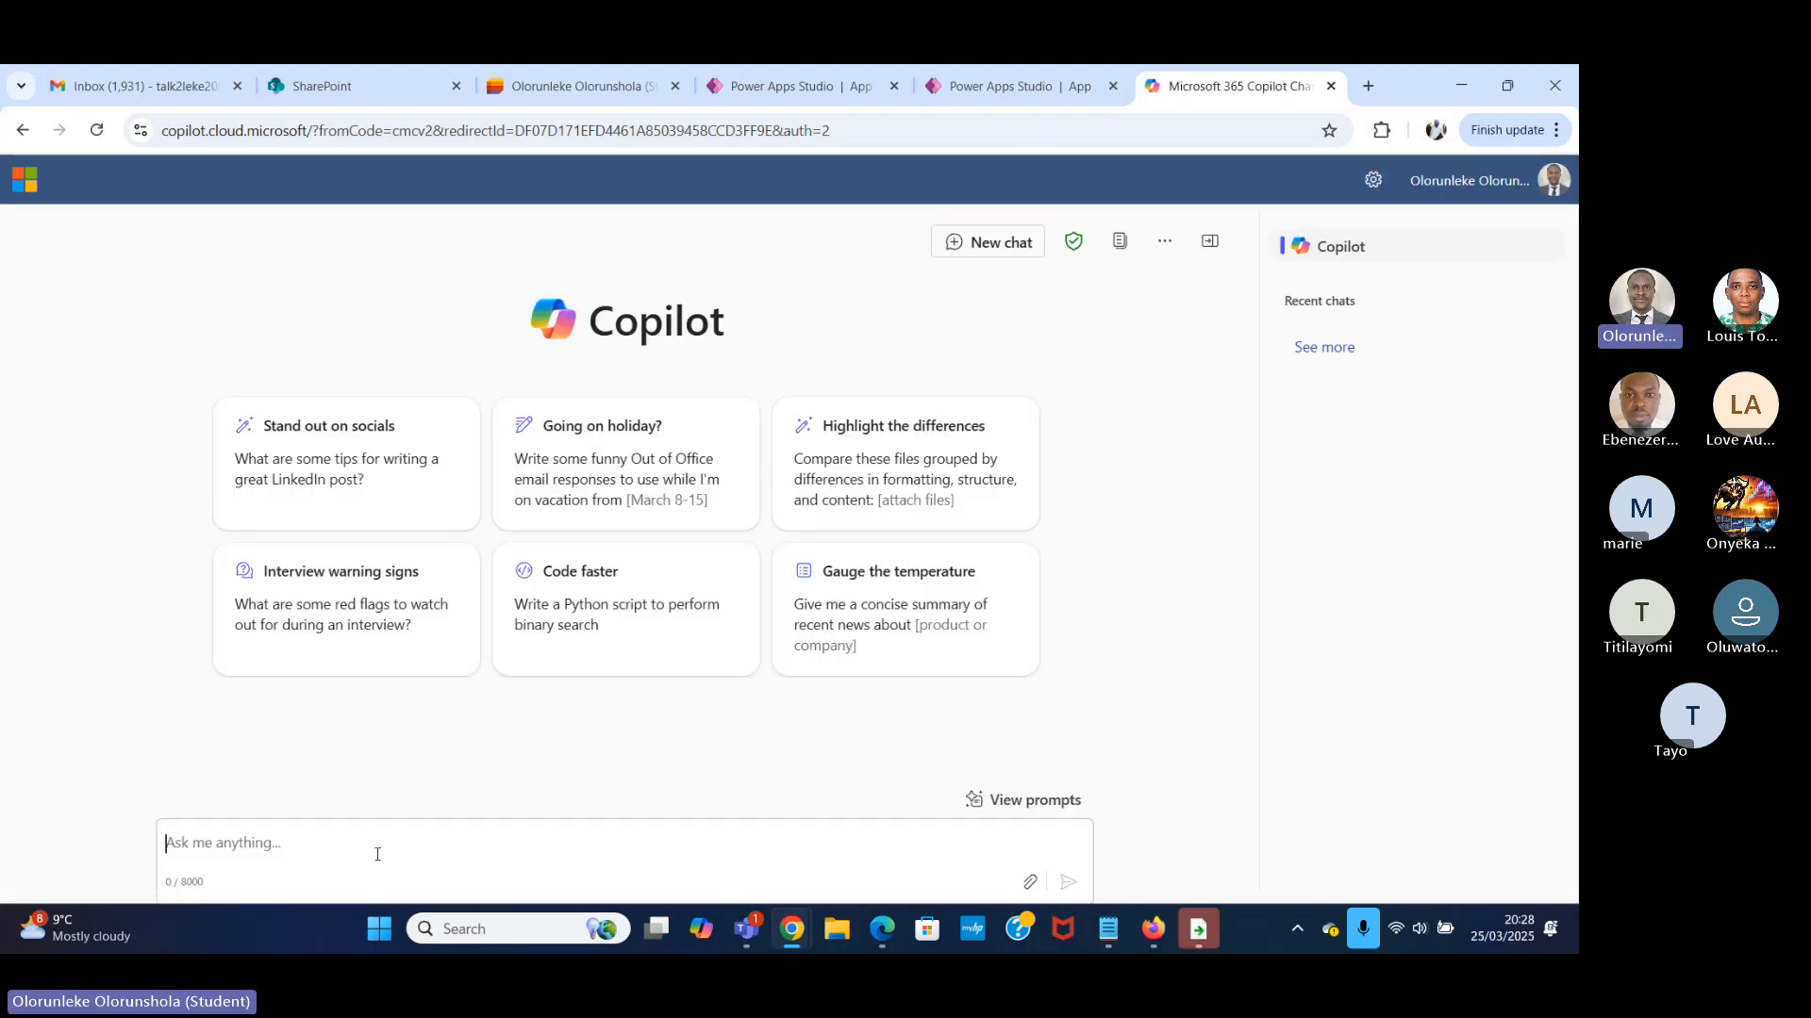
# Ask Copilot "correct this for me:" with the copied Collect formula pasted in, adding that "gender_1 is a number input".
pyautogui.write('c')
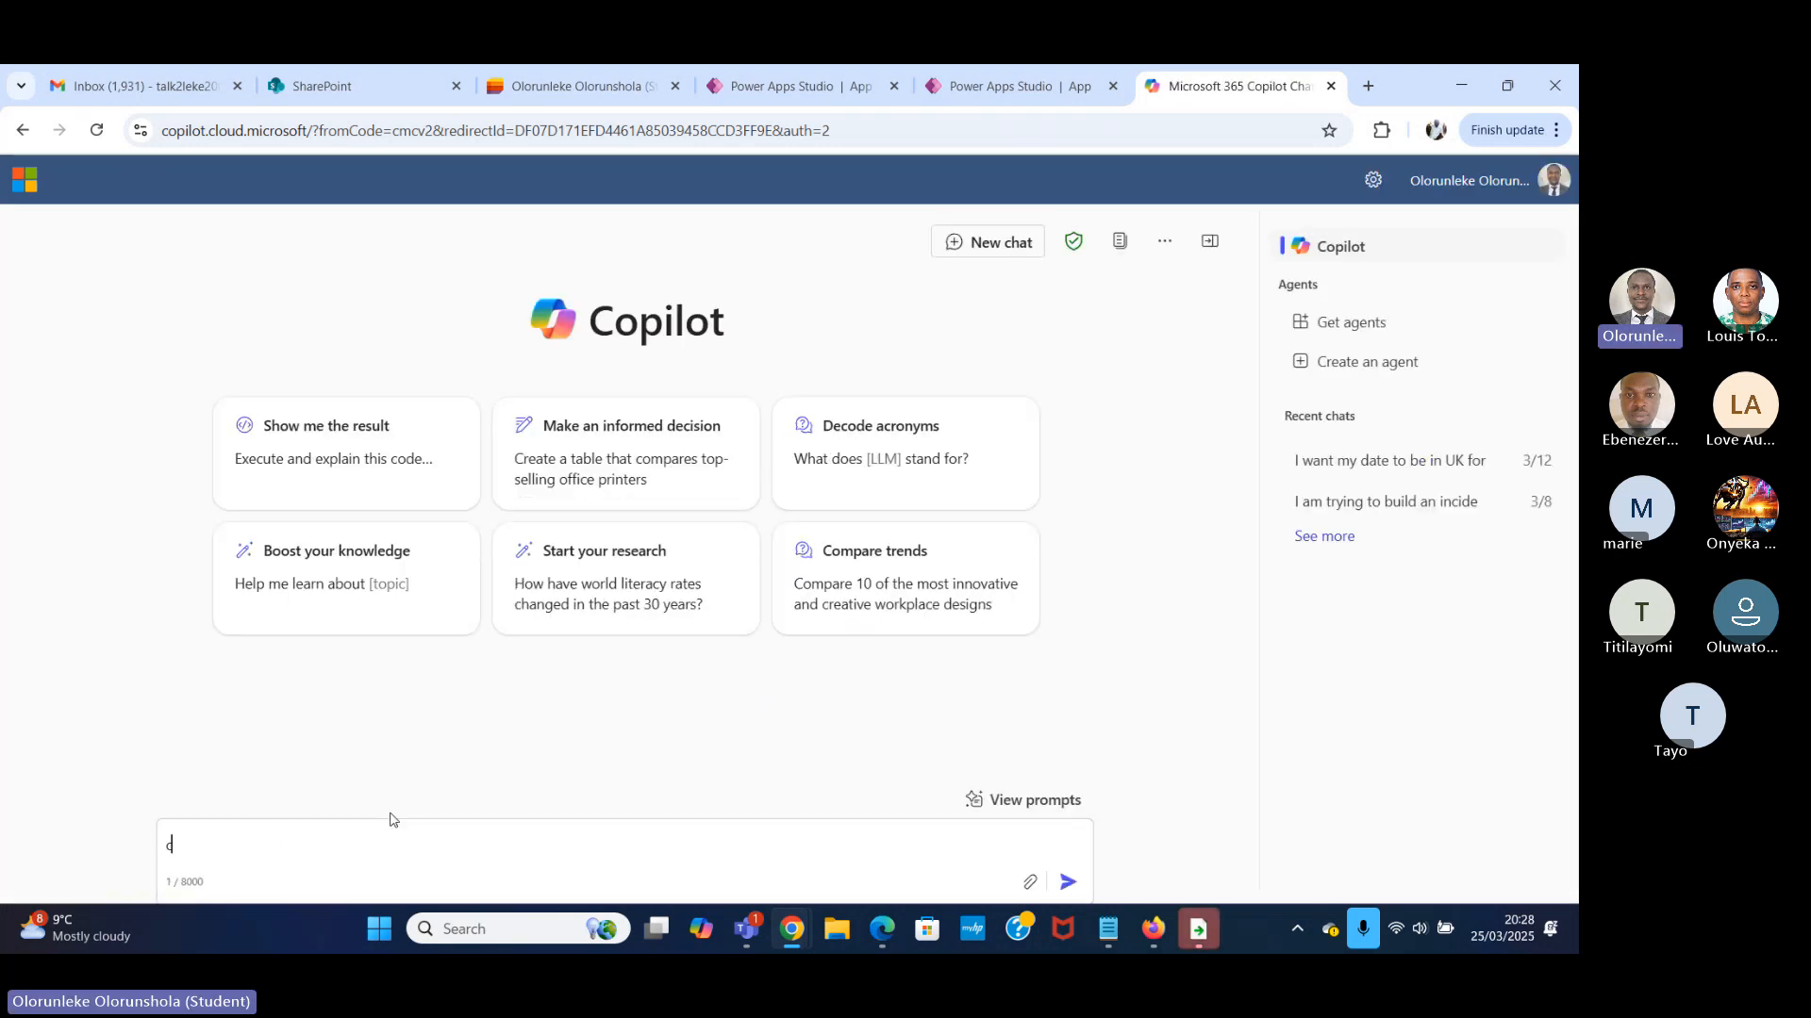
pyautogui.write('orrect t')
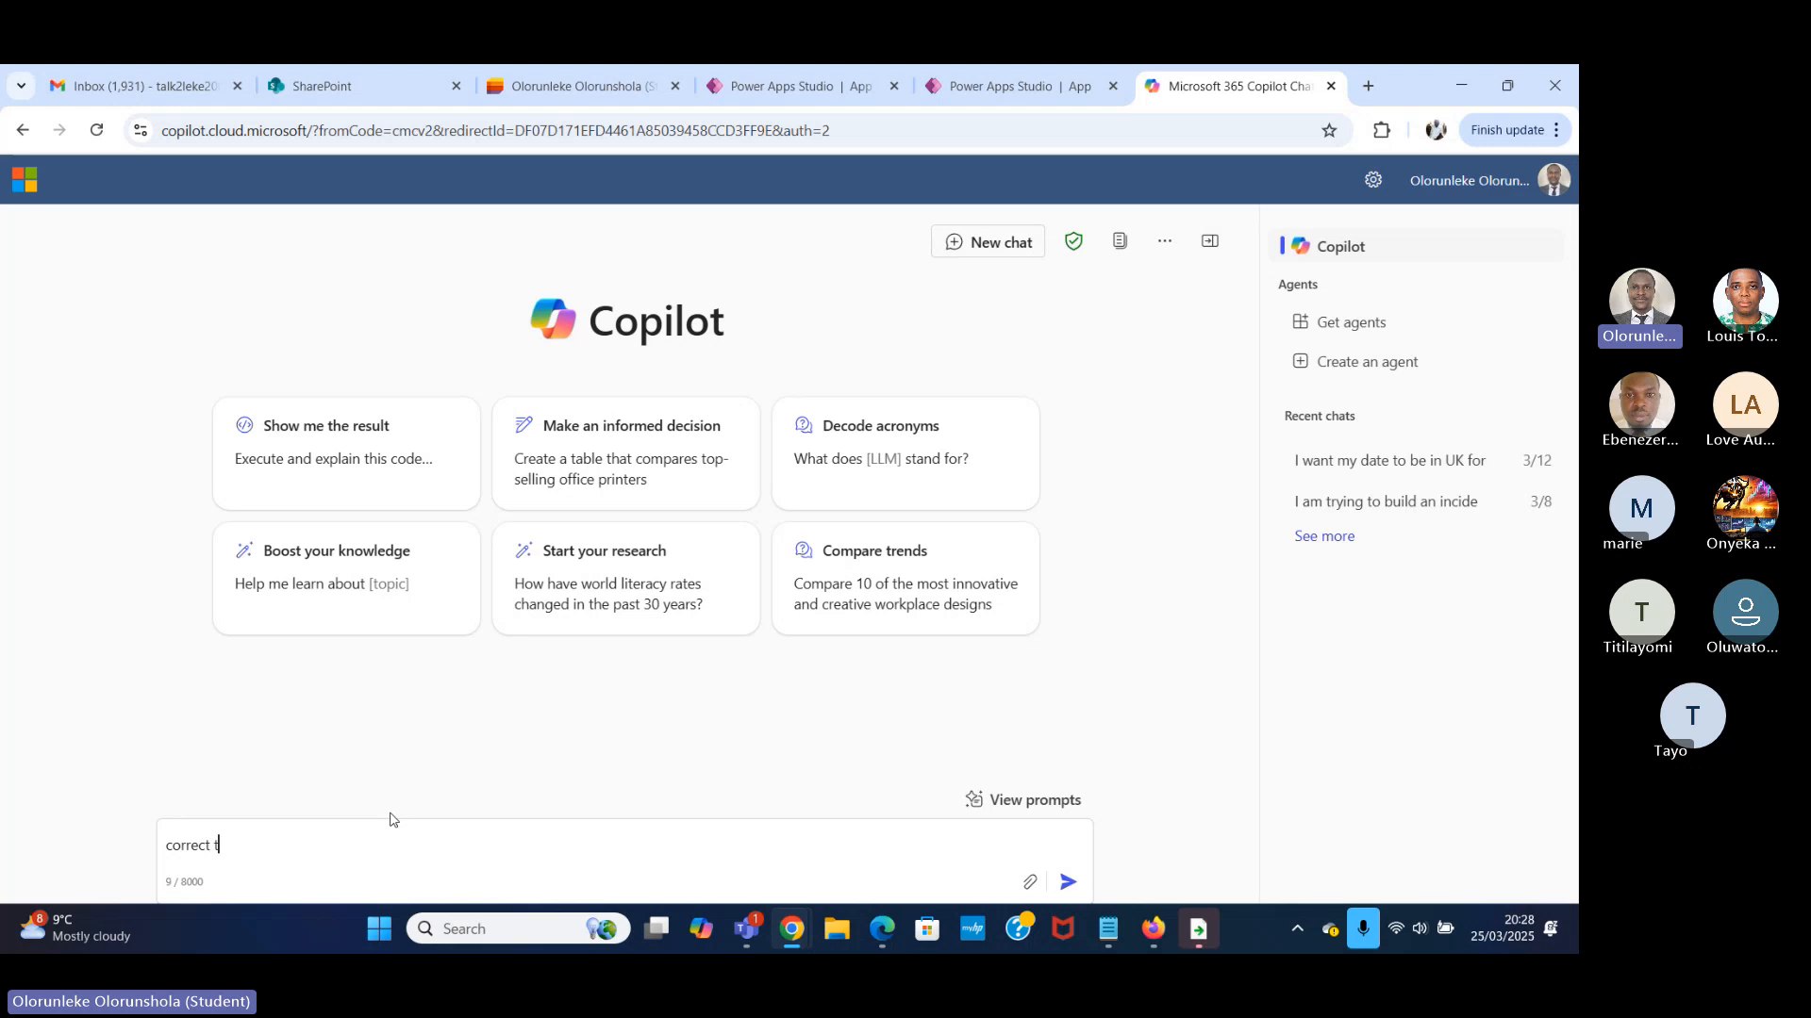
pyautogui.write('his for me:')
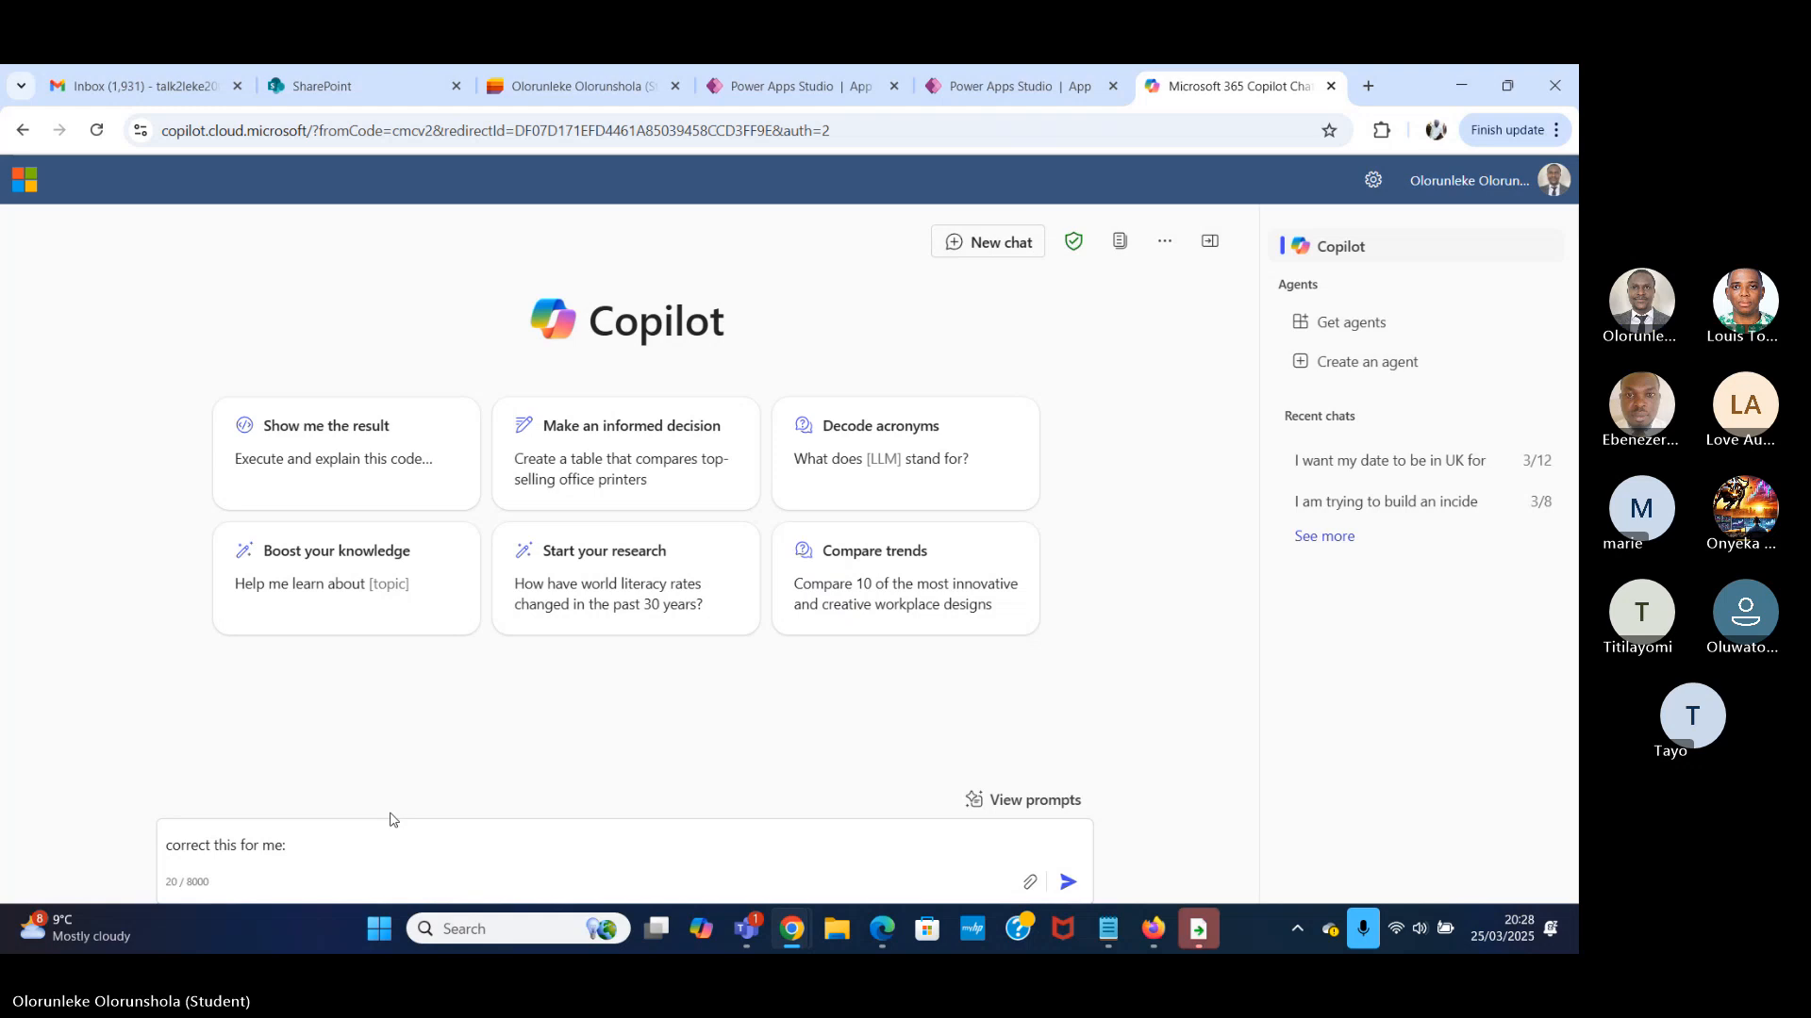
pyautogui.write('Collect(colTodo,{Firstname:firstnametxt.Text,Lastname:lastnametxt.Text,Gender:gender.Text, Label1_3: gender_1})')
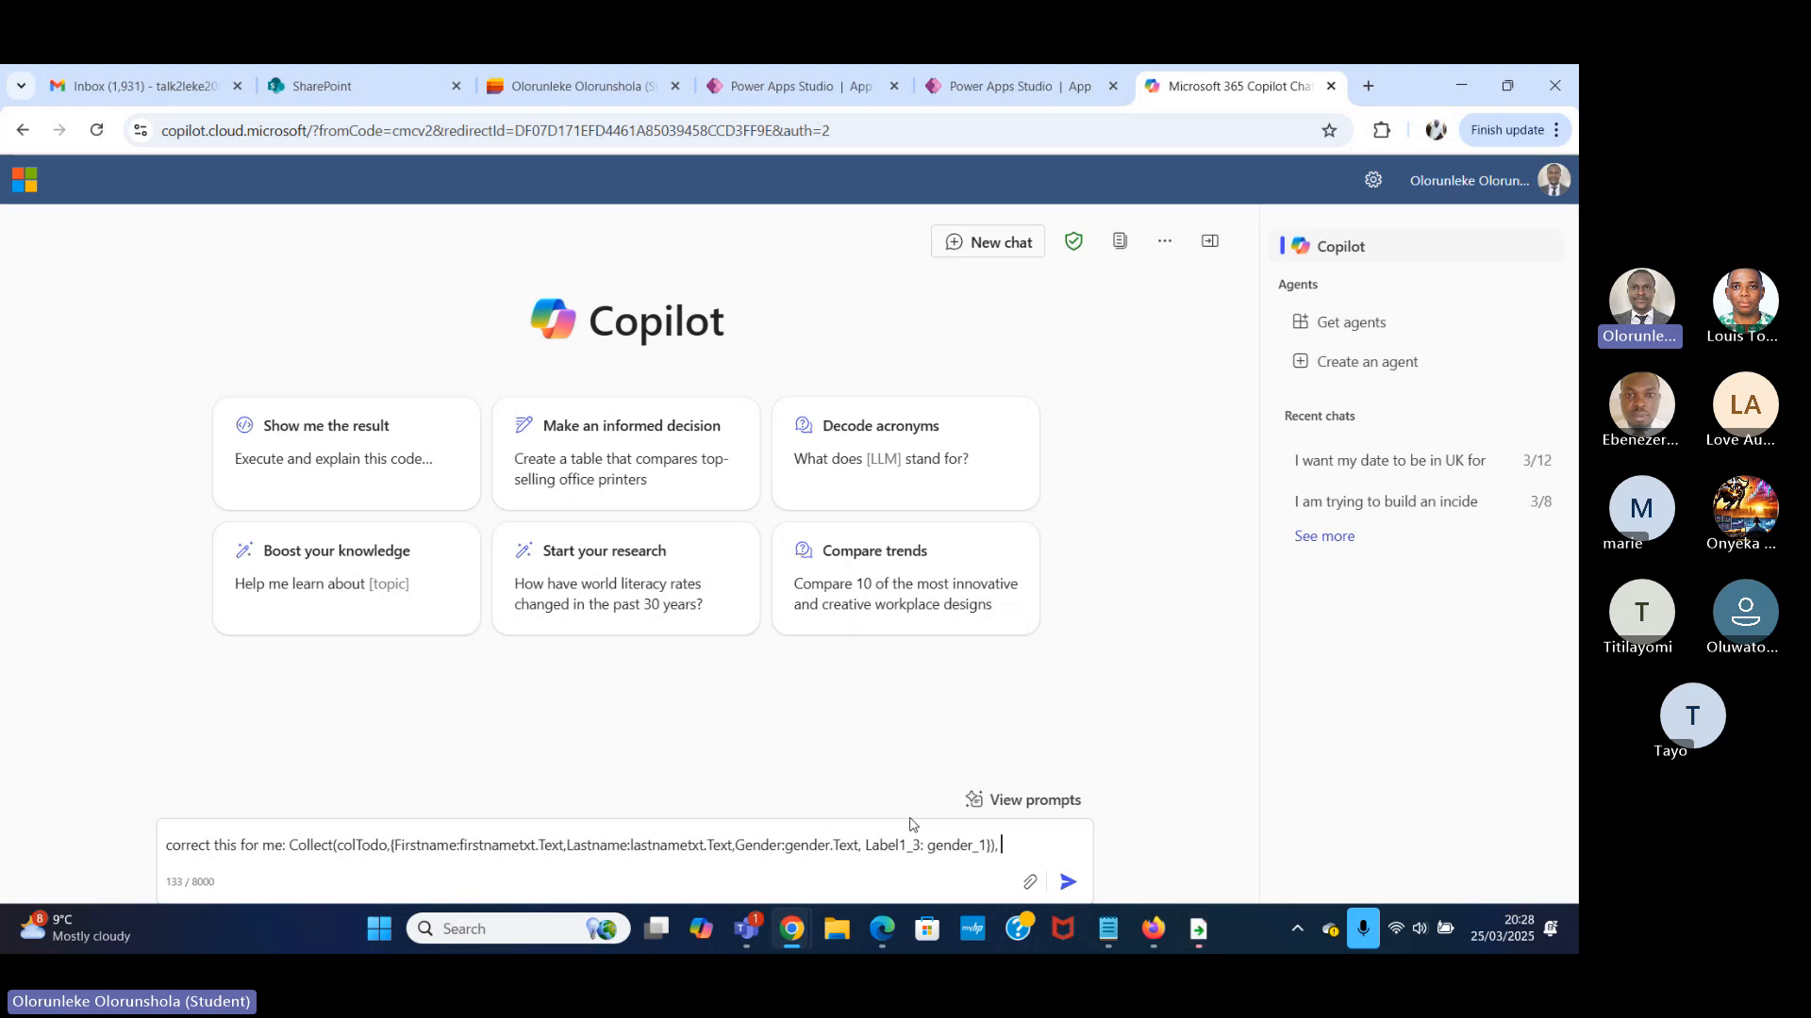
pyautogui.write(', gender')
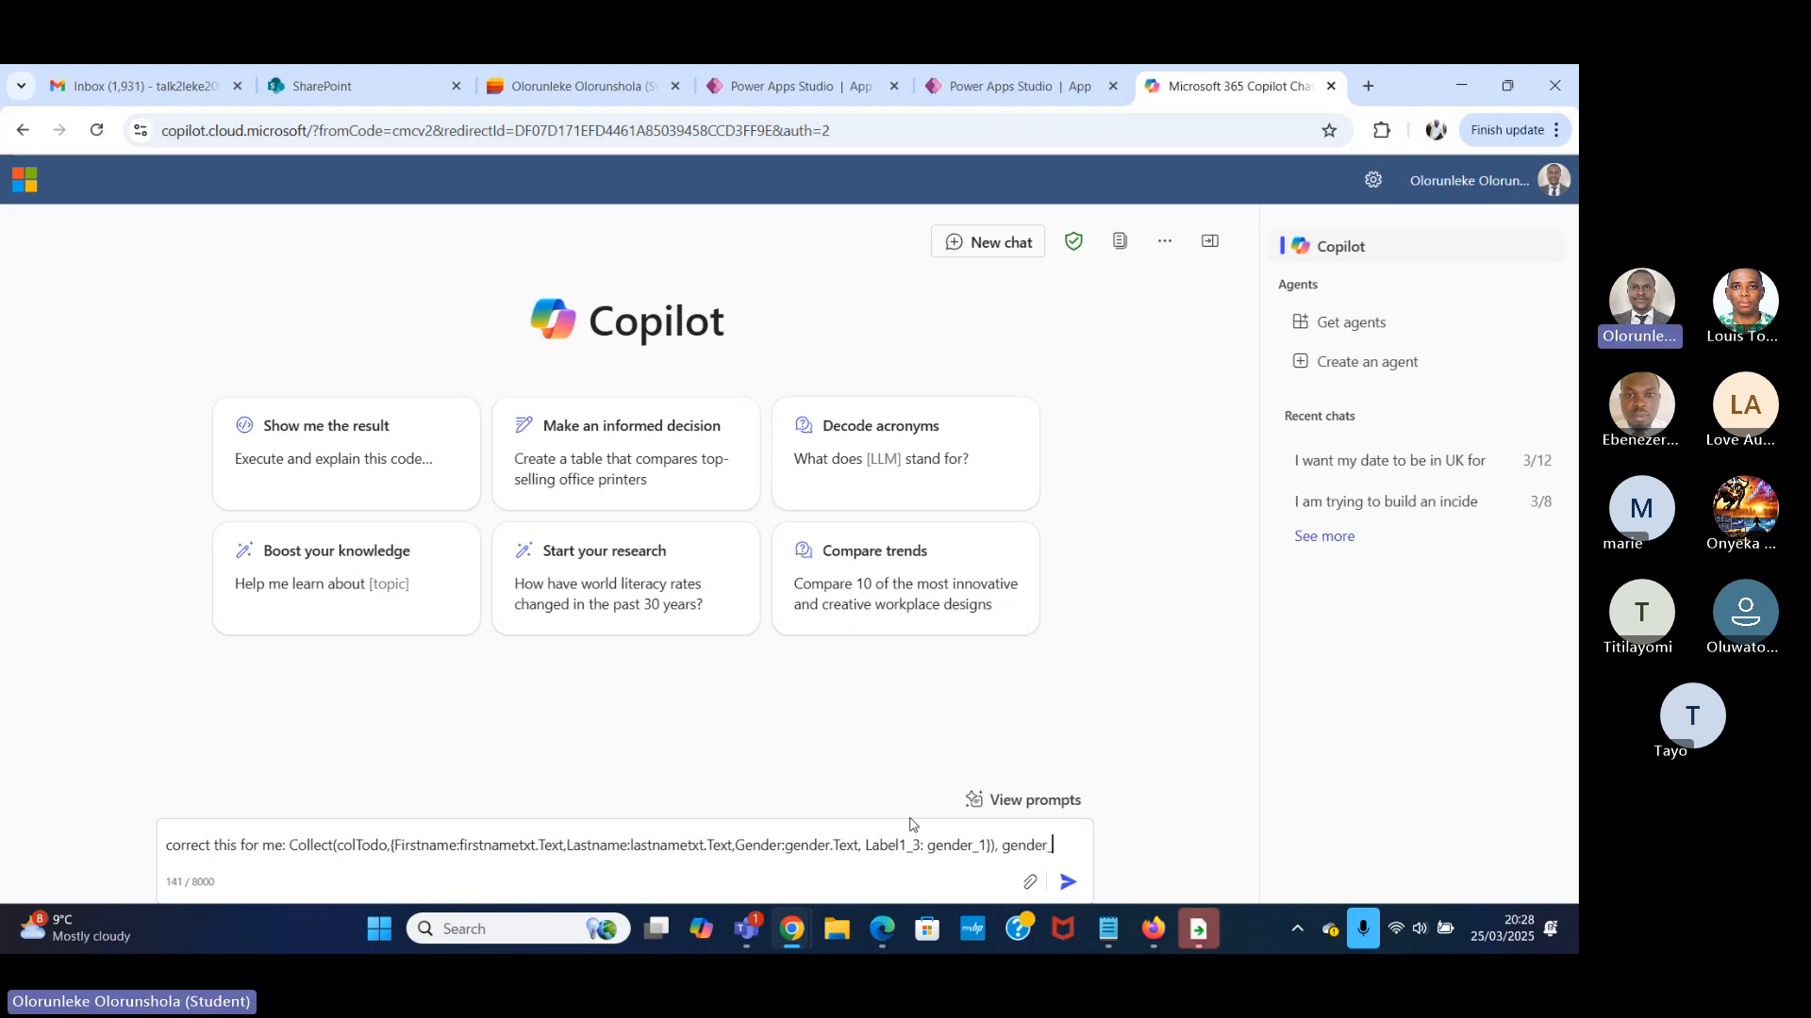
pyautogui.write('_1 is a num')
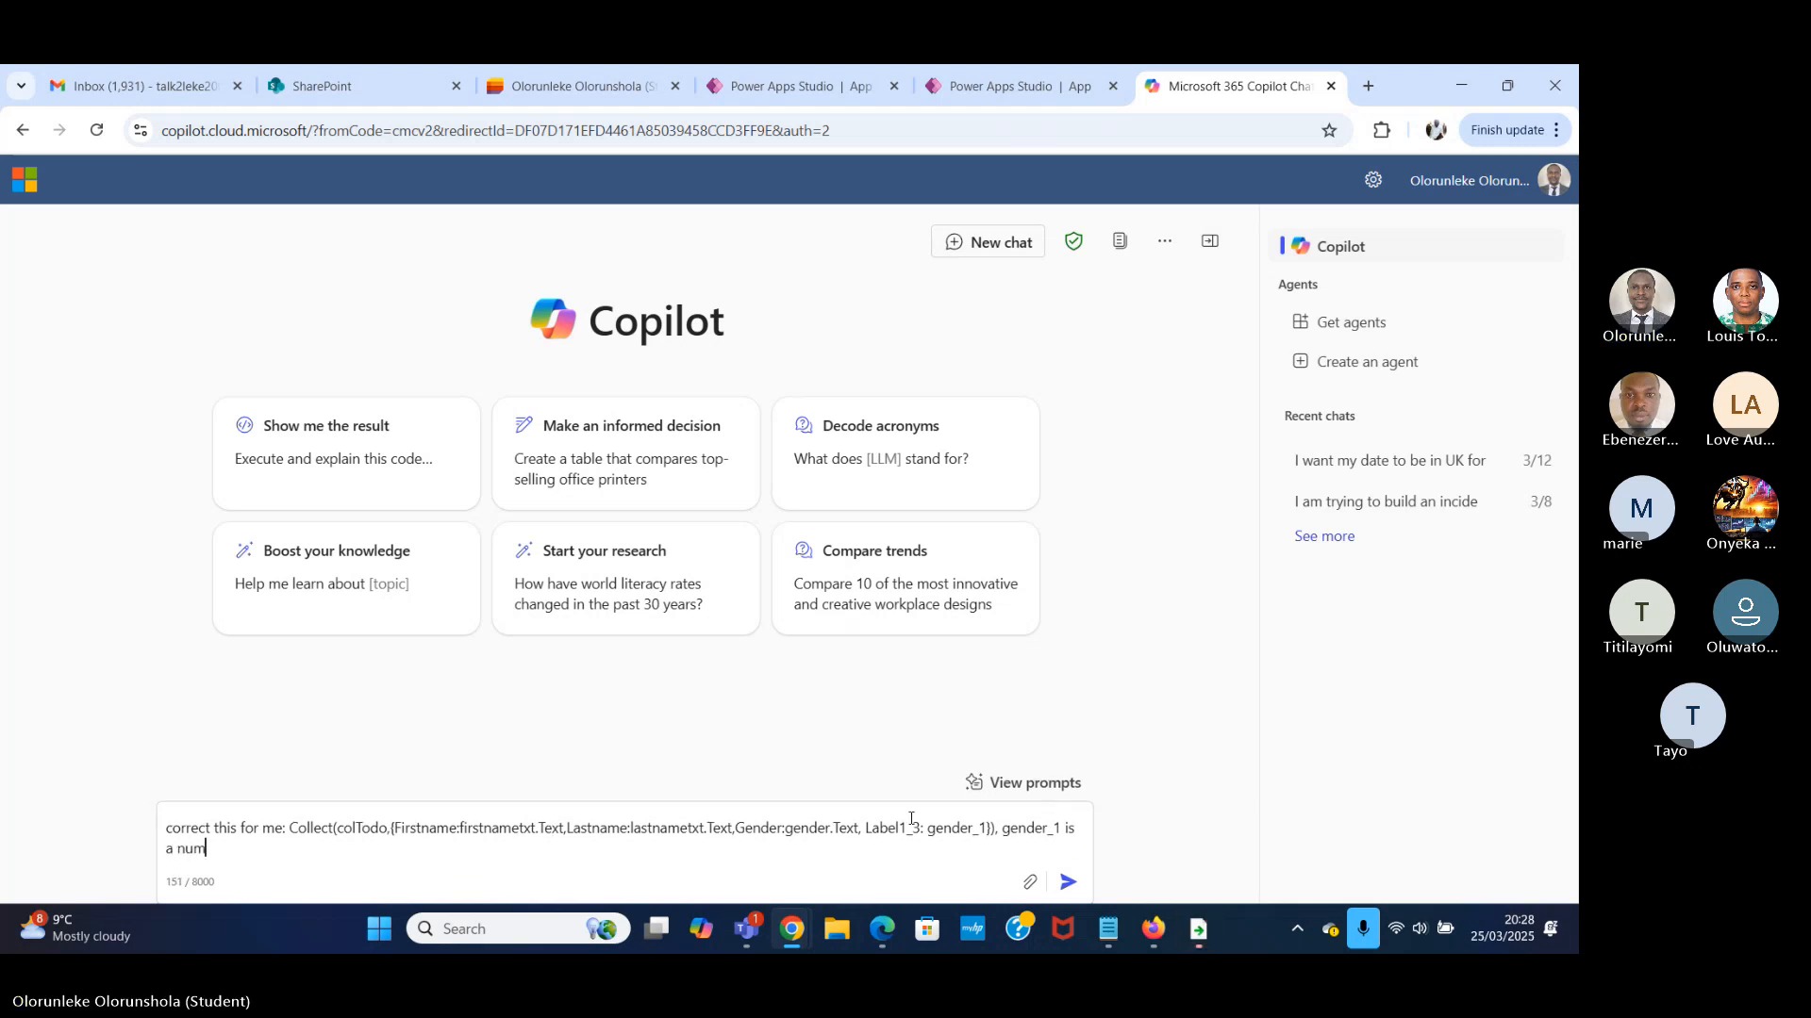
pyautogui.write('ber inpu')
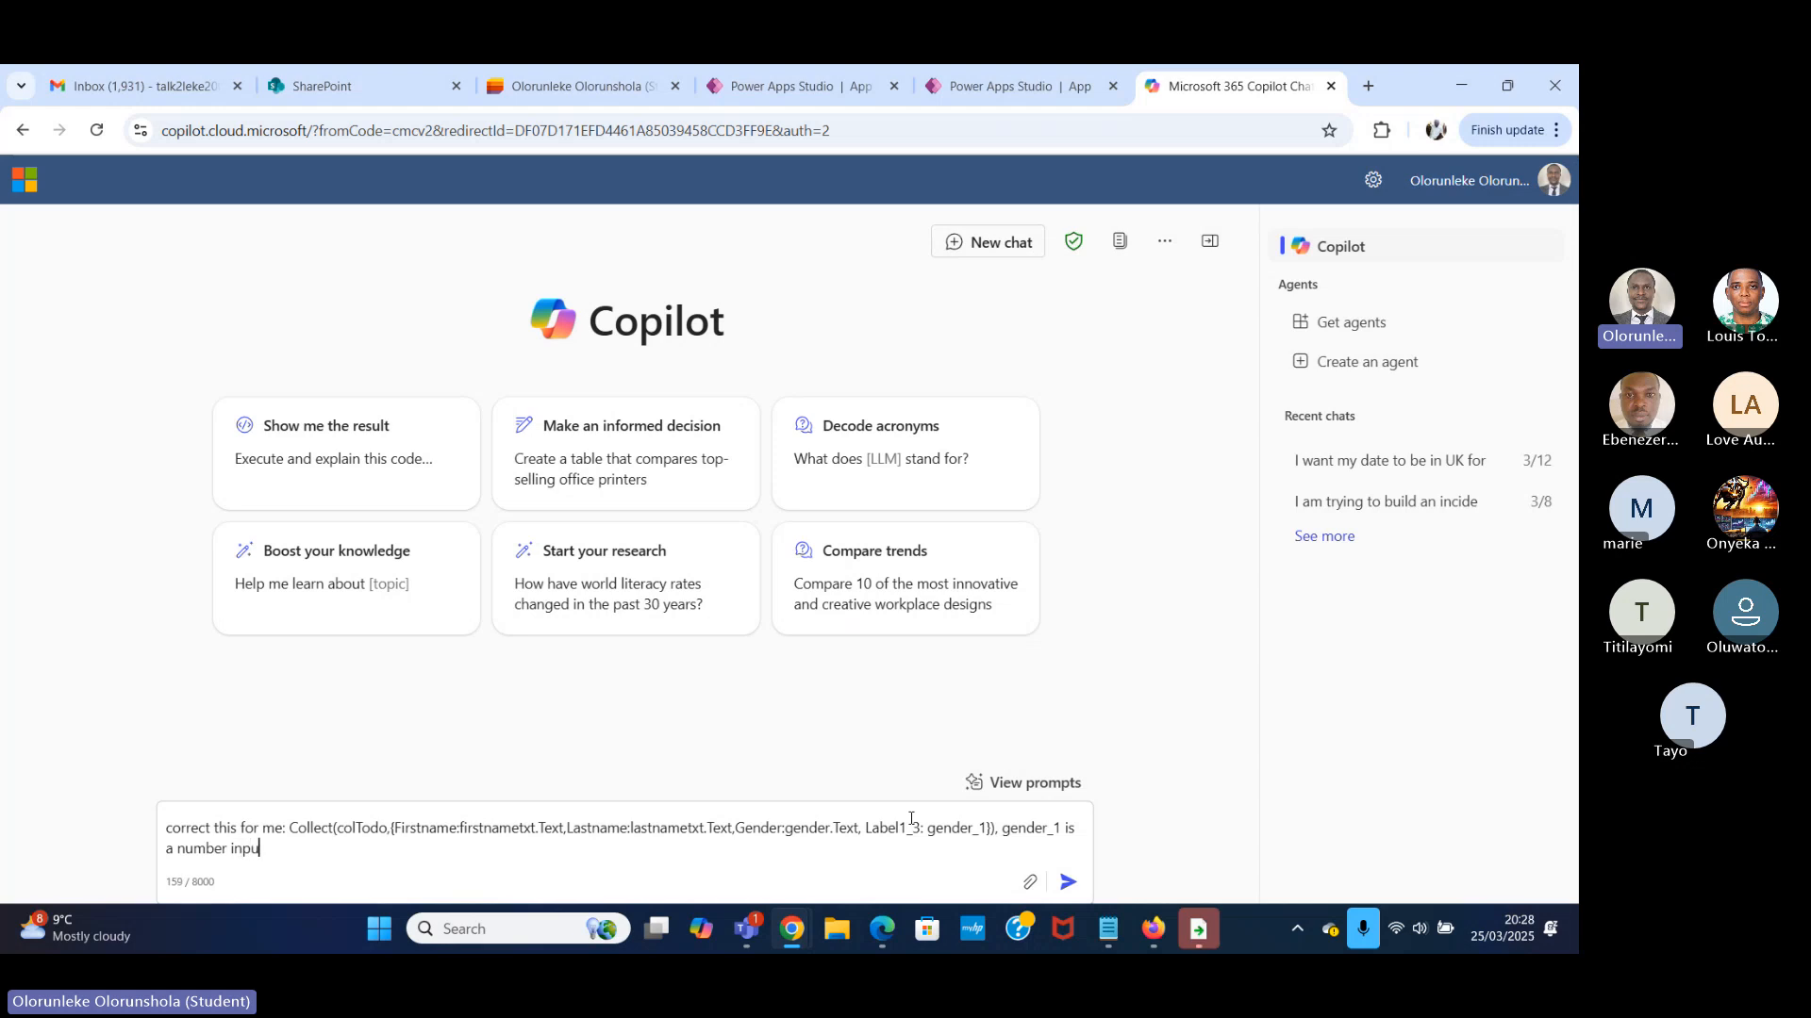
pyautogui.write('t')
pyautogui.press('Return')
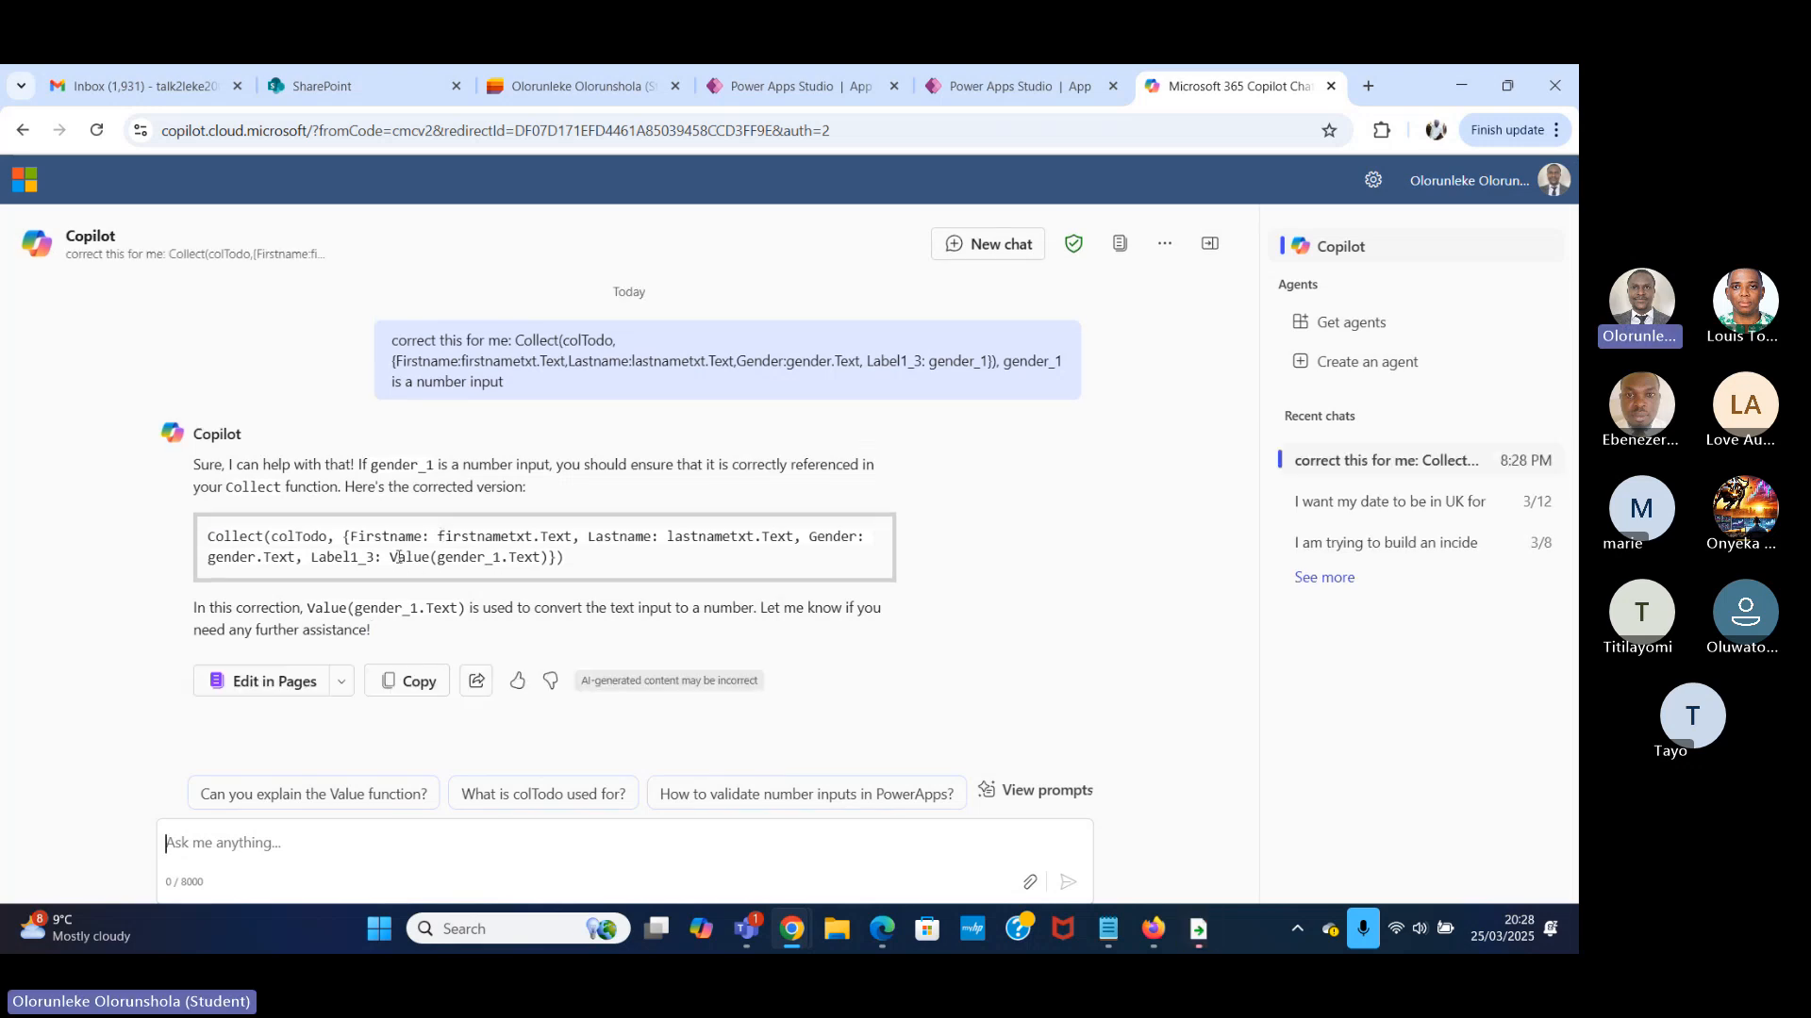
# Switch back to Power Apps Studio and insert "Value(" before gender_1 in the Collect button's OnSelect formula.
pyautogui.click(1024, 91)
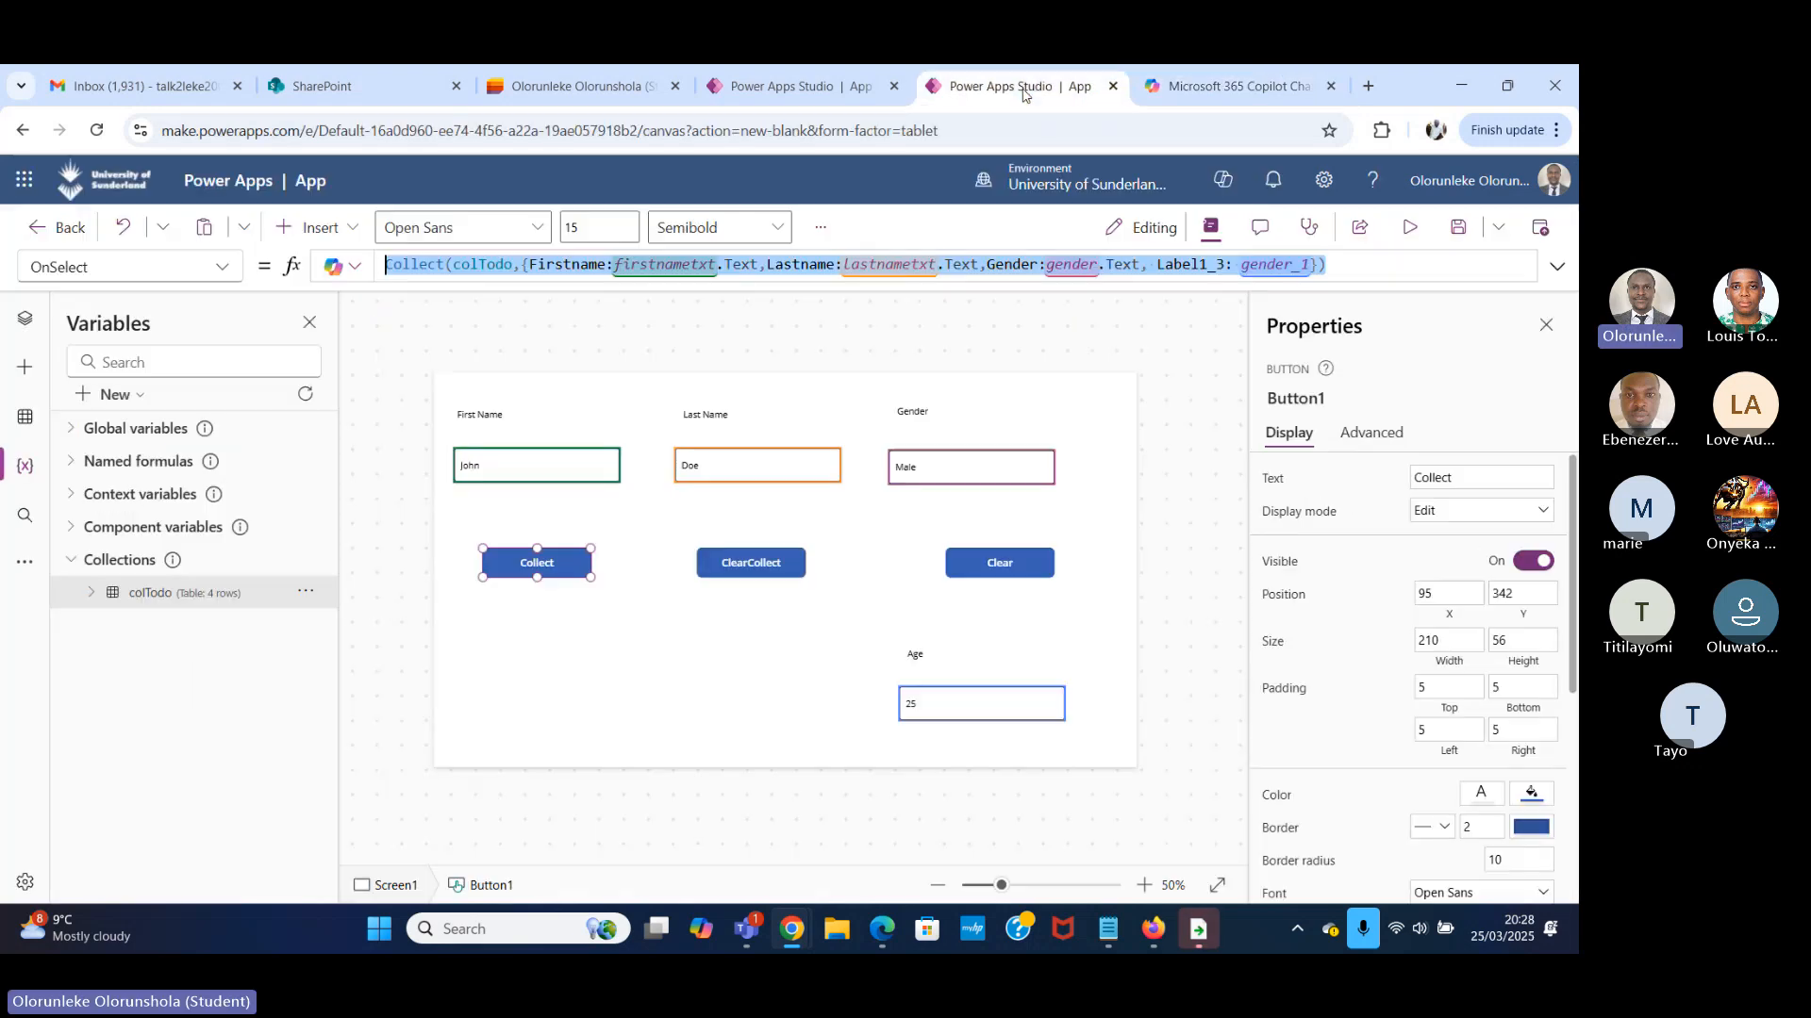
pyautogui.doubleClick(1247, 266)
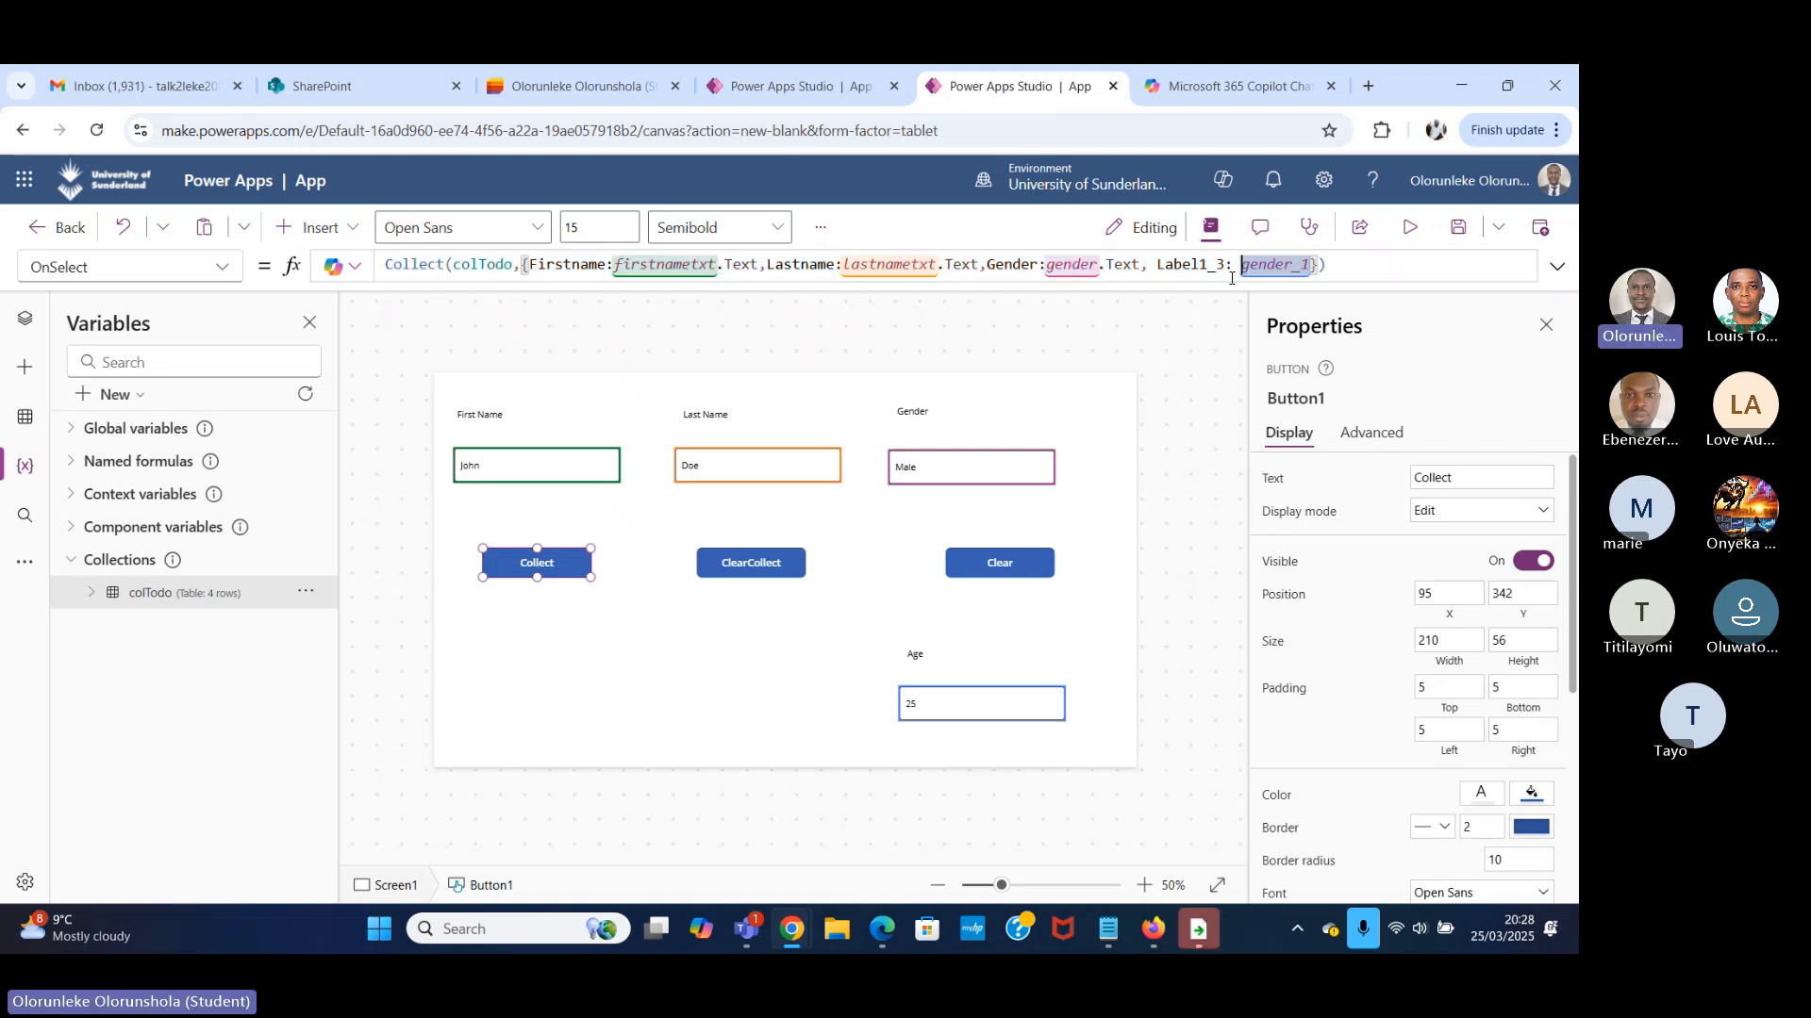
pyautogui.write('VALUE')
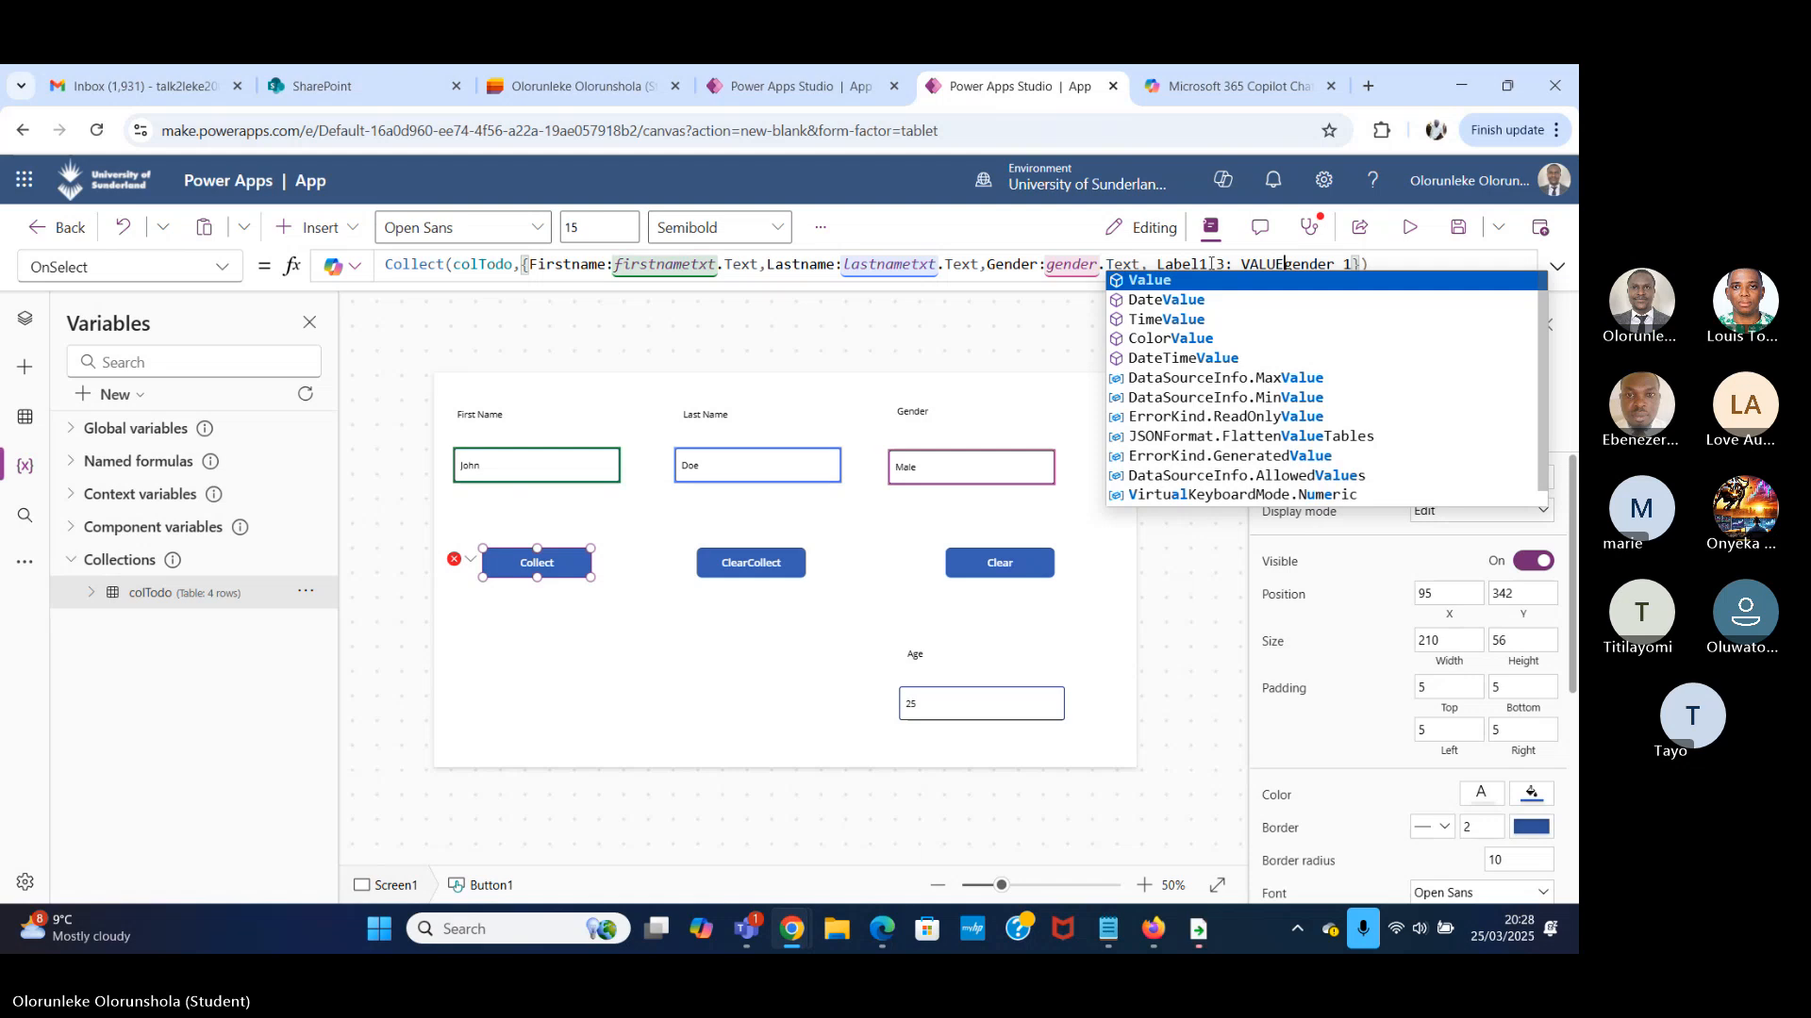
pyautogui.press('BackSpace')
pyautogui.press('BackSpace')
pyautogui.press('BackSpace')
pyautogui.press('BackSpace')
pyautogui.write('alue.')
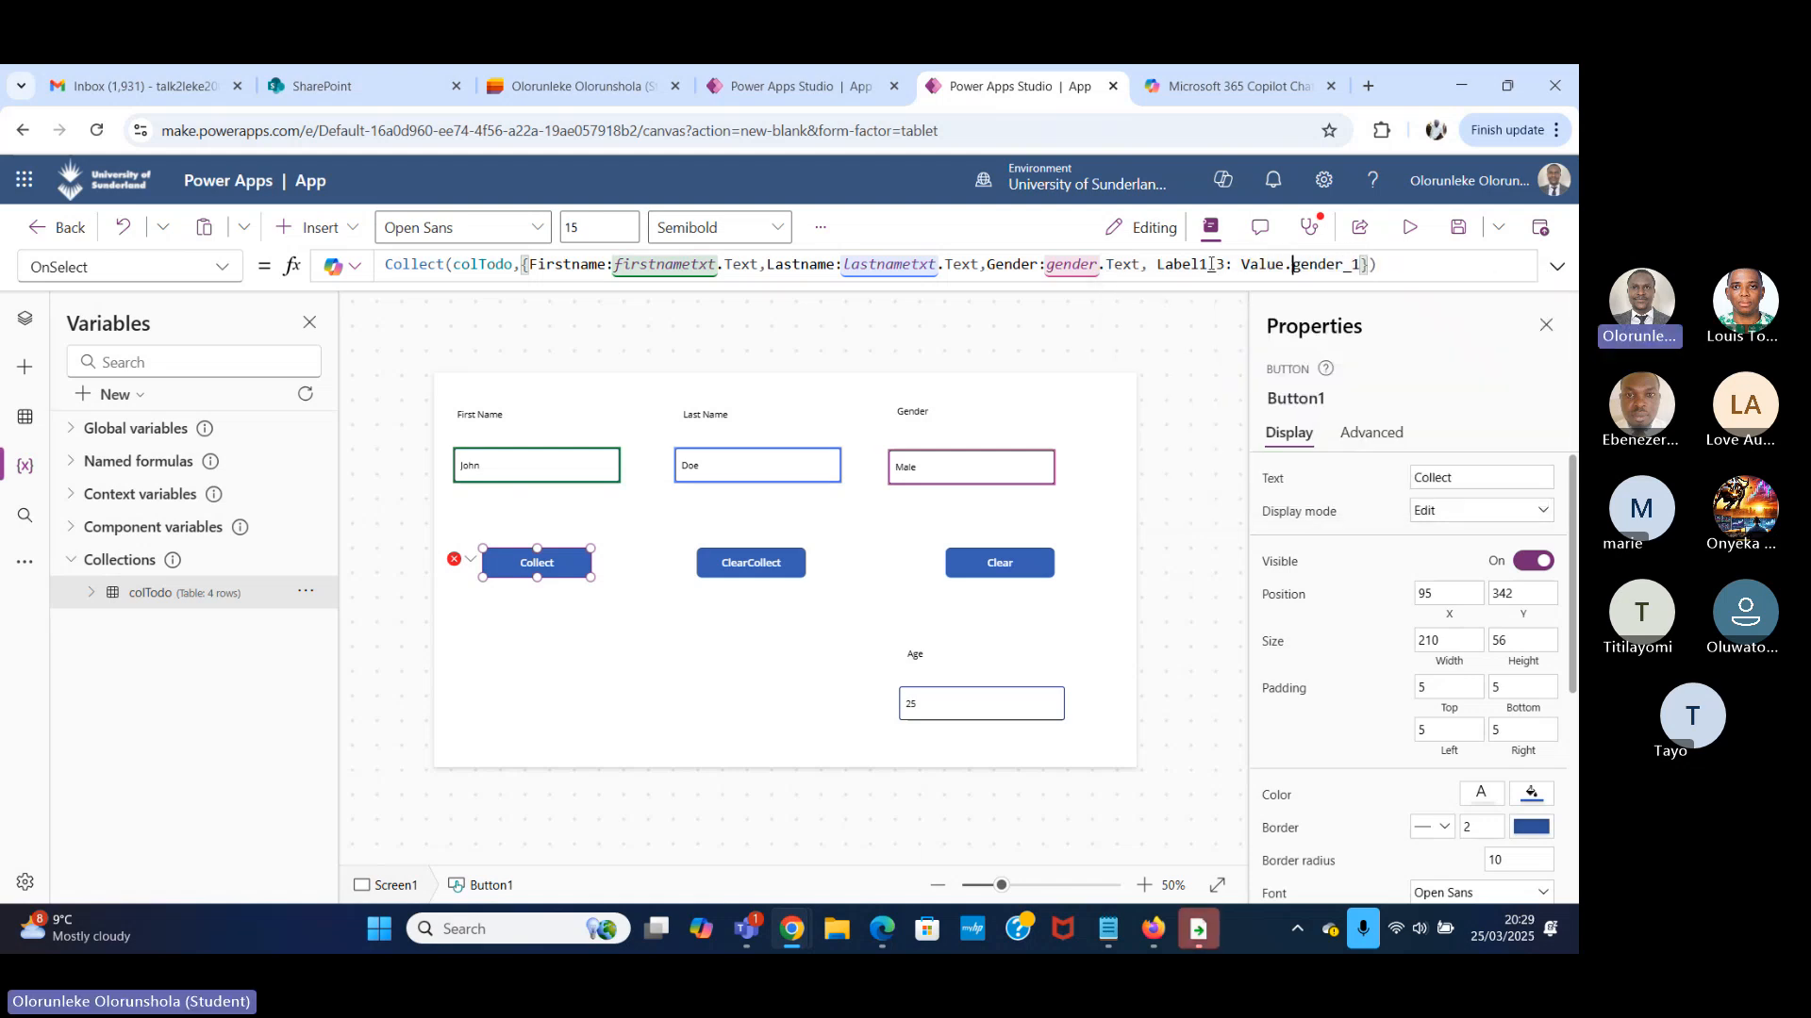
pyautogui.press('BackSpace')
pyautogui.write('(')
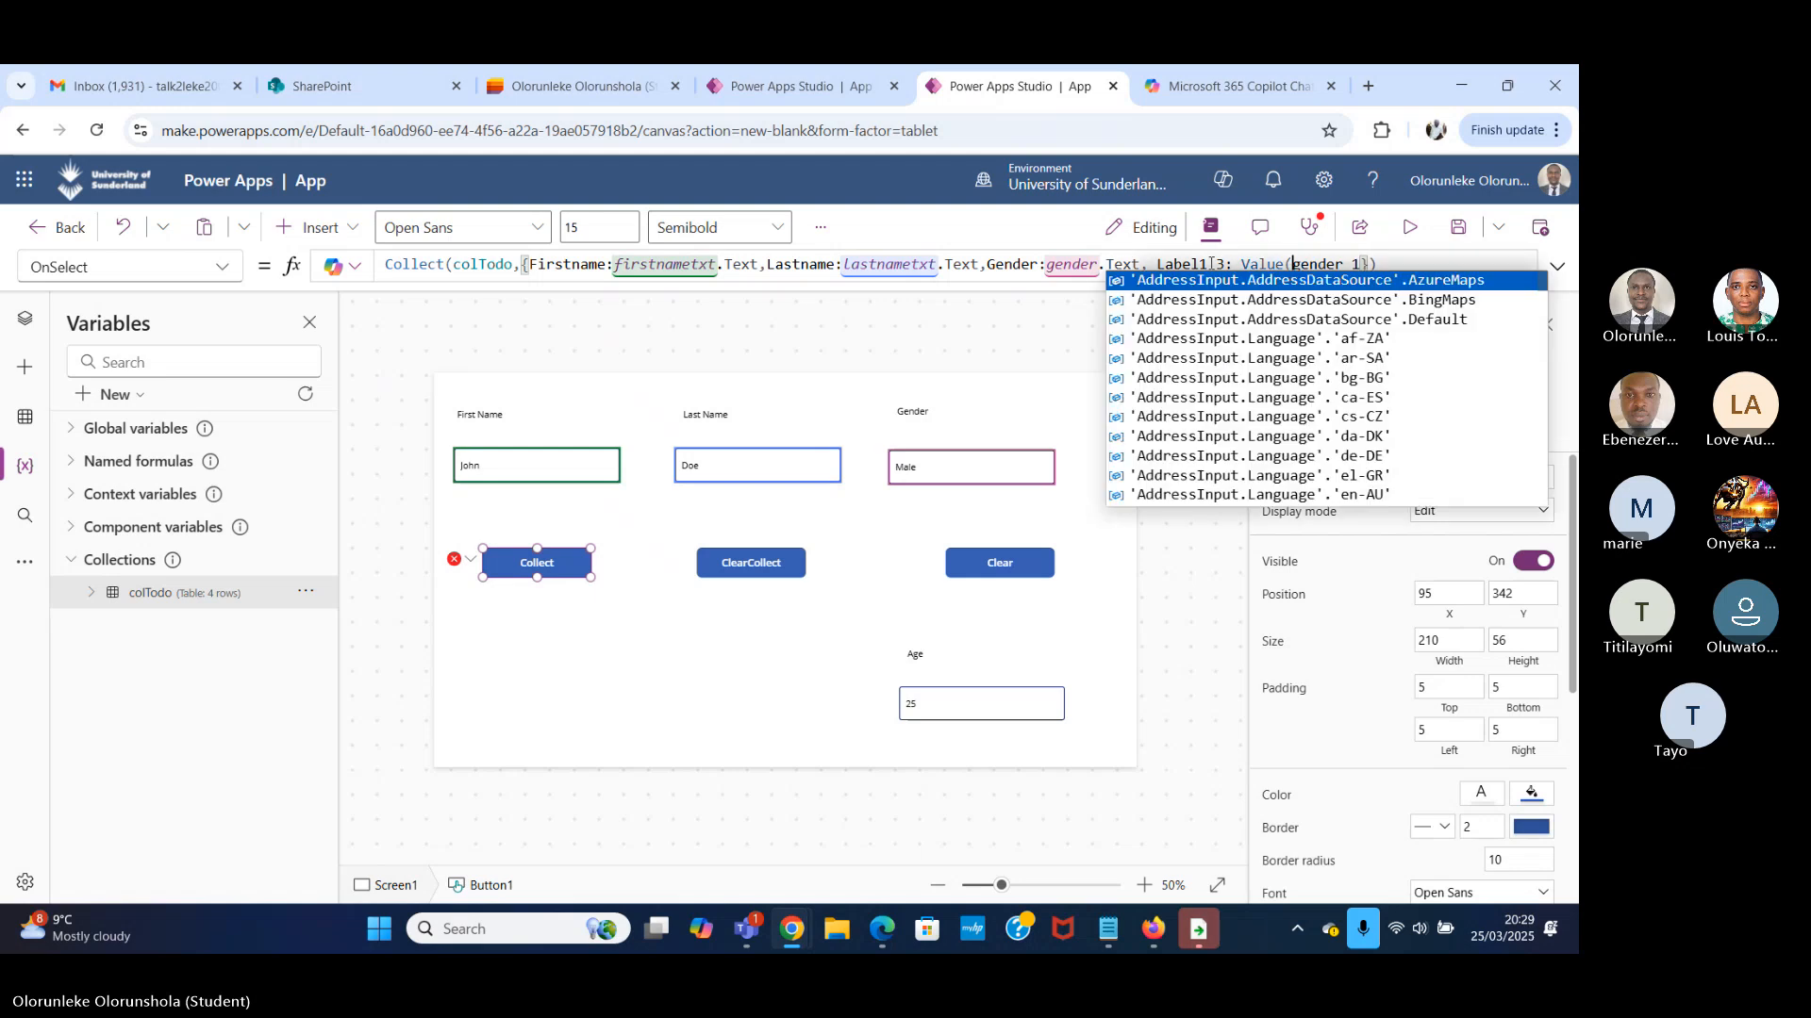
# Append the .Text property to gender_1 inside the Value function of the Collect formula.
pyautogui.hotkey('shift', 'Right')
pyautogui.hotkey('shift', 'Right')
pyautogui.hotkey('shift', 'Right')
pyautogui.hotkey('shift', 'Right')
pyautogui.hotkey('shift', 'Right')
pyautogui.hotkey('shift', 'Right')
pyautogui.hotkey('shift', 'Right')
pyautogui.hotkey('shift', 'Right')
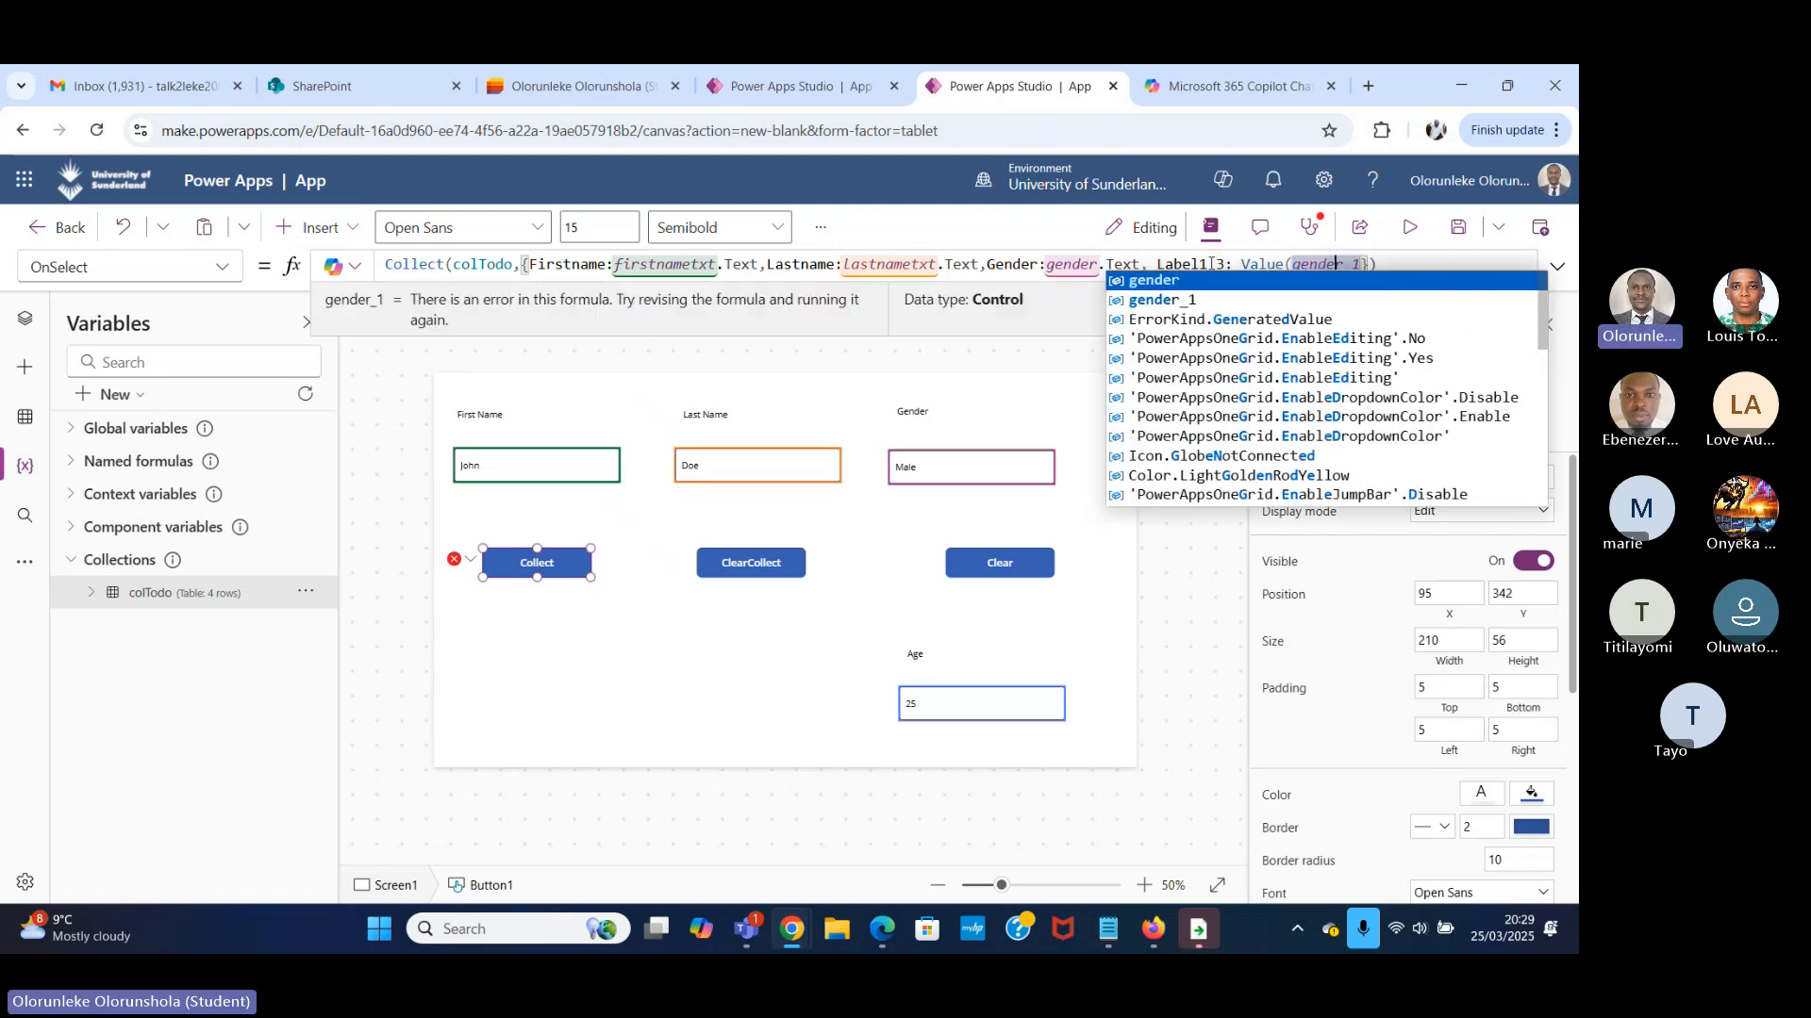
pyautogui.write('.txt')
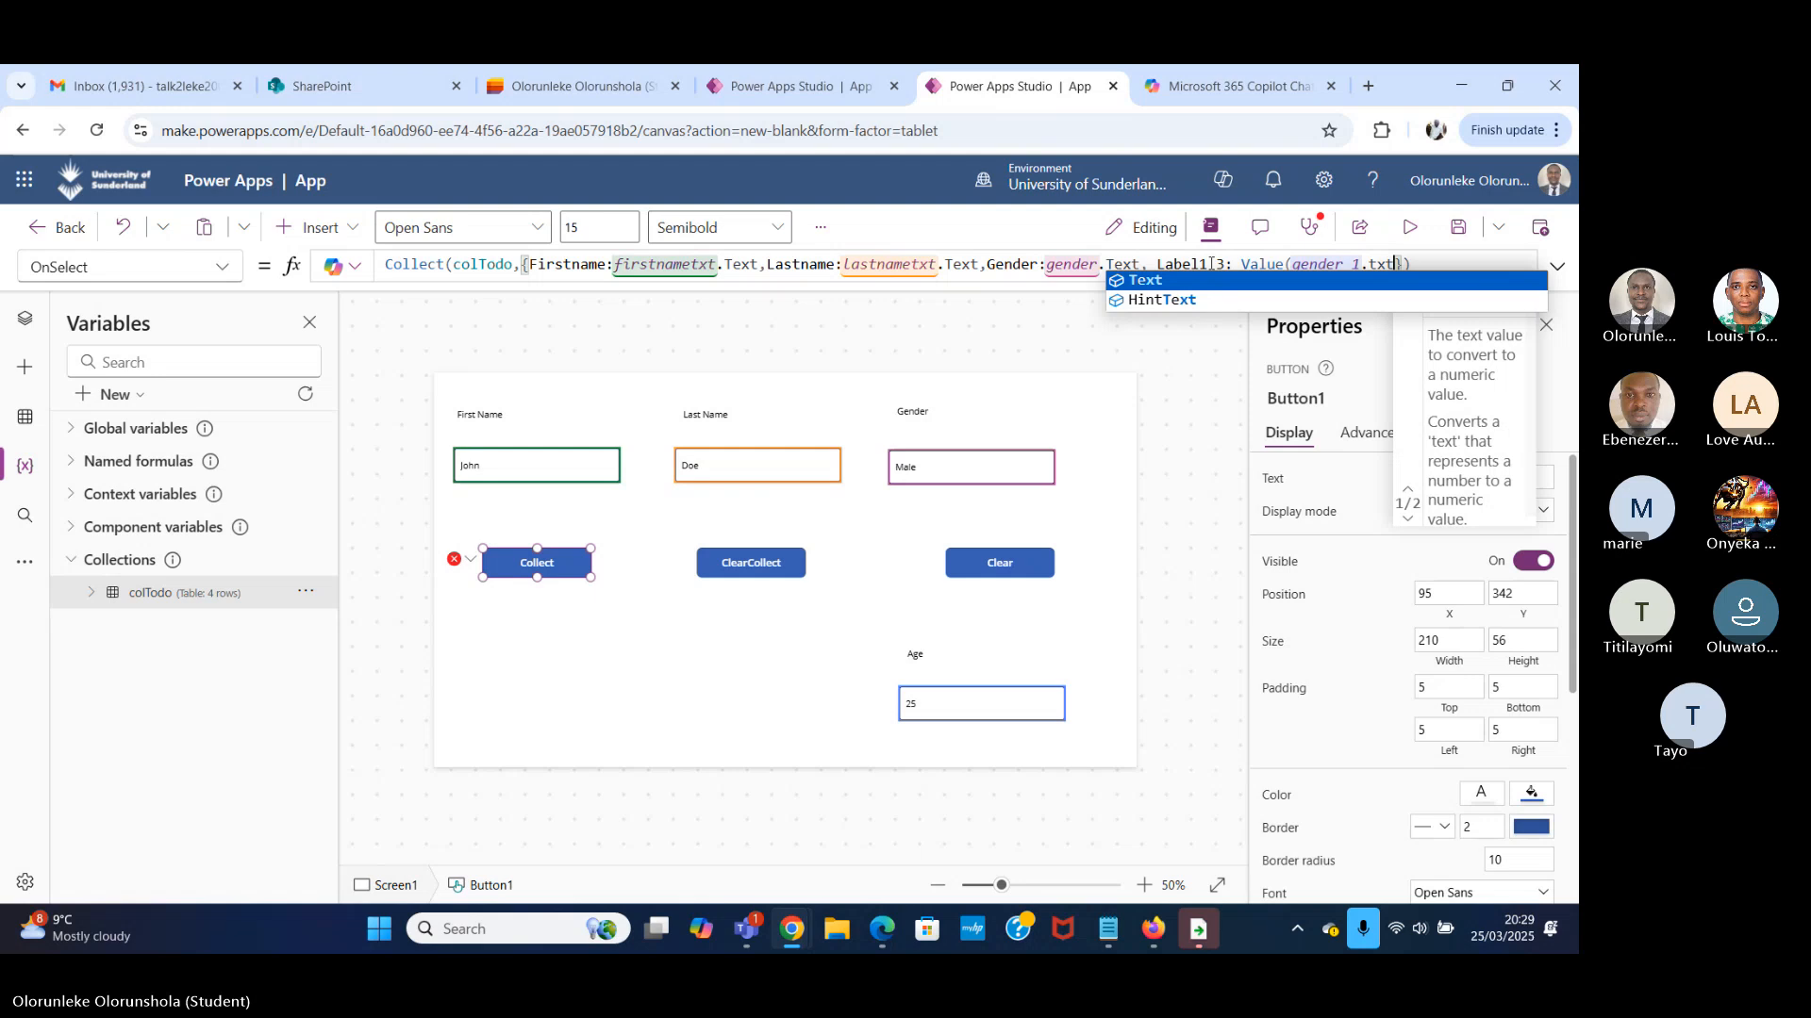
pyautogui.press('BackSpace')
pyautogui.press('BackSpace')
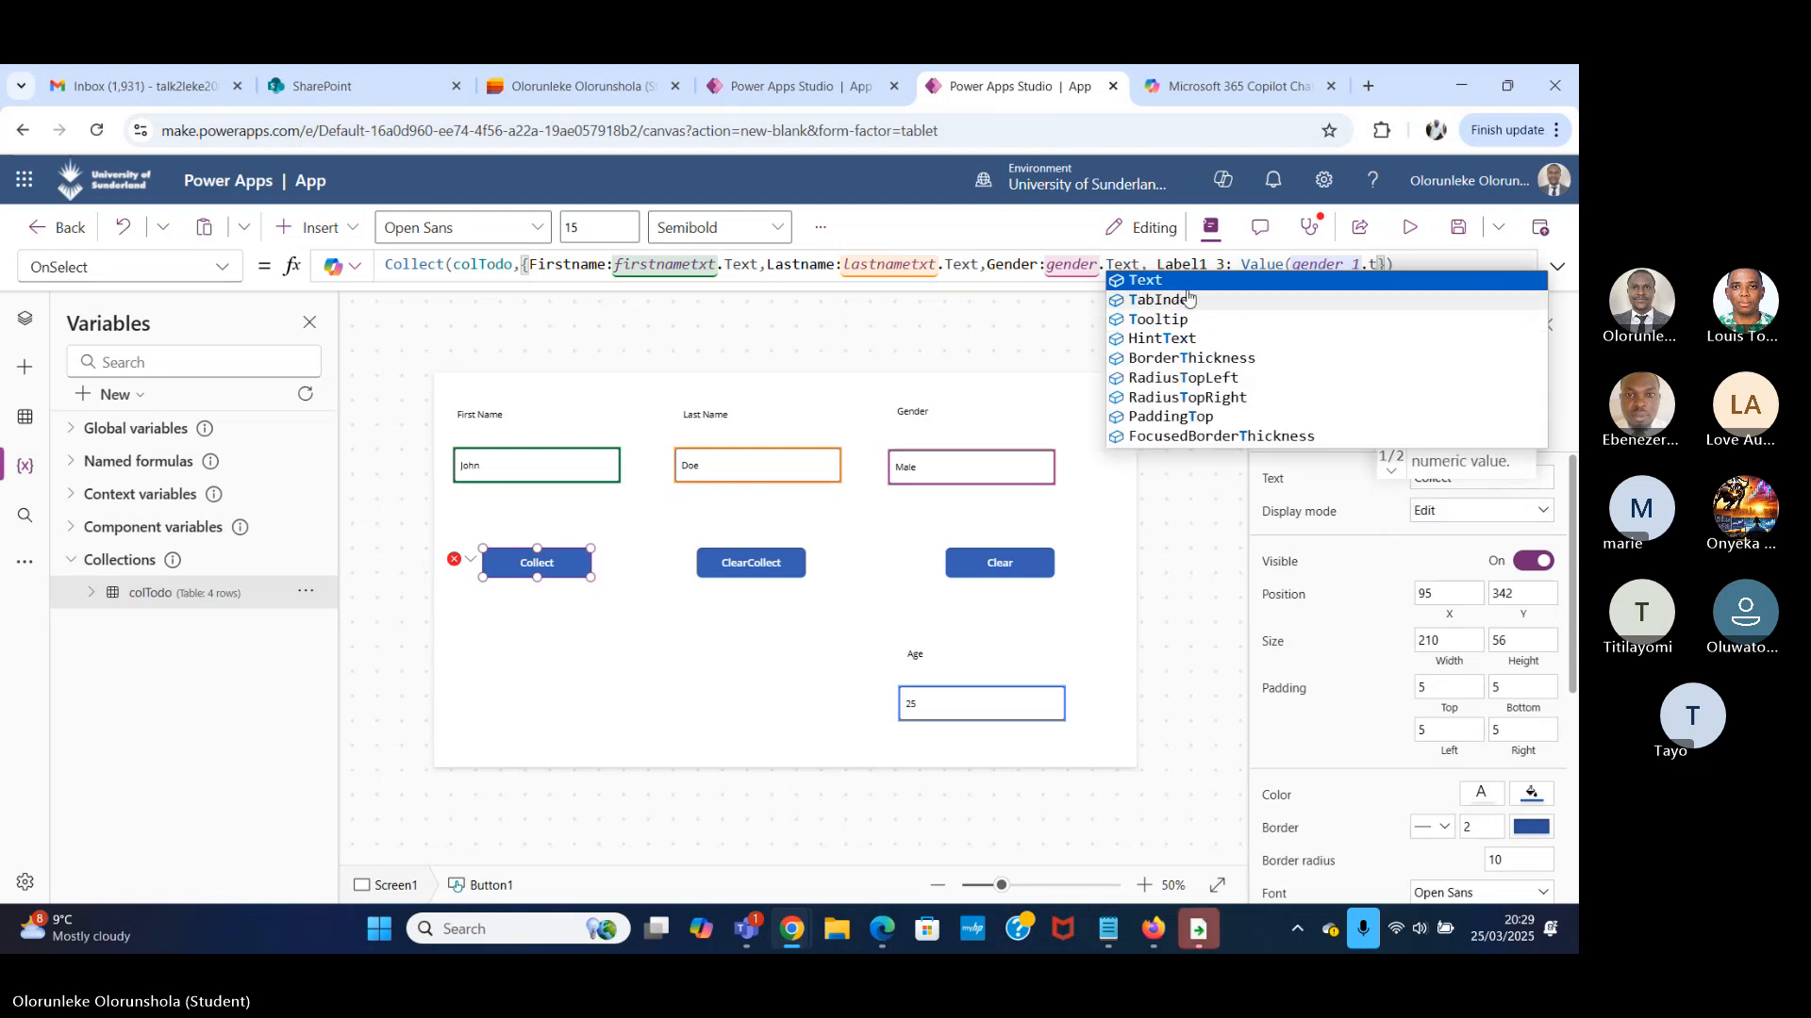
pyautogui.click(1187, 281)
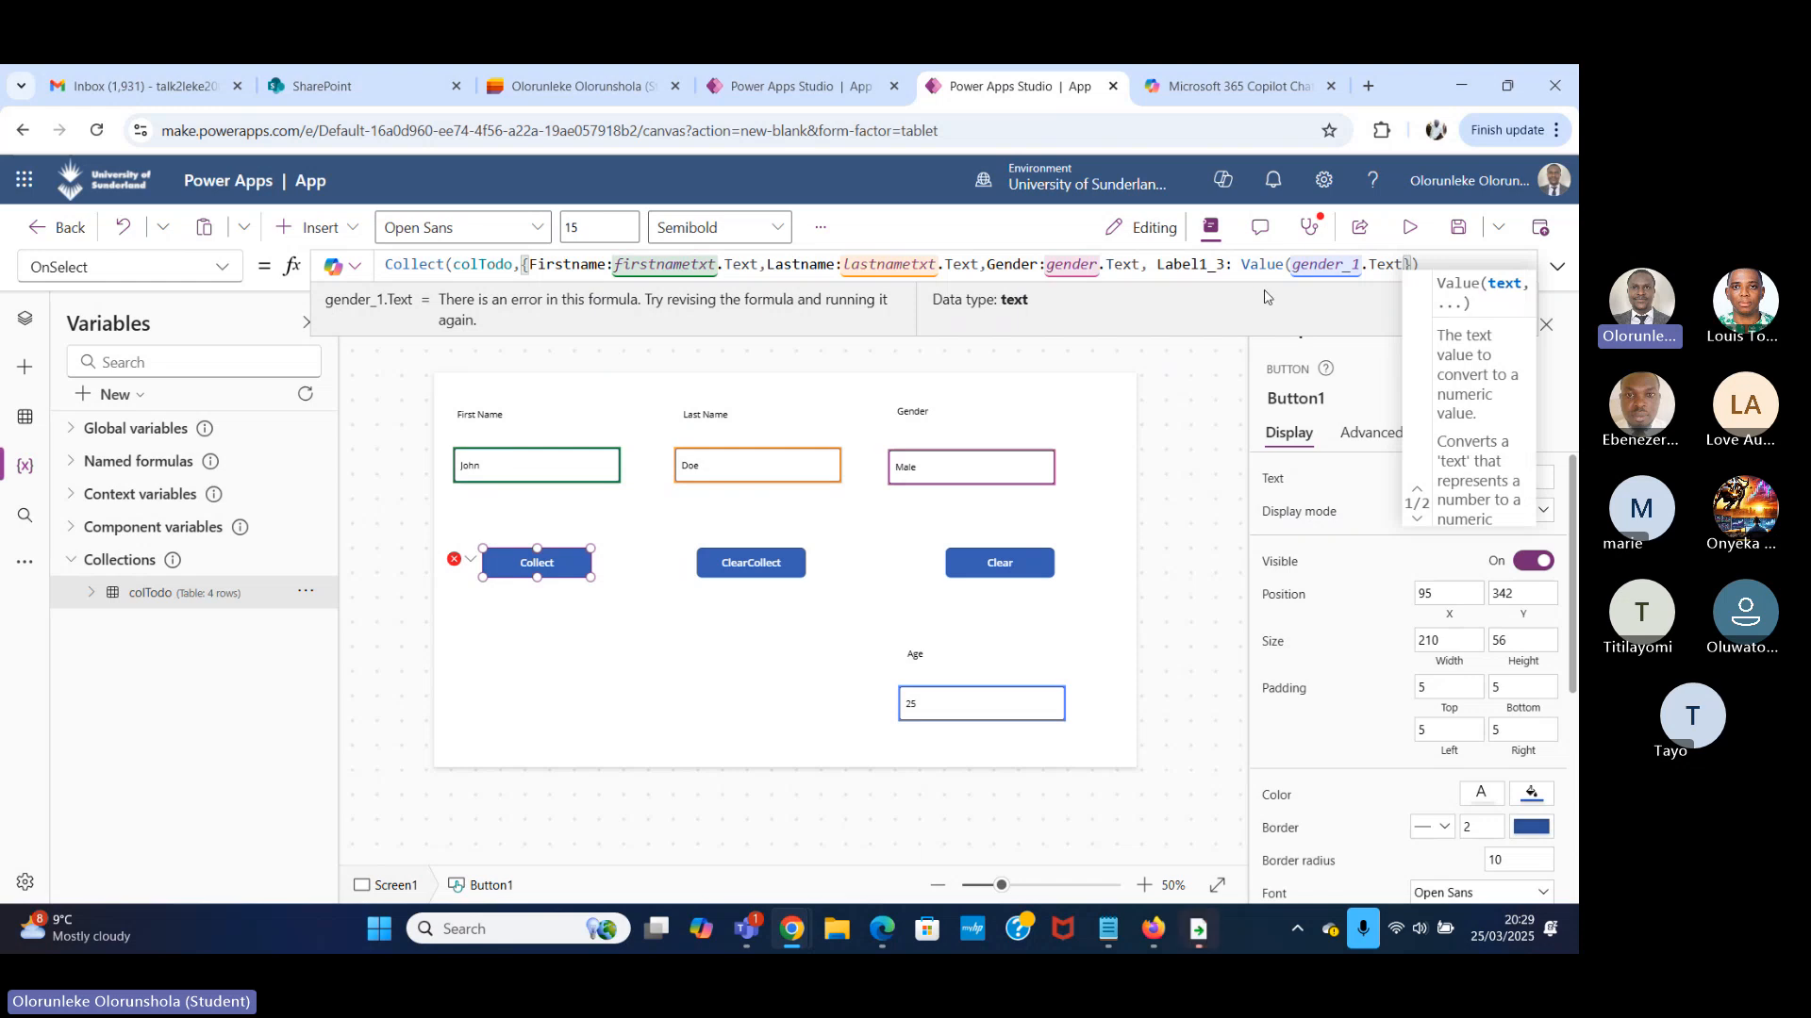
pyautogui.click(1362, 375)
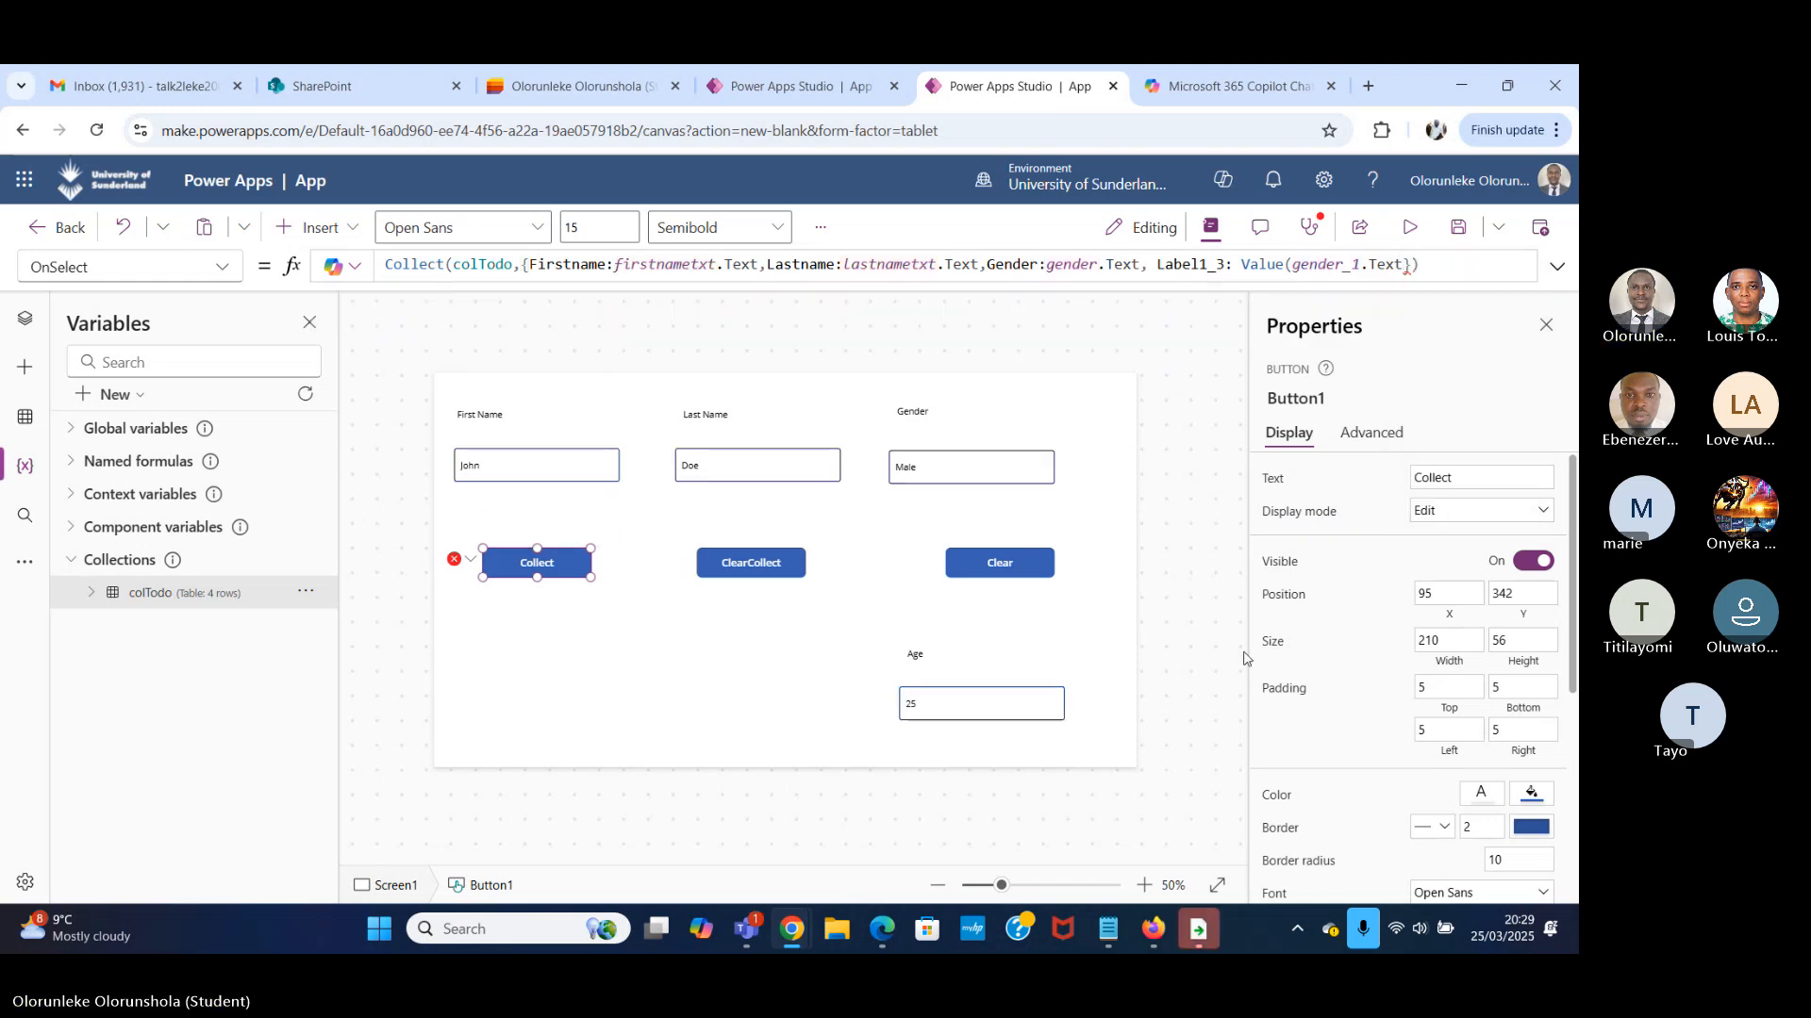
# Set the format of the Age text input to Text.
pyautogui.click(986, 698)
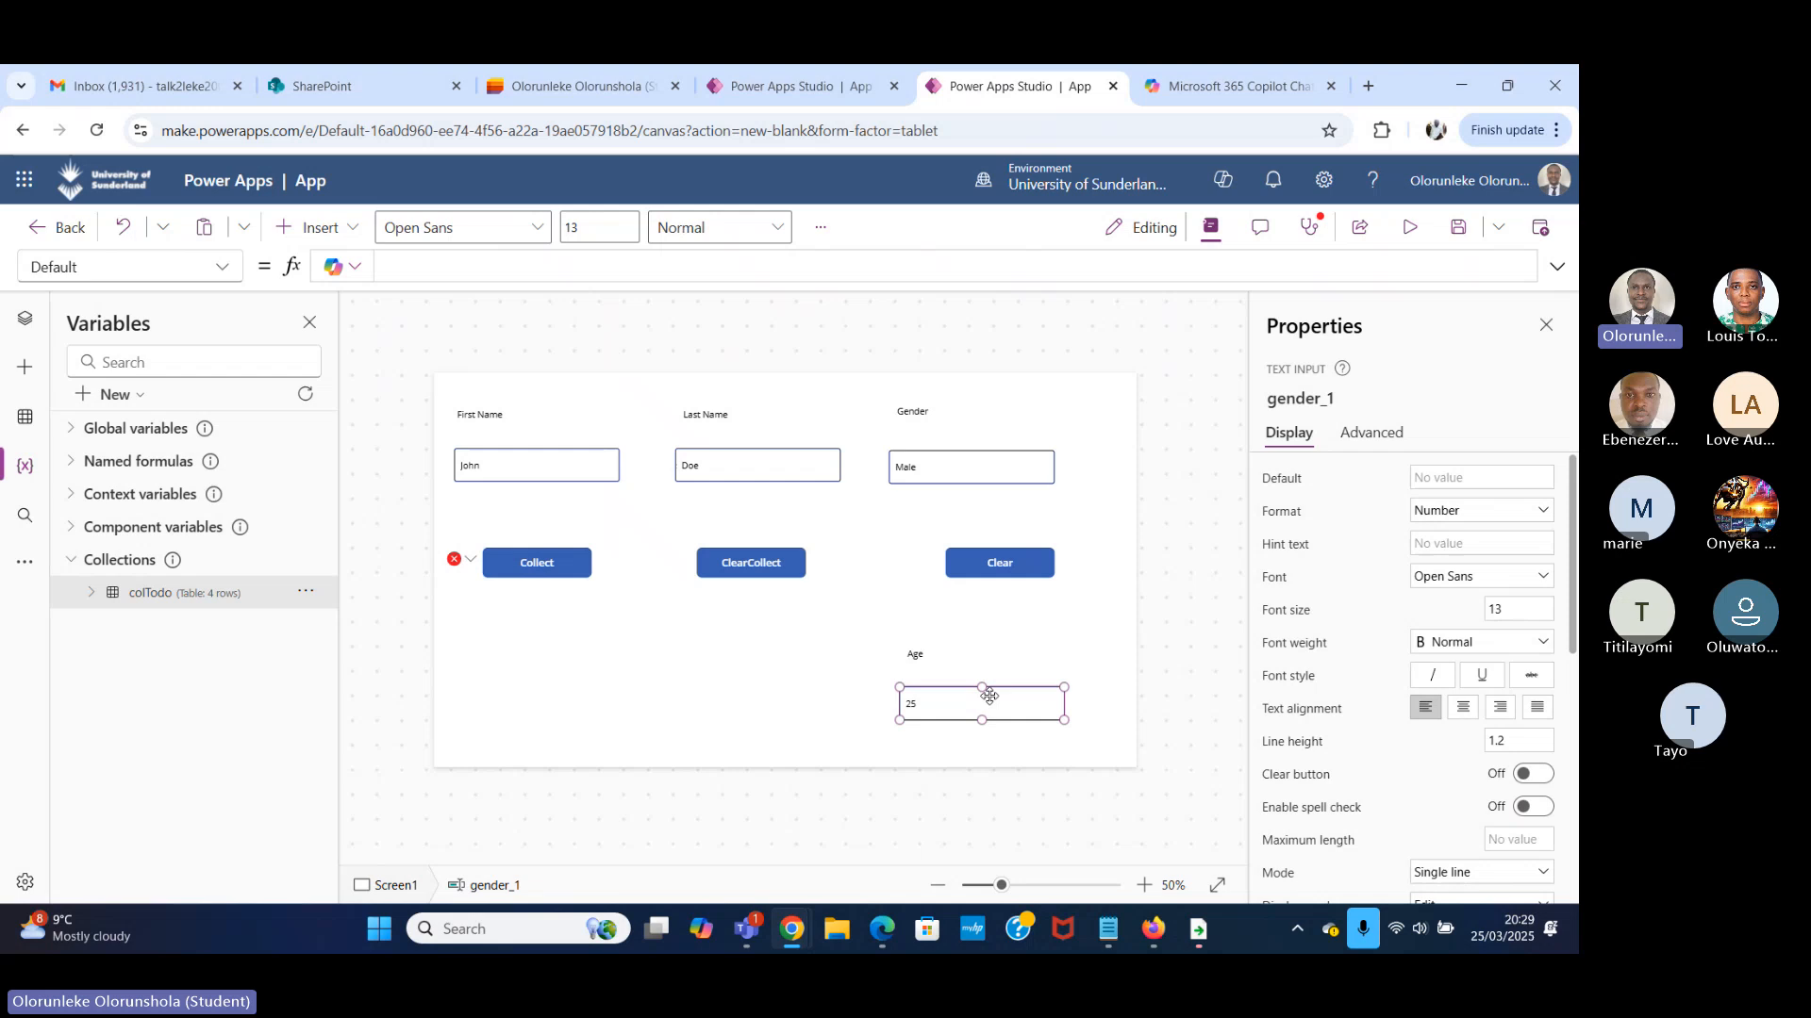
pyautogui.click(1484, 517)
pyautogui.click(1463, 560)
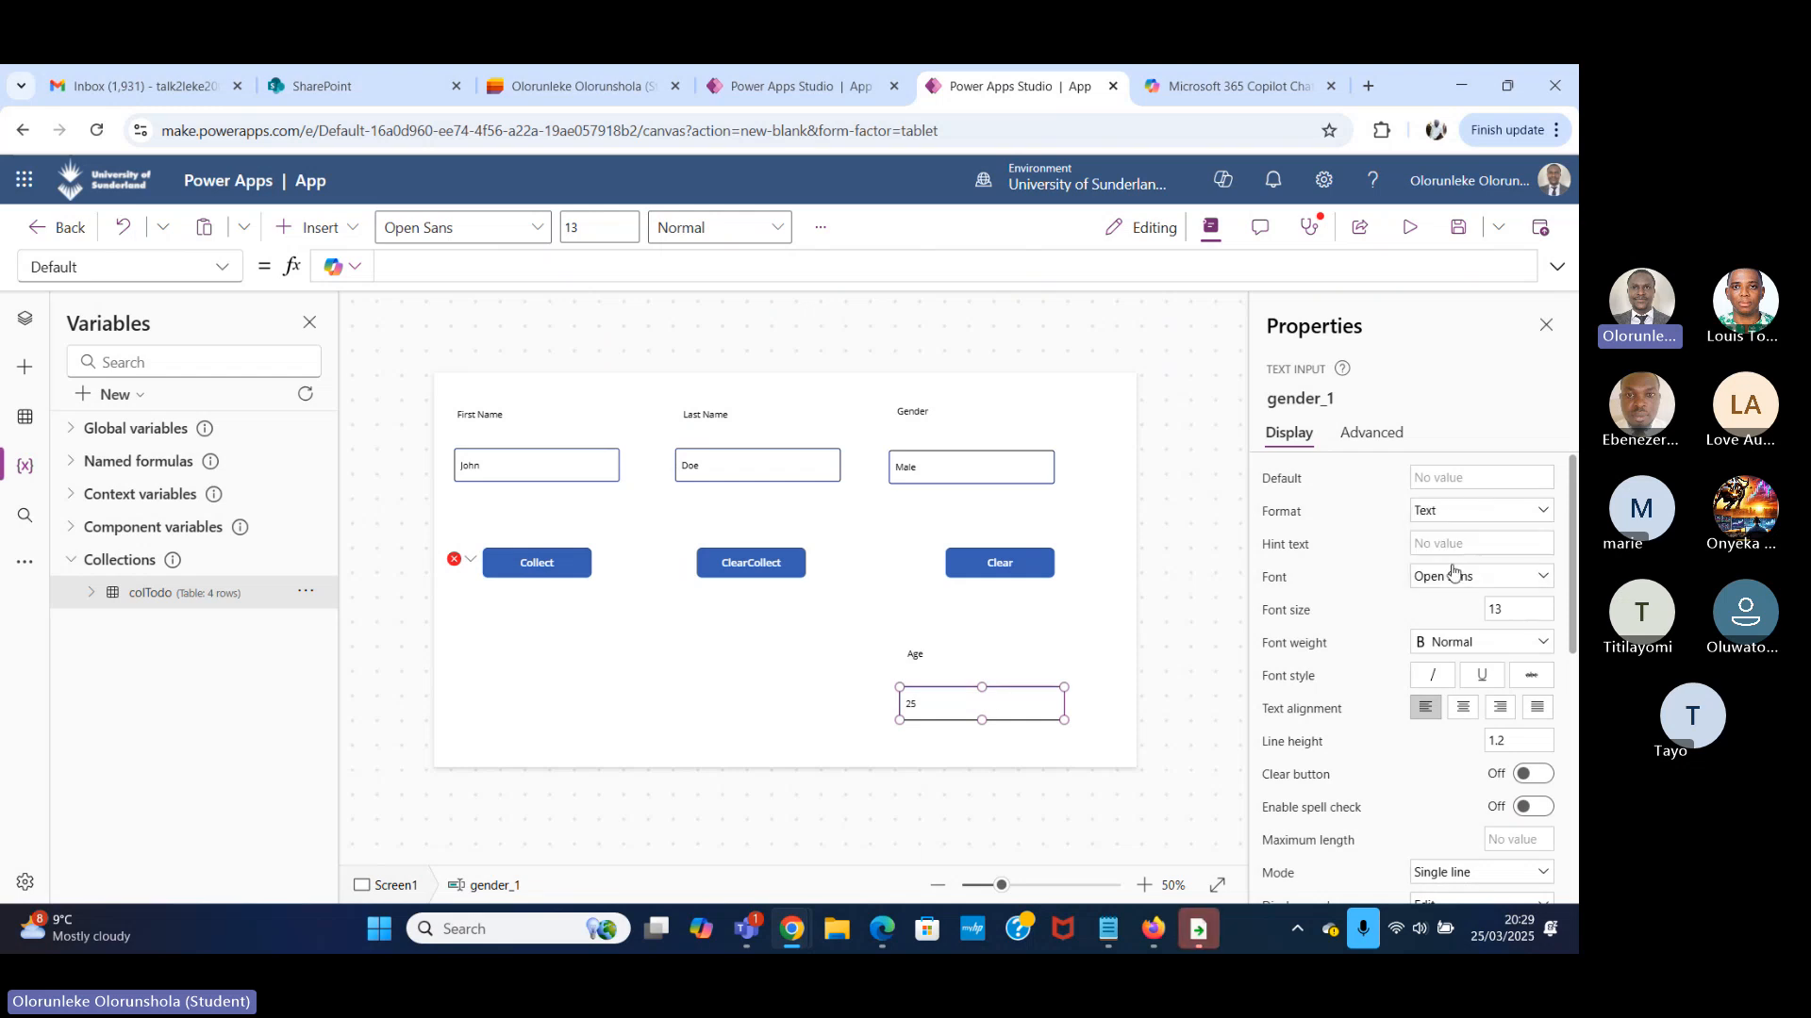
# Add the missing closing parenthesis after gender_1.Text in the Collect button's OnSelect formula.
pyautogui.click(469, 559)
pyautogui.click(573, 586)
pyautogui.click(1414, 268)
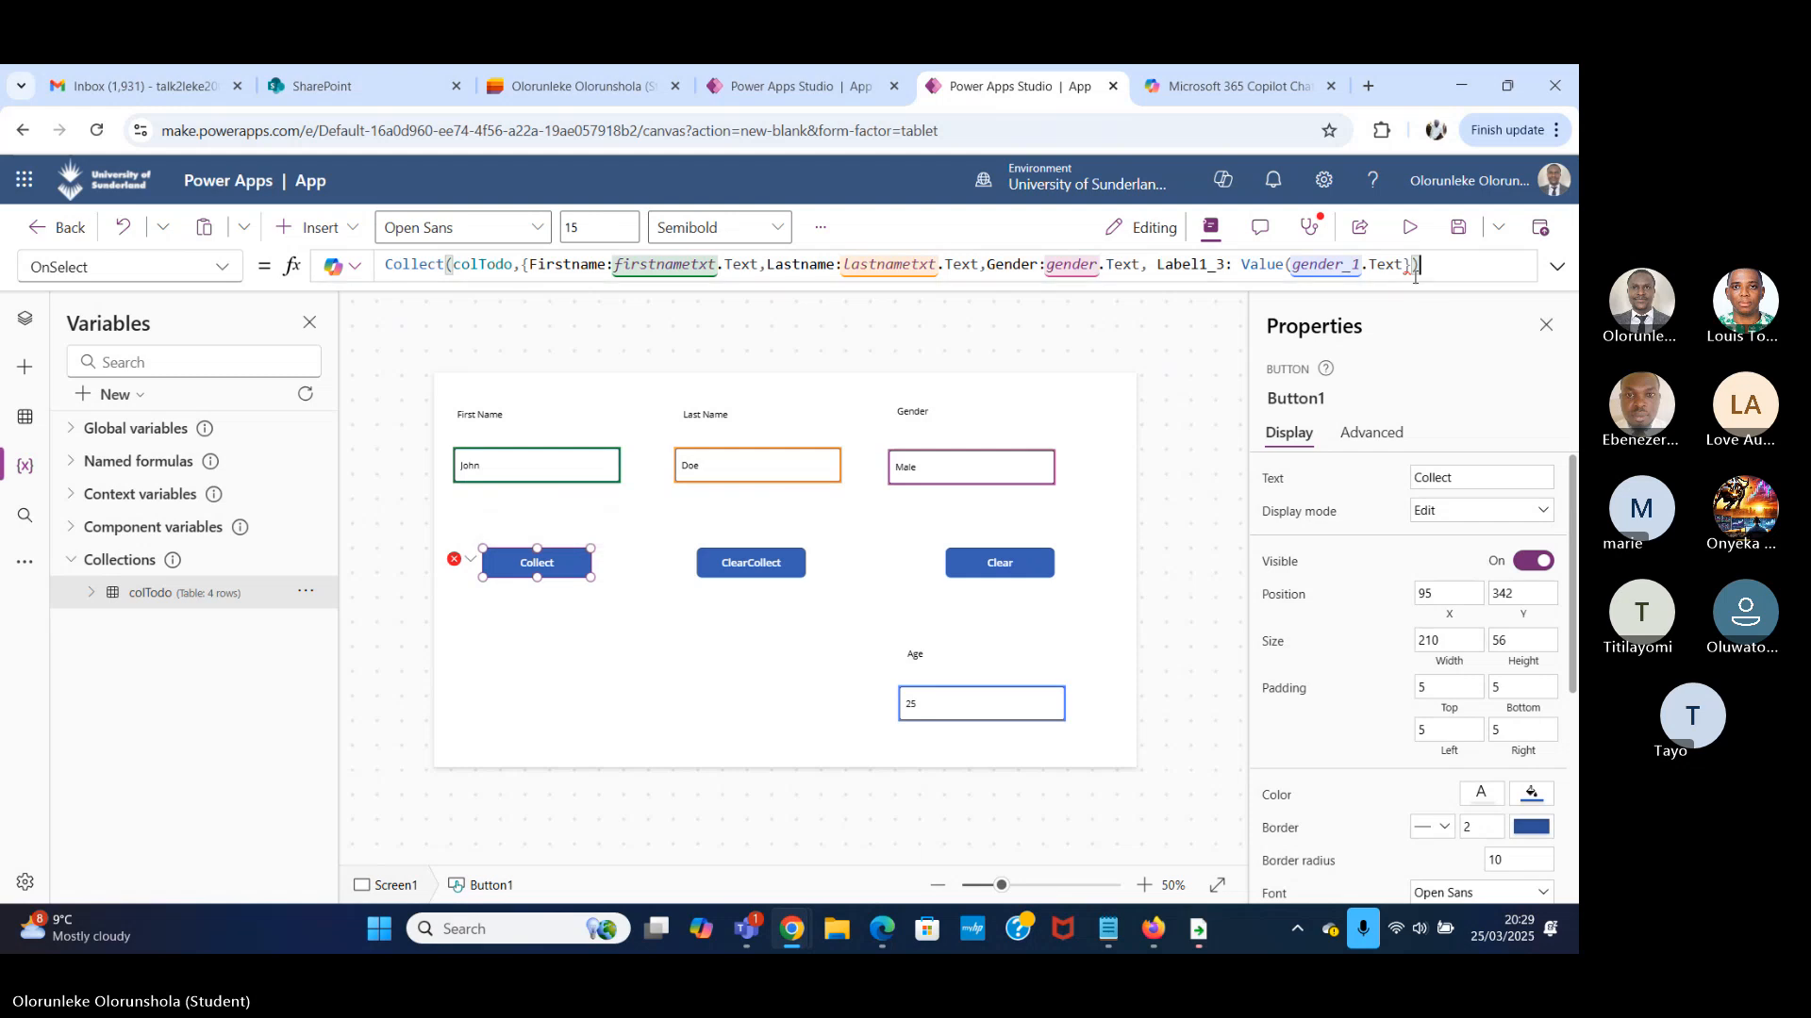
pyautogui.moveTo(1402, 267)
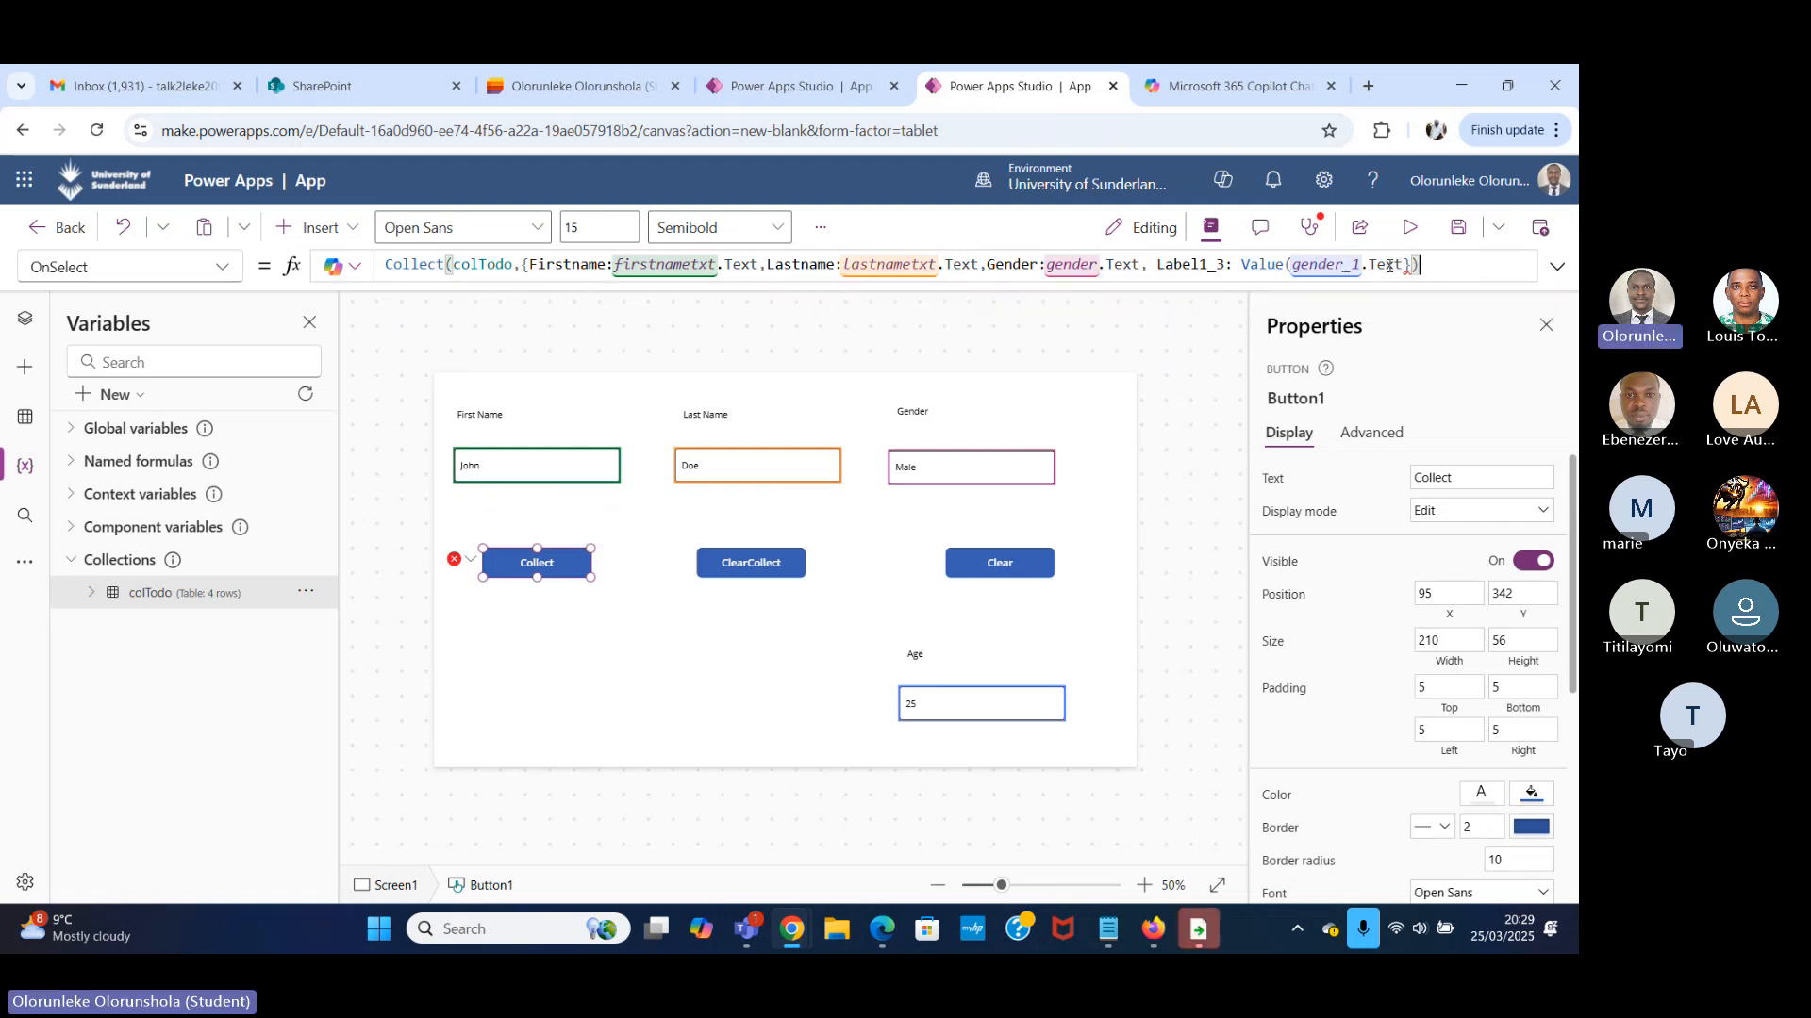
pyautogui.click(1404, 266)
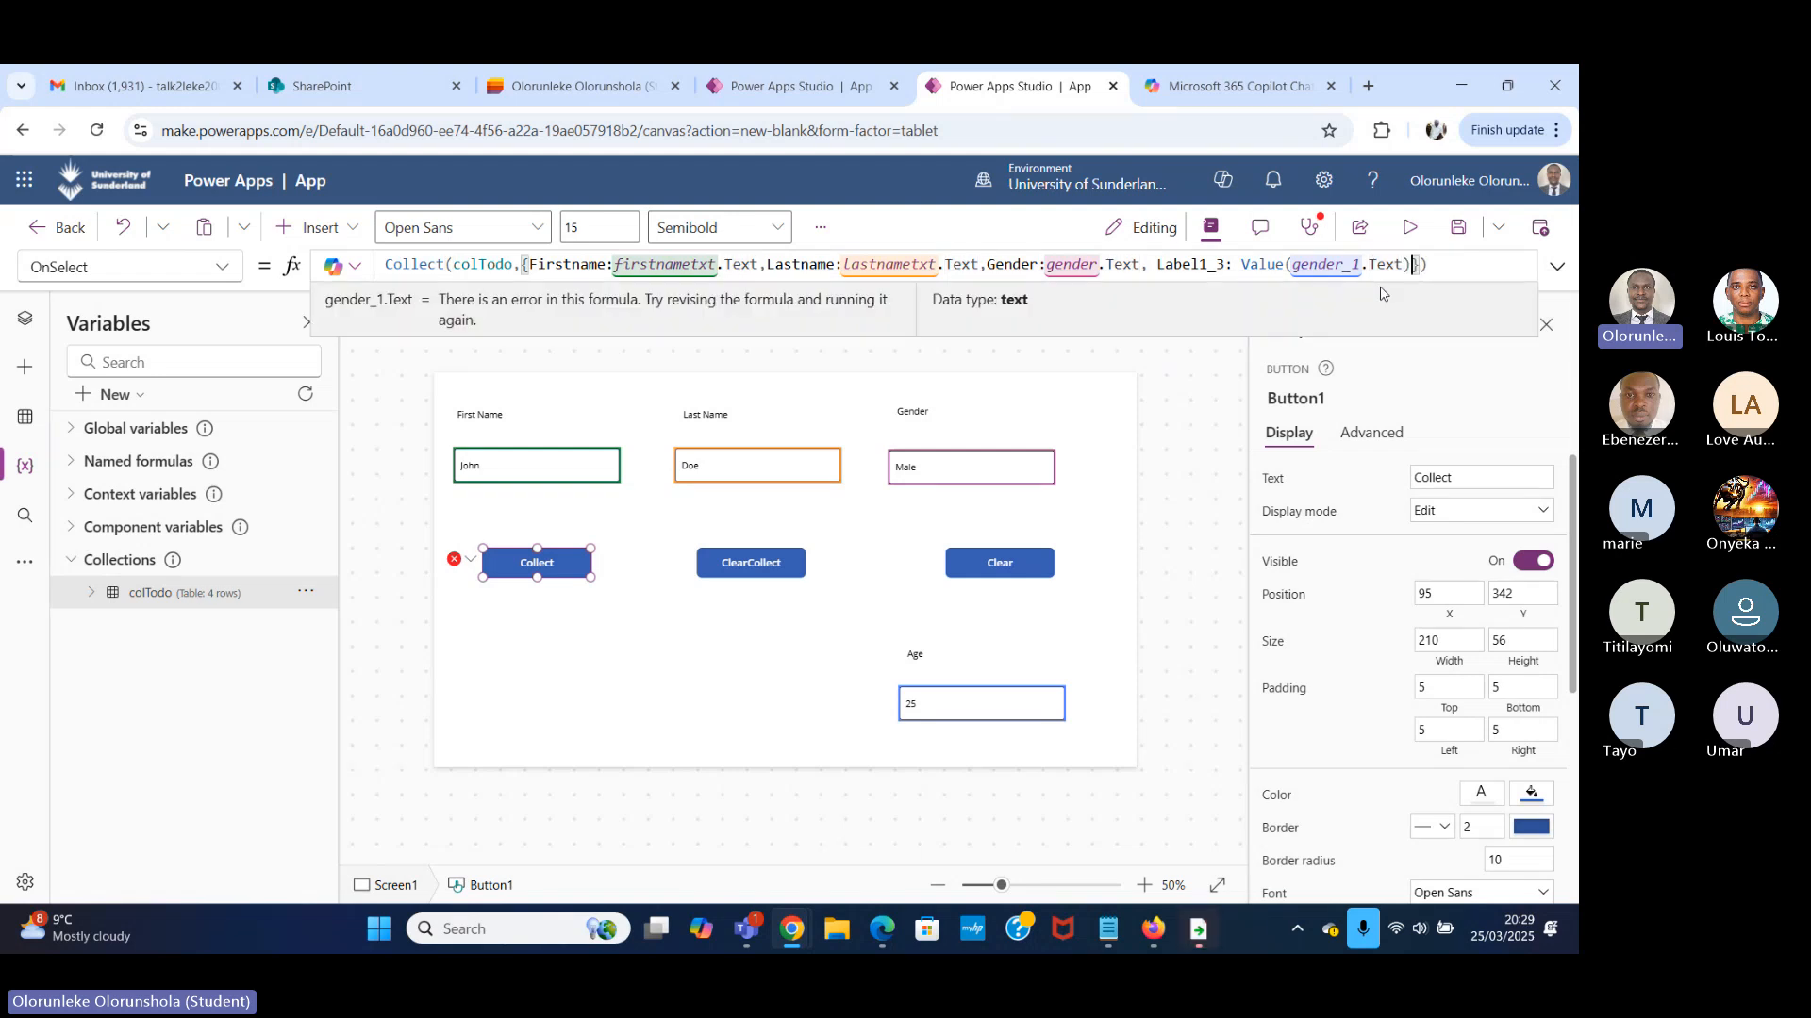
pyautogui.write(')')
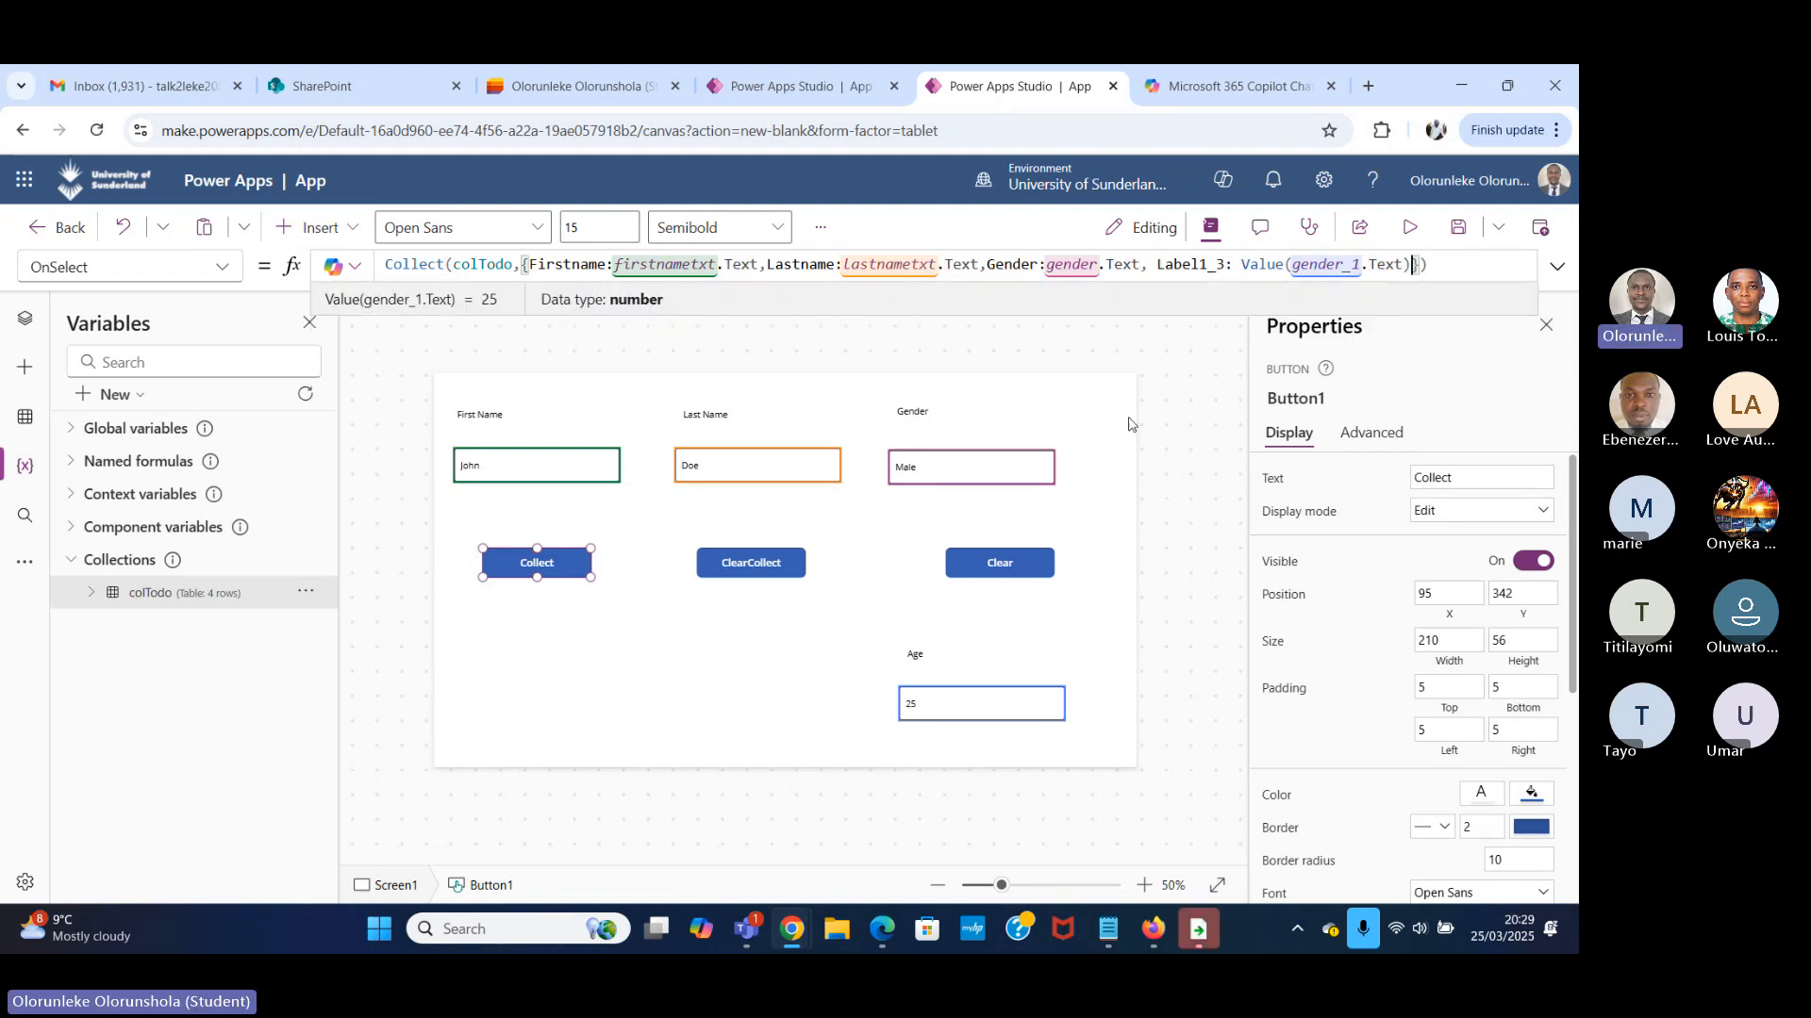
# Set the format of the Age text input to Number.
pyautogui.click(1021, 693)
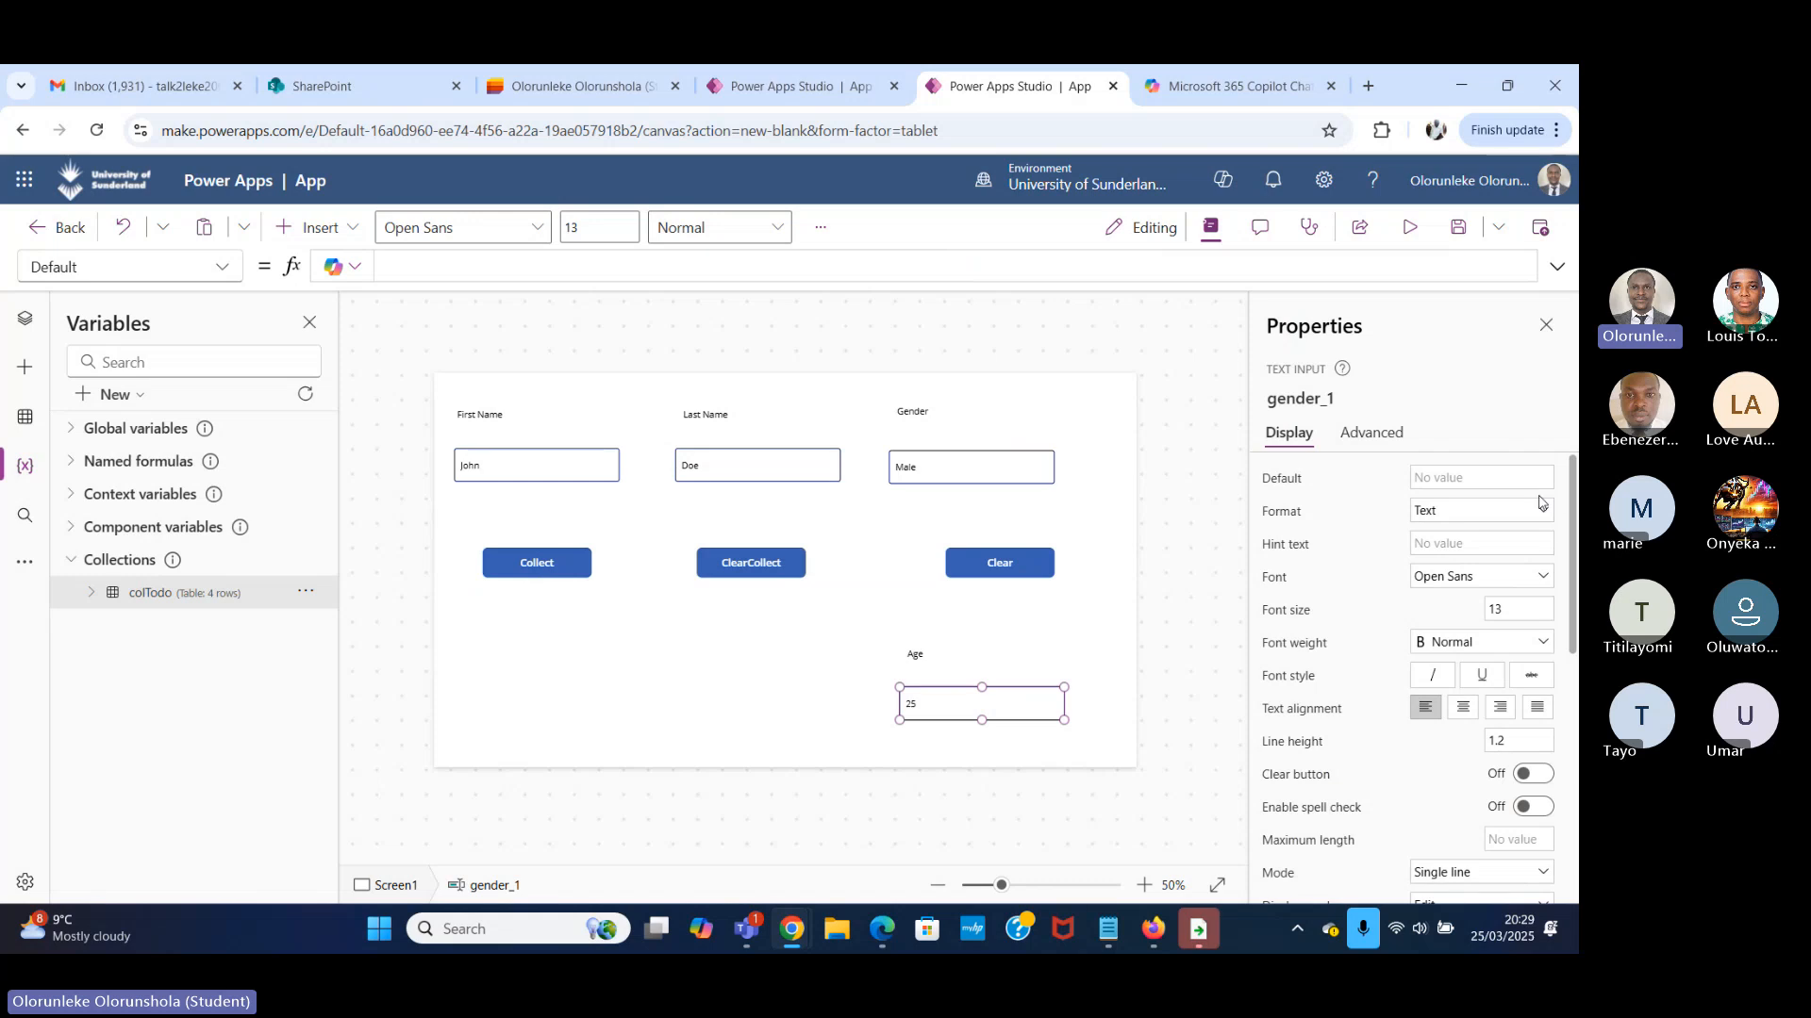
pyautogui.click(1458, 518)
pyautogui.click(1441, 535)
# Preview the app, run the Collect button on the filled-in record, and exit the preview.
pyautogui.click(1409, 228)
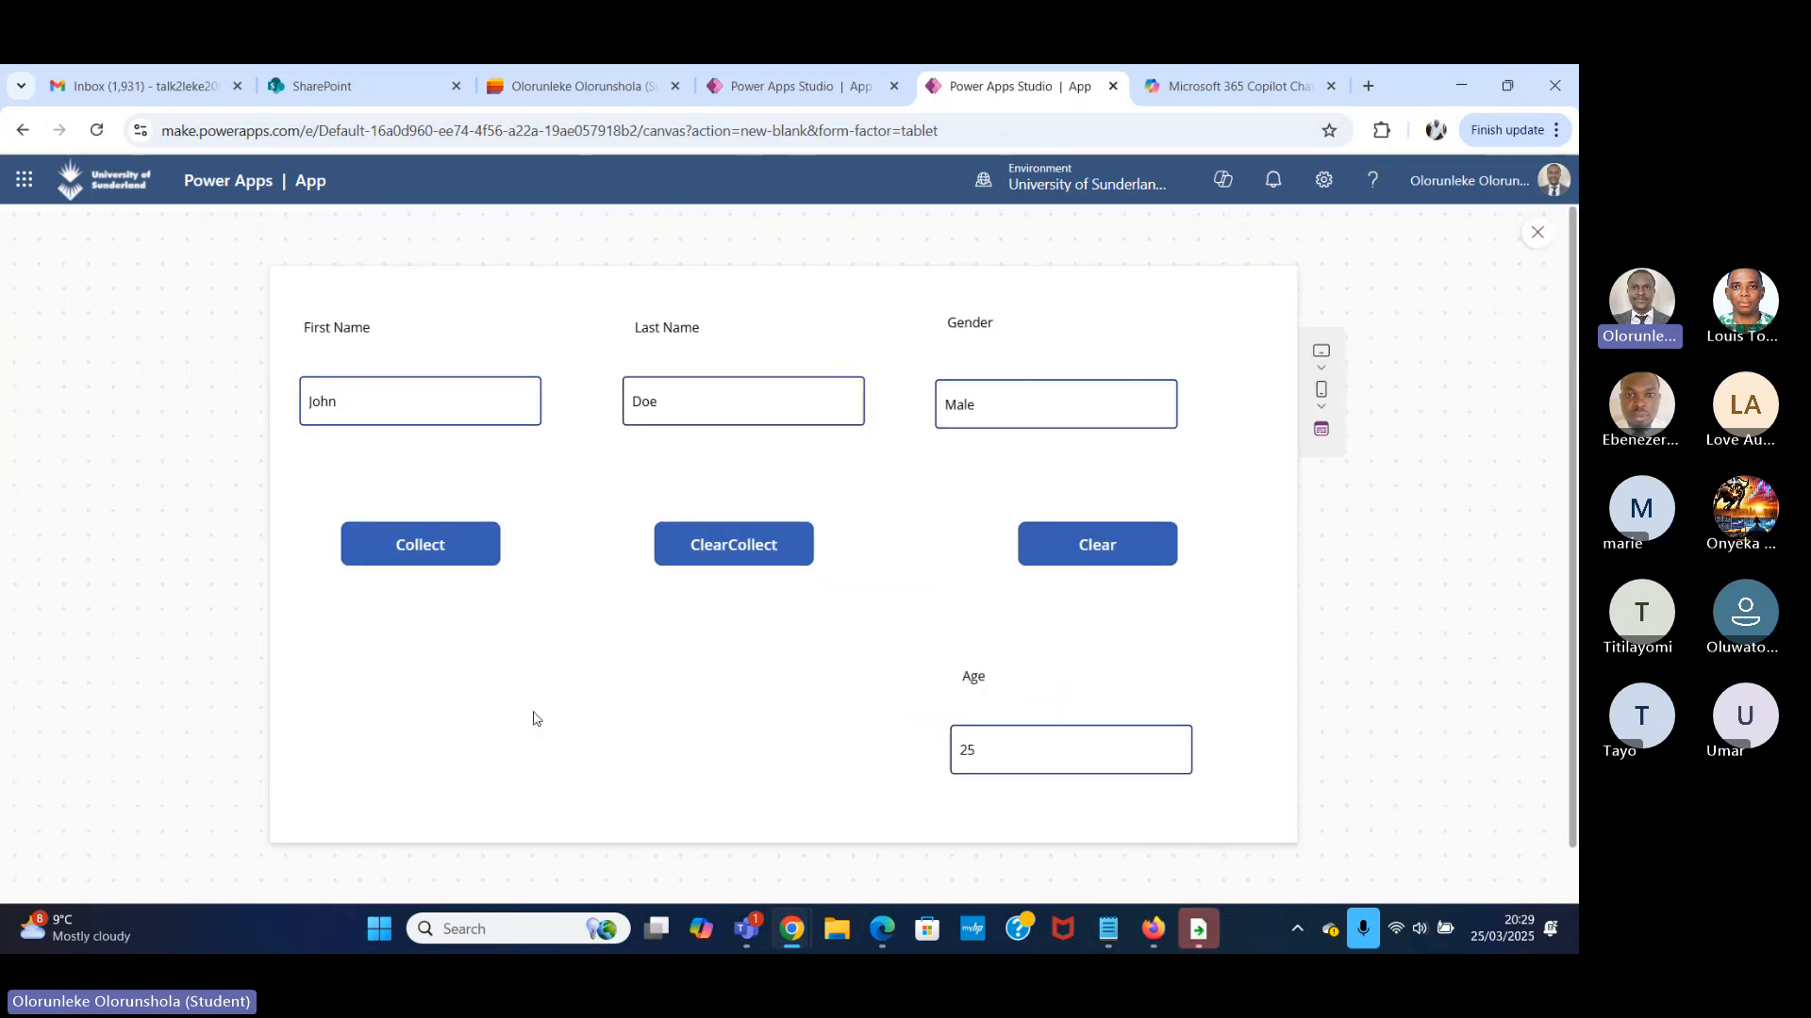
pyautogui.click(421, 549)
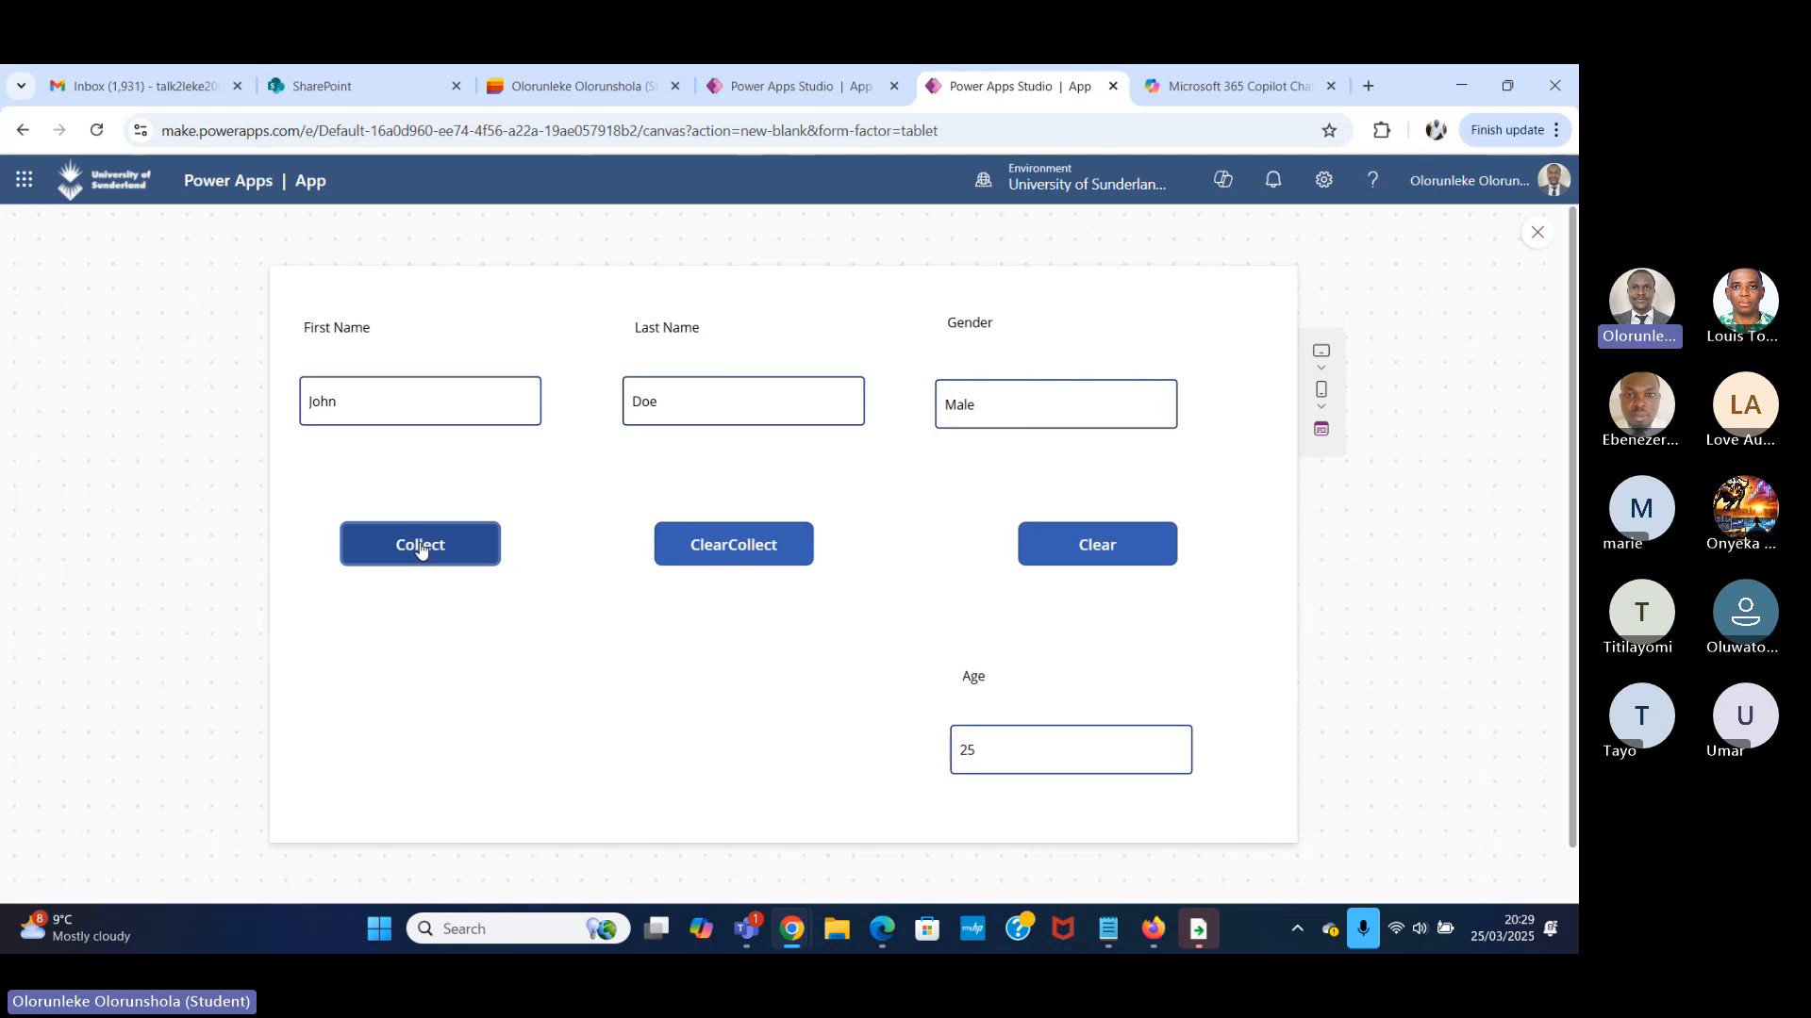
pyautogui.click(1538, 234)
# View the colTodo collection table to check the newly collected record's Label1_3 value.
pyautogui.click(306, 591)
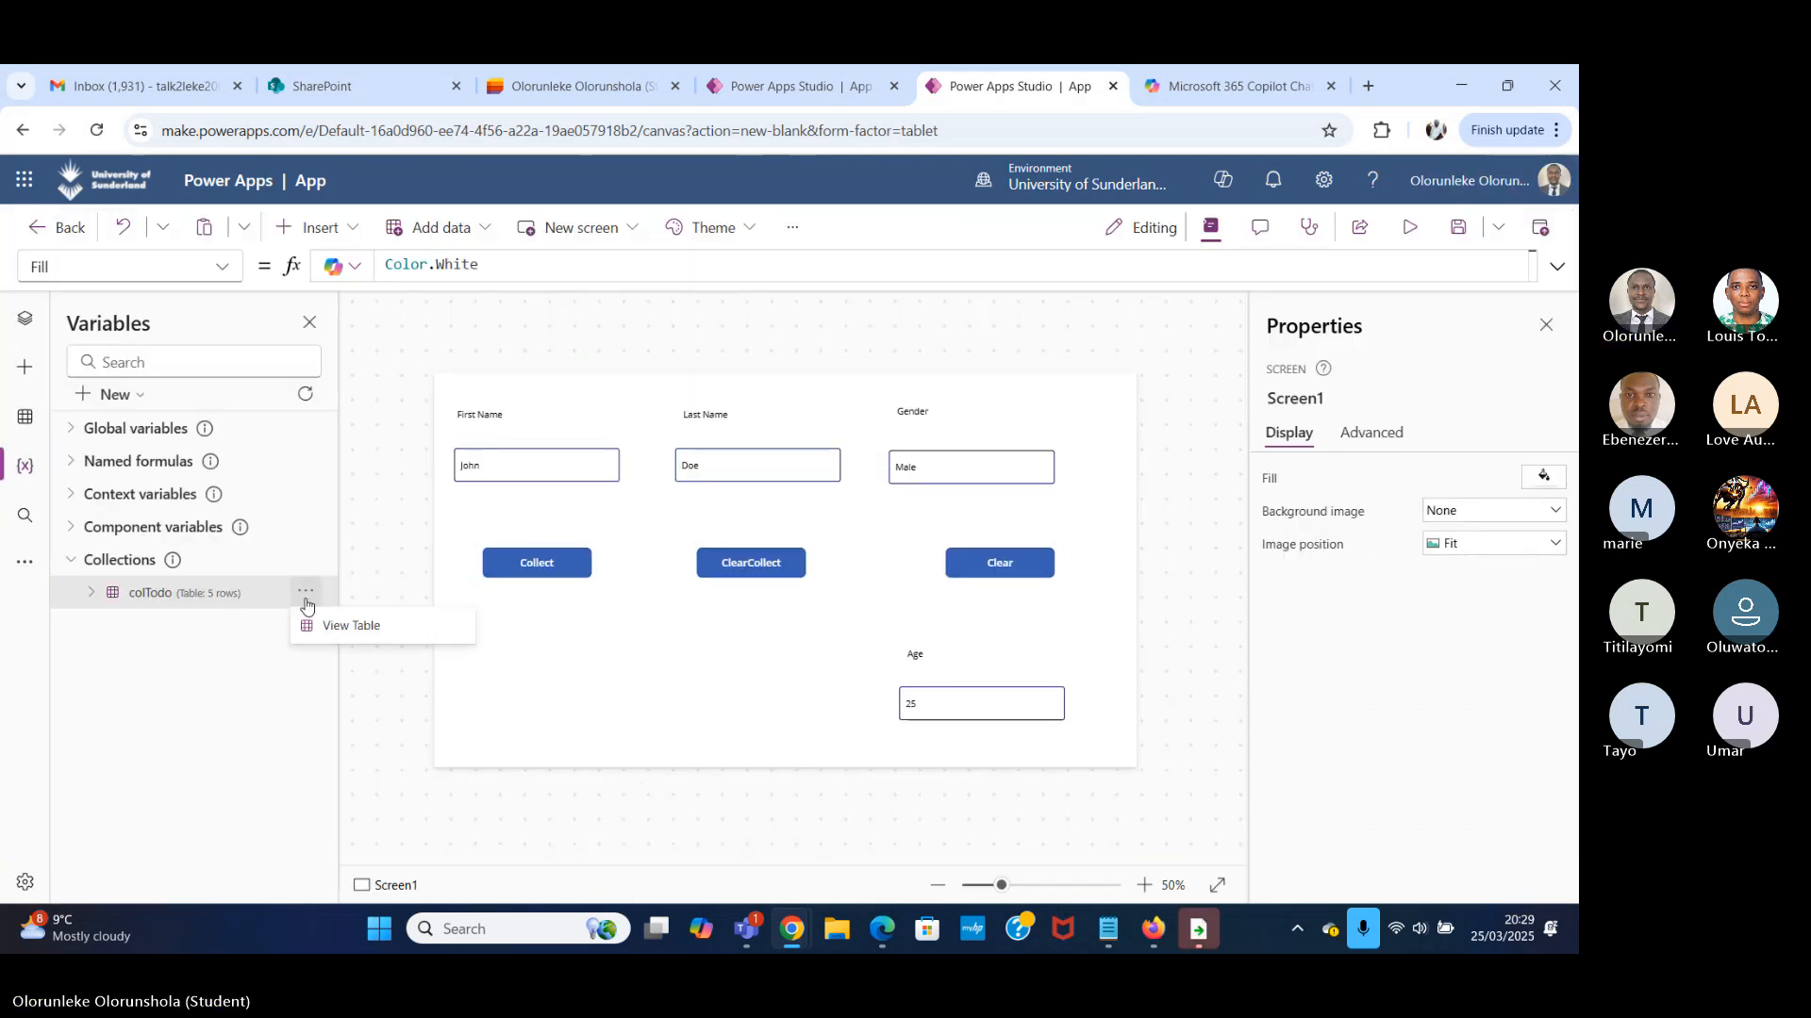
pyautogui.click(355, 640)
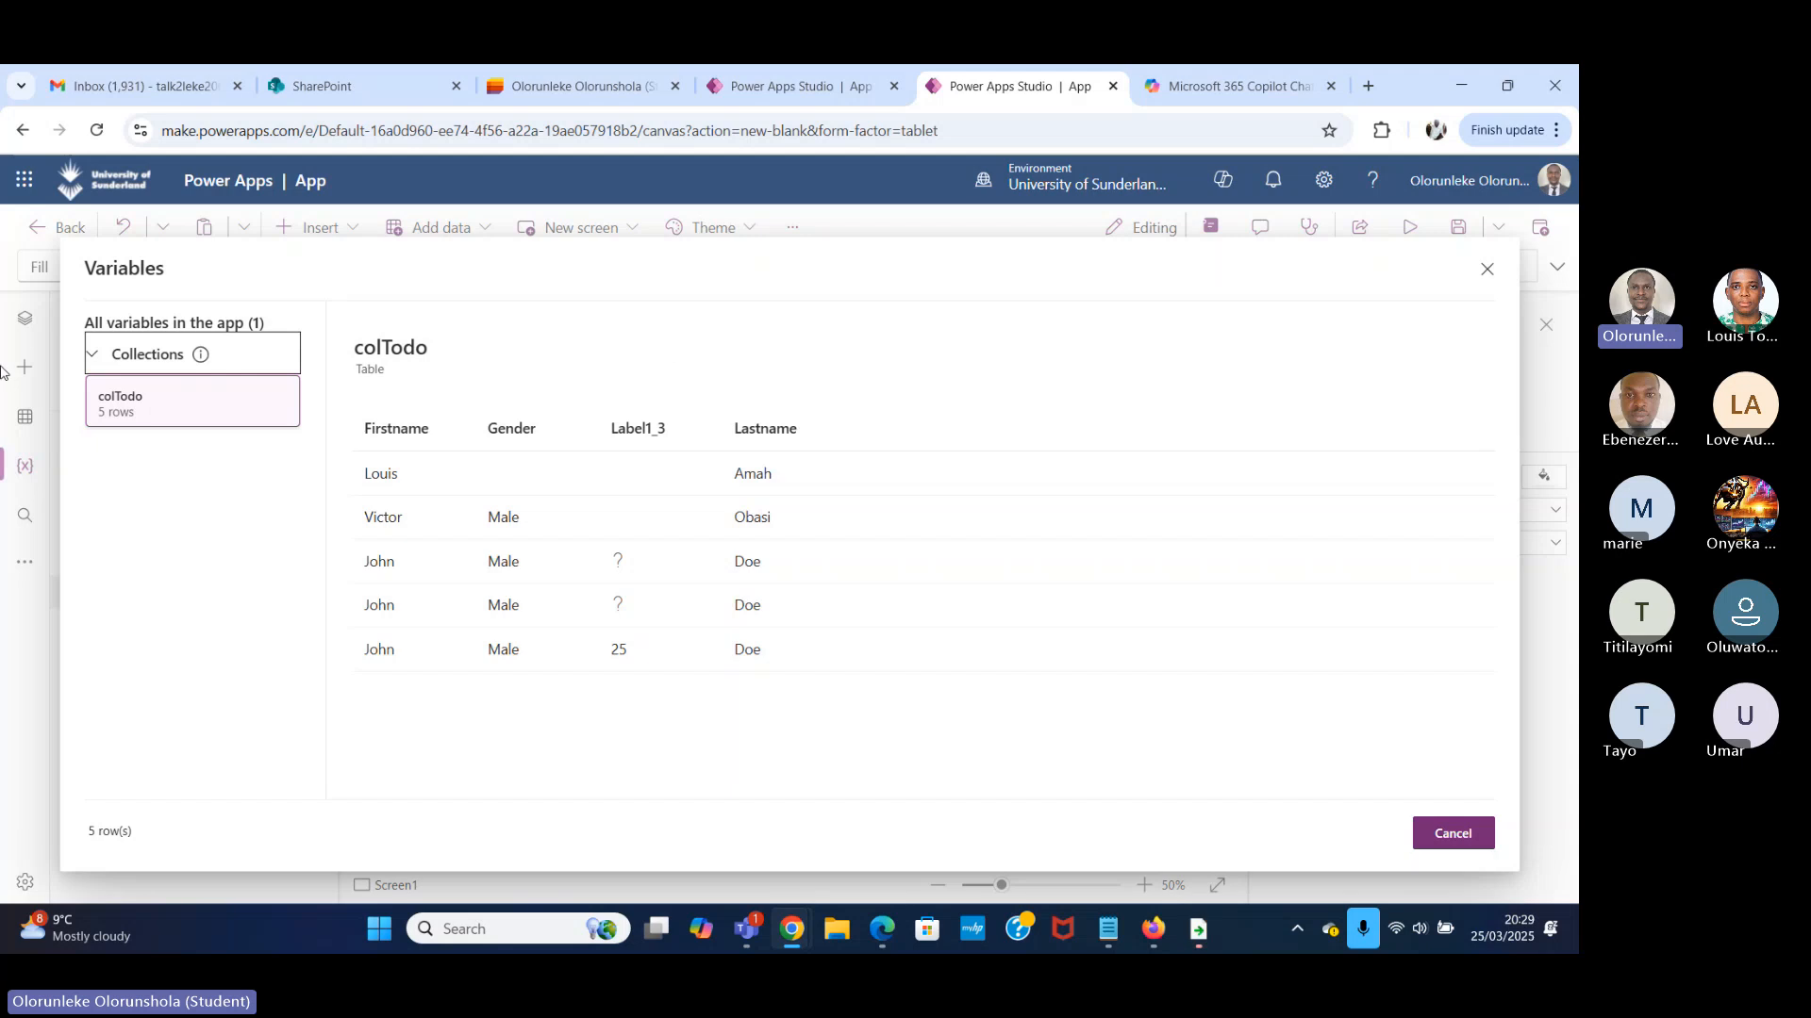
pyautogui.click(1487, 269)
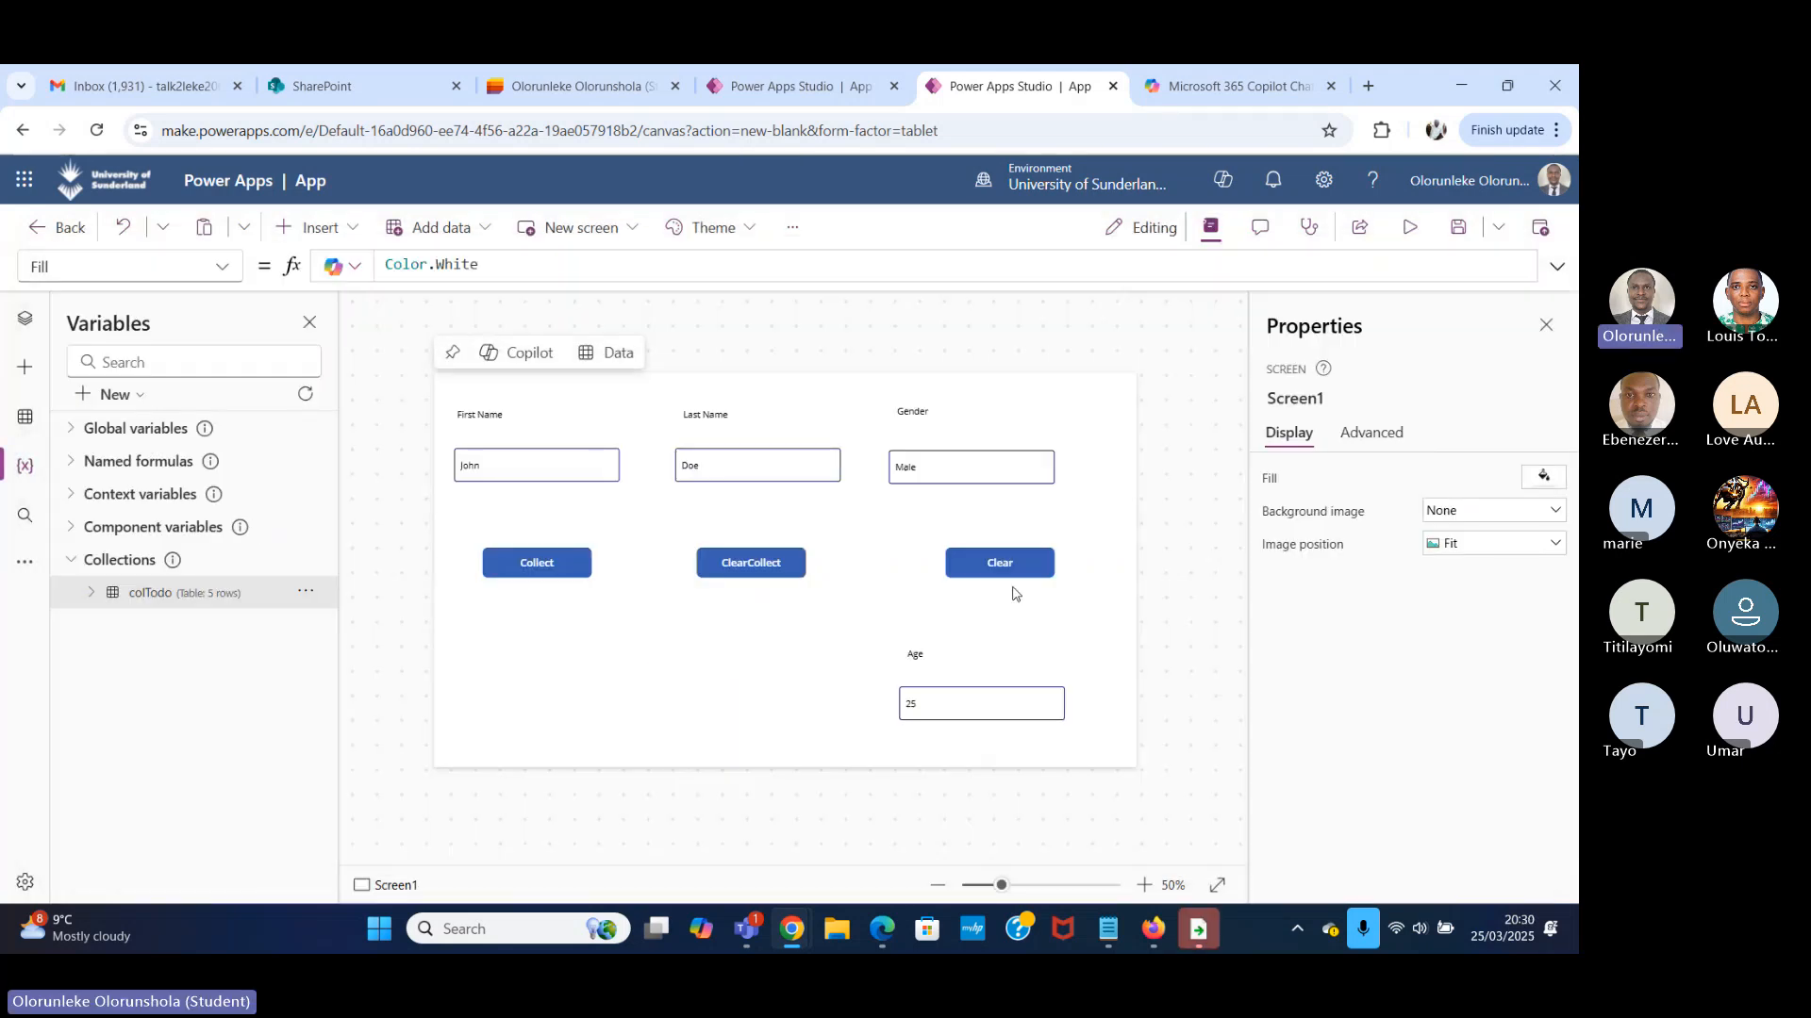
# Examine the Value function in the Collect button's OnSelect formula and the format of the Age input.
pyautogui.click(531, 556)
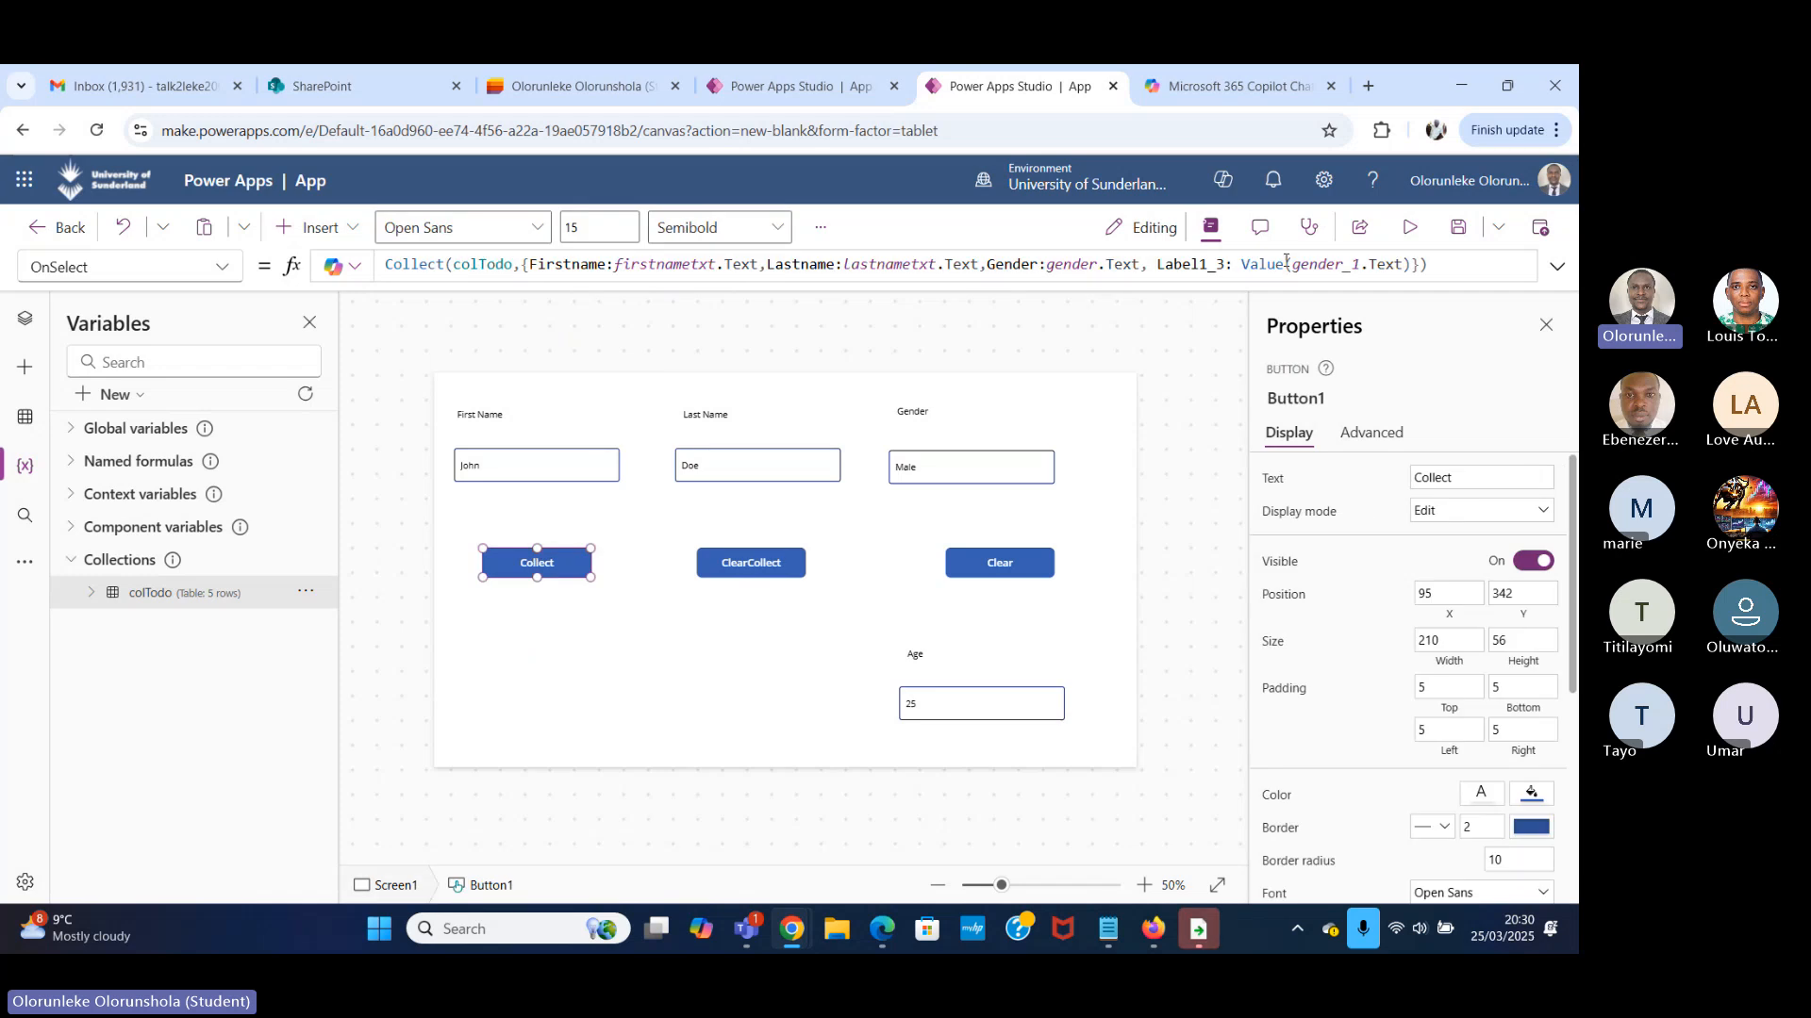
pyautogui.click(1284, 265)
pyautogui.doubleClick(1263, 265)
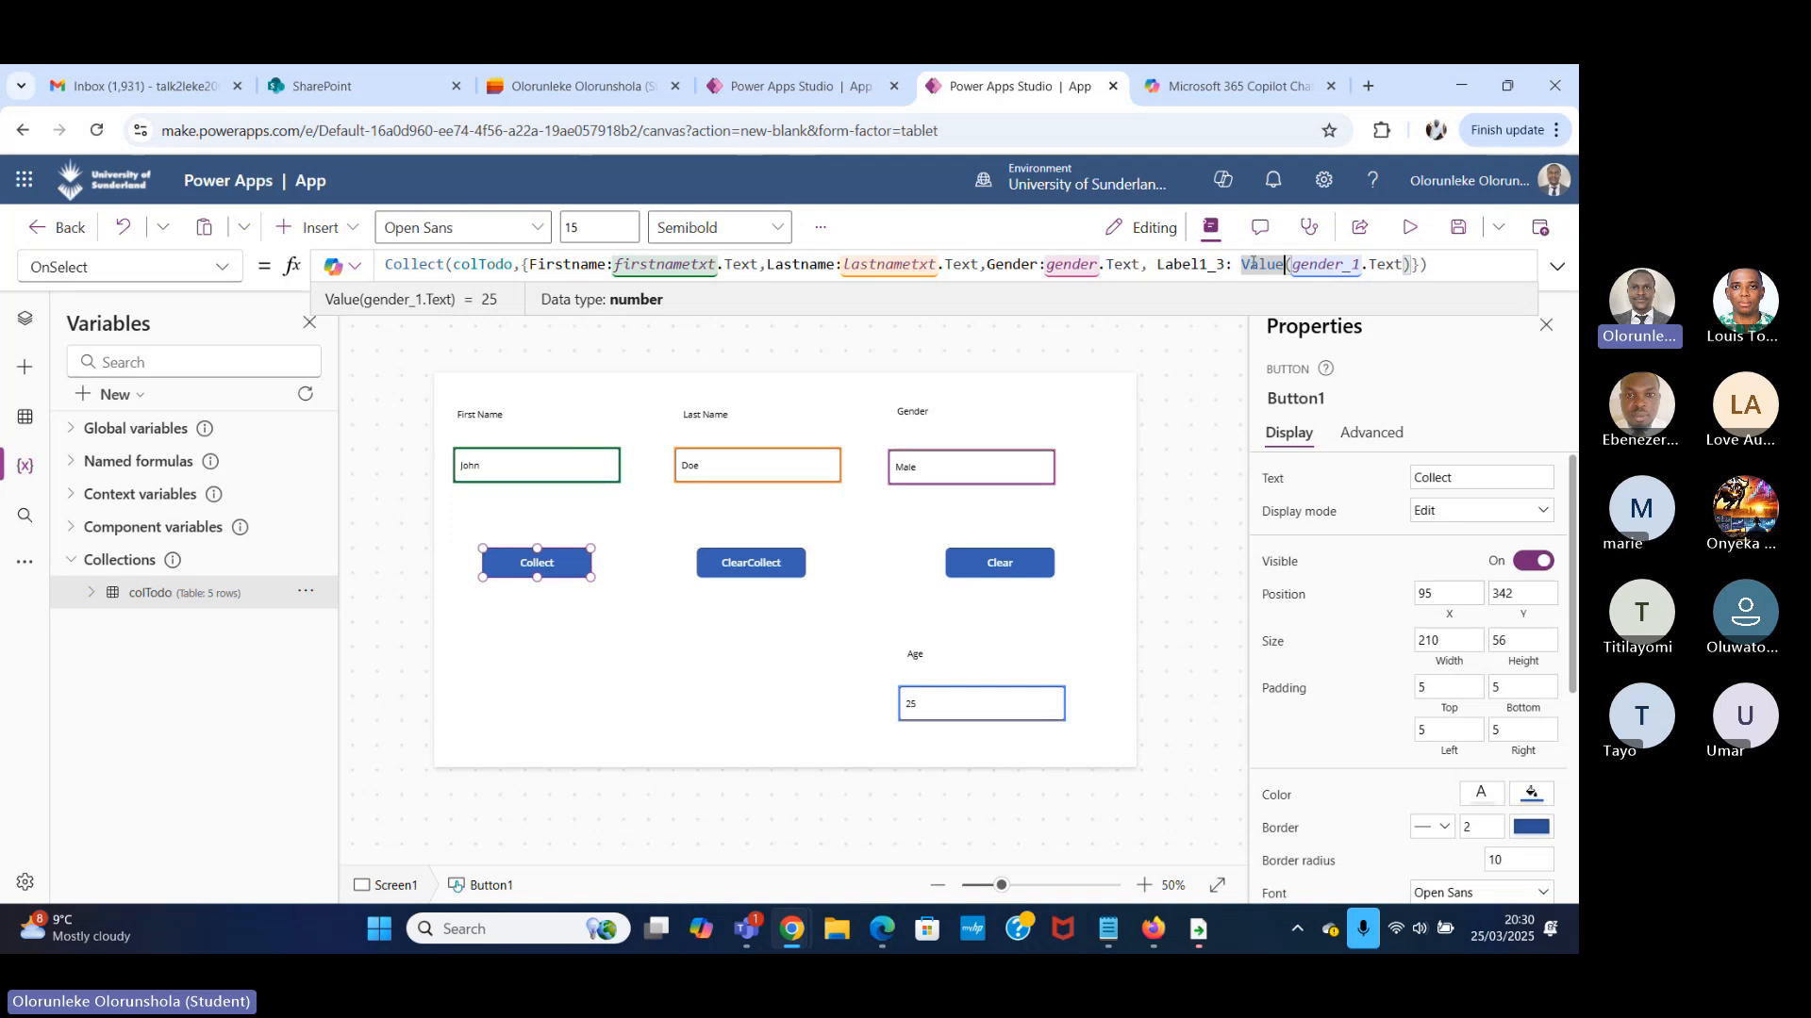
pyautogui.doubleClick(1268, 264)
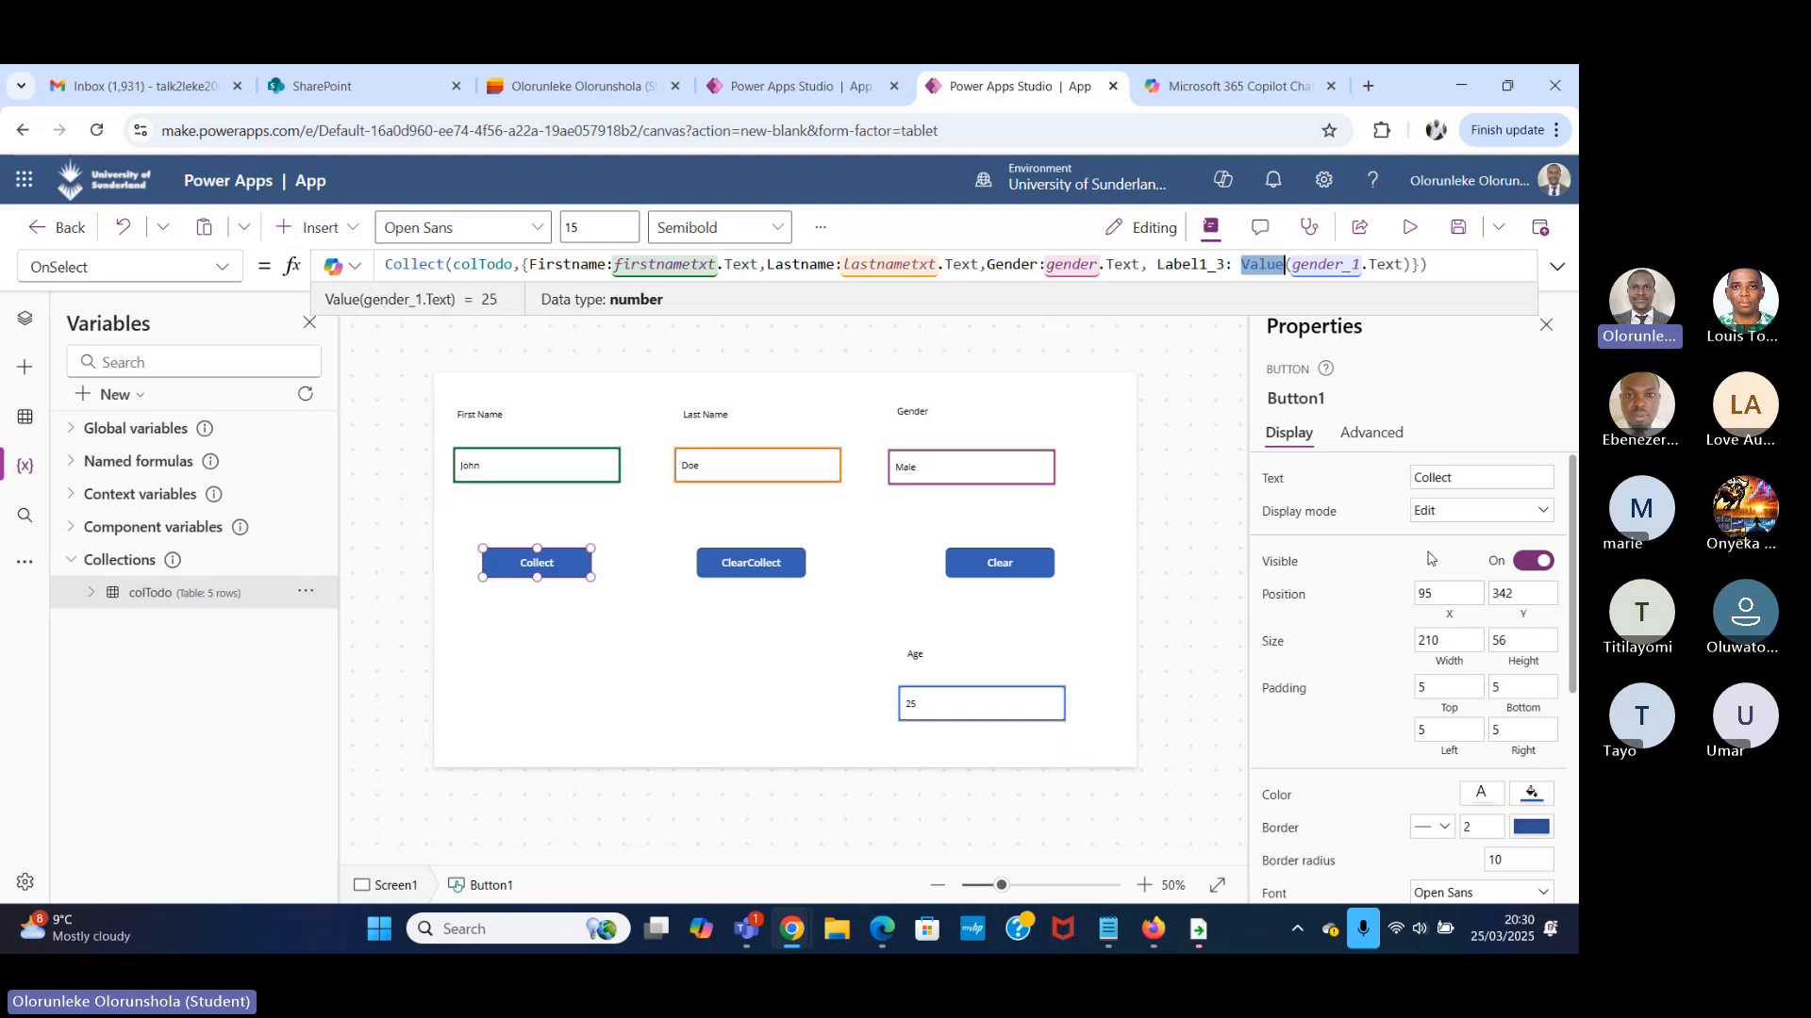
pyautogui.click(1002, 709)
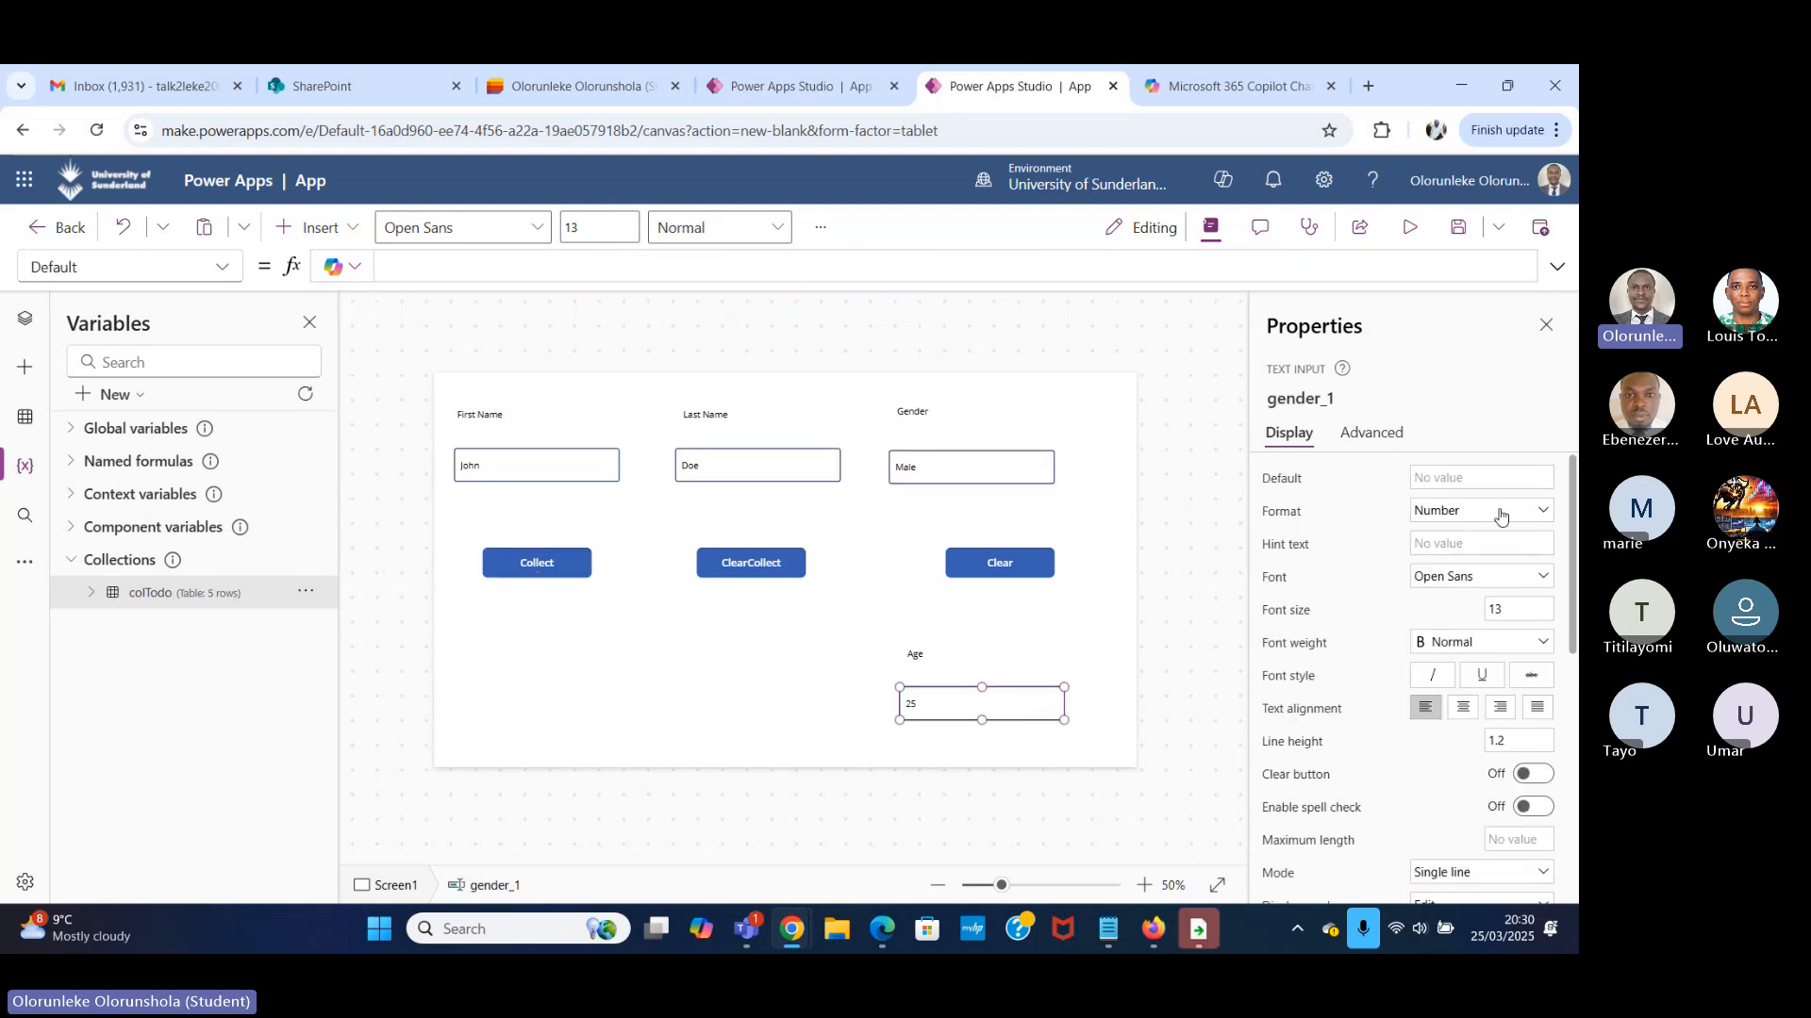
# Reopen the colTodo table to review its column names, then return to the Collect button.
pyautogui.click(542, 578)
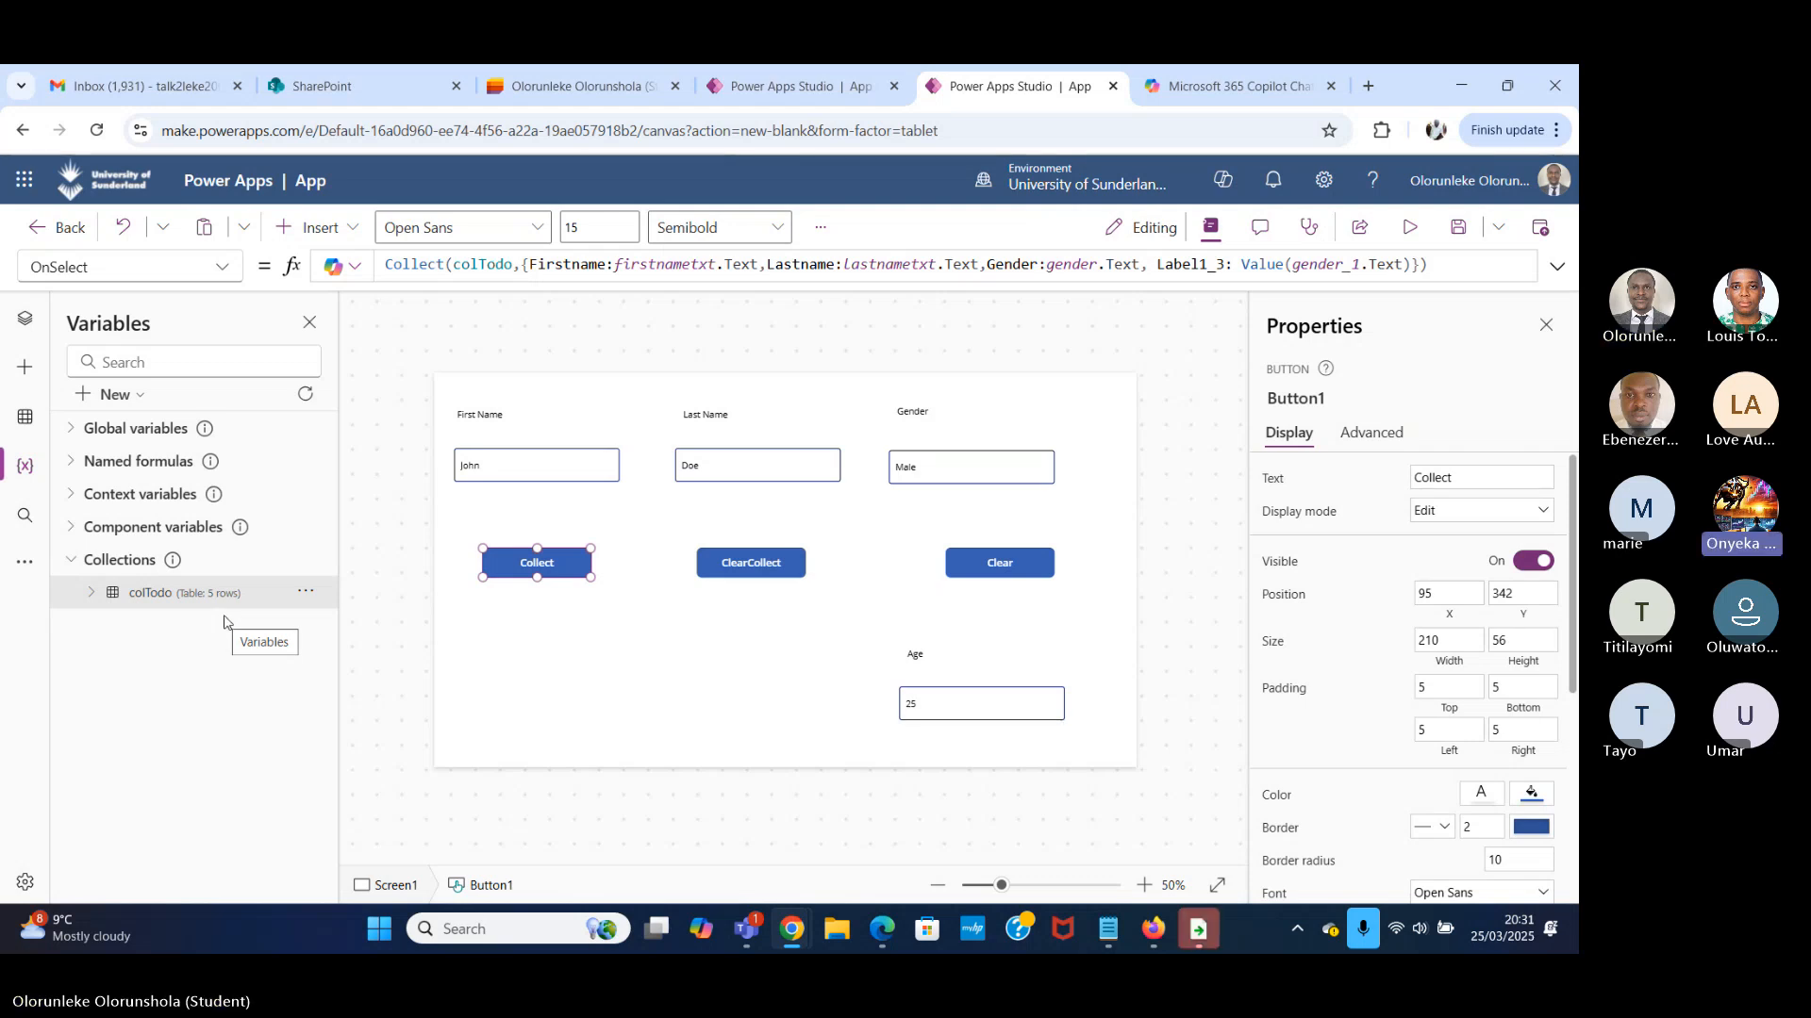
pyautogui.click(306, 592)
pyautogui.click(350, 625)
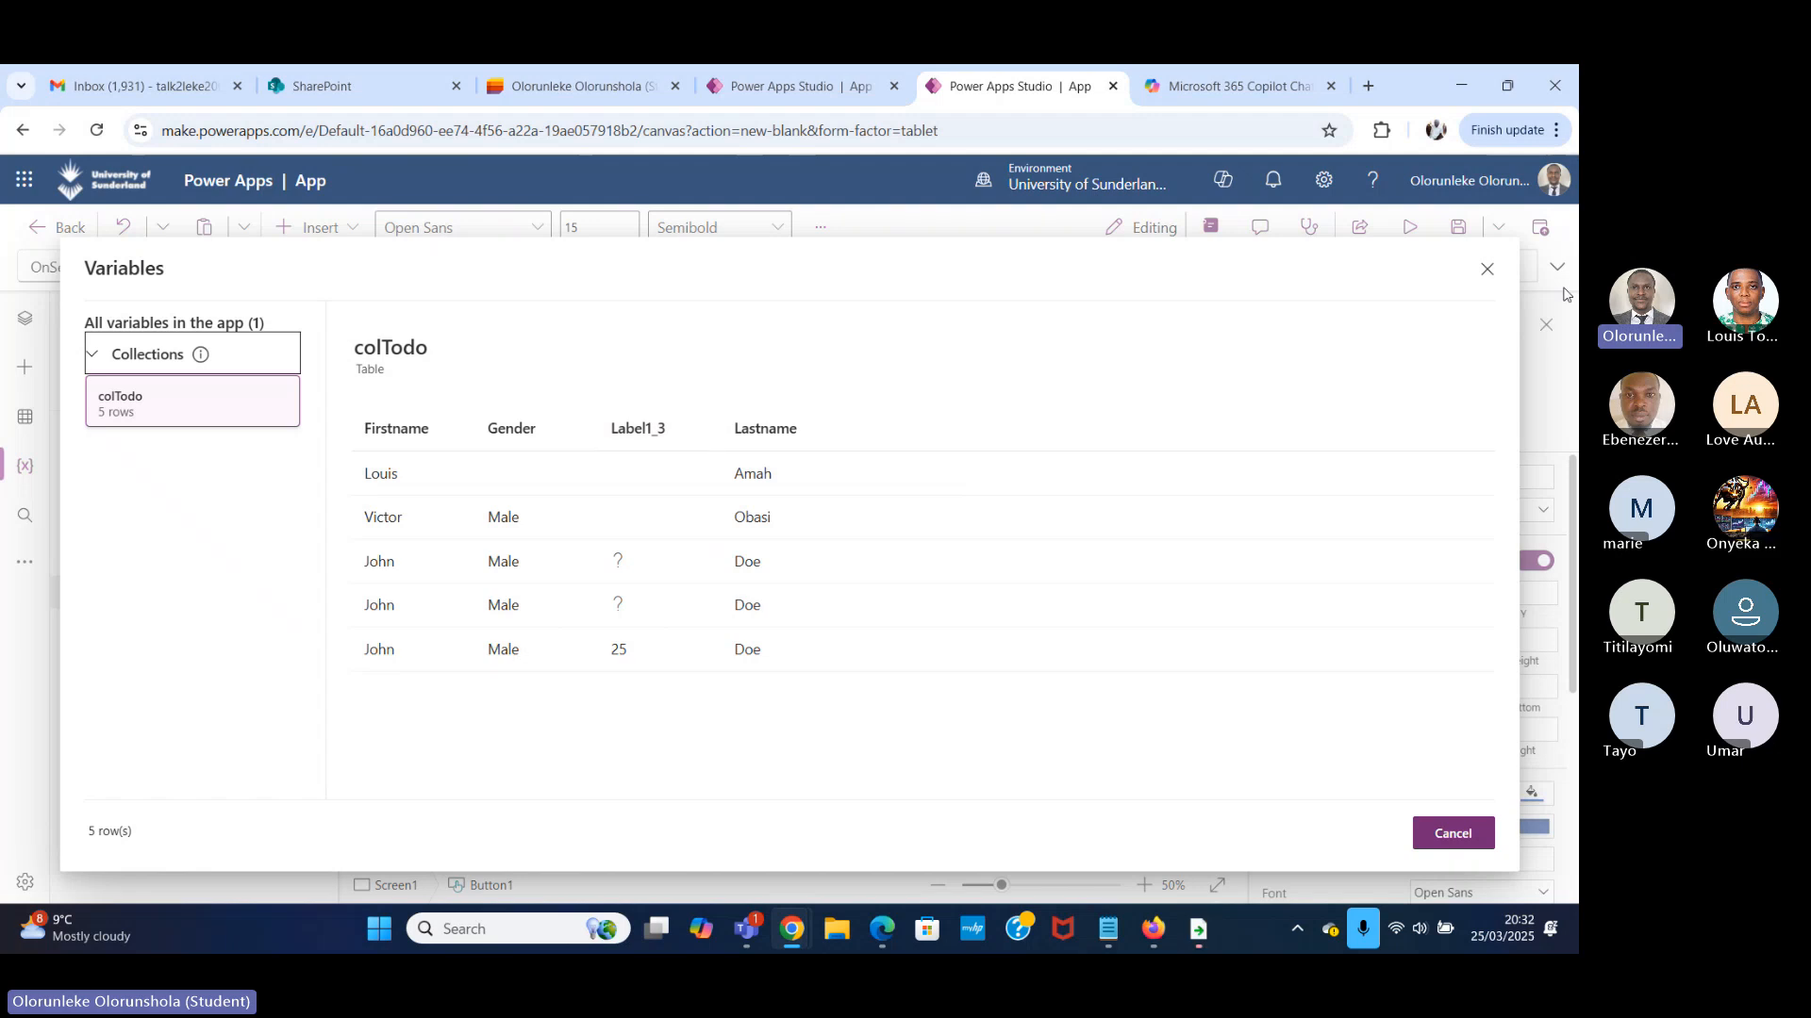
pyautogui.click(1485, 271)
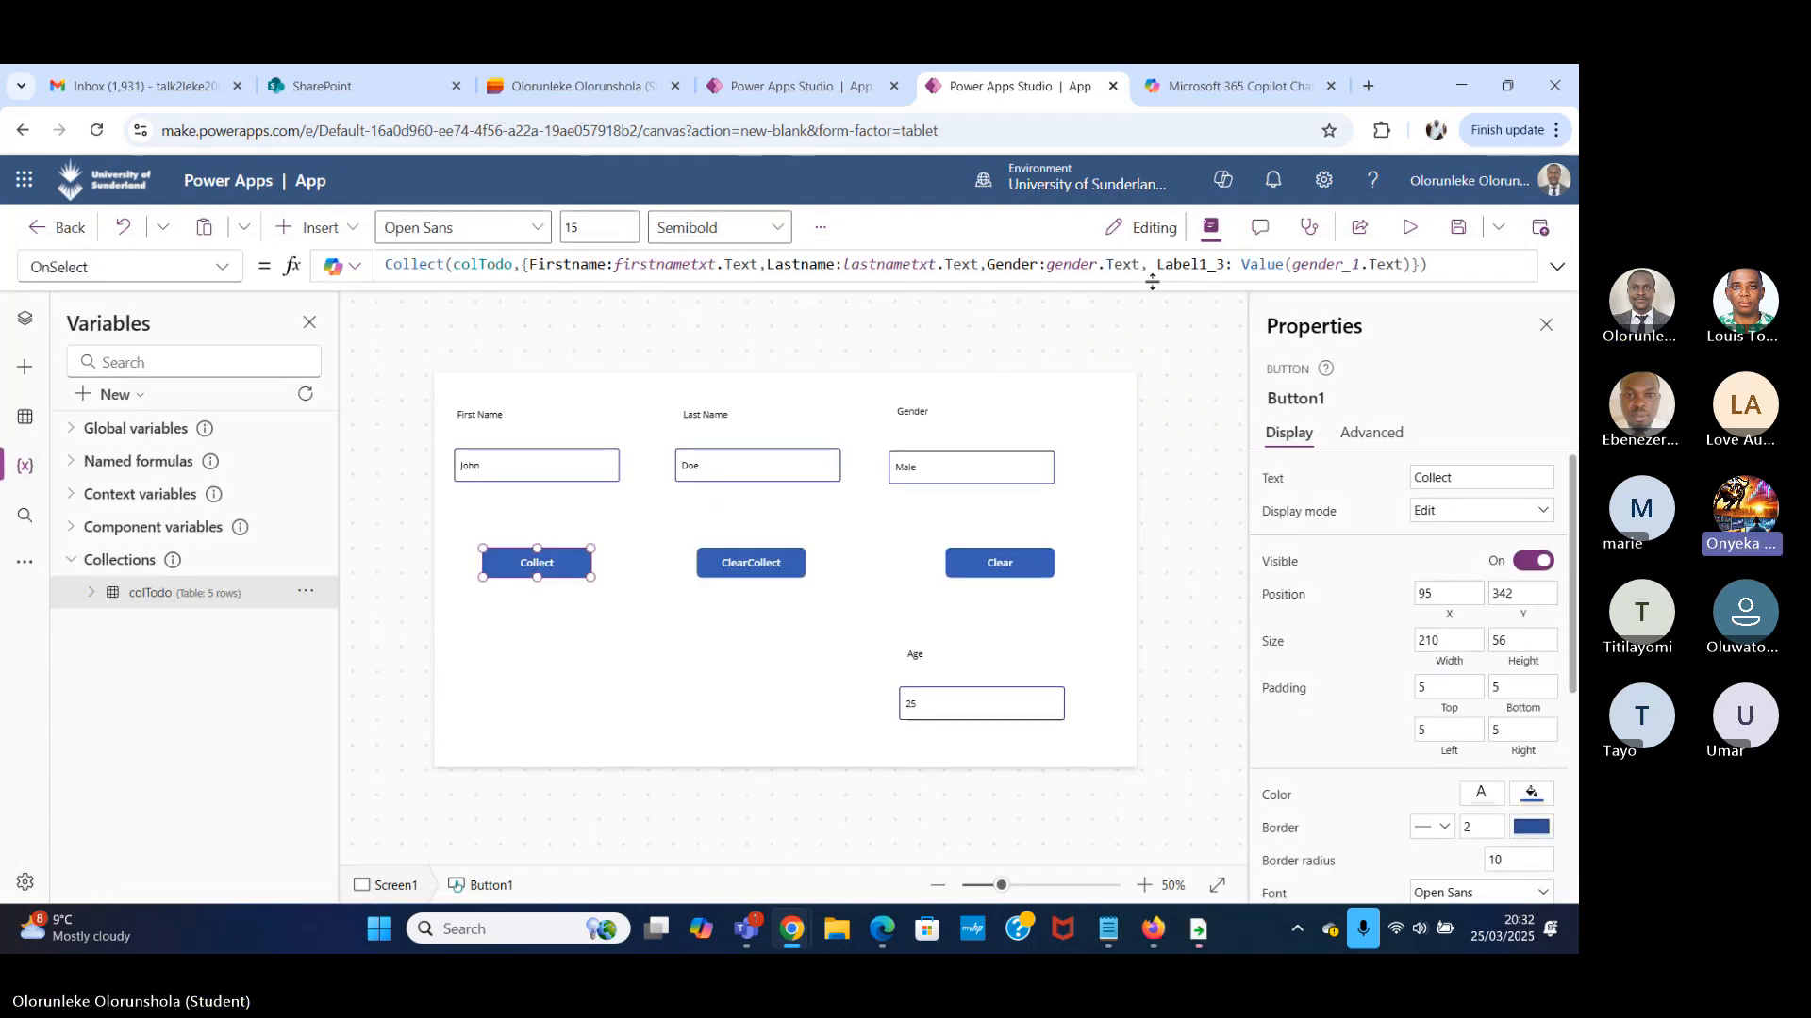
# Rename the Label1_3 field to Age in the Collect button's OnSelect formula and check the edited formula.
pyautogui.moveTo(1224, 265); pyautogui.dragTo(1158, 269)
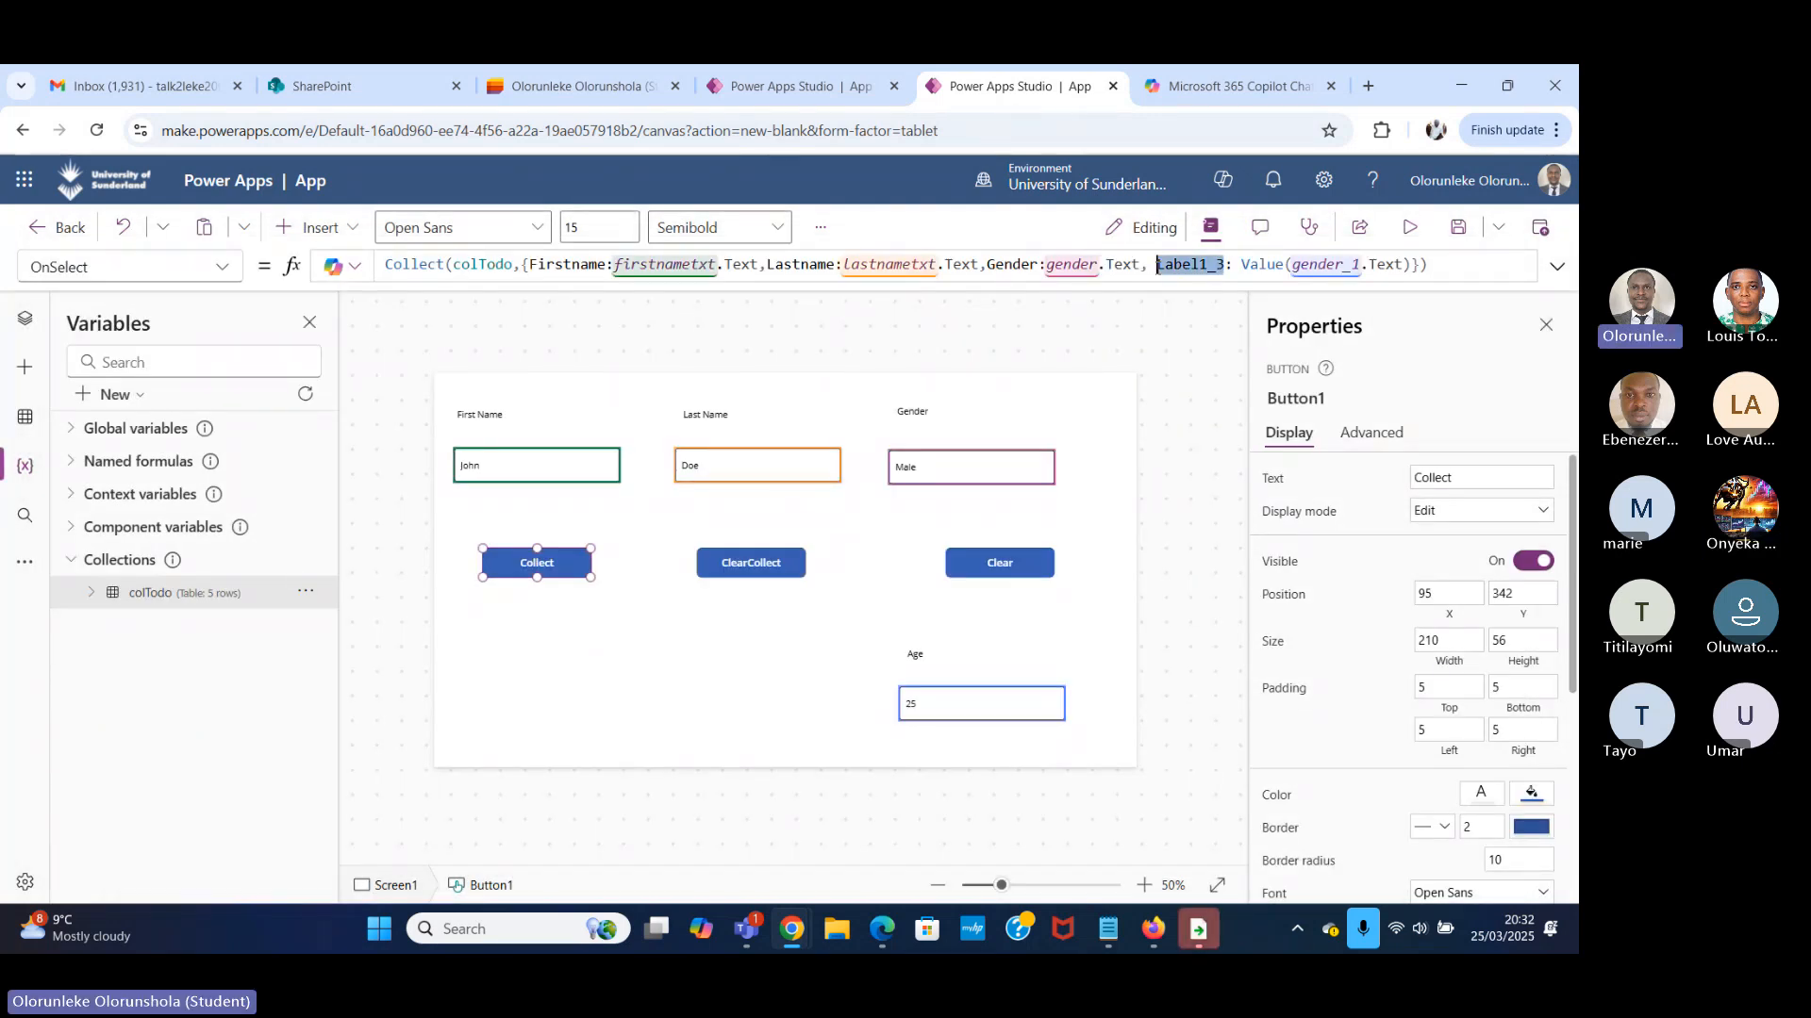
pyautogui.write('Age')
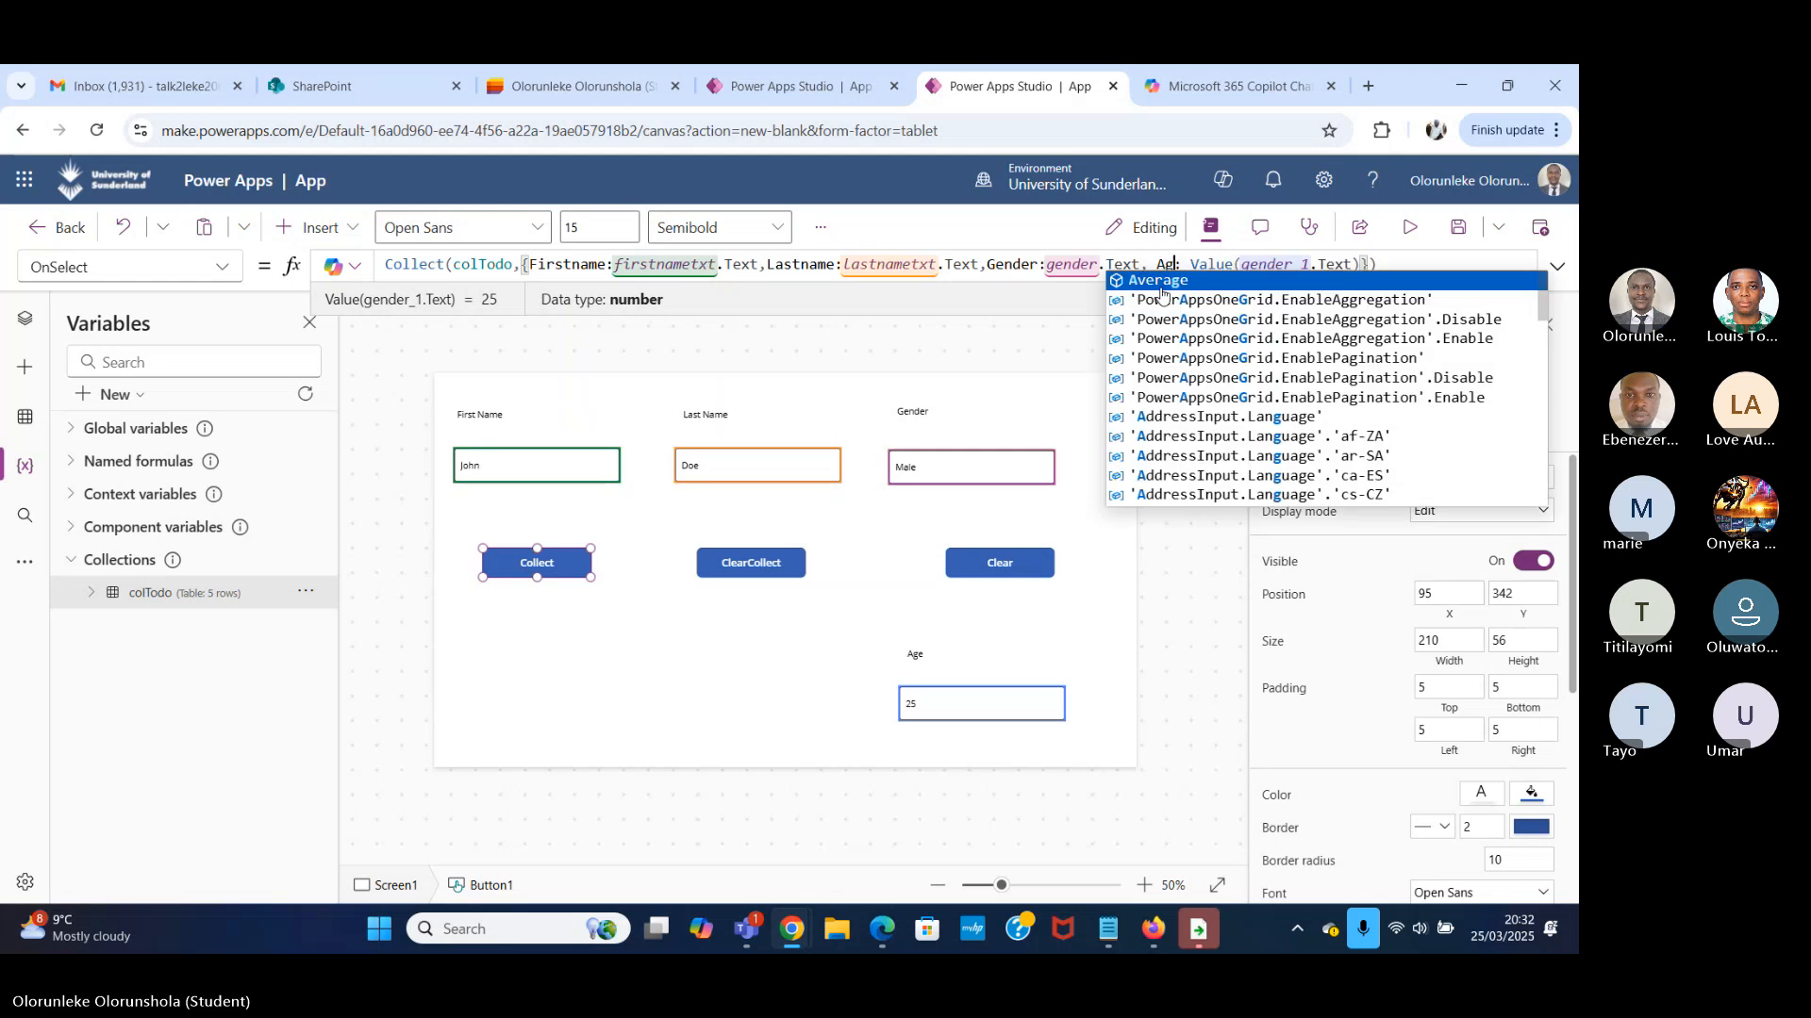
pyautogui.click(976, 337)
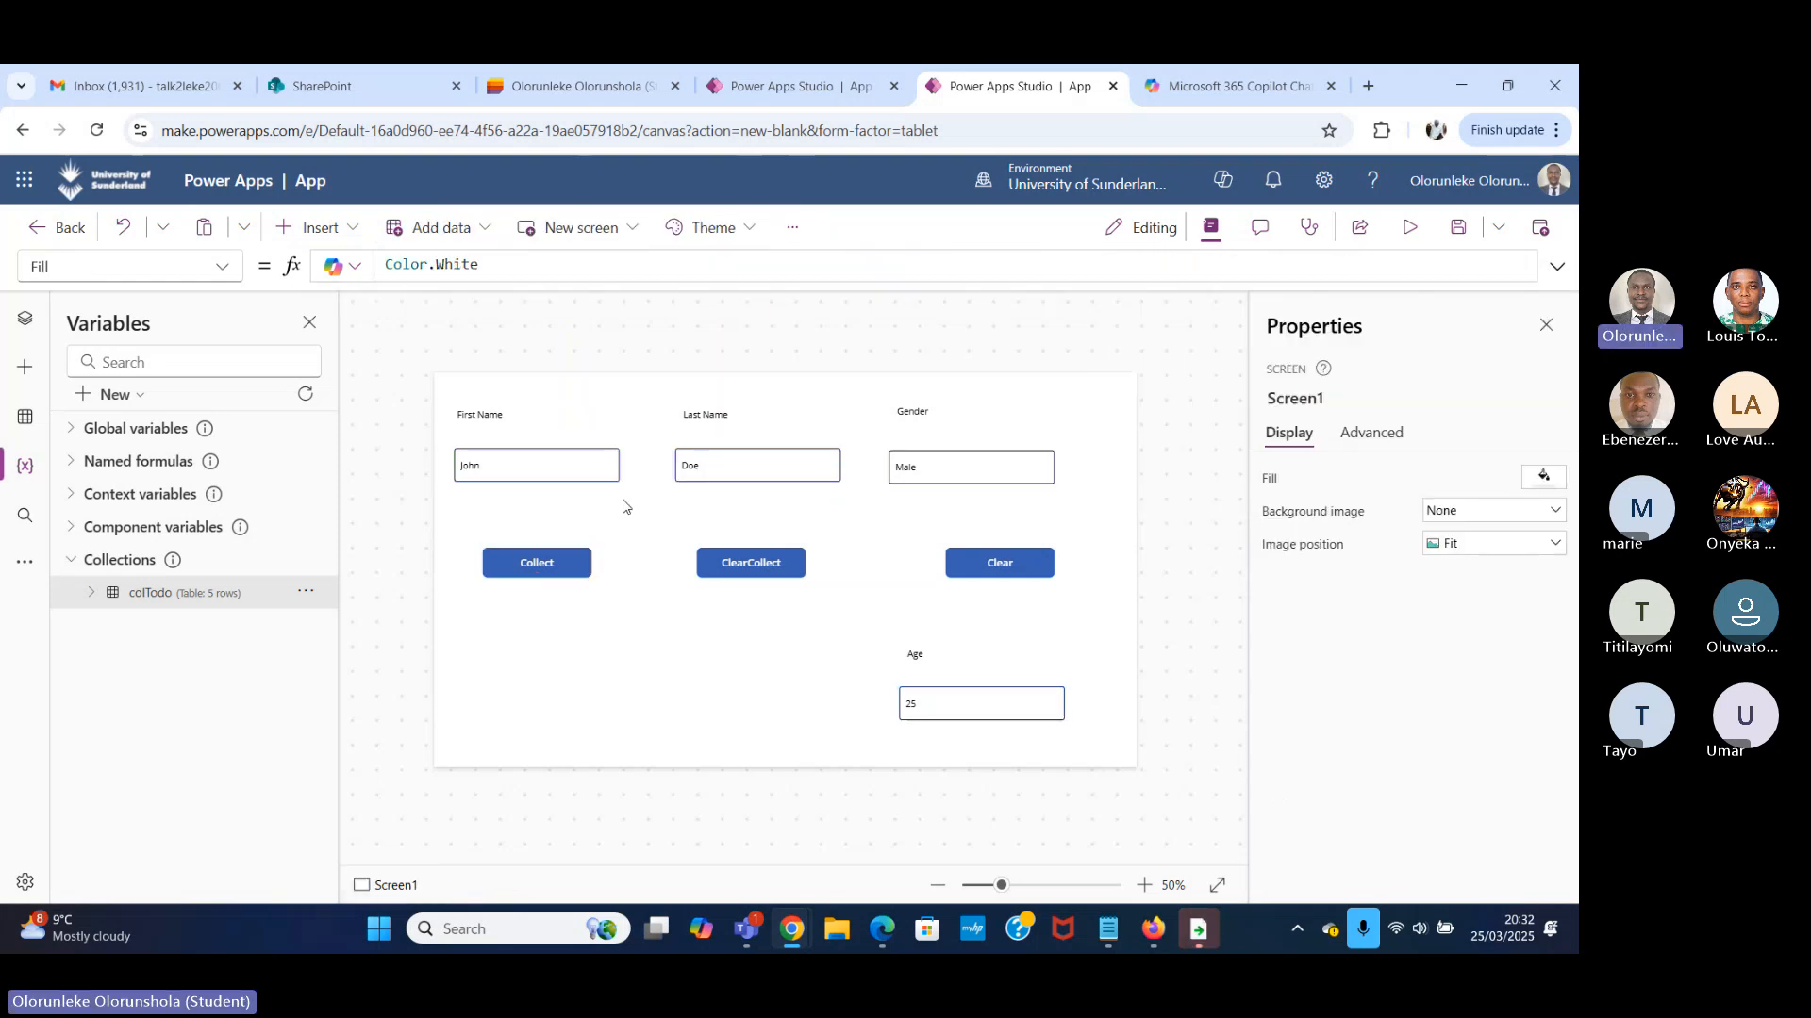
pyautogui.click(540, 568)
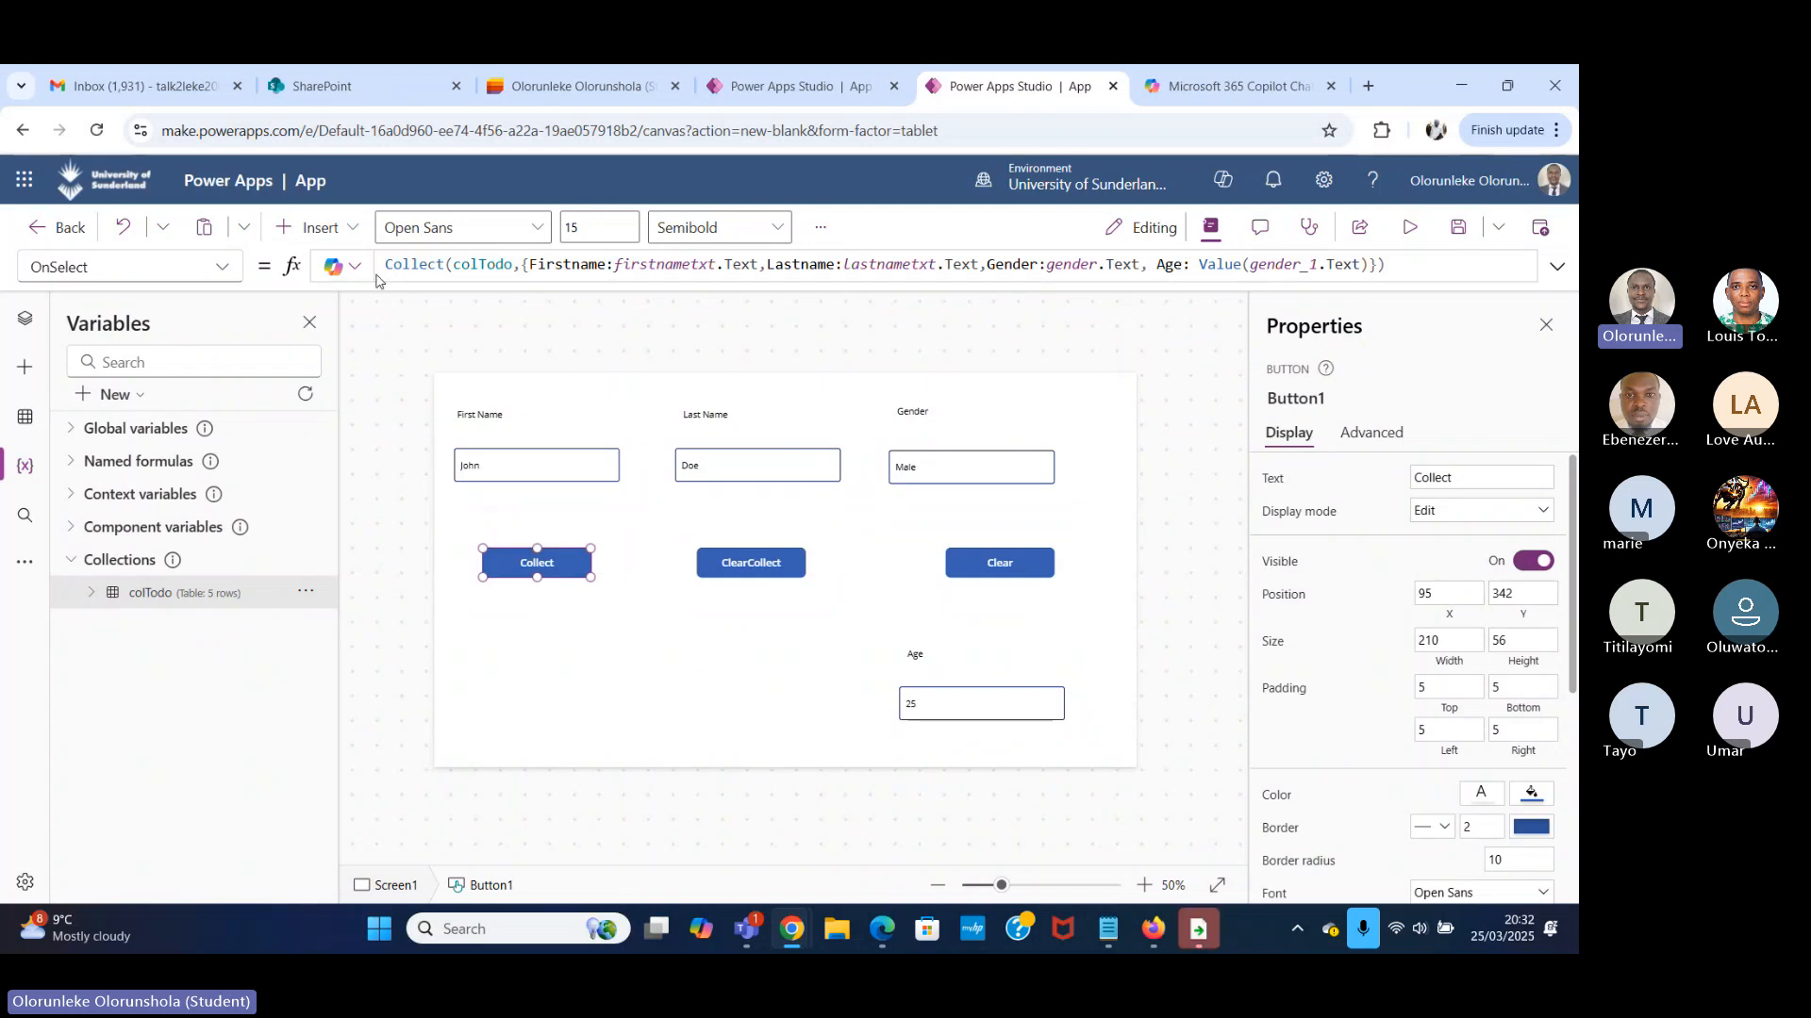
pyautogui.click(520, 268)
pyautogui.click(809, 264)
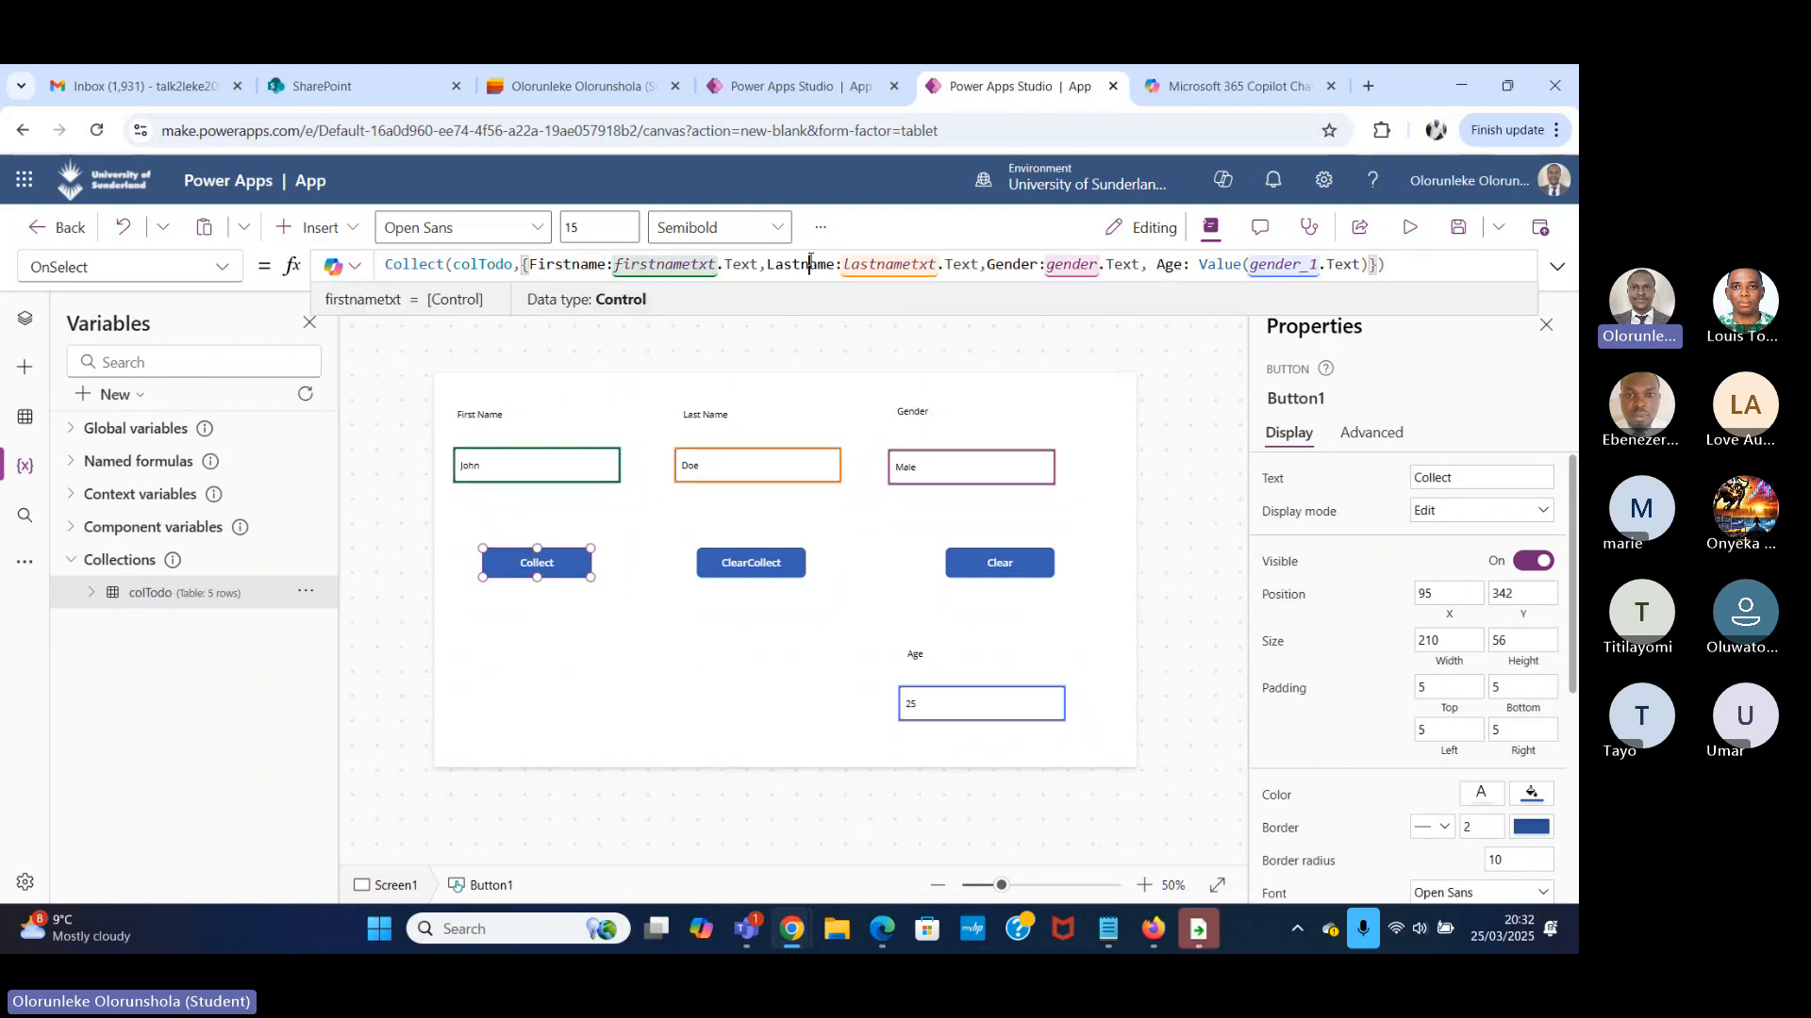
pyautogui.click(1168, 265)
pyautogui.doubleClick(1167, 265)
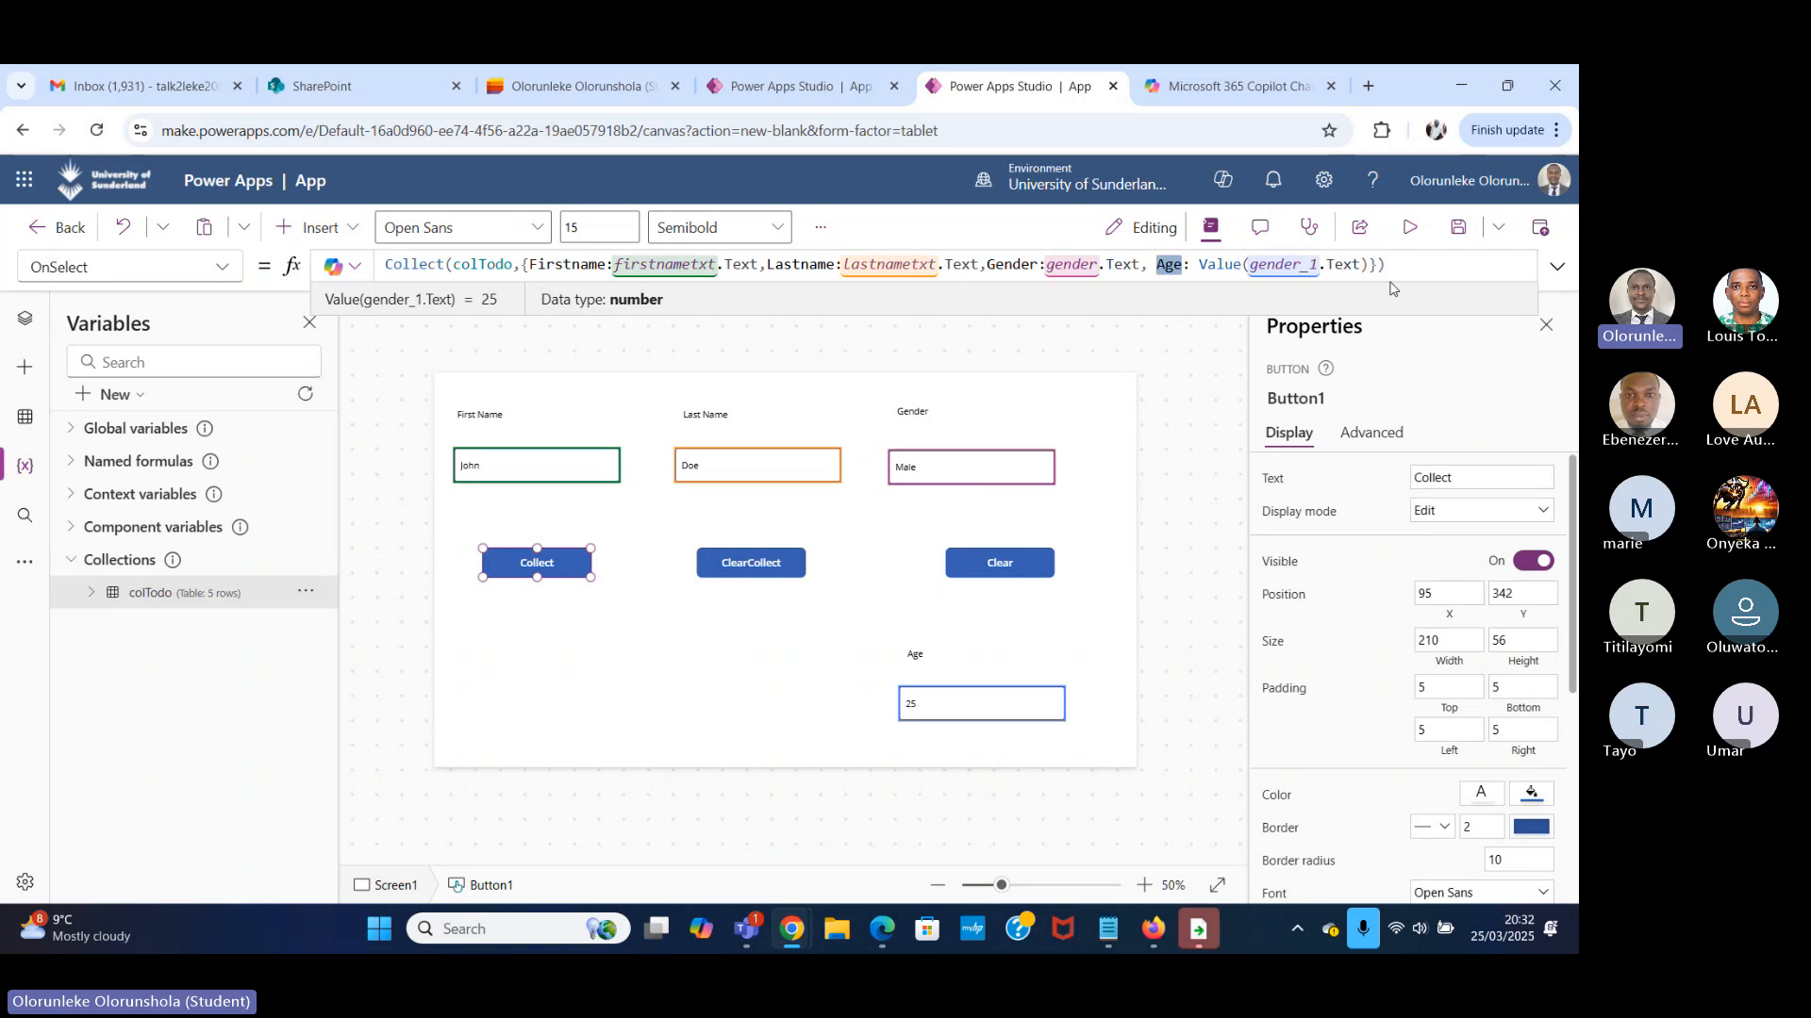
# Preview the app and replace the First Name and Last Name entries with a different person's name.
pyautogui.click(1411, 235)
pyautogui.click(398, 403)
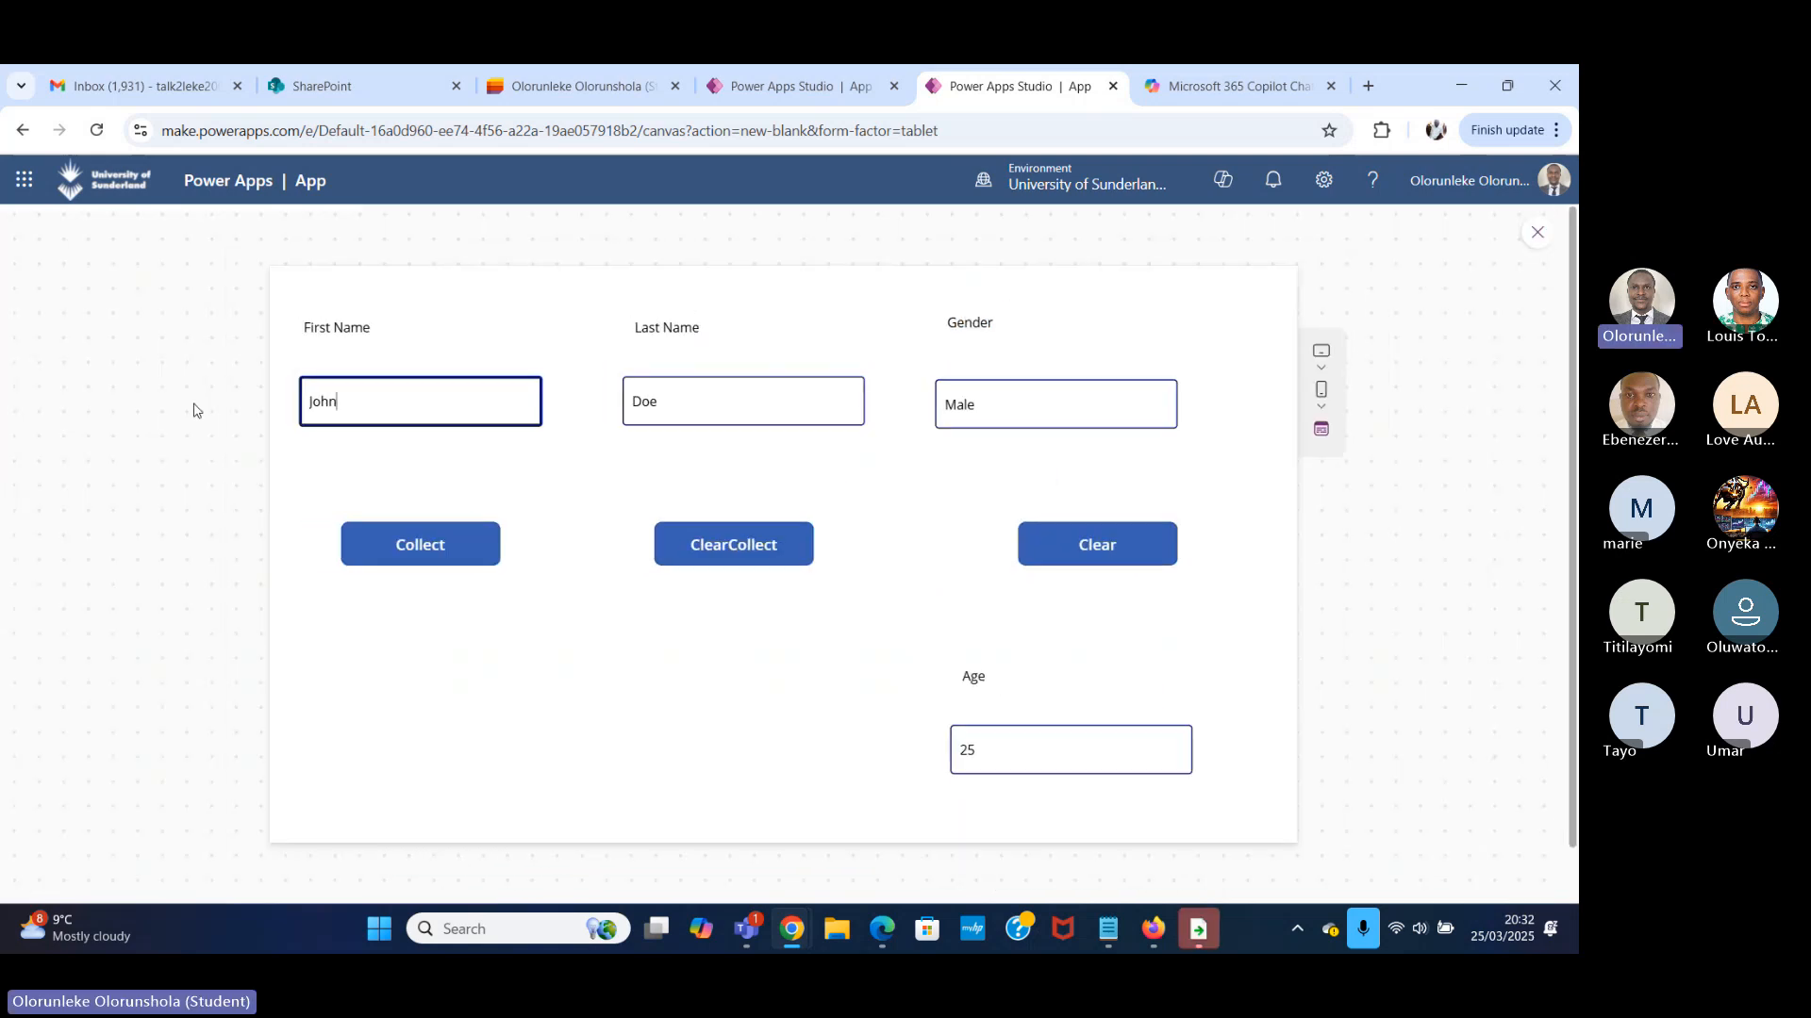
pyautogui.hotkey('ctrl', 'a')
pyautogui.press('BackSpace')
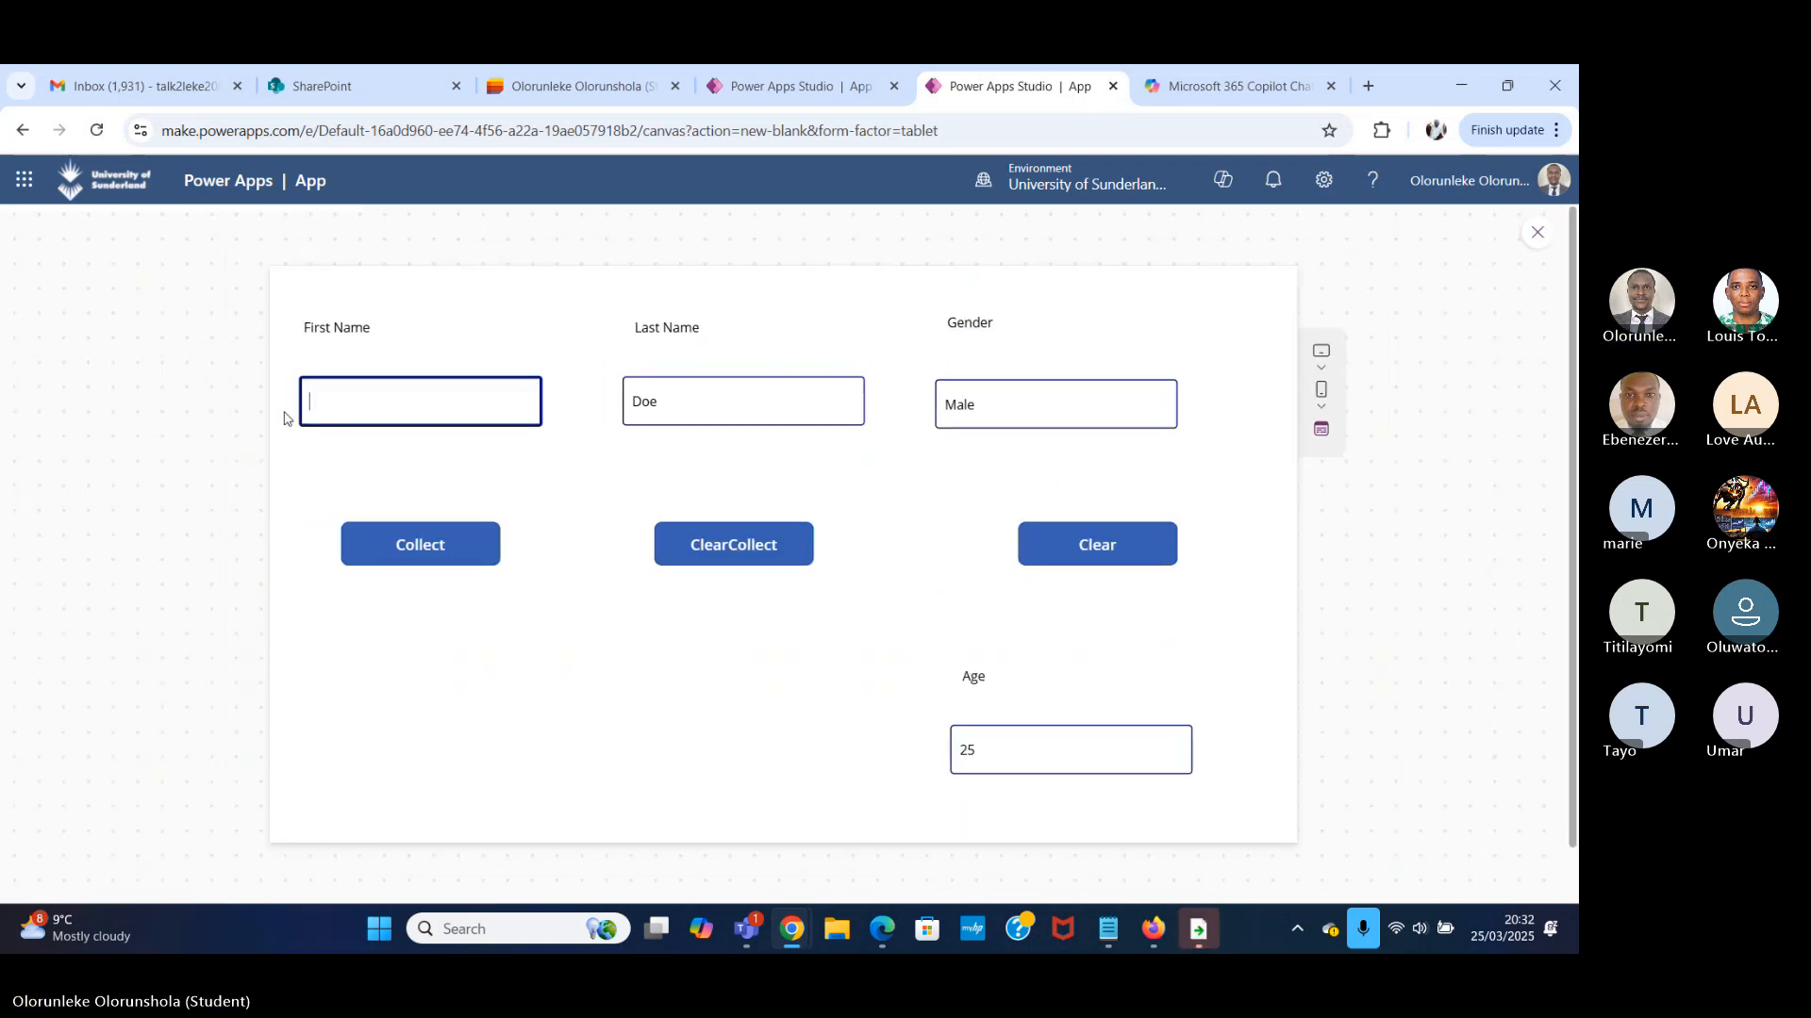
pyautogui.press('Tab')
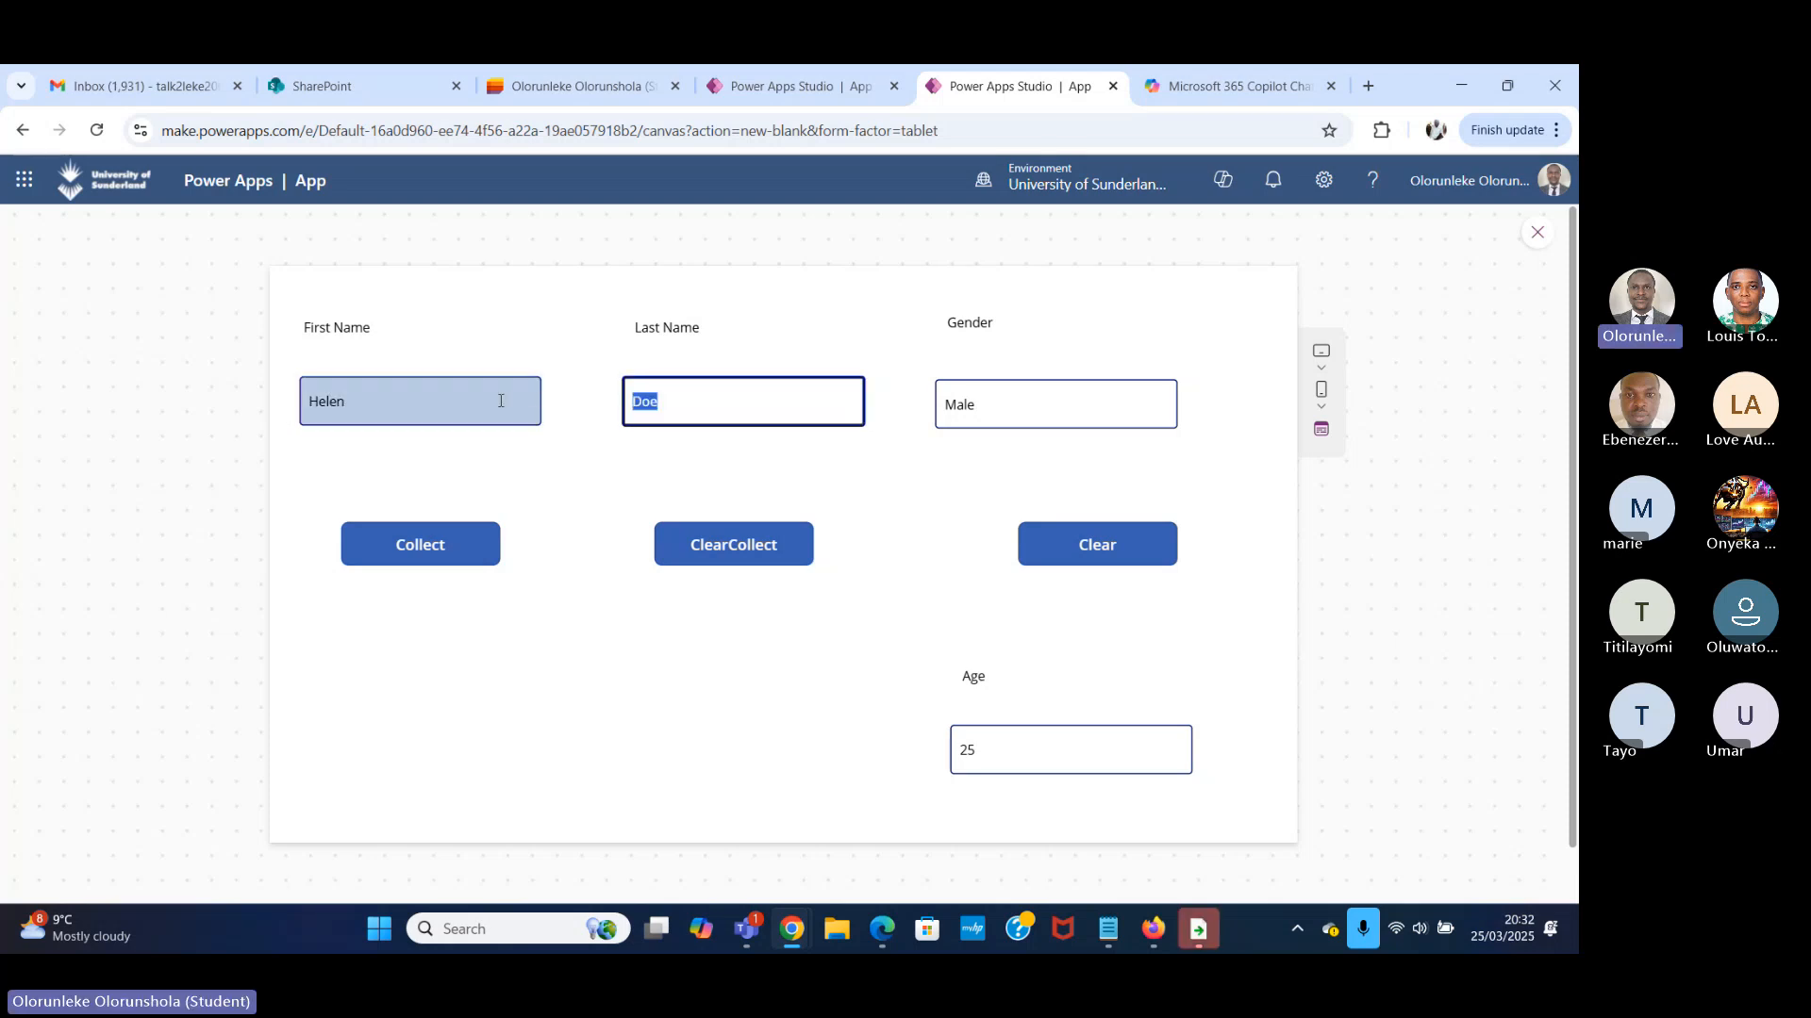
# Set Age to 35 and Gender to Female, and add the record to the collection with the Collect button.
pyautogui.click(1006, 752)
pyautogui.write('3')
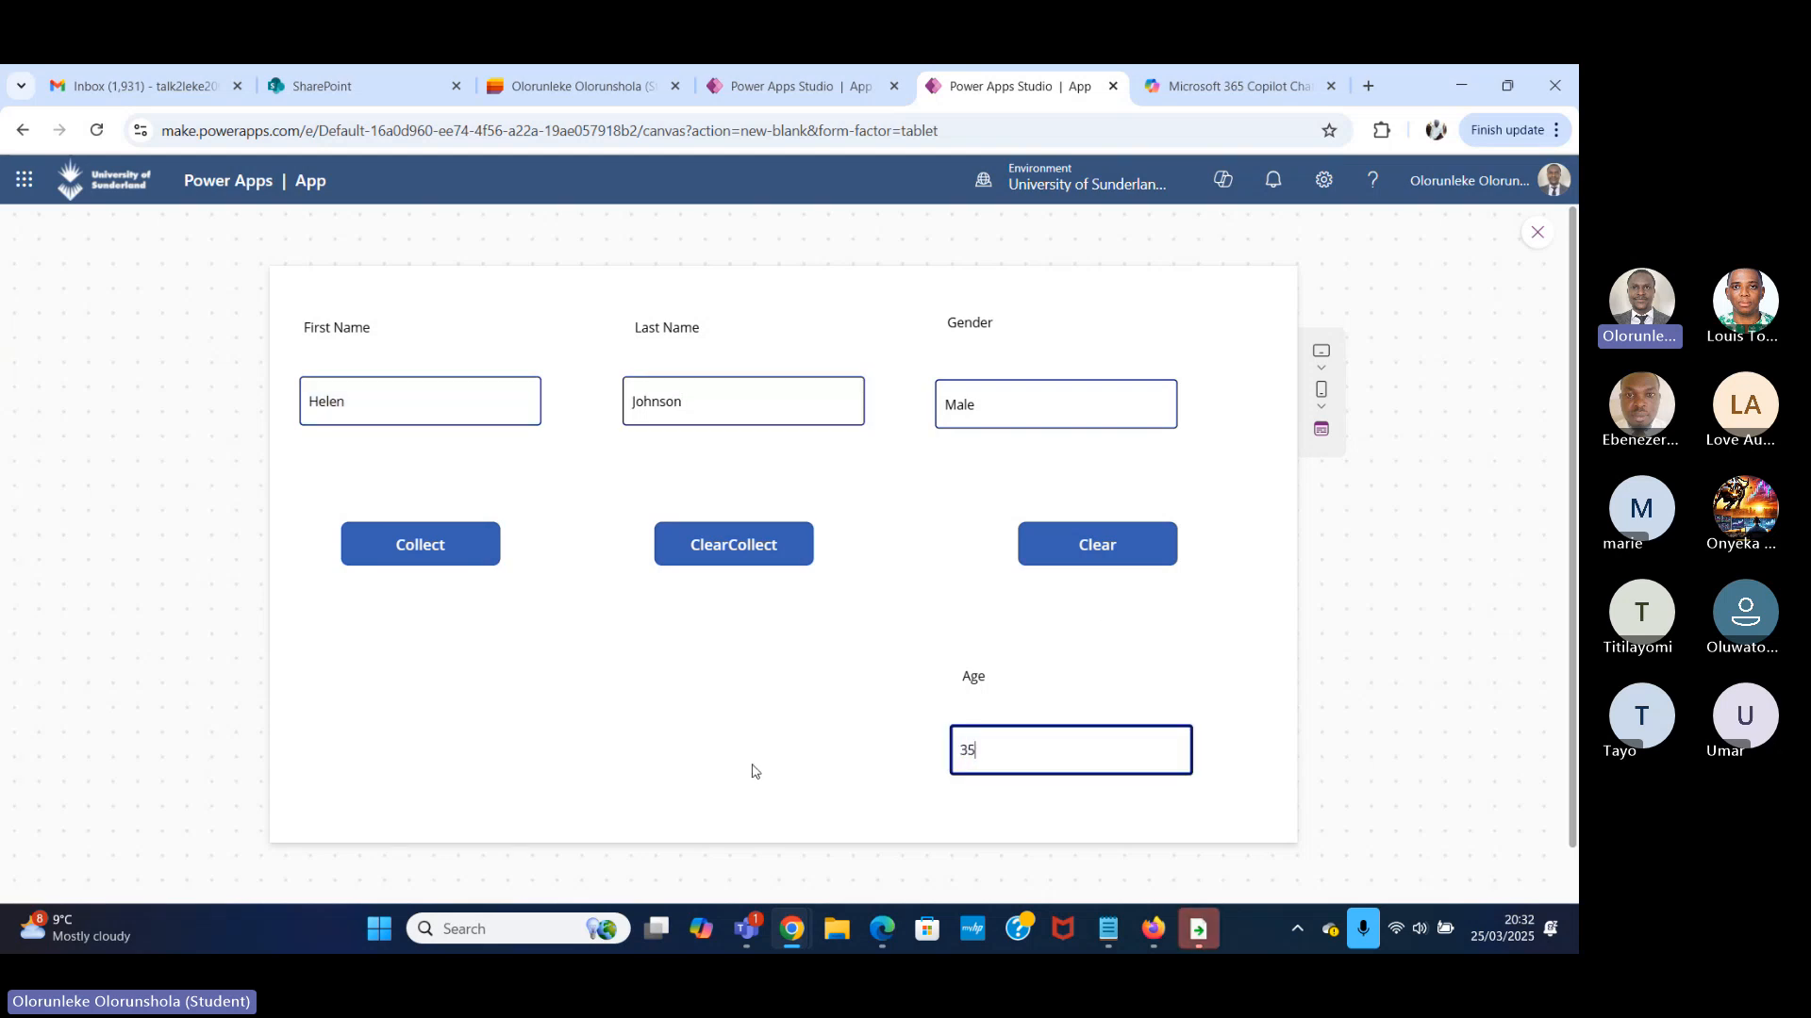
pyautogui.click(1080, 422)
pyautogui.write('Fe')
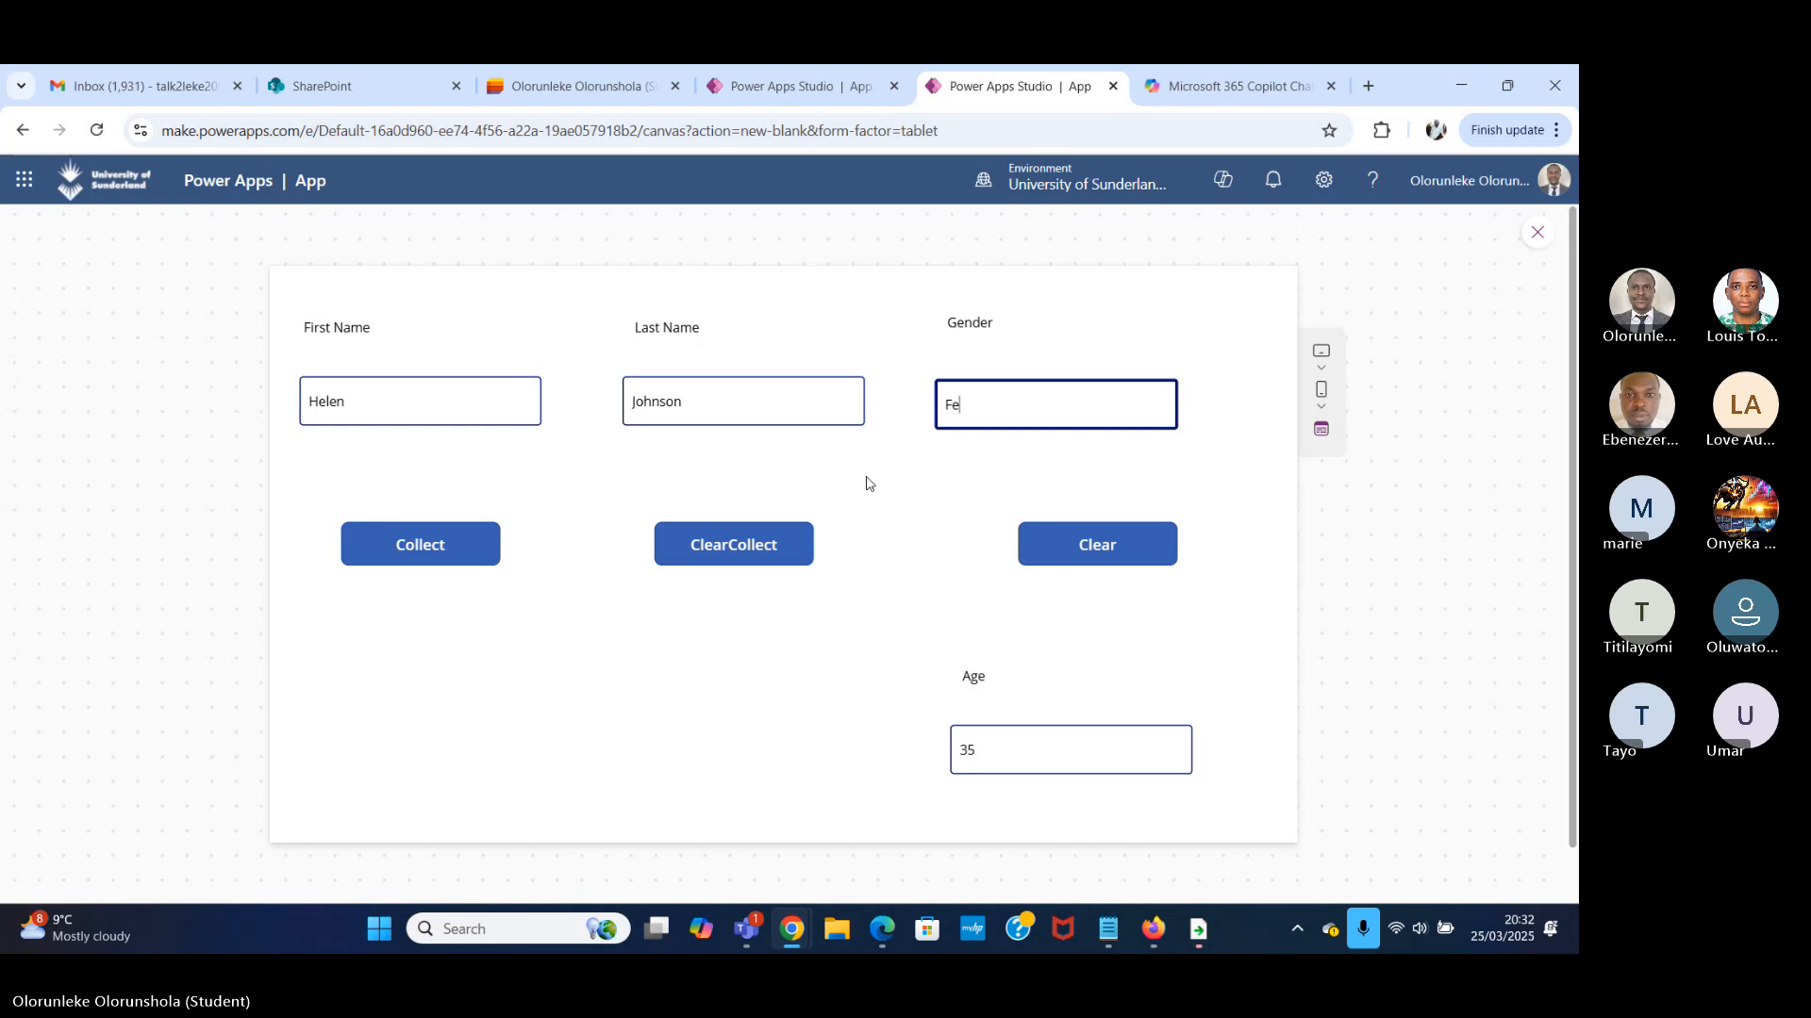
pyautogui.write('male')
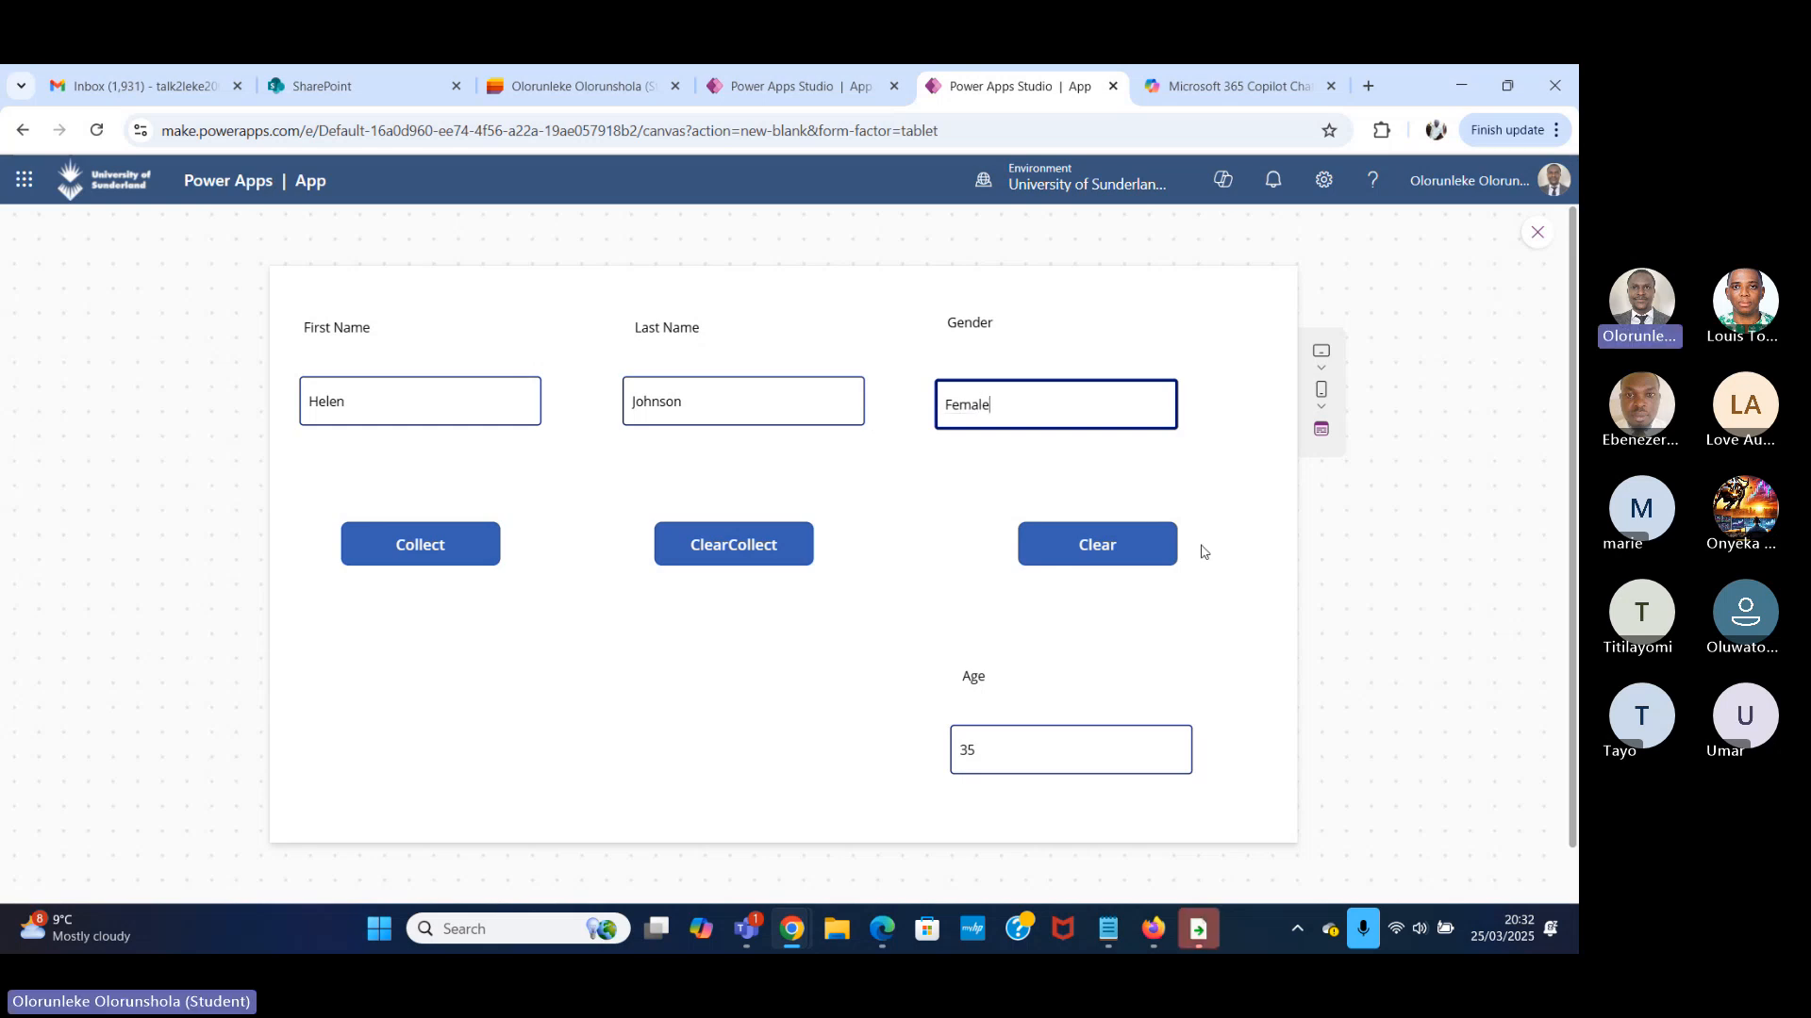
pyautogui.click(471, 558)
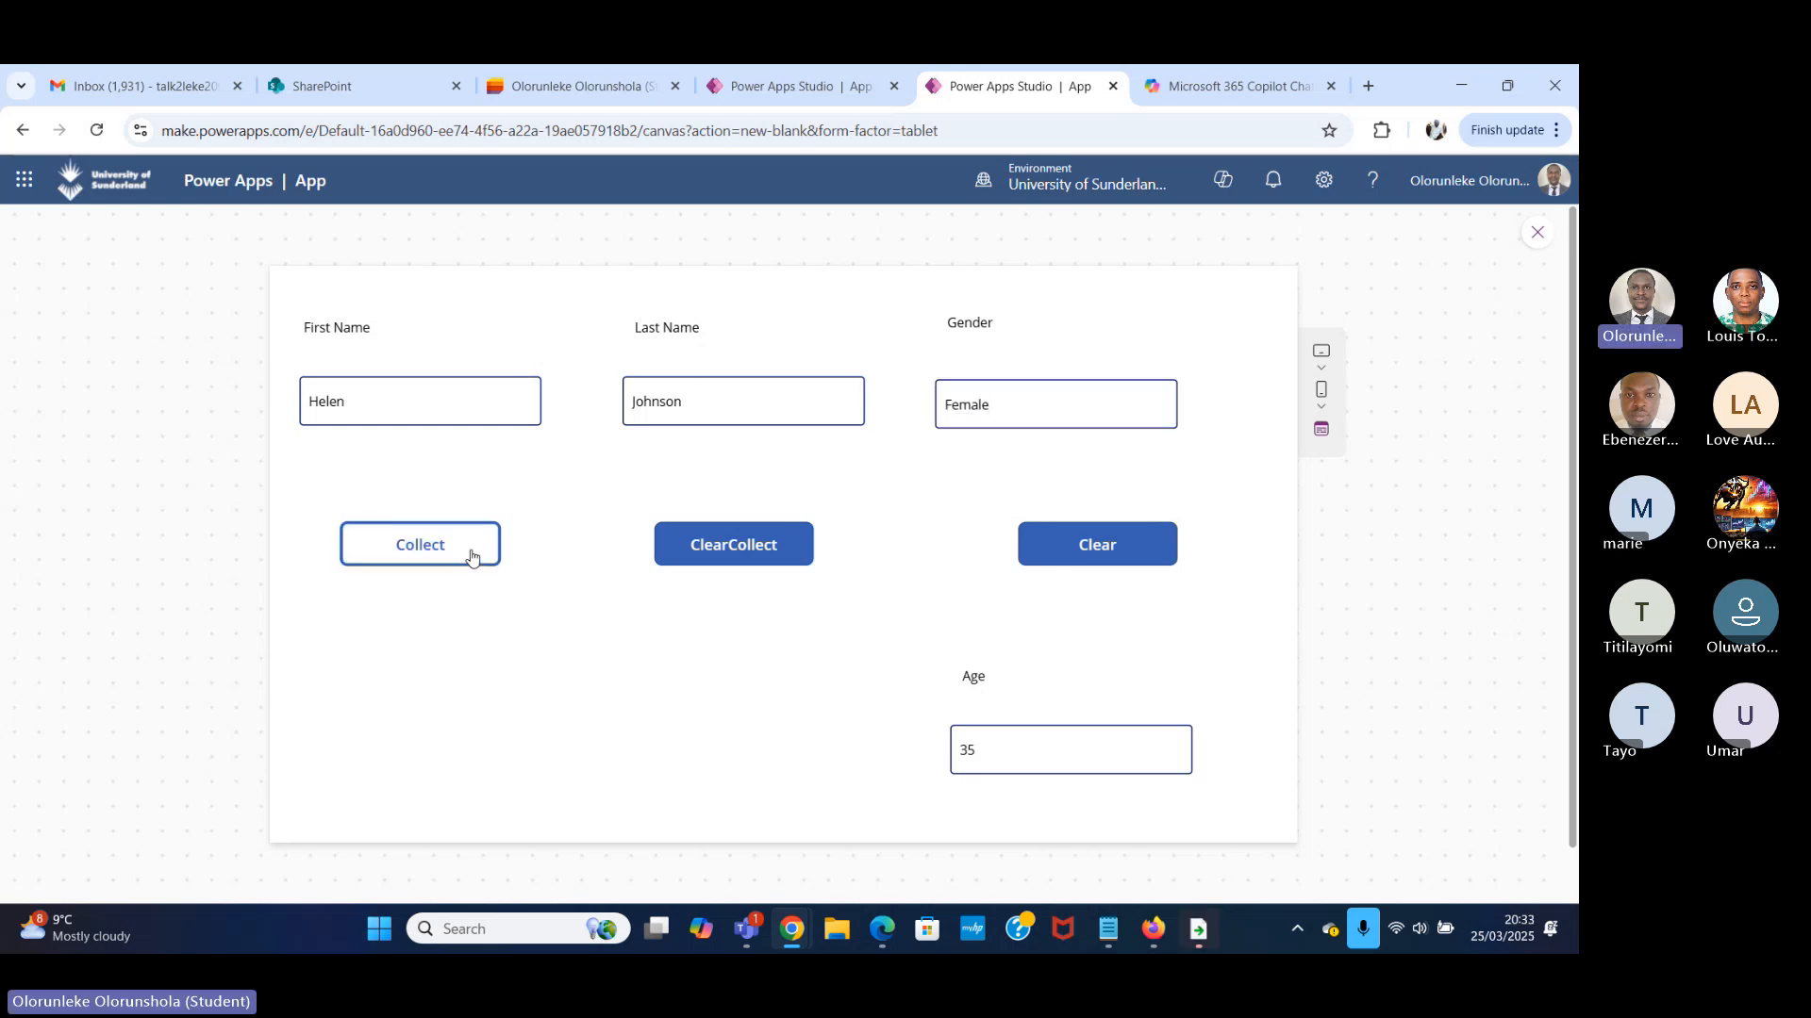
# Exit the preview and view the colTodo table to check the Age column of the newly collected record.
pyautogui.click(1537, 233)
pyautogui.click(304, 594)
pyautogui.click(348, 627)
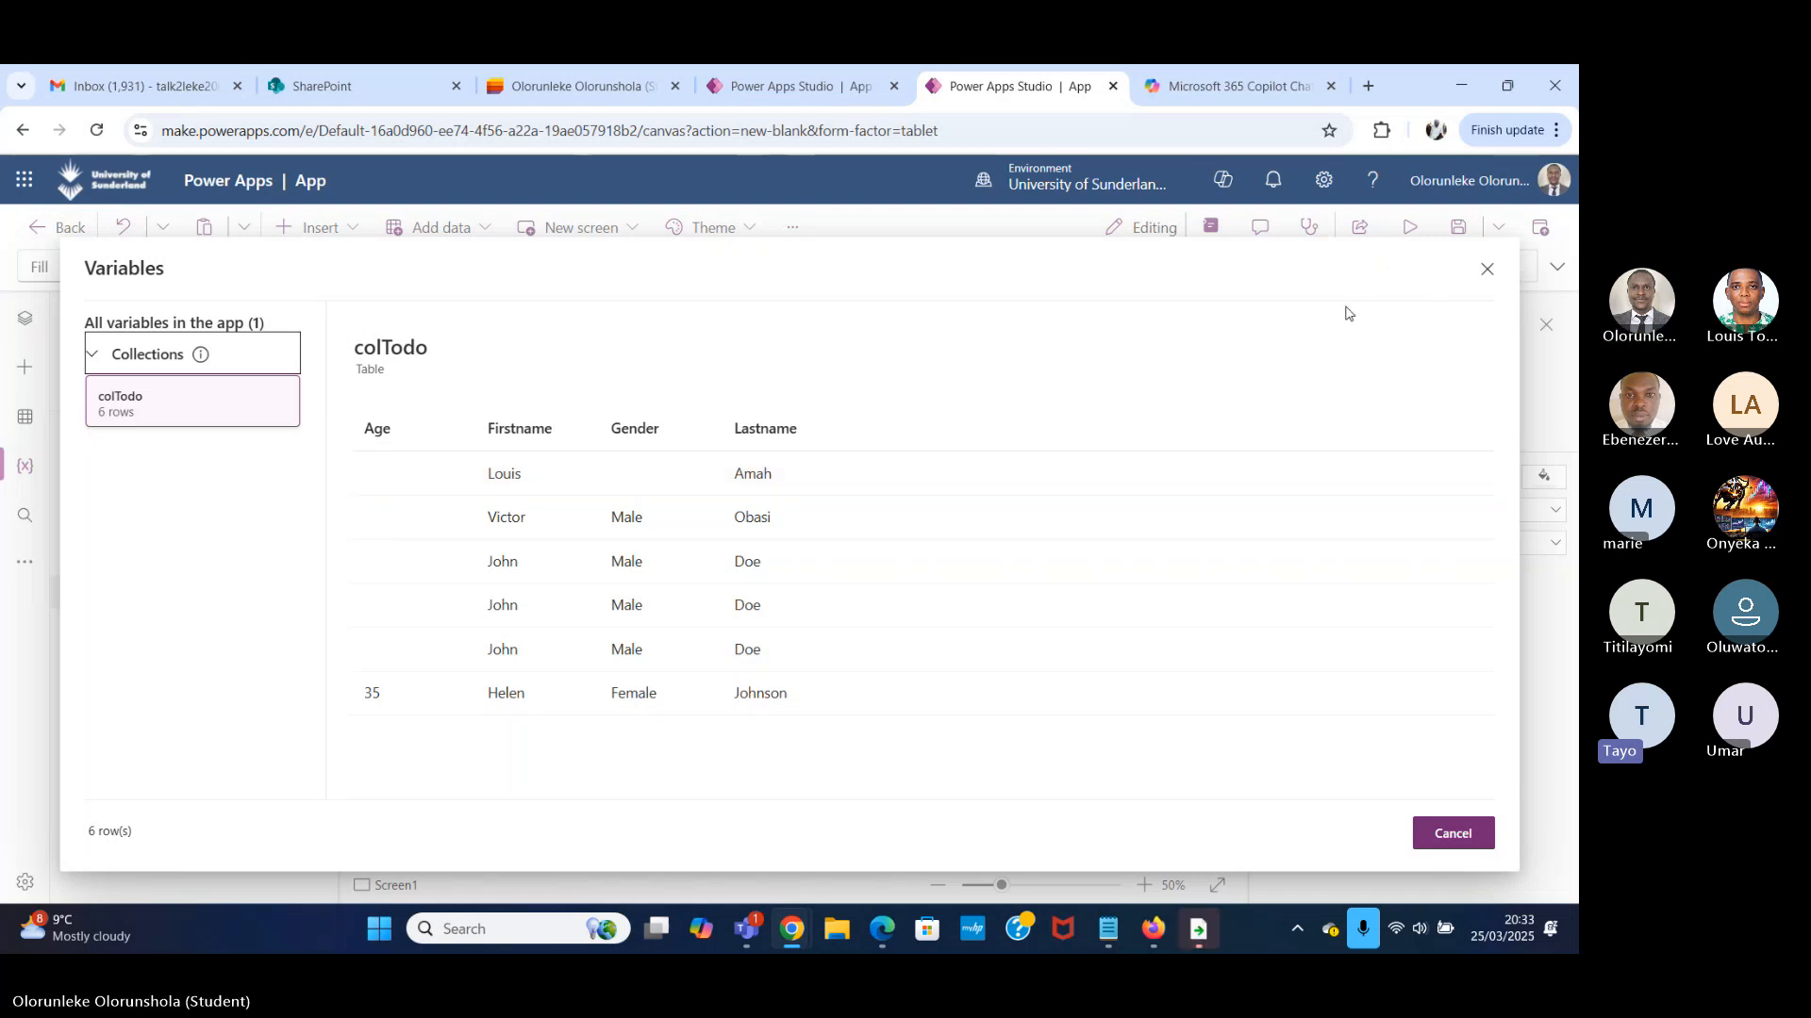
pyautogui.click(1487, 270)
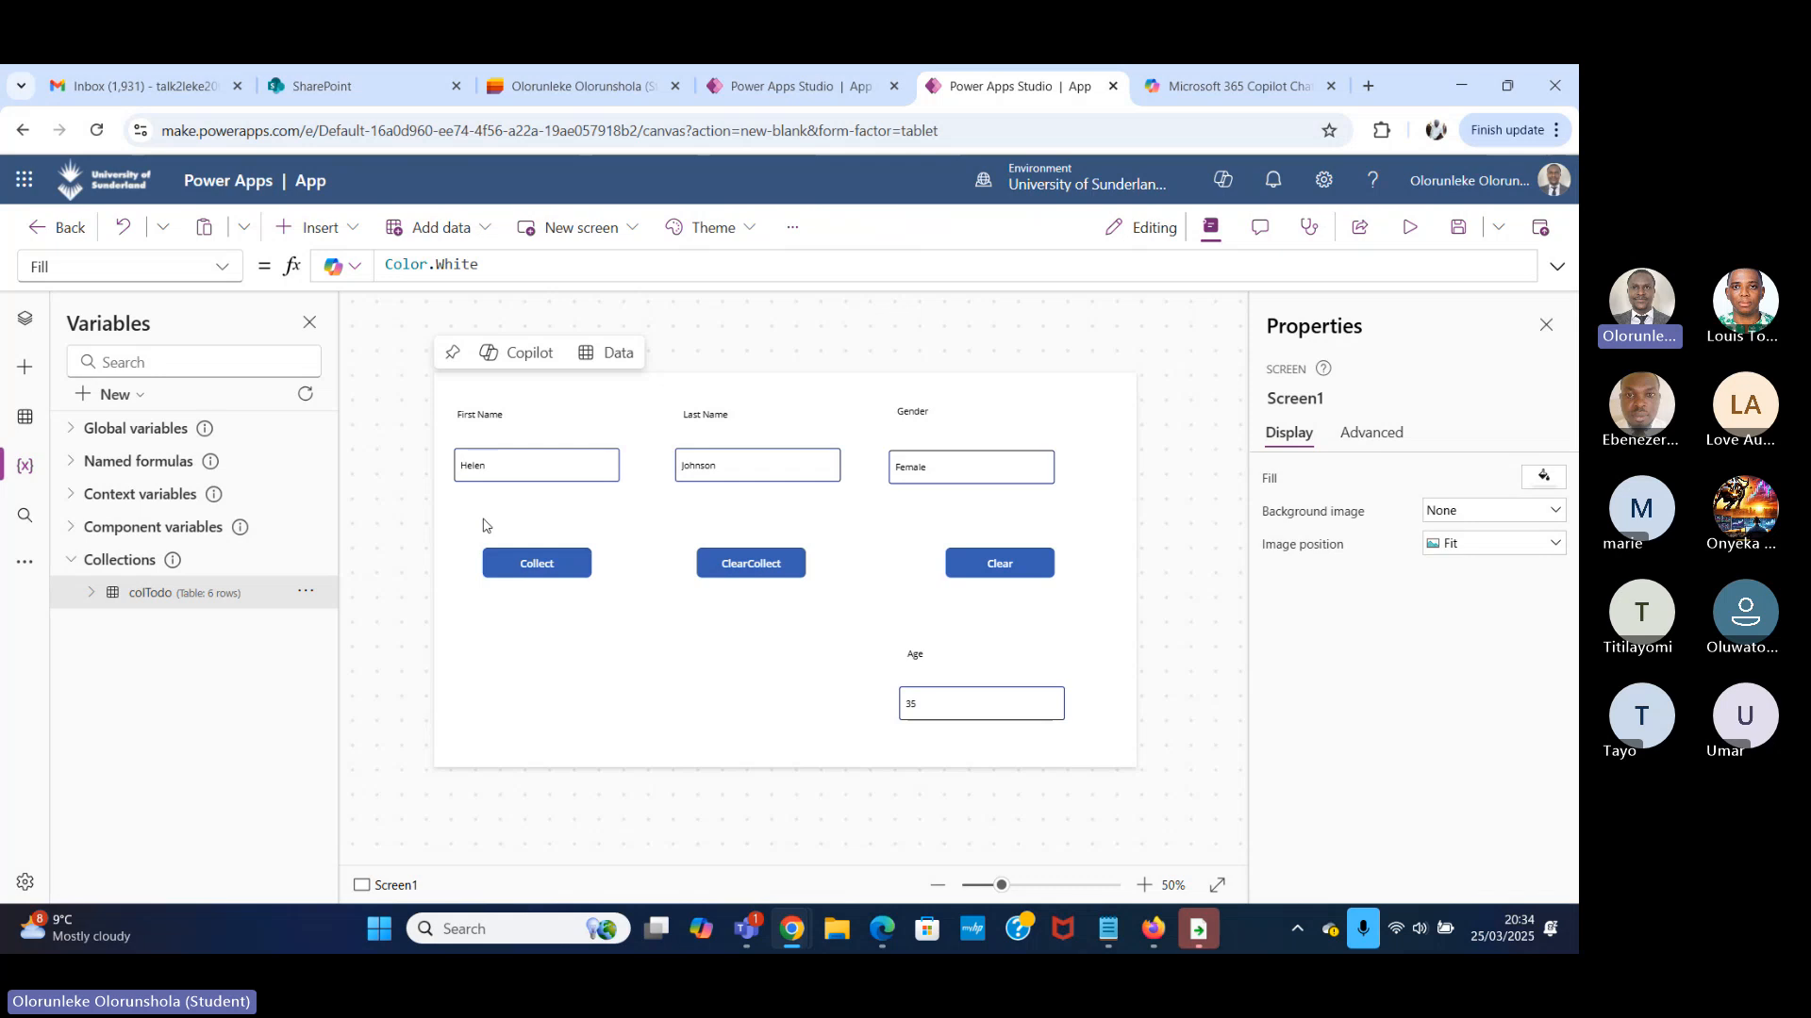
# Examine the Collect function, the colTodo collection name and the record argument in the Collect button's OnSelect formula.
pyautogui.click(570, 562)
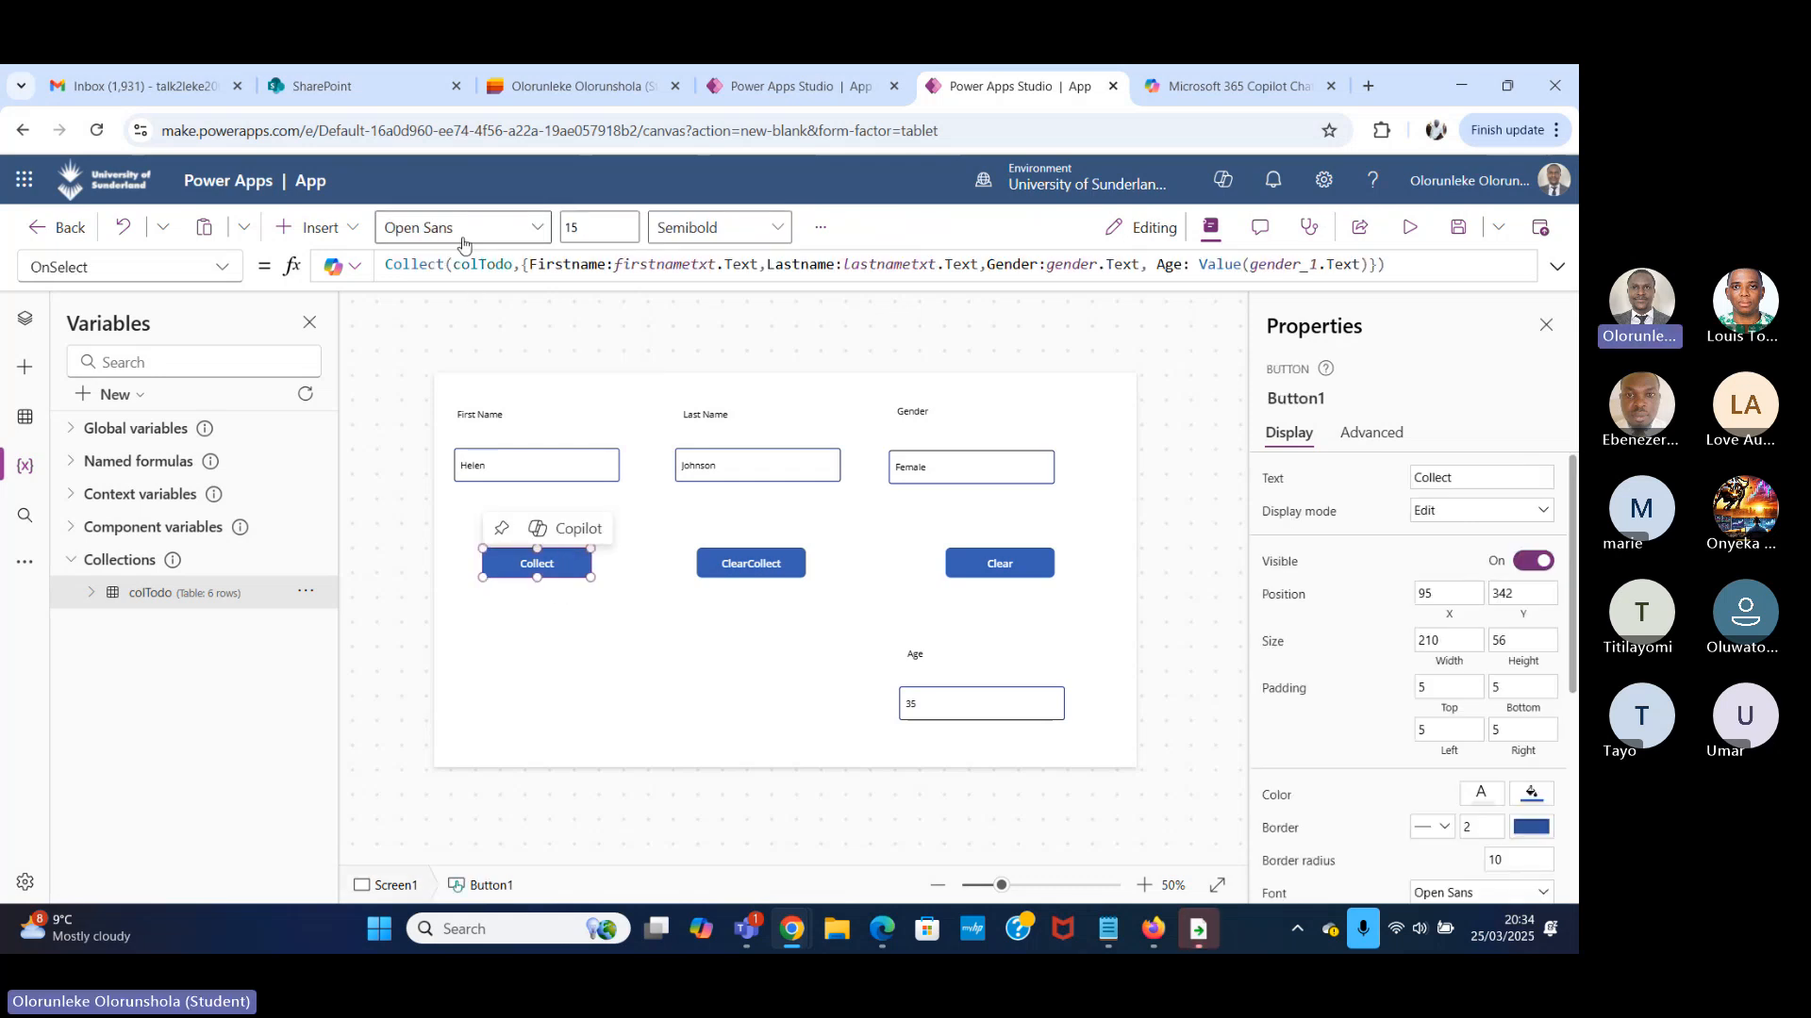
pyautogui.moveTo(446, 265); pyautogui.dragTo(380, 261)
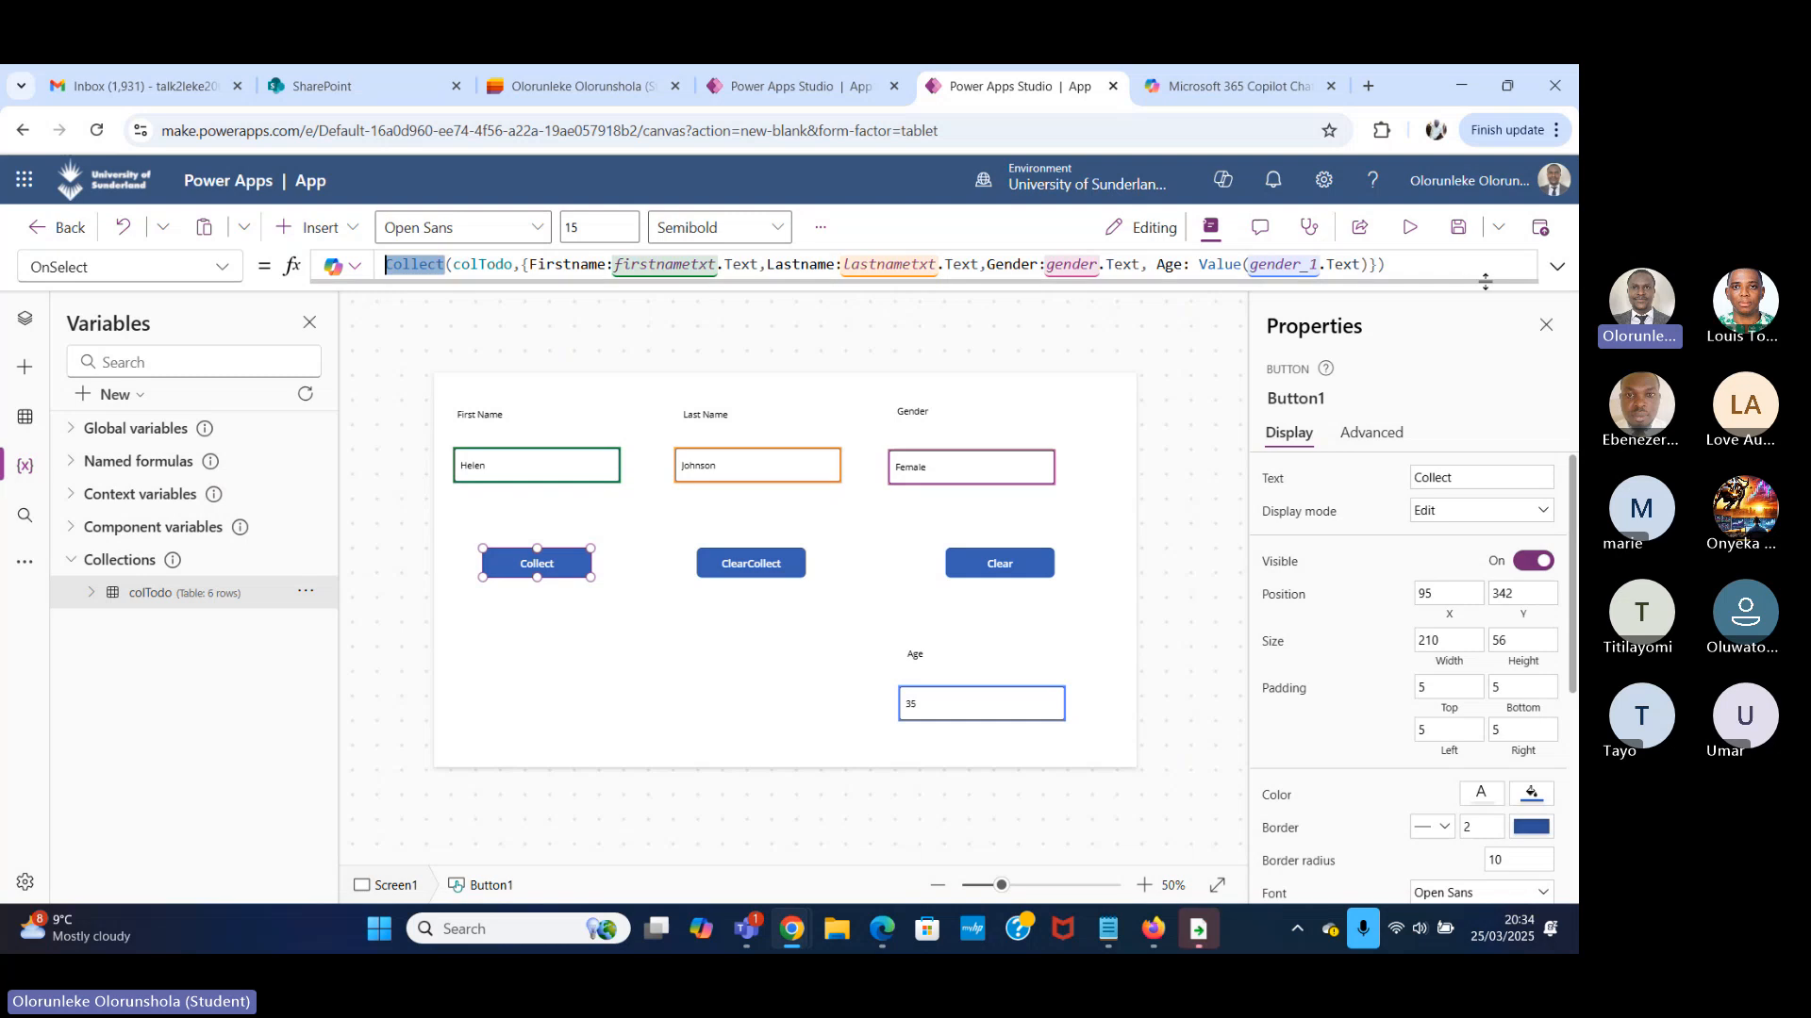
pyautogui.click(427, 265)
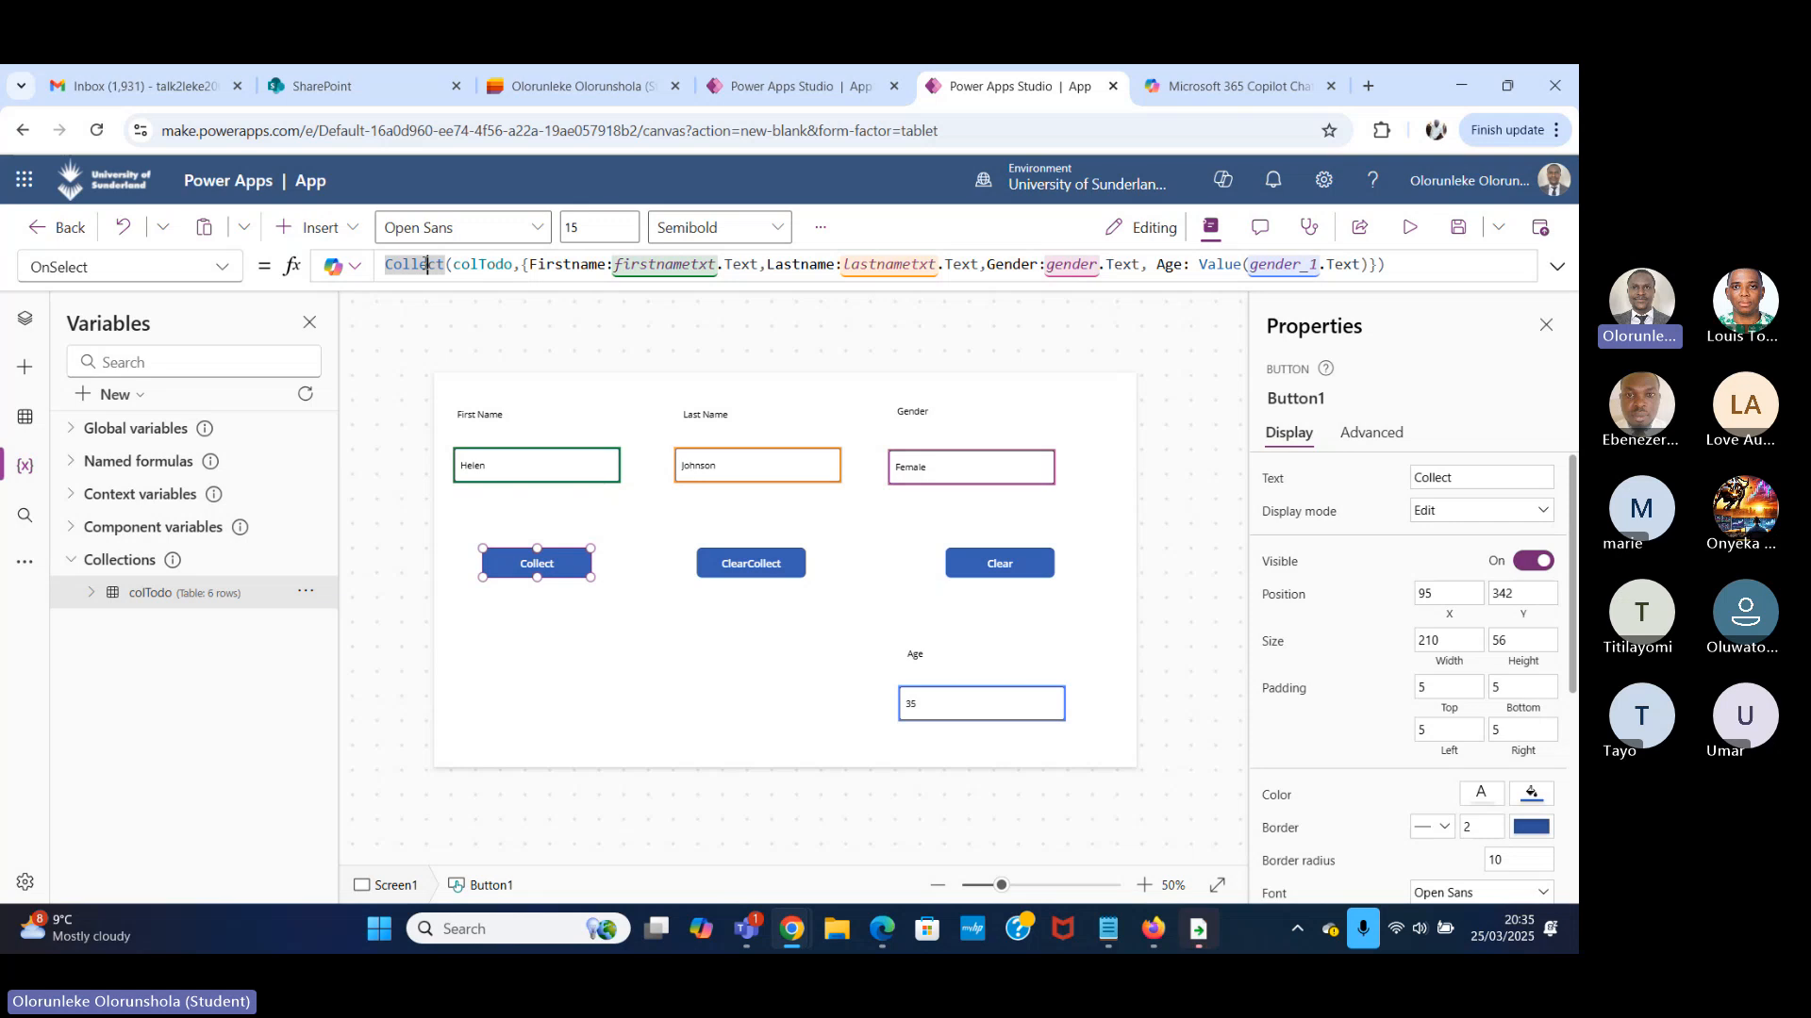
pyautogui.doubleClick(495, 265)
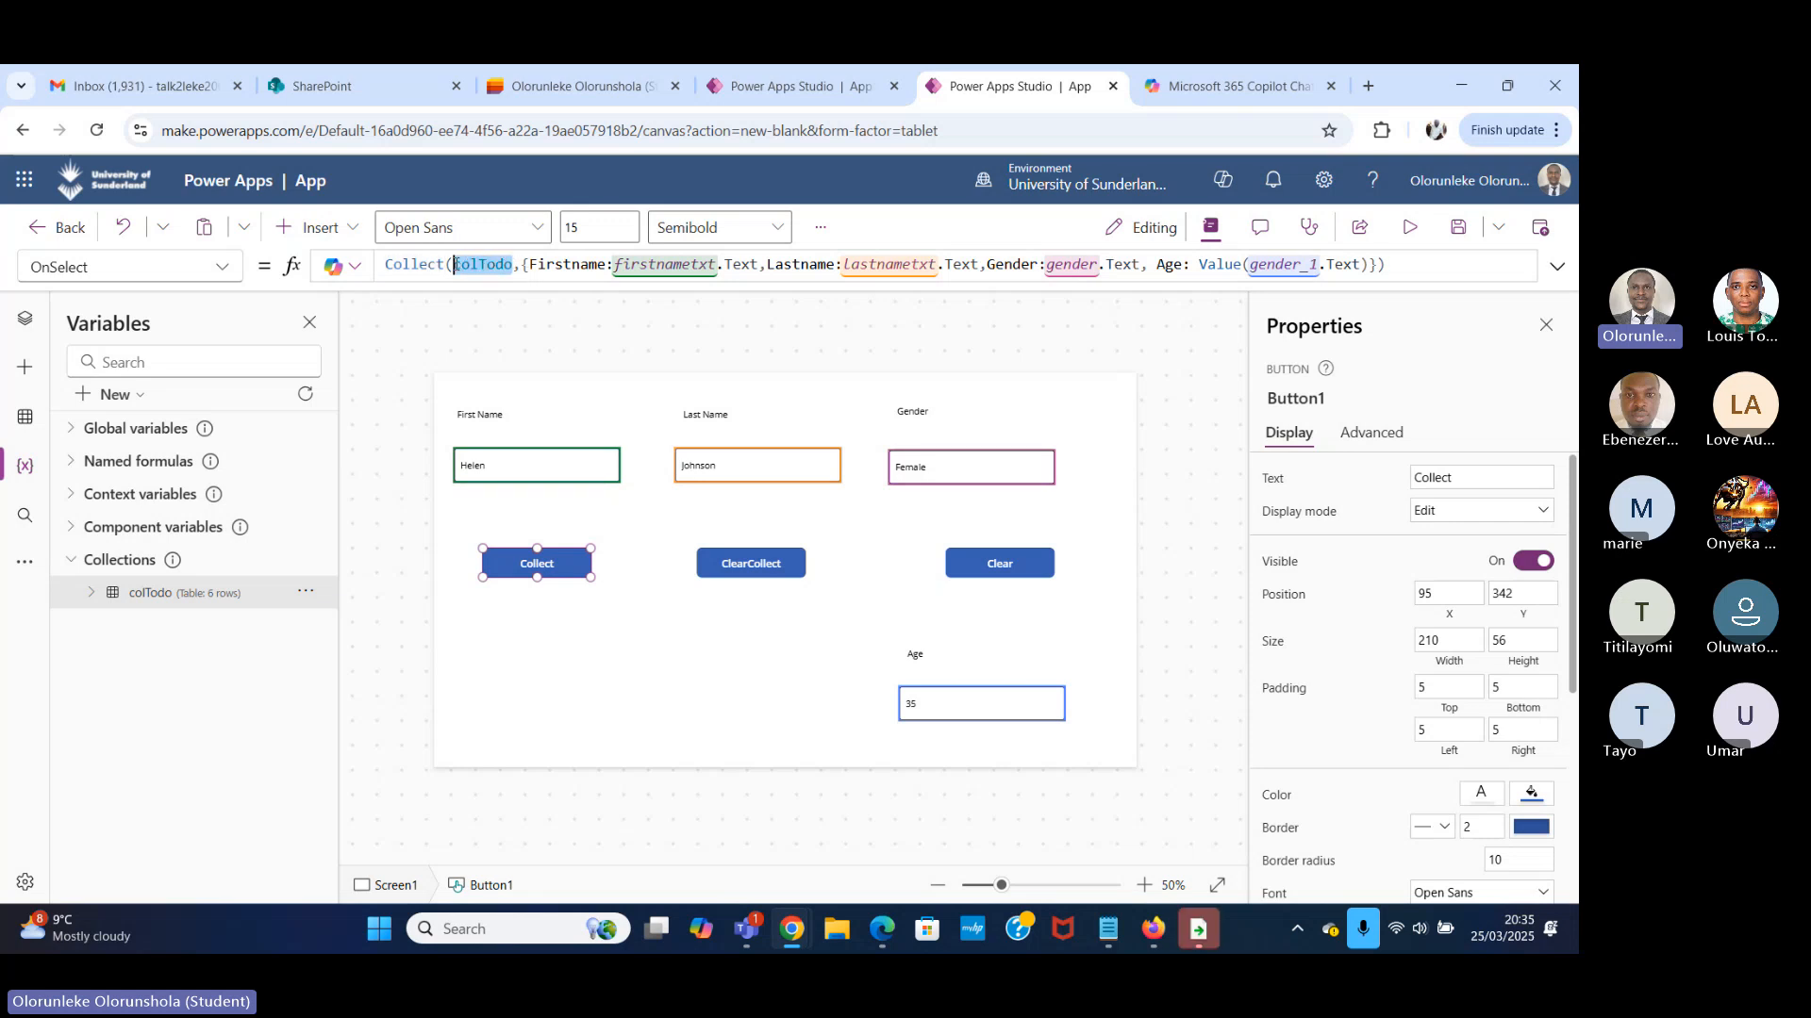
pyautogui.click(528, 265)
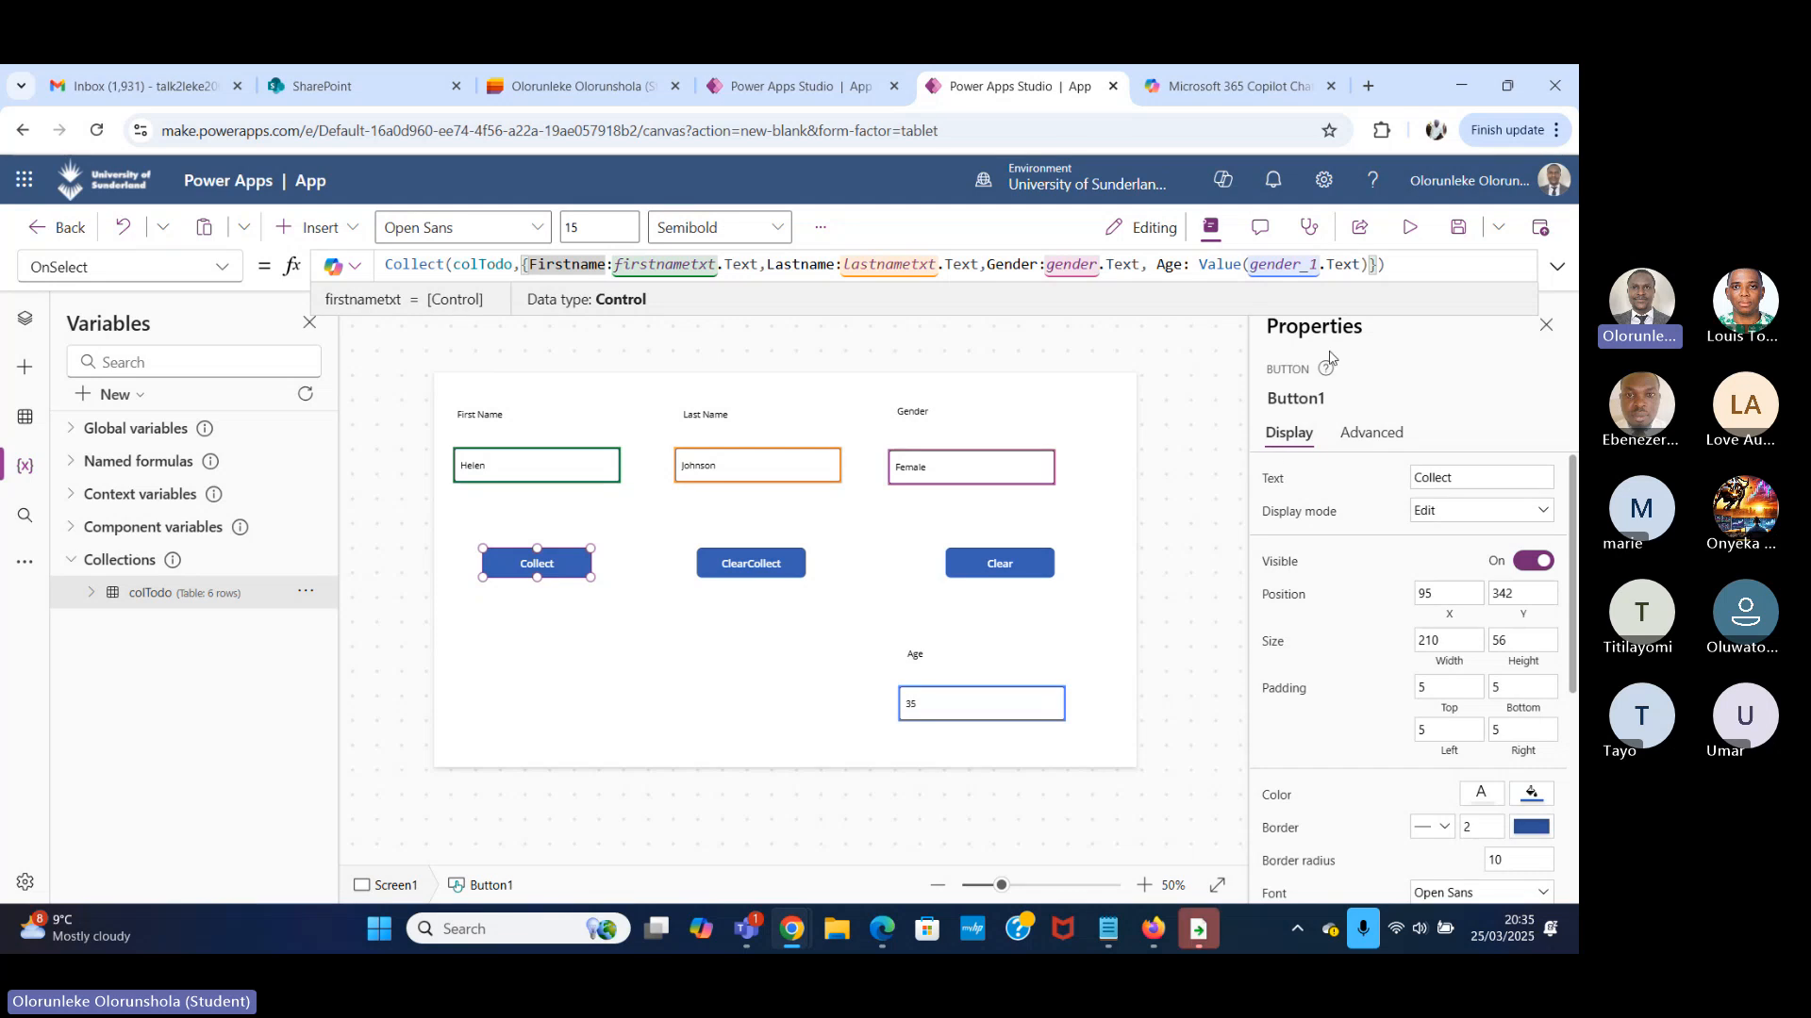
# Replace false in the ClearCollect button's OnSelect formula with the partial formula ClearCollect(colTodo.
pyautogui.click(759, 570)
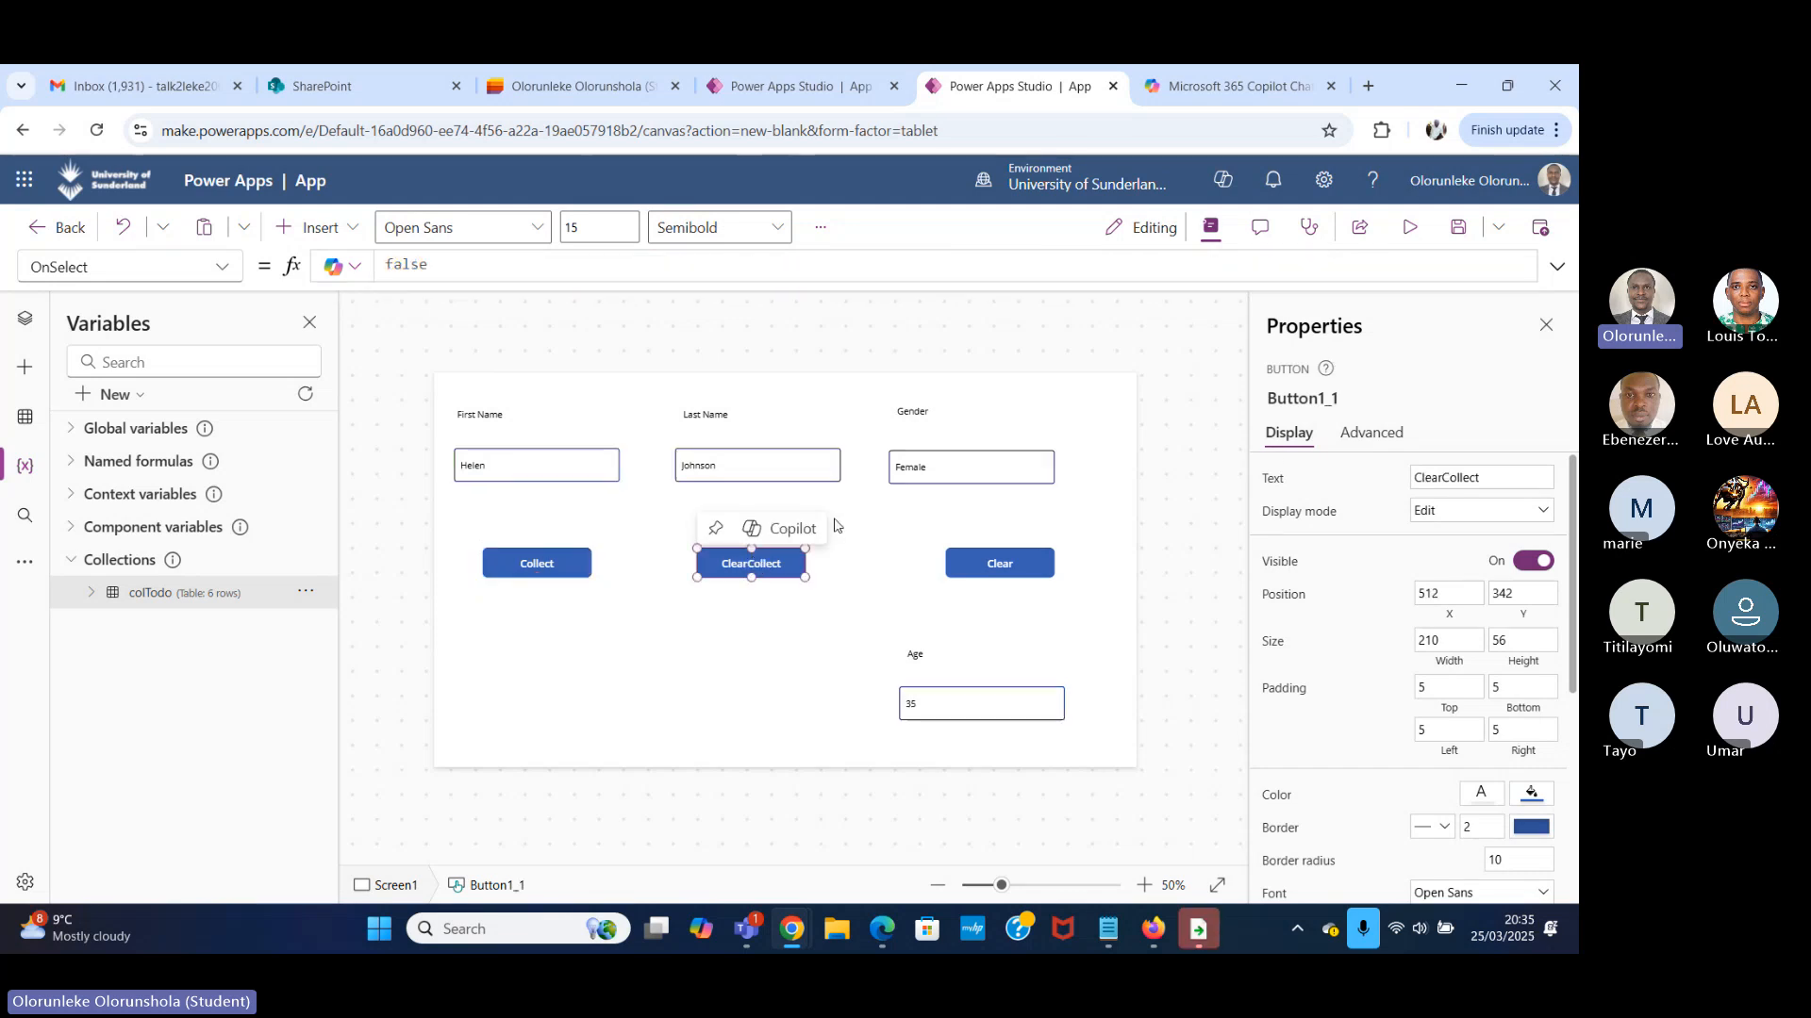
pyautogui.doubleClick(408, 265)
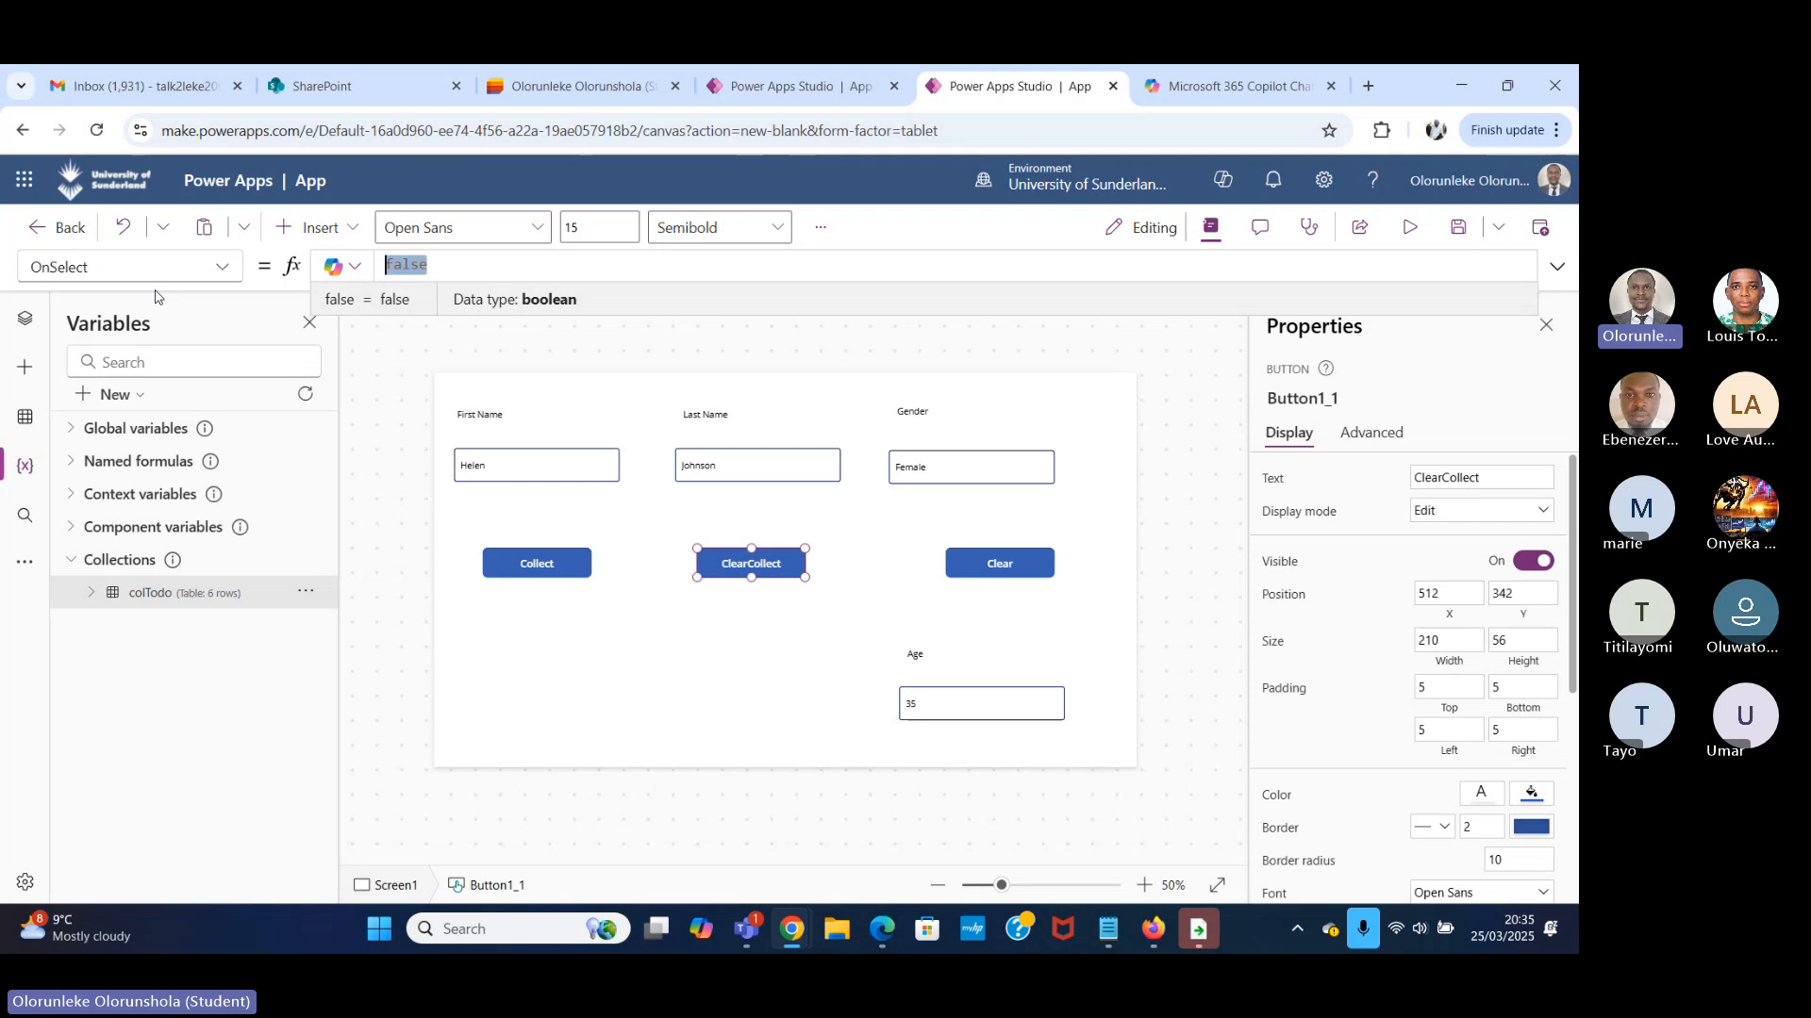
pyautogui.write('Clea')
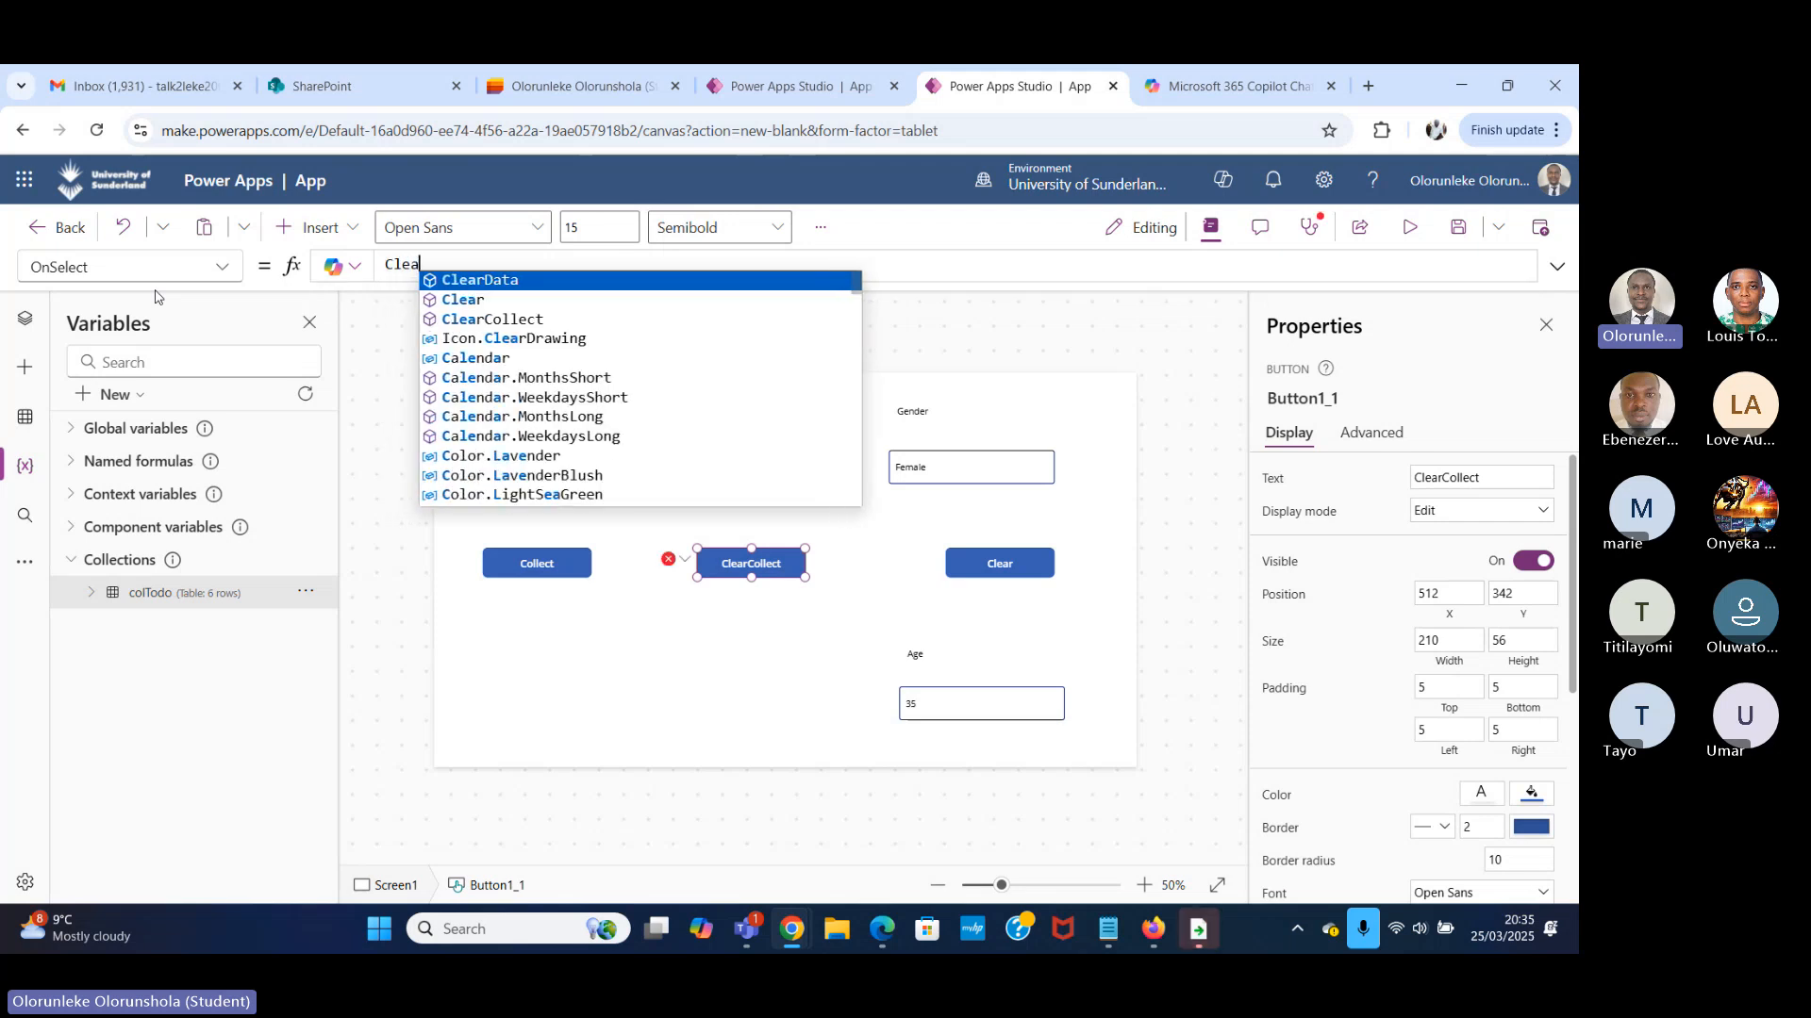
pyautogui.write('rc')
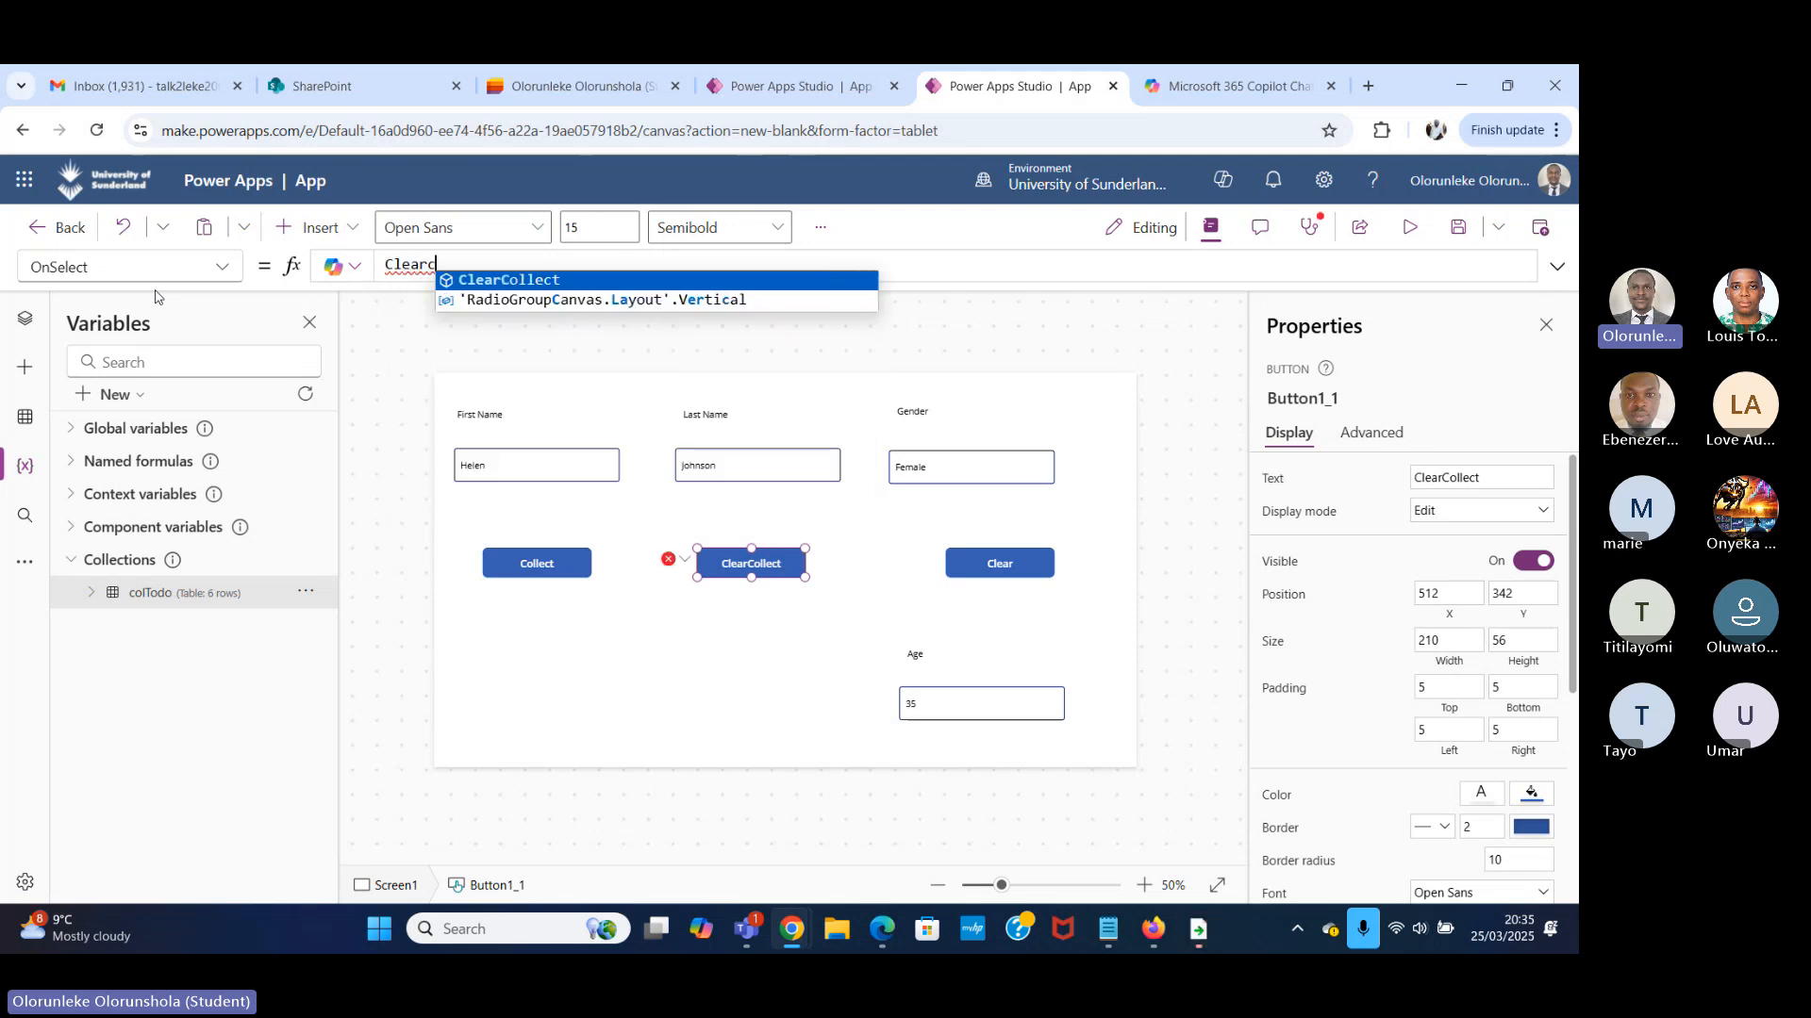
pyautogui.write('o')
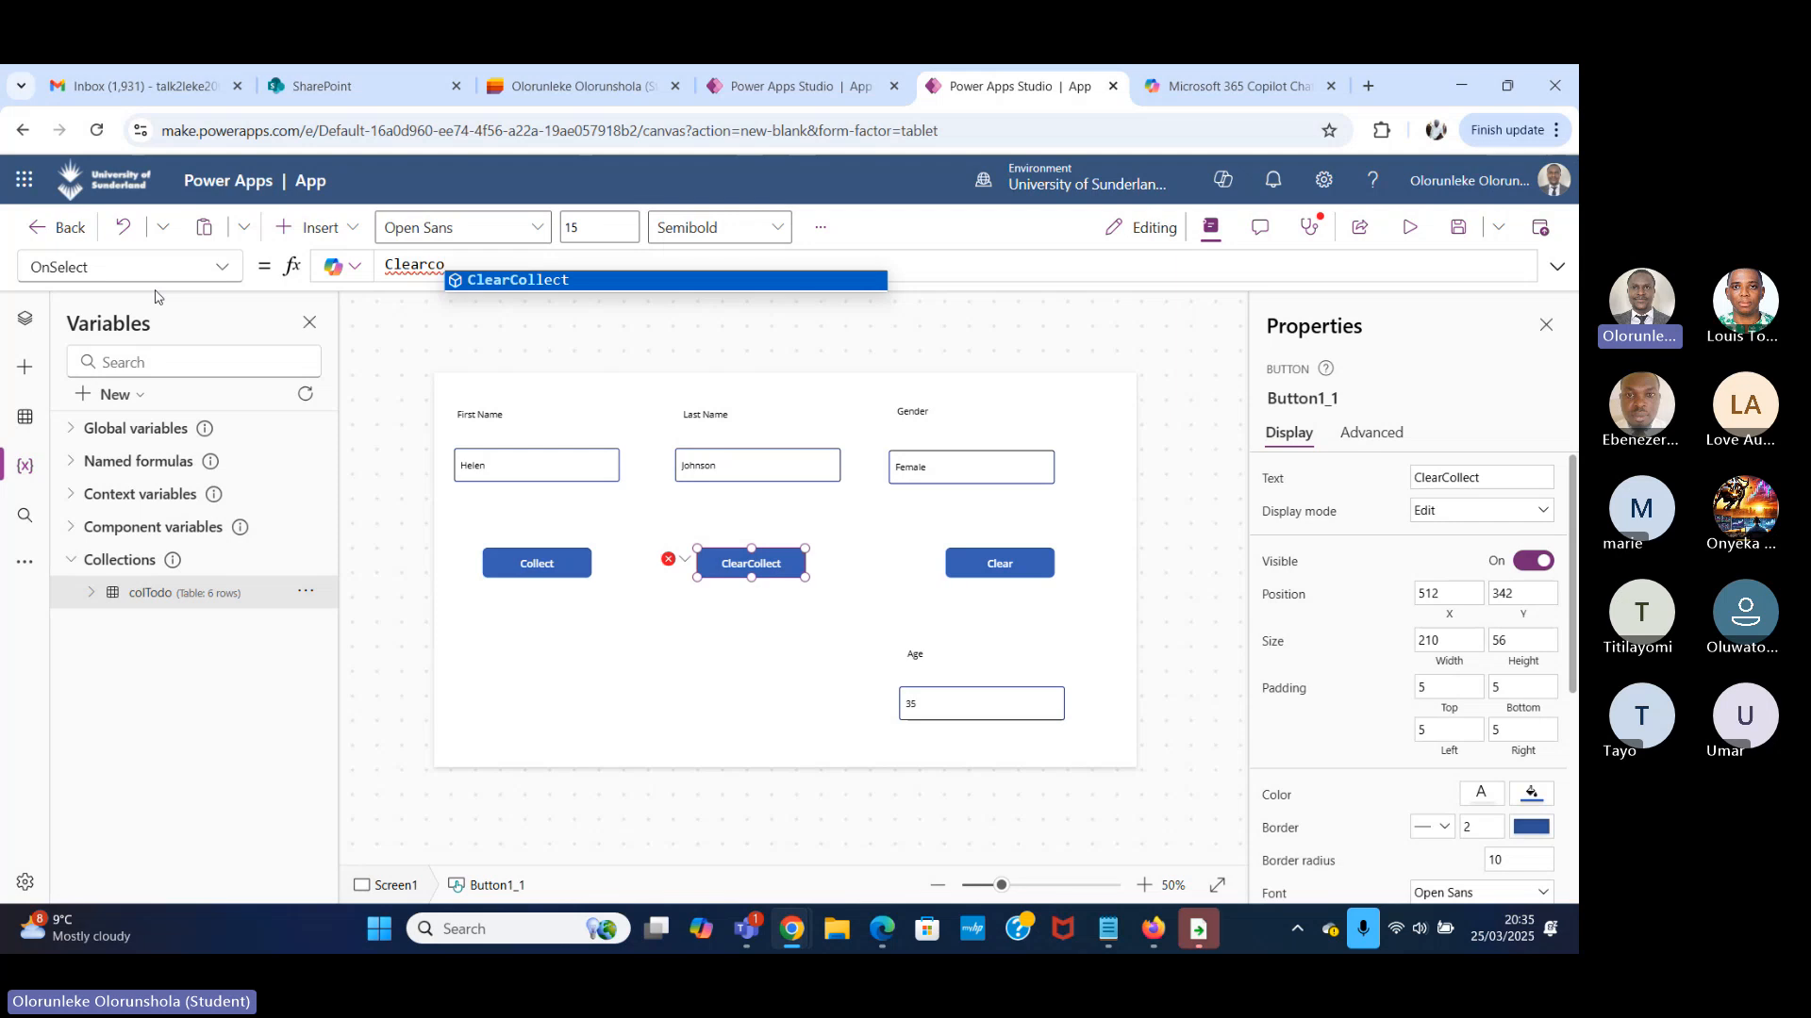
pyautogui.click(547, 280)
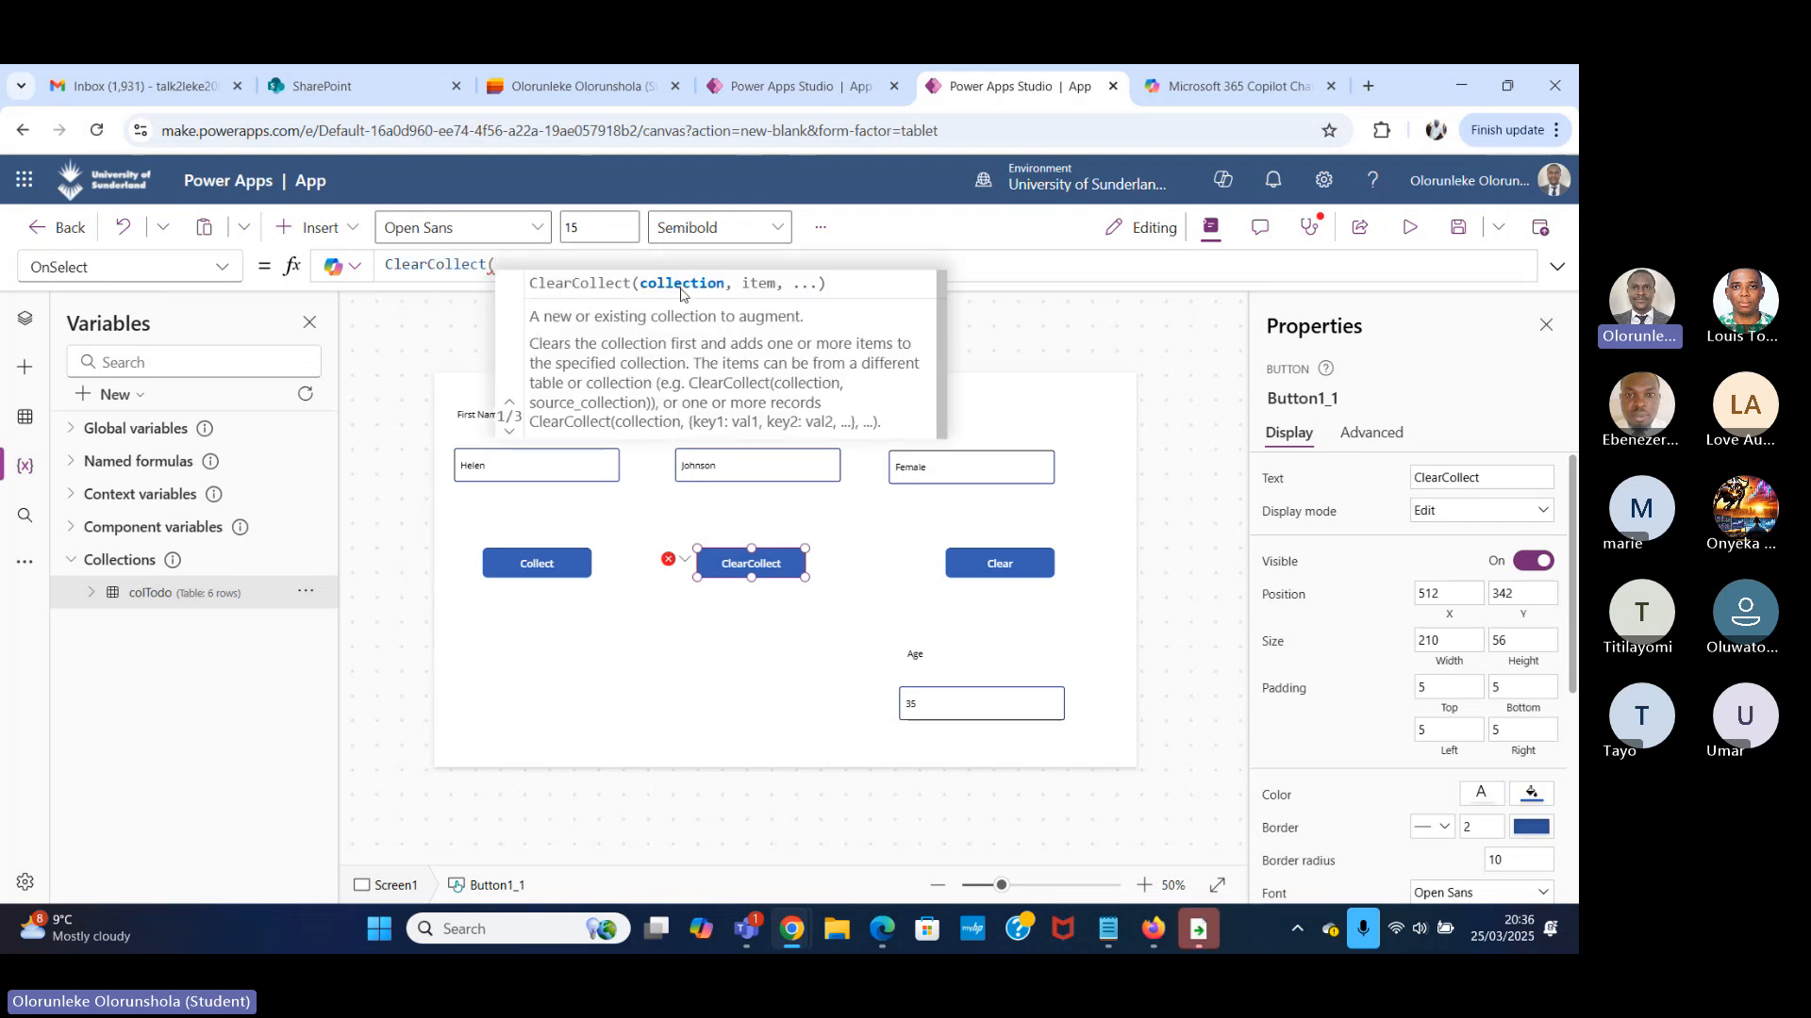
pyautogui.write('c')
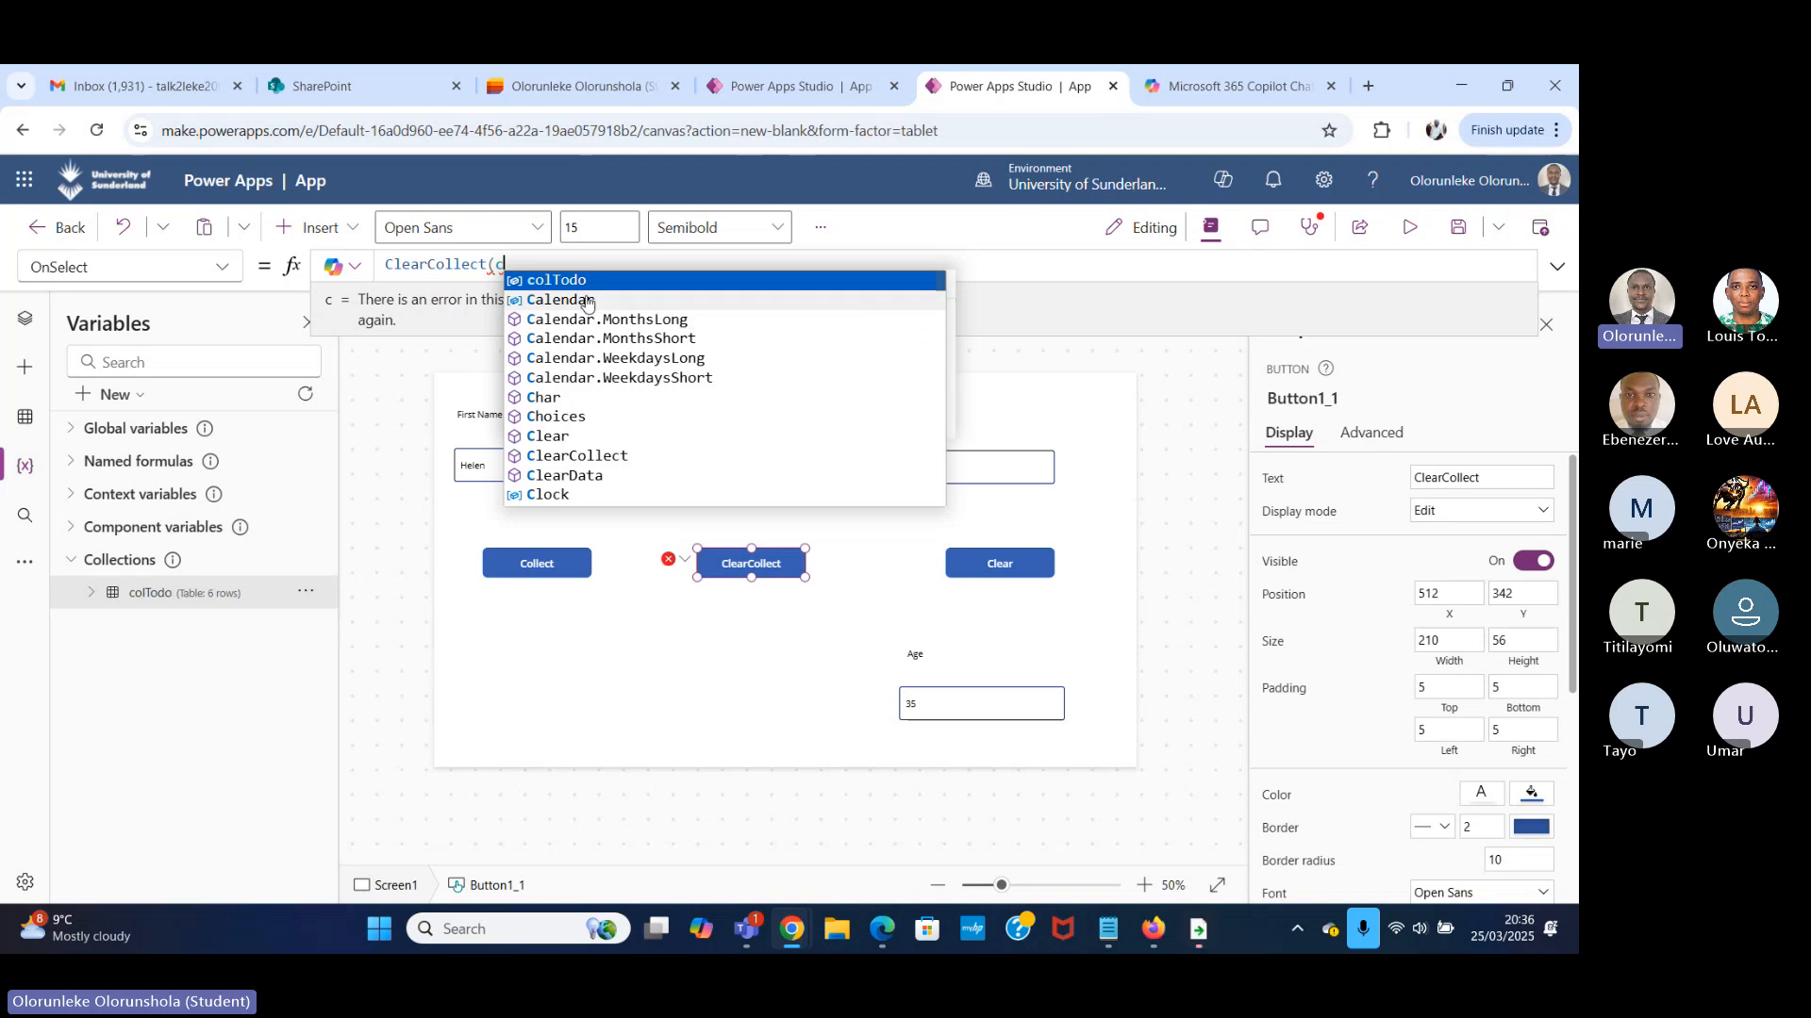
pyautogui.click(570, 285)
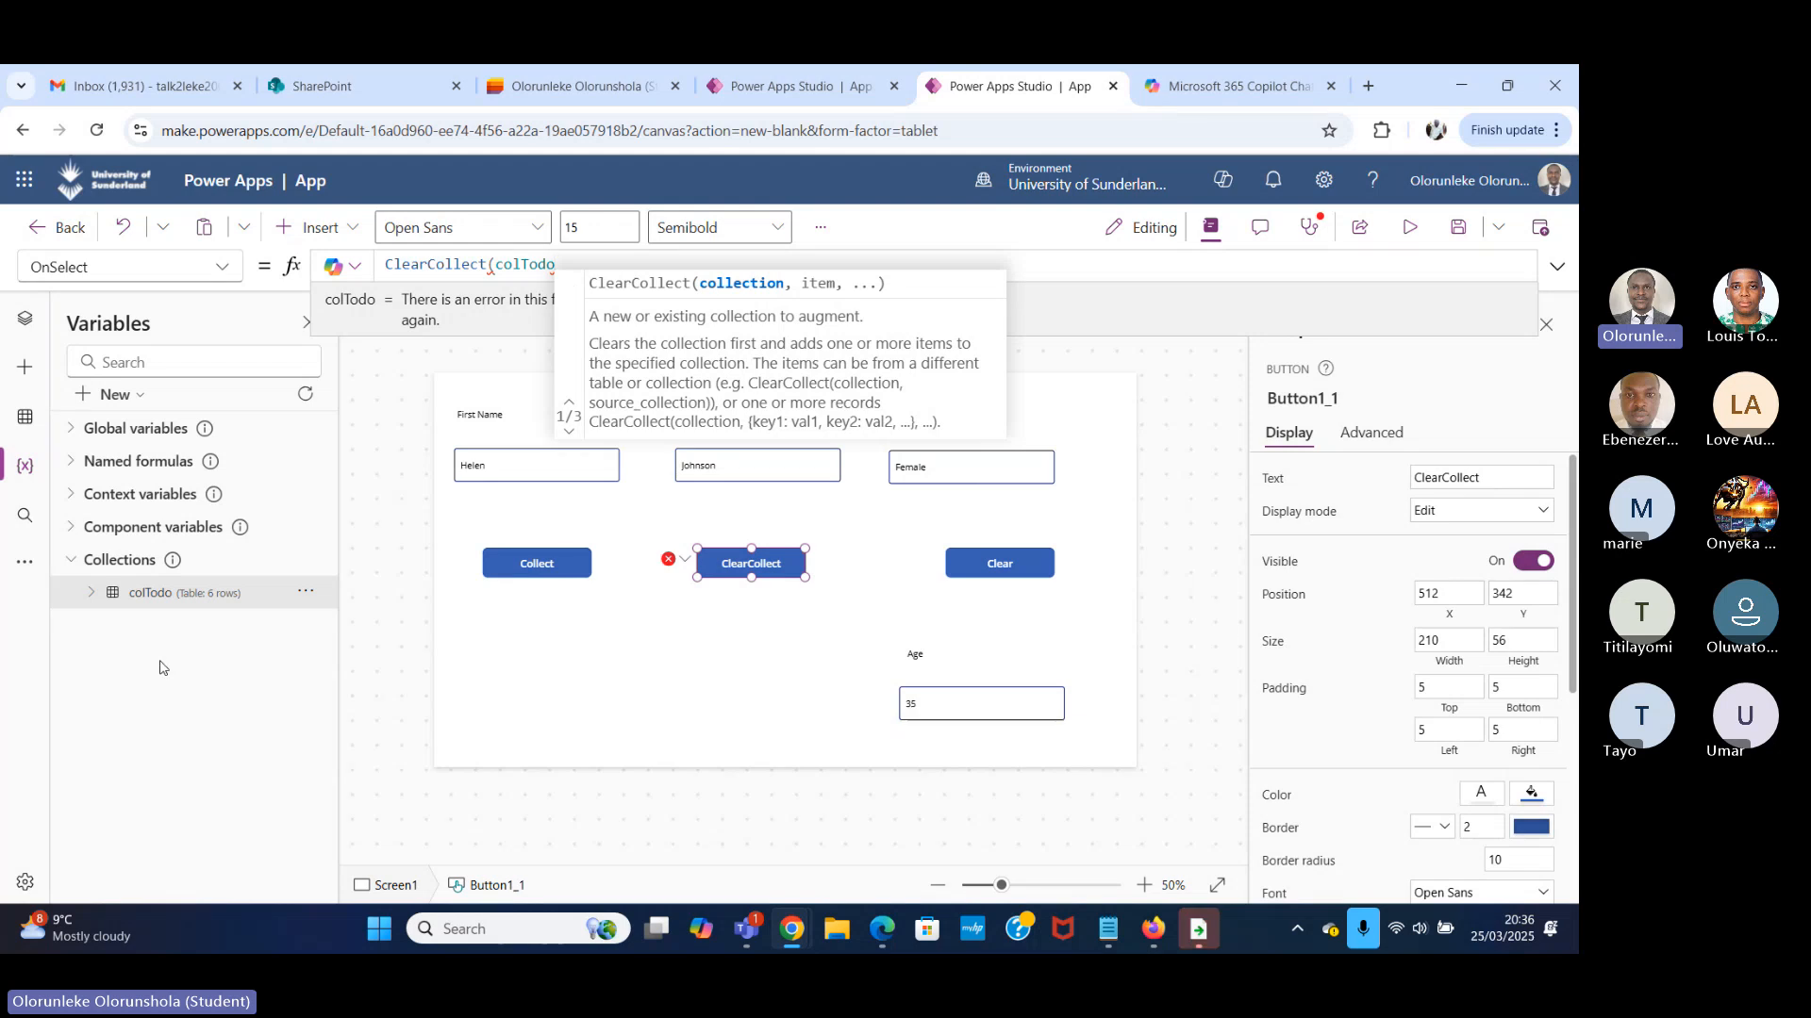
# Copy the Collect button's full OnSelect formula and paste it over the ClearCollect button's partial OnSelect formula.
pyautogui.click(536, 563)
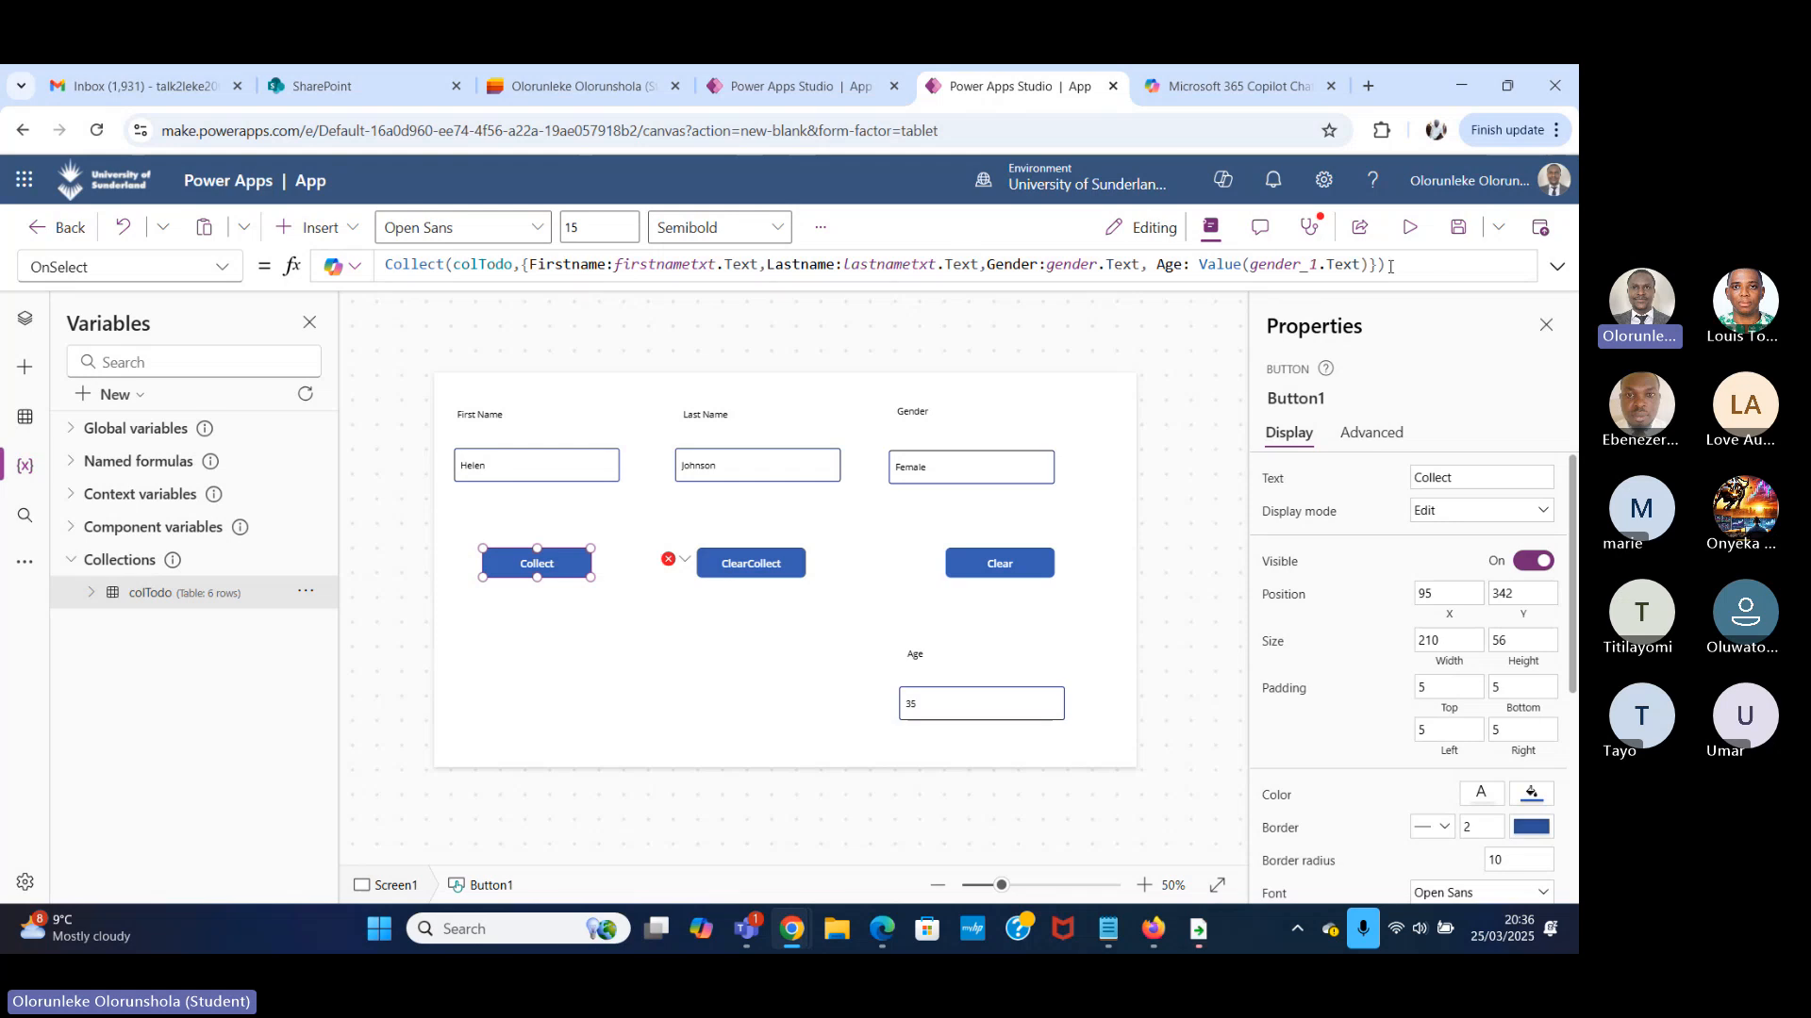
pyautogui.moveTo(1386, 266); pyautogui.dragTo(202, 278)
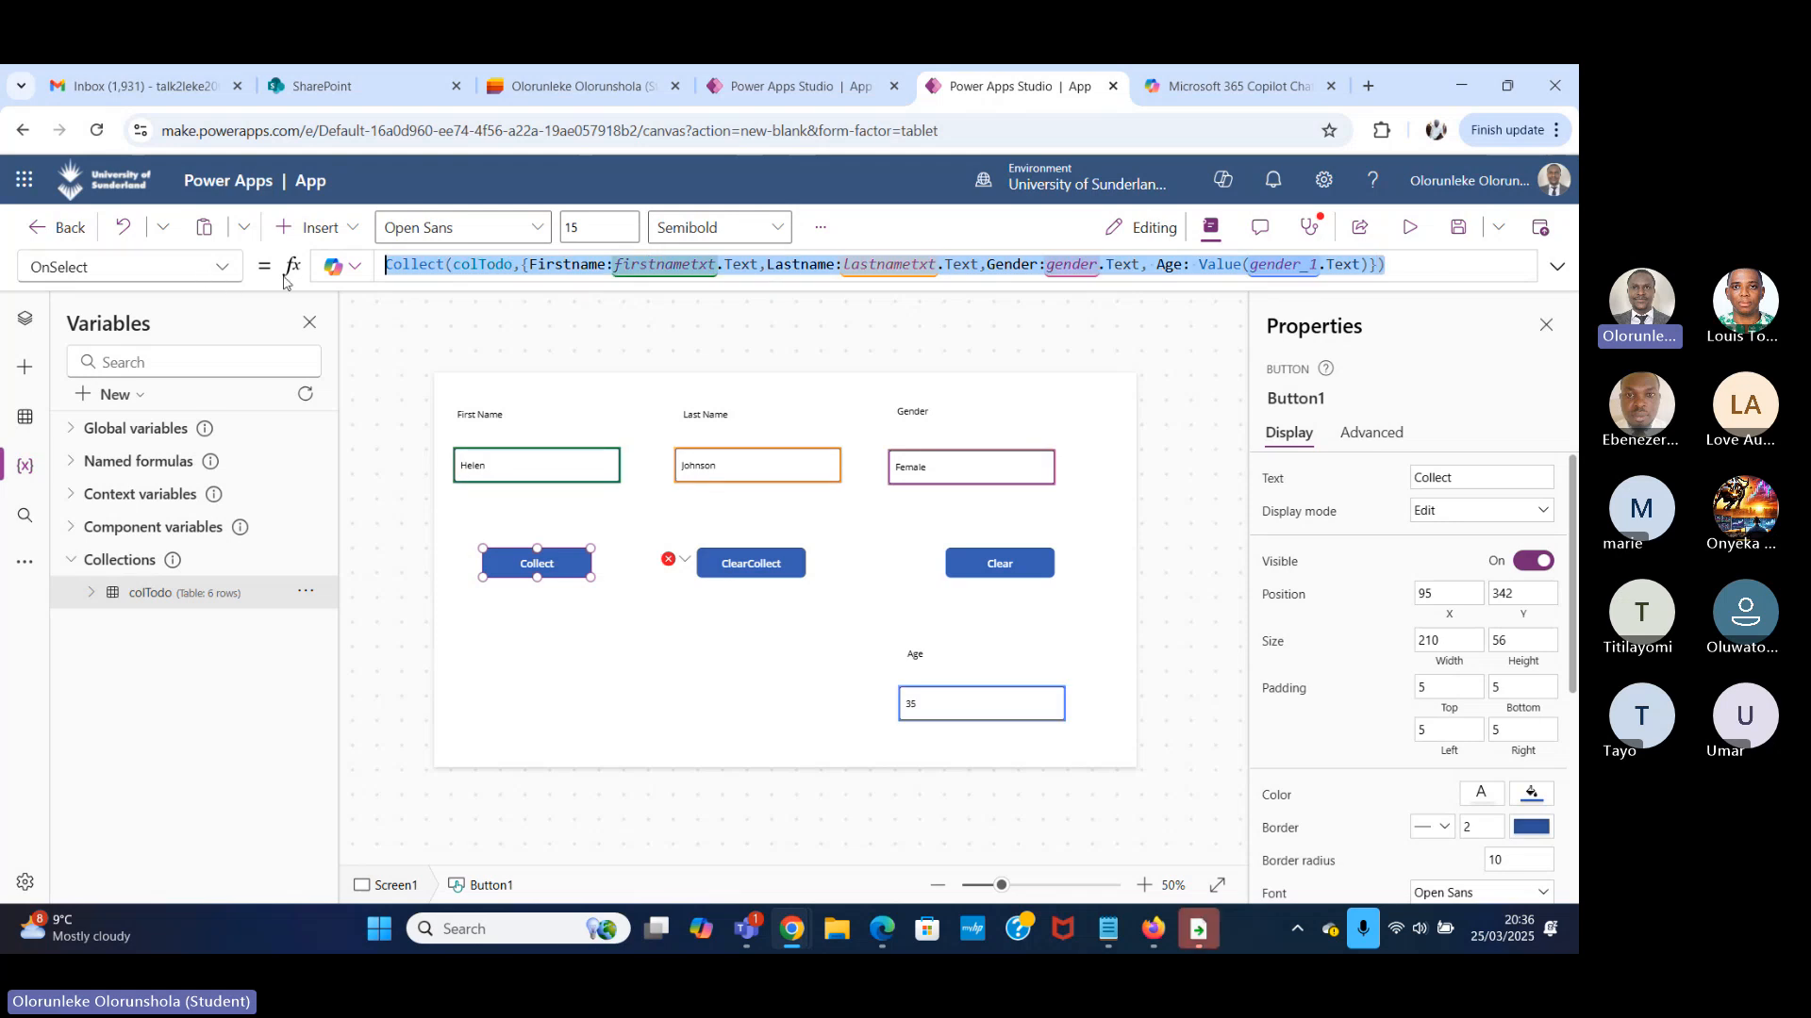
pyautogui.click(669, 559)
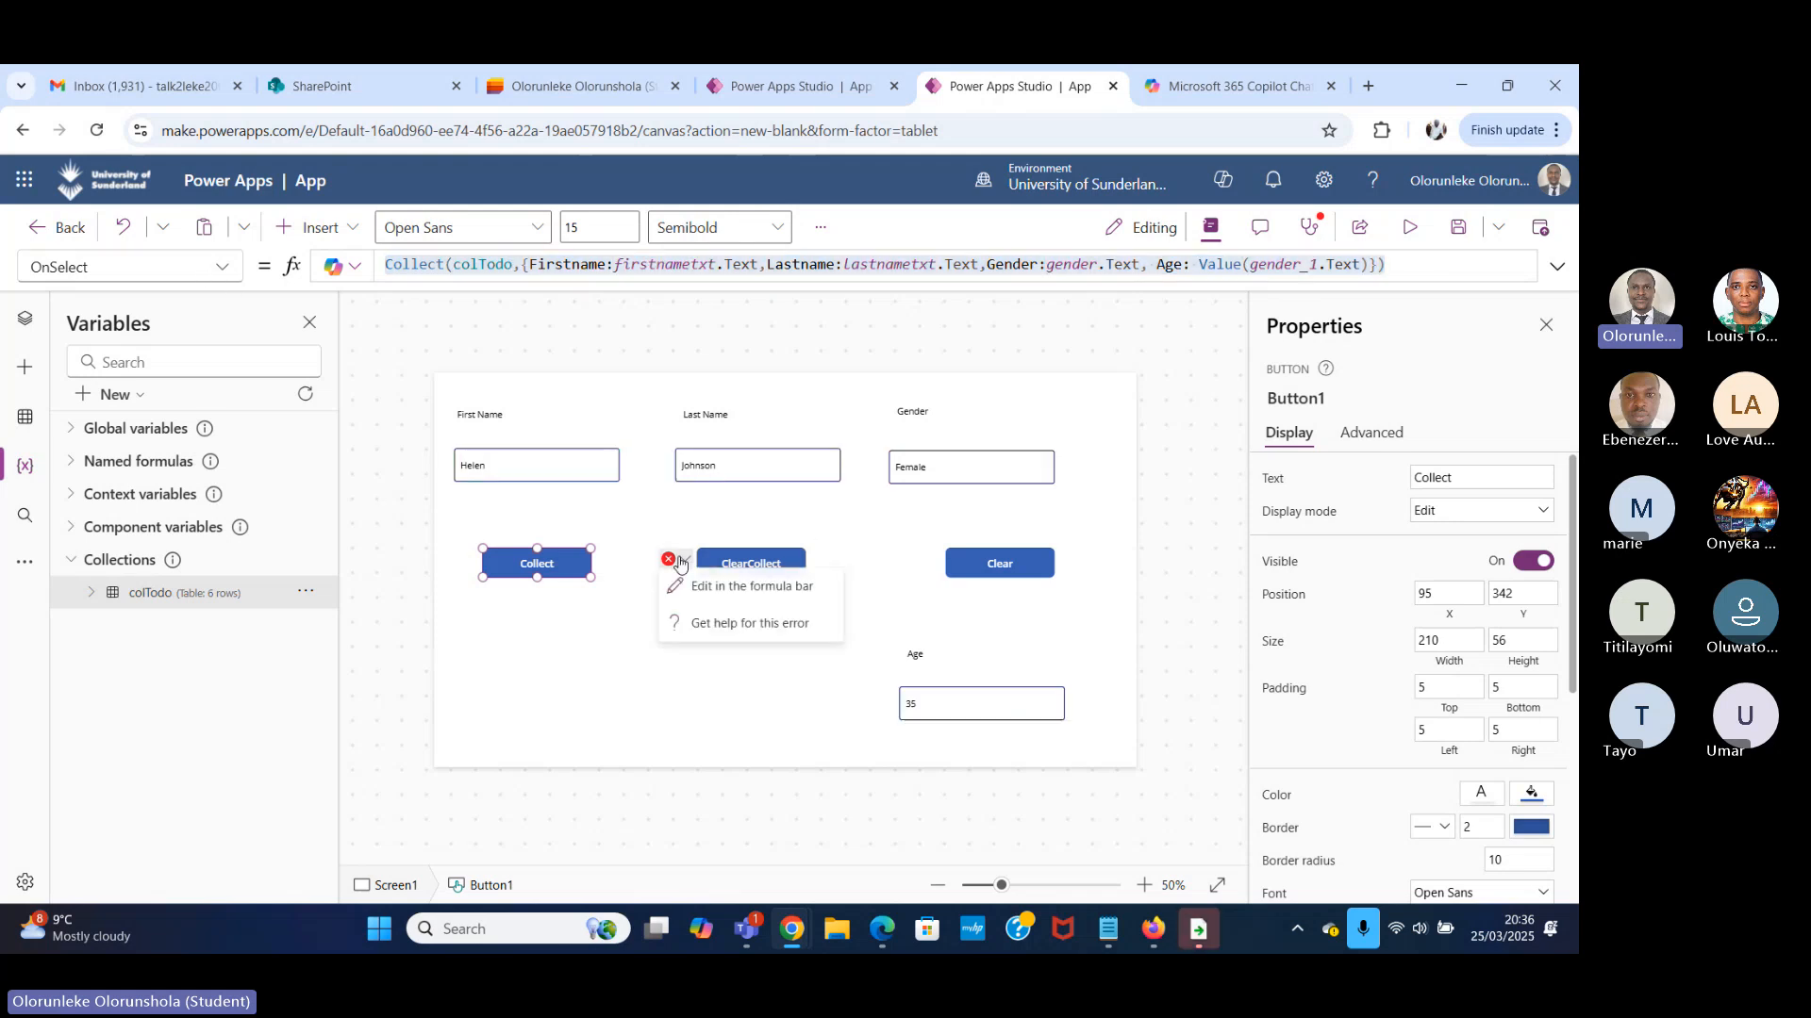
pyautogui.click(740, 592)
pyautogui.hotkey('ctrl', 'a')
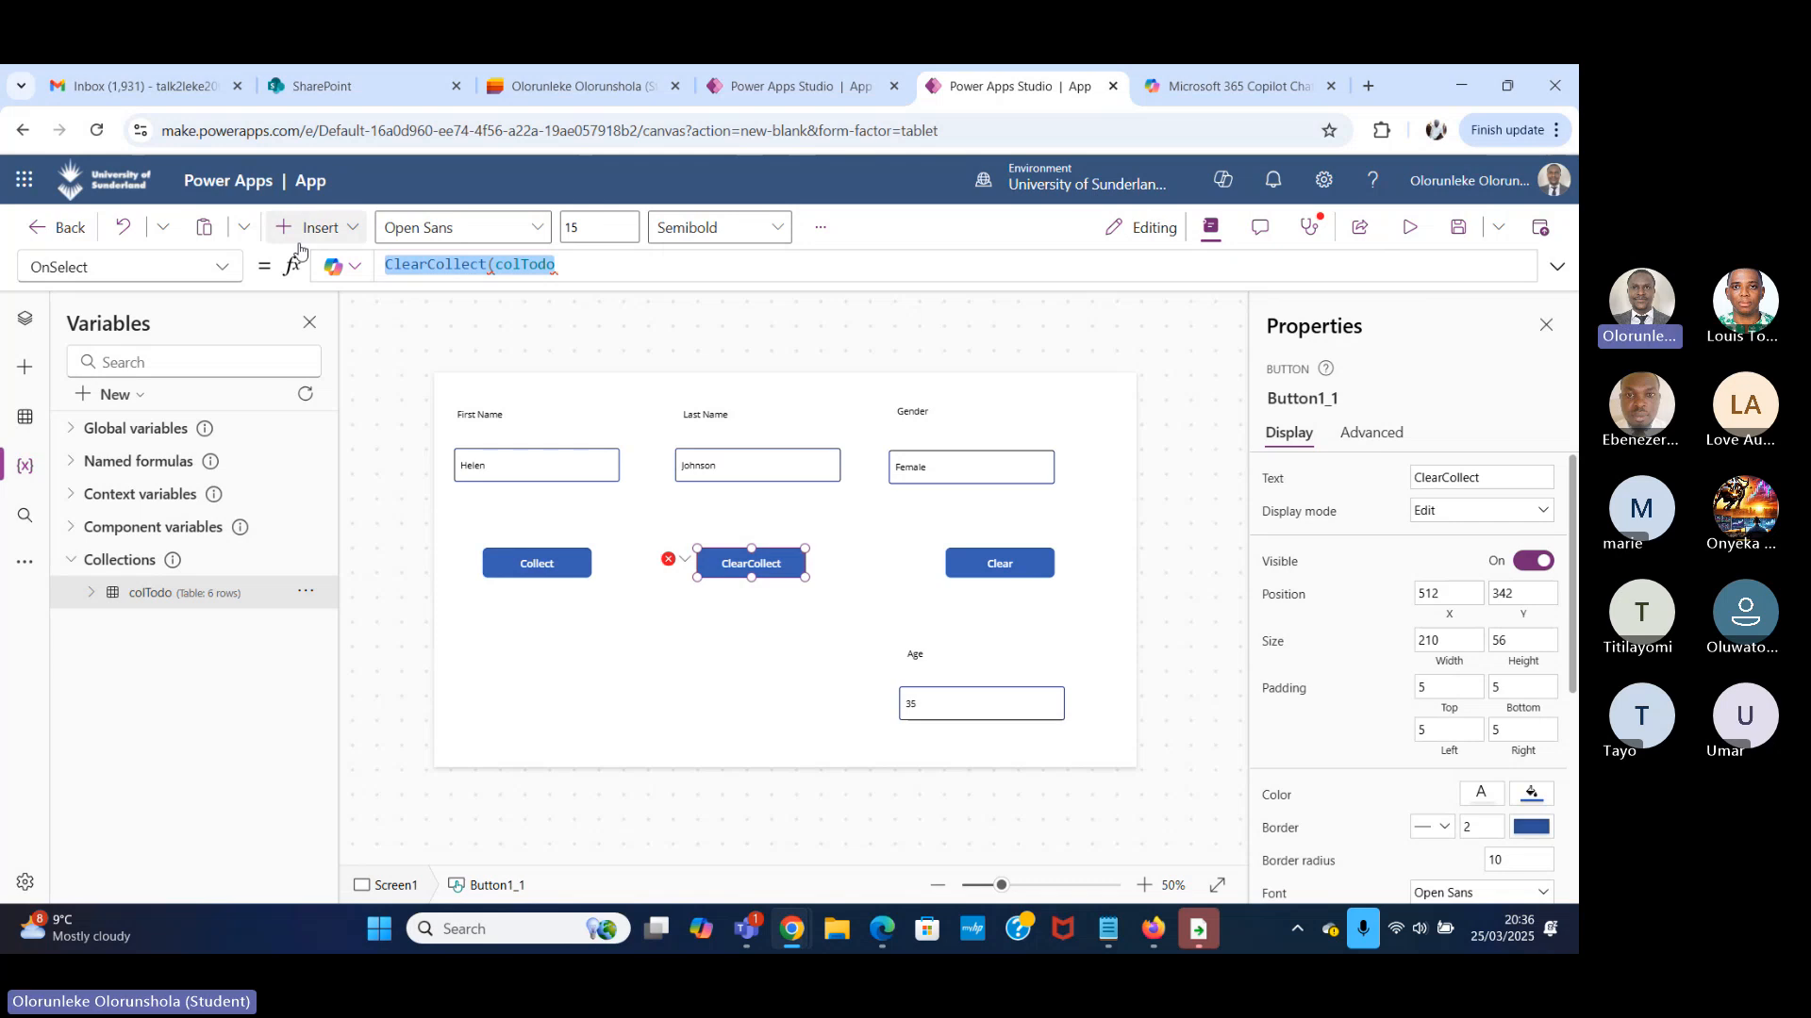
pyautogui.press('BackSpace')
pyautogui.write('Collect(colTodo,{Firstname:firstnametxt.Text,Lastname:Lastnametxt.Text,Gender:gender.Text, Age: Value(gender_1.Text)})')
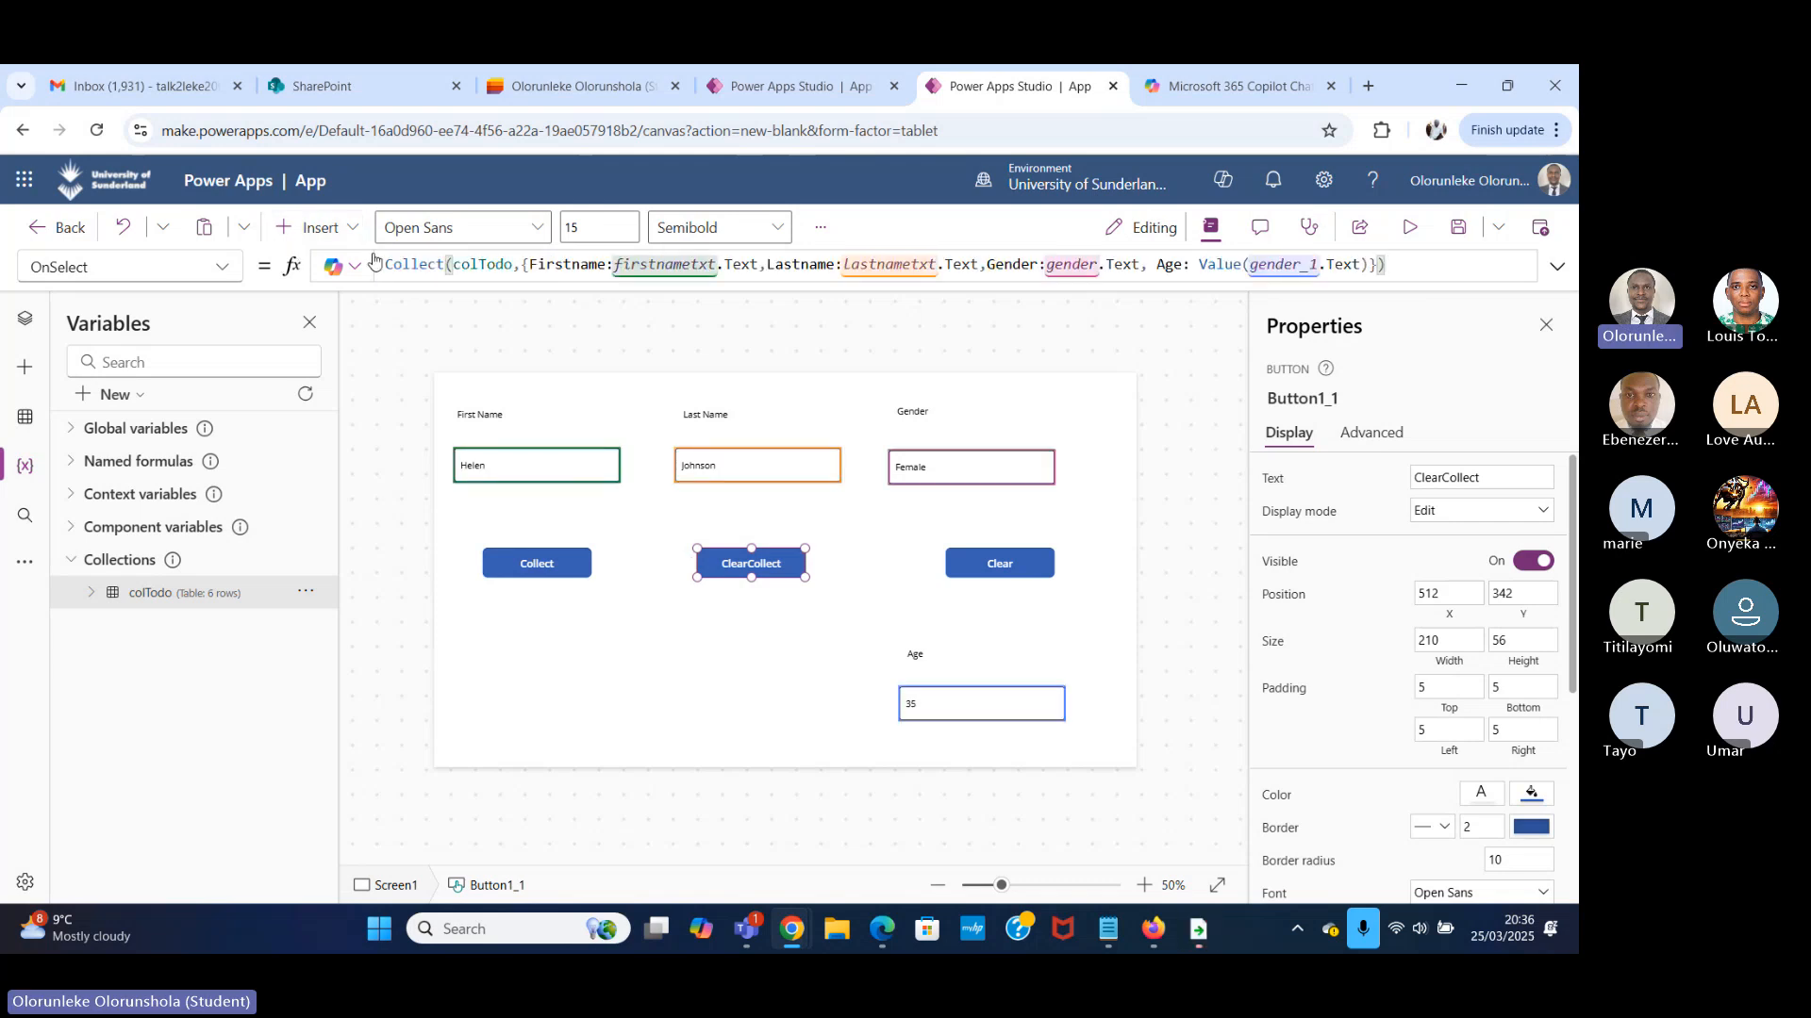
# Change the function from Collect to ClearCollect in the ClearCollect button's OnSelect formula, keeping the colTodo and record arguments.
pyautogui.doubleClick(445, 265)
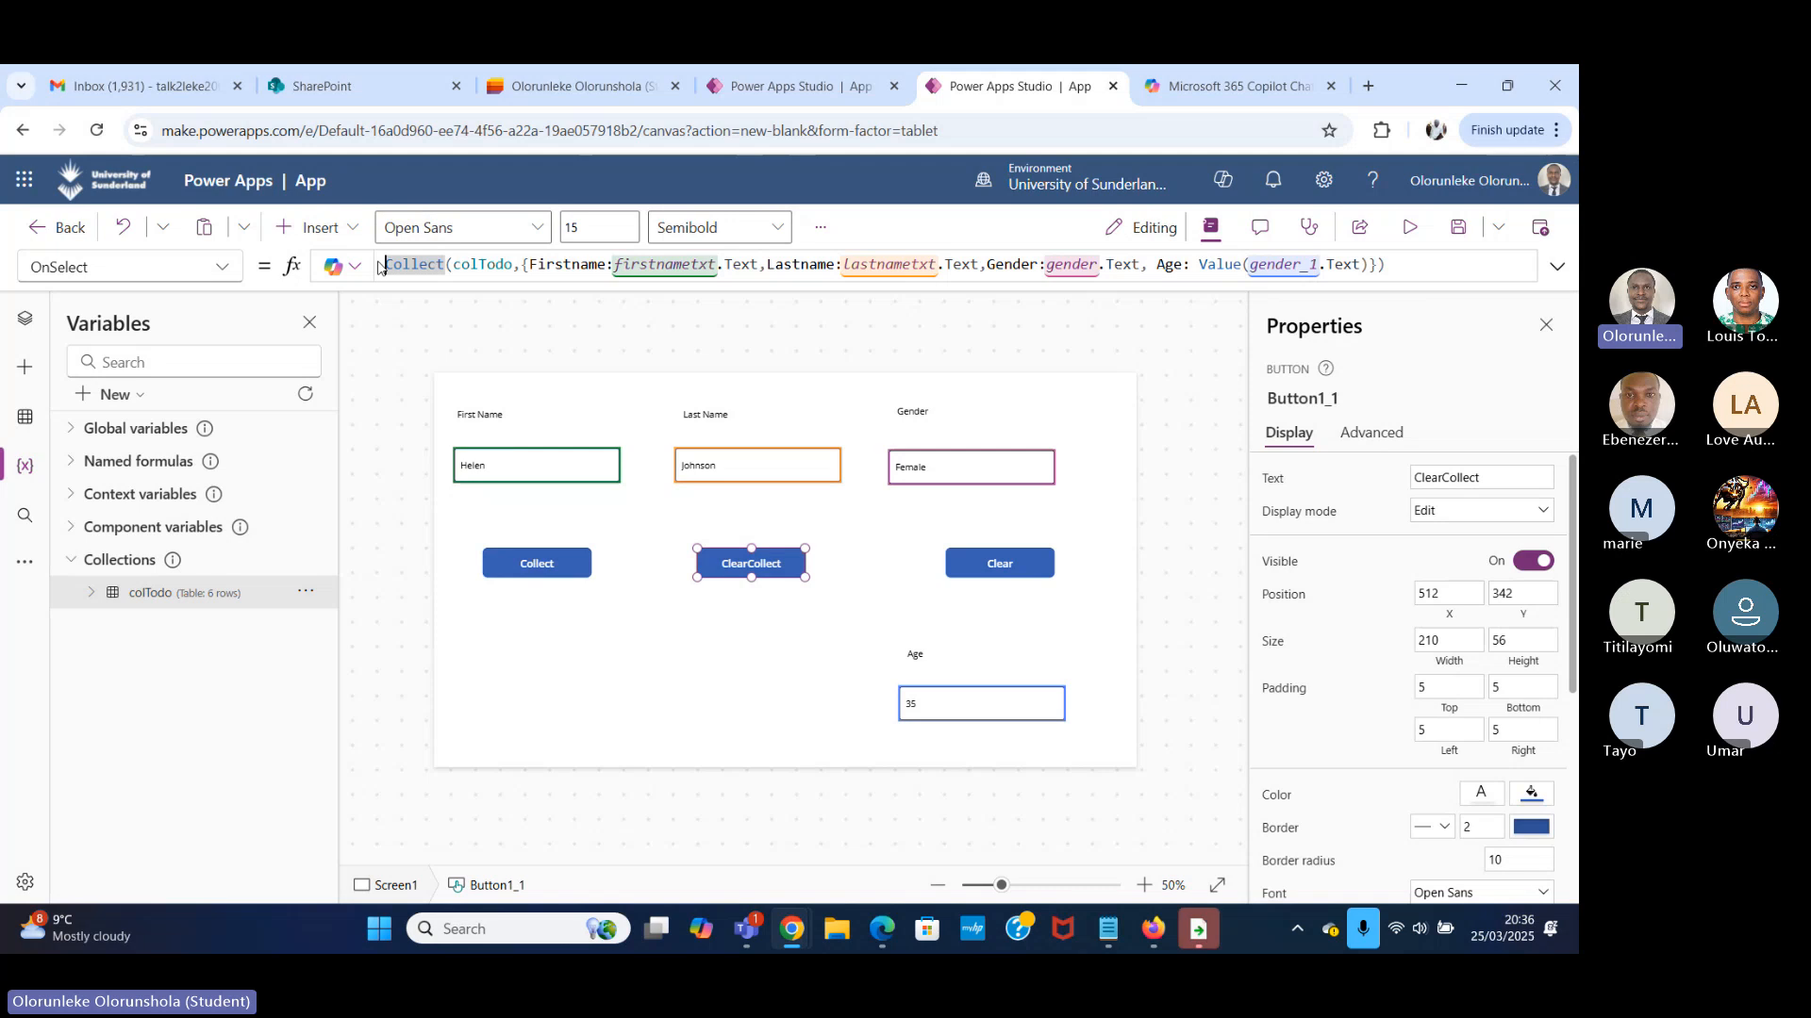
pyautogui.write('cl')
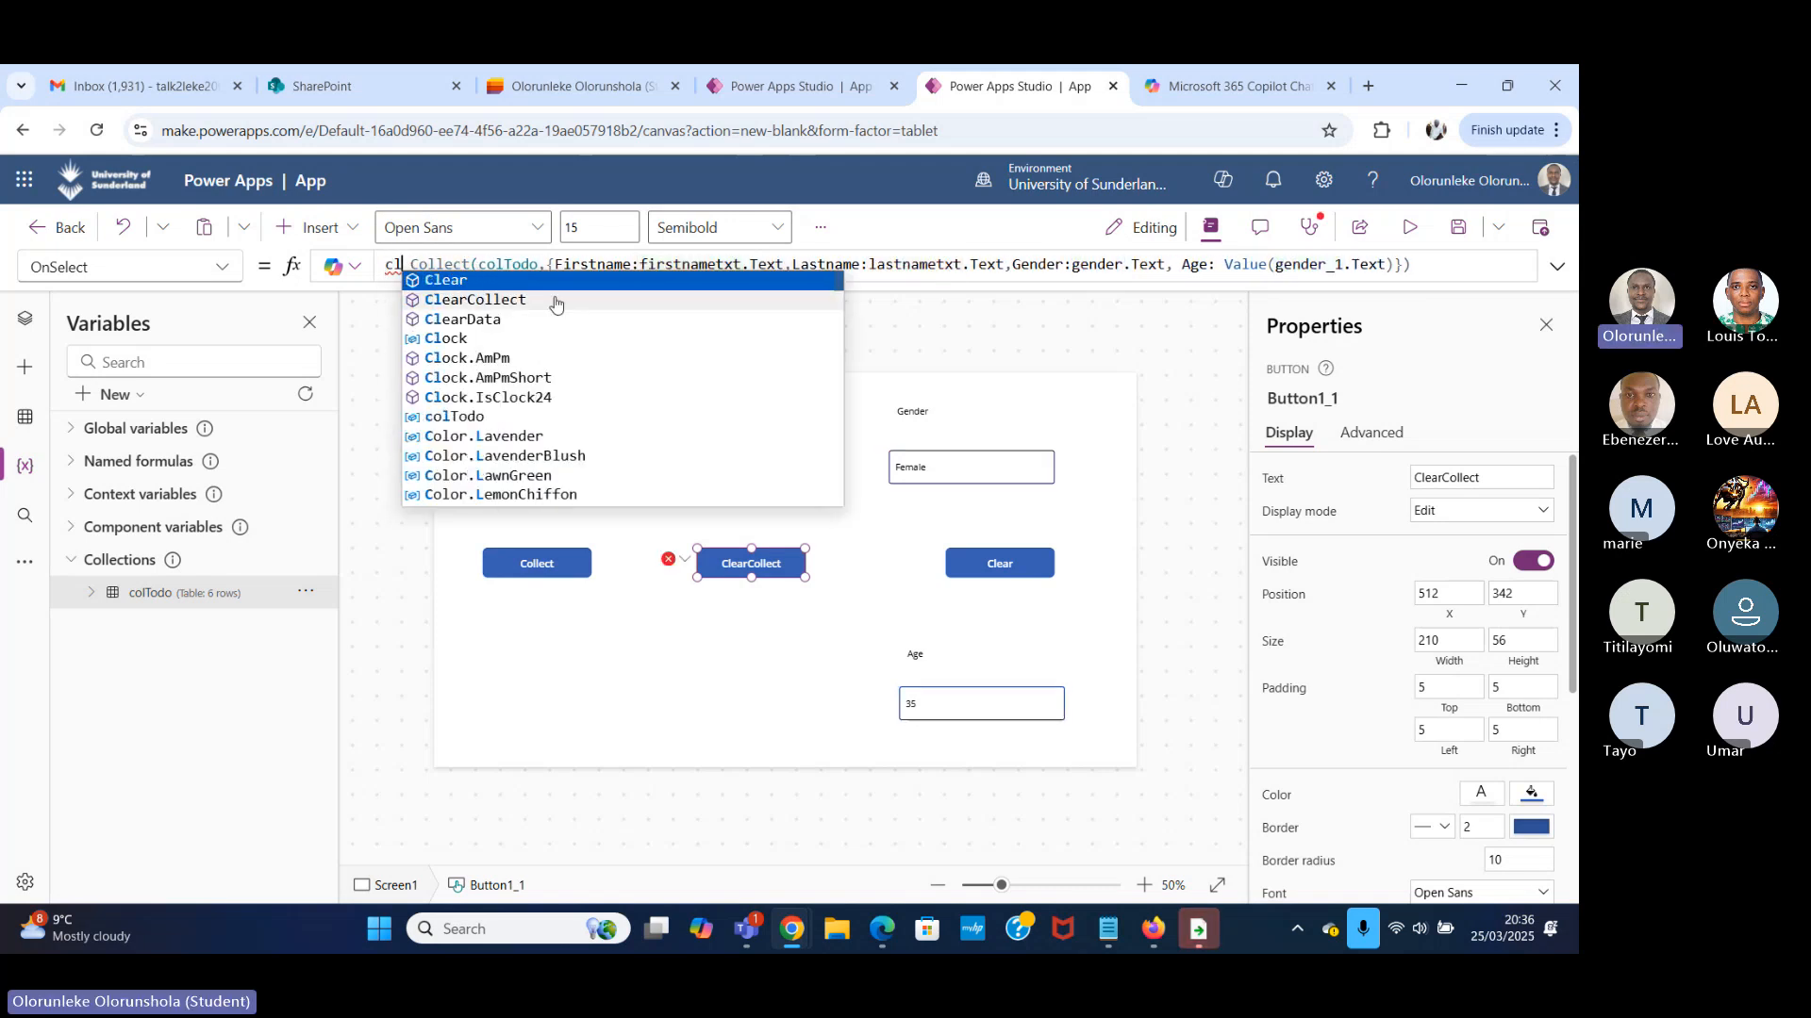
pyautogui.click(541, 301)
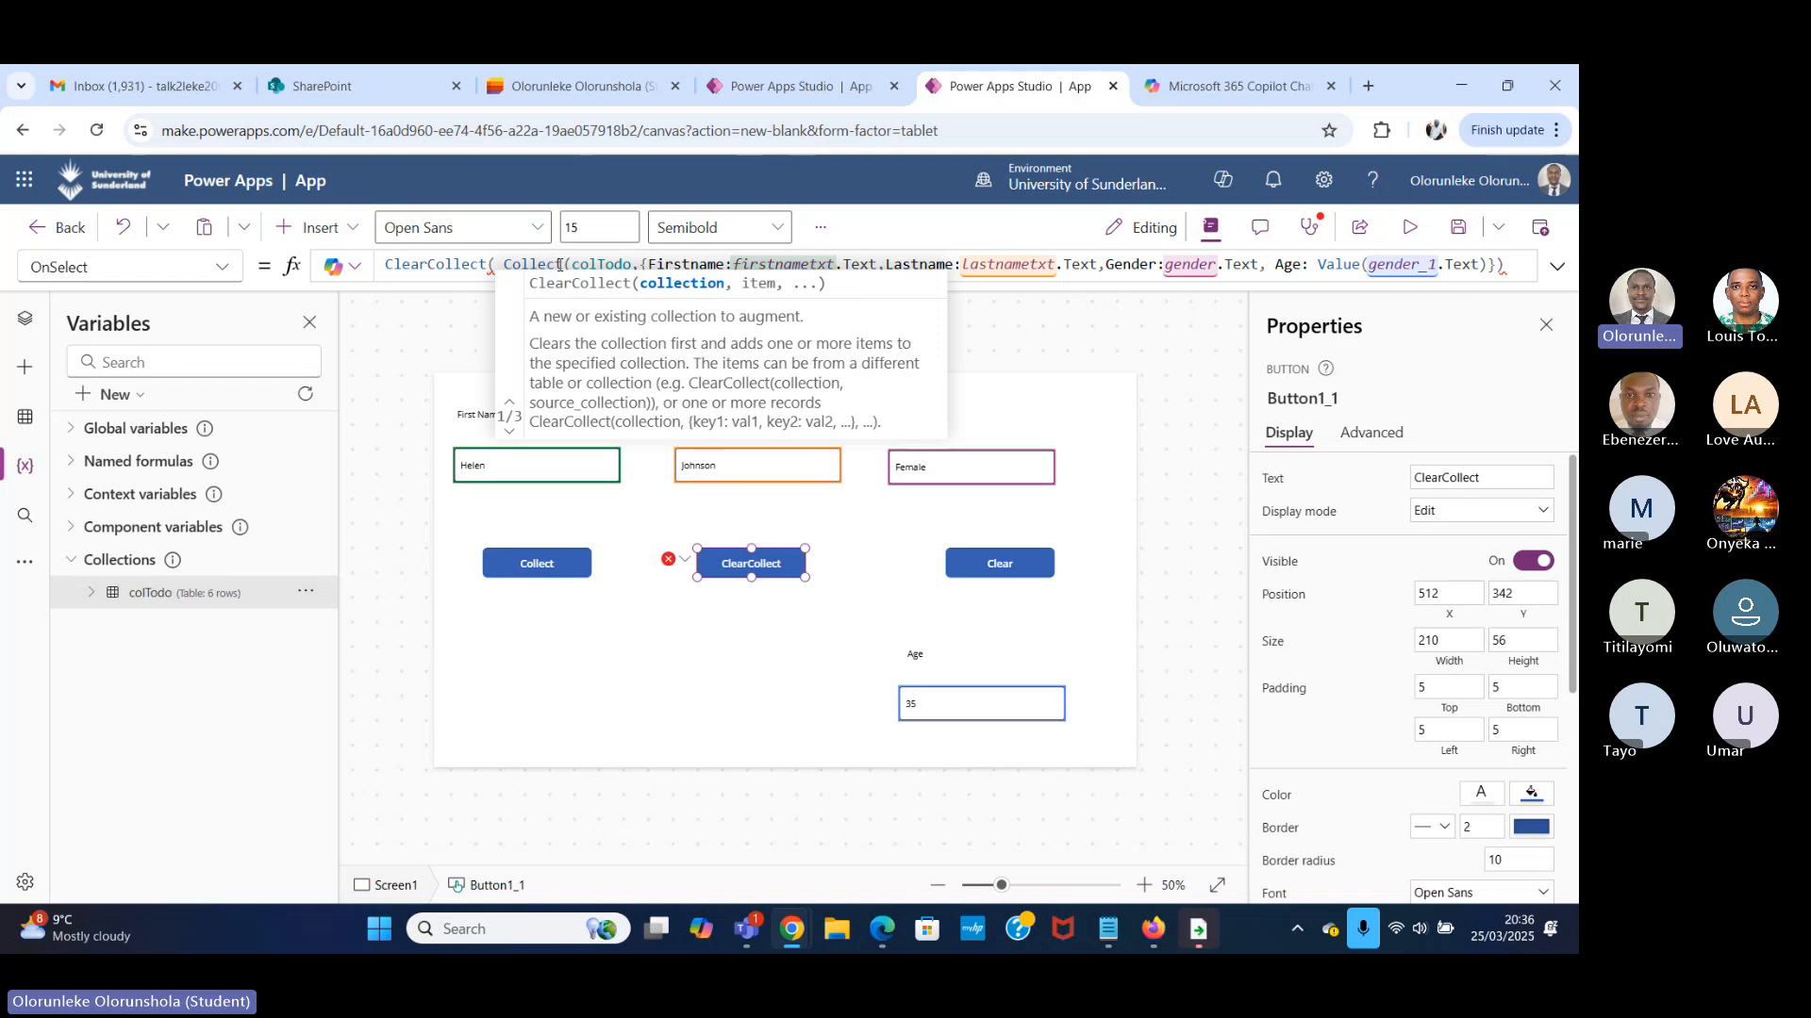
pyautogui.click(559, 265)
pyautogui.press('BackSpace')
pyautogui.press('BackSpace')
pyautogui.press('BackSpace')
pyautogui.press('BackSpace')
pyautogui.press('BackSpace')
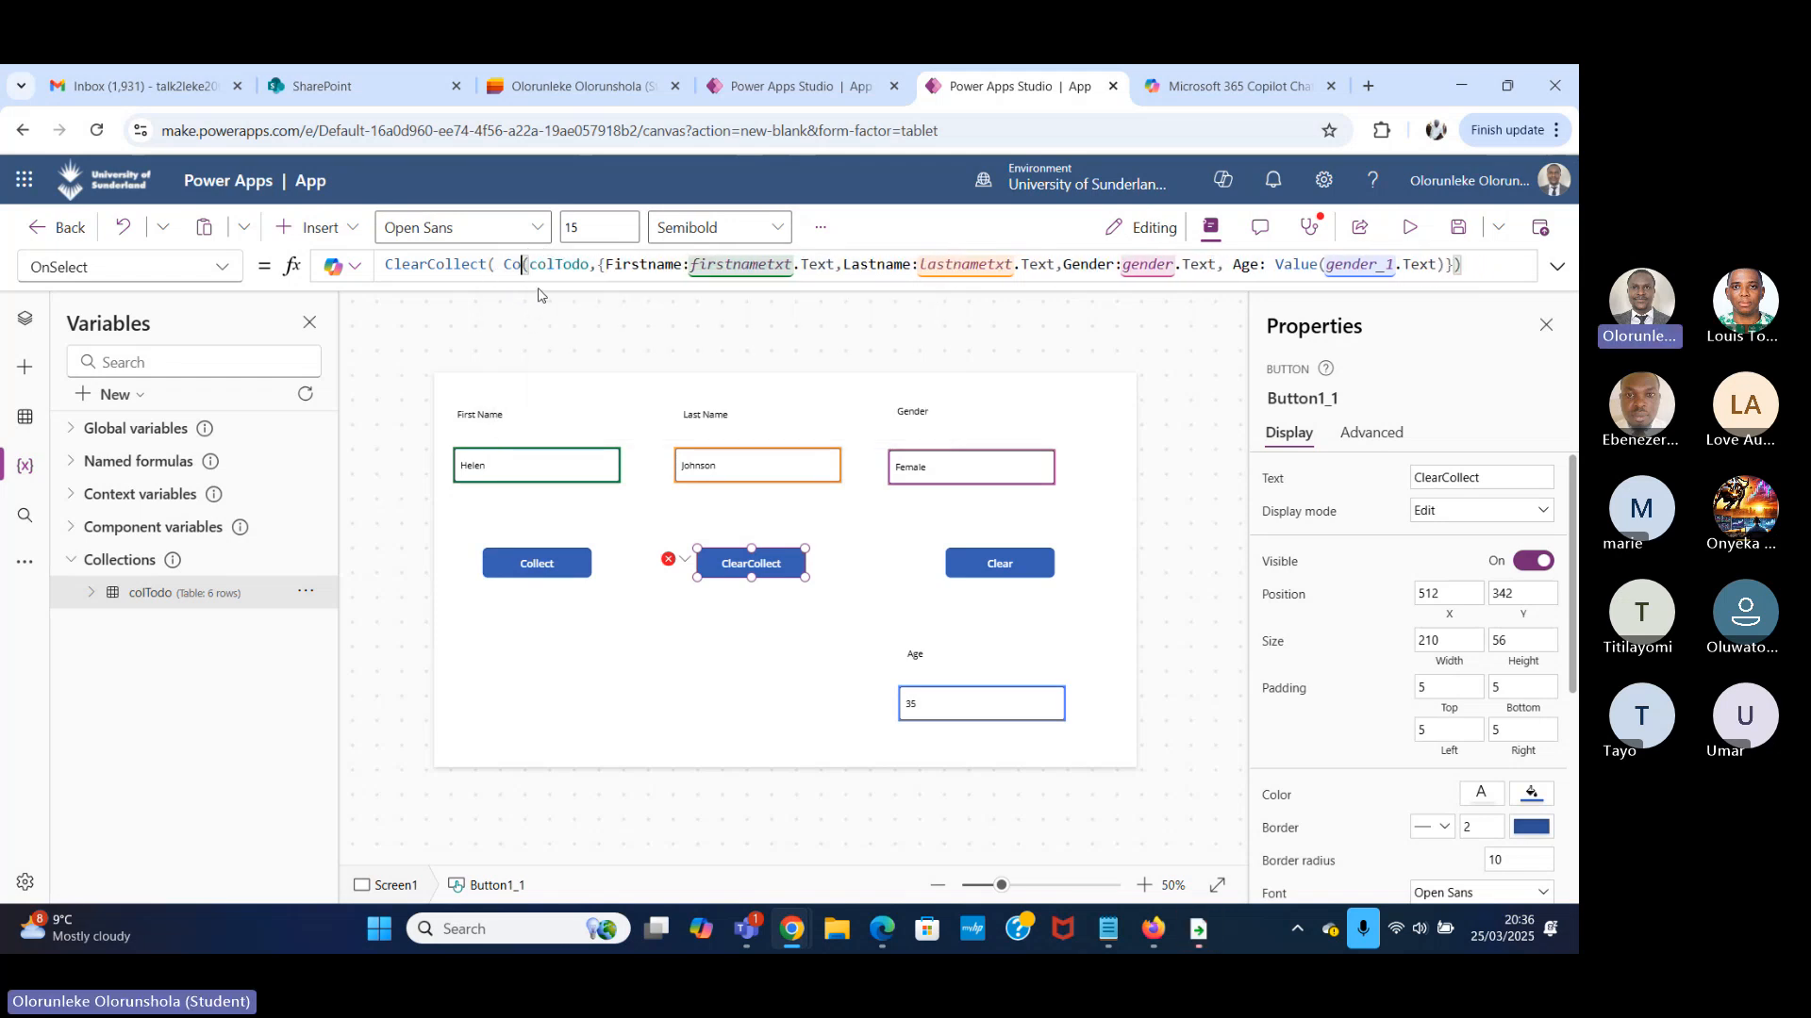
pyautogui.press('BackSpace')
pyautogui.press('BackSpace')
pyautogui.press('BackSpace')
pyautogui.press('BackSpace')
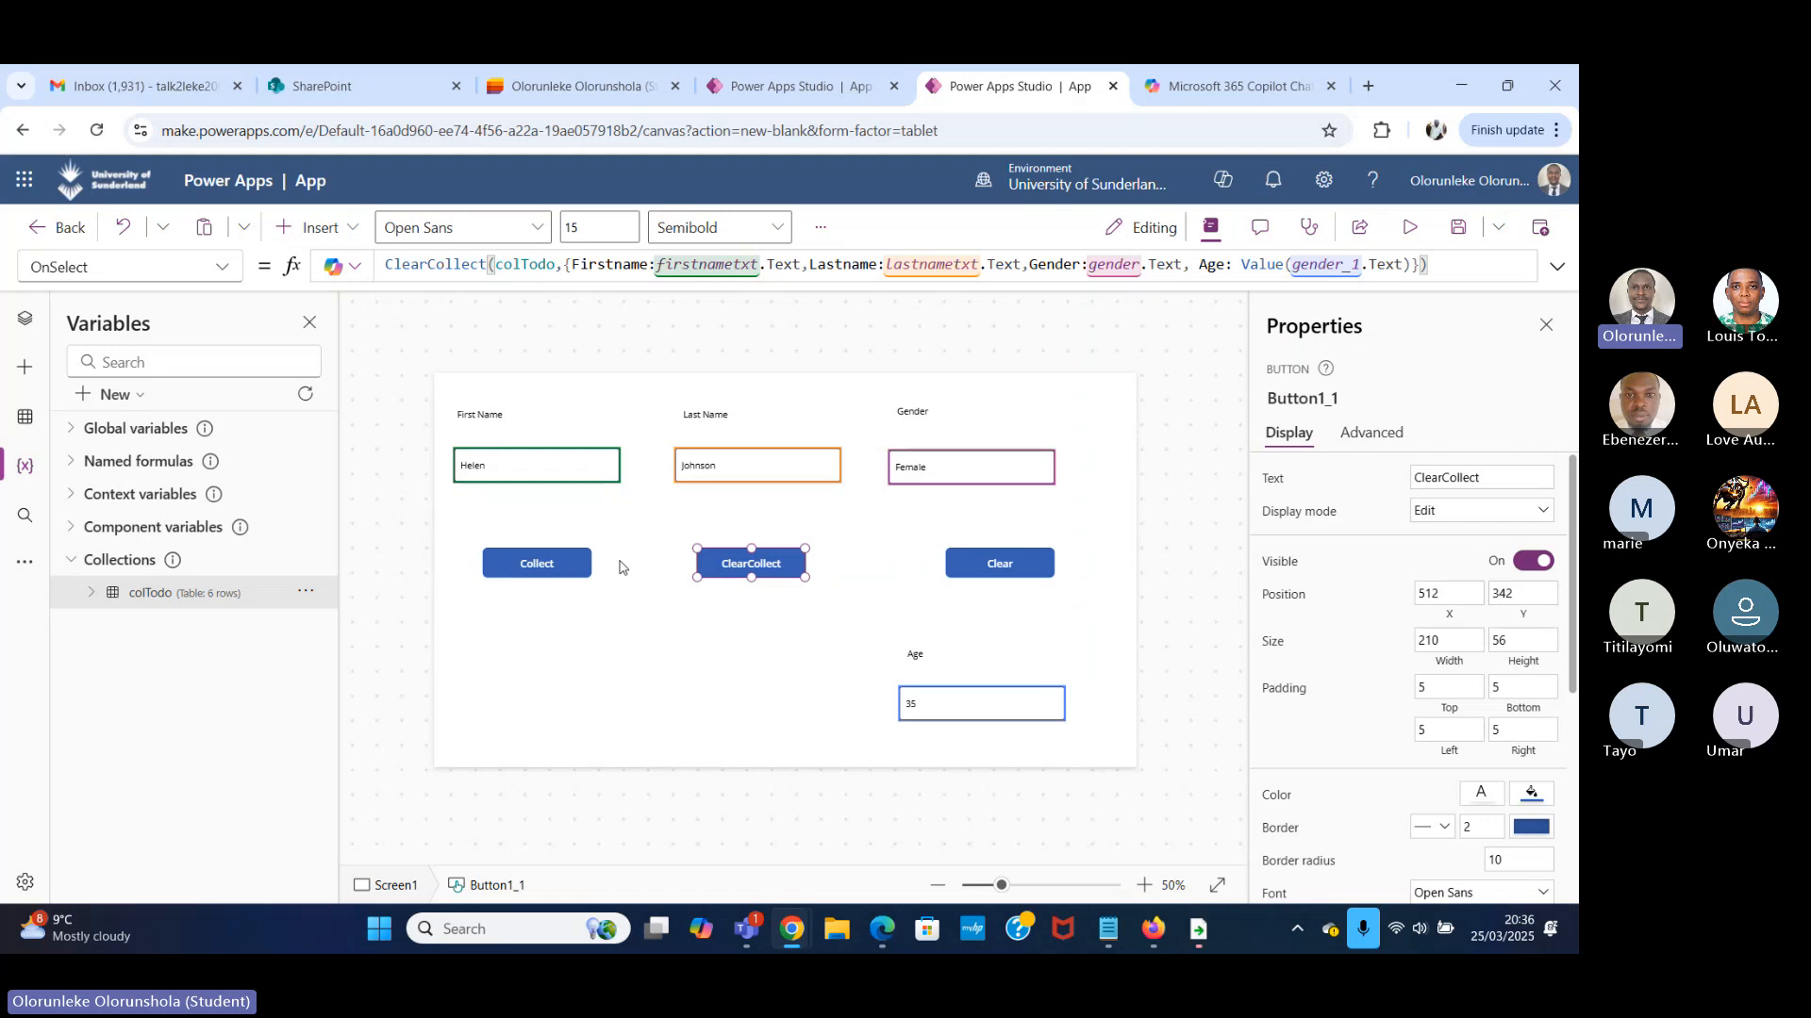
pyautogui.moveTo(728, 563)
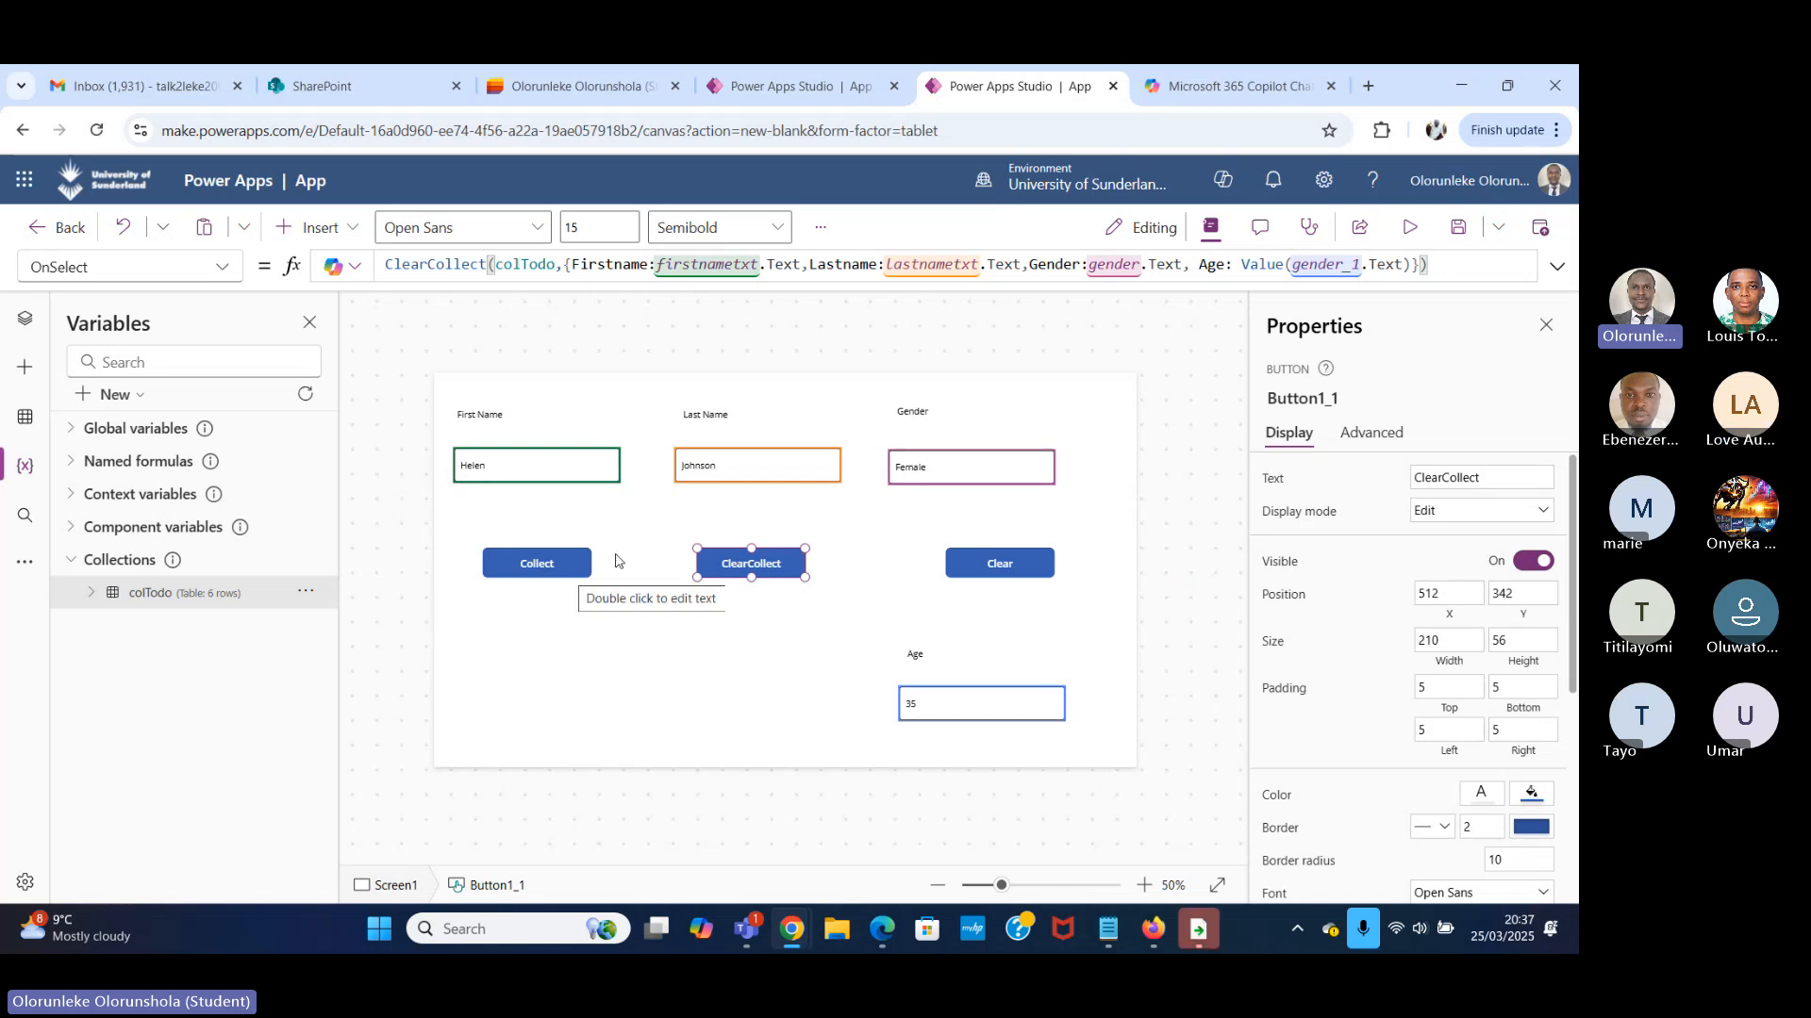
pyautogui.click(776, 563)
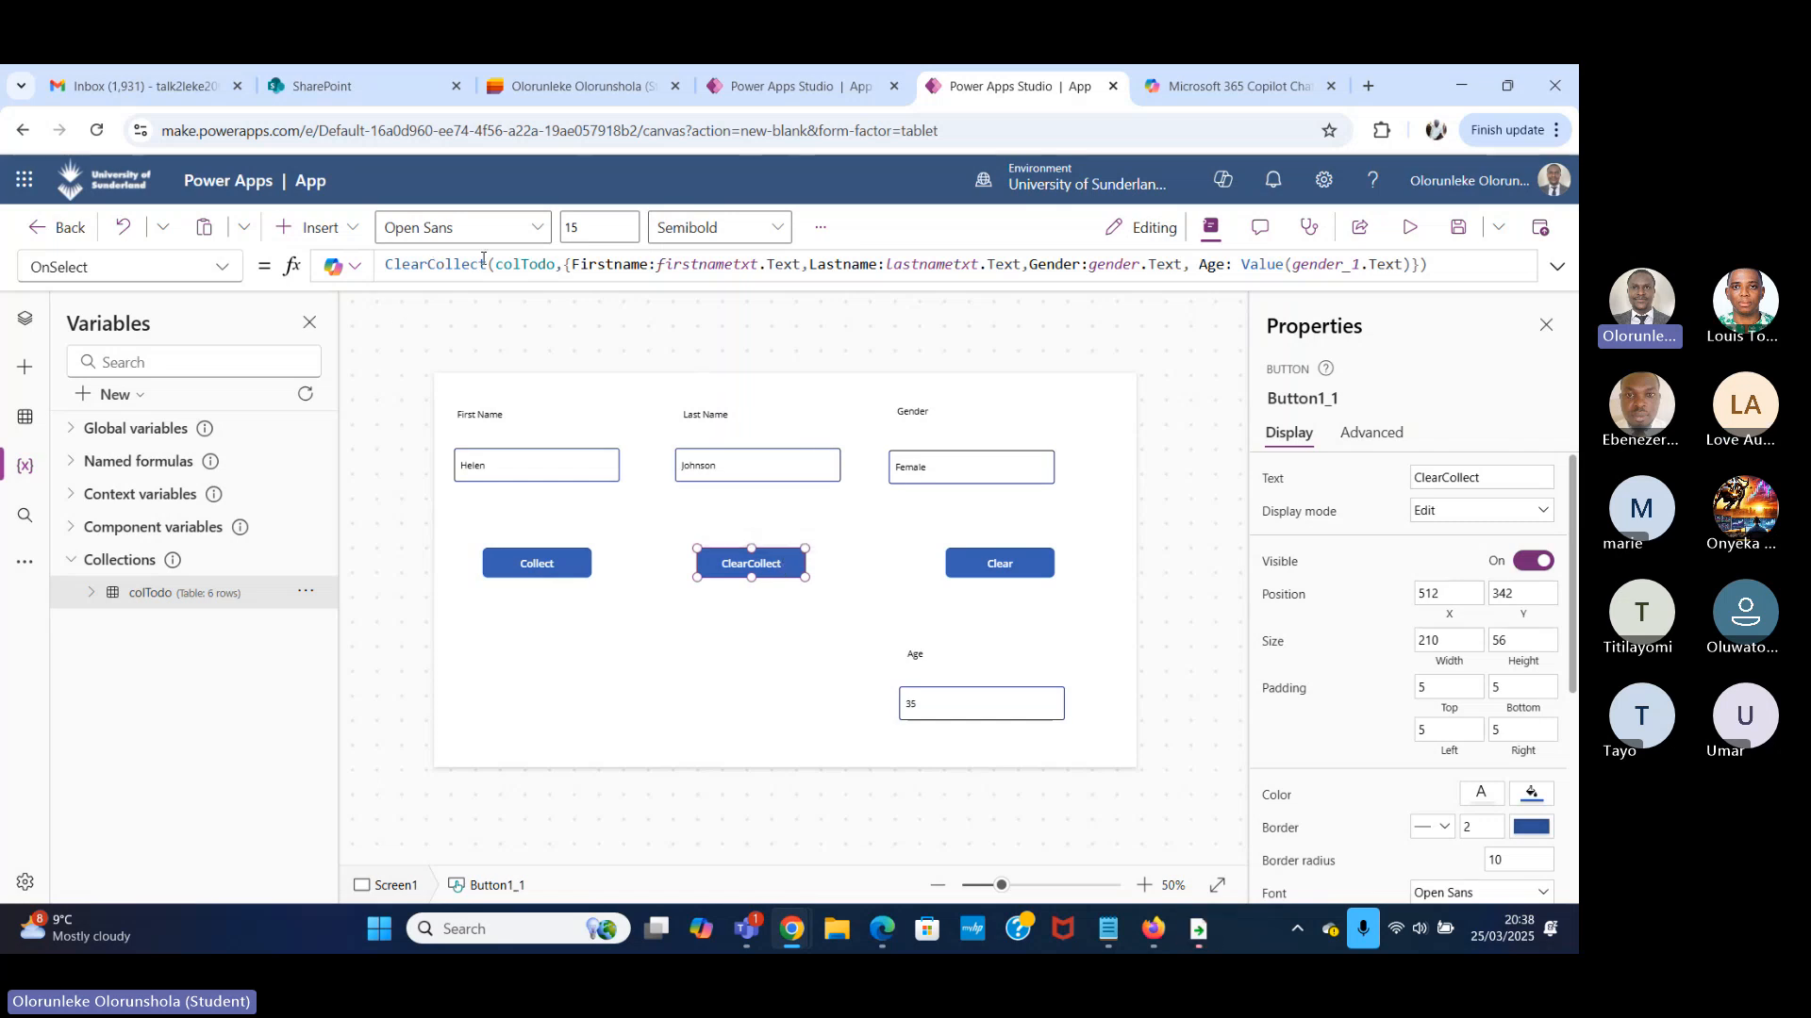
# Preview the app and replace the record's first name and last name with another person's details.
pyautogui.moveTo(484, 265); pyautogui.dragTo(382, 265)
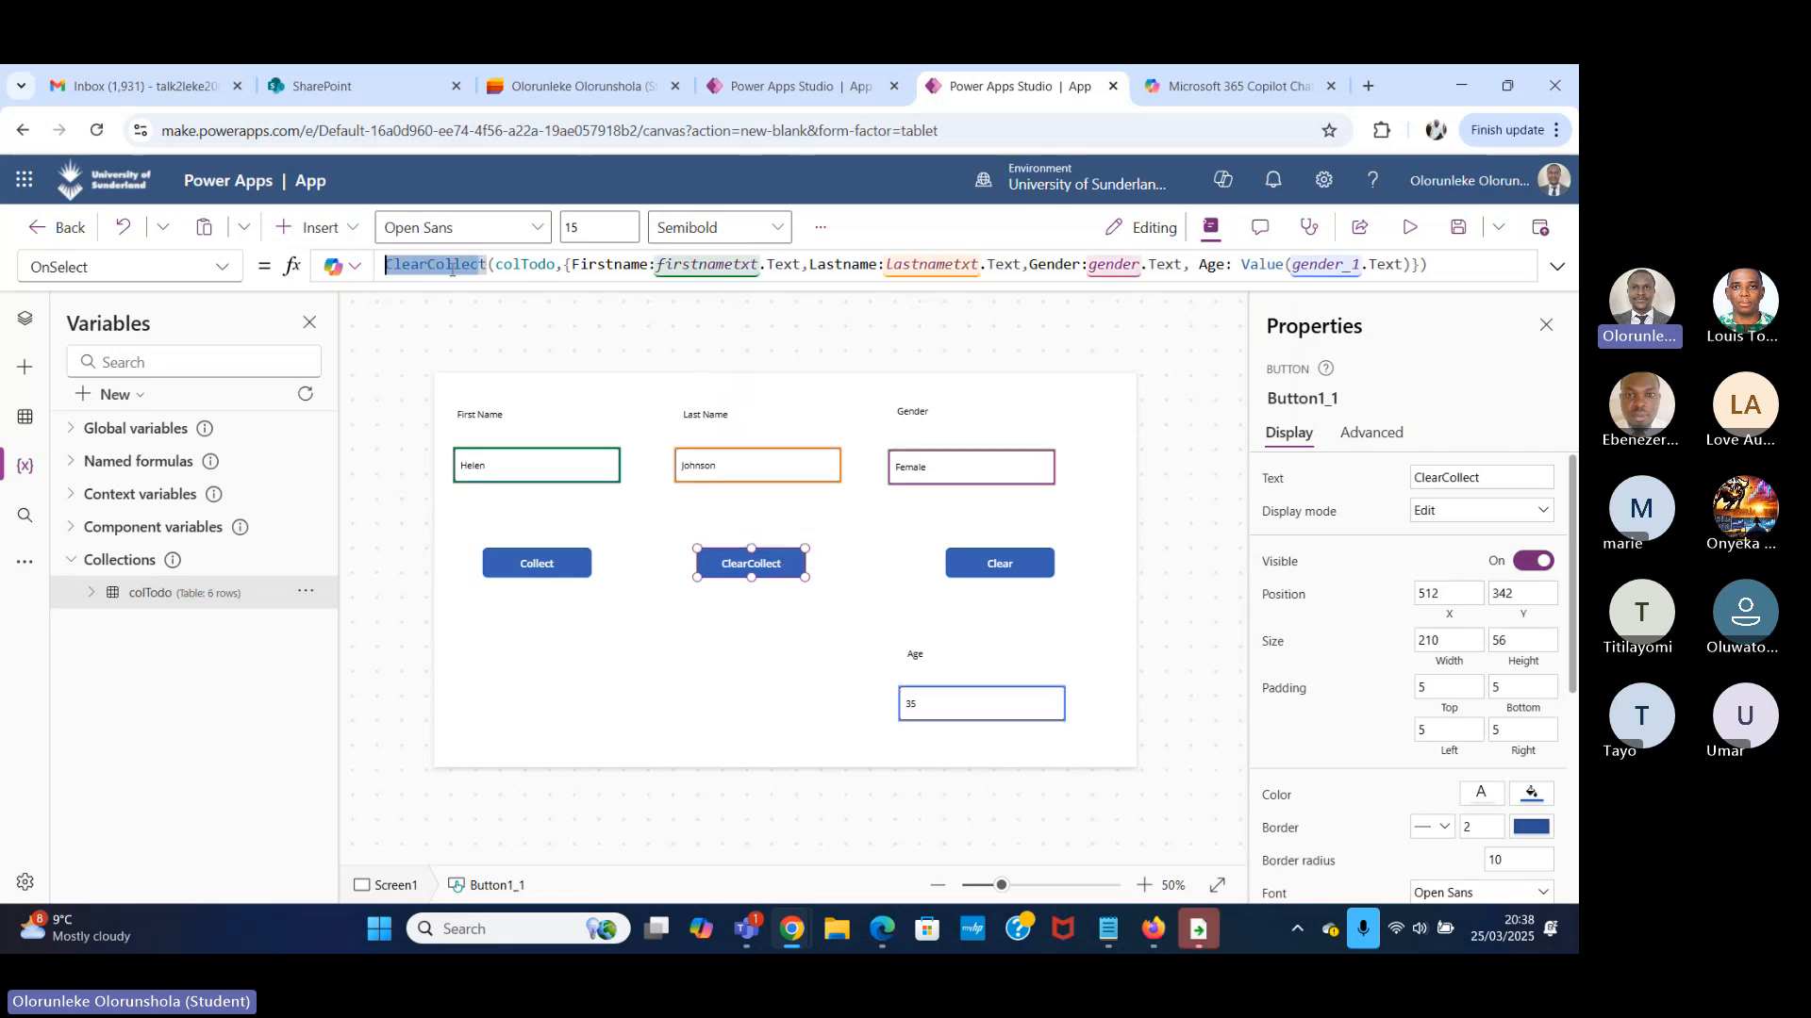
pyautogui.press('End')
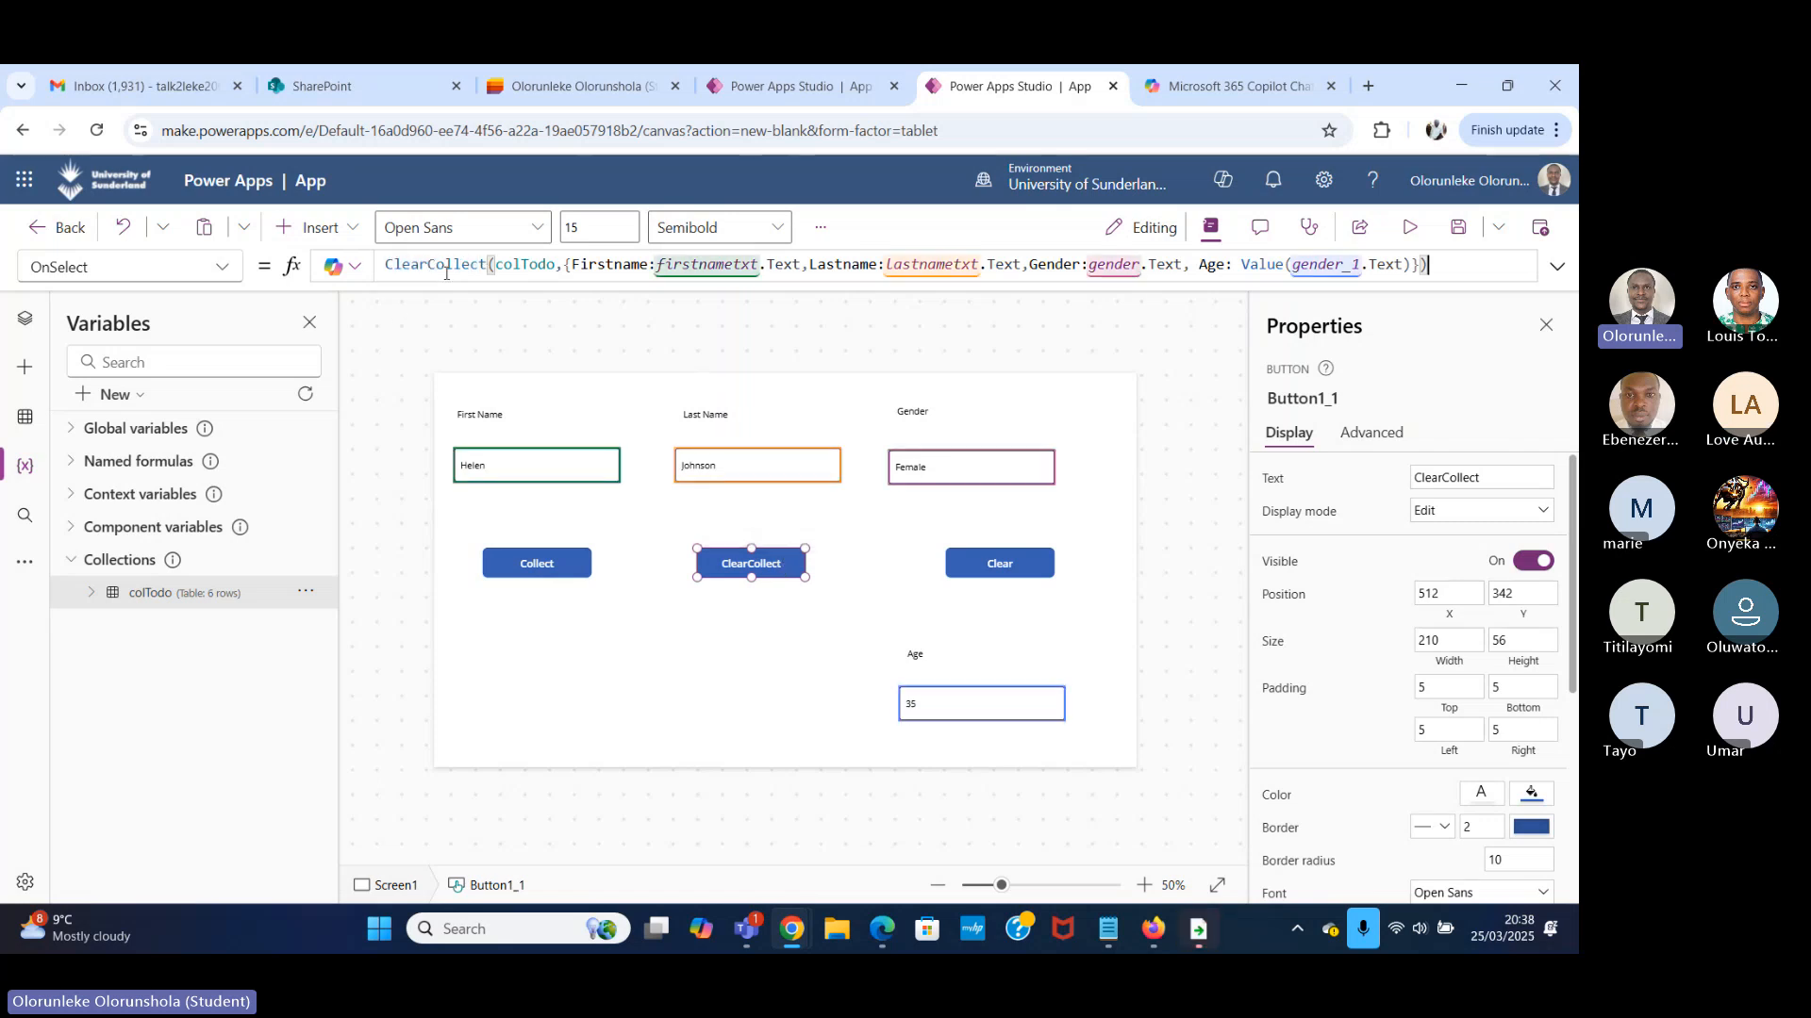
pyautogui.click(1410, 229)
pyautogui.moveTo(354, 406); pyautogui.dragTo(138, 448)
pyautogui.click(366, 407)
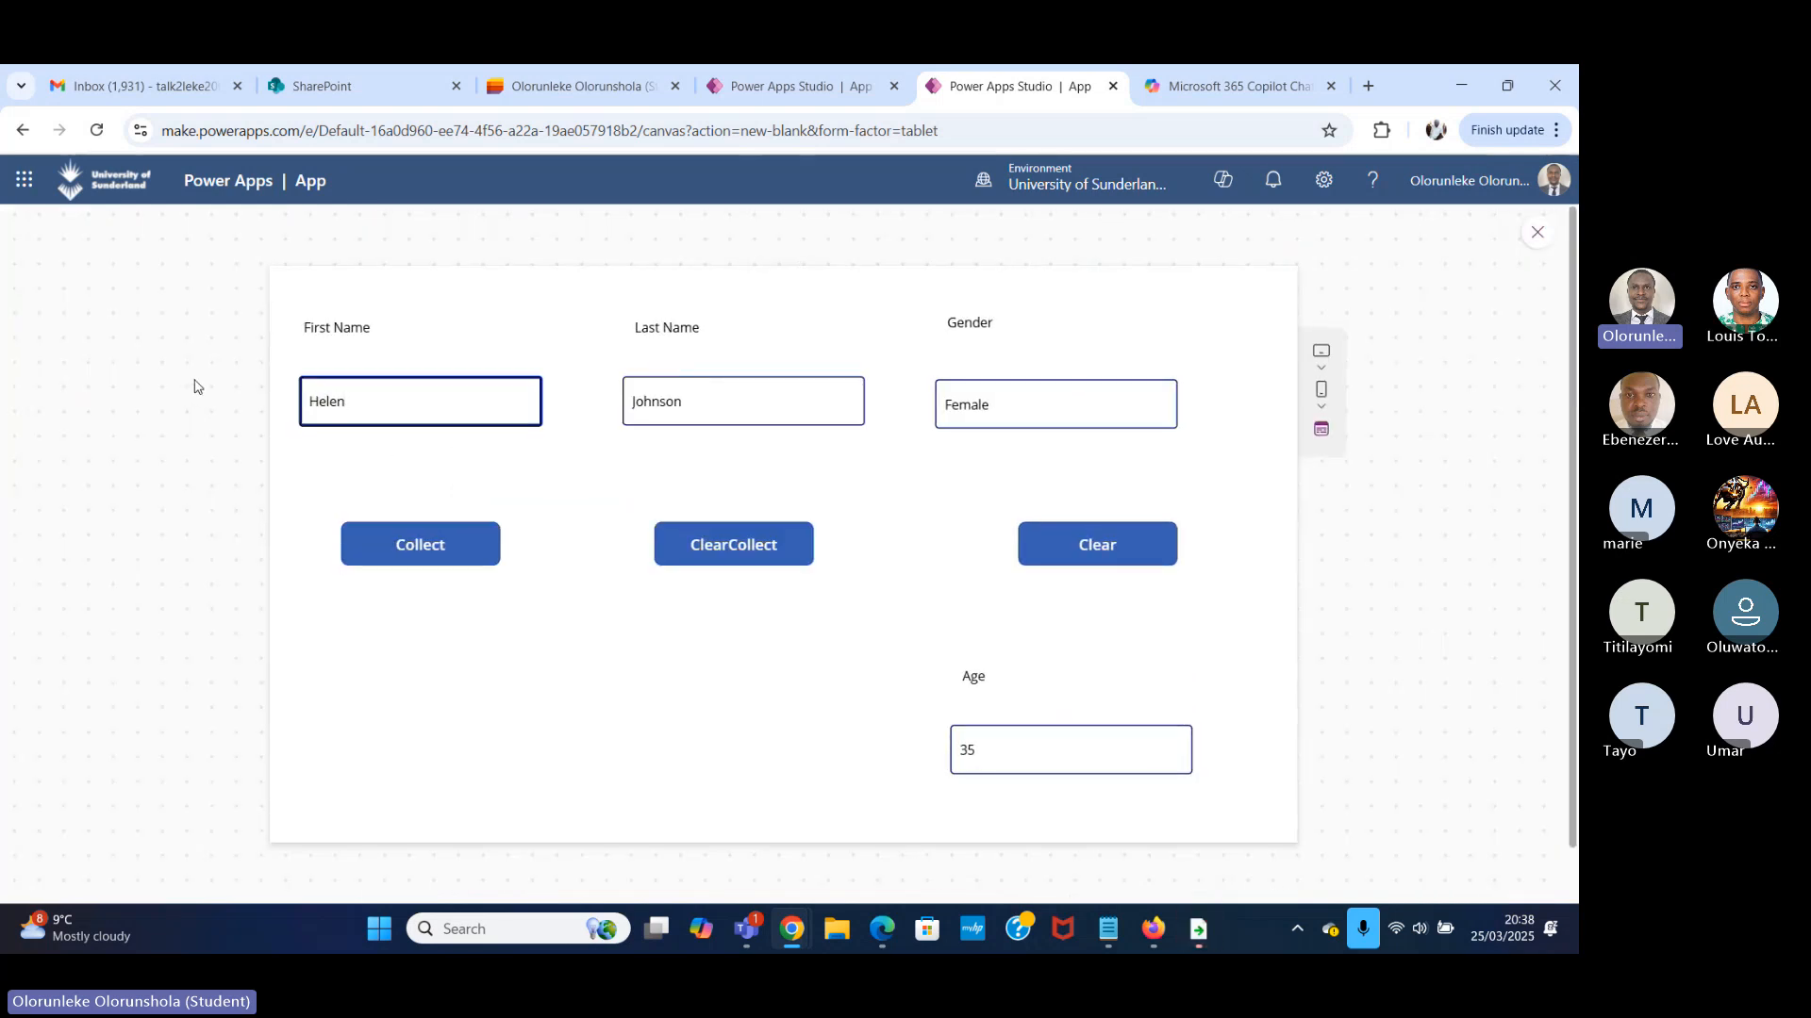
pyautogui.moveTo(352, 403); pyautogui.dragTo(297, 405)
pyautogui.press('BackSpace')
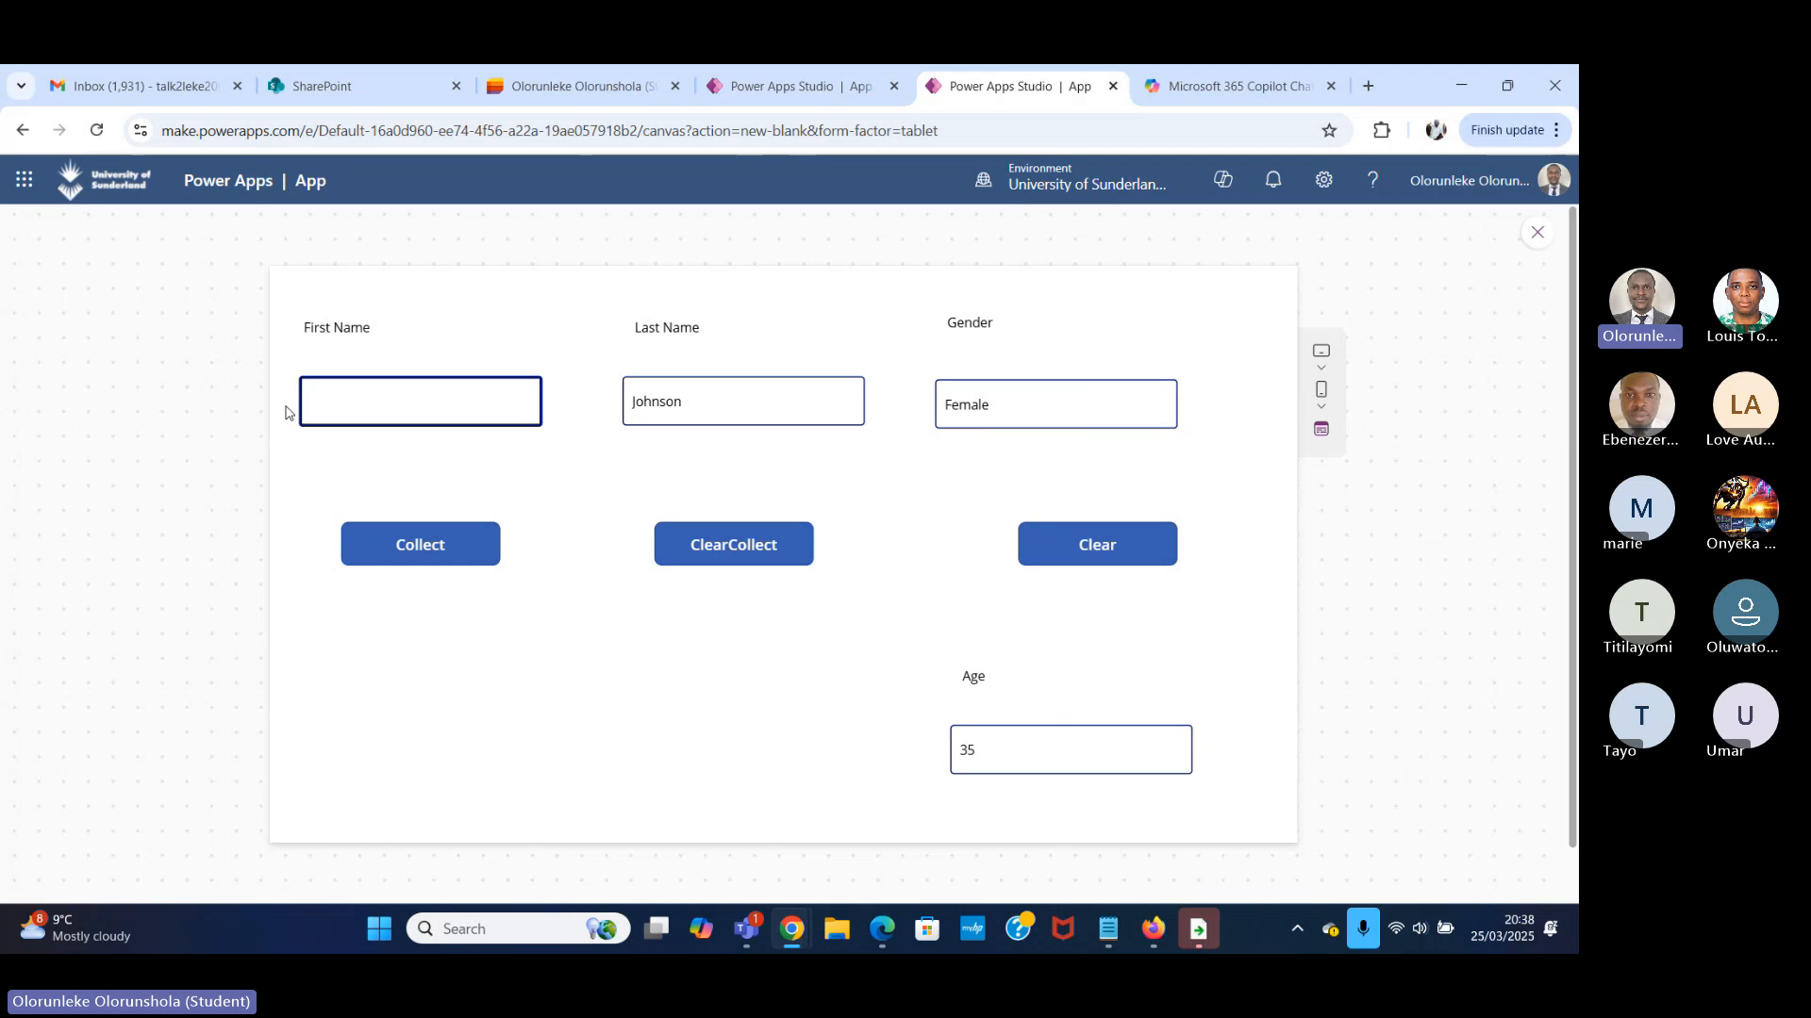
pyautogui.press('Tab')
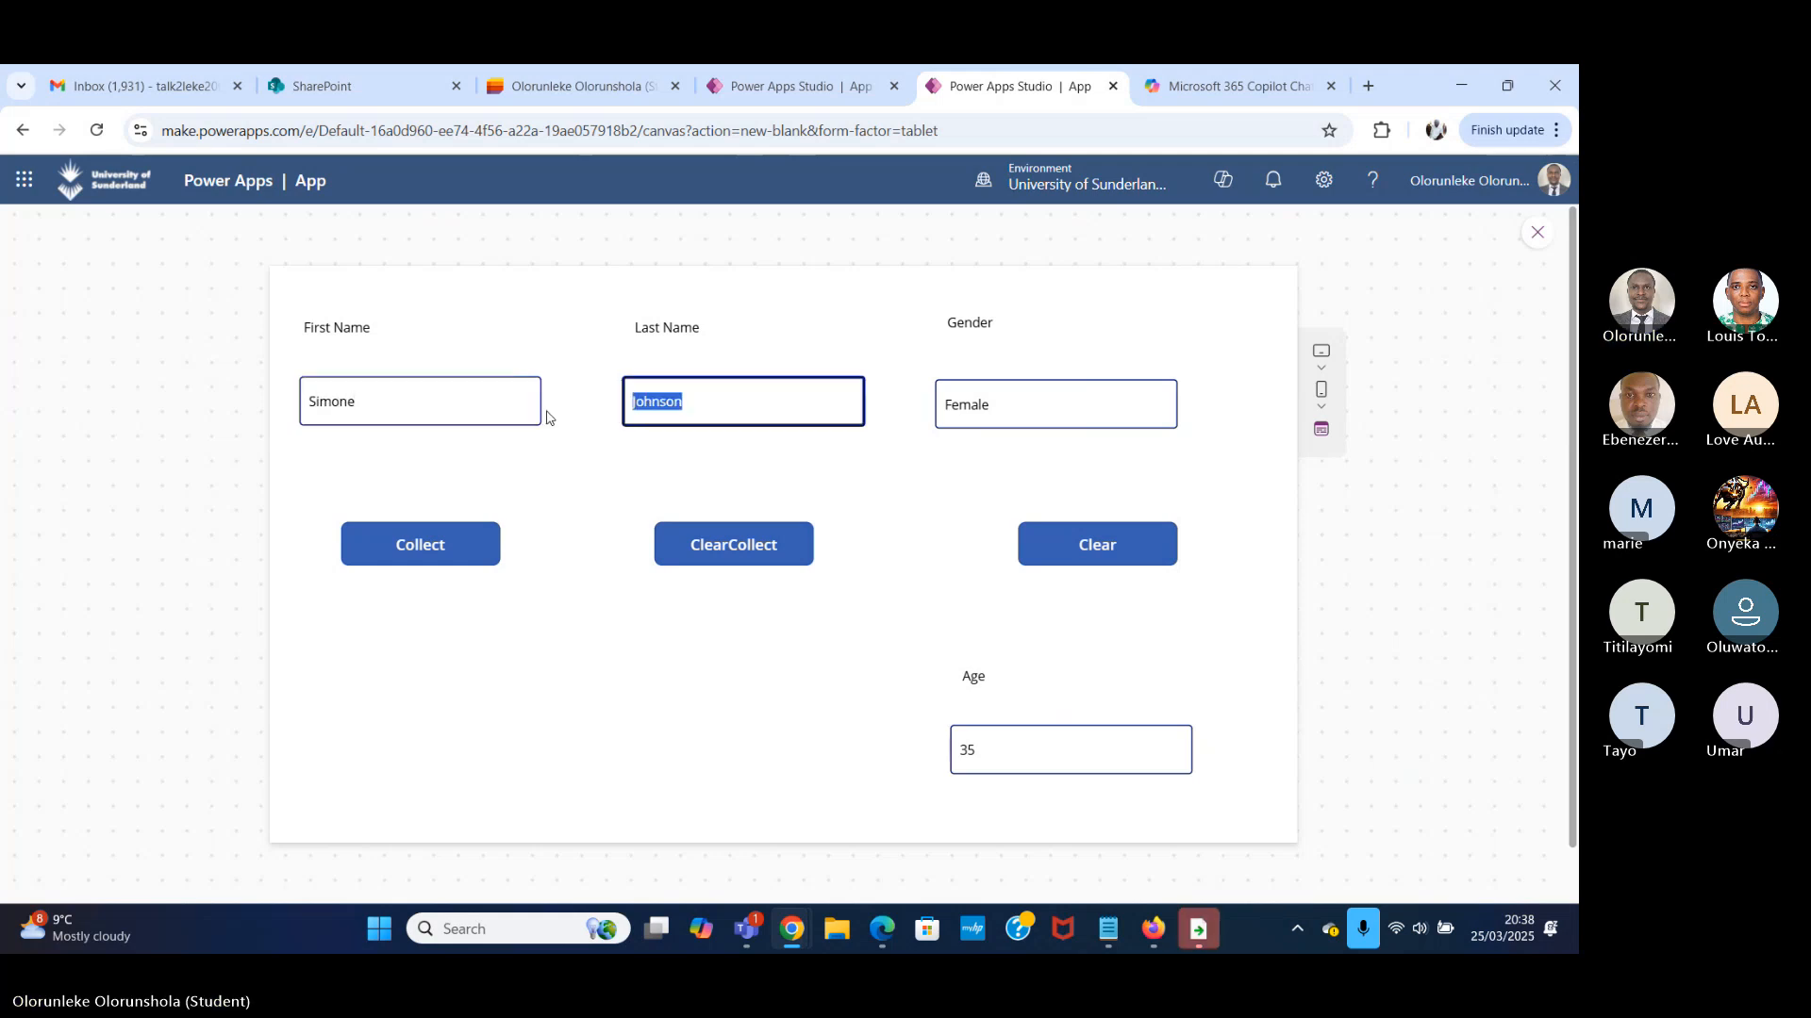
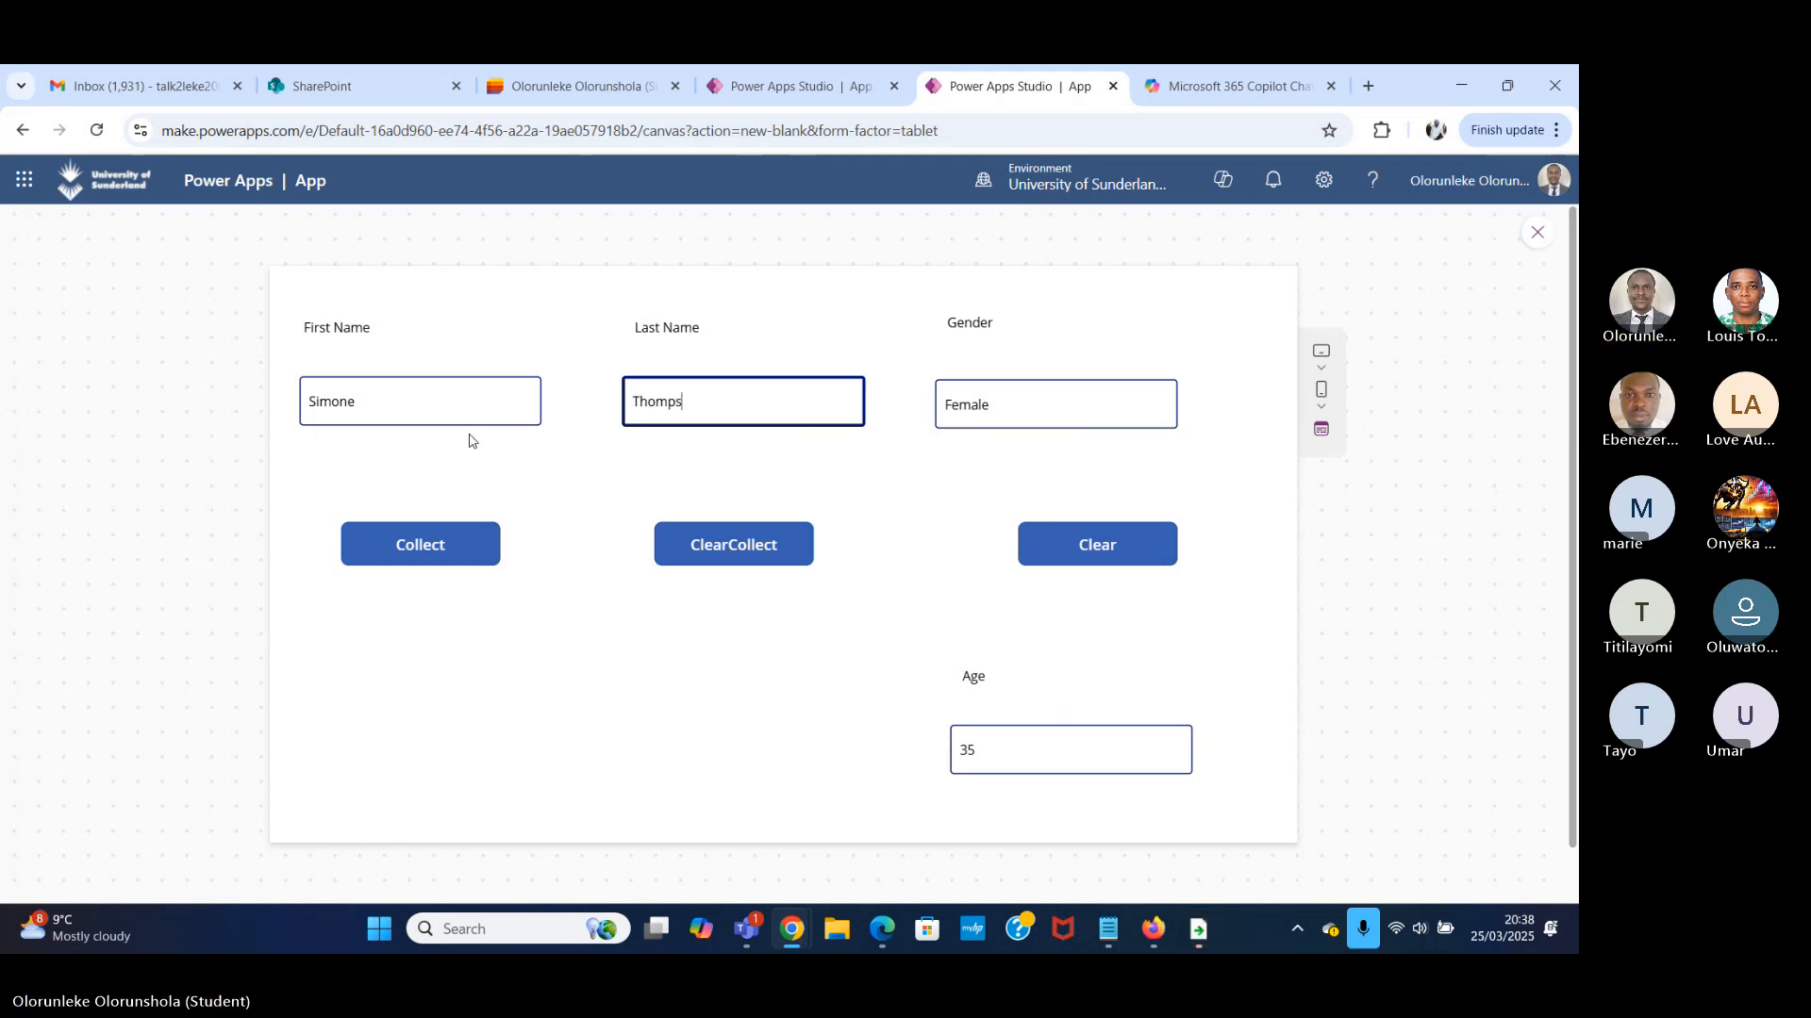
# Set Gender to Male and Age to 45 in the preview form, and return to the editor.
pyautogui.moveTo(1056, 405); pyautogui.dragTo(890, 406)
pyautogui.write('M')
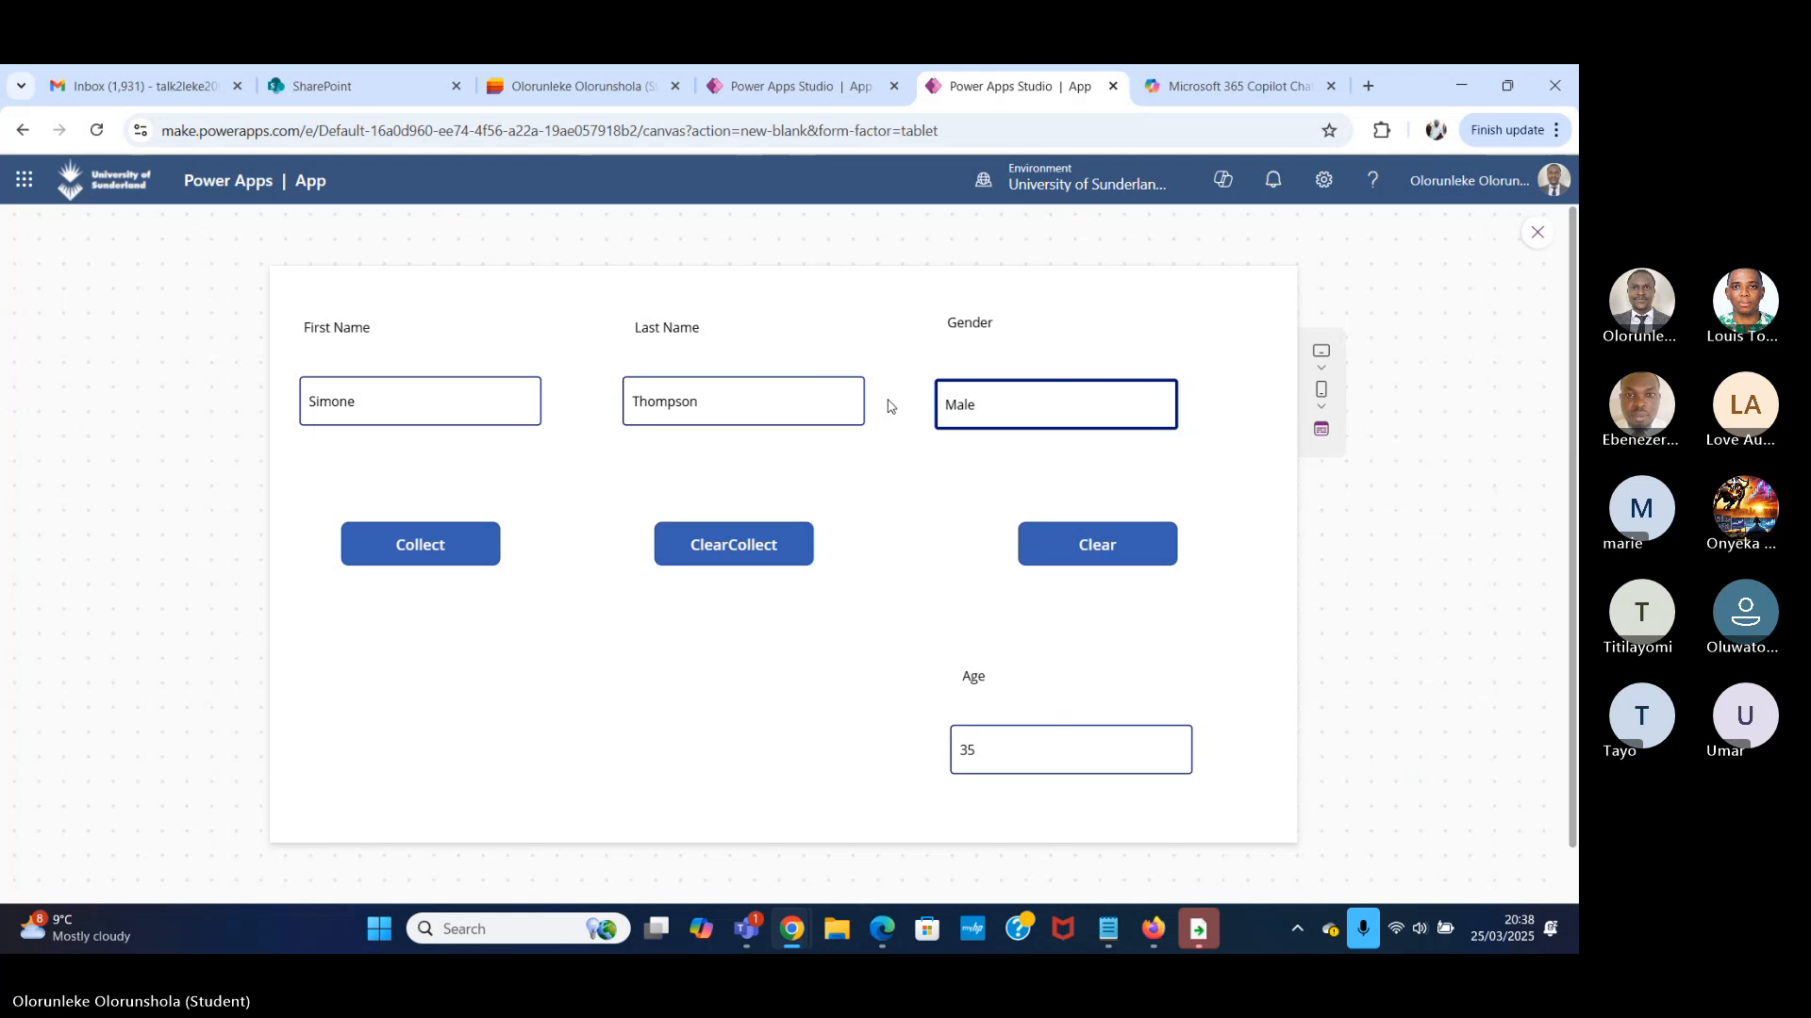
pyautogui.moveTo(1009, 753); pyautogui.dragTo(867, 754)
pyautogui.write('4')
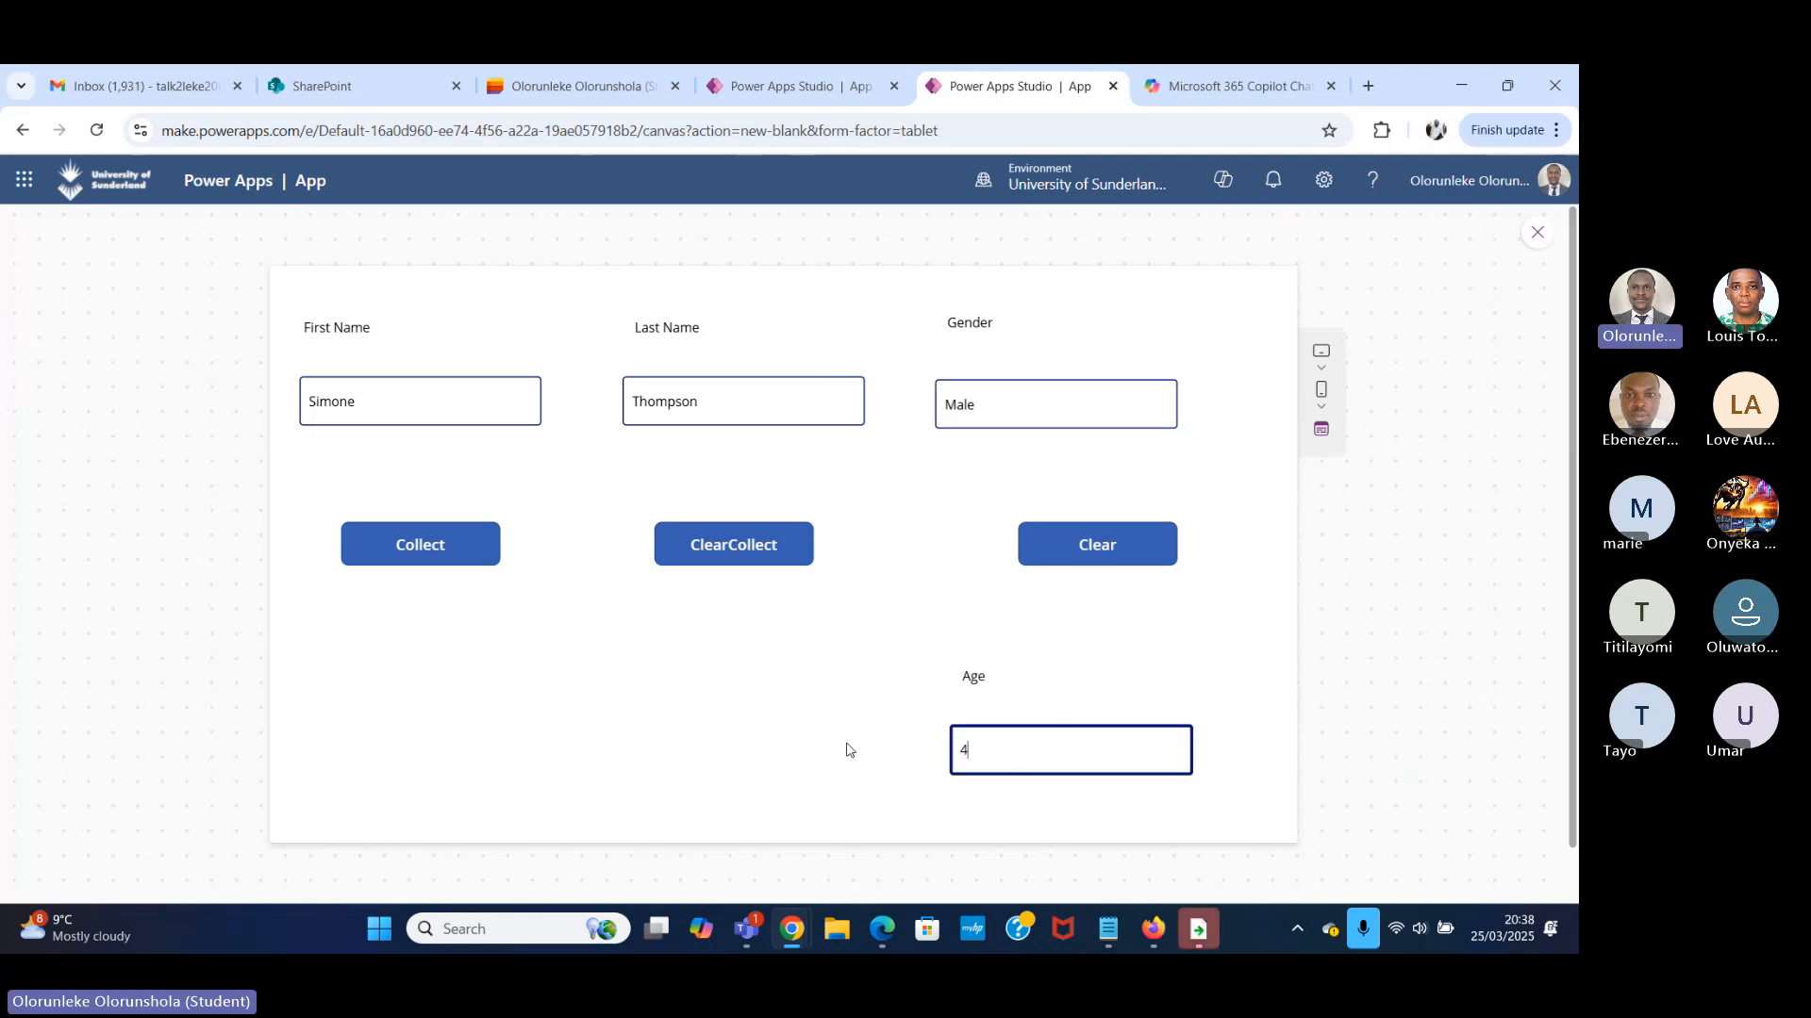
pyautogui.click(1537, 233)
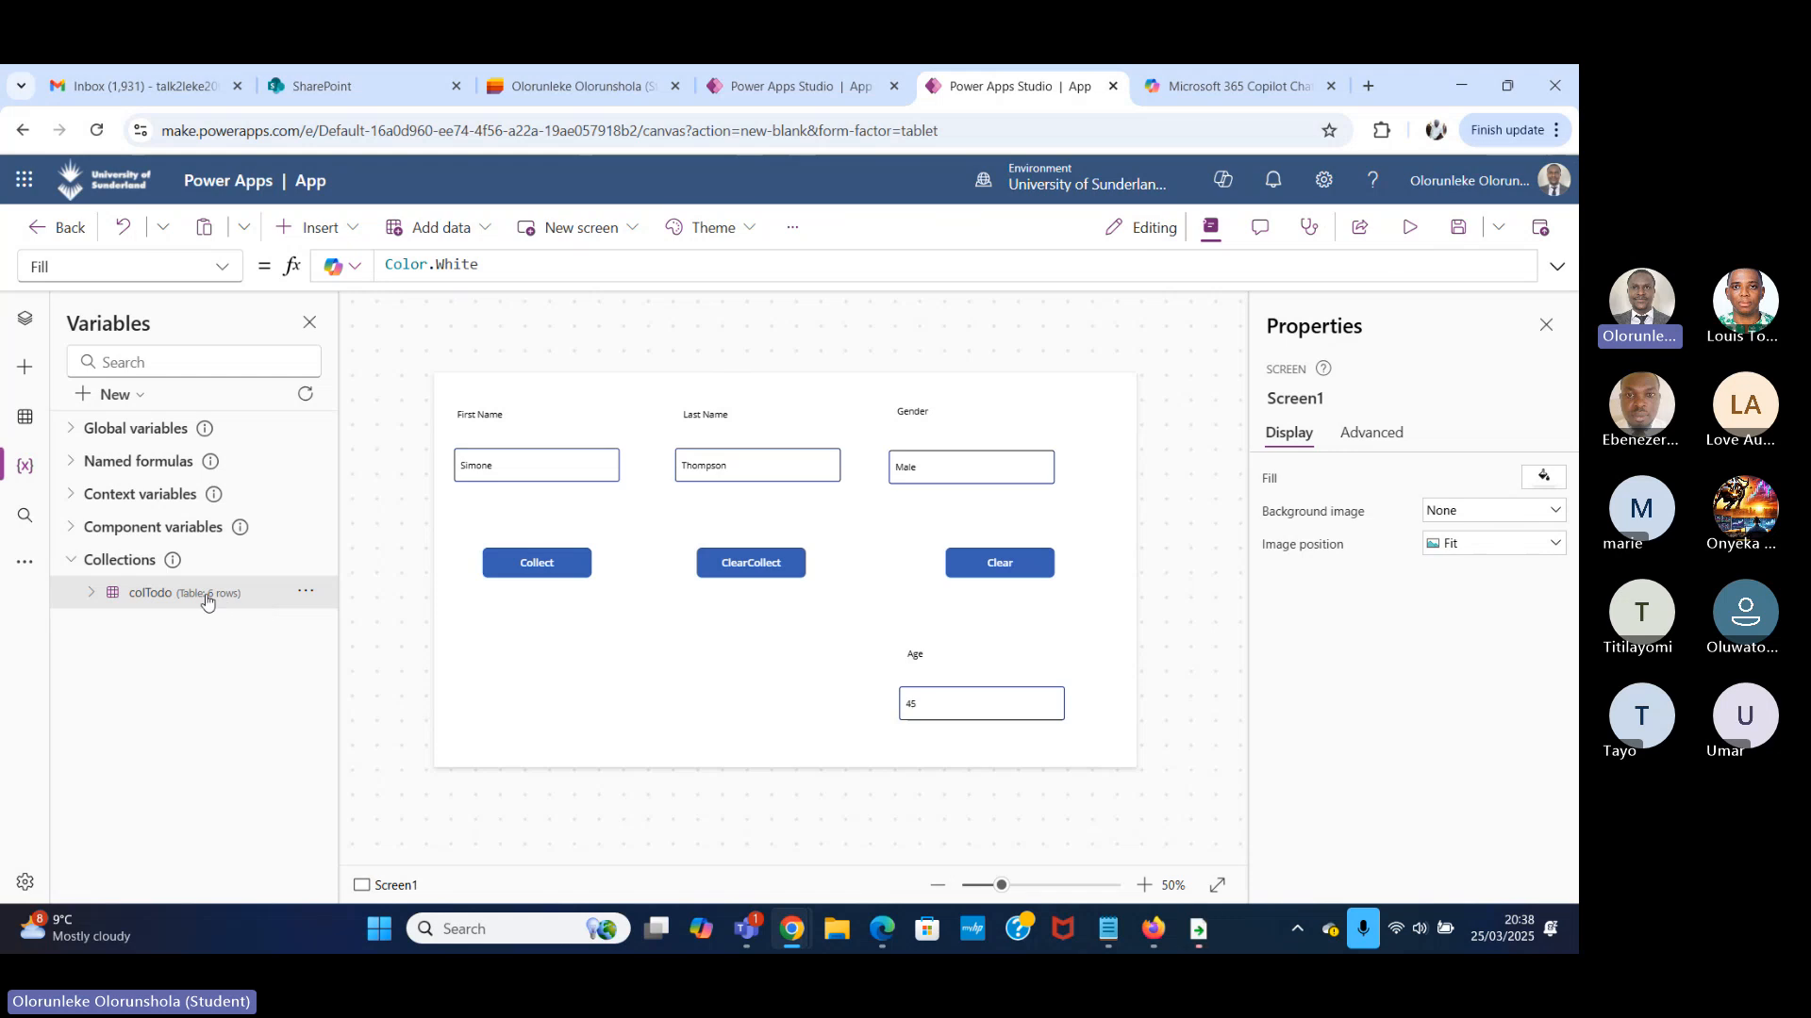
# View the colTodo collection's table to check its rows before running ClearCollect.
pyautogui.click(306, 598)
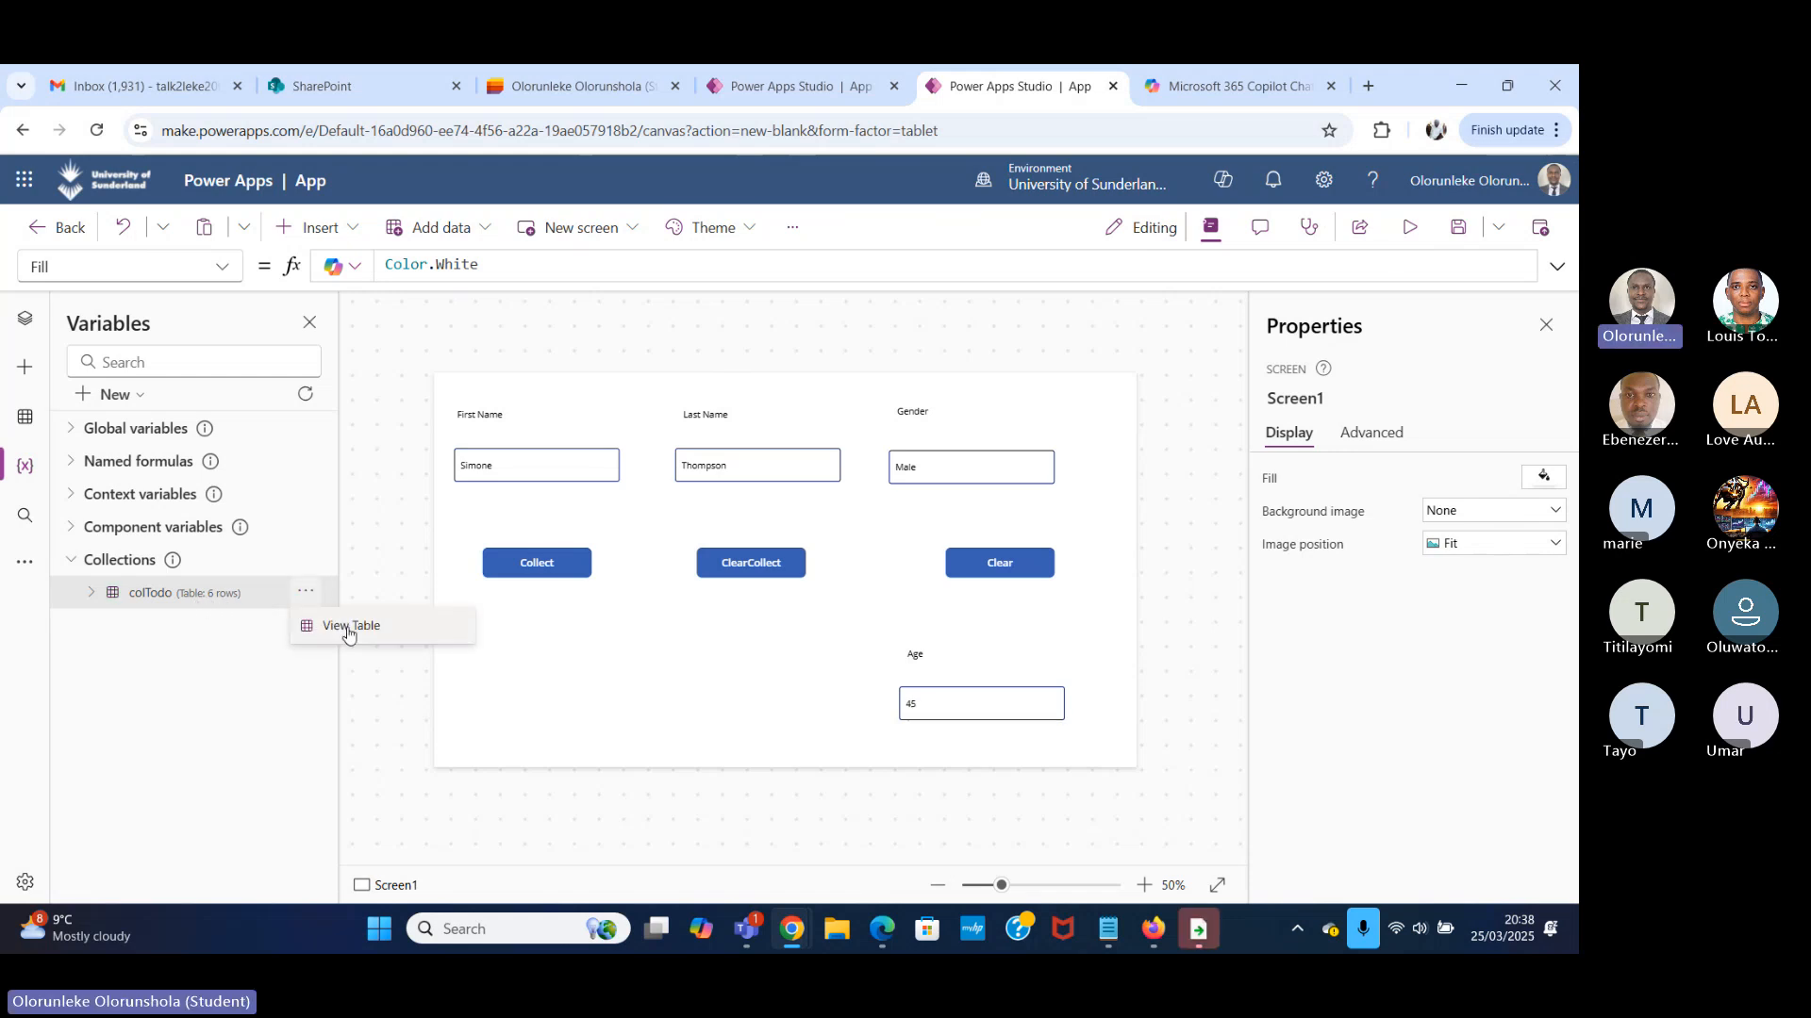
pyautogui.click(347, 628)
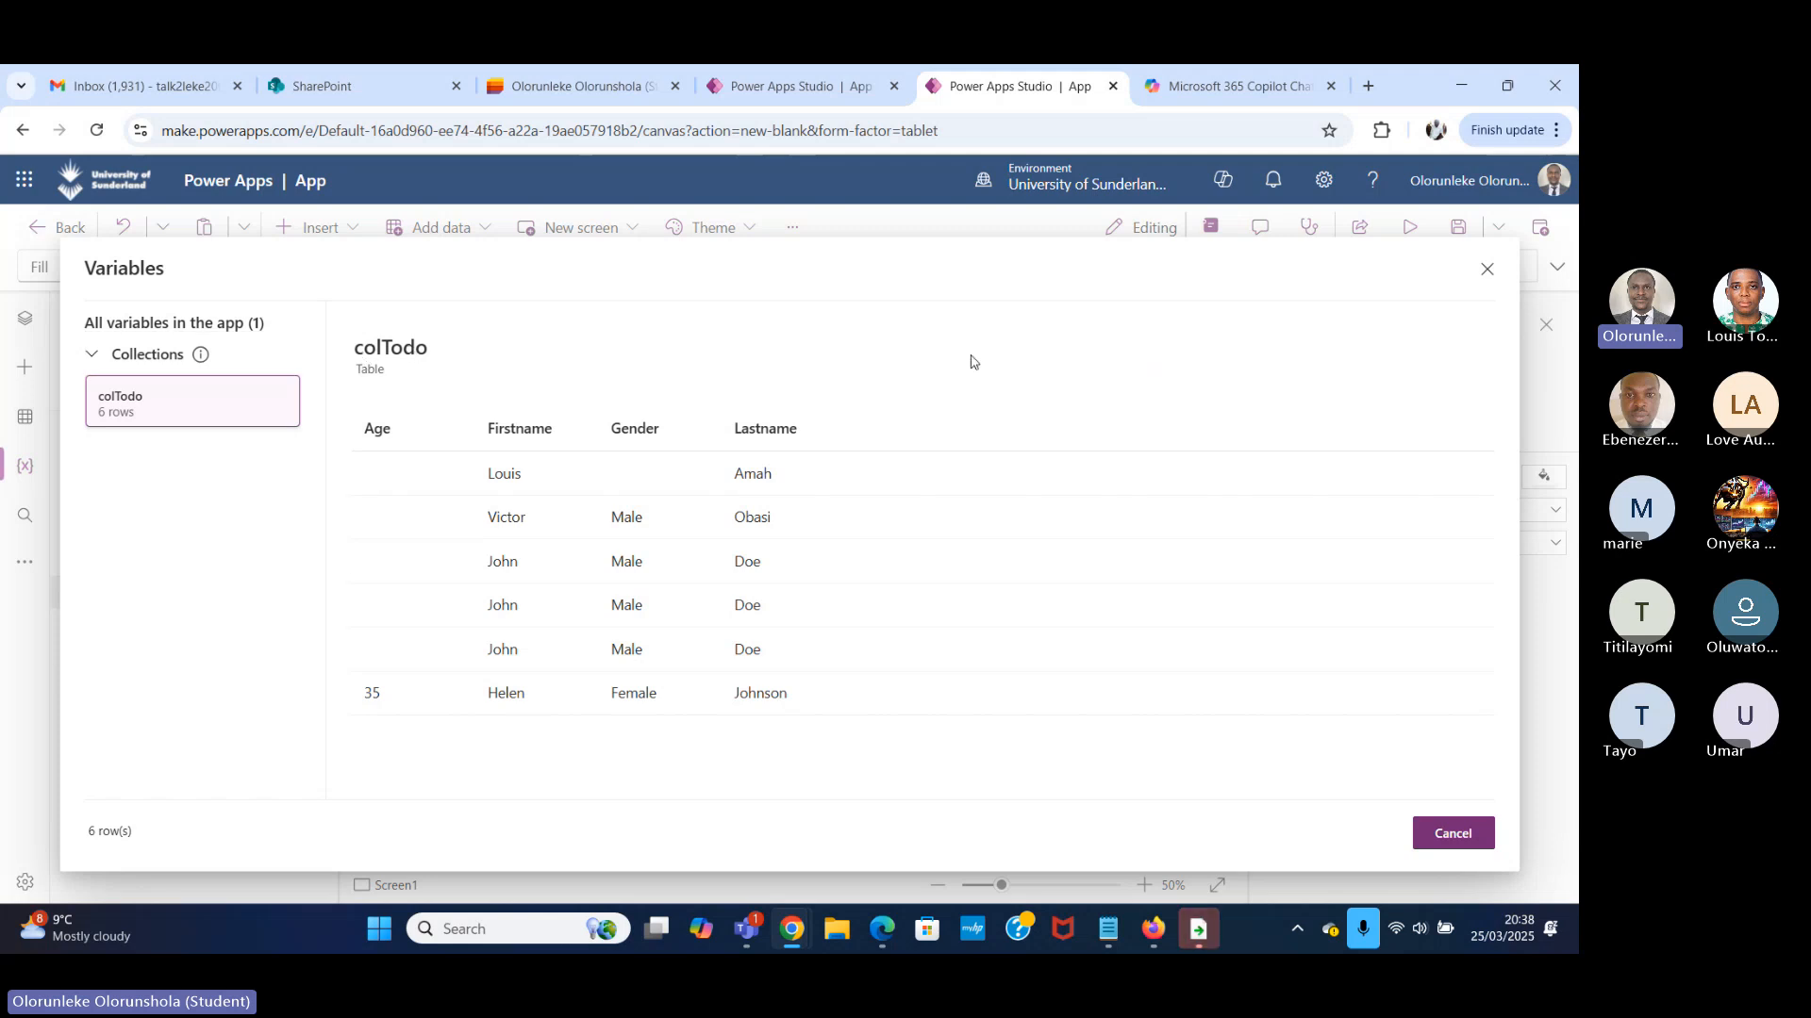
pyautogui.click(1486, 271)
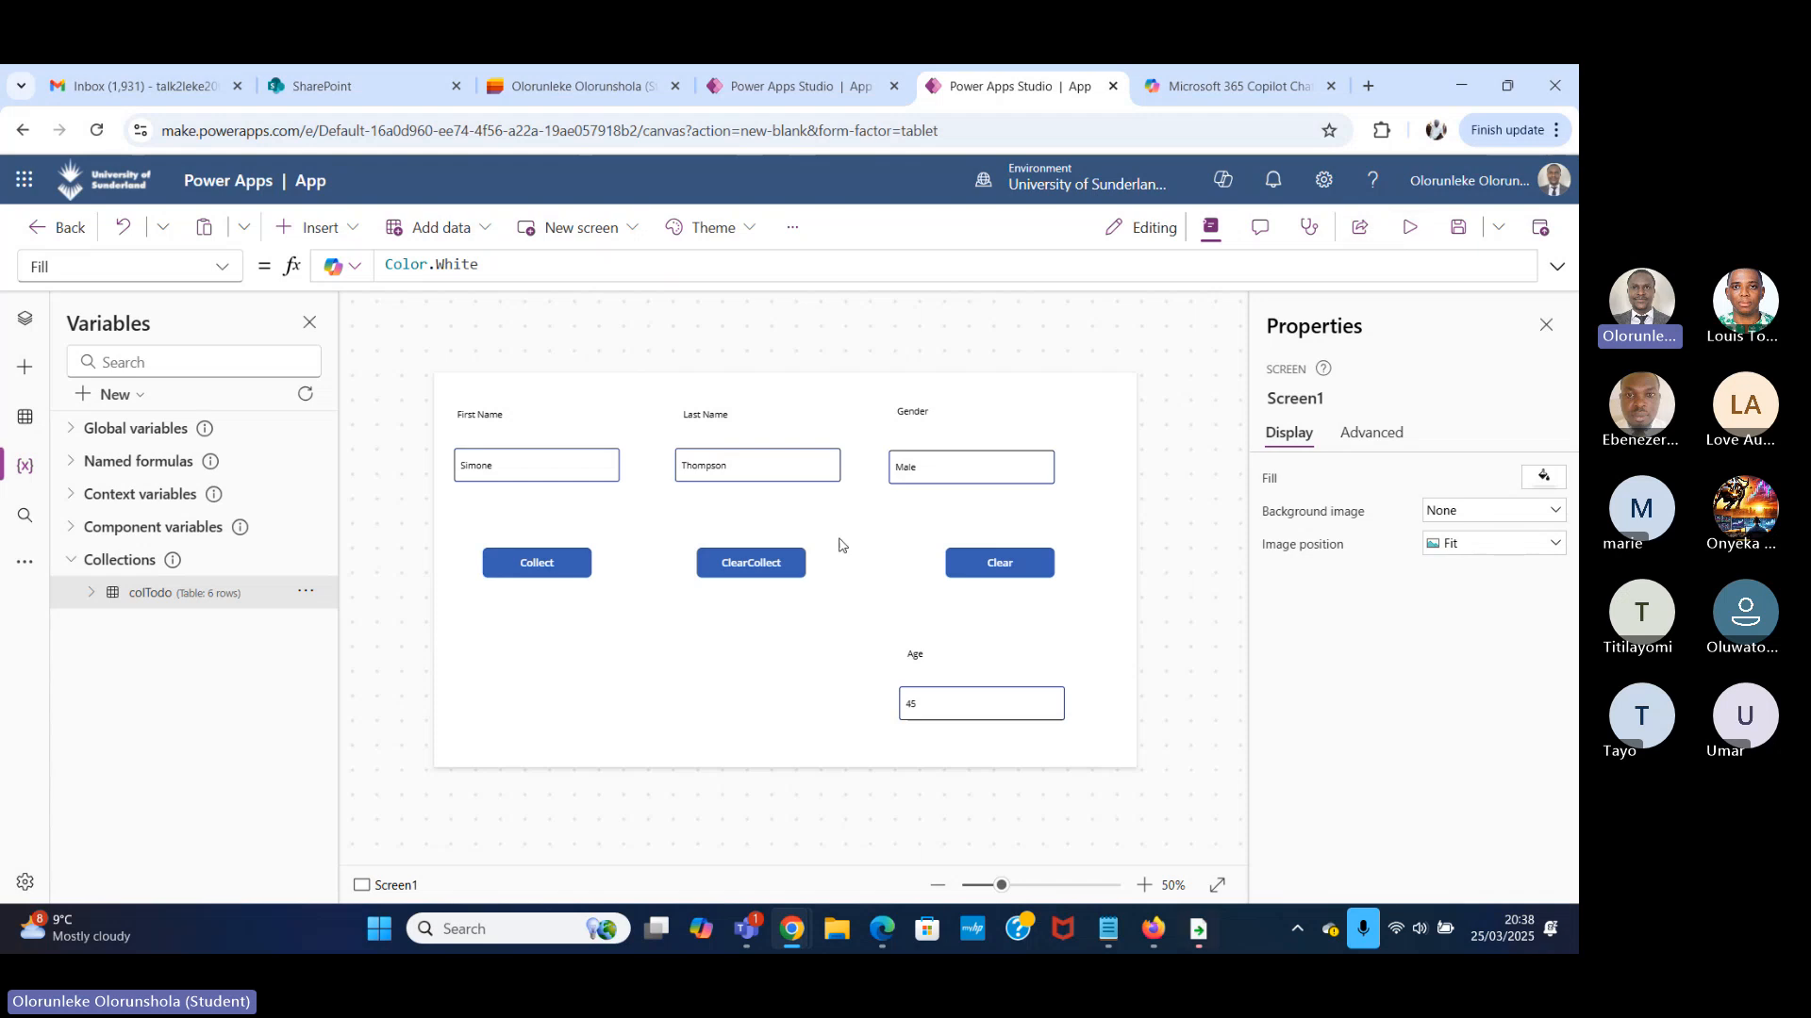
# Preview the app and run ClearCollect with the entered record.
pyautogui.click(1408, 229)
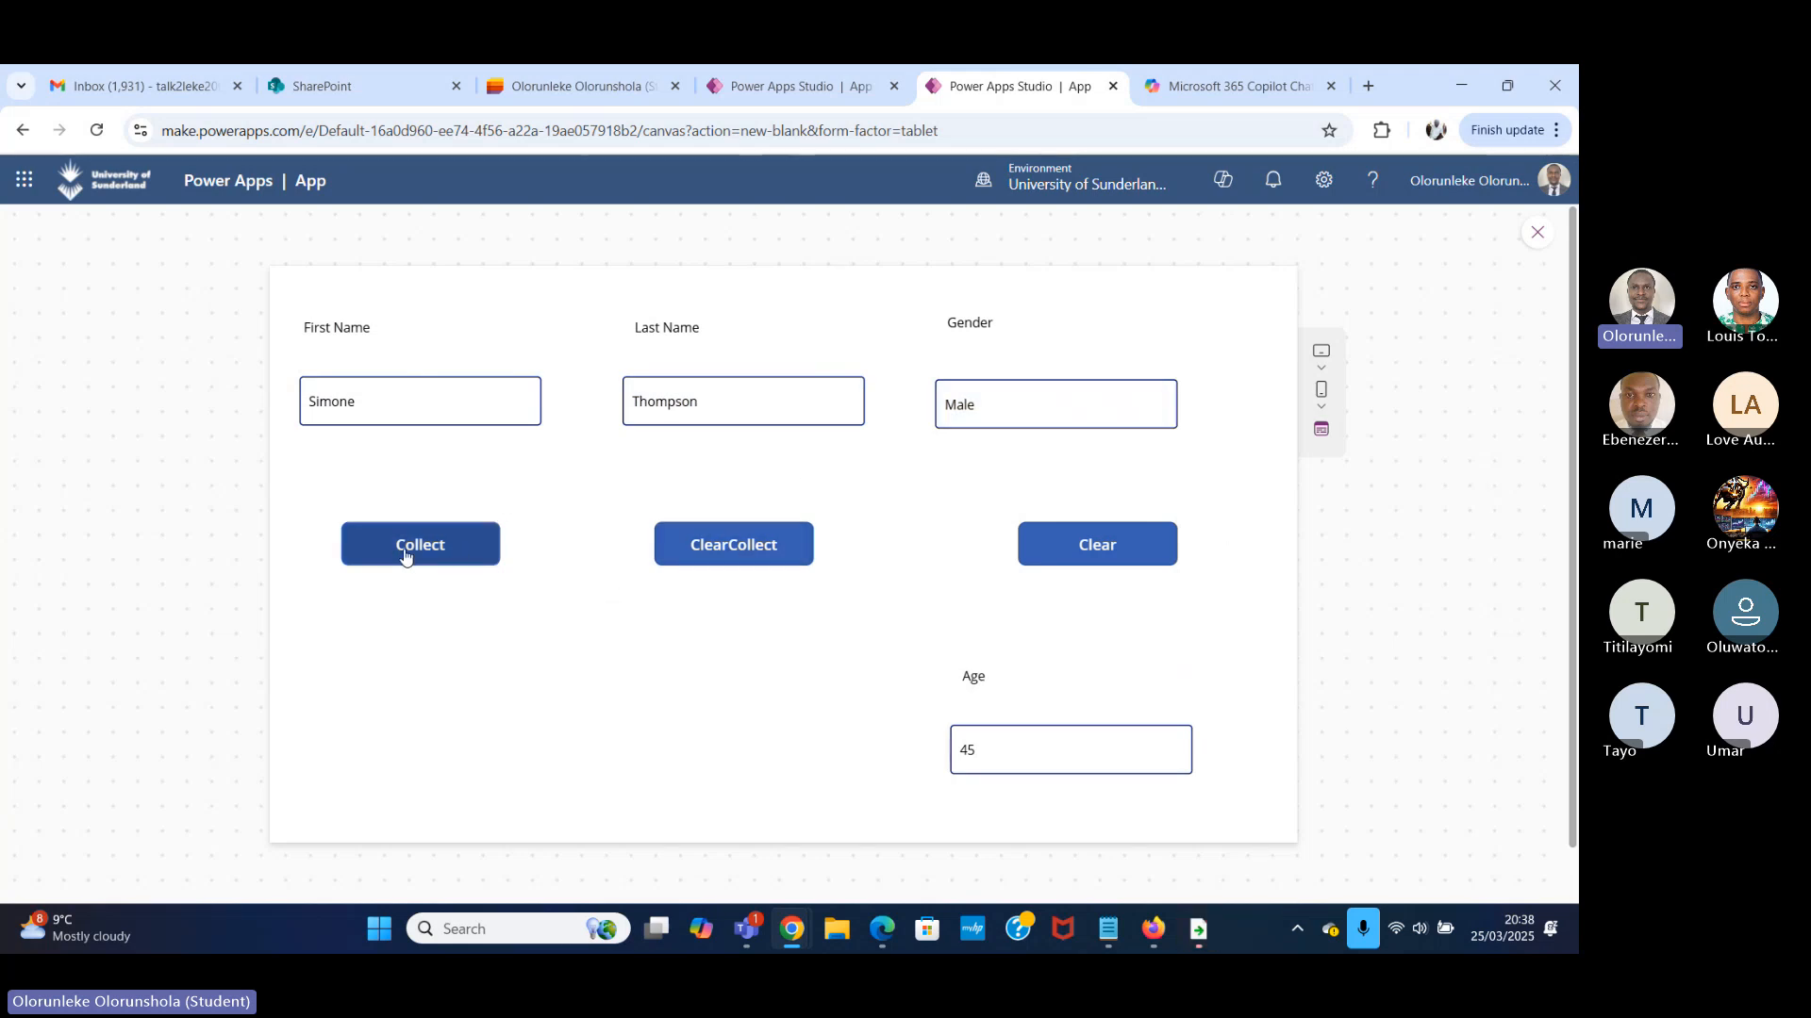
pyautogui.click(790, 558)
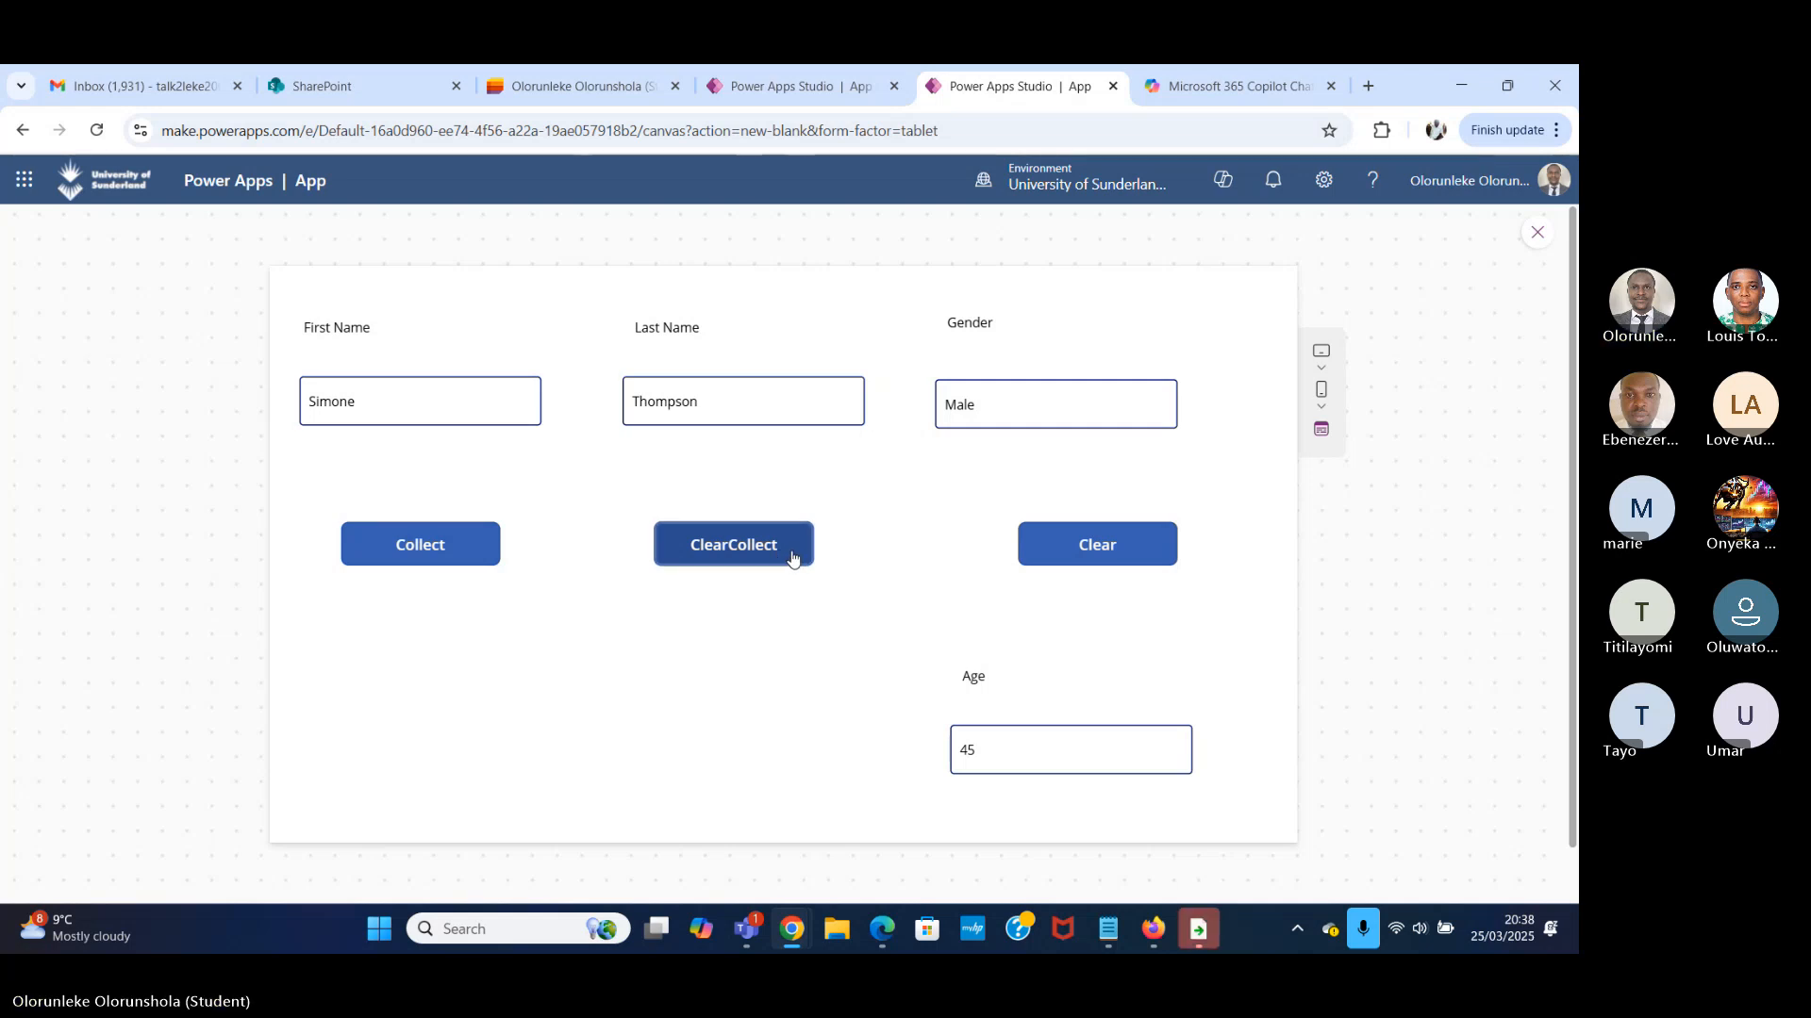
pyautogui.click(1538, 226)
# View the colTodo collection's table to check the effect of ClearCollect.
pyautogui.click(312, 594)
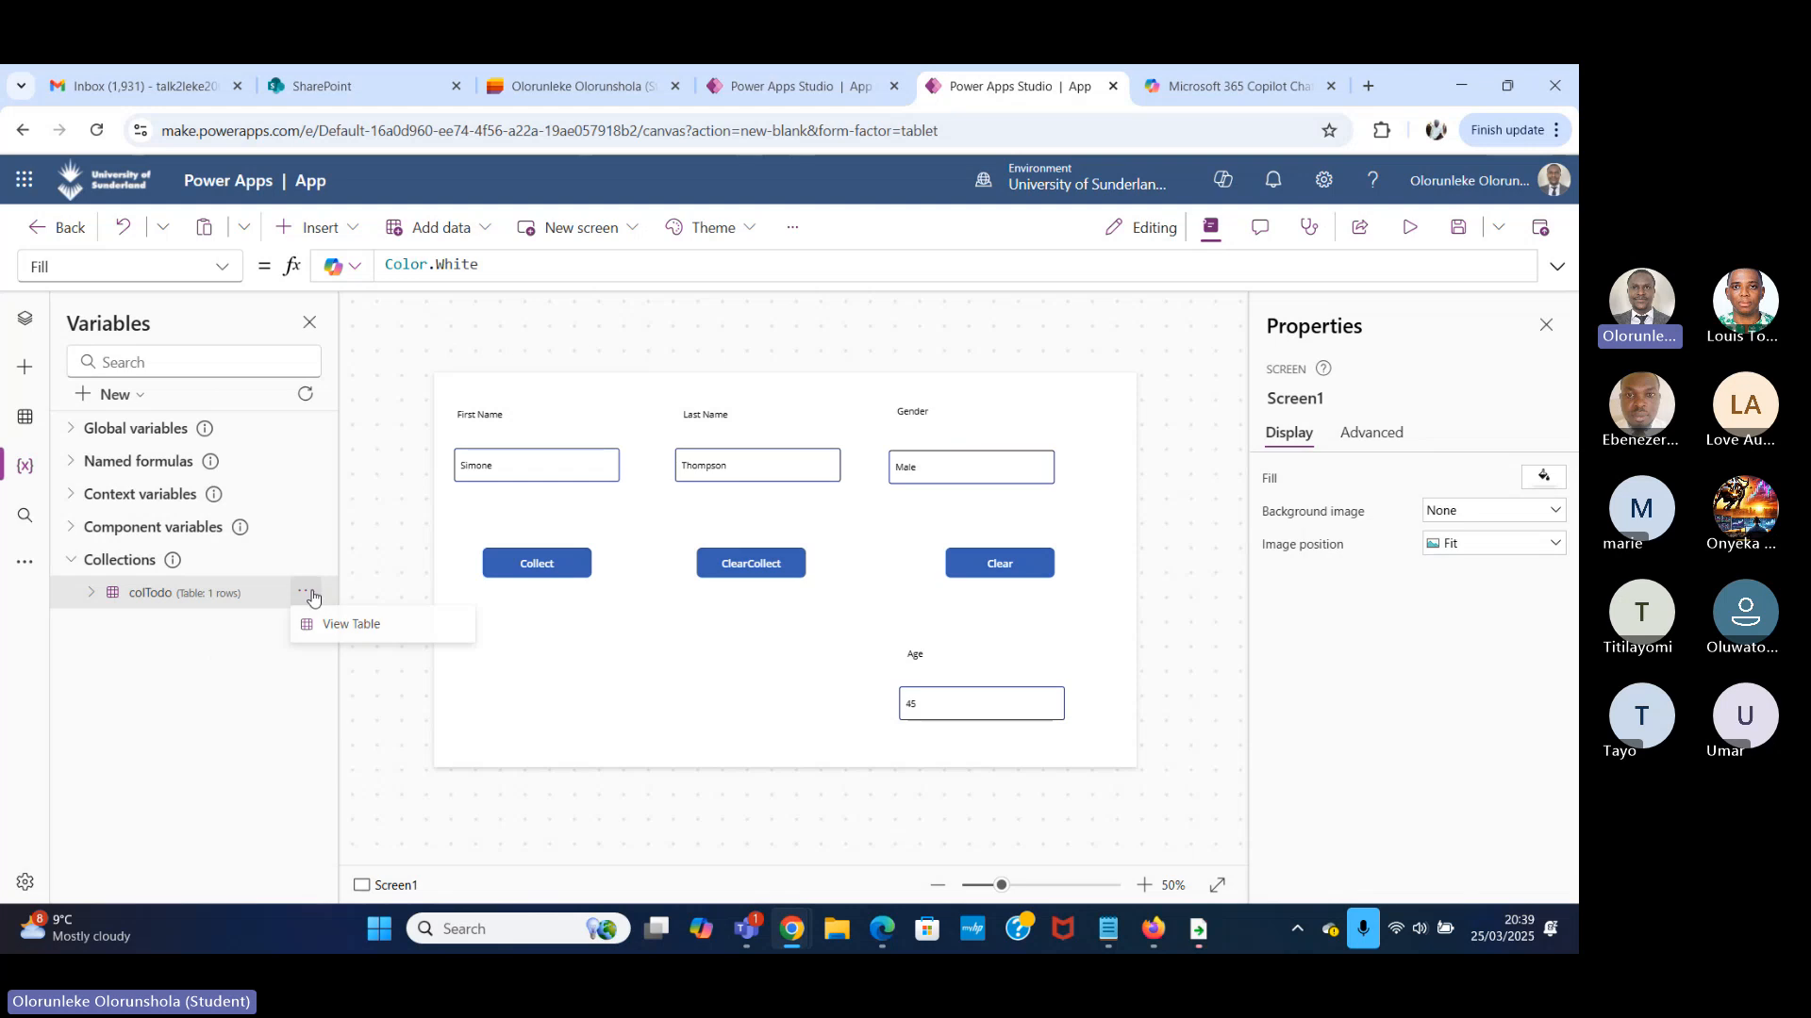
pyautogui.click(362, 625)
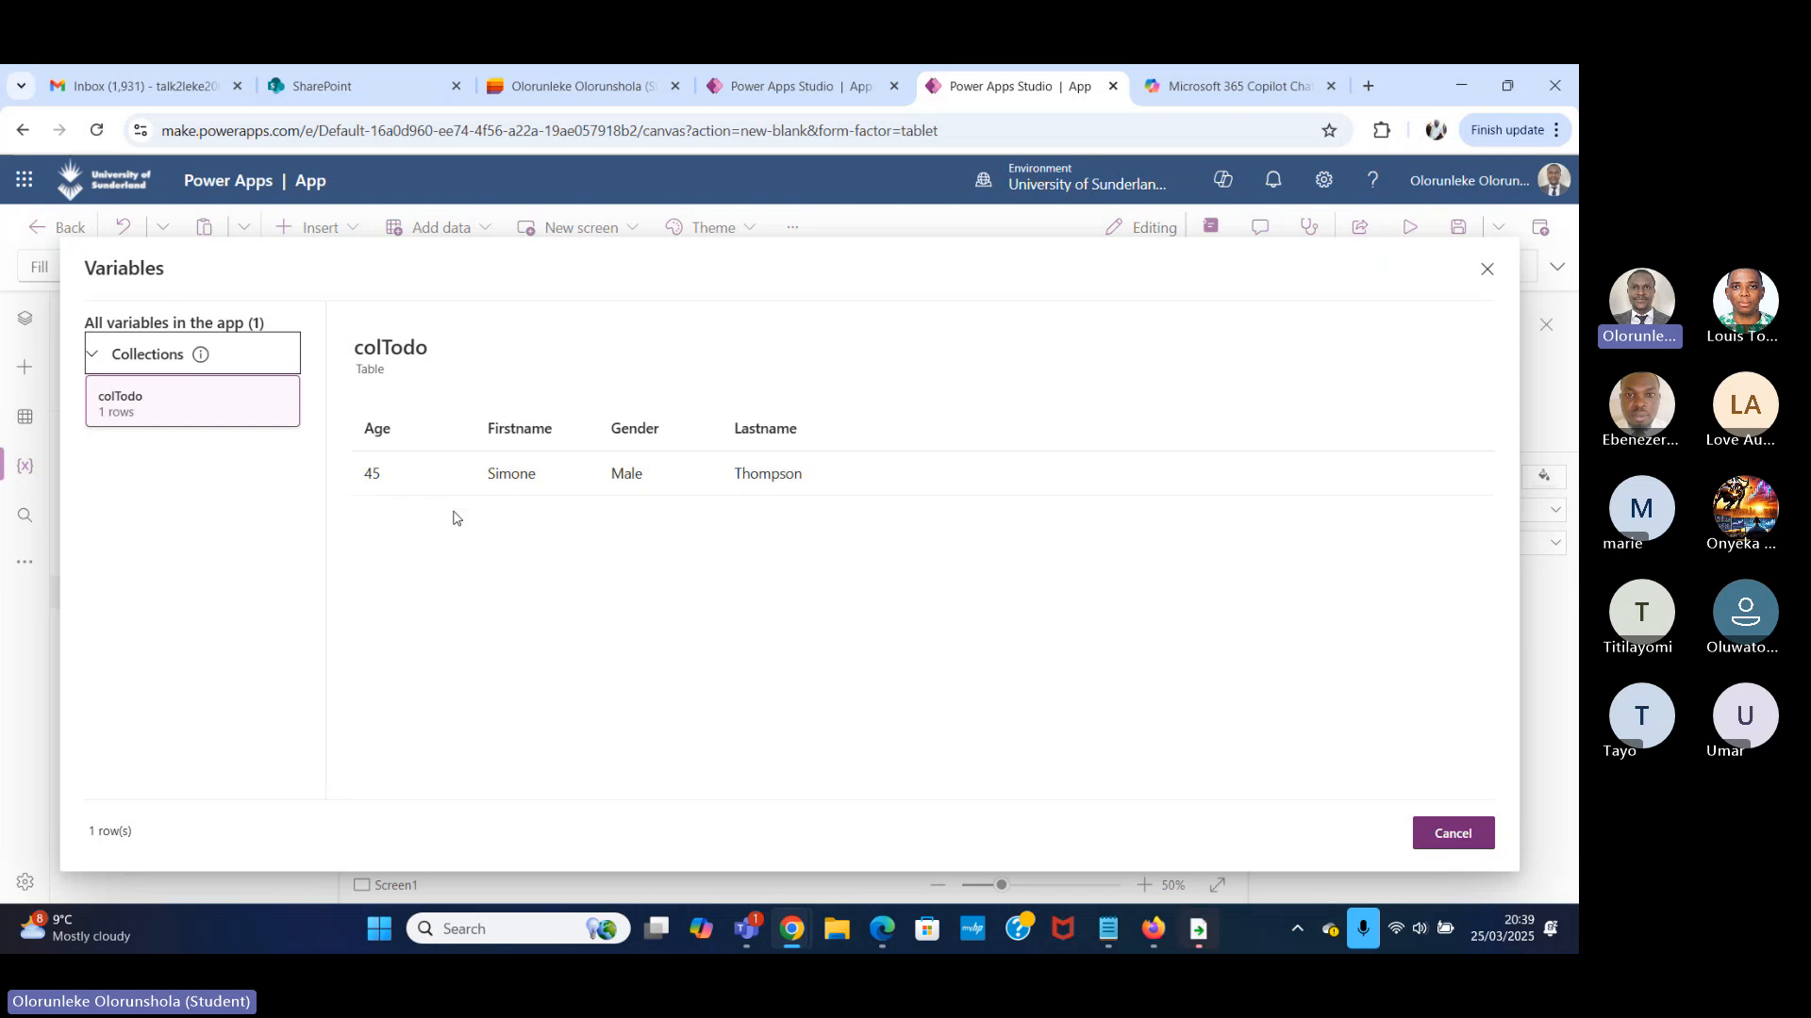
pyautogui.click(1488, 271)
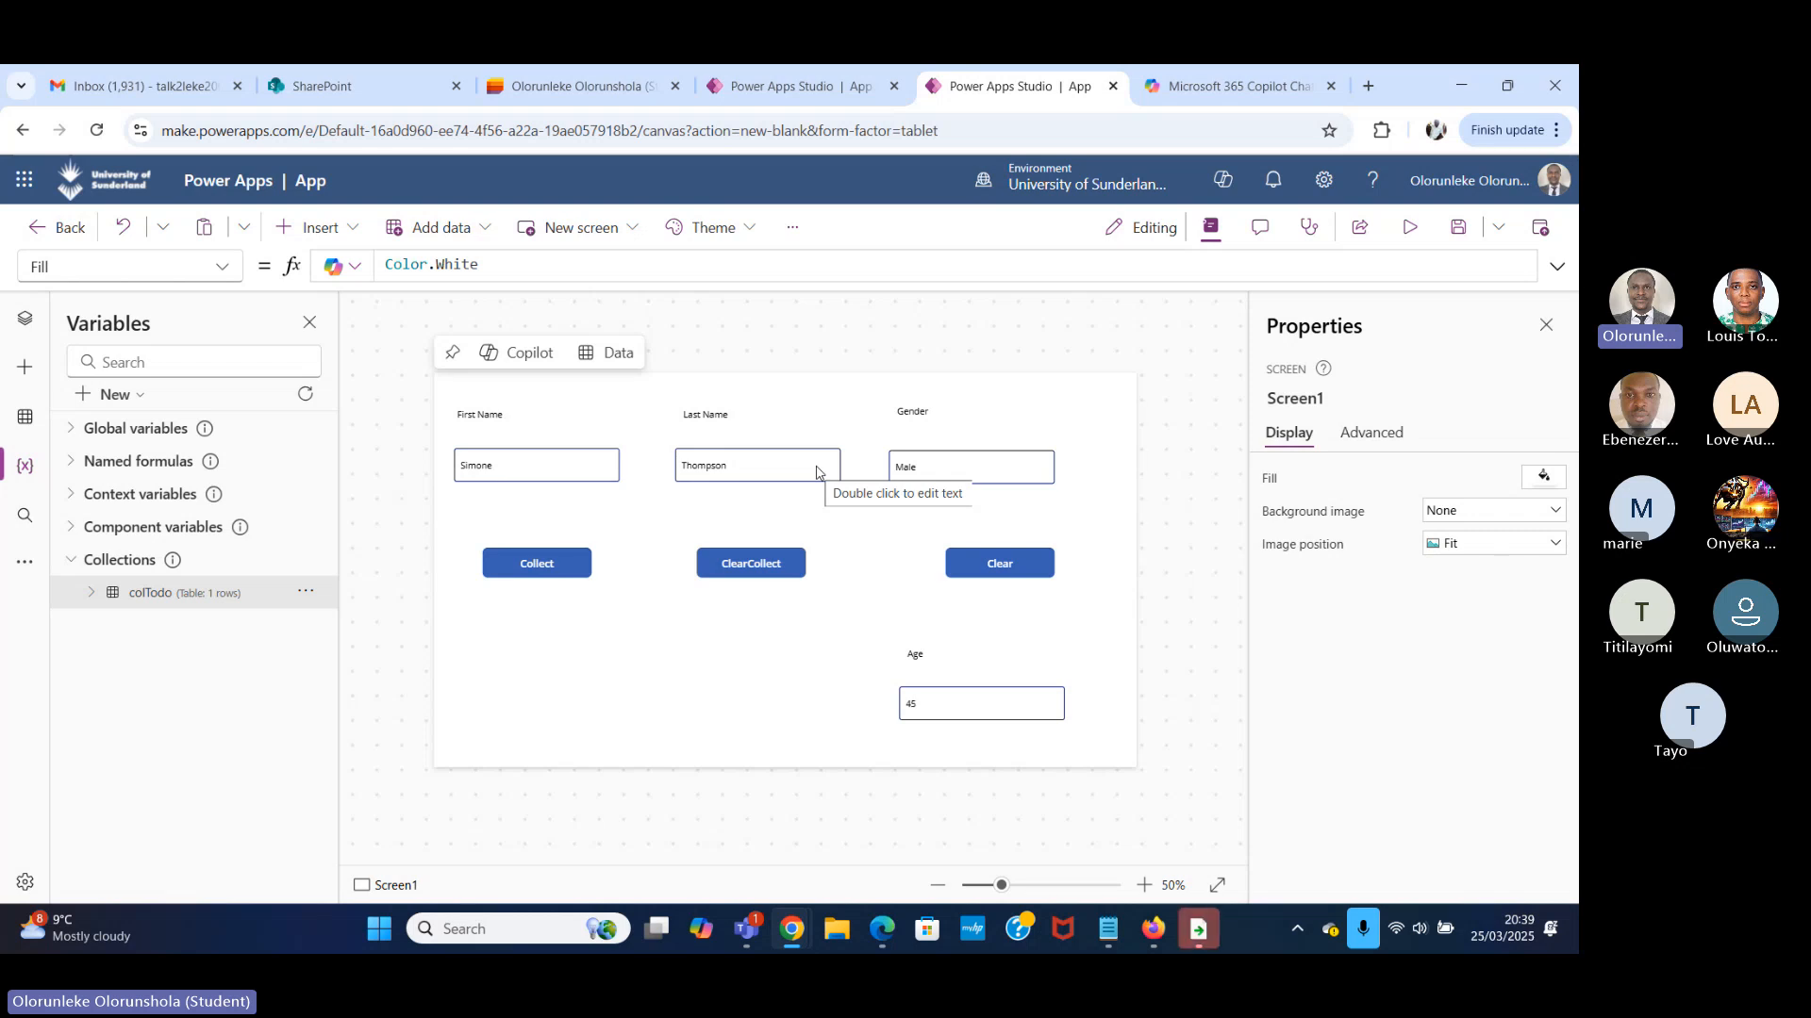
# Change the Collect button's display text to Submit.
pyautogui.click(1415, 230)
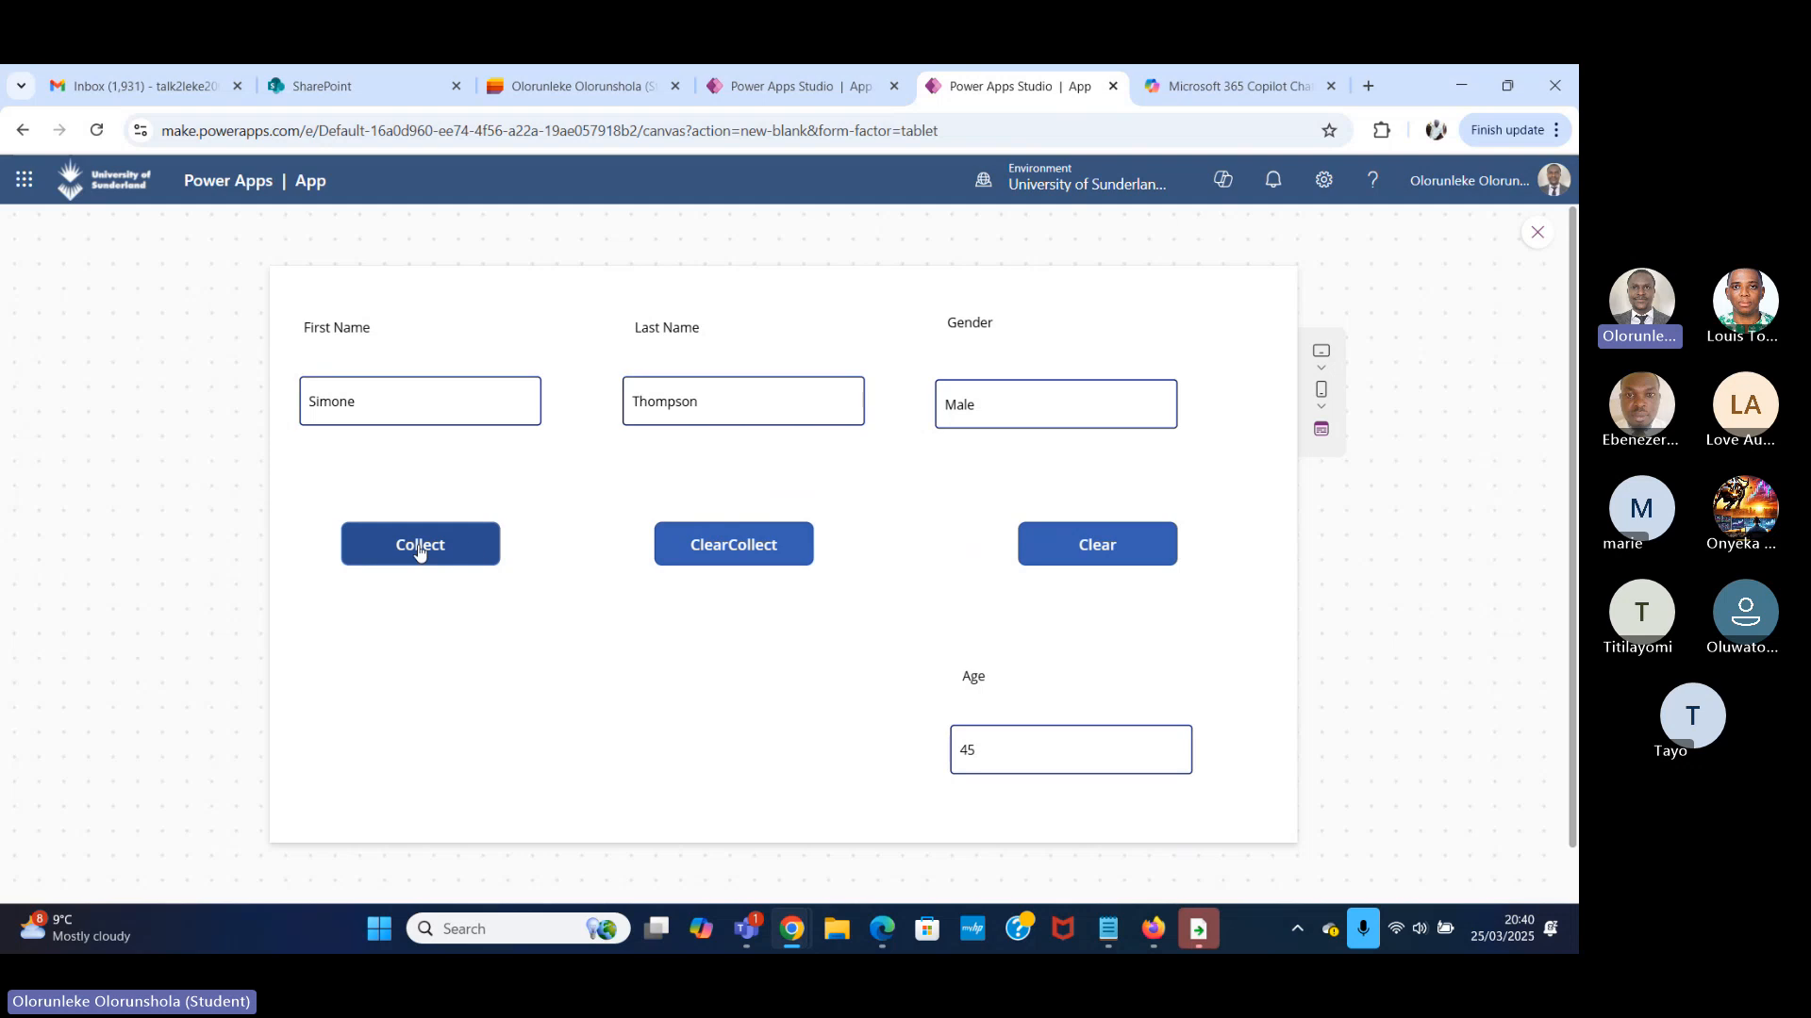
pyautogui.click(1537, 233)
pyautogui.click(547, 563)
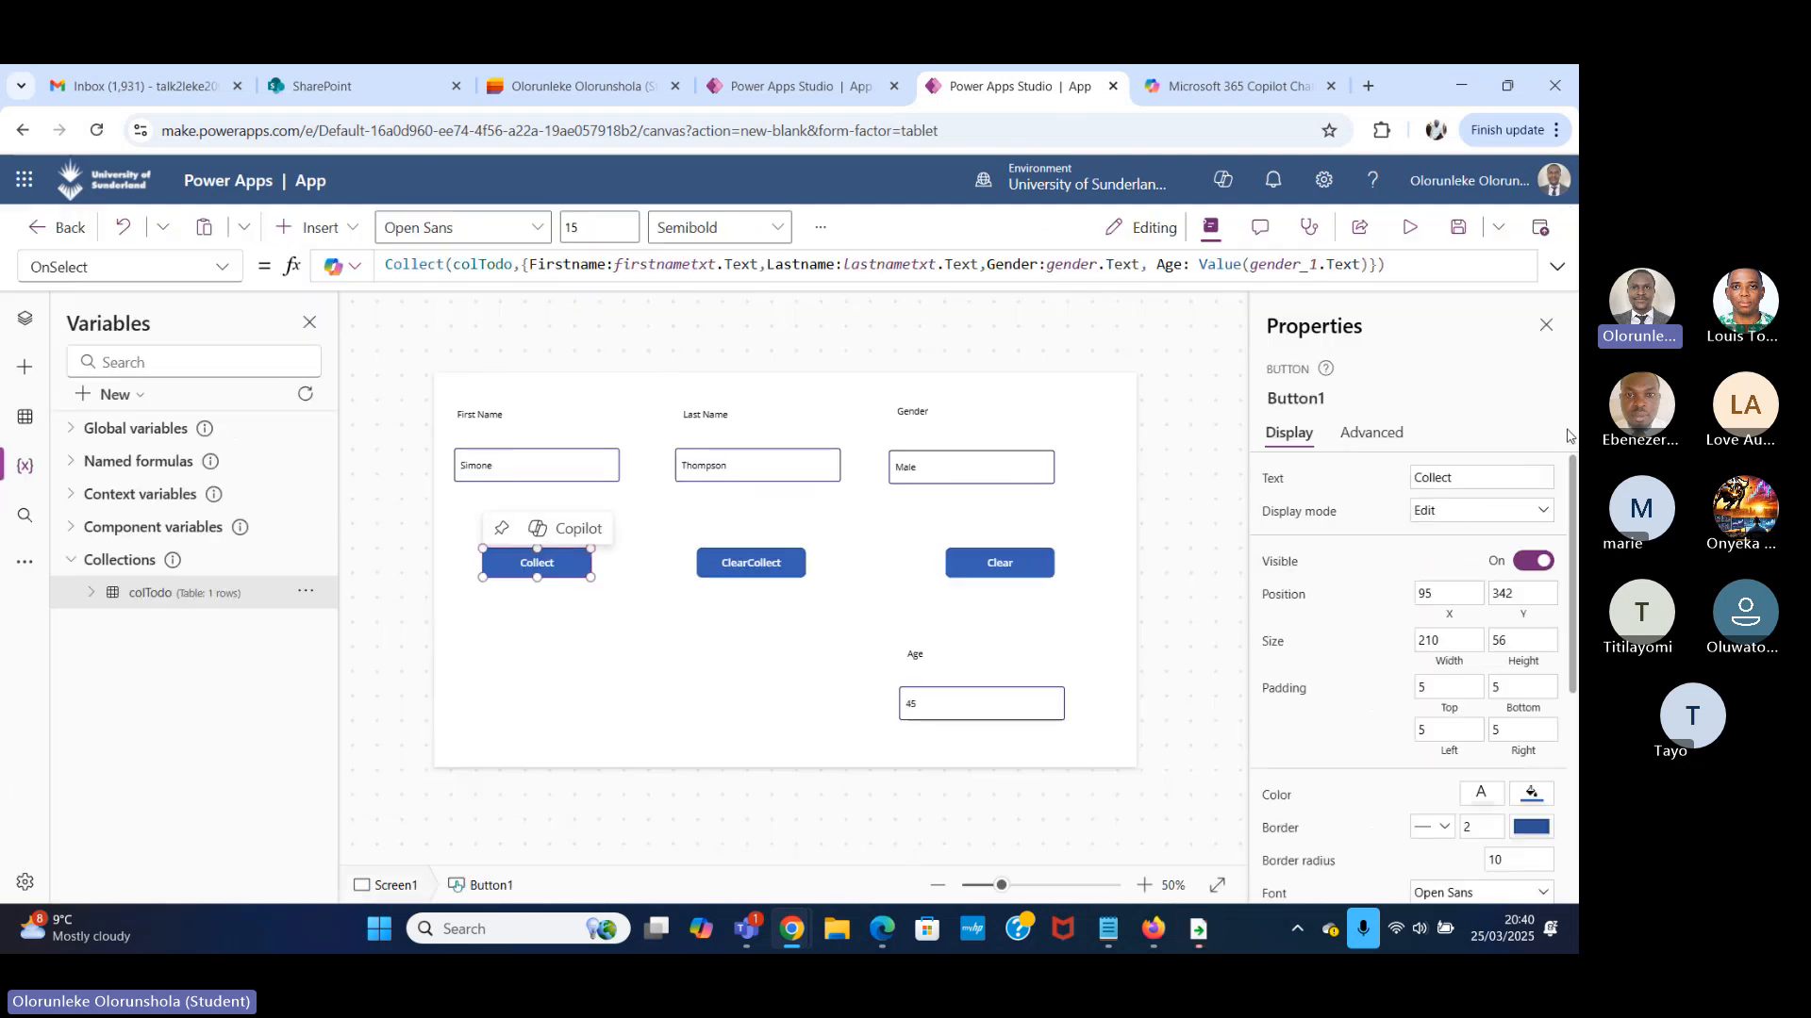
pyautogui.click(1483, 478)
pyautogui.write('S')
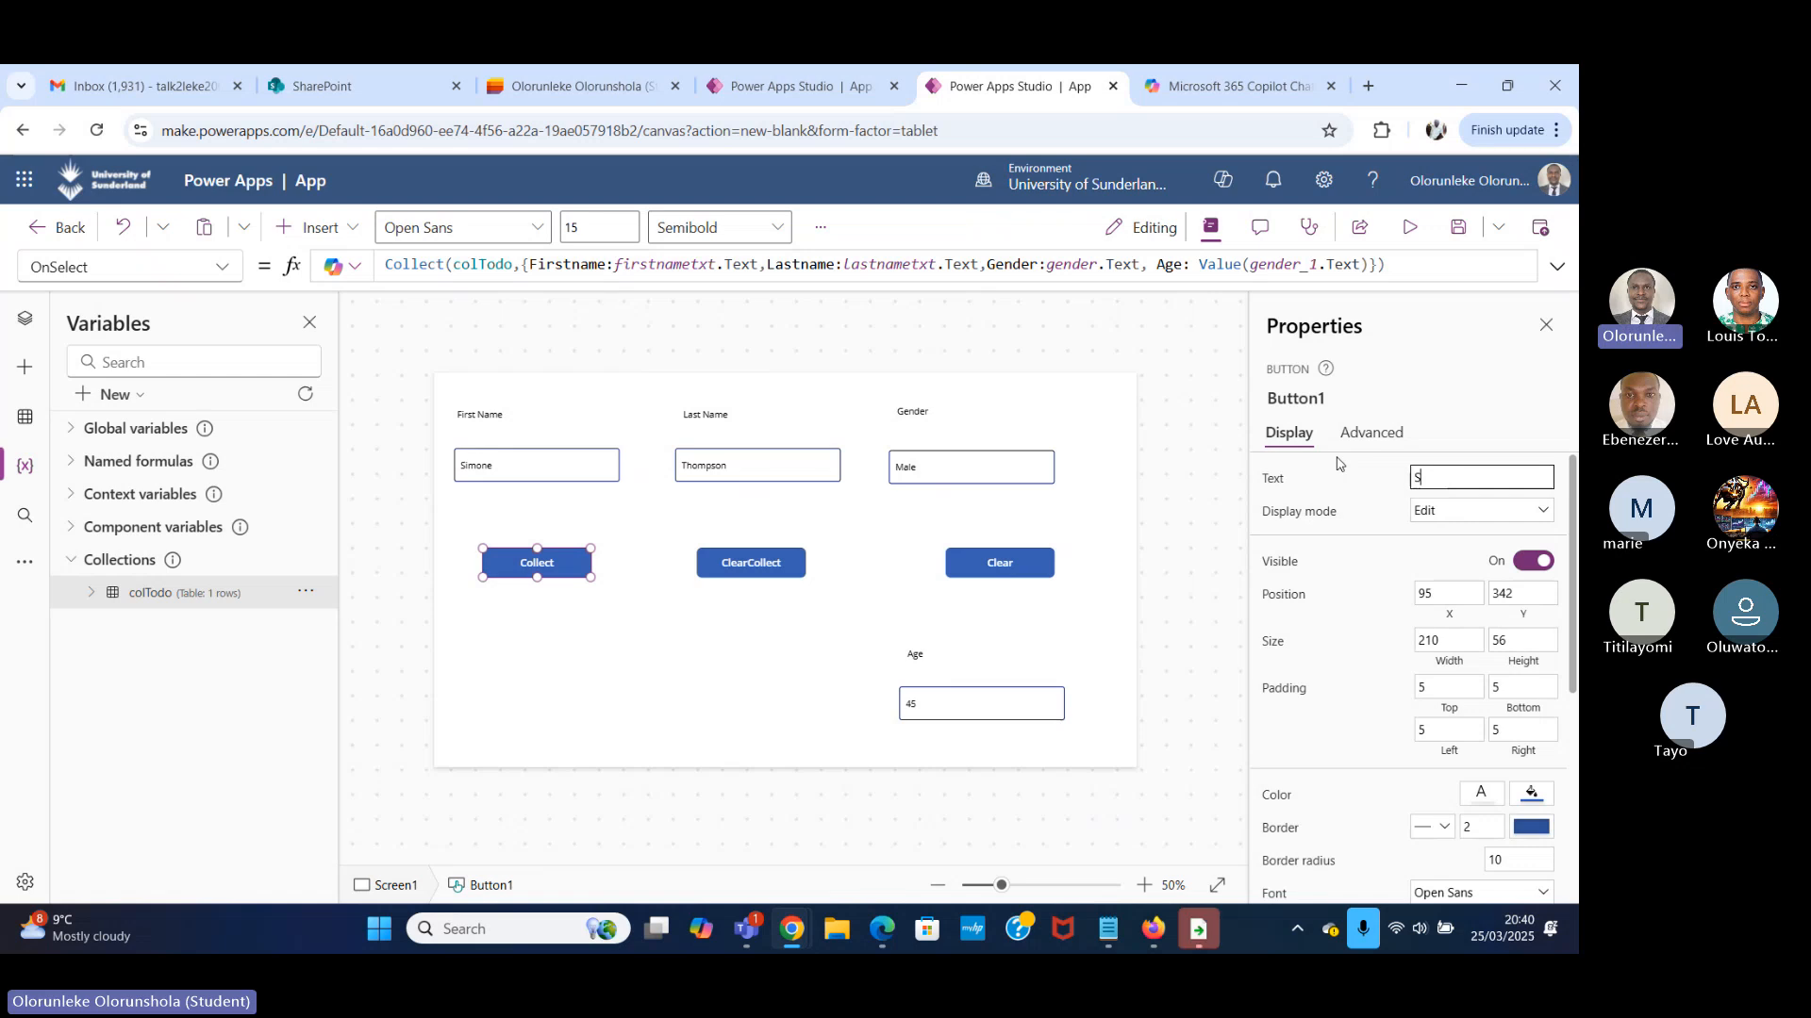
pyautogui.write('ubmit')
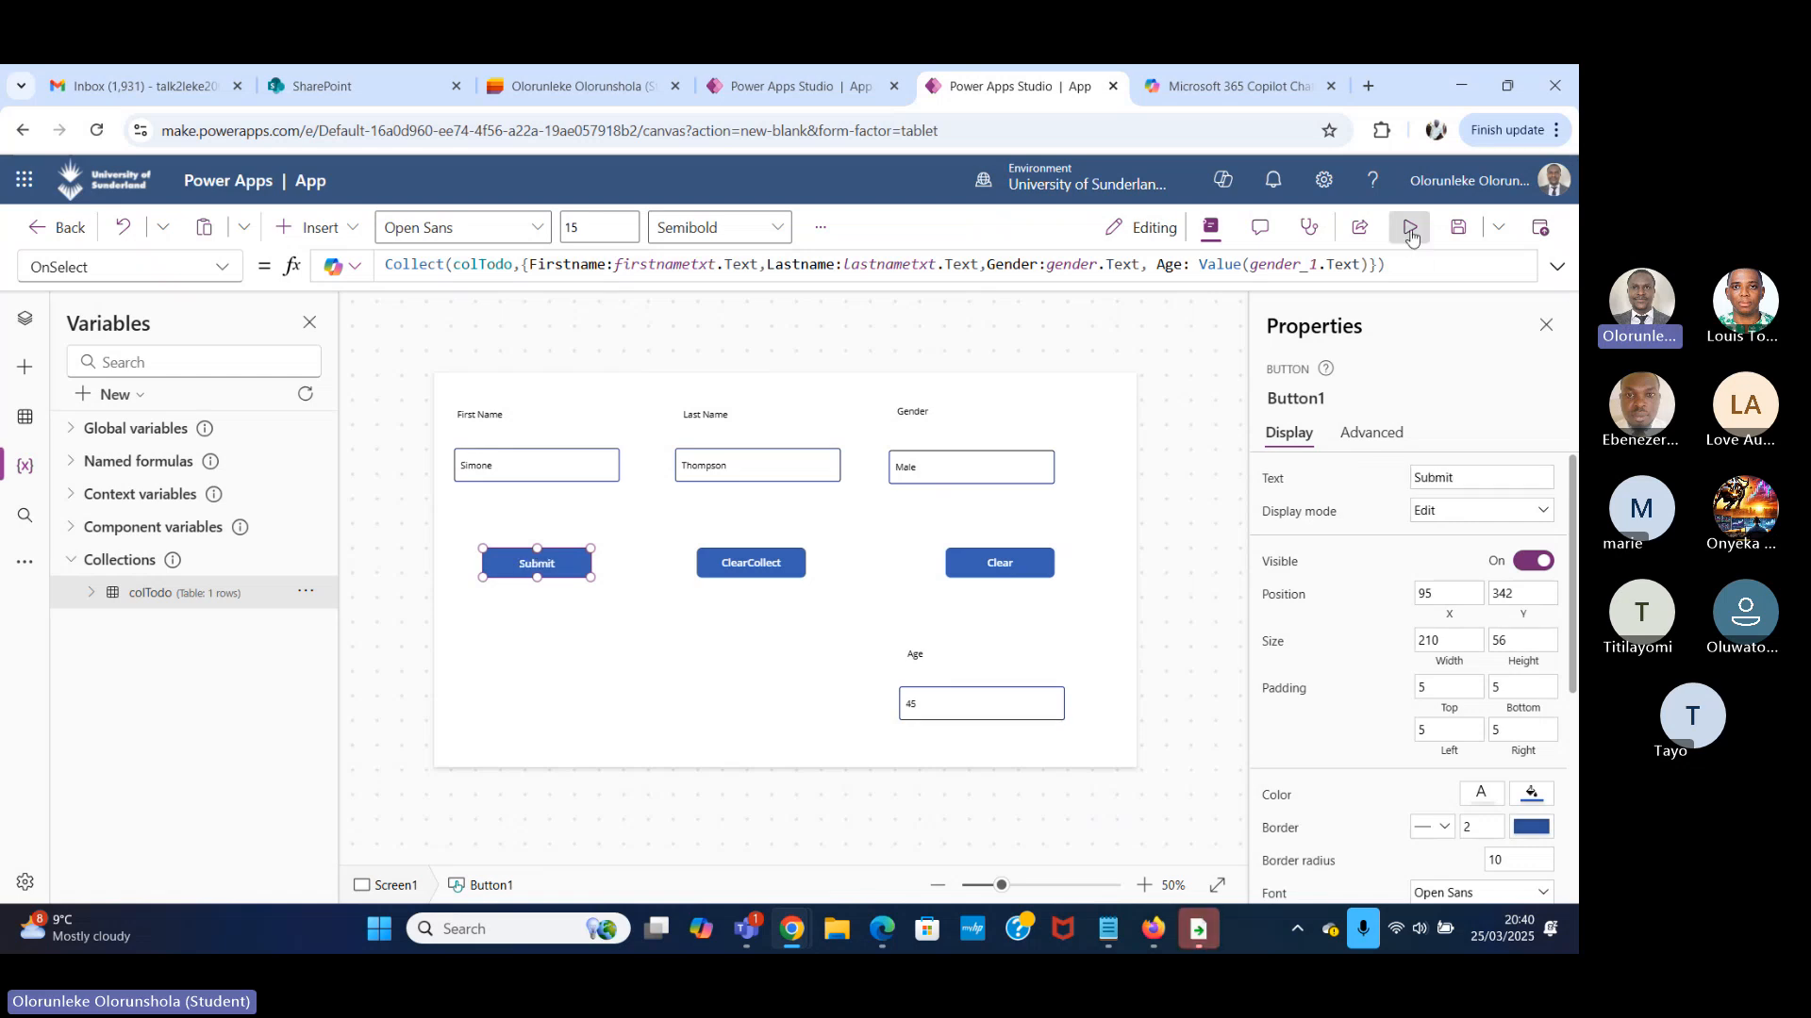
pyautogui.click(1409, 230)
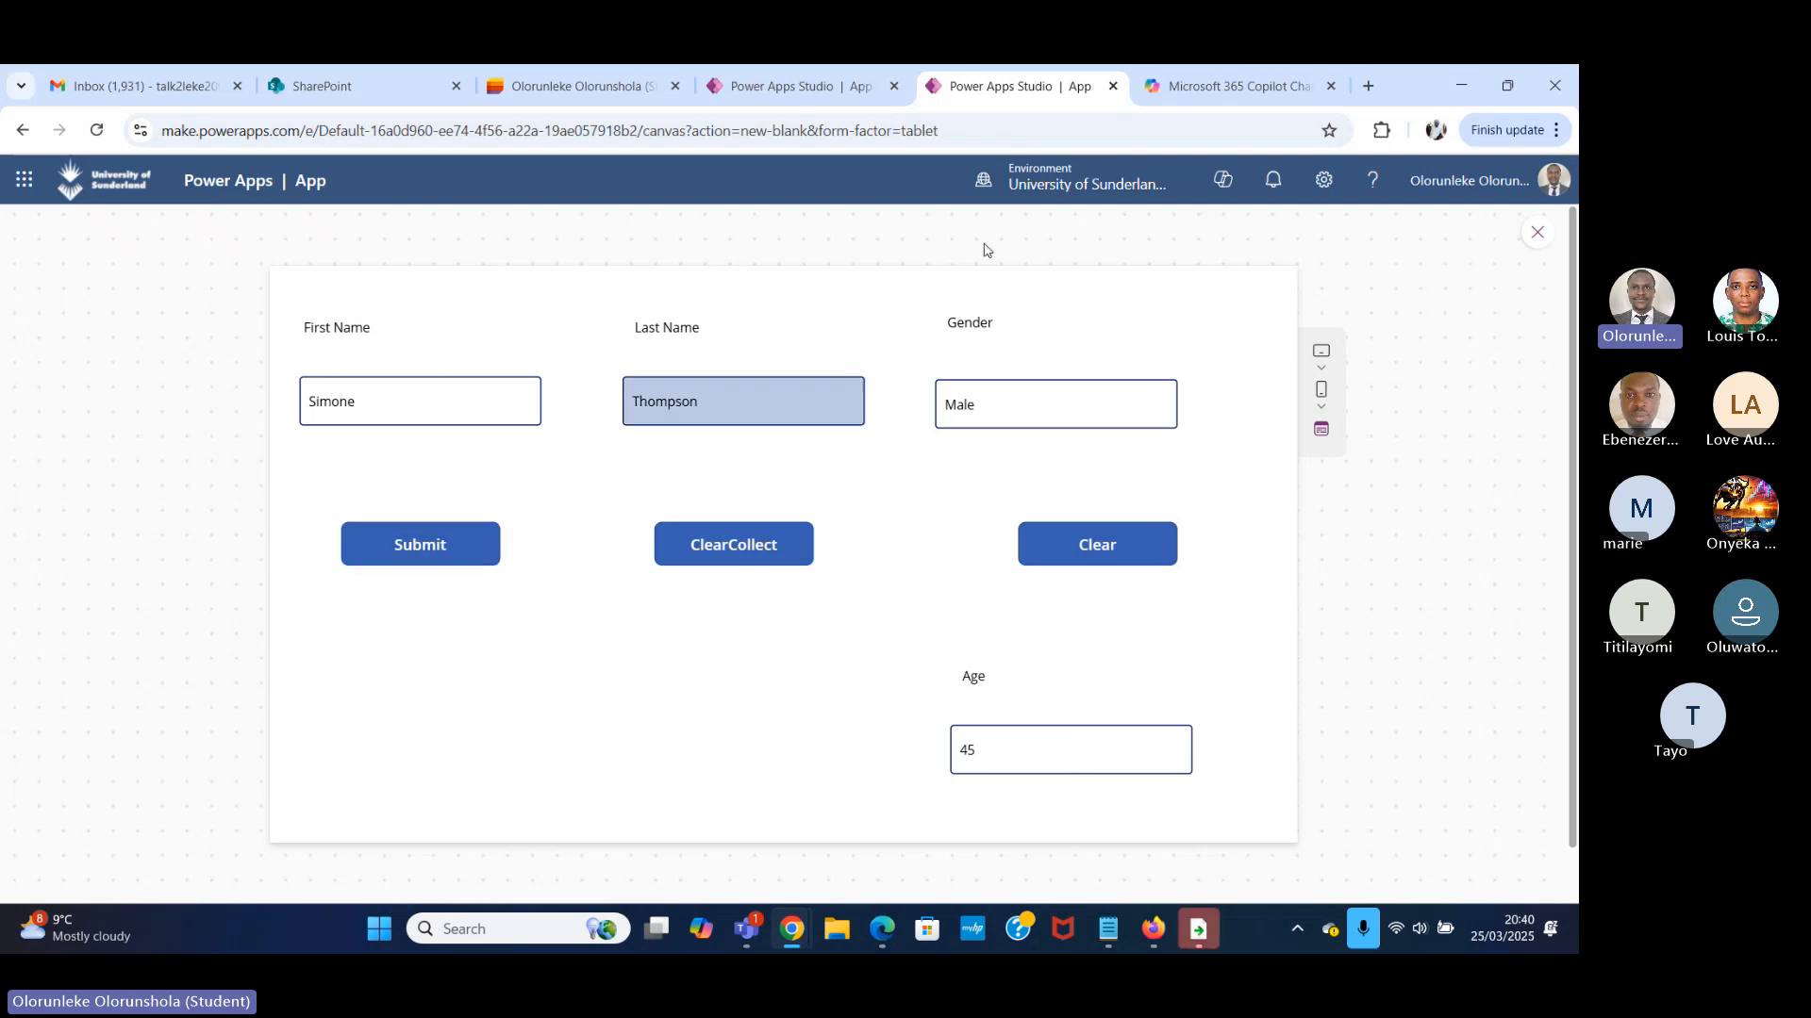
pyautogui.click(1226, 86)
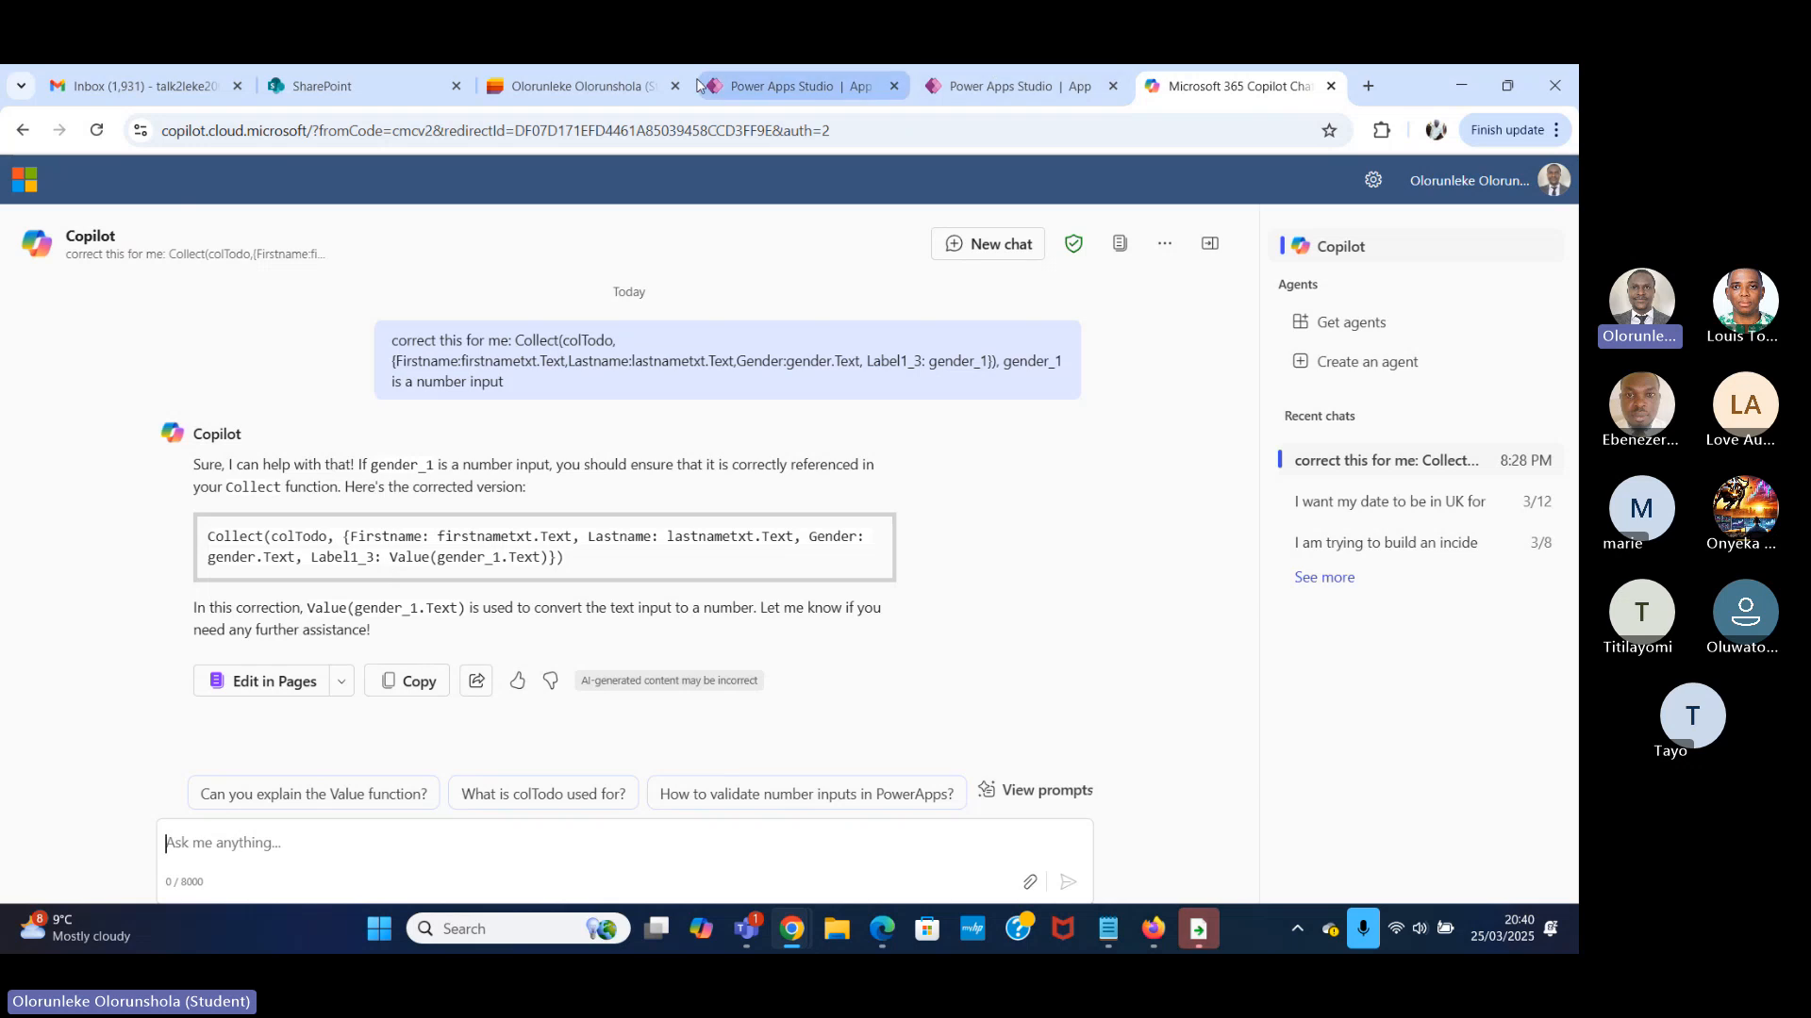
pyautogui.click(576, 87)
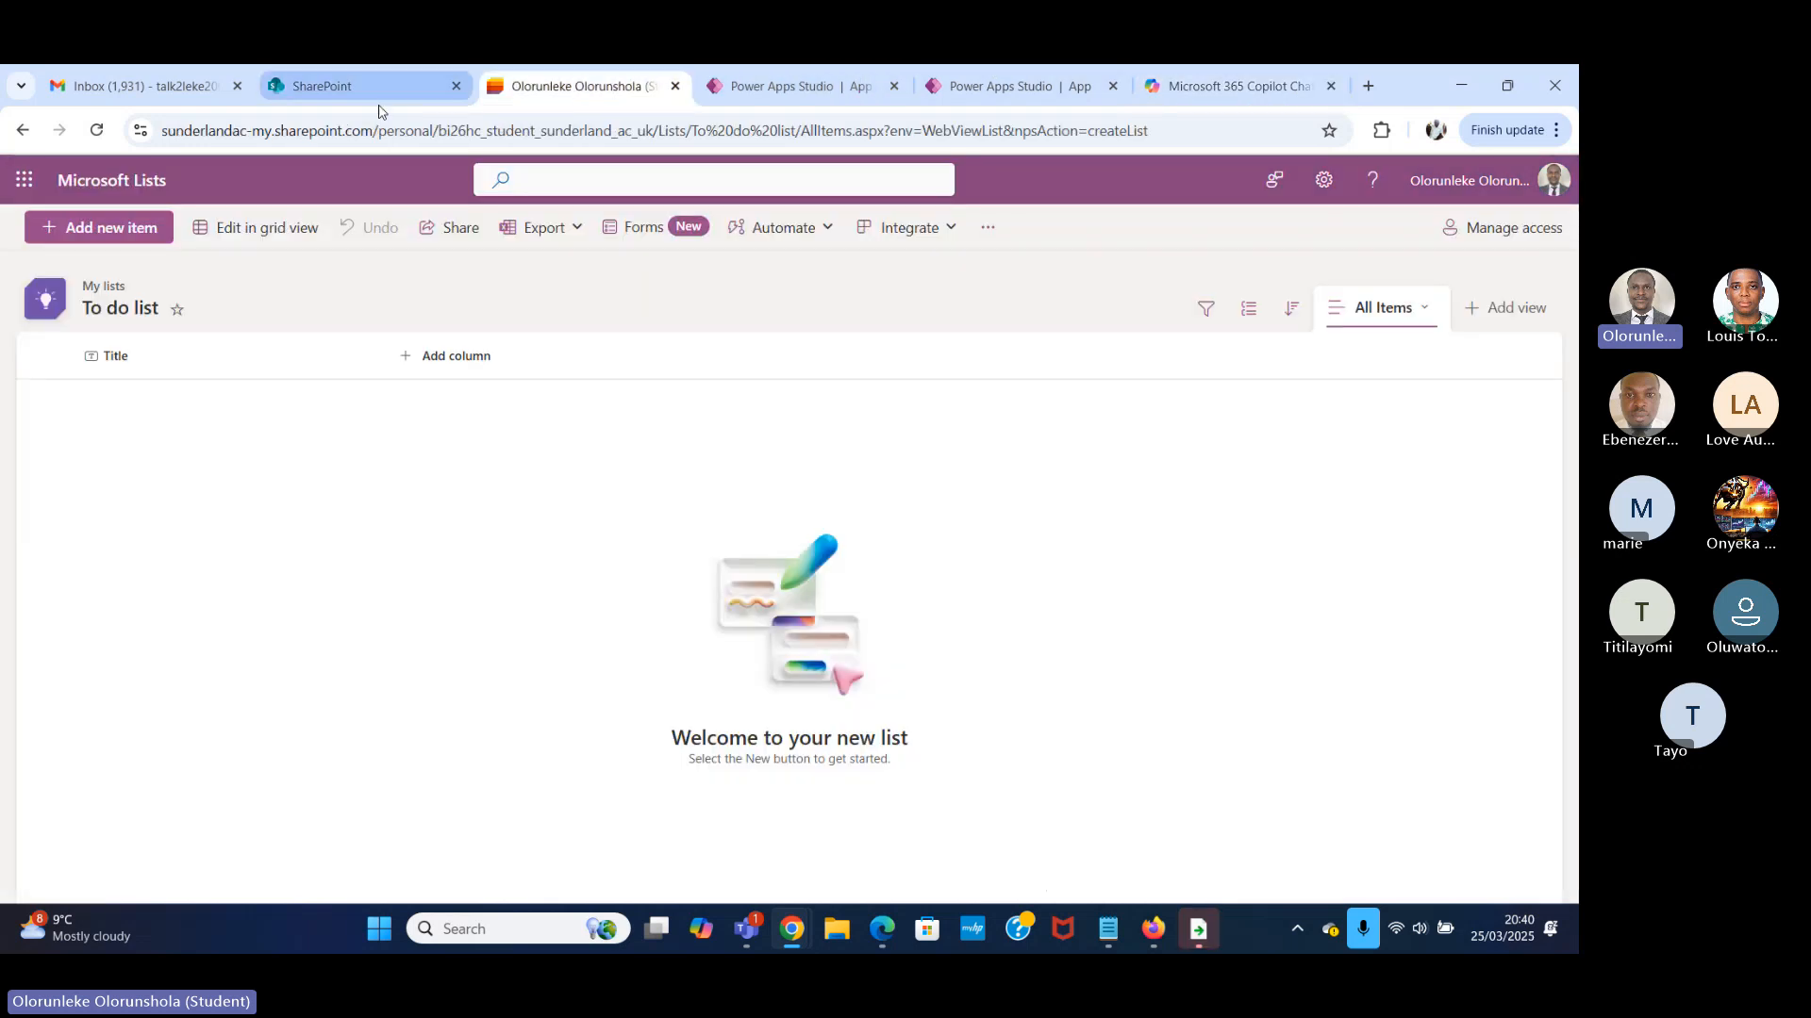
pyautogui.click(784, 83)
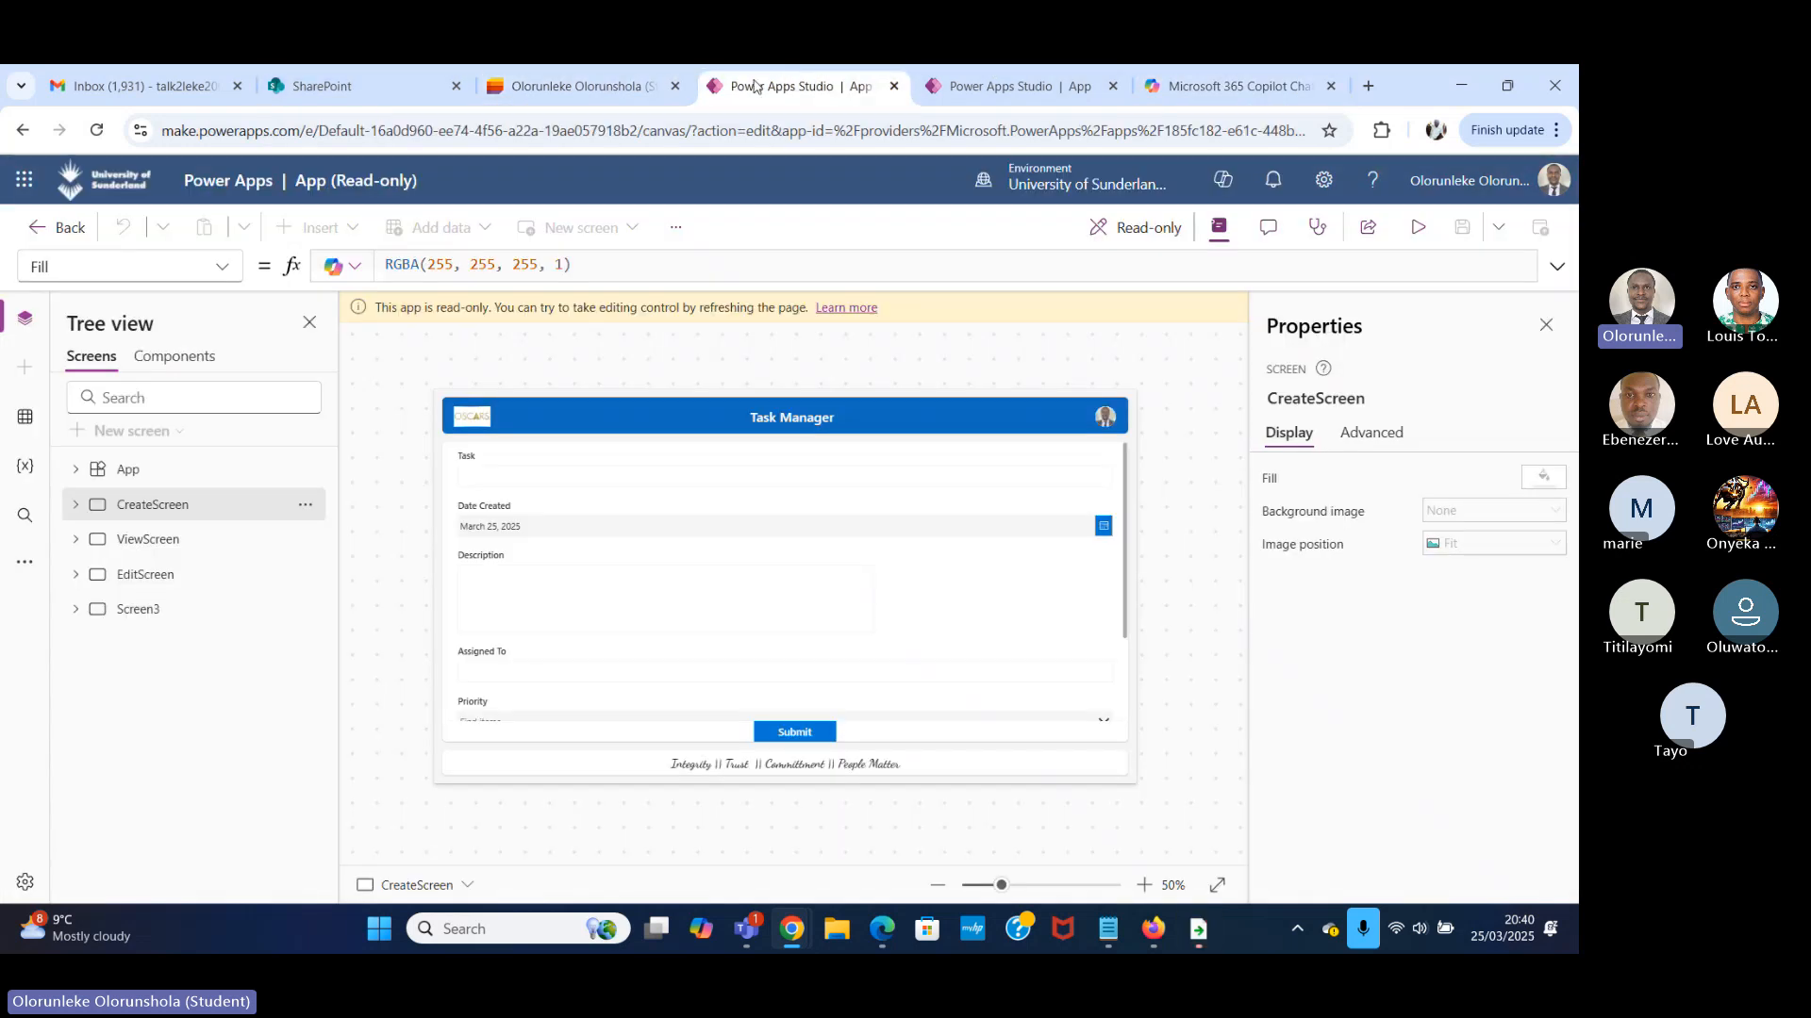
pyautogui.moveTo(337, 92)
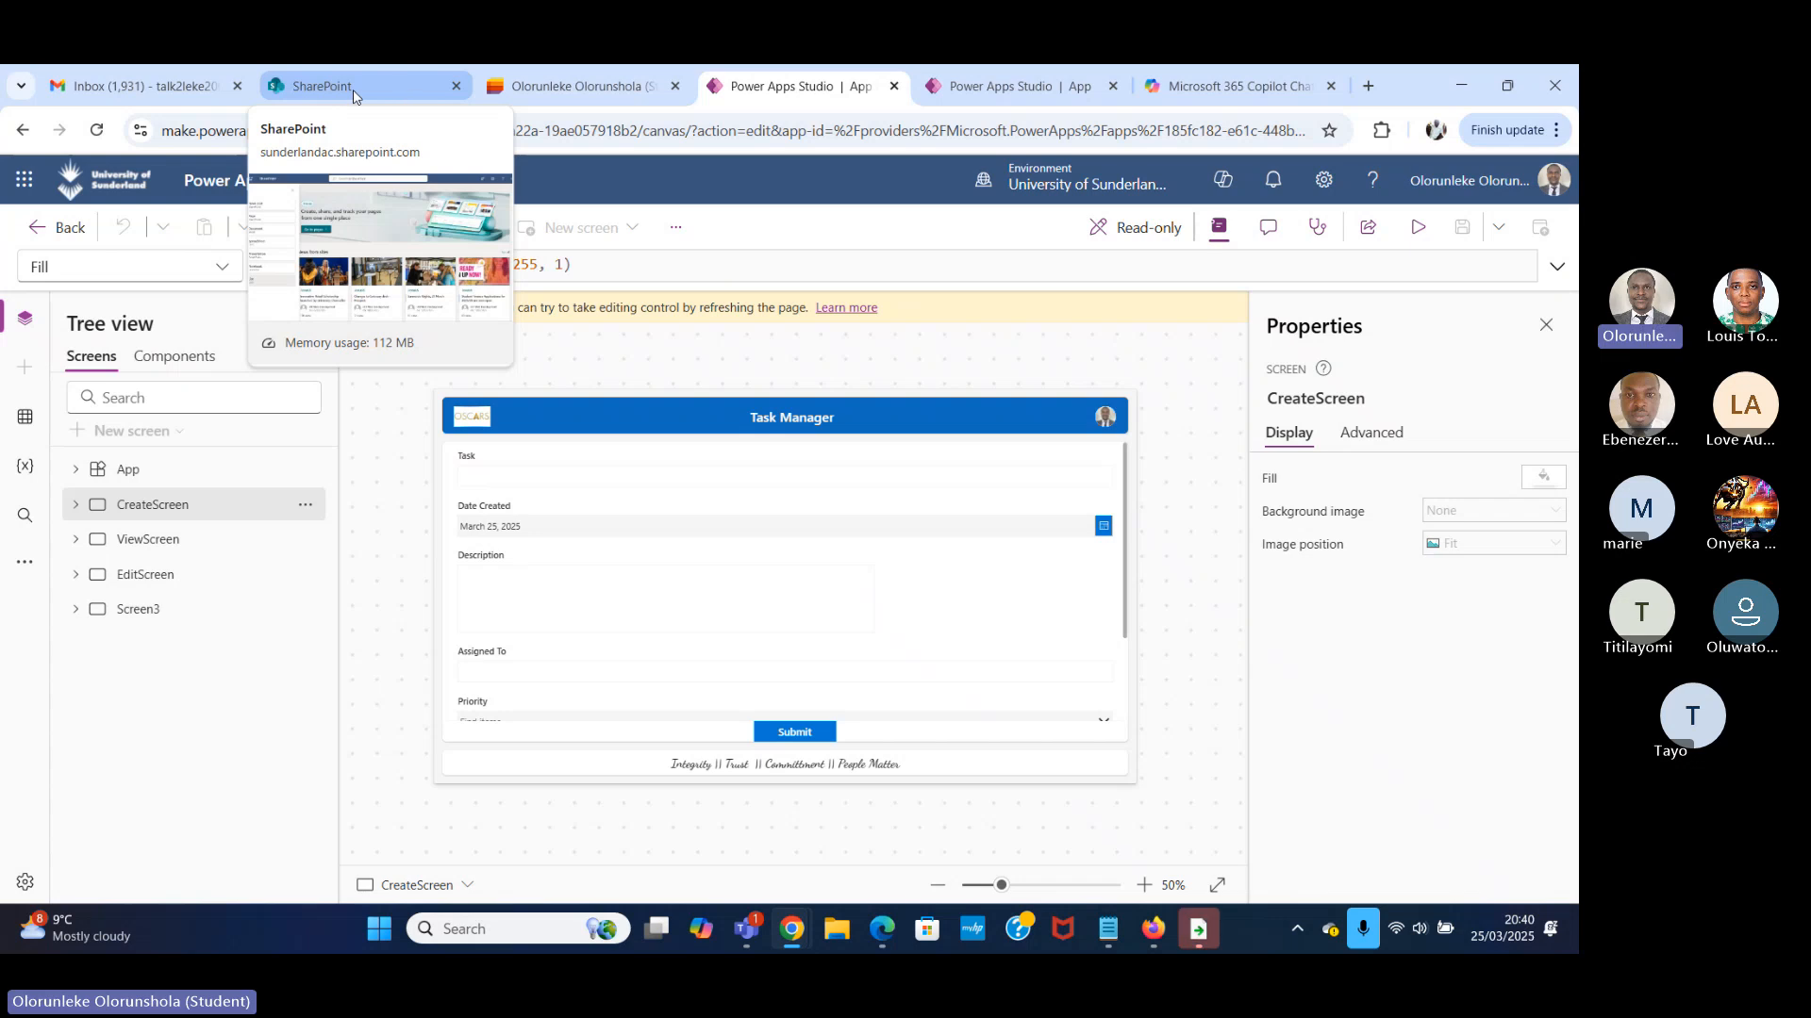
pyautogui.click(1021, 87)
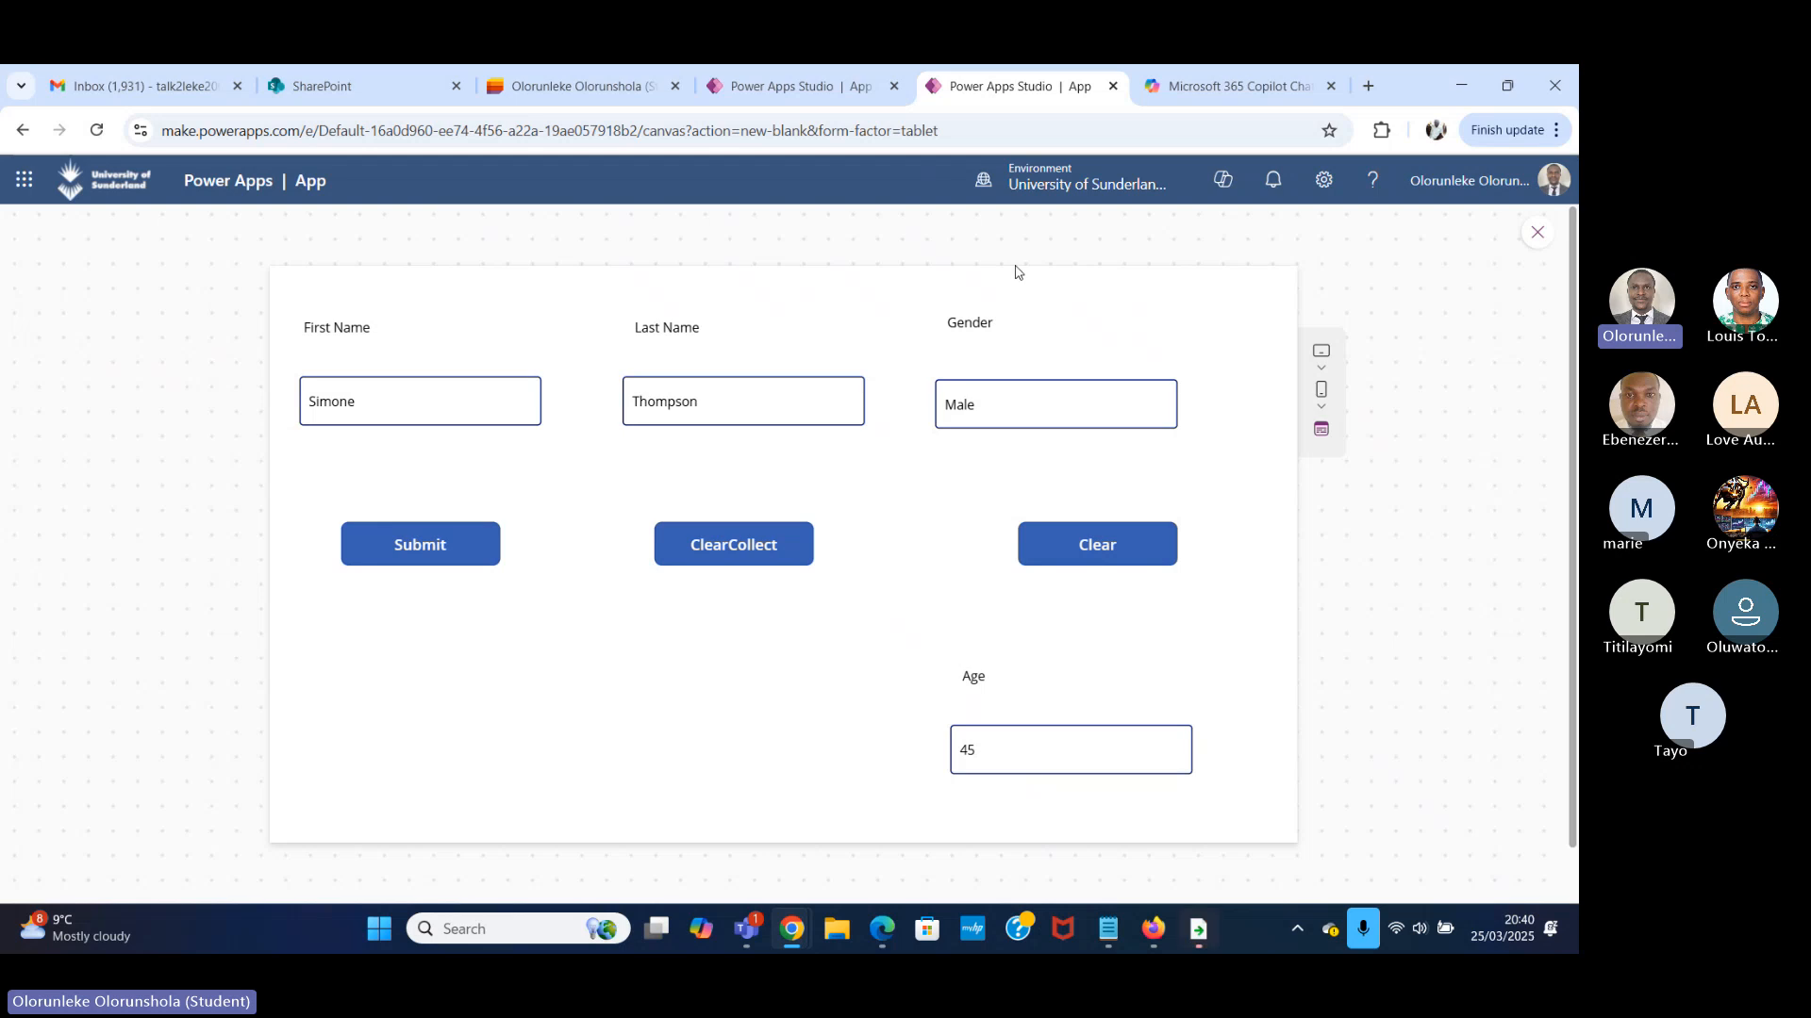
pyautogui.click(1232, 83)
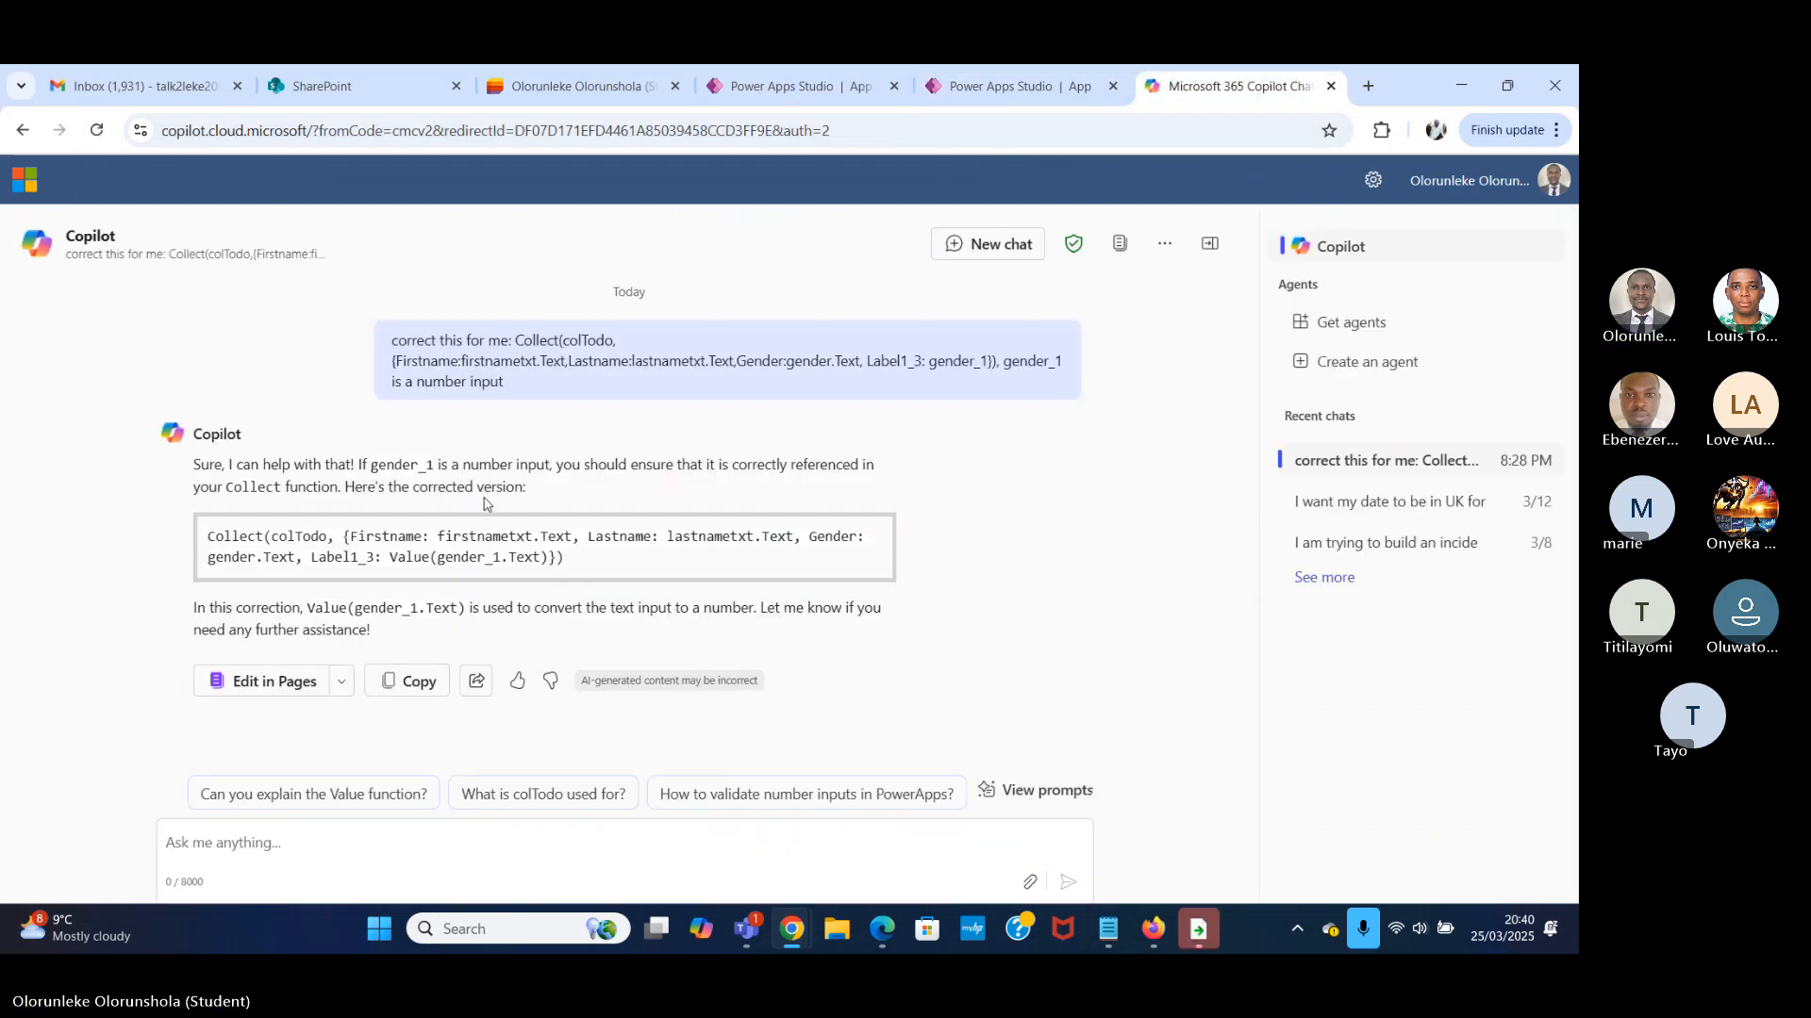
pyautogui.click(592, 87)
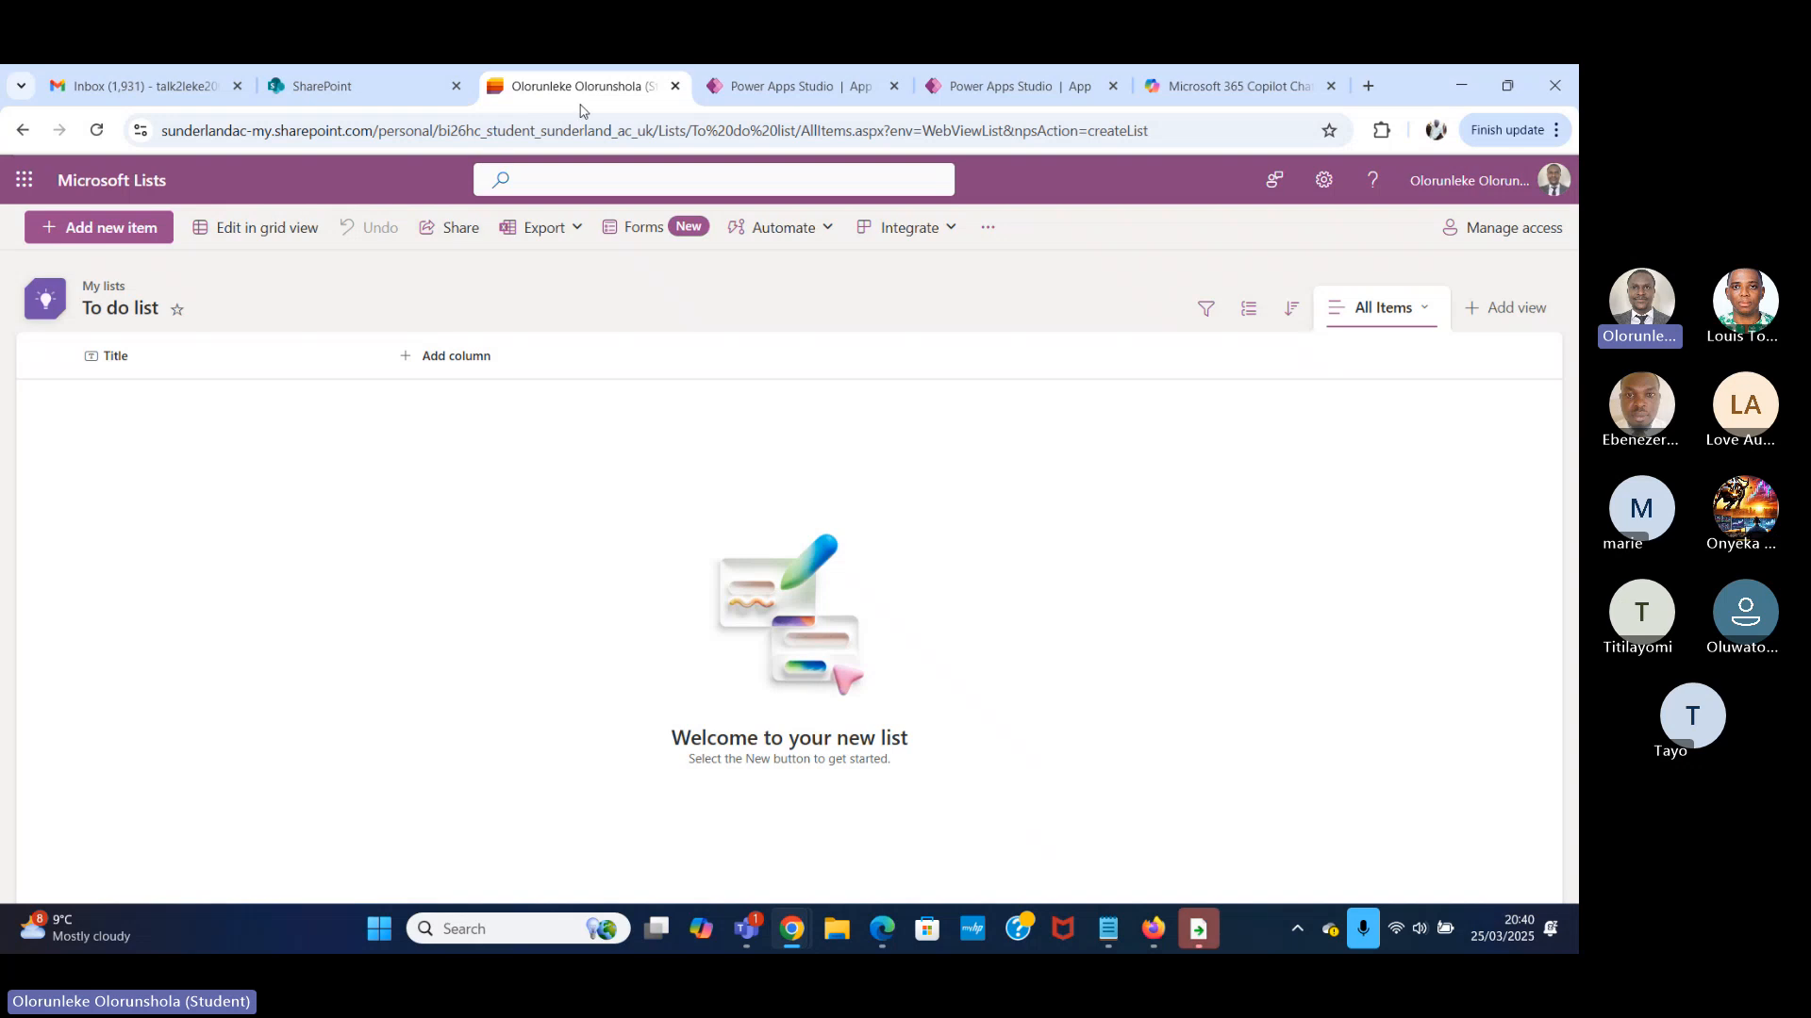
pyautogui.click(794, 88)
pyautogui.click(1016, 87)
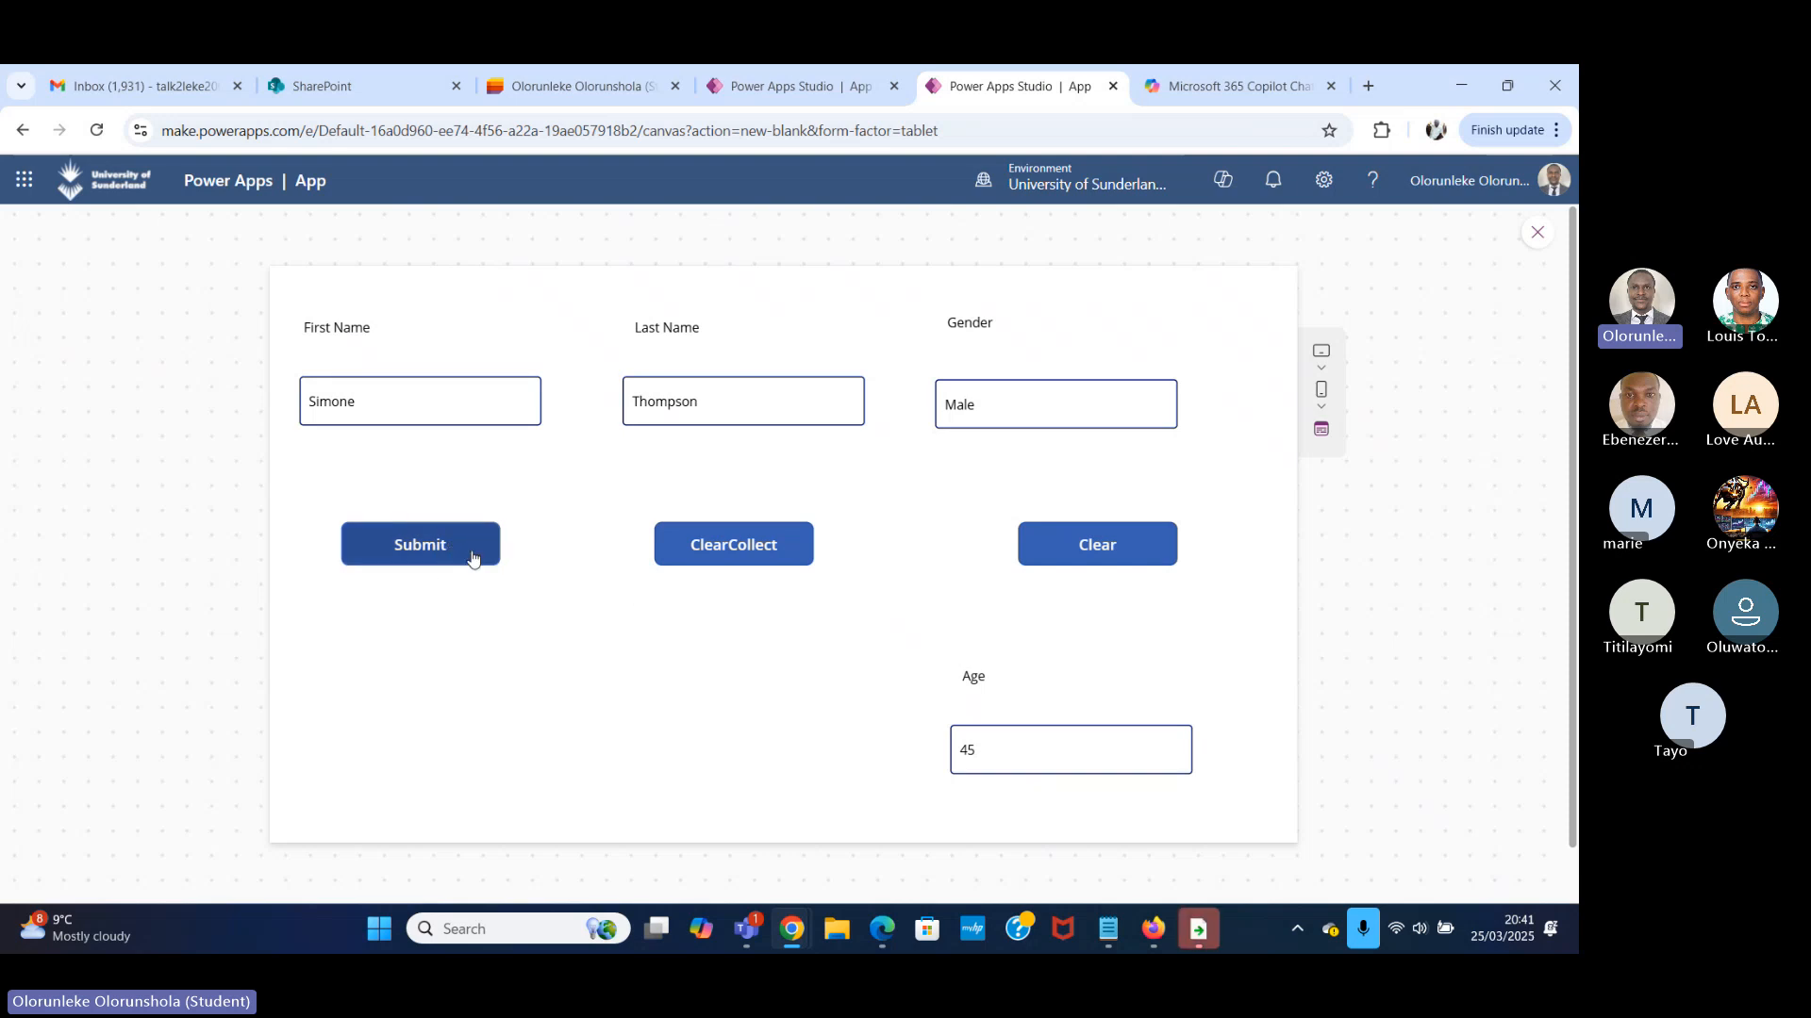
# Examine the colTodo argument of the Clear function in the Clear button's OnSelect formula.
pyautogui.click(1537, 233)
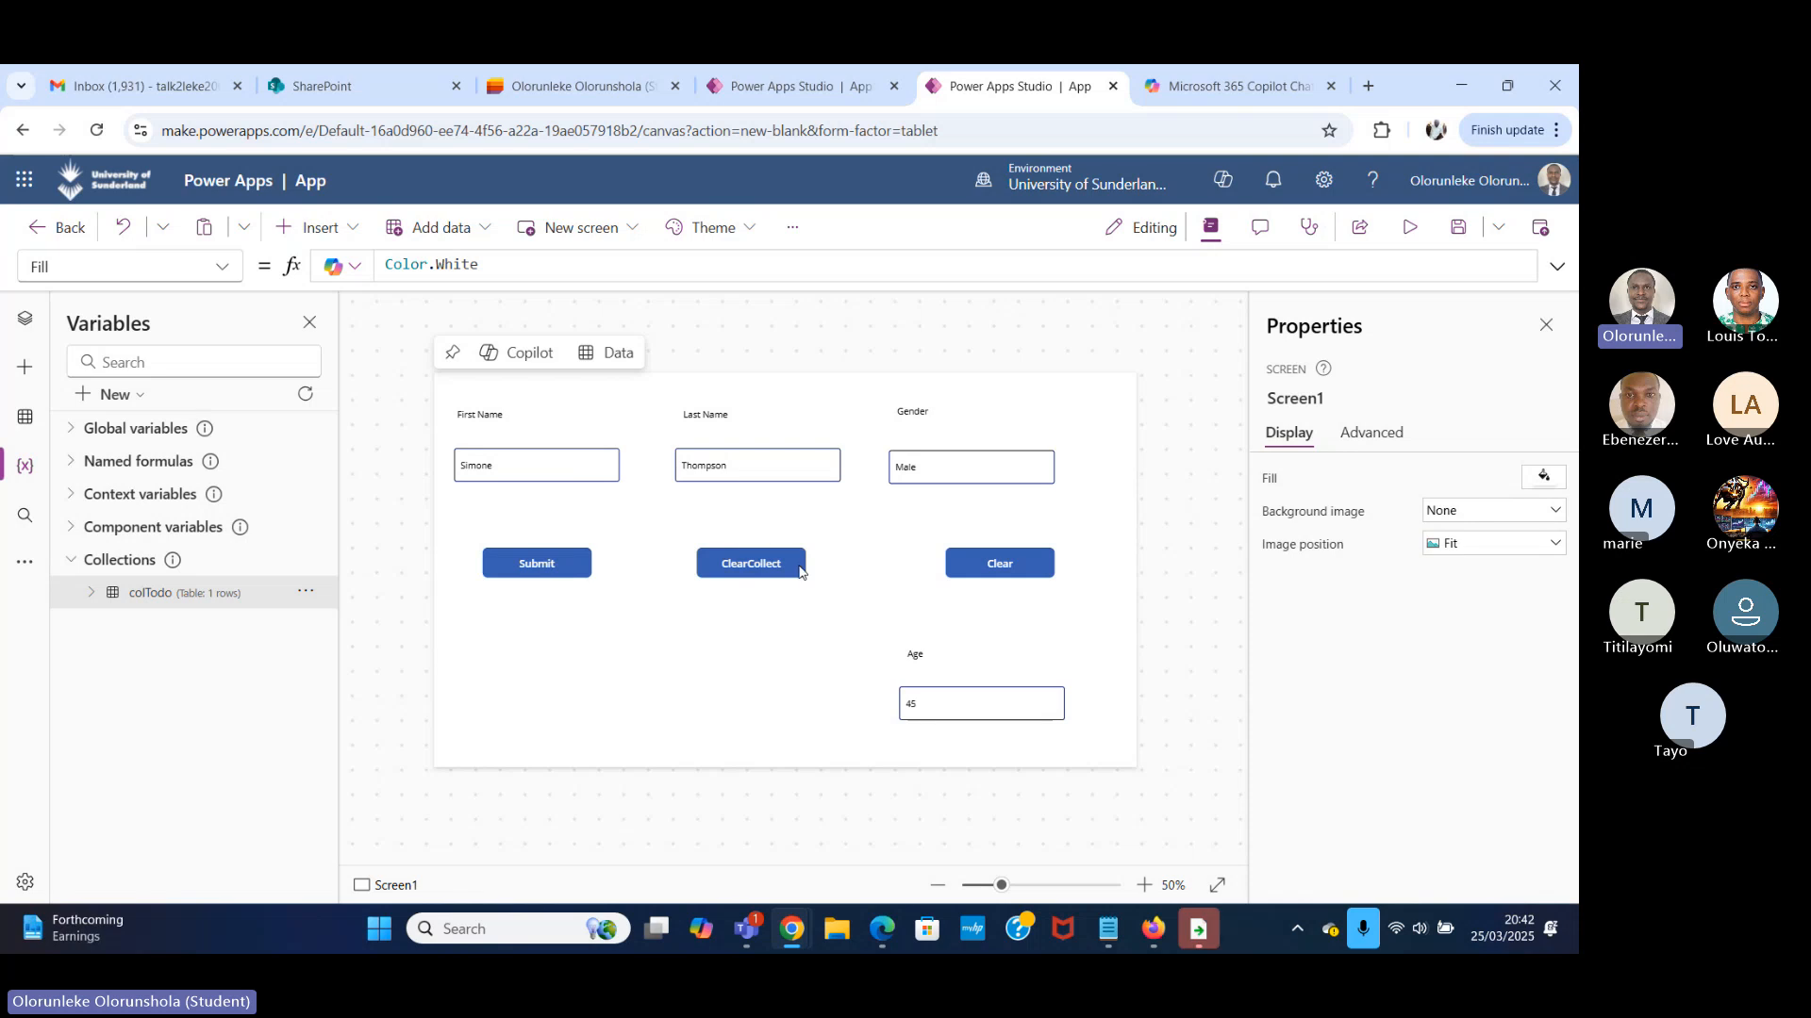
pyautogui.click(1409, 227)
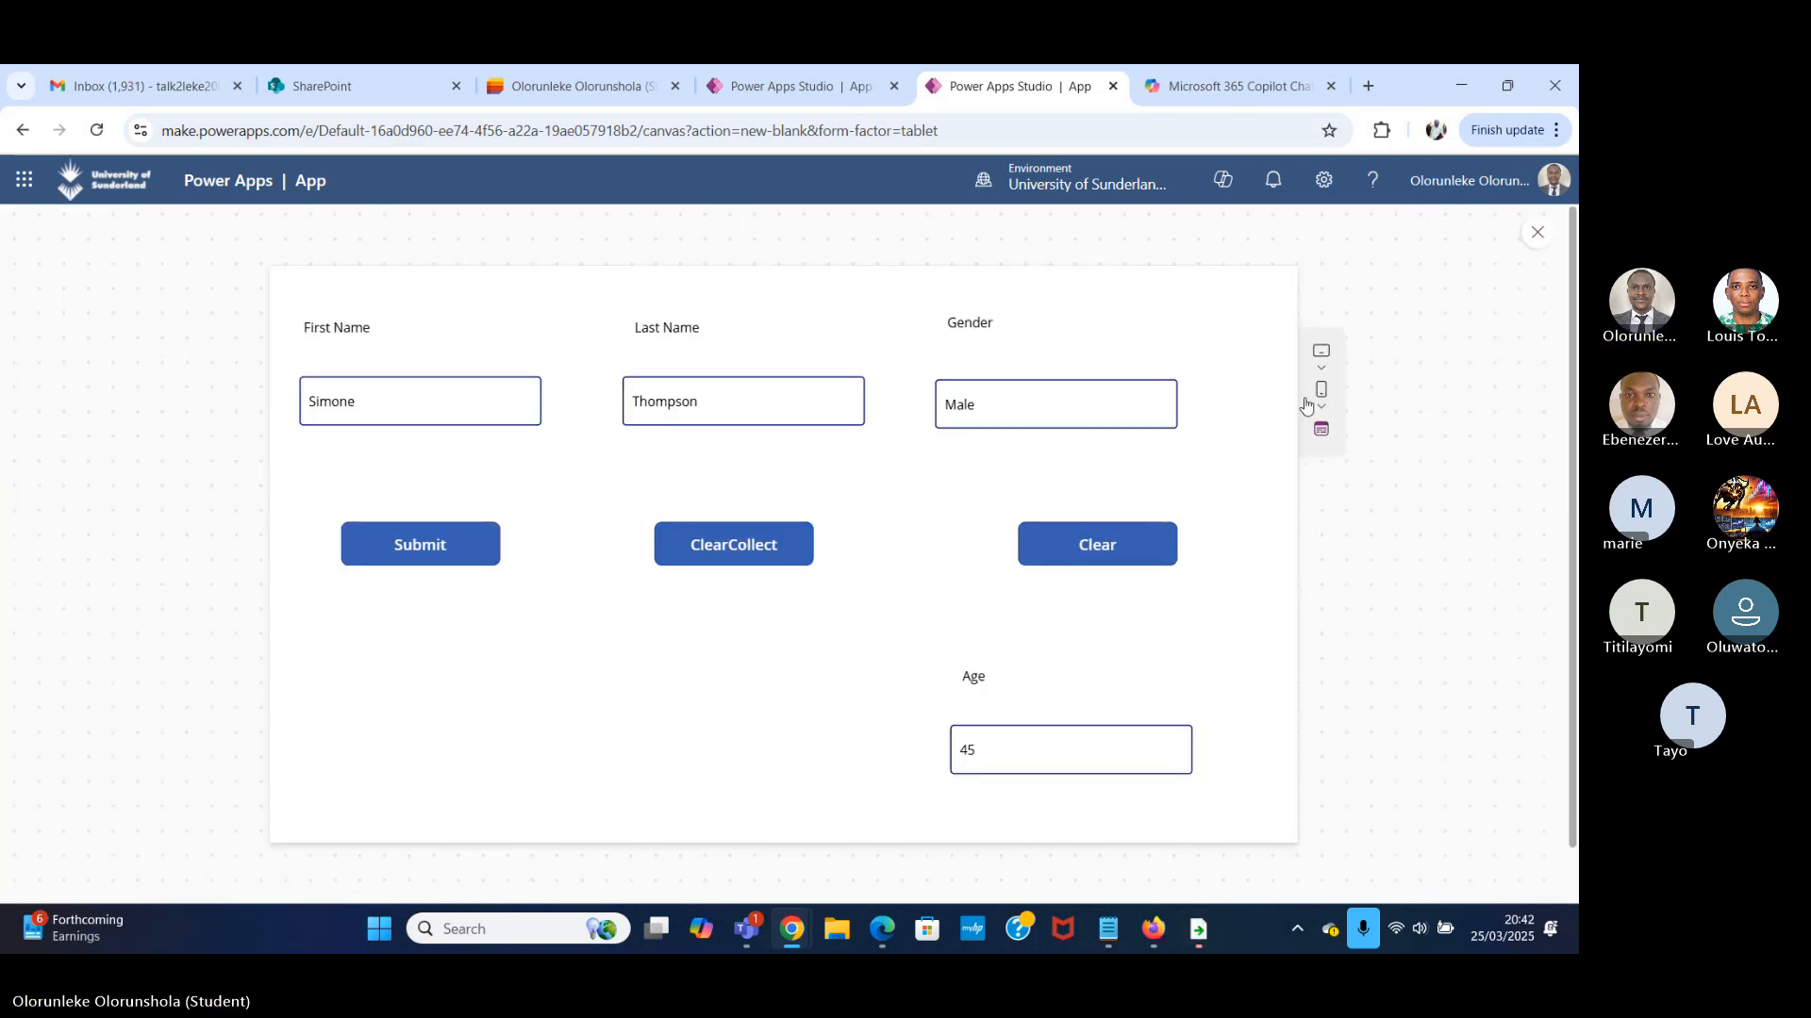
pyautogui.click(1537, 233)
pyautogui.click(985, 558)
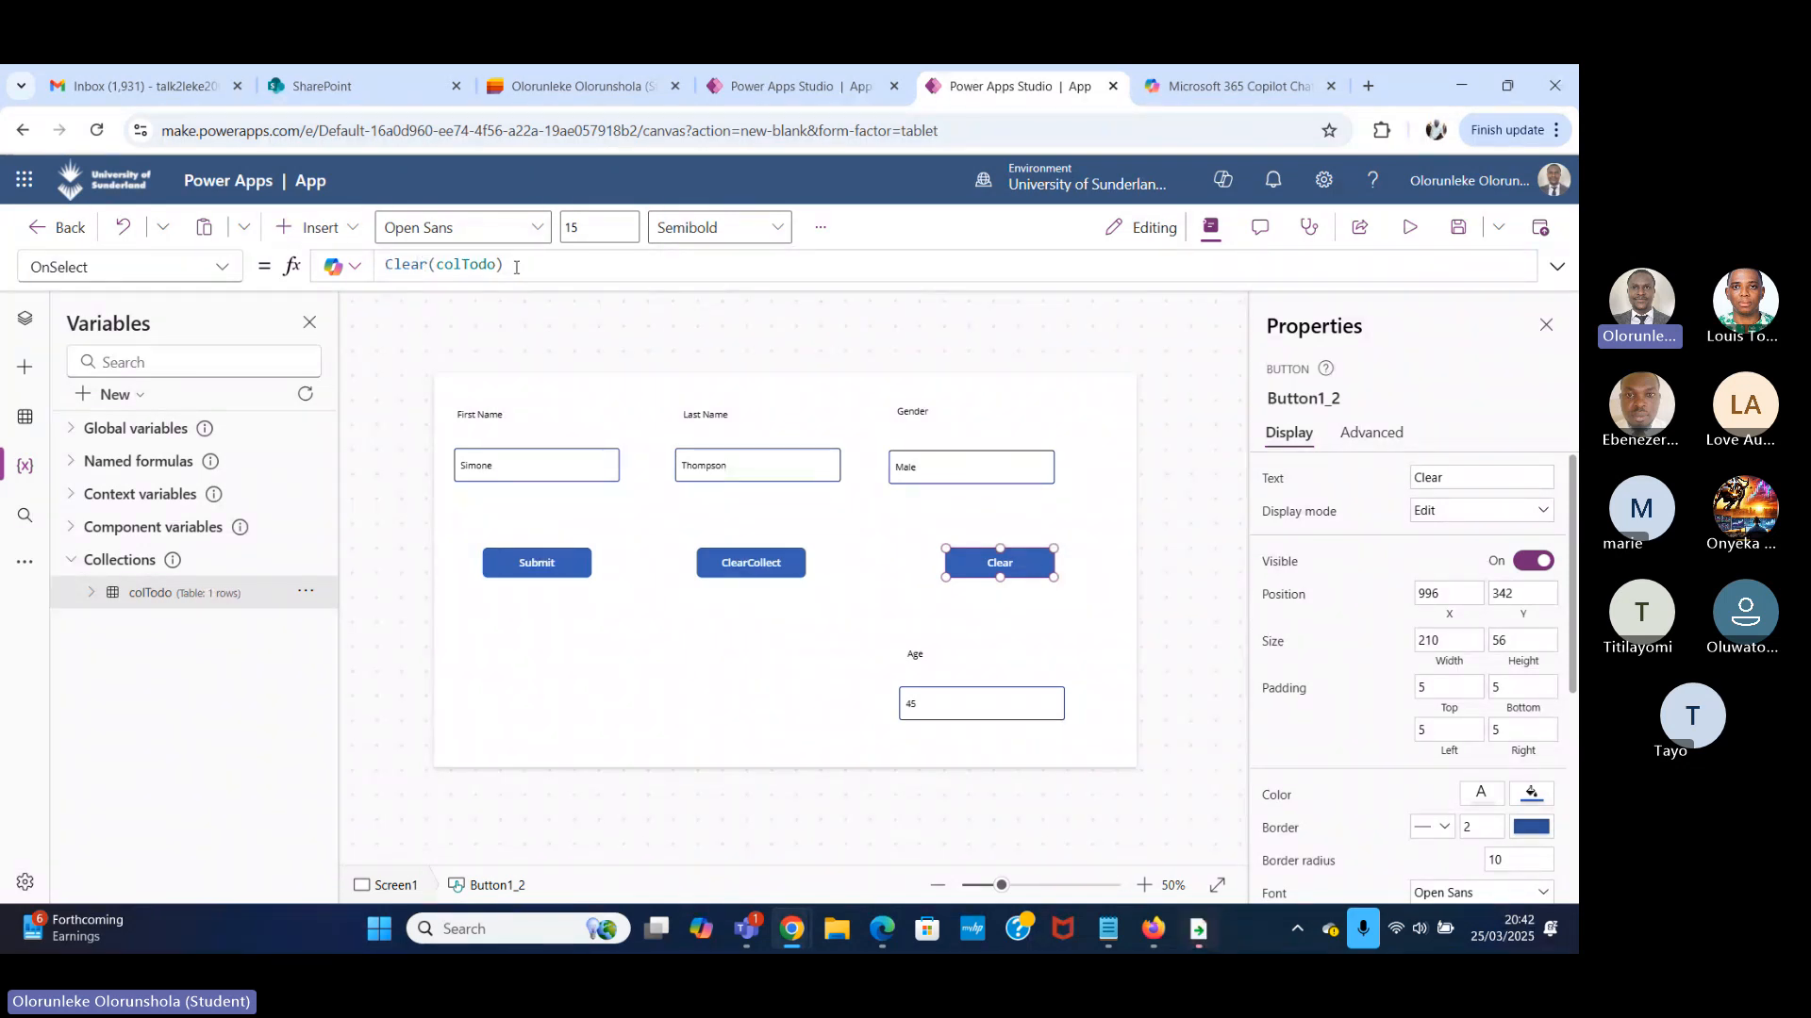
pyautogui.moveTo(496, 265); pyautogui.dragTo(437, 262)
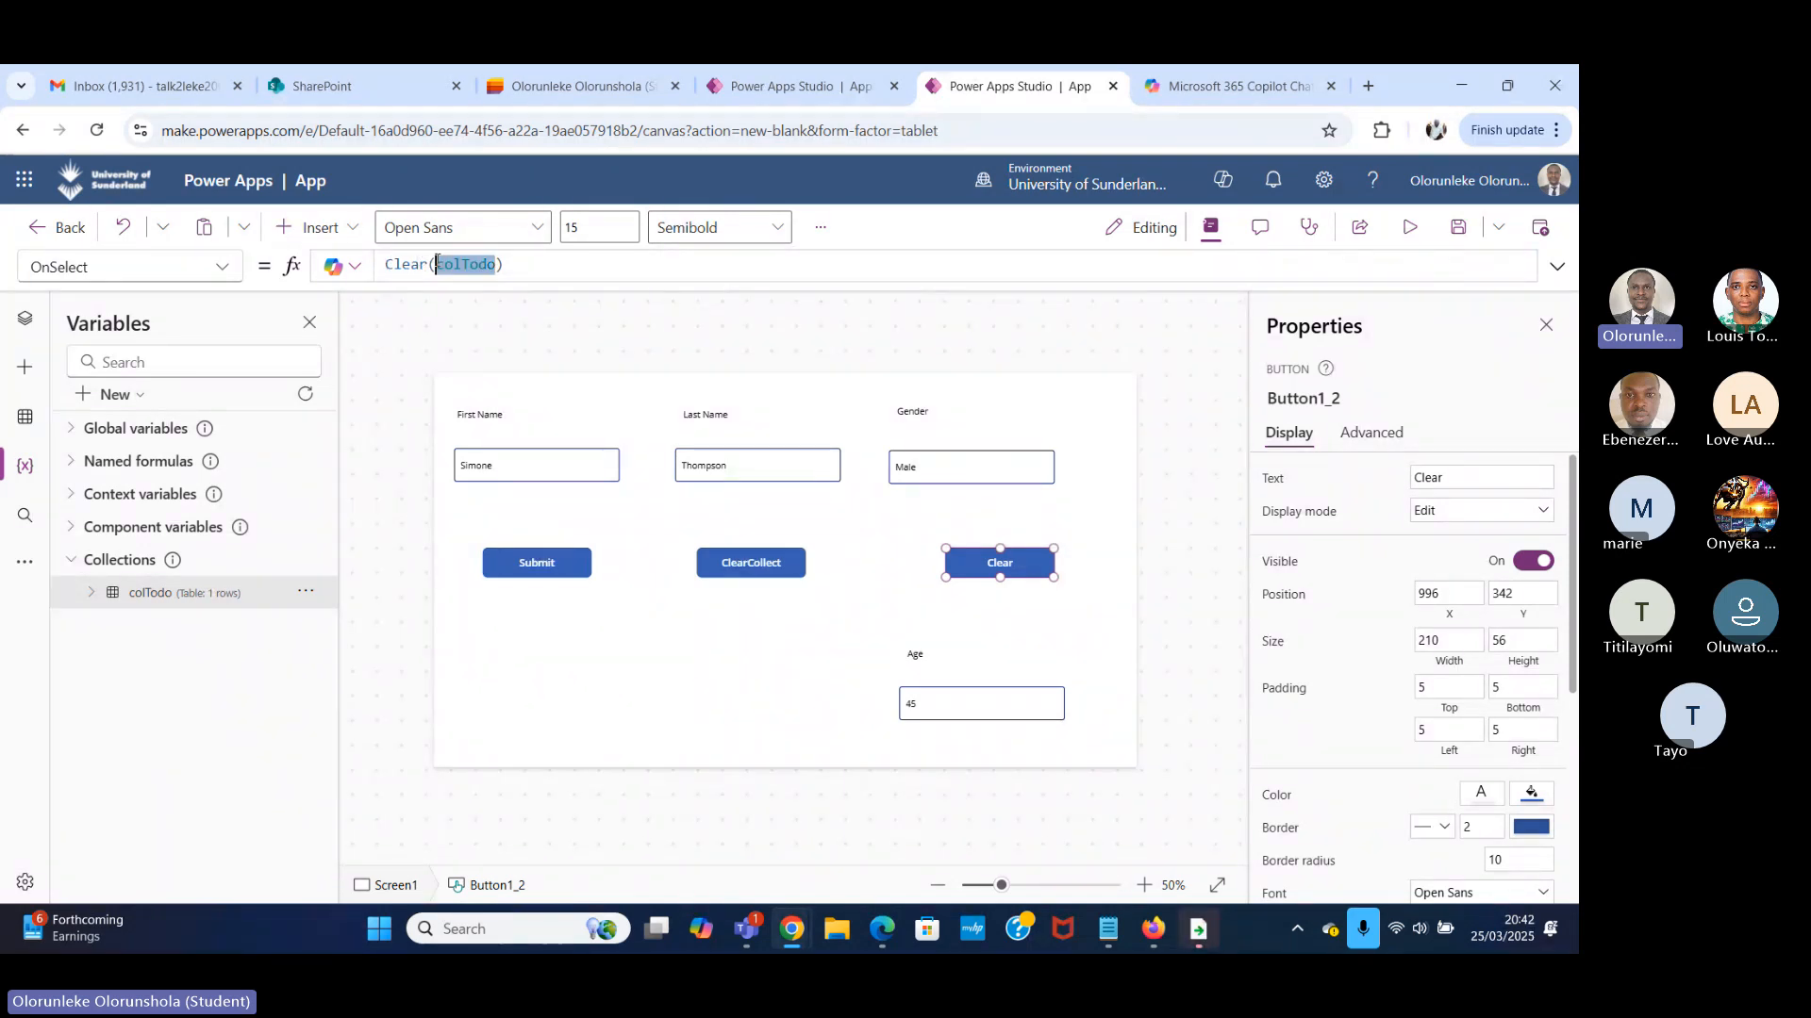
# Preview the app, run Clear on the colTodo collection, and return to editing.
pyautogui.click(499, 265)
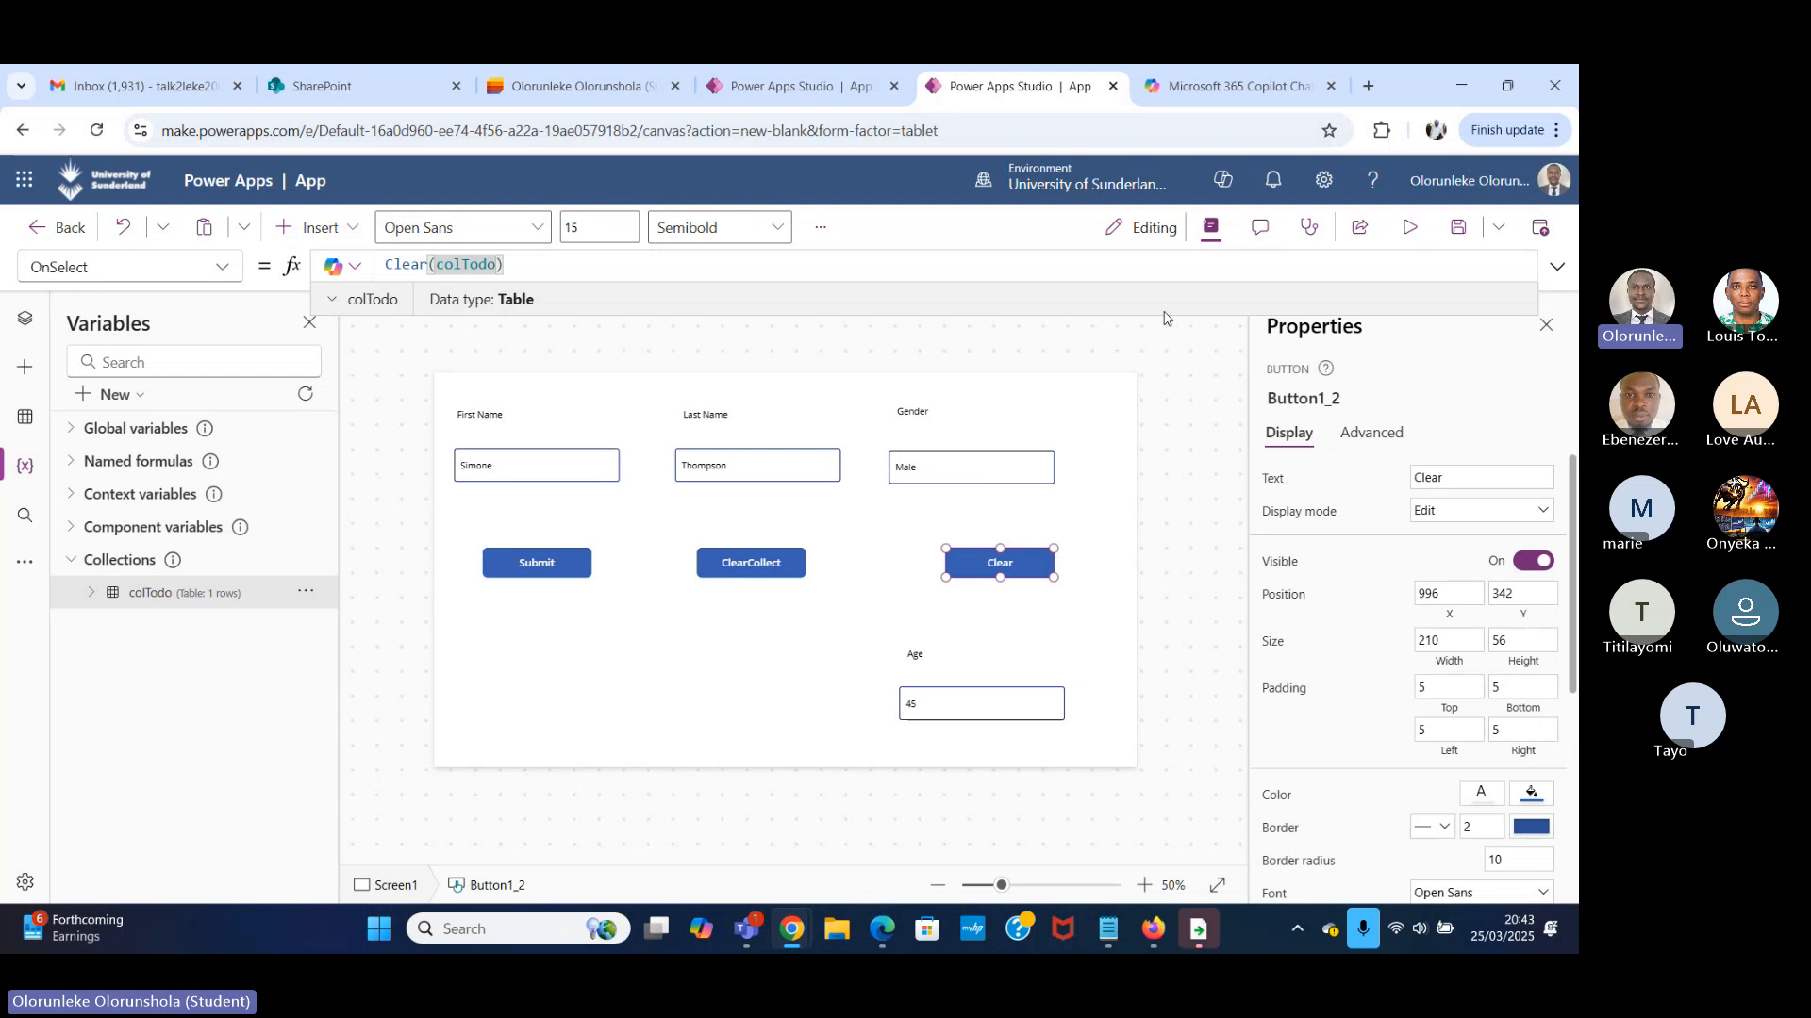
pyautogui.click(1410, 228)
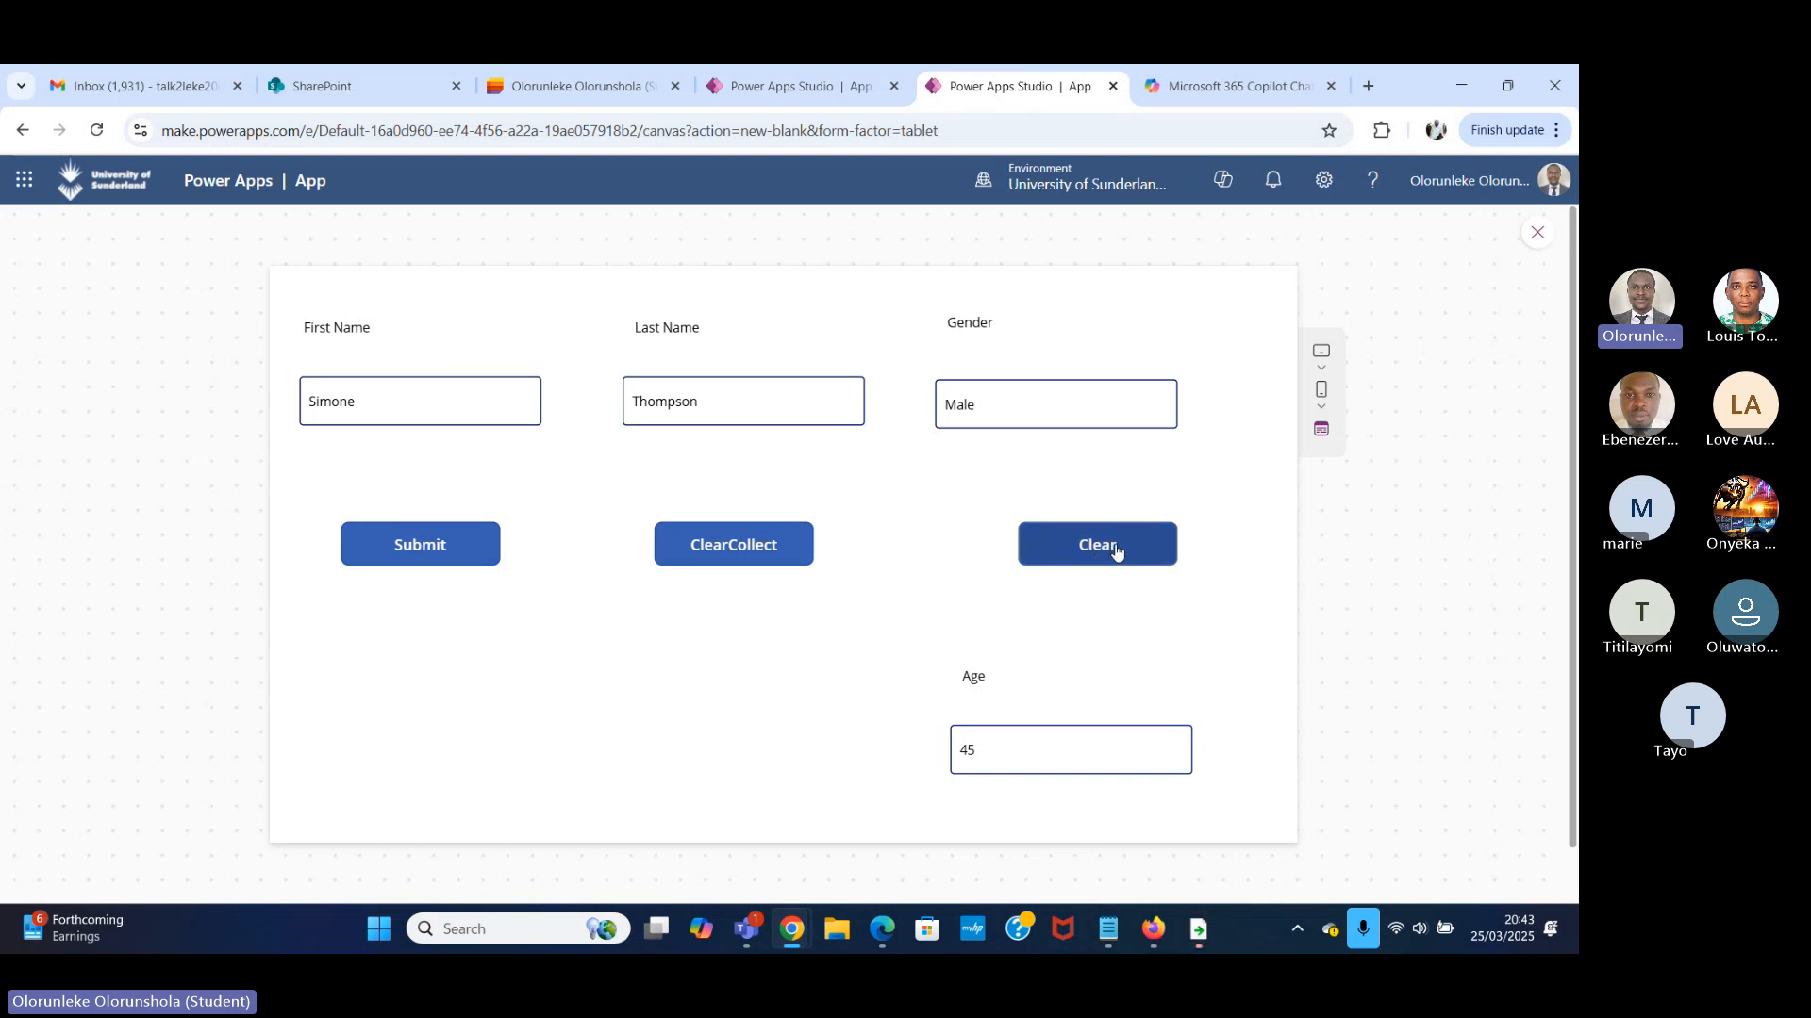
pyautogui.click(1537, 236)
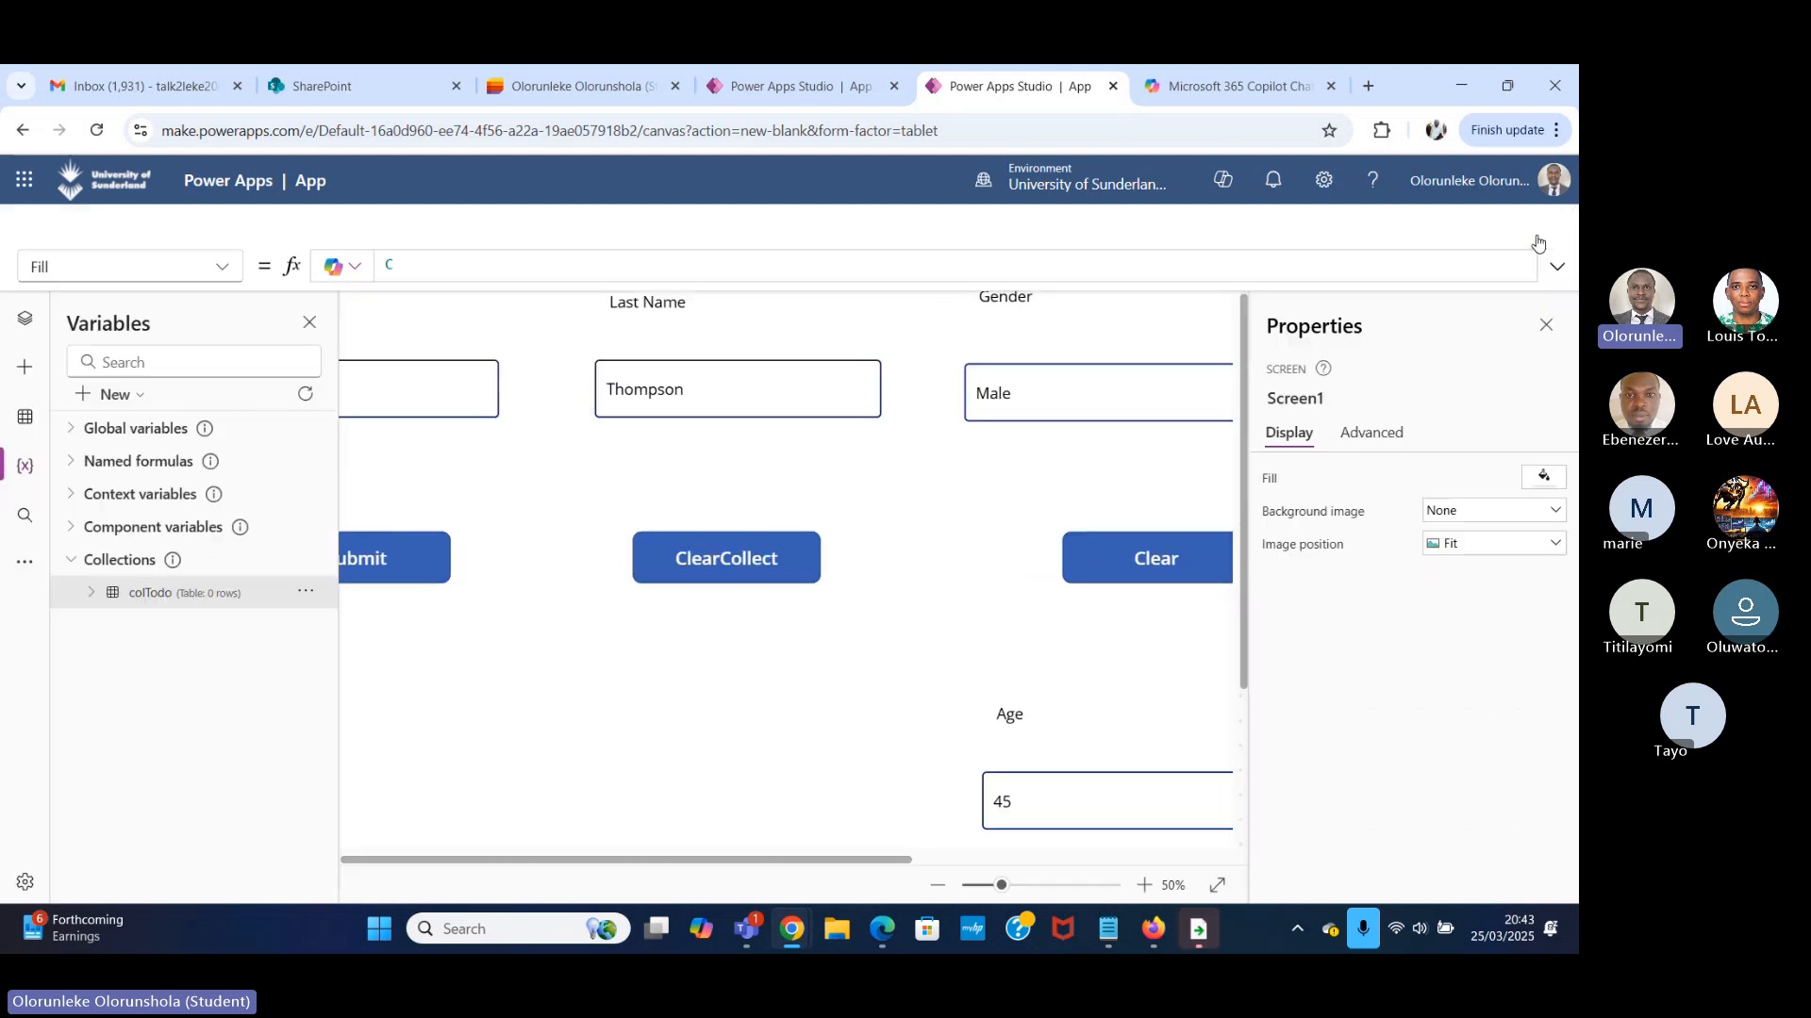
# View the colTodo collection's table to check the effect of Clear.
pyautogui.click(309, 594)
pyautogui.click(377, 620)
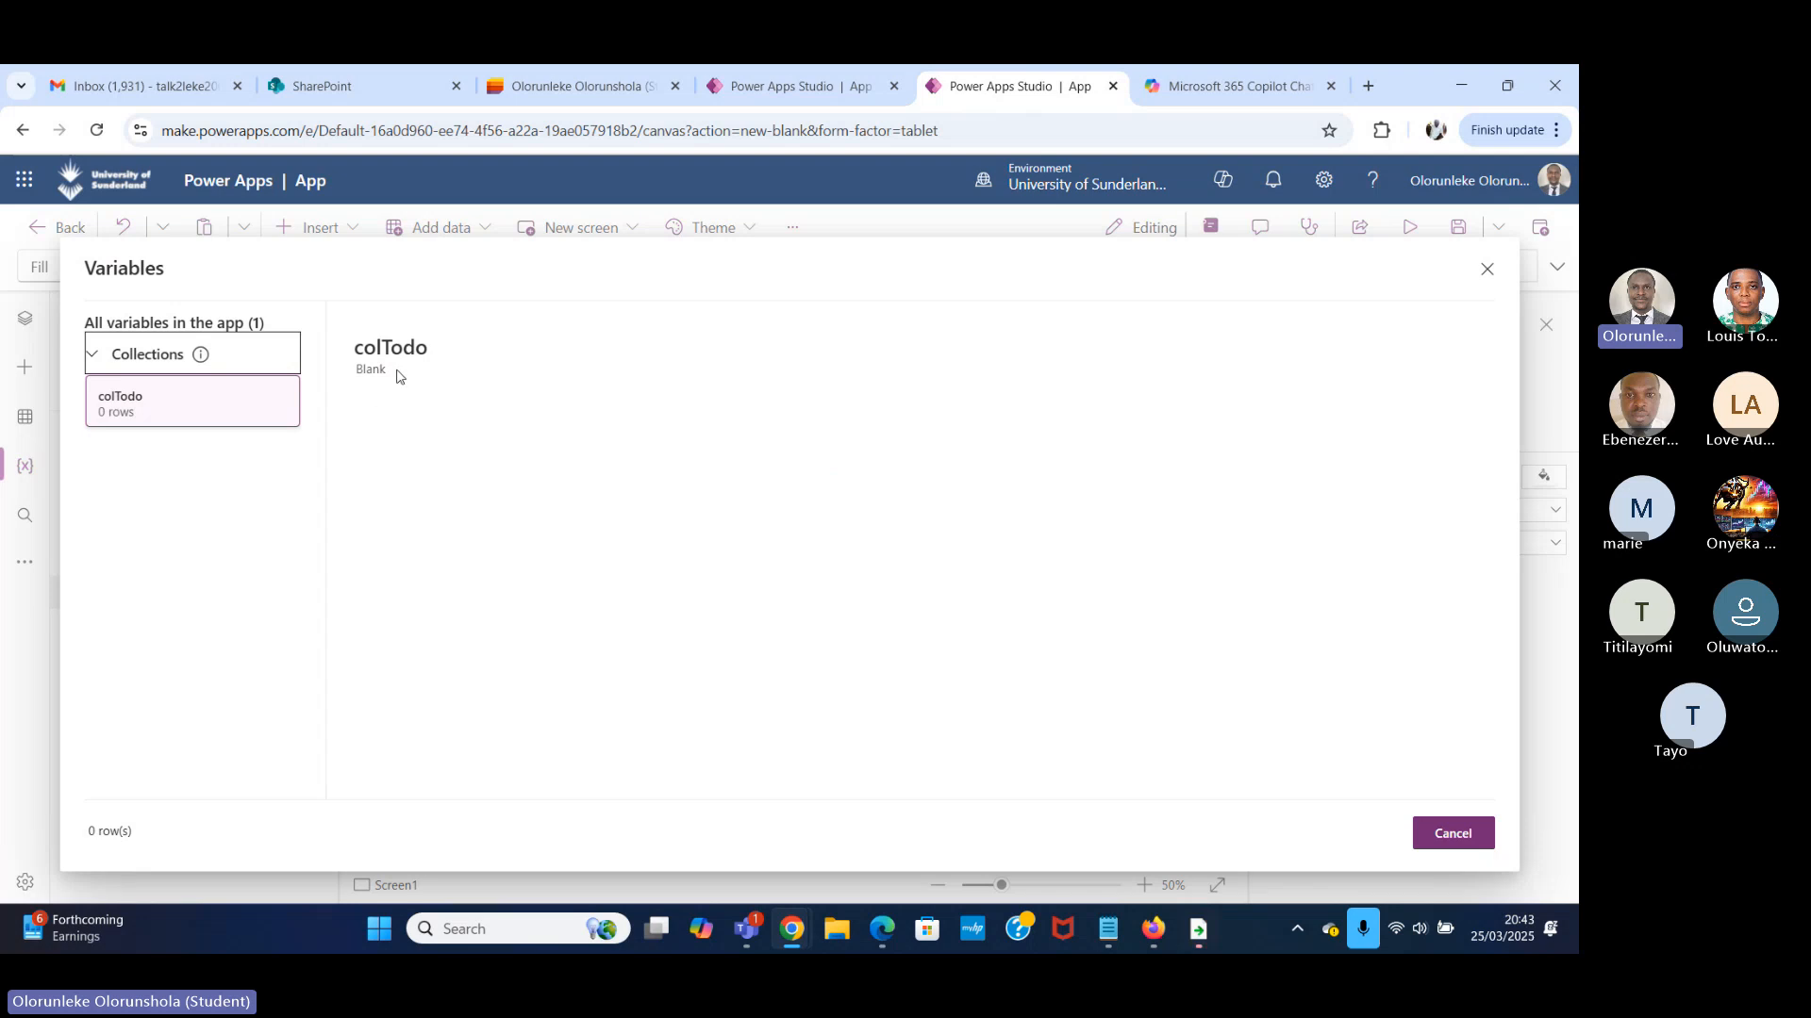
pyautogui.click(1497, 274)
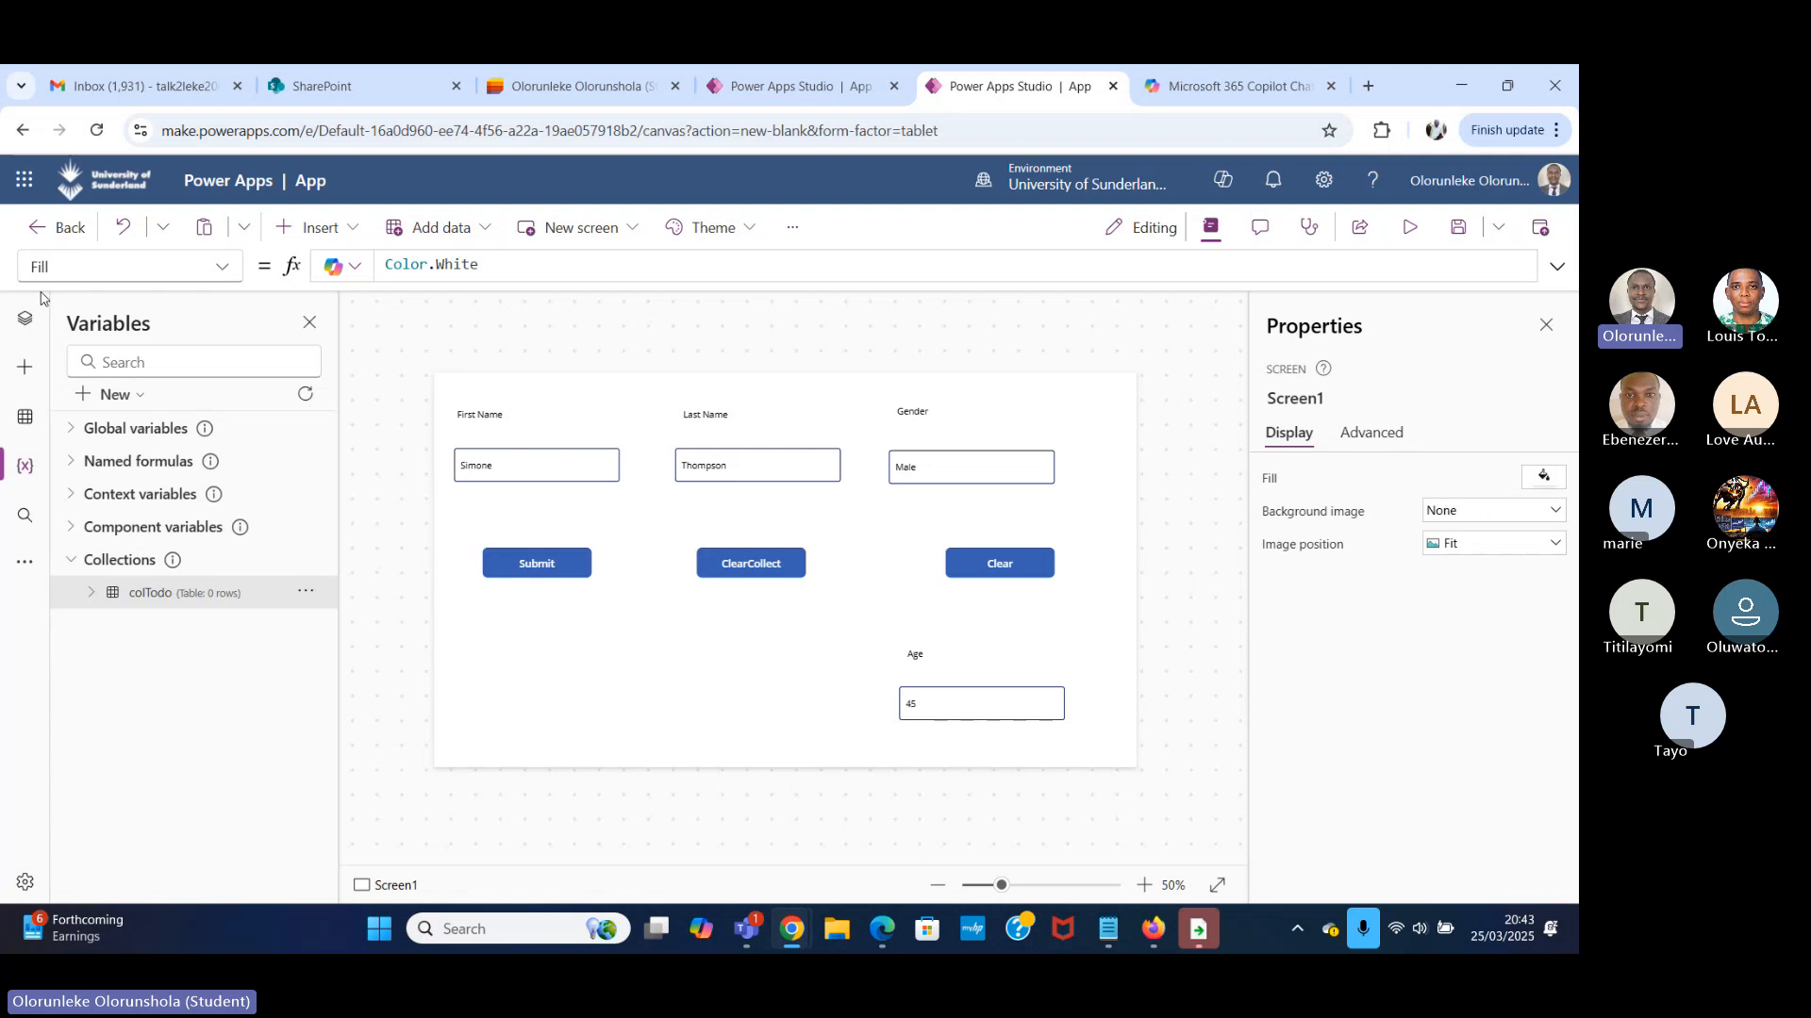
# Expand the Global variables and Context variables groups to examine their contents.
pyautogui.click(71, 433)
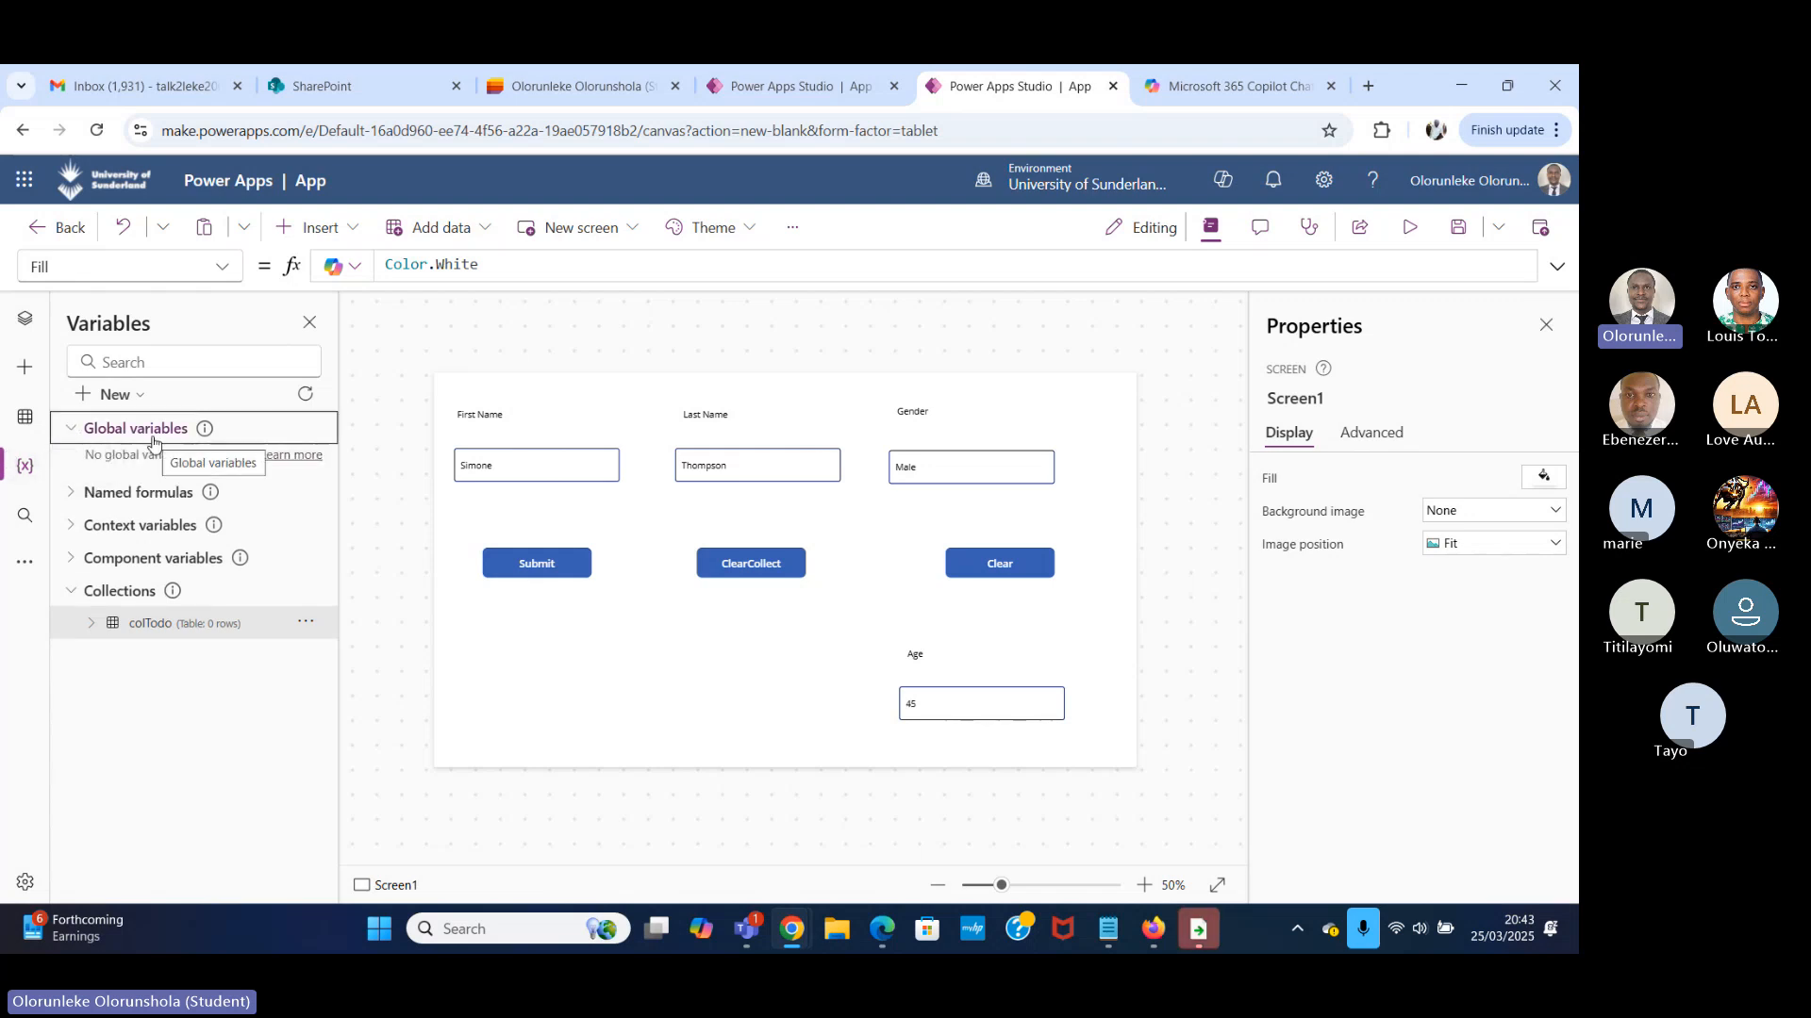
pyautogui.click(70, 526)
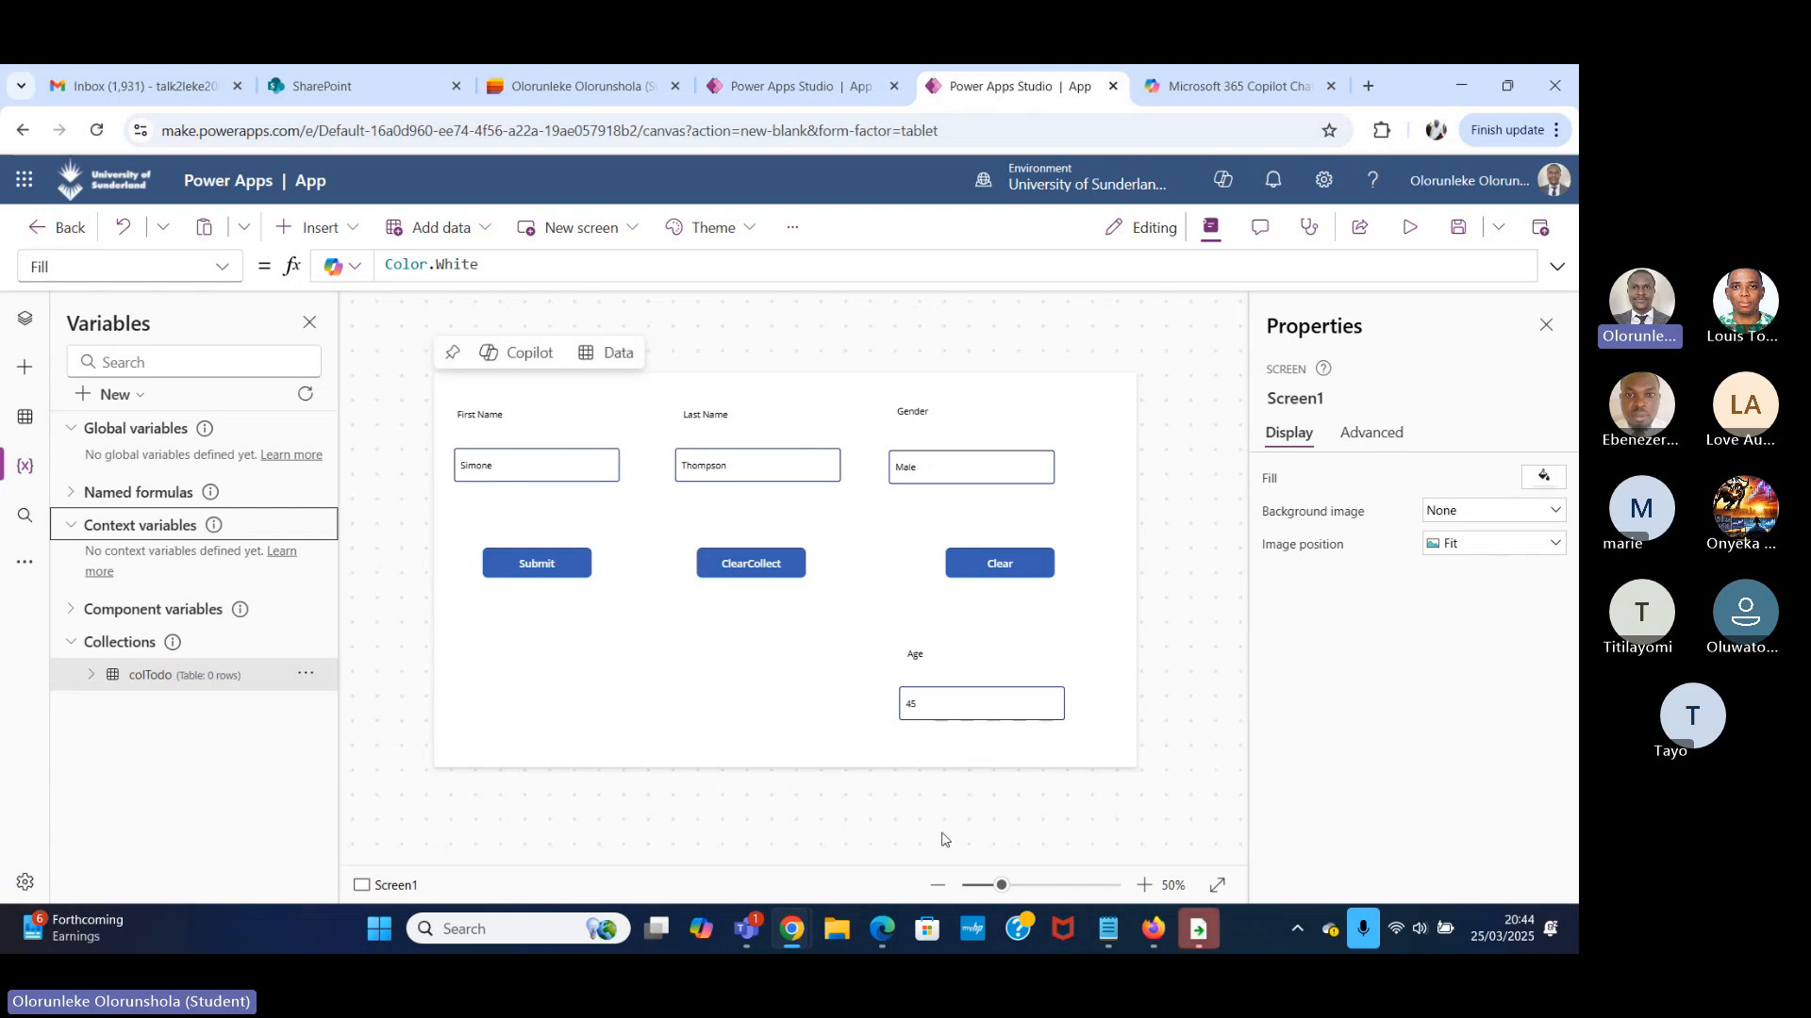
# Collapse Screen1 in the app's screen tree and add three new blank screens.
pyautogui.click(25, 318)
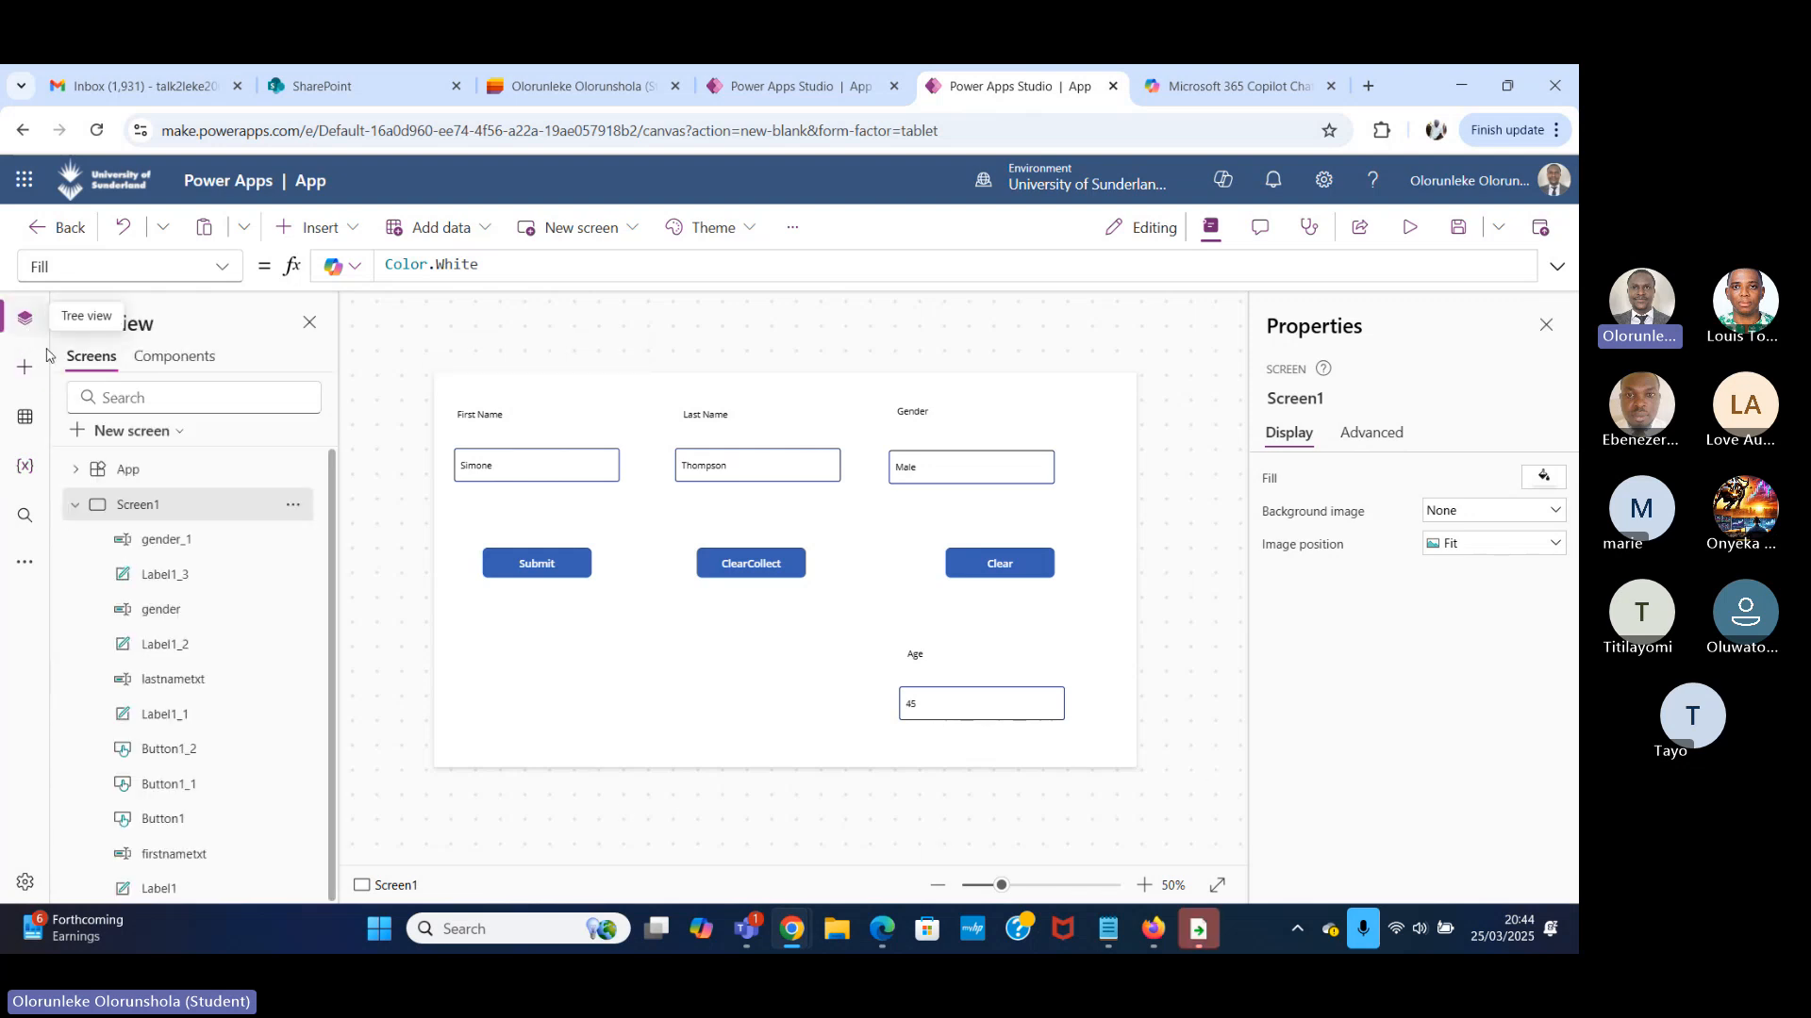
pyautogui.click(92, 509)
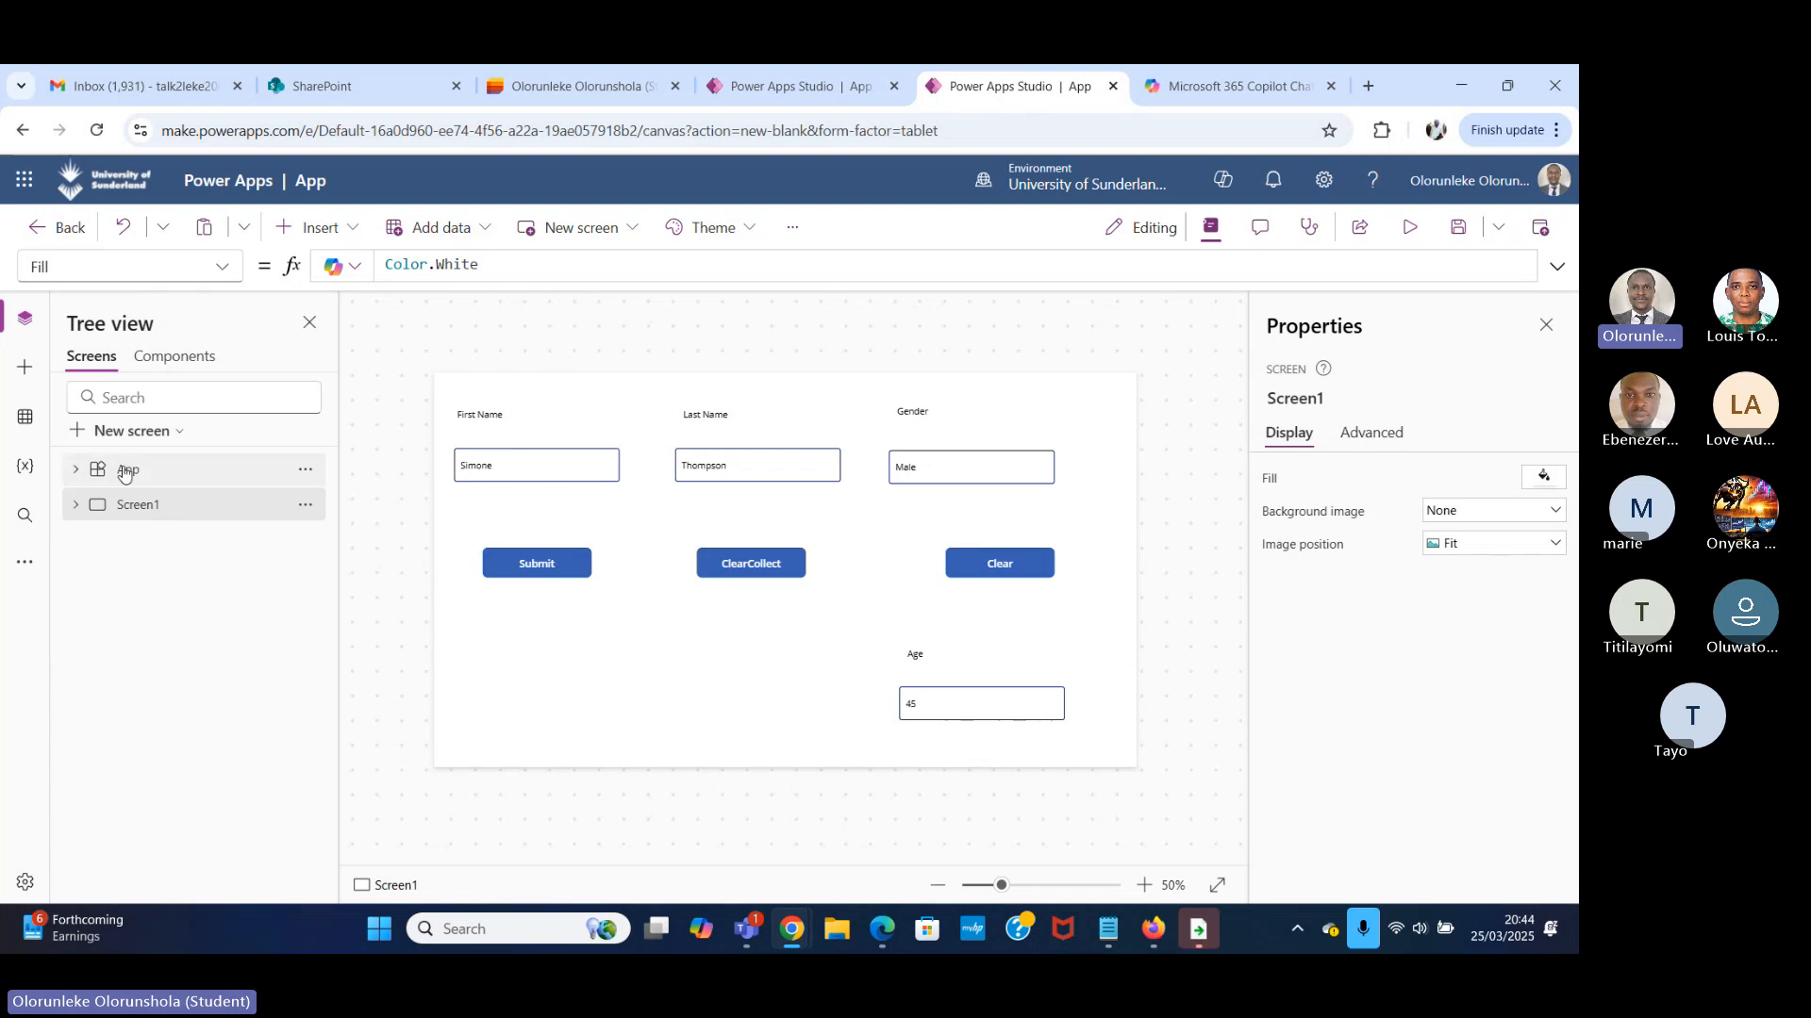
pyautogui.click(149, 430)
pyautogui.click(309, 433)
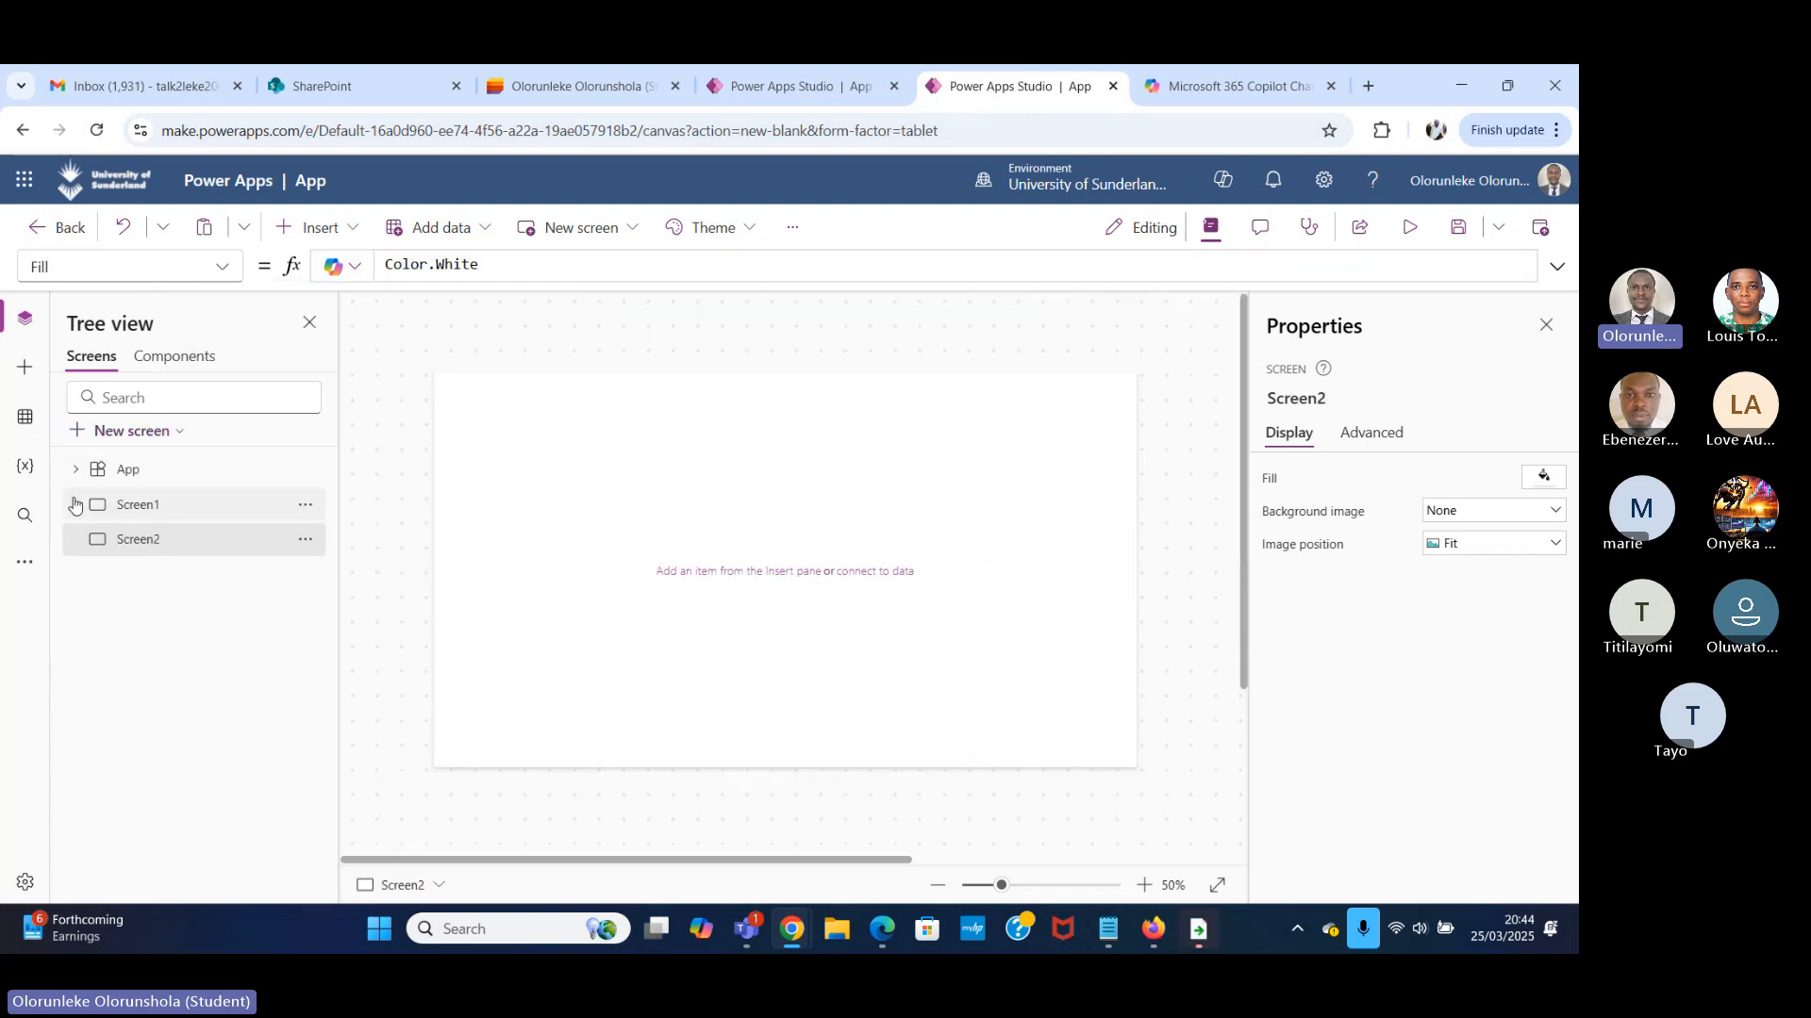
pyautogui.click(126, 470)
pyautogui.click(139, 432)
pyautogui.click(283, 439)
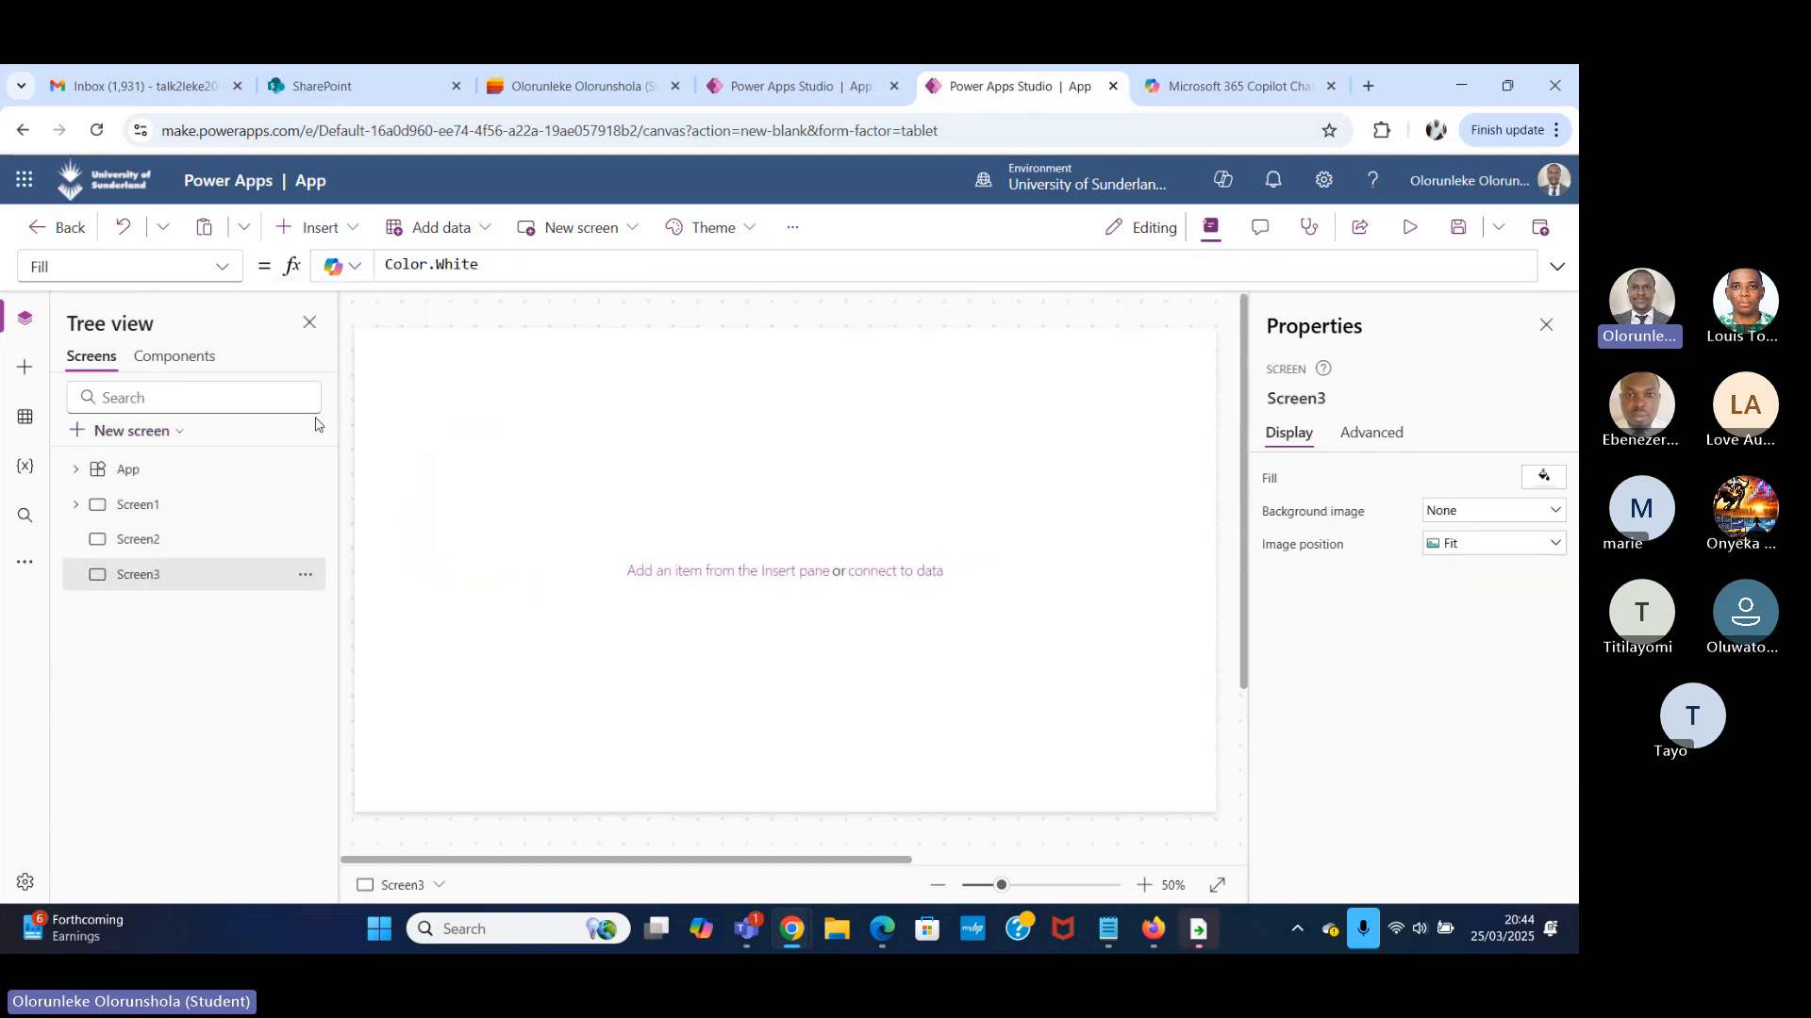
pyautogui.click(149, 430)
pyautogui.click(288, 415)
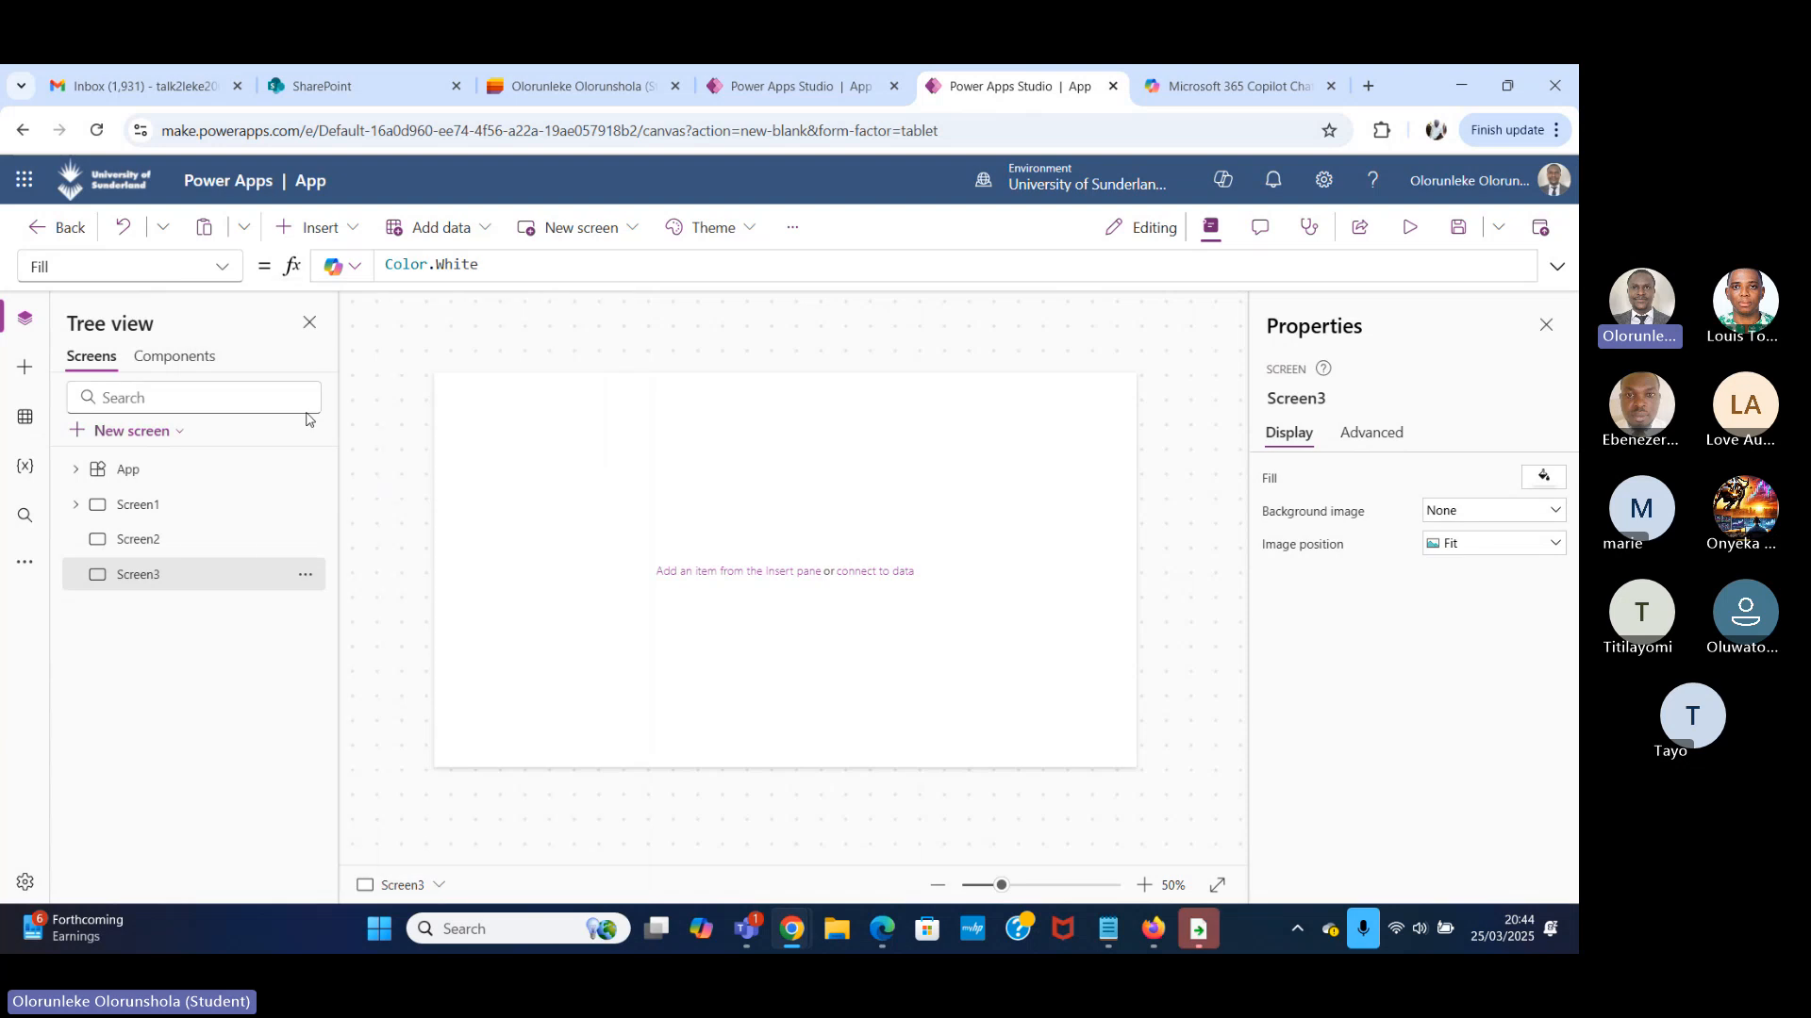
# Select the App object's OnStart property and review the App's list of available properties.
pyautogui.click(148, 507)
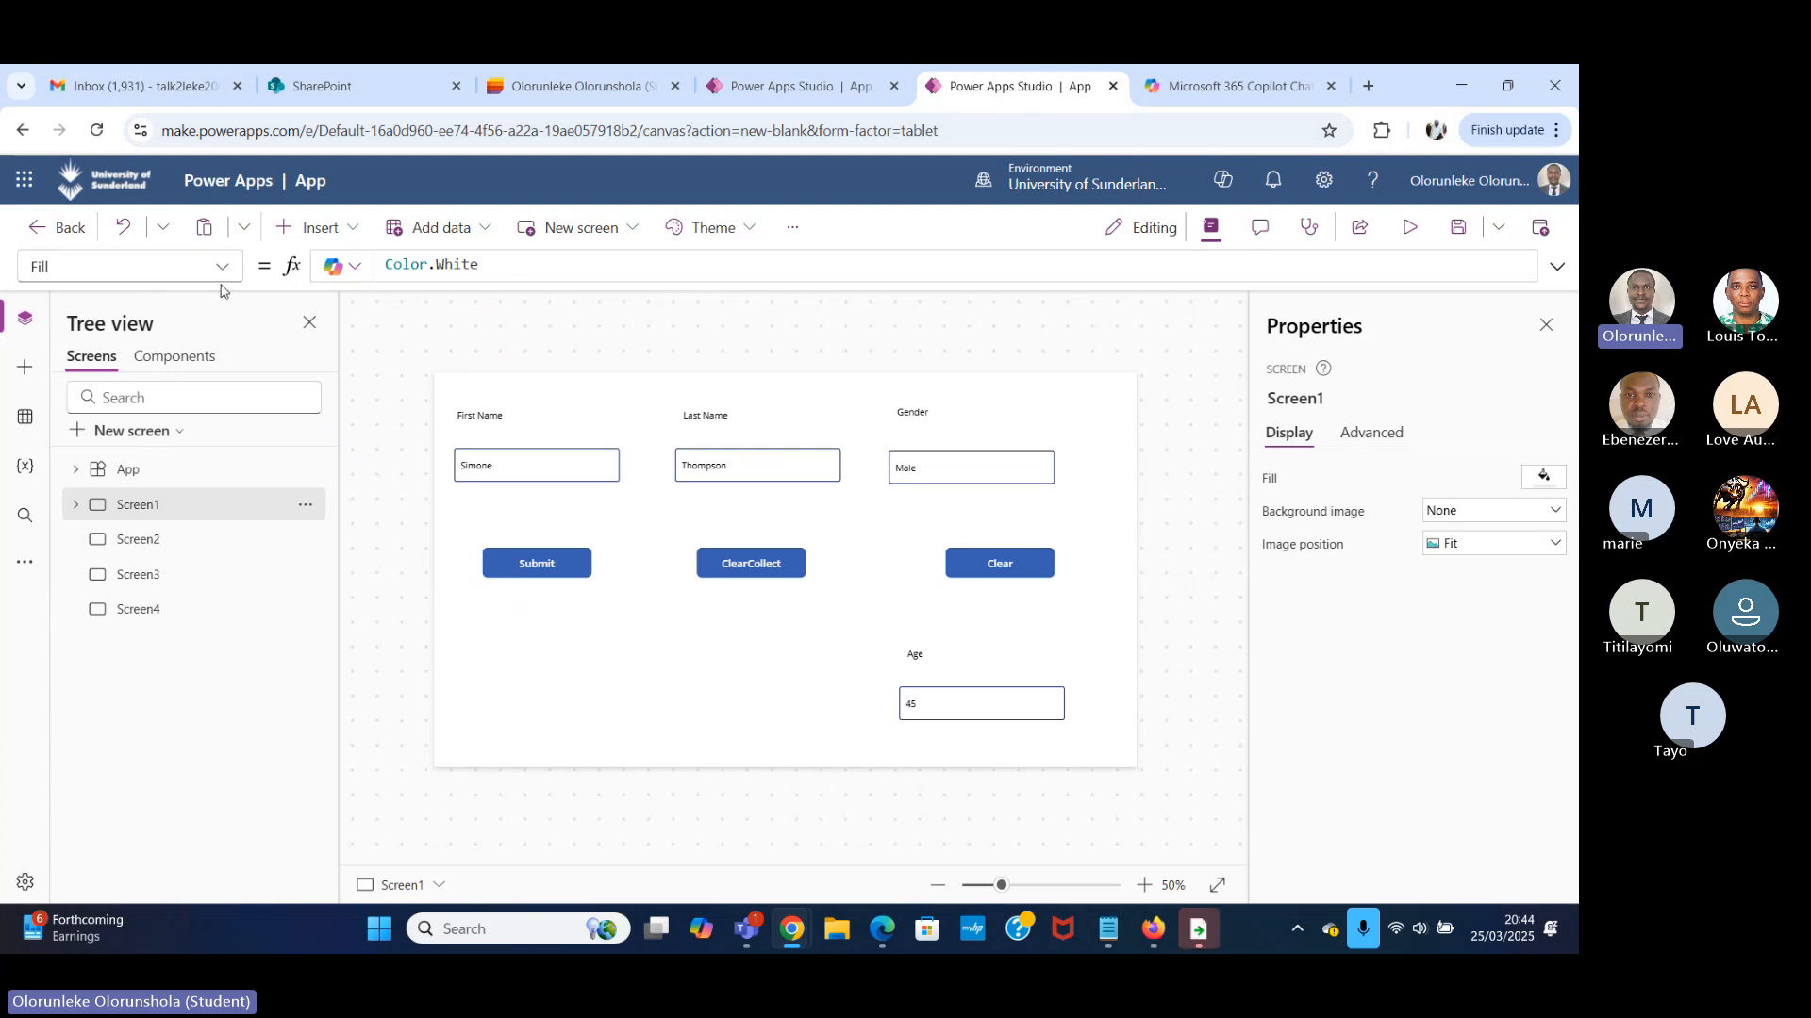
pyautogui.click(194, 470)
pyautogui.click(226, 271)
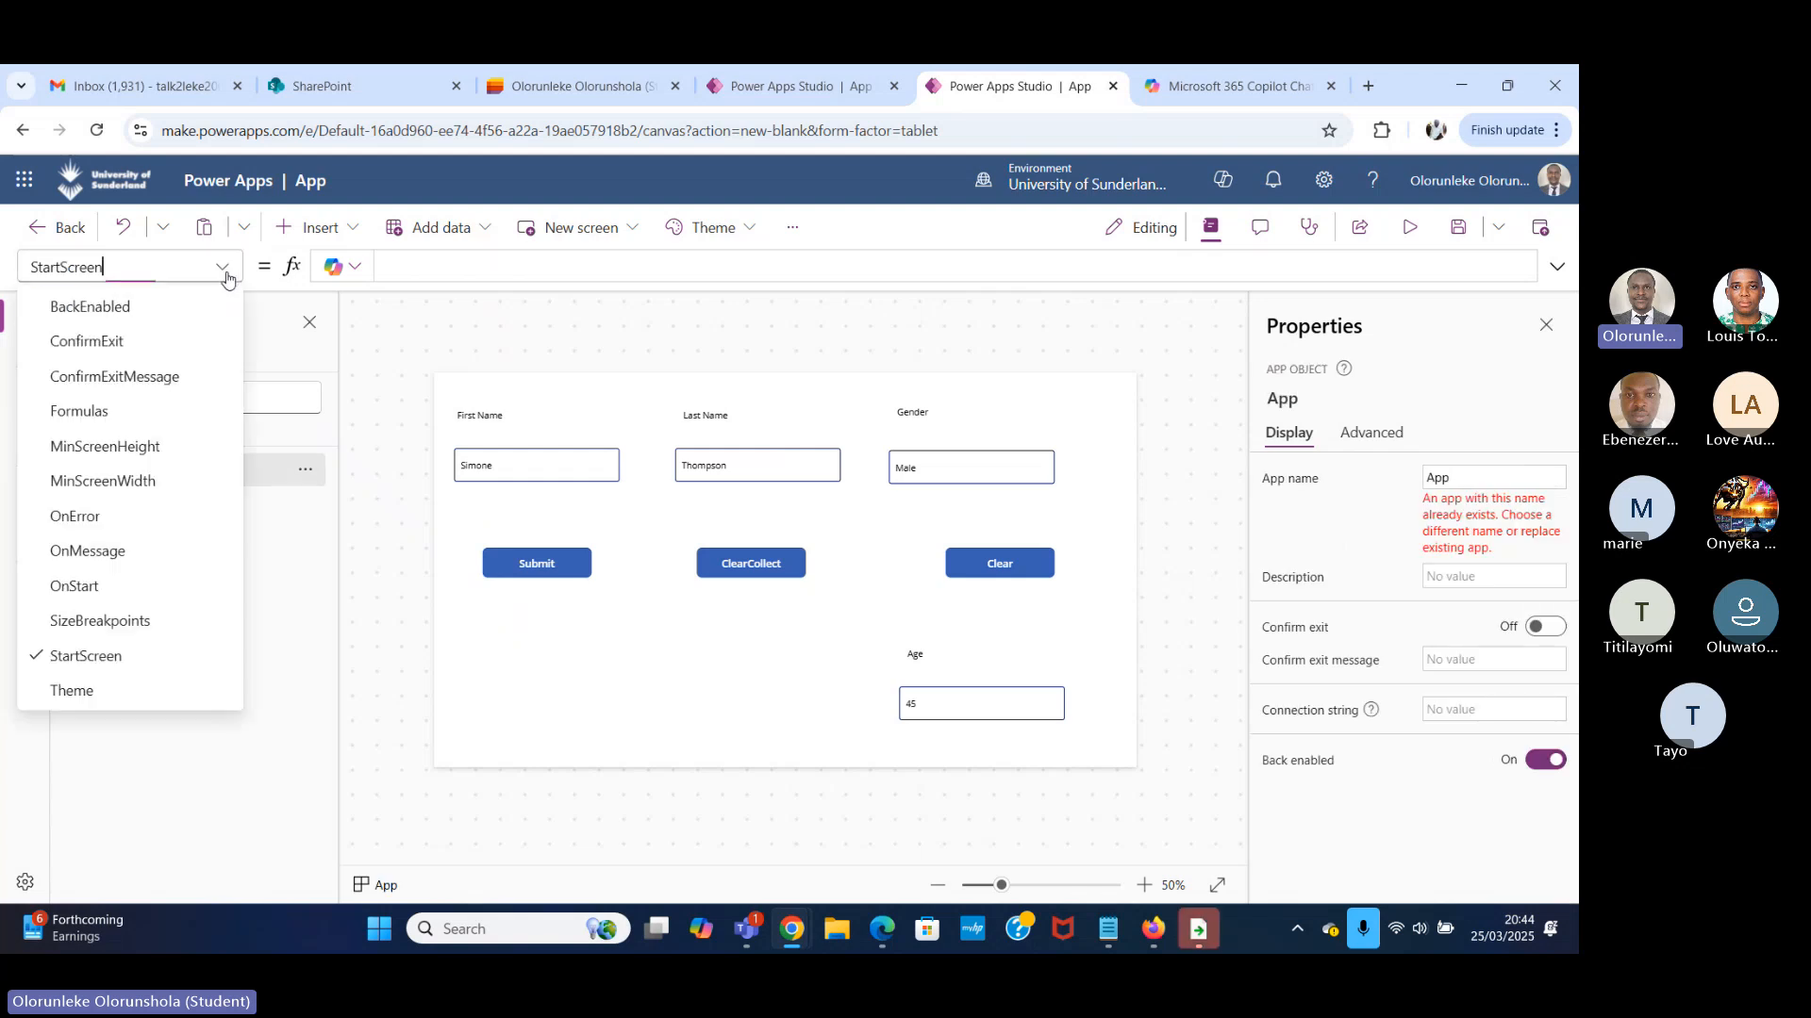
pyautogui.click(132, 585)
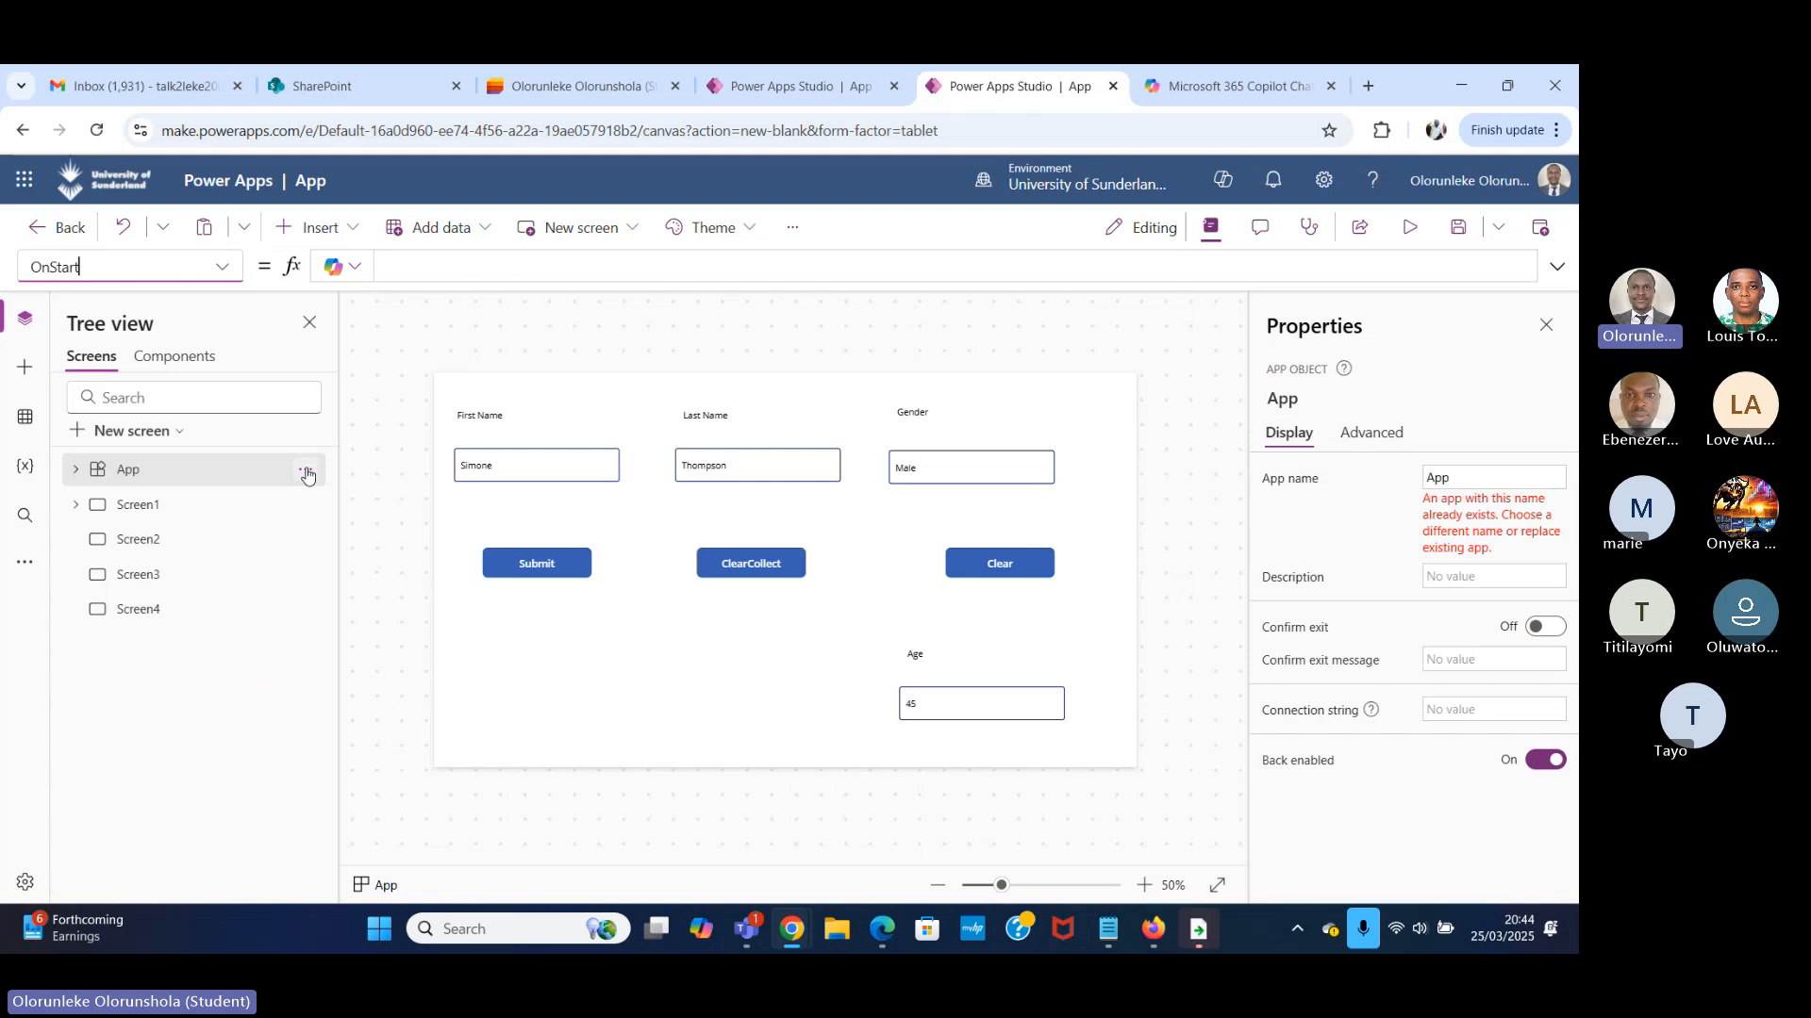
pyautogui.click(146, 475)
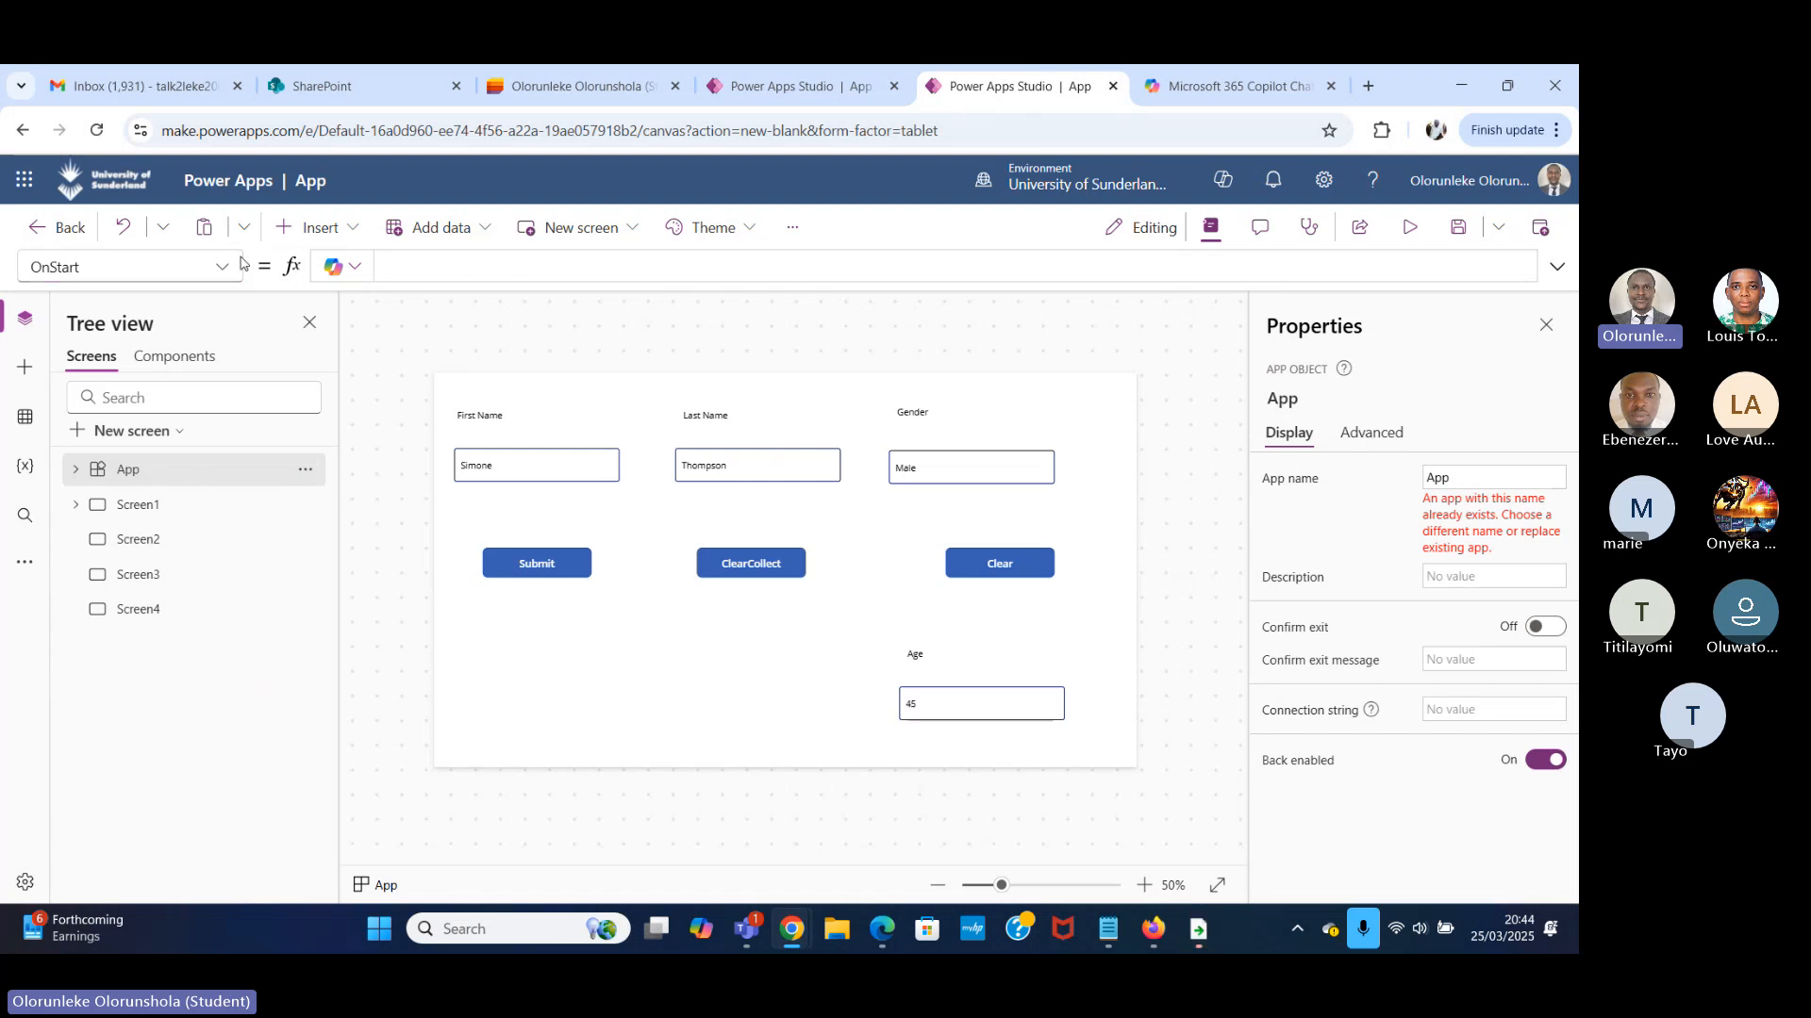
pyautogui.click(224, 271)
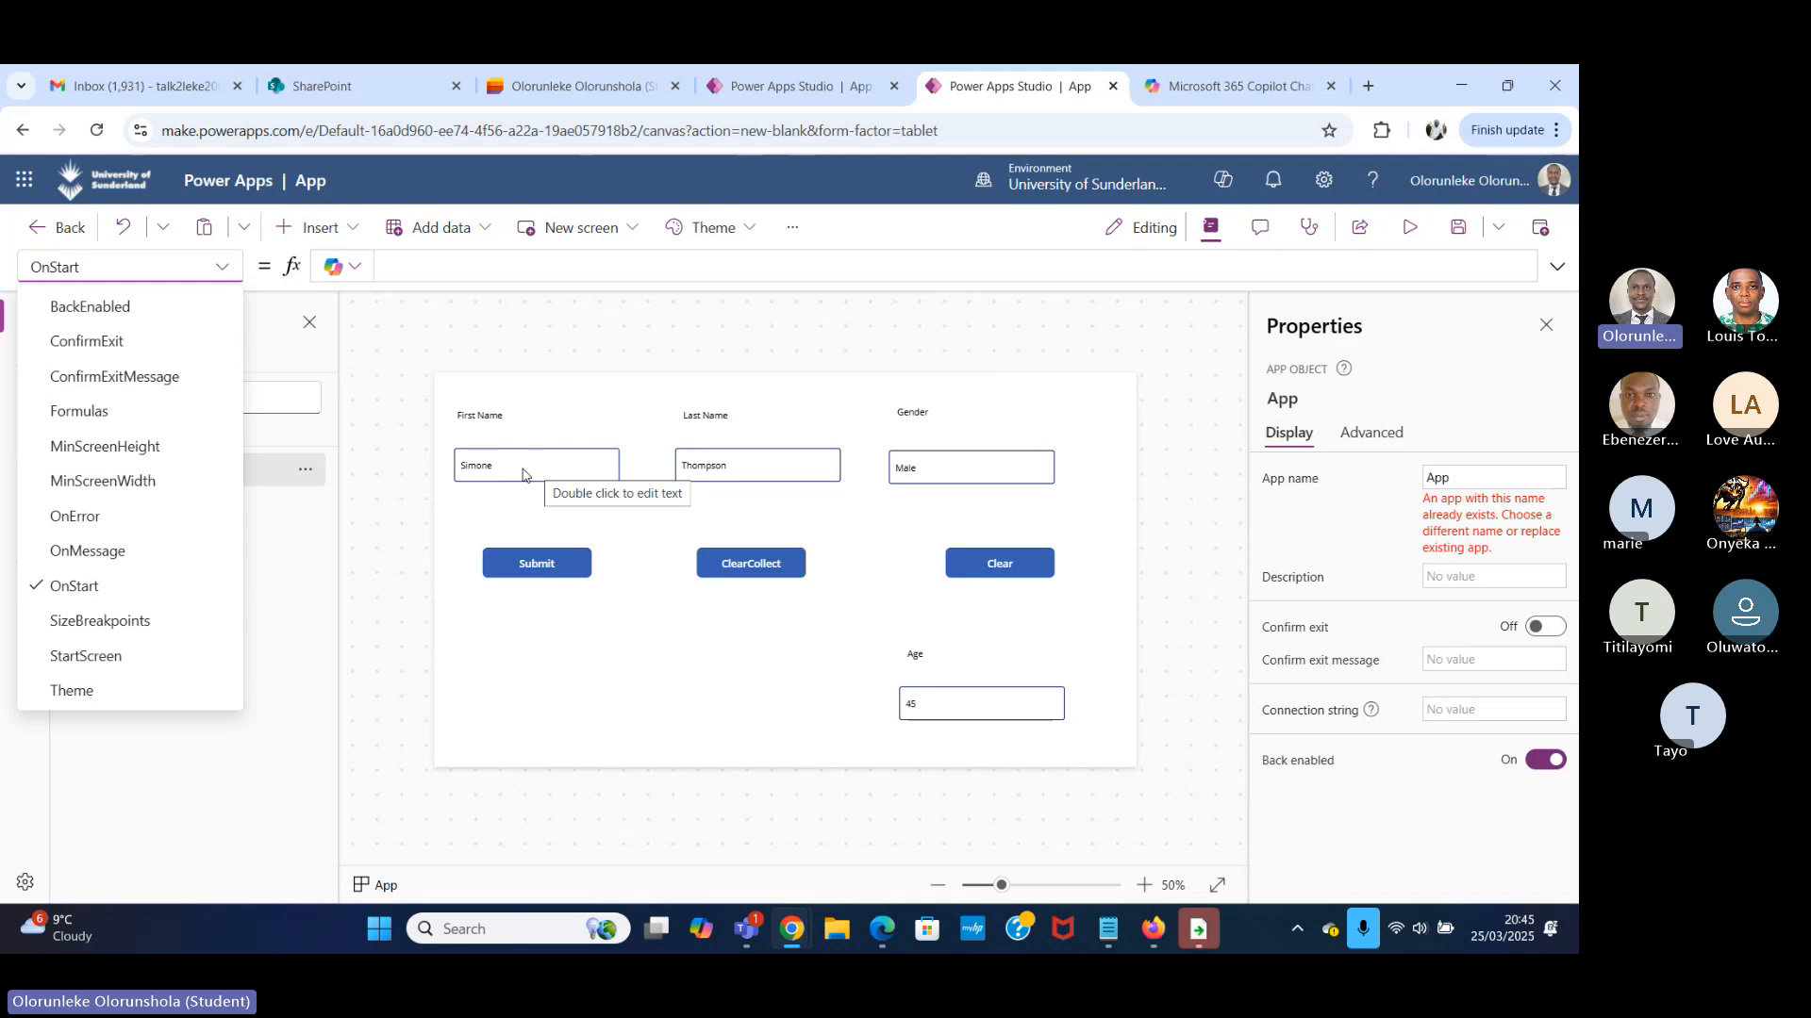
# Begin a Set function in the App's OnStart formula with gblmyname as the global variable name.
pyautogui.click(436, 267)
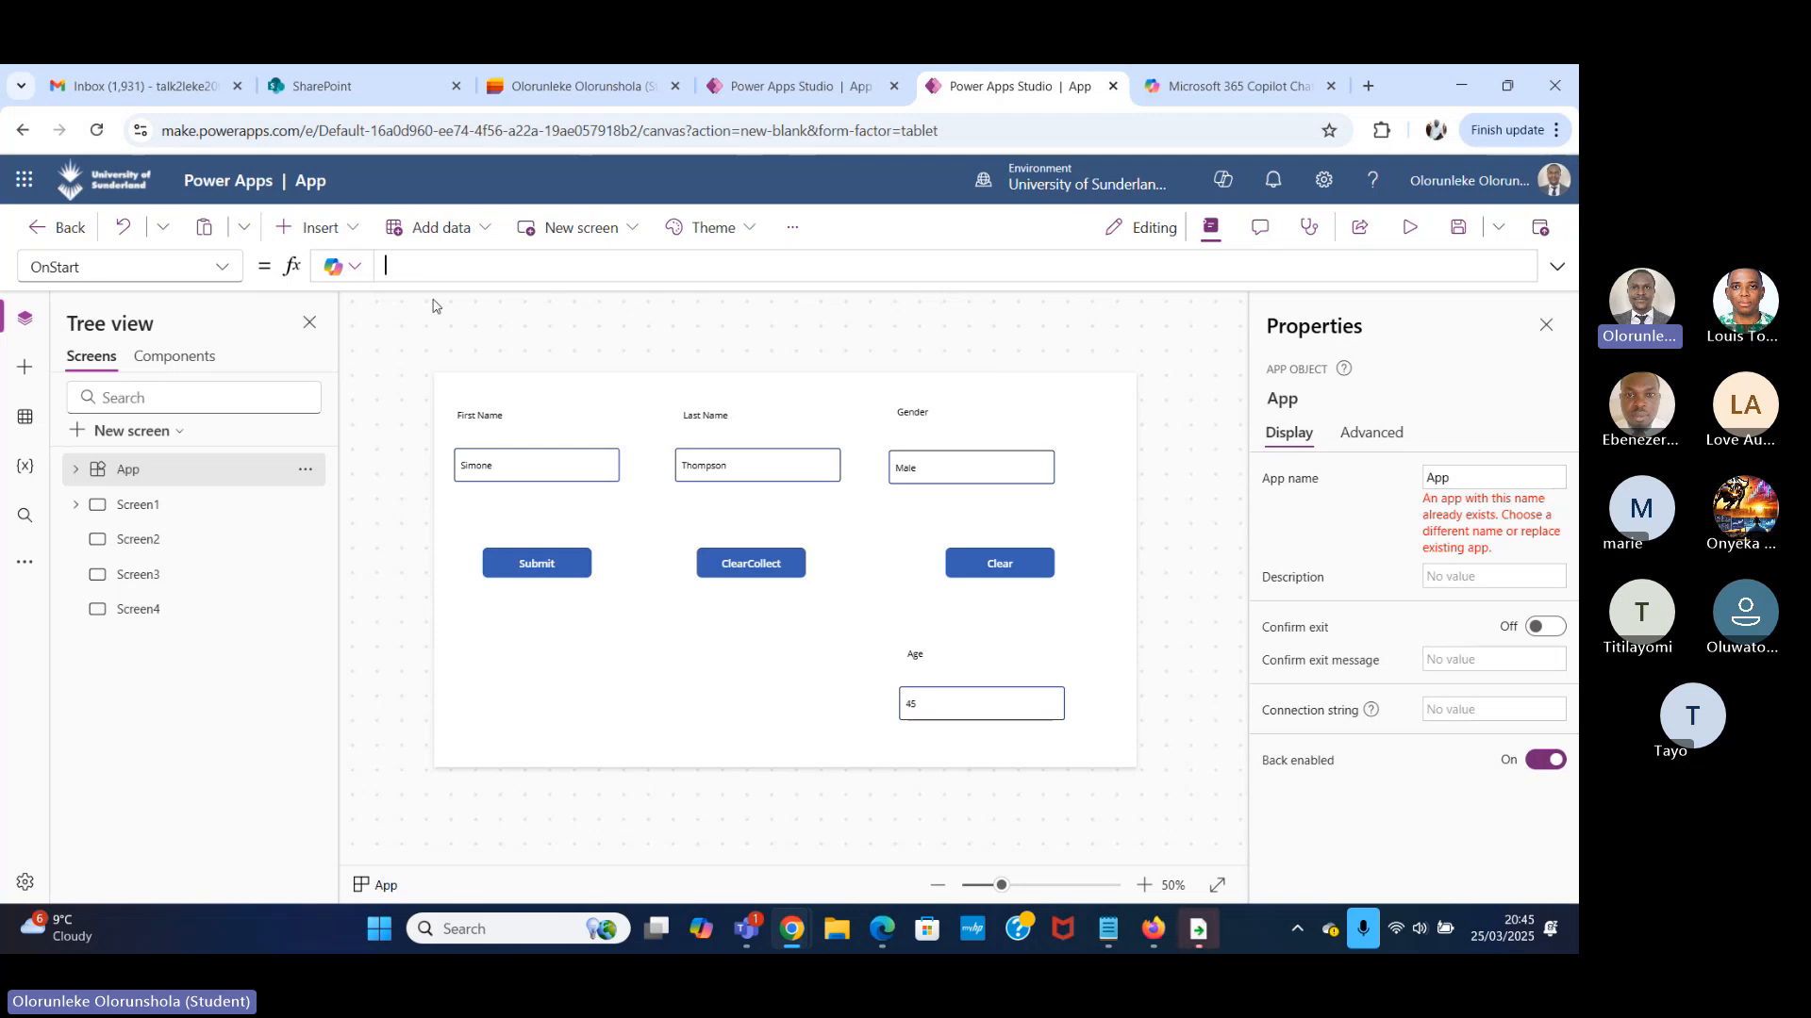
pyautogui.write('Se')
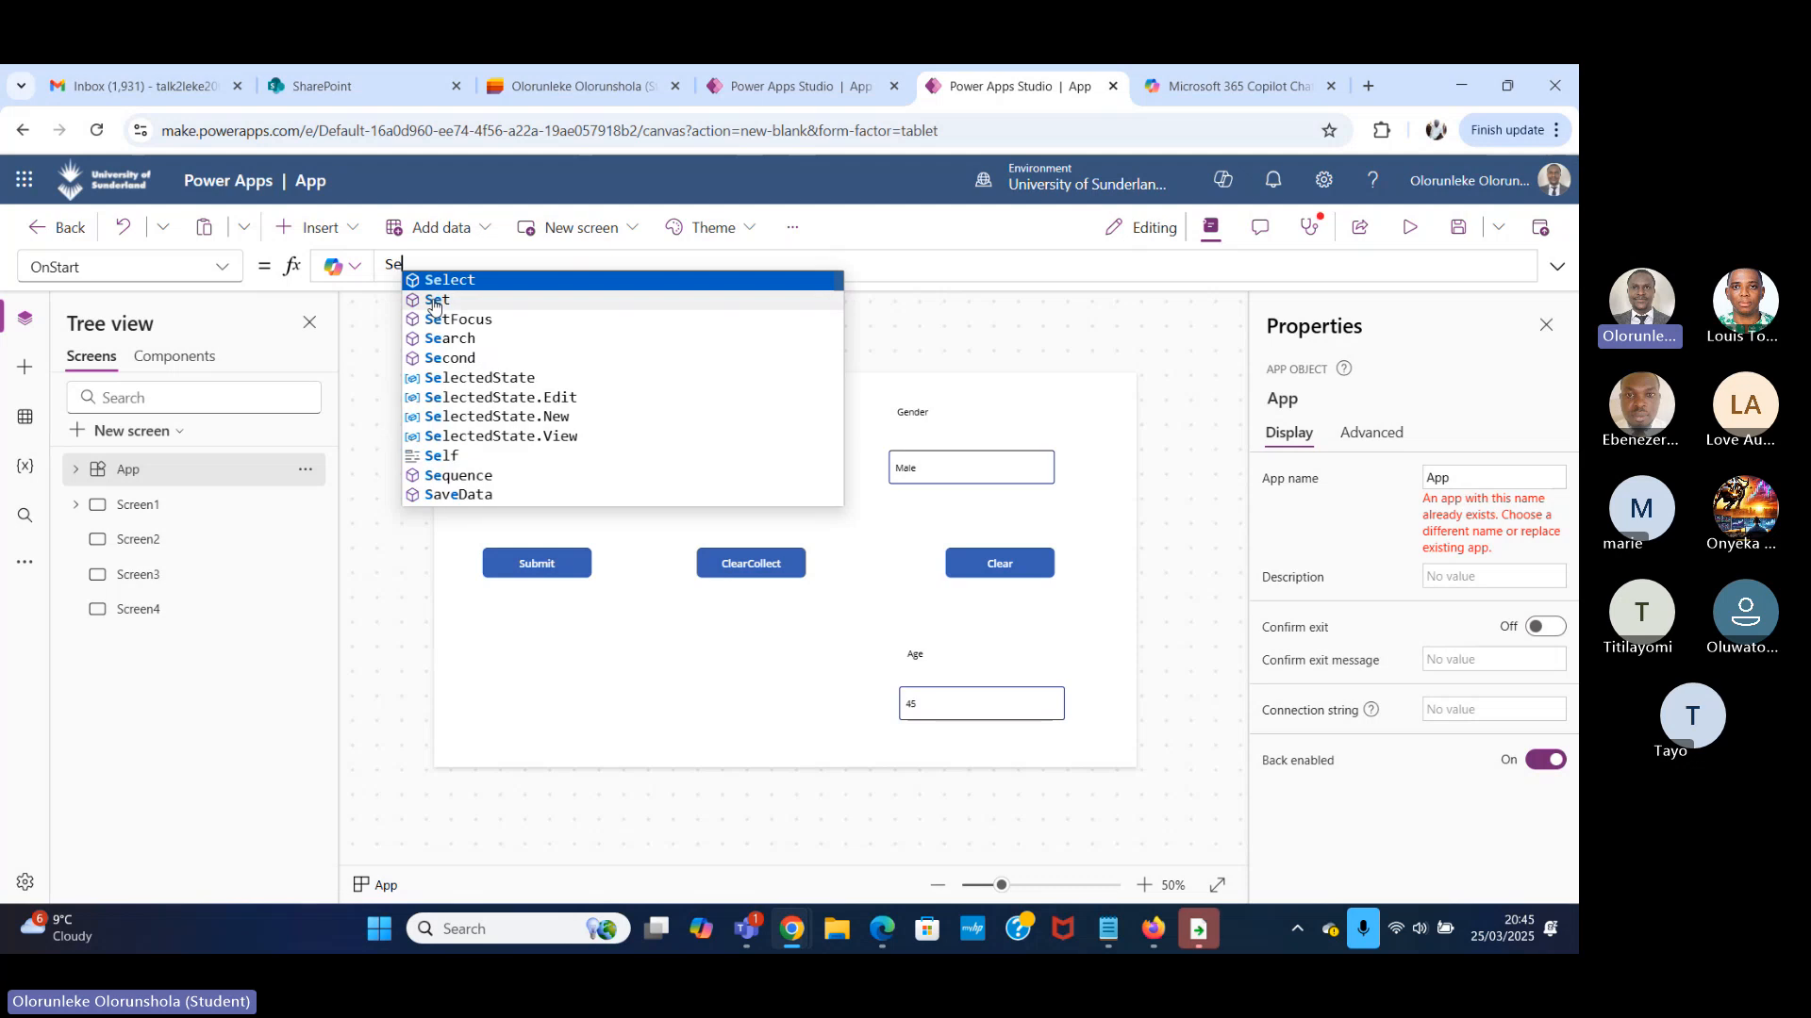
pyautogui.write('t')
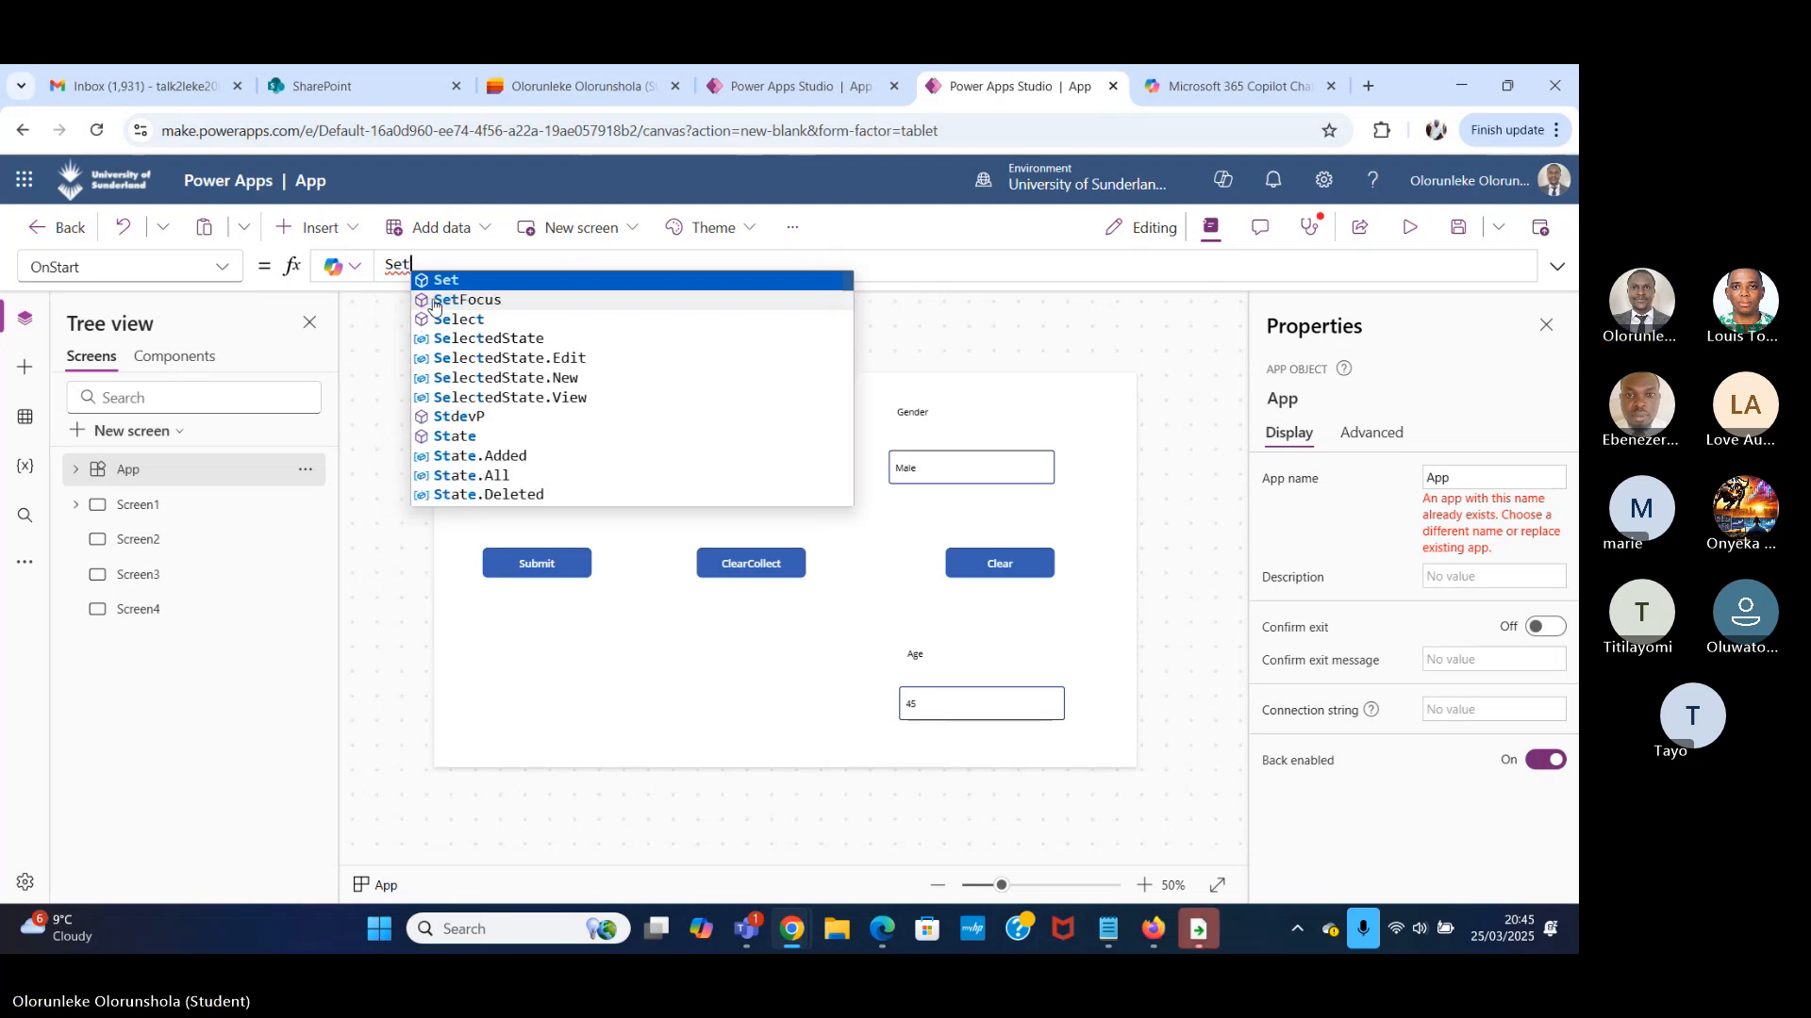
pyautogui.write('(')
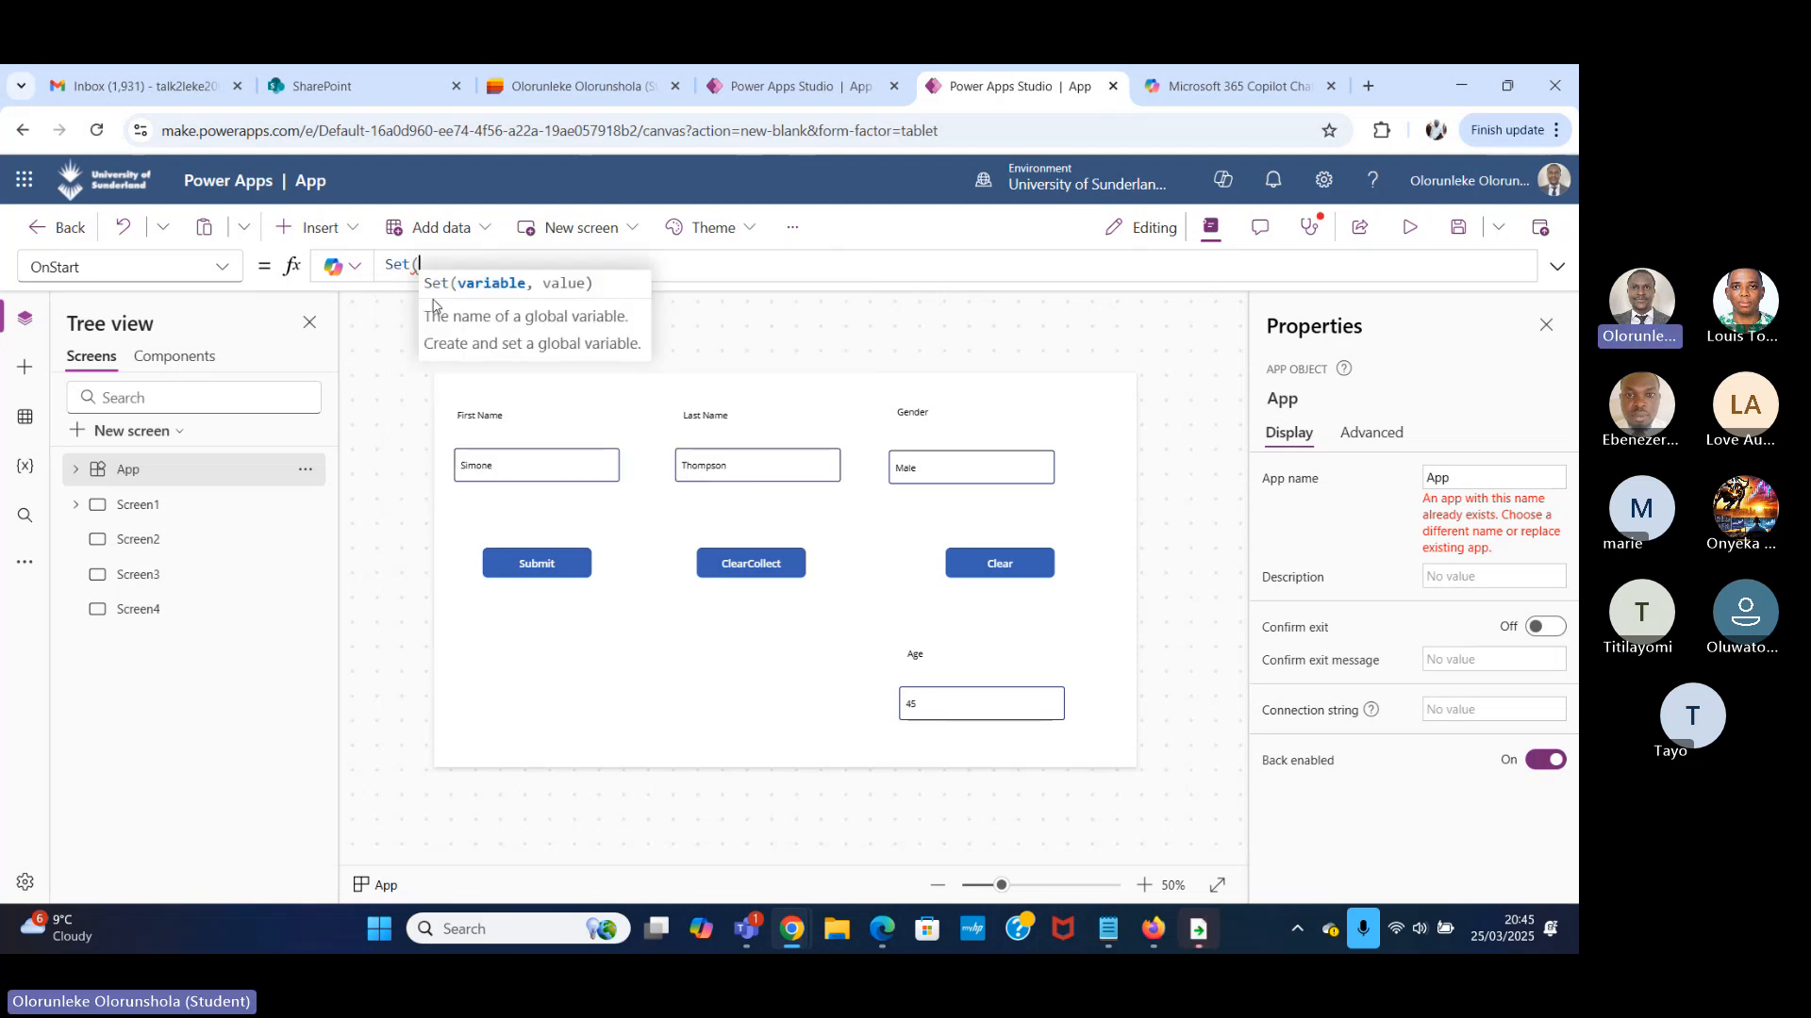
pyautogui.write('gl')
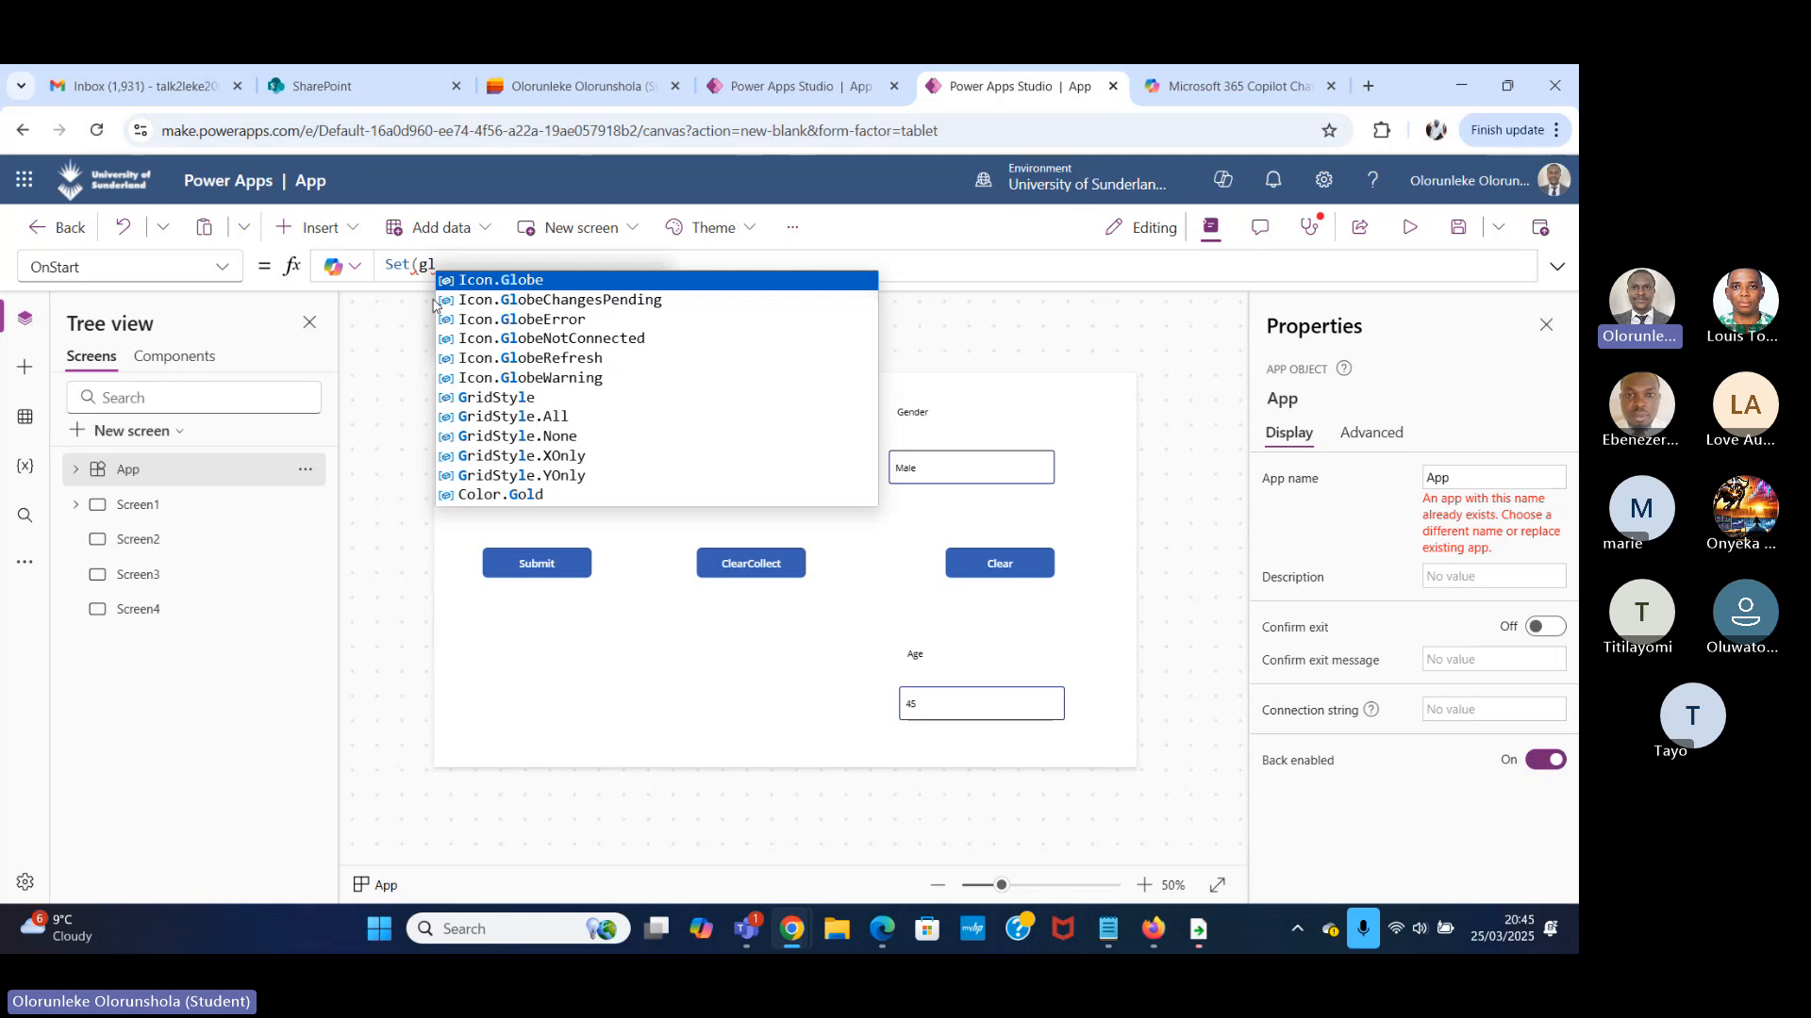
pyautogui.write('v')
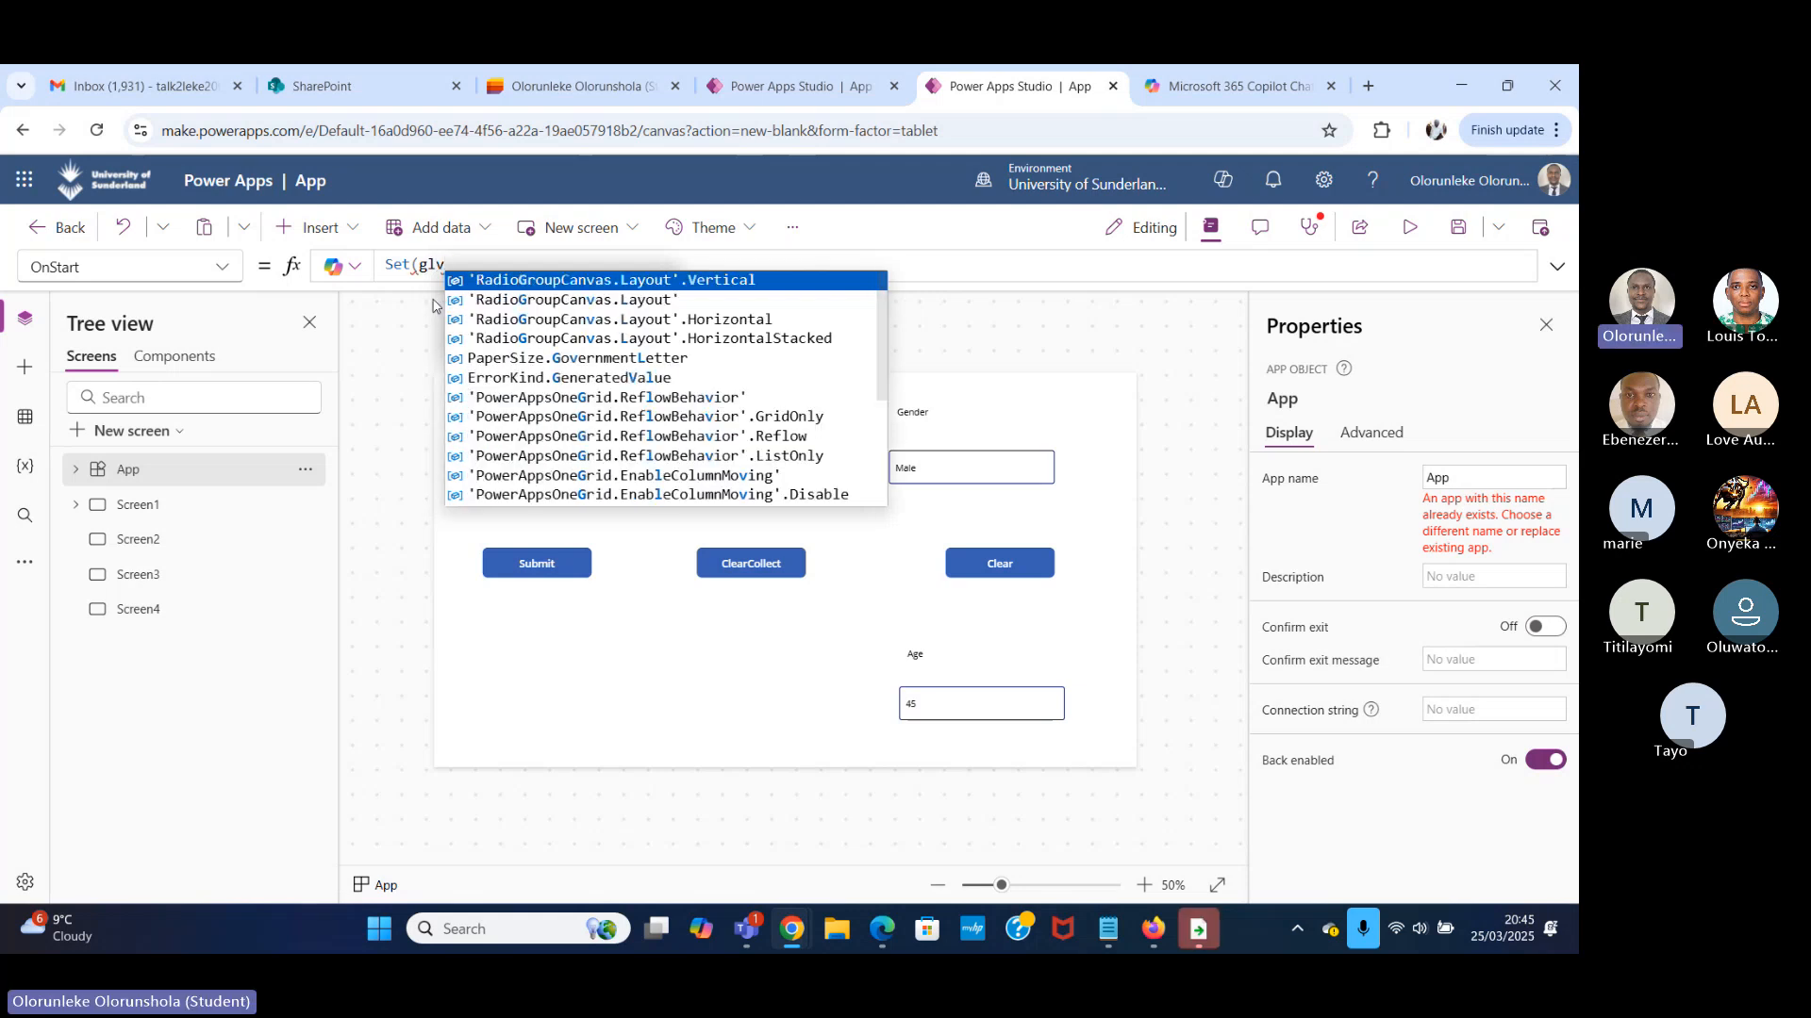
pyautogui.press('BackSpace')
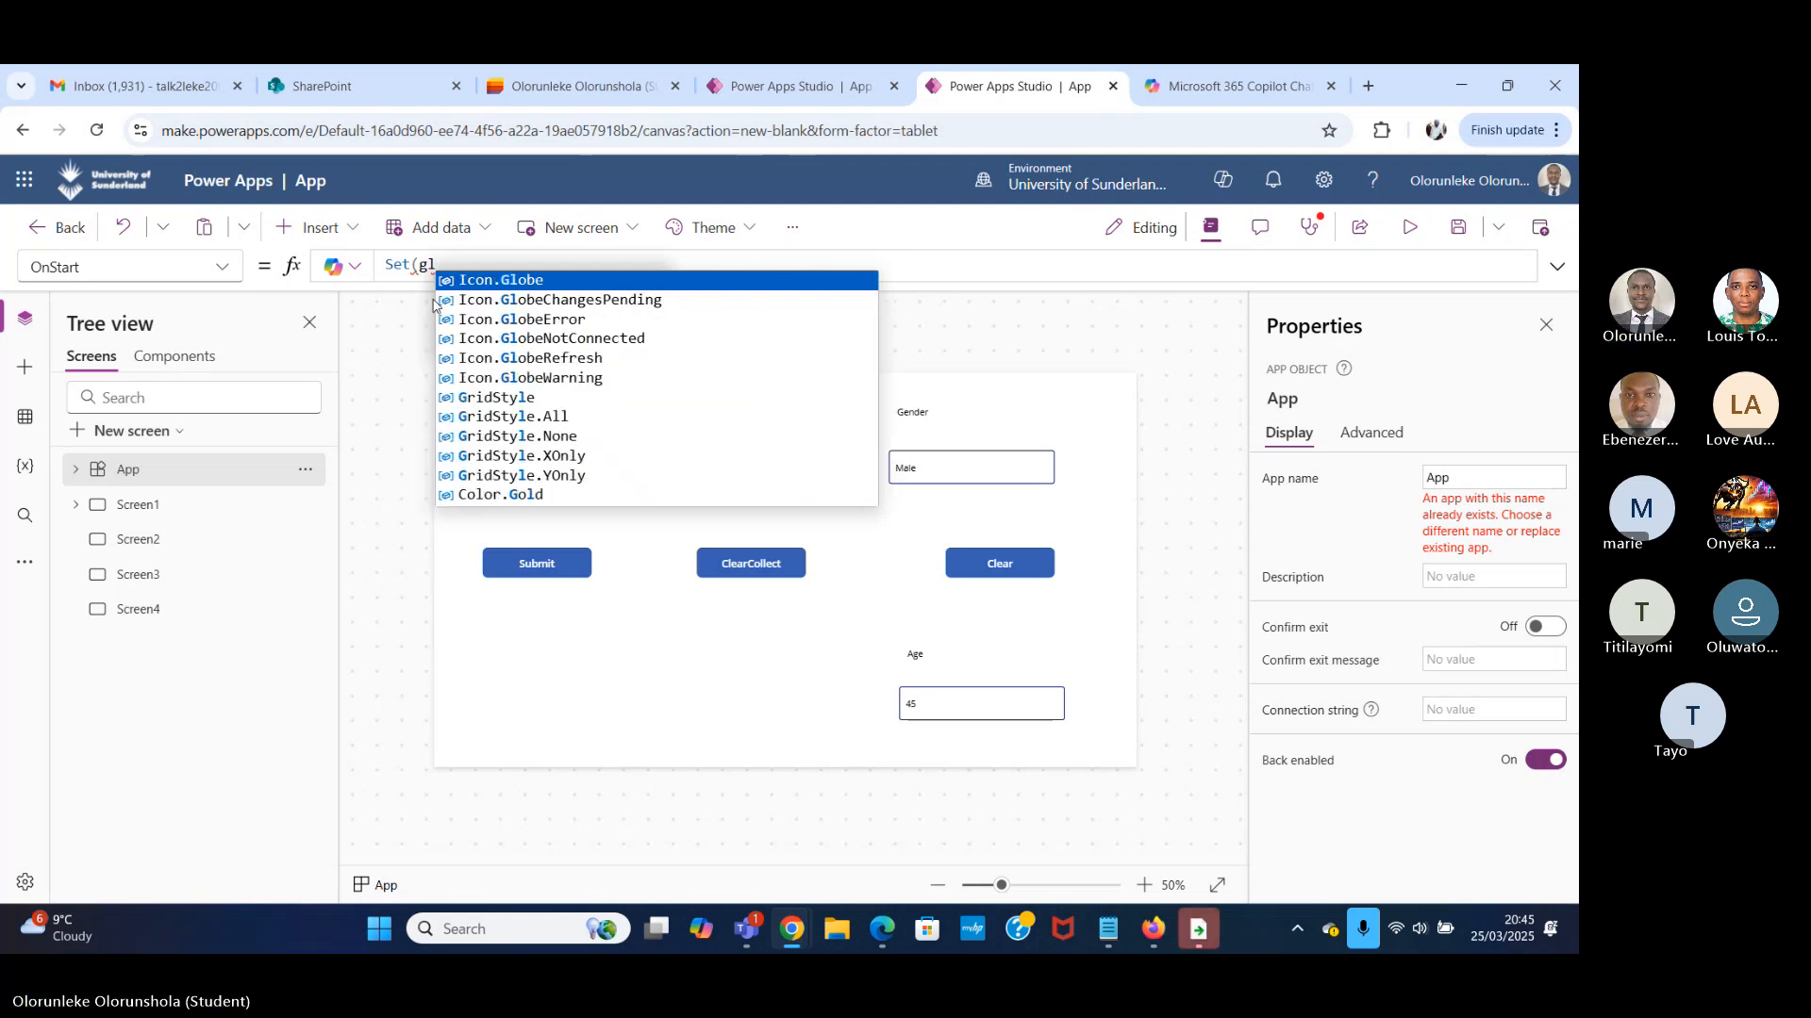
pyautogui.write('b')
pyautogui.press('BackSpace')
pyautogui.press('BackSpace')
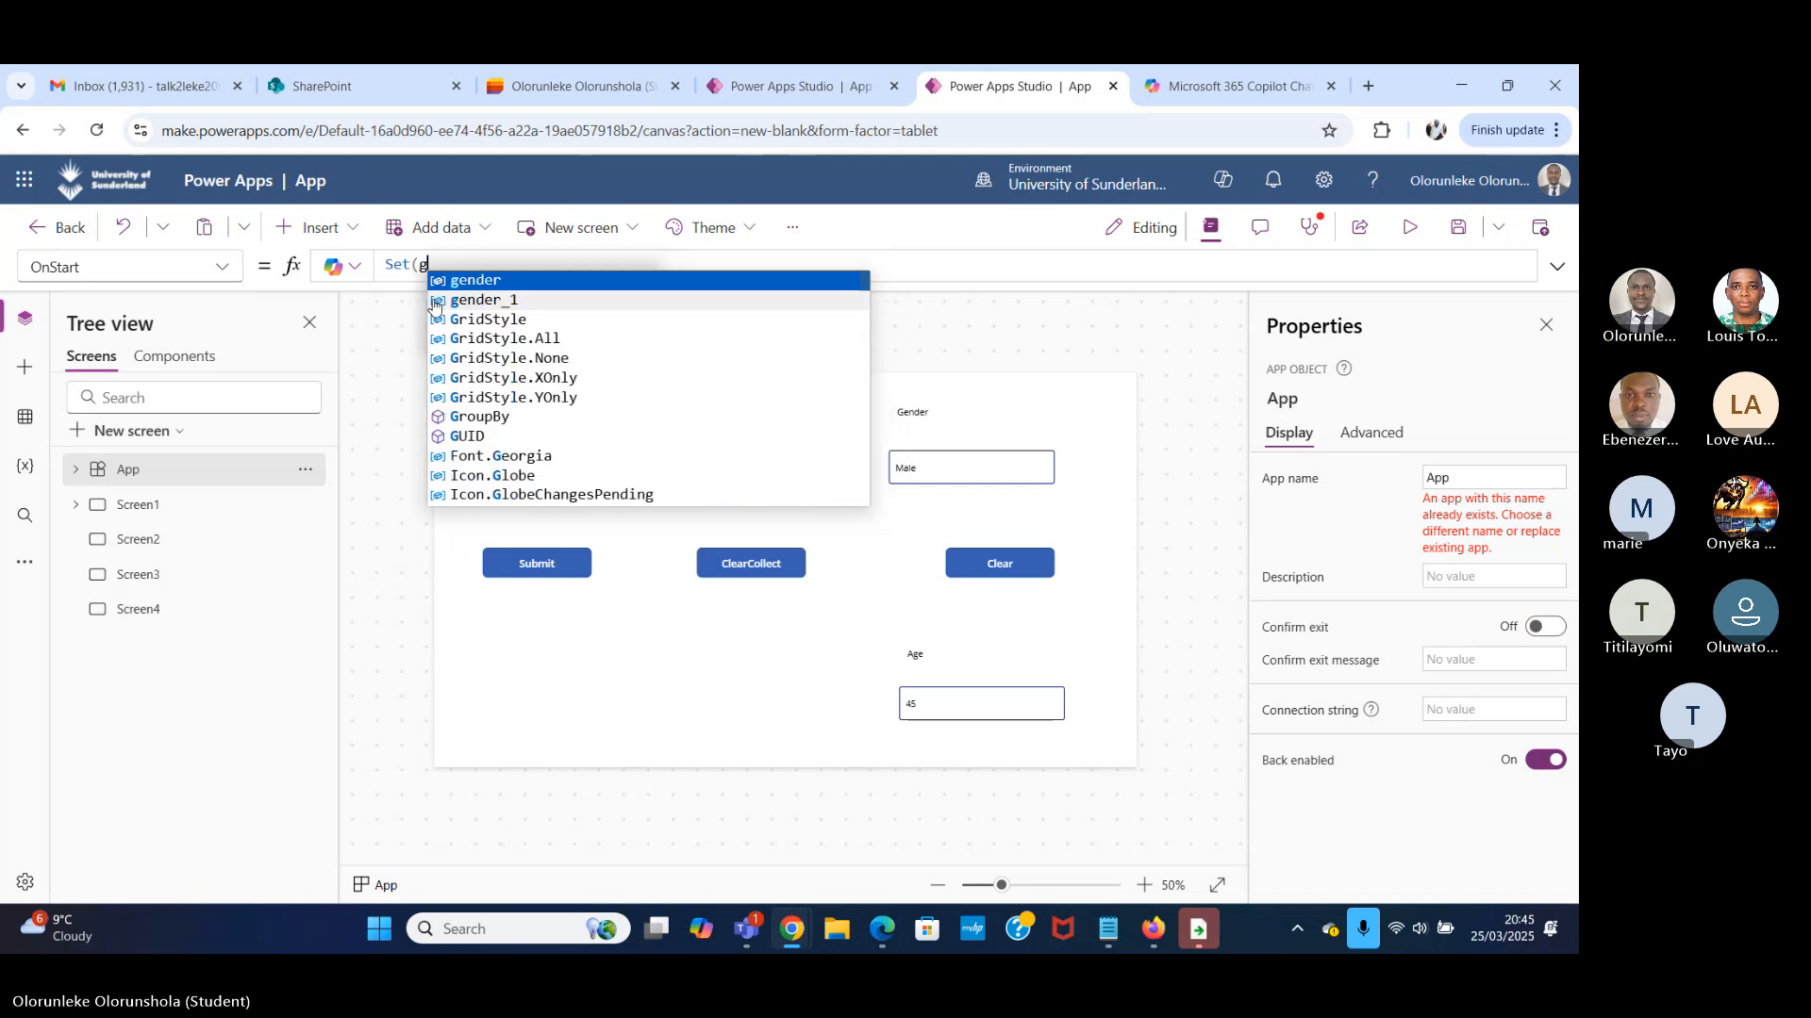
pyautogui.write('bl')
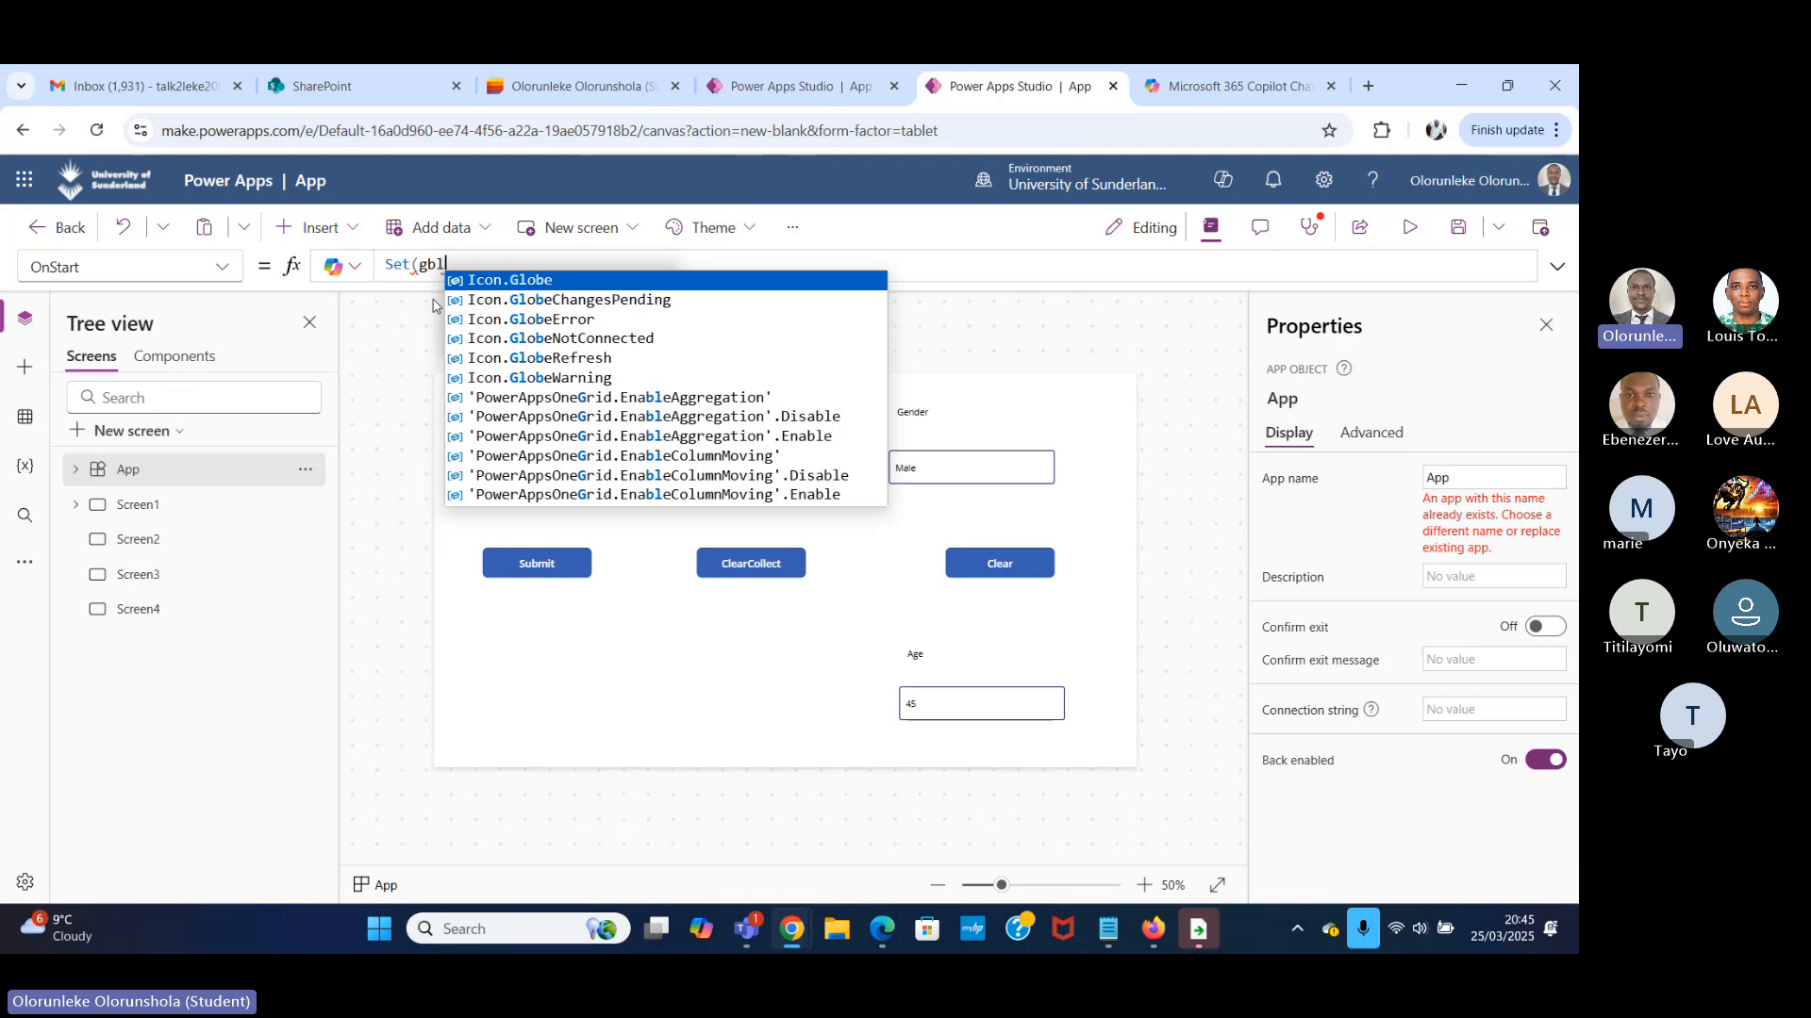
pyautogui.write('mynsms')
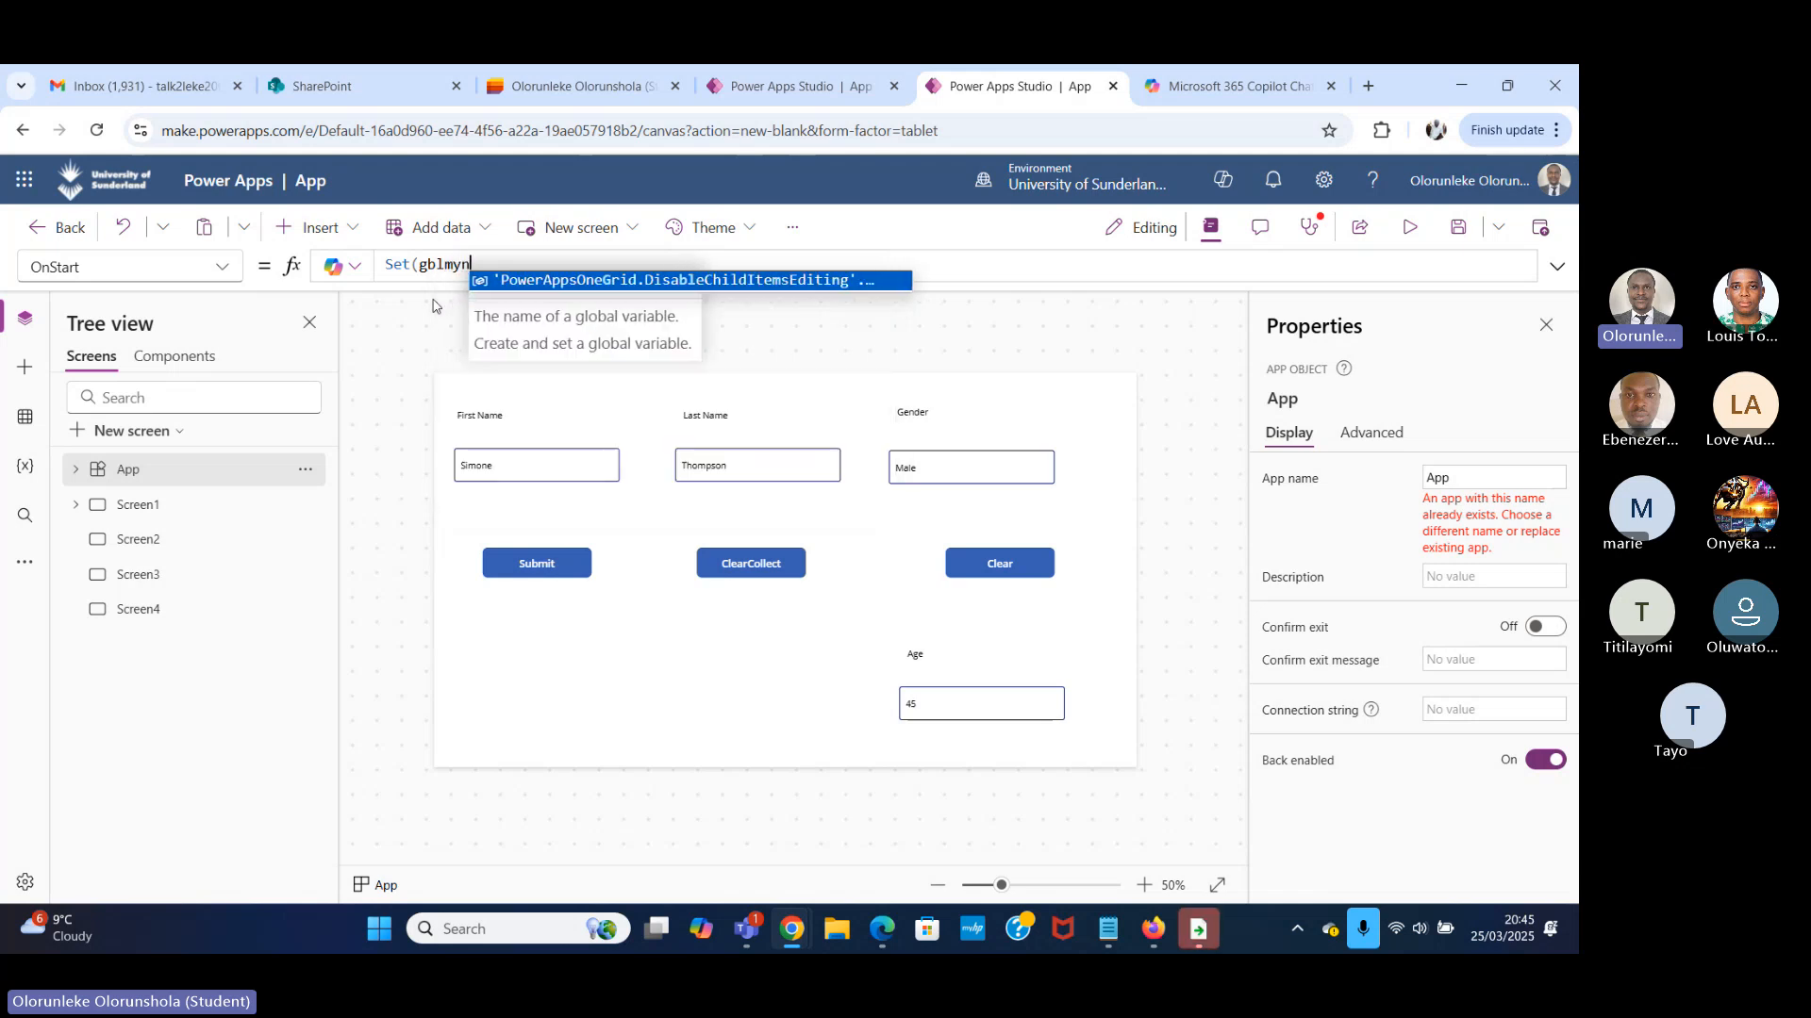
pyautogui.press('BackSpace')
pyautogui.press('BackSpace')
pyautogui.press('BackSpace')
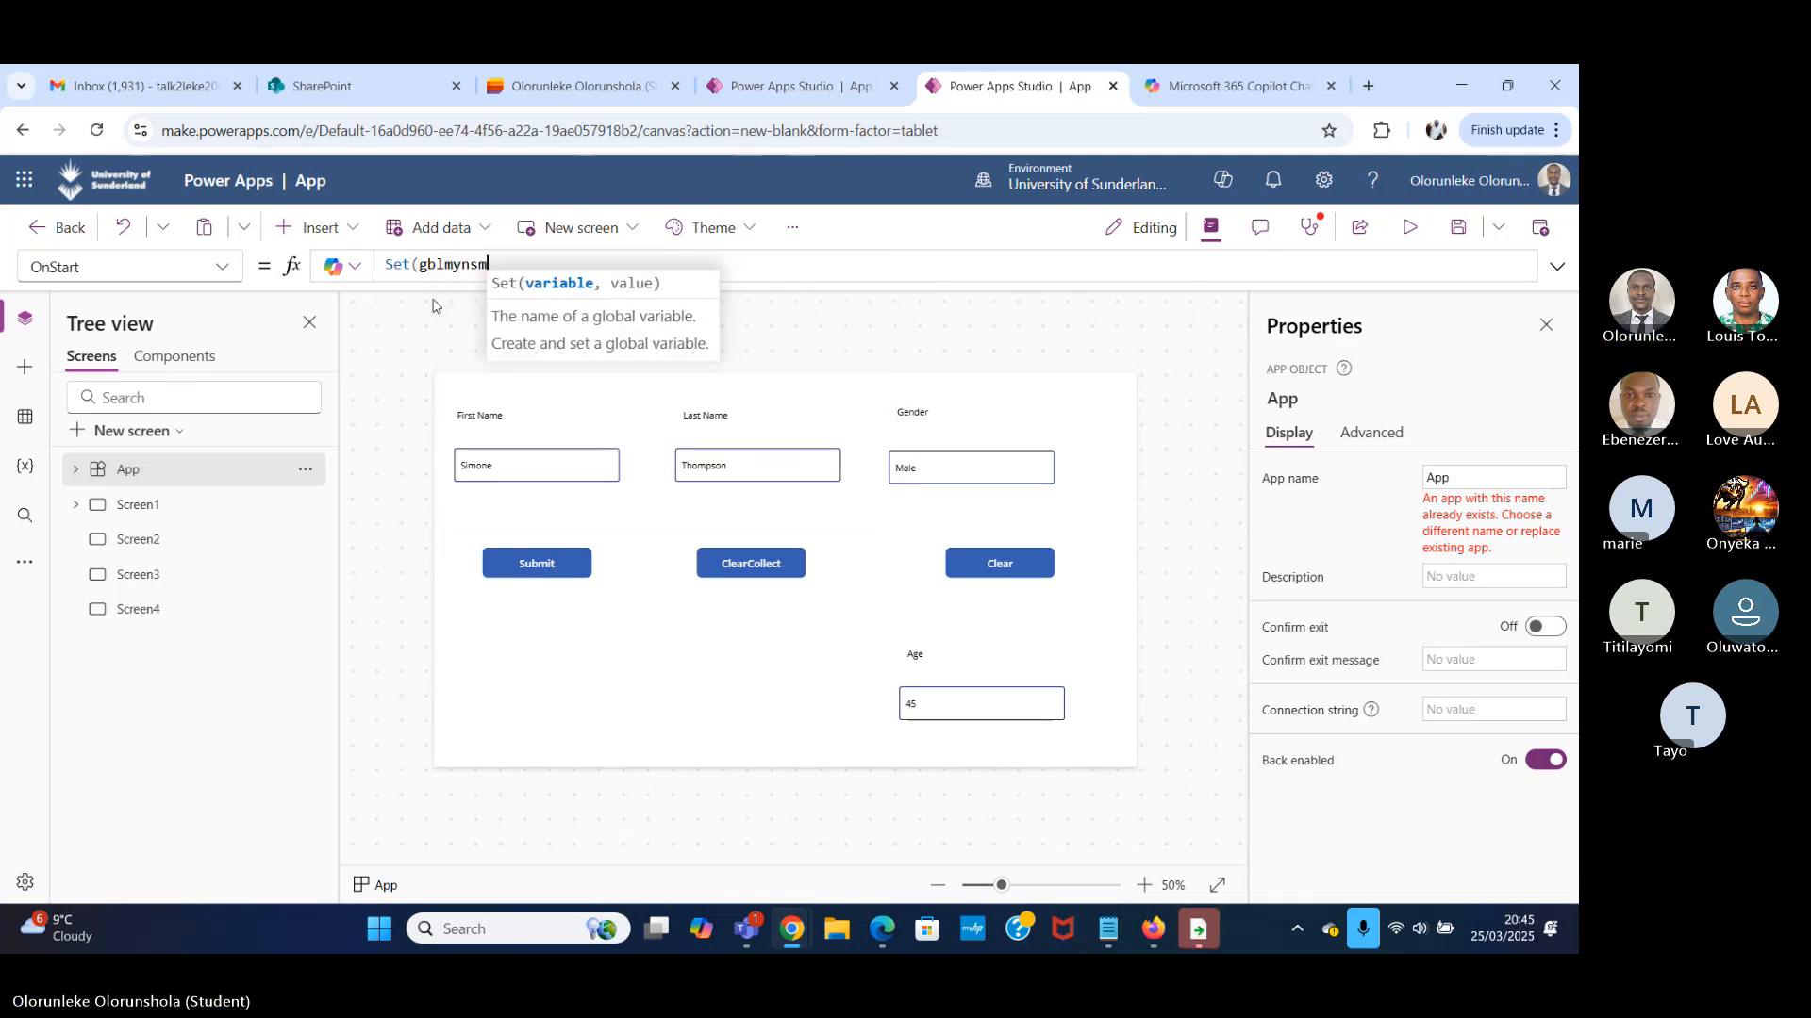
pyautogui.write('ame')
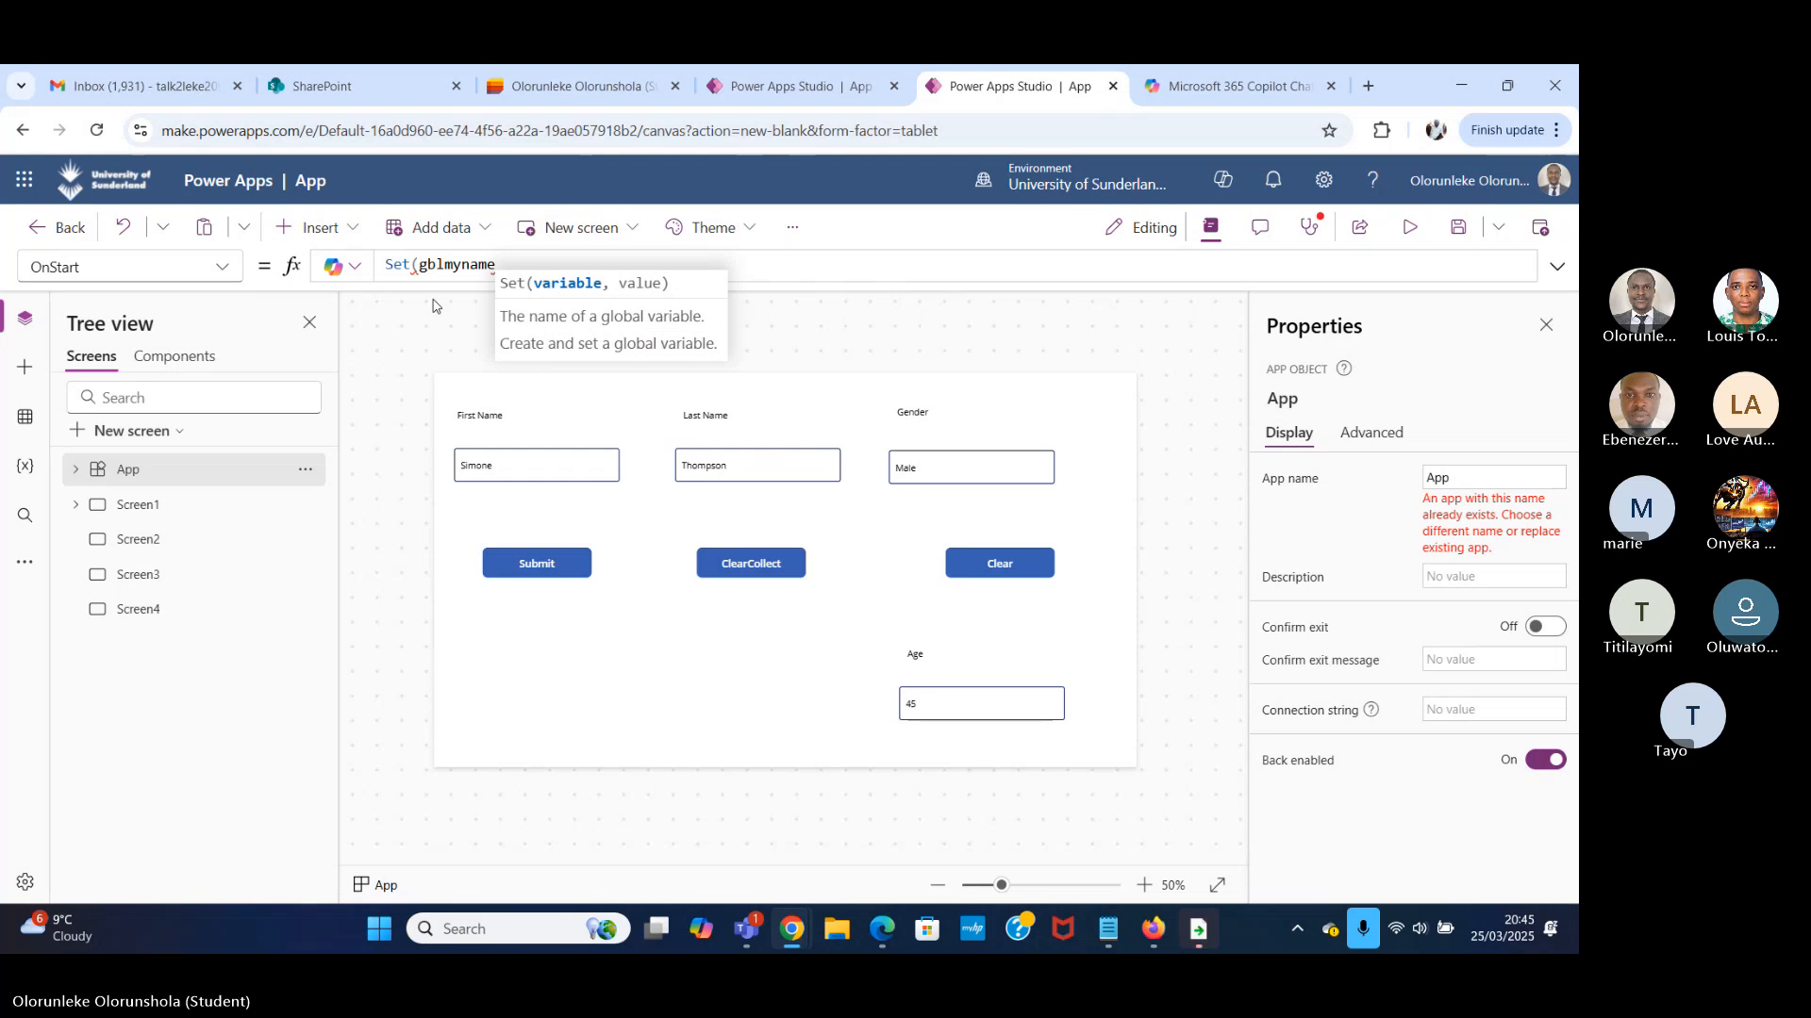
pyautogui.write(',')
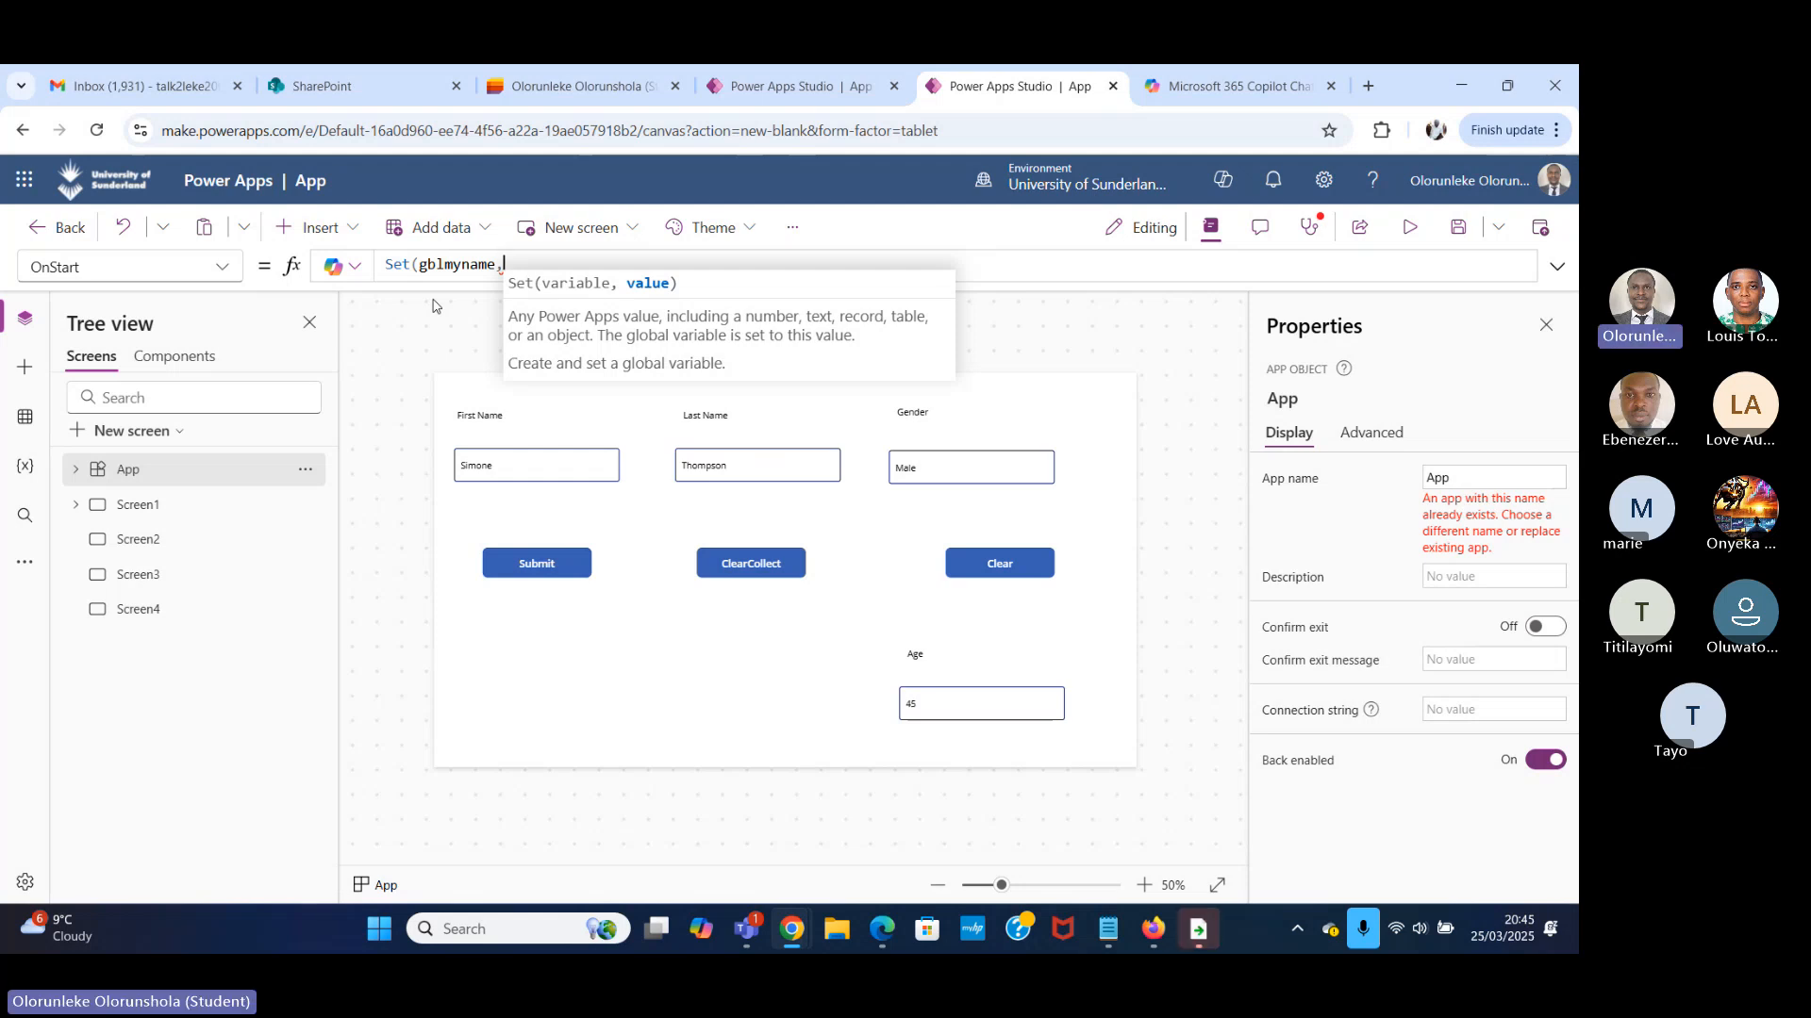
# Complete the OnStart Set formula by giving gblmyname a first name as a text value in double quotes.
pyautogui.write('Leke')
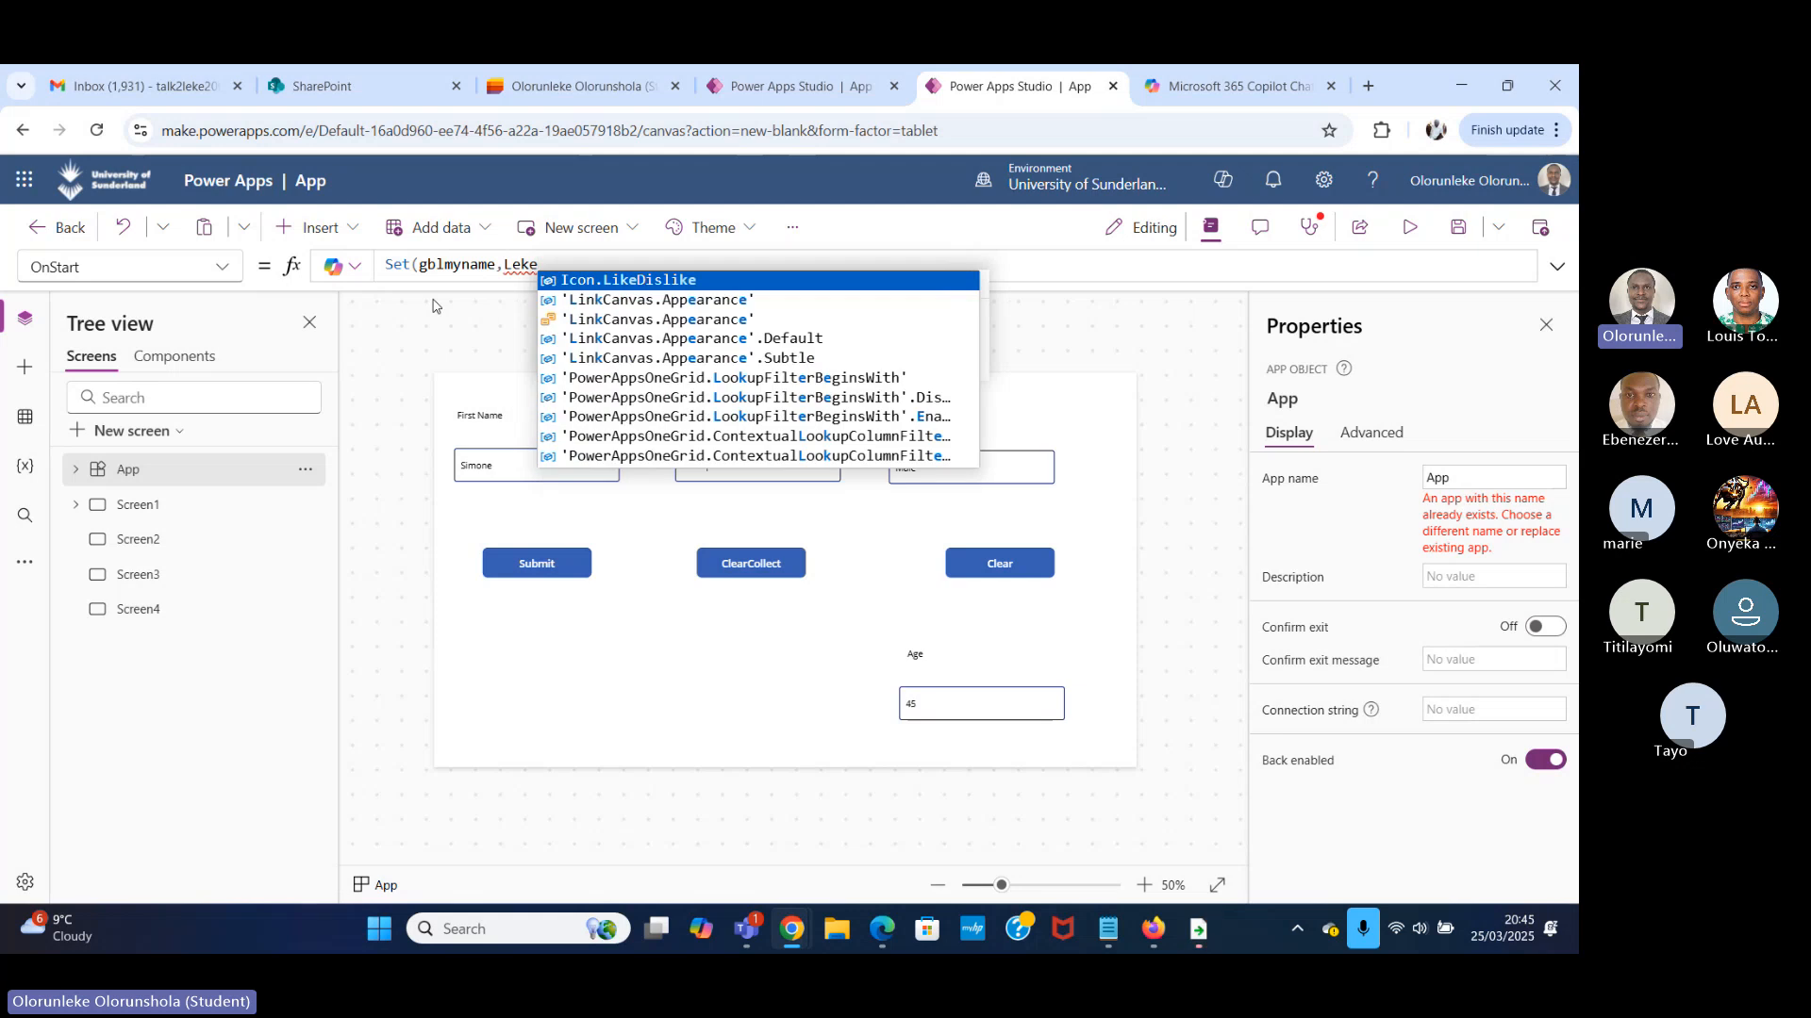
pyautogui.write(')')
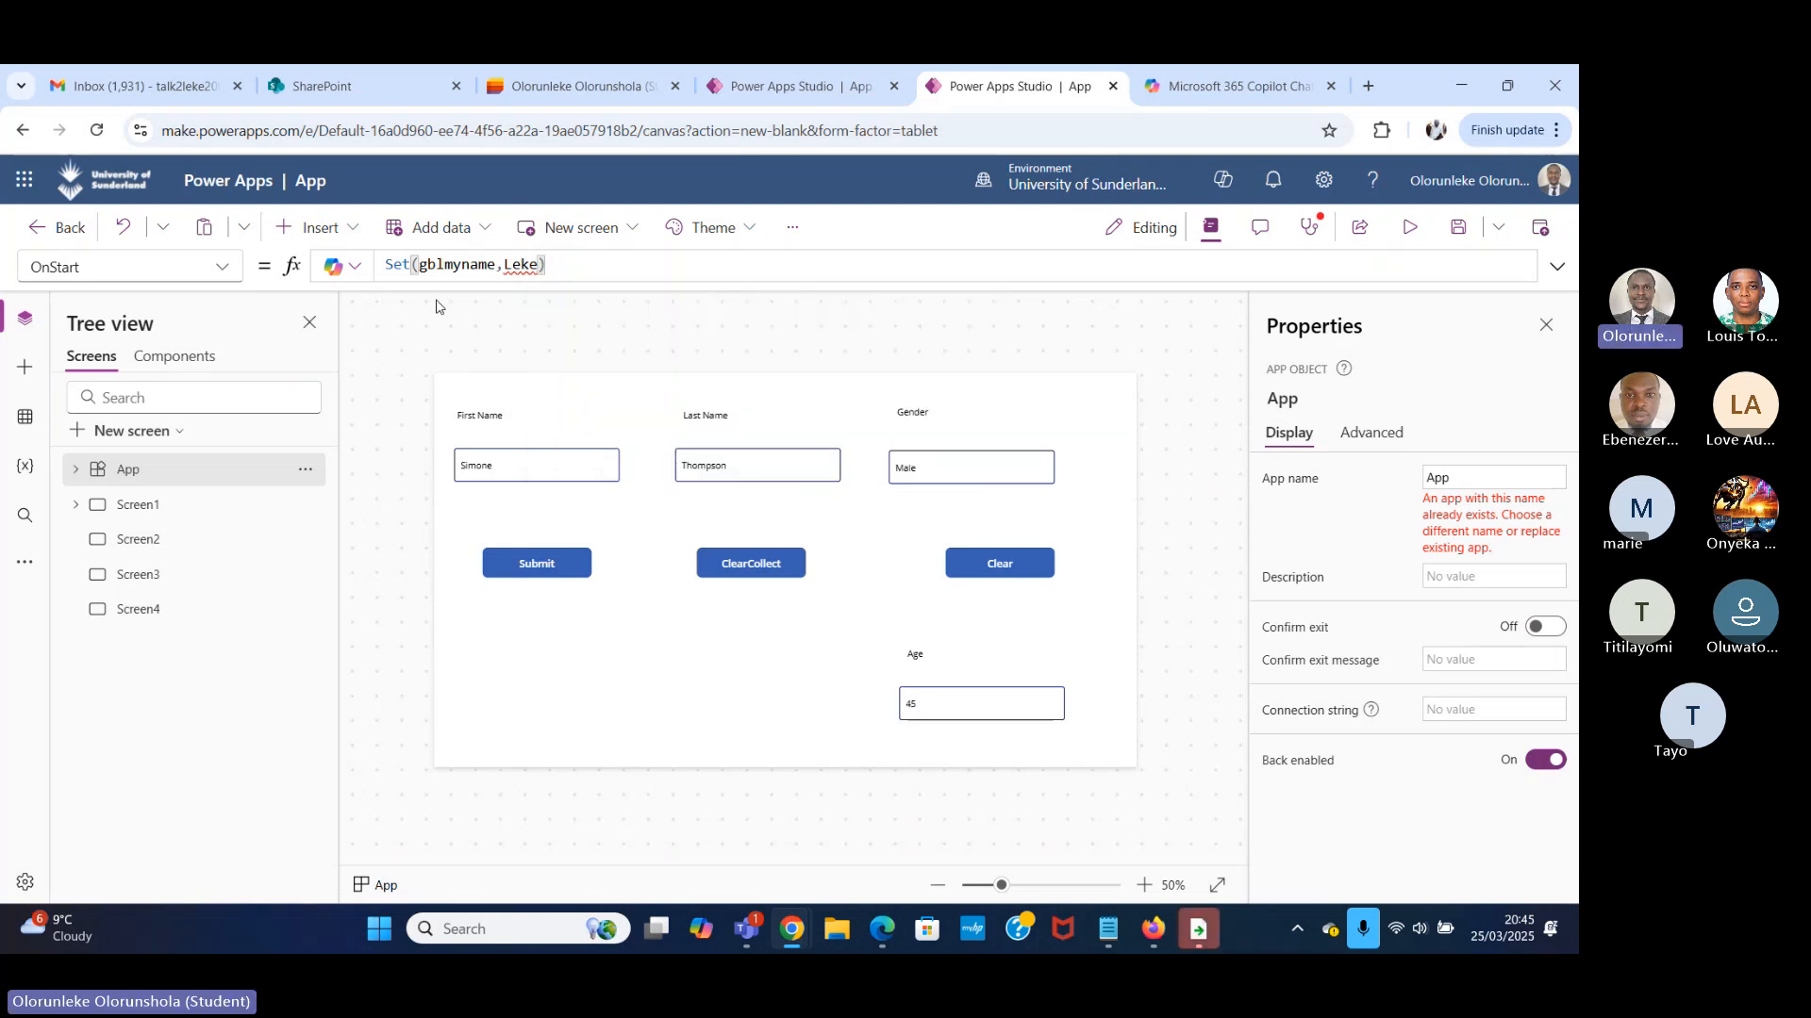
pyautogui.click(504, 264)
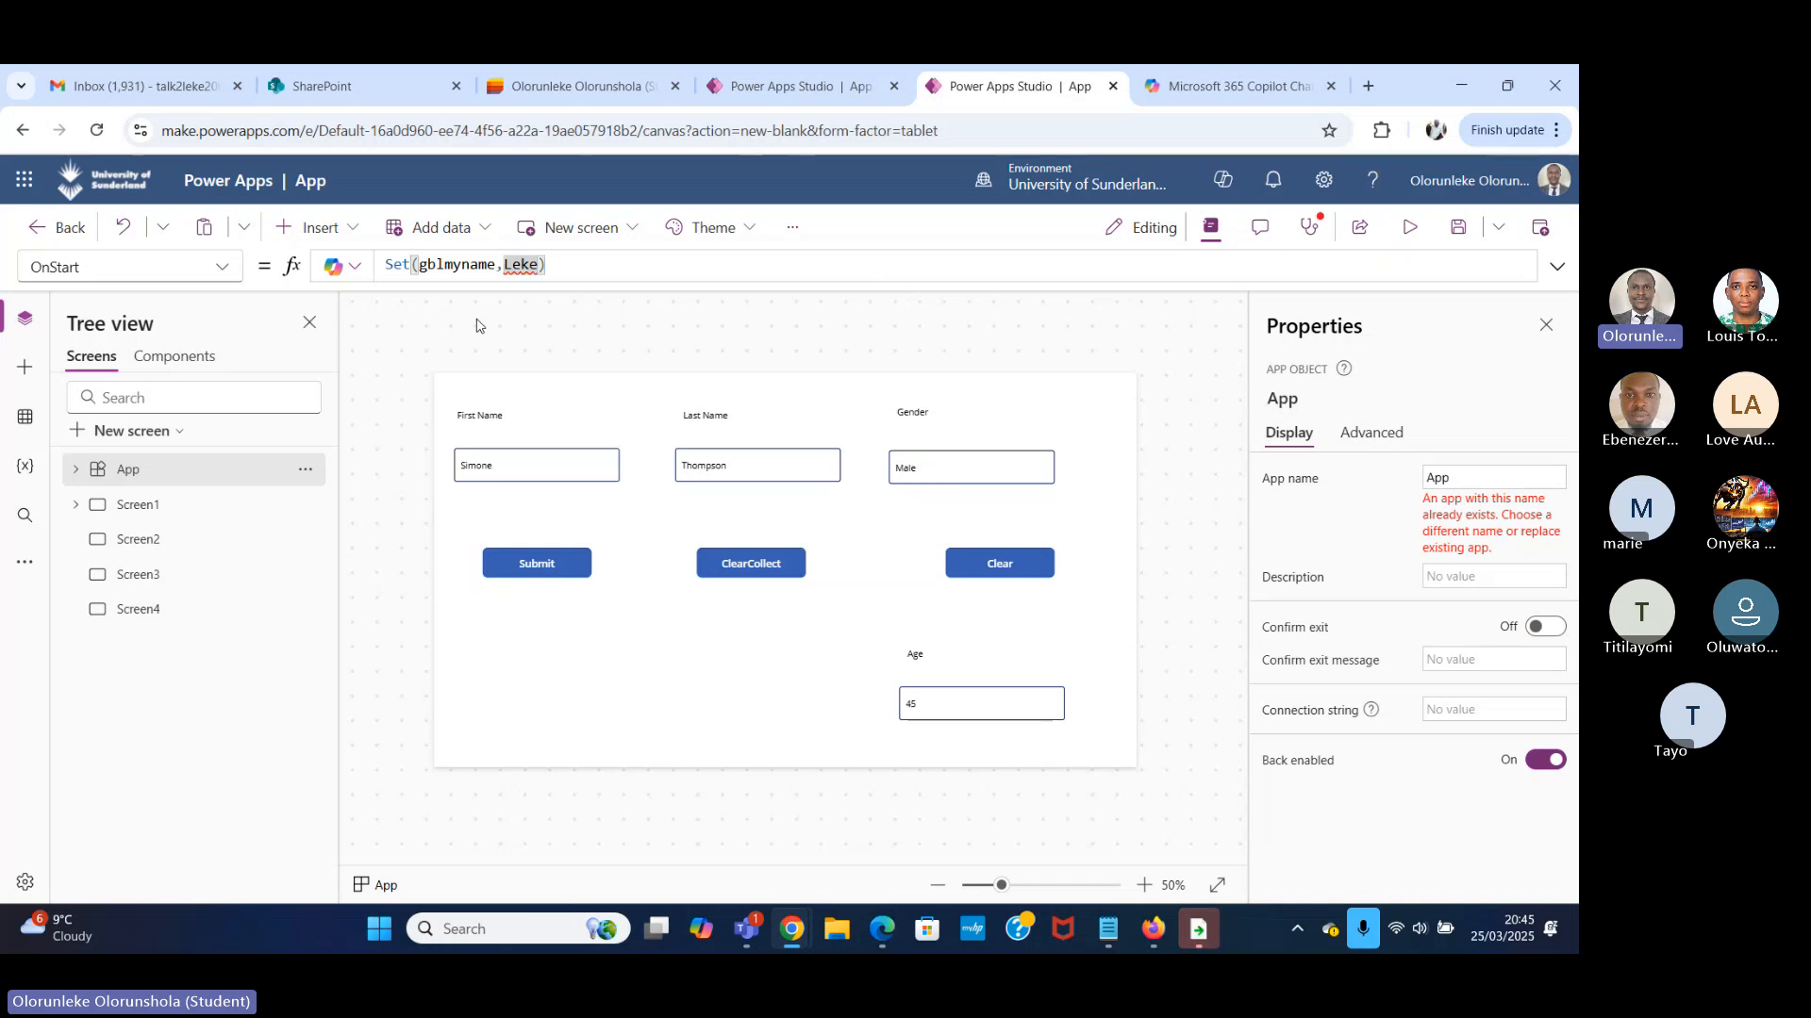
pyautogui.write('"')
pyautogui.press('Right')
pyautogui.press('Right')
pyautogui.press('Right')
pyautogui.press('Right')
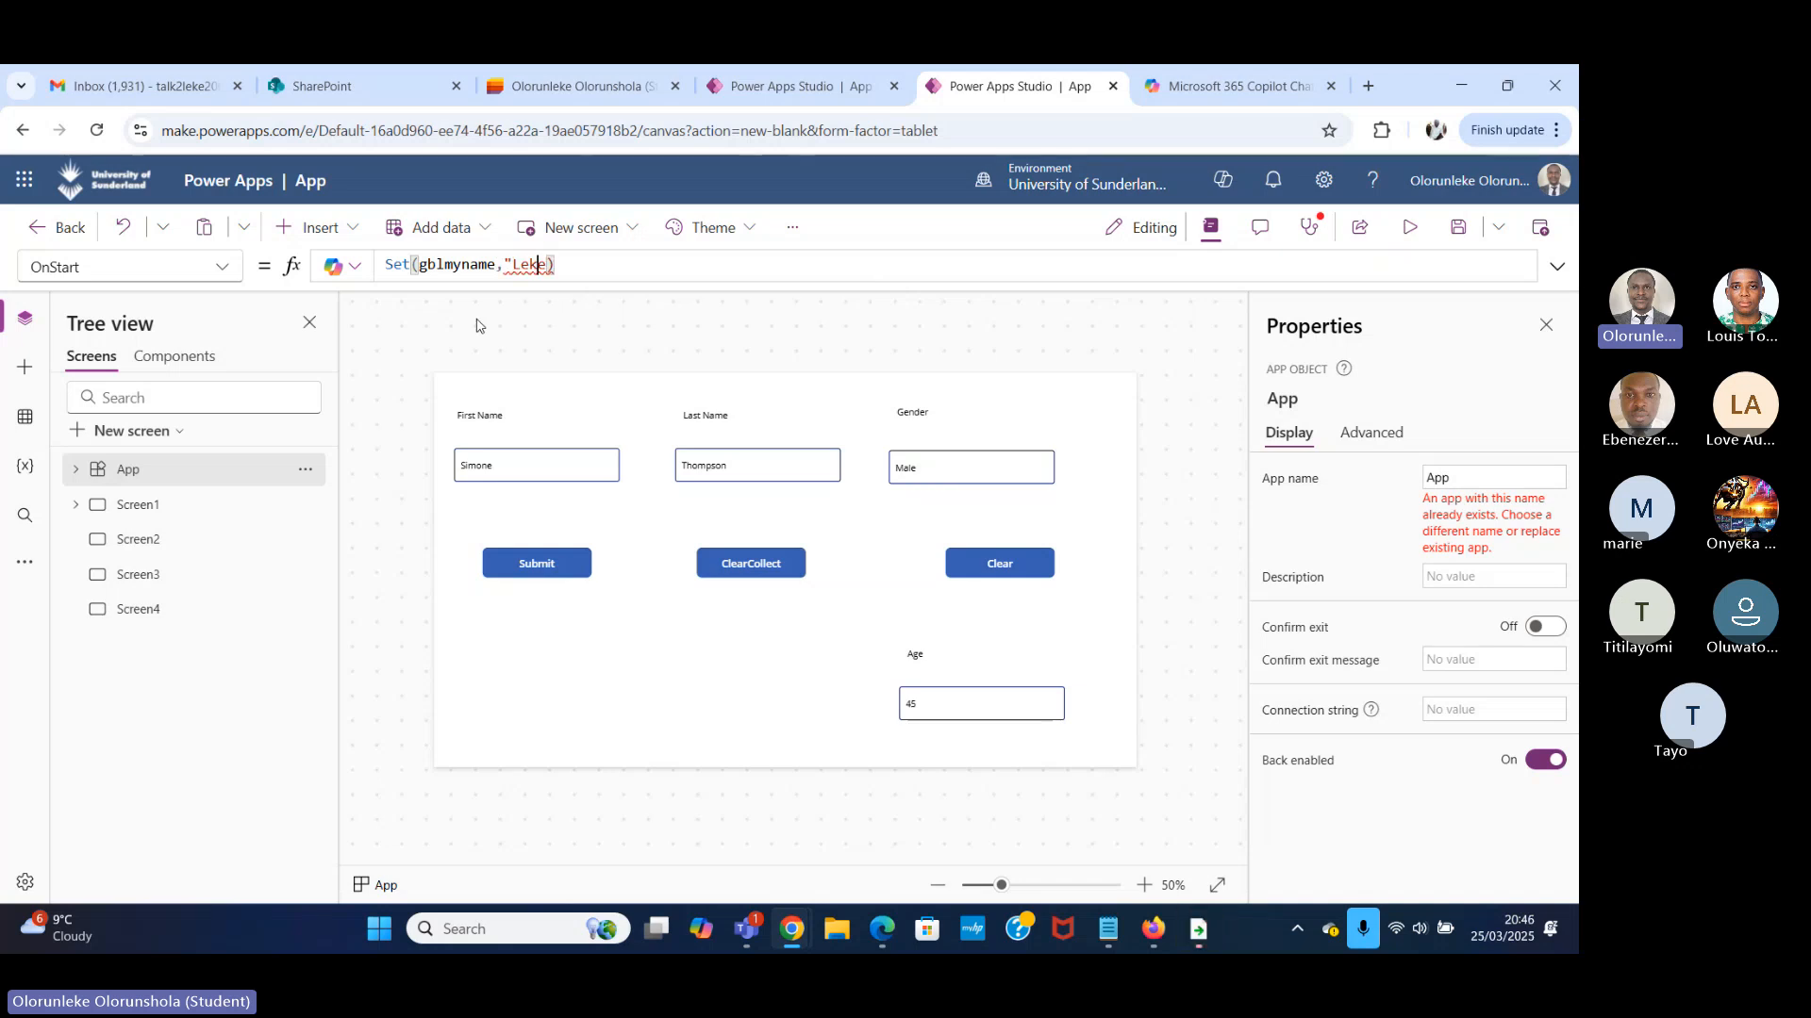
pyautogui.write('"Leke"')
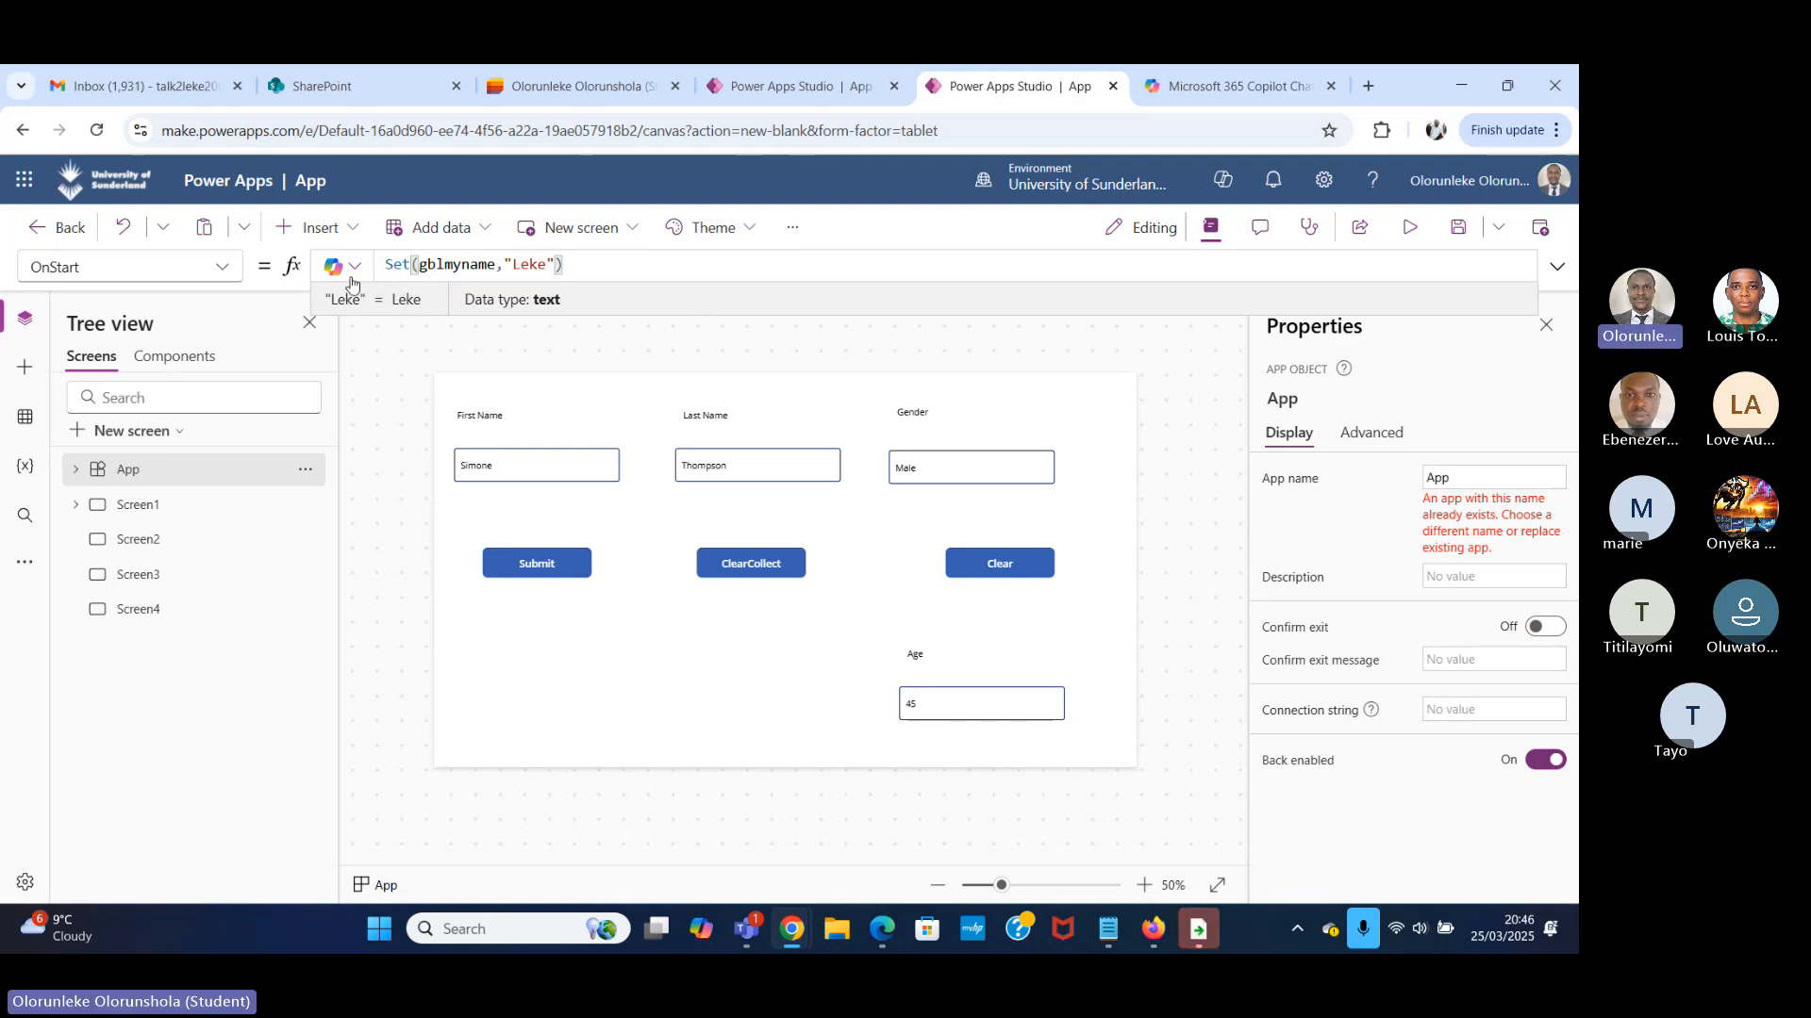
# Review the Set function and its gblmyname variable in the App's OnStart formula.
pyautogui.click(583, 263)
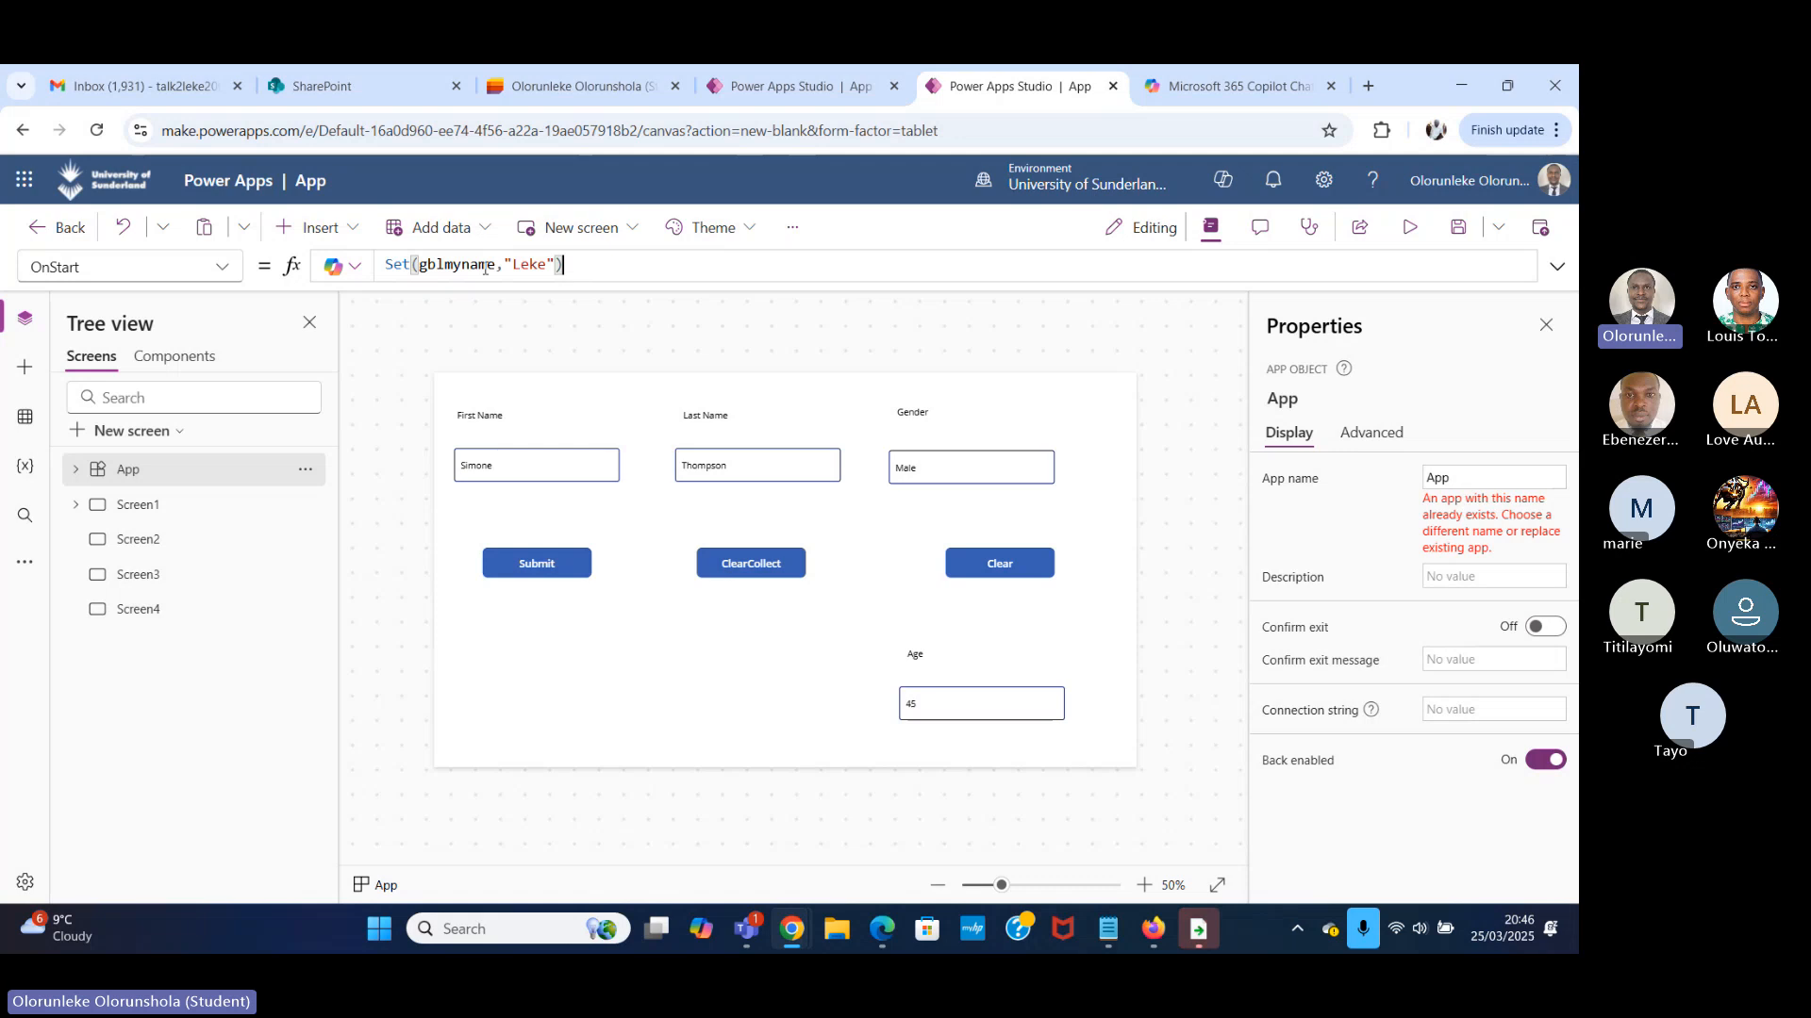
pyautogui.moveTo(411, 264); pyautogui.dragTo(385, 262)
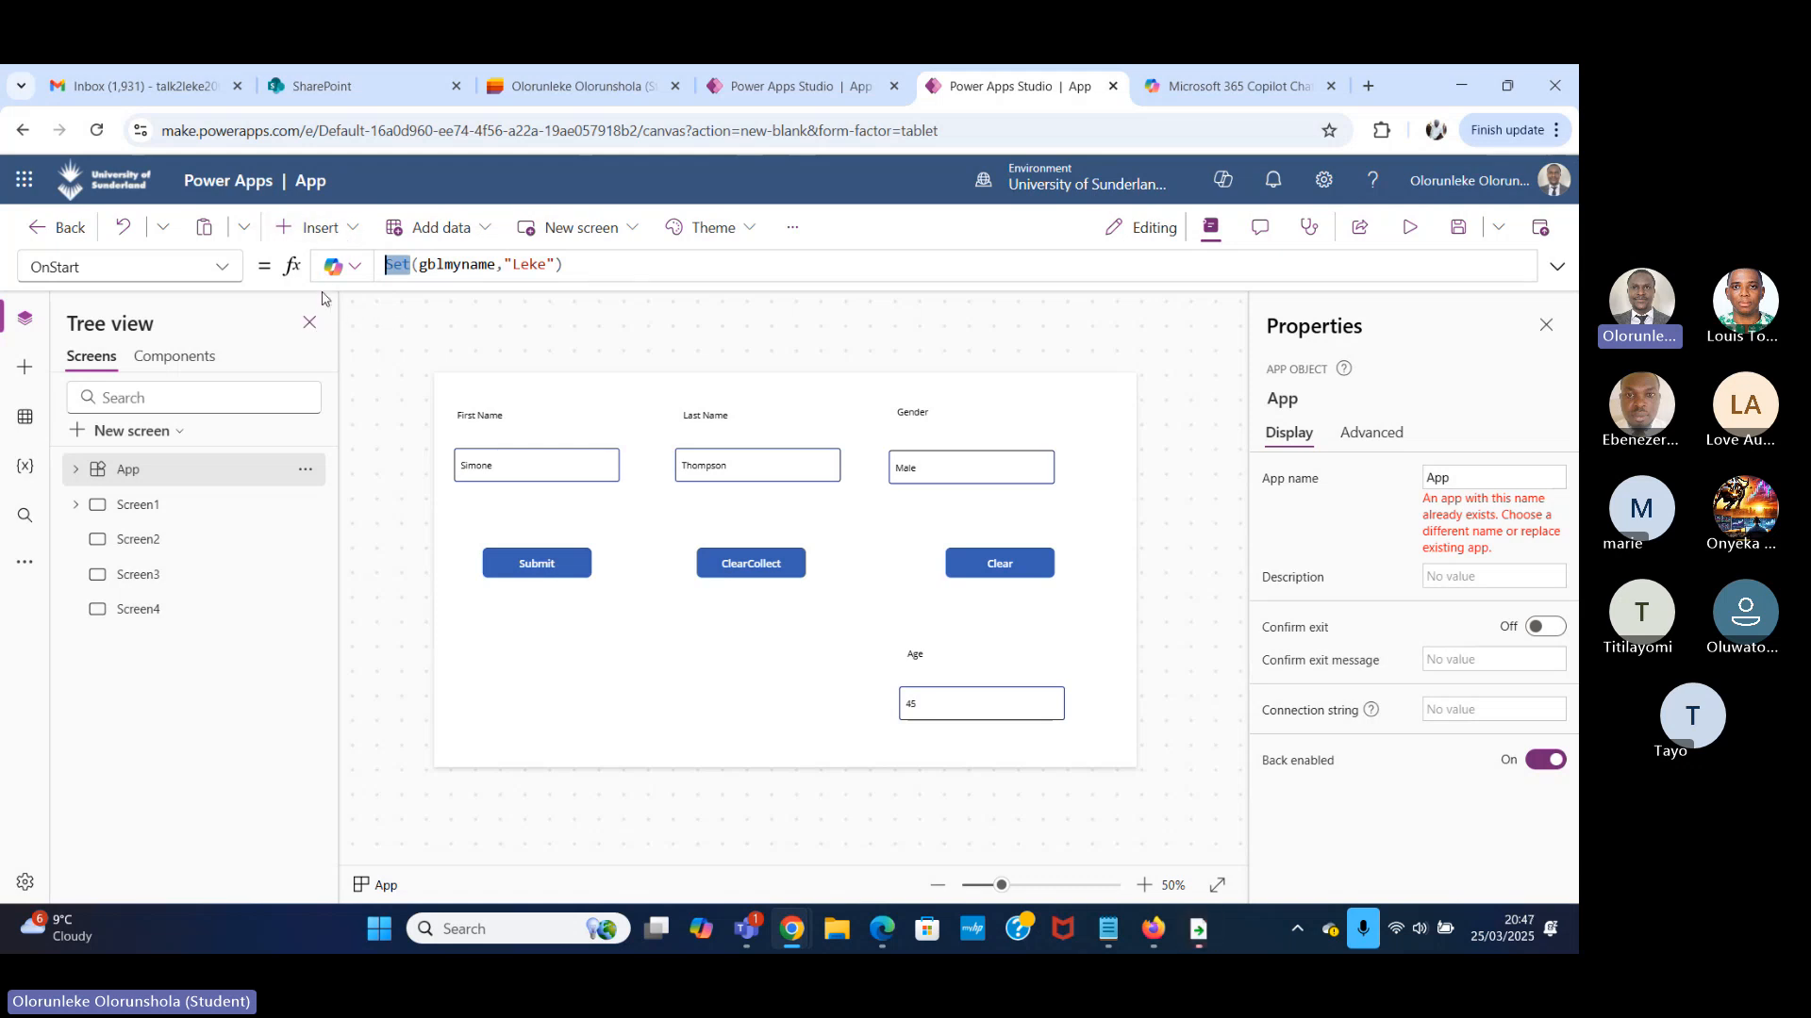
pyautogui.moveTo(570, 265); pyautogui.dragTo(375, 258)
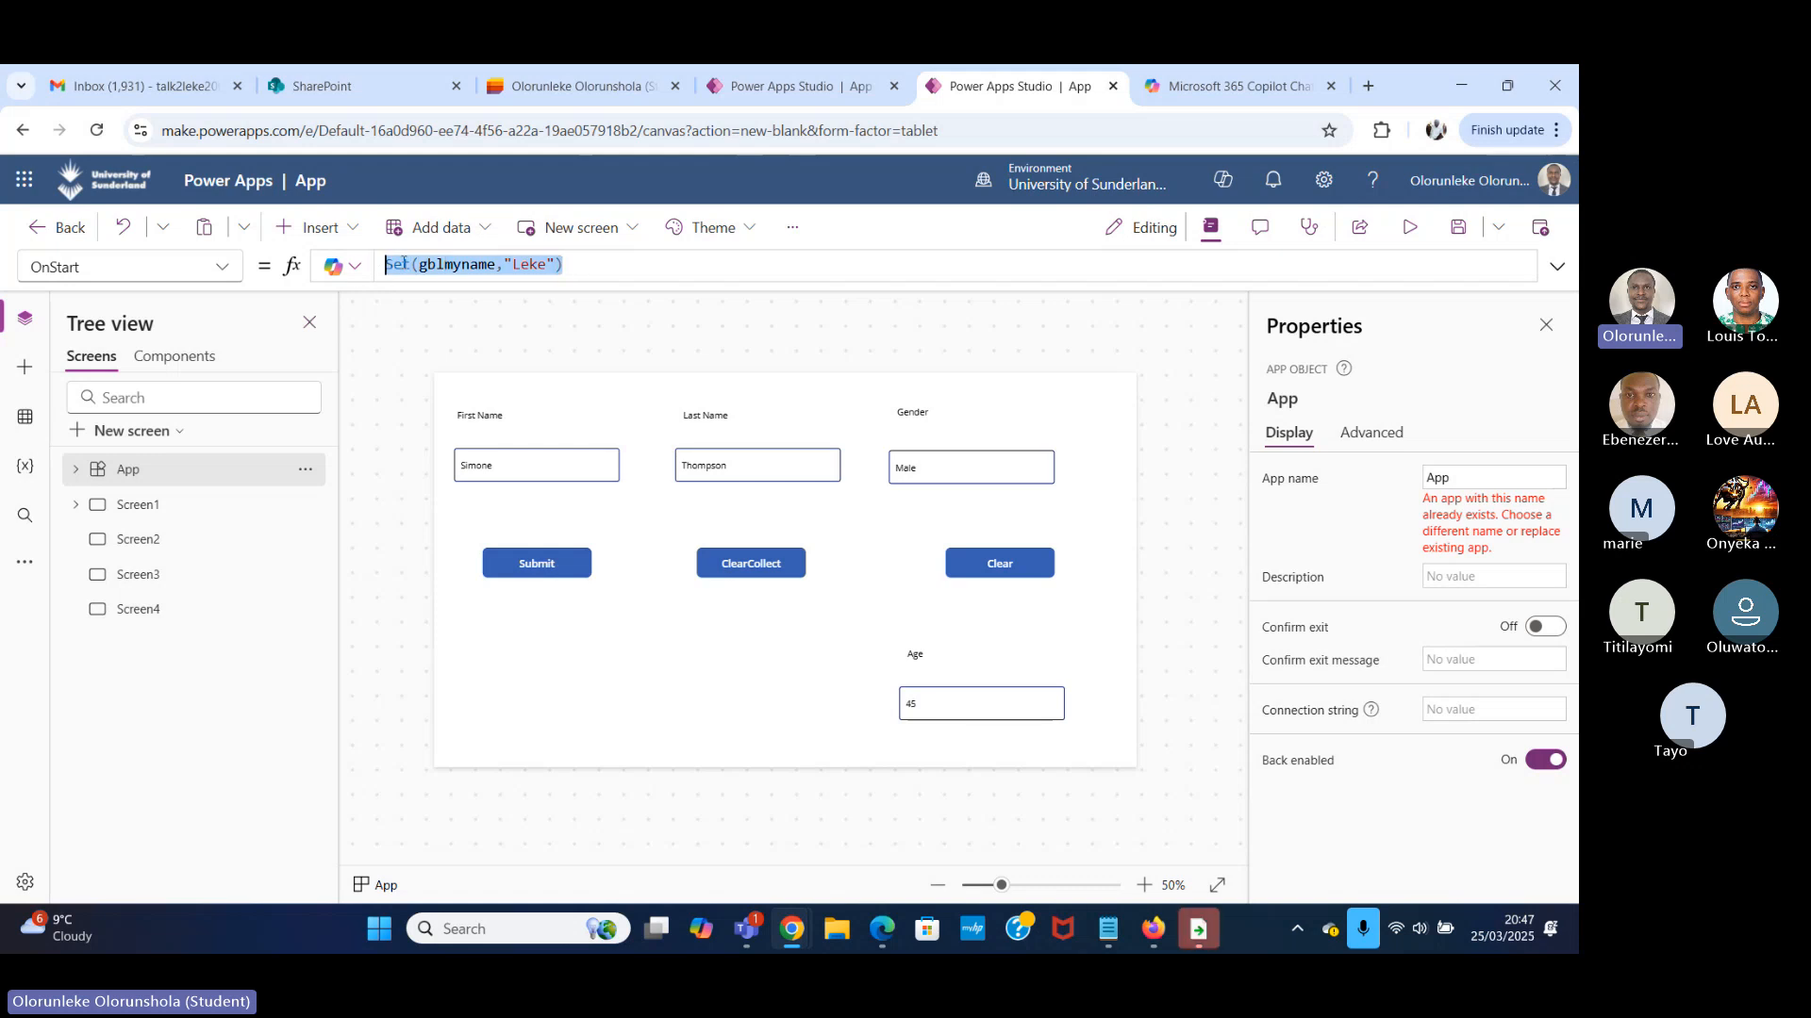
pyautogui.click(411, 265)
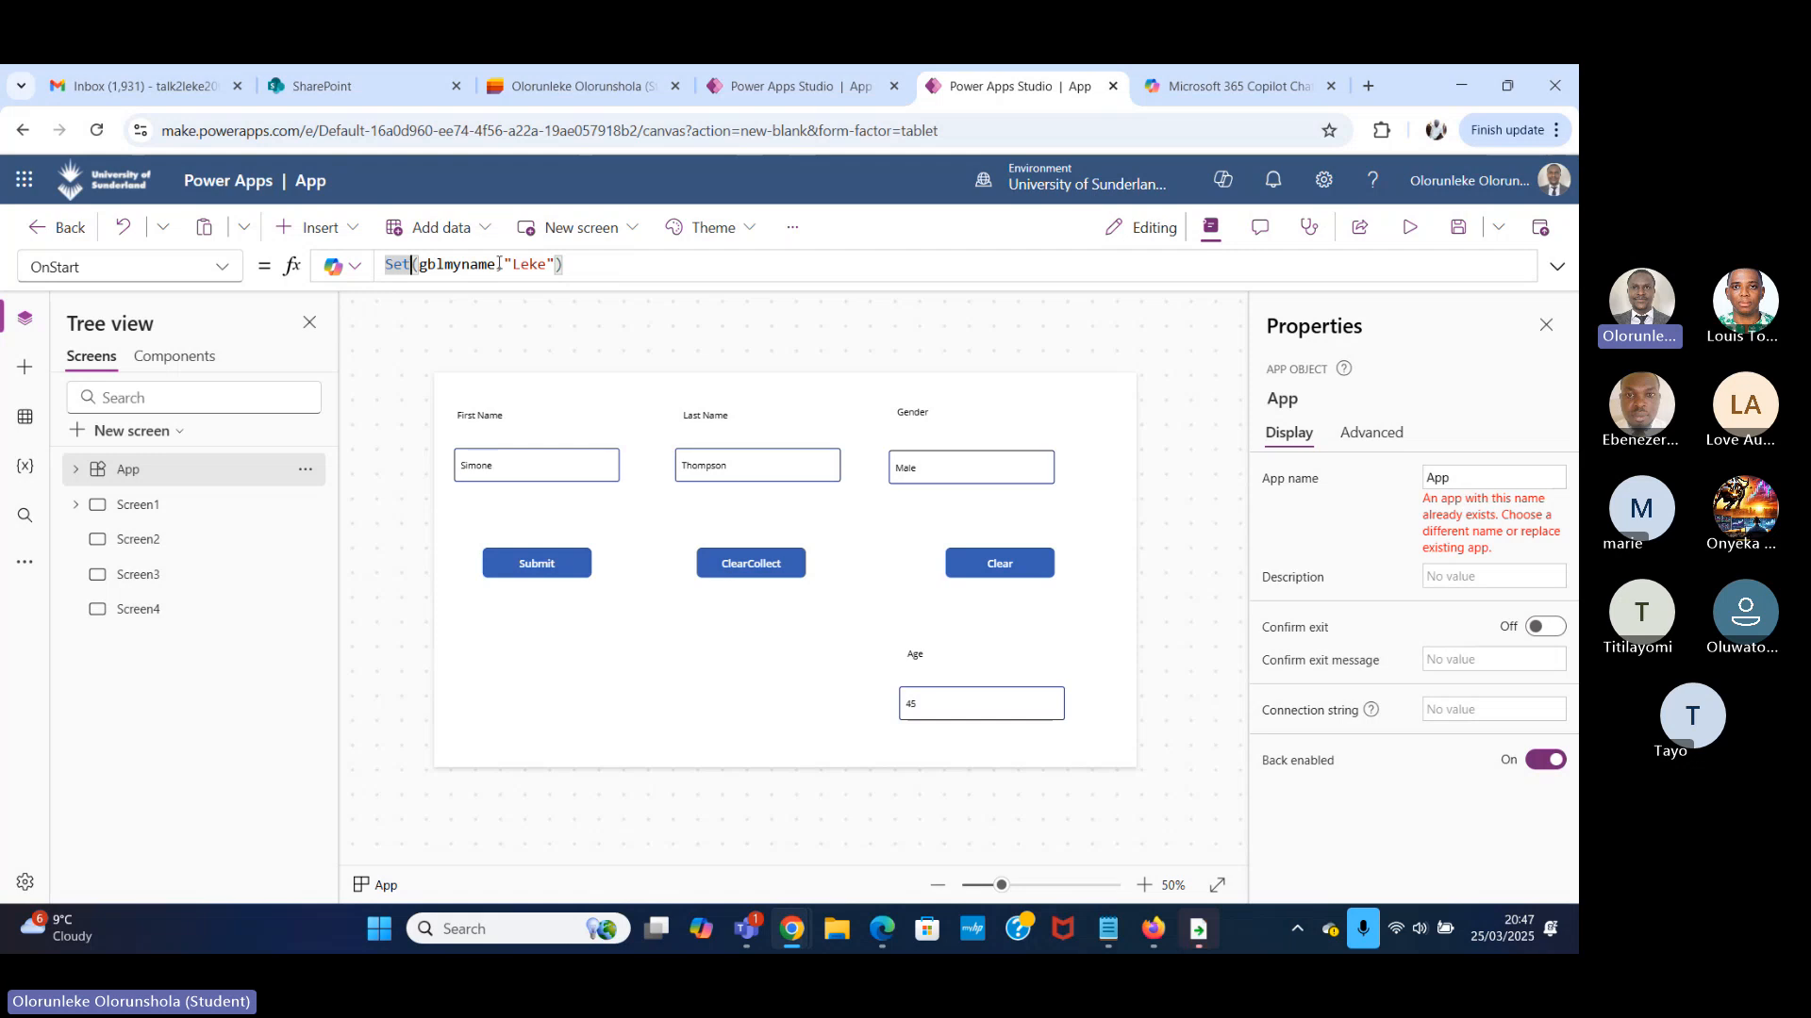
pyautogui.moveTo(497, 265); pyautogui.dragTo(435, 265)
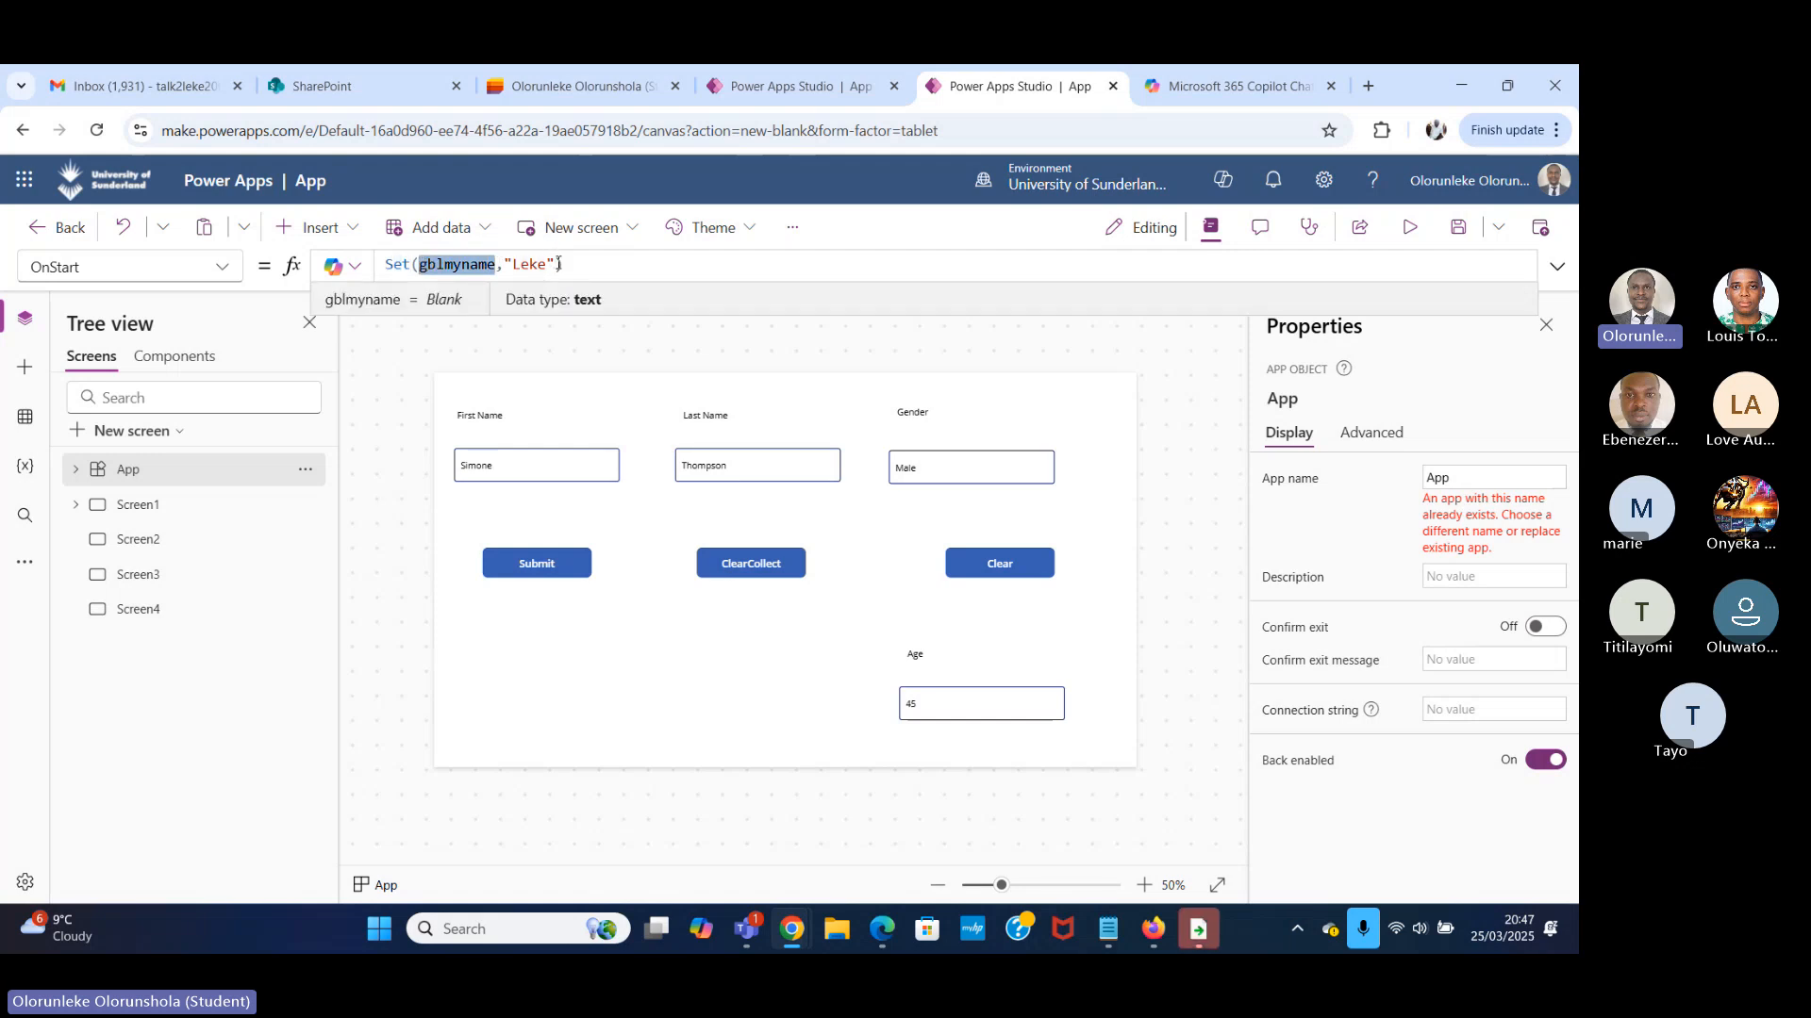
pyautogui.click(618, 264)
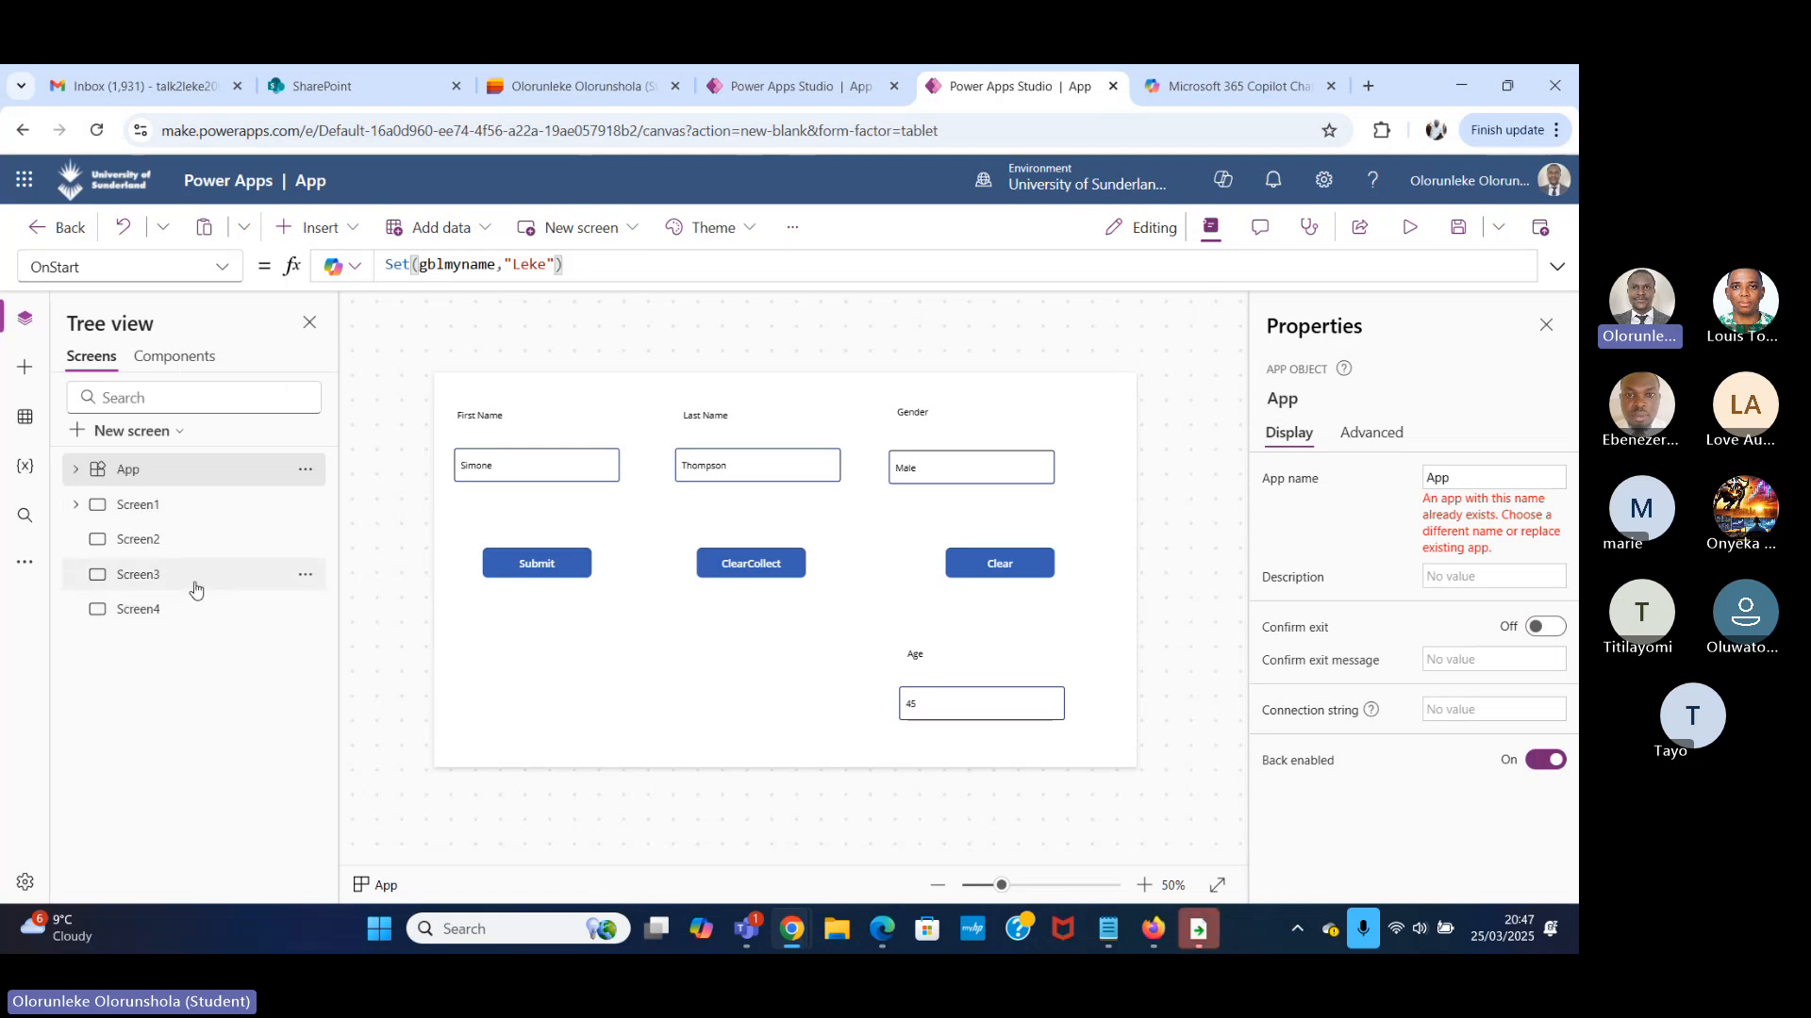
# Add a text label to Screen1 and place it in the empty area below the Submit button, at about X 114, Y 572.
pyautogui.click(200, 511)
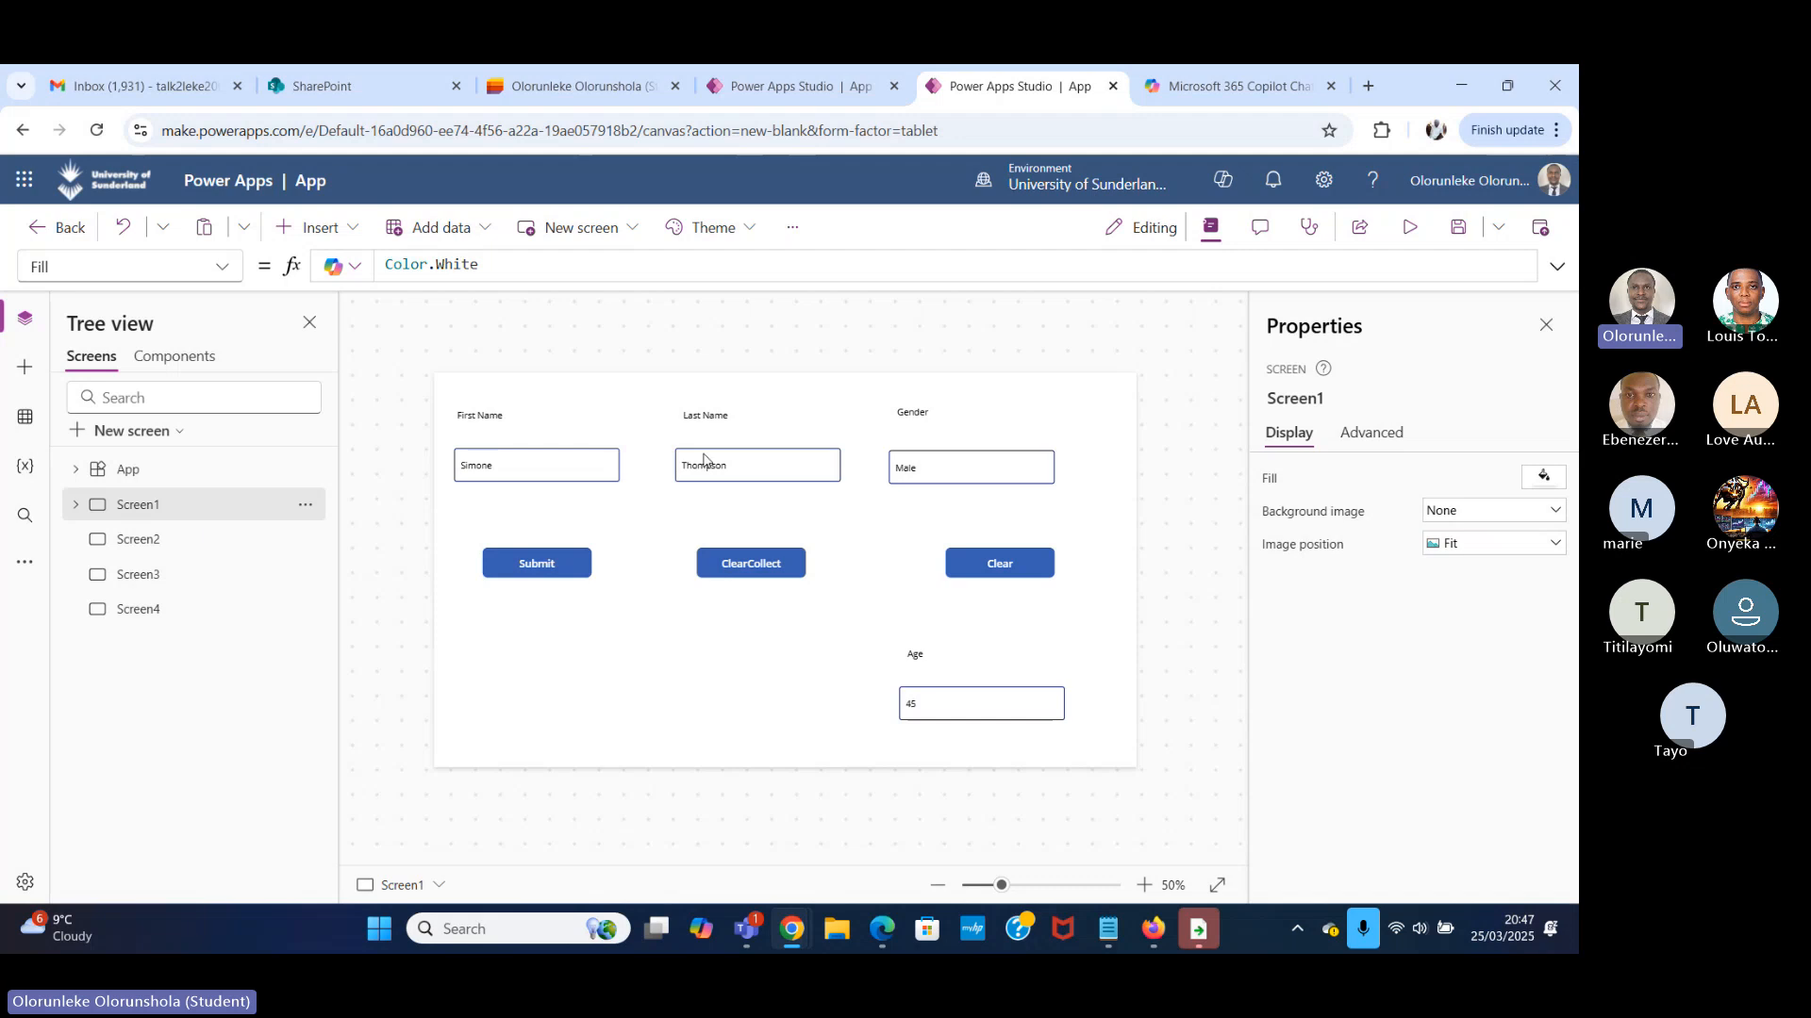
pyautogui.click(349, 232)
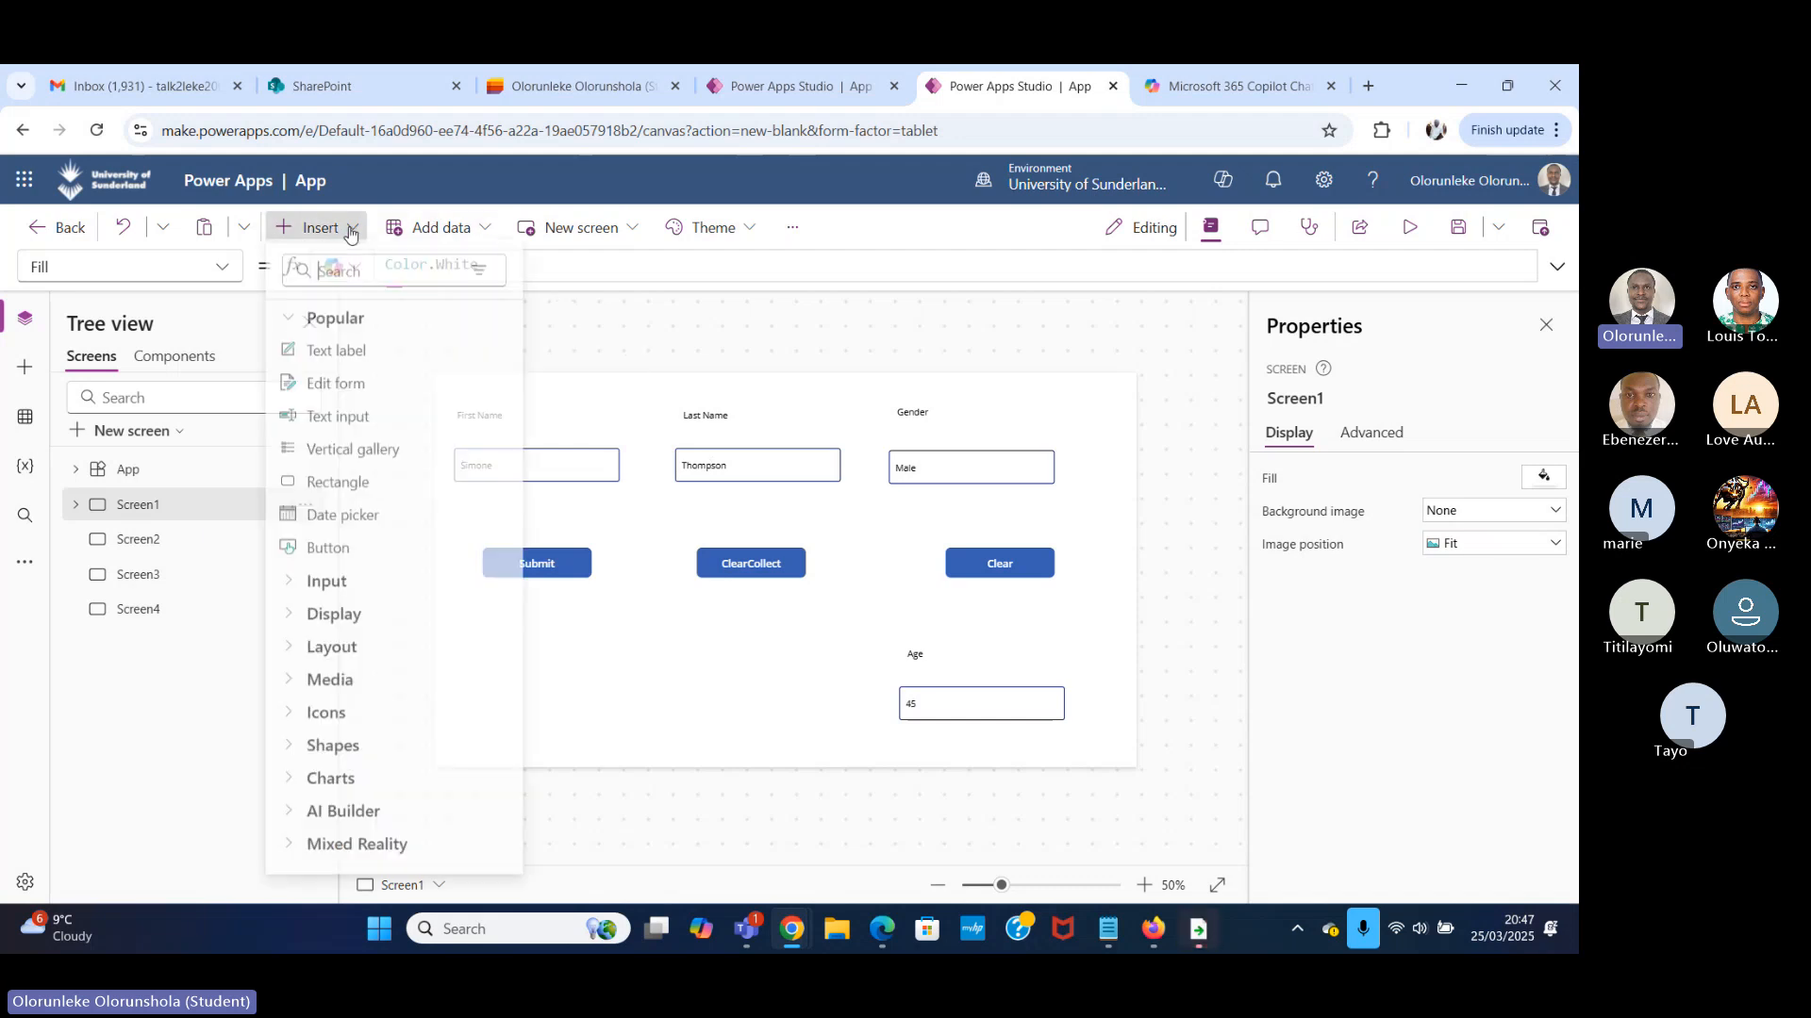
pyautogui.click(361, 275)
pyautogui.write('te')
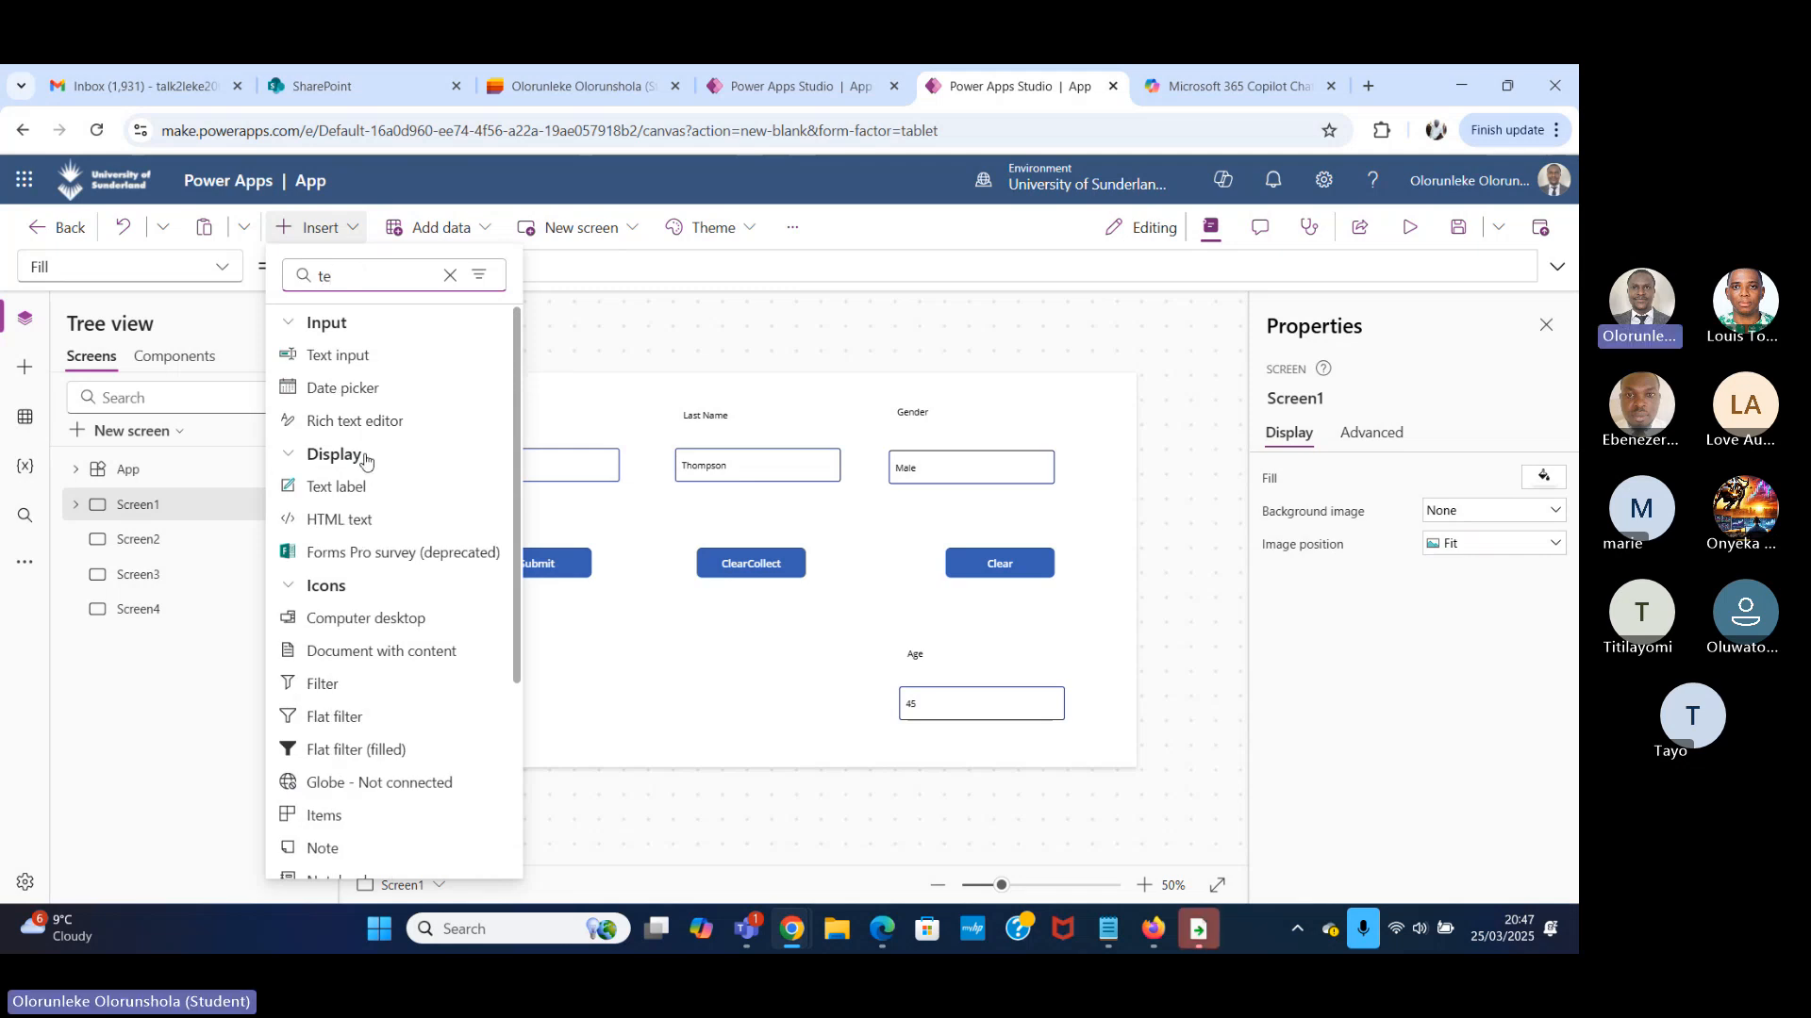
pyautogui.click(400, 491)
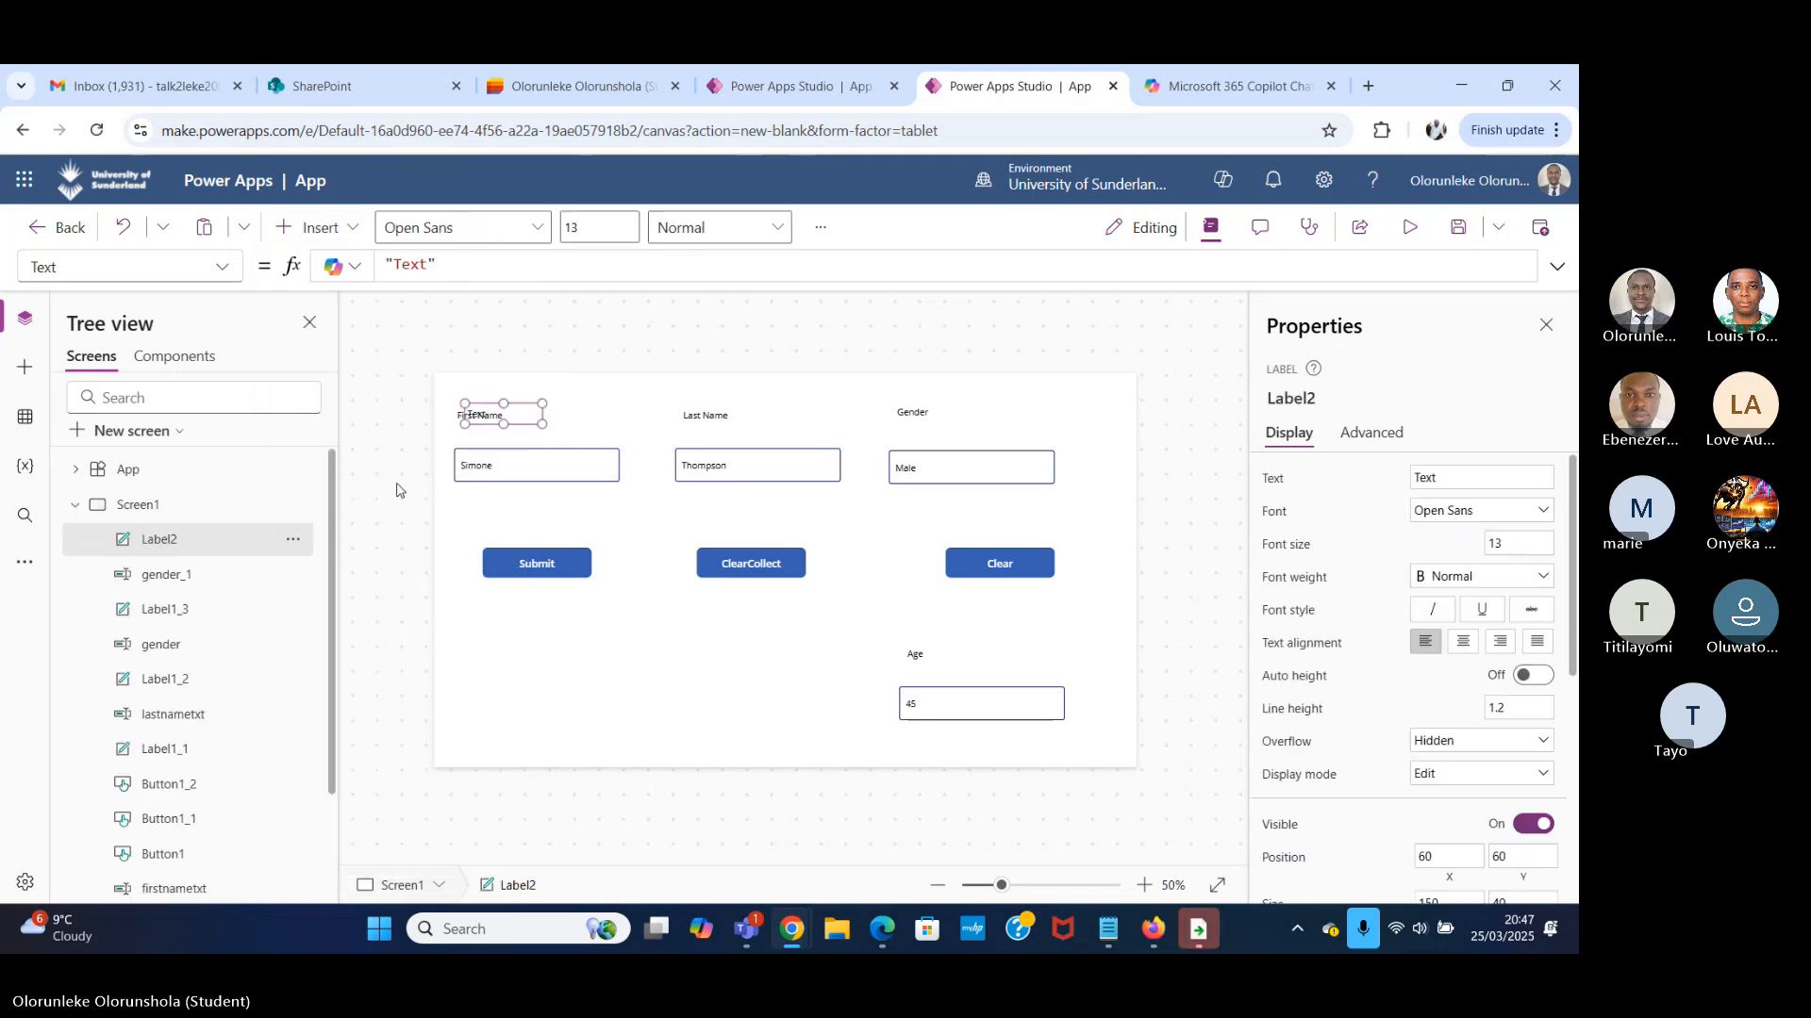
pyautogui.moveTo(534, 415); pyautogui.dragTo(560, 677)
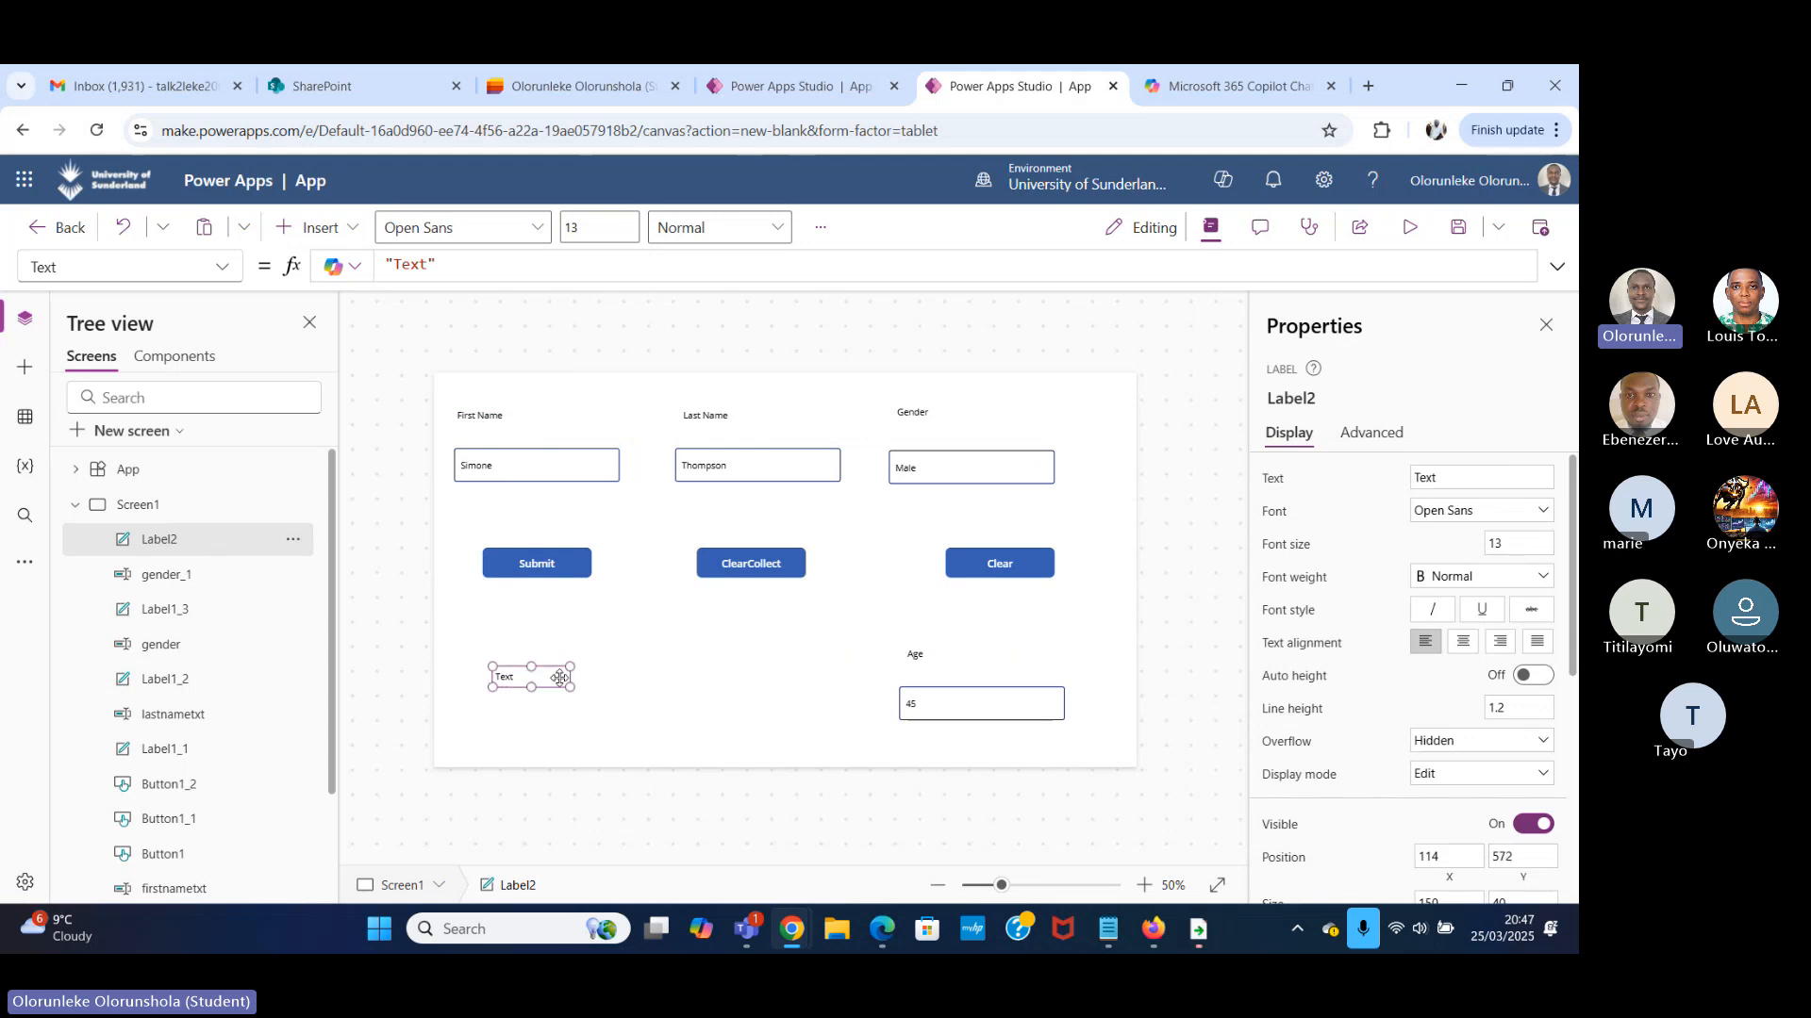
# Replace the new label's Text value with the gblmyname variable and preview the app.
pyautogui.doubleClick(427, 265)
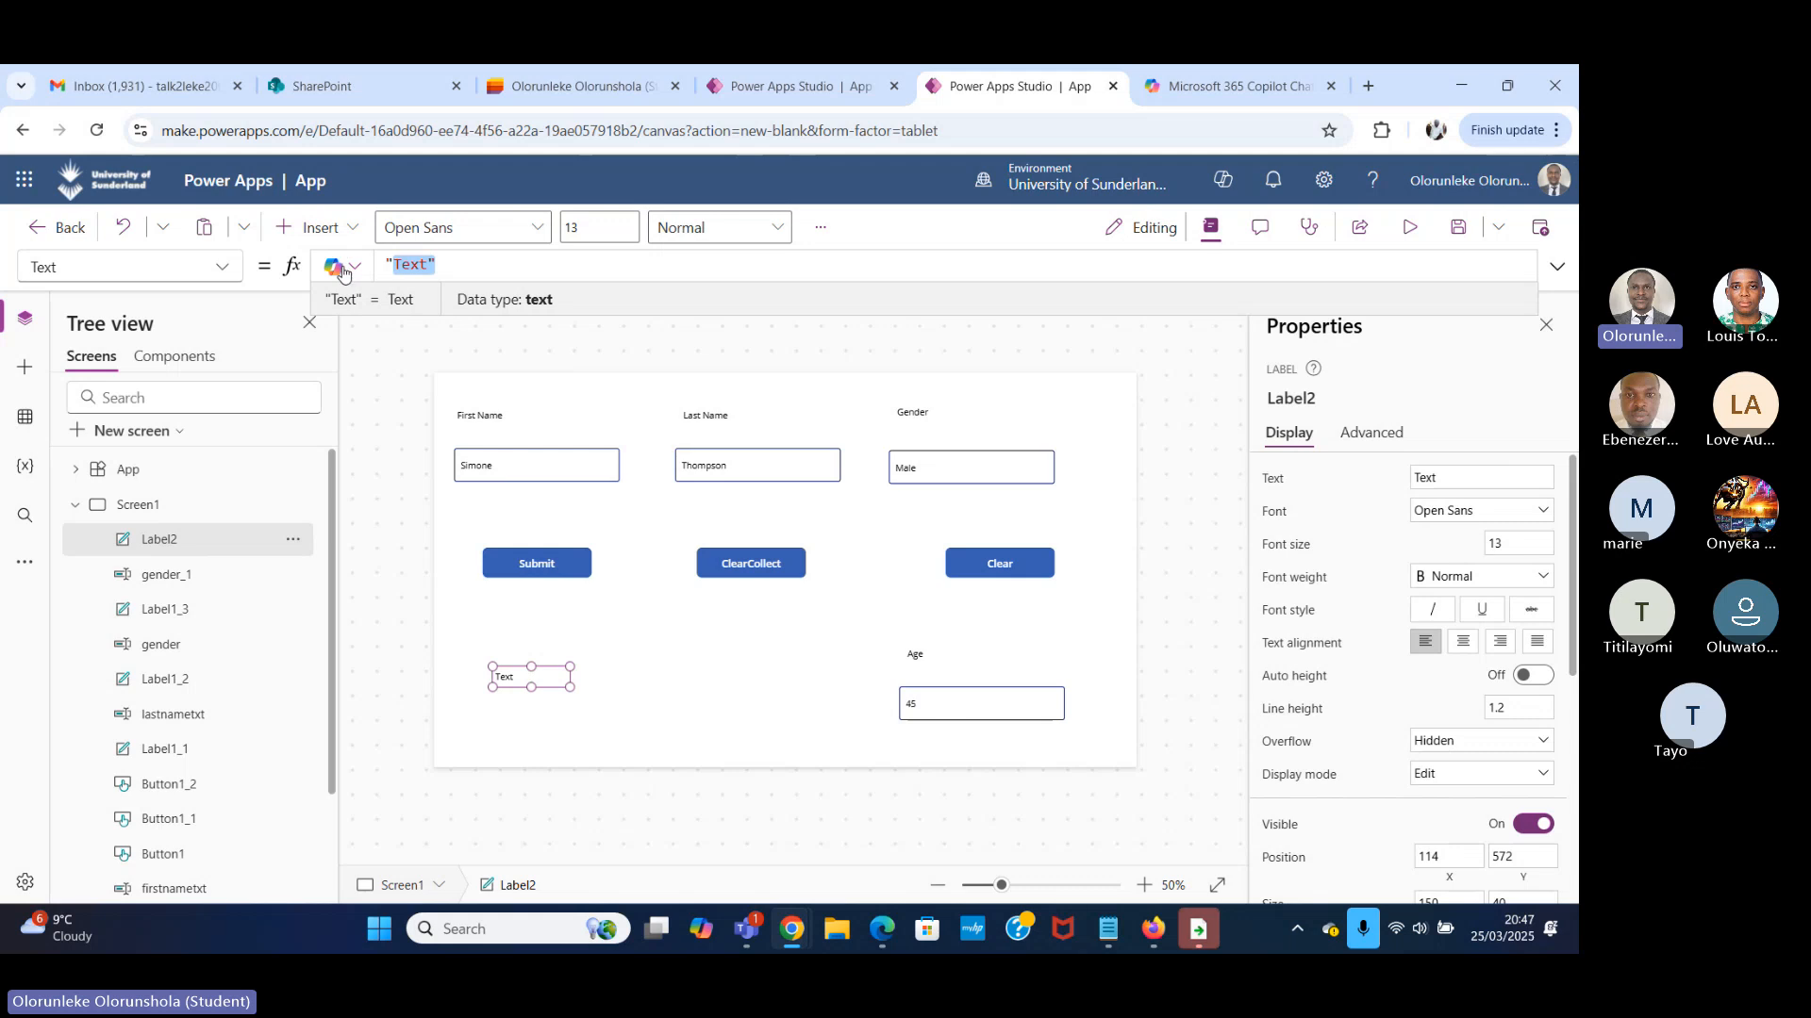
pyautogui.press('BackSpace')
pyautogui.press('BackSpace')
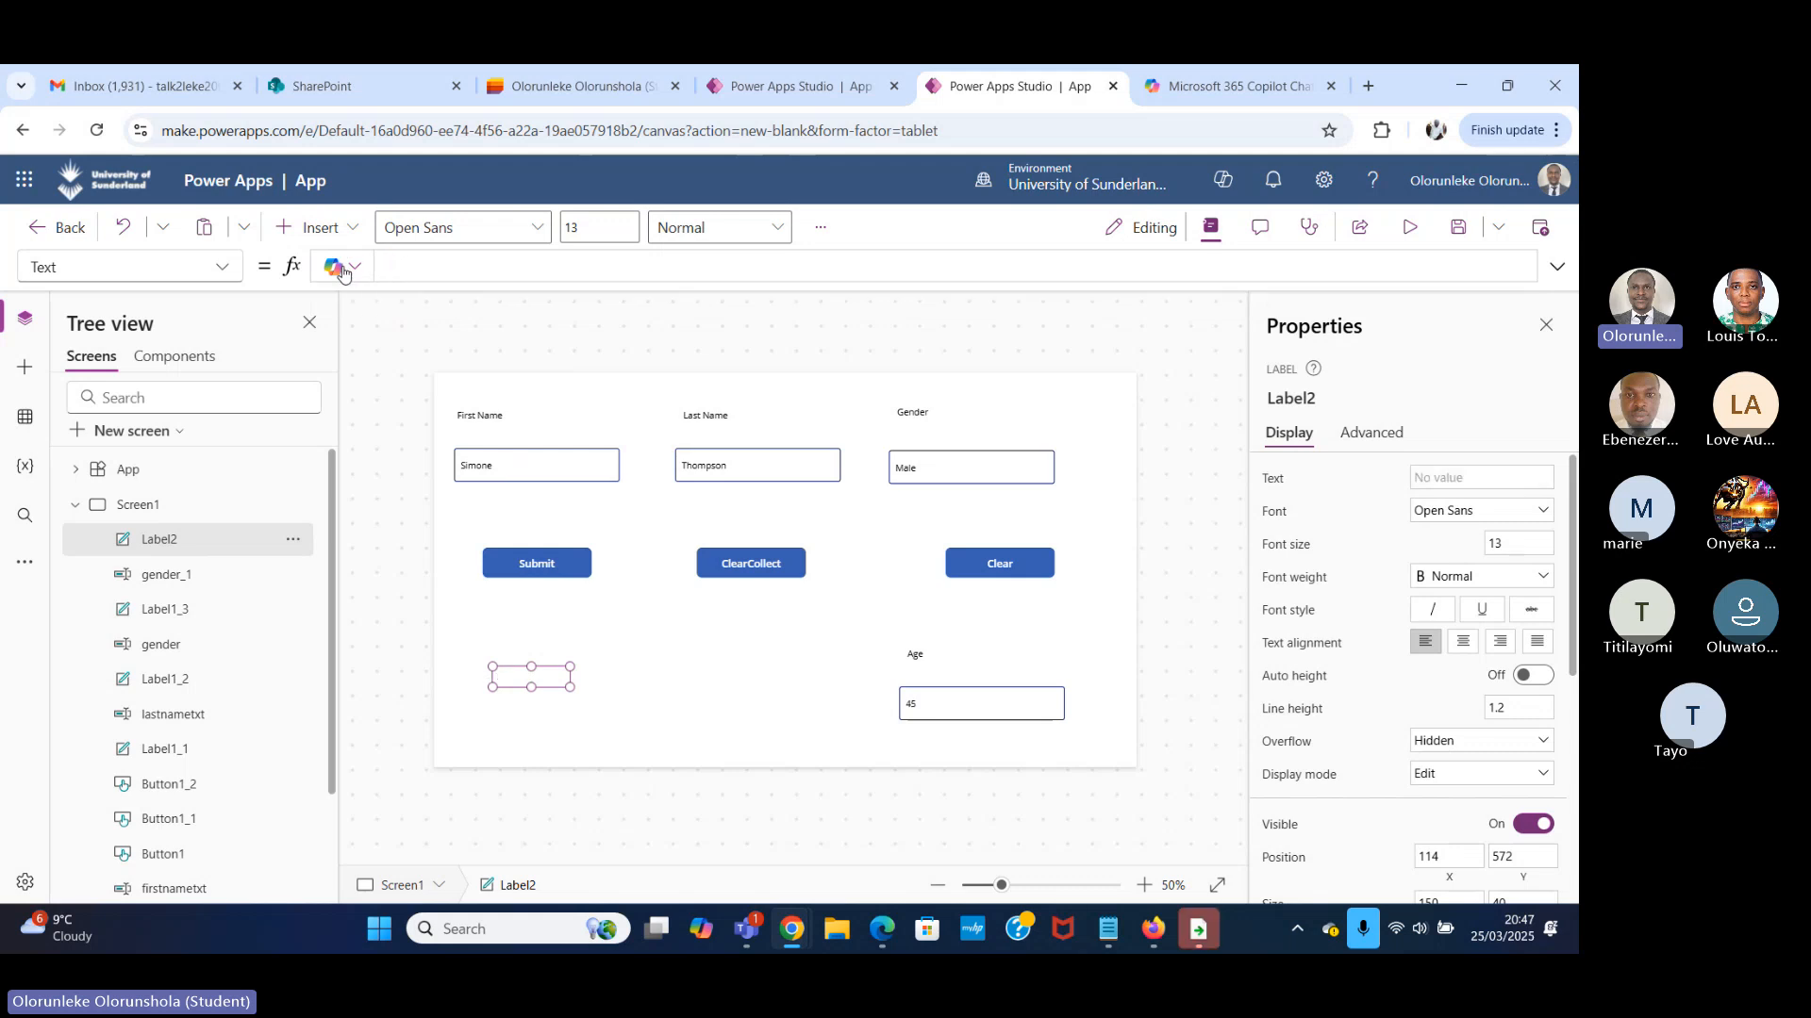
pyautogui.write('g')
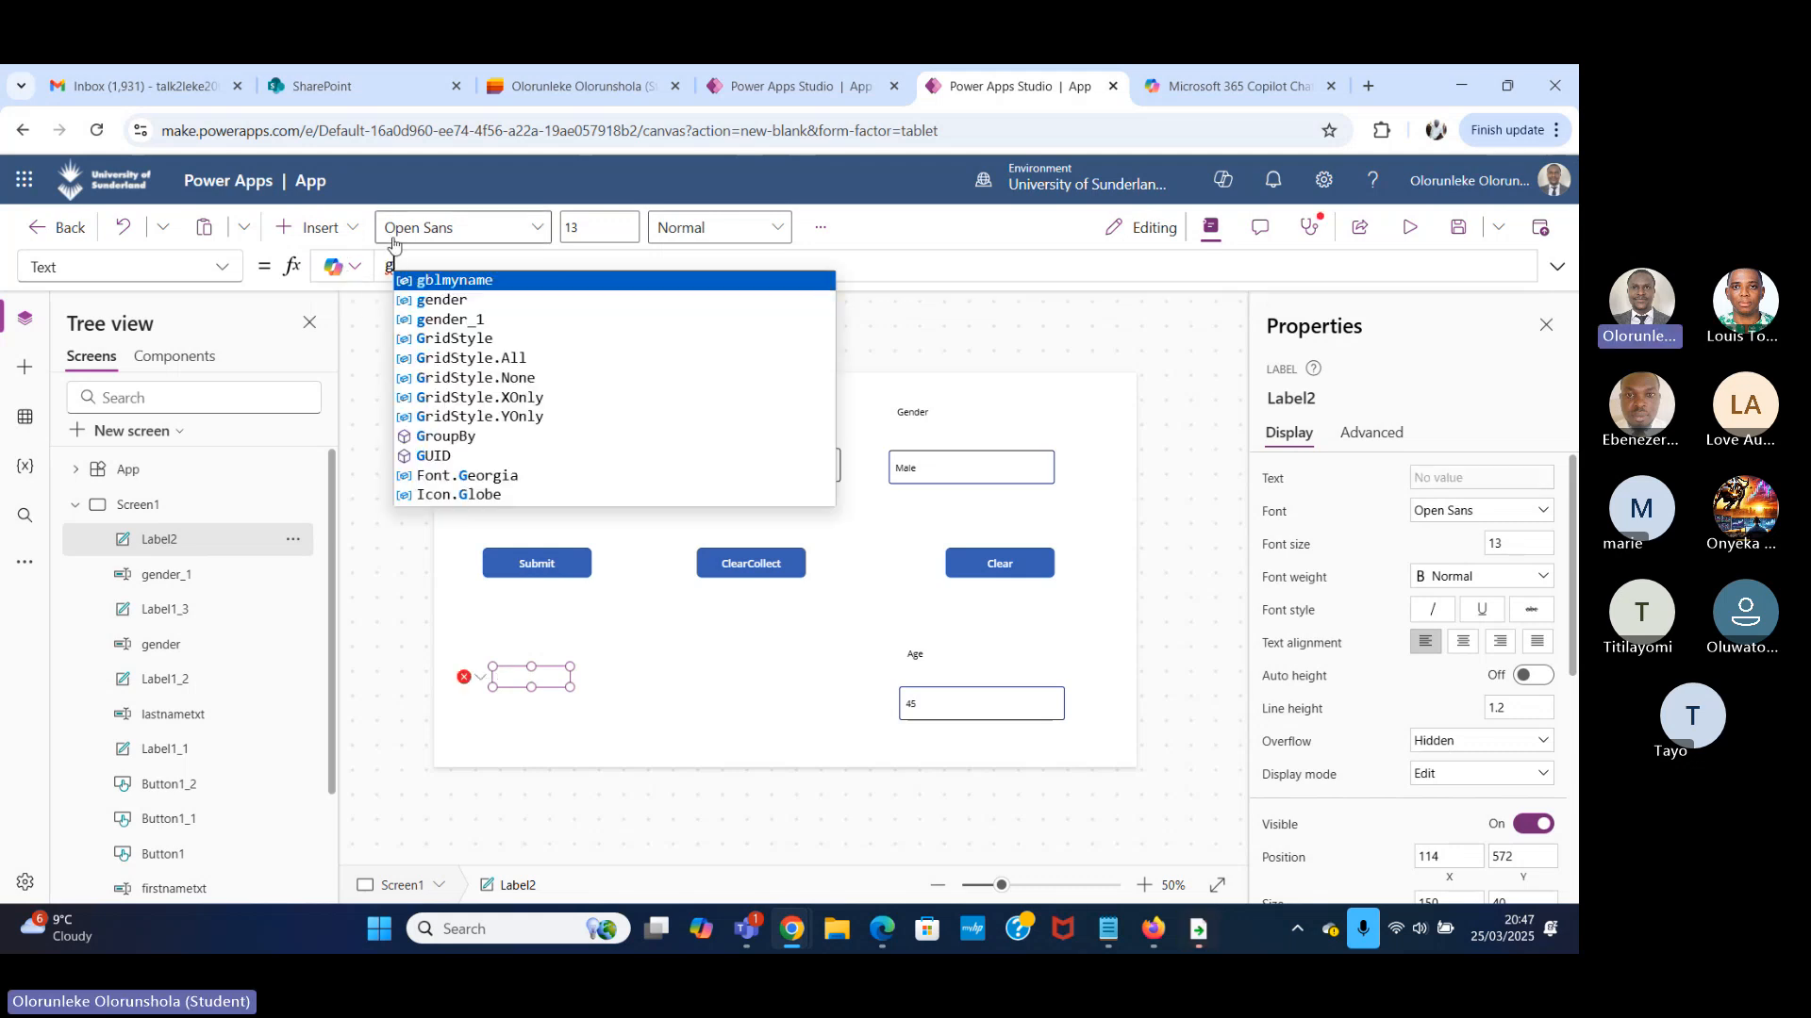
pyautogui.click(527, 274)
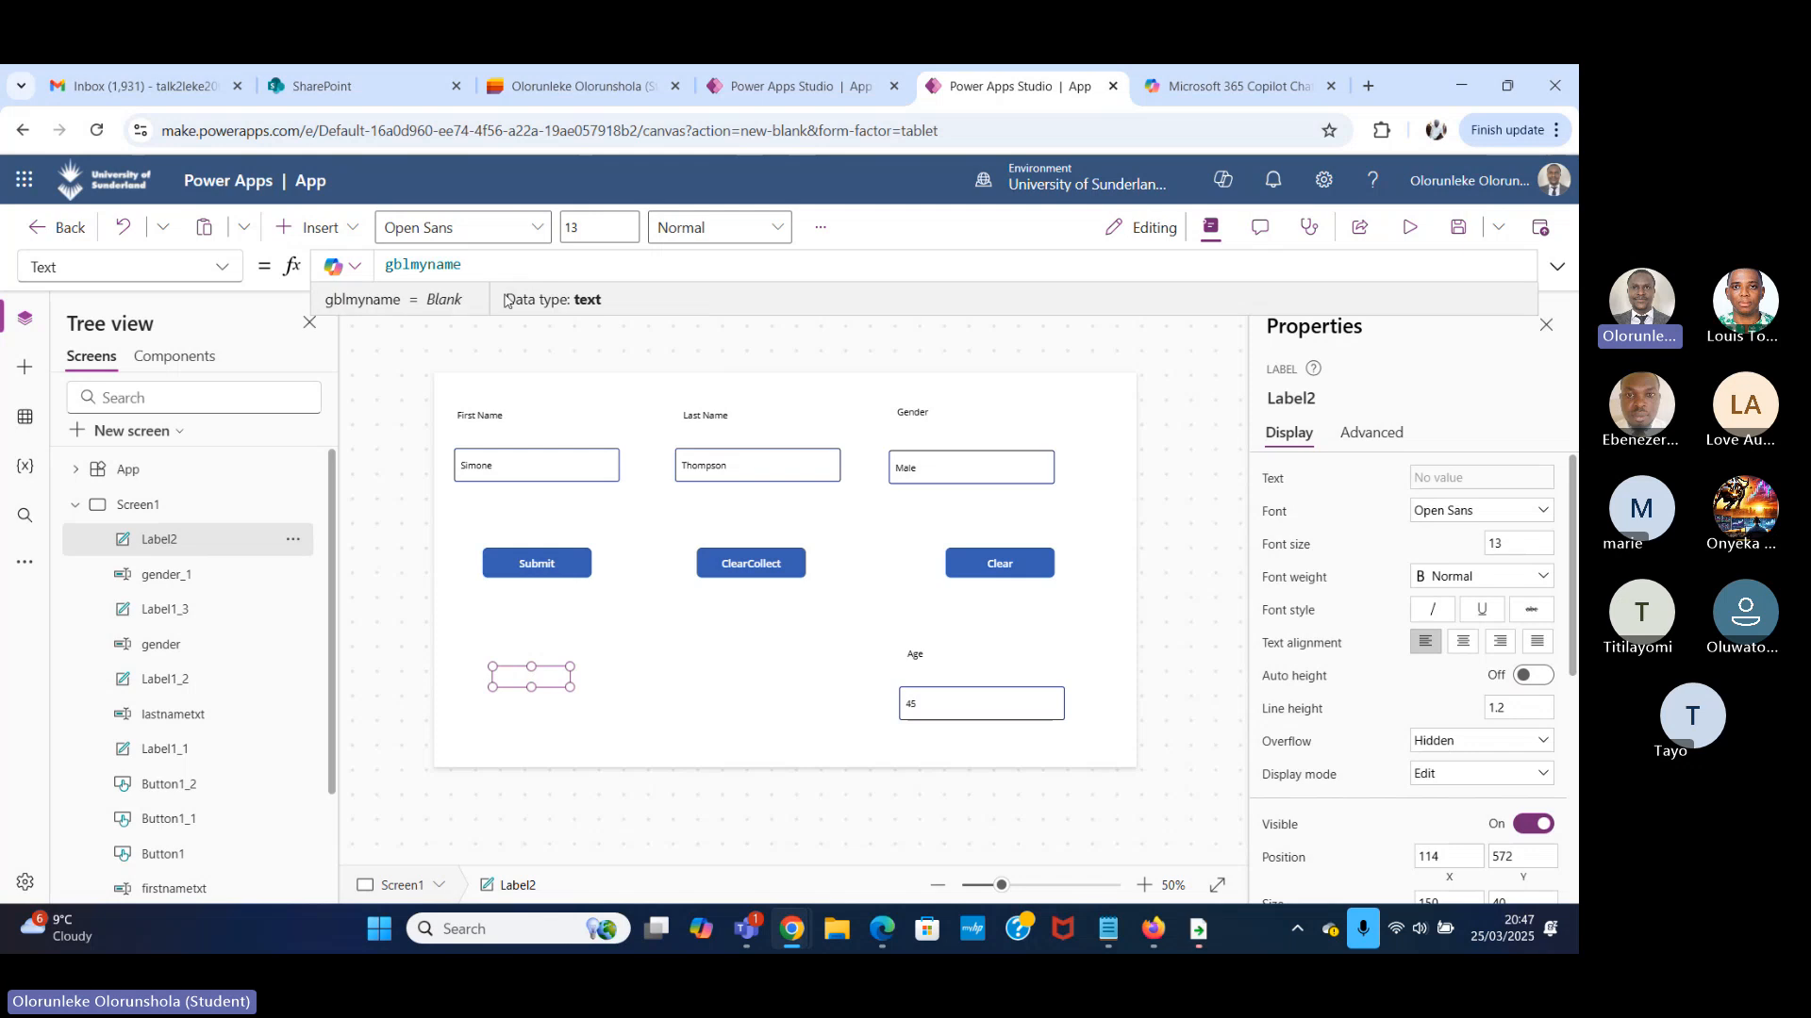
pyautogui.click(1410, 229)
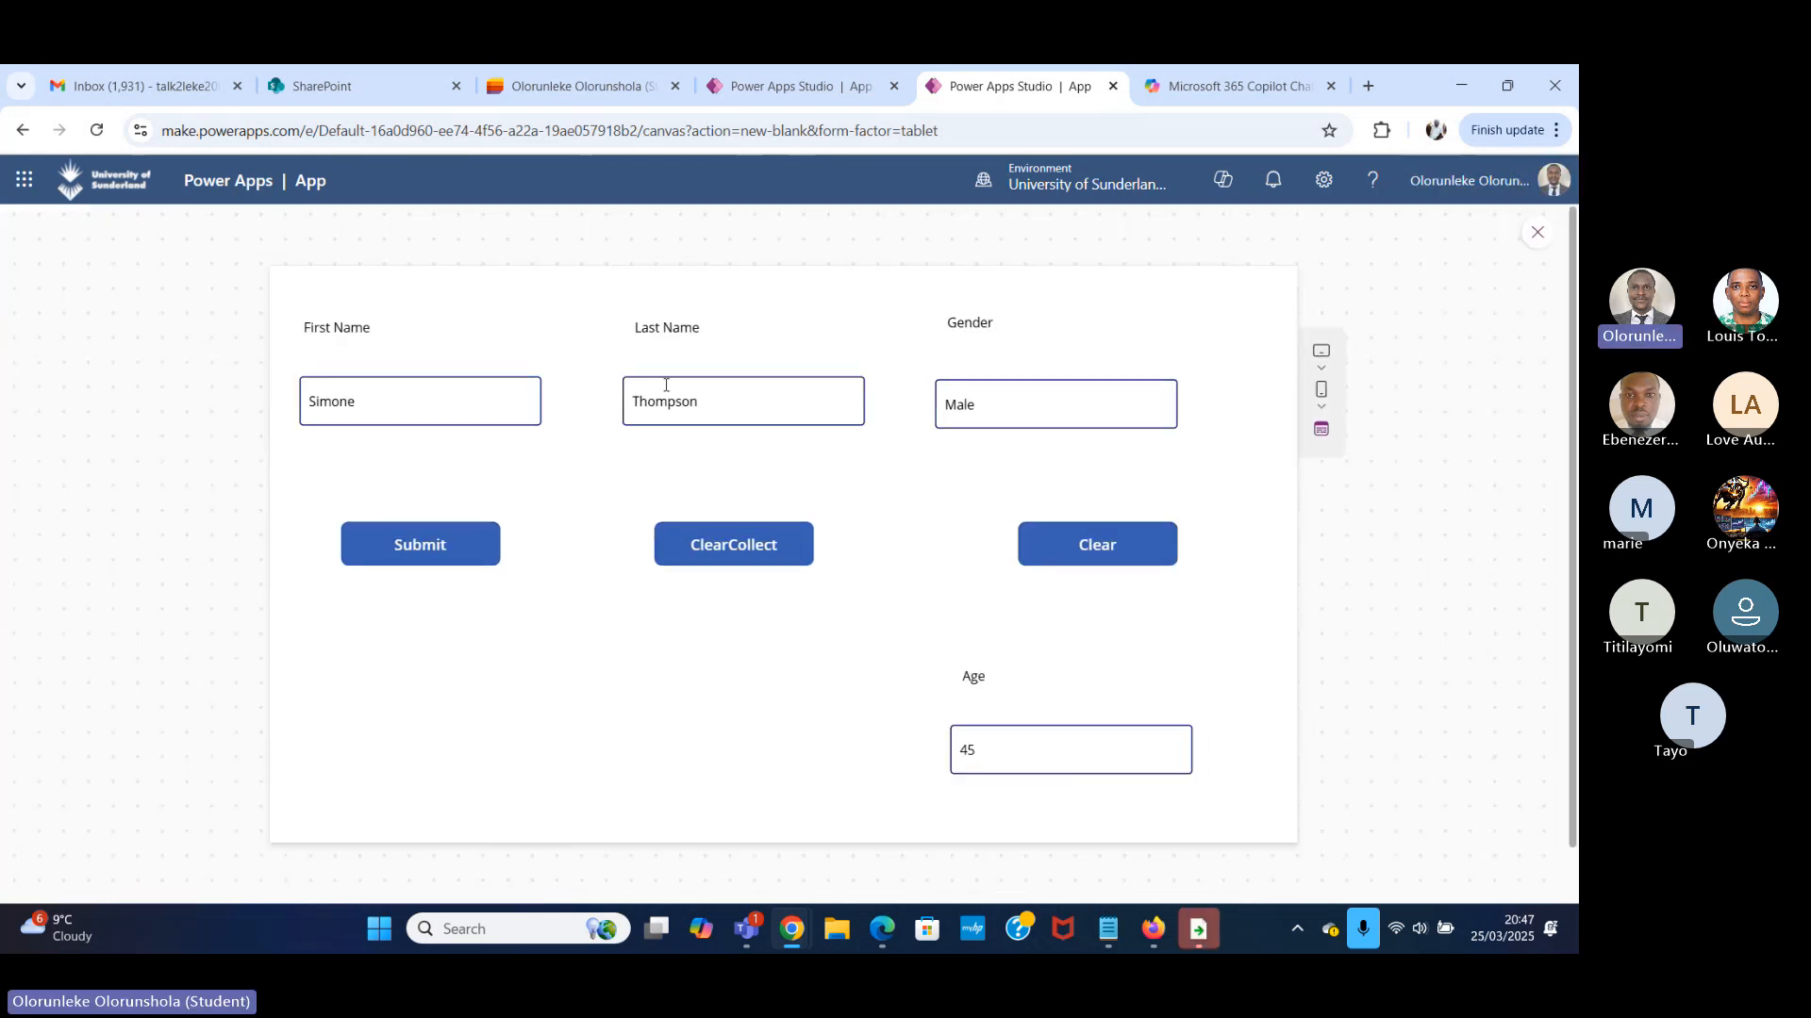
pyautogui.click(1537, 232)
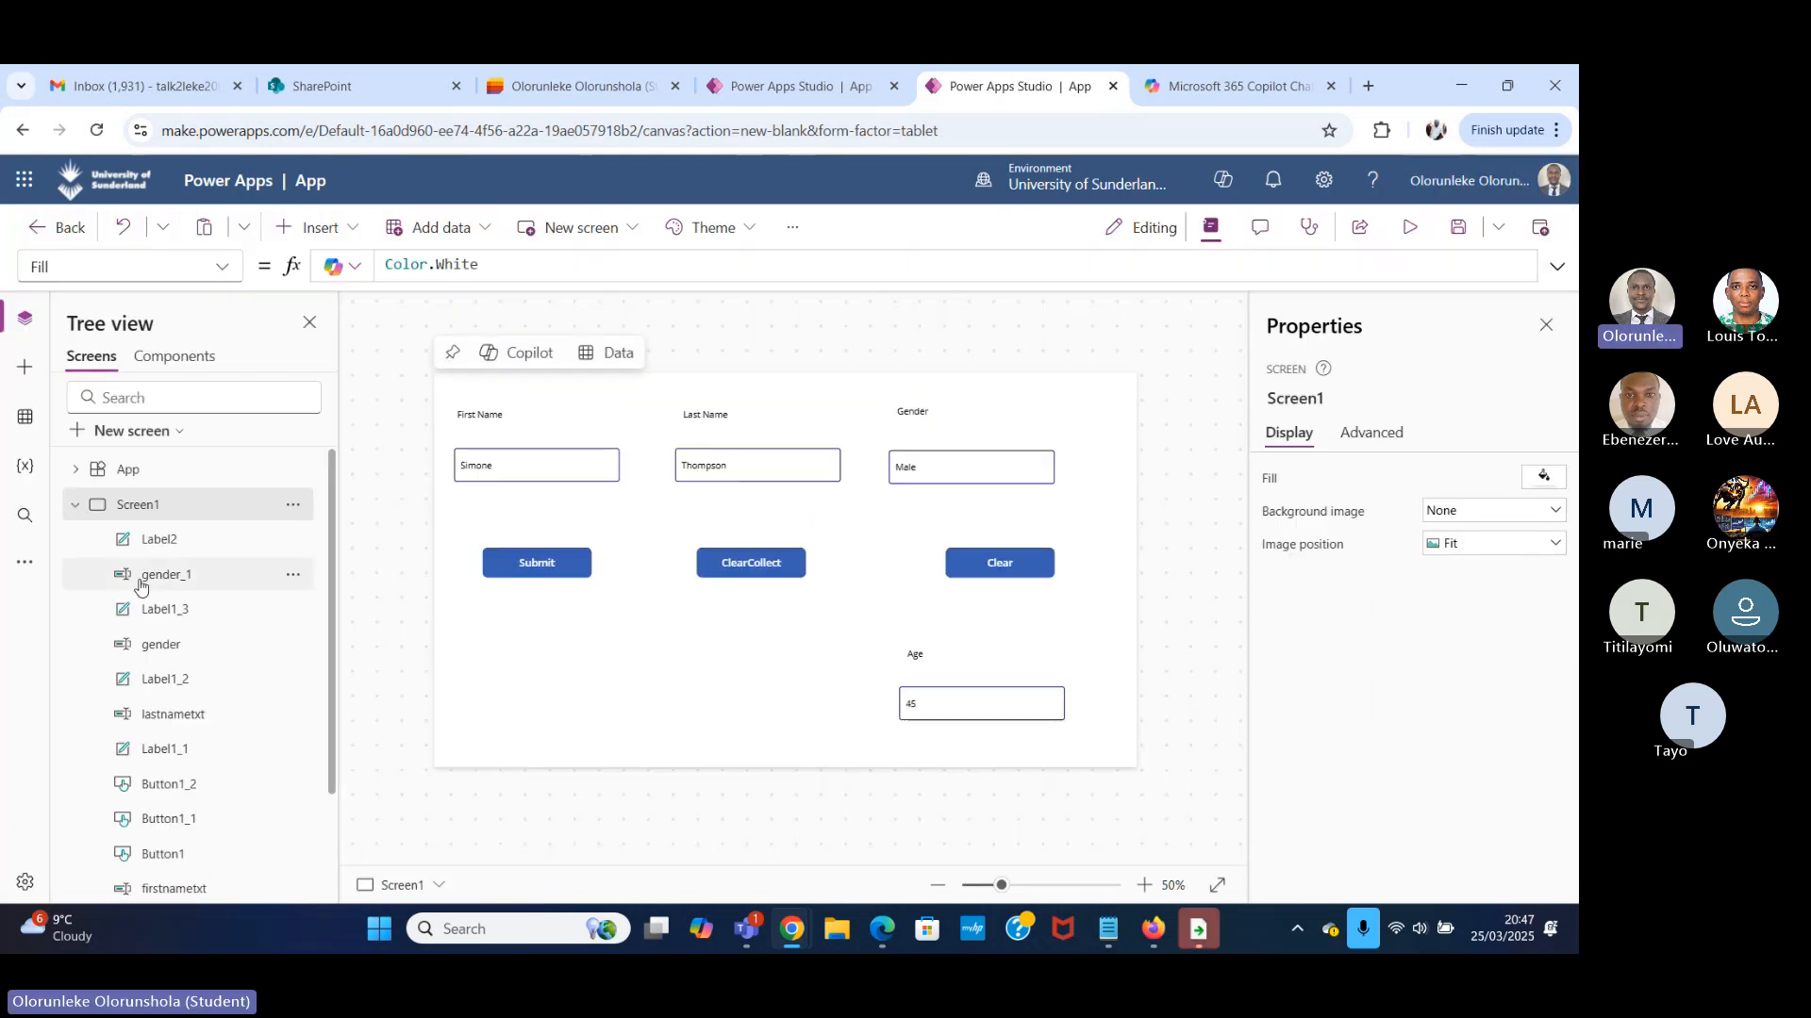
# Review the App's OnStart formula and the actions available for the App object.
pyautogui.click(222, 478)
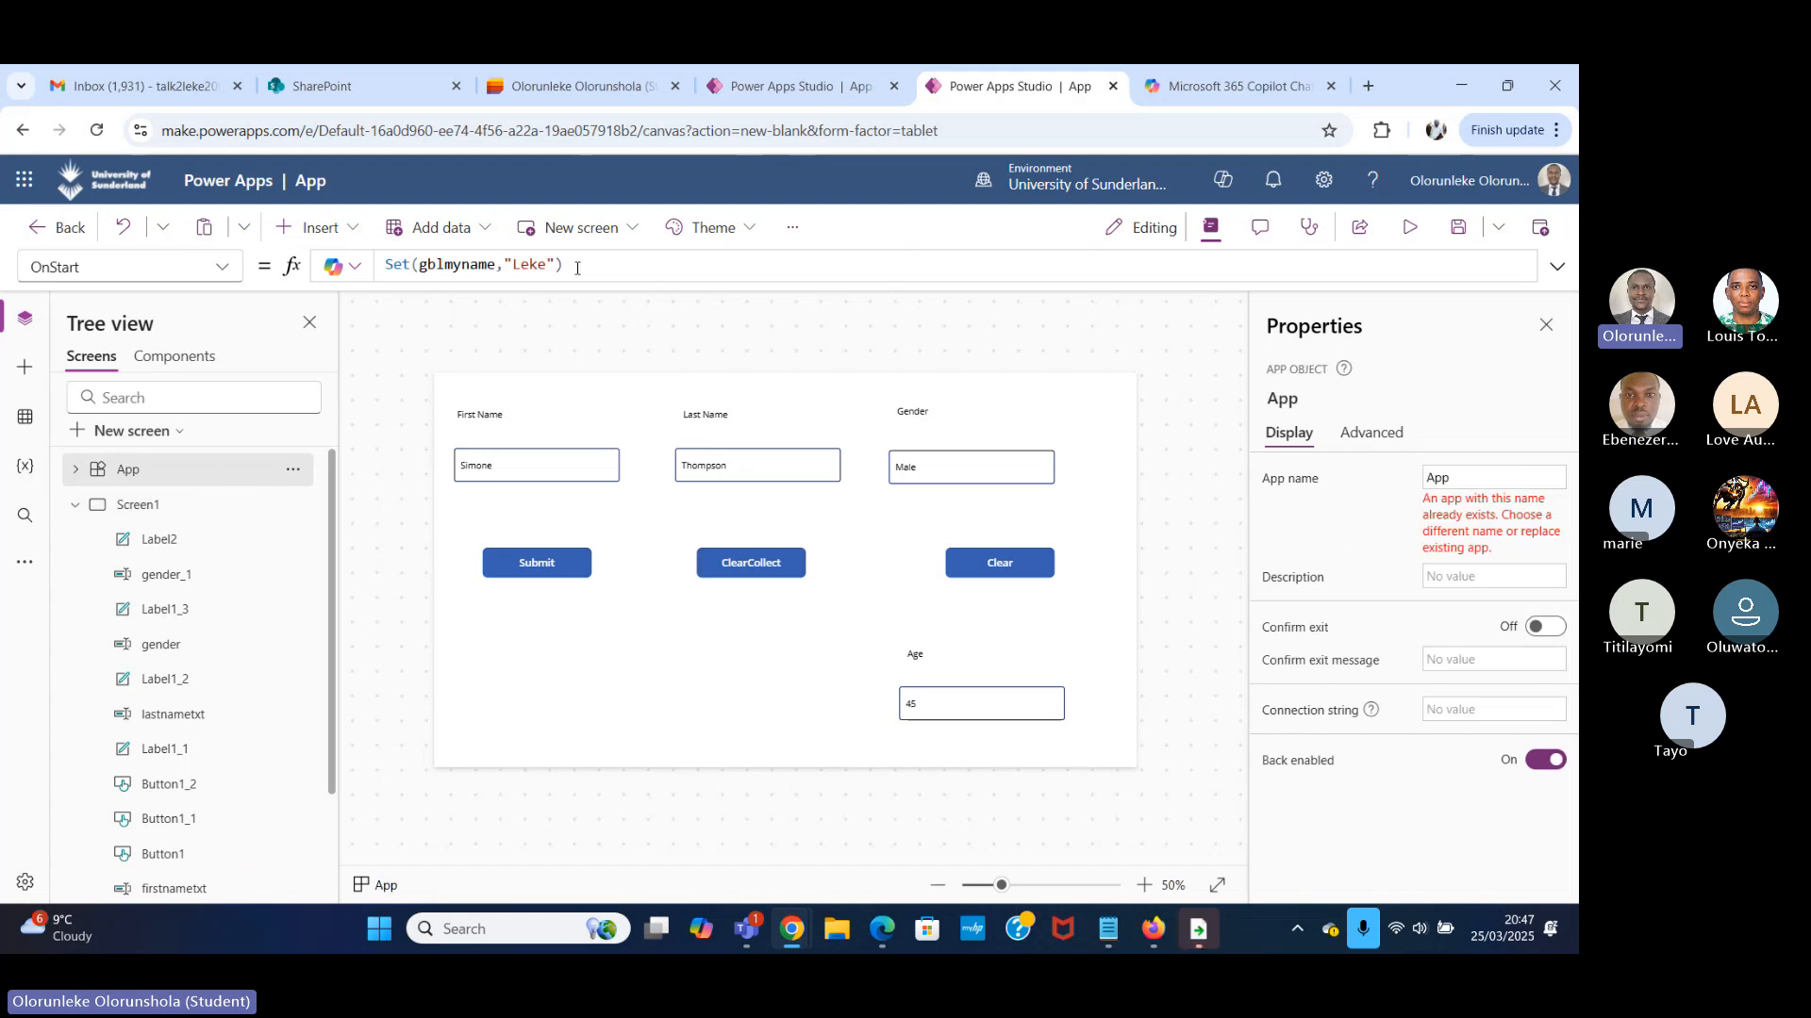
pyautogui.moveTo(577, 268); pyautogui.dragTo(387, 267)
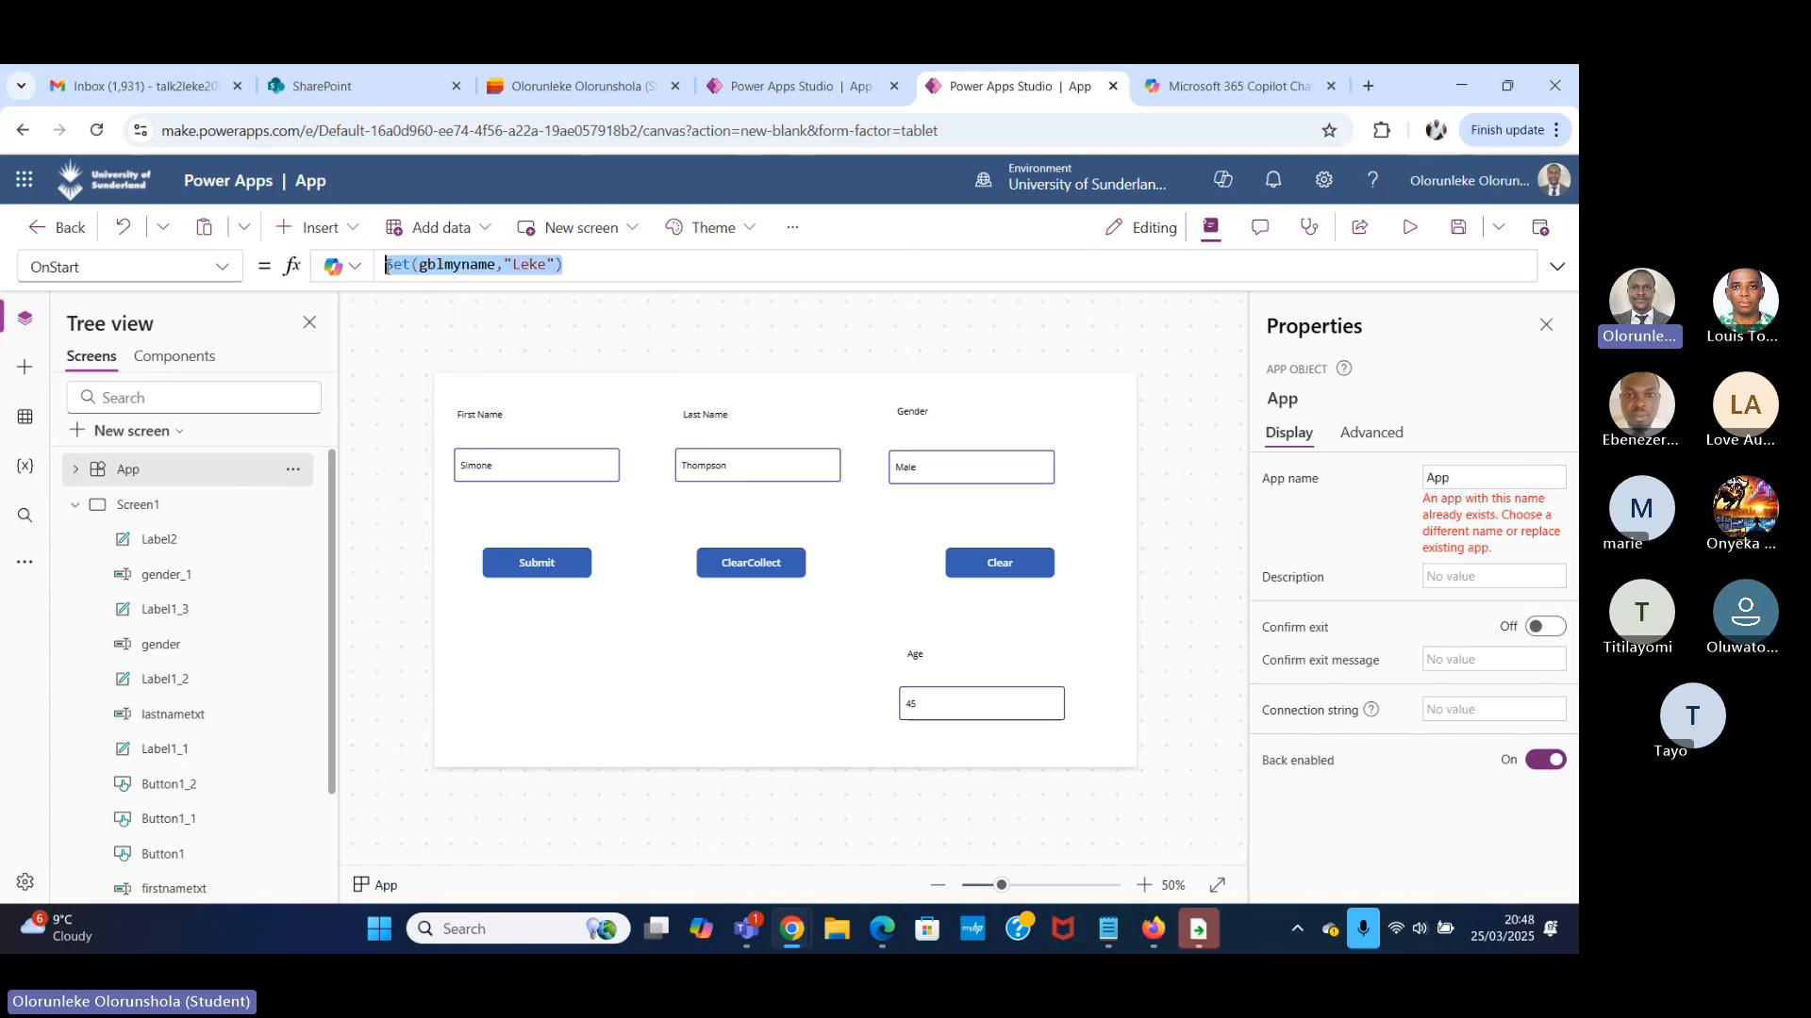
pyautogui.click(293, 469)
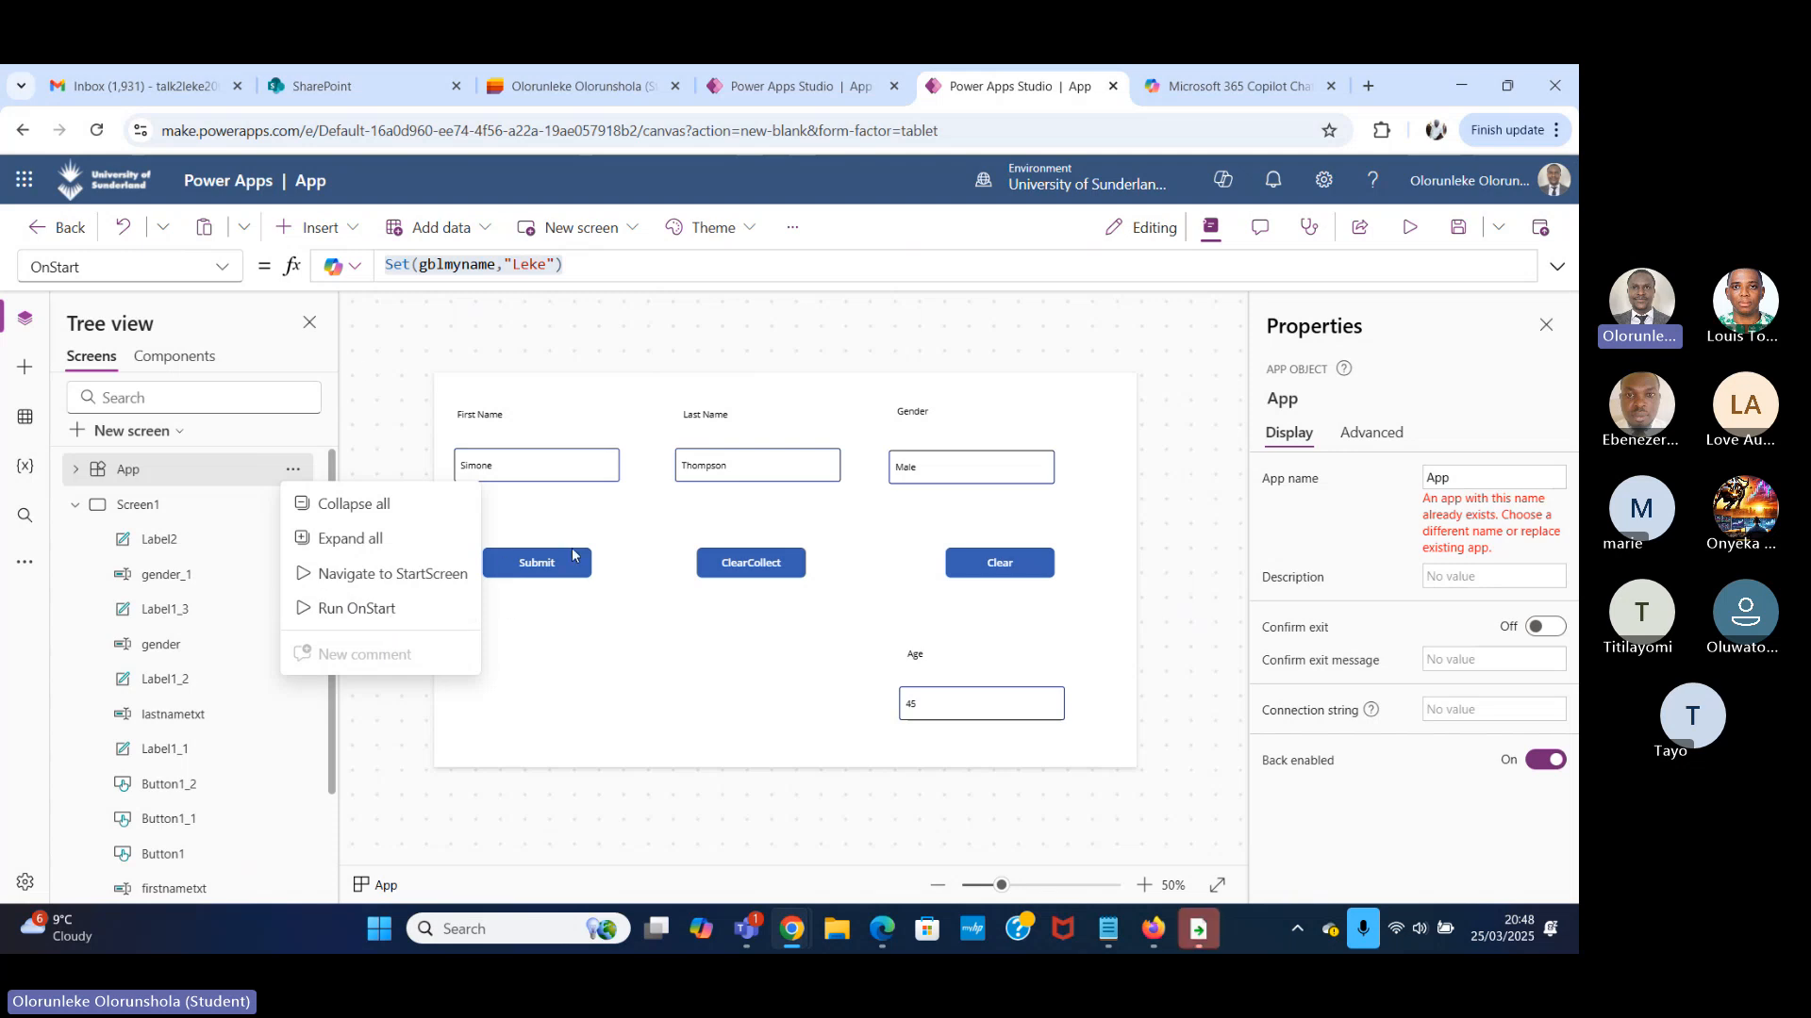
pyautogui.click(550, 469)
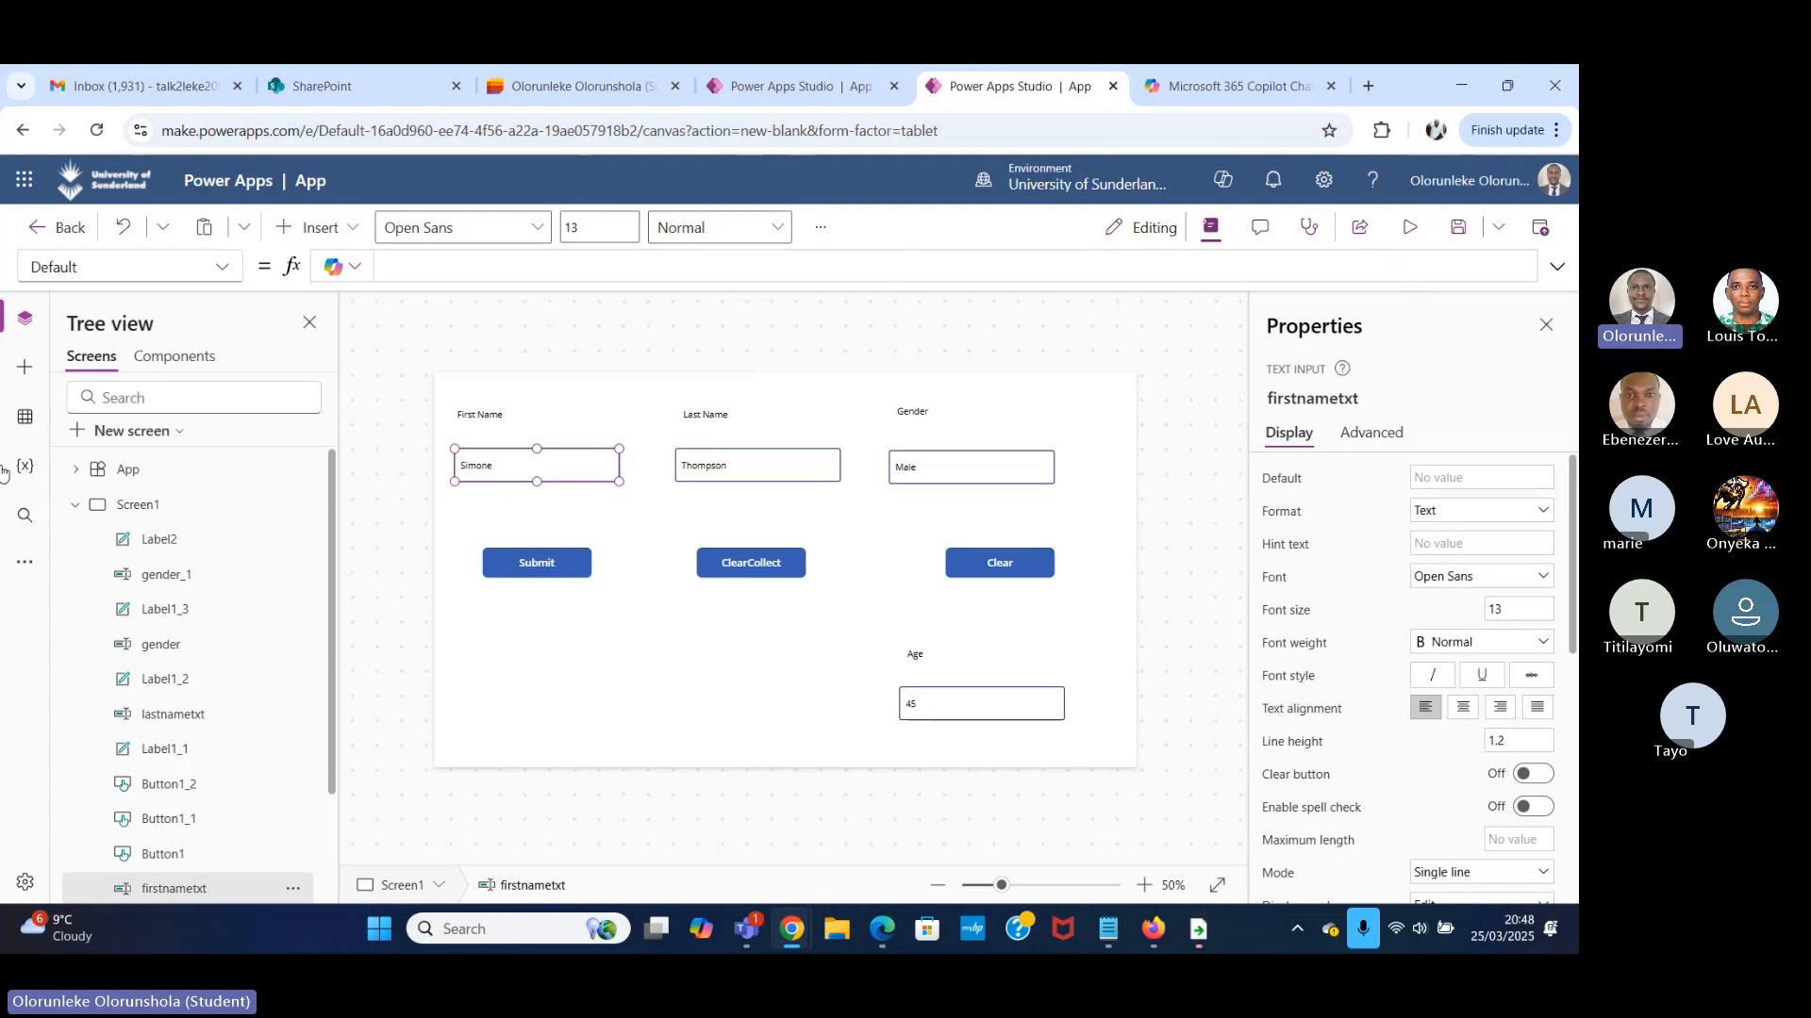
pyautogui.click(201, 472)
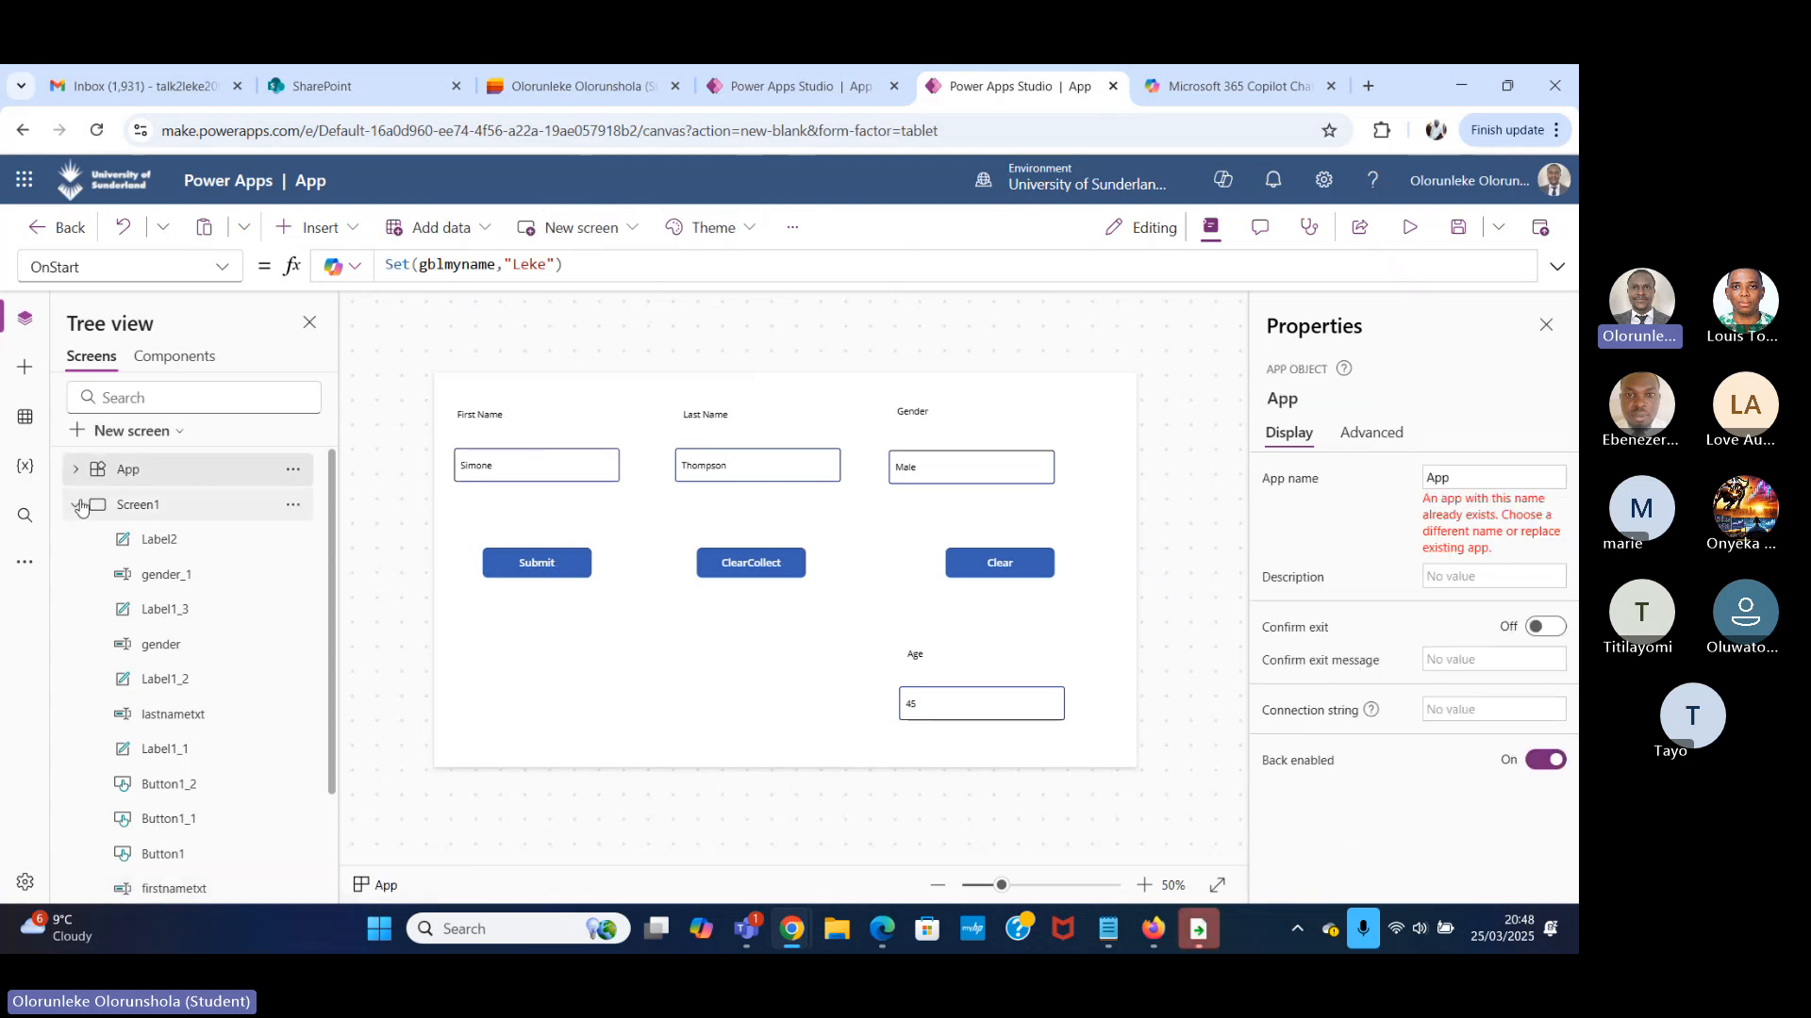
# Check the gblmyname entry among the global variables and look at the app's data sources.
pyautogui.click(26, 515)
pyautogui.click(38, 465)
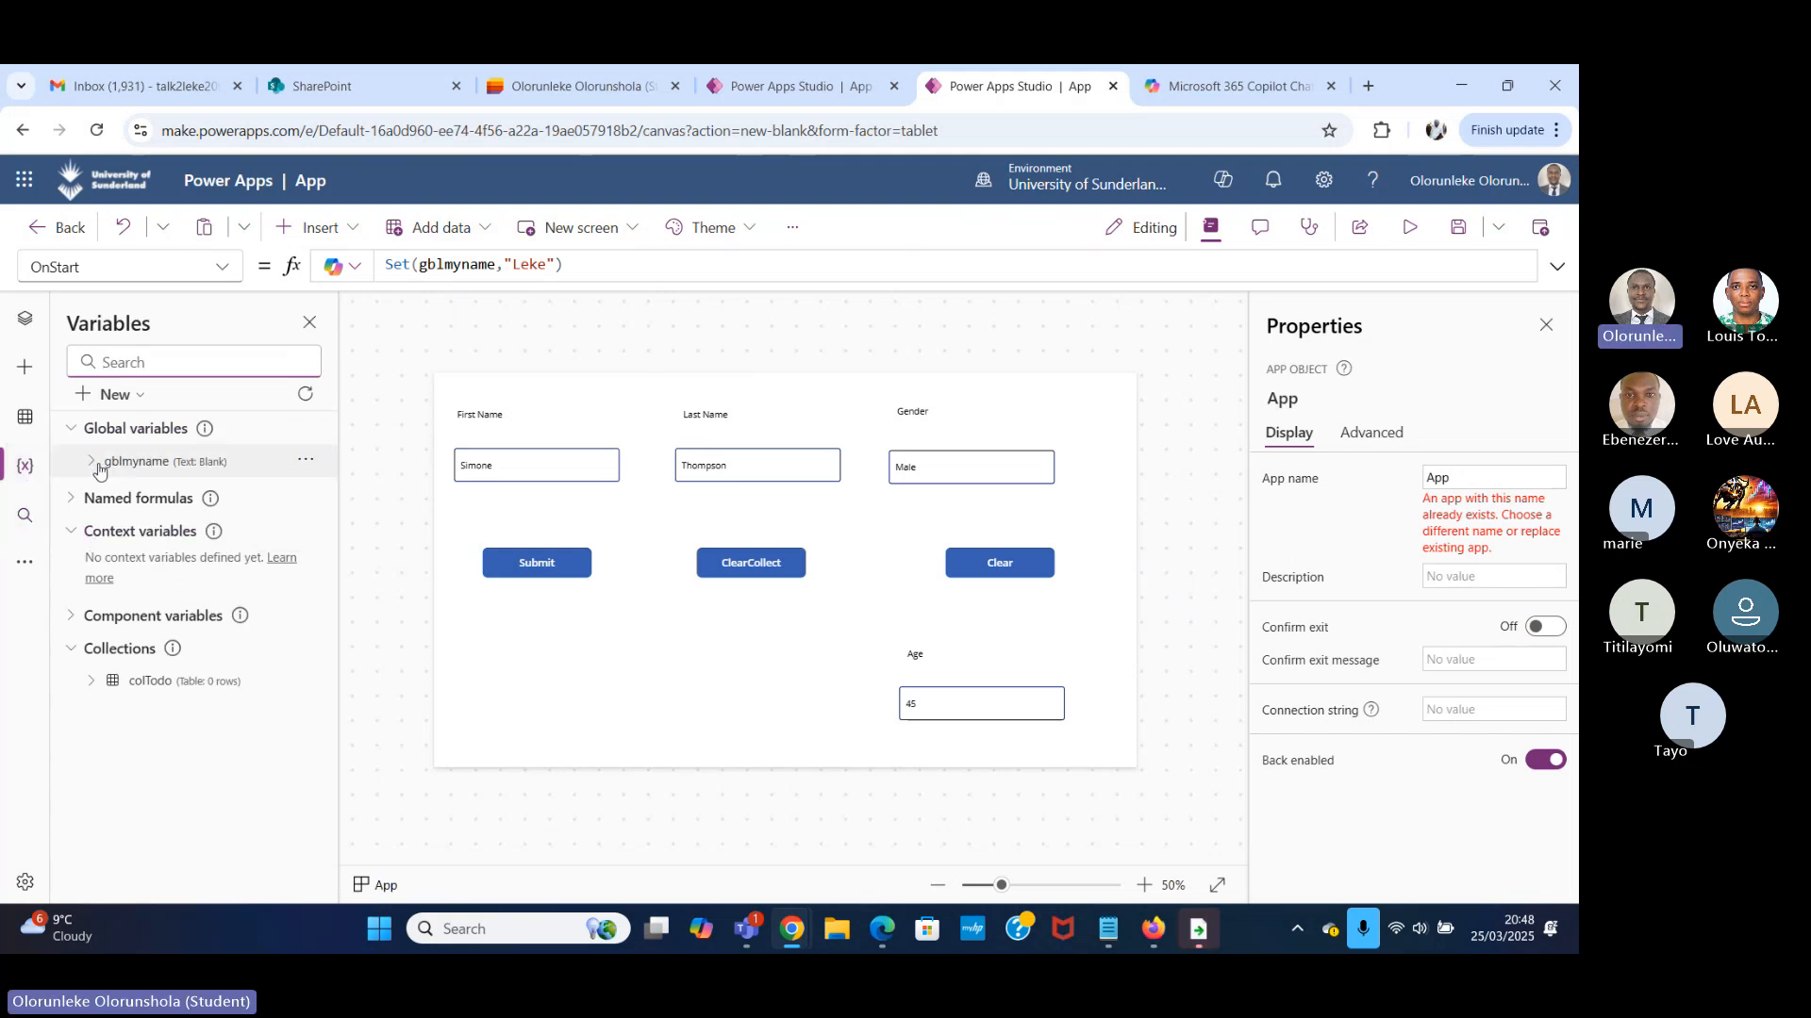
pyautogui.click(27, 421)
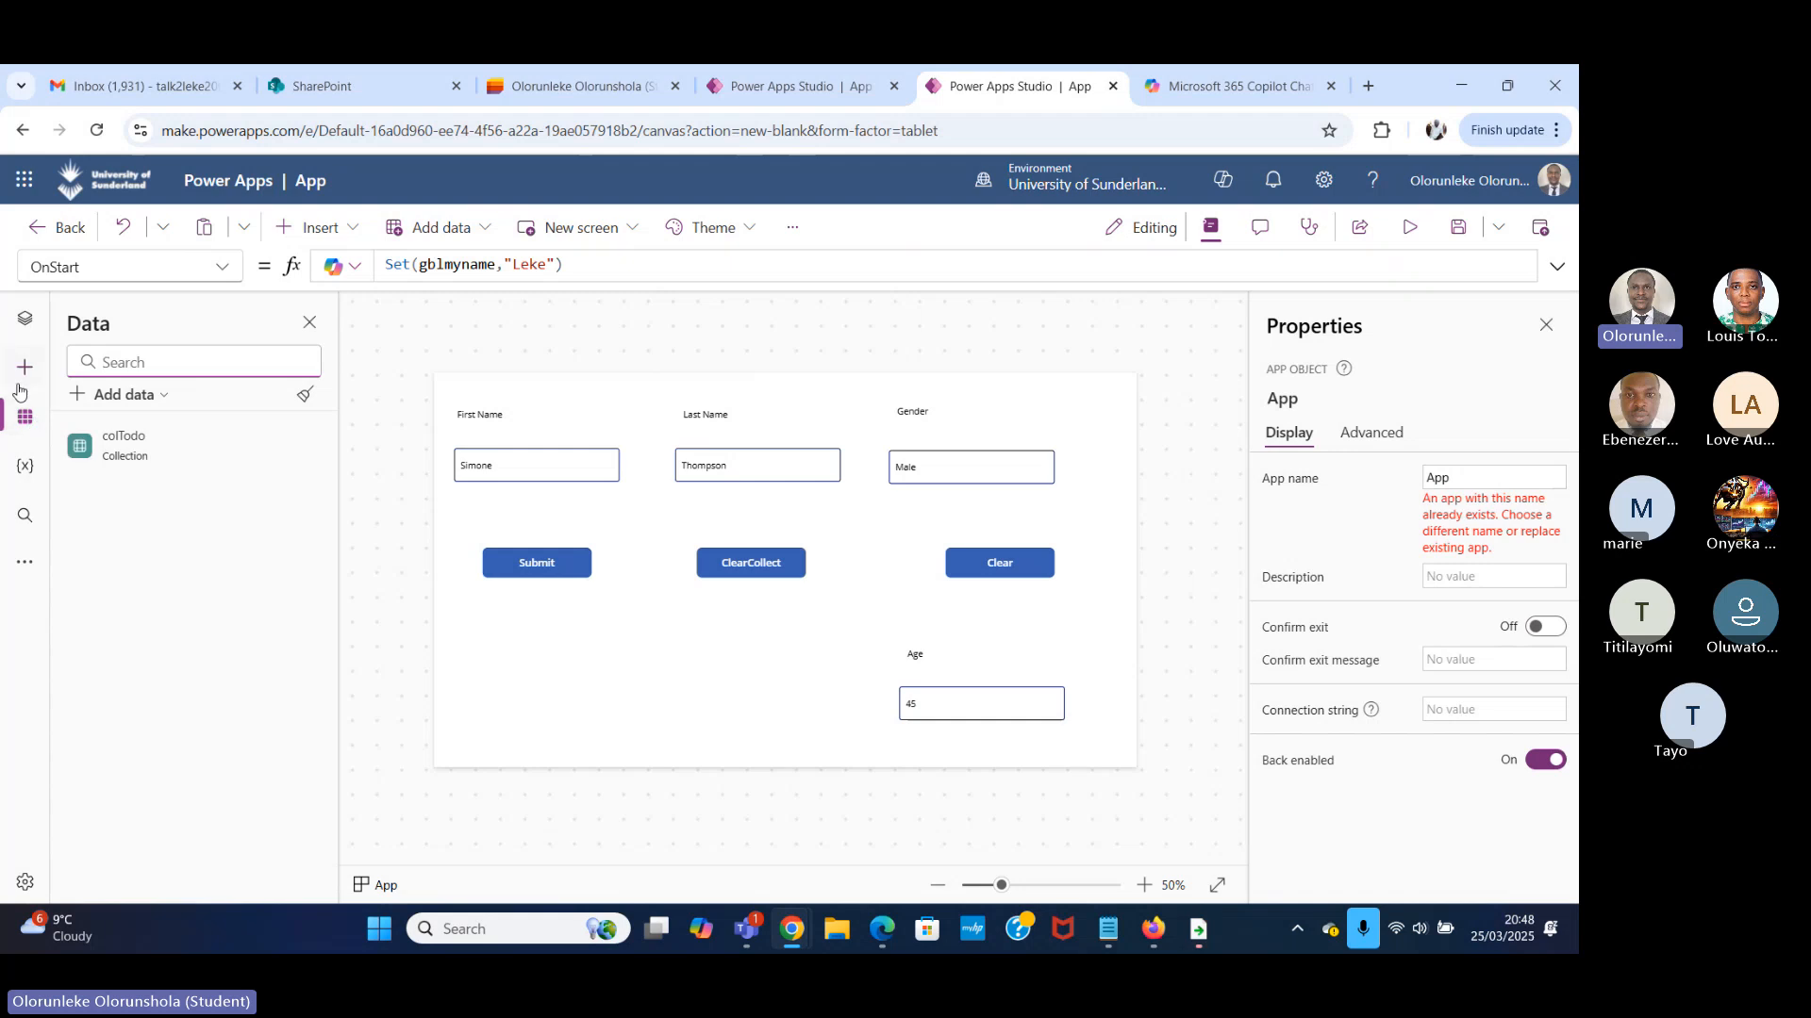
# Run the App object's OnStart from the screen tree to initialise the gblmyname variable.
pyautogui.click(24, 317)
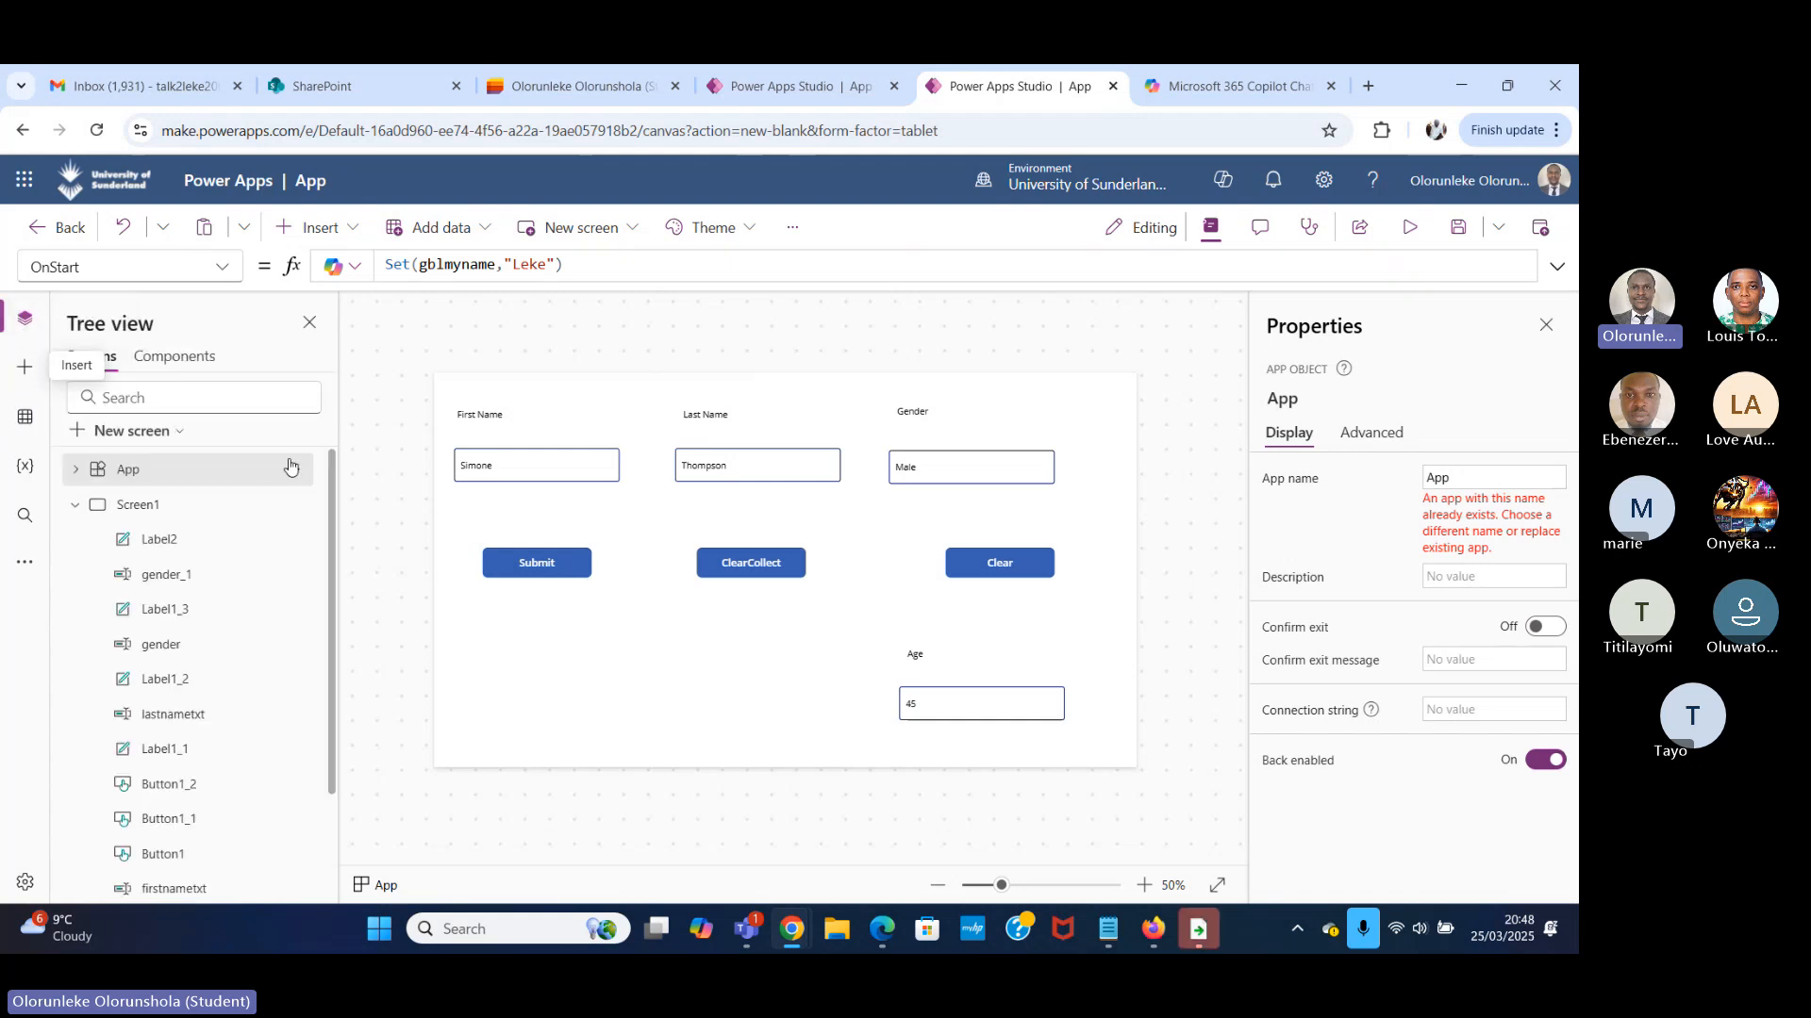
pyautogui.click(292, 469)
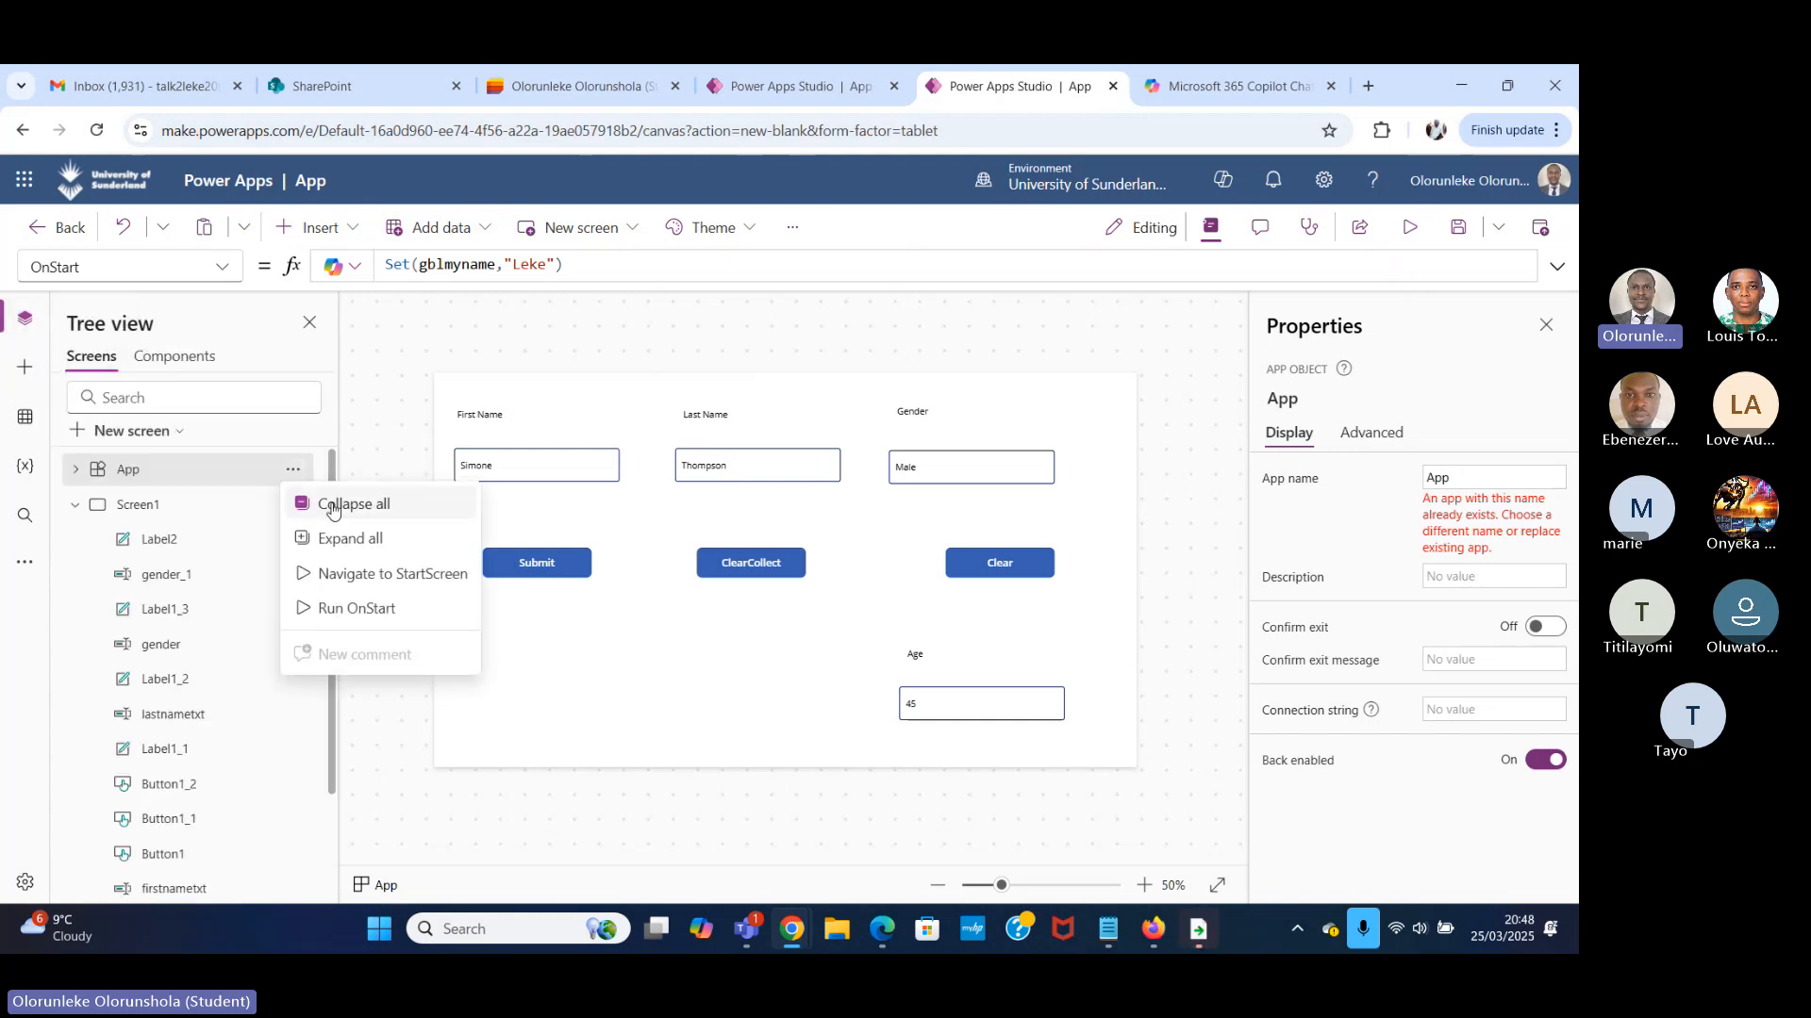
pyautogui.click(374, 609)
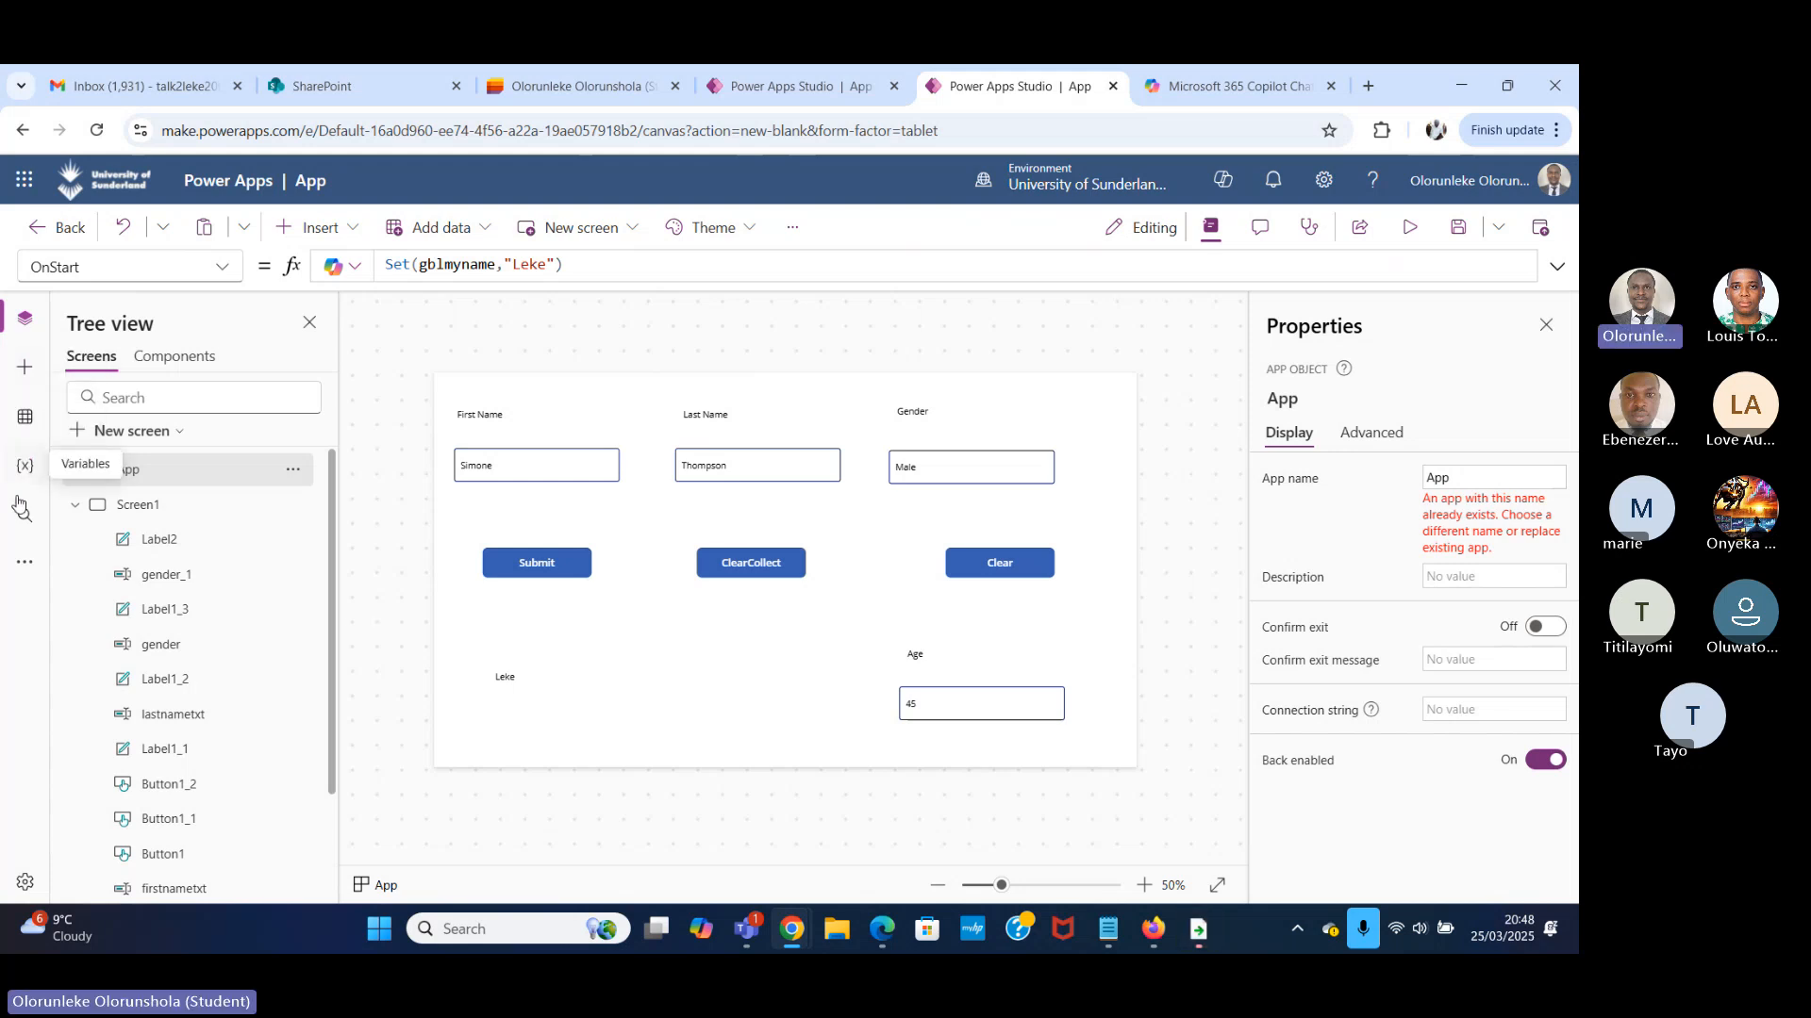
# Check gblmyname's value in the global variables list and preview the label on Screen1.
pyautogui.click(27, 463)
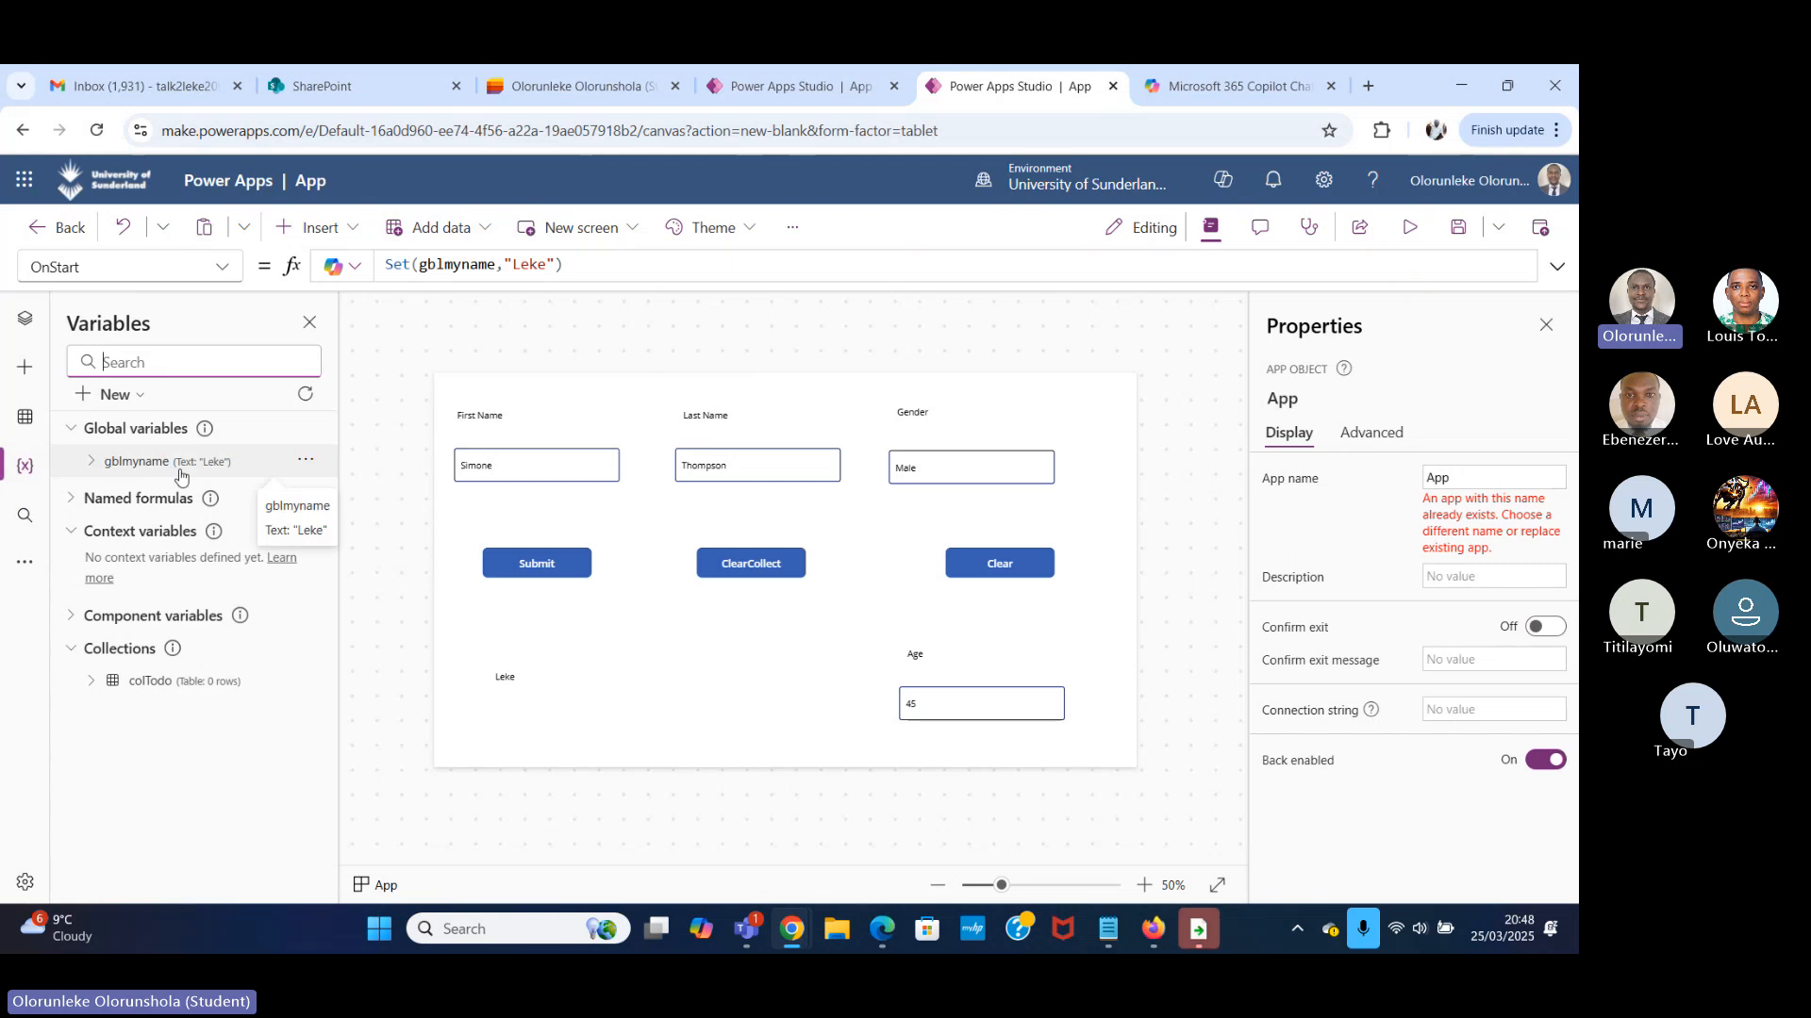
pyautogui.click(1410, 228)
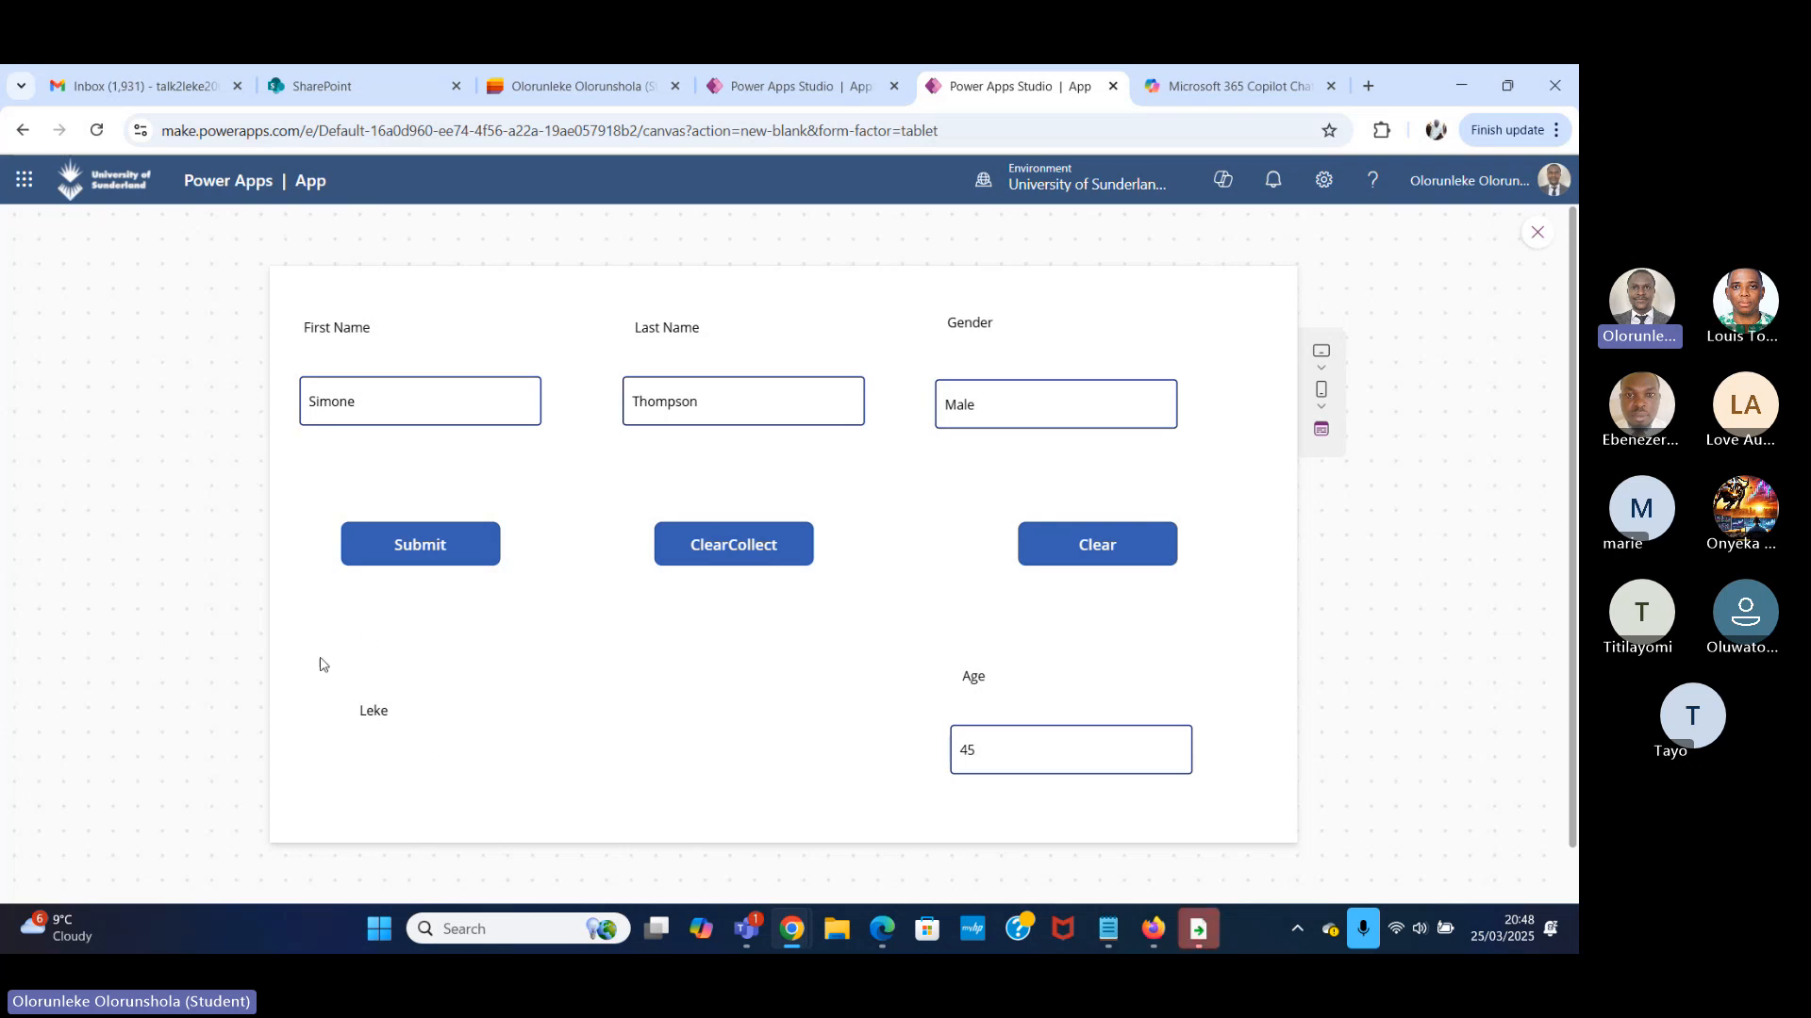
pyautogui.click(1537, 233)
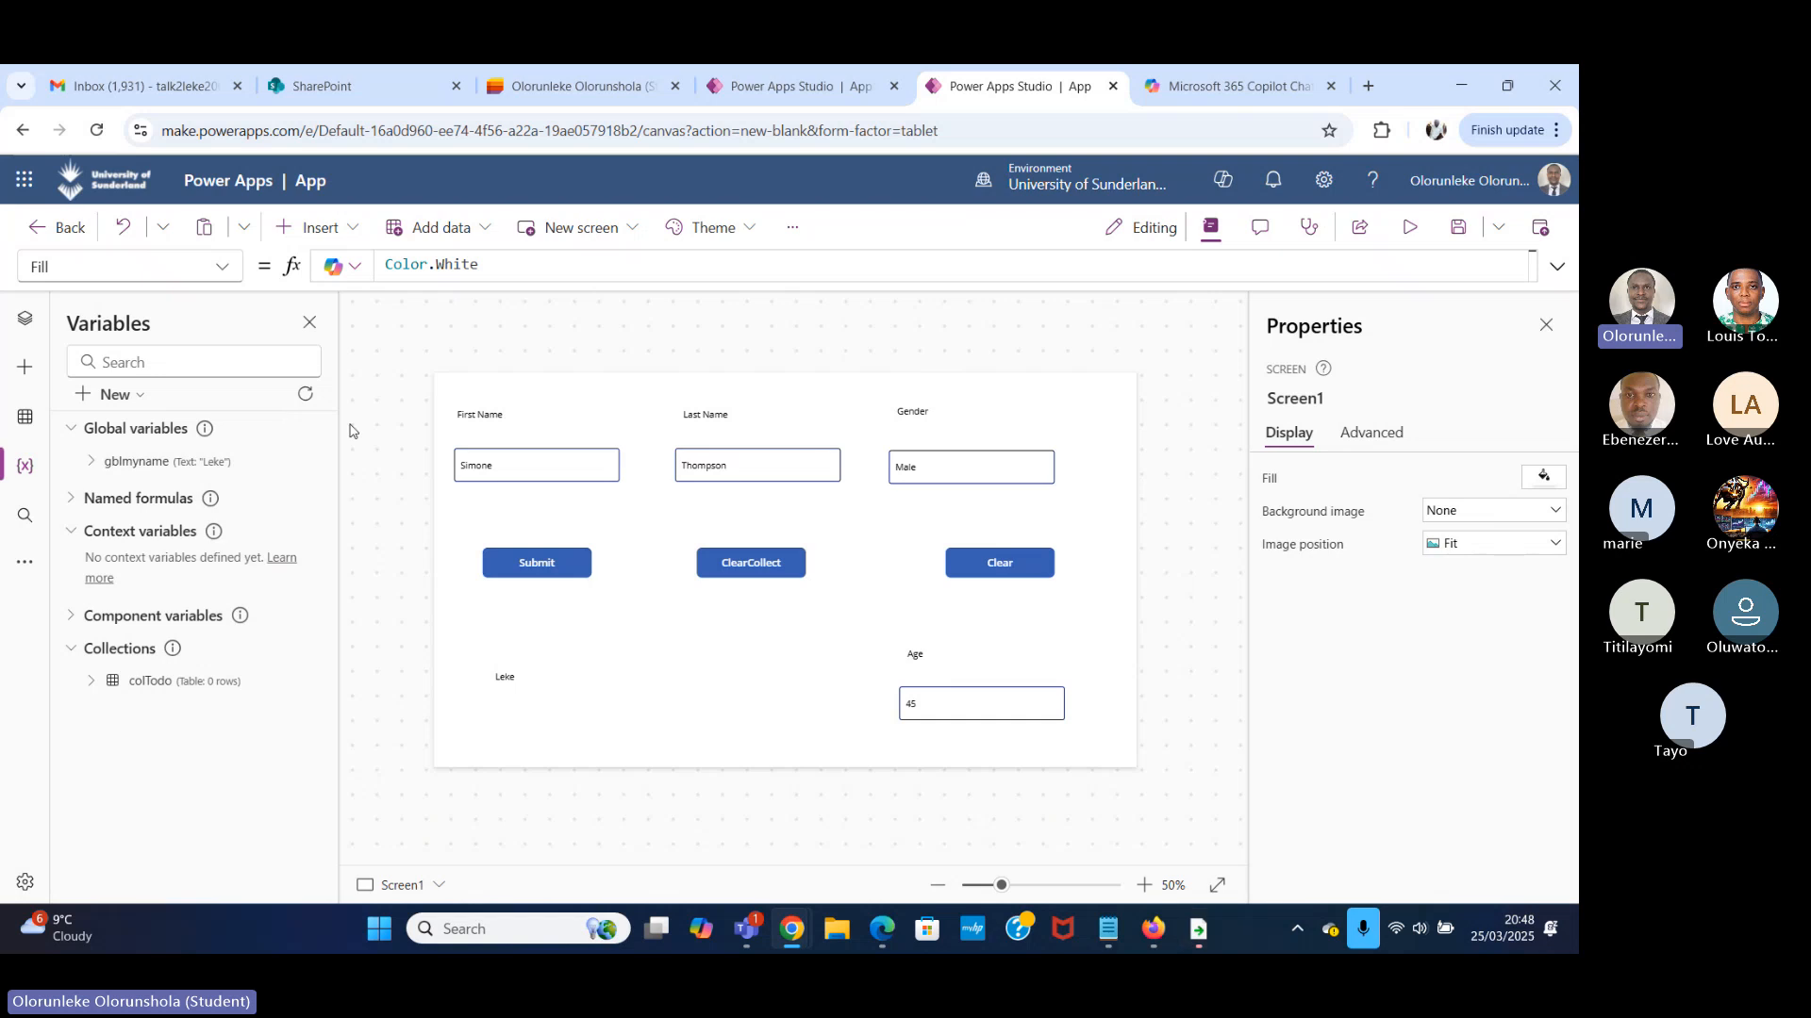
pyautogui.click(199, 421)
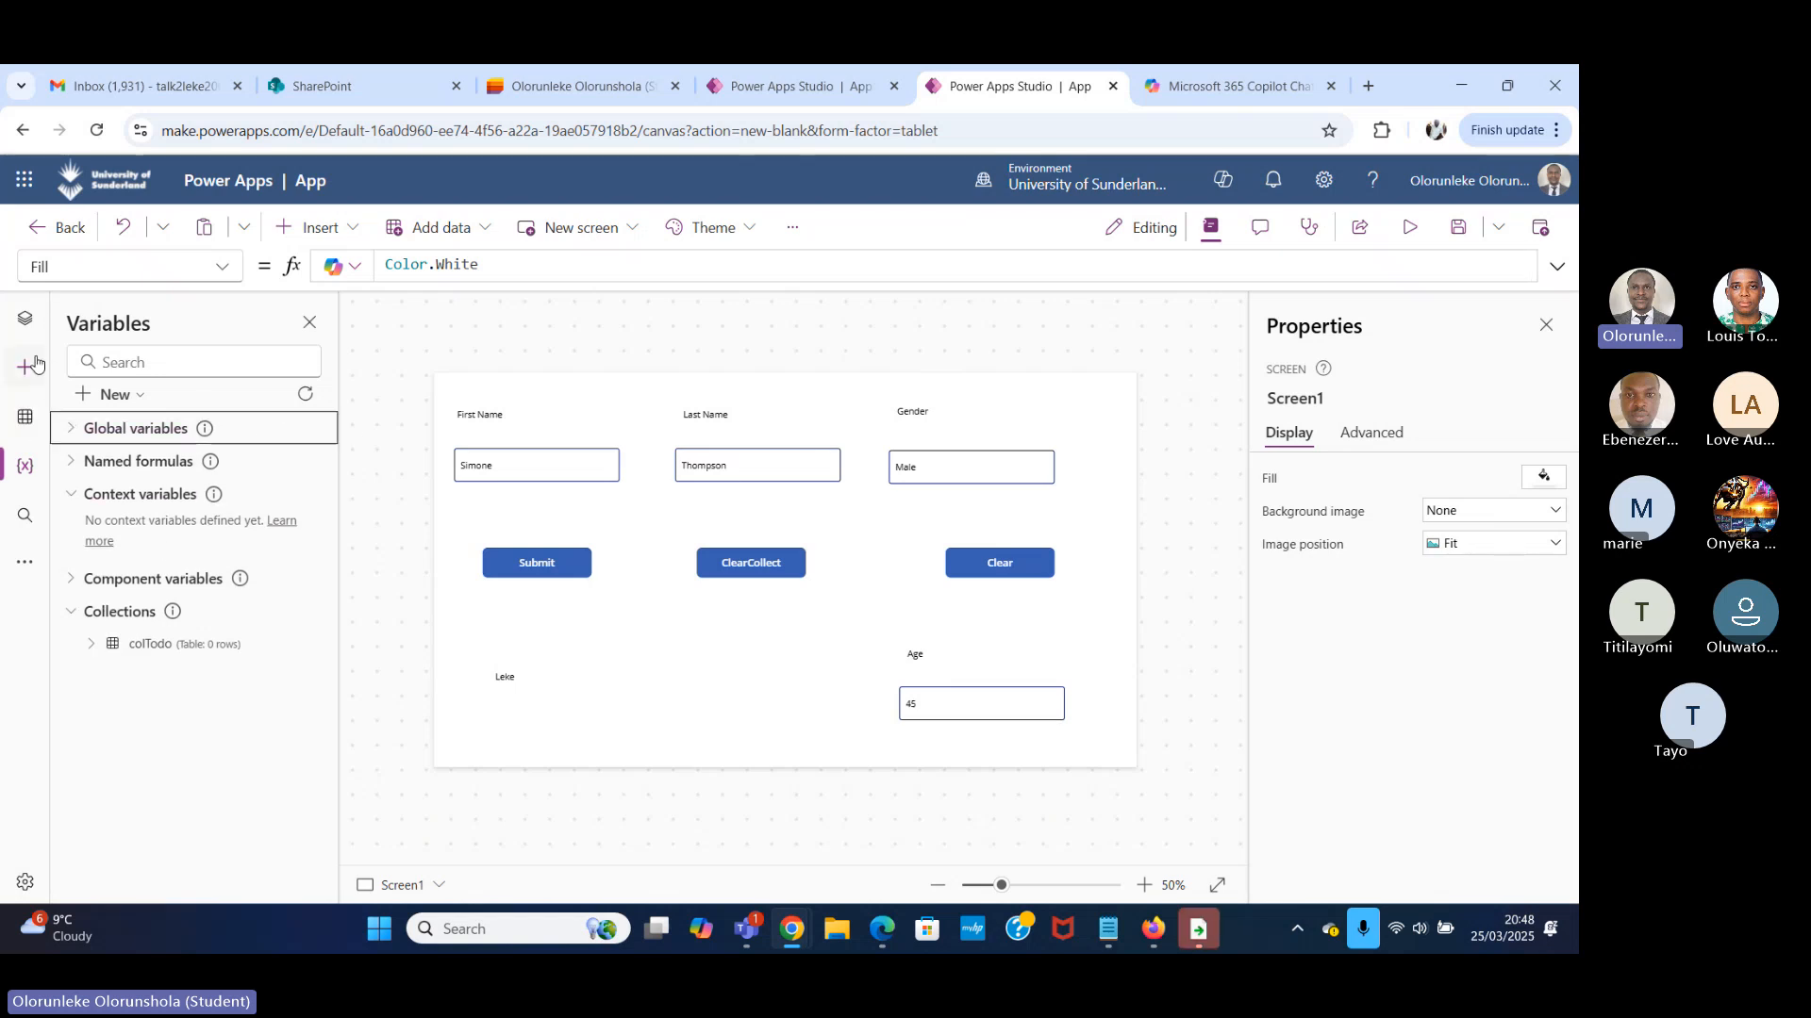
# Go back to the App's OnStart property in the screen tree and show the App object's available actions.
pyautogui.click(25, 318)
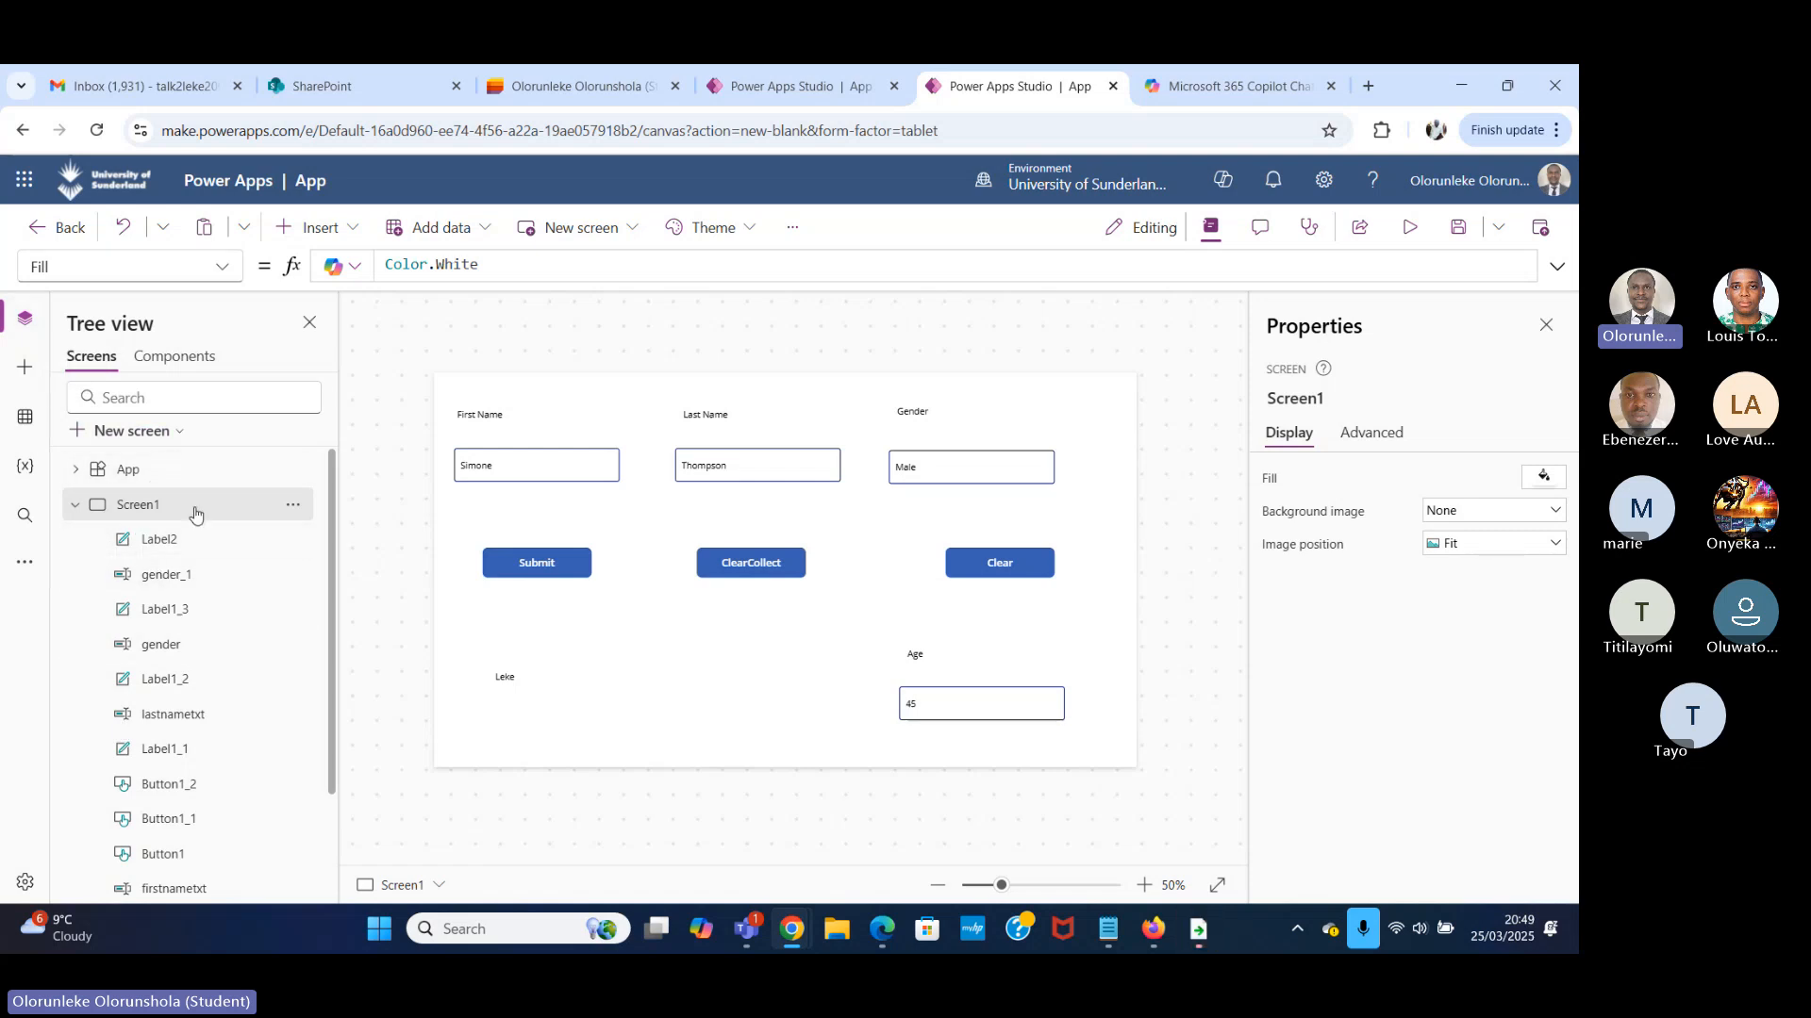
pyautogui.click(195, 470)
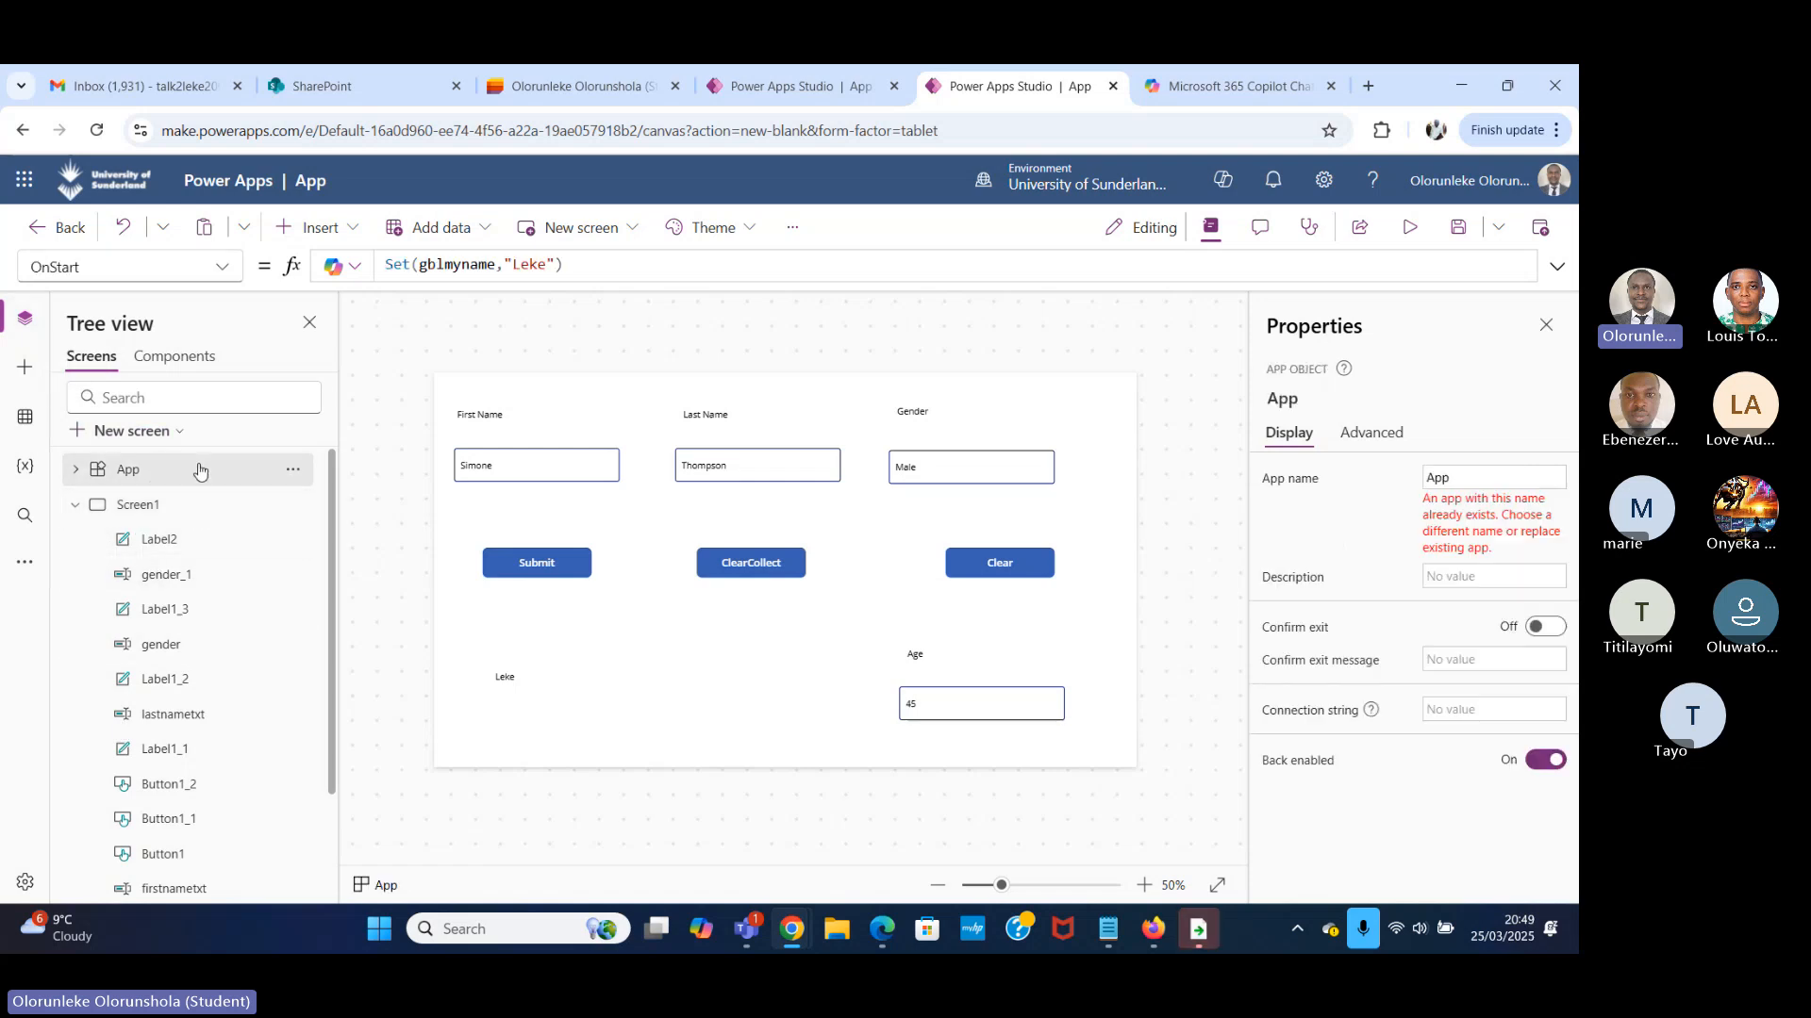
pyautogui.click(91, 272)
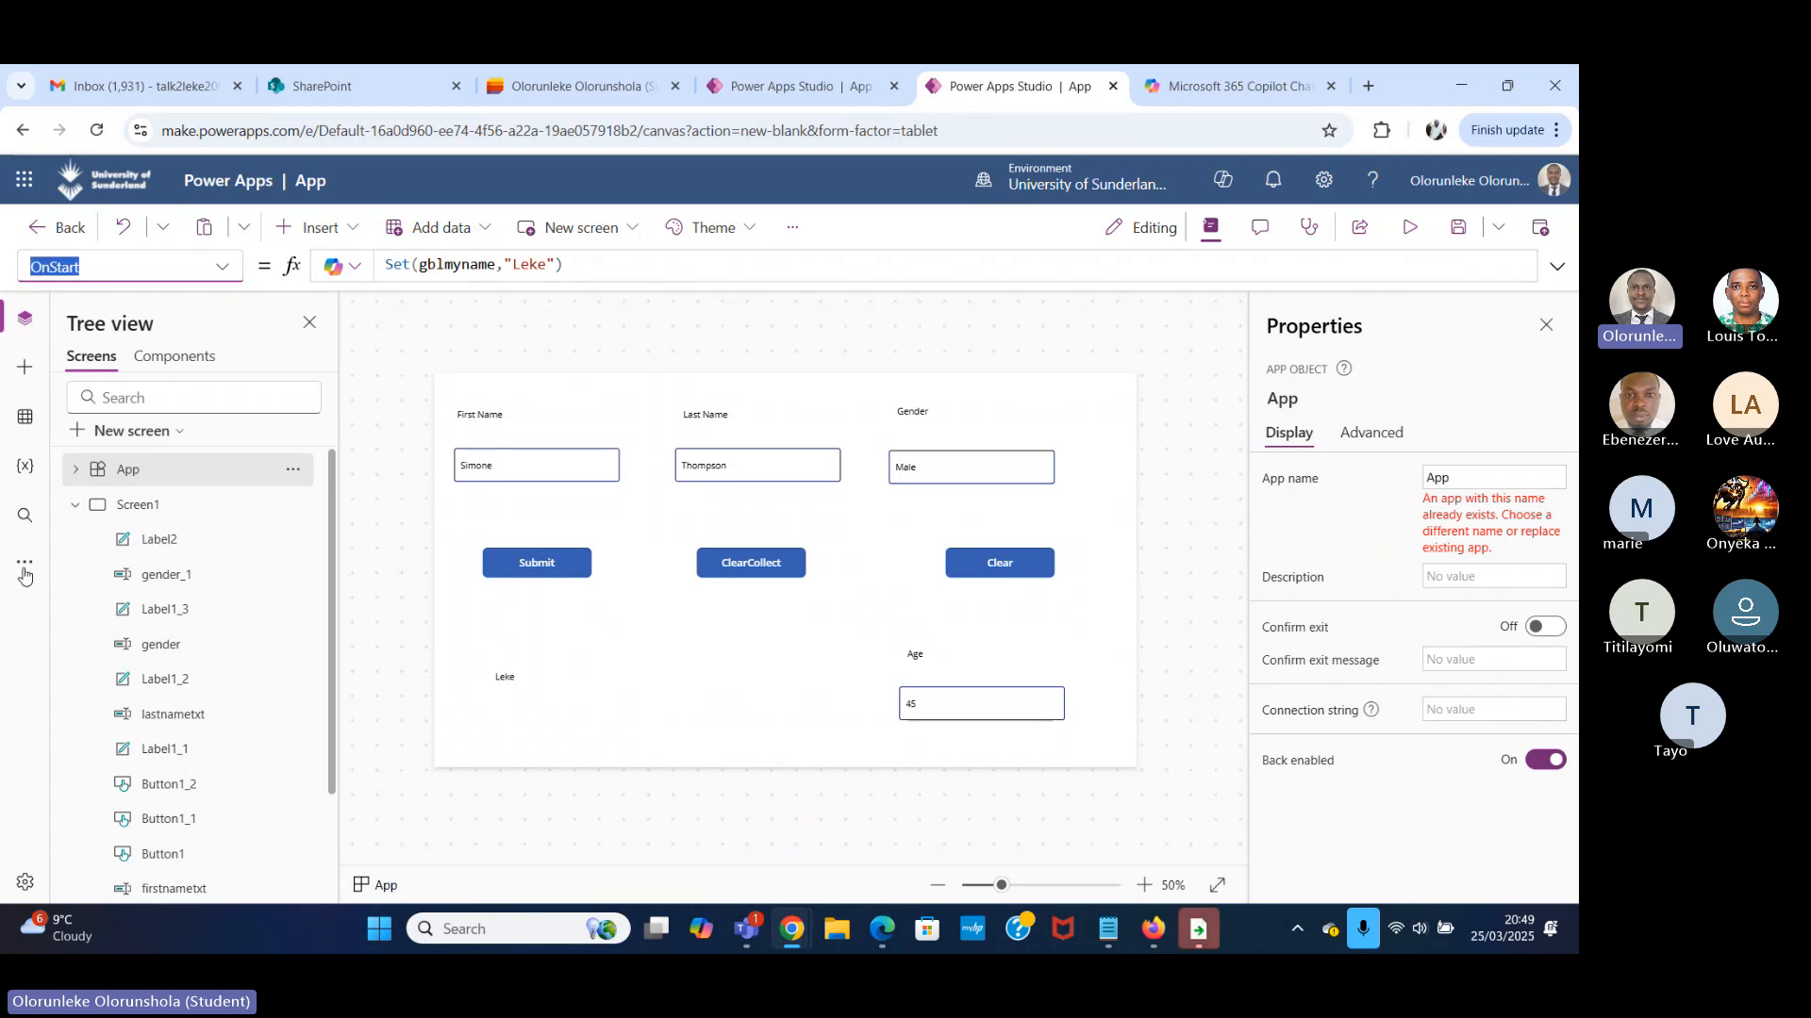
pyautogui.click(292, 471)
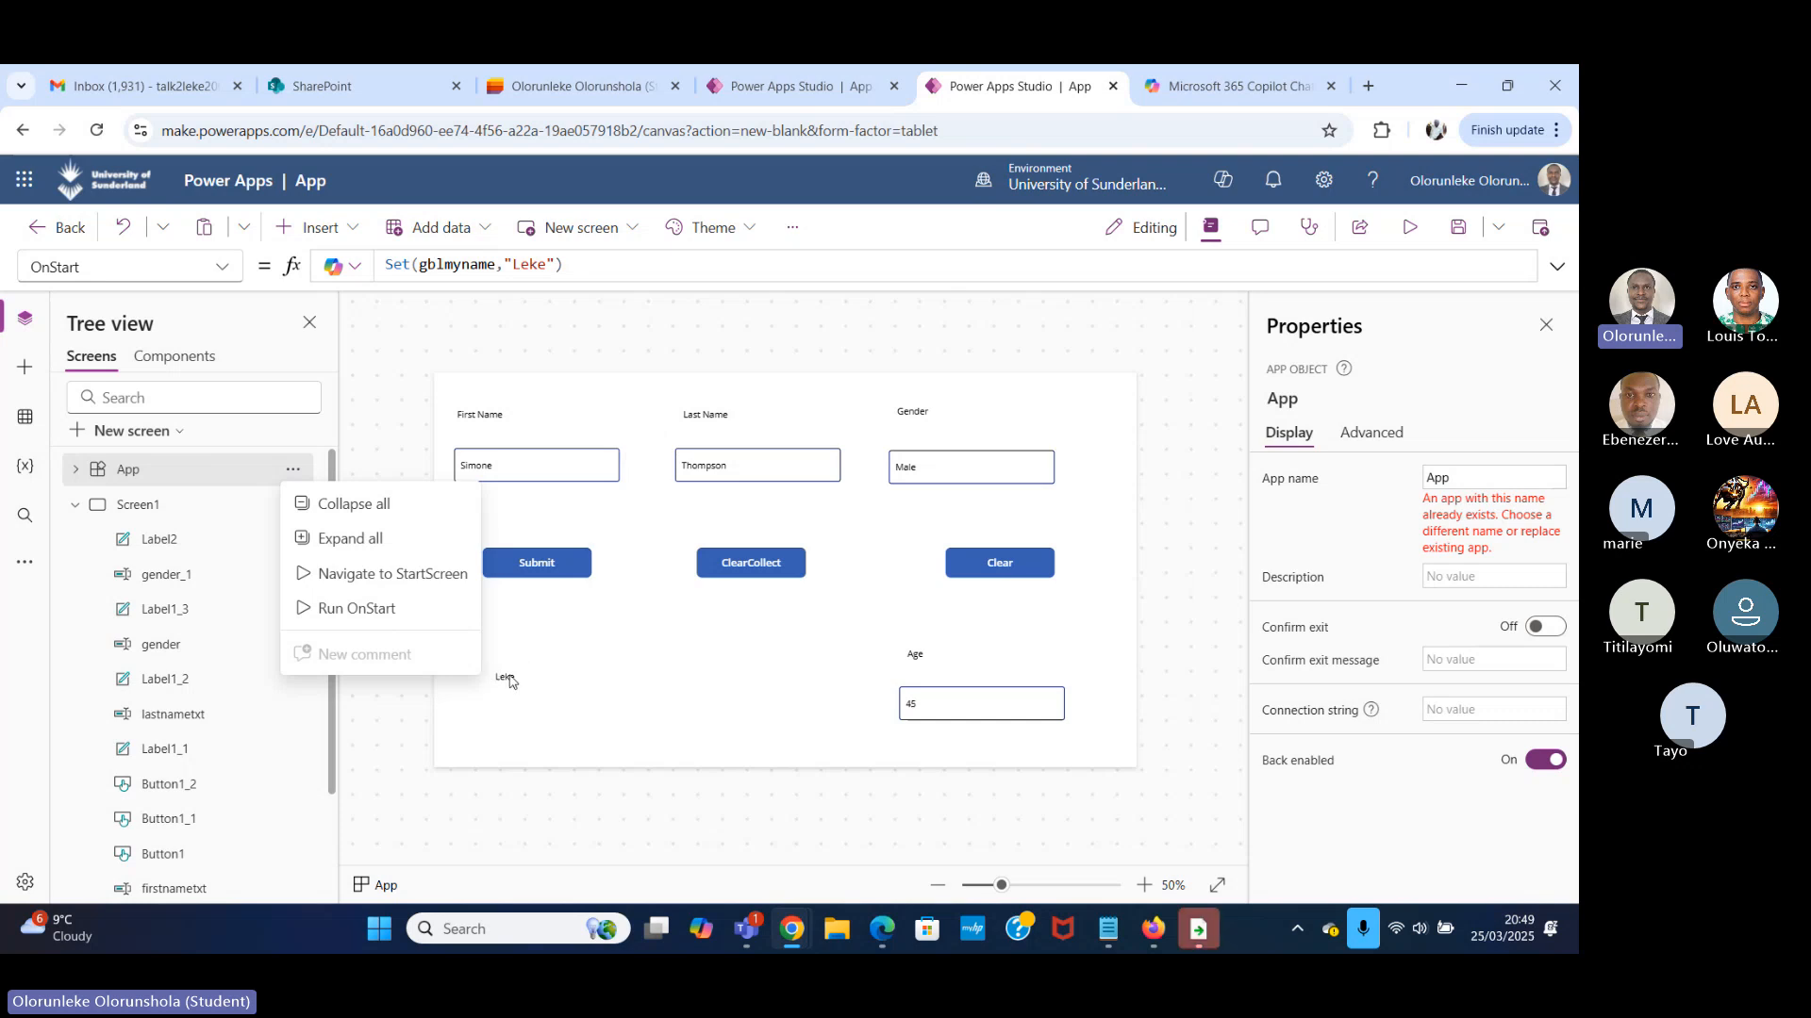
# Insert a text label on Screen2, enlarge it slightly and place it at about X 105, Y 102.
pyautogui.click(70, 518)
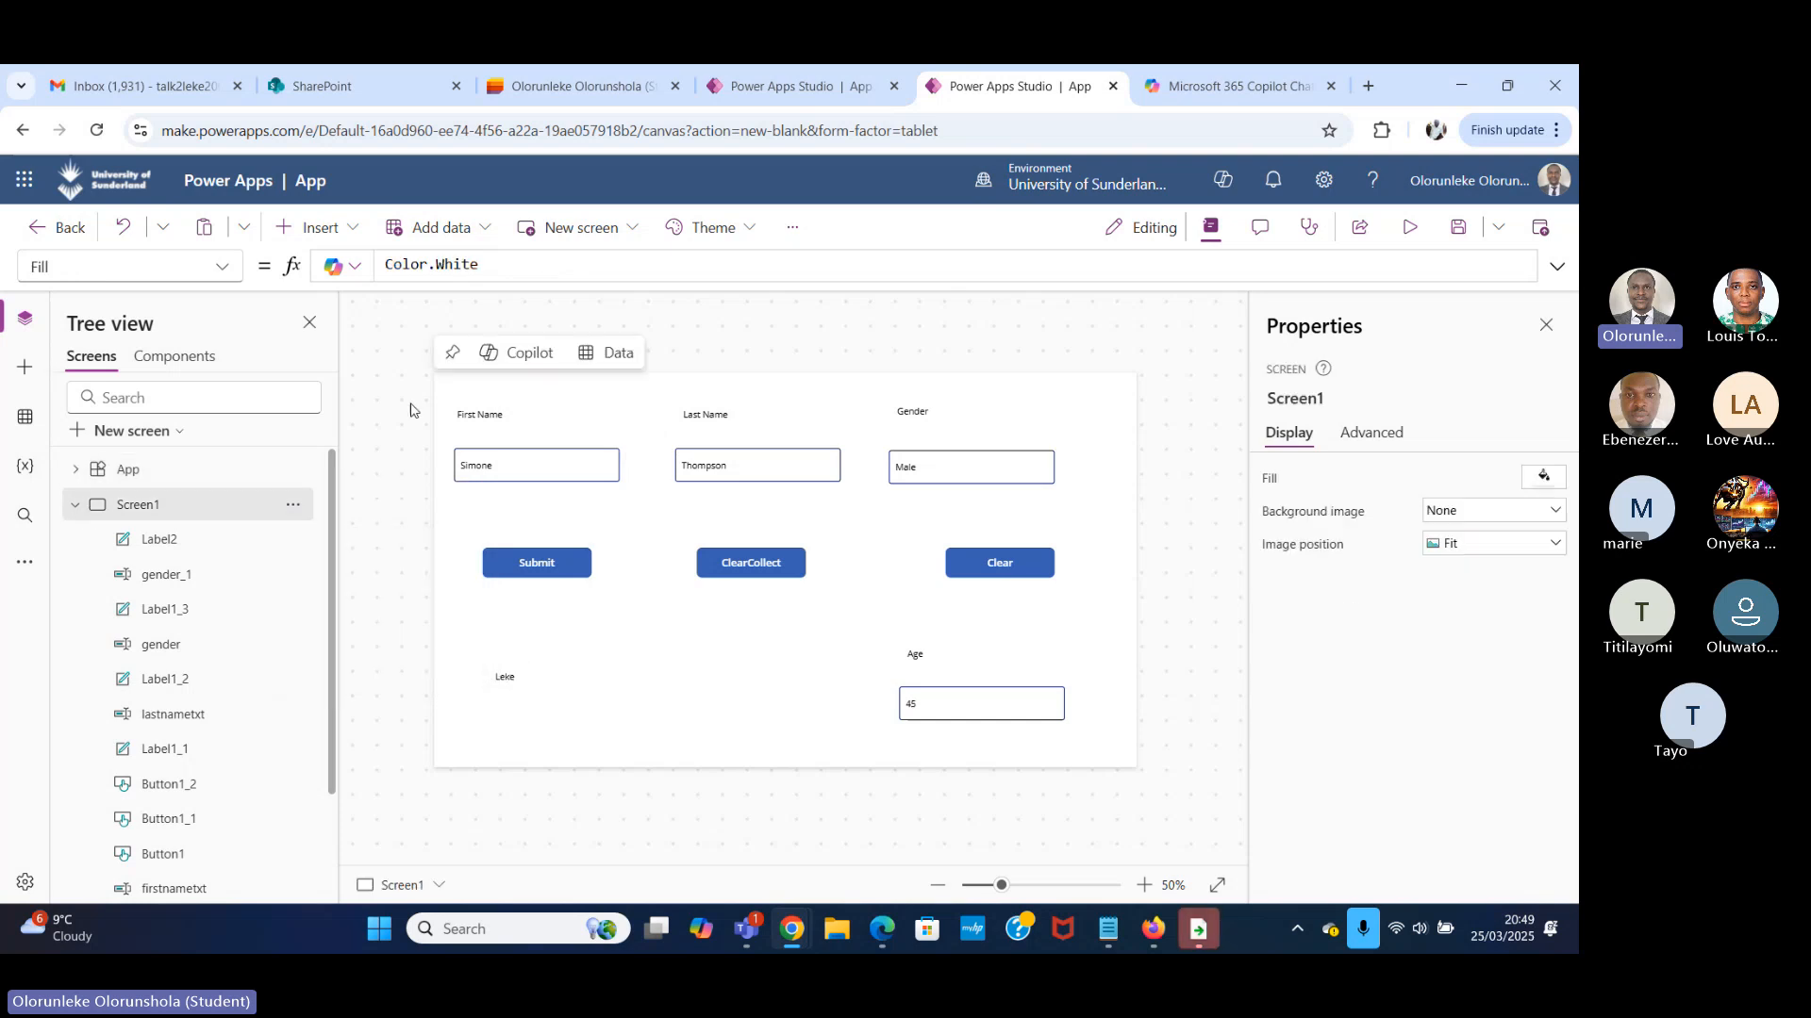
pyautogui.click(74, 505)
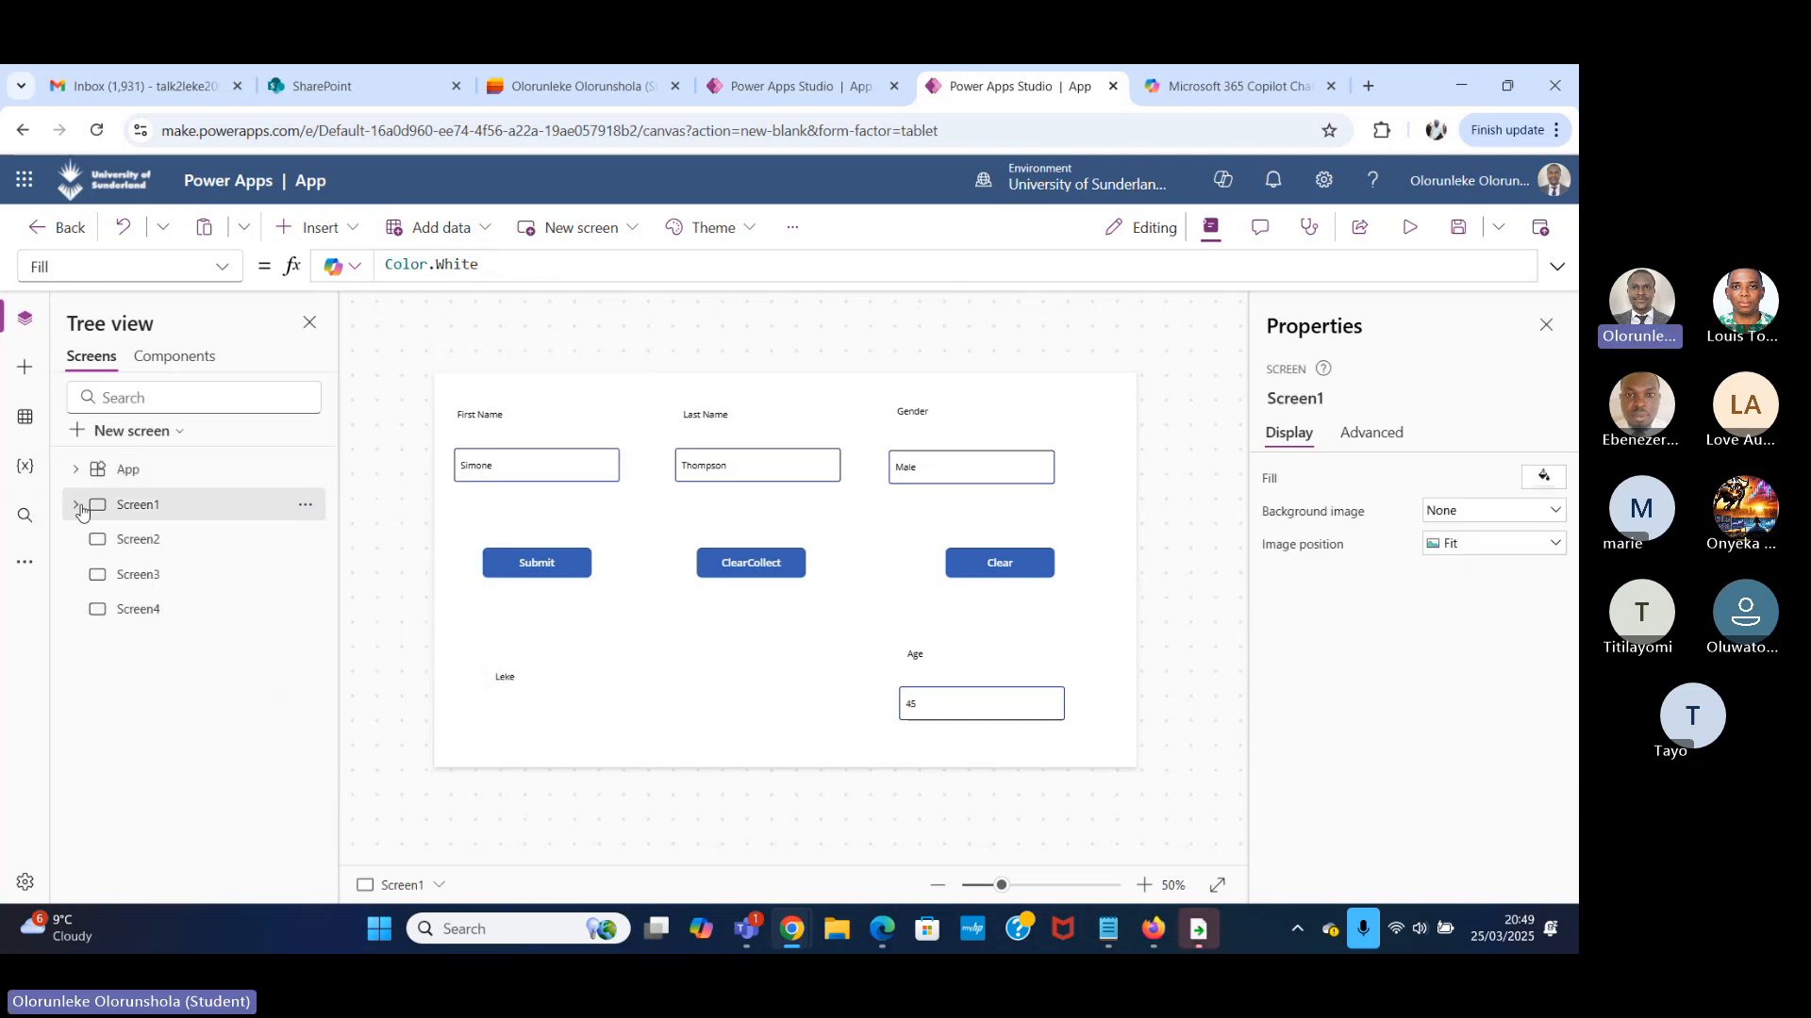
pyautogui.click(181, 543)
pyautogui.click(345, 232)
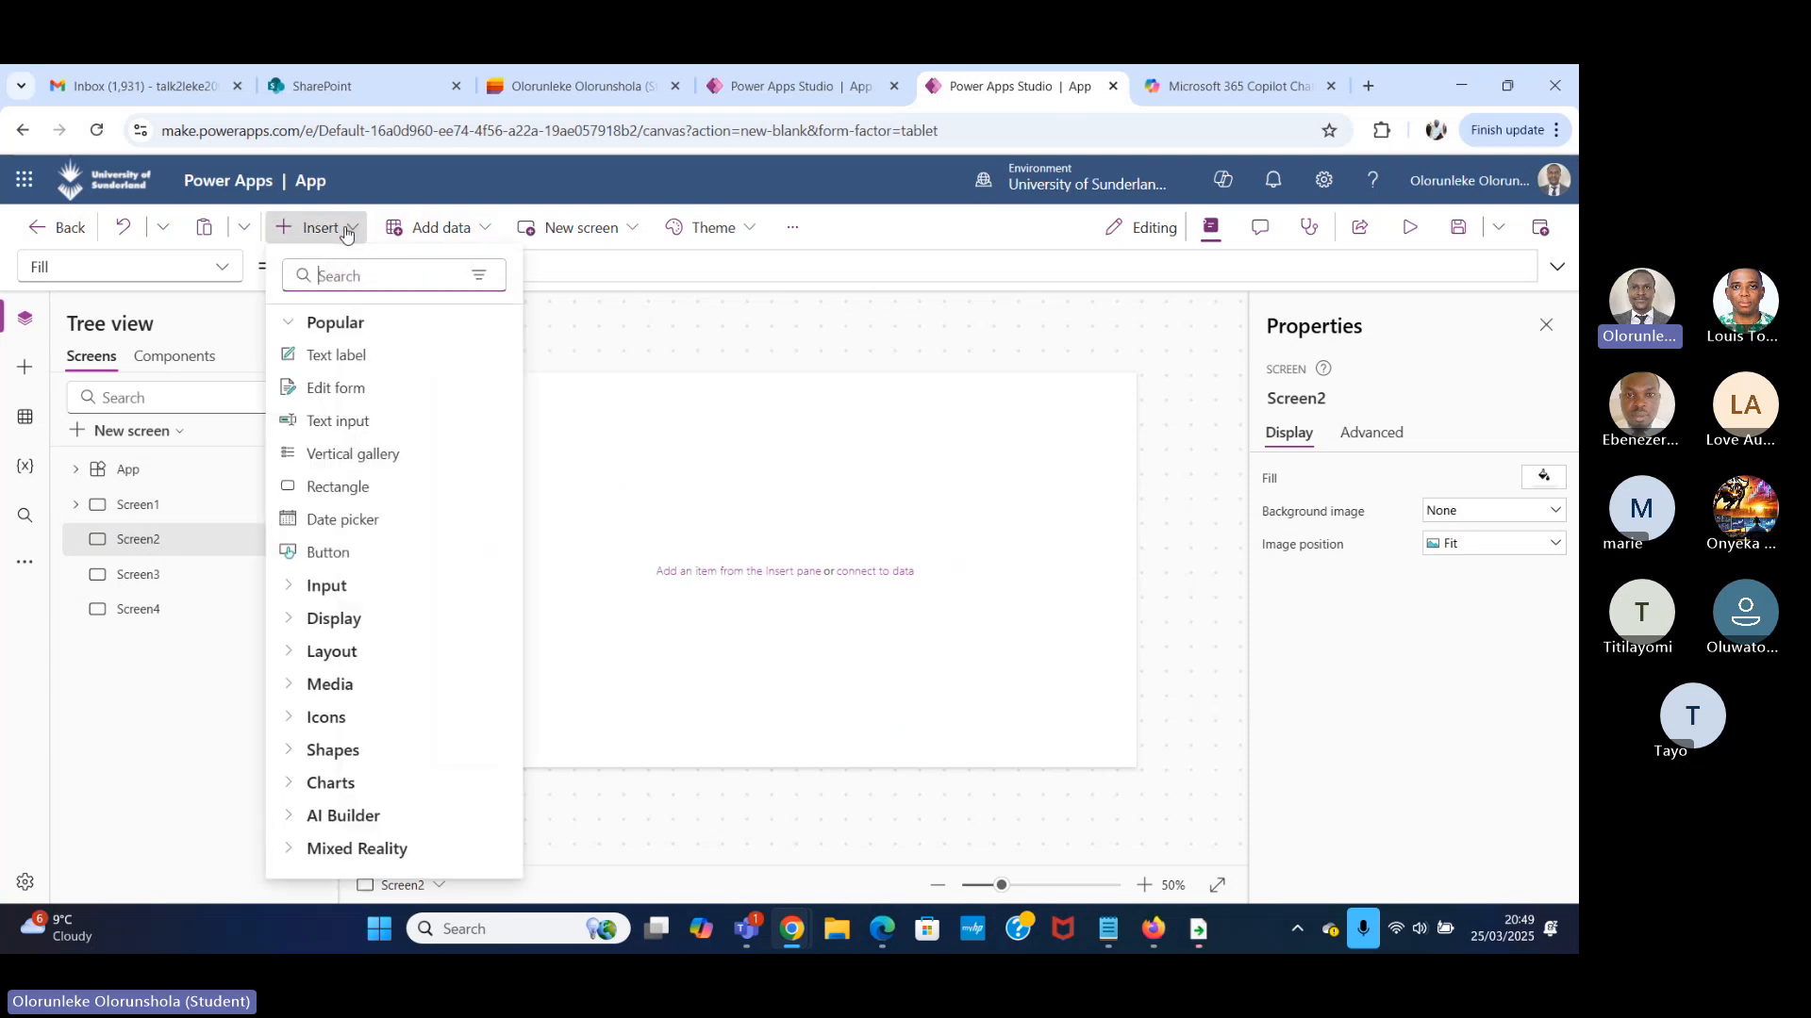
pyautogui.write('text')
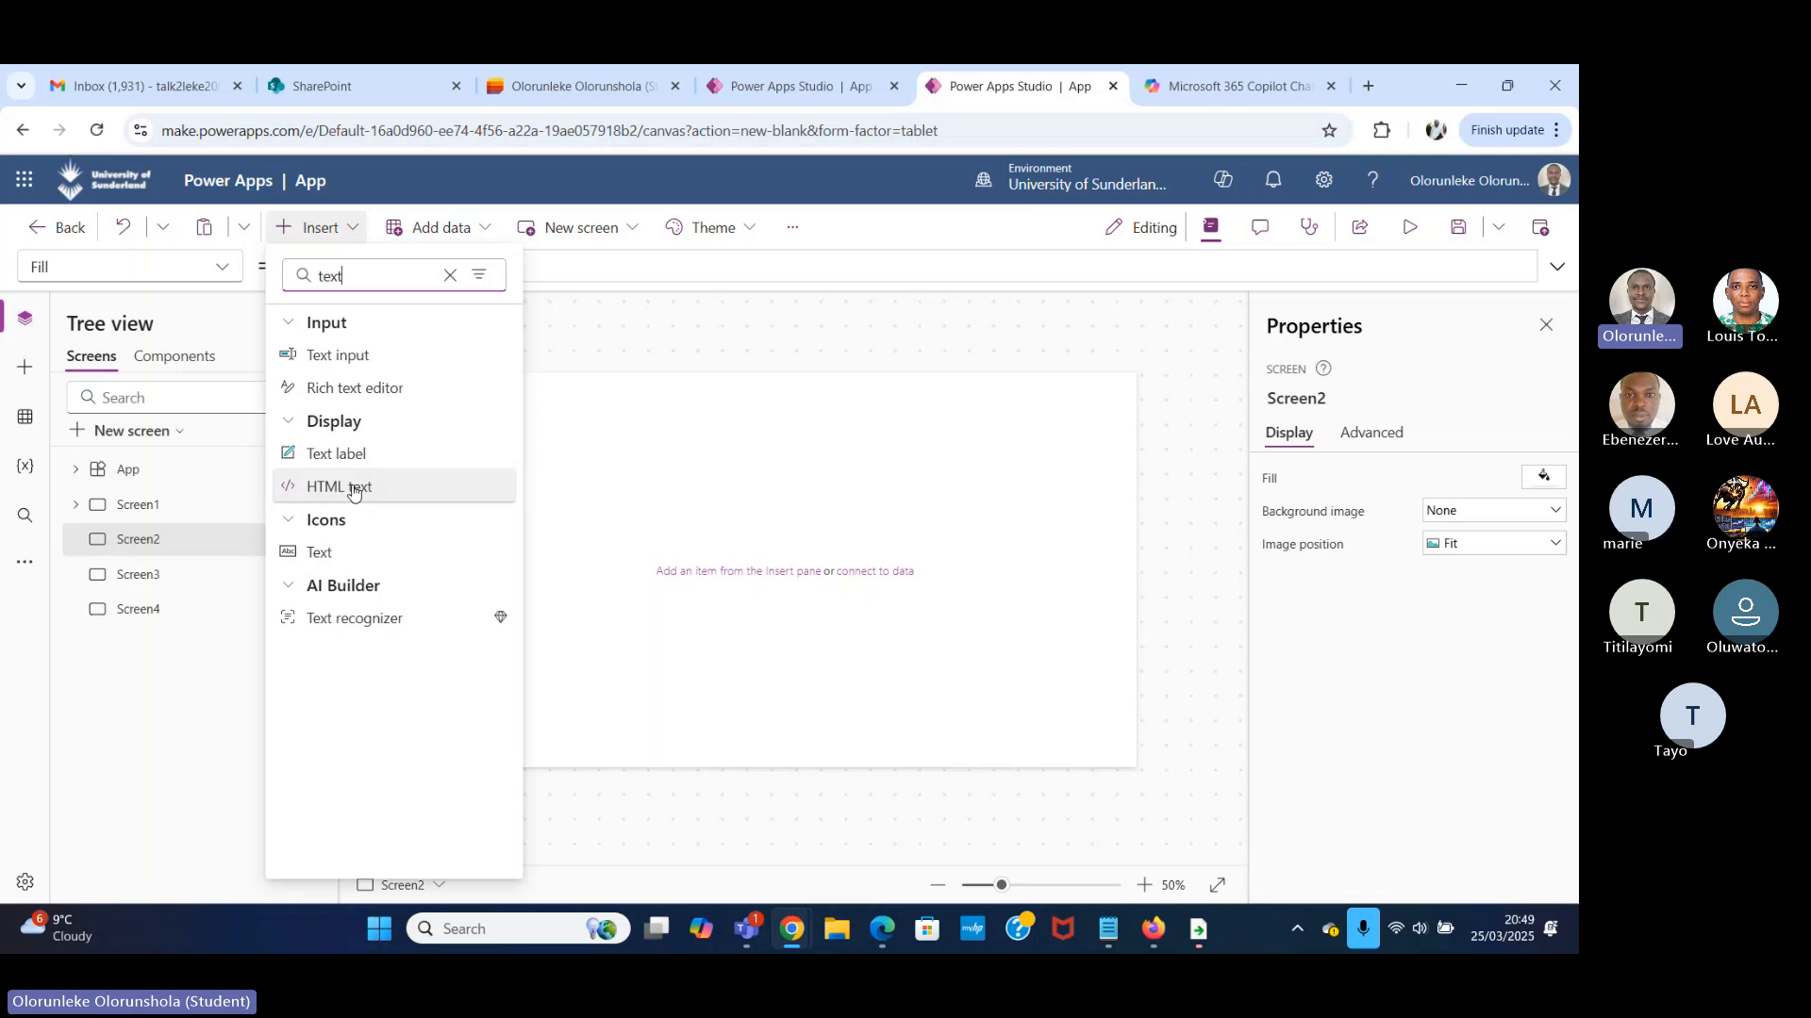
pyautogui.click(349, 454)
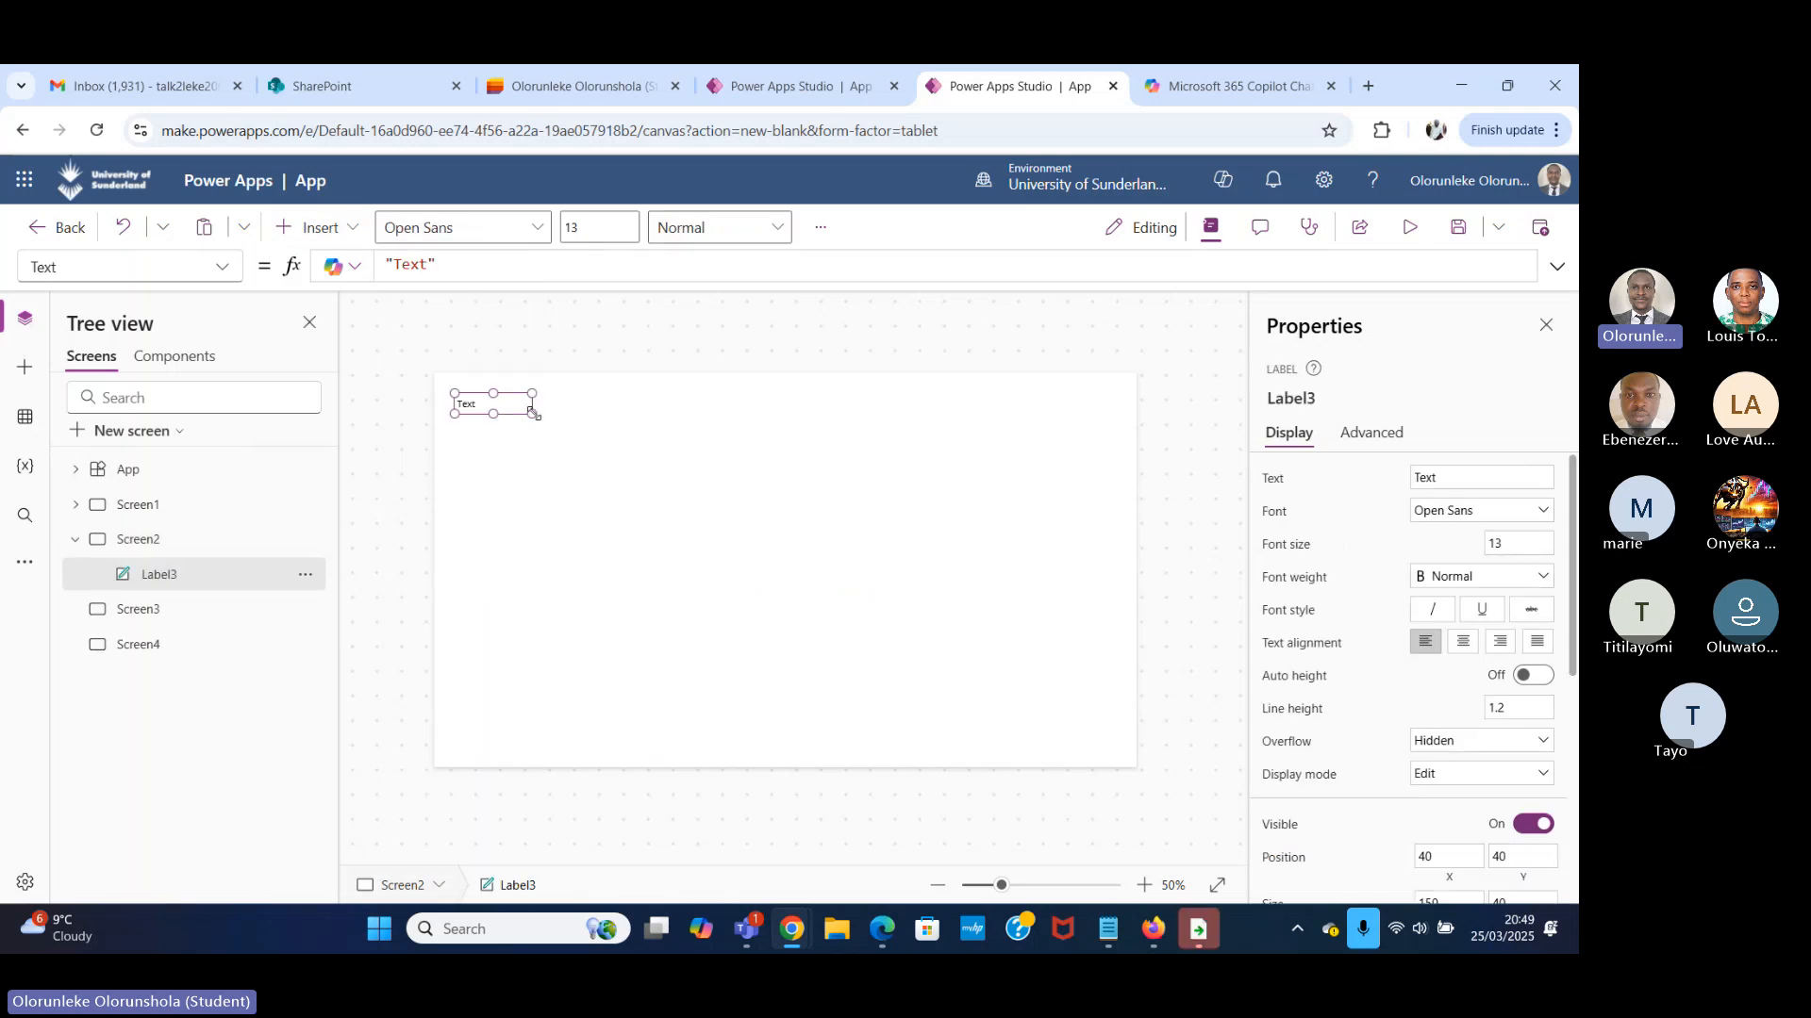
pyautogui.moveTo(533, 413); pyautogui.dragTo(591, 458)
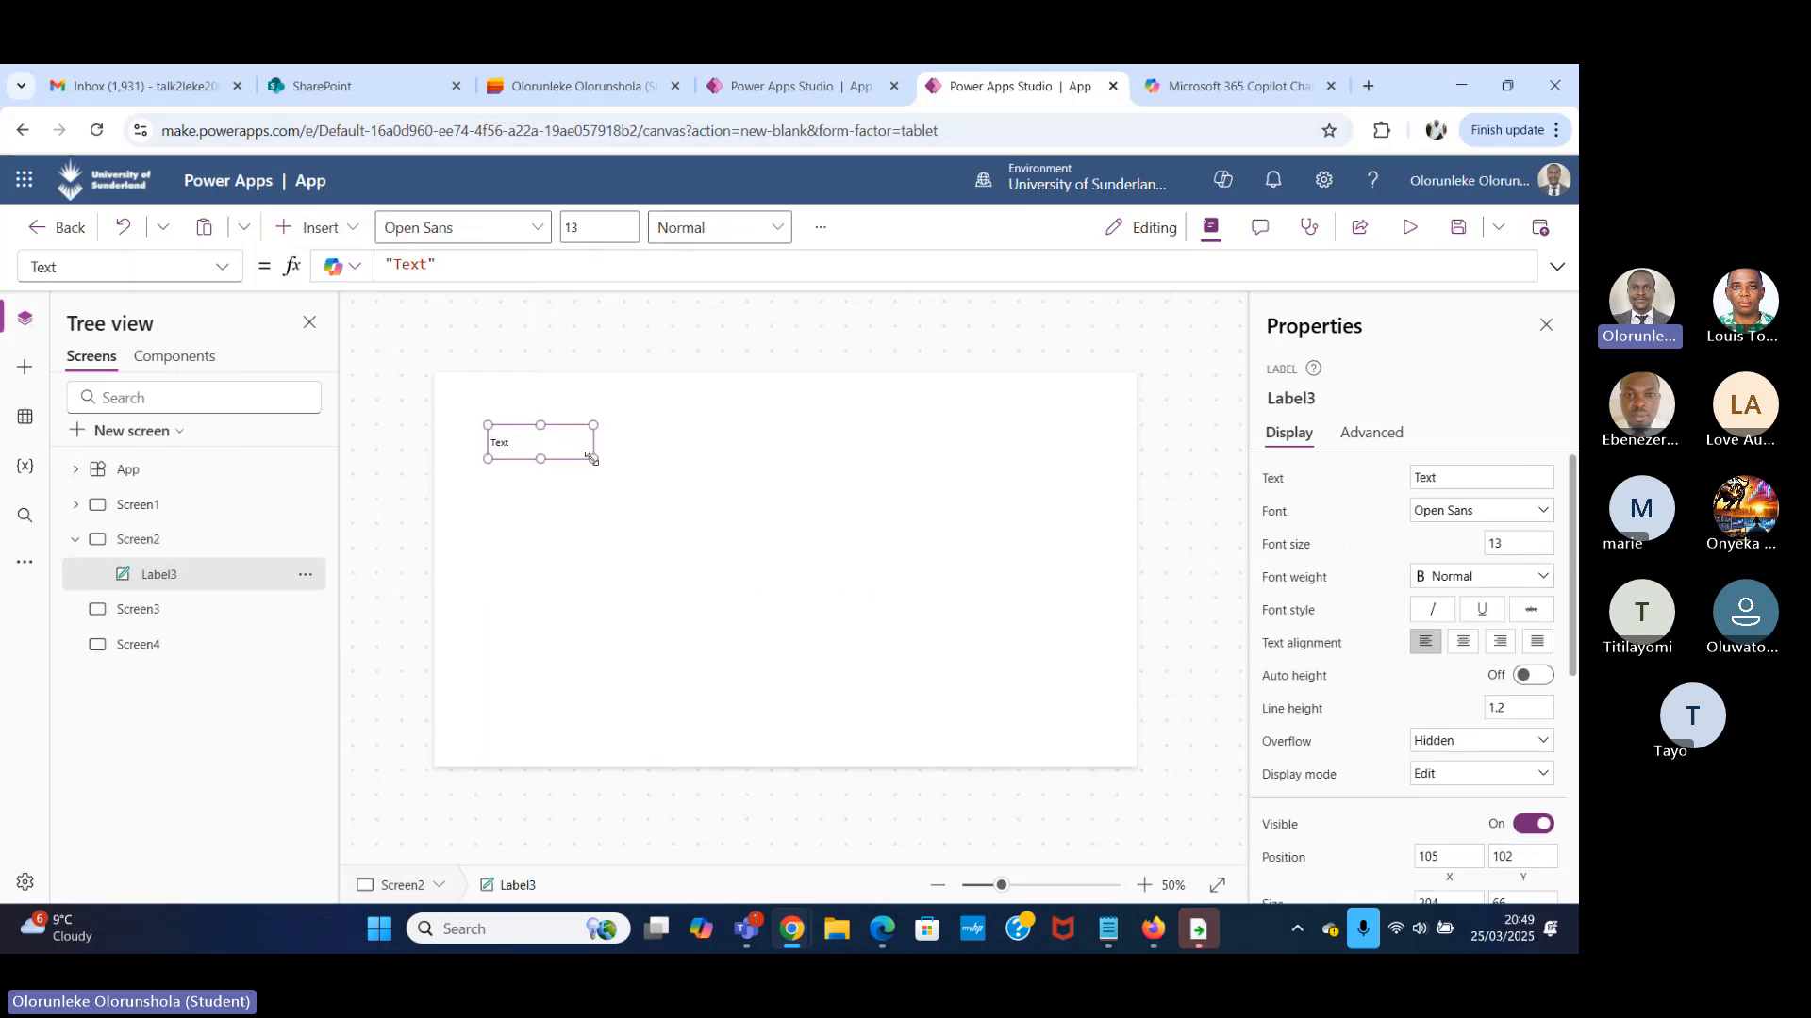
# Set the new Screen2 label's Text property to the global variable gblmyname.
pyautogui.moveTo(465, 276); pyautogui.dragTo(249, 265)
pyautogui.press('BackSpace')
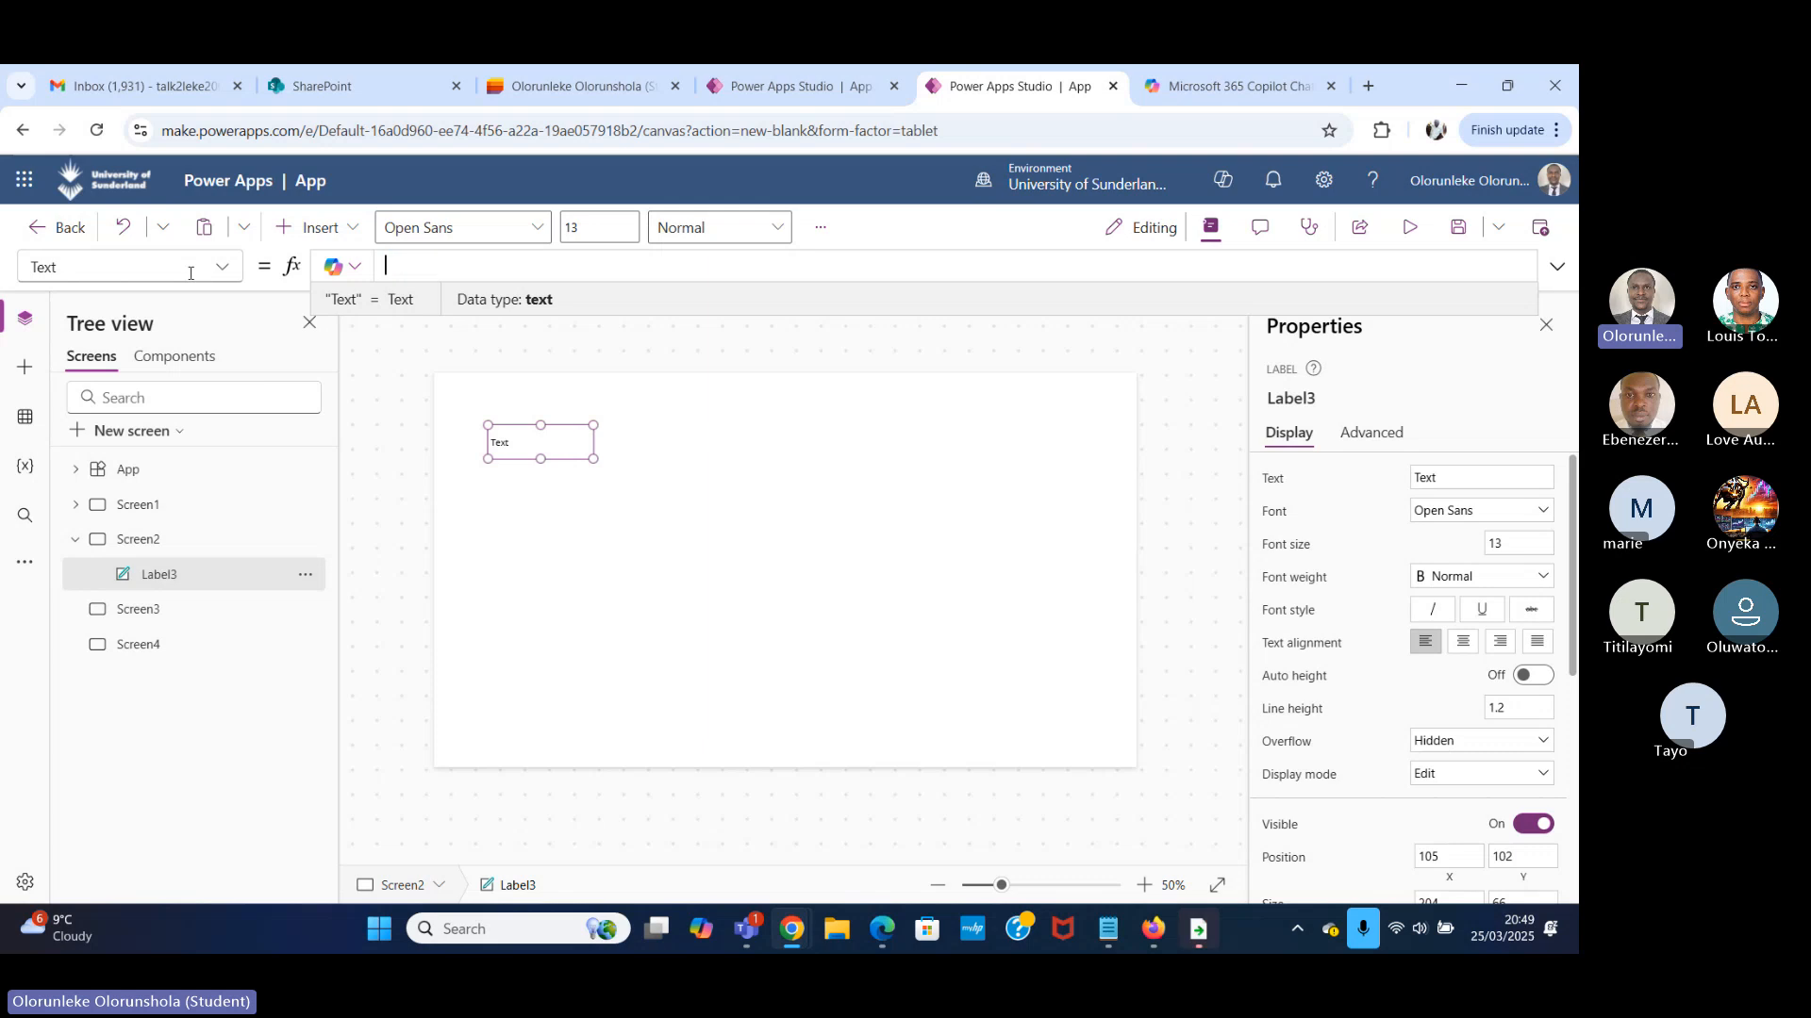
pyautogui.write('g')
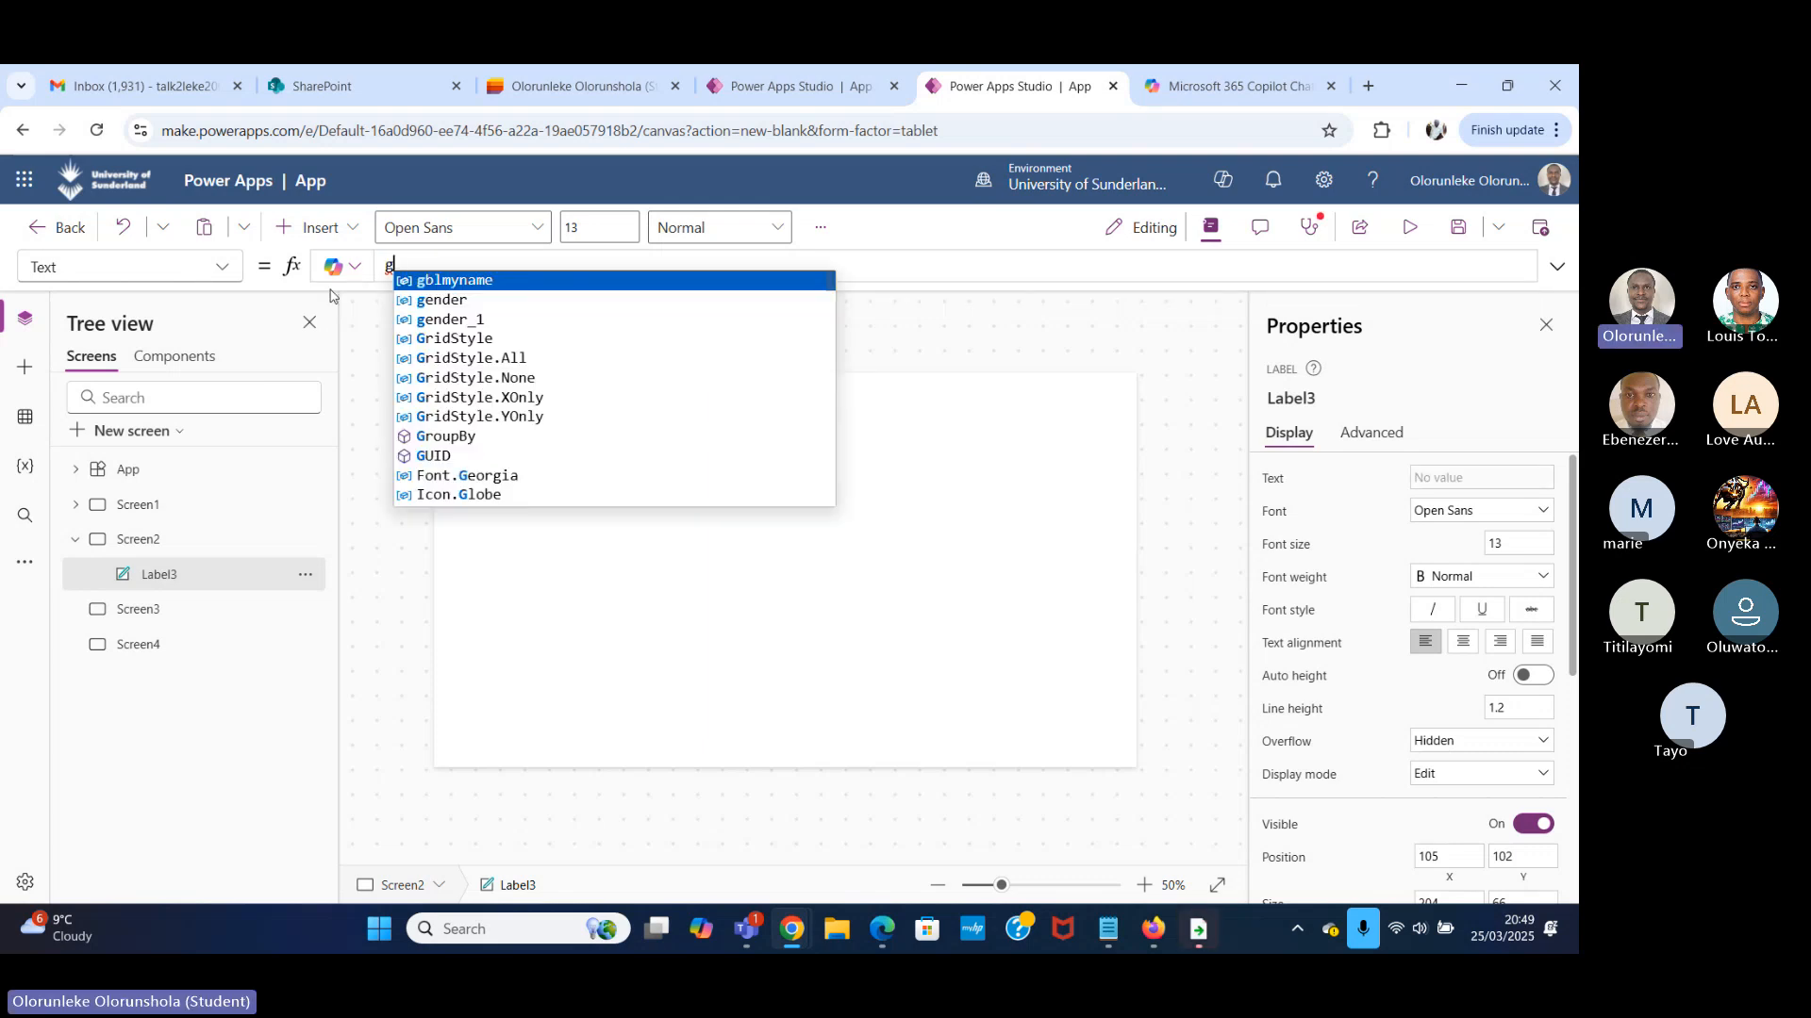
pyautogui.click(435, 281)
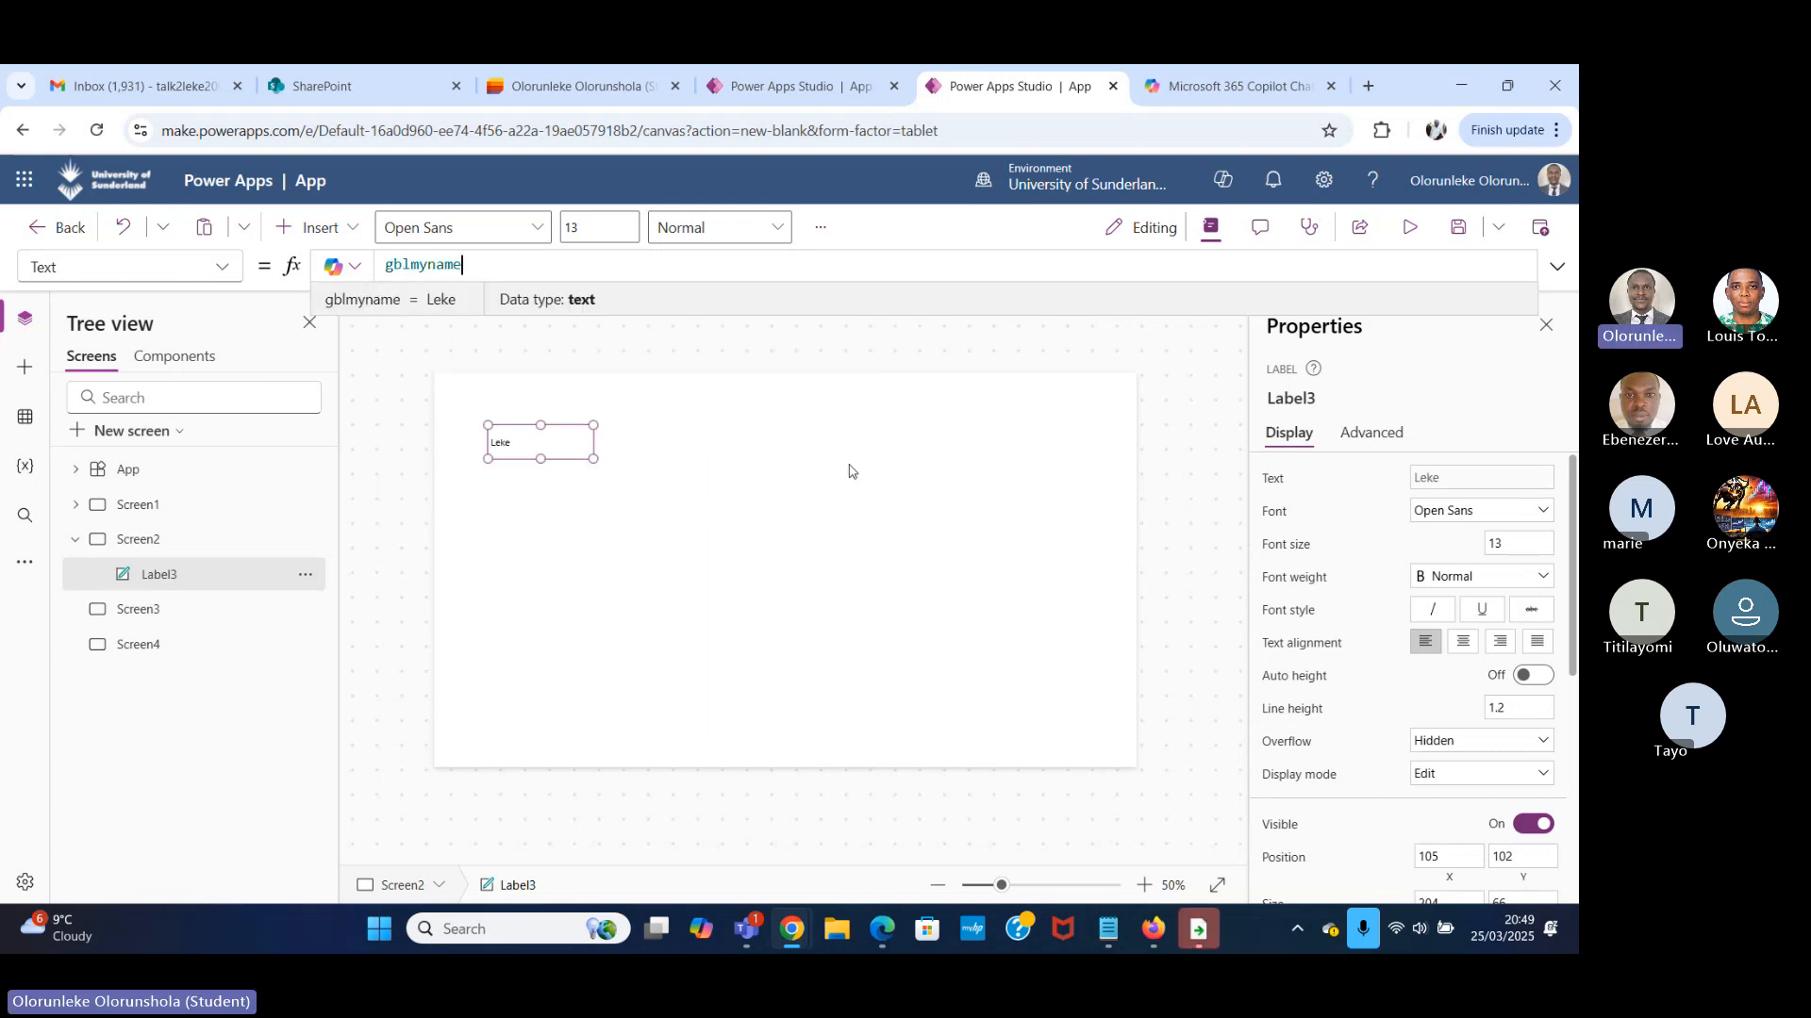
# Preview Screen2 to check the label's output, then close the preview and collapse Screen2 in the screen tree.
pyautogui.click(1407, 231)
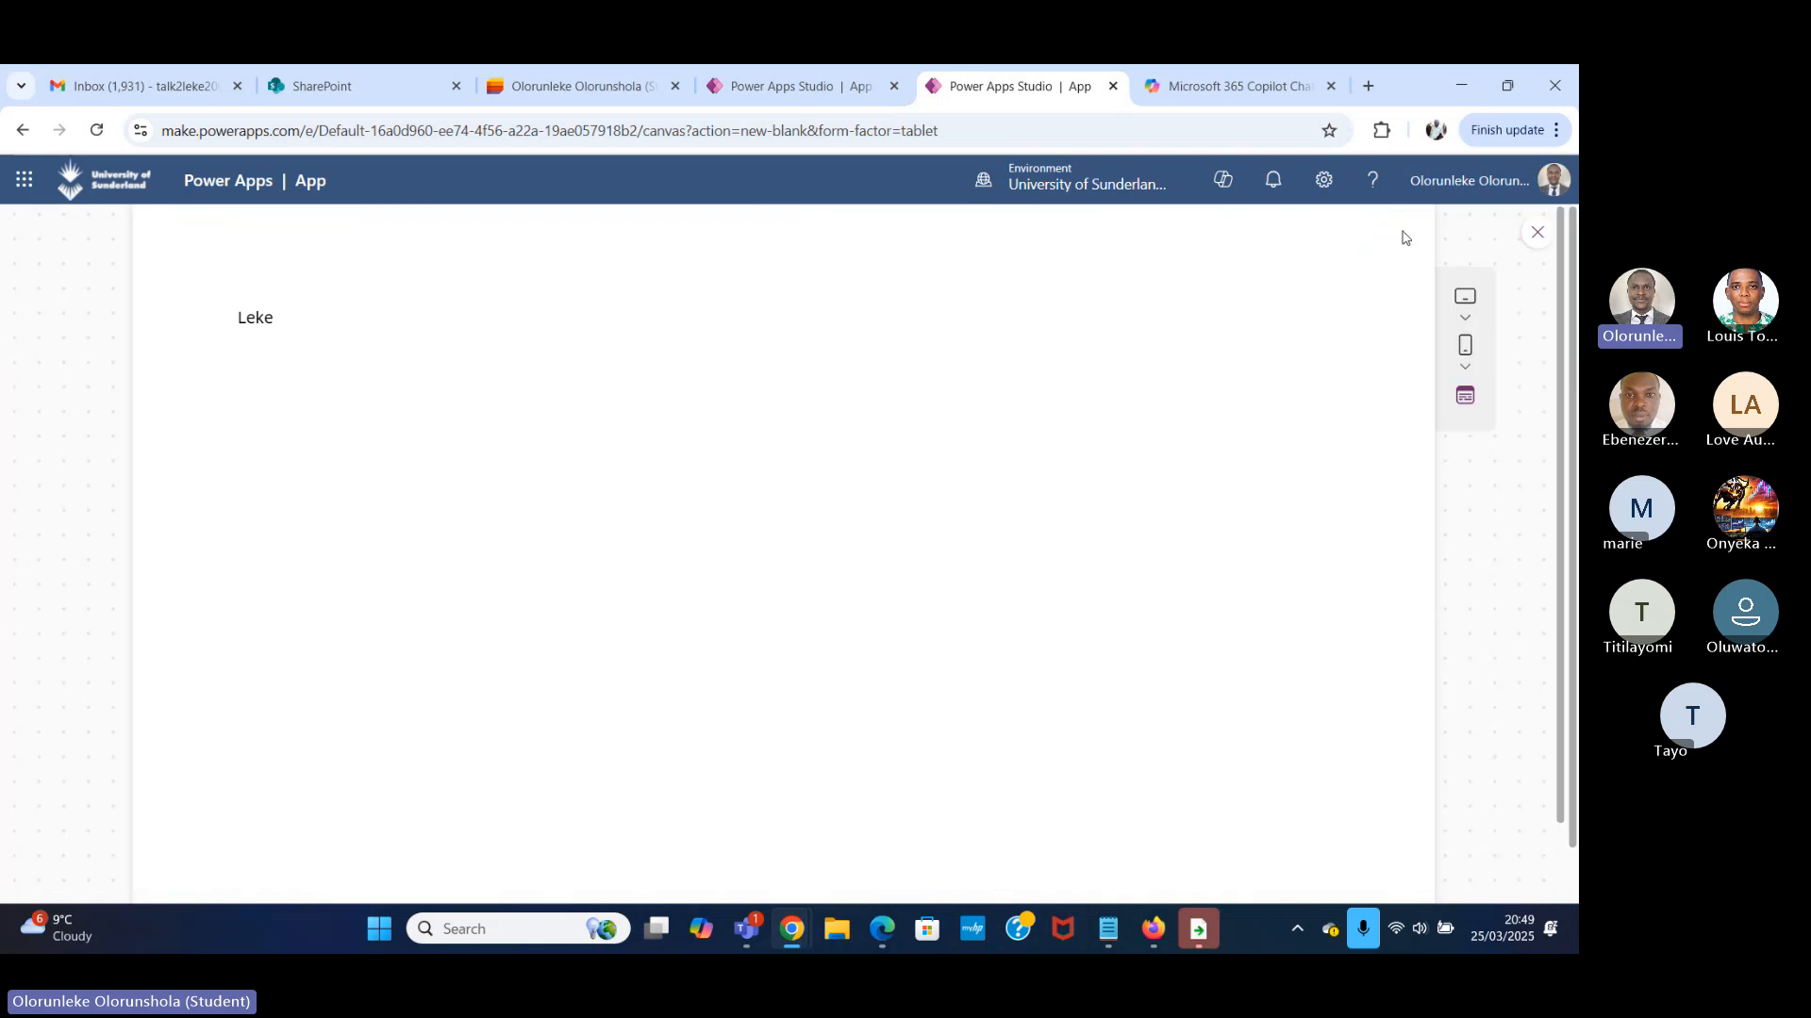
pyautogui.click(1536, 233)
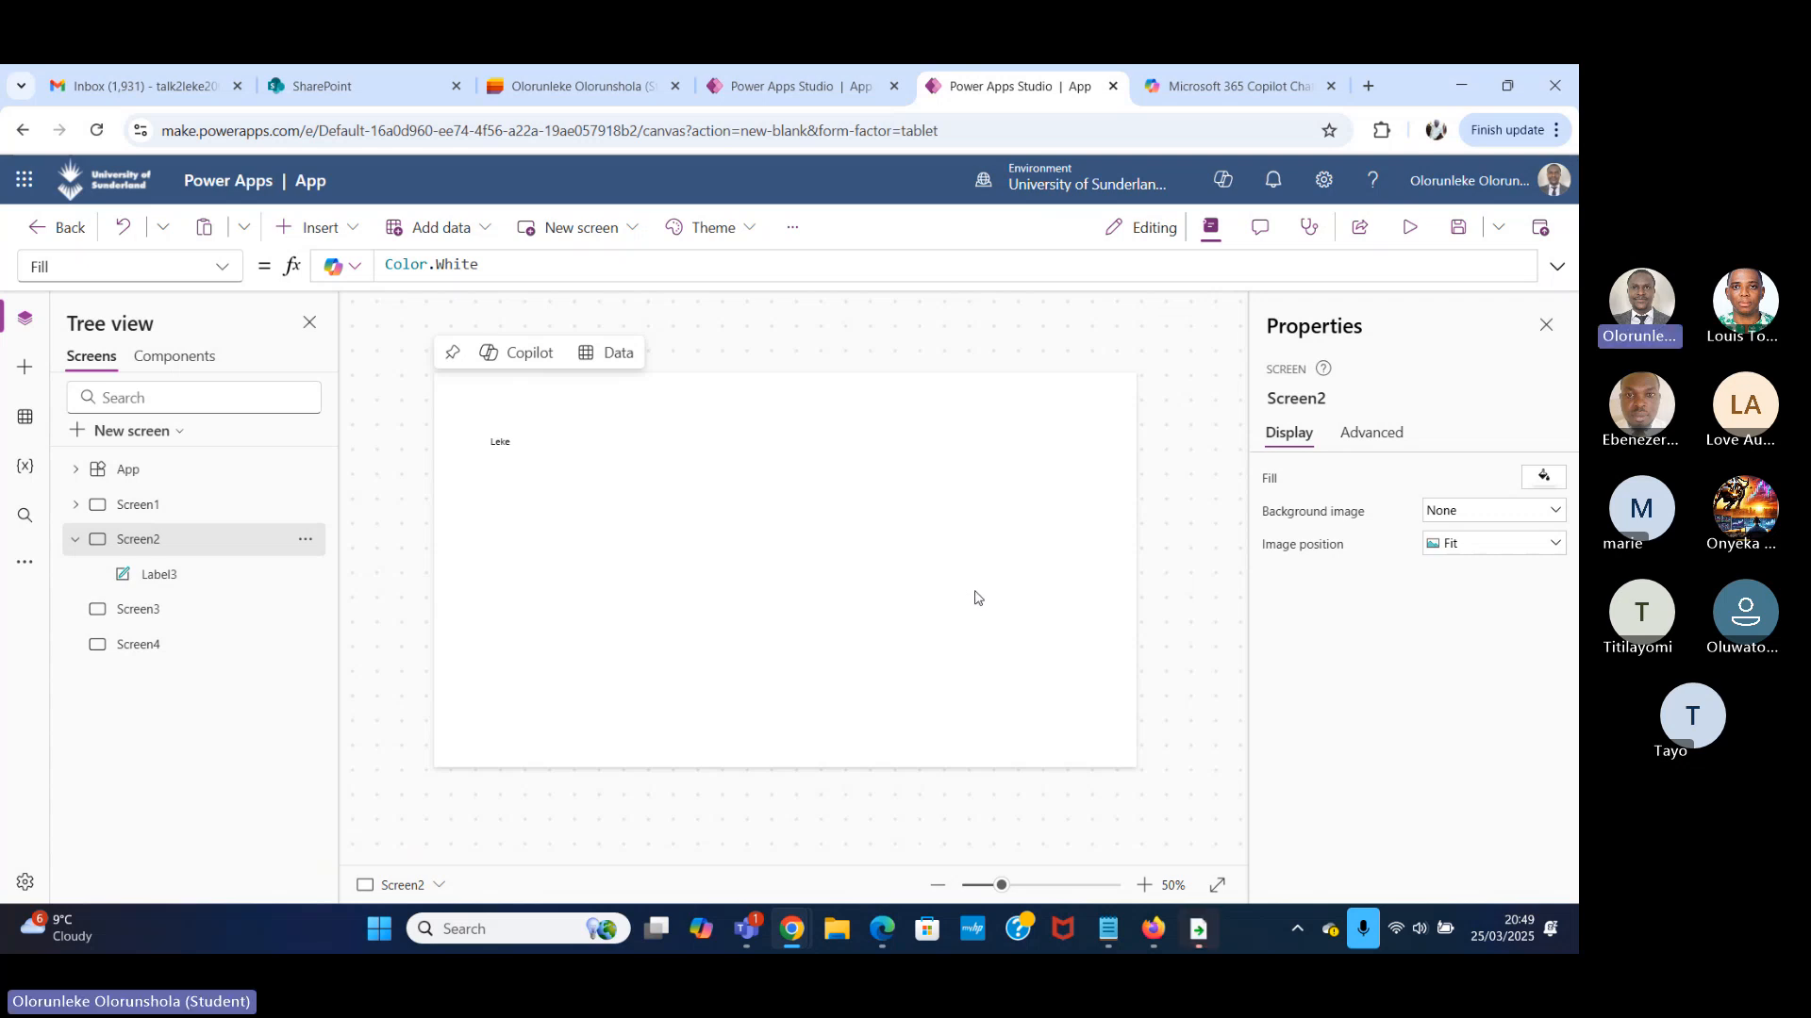
pyautogui.click(76, 541)
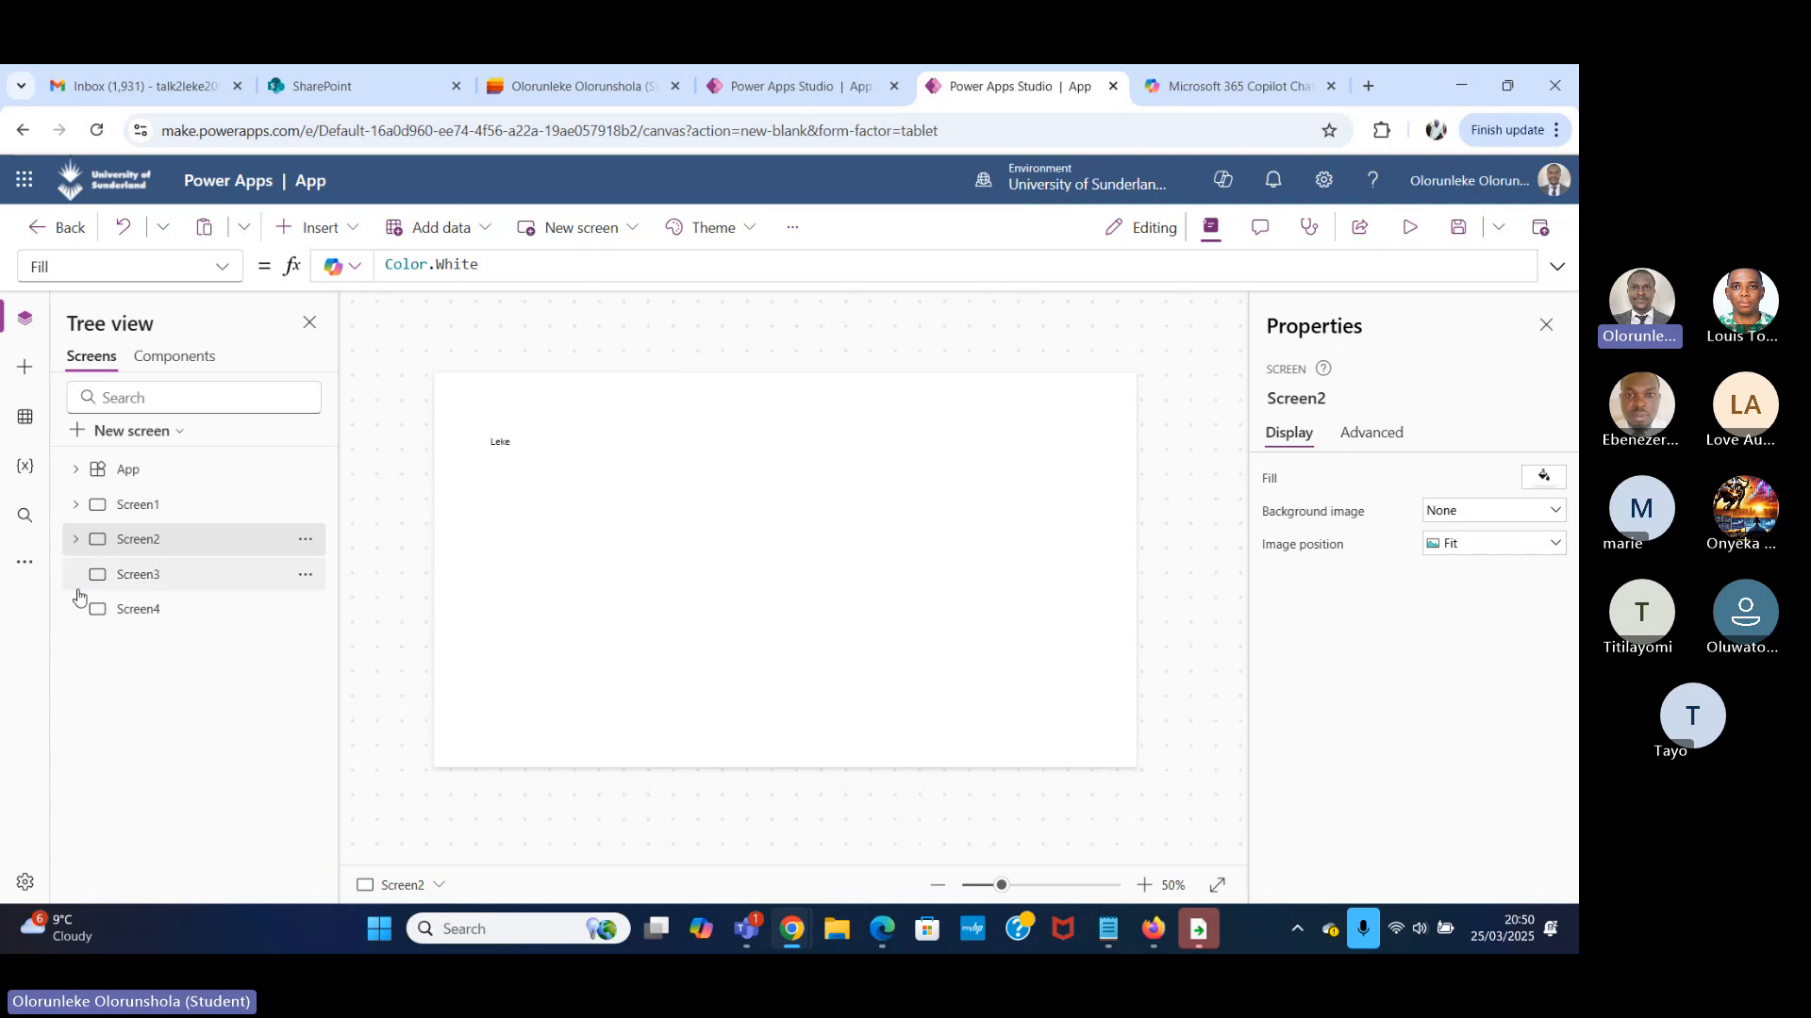
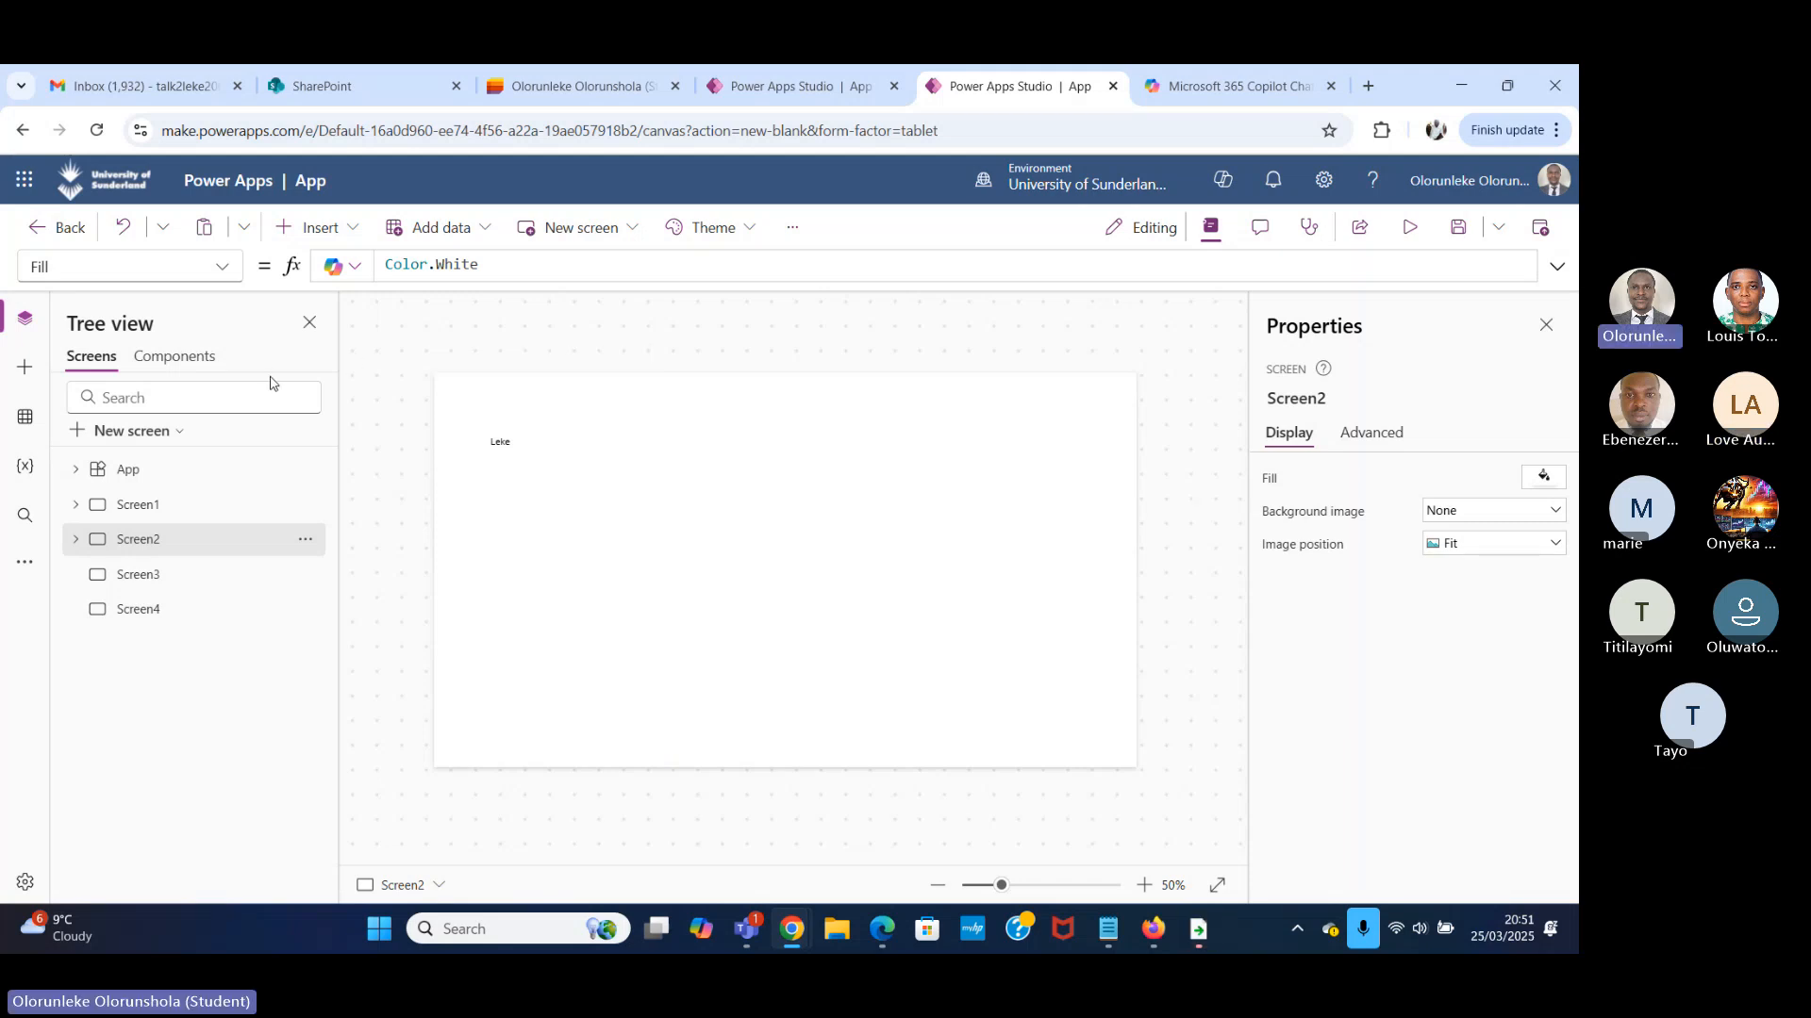
# Select Screen1, review the app's global variables, and bring up Screen1's OnVisible property.
pyautogui.click(229, 517)
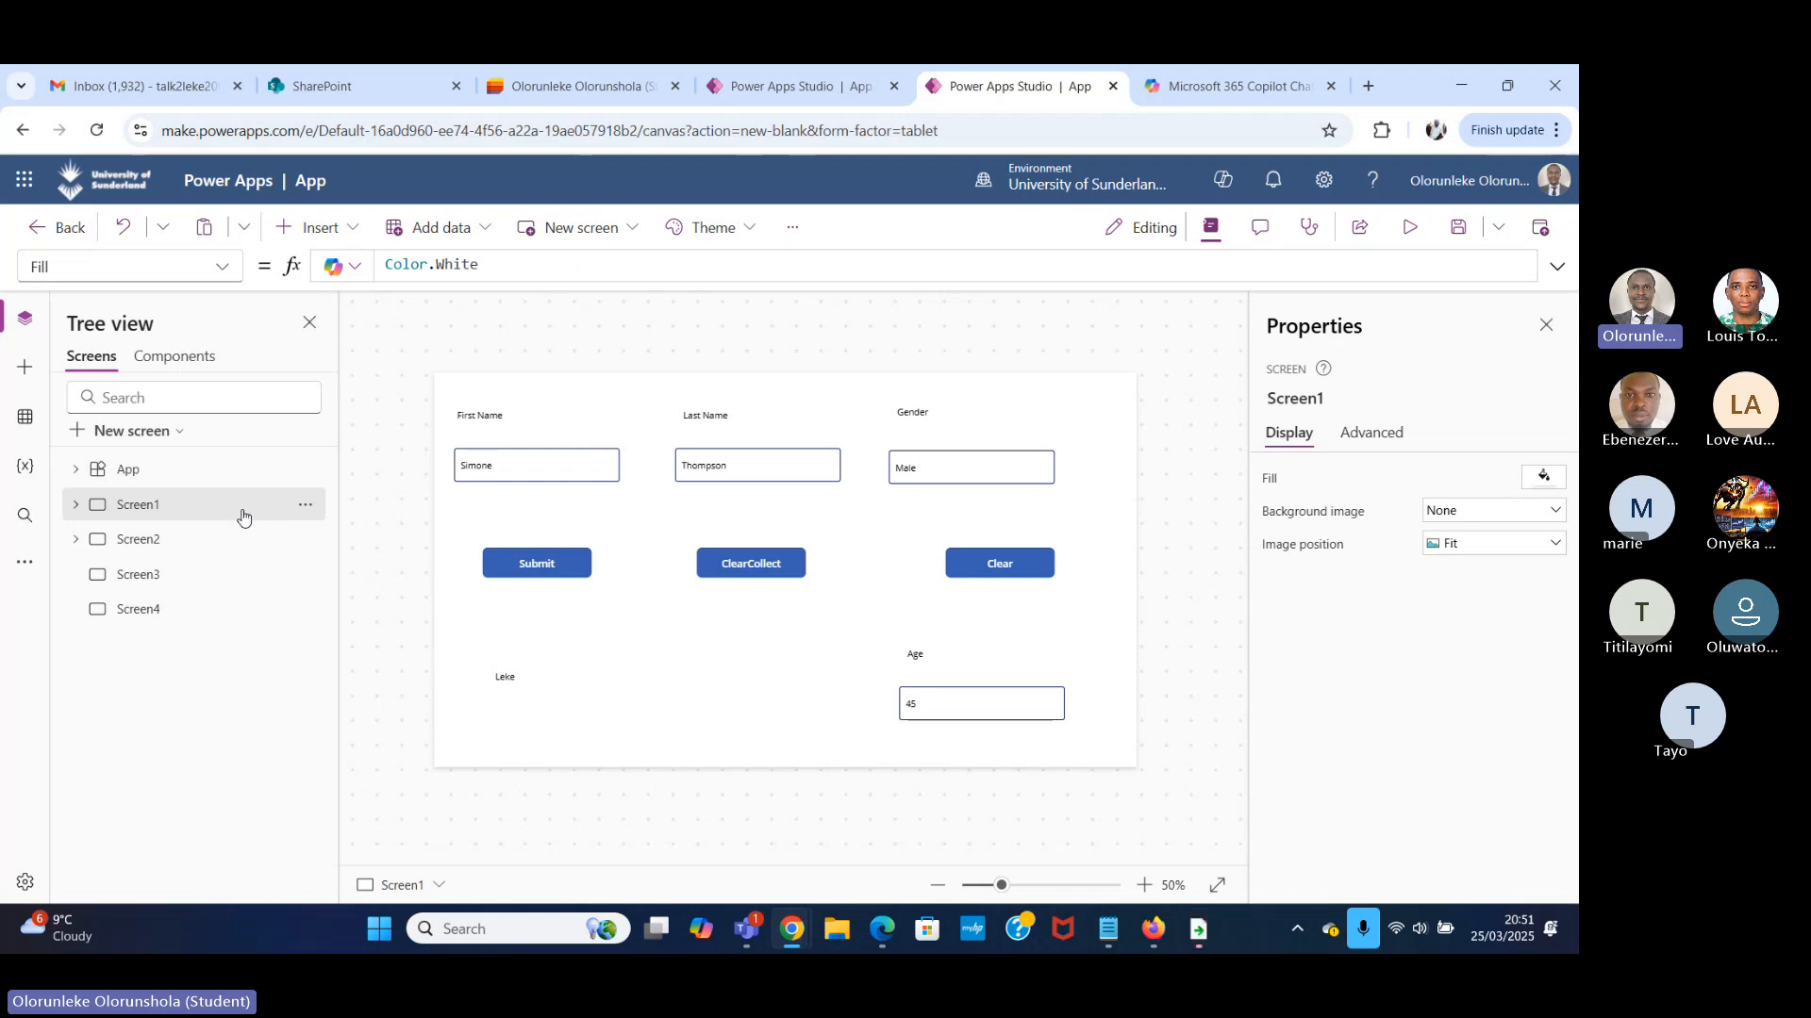
pyautogui.click(25, 466)
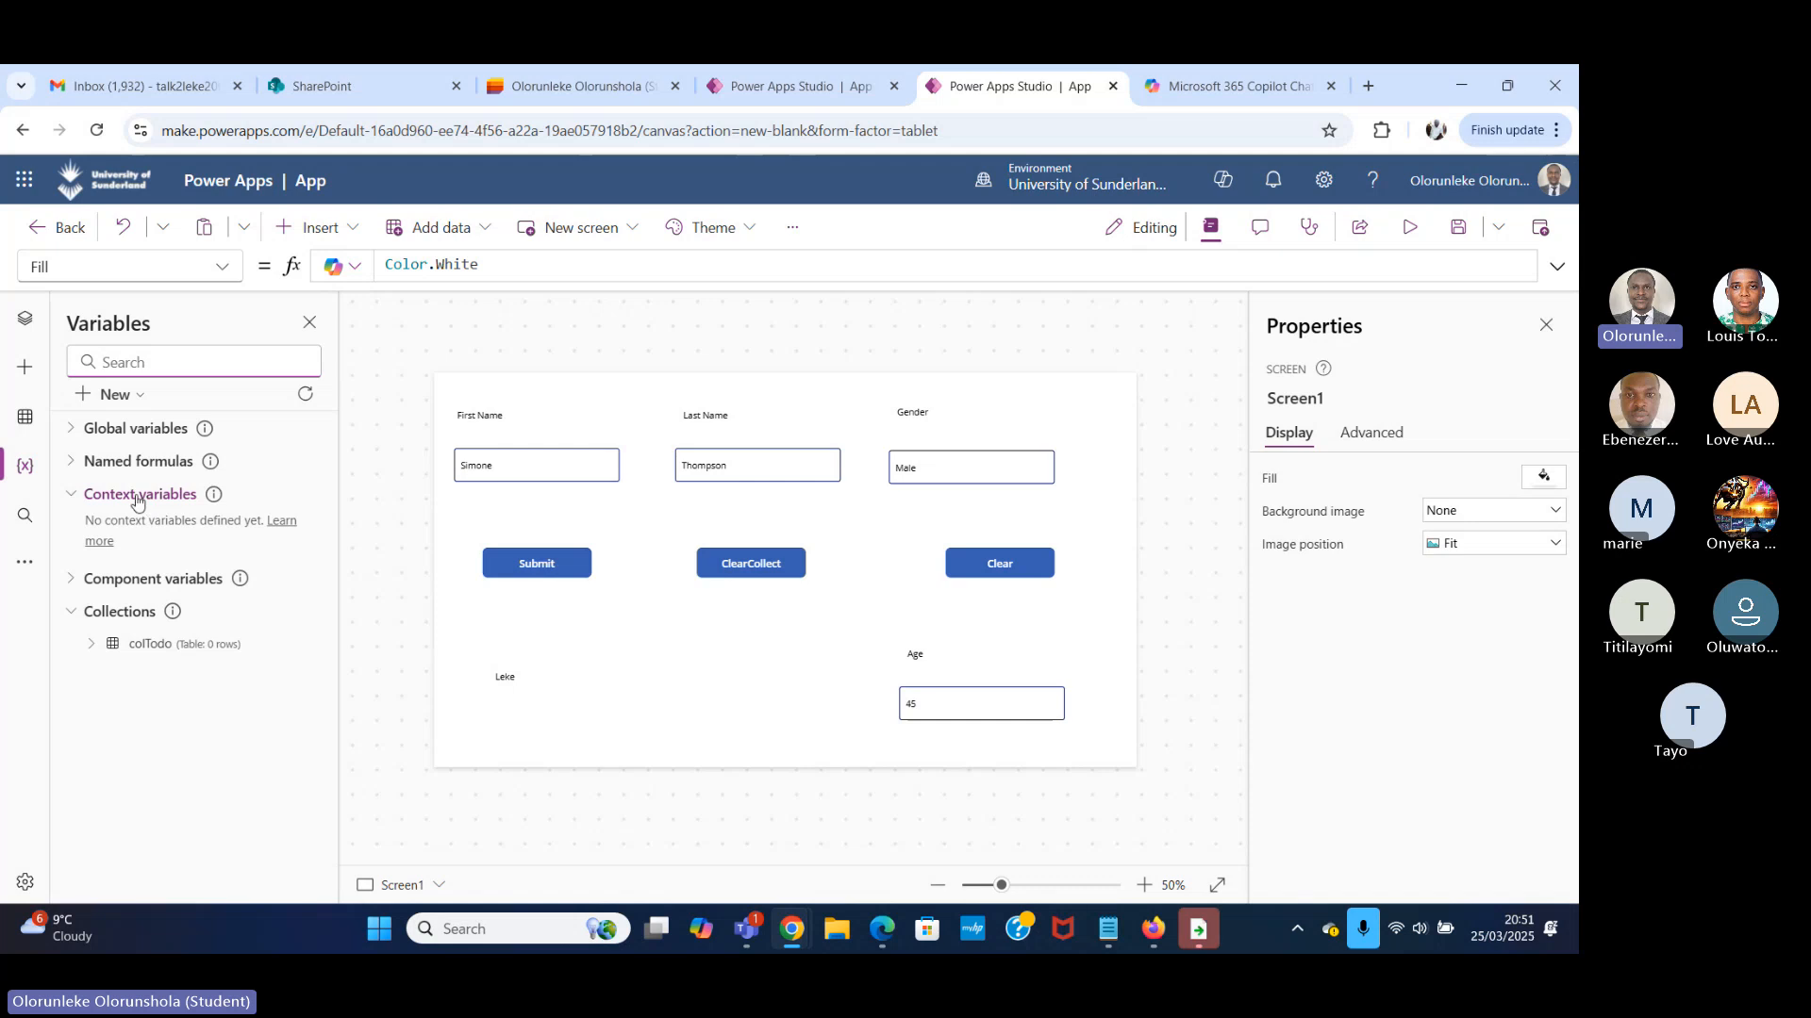
pyautogui.click(70, 431)
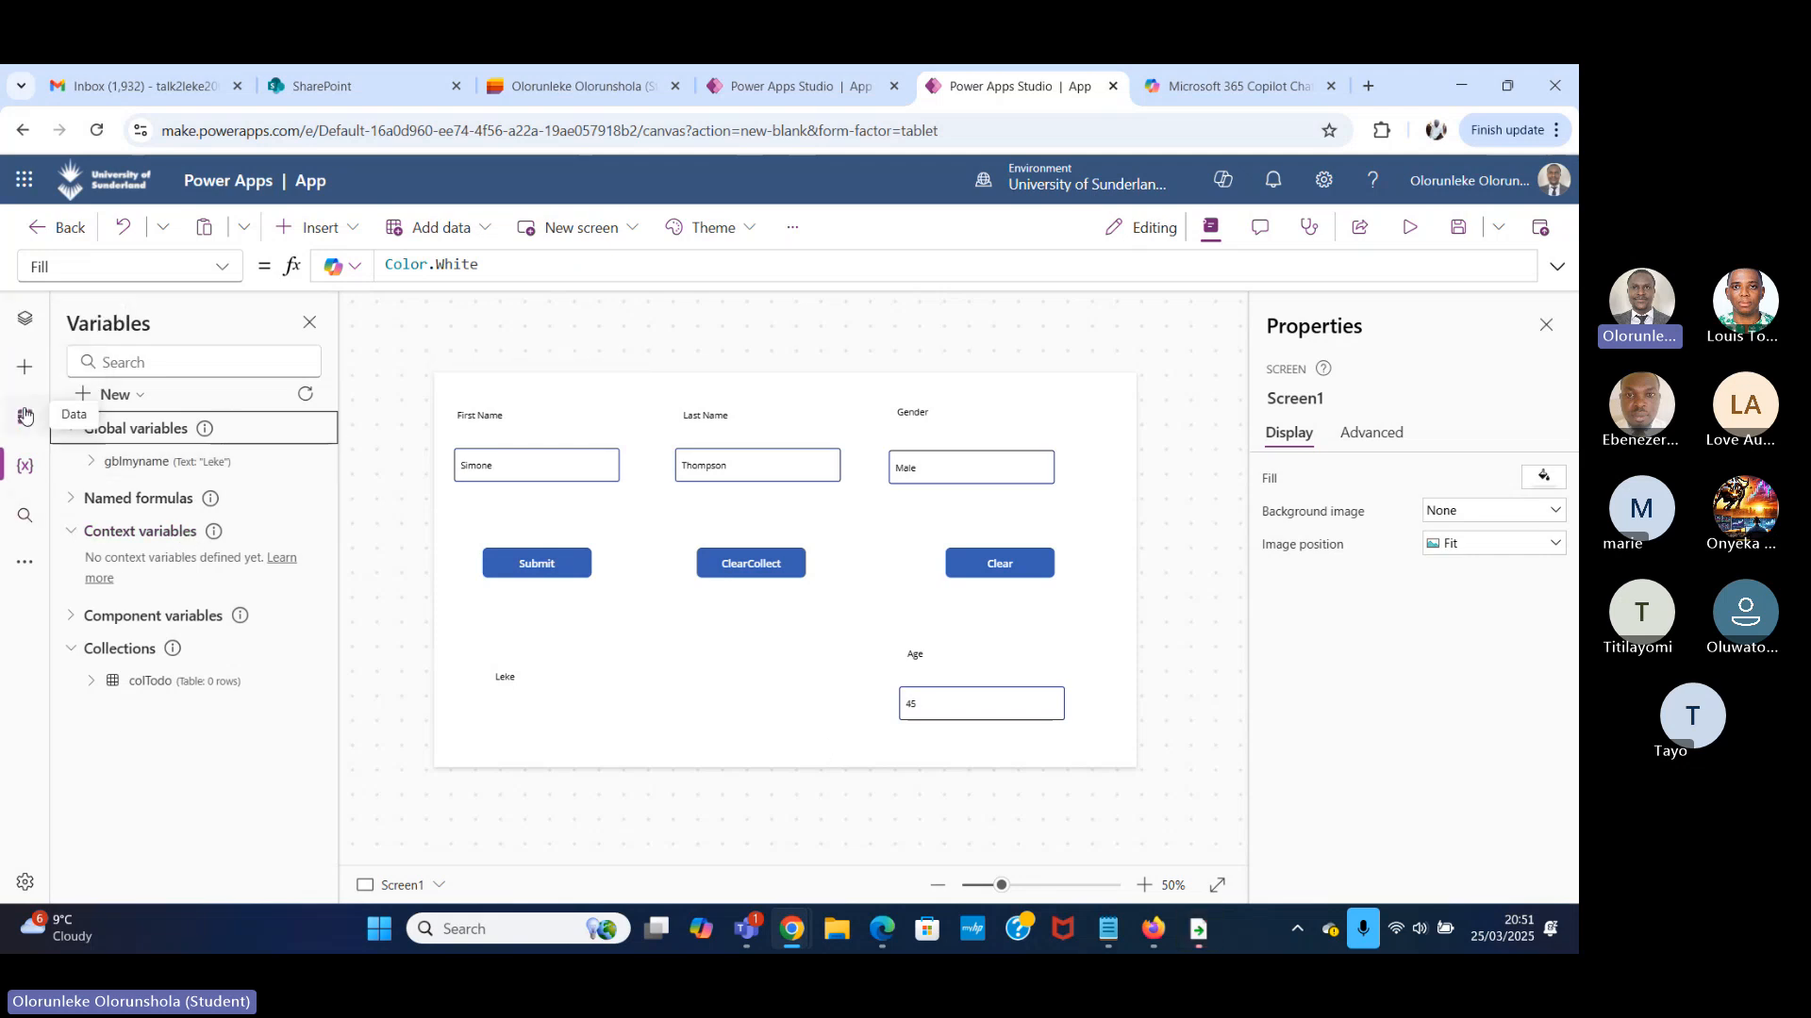
pyautogui.click(27, 333)
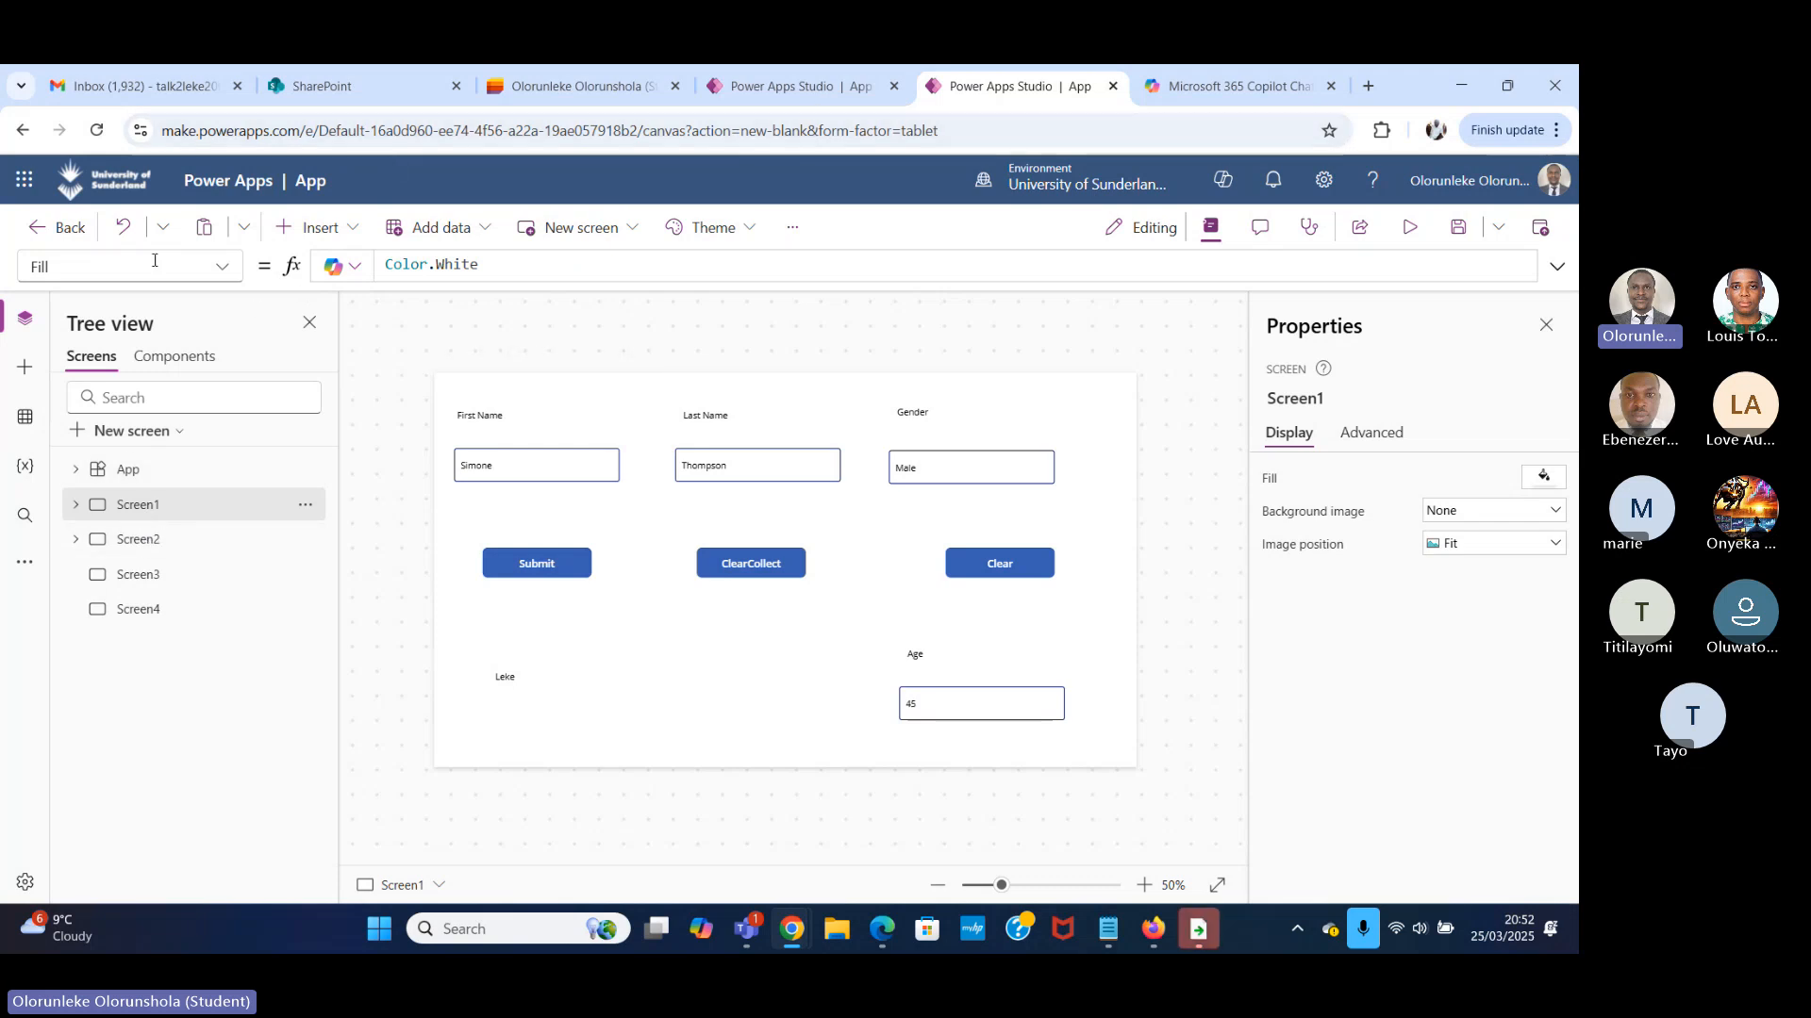
pyautogui.click(227, 271)
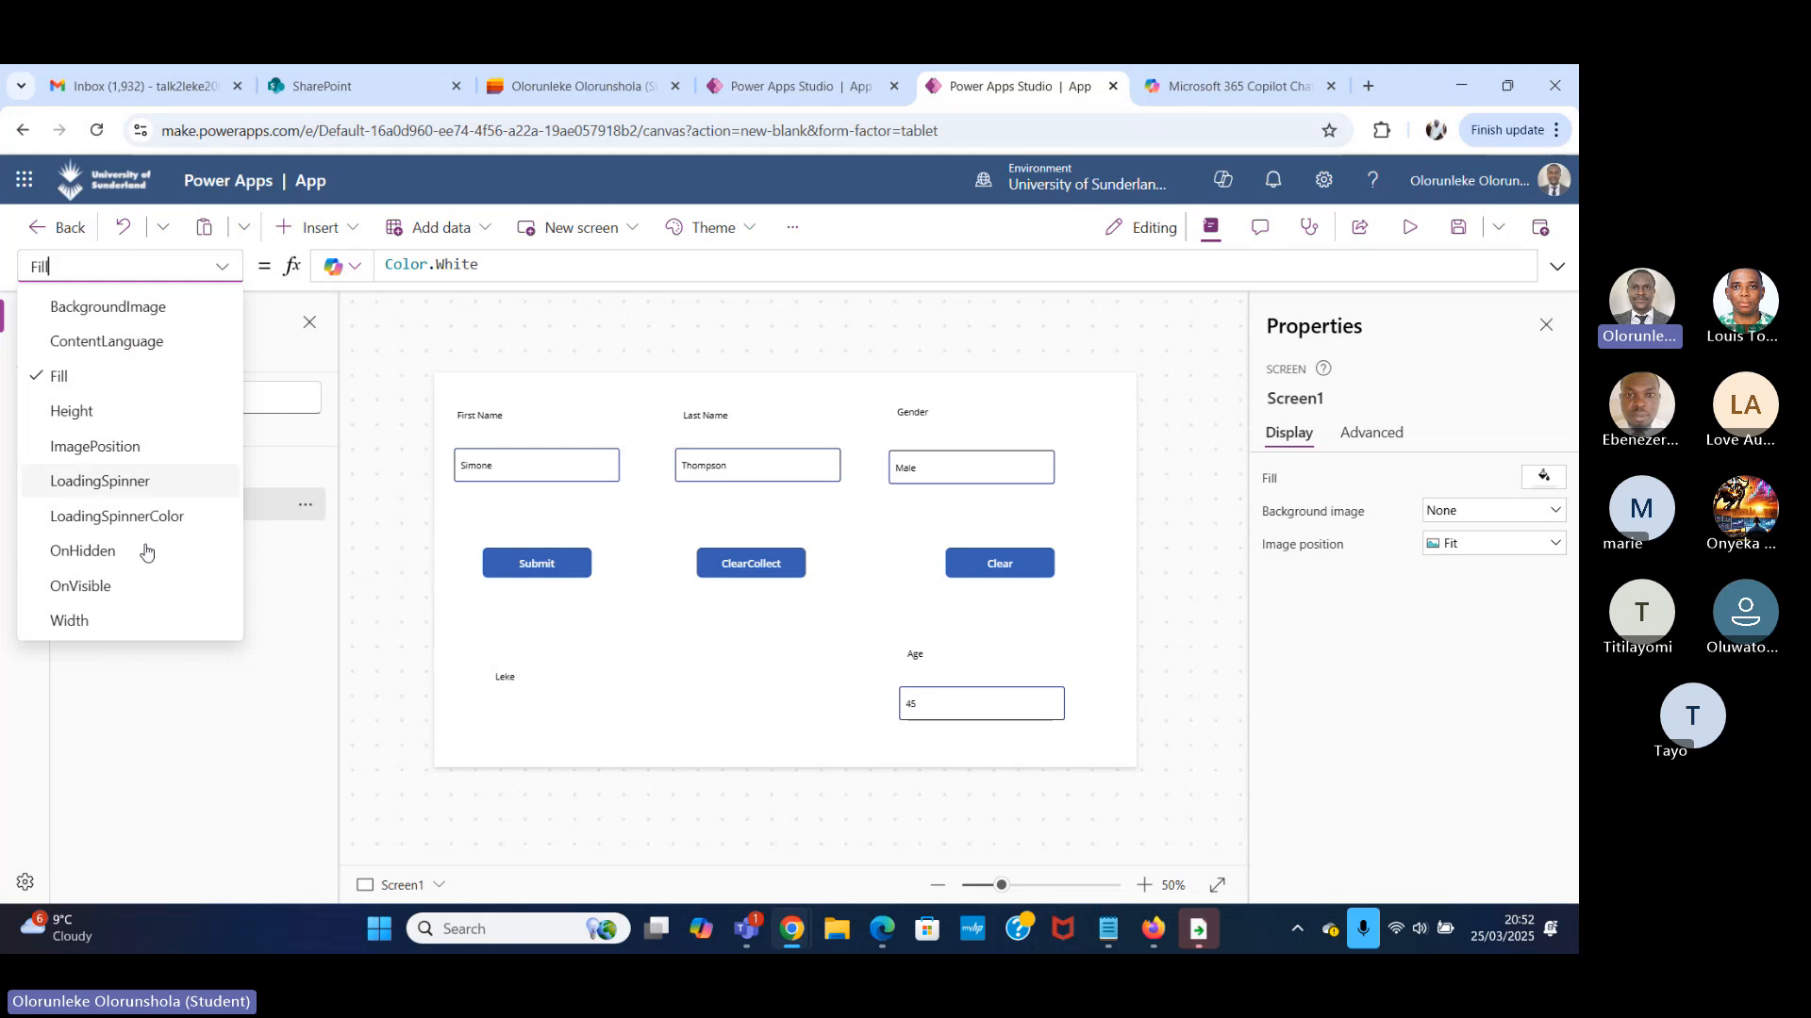
pyautogui.click(105, 588)
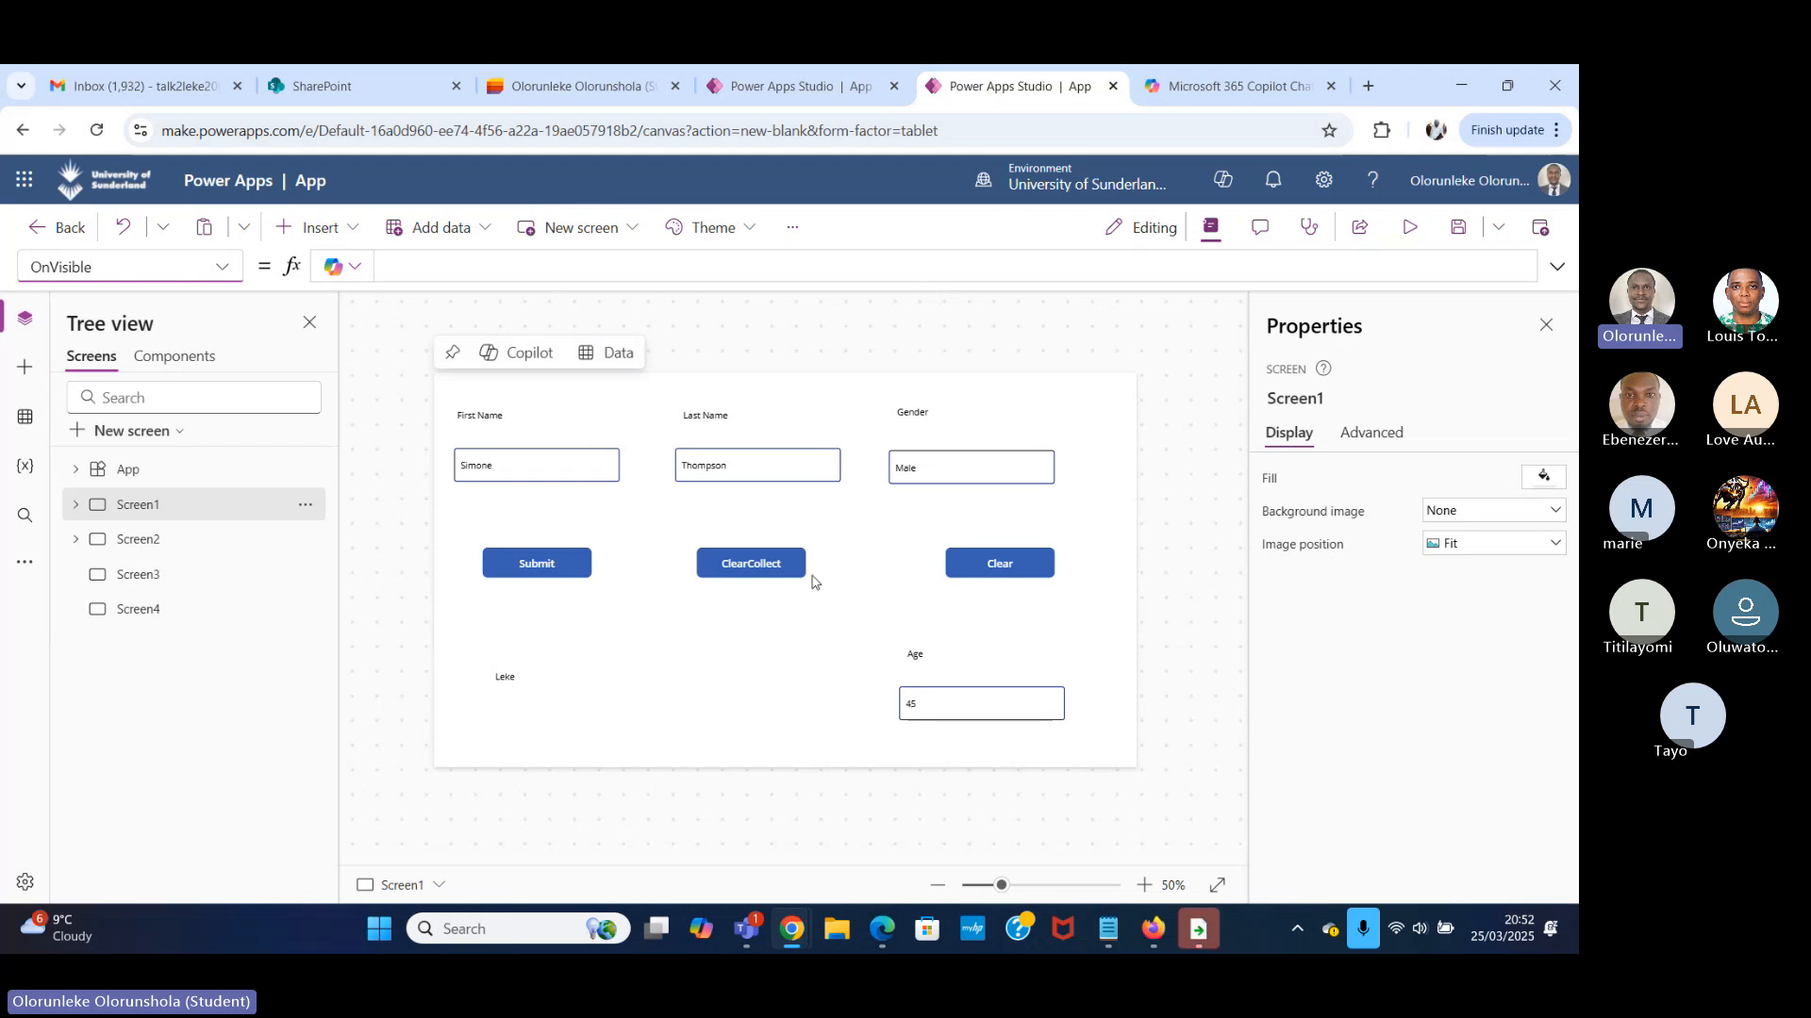
# Set the Clear button's Visible property to false, then preview Screen1 to check the effect and close the preview.
pyautogui.click(1032, 567)
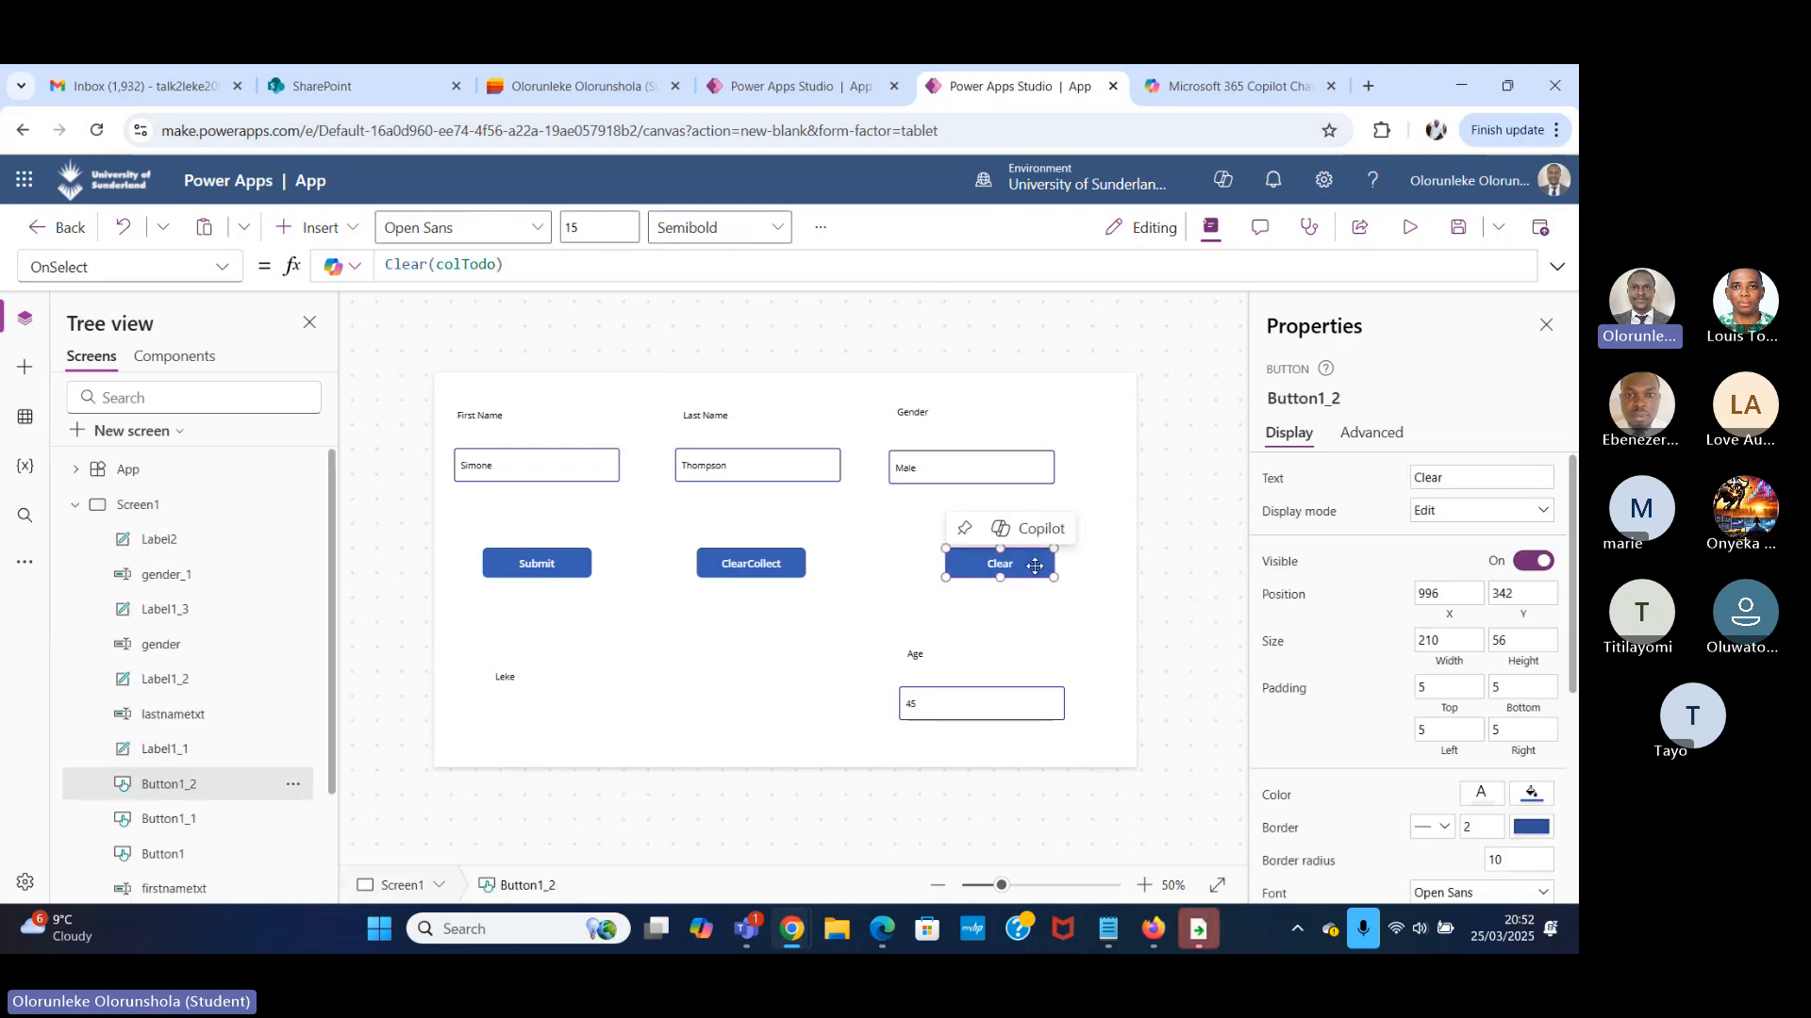
pyautogui.click(223, 267)
pyautogui.scroll(-8, 195, 552)
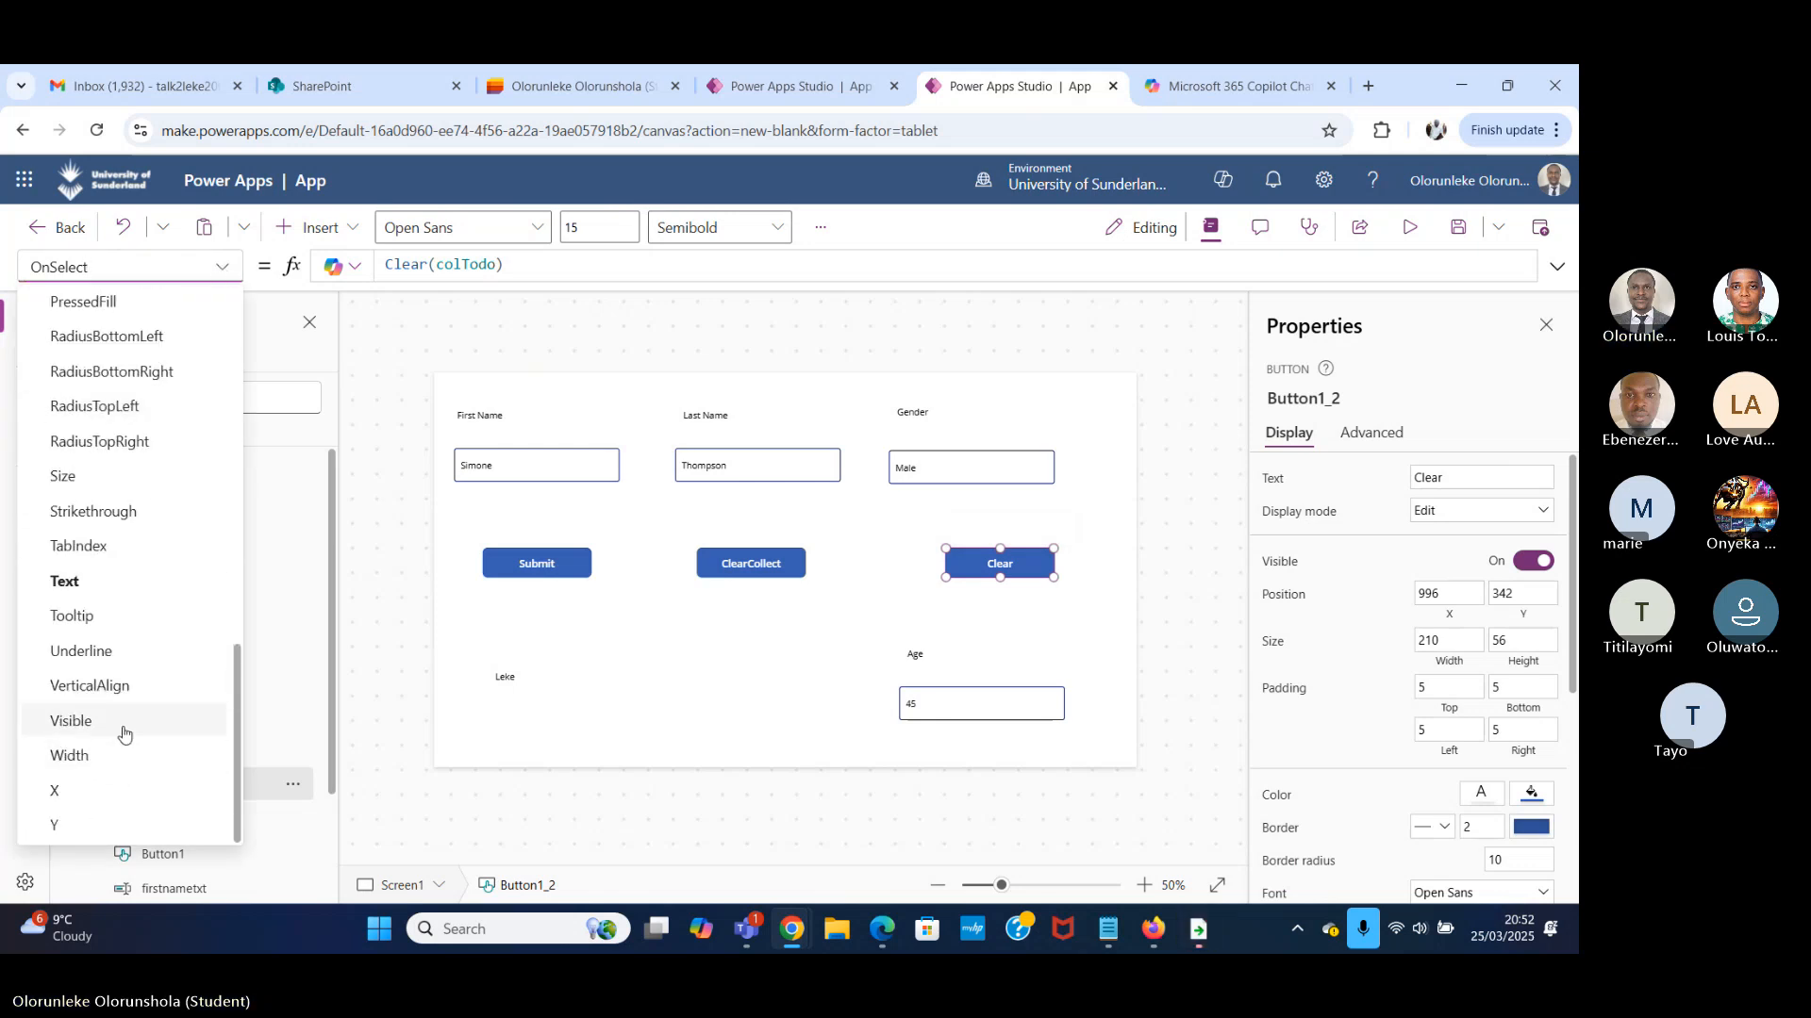
pyautogui.click(121, 724)
pyautogui.doubleClick(437, 258)
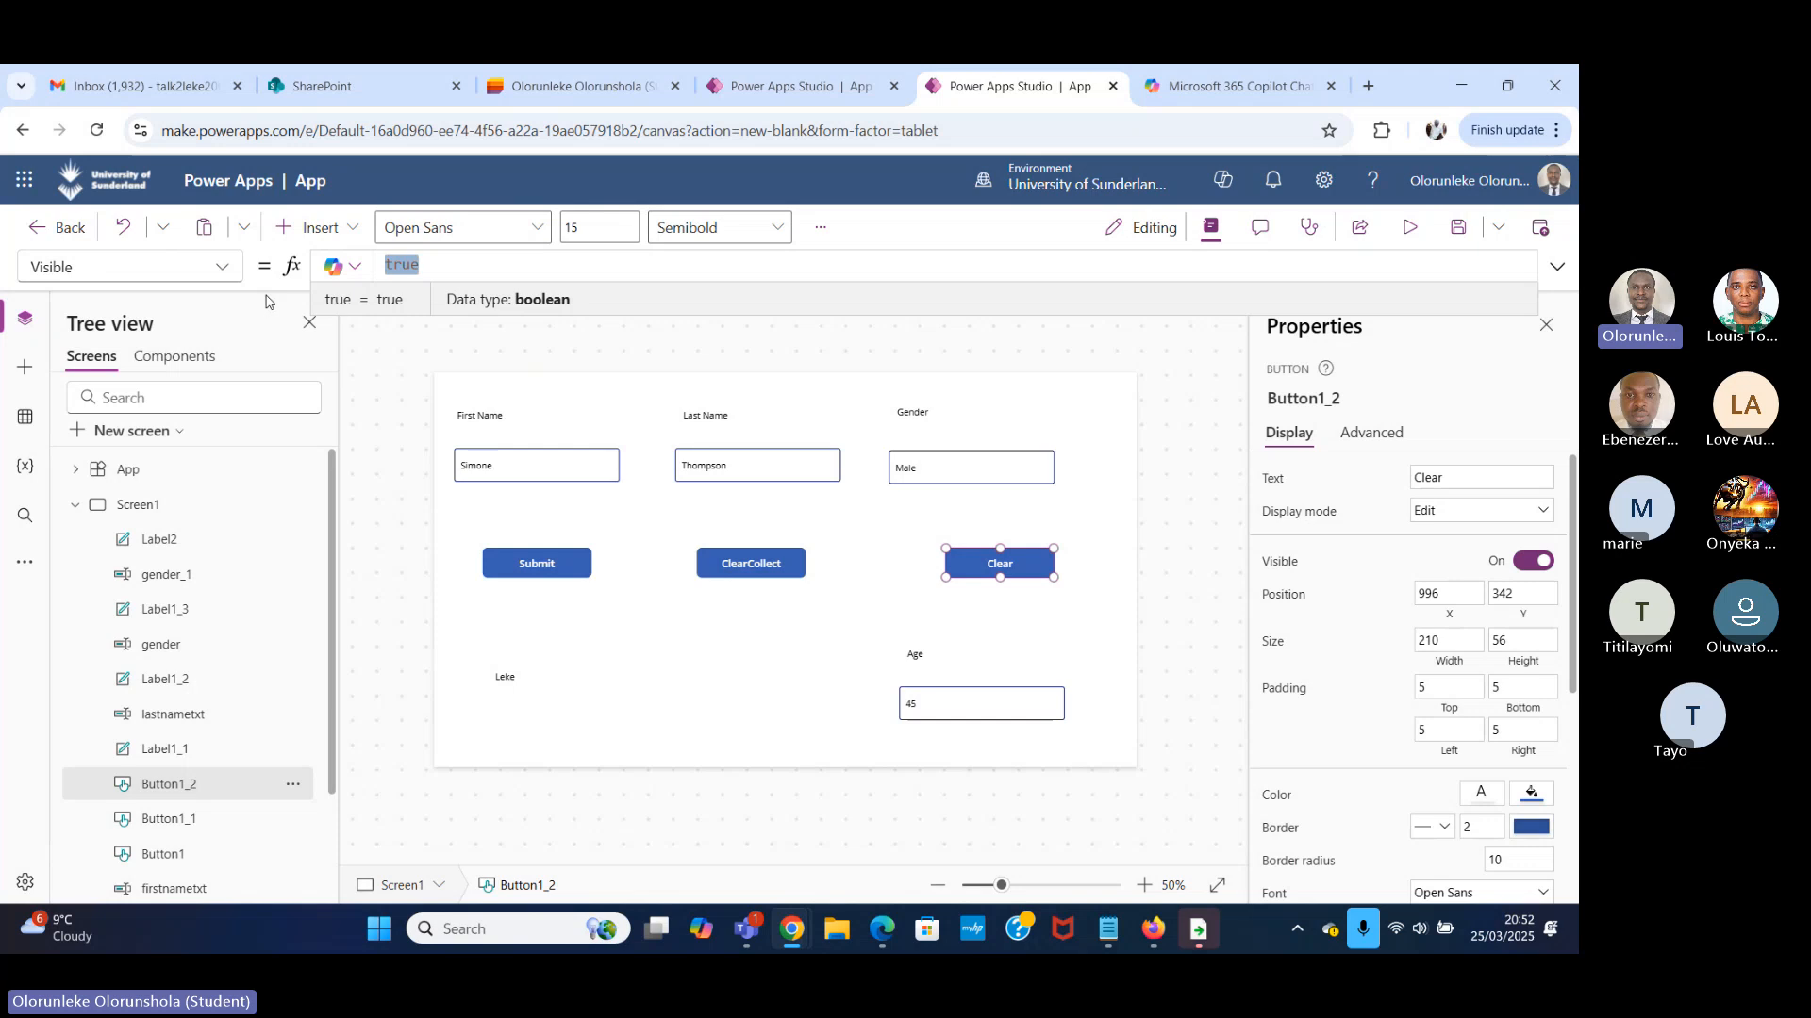
pyautogui.write('false')
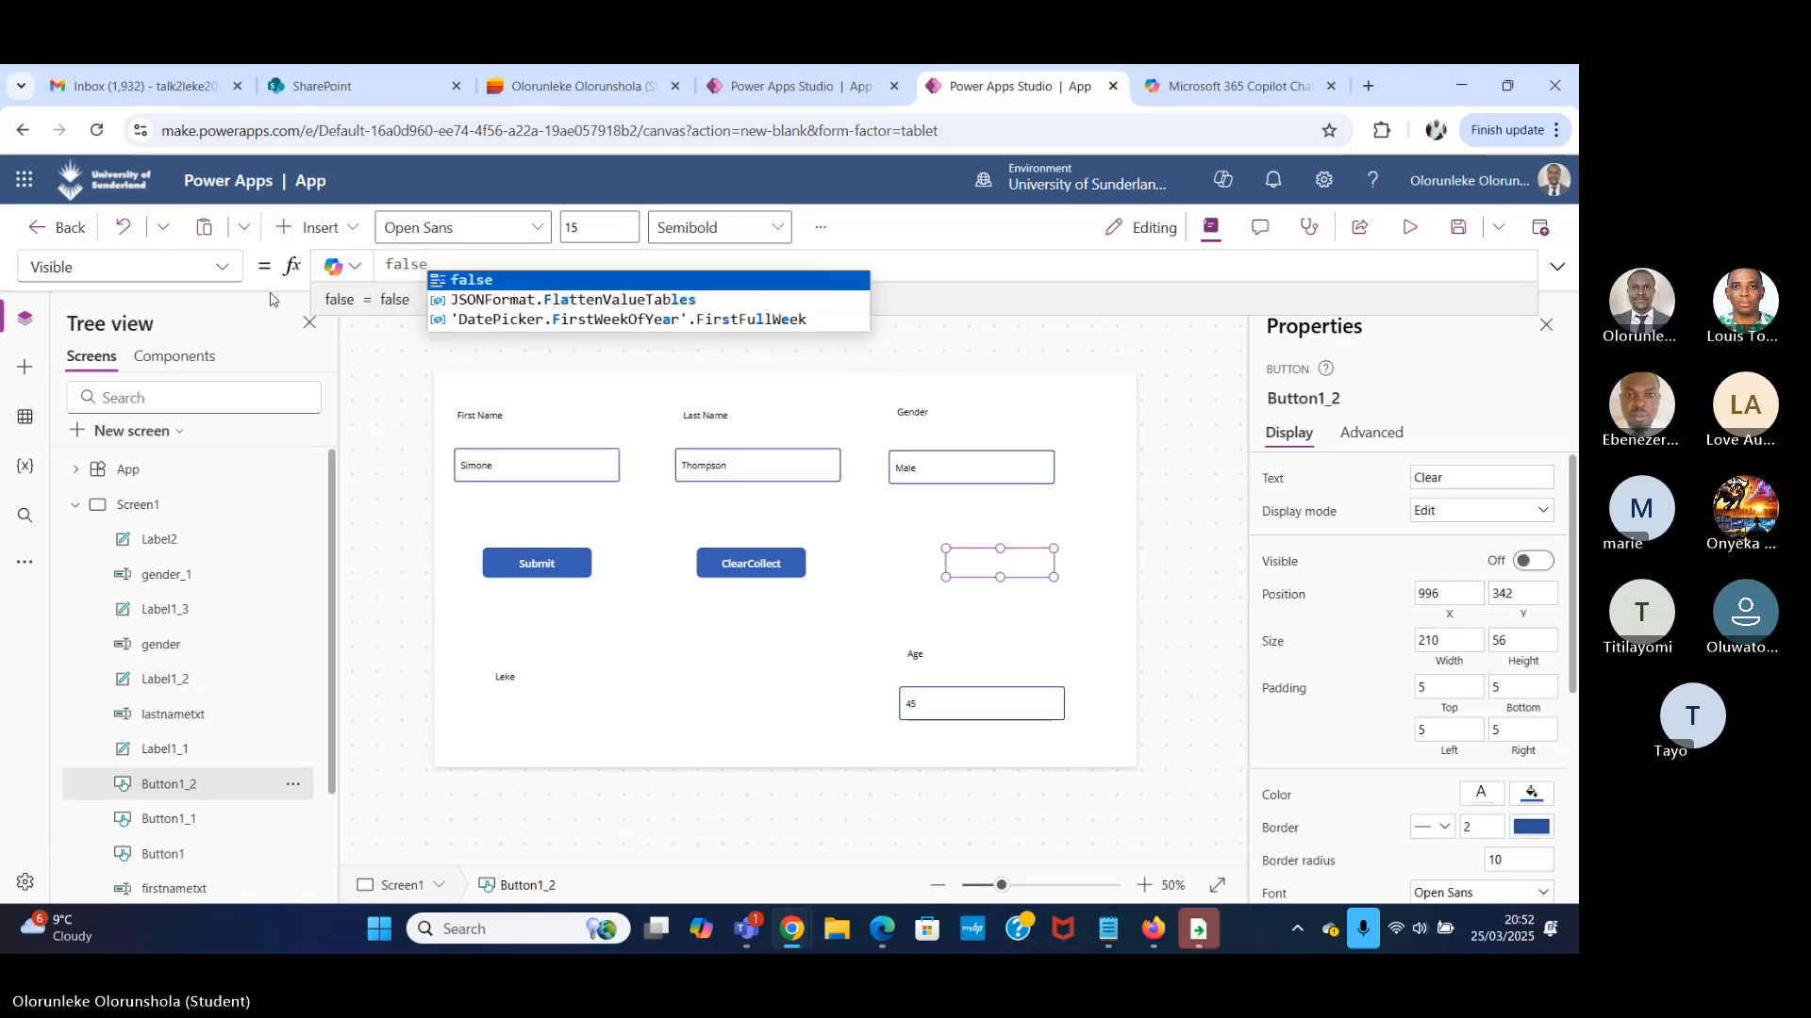
pyautogui.click(1409, 228)
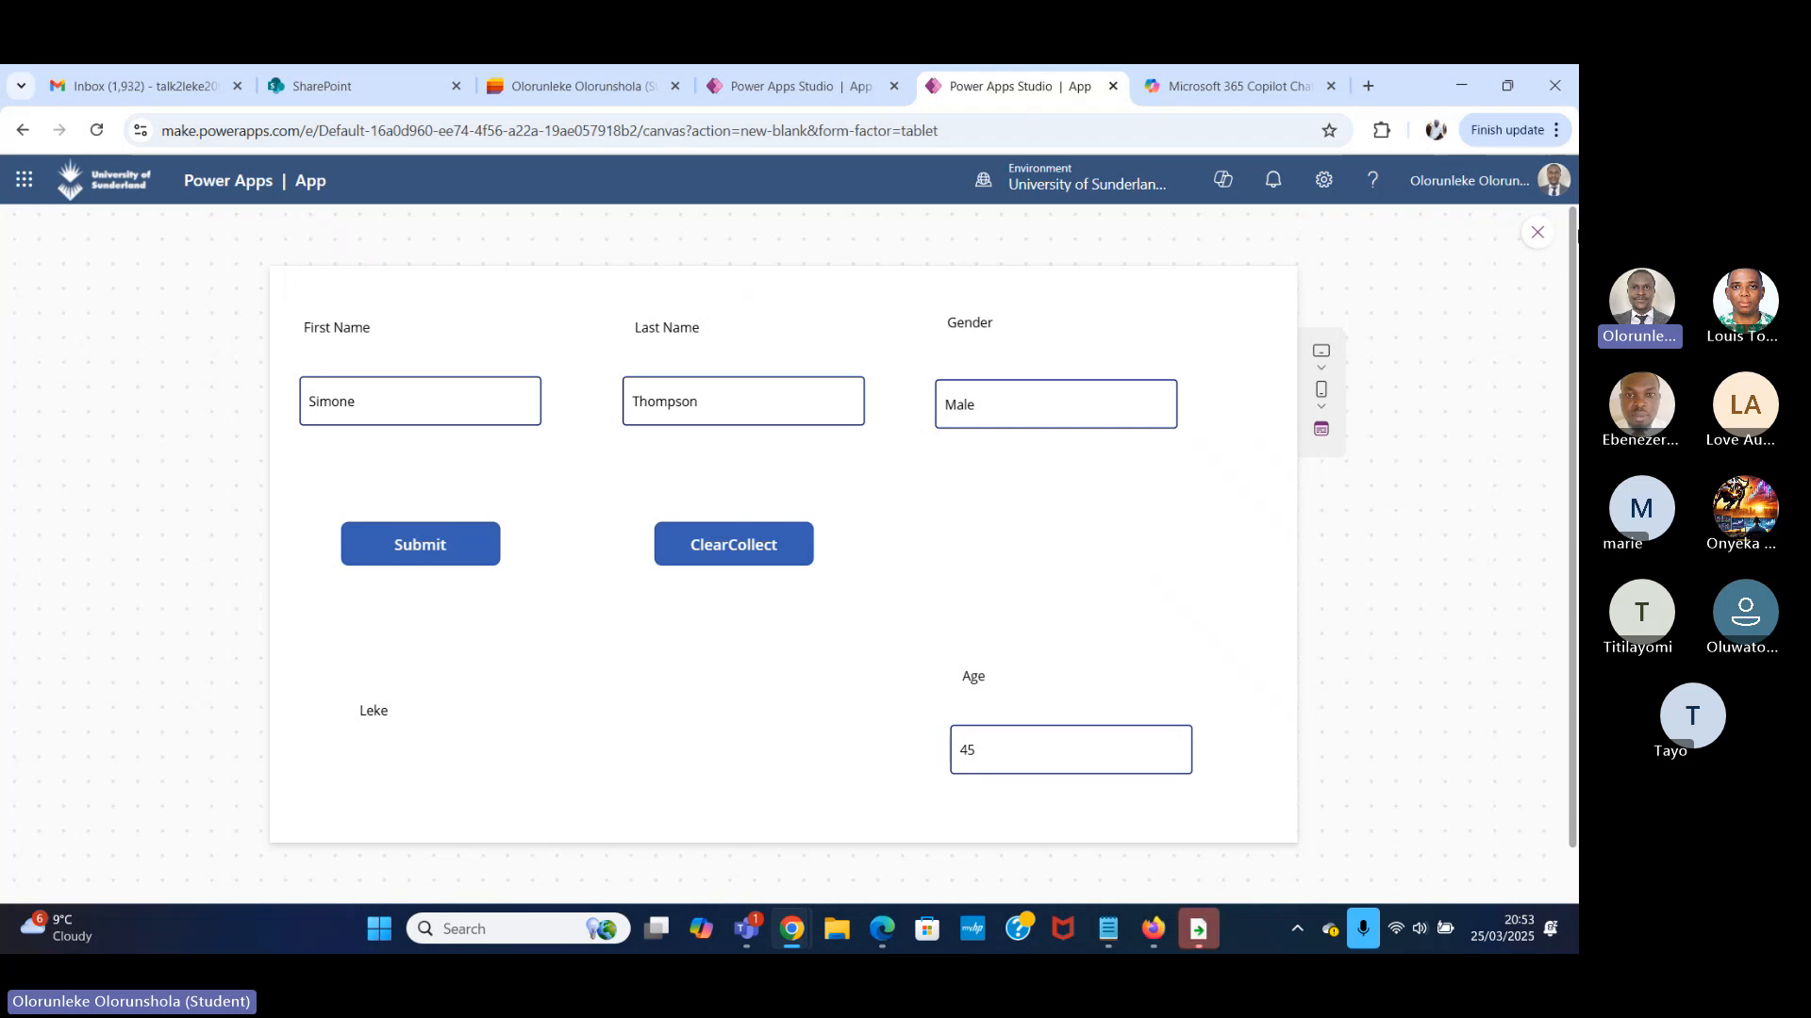
pyautogui.click(1537, 232)
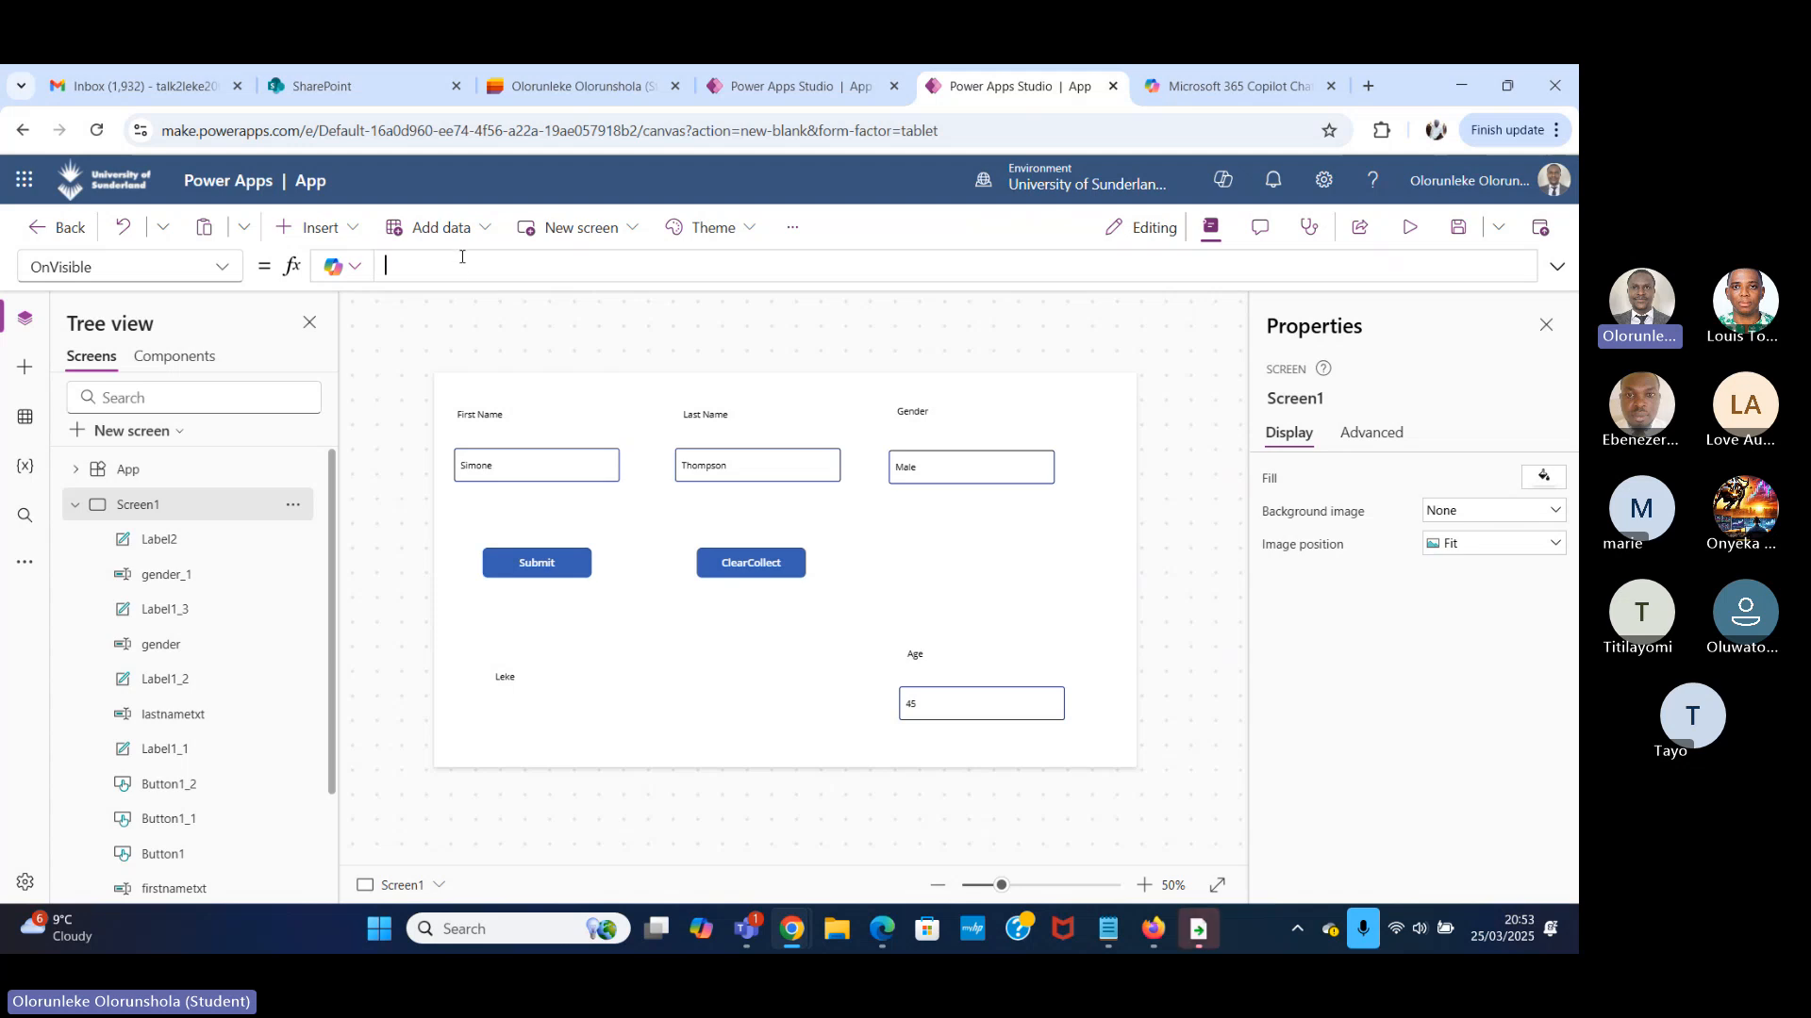
# Start an UpdateContext formula in Screen1's OnVisible property with the context variable name locmylastname.
pyautogui.press('BackSpace')
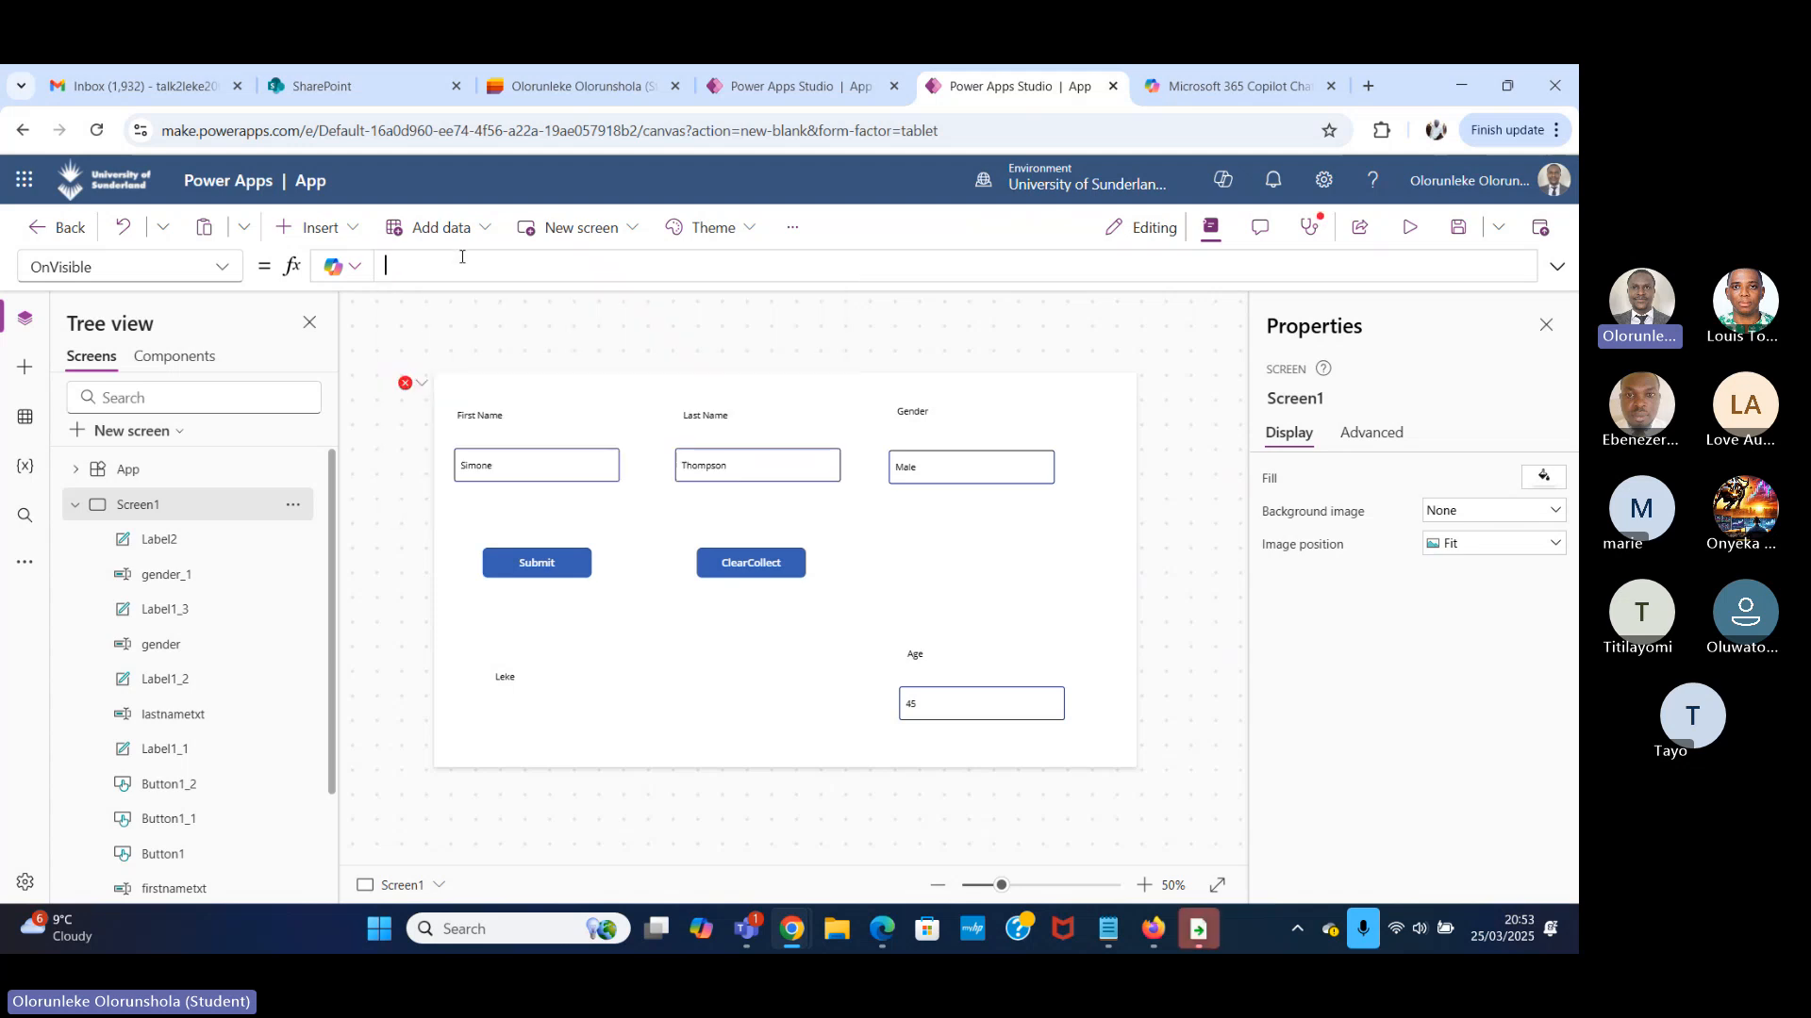
pyautogui.write('Upda')
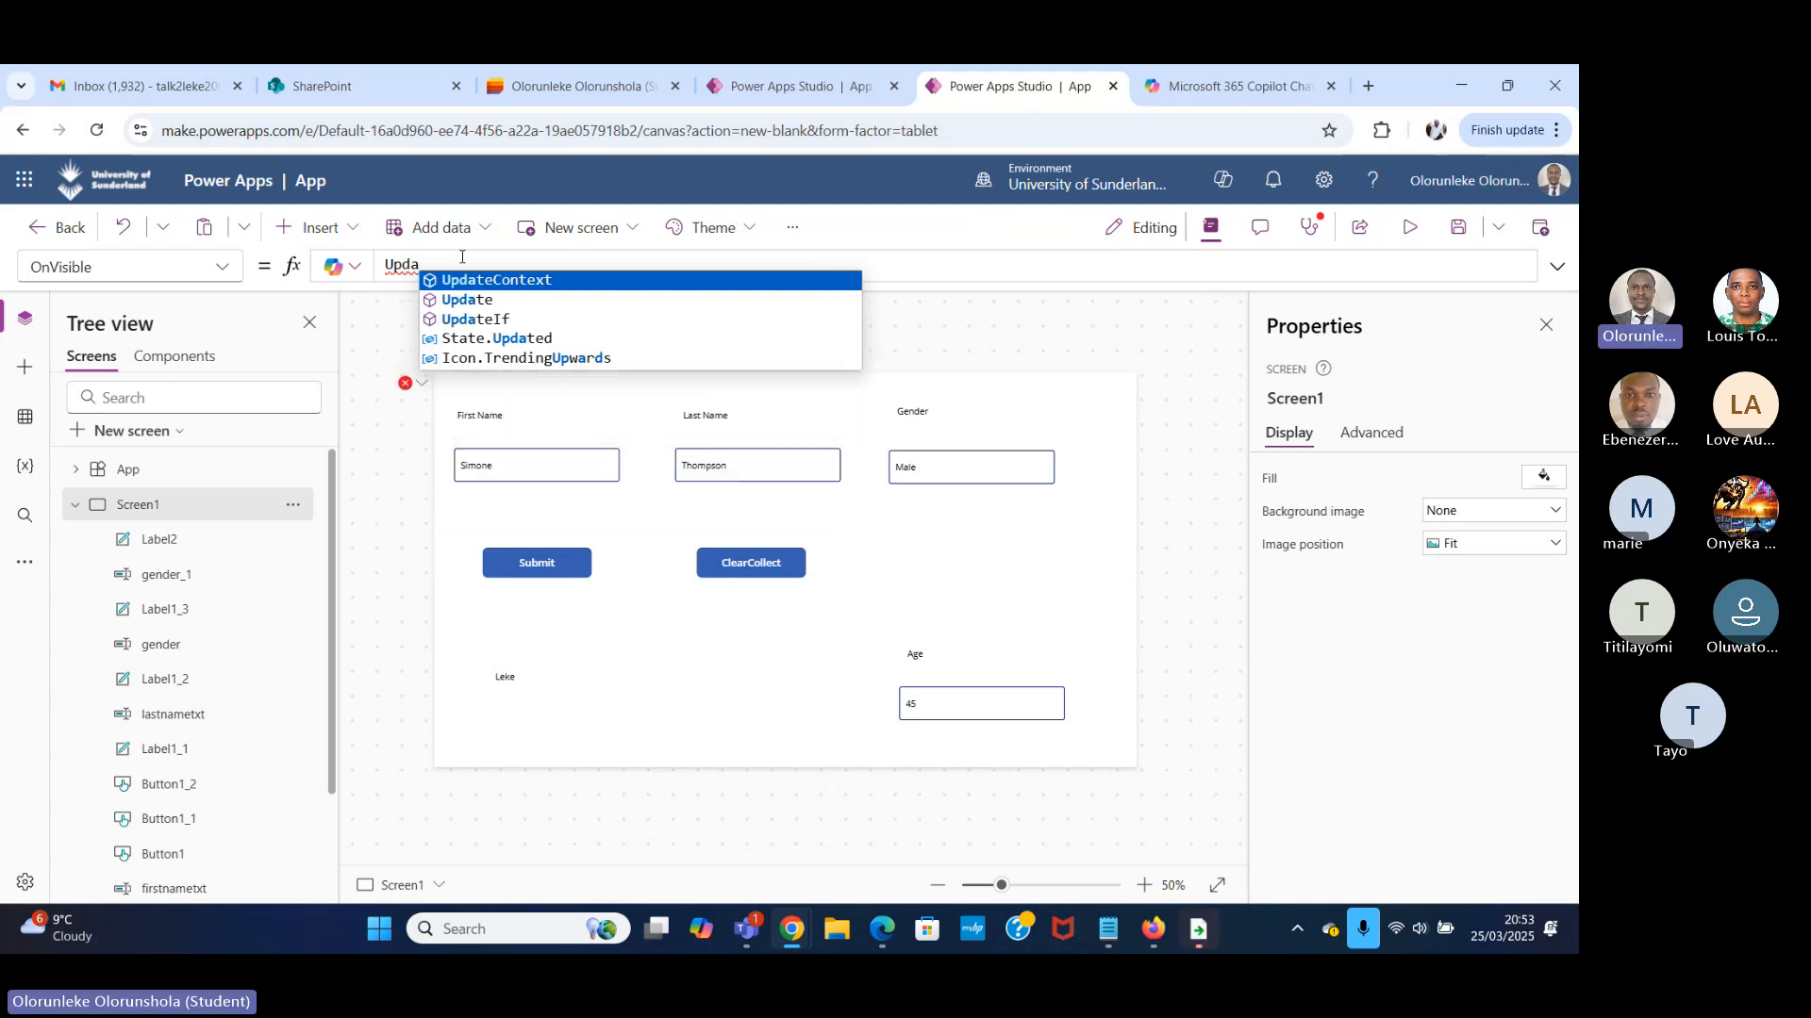
pyautogui.click(546, 288)
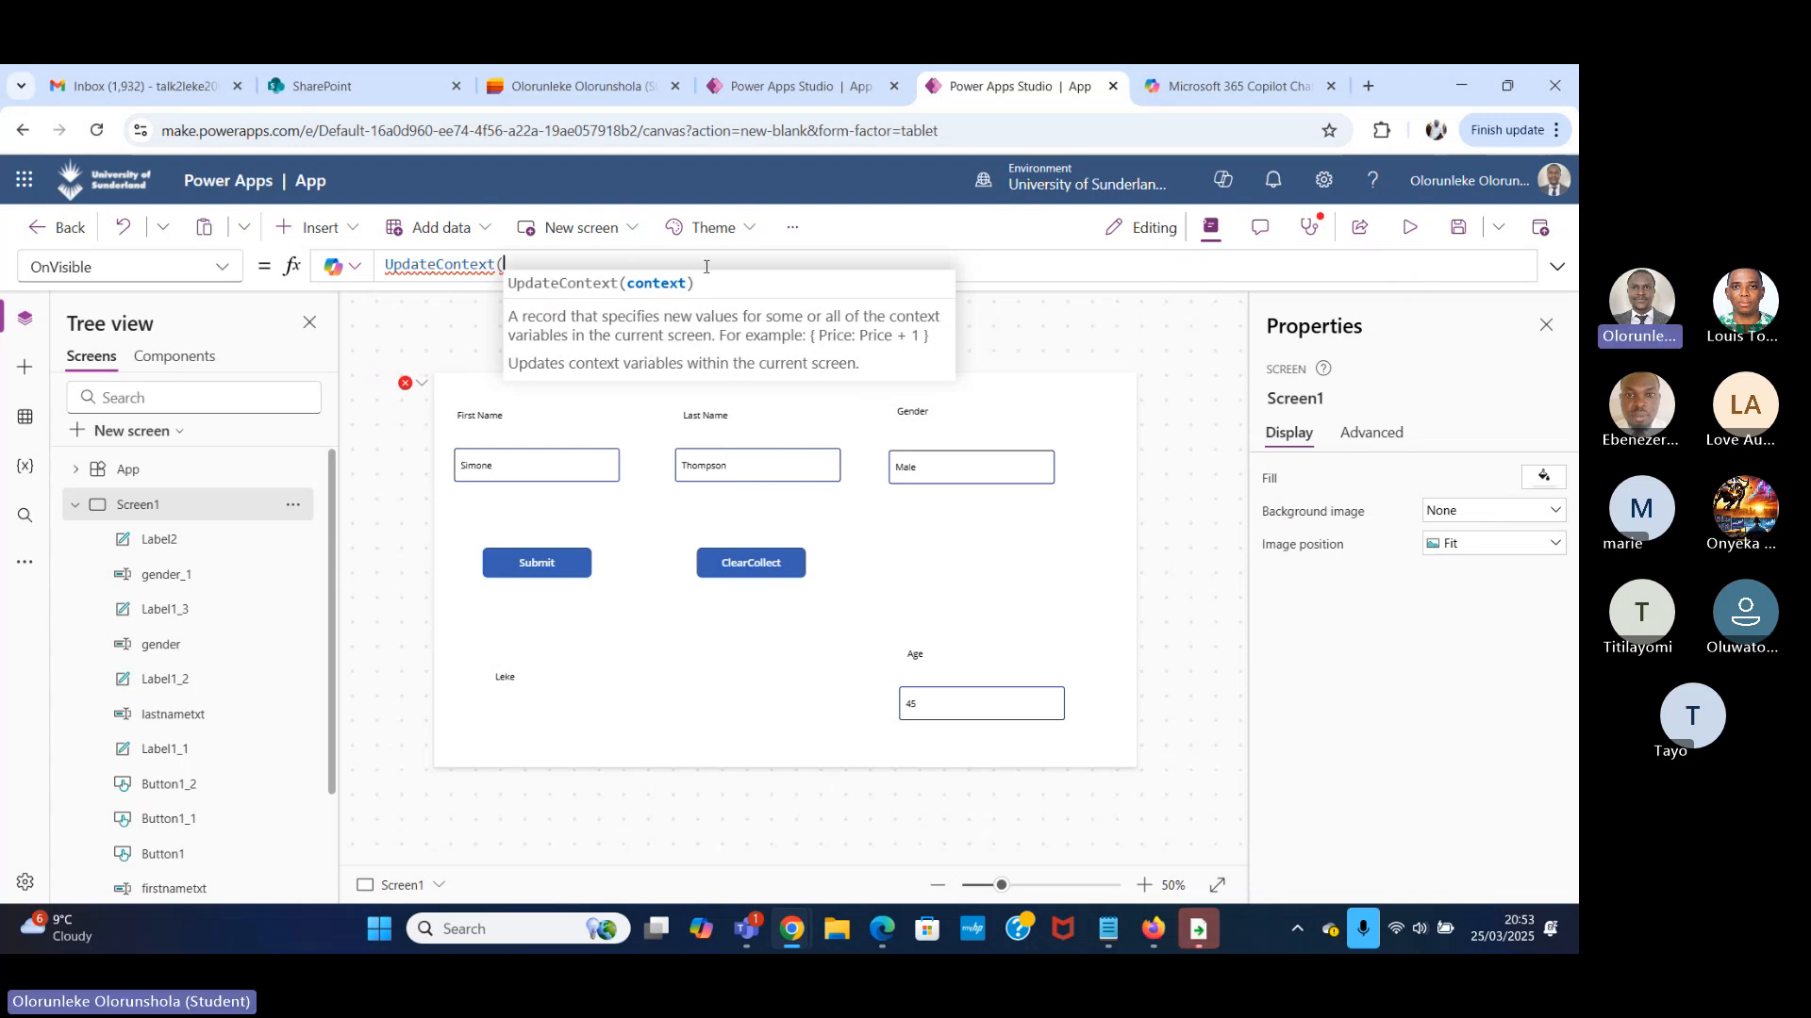
pyautogui.write('loc')
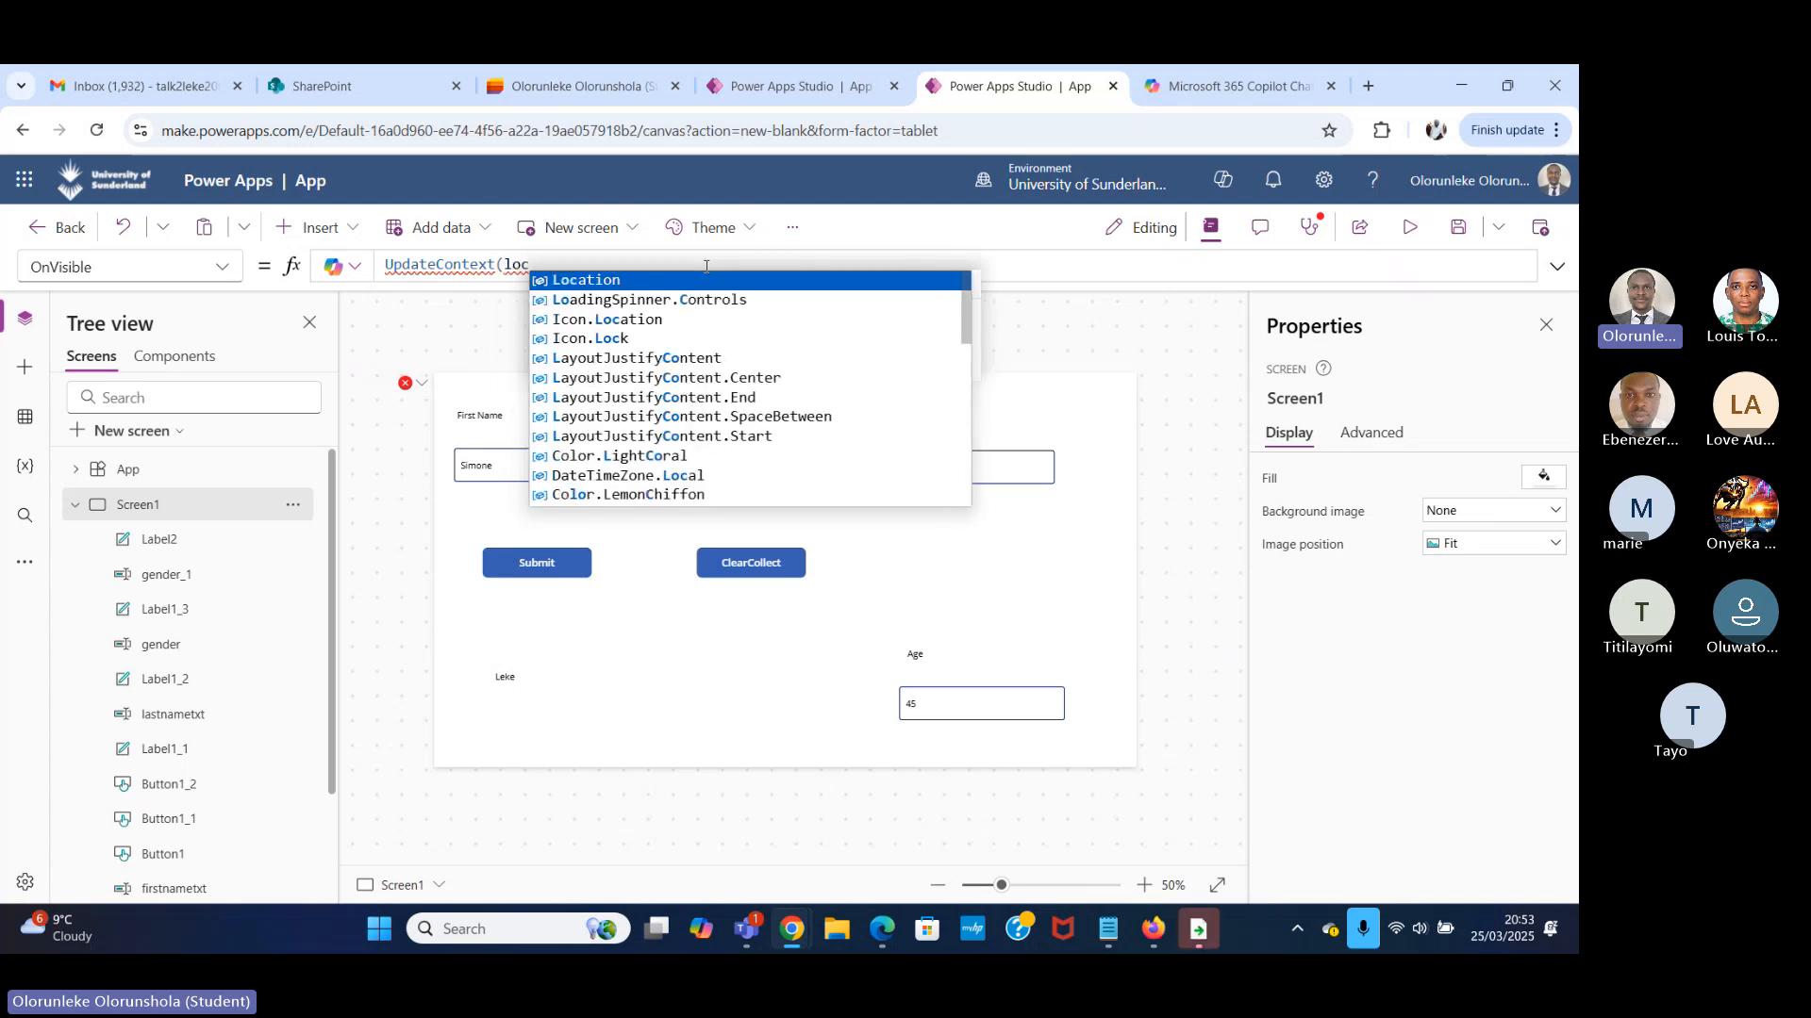
pyautogui.write('my')
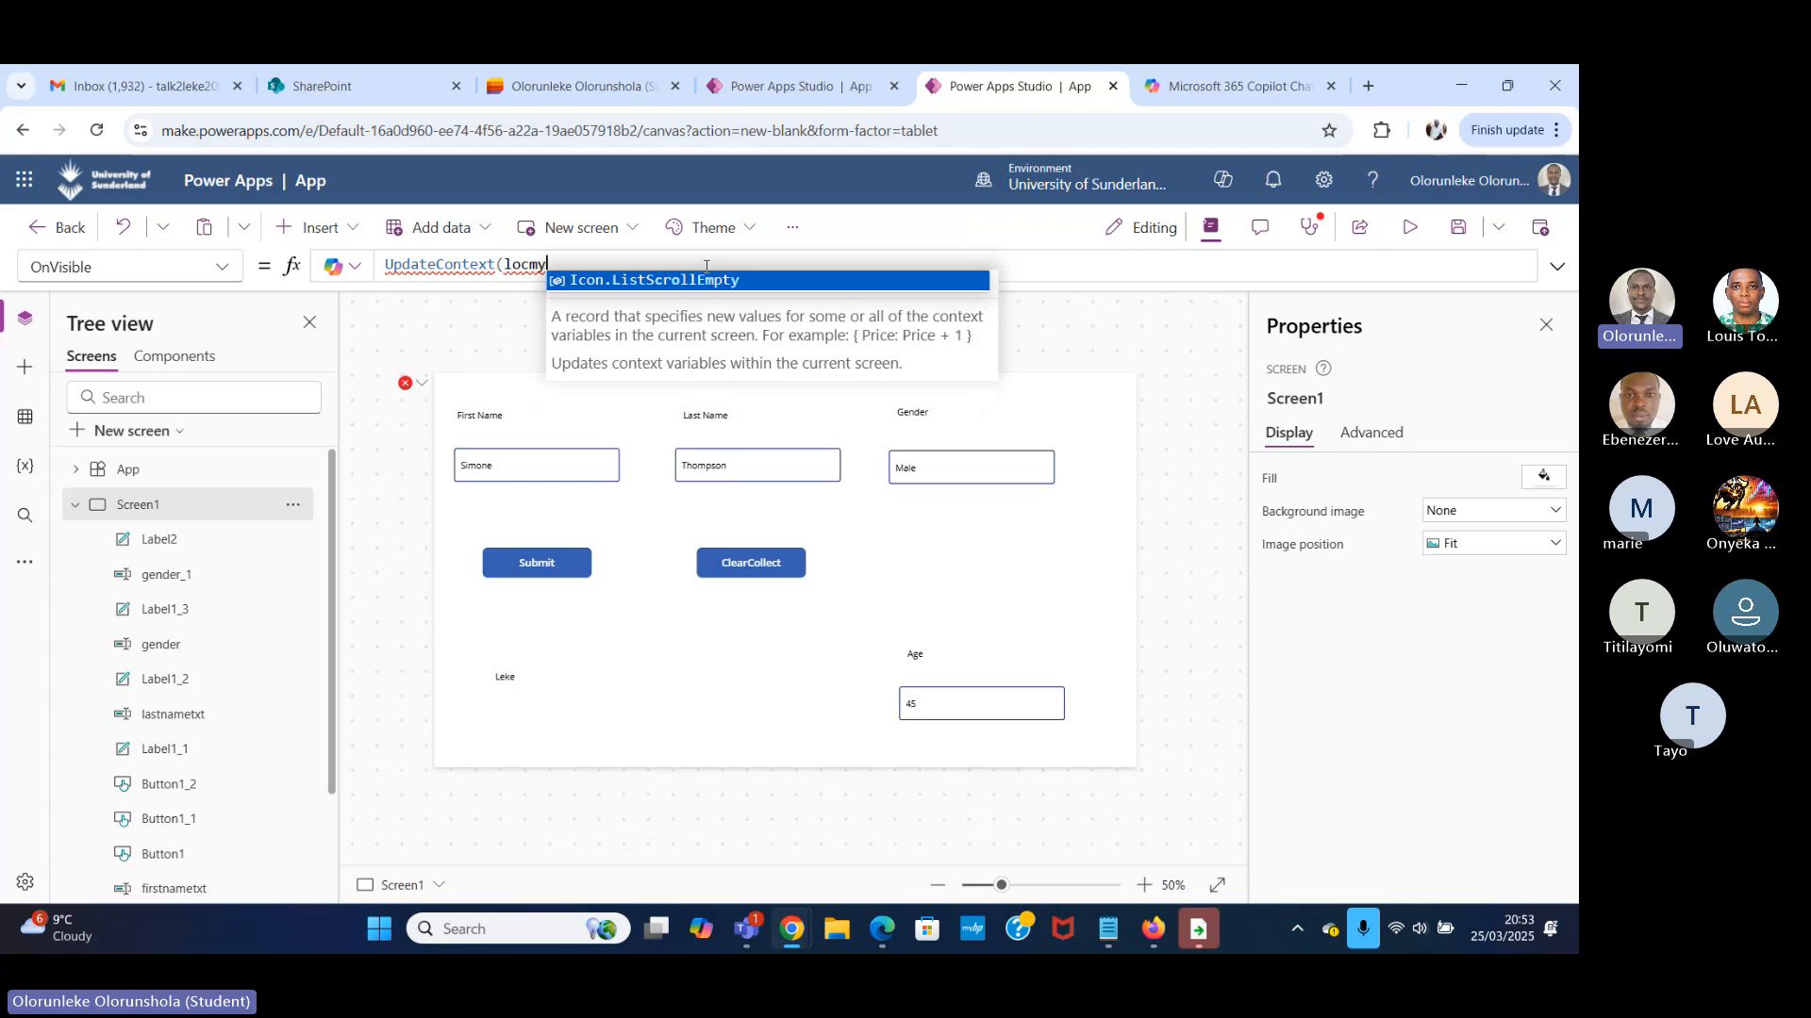
pyautogui.write('last')
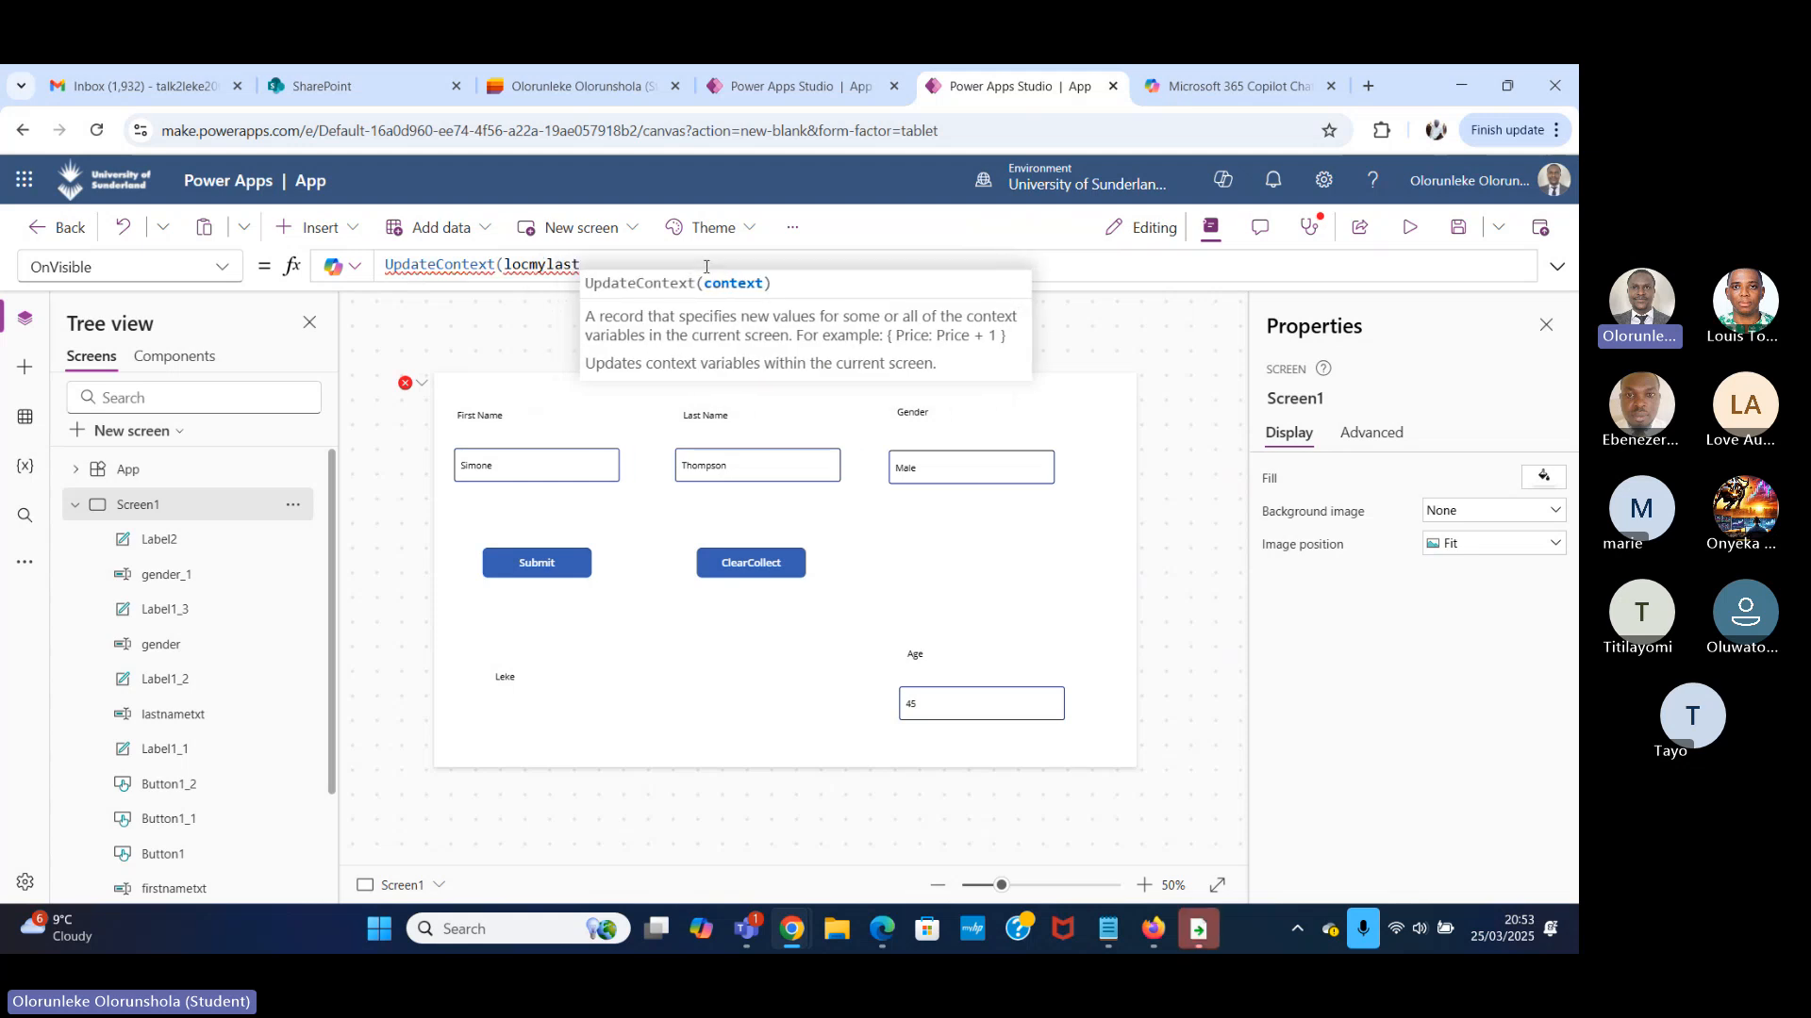
pyautogui.write('name')
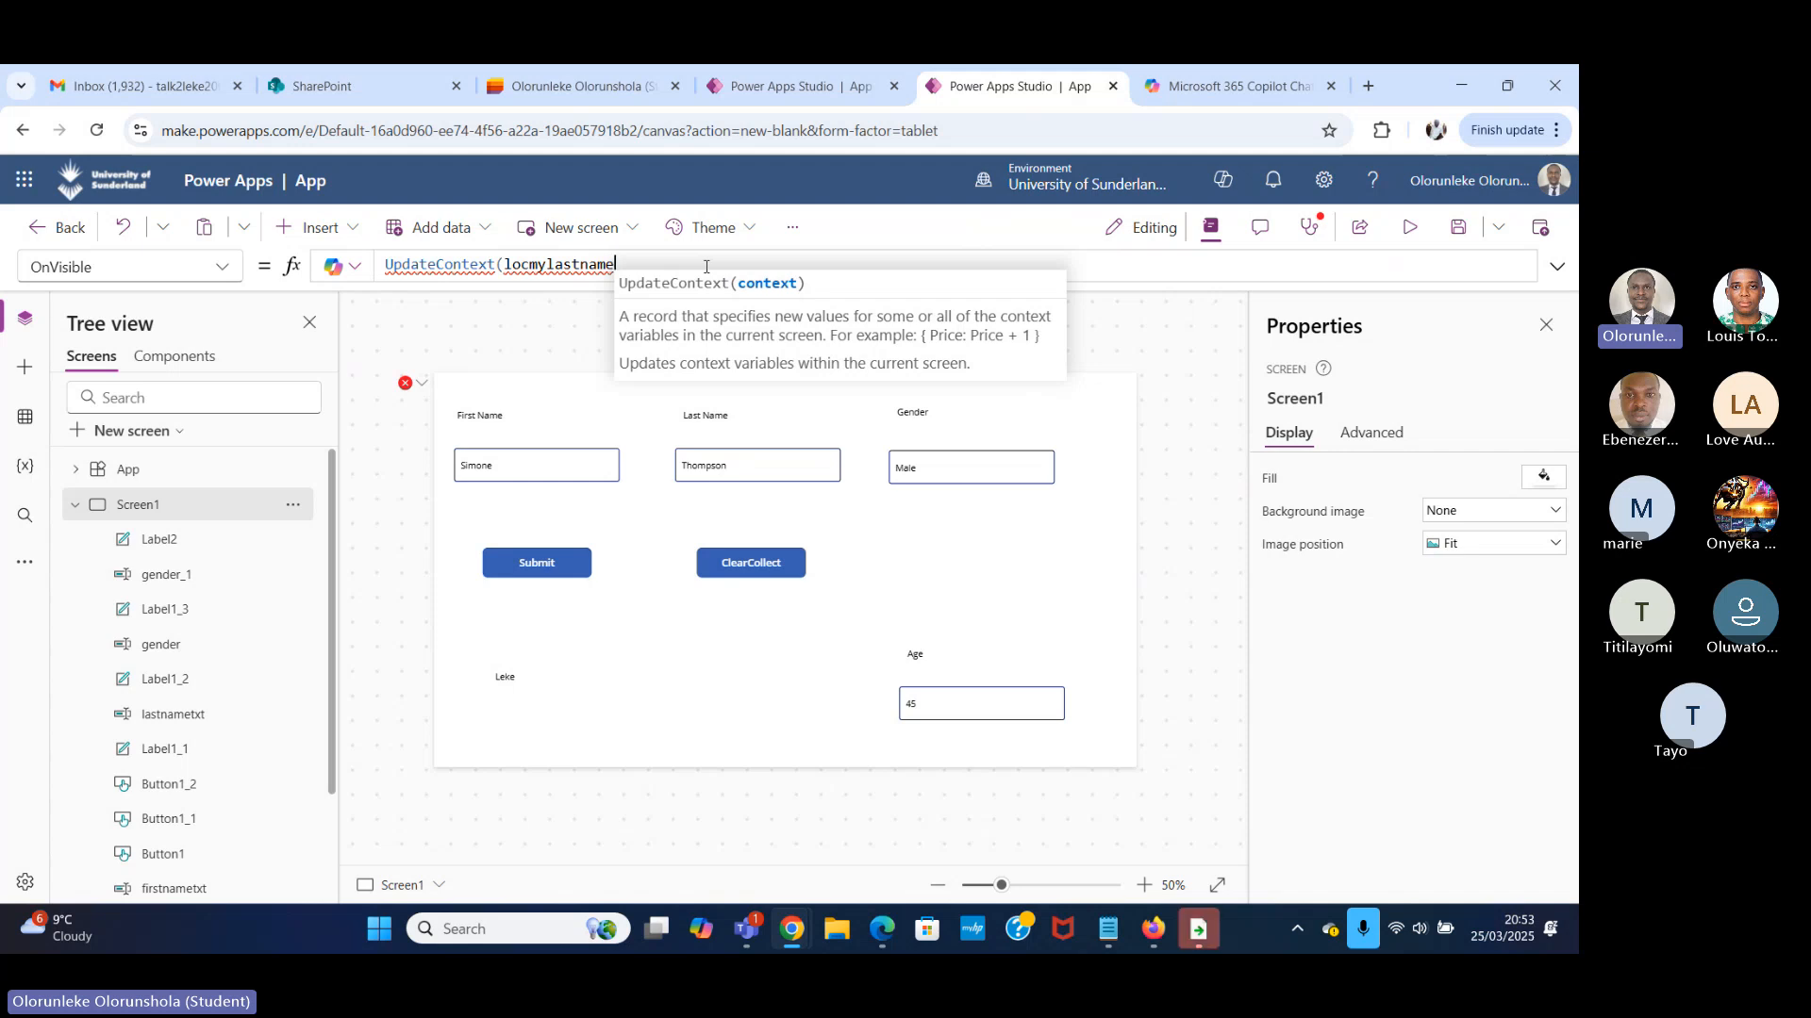
pyautogui.write(',')
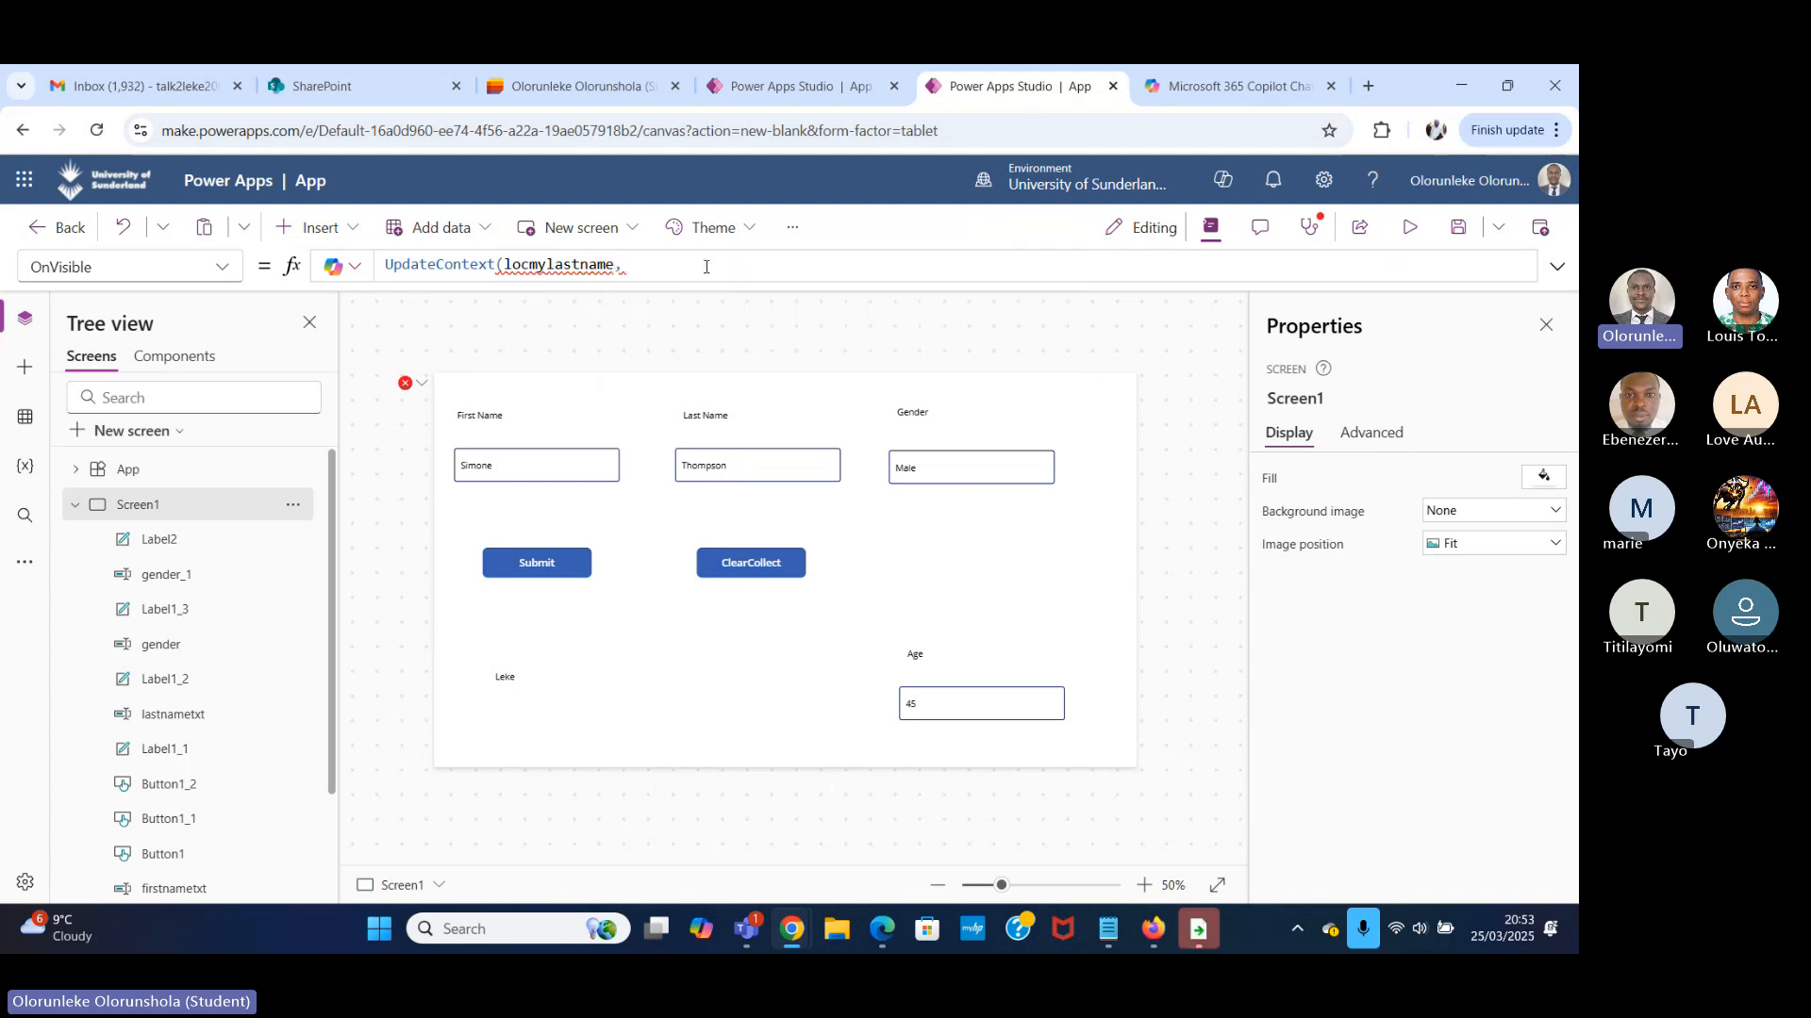
pyautogui.press('BackSpace')
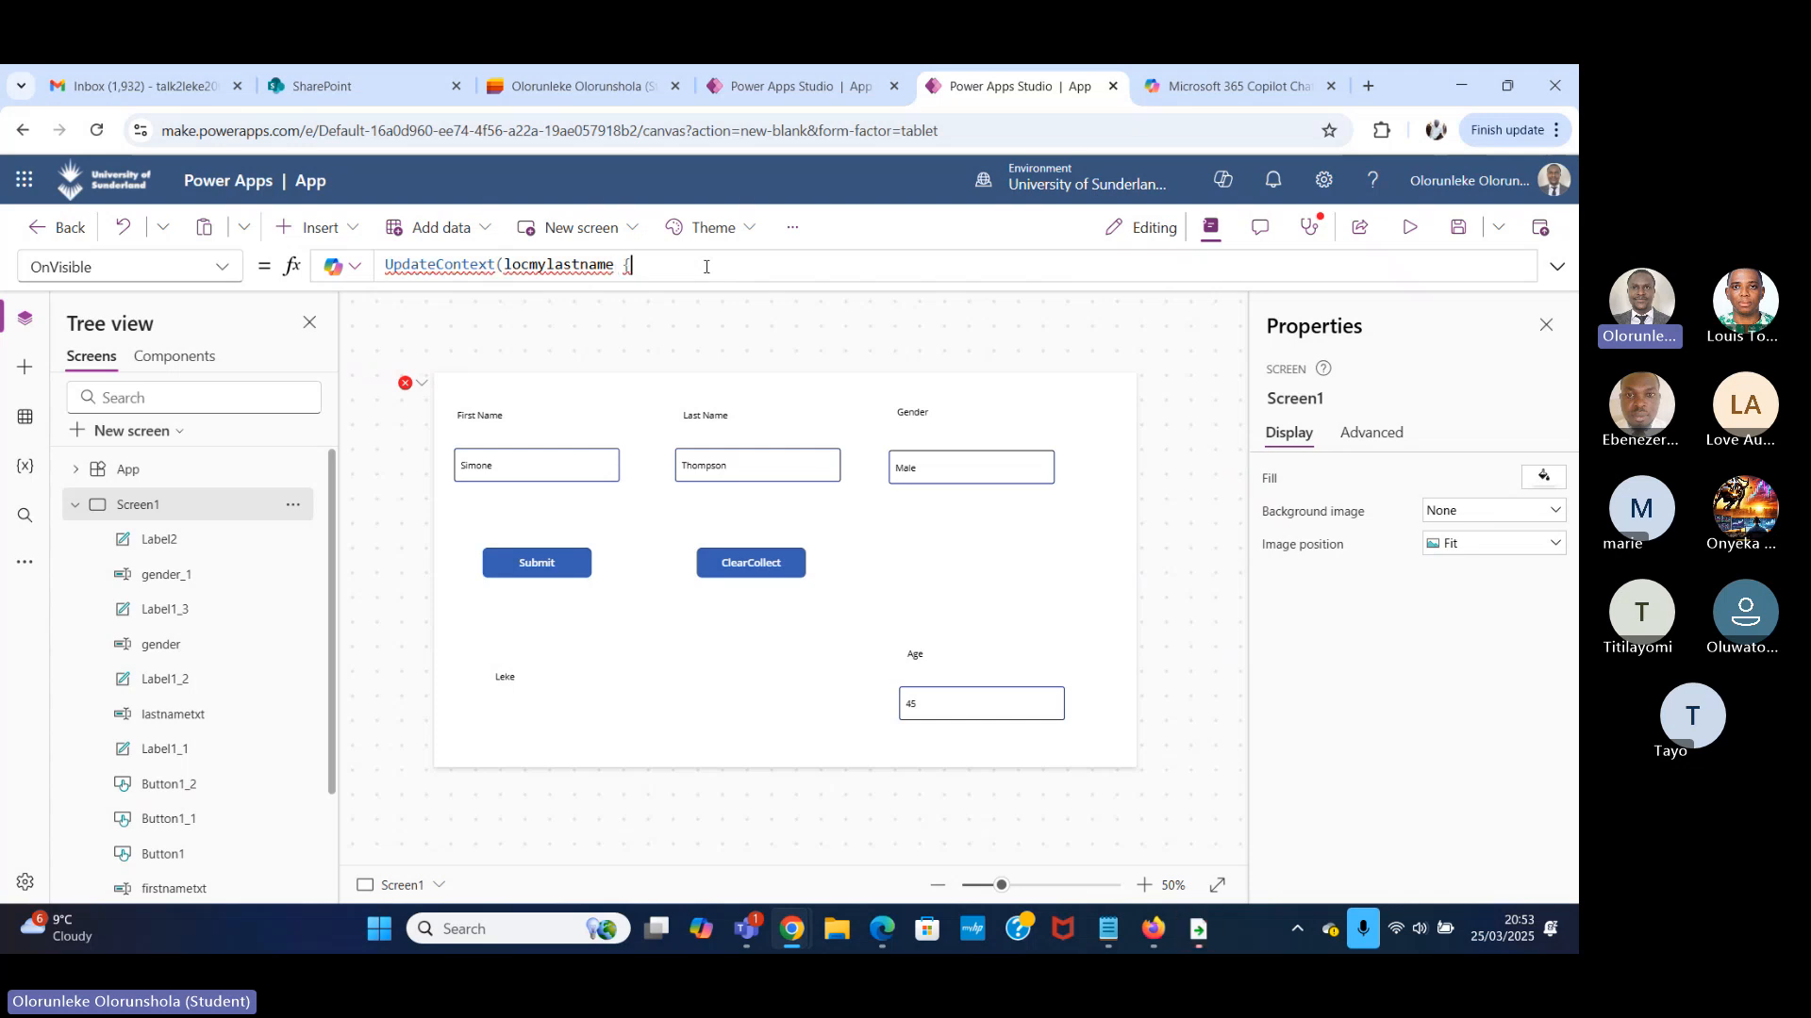
# Complete the UpdateContext formula with a colon after locmylastname and a quoted sample name inside curly braces.
pyautogui.write('}')
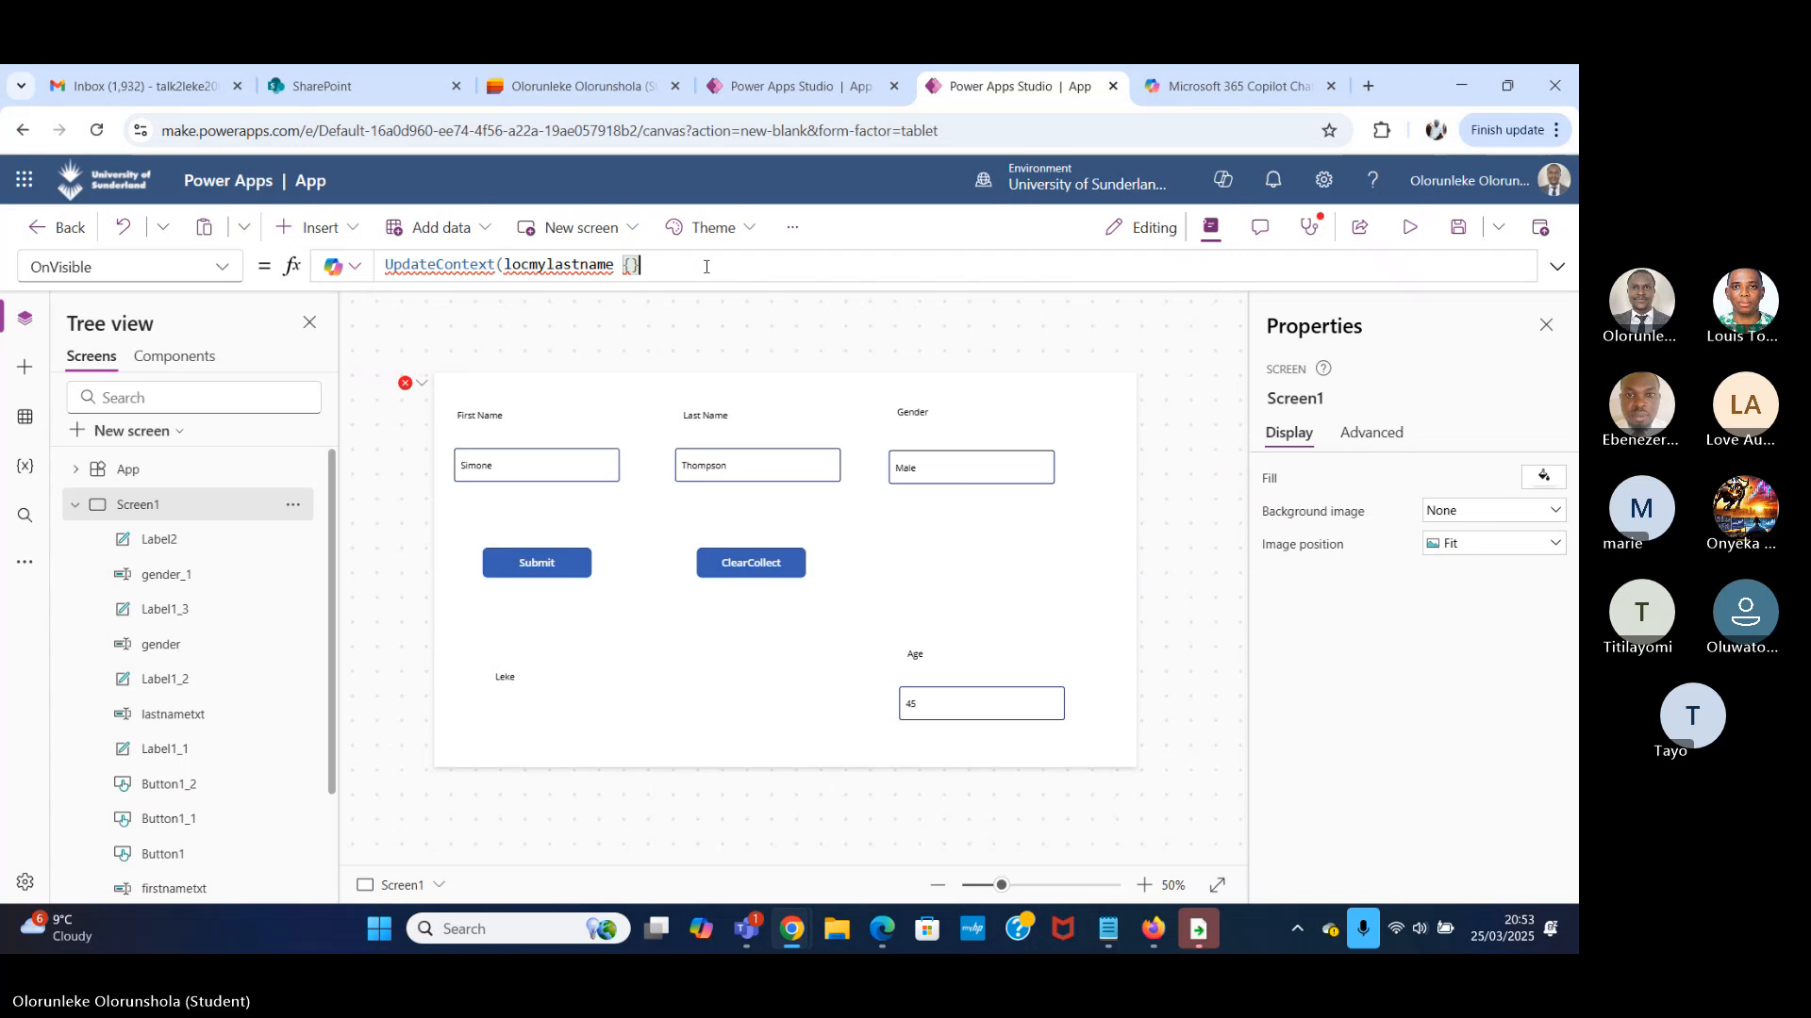
pyautogui.write(')')
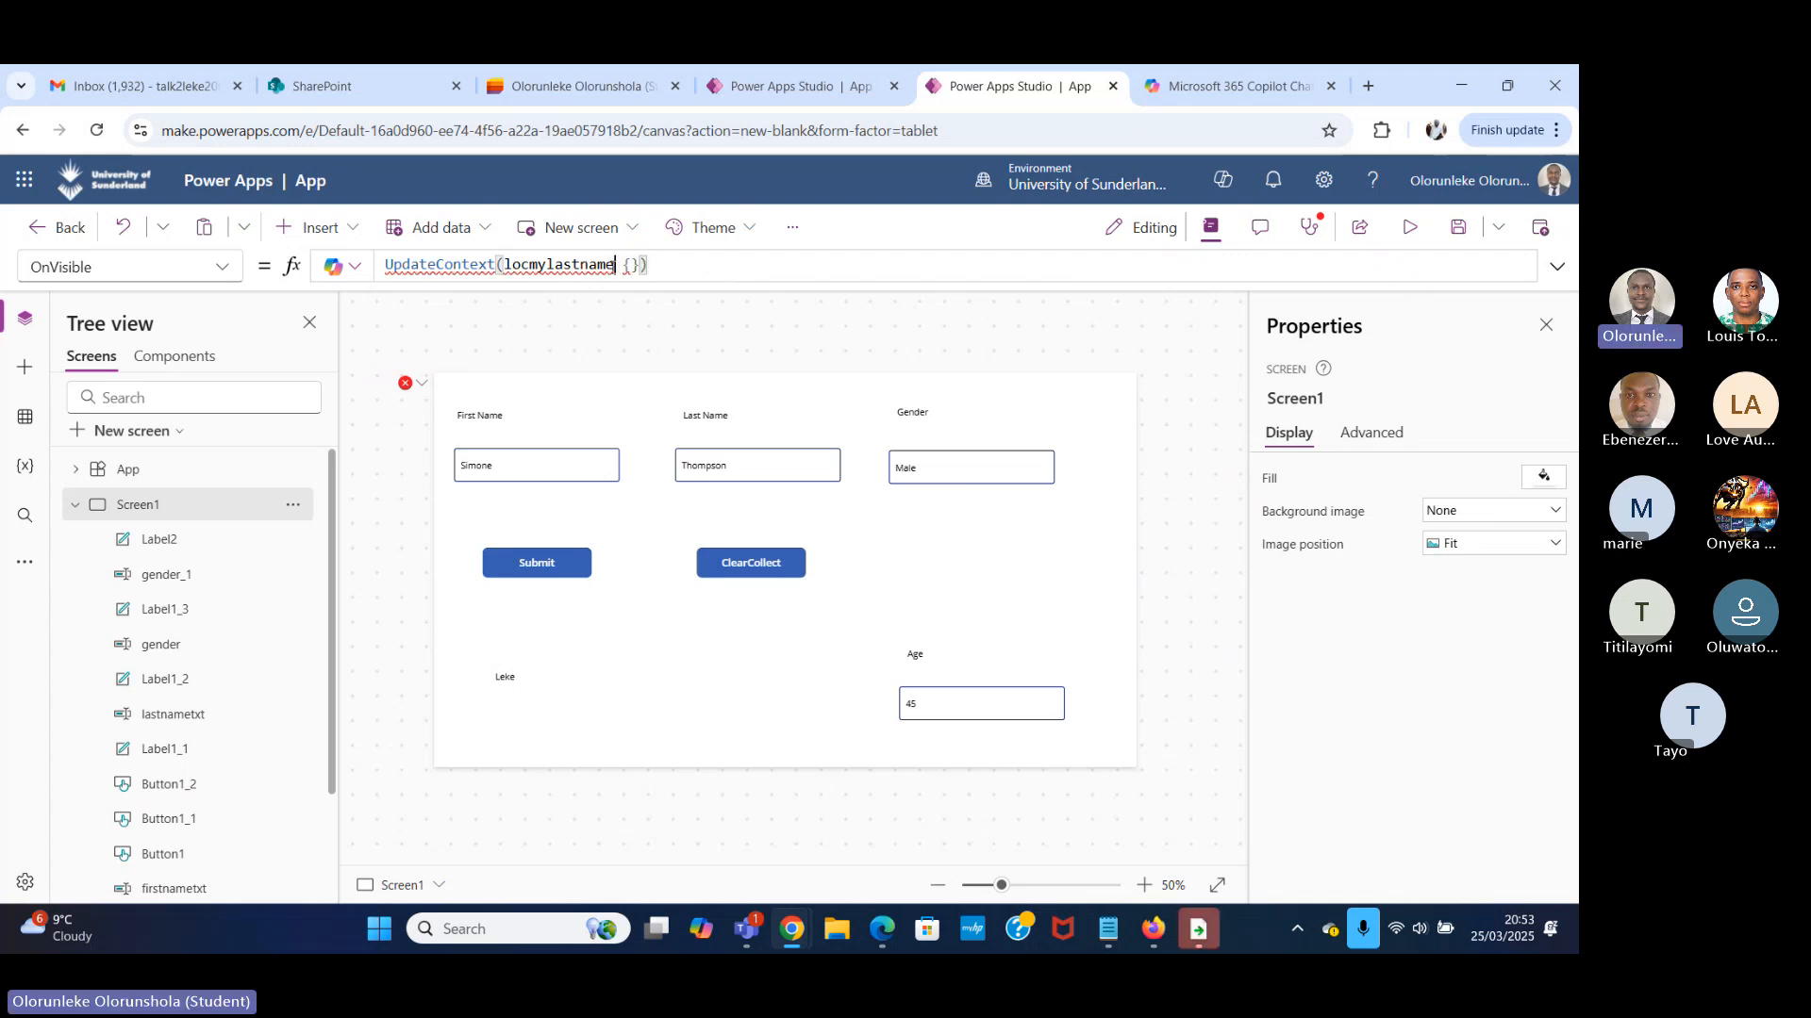
pyautogui.doubleClick(608, 263)
pyautogui.write(':')
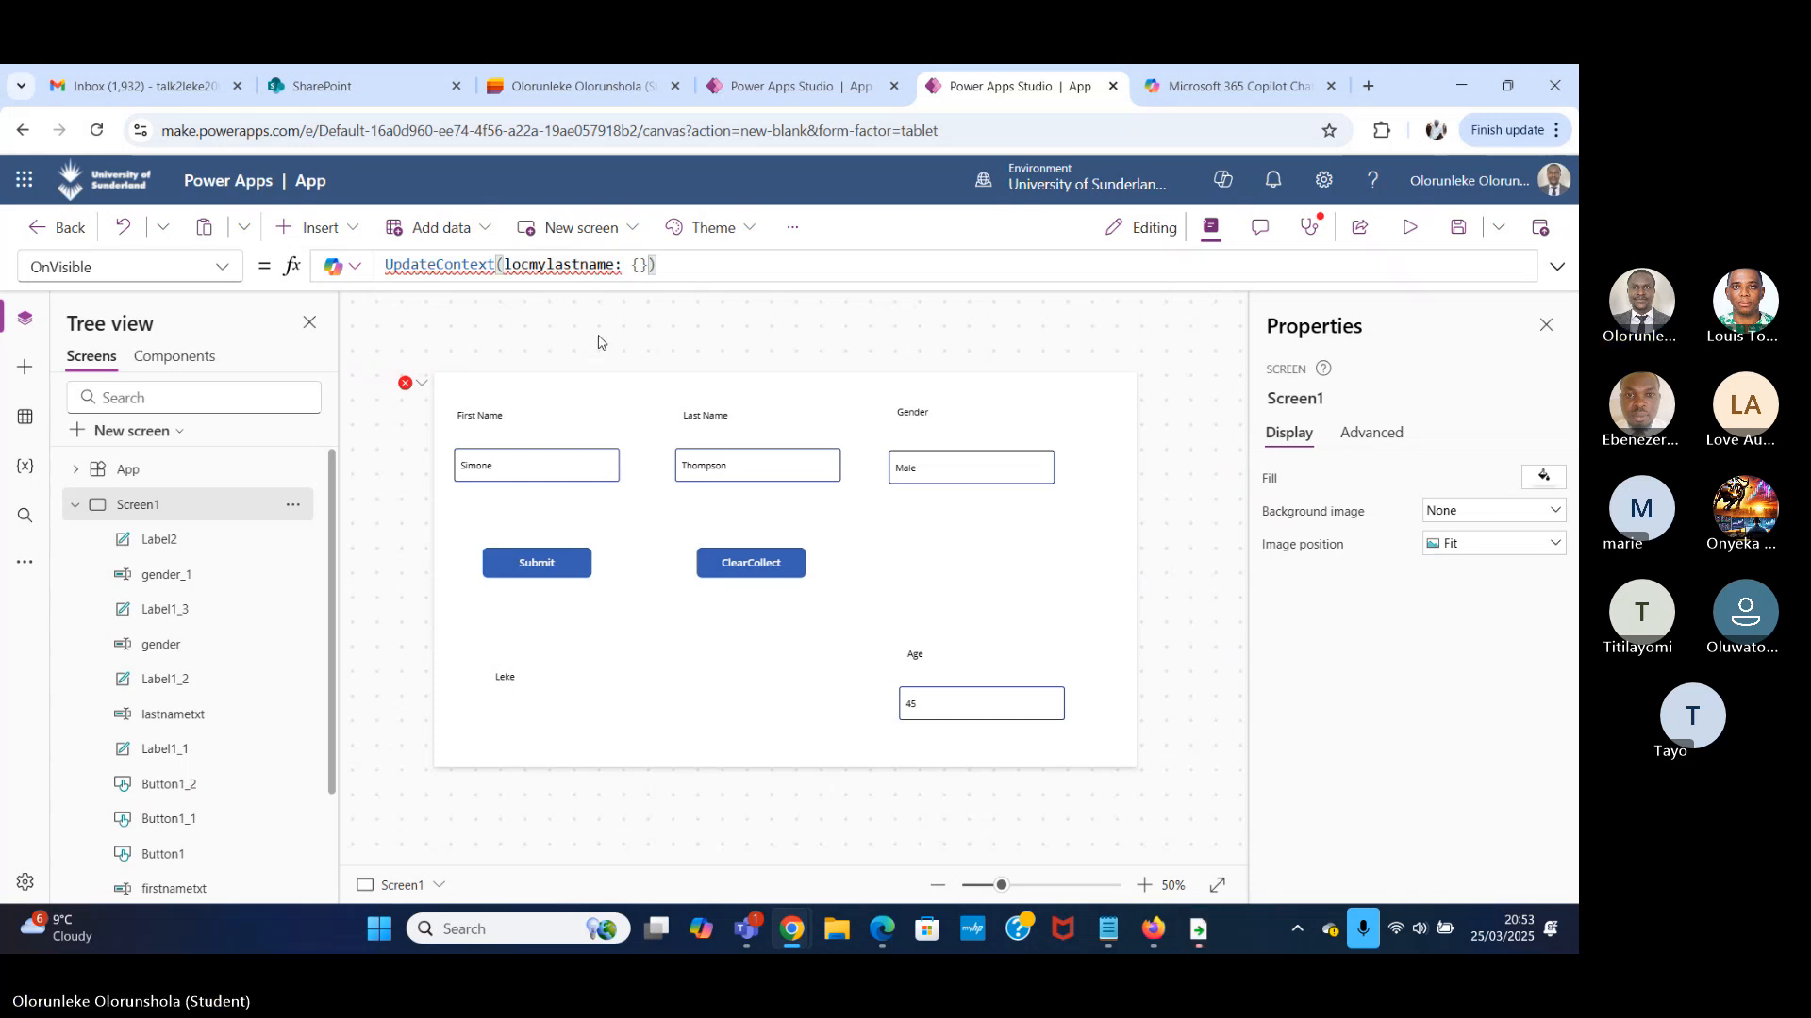
pyautogui.click(640, 265)
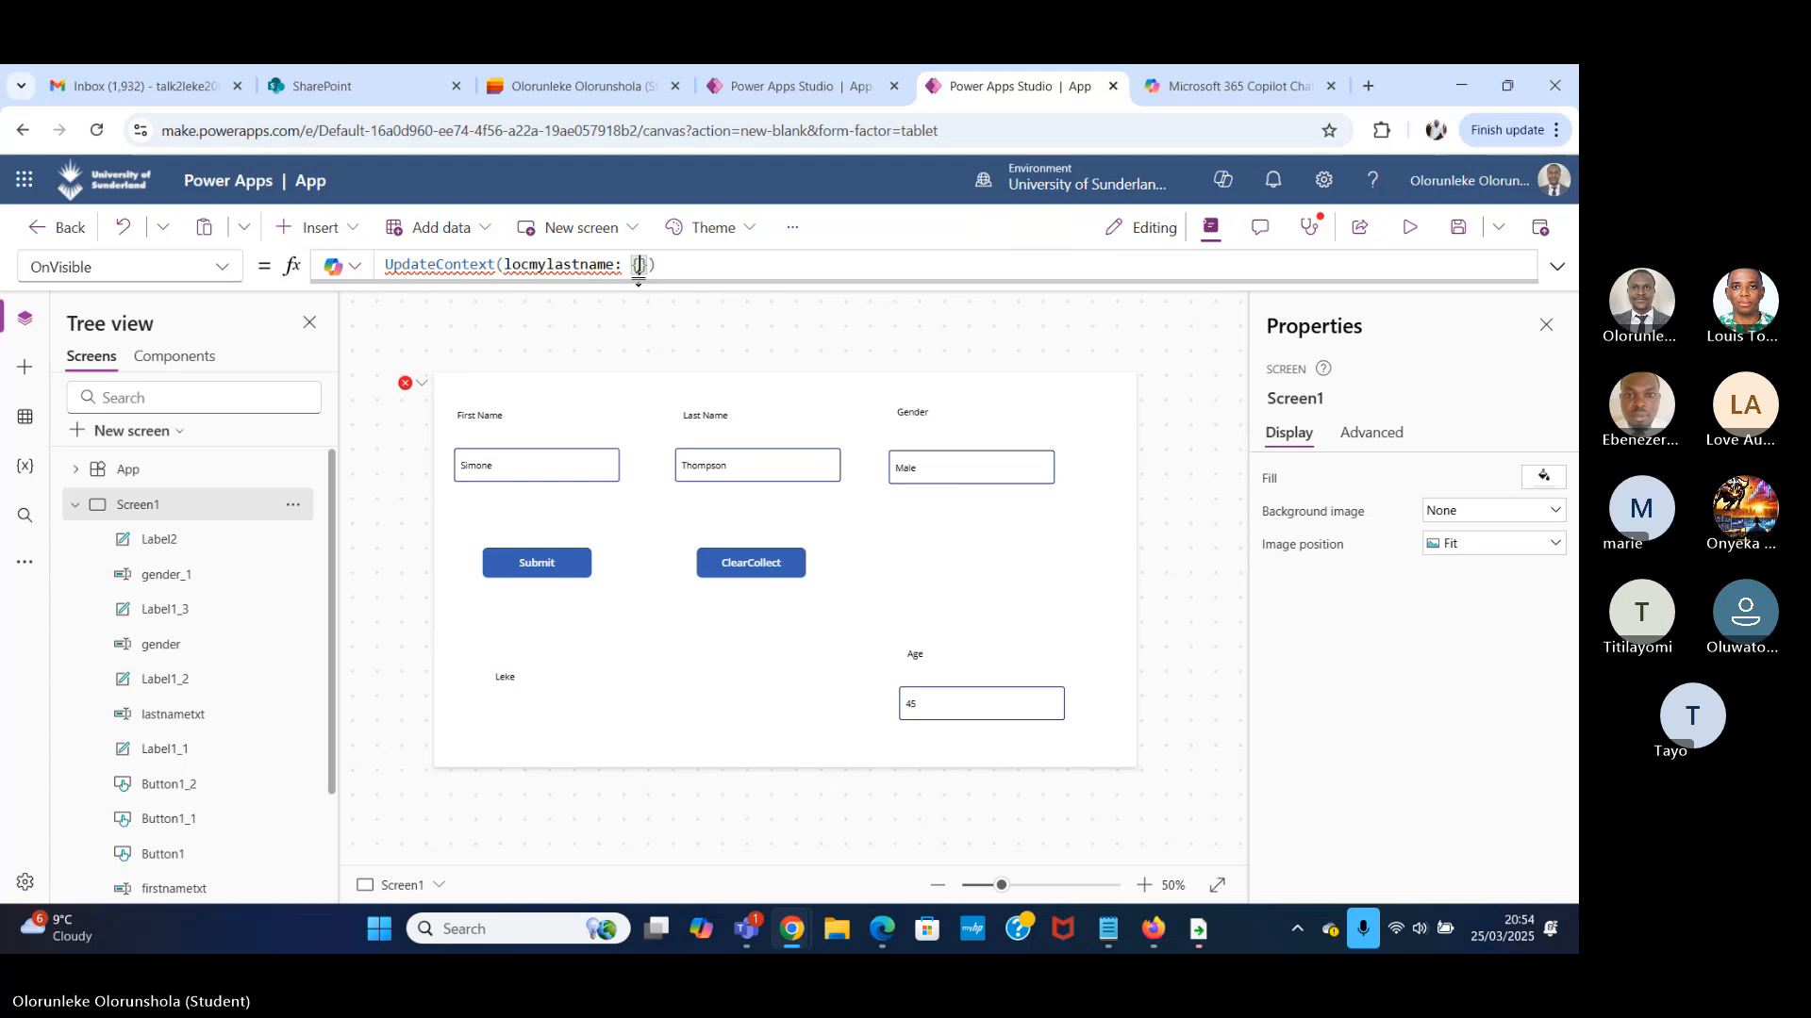
pyautogui.write('""')
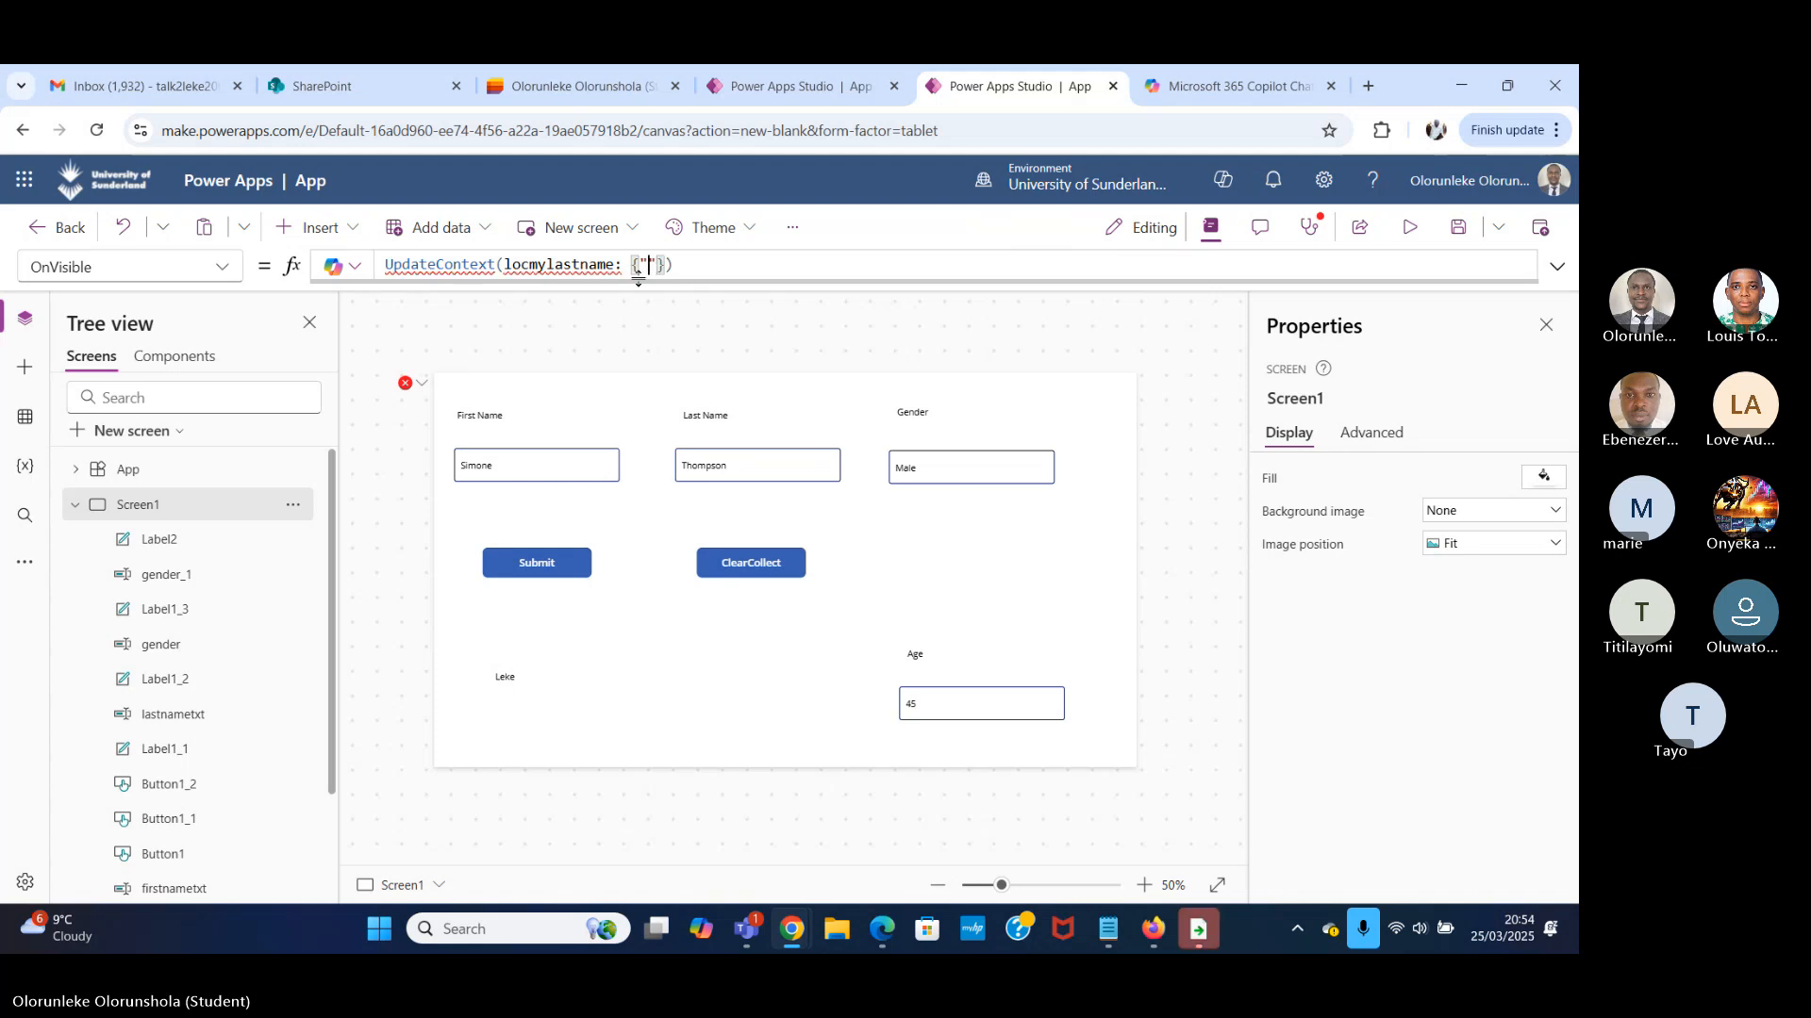
pyautogui.write('Sam')
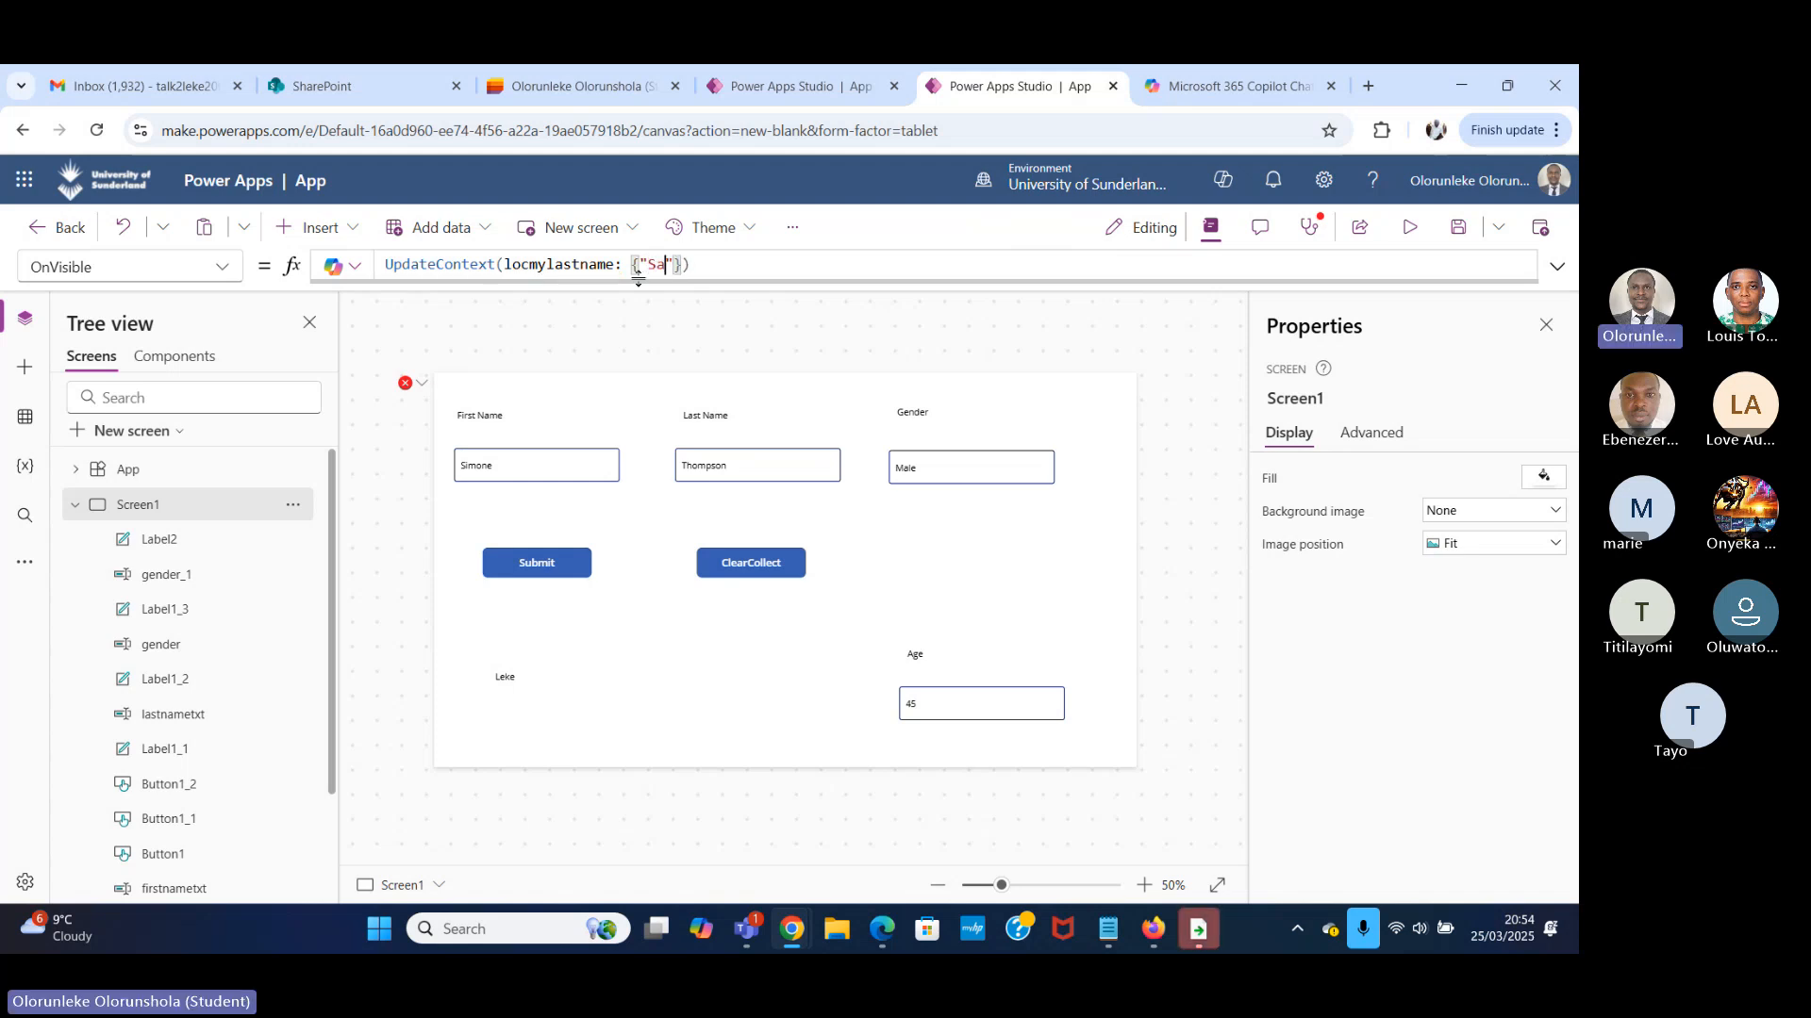
pyautogui.write('uel')
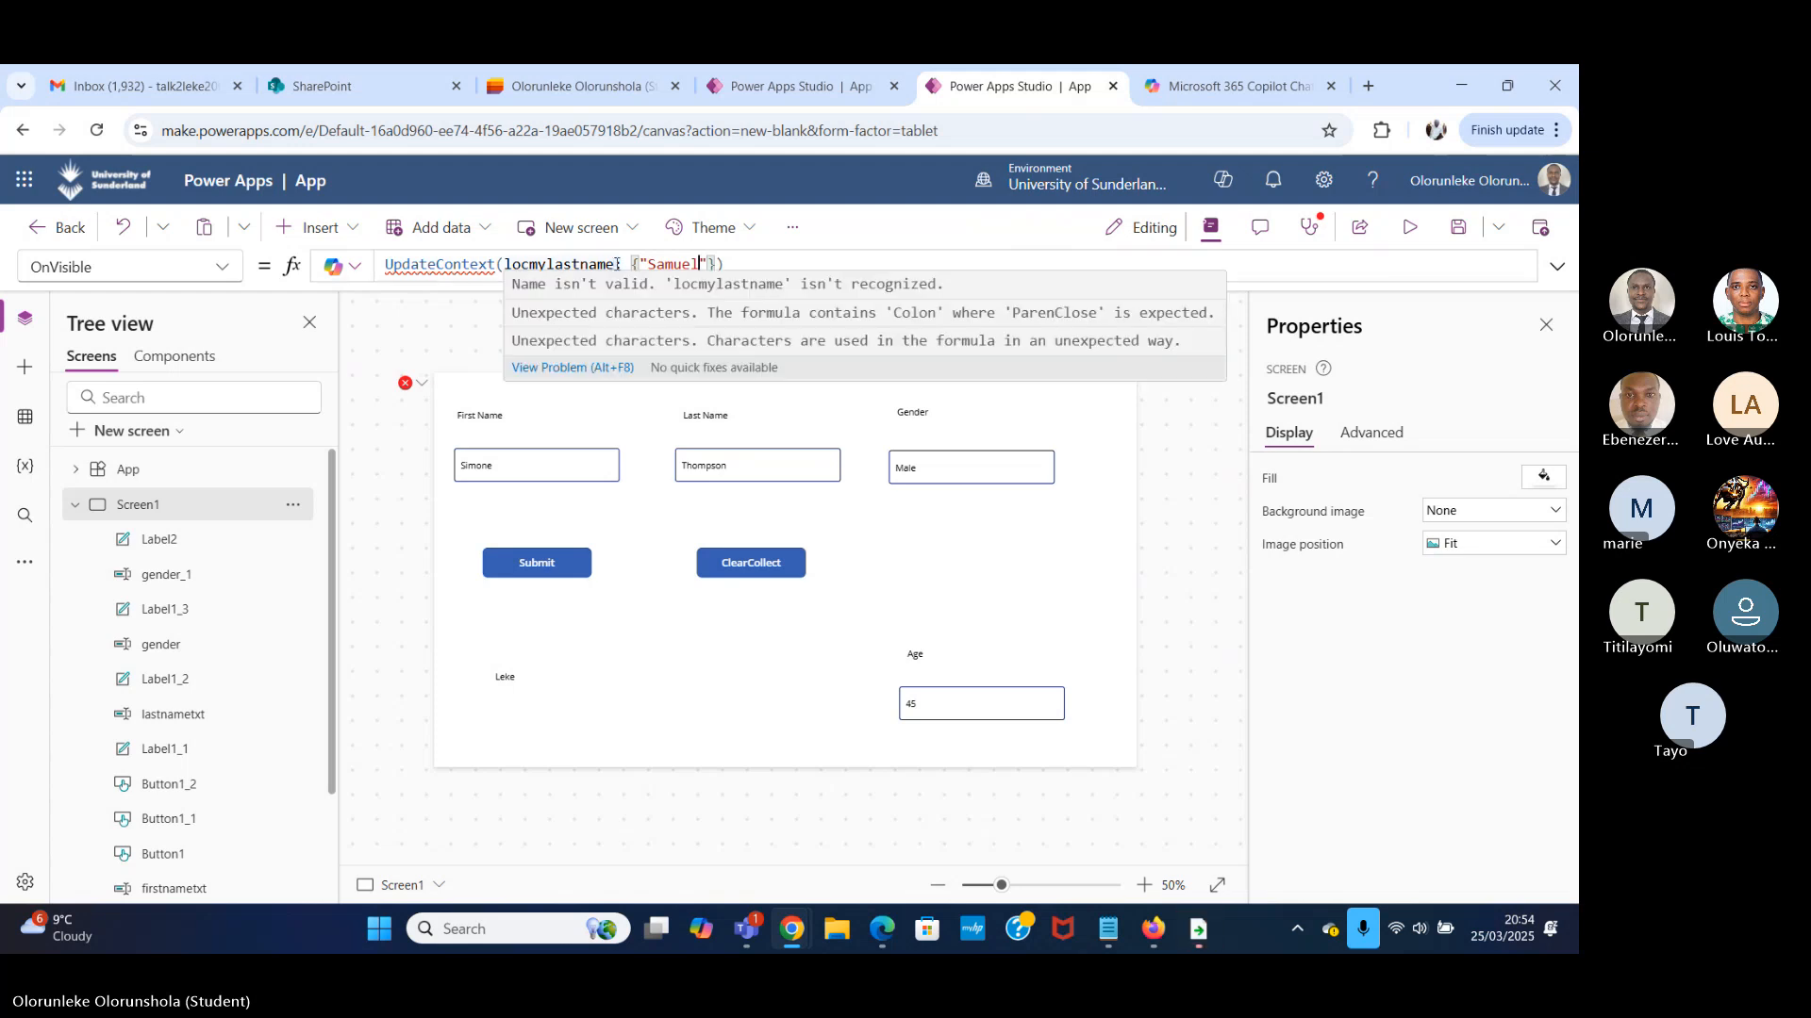
# Move the opening curly brace in front of locmylastname so the braces enclose both the variable name and its value.
pyautogui.click(615, 267)
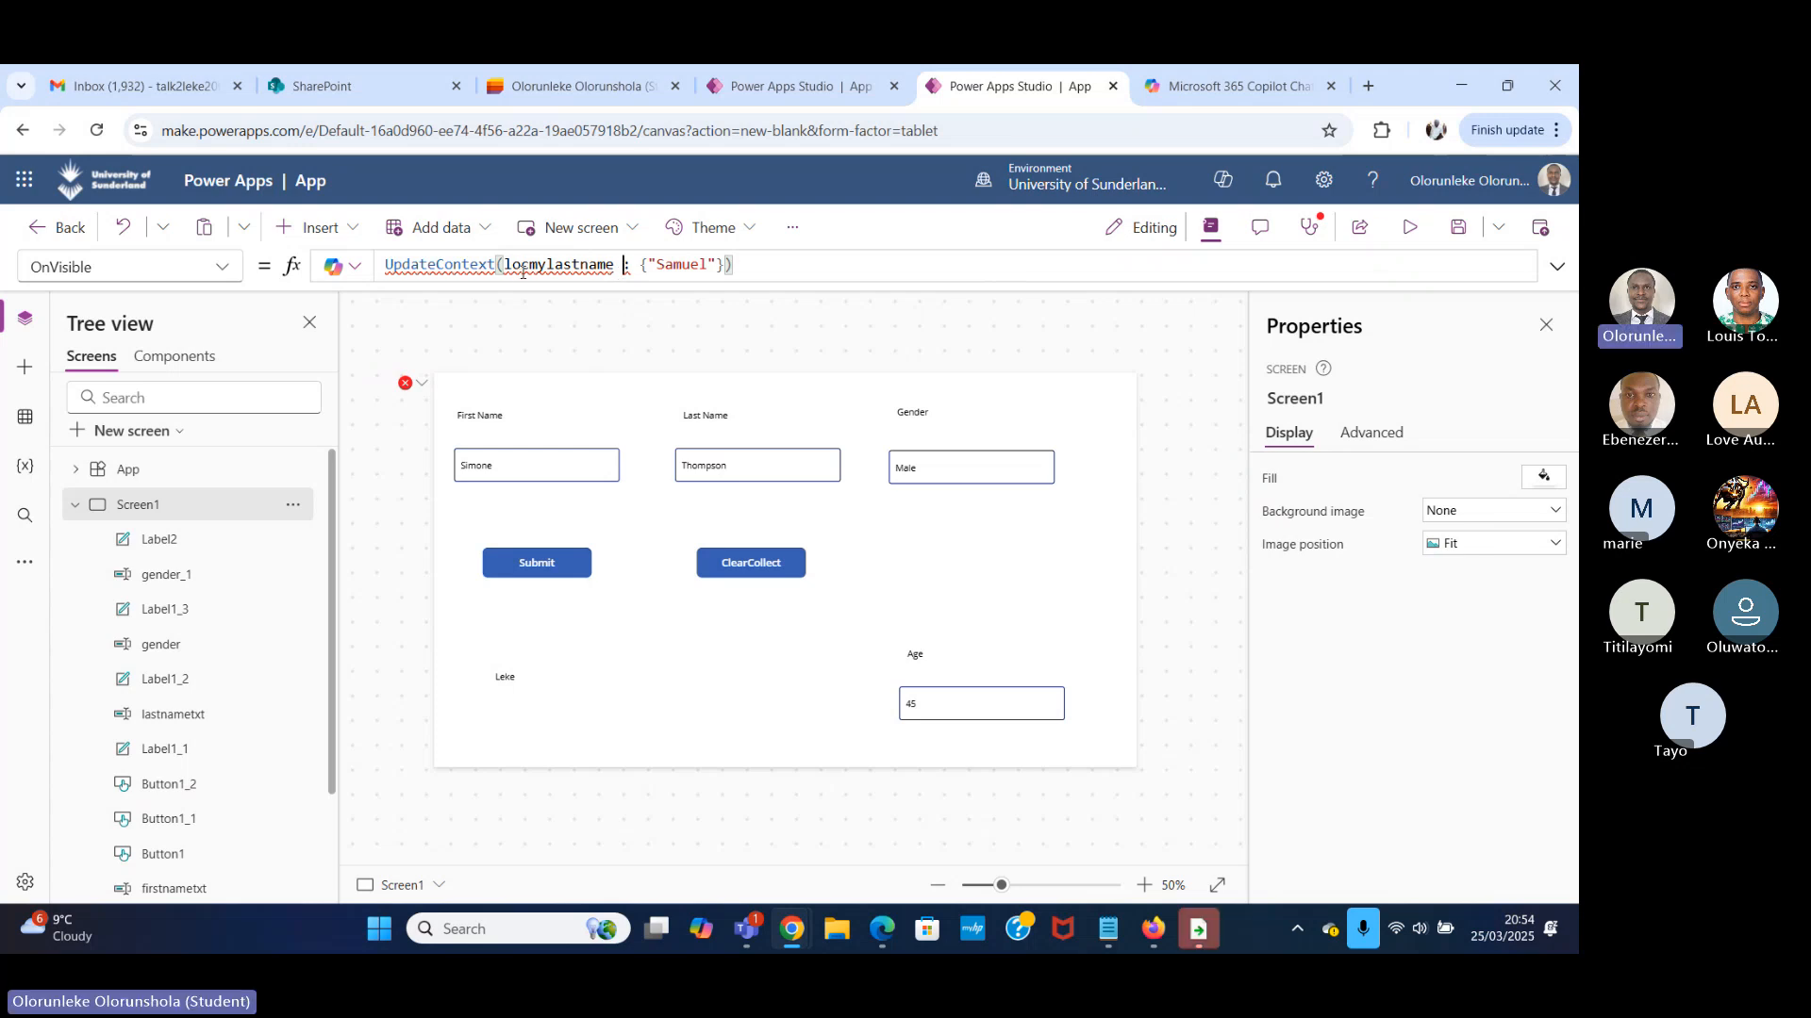
pyautogui.moveTo(592, 265)
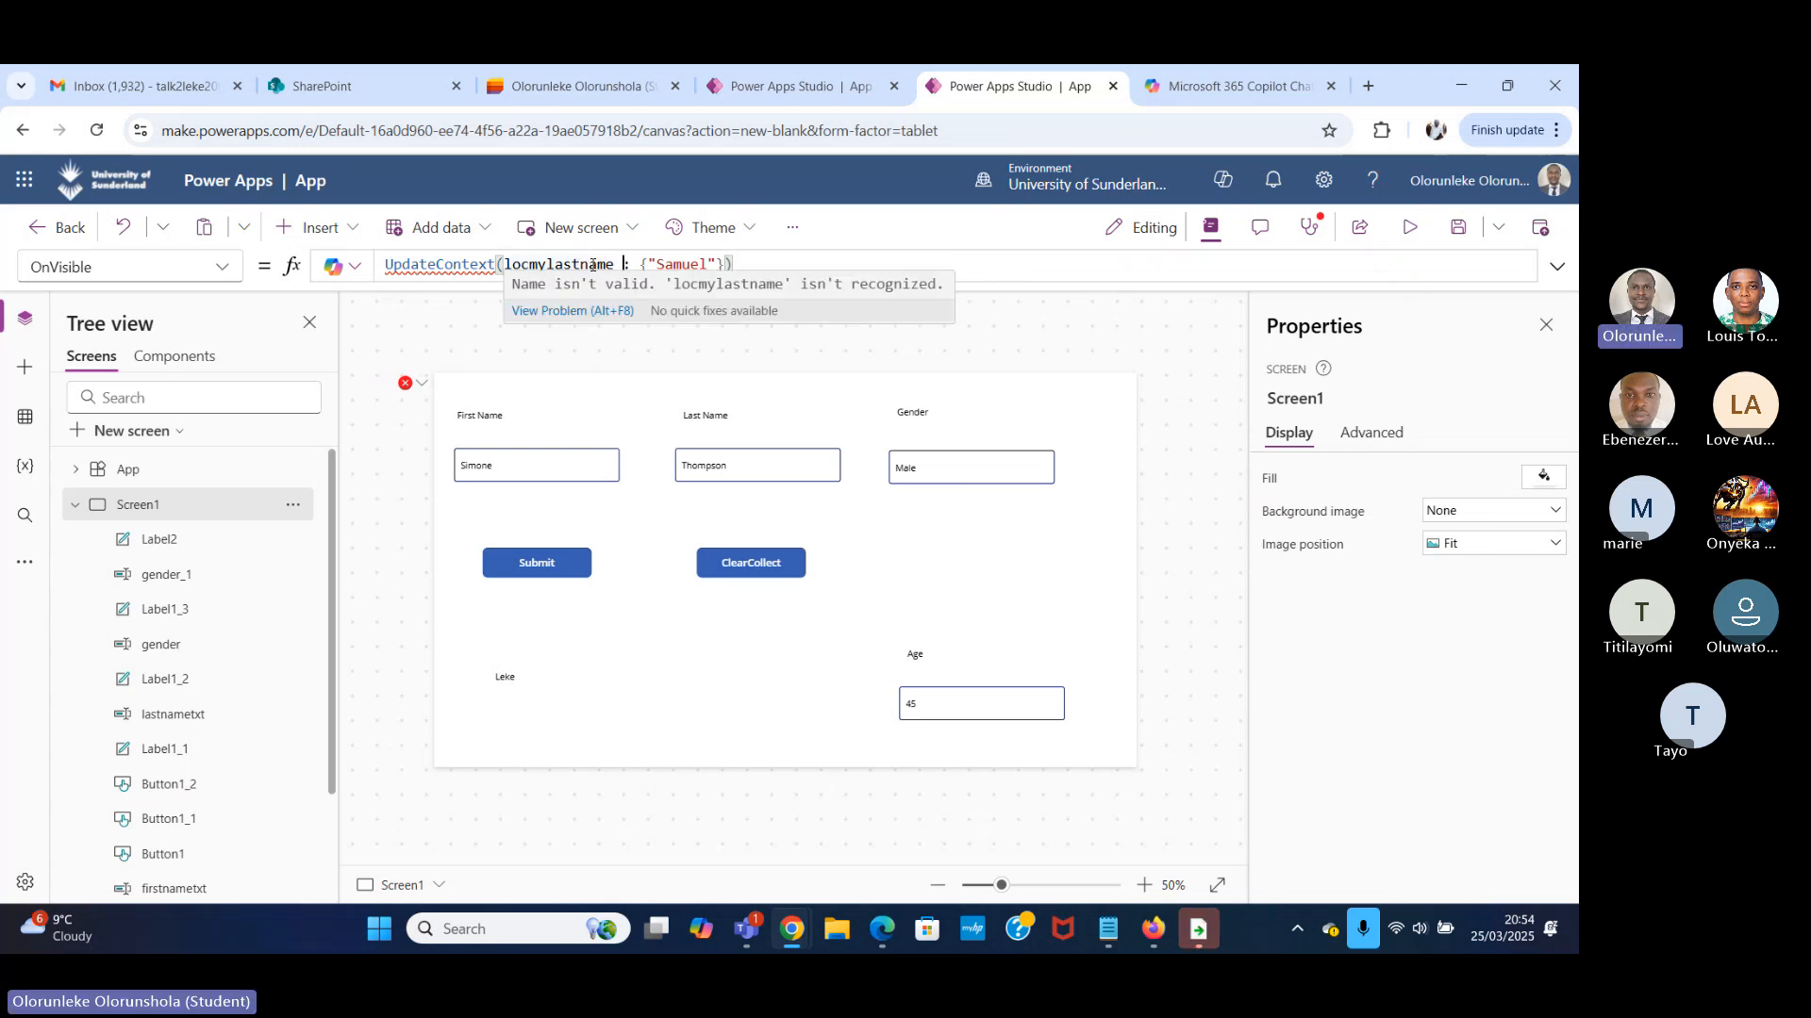
pyautogui.click(806, 265)
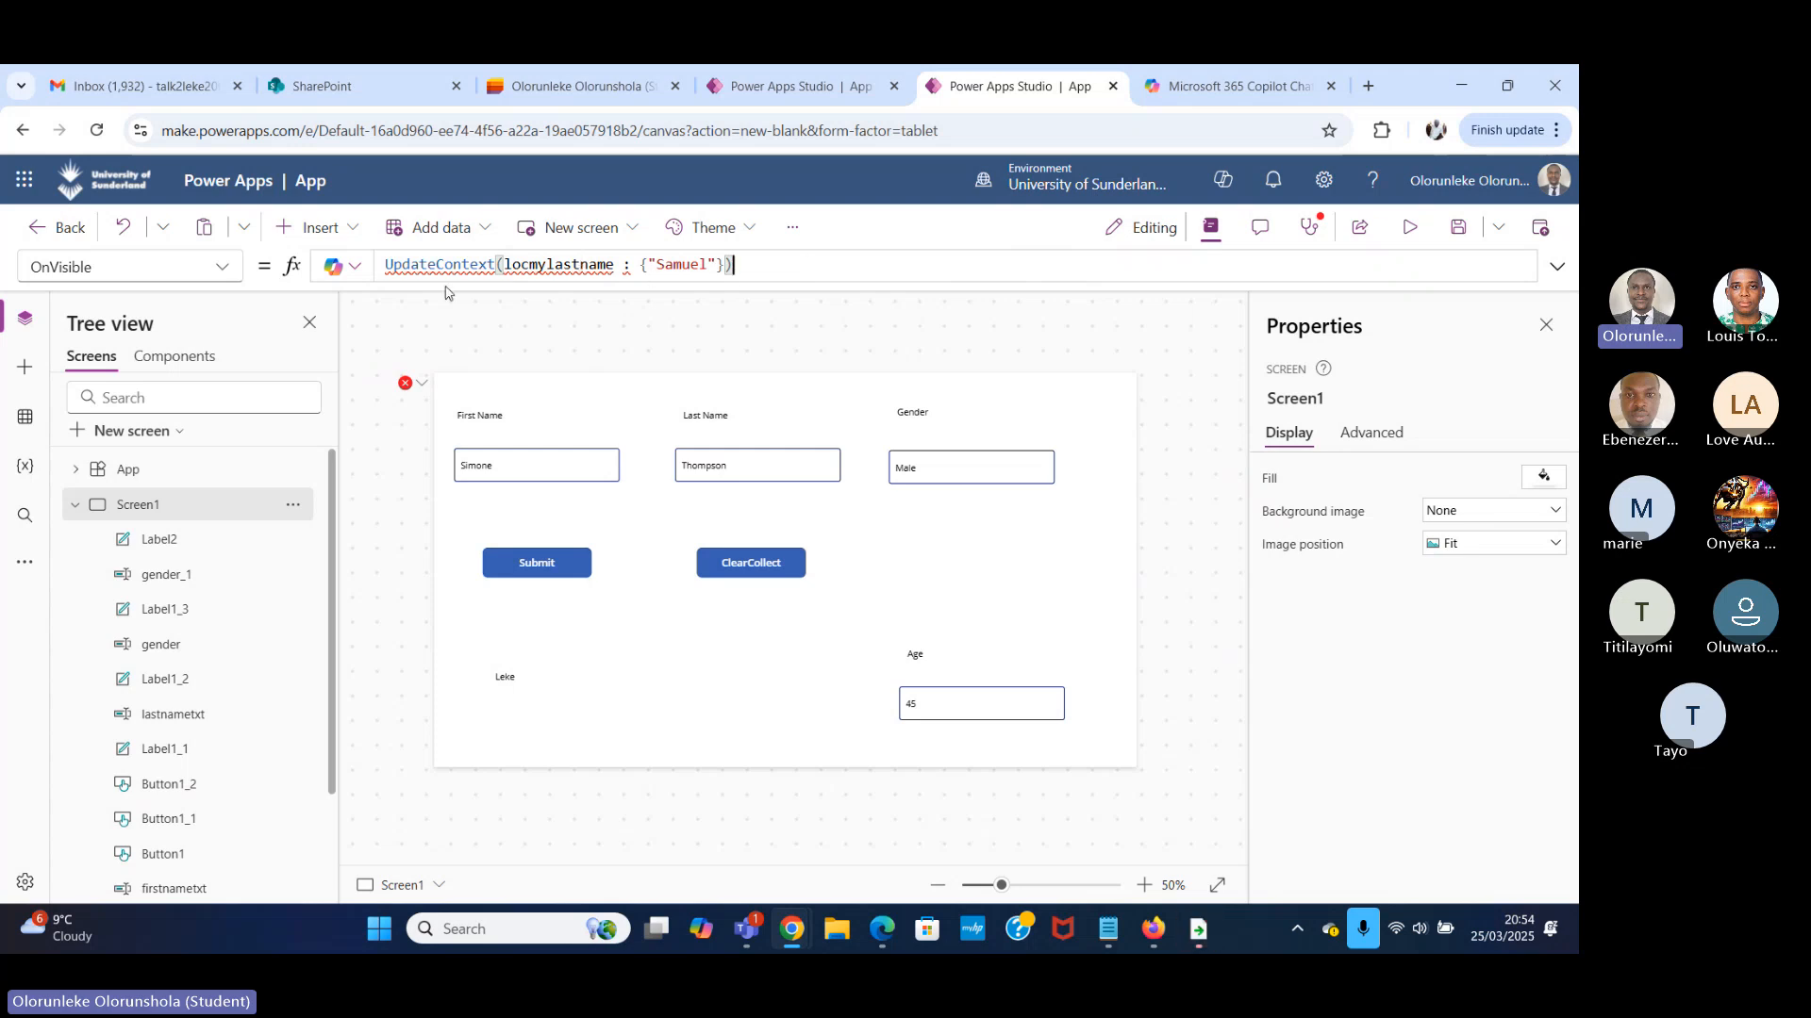
pyautogui.moveTo(491, 268)
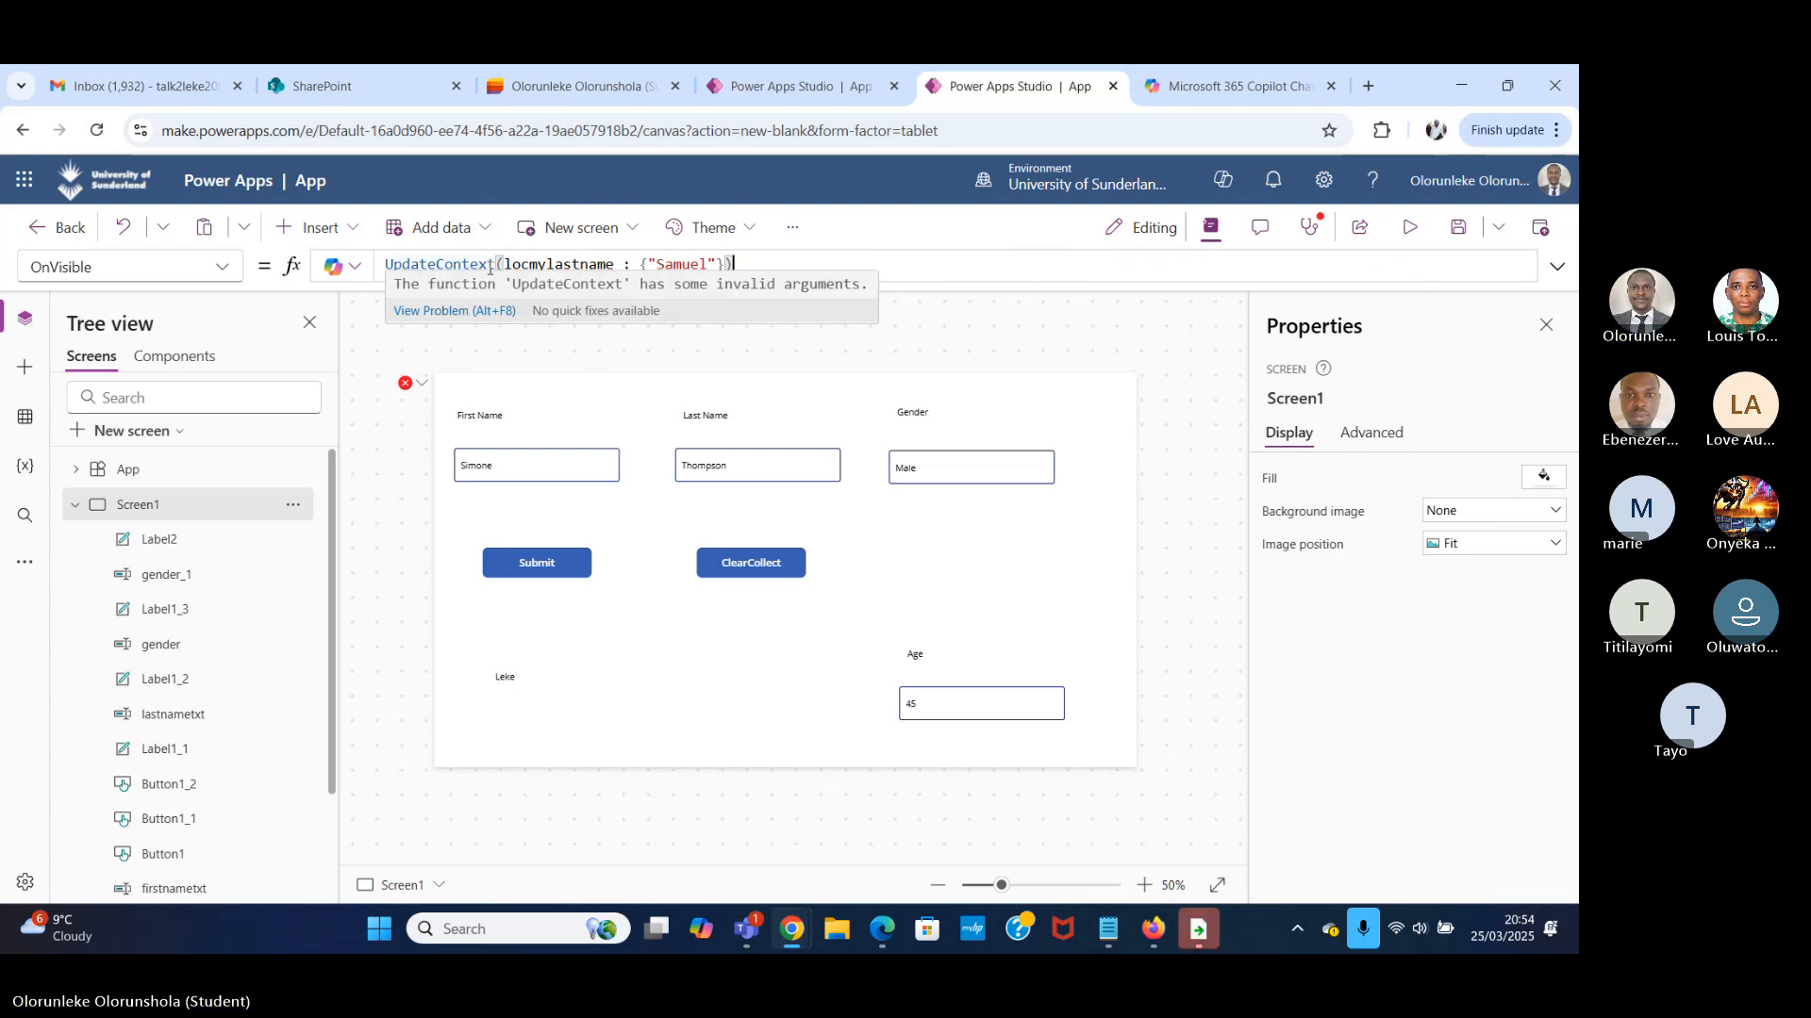
pyautogui.click(648, 265)
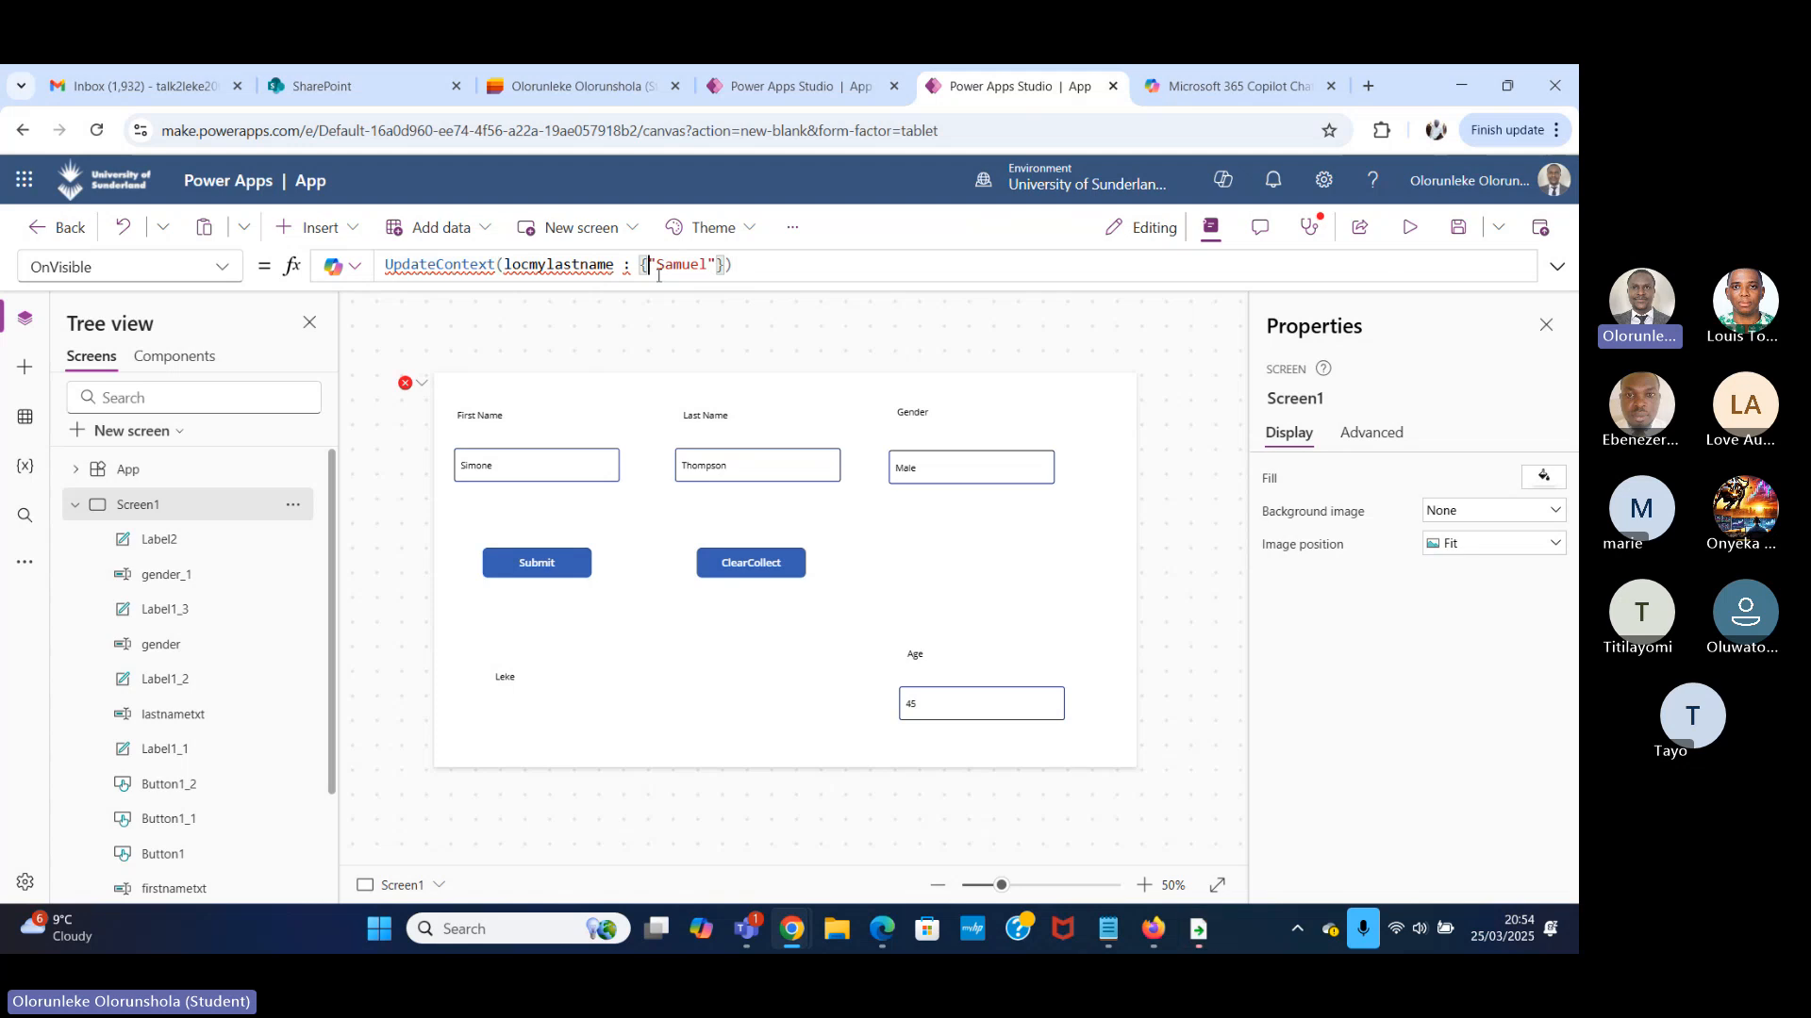
pyautogui.press('BackSpace')
pyautogui.click(502, 266)
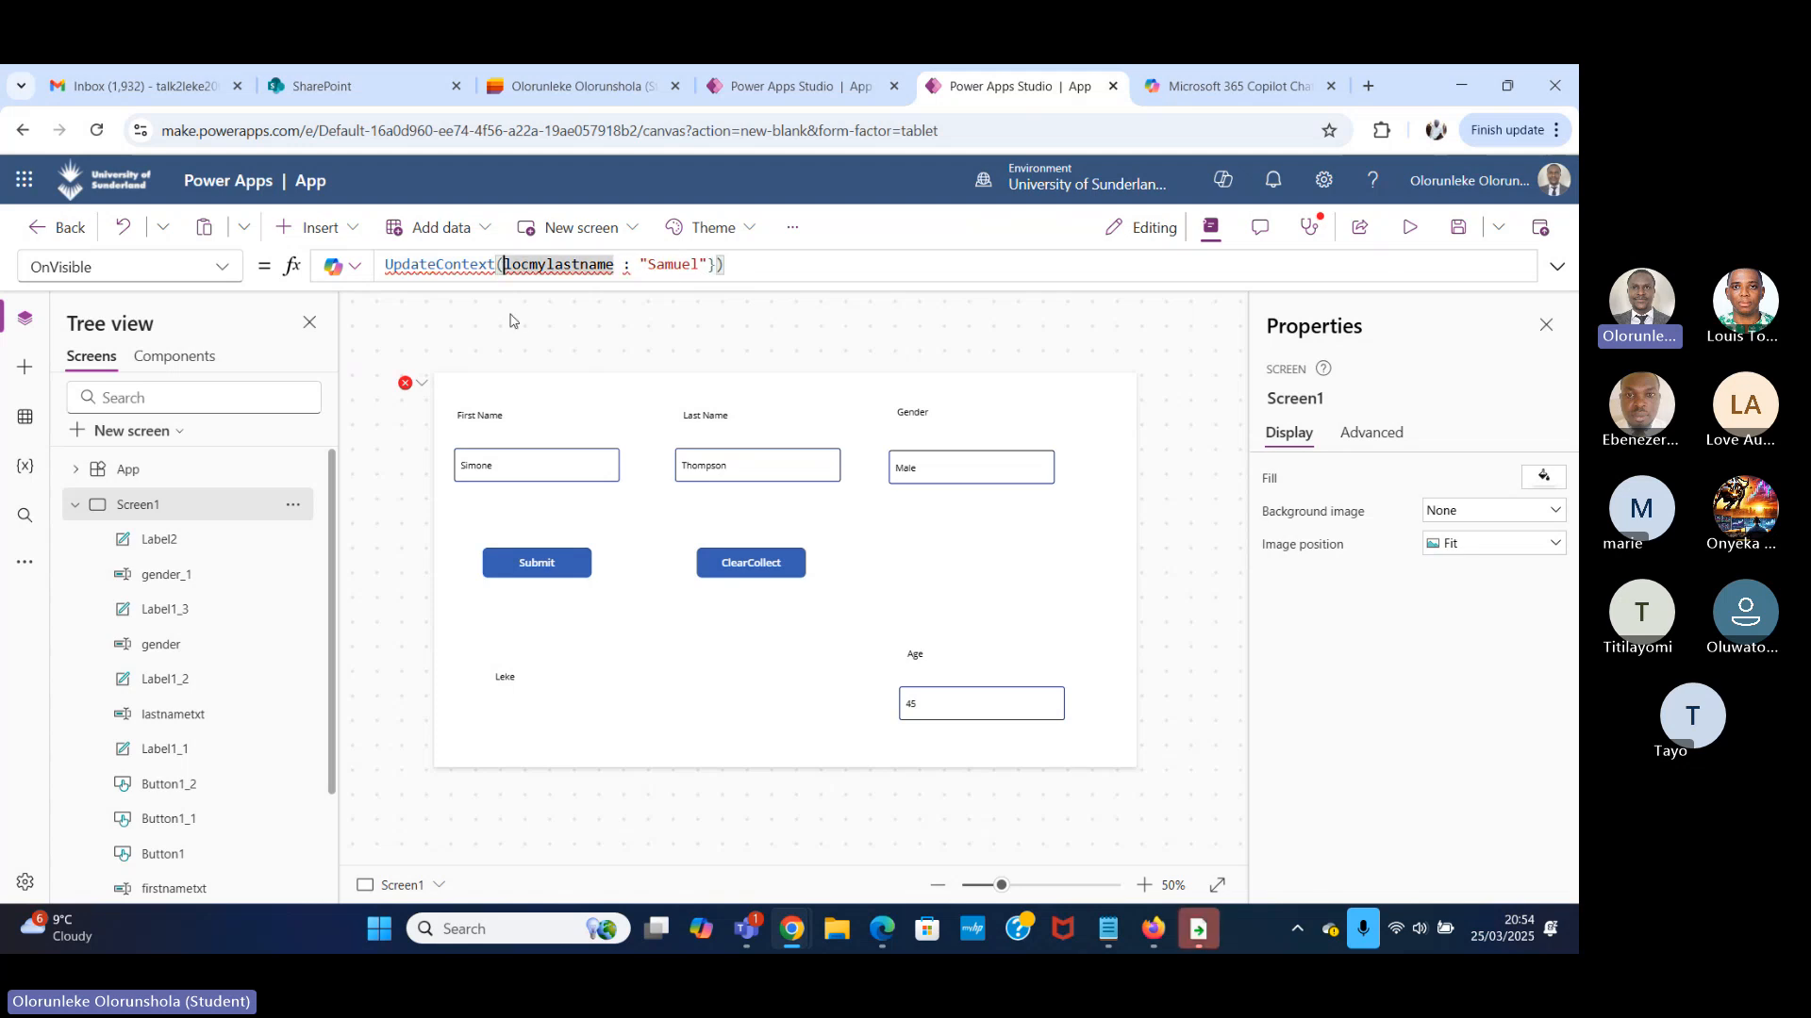
pyautogui.write('{')
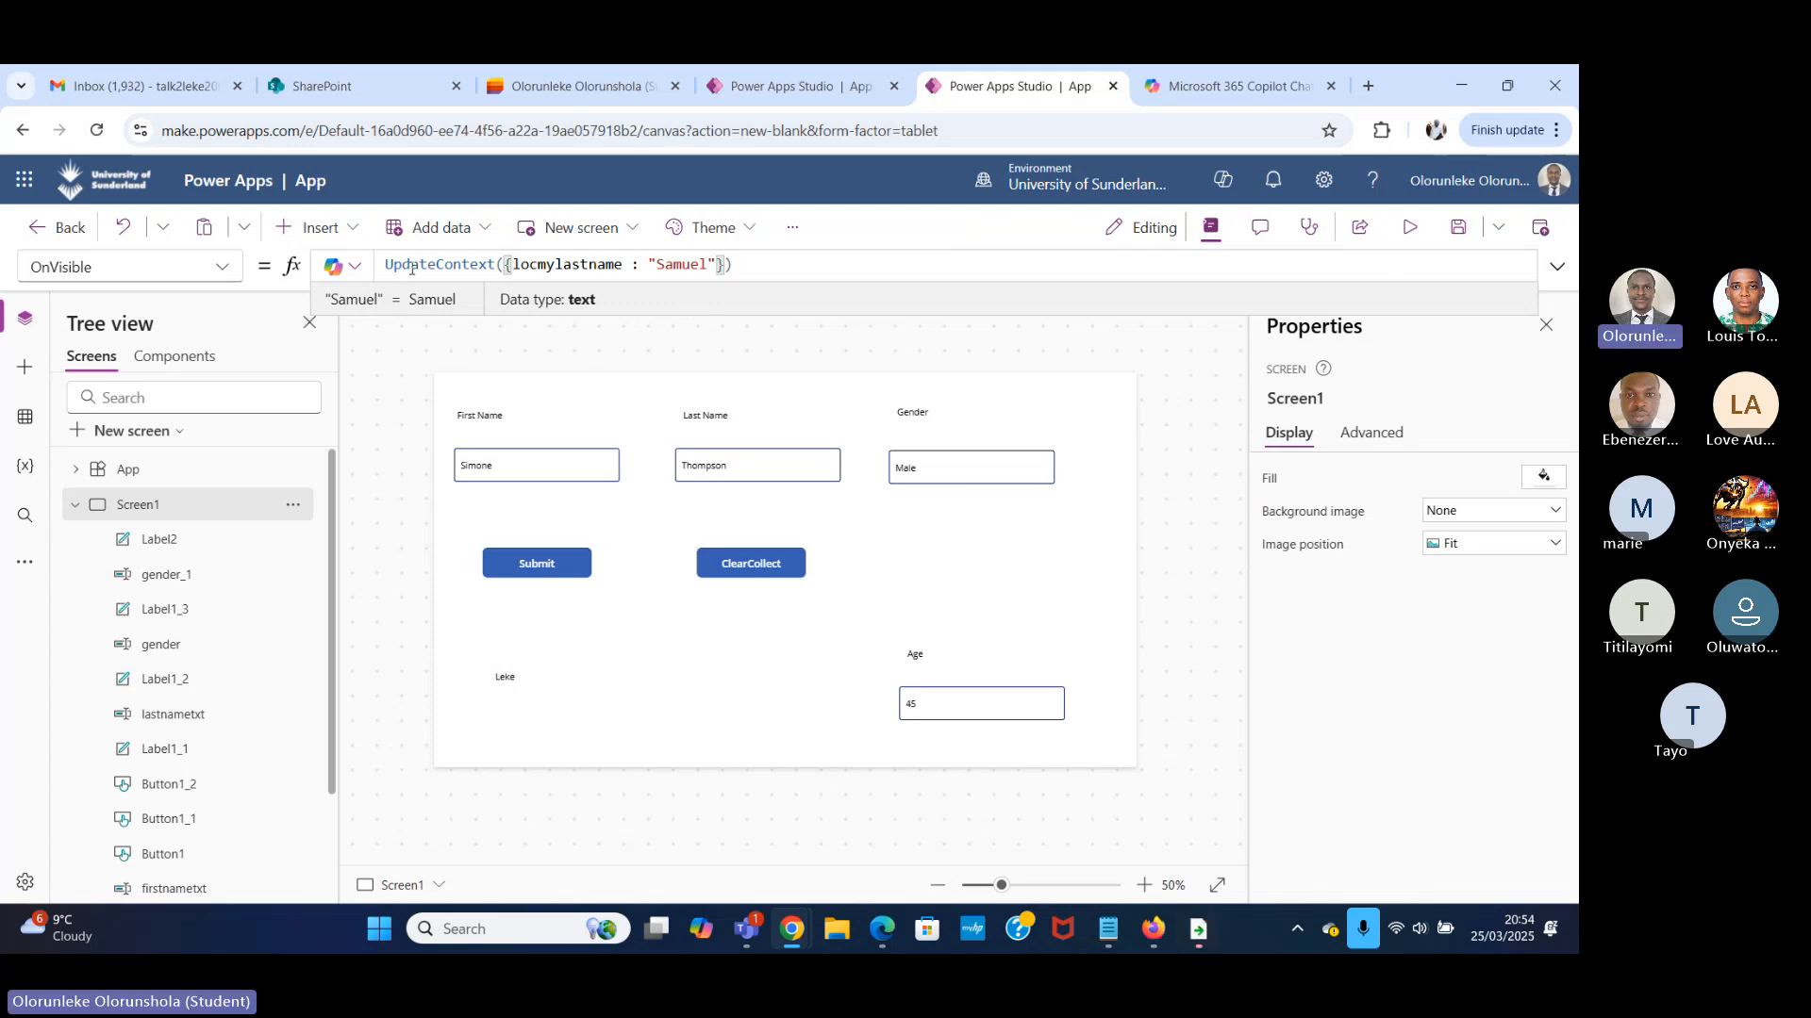
# Examine the function name, variable name and colon in Screen1's UpdateContext formula.
pyautogui.moveTo(389, 265); pyautogui.dragTo(495, 265)
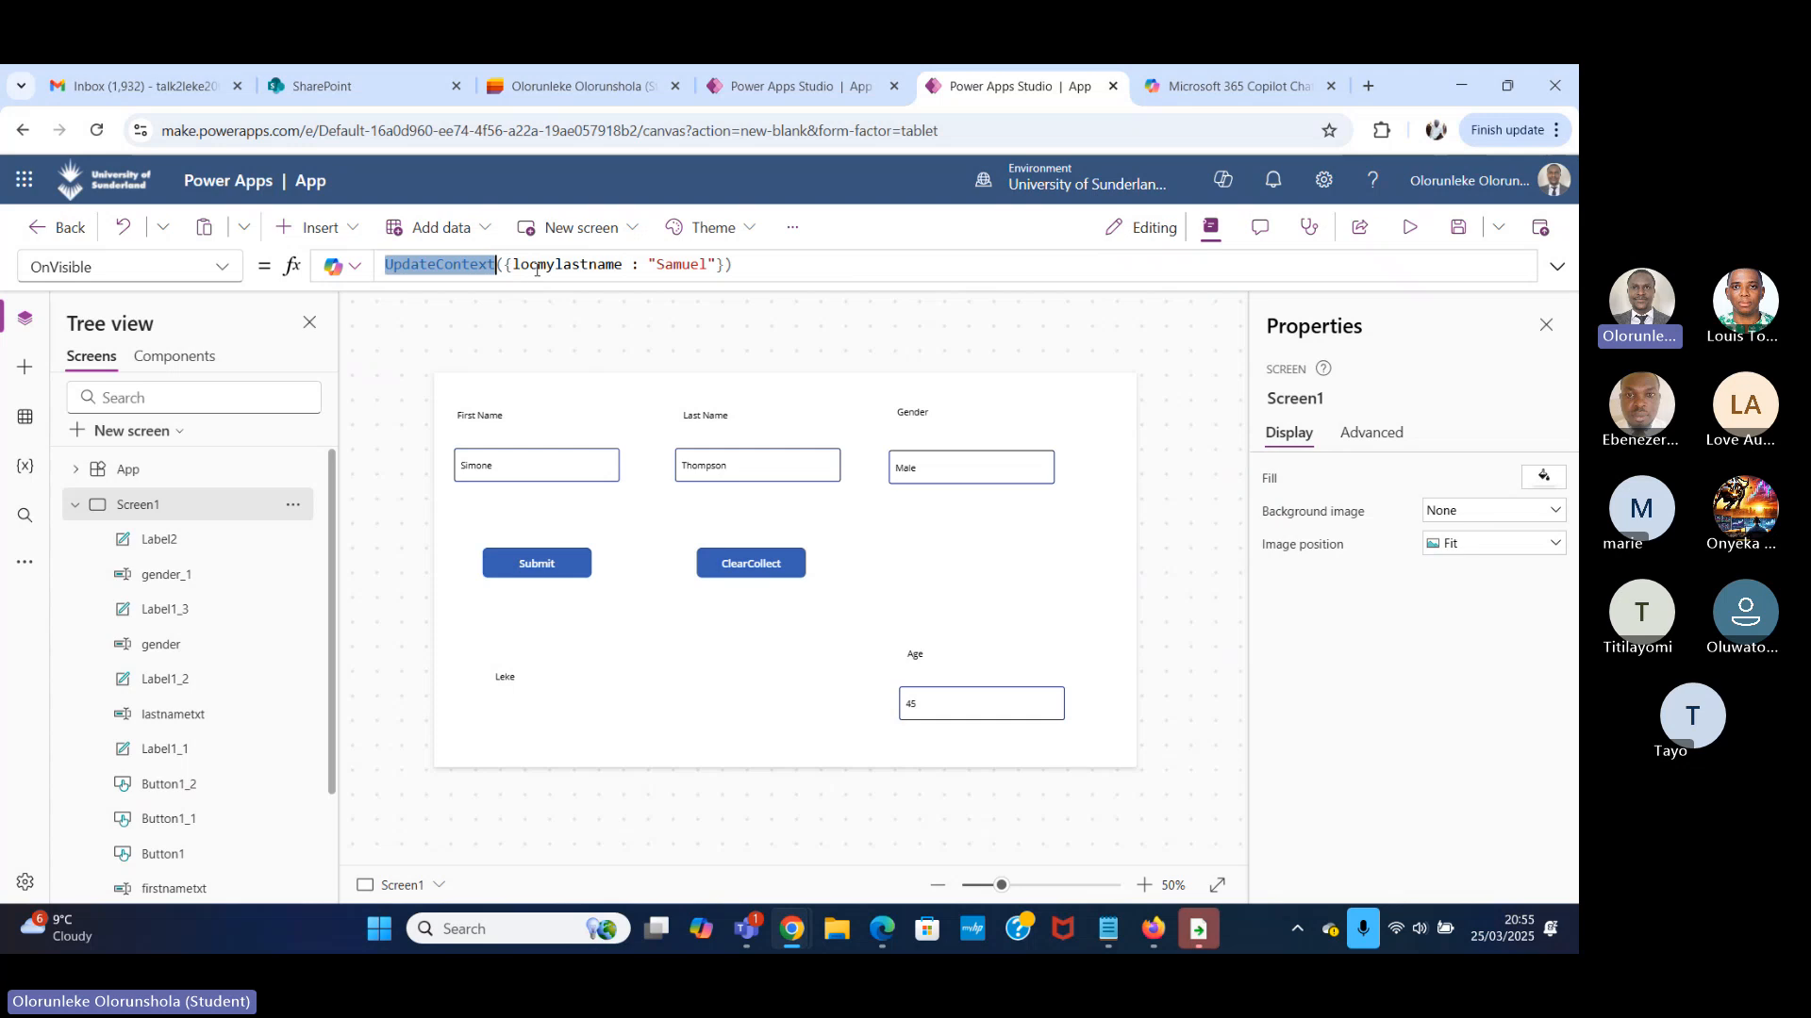
pyautogui.moveTo(624, 266); pyautogui.dragTo(515, 267)
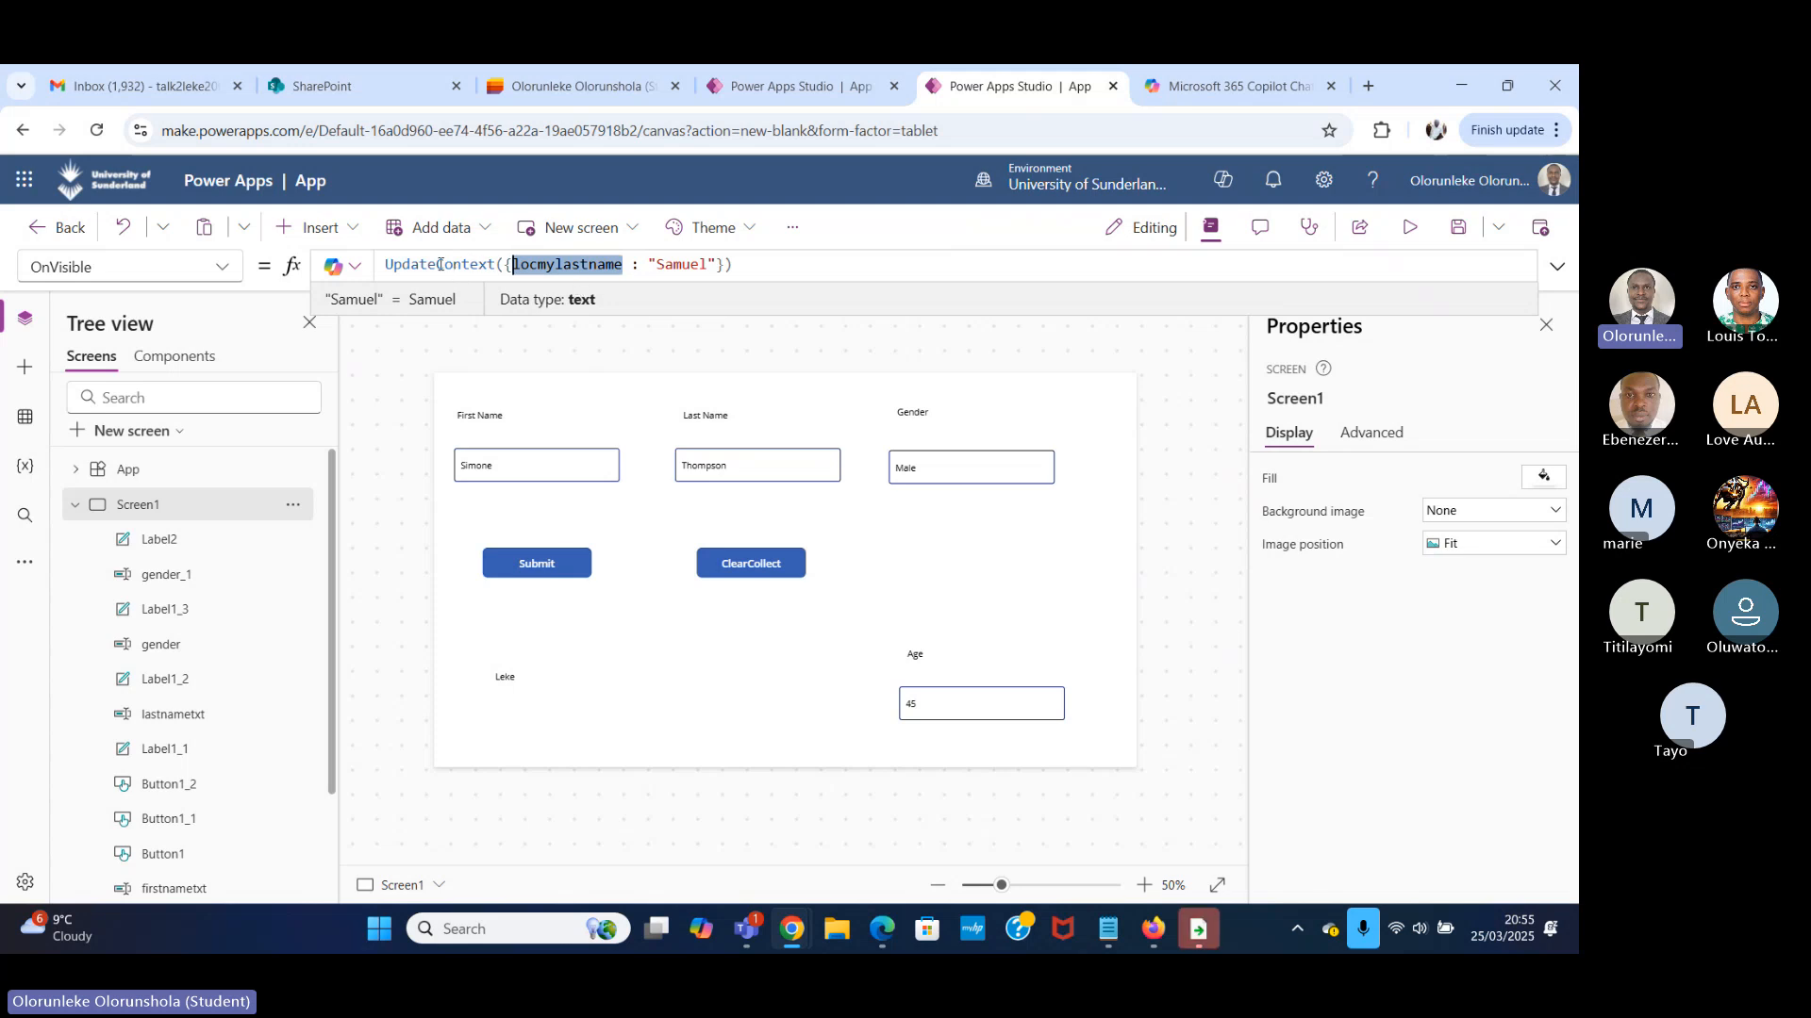
pyautogui.click(634, 266)
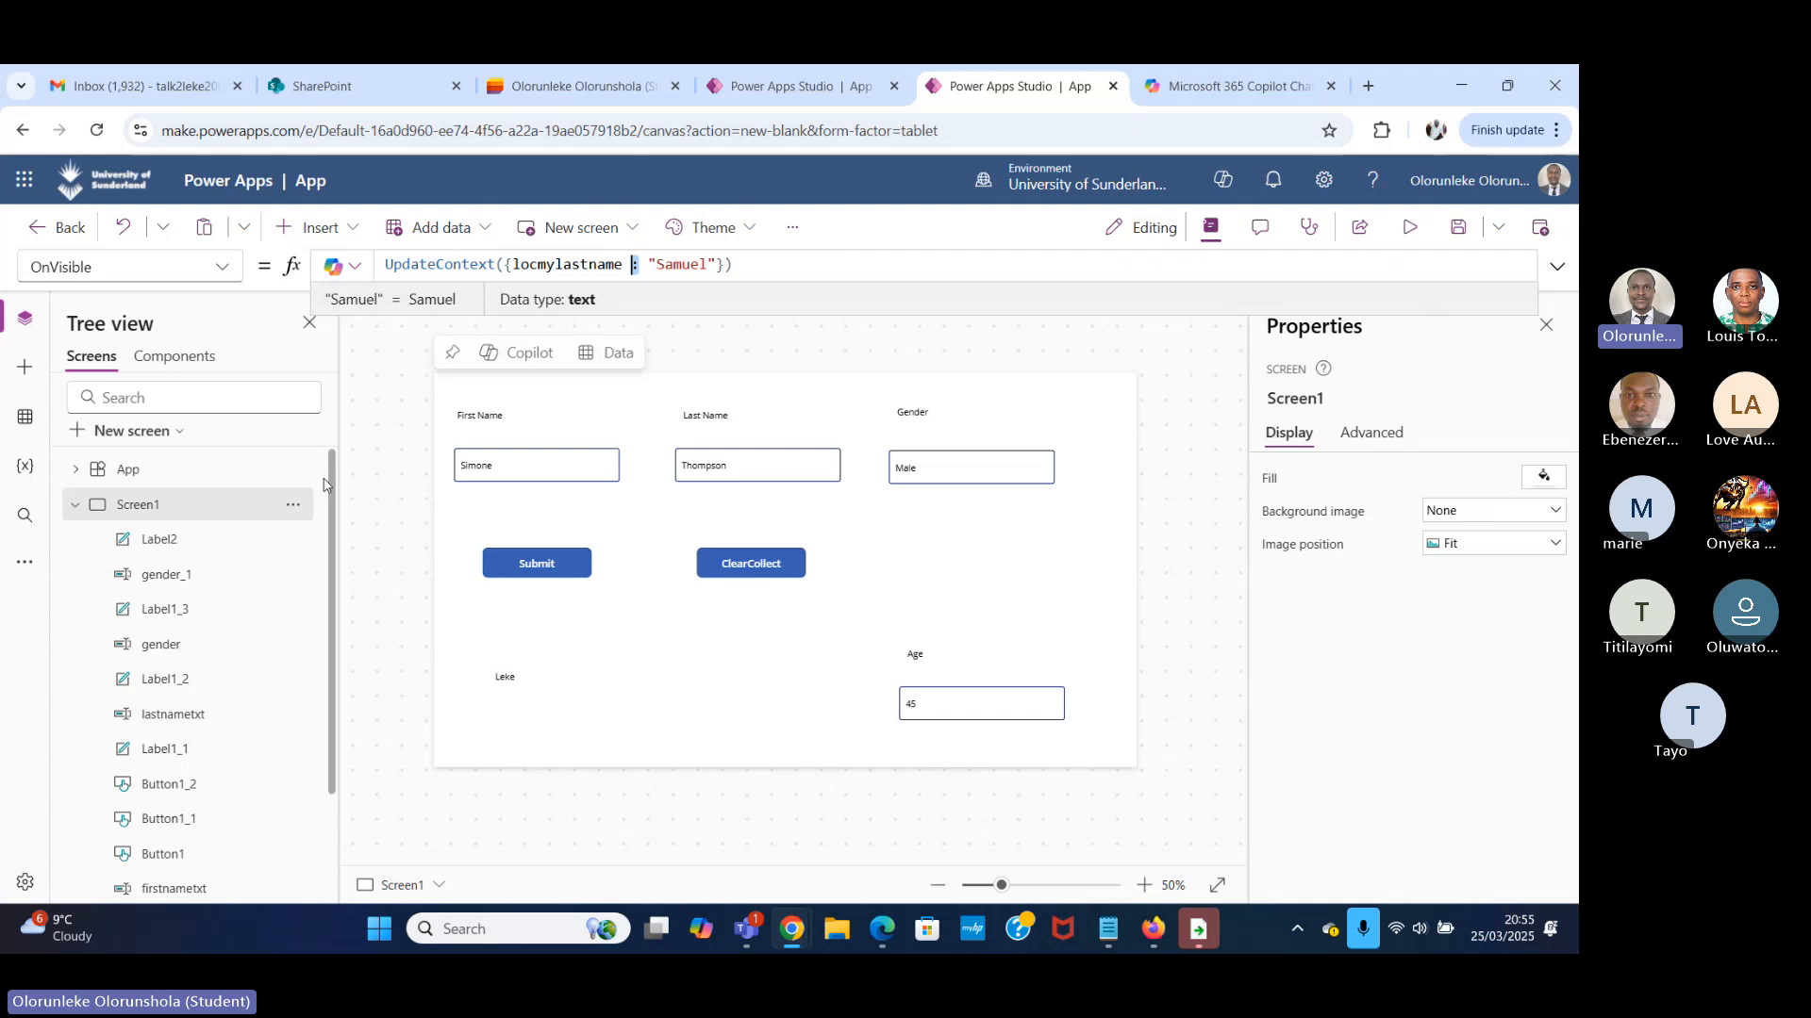
pyautogui.click(724, 654)
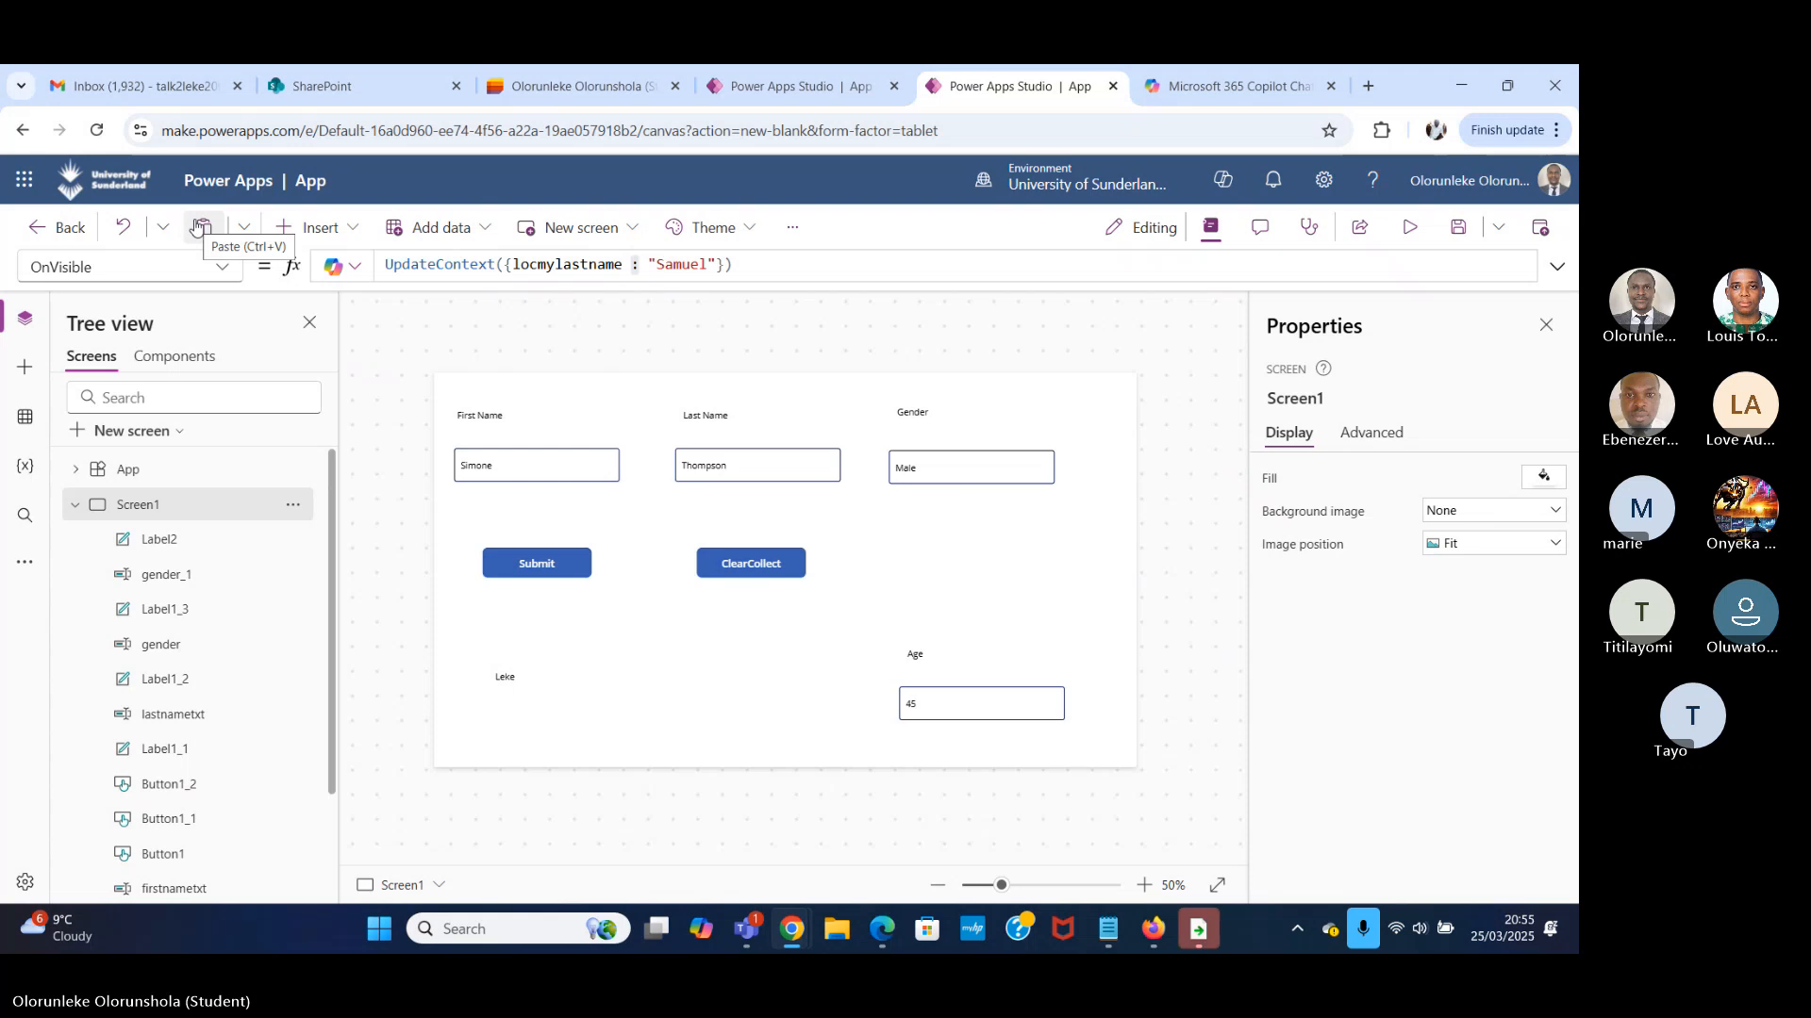
# Insert a text label on Screen1 and place it beside the global variable label at about X 330, Y 572.
pyautogui.click(223, 273)
pyautogui.click(370, 229)
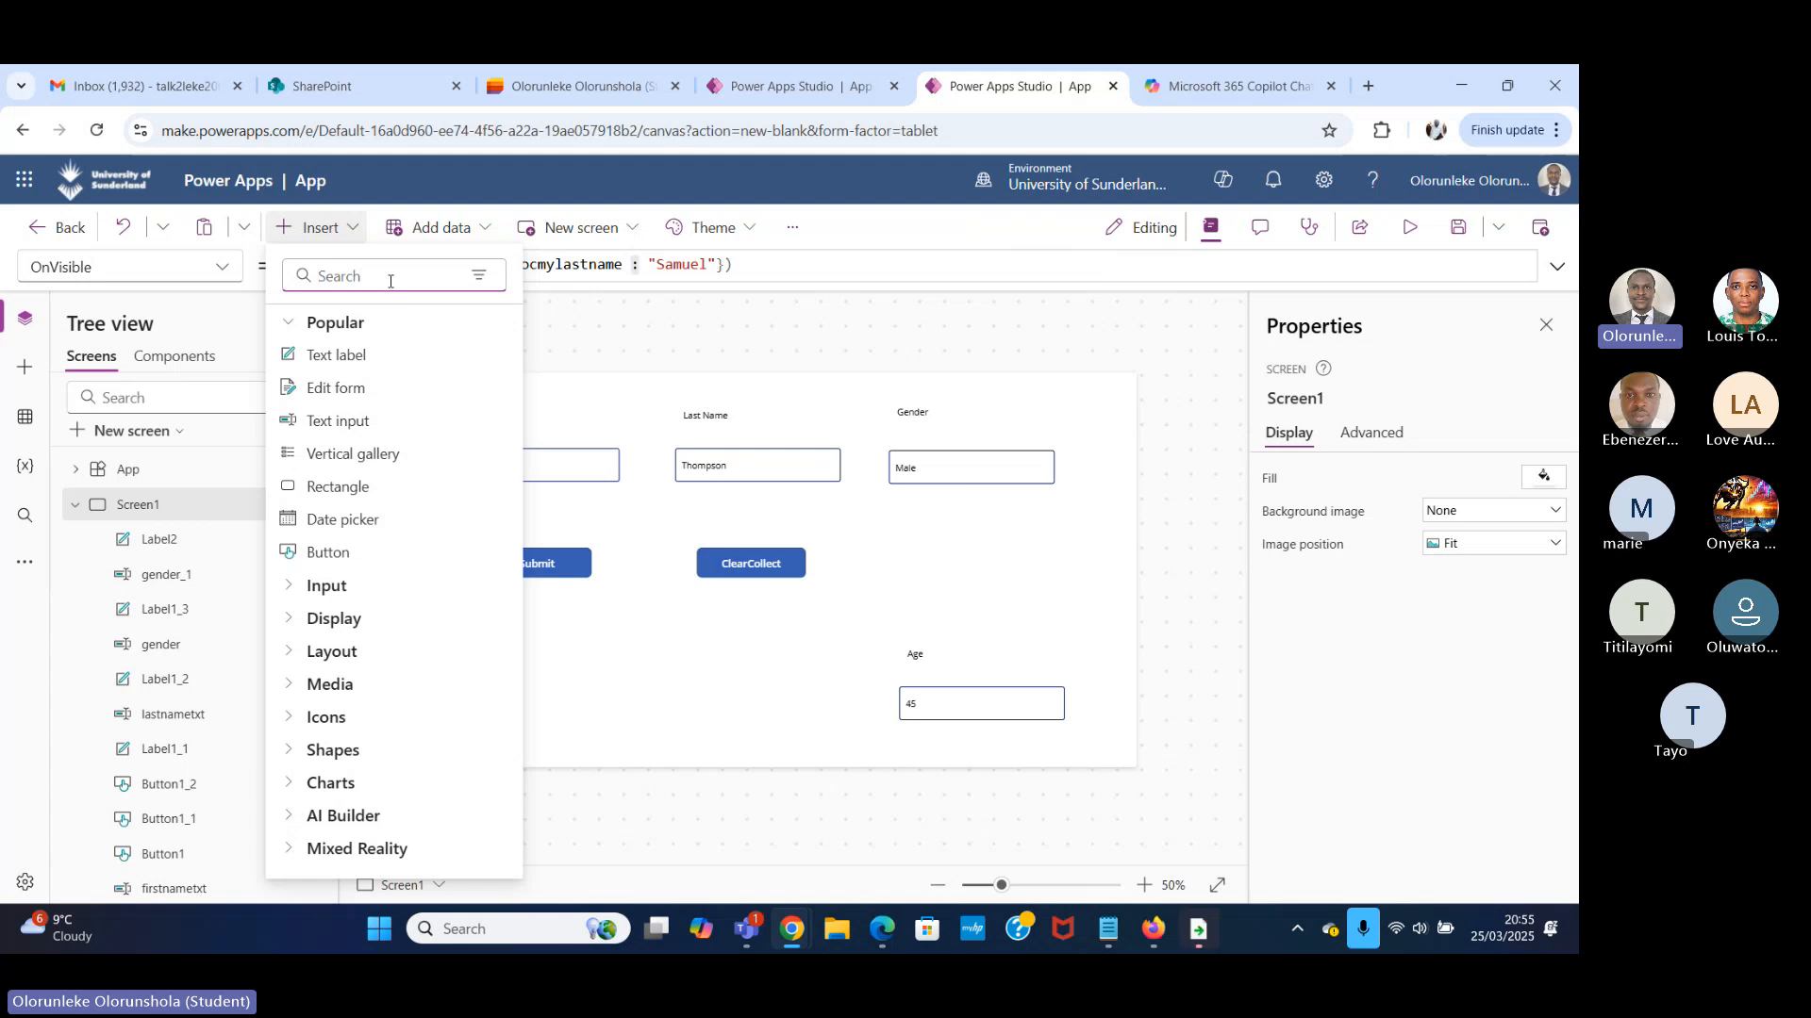
pyautogui.write('lab')
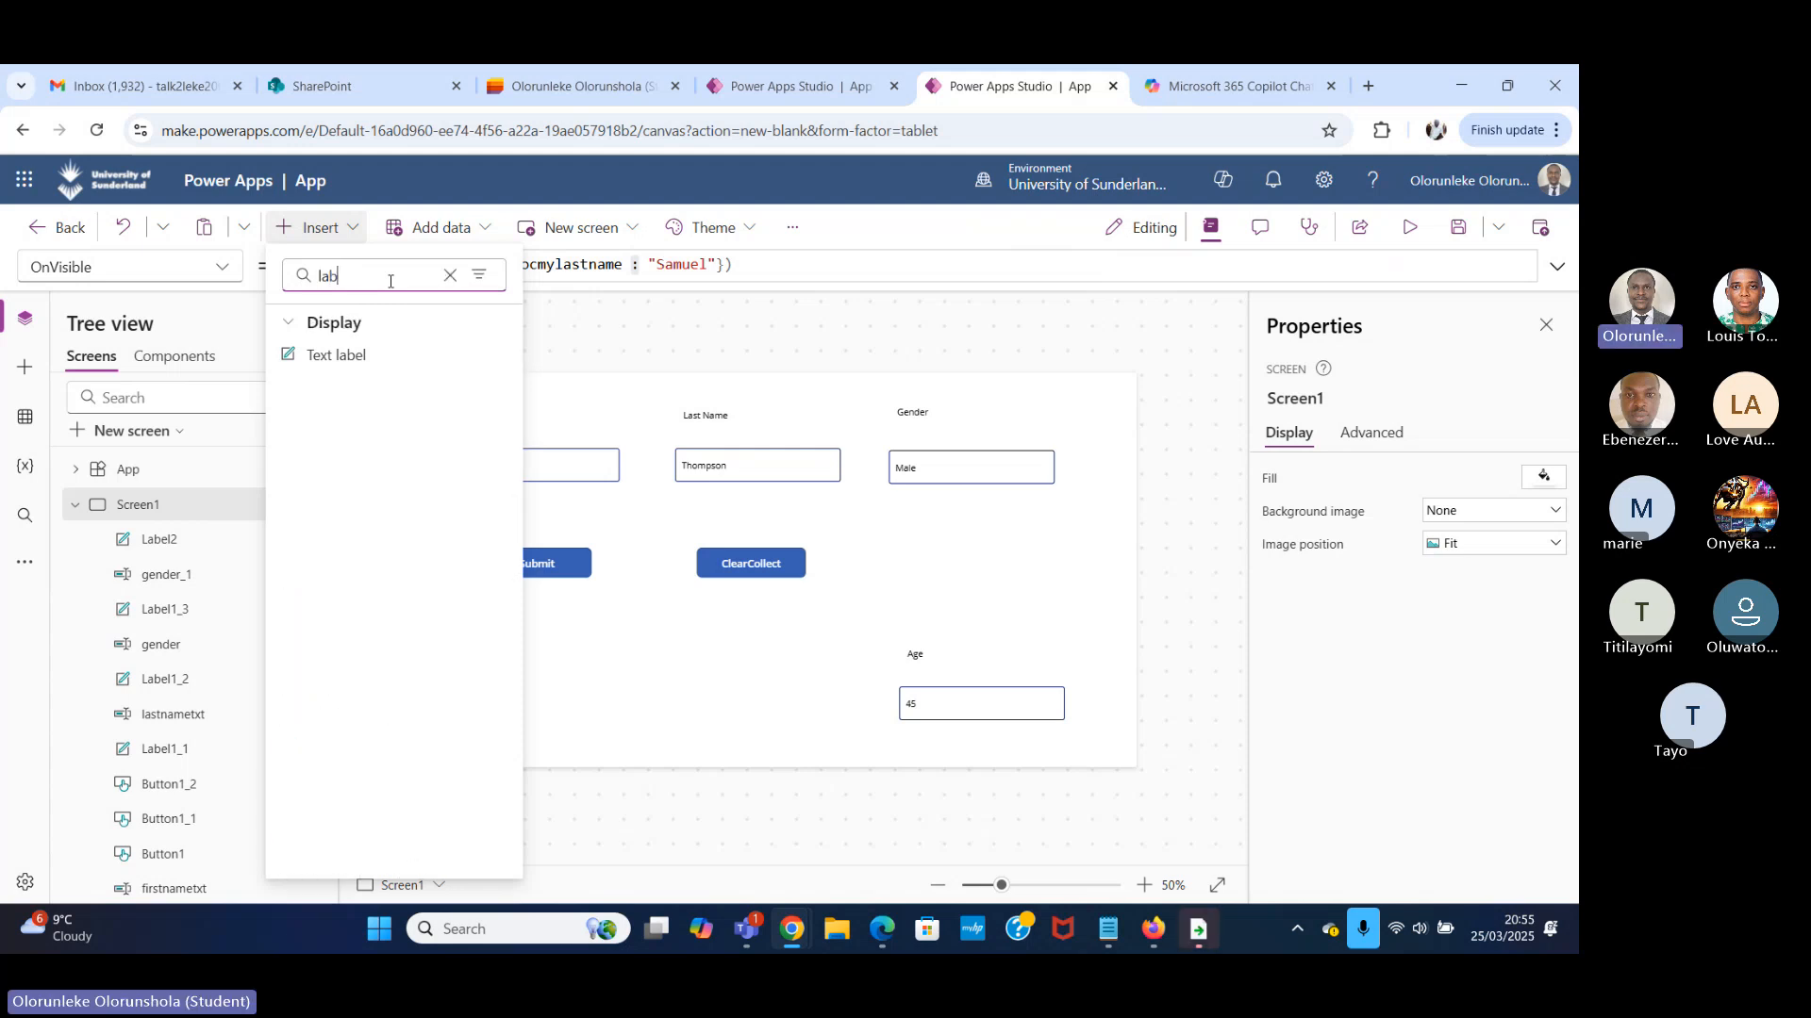
pyautogui.click(394, 362)
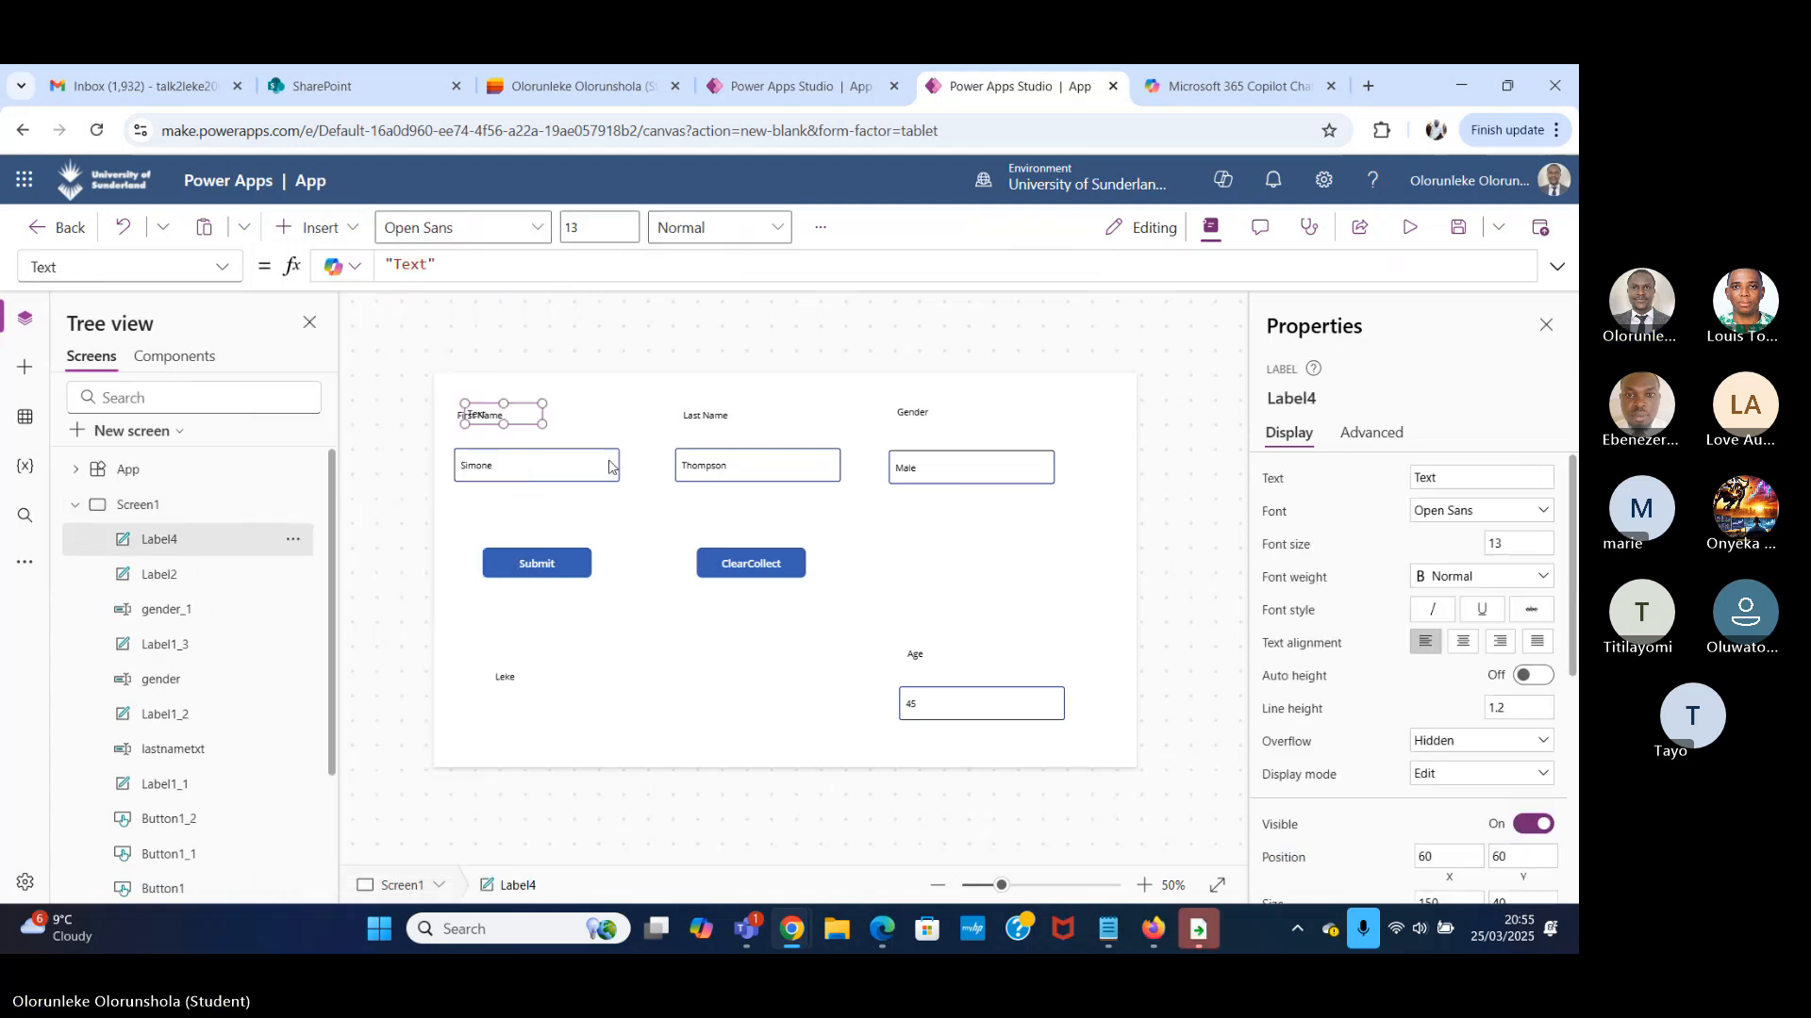
pyautogui.moveTo(528, 406); pyautogui.dragTo(664, 671)
# Replace the new label's default Text value with the context variable locmylastname.
pyautogui.click(412, 257)
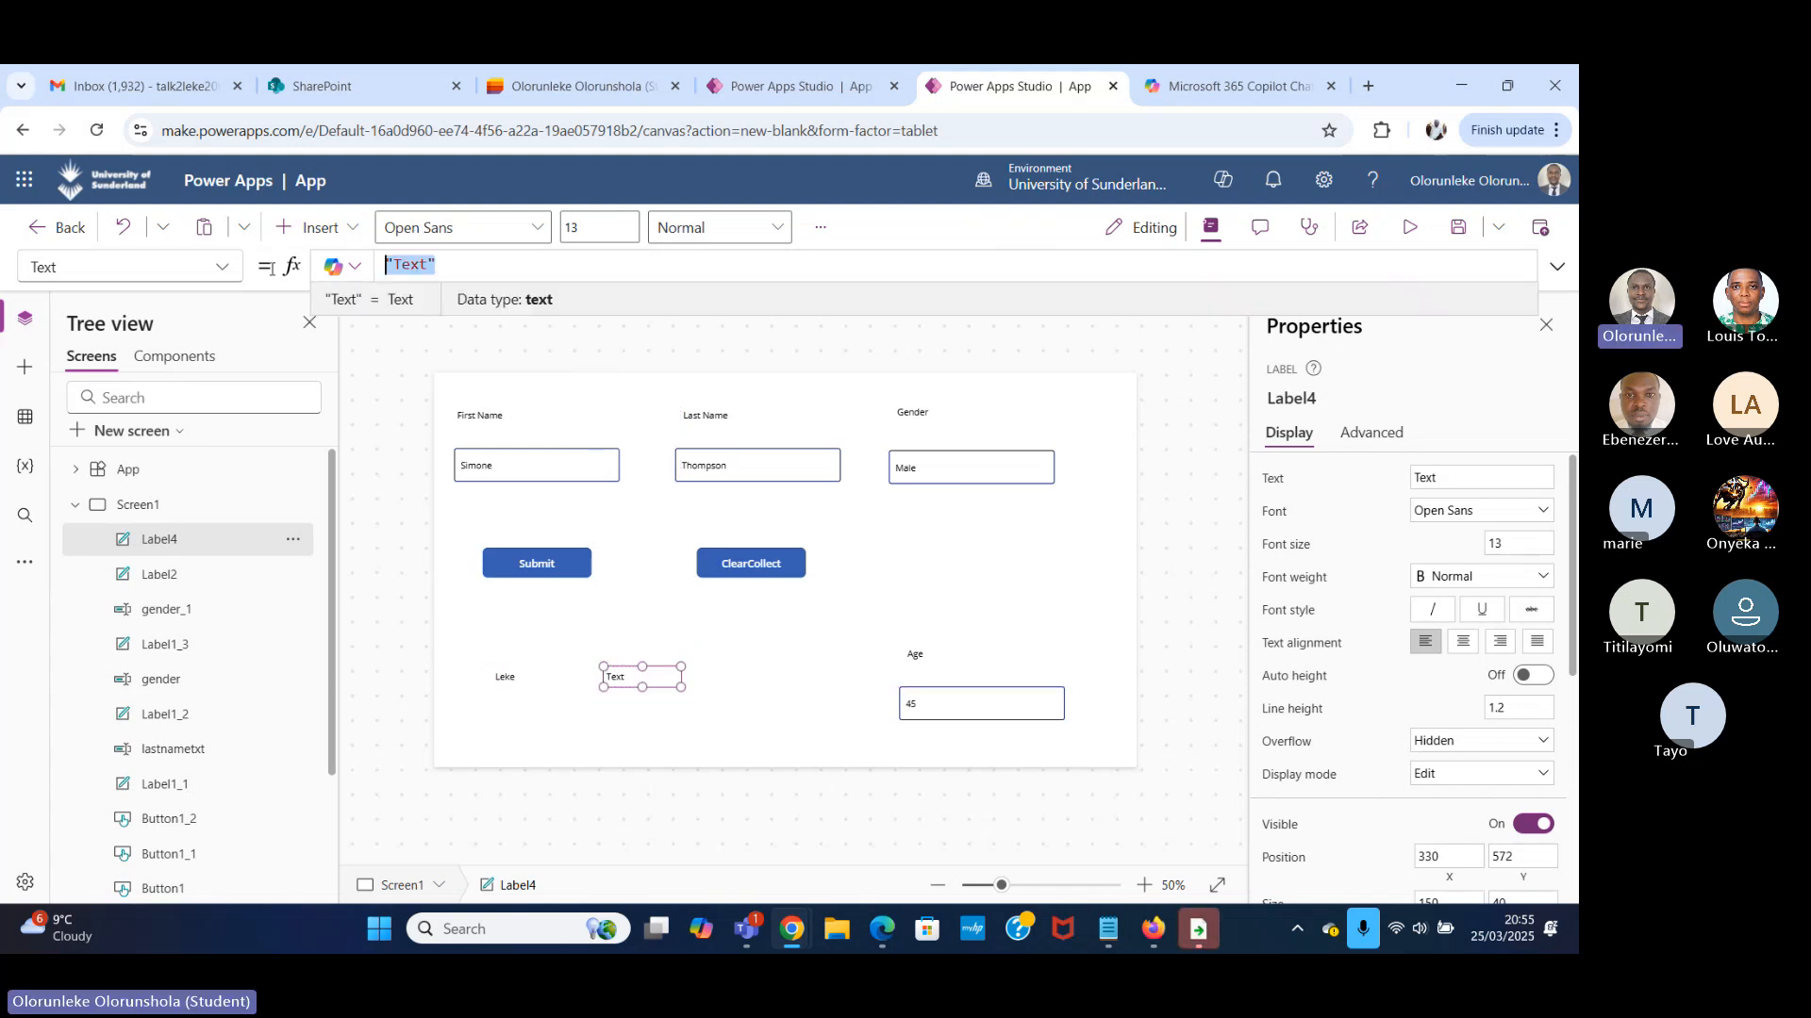
pyautogui.hotkey('ctrl', 'a')
pyautogui.press('BackSpace')
pyautogui.write('locmylastname')
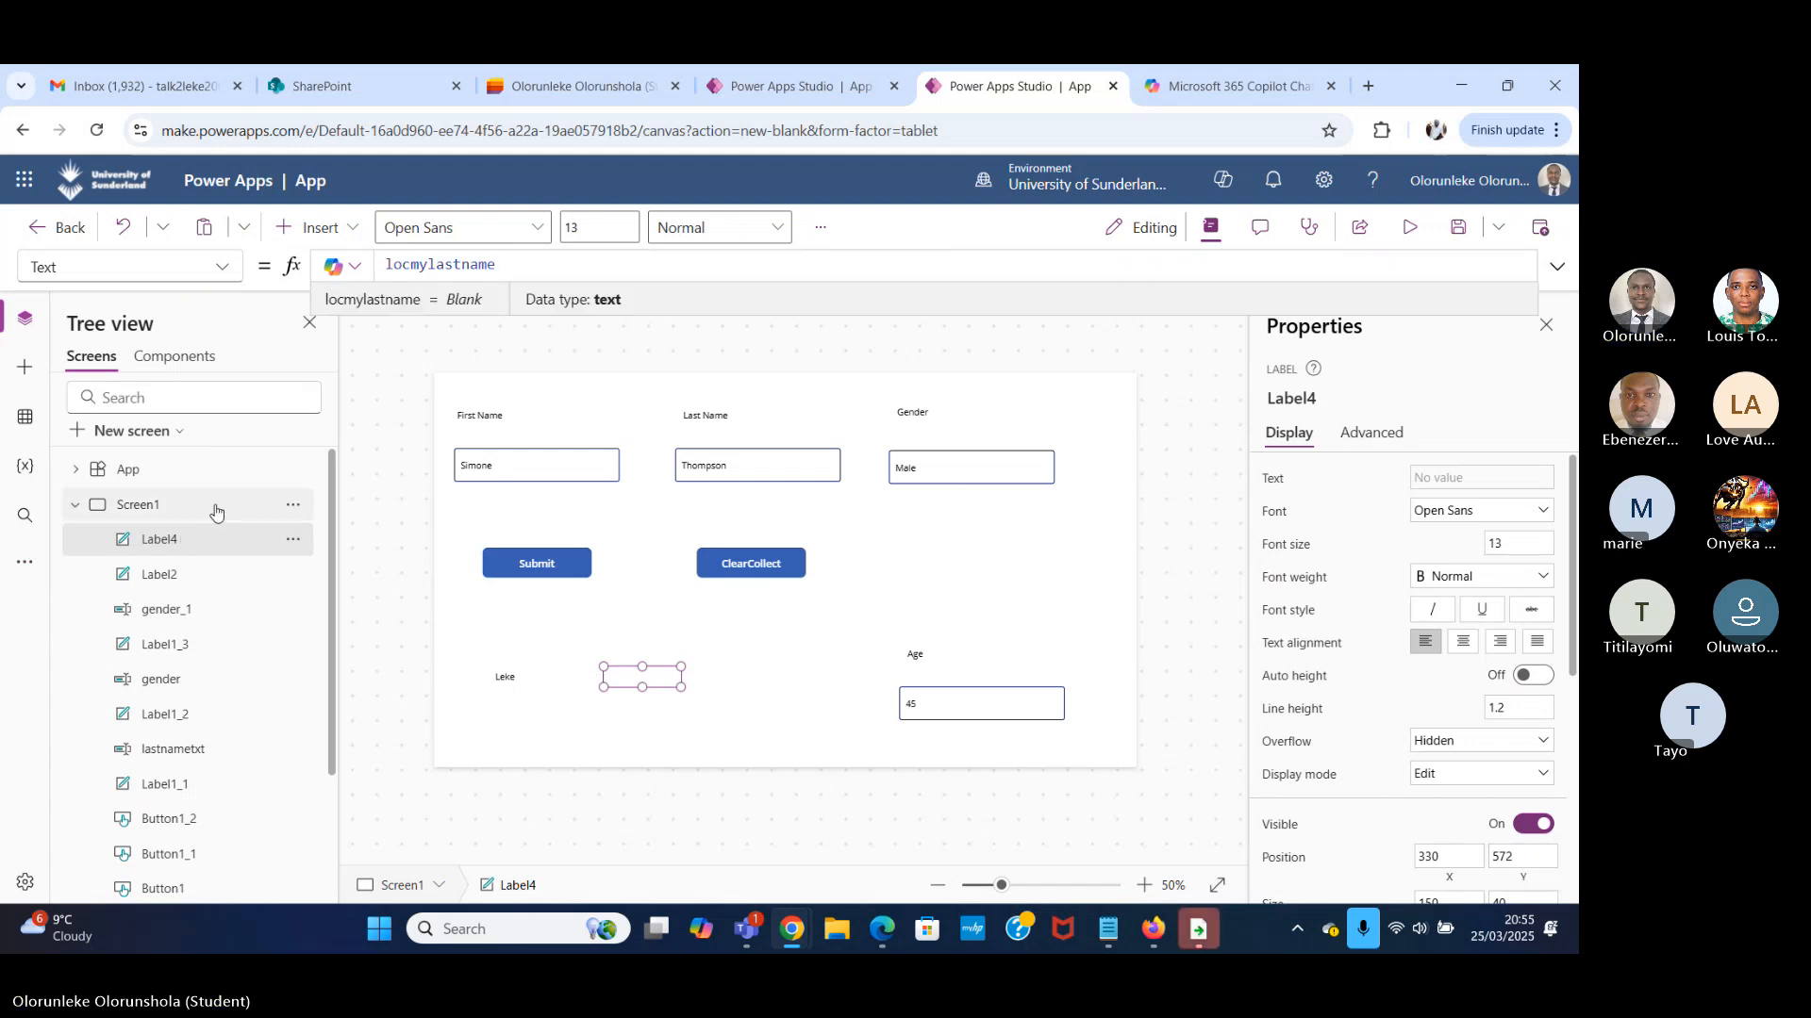
# Preview Screen1 to check the locmylastname label, close the preview and select the label again.
pyautogui.click(77, 507)
pyautogui.click(77, 508)
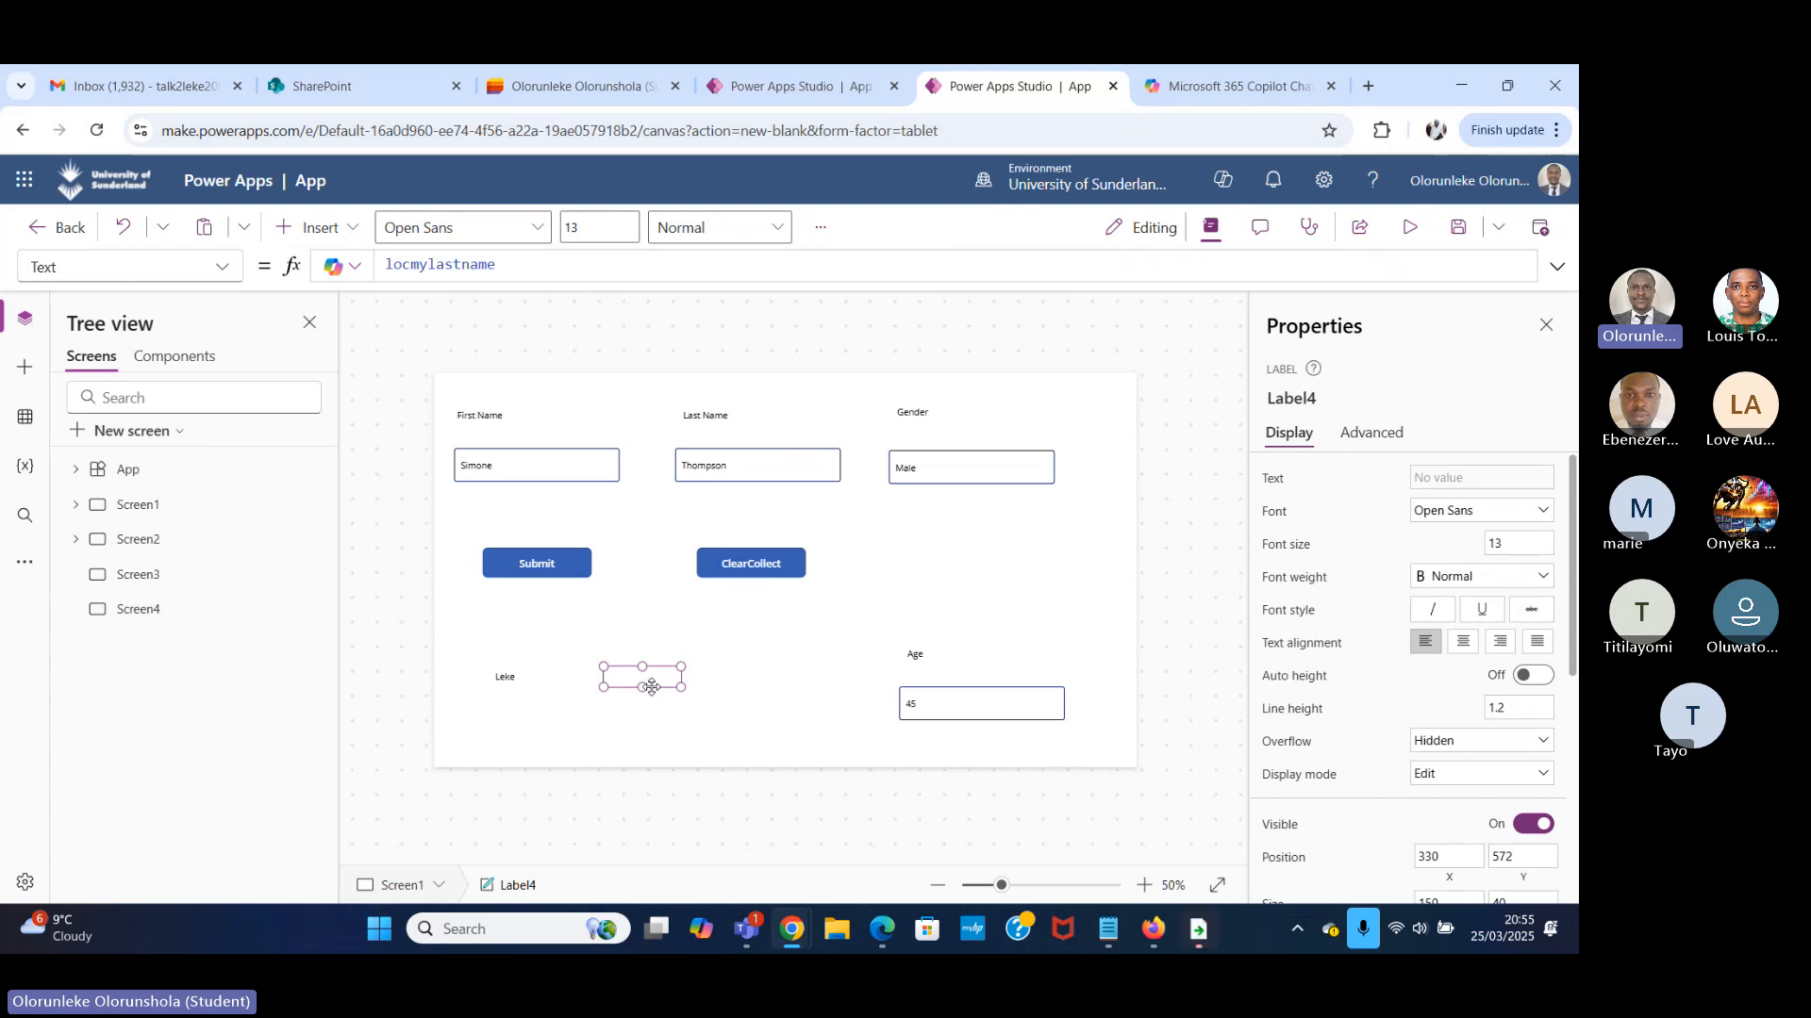
pyautogui.click(1409, 227)
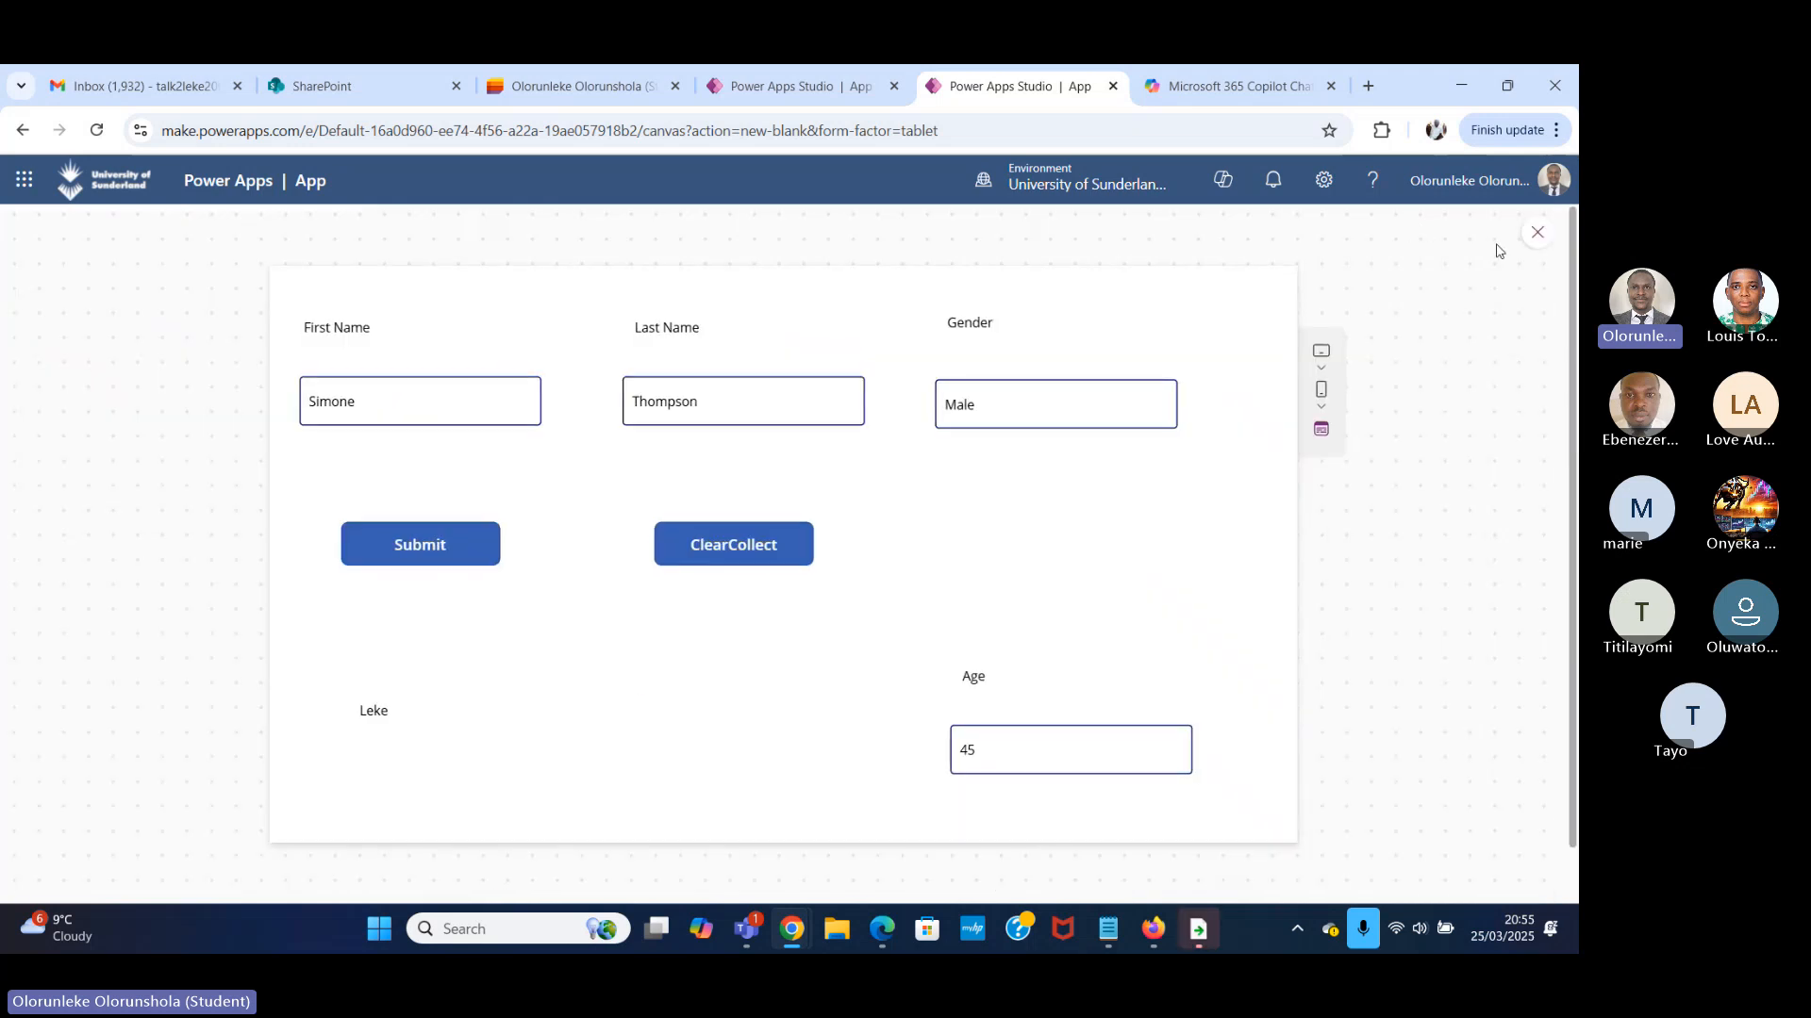
pyautogui.click(1538, 232)
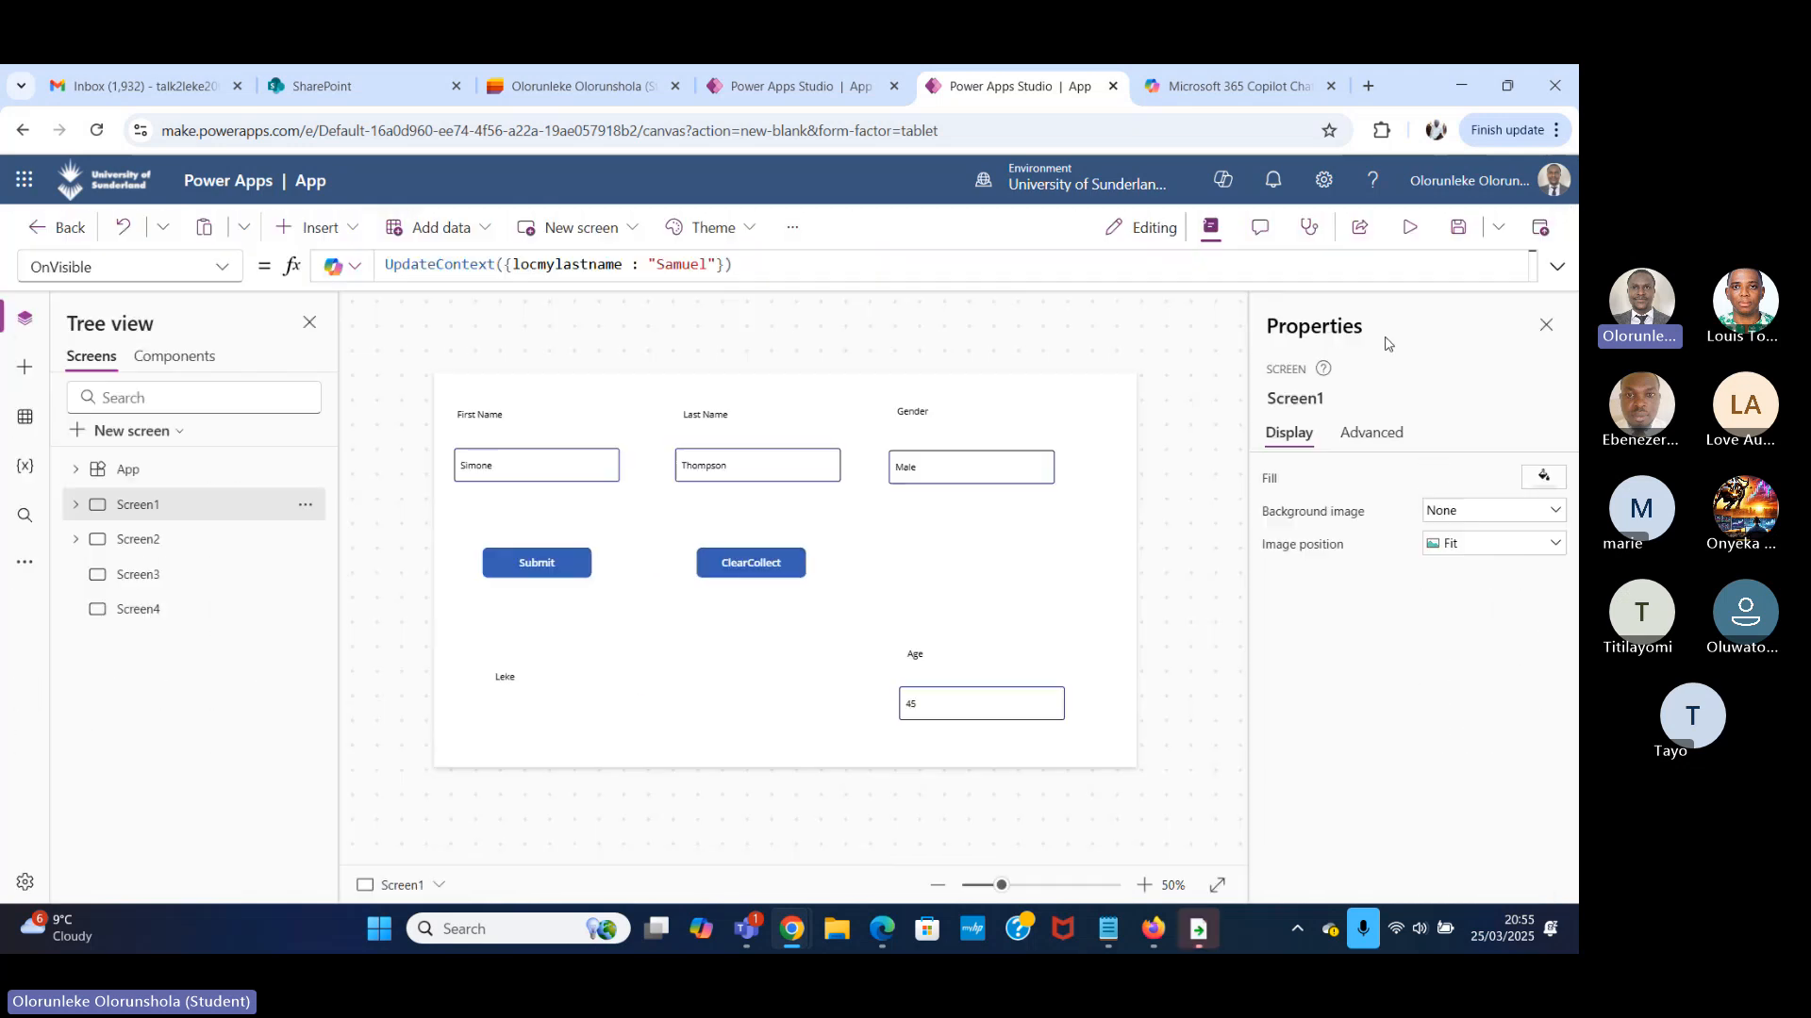
pyautogui.click(637, 679)
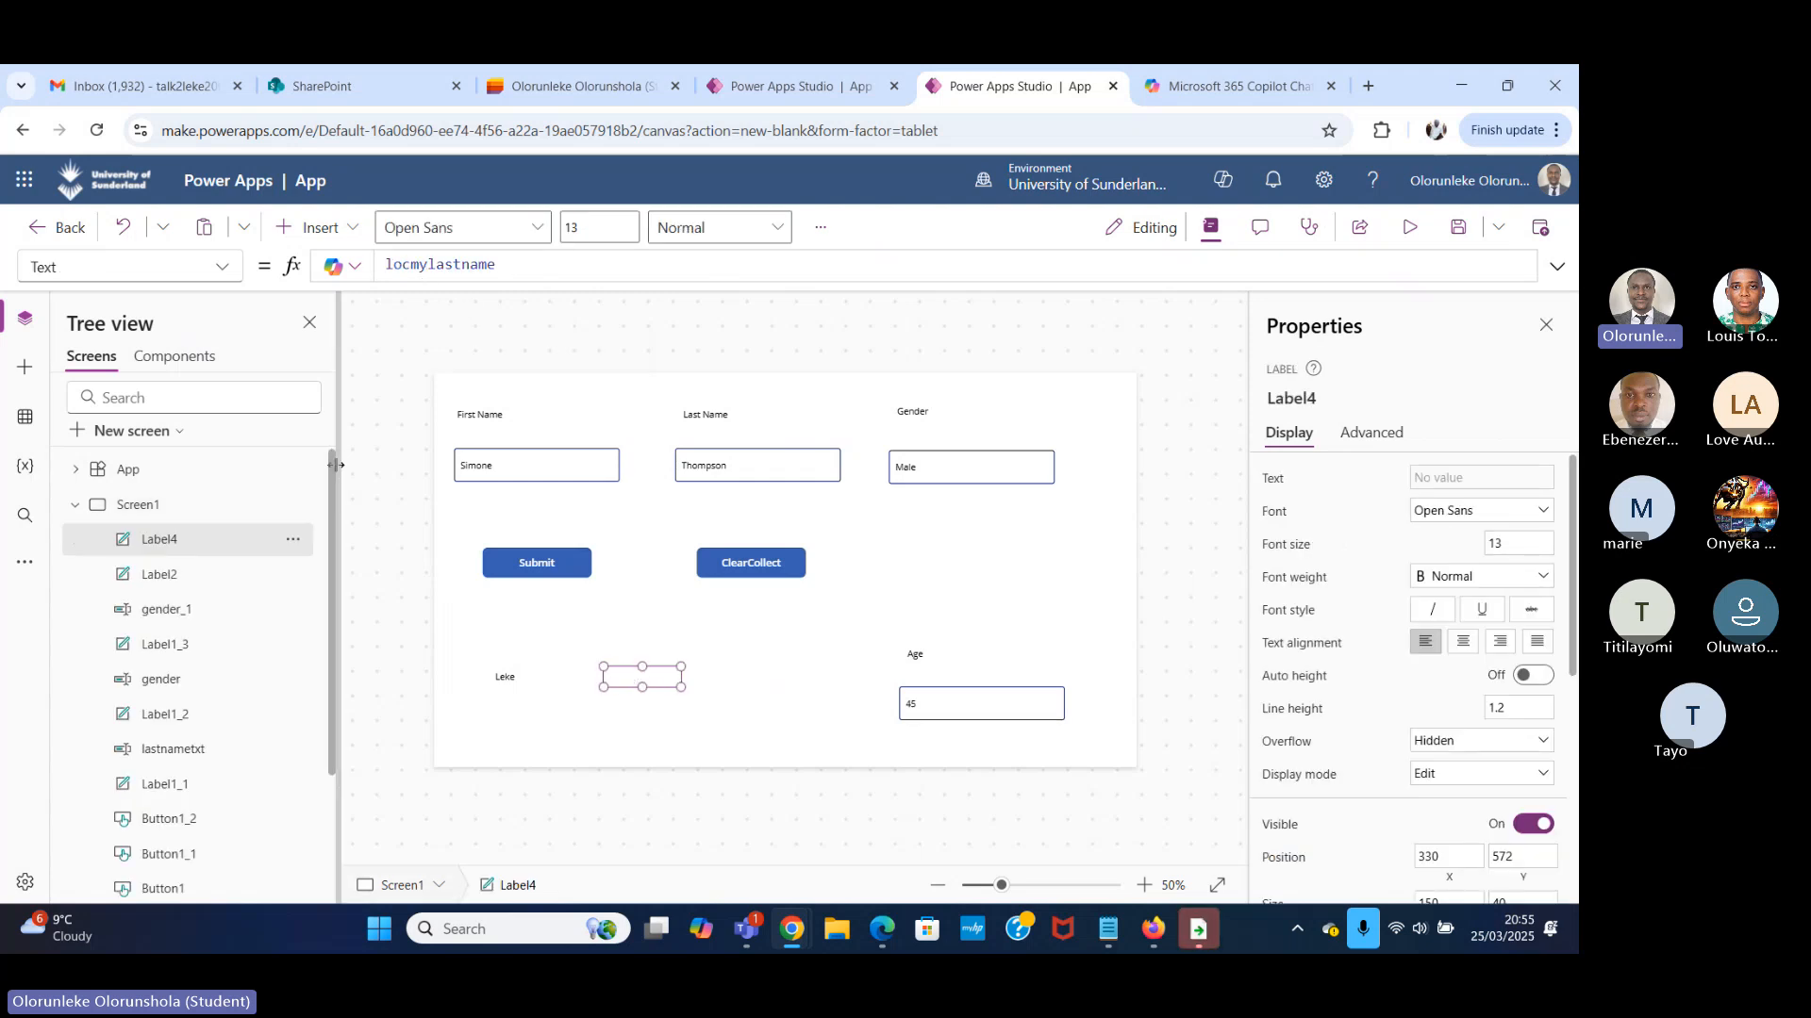
# Switch to Screen2 and back to Screen1 to trigger the OnVisible formula, and check the label in a preview.
pyautogui.click(75, 506)
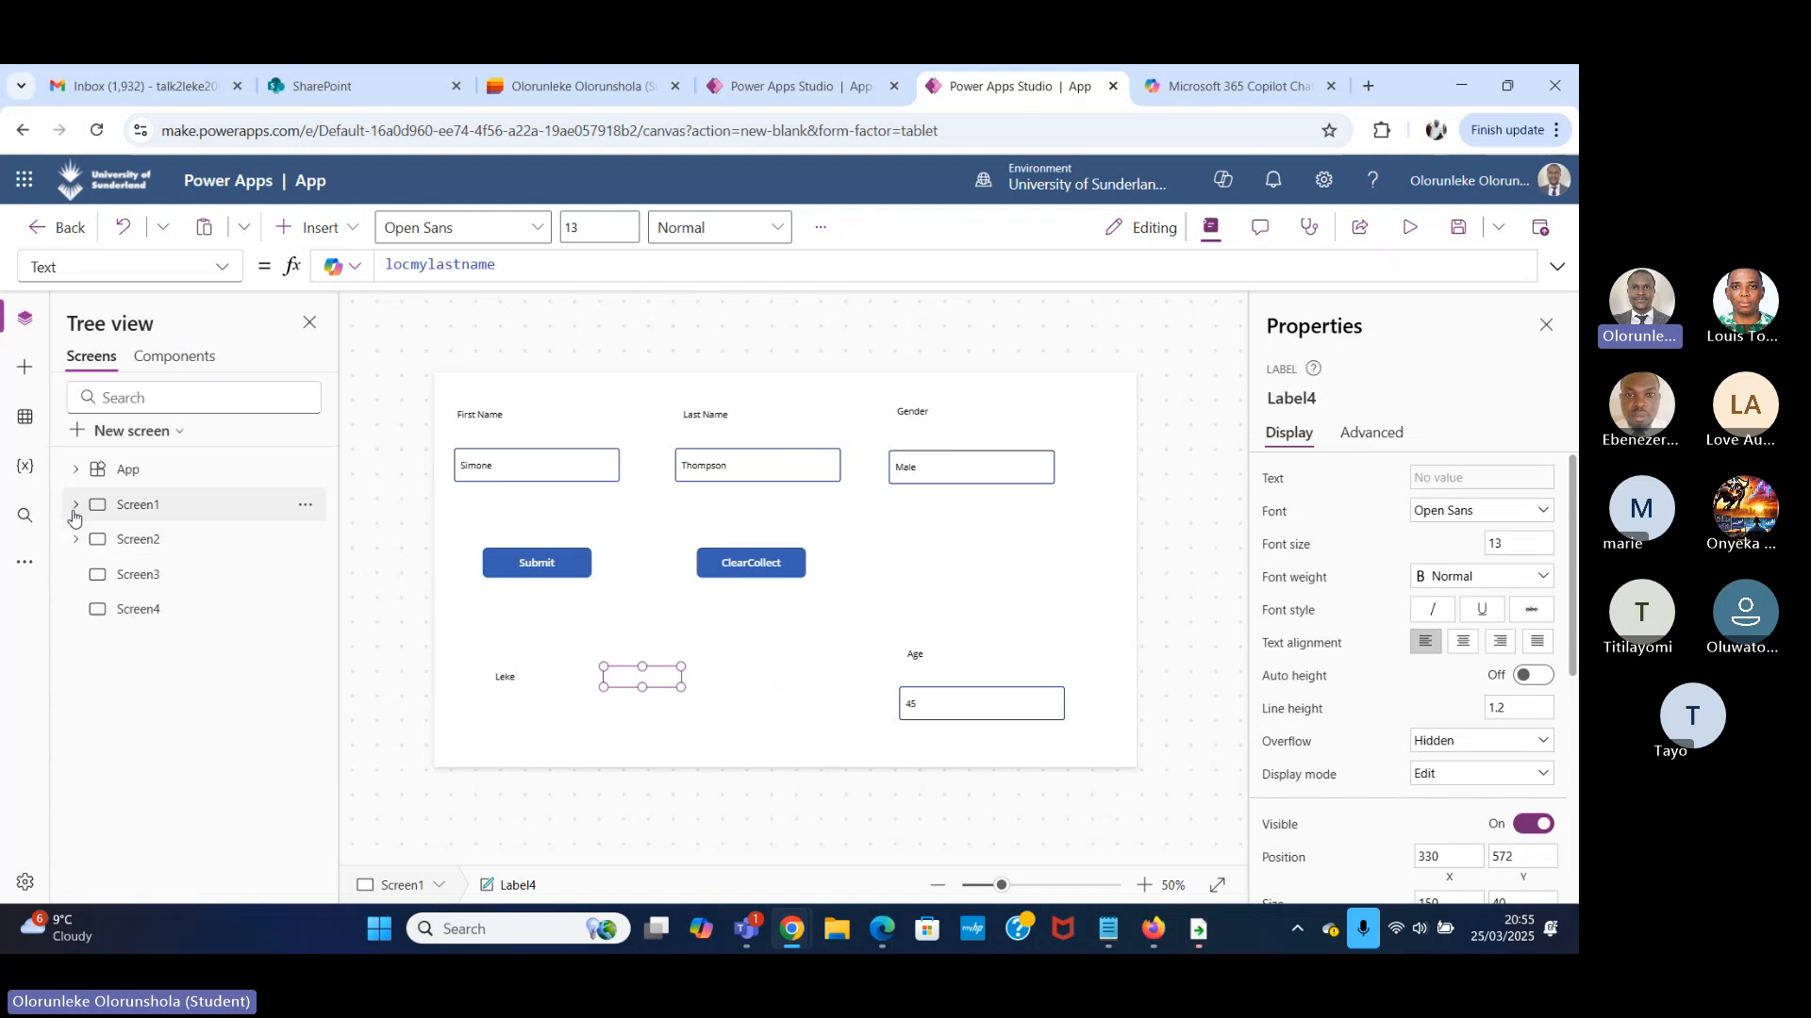
pyautogui.click(209, 551)
pyautogui.click(199, 510)
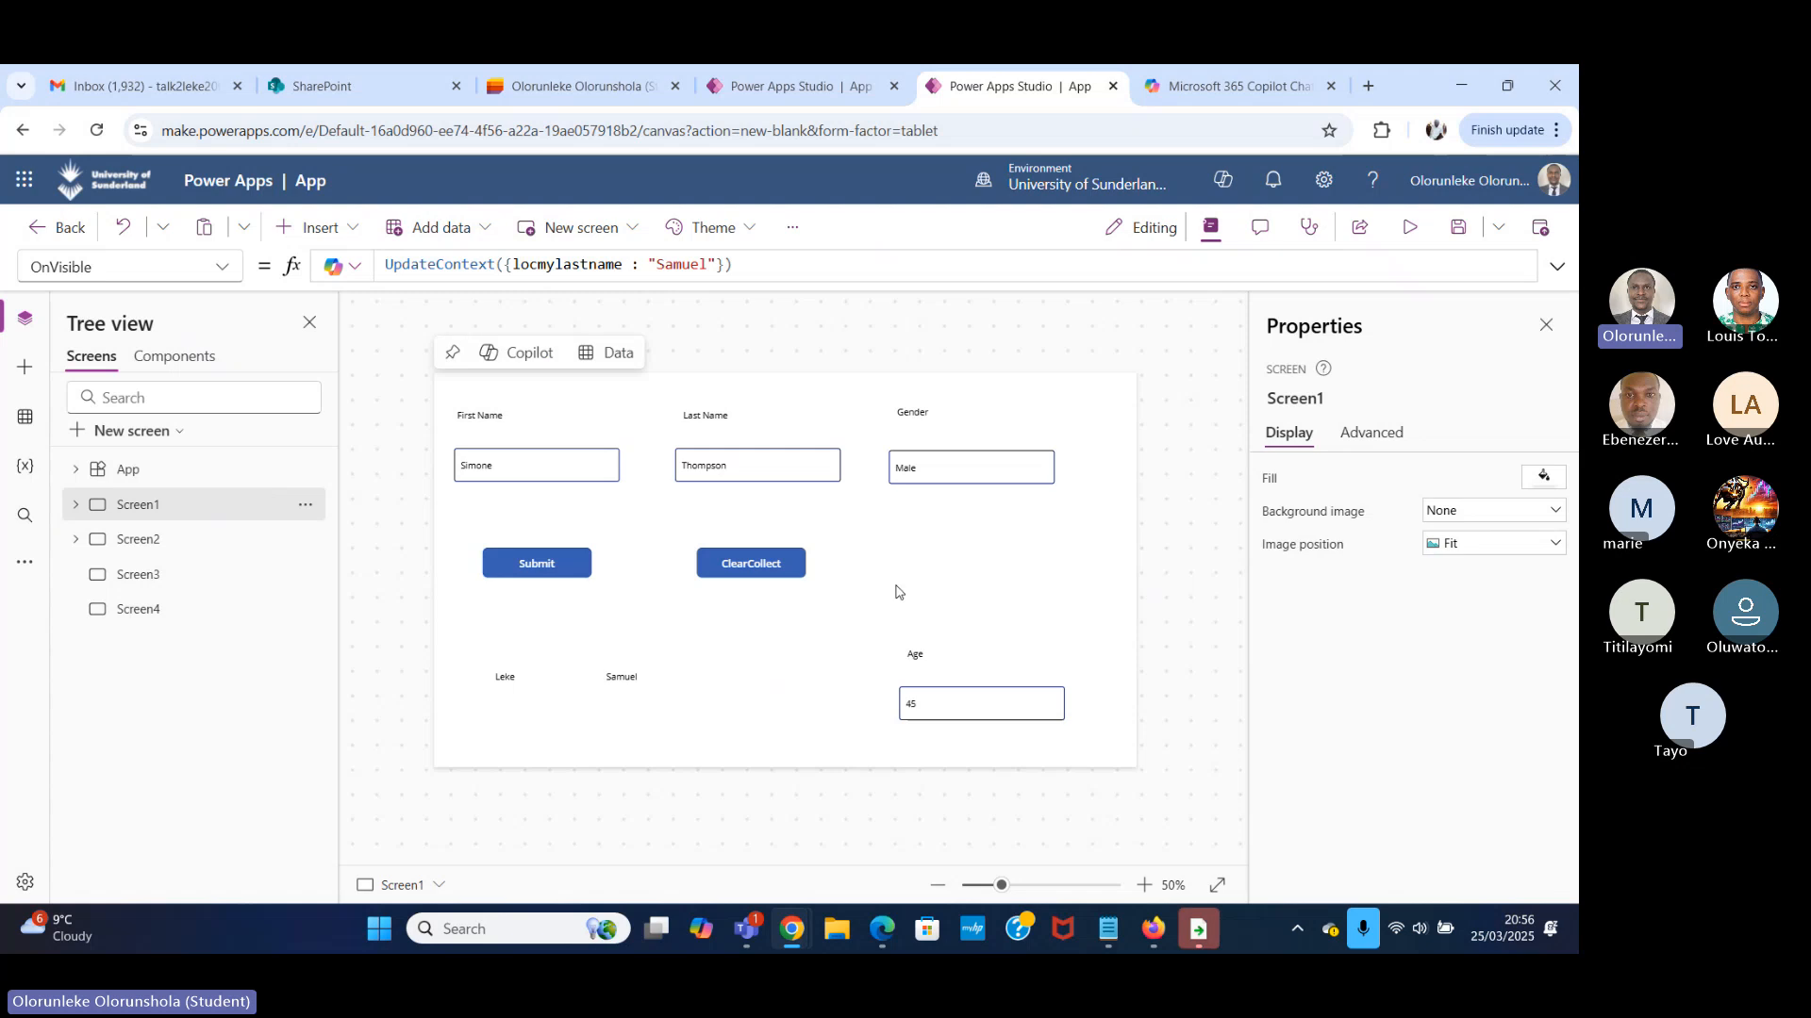
pyautogui.click(1409, 229)
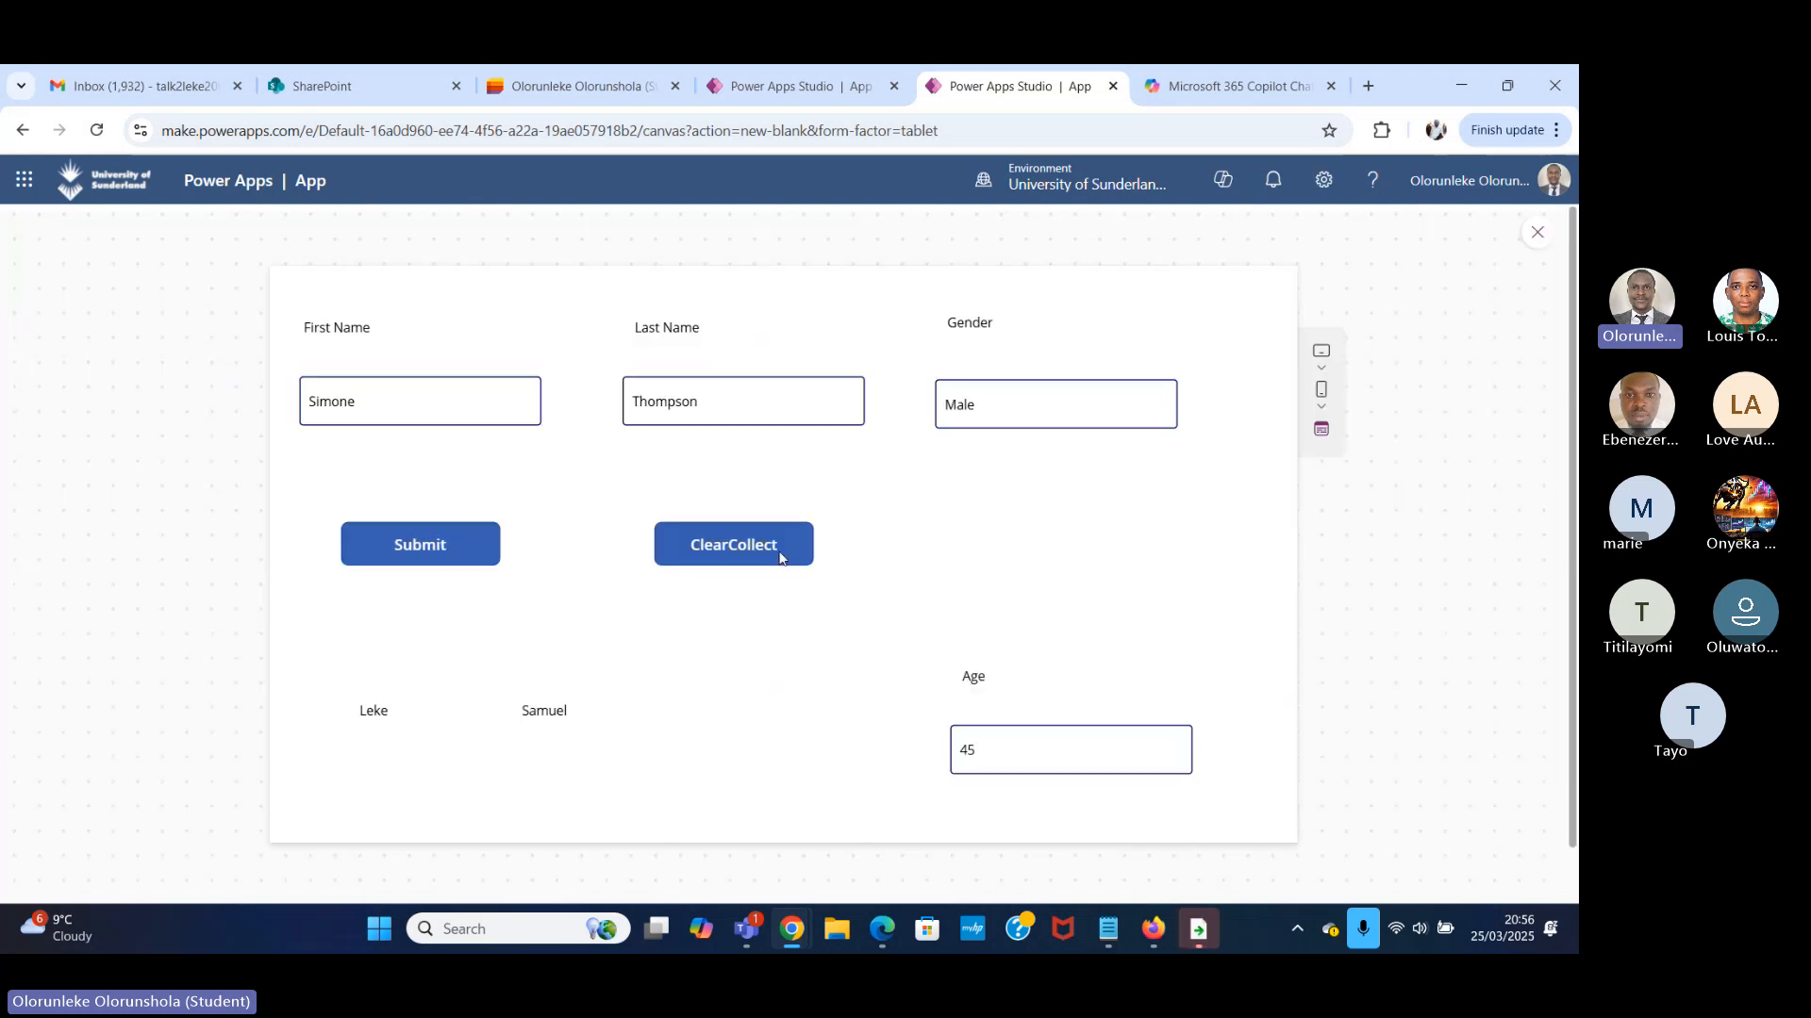
pyautogui.click(1539, 233)
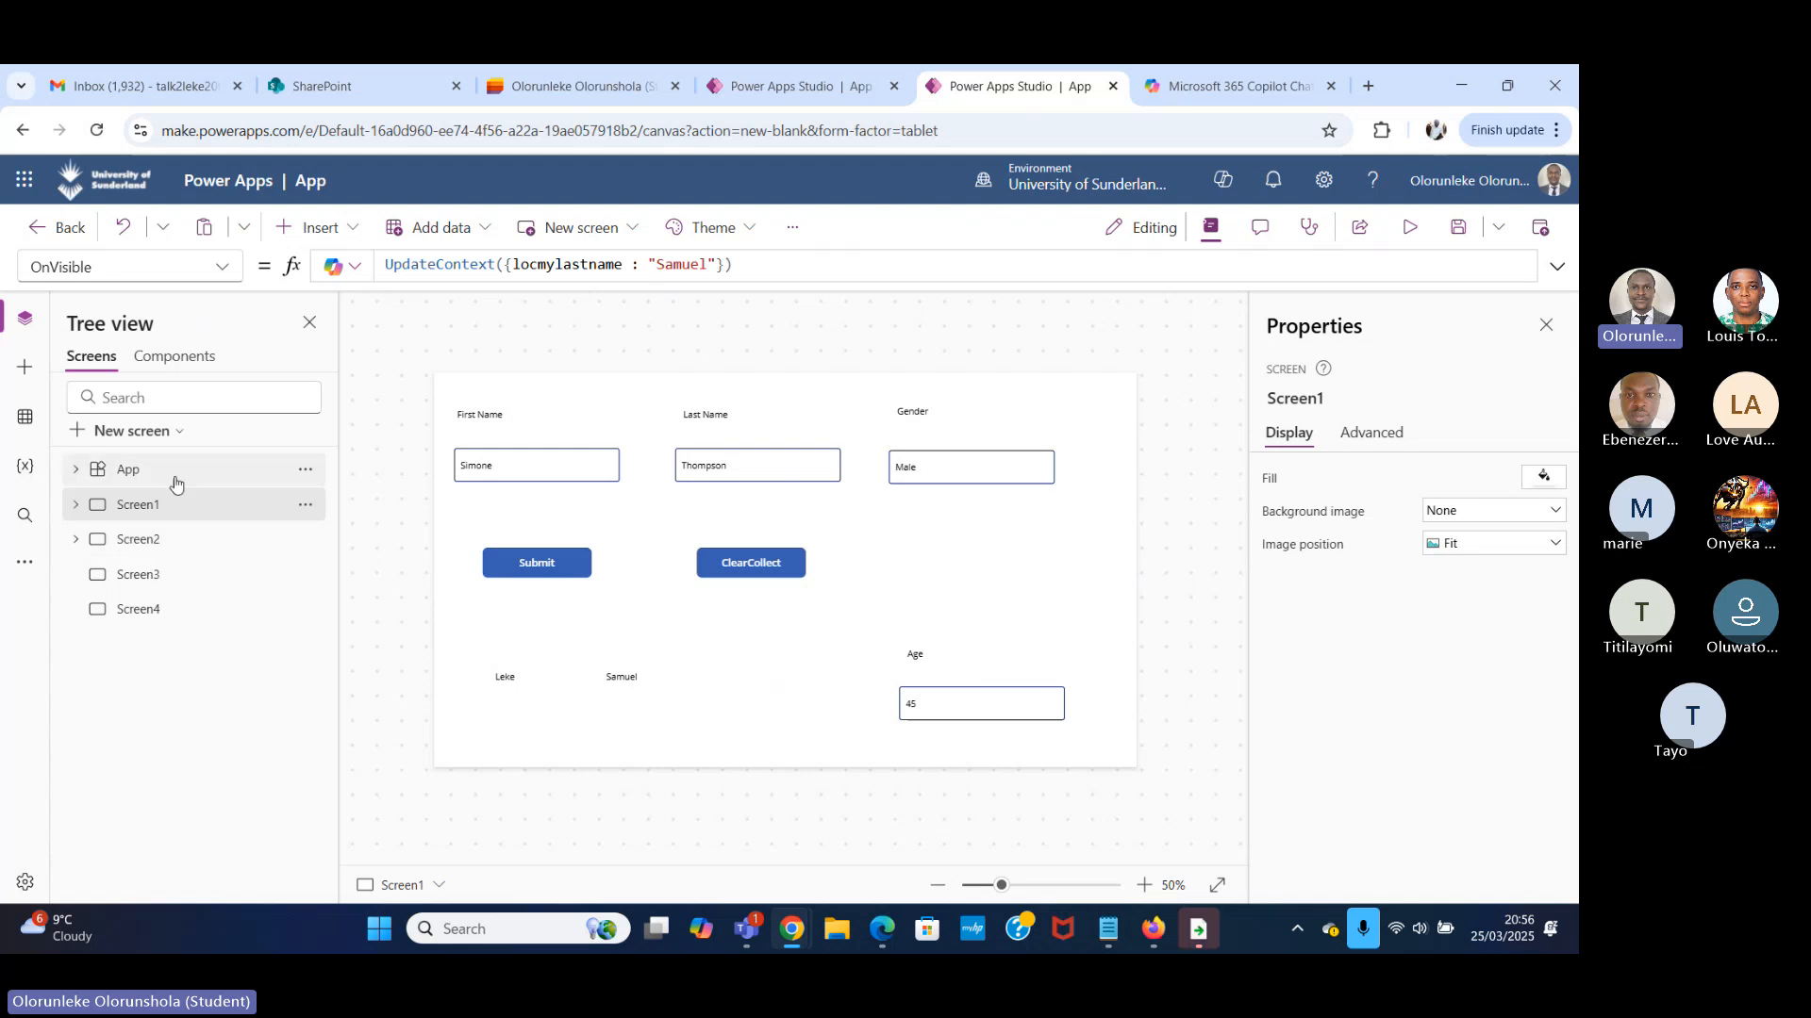
# Look at the App object's Run OnStart option, then alternate between Screen2 and Screen1 to compare it with how OnVisible is triggered.
pyautogui.click(304, 469)
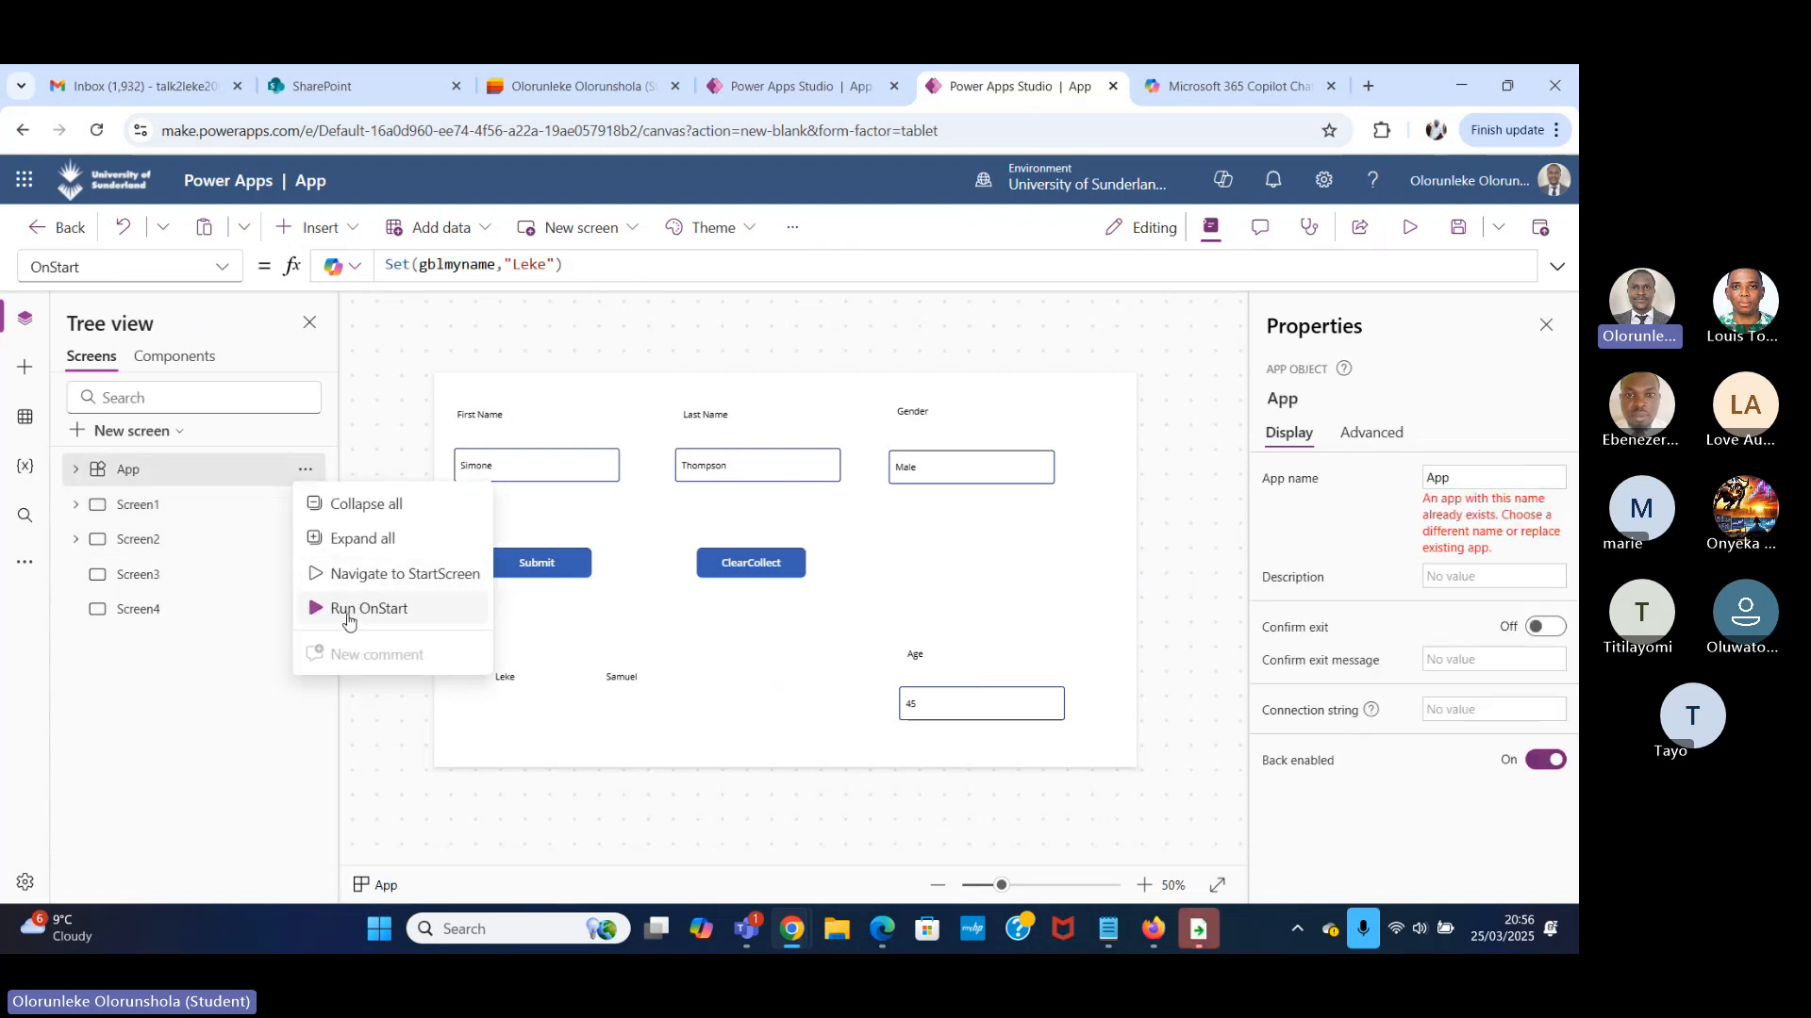
pyautogui.click(174, 538)
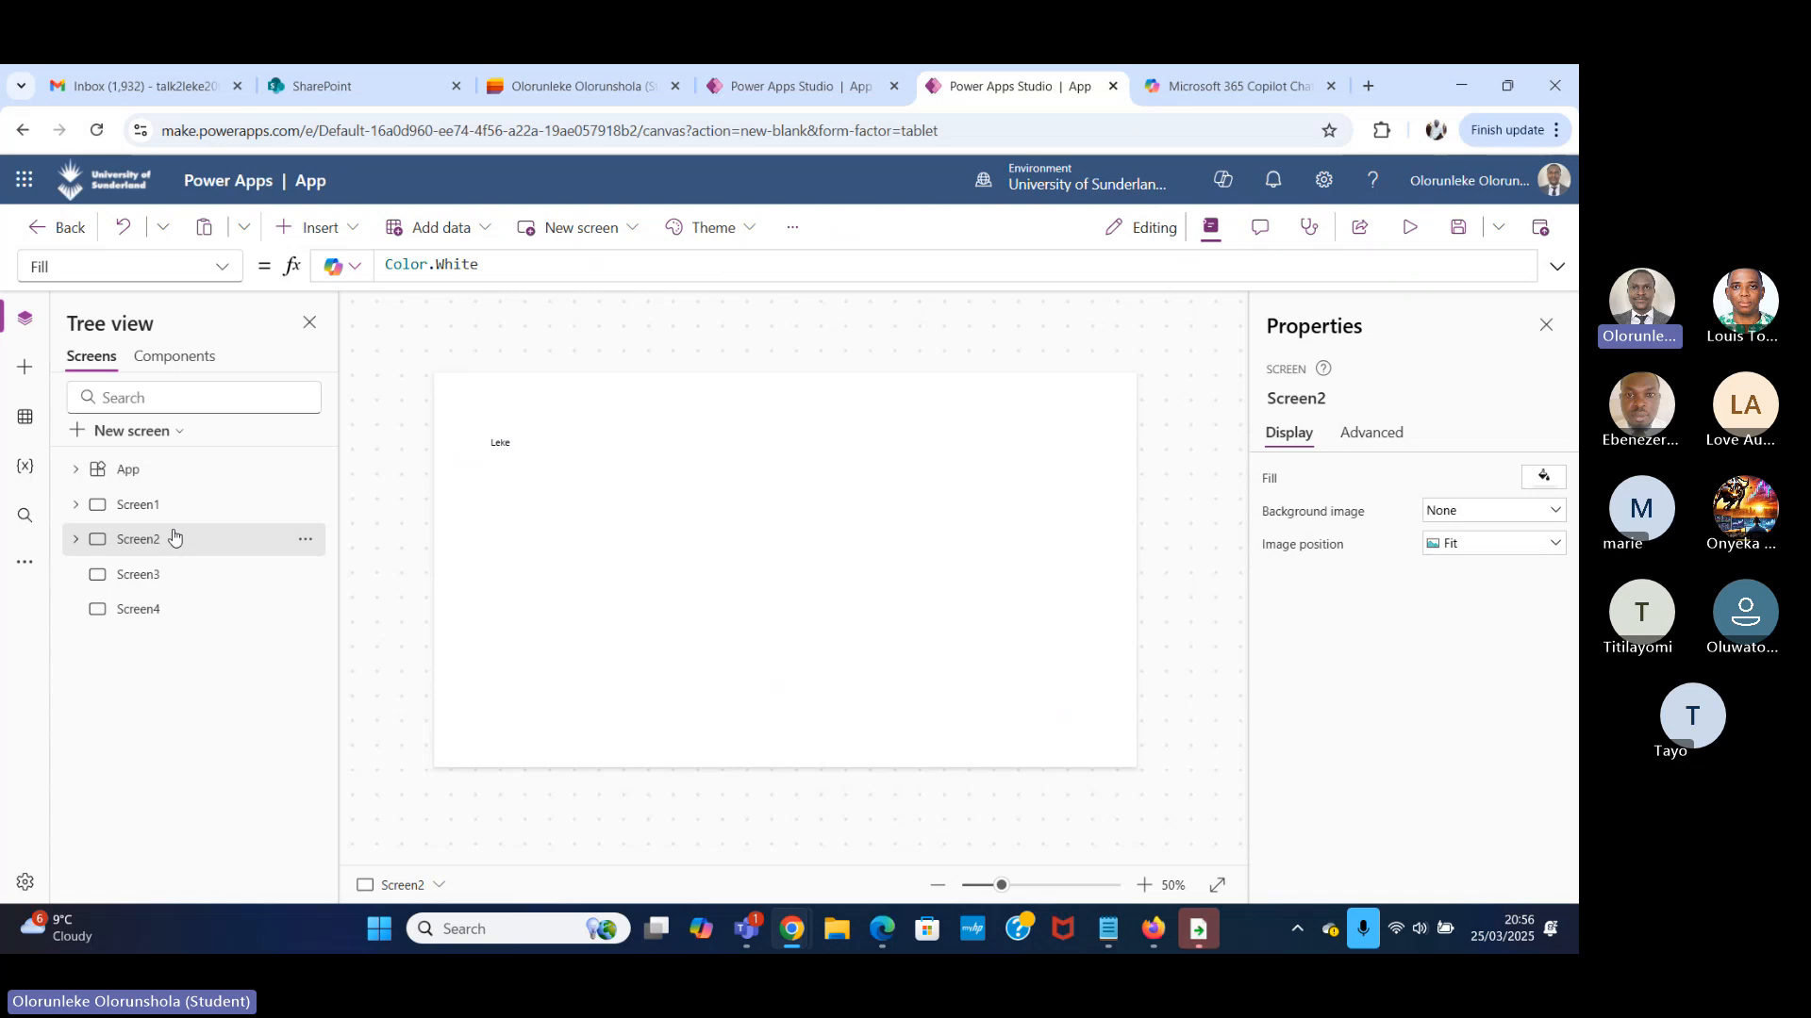
pyautogui.click(180, 508)
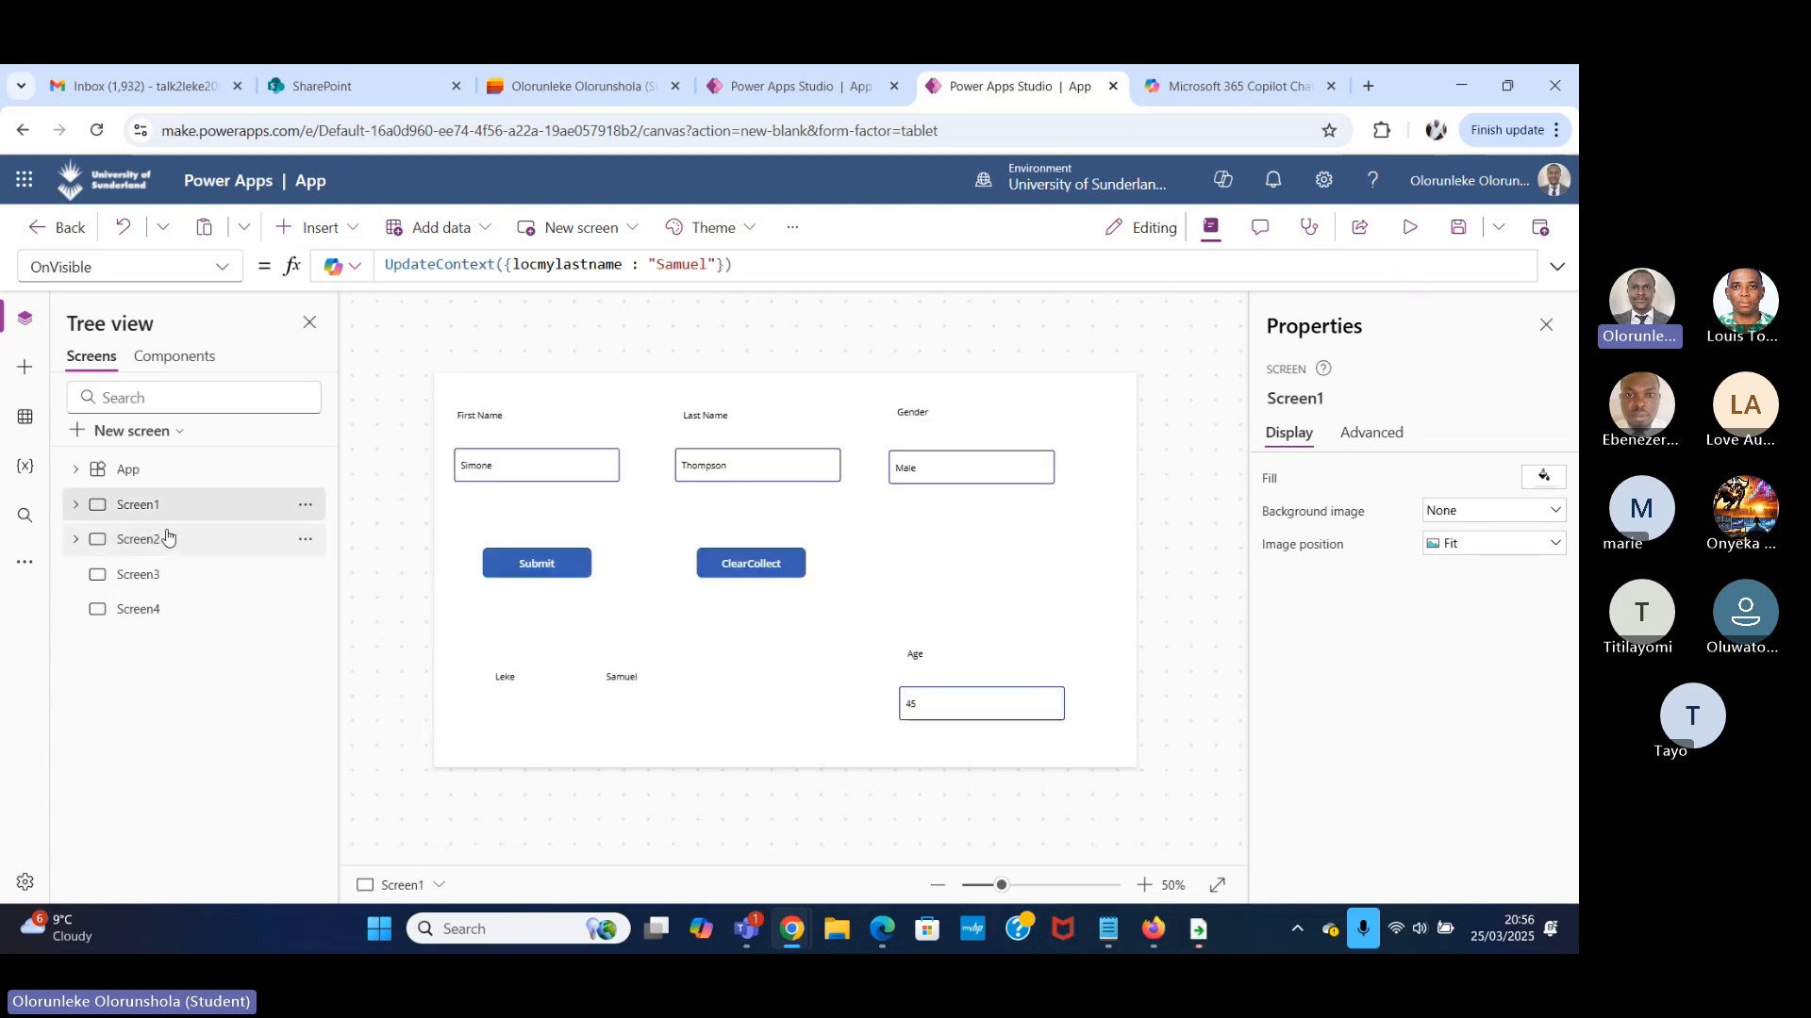
pyautogui.click(168, 537)
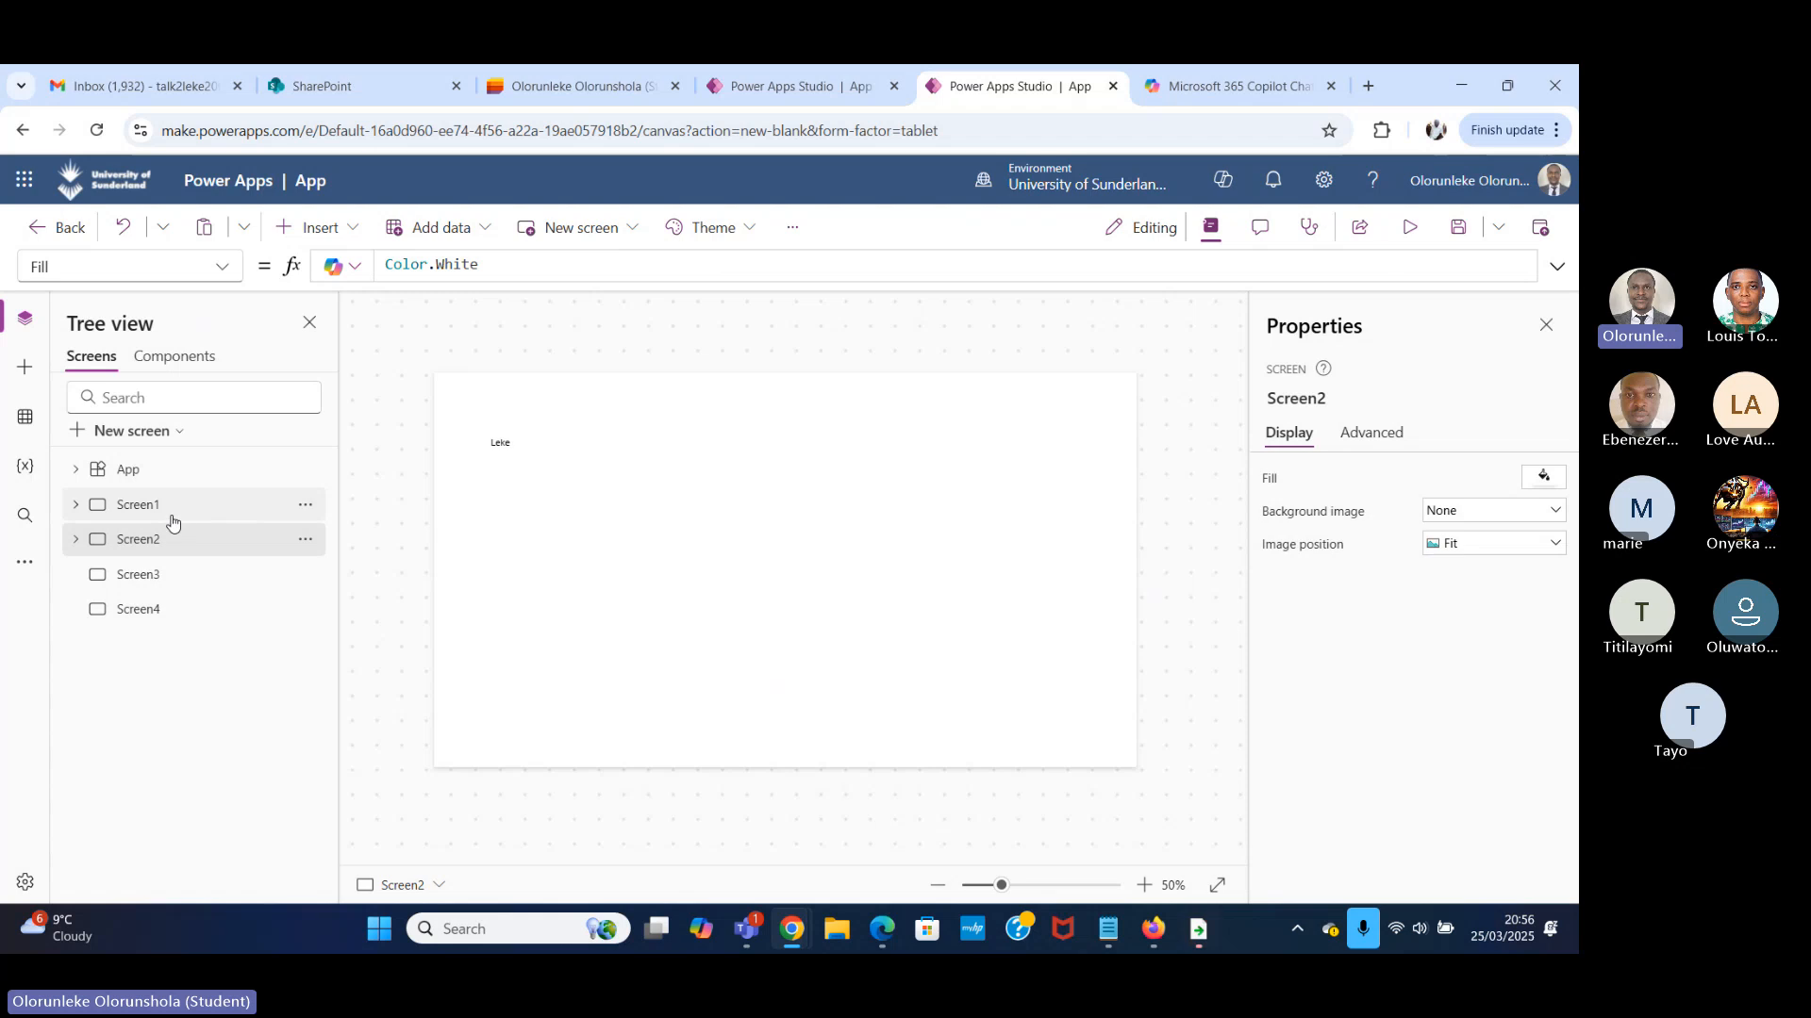
pyautogui.click(172, 514)
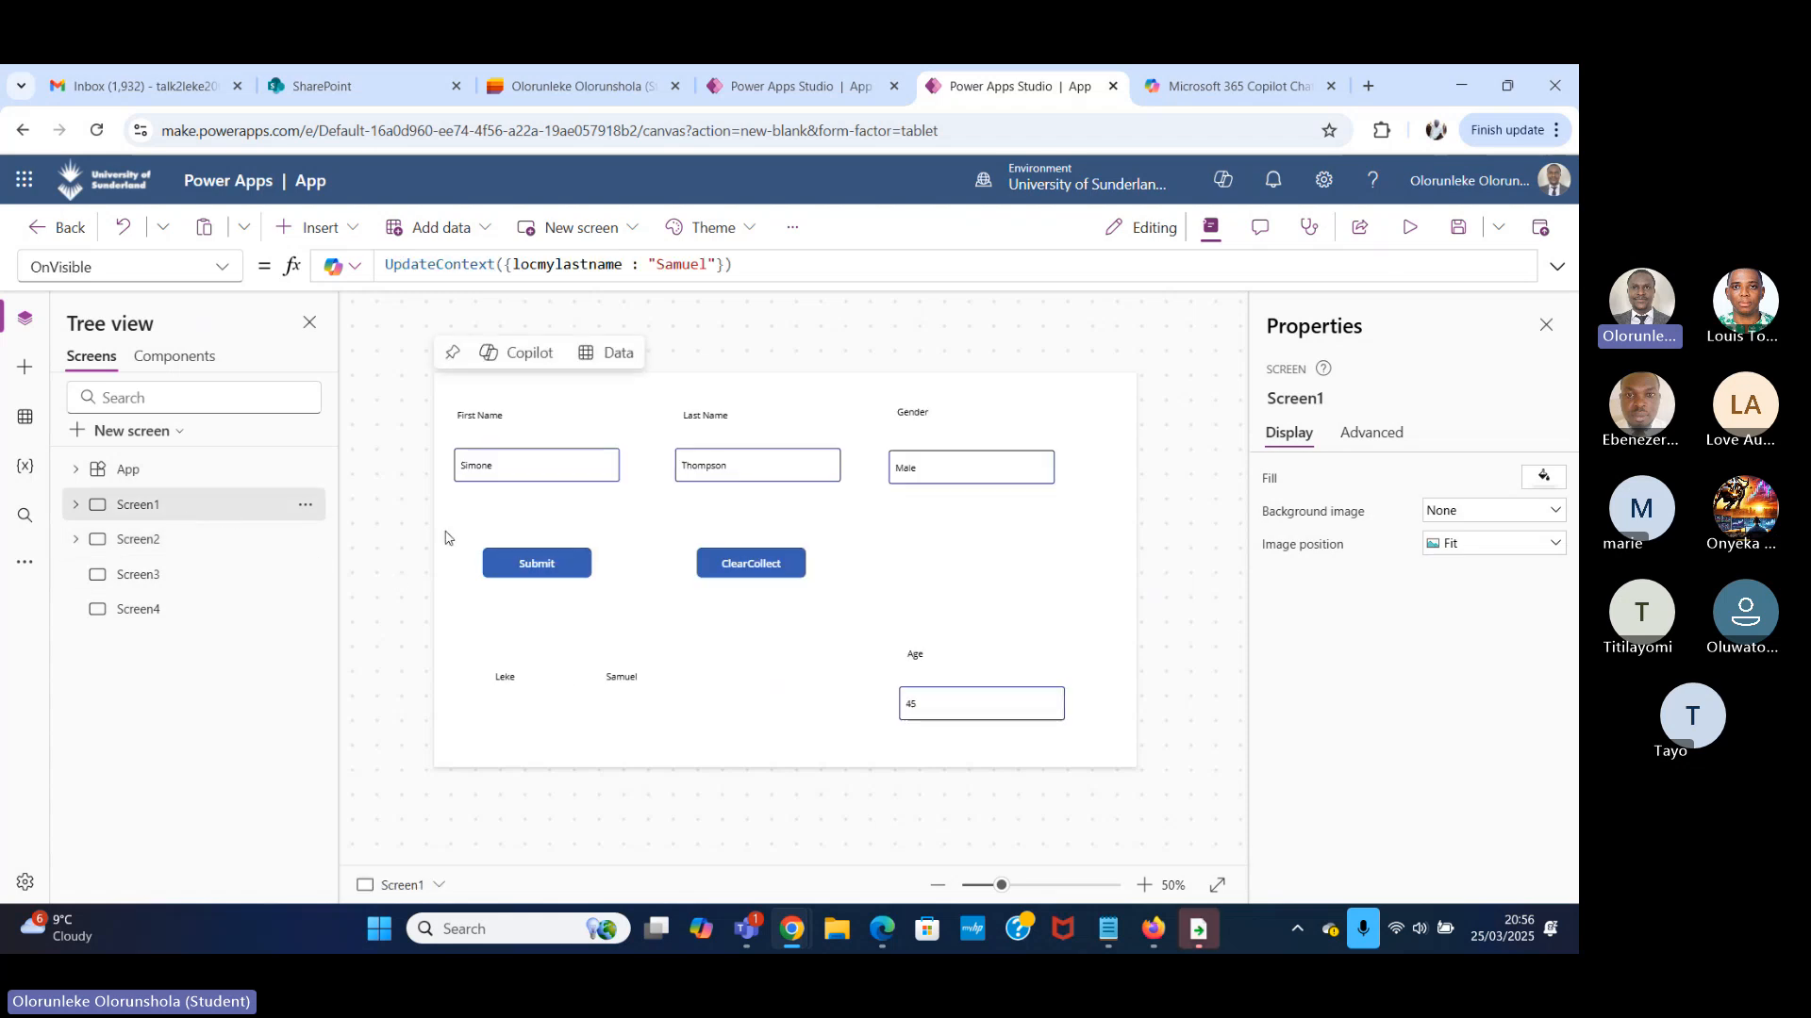
pyautogui.click(216, 543)
pyautogui.click(214, 504)
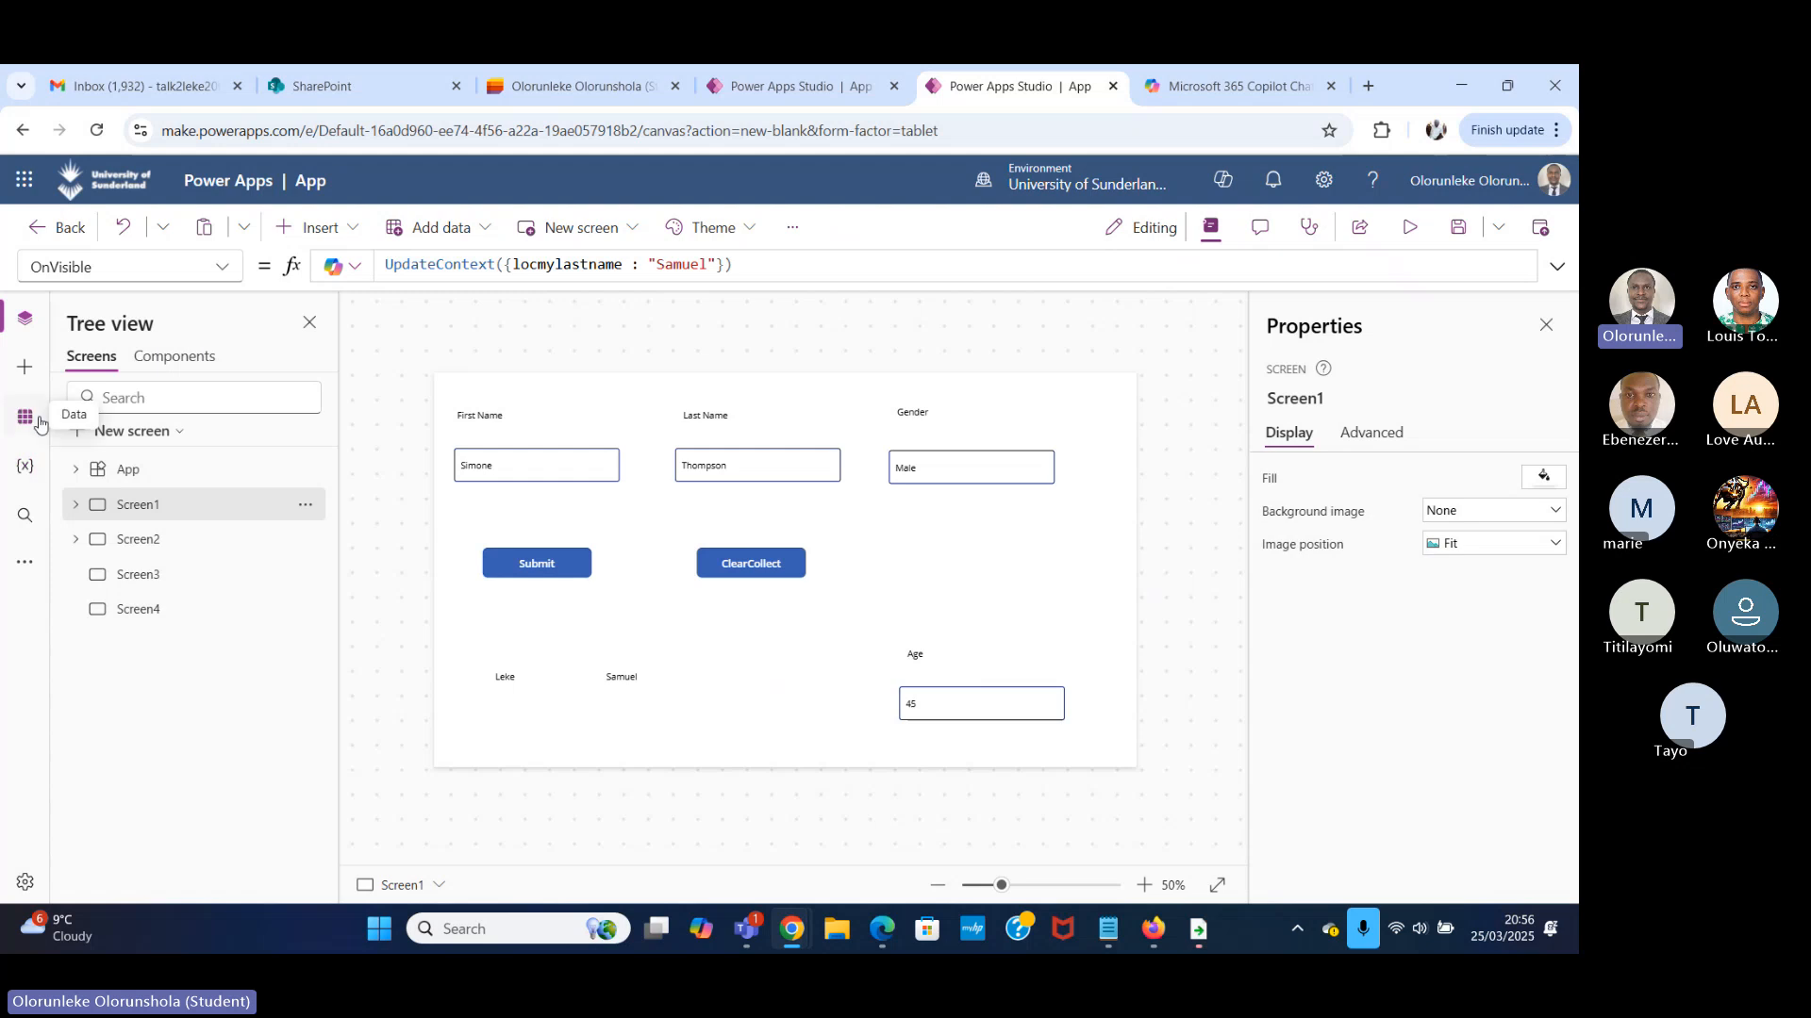
# Examine locmylastname under Screen1's context variables alongside the global variables, then return to the tree of screens.
pyautogui.click(25, 466)
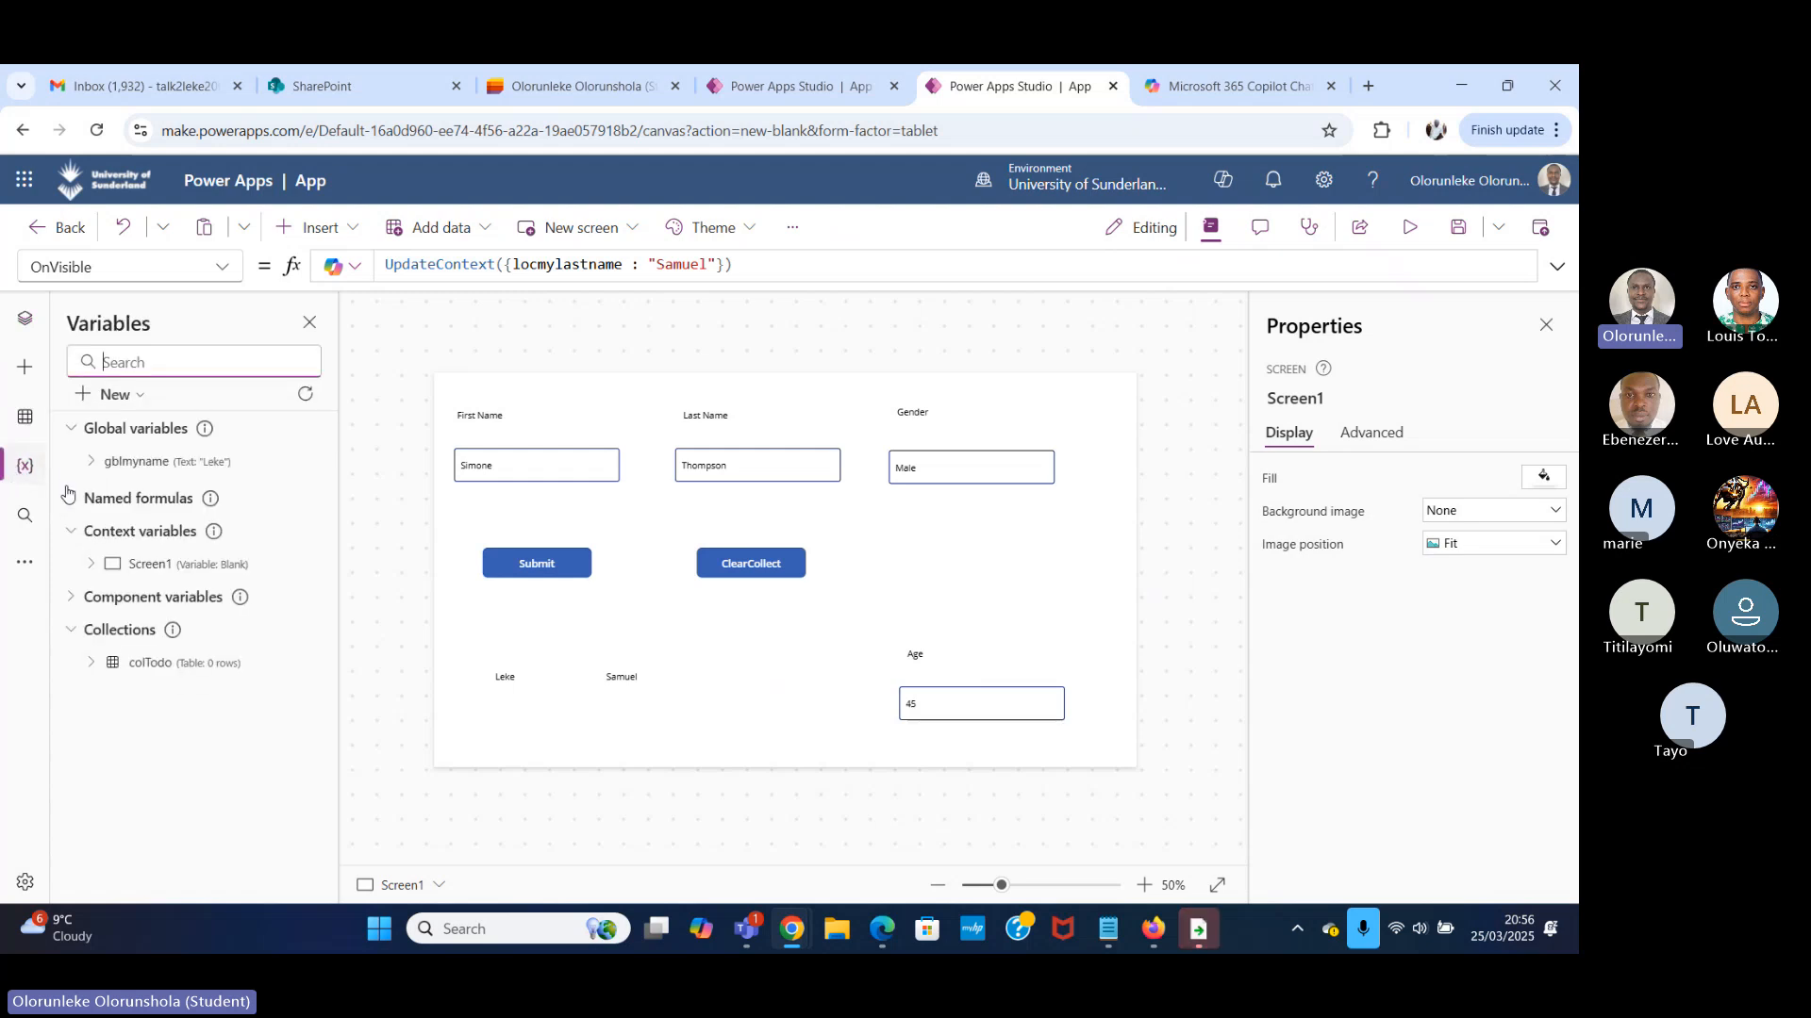
pyautogui.click(143, 574)
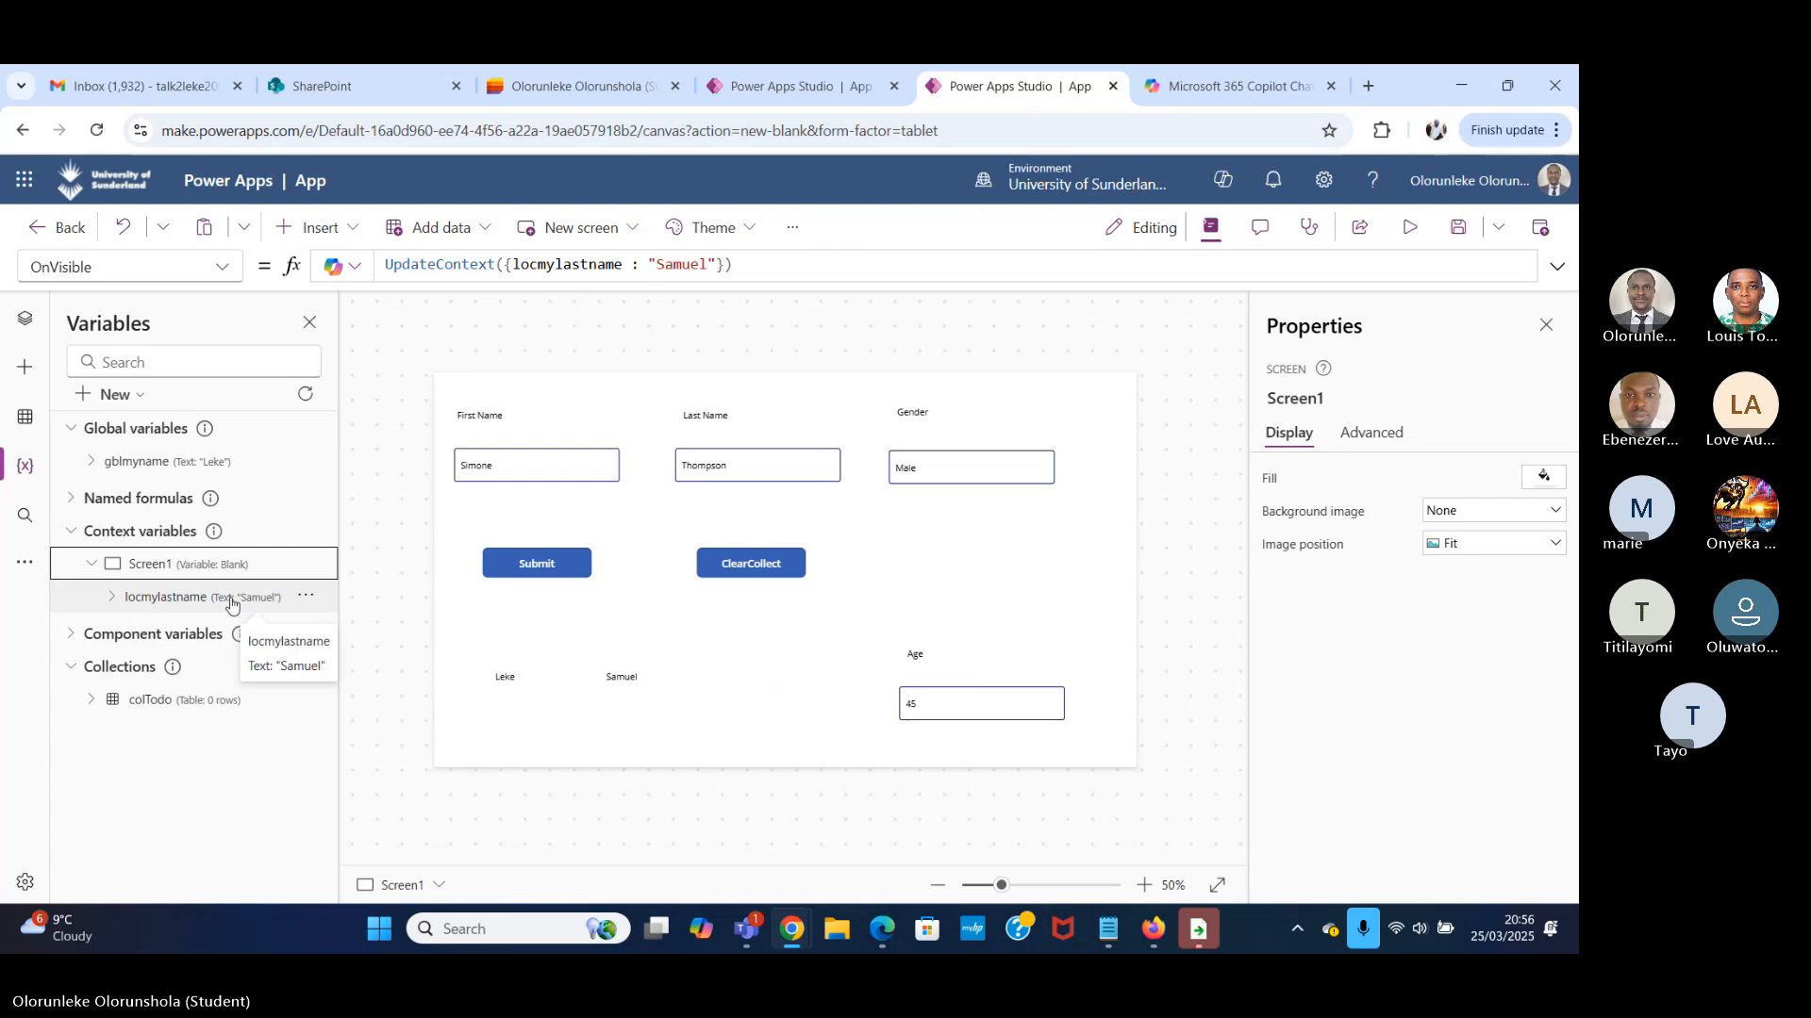
pyautogui.click(74, 542)
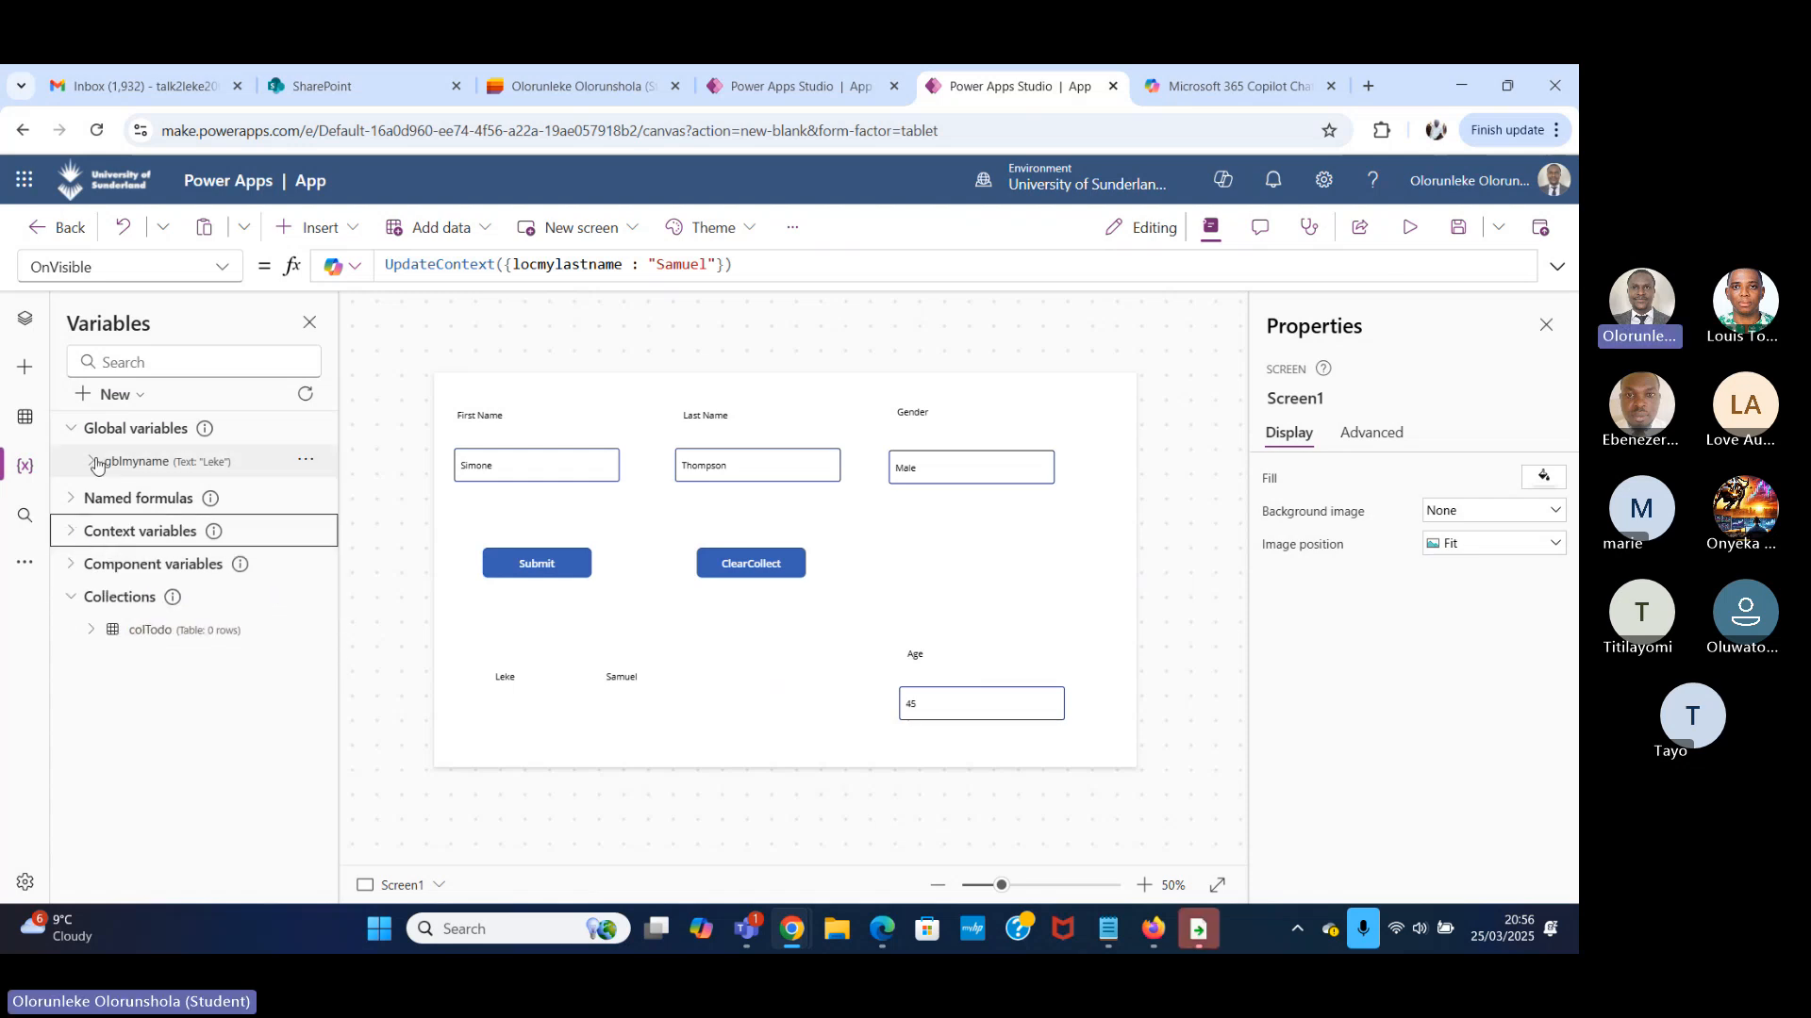
pyautogui.click(25, 323)
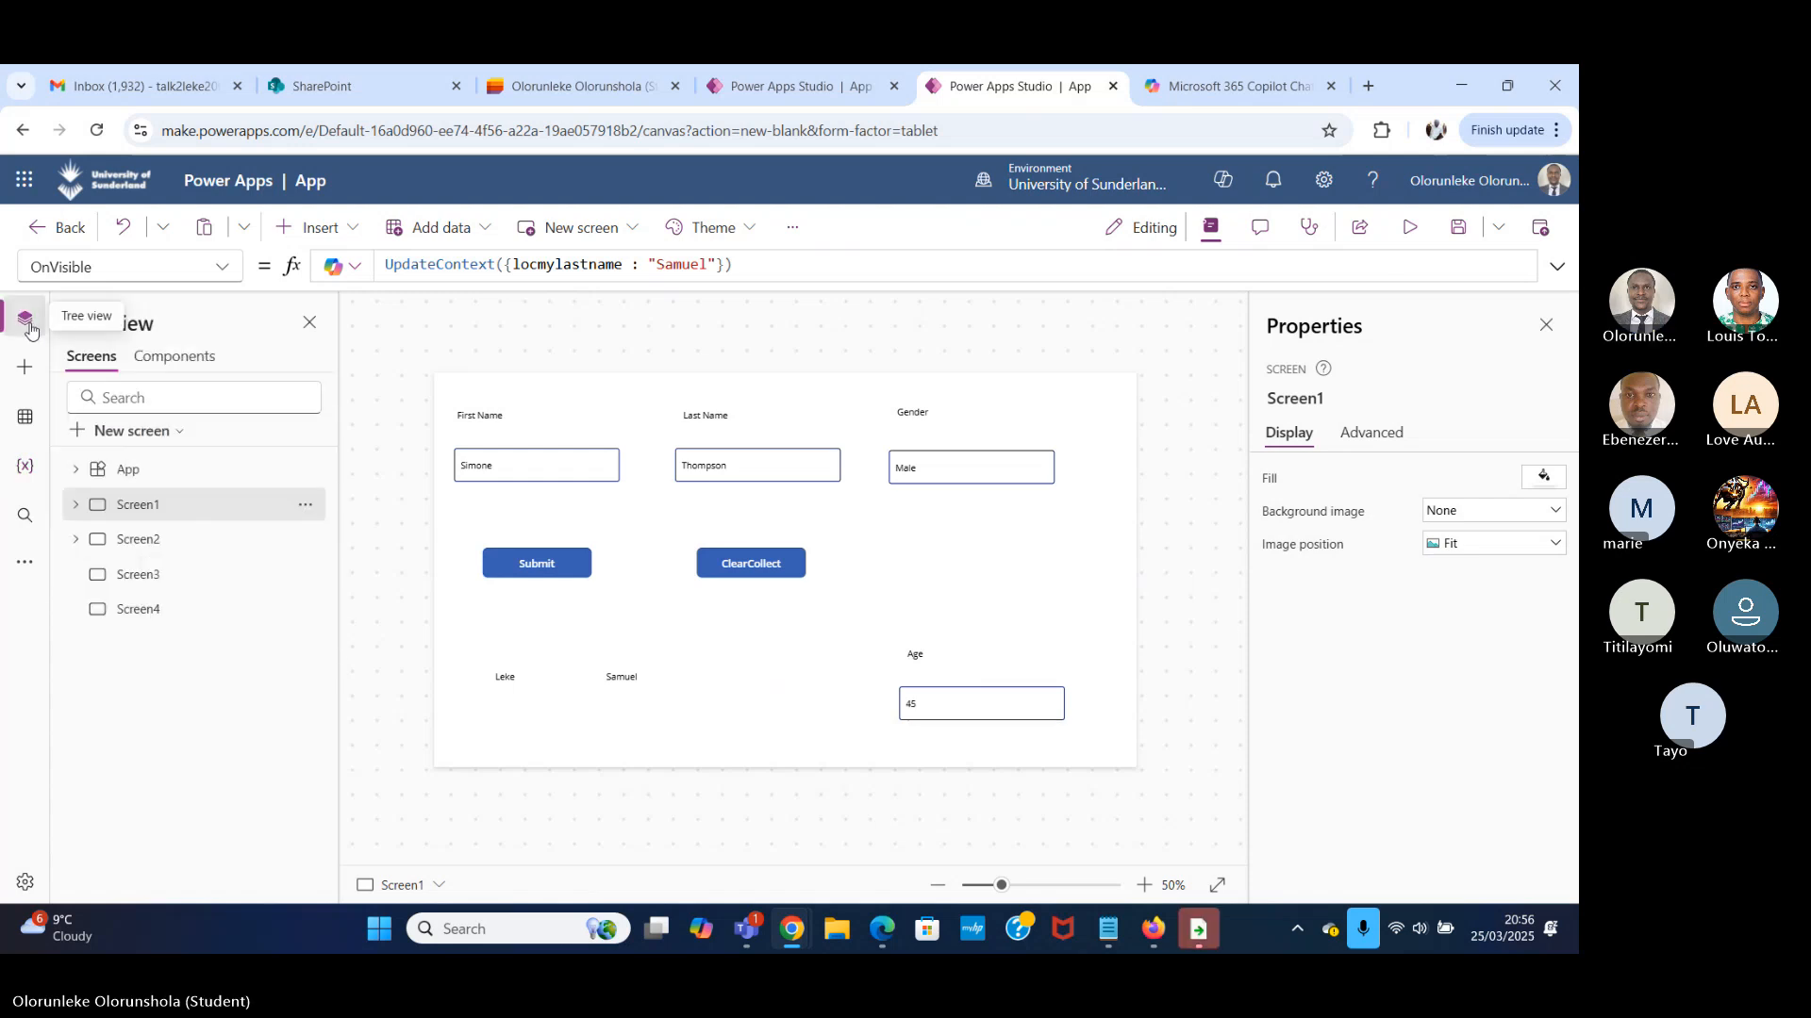
# Insert a text label on Screen2, reduce its height and place it beside the existing label at about X 282, Y 112.
pyautogui.click(196, 545)
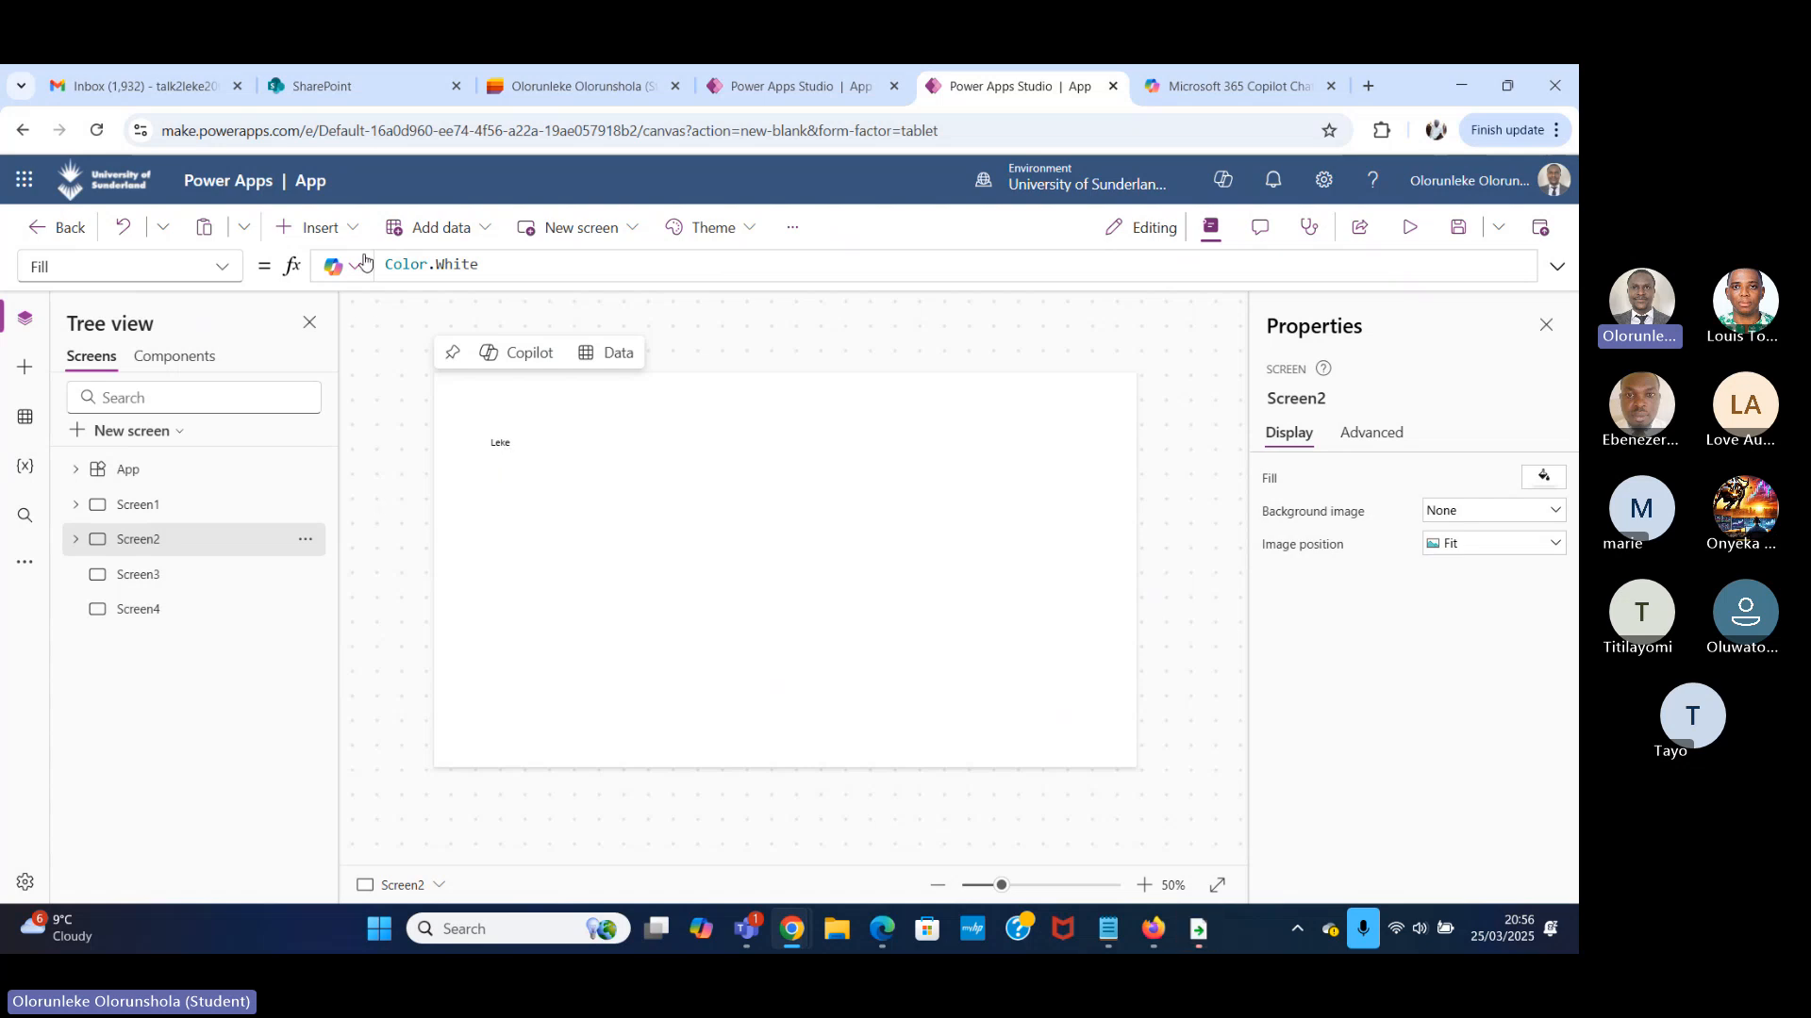
pyautogui.click(318, 227)
pyautogui.write('labe')
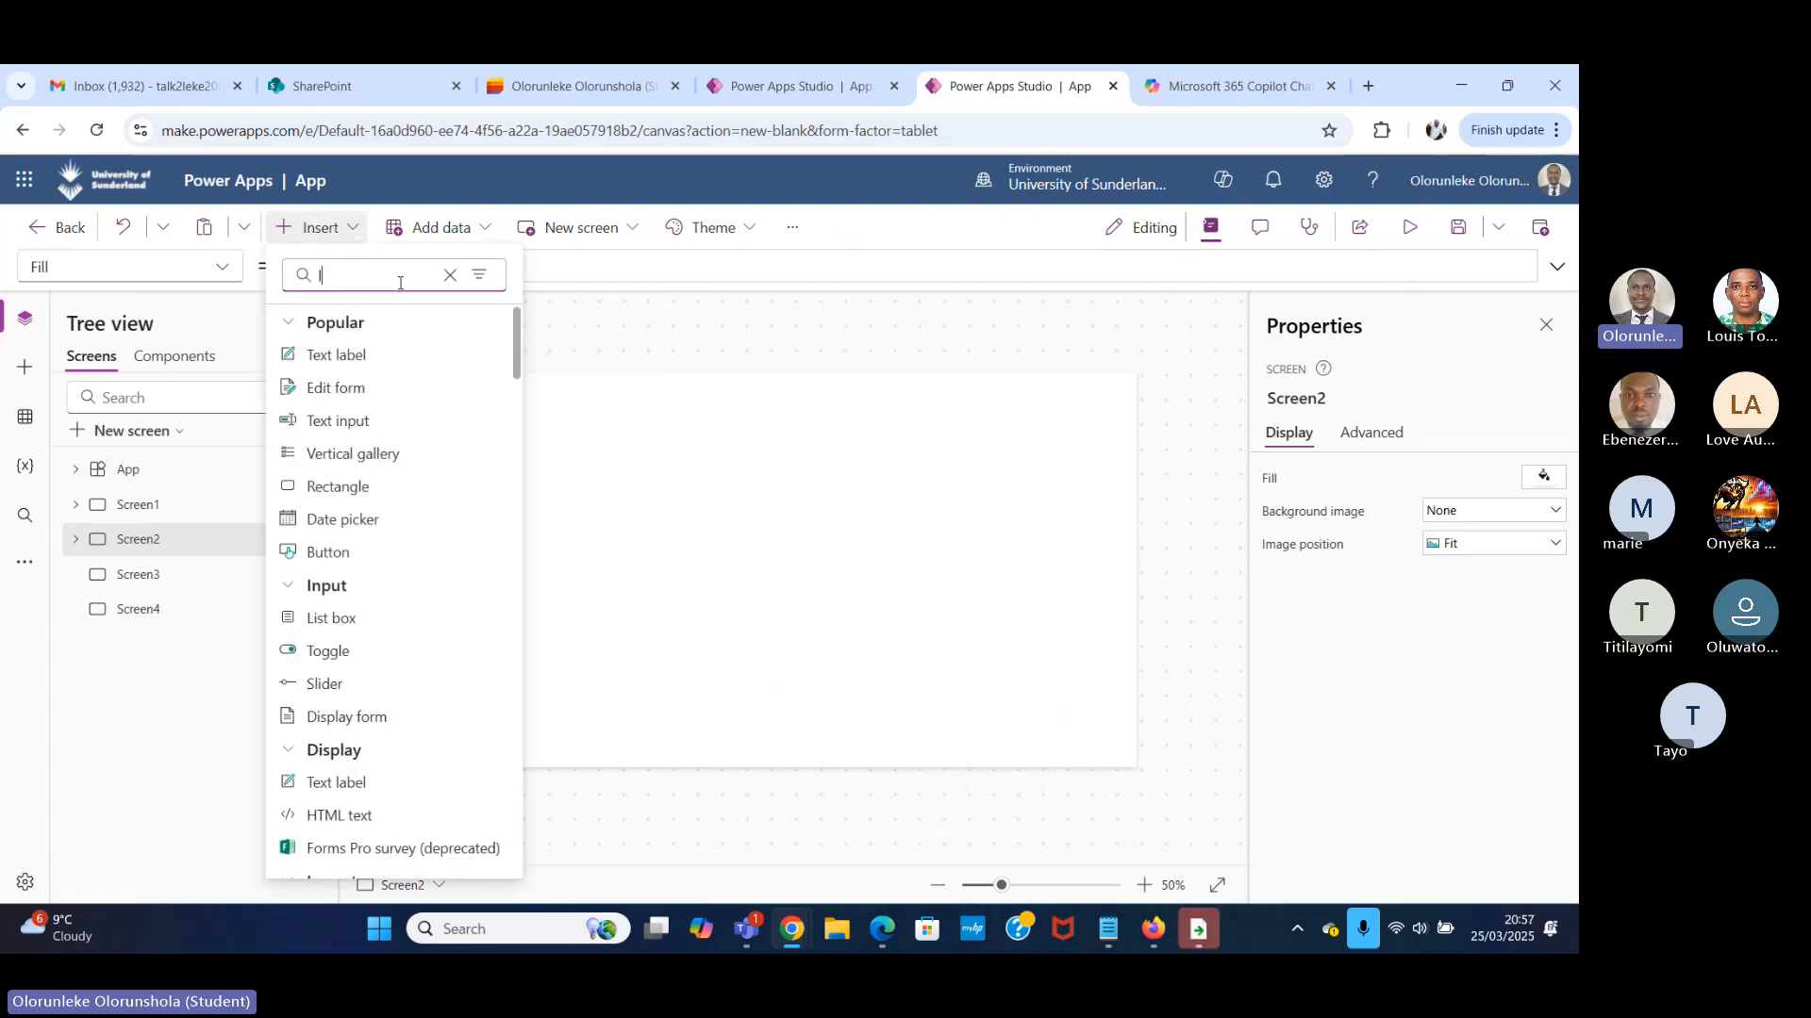
pyautogui.click(477, 374)
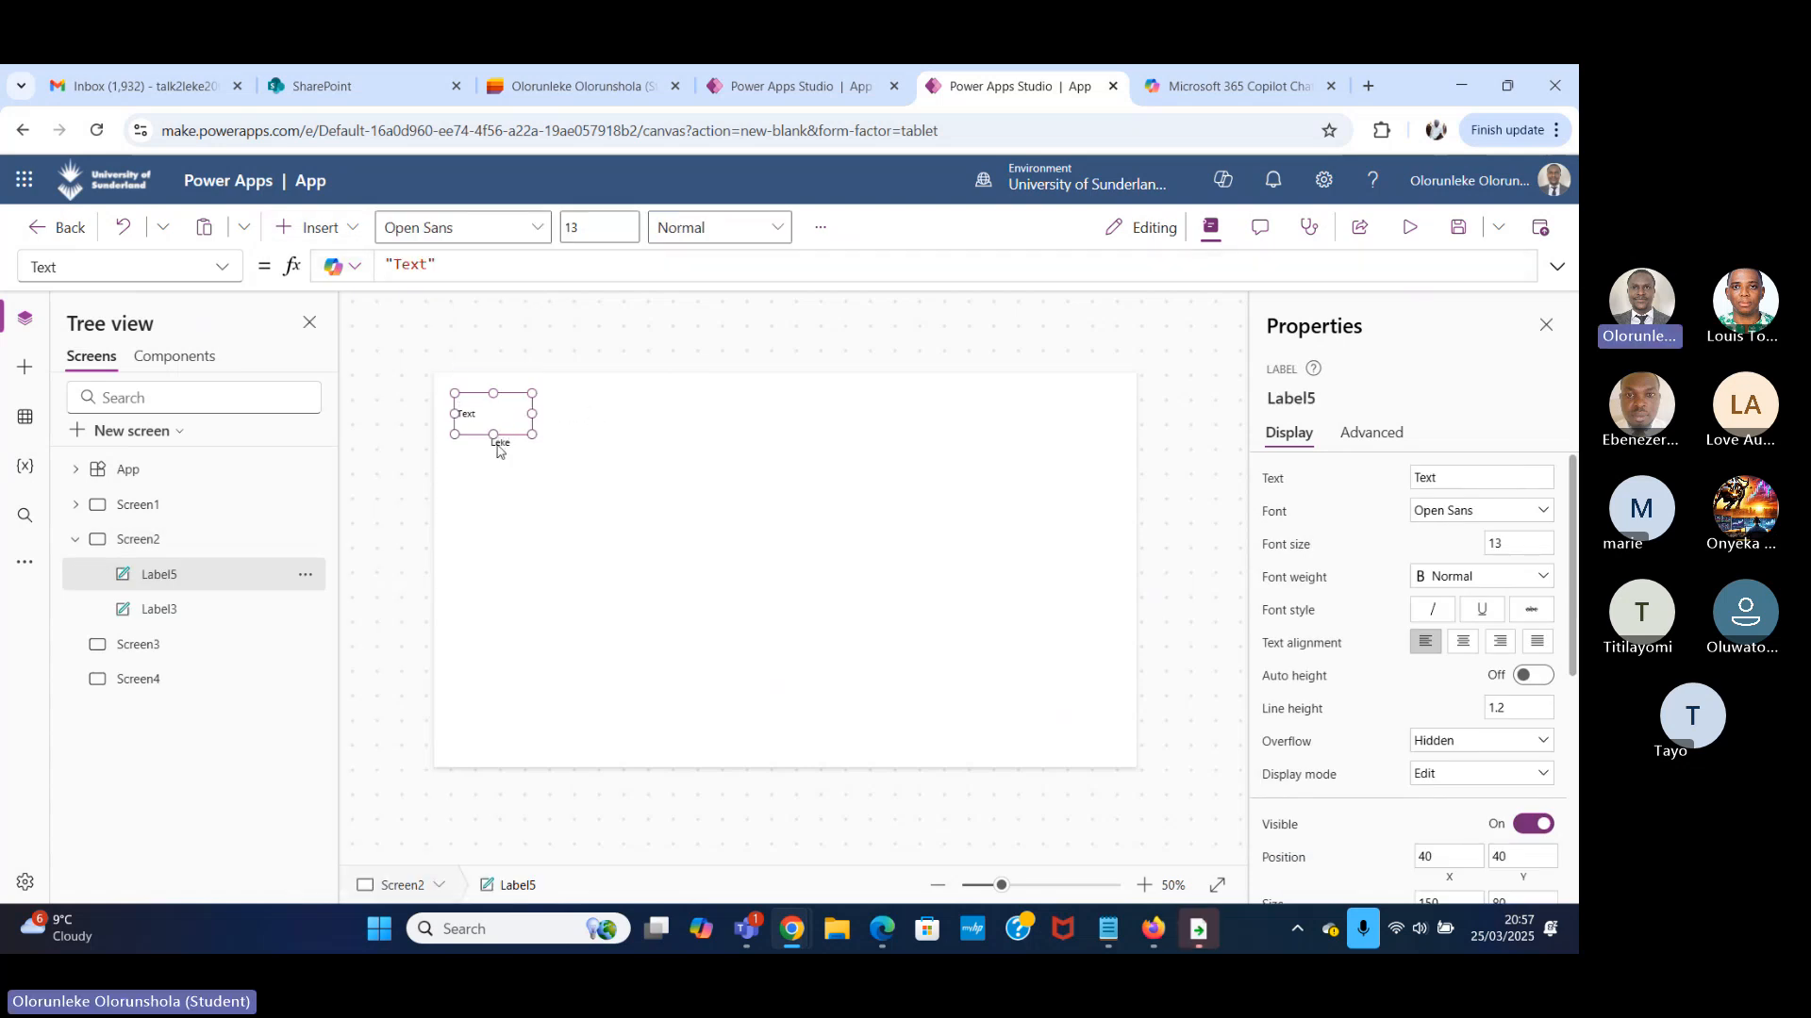
pyautogui.moveTo(493, 434); pyautogui.dragTo(633, 448)
# Replace the new Screen2 label's Text formula with loclas, then compare Screen1 with Screen2.
pyautogui.moveTo(455, 265); pyautogui.dragTo(193, 326)
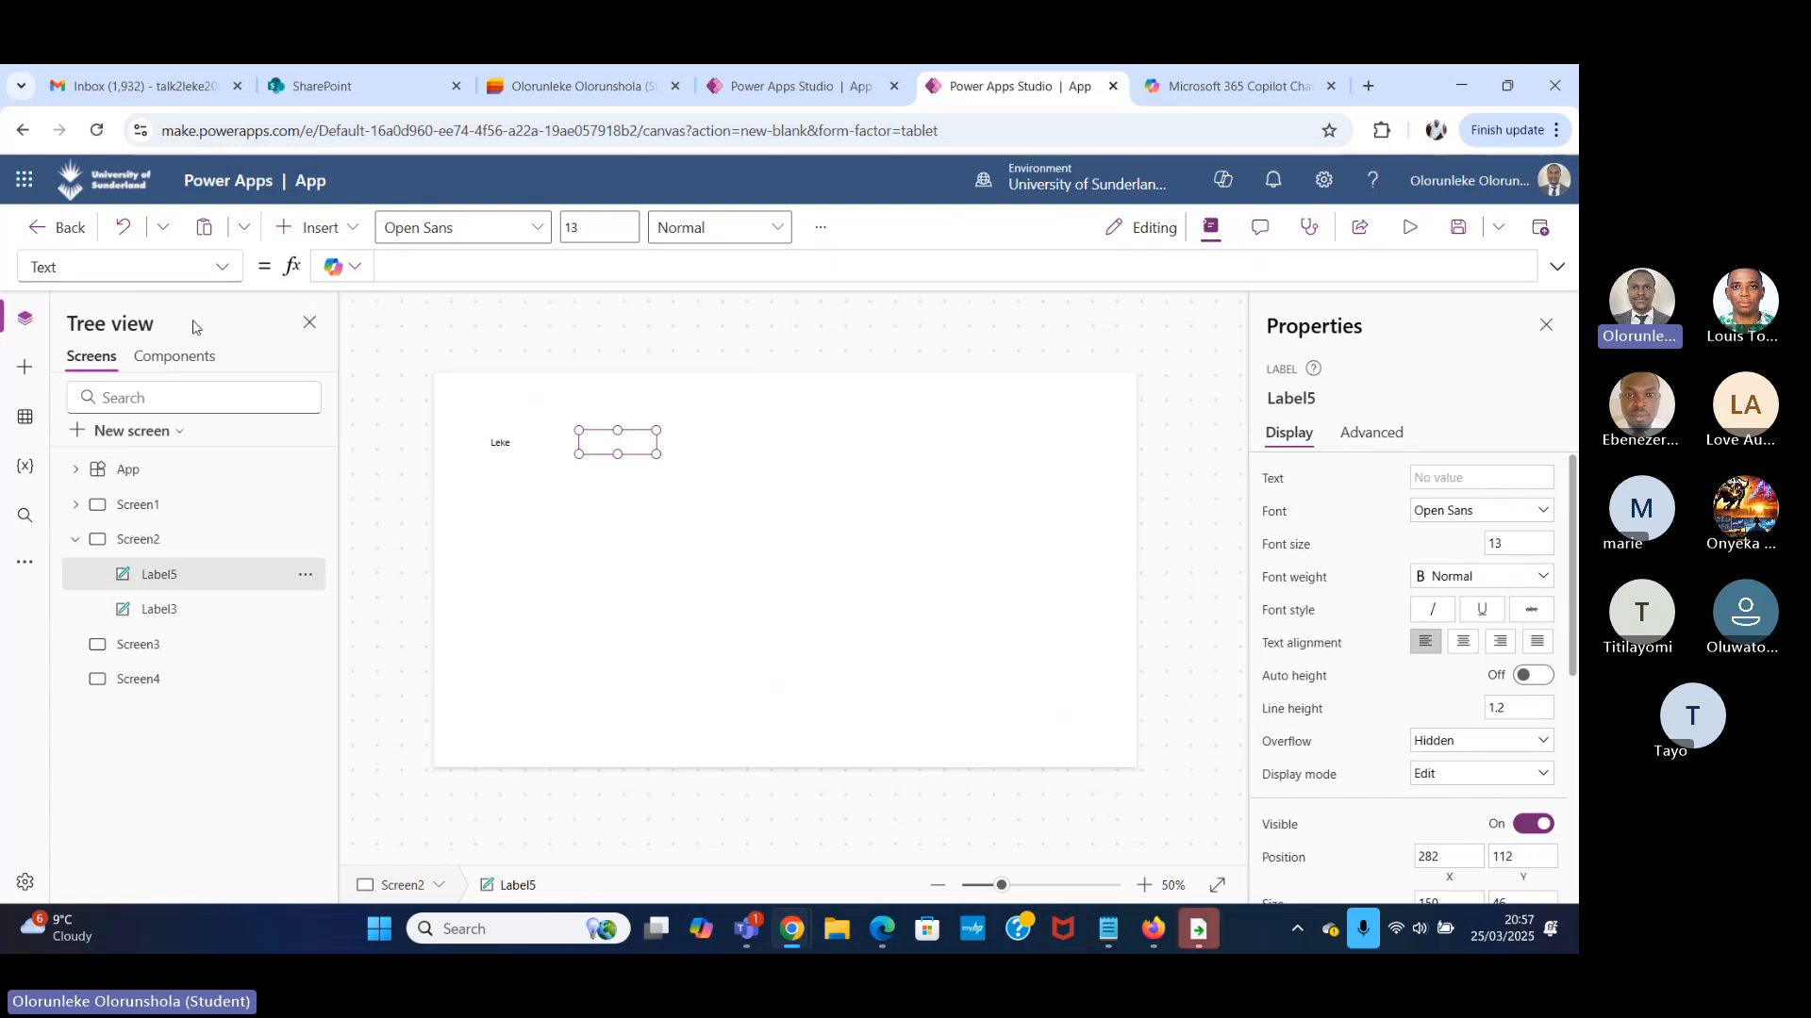
pyautogui.write('loc')
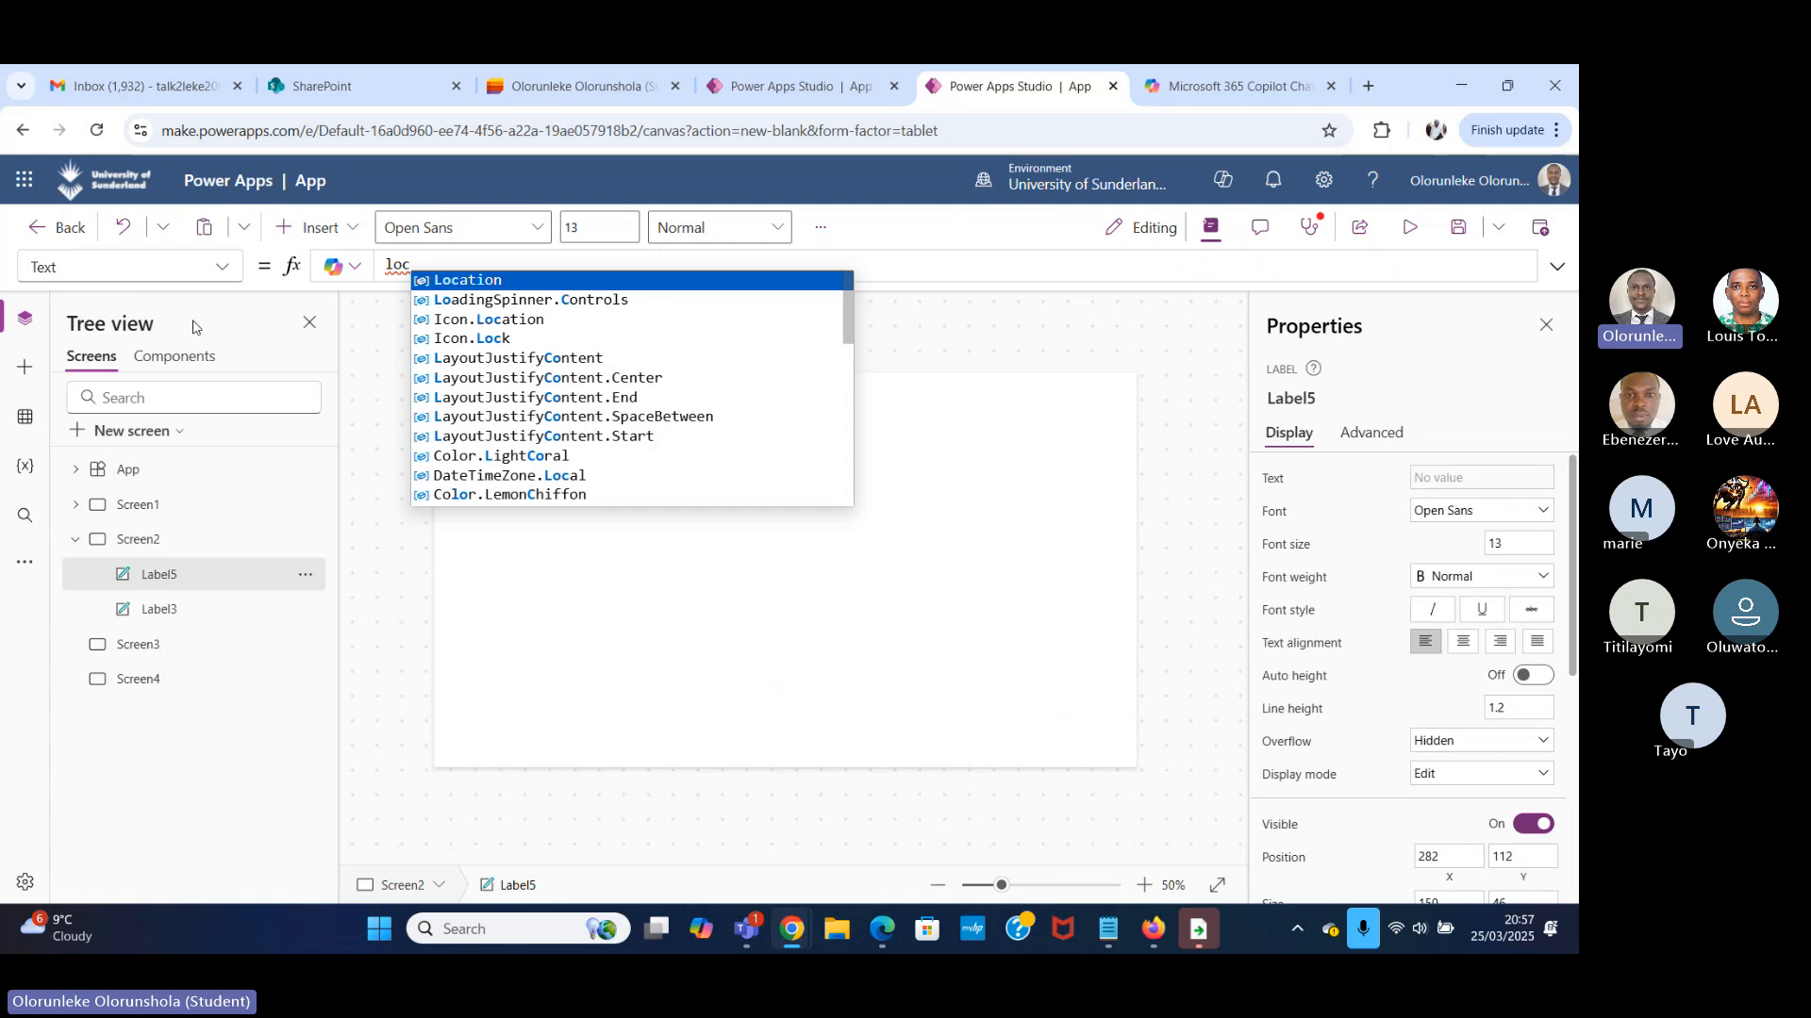
pyautogui.write('las')
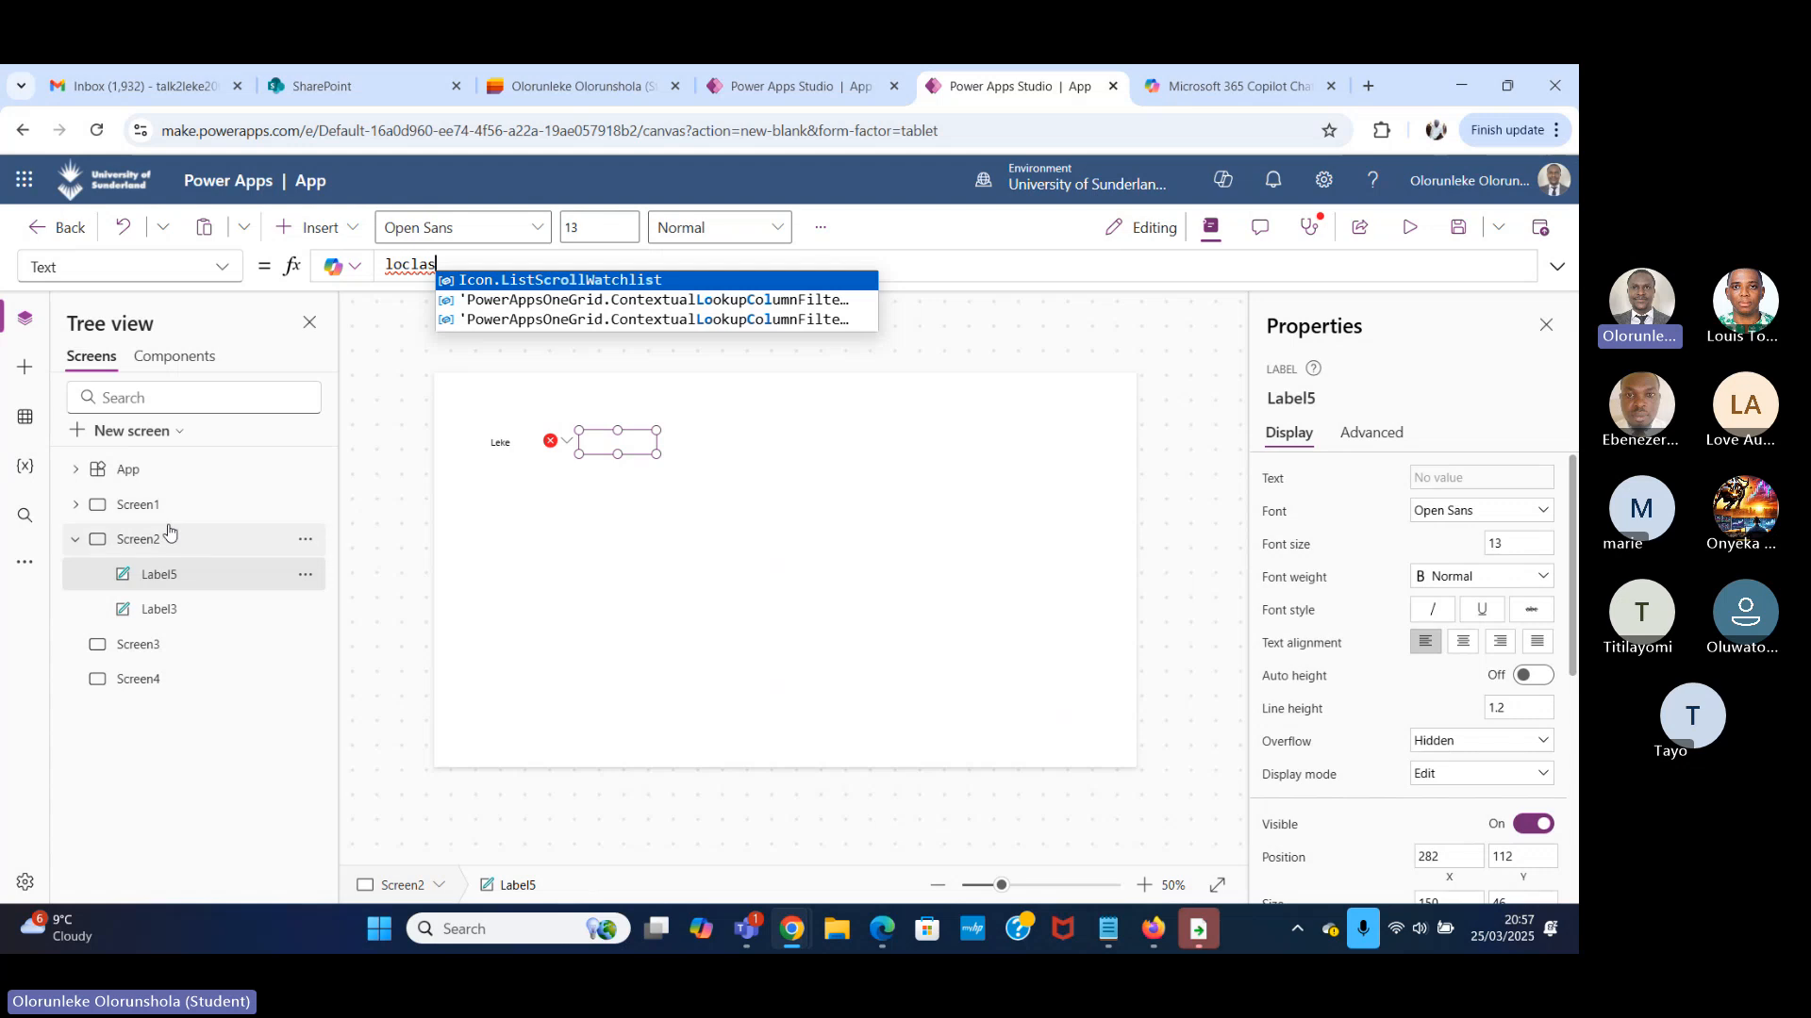
pyautogui.click(128, 506)
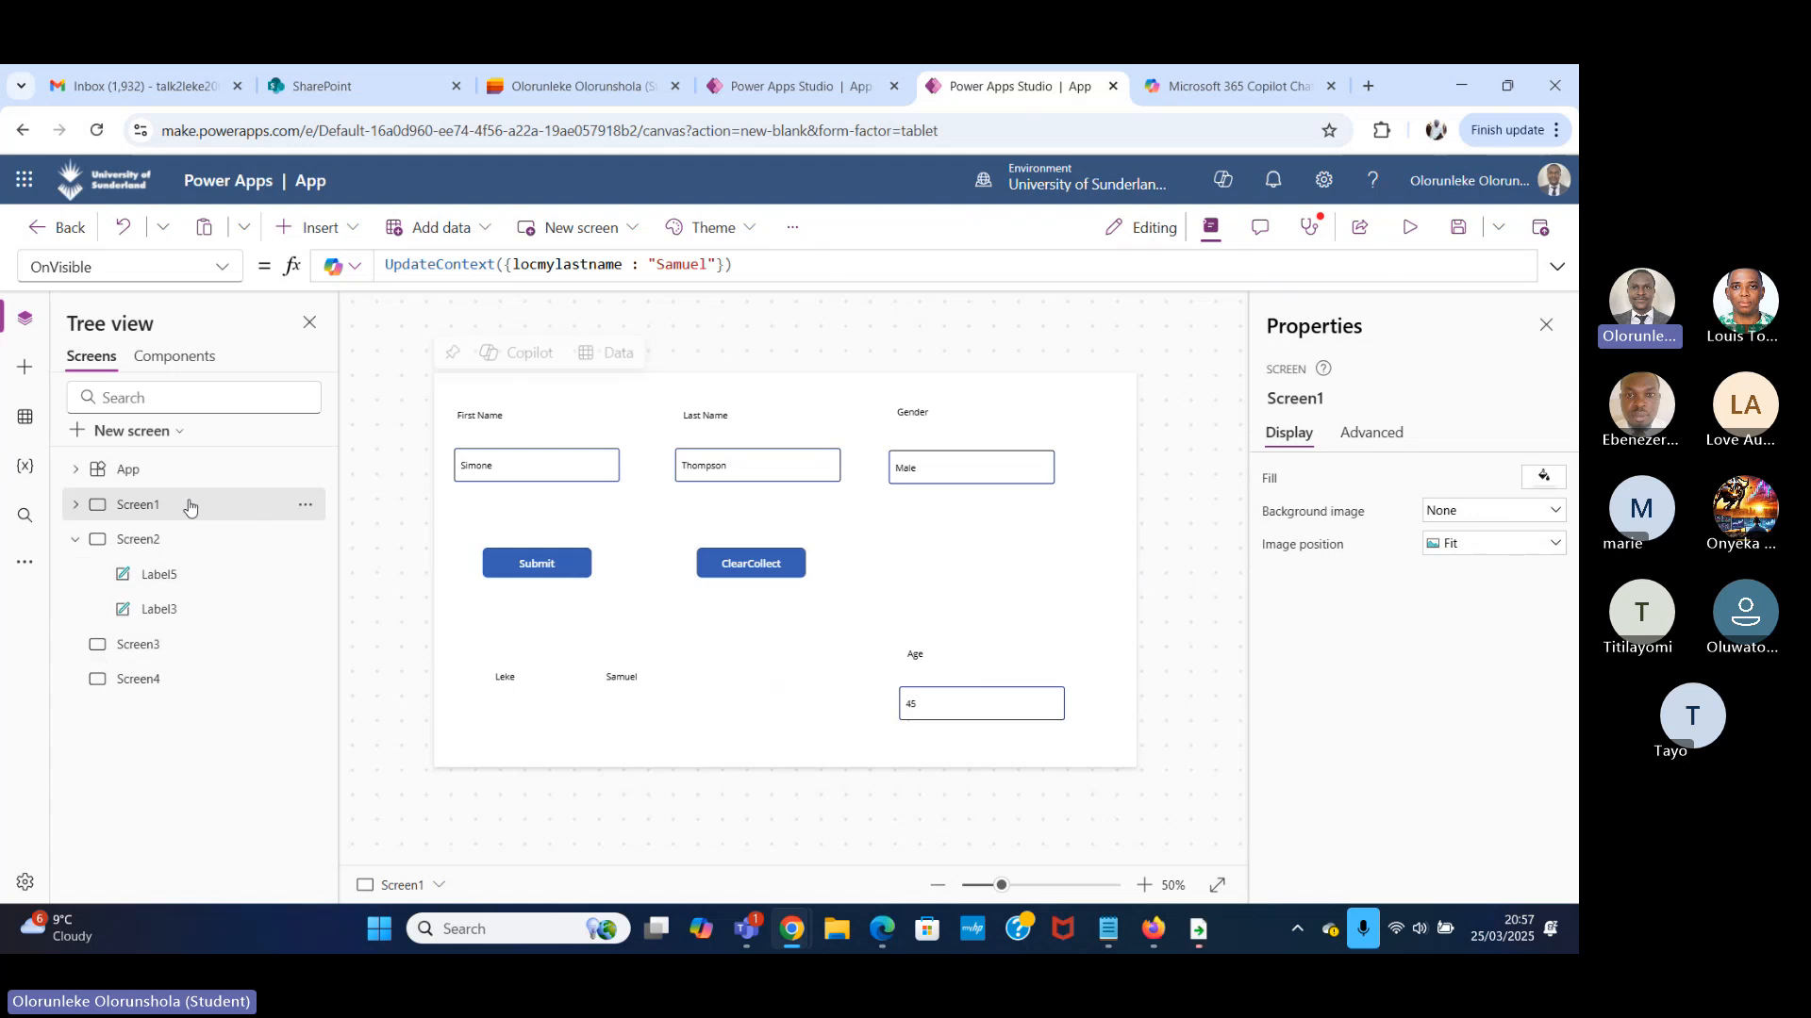
pyautogui.click(173, 539)
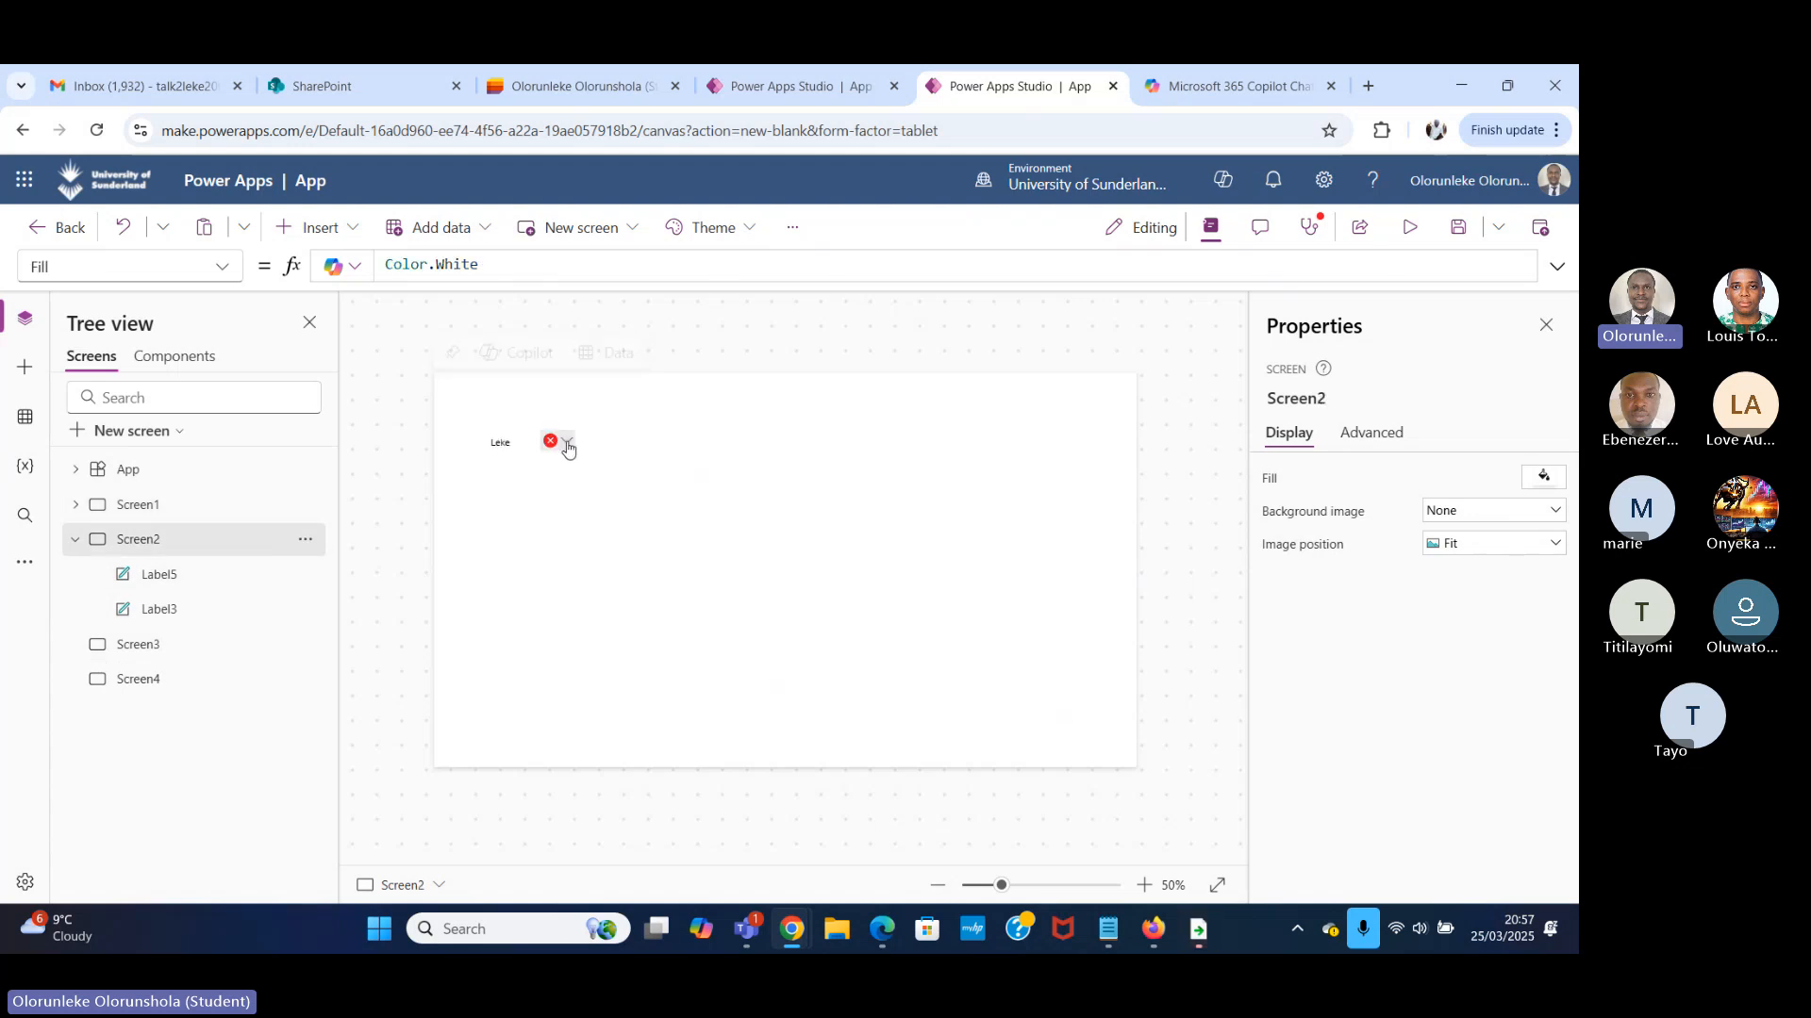
# Check the error on Screen2's new label, then return to Screen1's OnVisible formula and collapse Screen2's contents.
pyautogui.moveTo(567, 448)
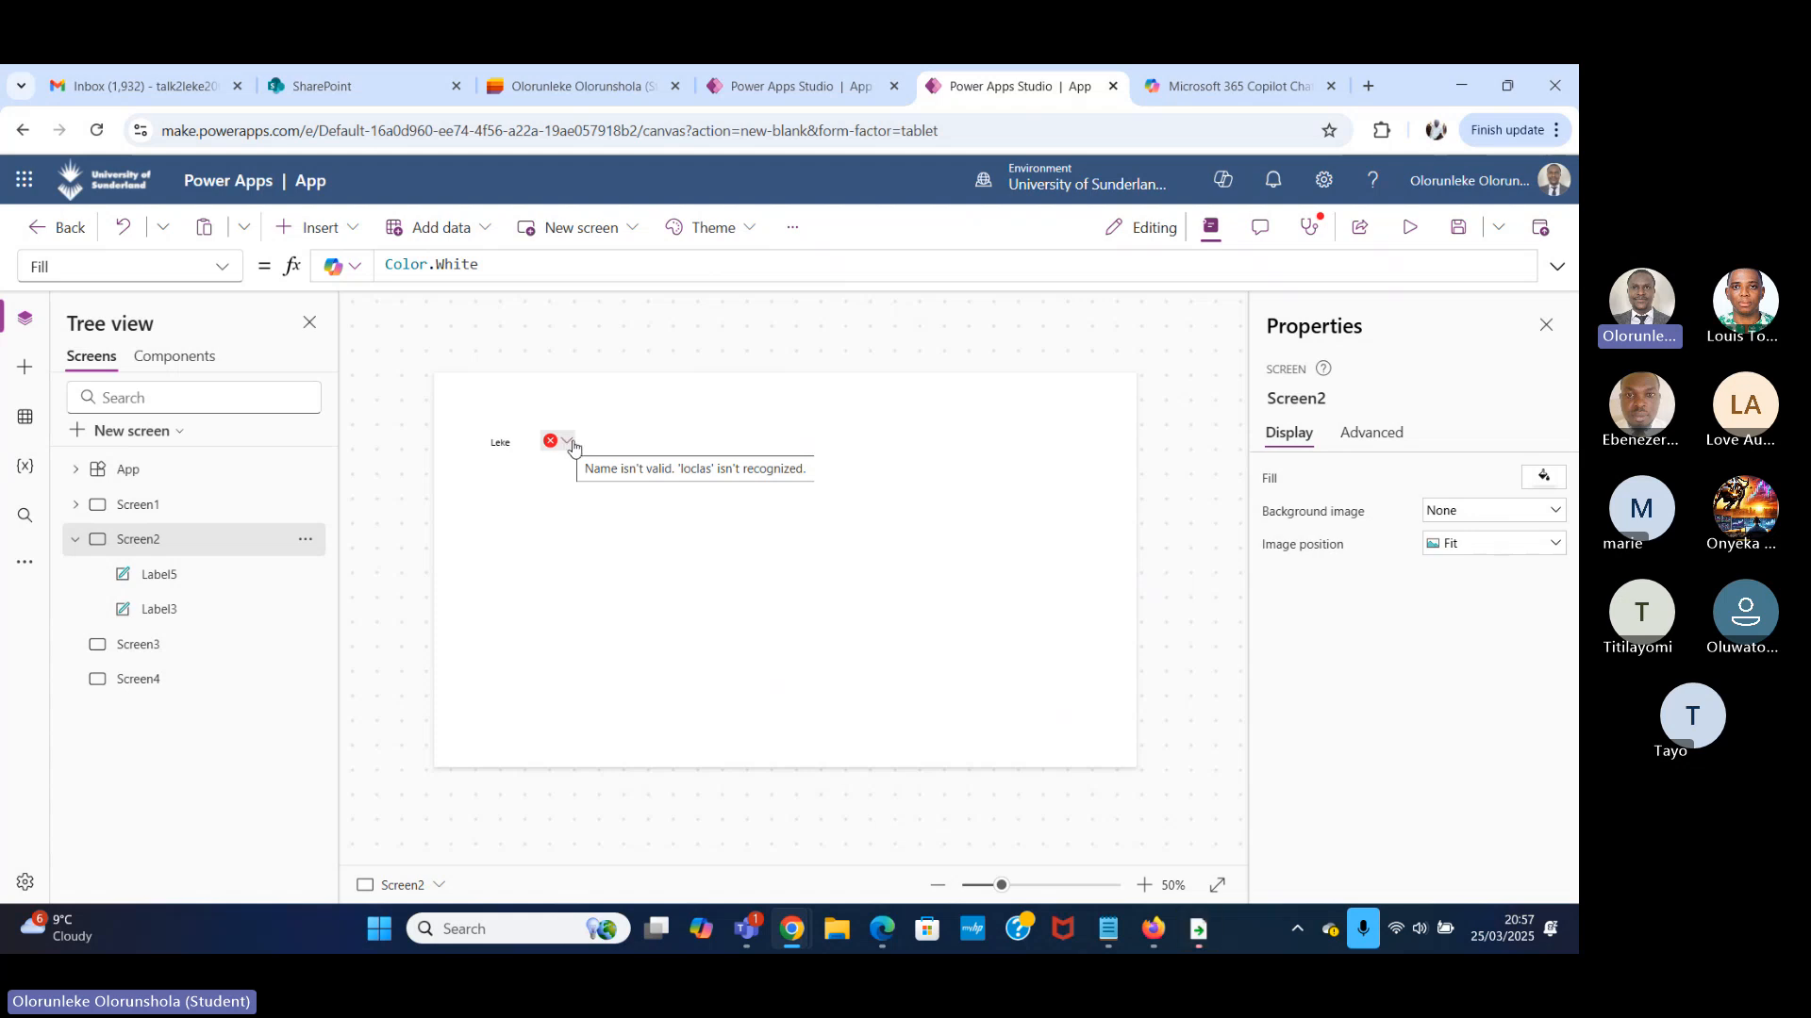
pyautogui.click(115, 514)
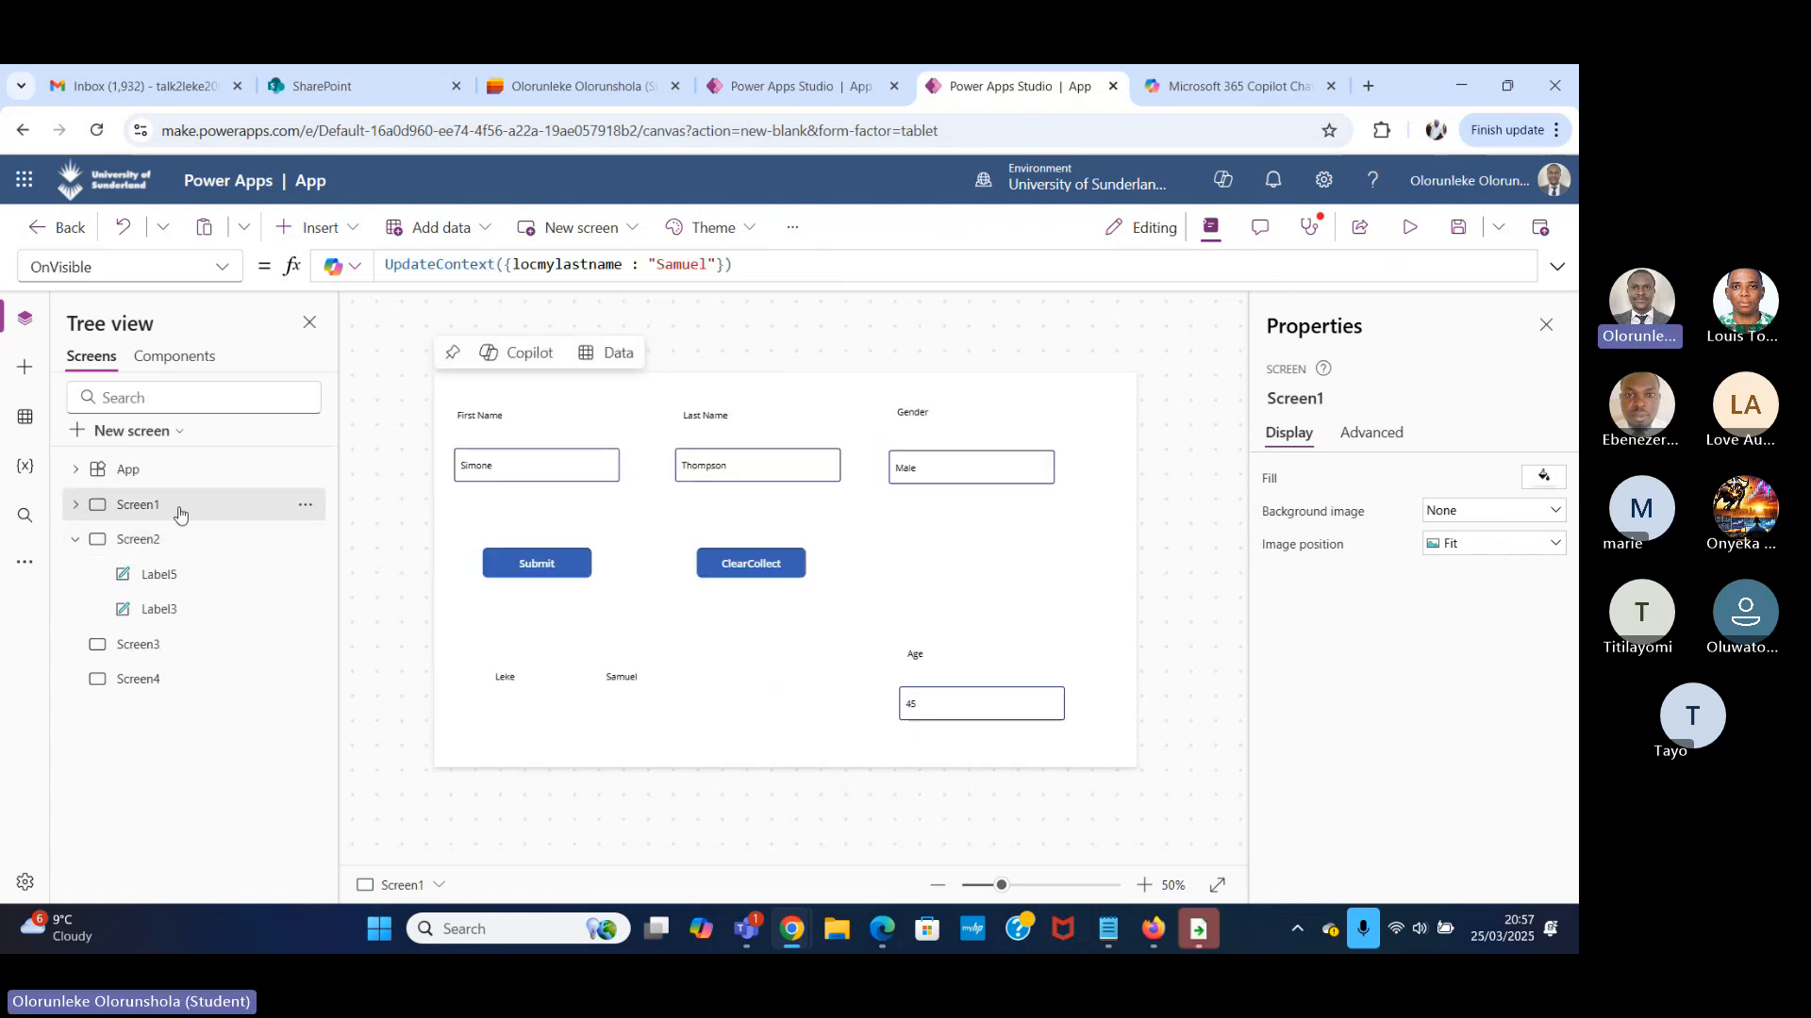
pyautogui.click(76, 541)
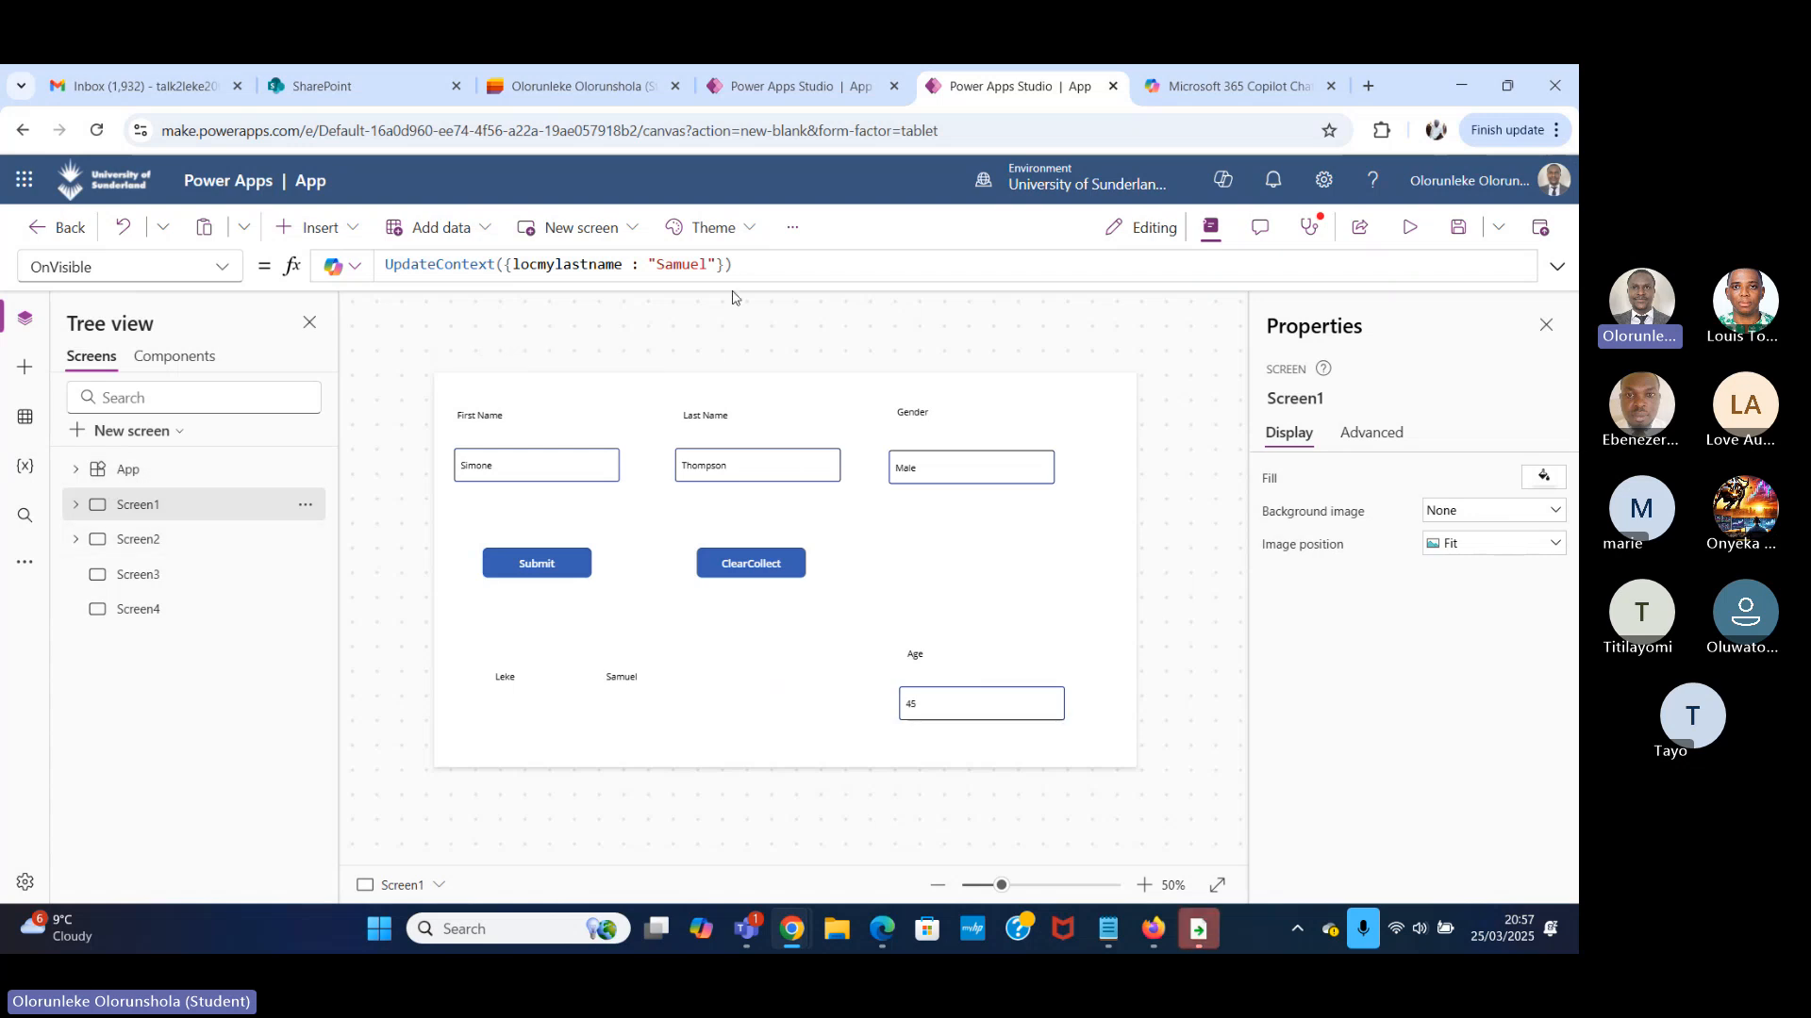
# Append a semicolon and the start of a Navigate call targeting Screen2 after the UpdateContext call in Screen1's OnVisible formula.
pyautogui.click(789, 264)
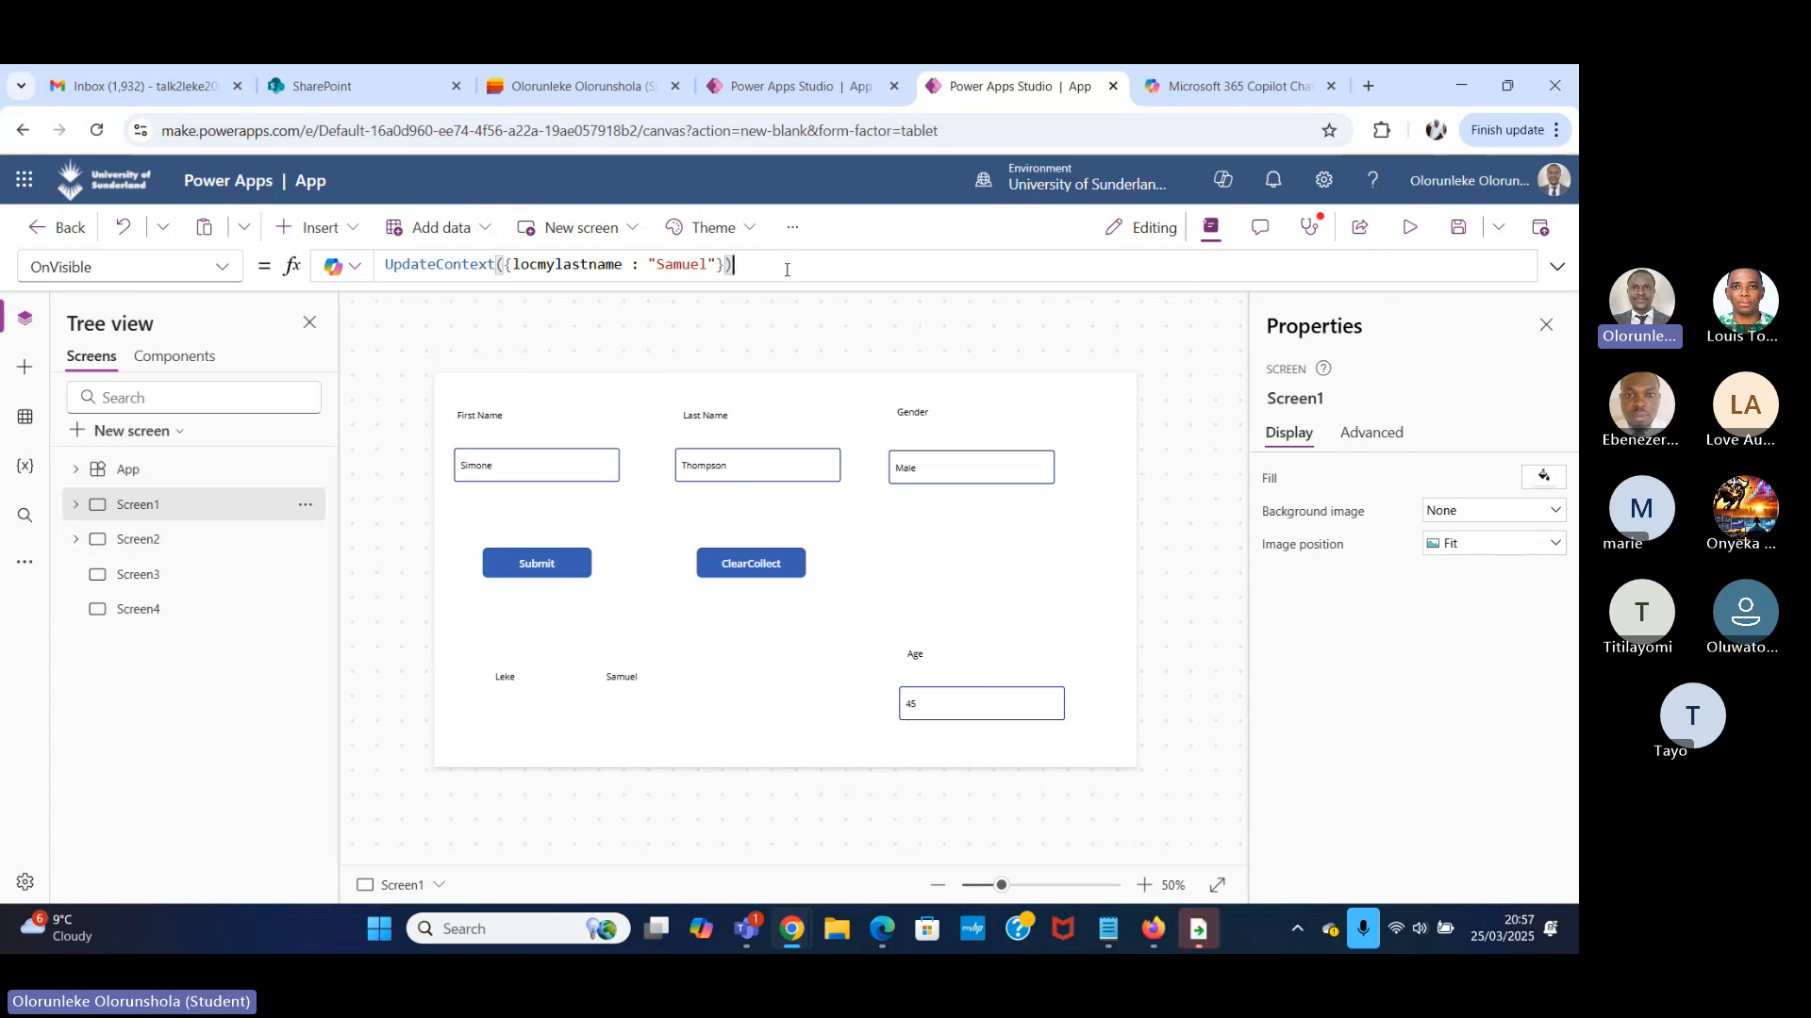
pyautogui.write('; ')
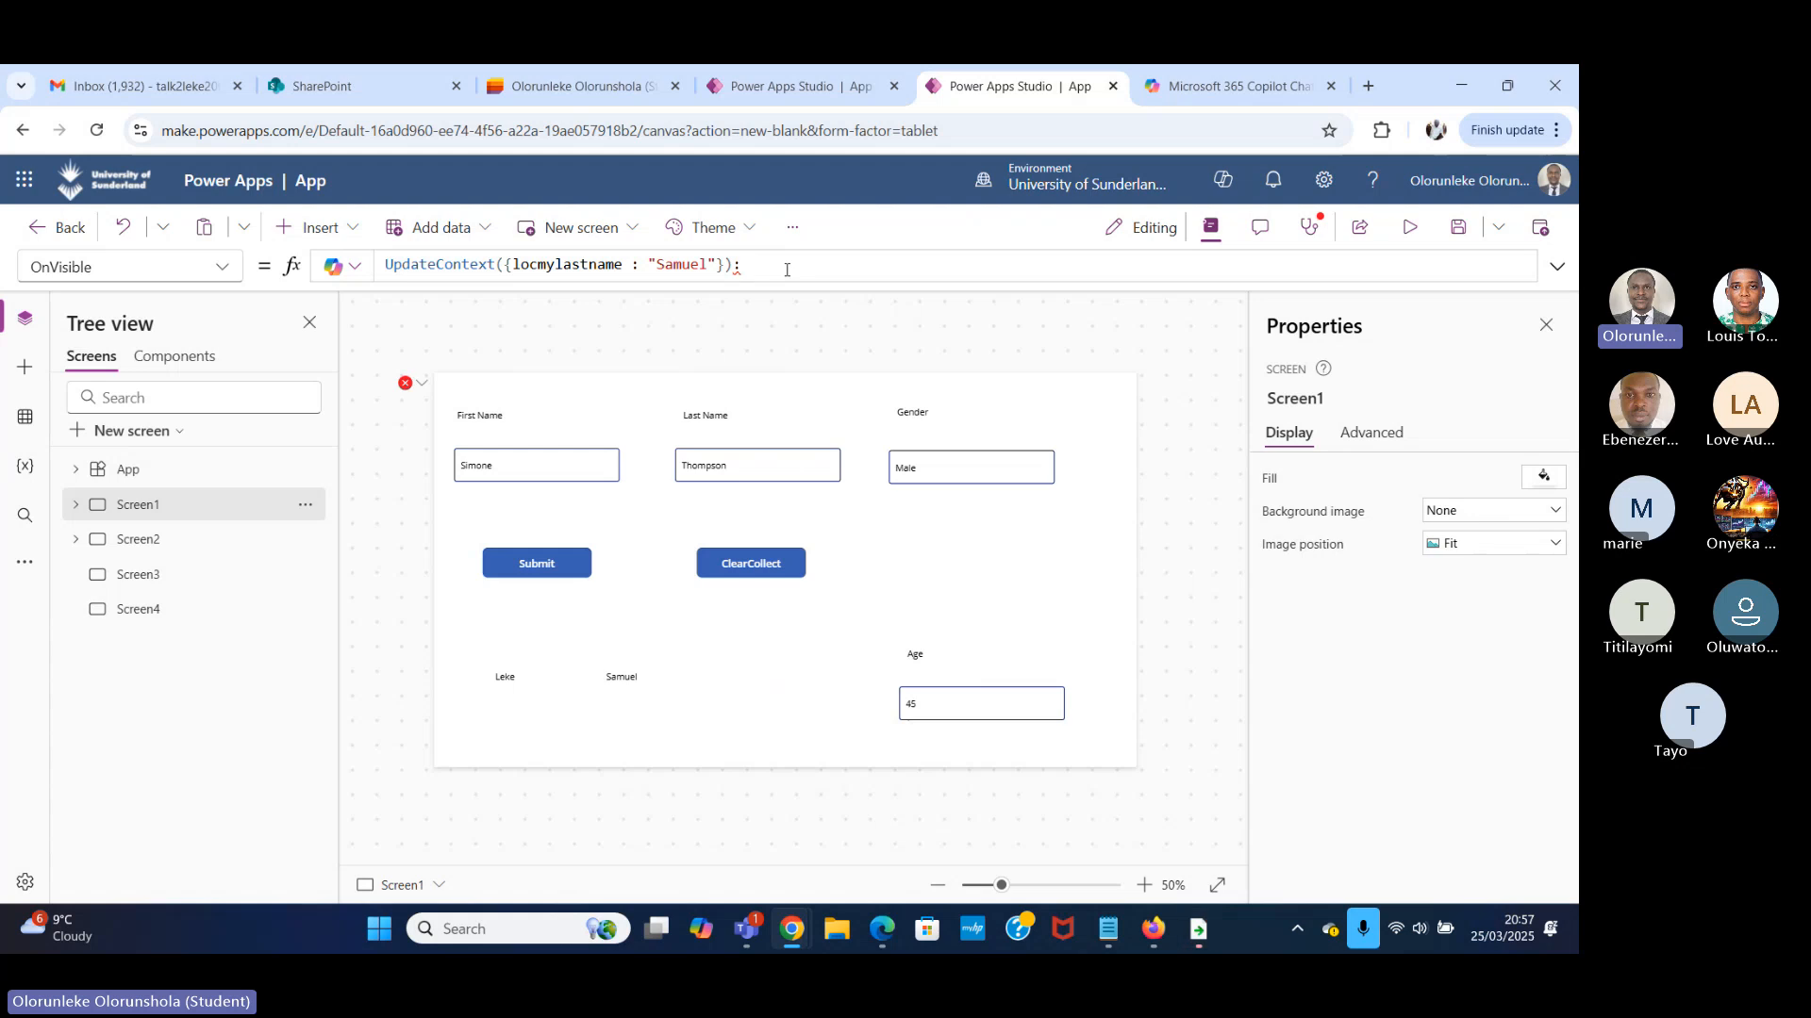
pyautogui.write('N')
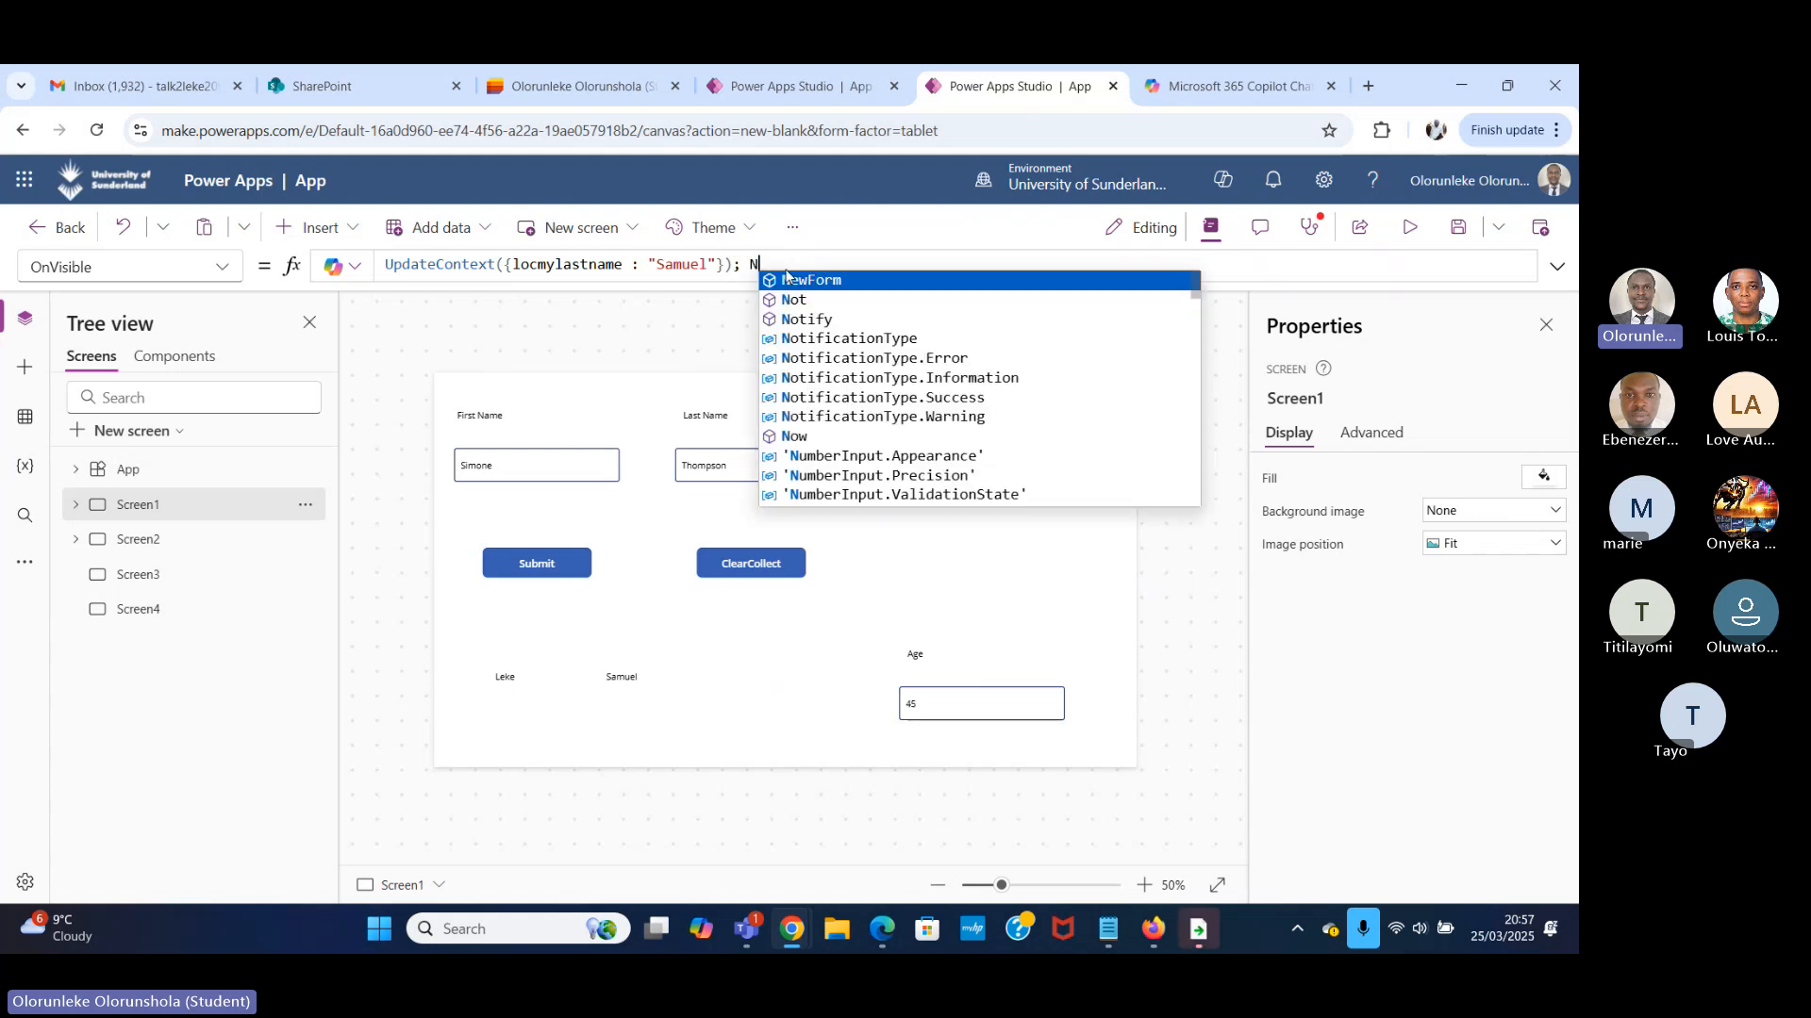
pyautogui.write('avigate')
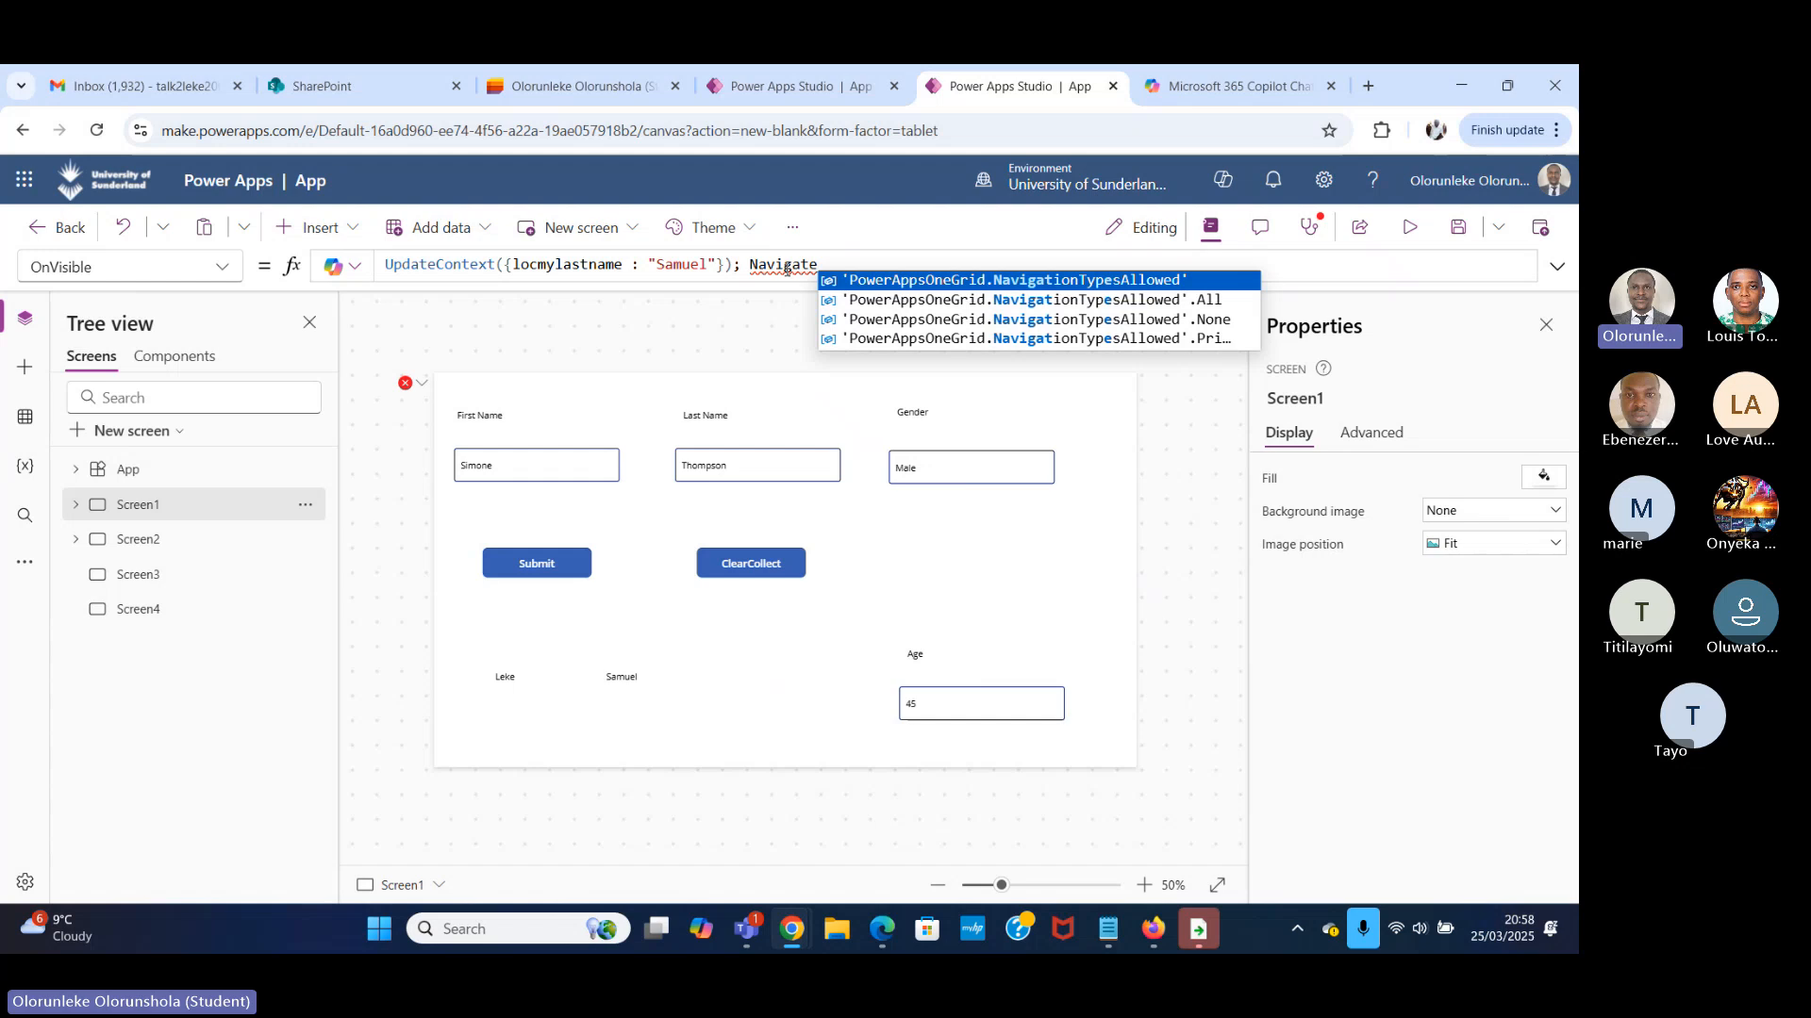
pyautogui.write('(')
pyautogui.click(869, 300)
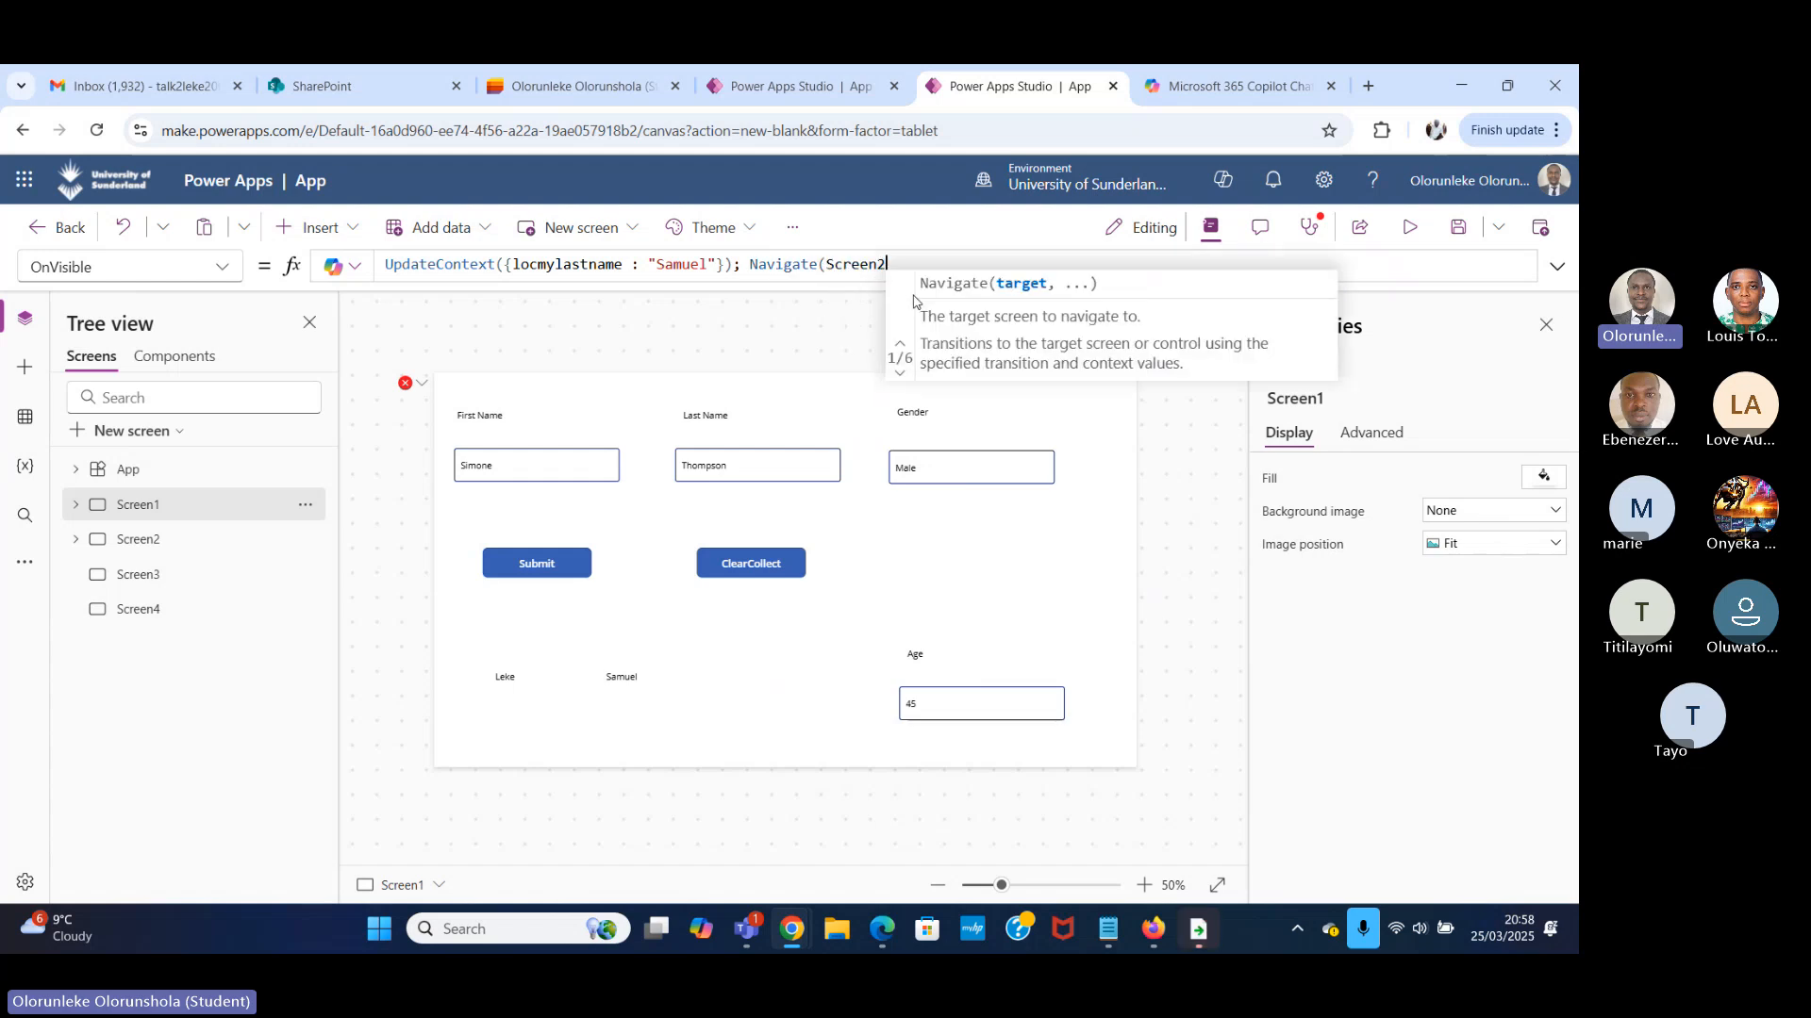
pyautogui.write('.')
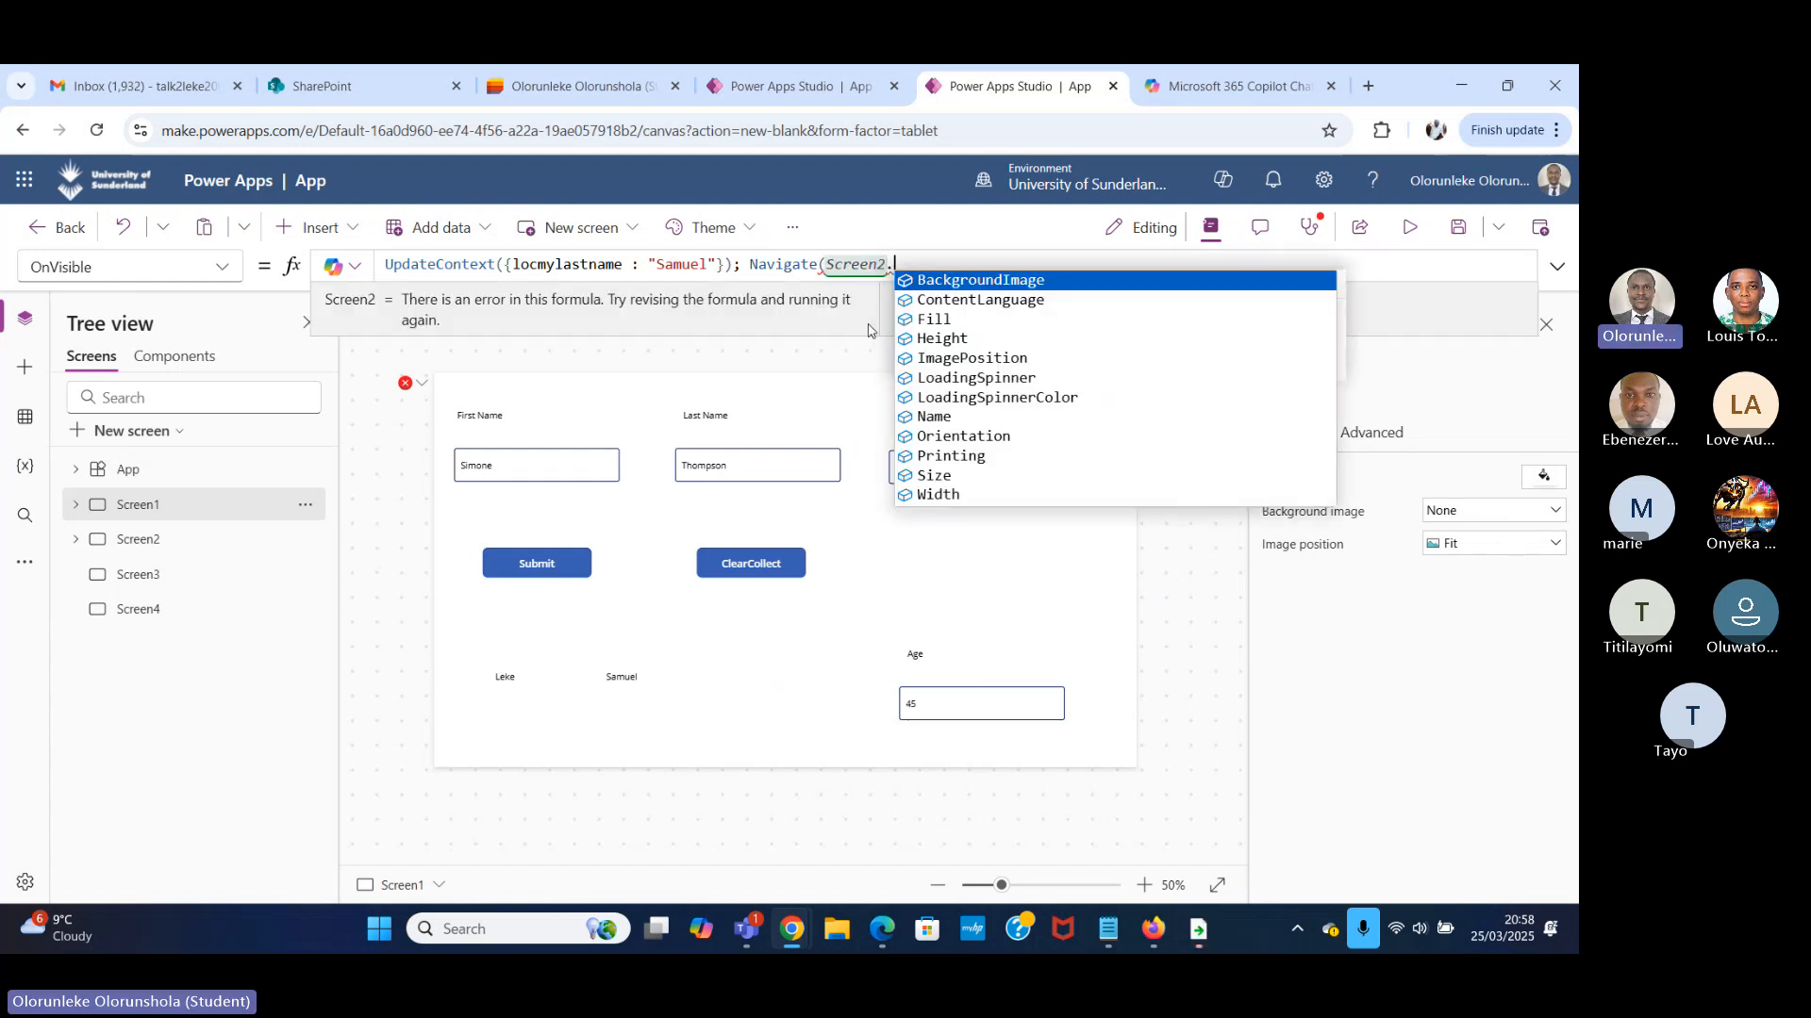
pyautogui.press('BackSpace')
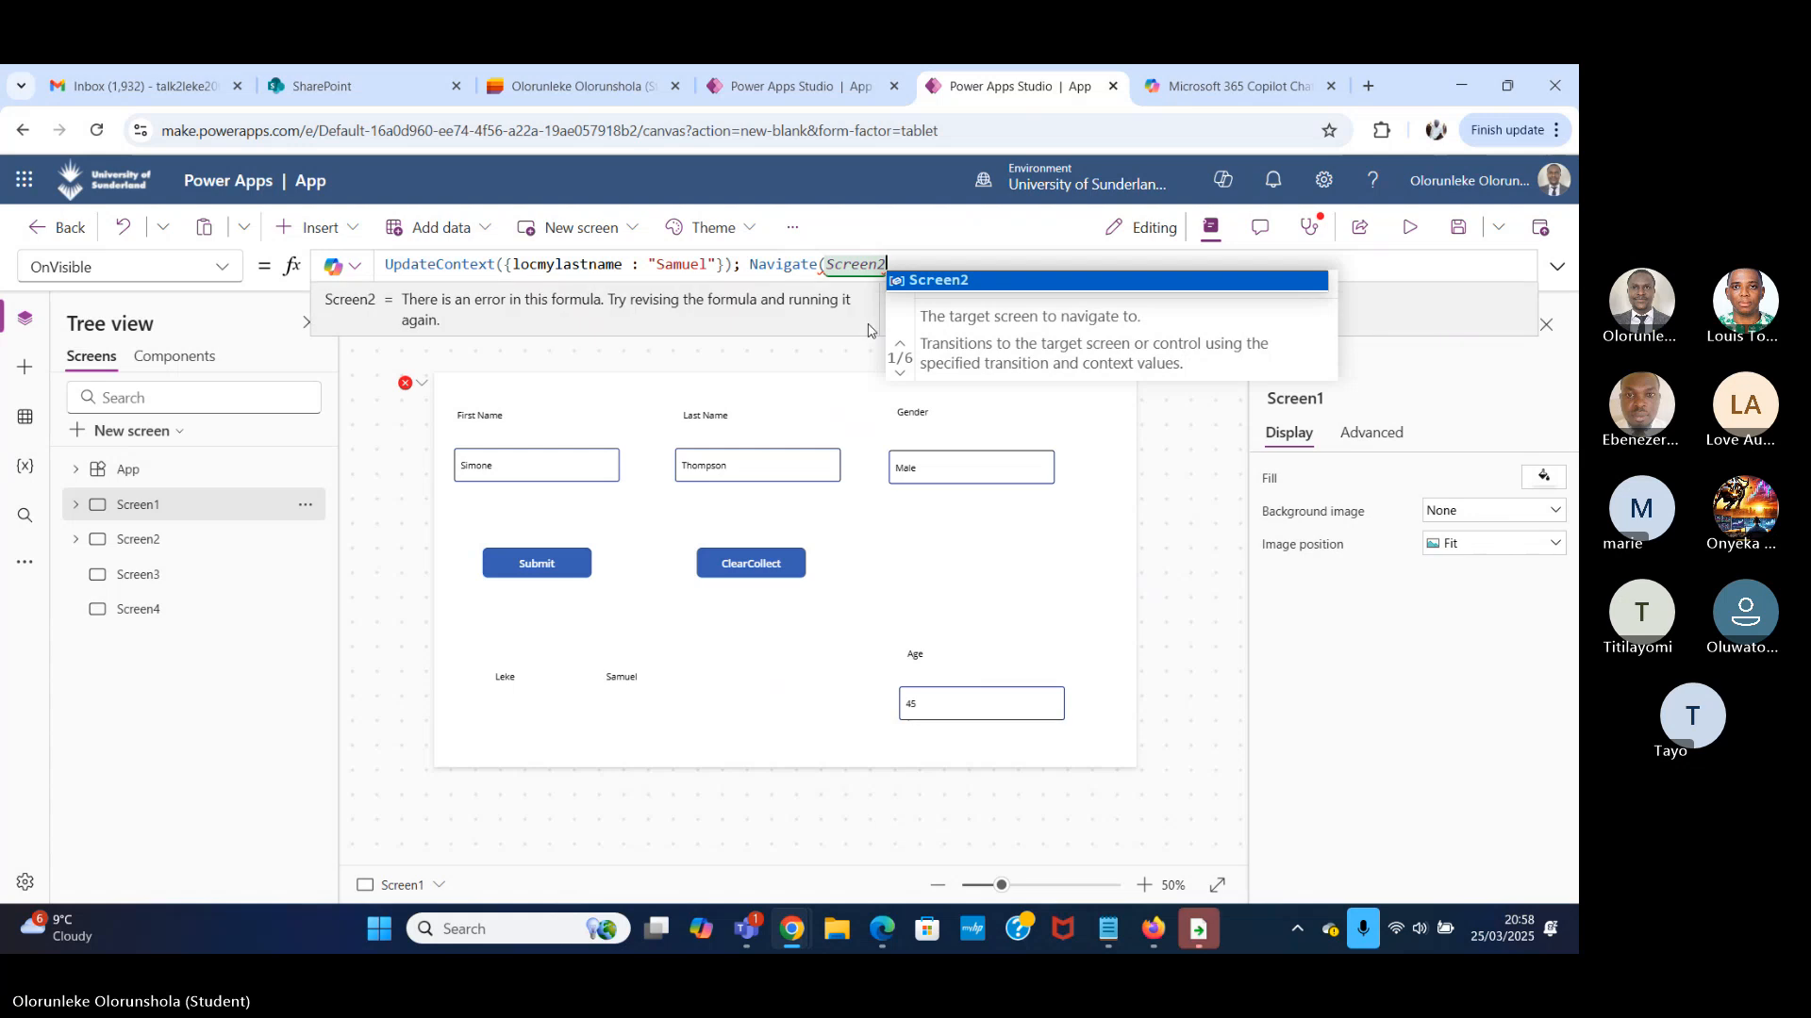
# Complete the Navigate call with ScreenTransition.Fade and an empty context record {}, then delete the whole Navigate call from the formula.
pyautogui.write(',')
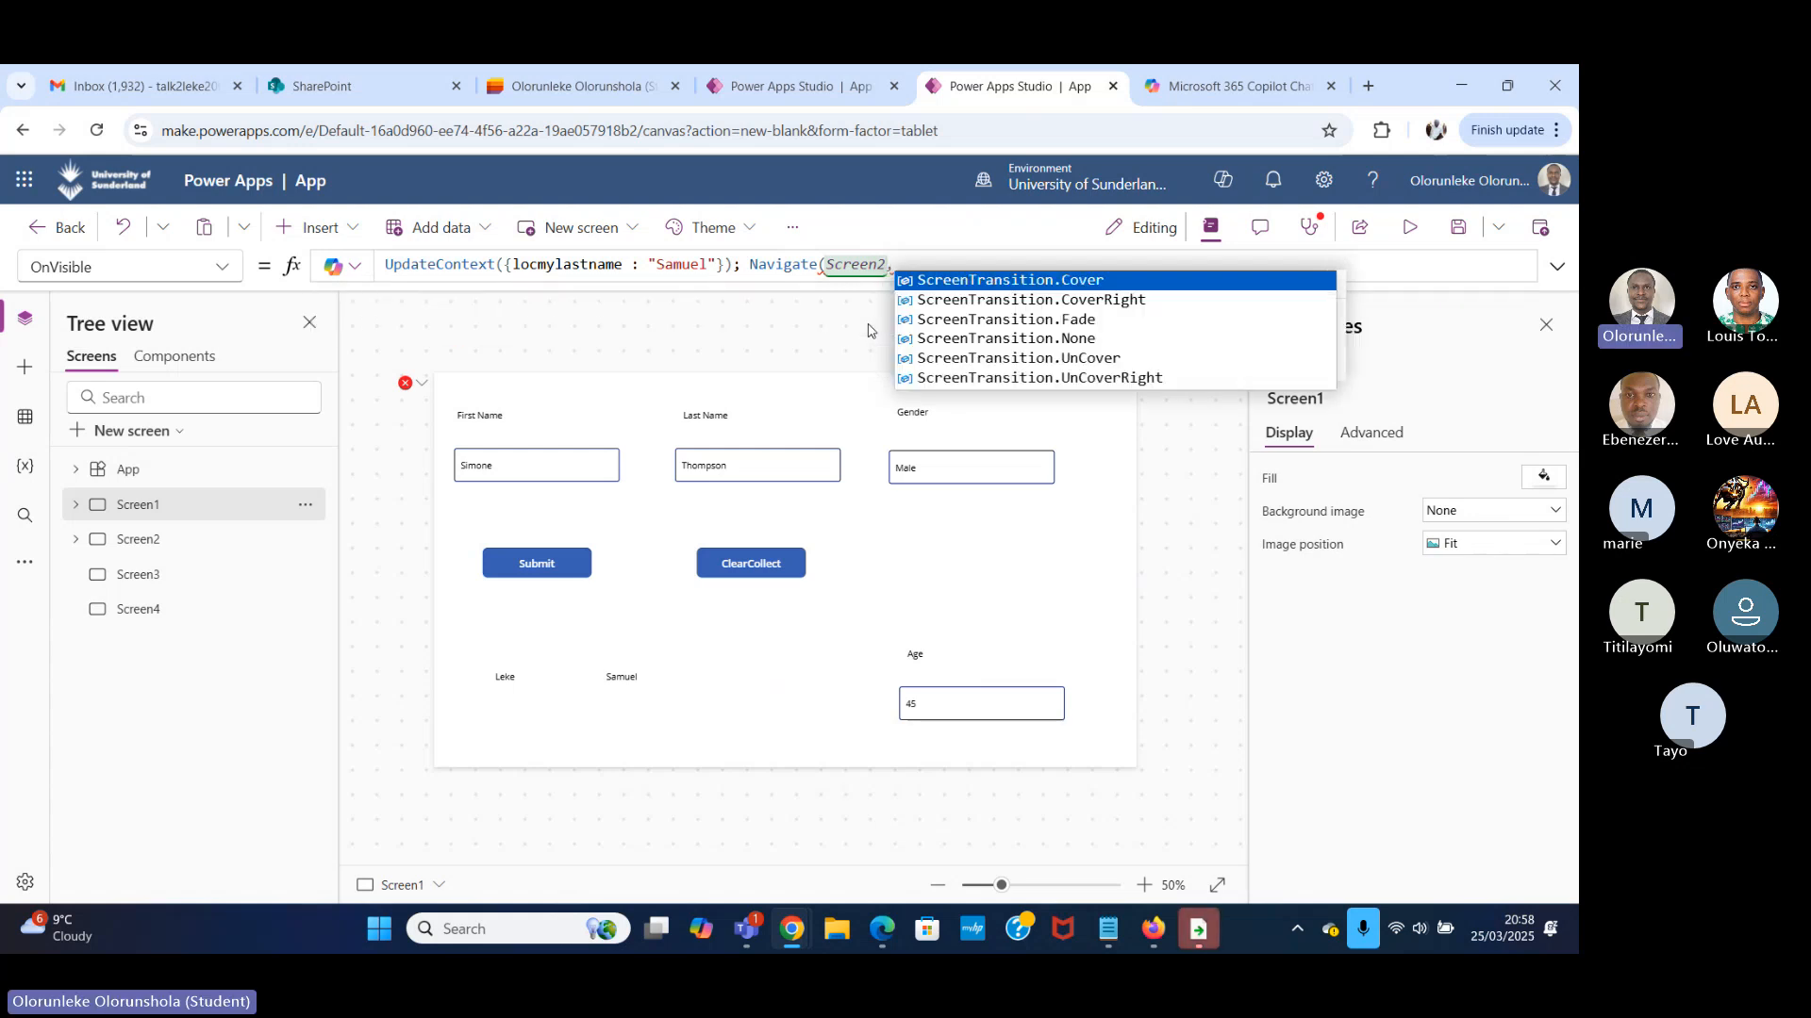
pyautogui.click(1090, 322)
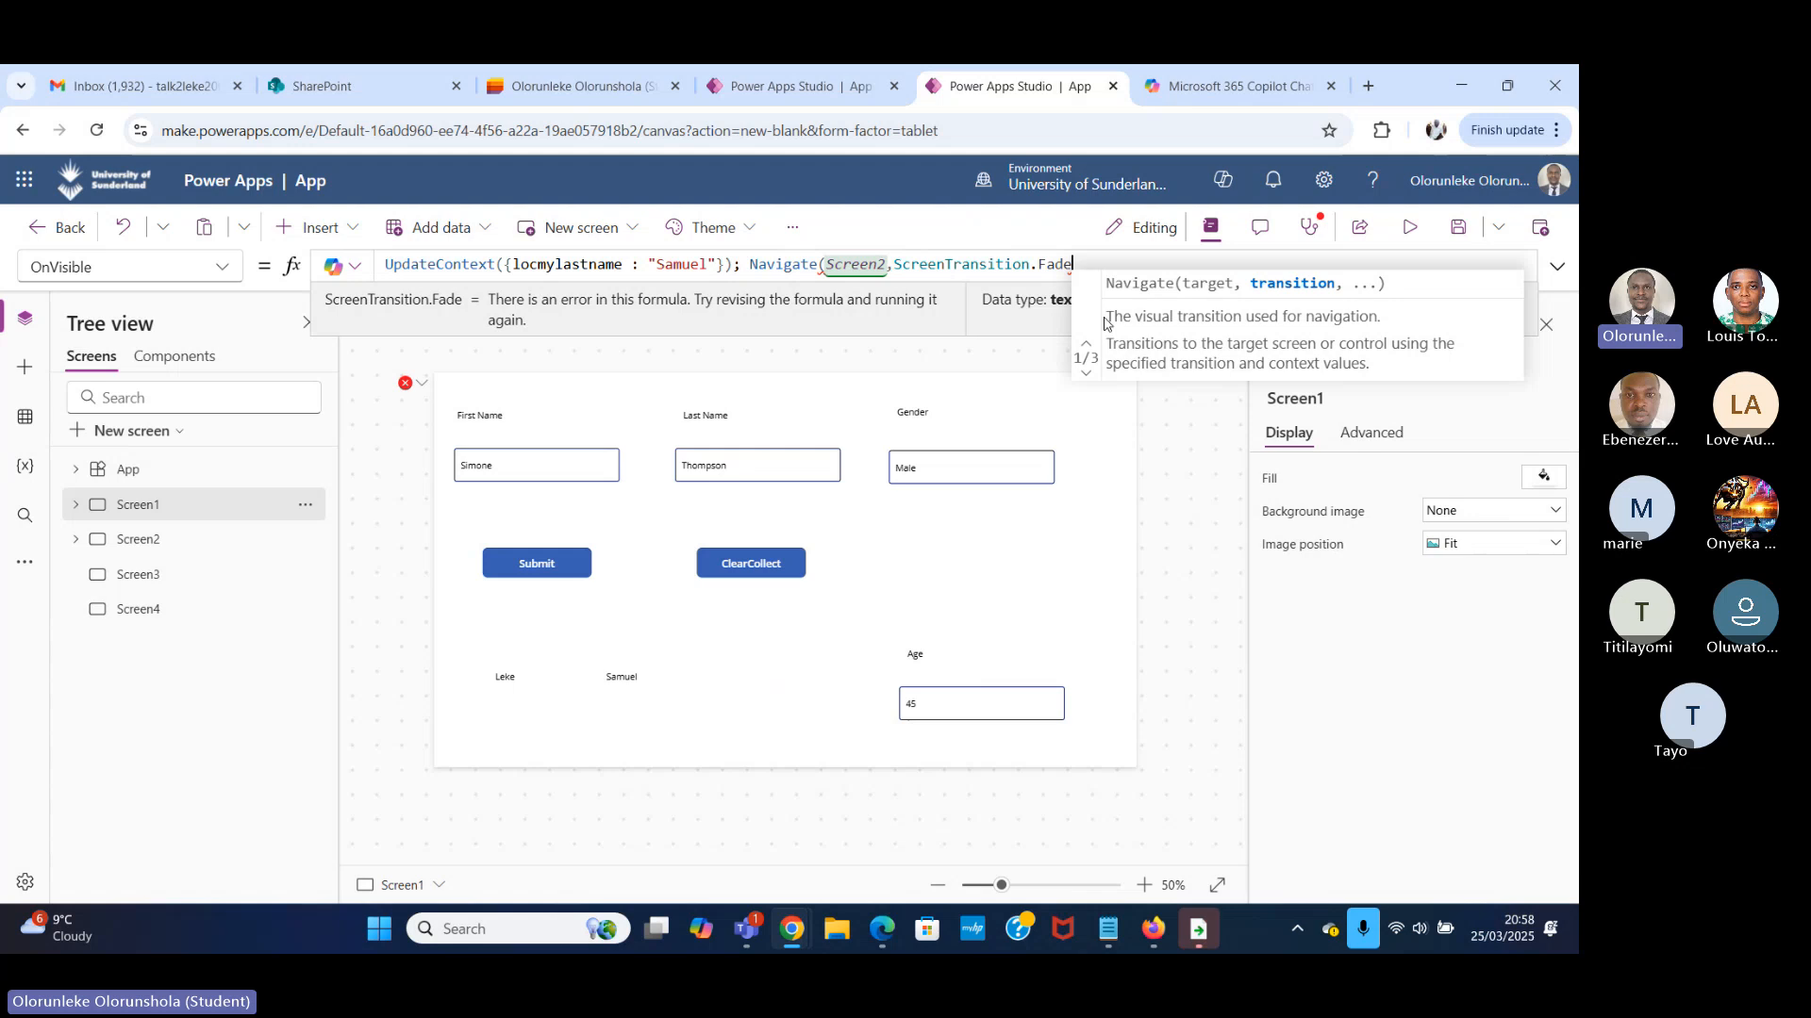
pyautogui.write(',')
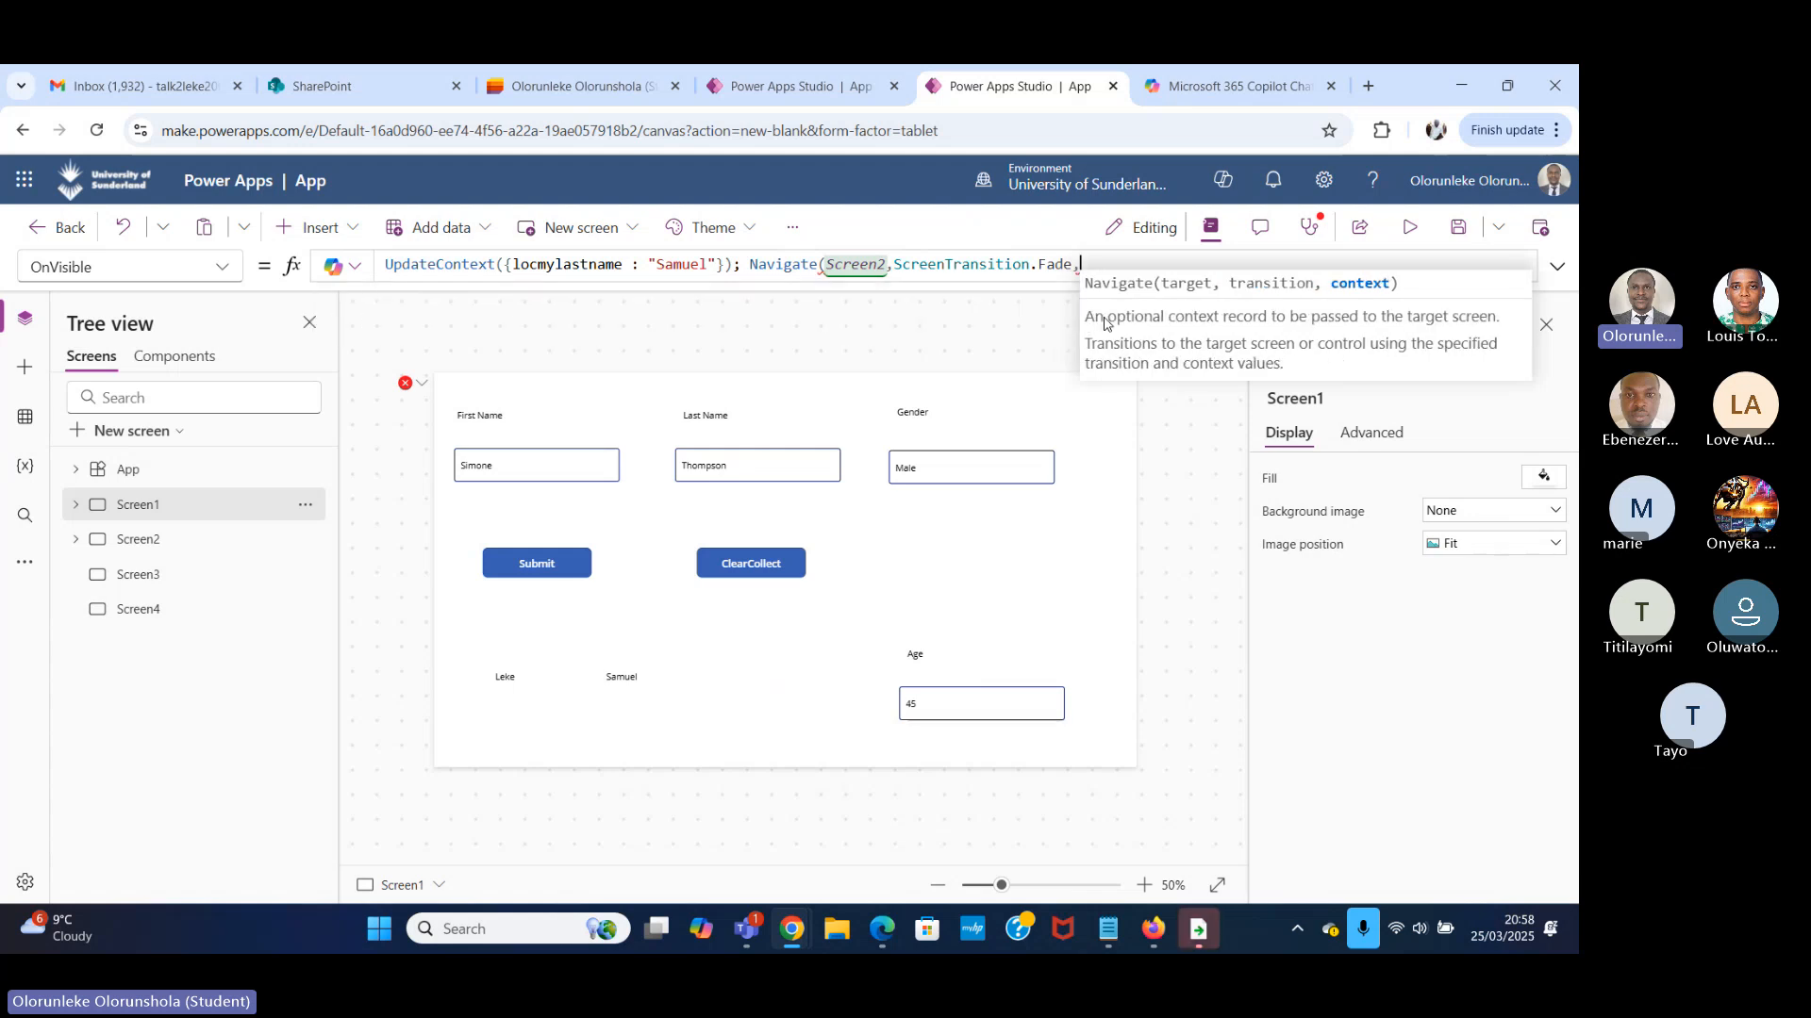
pyautogui.write('{')
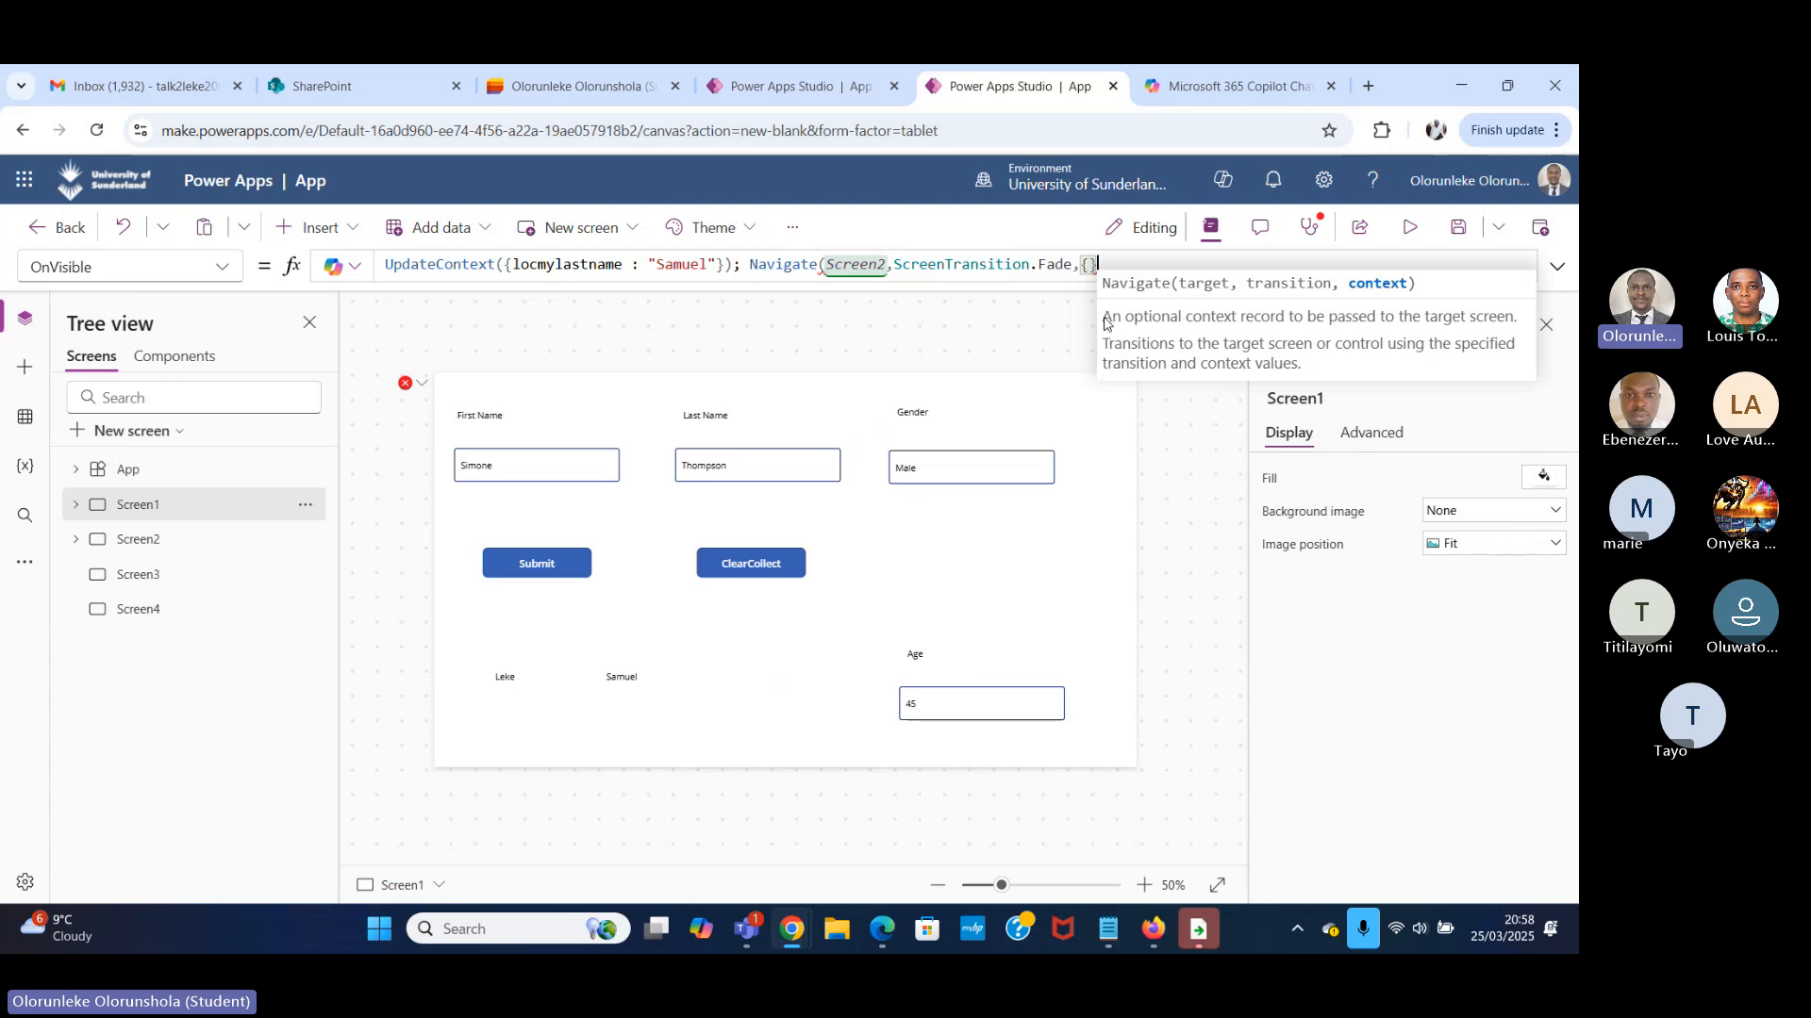
pyautogui.write('})')
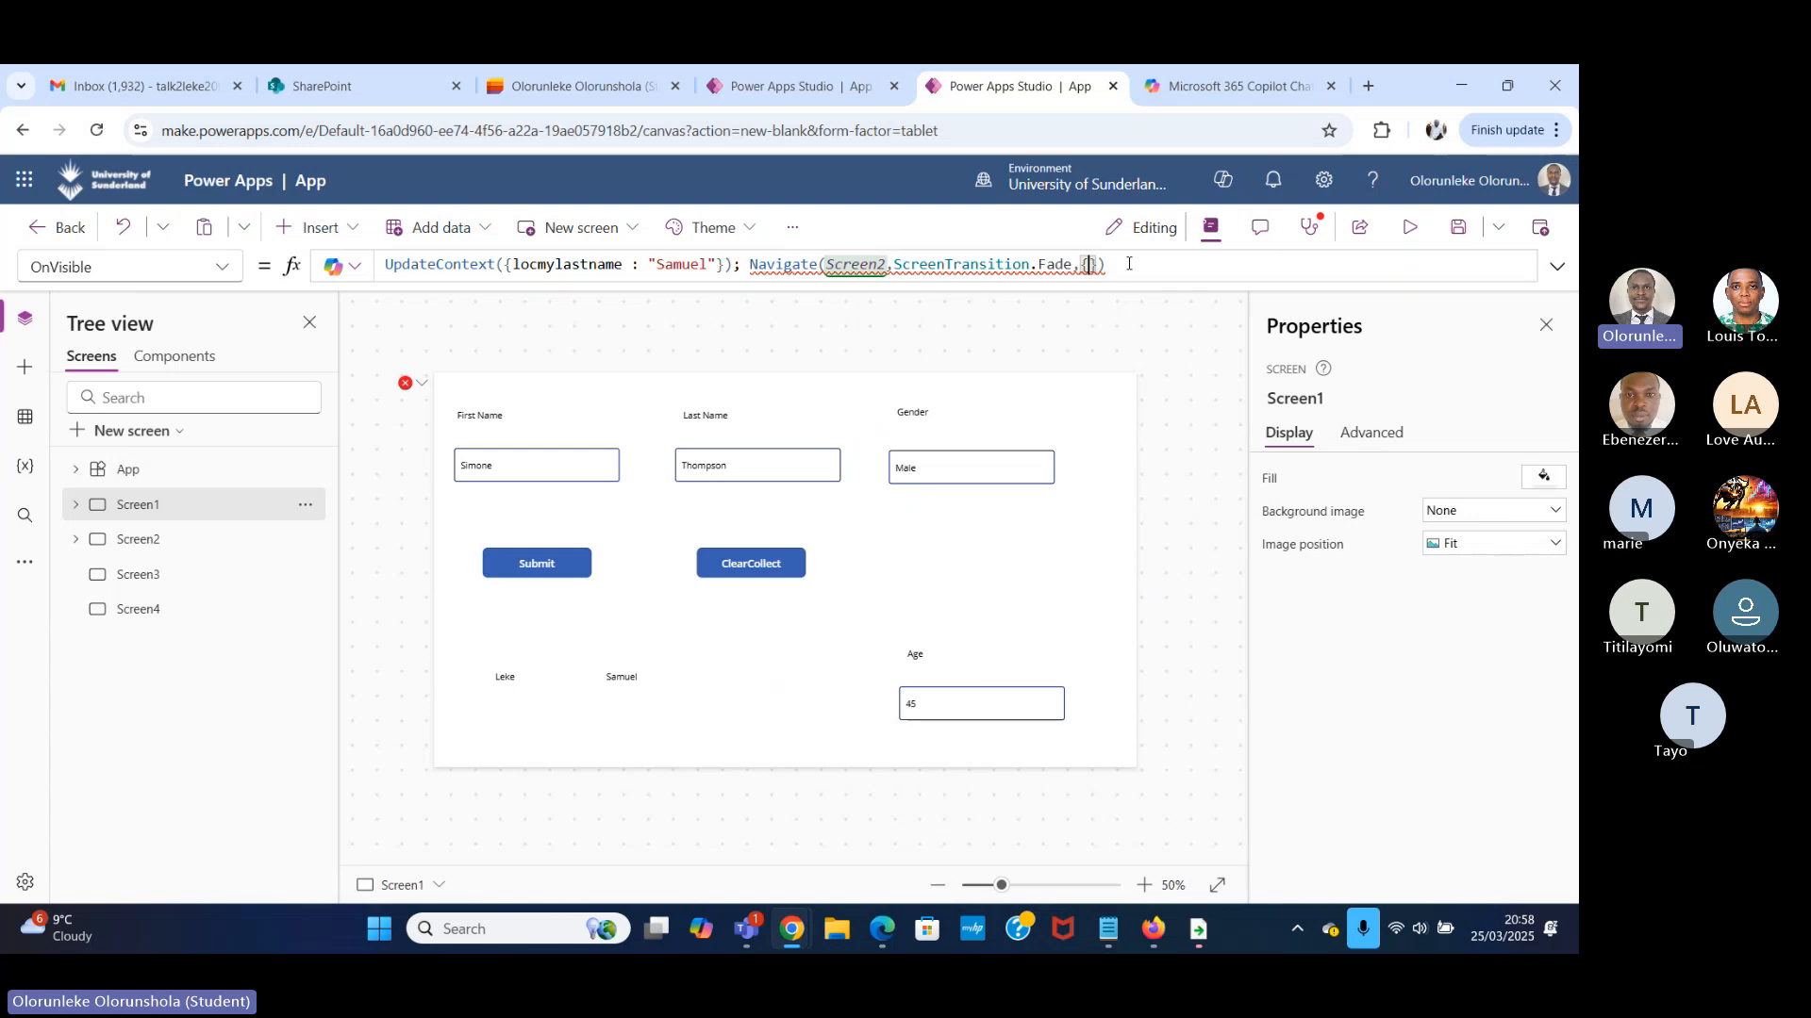
pyautogui.moveTo(1093, 267); pyautogui.dragTo(759, 267)
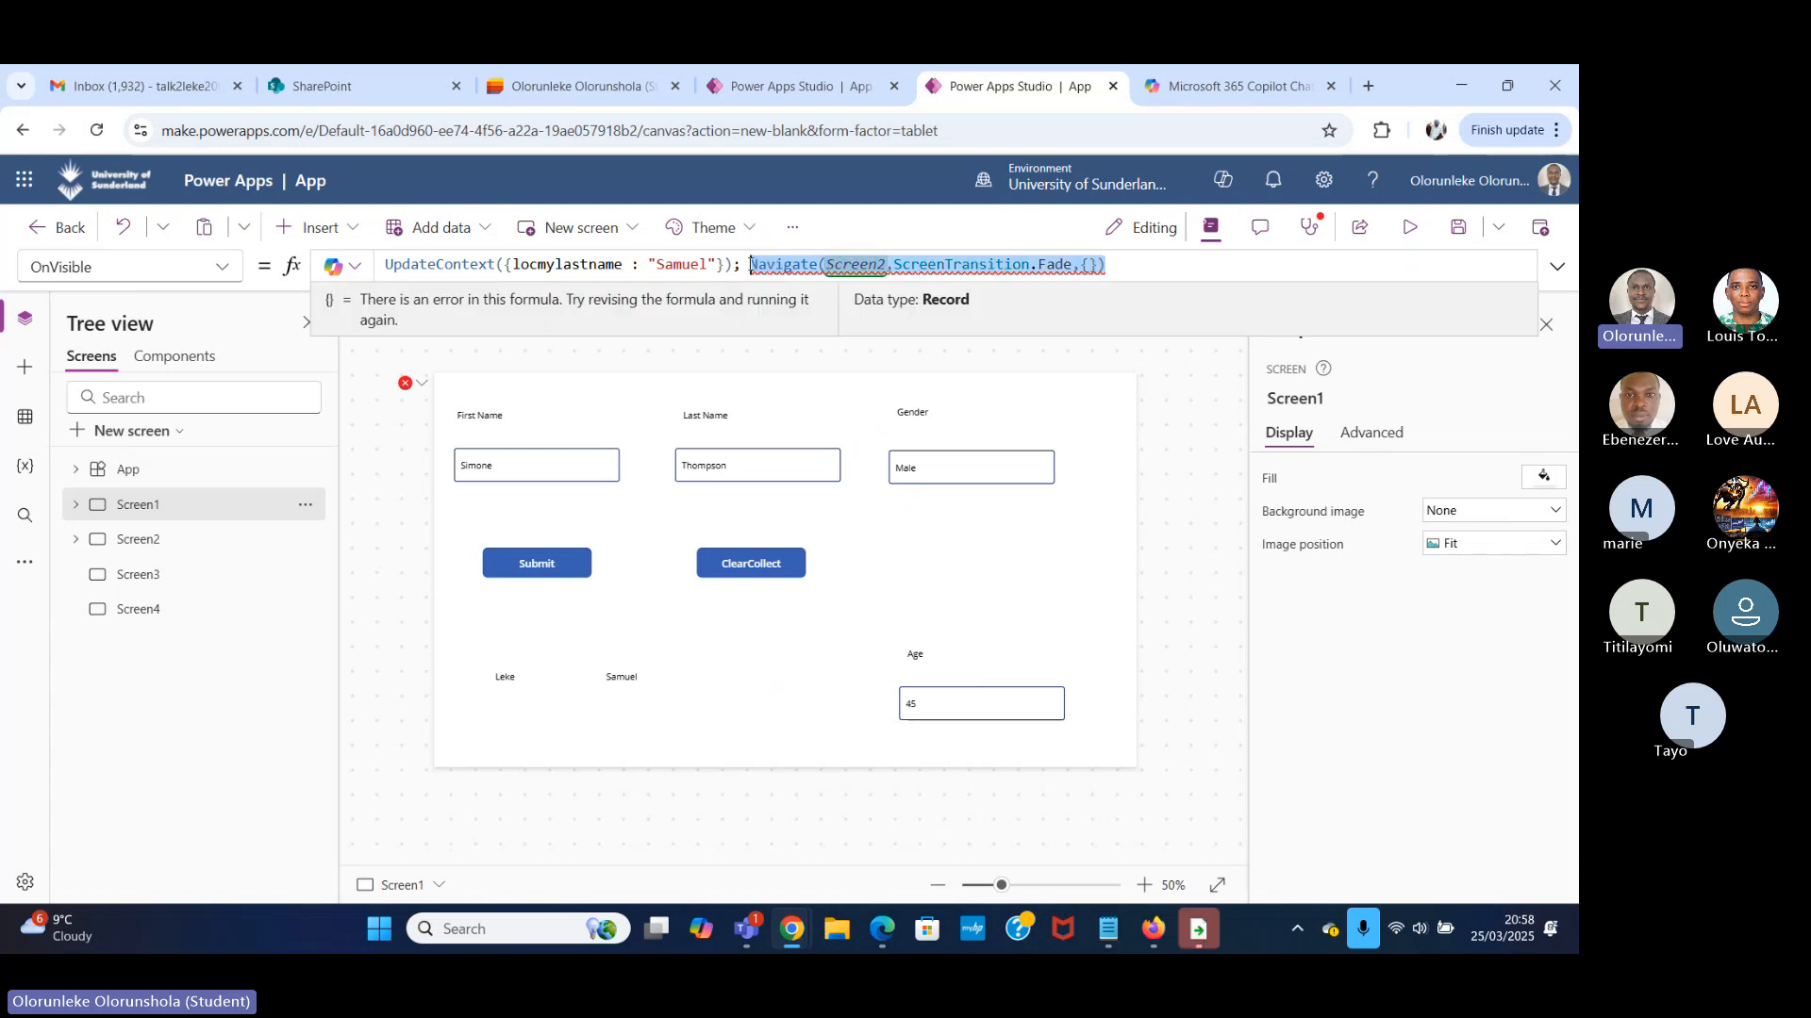
pyautogui.press('BackSpace')
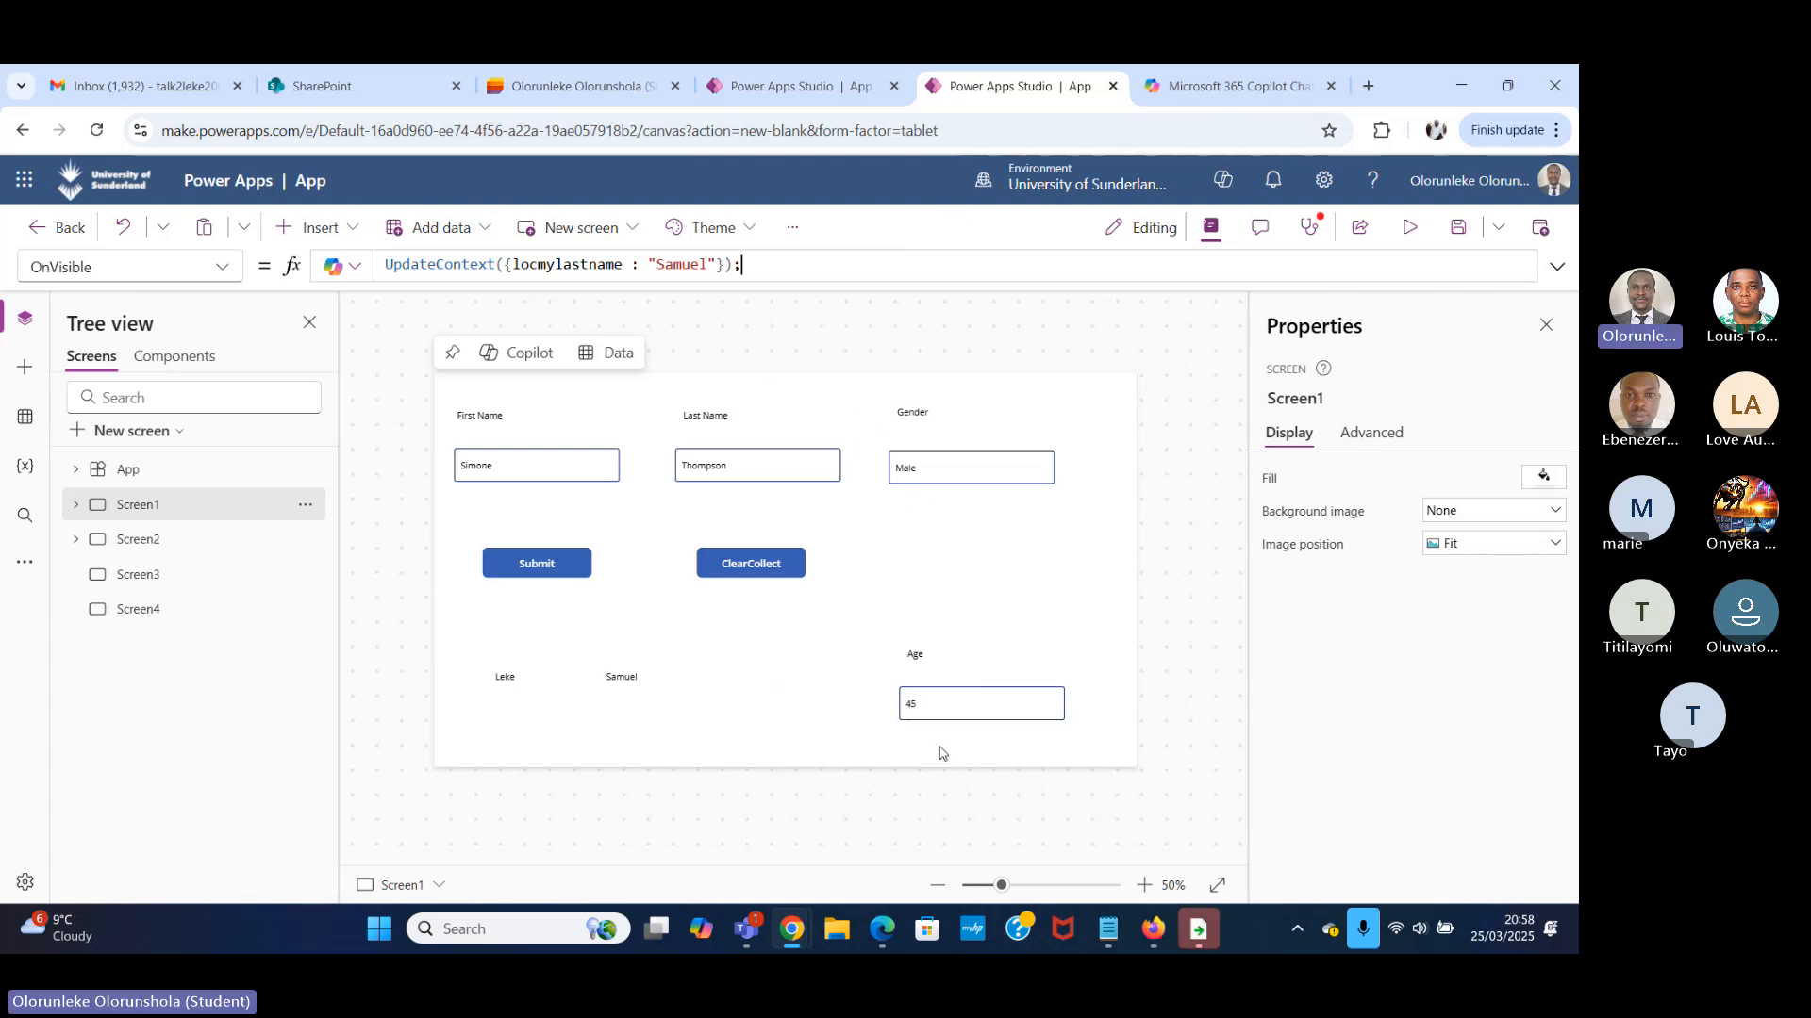
# Switch to the Task Manager app in the other Power Apps Studio window and reload it to take editing control.
pyautogui.click(777, 91)
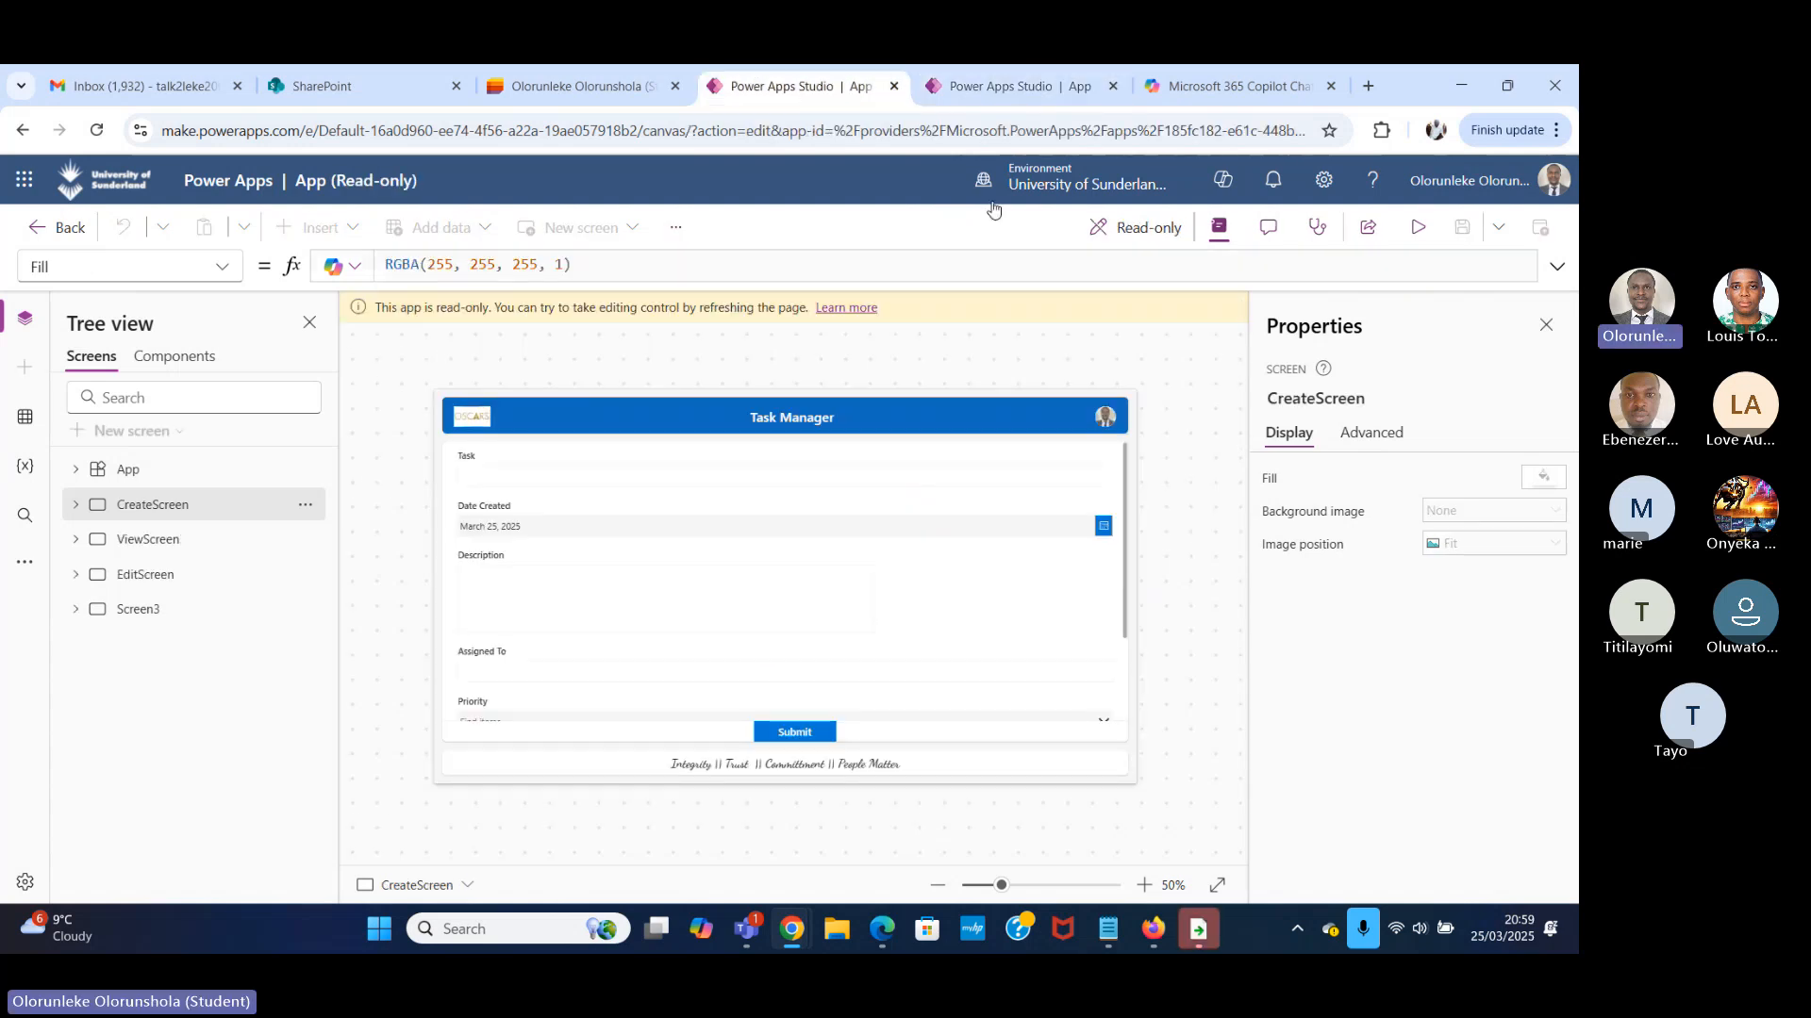
pyautogui.click(175, 551)
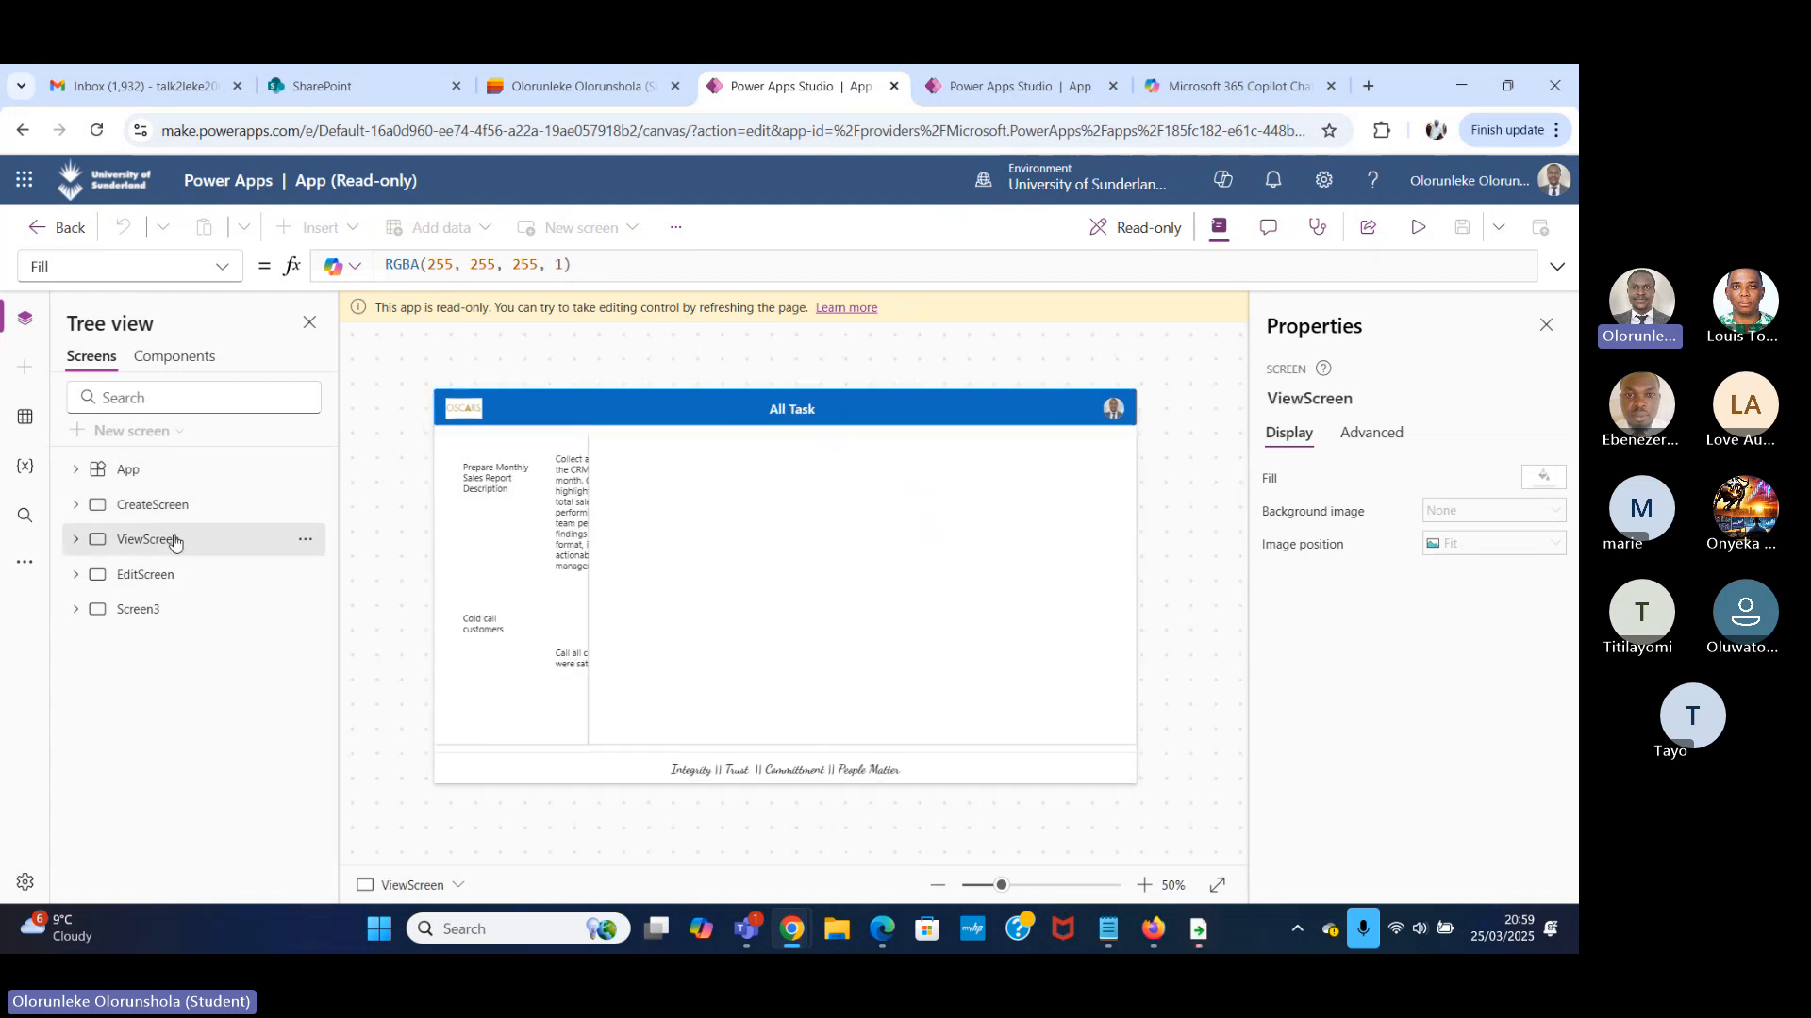
pyautogui.click(170, 574)
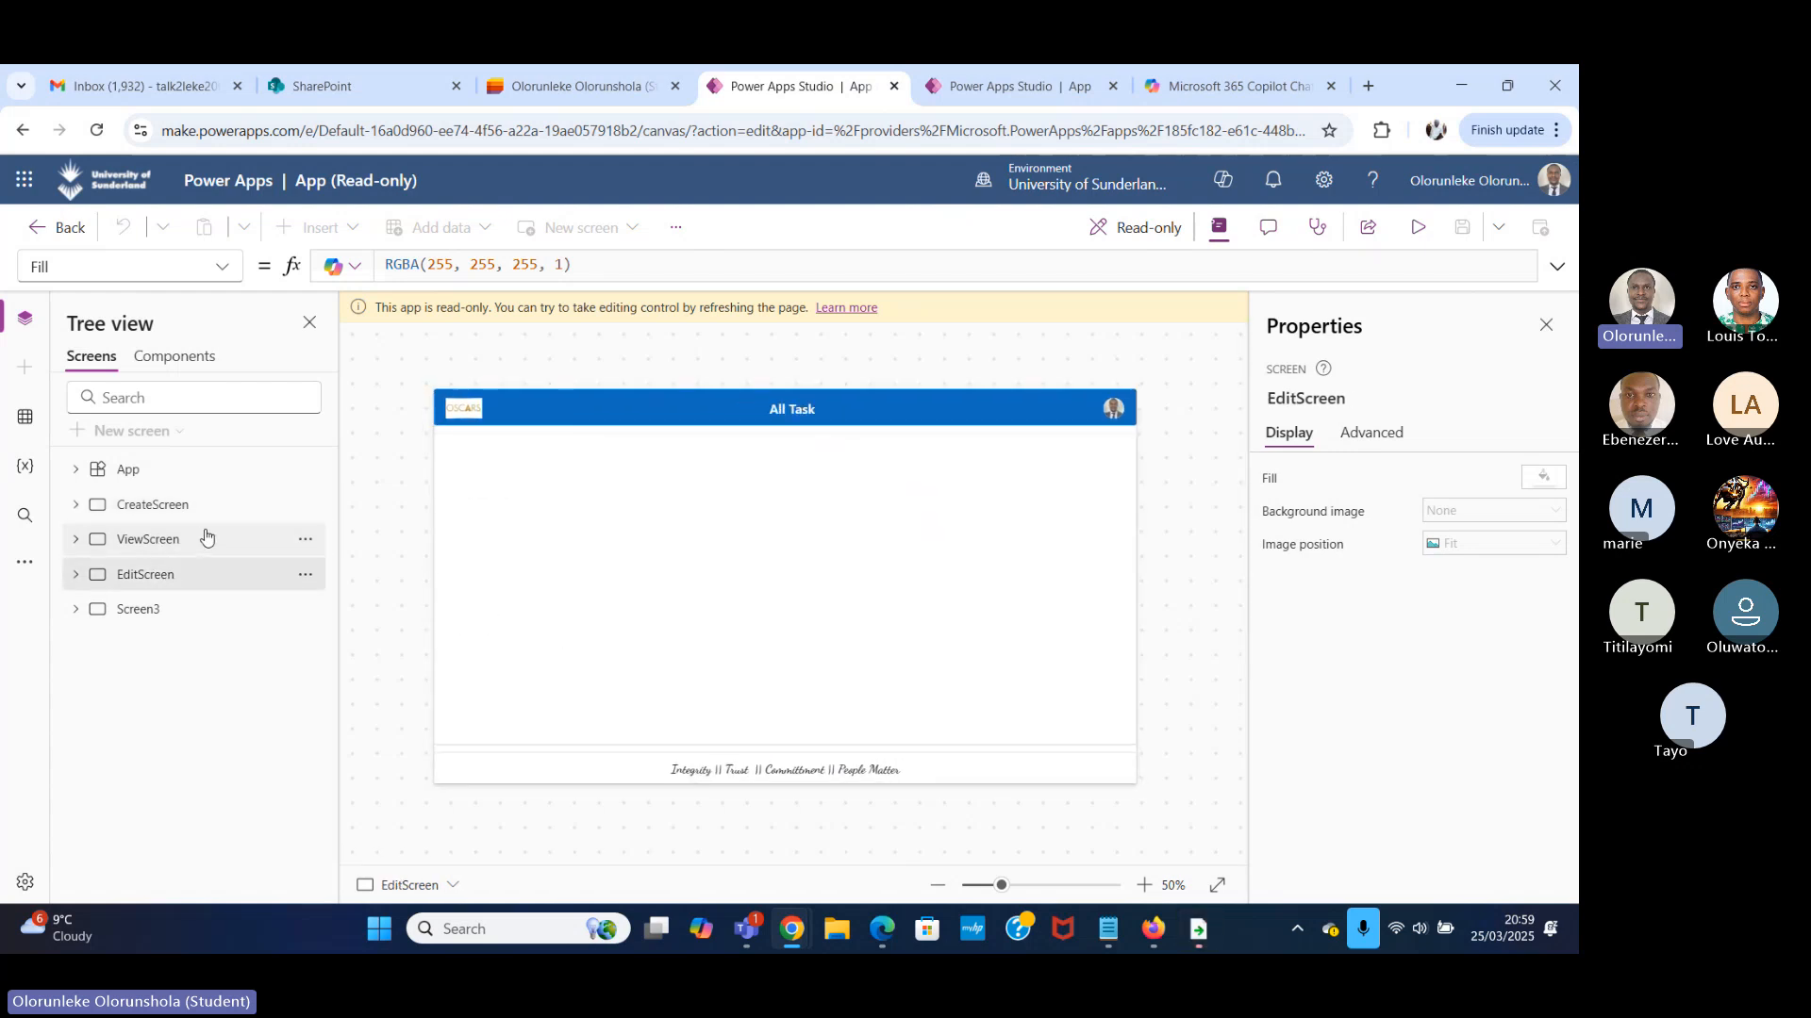
pyautogui.click(278, 541)
pyautogui.click(306, 540)
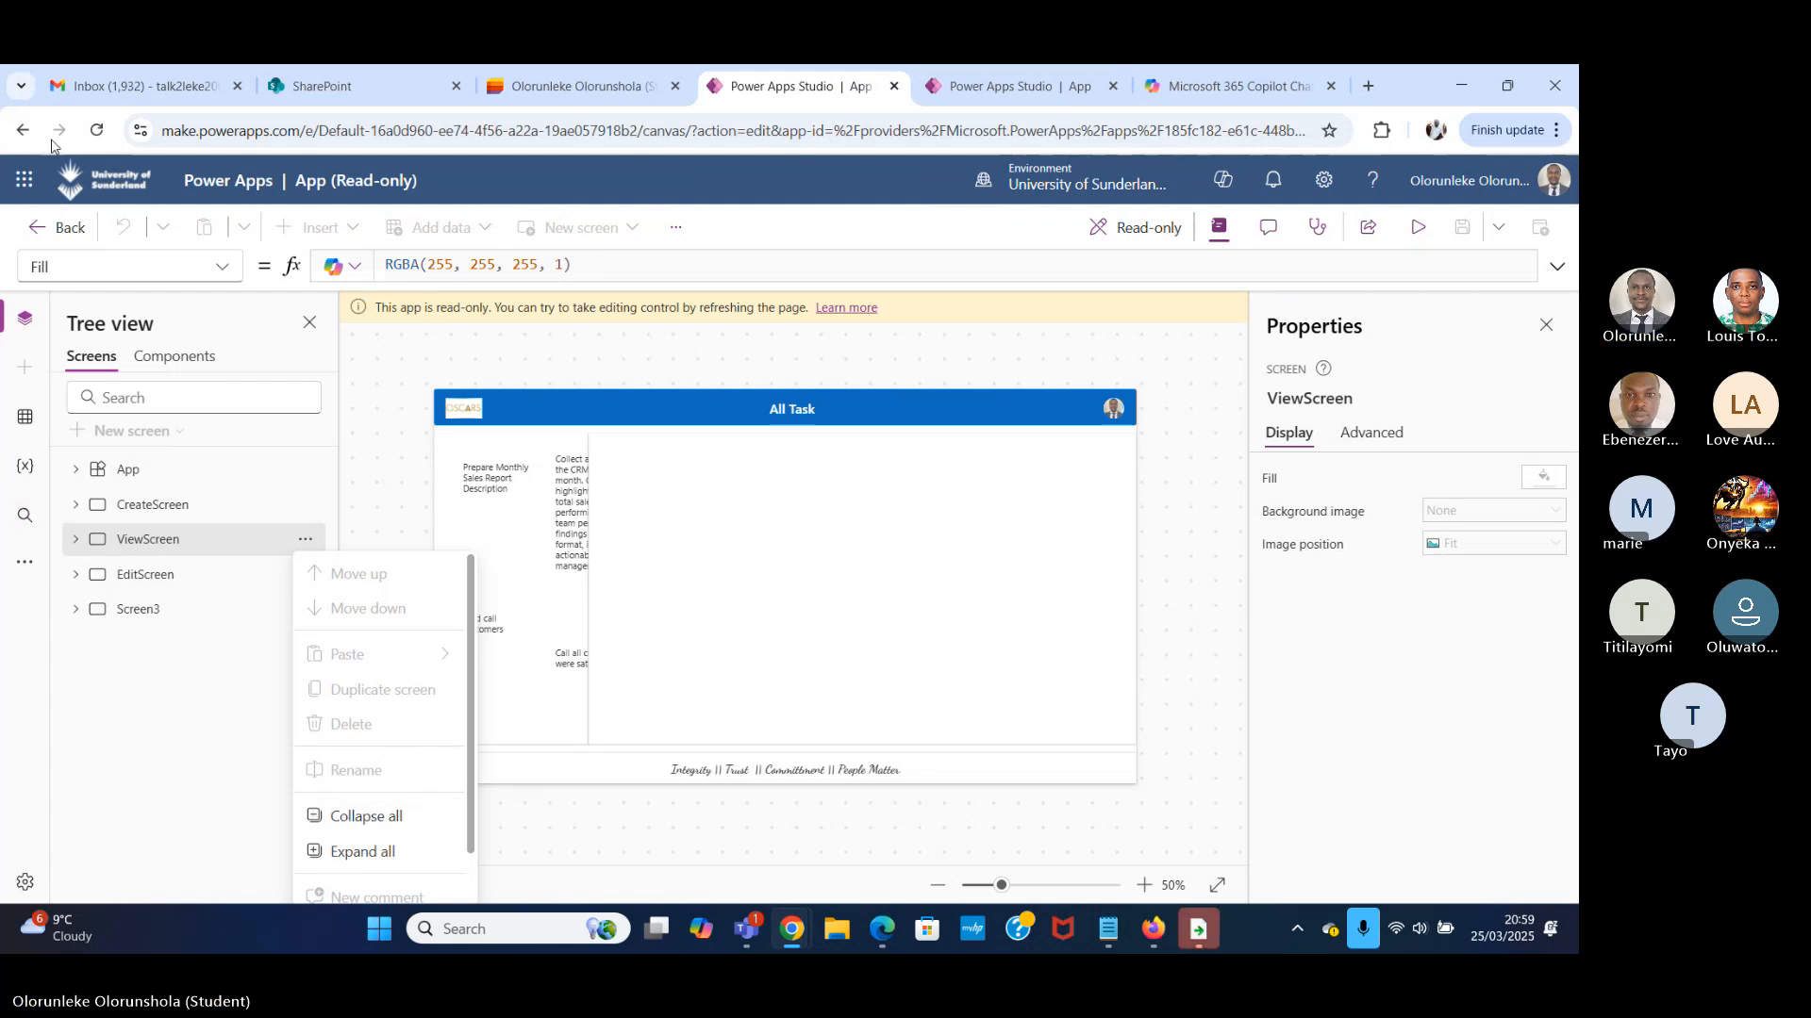
pyautogui.click(93, 134)
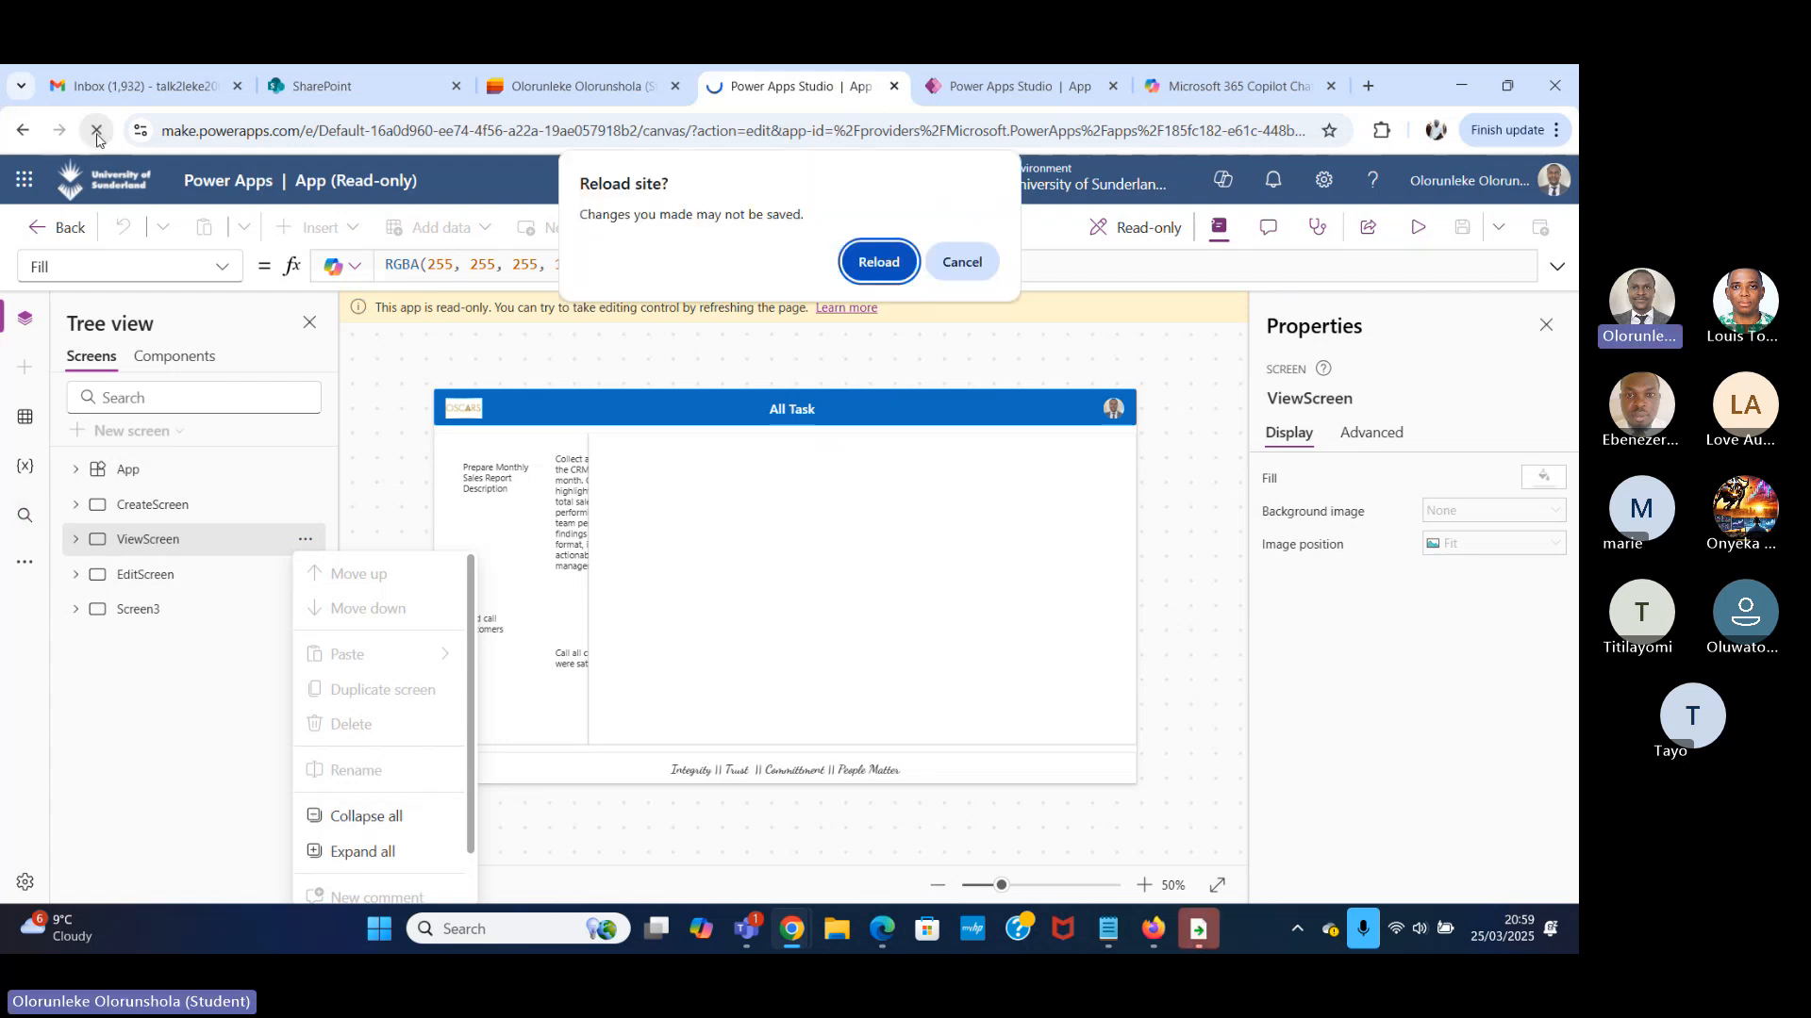
pyautogui.click(874, 264)
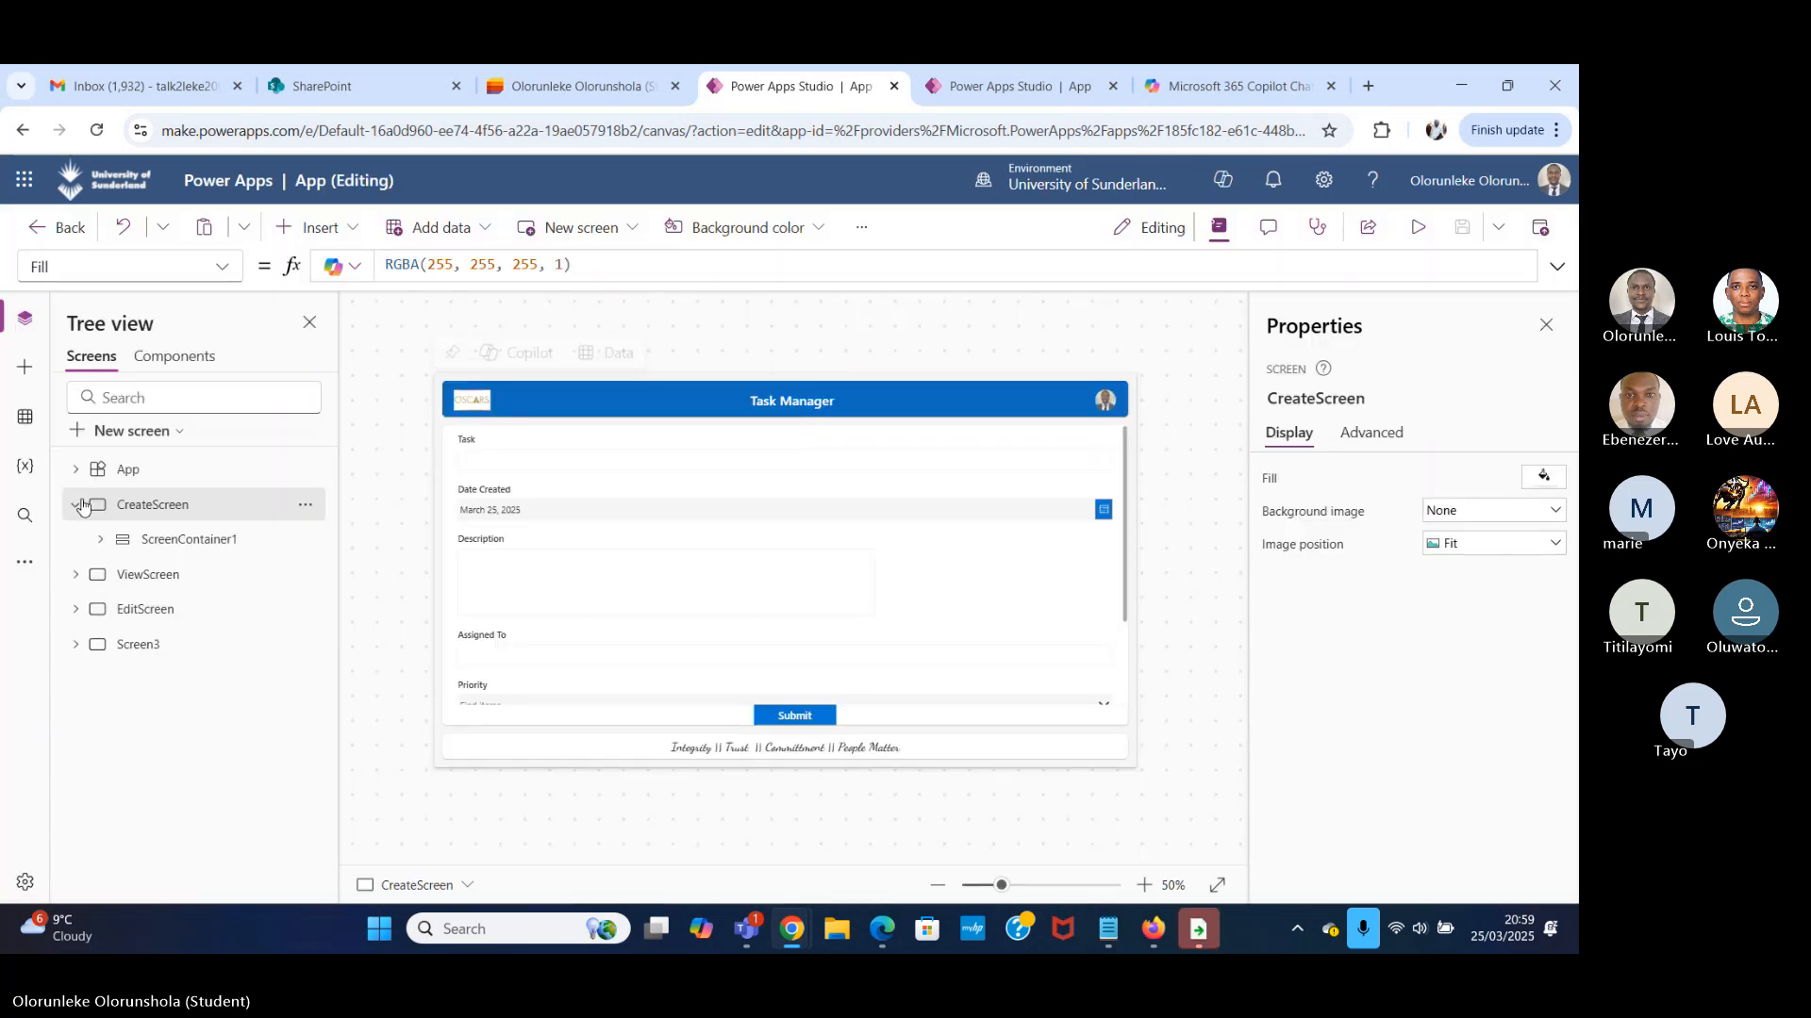
# Delete ViewScreen, EditScreen and Screen3 from the Task Manager app, keeping only CreateScreen.
pyautogui.click(76, 504)
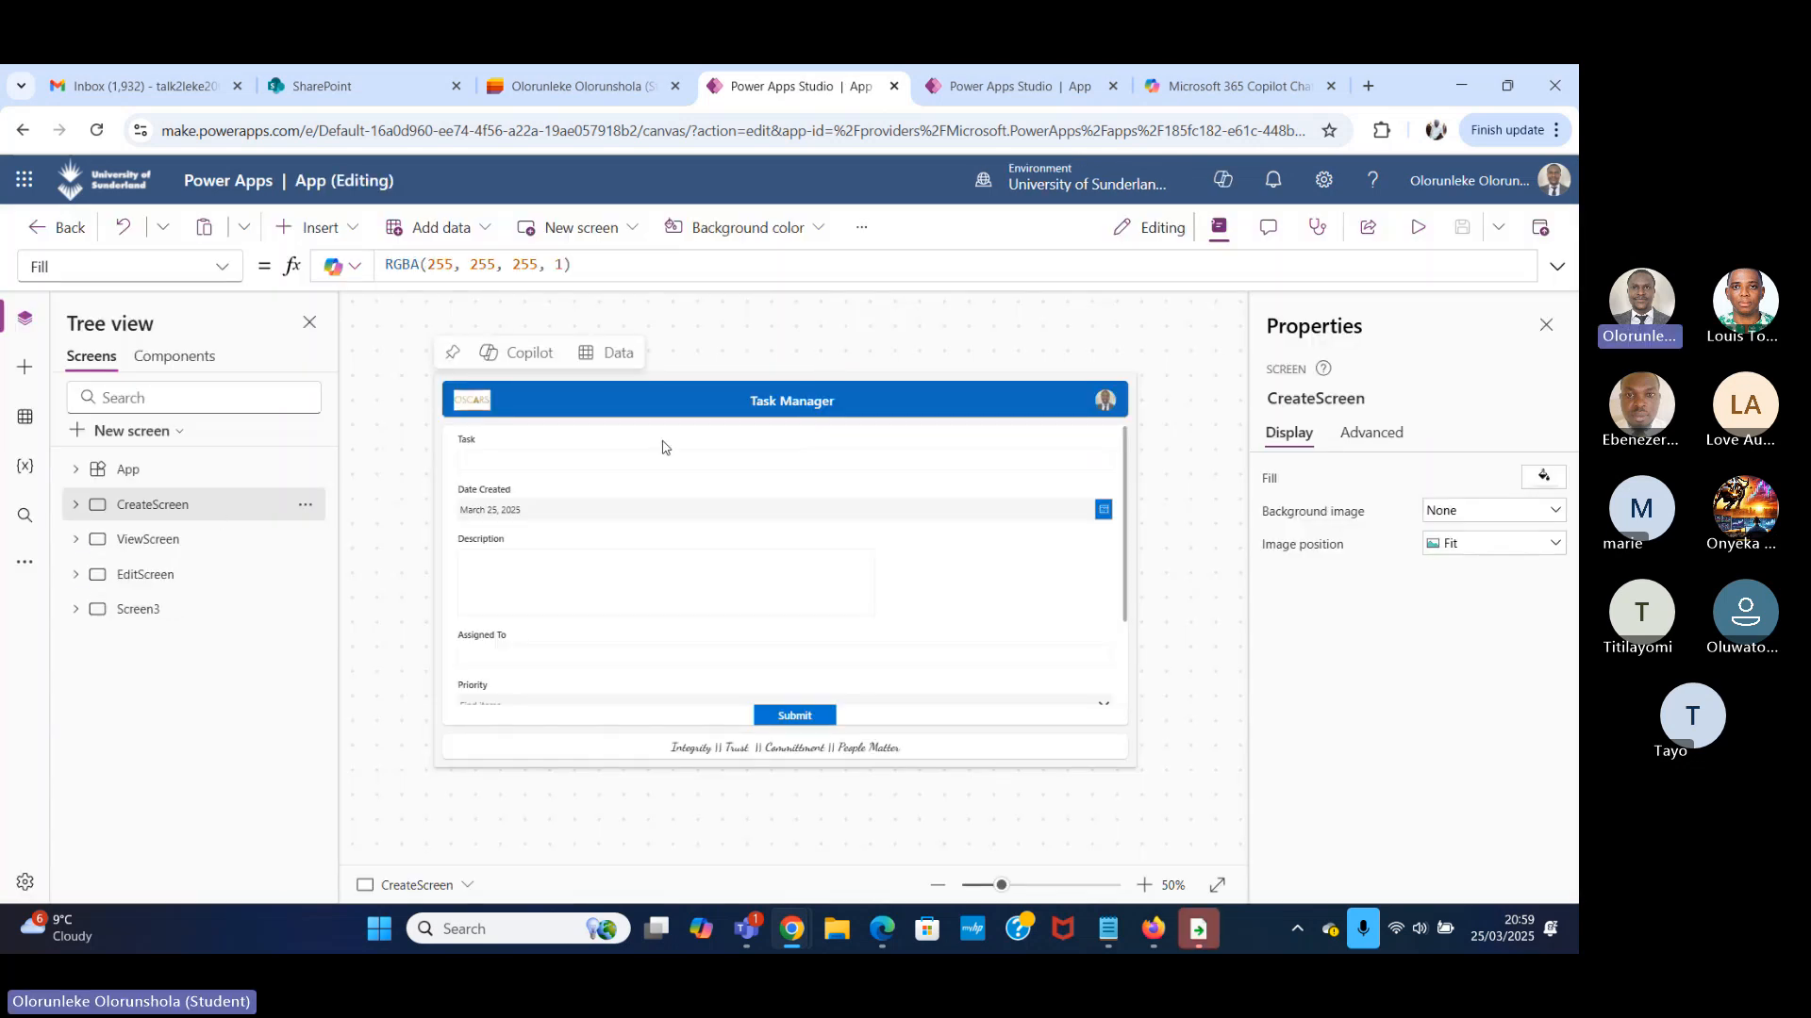
pyautogui.click(205, 541)
pyautogui.click(306, 539)
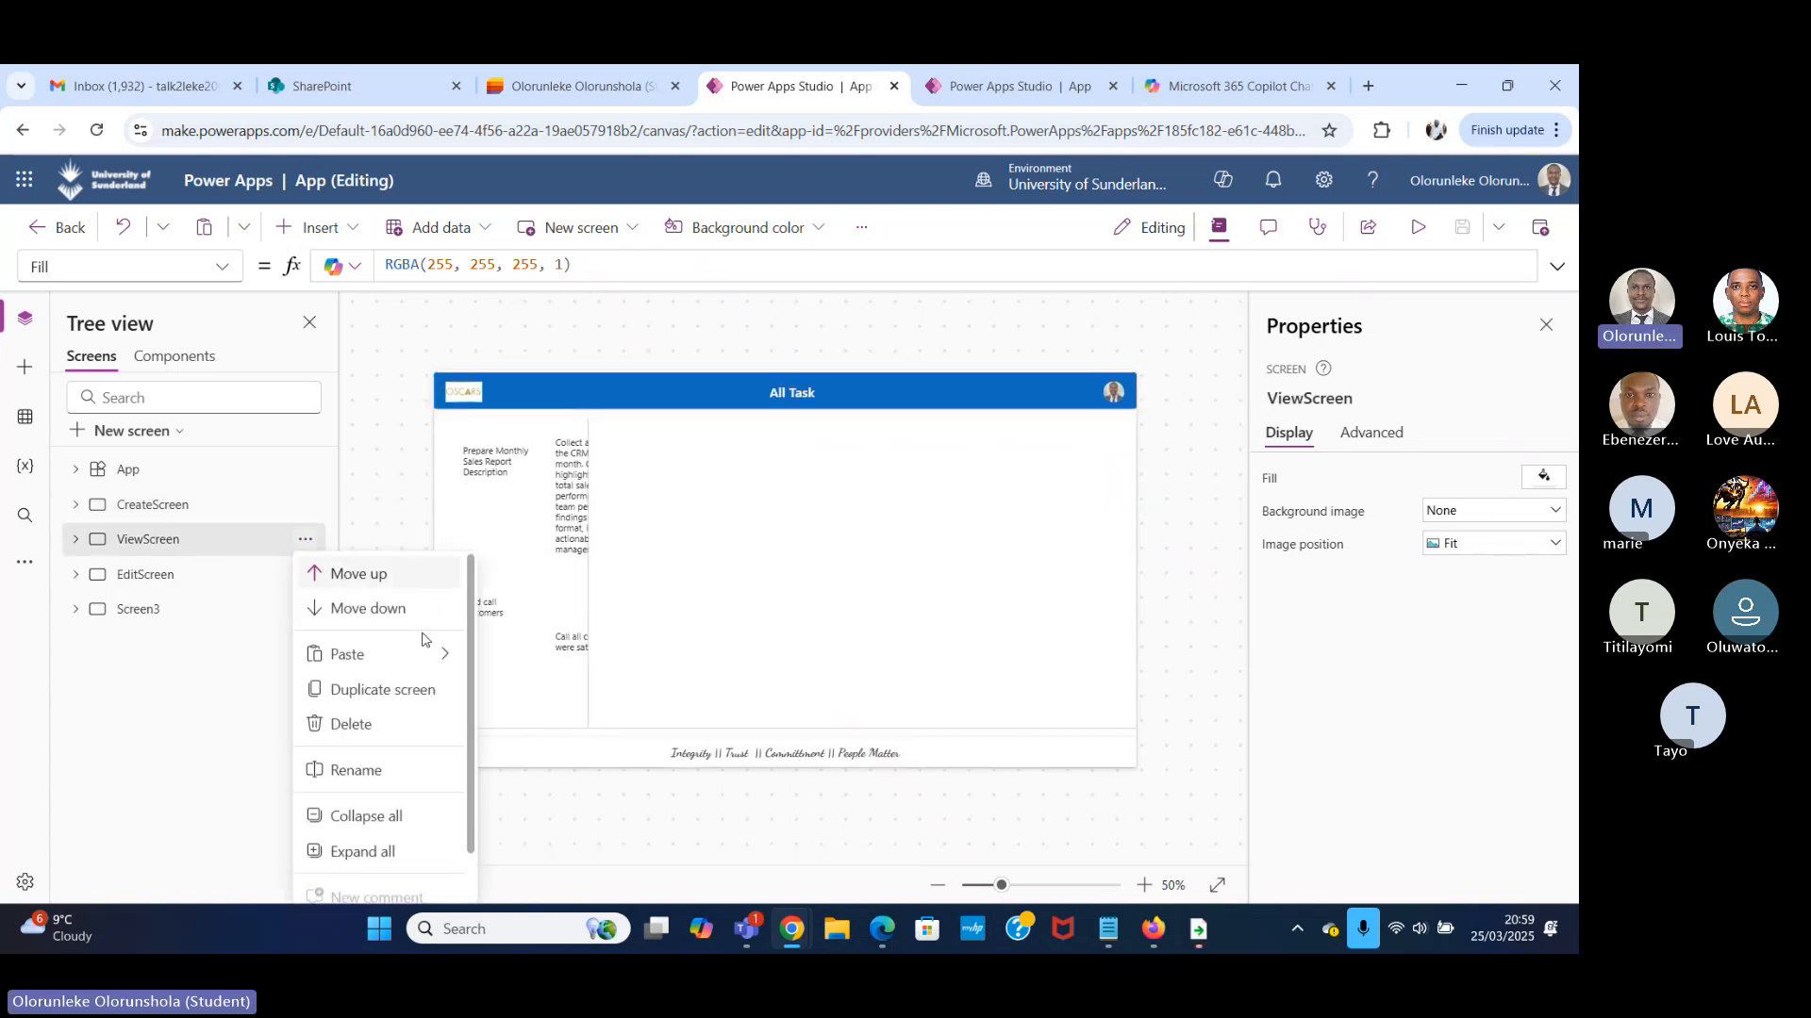
pyautogui.click(391, 724)
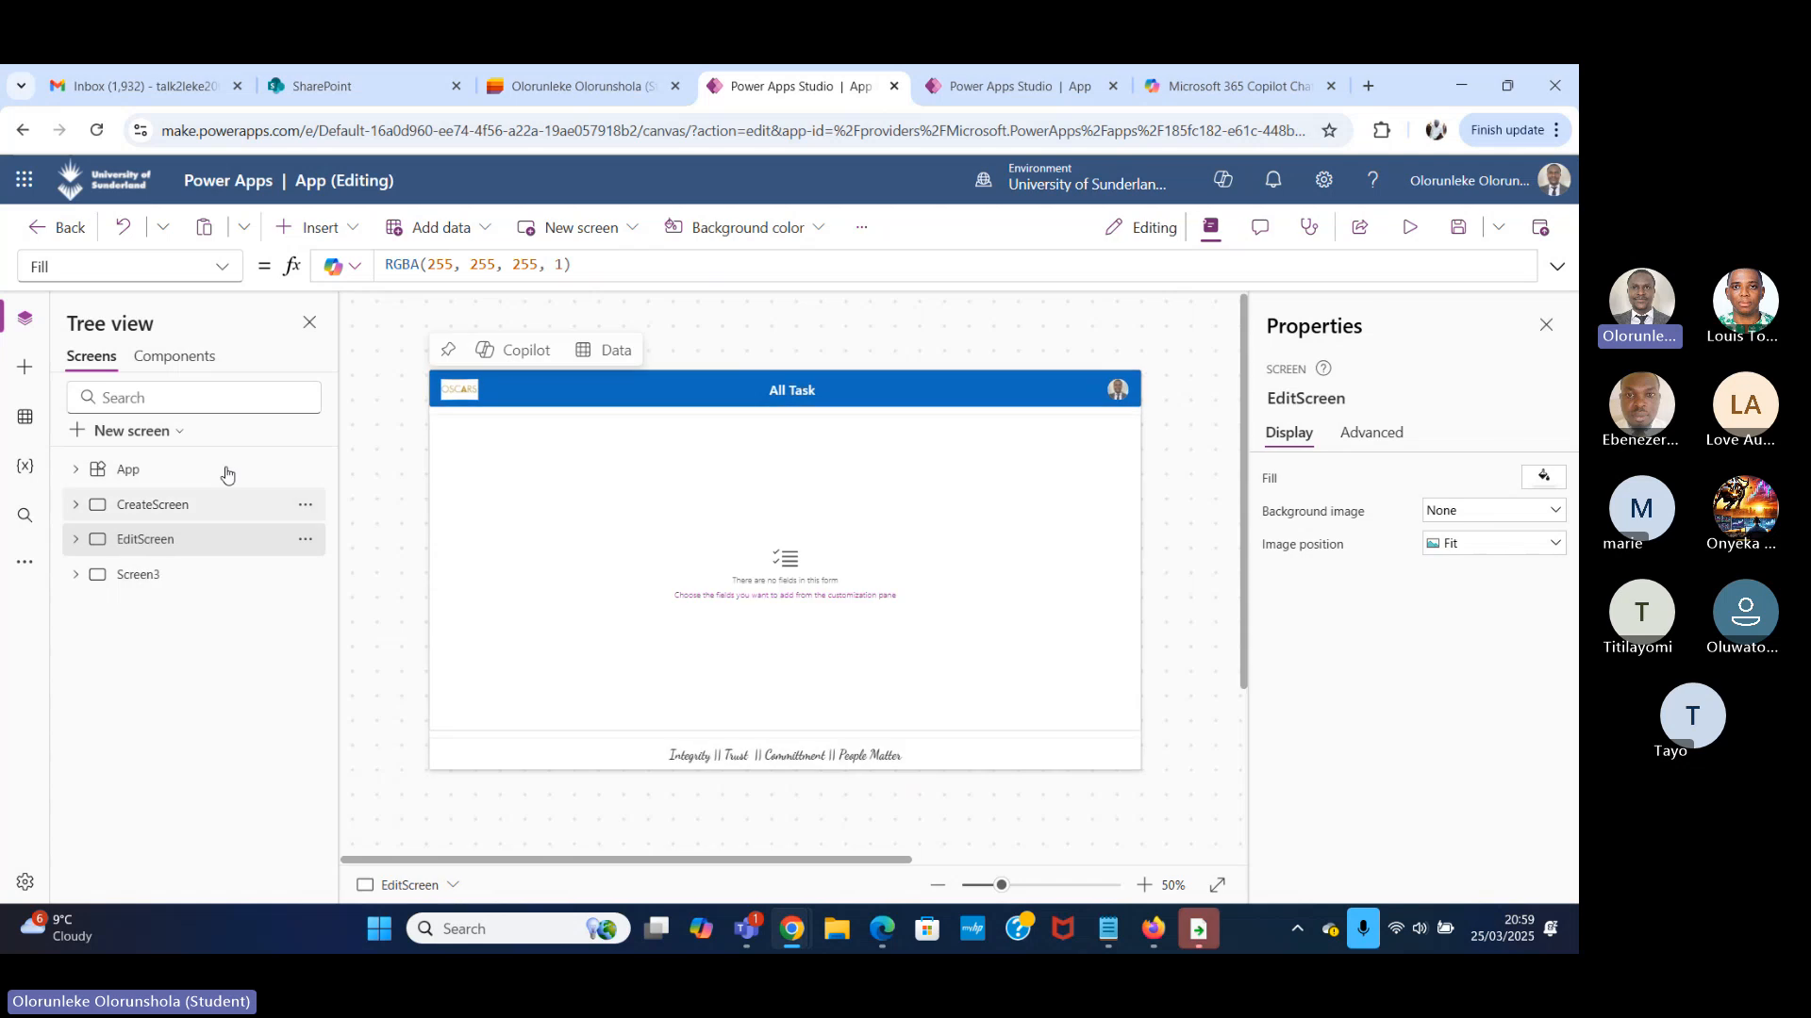
pyautogui.click(305, 539)
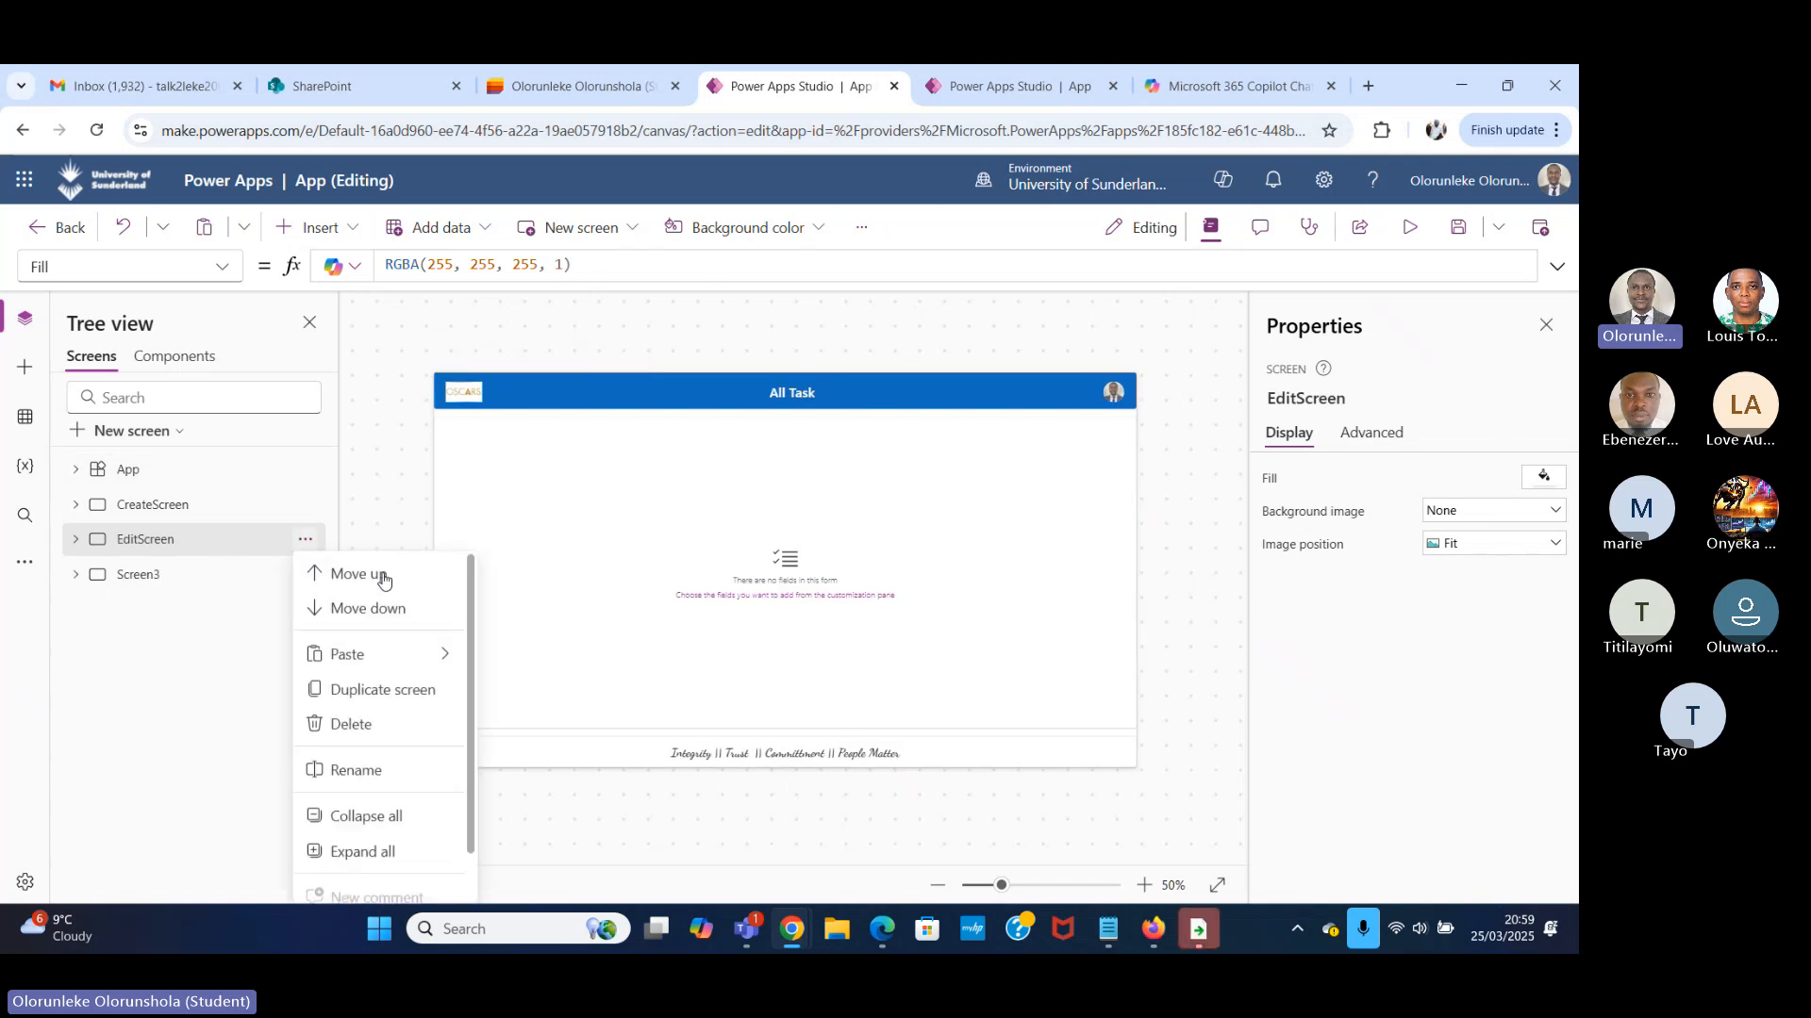
pyautogui.click(394, 726)
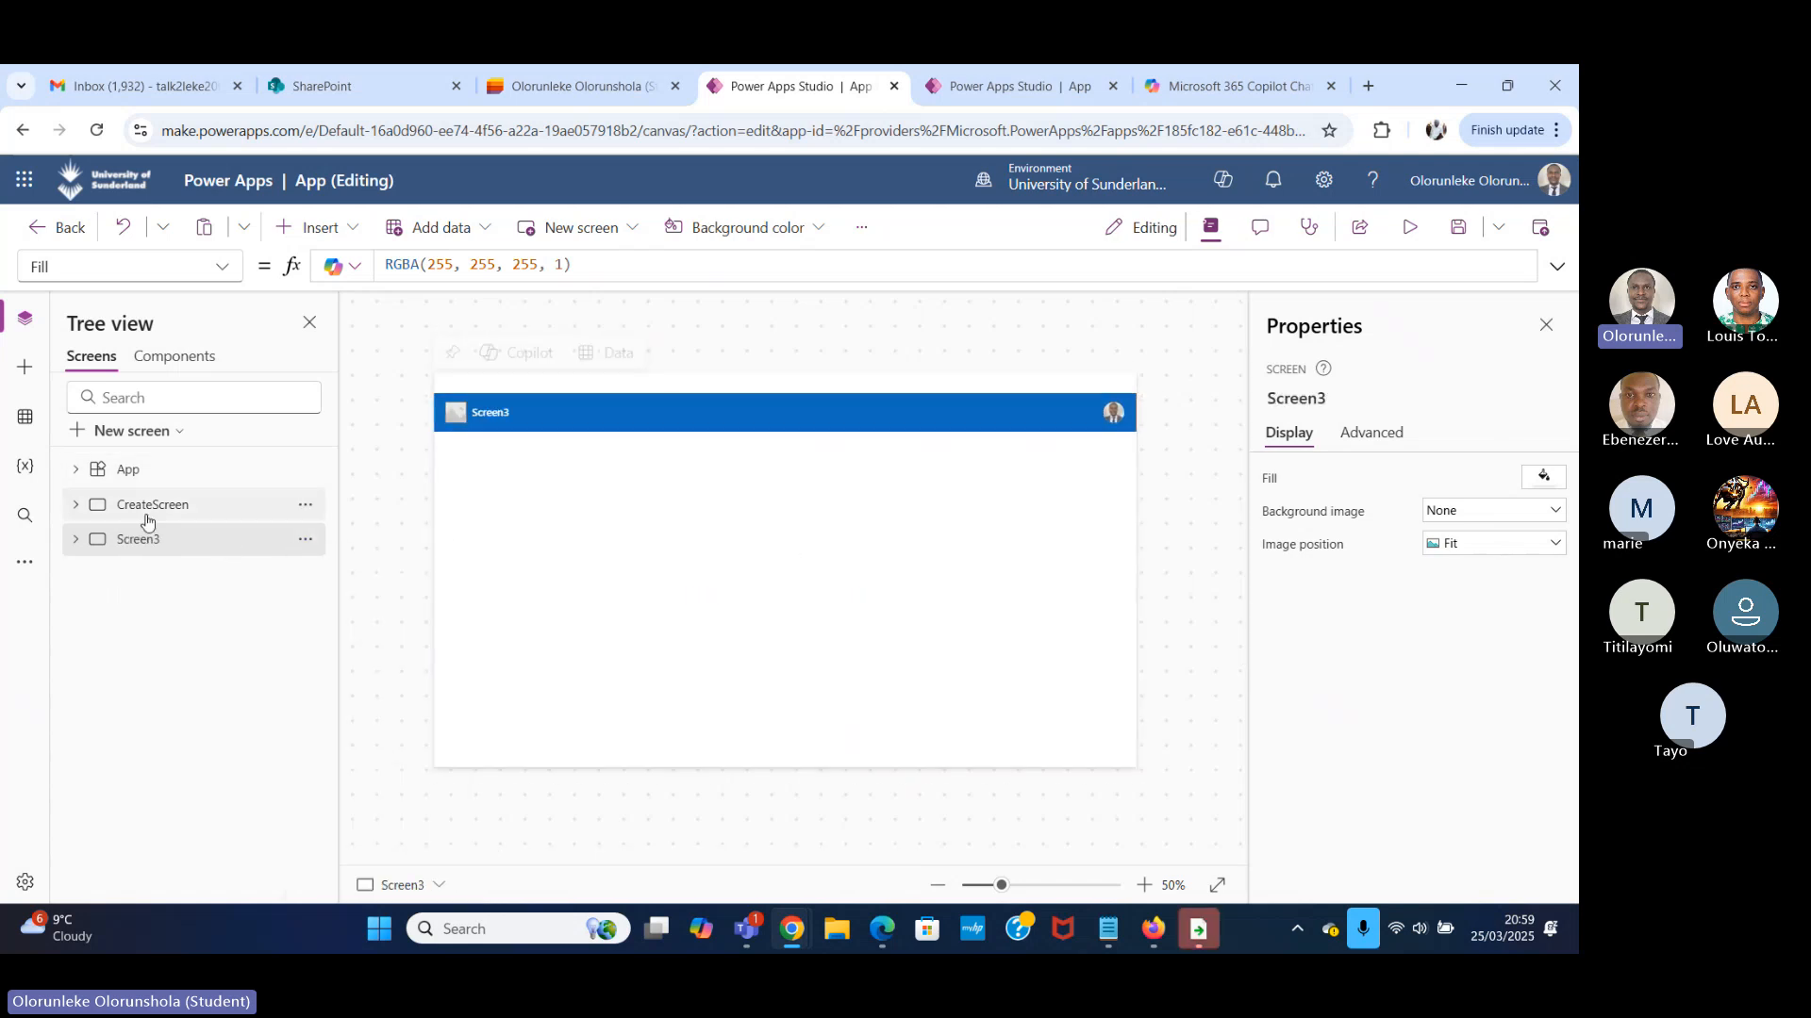
pyautogui.click(304, 544)
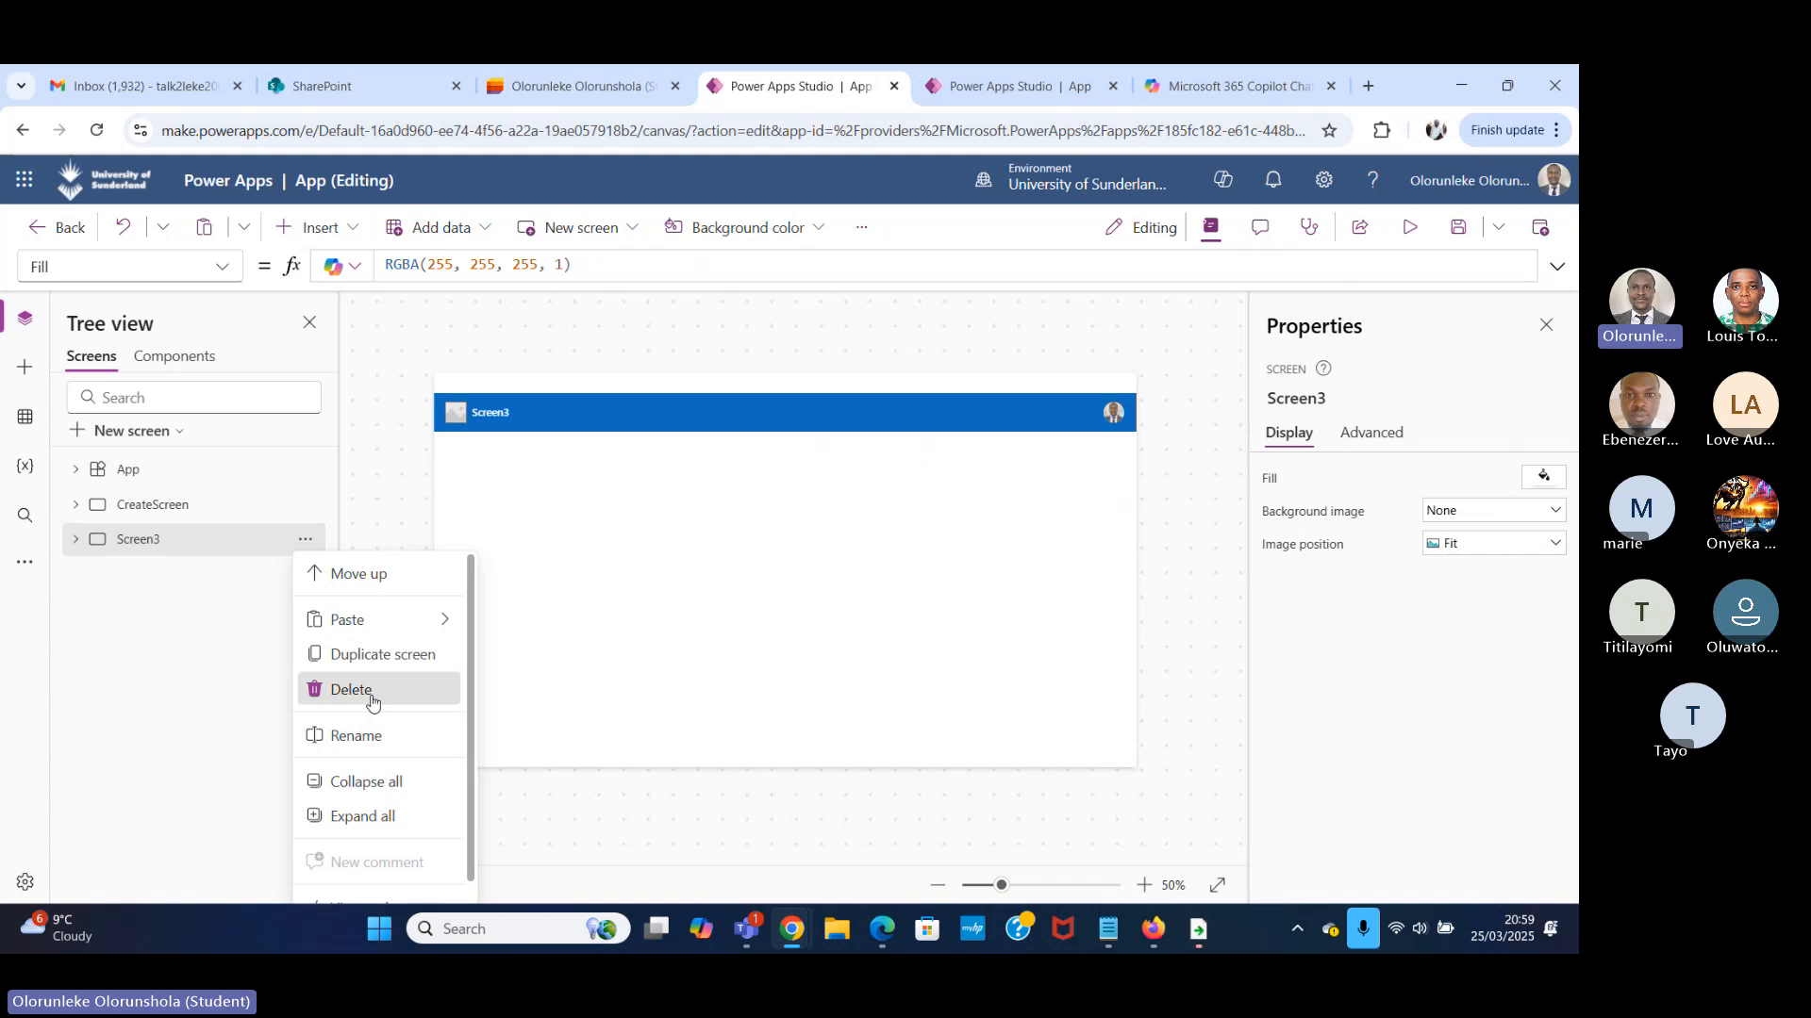
pyautogui.click(326, 685)
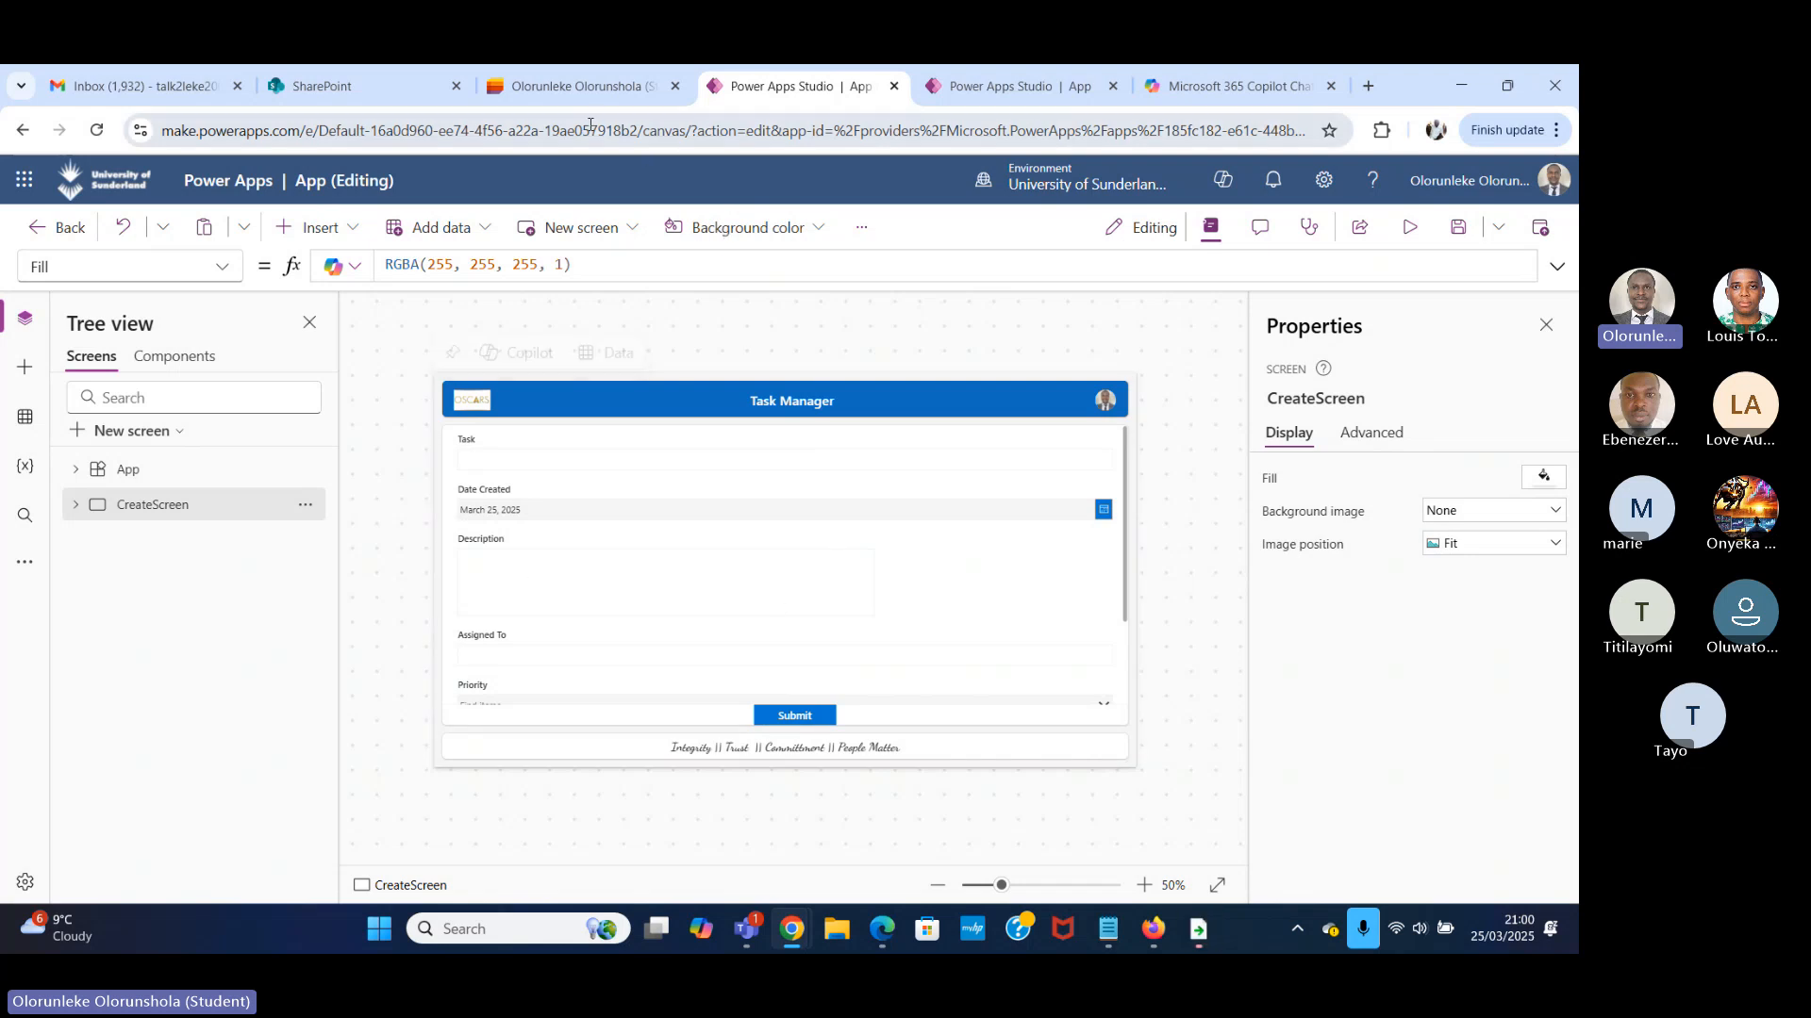
# Switch to Microsoft Lists, leave the empty To do list and open the Task Manager list.
pyautogui.click(557, 94)
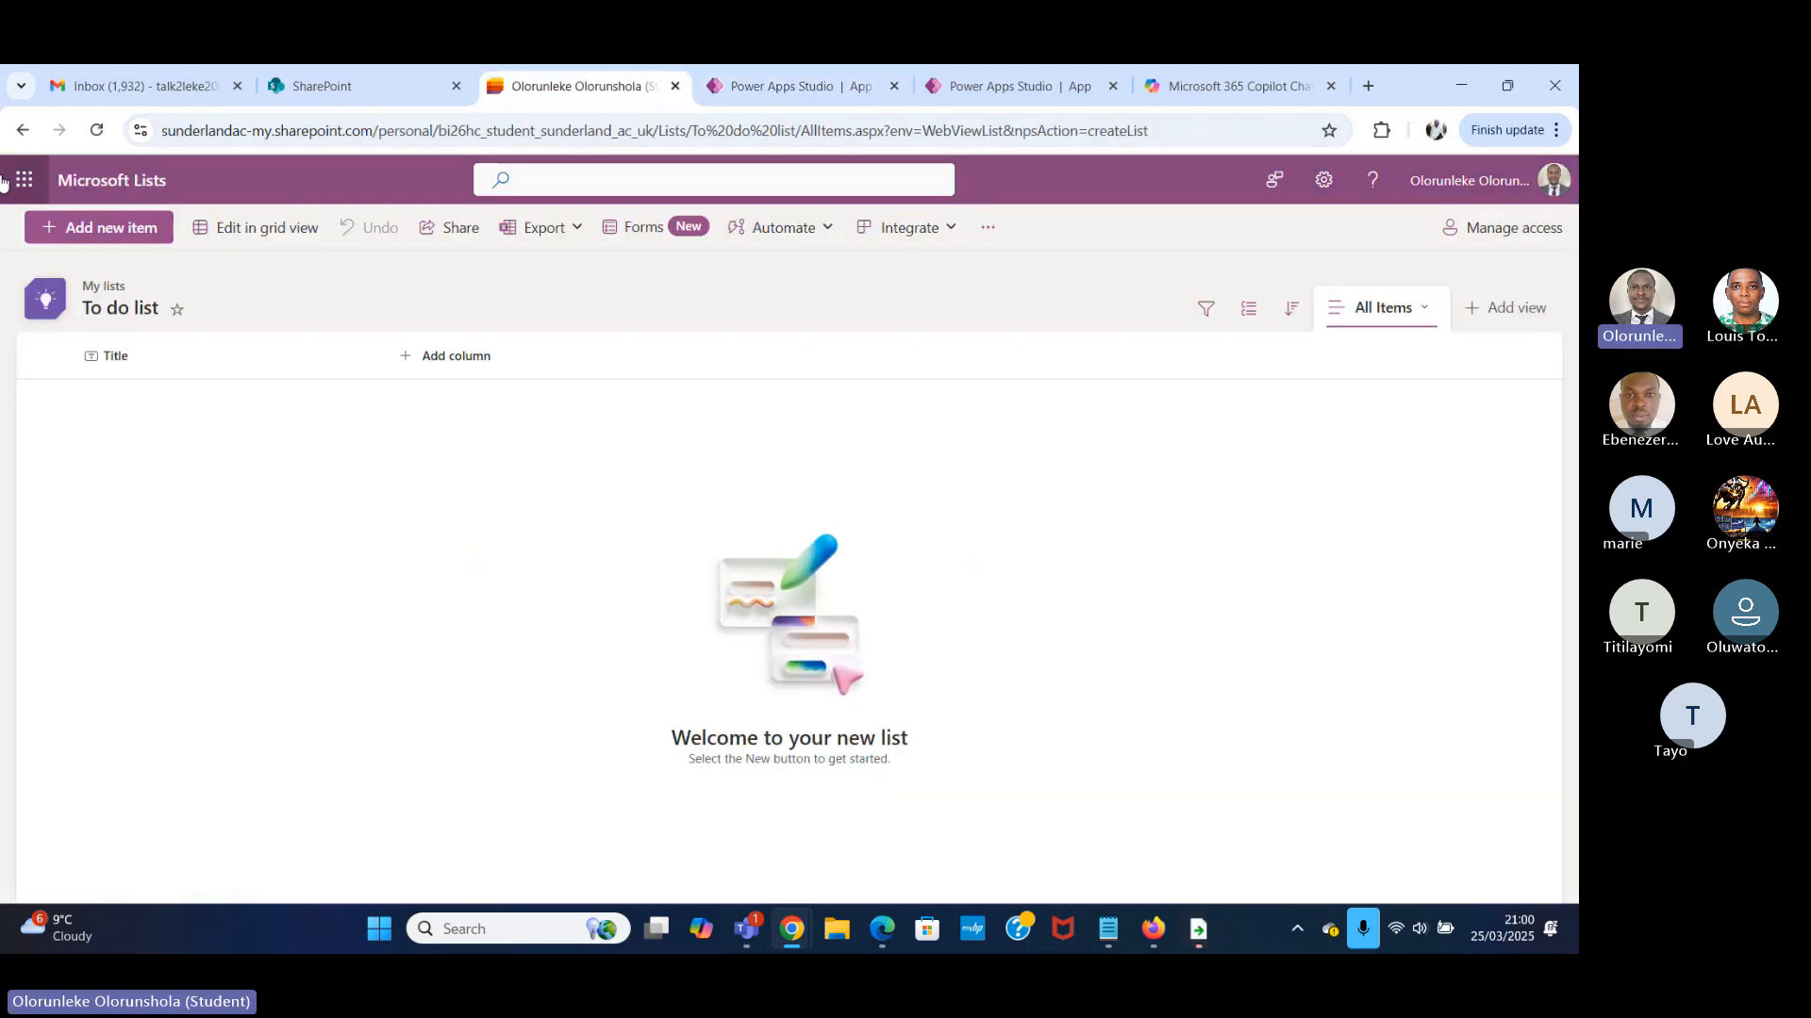
pyautogui.click(21, 125)
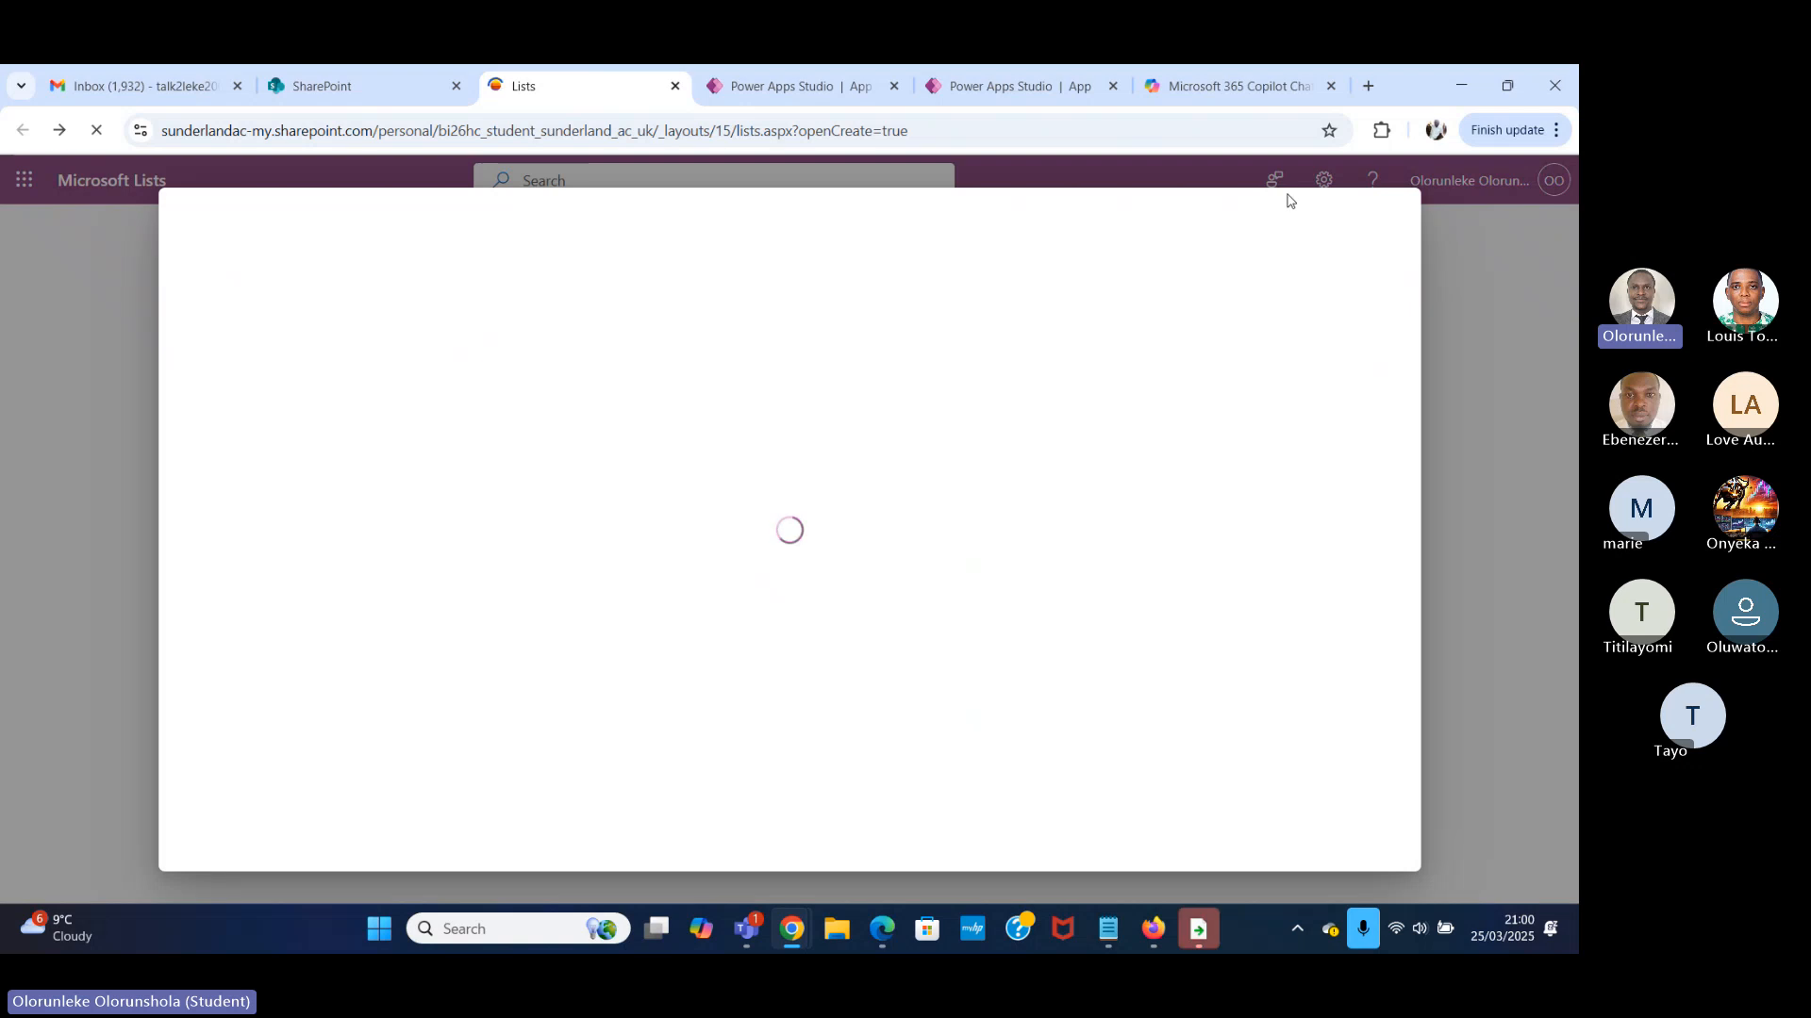
pyautogui.click(78, 335)
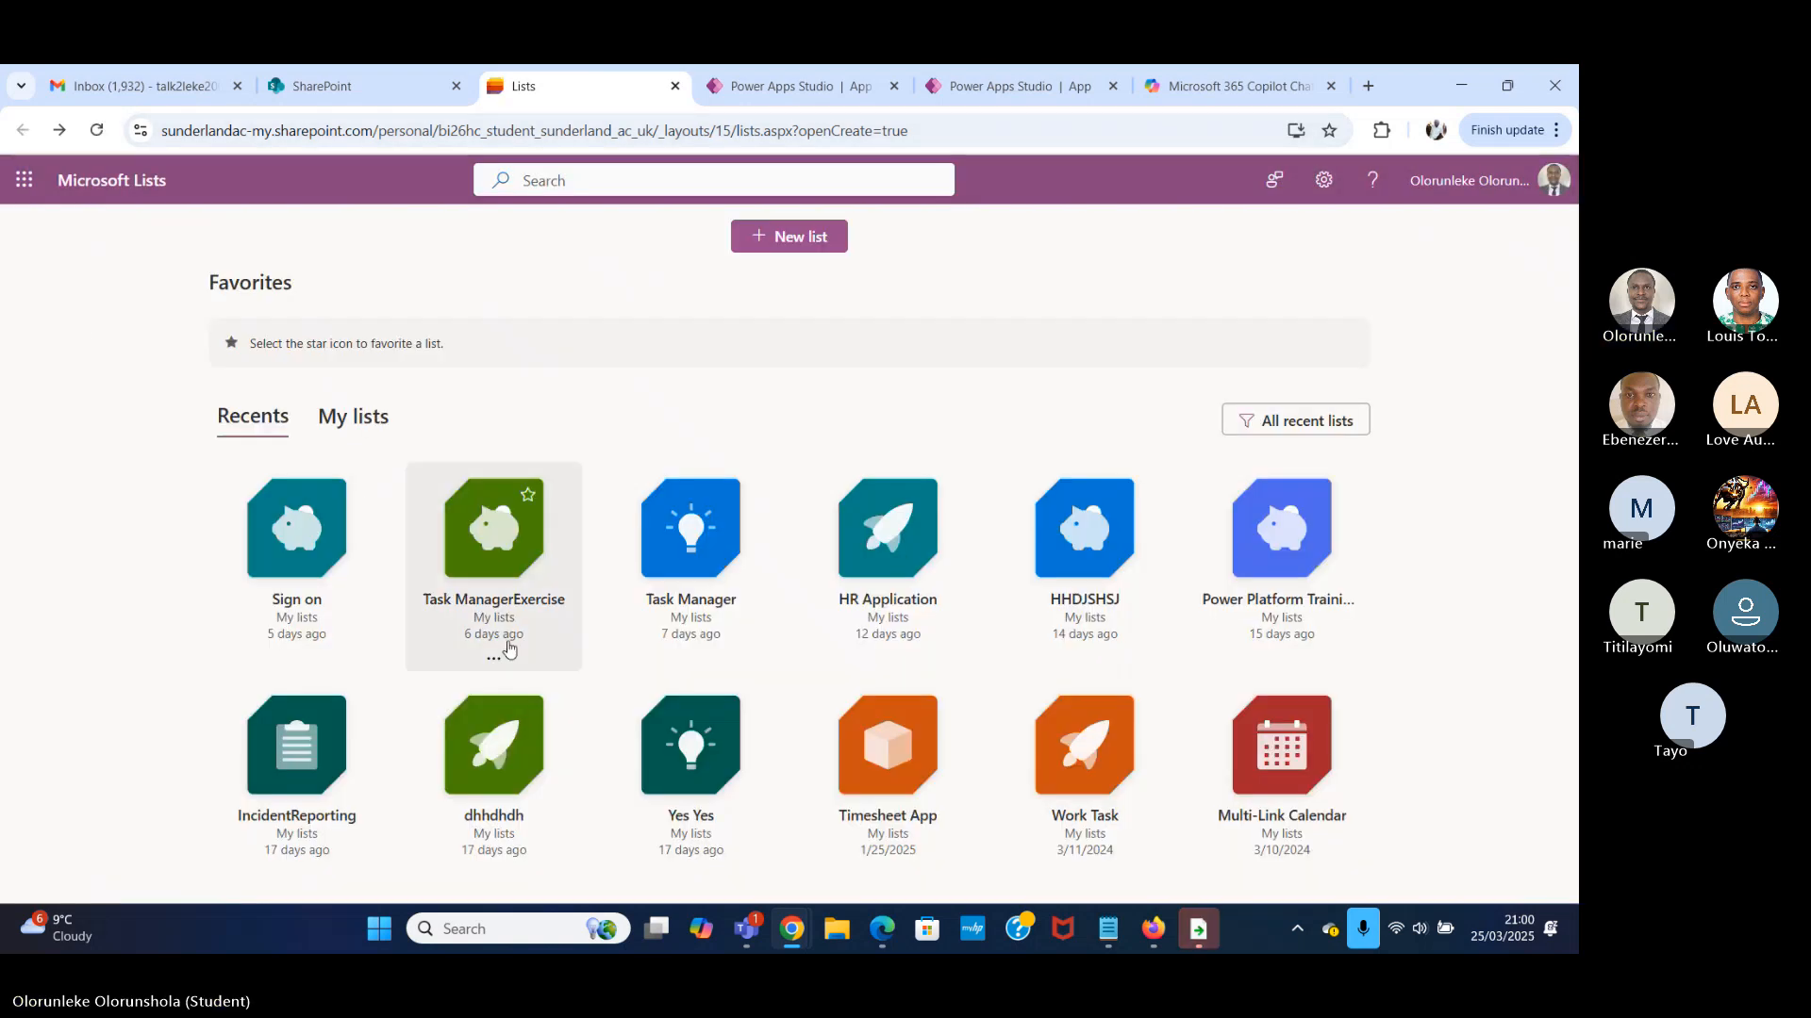
pyautogui.click(737, 605)
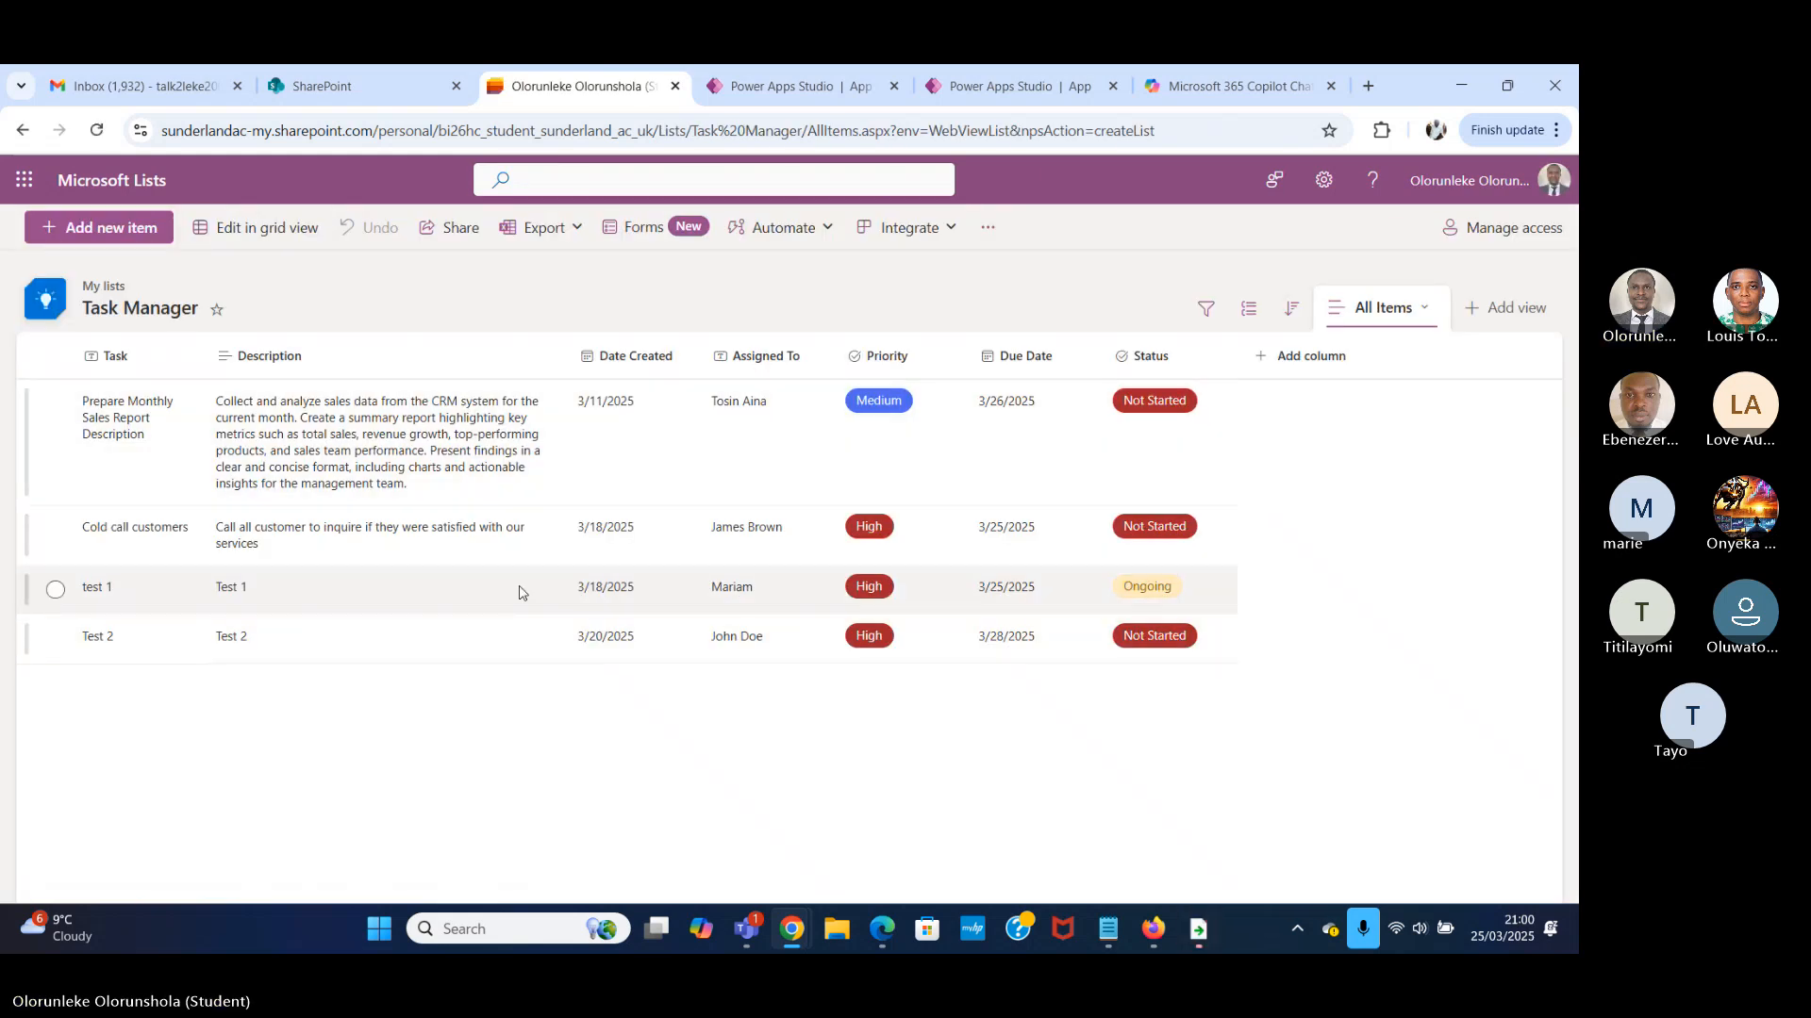
pyautogui.click(54, 590)
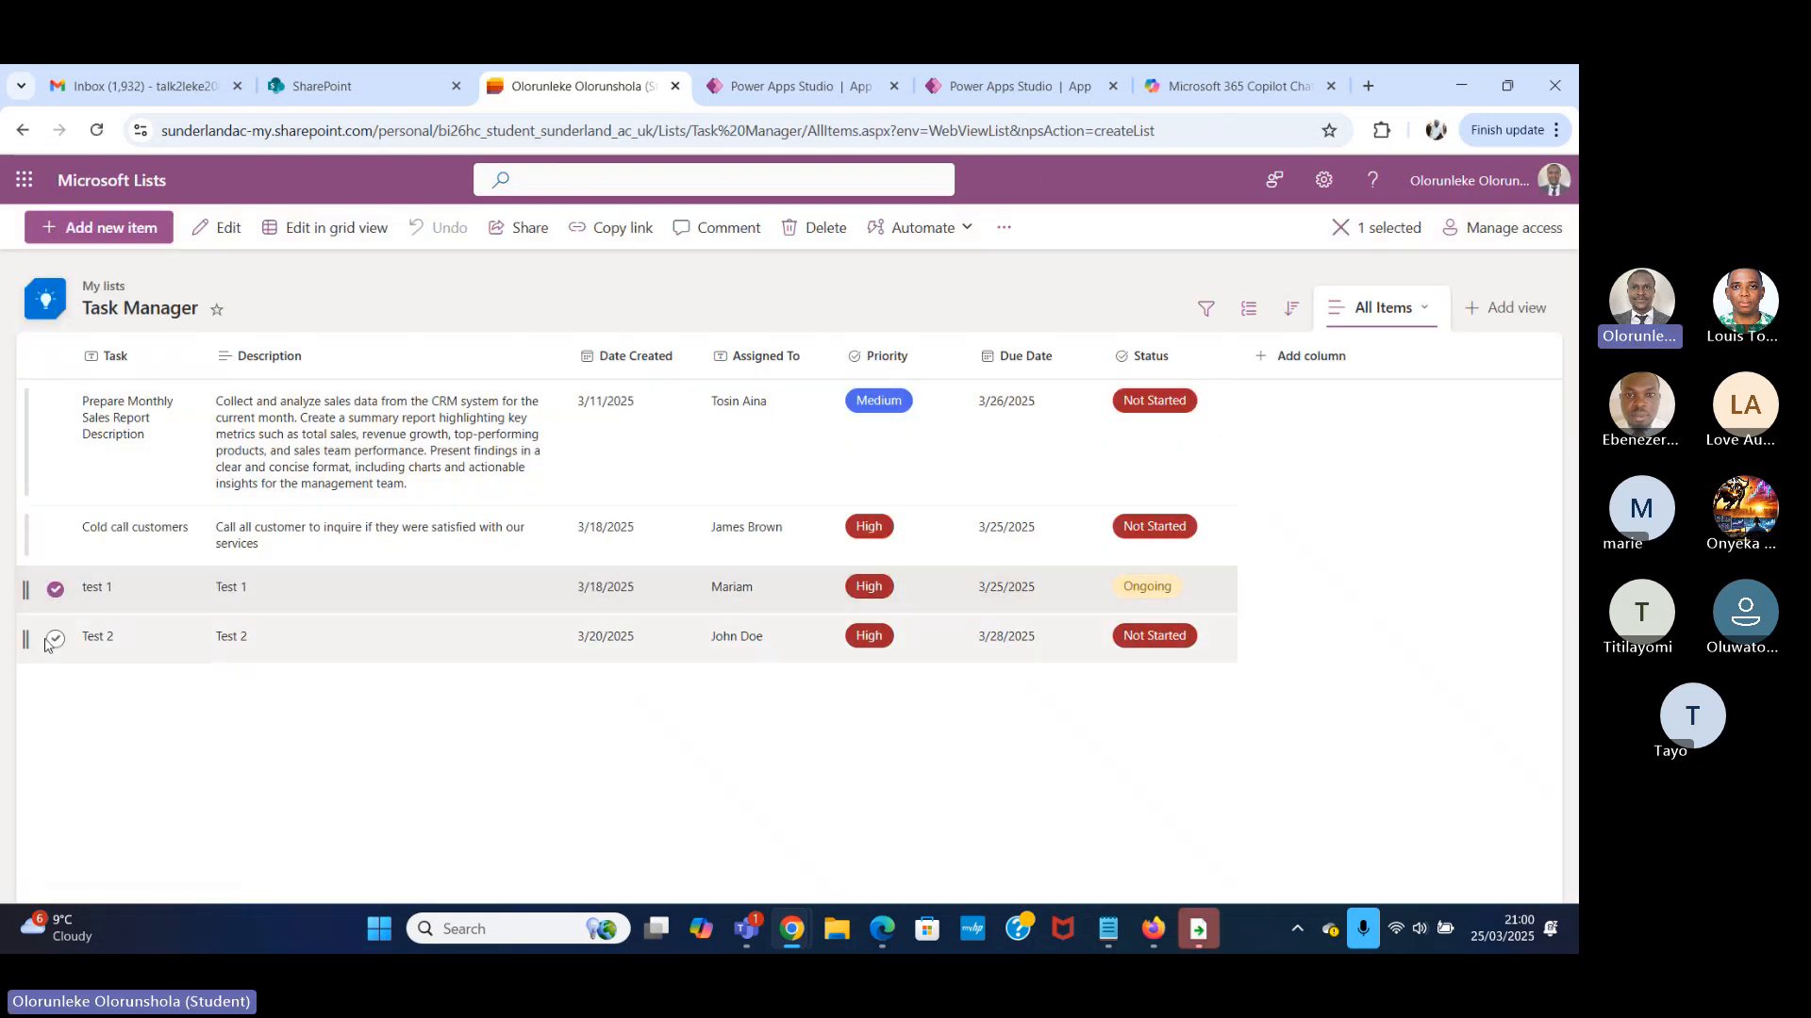
pyautogui.click(52, 639)
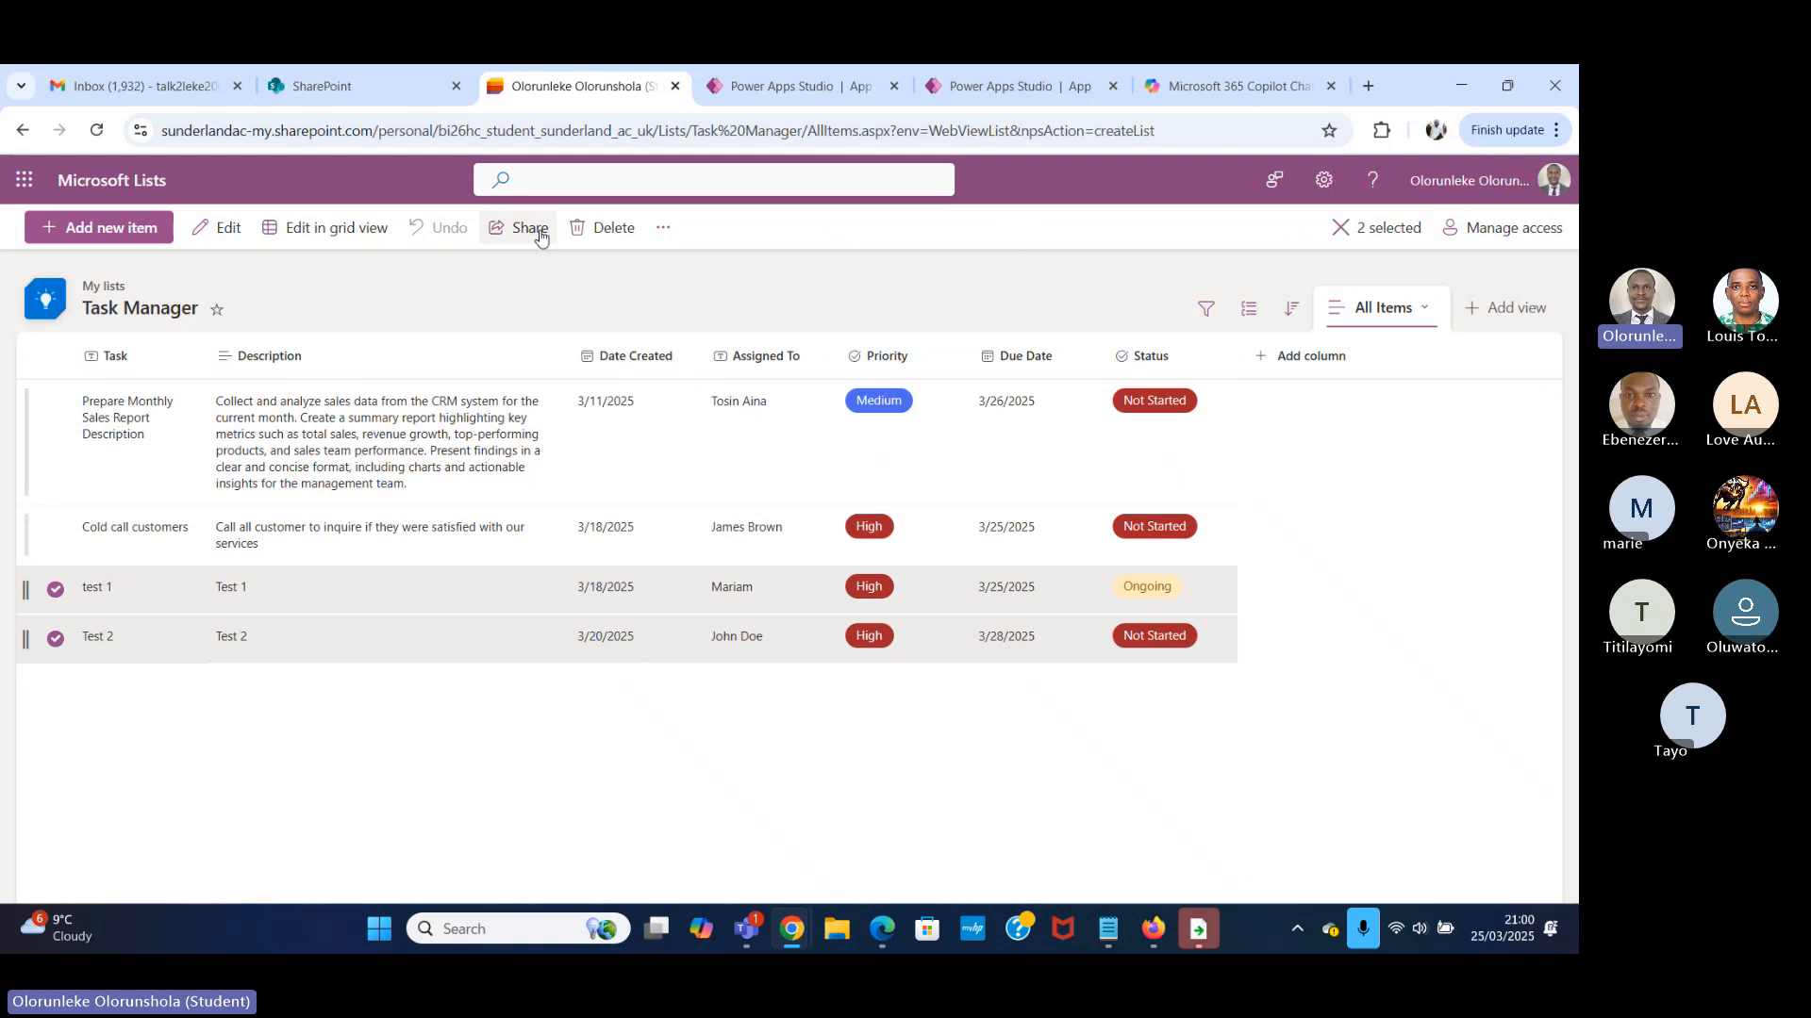
pyautogui.click(1409, 589)
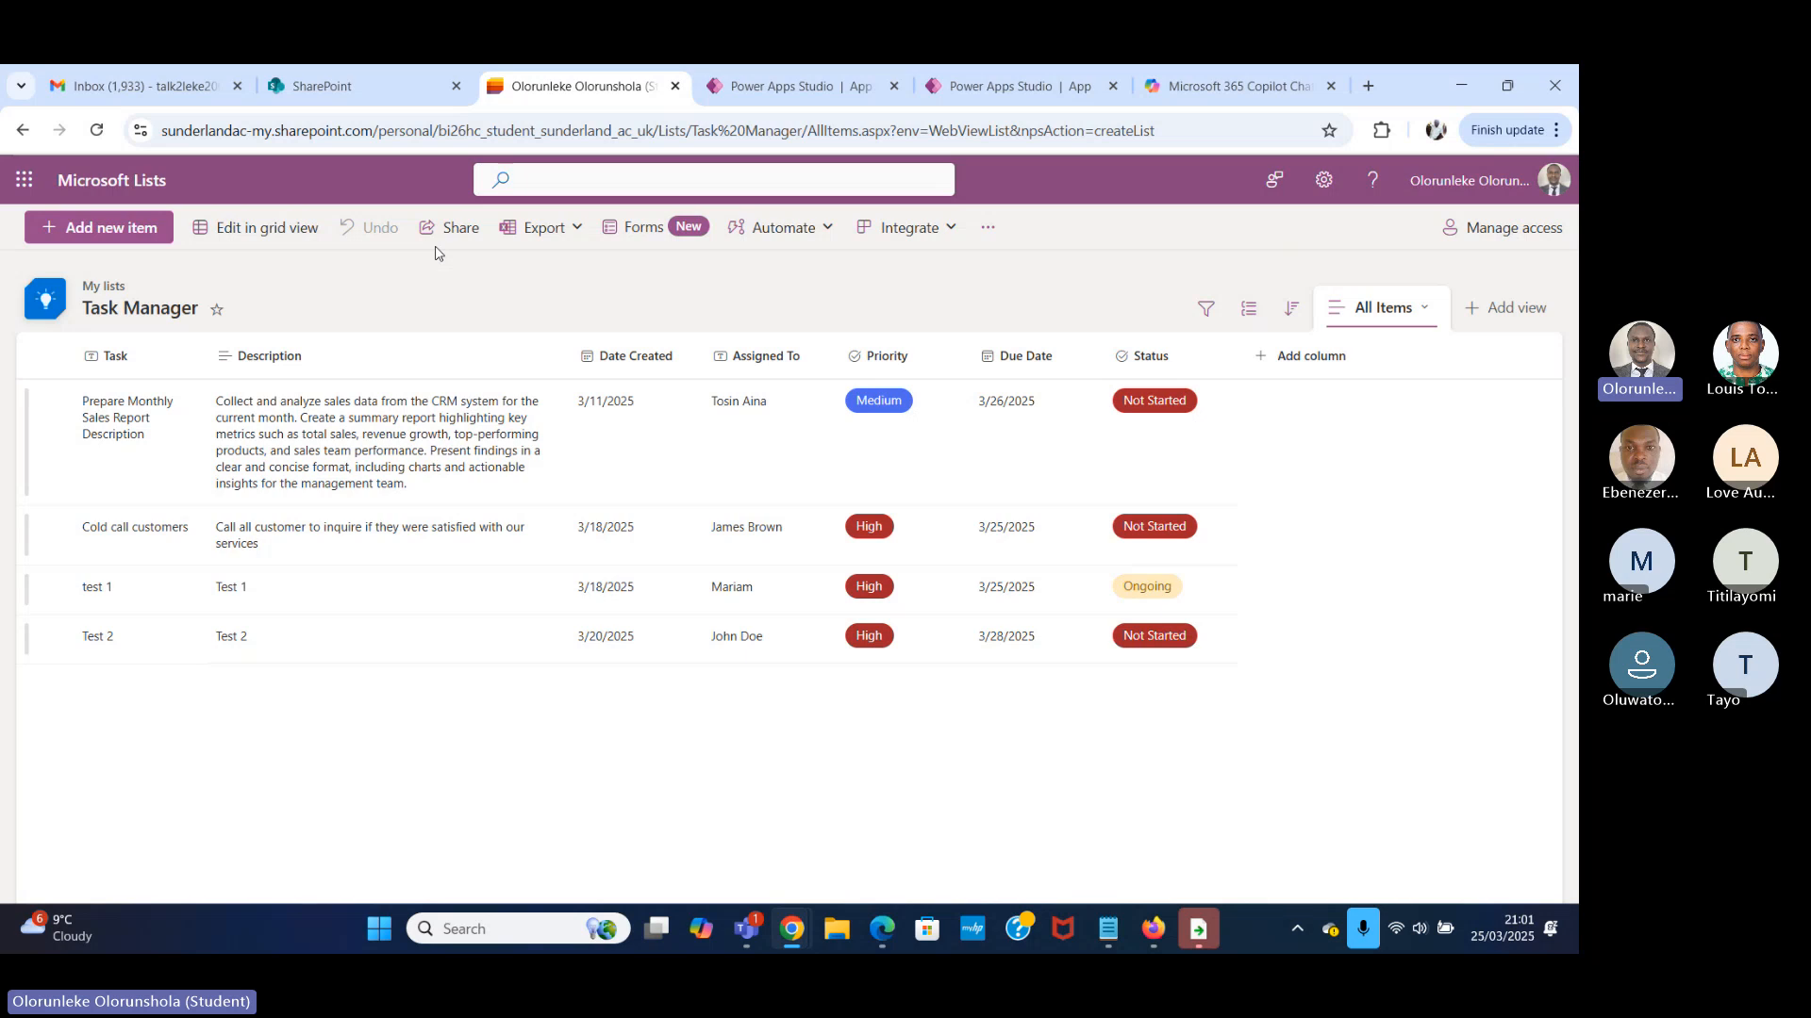
# Switch back to the Task Manager app in Power Apps Studio and preview it, entering "Create timesheet for the department" as the Task.
pyautogui.click(775, 88)
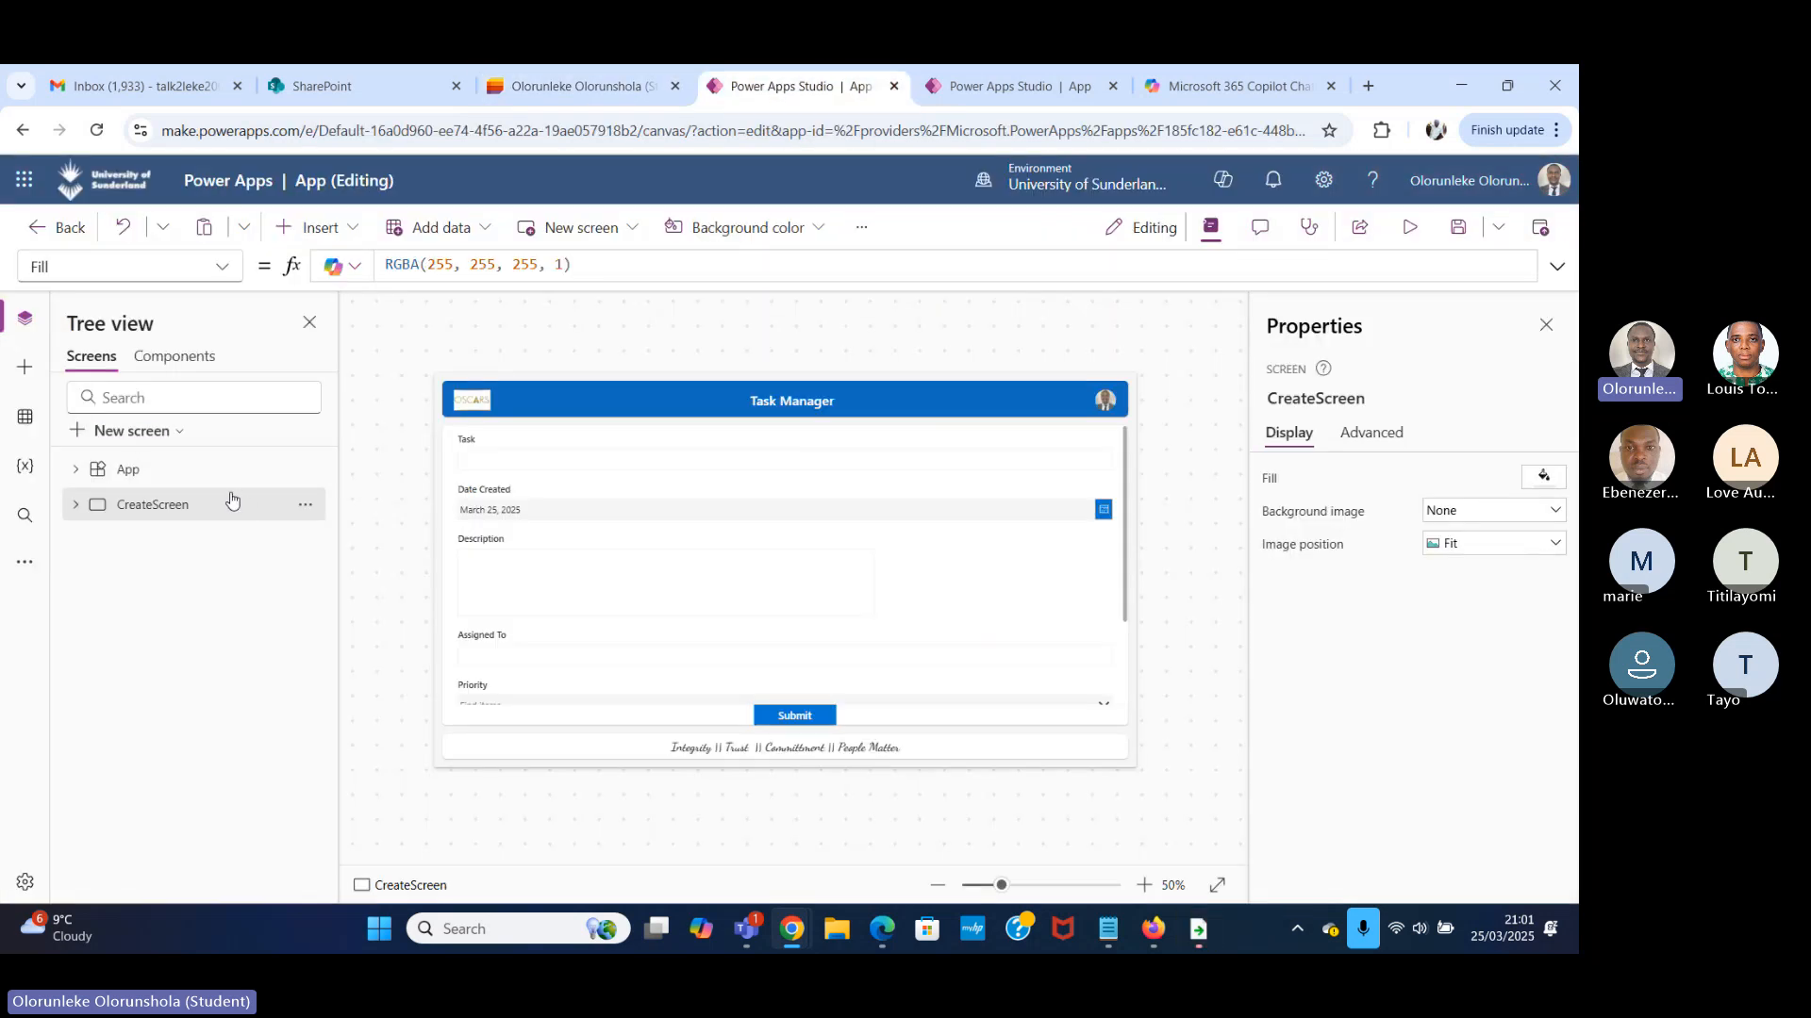
pyautogui.click(1409, 228)
pyautogui.click(285, 440)
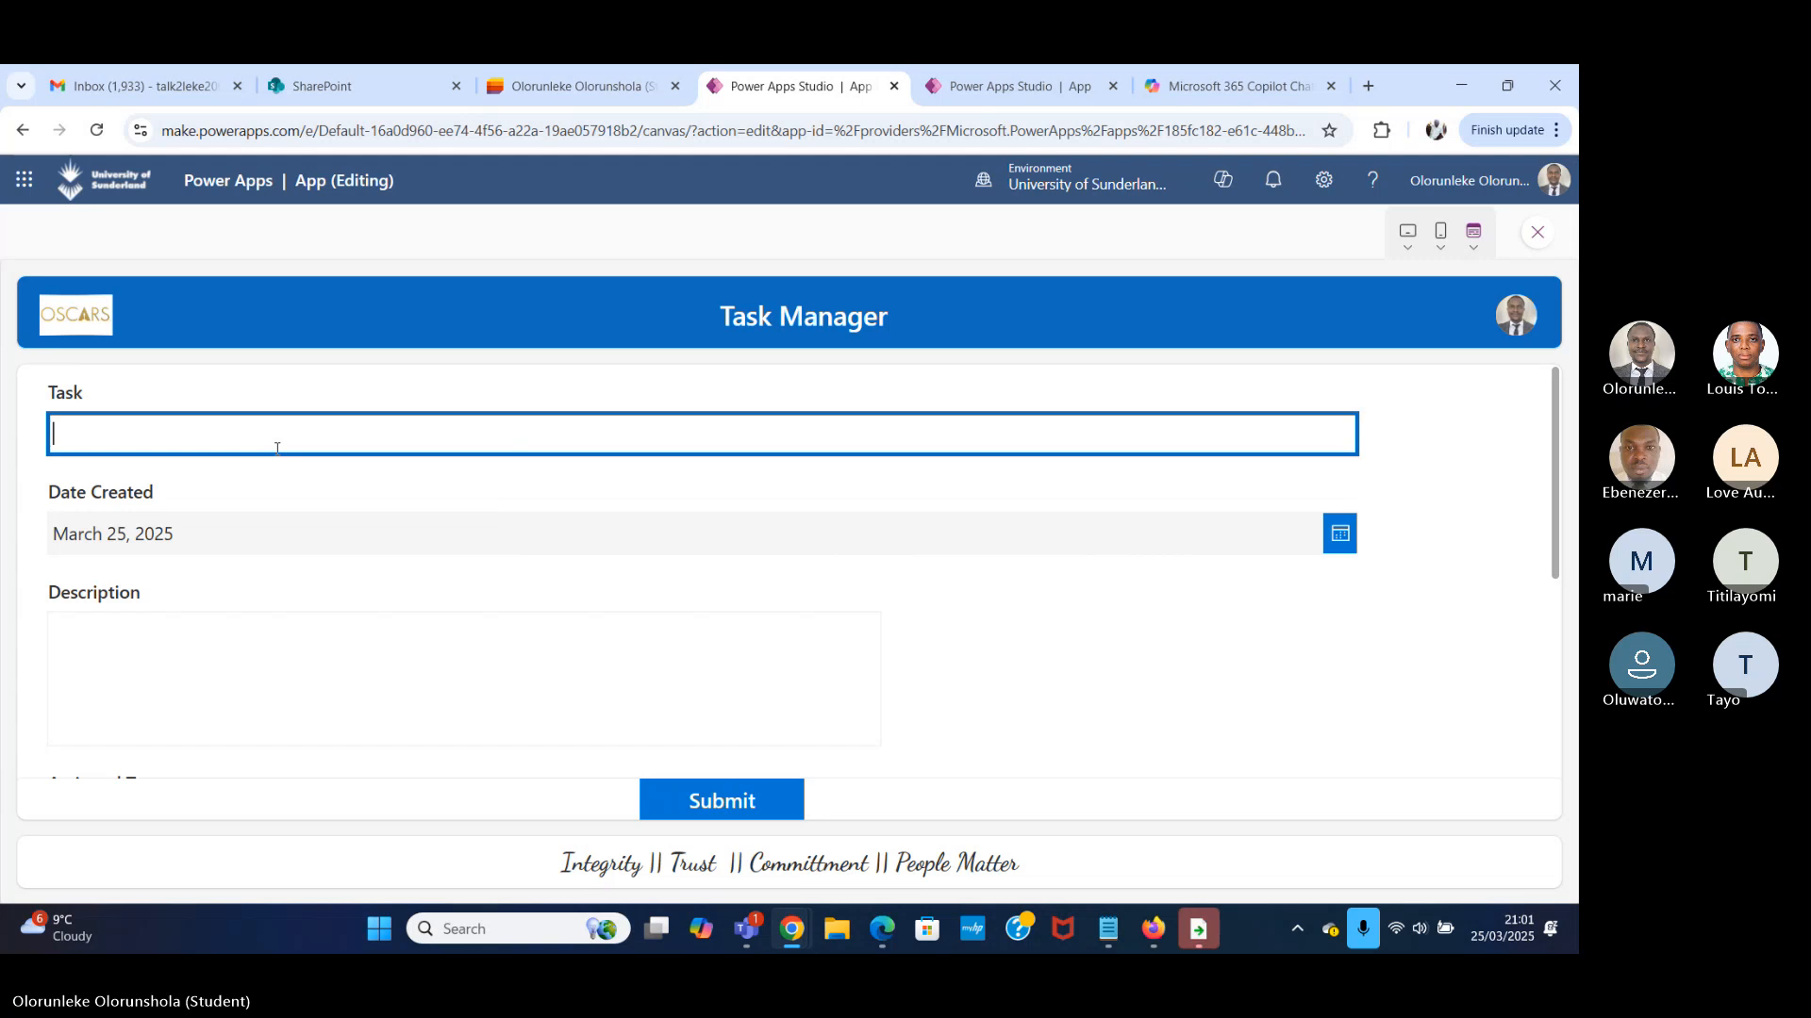
pyautogui.write('Create')
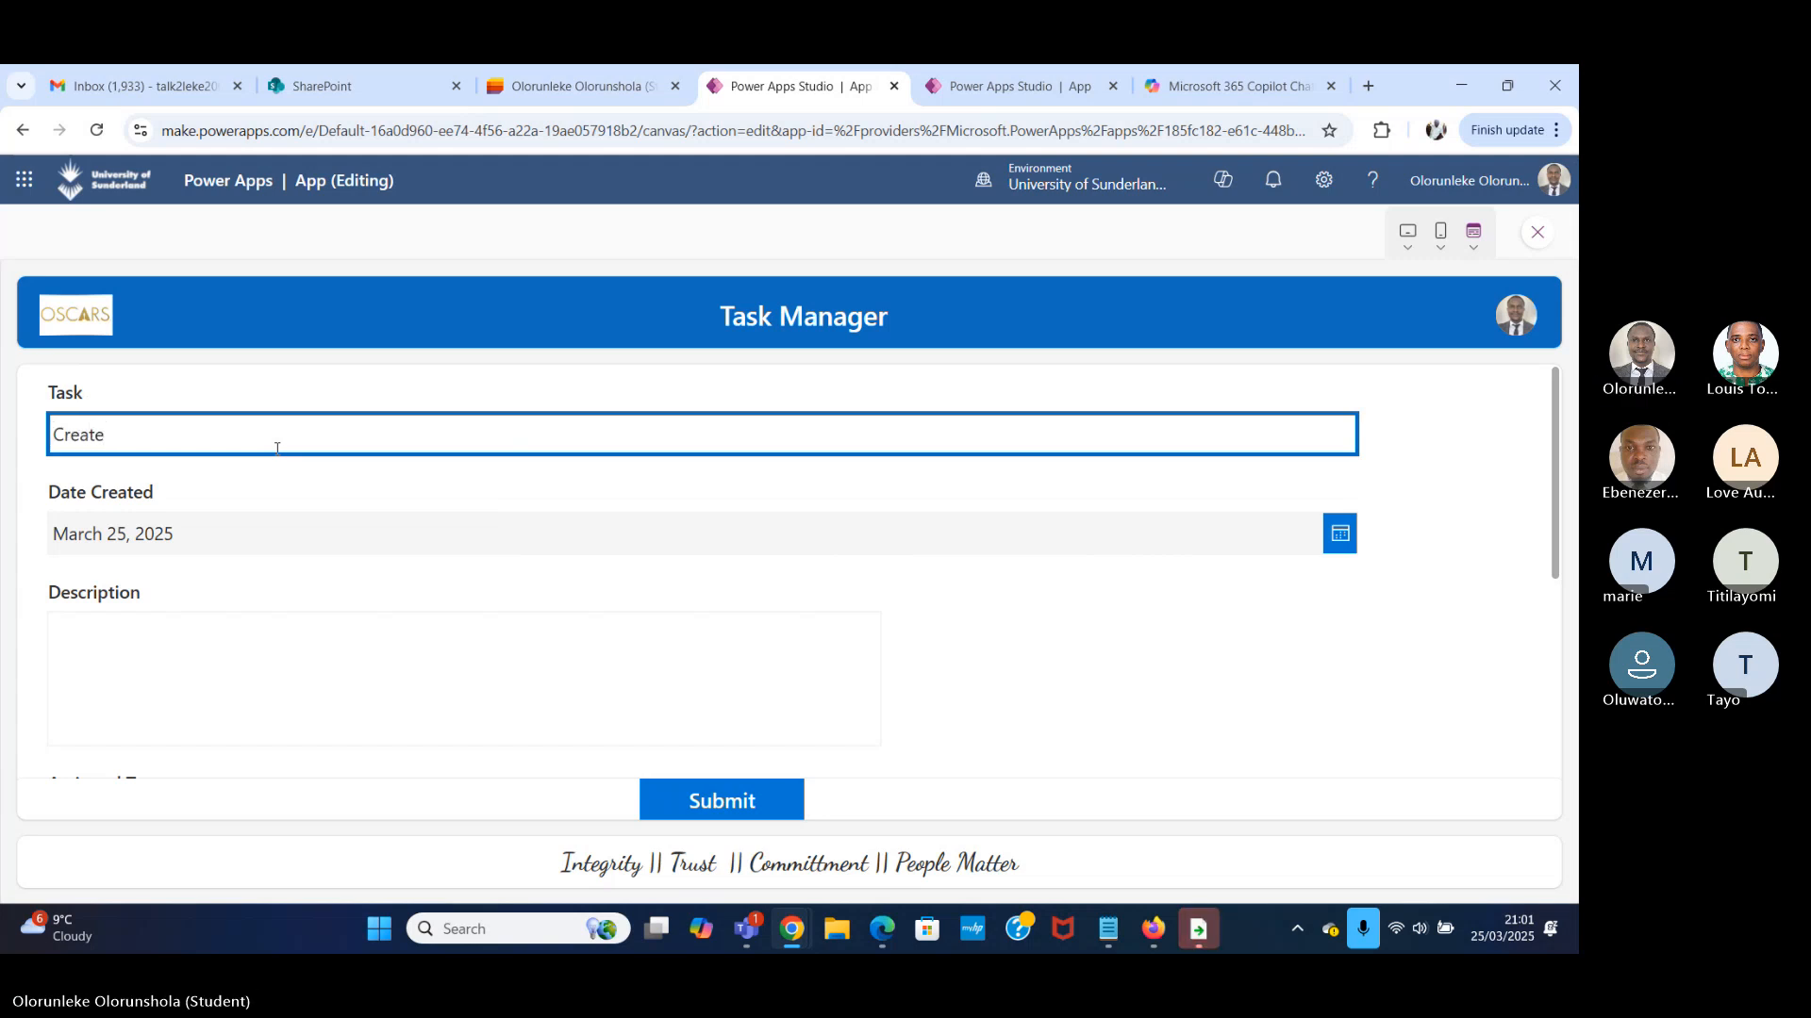
pyautogui.write(' ti')
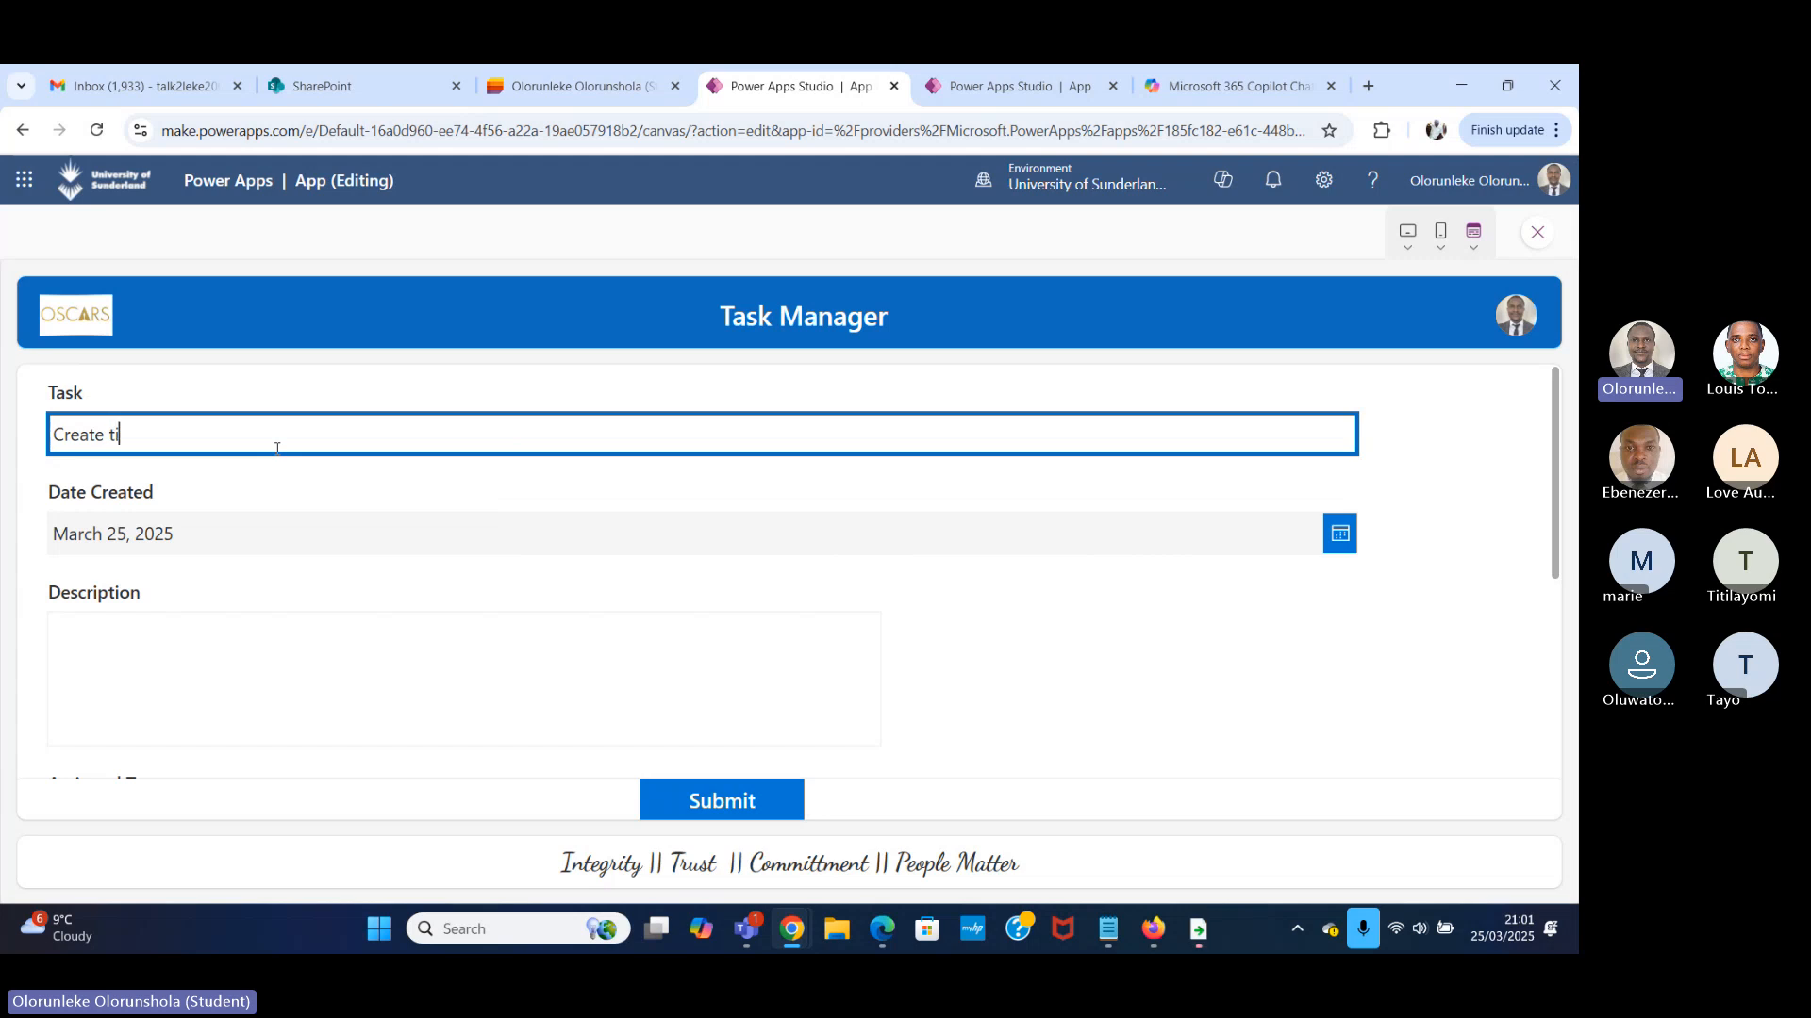
pyautogui.write('mesheet for the de')
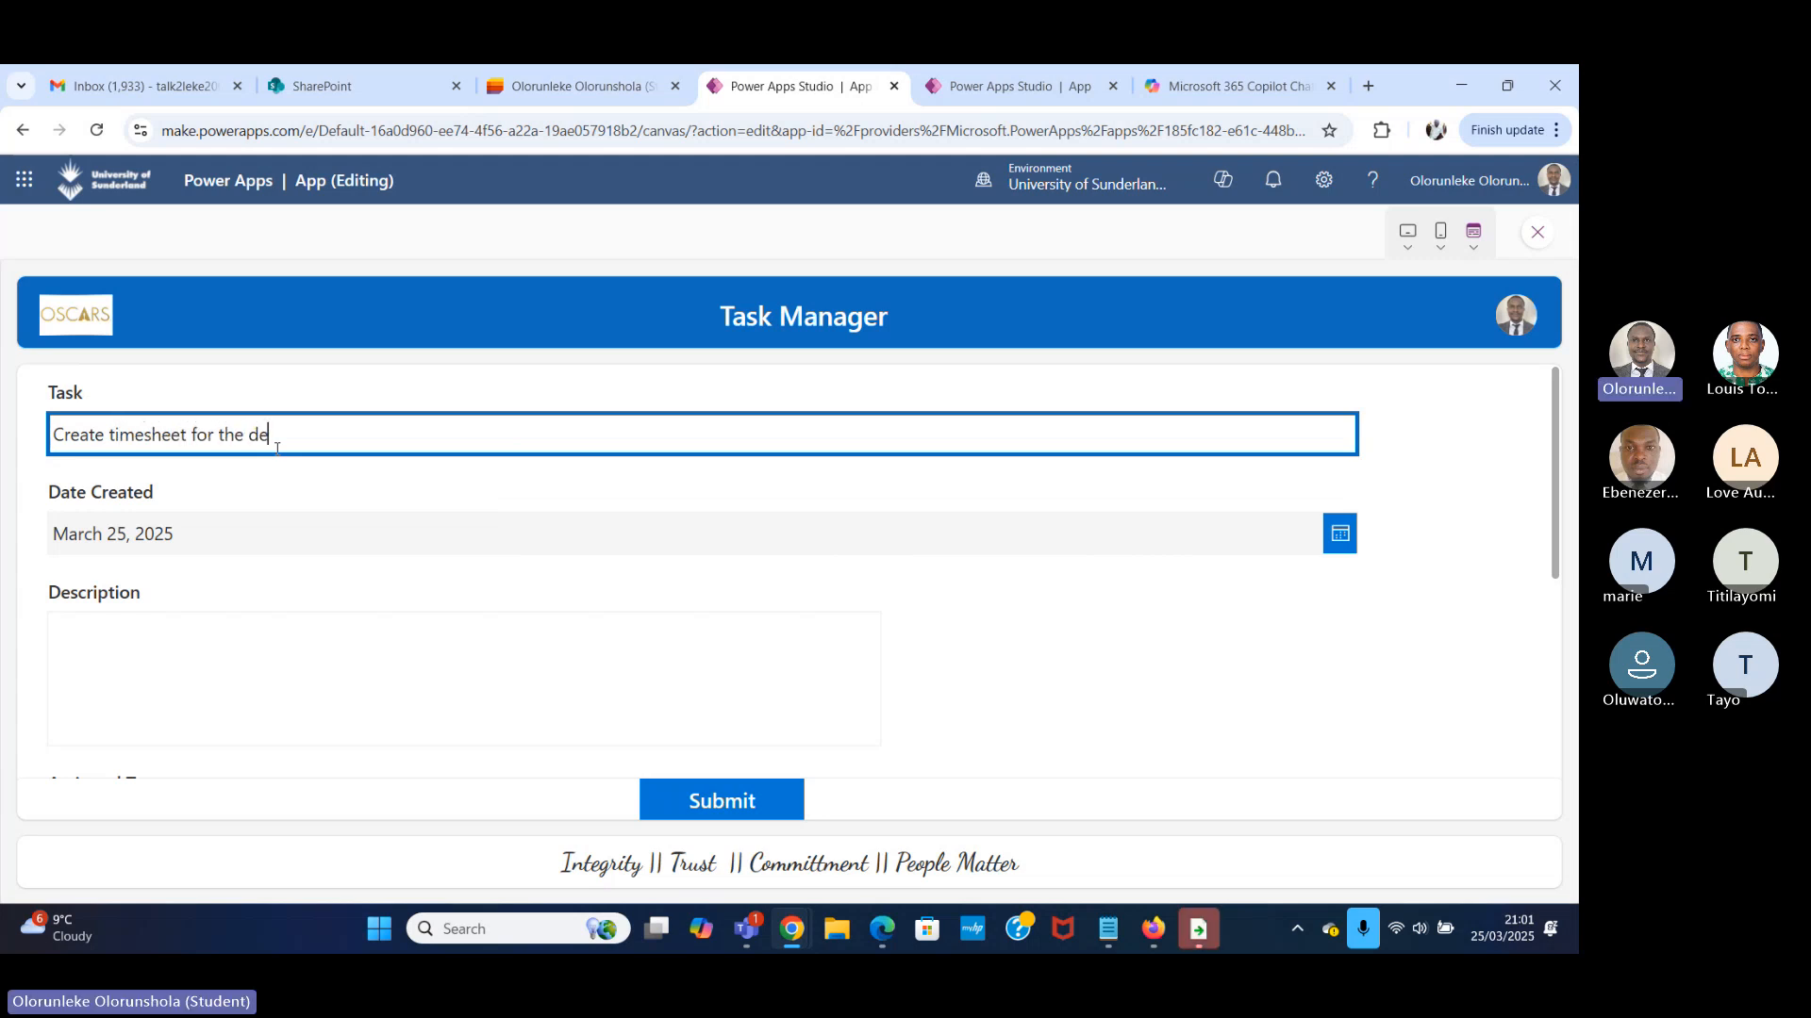
pyautogui.write('partment')
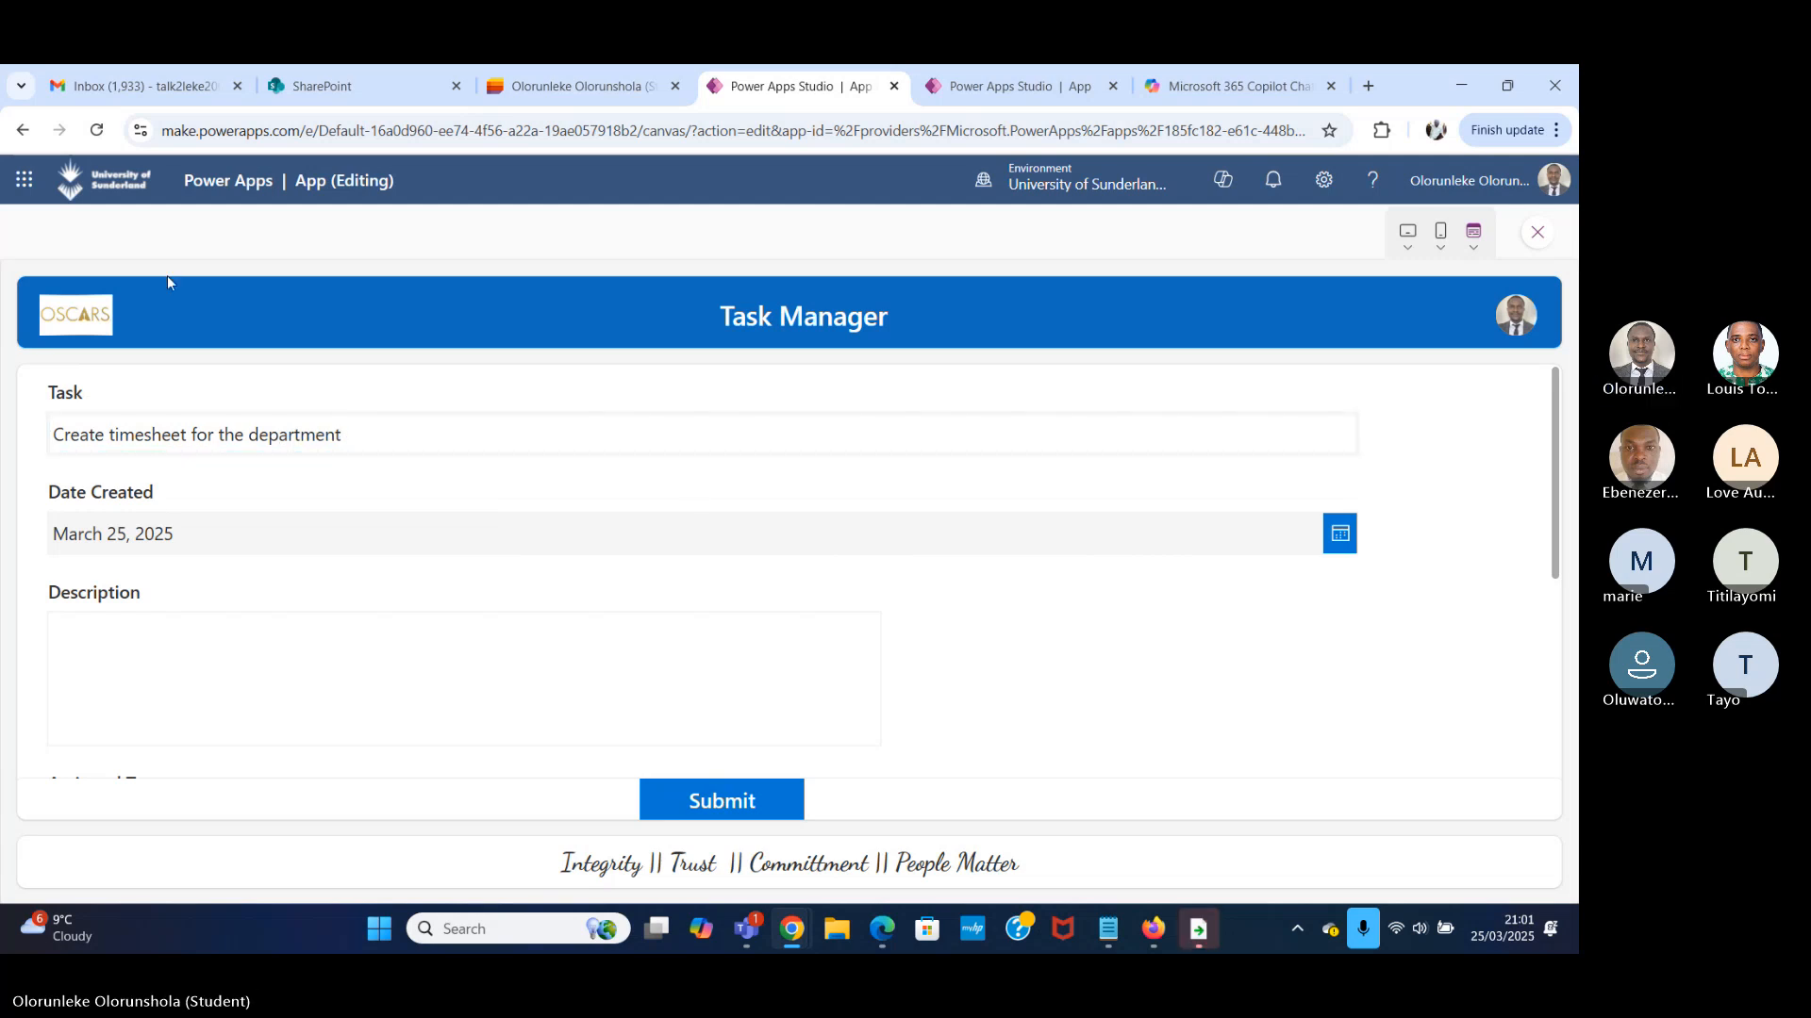
pyautogui.click(1540, 235)
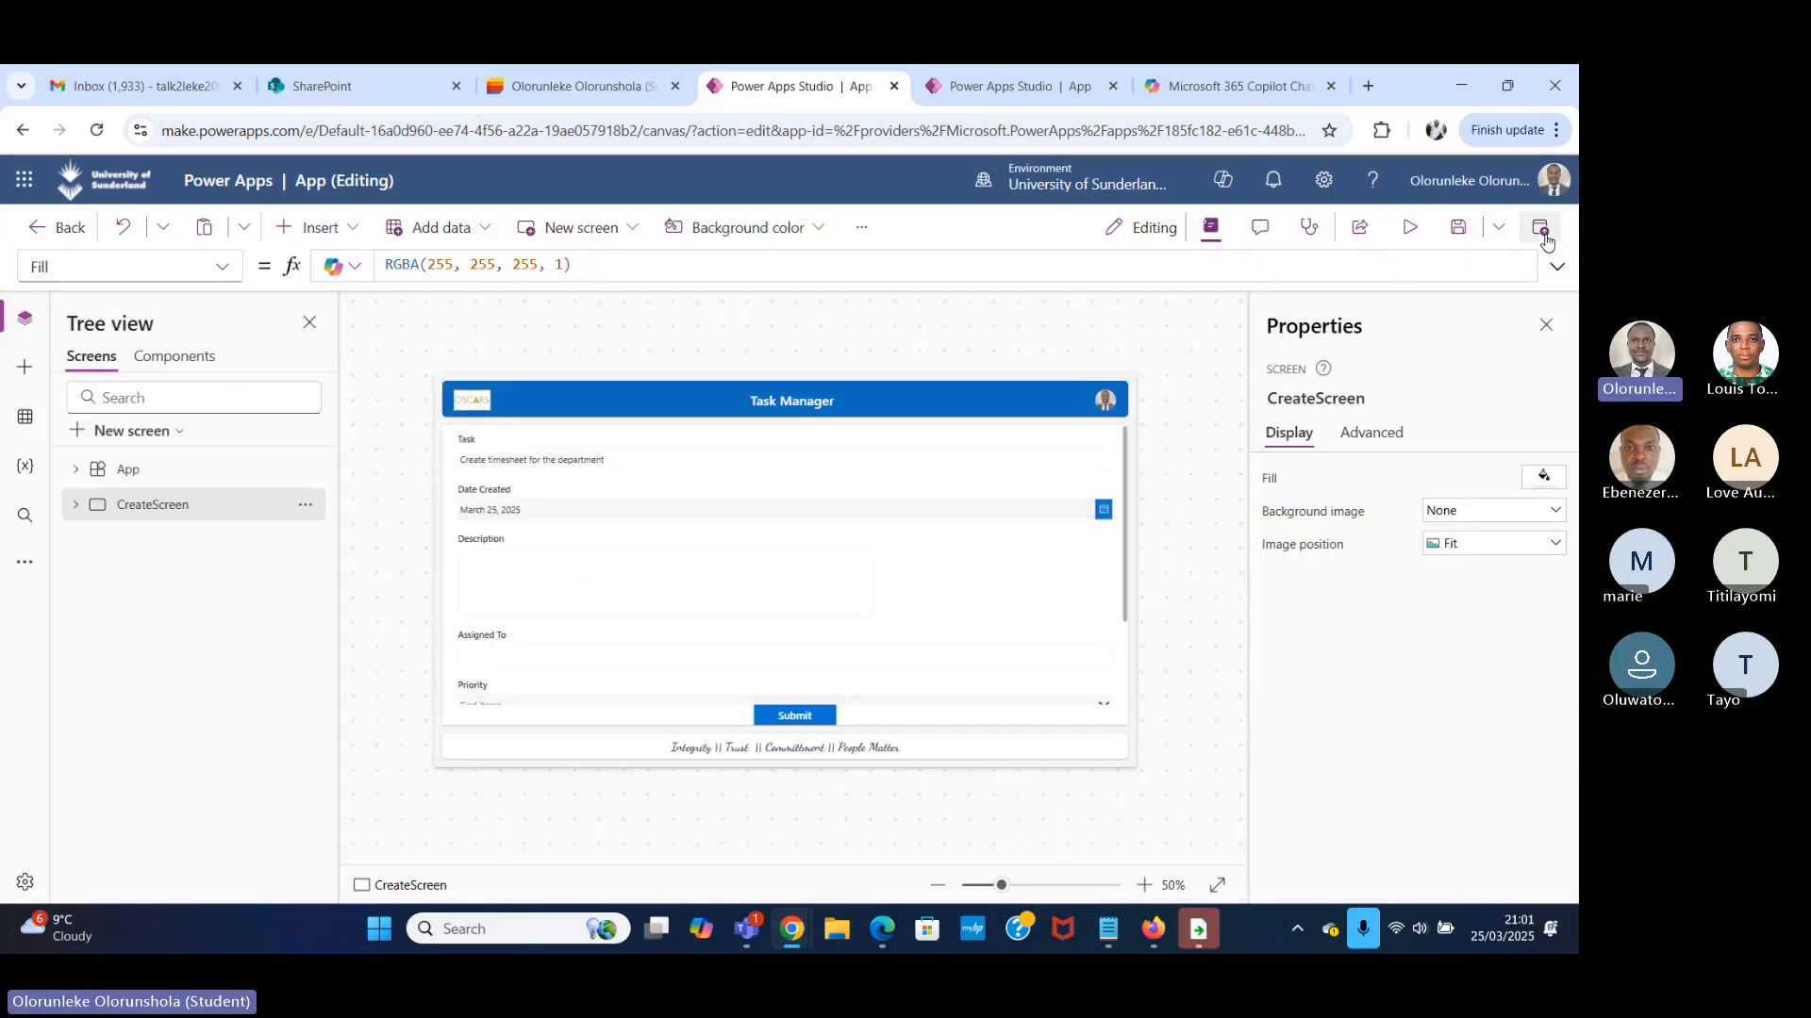
# Set the Language property of the Date Created date picker to "en-GB".
pyautogui.click(521, 509)
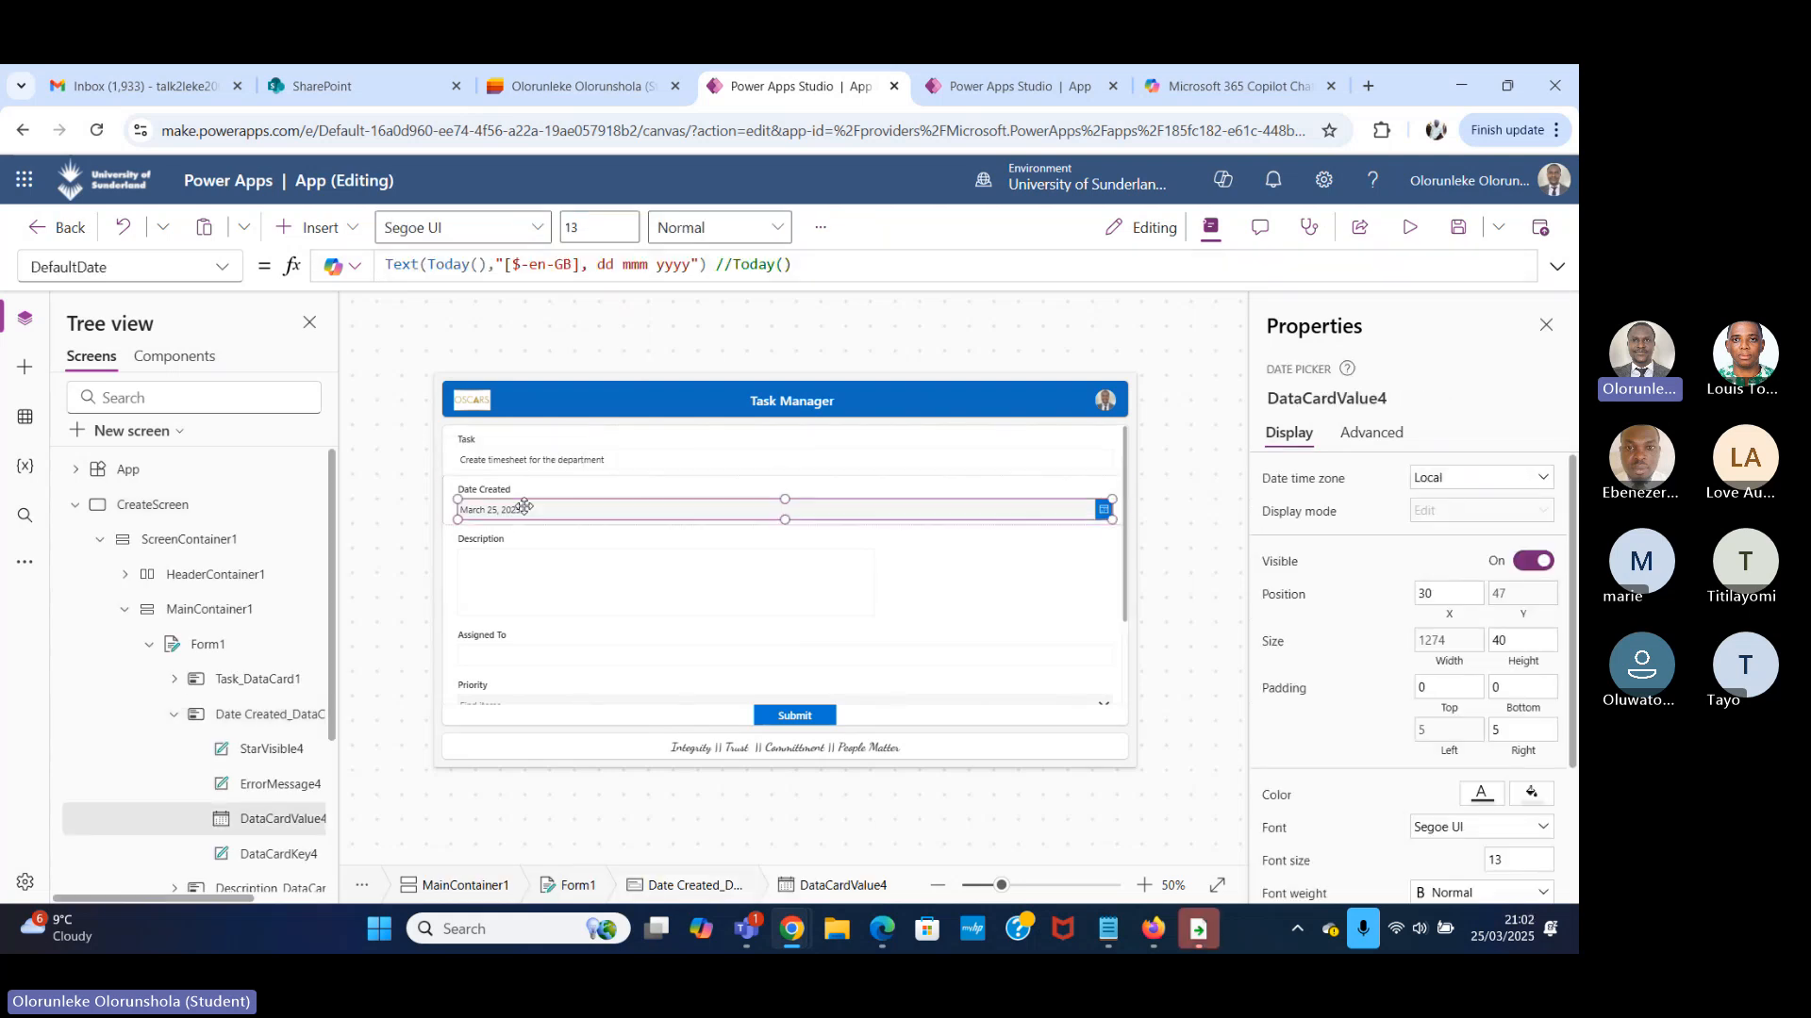
pyautogui.click(223, 268)
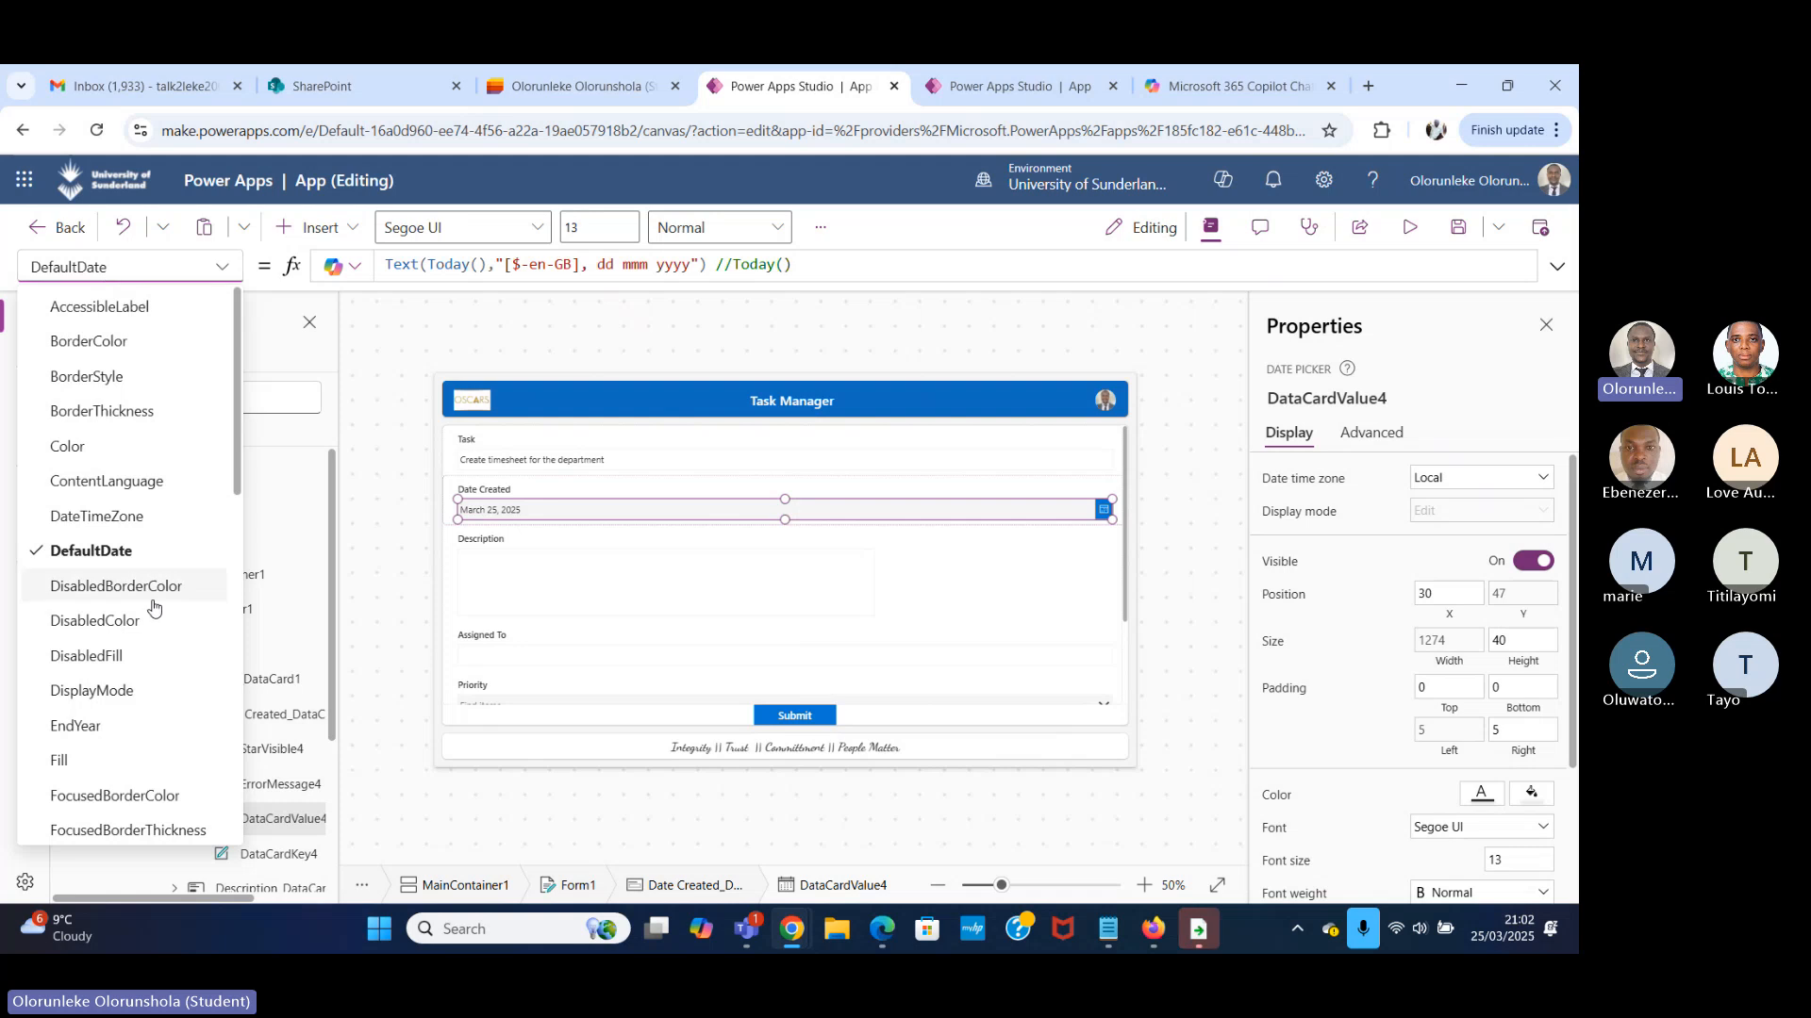
pyautogui.scroll(-3, 135, 667)
pyautogui.scroll(-3, 135, 666)
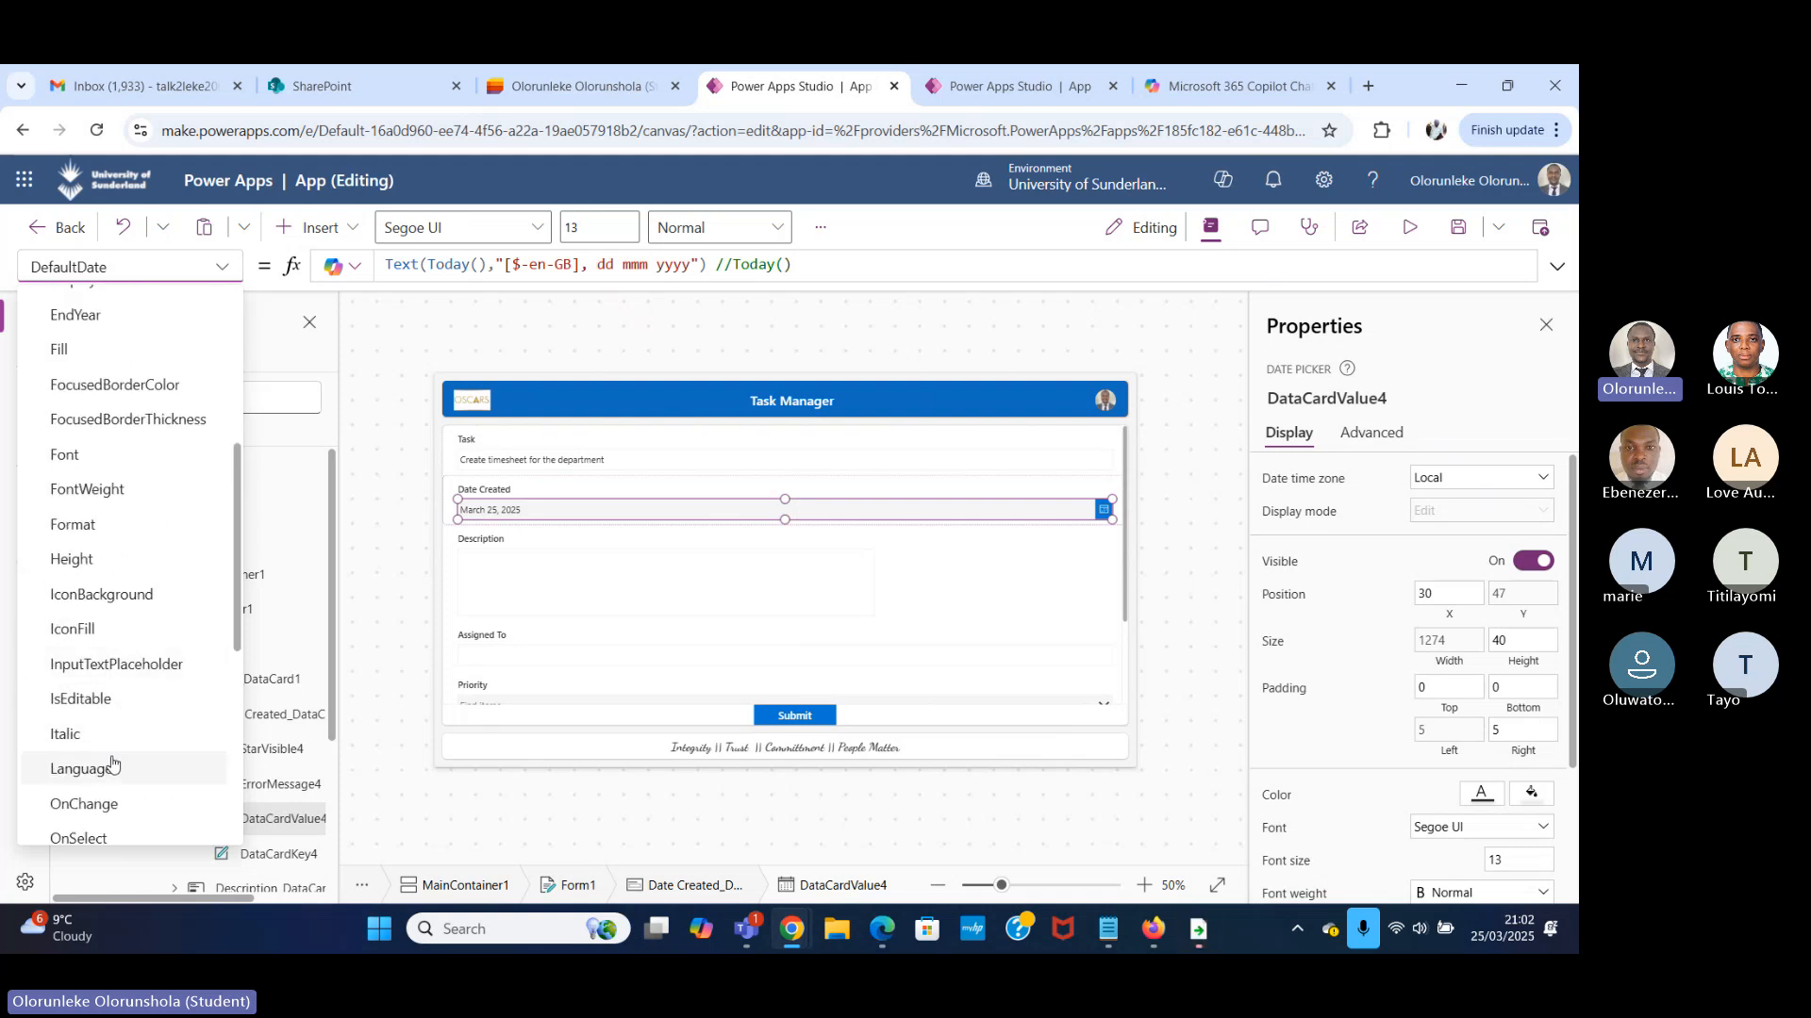
pyautogui.click(112, 766)
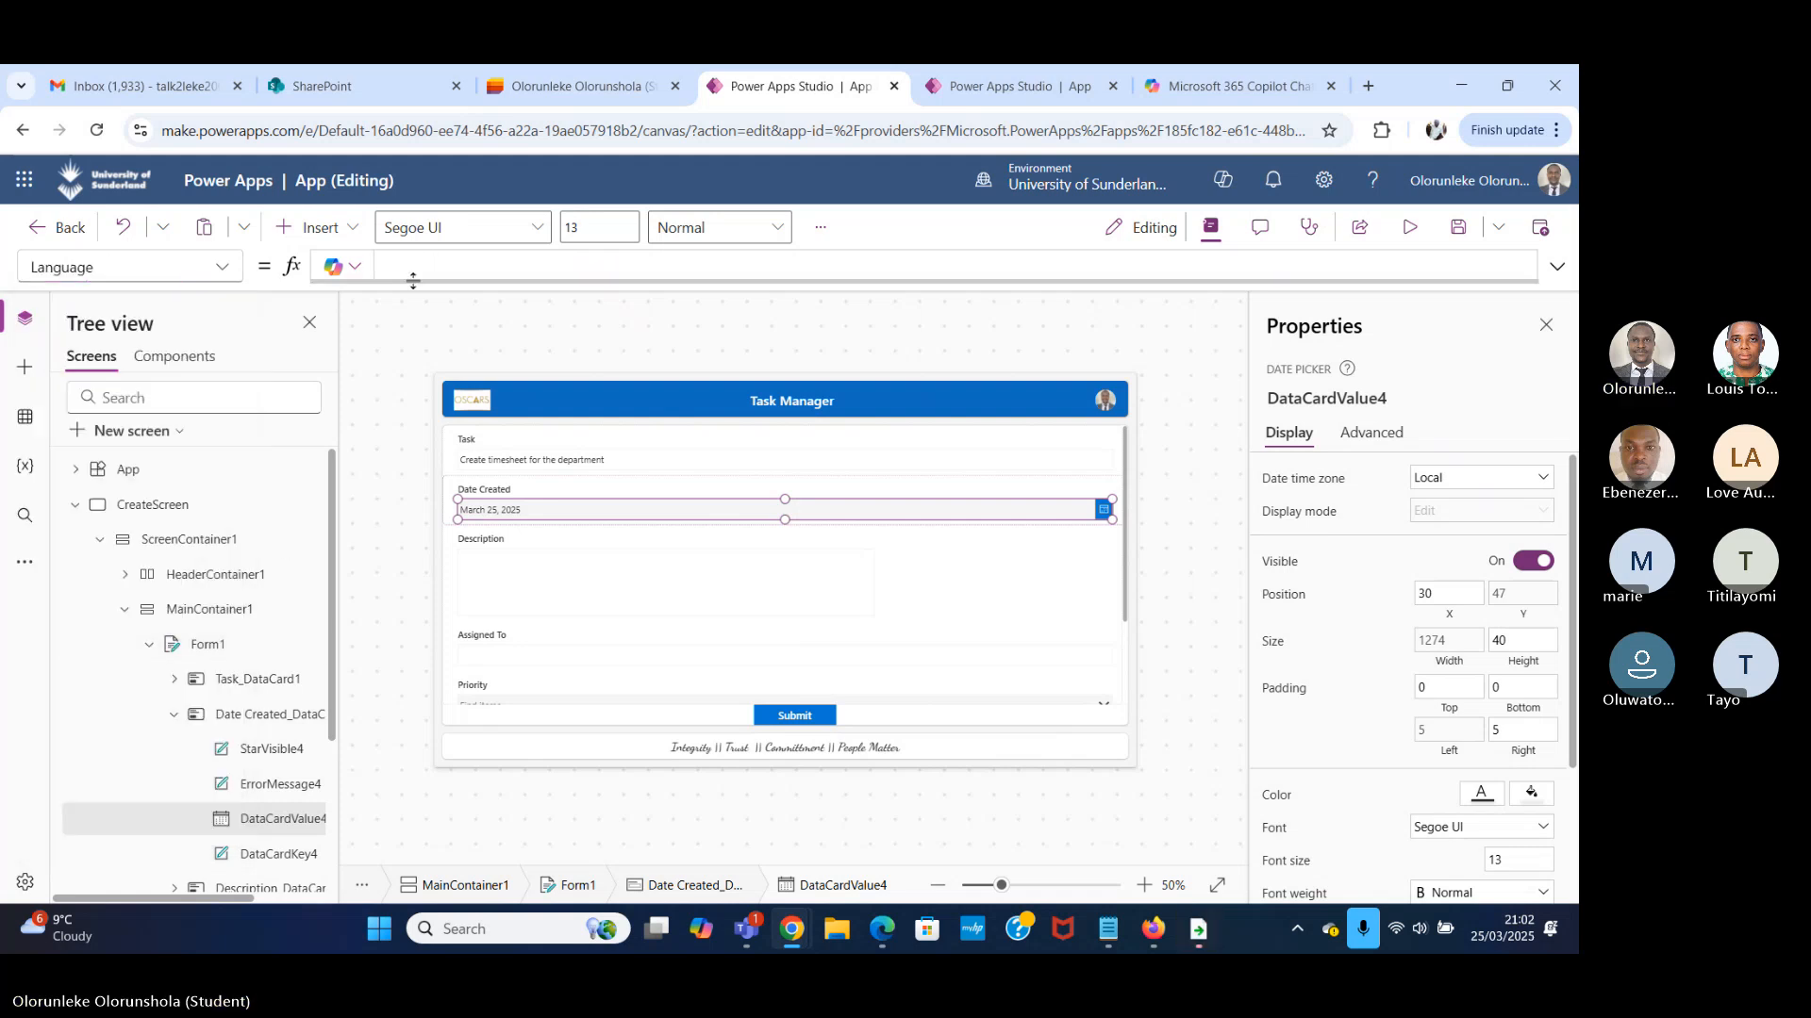
pyautogui.write('"')
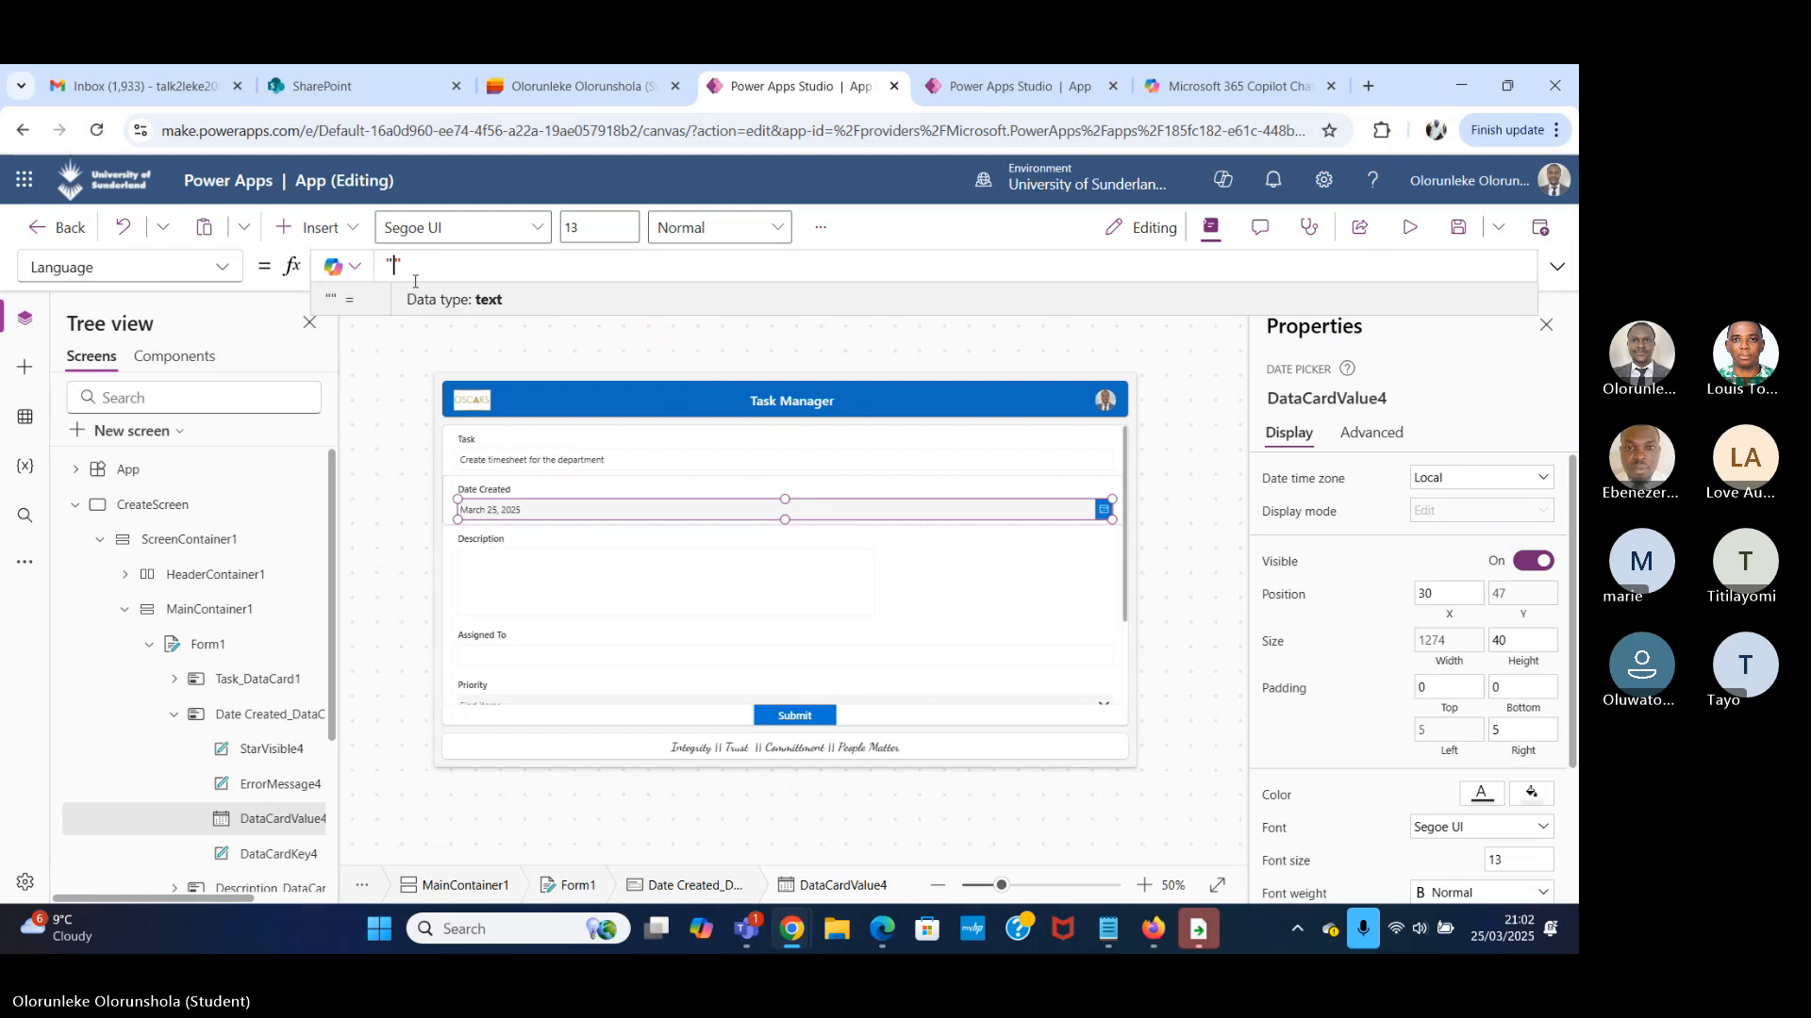
pyautogui.write('en-g')
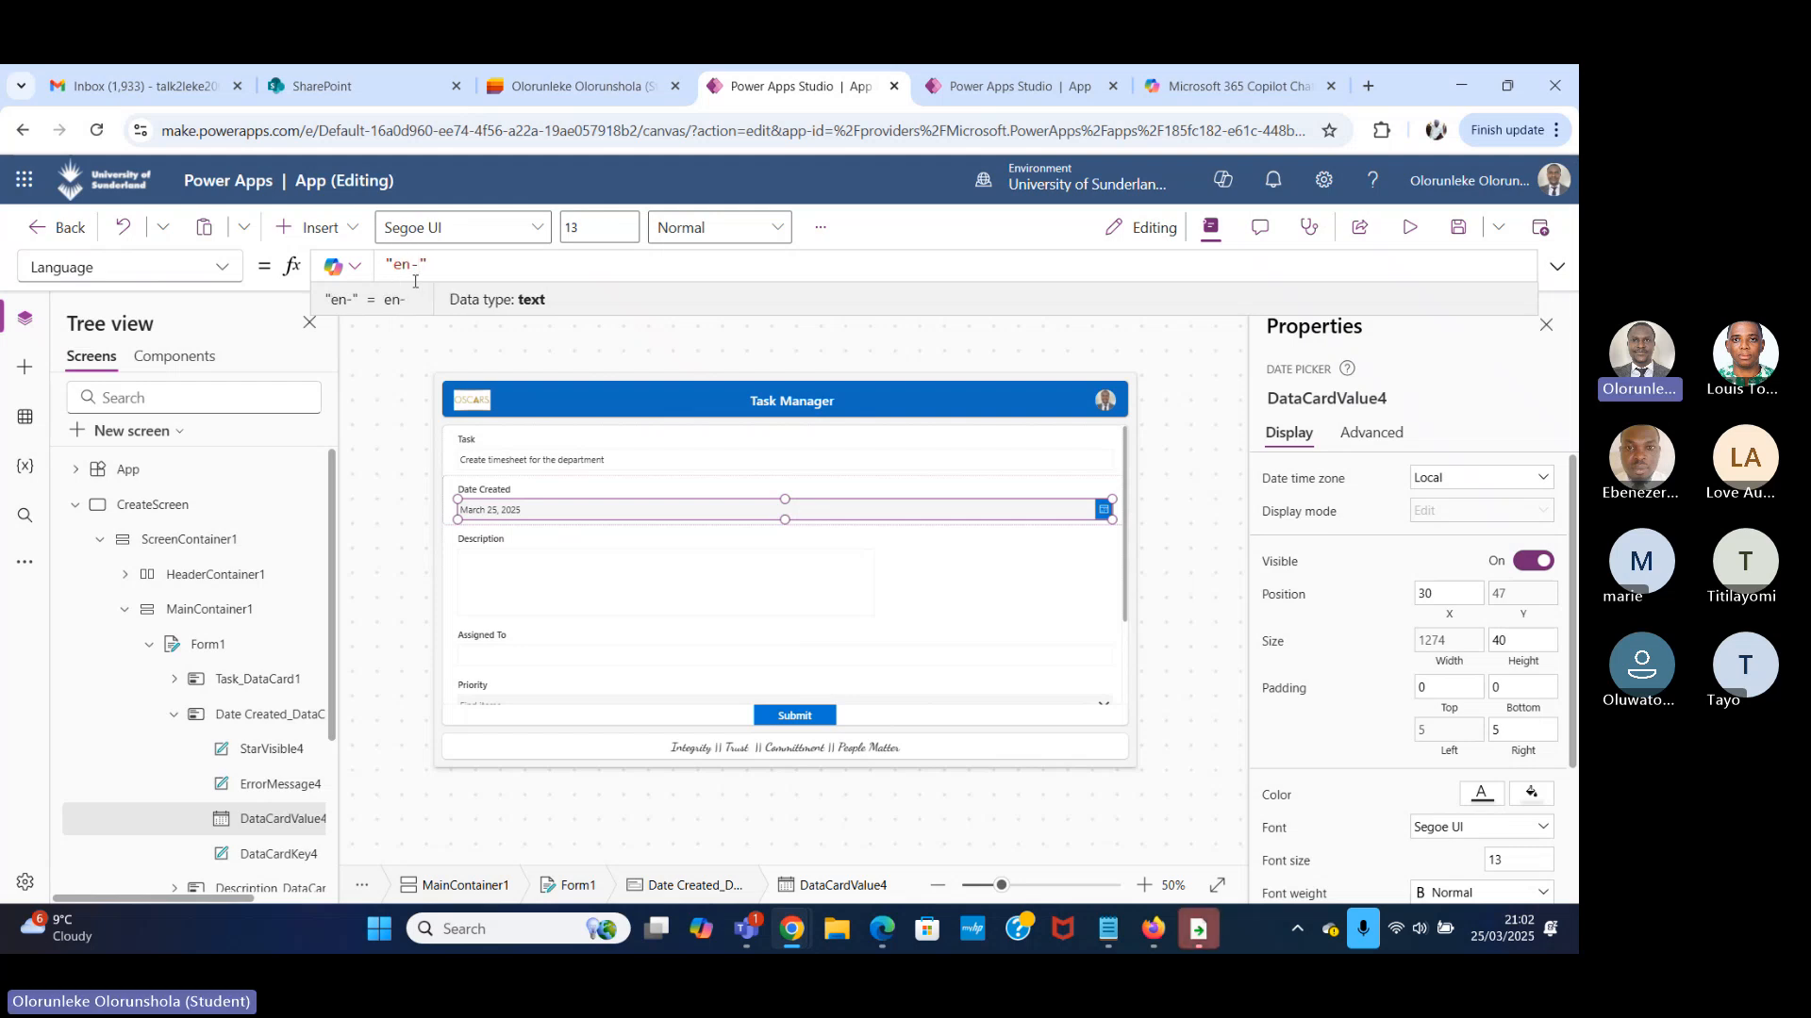
pyautogui.press('BackSpace')
pyautogui.write('GB')
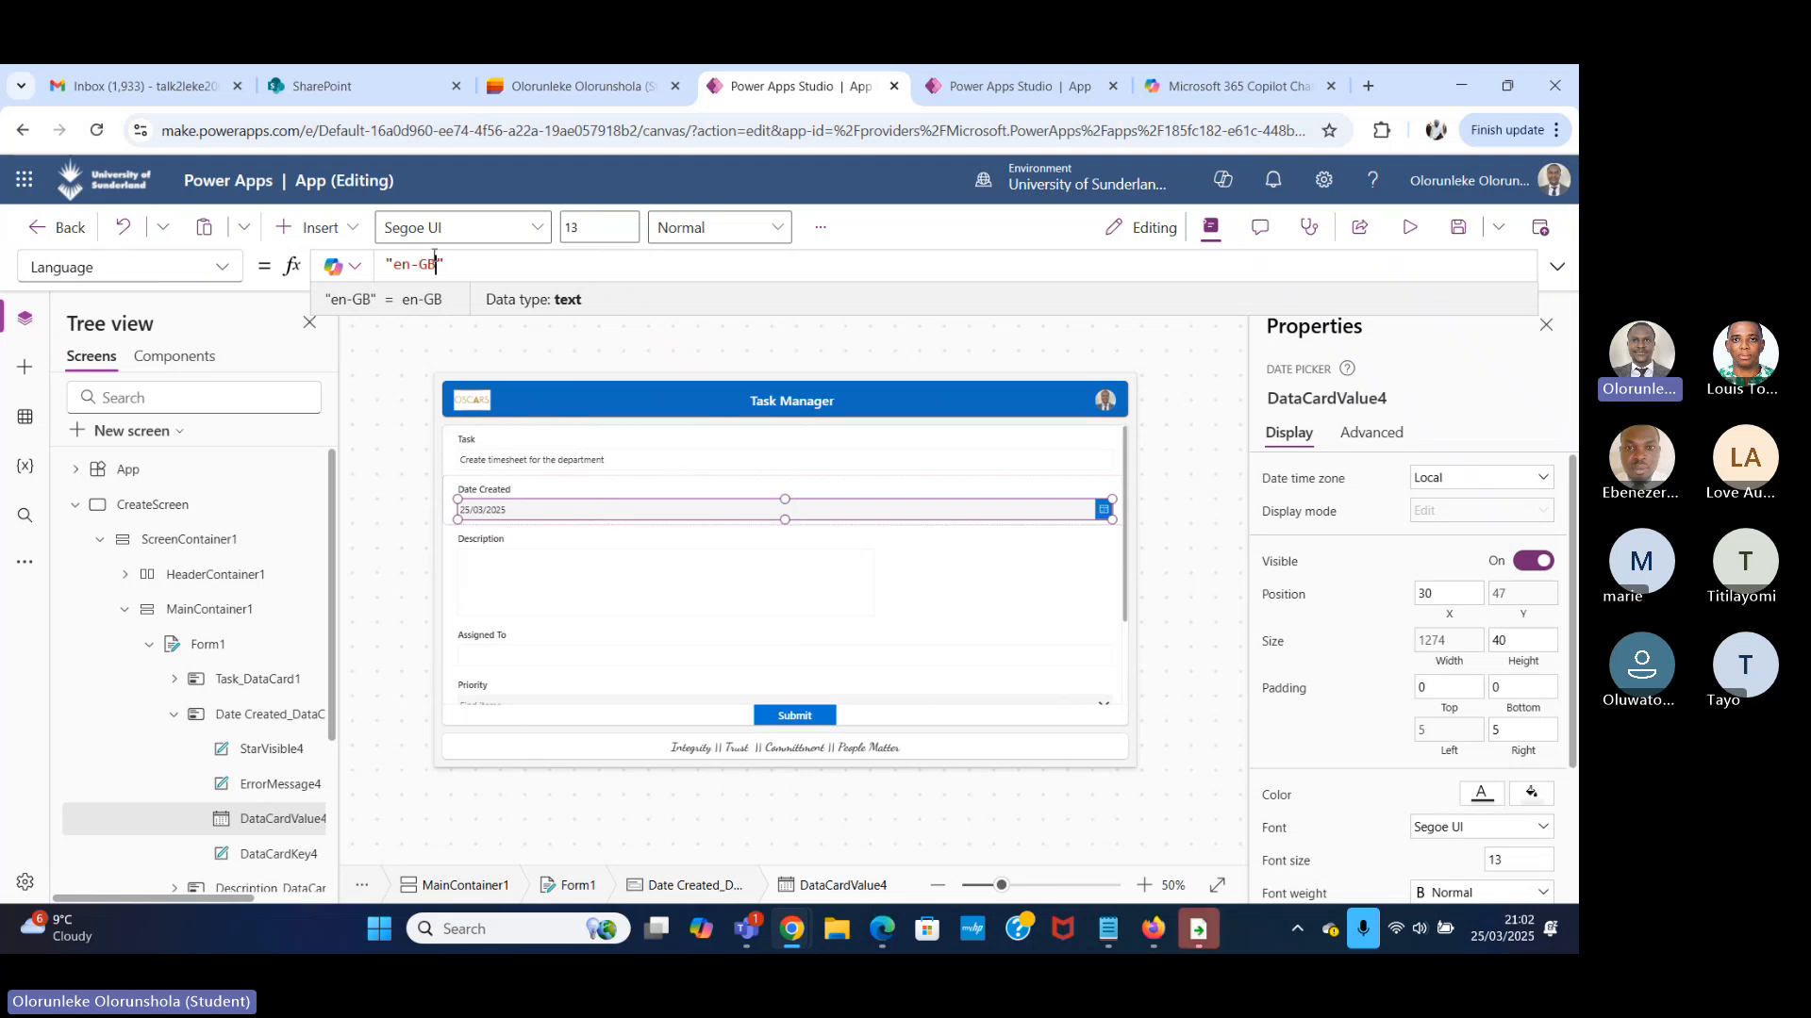
# Comment out the "en-GB" value in the date picker's Language formula with a // line comment.
pyautogui.moveTo(457, 271); pyautogui.dragTo(387, 264)
pyautogui.click(392, 267)
pyautogui.press('Left')
pyautogui.write('//')
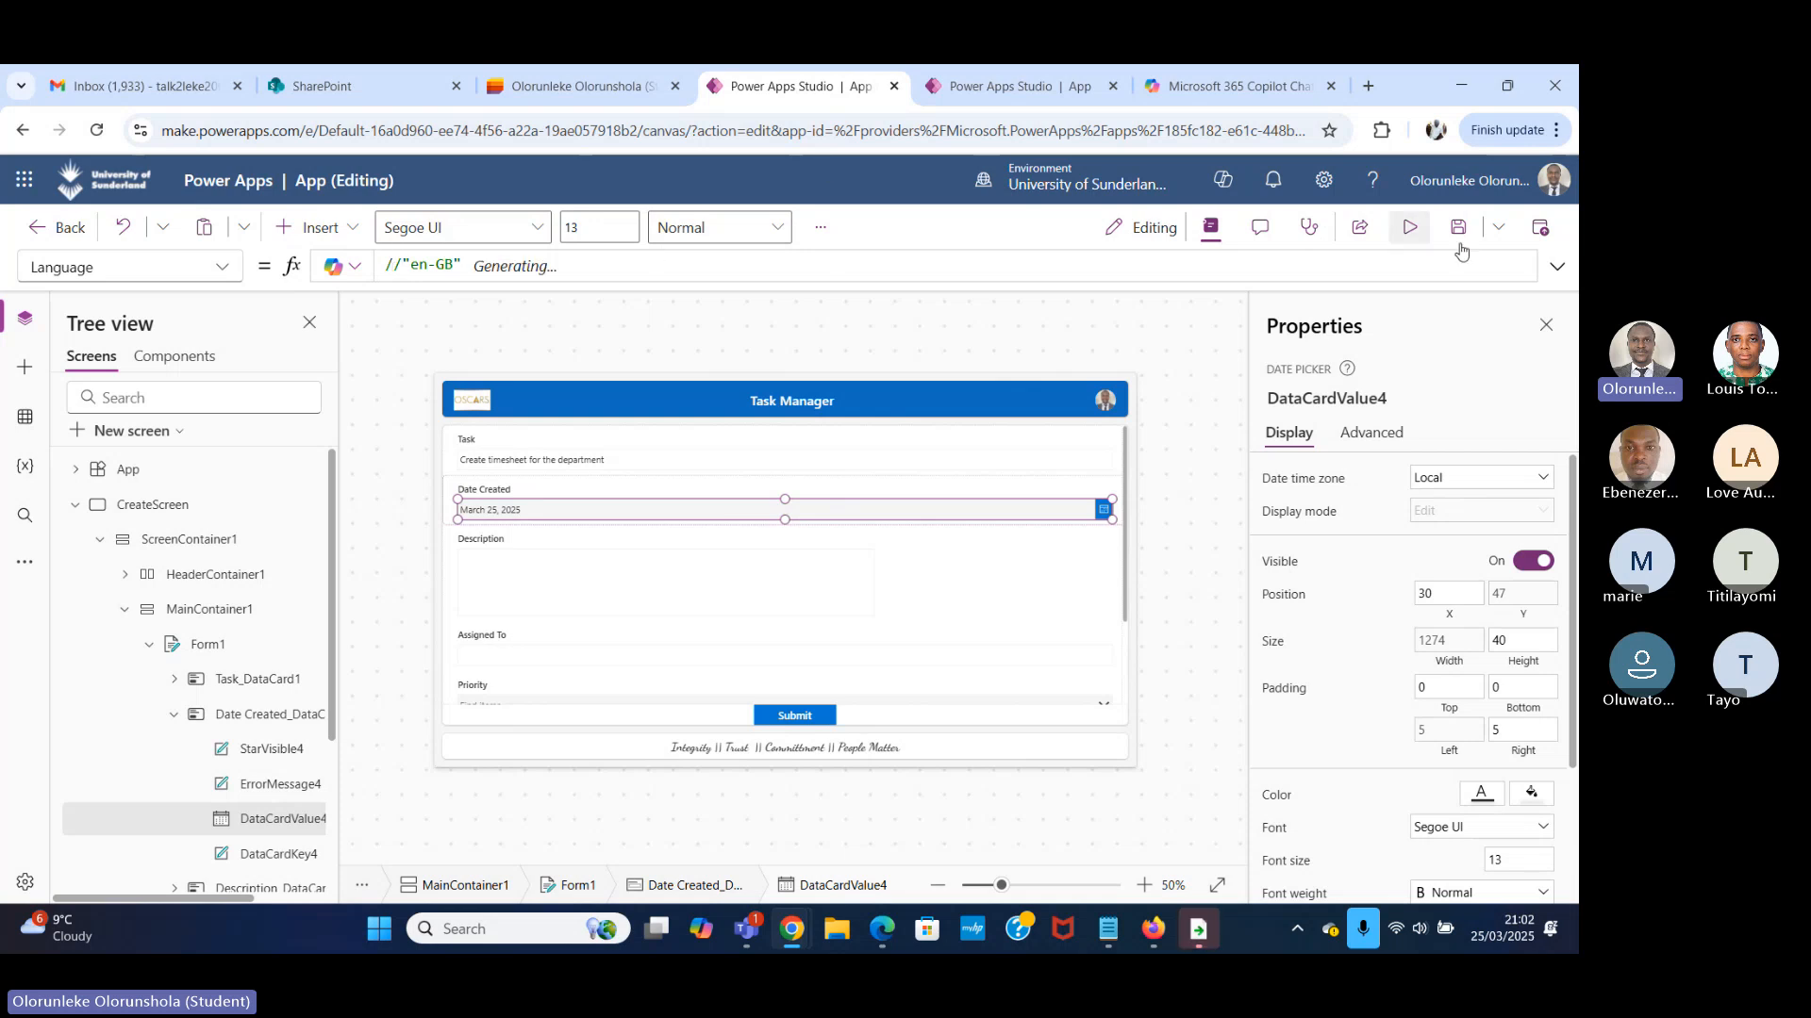
# Add an empty multi-line block comment, /* to */, below the commented-out line in the expanded Language formula.
pyautogui.click(1557, 266)
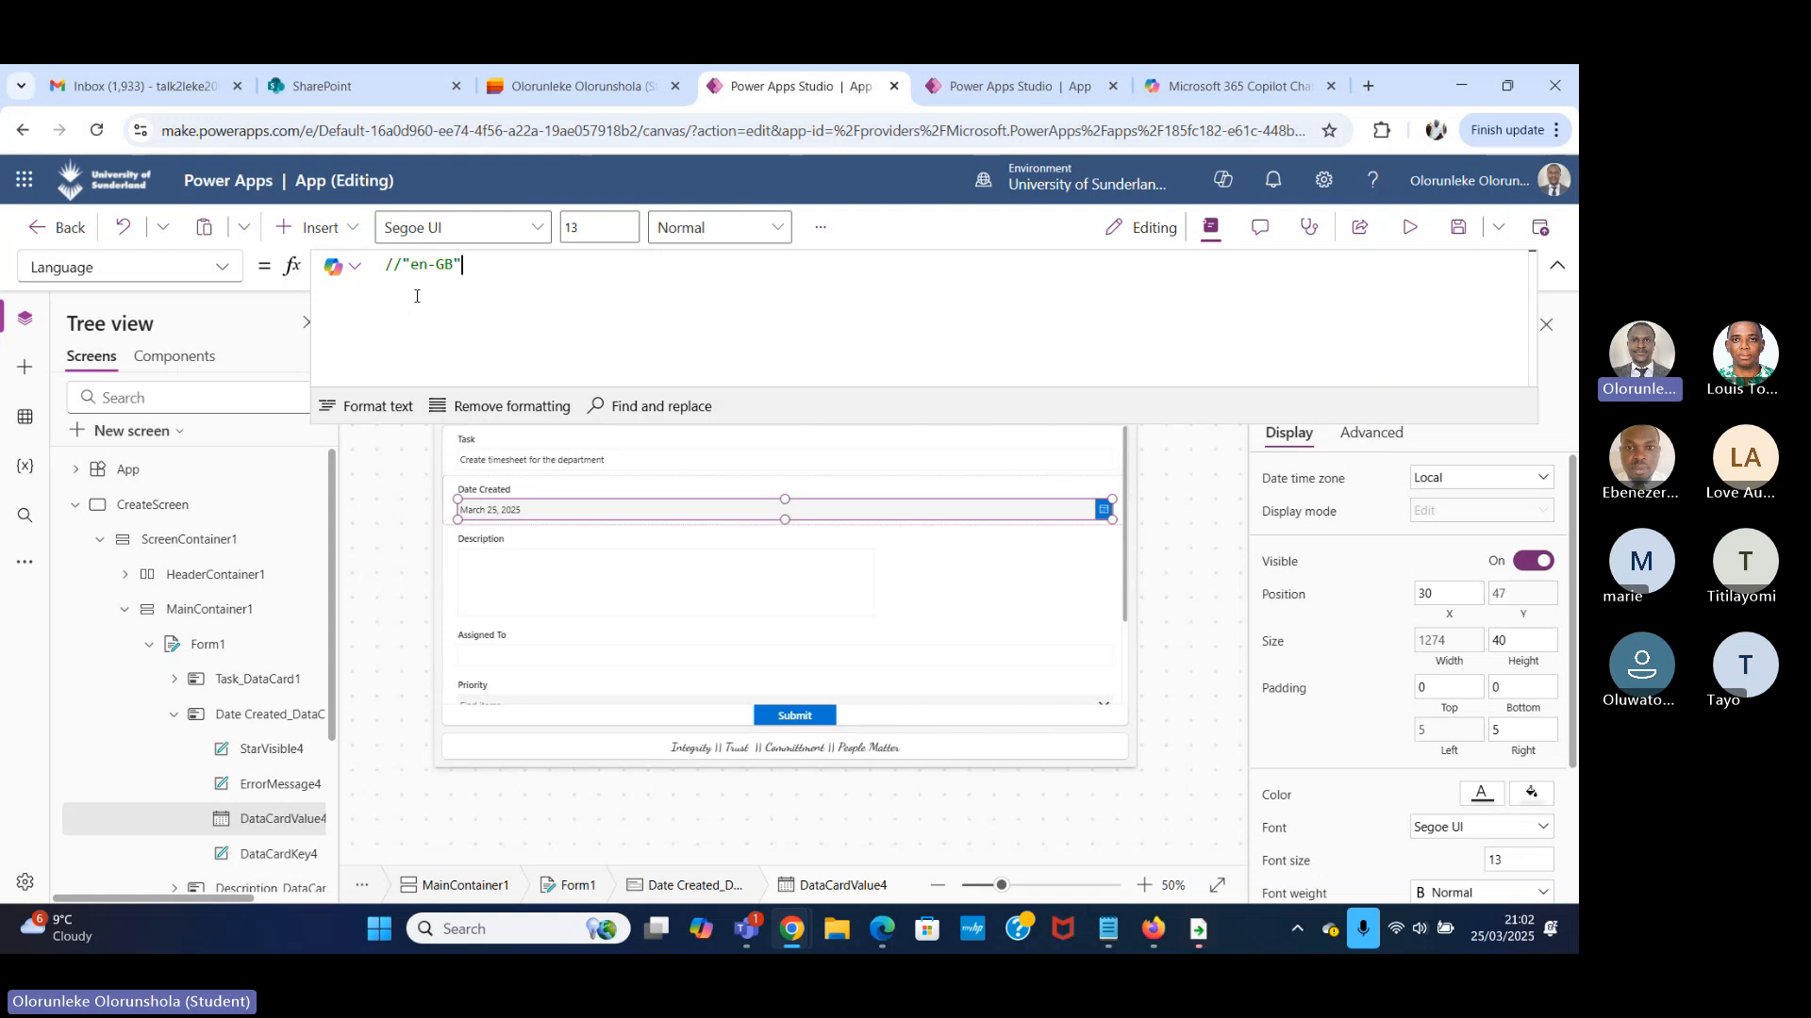
pyautogui.press('Return')
pyautogui.press('Return')
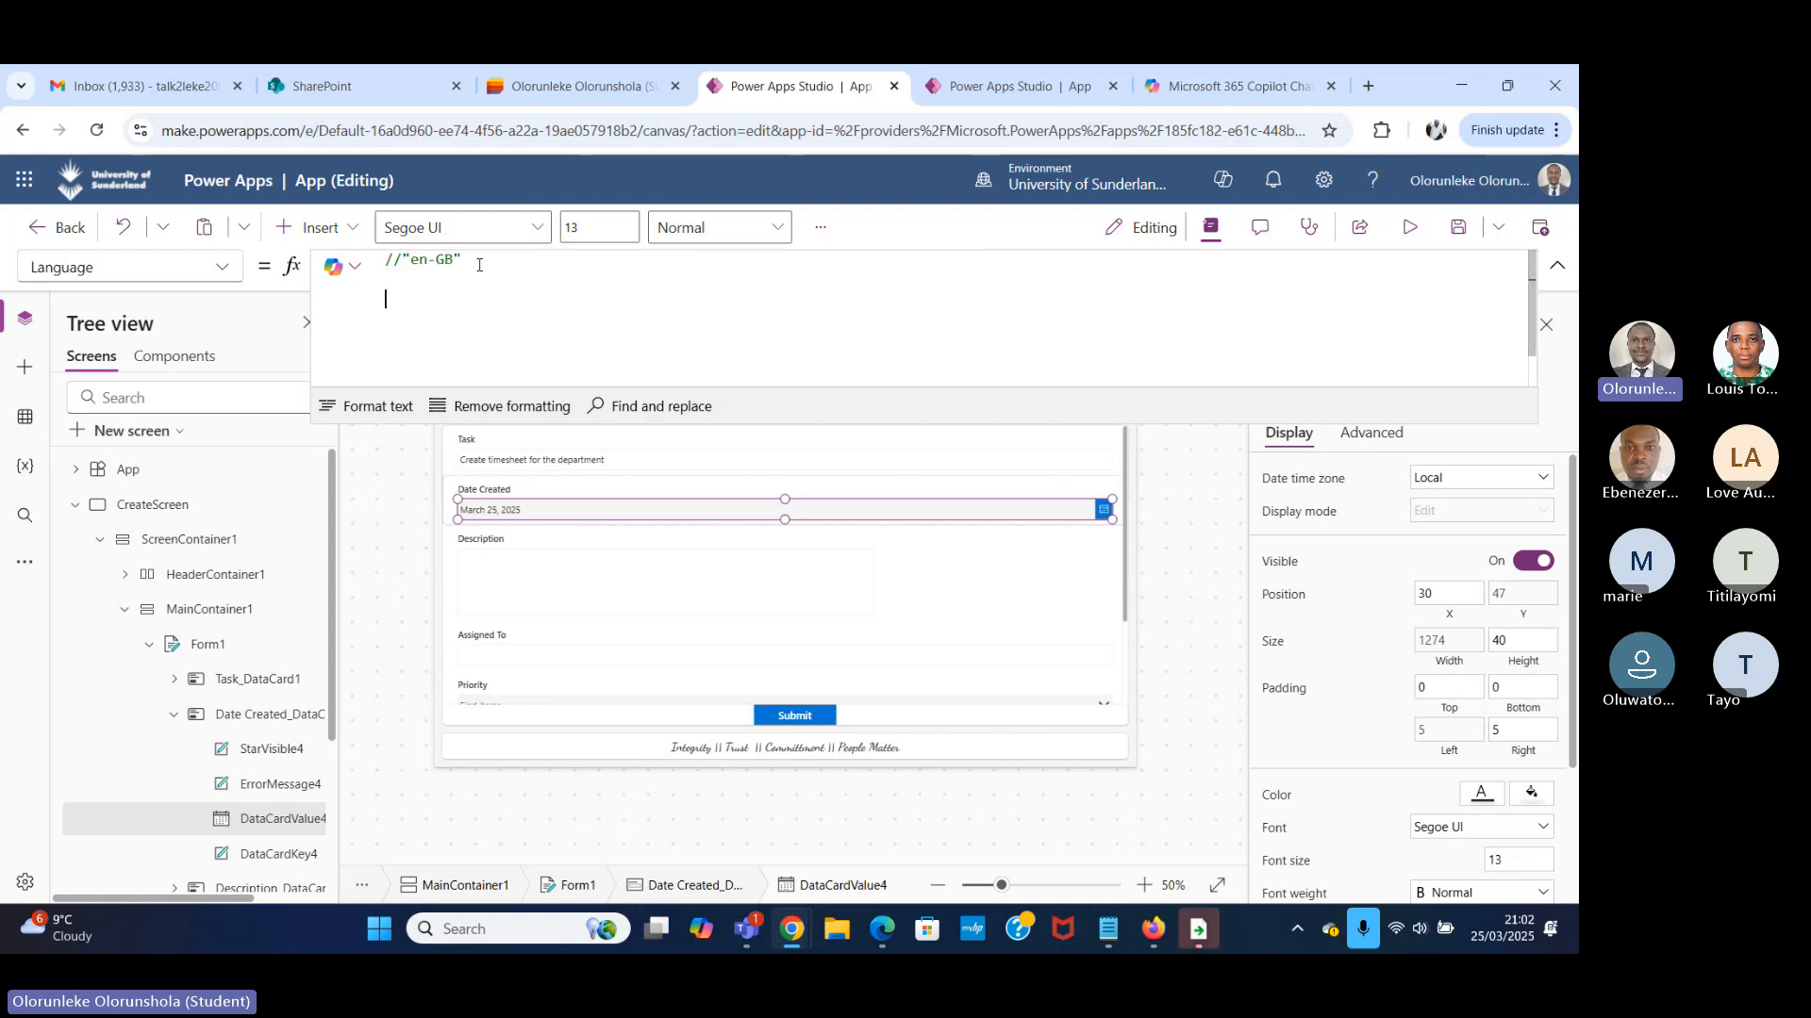
pyautogui.write('/')
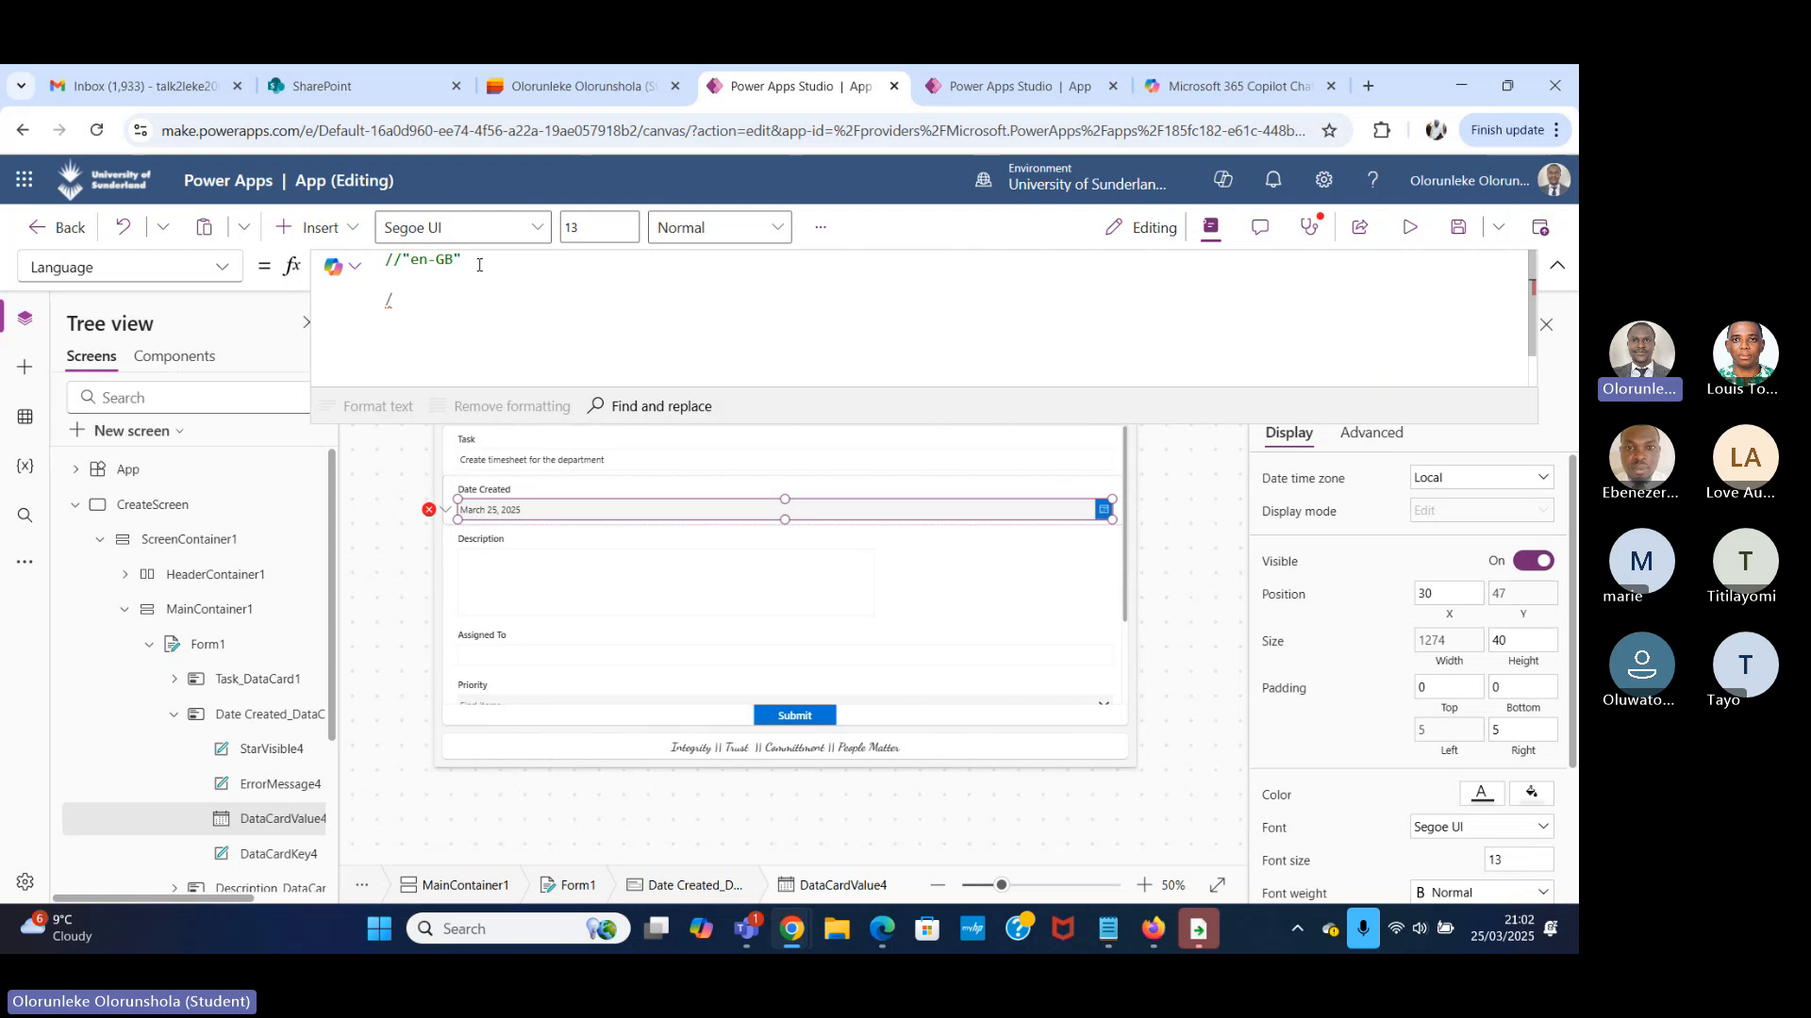
pyautogui.write('*')
pyautogui.press('Return')
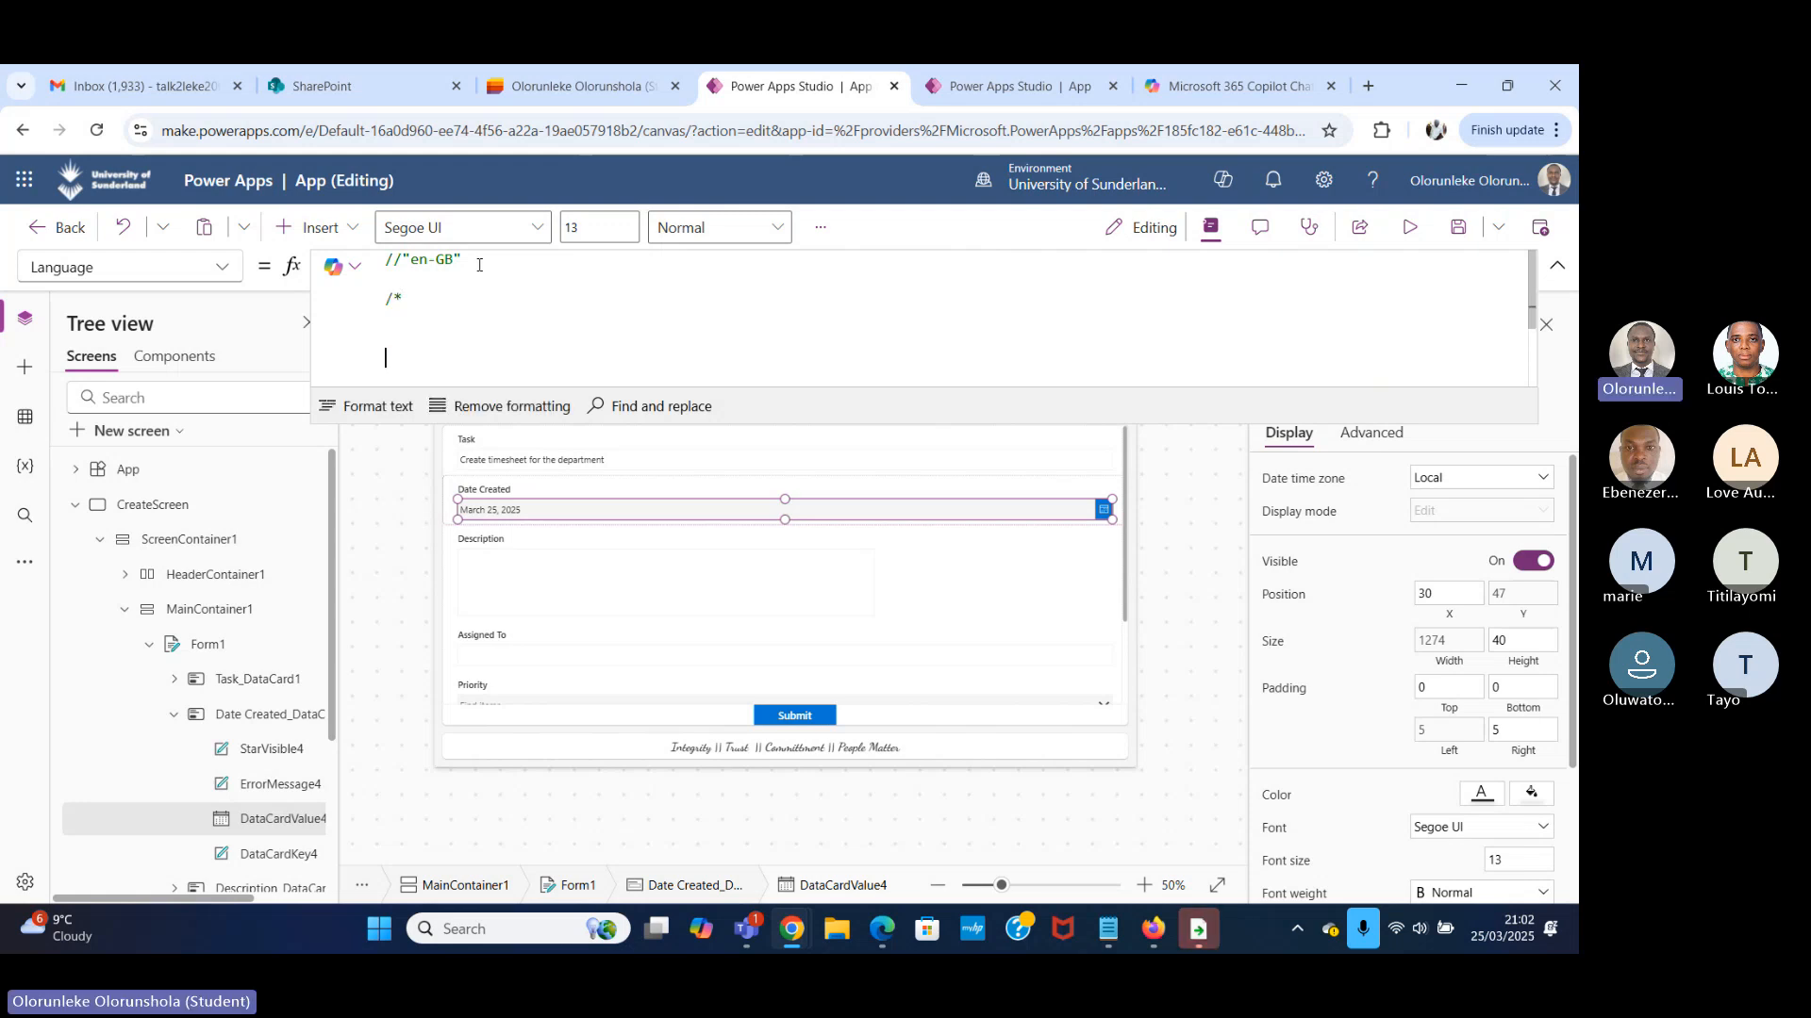
pyautogui.press('Return')
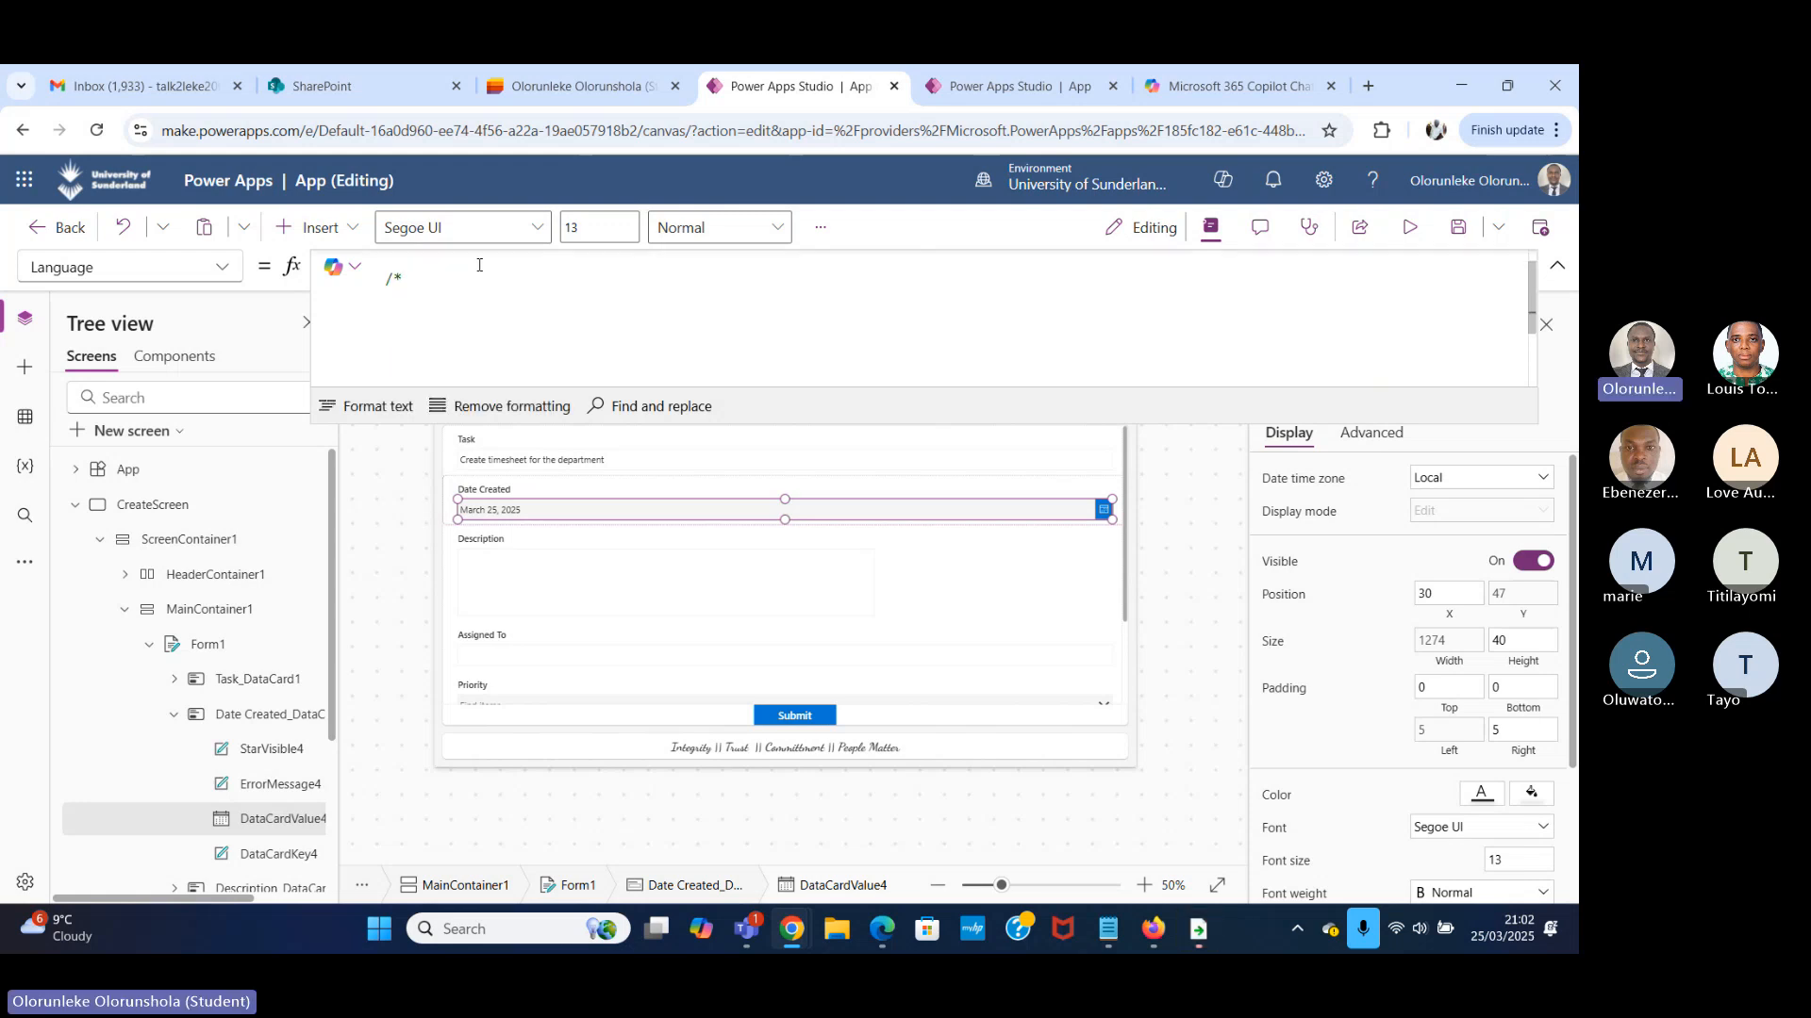
pyautogui.write('*/')
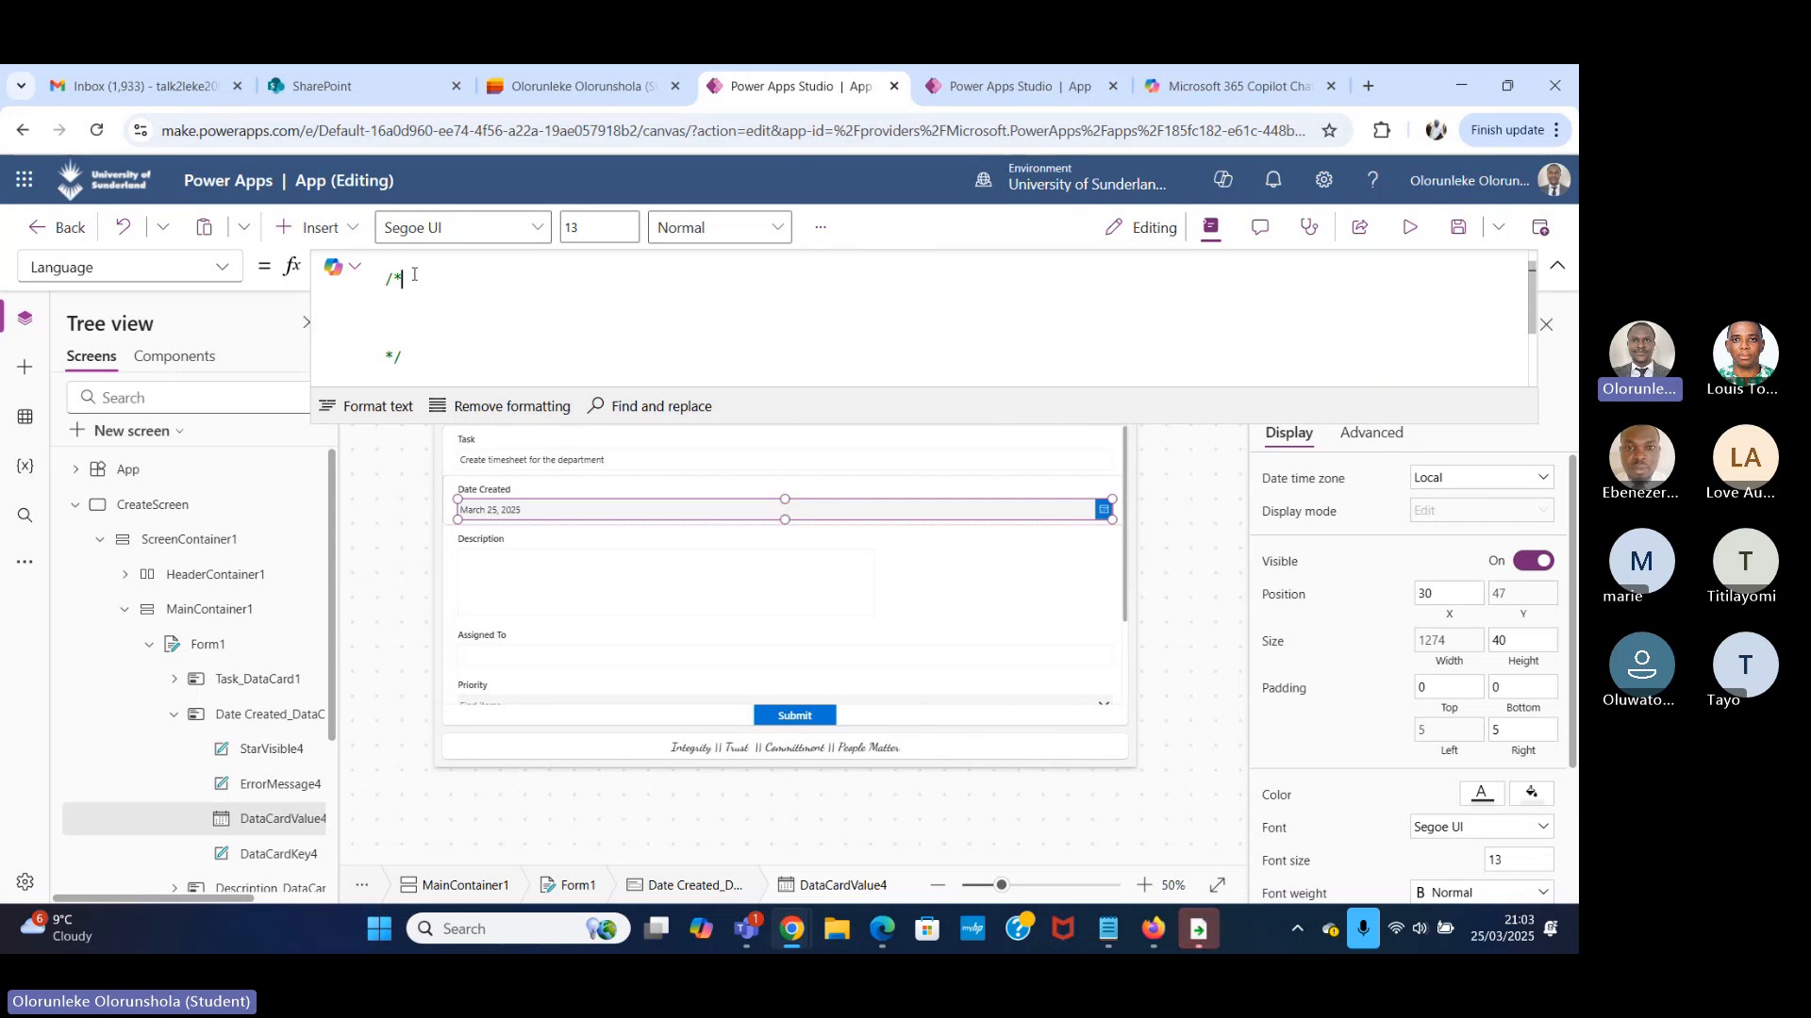
# Delete the block comment from the Language formula and preview the form to check the Date Created format.
pyautogui.moveTo(432, 364); pyautogui.dragTo(386, 363)
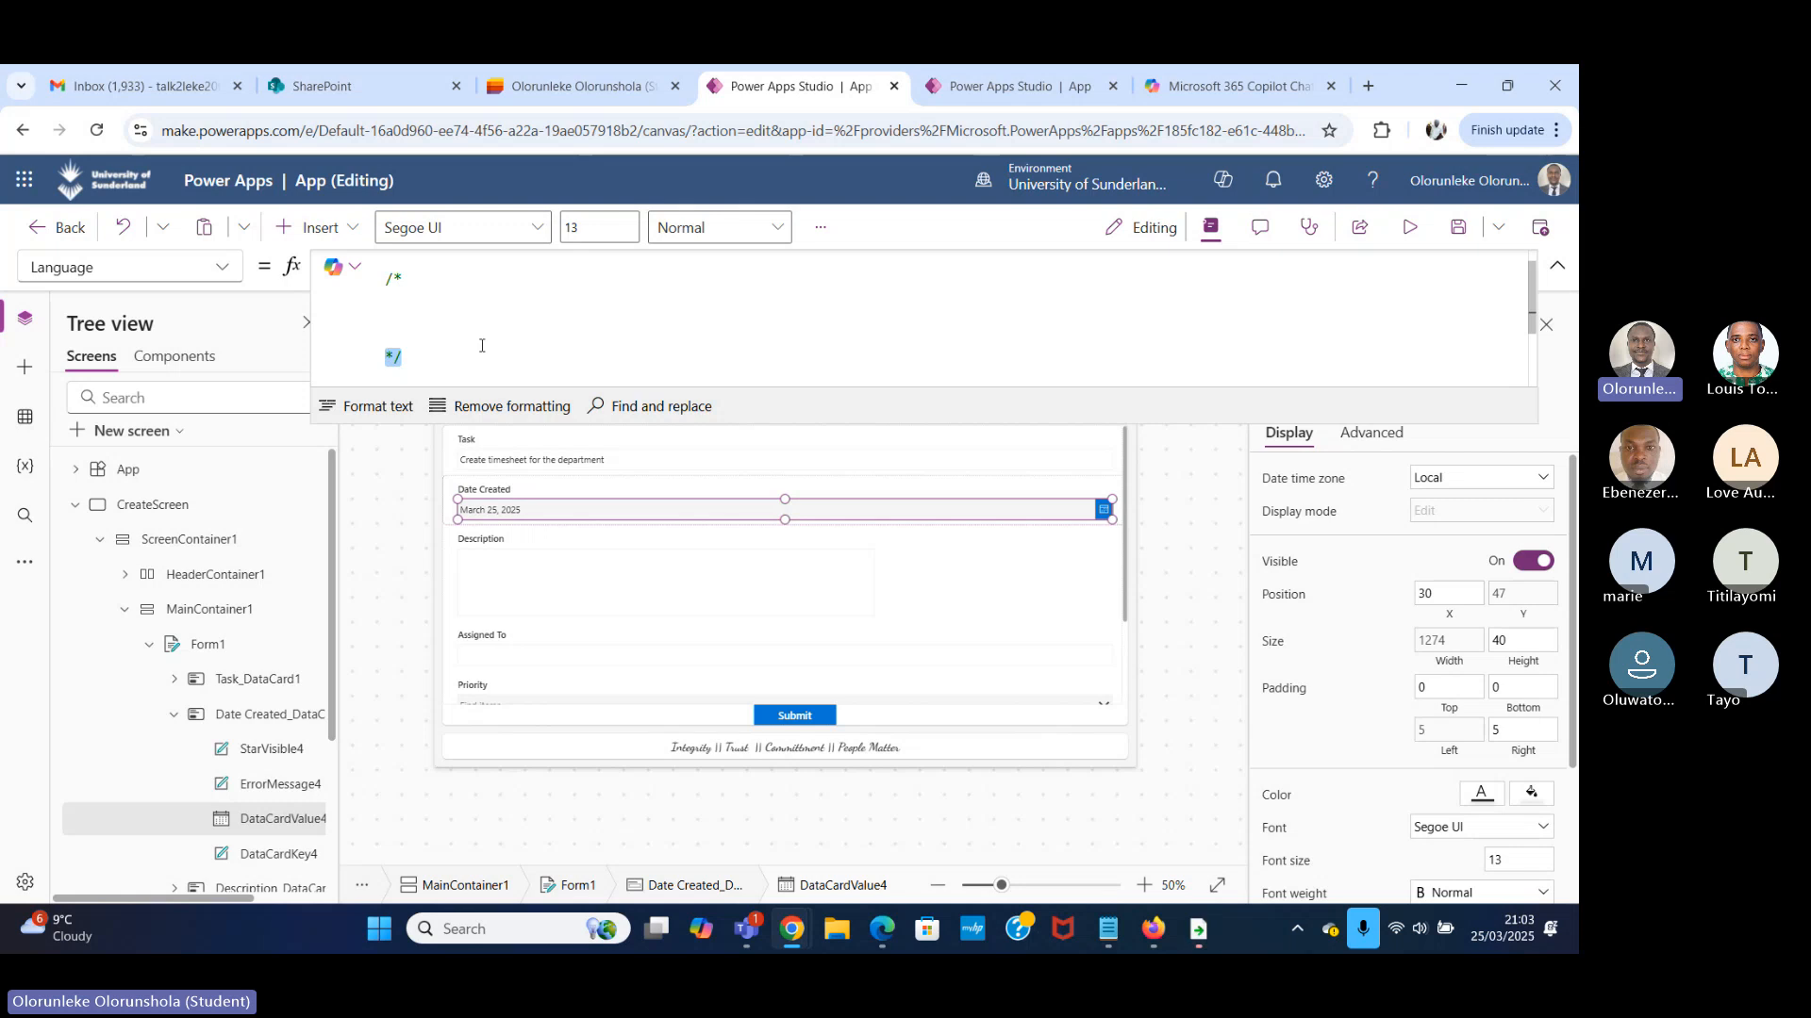
pyautogui.scroll(1, 483, 346)
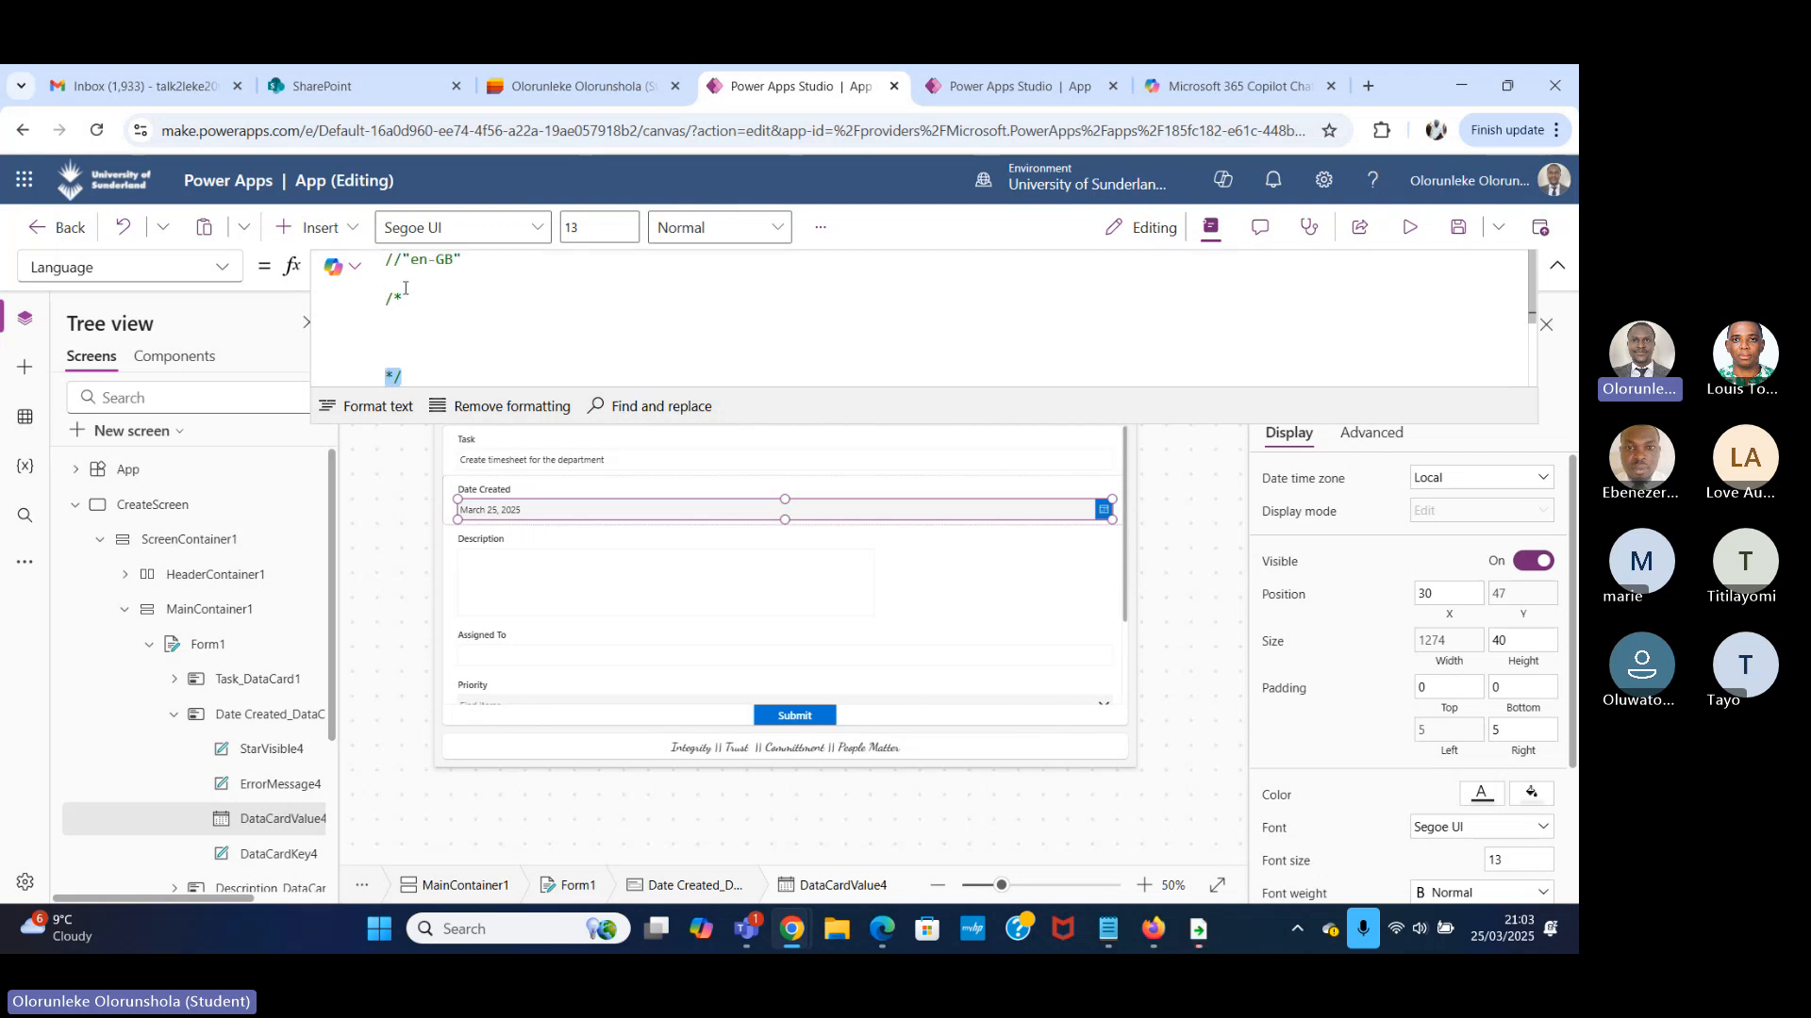
pyautogui.moveTo(385, 298); pyautogui.dragTo(403, 298)
pyautogui.moveTo(436, 376); pyautogui.dragTo(387, 302)
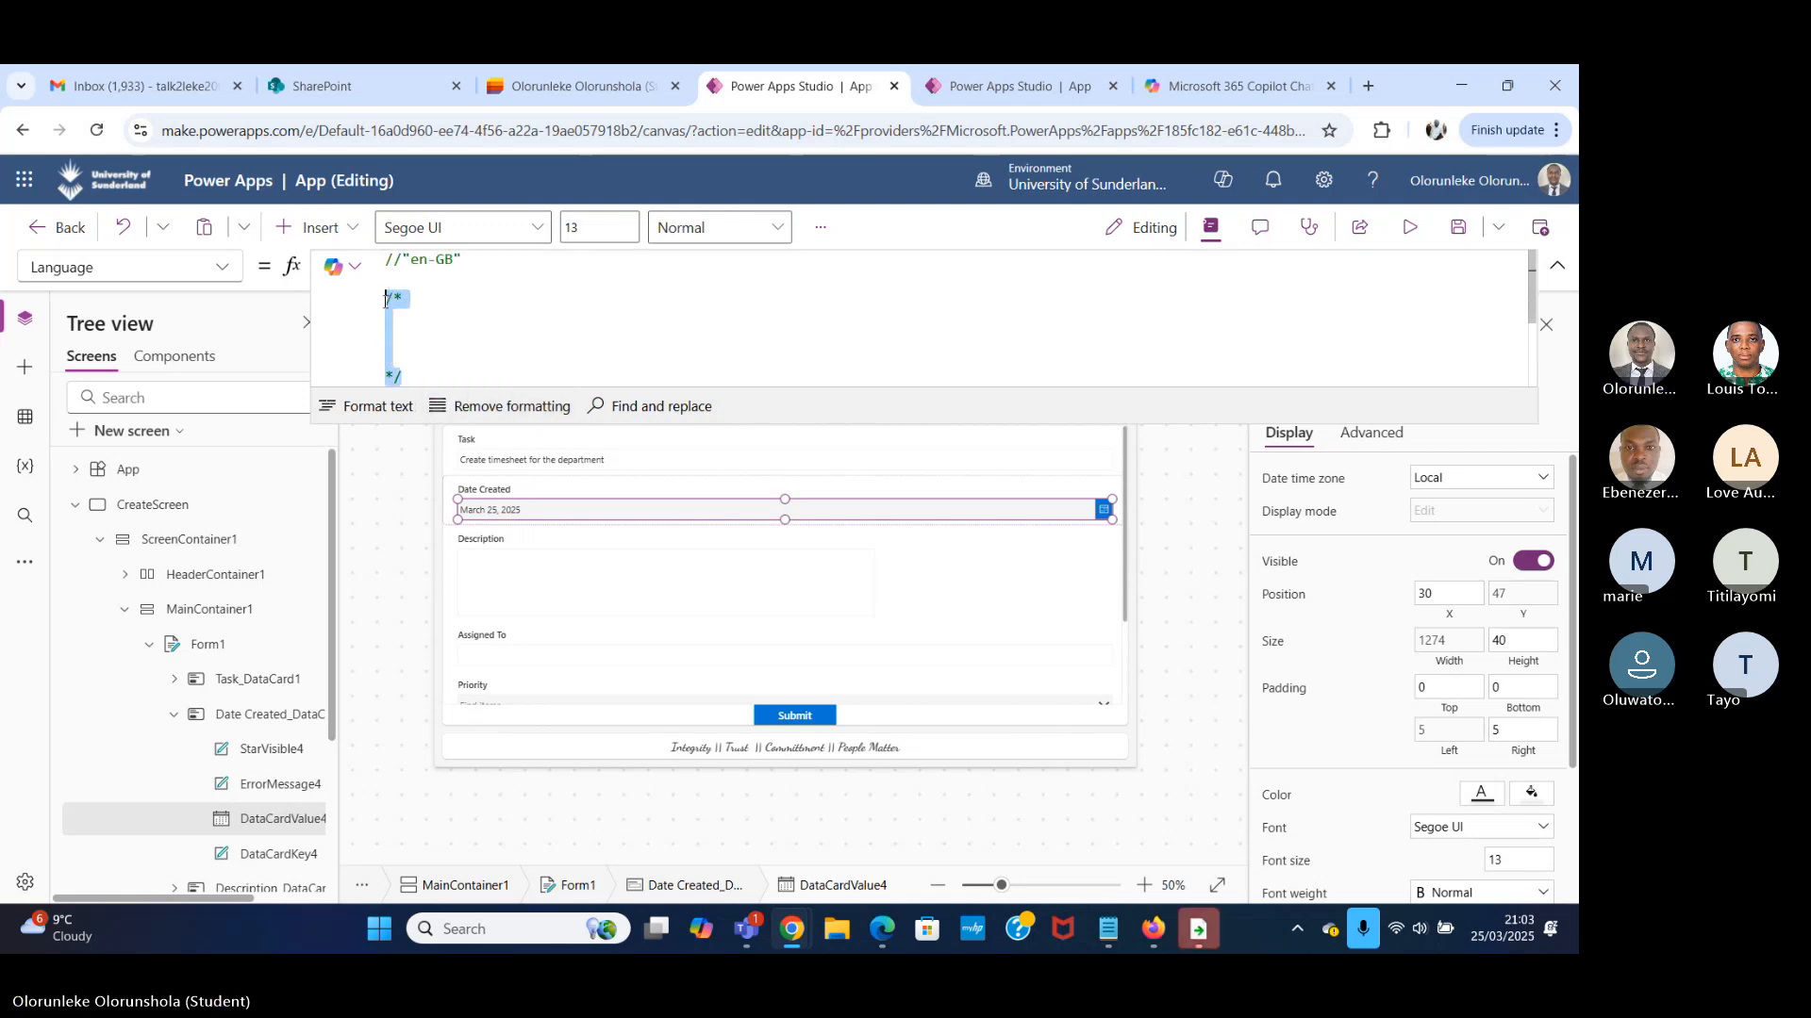
pyautogui.press('BackSpace')
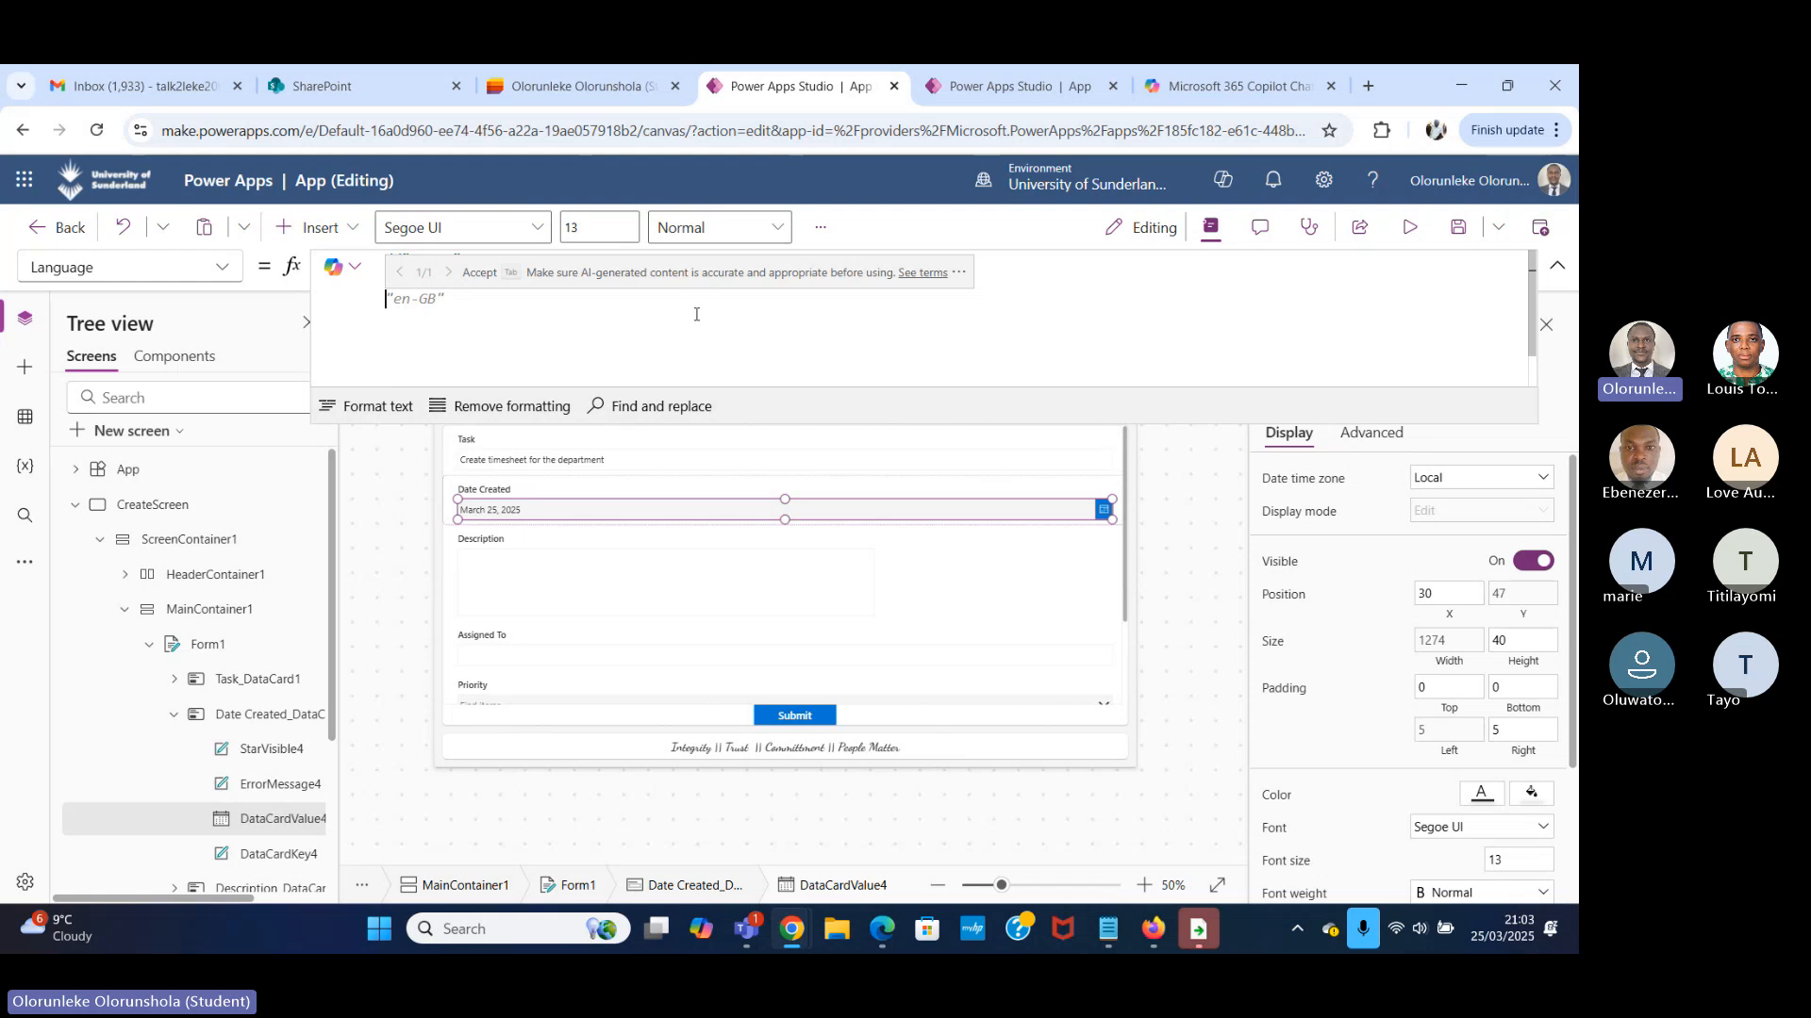
pyautogui.write('//"en-GB')
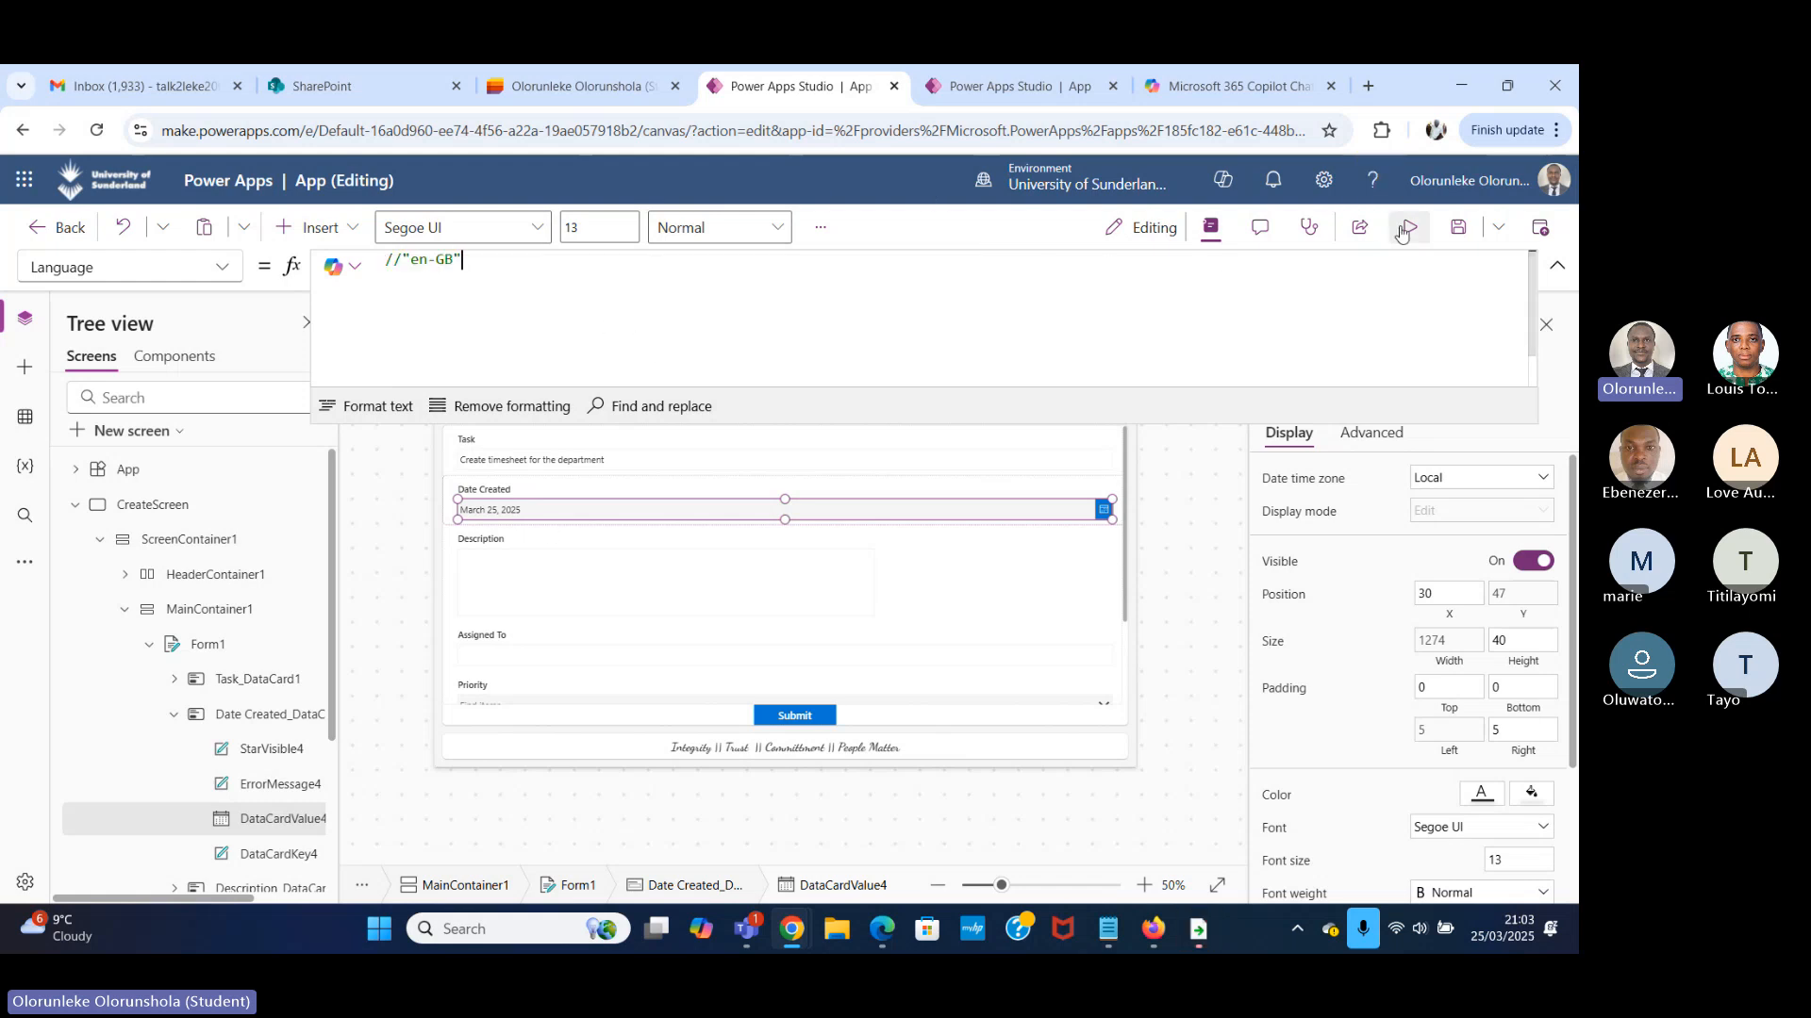
pyautogui.click(1410, 227)
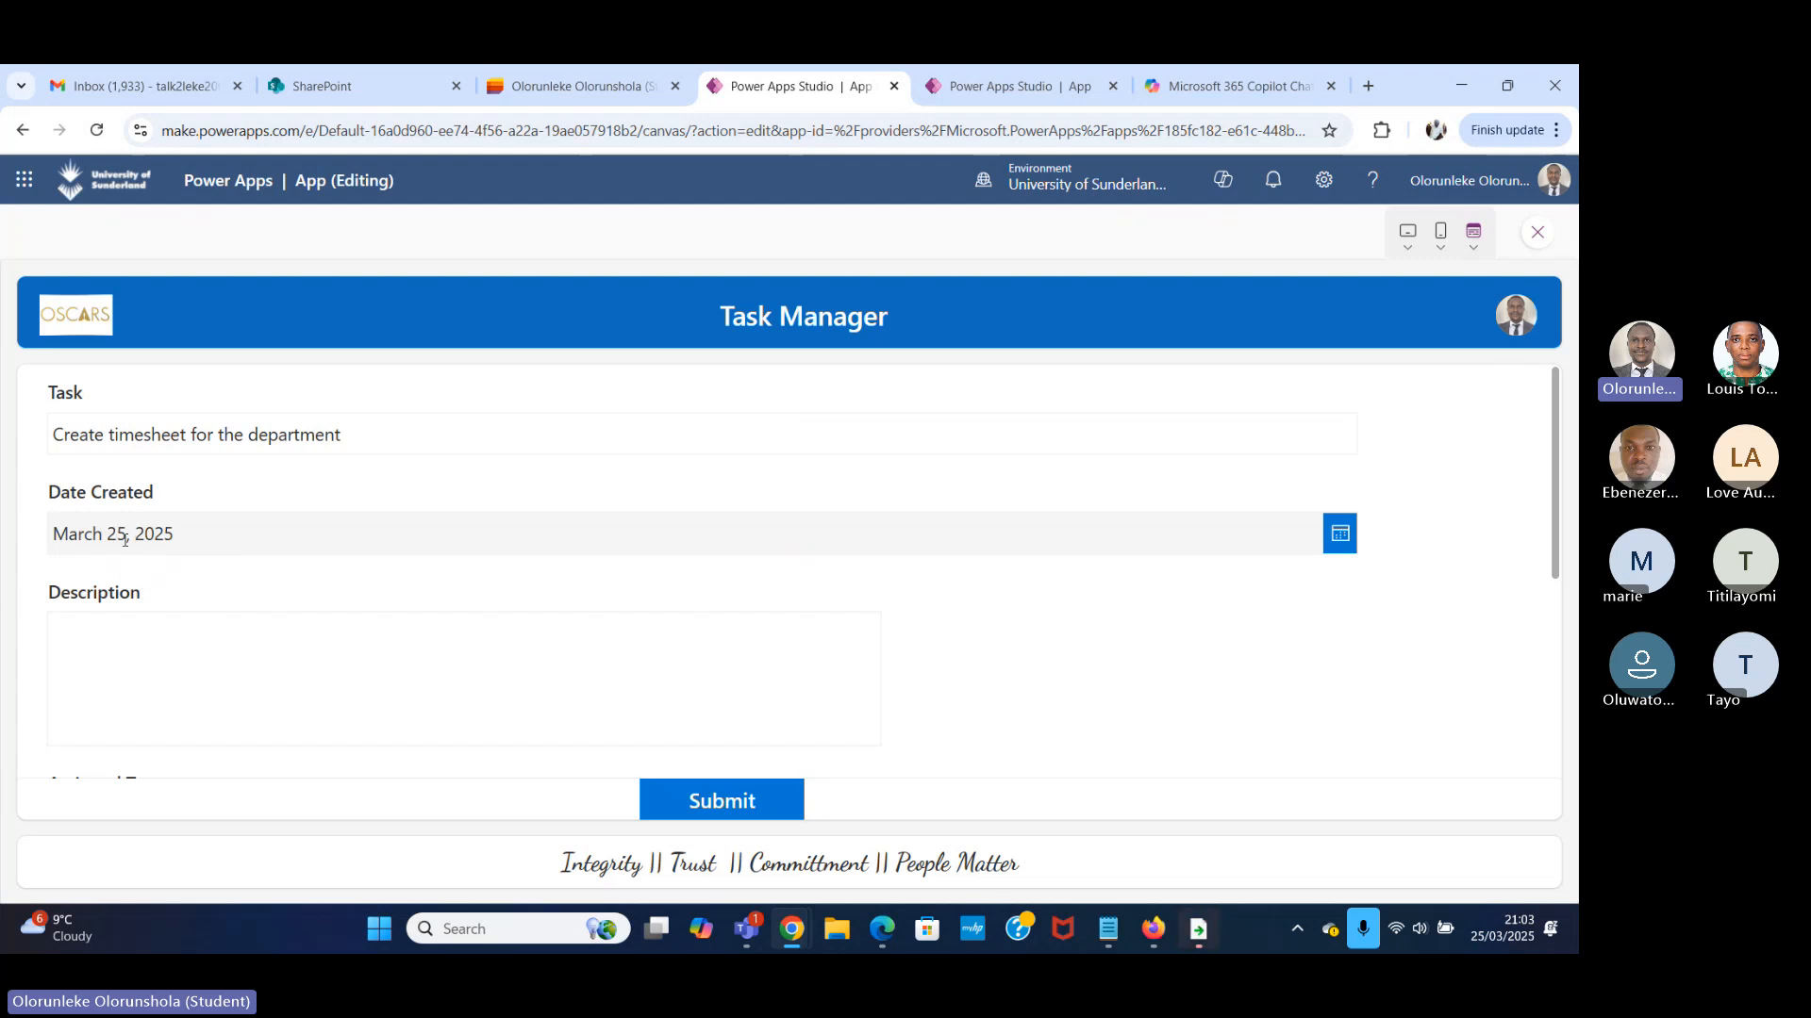
pyautogui.click(1537, 232)
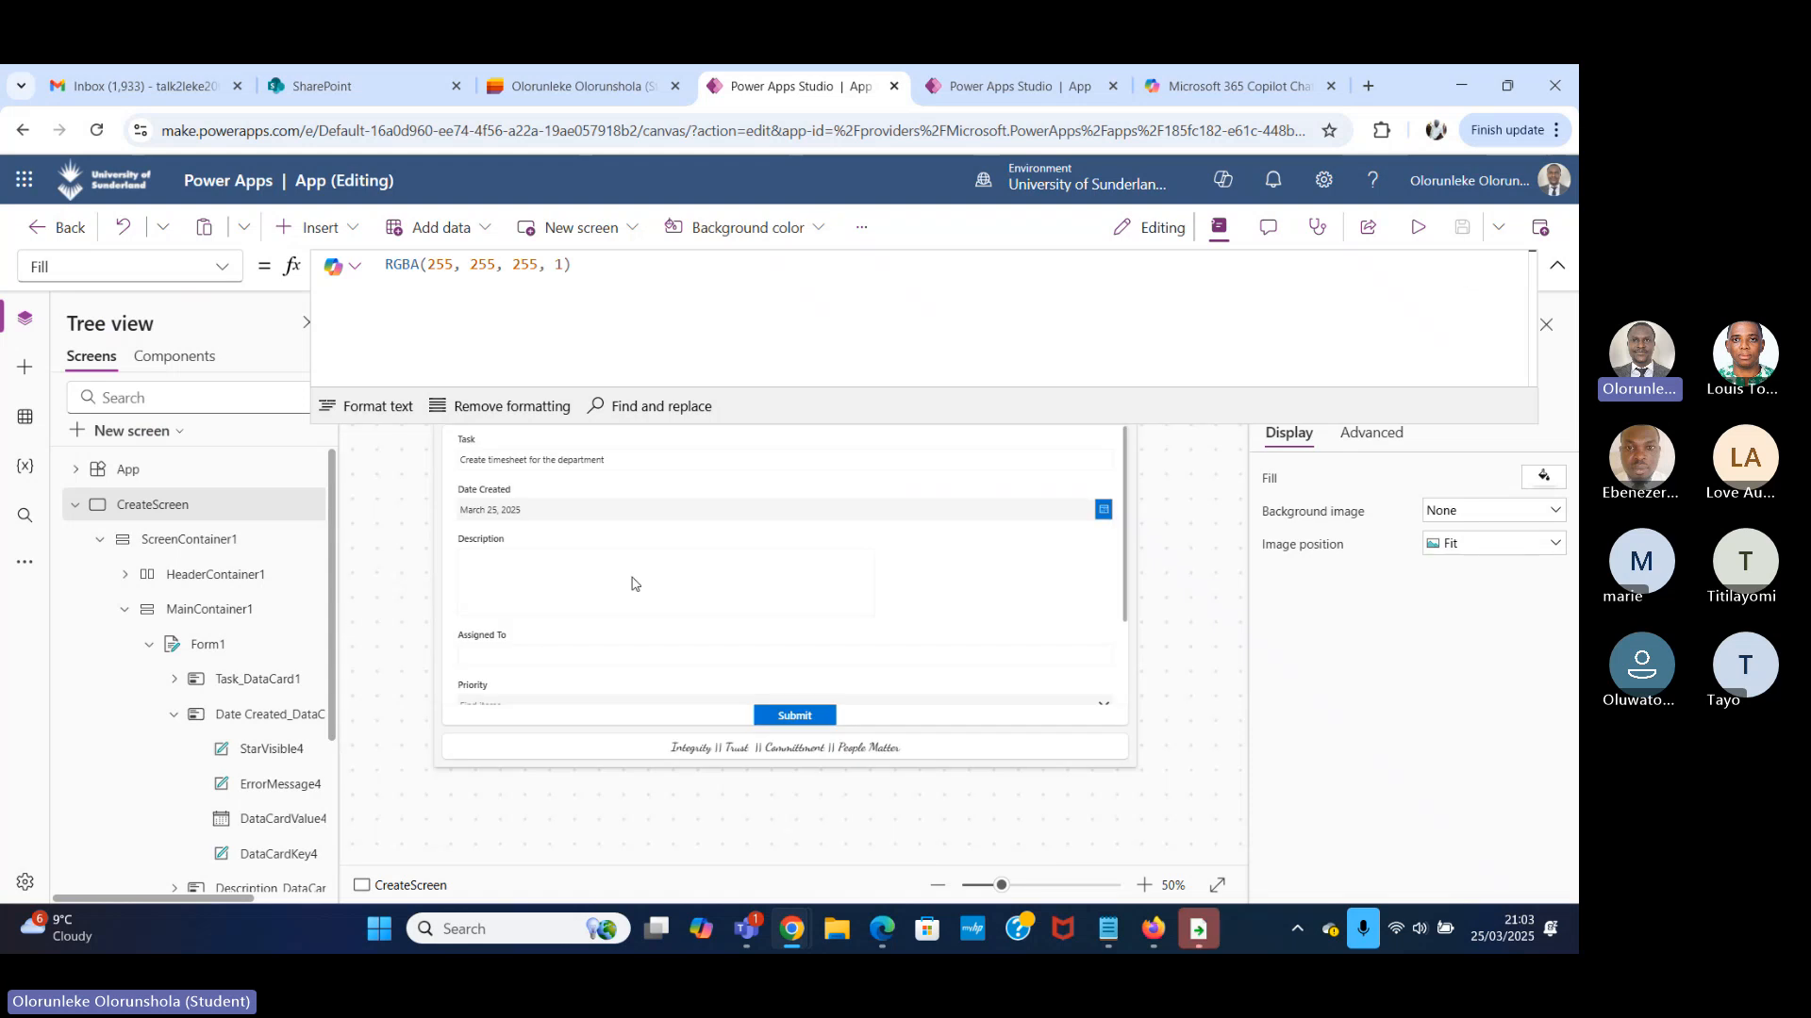
# Uncomment "en-GB" in the Date Created date picker's Language formula and preview the form to check the date format.
pyautogui.click(564, 514)
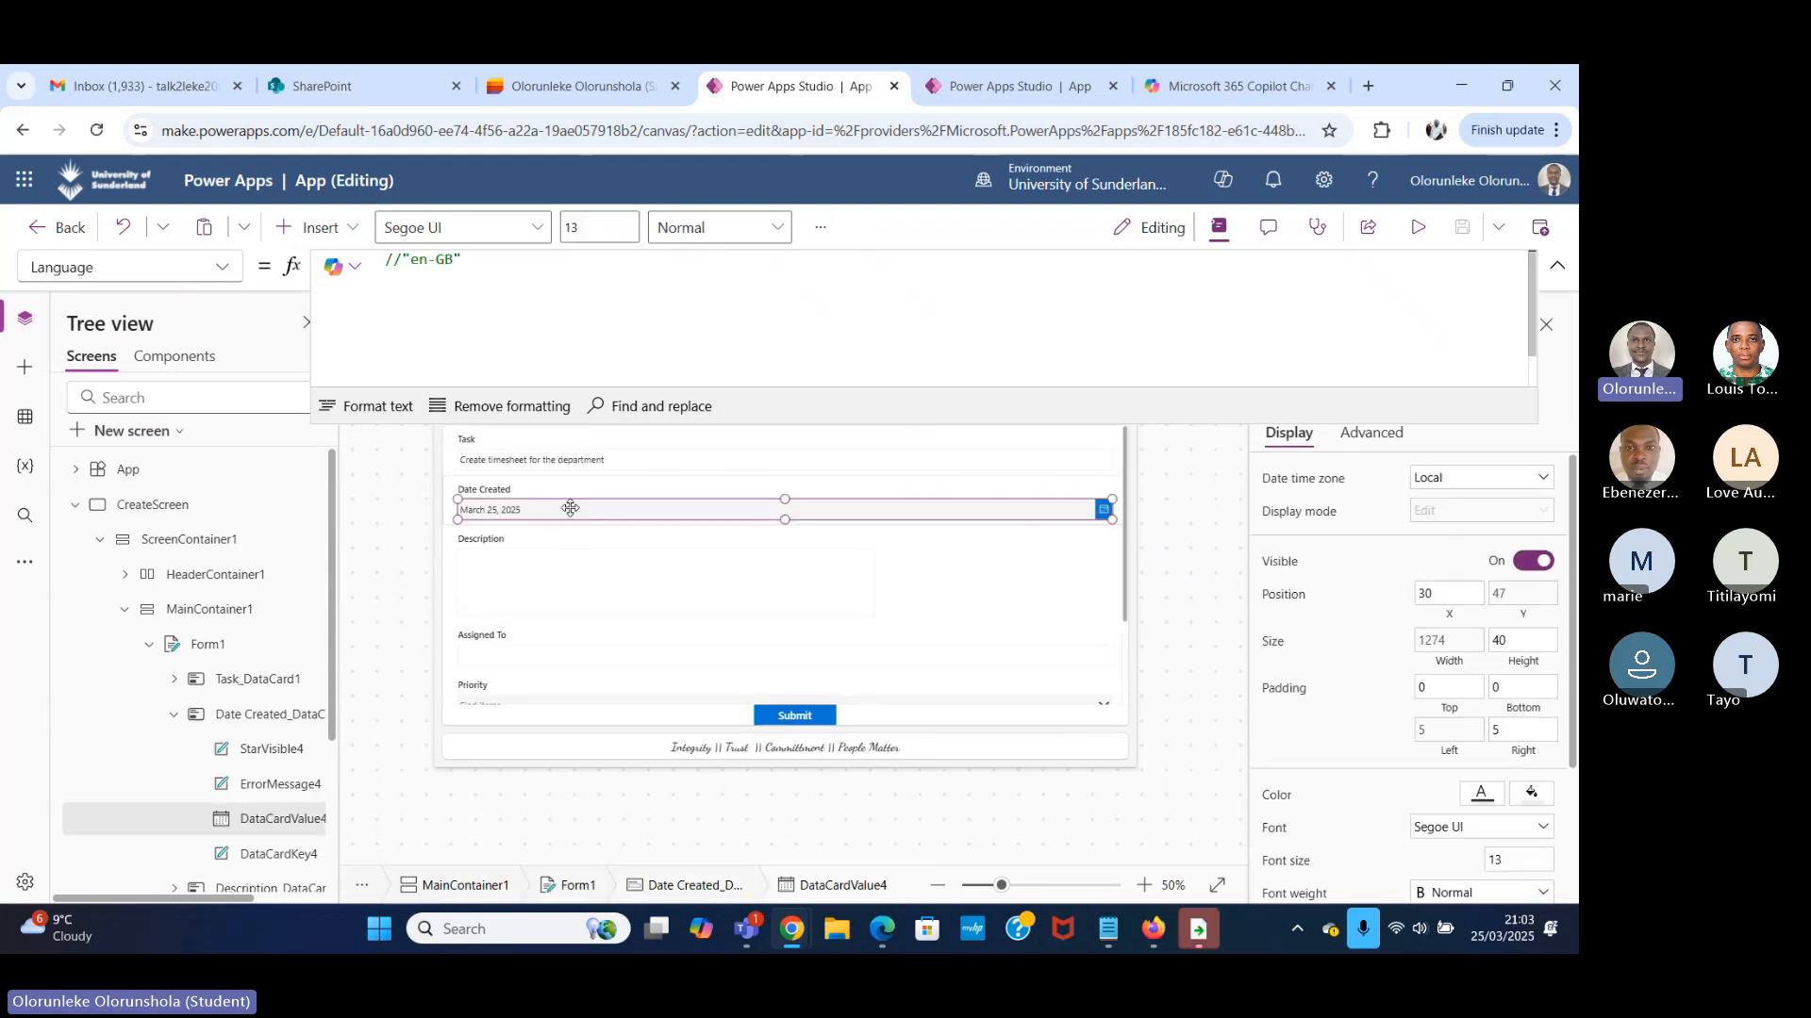
pyautogui.click(66, 267)
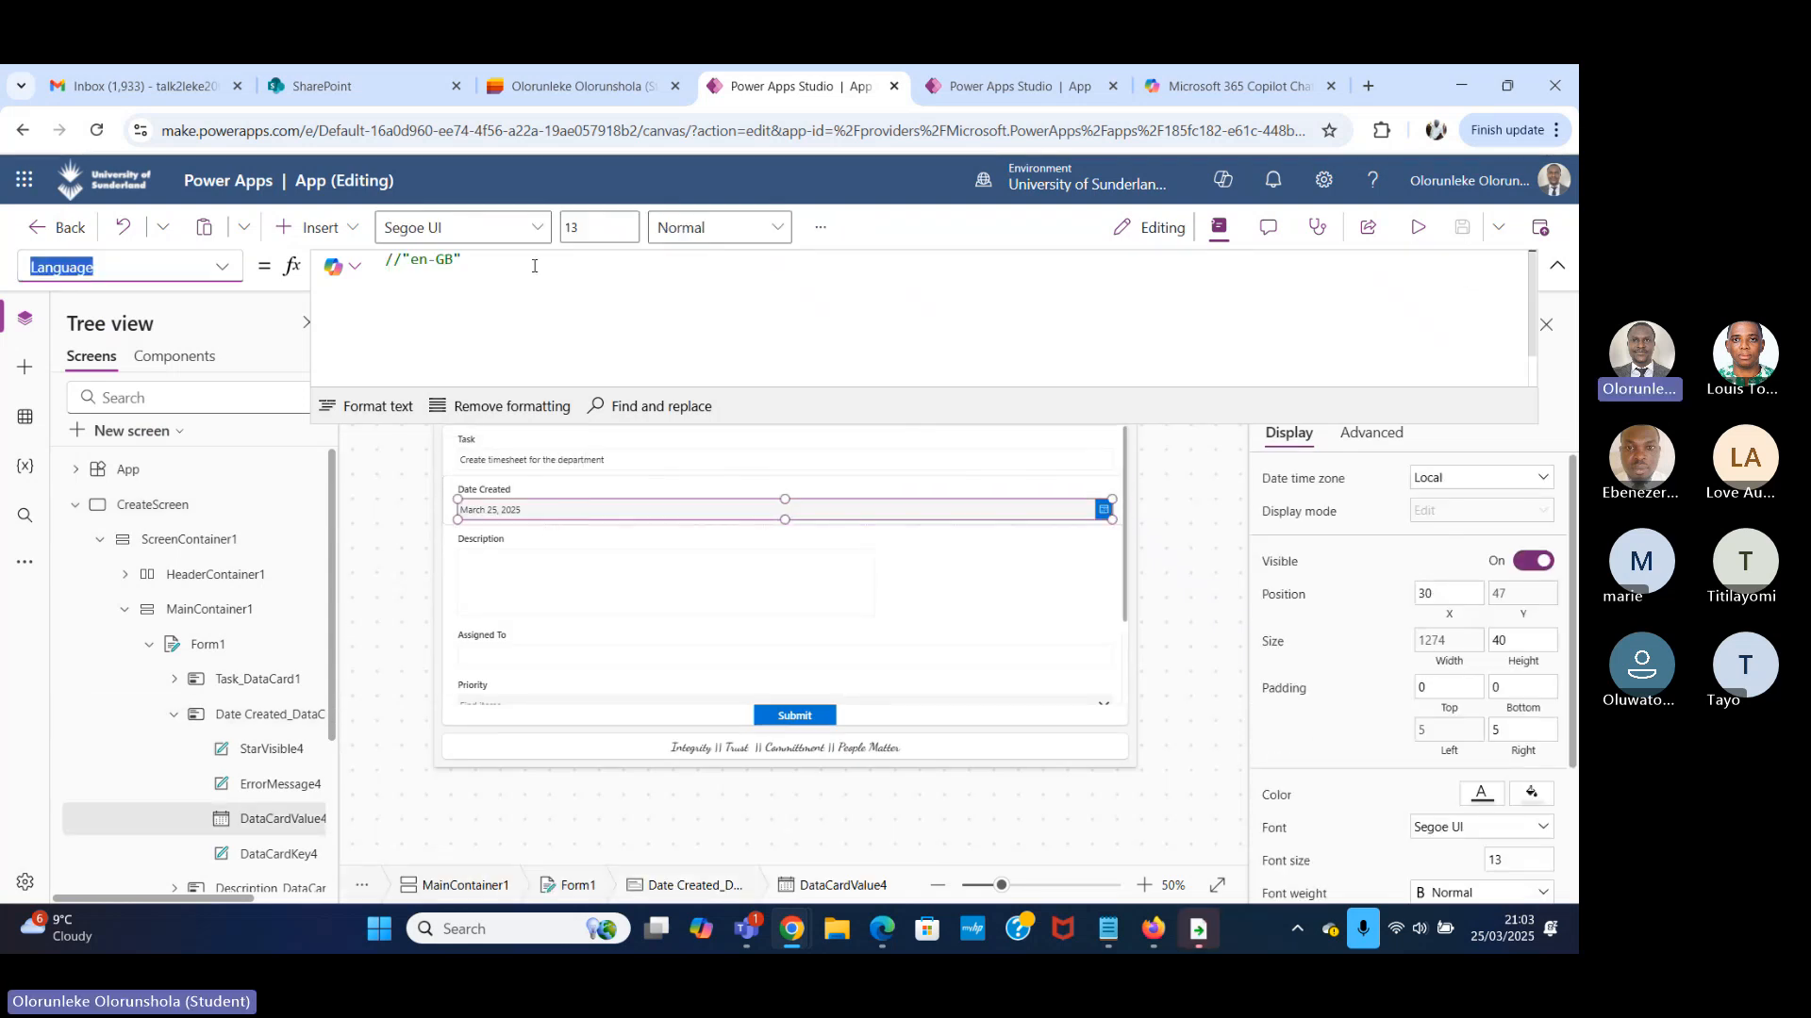
pyautogui.click(374, 273)
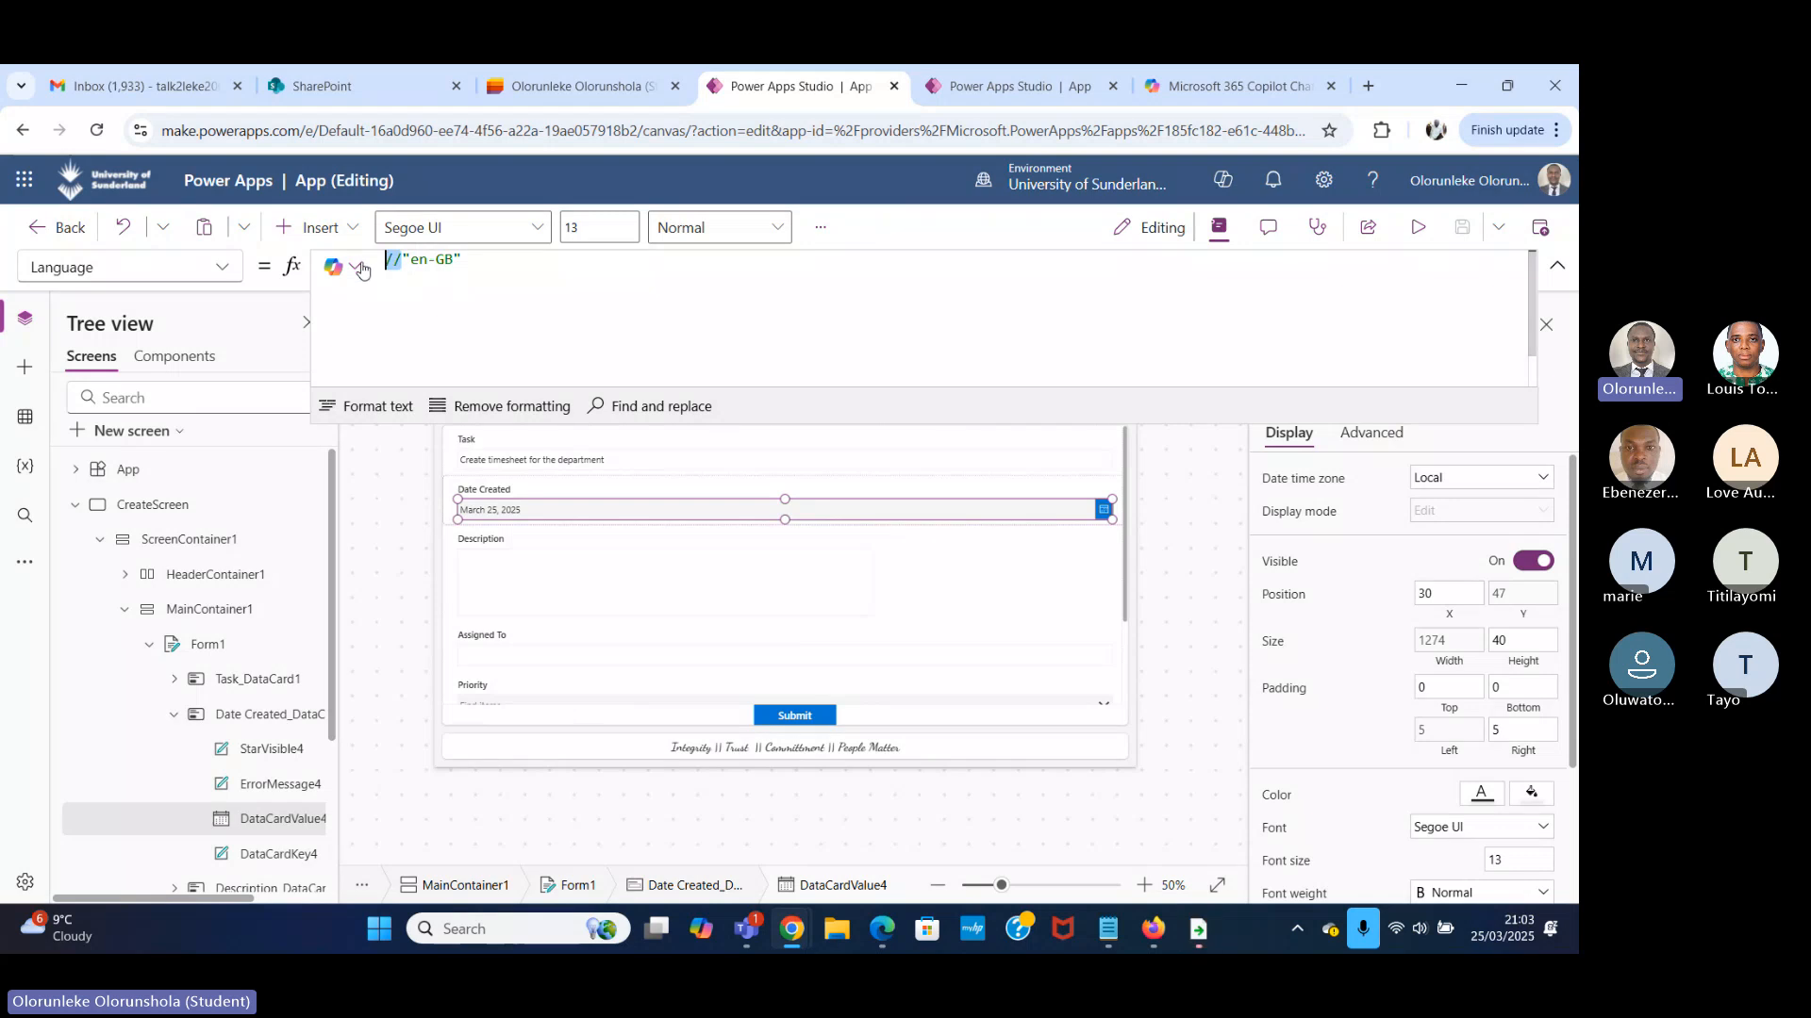
pyautogui.press('Delete')
pyautogui.press('Delete')
pyautogui.click(404, 260)
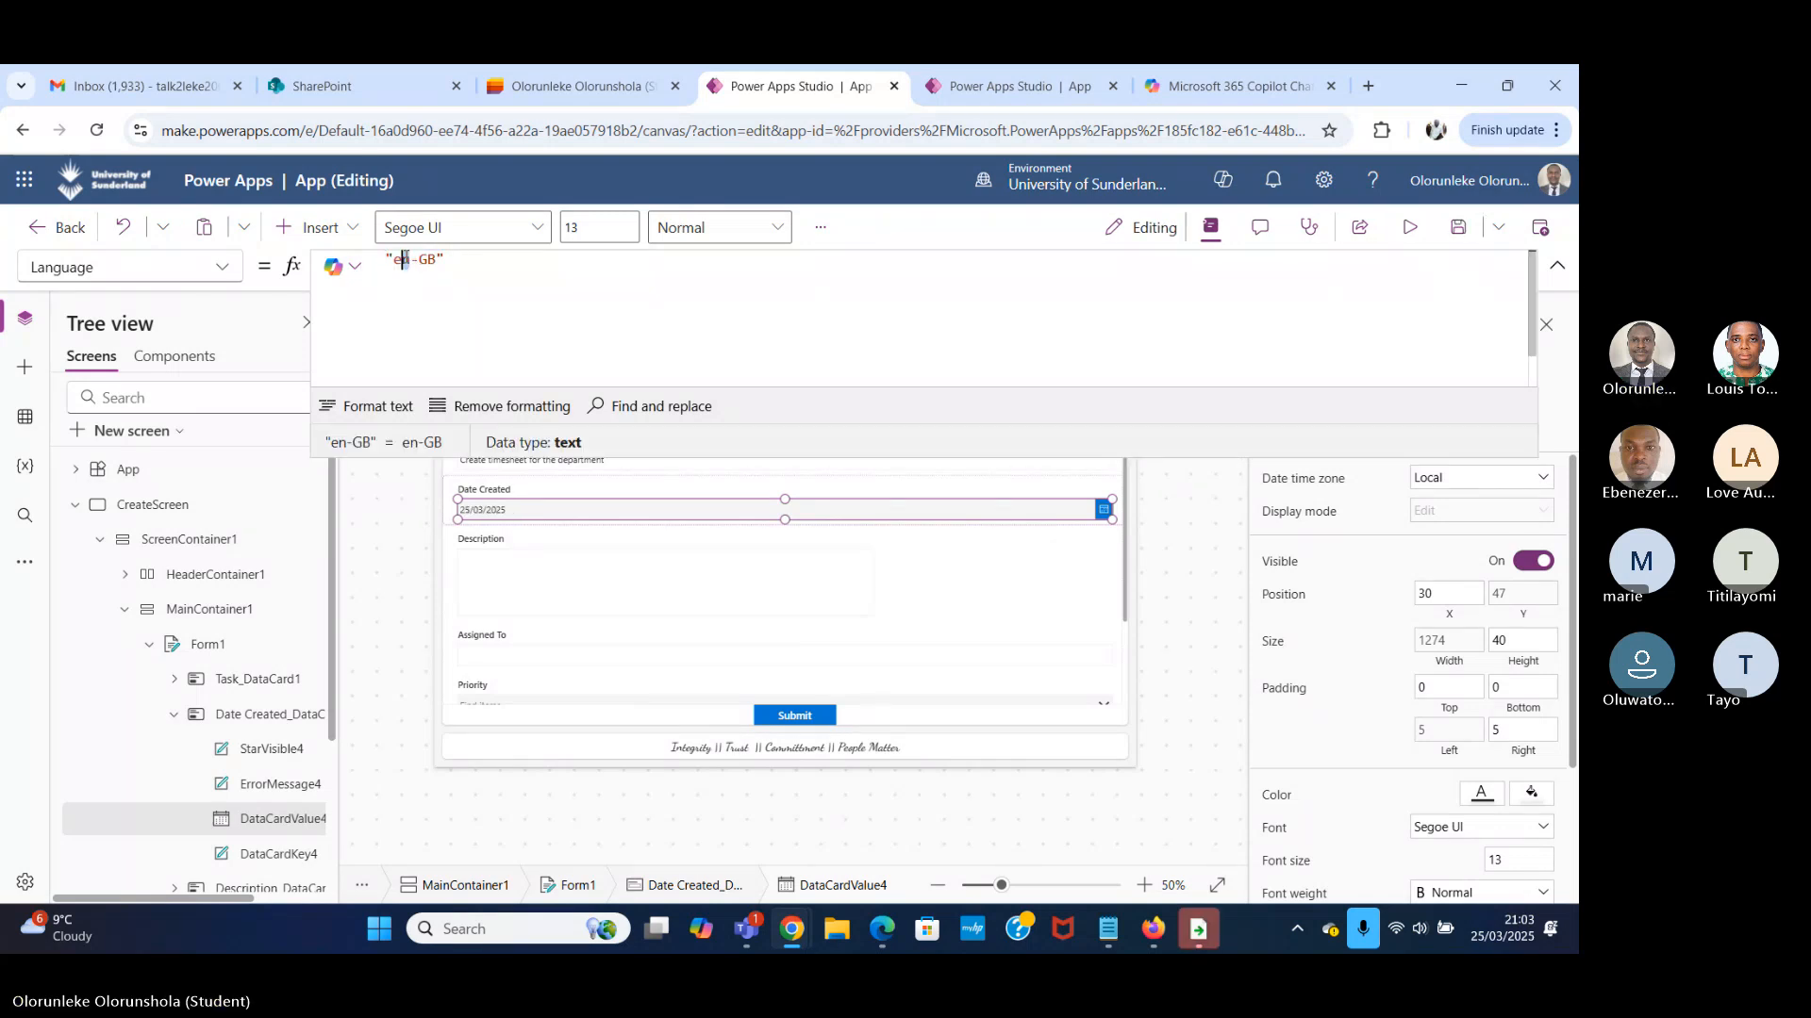
pyautogui.click(436, 261)
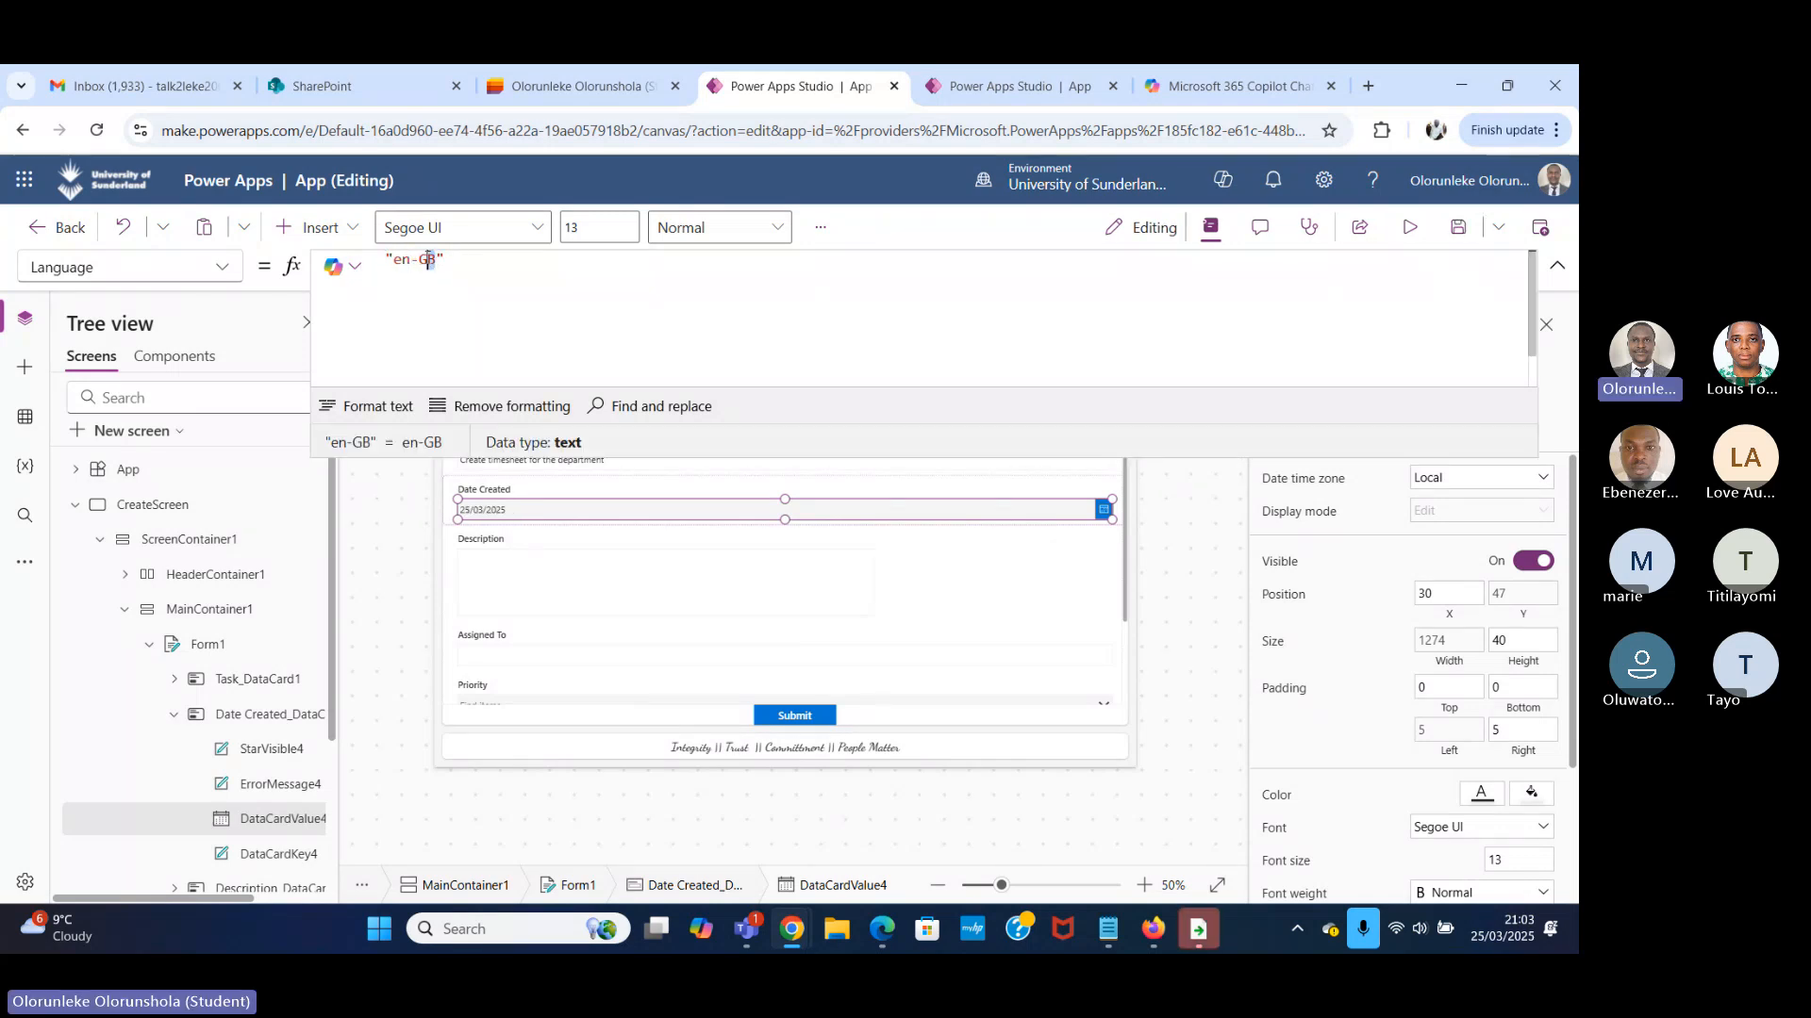
pyautogui.moveTo(444, 263); pyautogui.dragTo(368, 261)
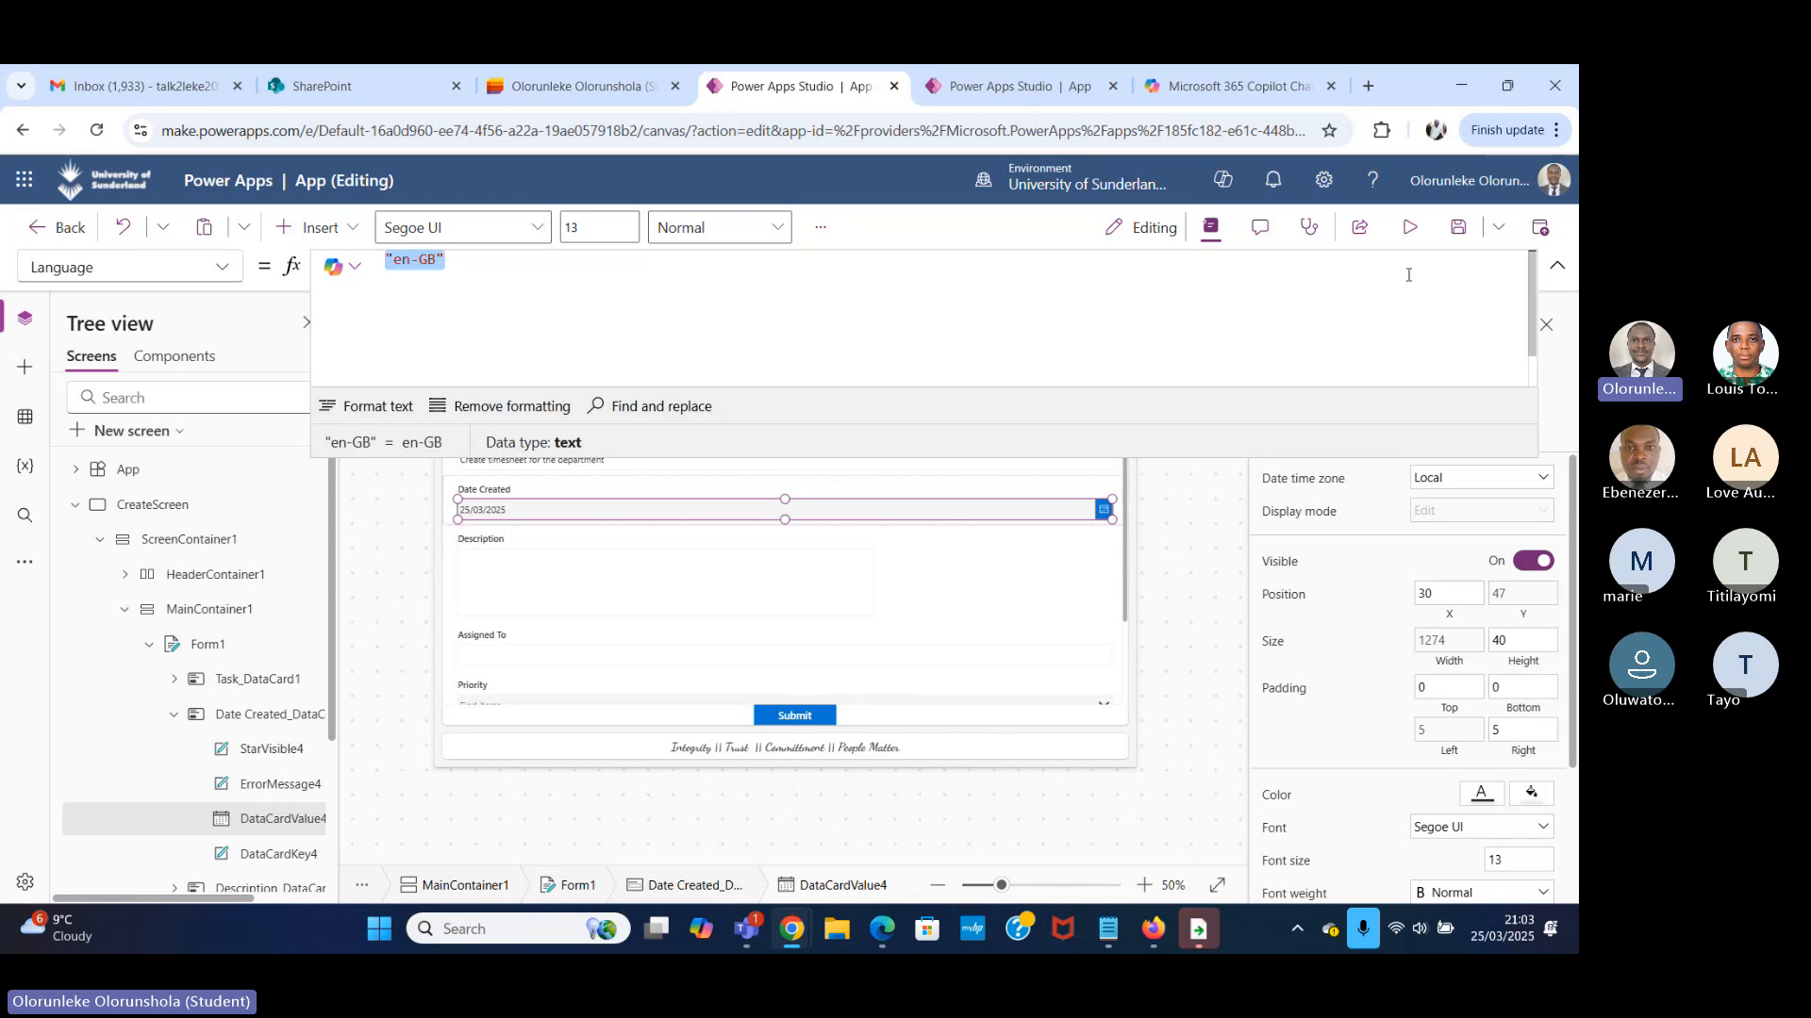
pyautogui.click(1409, 227)
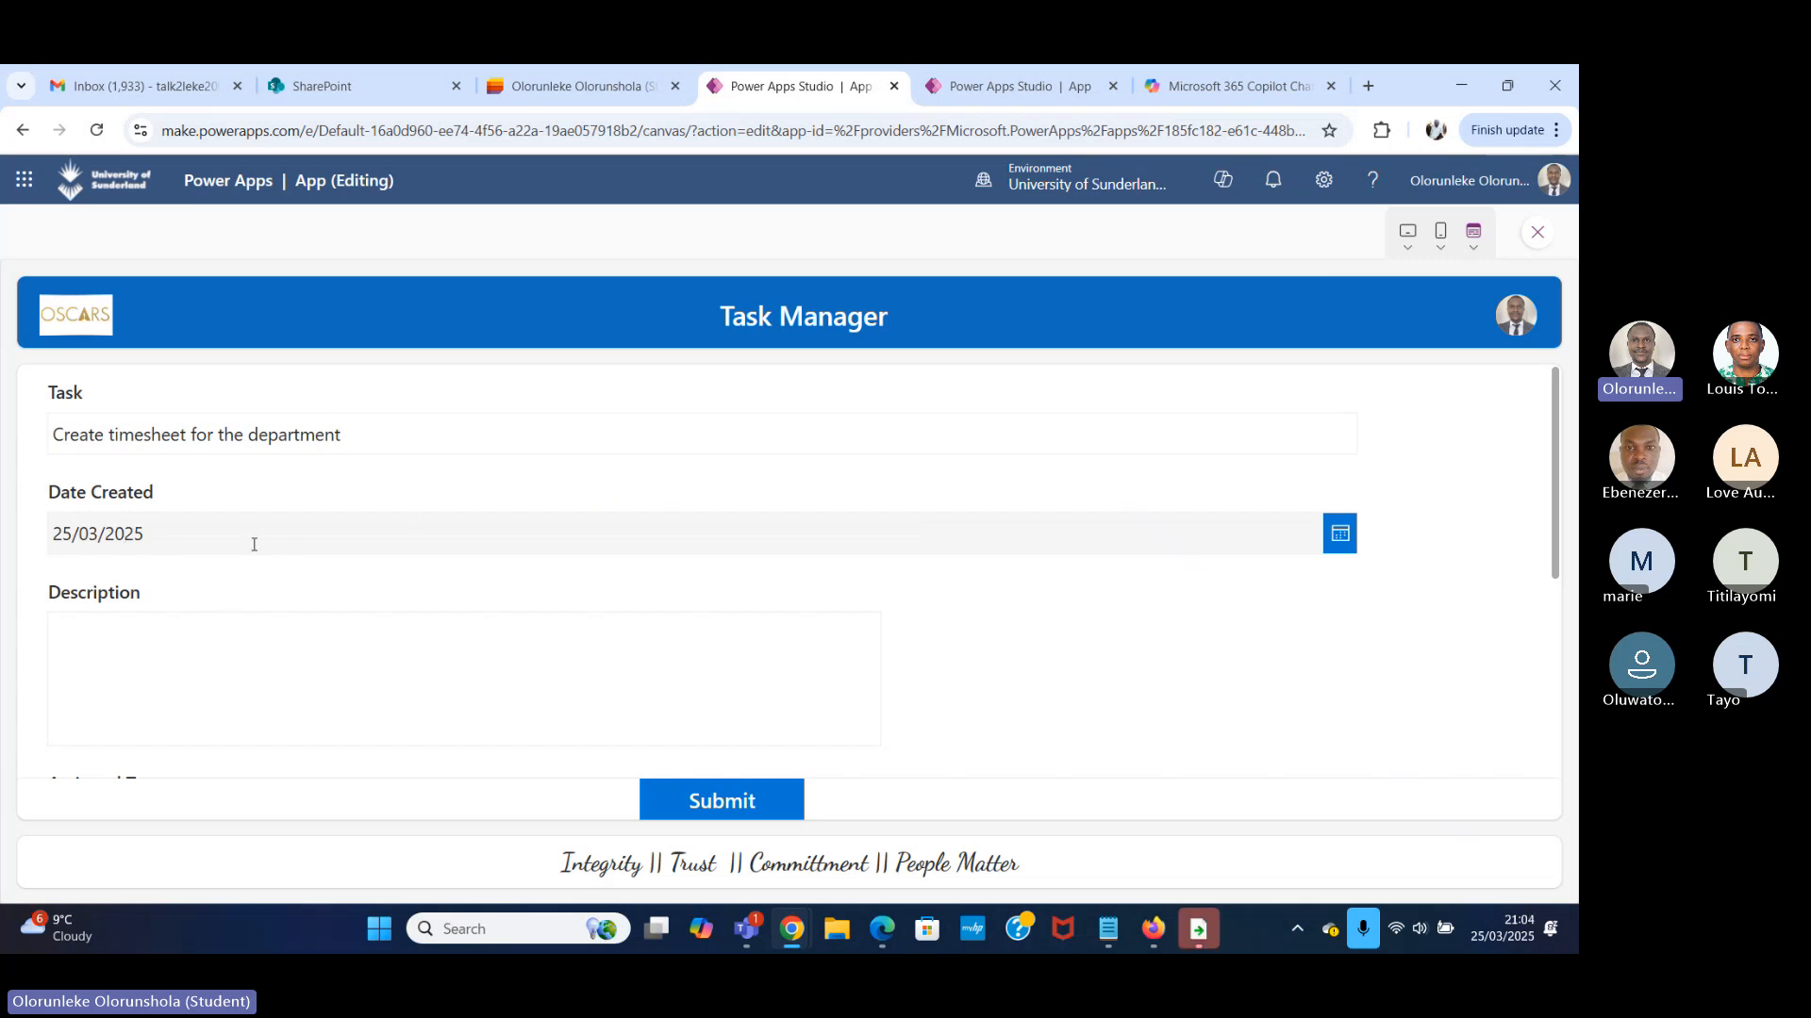
pyautogui.click(1537, 232)
# Examine the Date Created date picker's DefaultDate formula, including its "[$-en-GB]" format code and the commented-out Today().
pyautogui.click(663, 509)
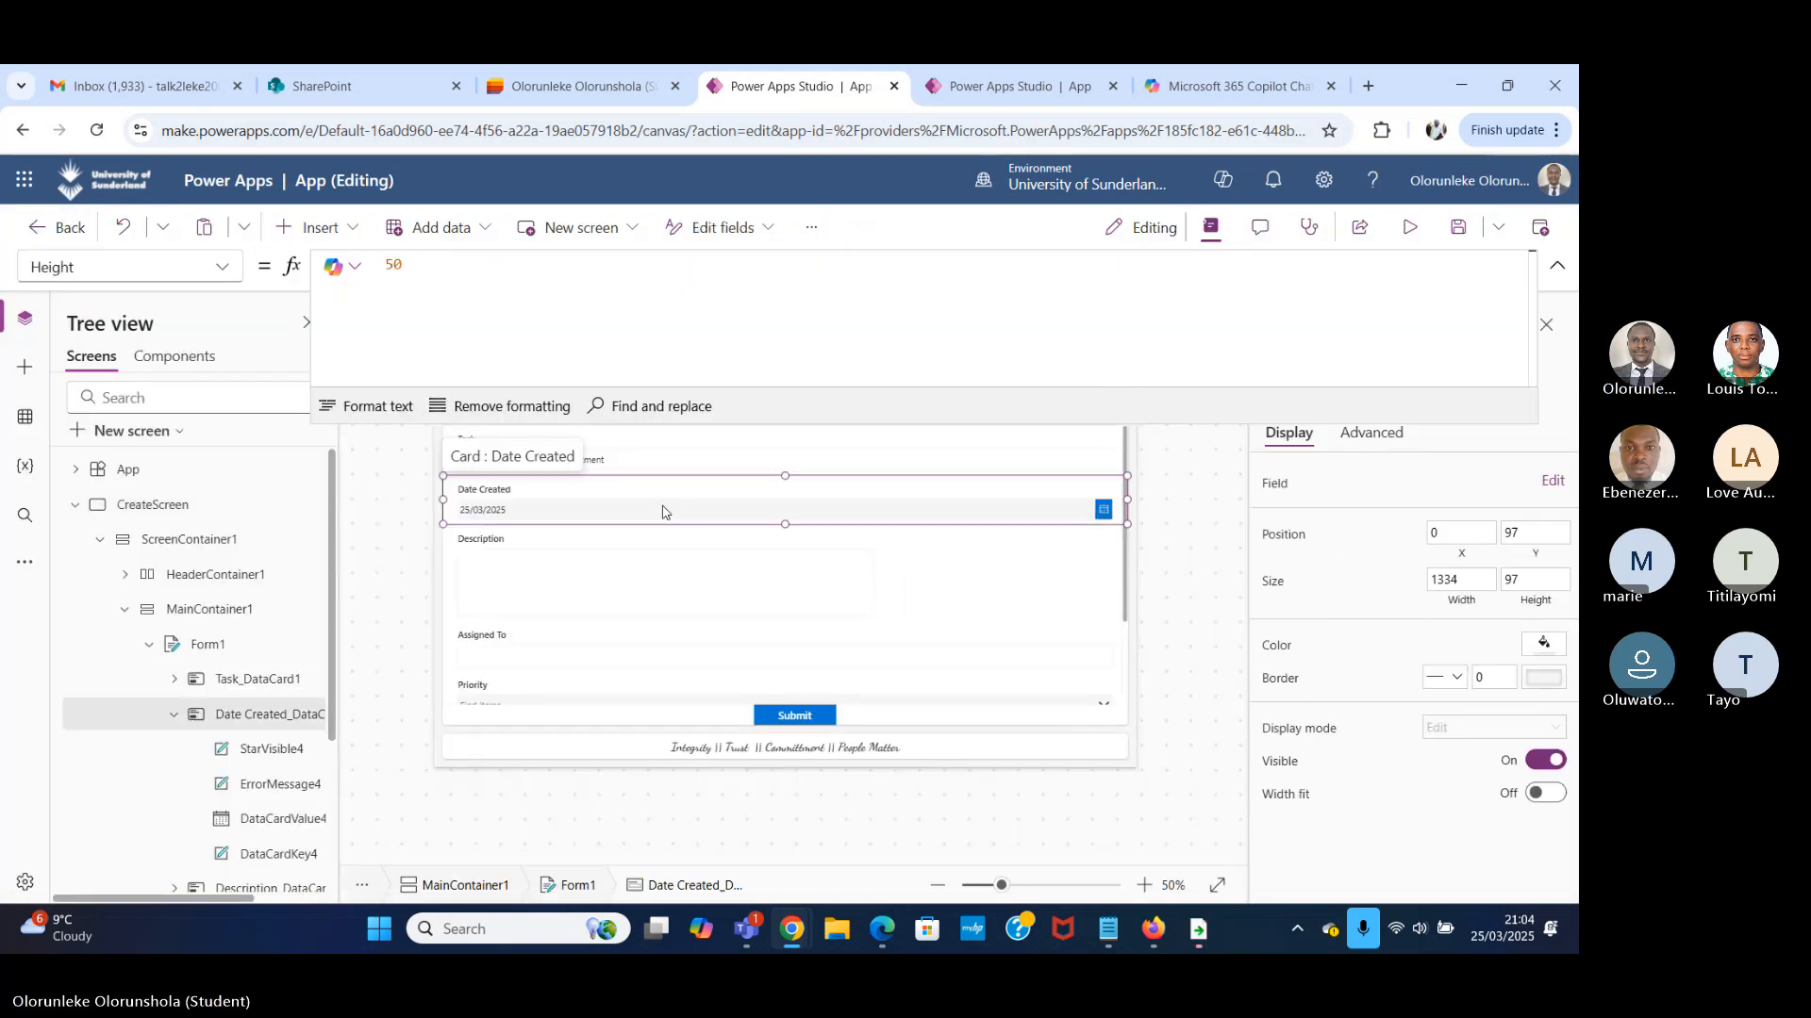
pyautogui.click(659, 509)
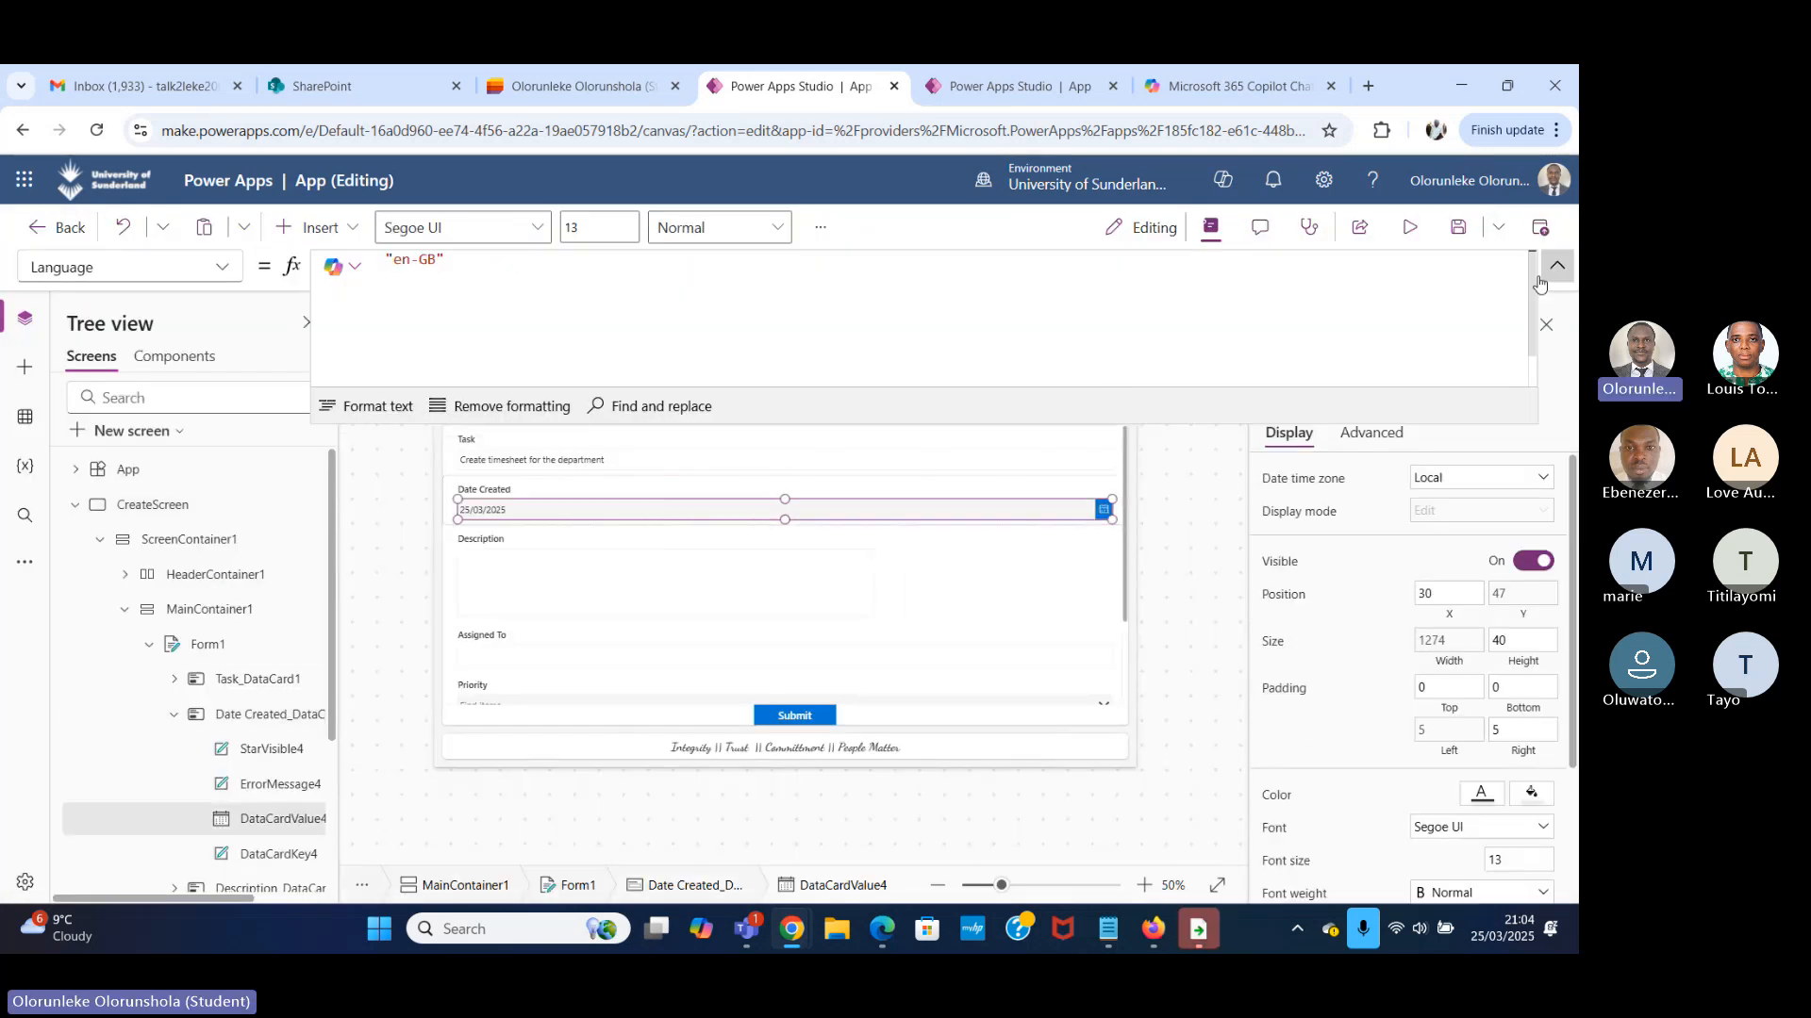
pyautogui.click(1556, 267)
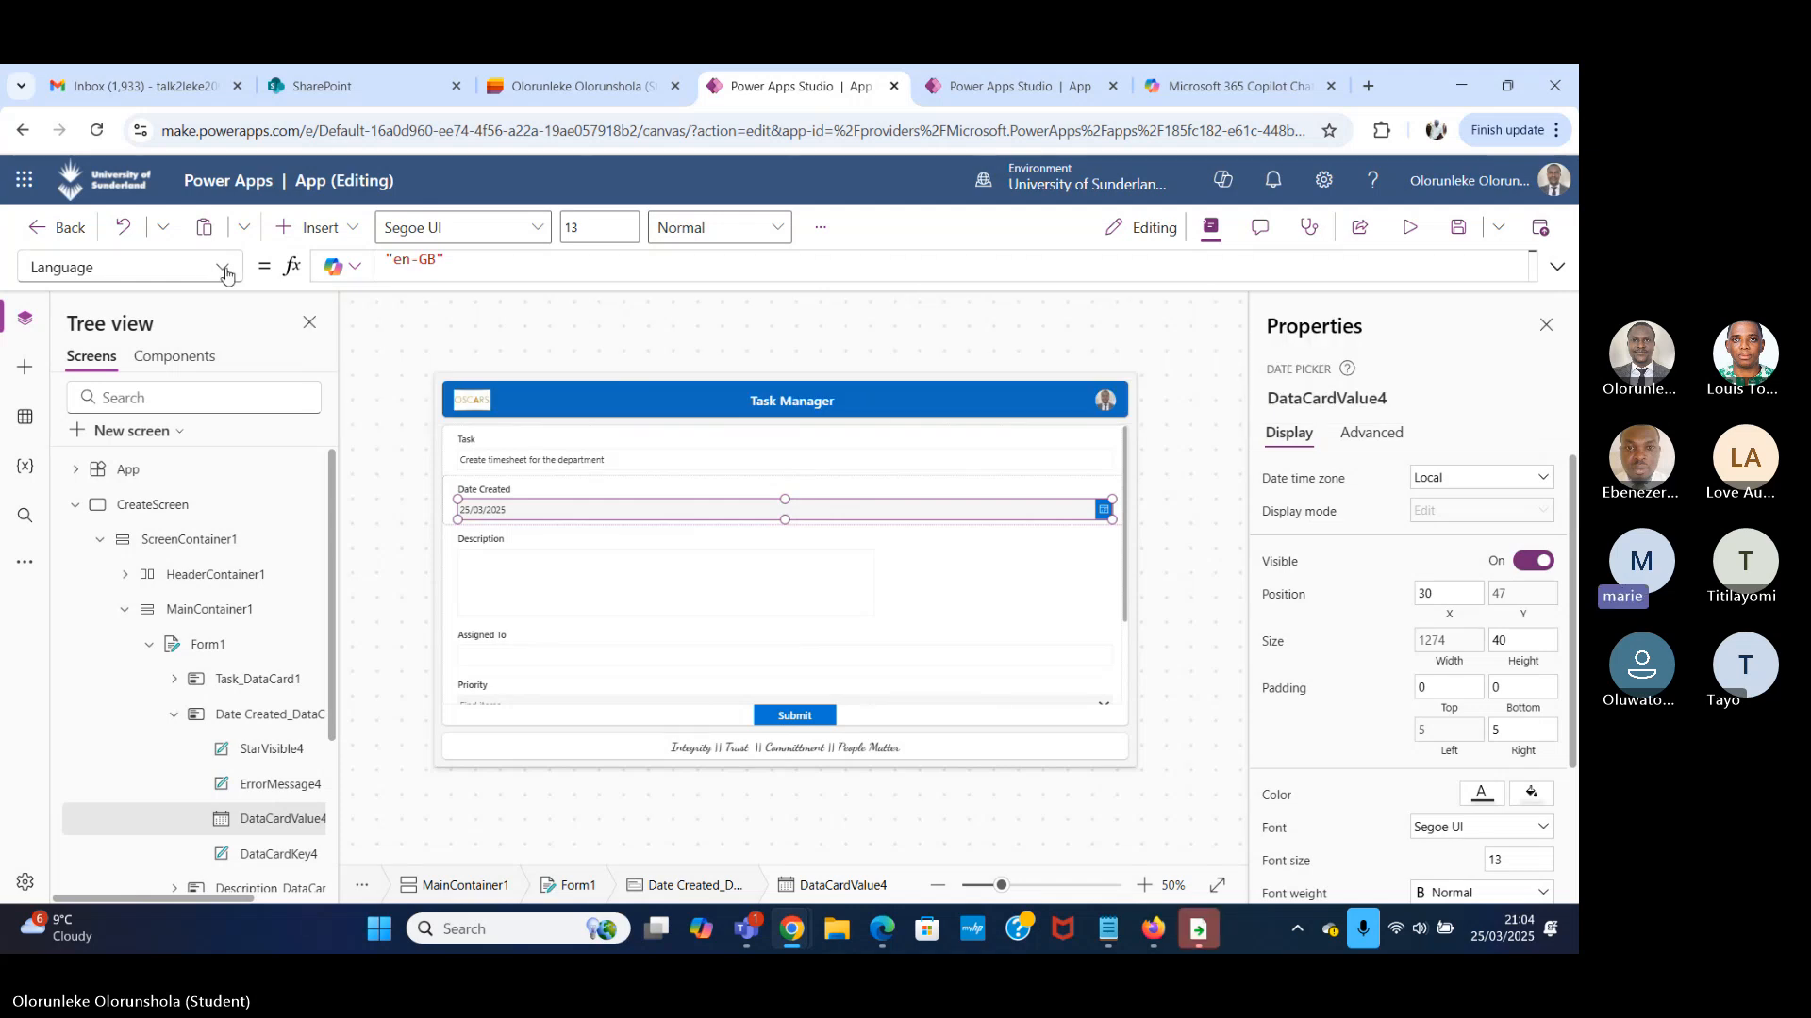
pyautogui.click(225, 273)
pyautogui.scroll(3, 133, 530)
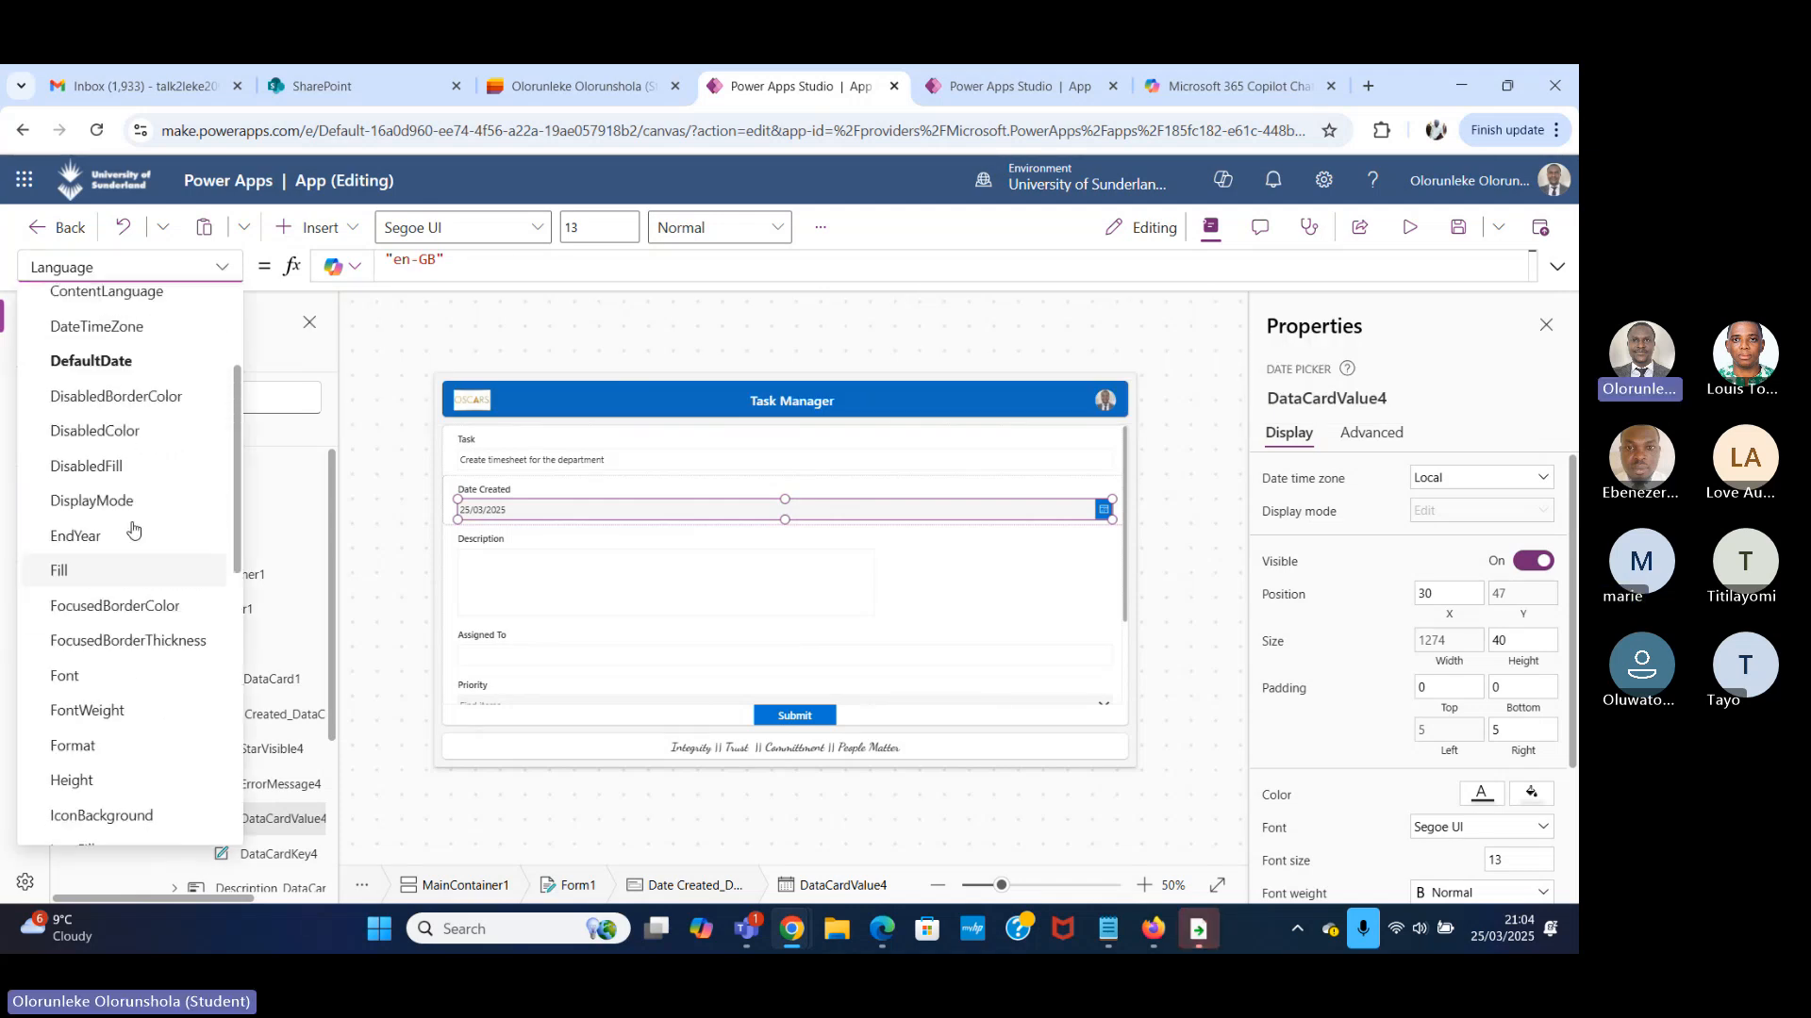
pyautogui.click(90, 404)
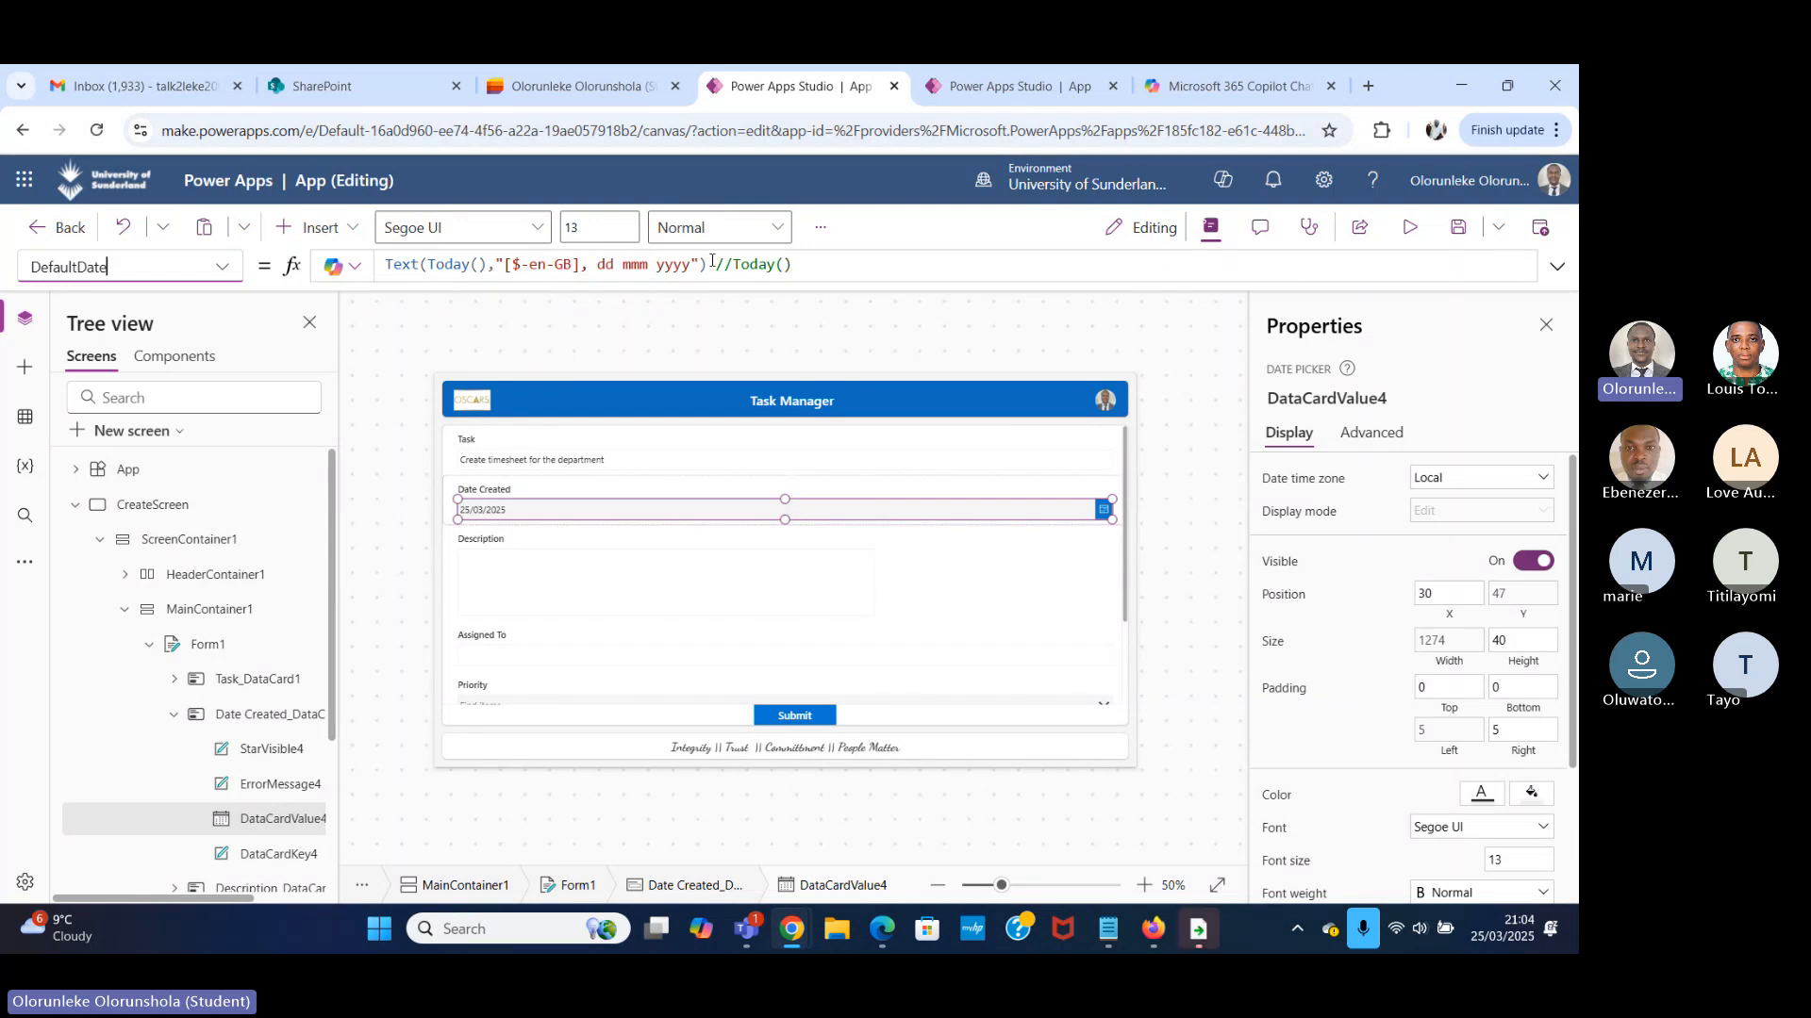
pyautogui.moveTo(709, 264); pyautogui.dragTo(392, 264)
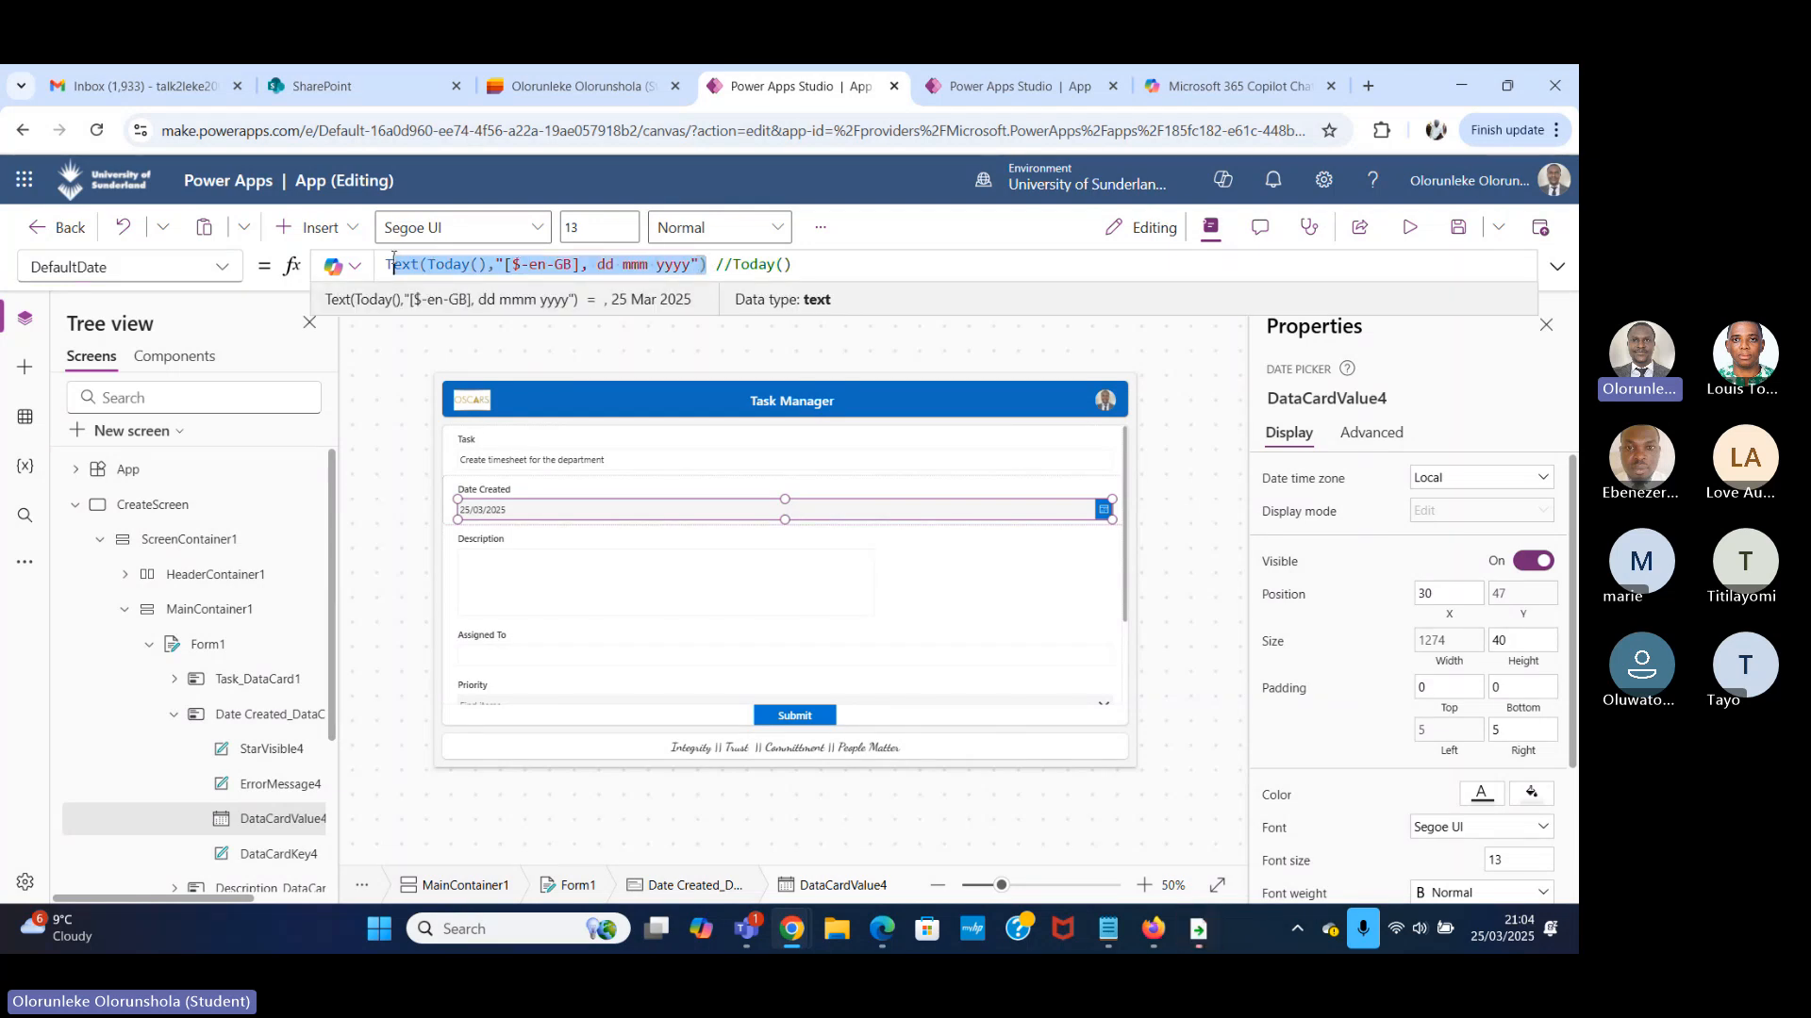
pyautogui.click(674, 263)
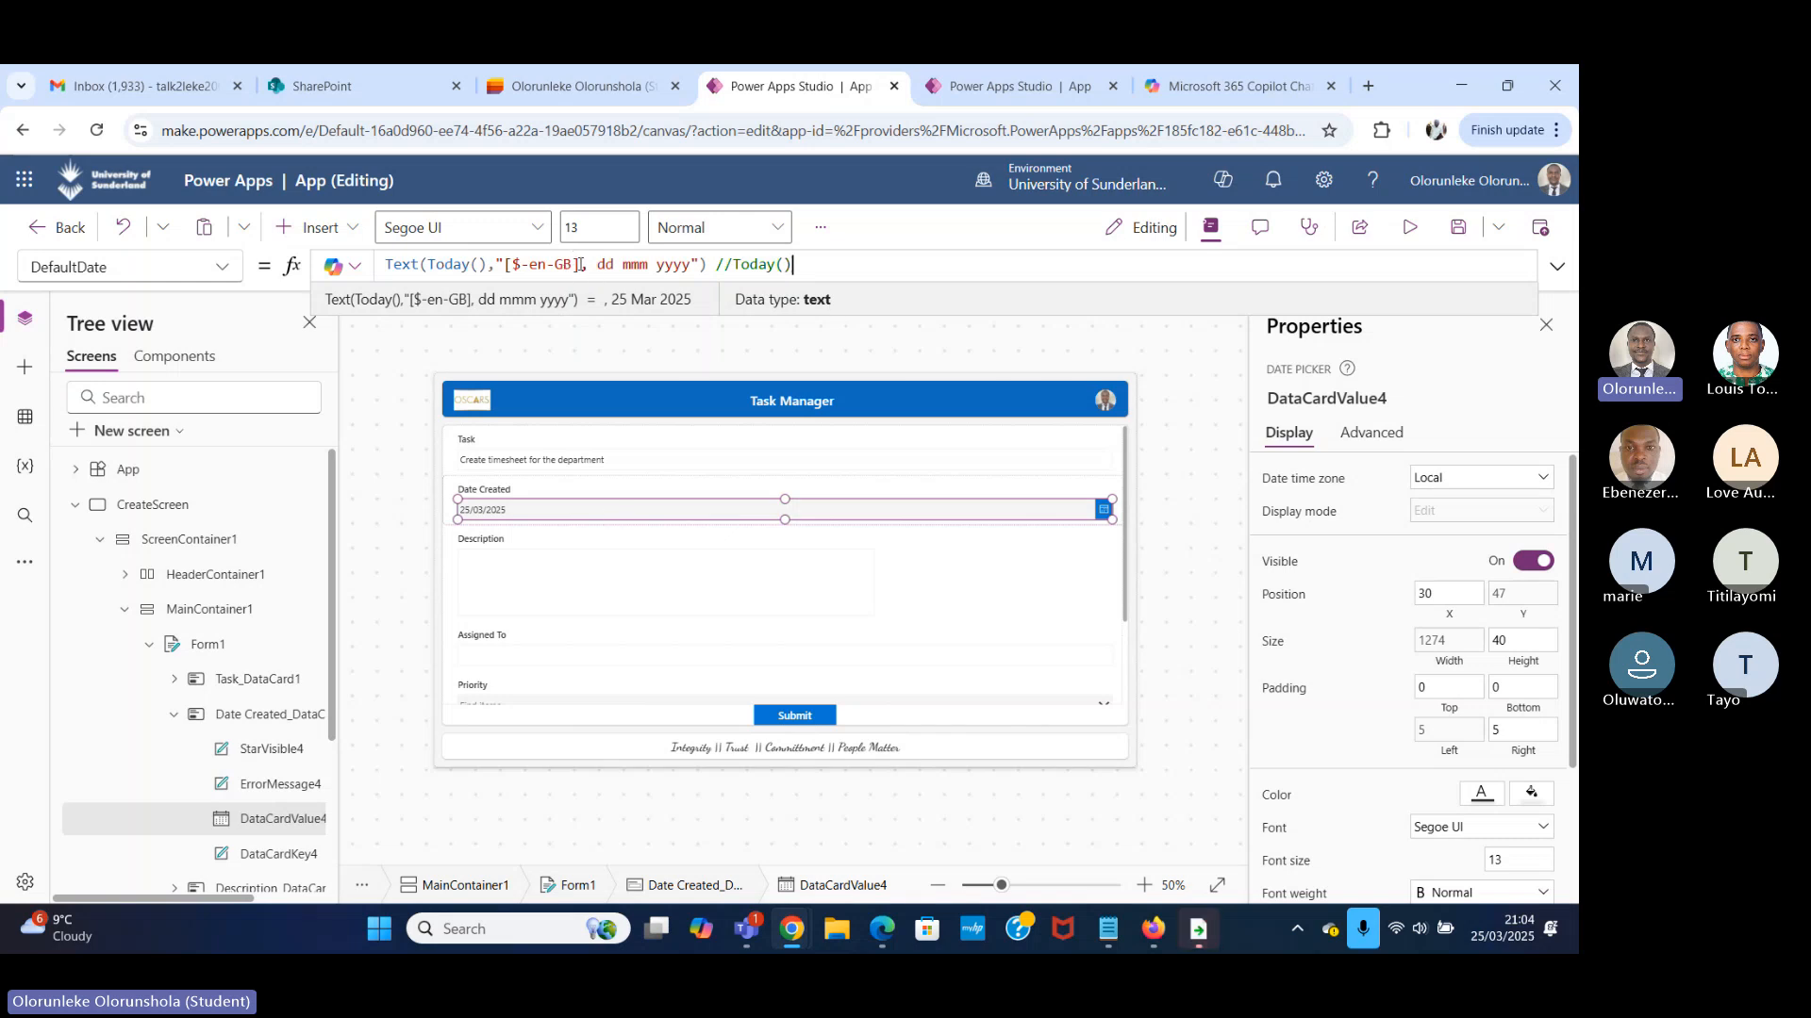
pyautogui.moveTo(579, 264); pyautogui.dragTo(495, 264)
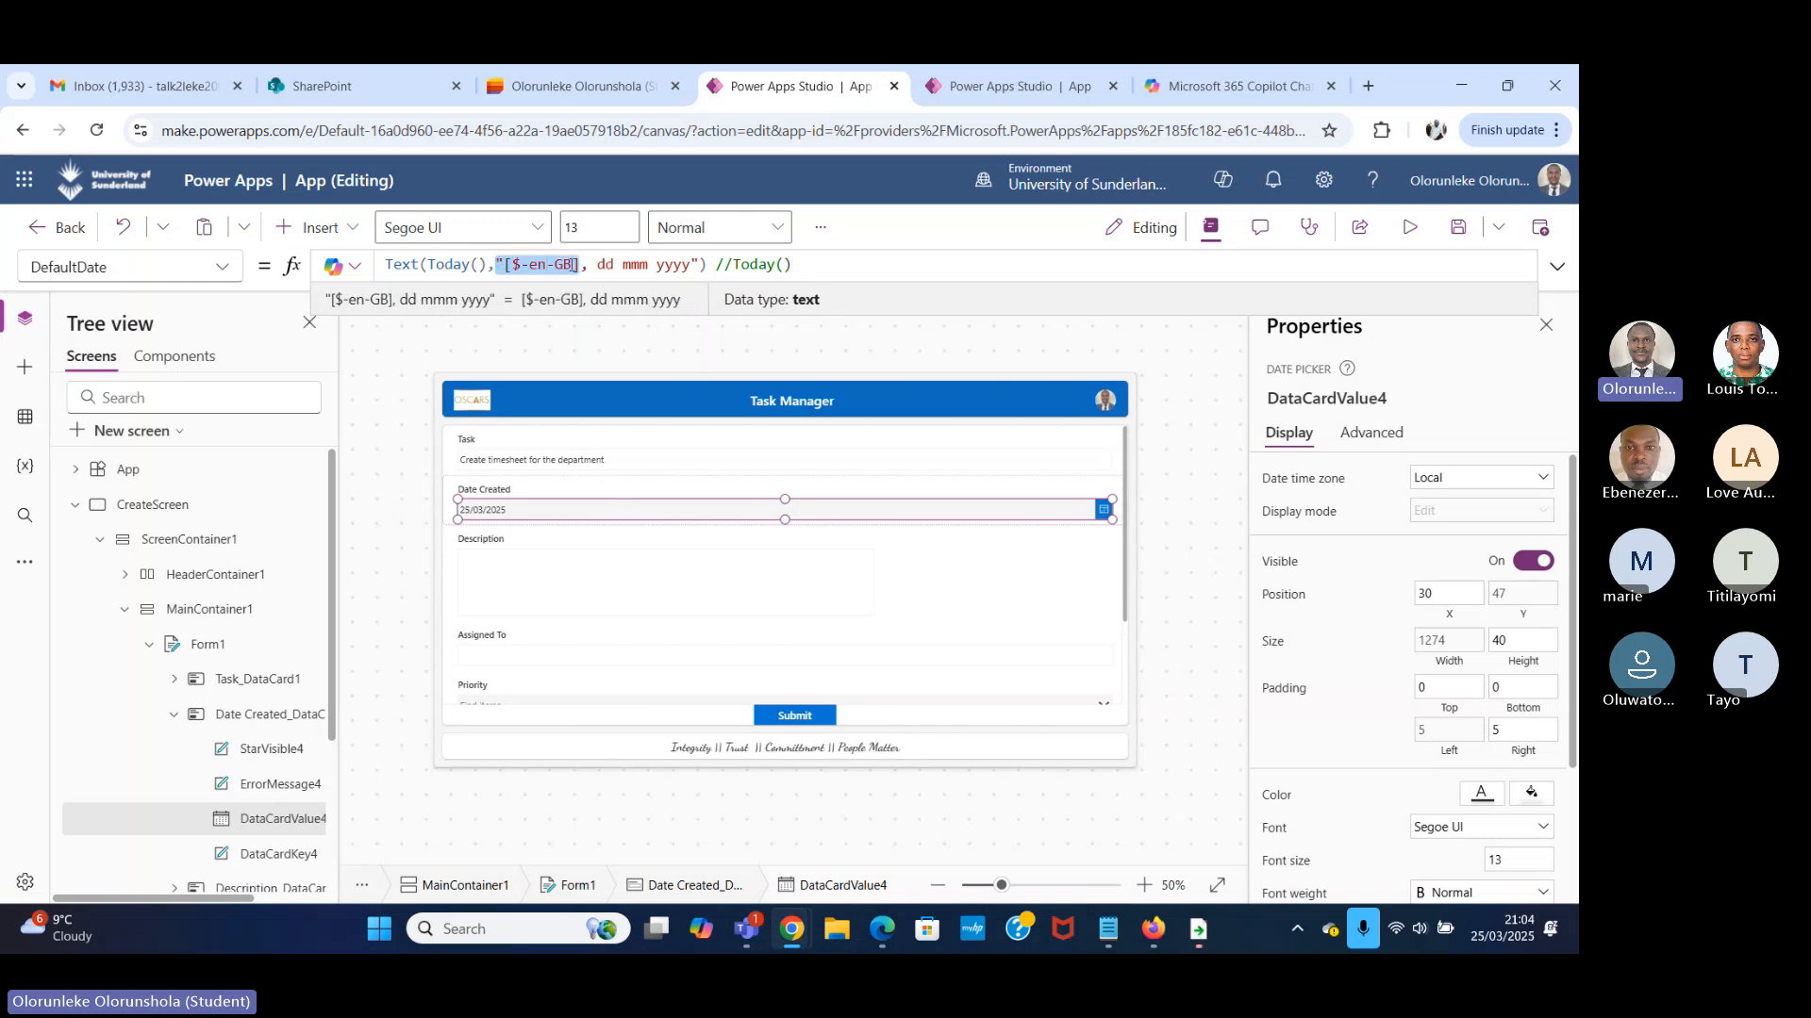
pyautogui.click(982, 267)
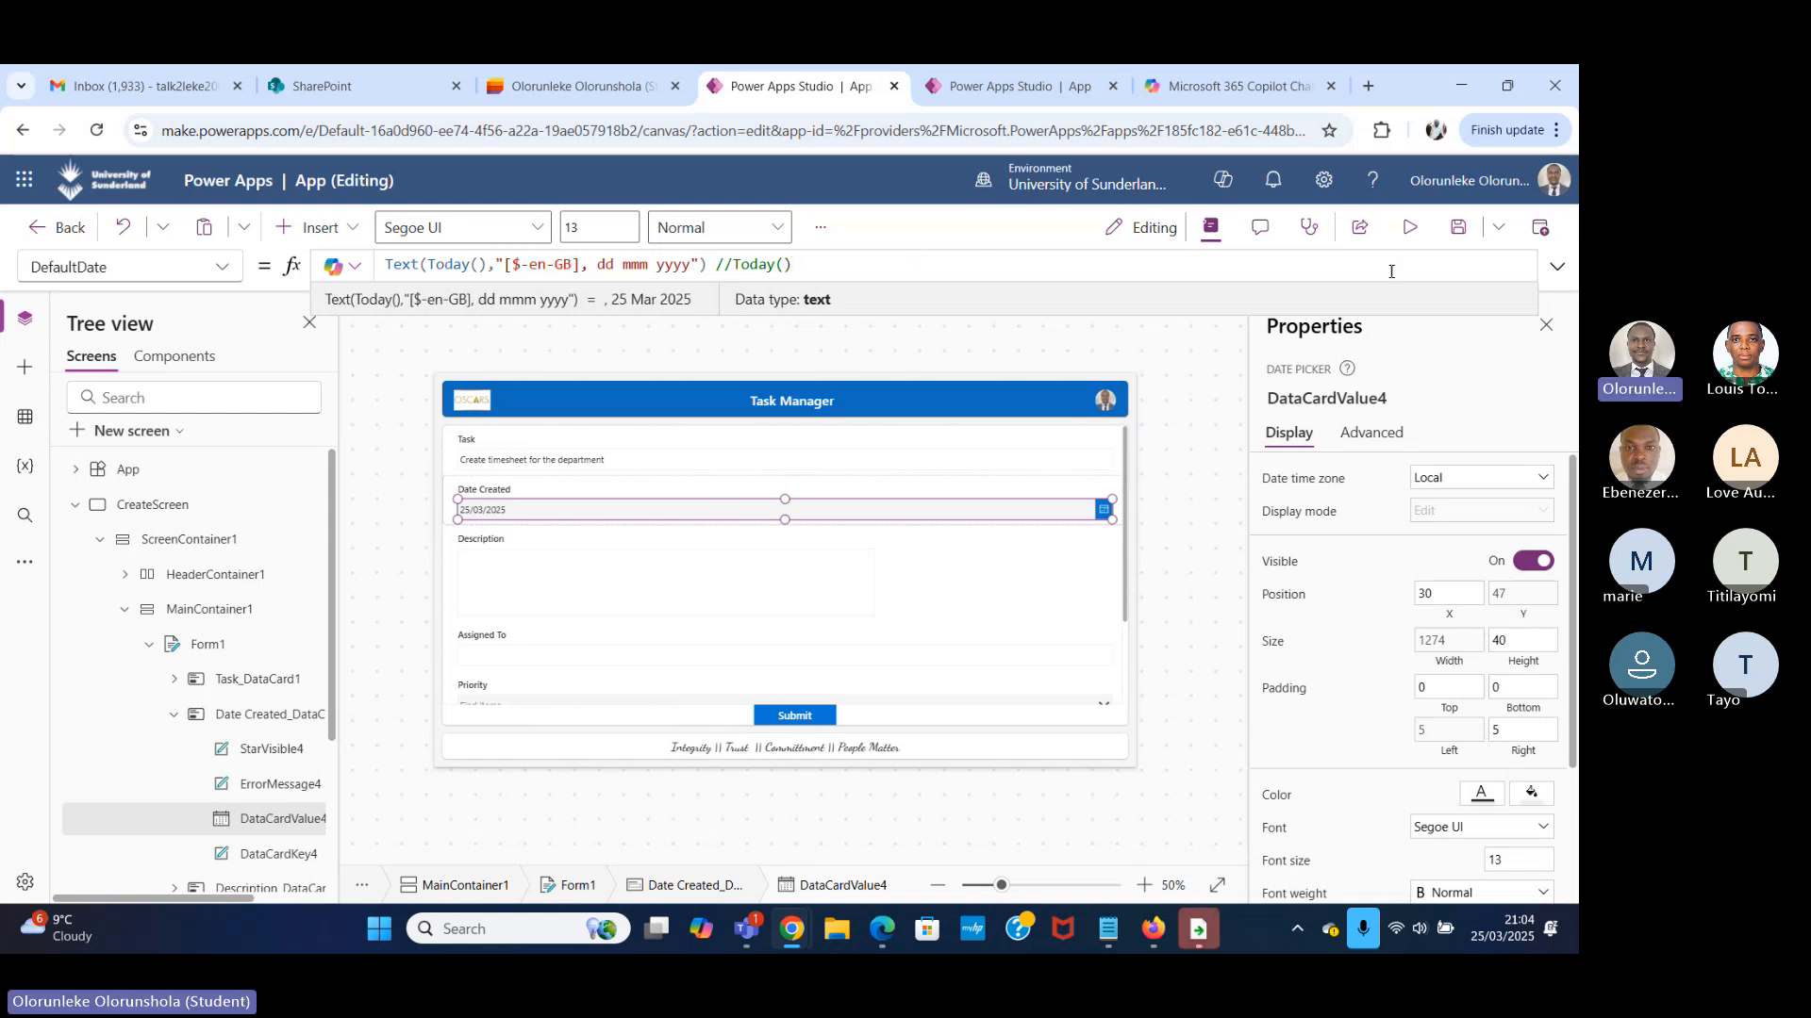
pyautogui.click(1556, 268)
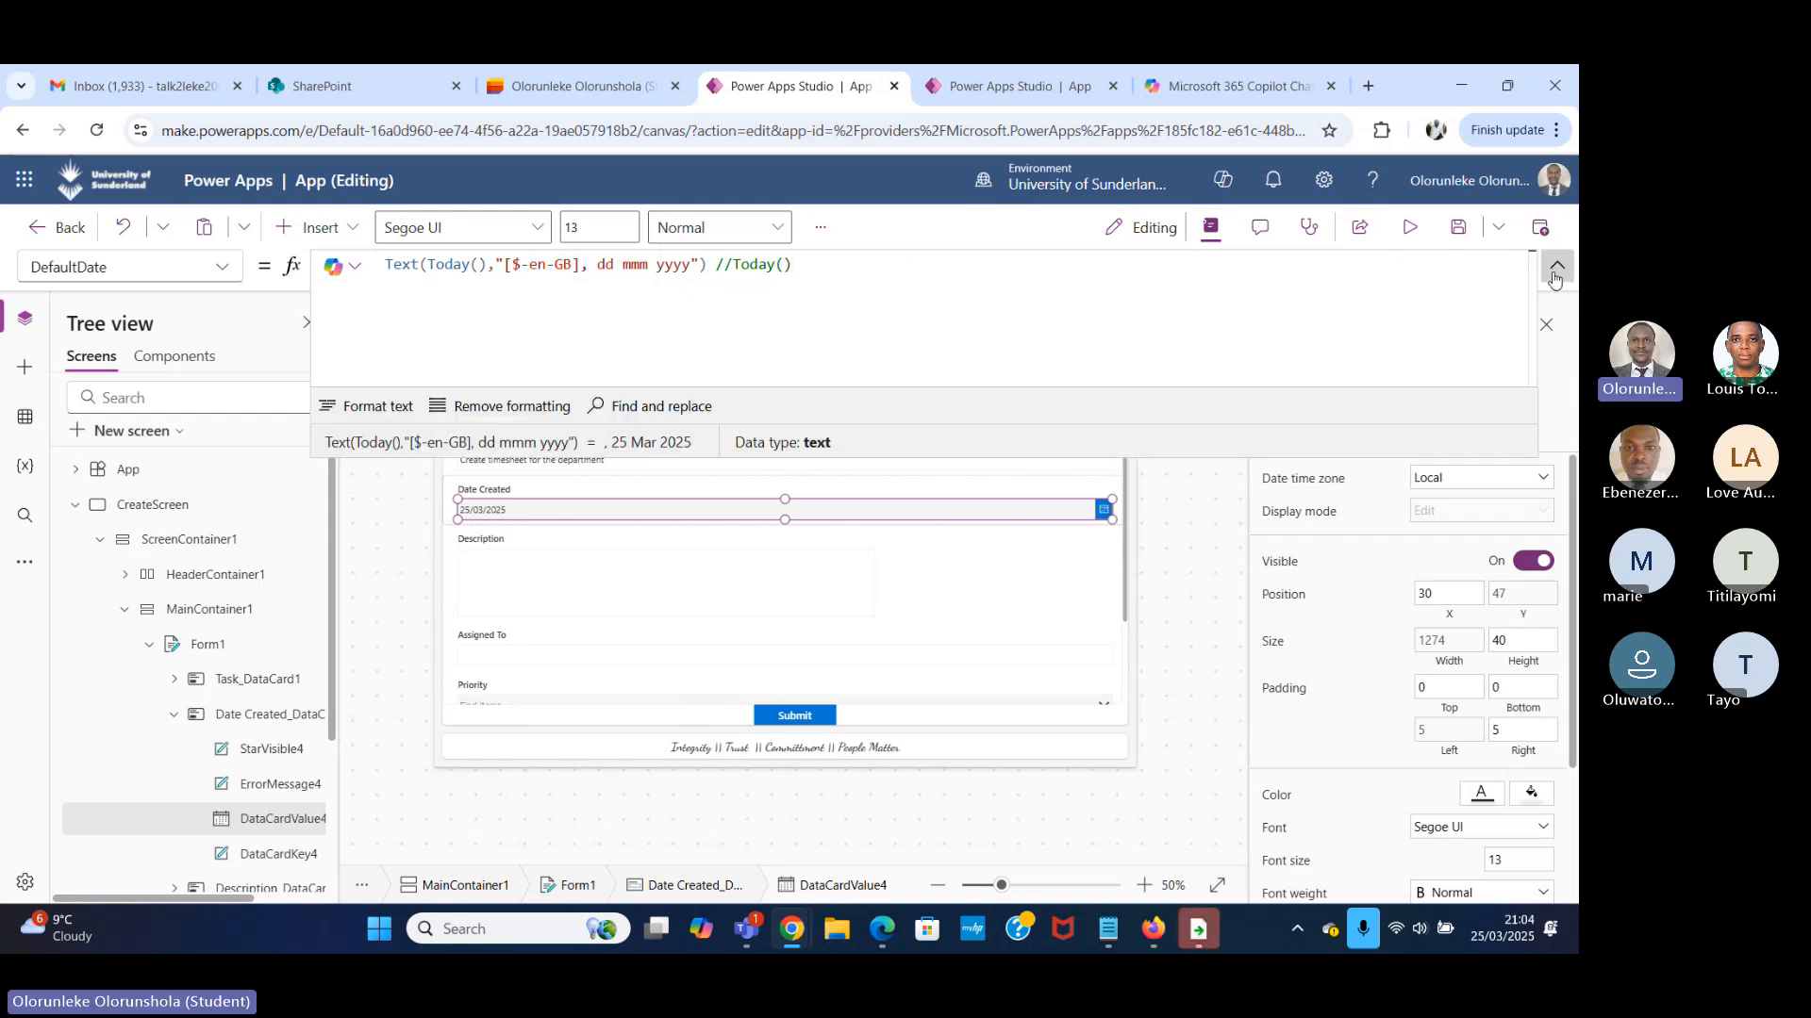
pyautogui.click(1556, 270)
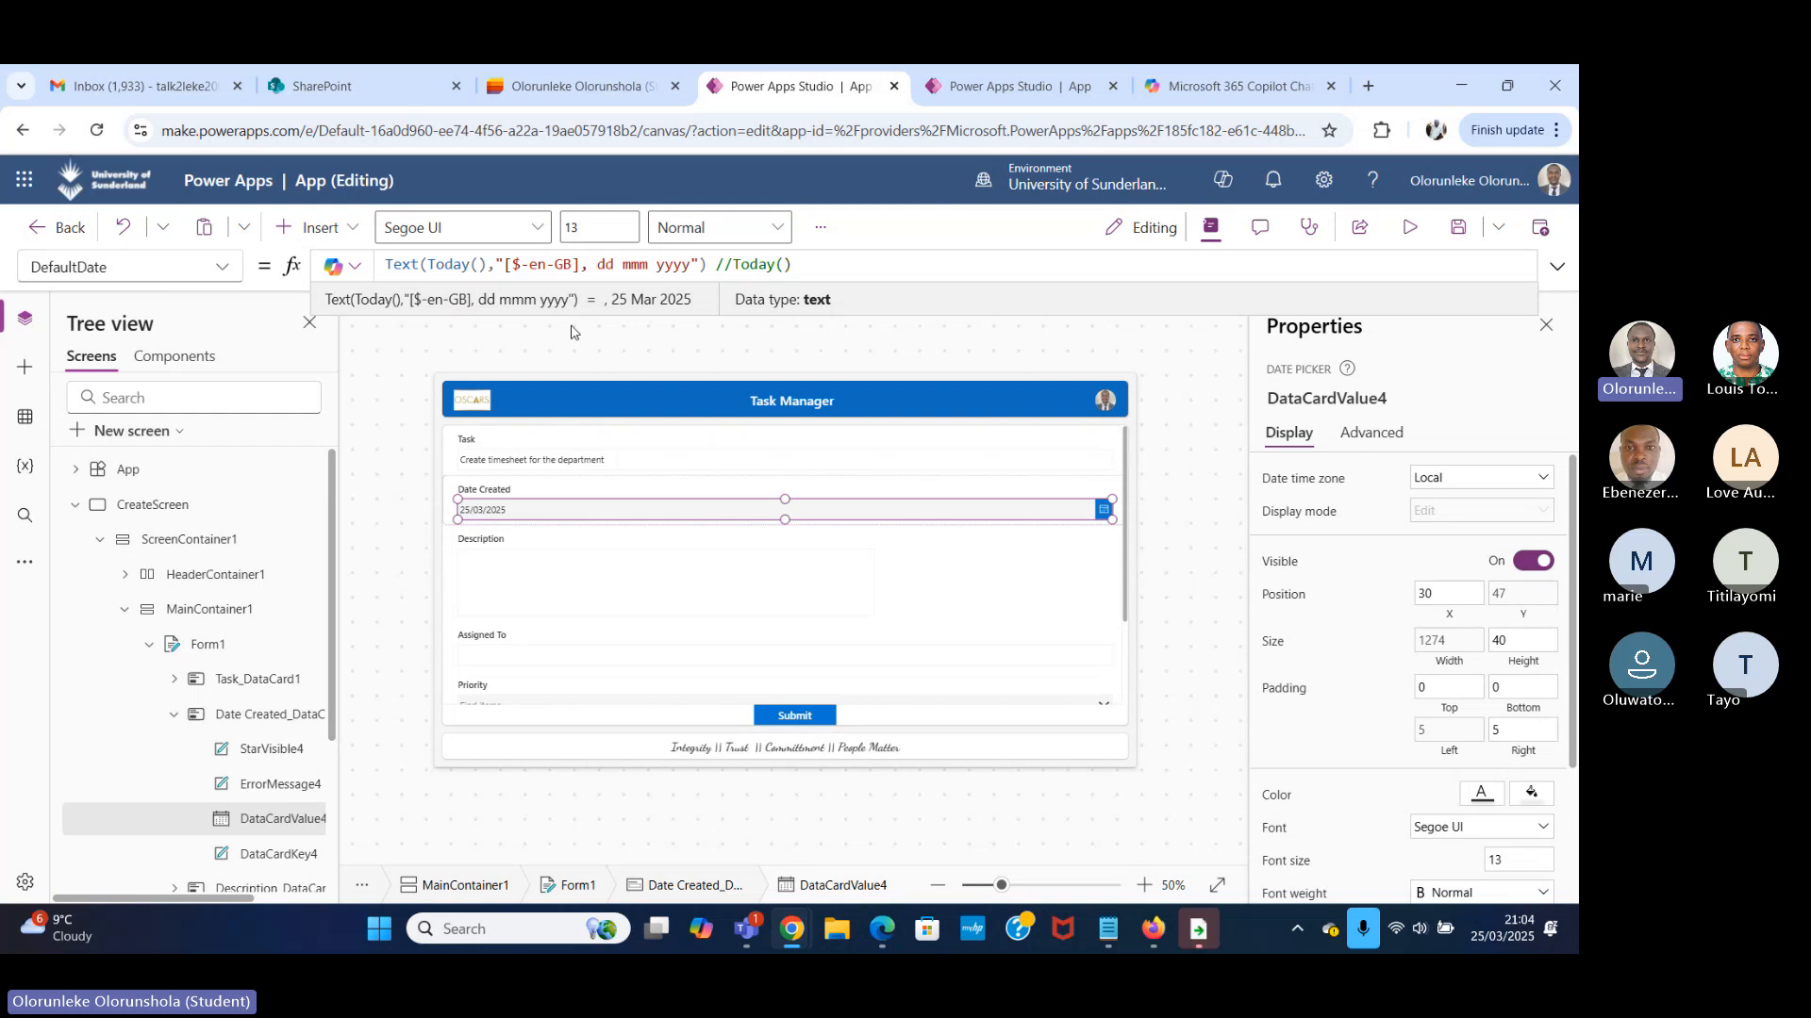
# Preview the form and fill in the Description with "Kindly create timesheet for everyone in the department".
pyautogui.click(1410, 227)
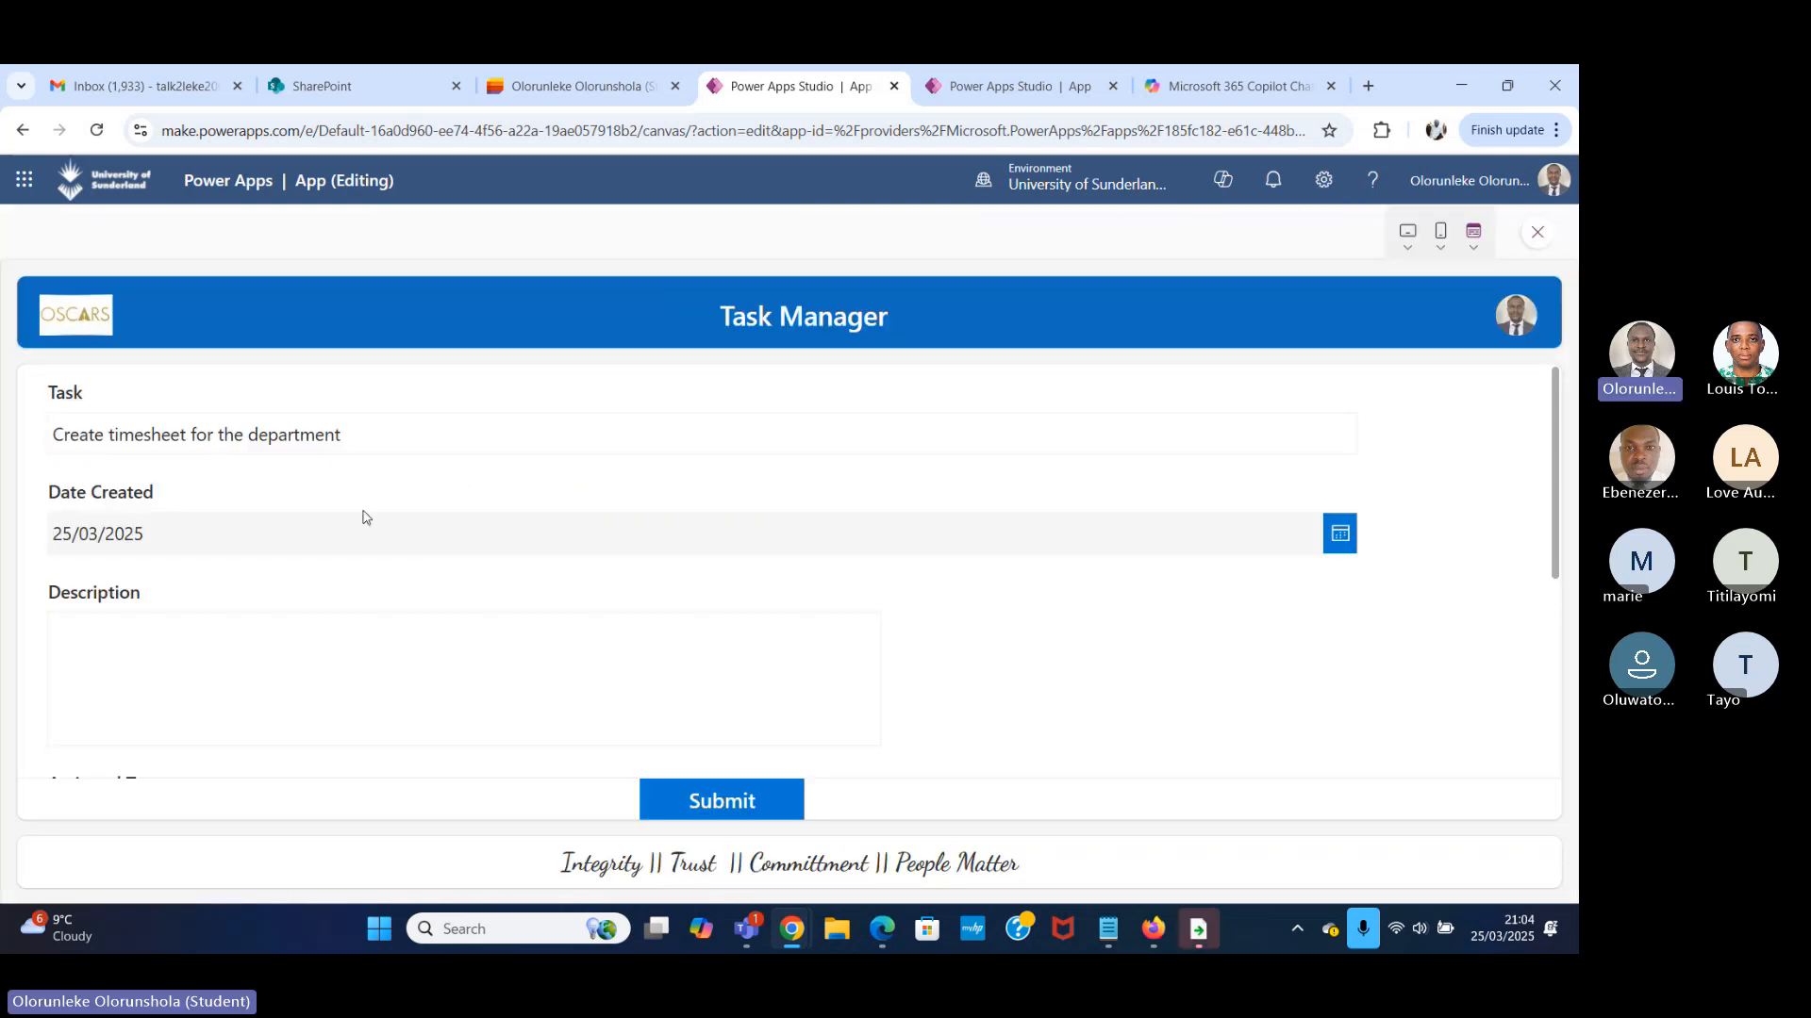
pyautogui.scroll(-2, 359, 518)
pyautogui.click(427, 455)
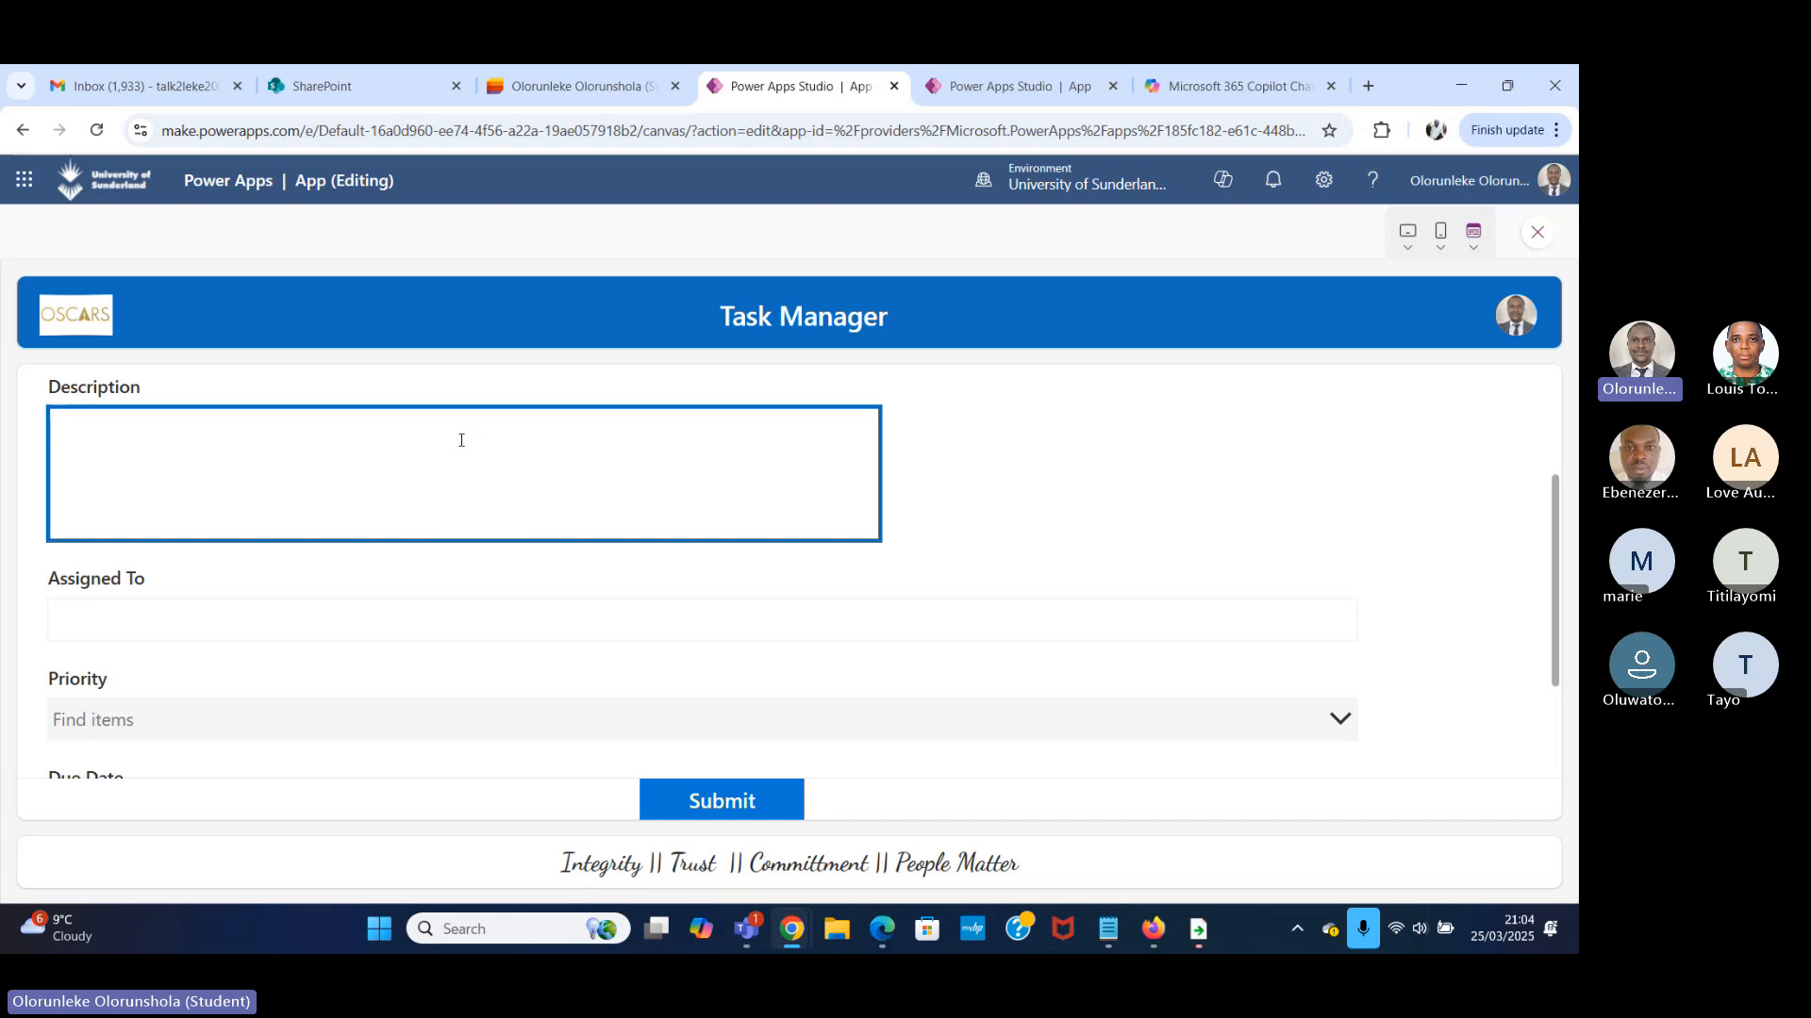
pyautogui.write('Kindly')
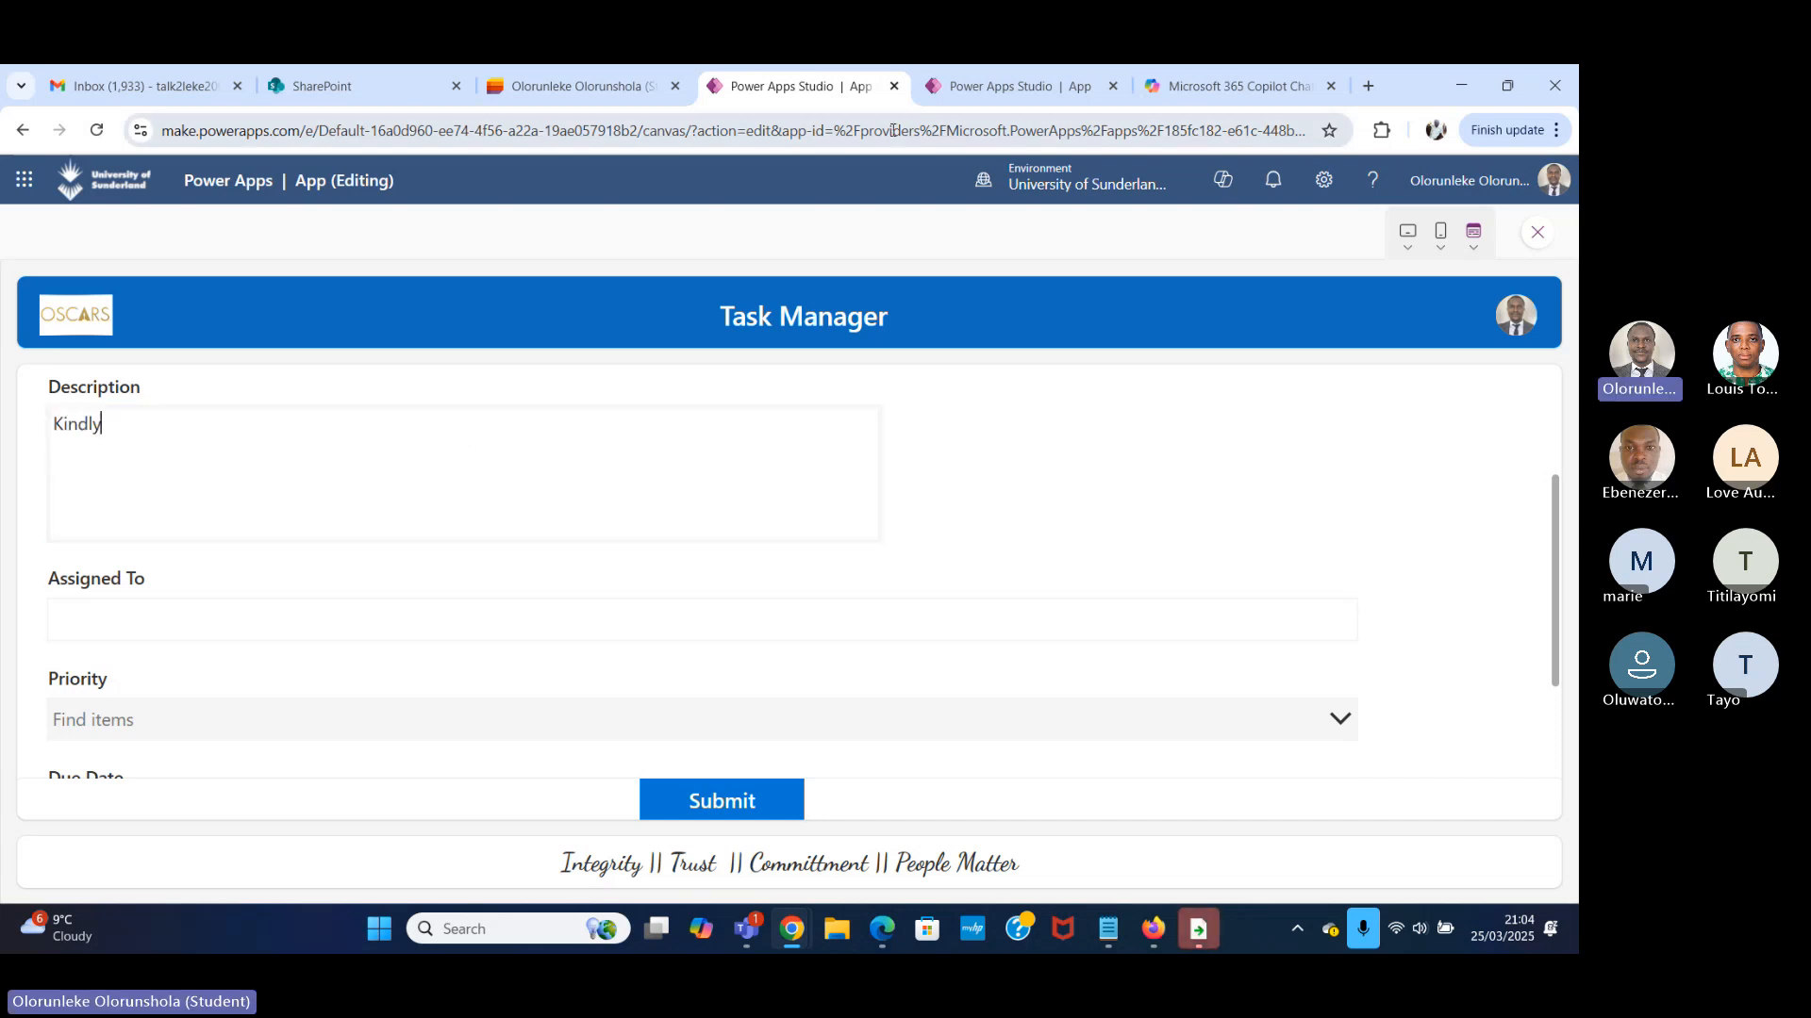
pyautogui.click(1062, 258)
pyautogui.scroll(2, 1099, 526)
pyautogui.scroll(-3, 469, 529)
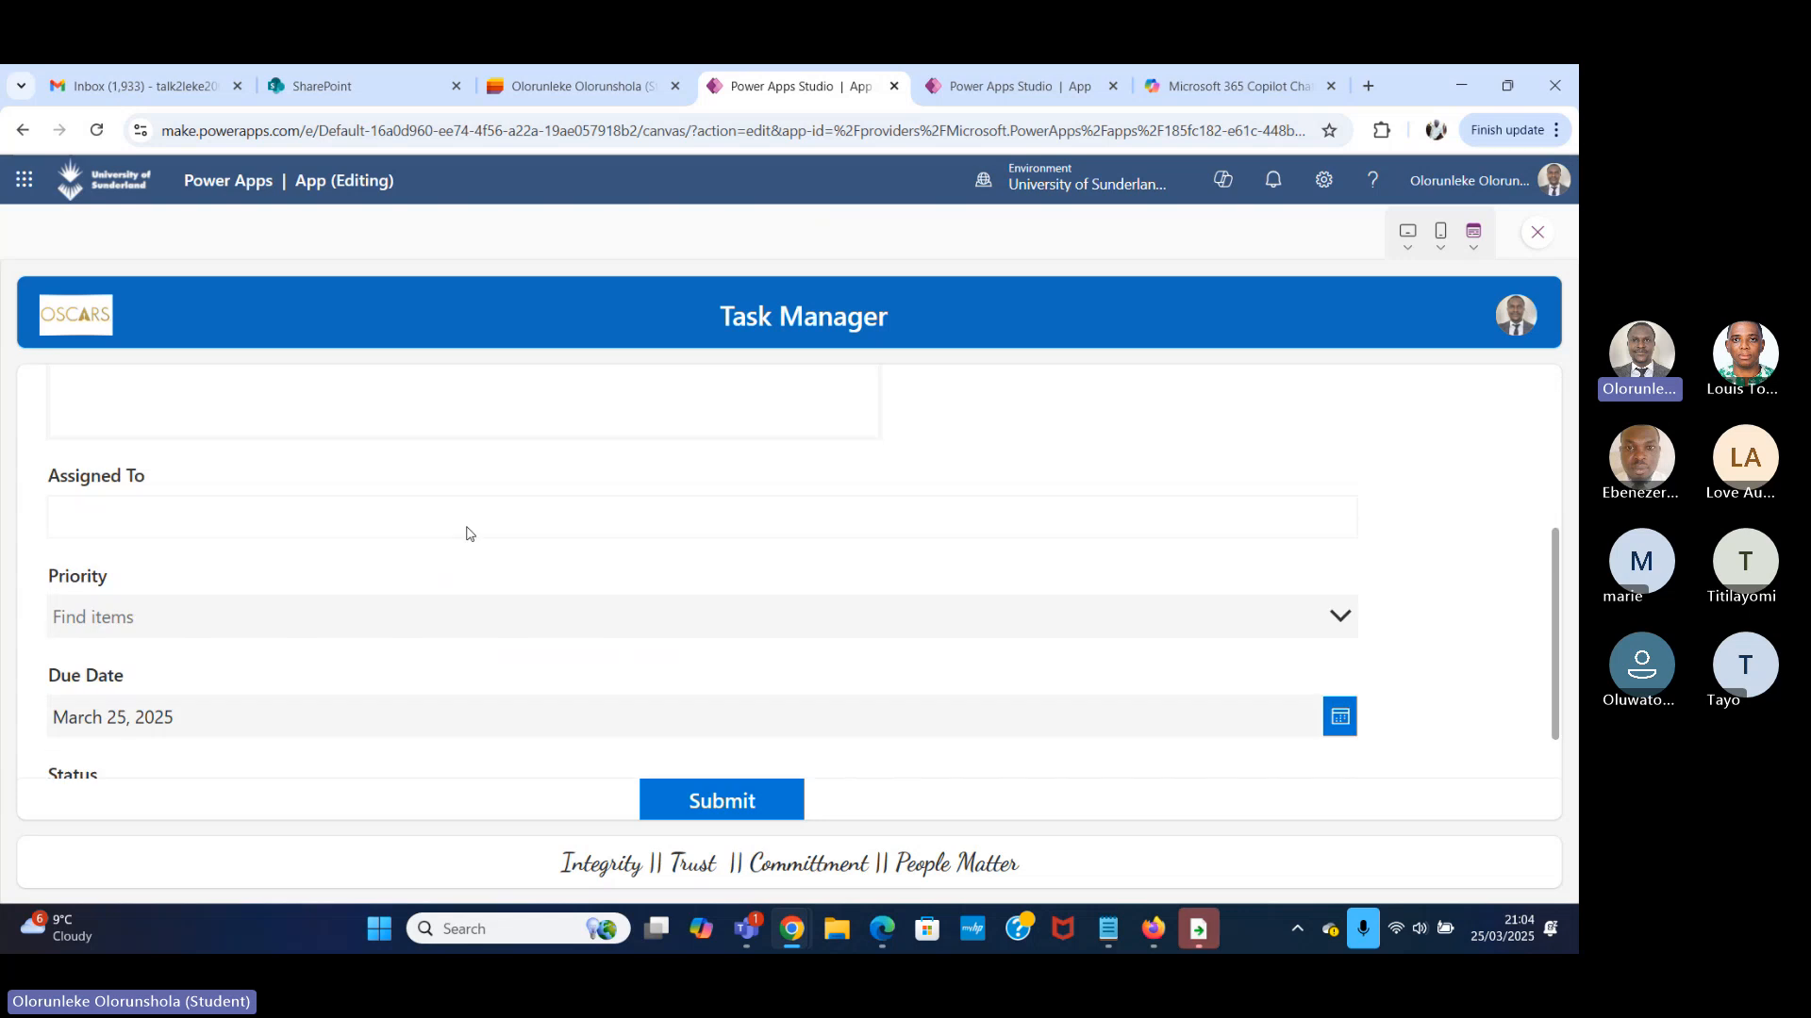
pyautogui.scroll(2, 392, 457)
pyautogui.click(315, 553)
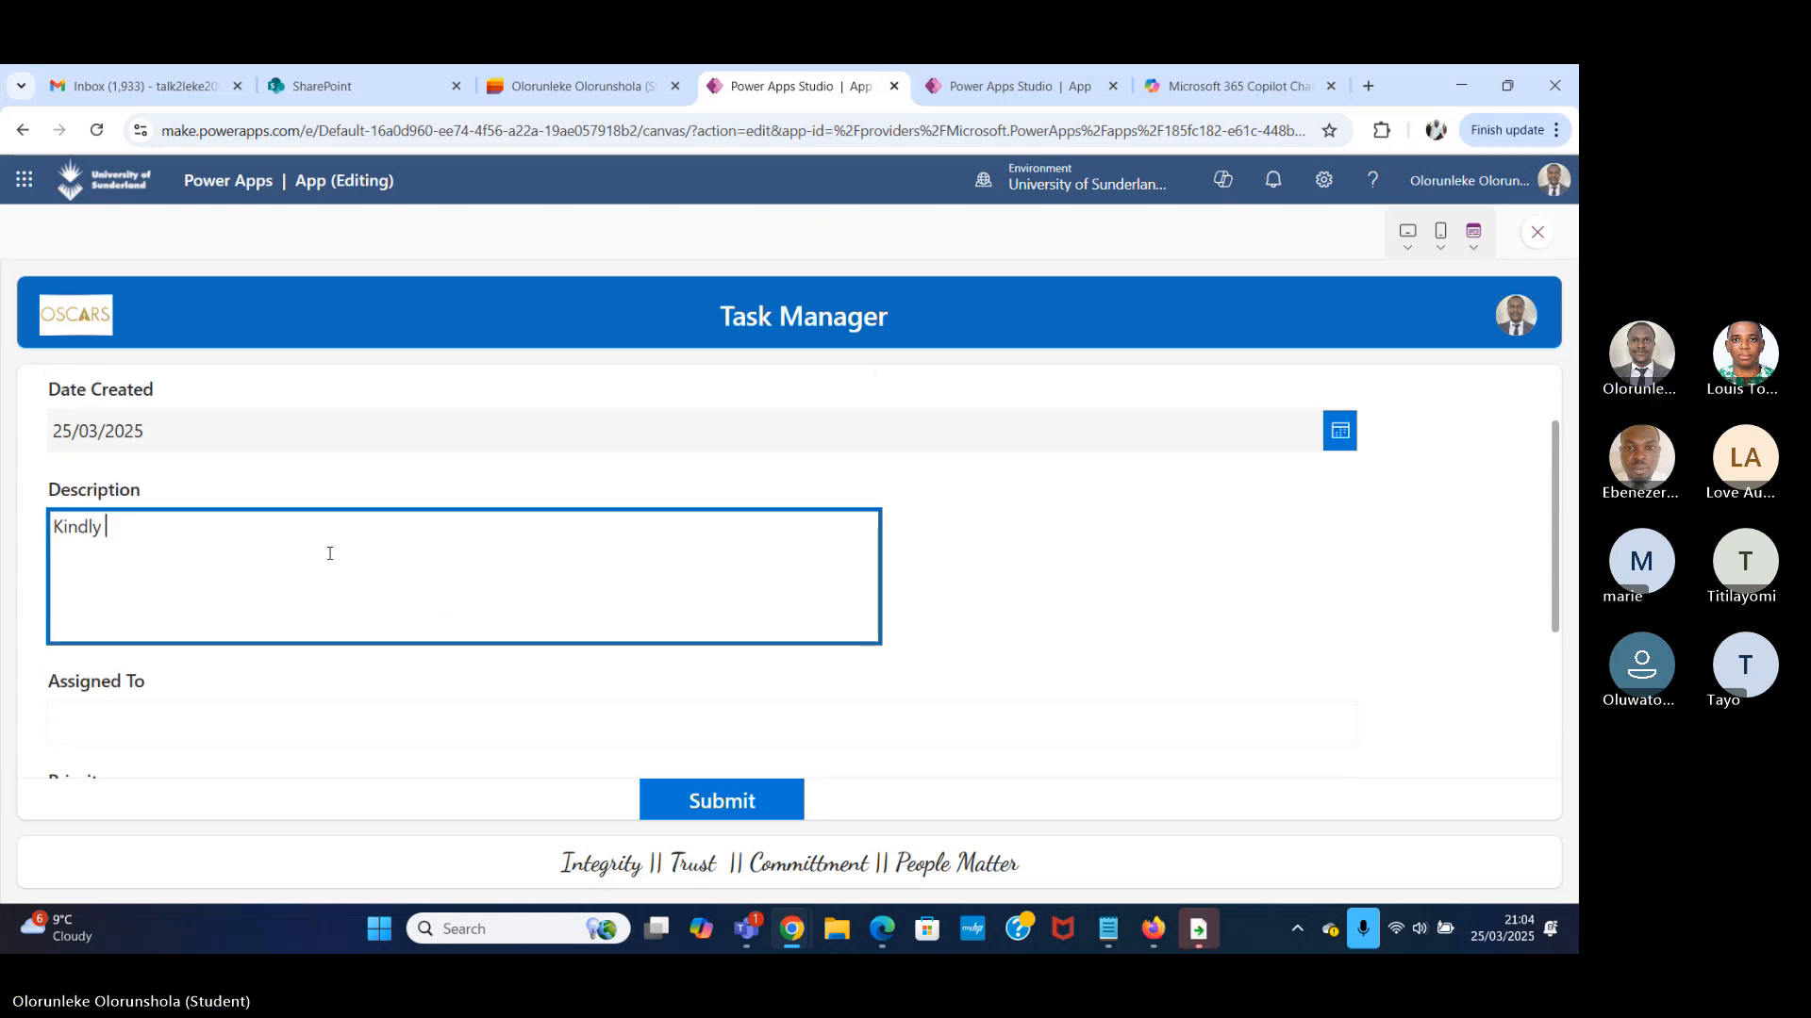
pyautogui.write('craete')
pyautogui.press('BackSpace')
pyautogui.press('BackSpace')
pyautogui.press('BackSpace')
pyautogui.press('BackSpace')
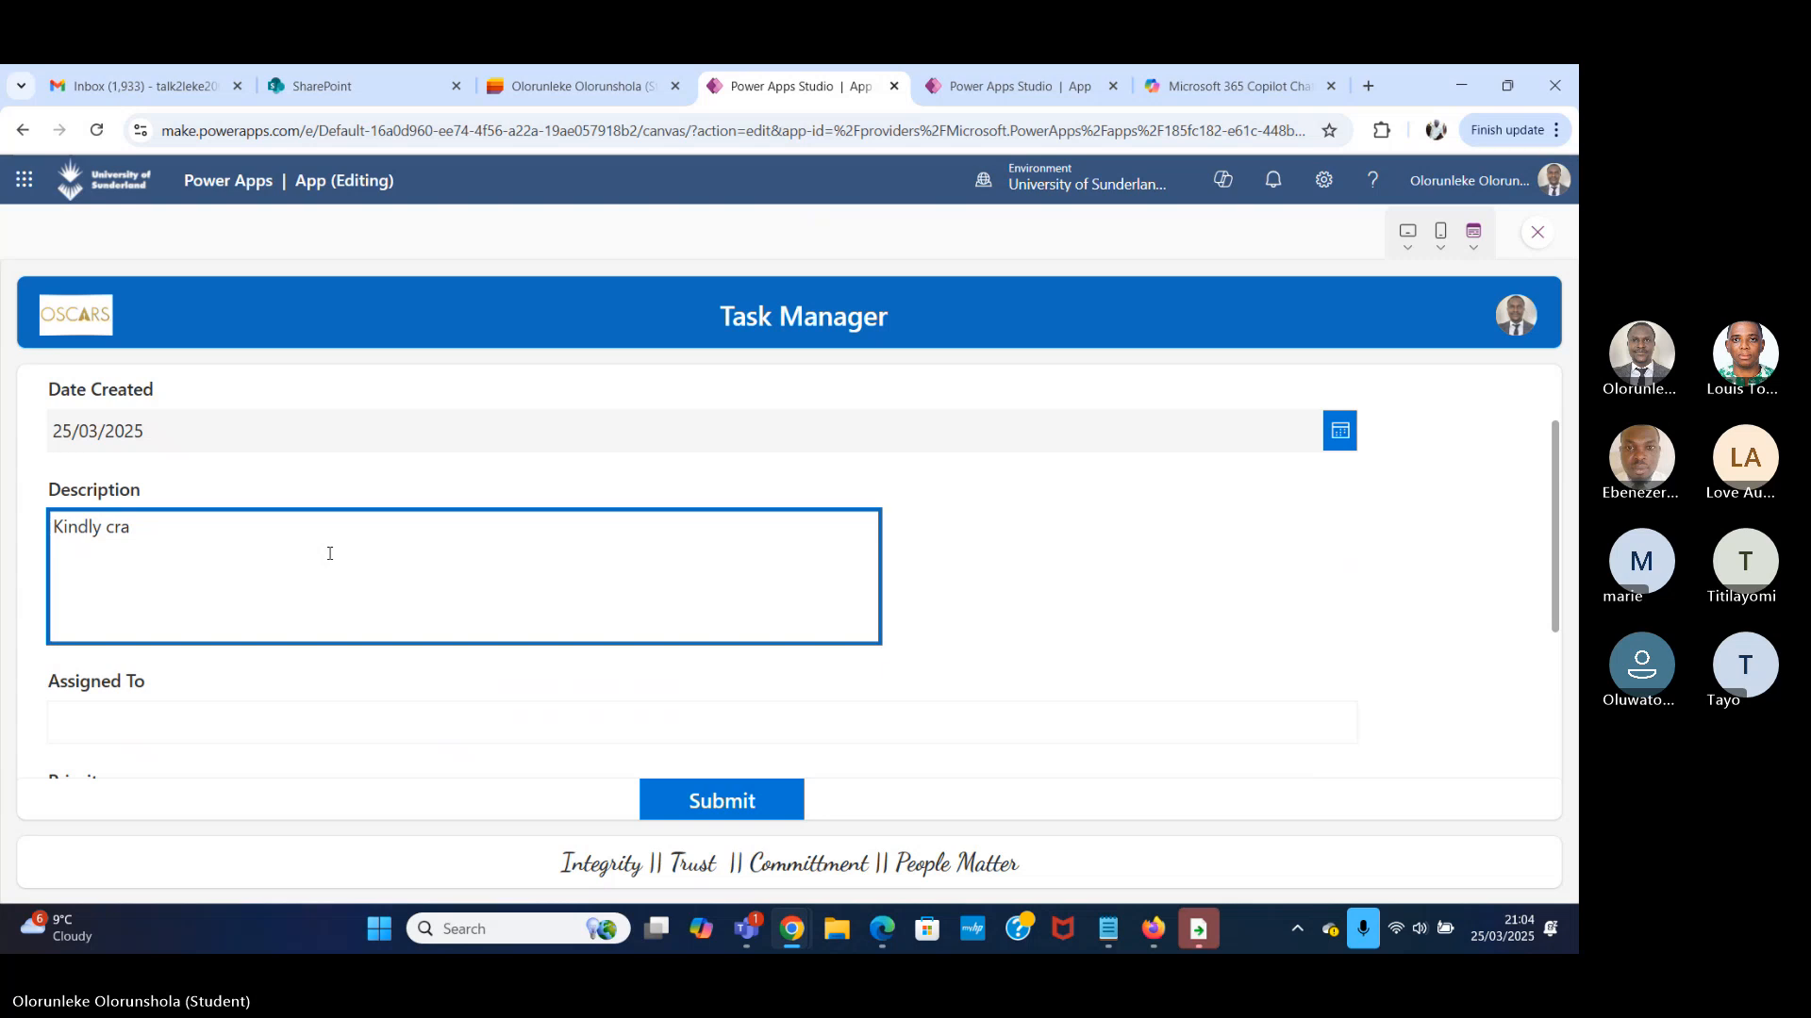
pyautogui.write('eate timeshe')
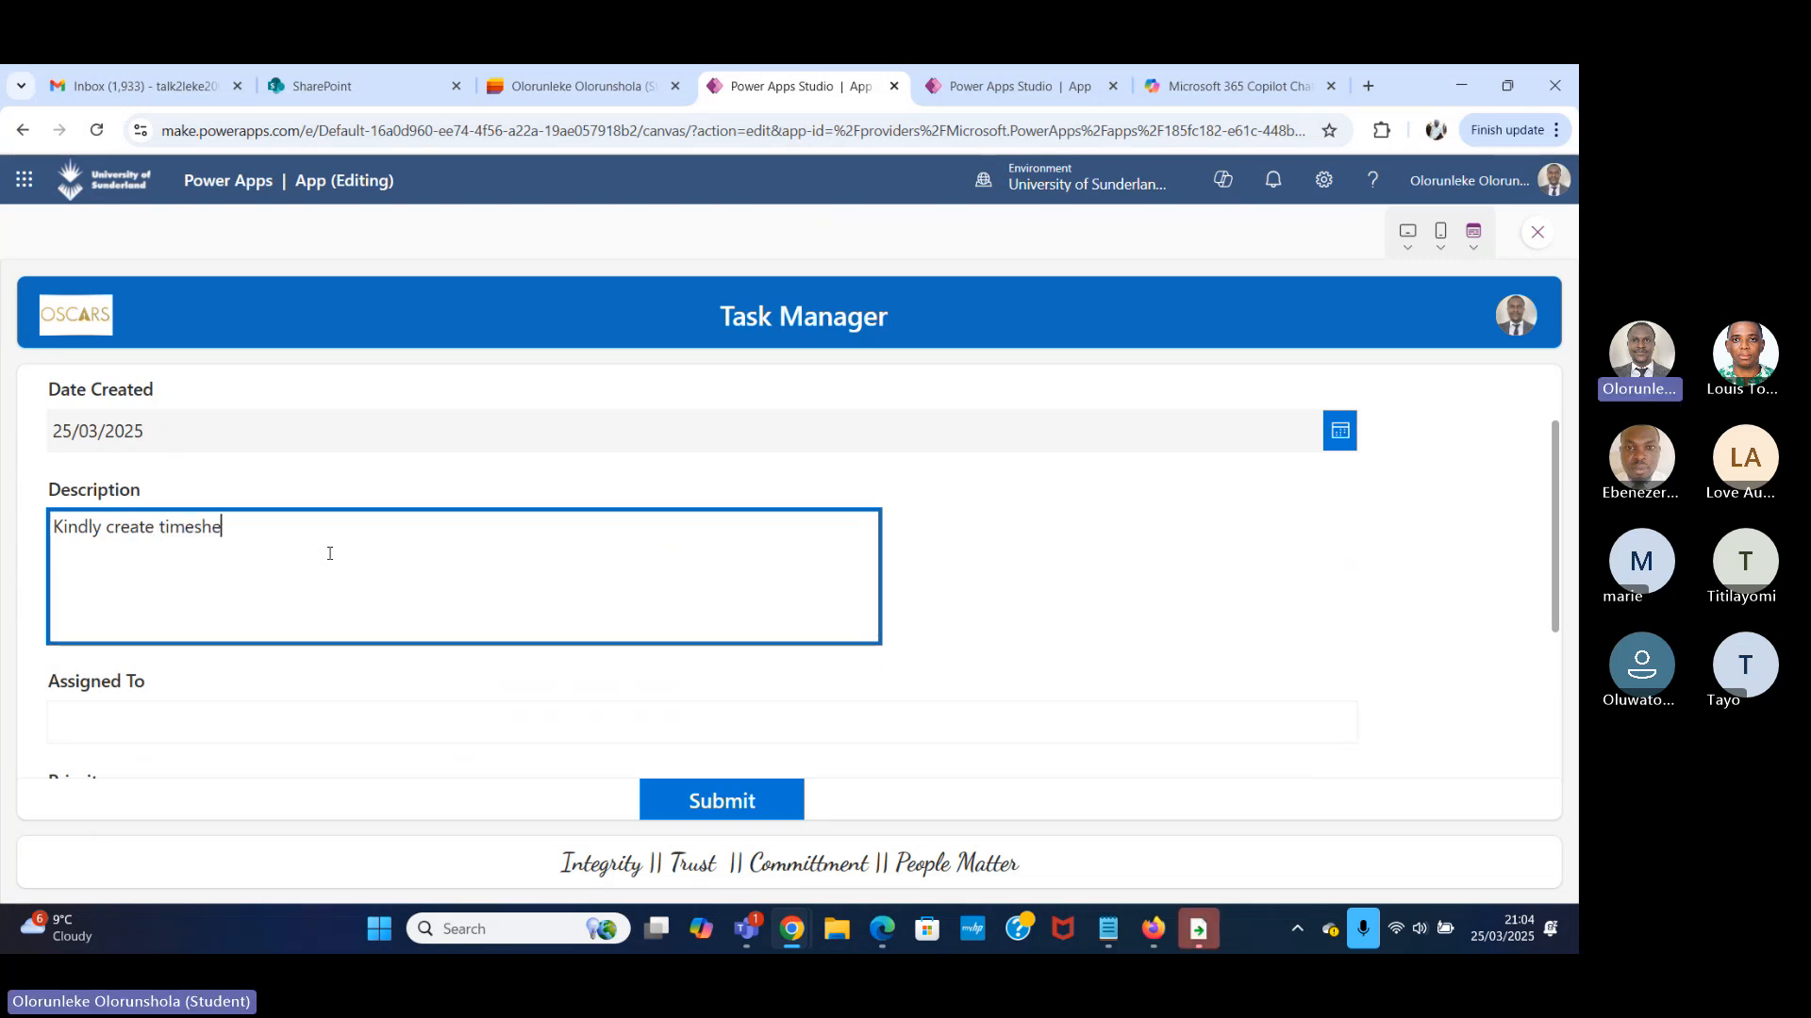
pyautogui.write('et a')
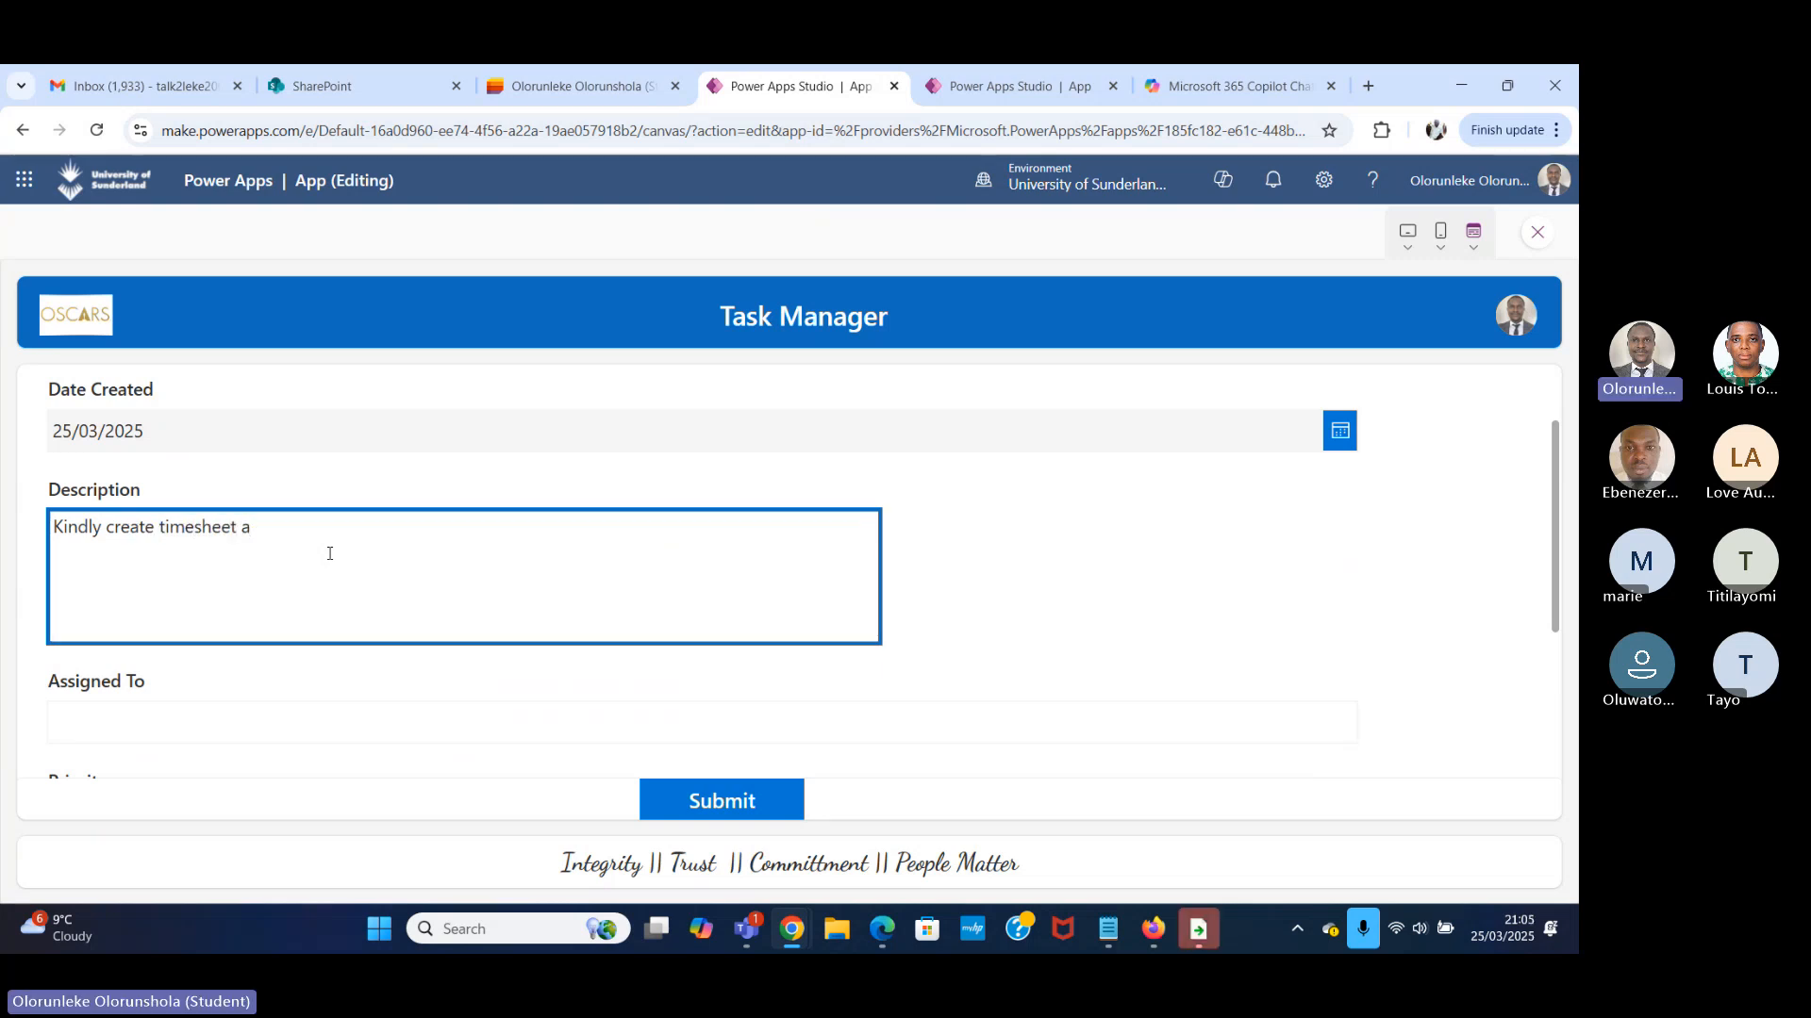
pyautogui.press('BackSpace')
pyautogui.write('for eve')
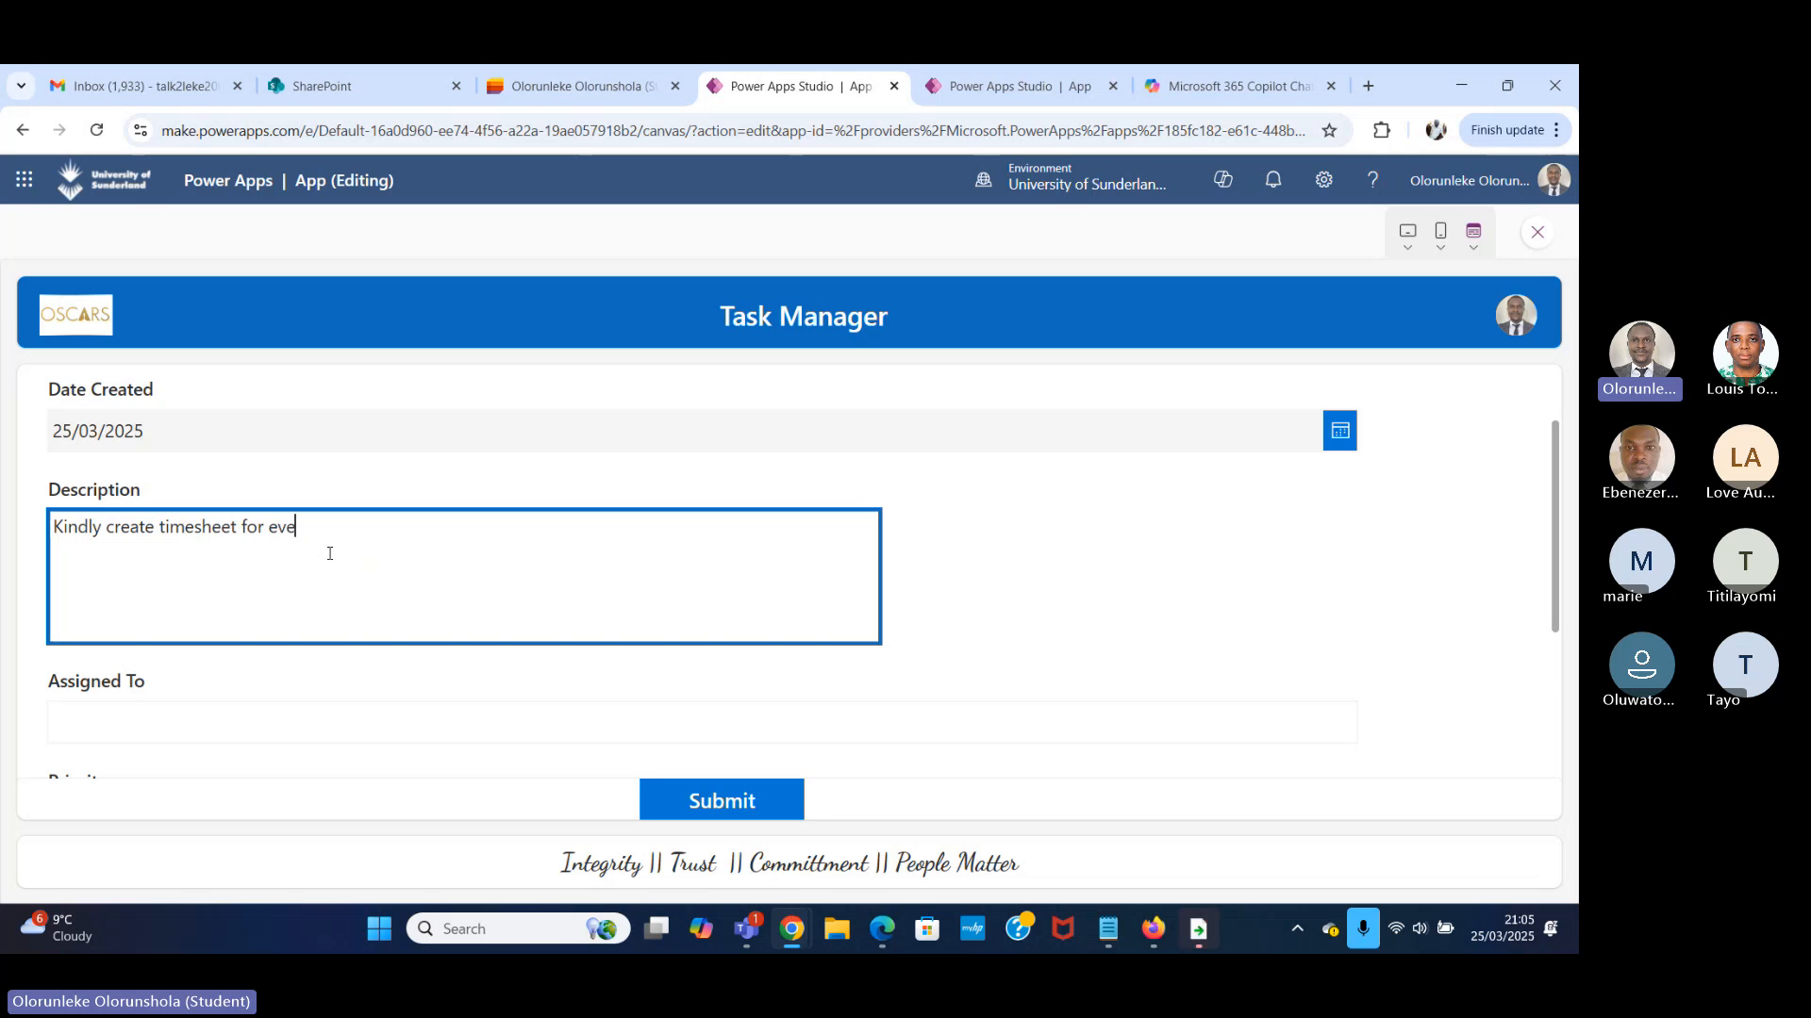
pyautogui.write('ryone in ')
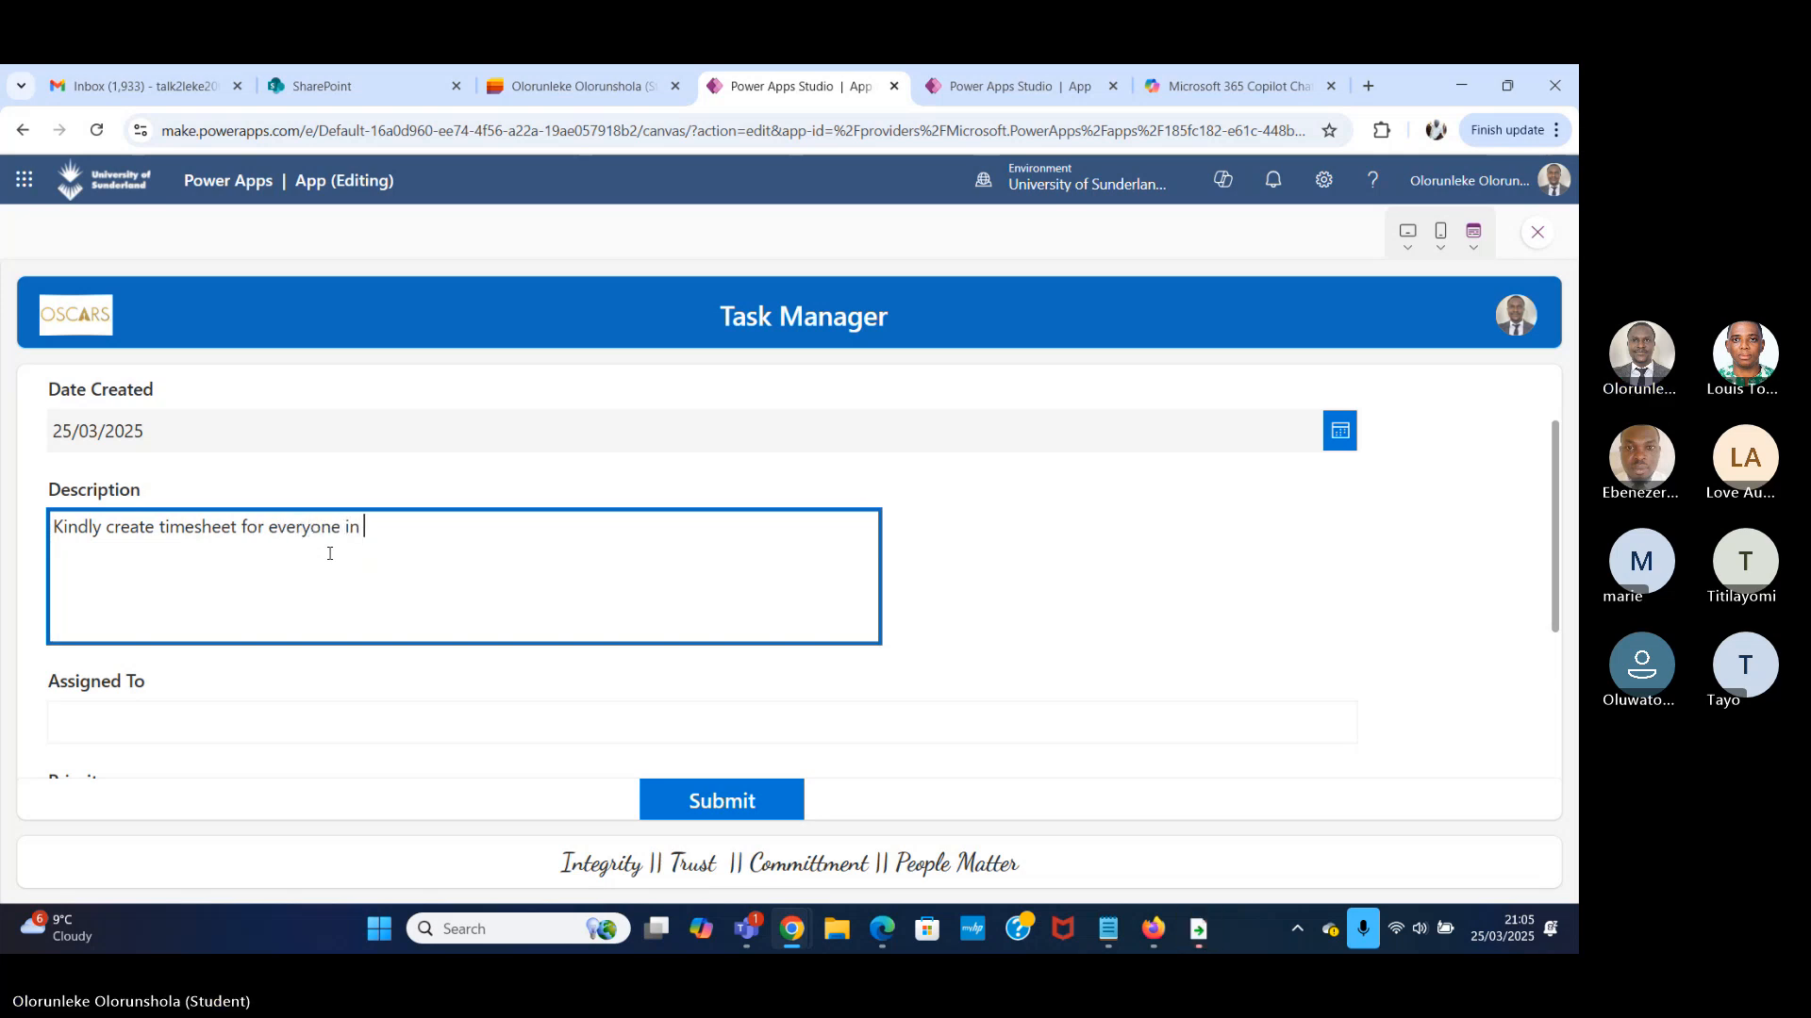
pyautogui.write('the depart')
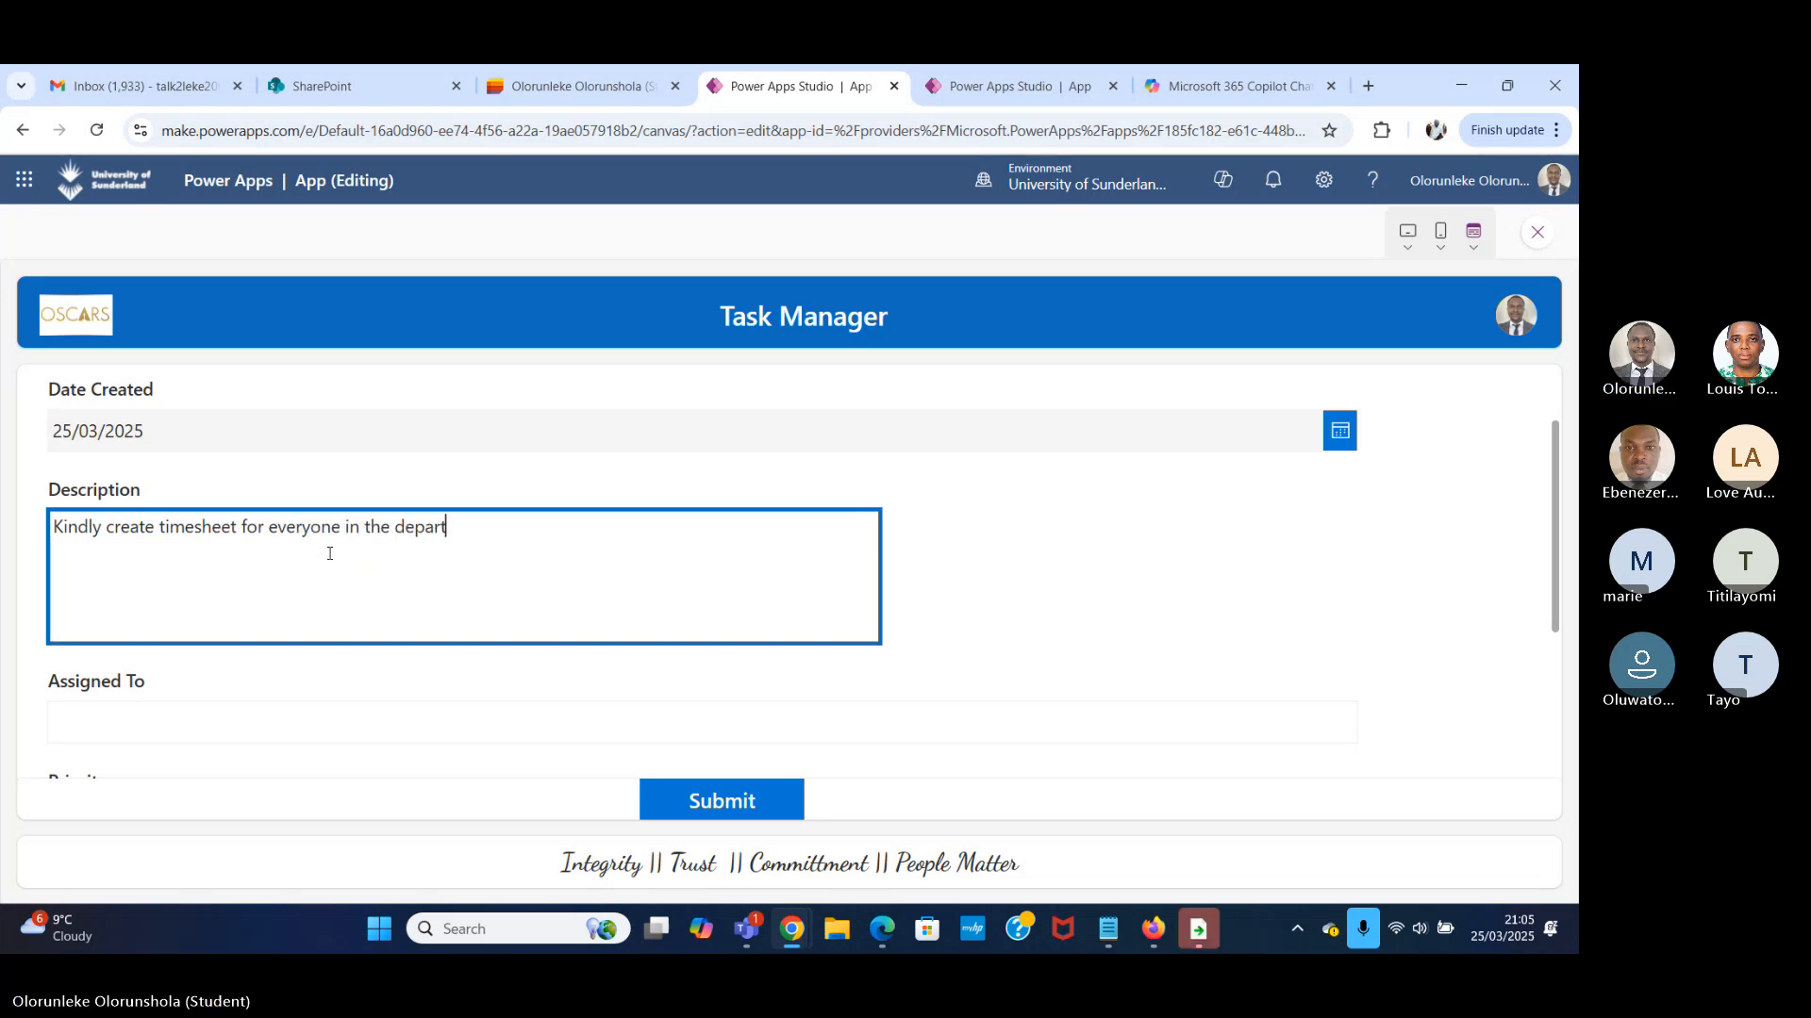
pyautogui.write('ment')
# Enter the assignee's full name in the form's Assigned To field.
pyautogui.scroll(-2, 565, 453)
pyautogui.click(117, 514)
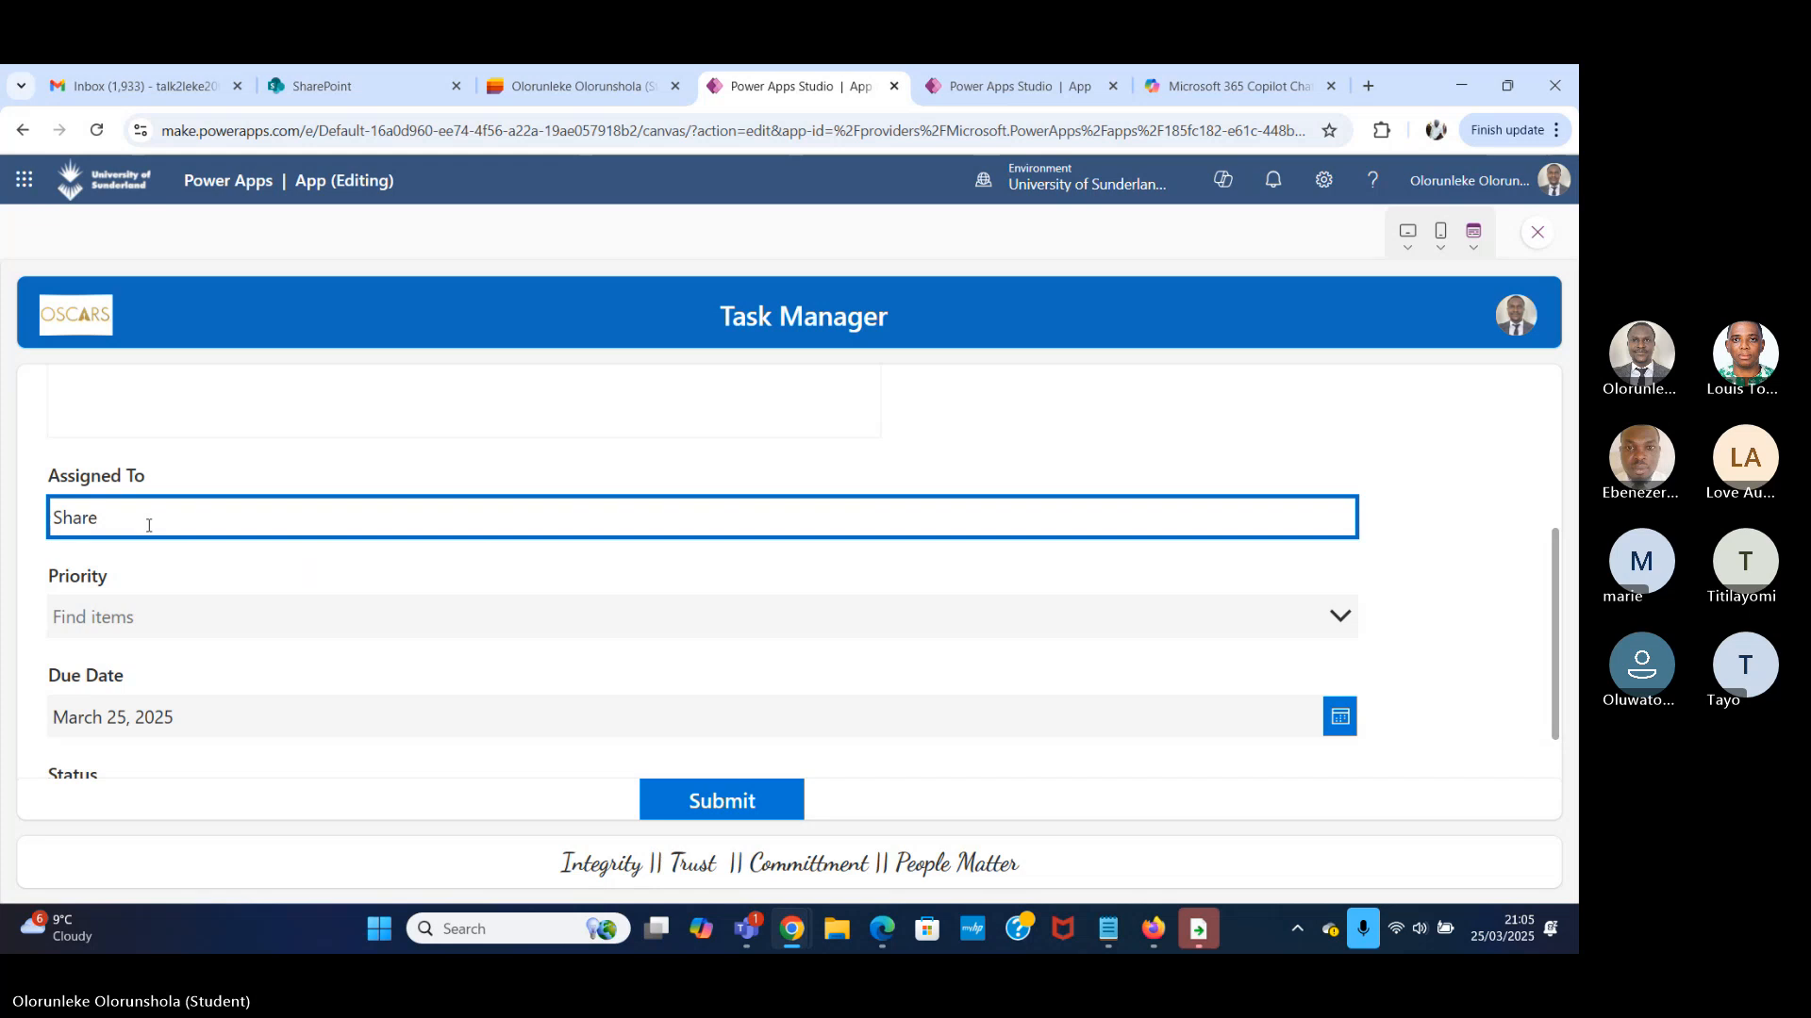
pyautogui.press('BackSpace')
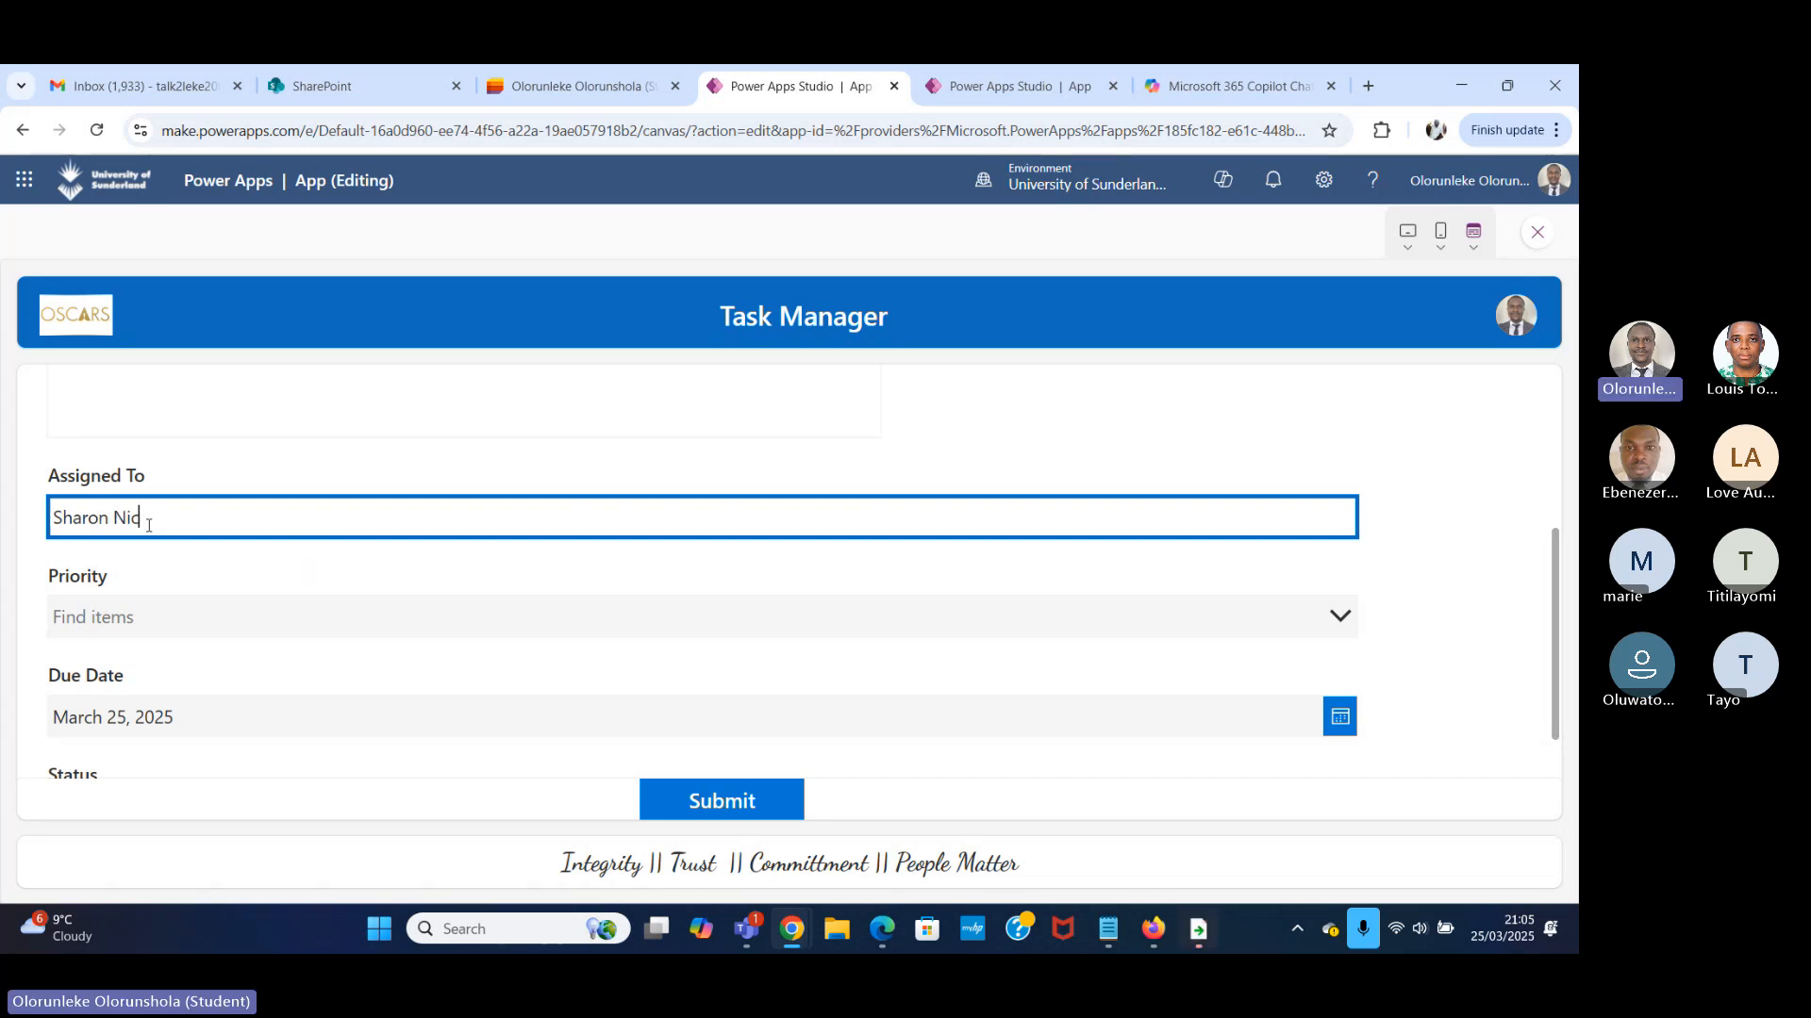
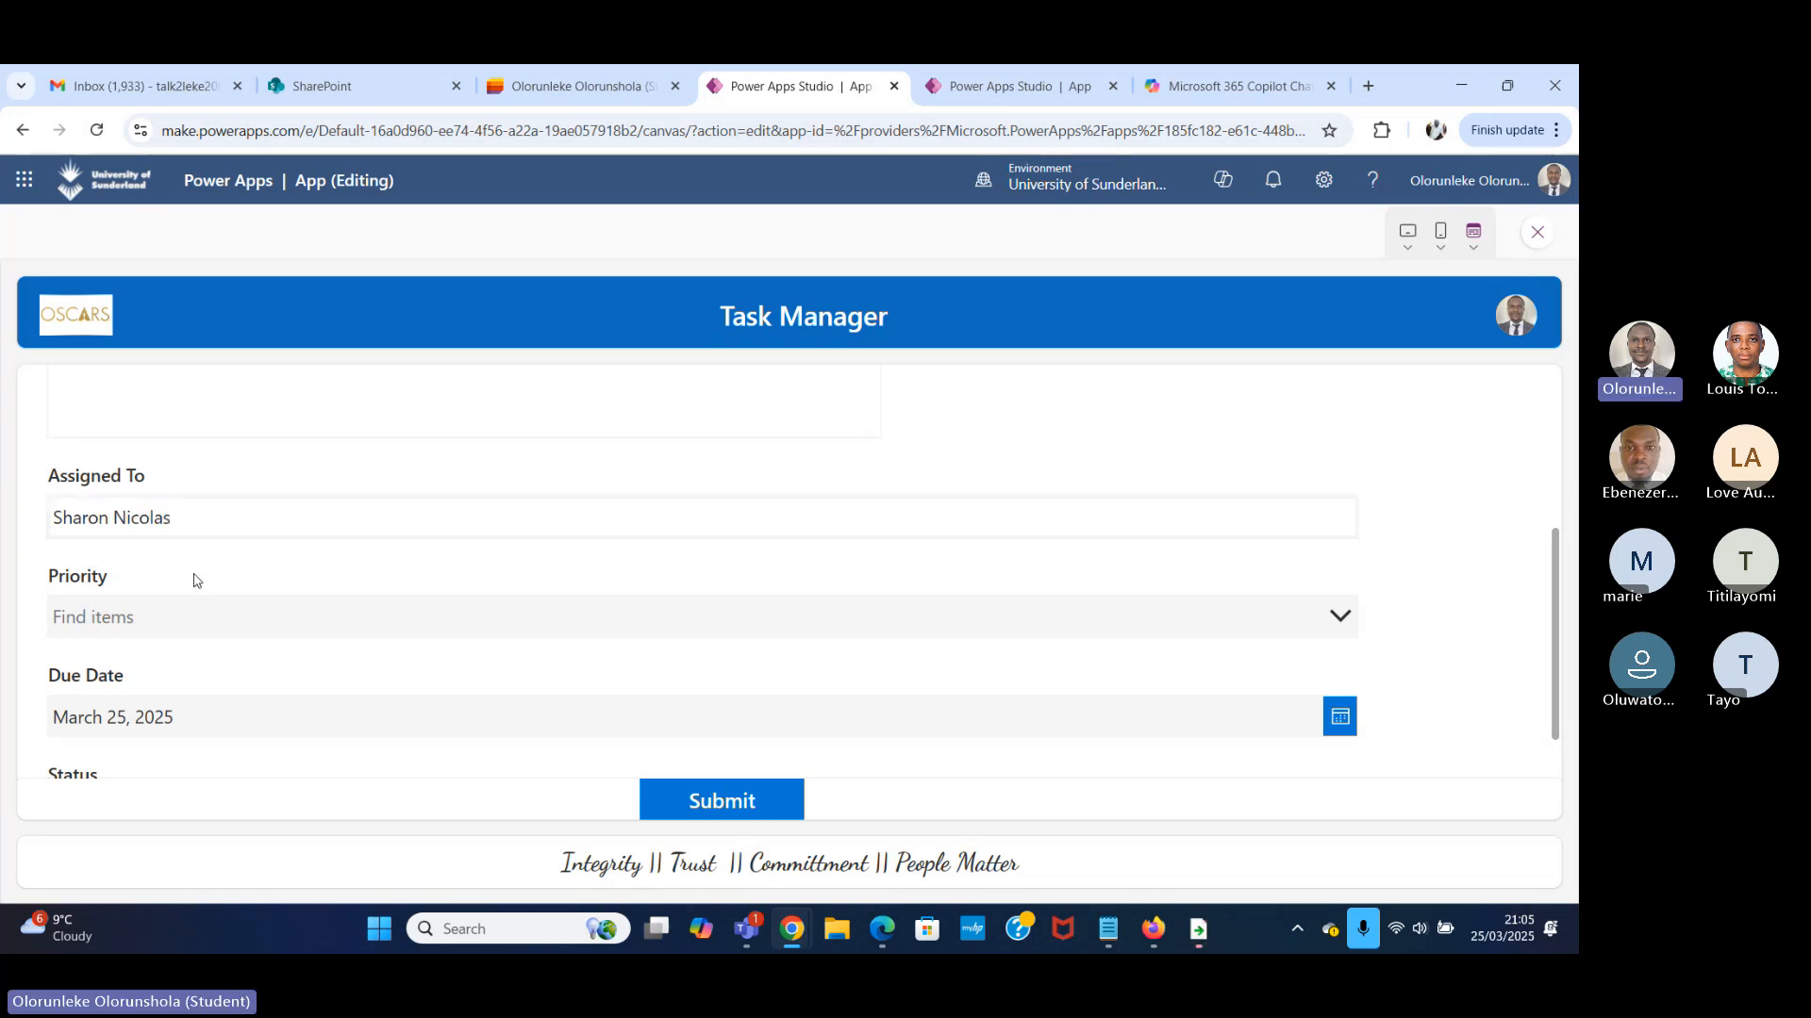
# Set the task's Priority to High and close the form preview.
pyautogui.click(216, 623)
pyautogui.click(166, 680)
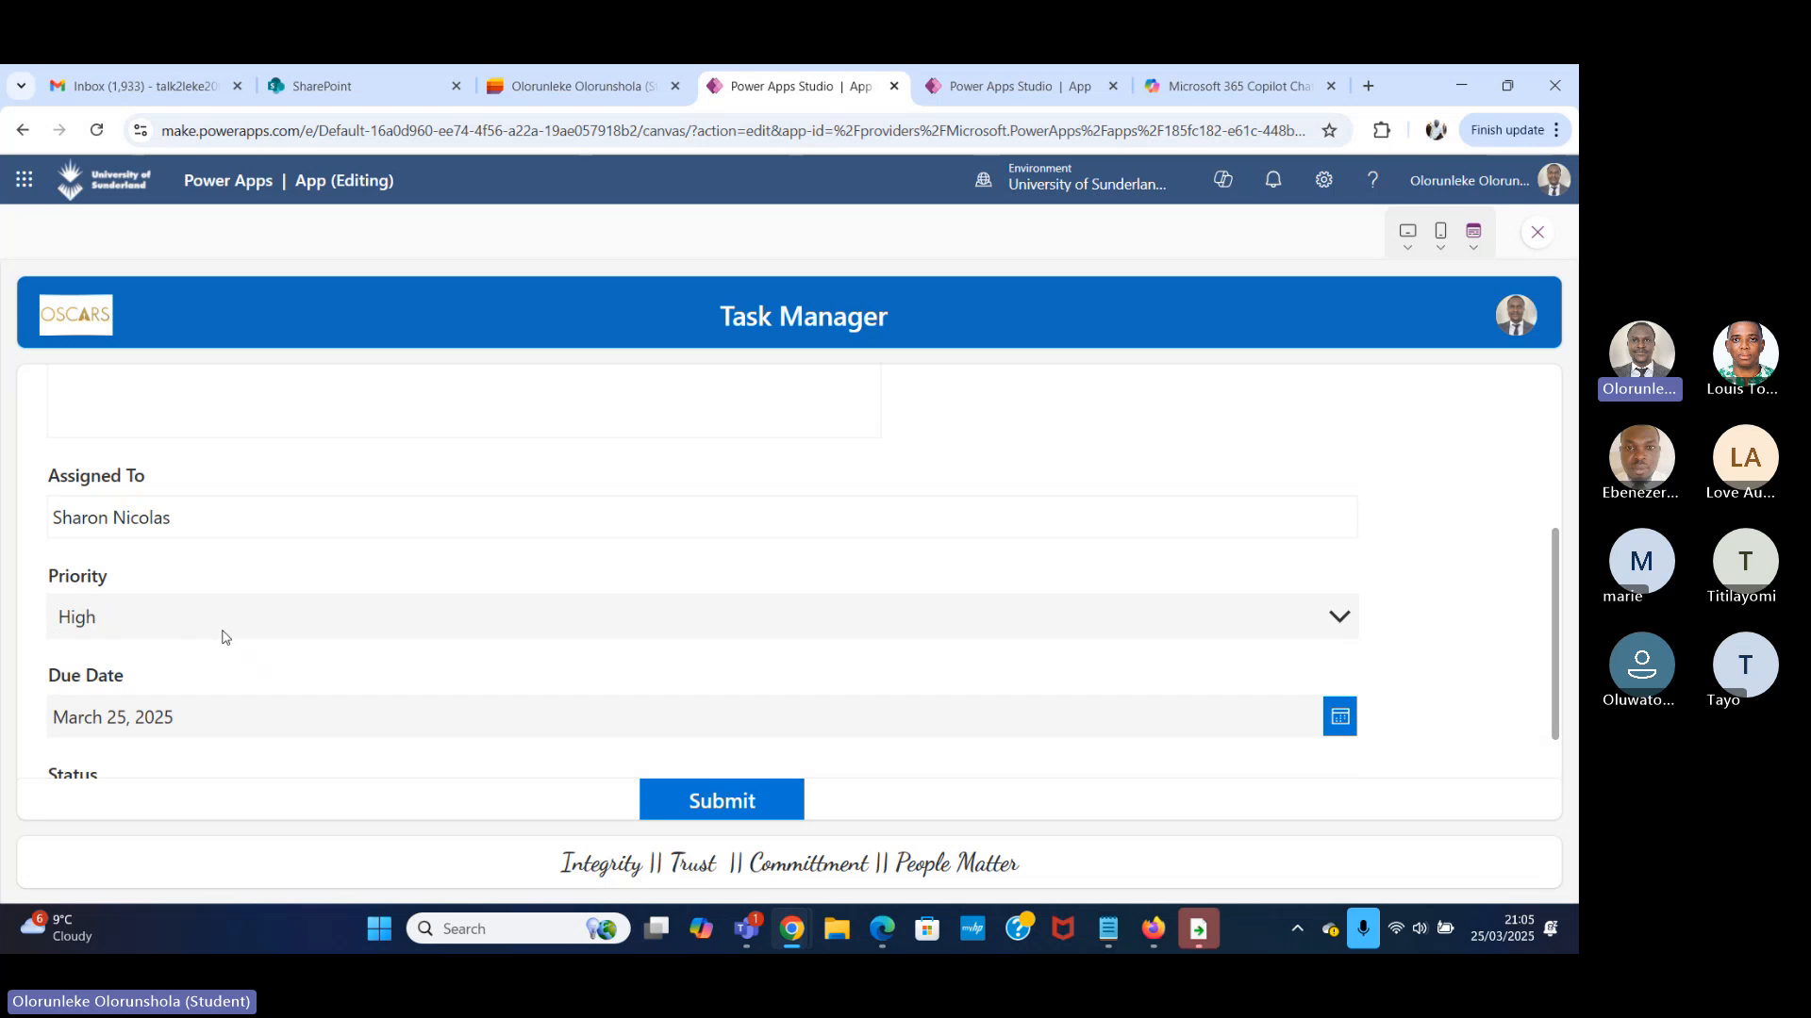
pyautogui.scroll(-1, 288, 596)
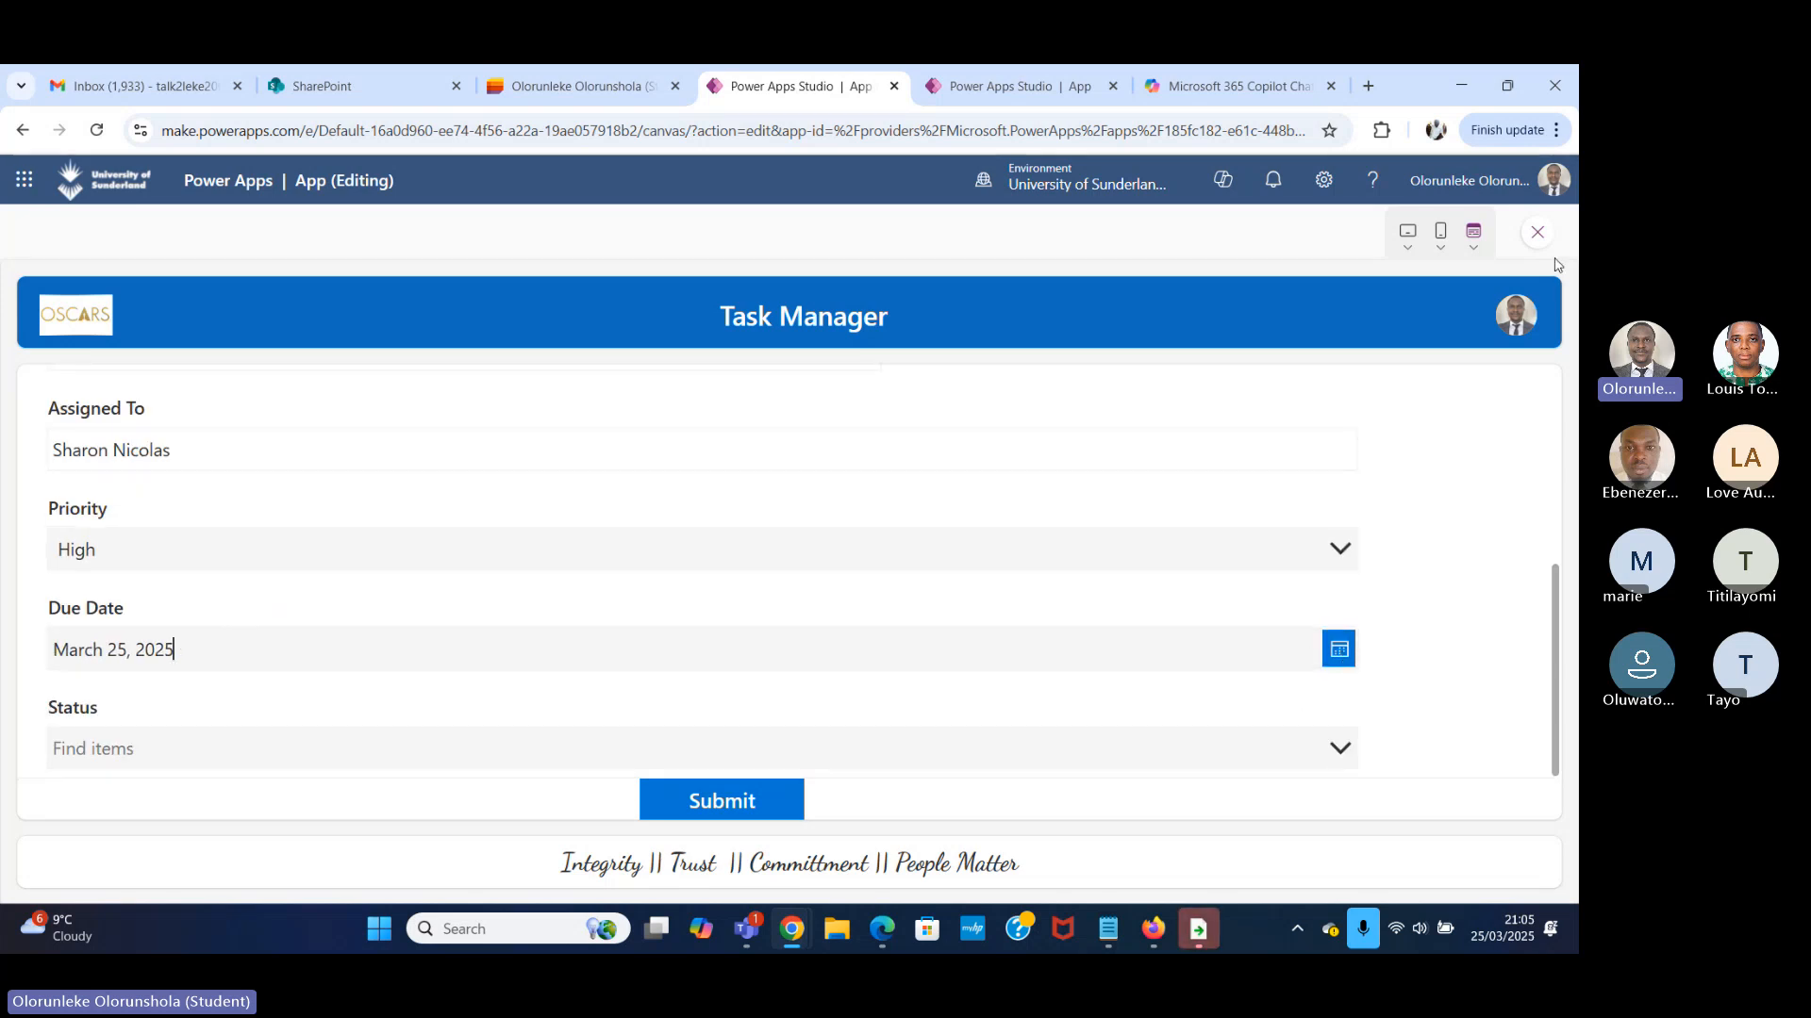
pyautogui.click(1535, 234)
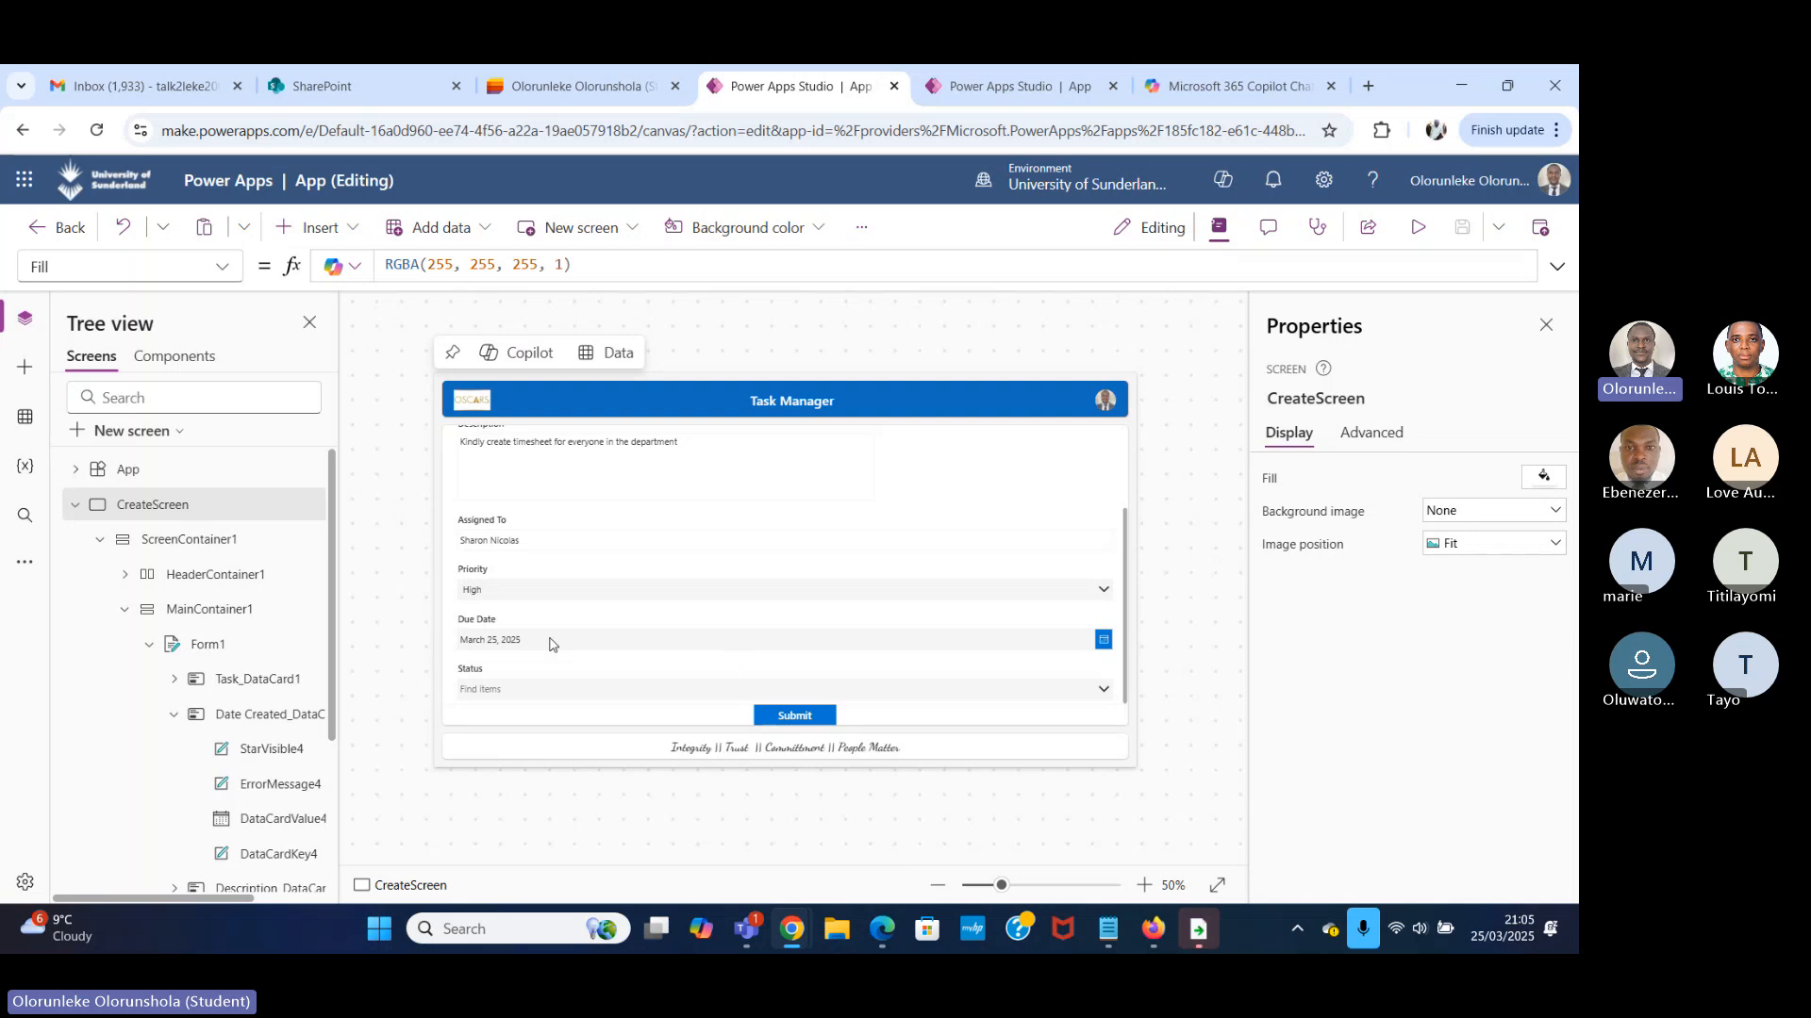
# Set the Language property of the Due Date date picker to "en-GB".
pyautogui.click(551, 644)
pyautogui.click(551, 644)
pyautogui.click(215, 269)
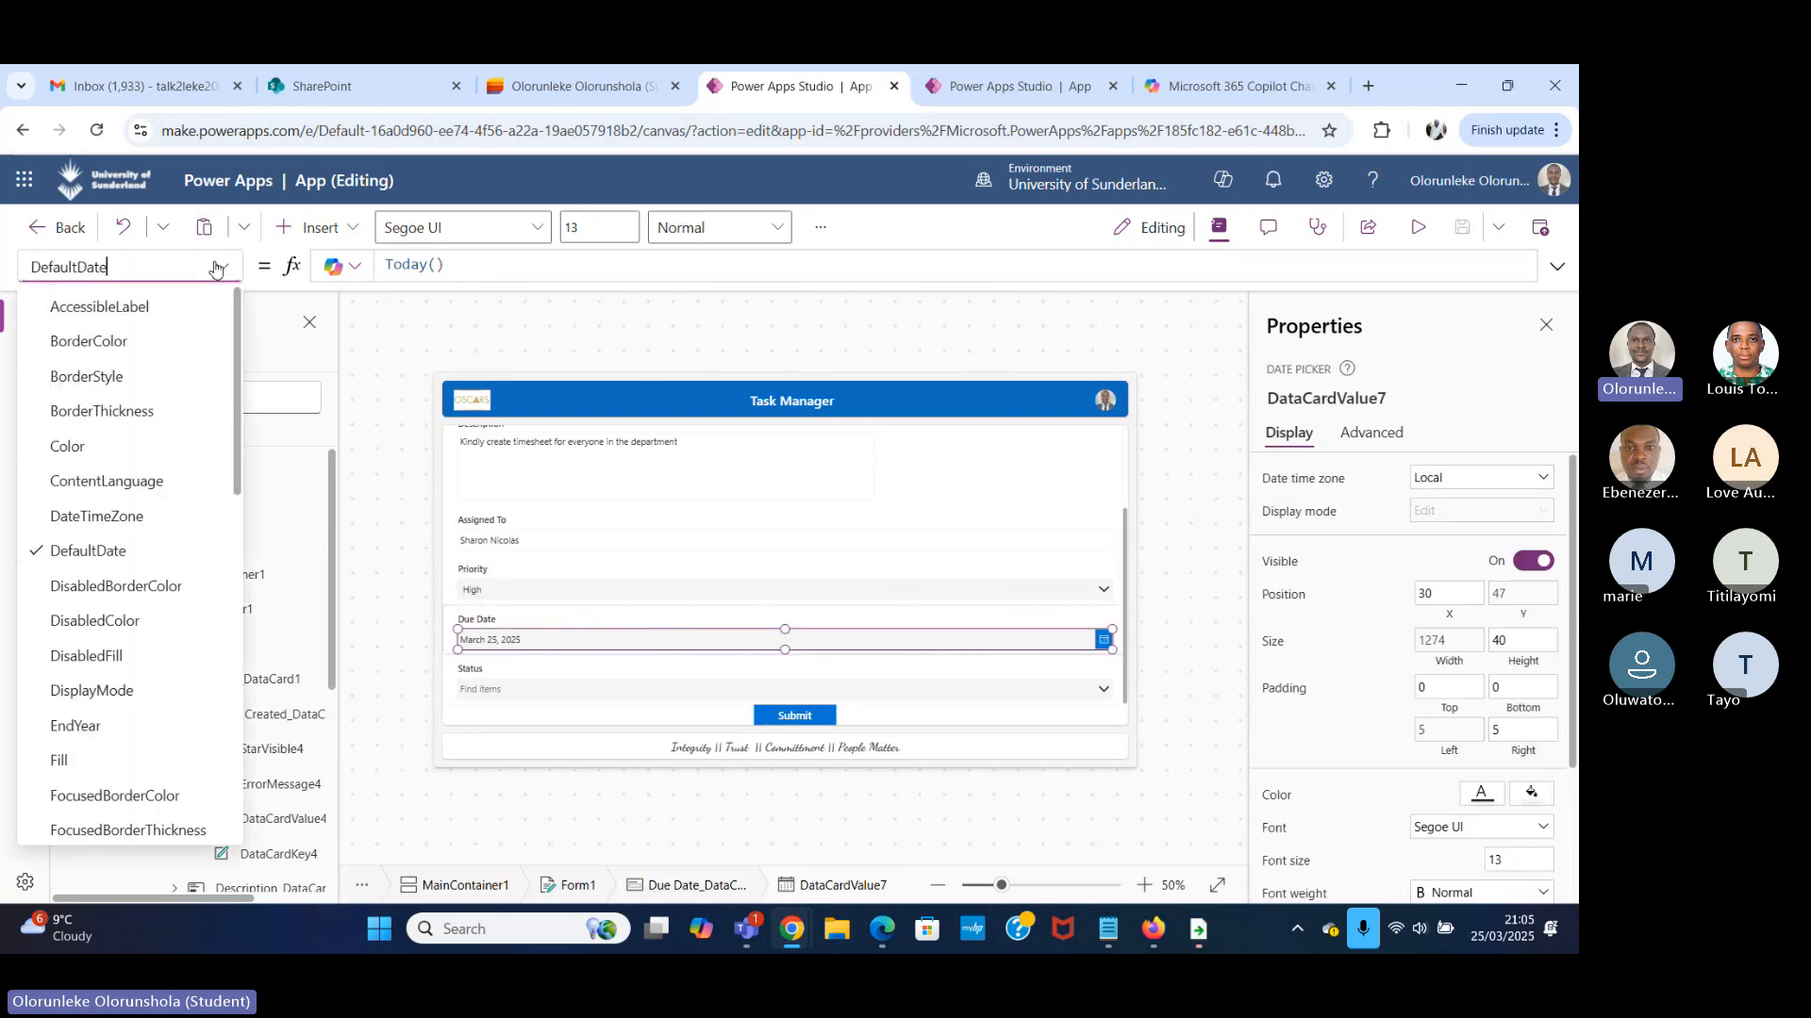
pyautogui.scroll(-5, 121, 626)
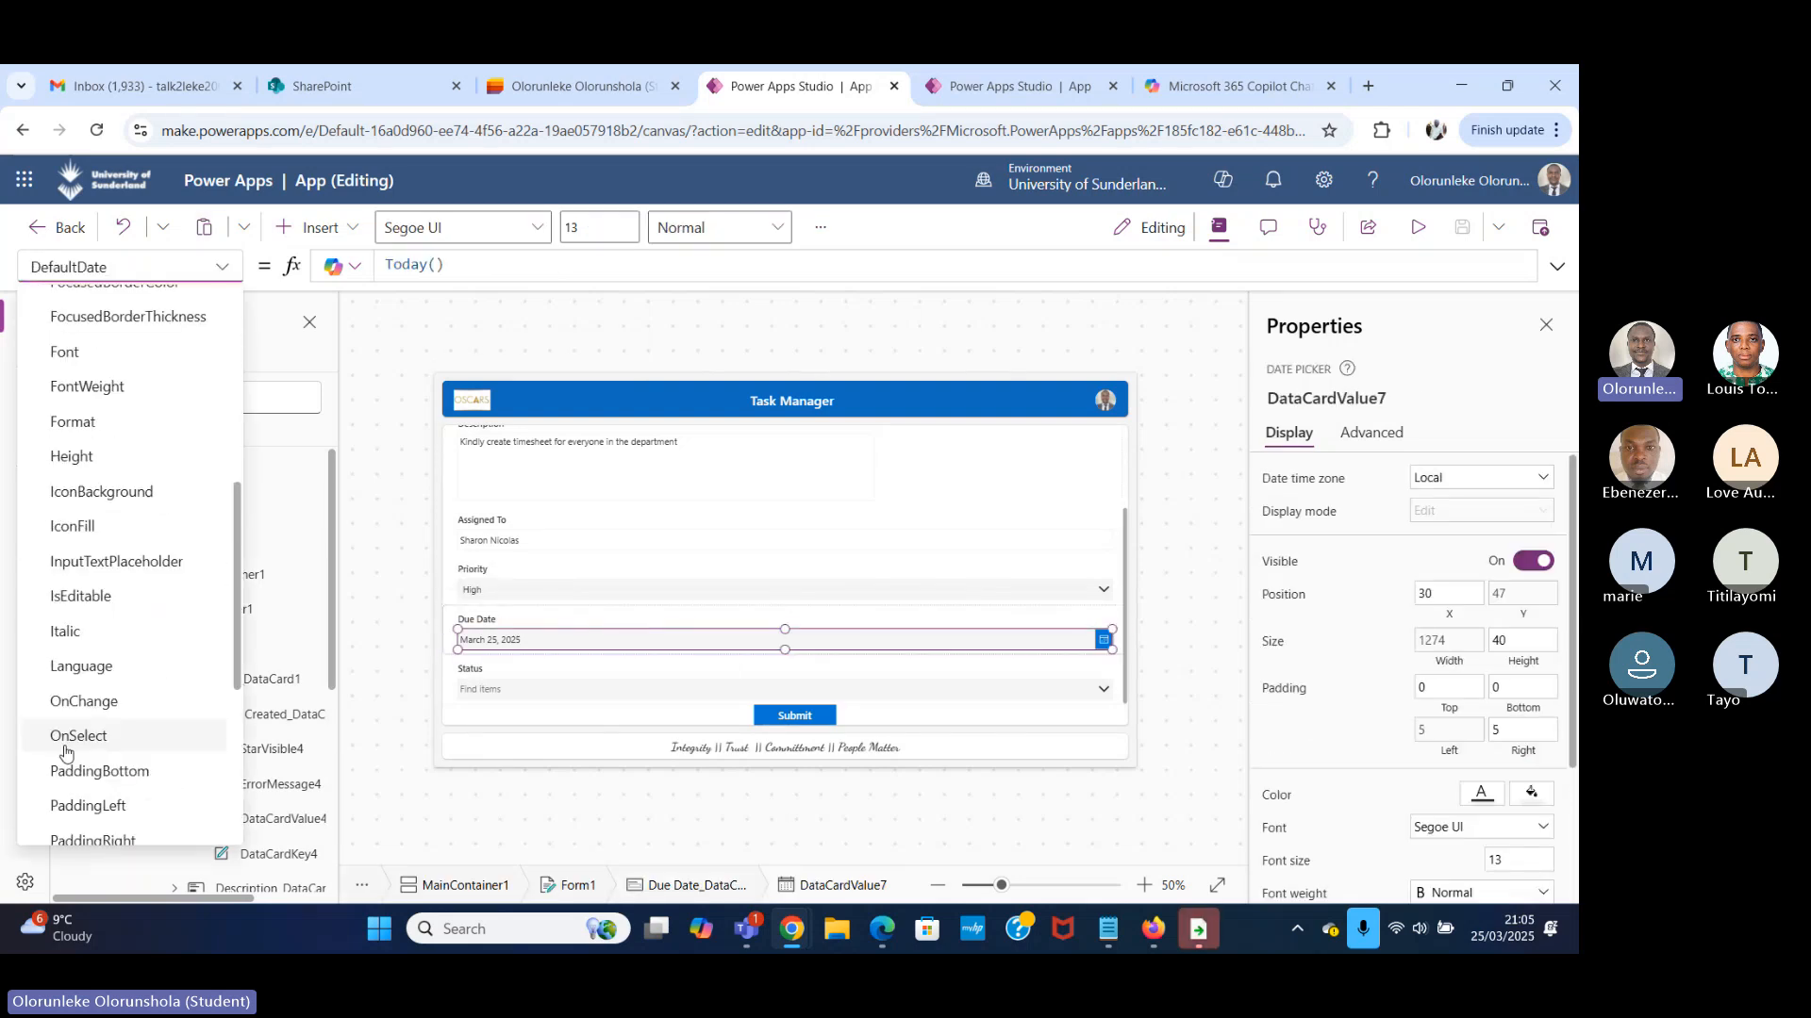
pyautogui.click(95, 666)
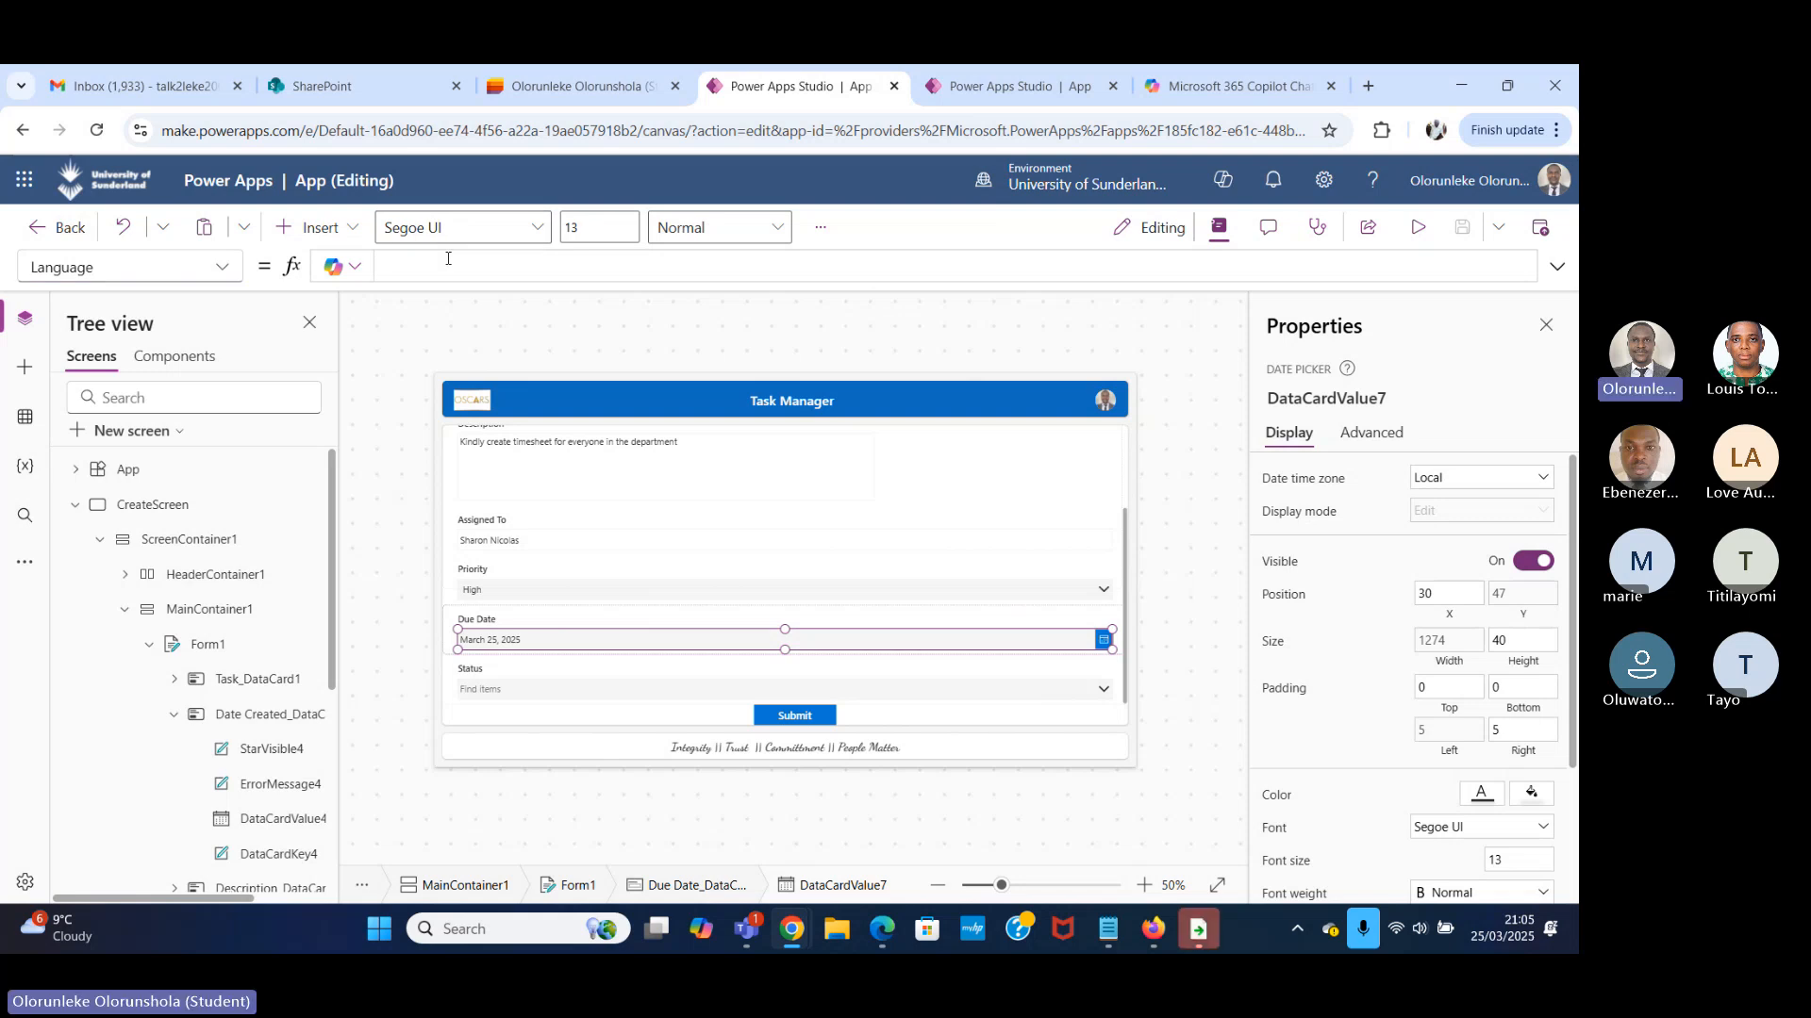
pyautogui.write('""')
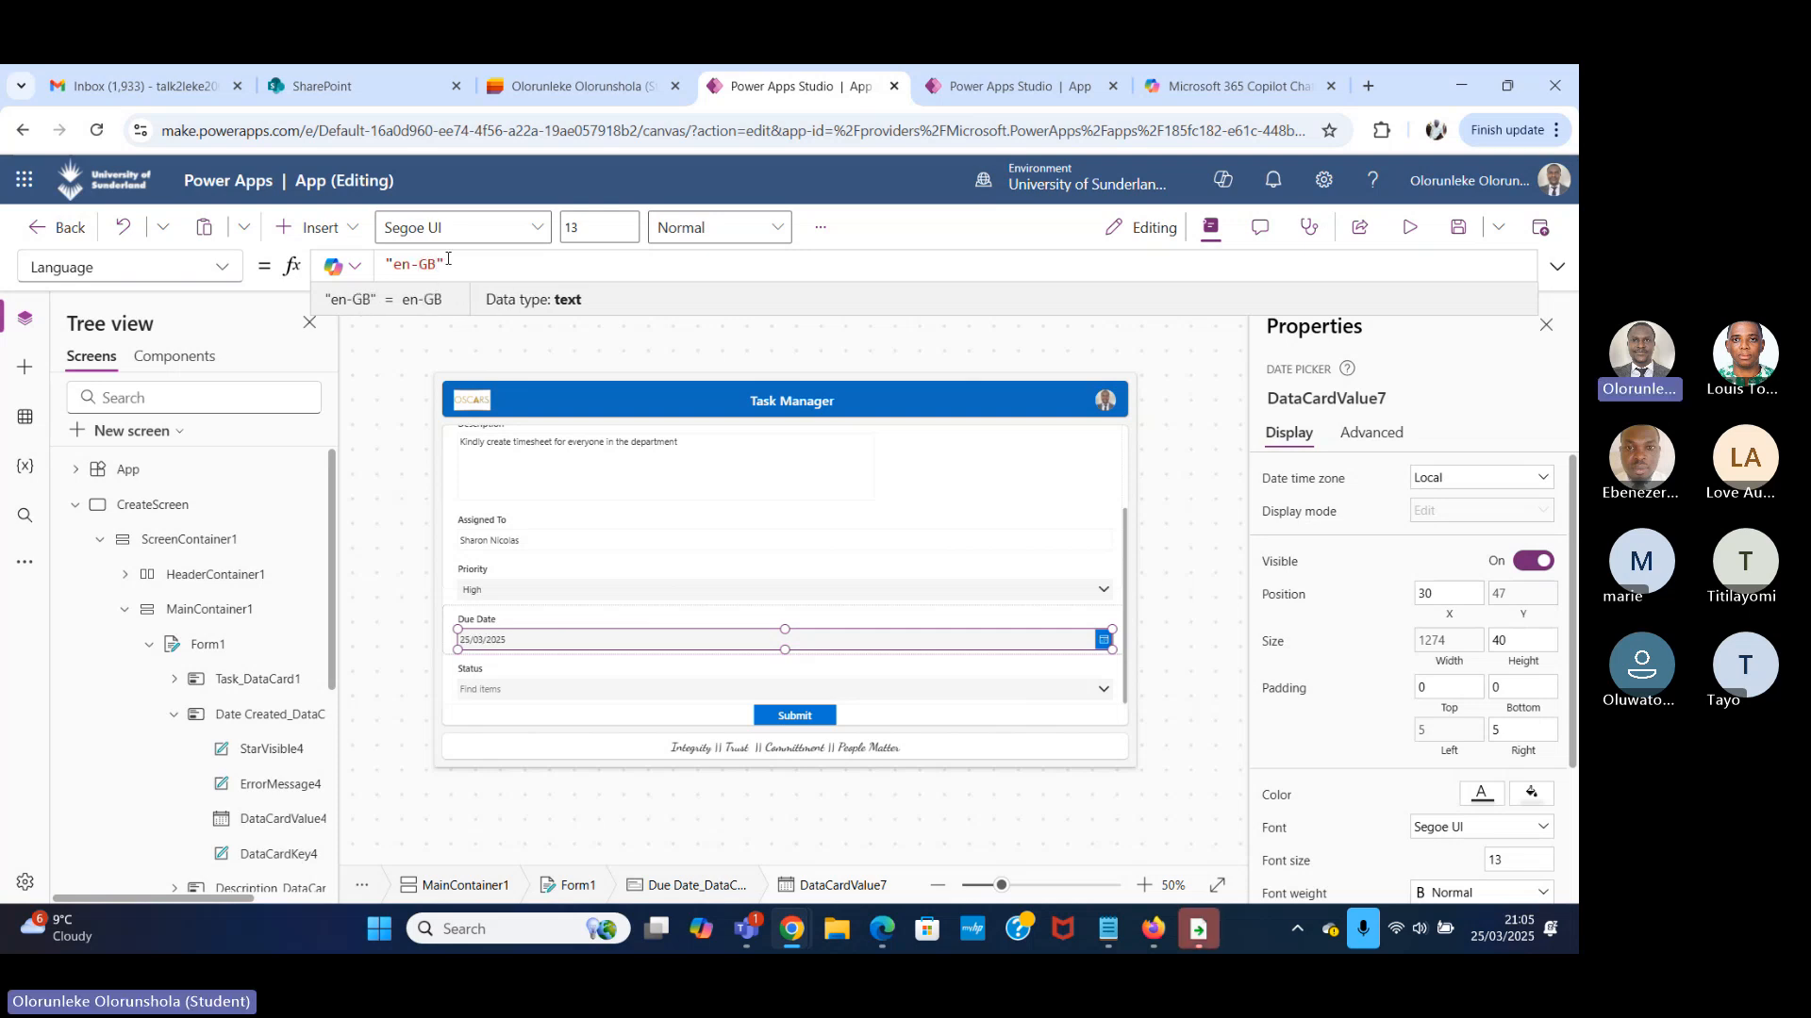
# Preview the form, set the task's Status to Not Started and submit it.
pyautogui.click(1409, 227)
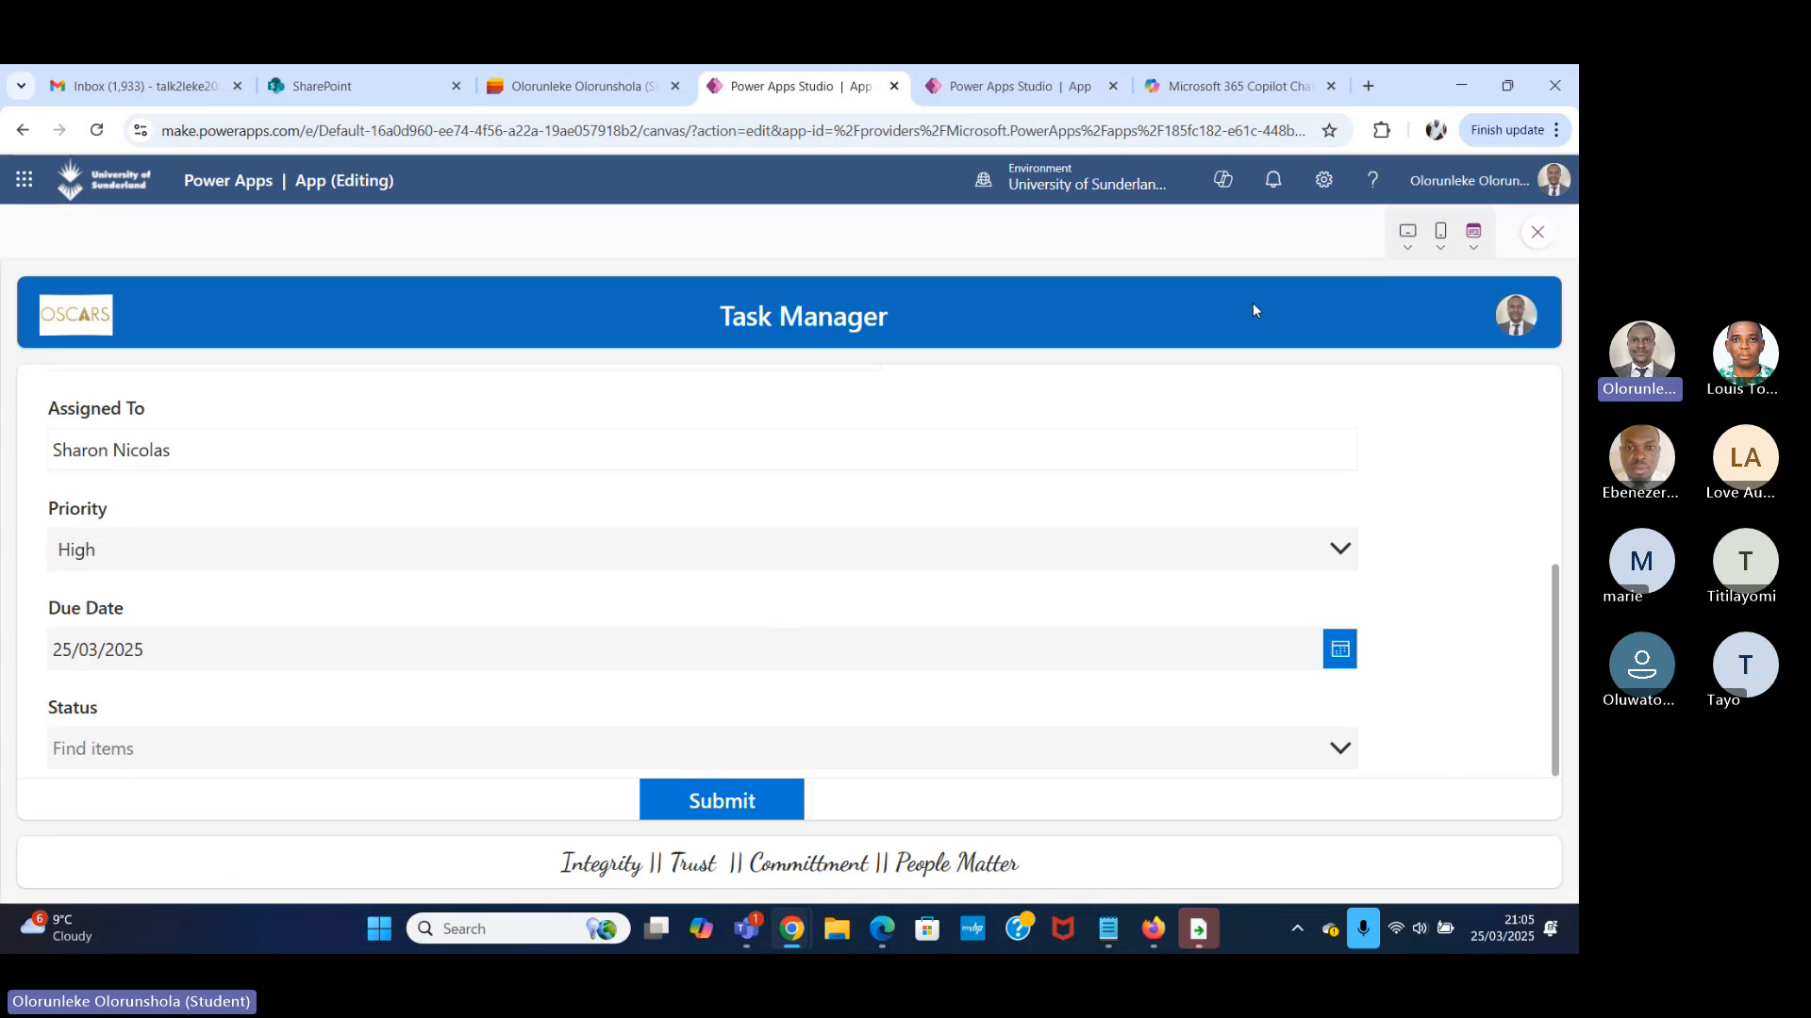
pyautogui.click(1337, 747)
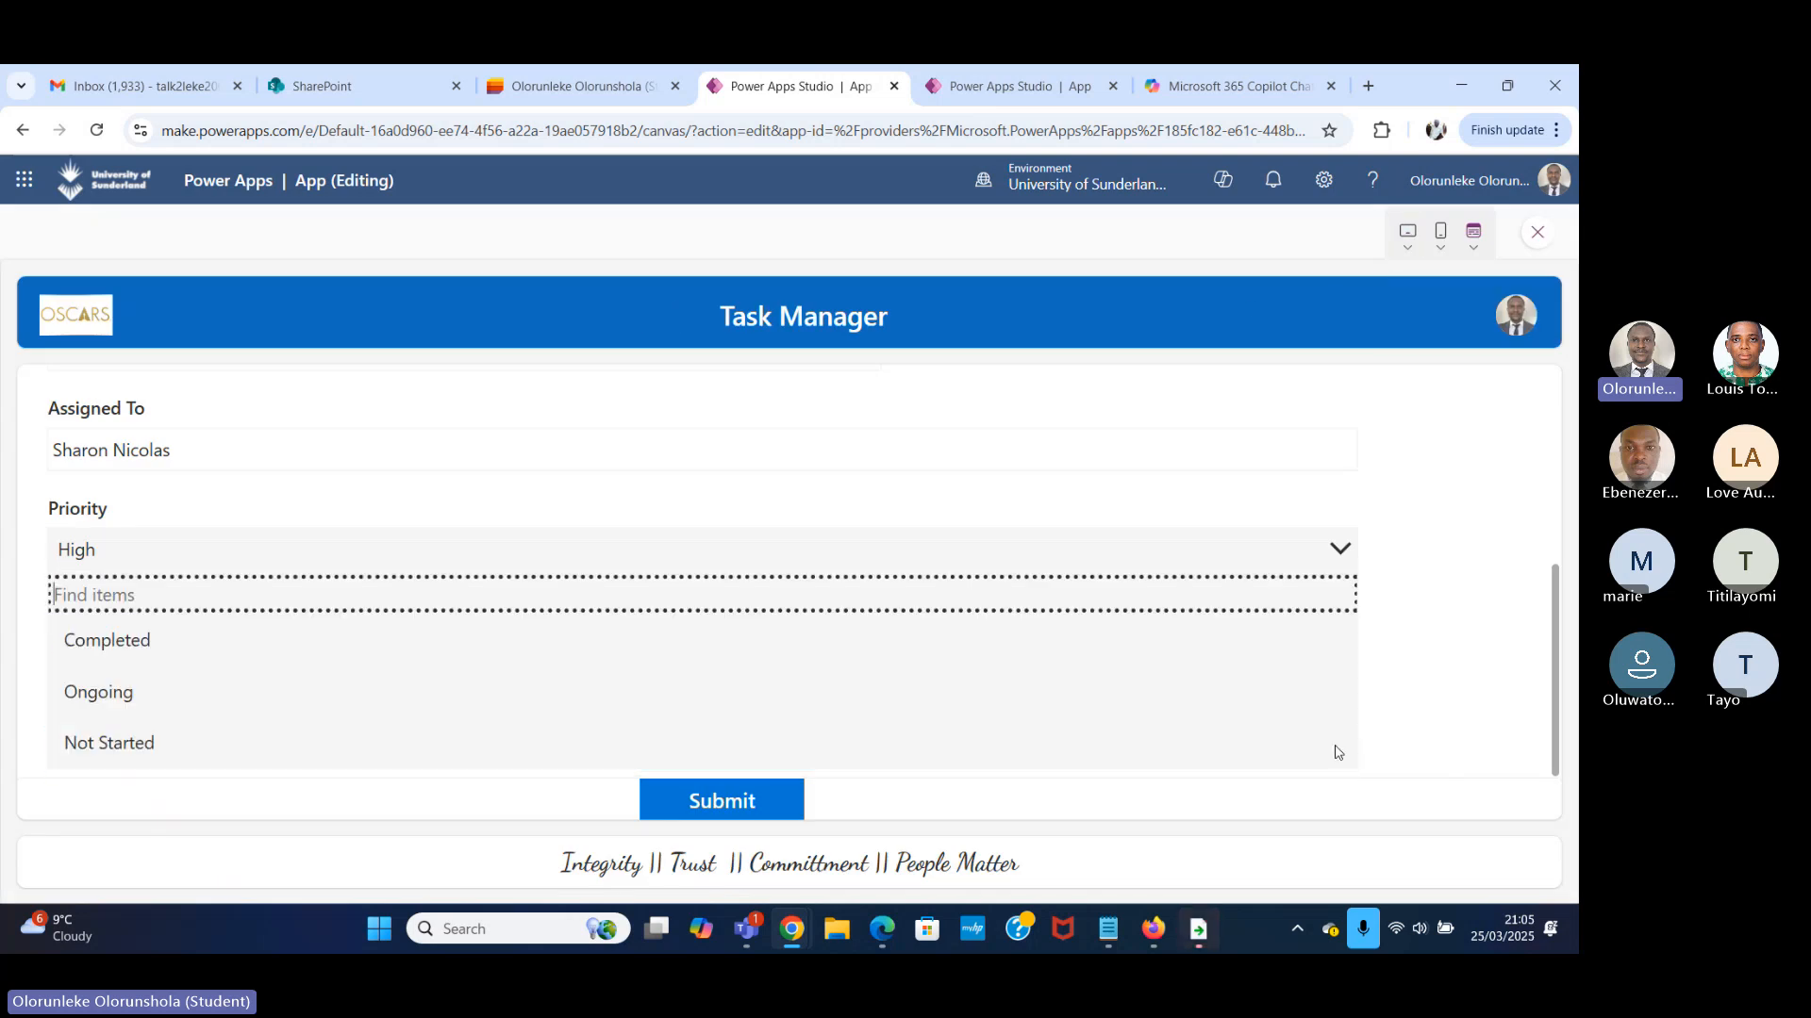
pyautogui.click(151, 745)
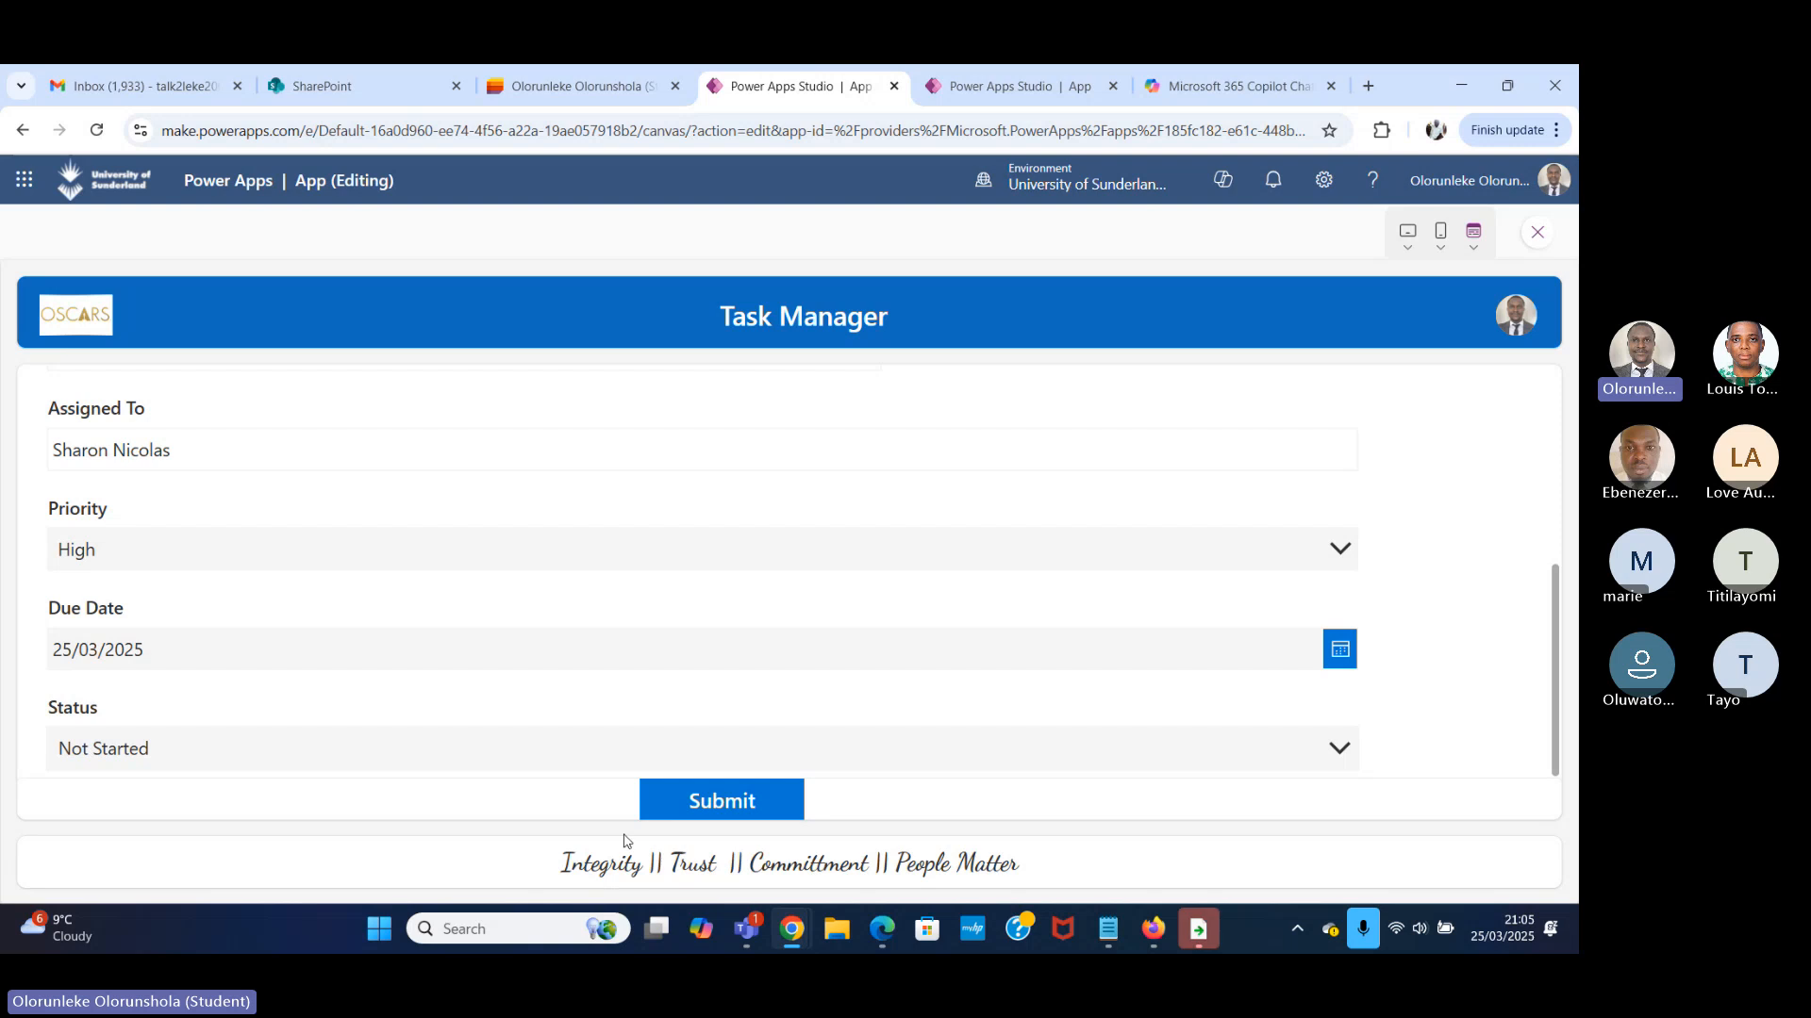
pyautogui.scroll(5, 897, 537)
pyautogui.scroll(-5, 890, 542)
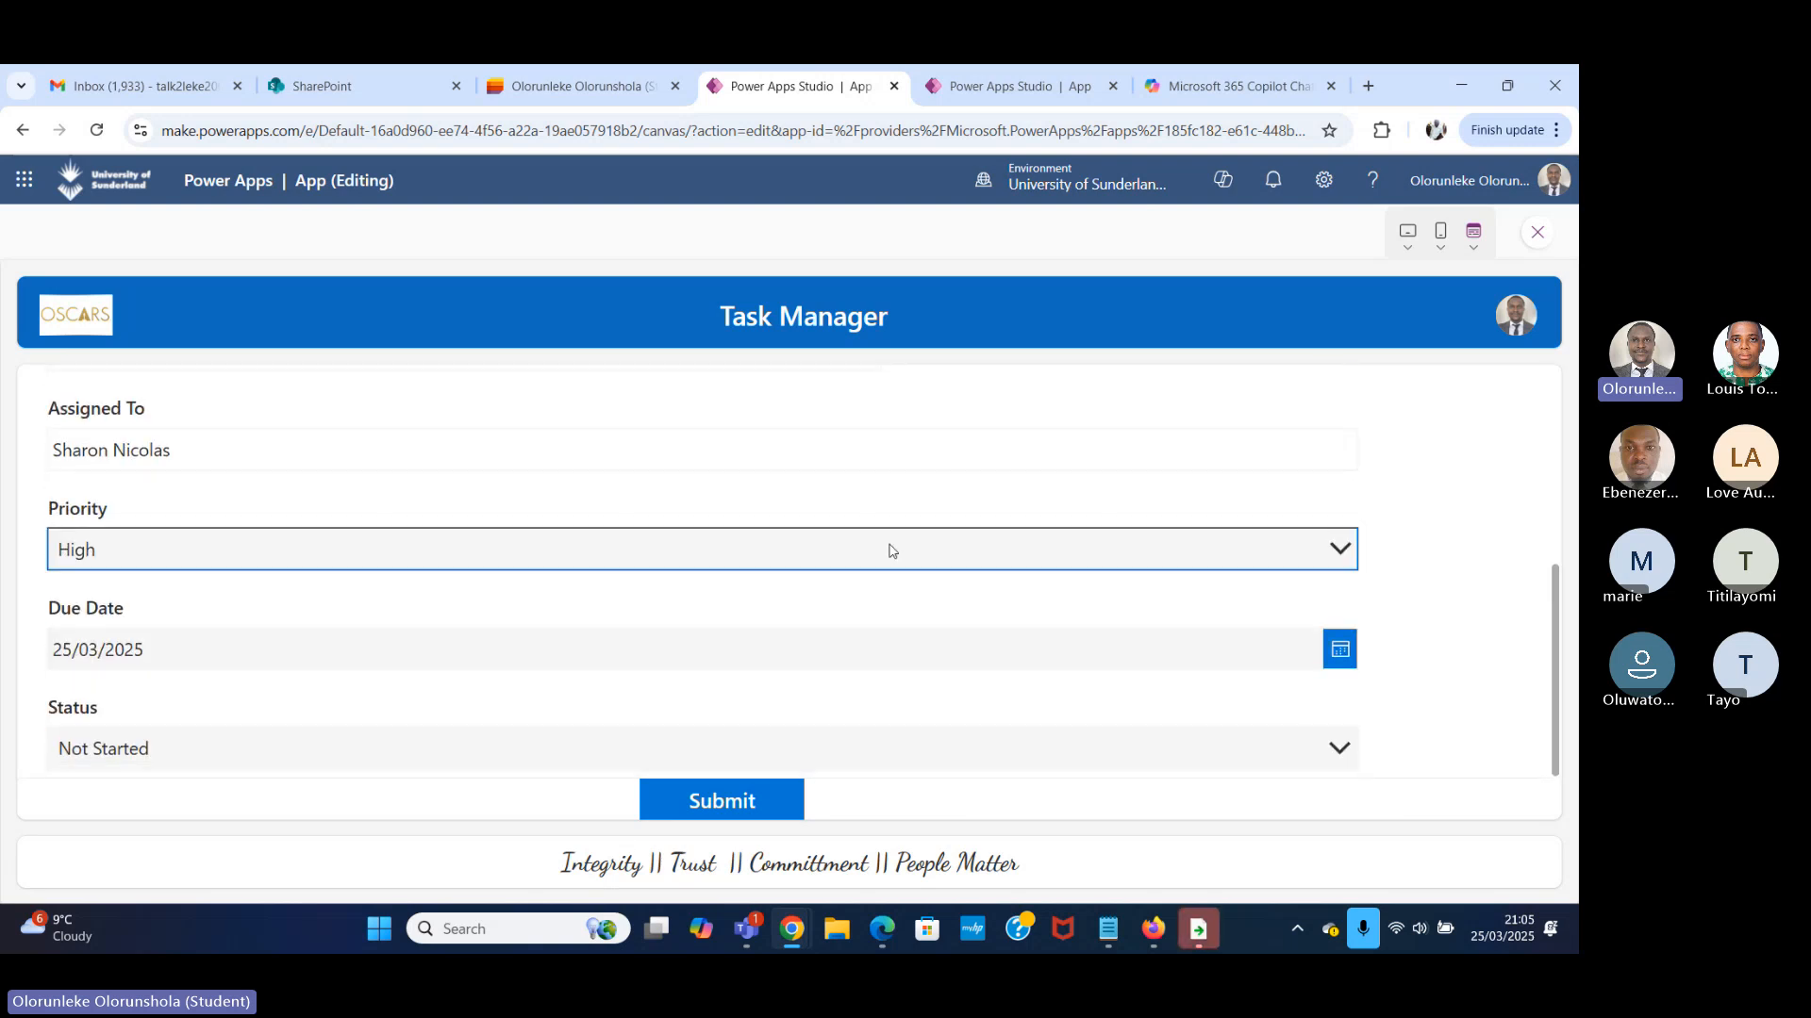
pyautogui.click(746, 803)
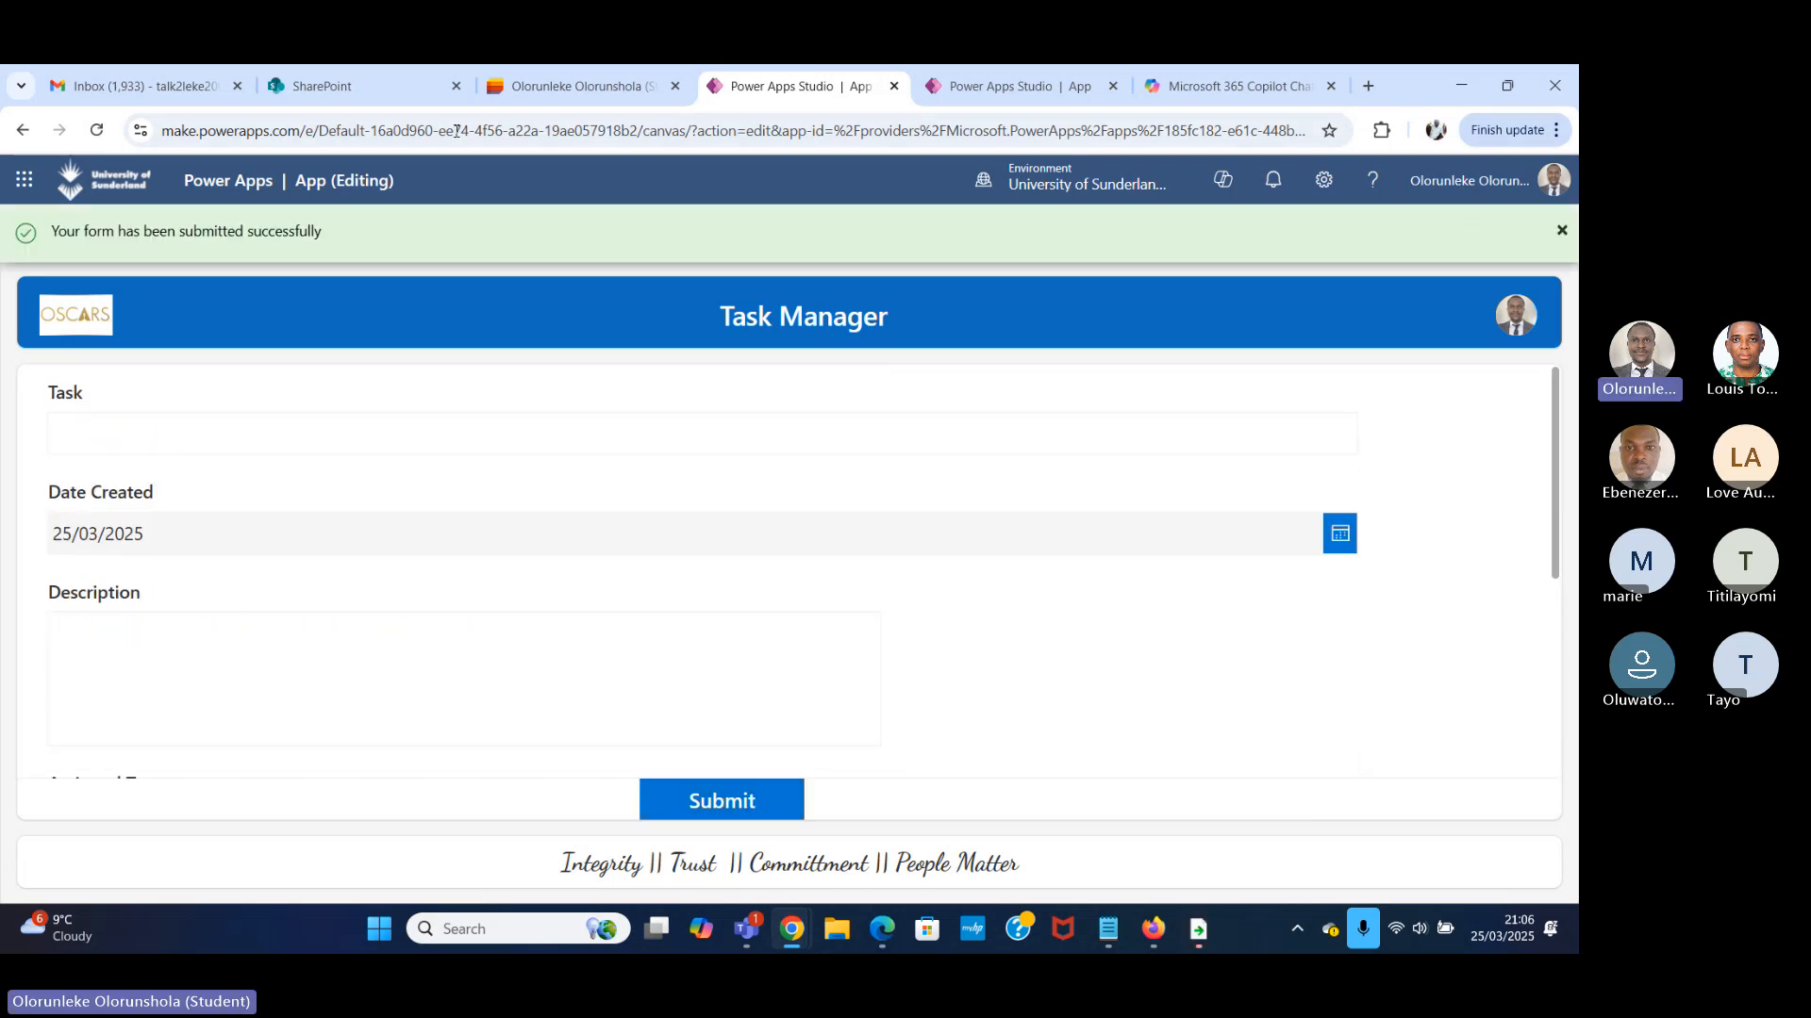
# Switch to the Task Manager list in Microsoft Lists and refresh it to check for the submitted task.
pyautogui.click(1461, 85)
pyautogui.click(553, 79)
pyautogui.click(1461, 86)
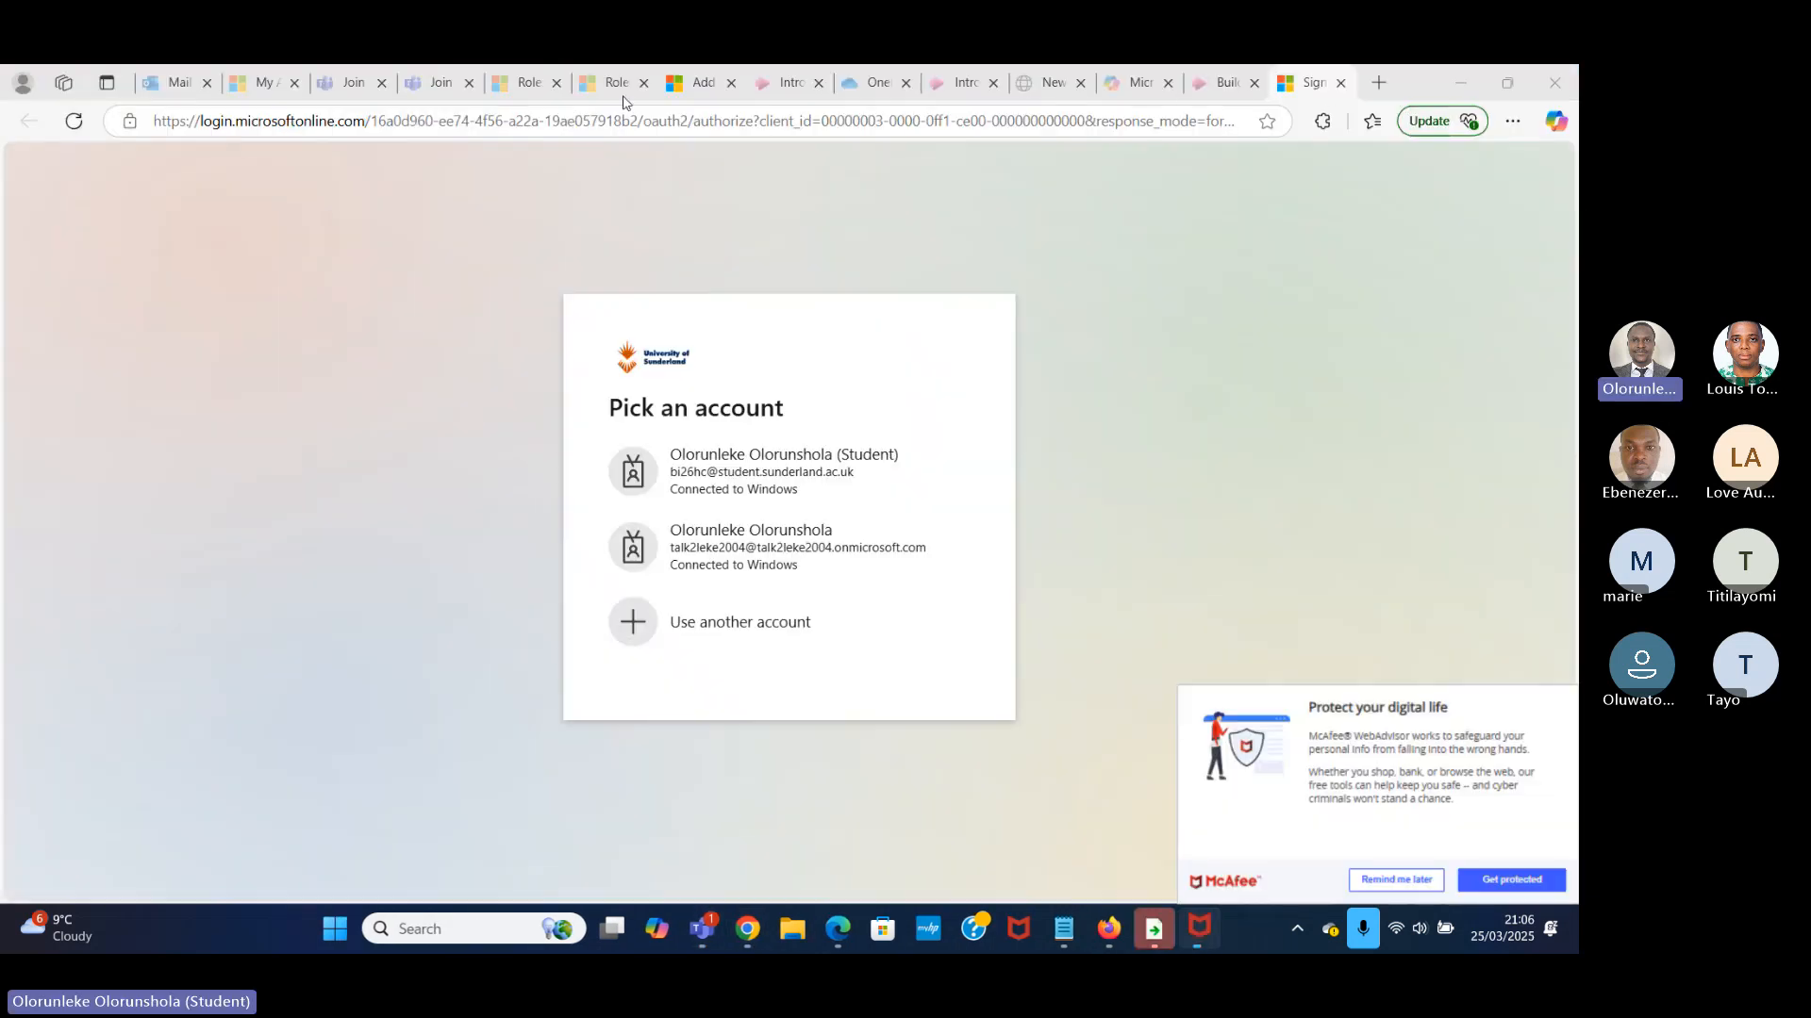
pyautogui.moveTo(745, 934)
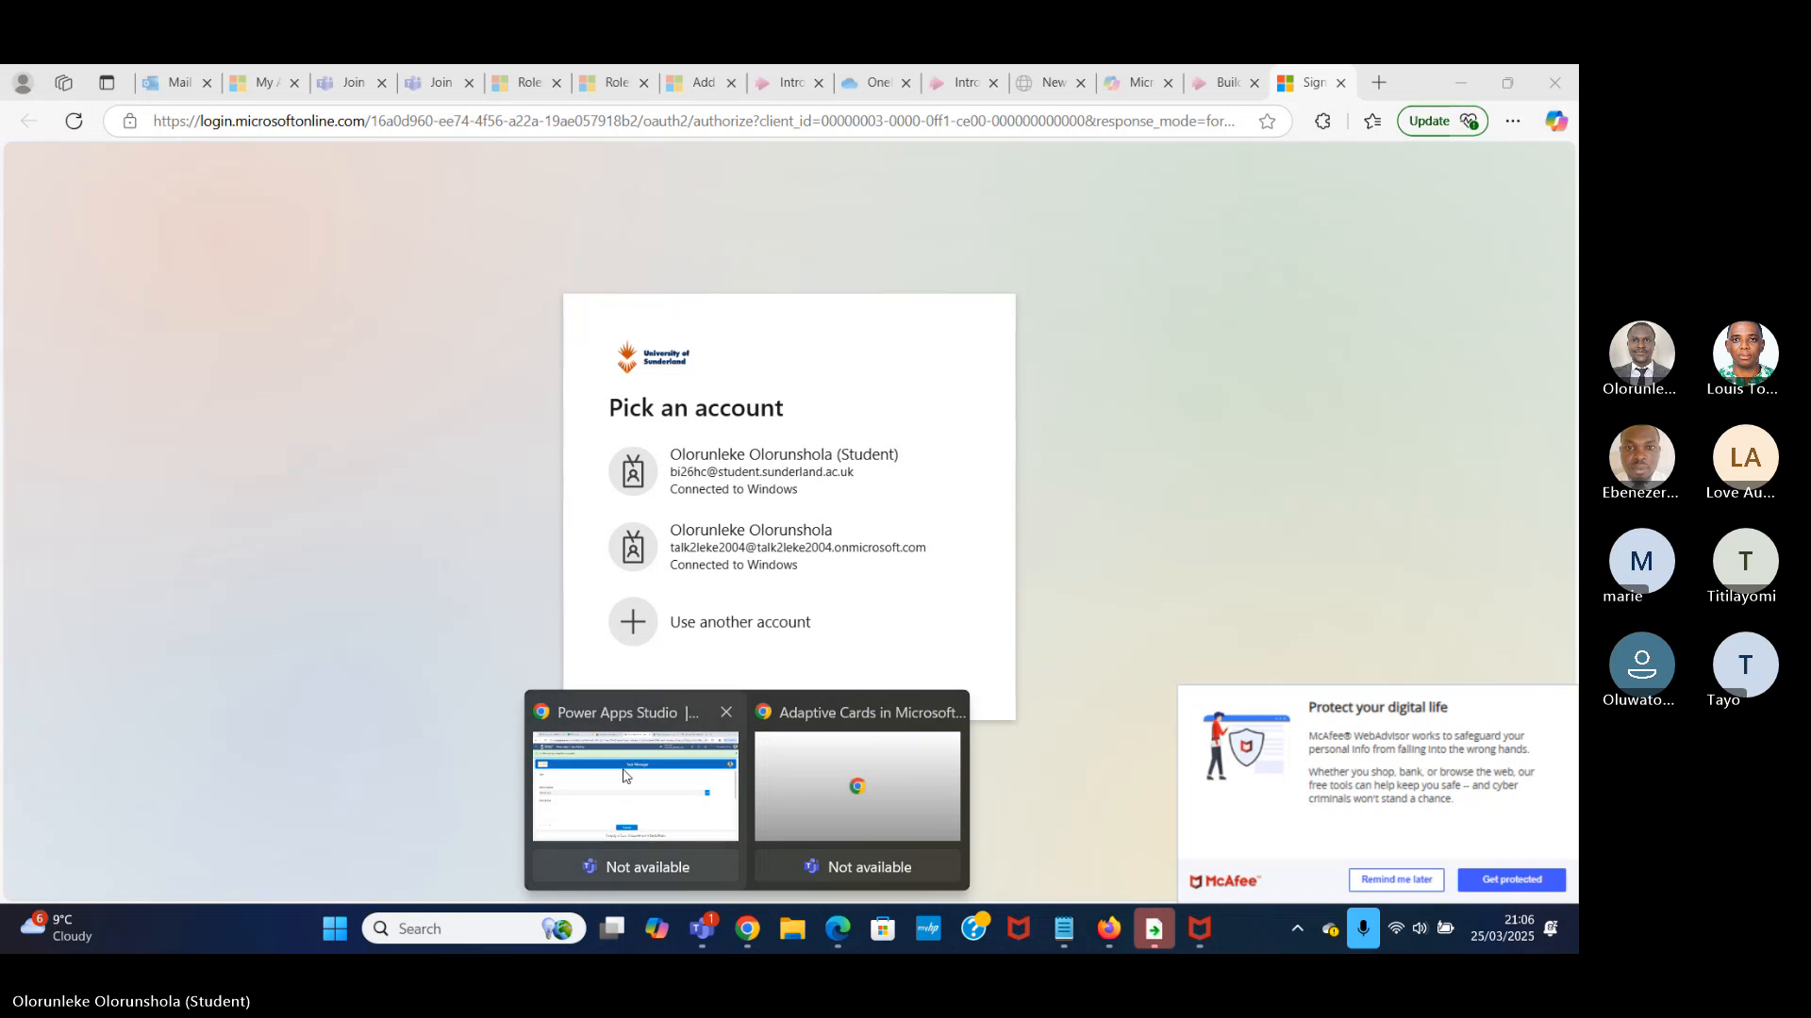
pyautogui.click(634, 830)
pyautogui.click(534, 88)
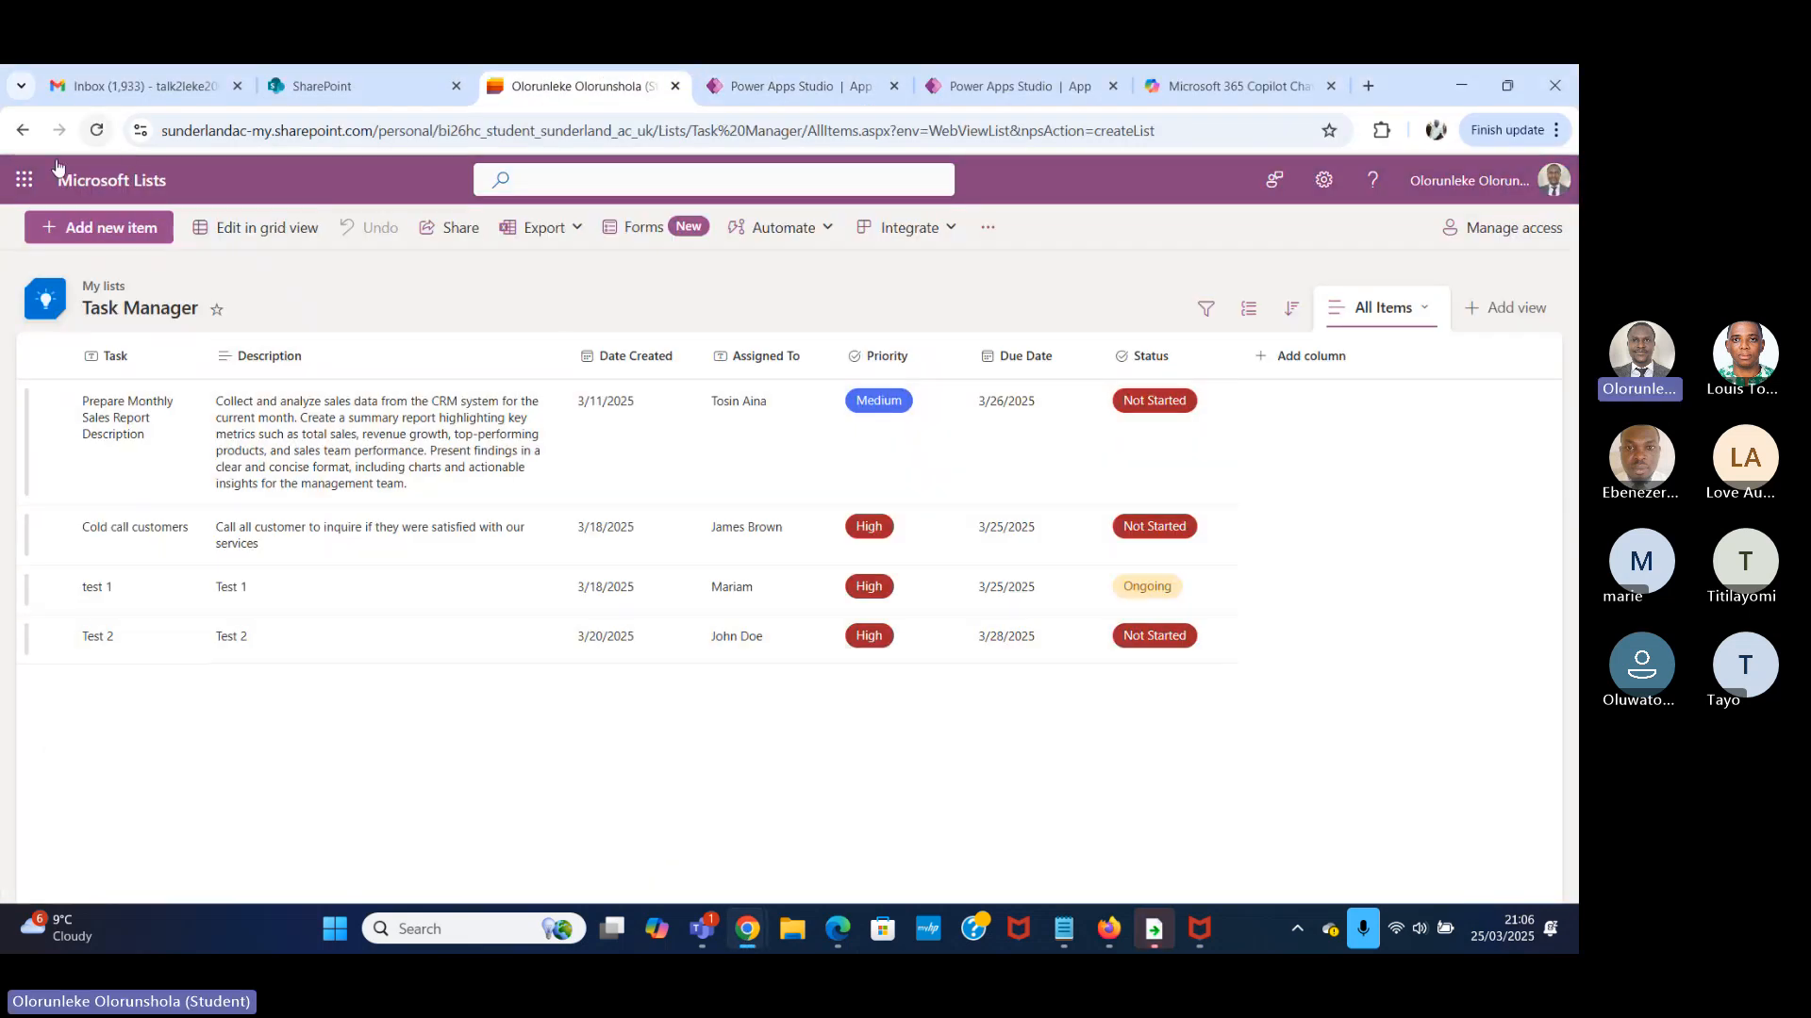
pyautogui.click(96, 131)
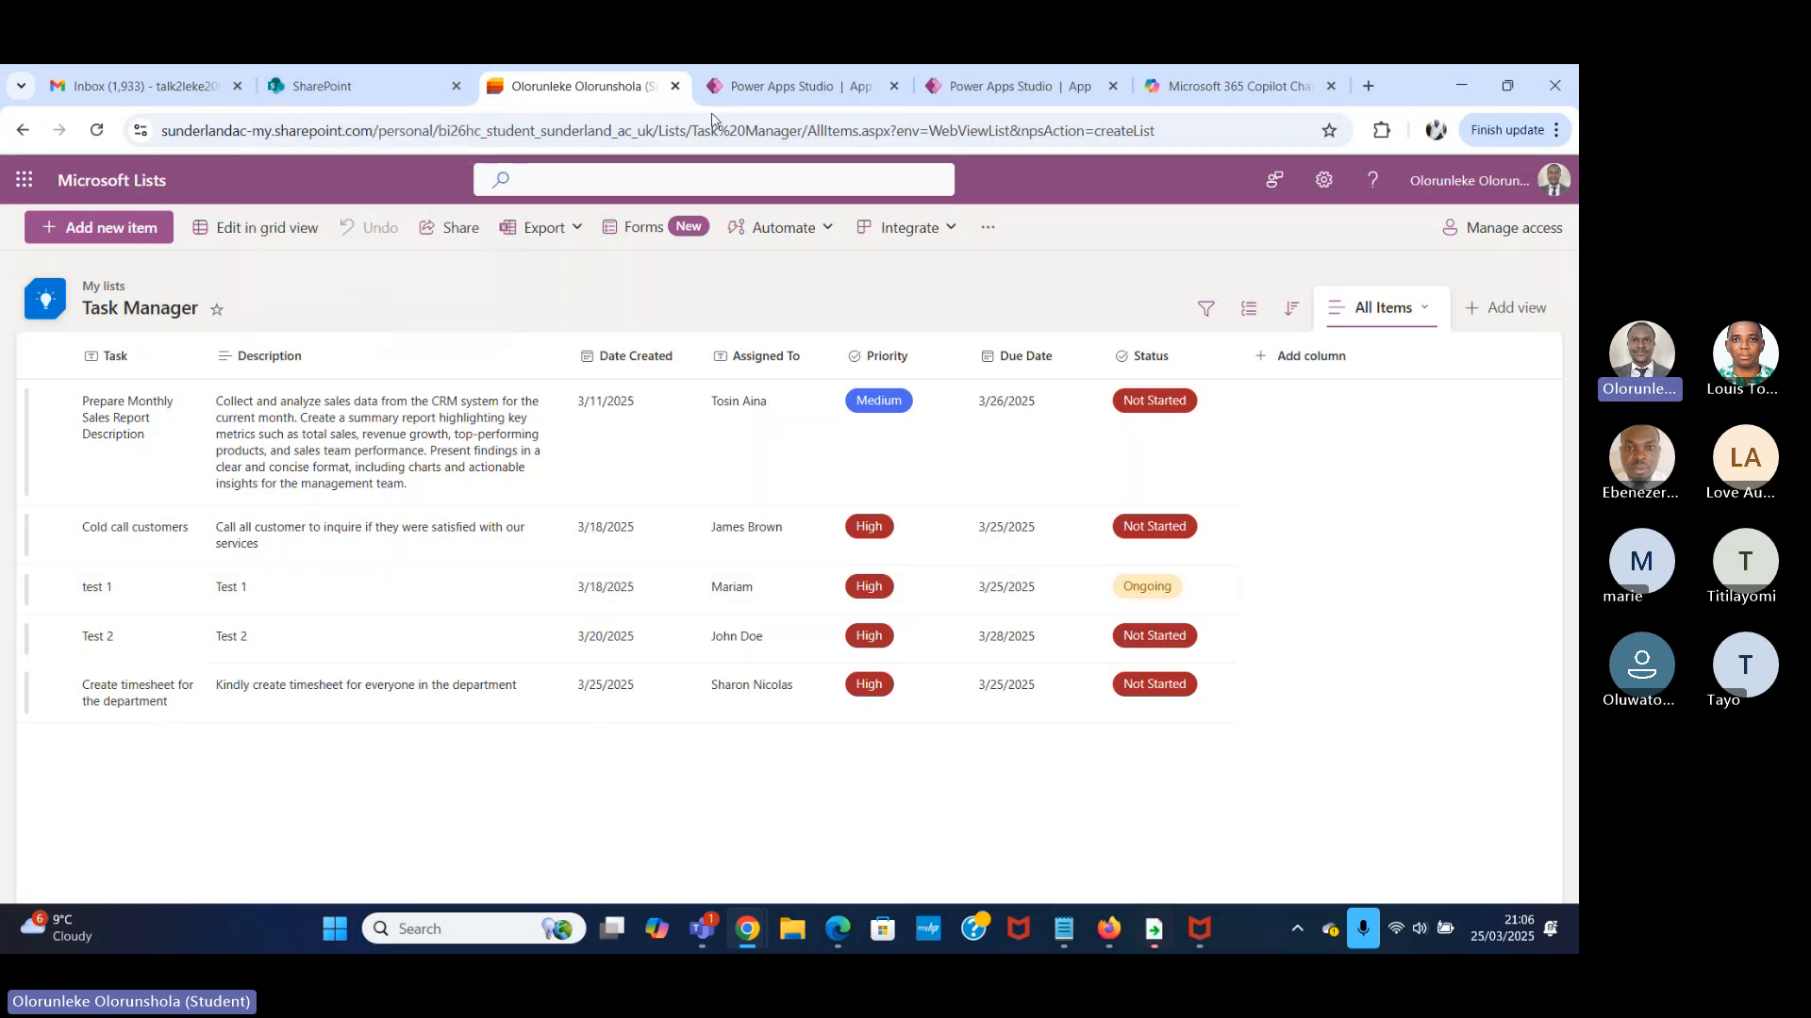
# Return to the Task Manager app in Power Apps, close the form preview and collapse CreateScreen in the tree.
pyautogui.click(792, 89)
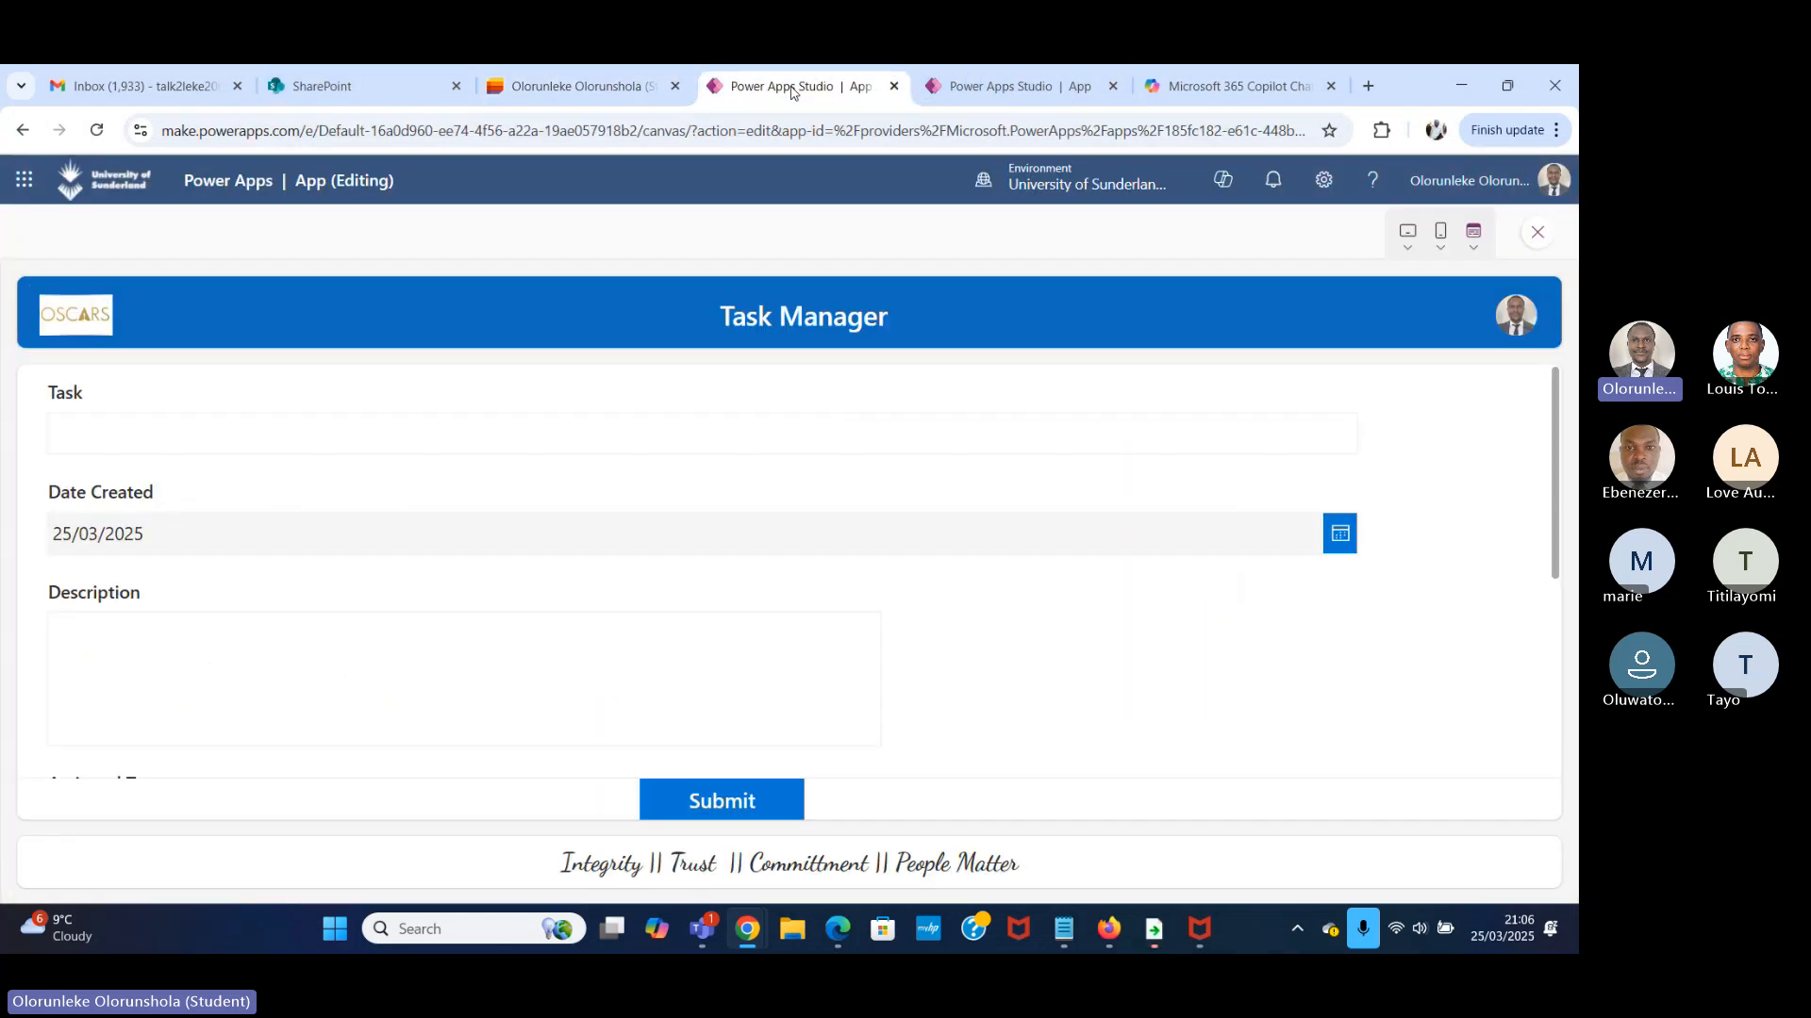
pyautogui.click(1539, 234)
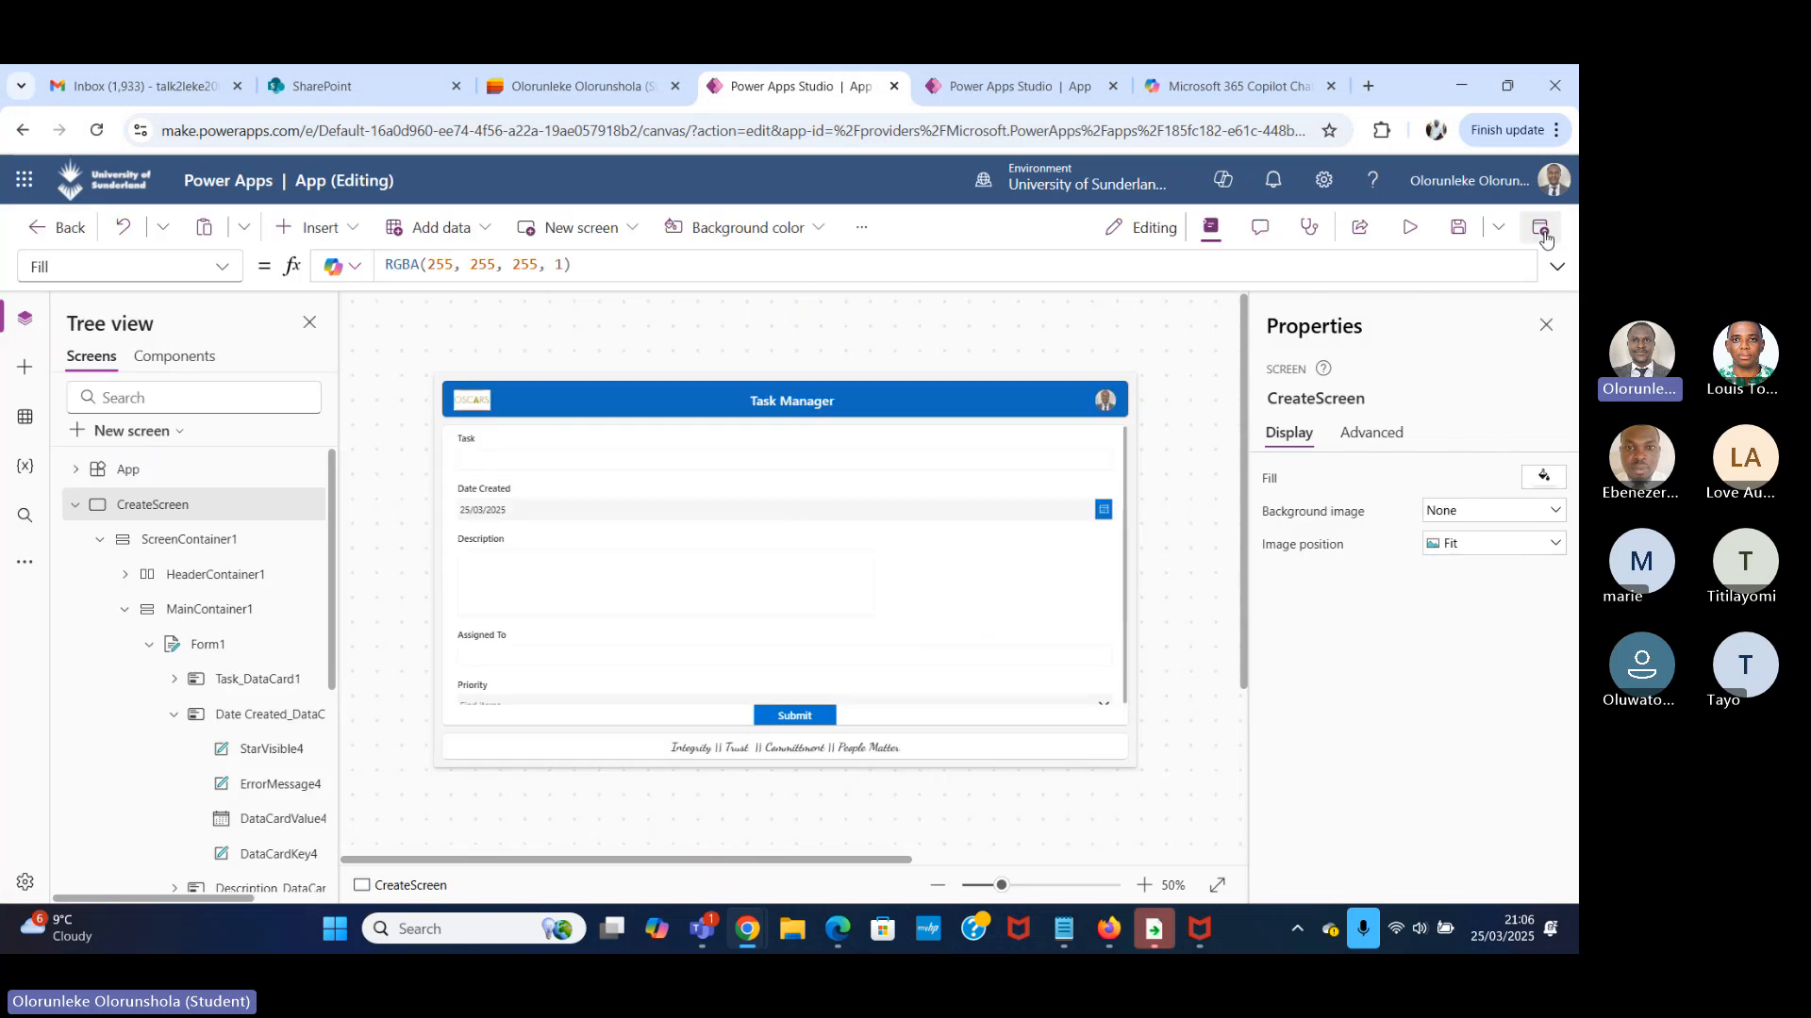
pyautogui.click(72, 508)
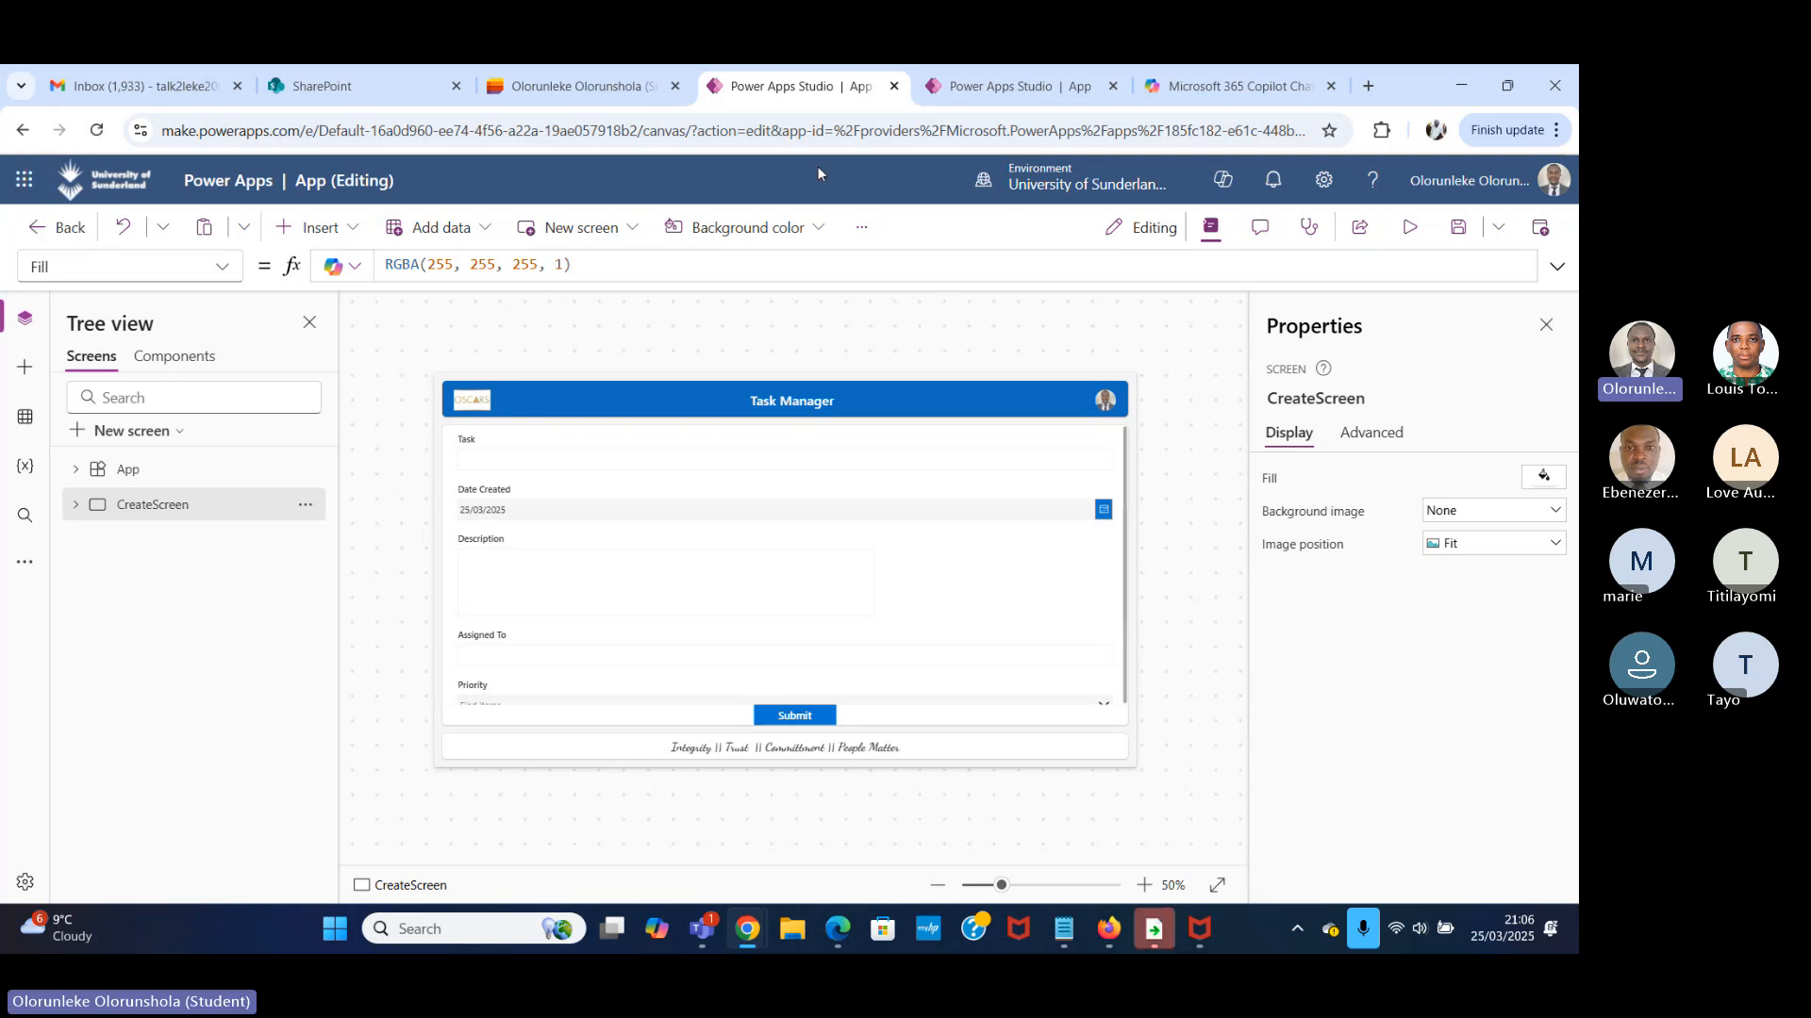
# Switch to the variables demo app and delete the gblmyname label from Screen2.
pyautogui.click(997, 93)
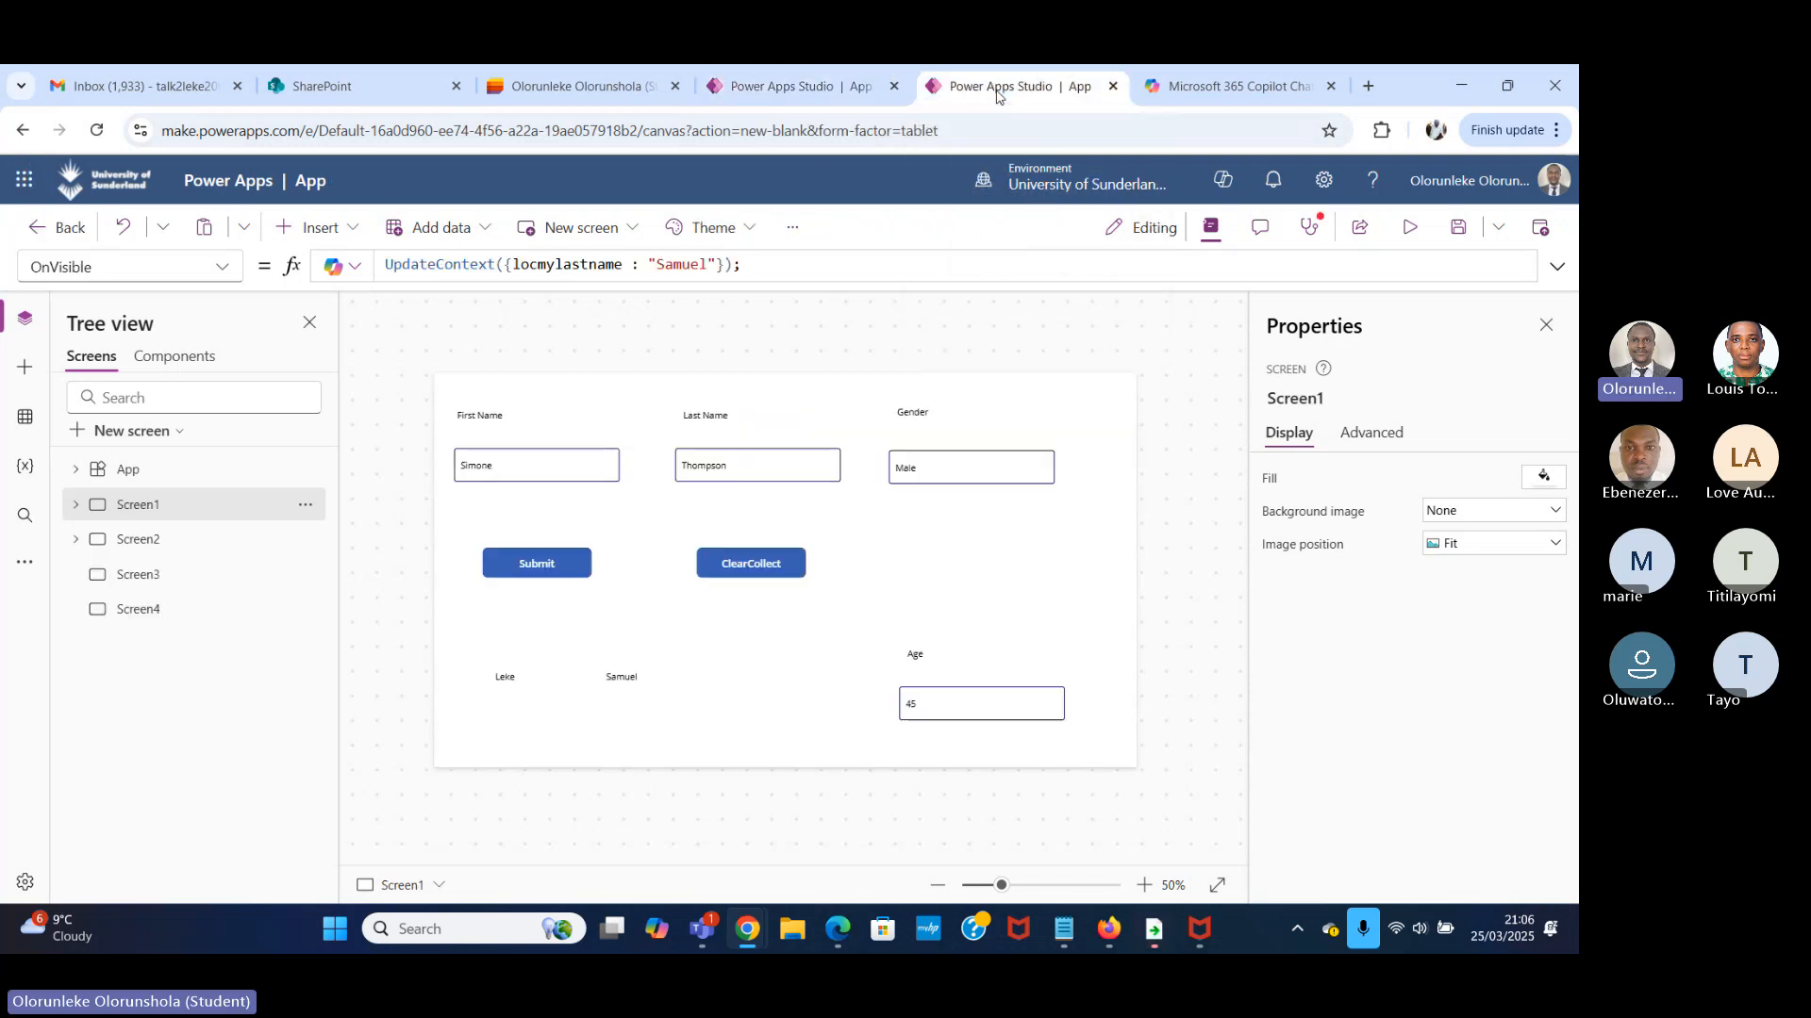
pyautogui.click(156, 547)
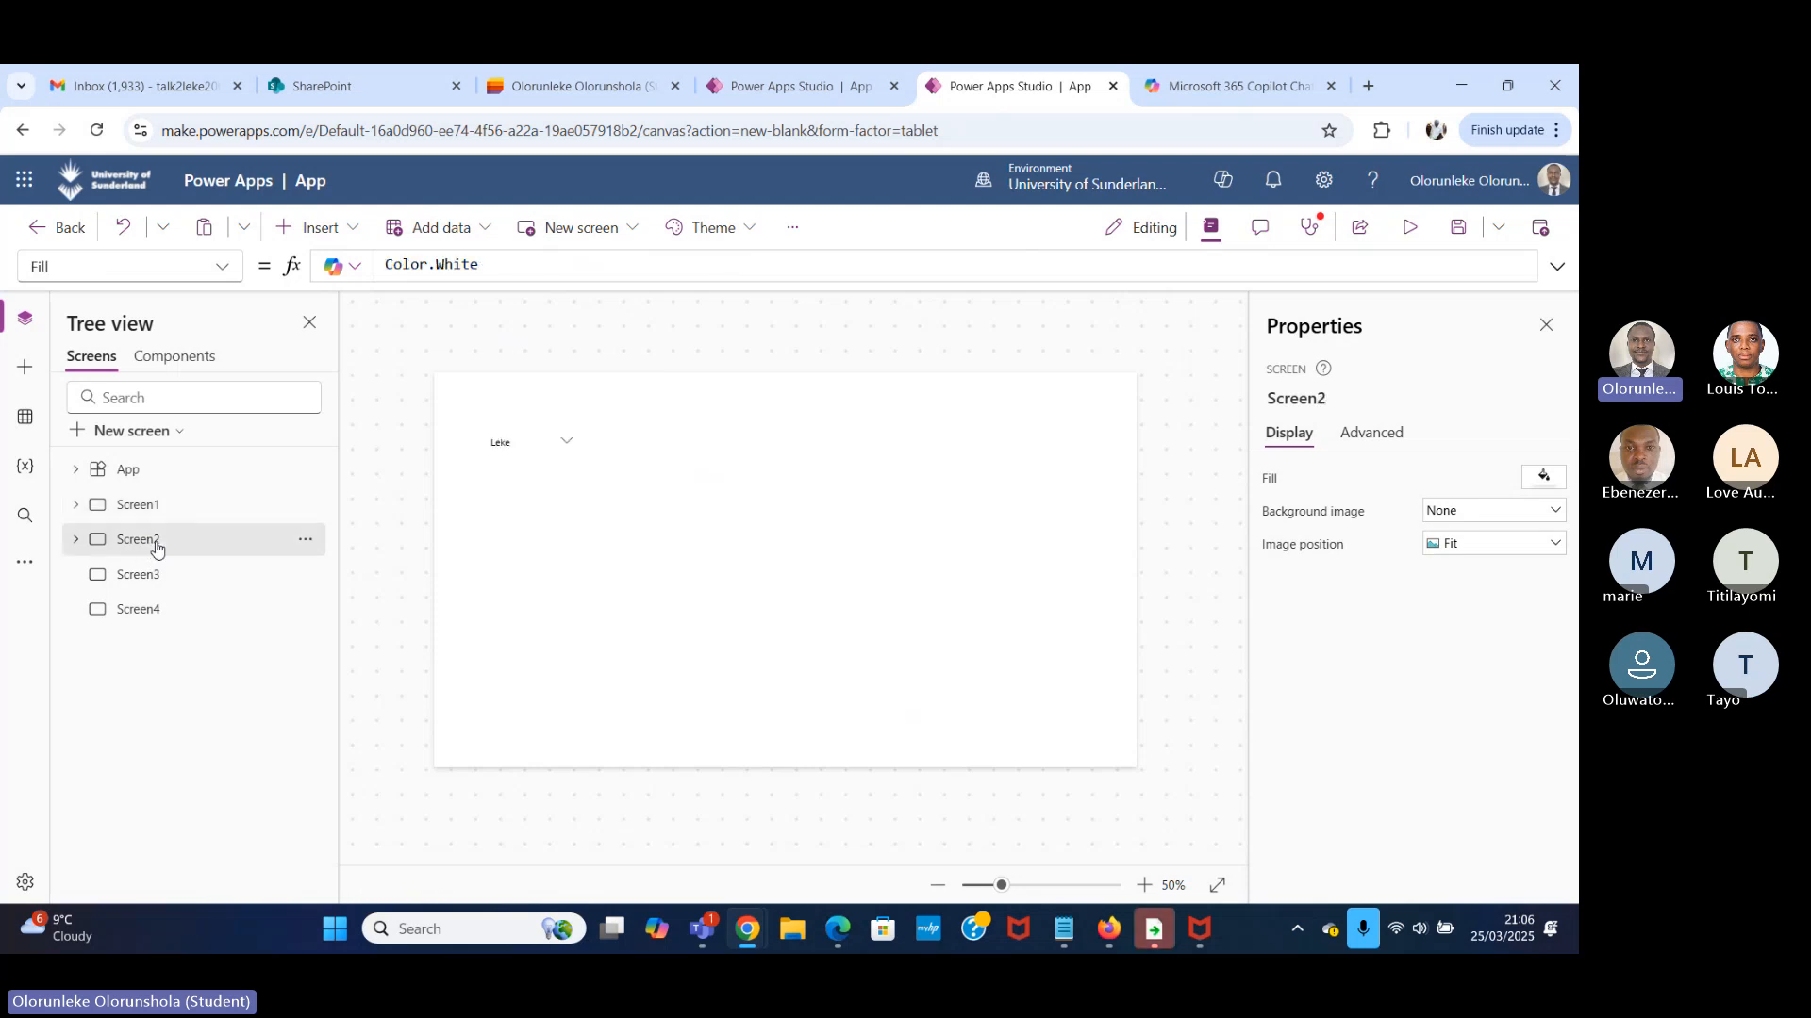
pyautogui.click(567, 441)
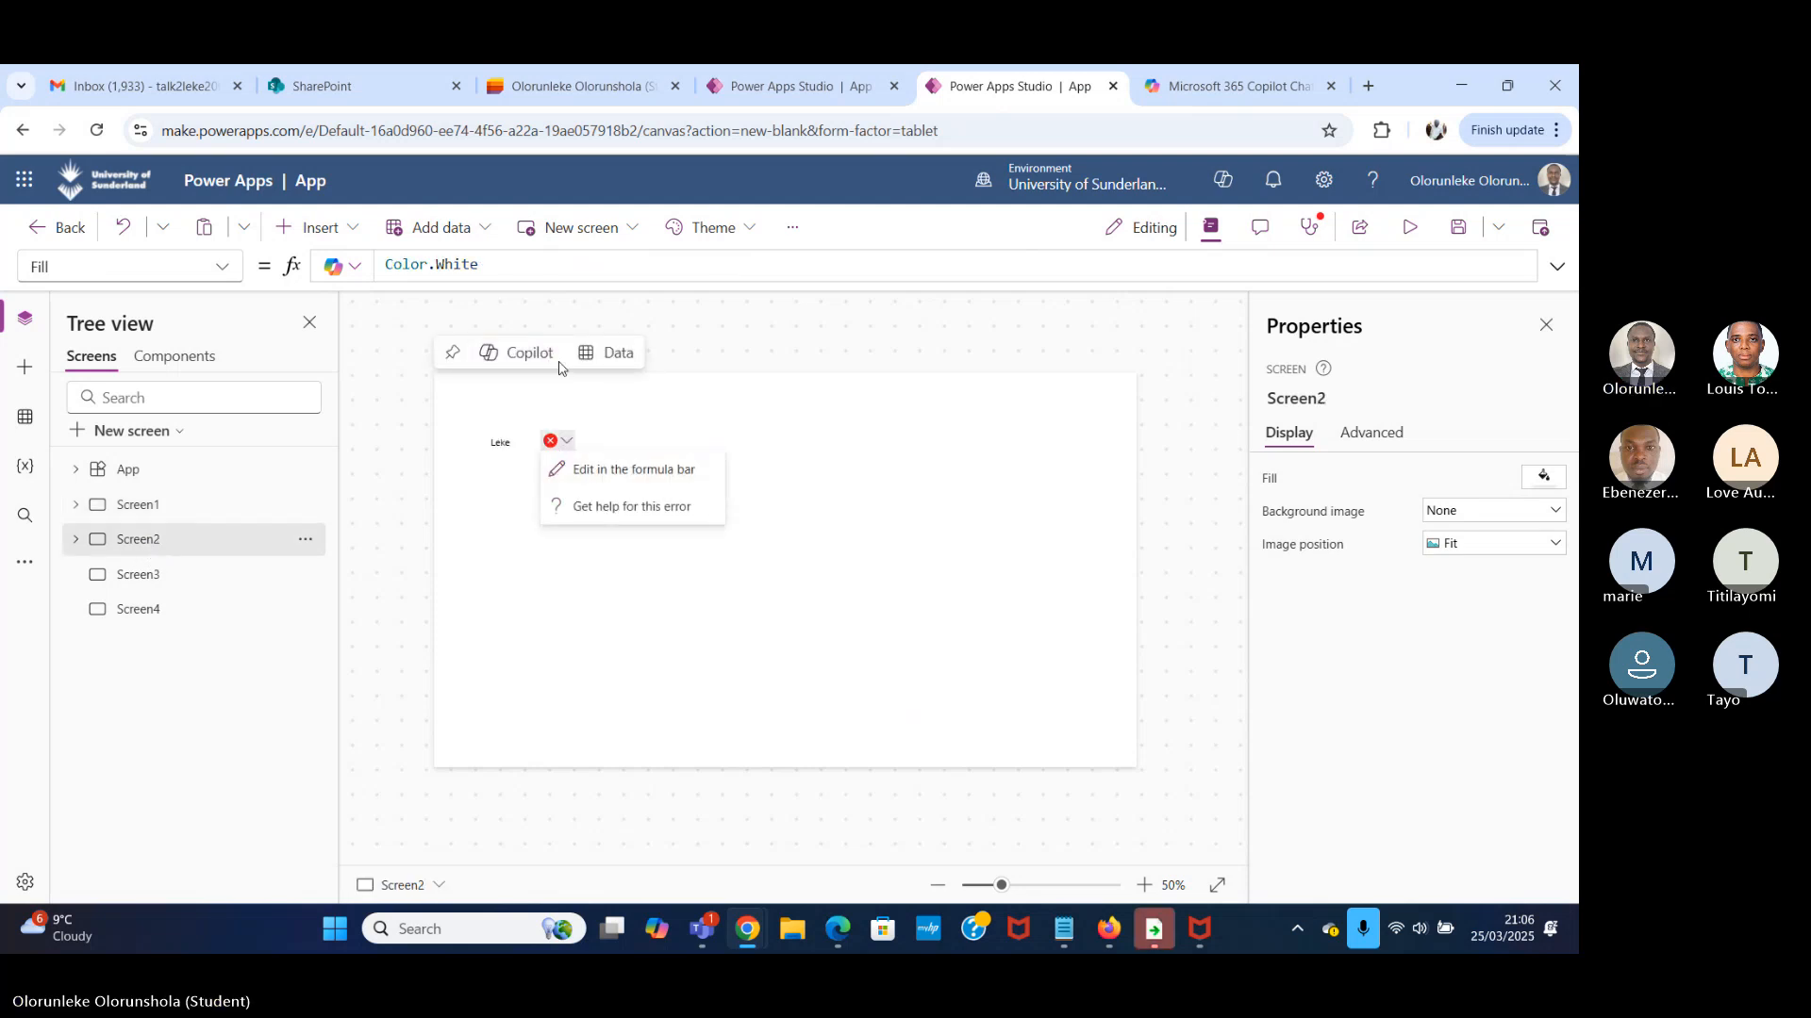
pyautogui.click(500, 448)
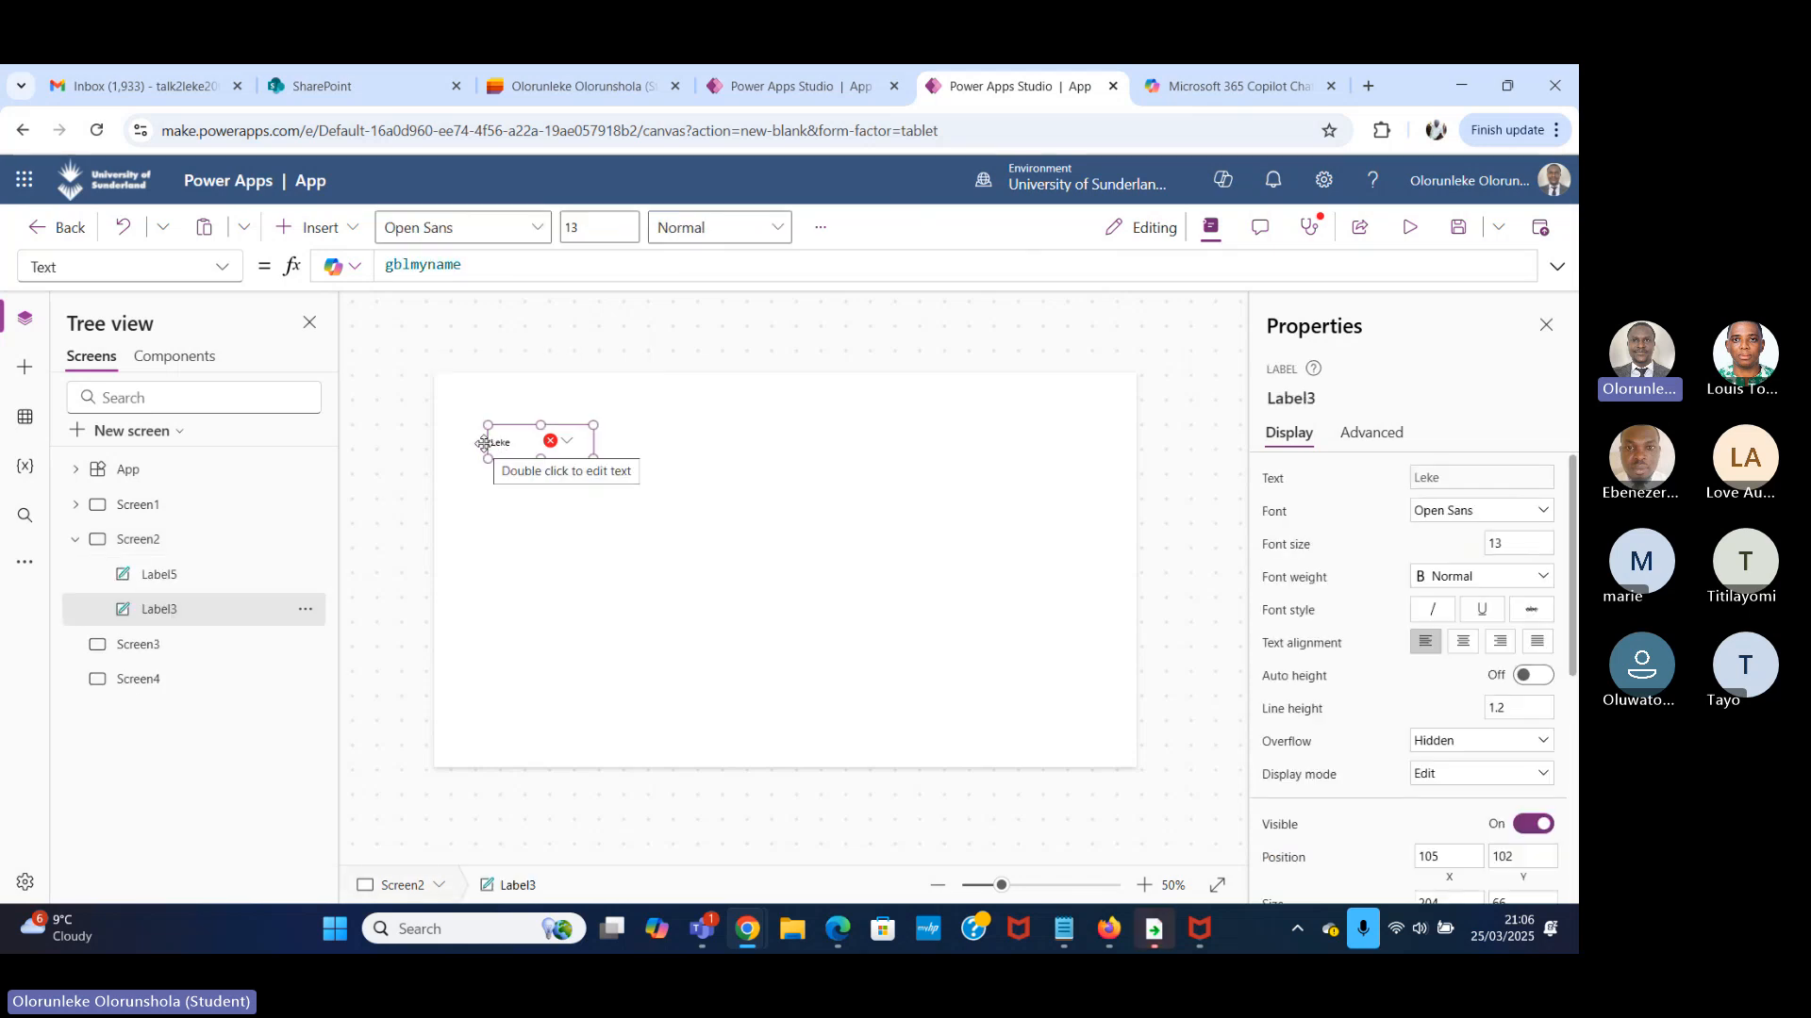
pyautogui.press('Delete')
# Clear the erroneous "loclas" formula from the Text property of Label5 on Screen2.
pyautogui.click(555, 440)
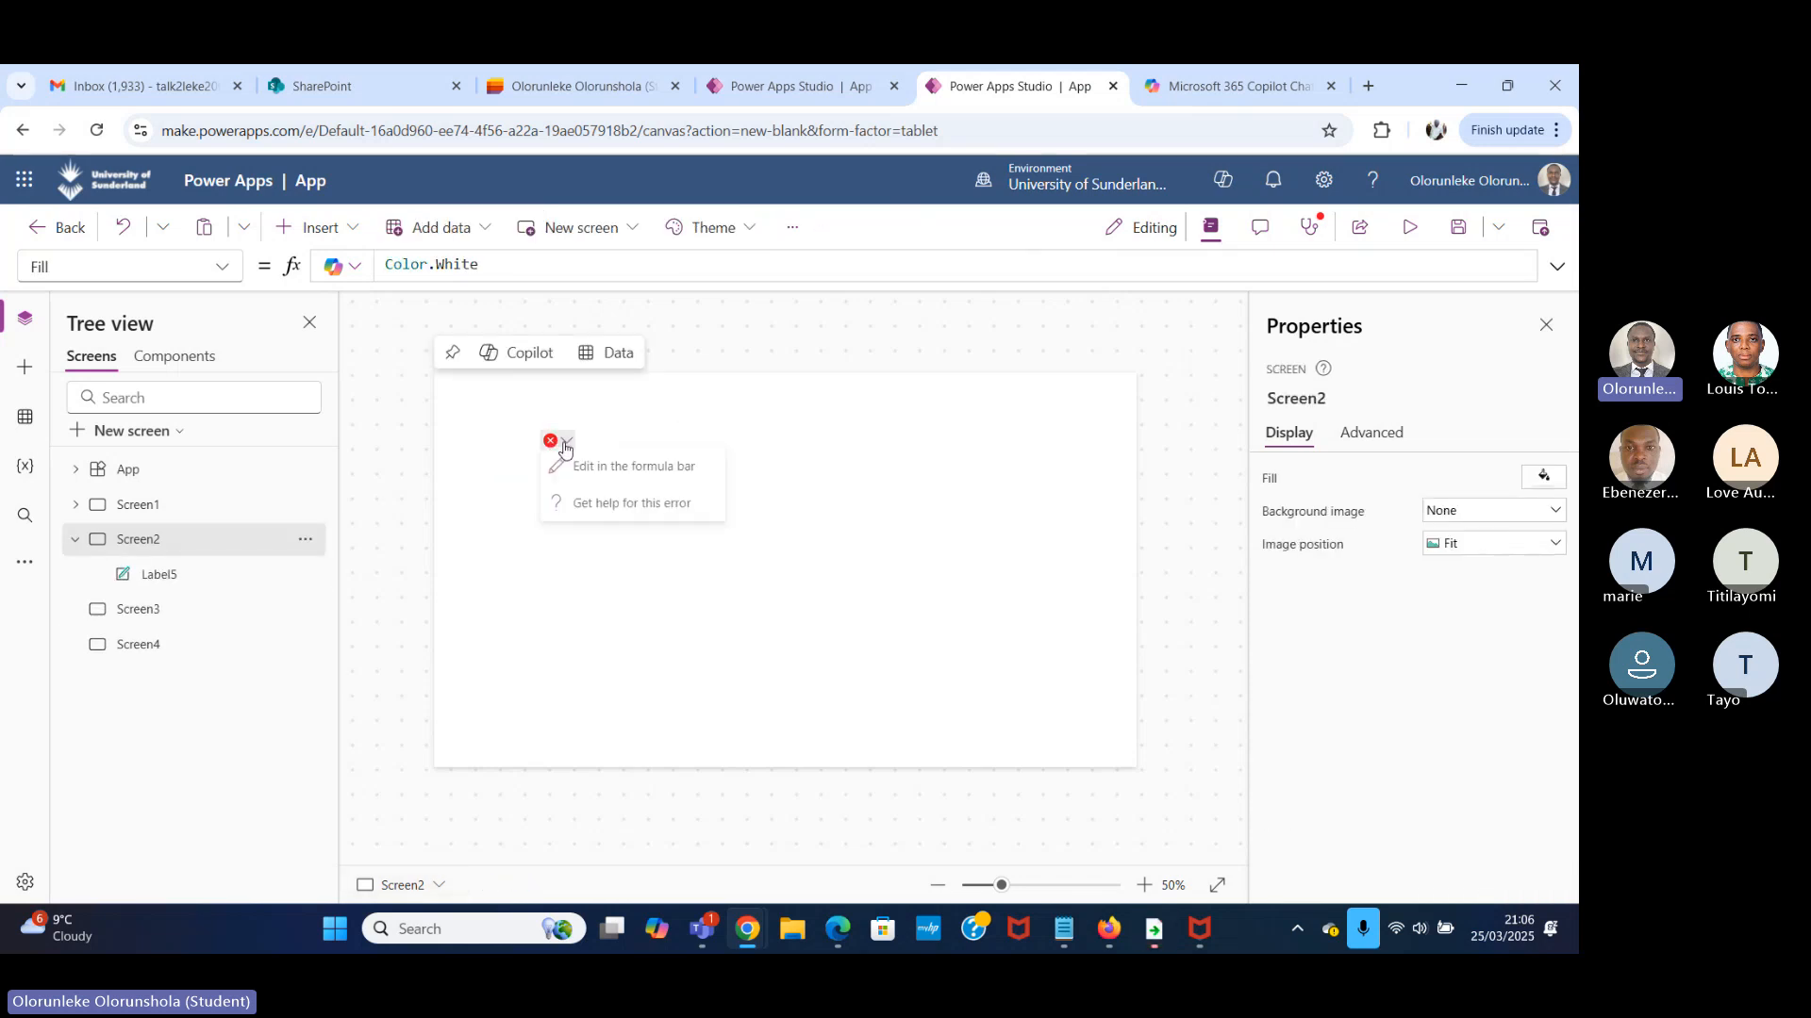
pyautogui.click(610, 471)
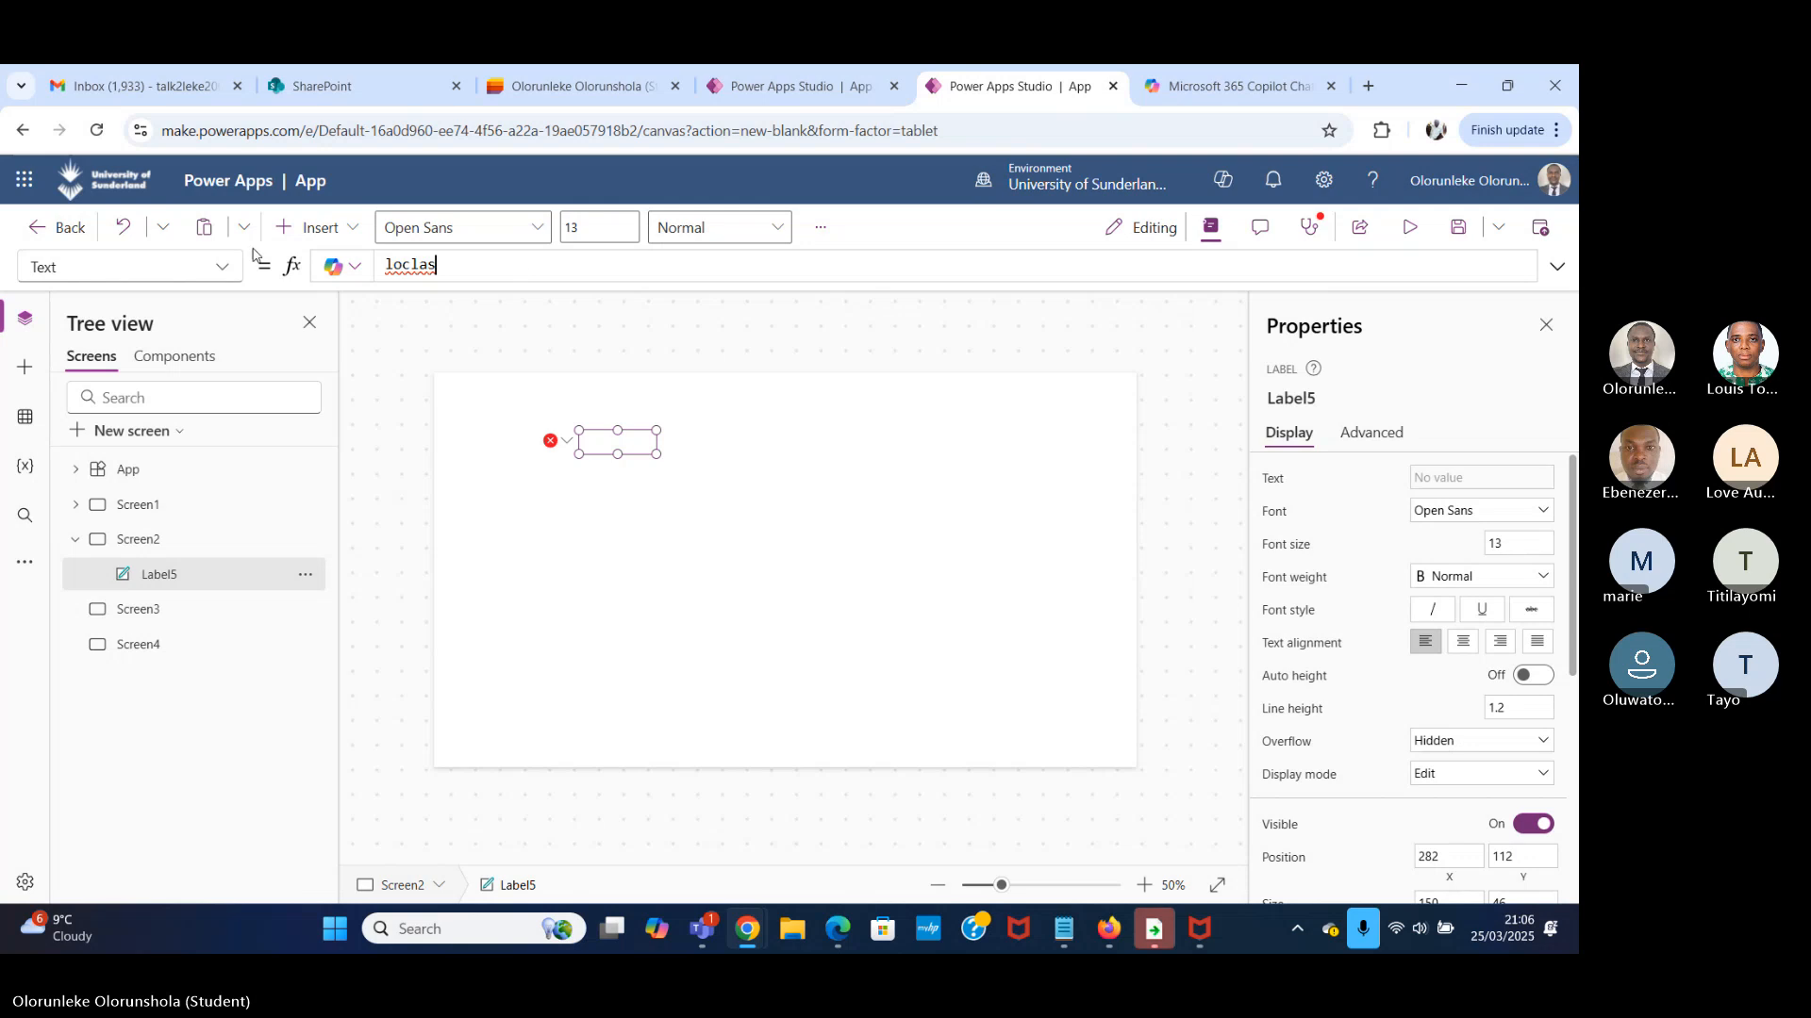
pyautogui.hotkey('ctrl', 'a')
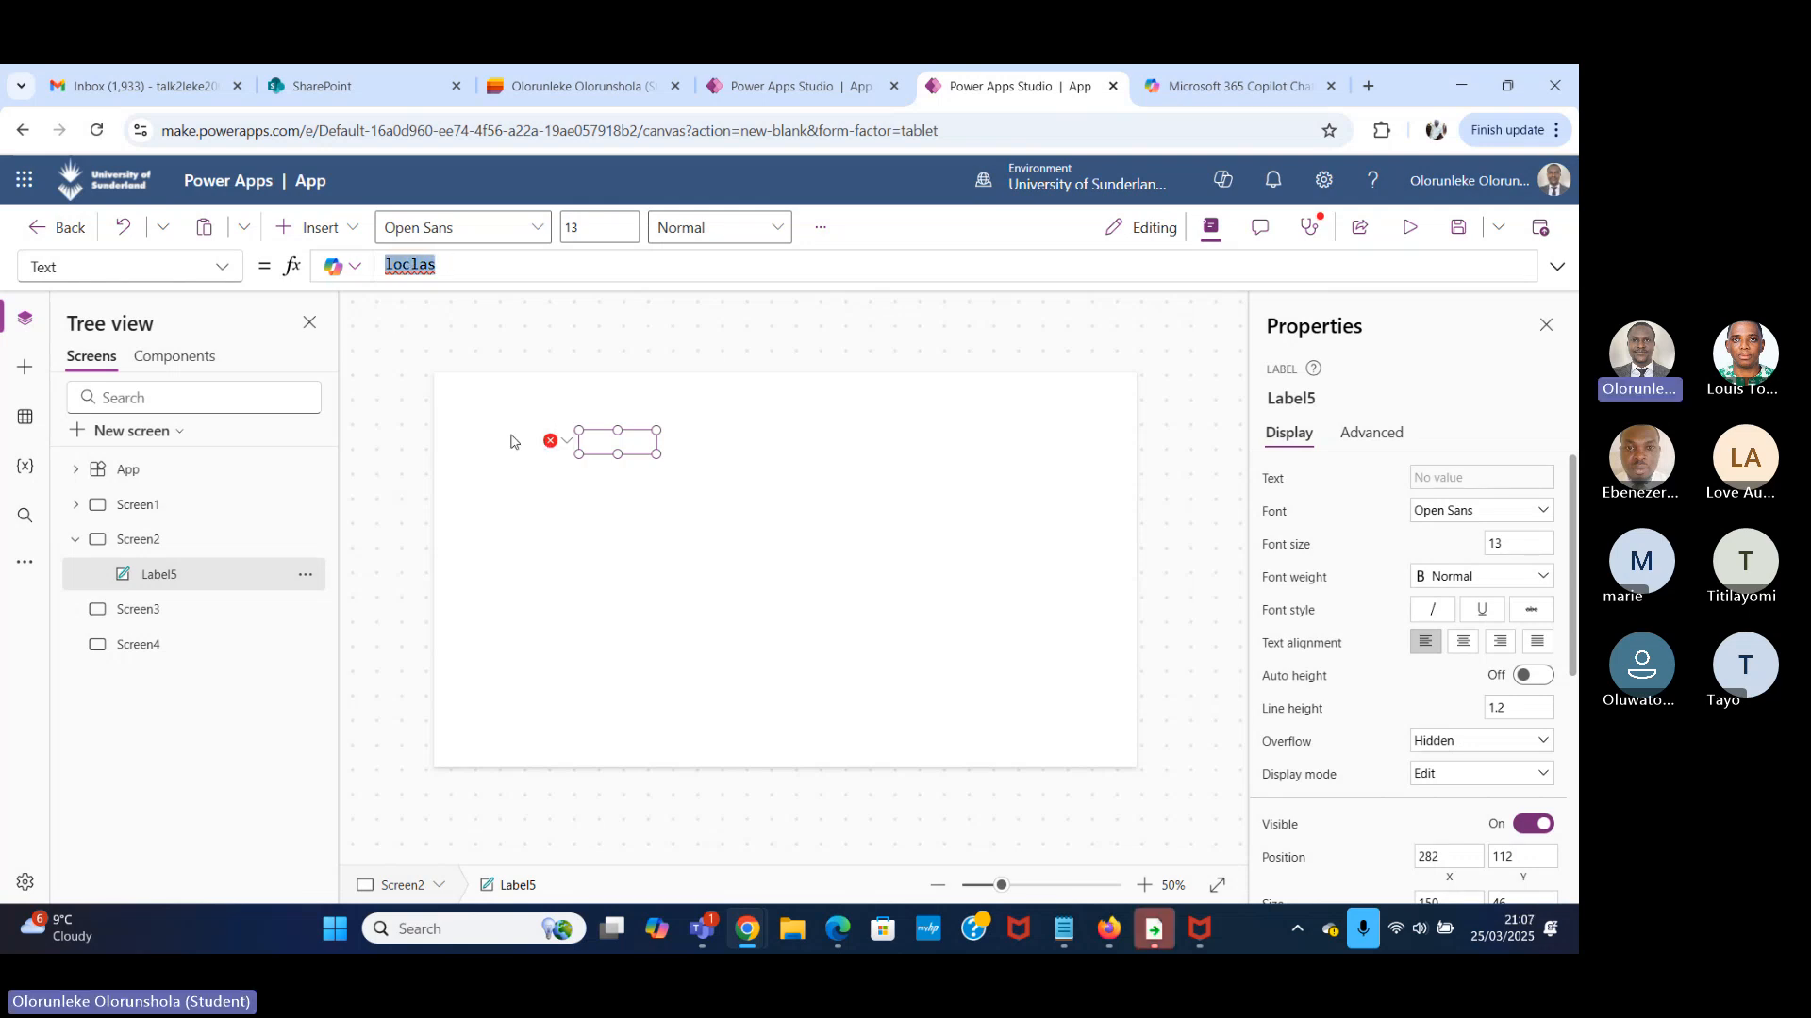
pyautogui.click(549, 440)
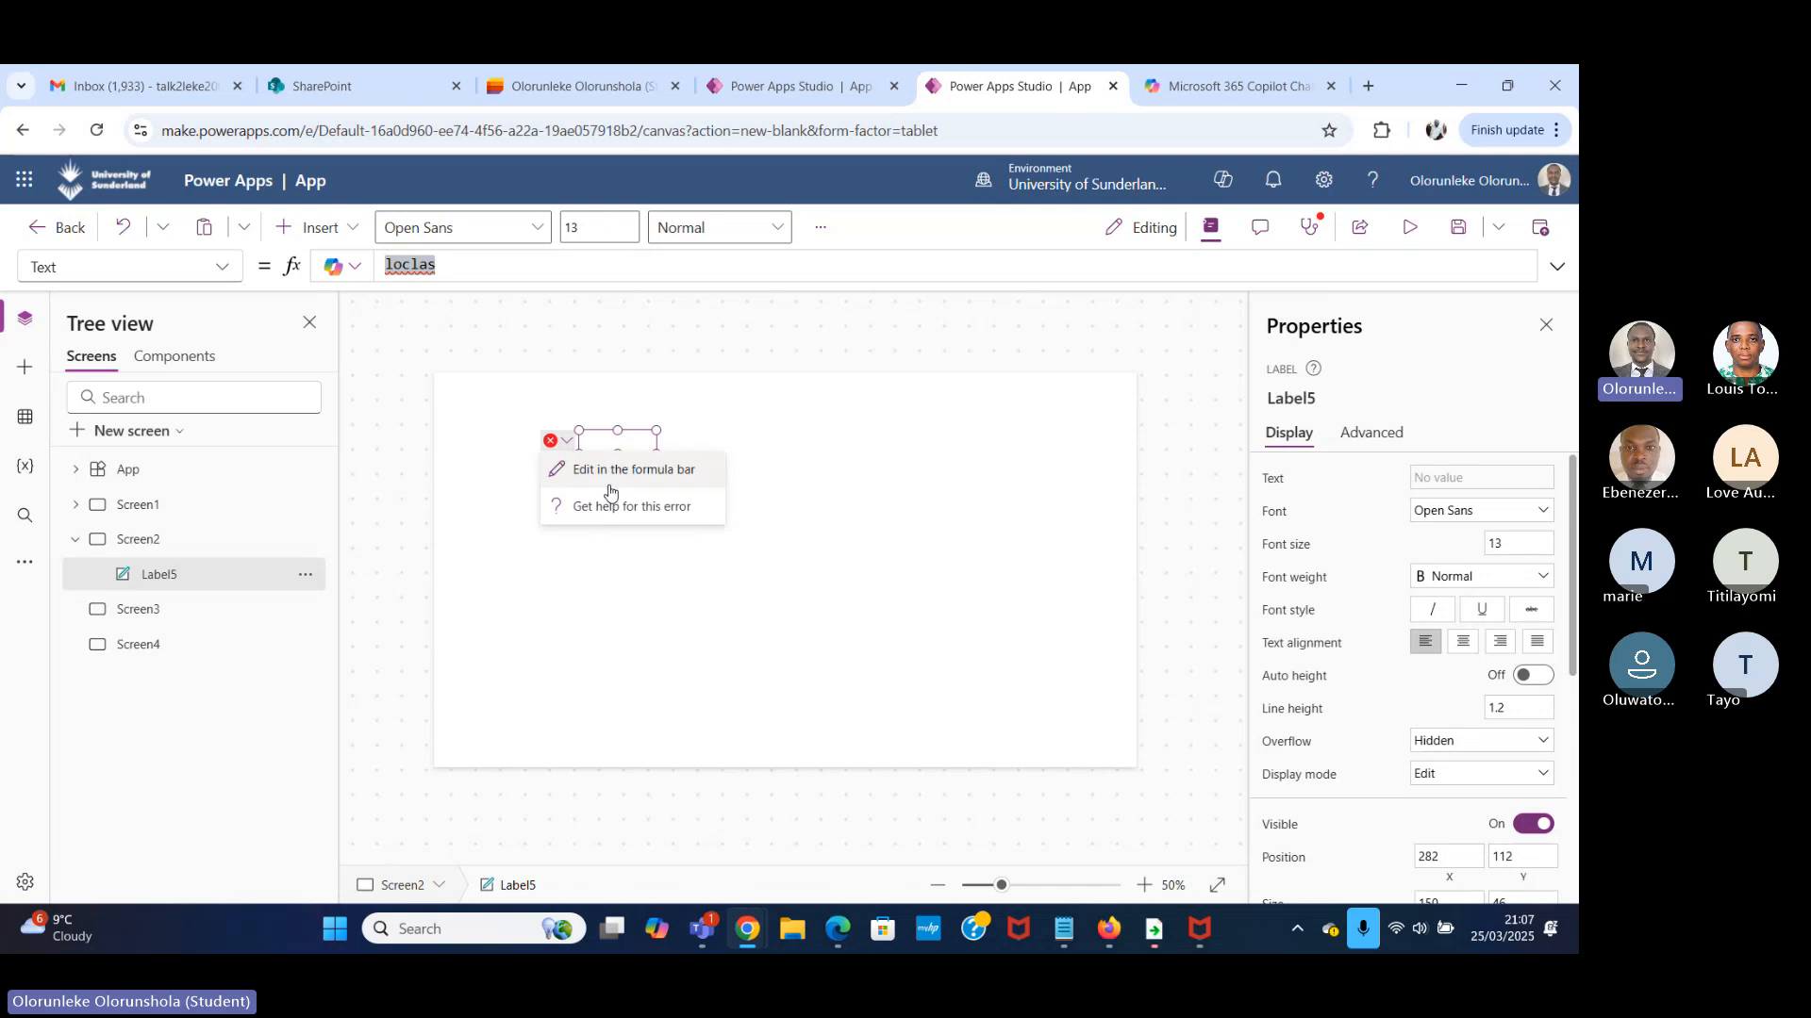
pyautogui.click(613, 472)
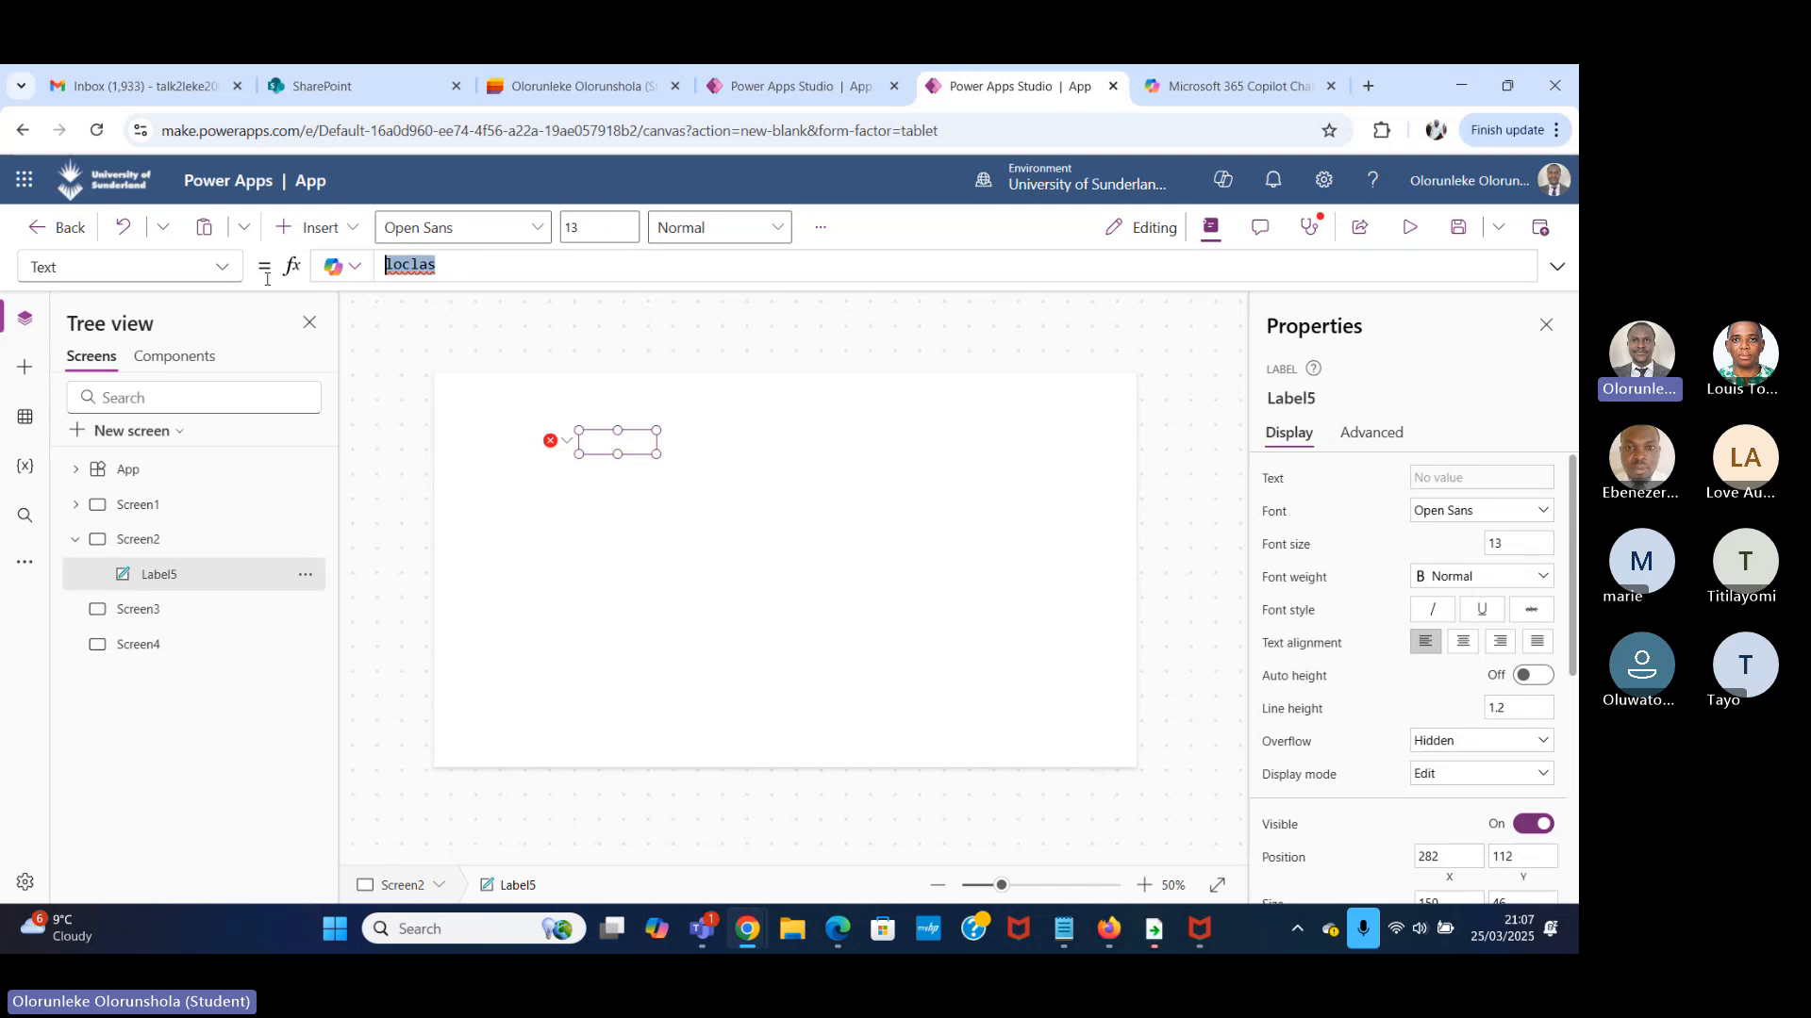
pyautogui.press('BackSpace')
pyautogui.click(590, 344)
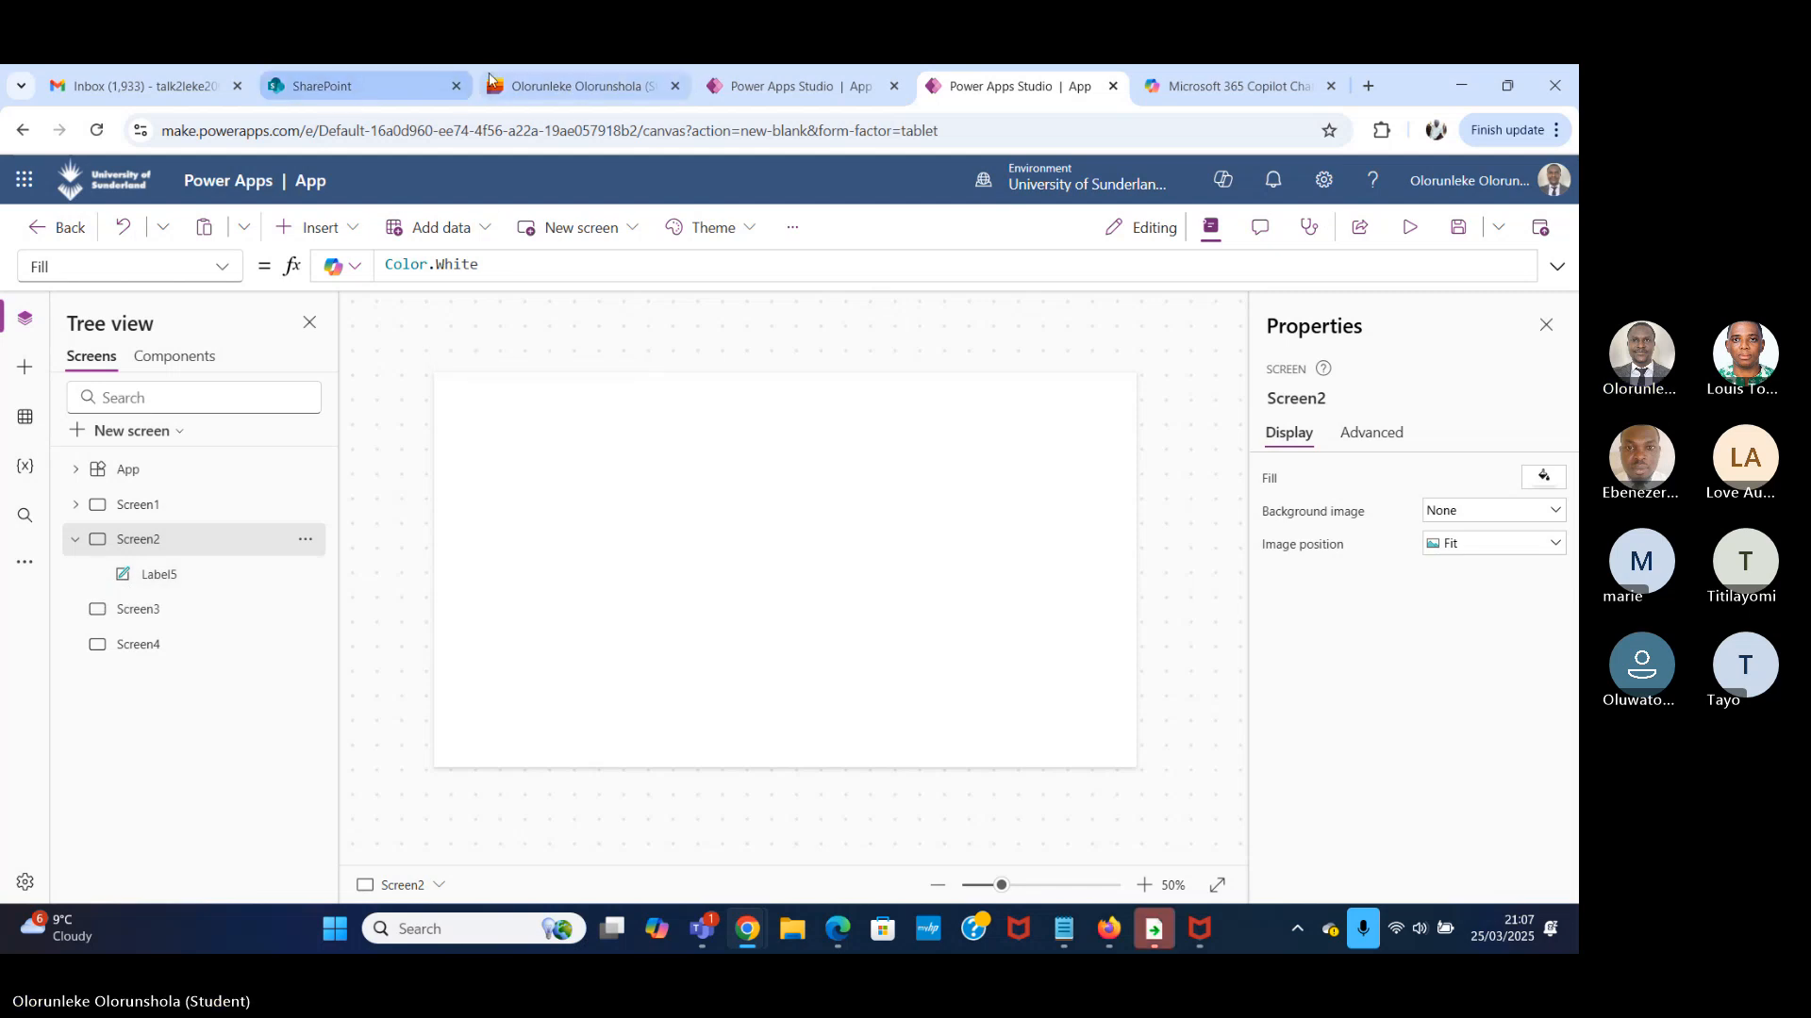
# Switch to Microsoft Lists, go back to the lists home page and open the Work Task list.
pyautogui.click(577, 86)
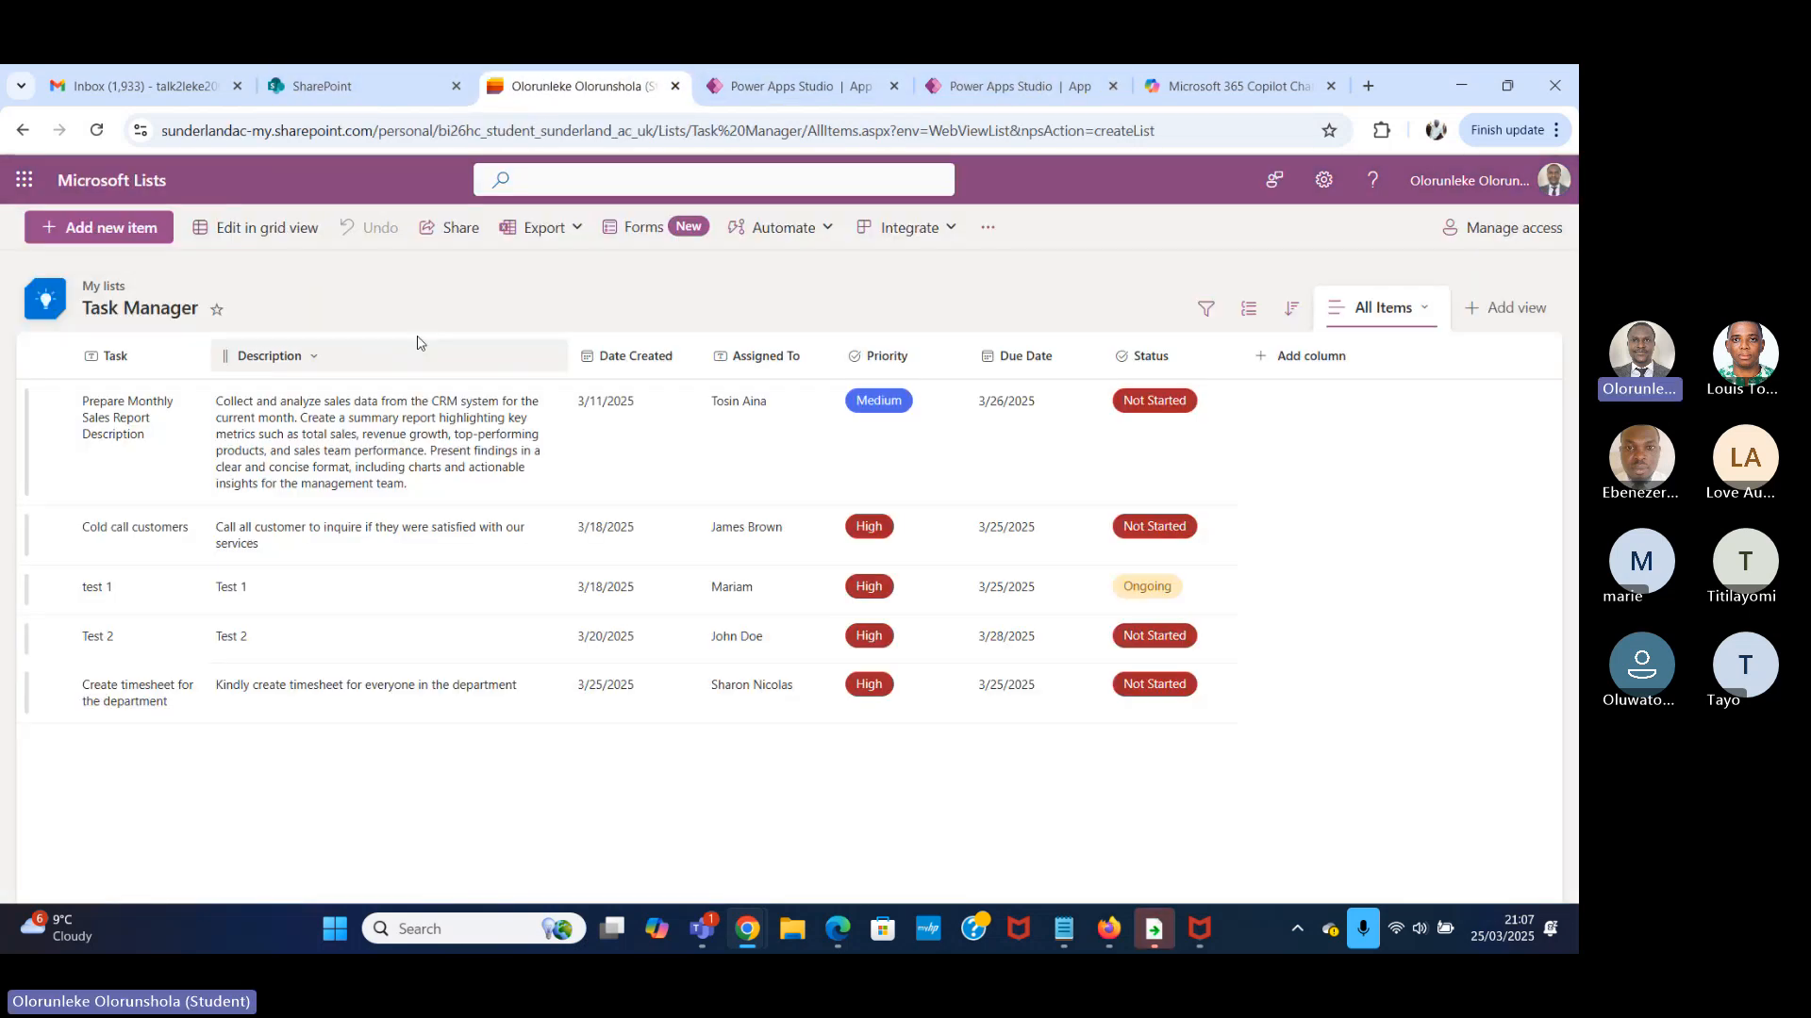
pyautogui.click(25, 131)
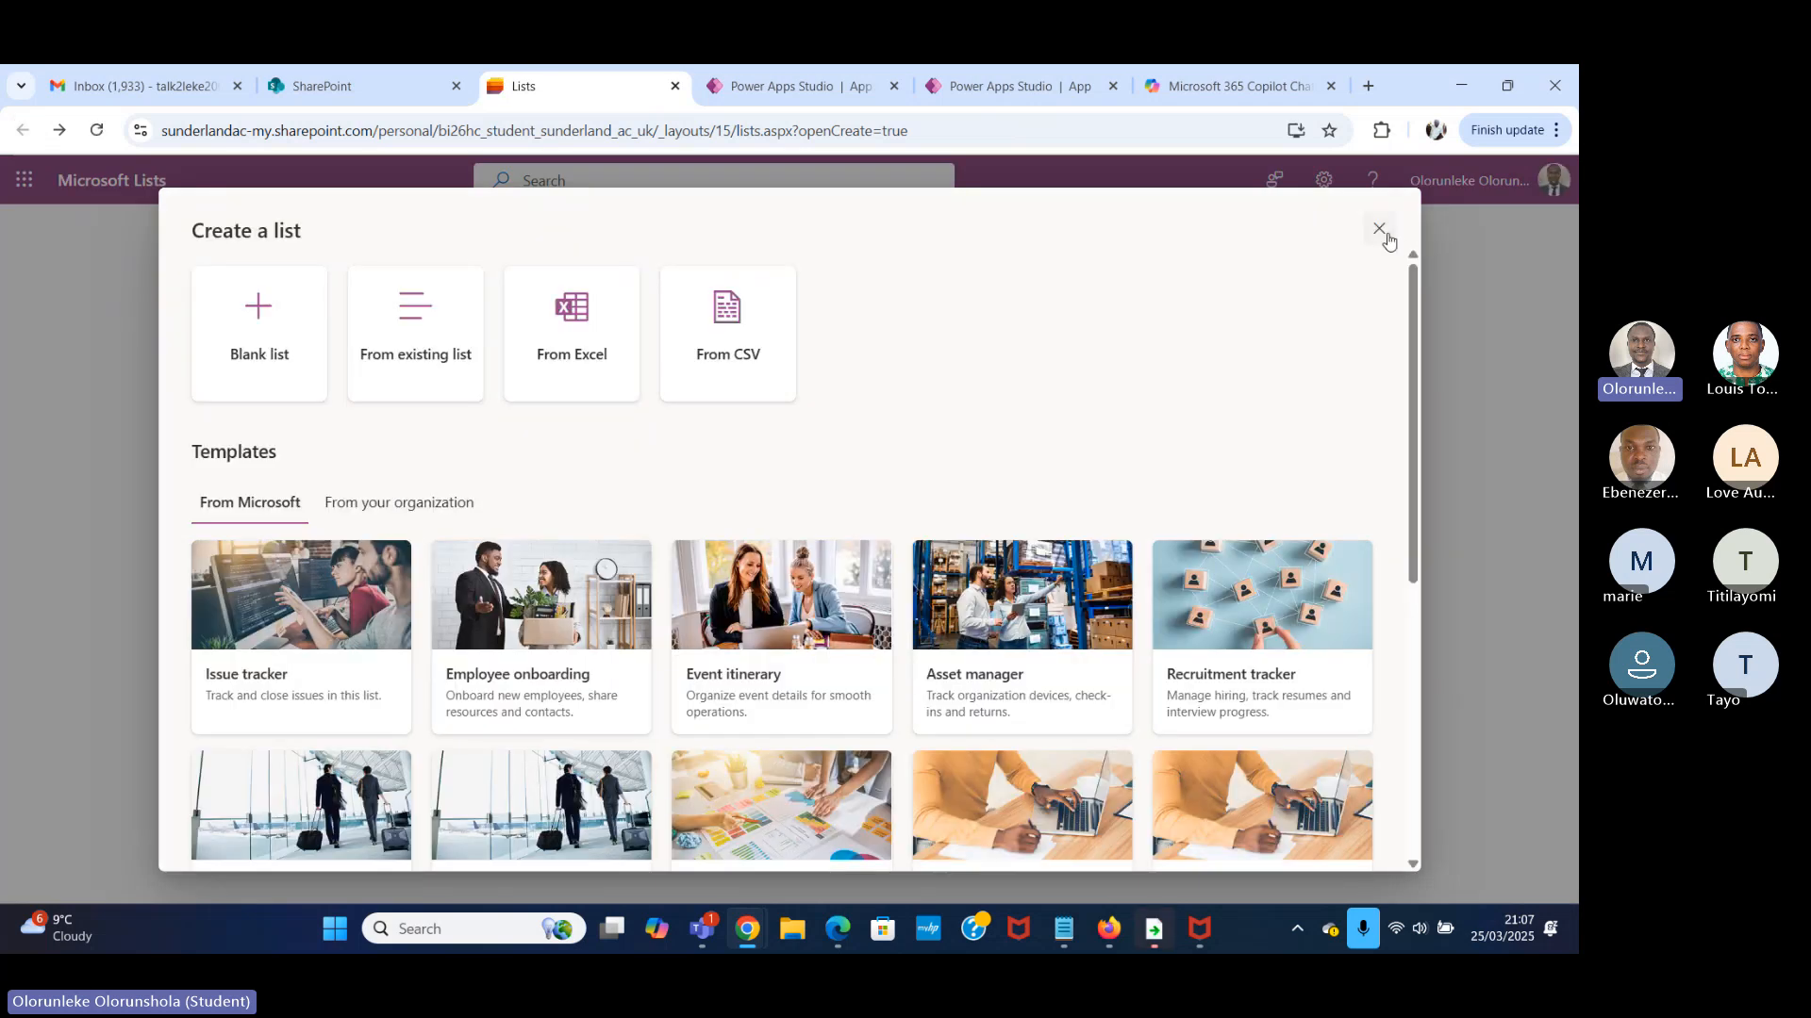
pyautogui.click(1380, 230)
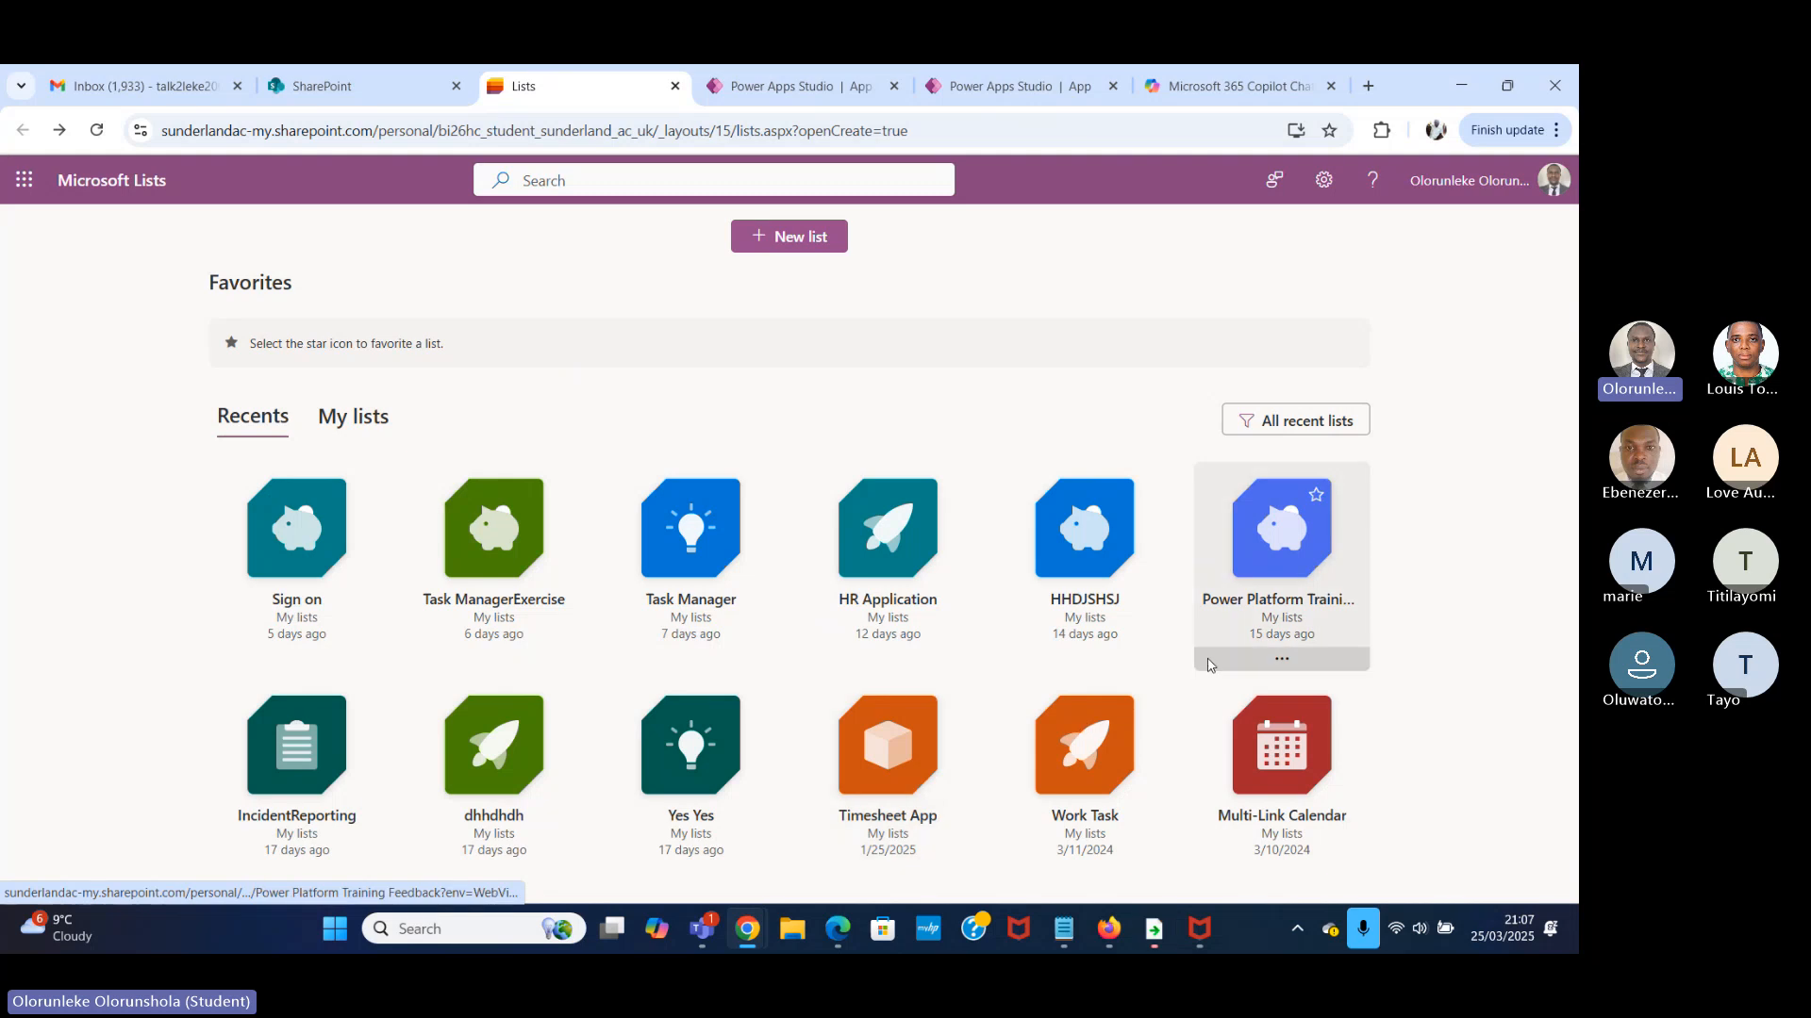
pyautogui.click(1116, 829)
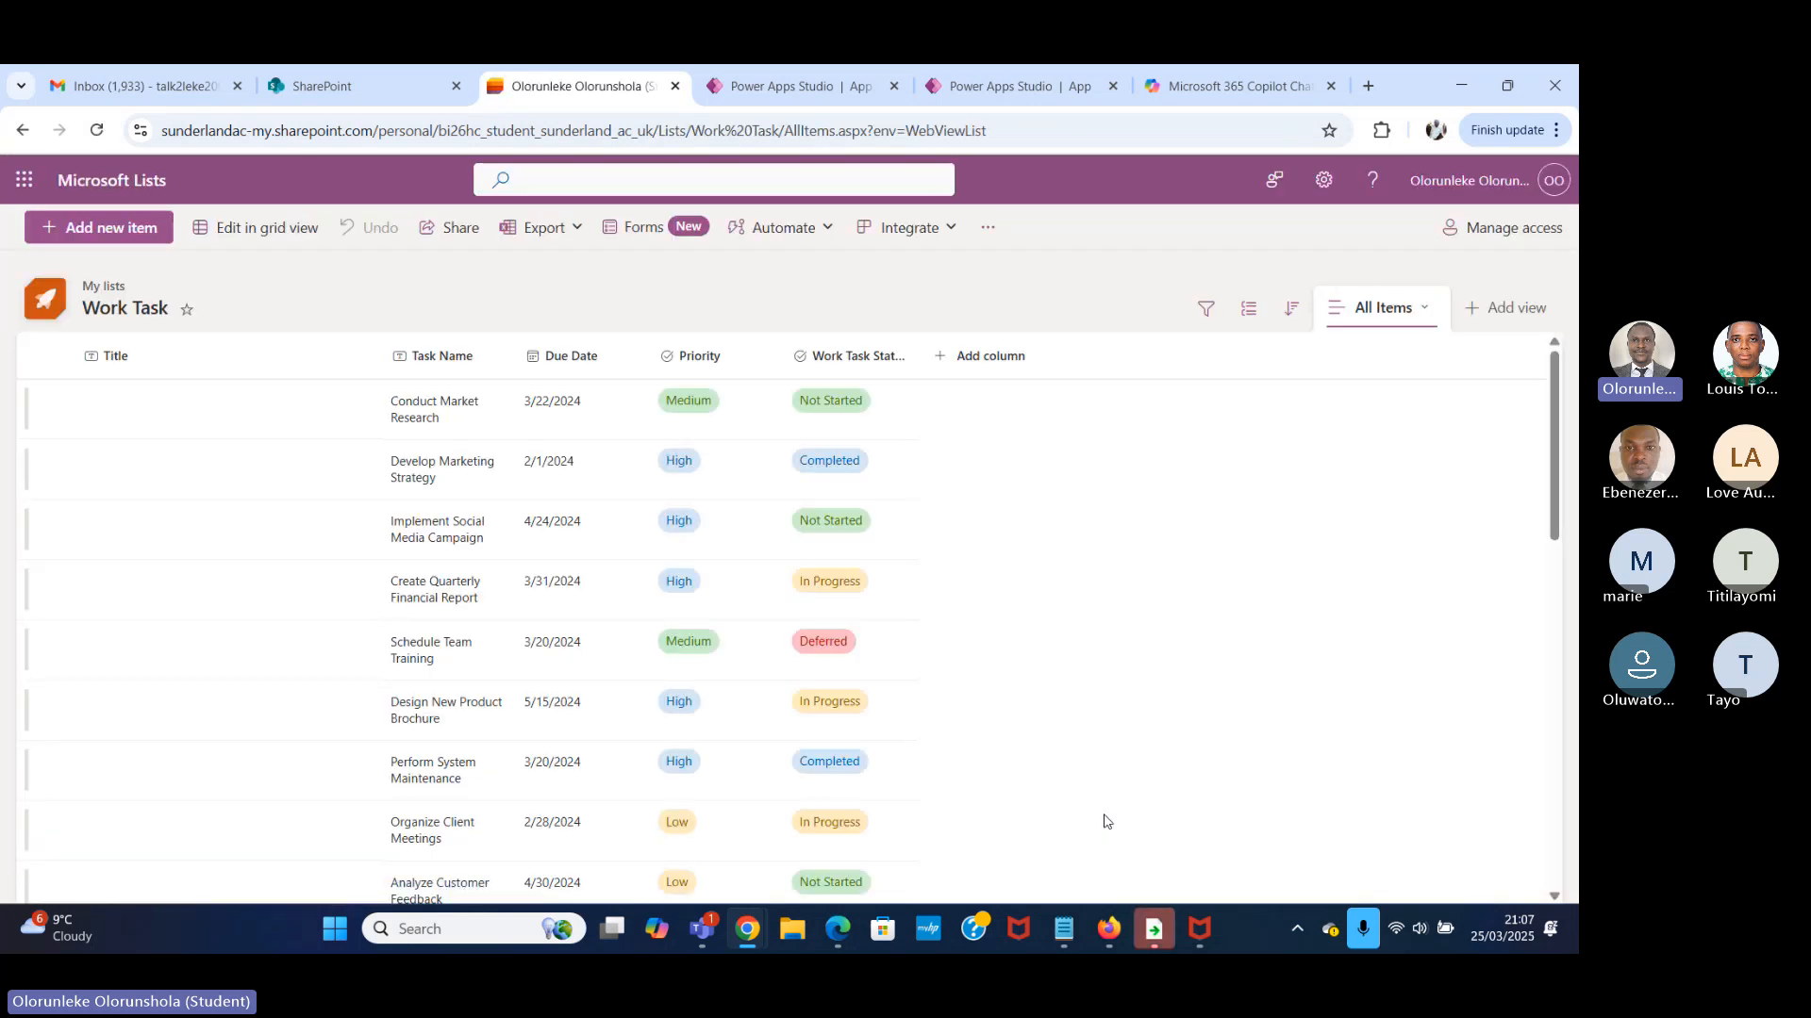
# Examine the Work Task list's task names, due dates, priorities and statuses, and return to Screen2 of the variables demo app in Power Apps.
pyautogui.scroll(-4, 295, 533)
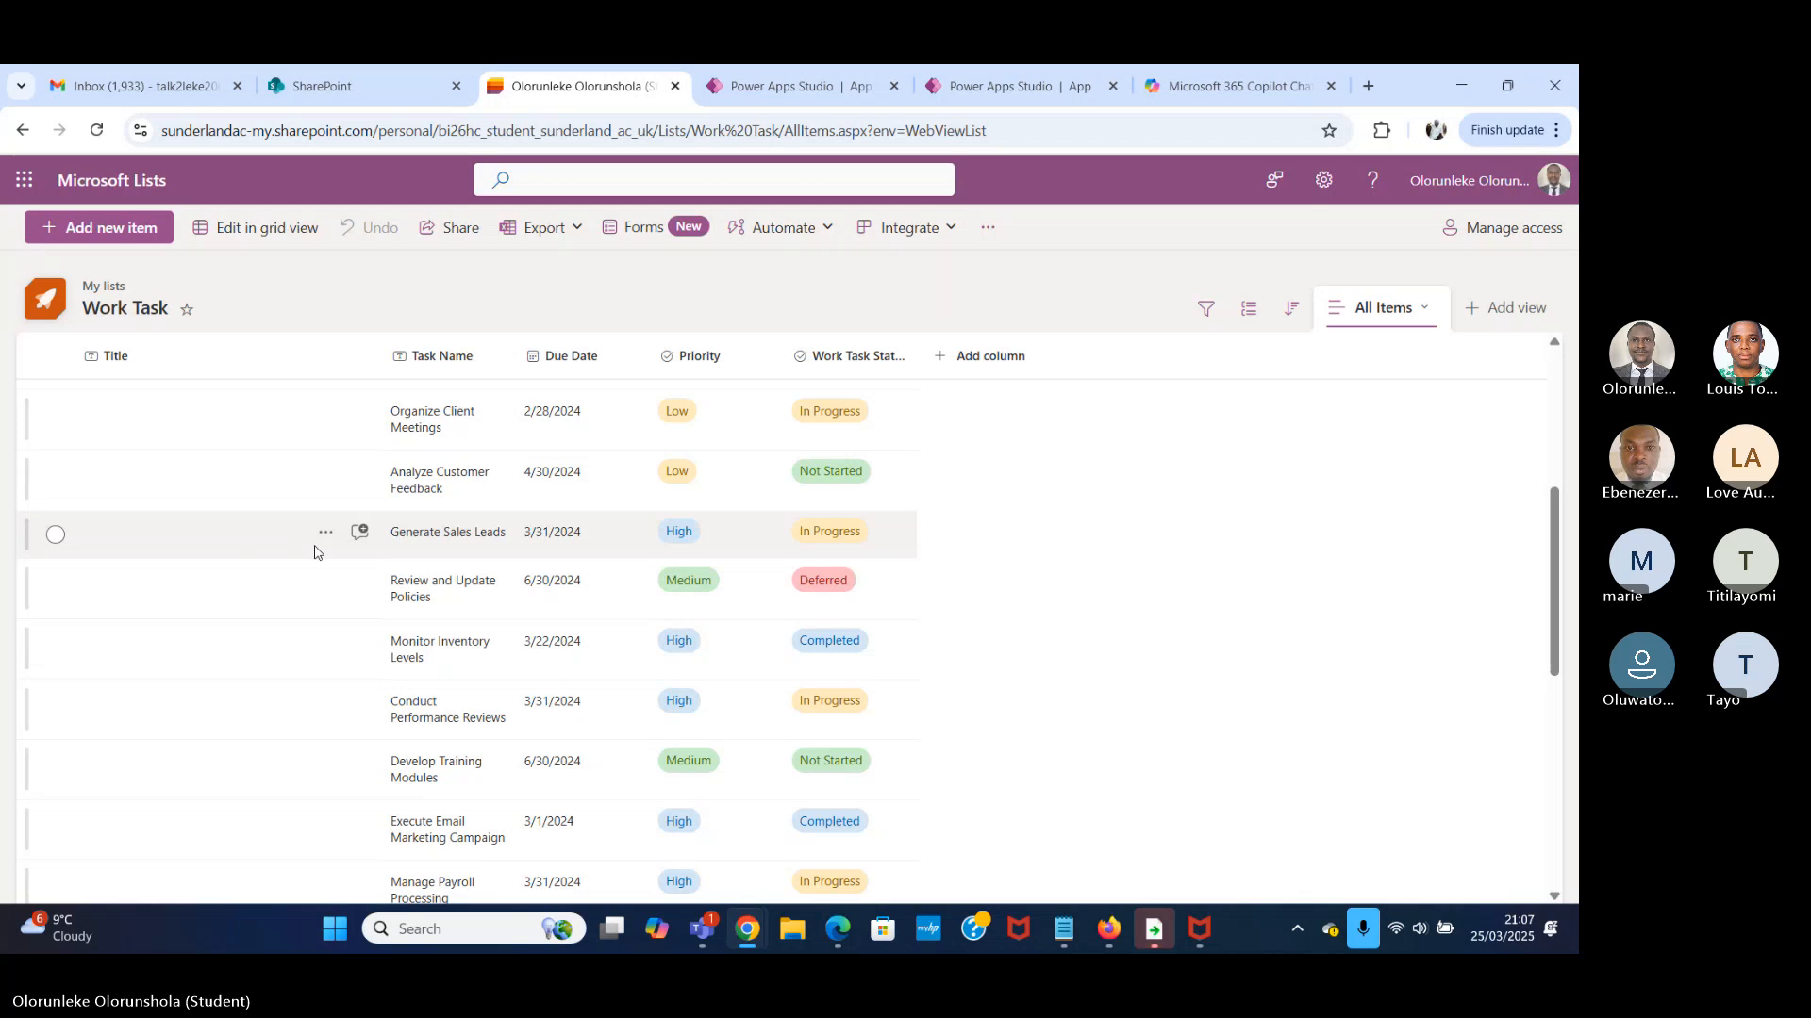
pyautogui.scroll(5, 337, 563)
pyautogui.scroll(-8, 356, 565)
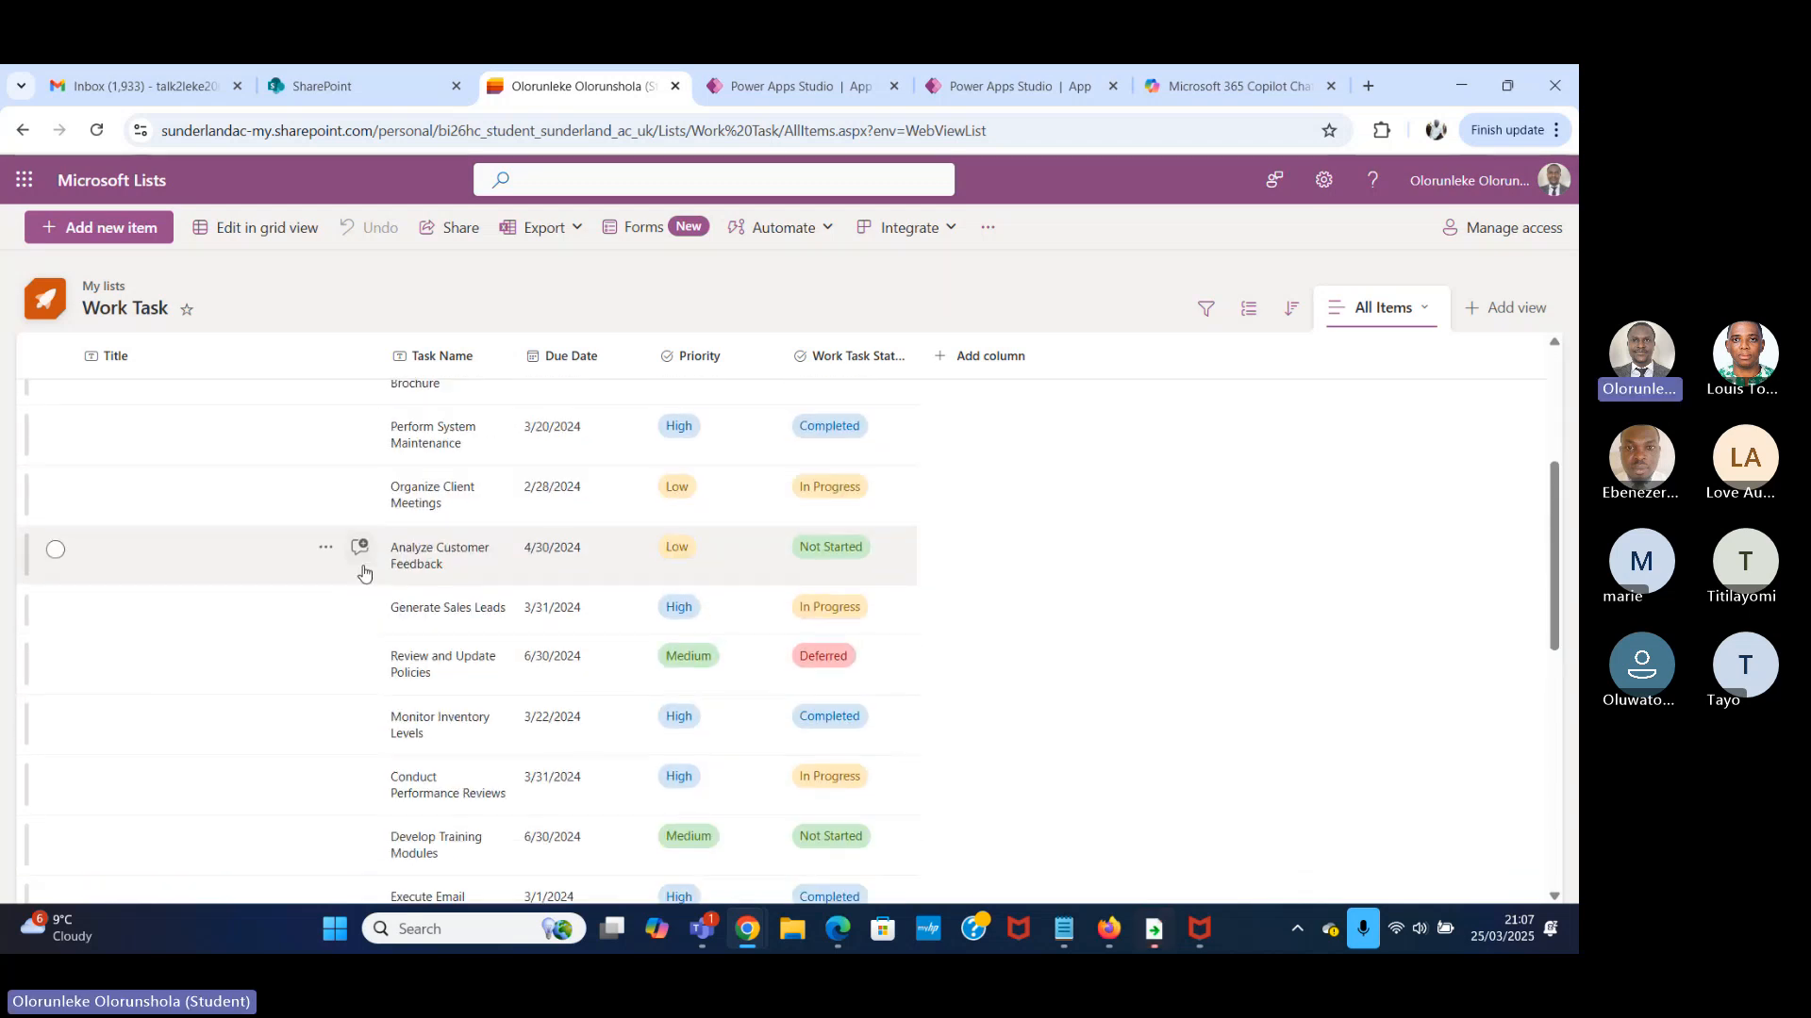
pyautogui.scroll(-5, 363, 573)
pyautogui.scroll(3, 387, 566)
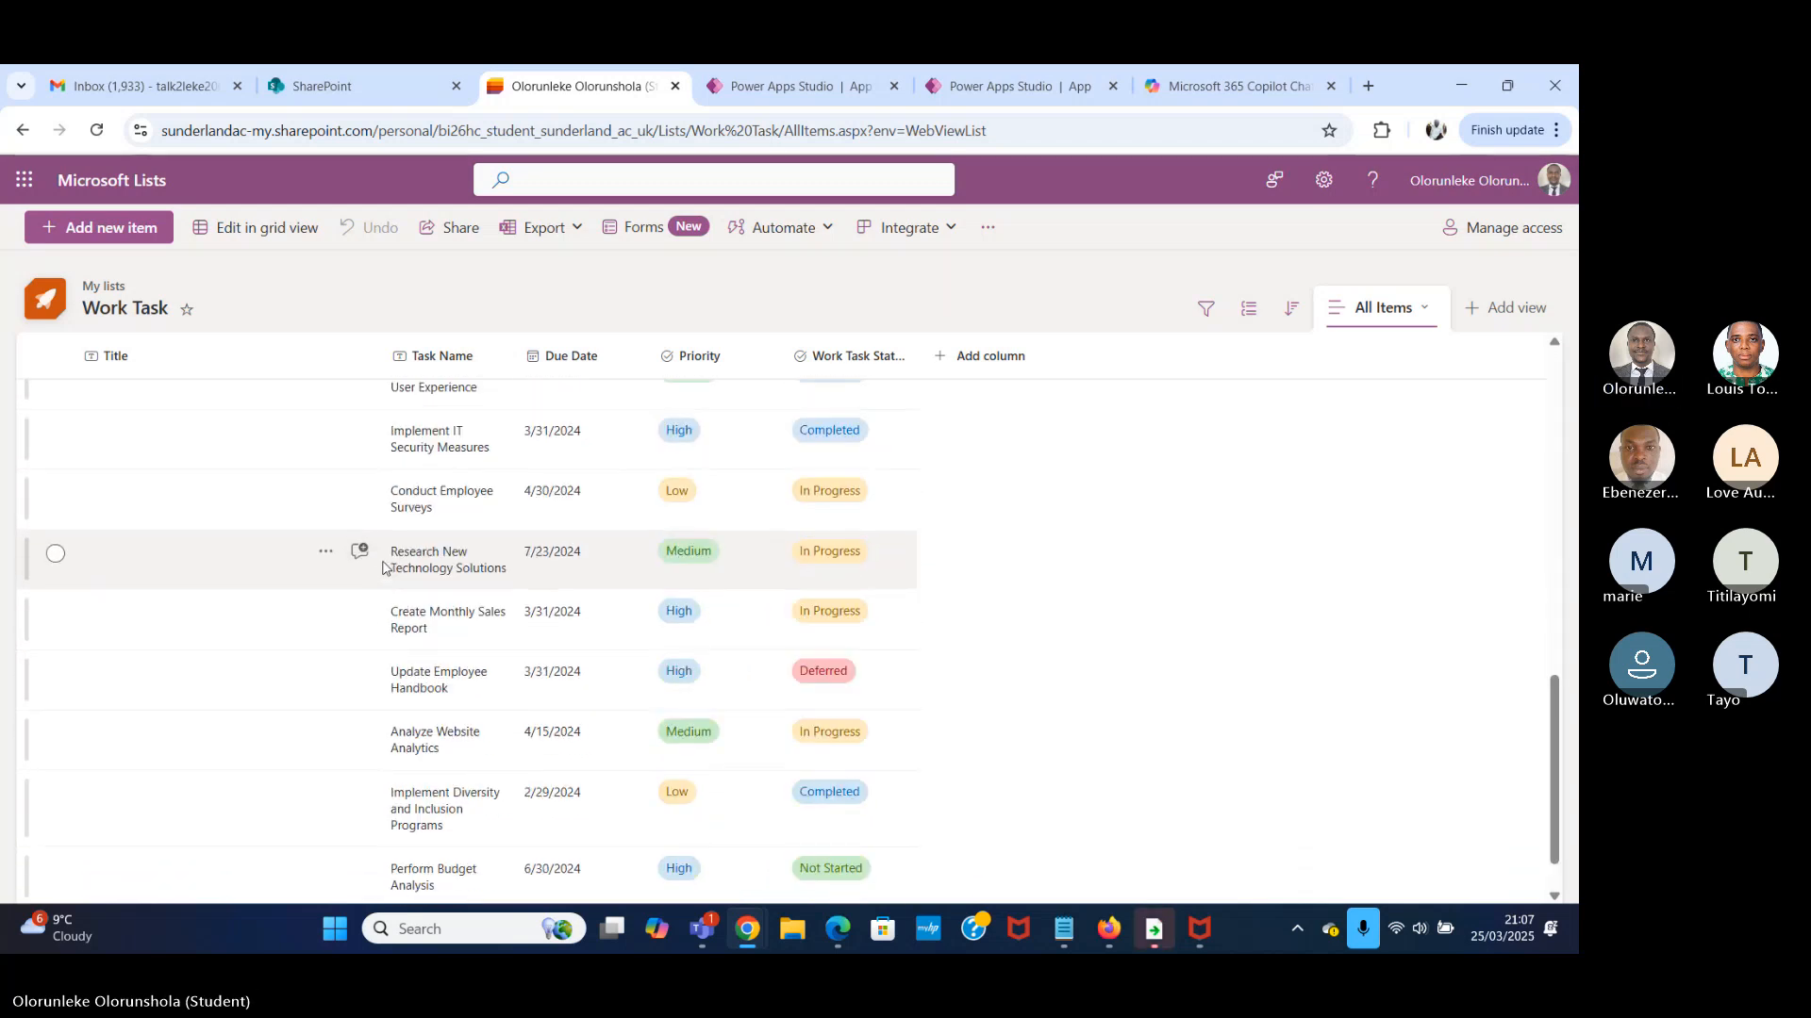
pyautogui.scroll(7, 390, 564)
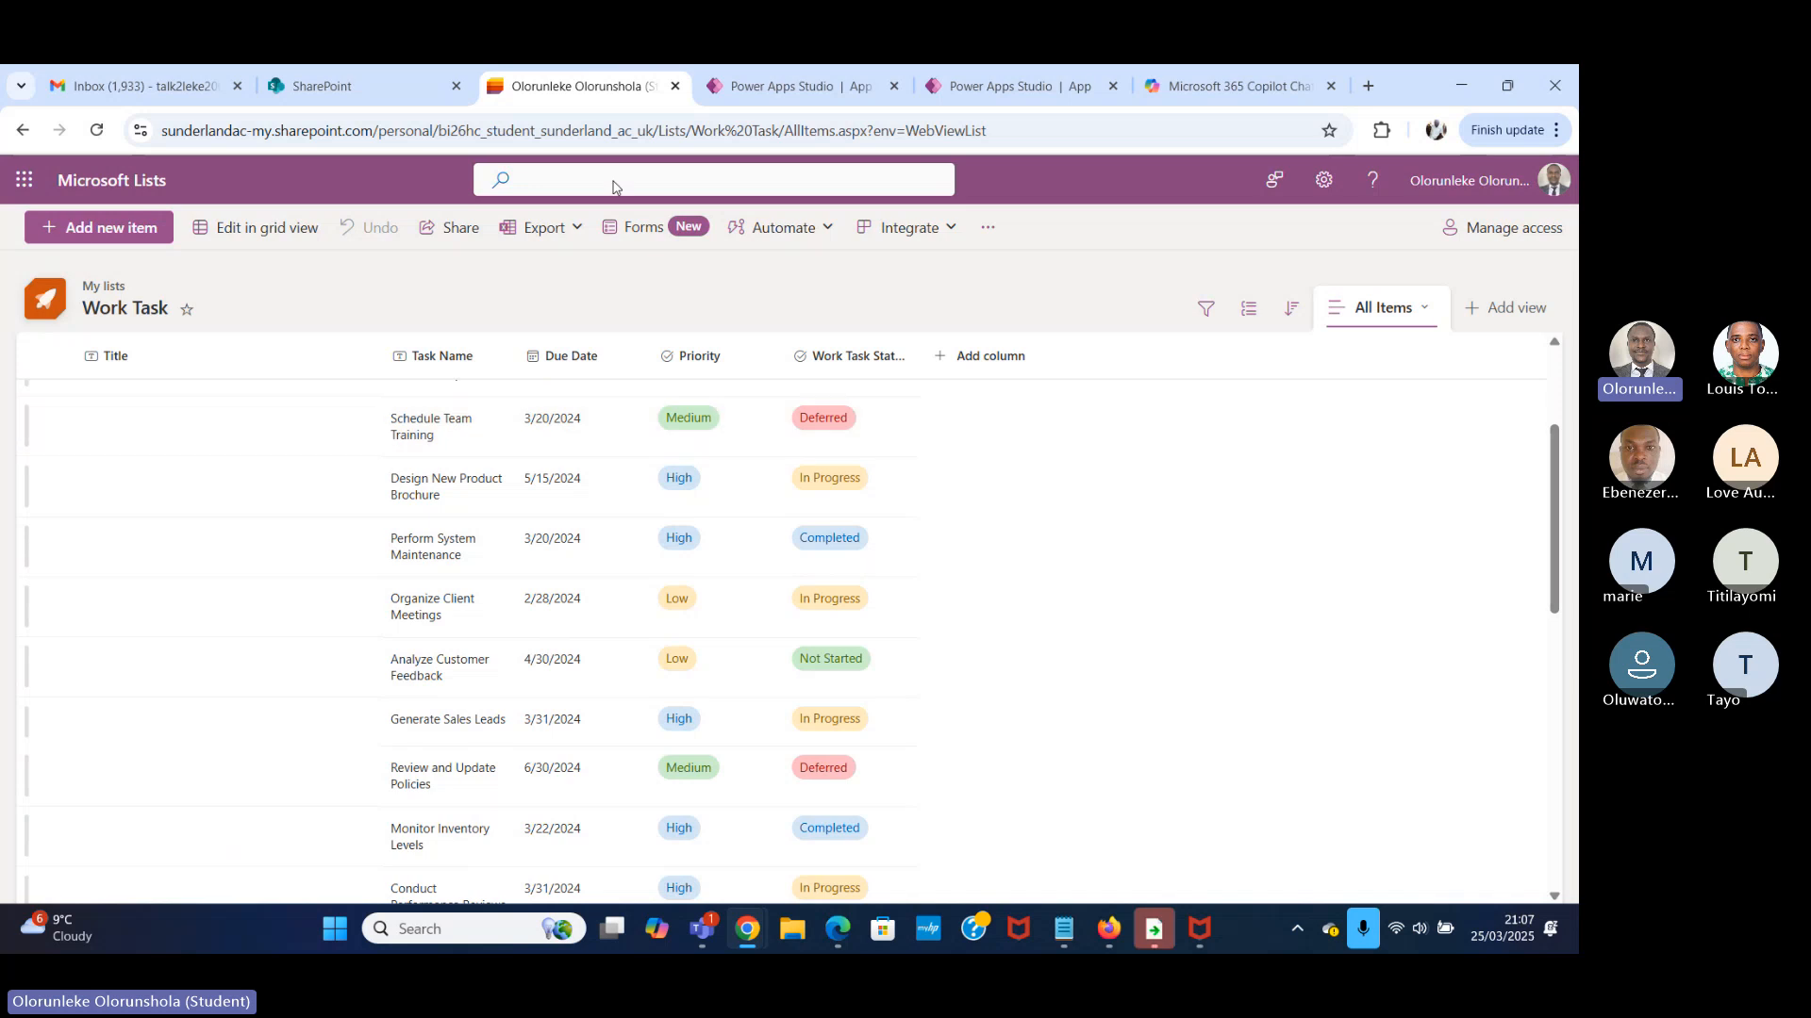
pyautogui.scroll(3, 444, 571)
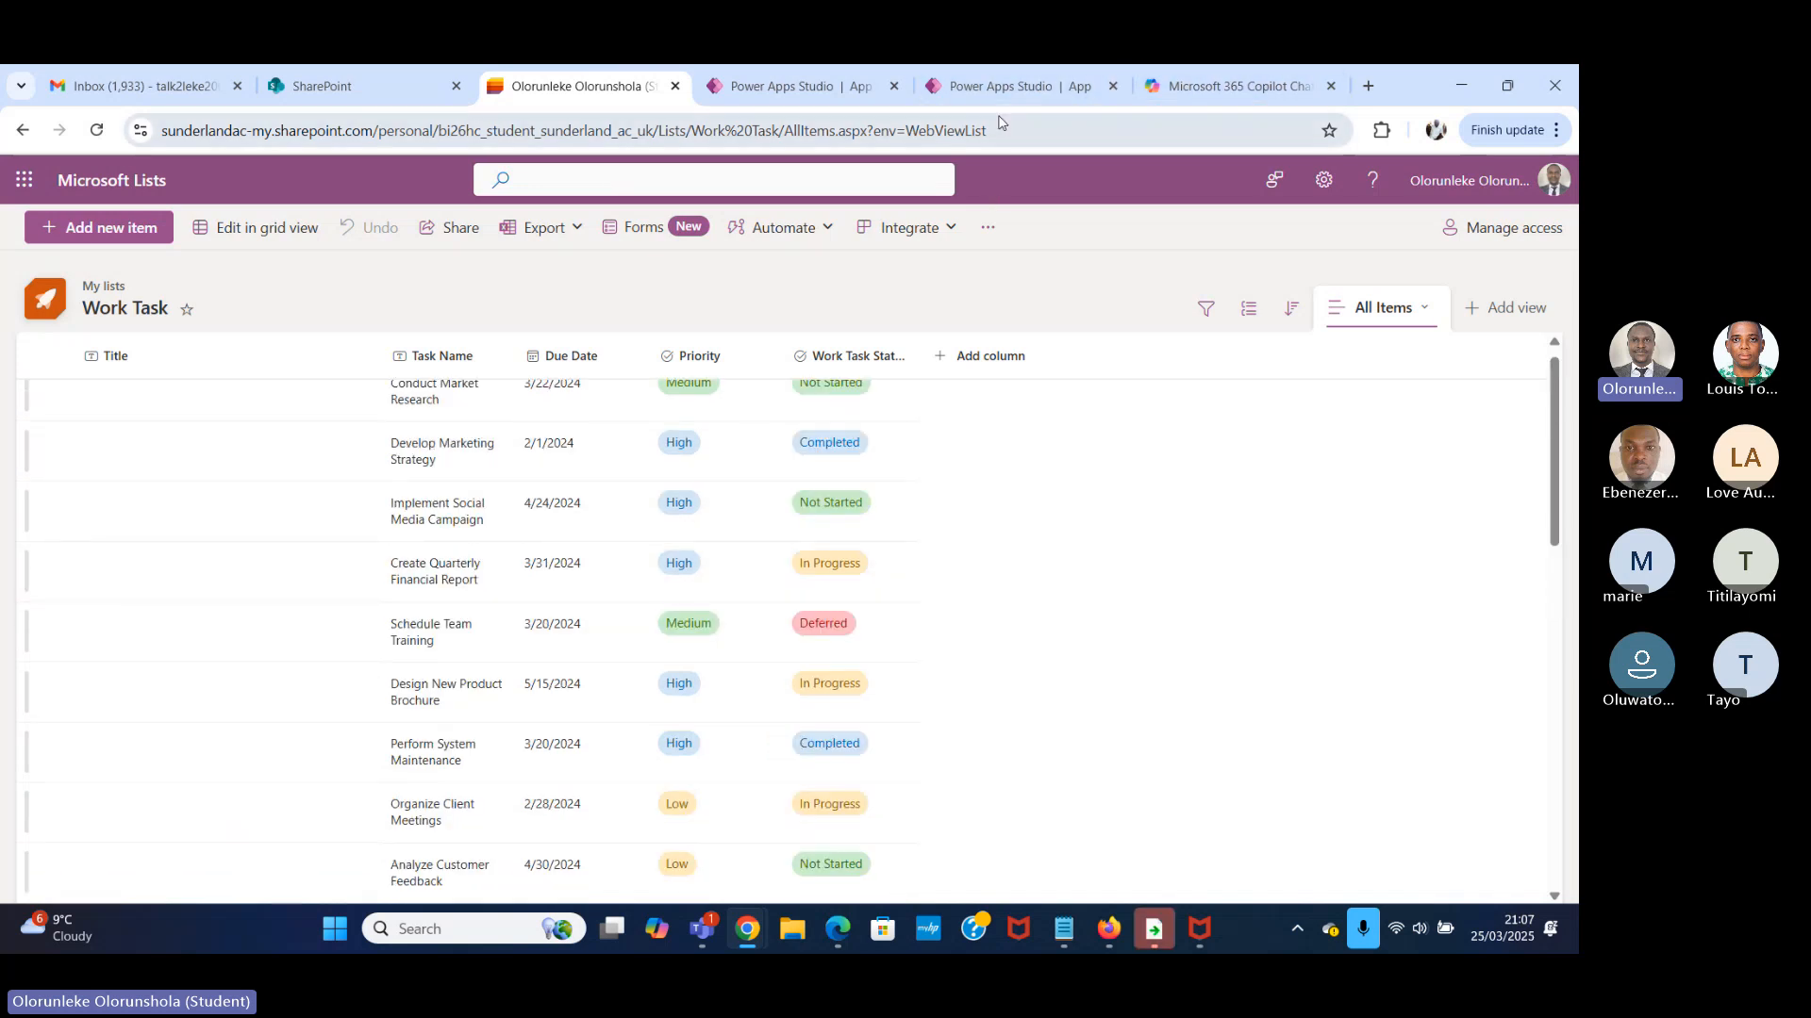
pyautogui.click(1012, 87)
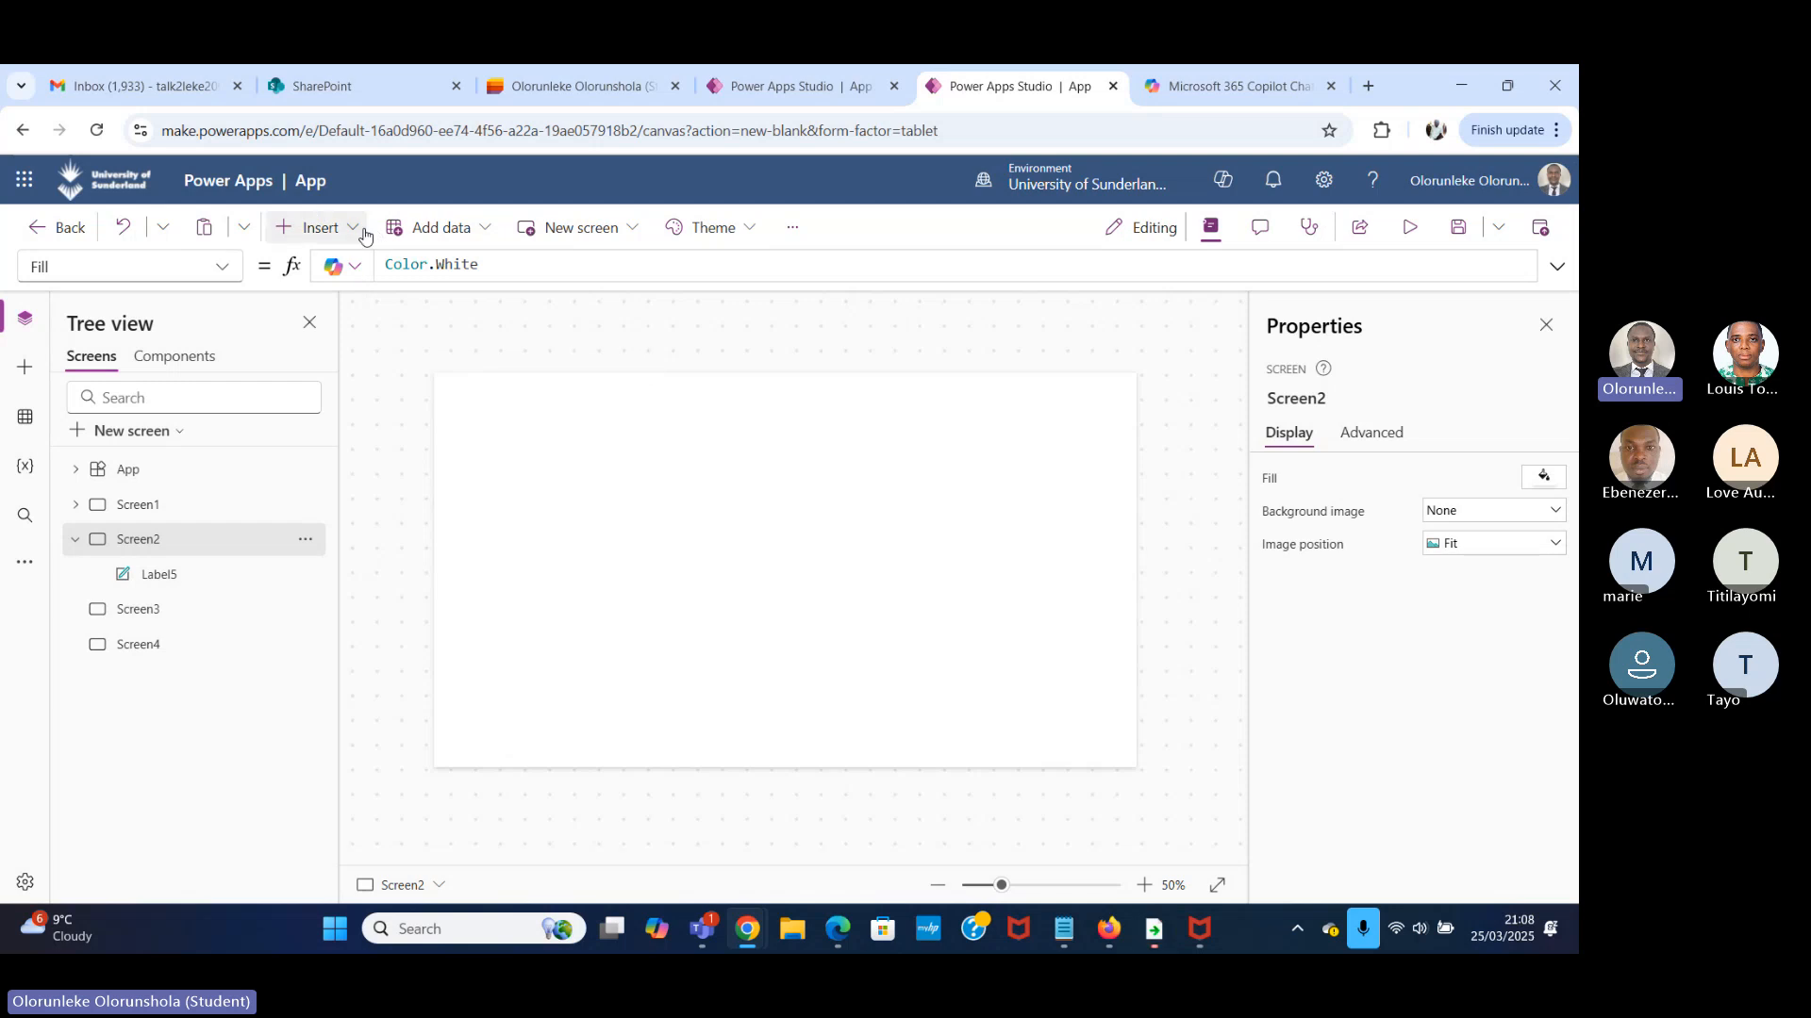
# Insert a blank vertical gallery on Screen2.
pyautogui.click(365, 232)
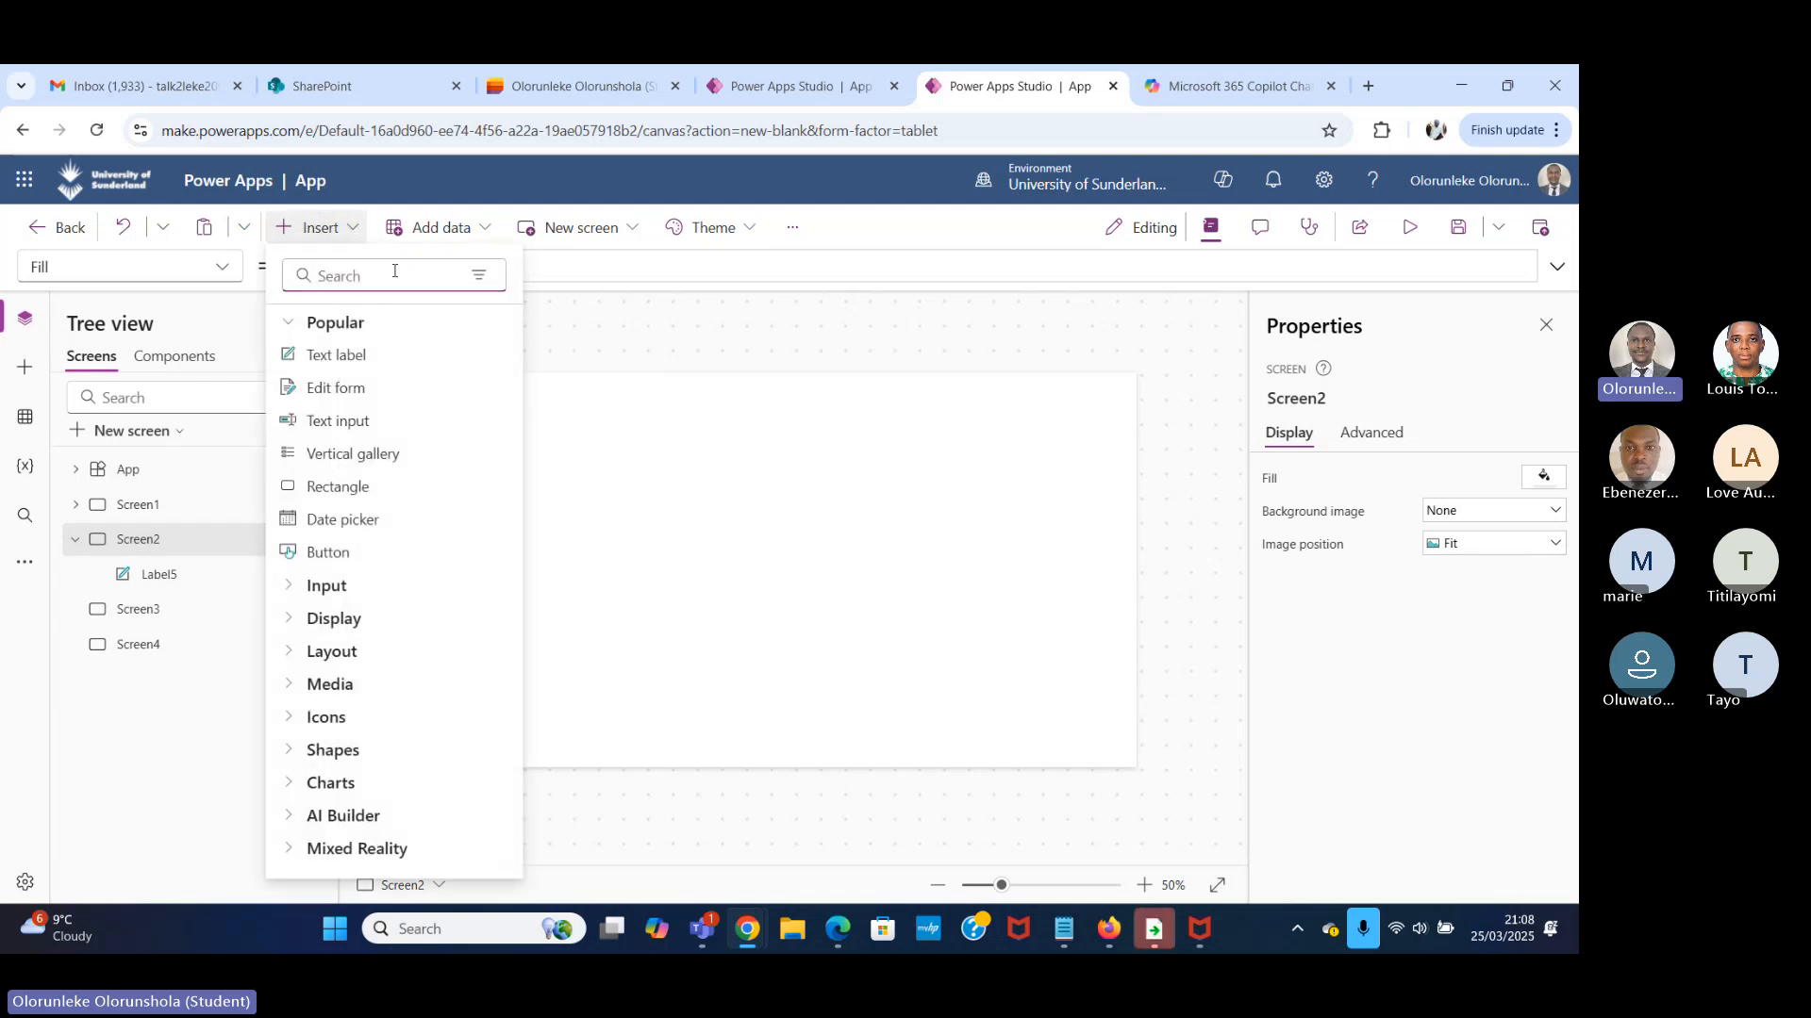
pyautogui.write('GALL')
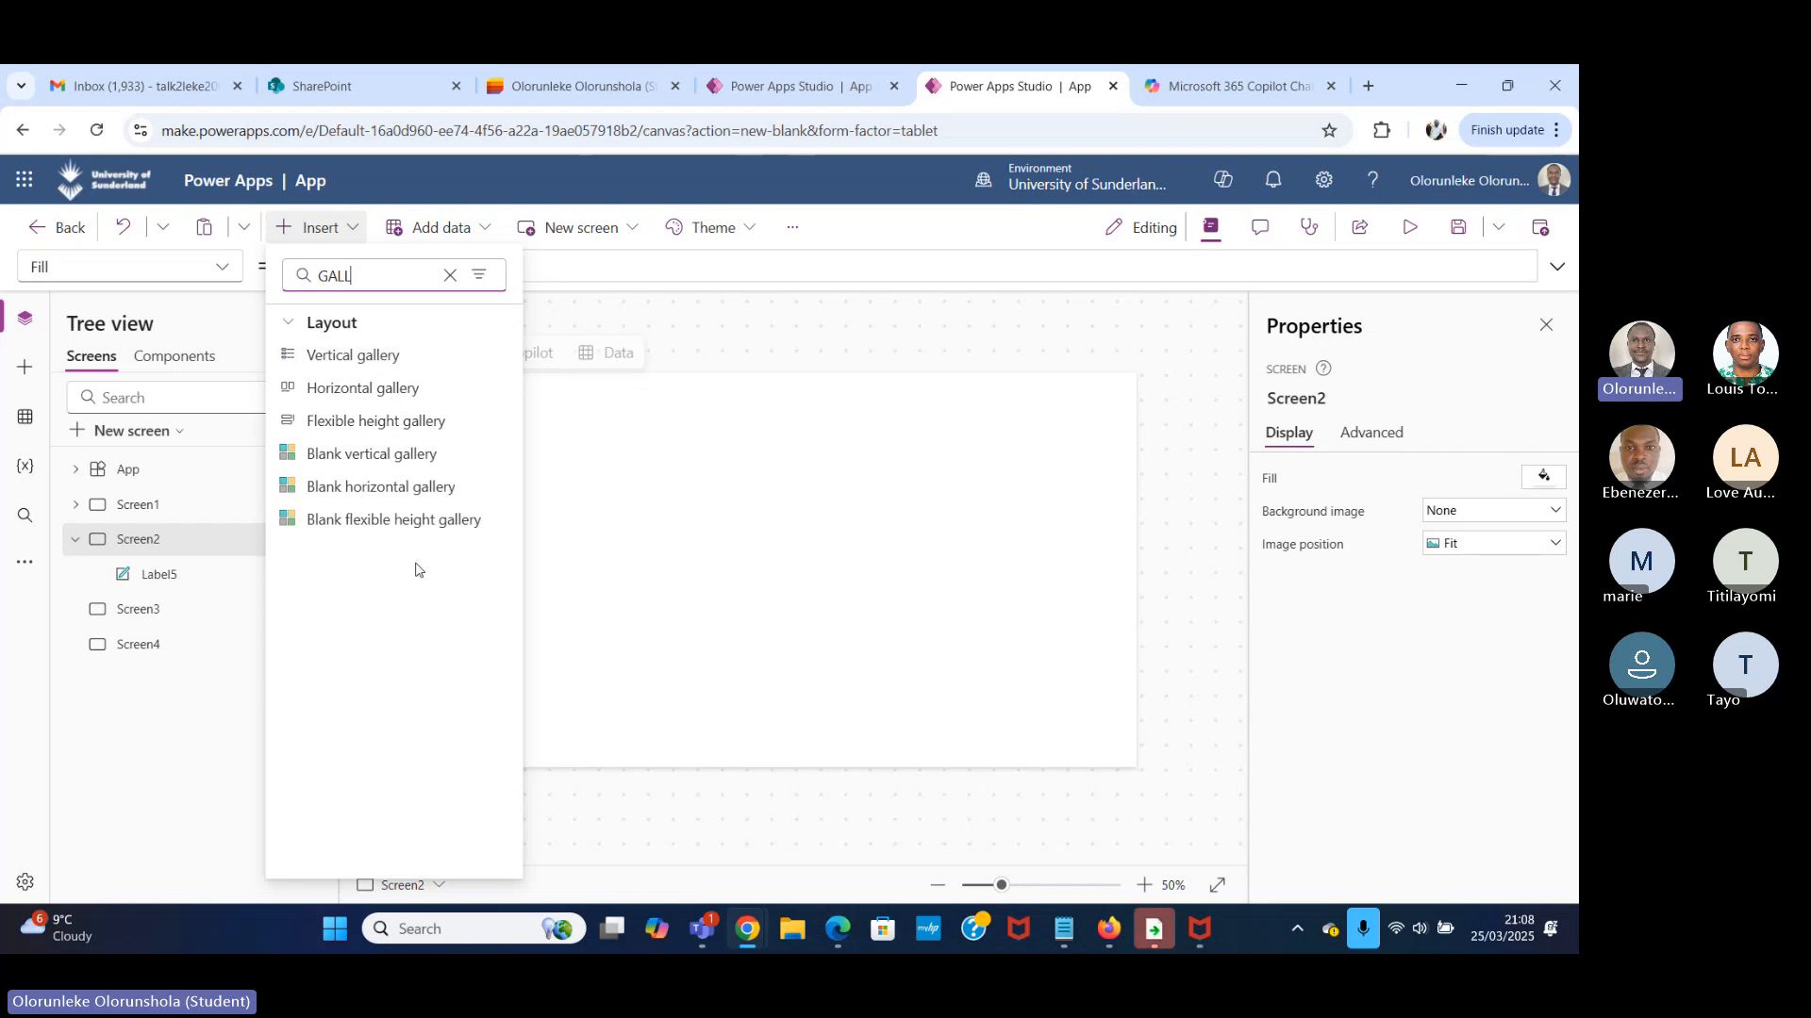
pyautogui.click(427, 459)
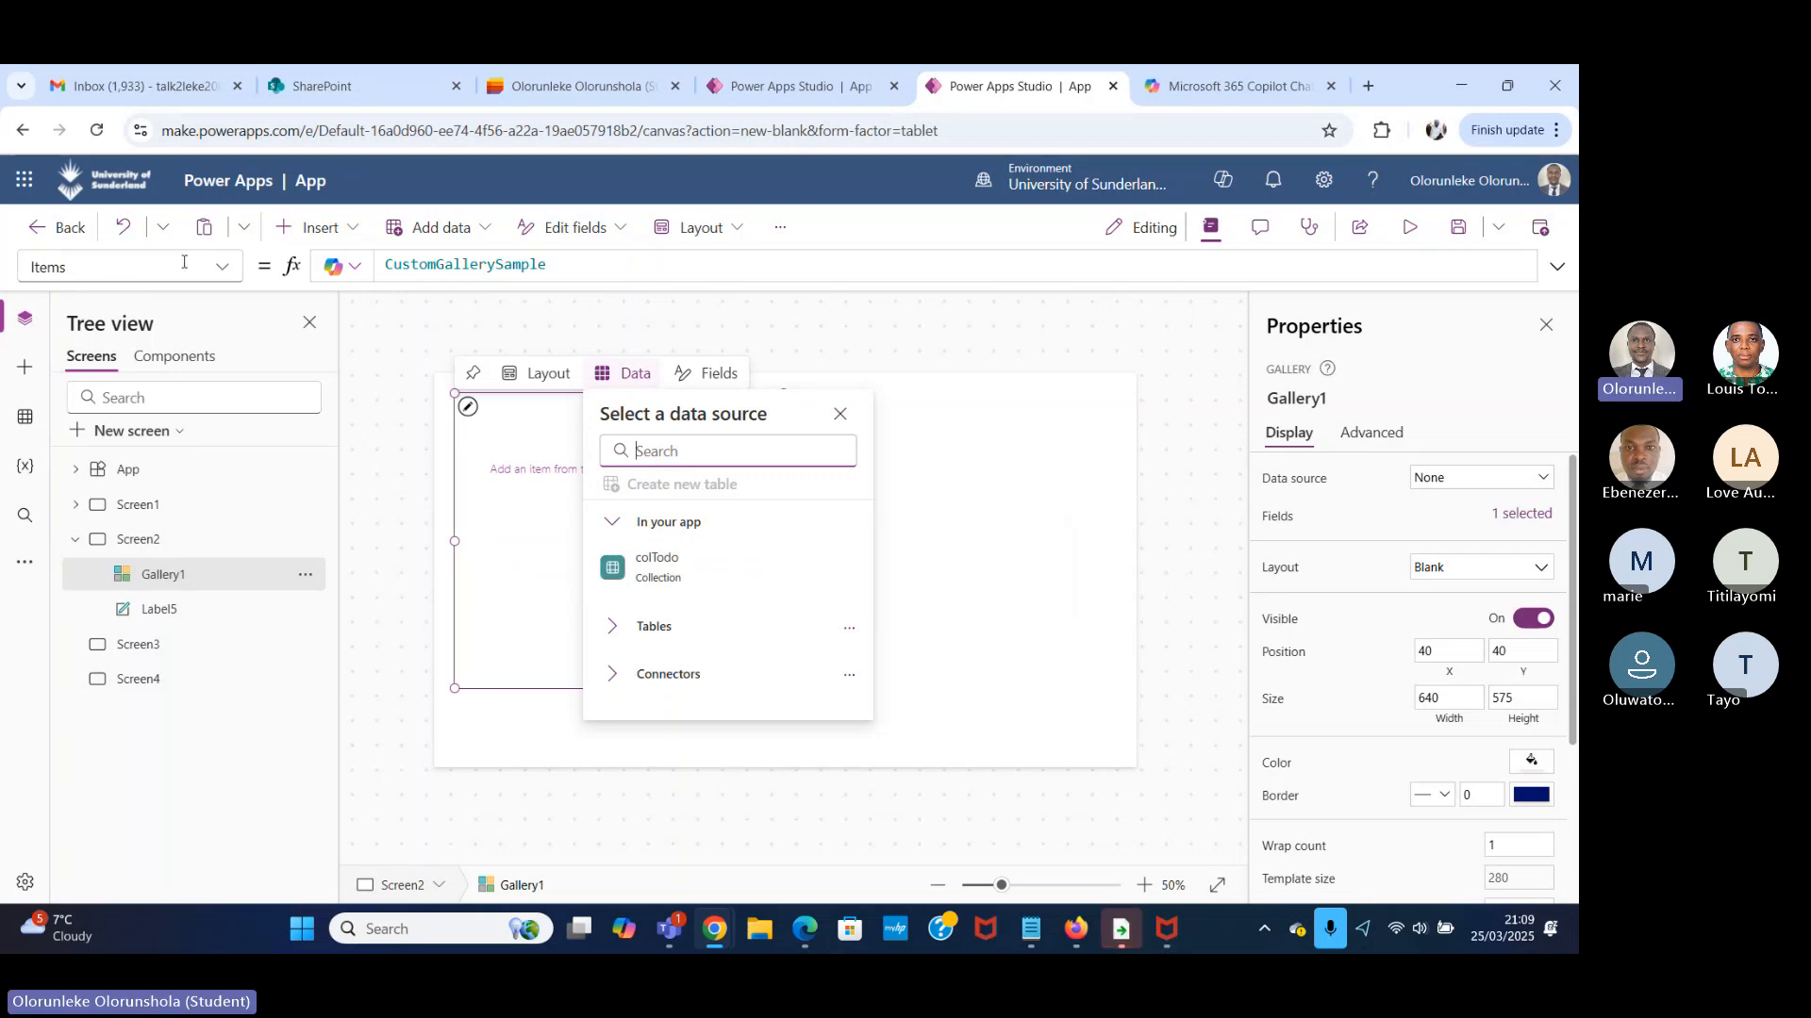
# Set the Items of the new gallery on Screen2 to the colTodo collection.
pyautogui.moveTo(89, 268); pyautogui.dragTo(2, 272)
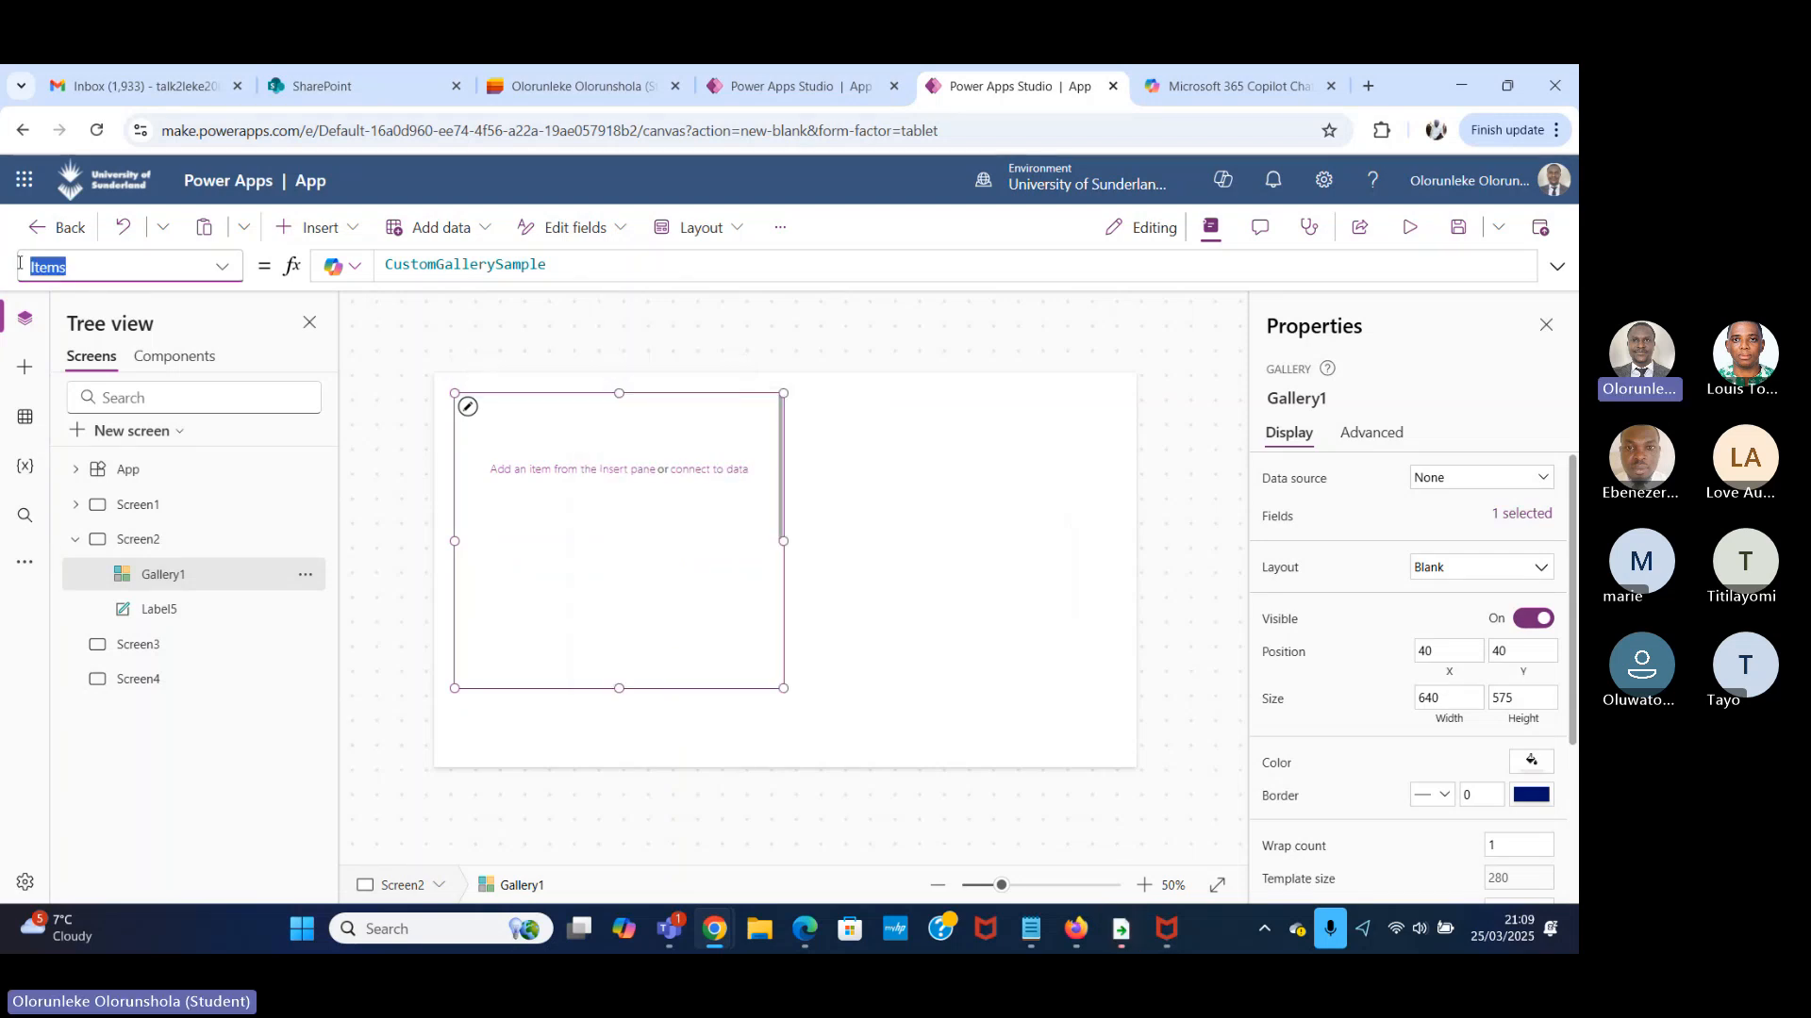
pyautogui.click(23, 265)
pyautogui.click(544, 331)
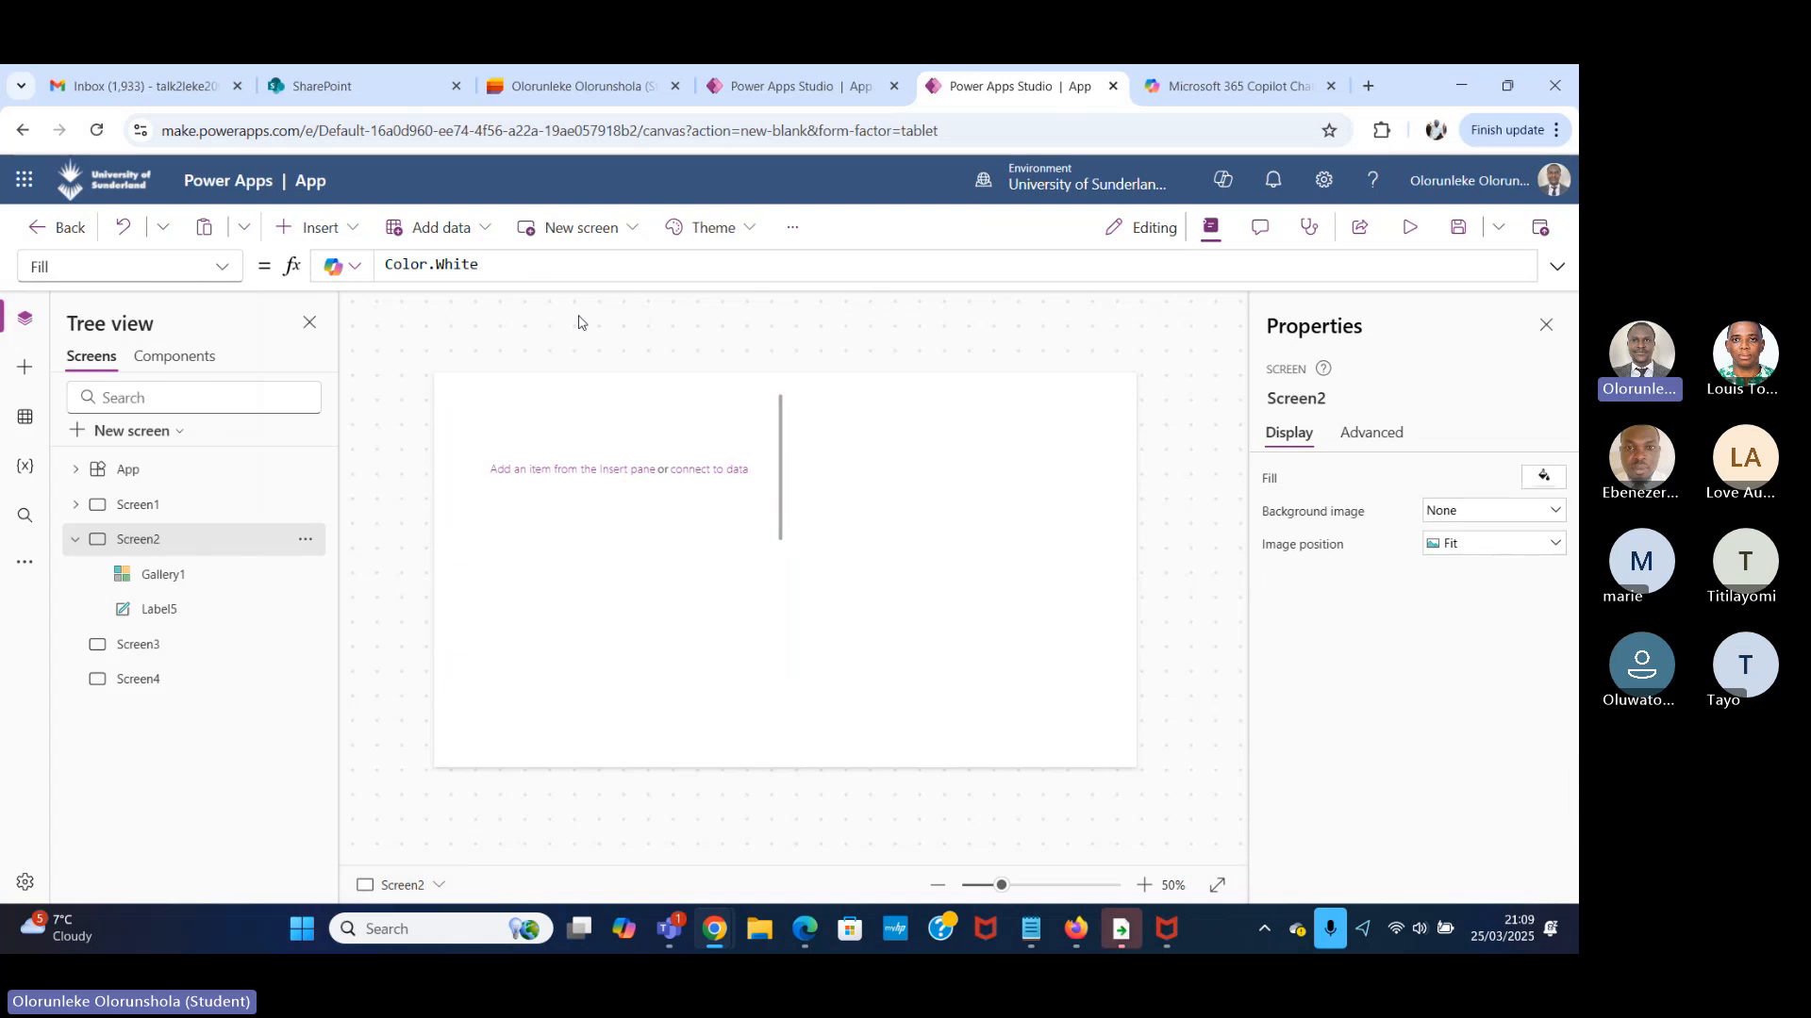
pyautogui.click(647, 541)
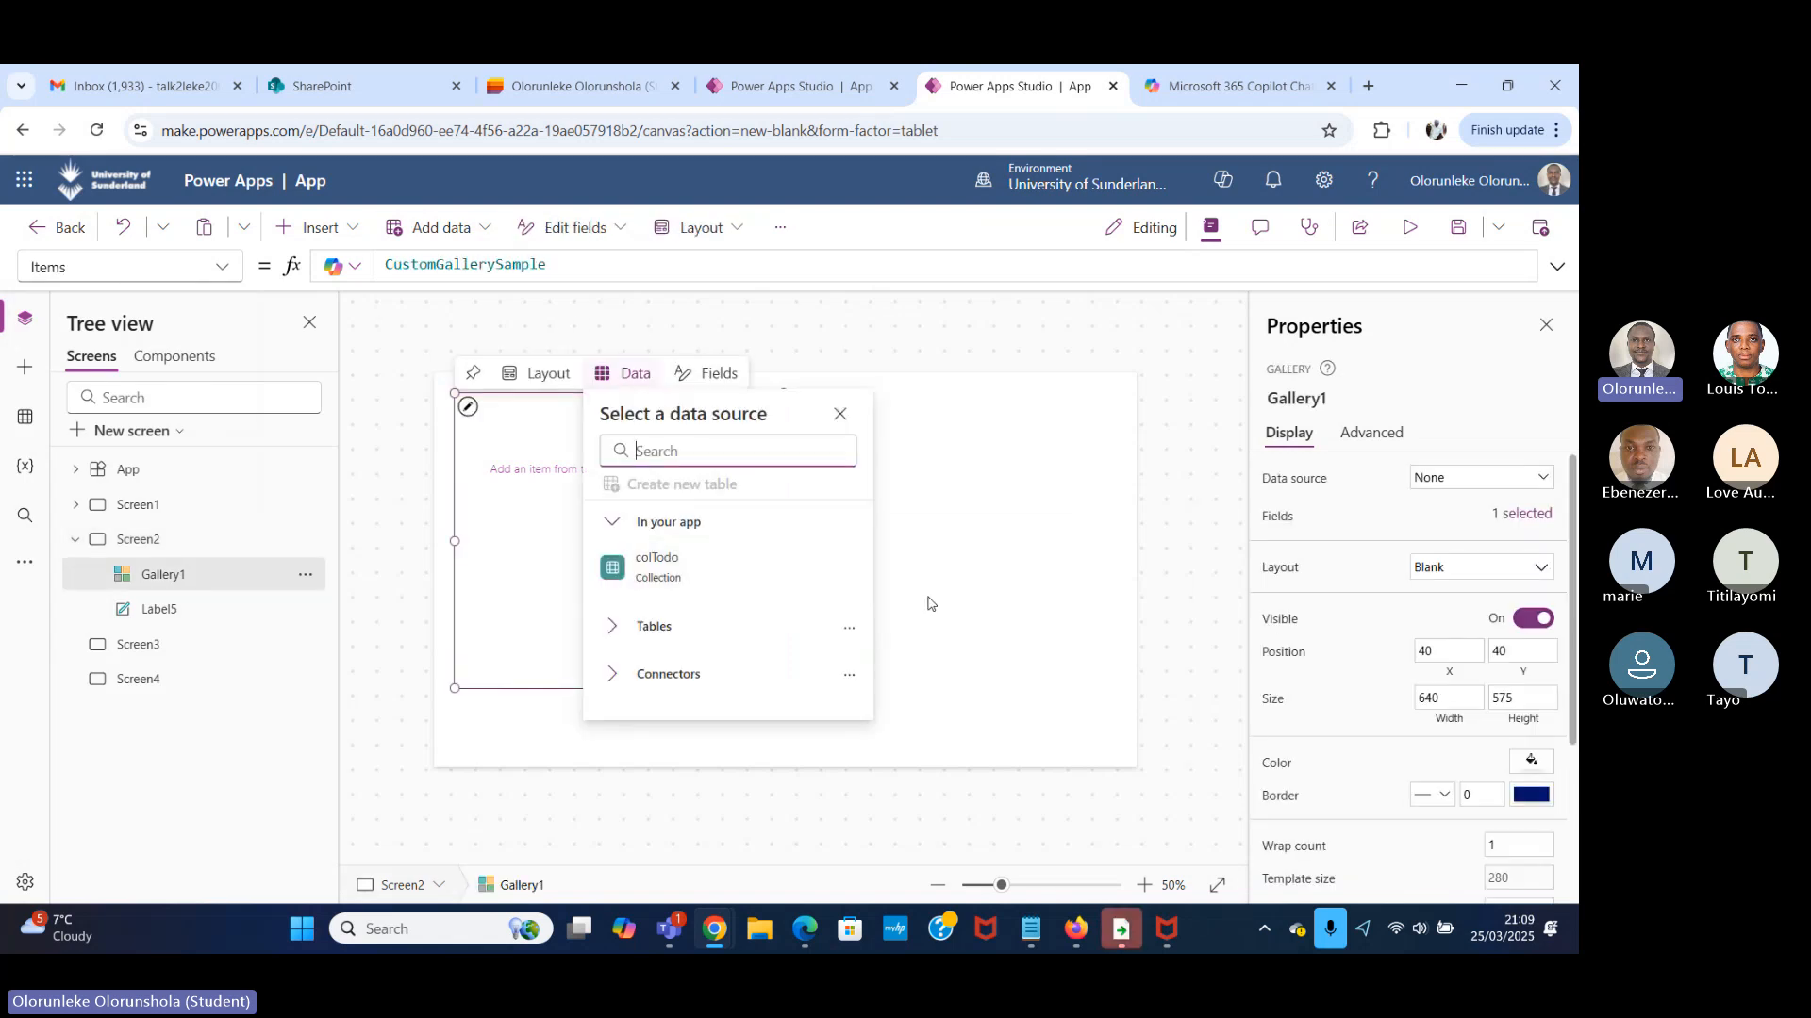
pyautogui.click(777, 585)
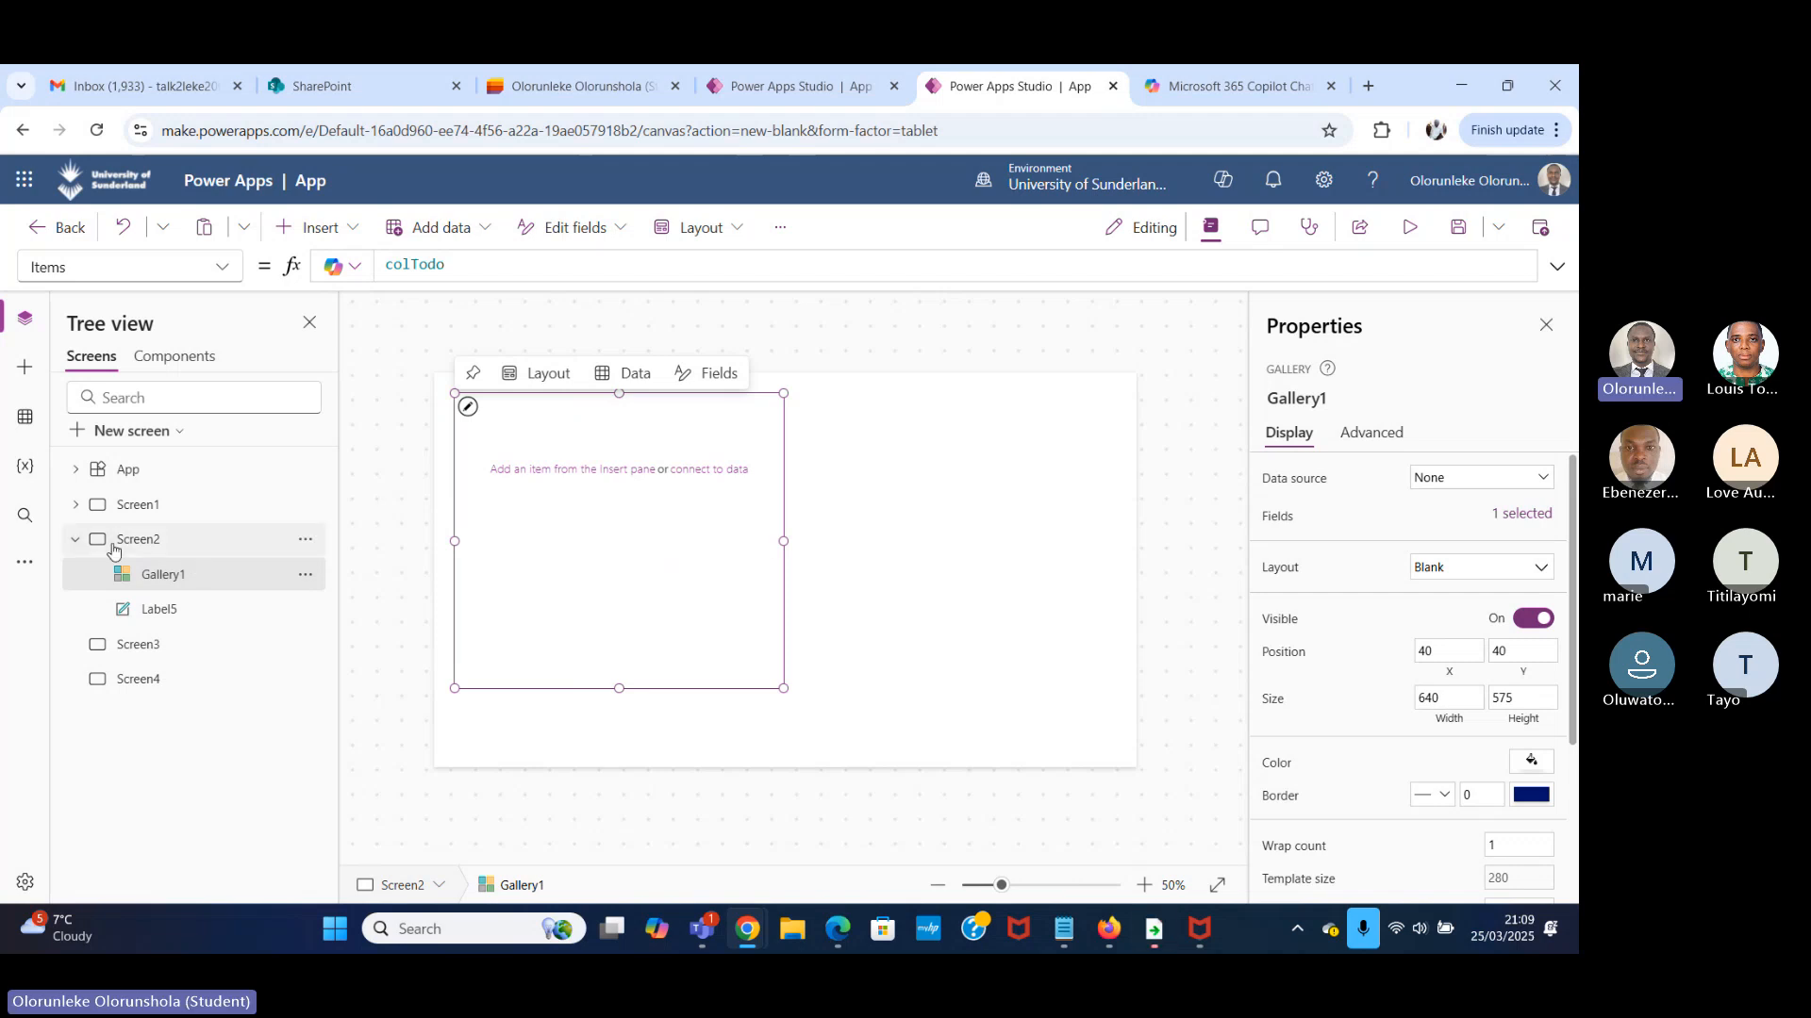
# Run Screen1 in preview to collect its form entry into colTodo, checking the collection in the app's variables.
pyautogui.click(17, 467)
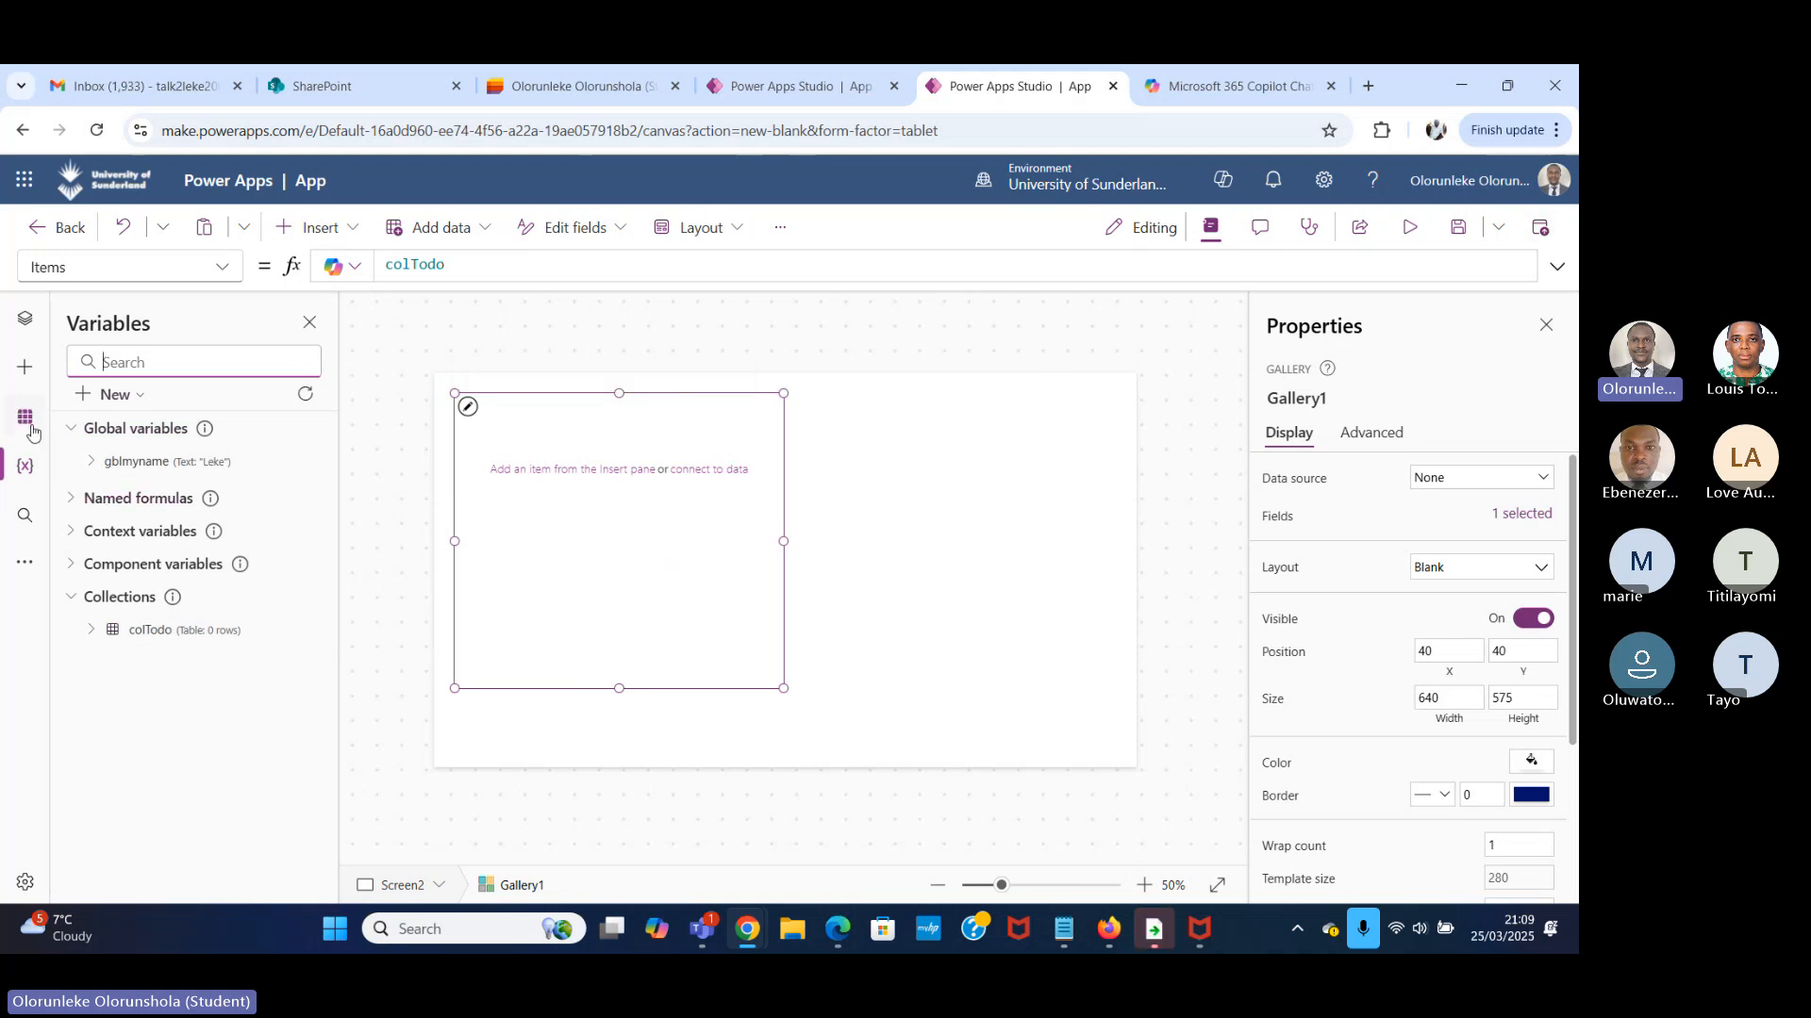
pyautogui.click(25, 319)
pyautogui.click(175, 510)
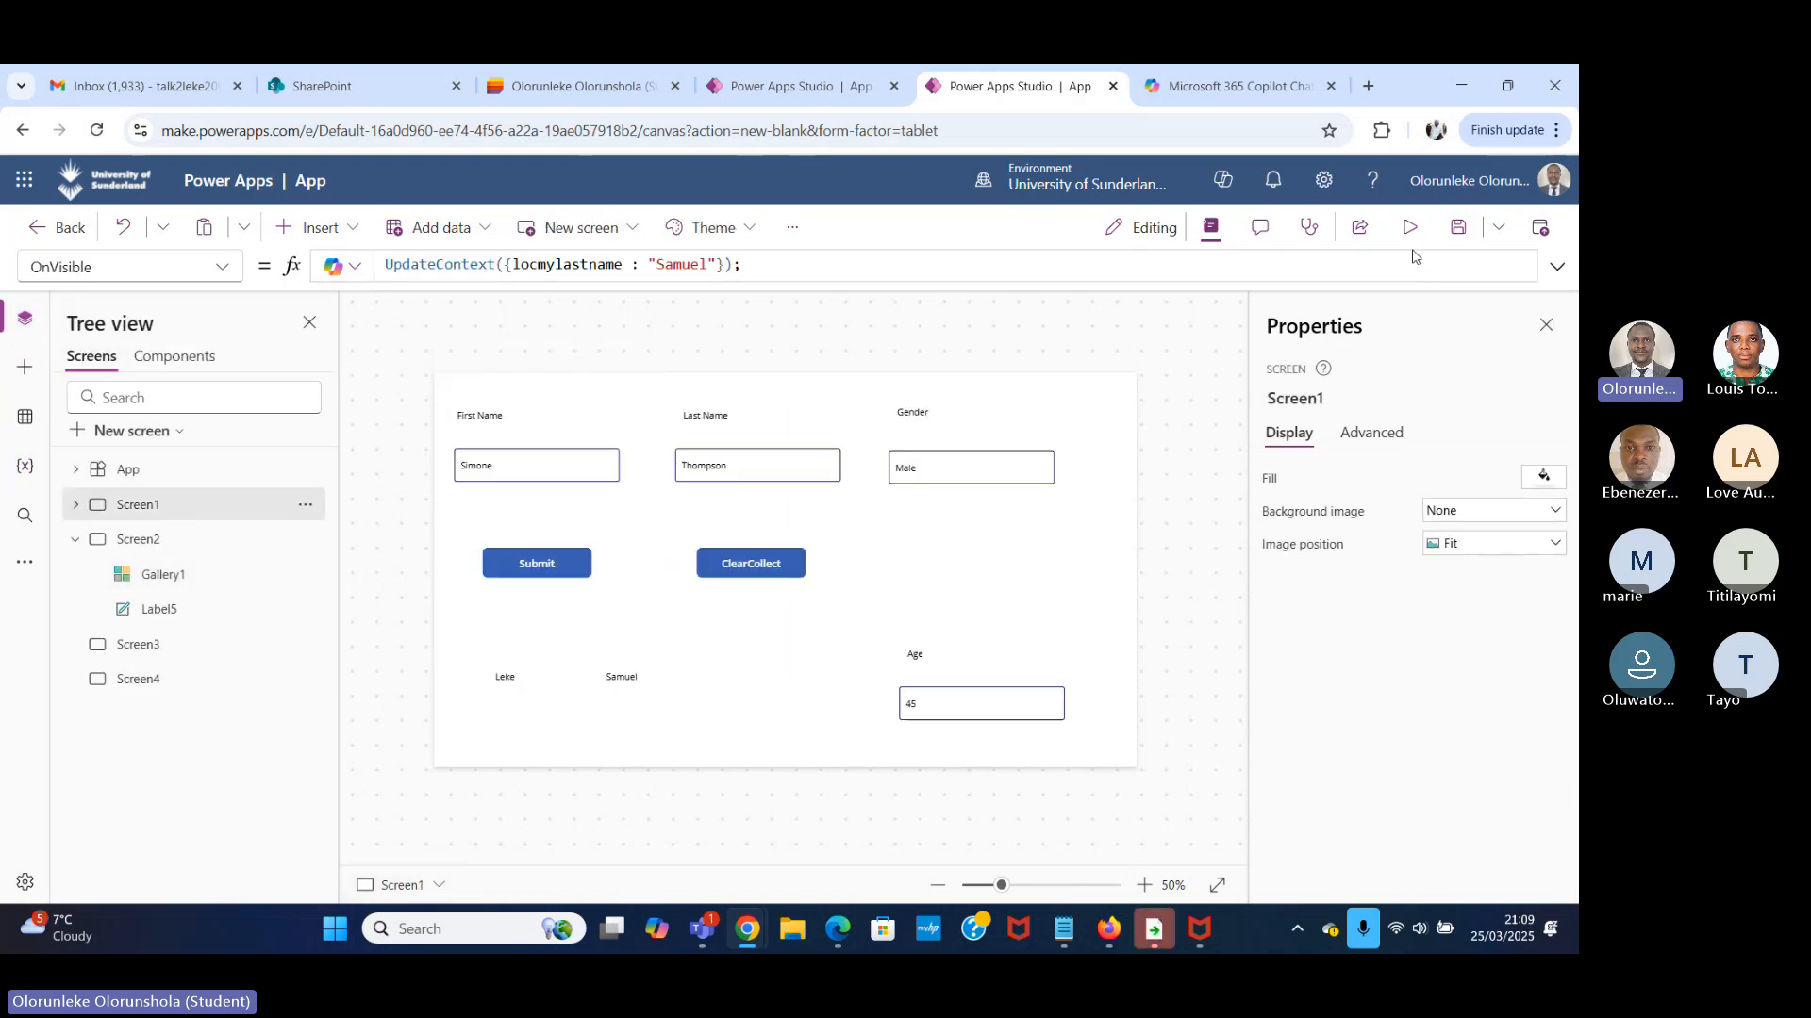
pyautogui.click(1409, 227)
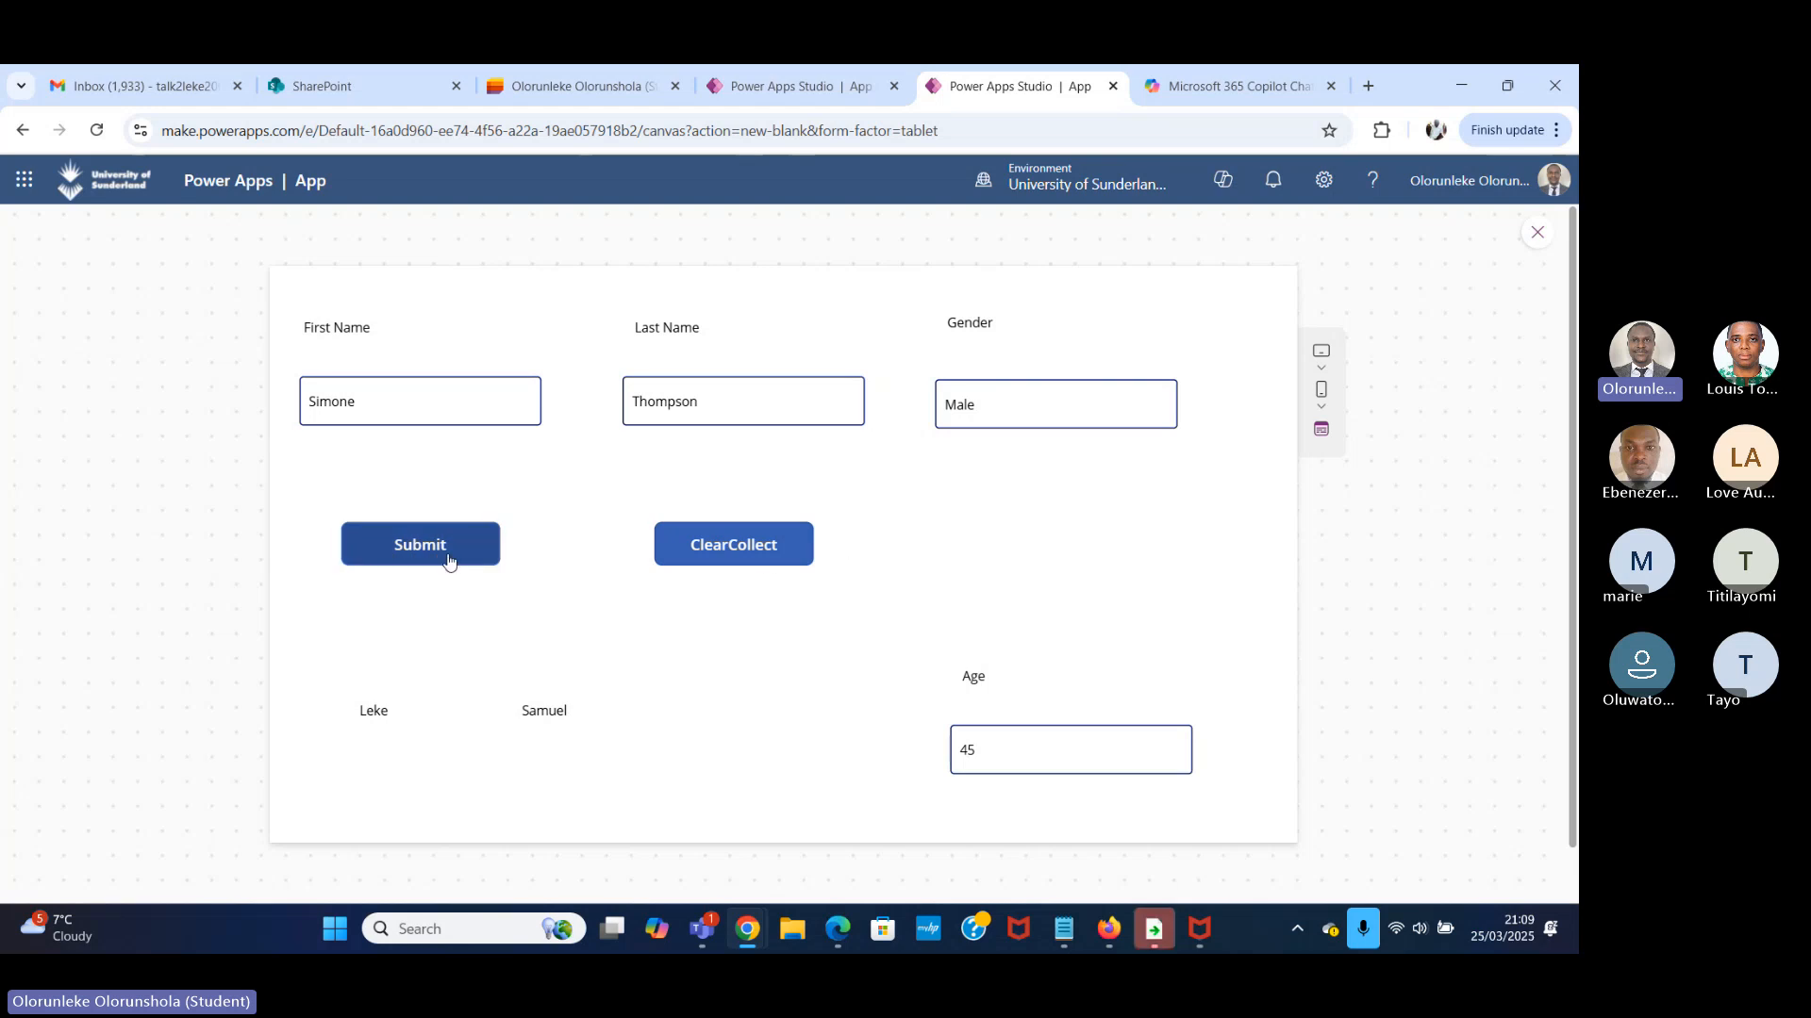
pyautogui.click(1535, 236)
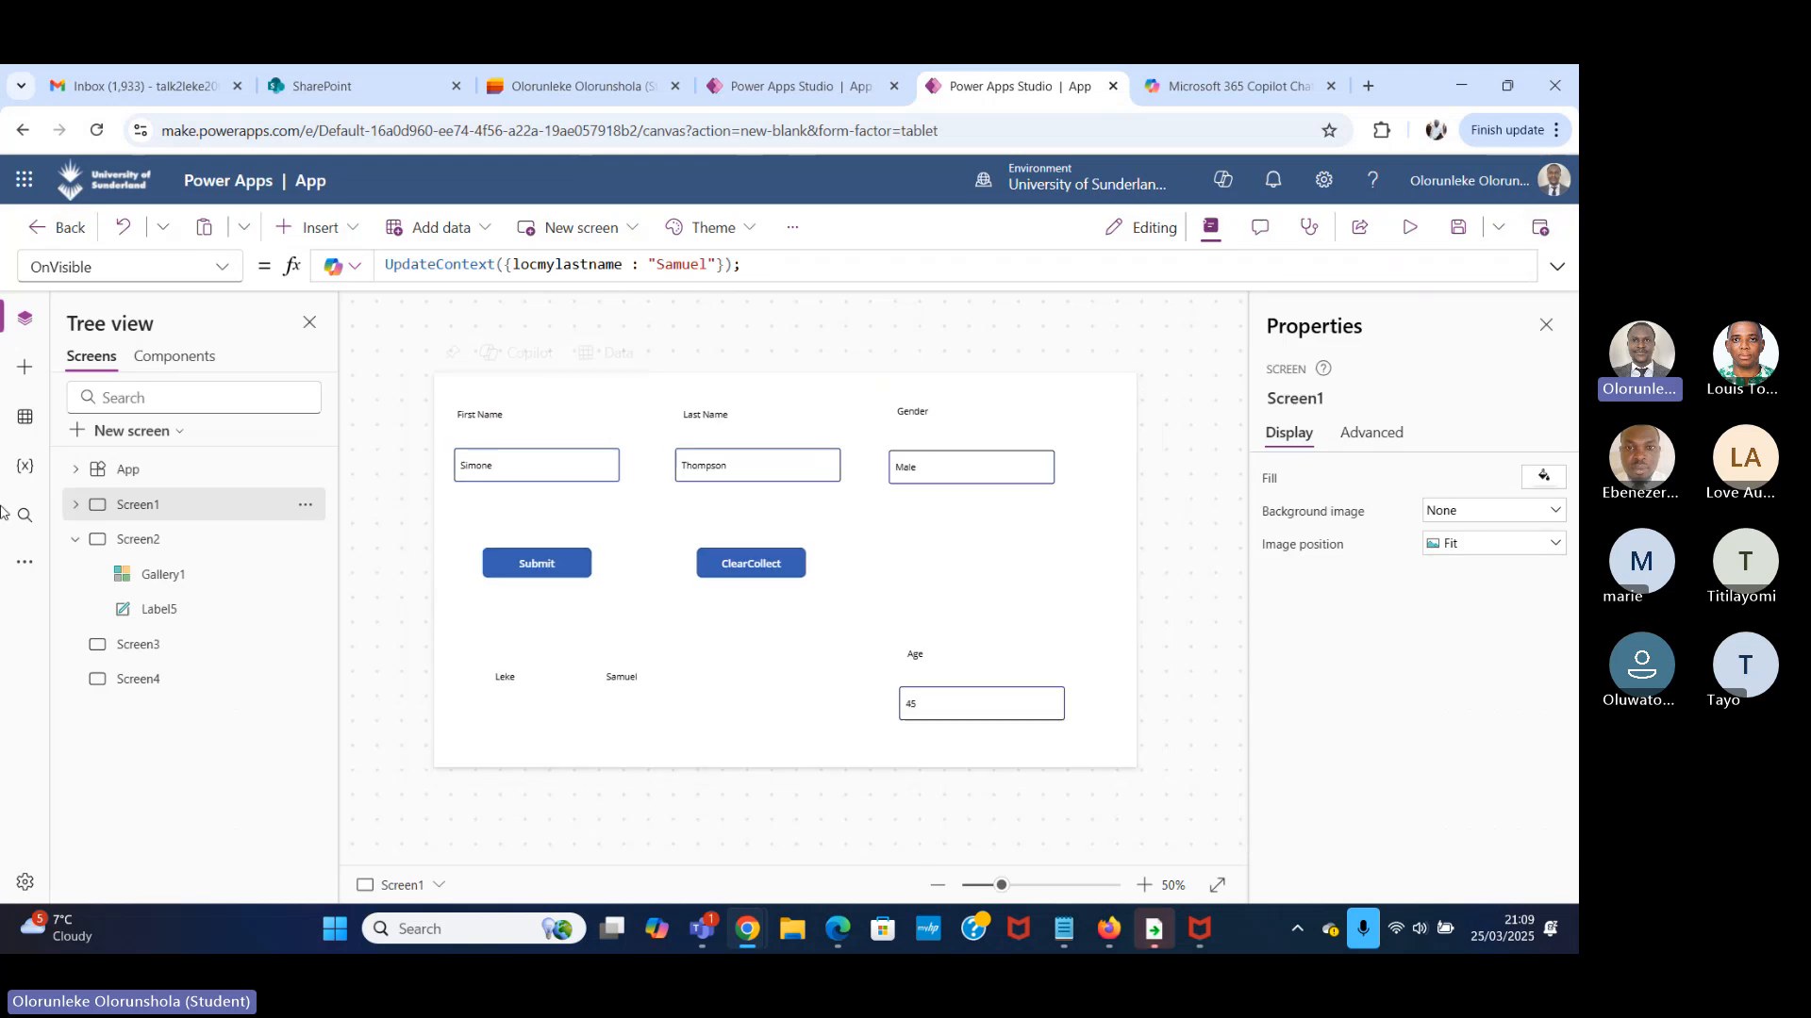
pyautogui.click(26, 467)
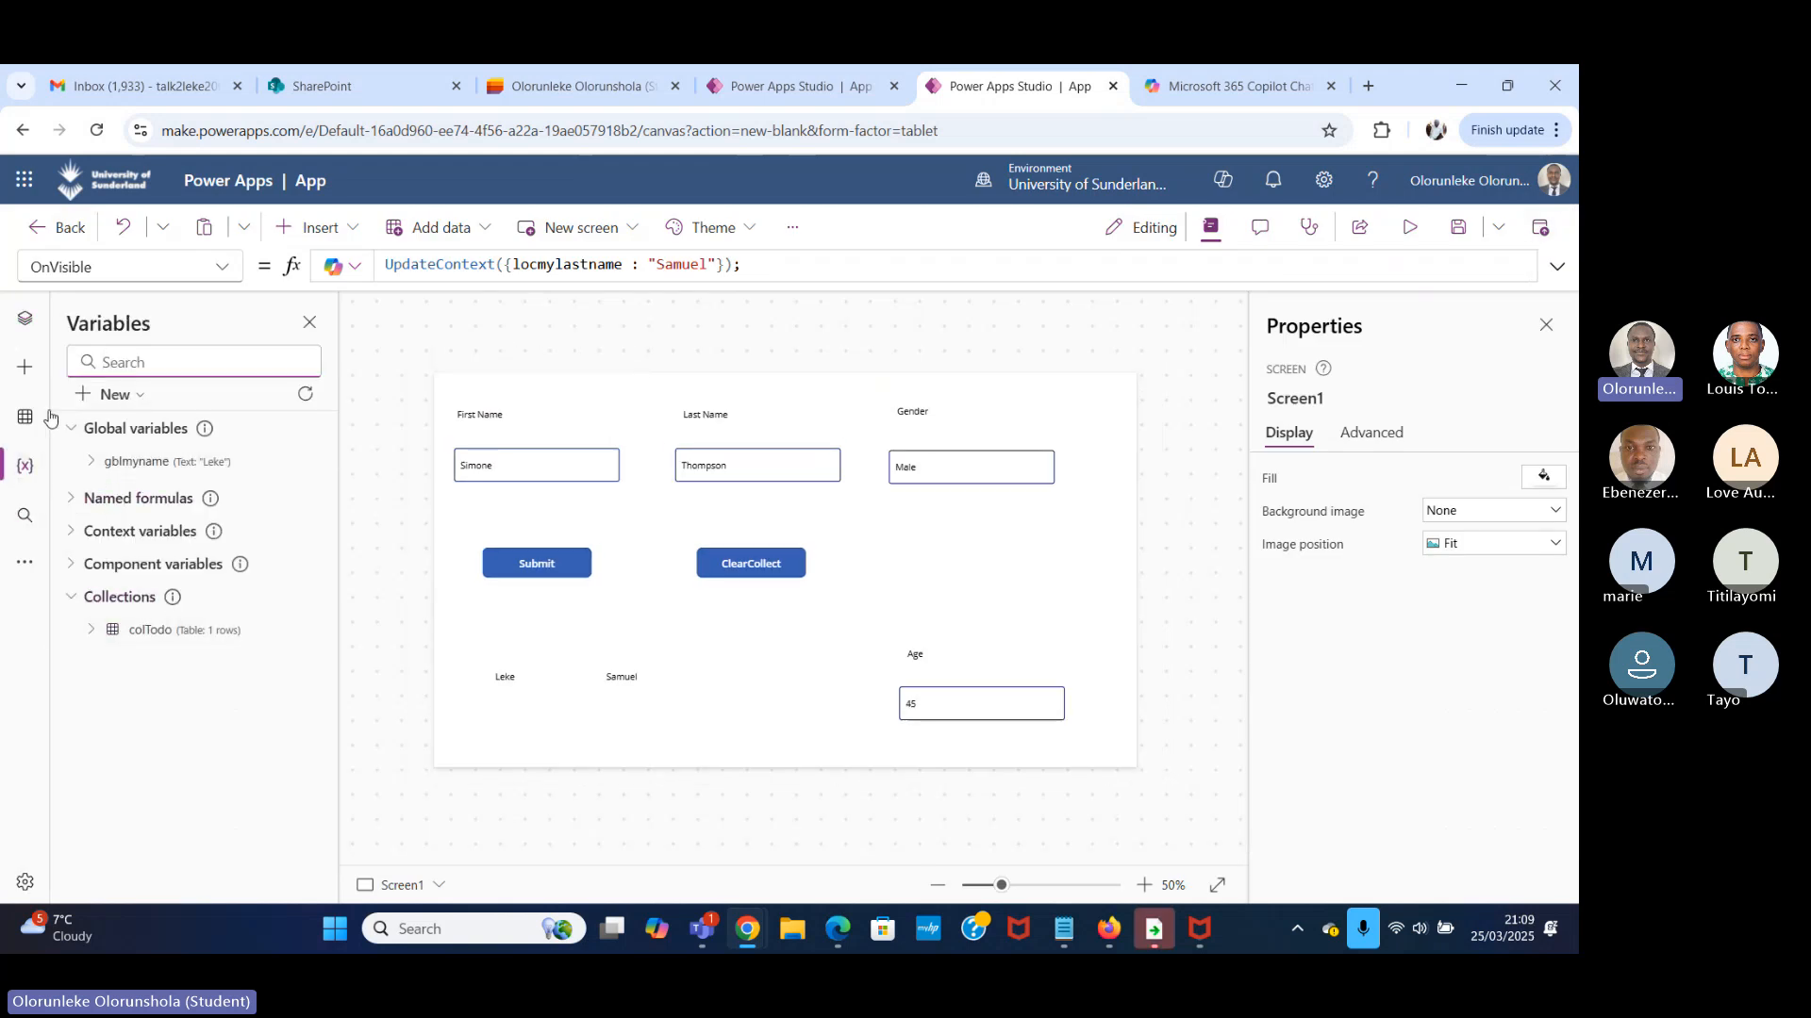
pyautogui.click(25, 321)
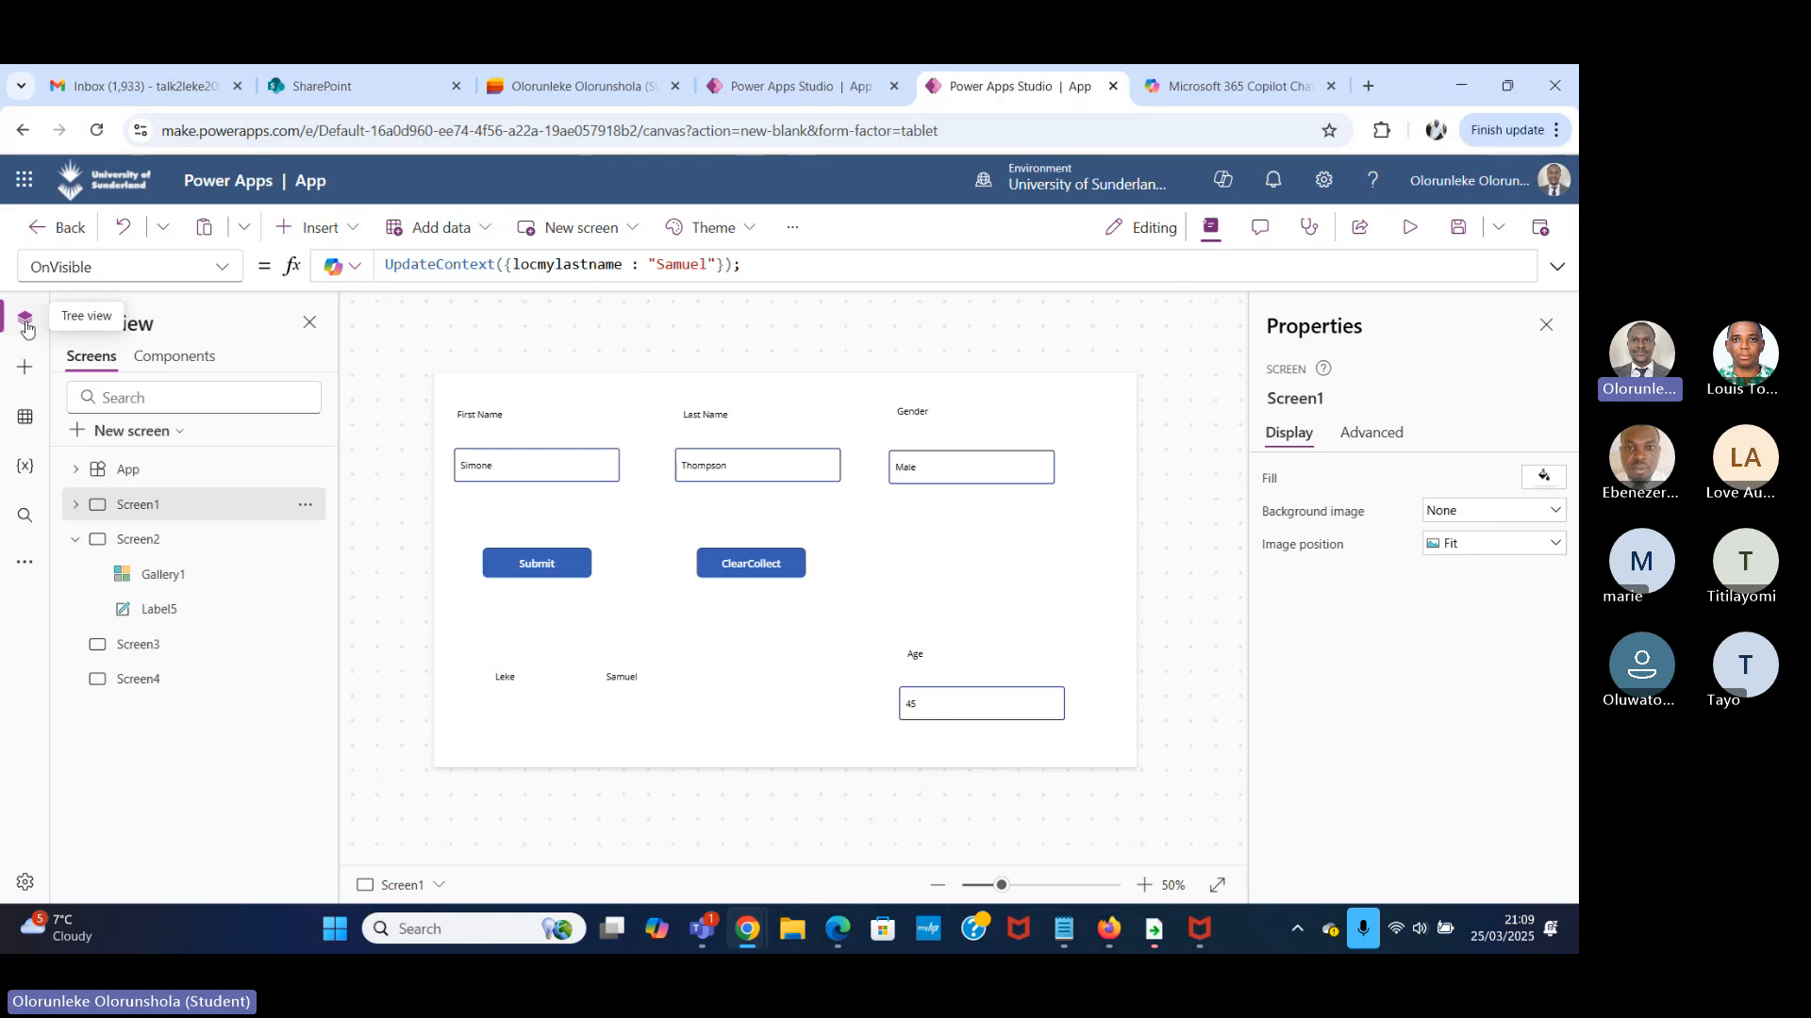
# Preview Screen2 with Gallery1 and inspect the gallery's Items formula and its fields.
pyautogui.click(183, 577)
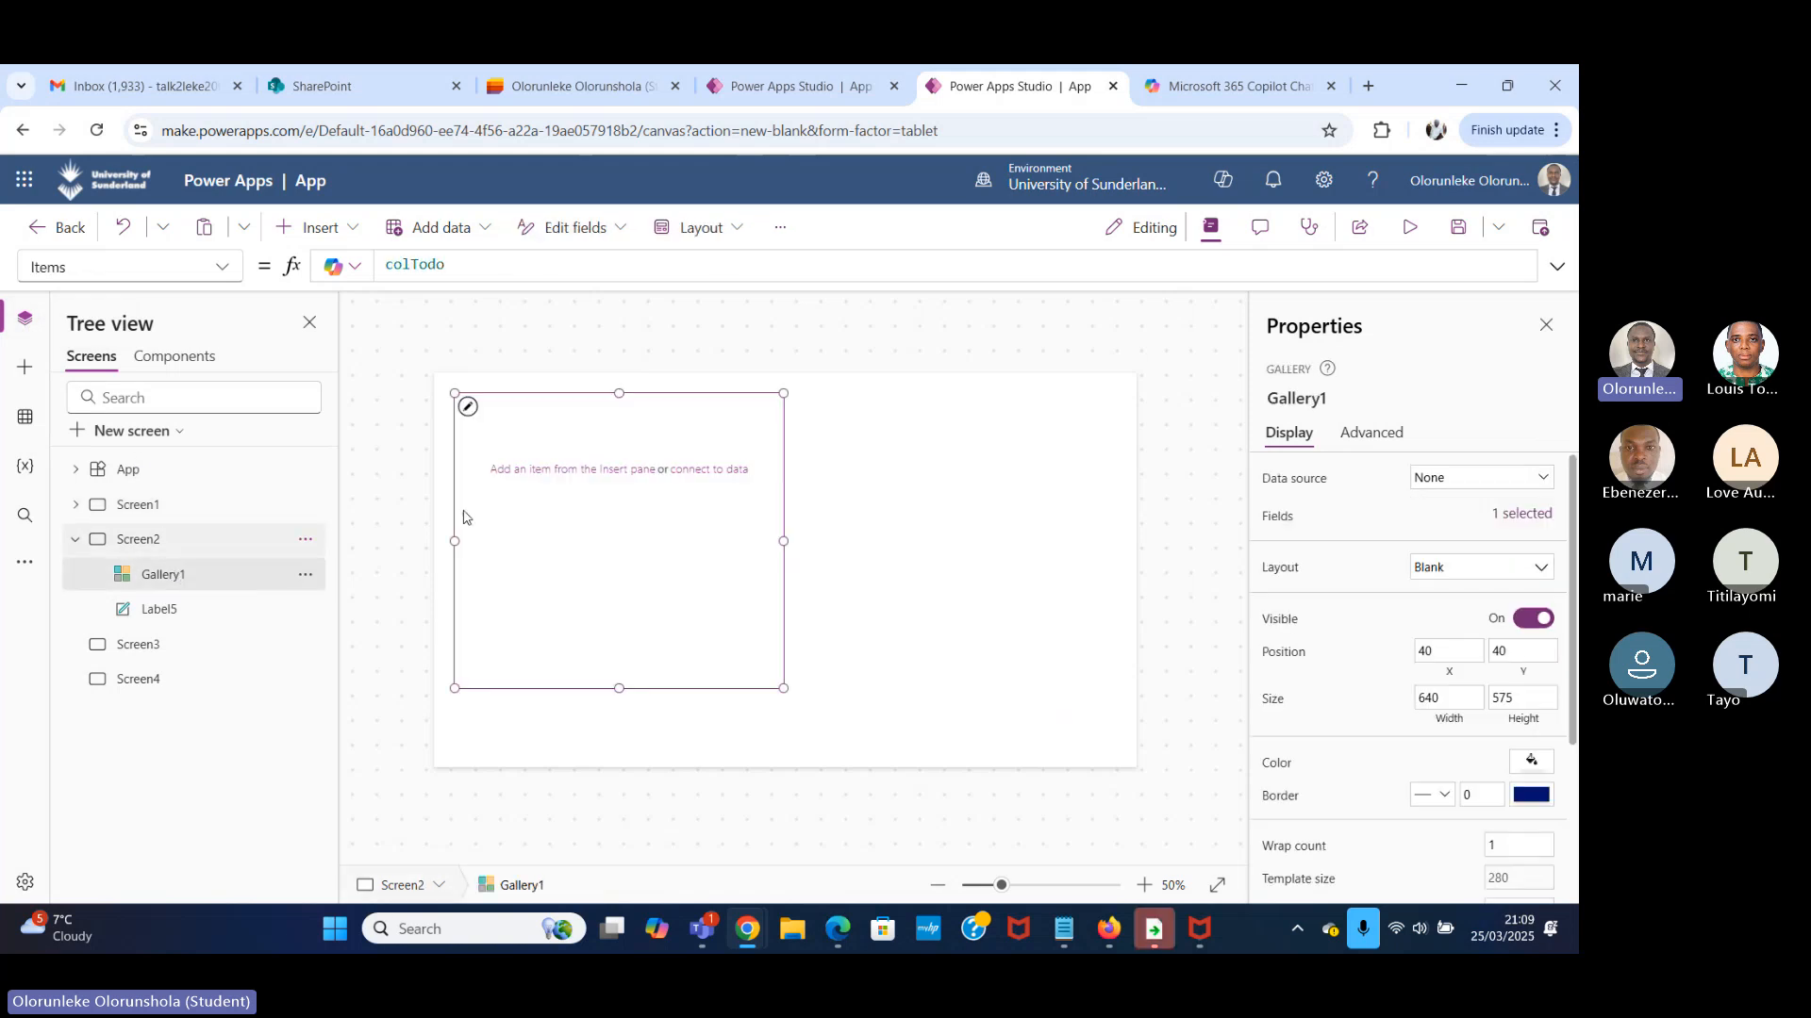
pyautogui.click(1410, 228)
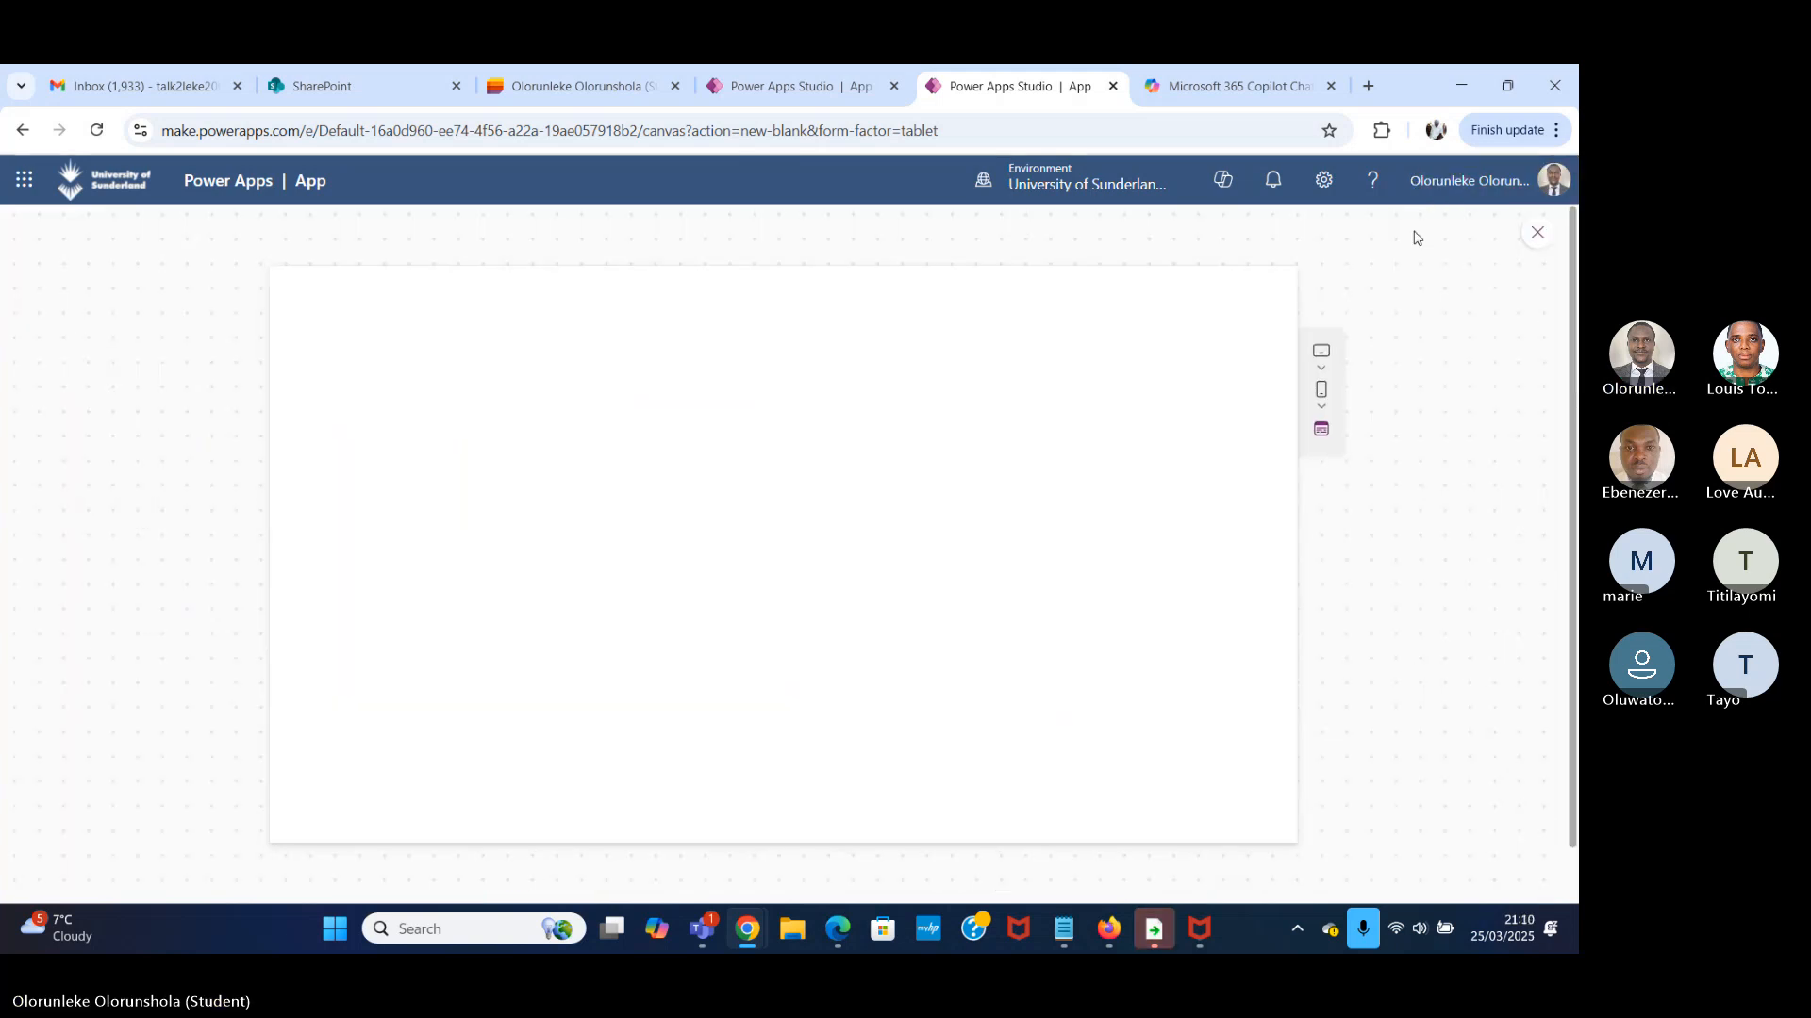
pyautogui.click(1547, 236)
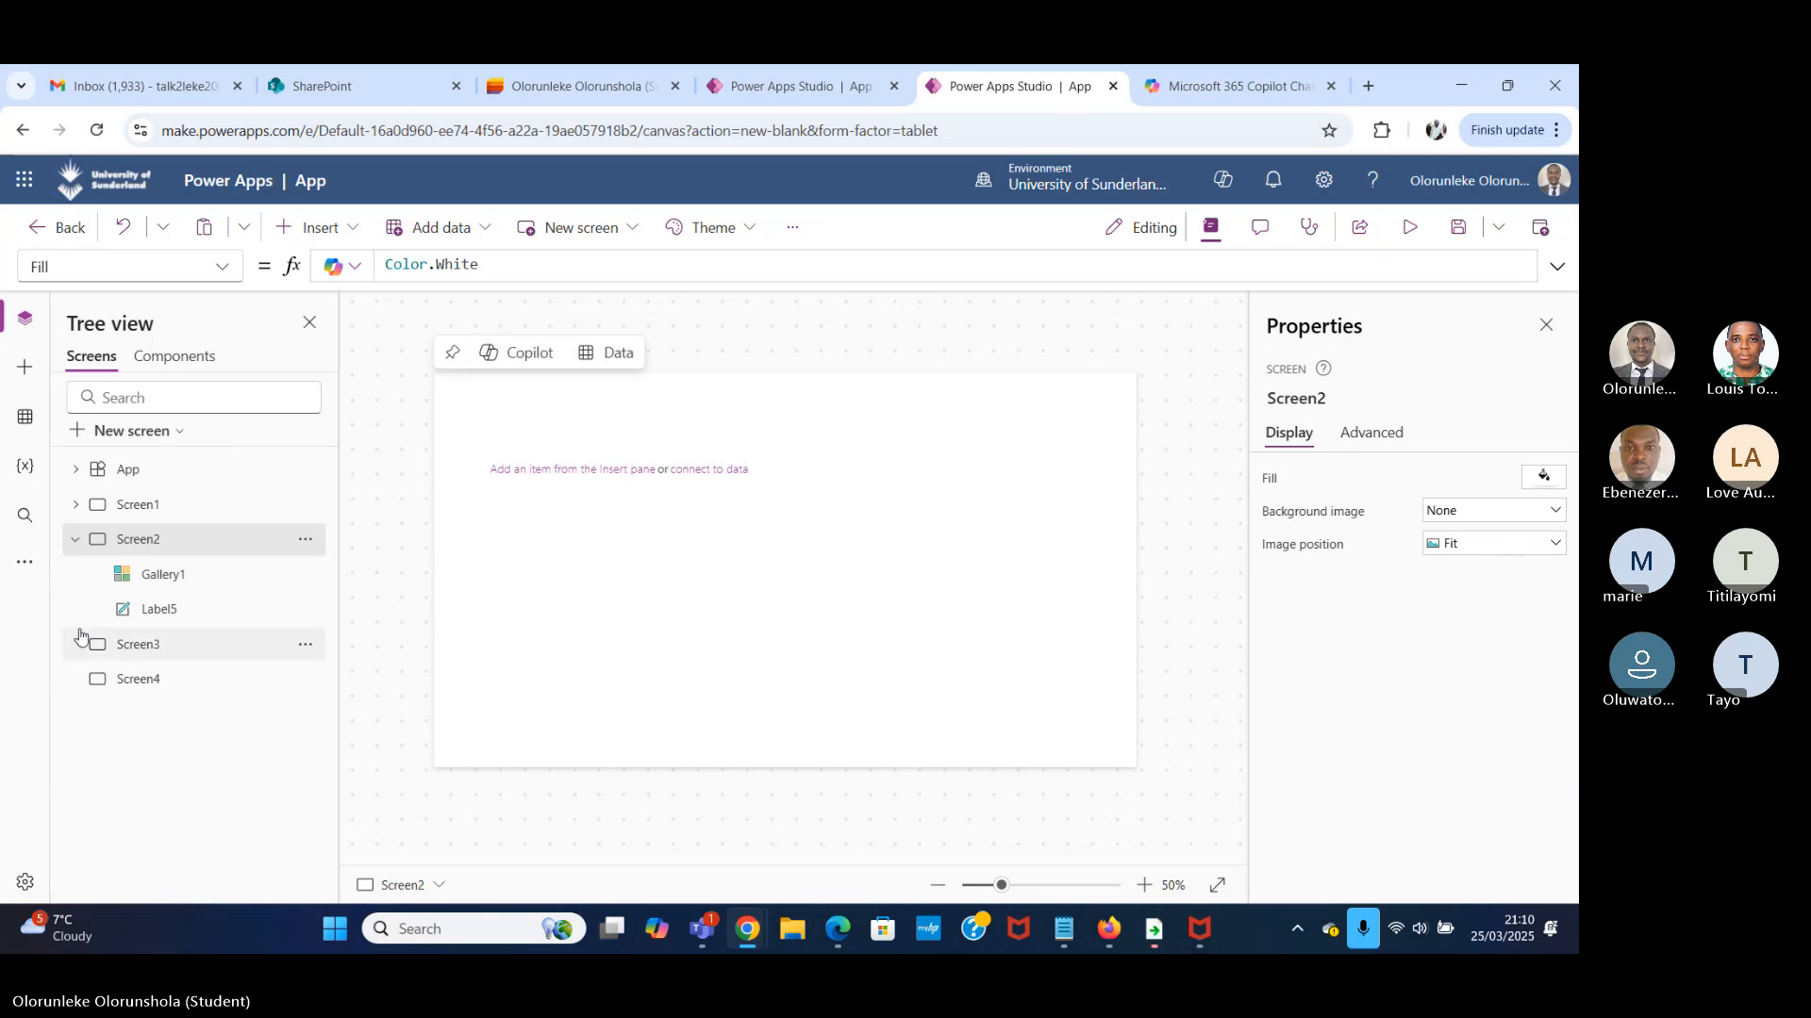
pyautogui.click(201, 577)
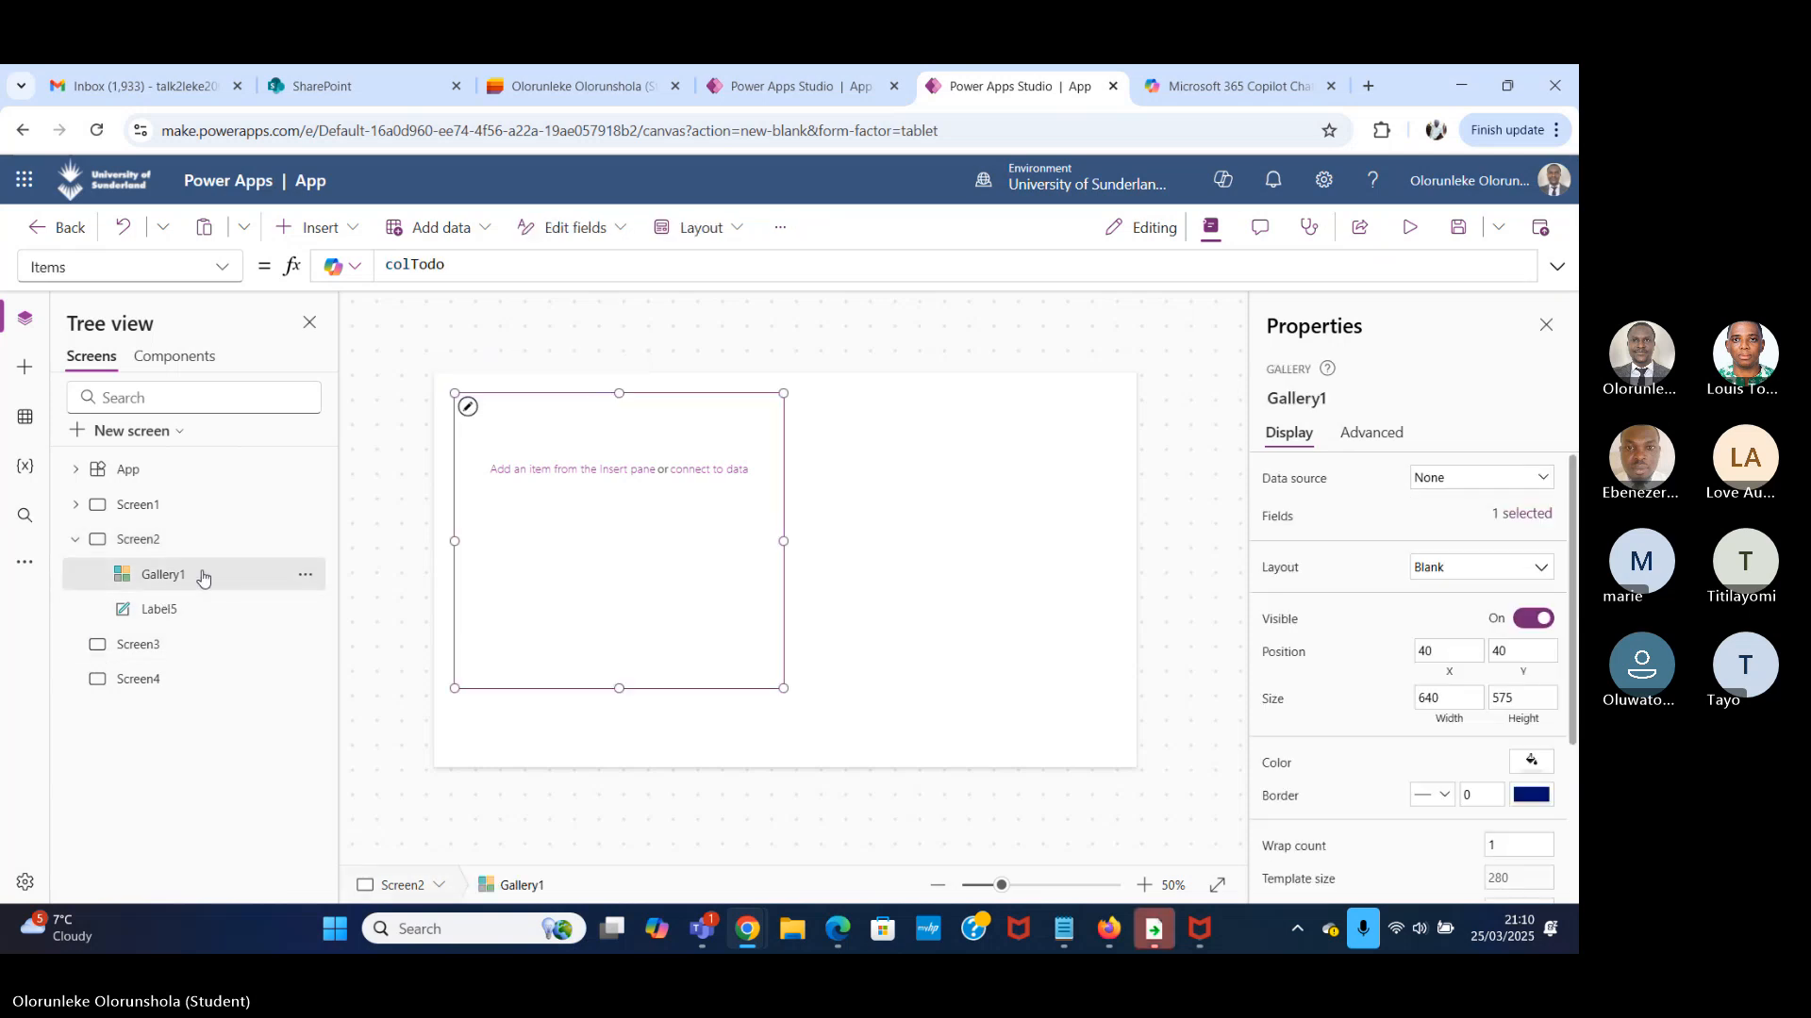
pyautogui.click(456, 265)
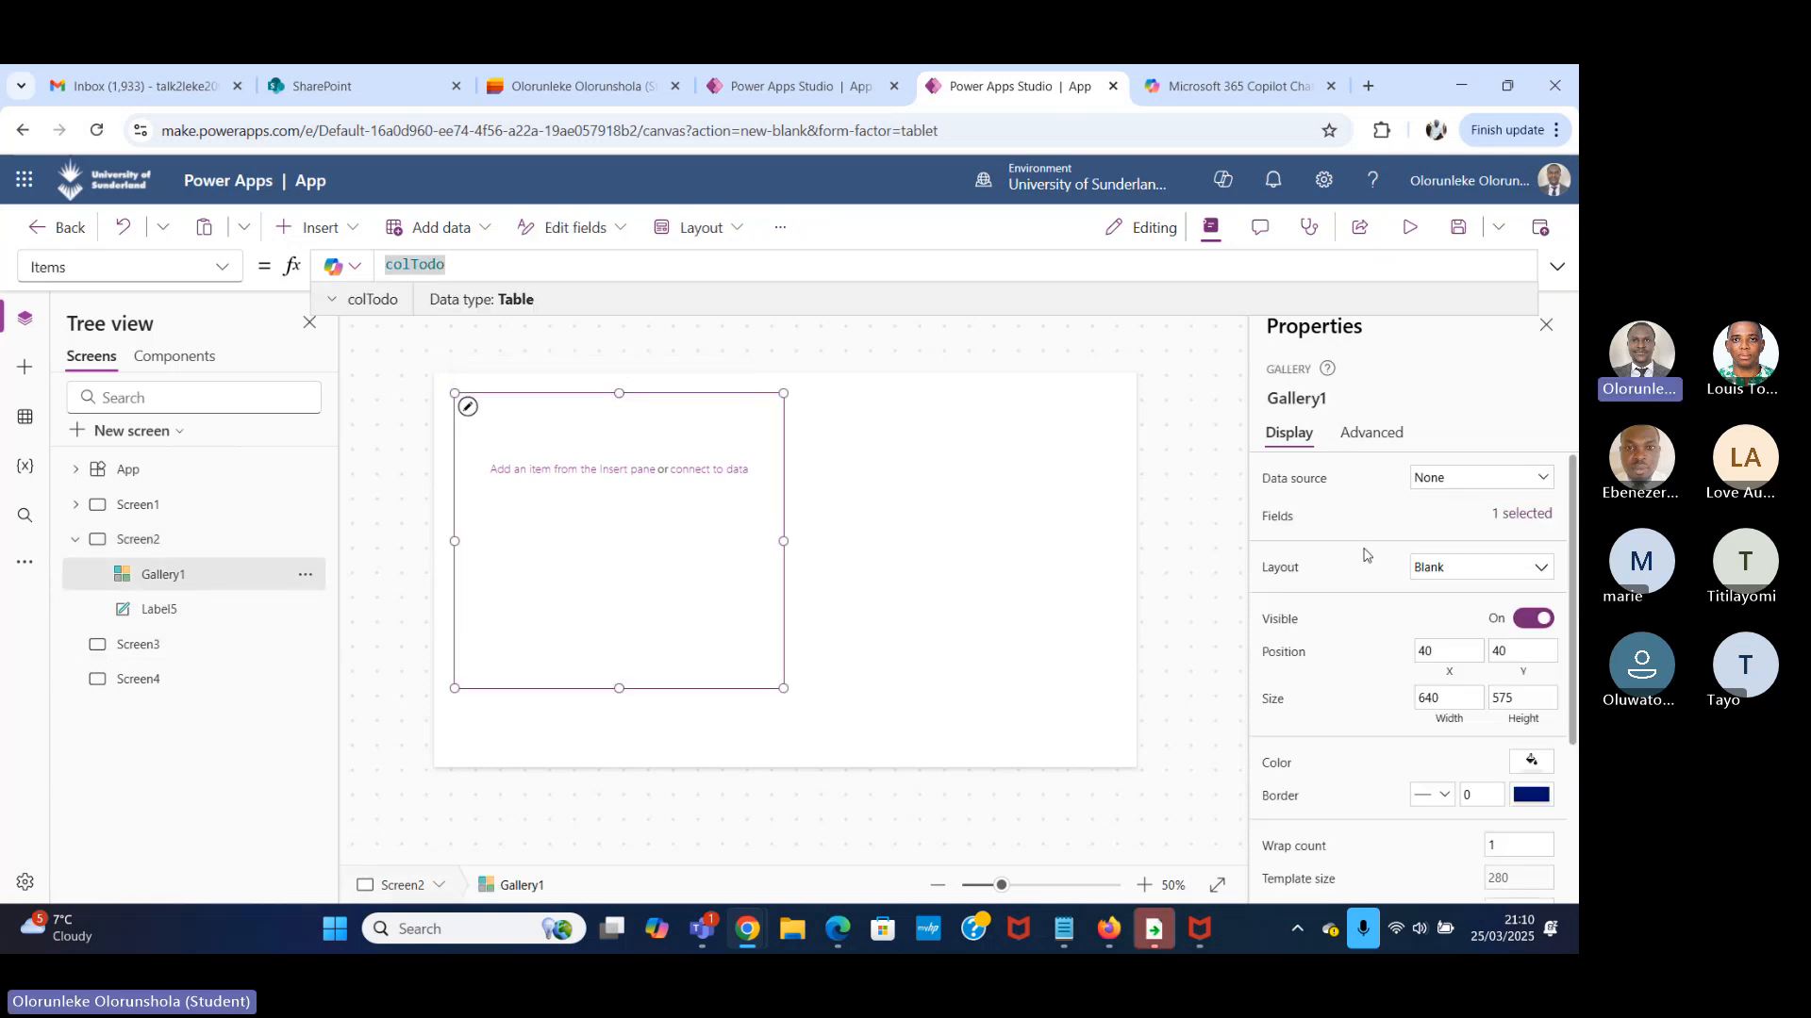
pyautogui.click(1525, 517)
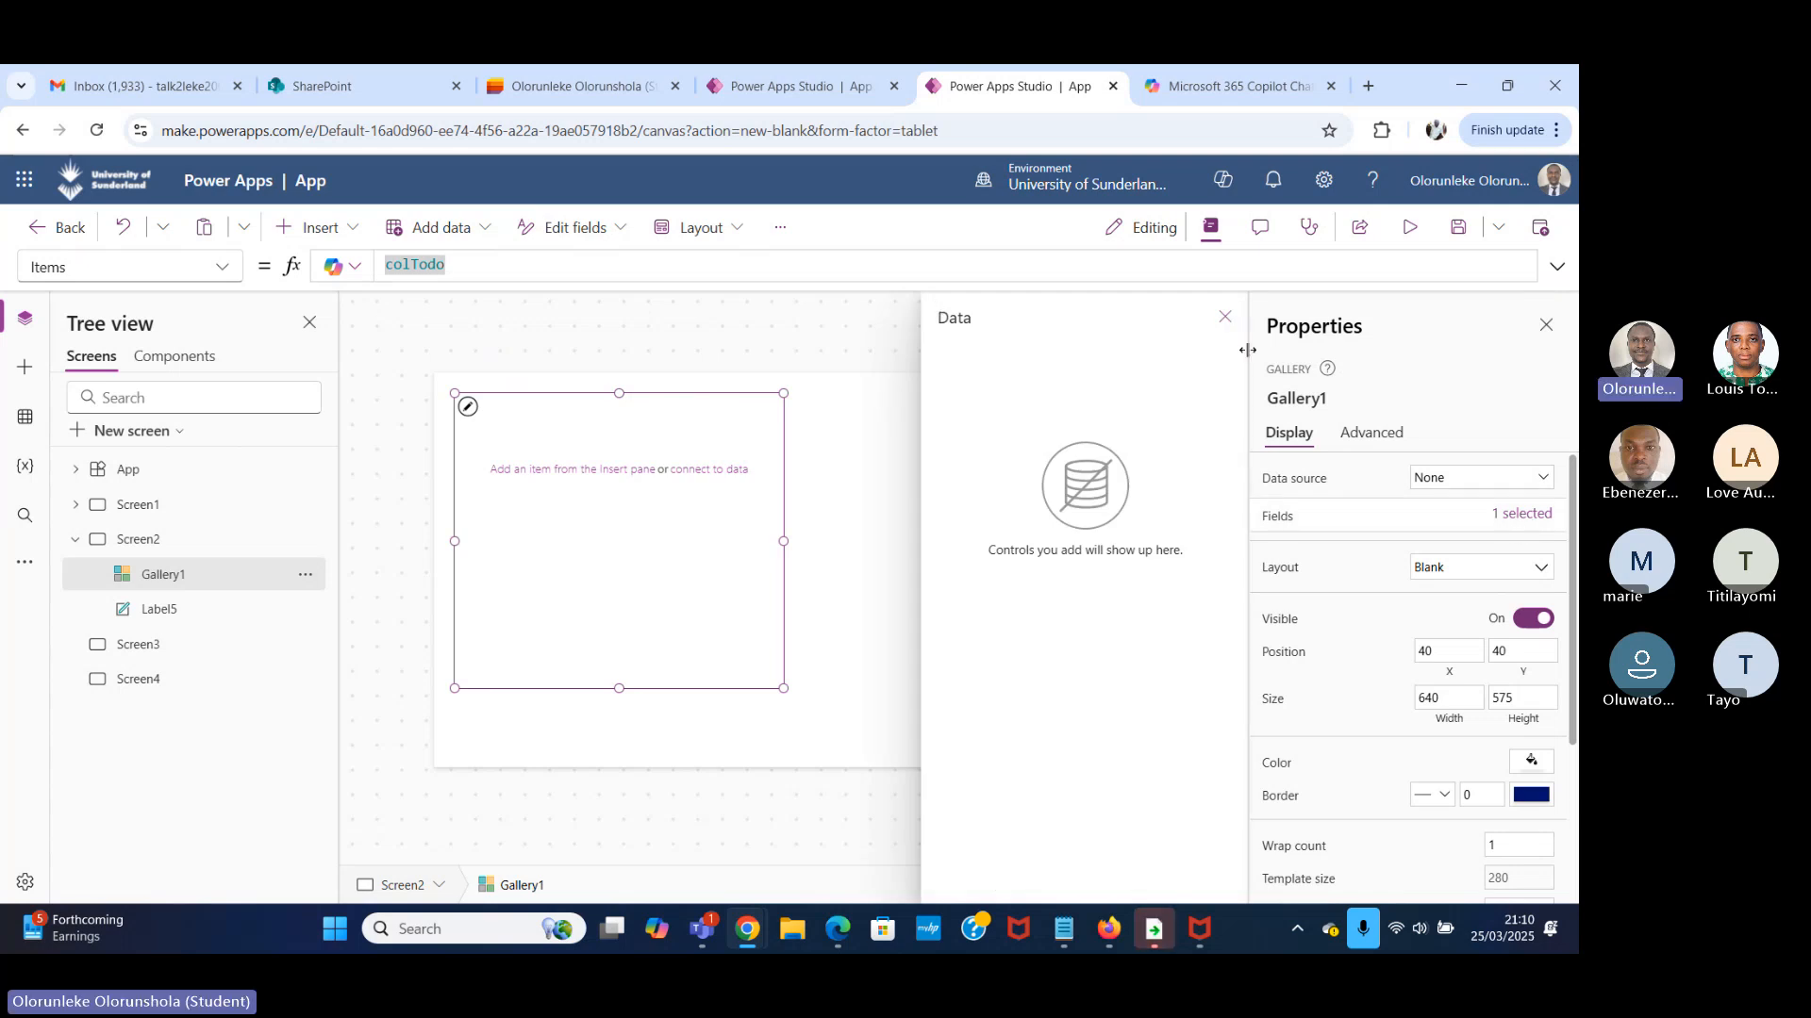
pyautogui.click(723, 437)
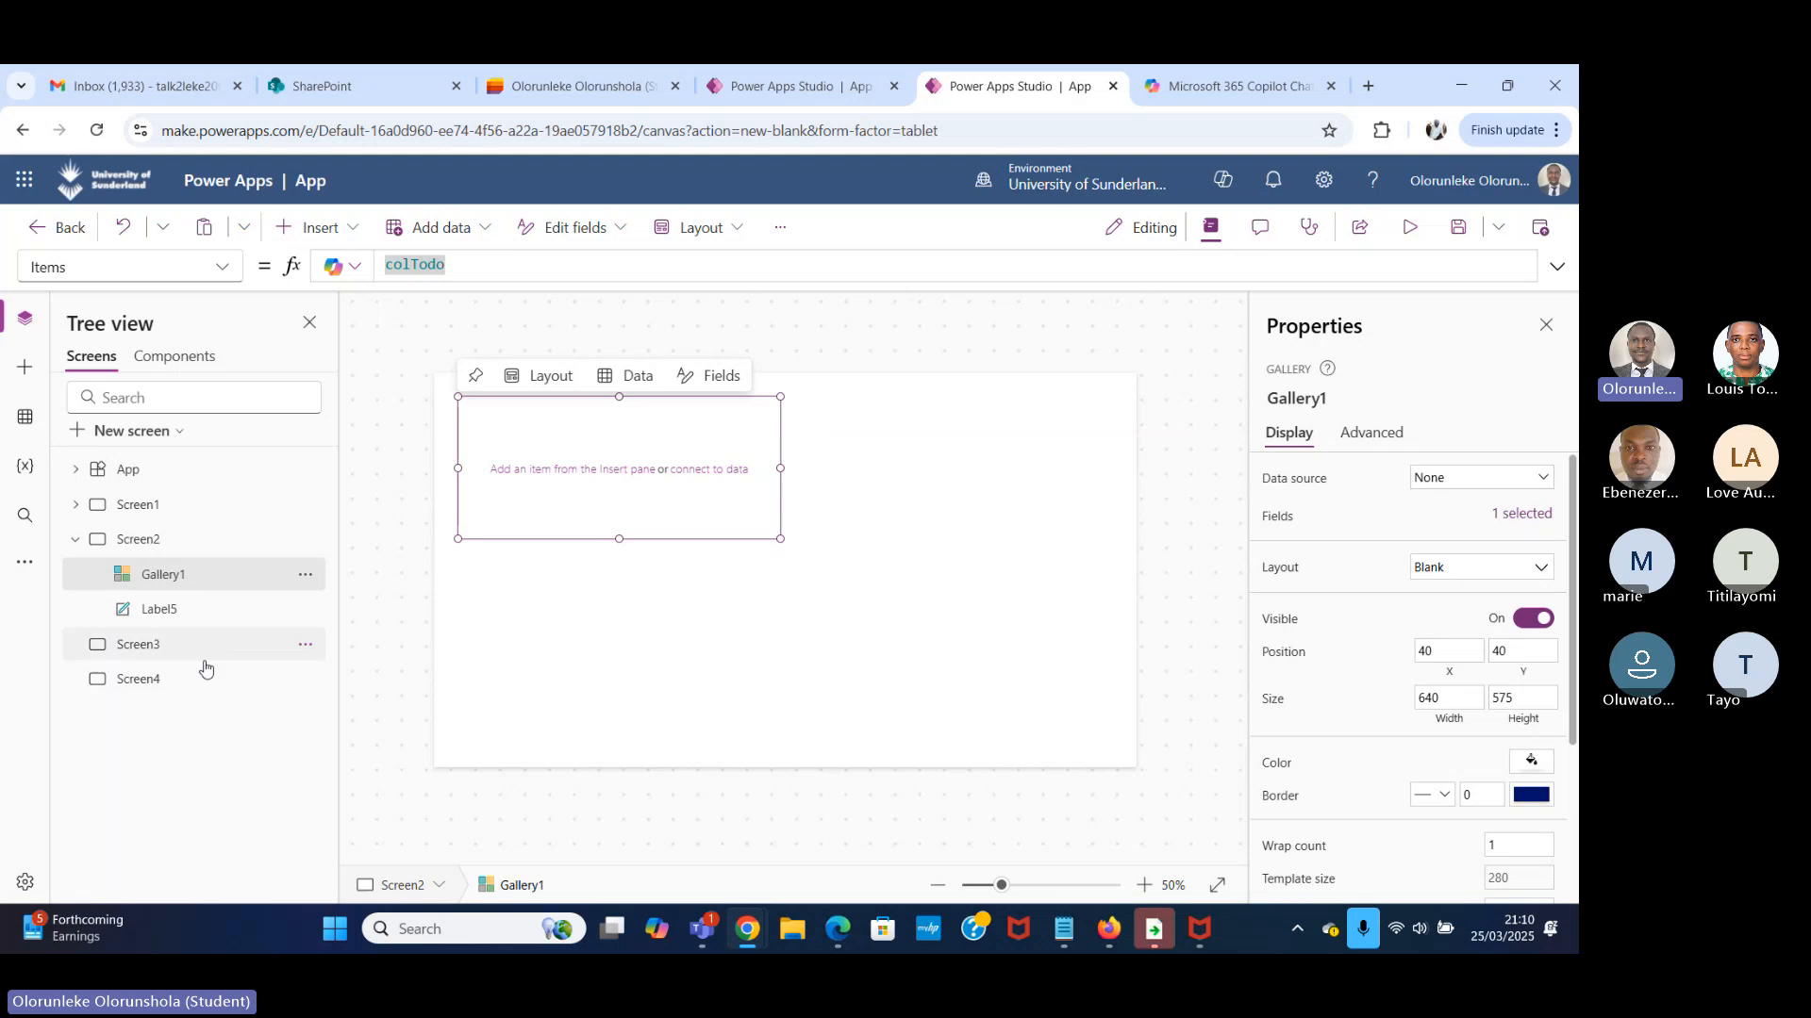
pyautogui.click(194, 584)
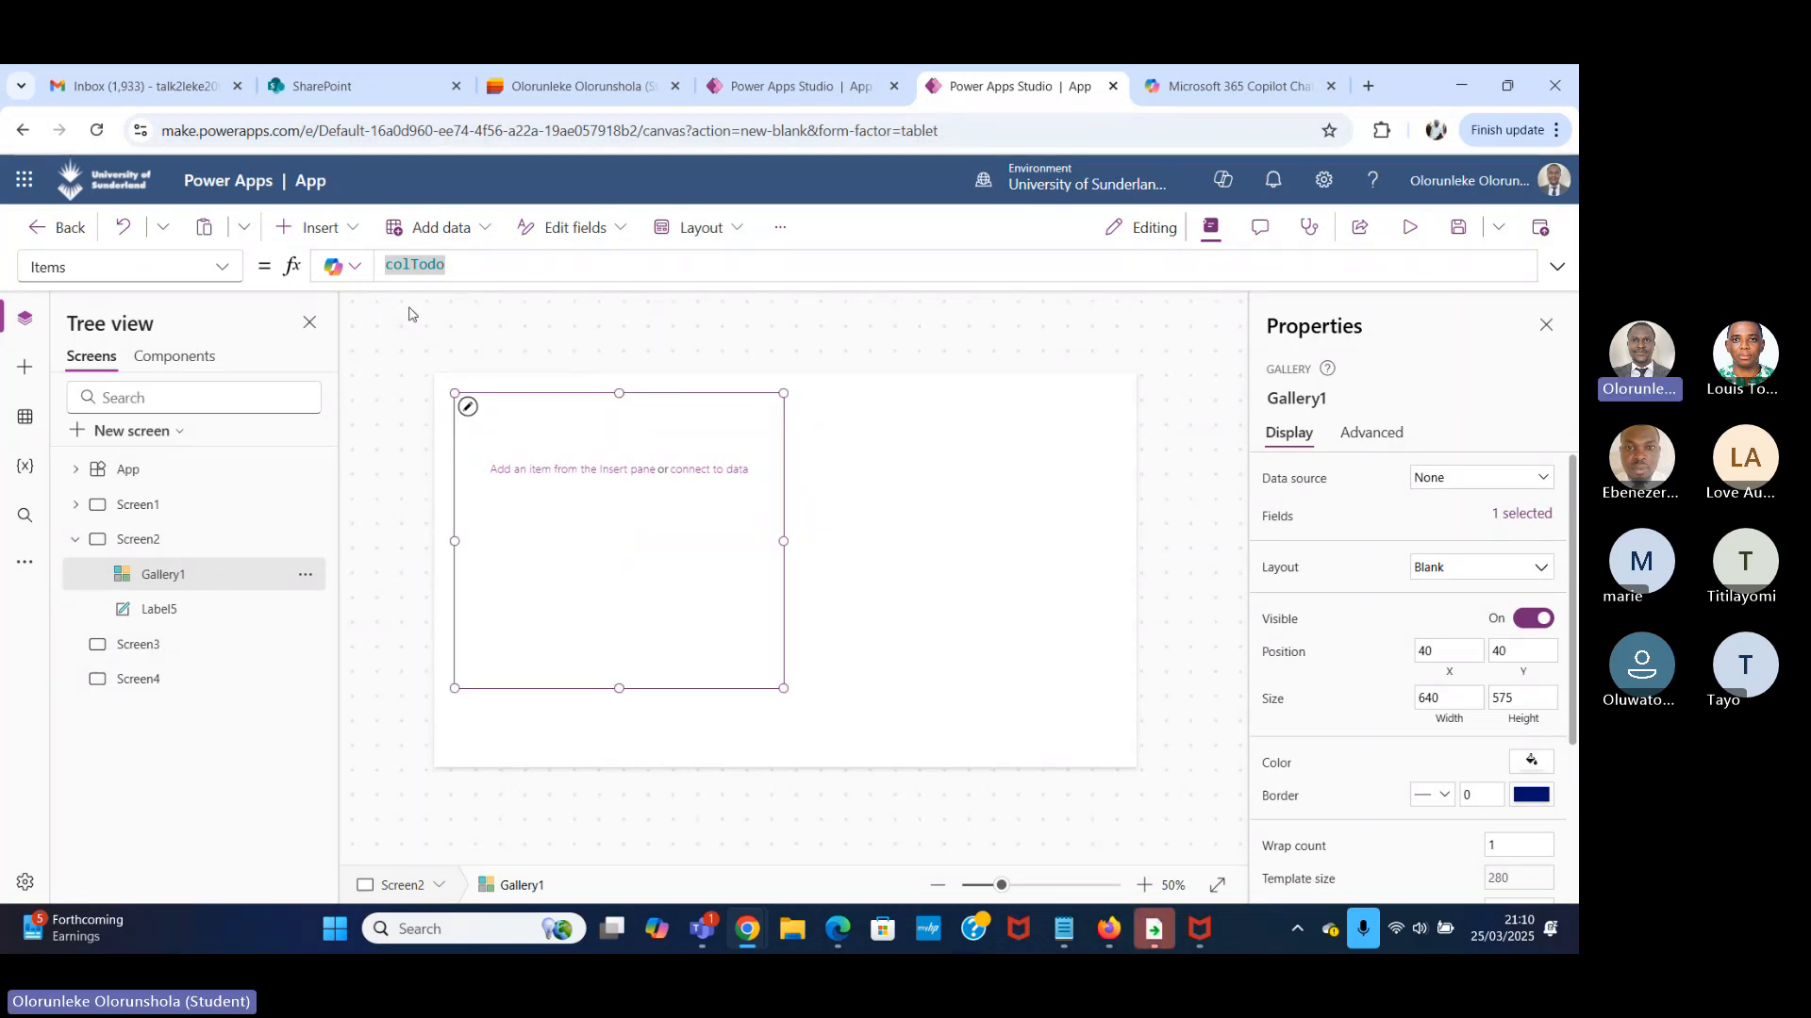
# Start adding a SharePoint data source to the app through the first existing SharePoint connection.
pyautogui.click(25, 417)
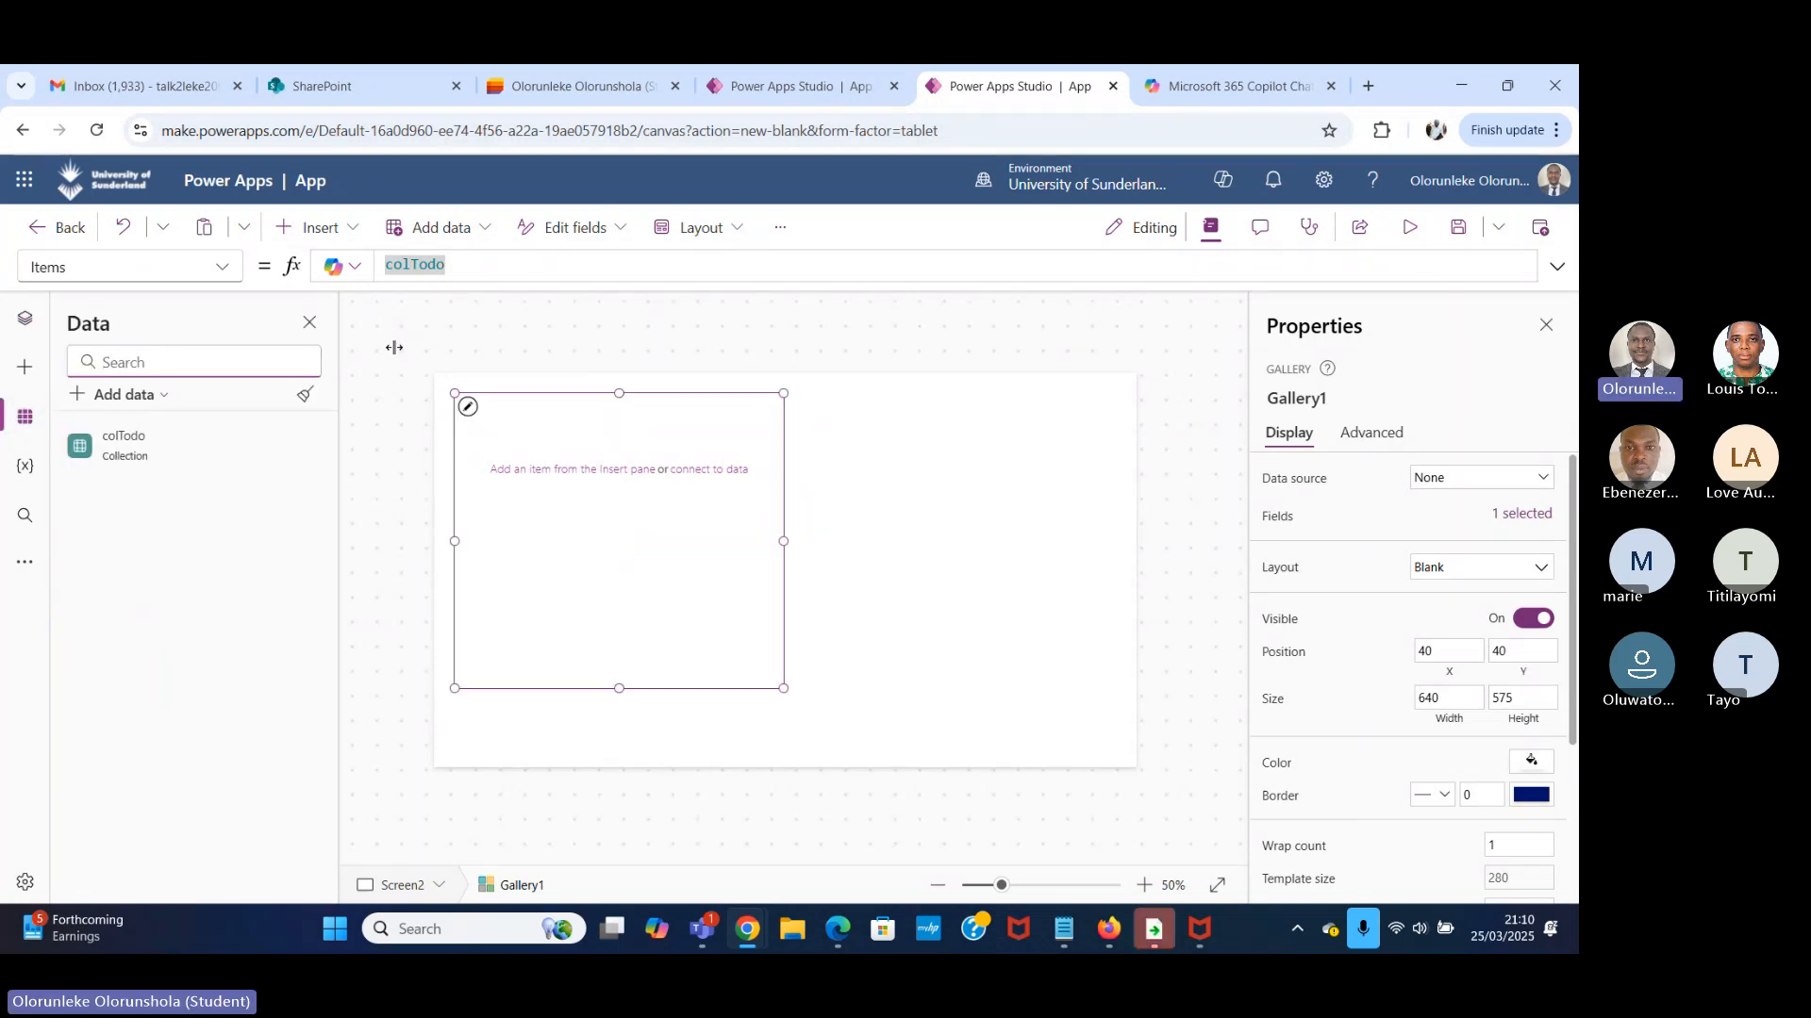
pyautogui.click(783, 86)
pyautogui.click(660, 87)
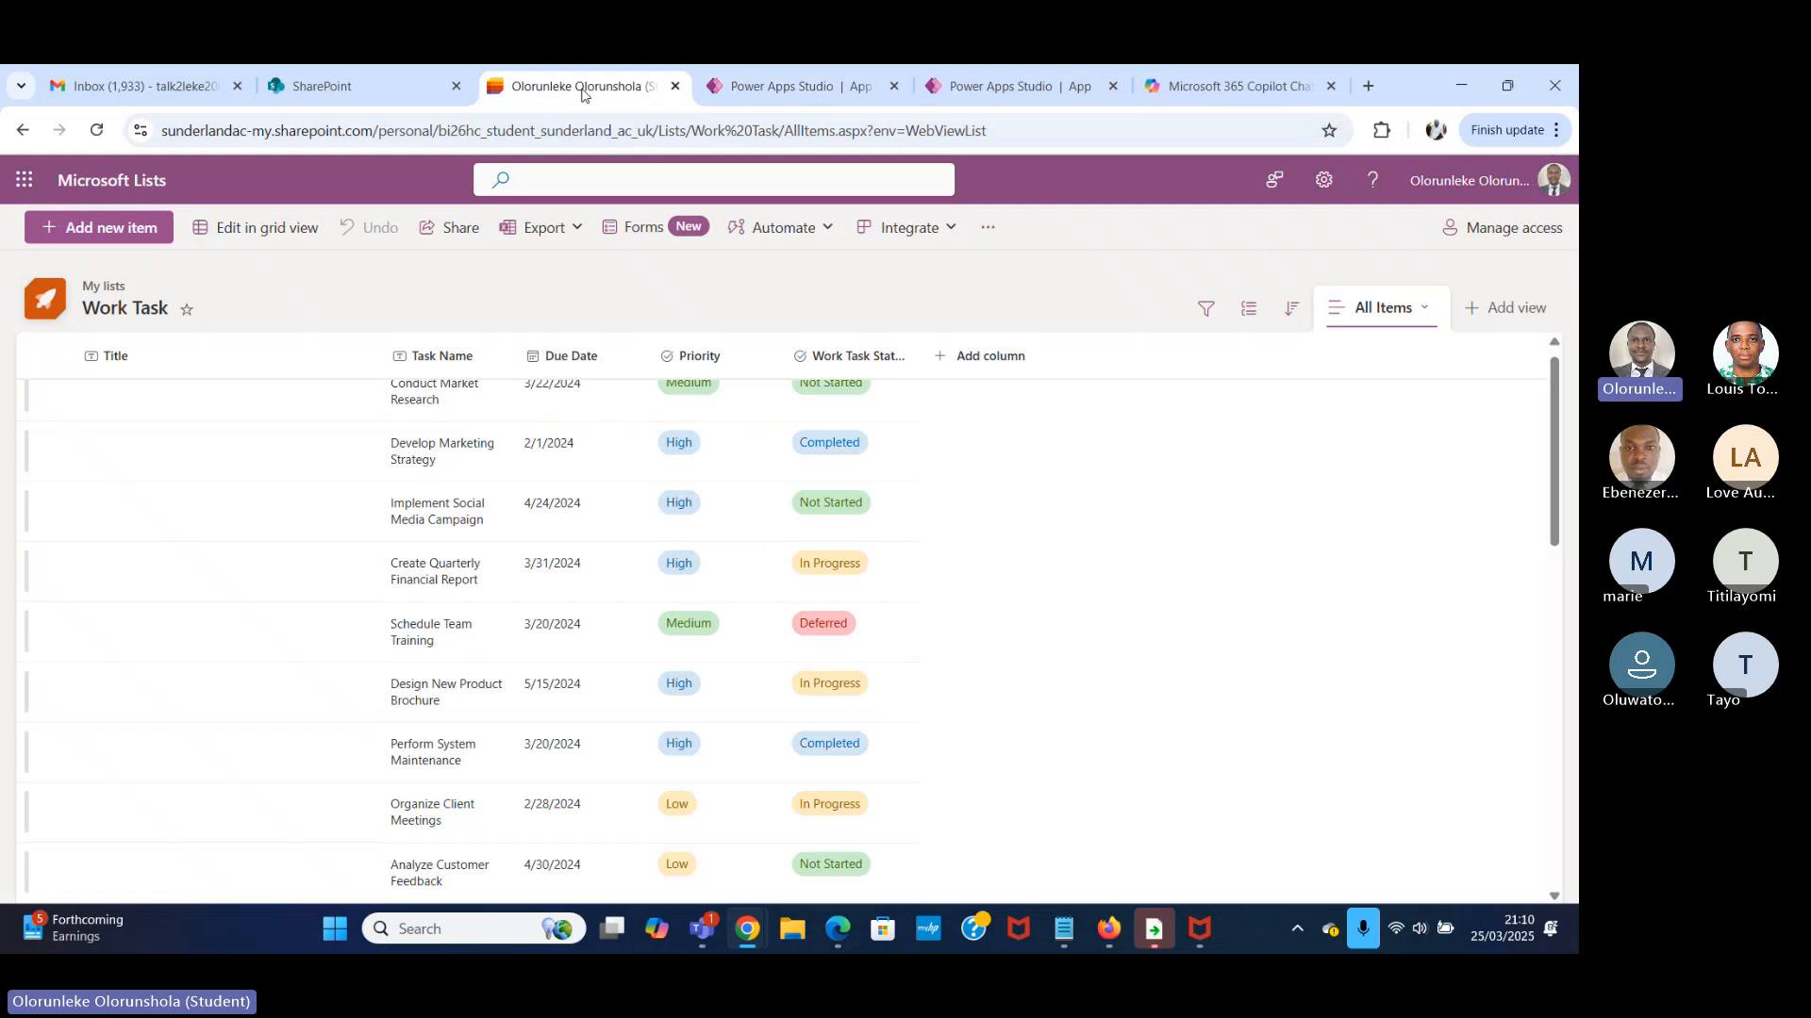
pyautogui.click(1009, 86)
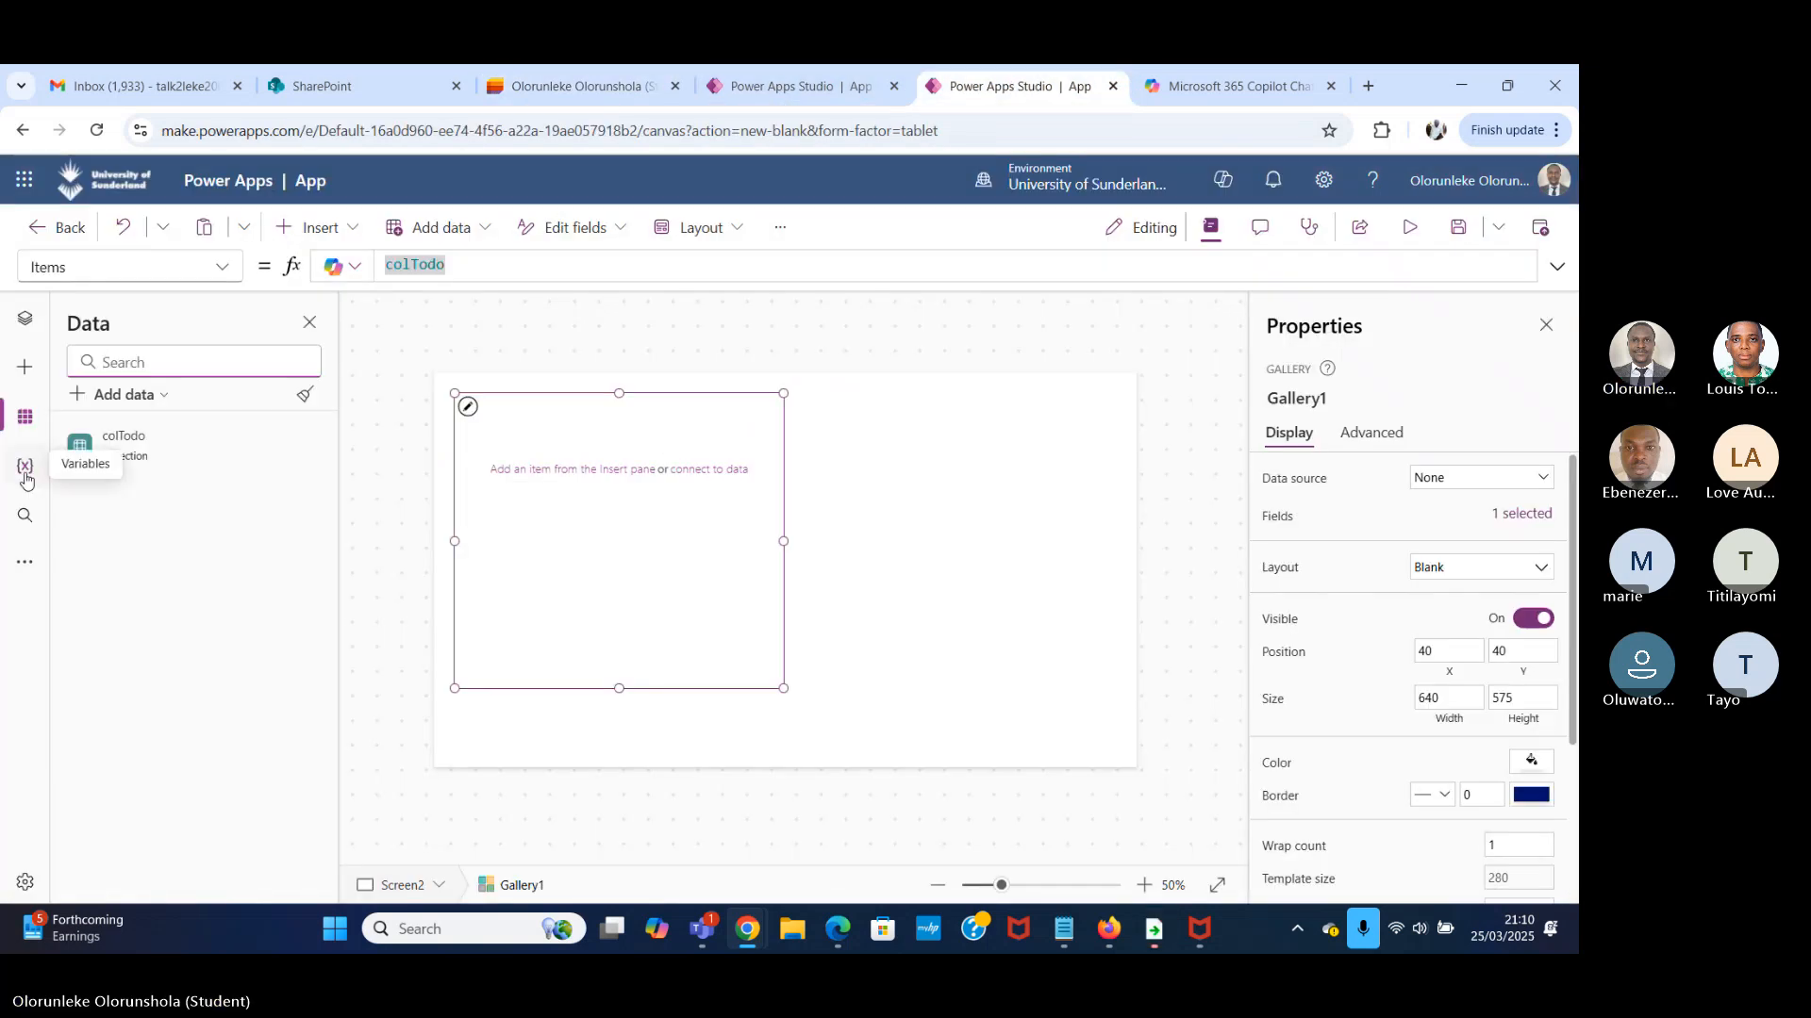
pyautogui.click(132, 394)
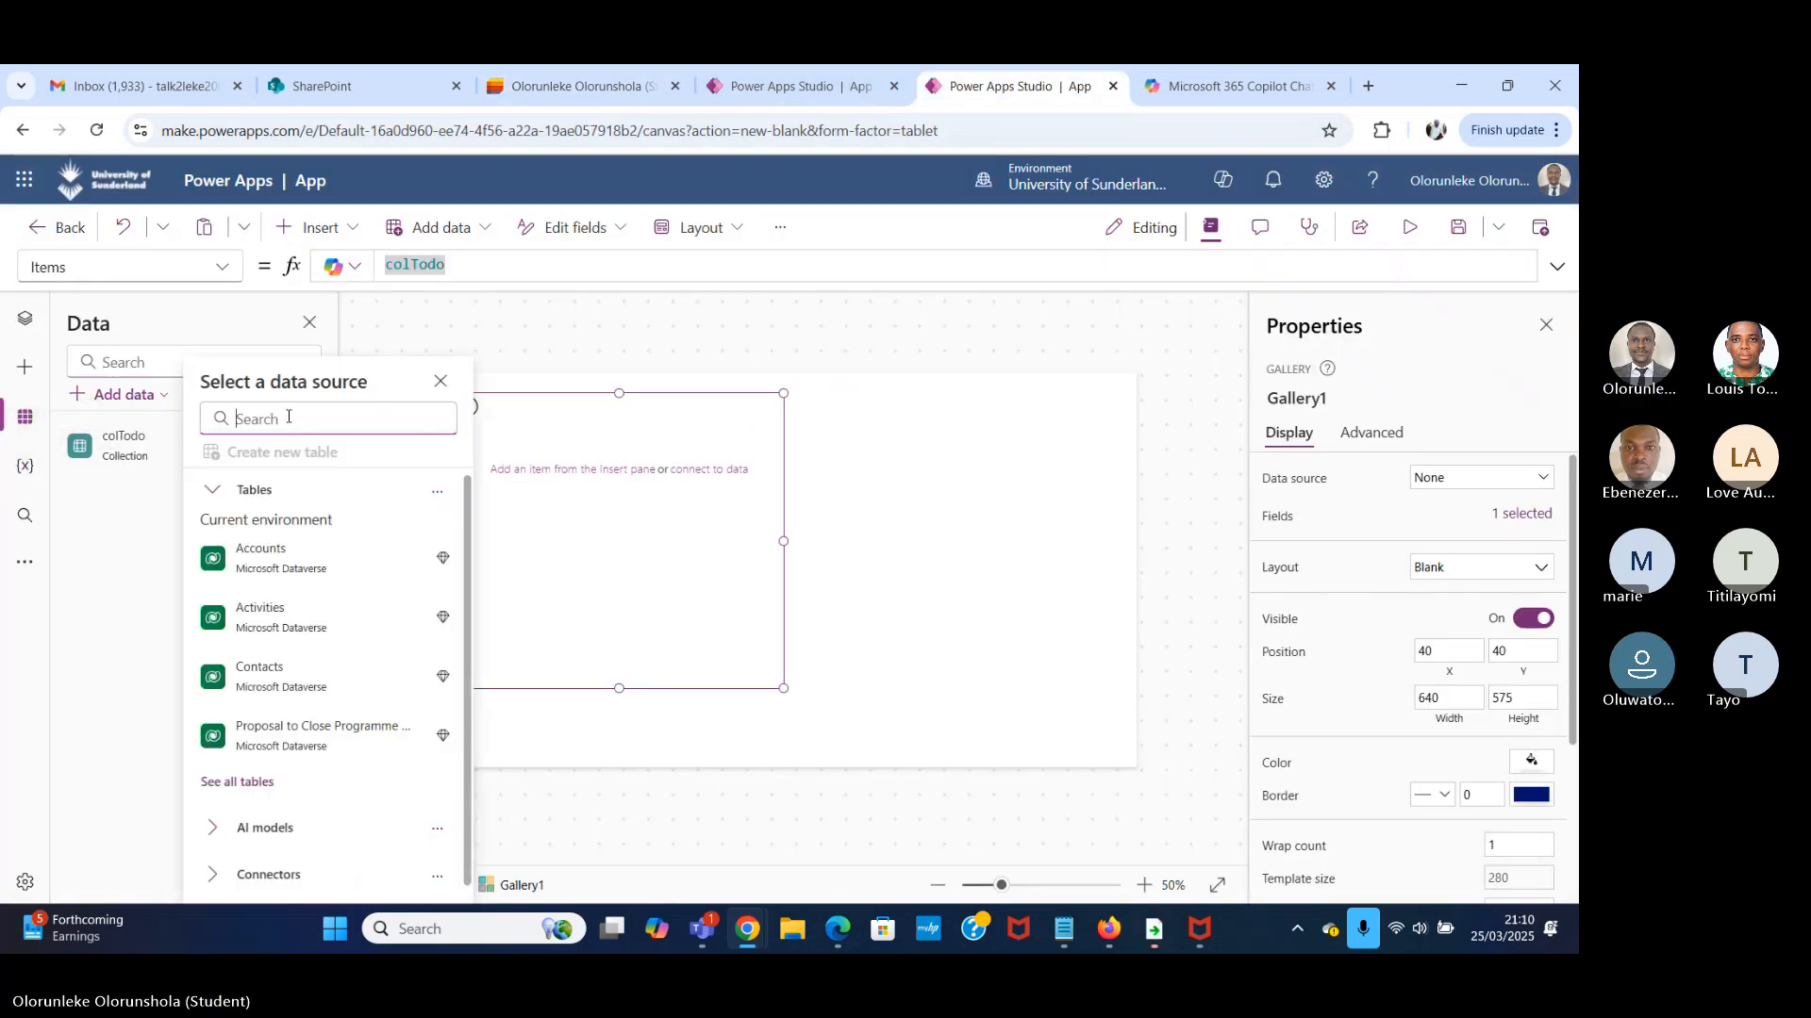
pyautogui.write('SHARE')
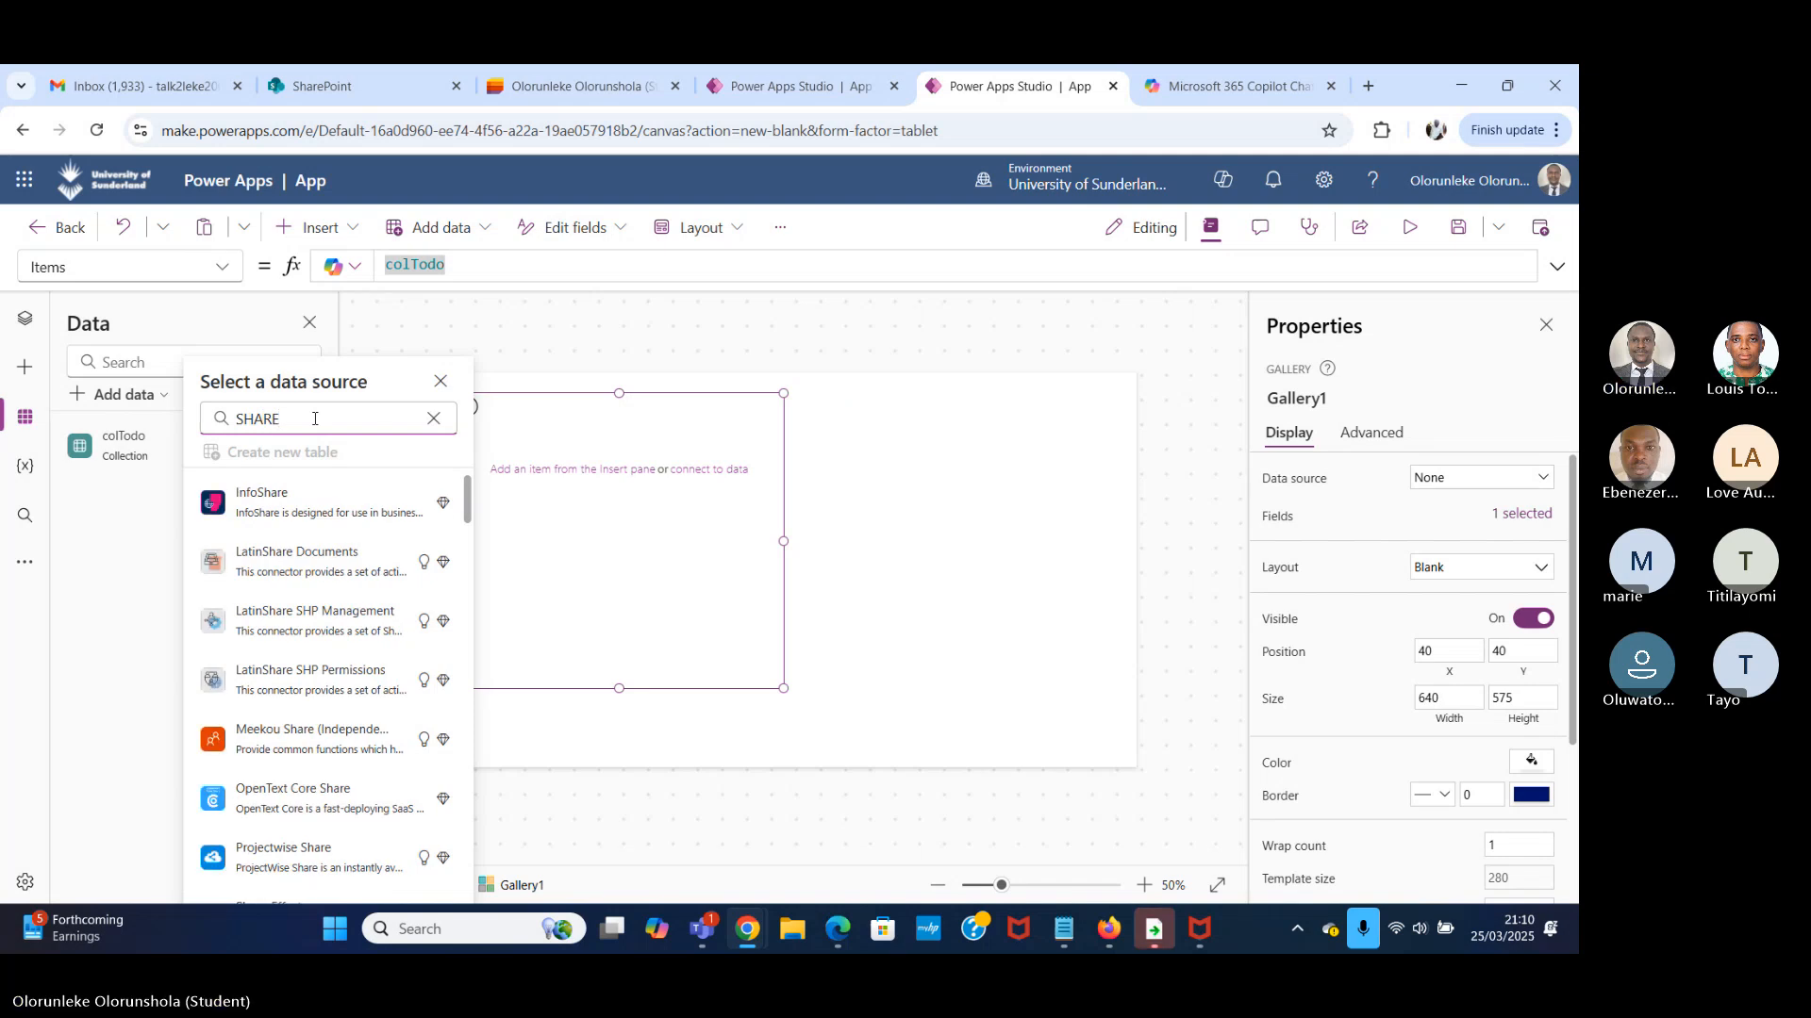
pyautogui.write('POINT')
pyautogui.click(350, 509)
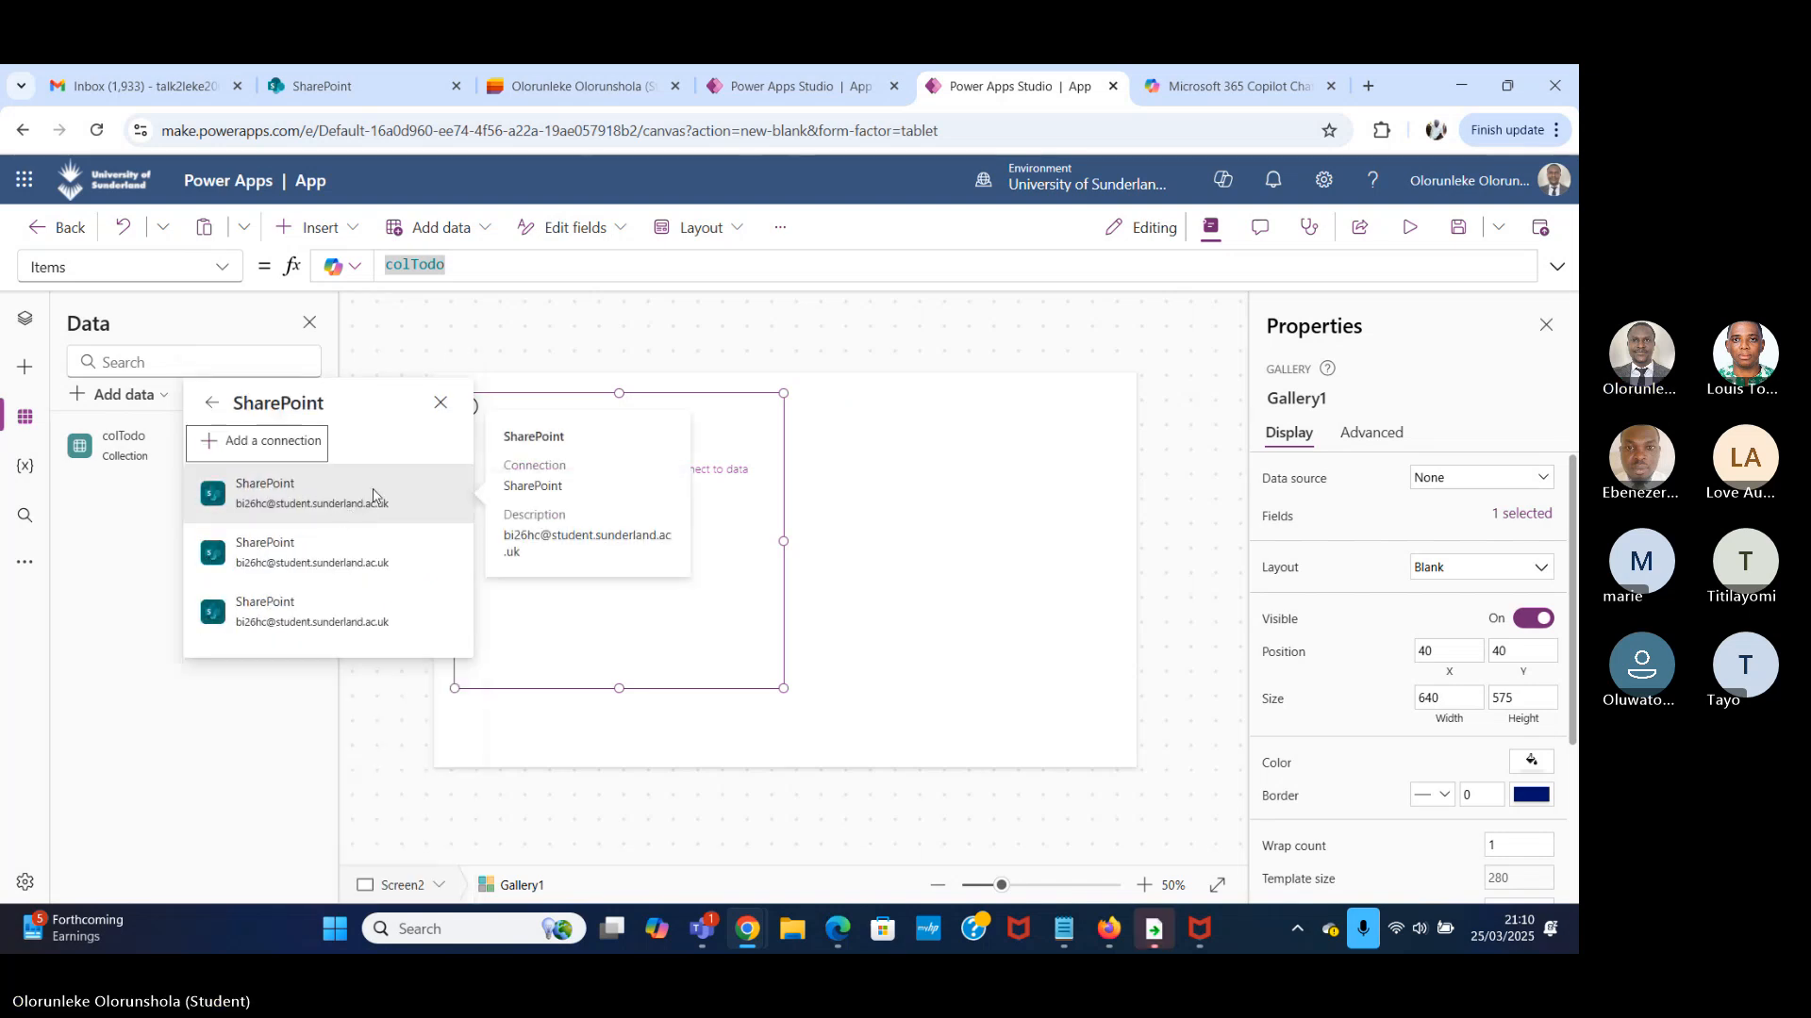
pyautogui.click(375, 492)
# Copy the site part of the Work Task list's URL from Microsoft Lists and connect to that SharePoint site in Power Apps.
pyautogui.click(569, 85)
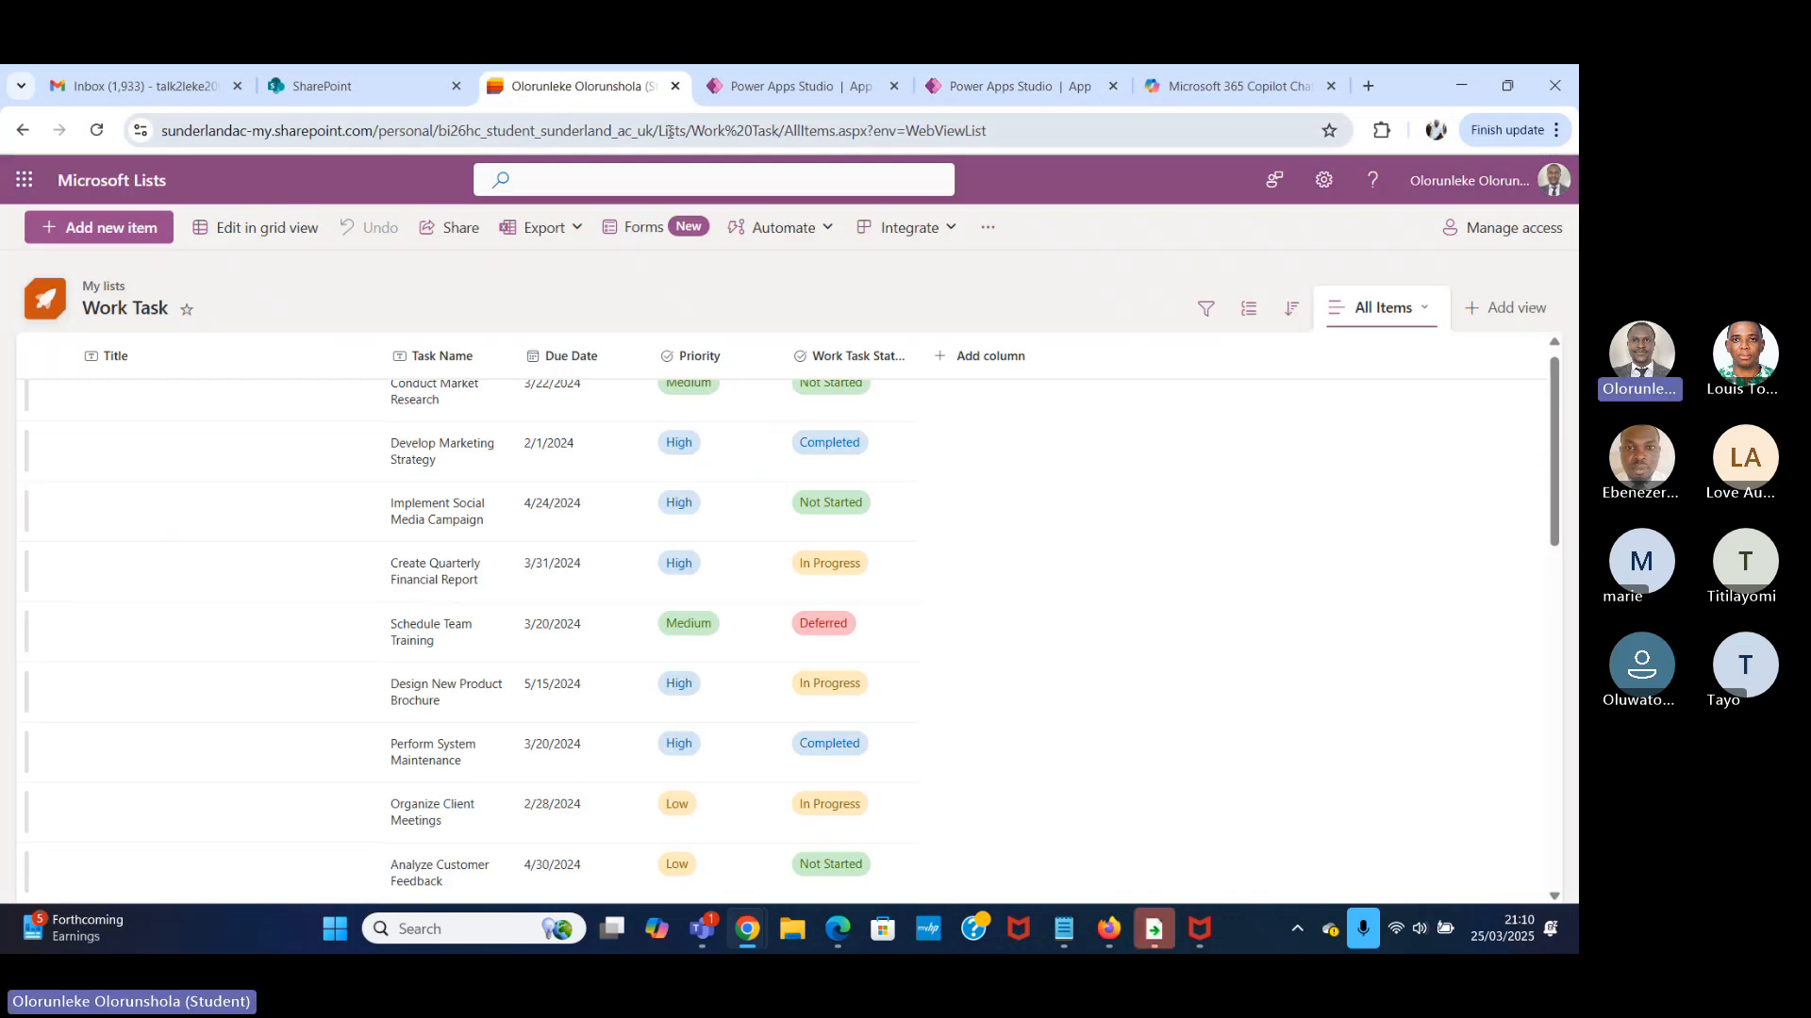
pyautogui.moveTo(658, 130); pyautogui.dragTo(65, 154)
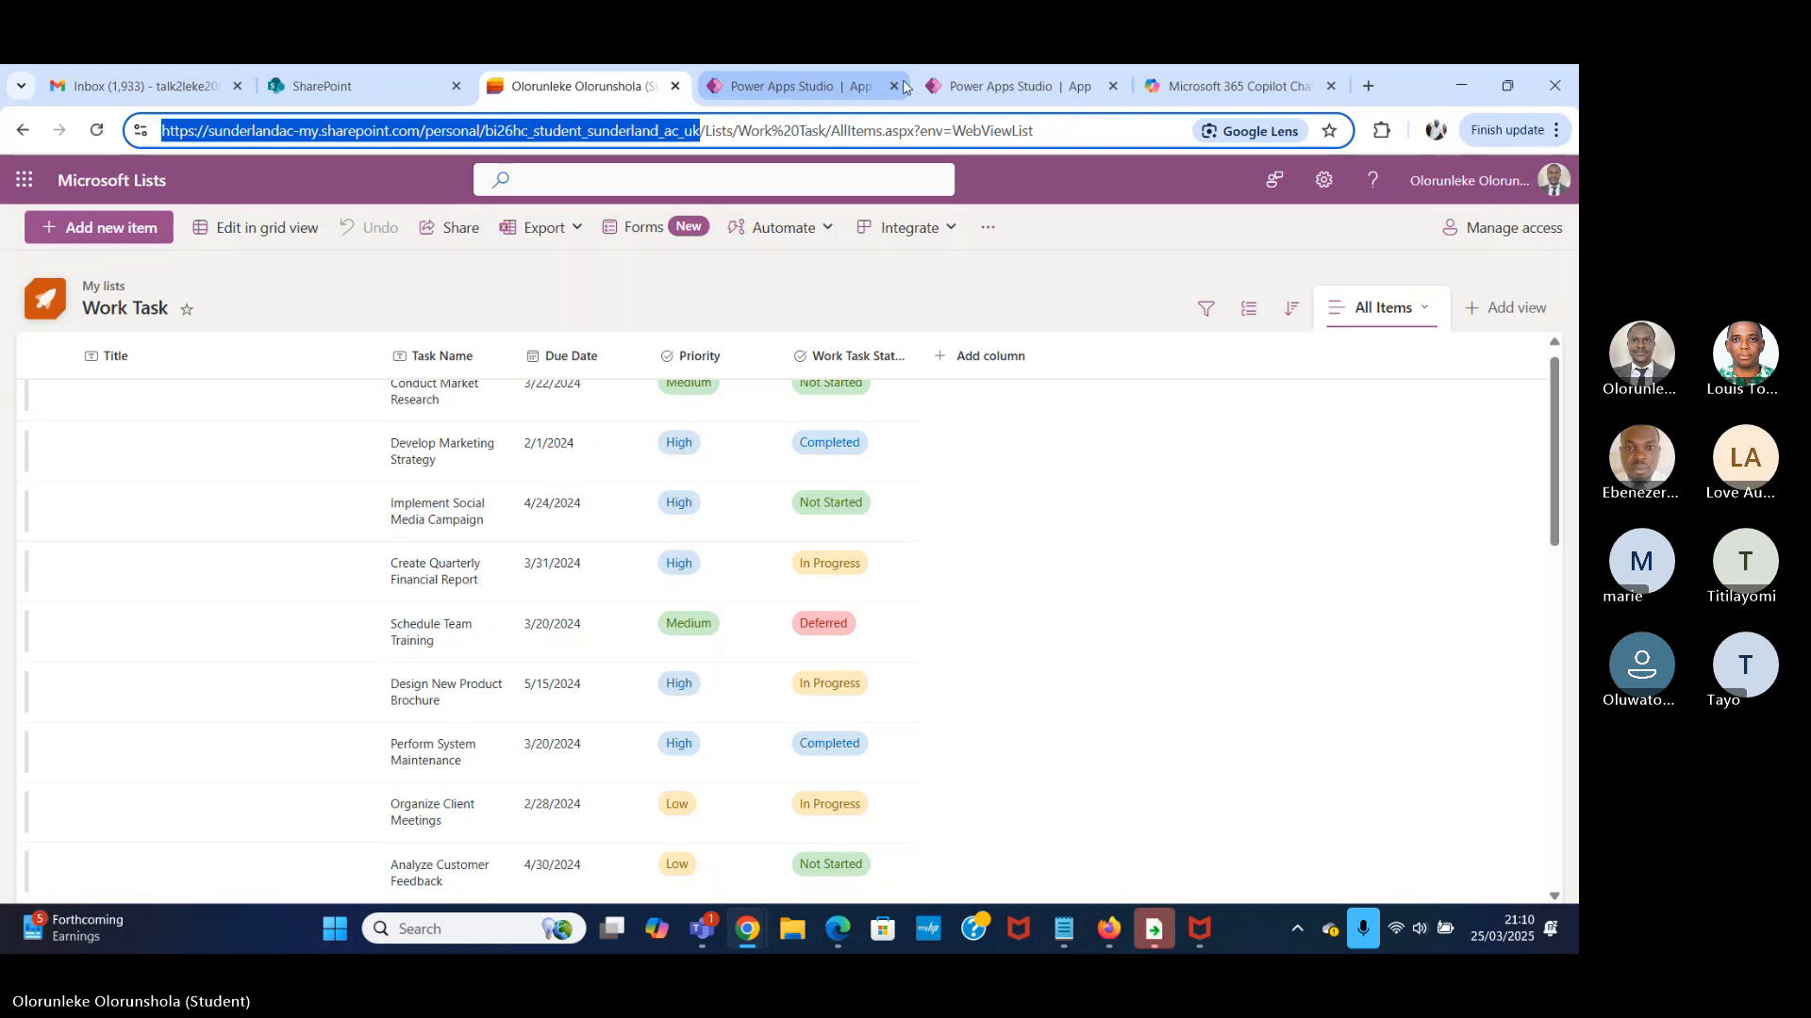
pyautogui.click(934, 86)
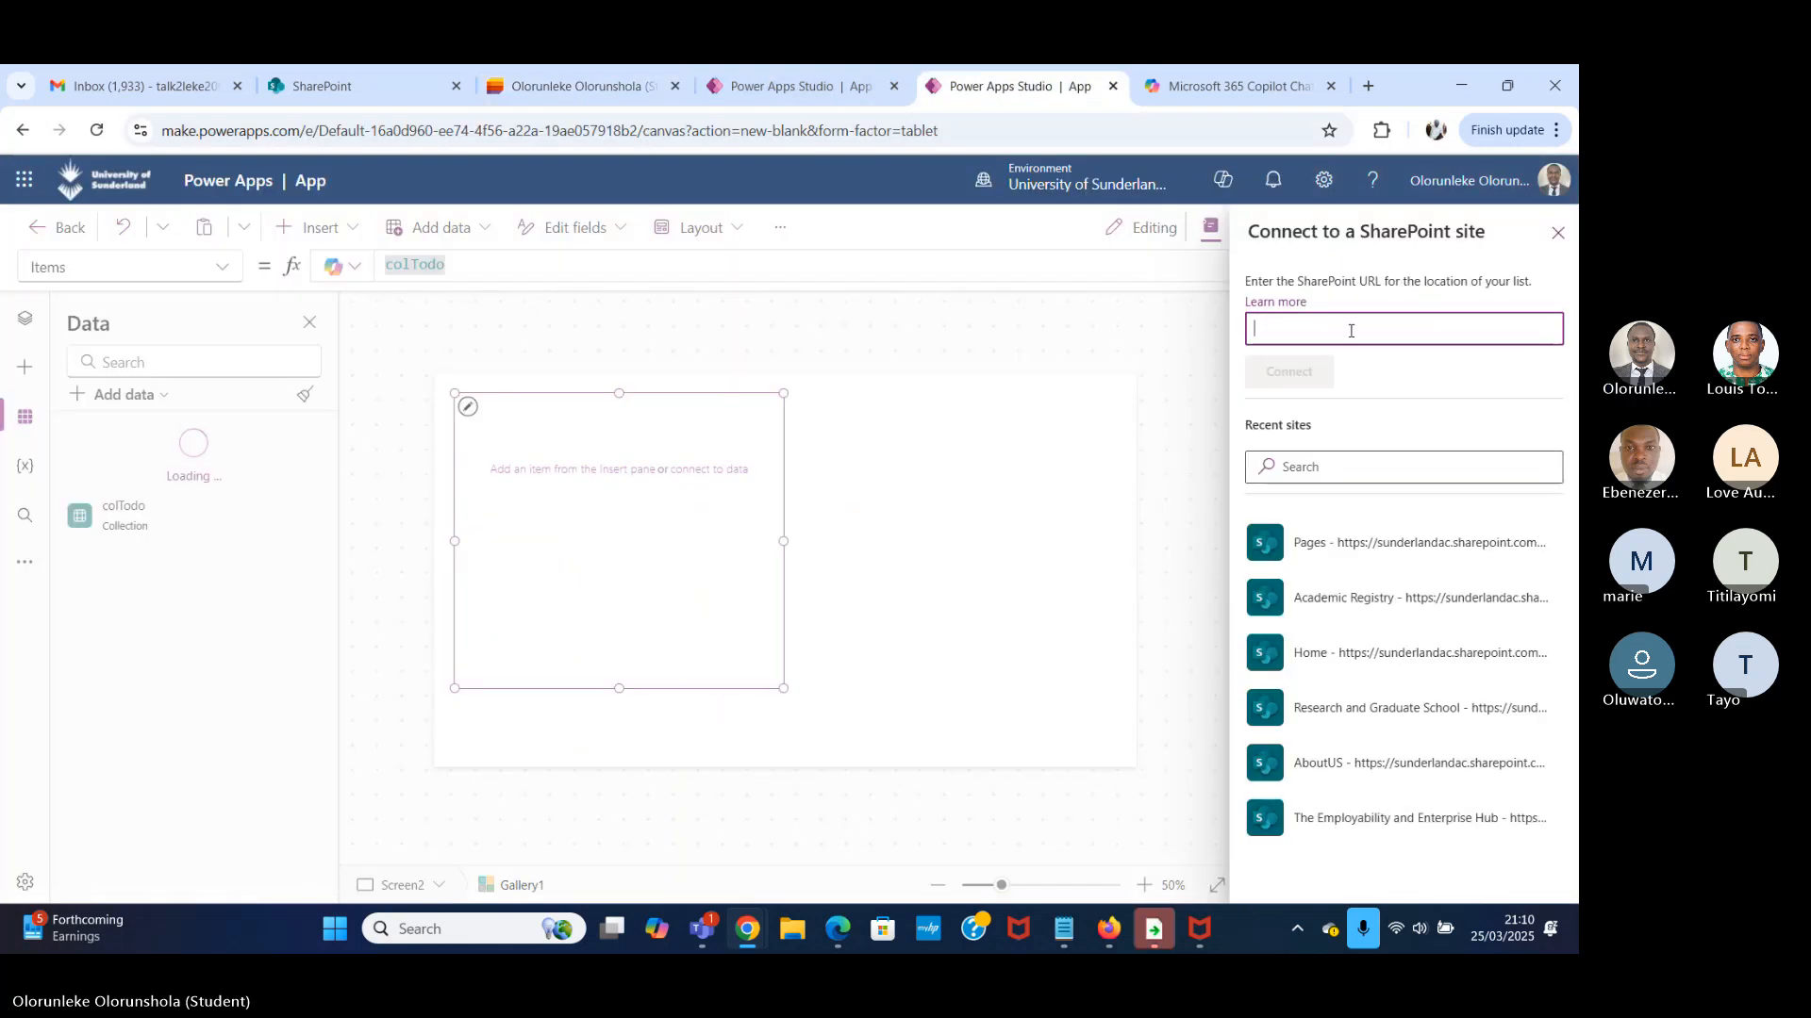
pyautogui.hotkey('ctrl', 'v')
pyautogui.click(1289, 372)
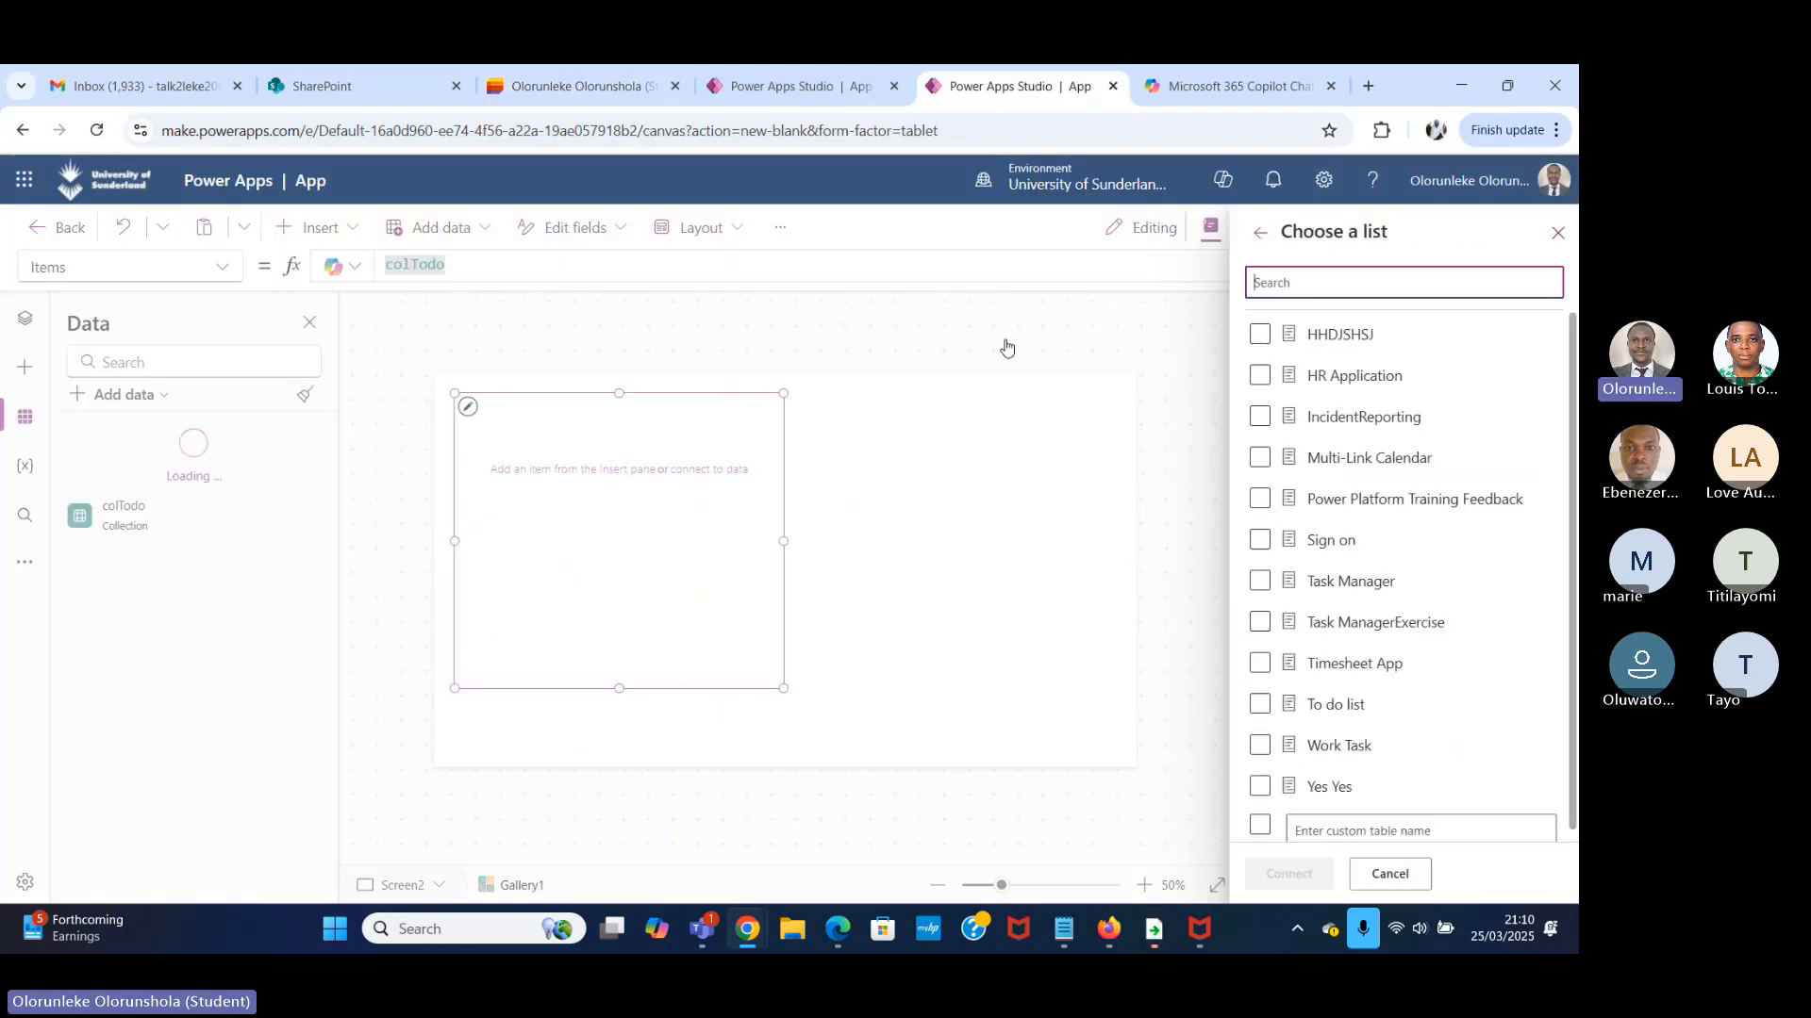
# Choose the Work Task list from the SharePoint site and connect it to the app as a data source.
pyautogui.click(1305, 598)
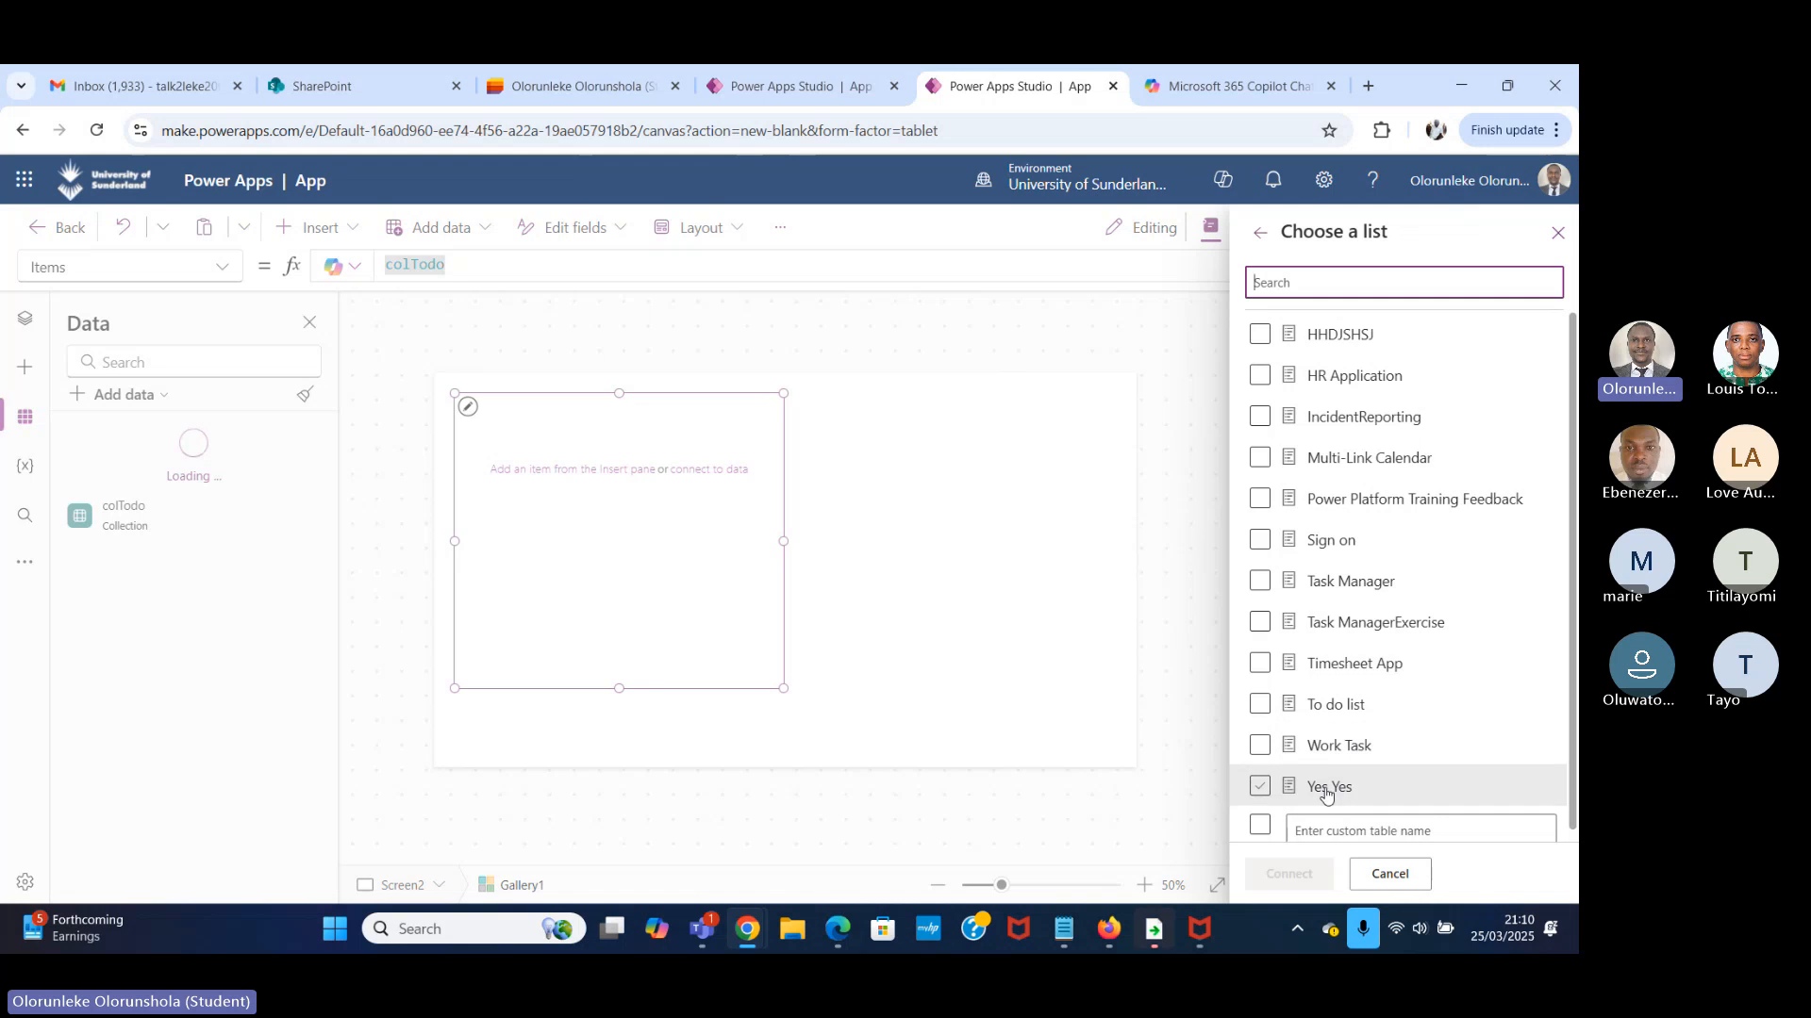
pyautogui.scroll(-1, 1289, 567)
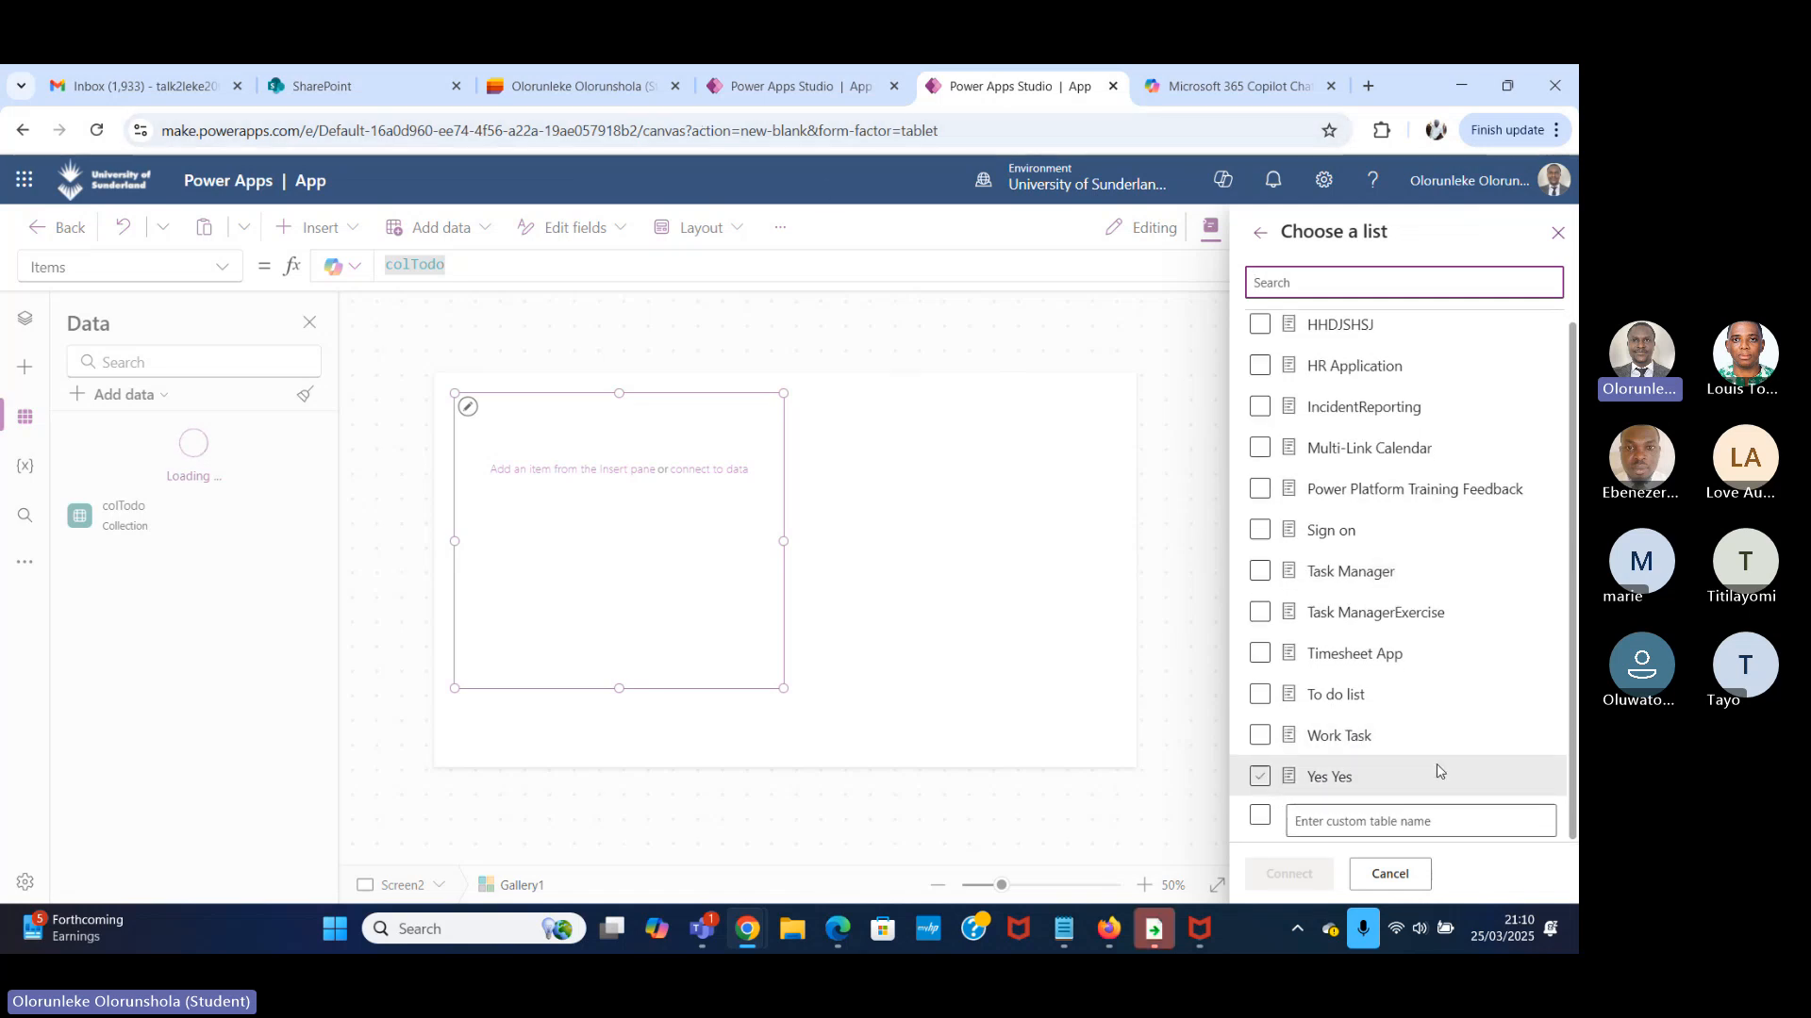
pyautogui.click(1451, 740)
pyautogui.click(1260, 736)
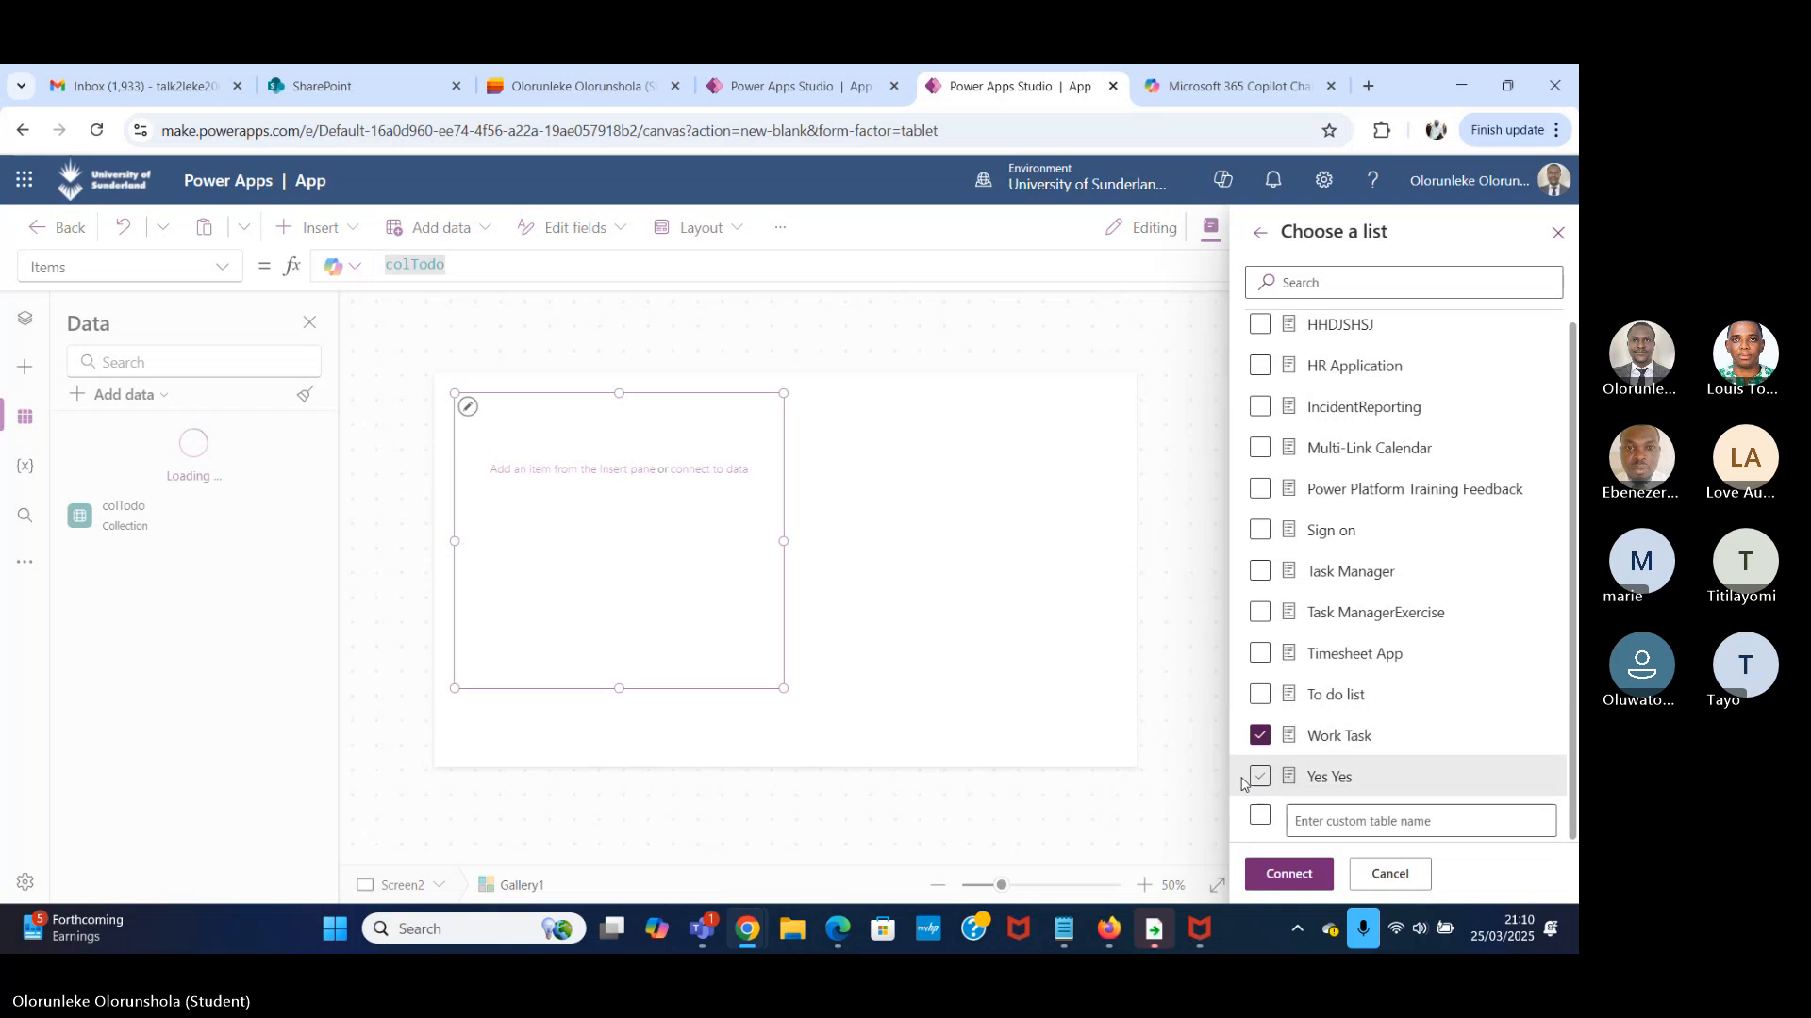
pyautogui.click(1306, 879)
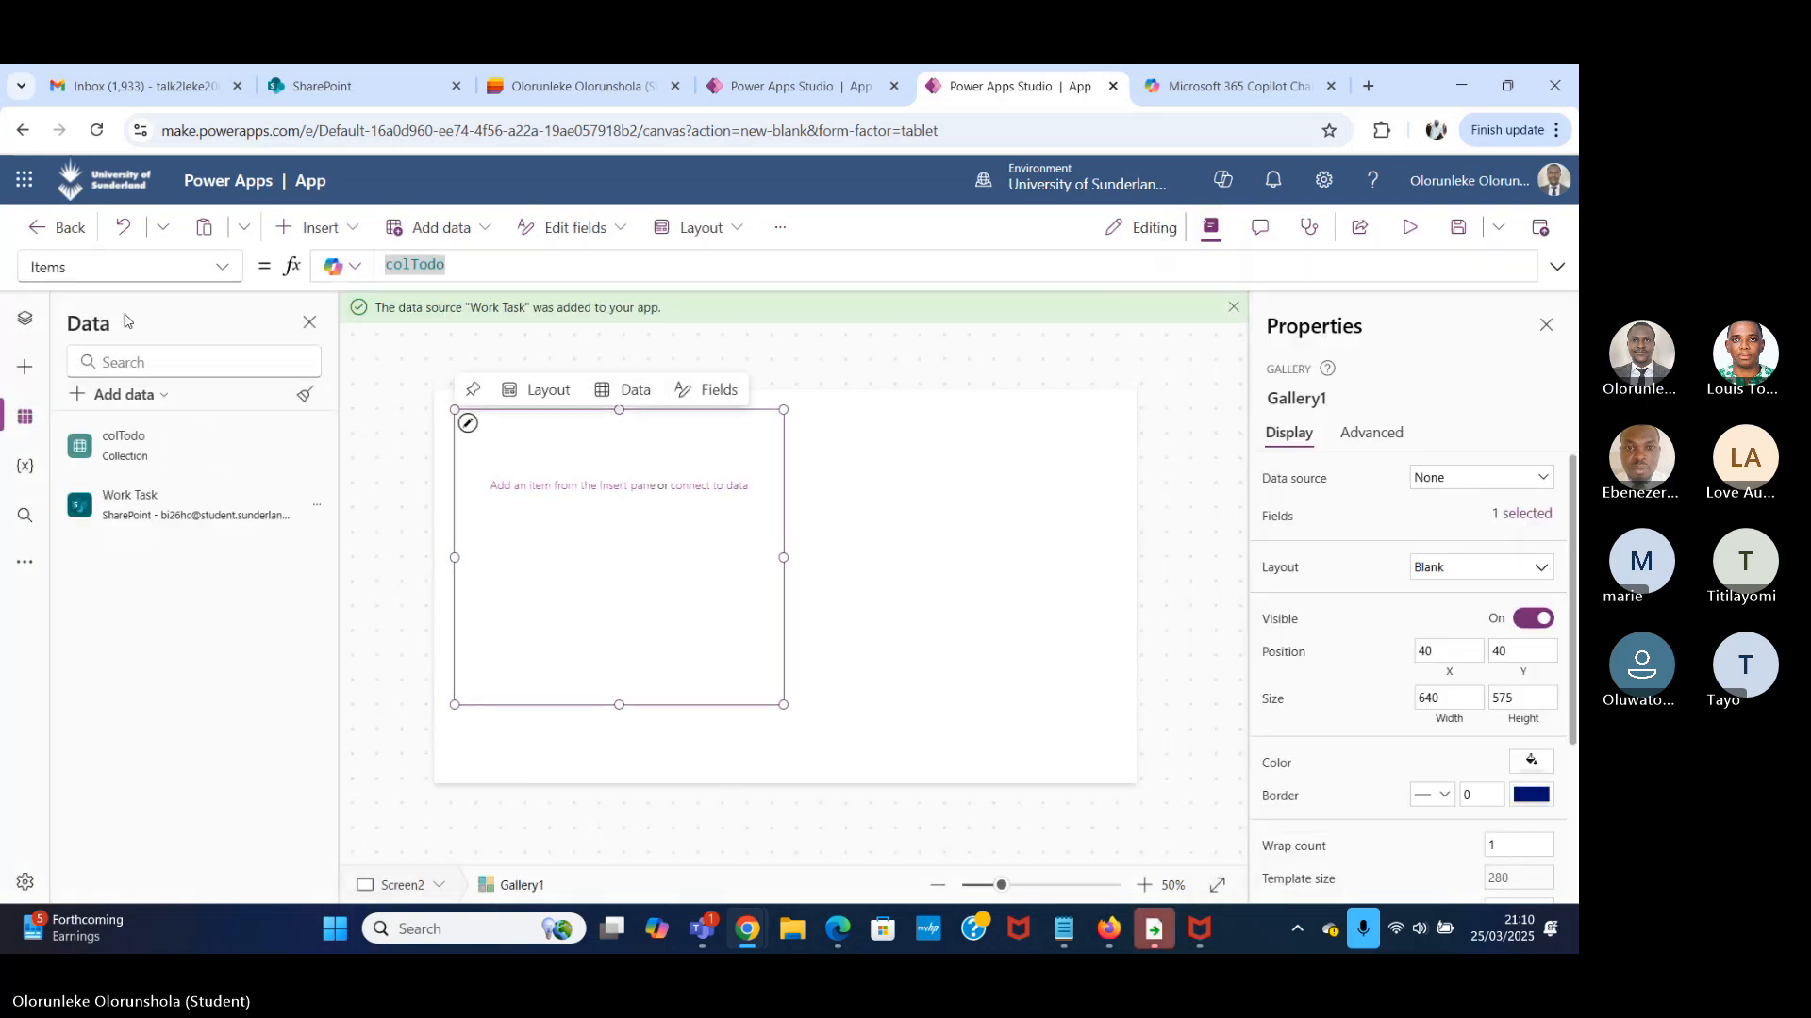
# Replace the colTodo collection in Gallery1's Items formula with the Work Task data source.
pyautogui.click(472, 265)
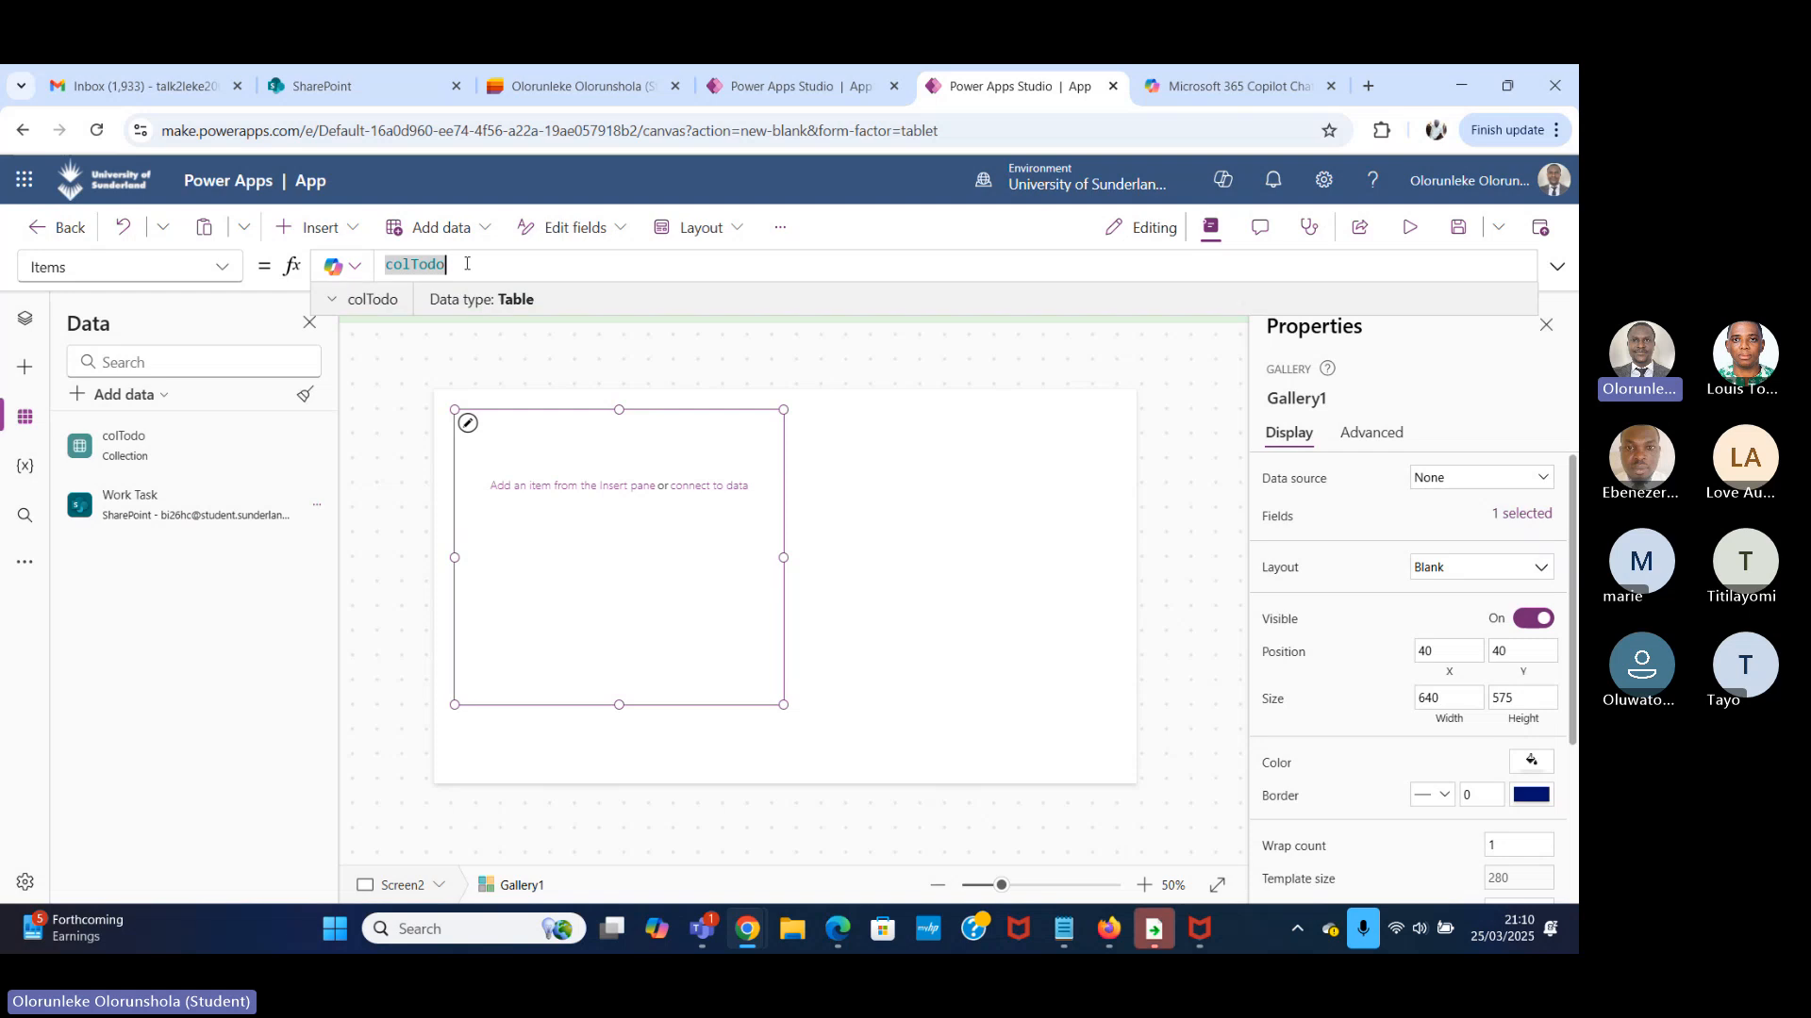
pyautogui.moveTo(472, 265); pyautogui.dragTo(356, 267)
pyautogui.press('BackSpace')
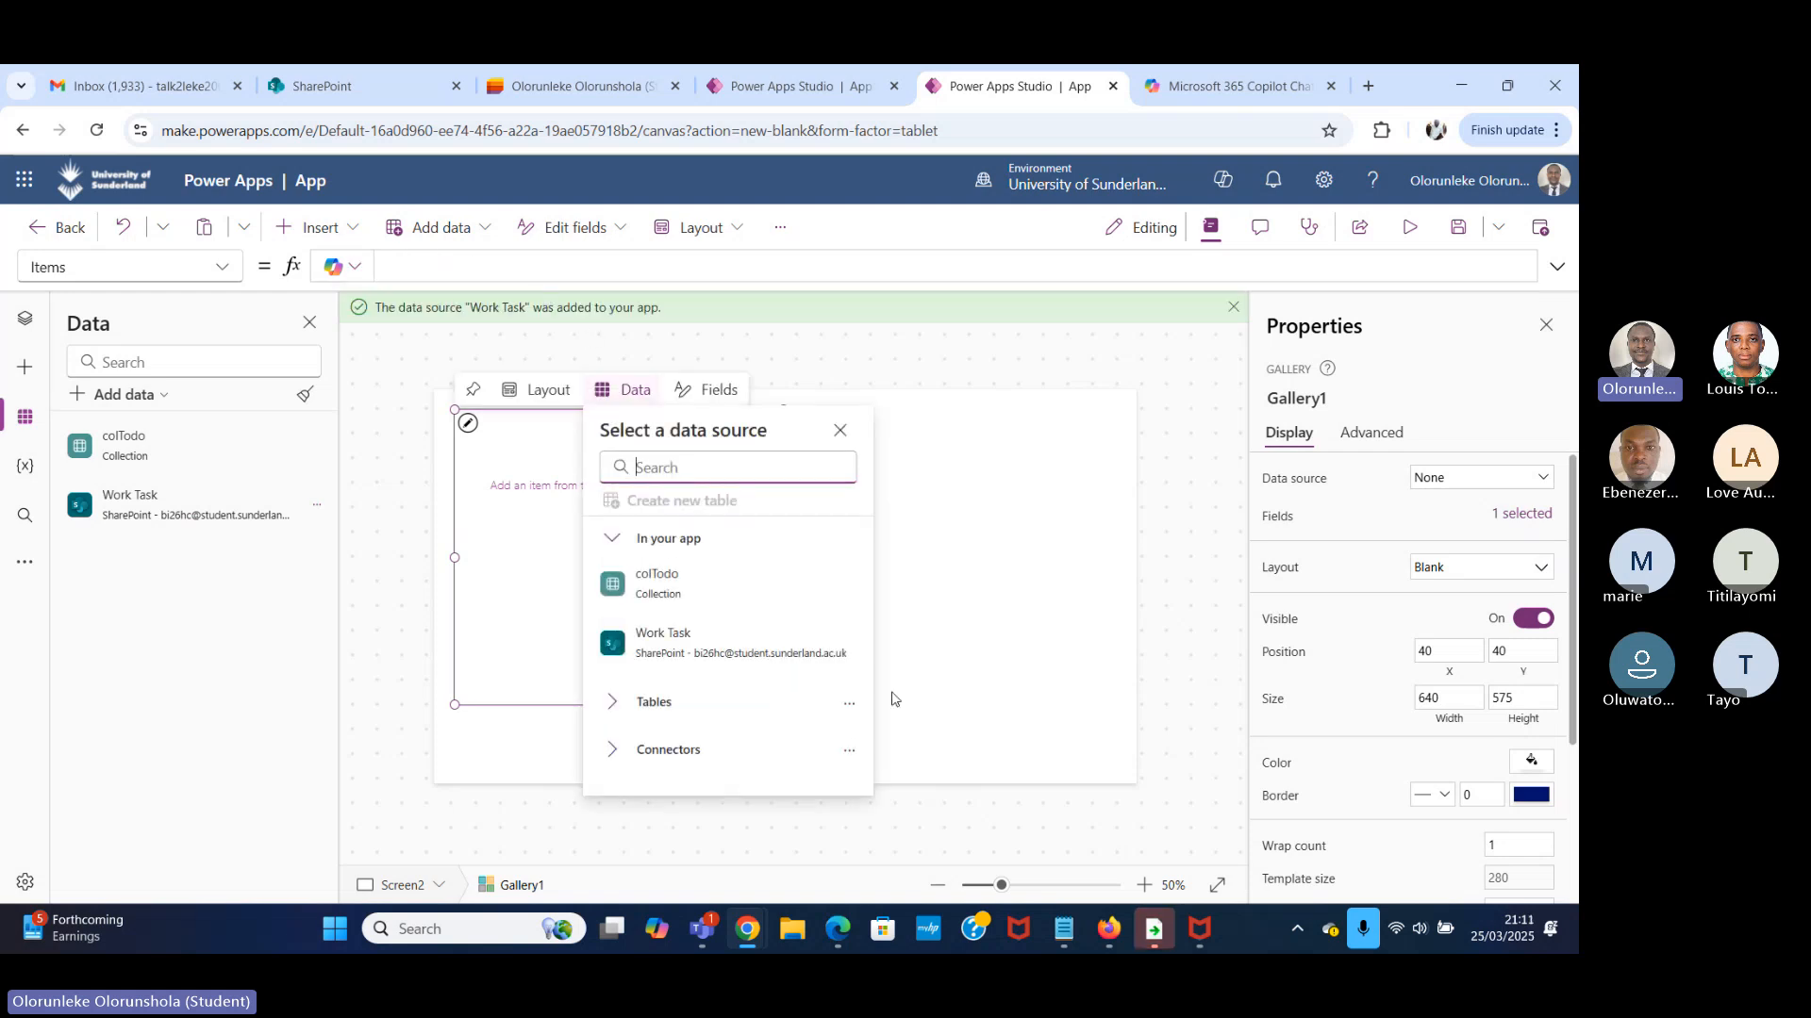
pyautogui.click(750, 647)
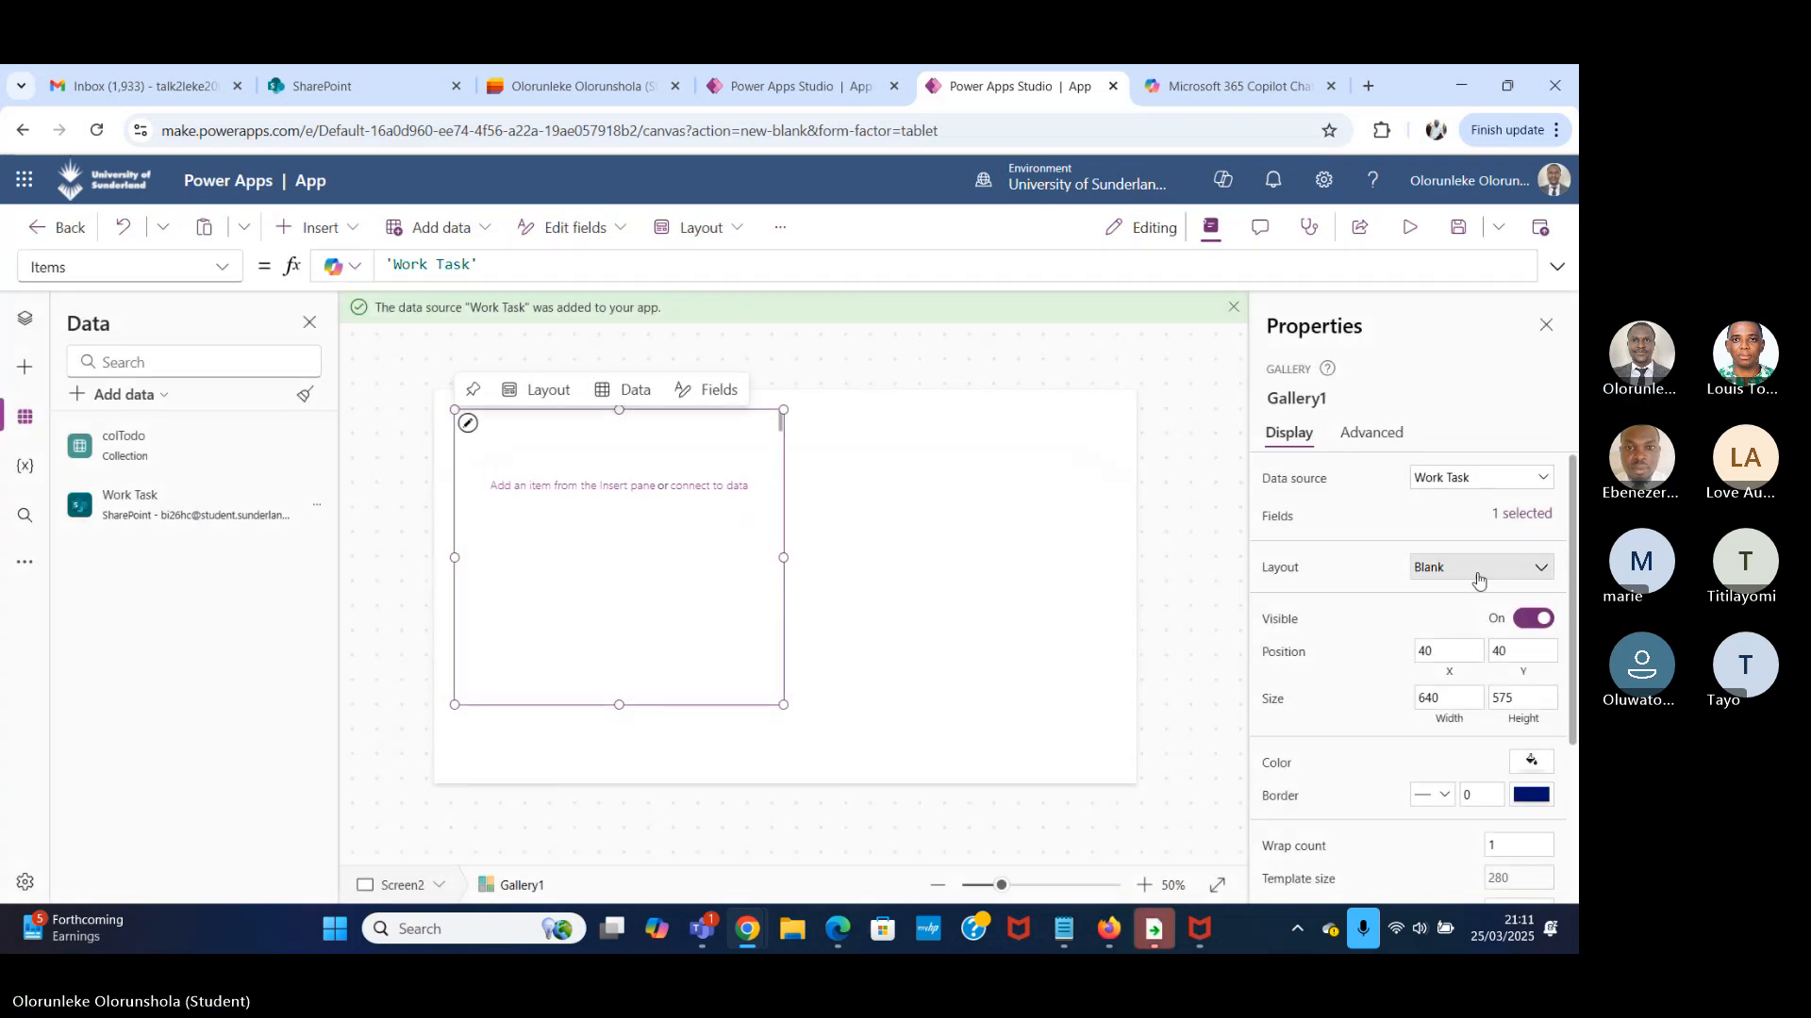
# Review Gallery1's field settings and show the control hierarchy of Screen2.
pyautogui.click(1521, 518)
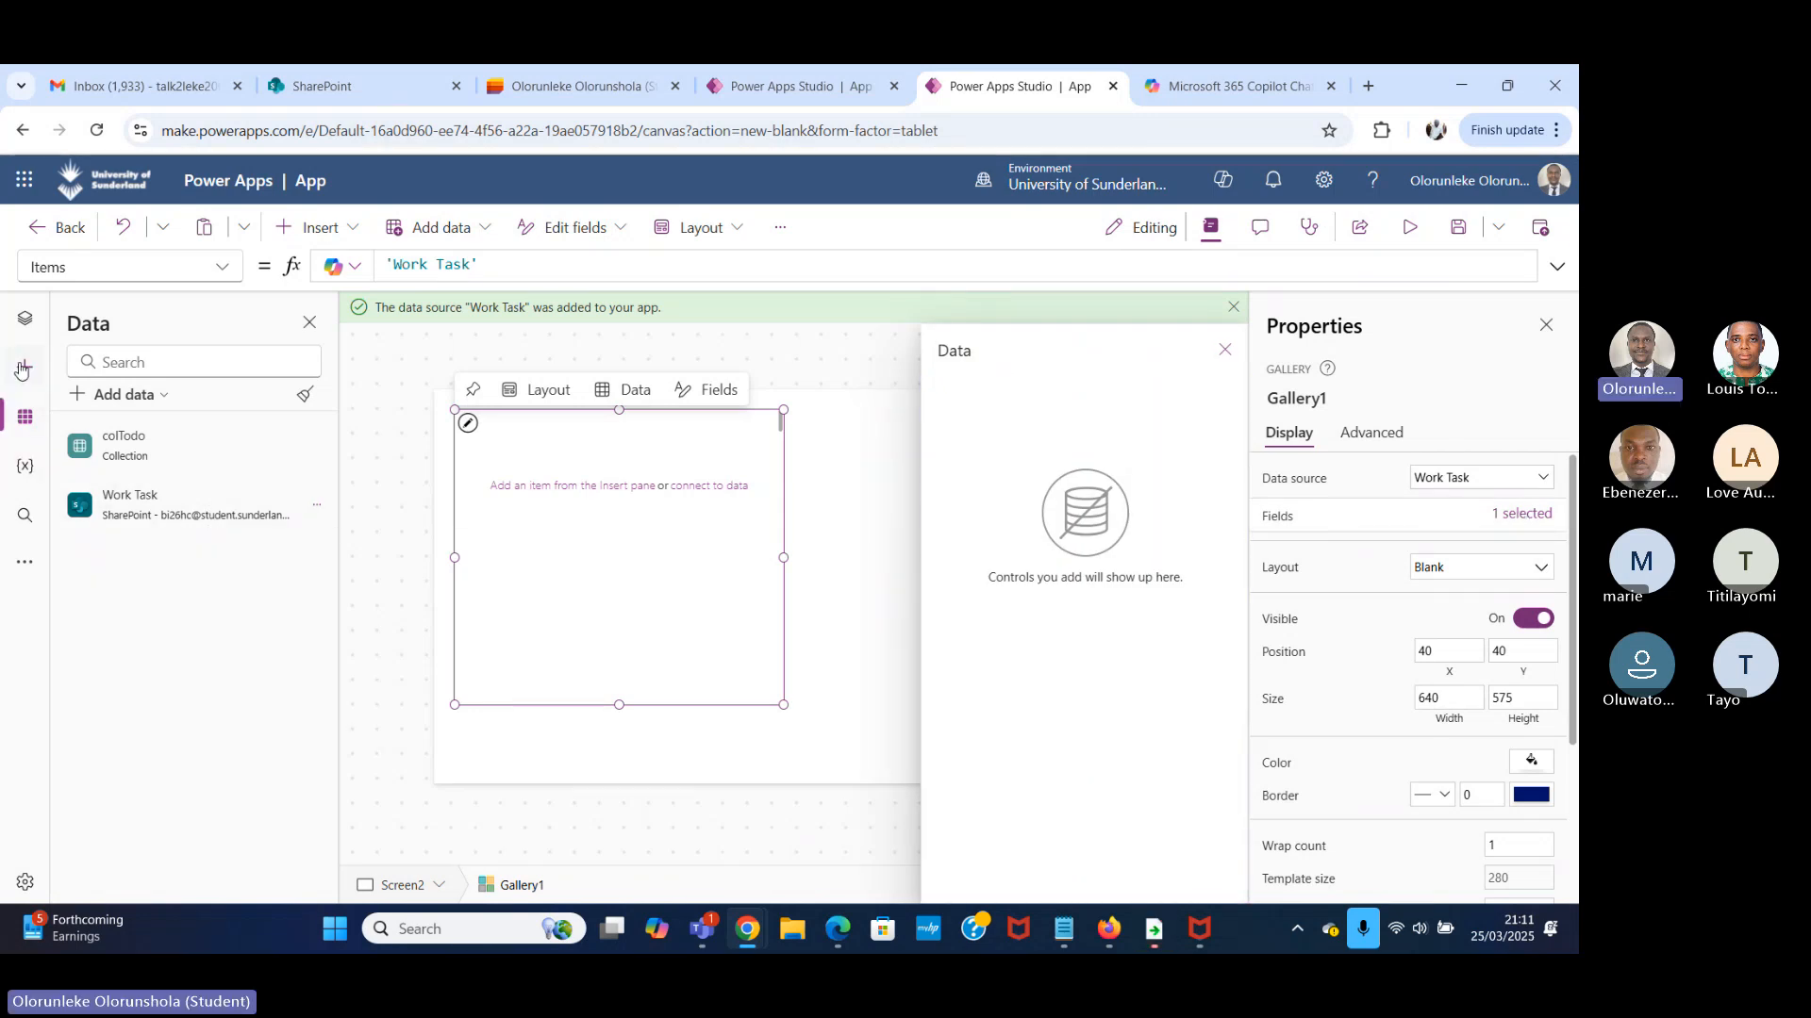
pyautogui.click(26, 325)
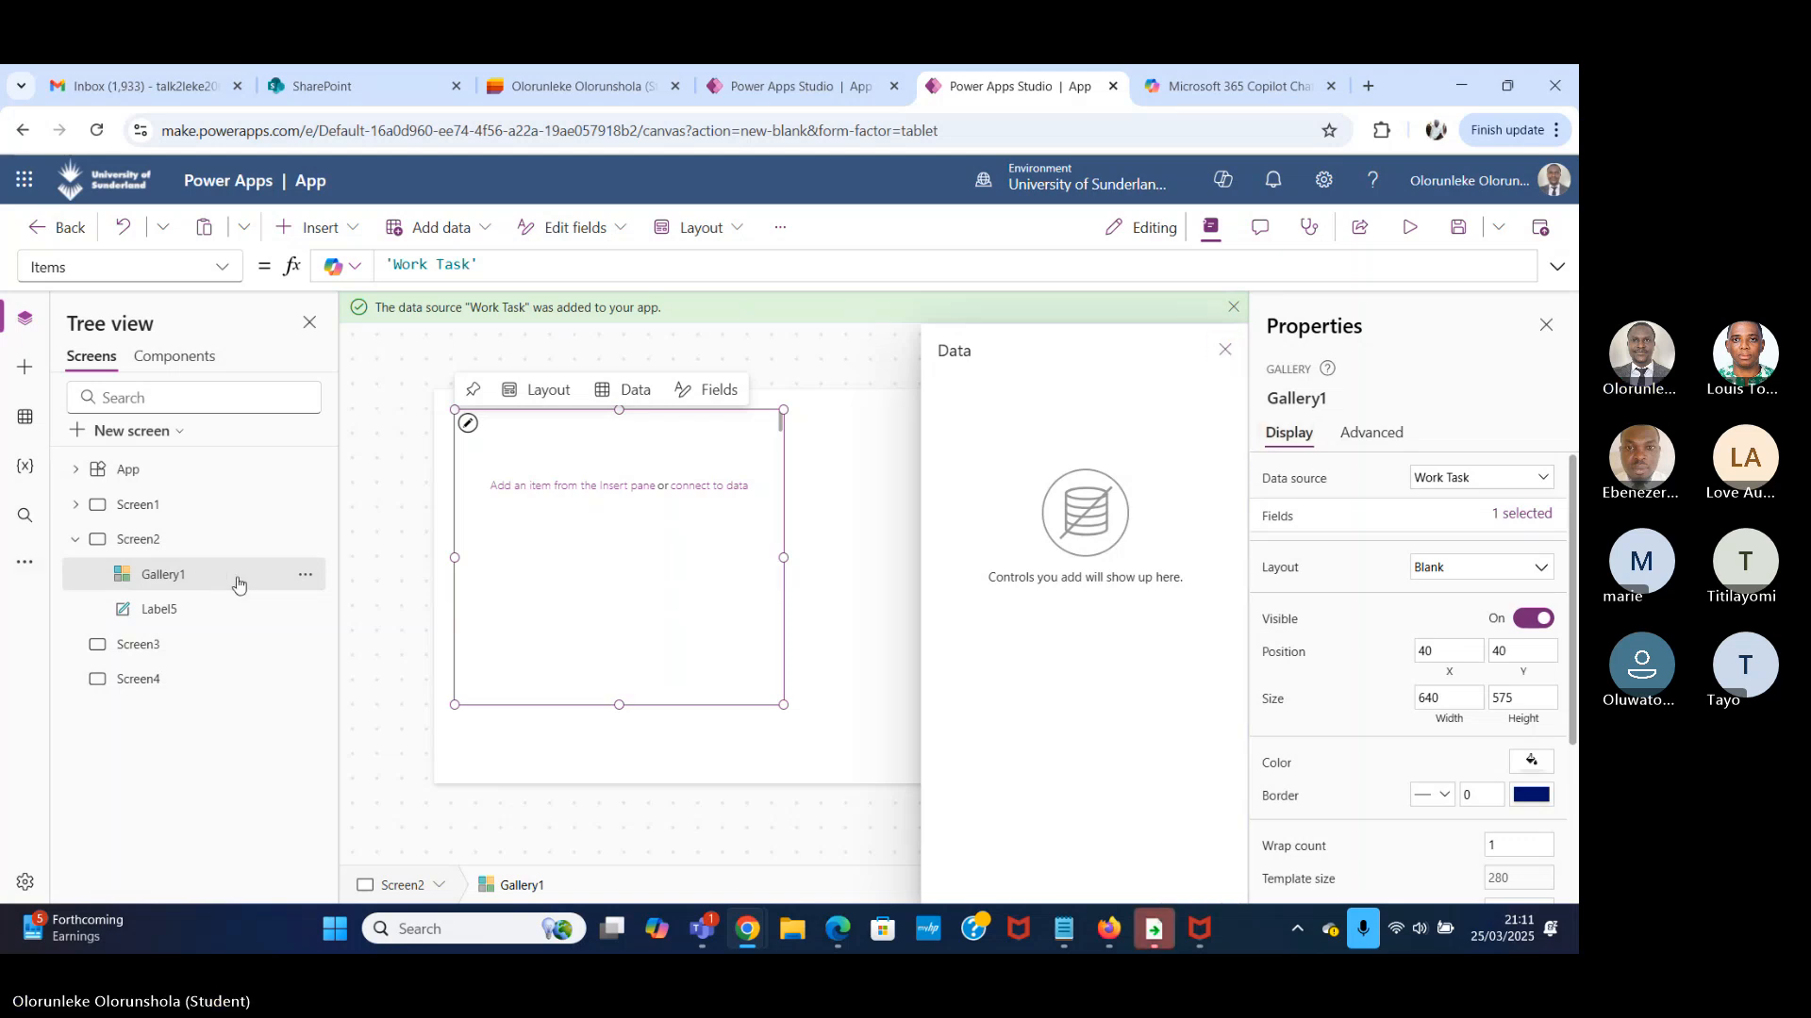
pyautogui.click(1225, 350)
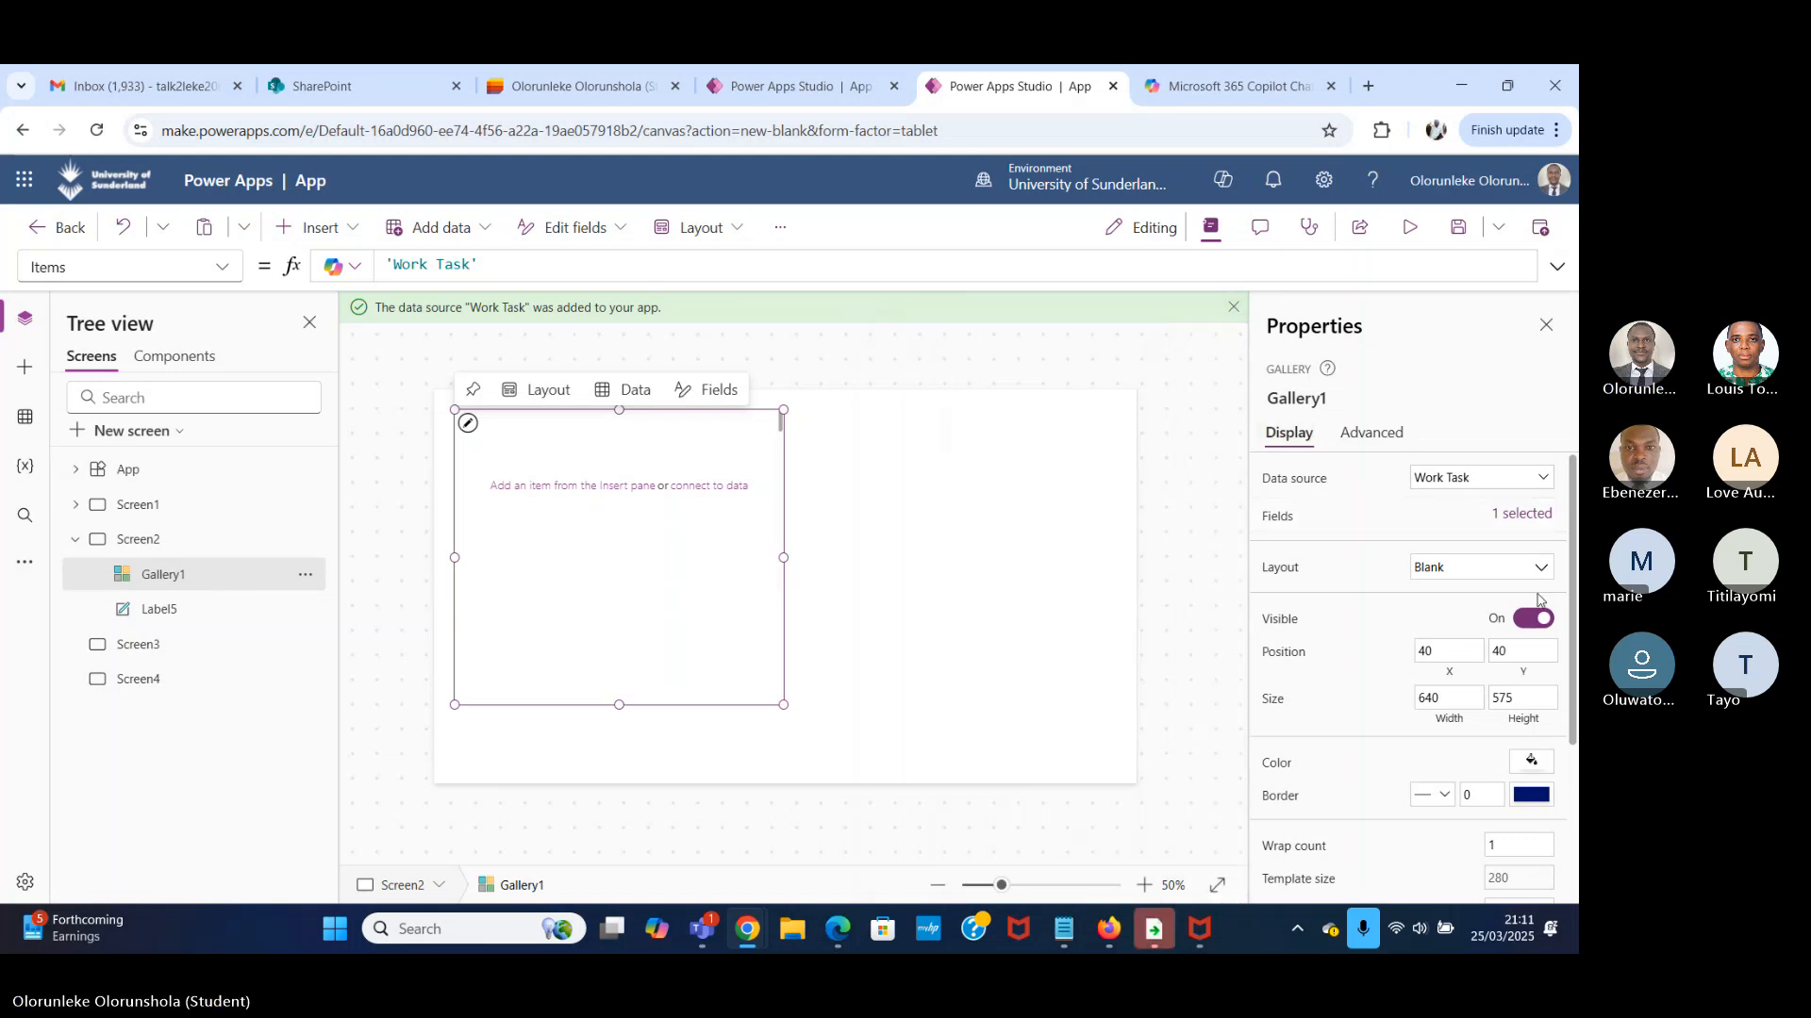
# Try the Title, the Title and subtitle, and the Title, subtitle, and body layouts on Gallery1.
pyautogui.click(1510, 586)
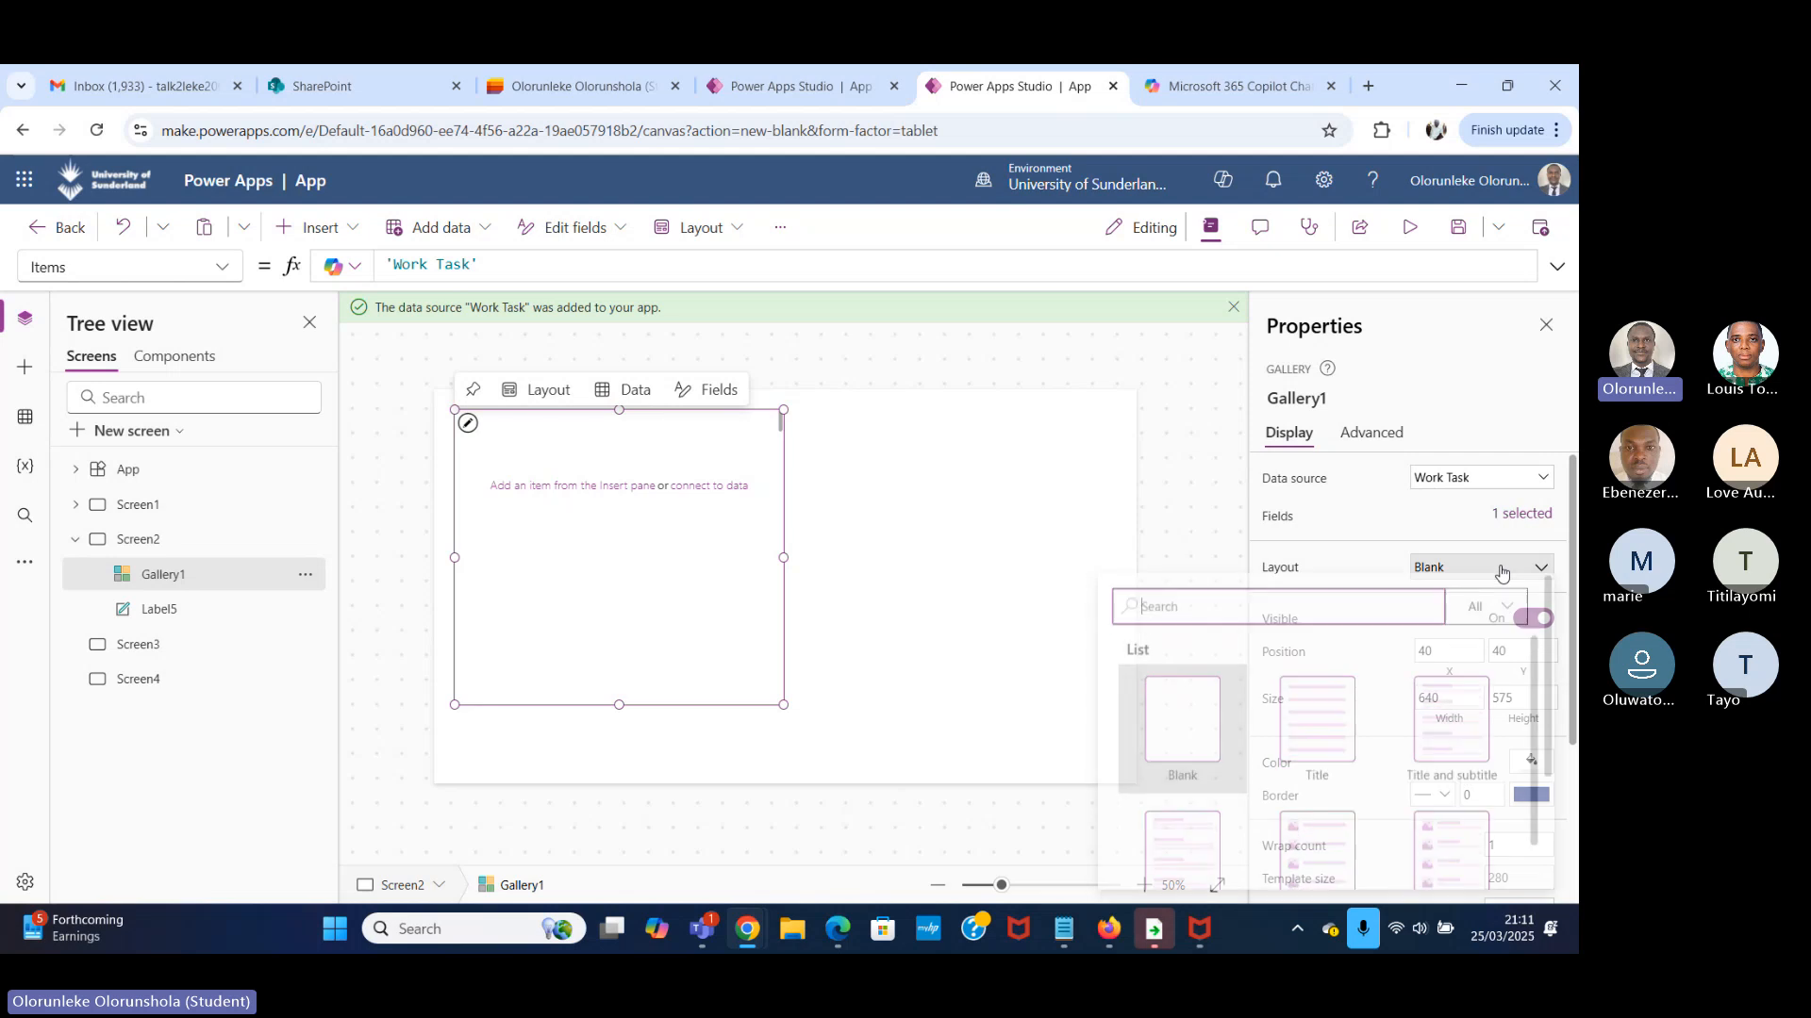
pyautogui.scroll(-2, 1166, 690)
pyautogui.scroll(2, 1165, 689)
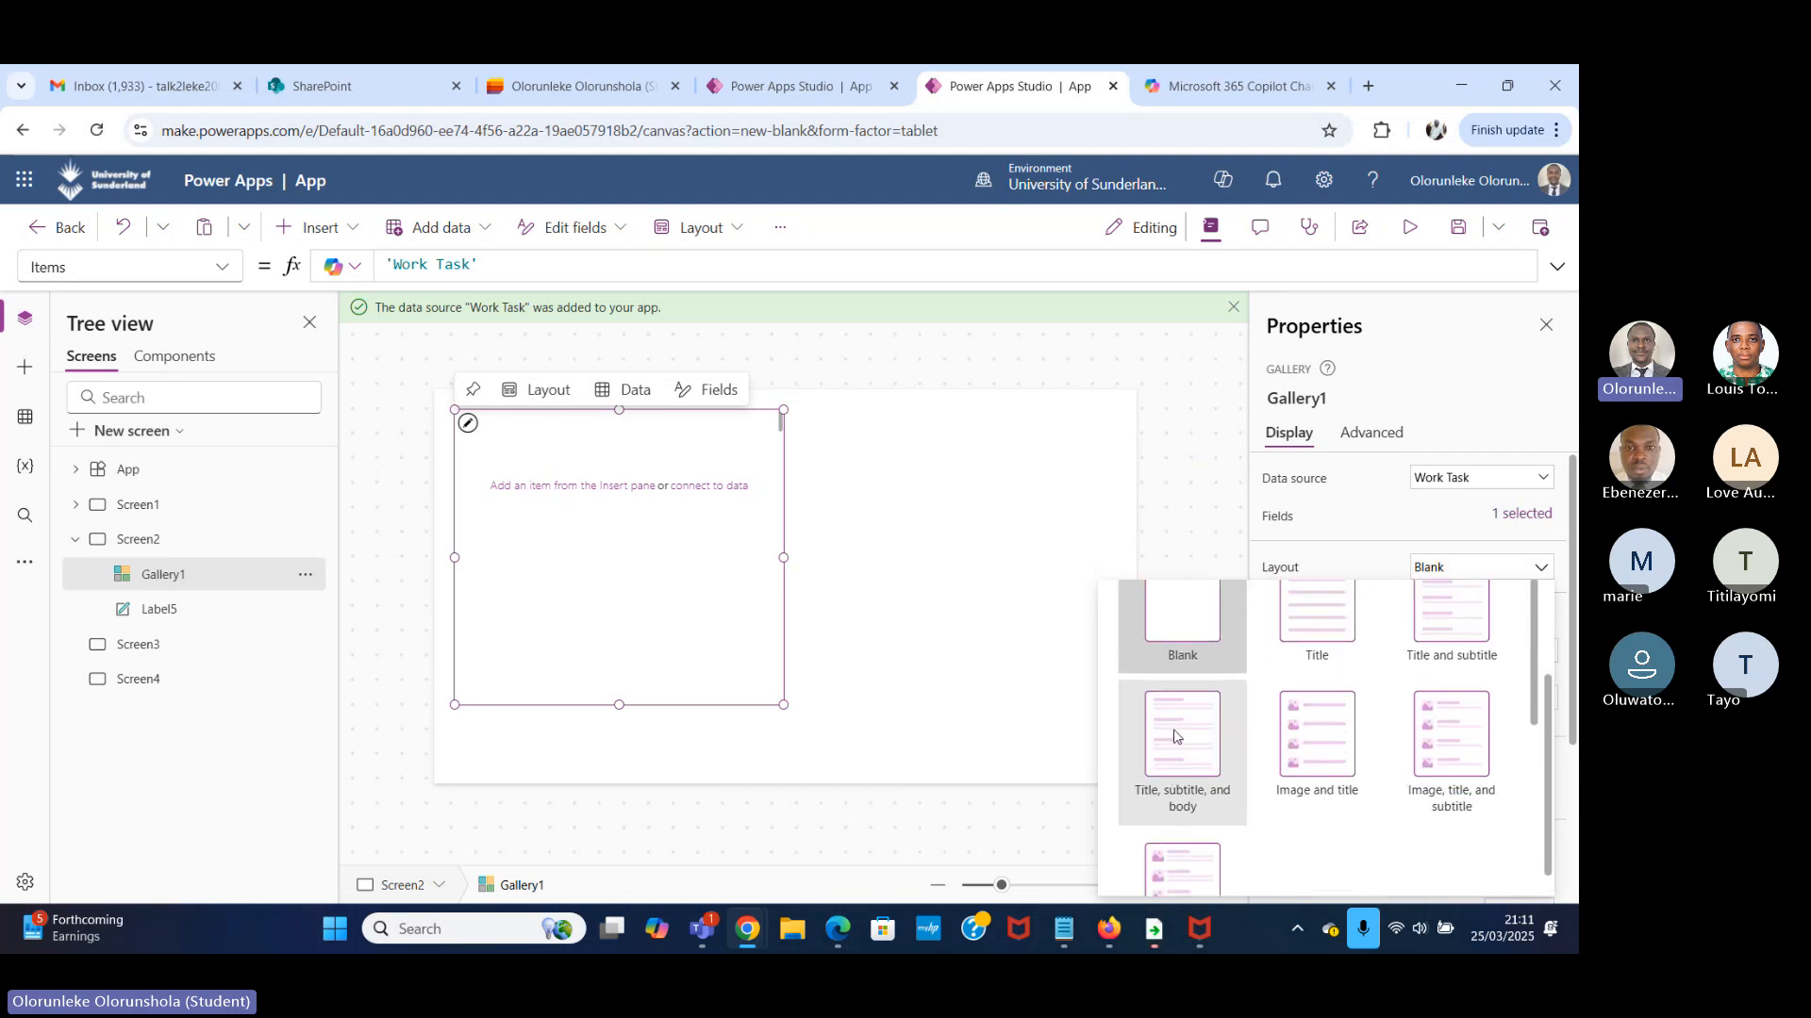
pyautogui.click(1334, 687)
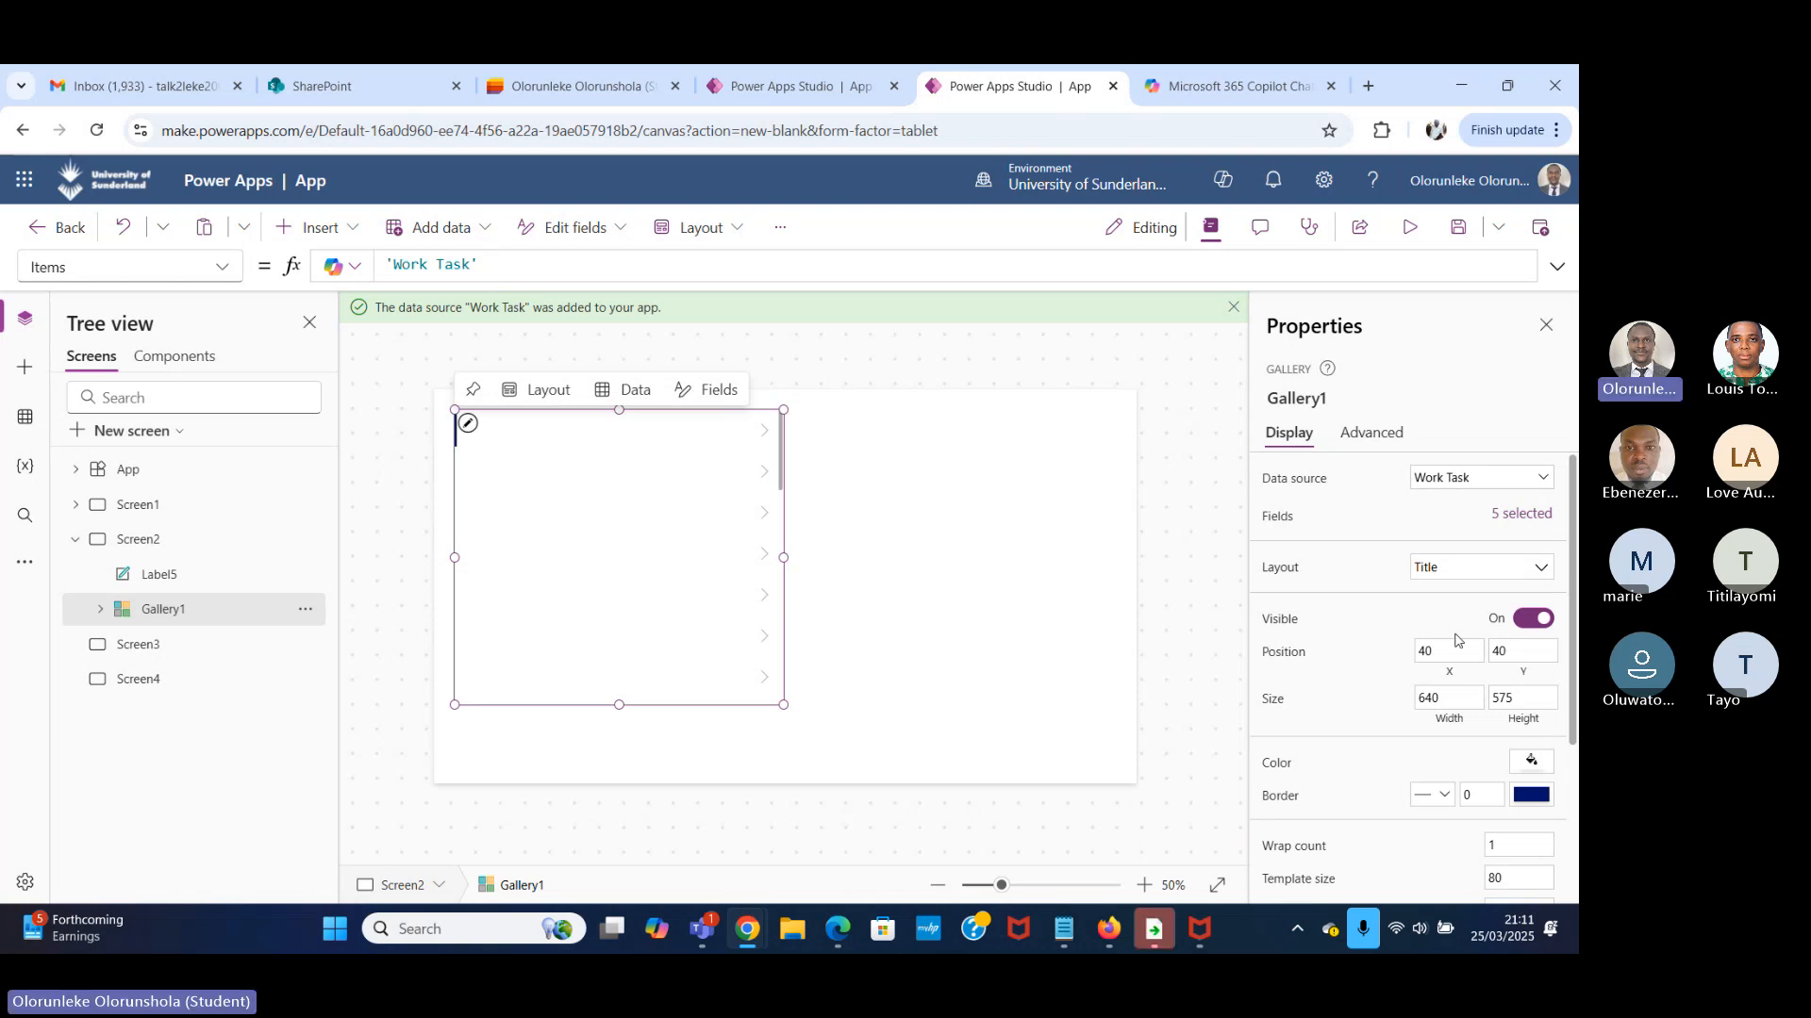
pyautogui.click(1475, 573)
pyautogui.click(1451, 762)
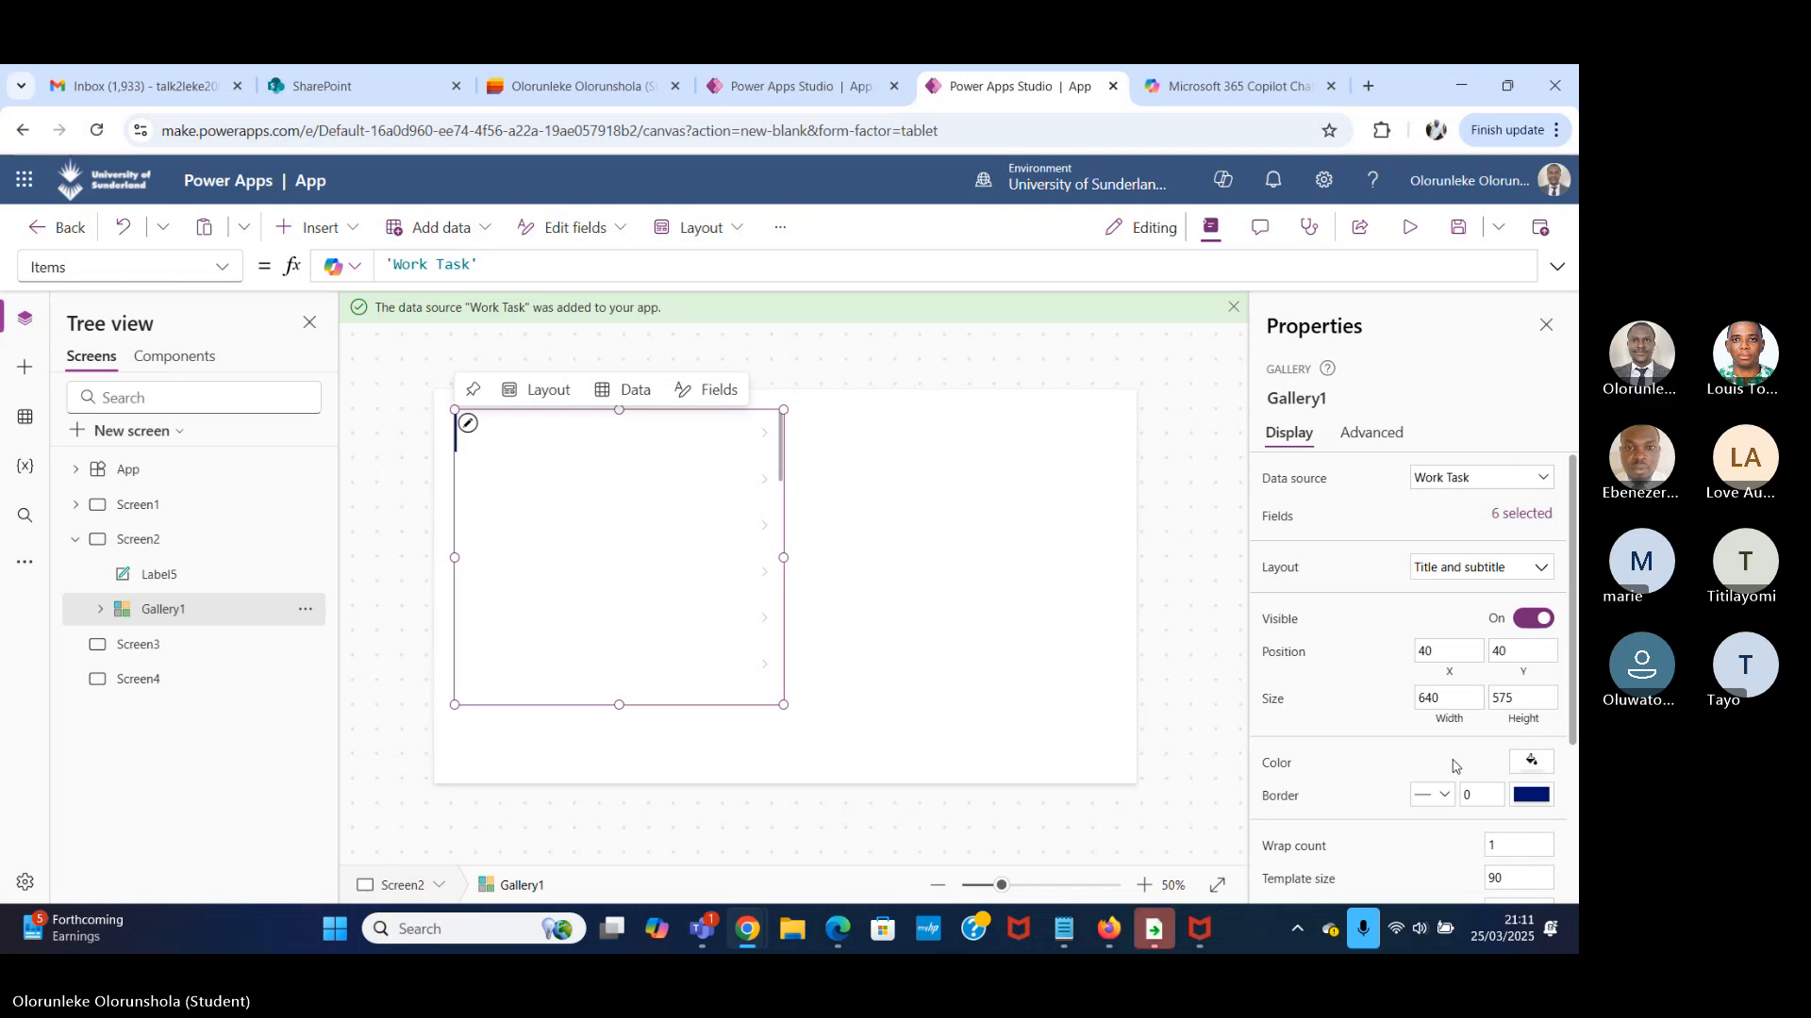
pyautogui.click(1488, 568)
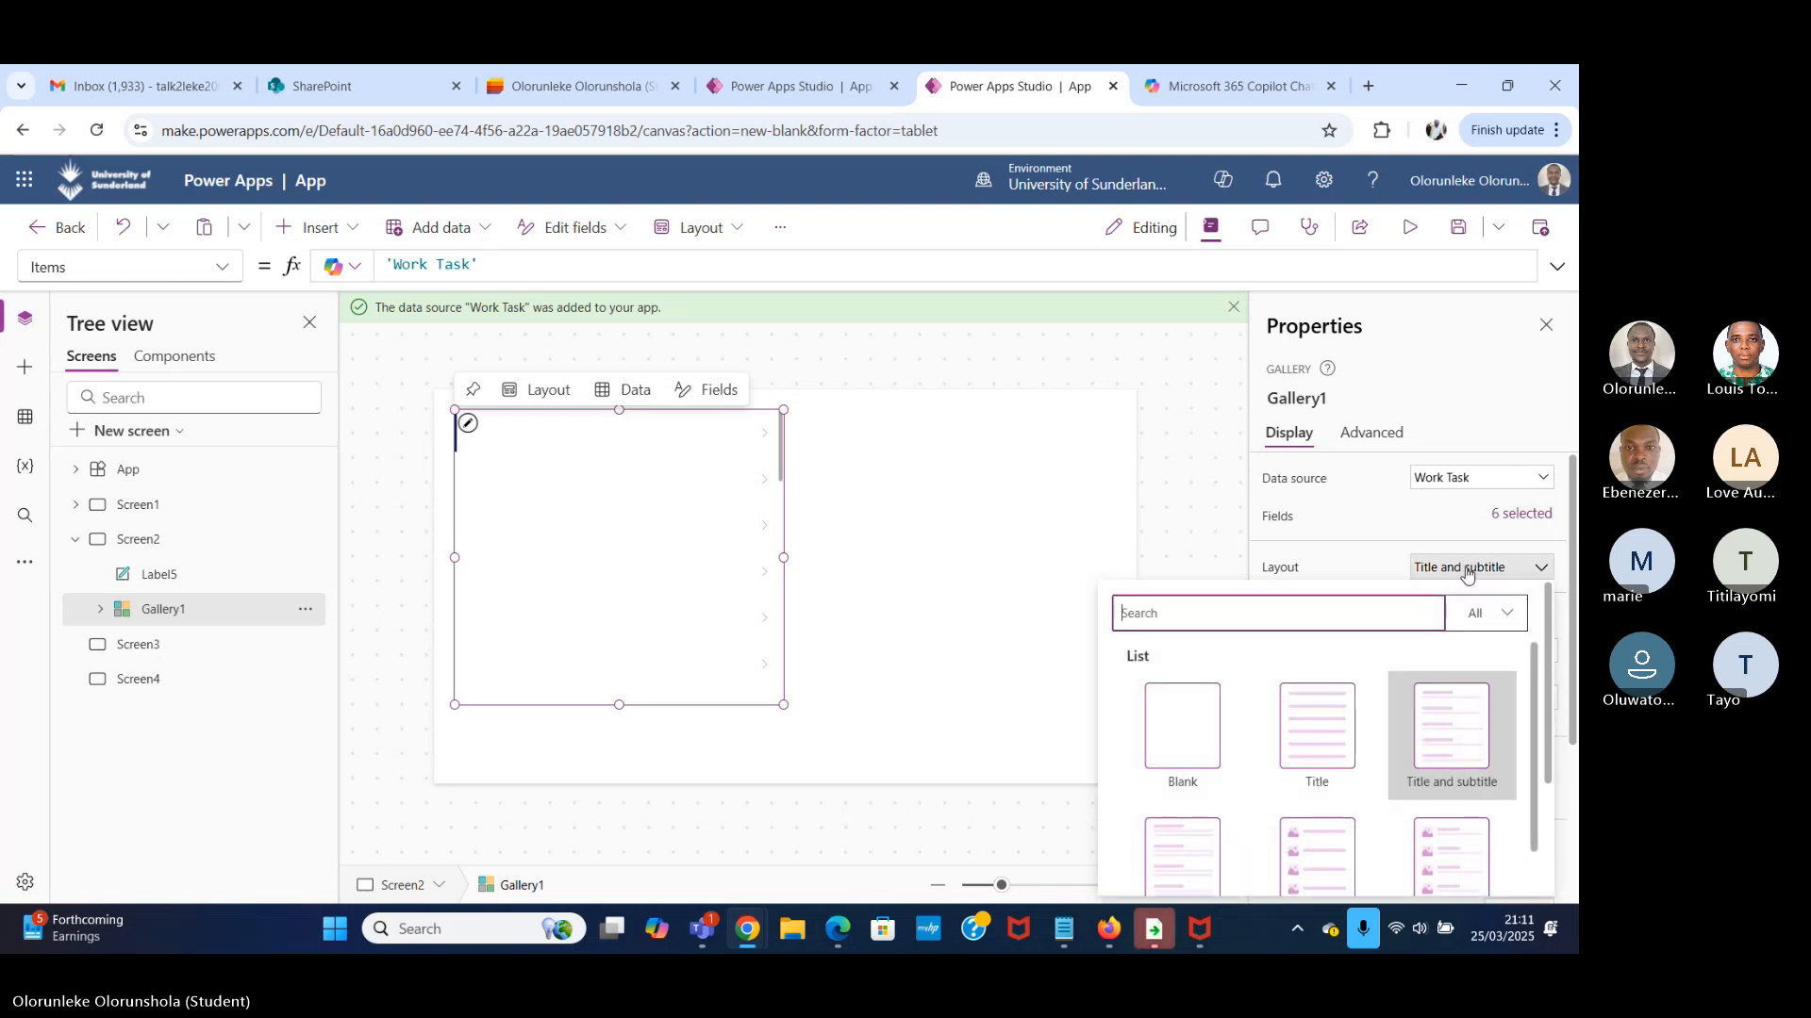
pyautogui.scroll(-2, 1358, 740)
pyautogui.click(1211, 699)
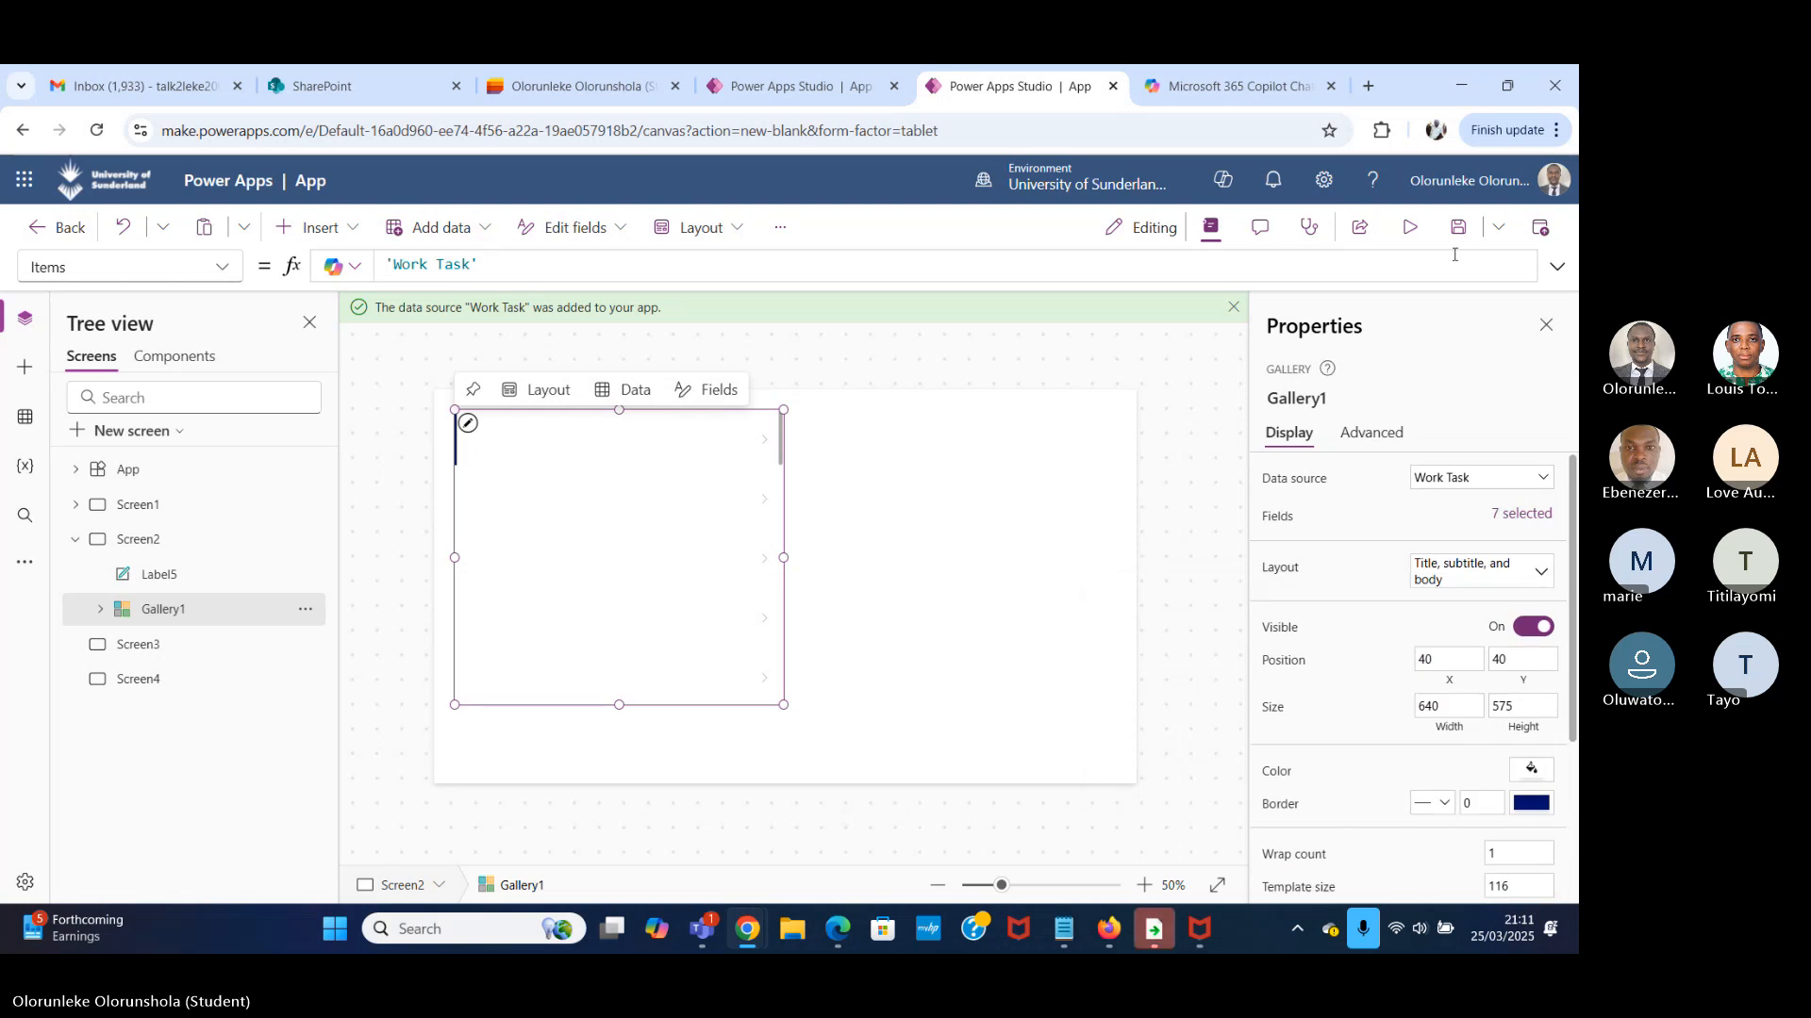
# Preview Screen2 and scroll through the gallery rows, then return to editing.
pyautogui.click(1410, 227)
pyautogui.scroll(-3, 647, 578)
pyautogui.scroll(3, 650, 581)
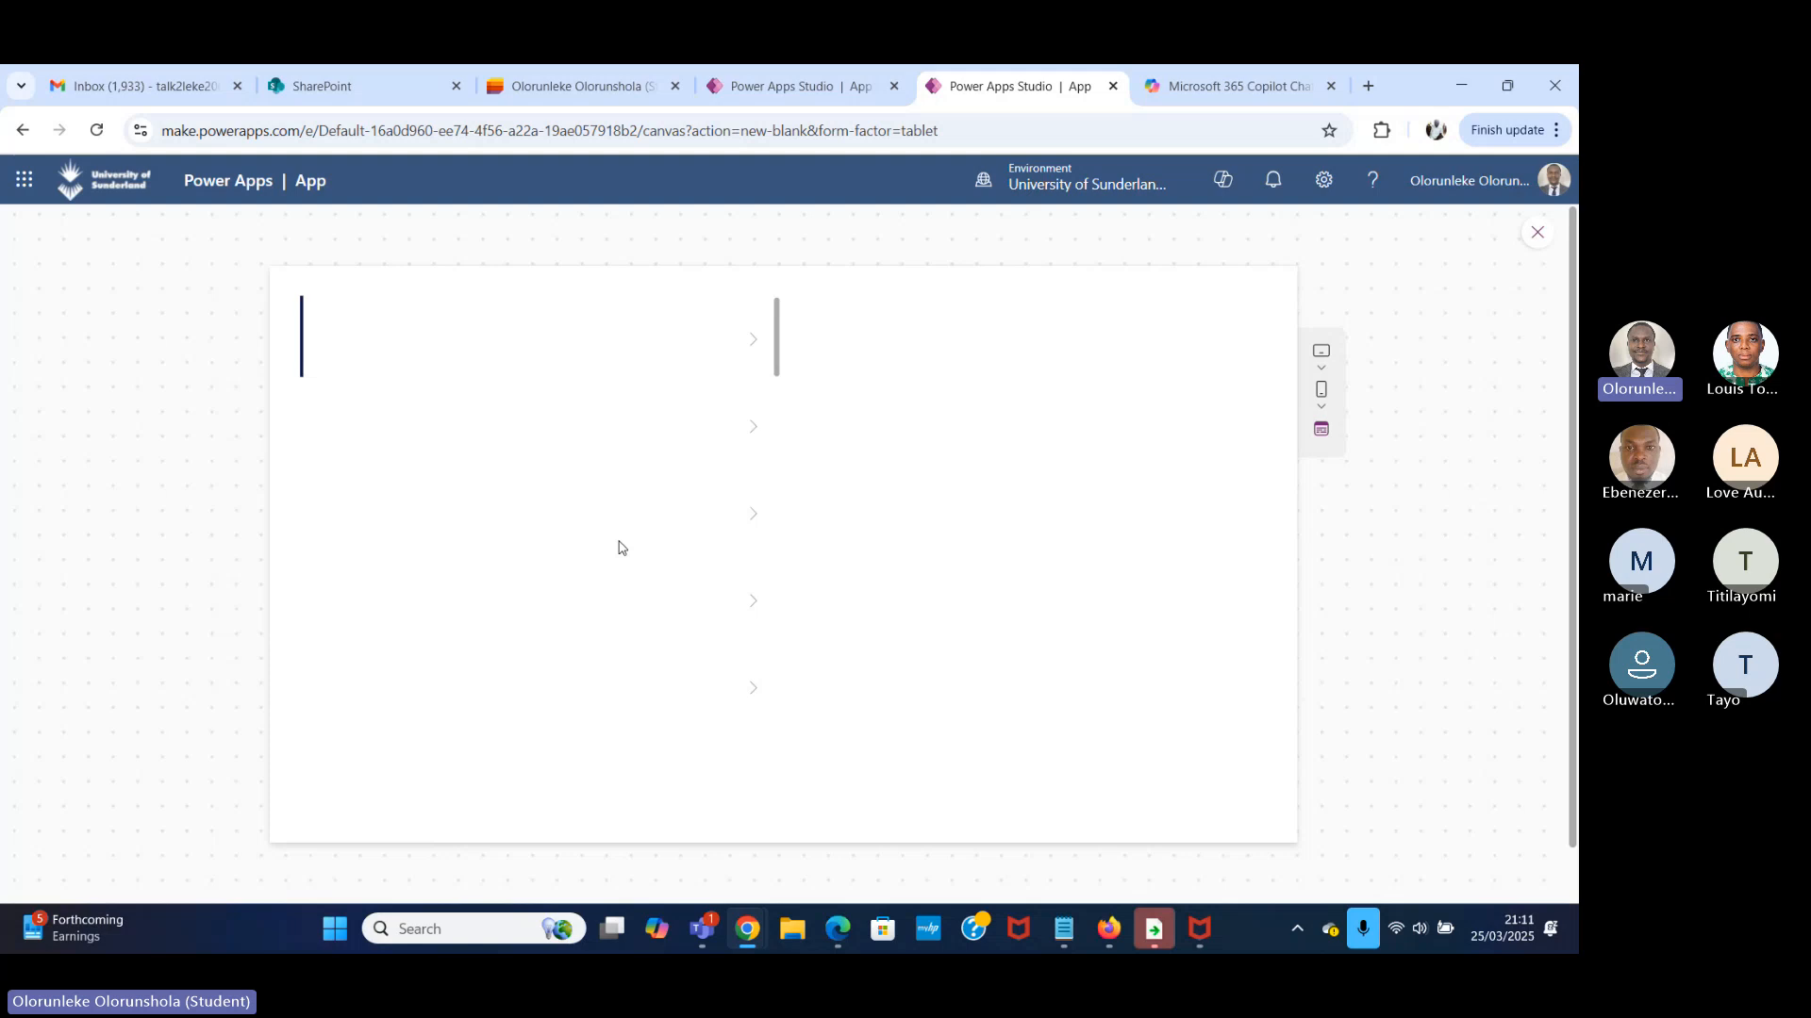
pyautogui.click(1537, 232)
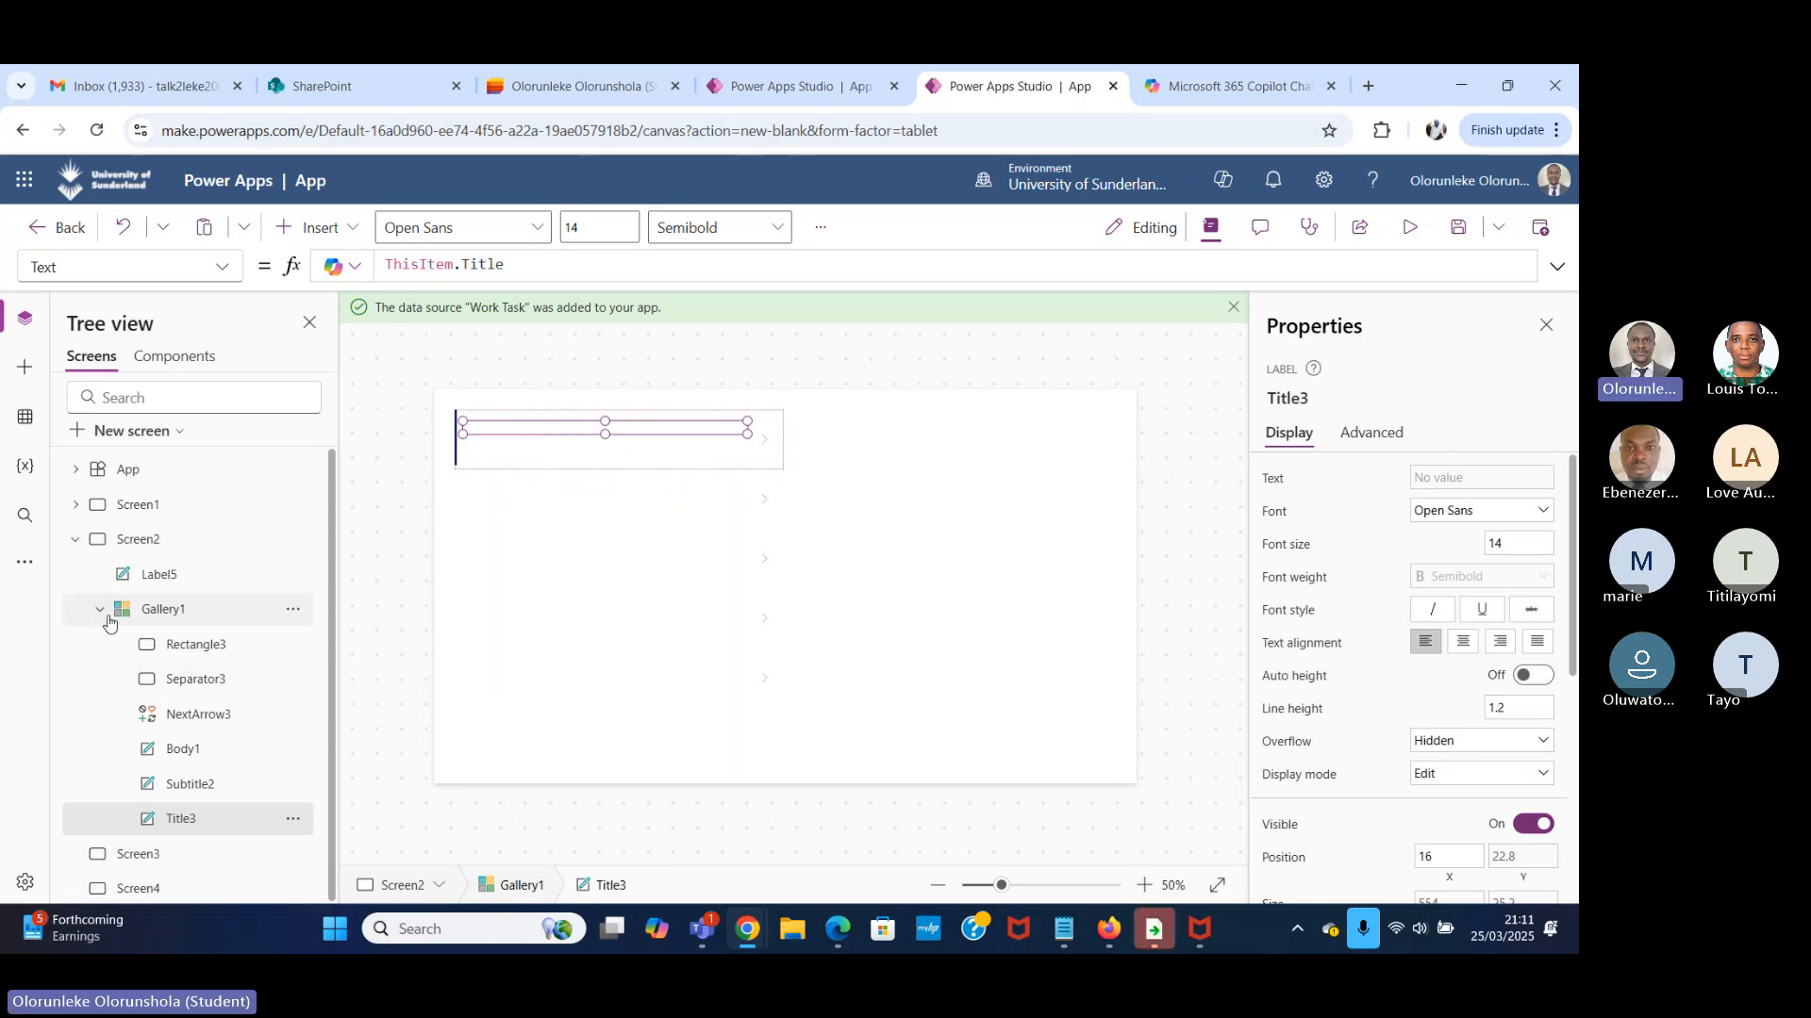
# Reset Gallery1's layout to Blank.
pyautogui.click(216, 616)
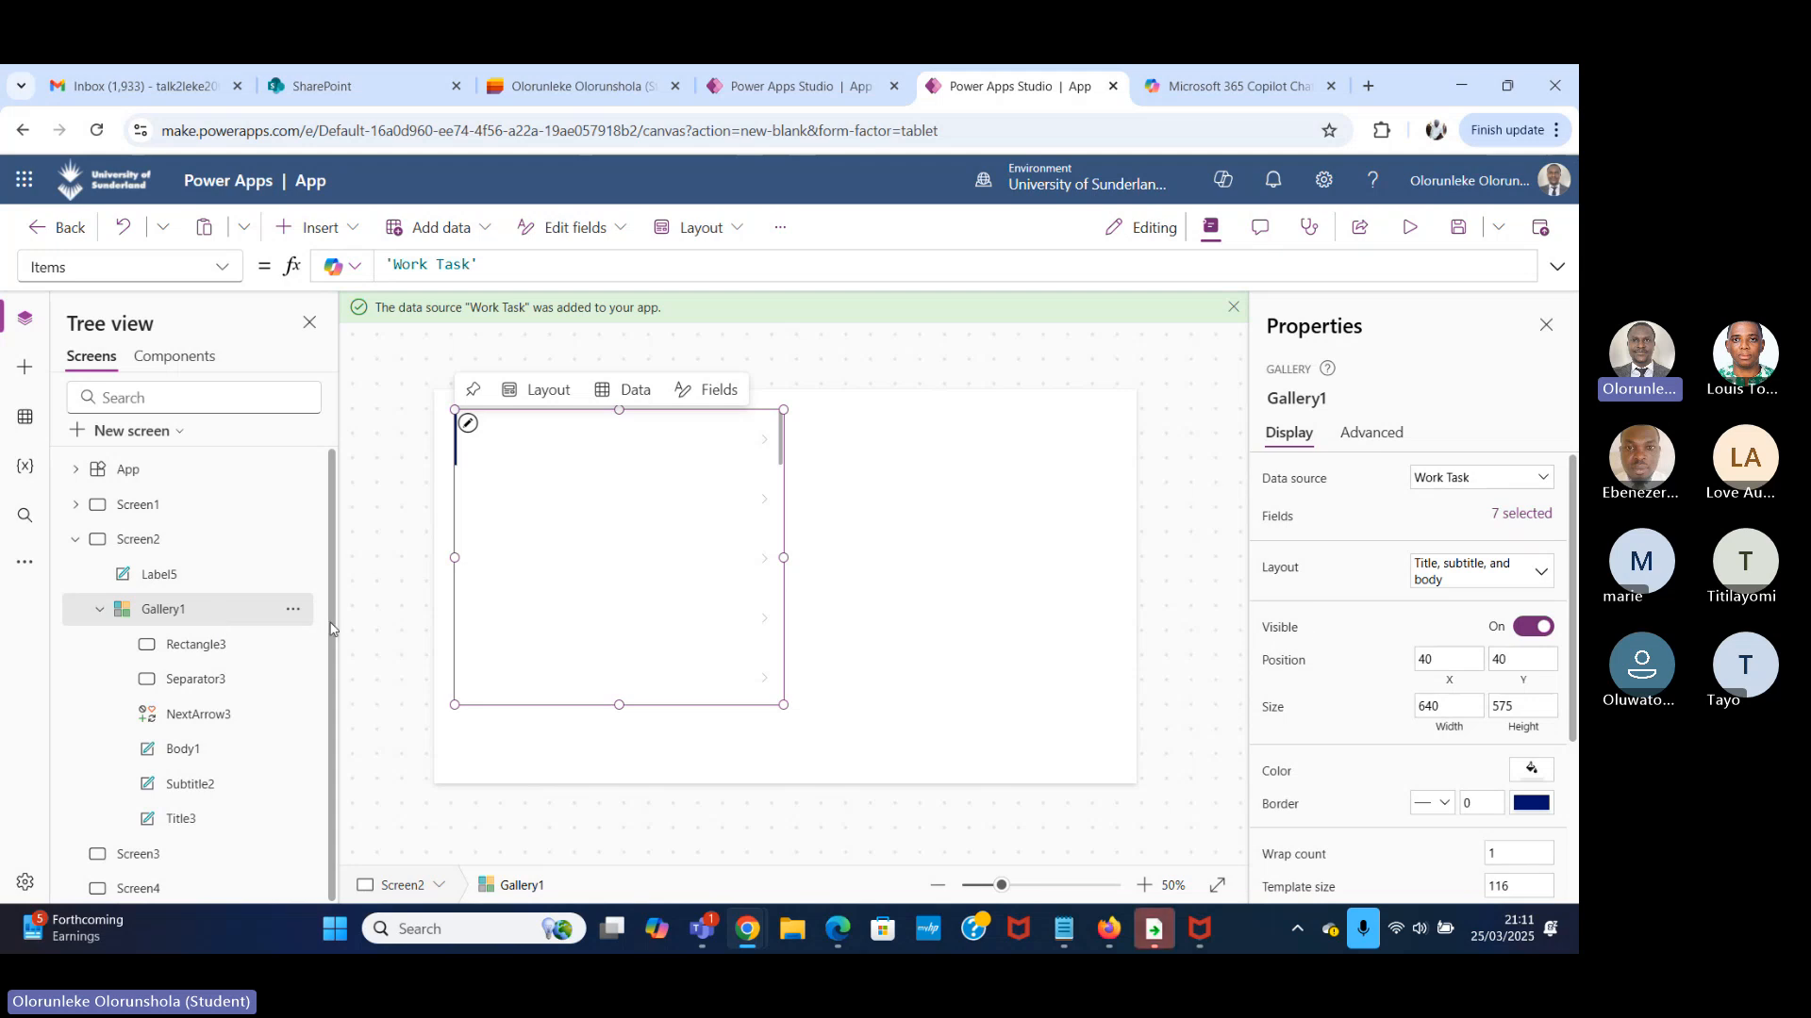
pyautogui.click(1528, 571)
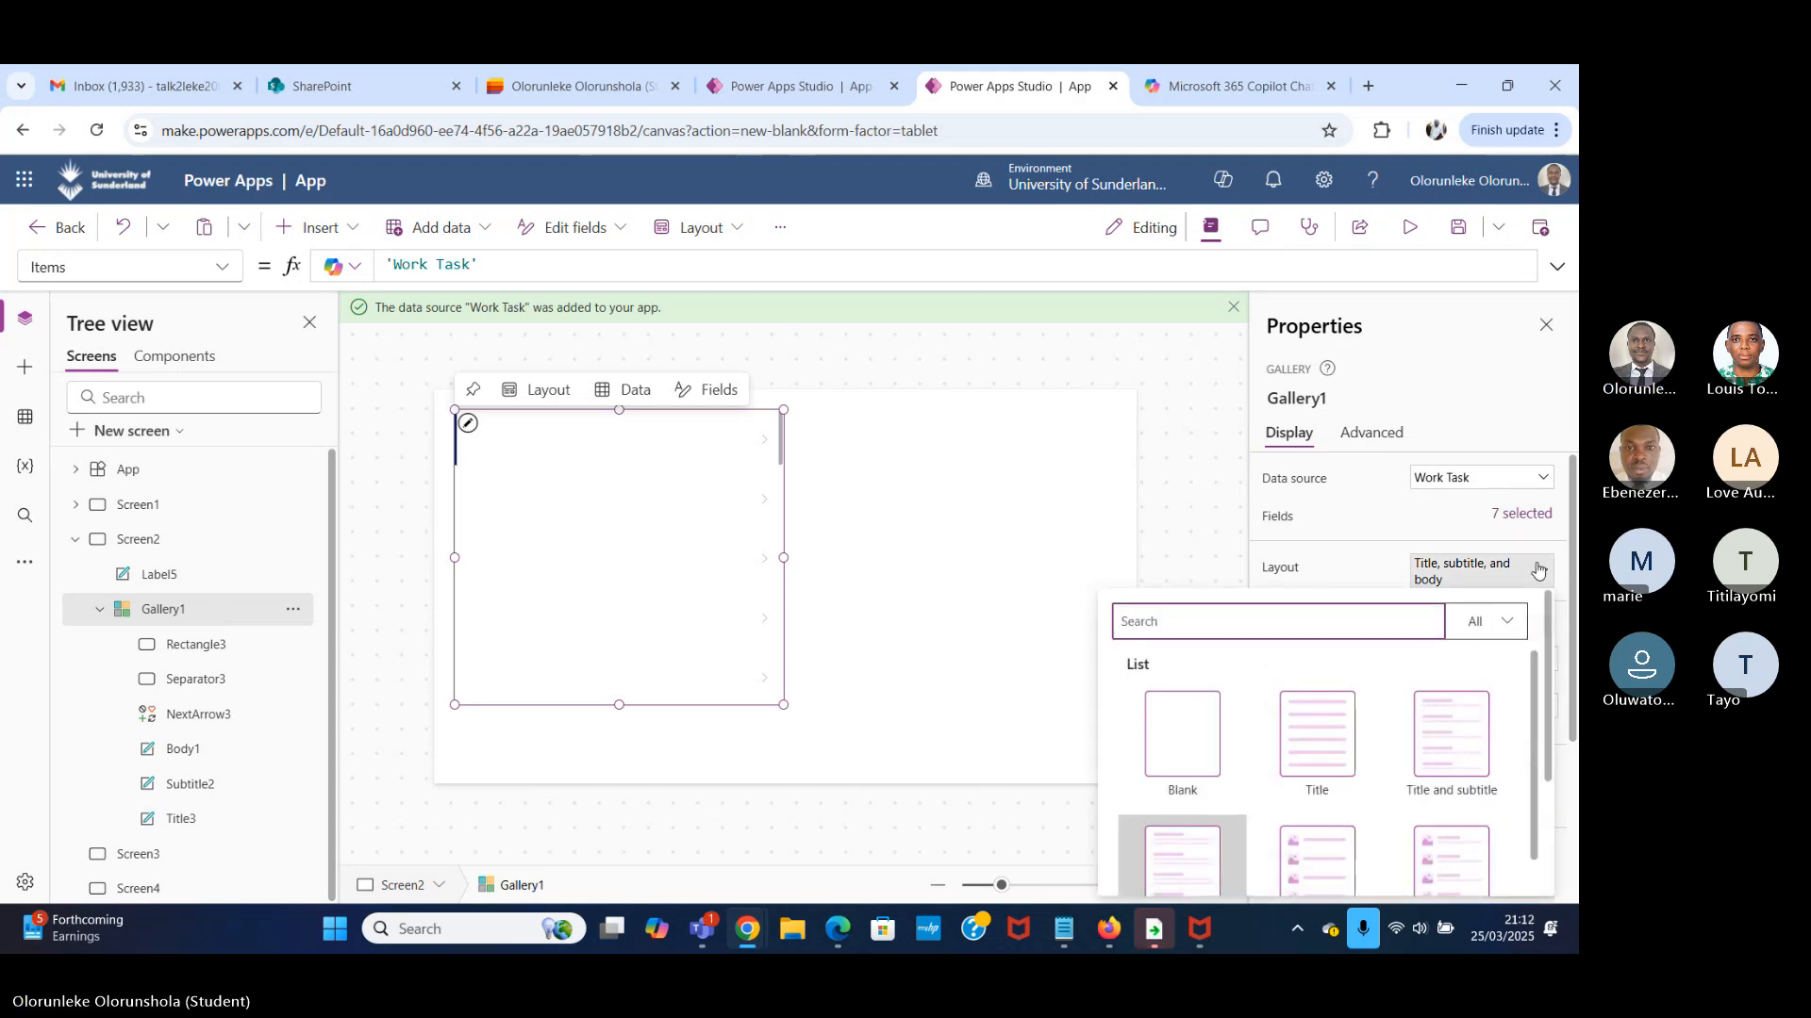
pyautogui.click(1148, 768)
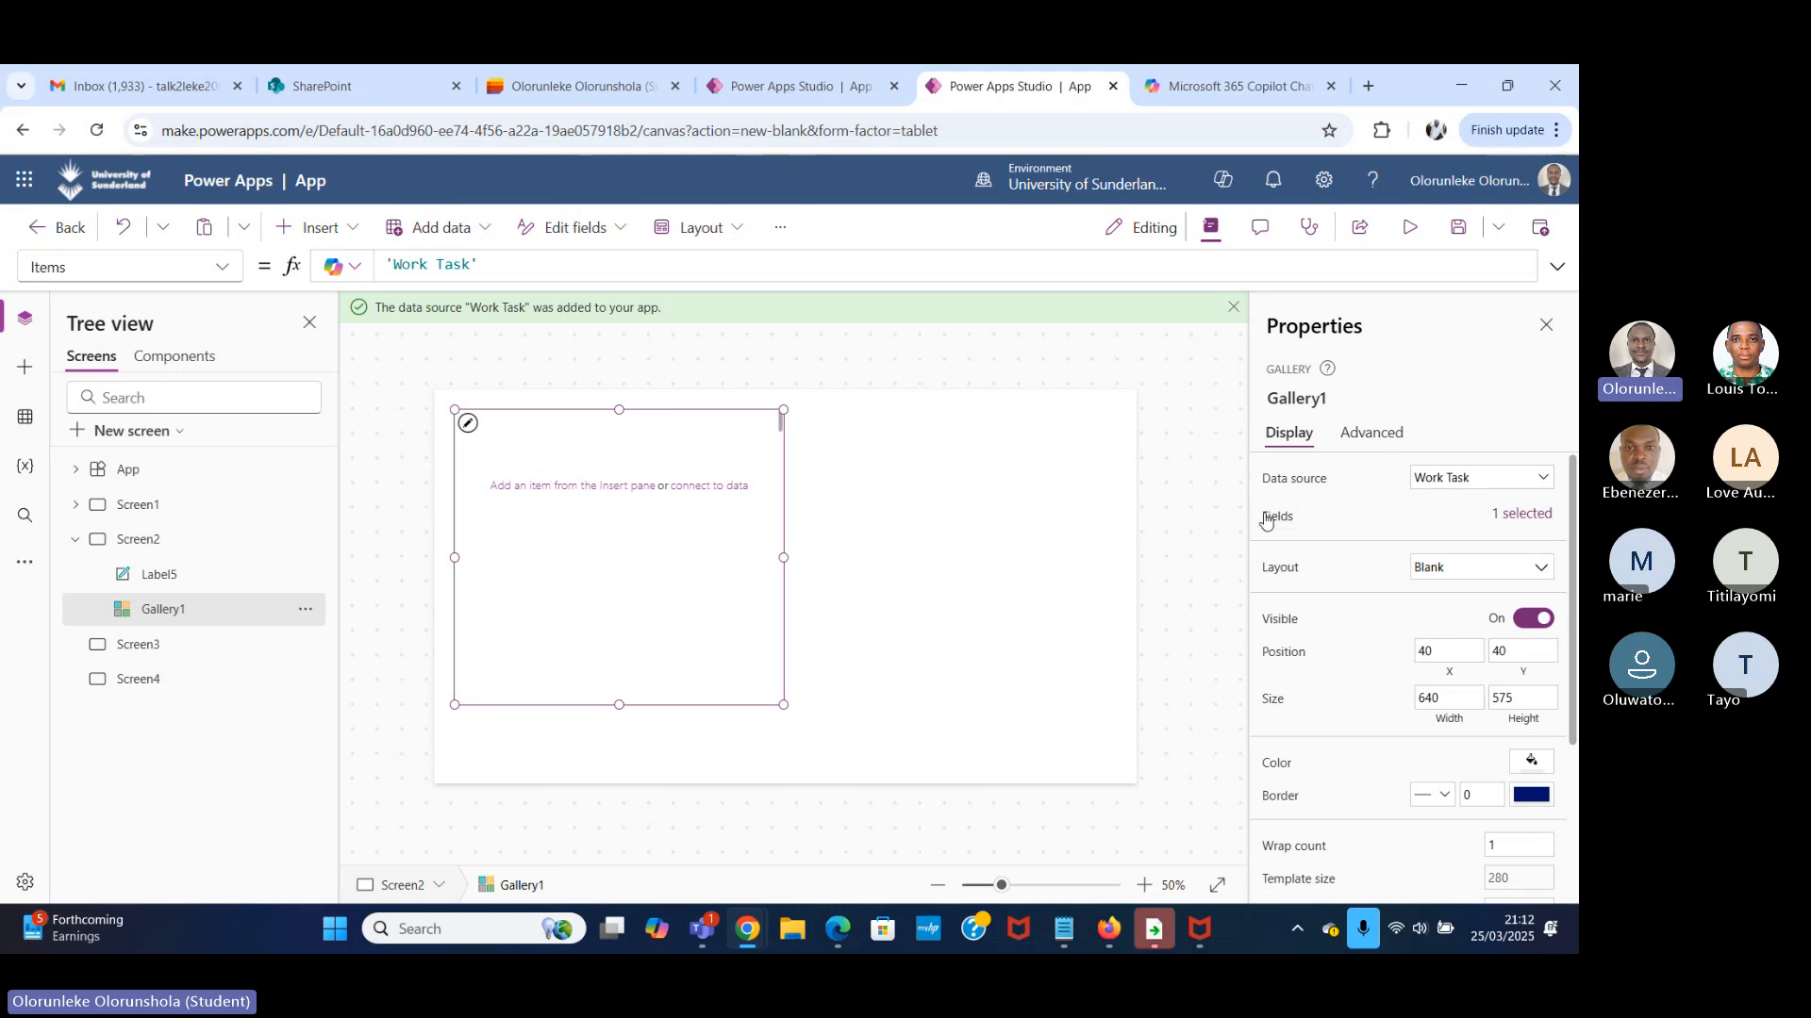
# Apply the Title, subtitle, and body layout to Gallery1 and look through its rows.
pyautogui.click(1488, 572)
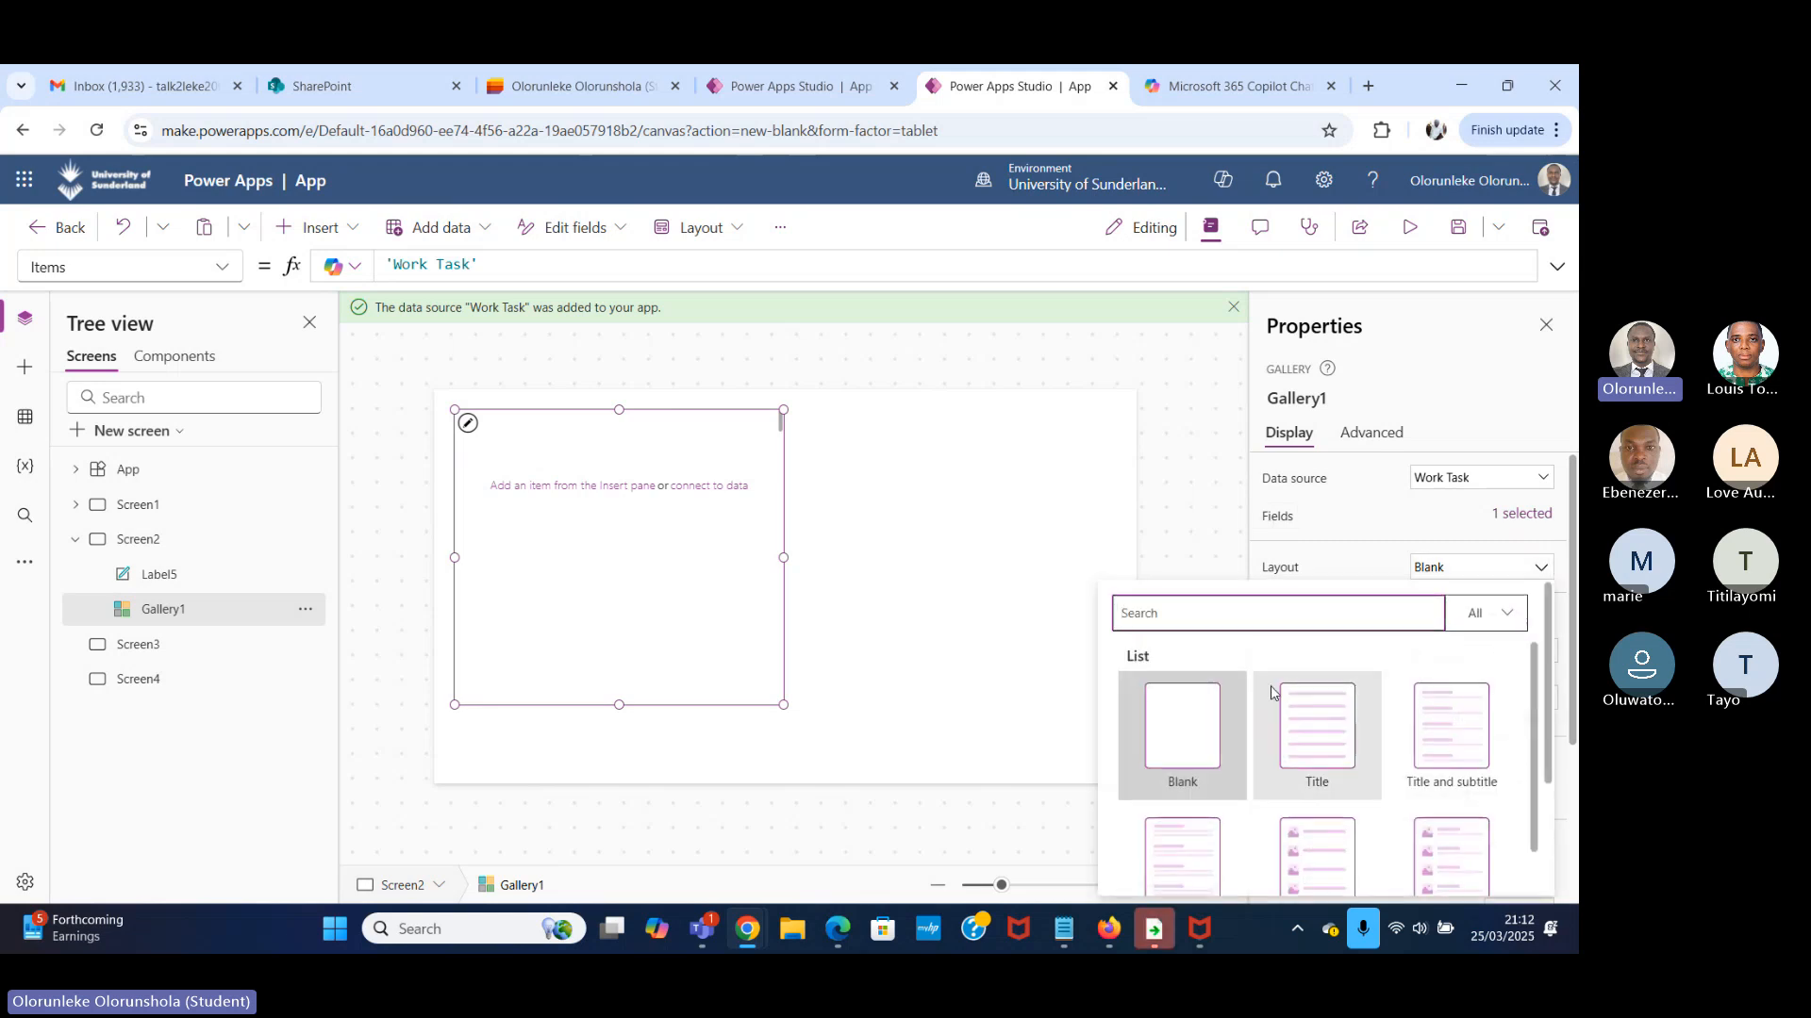
pyautogui.scroll(-2, 1344, 764)
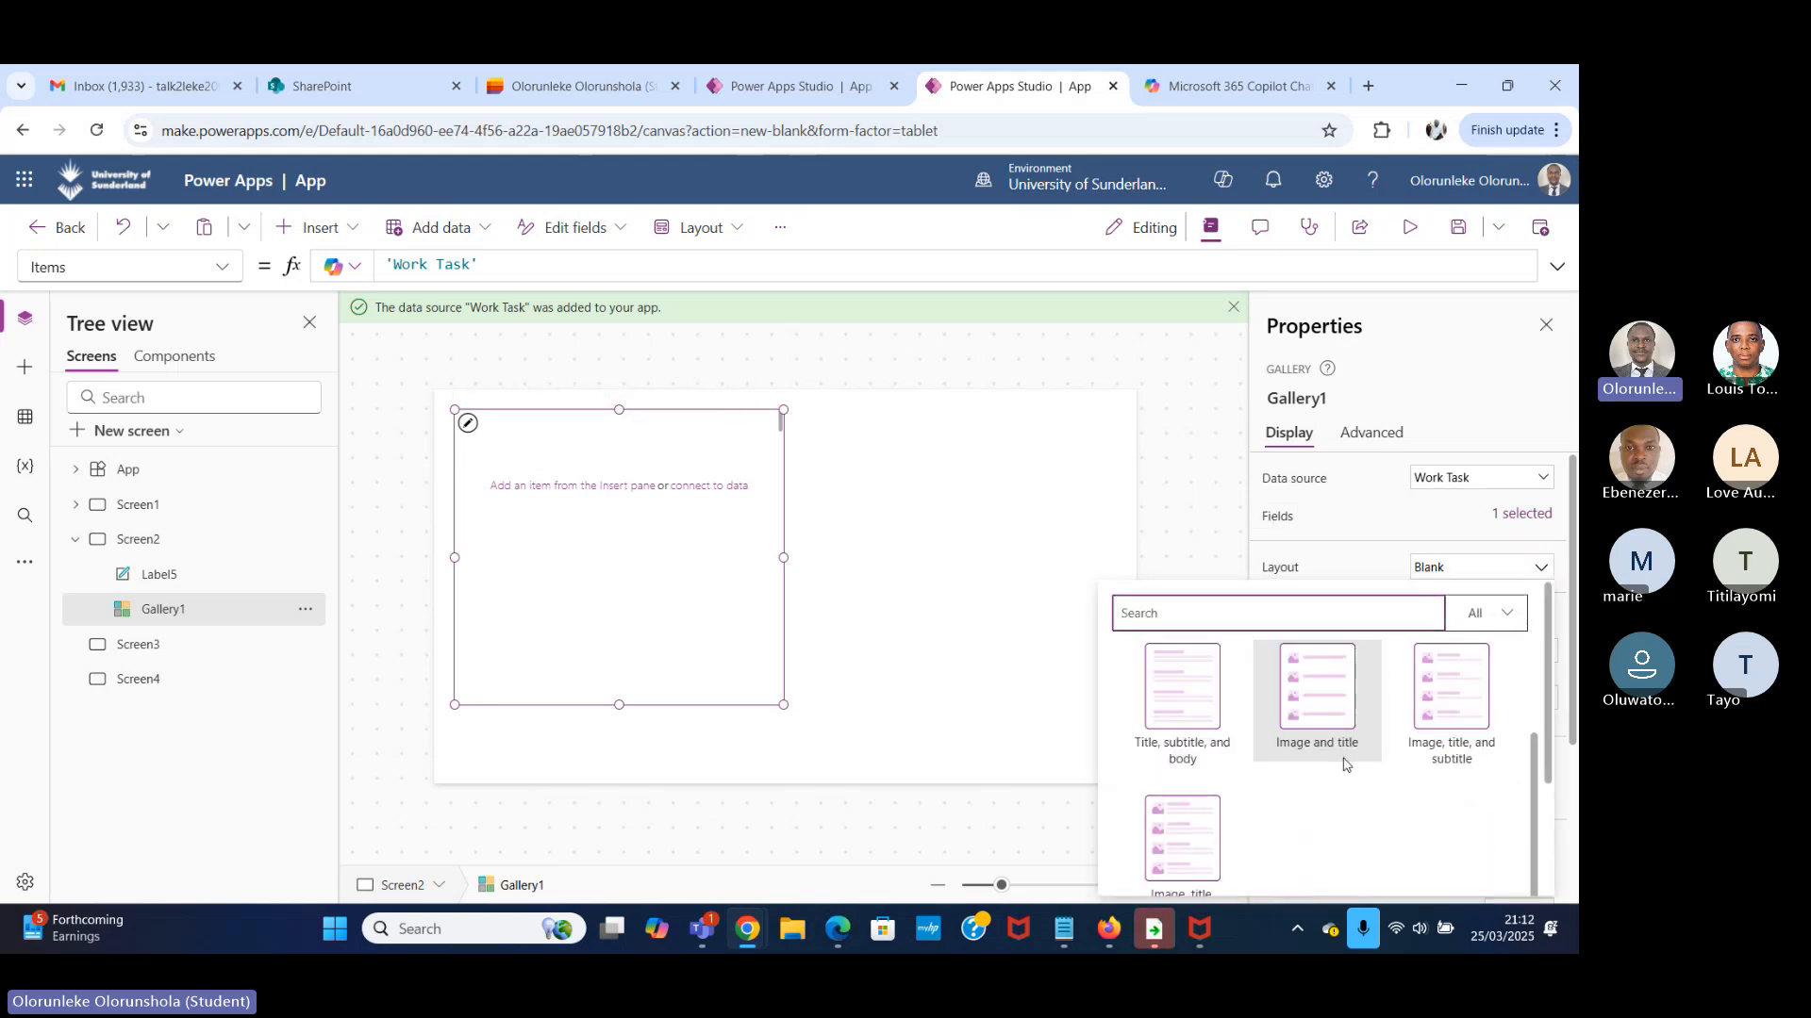
pyautogui.scroll(-1, 1345, 764)
pyautogui.scroll(2, 1282, 783)
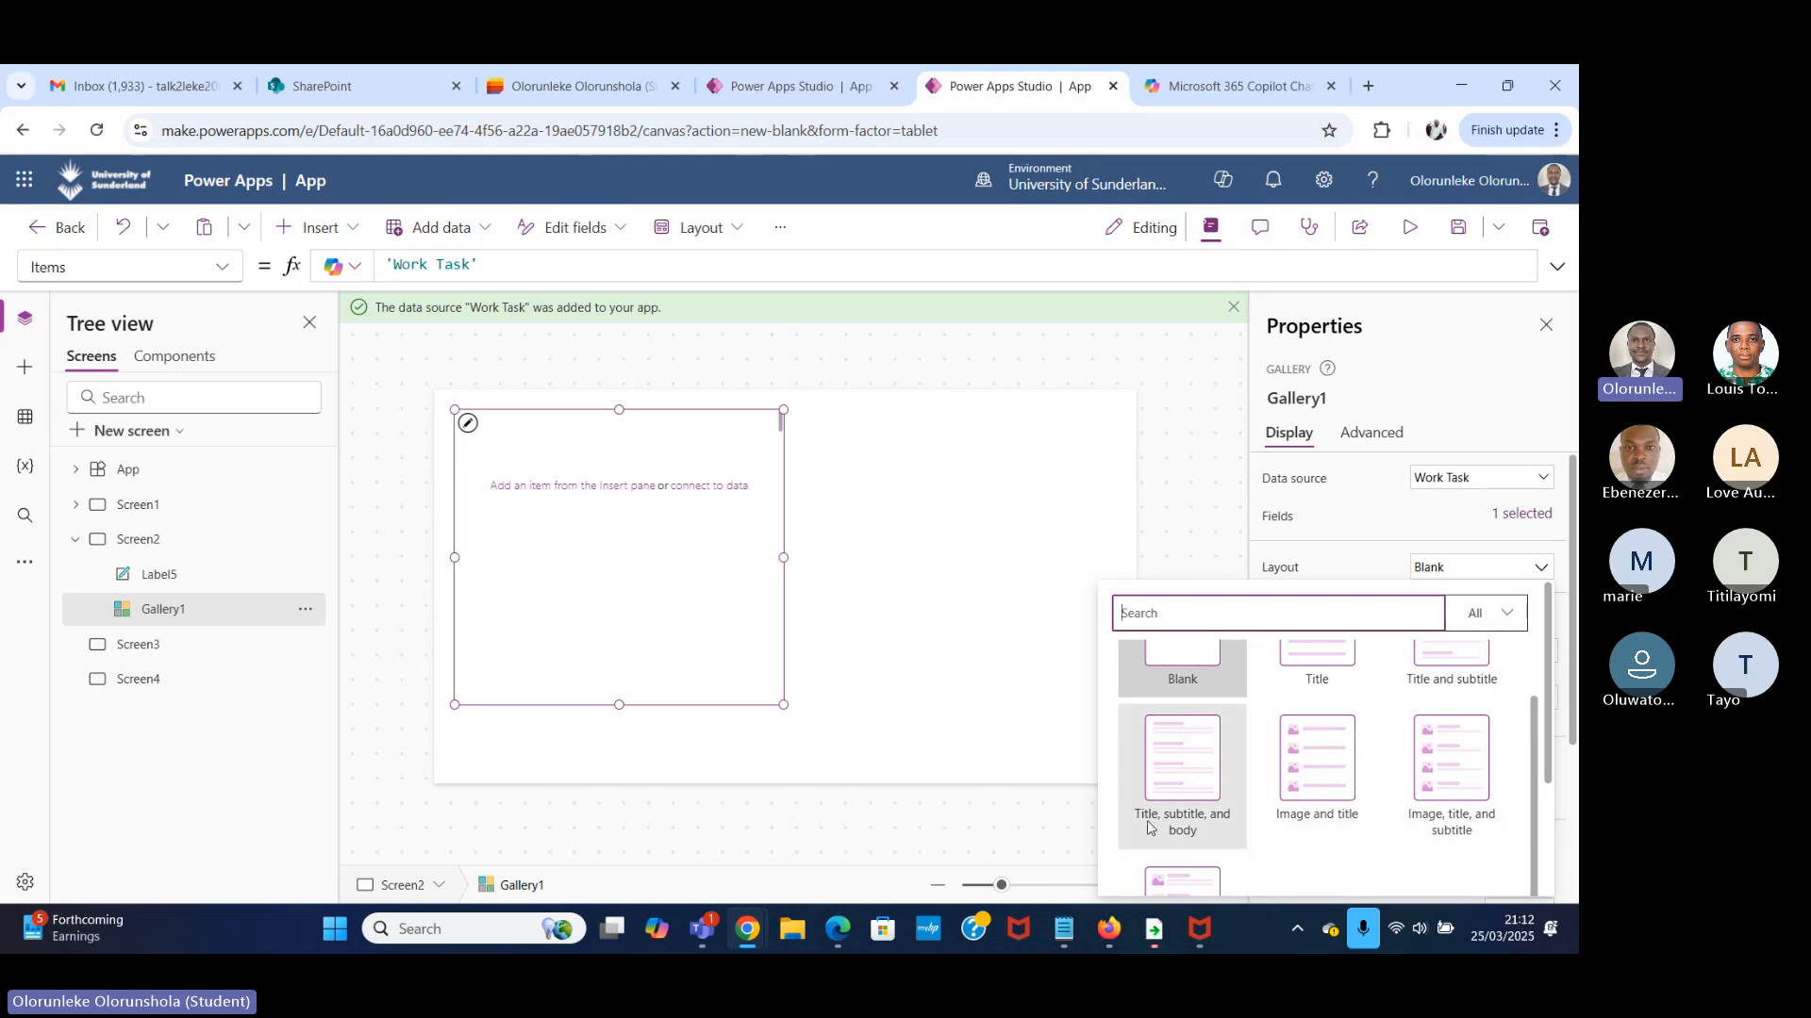
pyautogui.click(1192, 773)
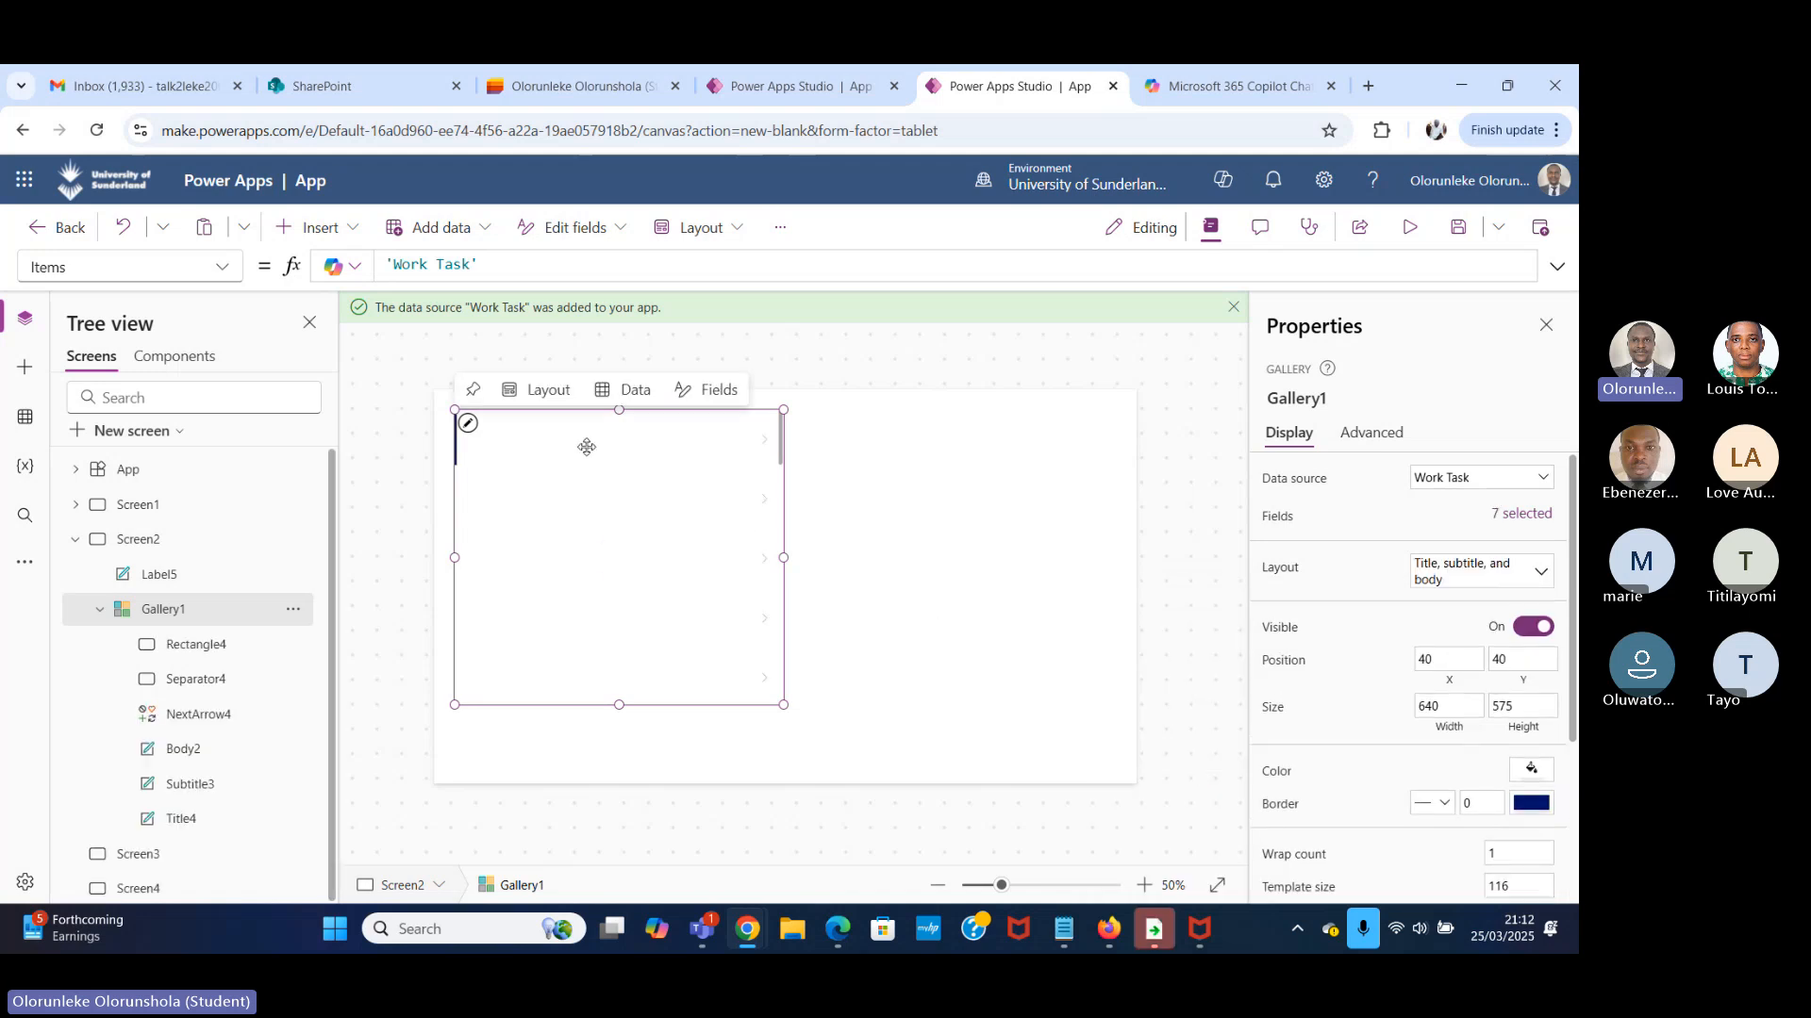
pyautogui.scroll(-5, 637, 540)
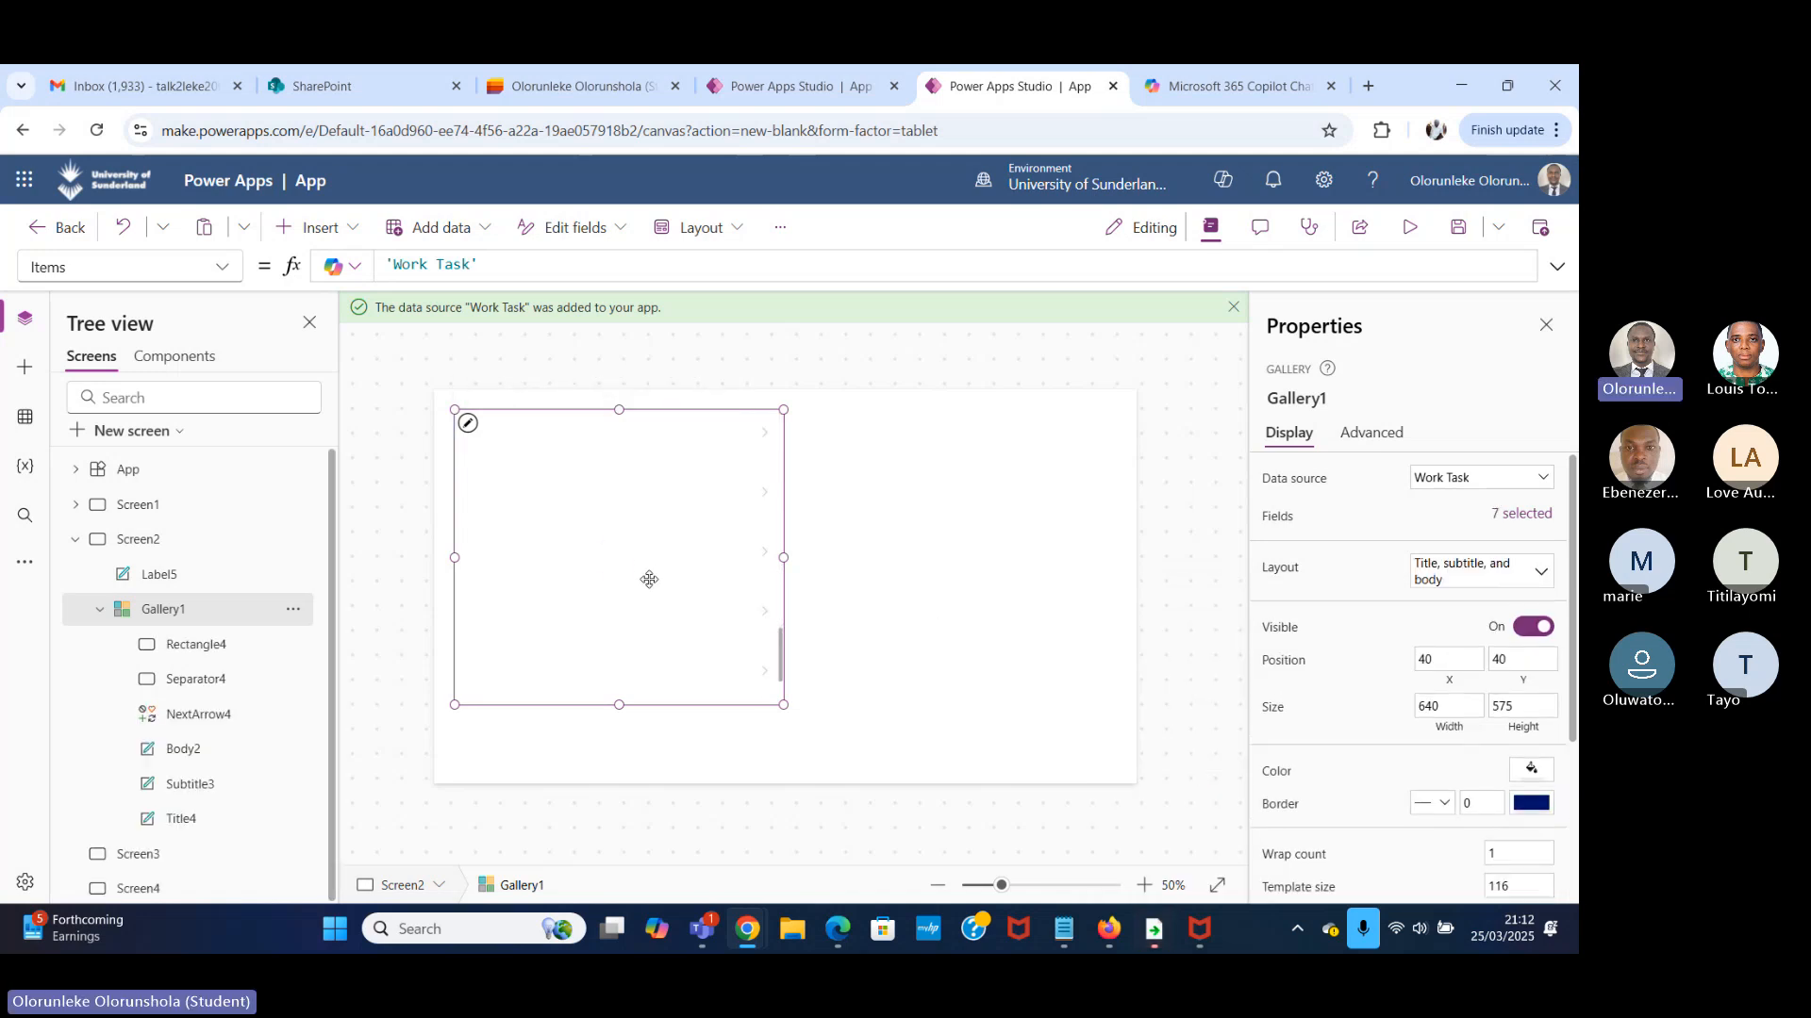
pyautogui.scroll(5, 651, 584)
pyautogui.scroll(2, 679, 575)
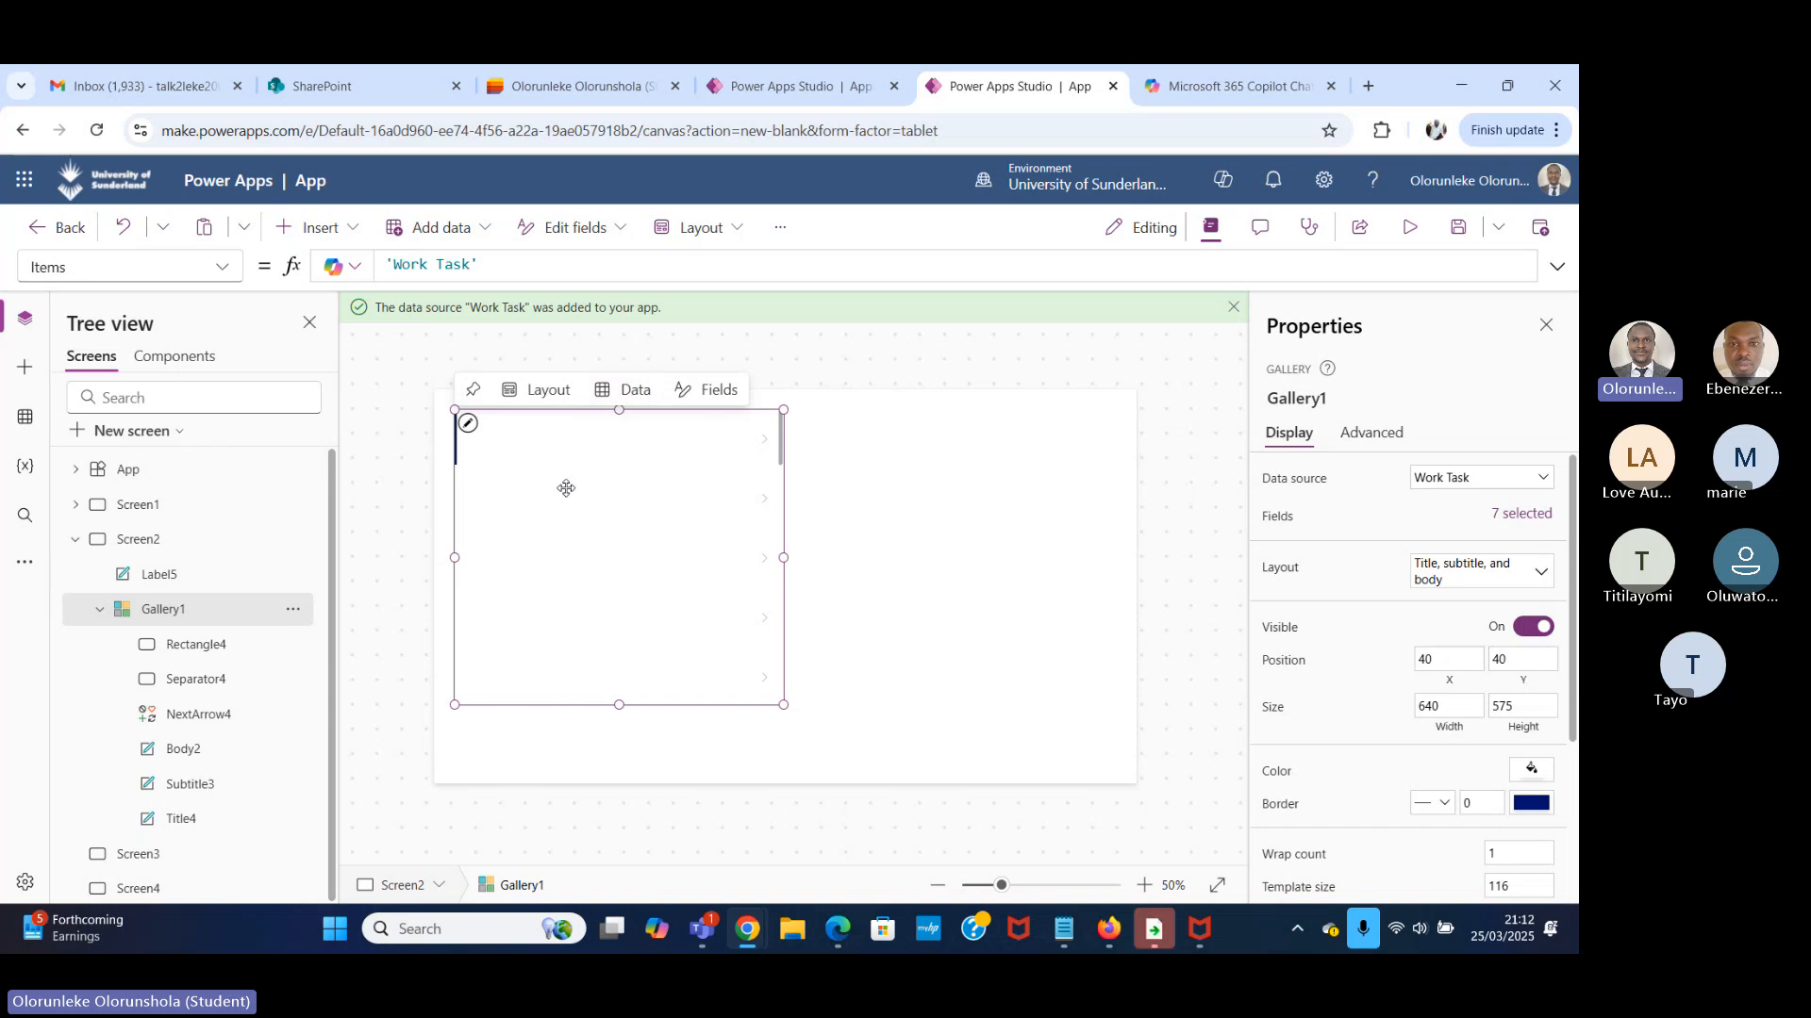
# Inspect the formula of the title label in Gallery1's first row and compare it with the Work Task list's columns in Microsoft Lists.
pyautogui.click(624, 445)
pyautogui.click(556, 427)
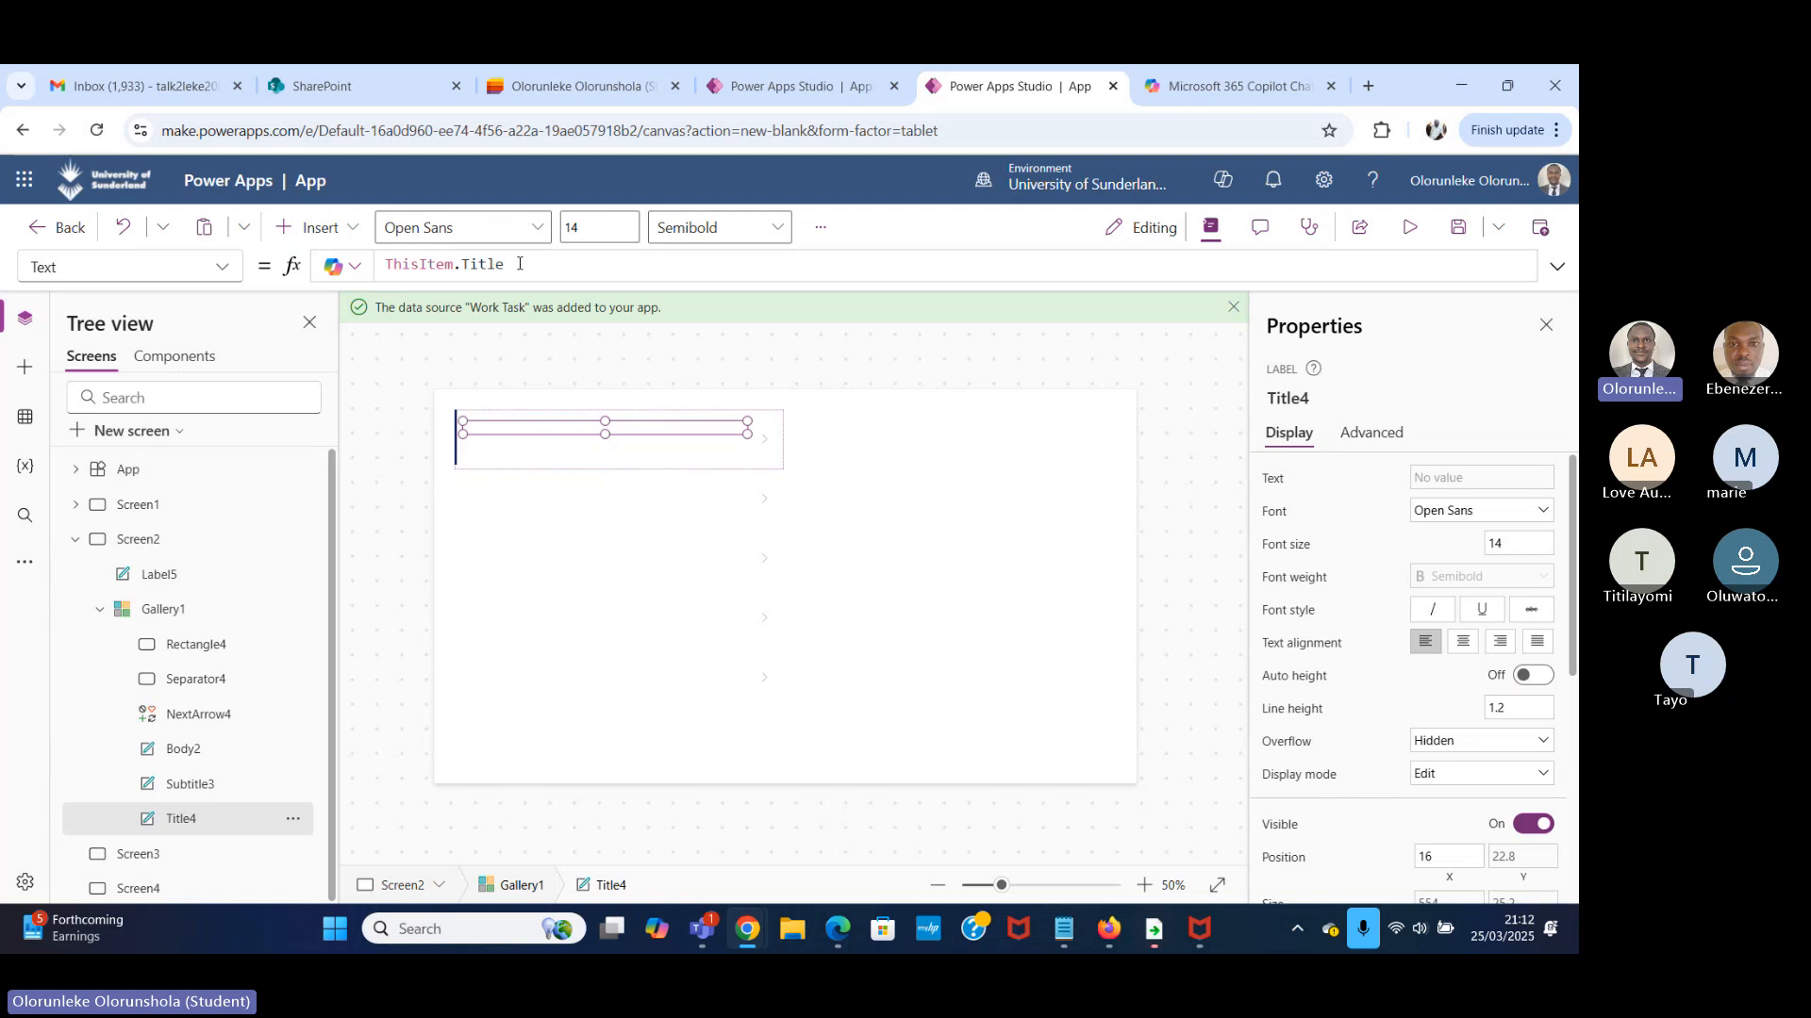
pyautogui.click(575, 86)
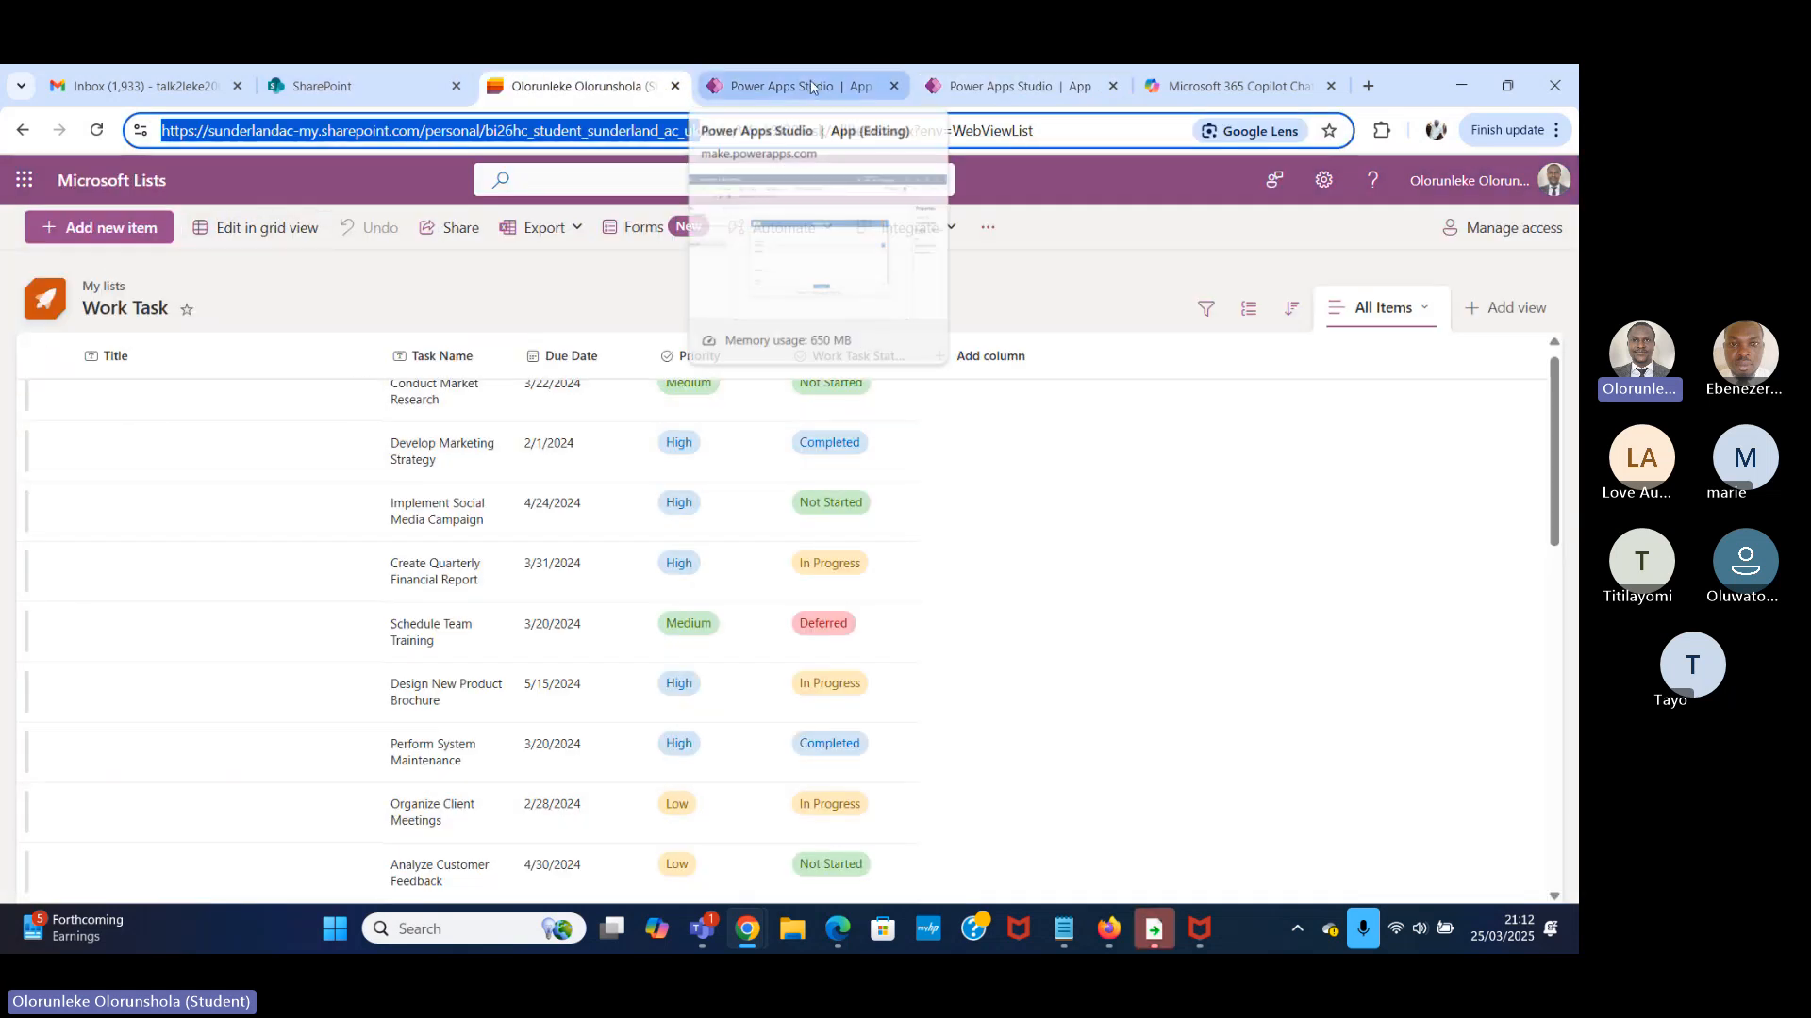
pyautogui.click(1027, 89)
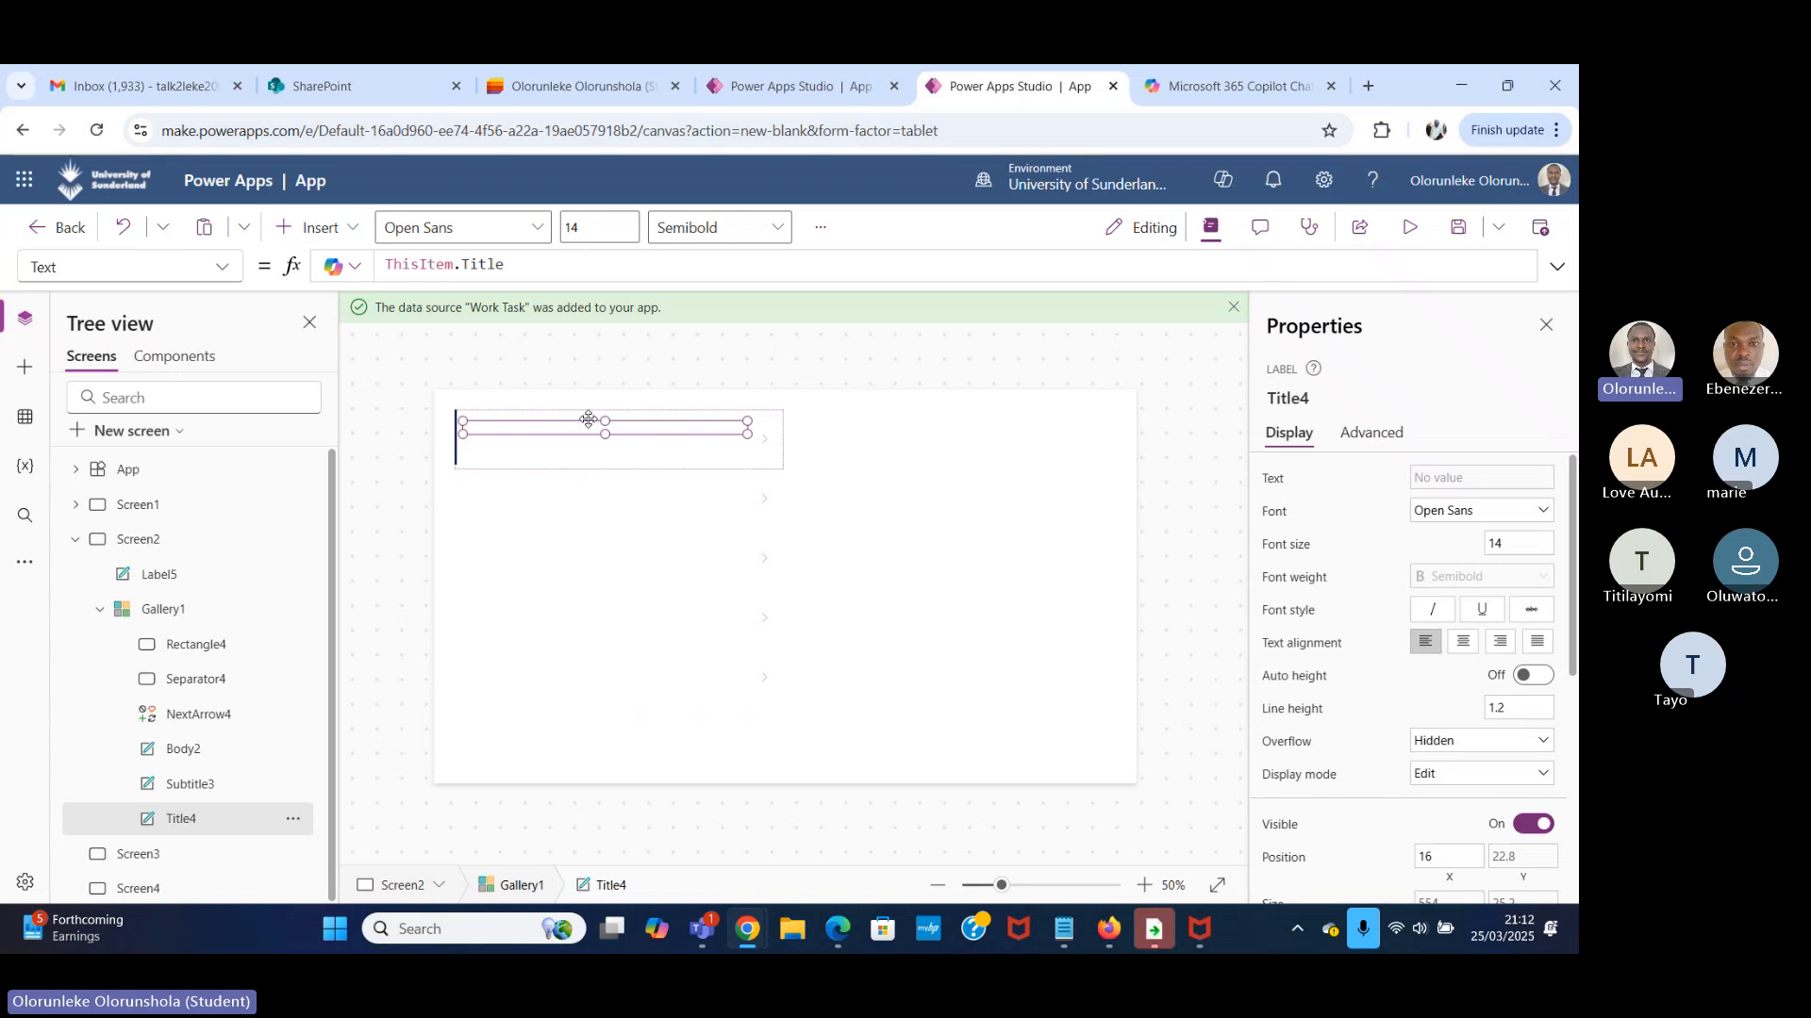
pyautogui.click(585, 89)
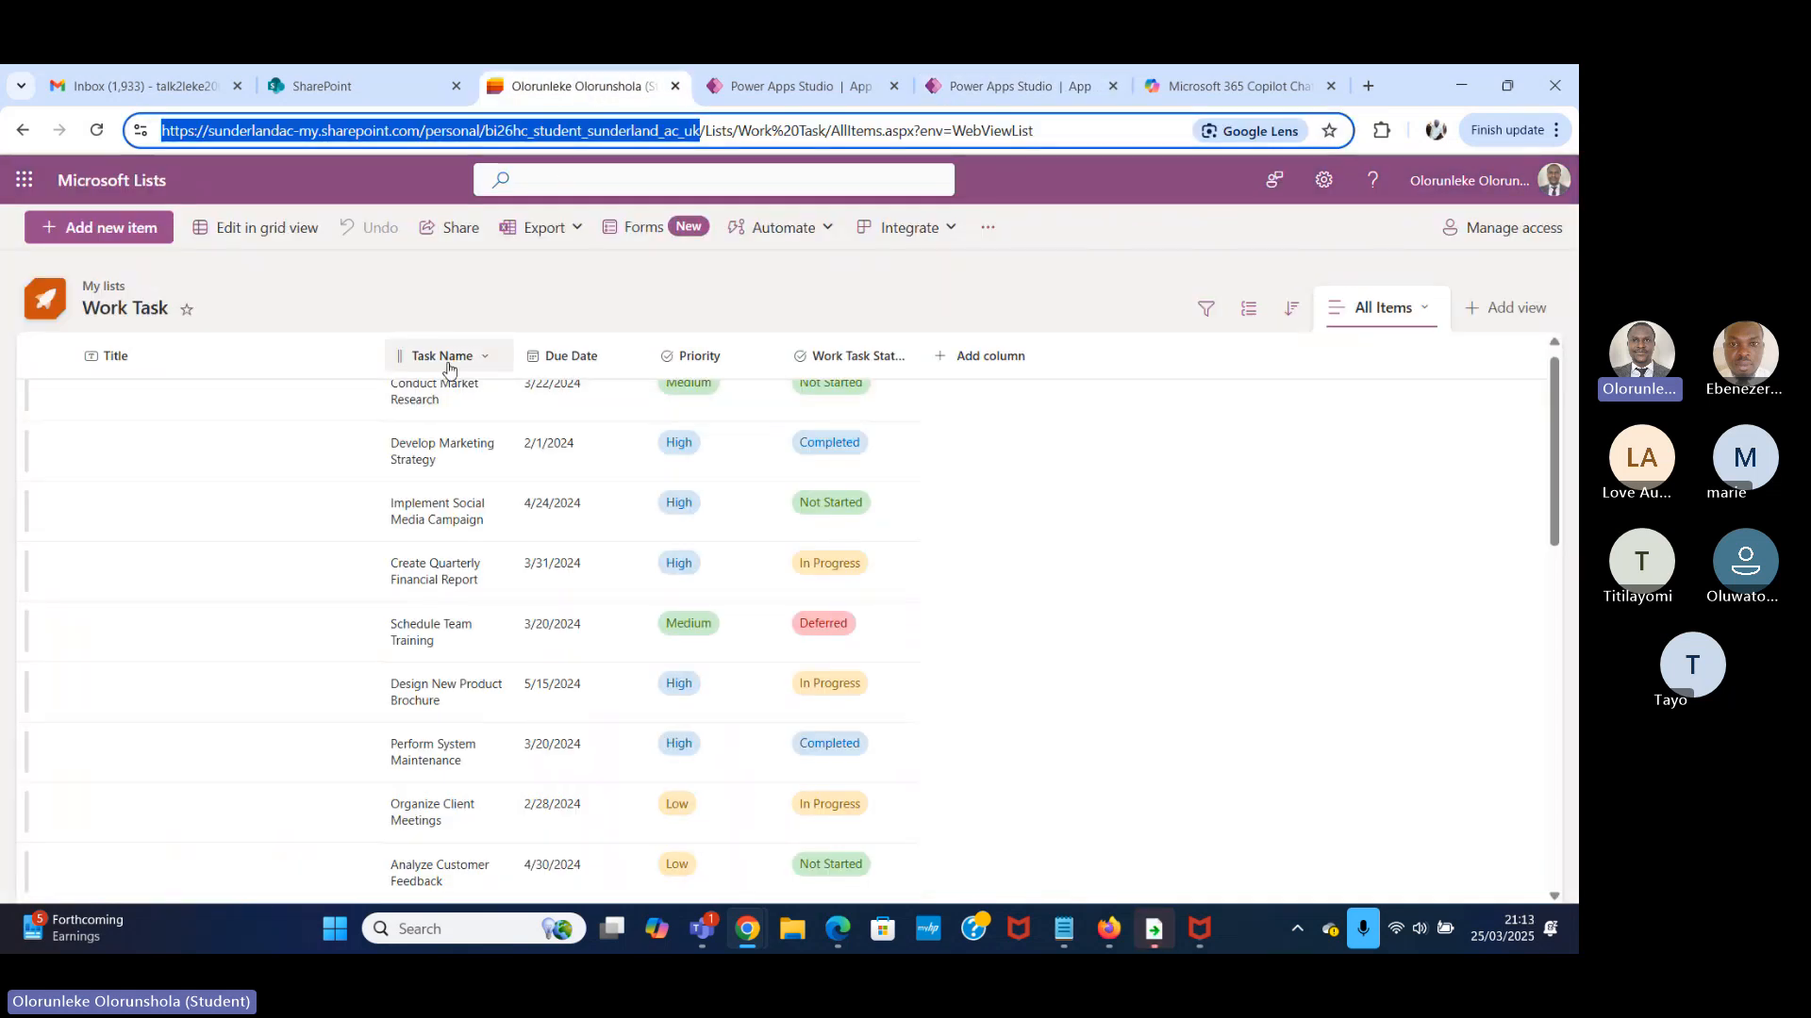
pyautogui.click(787, 86)
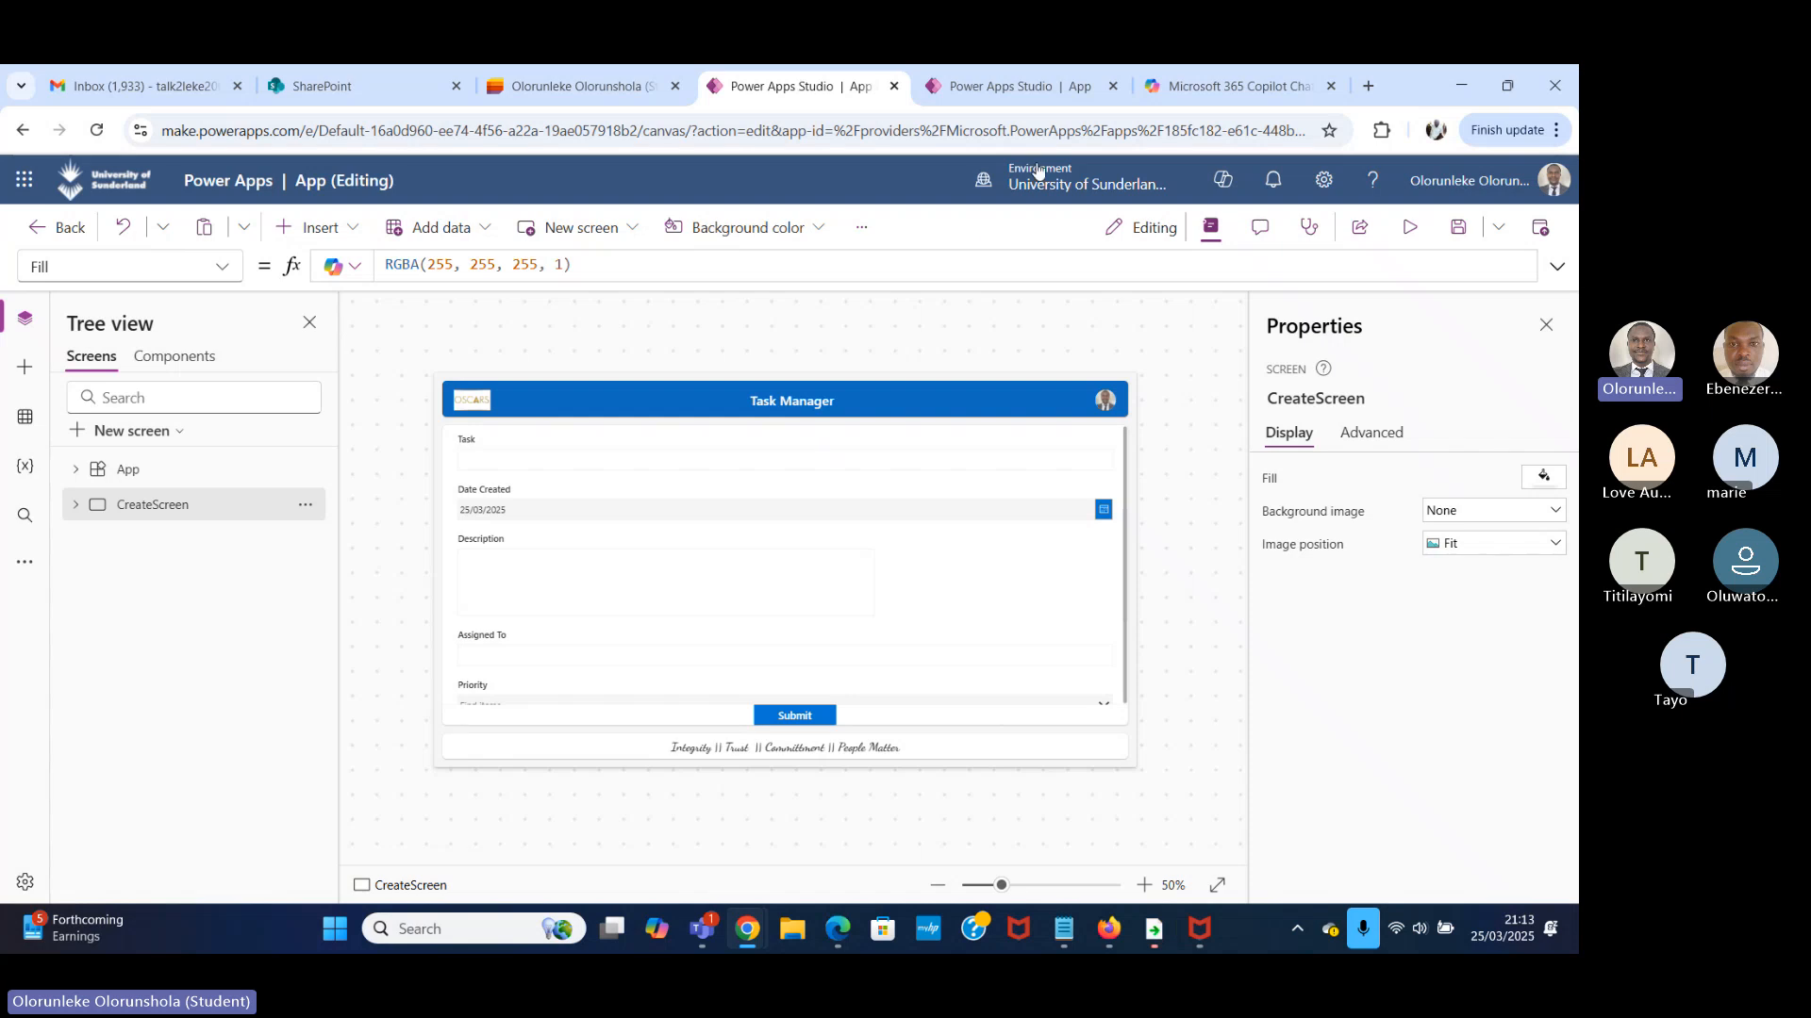
# Back in the Power Apps gallery app, set the title label's Text to ThisItem.'Task Name'.
pyautogui.click(1014, 86)
pyautogui.click(536, 270)
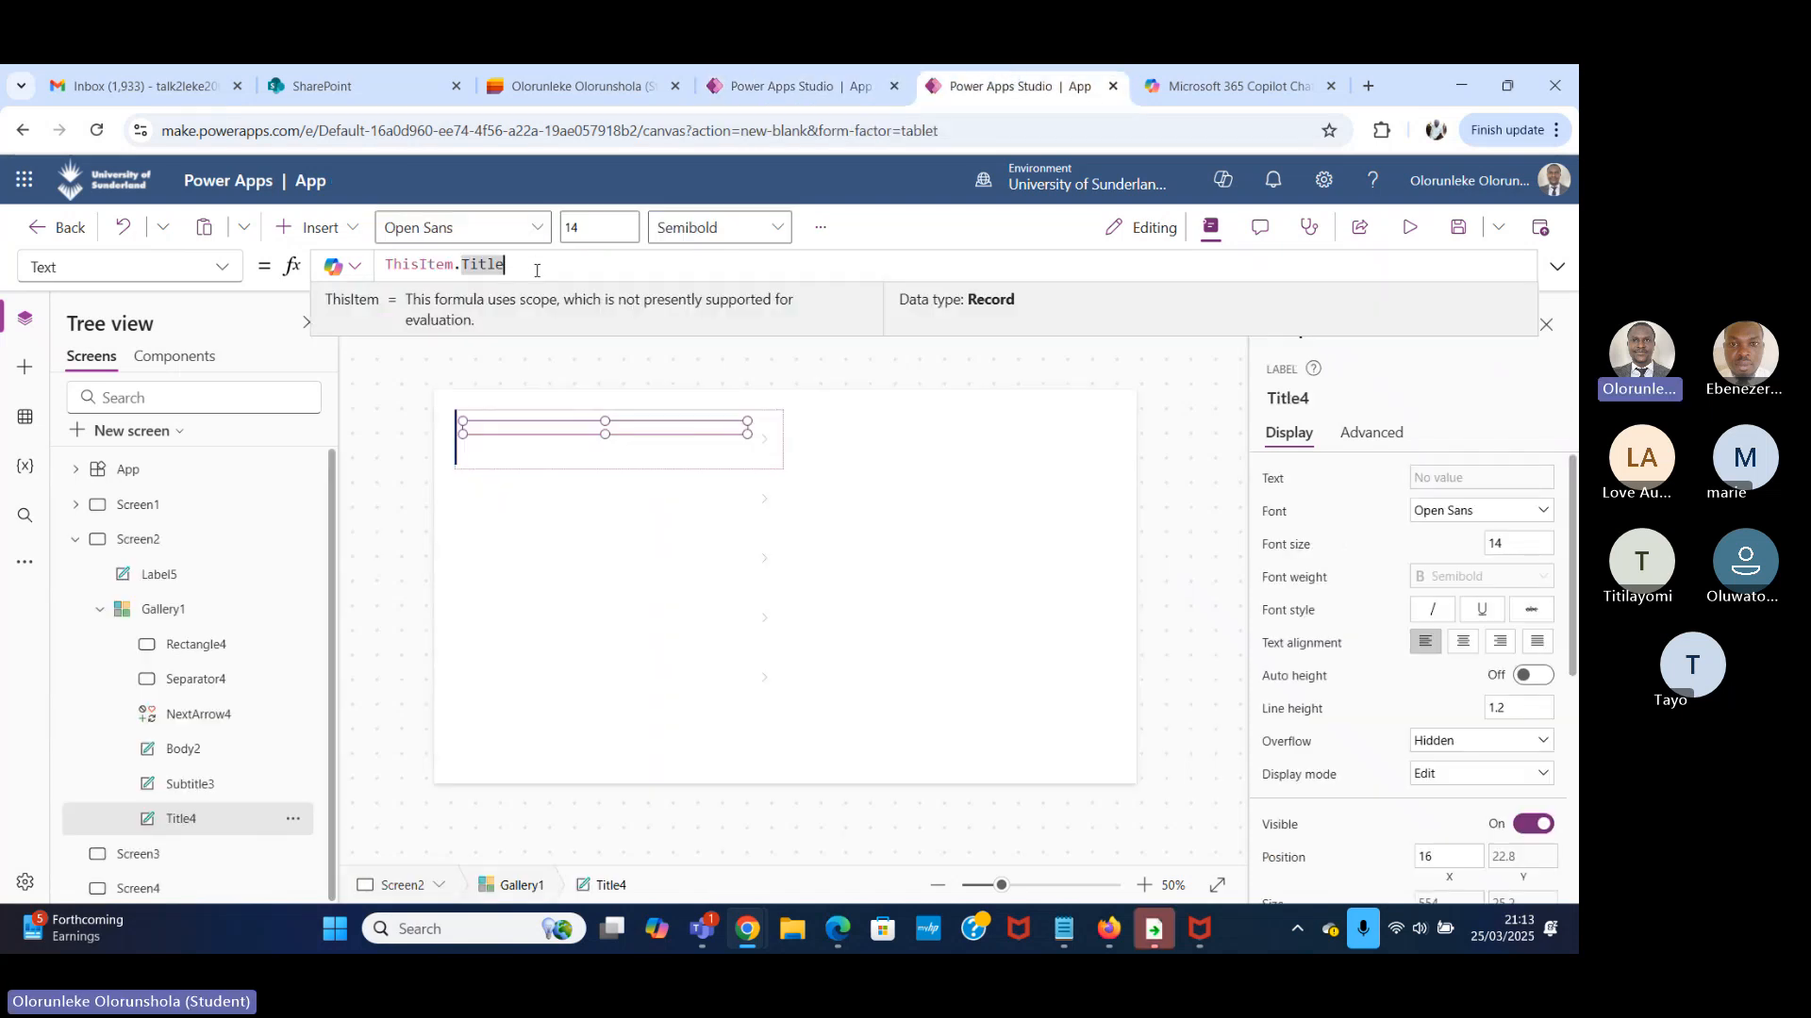
pyautogui.press('BackSpace')
pyautogui.press('BackSpace')
pyautogui.press('BackSpace')
pyautogui.press('BackSpace')
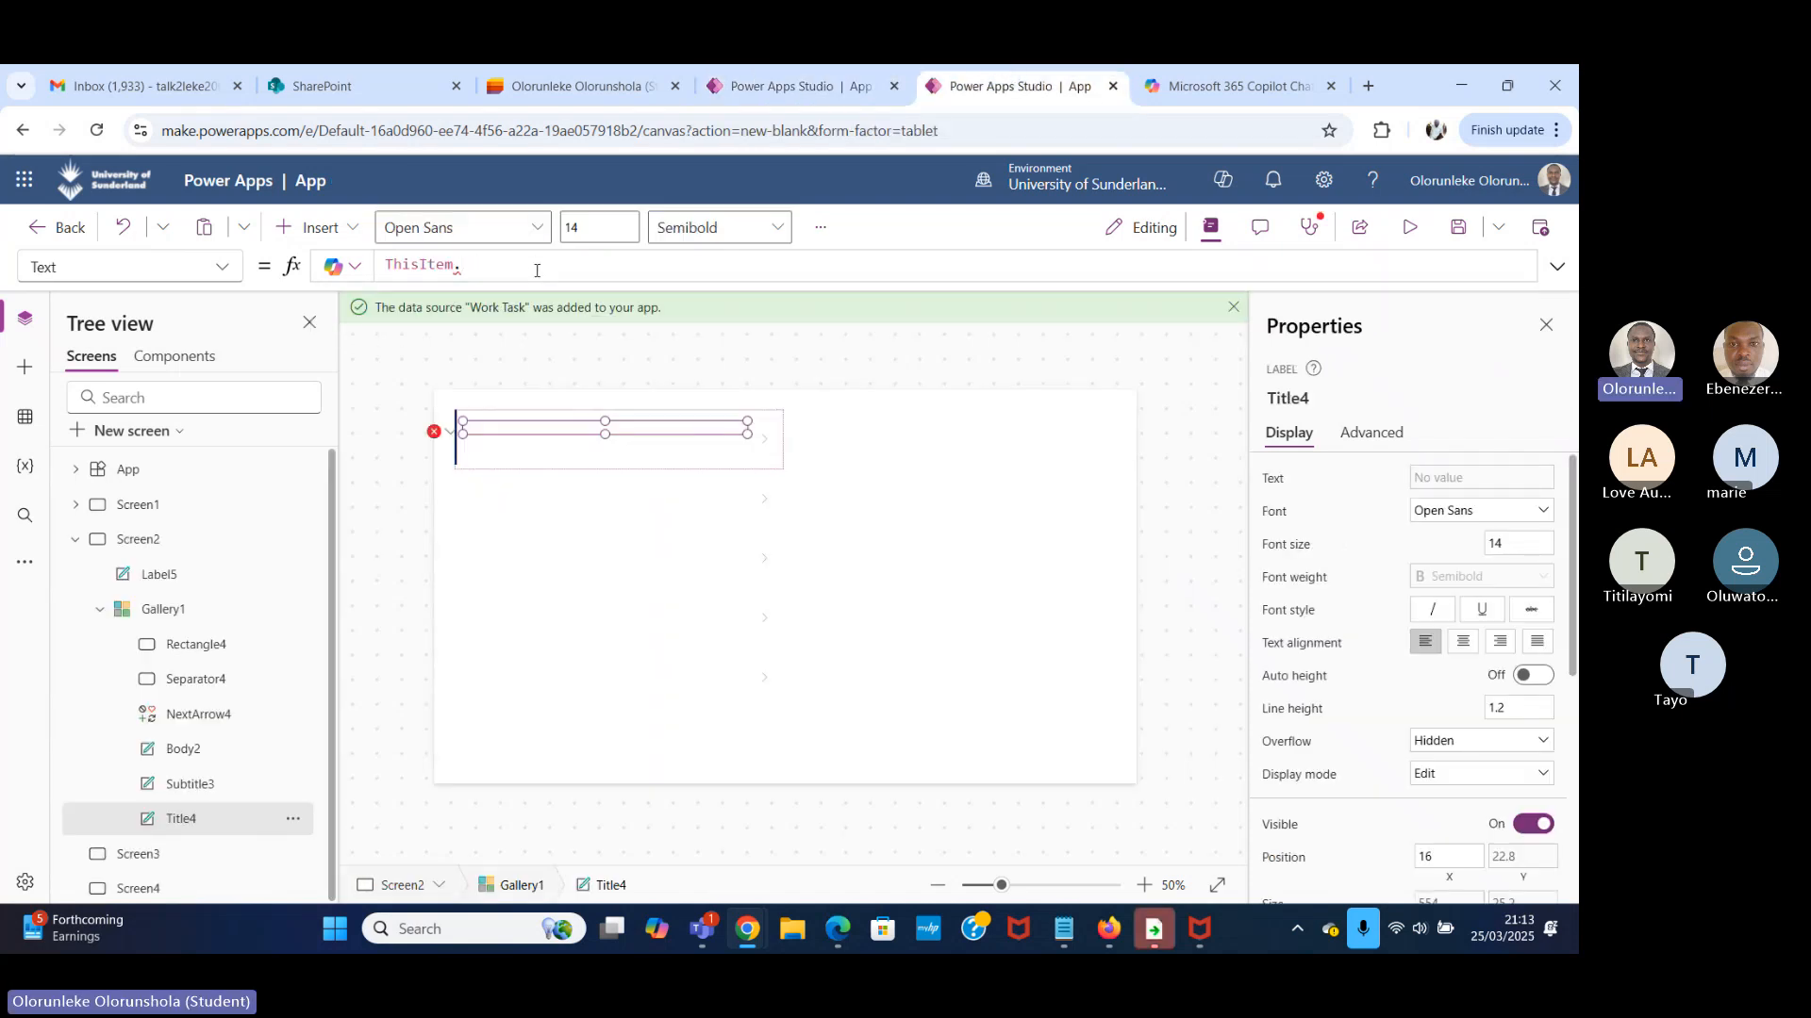
pyautogui.write('tA')
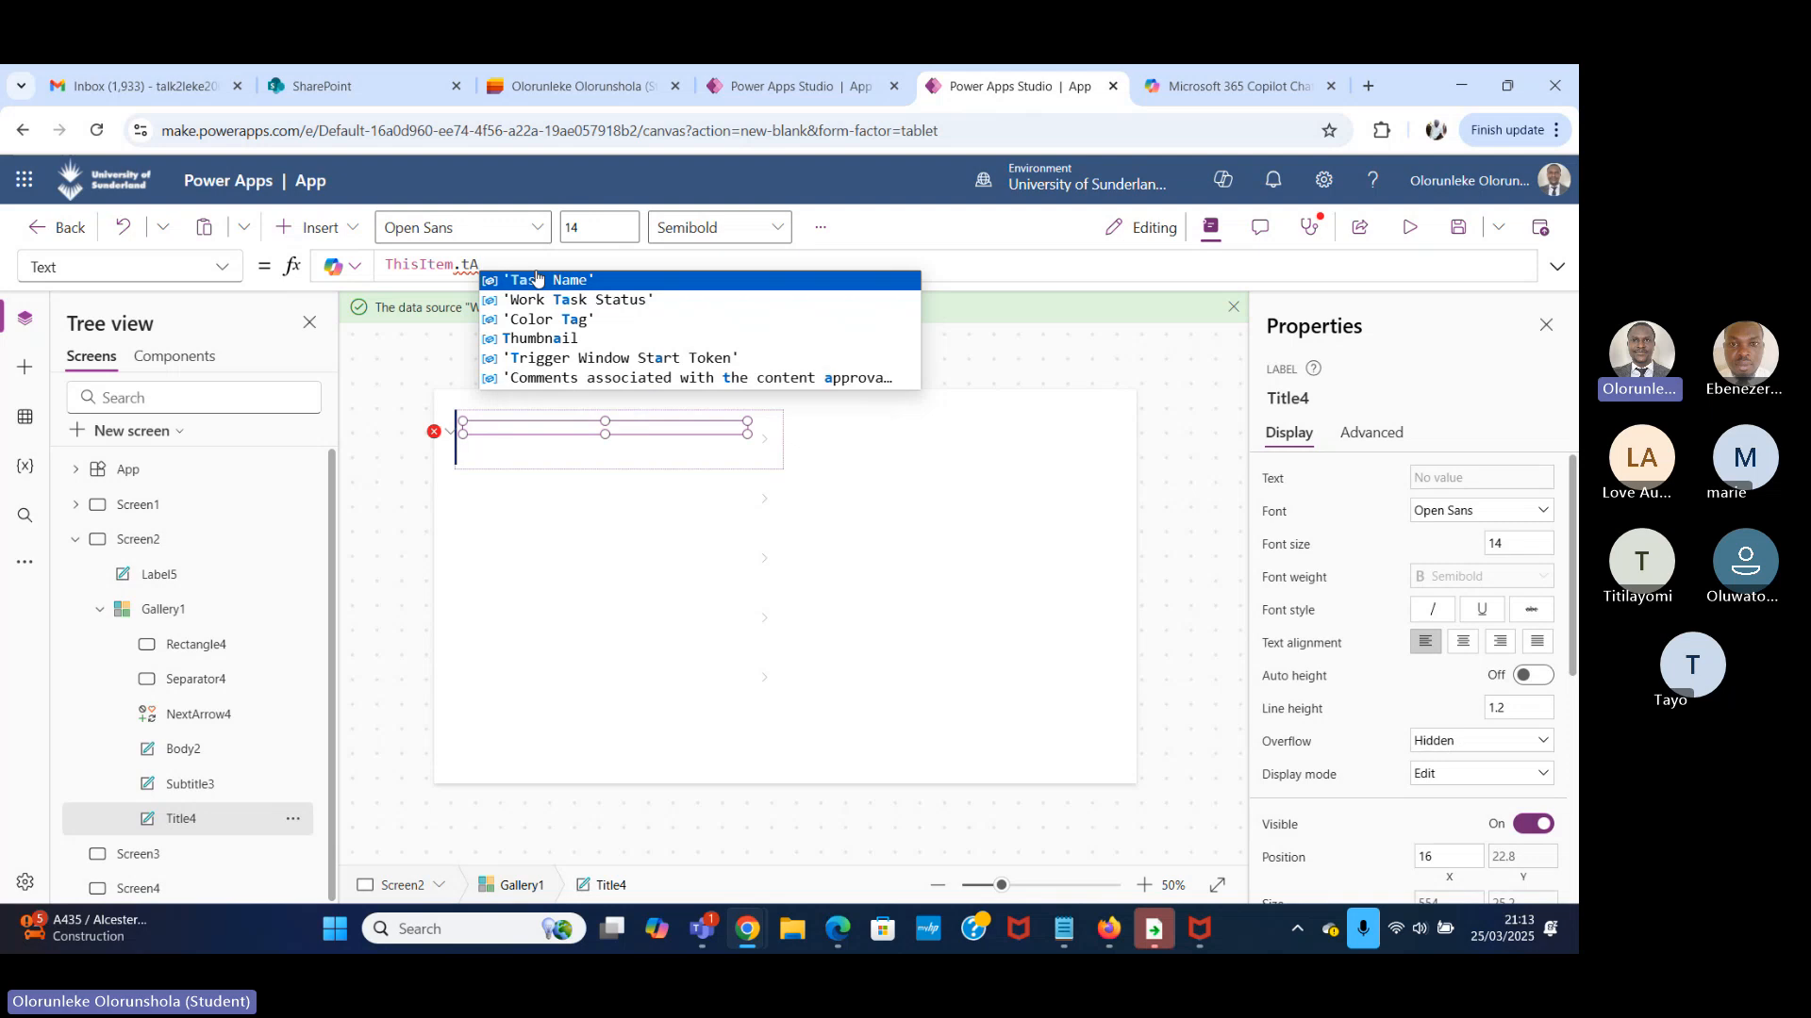
pyautogui.click(579, 279)
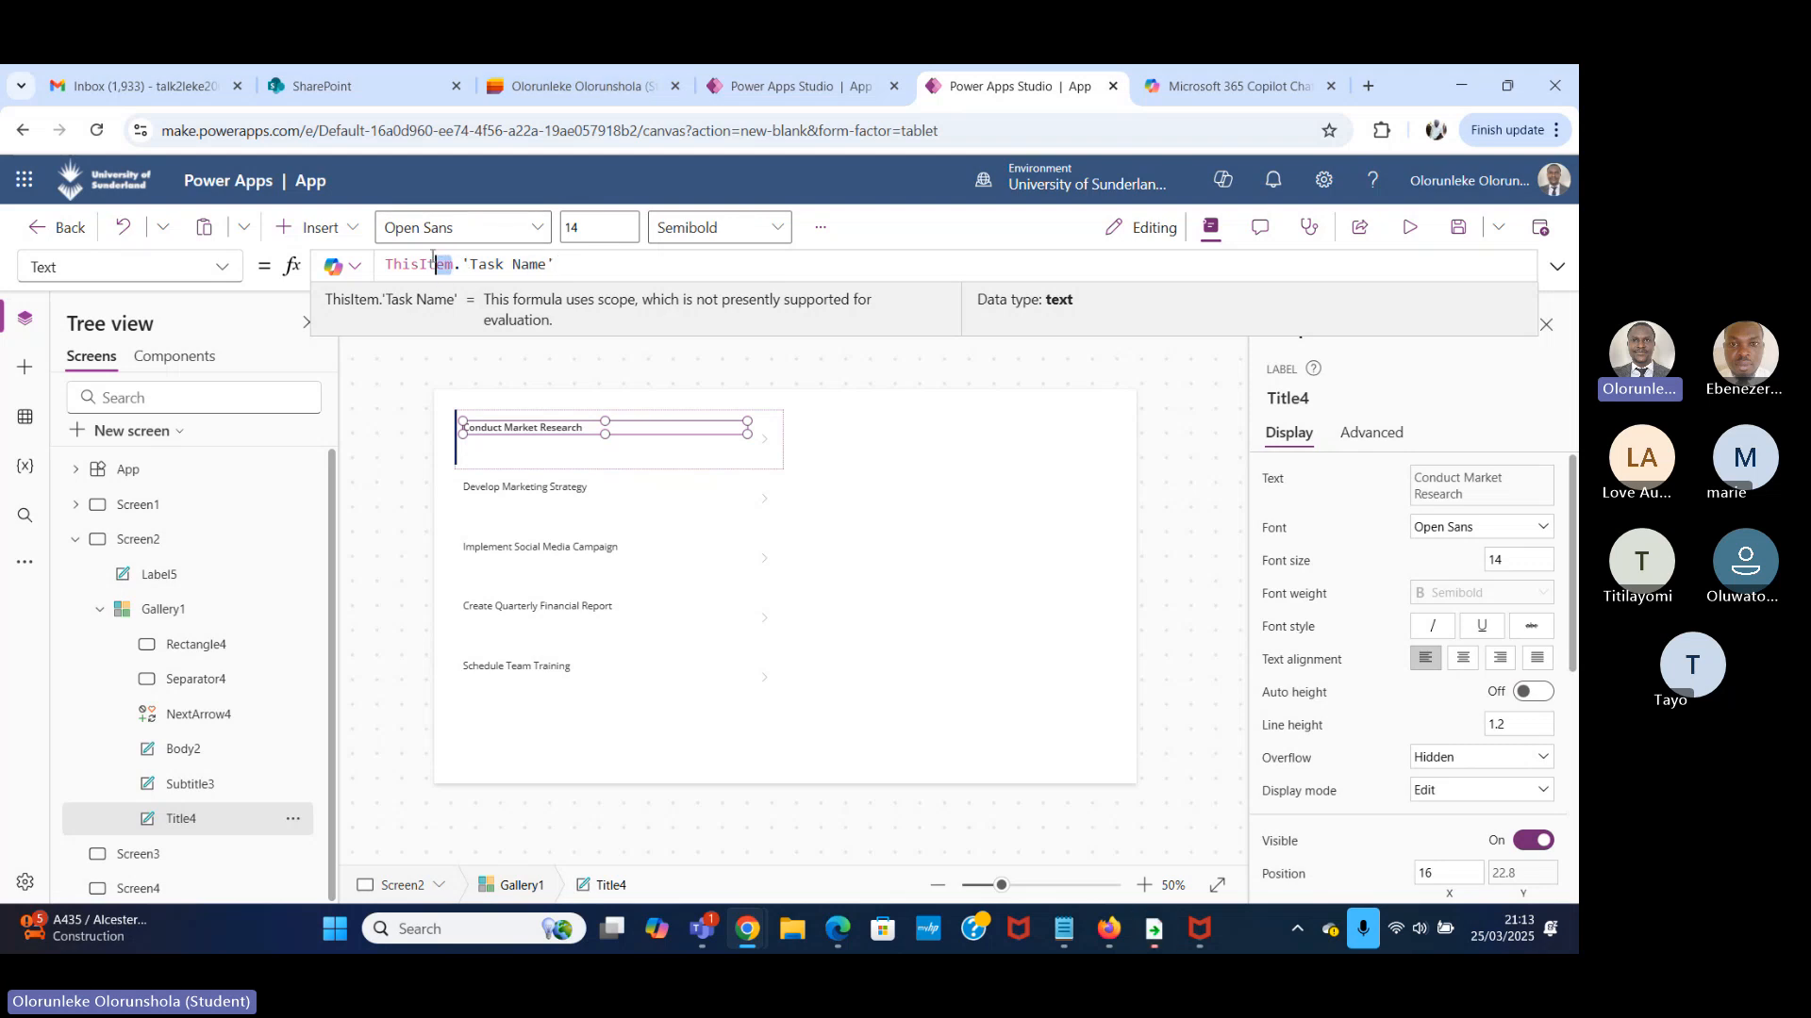
# Highlight ThisItem in the title label's formula, check the Work Task list's columns in Microsoft Lists, and return to the Power Apps gallery app.
pyautogui.moveTo(432, 261); pyautogui.dragTo(381, 262)
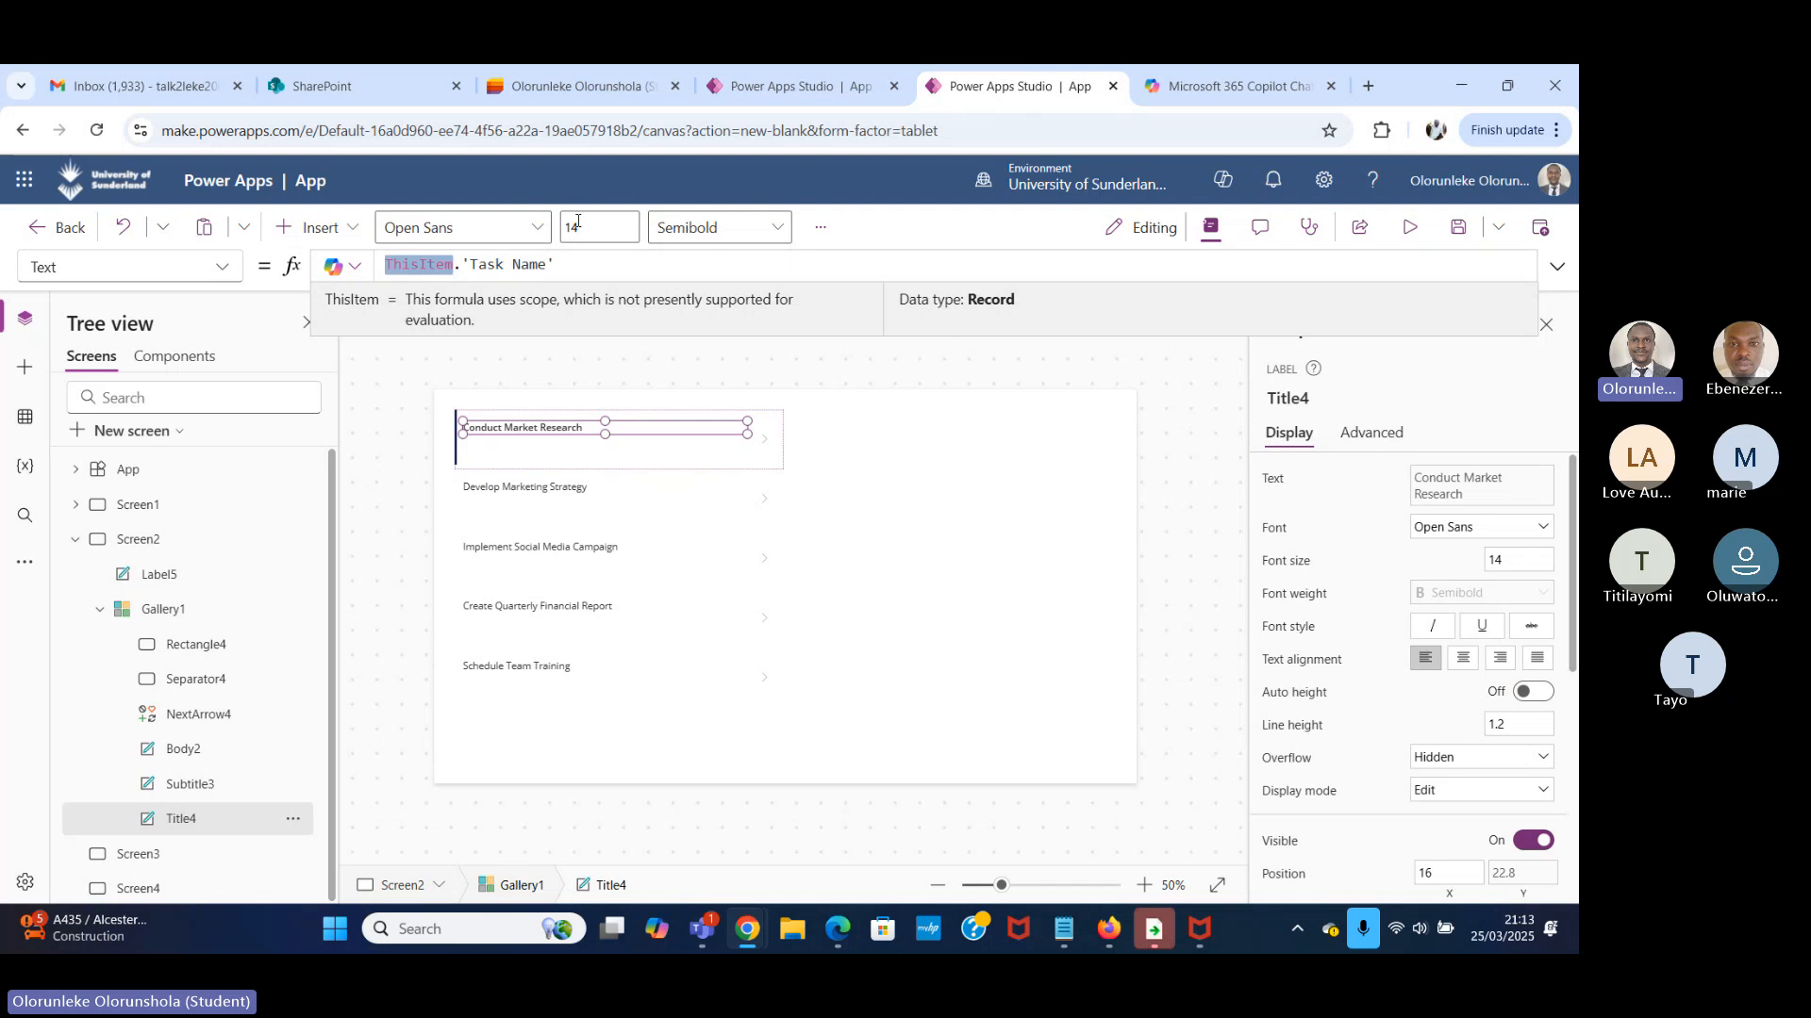
pyautogui.click(578, 86)
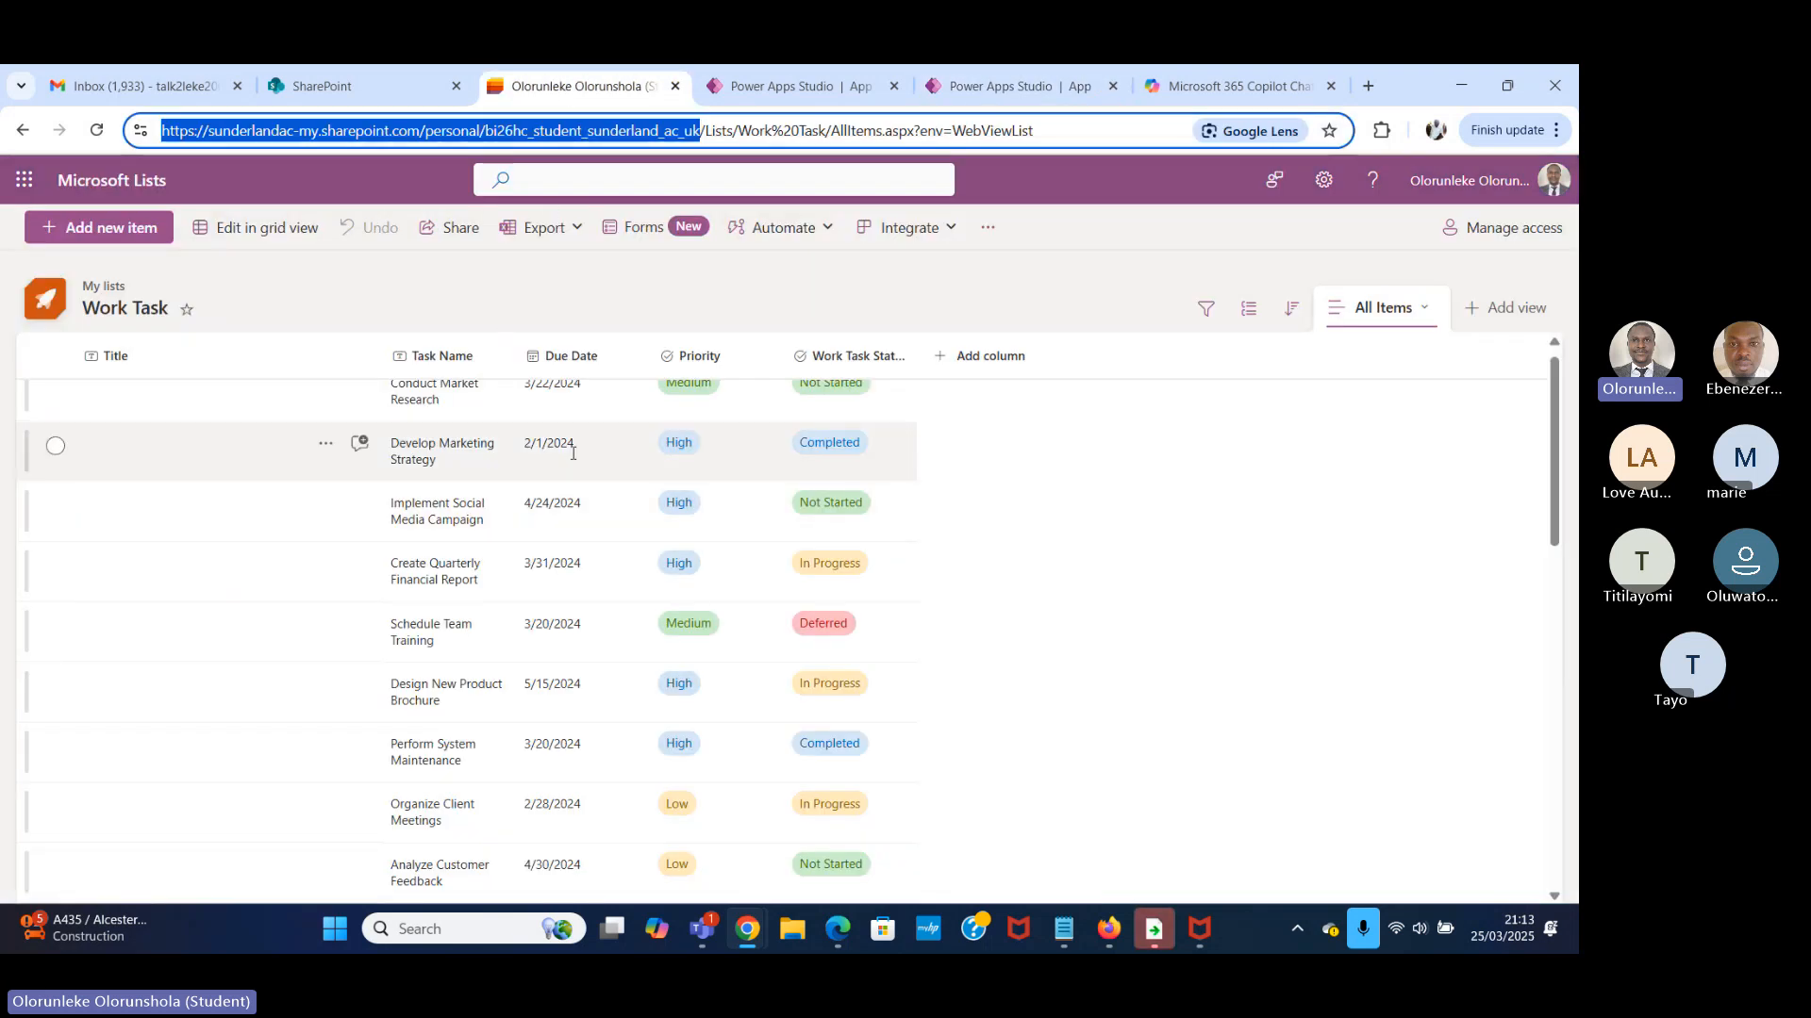
pyautogui.click(788, 86)
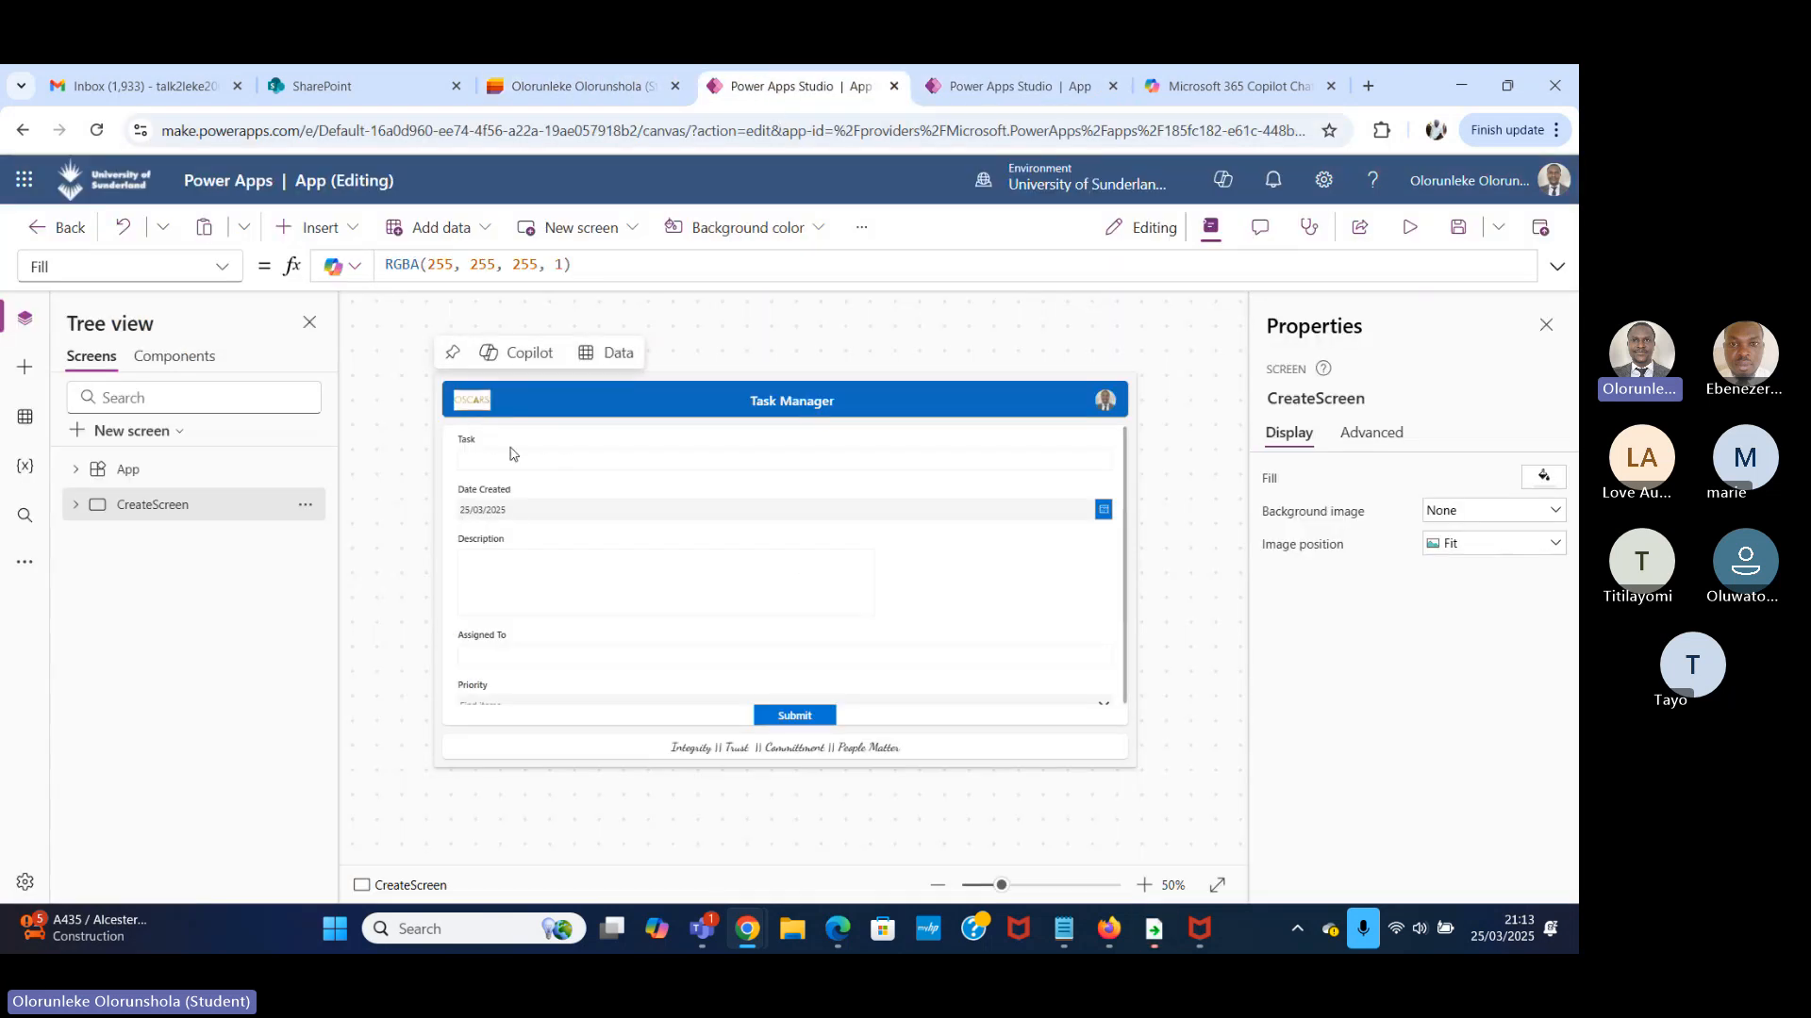
pyautogui.click(1008, 86)
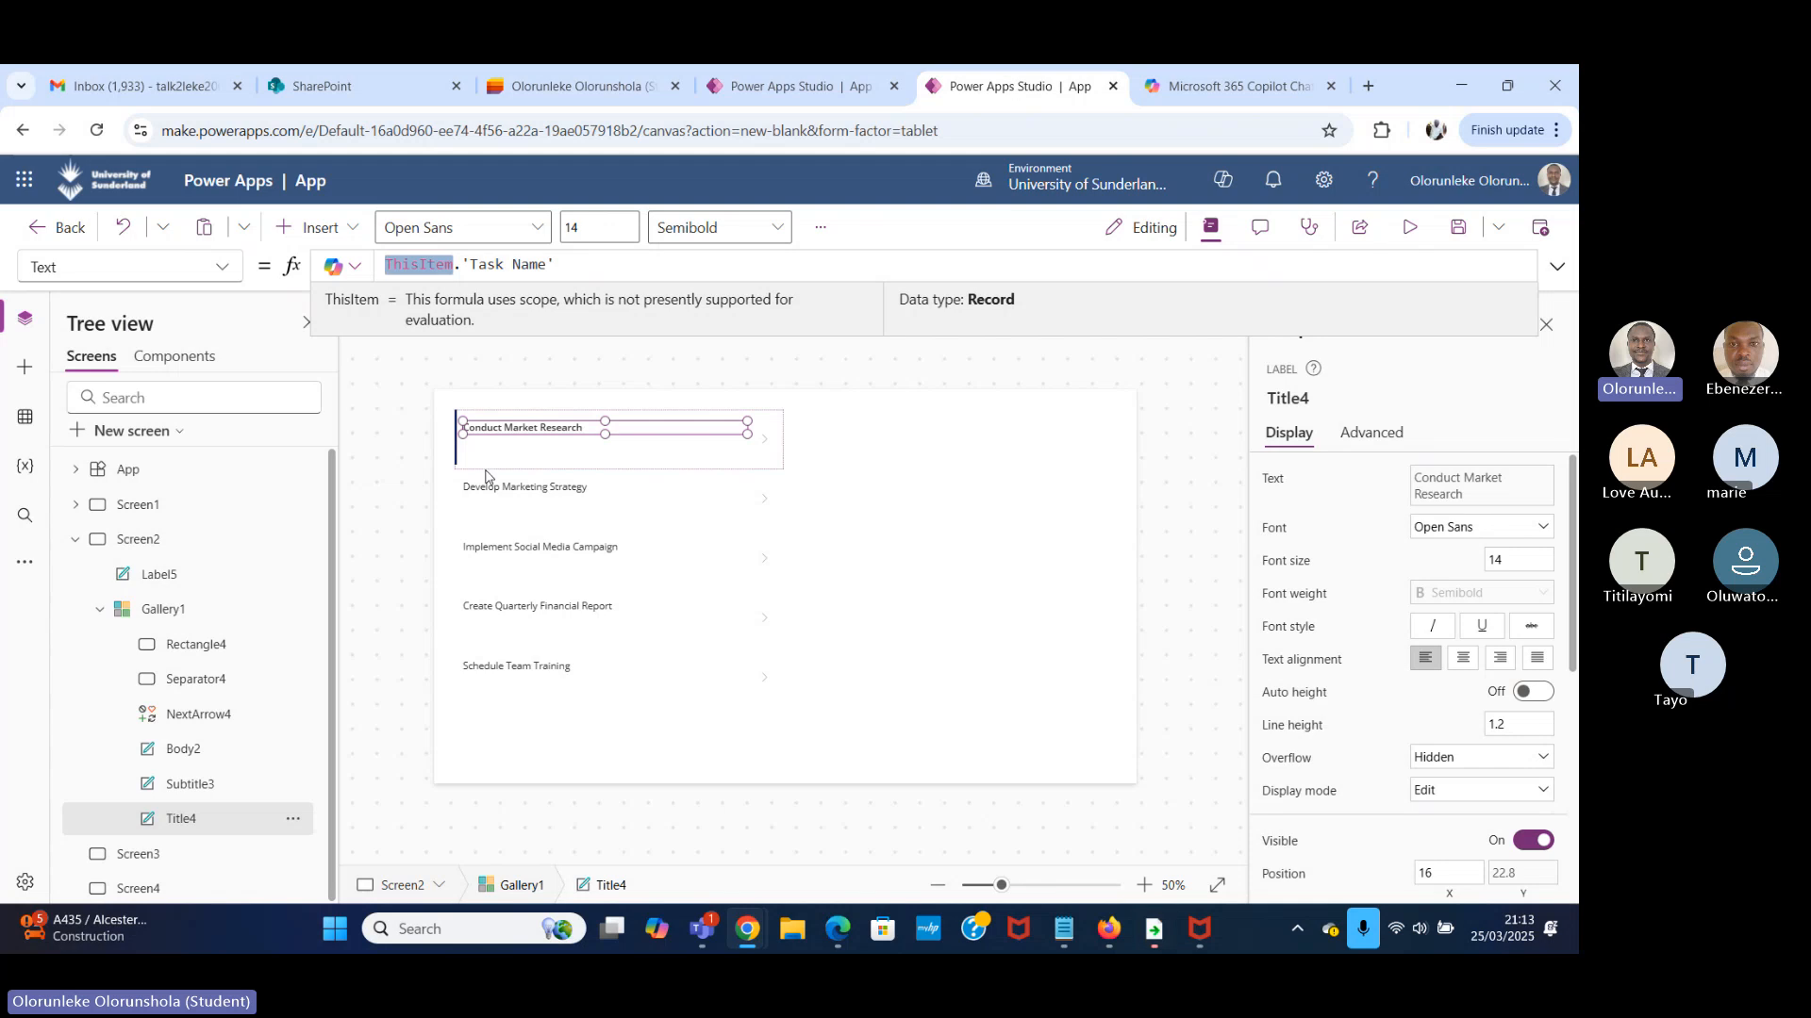
# Set the Text of the subtitle label in Gallery1's first row to ThisItem.'Due Date'.
pyautogui.click(494, 442)
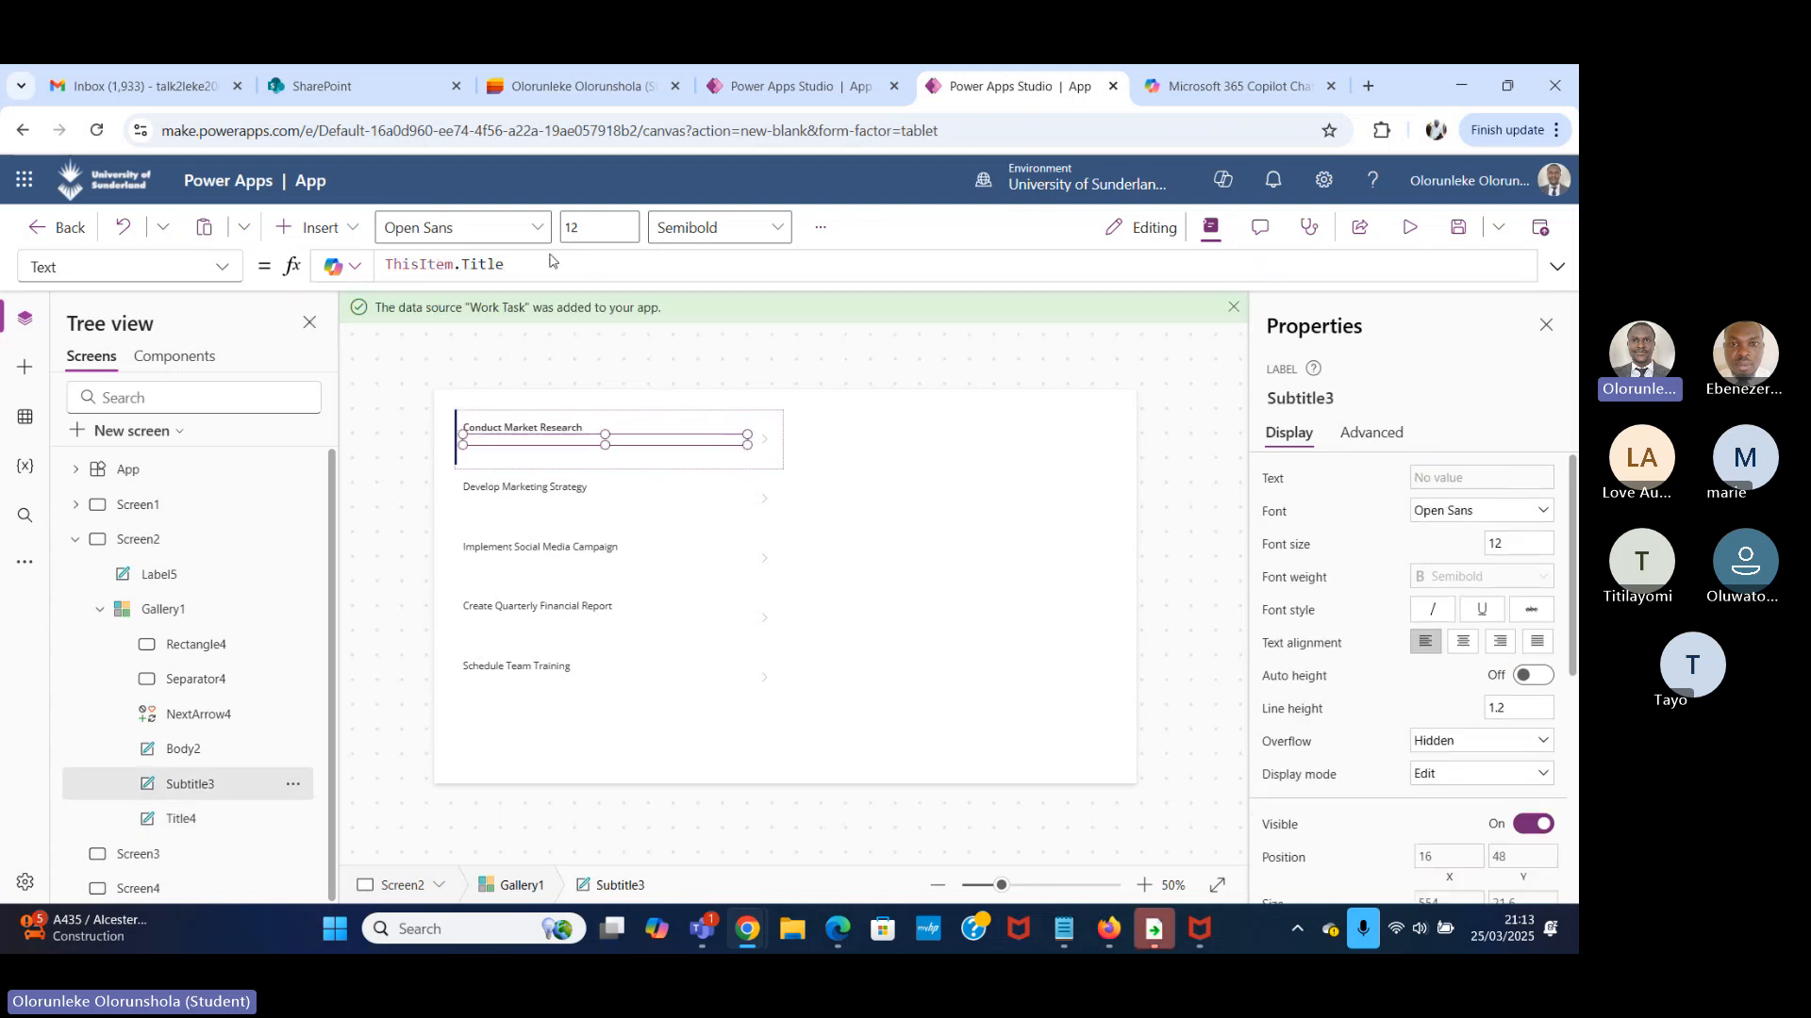
pyautogui.doubleClick(513, 269)
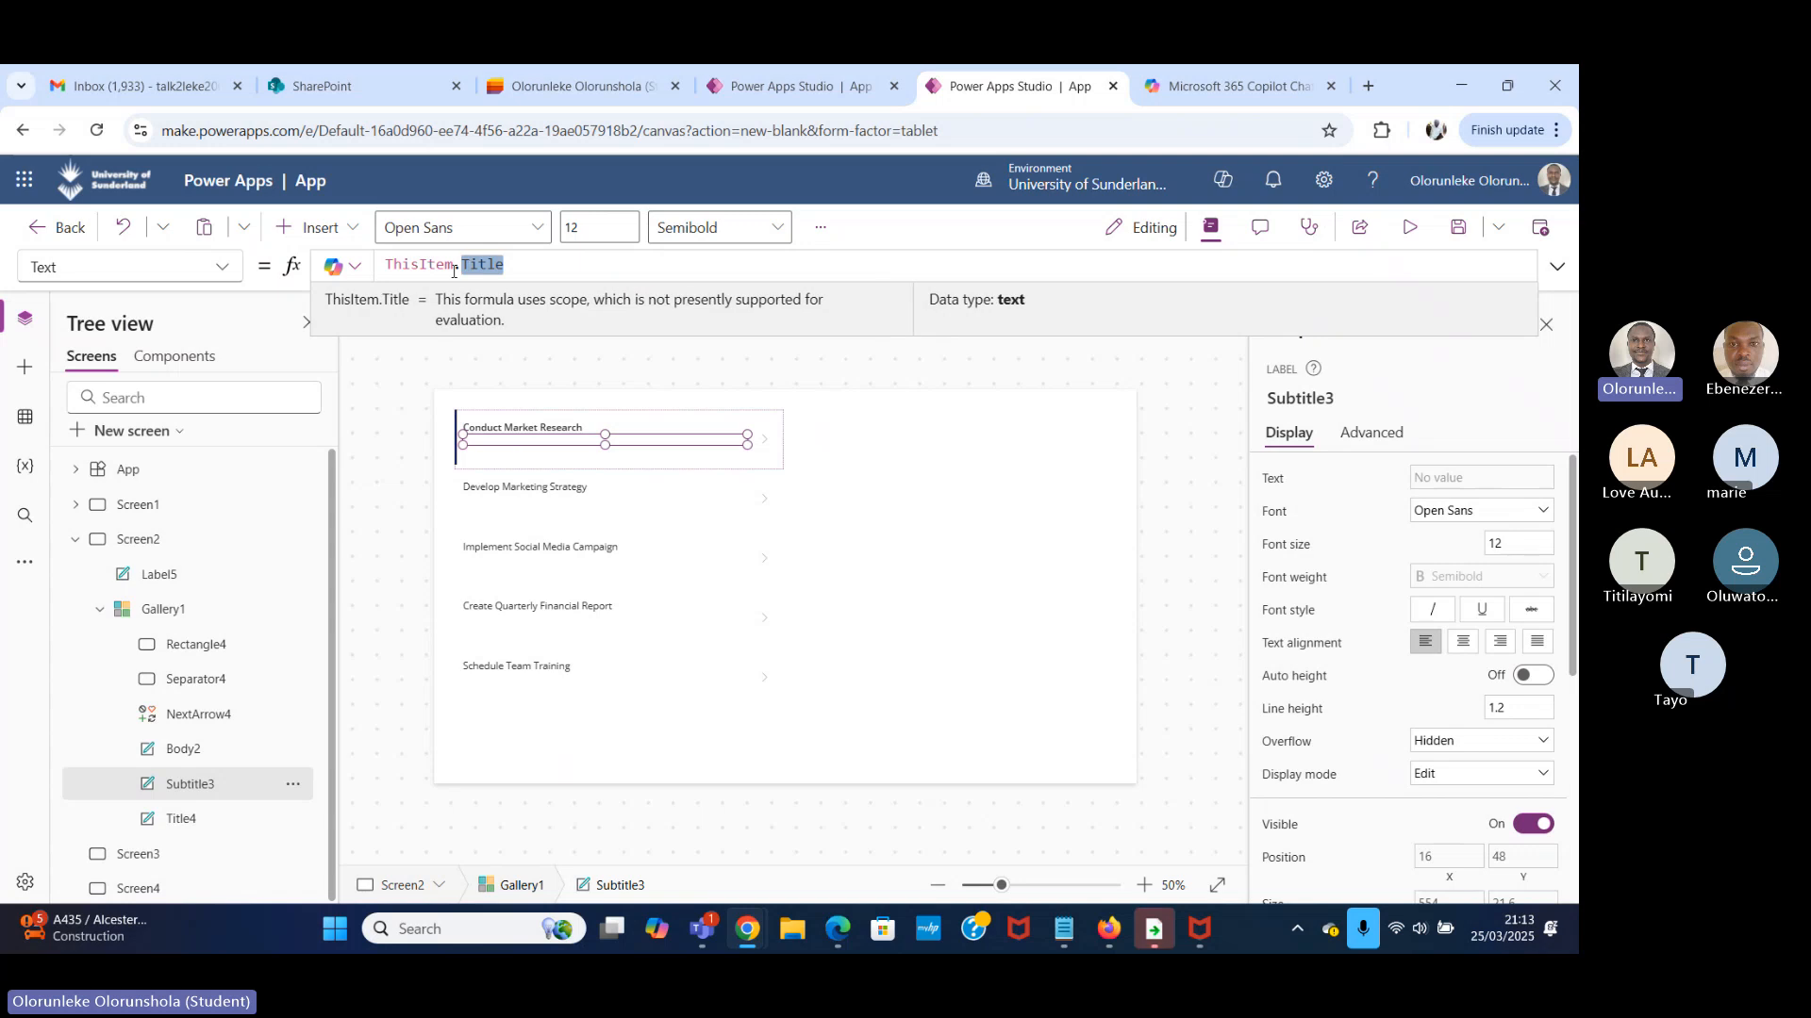
pyautogui.press('BackSpace')
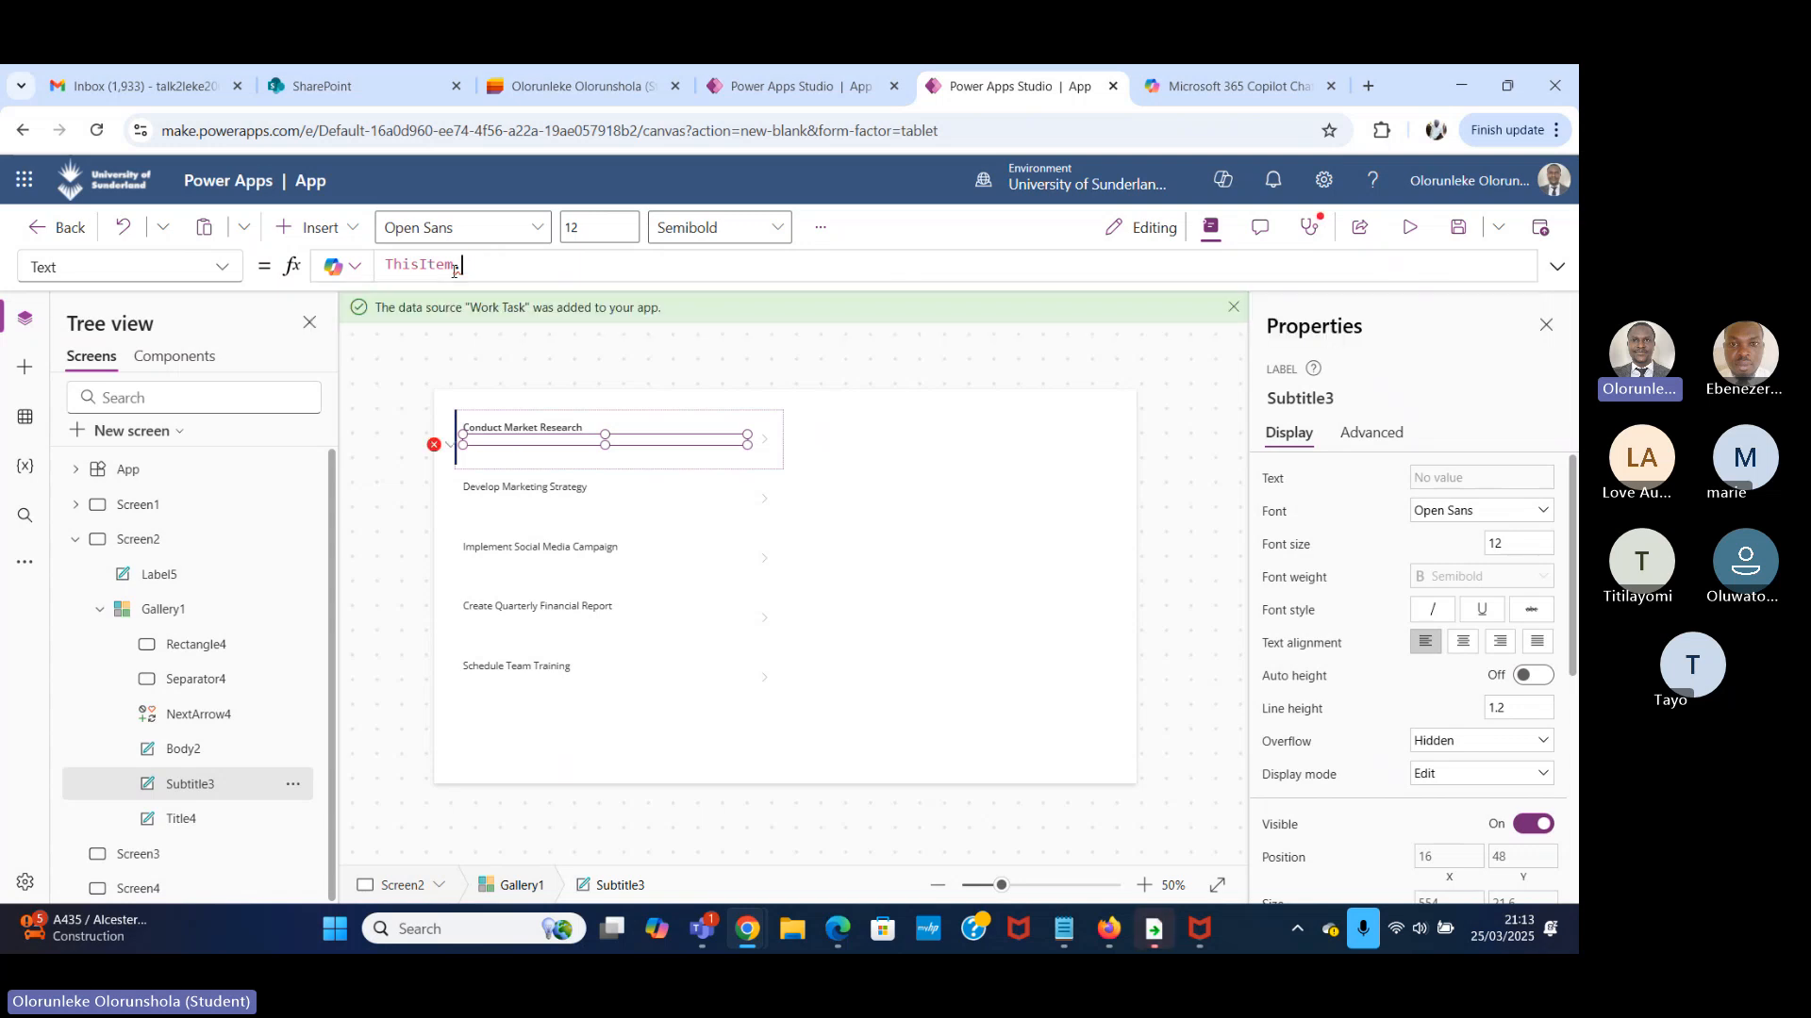
pyautogui.write('d')
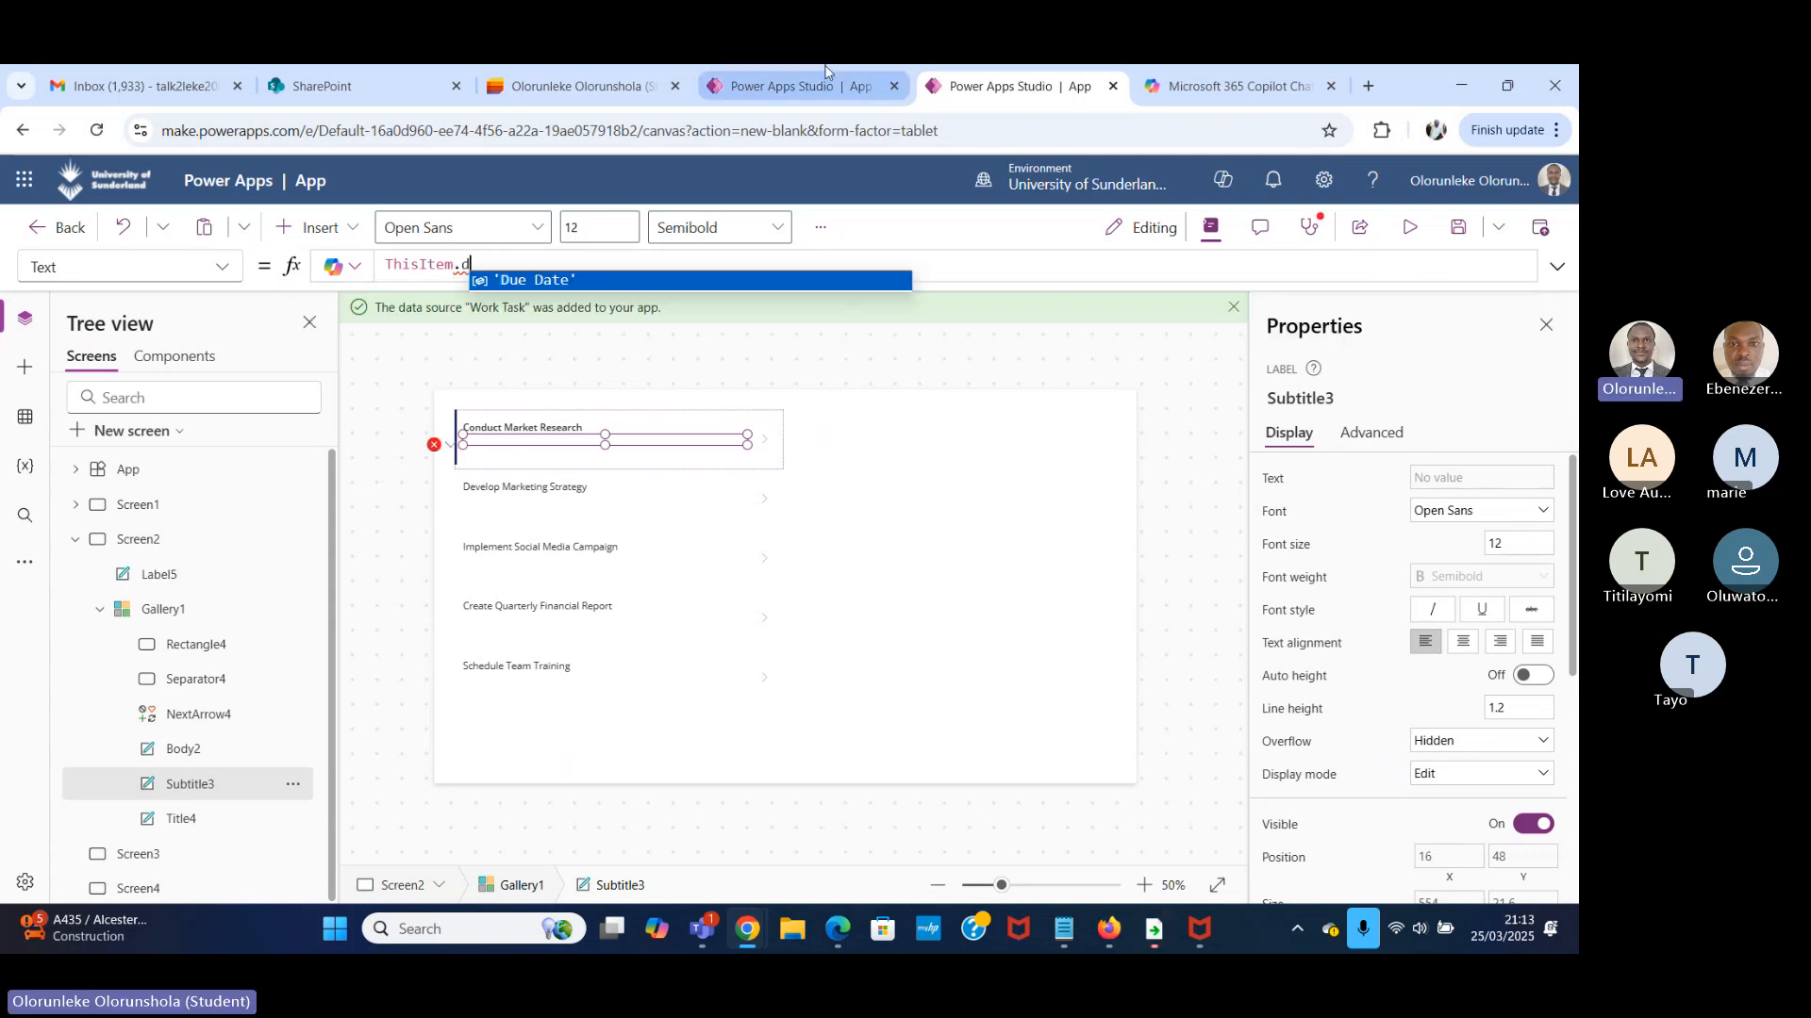
pyautogui.click(637, 283)
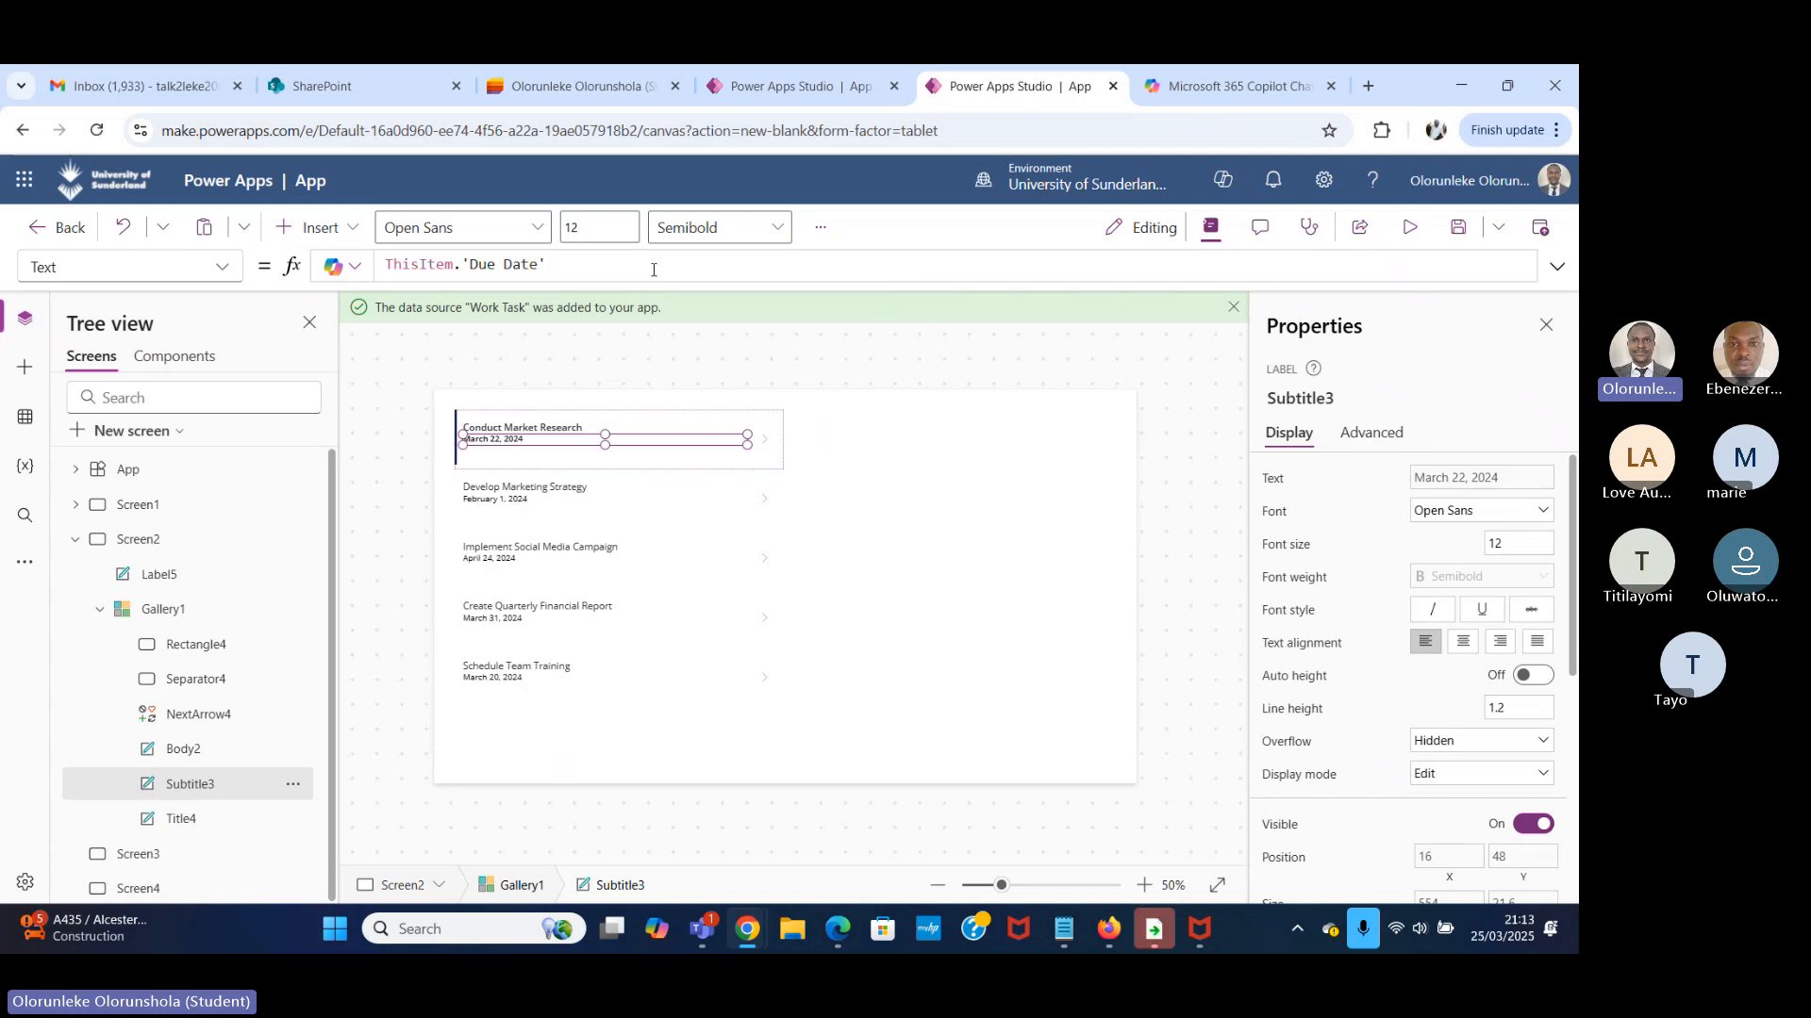
# Preview the app and look through the task names and due dates in the gallery from first to last row.
pyautogui.click(1410, 227)
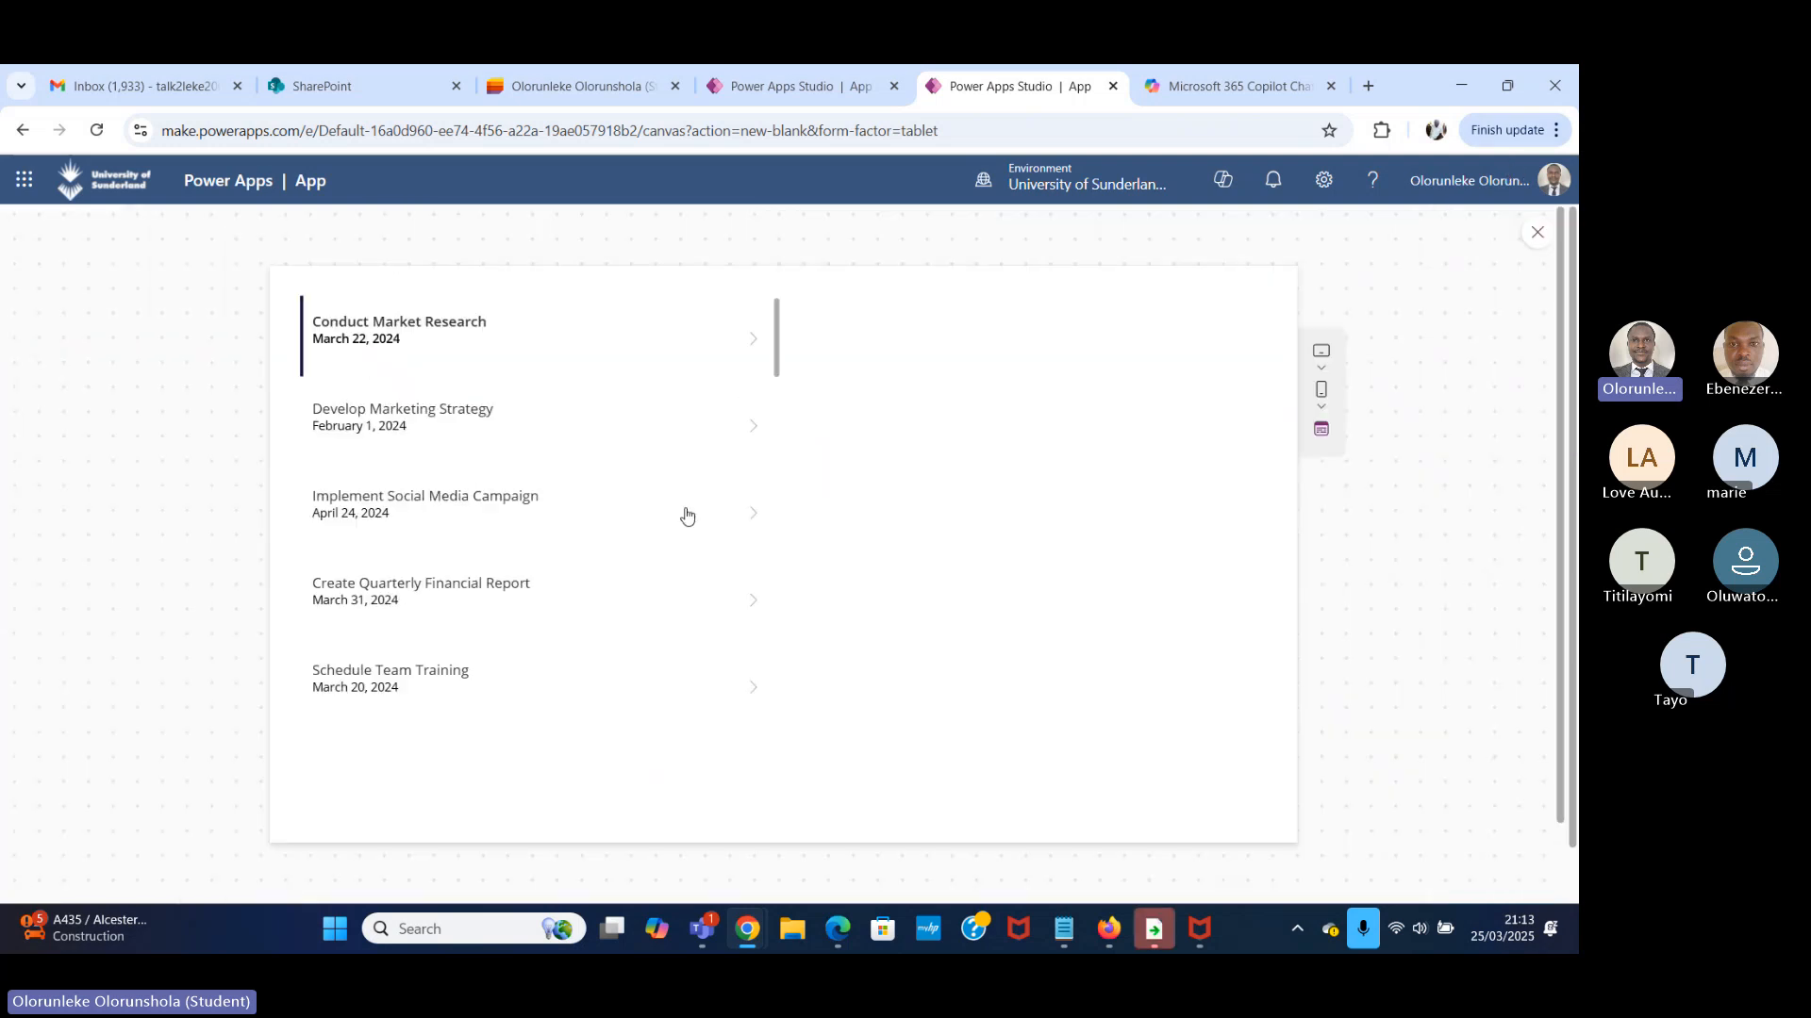
pyautogui.scroll(-15, 612, 510)
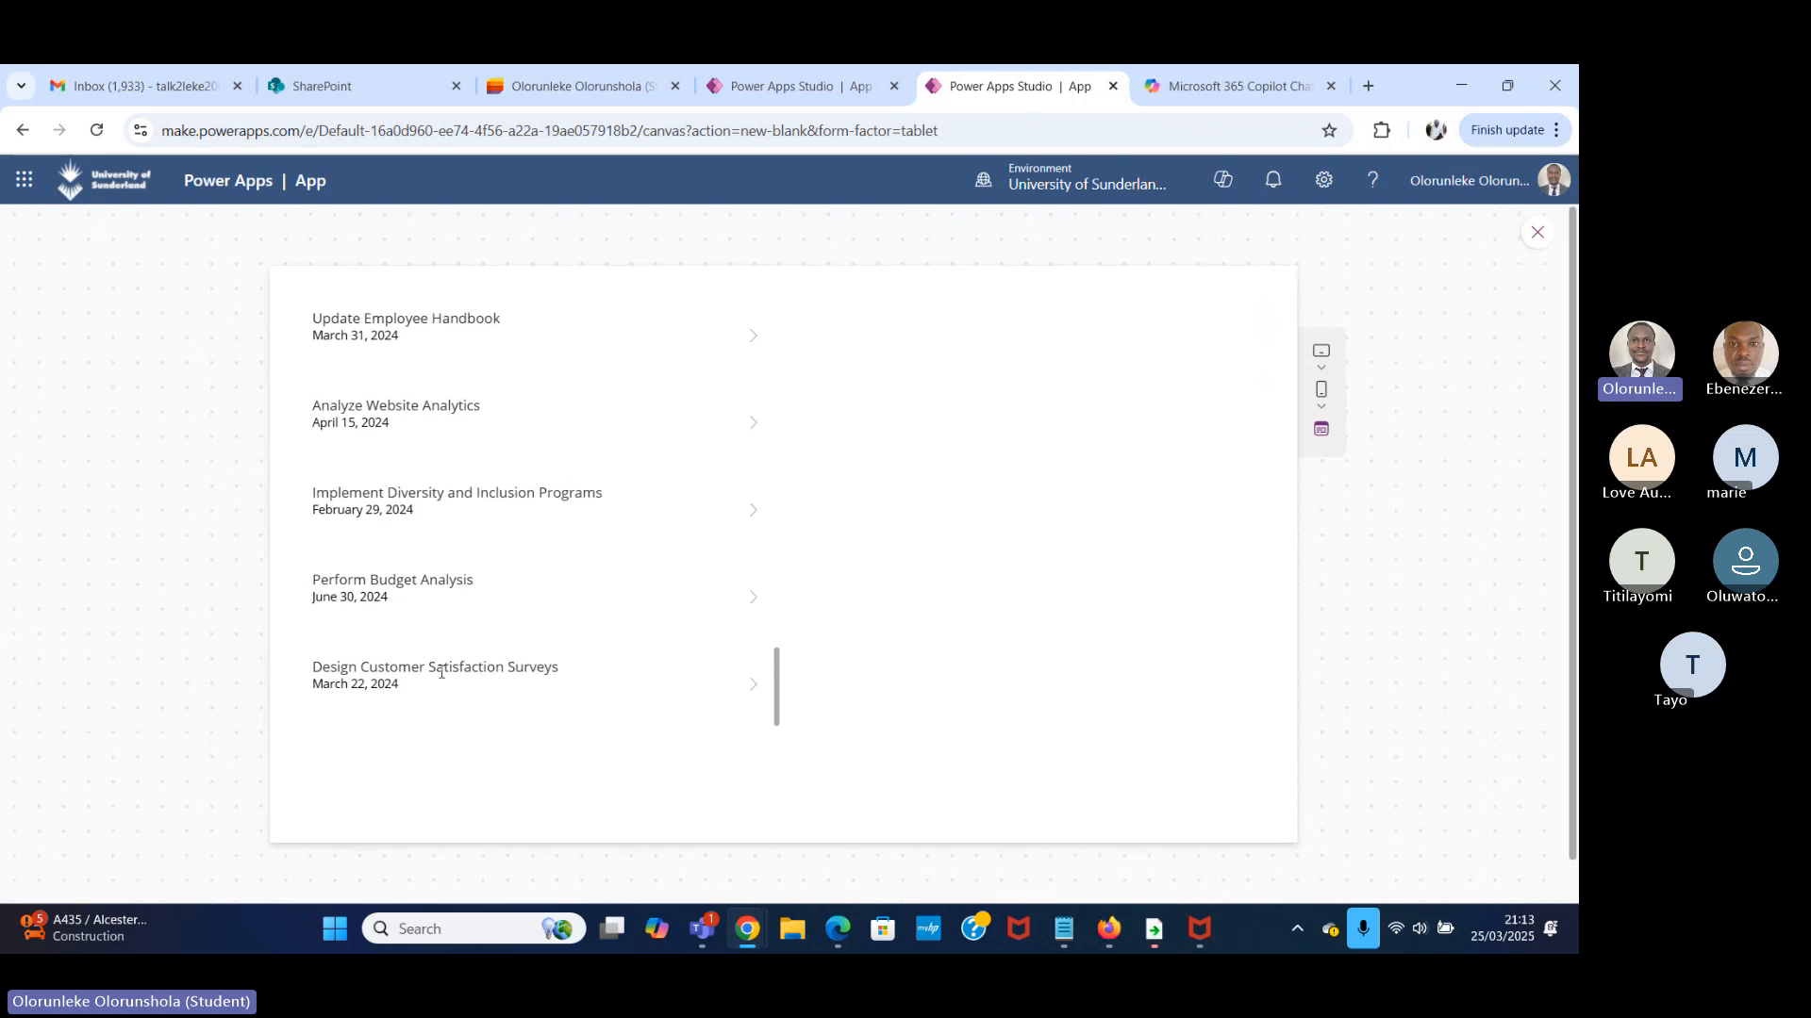
pyautogui.scroll(10, 469, 626)
# Look through the Work Task list in Microsoft Lists and compare its task names and due dates with the rows in the Power Apps gallery preview.
pyautogui.click(798, 85)
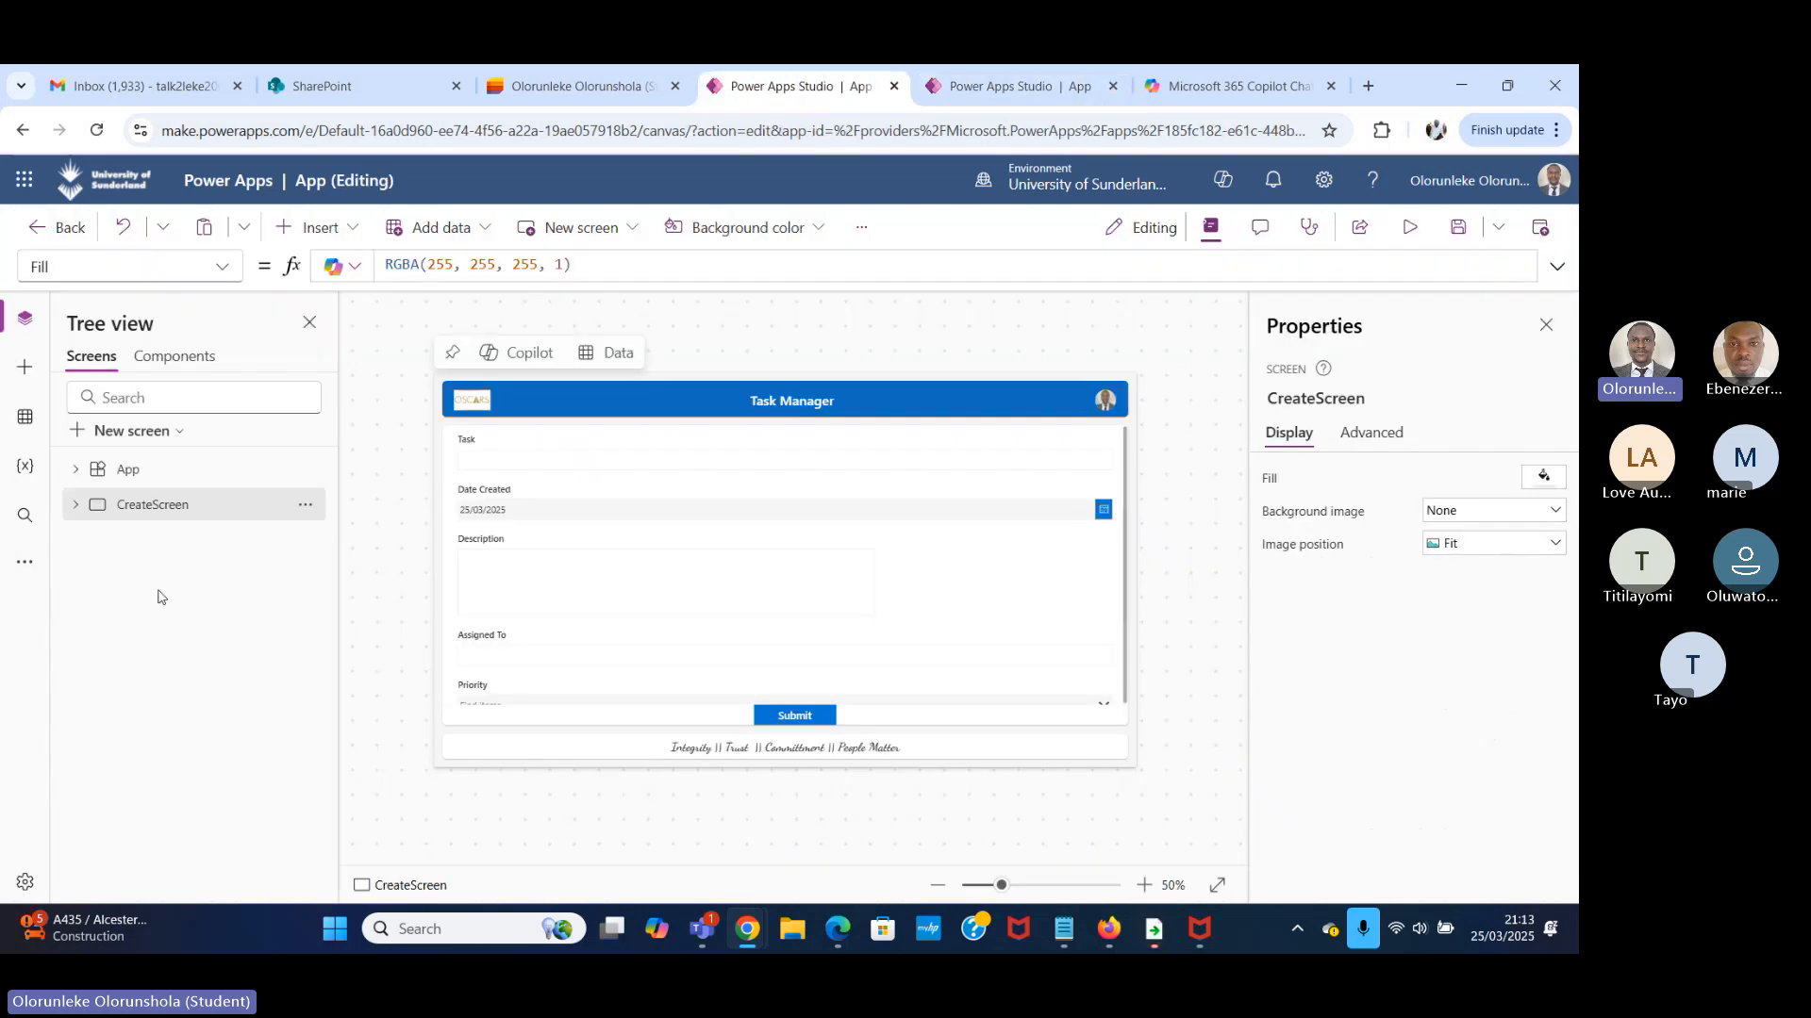
pyautogui.click(518, 76)
pyautogui.scroll(-4, 576, 548)
pyautogui.scroll(-6, 569, 545)
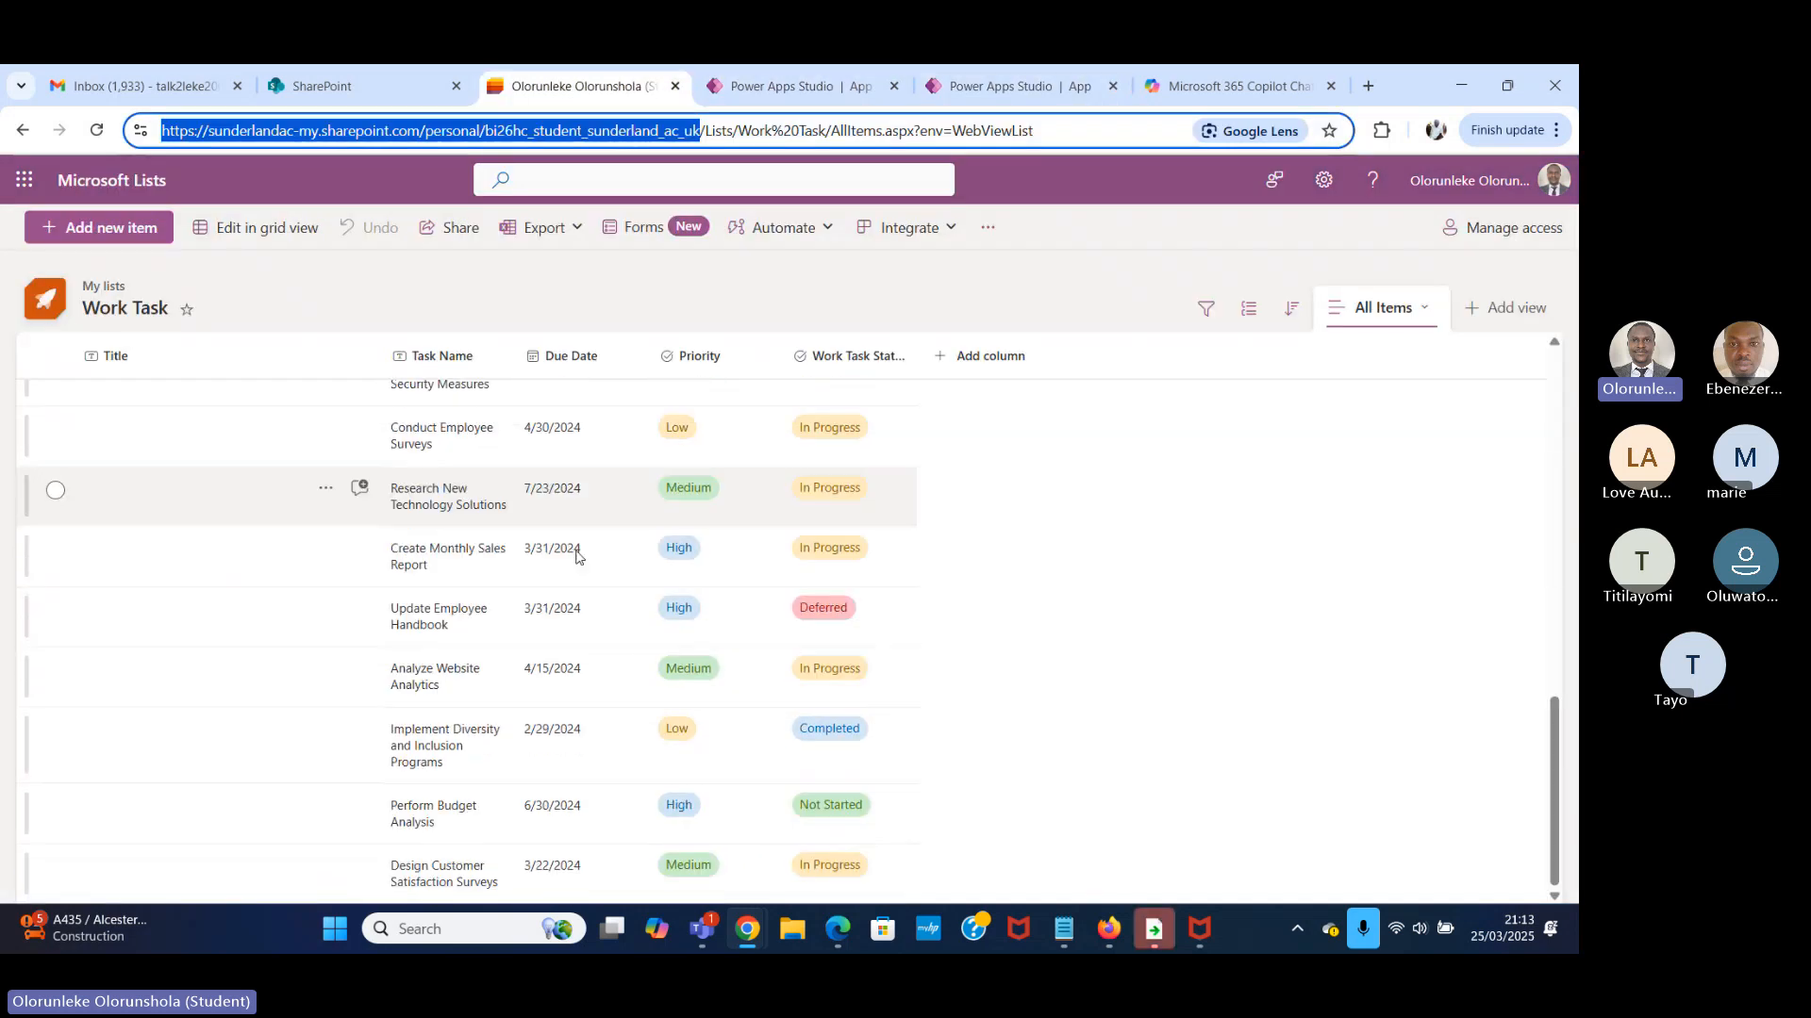
pyautogui.scroll(10, 594, 528)
pyautogui.scroll(3, 598, 526)
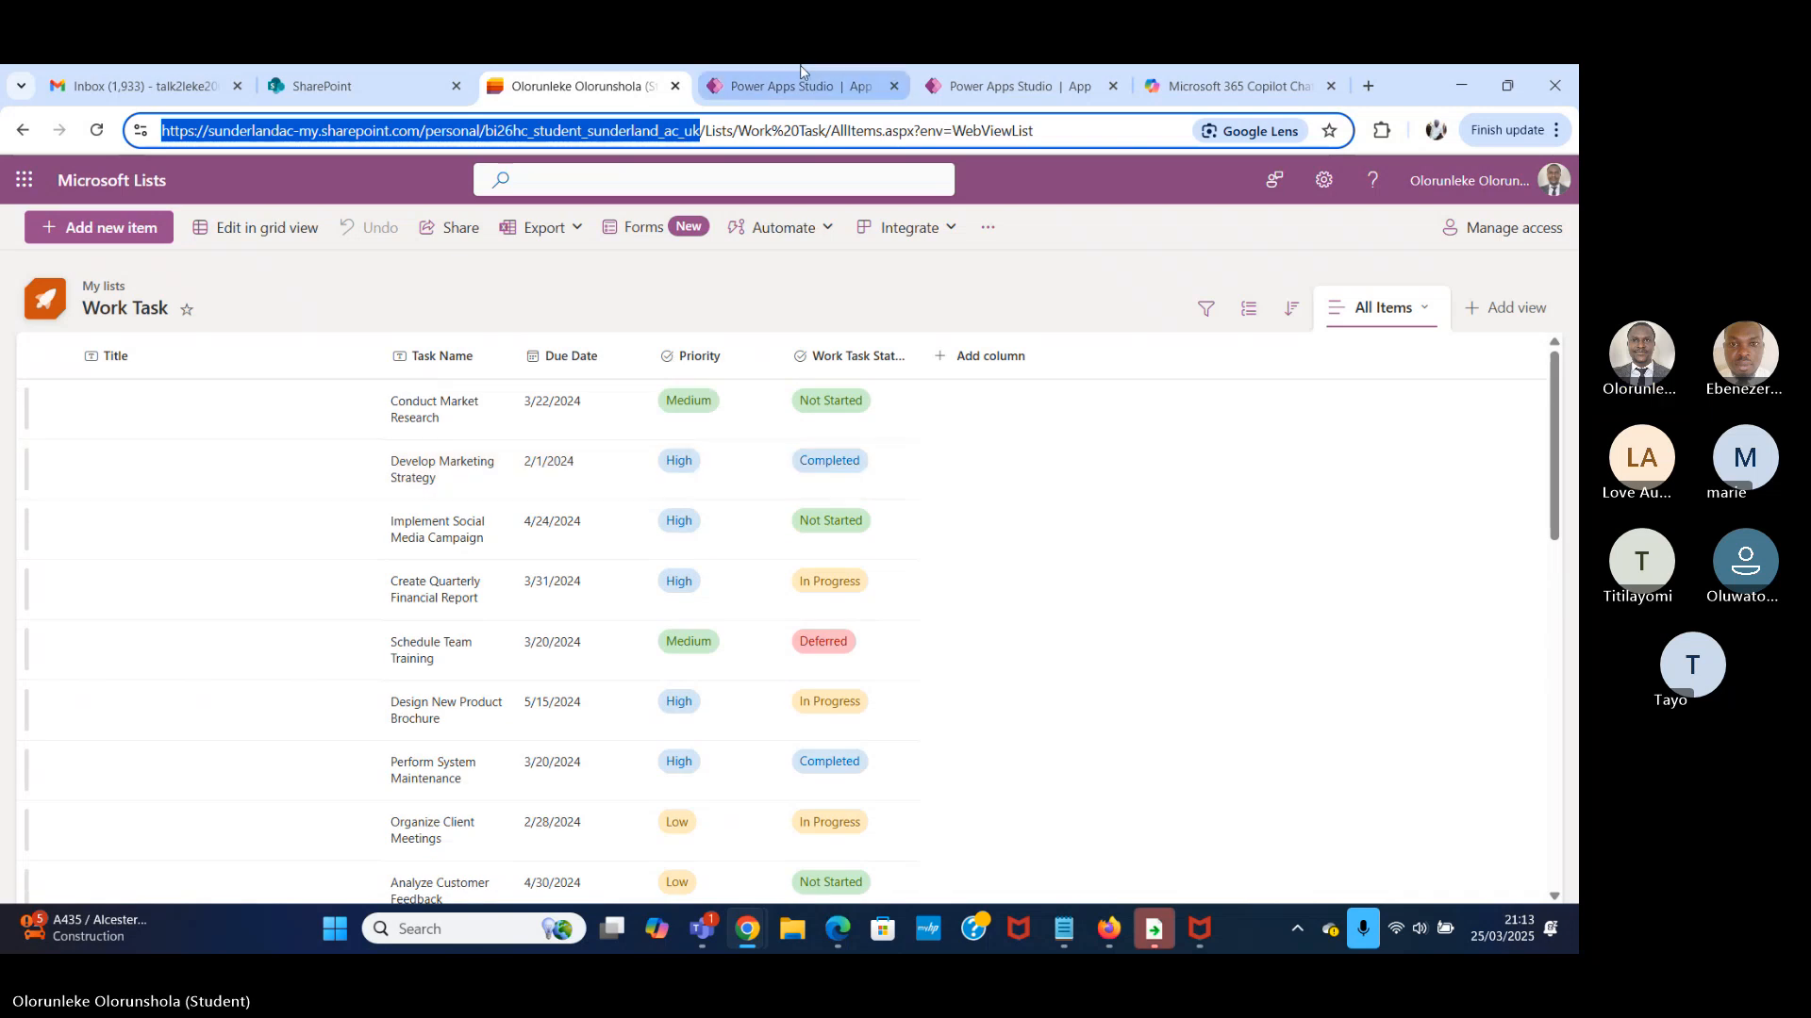
pyautogui.click(1033, 86)
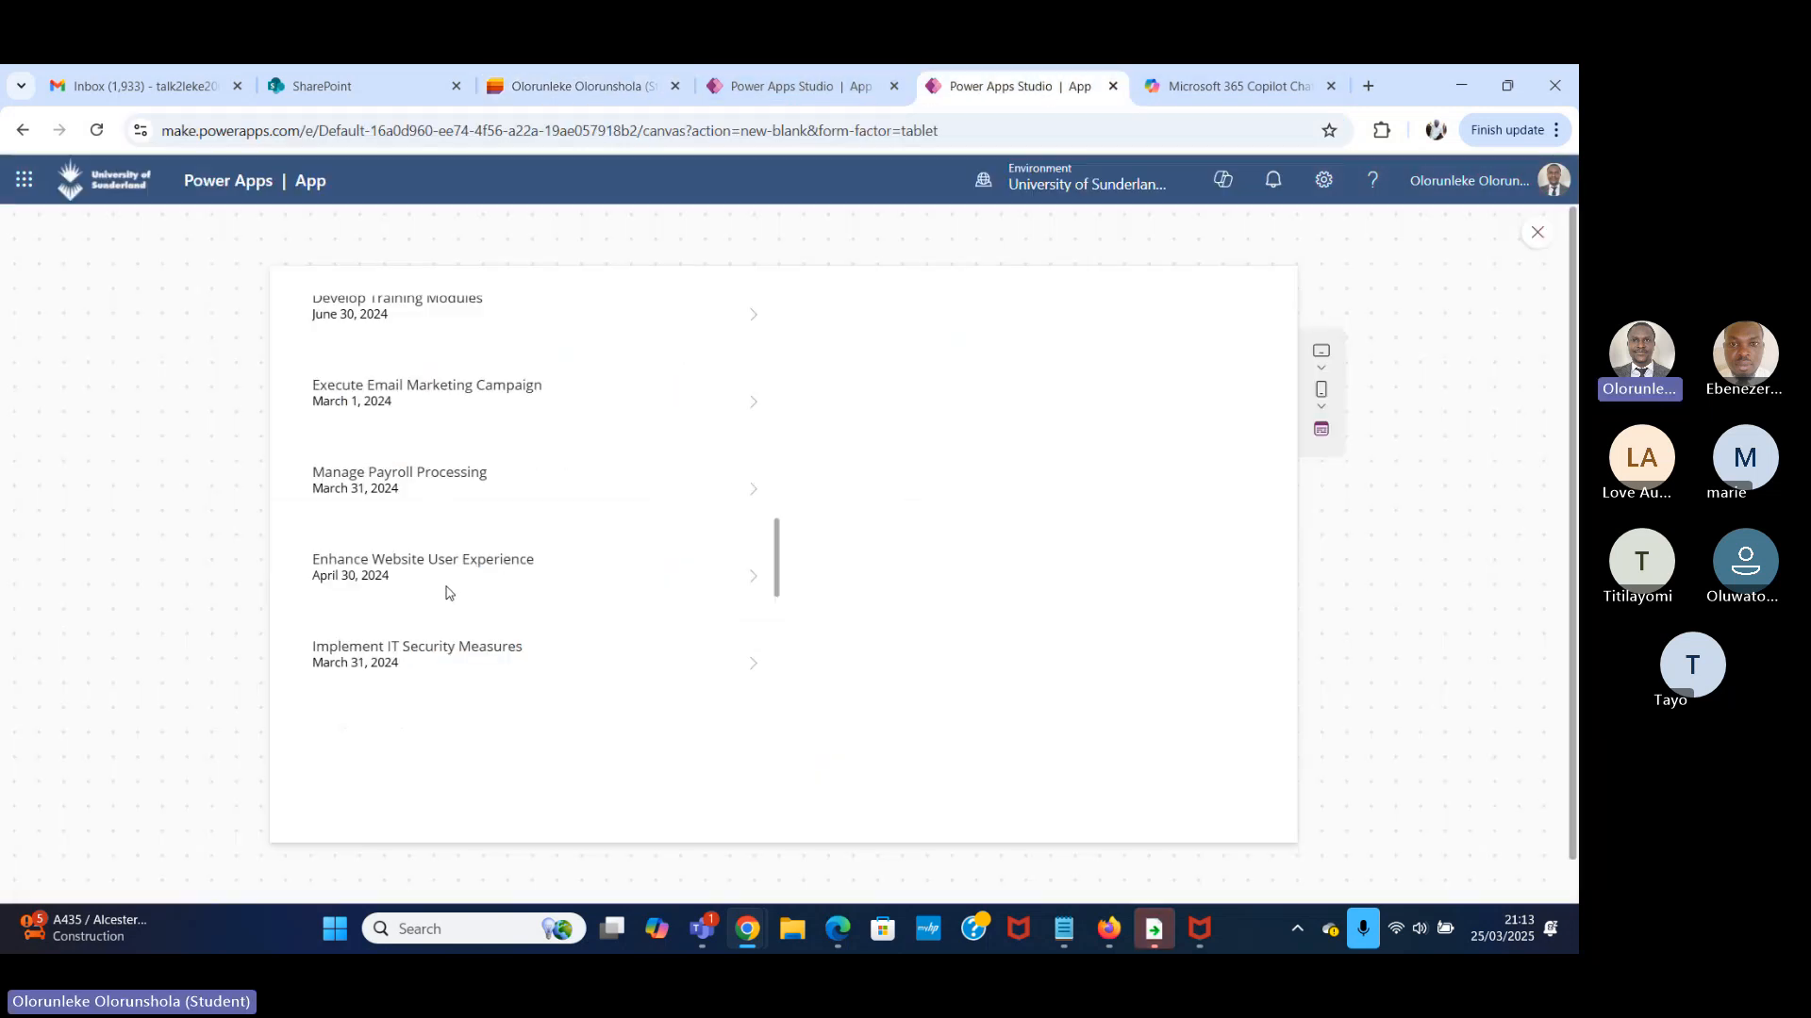
pyautogui.scroll(8, 452, 594)
pyautogui.scroll(5, 457, 604)
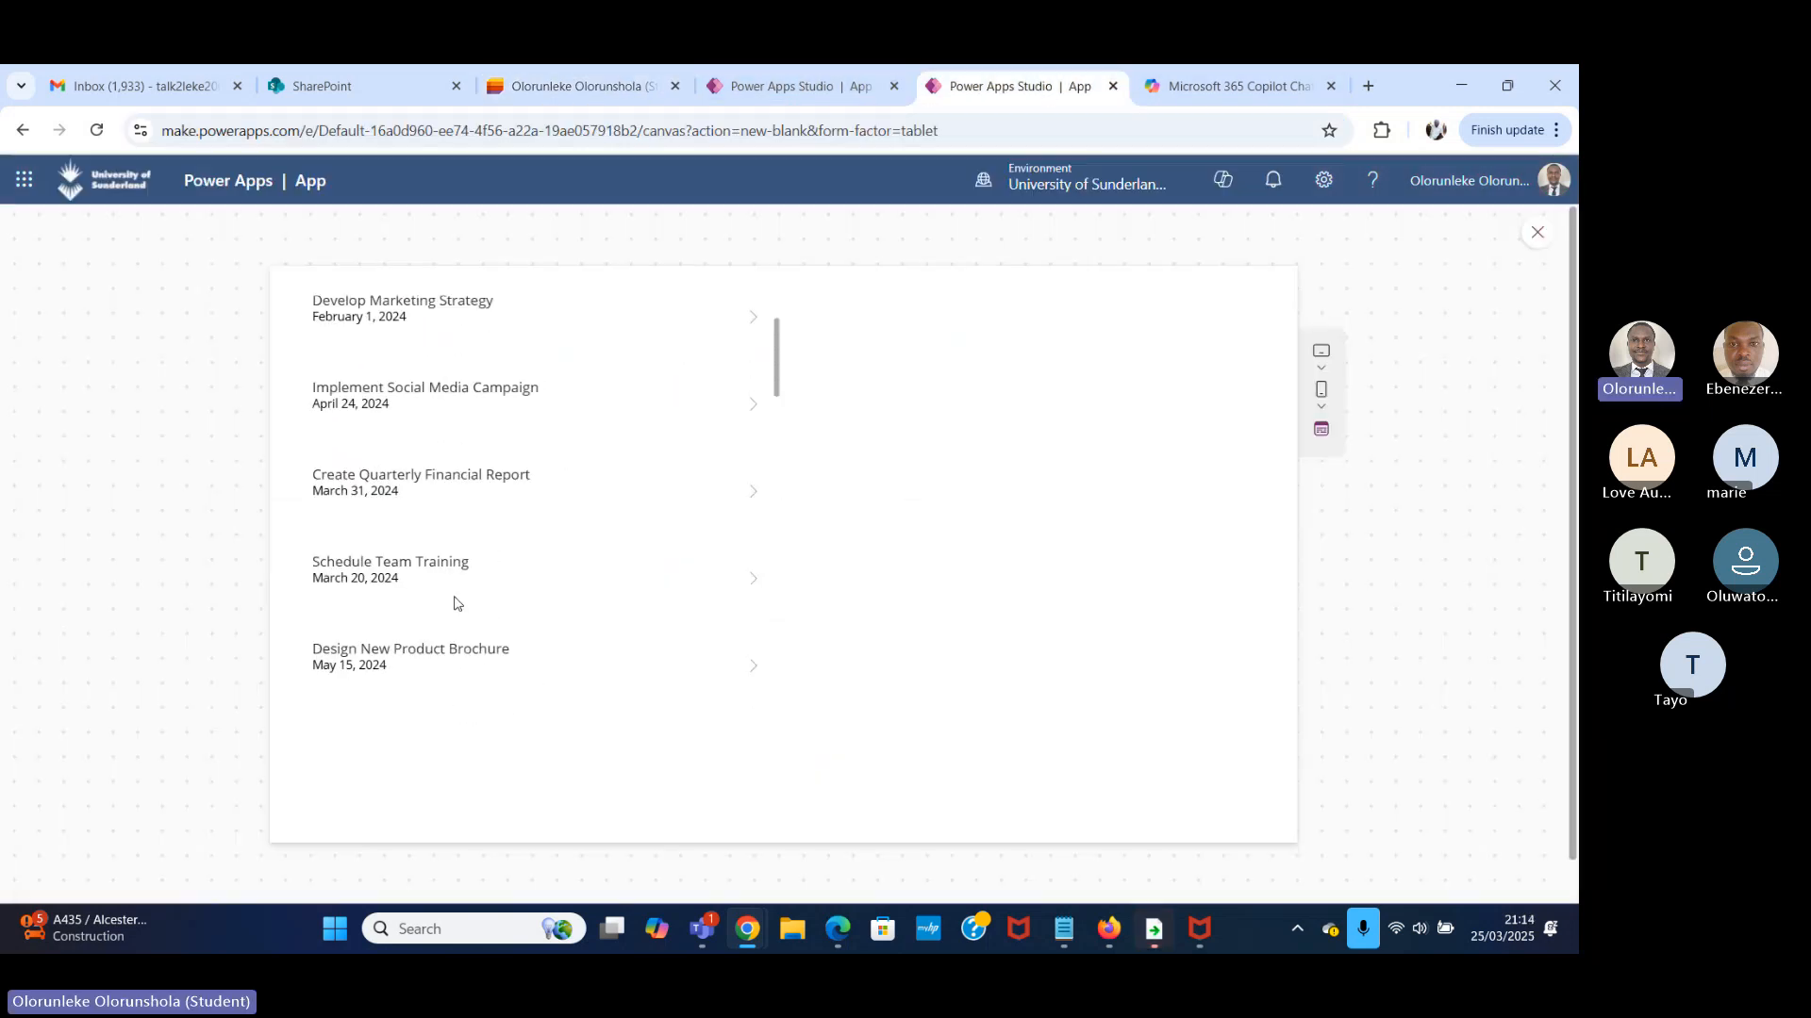
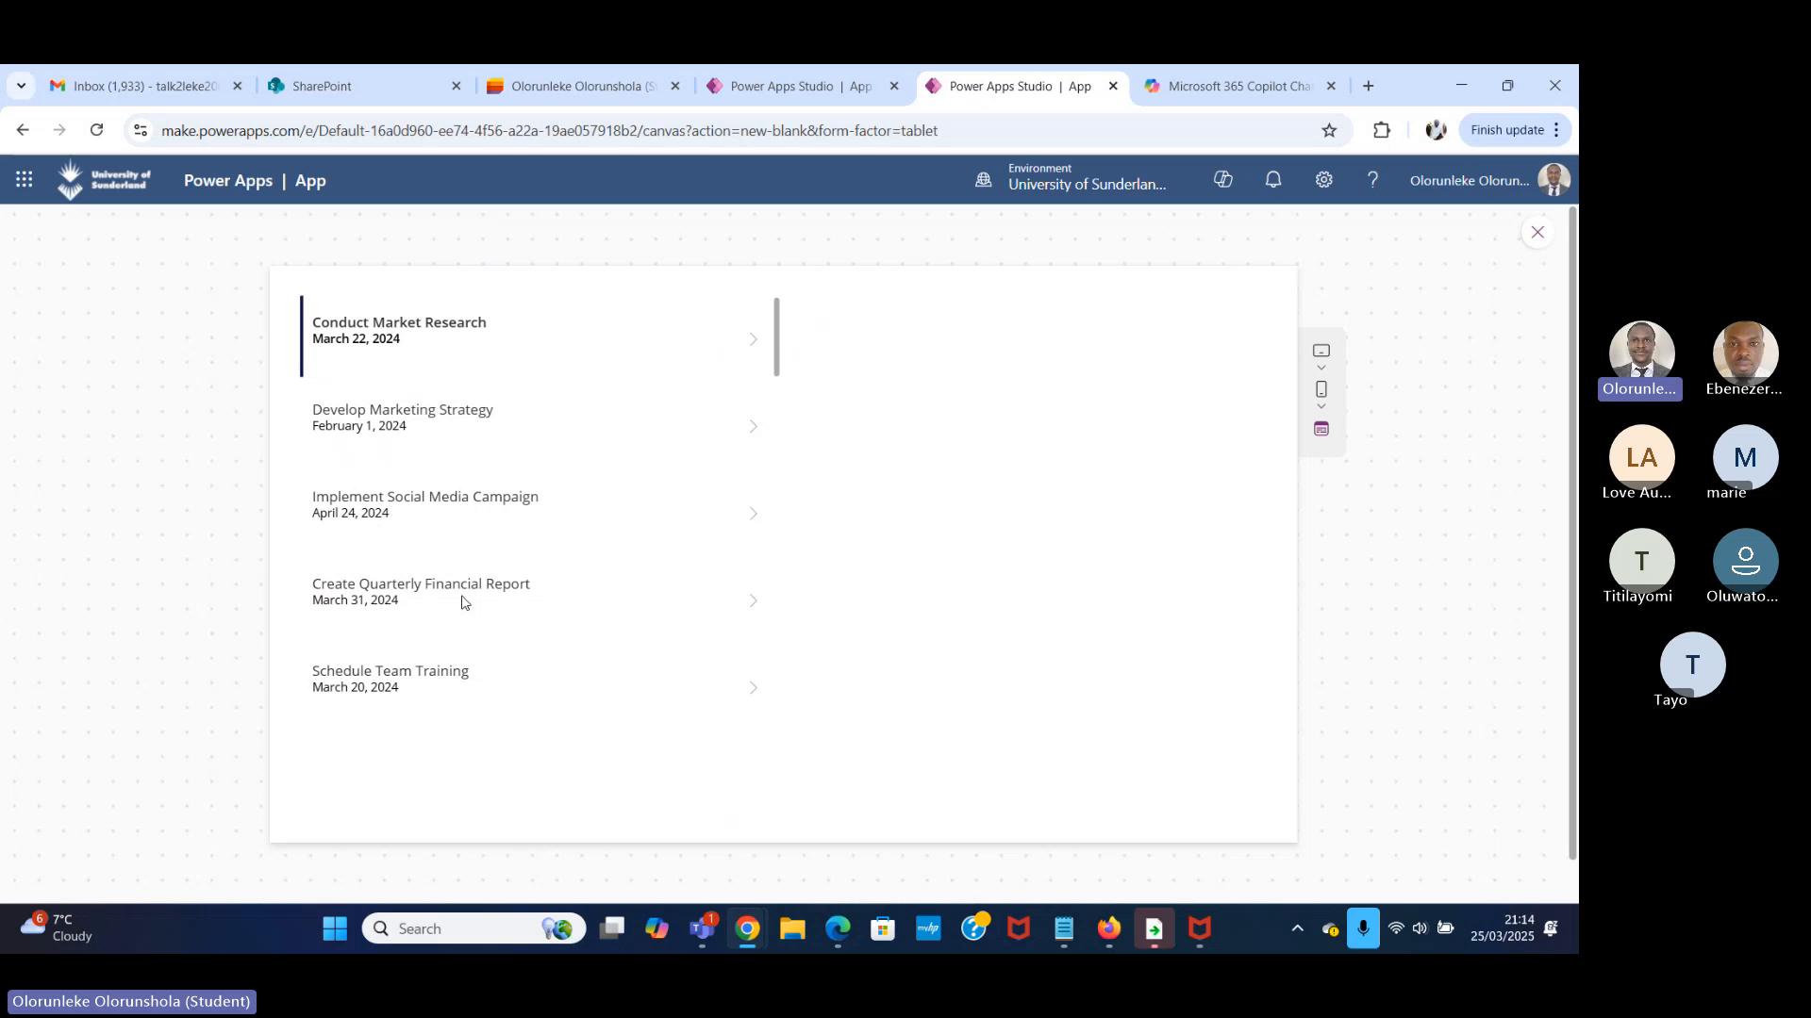
# Leave the preview and set the Text of the body label in Gallery1's first row to ThisItem.Priority.
pyautogui.click(1537, 232)
pyautogui.click(525, 463)
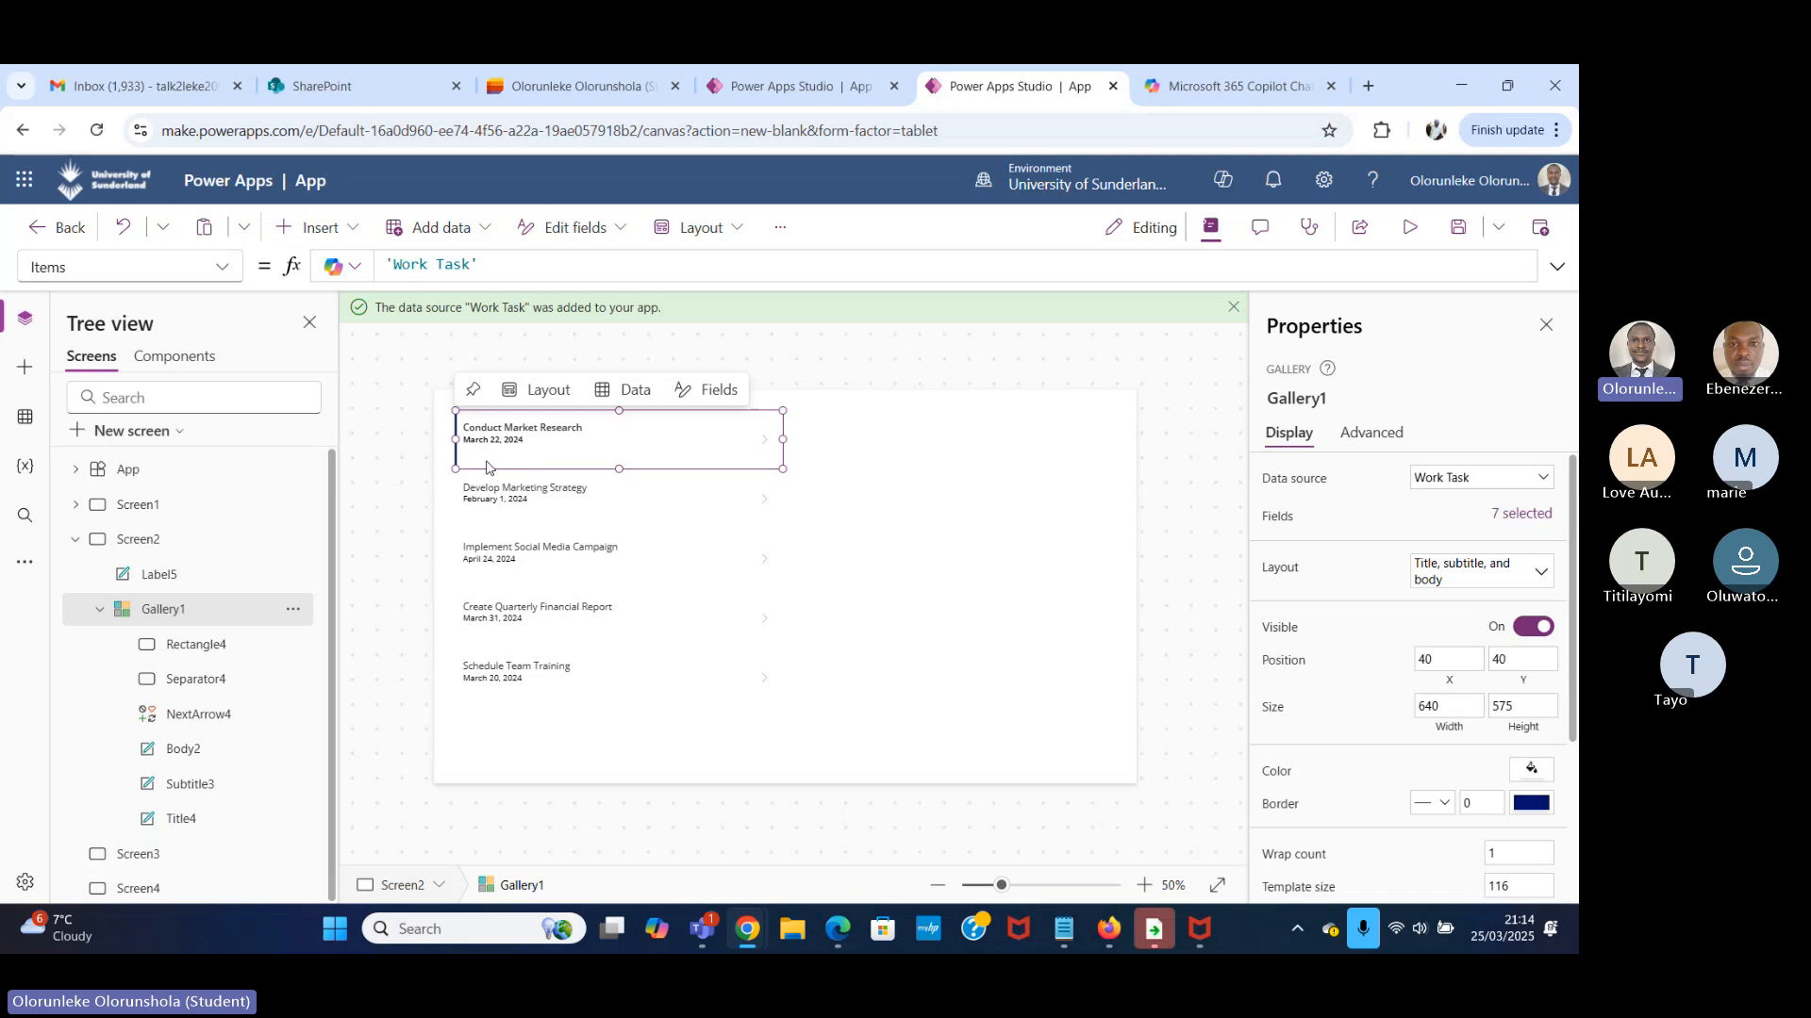
pyautogui.click(486, 466)
pyautogui.click(577, 86)
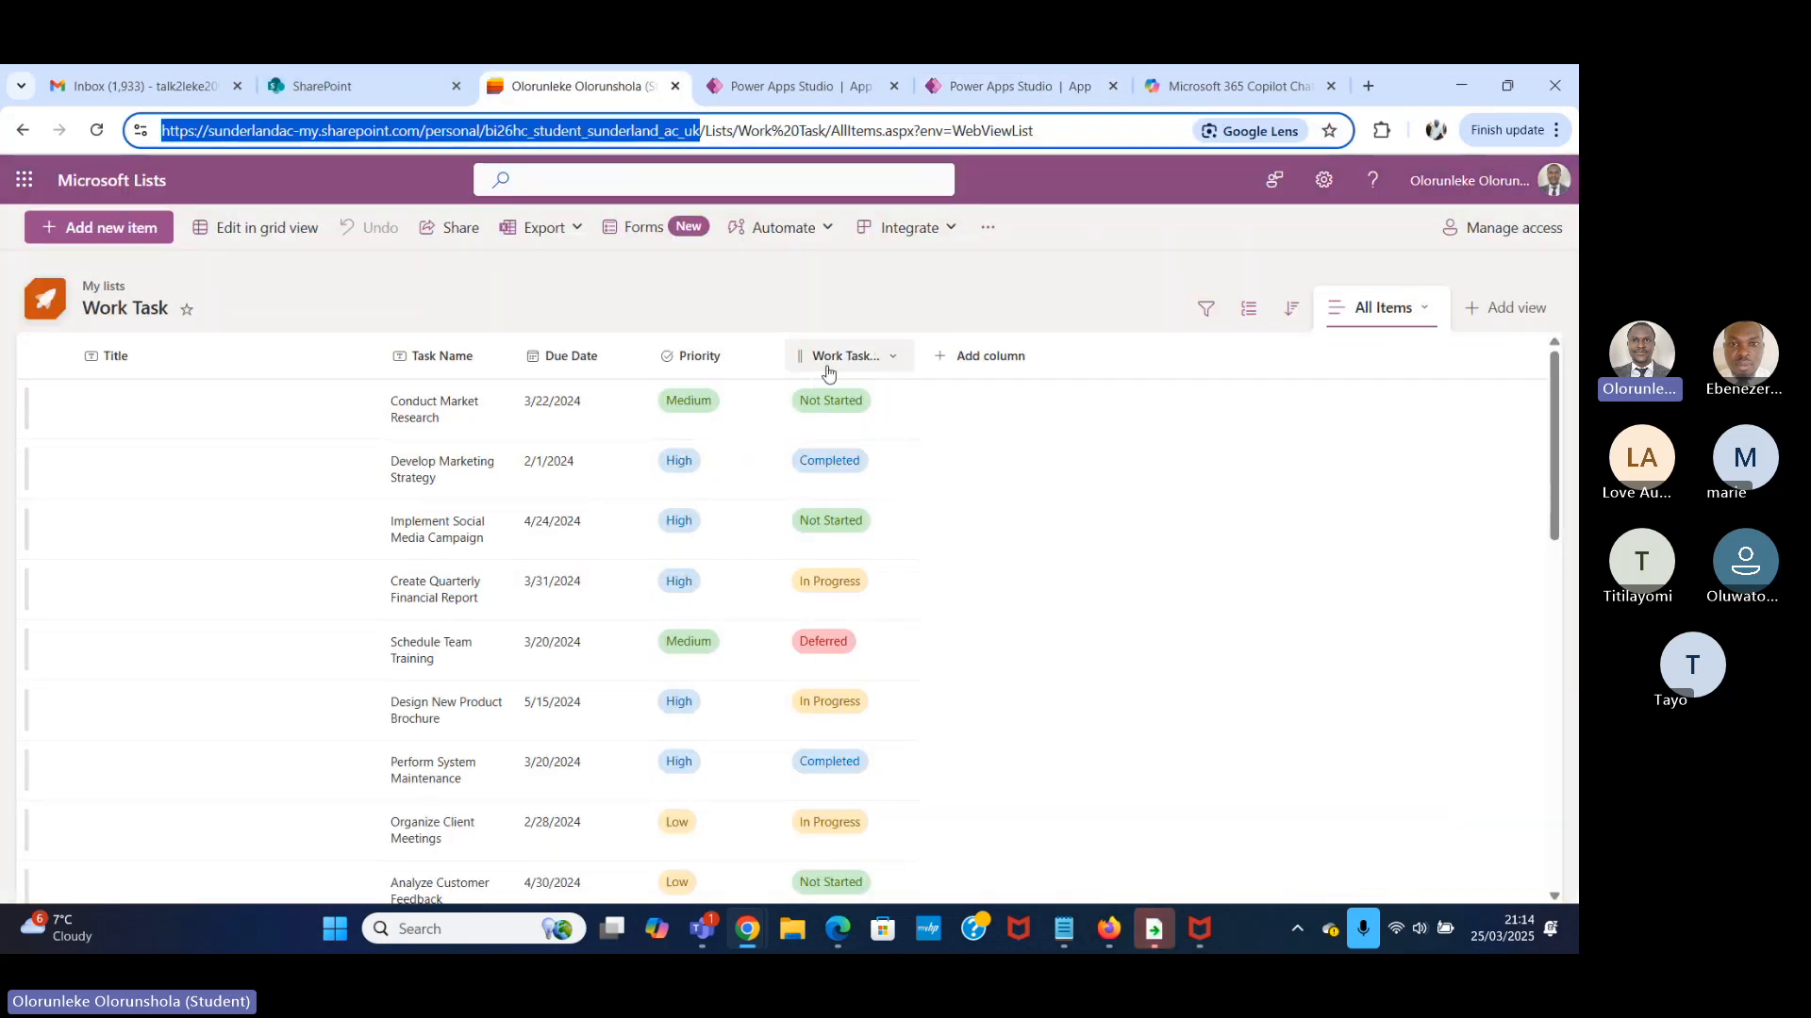
pyautogui.click(743, 83)
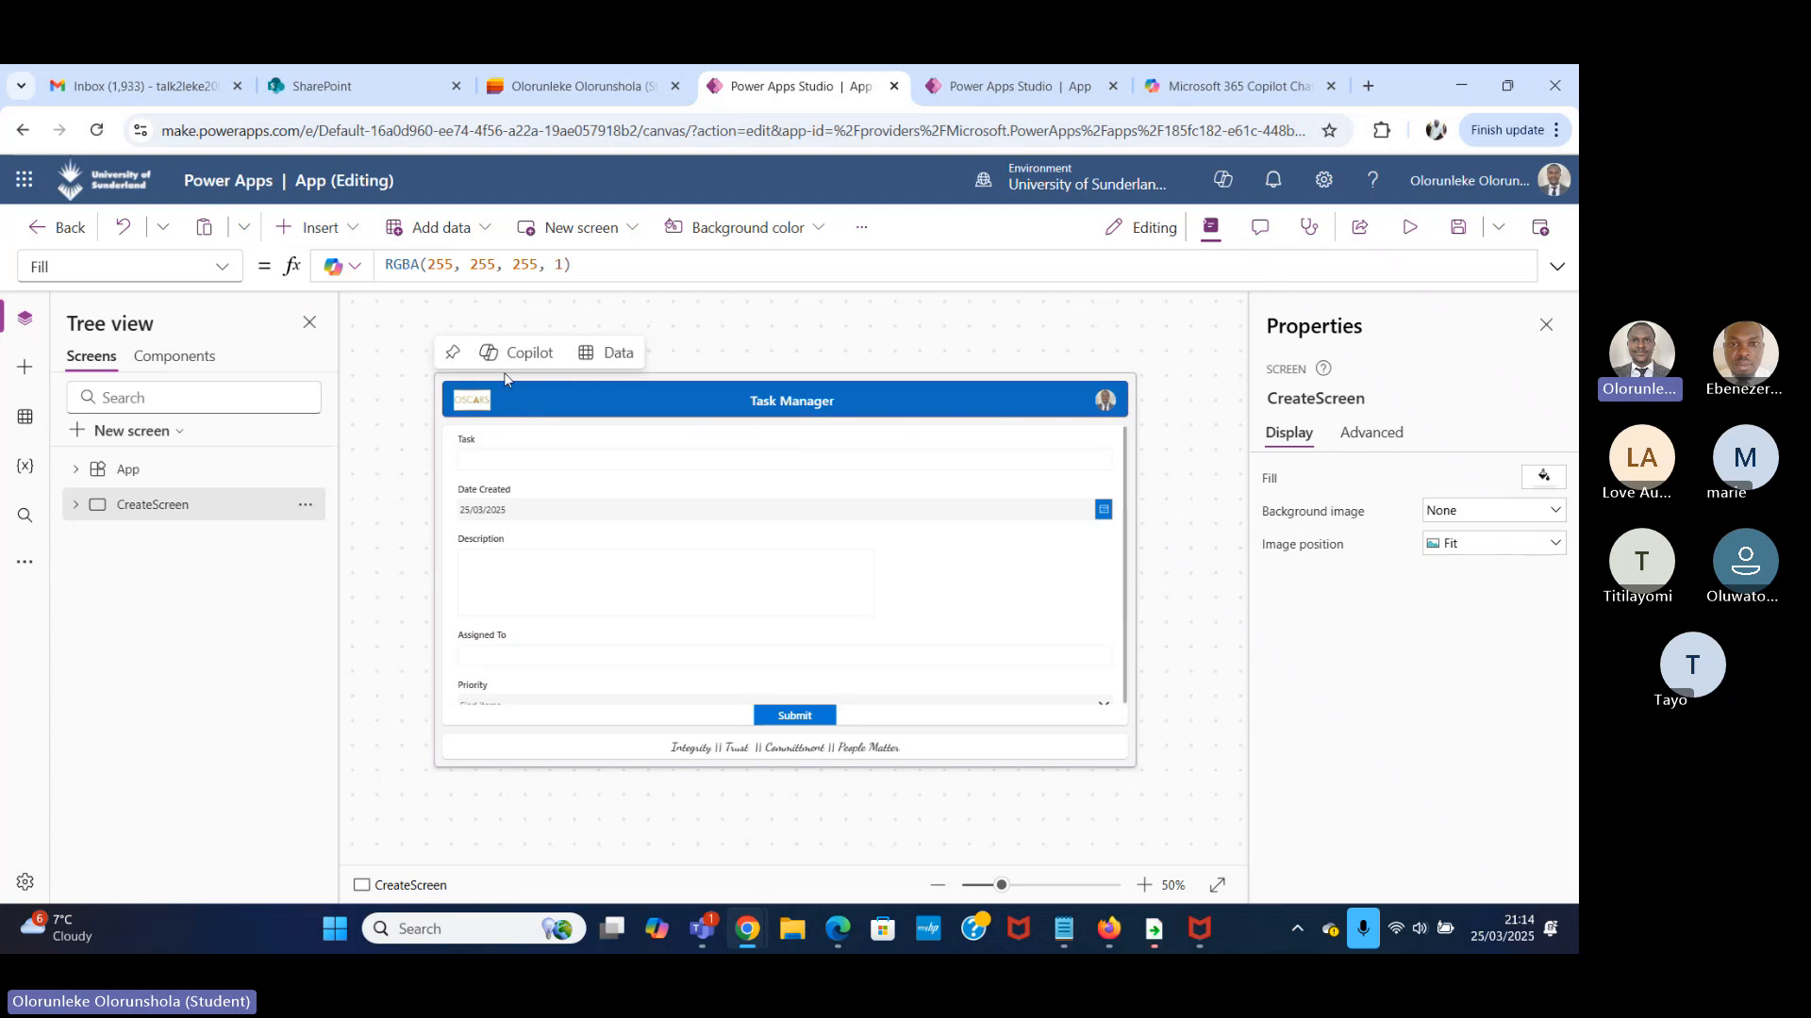
pyautogui.click(950, 87)
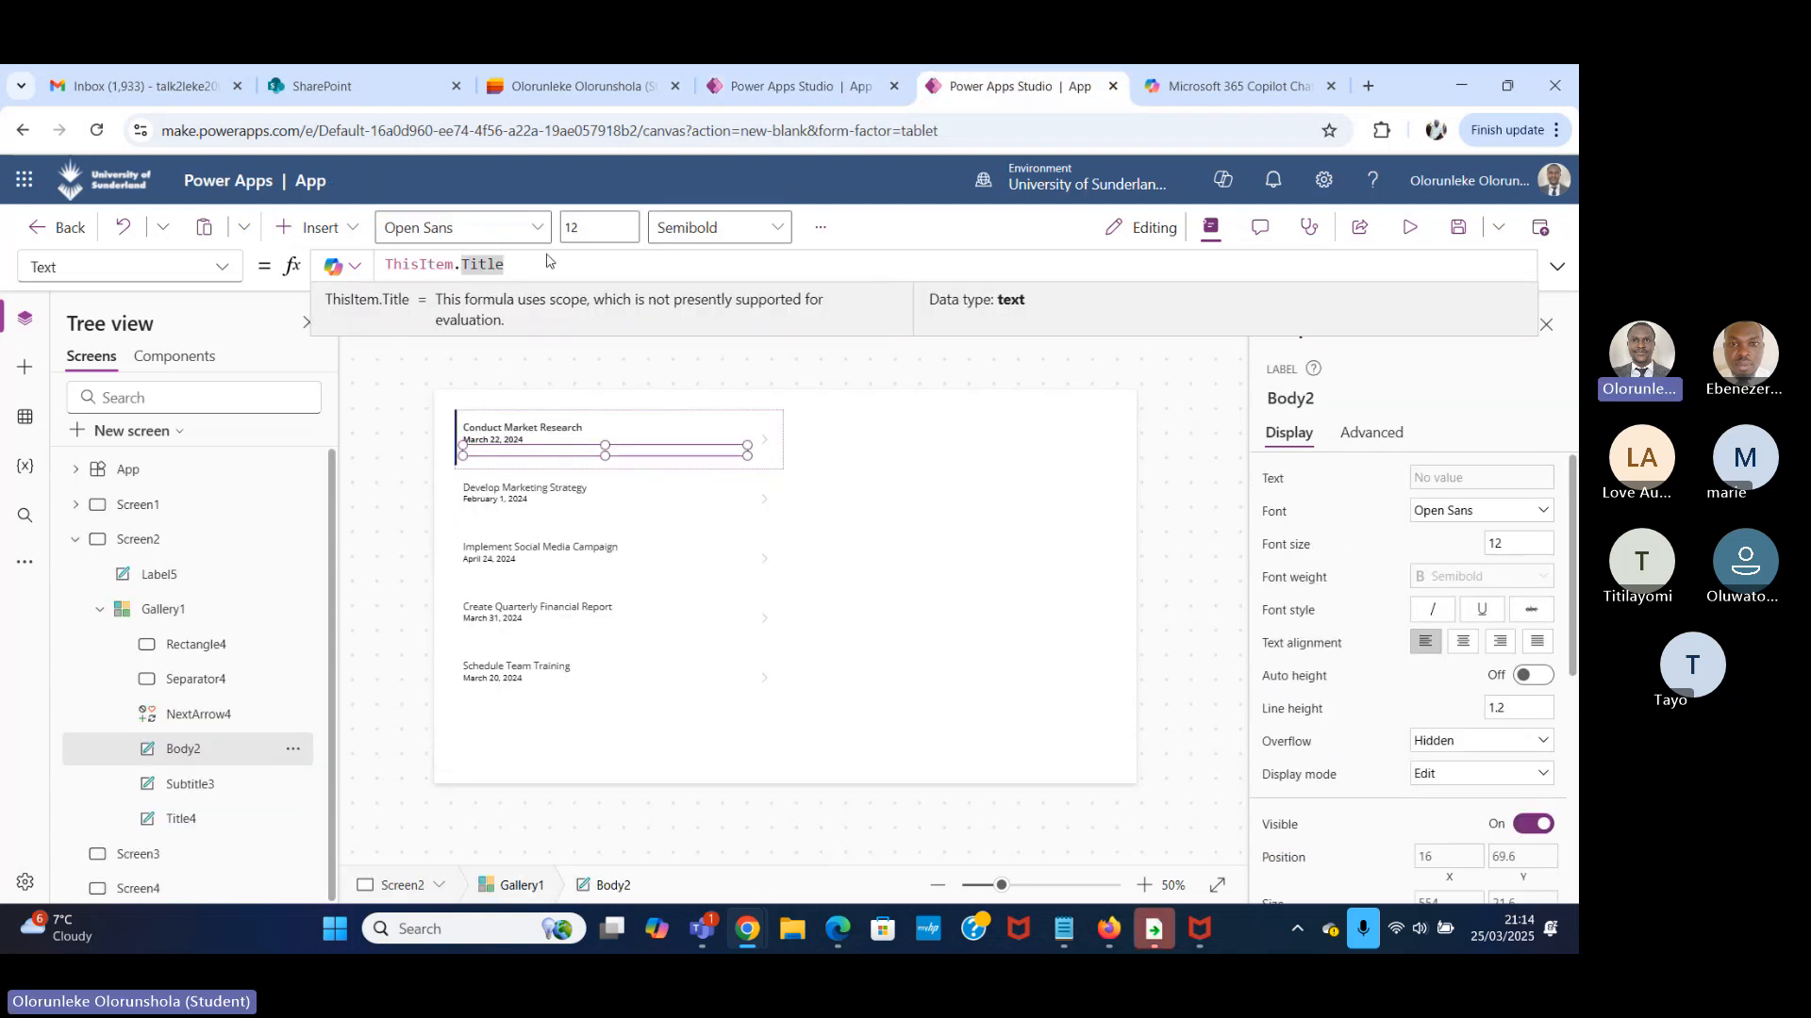
pyautogui.press('BackSpace')
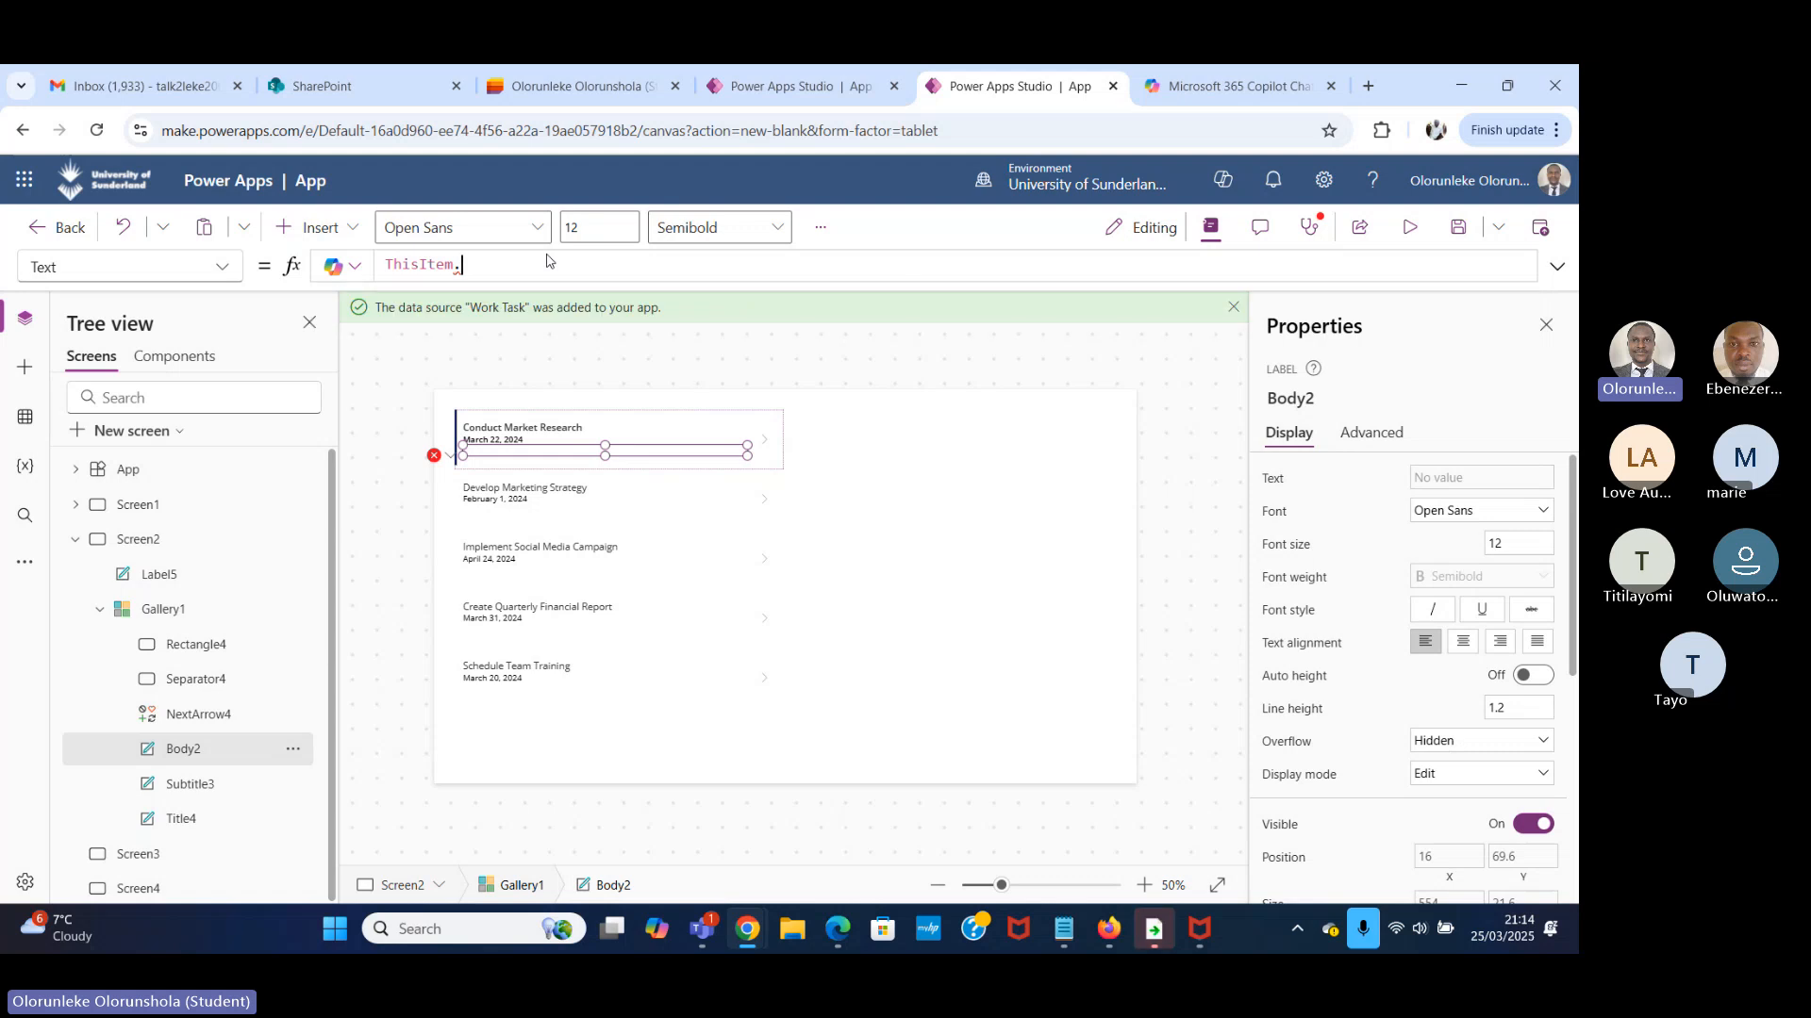
pyautogui.write('P')
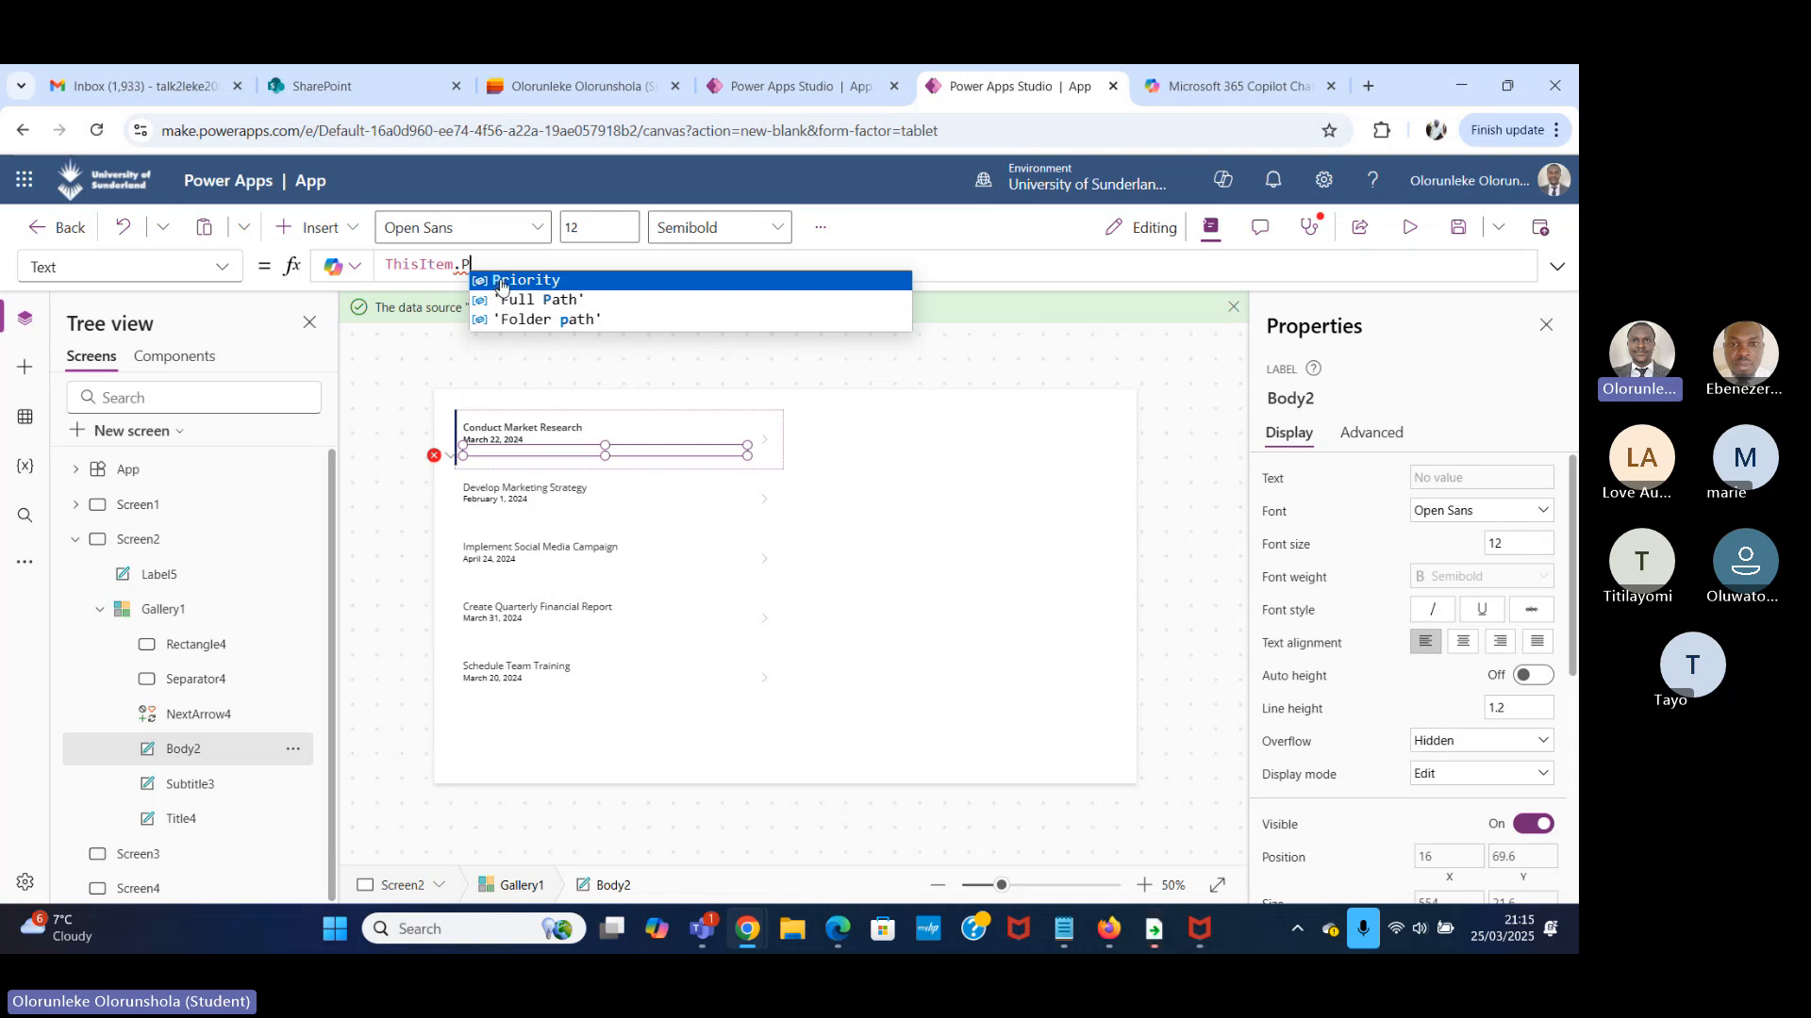
pyautogui.click(547, 280)
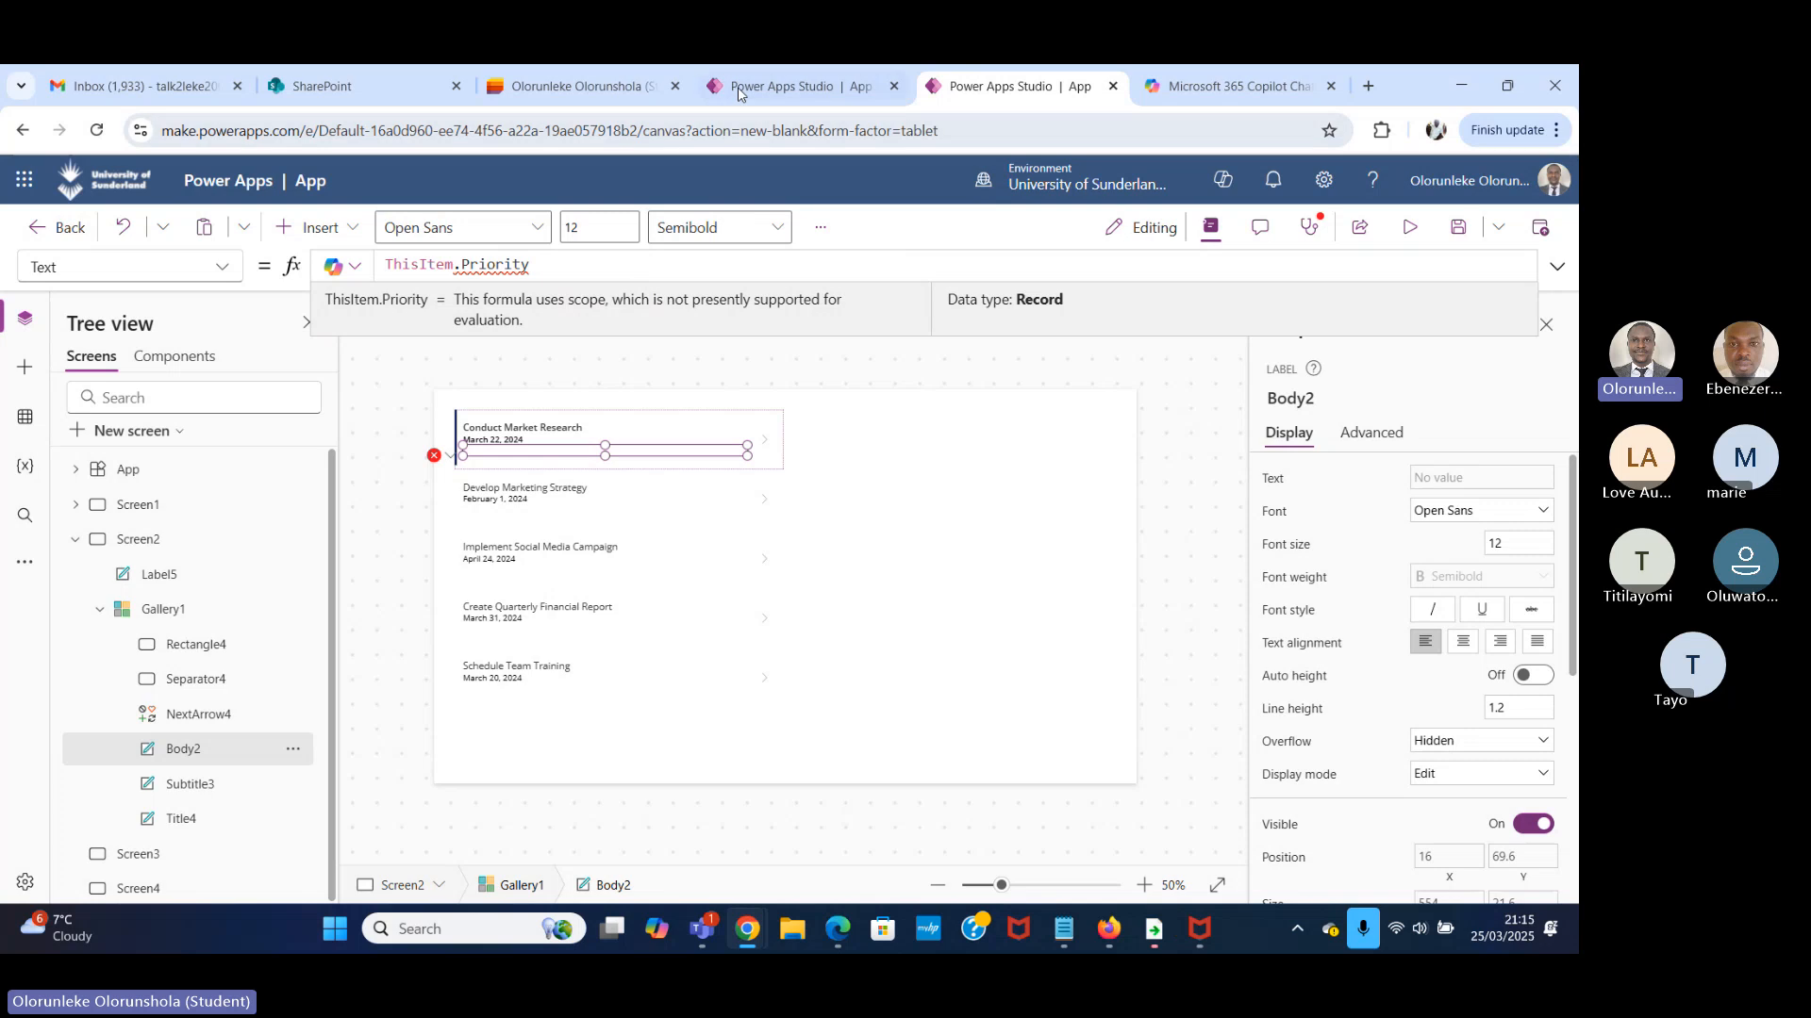
# Check the Priority column of the Work Task list in Microsoft Lists and return to the Power Apps gallery app.
pyautogui.click(577, 86)
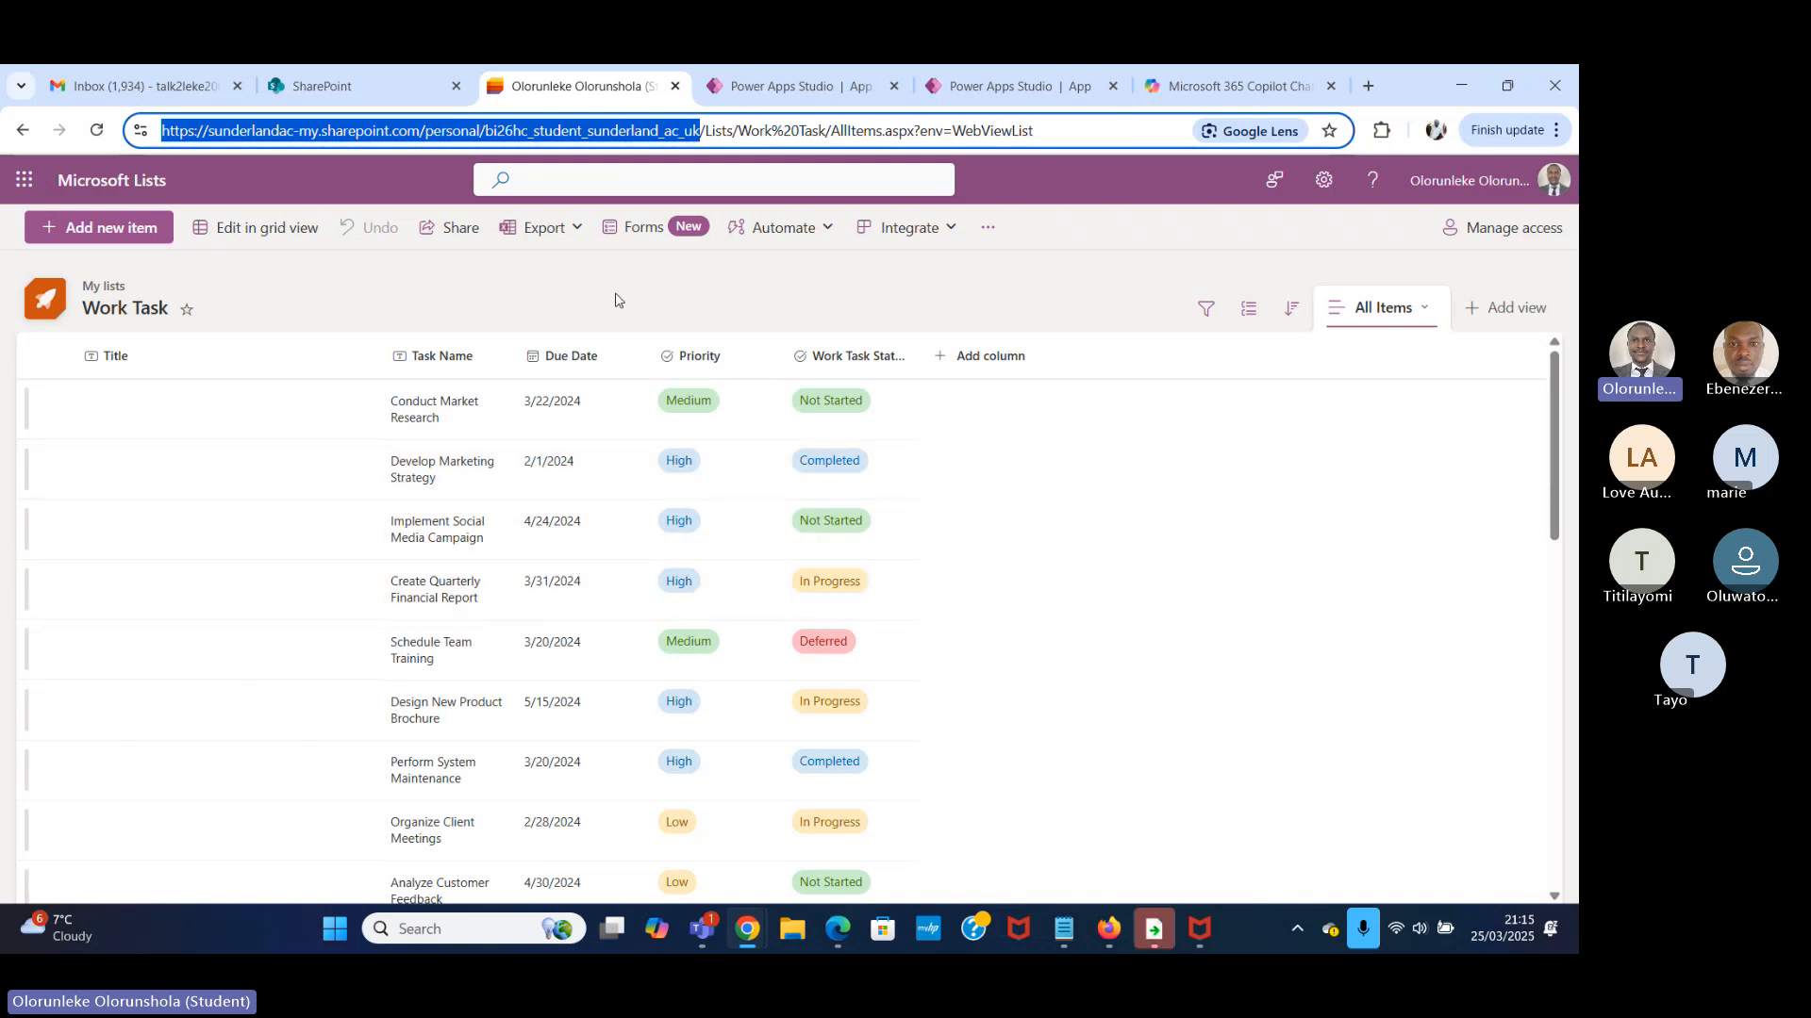
pyautogui.click(731, 363)
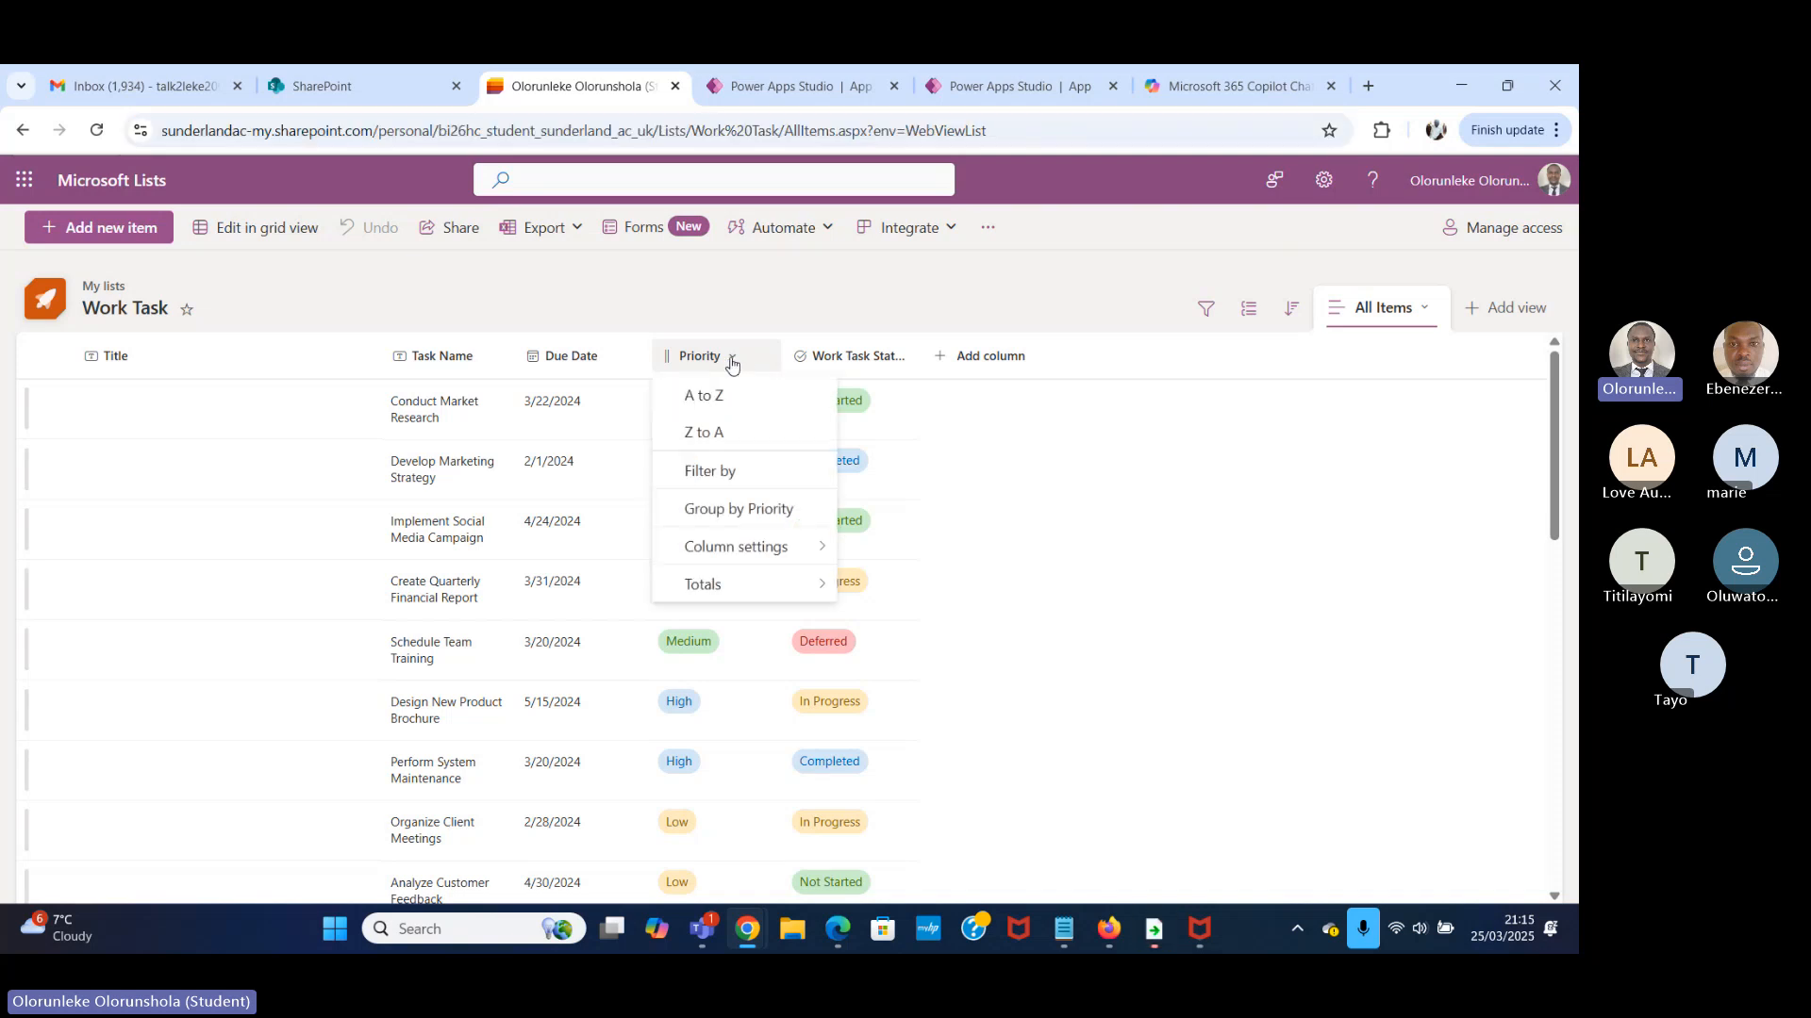
pyautogui.press('Escape')
pyautogui.click(773, 87)
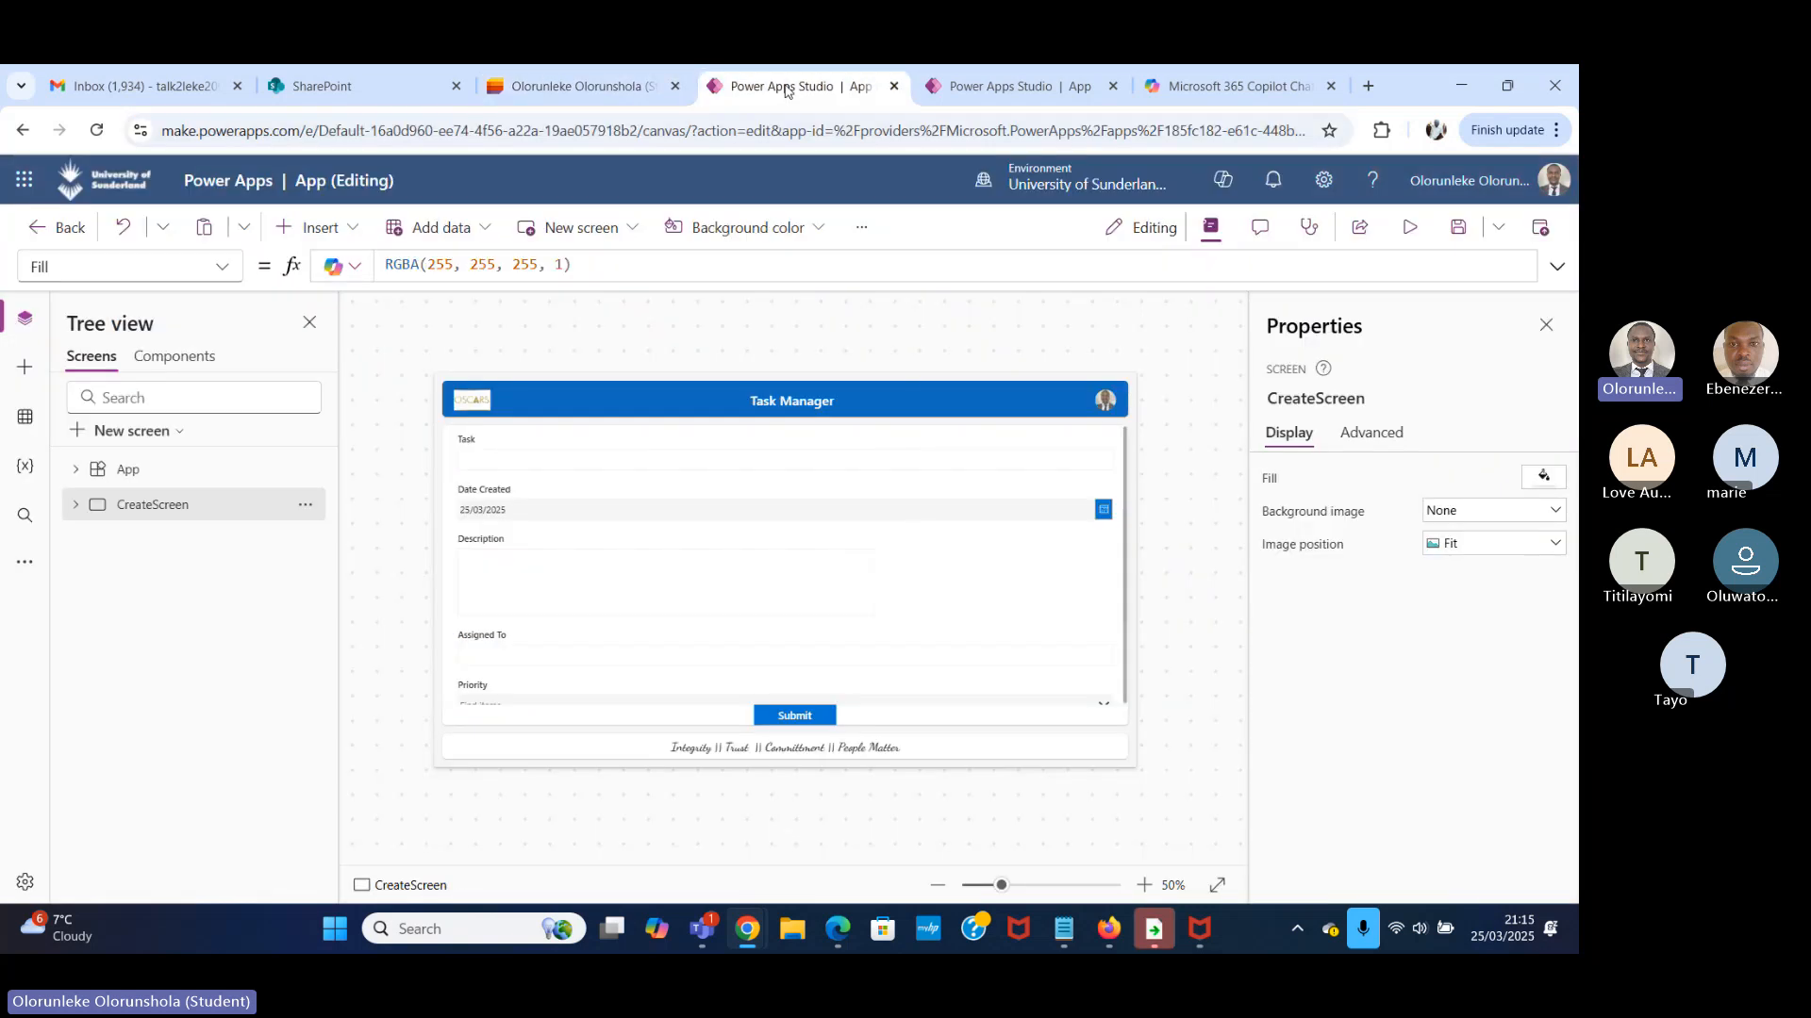
pyautogui.click(1009, 86)
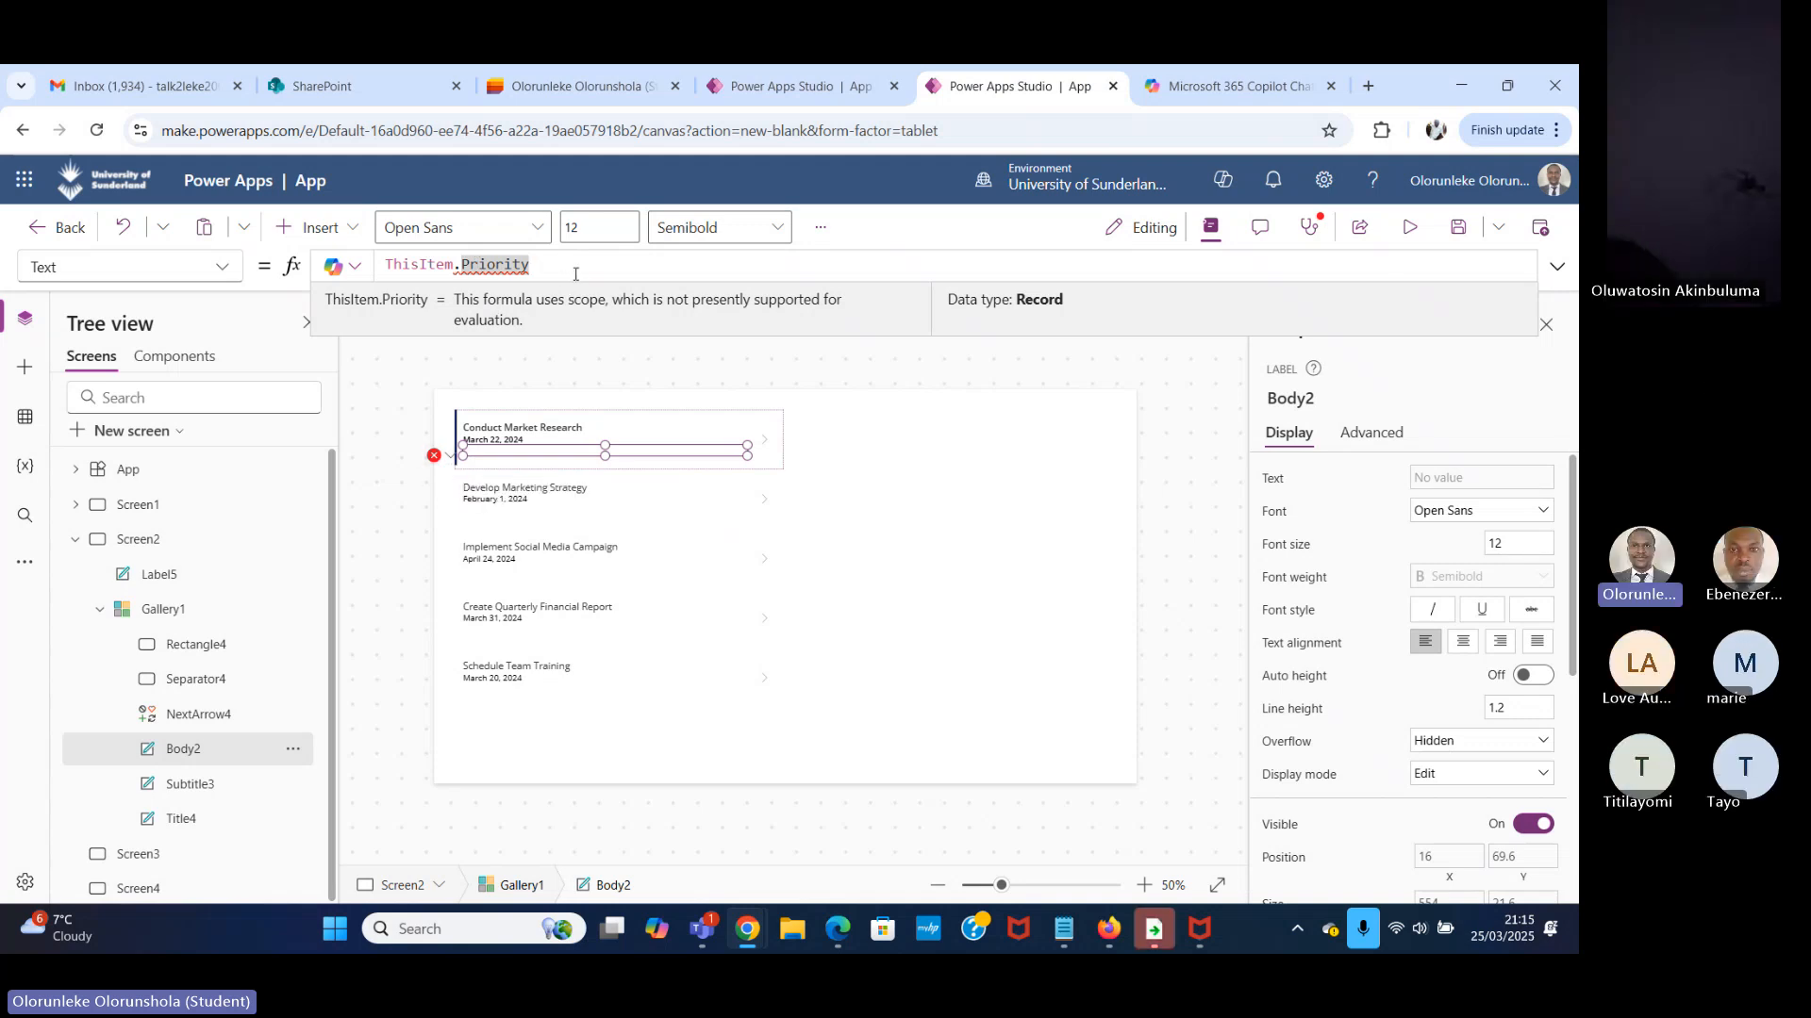
# Extend the body label's Text formula to ThisItem.Priority.Value and briefly preview the gallery.
pyautogui.write('.')
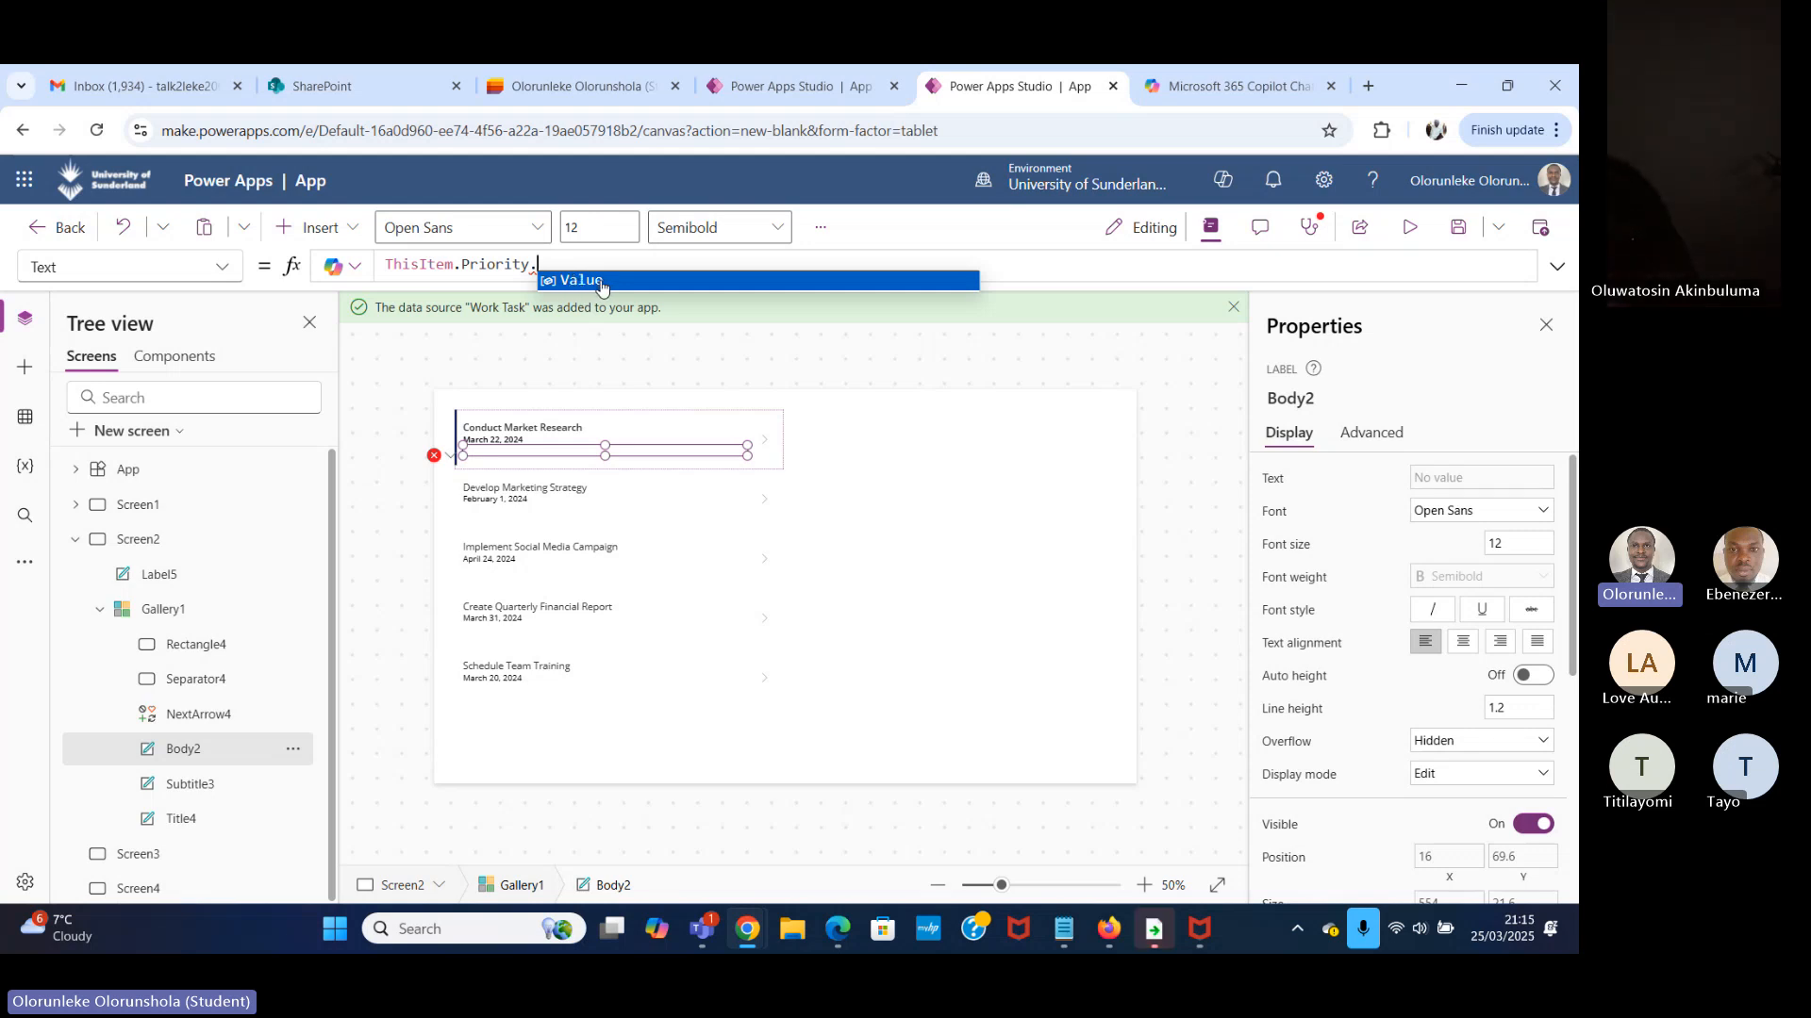
pyautogui.click(600, 281)
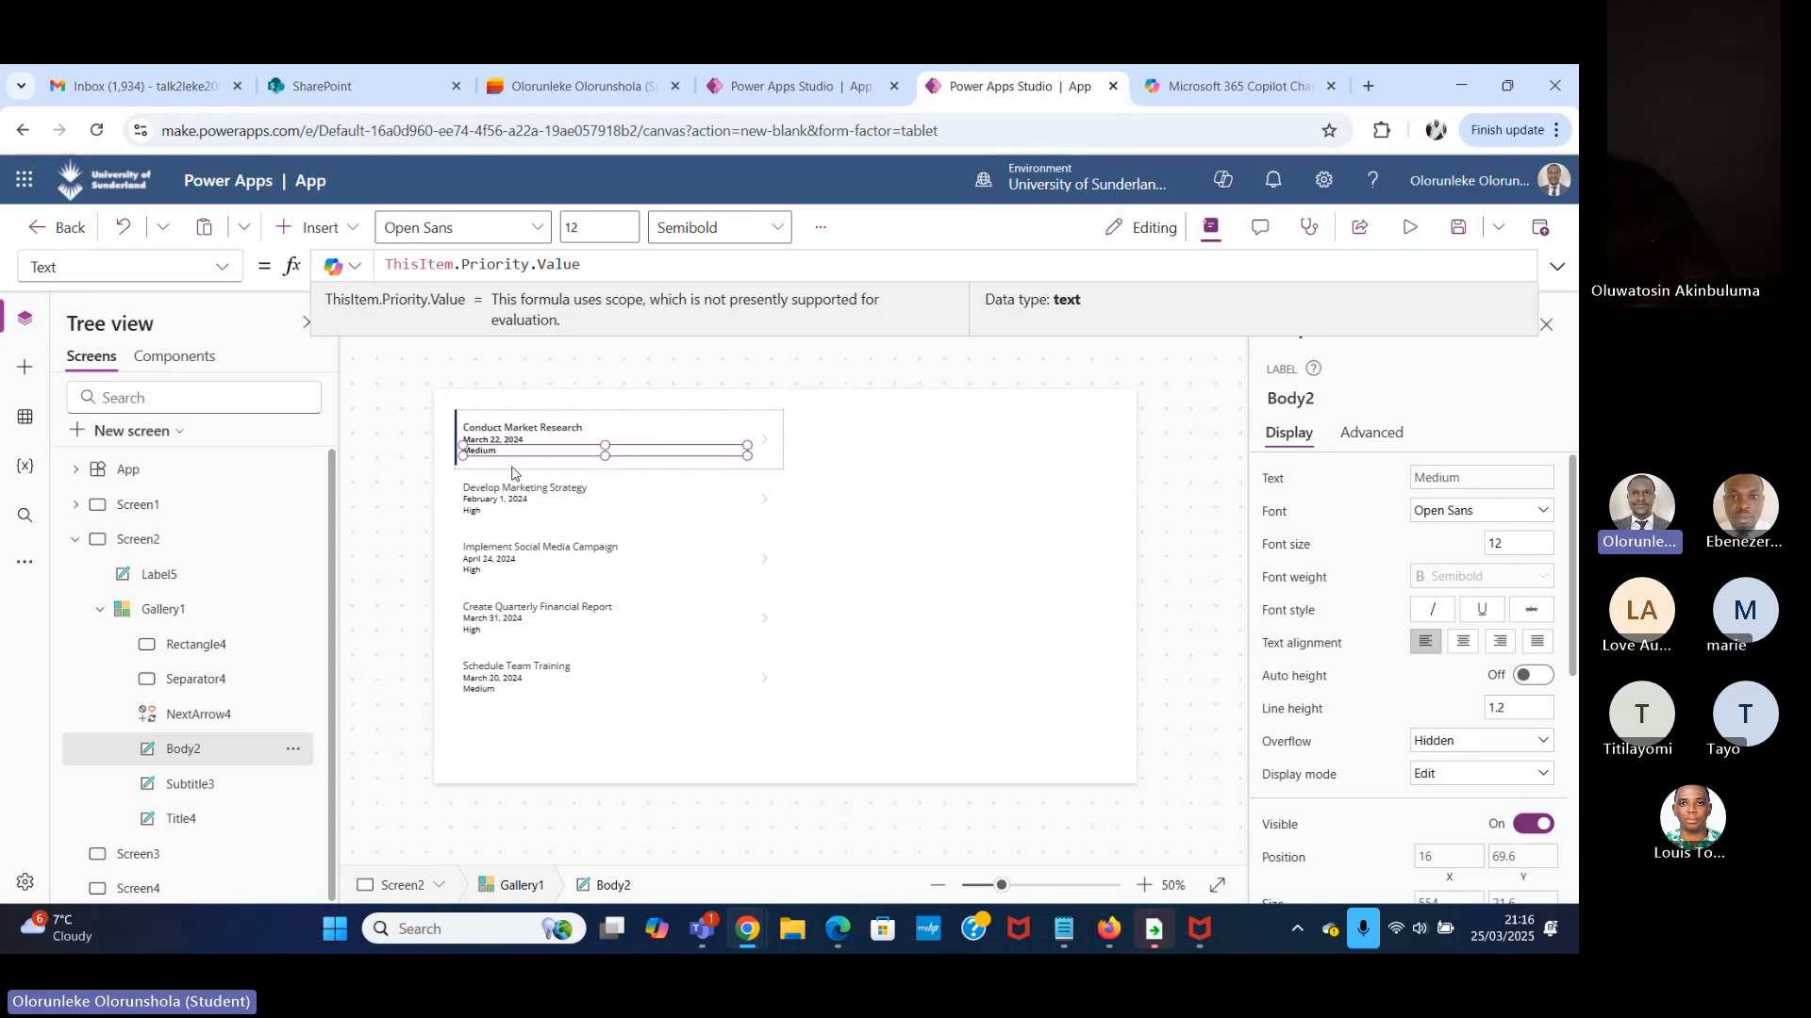
pyautogui.moveTo(584, 265); pyautogui.dragTo(538, 265)
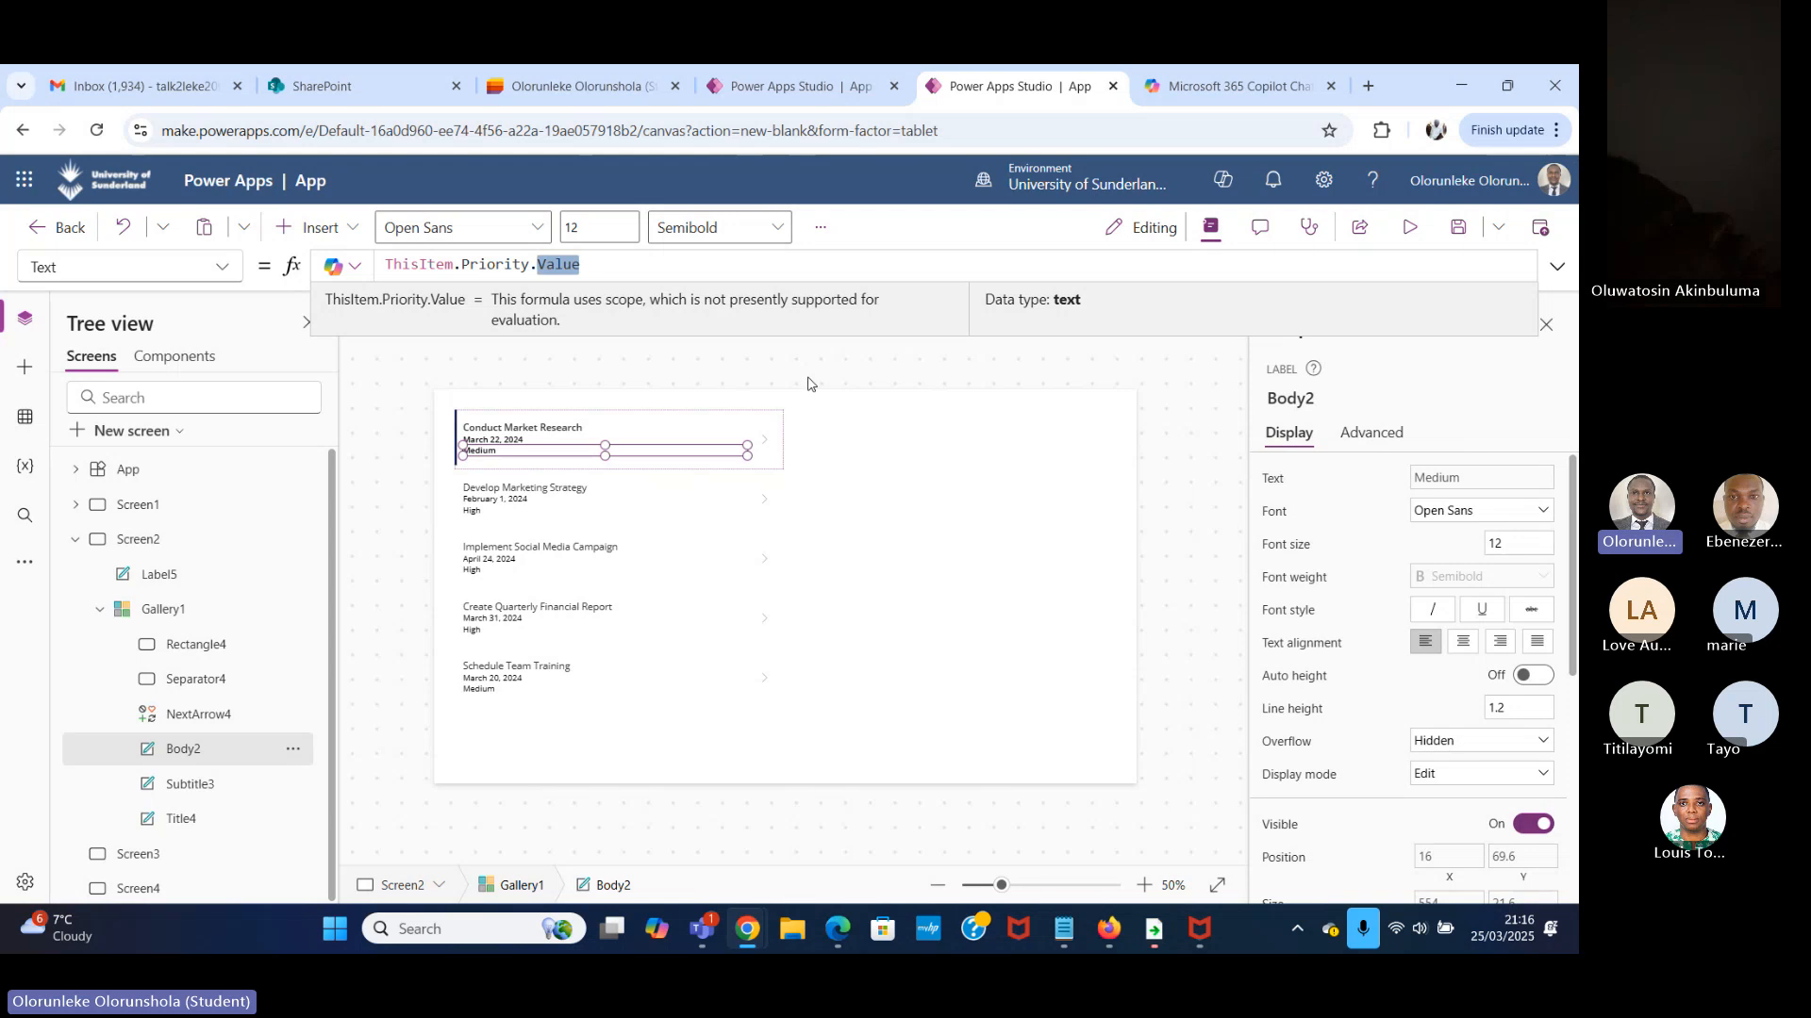
pyautogui.click(1403, 232)
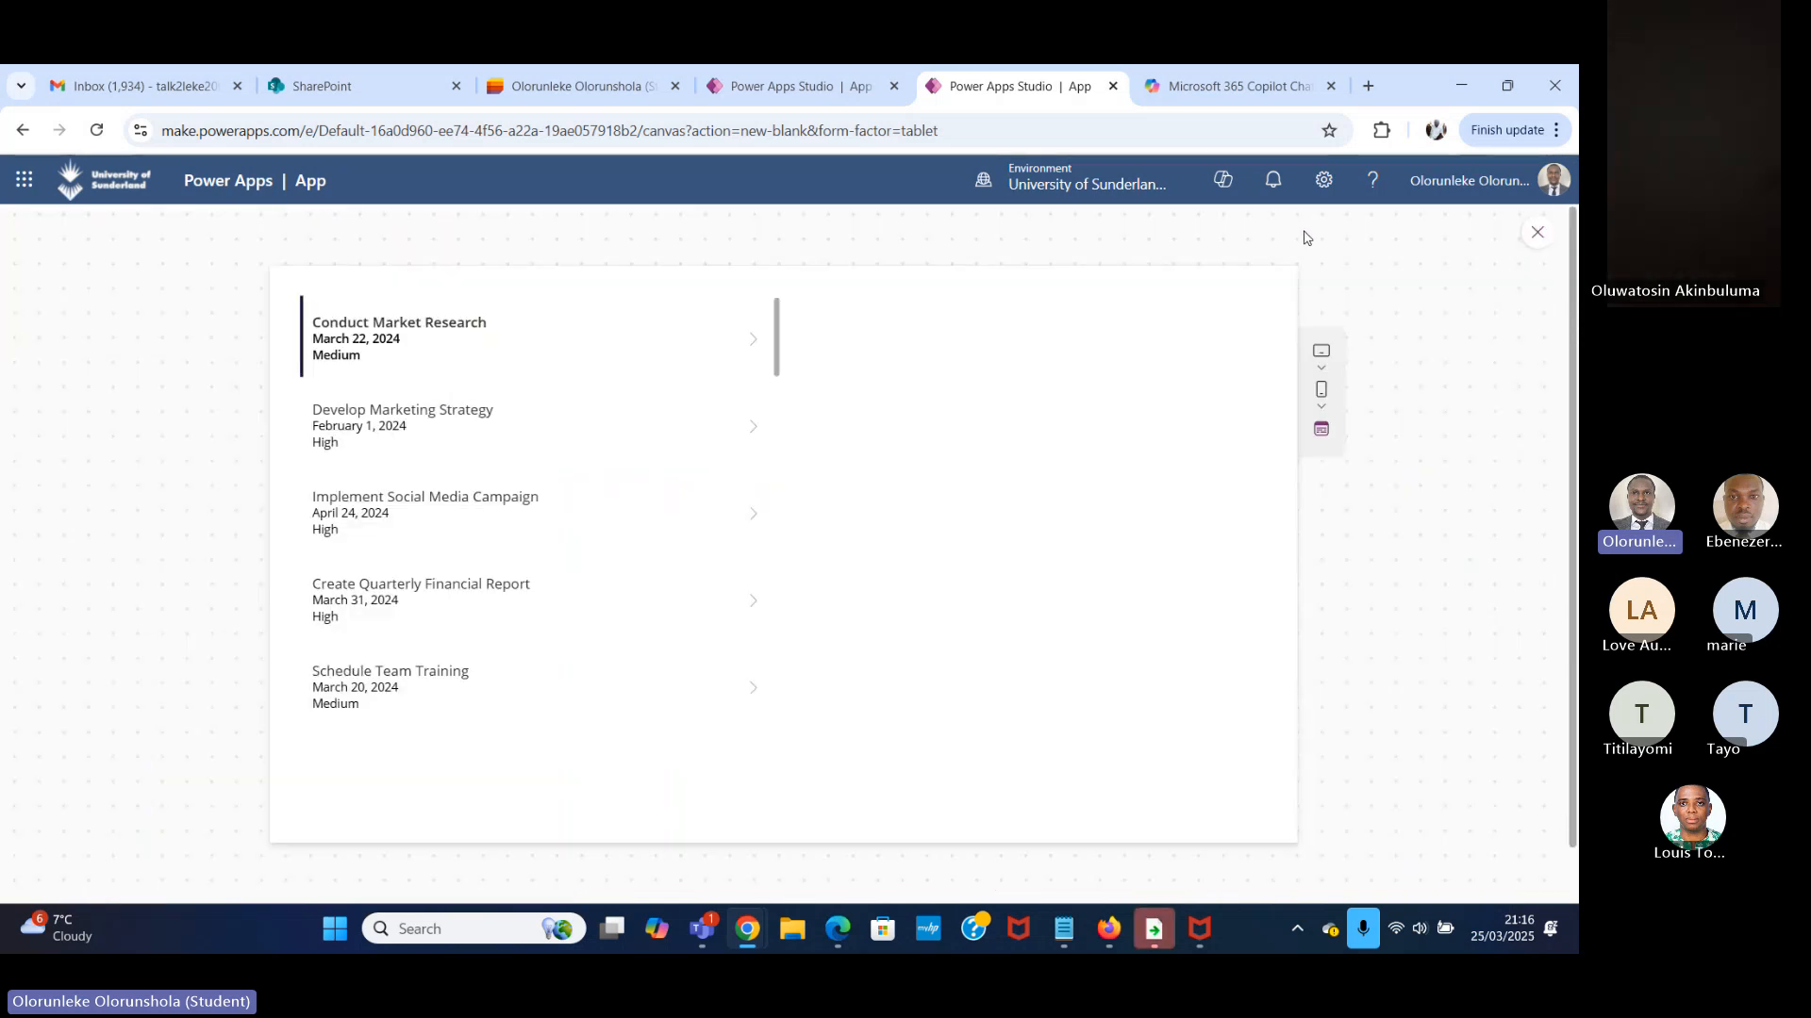
pyautogui.click(1535, 234)
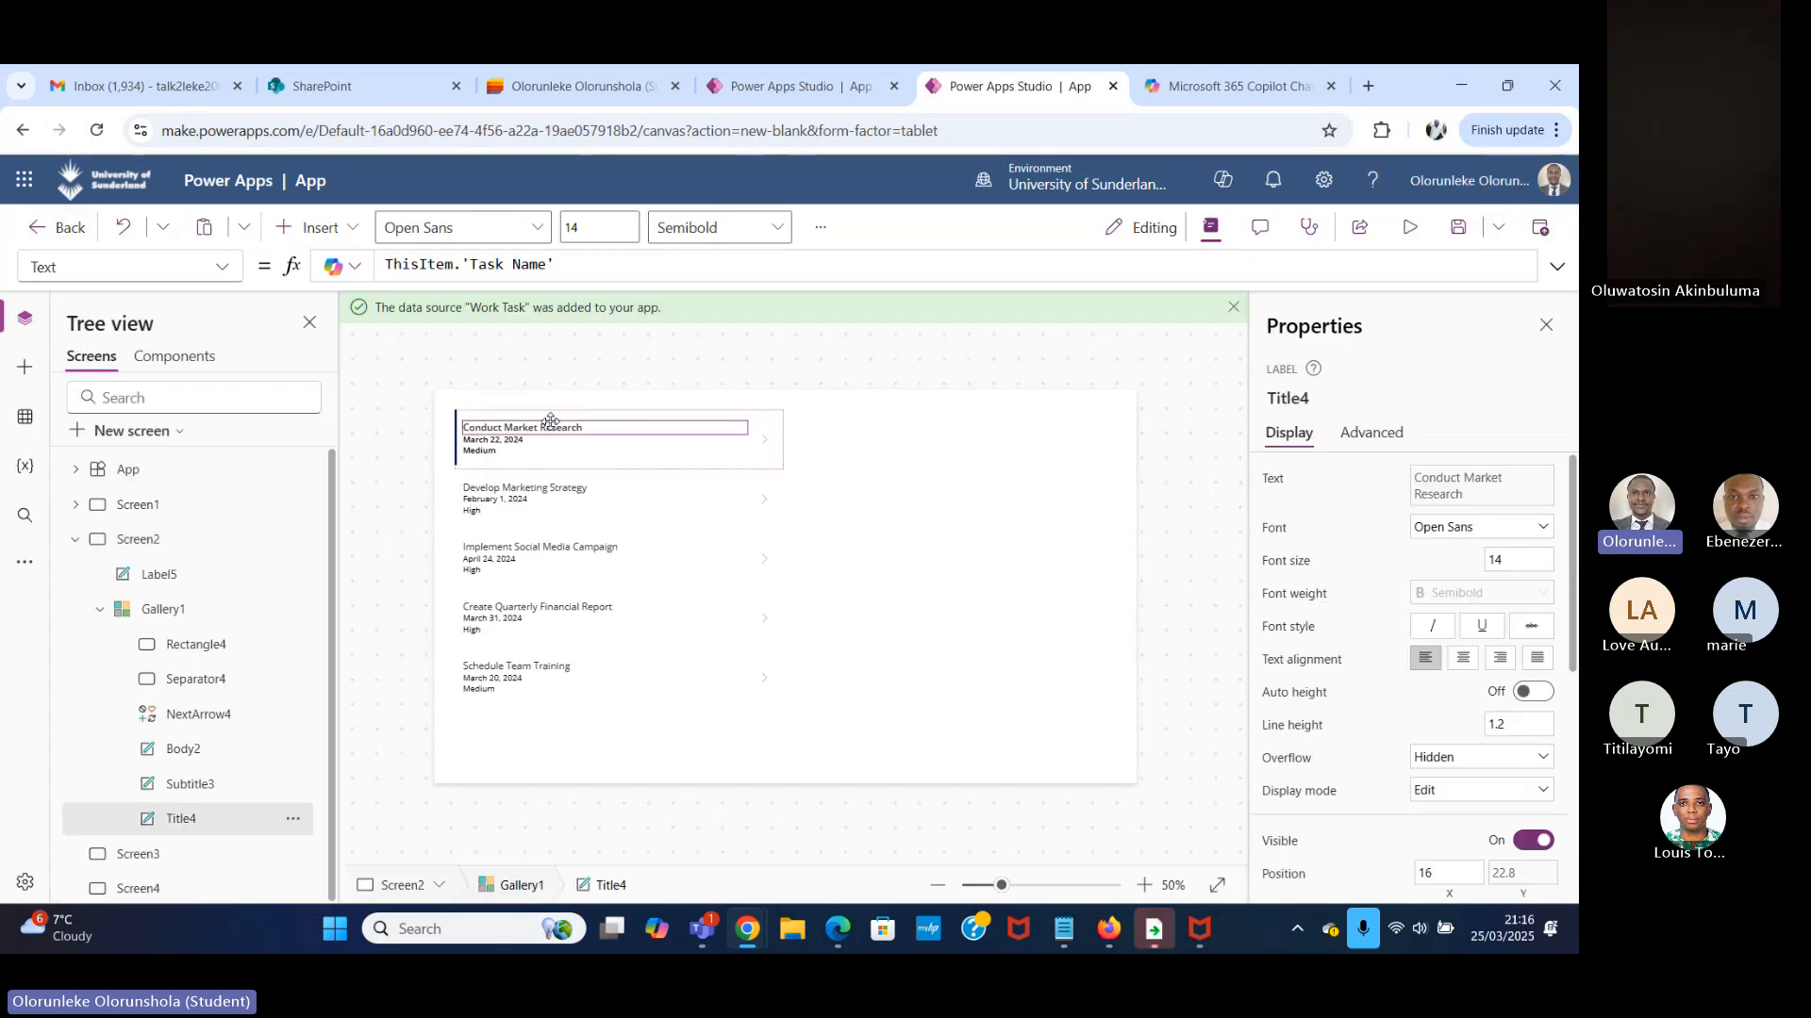
# Set the font size of the gallery's task name label to 22.
pyautogui.click(1499, 560)
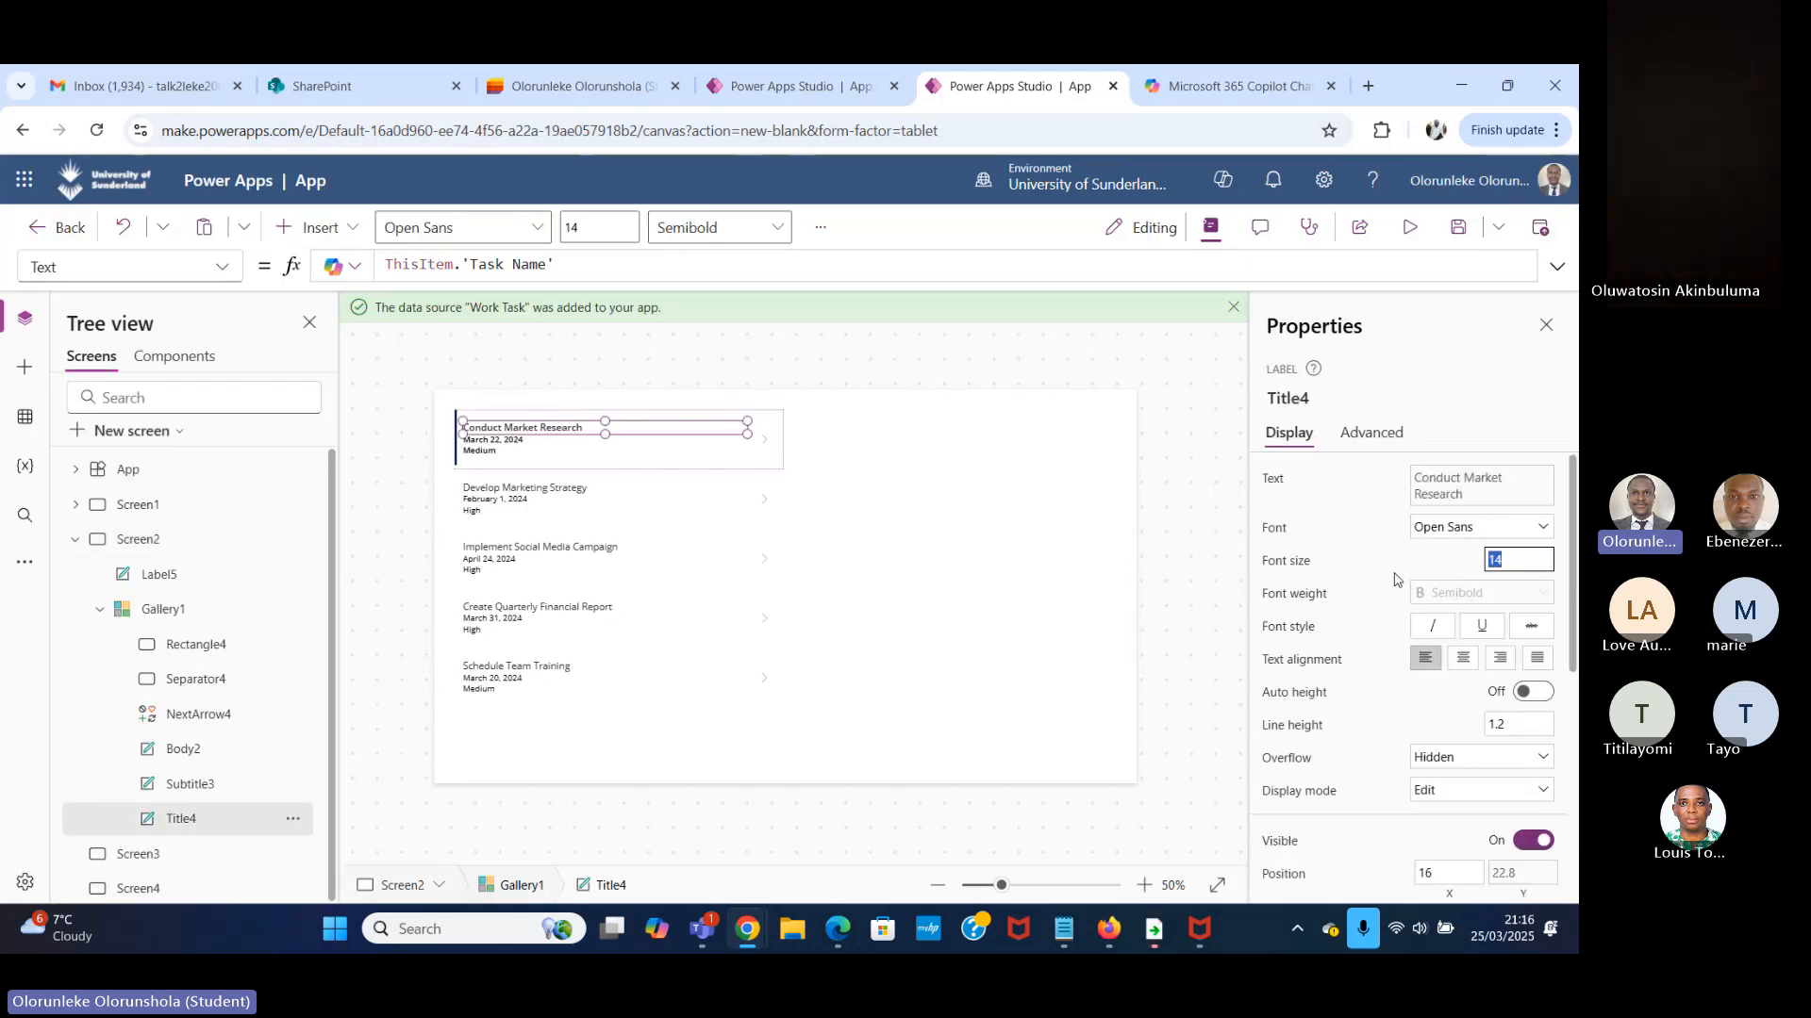
pyautogui.write('18')
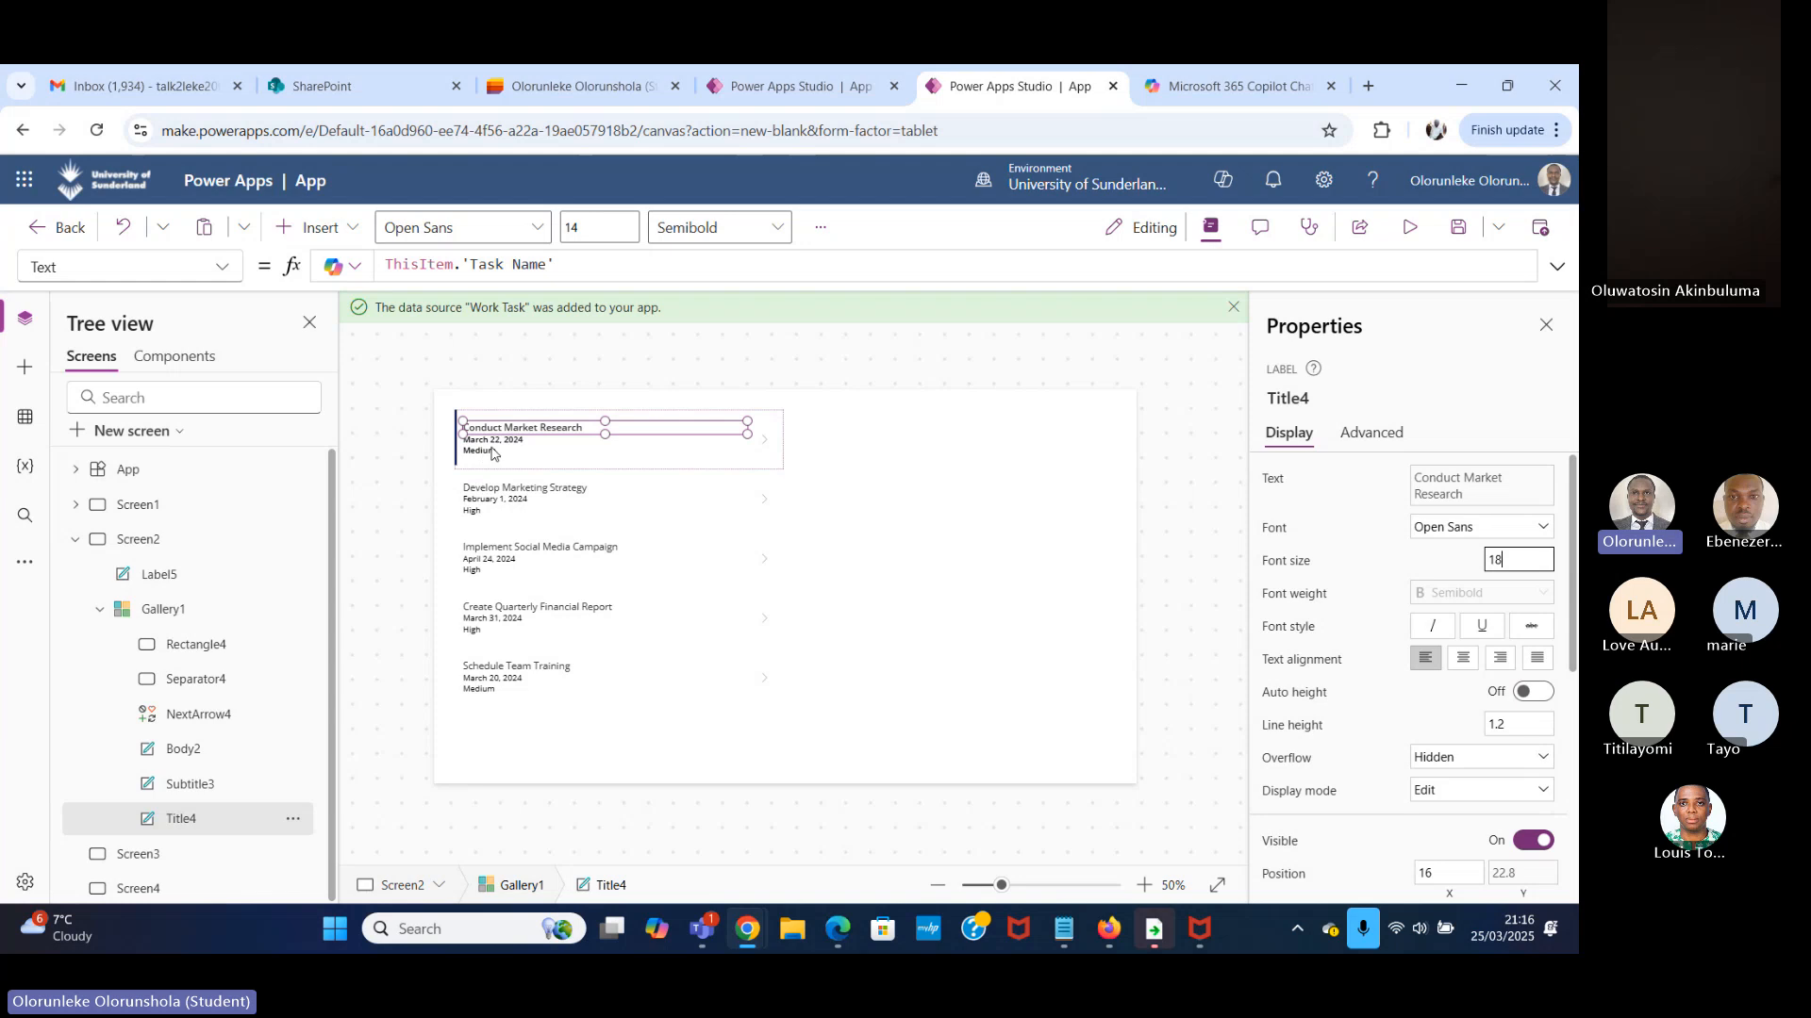
pyautogui.moveTo(1507, 560); pyautogui.dragTo(1355, 624)
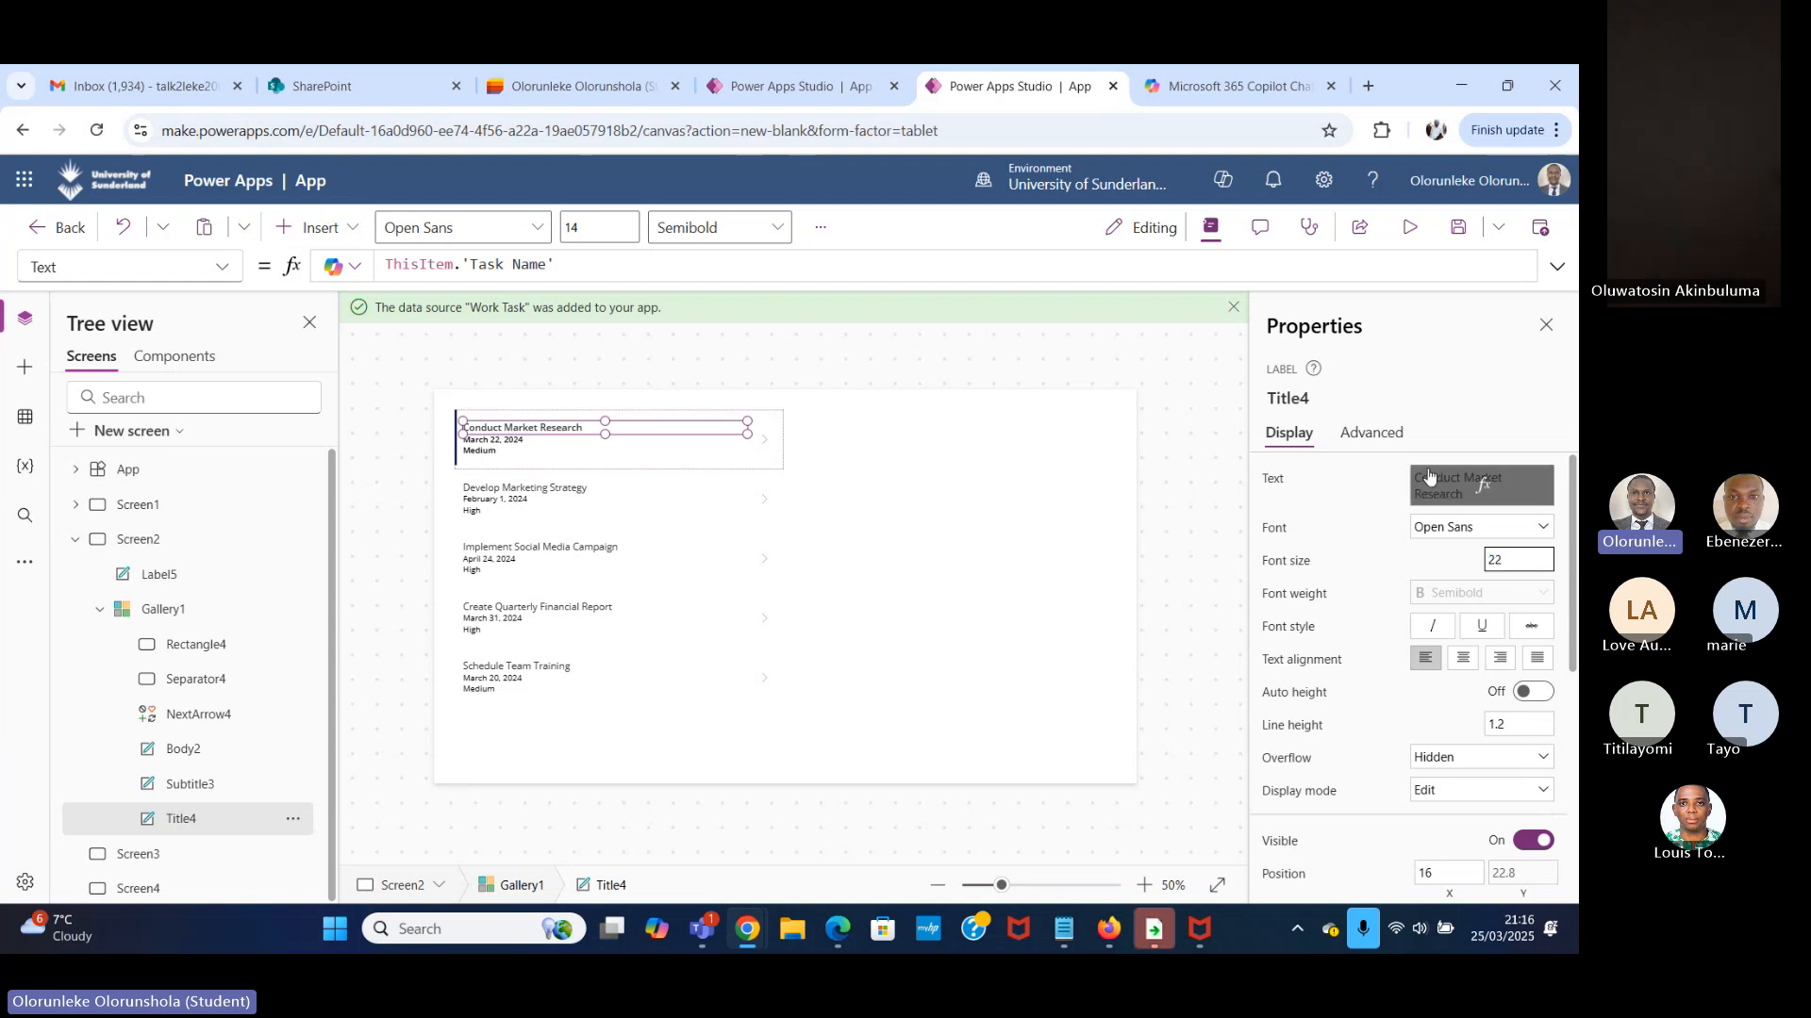
pyautogui.click(863, 539)
# Set the font size of the gallery's due date label to 16.
pyautogui.click(575, 452)
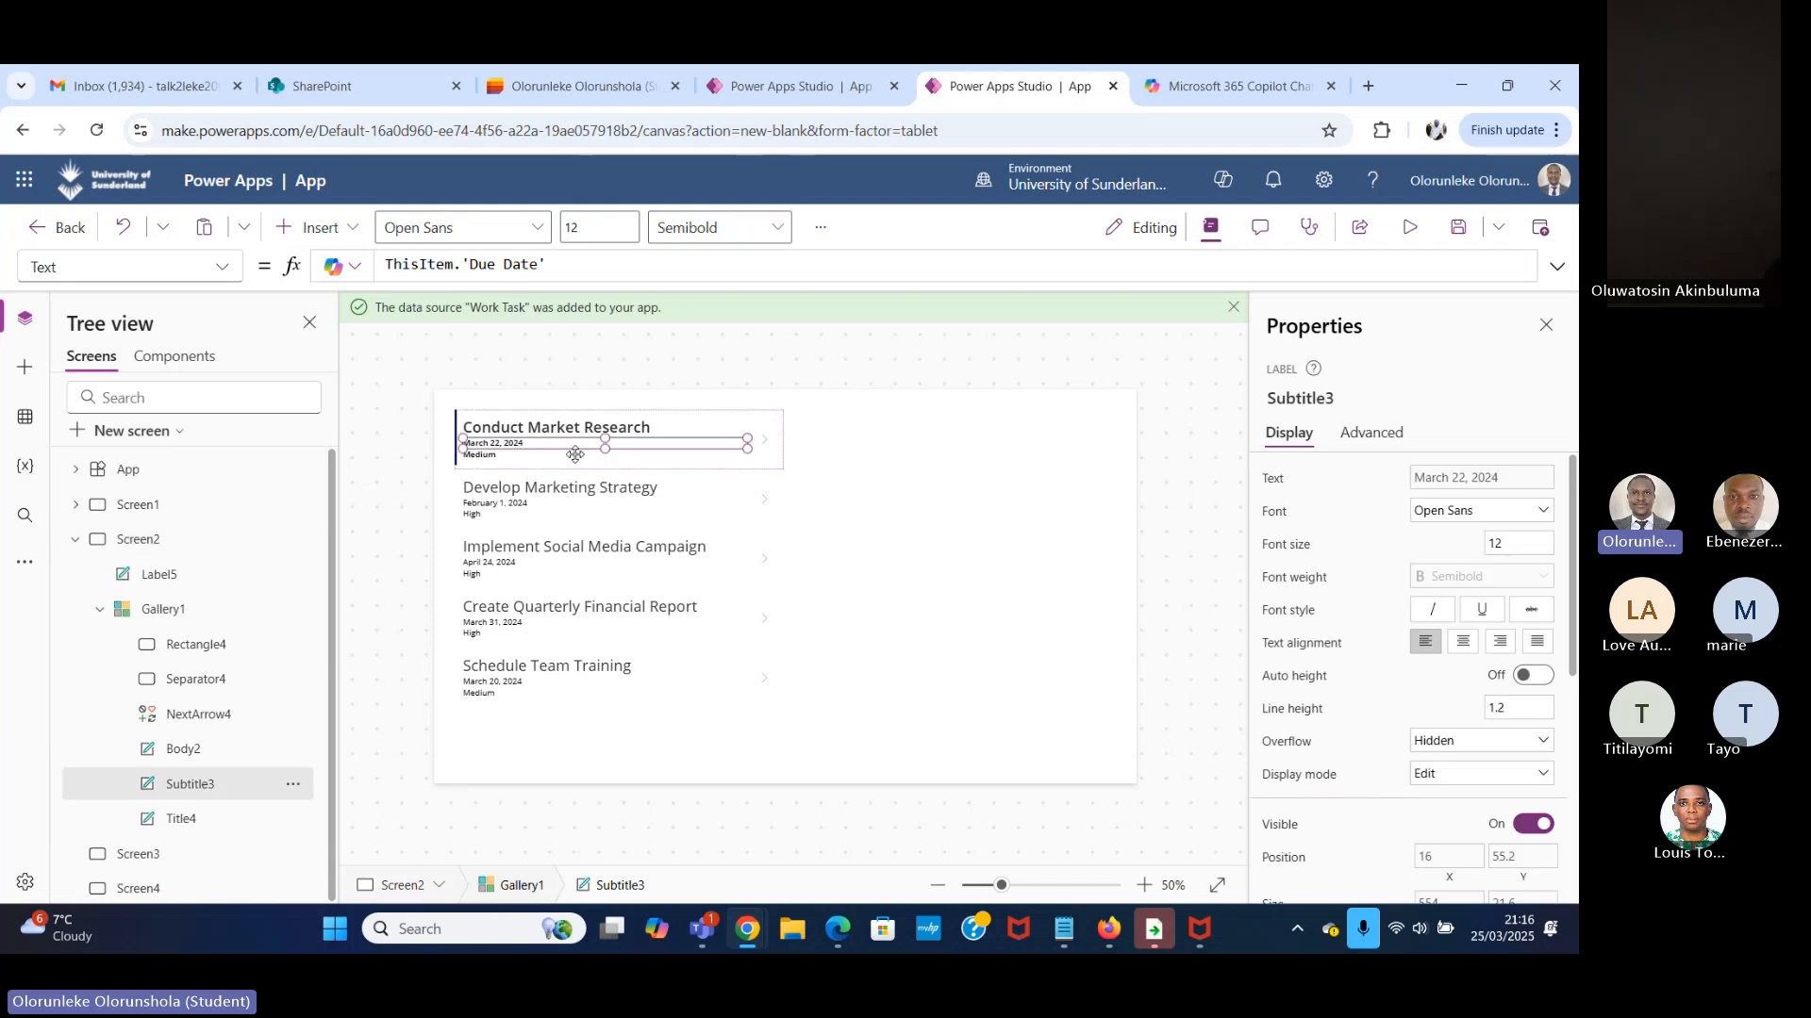
pyautogui.moveTo(1532, 544); pyautogui.dragTo(1426, 587)
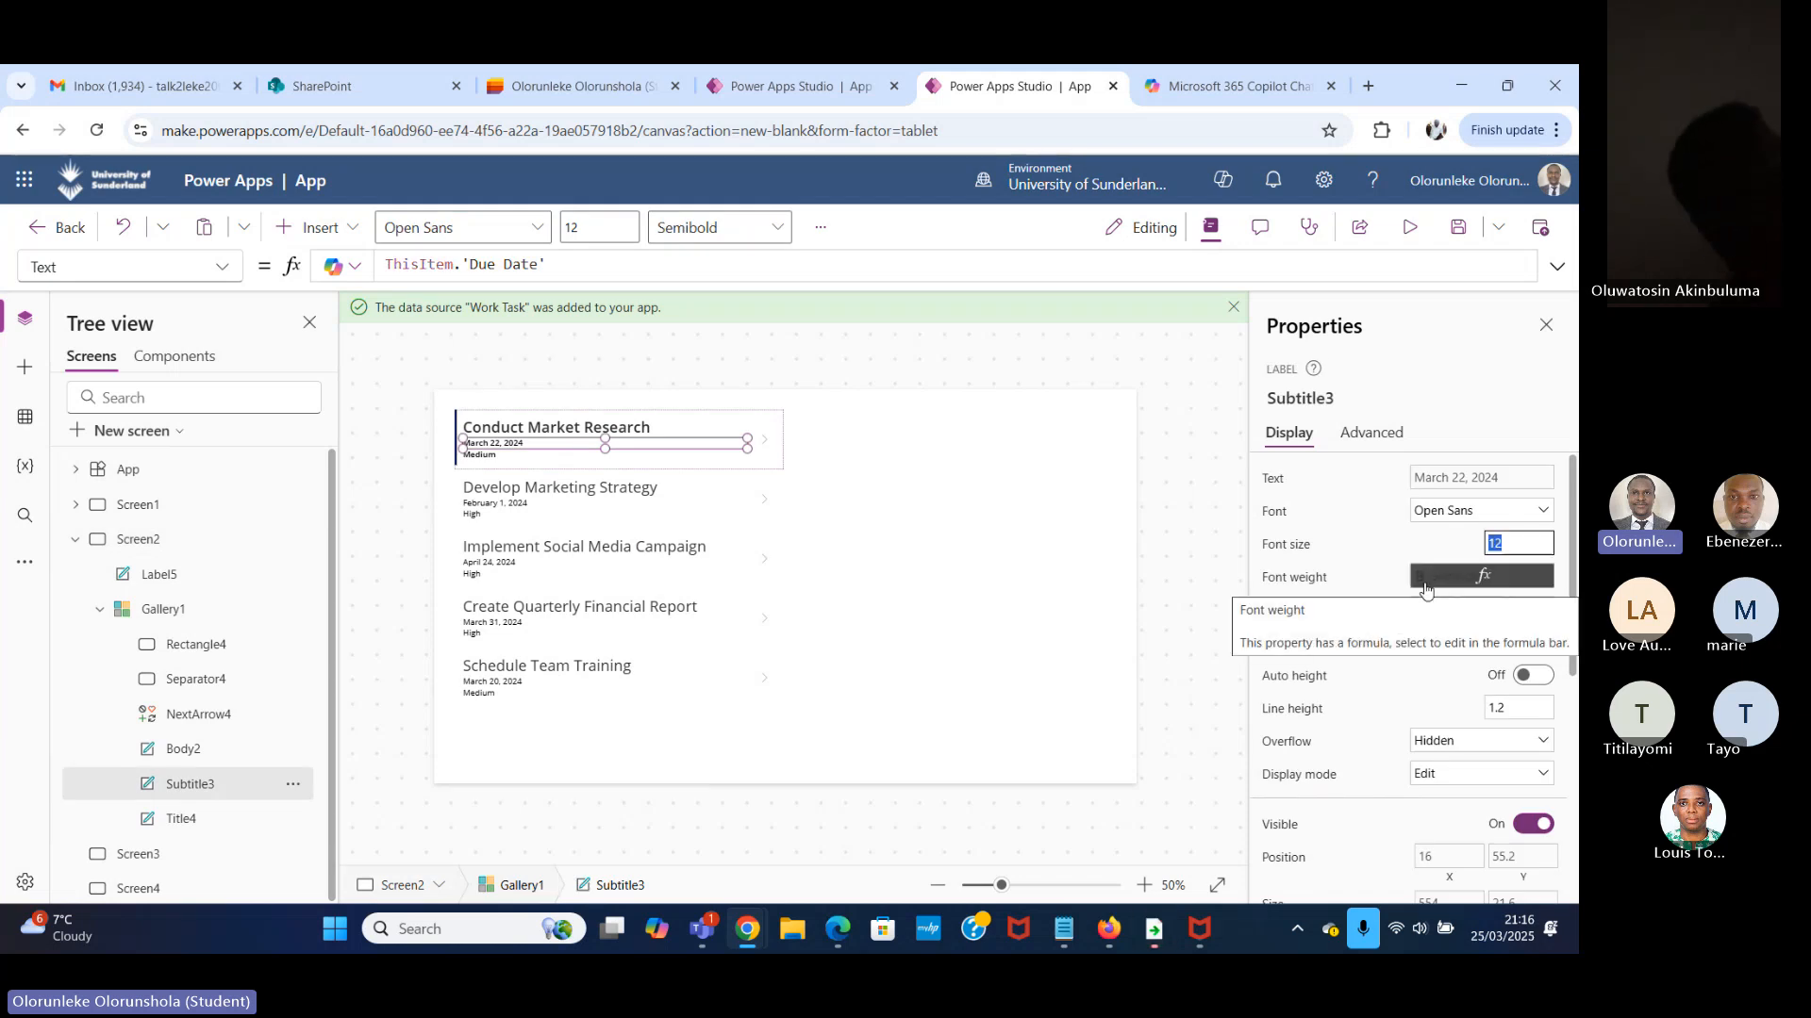
pyautogui.write('16')
pyautogui.click(540, 468)
# Set the font size of the gallery's priority label to 18.
pyautogui.click(528, 456)
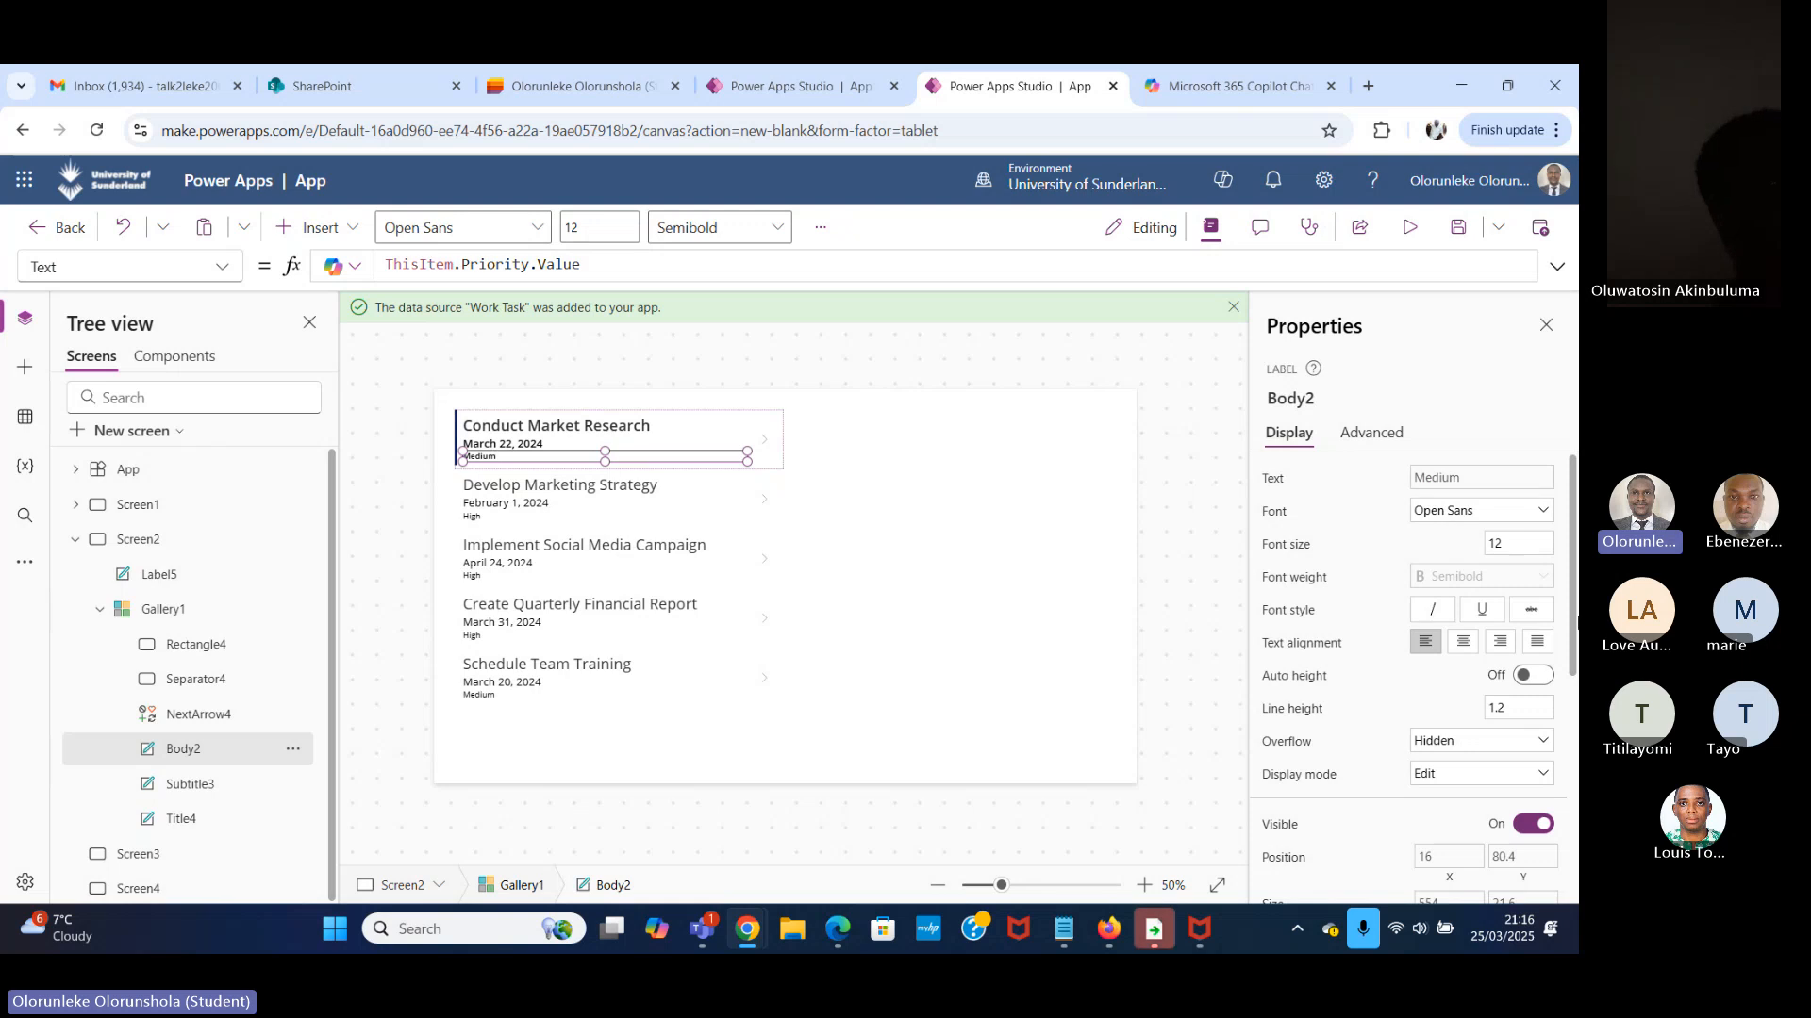
pyautogui.click(1511, 542)
pyautogui.moveTo(1510, 541); pyautogui.dragTo(1259, 638)
pyautogui.write('18')
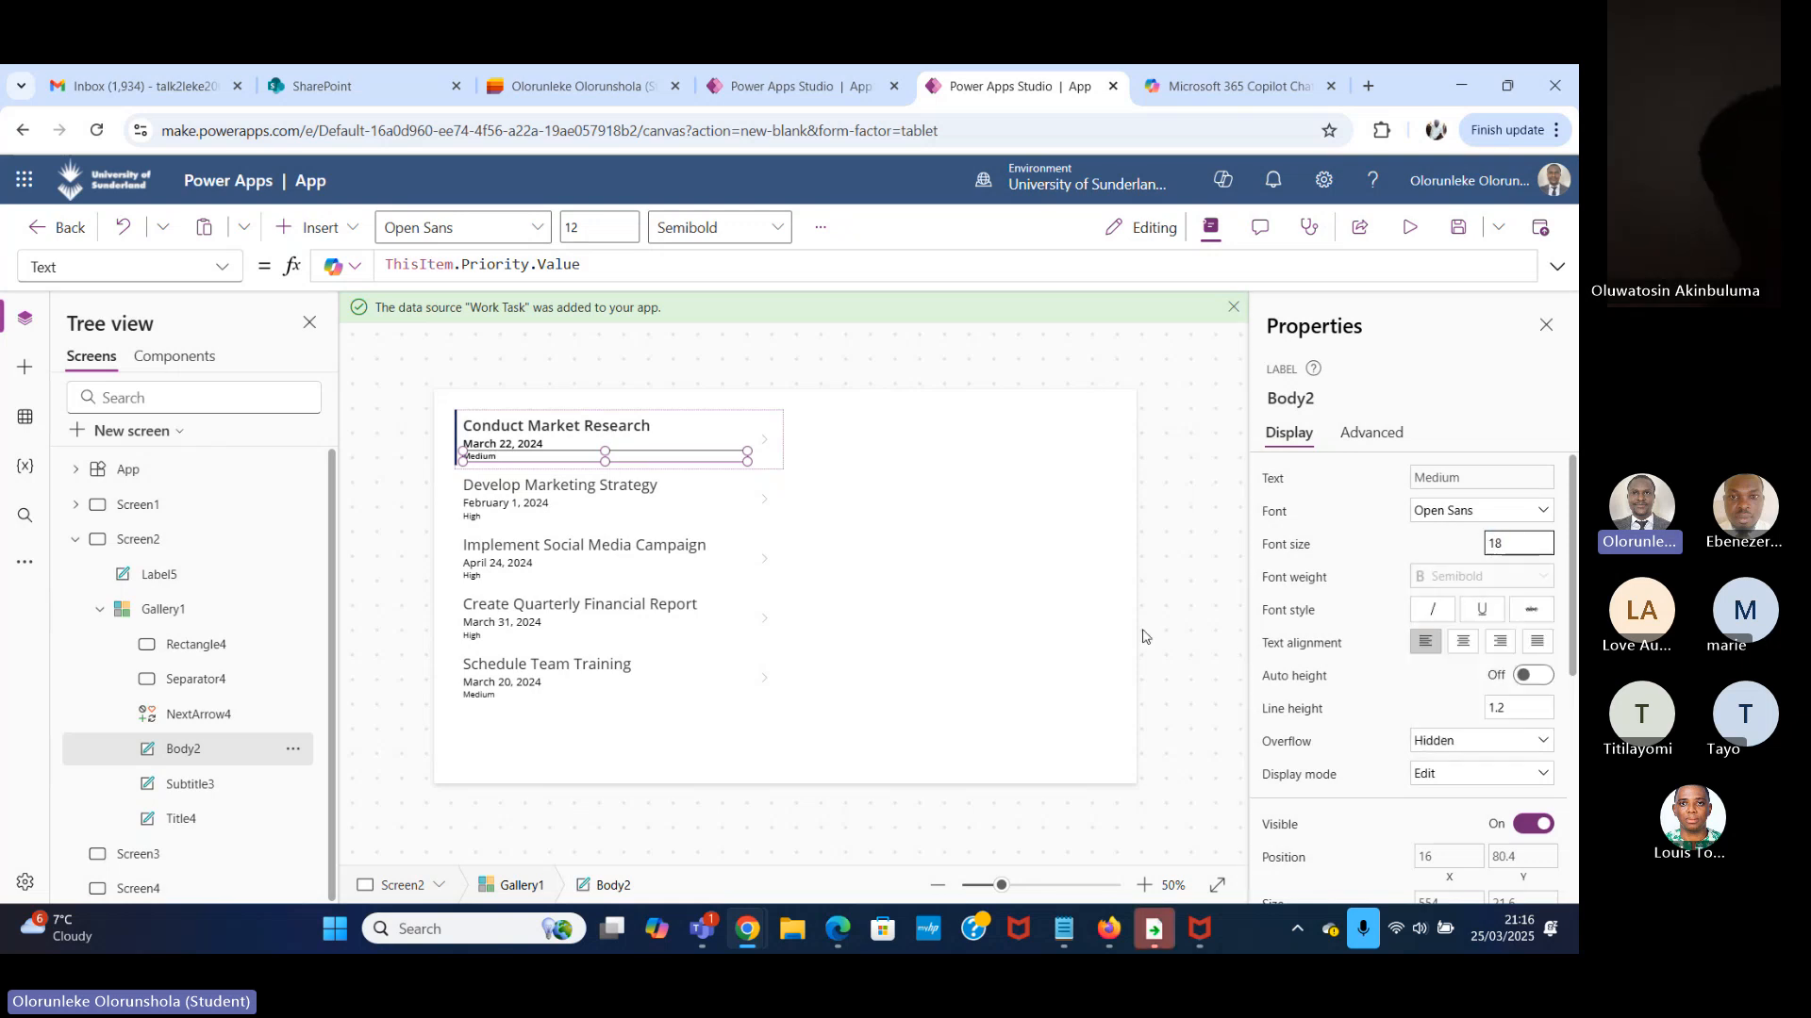
pyautogui.click(1122, 587)
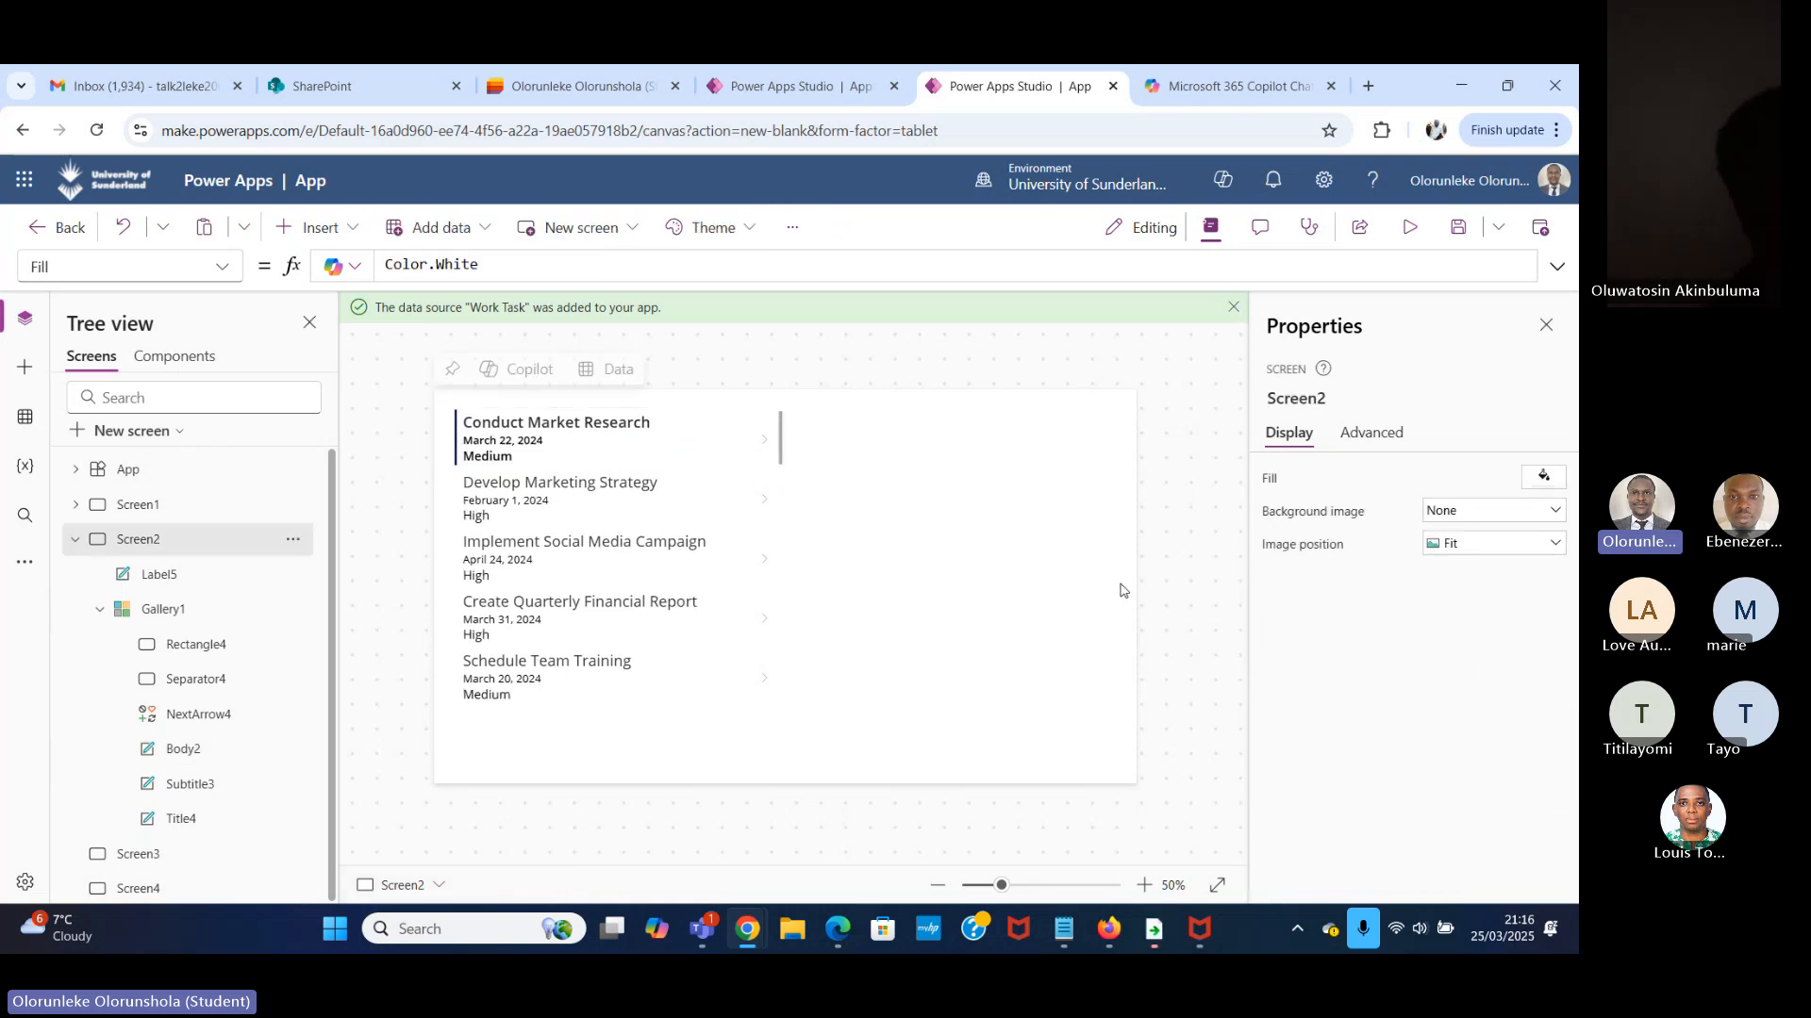
# Preview the app and look through the gallery's task names, due dates and priorities, returning to the first row.
pyautogui.click(1410, 226)
pyautogui.scroll(-10, 562, 415)
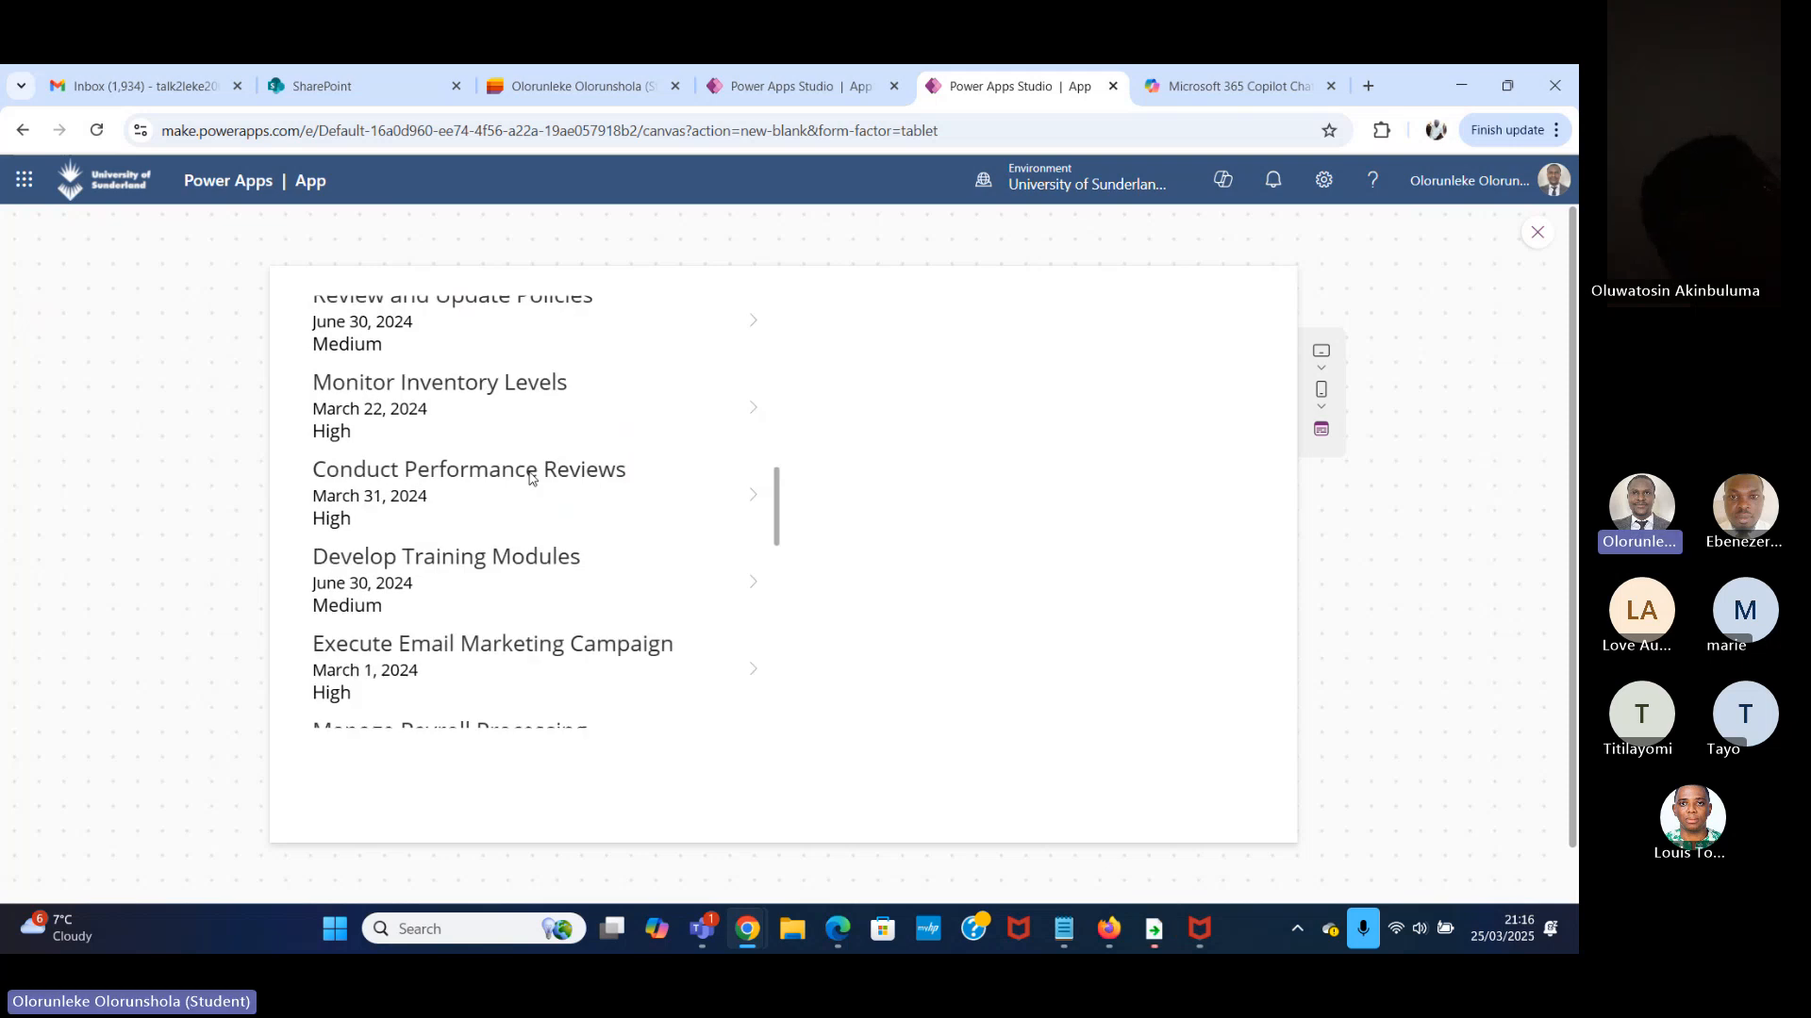
pyautogui.scroll(3, 562, 415)
pyautogui.scroll(9, 562, 416)
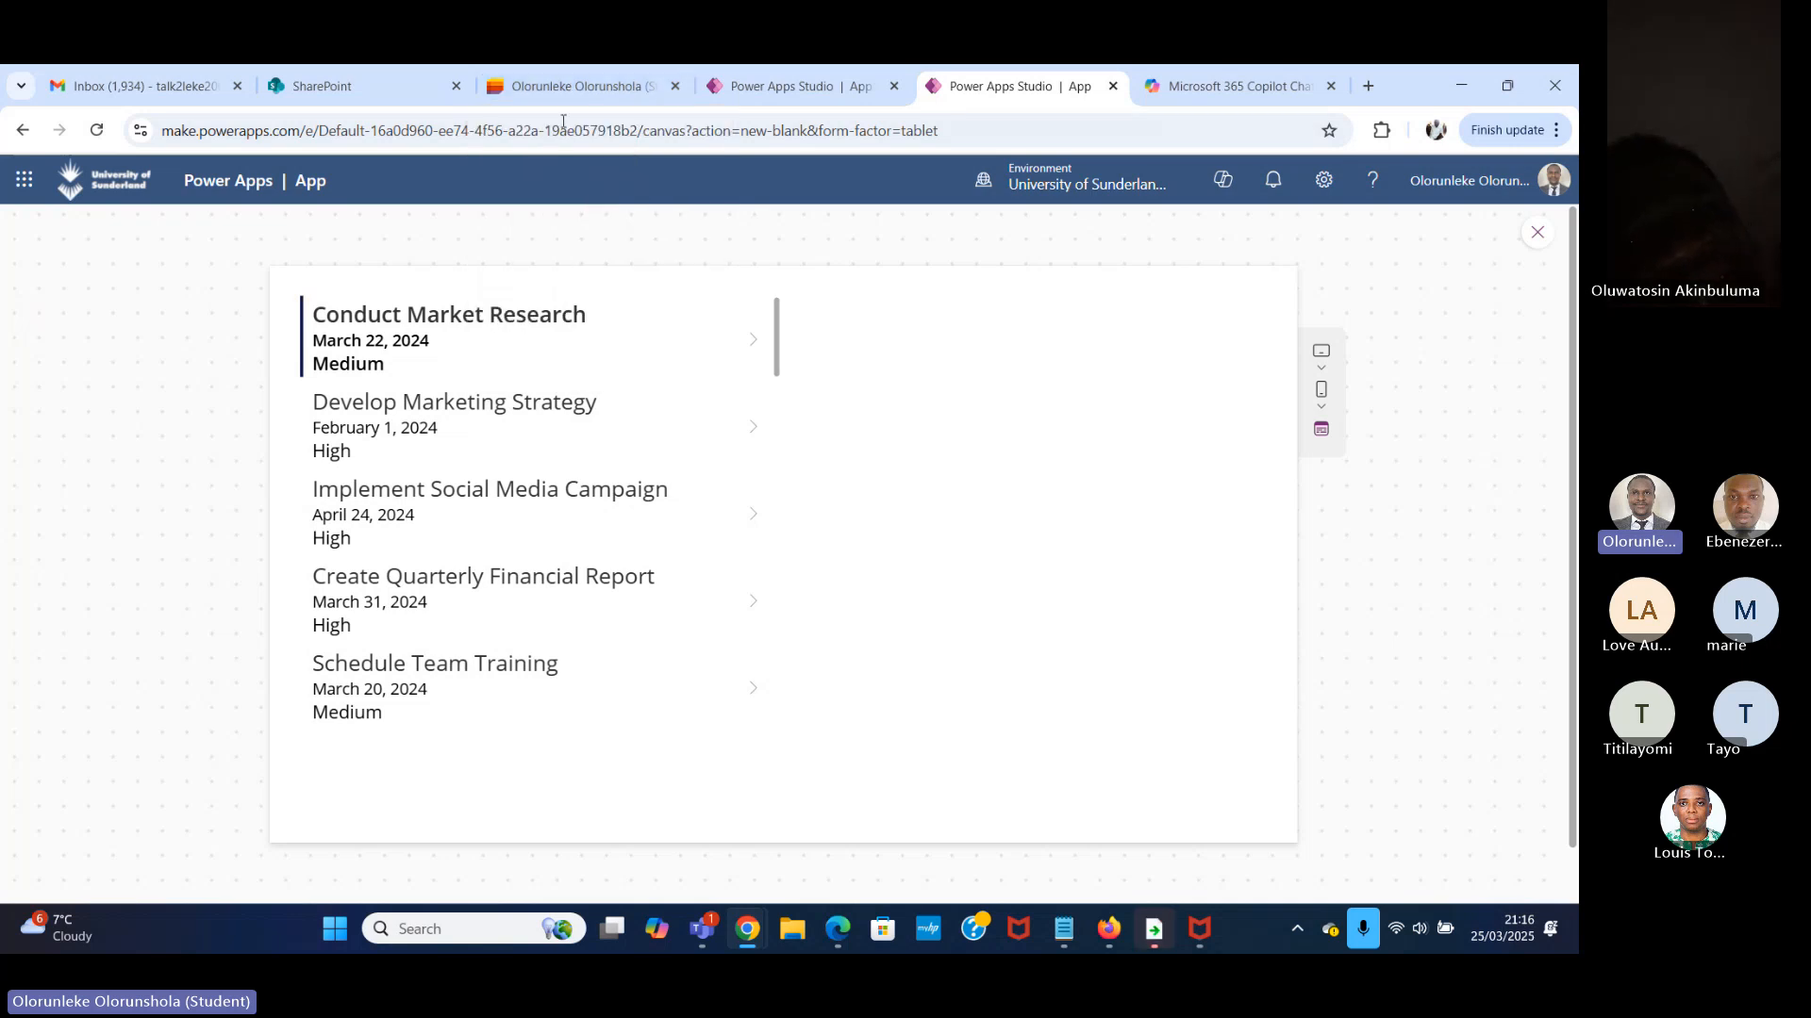
# Compare the first and last rows of the Work Task list in Microsoft Lists with the rows in the Power Apps gallery preview.
pyautogui.click(568, 88)
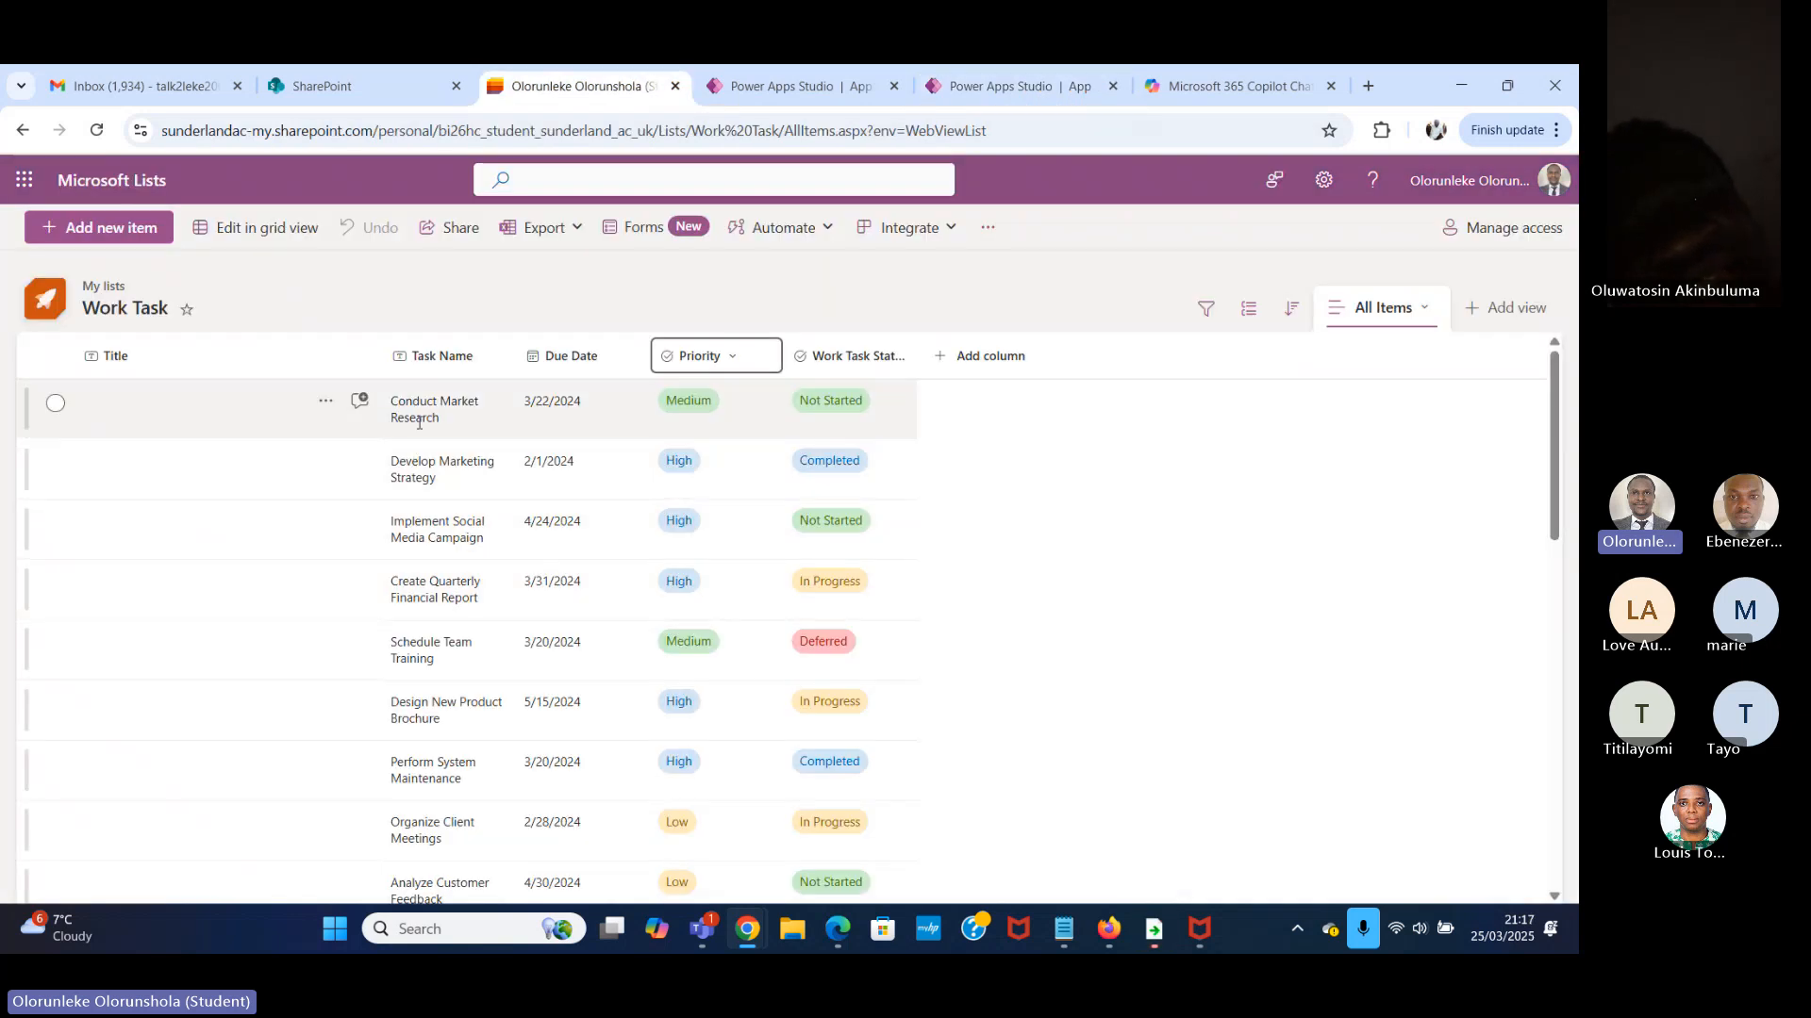
pyautogui.click(988, 68)
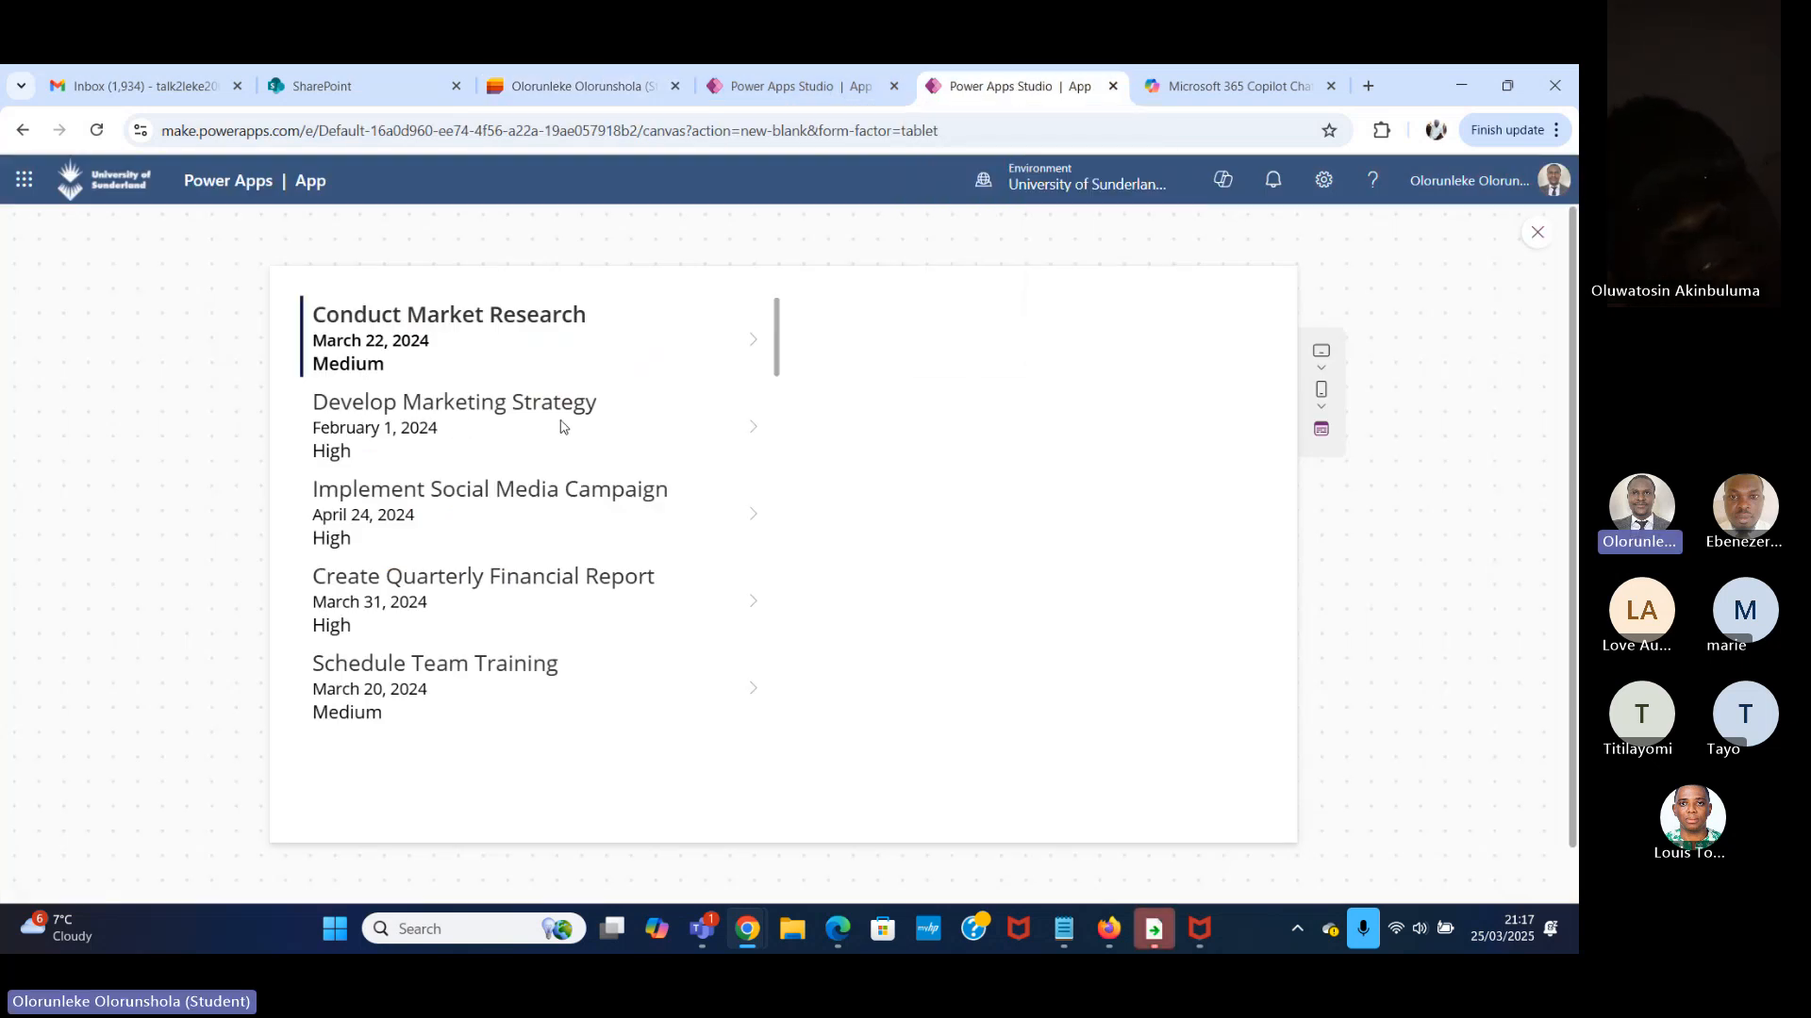
pyautogui.click(572, 87)
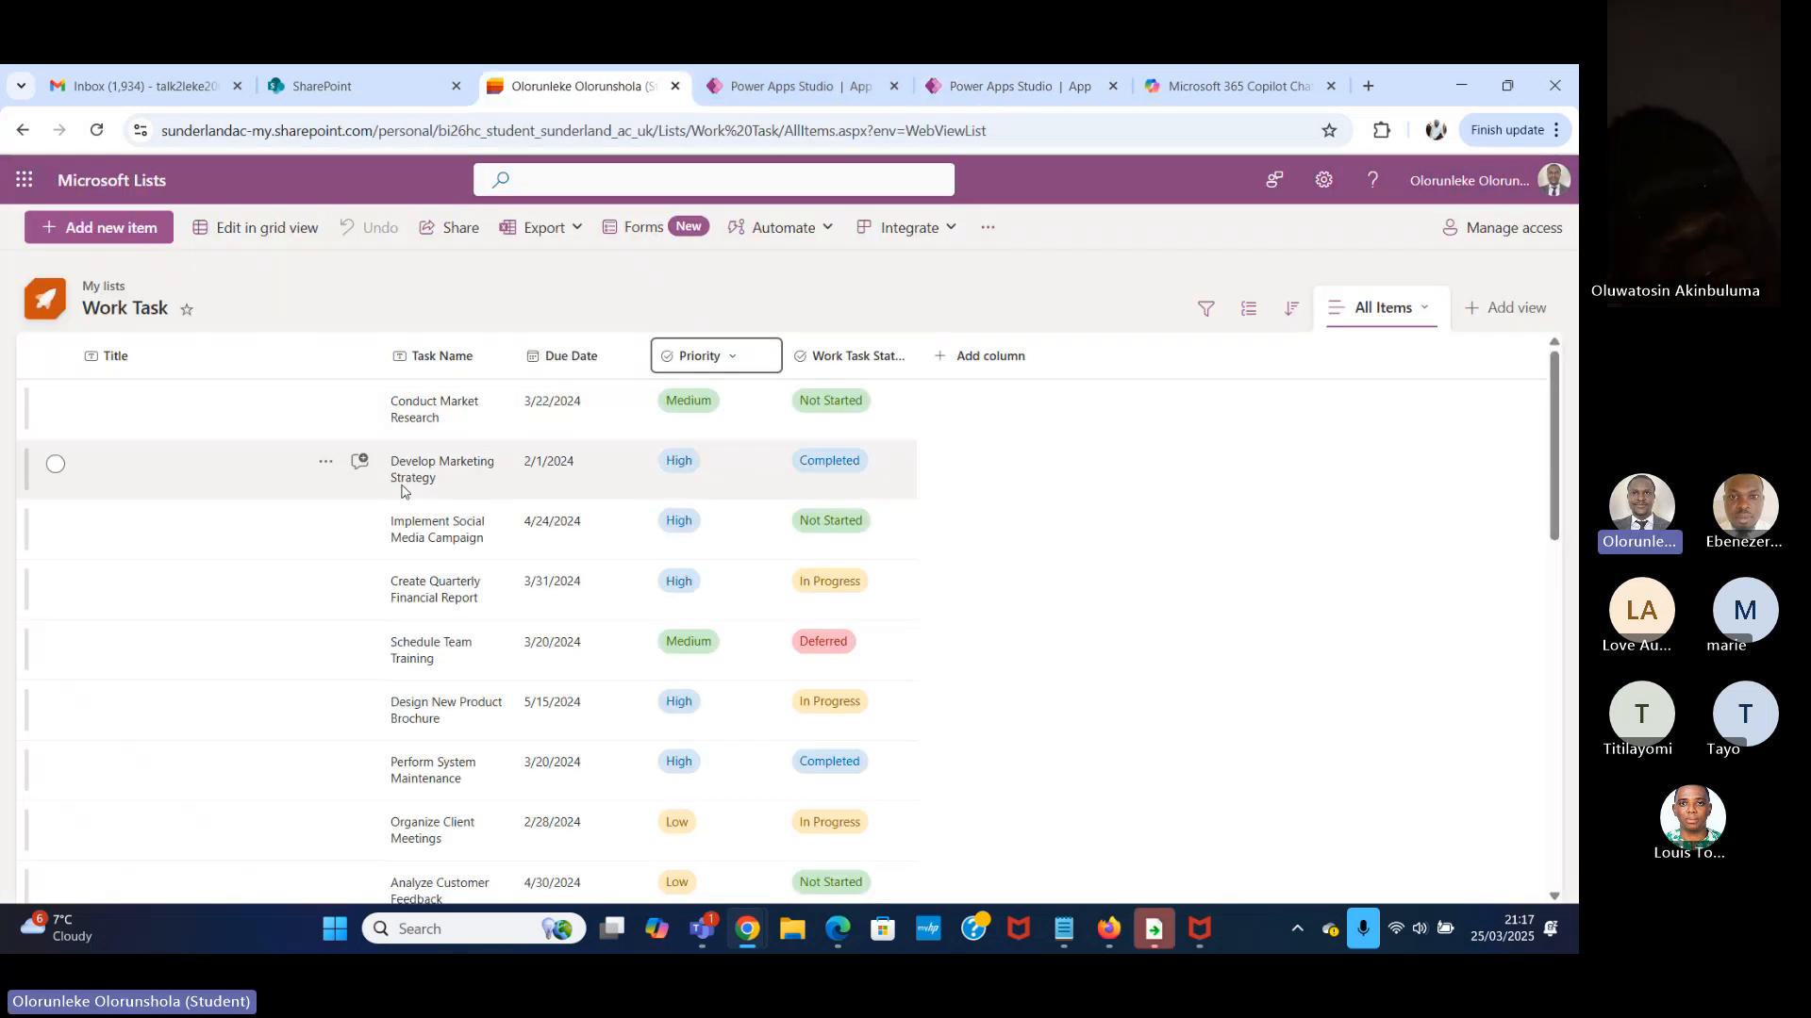
pyautogui.scroll(-10, 402, 491)
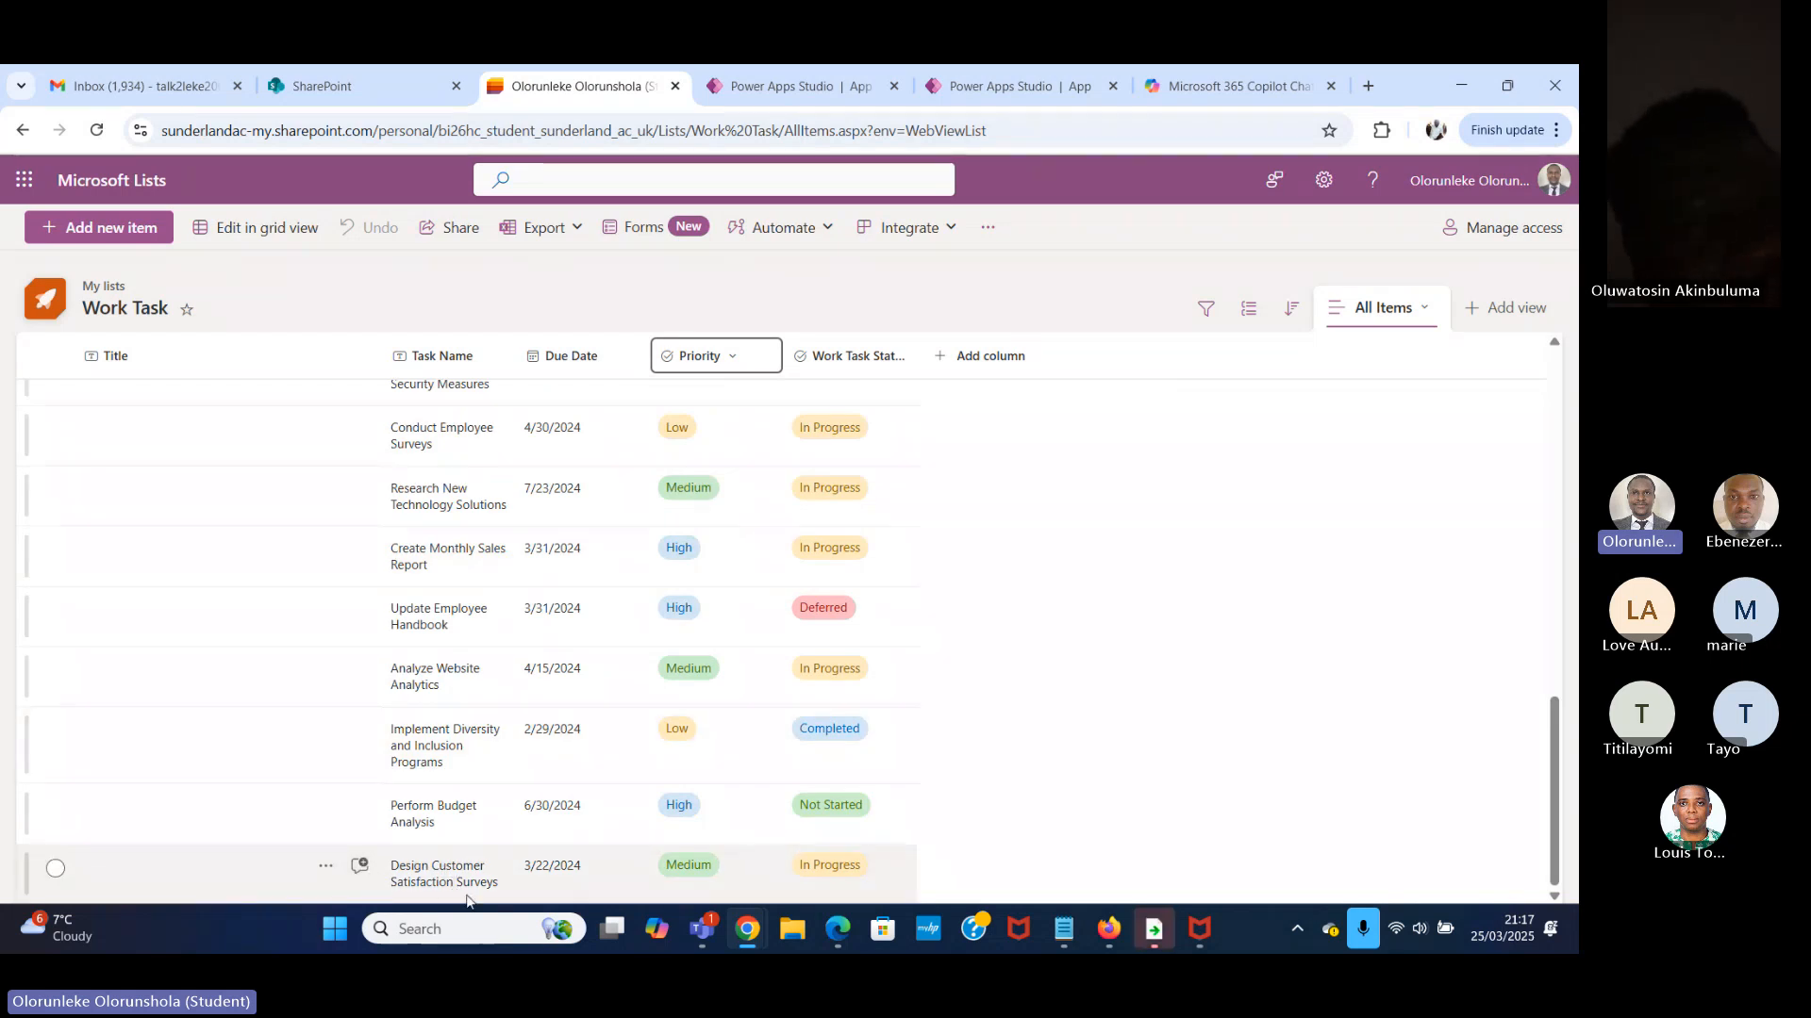
pyautogui.click(1009, 86)
pyautogui.scroll(-15, 326, 705)
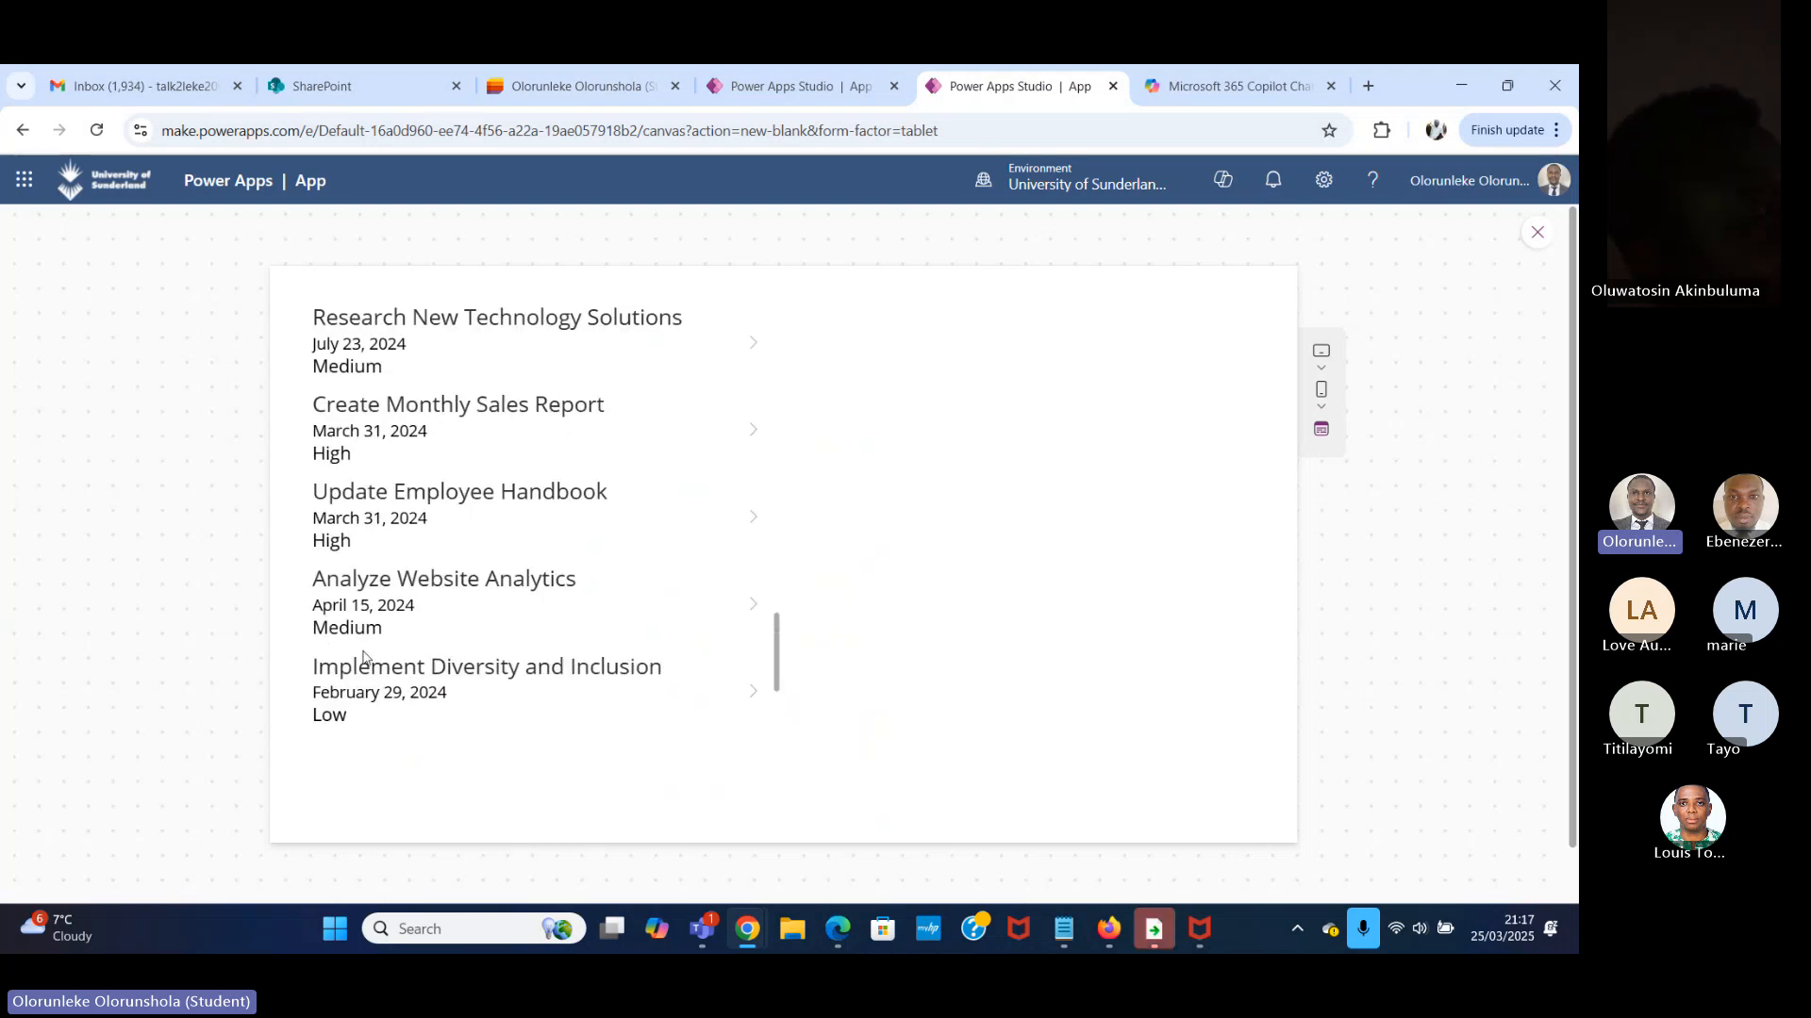
pyautogui.scroll(-2, 363, 657)
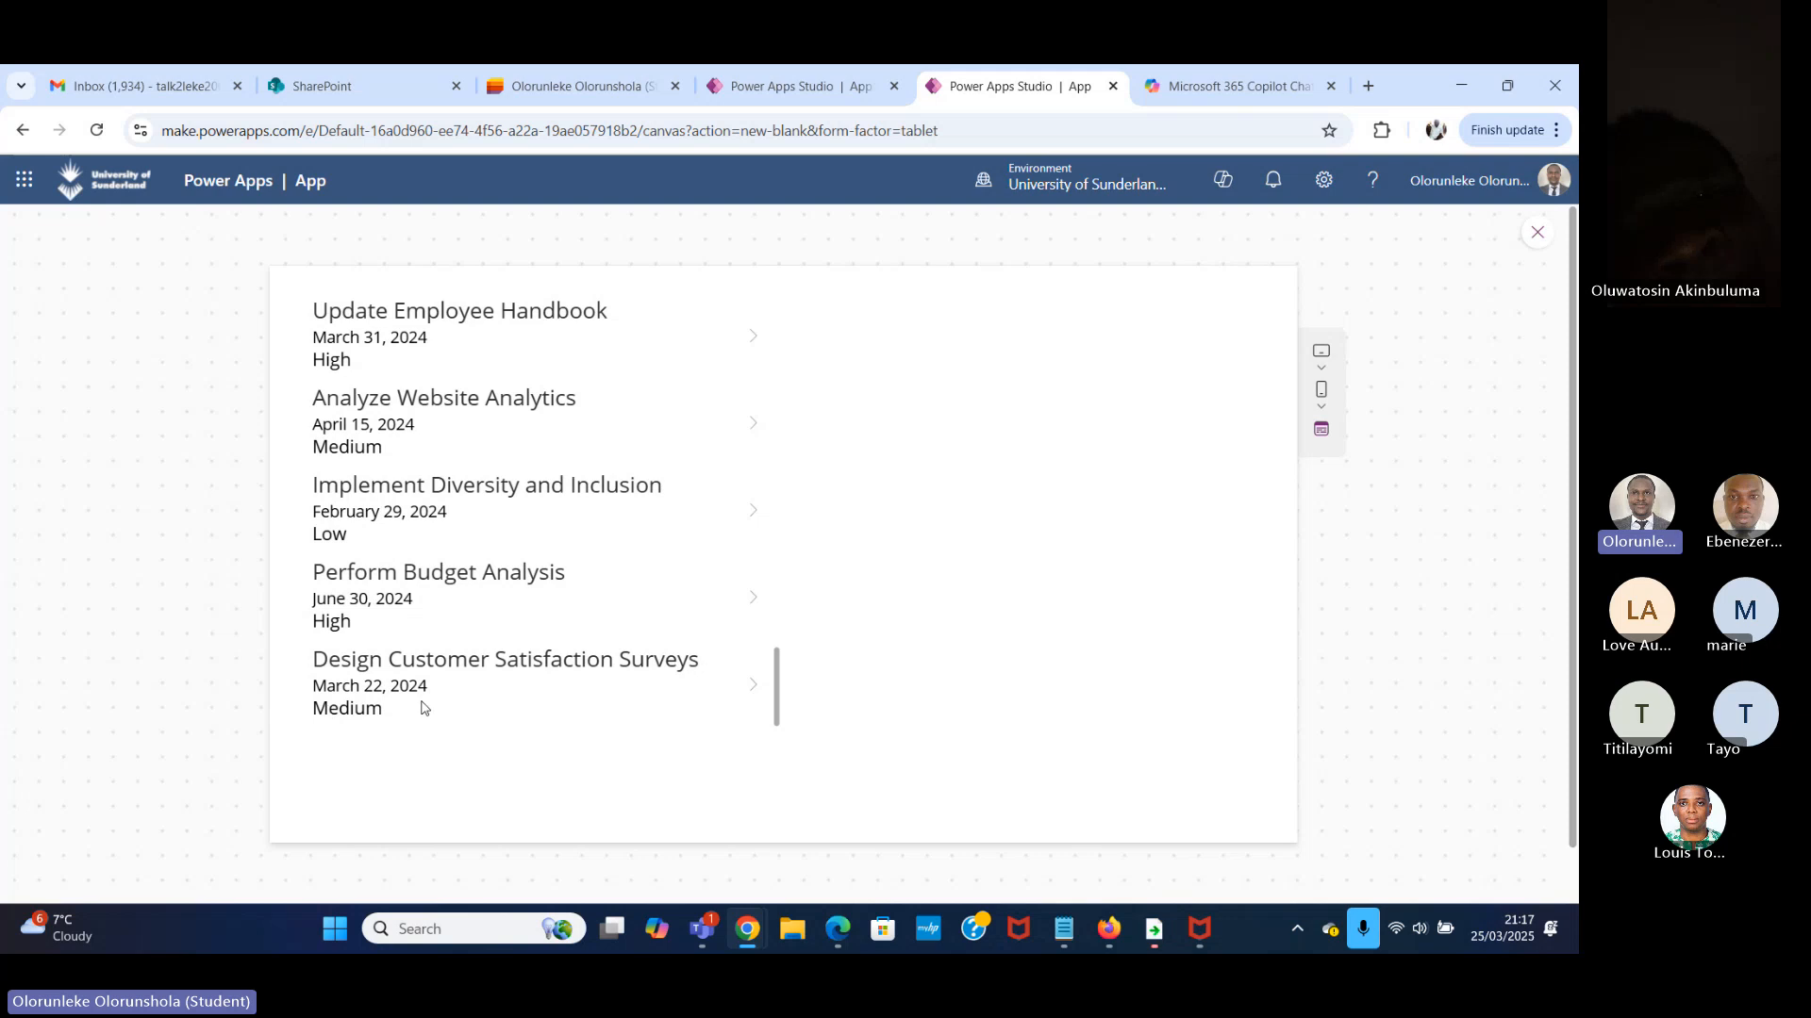
pyautogui.scroll(13, 421, 707)
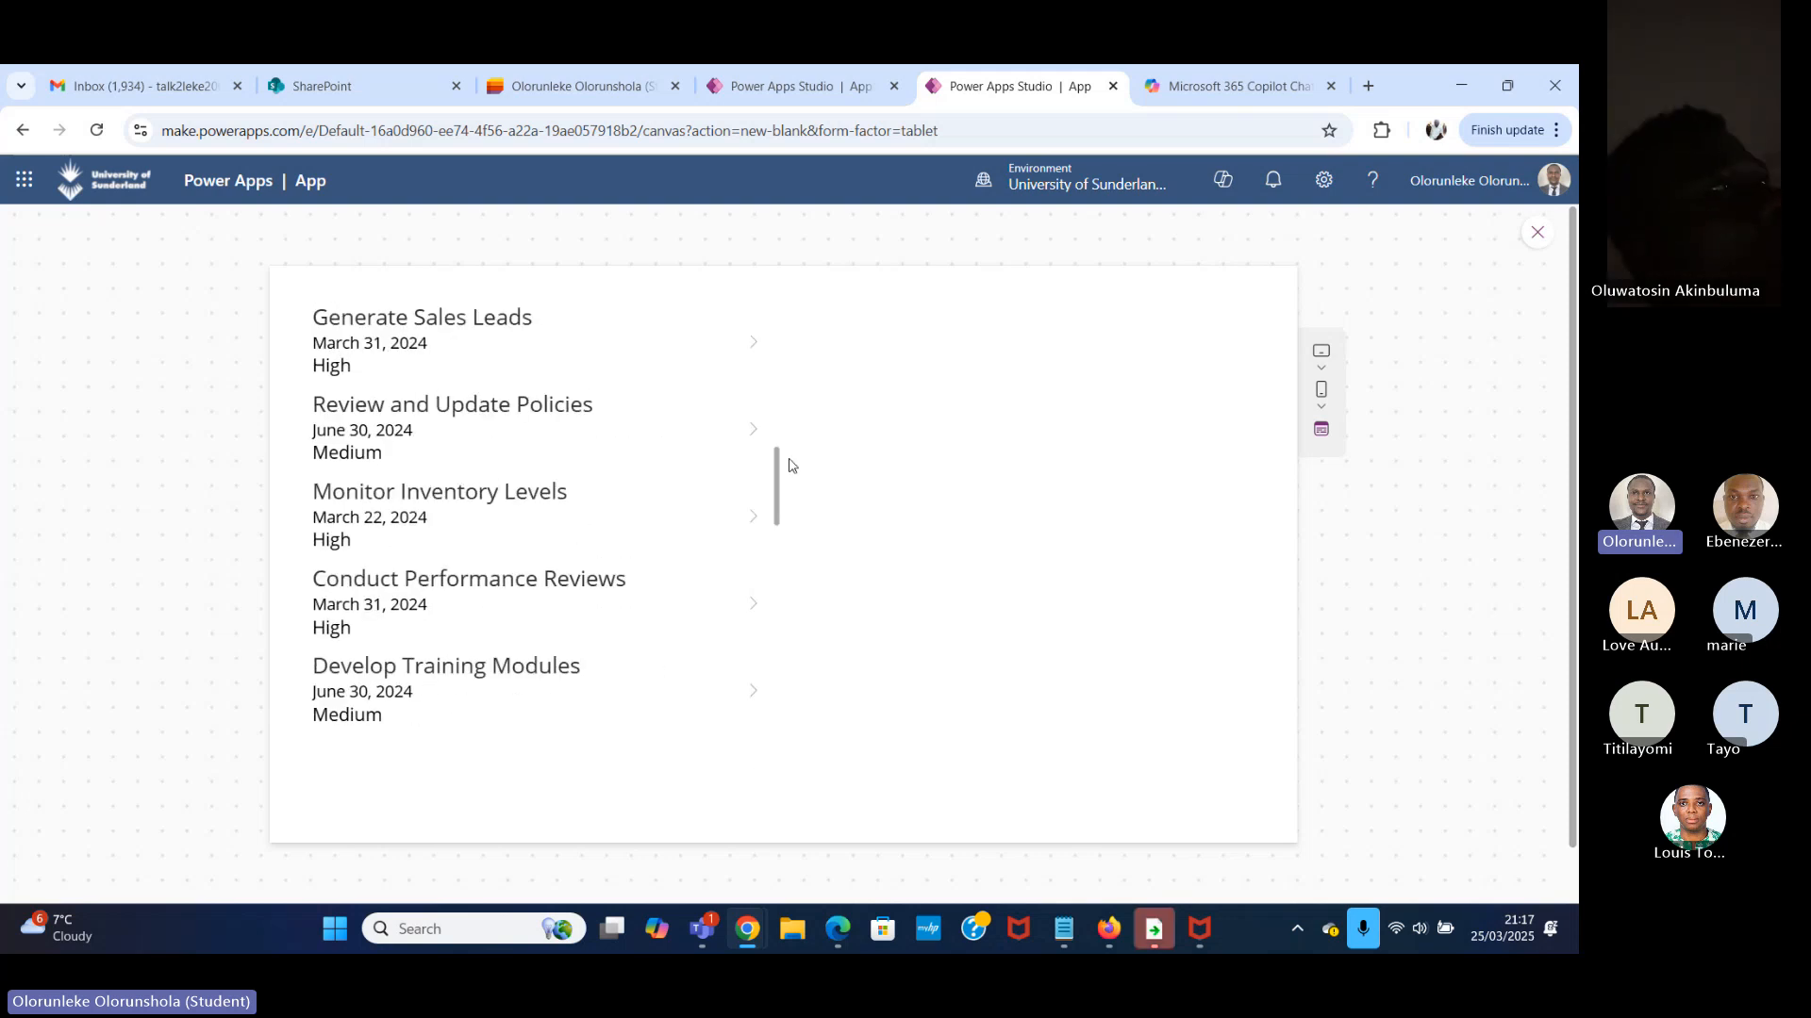
# Close the preview and widen Gallery1 to 1320 so that it spans almost the full width of Screen2.
pyautogui.click(1537, 232)
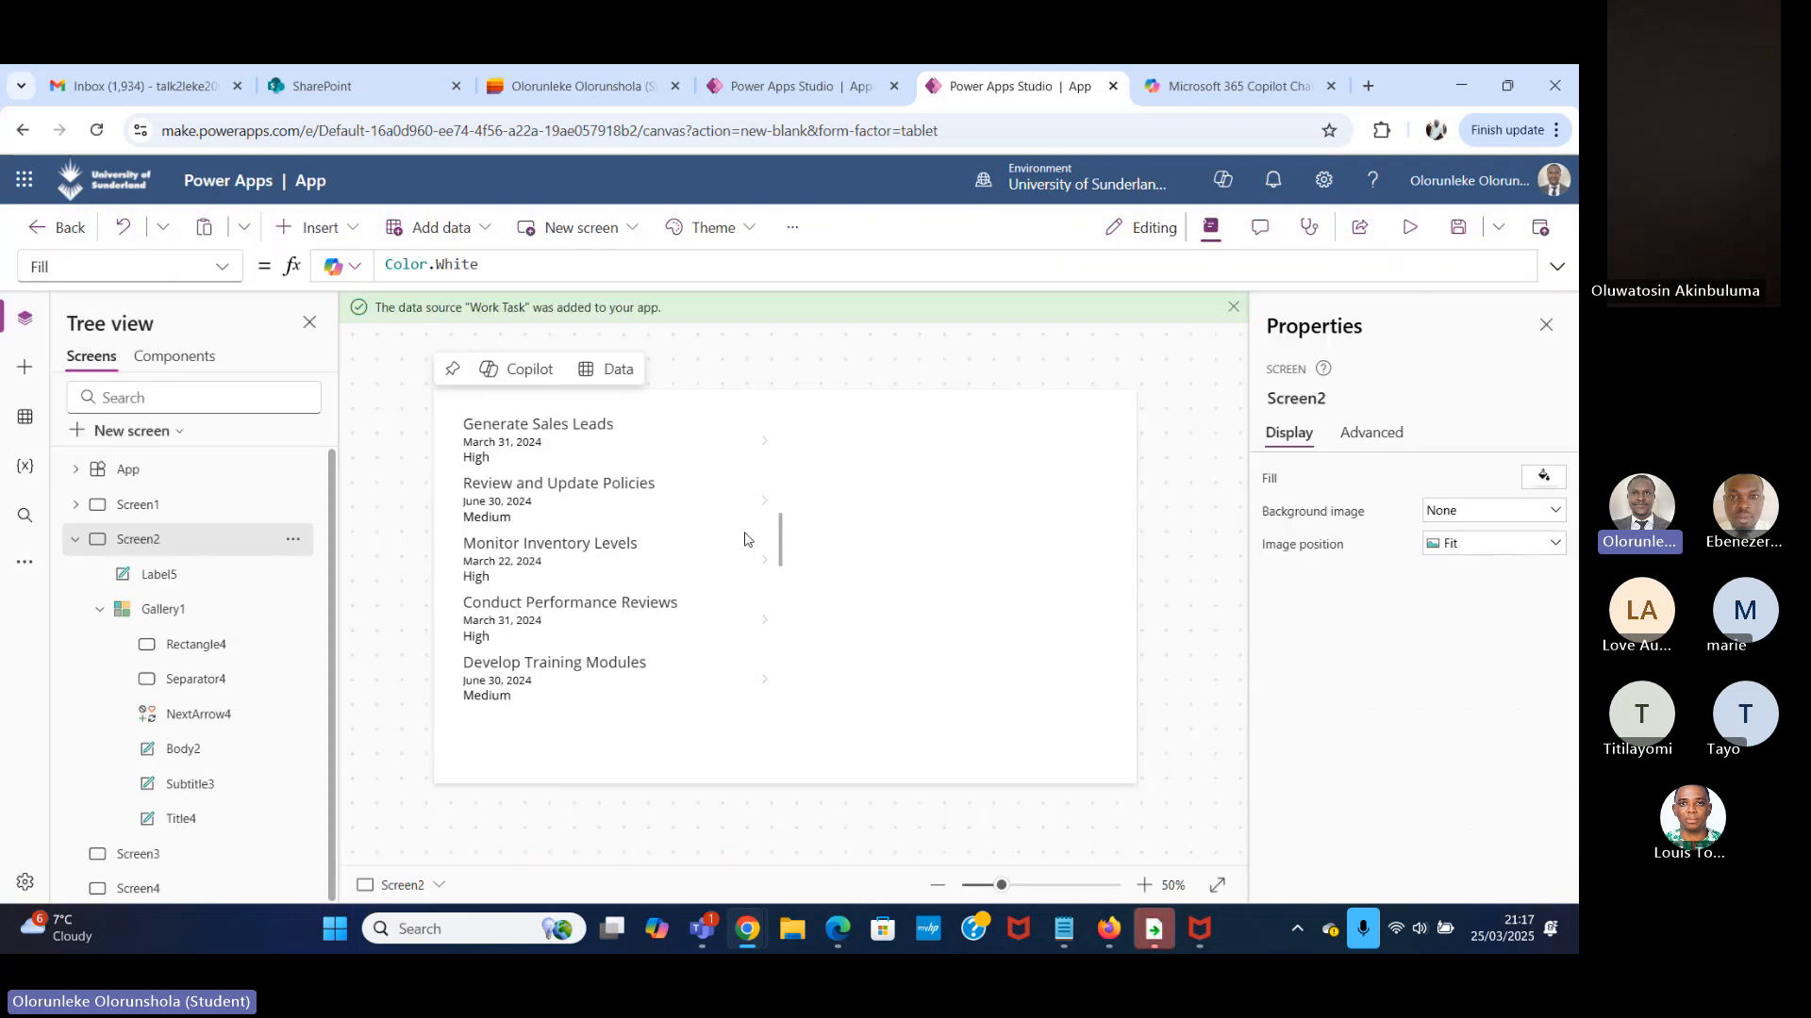
pyautogui.click(744, 539)
pyautogui.moveTo(781, 558); pyautogui.dragTo(1133, 562)
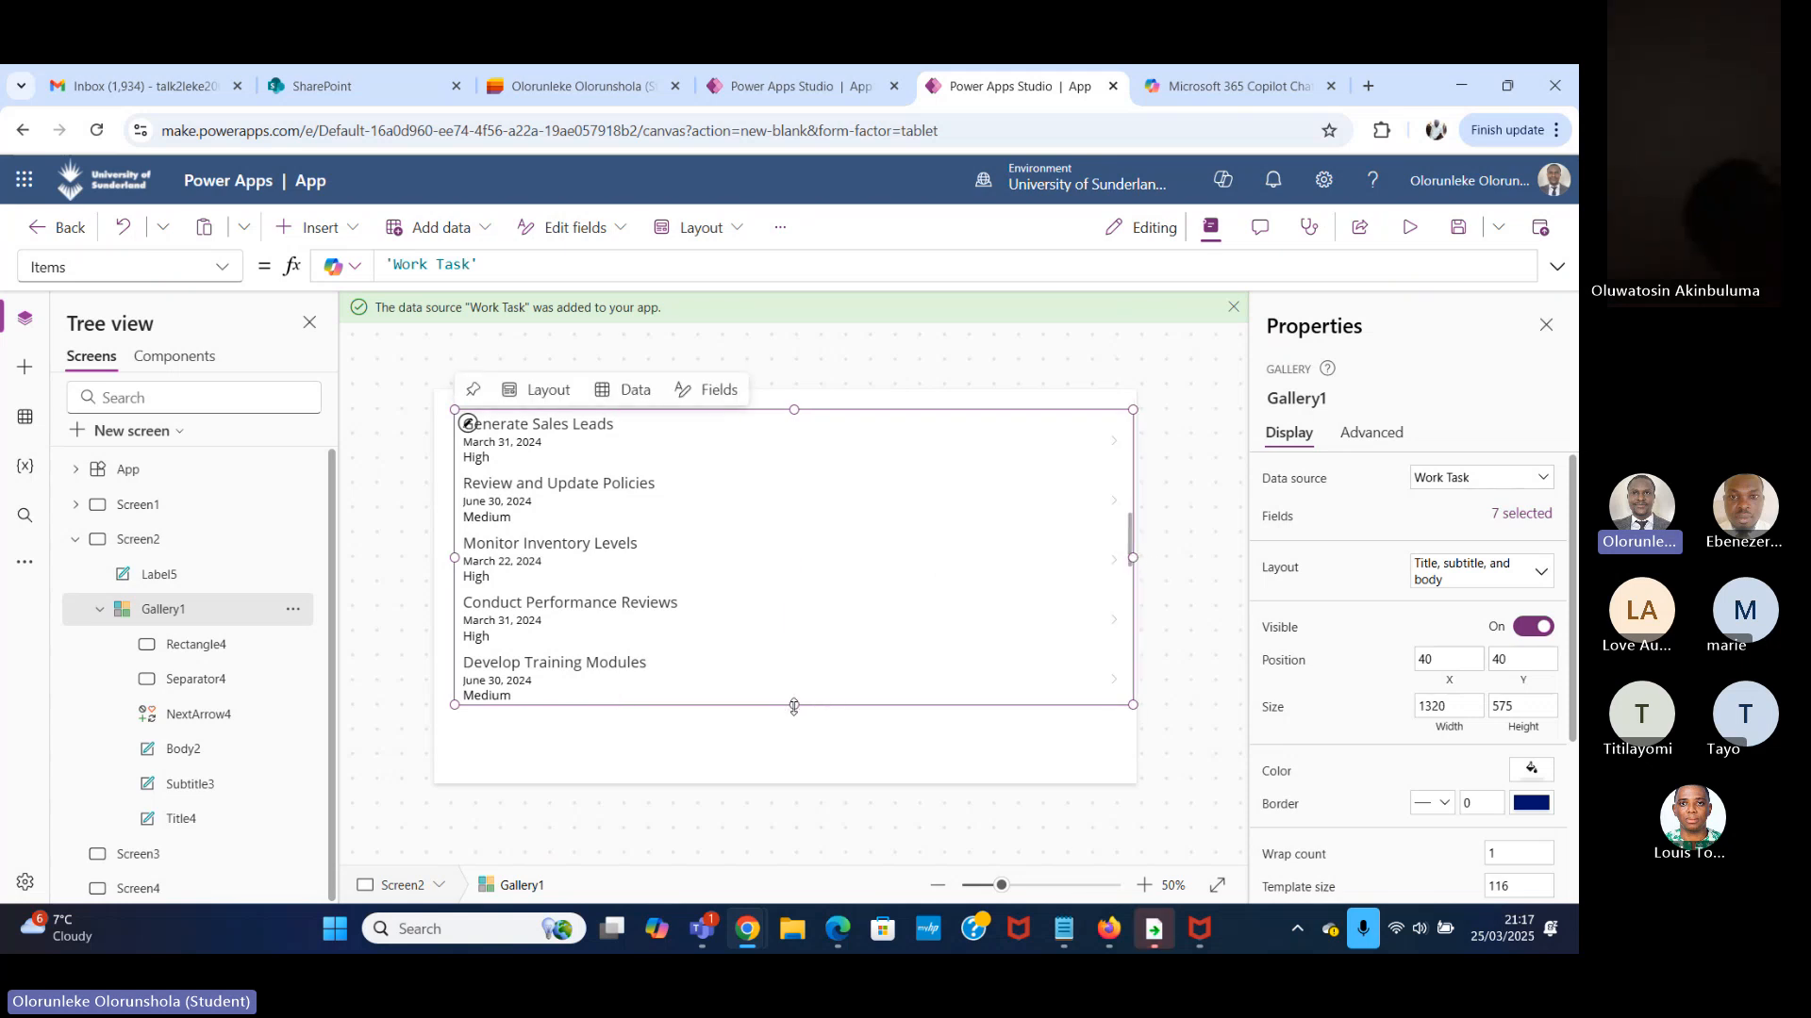
# Enlarge Gallery1 to about 1342 wide and 745 high at position 18, 15 so that it nearly fills Screen2.
pyautogui.moveTo(794, 707); pyautogui.dragTo(790, 774)
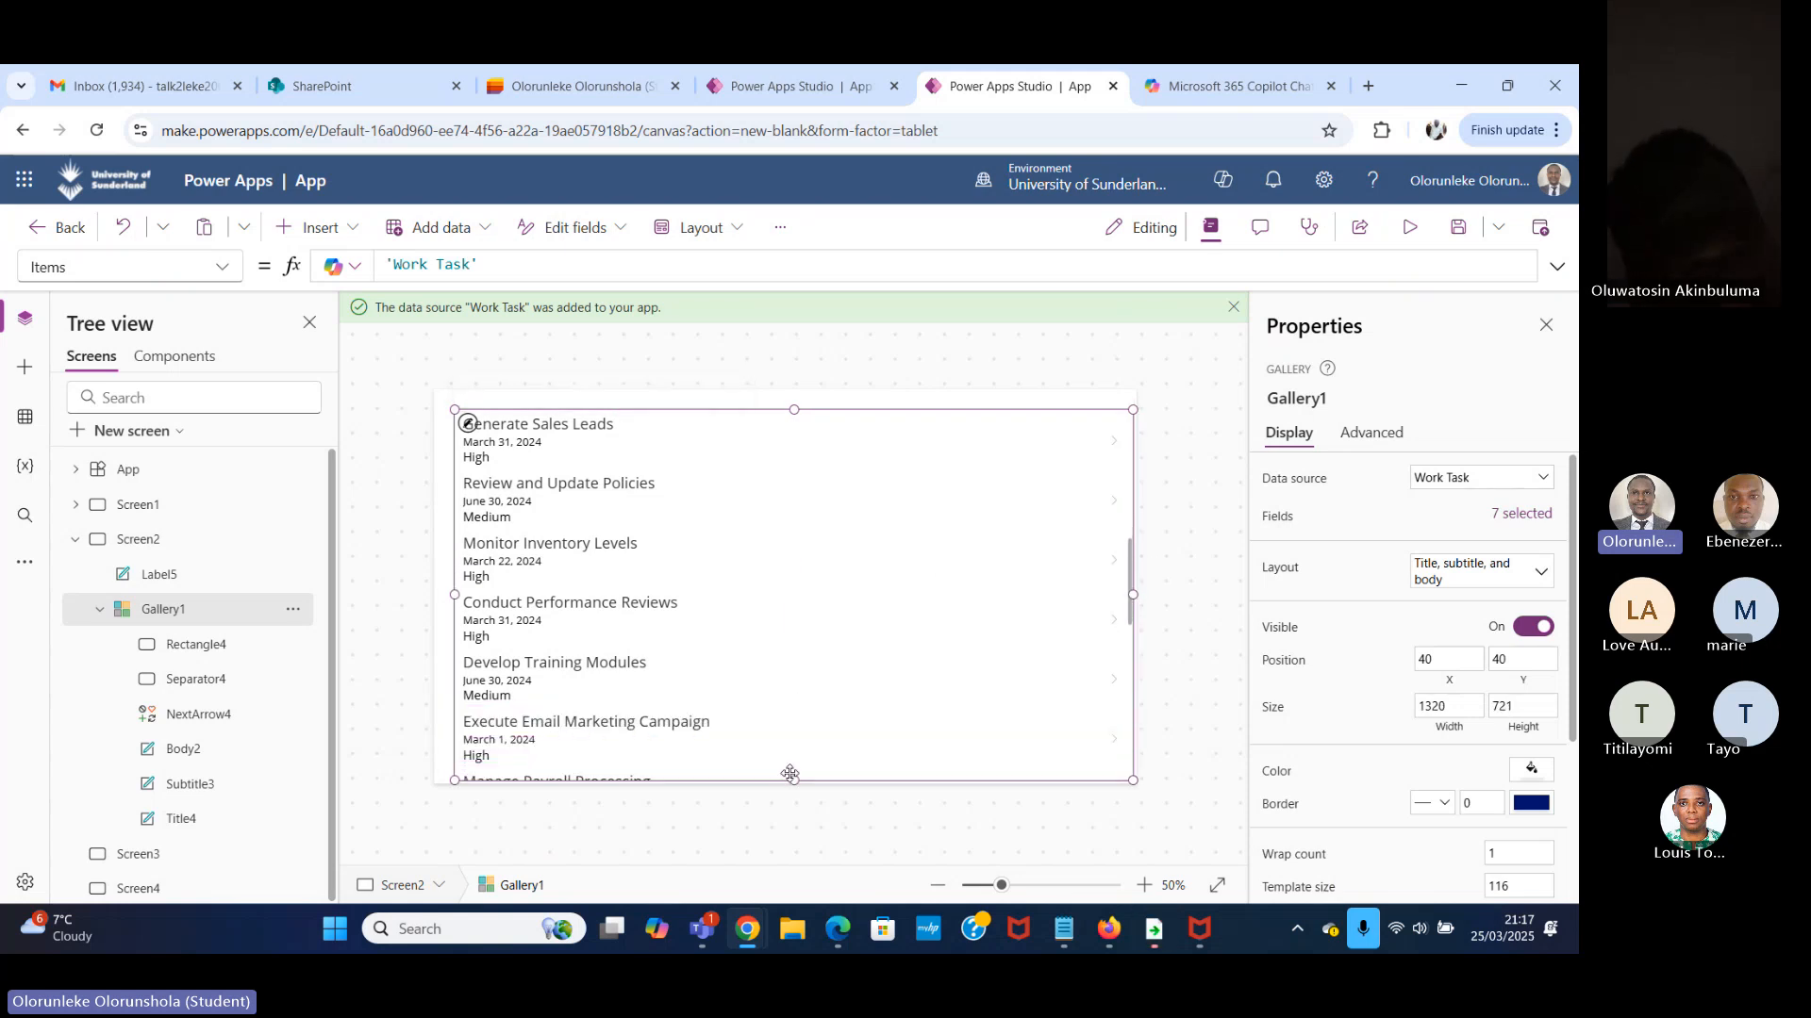
pyautogui.moveTo(793, 409); pyautogui.dragTo(792, 396)
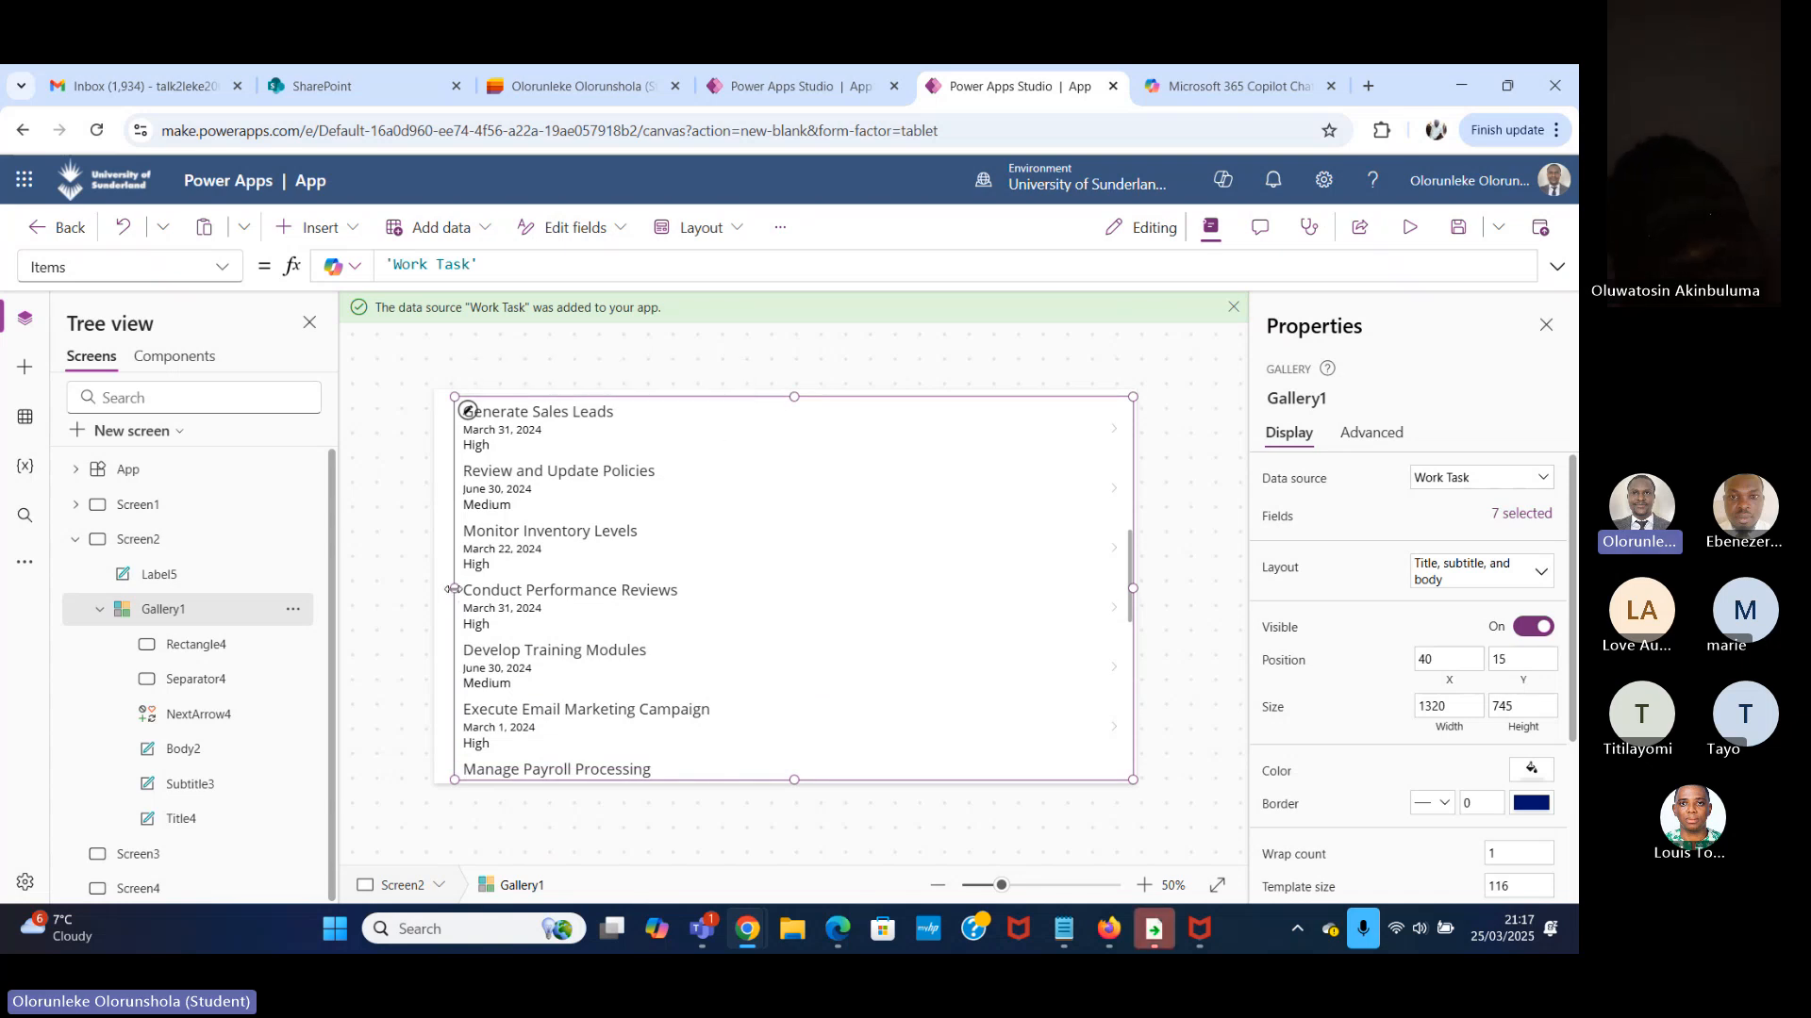
pyautogui.moveTo(450, 589); pyautogui.dragTo(442, 588)
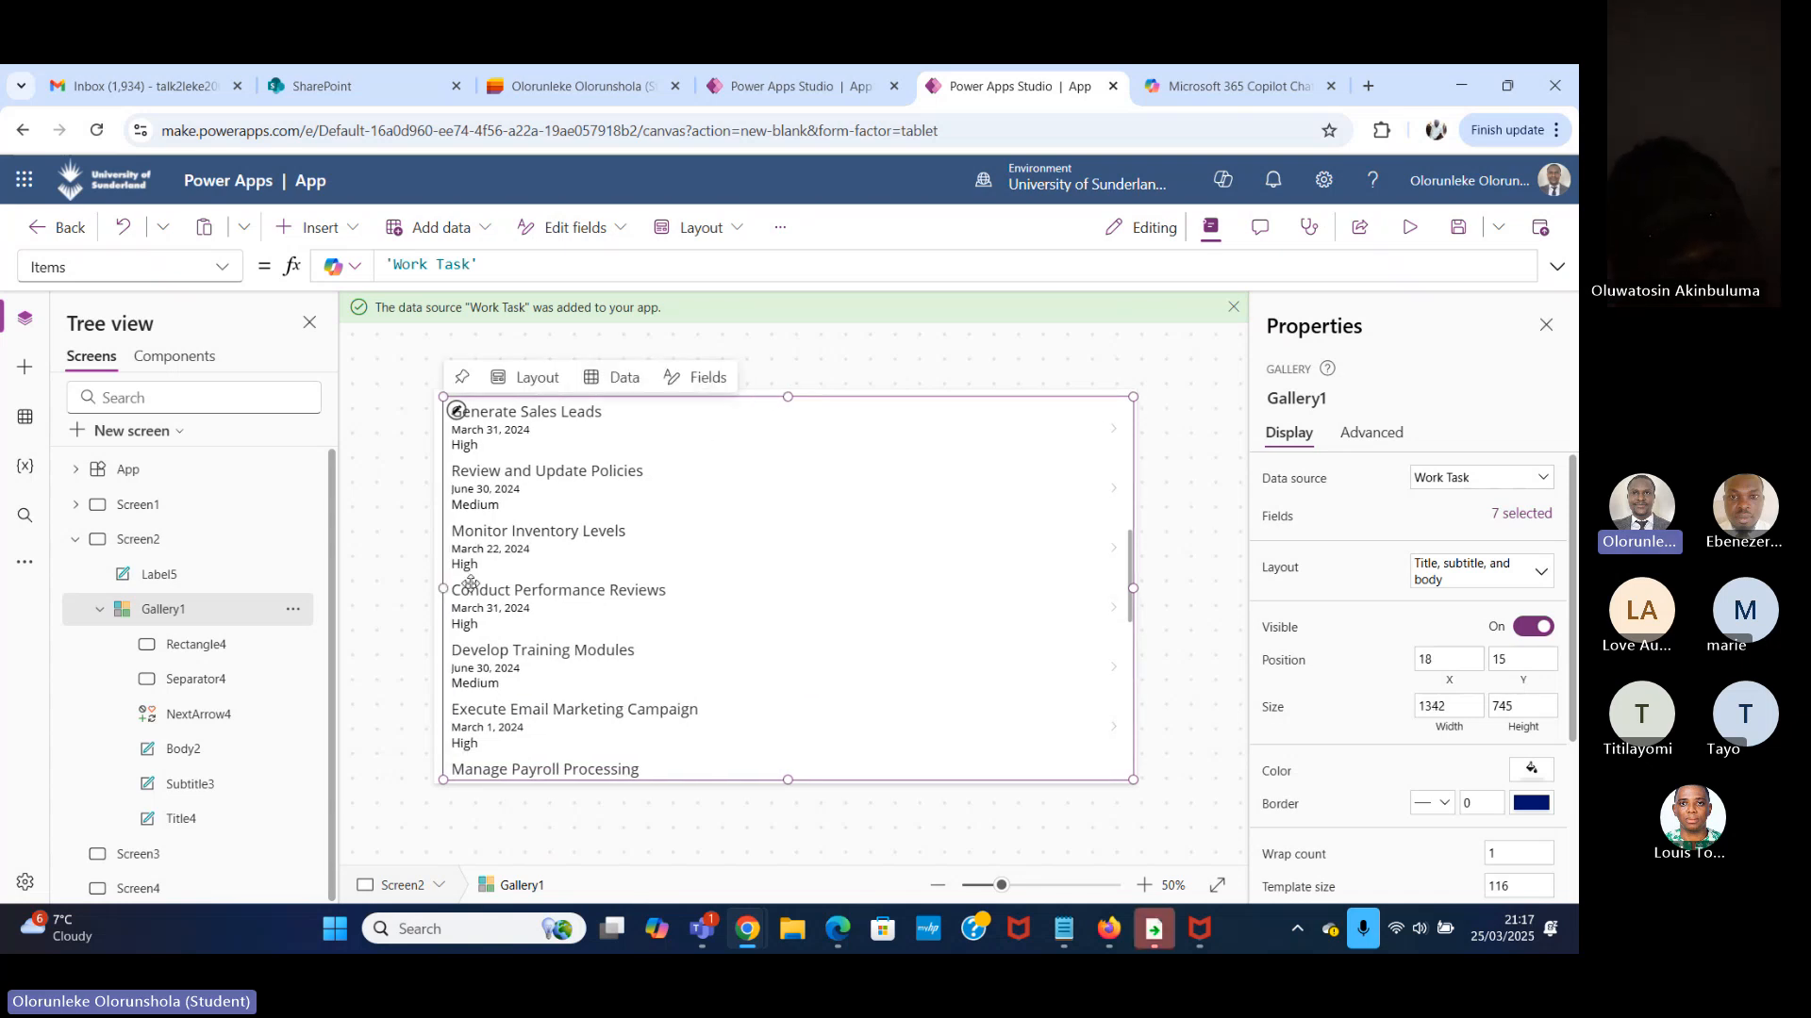
# Insert a text label into the gallery's row template and place it at X 826, Y 6, widened to about 234.
pyautogui.click(456, 413)
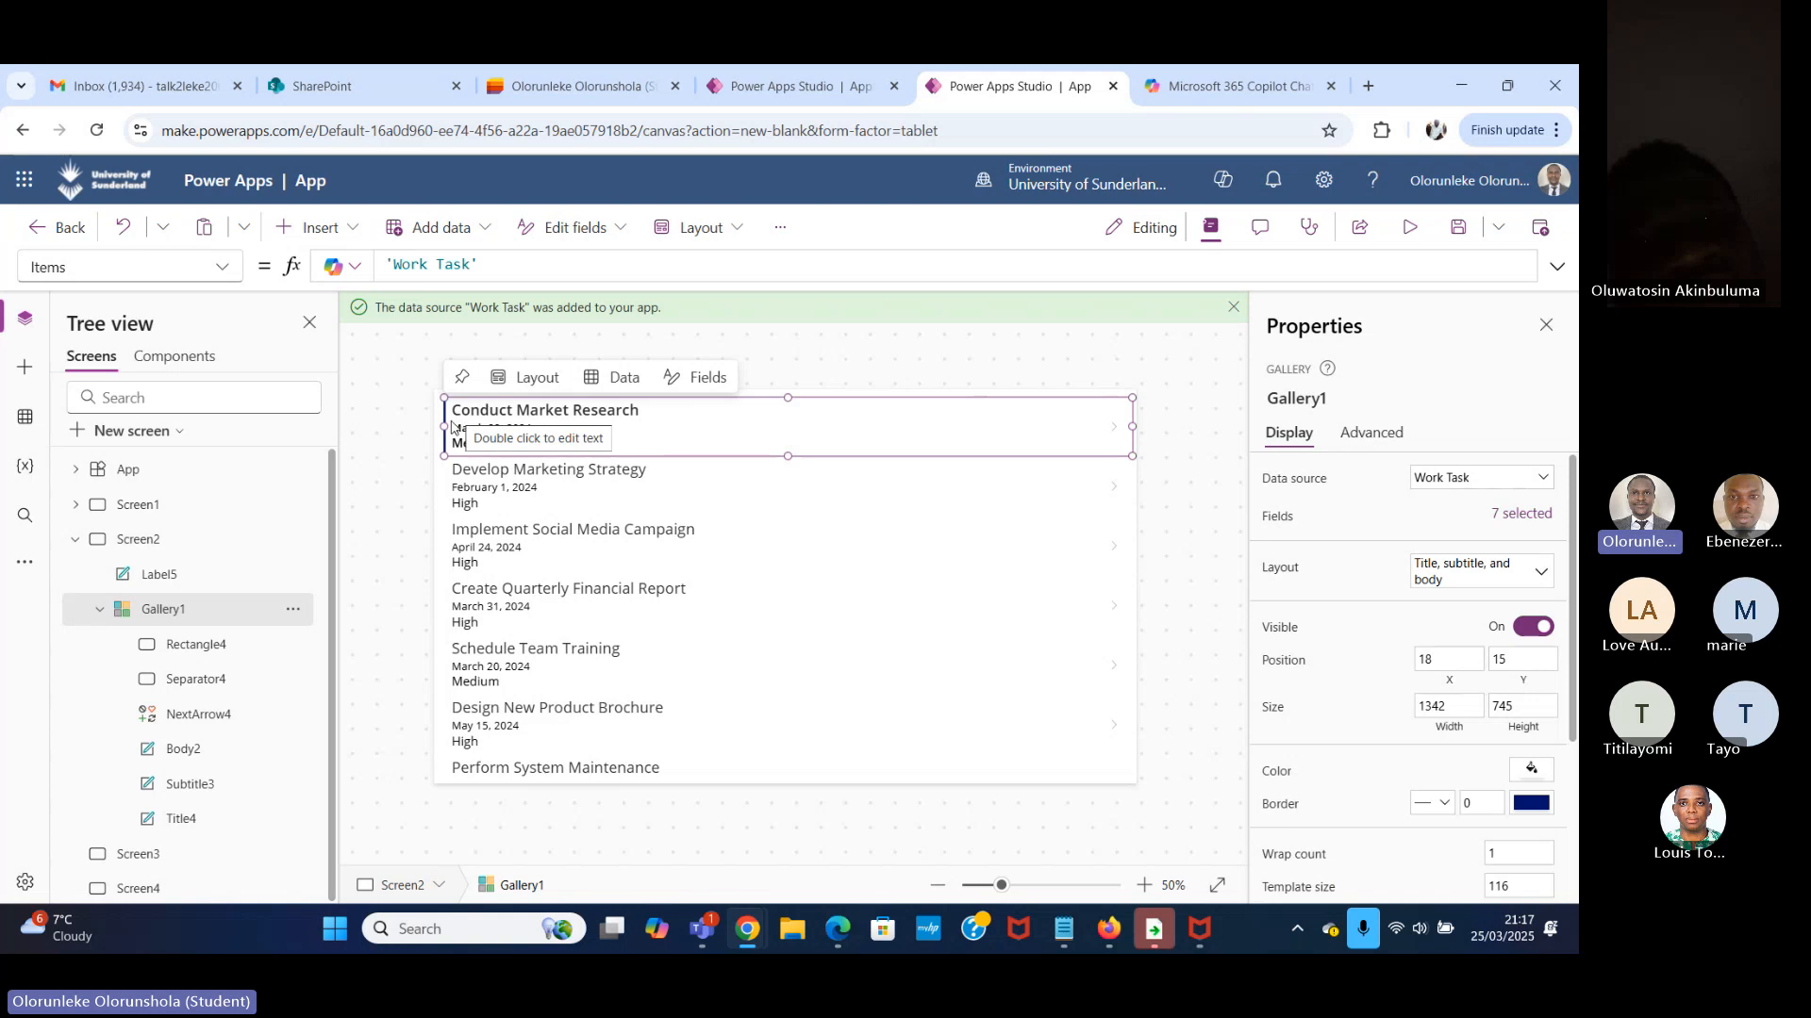
pyautogui.click(321, 228)
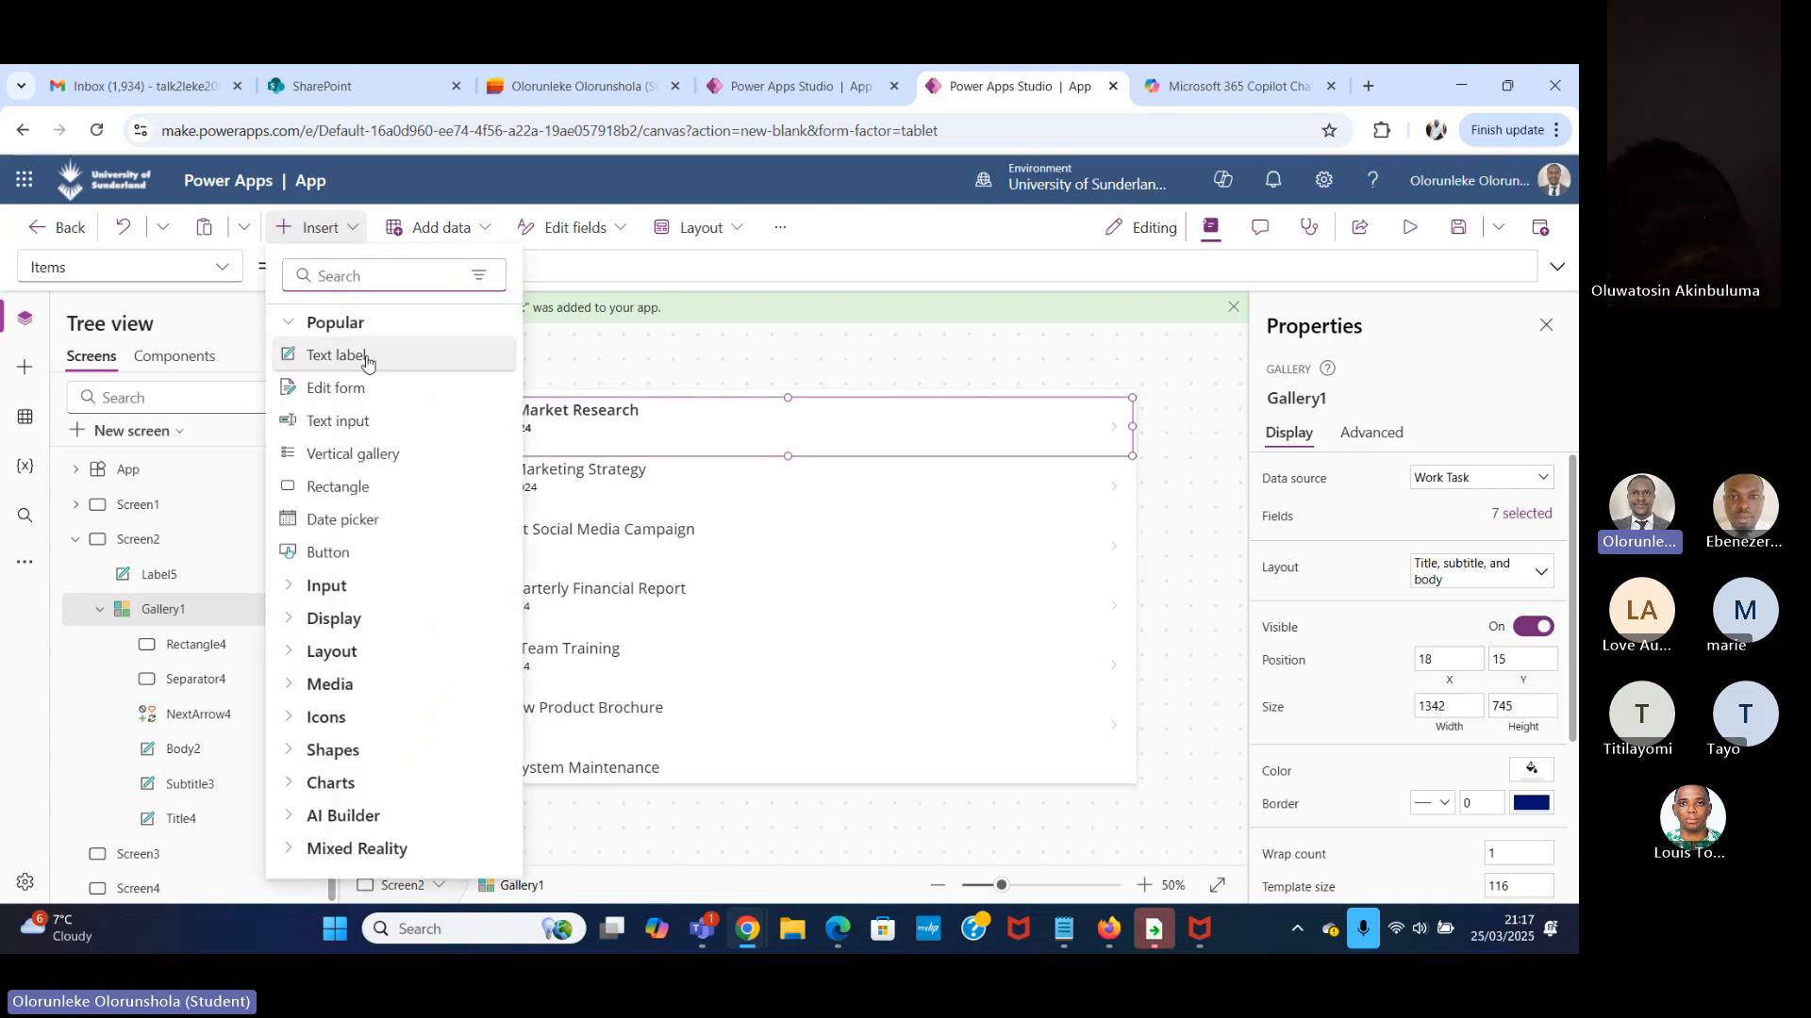
pyautogui.click(388, 276)
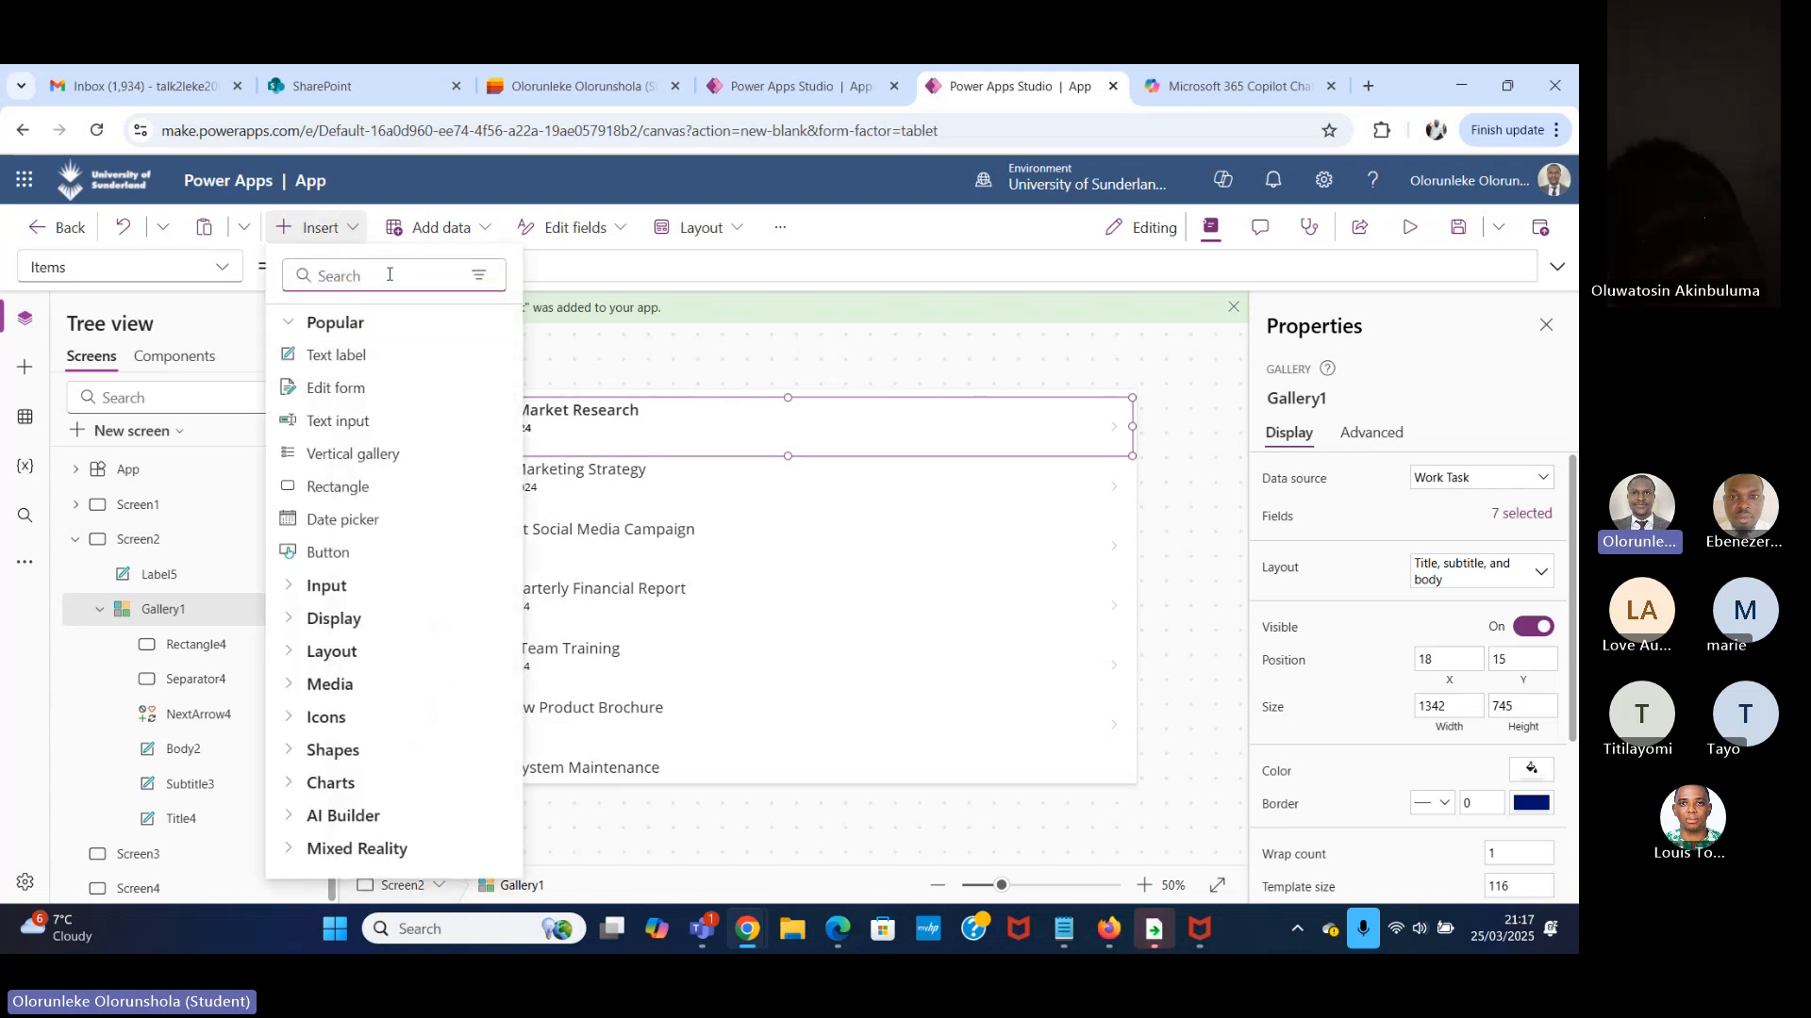
pyautogui.write('LABE')
pyautogui.click(356, 360)
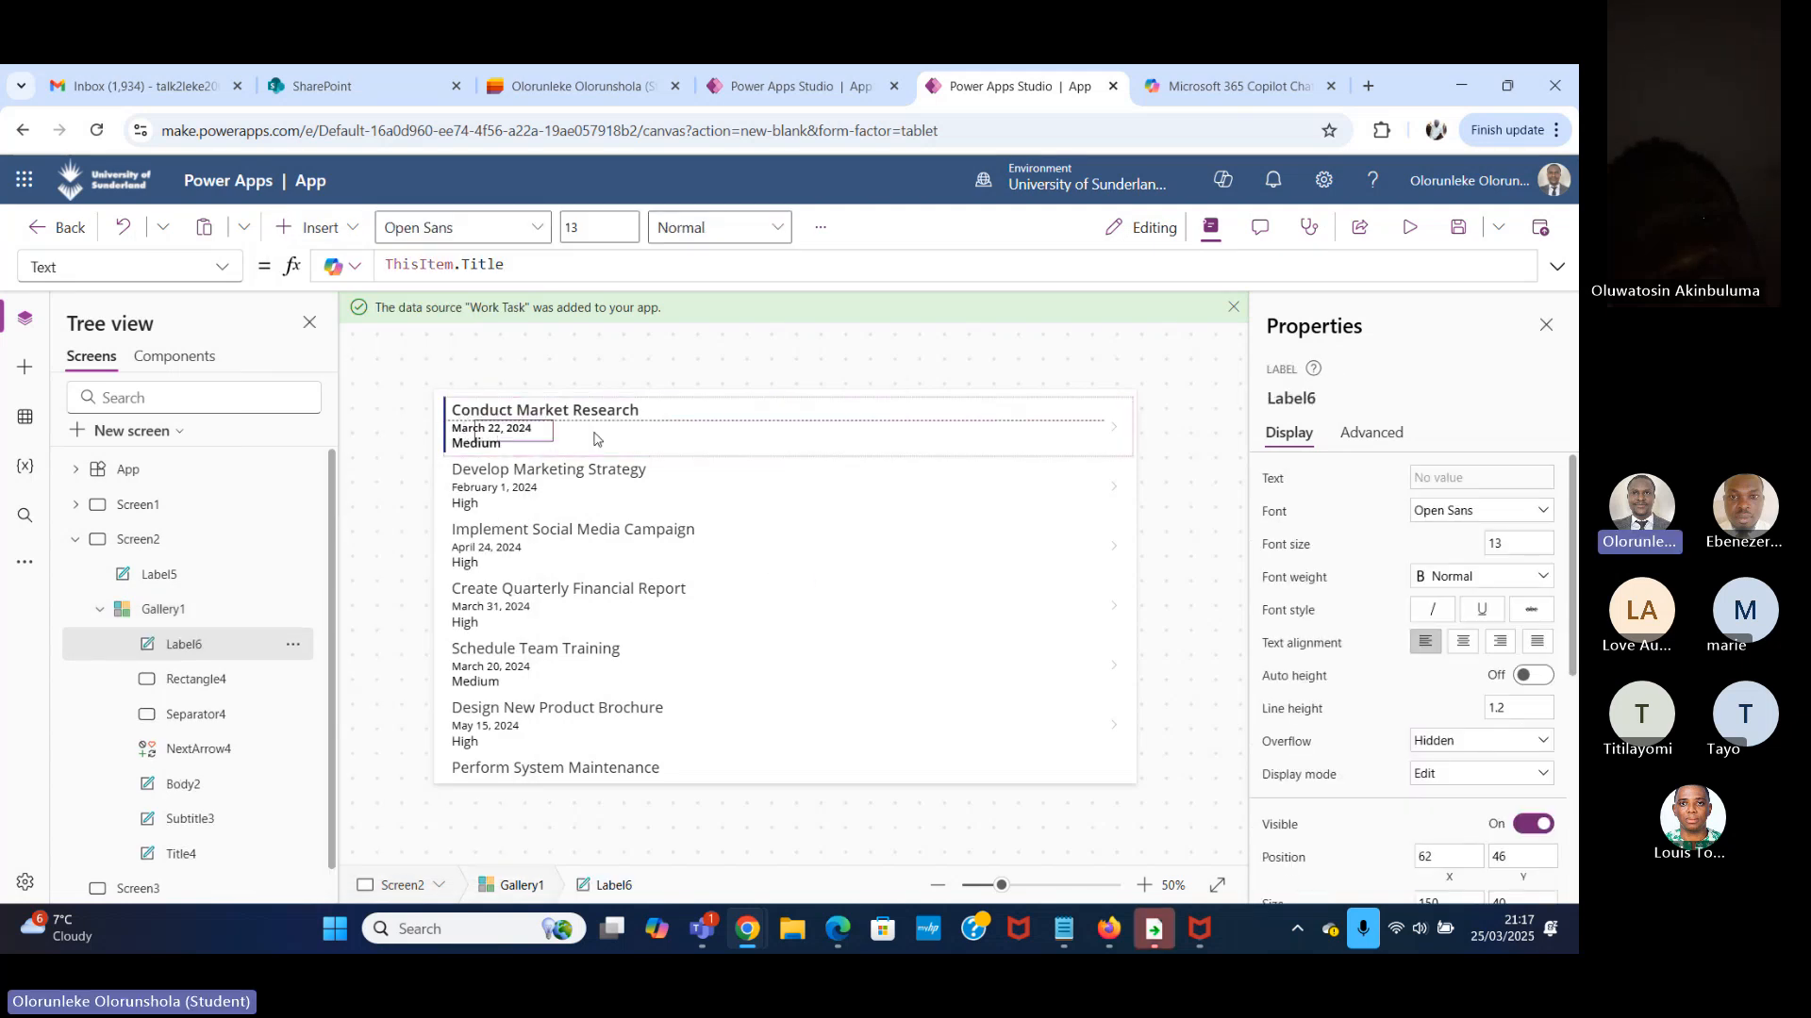
pyautogui.moveTo(595, 438); pyautogui.dragTo(984, 427)
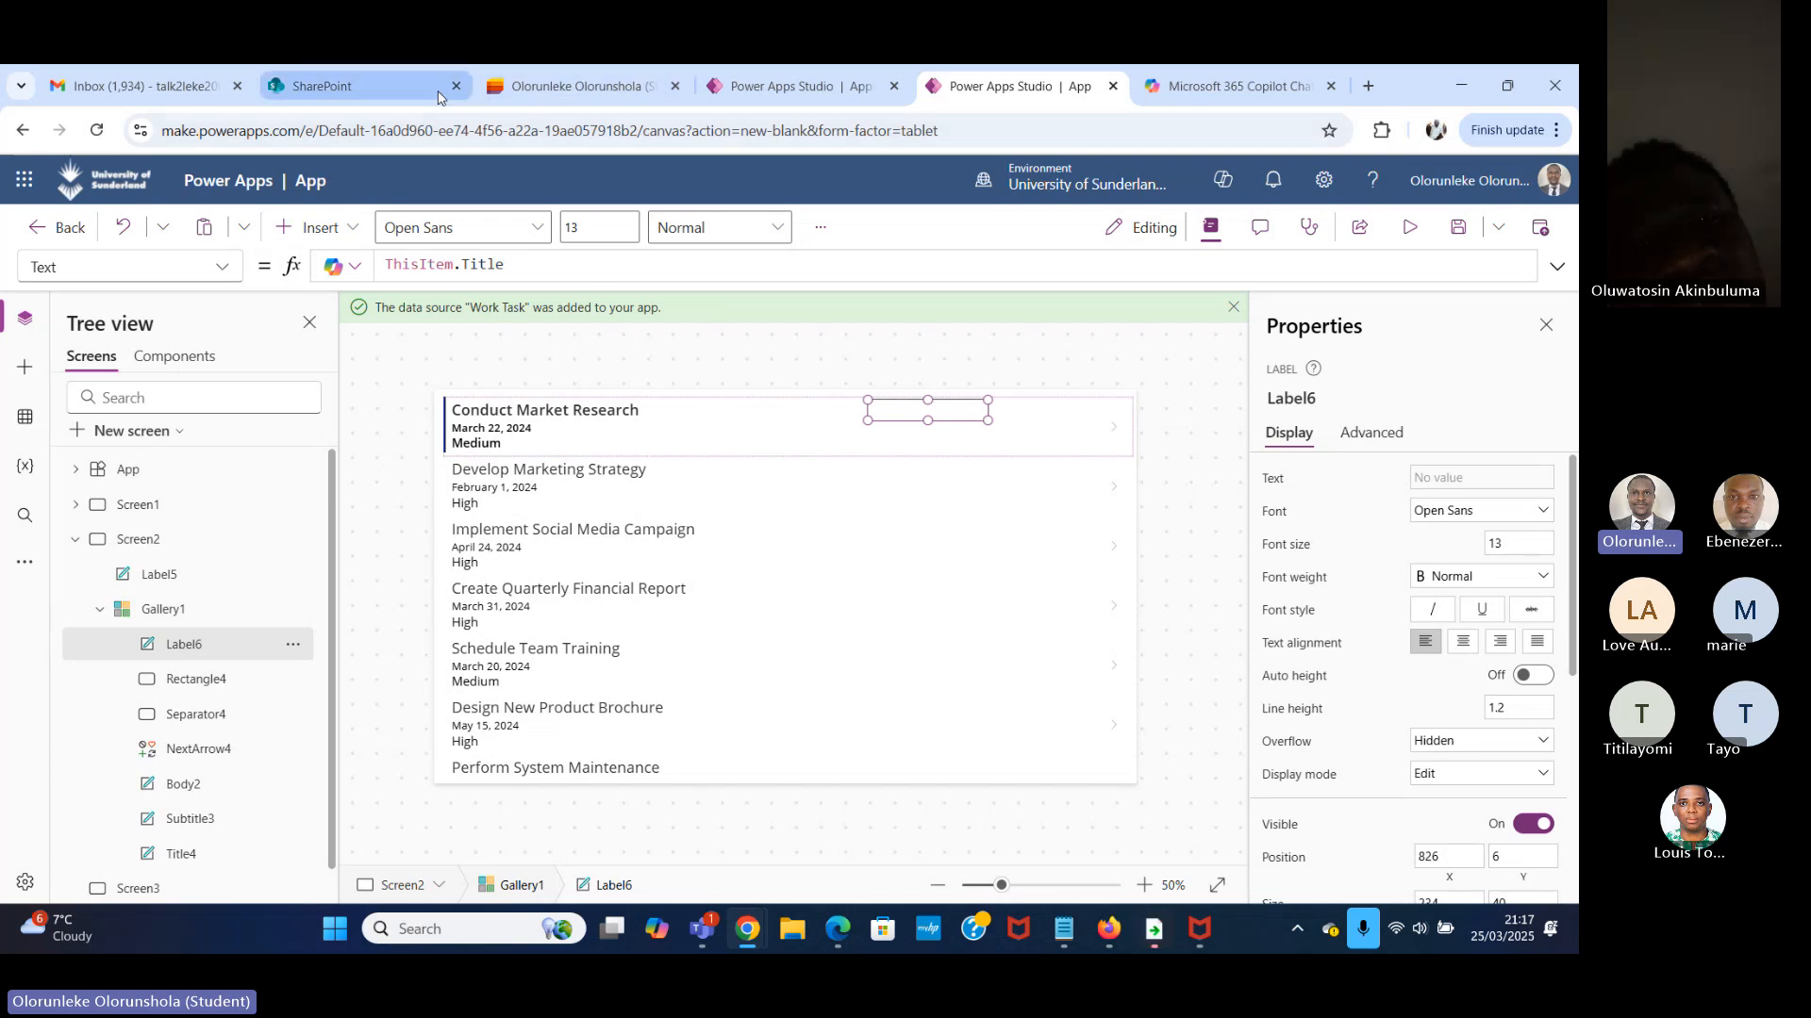
# Check the status column in the Work Task list and set the new label's text to ThisItem.'Work Task Status'.Value.
pyautogui.click(564, 87)
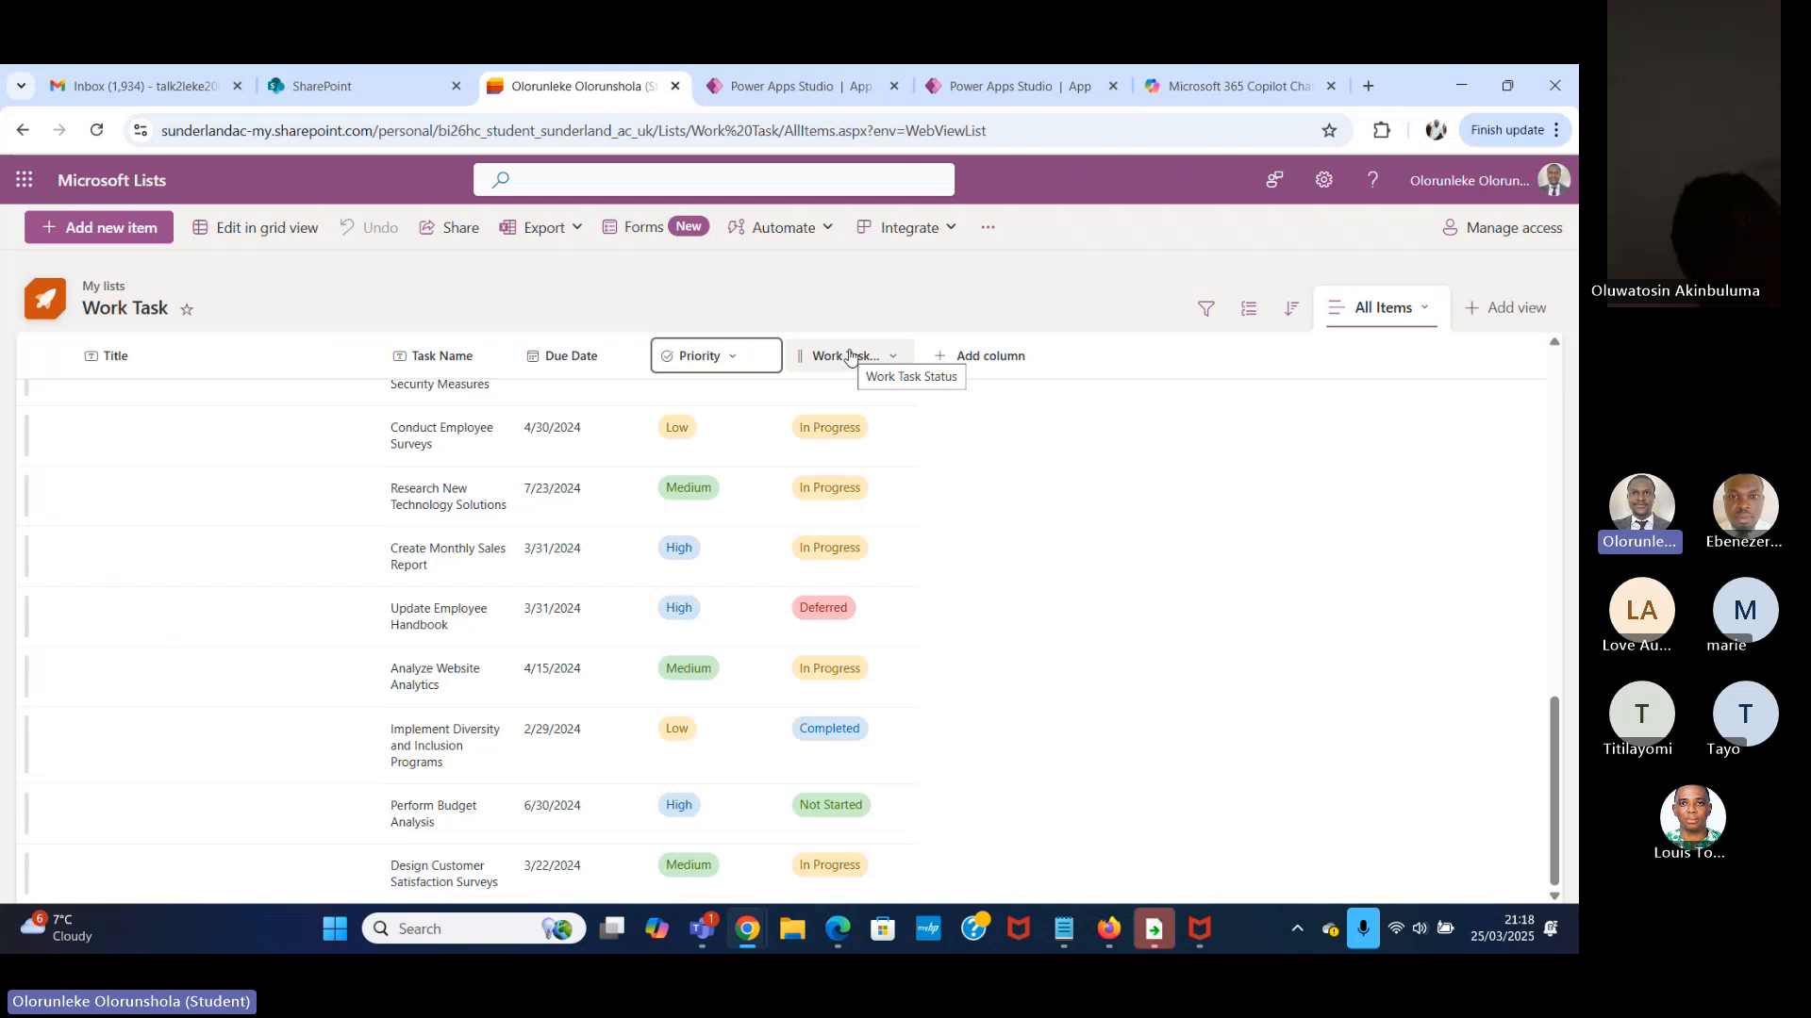
pyautogui.click(993, 87)
pyautogui.click(546, 264)
pyautogui.press('BackSpace')
pyautogui.press('BackSpace')
pyautogui.press('BackSpace')
pyautogui.press('BackSpace')
pyautogui.press('BackSpace')
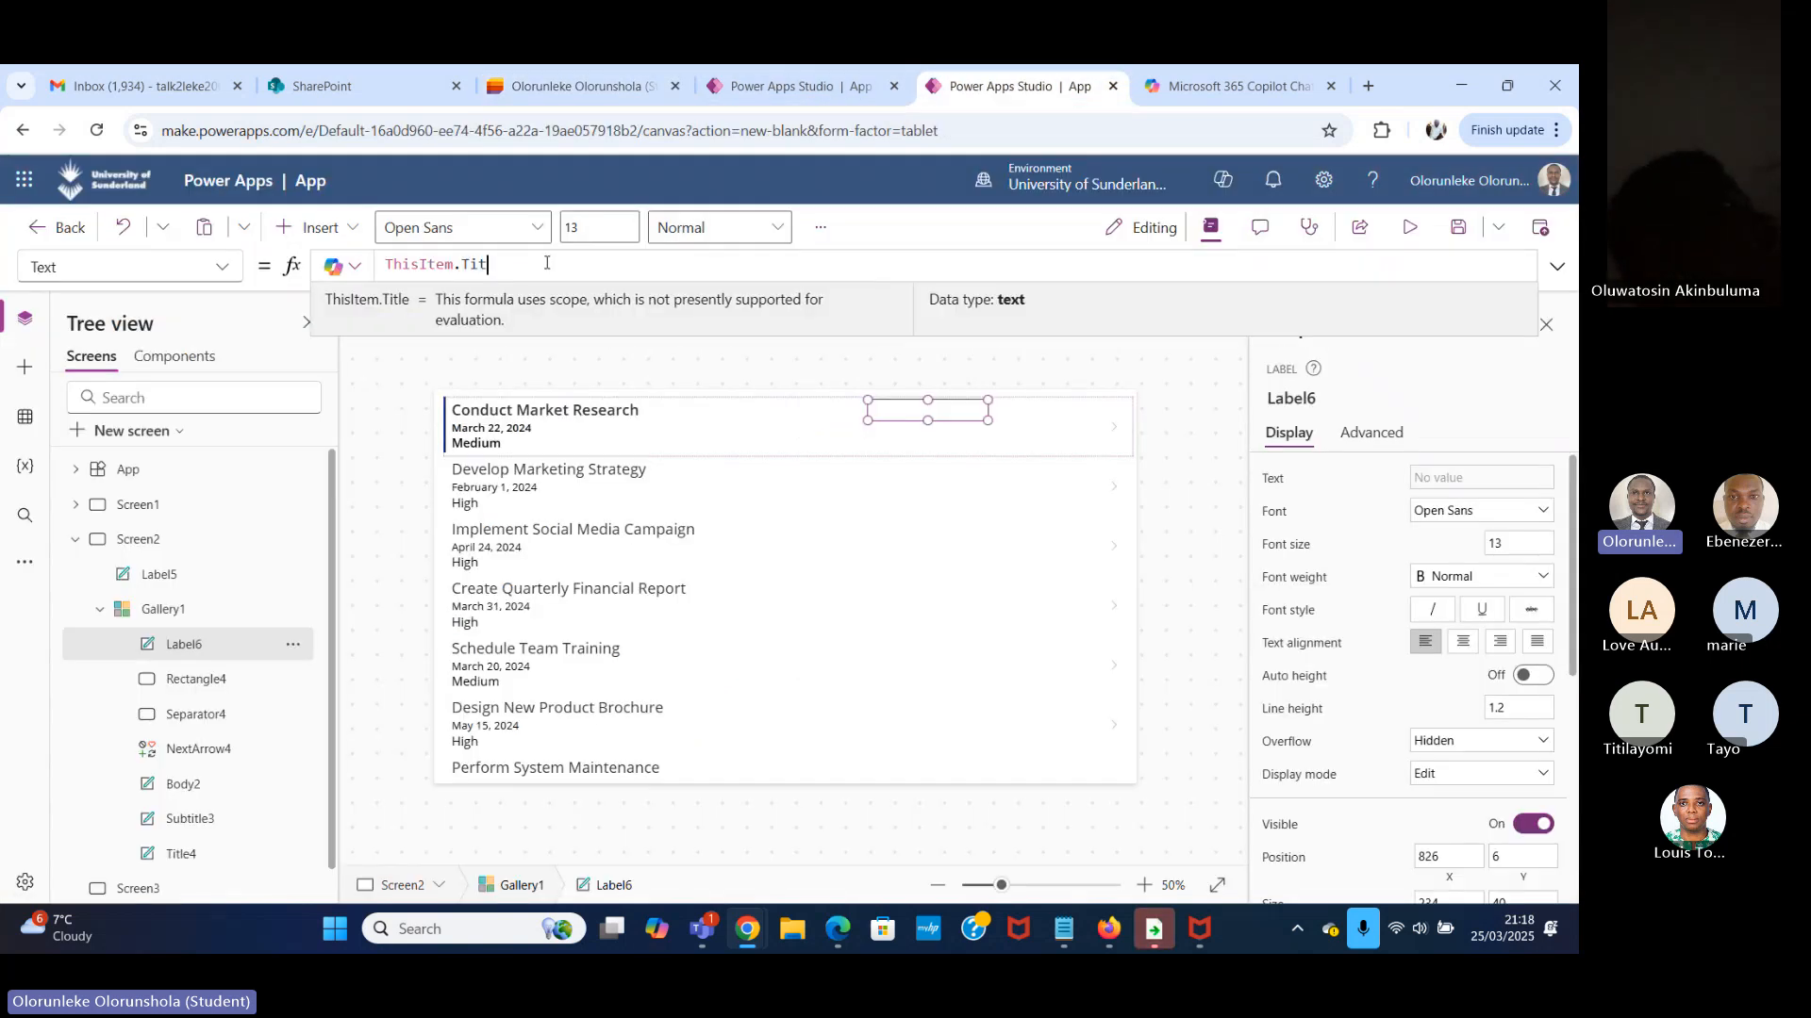
pyautogui.write('WO')
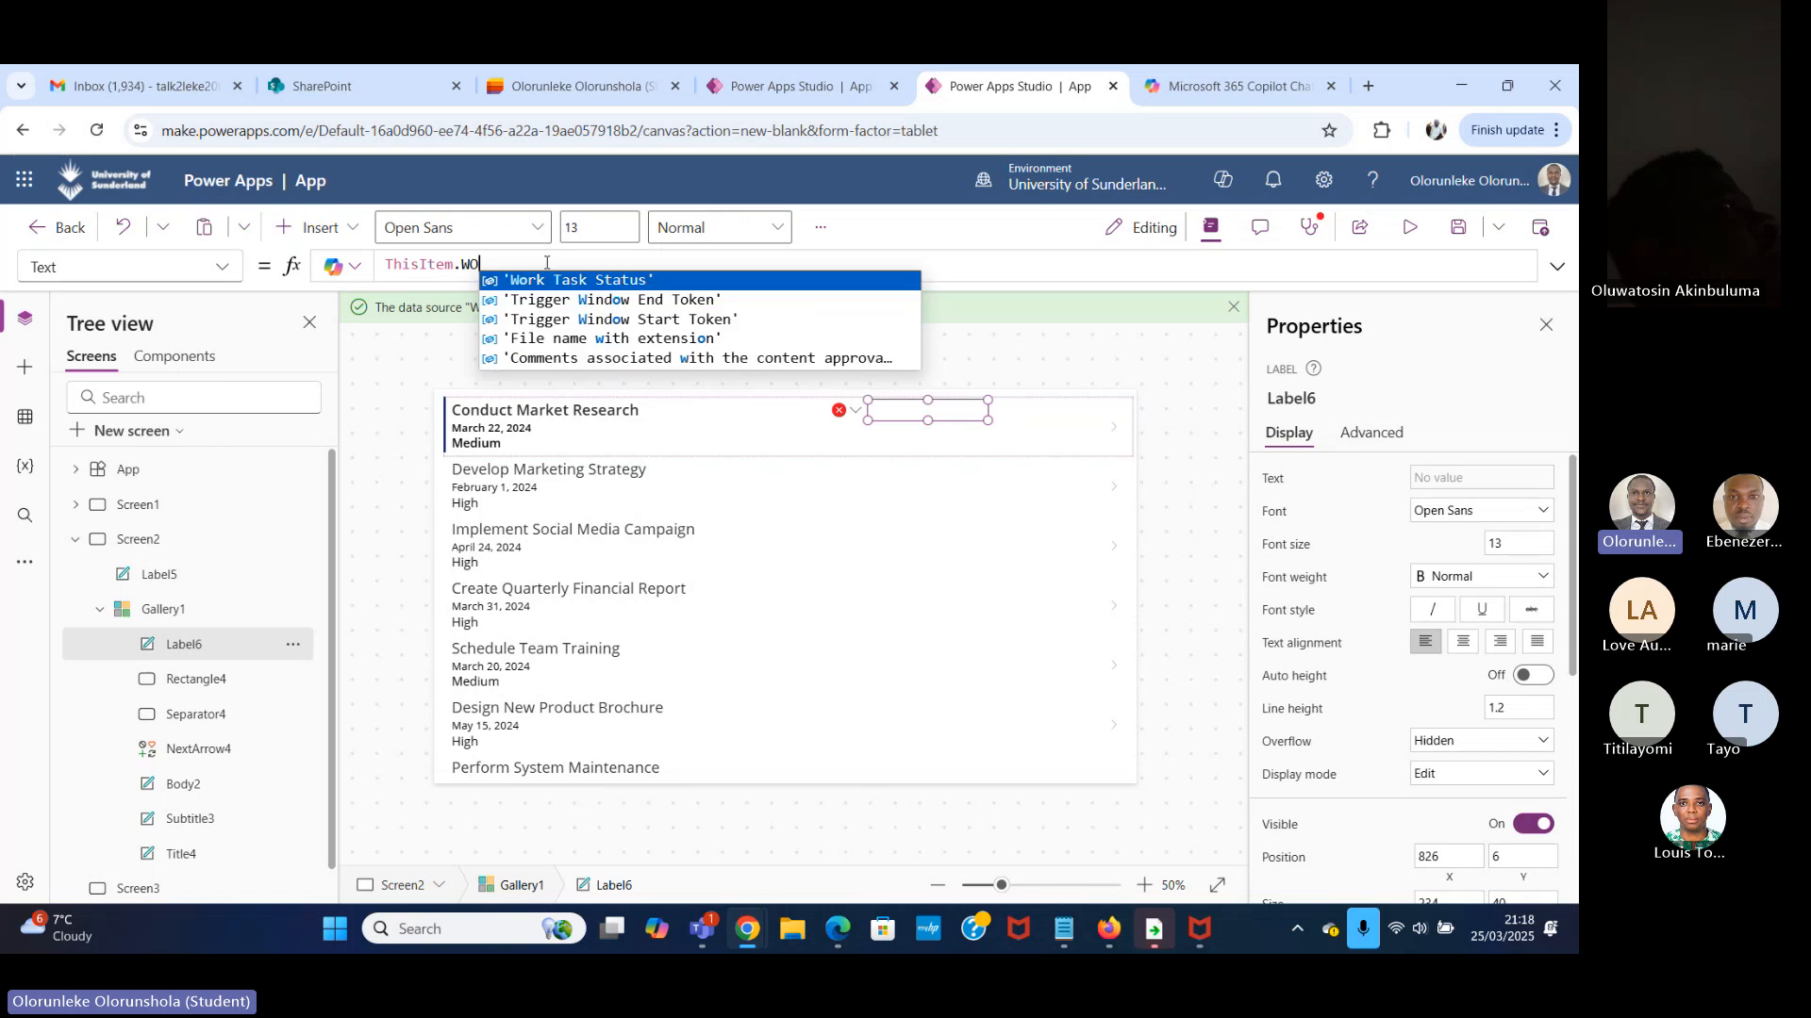
pyautogui.click(641, 279)
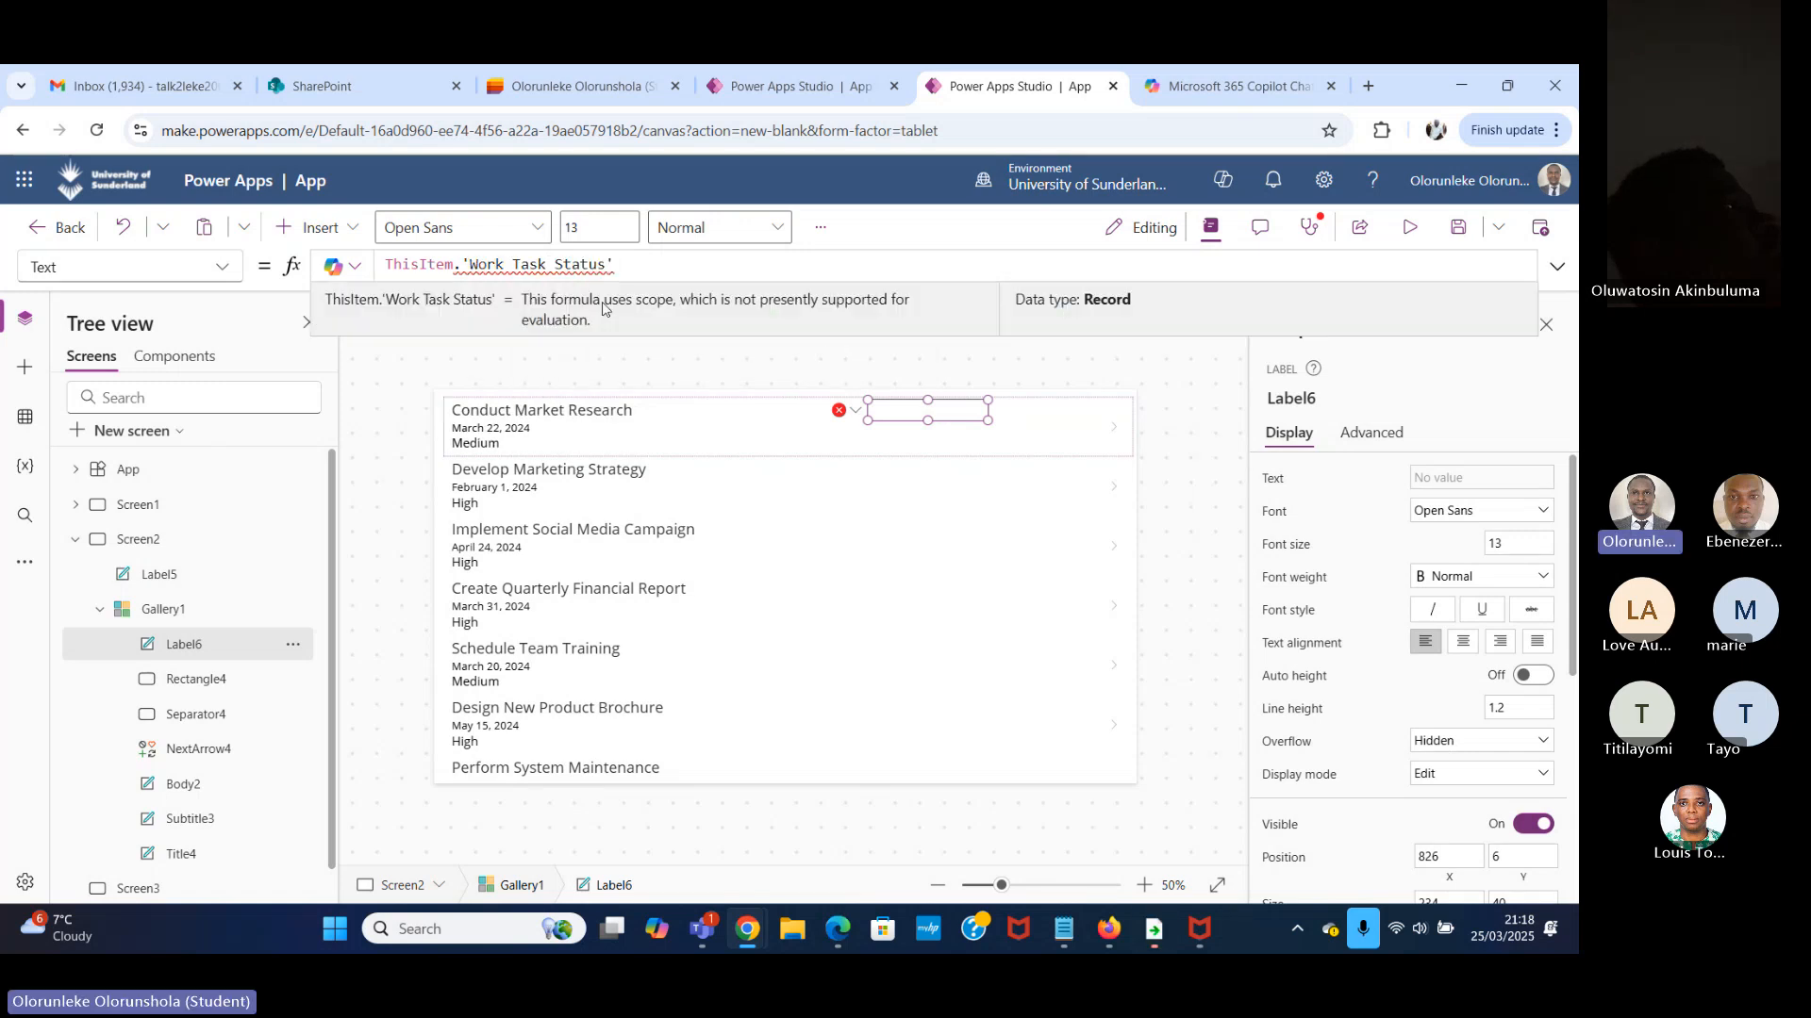
pyautogui.click(575, 86)
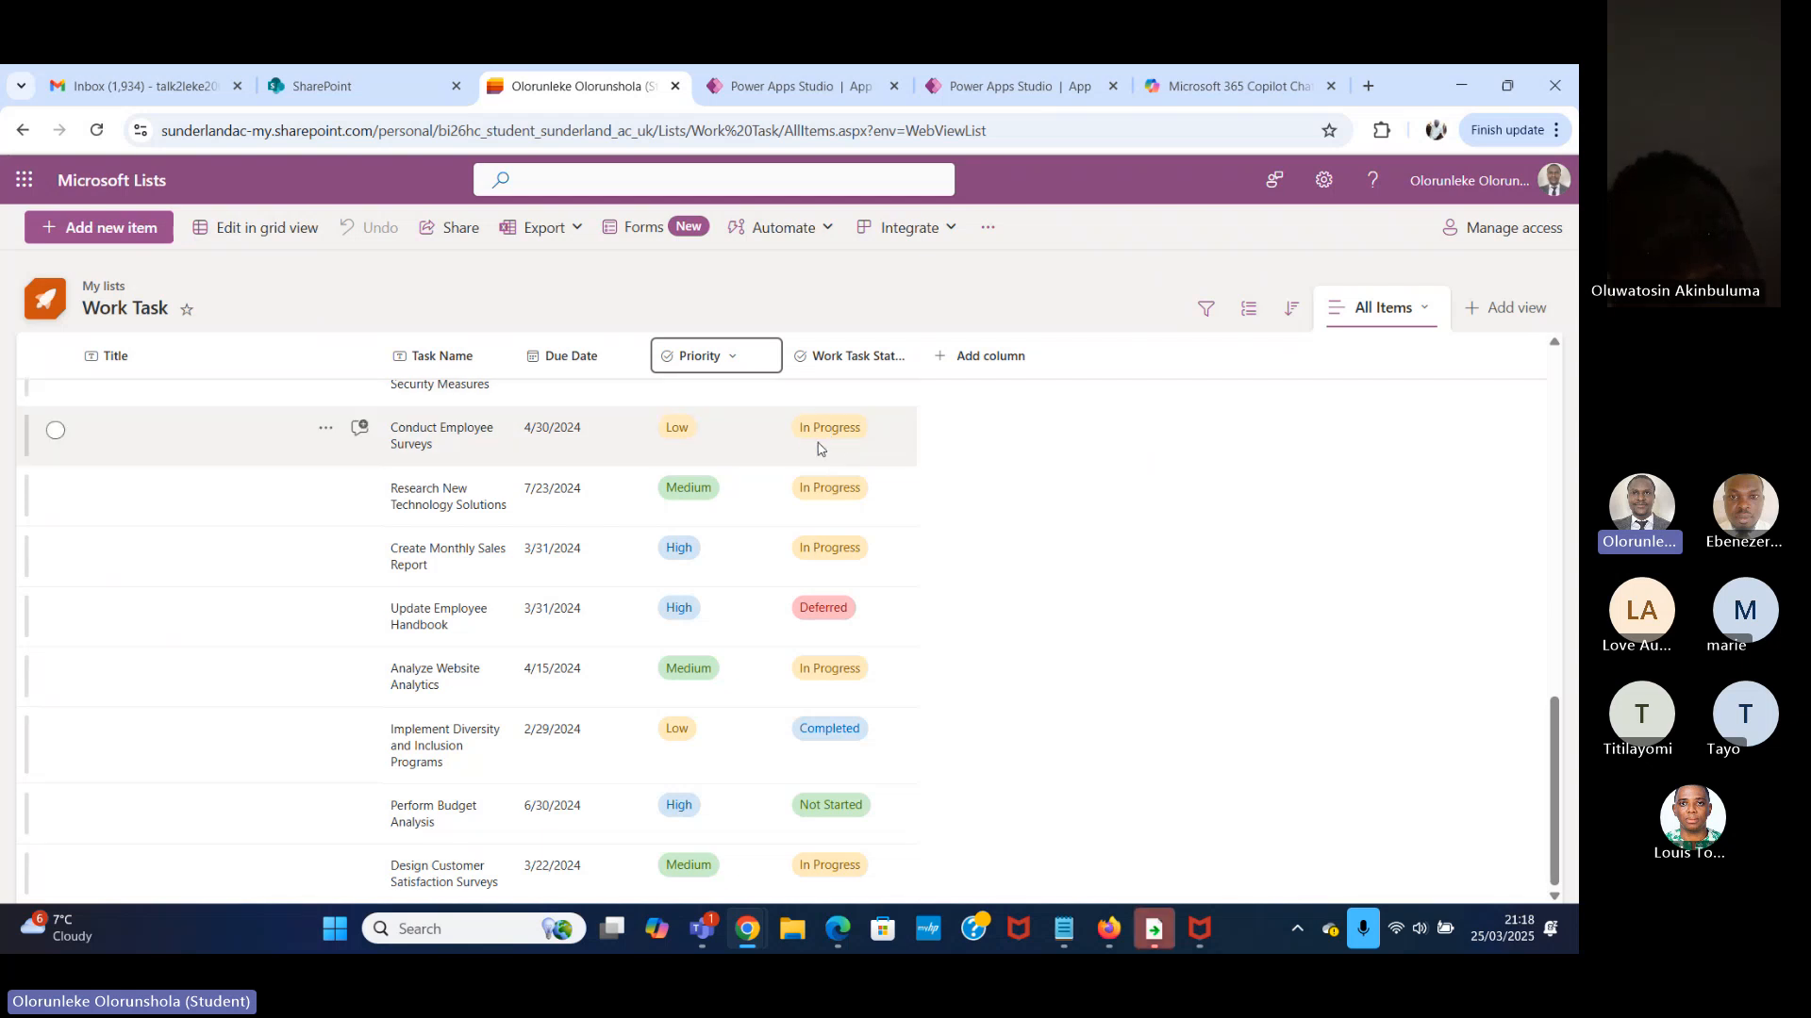
pyautogui.click(1022, 87)
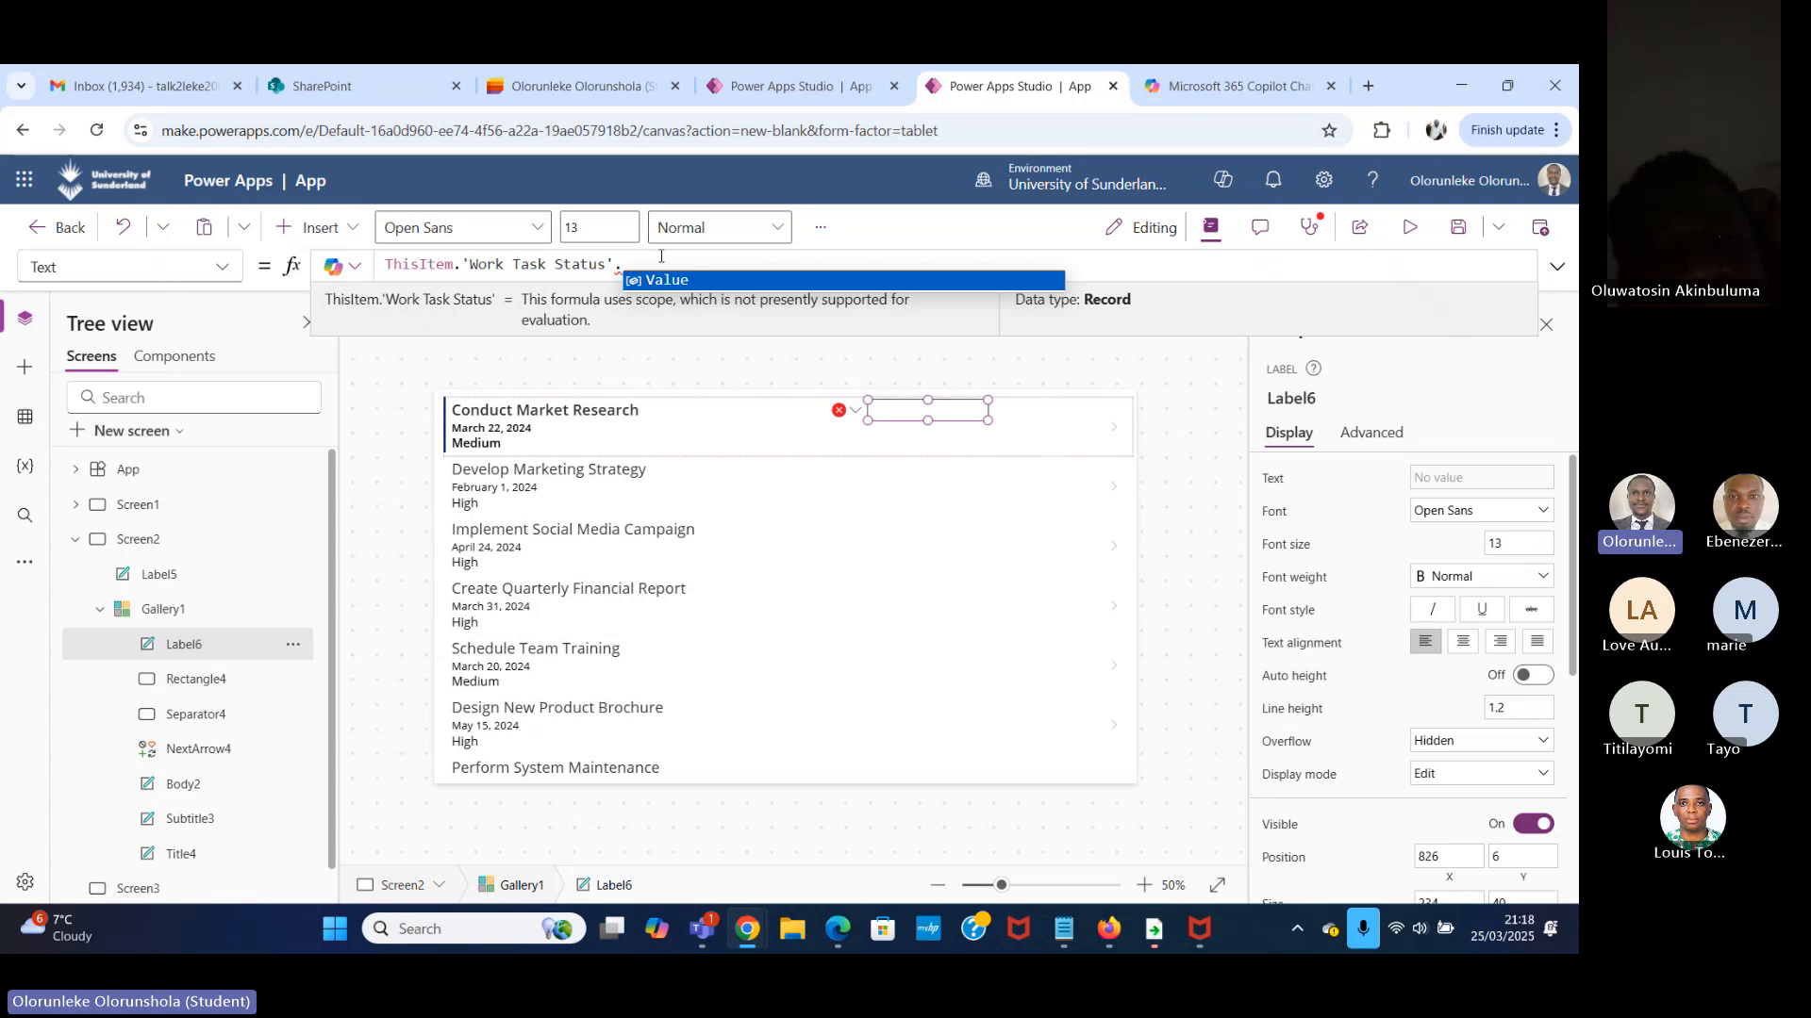
pyautogui.click(702, 280)
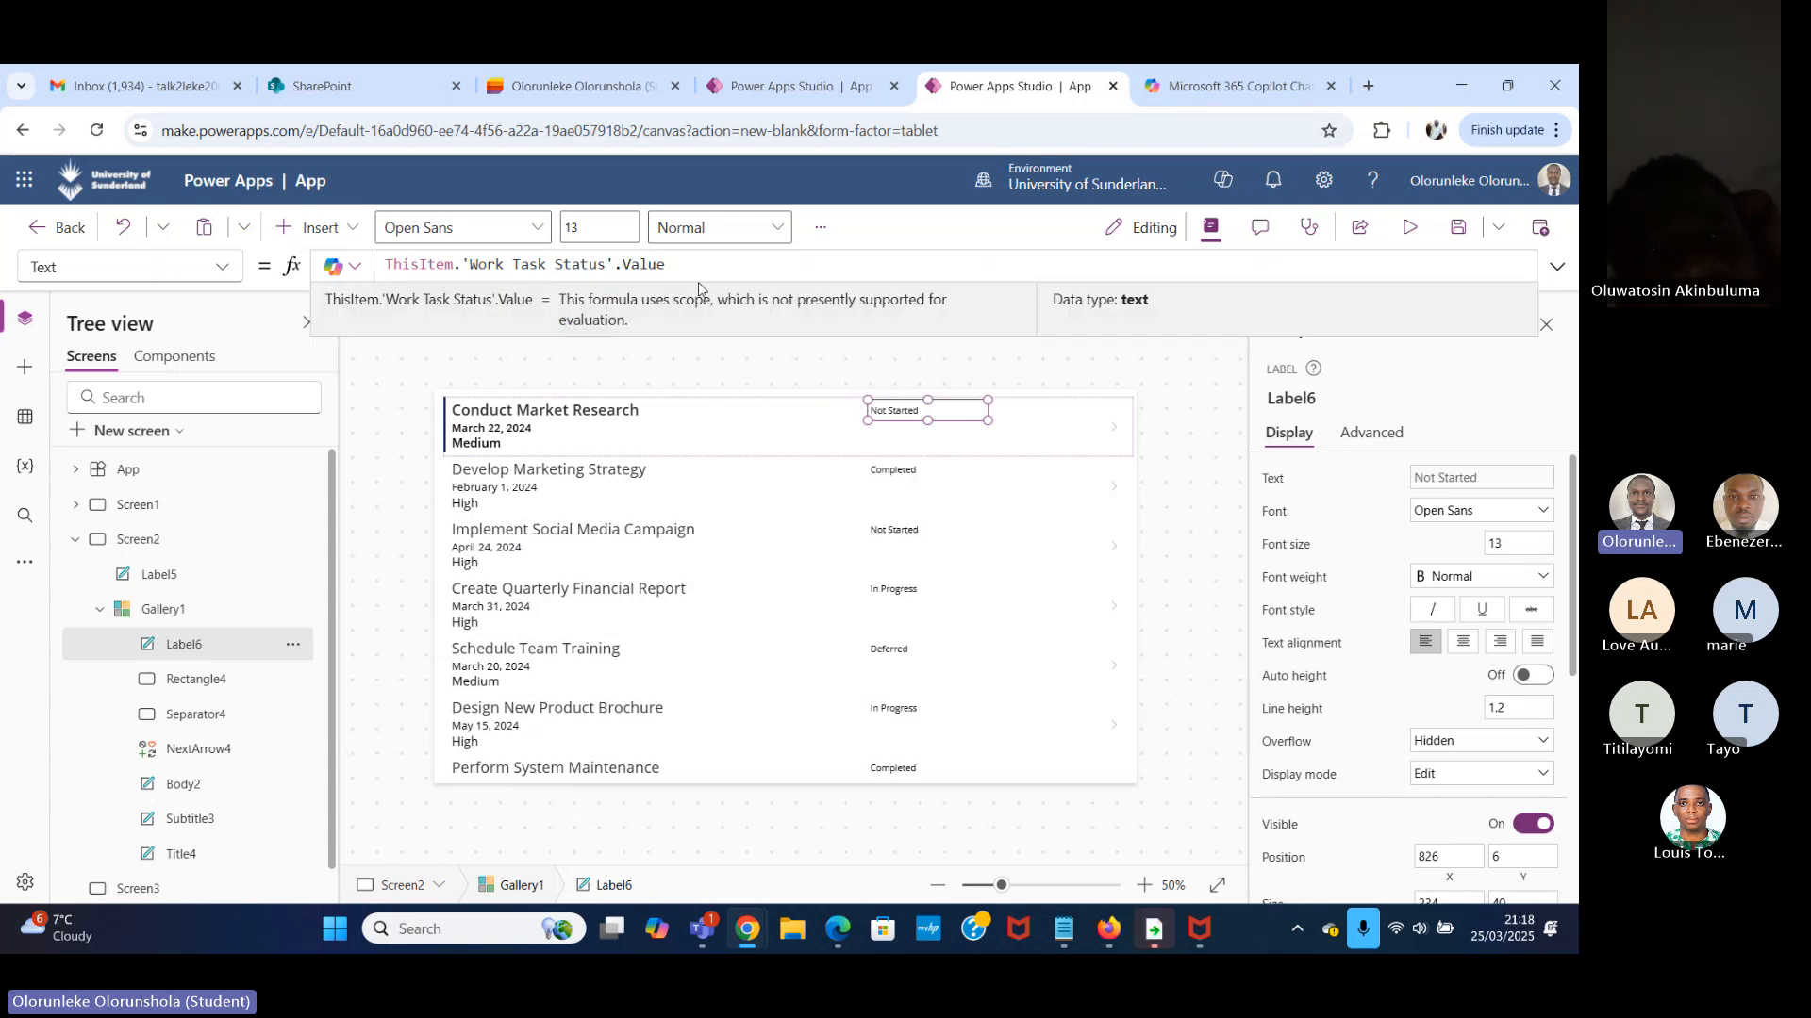
# Preview the app and look through the gallery's rows with their work task statuses, returning to the first row.
pyautogui.click(1409, 228)
pyautogui.scroll(-3, 622, 594)
pyautogui.scroll(3, 366, 524)
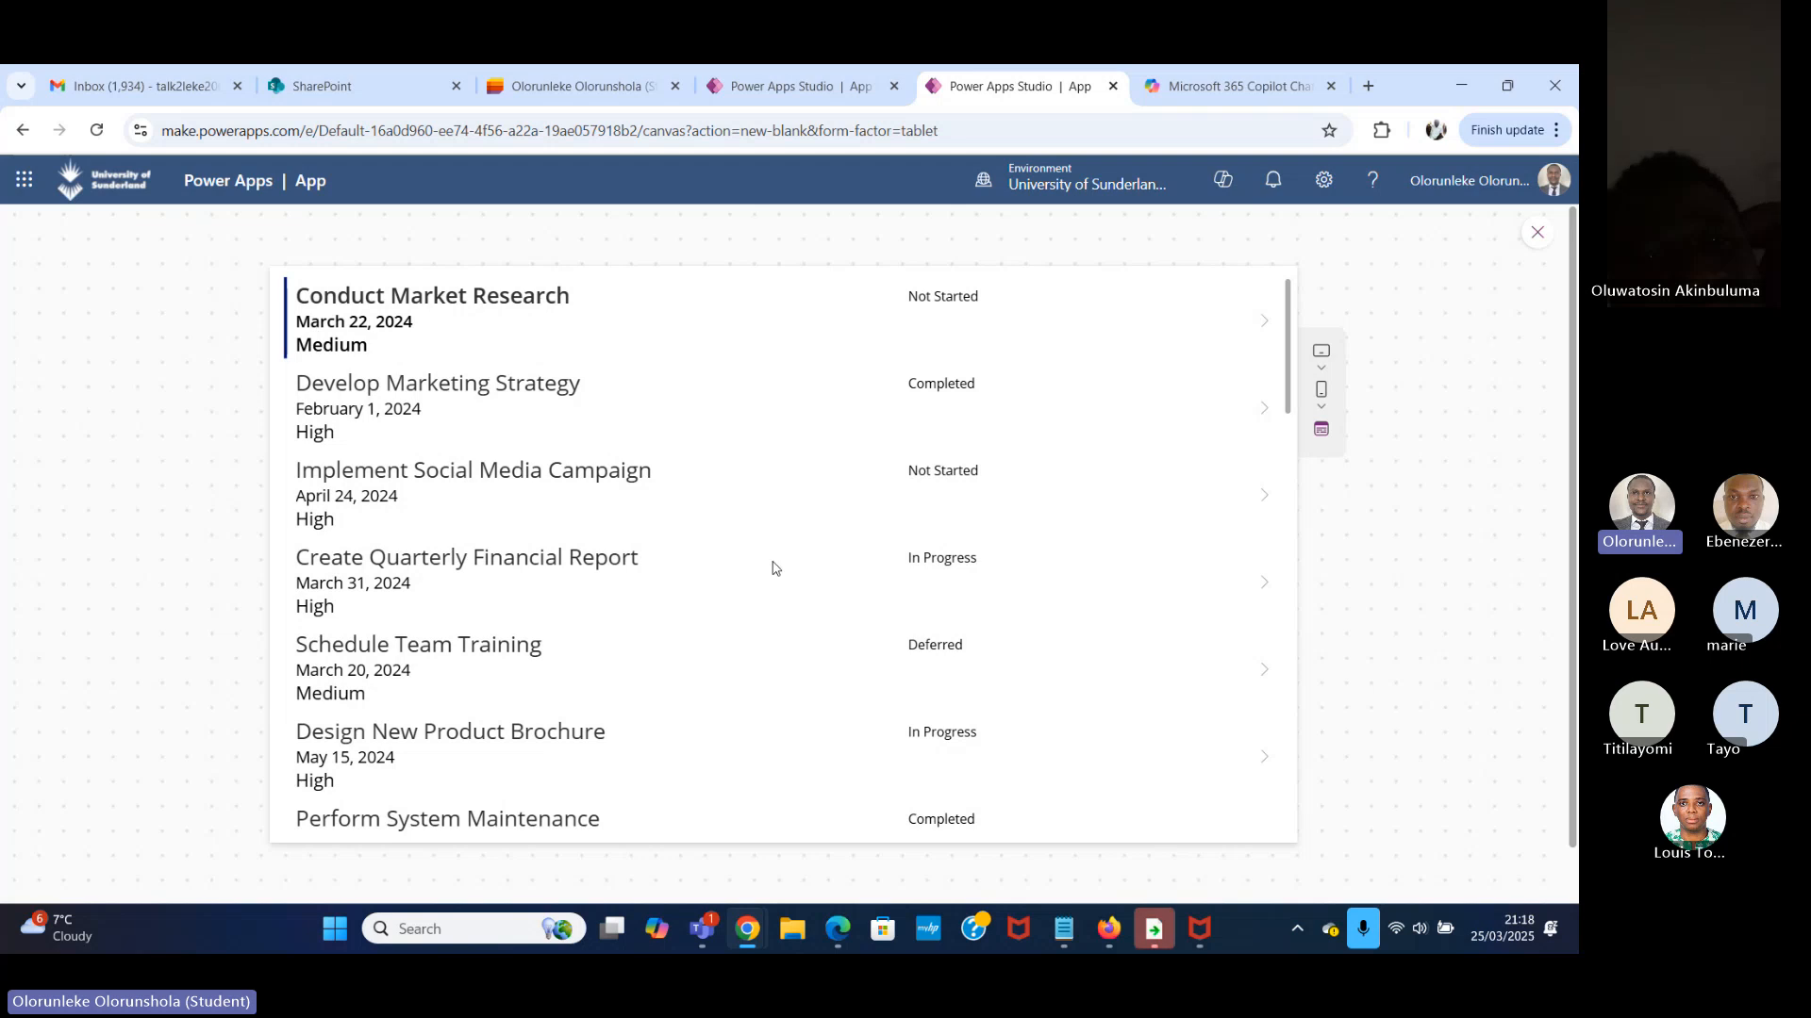
pyautogui.scroll(-15, 772, 568)
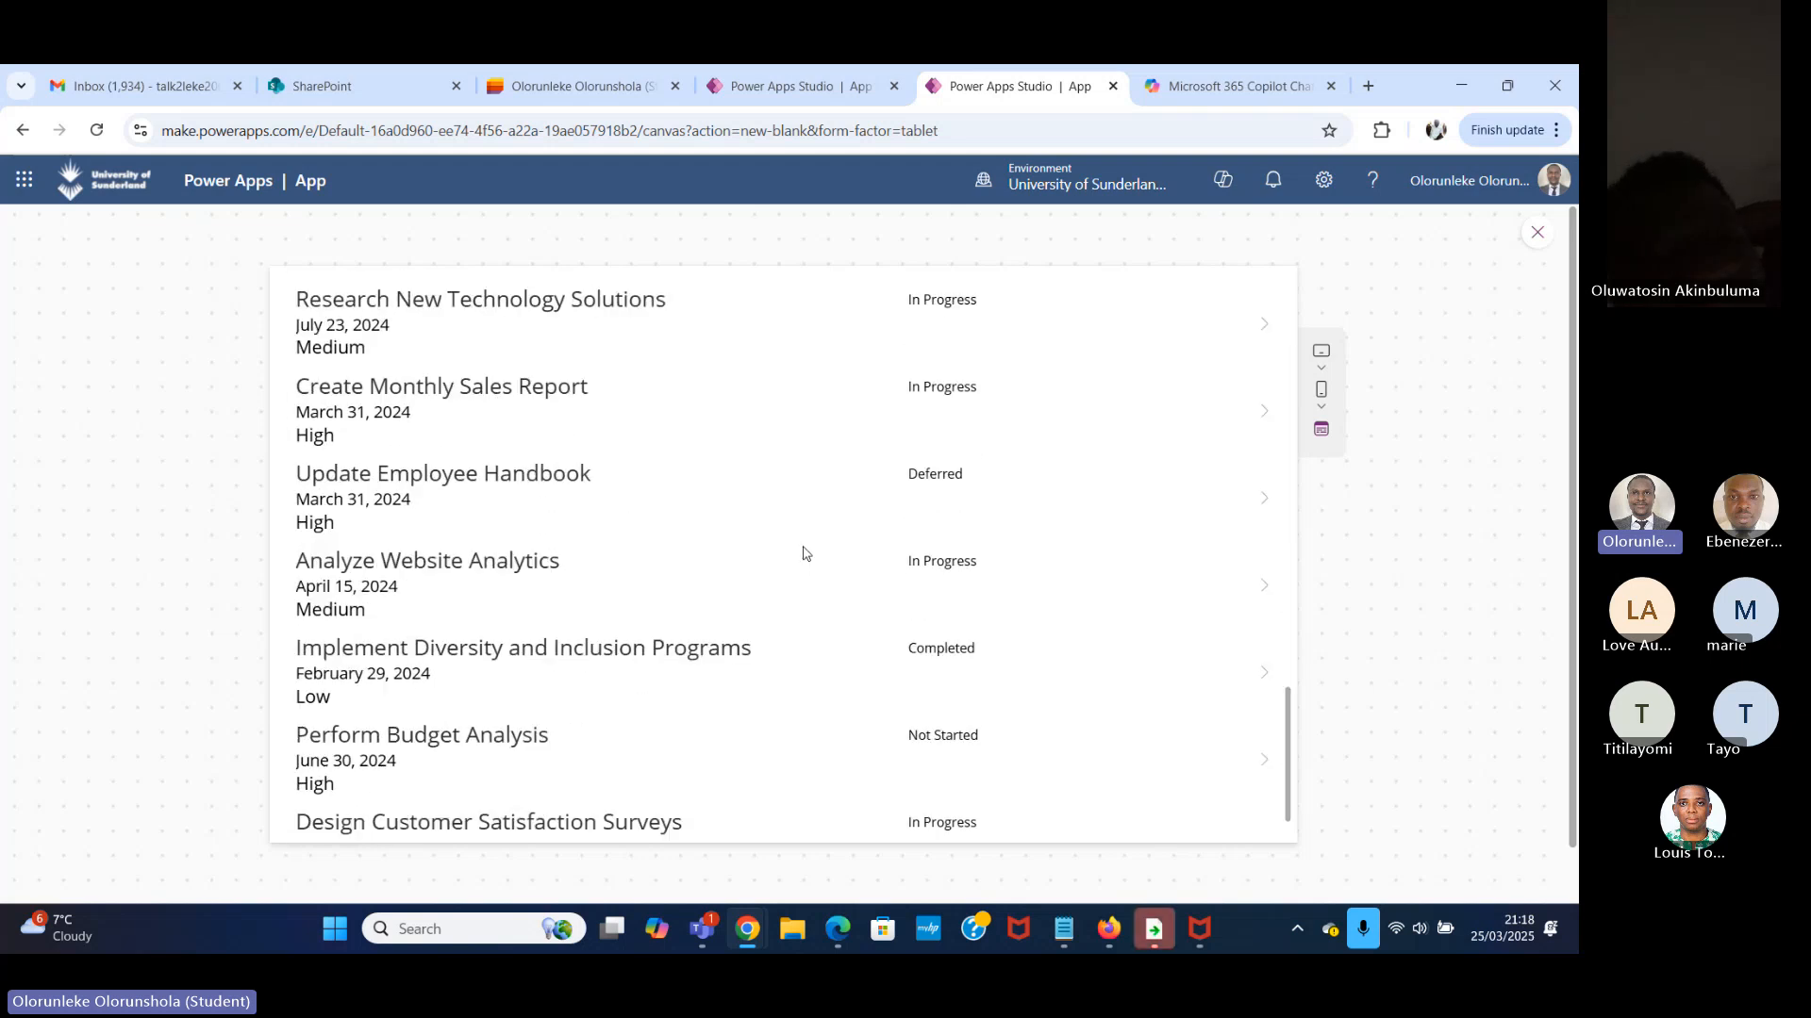
pyautogui.scroll(-2, 803, 554)
pyautogui.scroll(8, 811, 553)
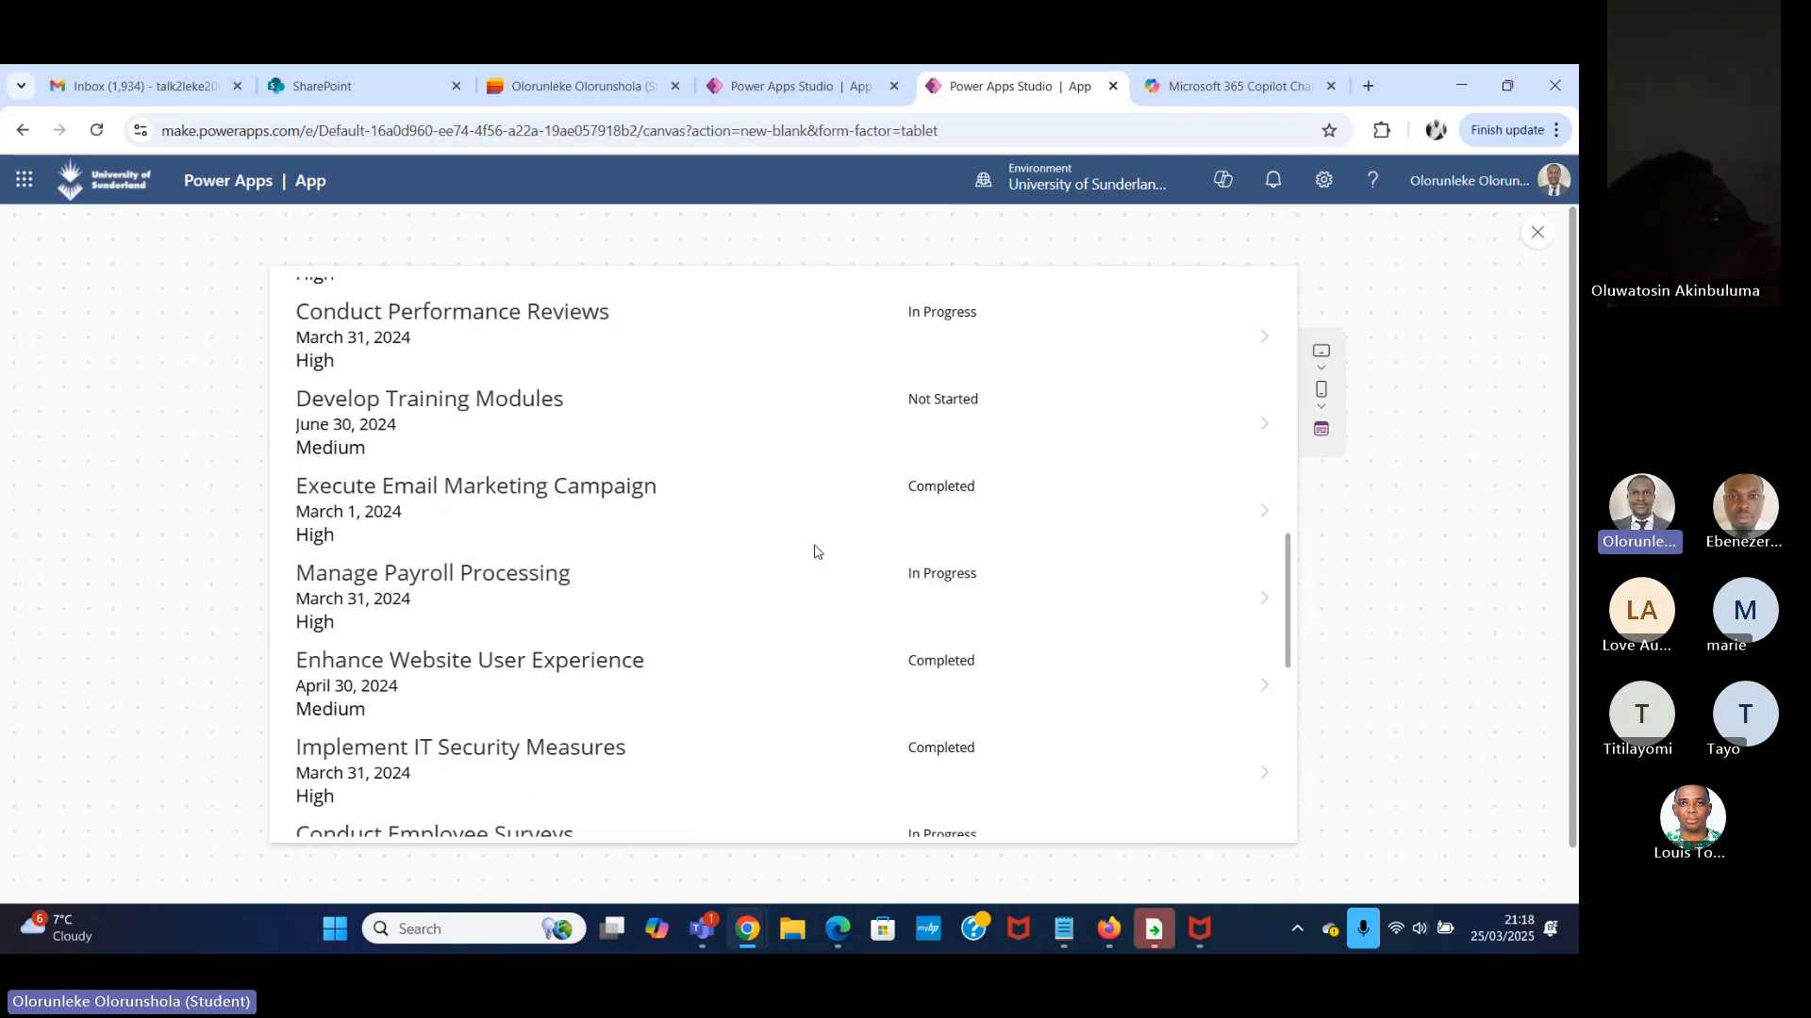
pyautogui.scroll(8, 811, 548)
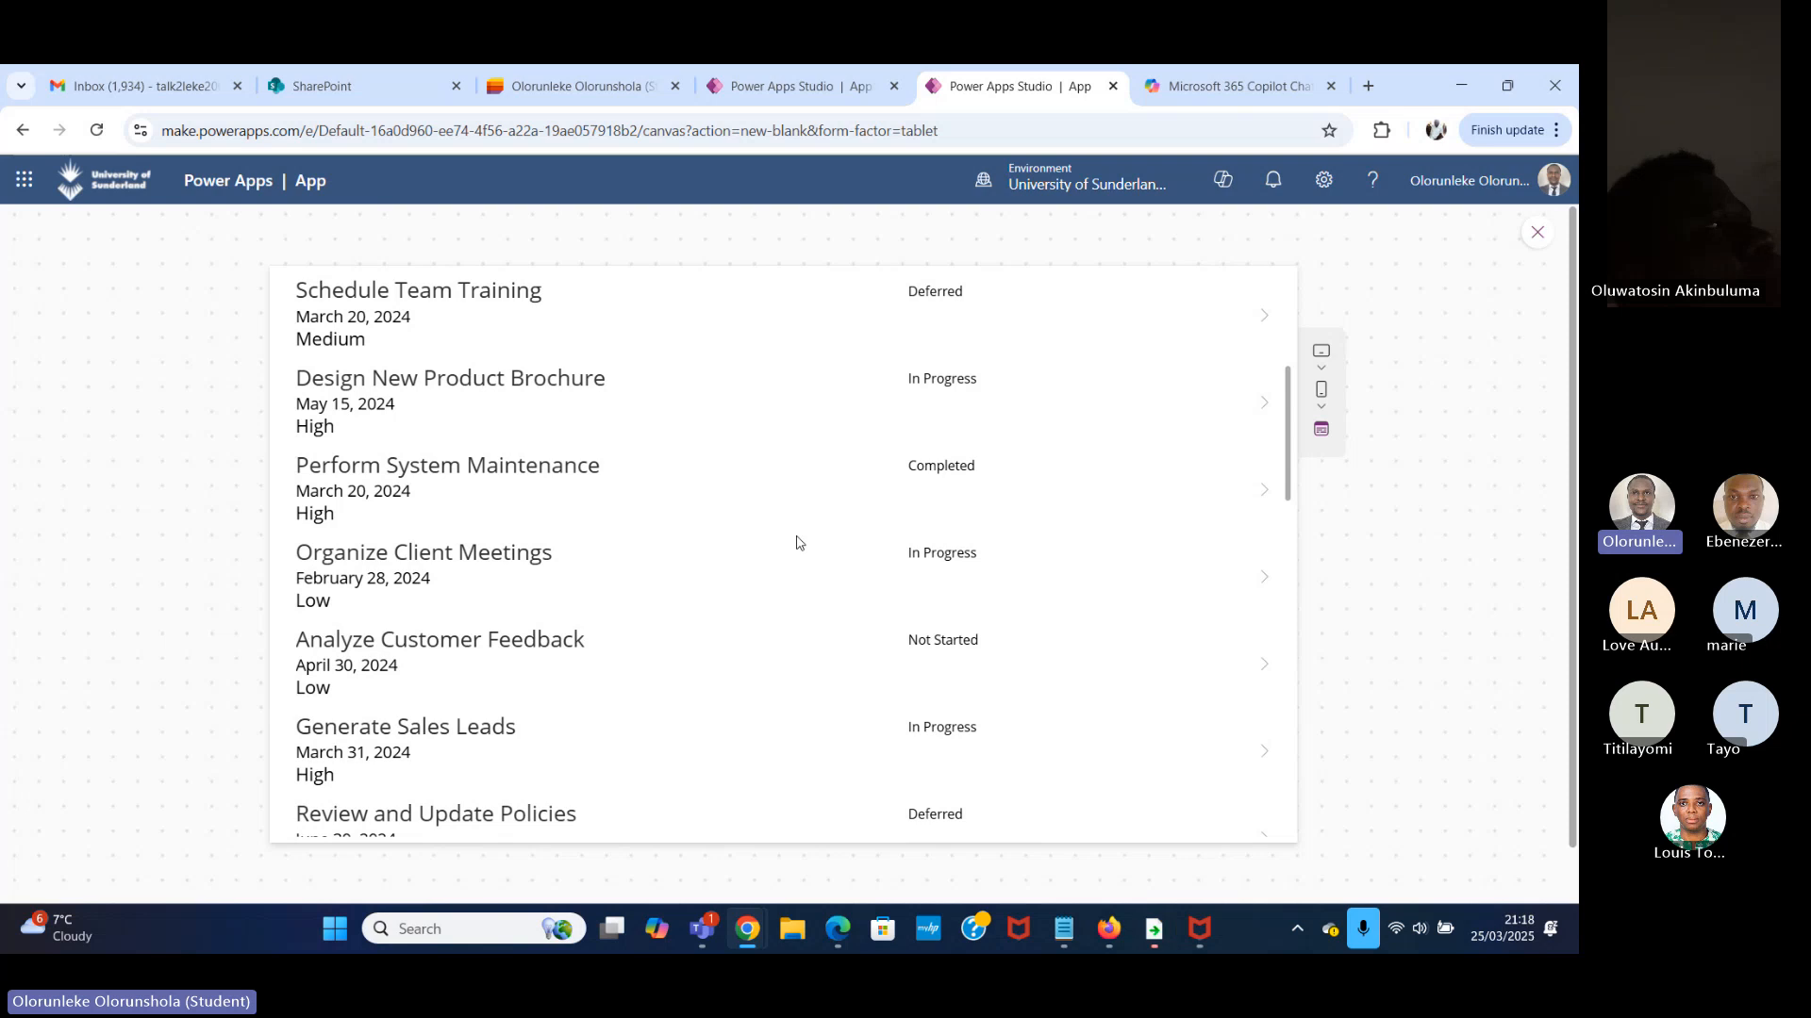
pyautogui.scroll(4, 631, 514)
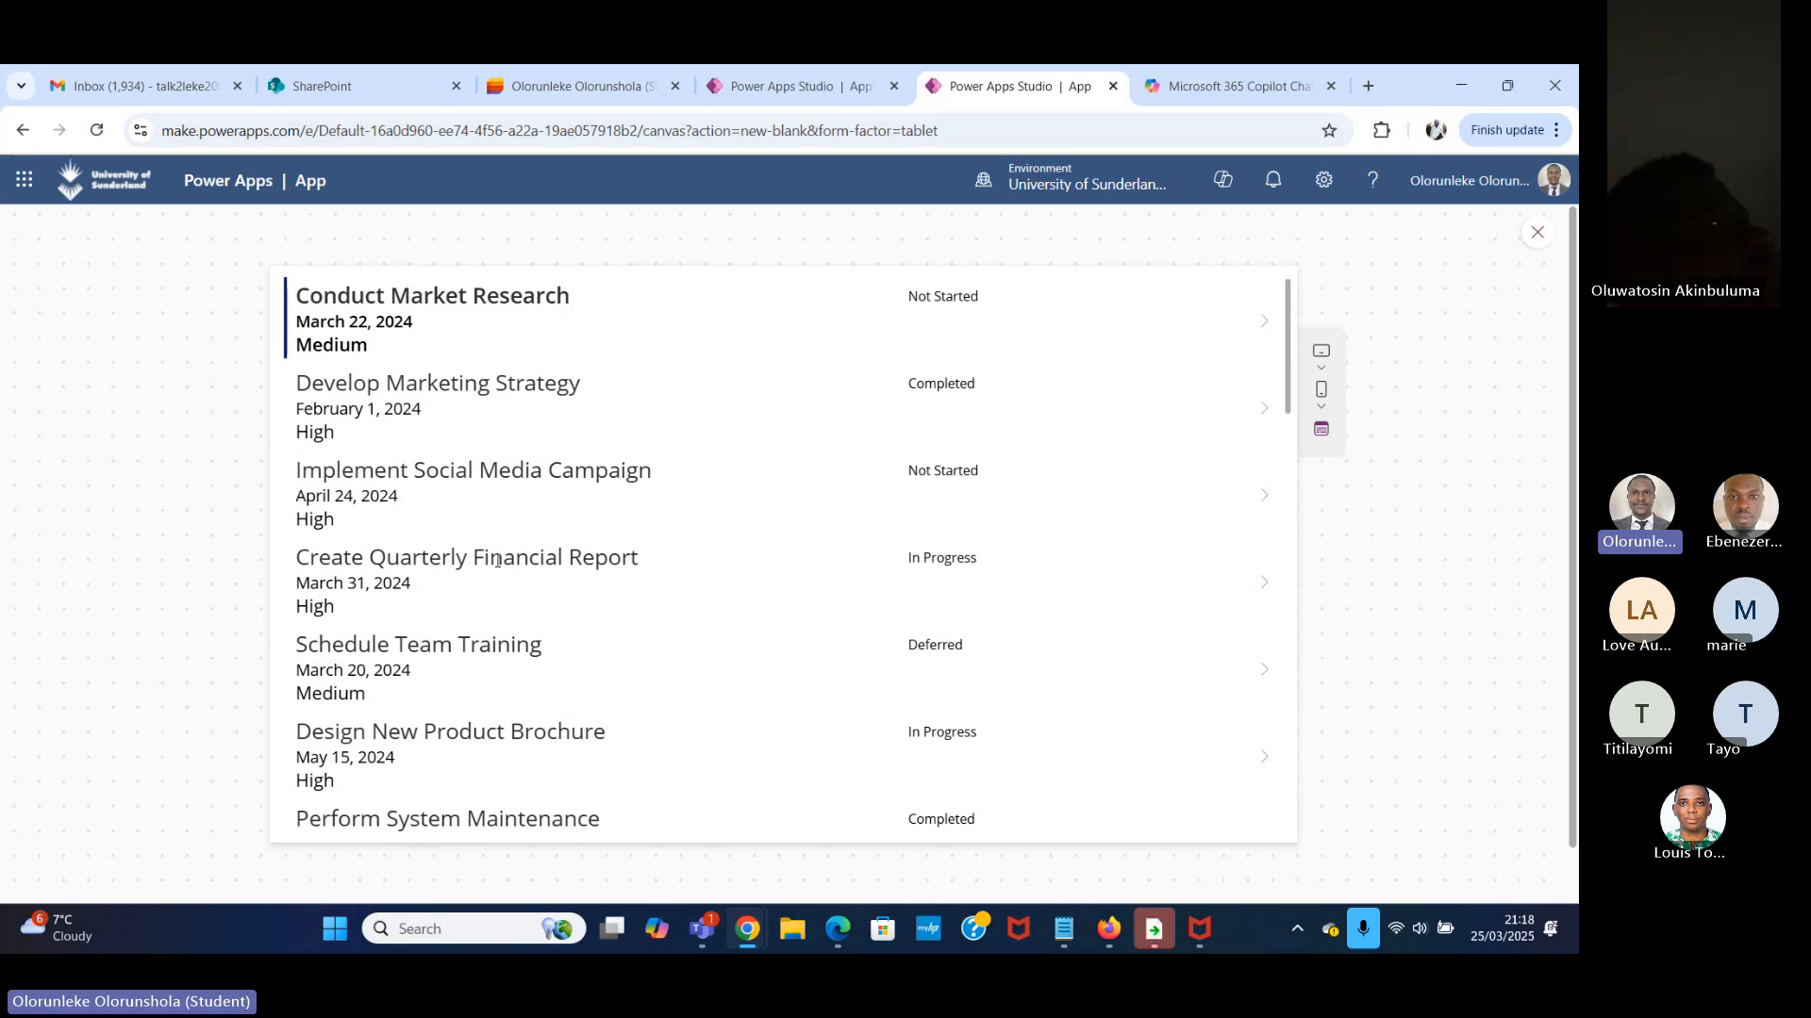
pyautogui.scroll(-3, 488, 537)
pyautogui.scroll(3, 490, 537)
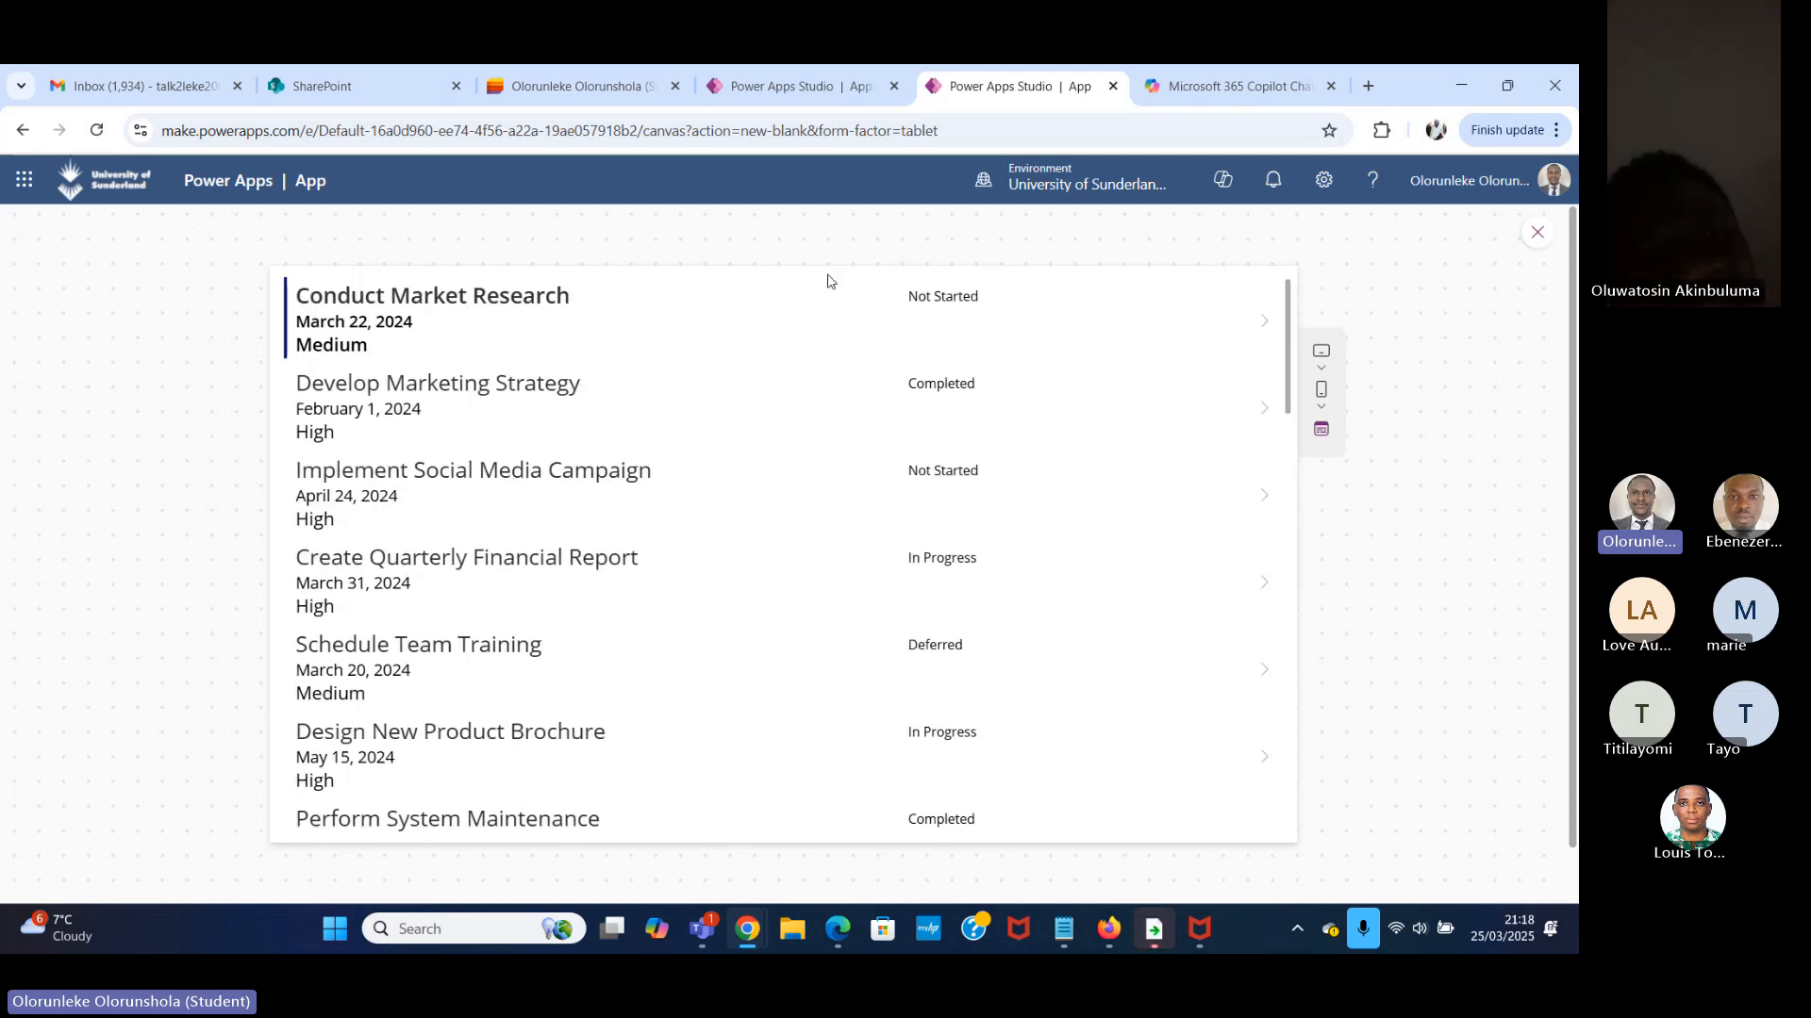
# Compare the Task Manager form in the other Power Apps Studio app with the gallery preview.
pyautogui.click(781, 86)
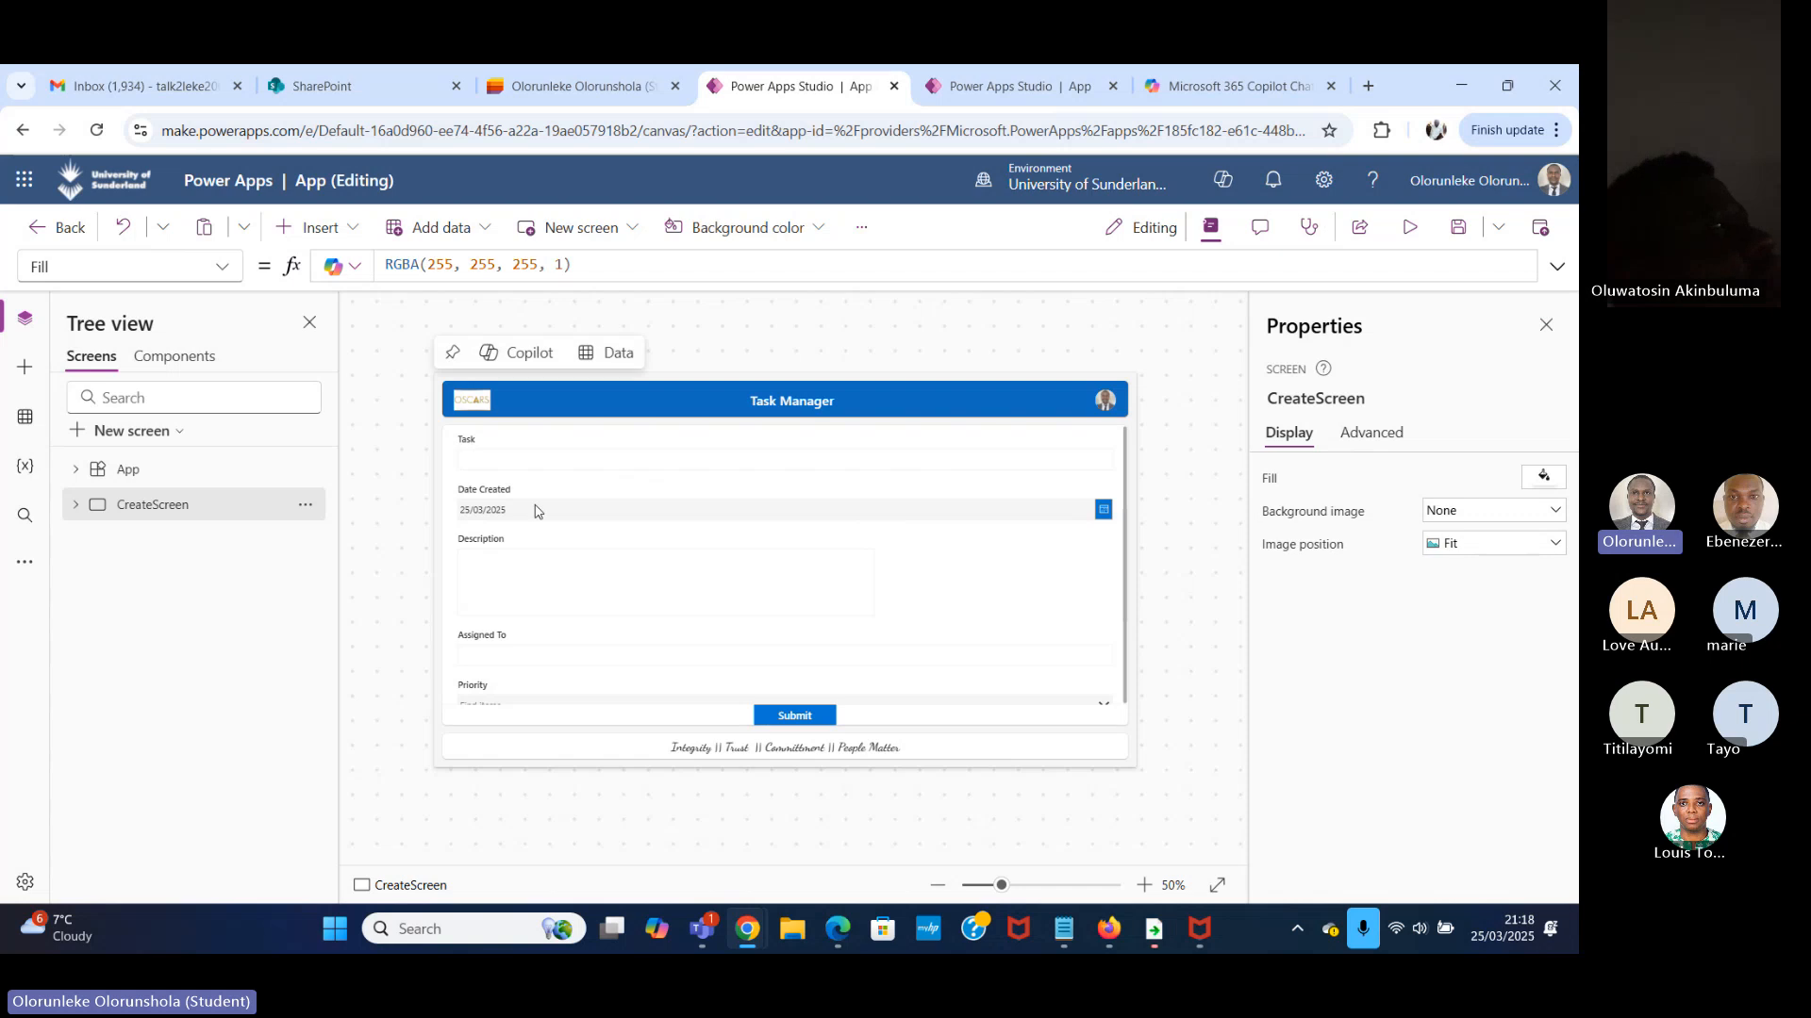
pyautogui.click(982, 83)
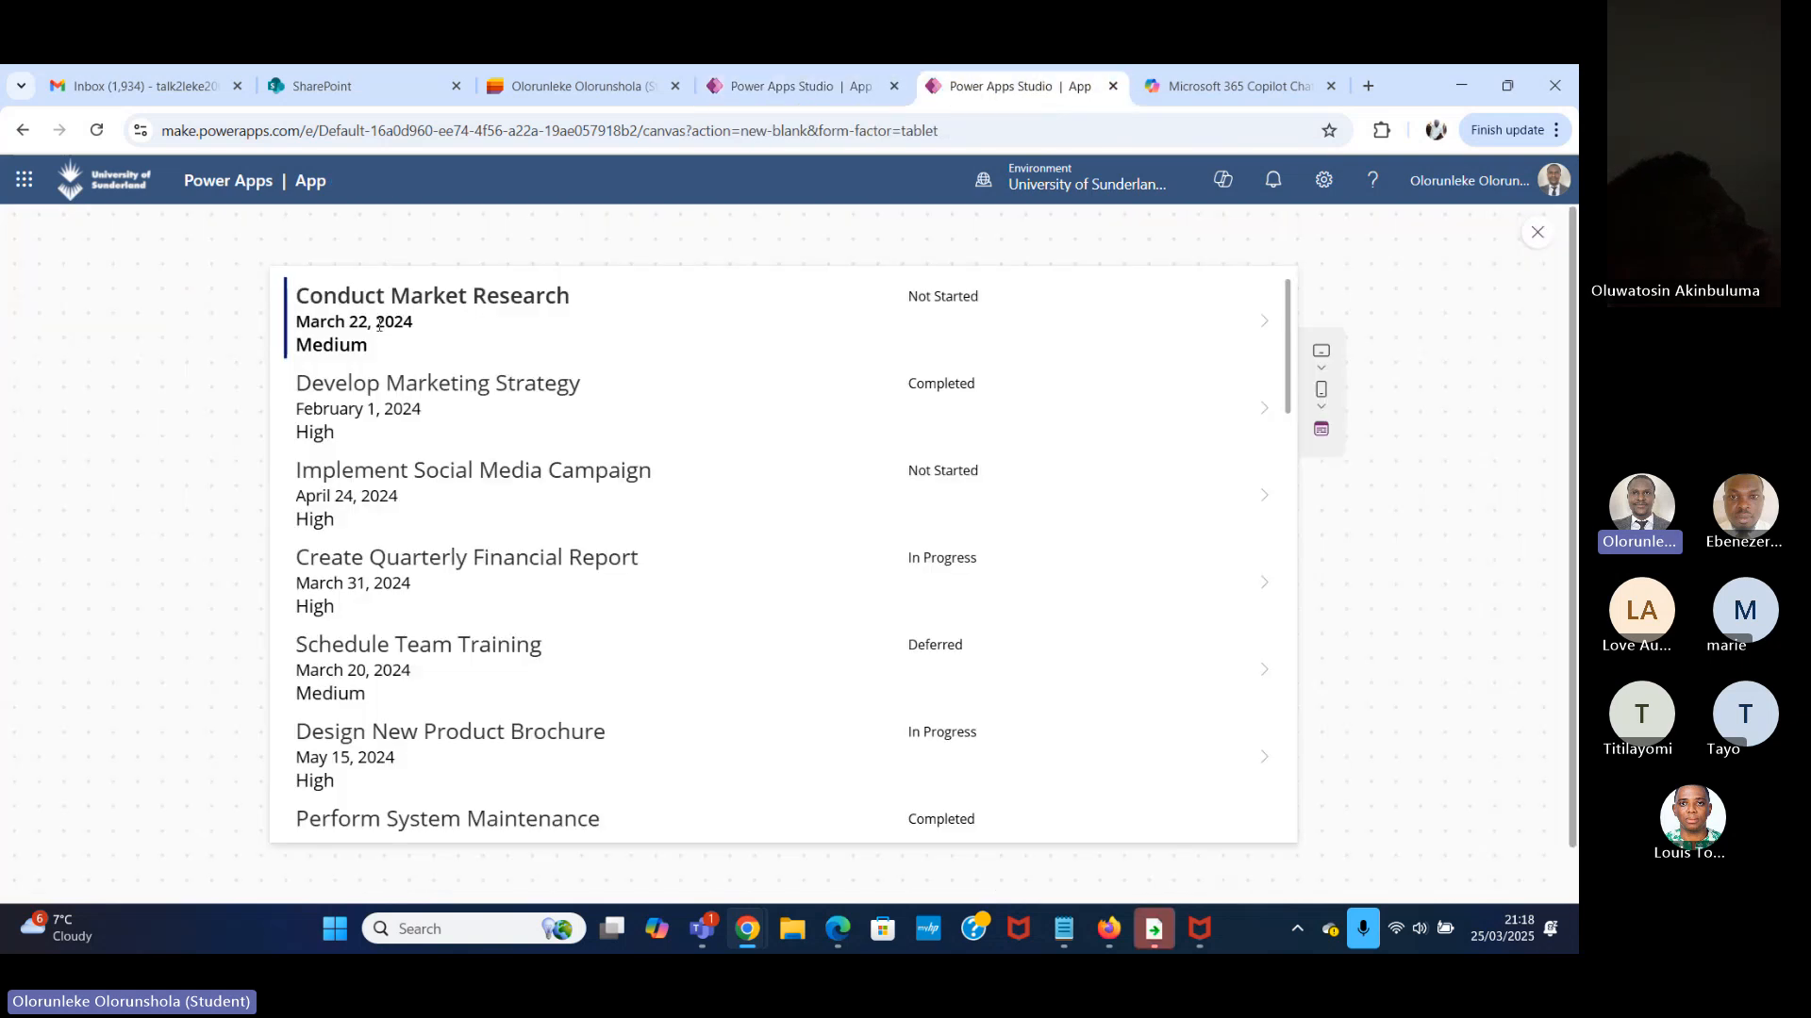
pyautogui.click(774, 87)
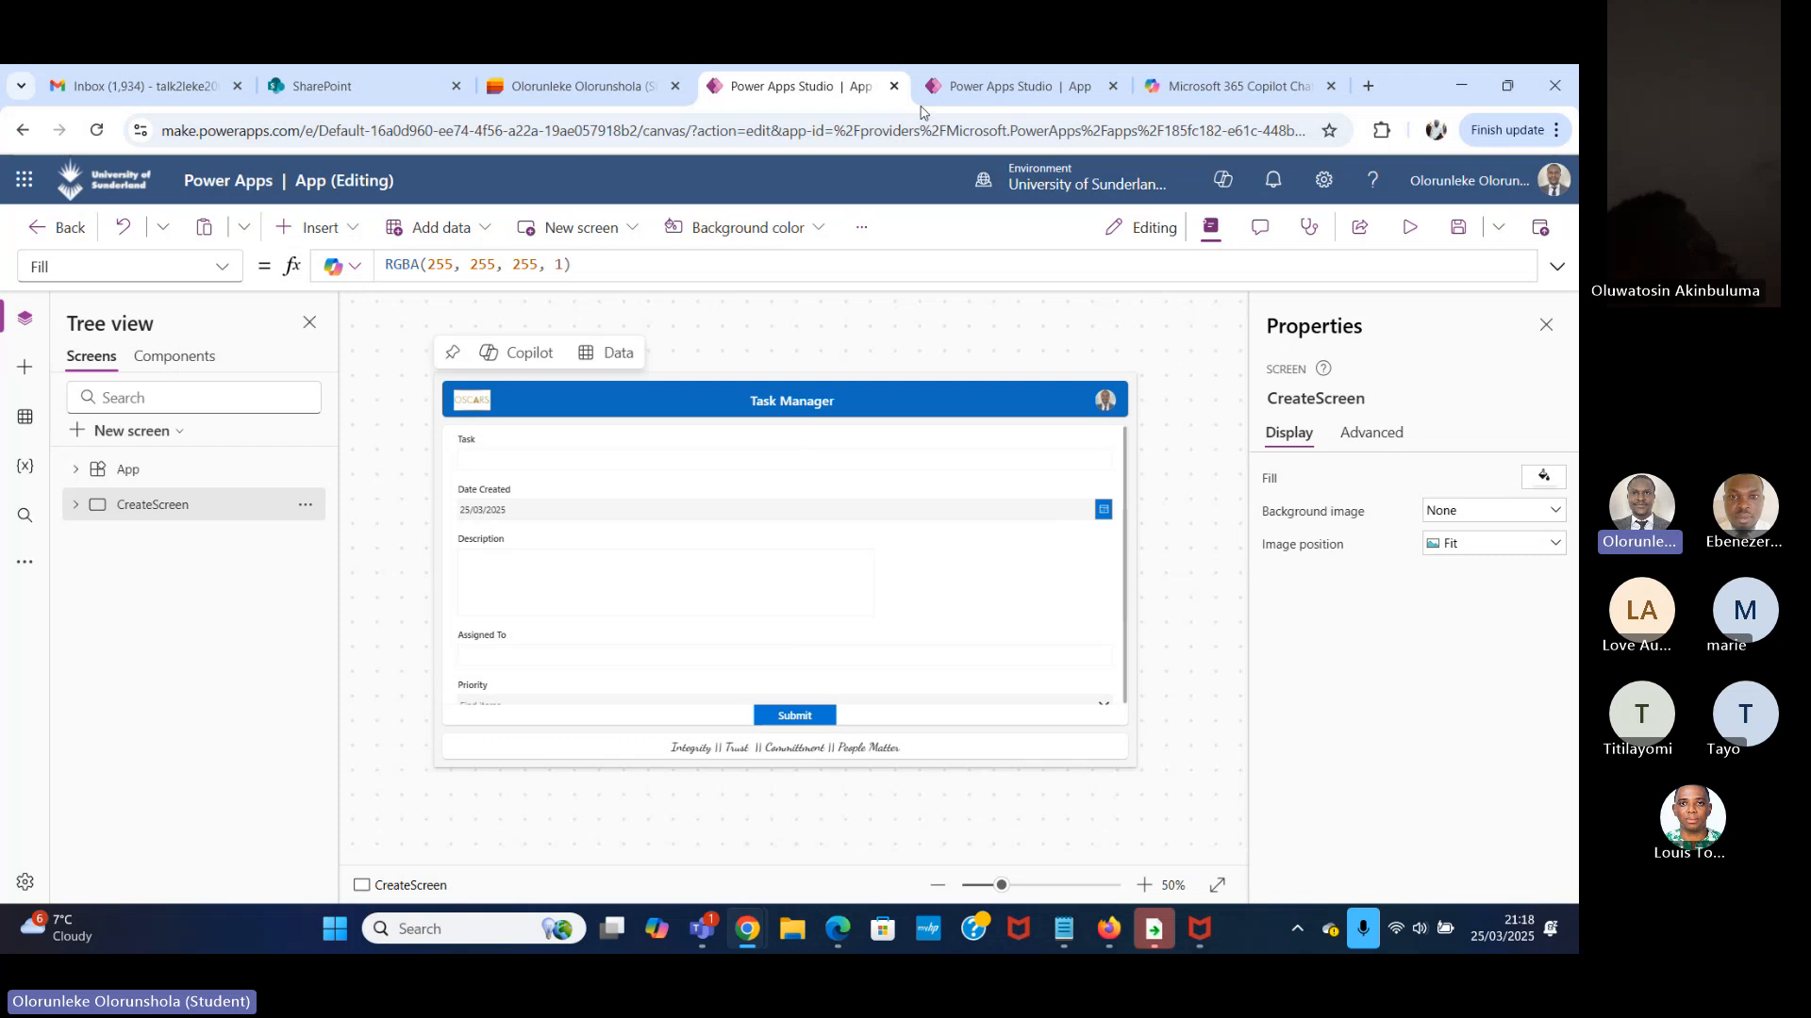
pyautogui.click(995, 86)
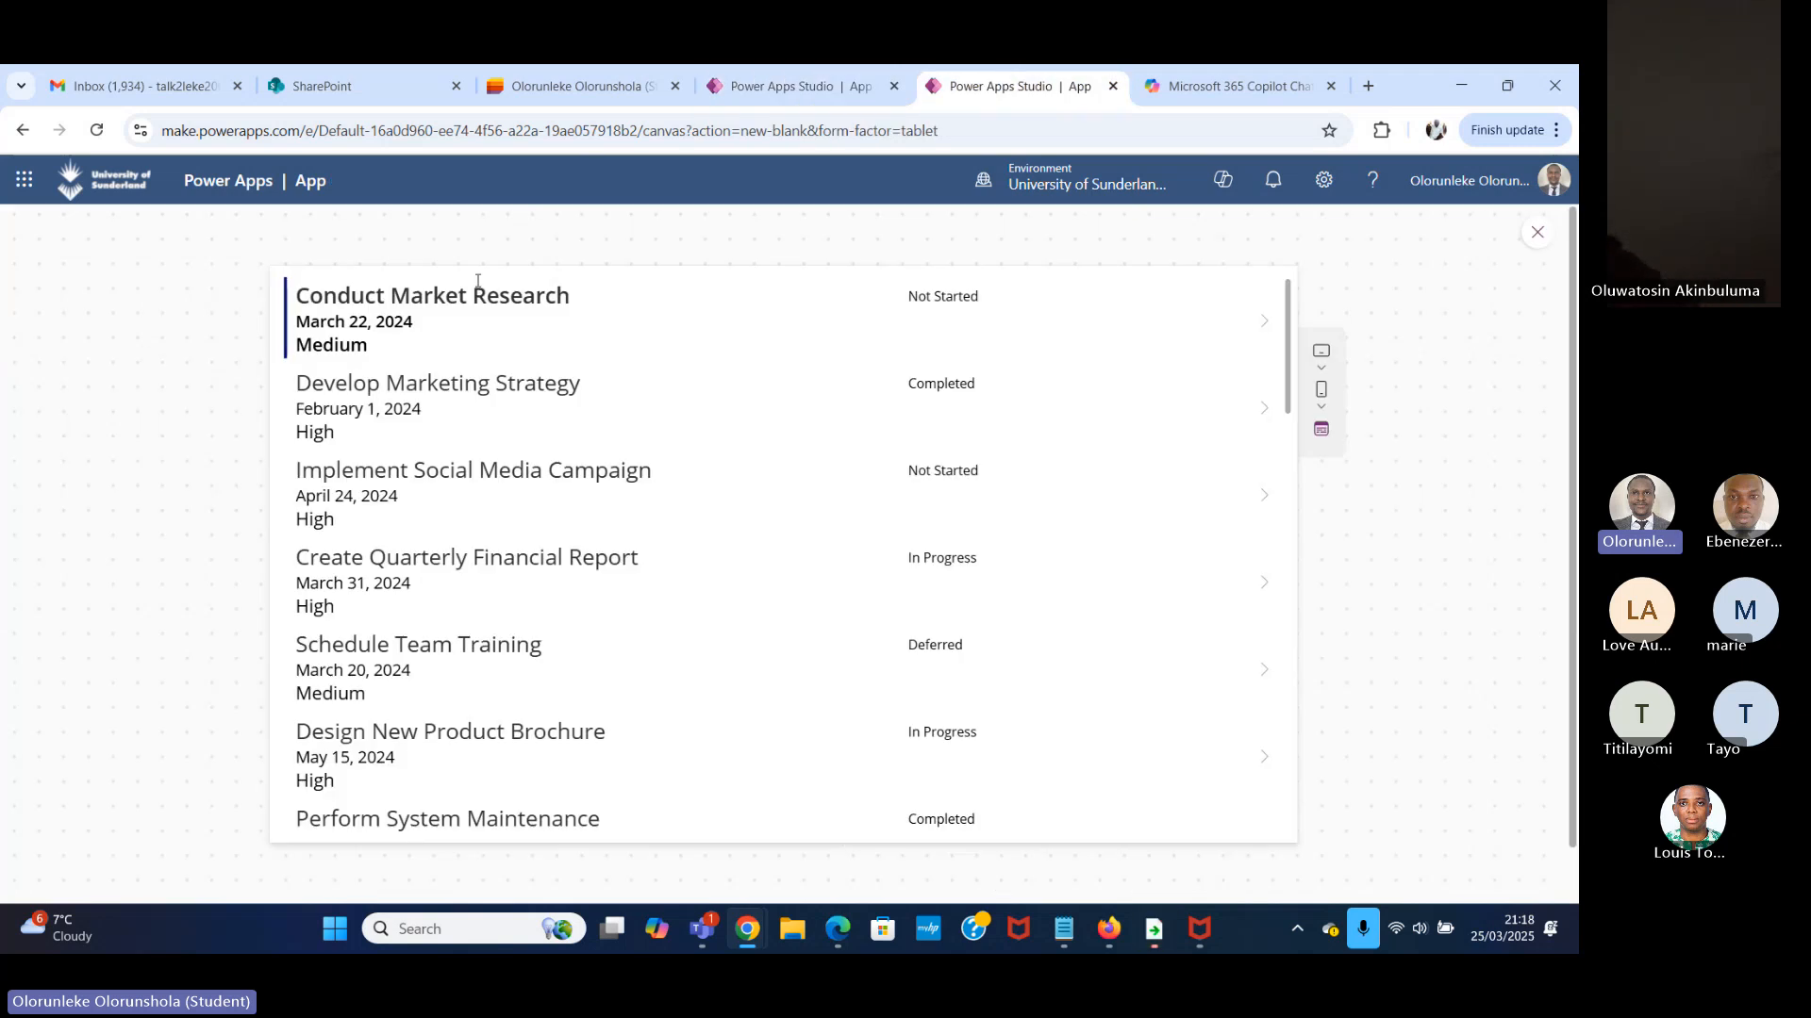
# Examine the task name, due date, priority and status in the first gallery row, and look through the rows below.
pyautogui.tripleClick(318, 294)
pyautogui.moveTo(420, 324); pyautogui.dragTo(310, 321)
pyautogui.click(368, 352)
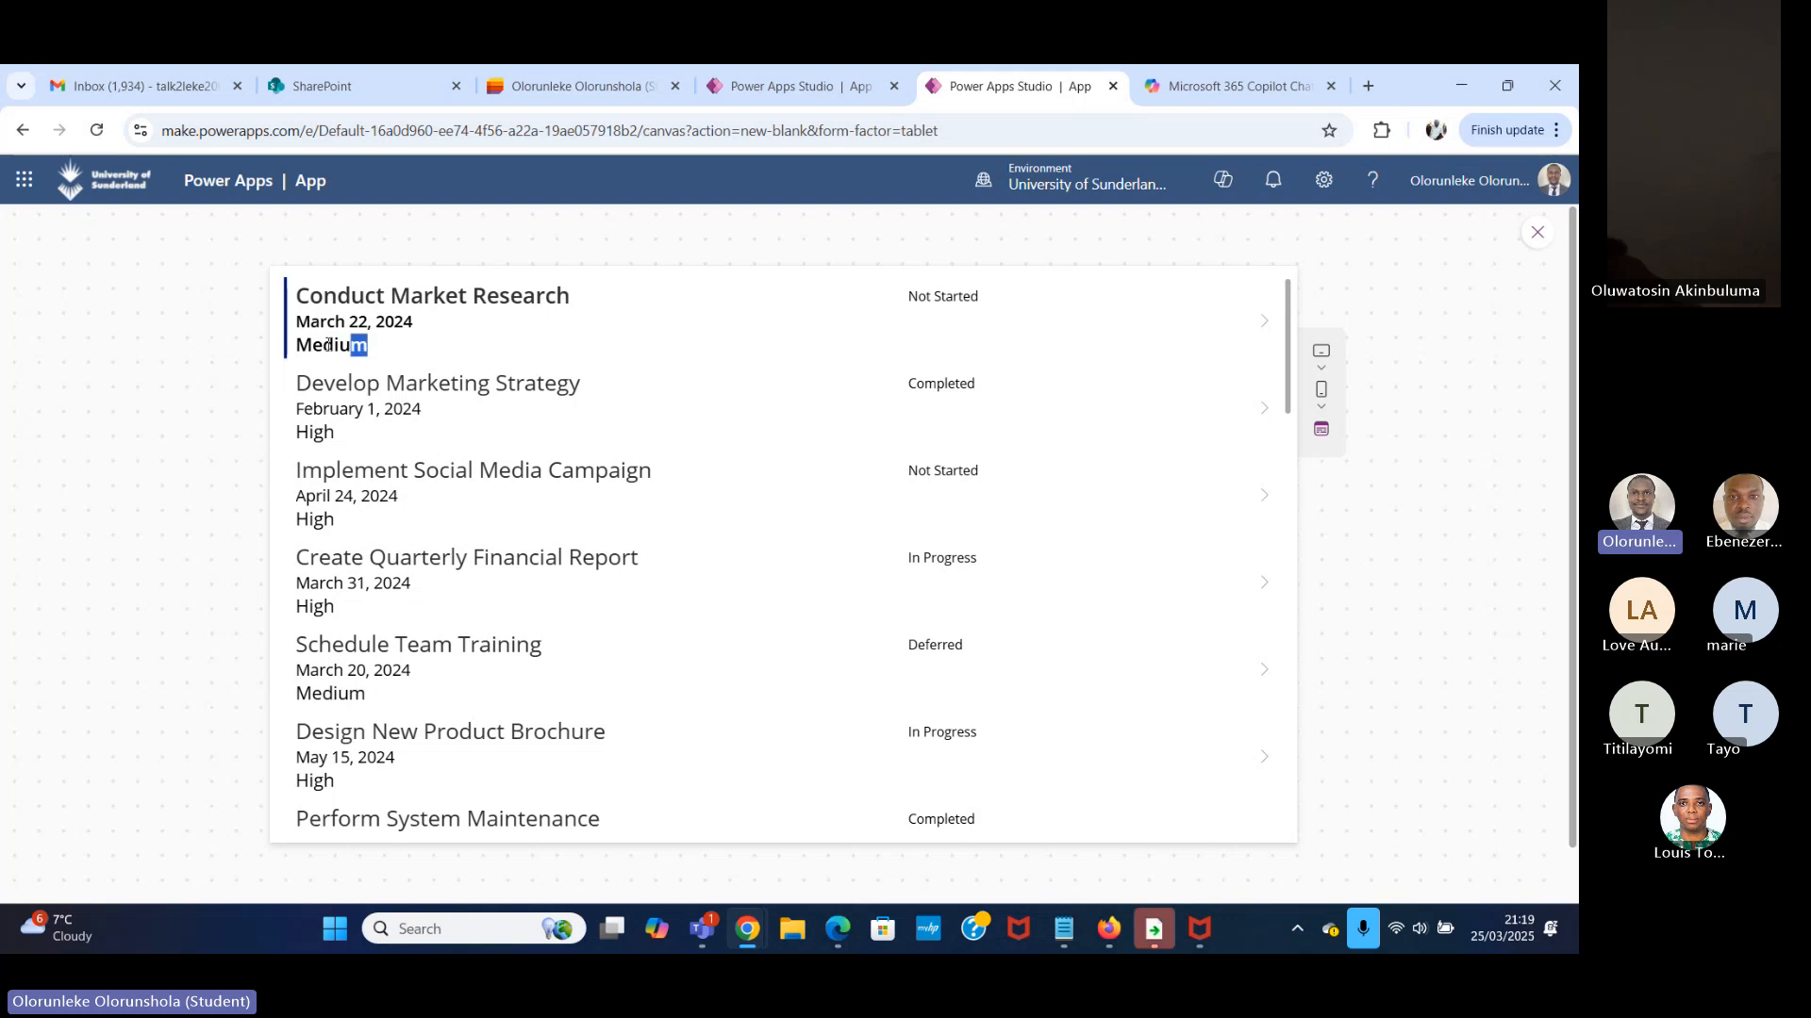
pyautogui.moveTo(977, 295); pyautogui.dragTo(879, 298)
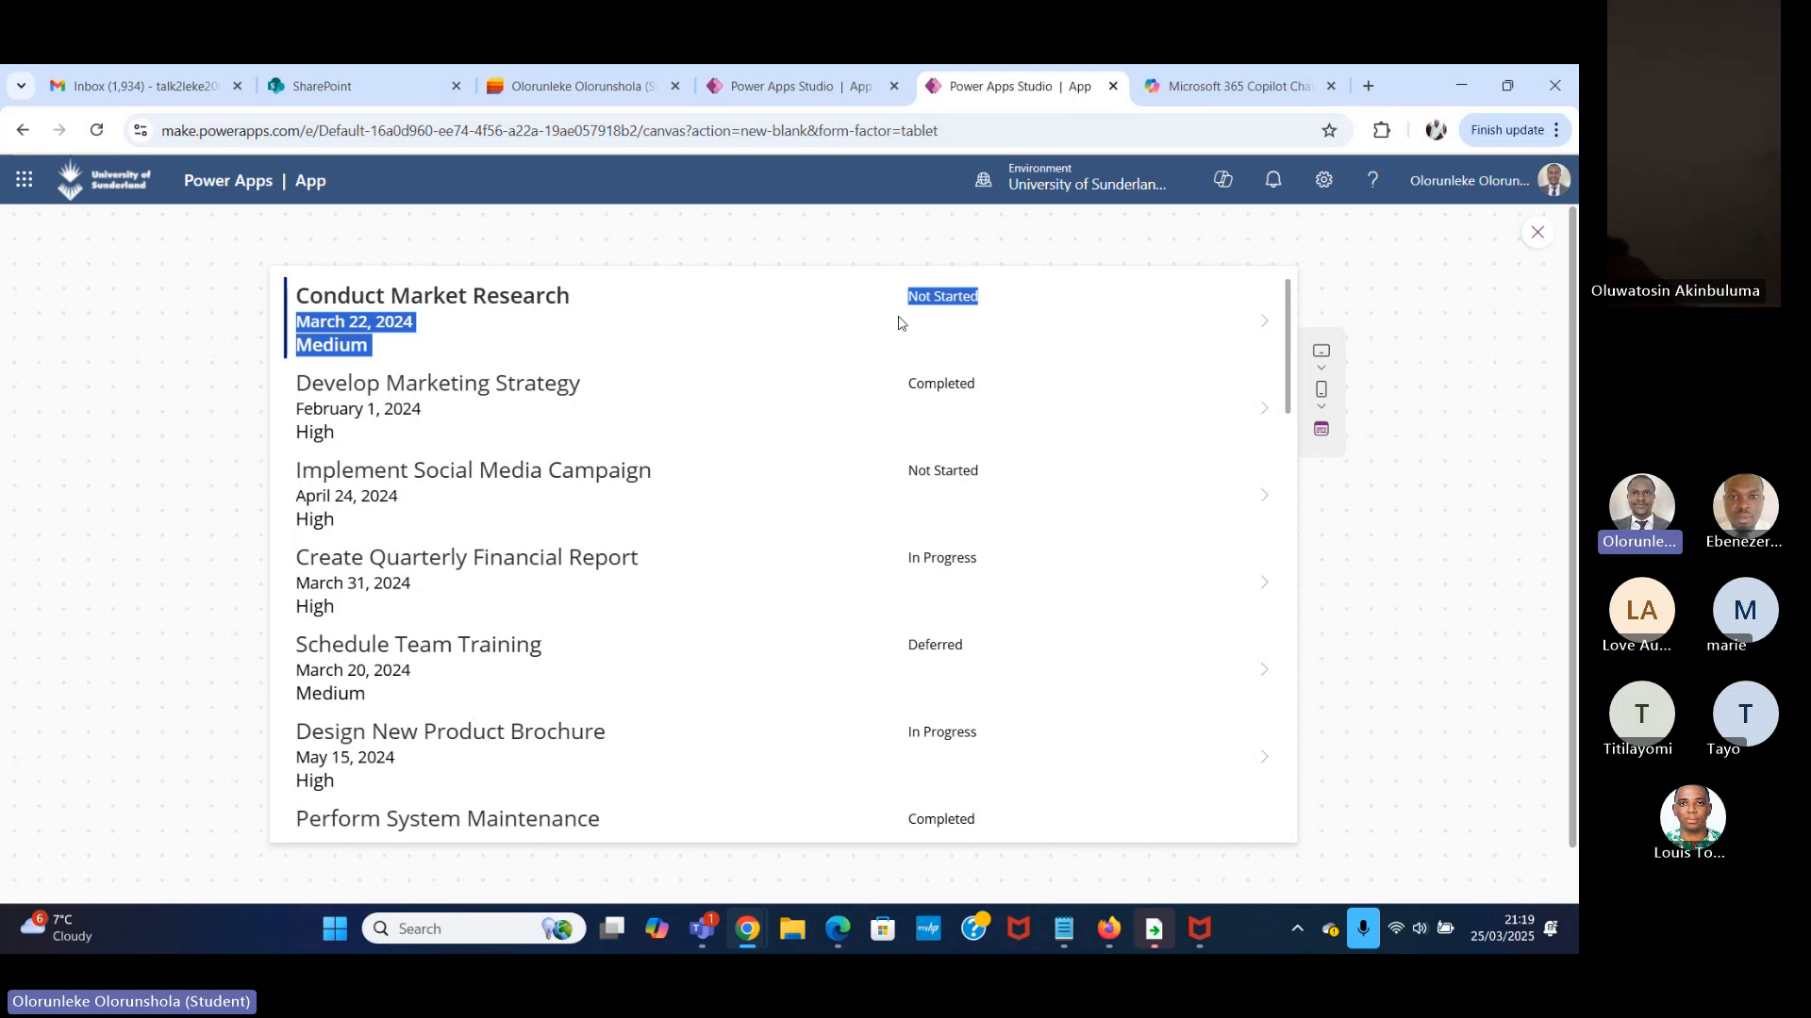
pyautogui.click(960, 320)
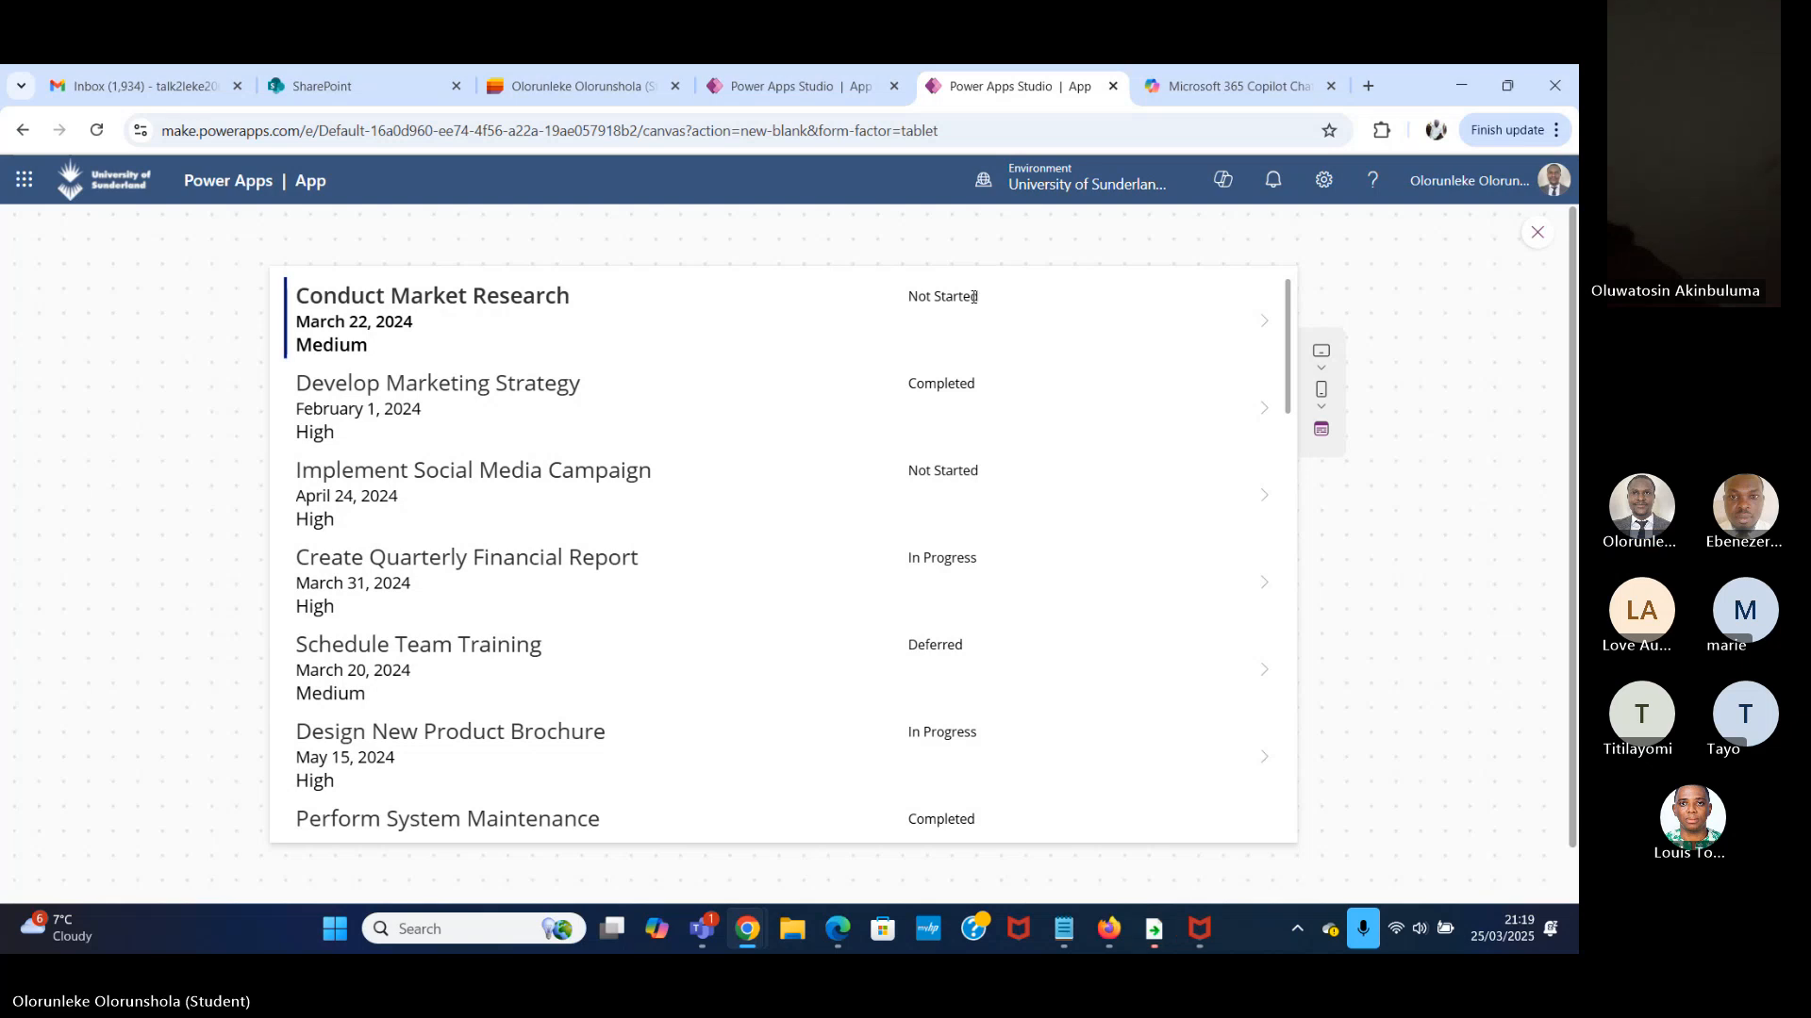
pyautogui.moveTo(979, 298); pyautogui.dragTo(915, 296)
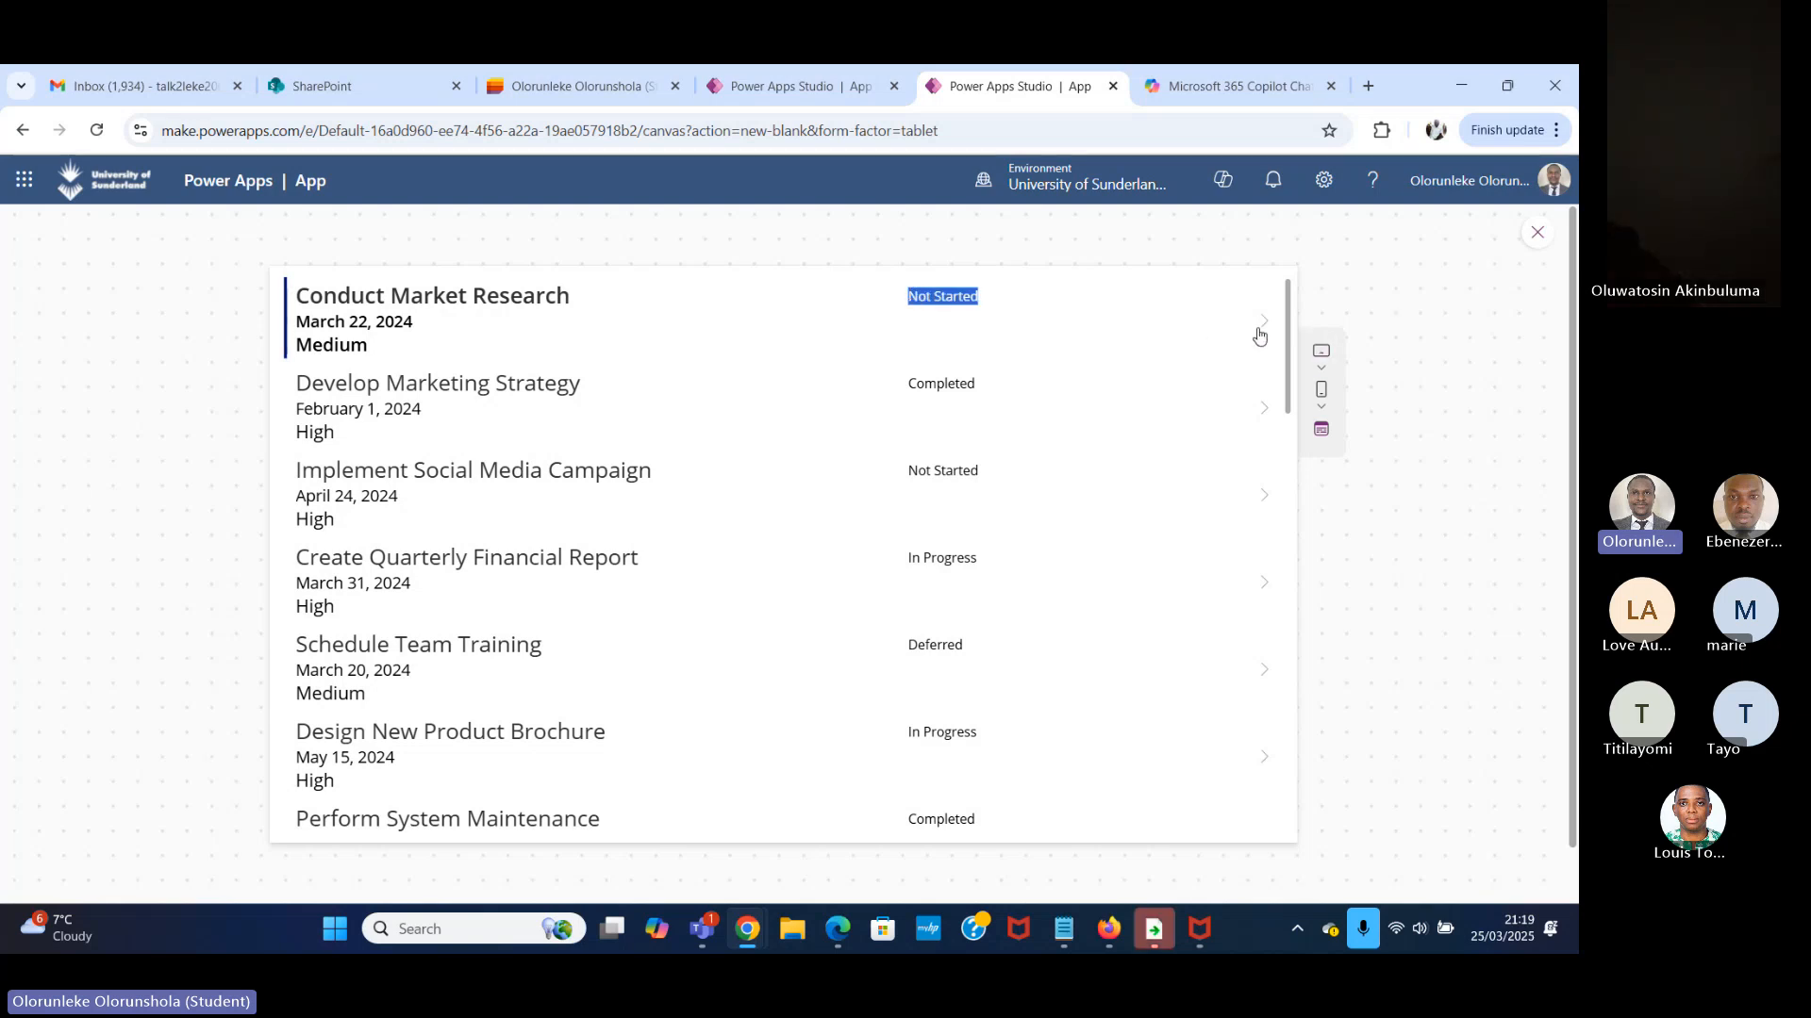
pyautogui.click(934, 299)
pyautogui.scroll(-10, 736, 406)
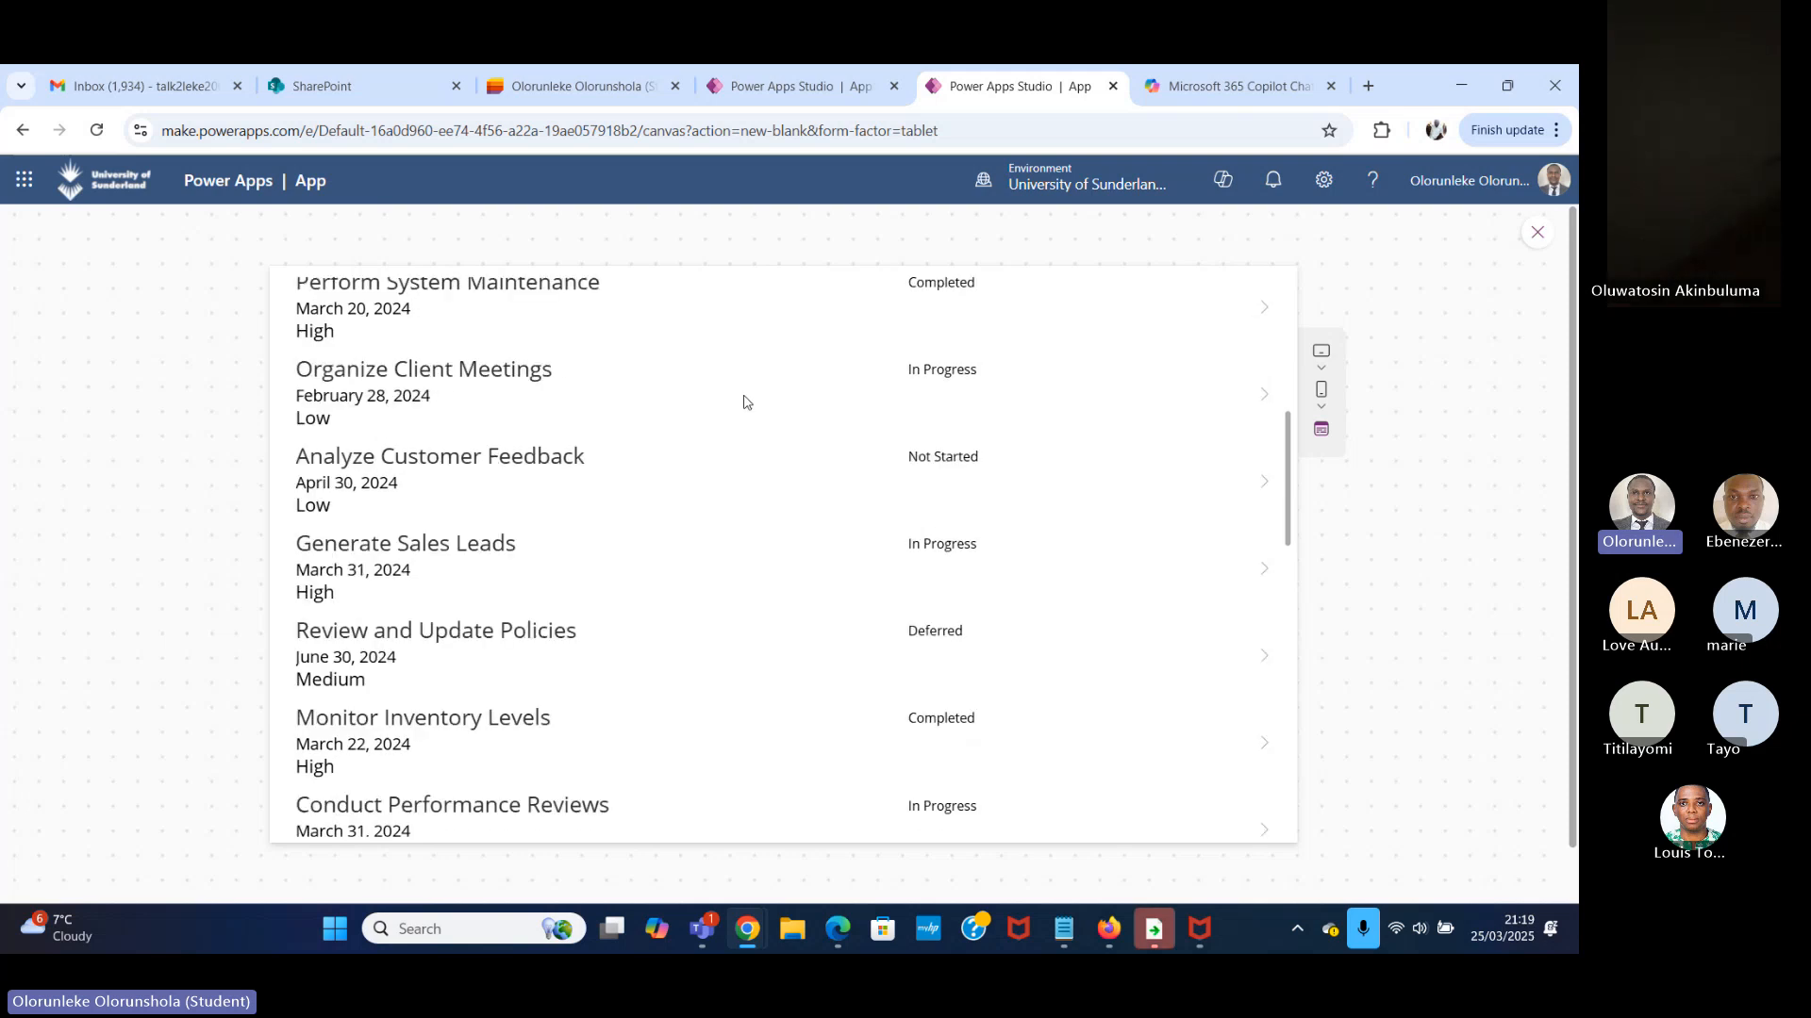
pyautogui.scroll(6, 792, 407)
pyautogui.scroll(5, 808, 407)
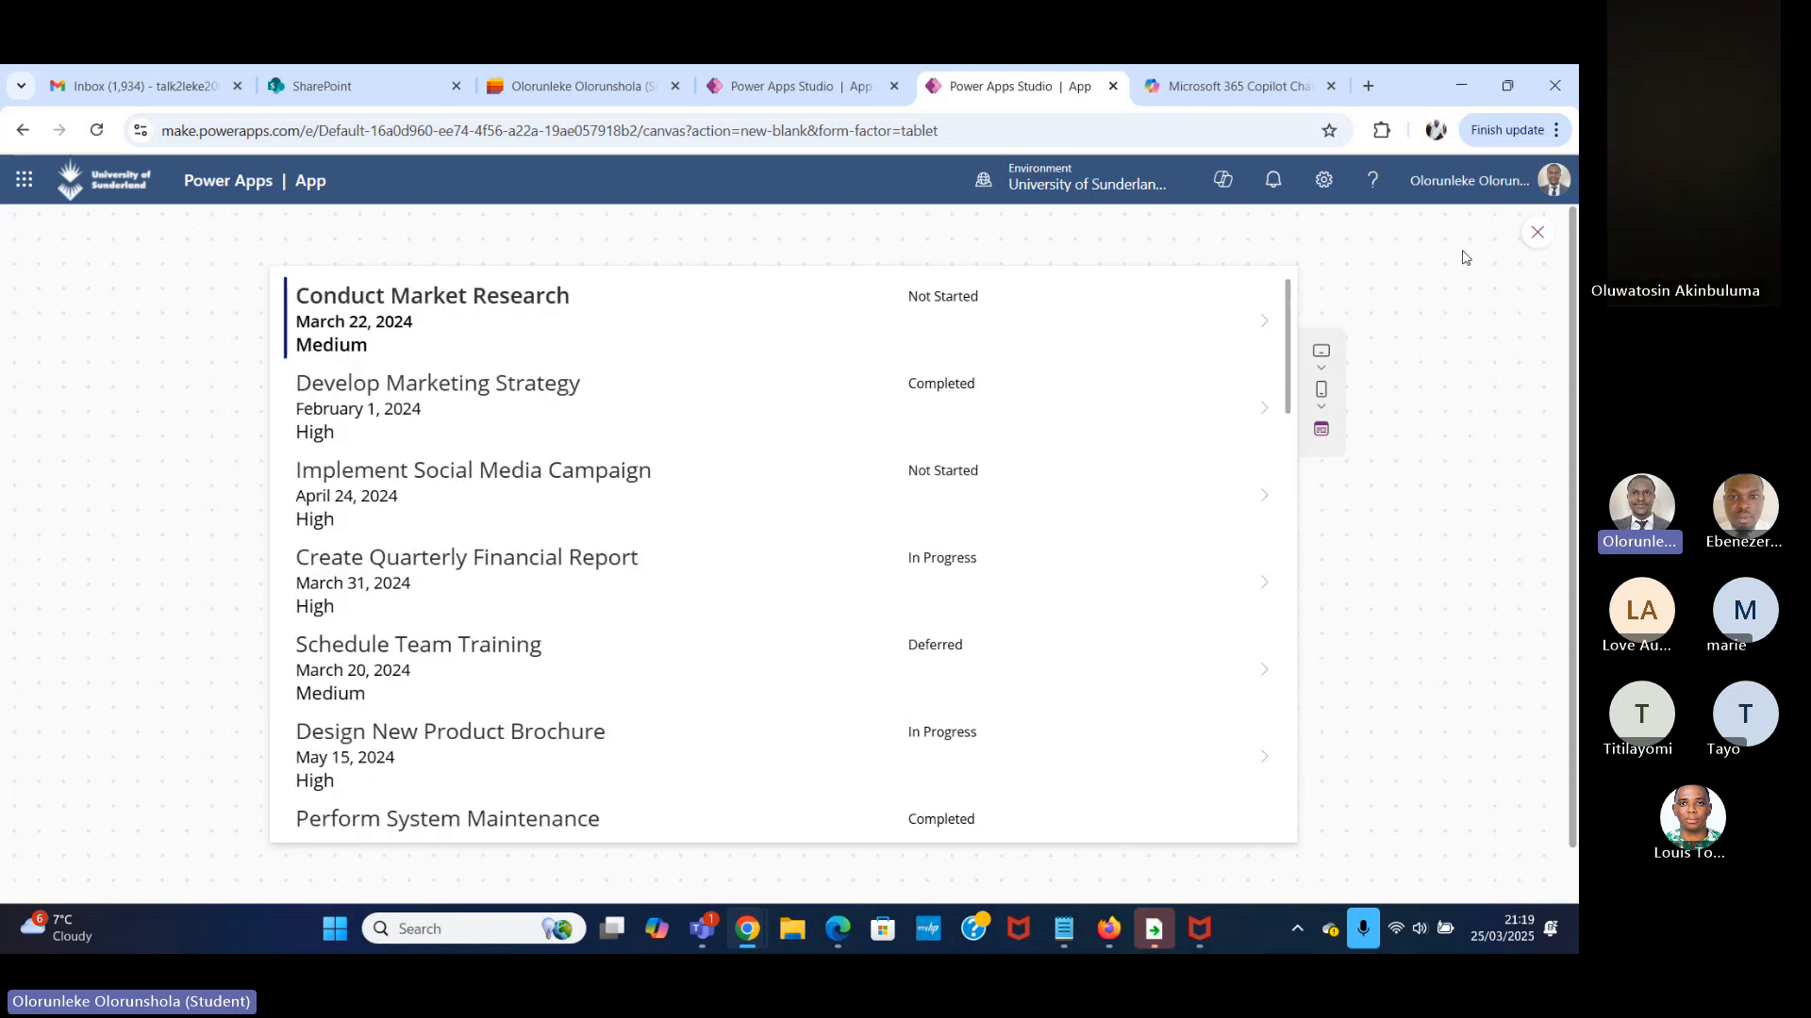
# Close the preview and examine the gallery and the task name and priority labels in its first row on Screen2.
pyautogui.click(1538, 233)
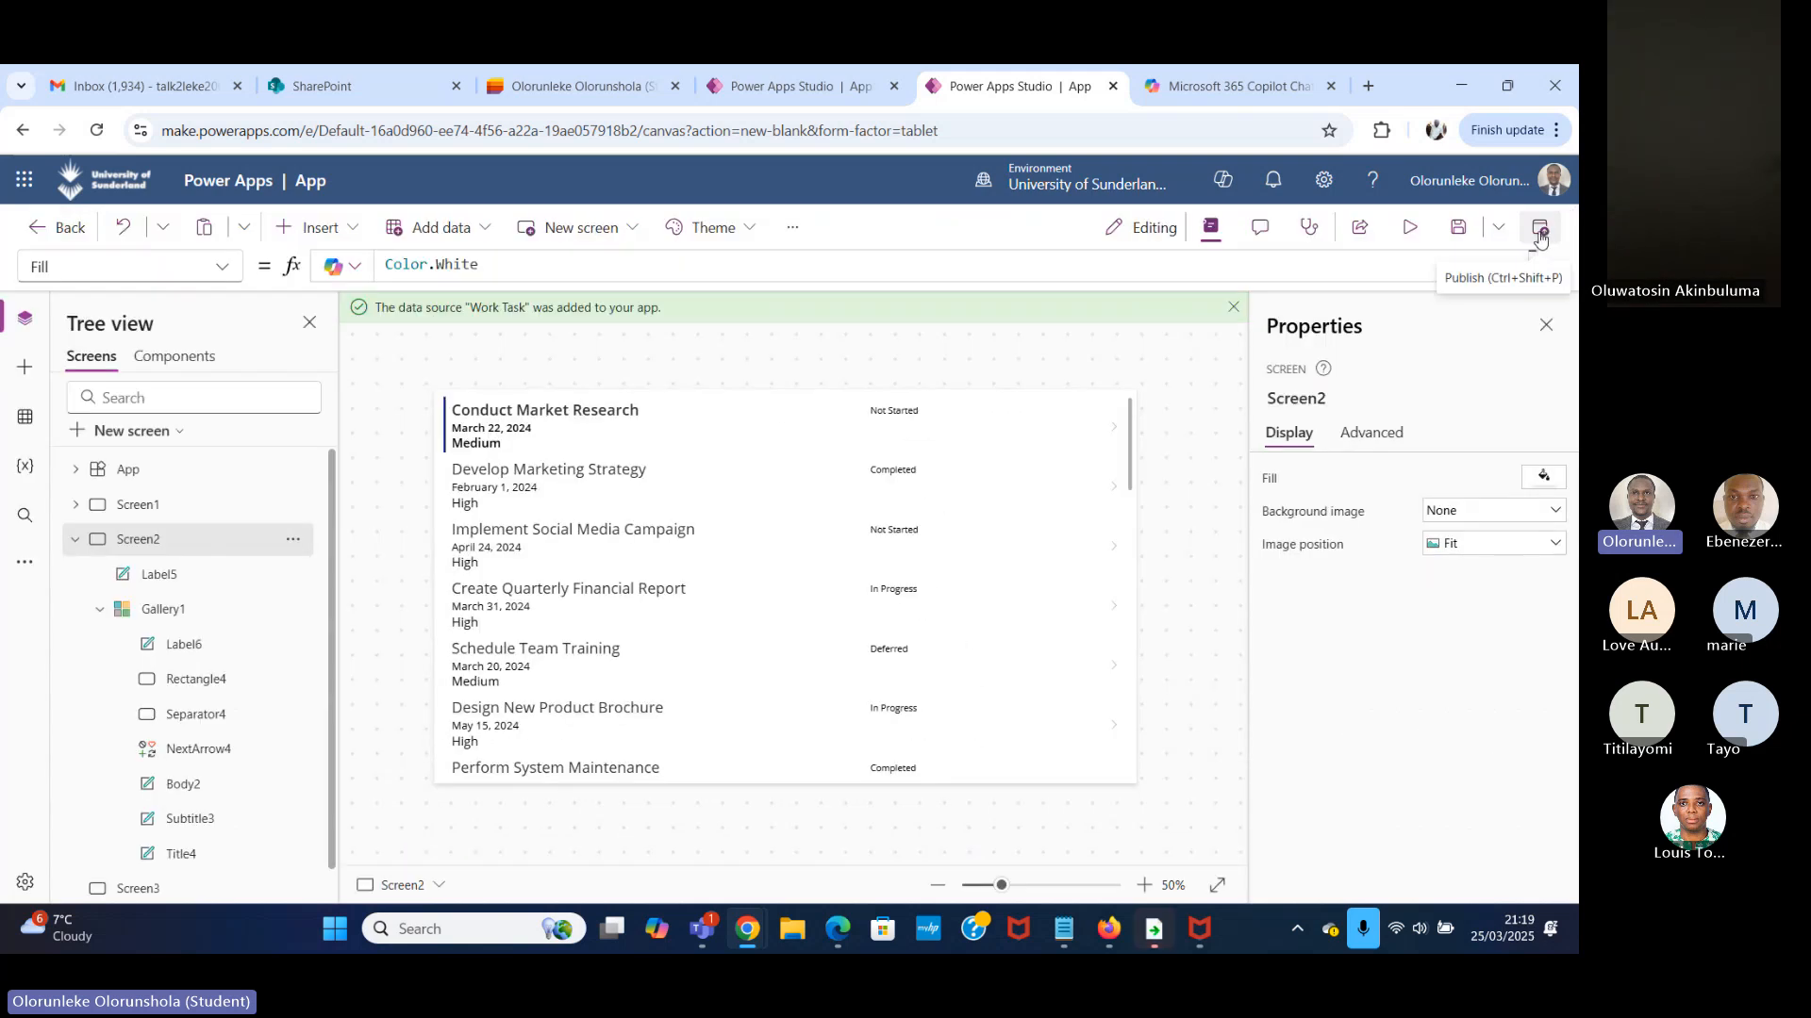
pyautogui.click(579, 443)
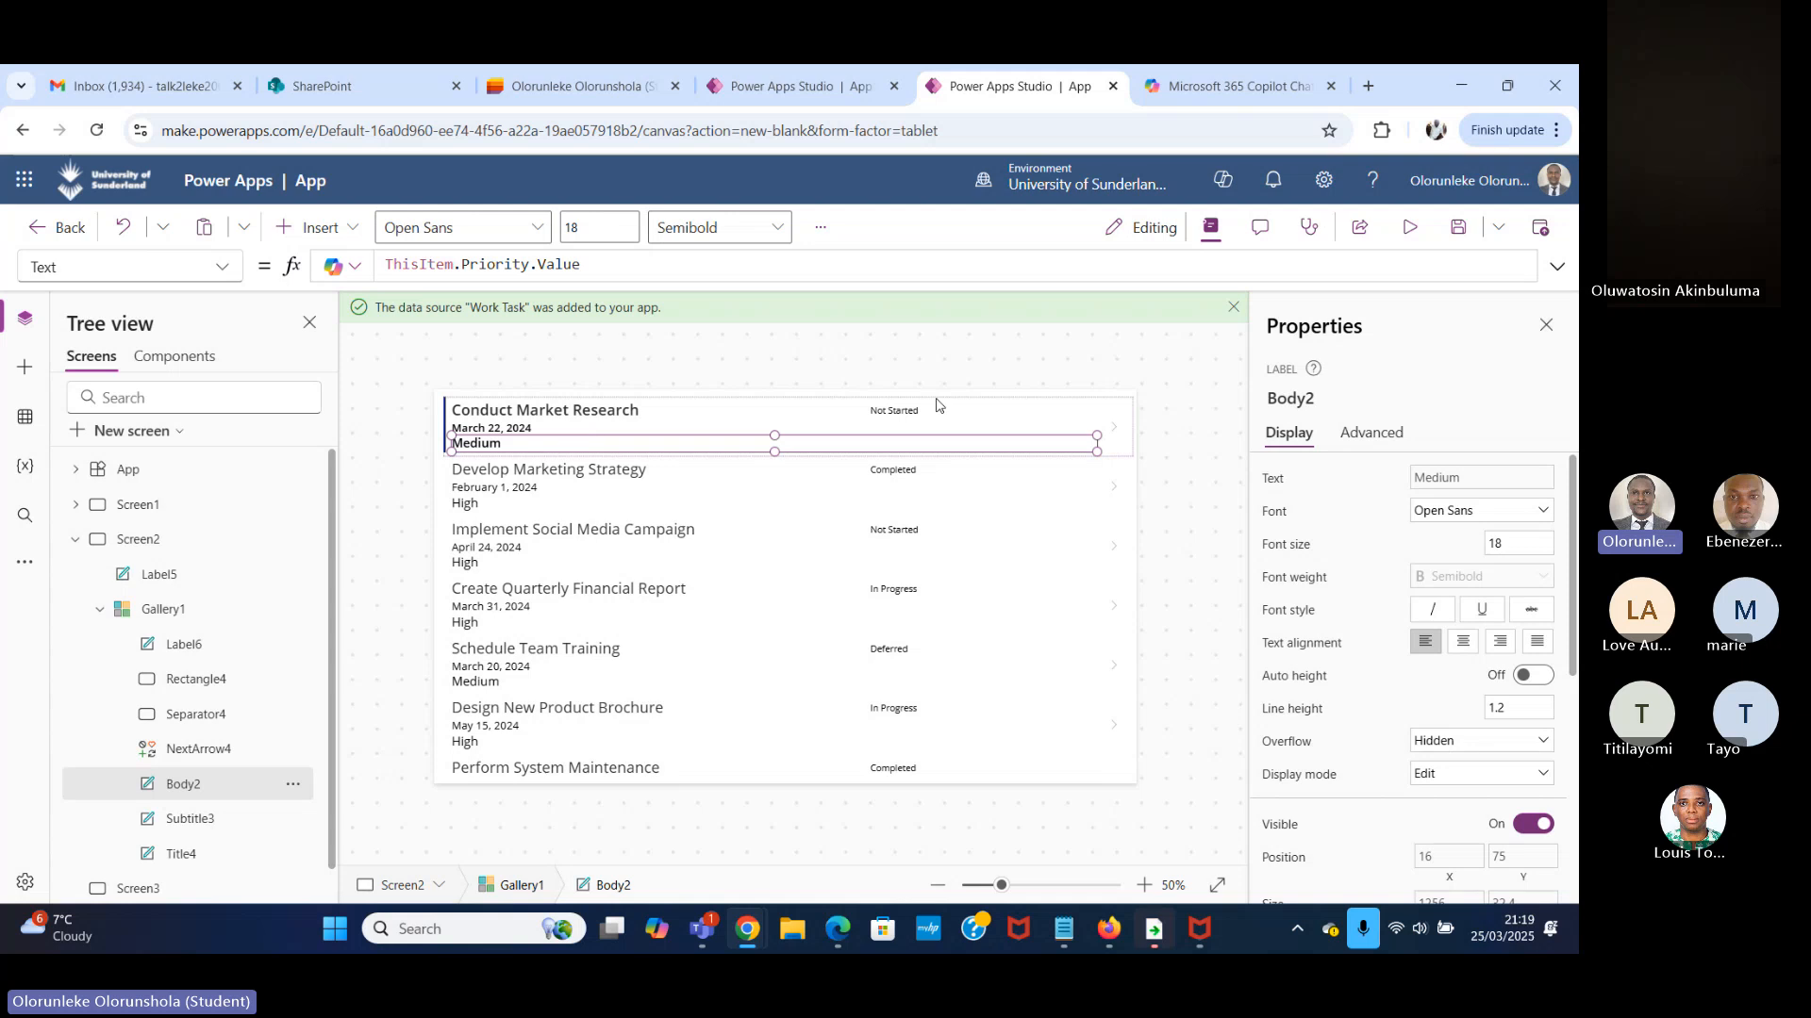
pyautogui.click(776, 408)
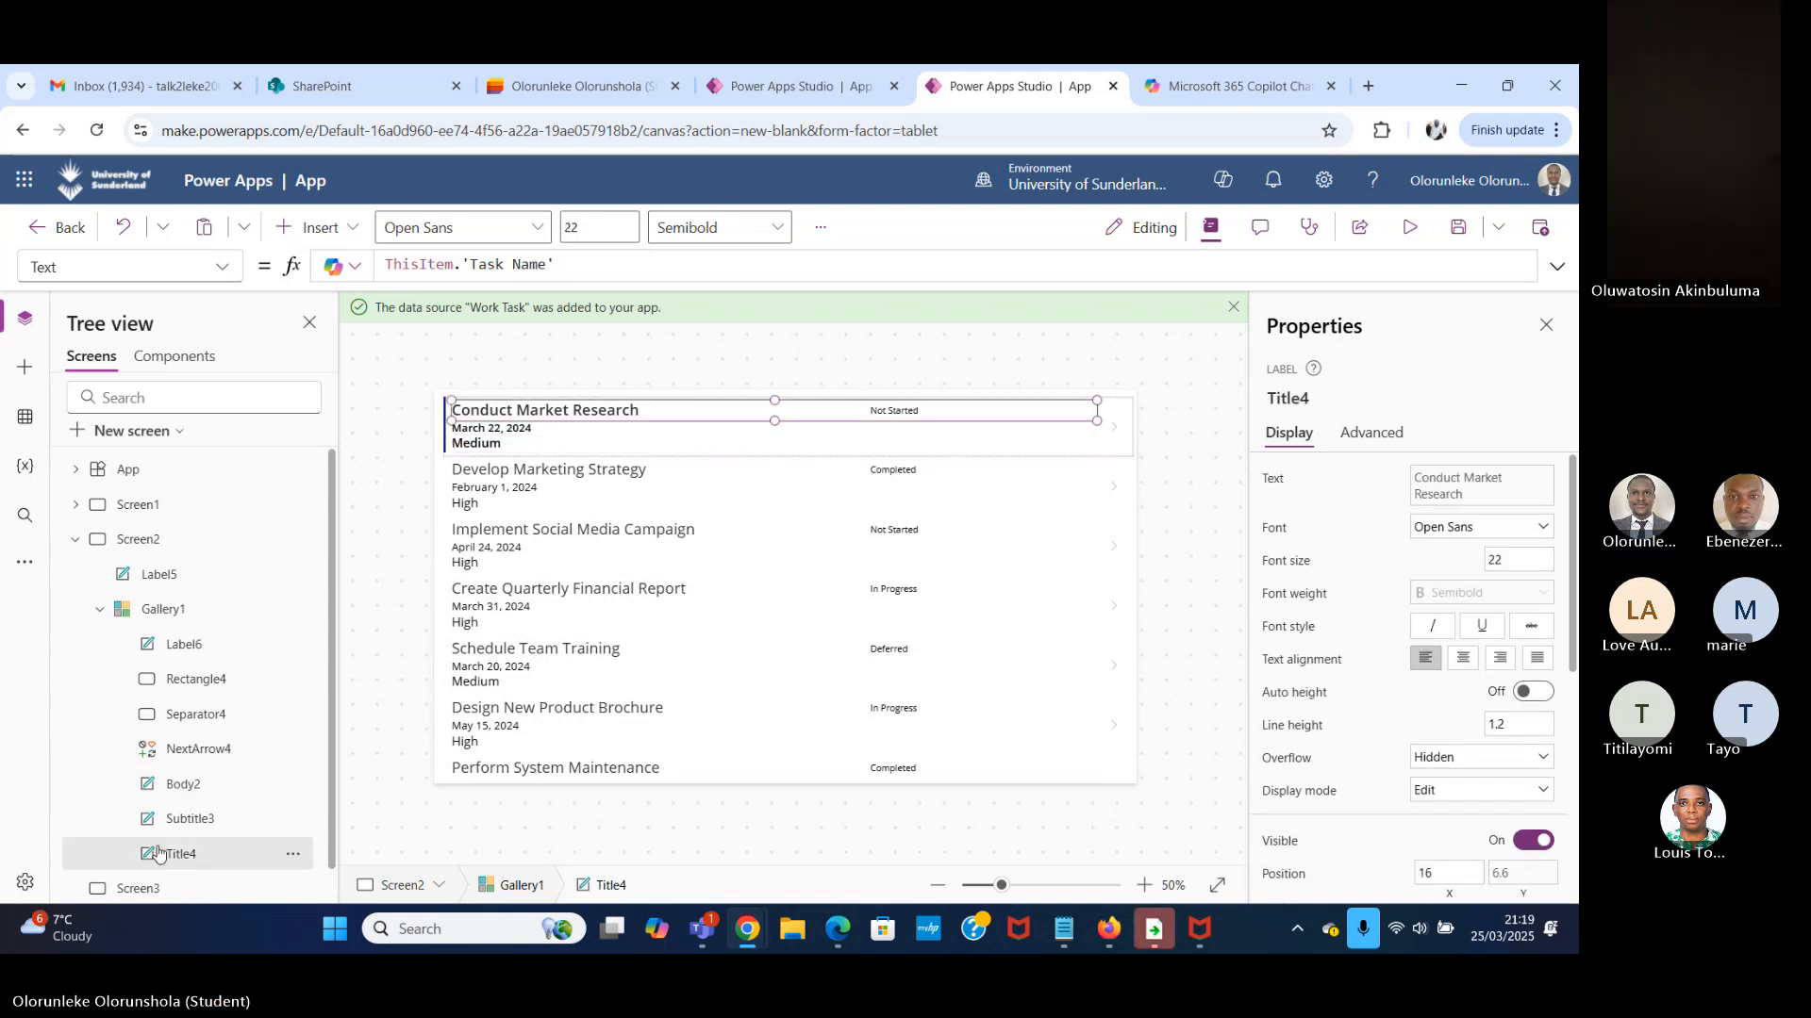
pyautogui.click(224, 606)
pyautogui.scroll(-1, 209, 708)
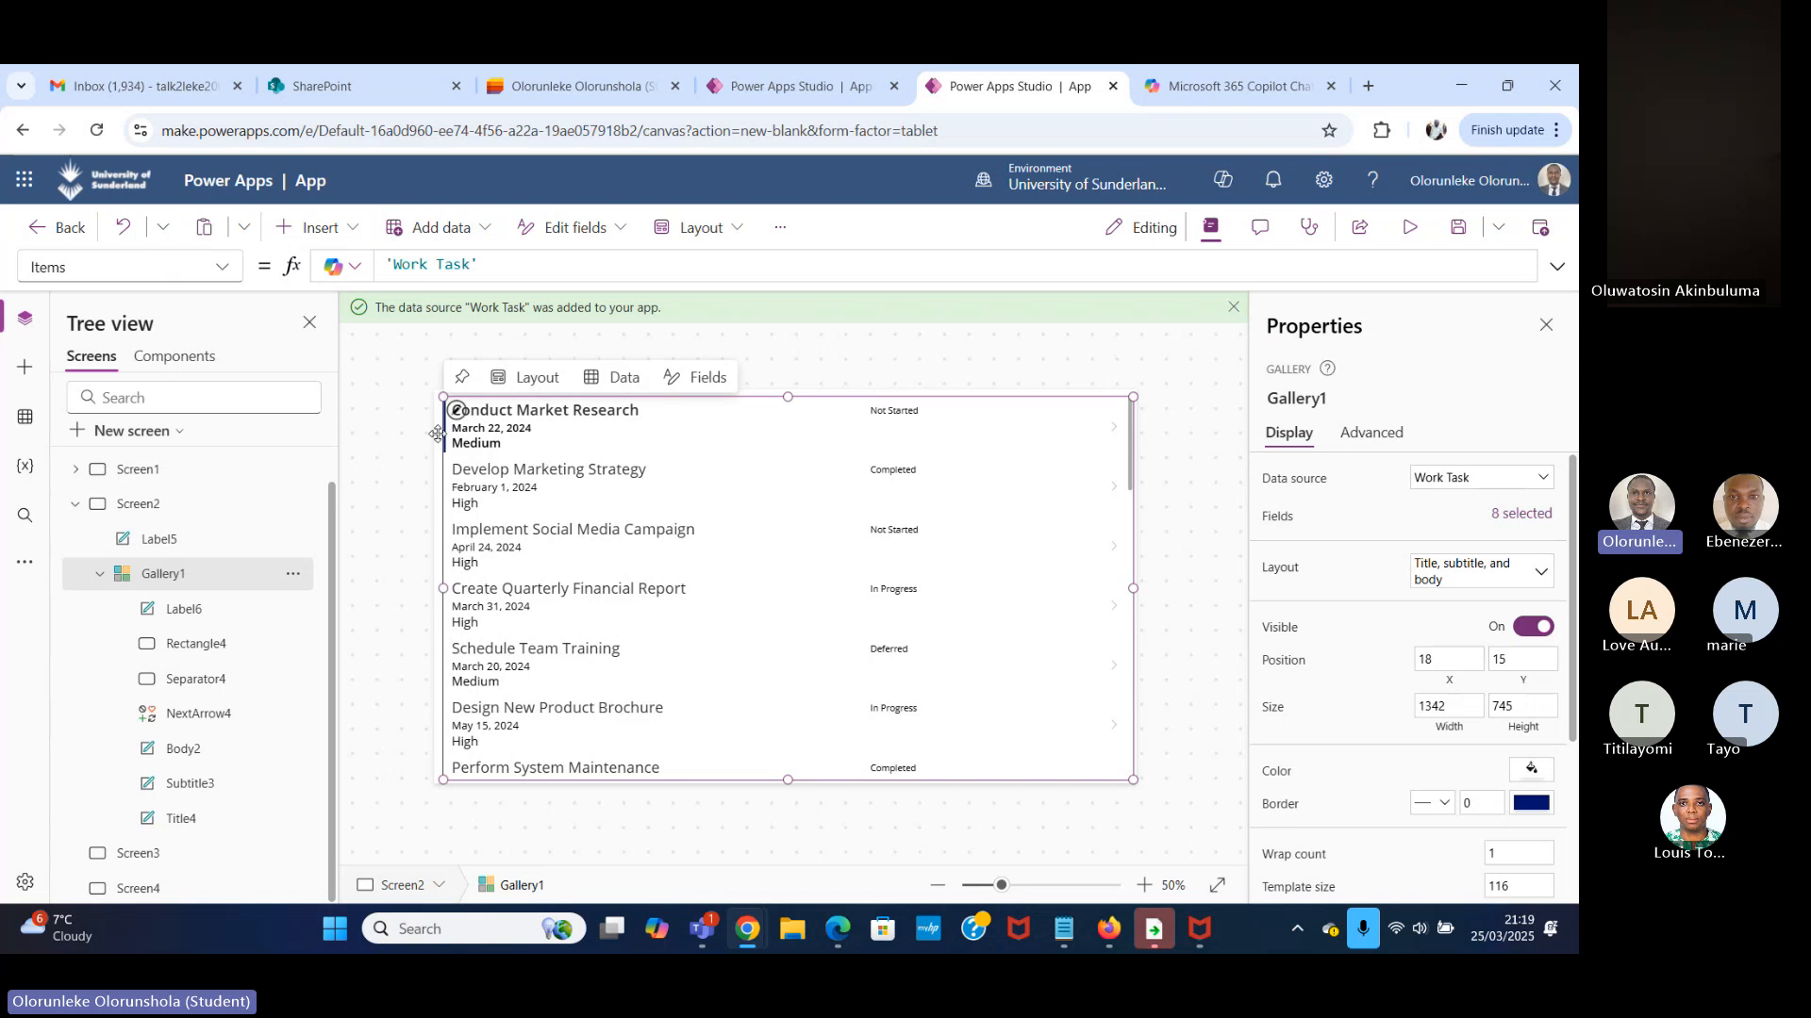
pyautogui.click(671, 416)
pyautogui.click(1078, 442)
pyautogui.click(1070, 429)
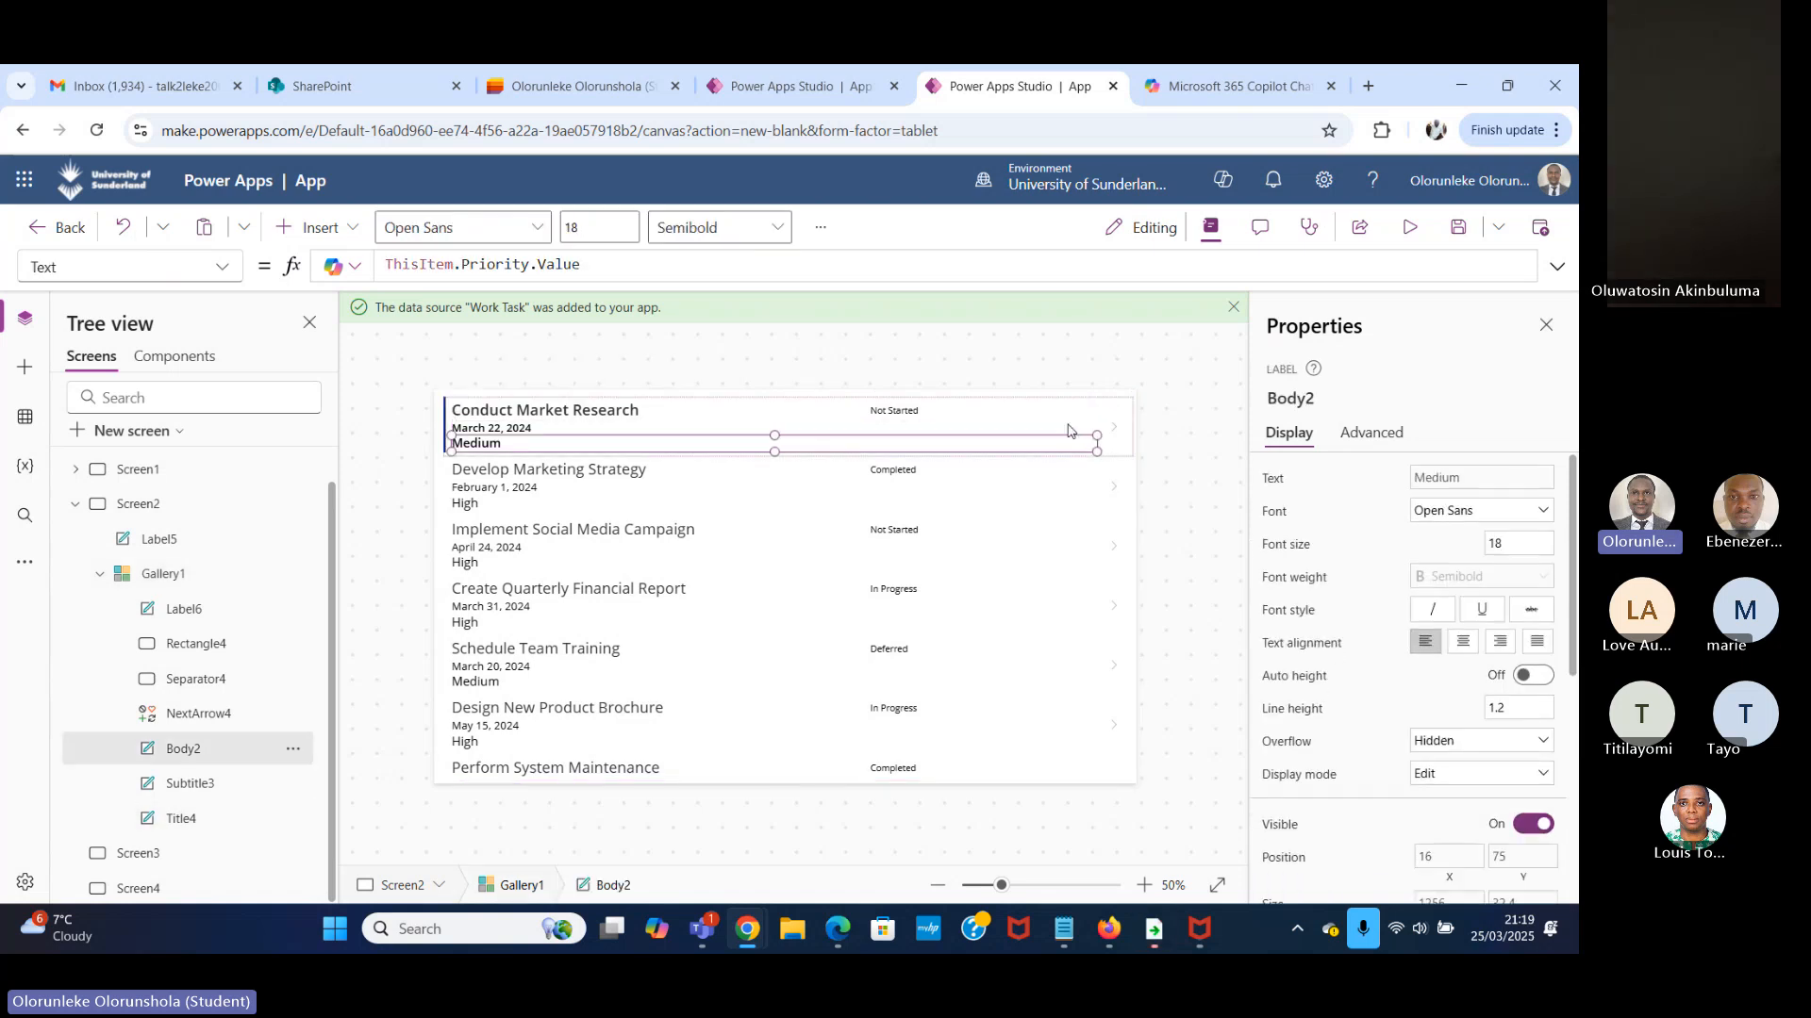
pyautogui.click(706, 498)
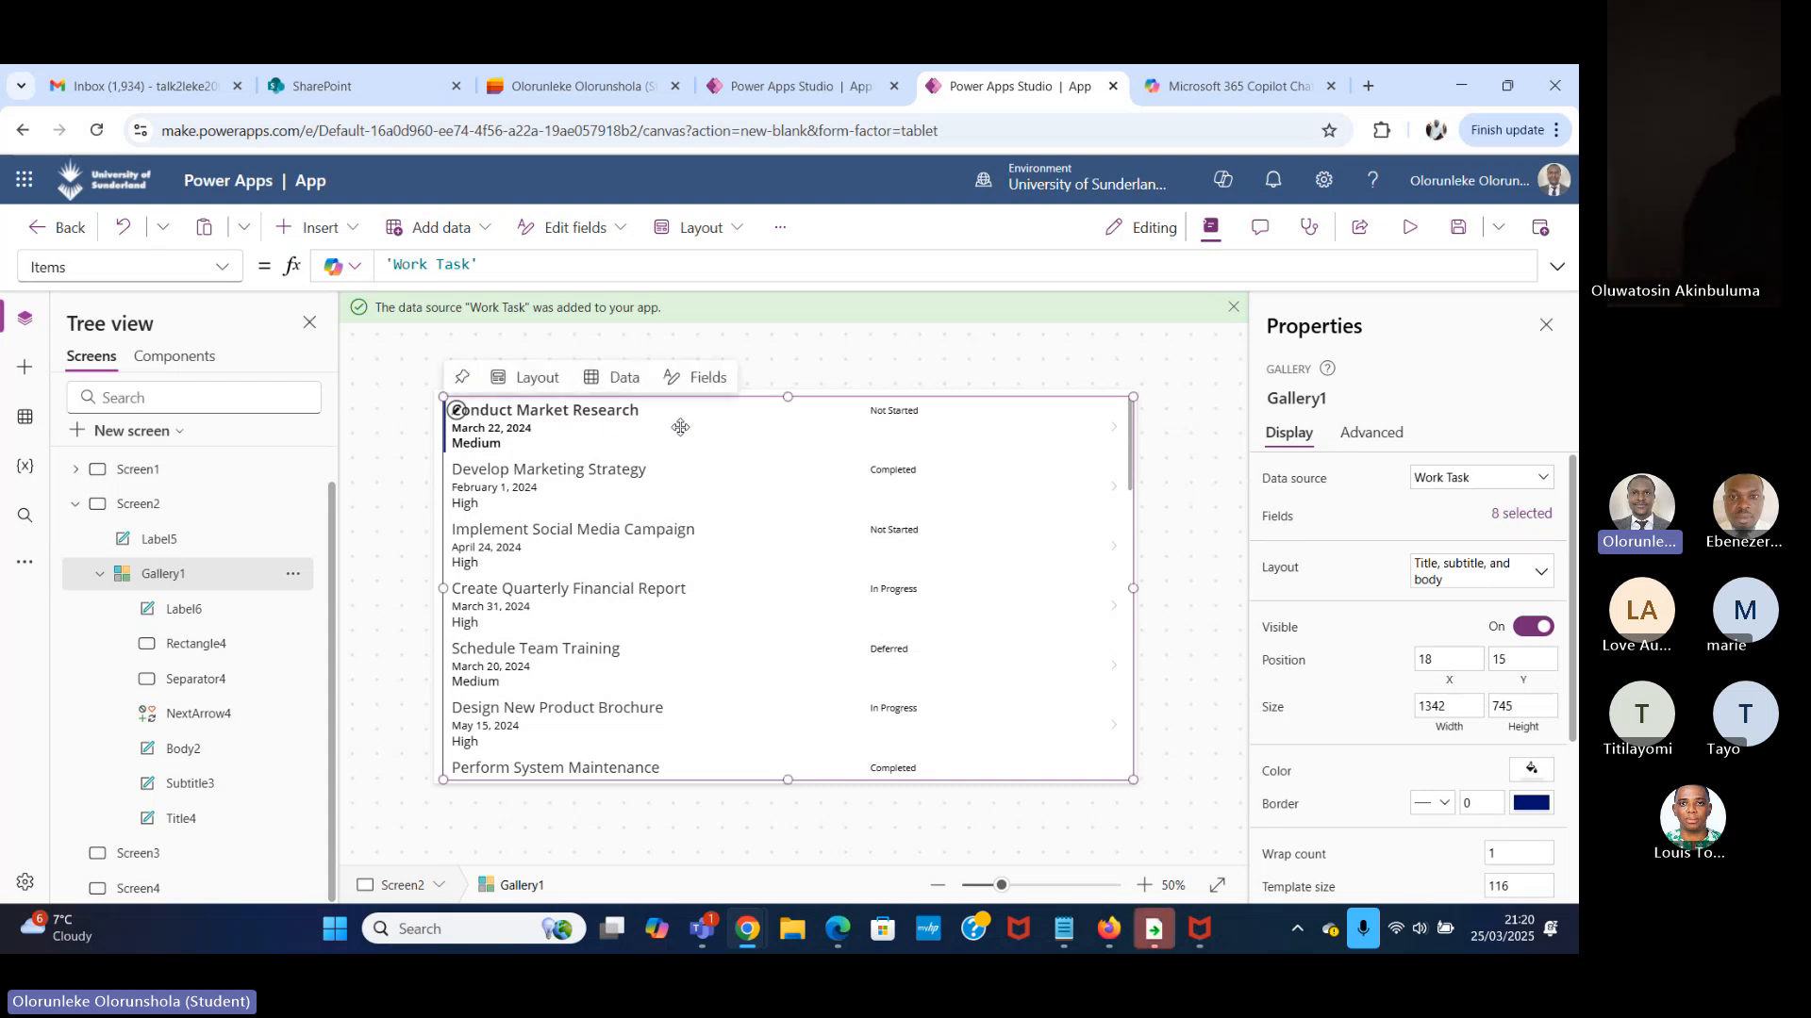
pyautogui.click(645, 426)
pyautogui.click(640, 412)
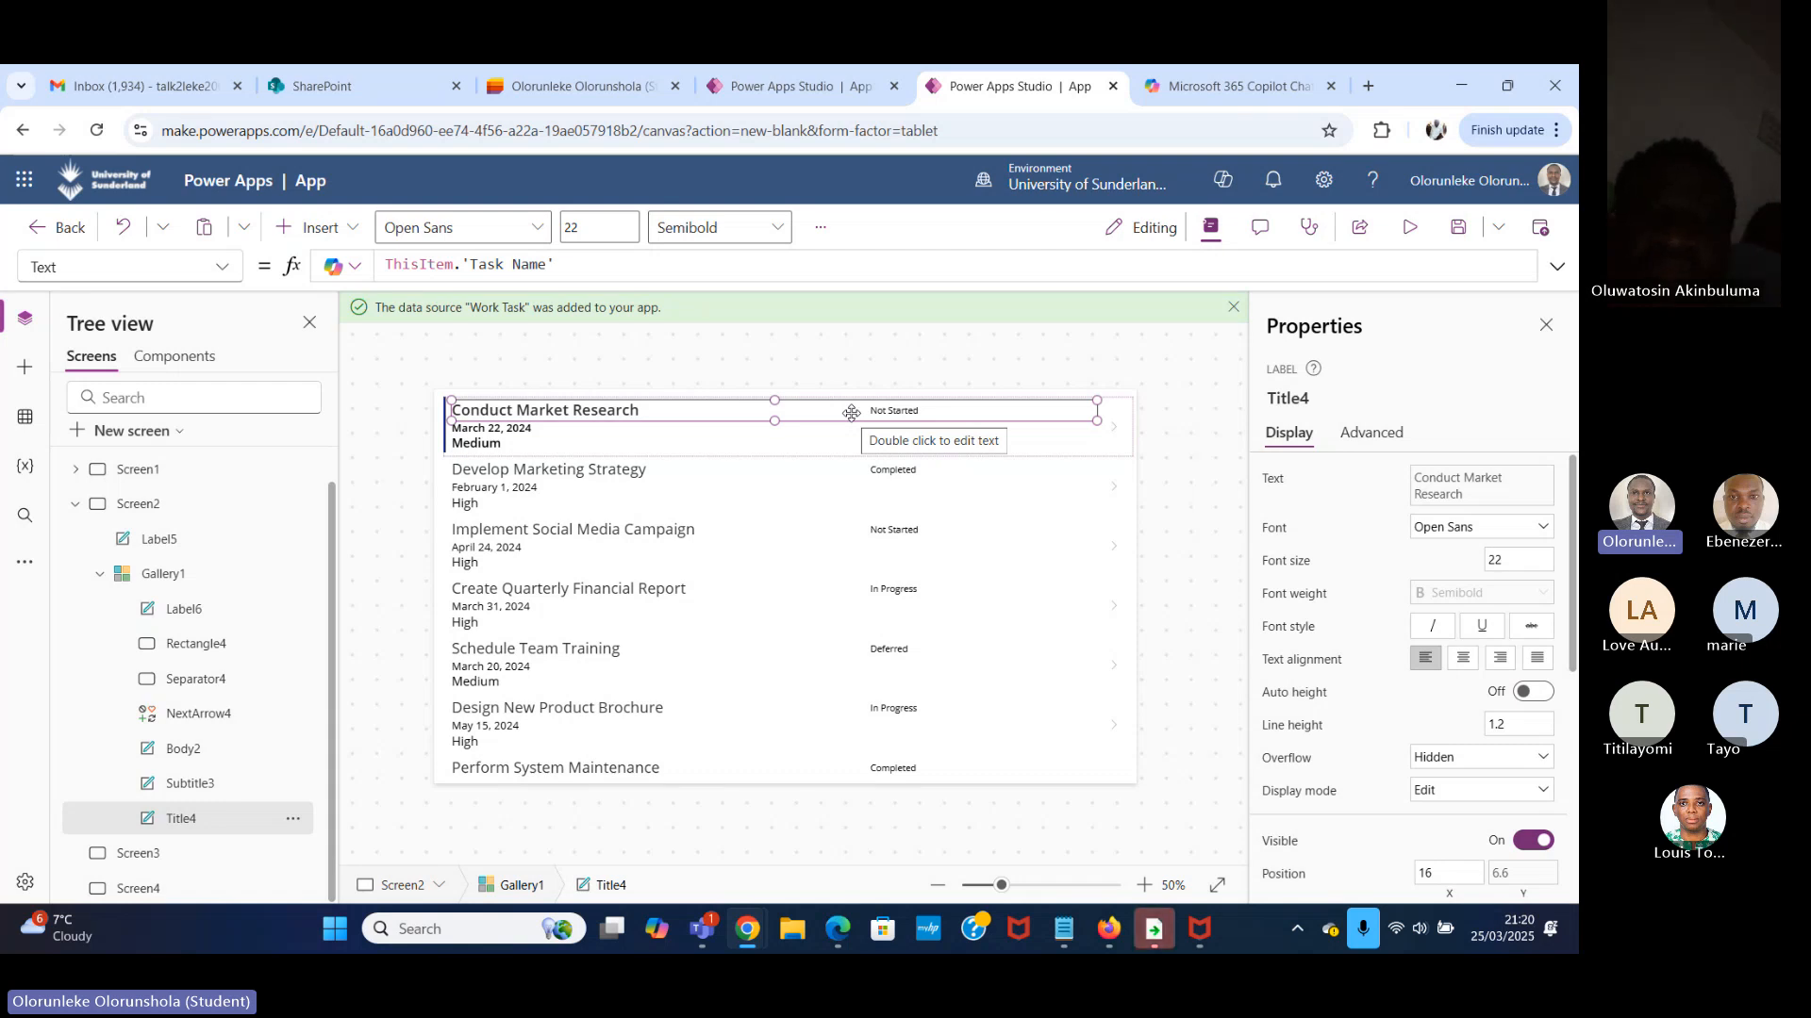
# Insert a data table on the blank Screen3 and connect it to the Work Task list.
pyautogui.click(76, 504)
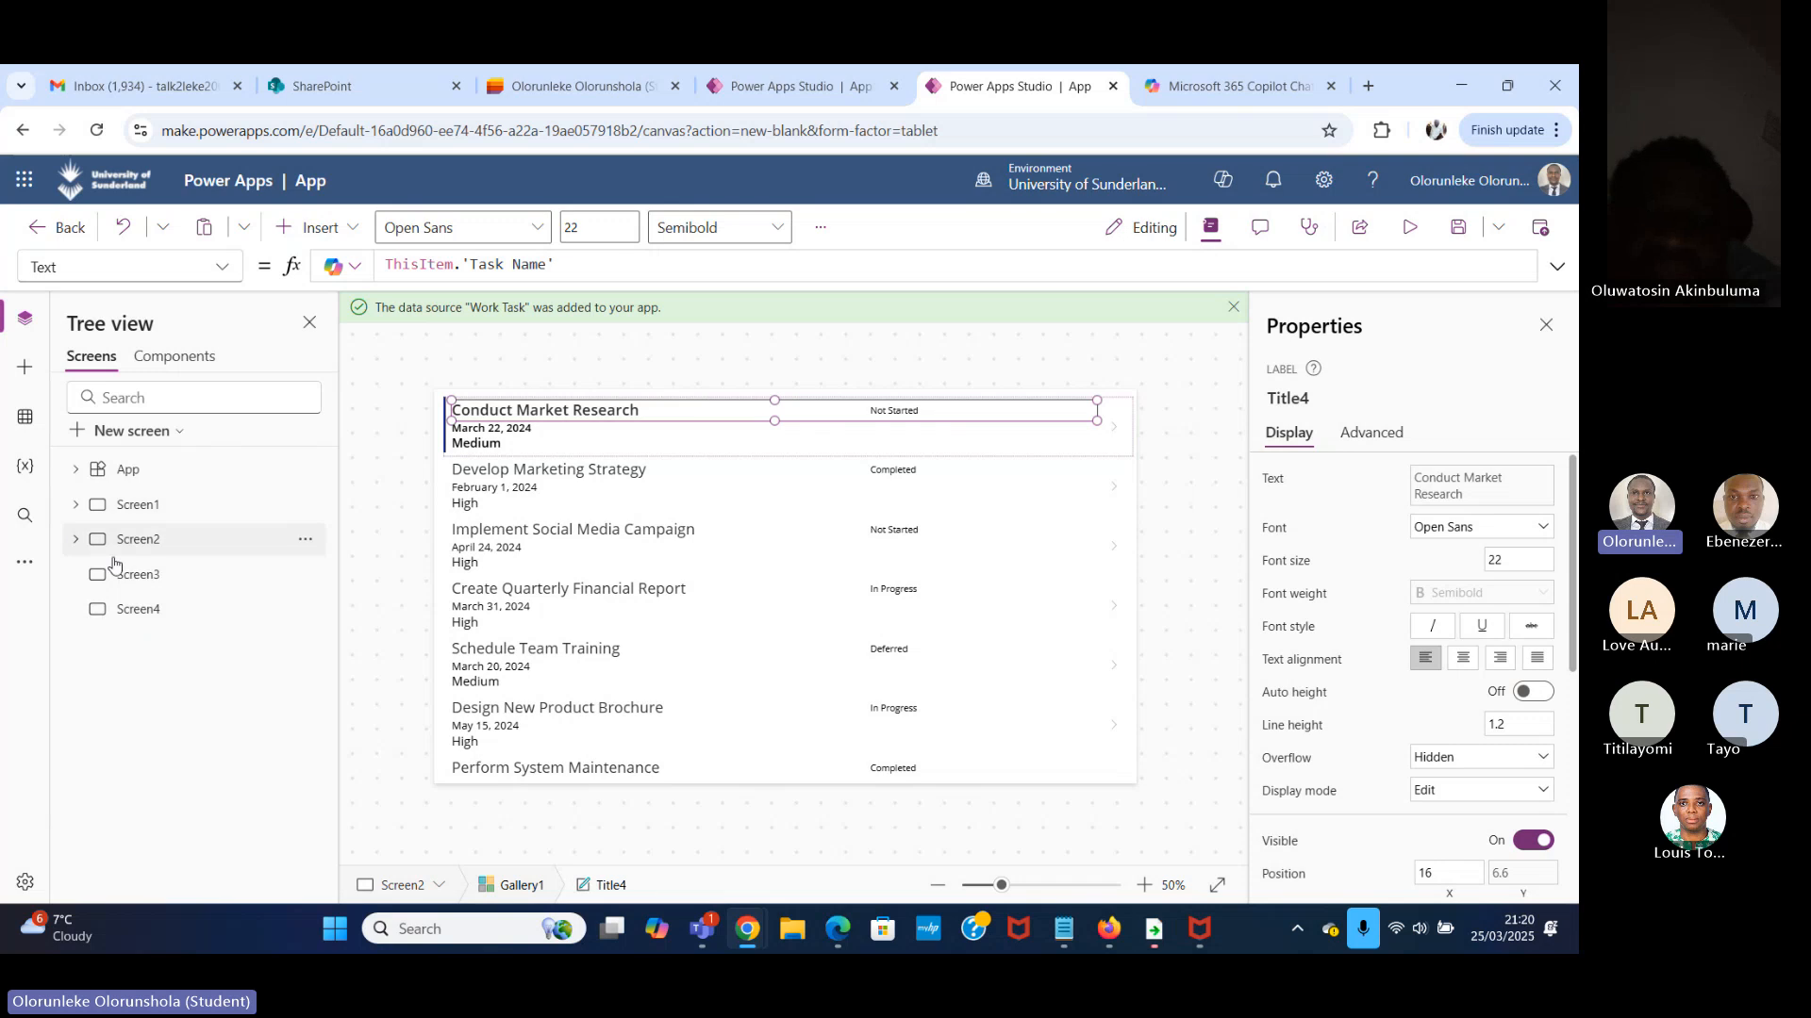
pyautogui.click(199, 551)
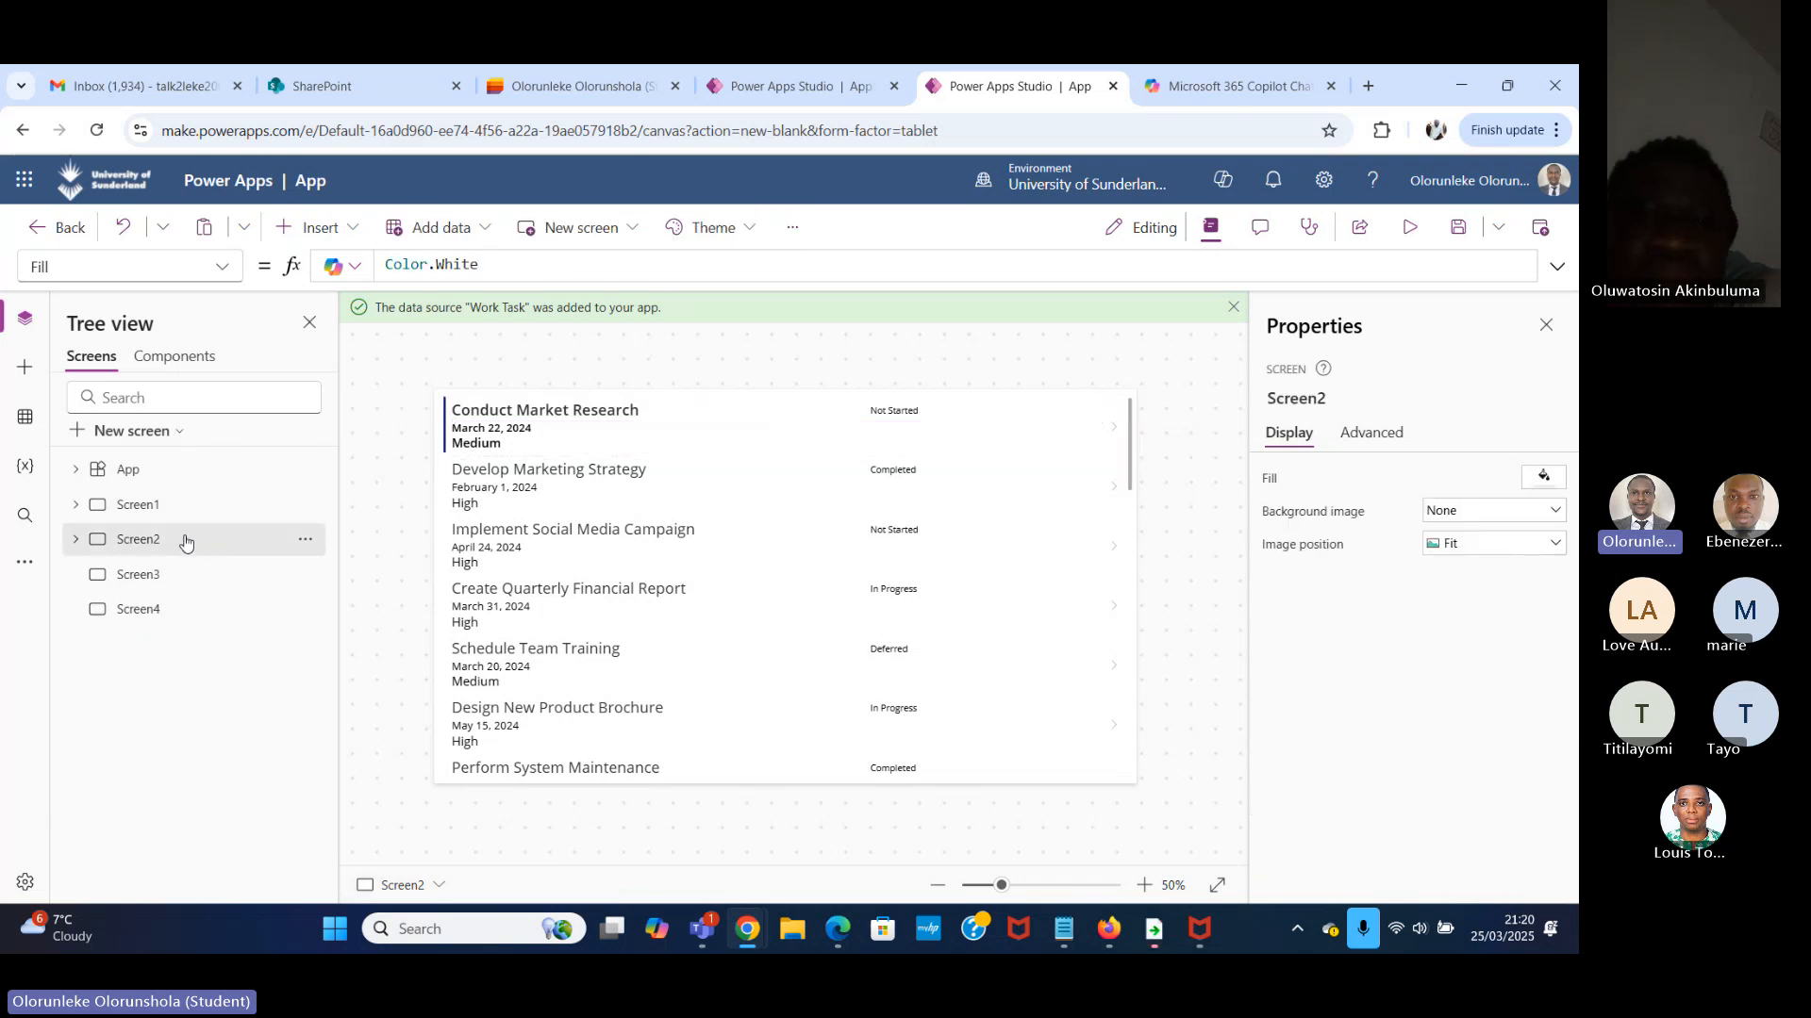
pyautogui.click(134, 575)
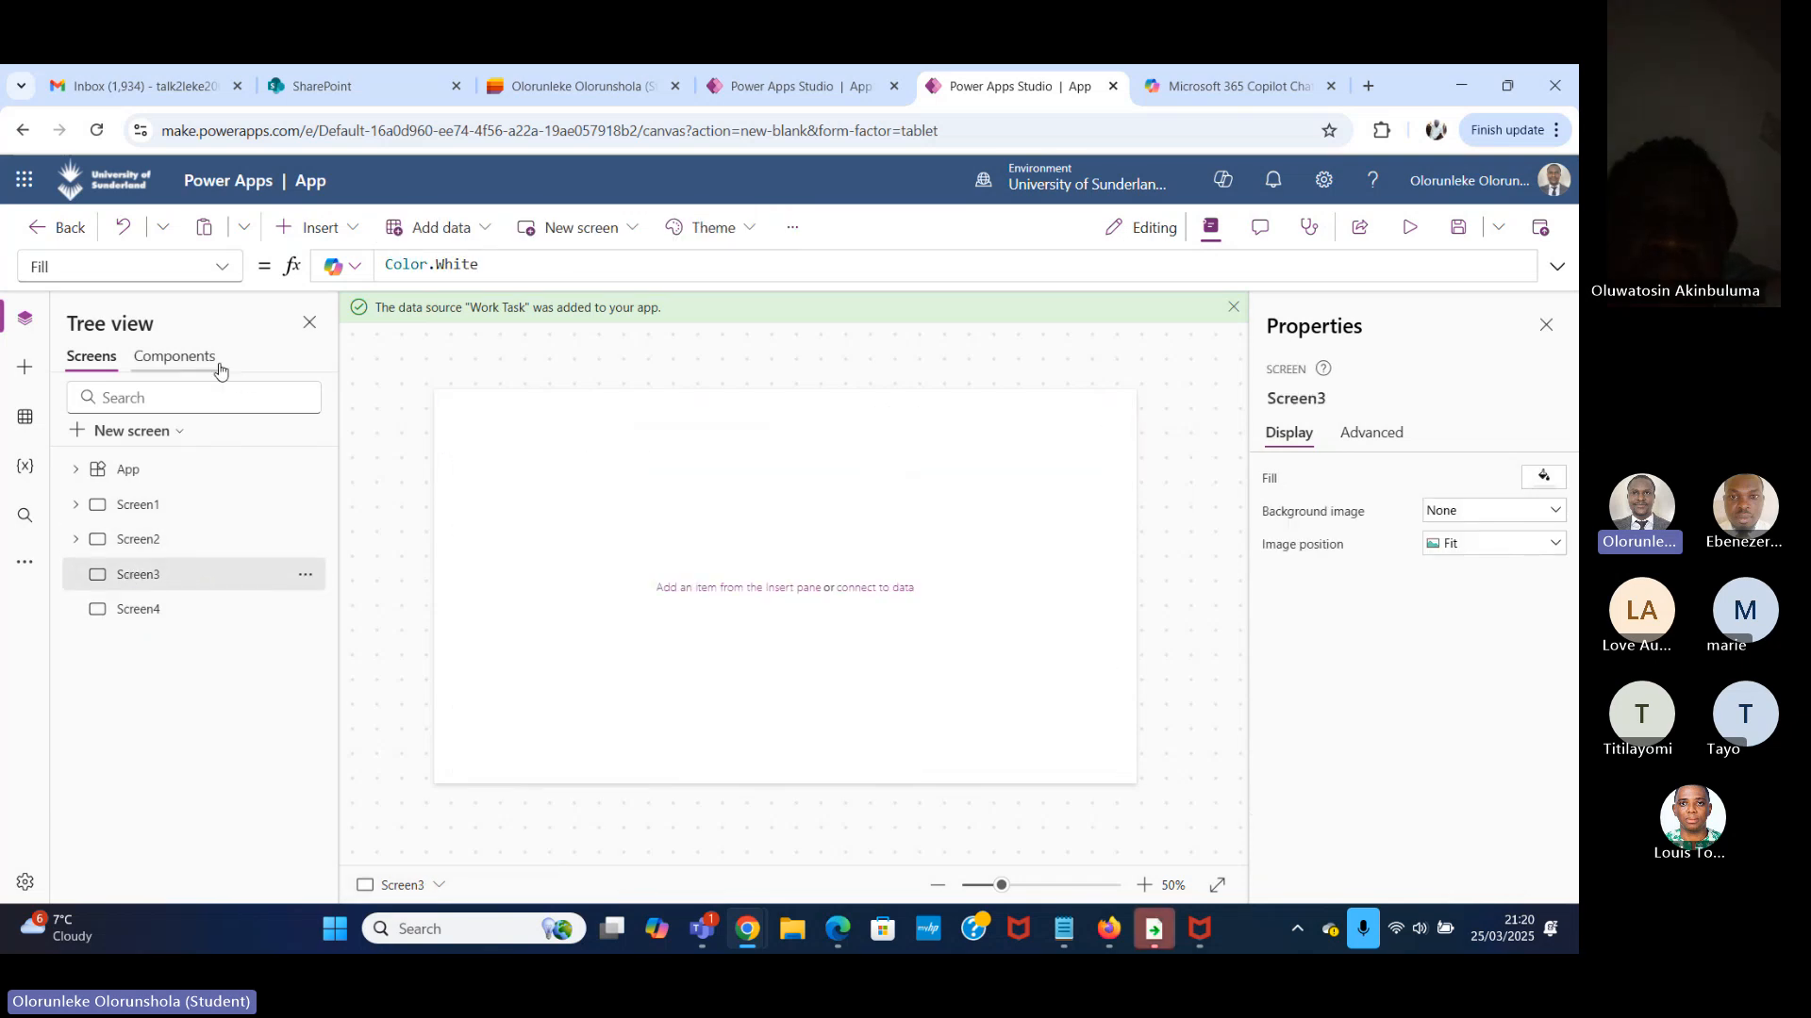
pyautogui.click(354, 229)
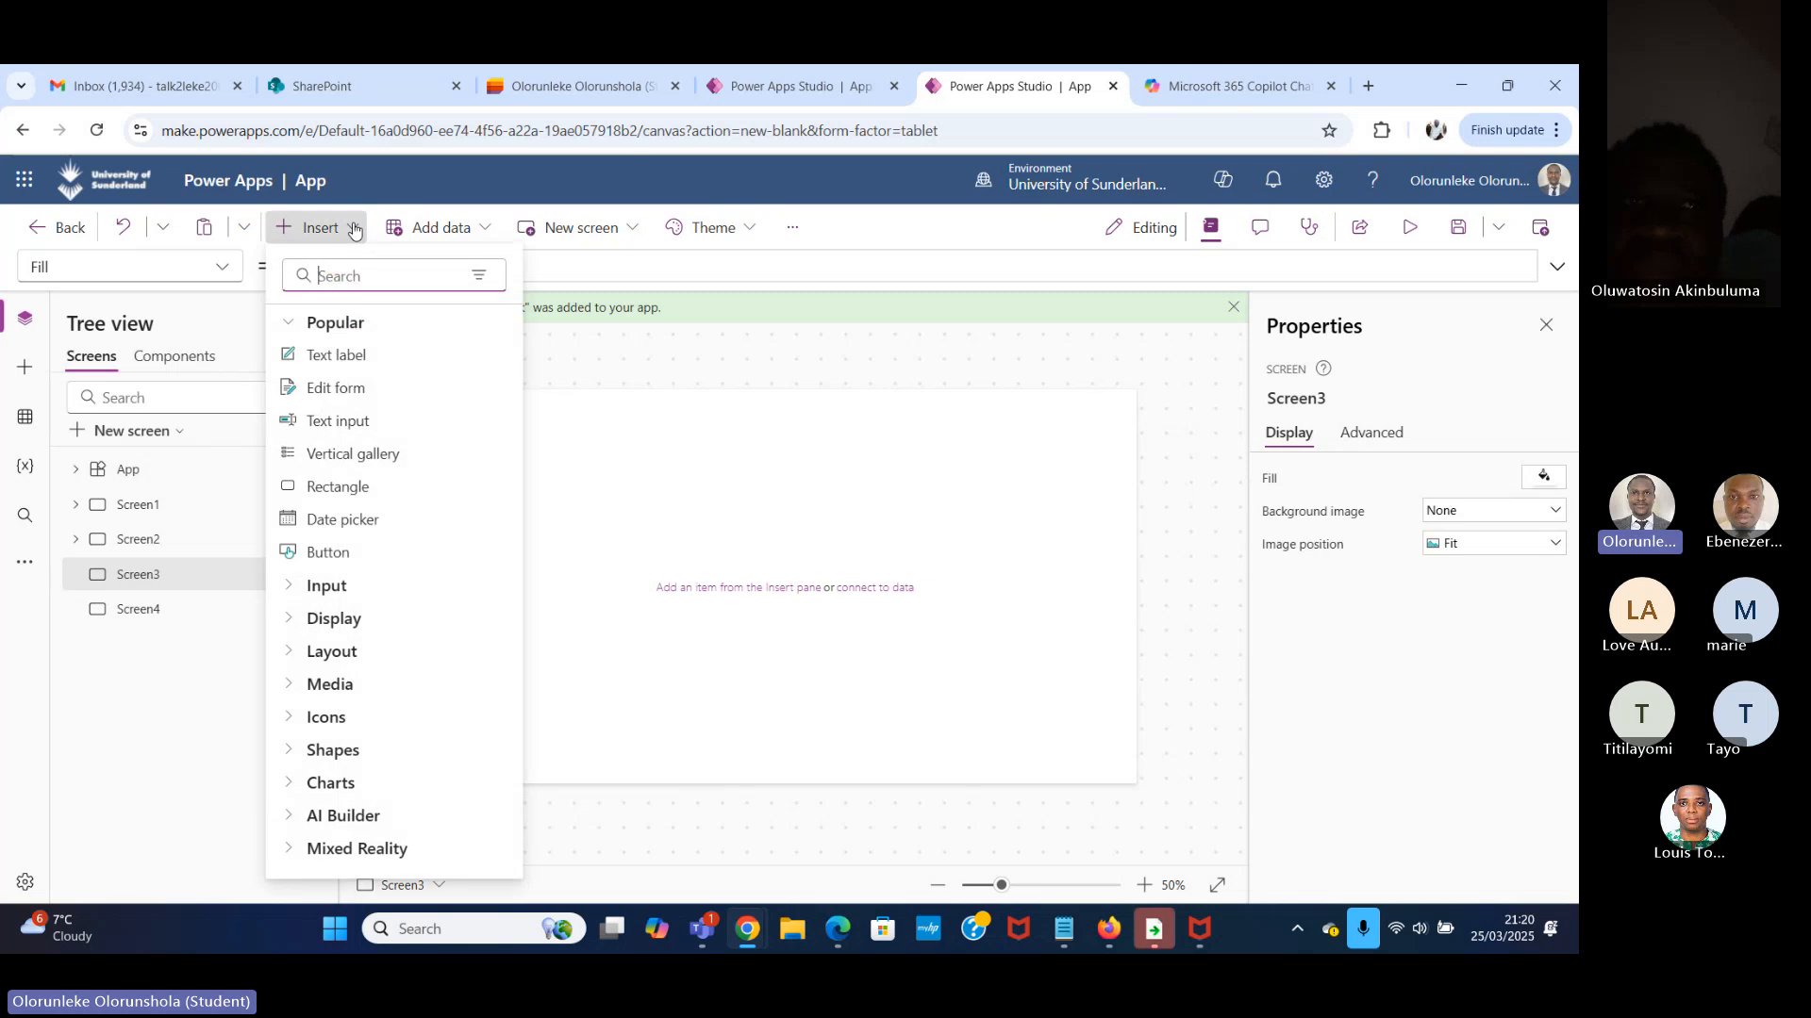
pyautogui.write('DATA')
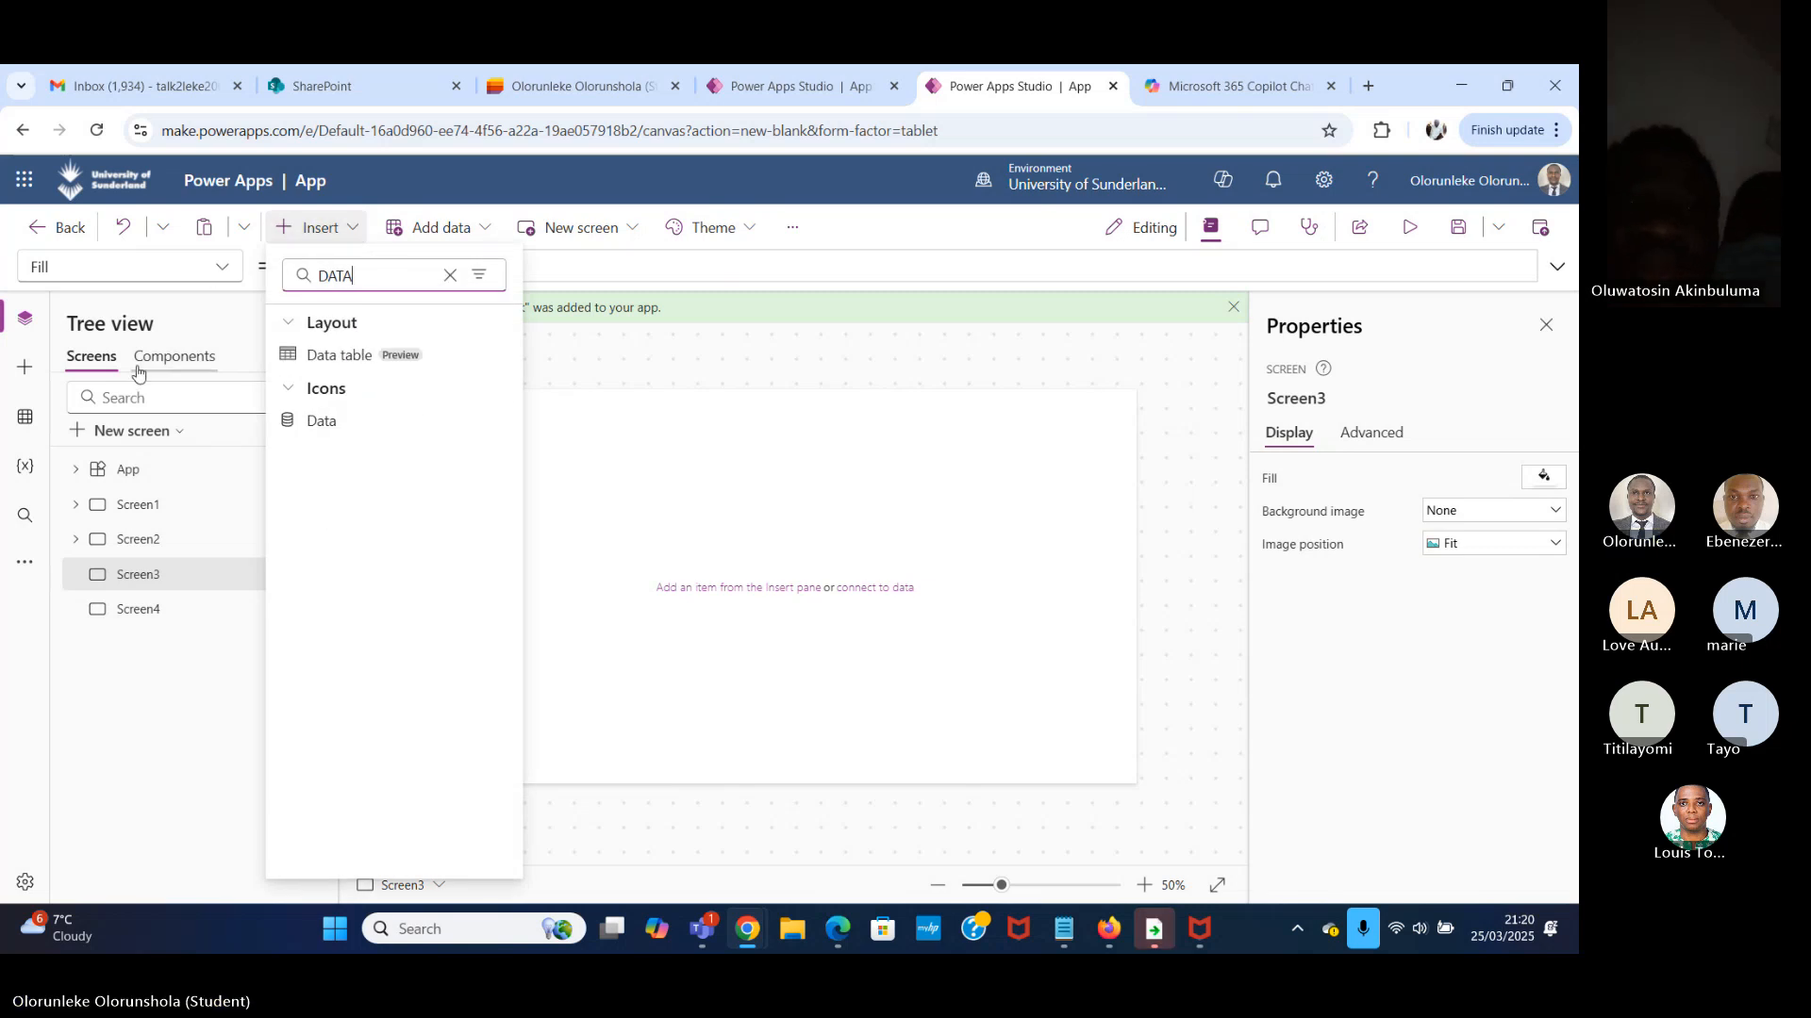
pyautogui.click(407, 355)
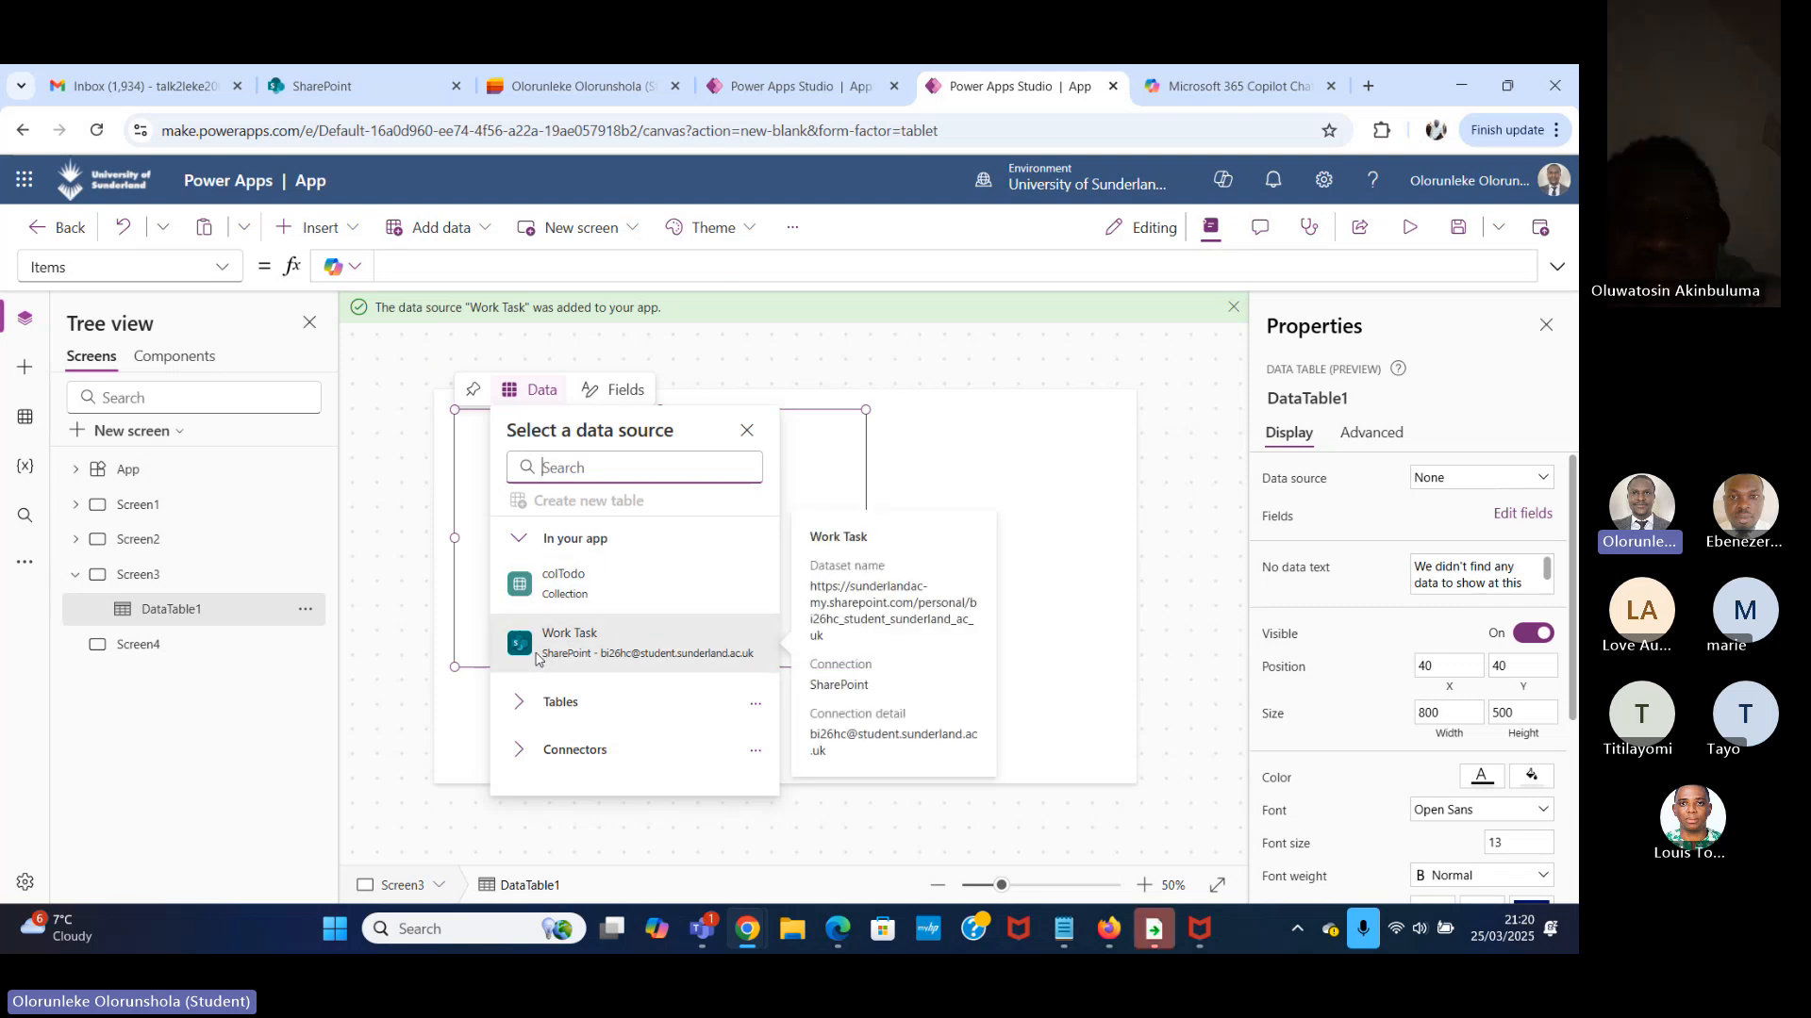
pyautogui.click(638, 640)
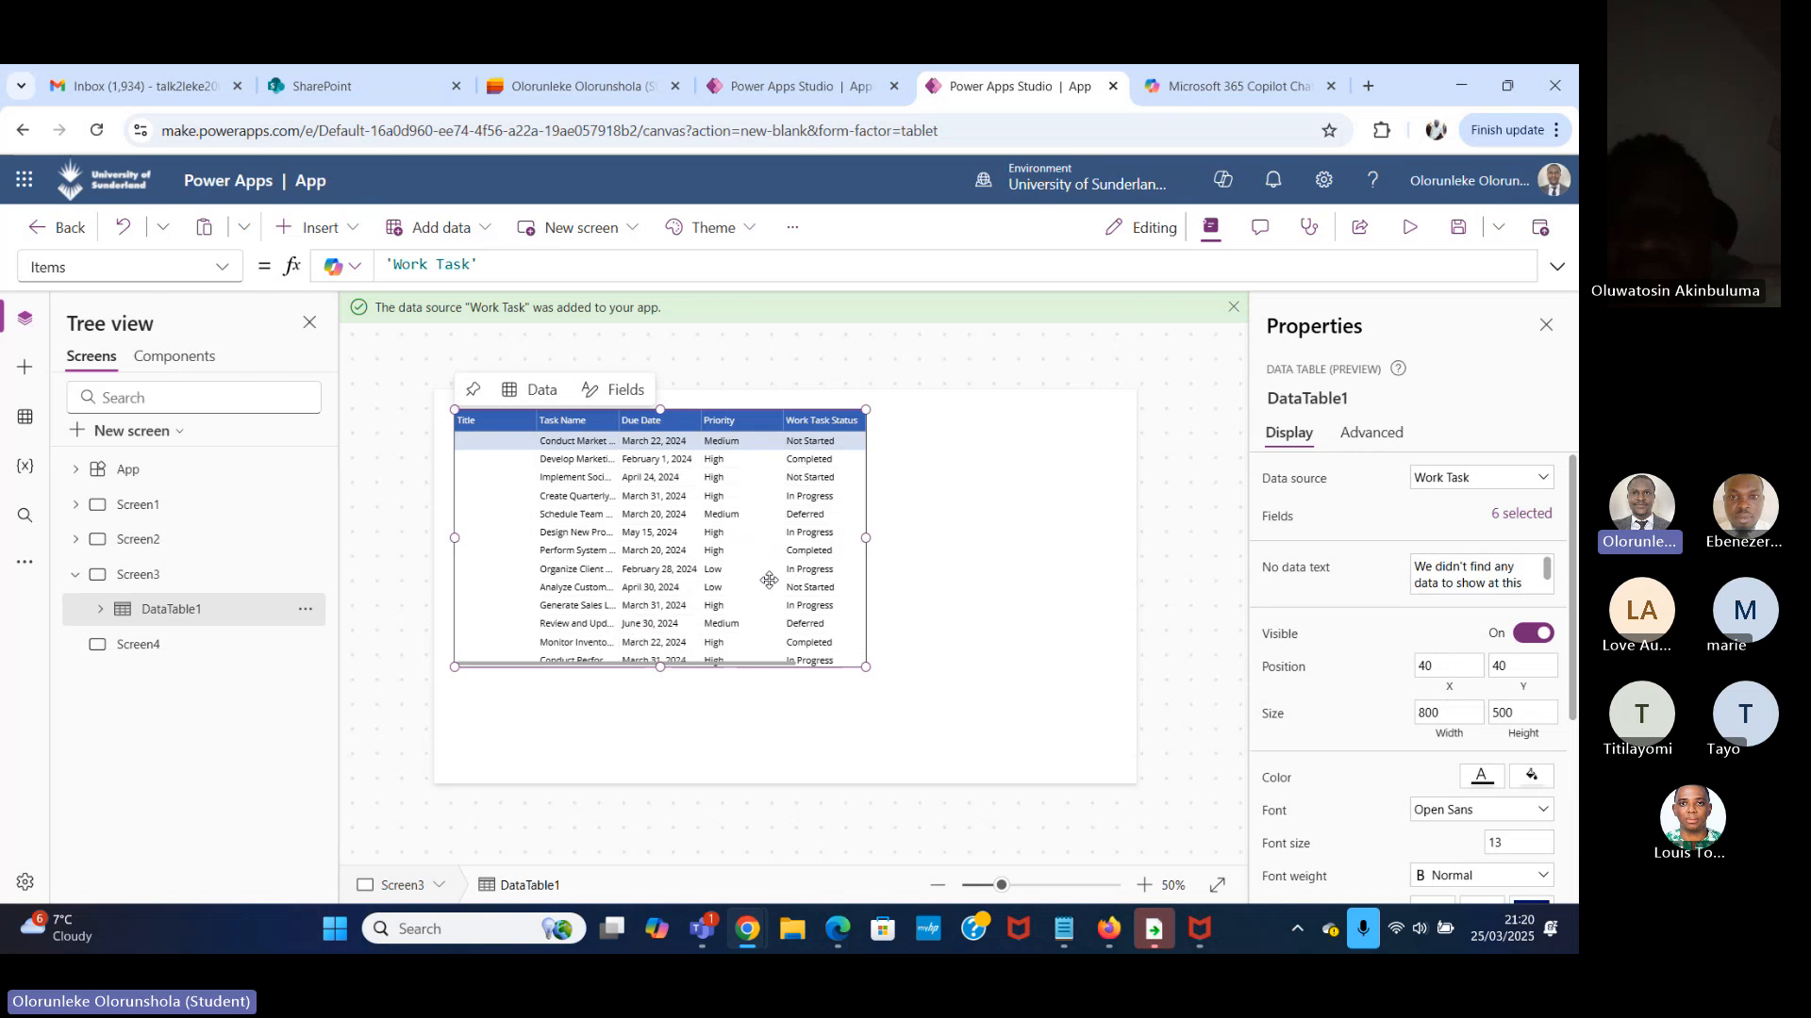
# Enlarge the data table to 1350 wide by 728 high, starting at X 9, so it fills Screen3.
pyautogui.moveTo(866, 540); pyautogui.dragTo(1132, 538)
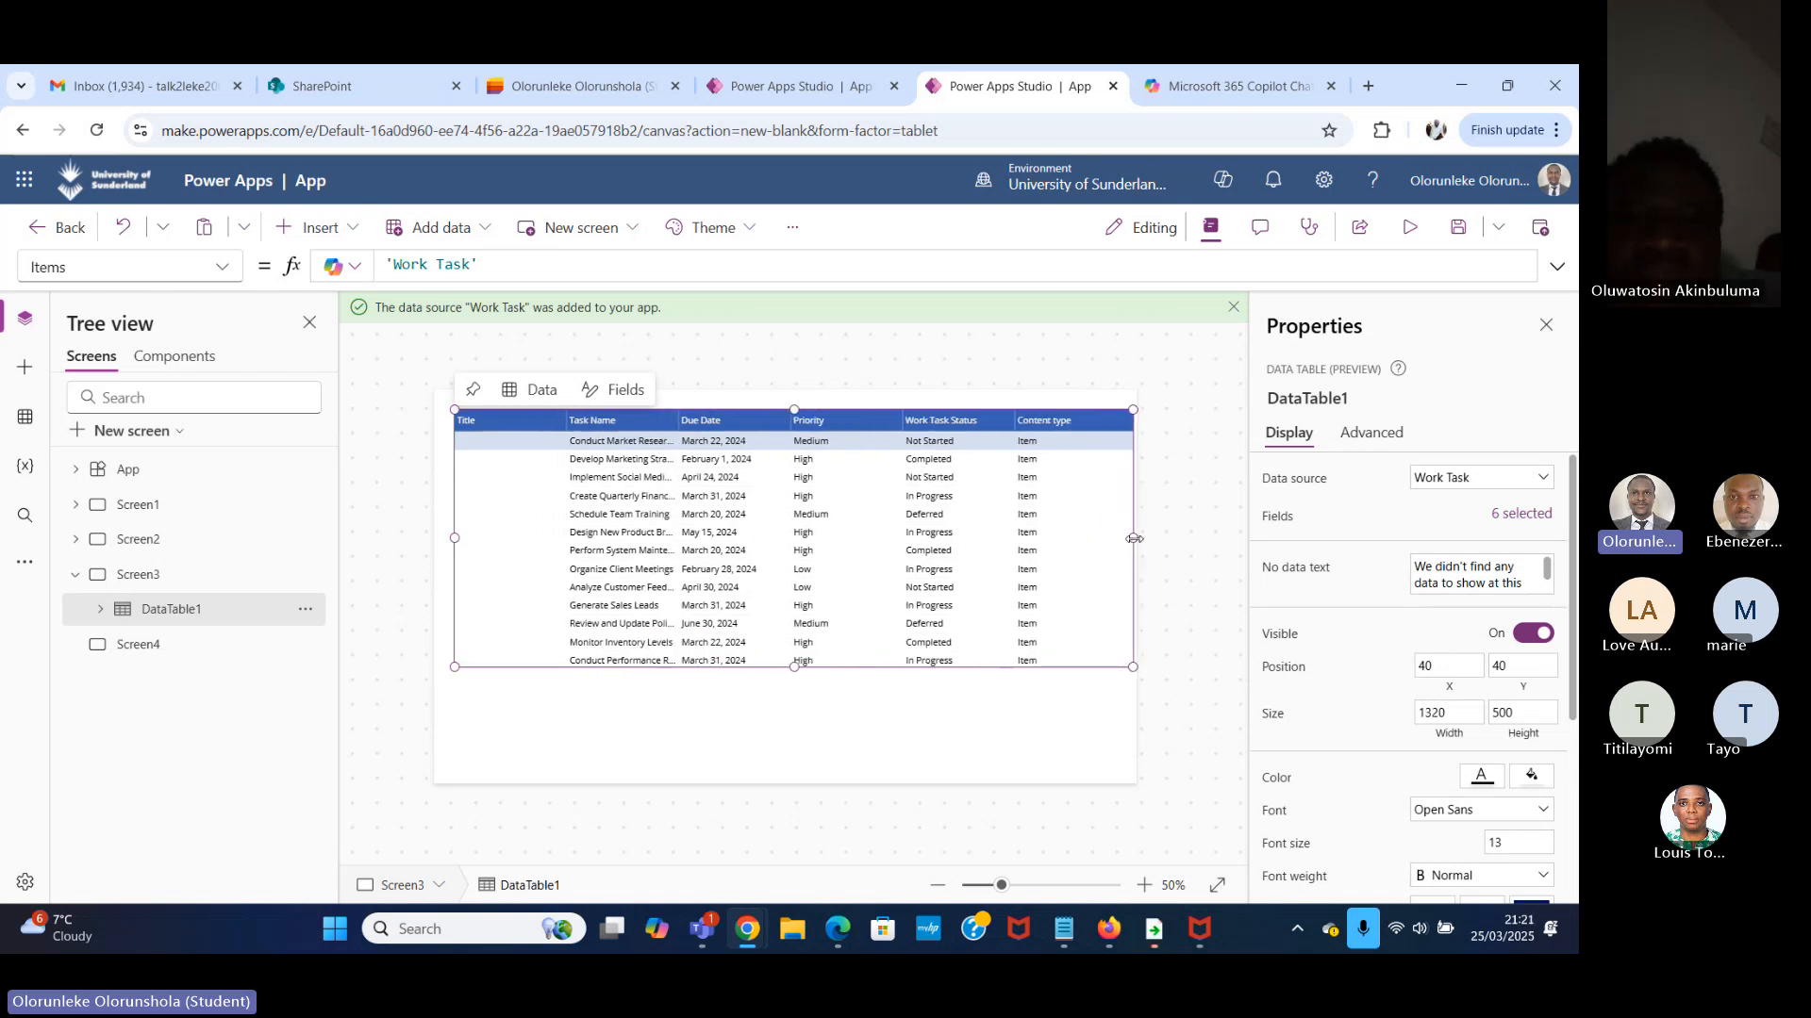
pyautogui.moveTo(456, 537); pyautogui.dragTo(439, 538)
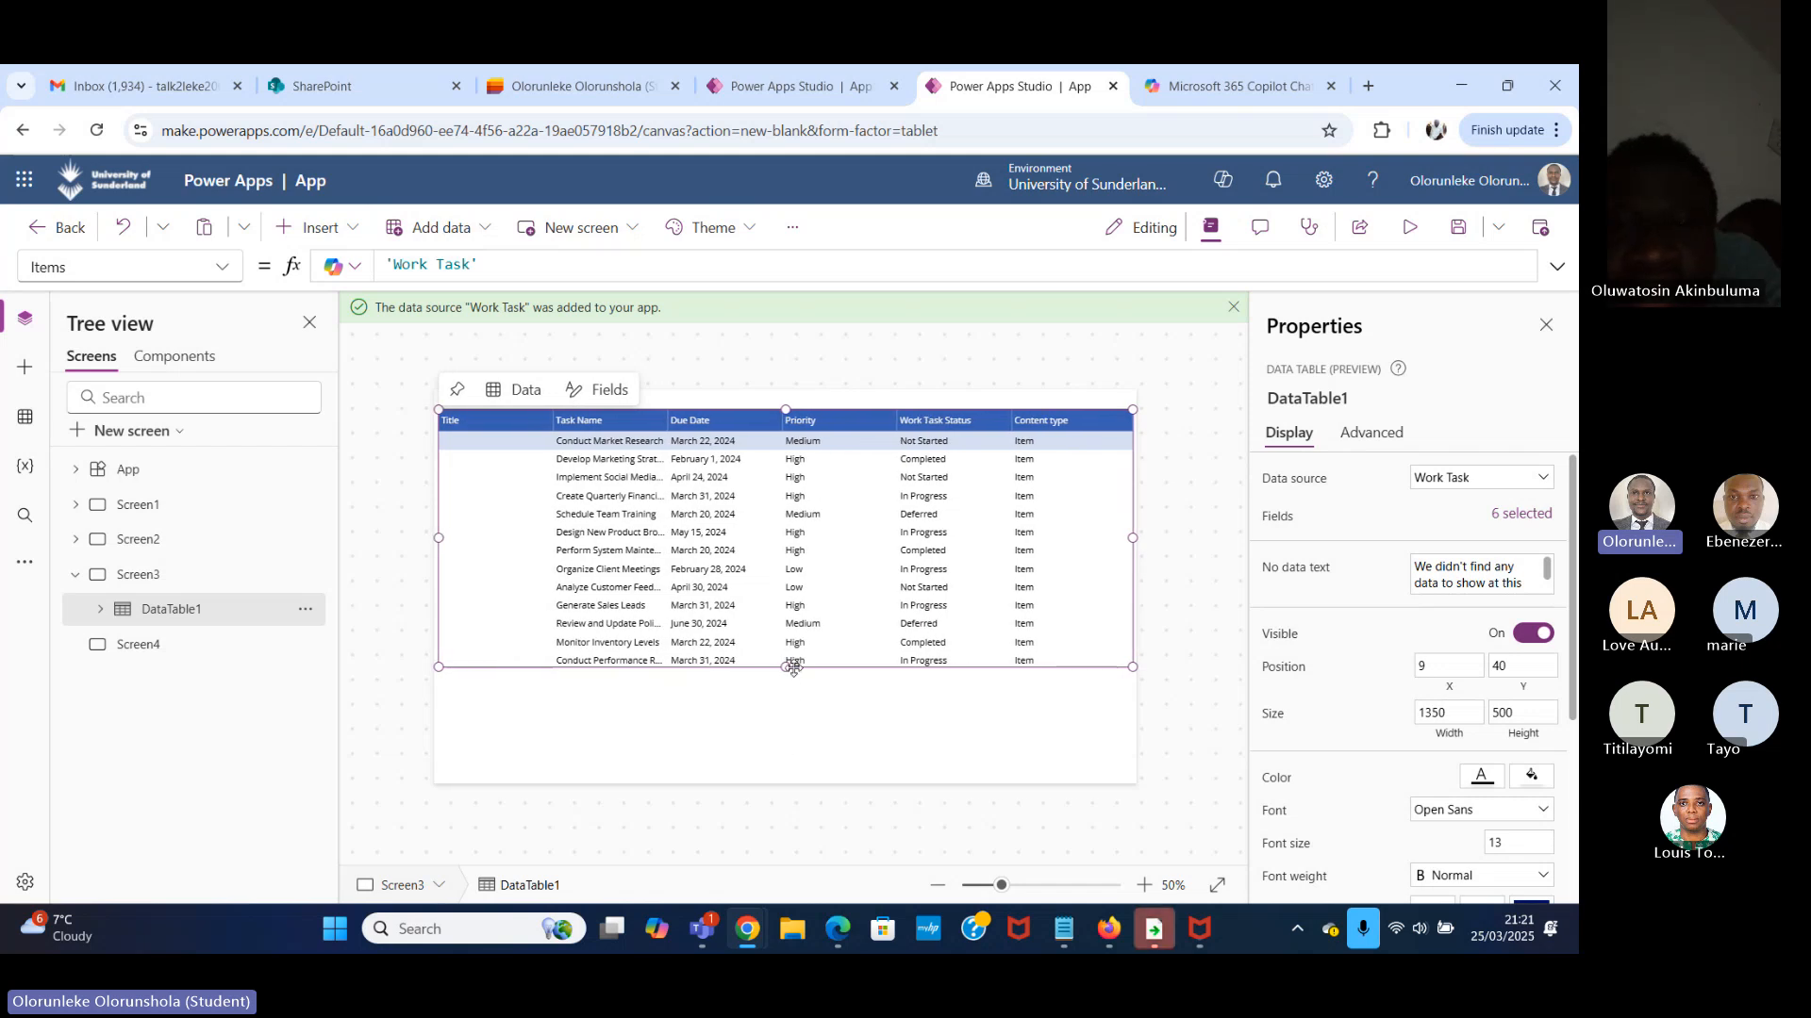
pyautogui.moveTo(788, 667); pyautogui.dragTo(780, 783)
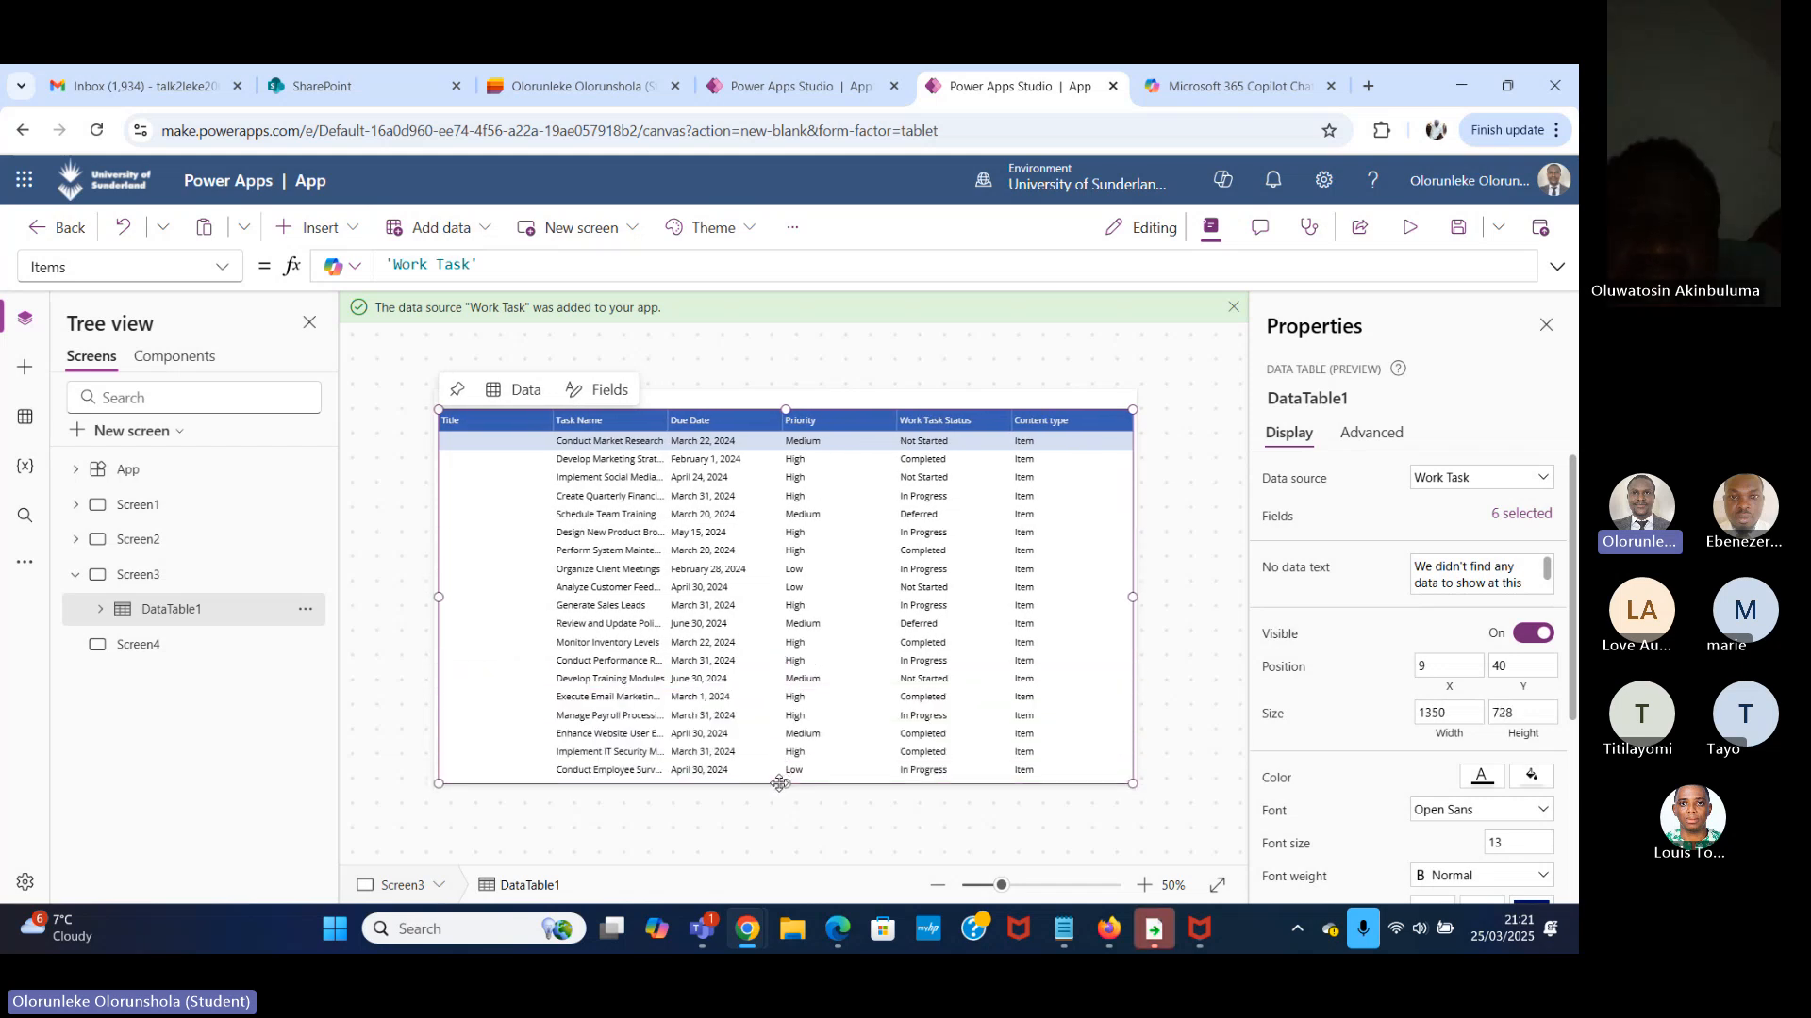
# Preview Screen3, look through the data table's task rows down to the last one, and close the preview.
pyautogui.click(1409, 227)
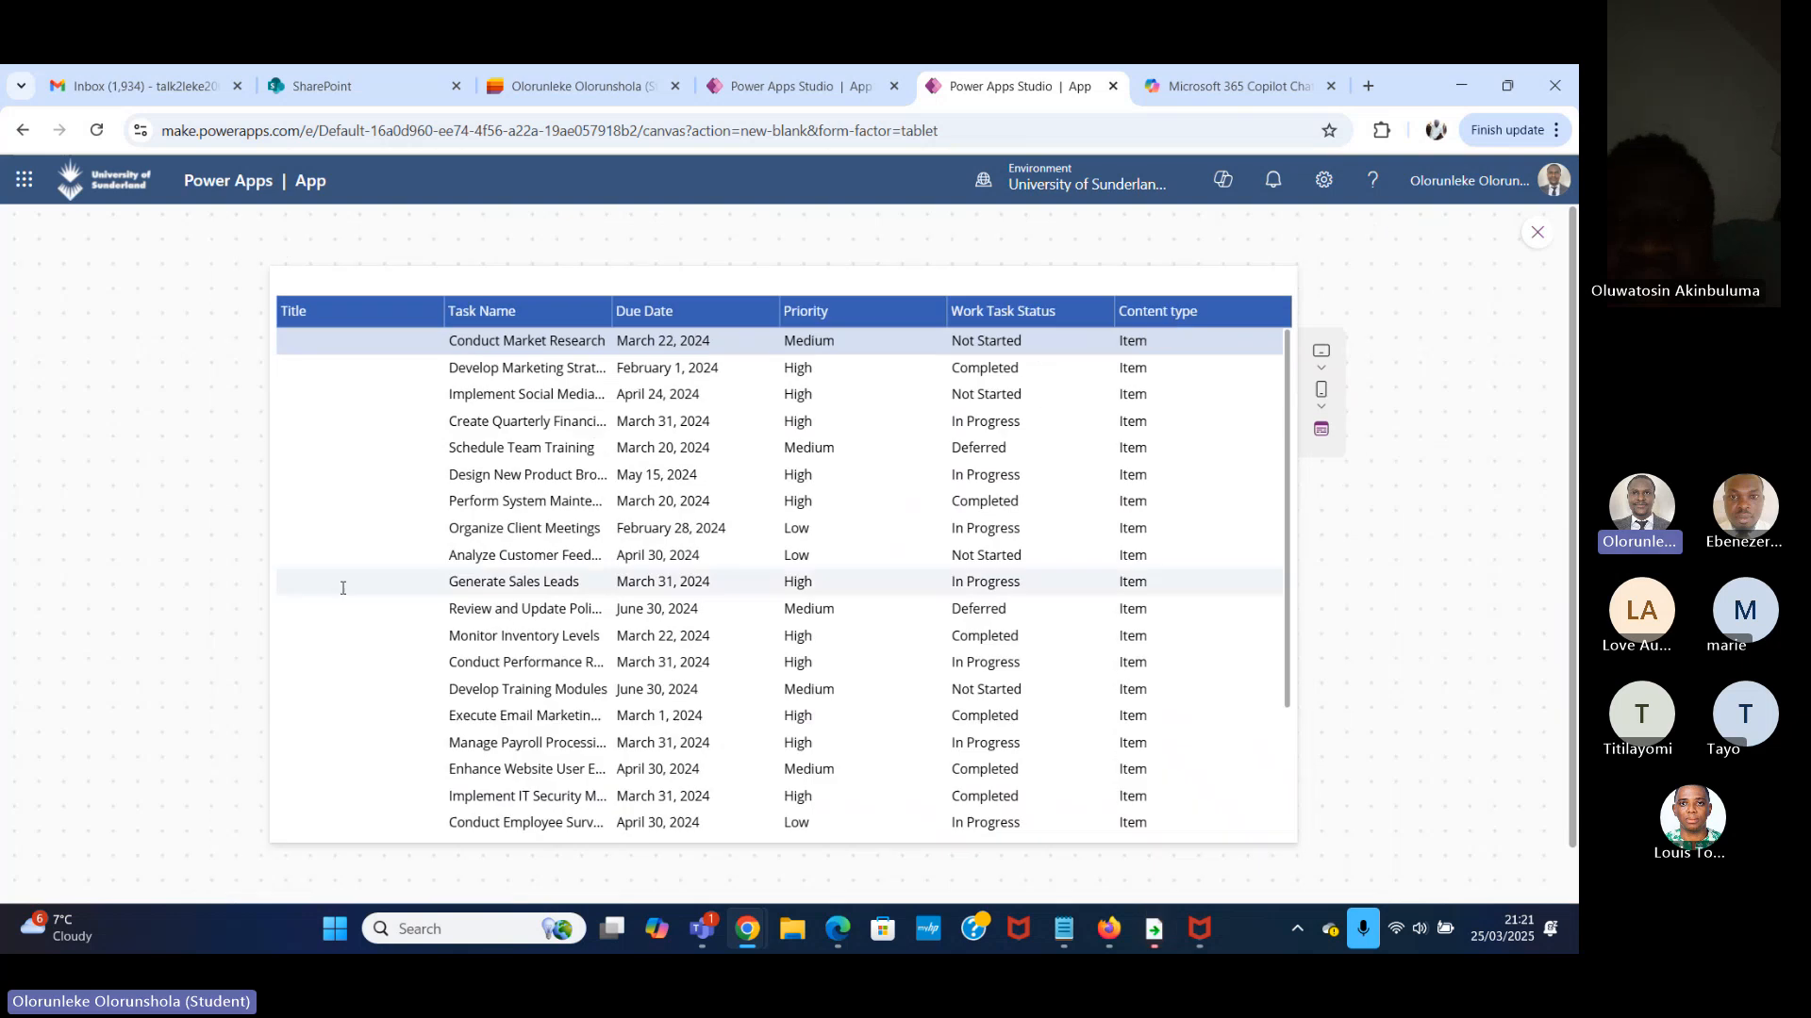
pyautogui.scroll(-5, 648, 501)
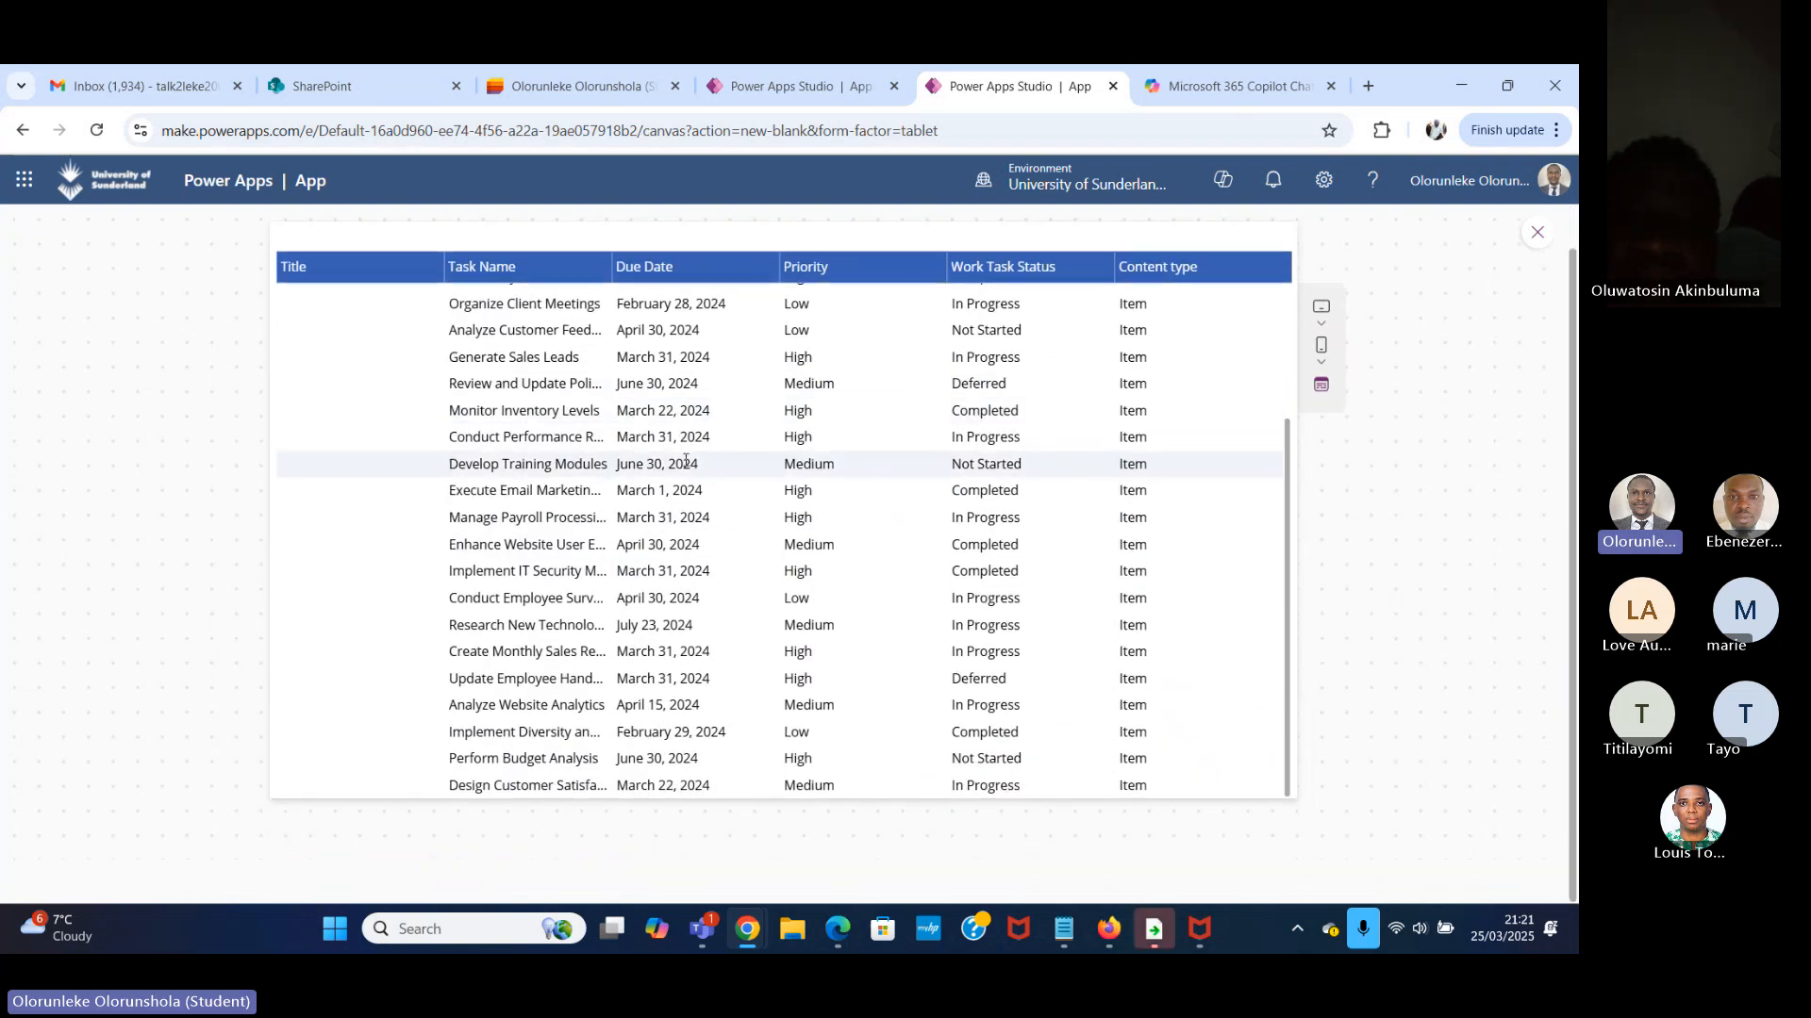
pyautogui.scroll(1, 688, 463)
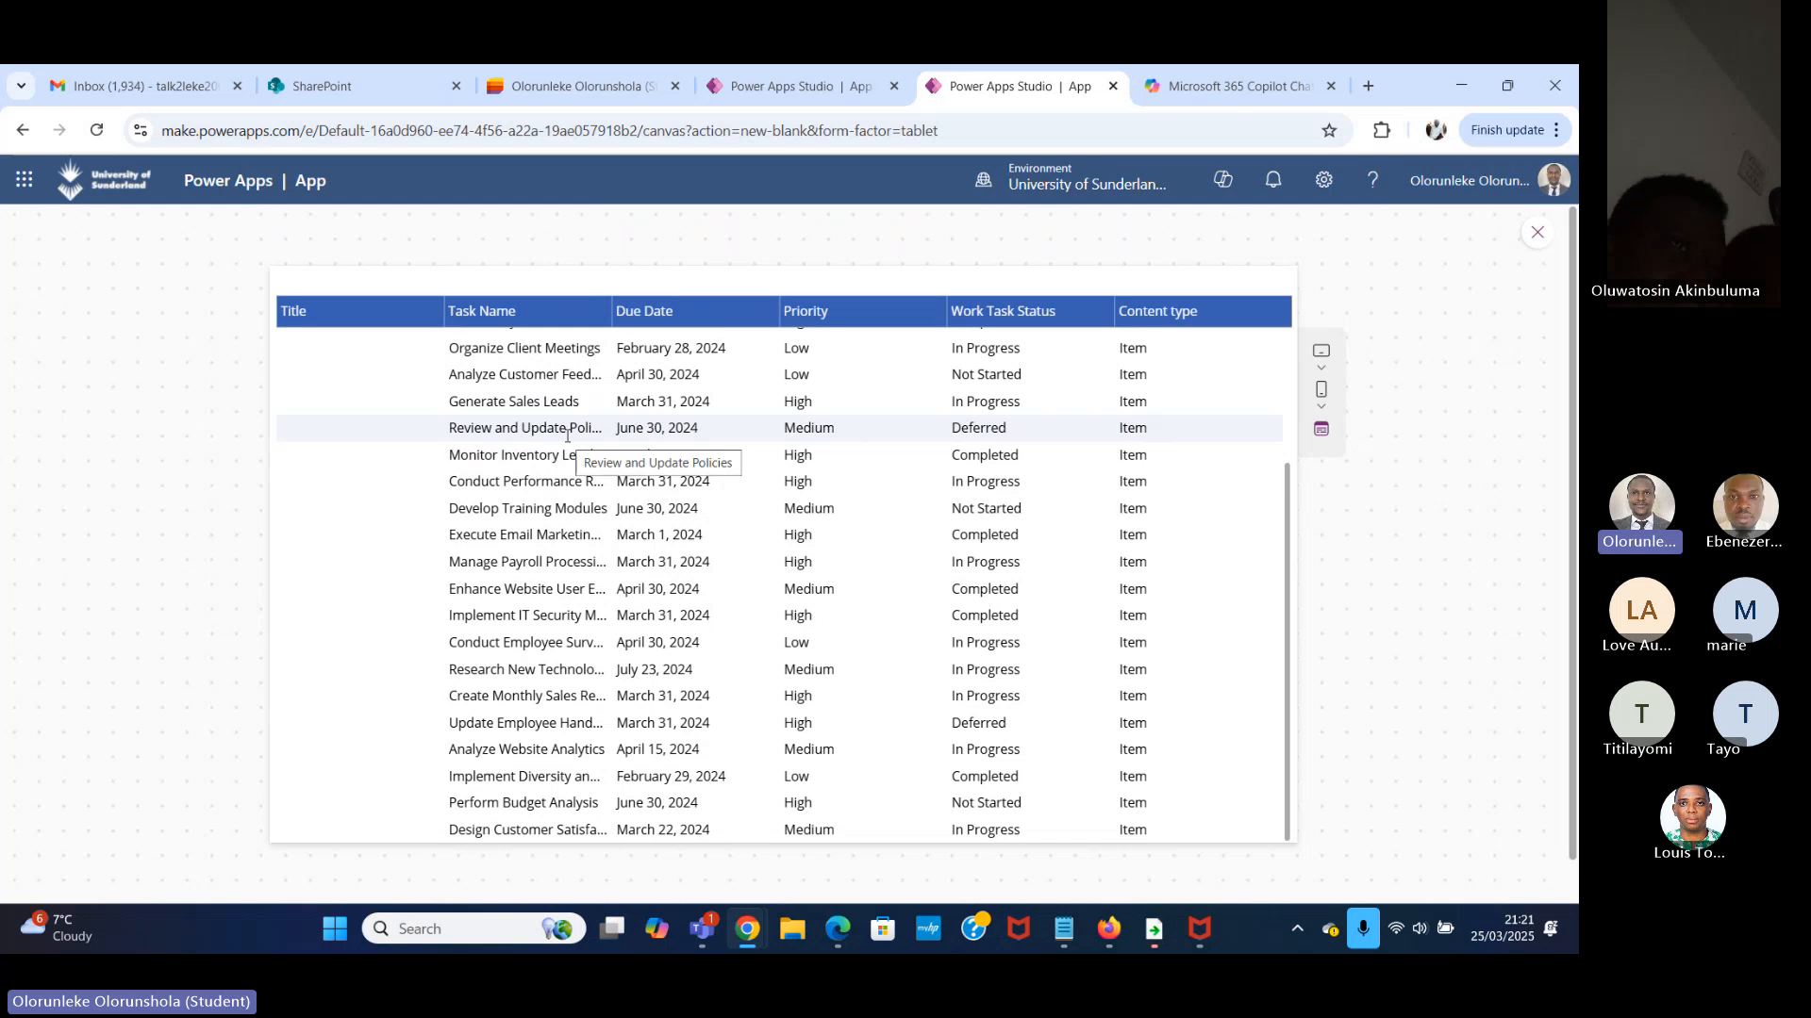
pyautogui.scroll(-1, 566, 509)
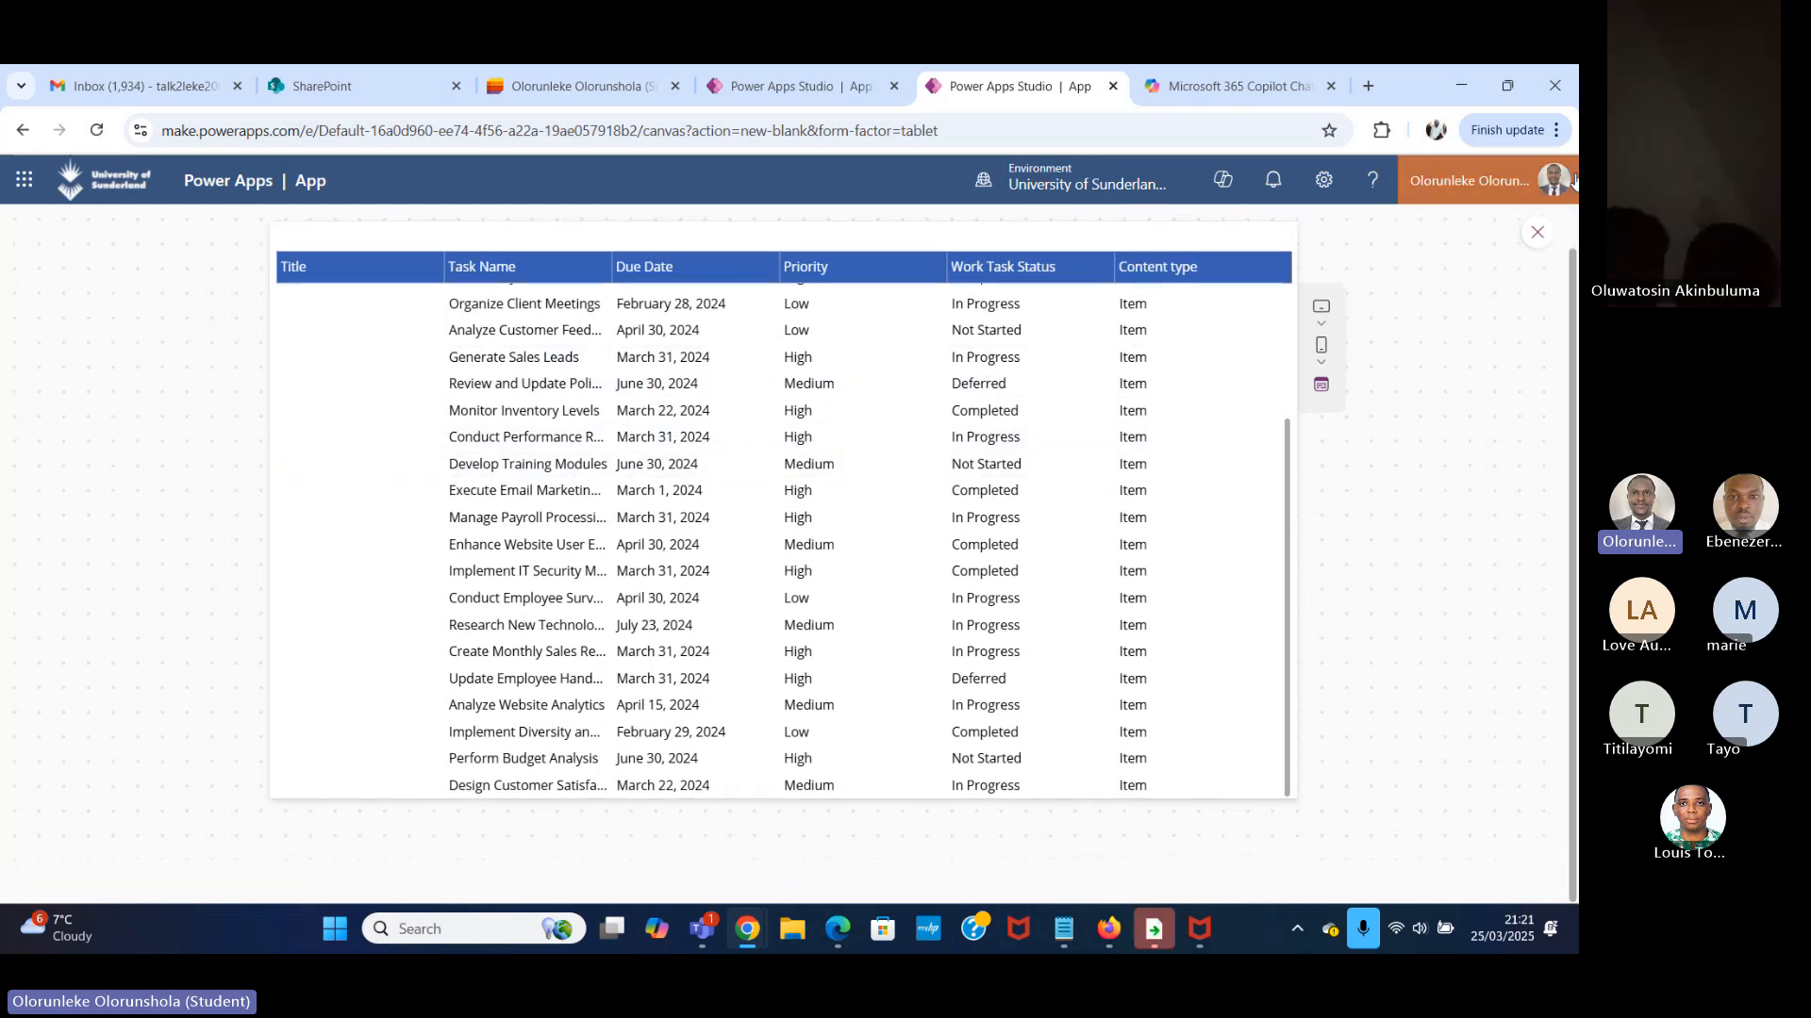
pyautogui.click(1537, 232)
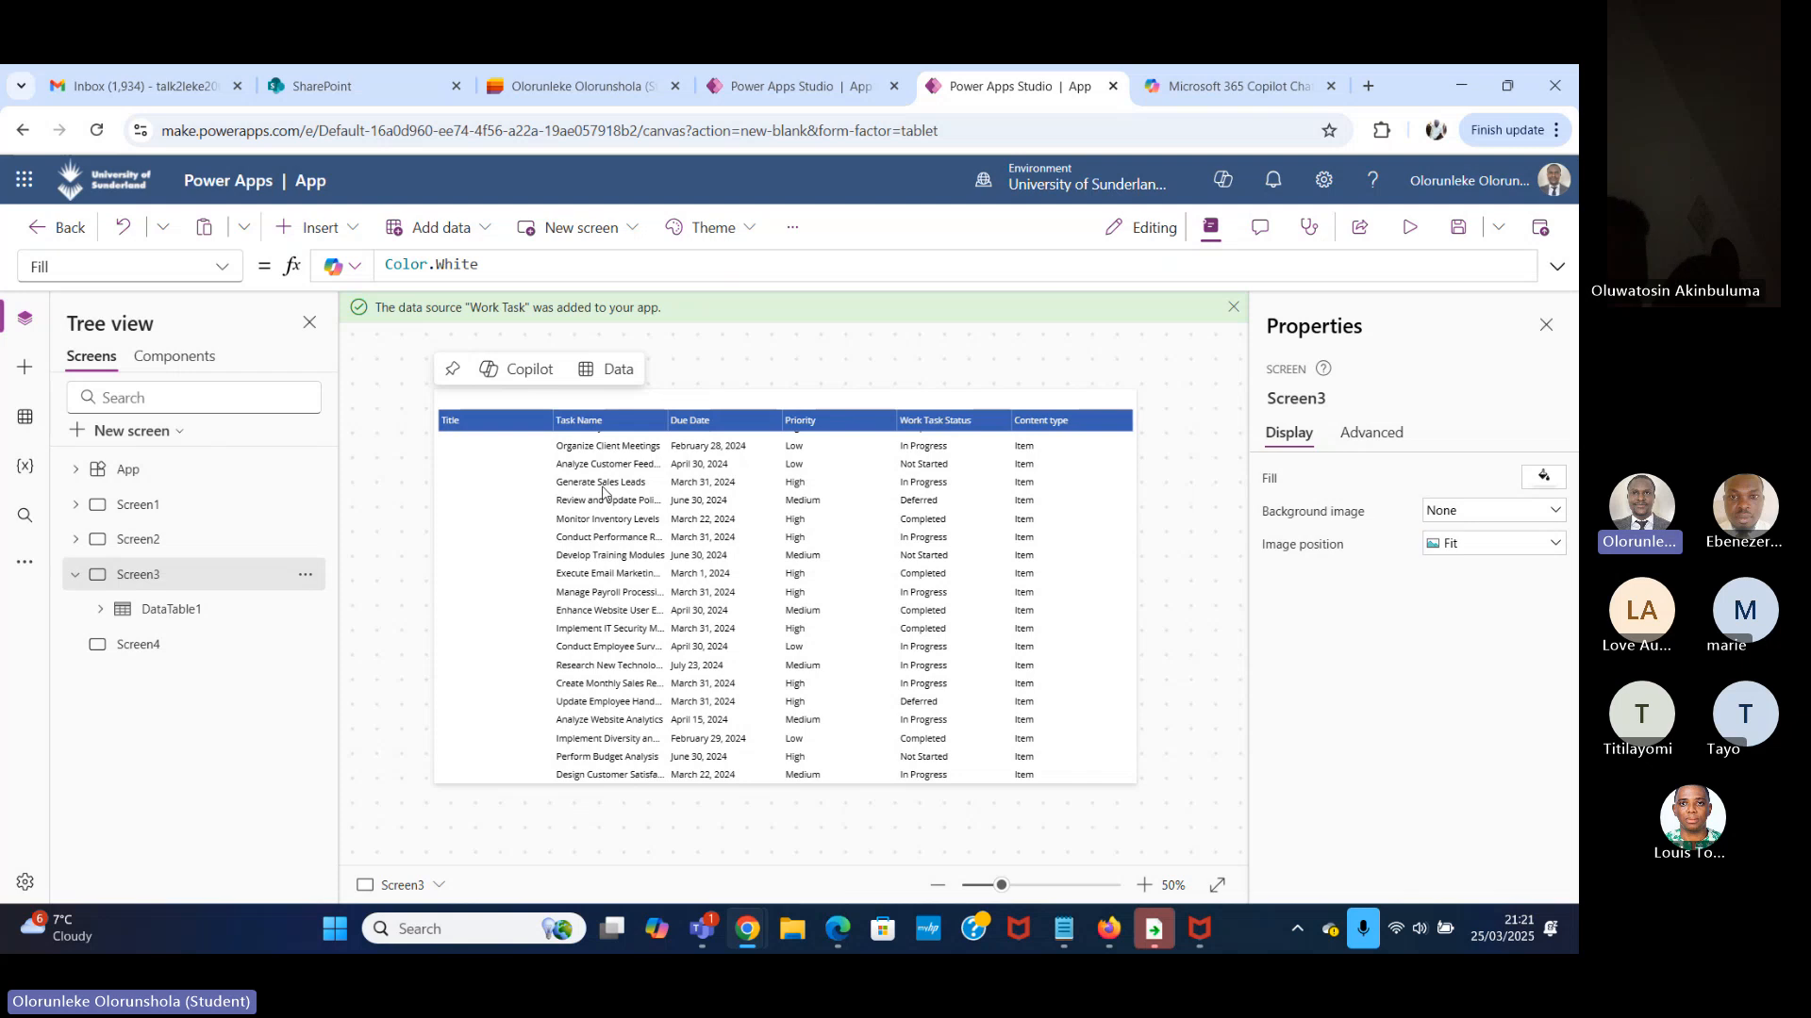
# Switch to the Task Manager app in the other Power Apps Studio tab and look over the new screen templates.
pyautogui.click(807, 98)
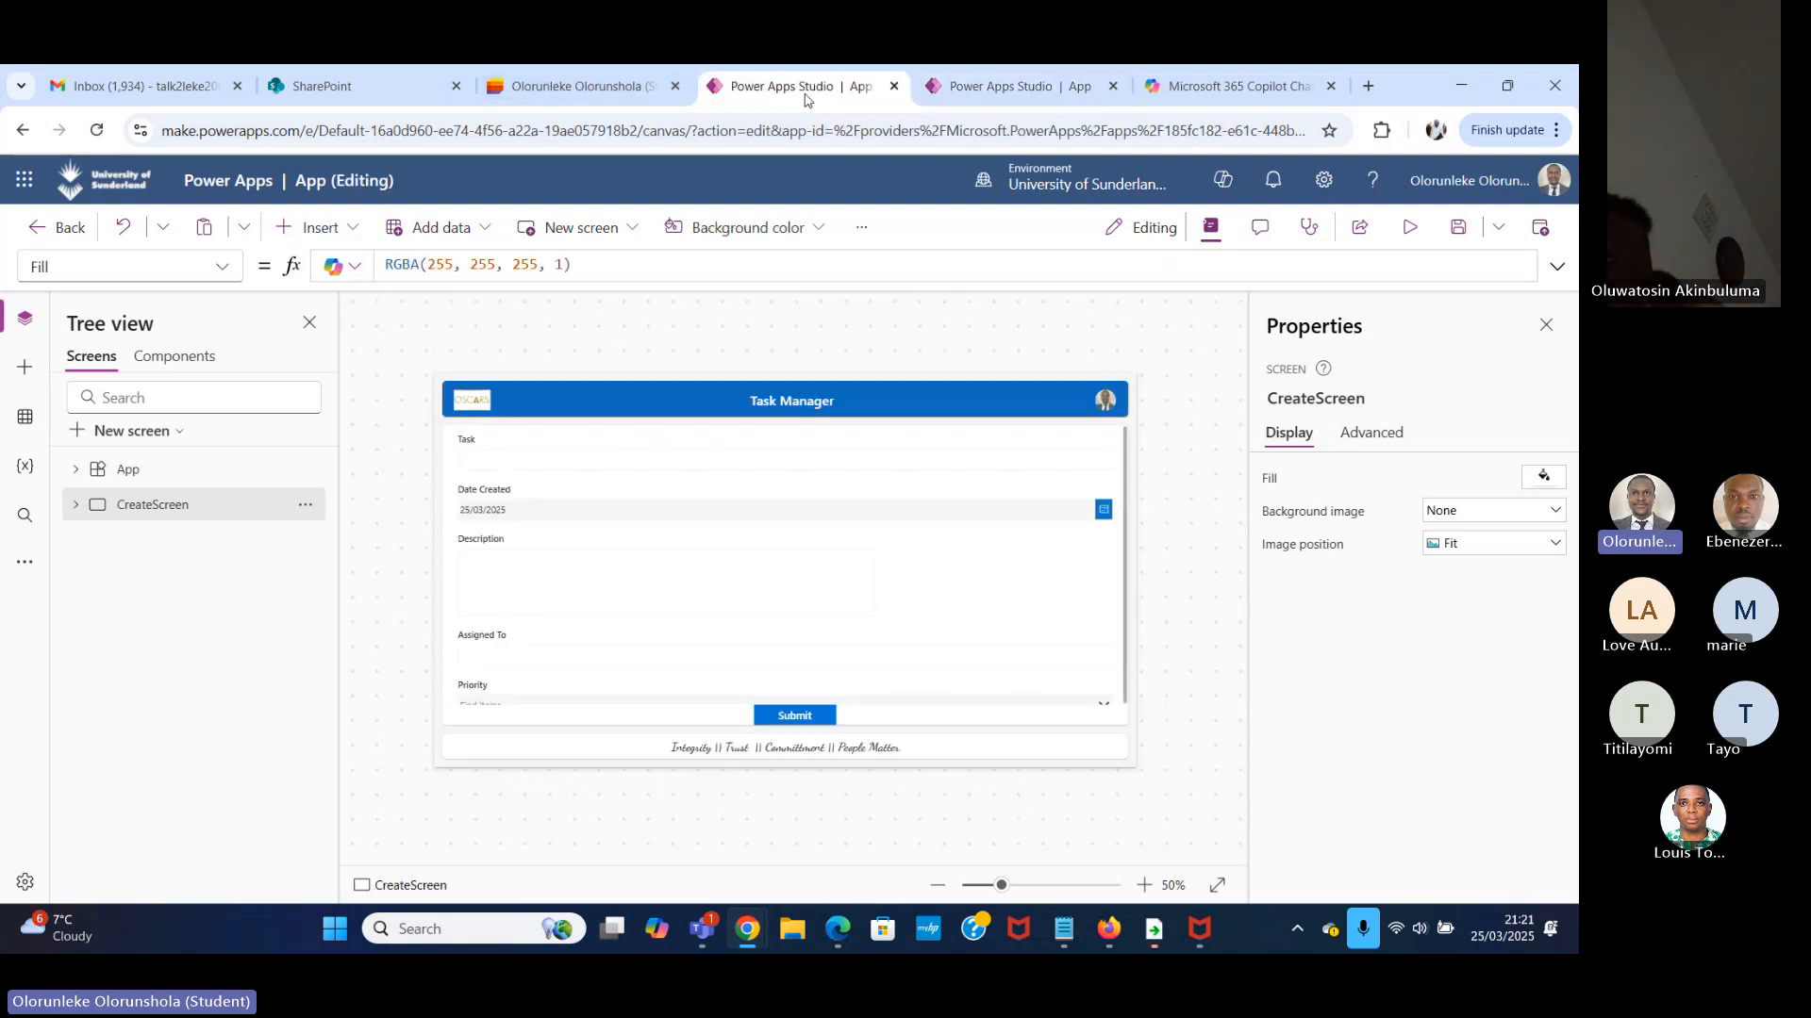
pyautogui.click(26, 569)
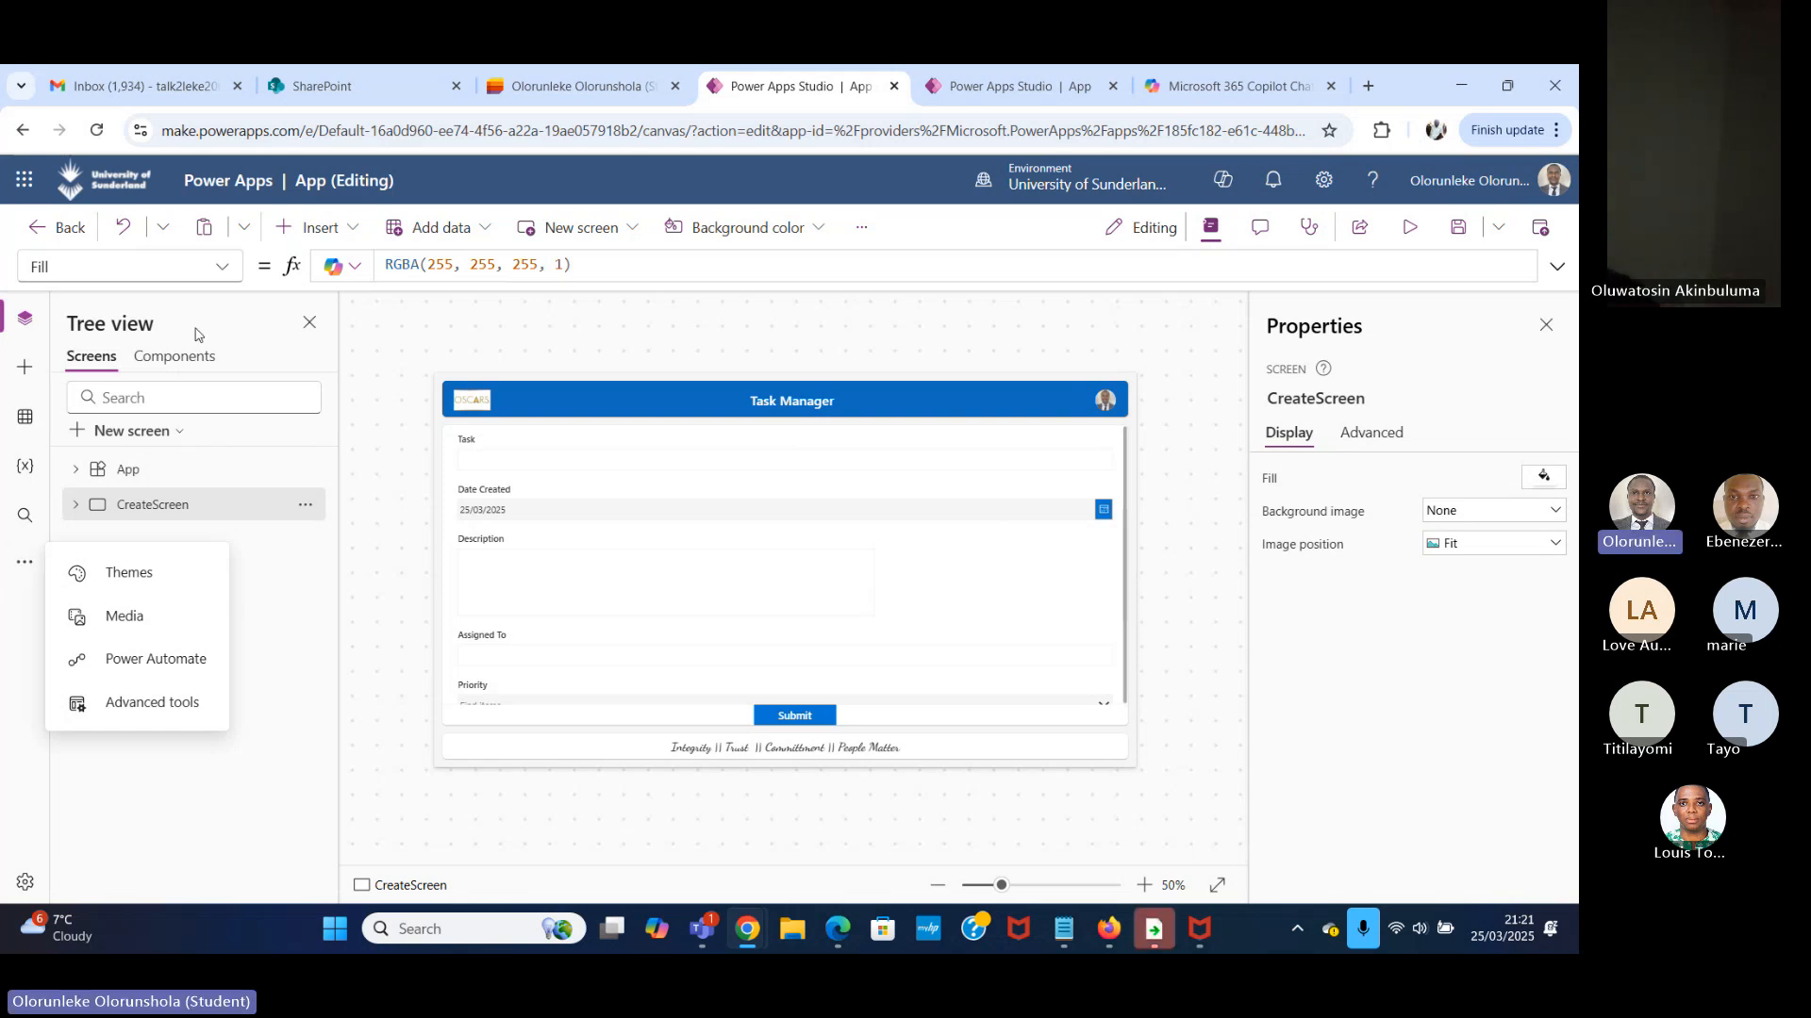
pyautogui.click(205, 562)
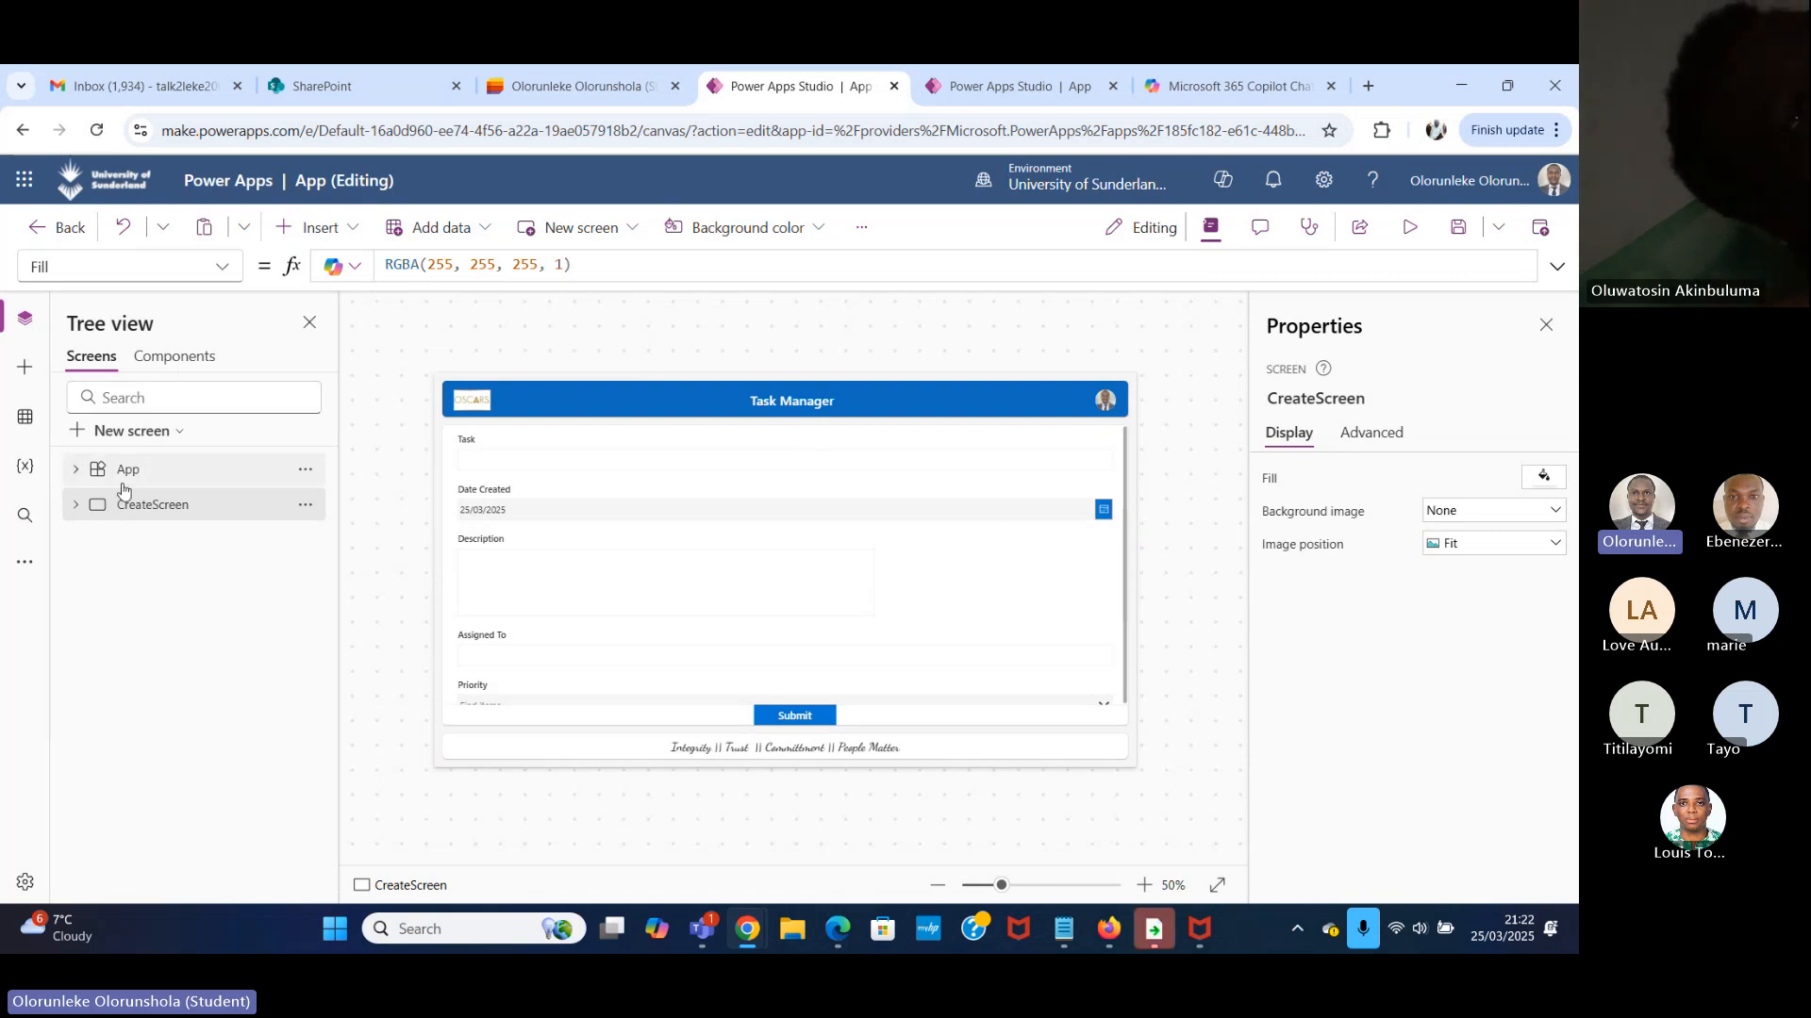
pyautogui.click(170, 432)
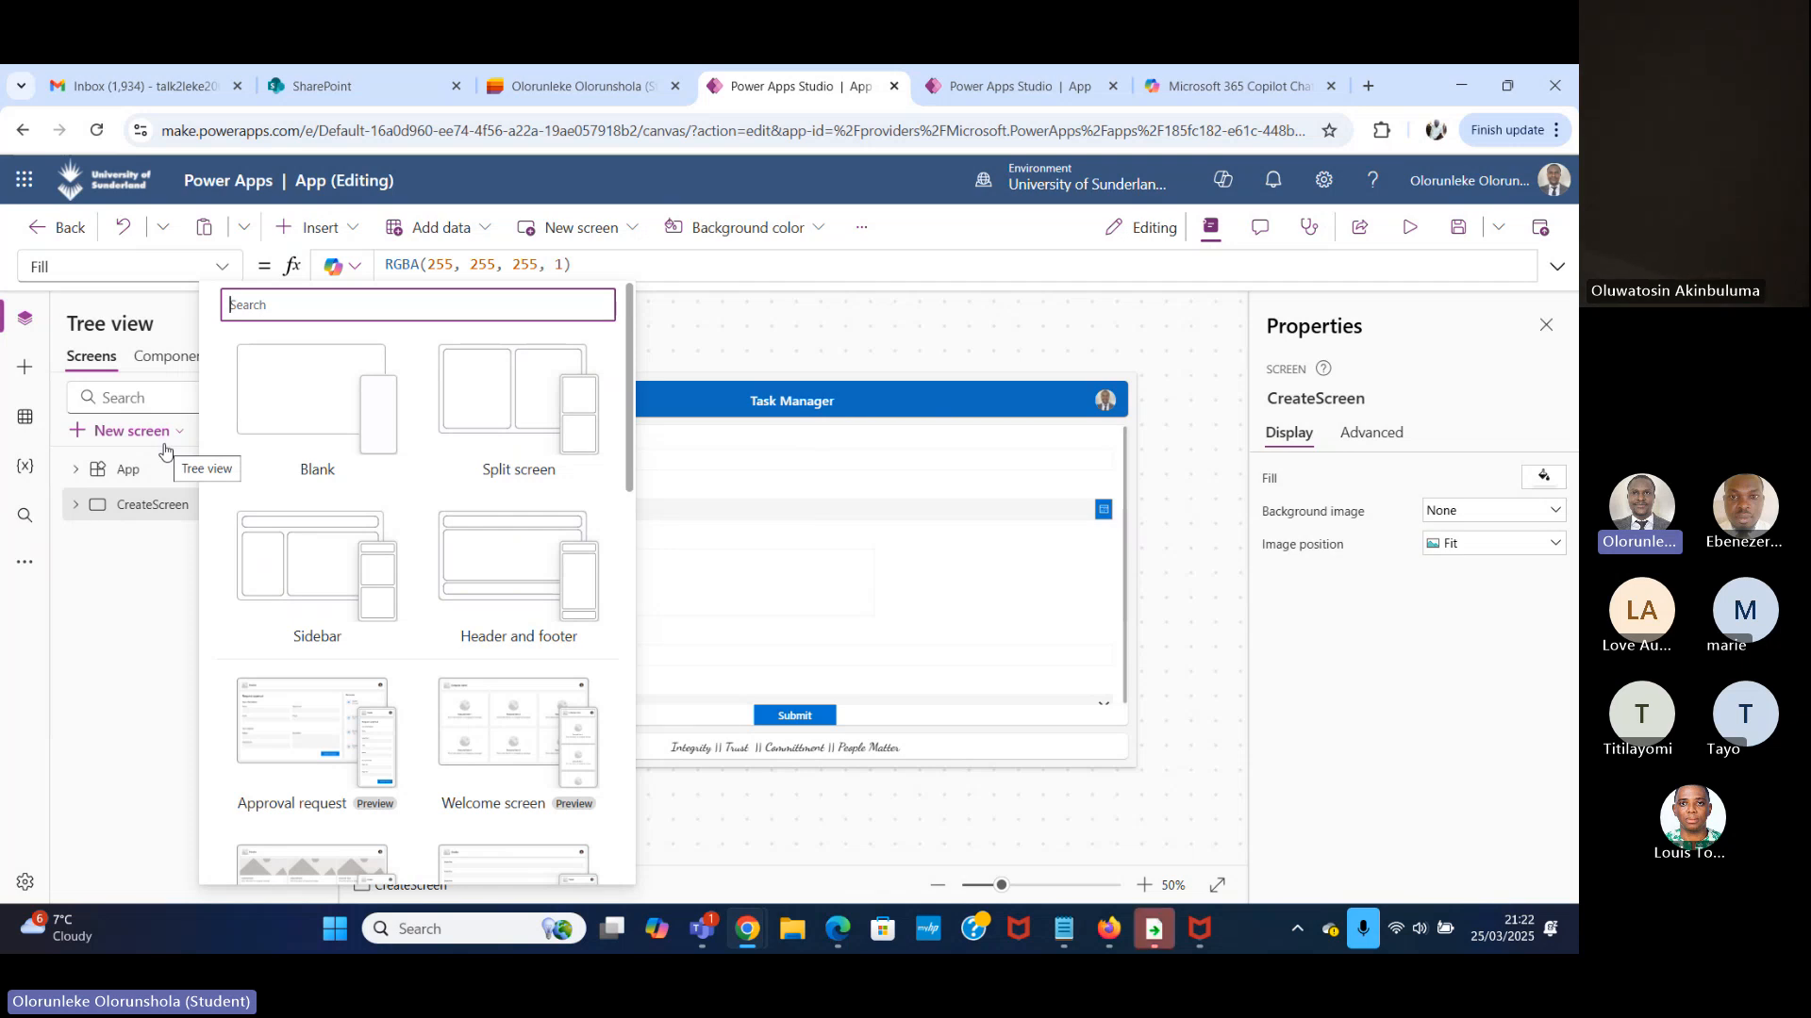
pyautogui.click(727, 337)
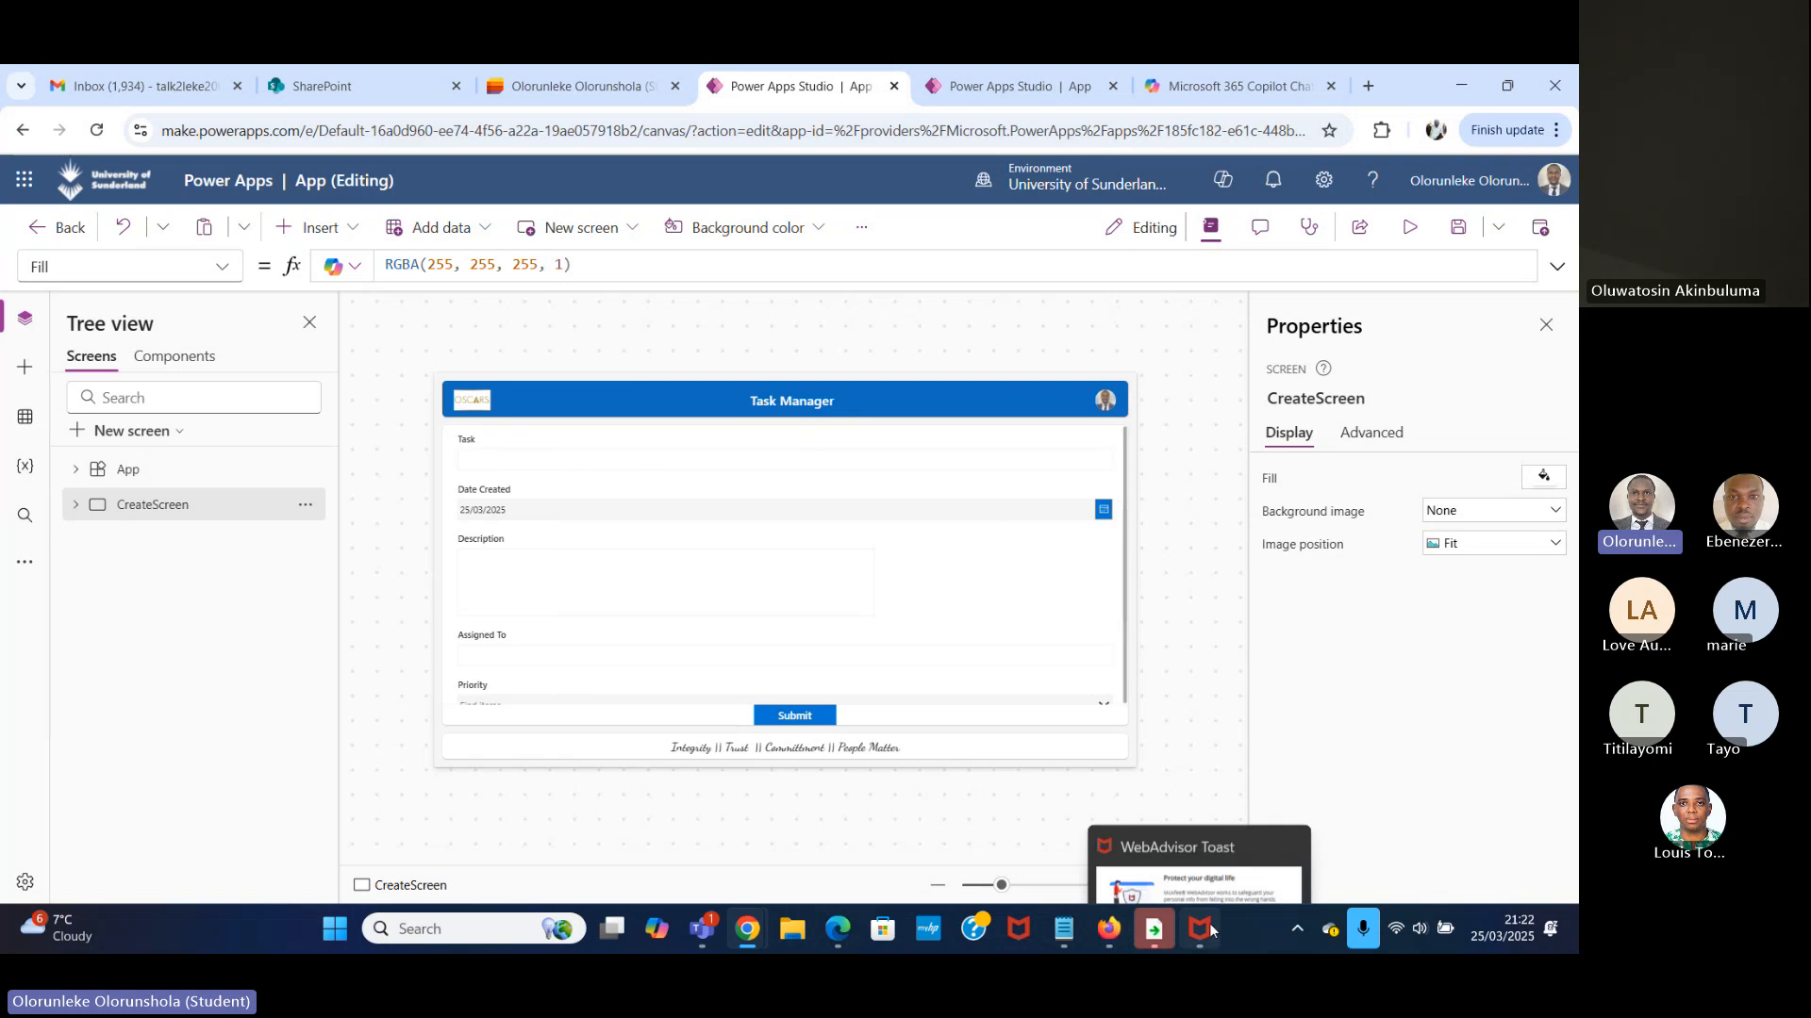
# Find Paint through the Windows search and open it with a blank canvas.
pyautogui.moveTo(1094, 939)
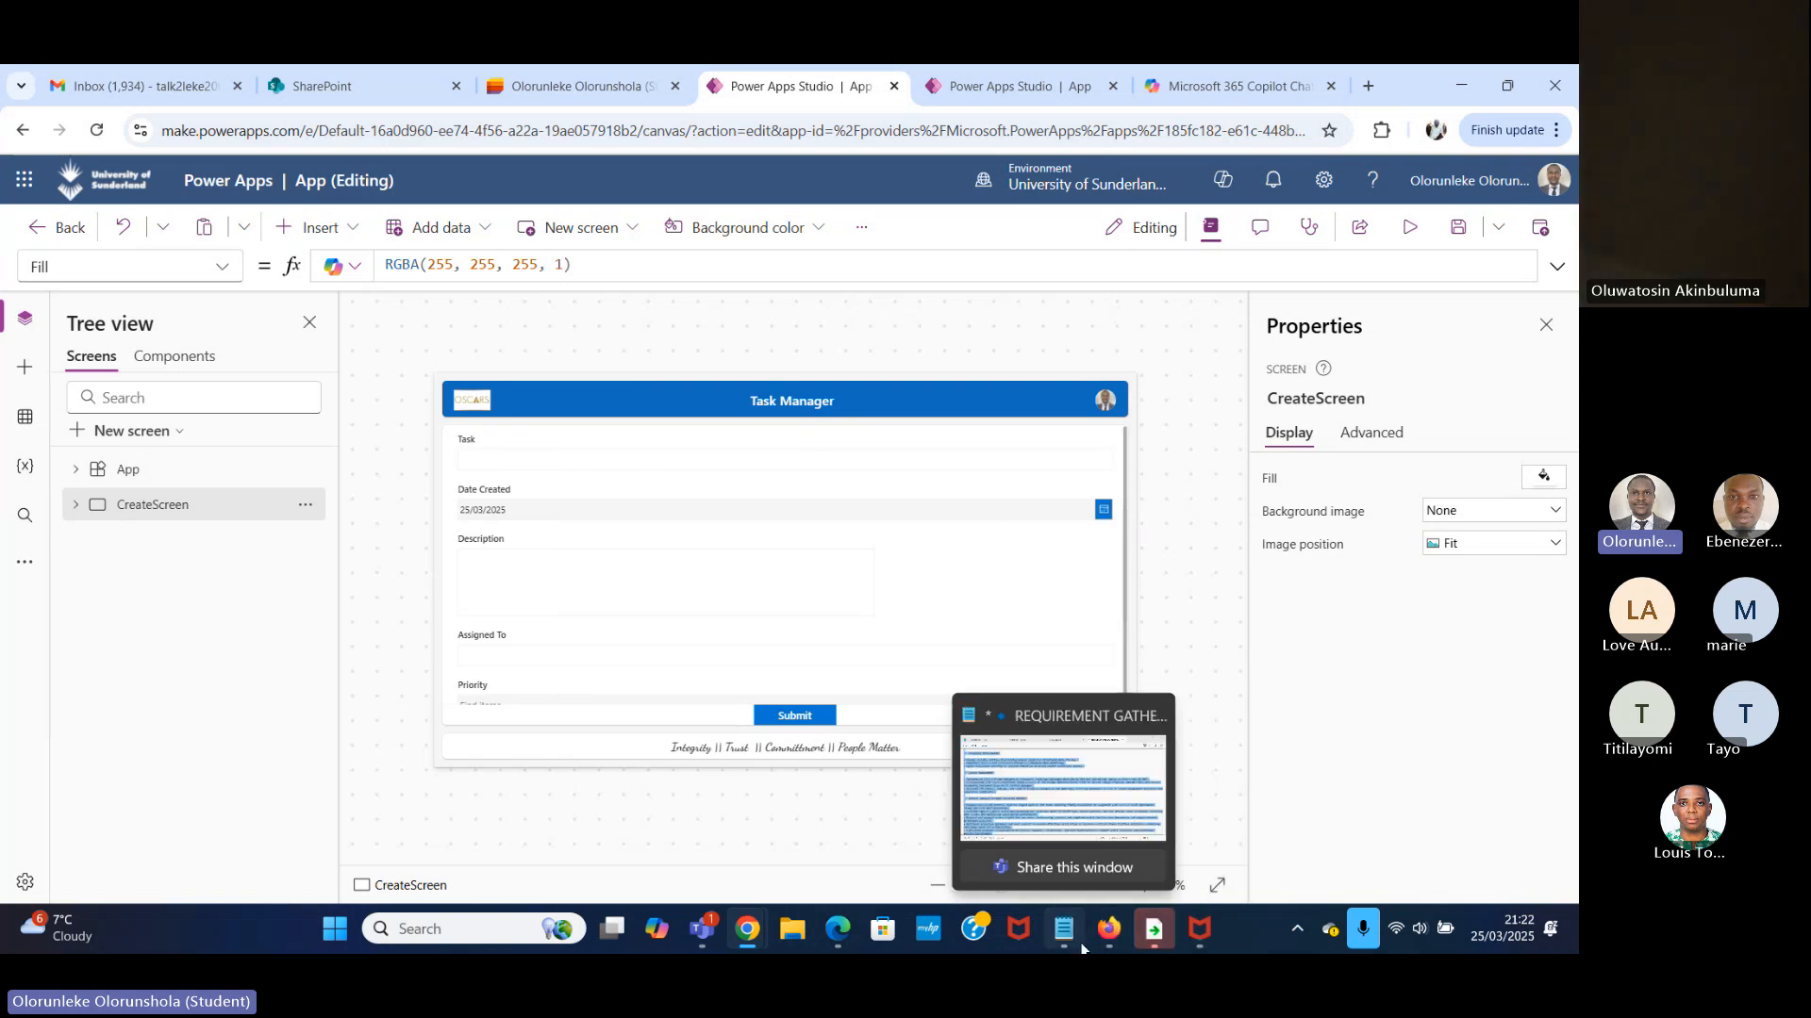
pyautogui.click(430, 932)
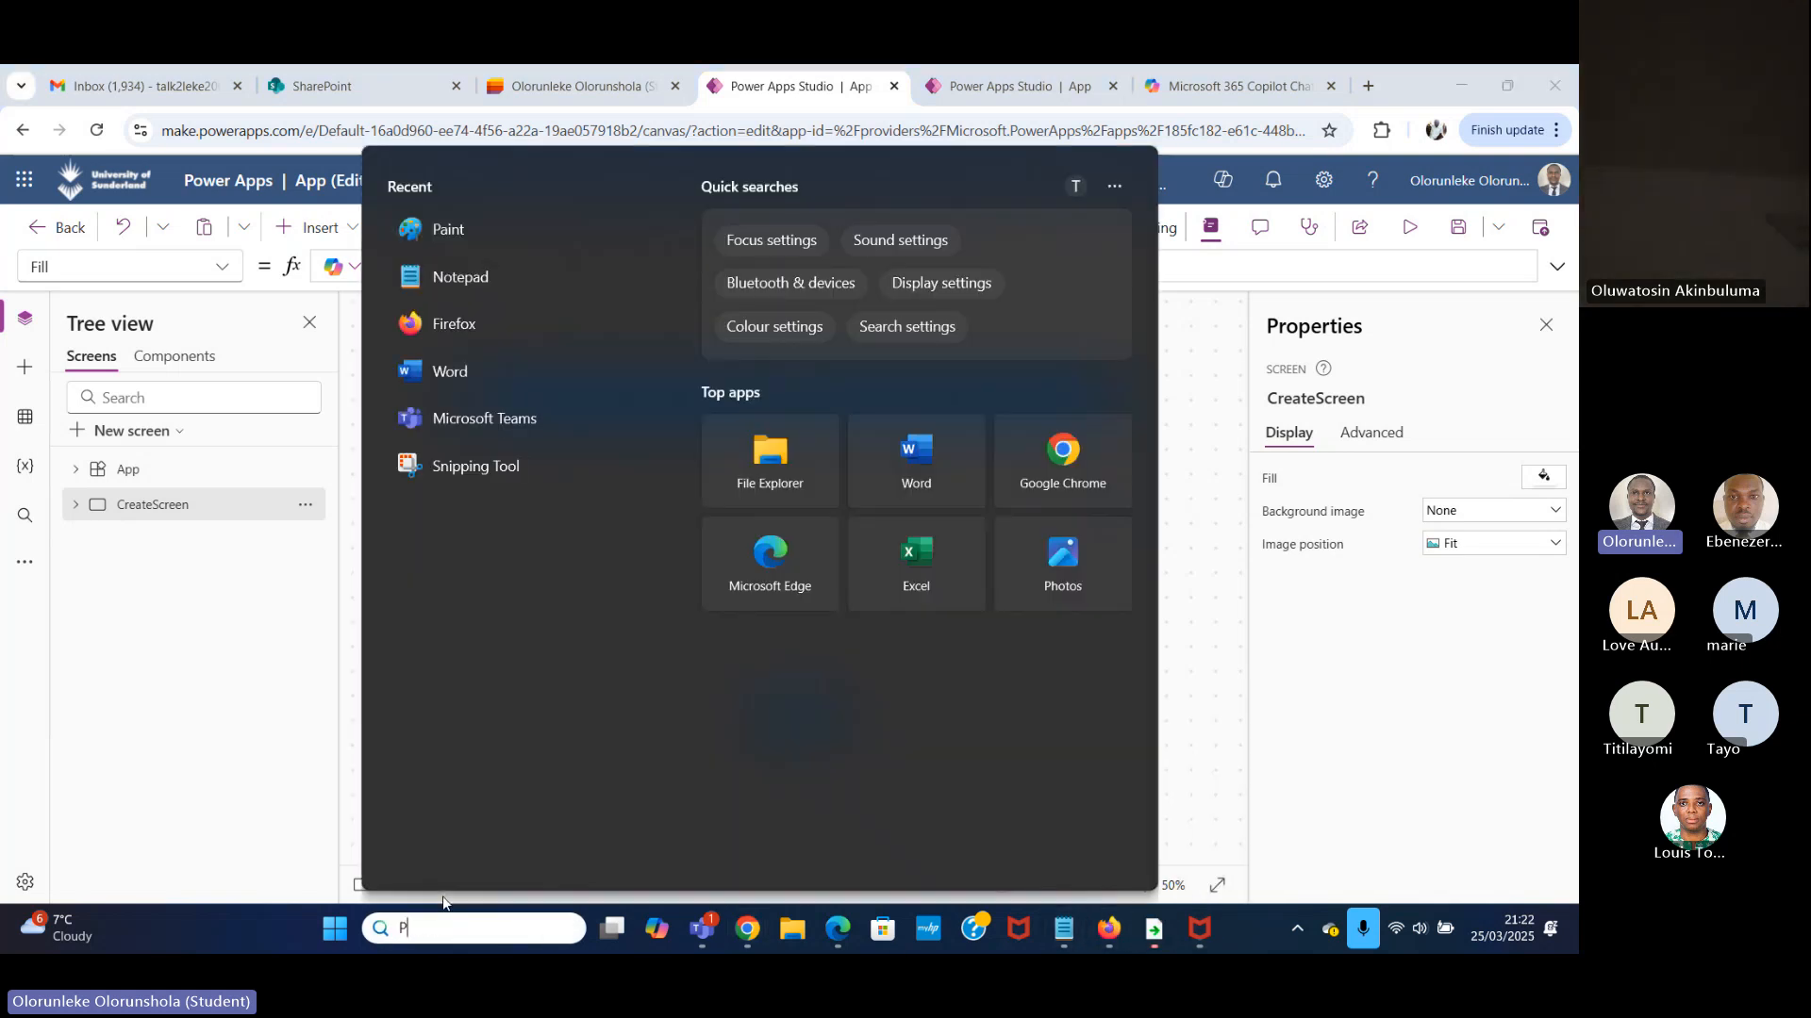
pyautogui.write('PAINT')
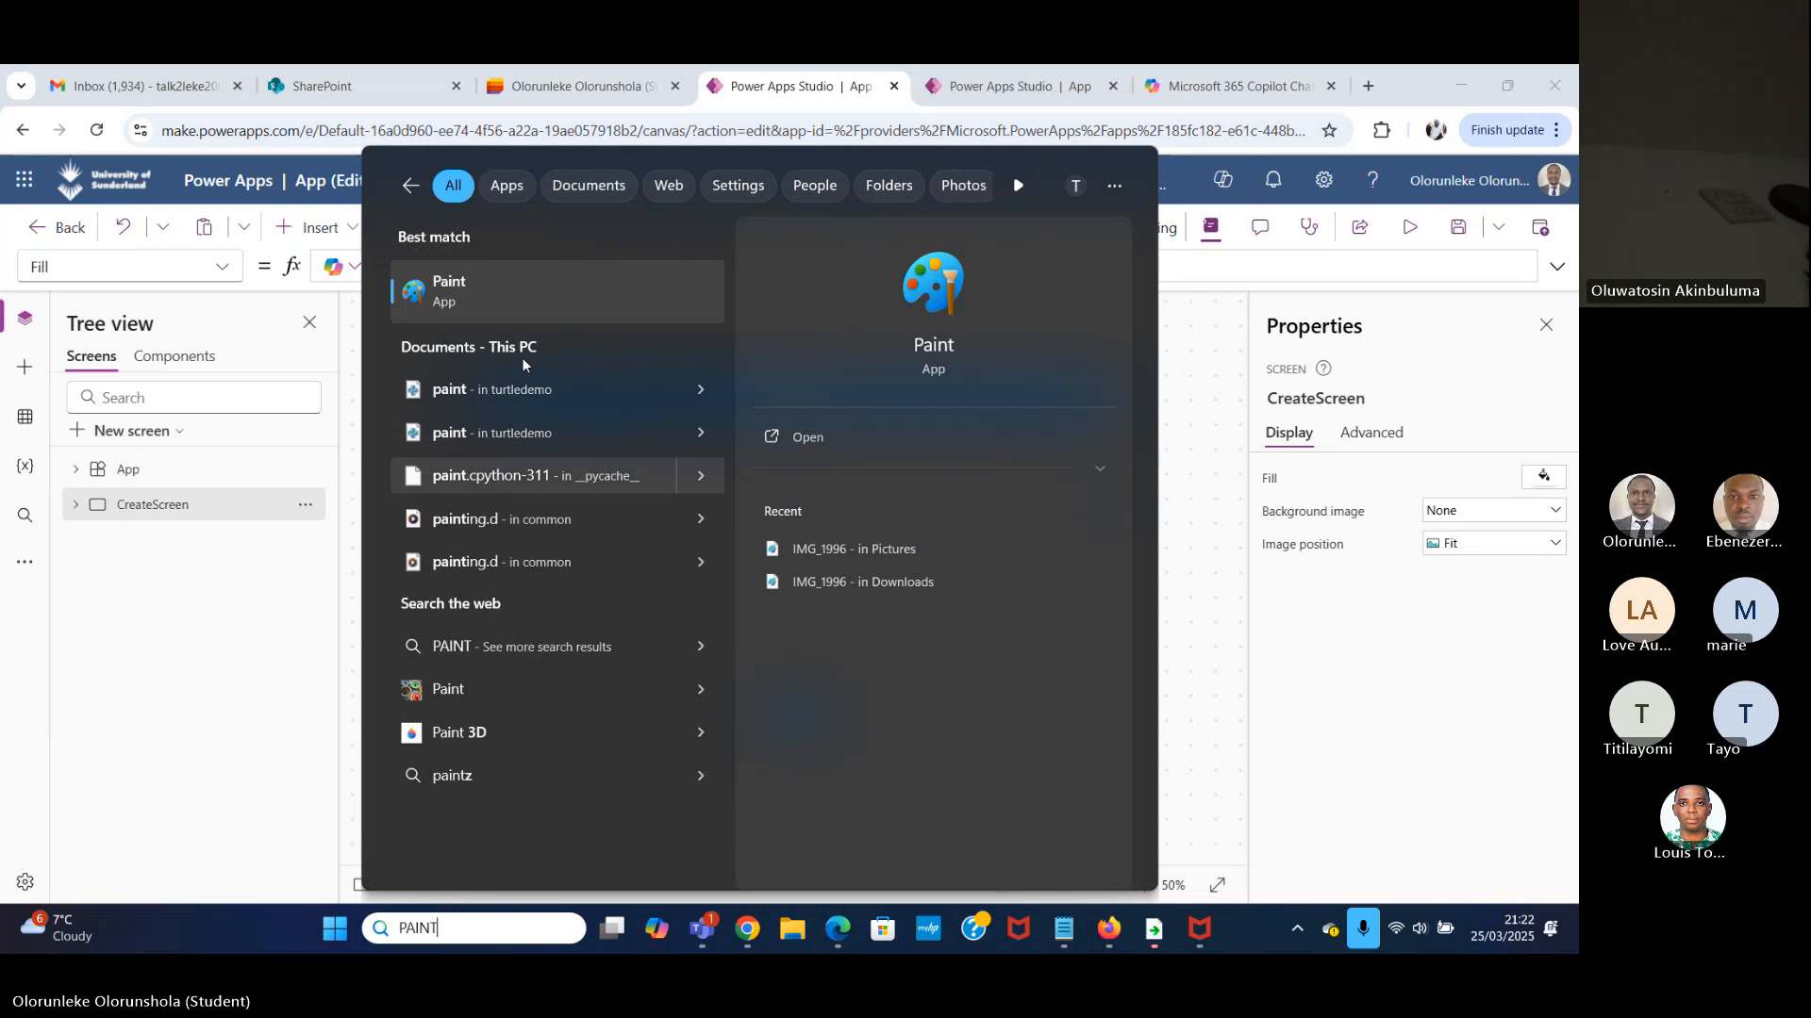
pyautogui.click(569, 284)
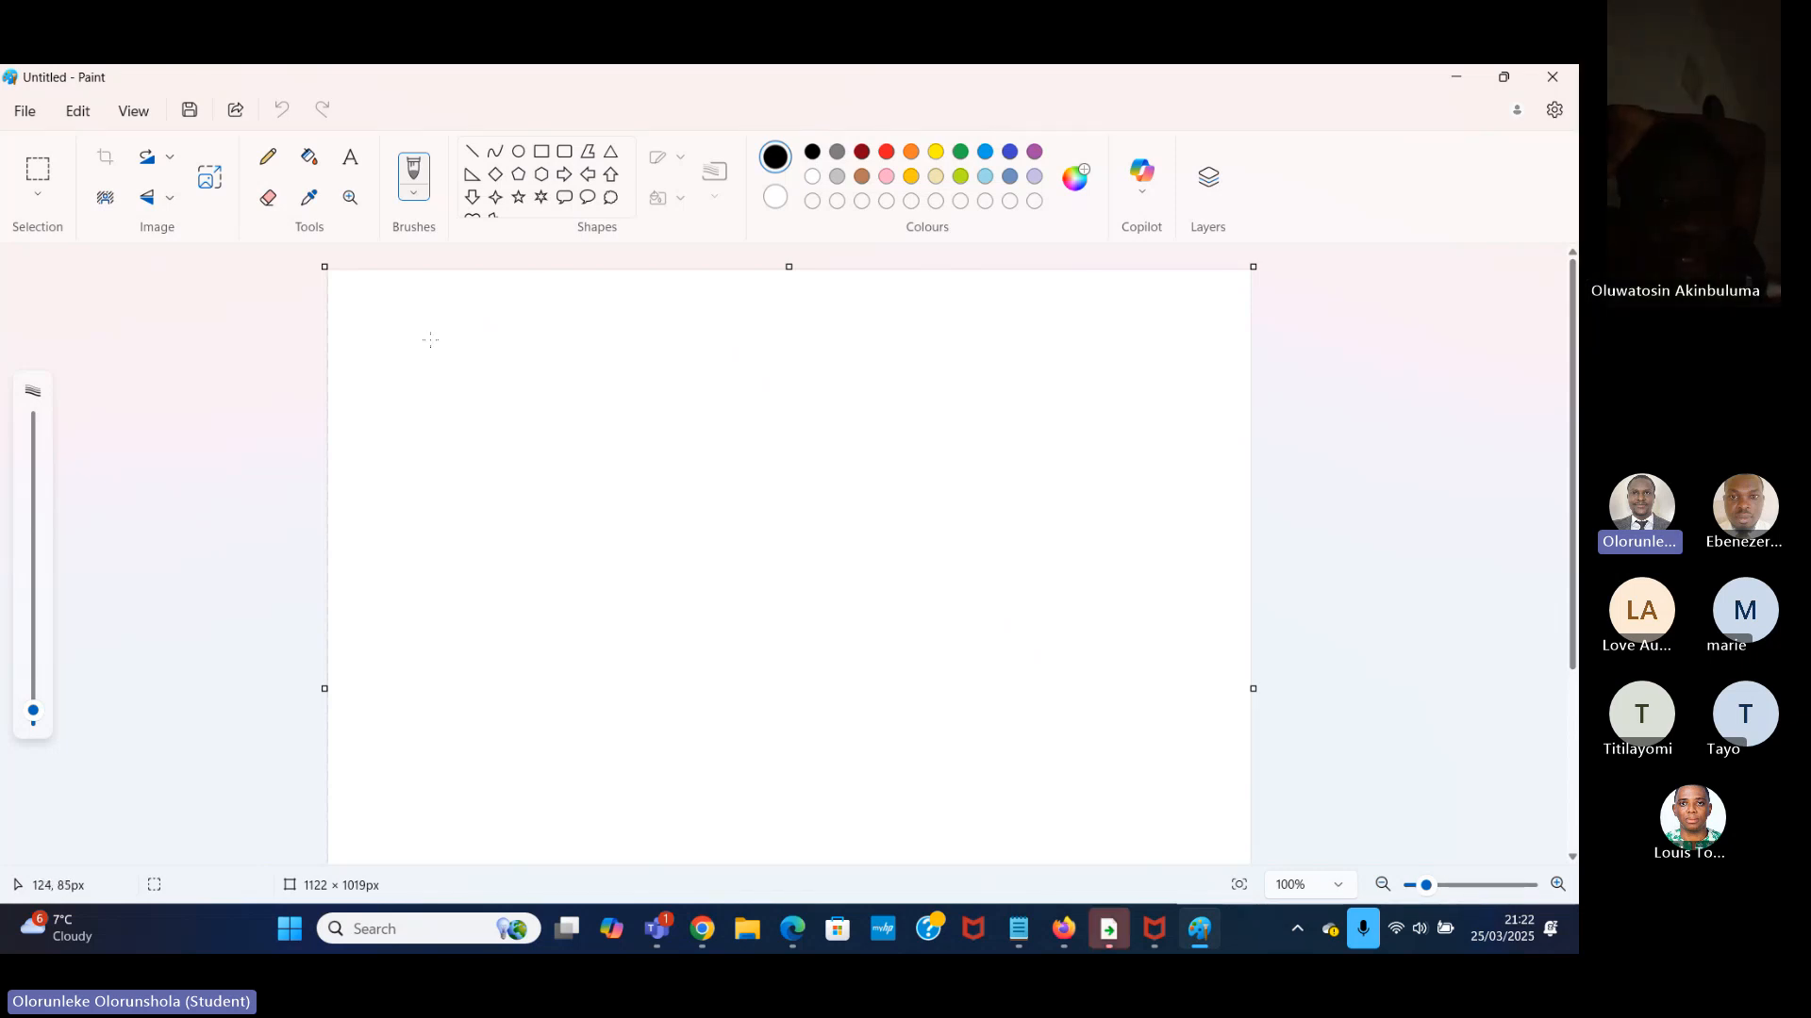
# Sketch a wide freehand bar across the upper canvas and handwrite "Header" inside it.
pyautogui.moveTo(430, 336); pyautogui.dragTo(441, 390)
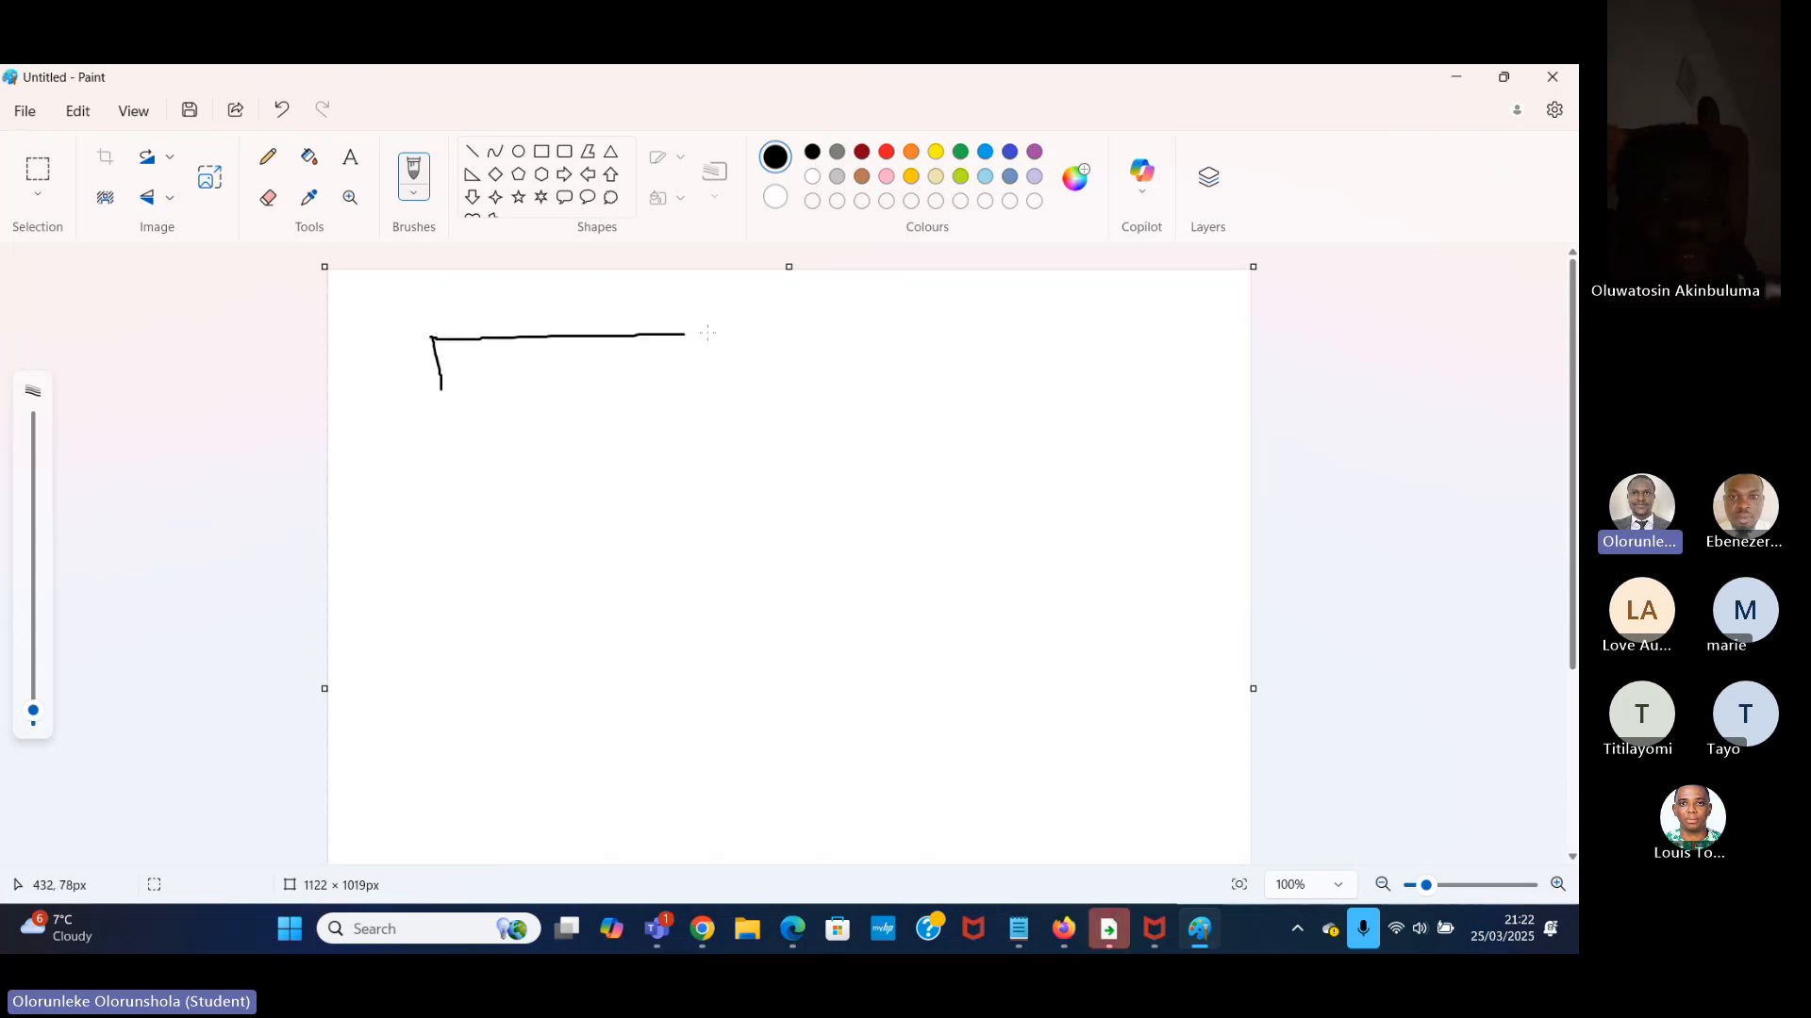
pyautogui.moveTo(707, 332); pyautogui.dragTo(1223, 321)
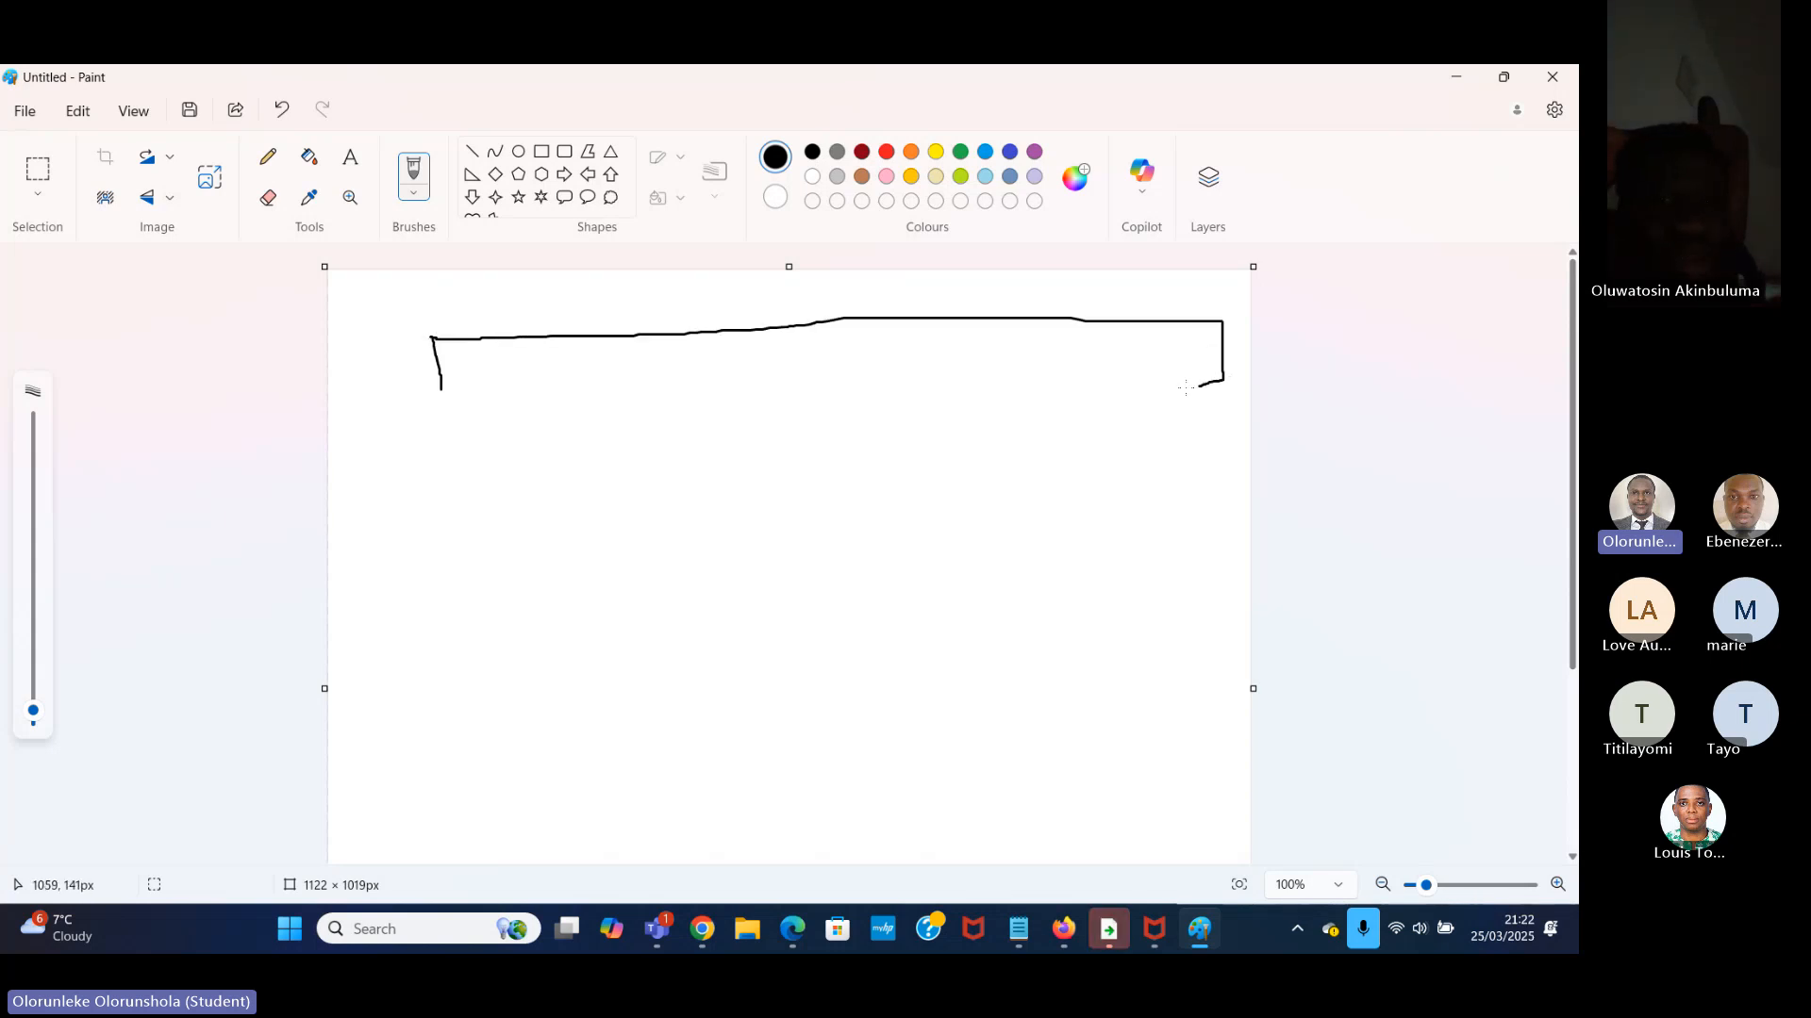
pyautogui.moveTo(764, 390); pyautogui.dragTo(430, 387)
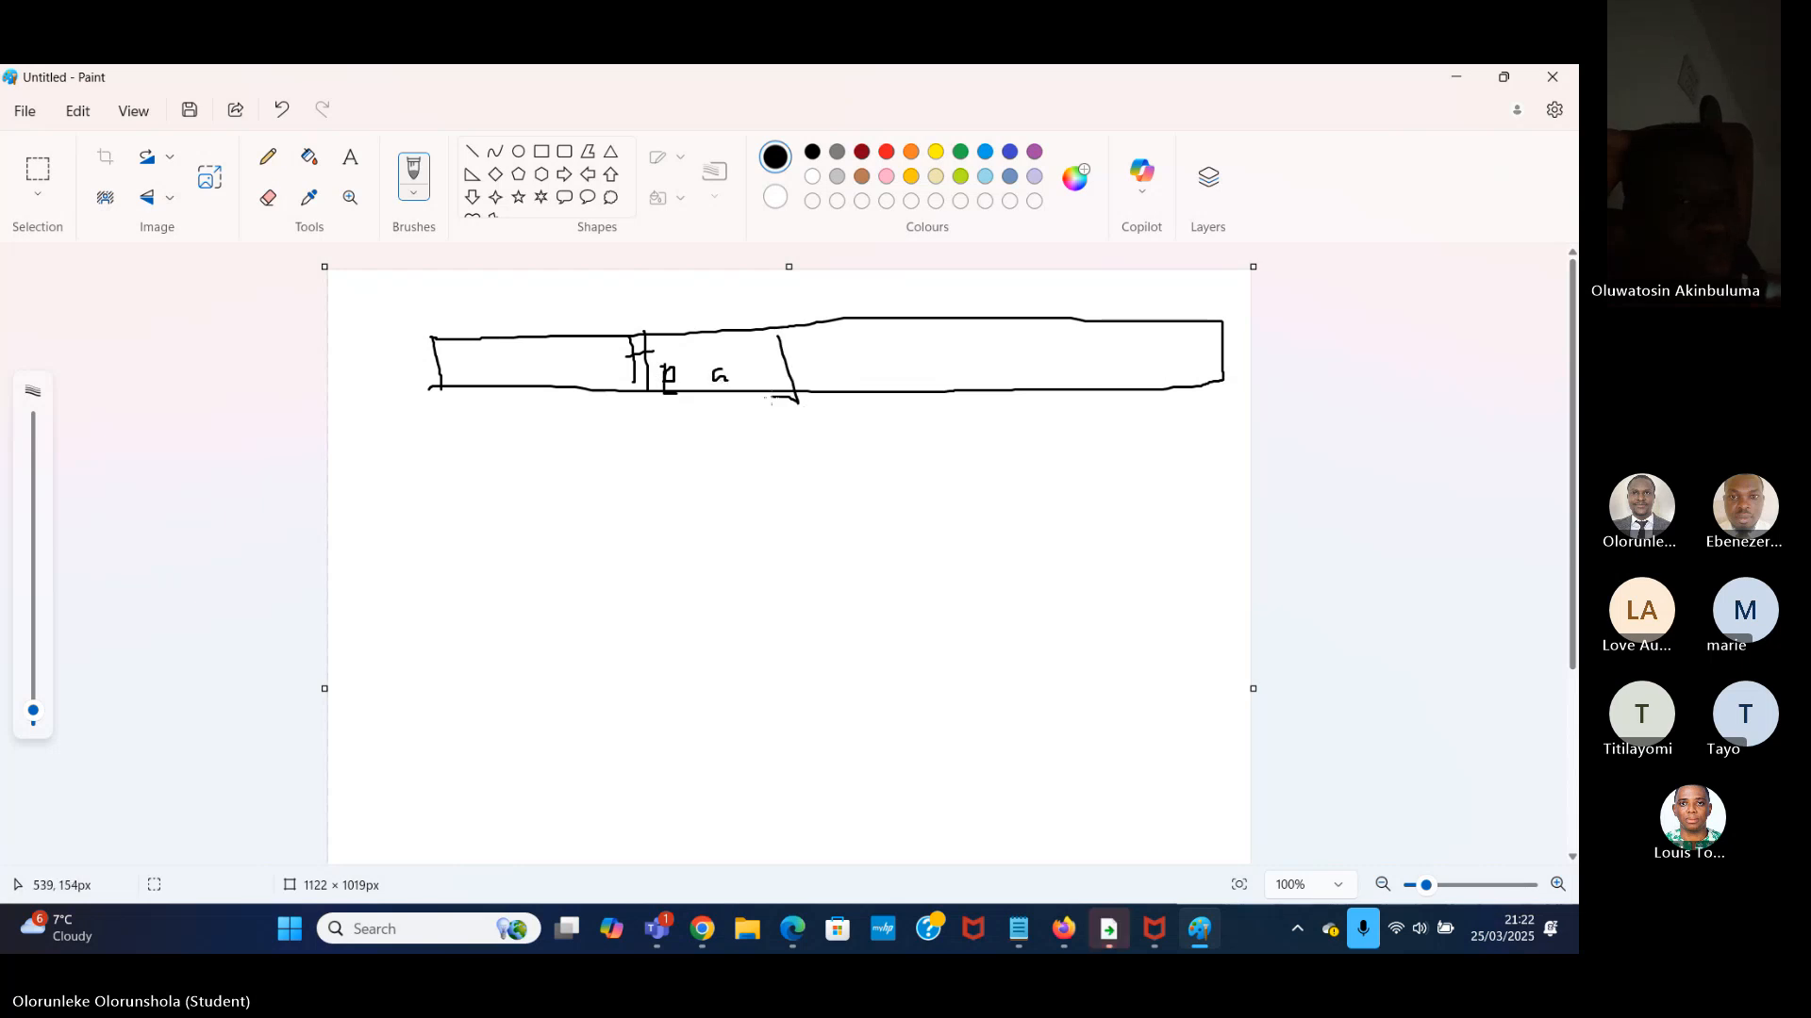
pyautogui.moveTo(824, 376); pyautogui.dragTo(864, 370)
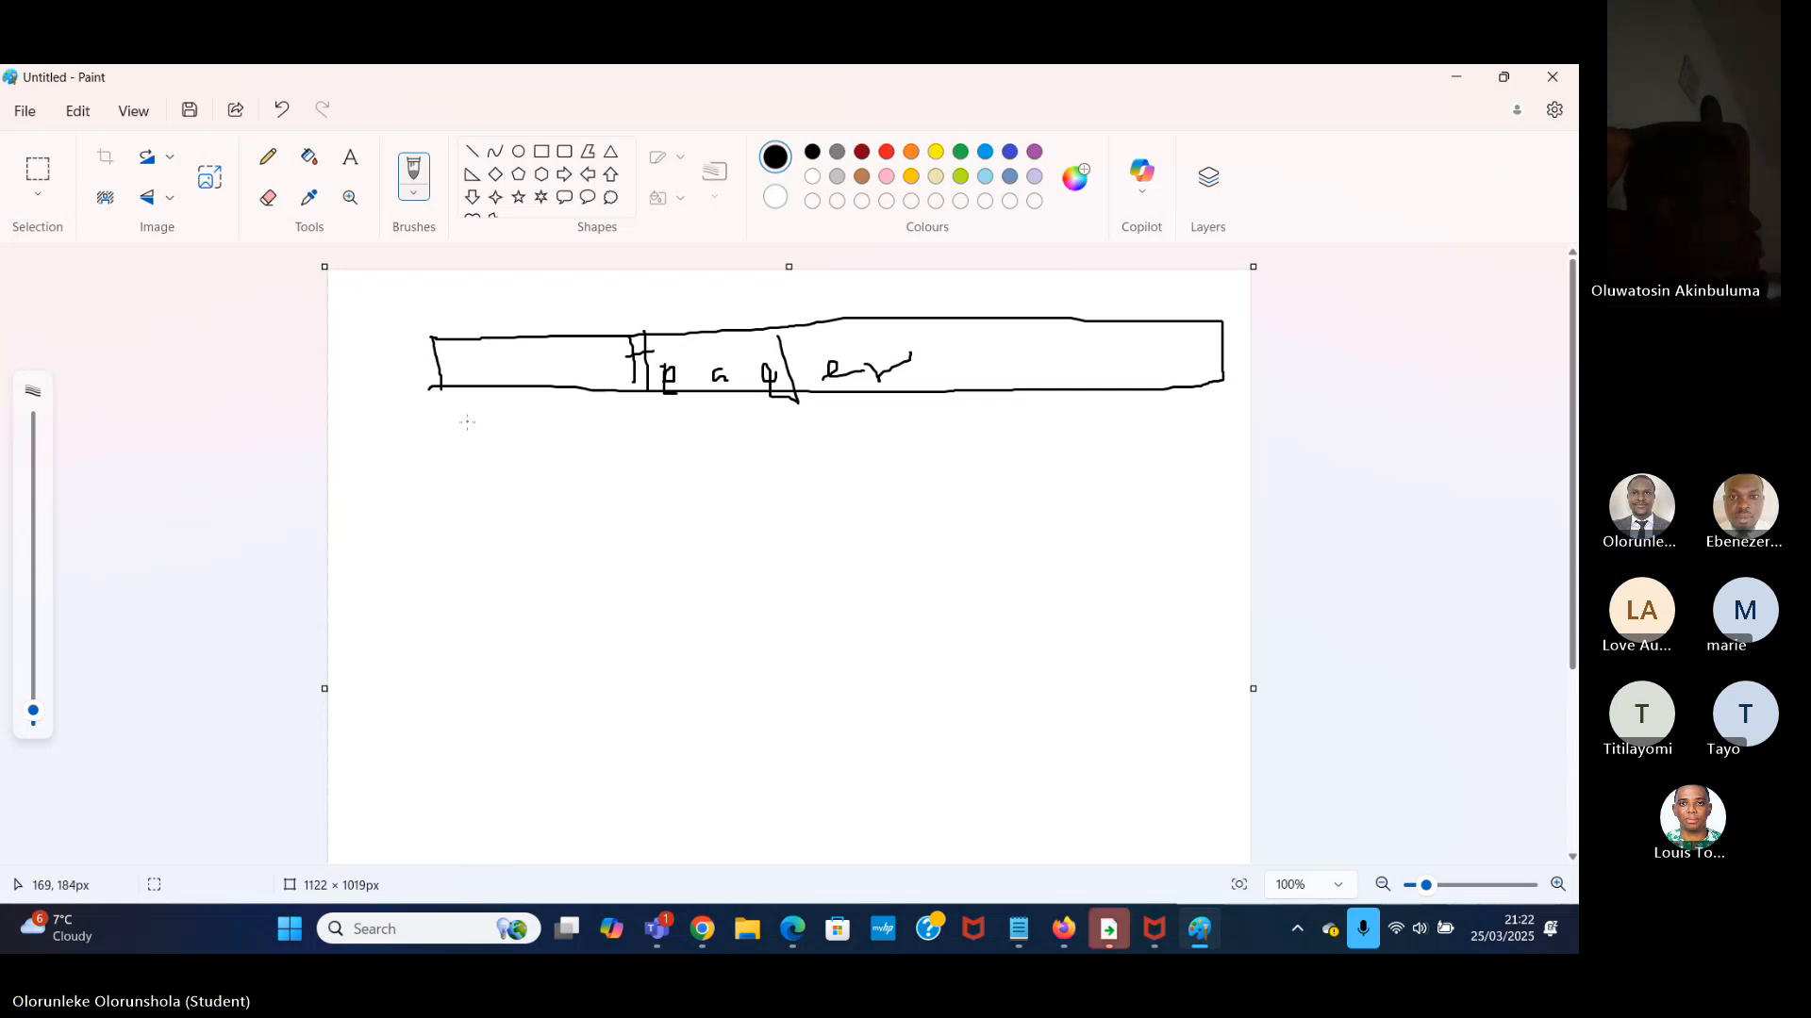
# Sketch a large freehand body frame below the header bar and a wide, narrow footer bar beneath it.
pyautogui.moveTo(440, 403); pyautogui.dragTo(440, 789)
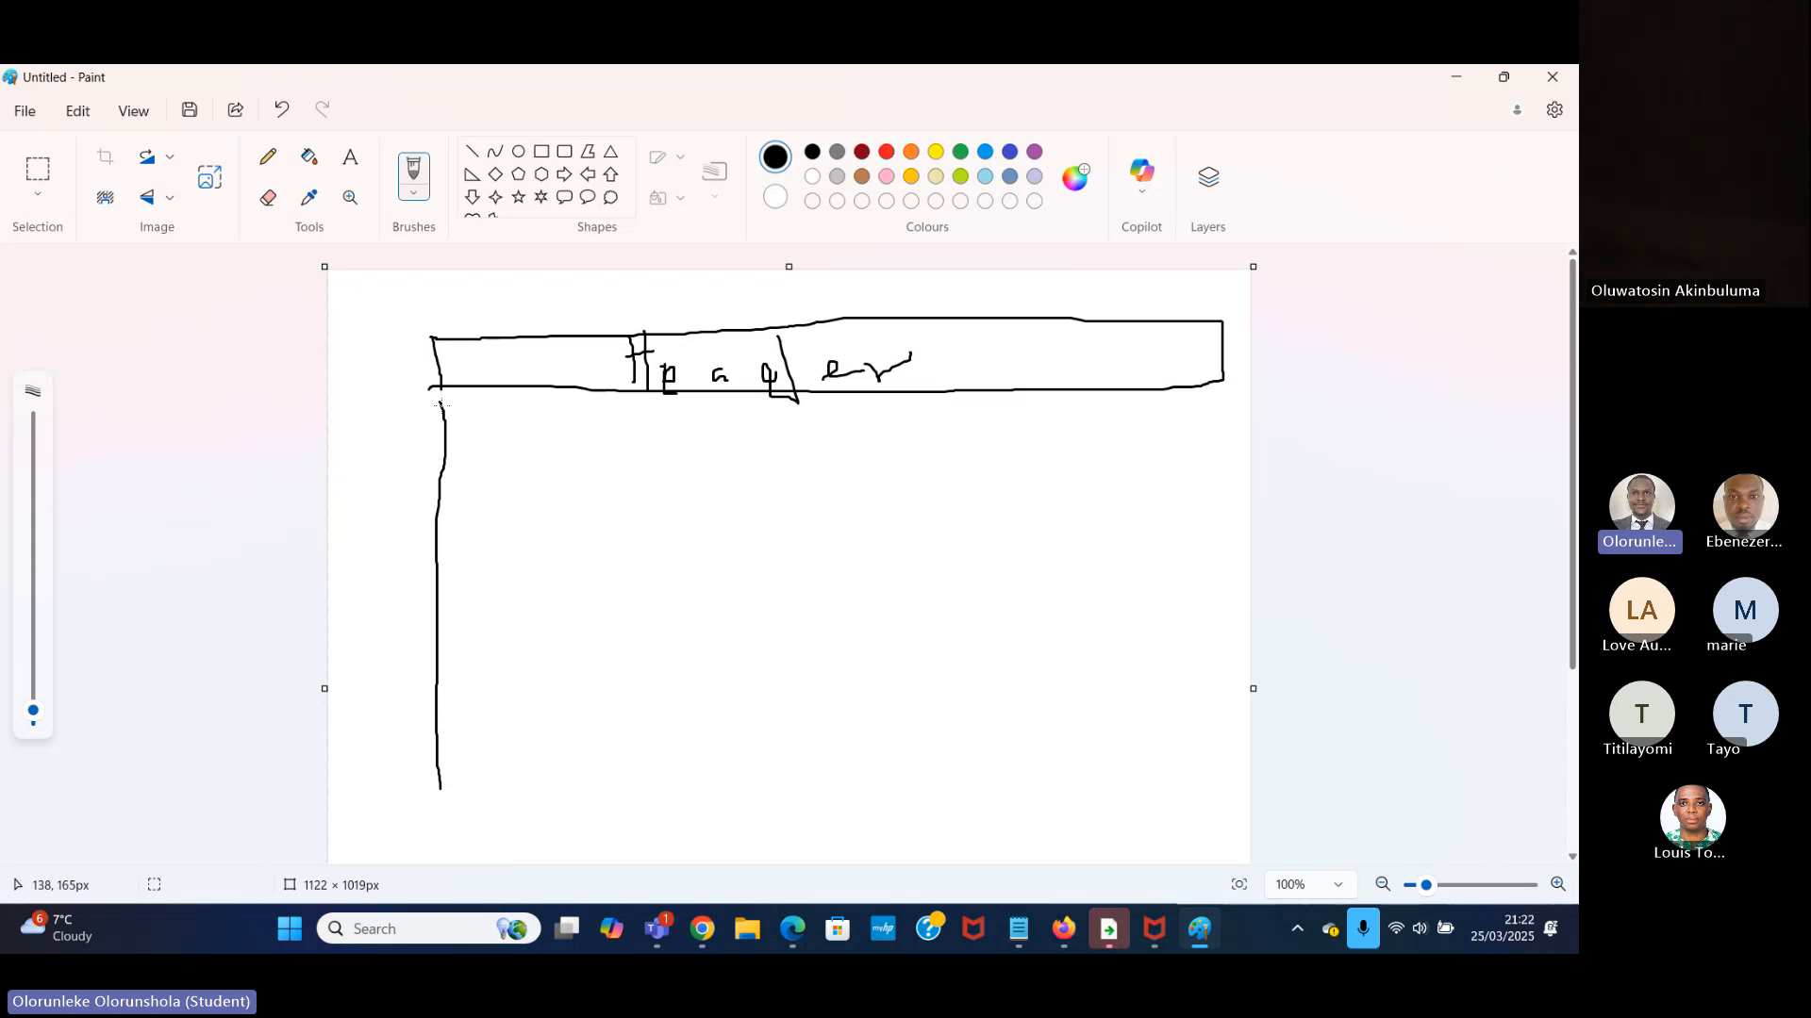
pyautogui.moveTo(440, 403)
pyautogui.mouseDown()
pyautogui.moveTo(1126, 424)
pyautogui.moveTo(1218, 408)
pyautogui.moveTo(1195, 793)
pyautogui.moveTo(837, 817)
pyautogui.moveTo(469, 807)
pyautogui.moveTo(437, 781)
pyautogui.mouseUp()
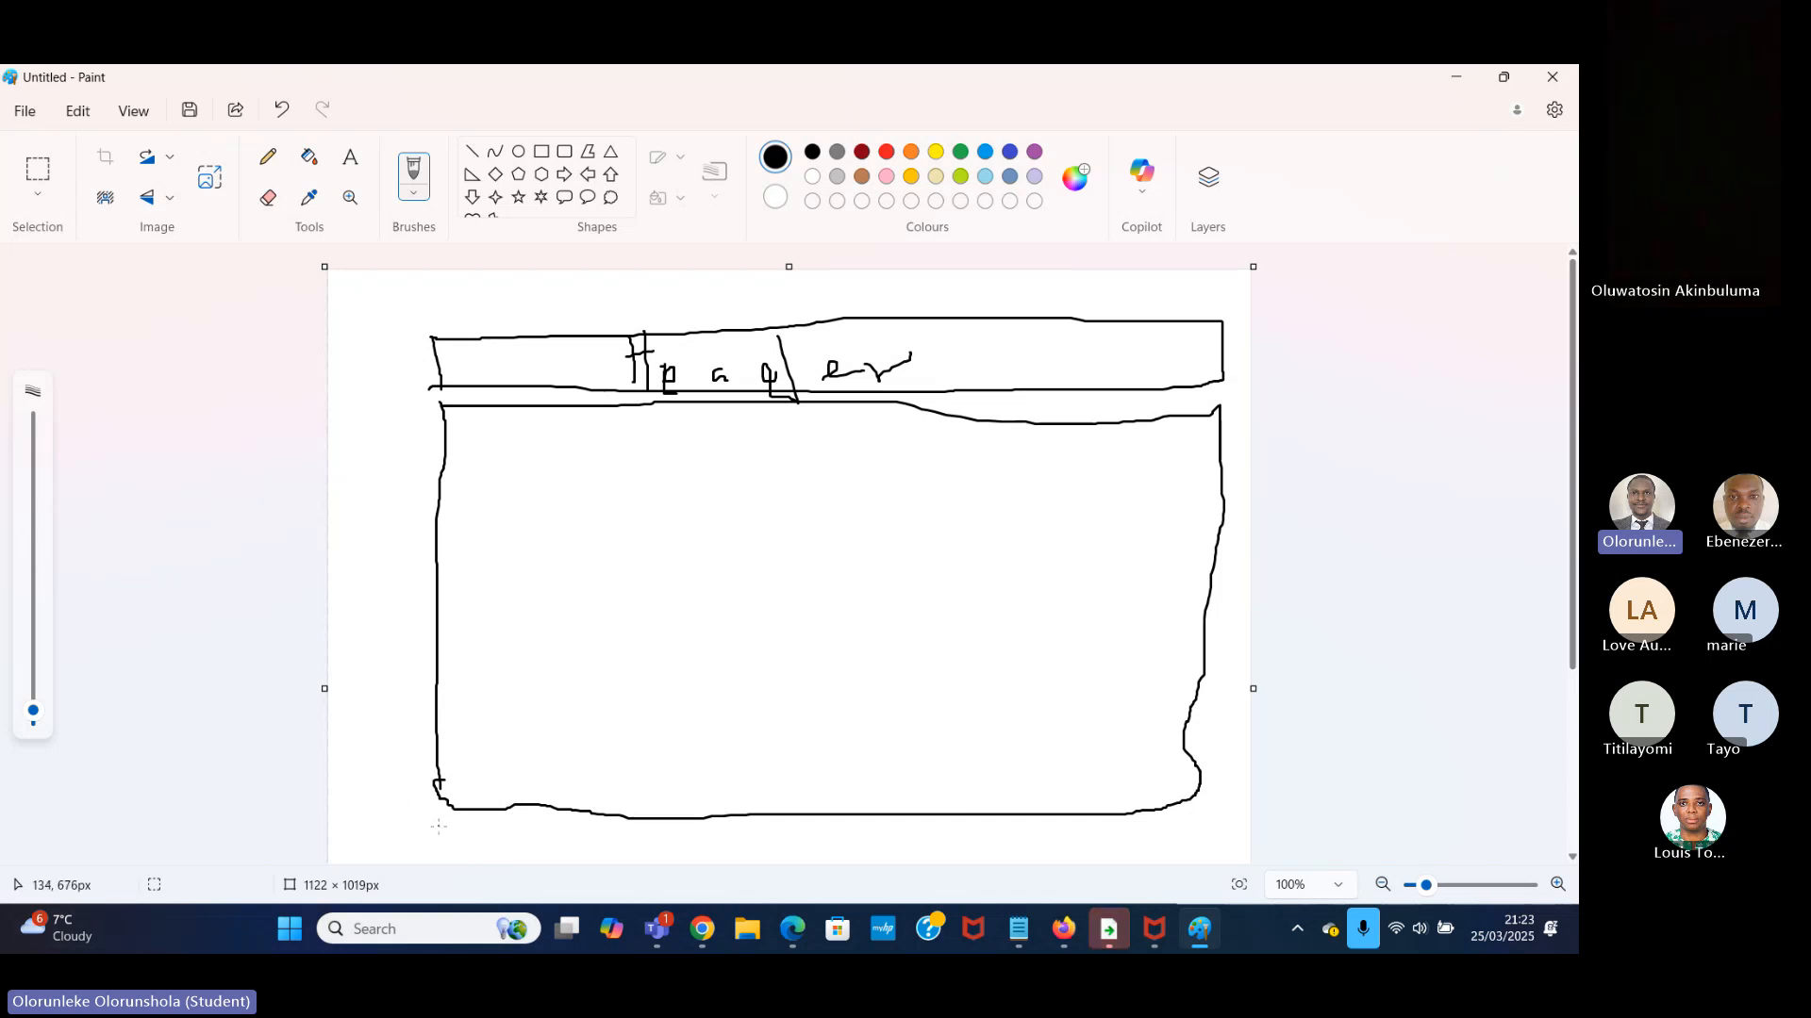
pyautogui.moveTo(443, 826)
pyautogui.mouseDown()
pyautogui.moveTo(449, 862)
pyautogui.moveTo(557, 824)
pyautogui.moveTo(1256, 832)
pyautogui.moveTo(1241, 853)
pyautogui.moveTo(1098, 860)
pyautogui.moveTo(449, 862)
pyautogui.mouseUp()
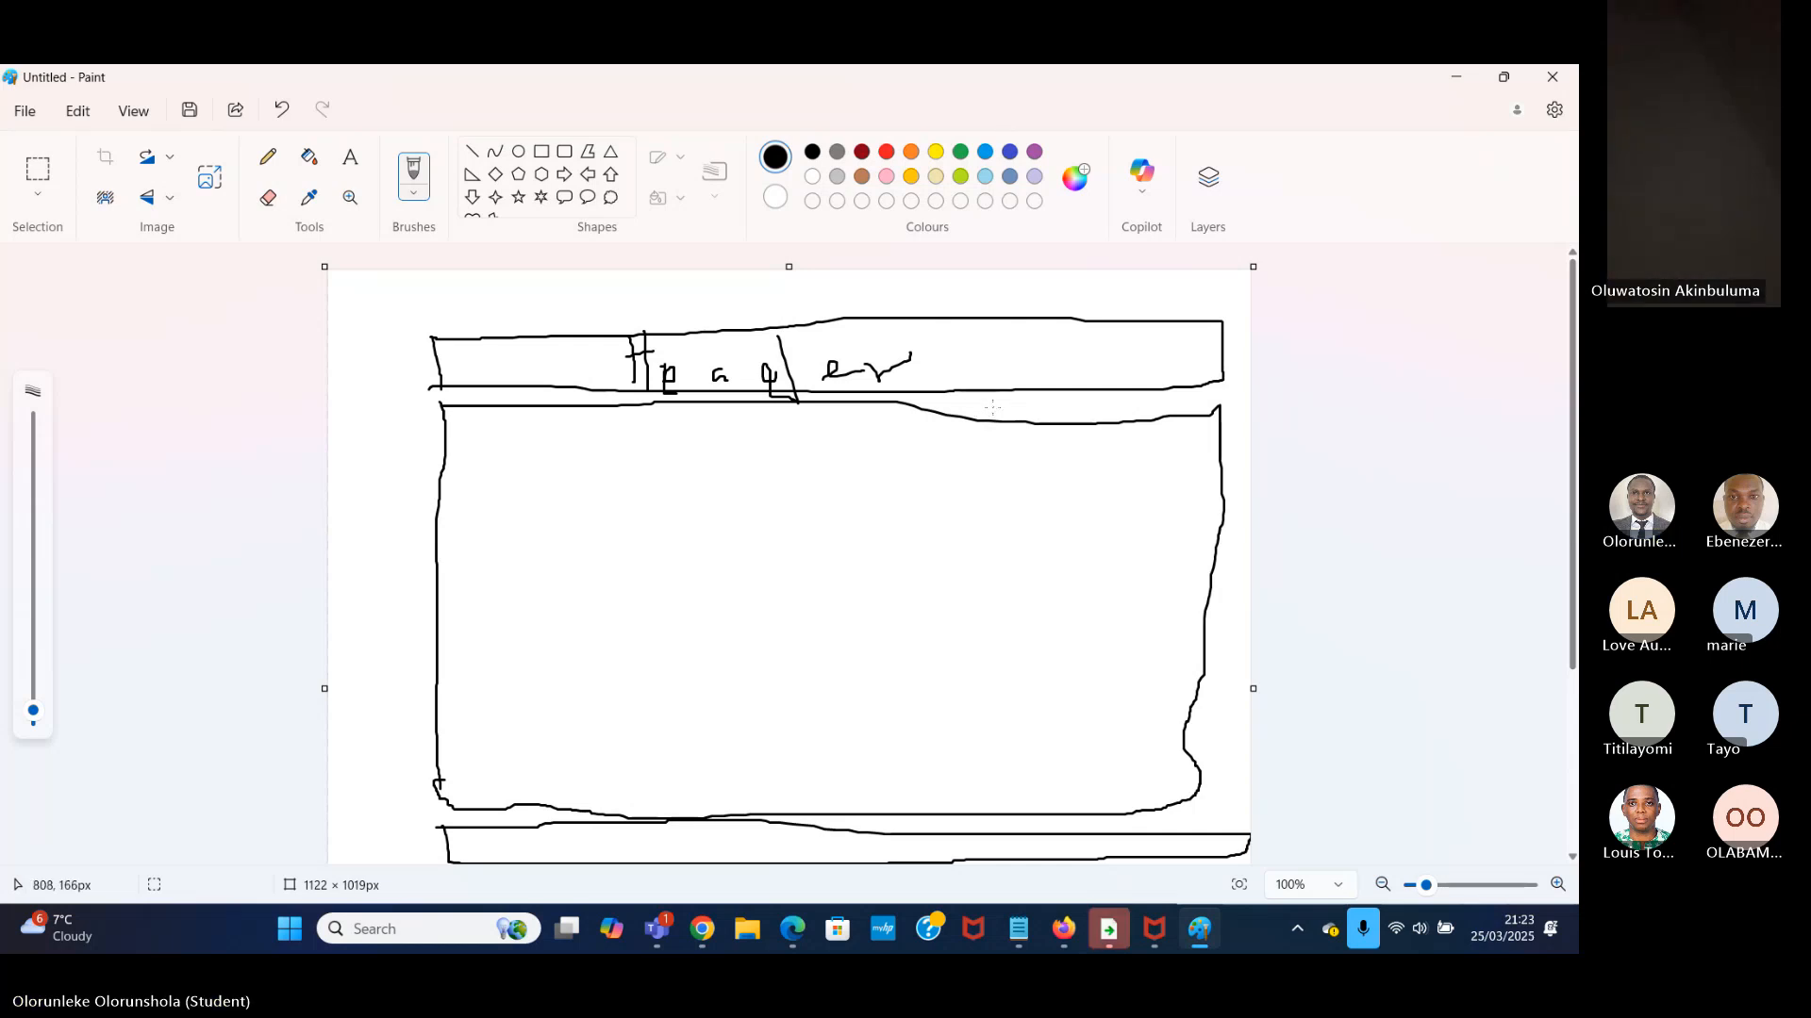
# Divide the body frame with a vertical line, rule off a strip atop the narrower right-hand section, and handwrite "Date filter" in it.
pyautogui.moveTo(993, 408); pyautogui.dragTo(999, 806)
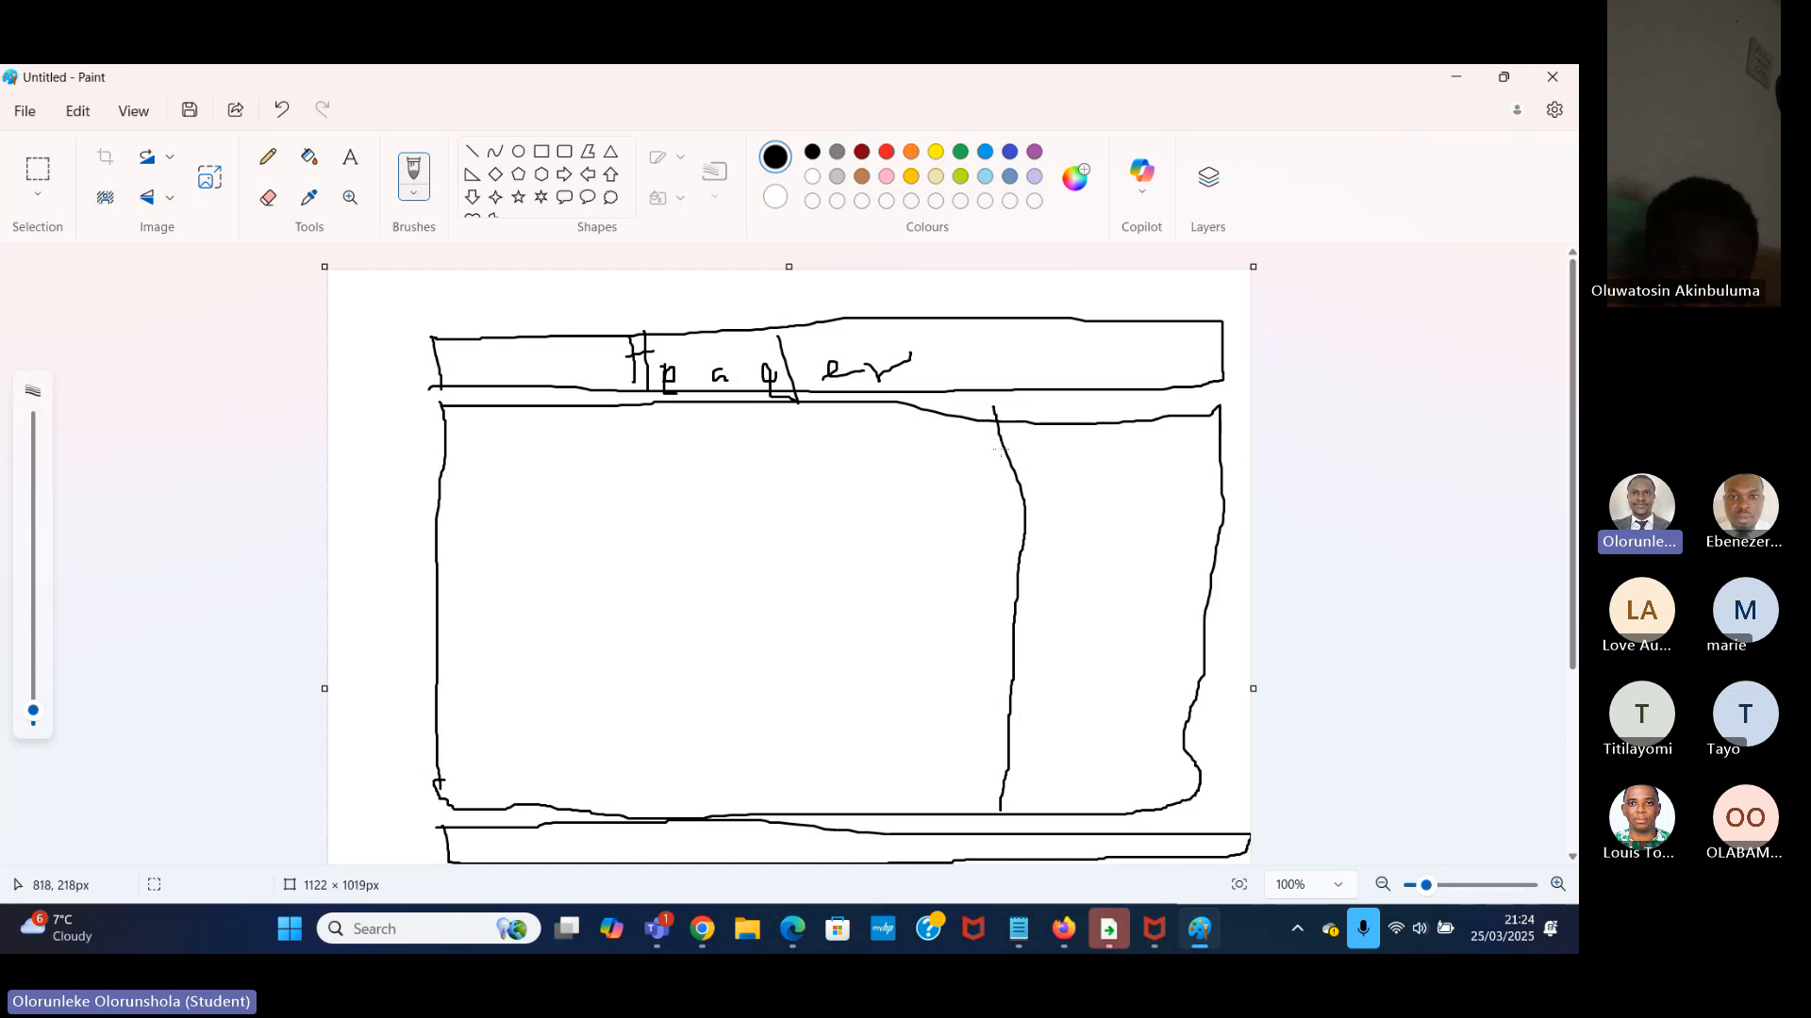
pyautogui.moveTo(1000, 450); pyautogui.dragTo(1221, 441)
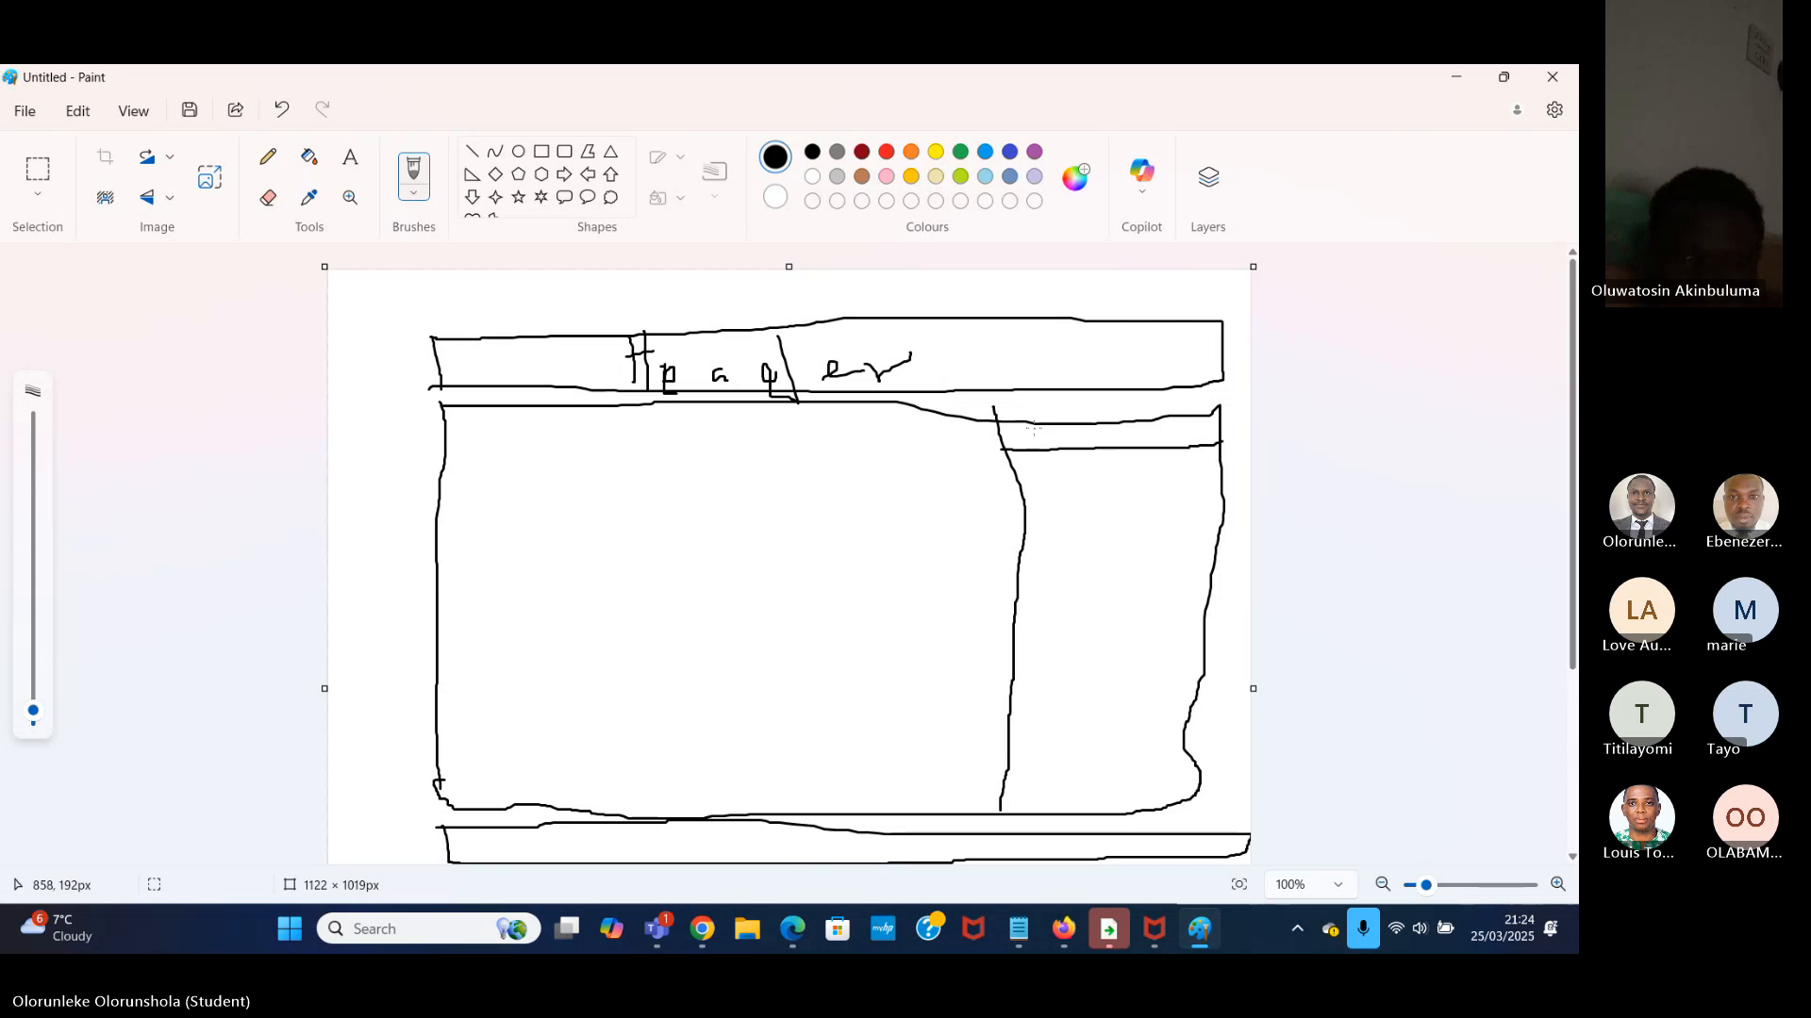
pyautogui.moveTo(1034, 430); pyautogui.dragTo(1050, 449)
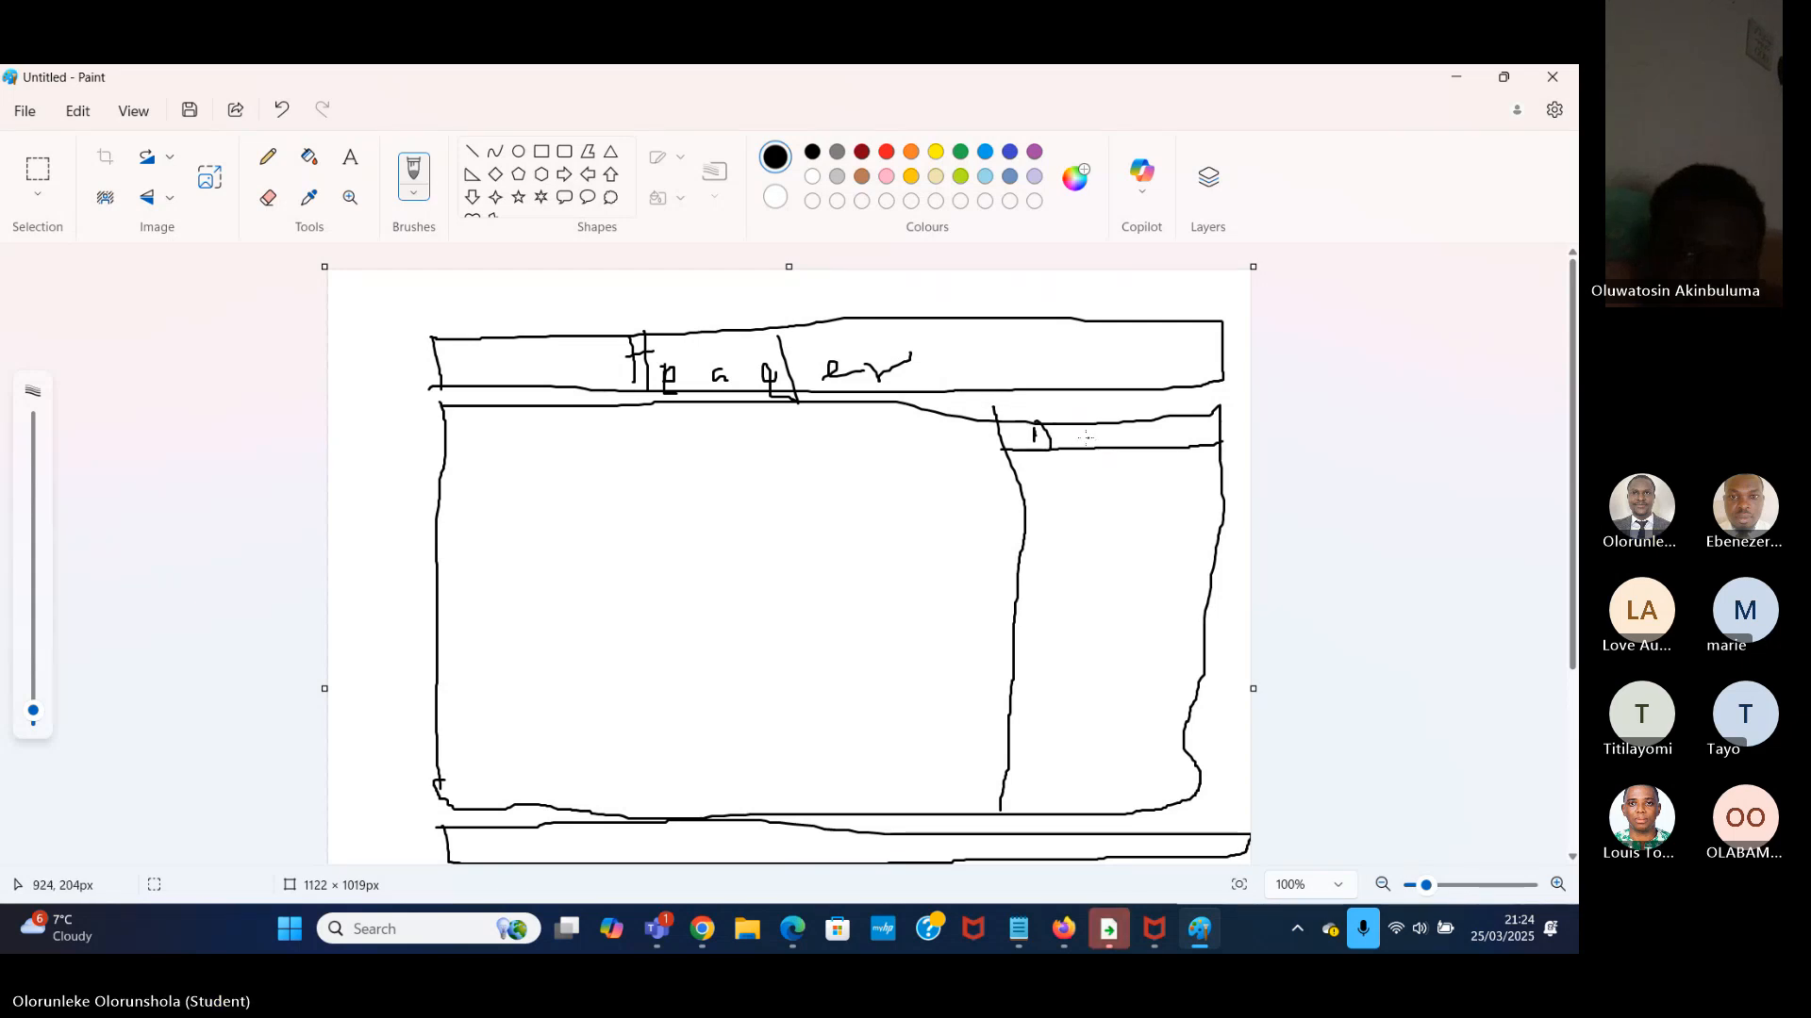
pyautogui.moveTo(1070, 435); pyautogui.dragTo(1074, 441)
pyautogui.moveTo(1082, 412); pyautogui.dragTo(1081, 448)
pyautogui.moveTo(1089, 437)
pyautogui.mouseDown()
pyautogui.moveTo(1128, 460)
pyautogui.moveTo(1167, 441)
pyautogui.mouseUp()
pyautogui.moveTo(1172, 420)
pyautogui.mouseDown()
pyautogui.moveTo(1199, 454)
pyautogui.moveTo(1226, 412)
pyautogui.mouseUp()
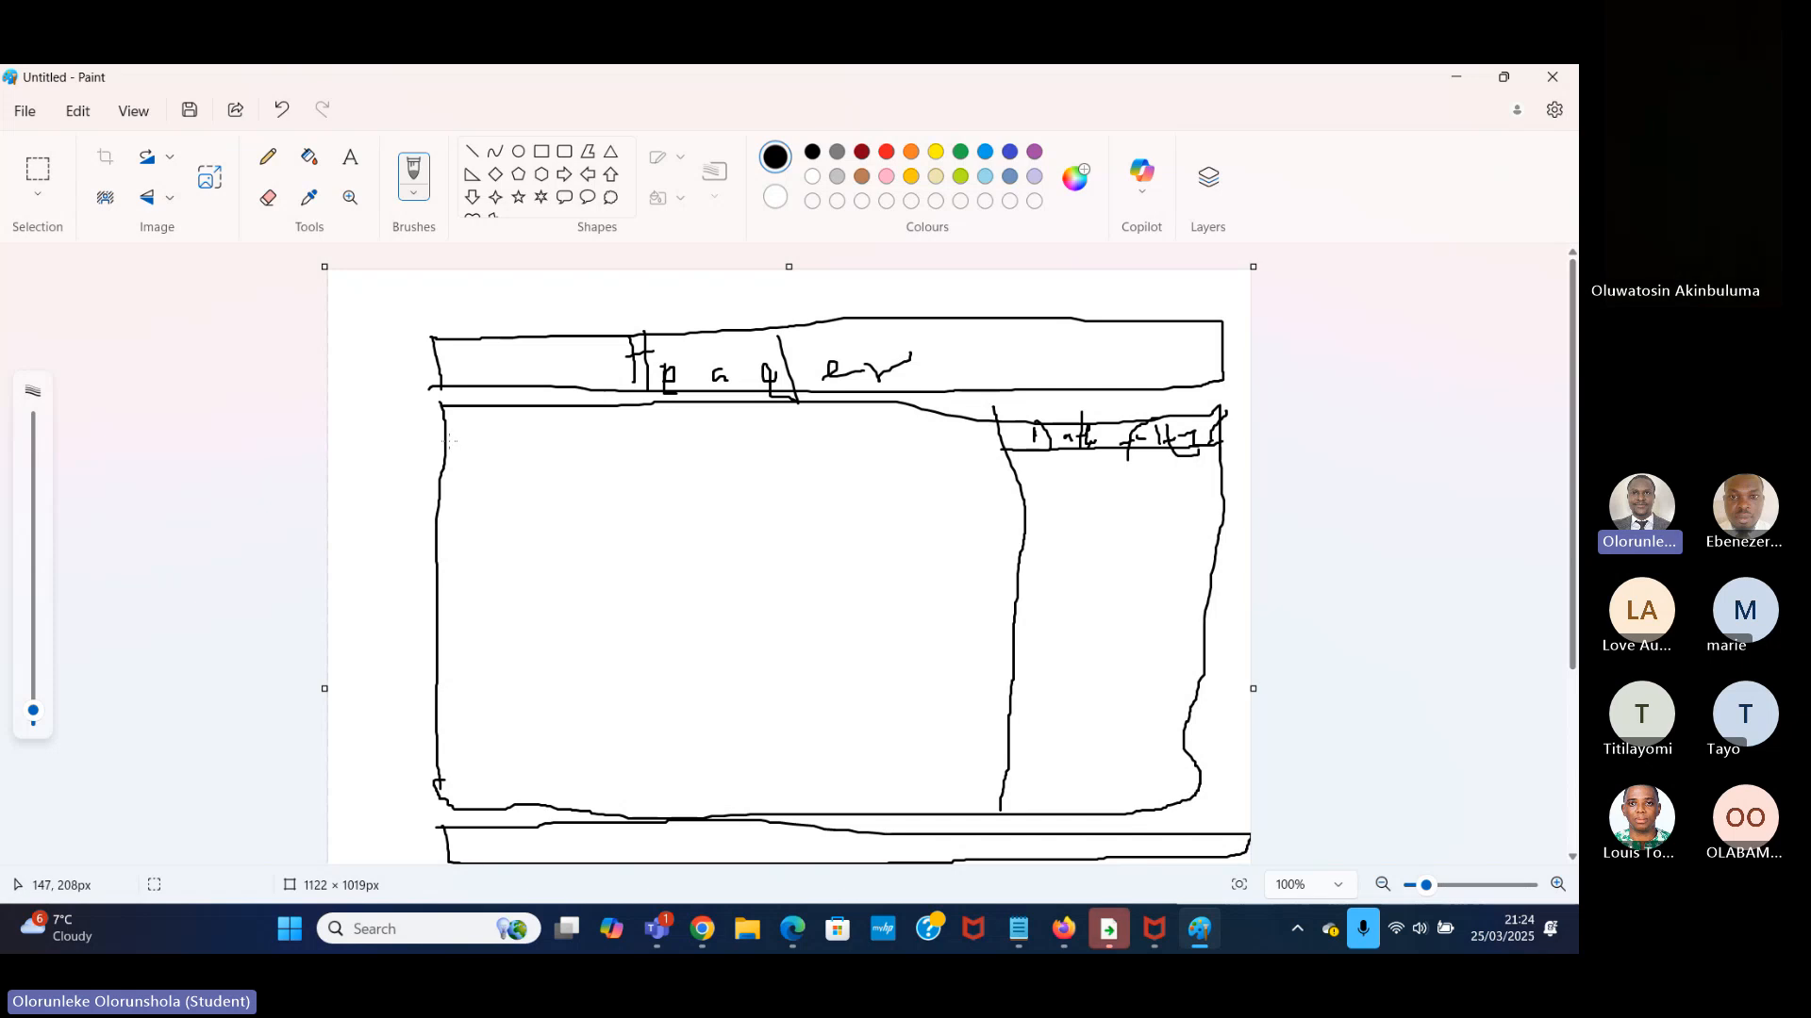
# Rule a header strip across the wider body section with a handwritten header title, and sketch a large box labelled "Gallery" beneath it.
pyautogui.moveTo(460, 438); pyautogui.dragTo(987, 450)
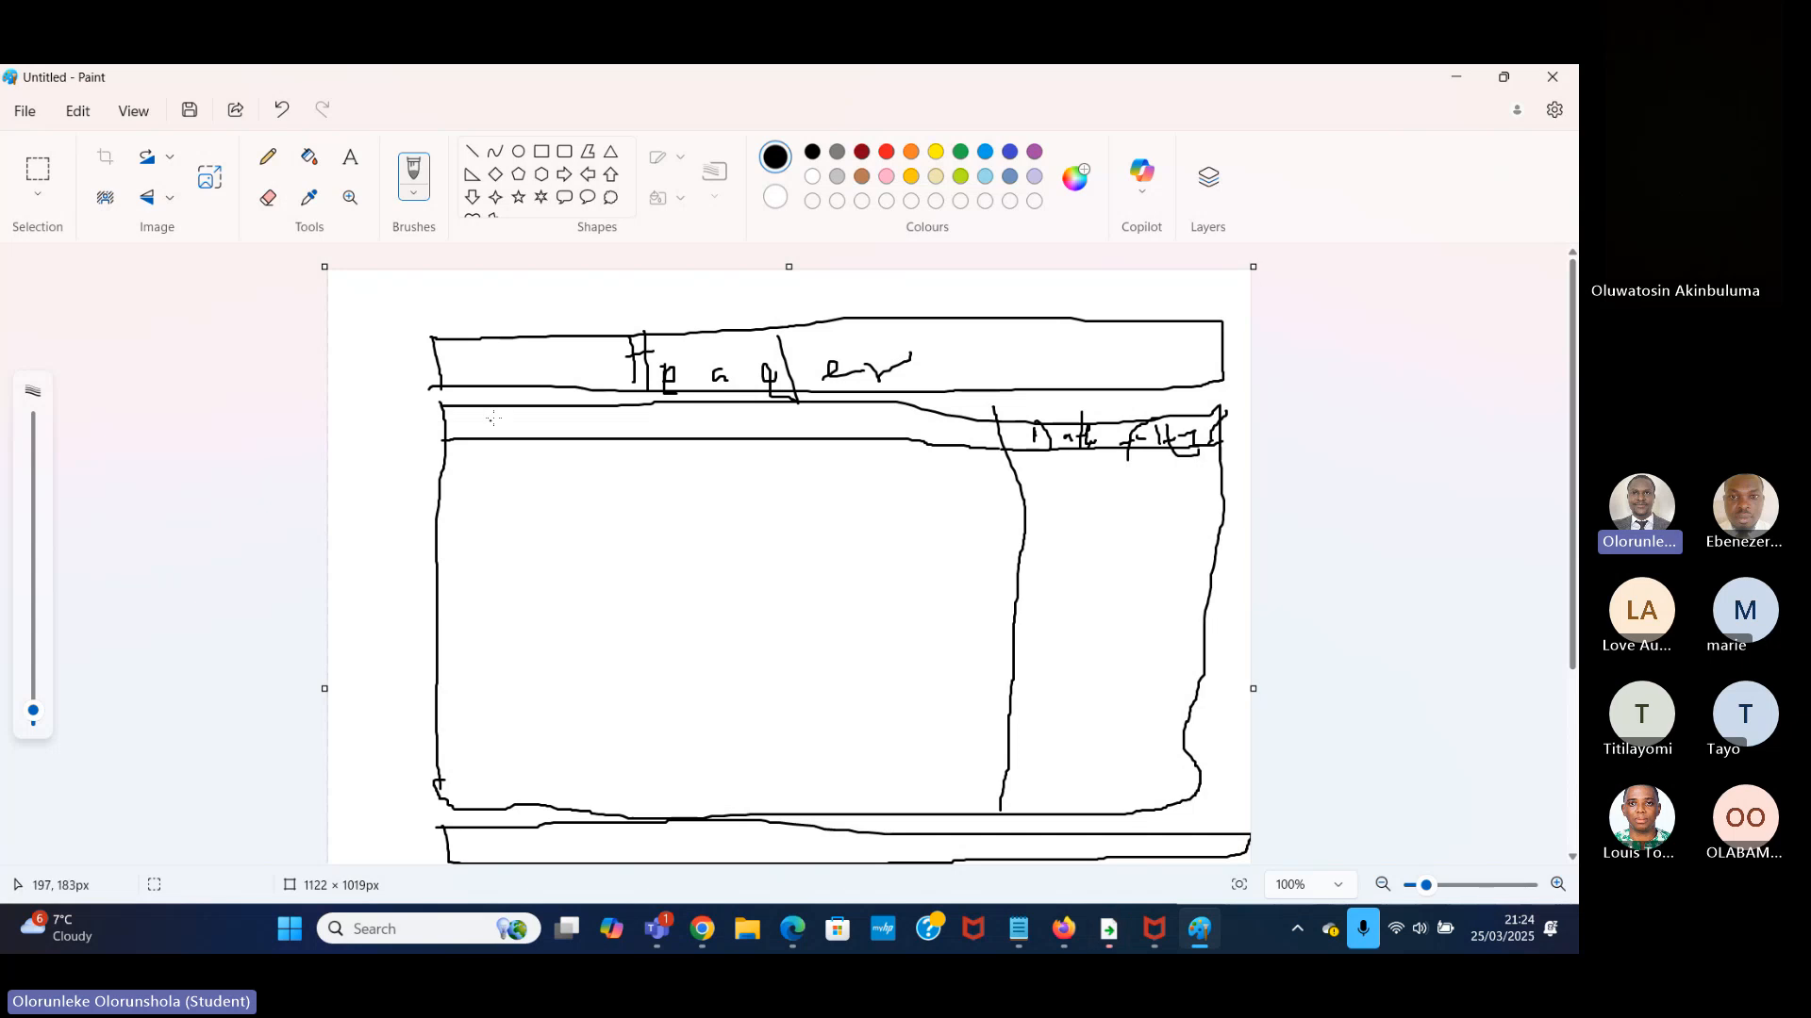
pyautogui.moveTo(498, 415)
pyautogui.mouseDown()
pyautogui.moveTo(499, 435)
pyautogui.moveTo(544, 439)
pyautogui.moveTo(779, 421)
pyautogui.mouseUp()
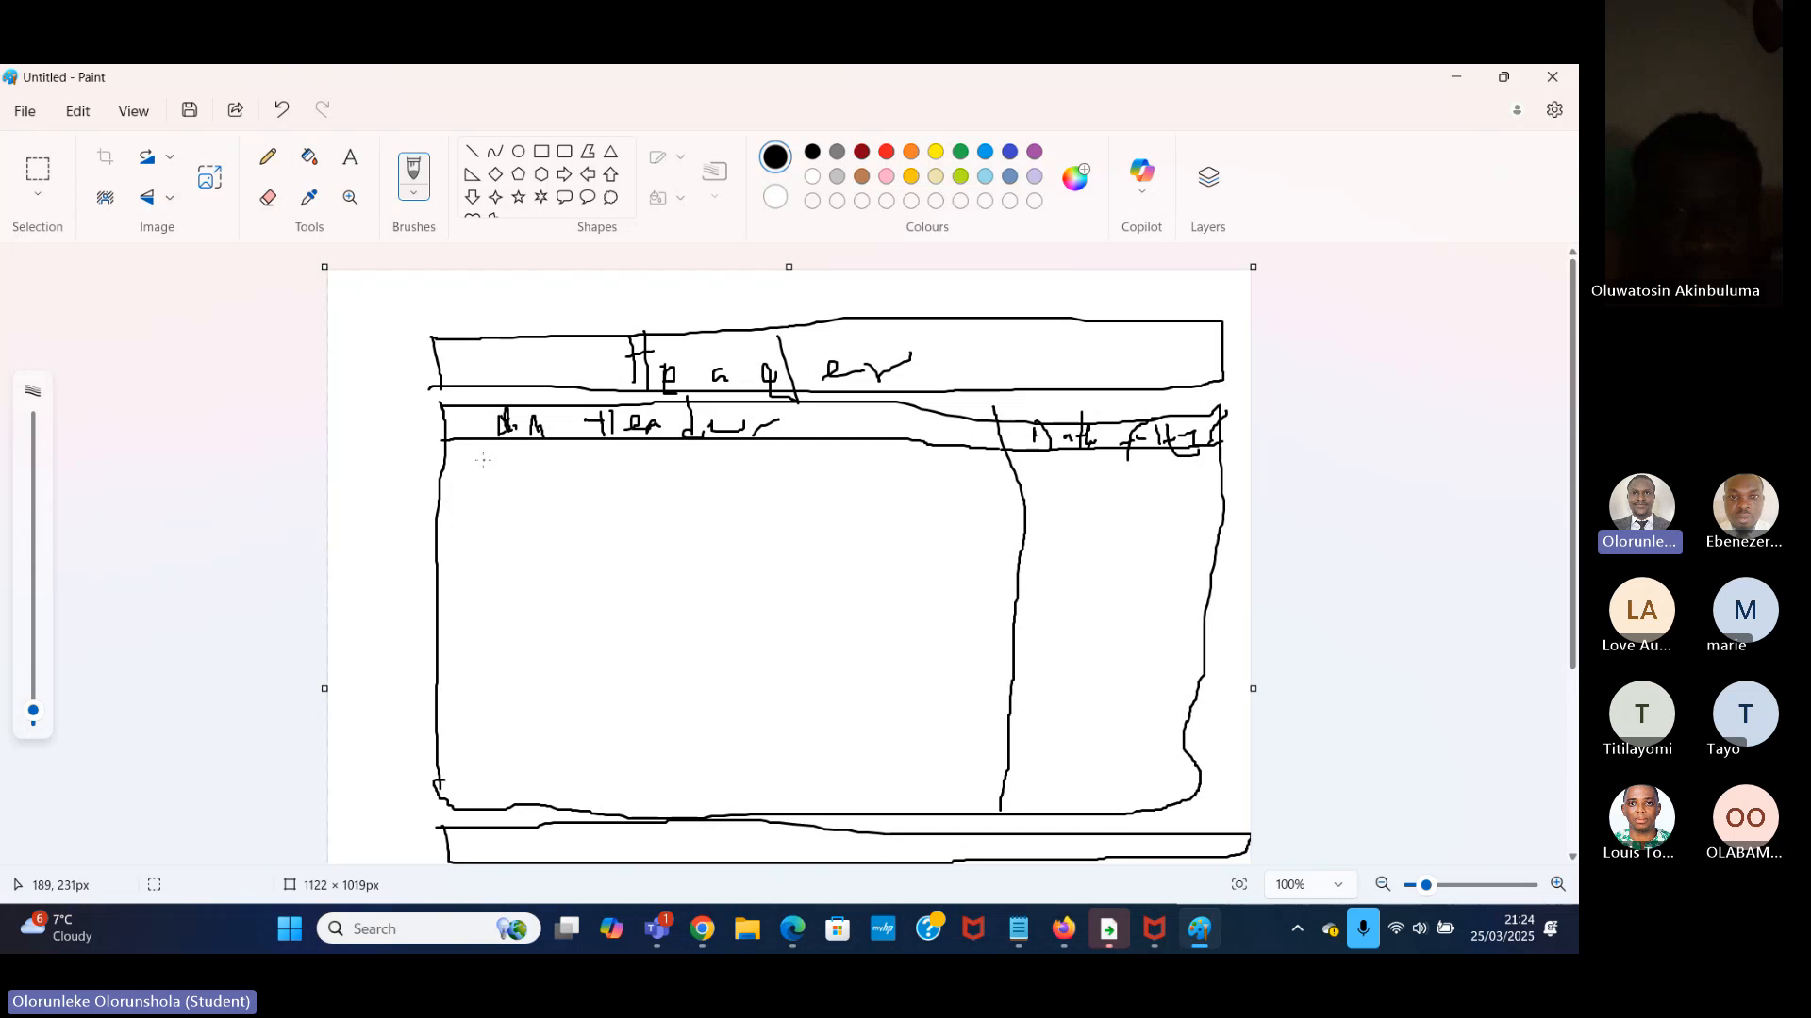
pyautogui.moveTo(458, 460)
pyautogui.mouseDown()
pyautogui.moveTo(453, 712)
pyautogui.moveTo(716, 744)
pyautogui.mouseUp()
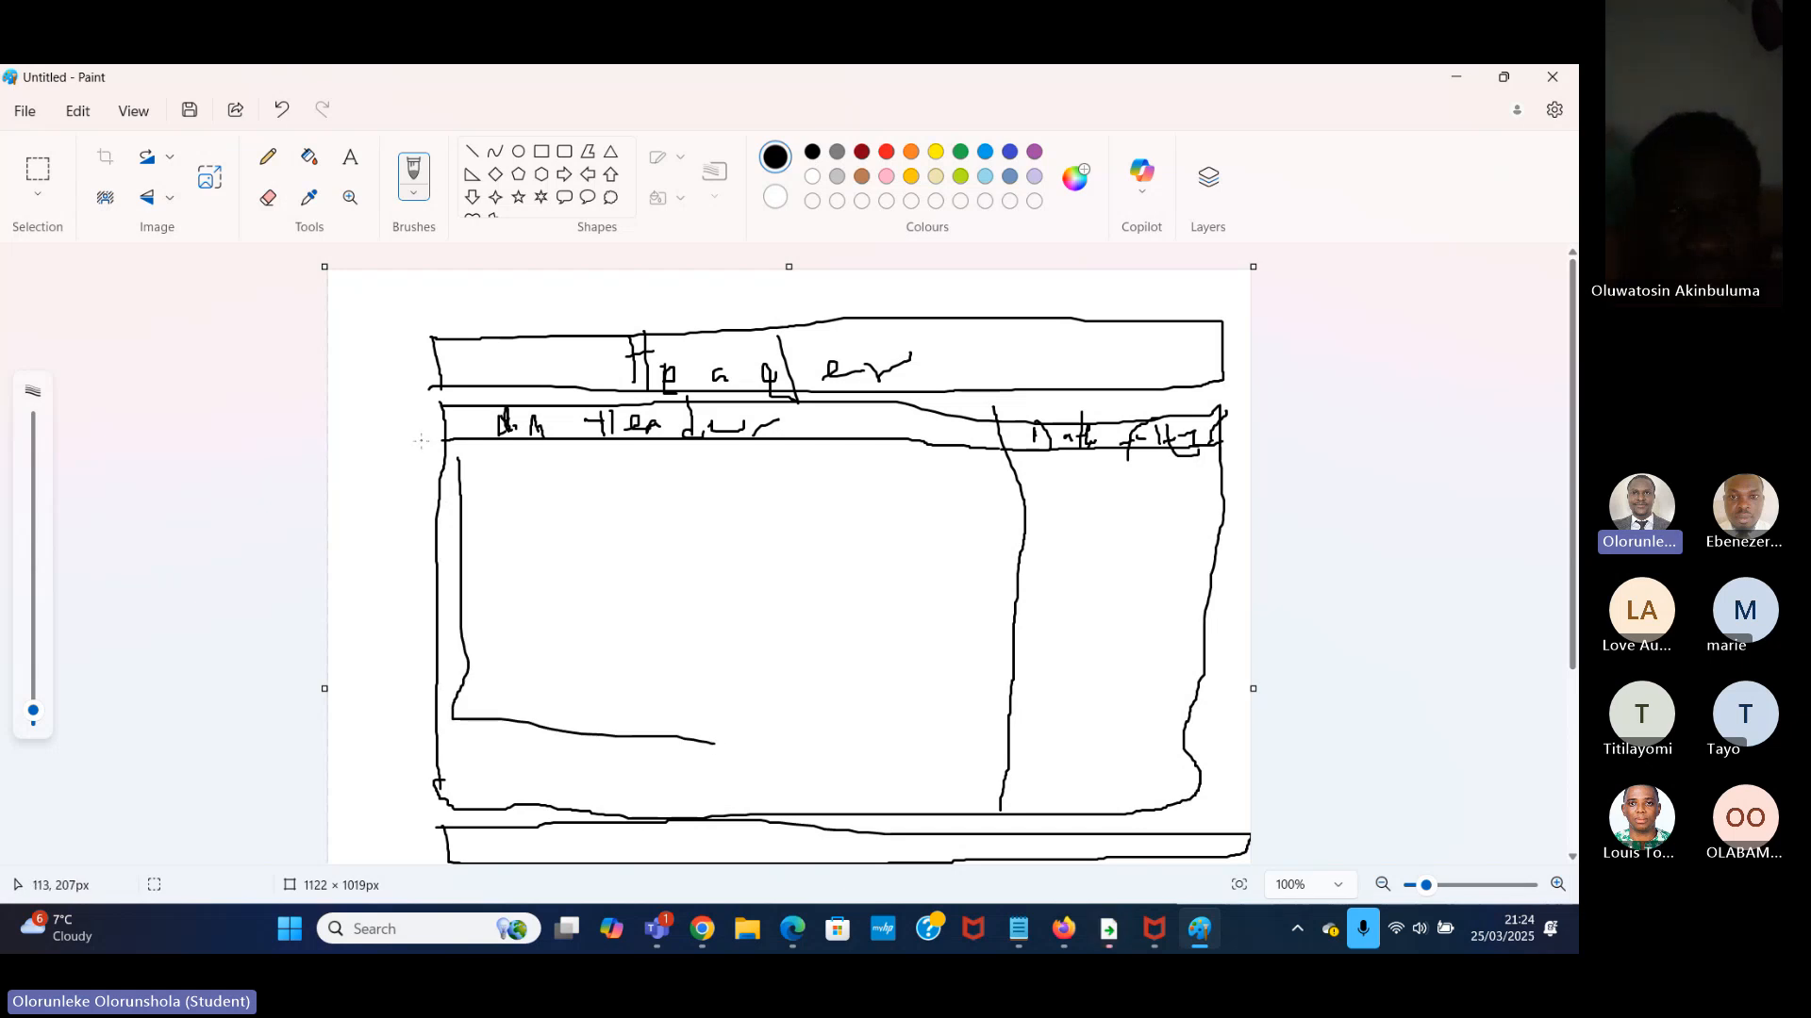
pyautogui.moveTo(460, 461)
pyautogui.mouseDown()
pyautogui.moveTo(801, 491)
pyautogui.moveTo(981, 477)
pyautogui.moveTo(977, 732)
pyautogui.moveTo(722, 752)
pyautogui.mouseUp()
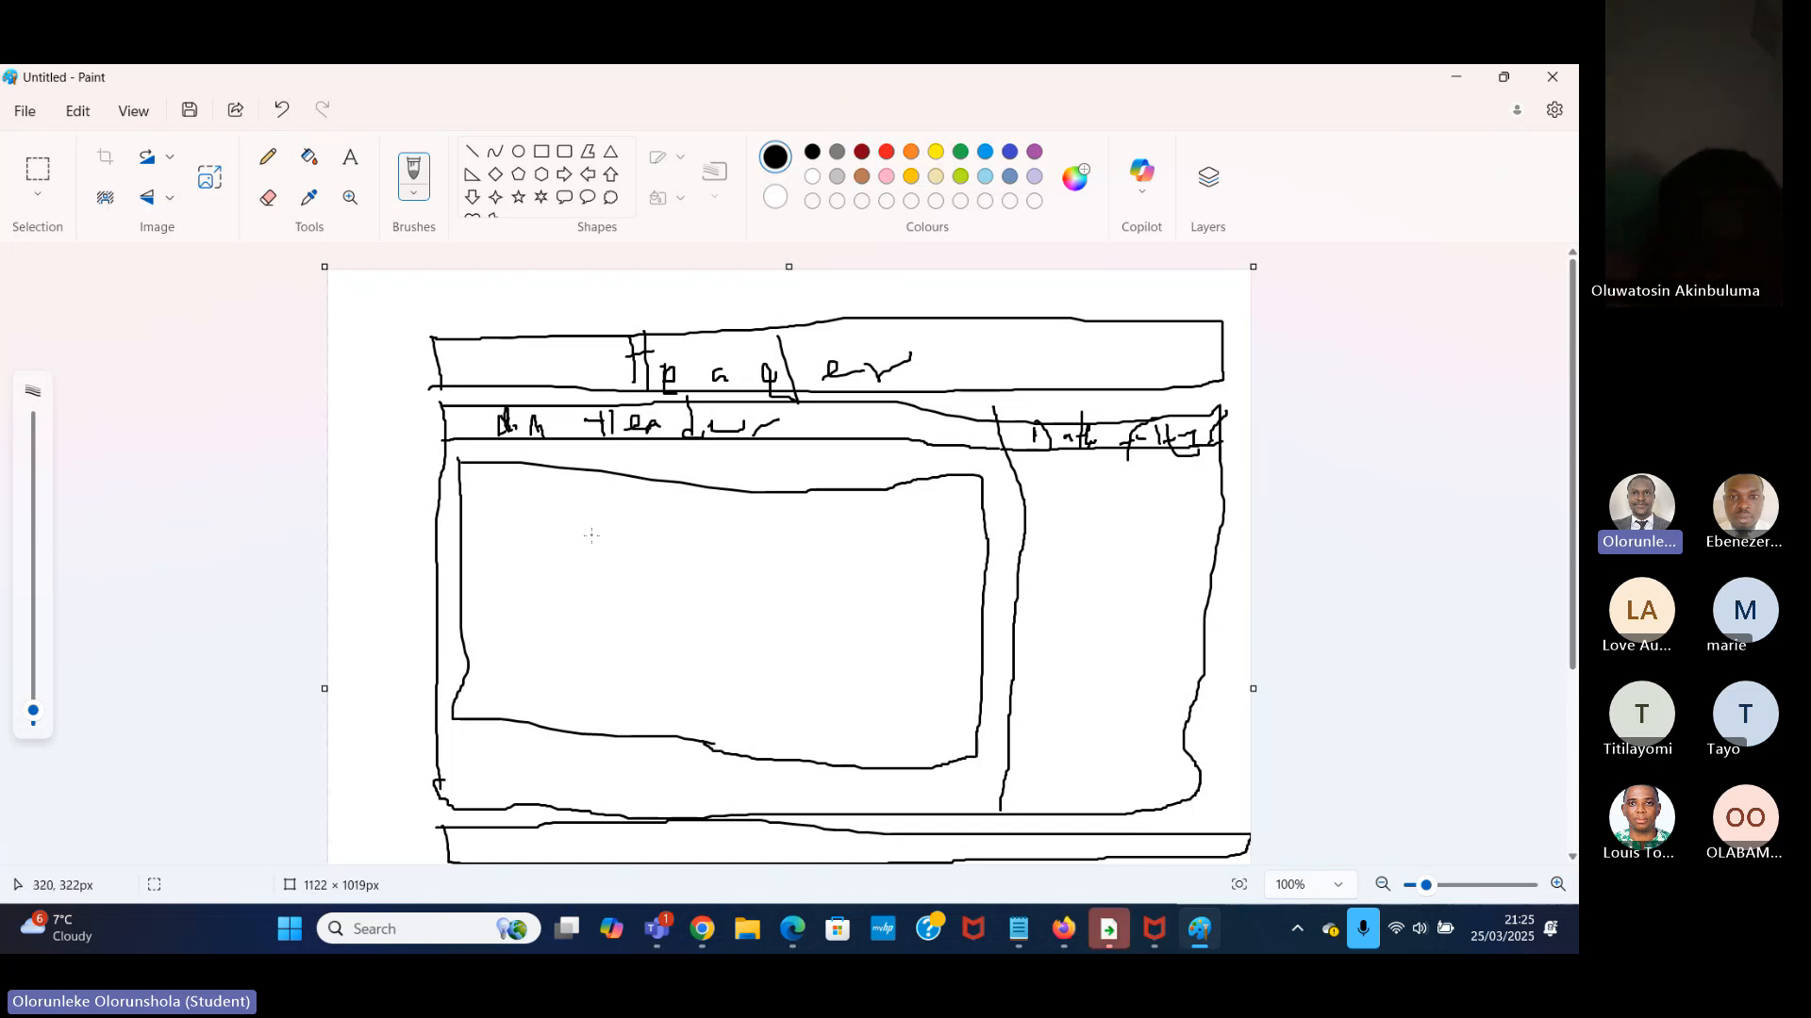
pyautogui.moveTo(592, 535)
pyautogui.mouseDown()
pyautogui.moveTo(541, 600)
pyautogui.moveTo(571, 651)
pyautogui.moveTo(596, 612)
pyautogui.moveTo(615, 639)
pyautogui.mouseUp()
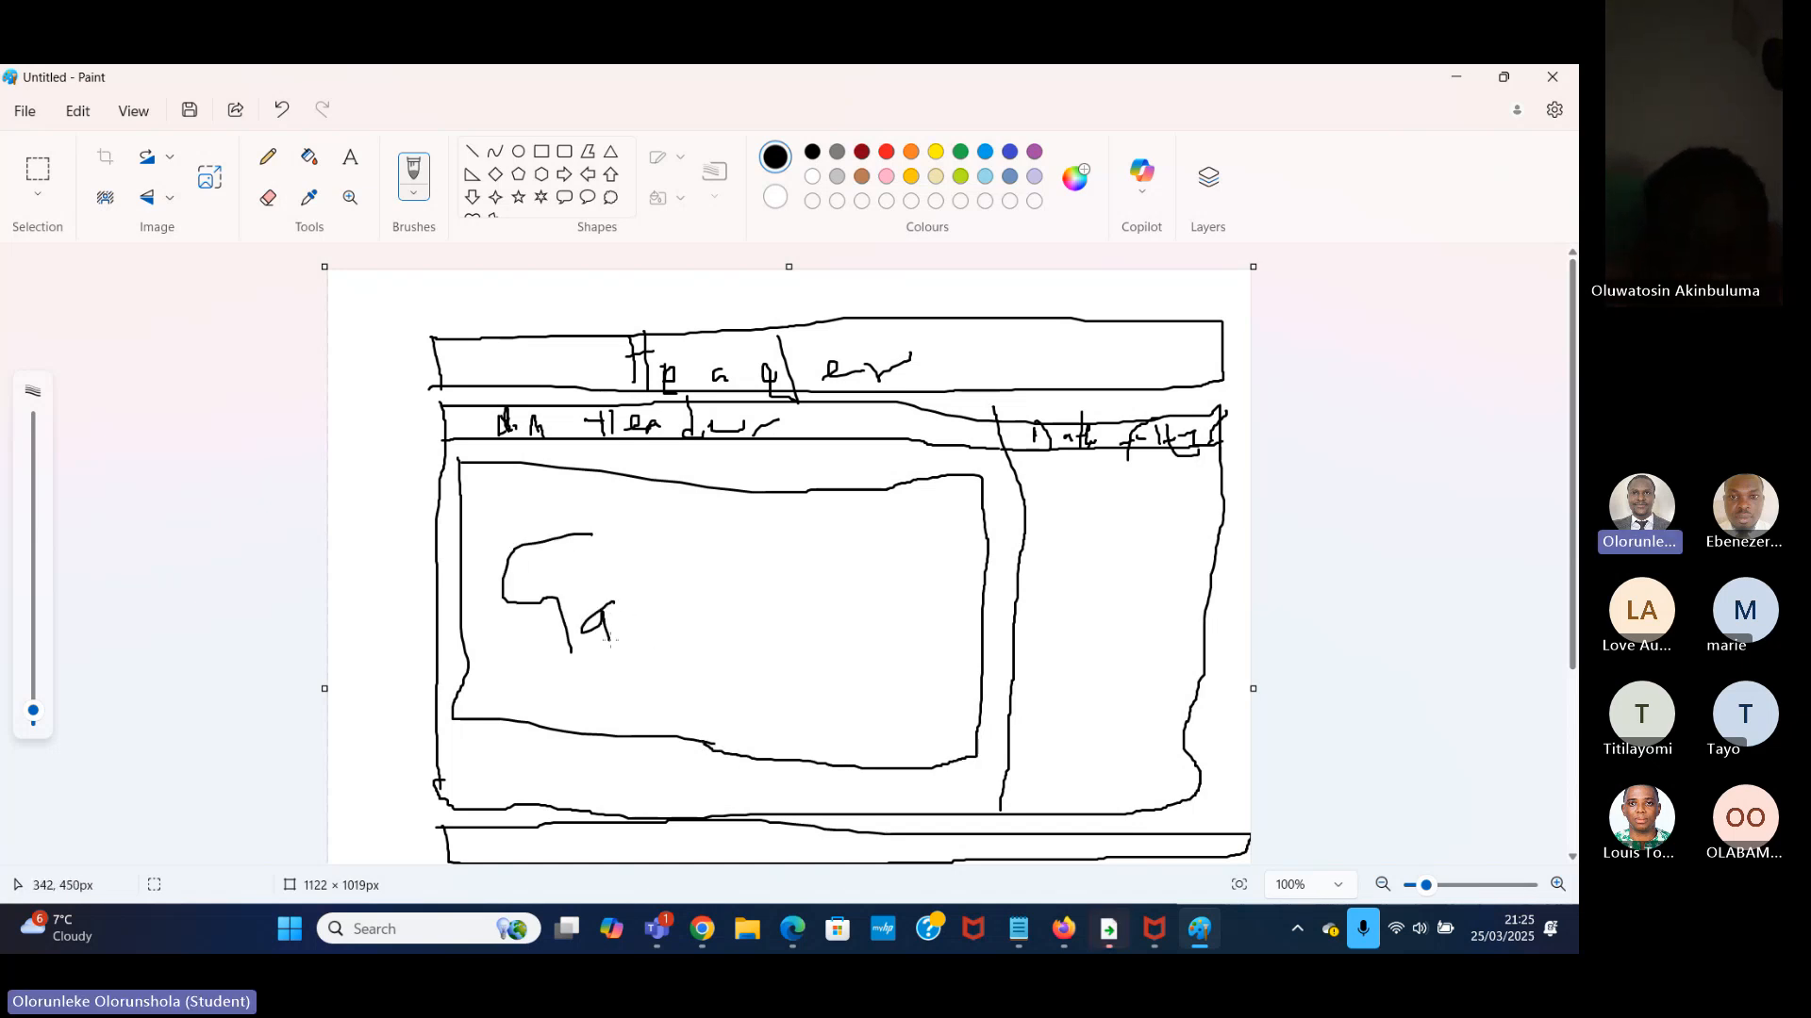
pyautogui.moveTo(638, 564)
pyautogui.mouseDown()
pyautogui.moveTo(637, 613)
pyautogui.moveTo(675, 640)
pyautogui.moveTo(785, 635)
pyautogui.moveTo(855, 583)
pyautogui.moveTo(932, 632)
pyautogui.moveTo(935, 674)
pyautogui.mouseUp()
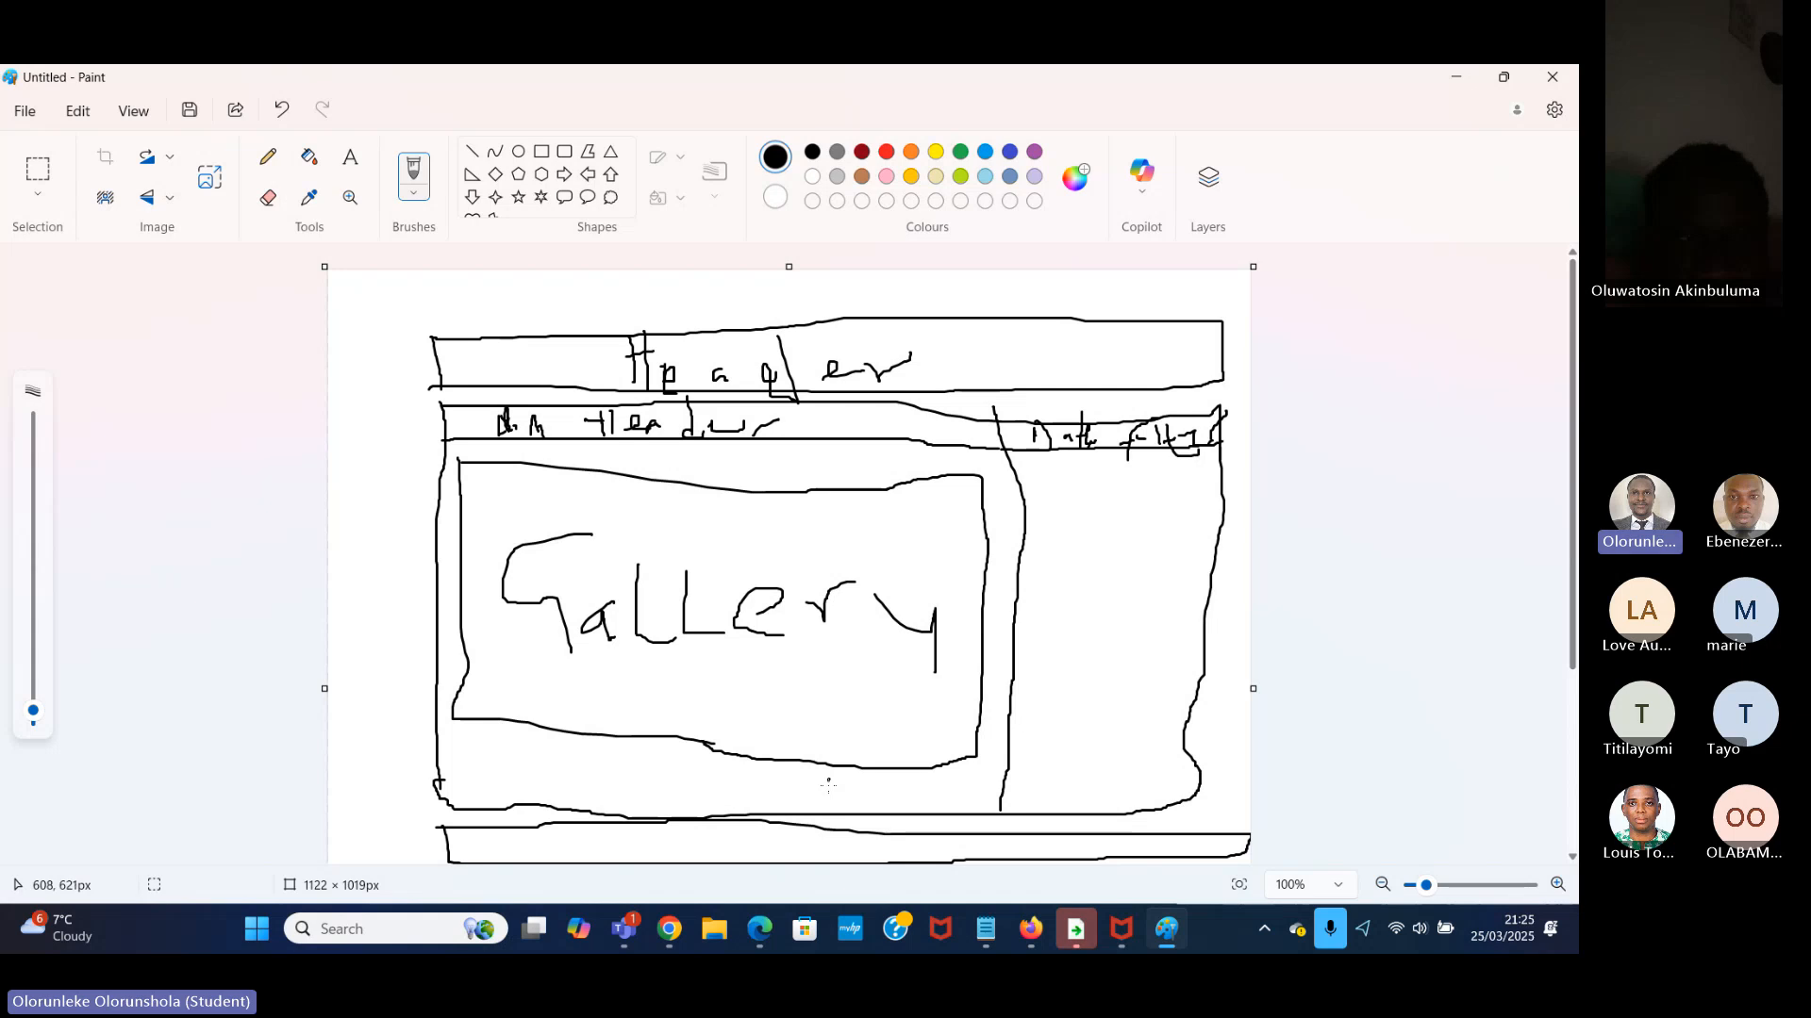
# Sketch a small button box under the gallery's lower right corner and handwrite "New Item" inside it.
pyautogui.moveTo(828, 778)
pyautogui.mouseDown()
pyautogui.moveTo(827, 803)
pyautogui.moveTo(866, 809)
pyautogui.moveTo(960, 805)
pyautogui.moveTo(839, 779)
pyautogui.moveTo(995, 778)
pyautogui.moveTo(980, 807)
pyautogui.moveTo(952, 804)
pyautogui.mouseUp()
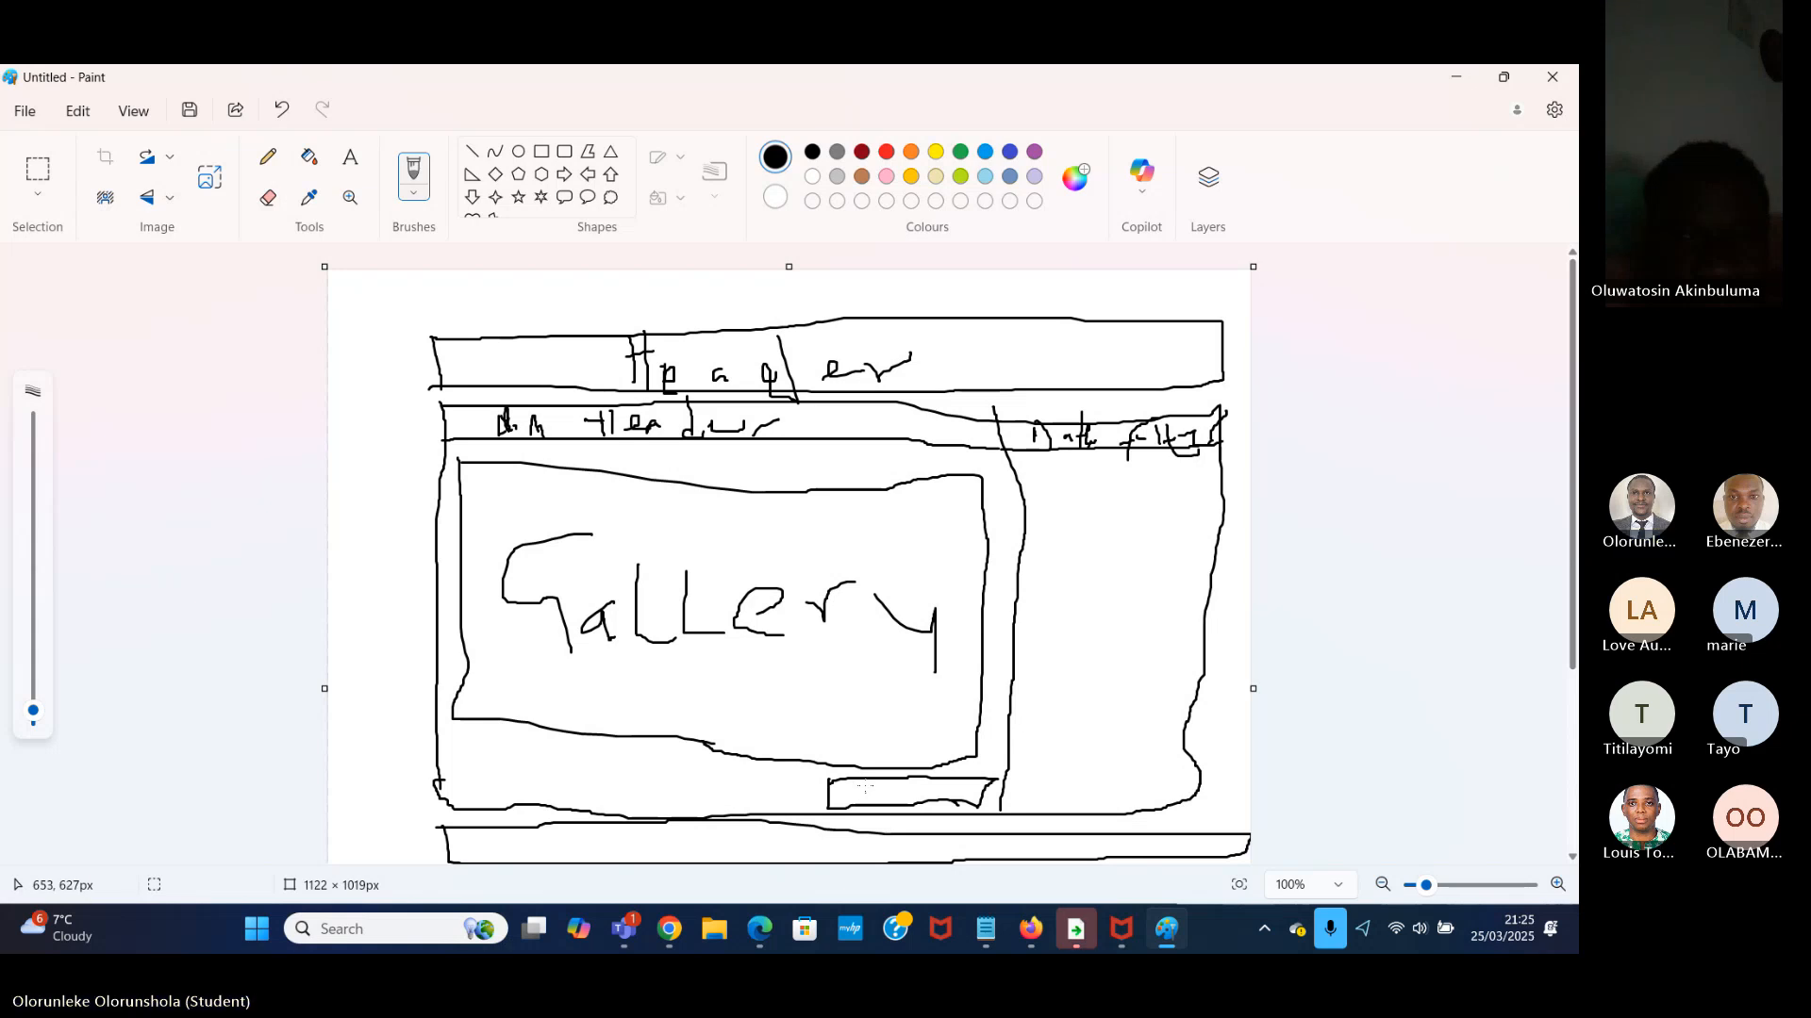
pyautogui.moveTo(849, 786); pyautogui.dragTo(865, 804)
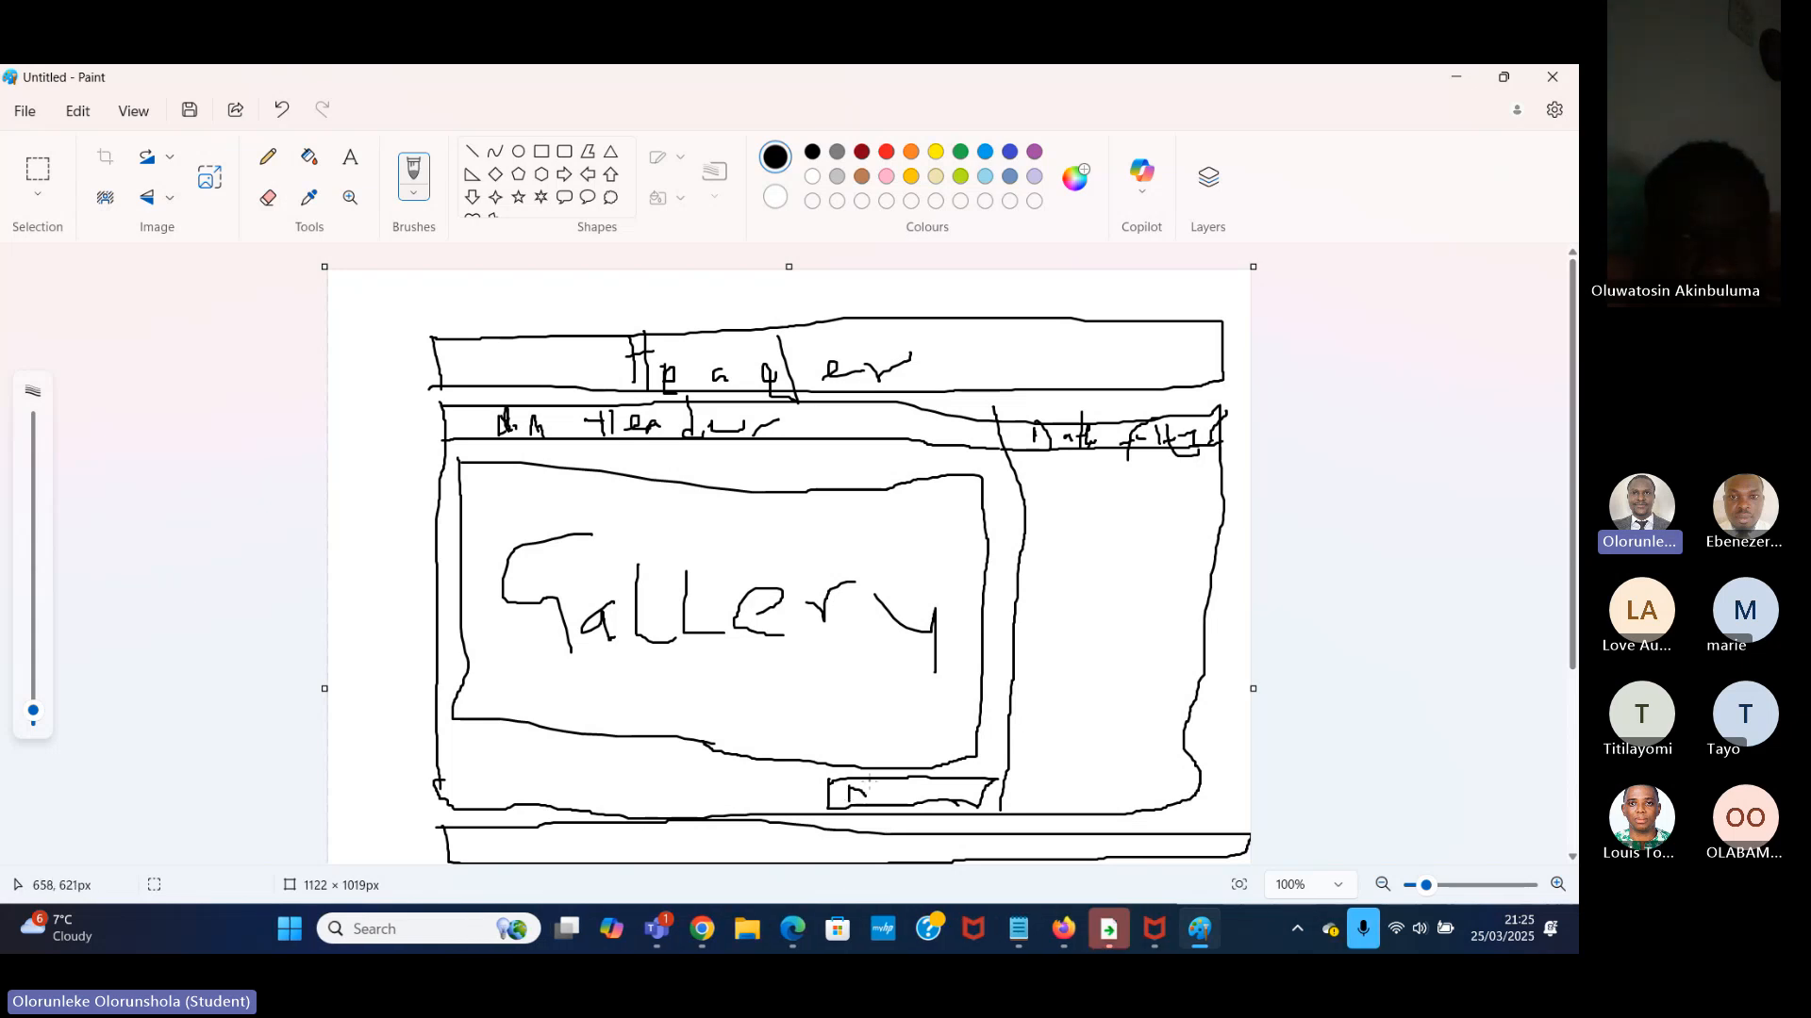
pyautogui.moveTo(874, 790)
pyautogui.mouseDown()
pyautogui.moveTo(916, 778)
pyautogui.moveTo(957, 796)
pyautogui.mouseUp()
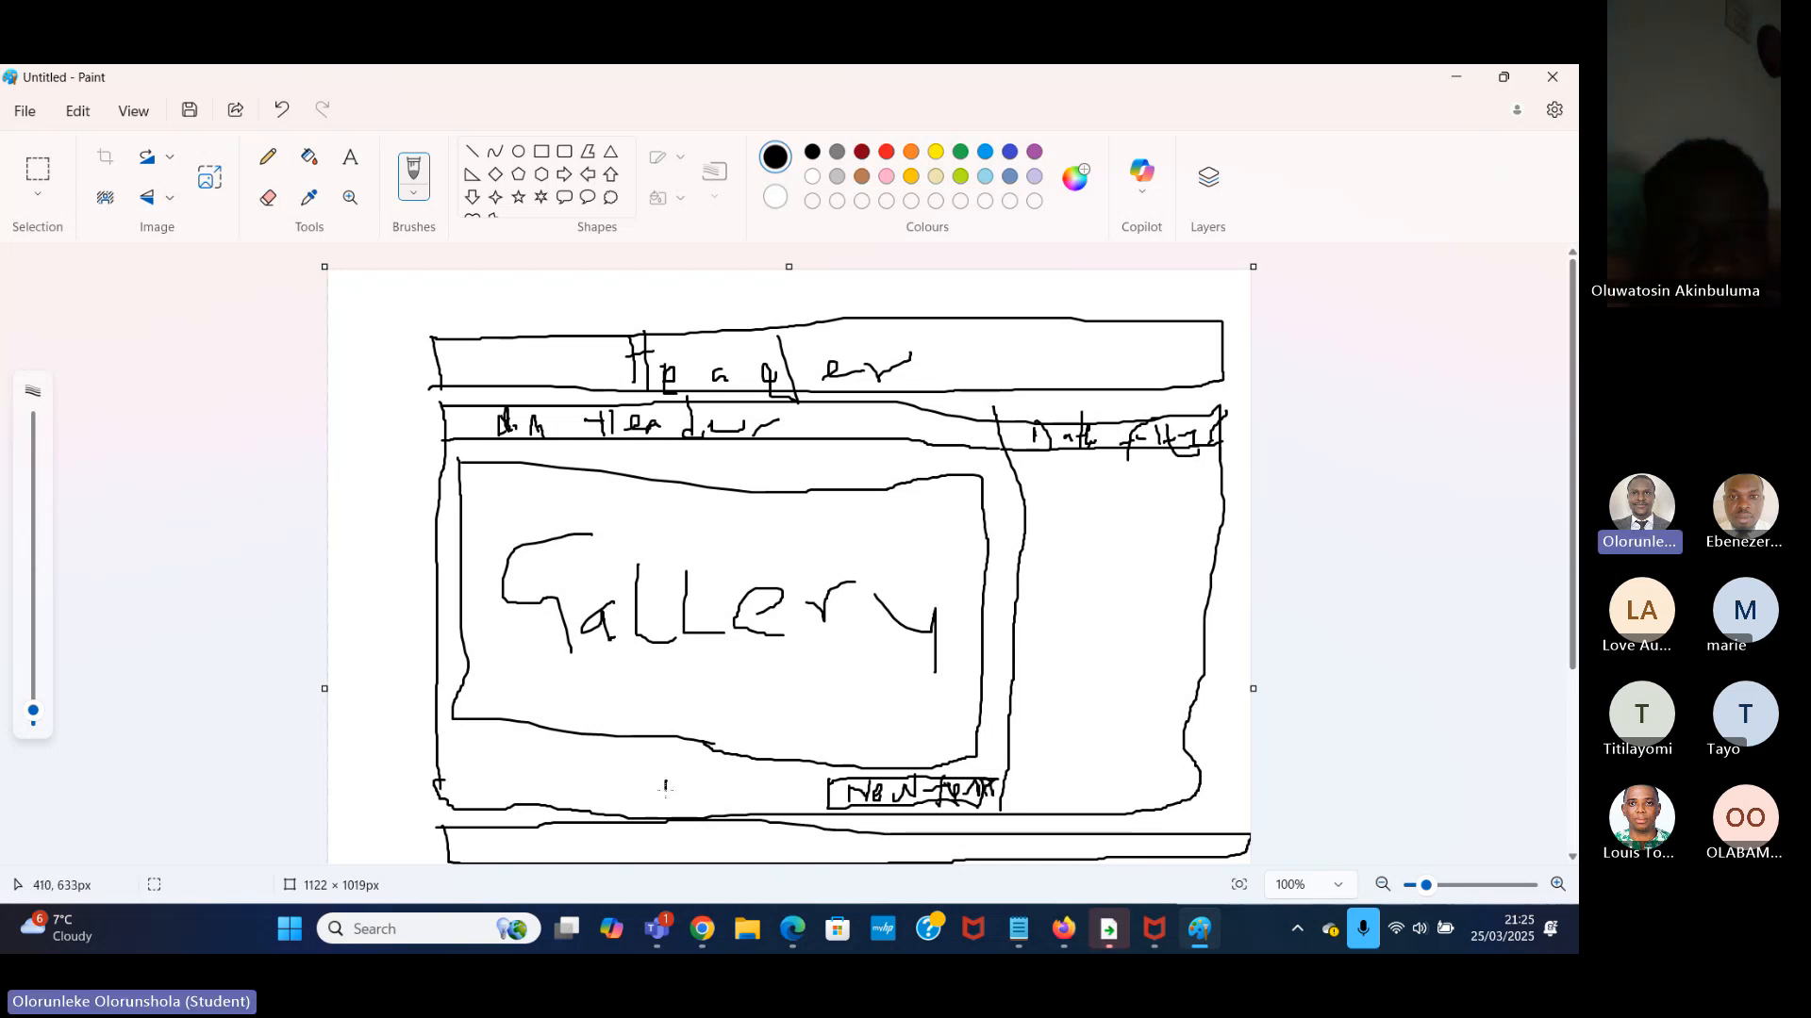
# Sketch a second small button box beside the "New Item" one, labelled "Edit", and handwrite "Footer" in the lowest bar.
pyautogui.moveTo(666, 785); pyautogui.dragTo(762, 804)
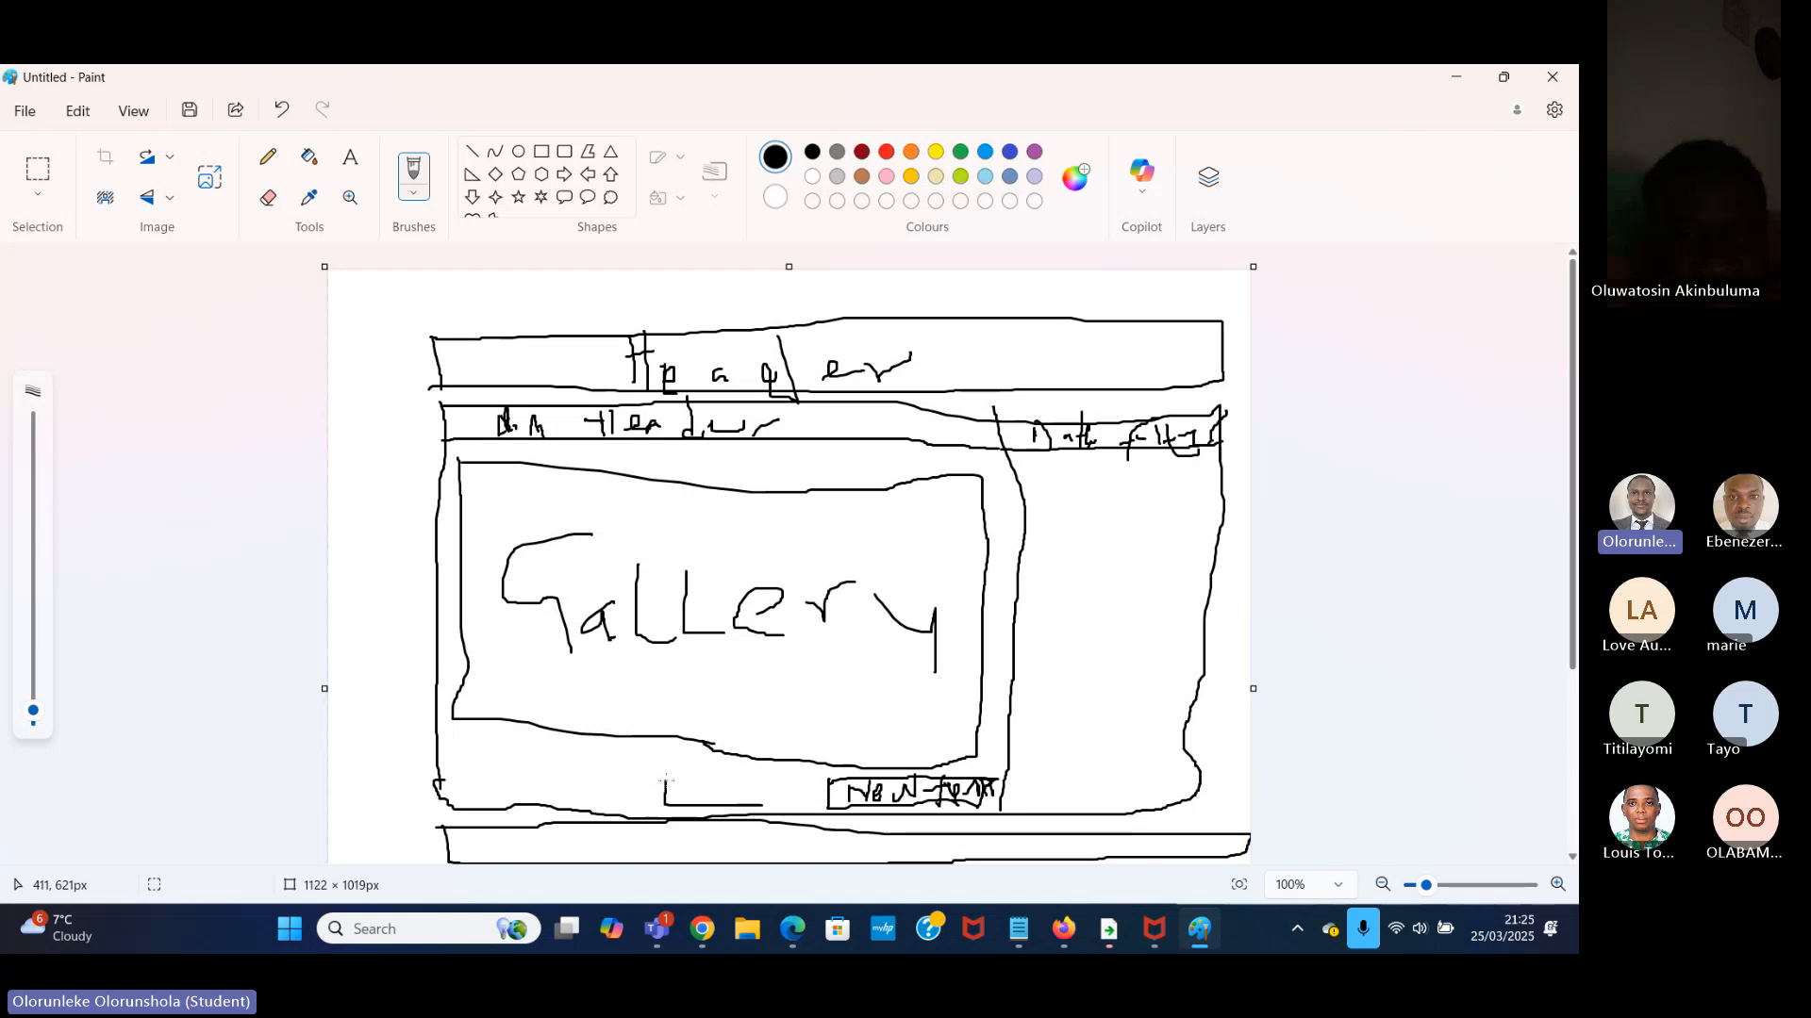
pyautogui.moveTo(665, 773)
pyautogui.mouseDown()
pyautogui.moveTo(779, 778)
pyautogui.moveTo(758, 809)
pyautogui.mouseUp()
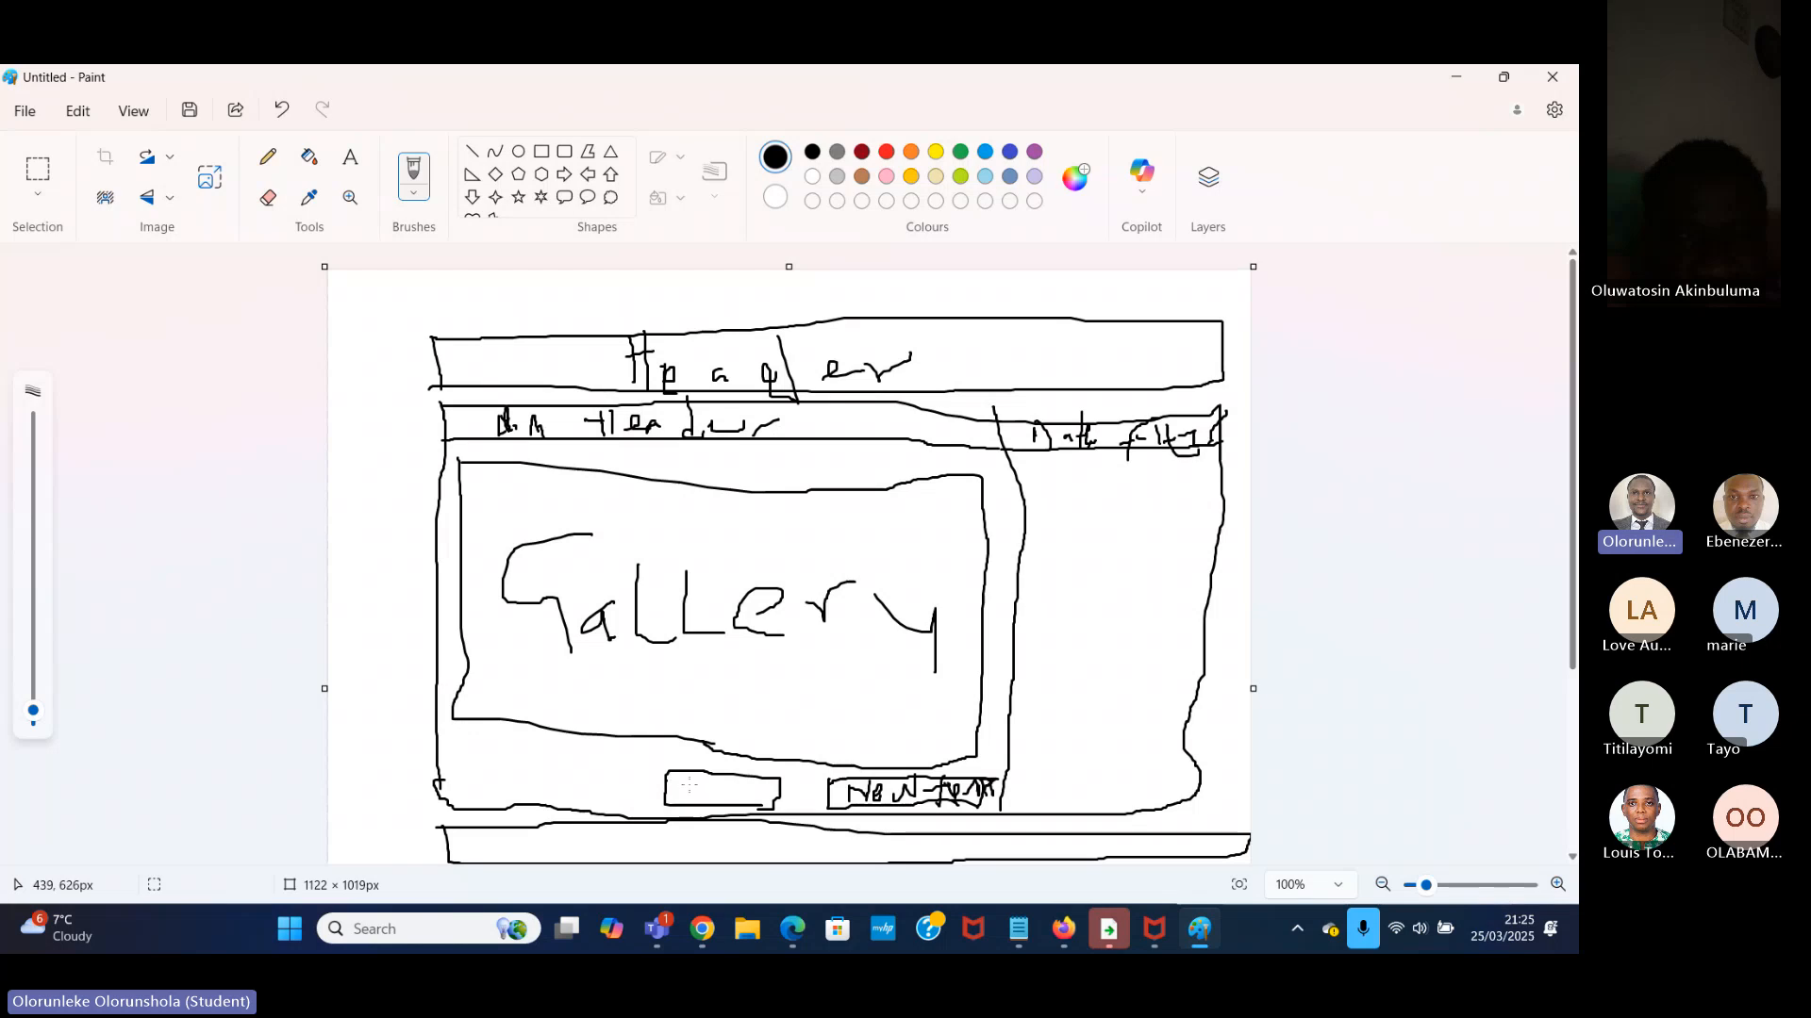
pyautogui.moveTo(677, 775); pyautogui.dragTo(690, 791)
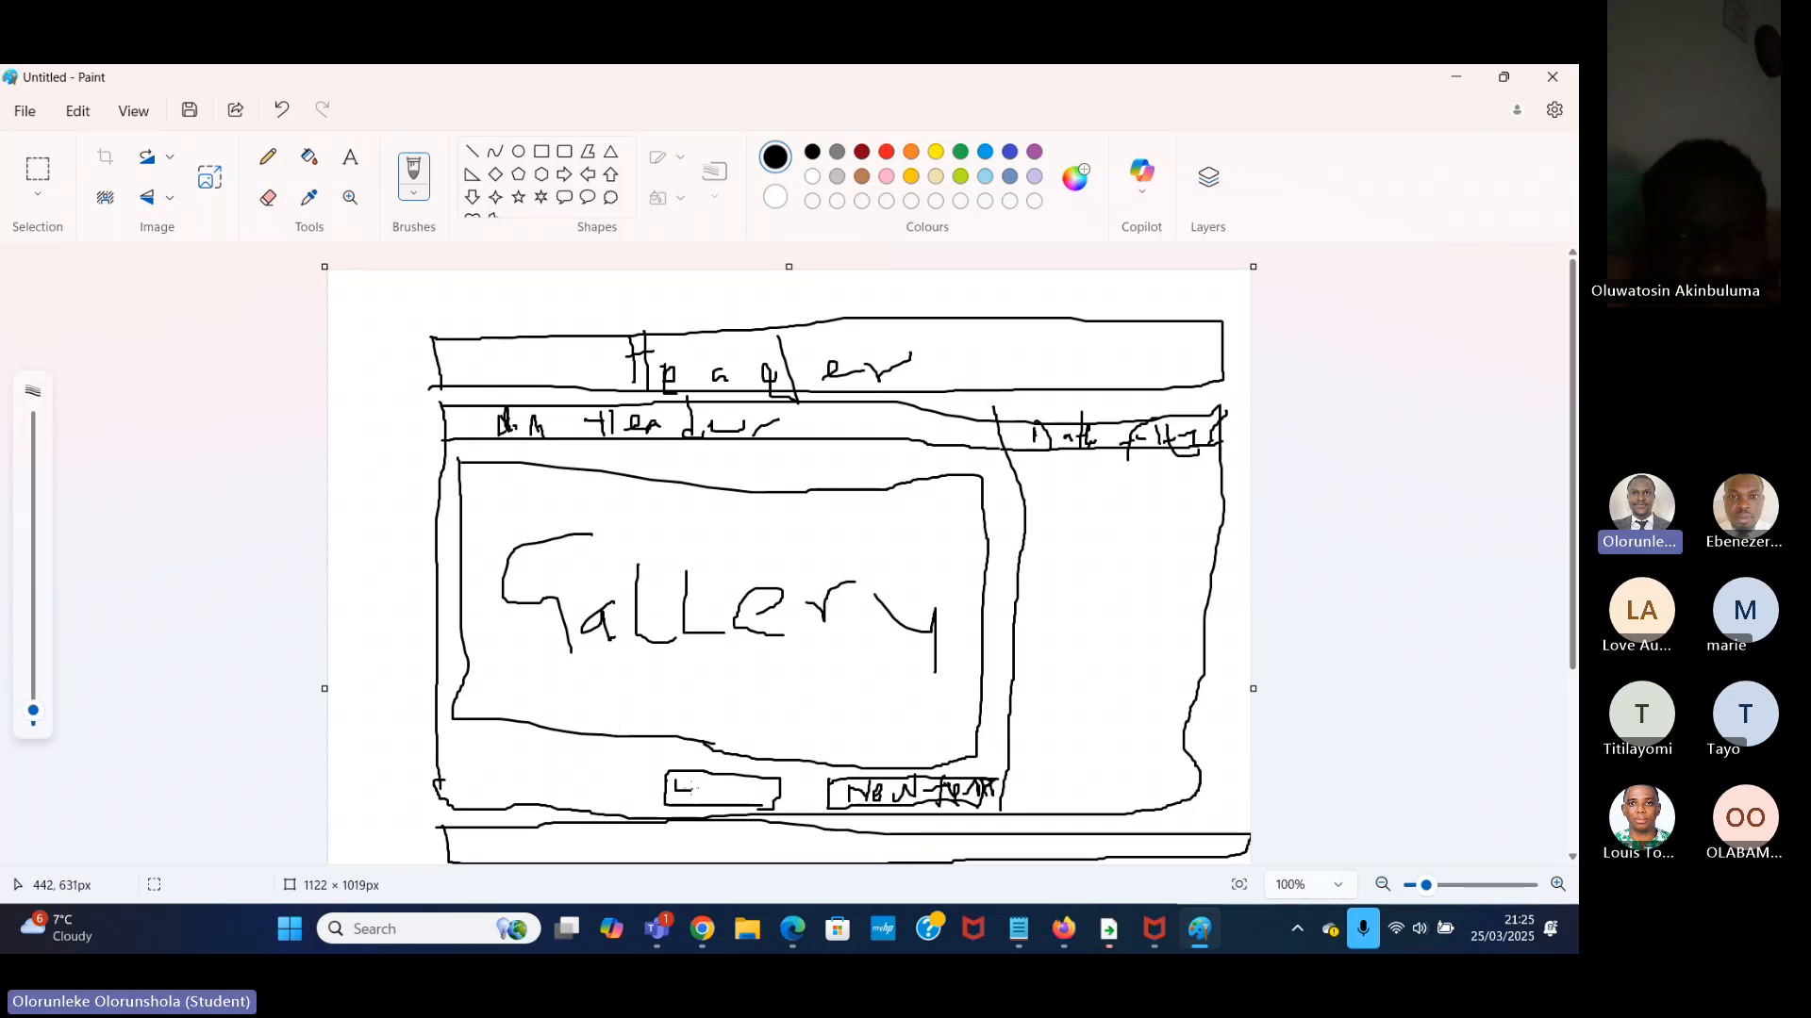
pyautogui.moveTo(678, 785); pyautogui.dragTo(759, 797)
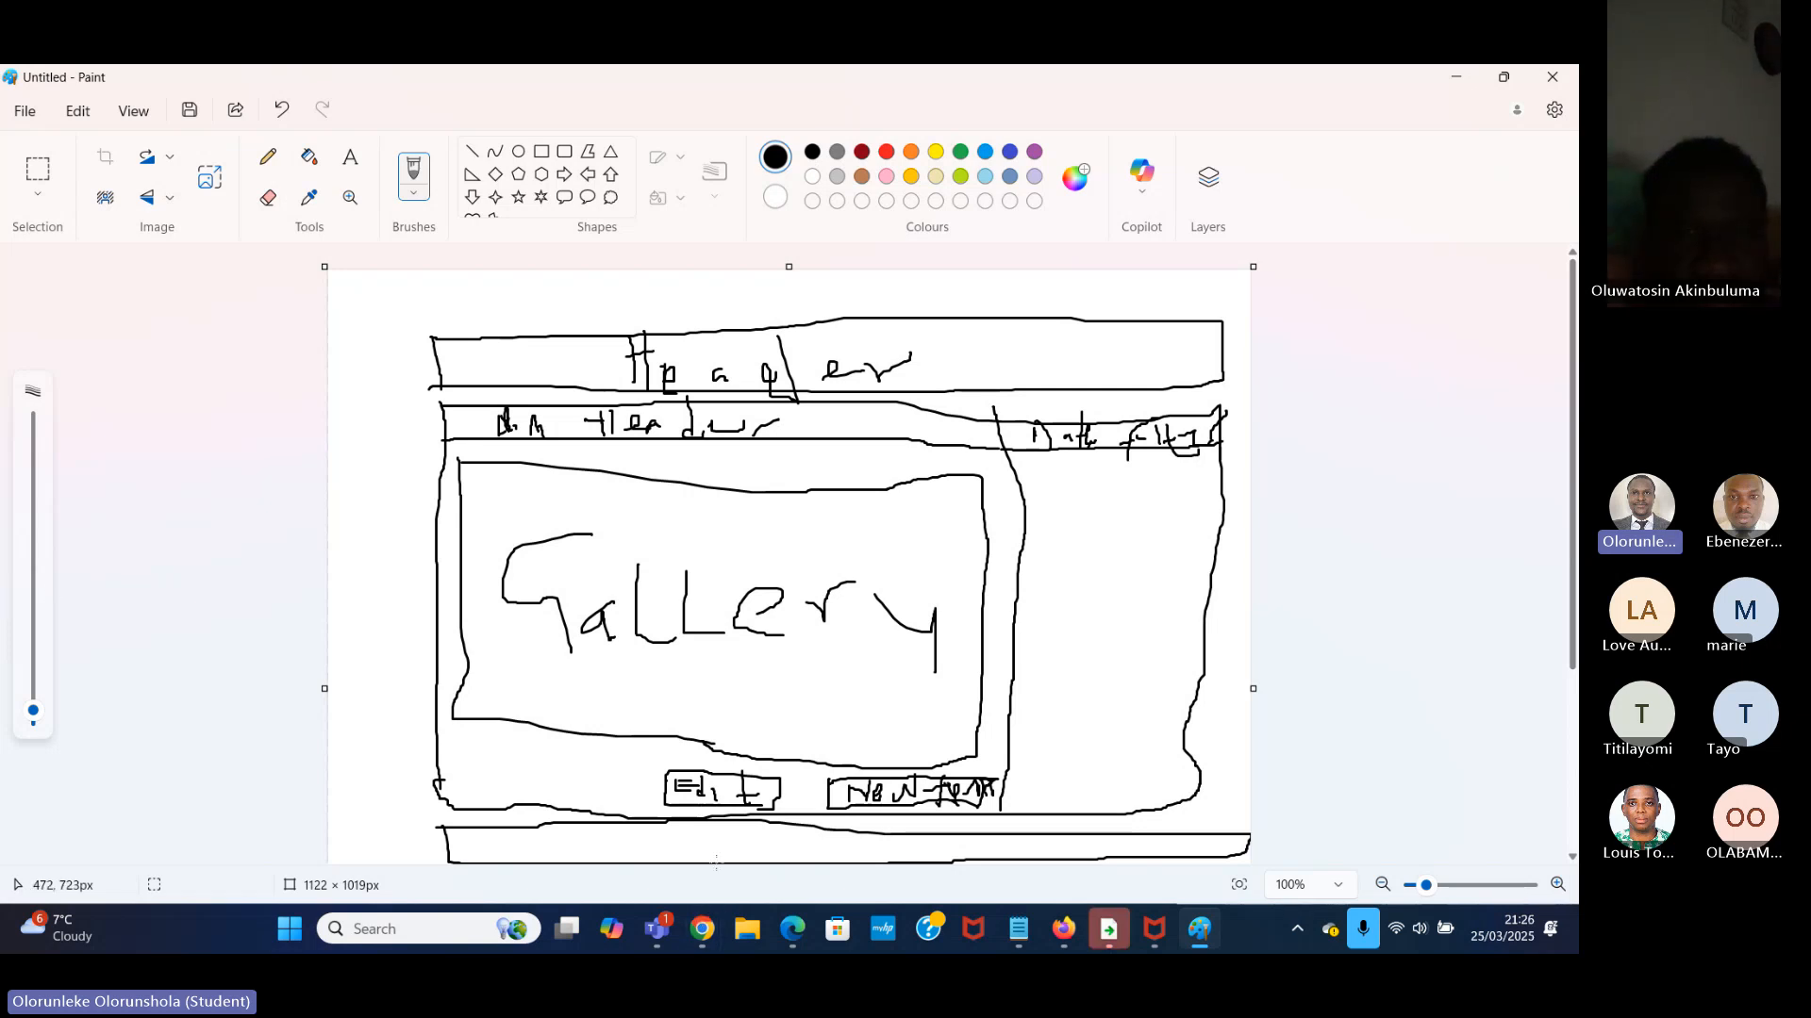
pyautogui.moveTo(725, 841)
pyautogui.mouseDown()
pyautogui.moveTo(731, 866)
pyautogui.moveTo(779, 861)
pyautogui.moveTo(762, 846)
pyautogui.moveTo(1028, 842)
pyautogui.mouseUp()
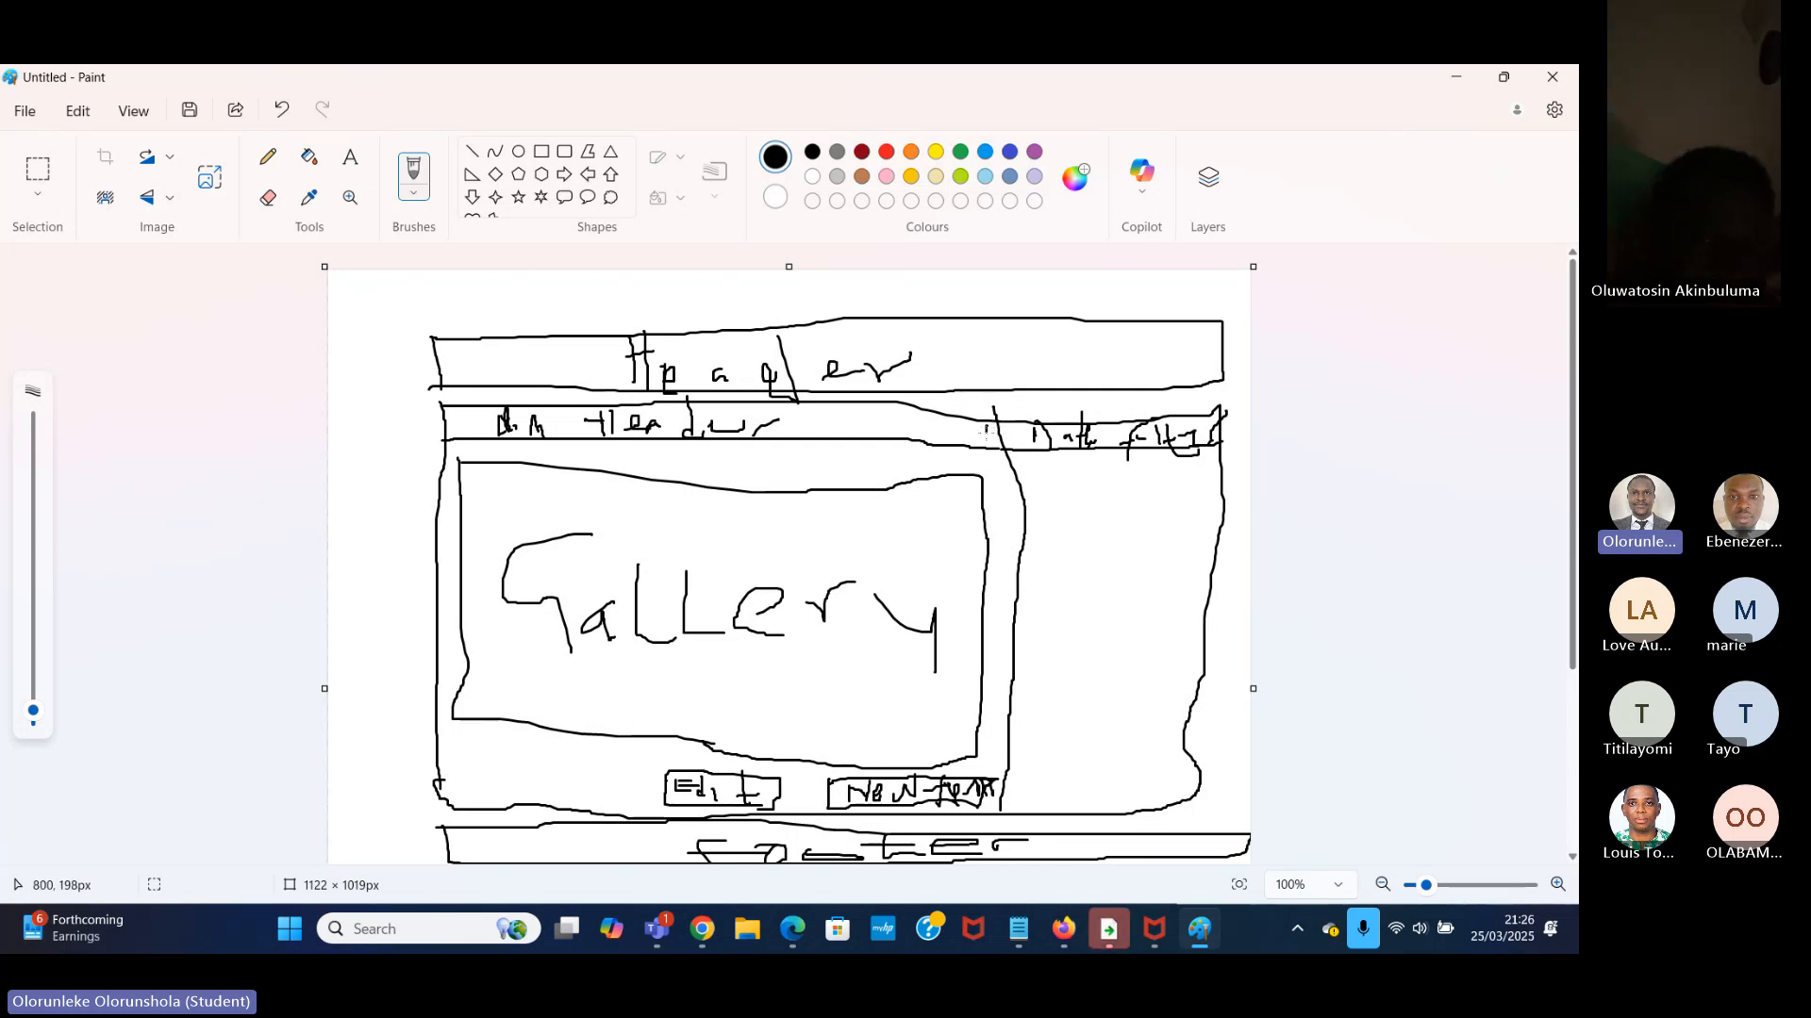
pyautogui.moveTo(986, 433); pyautogui.dragTo(995, 444)
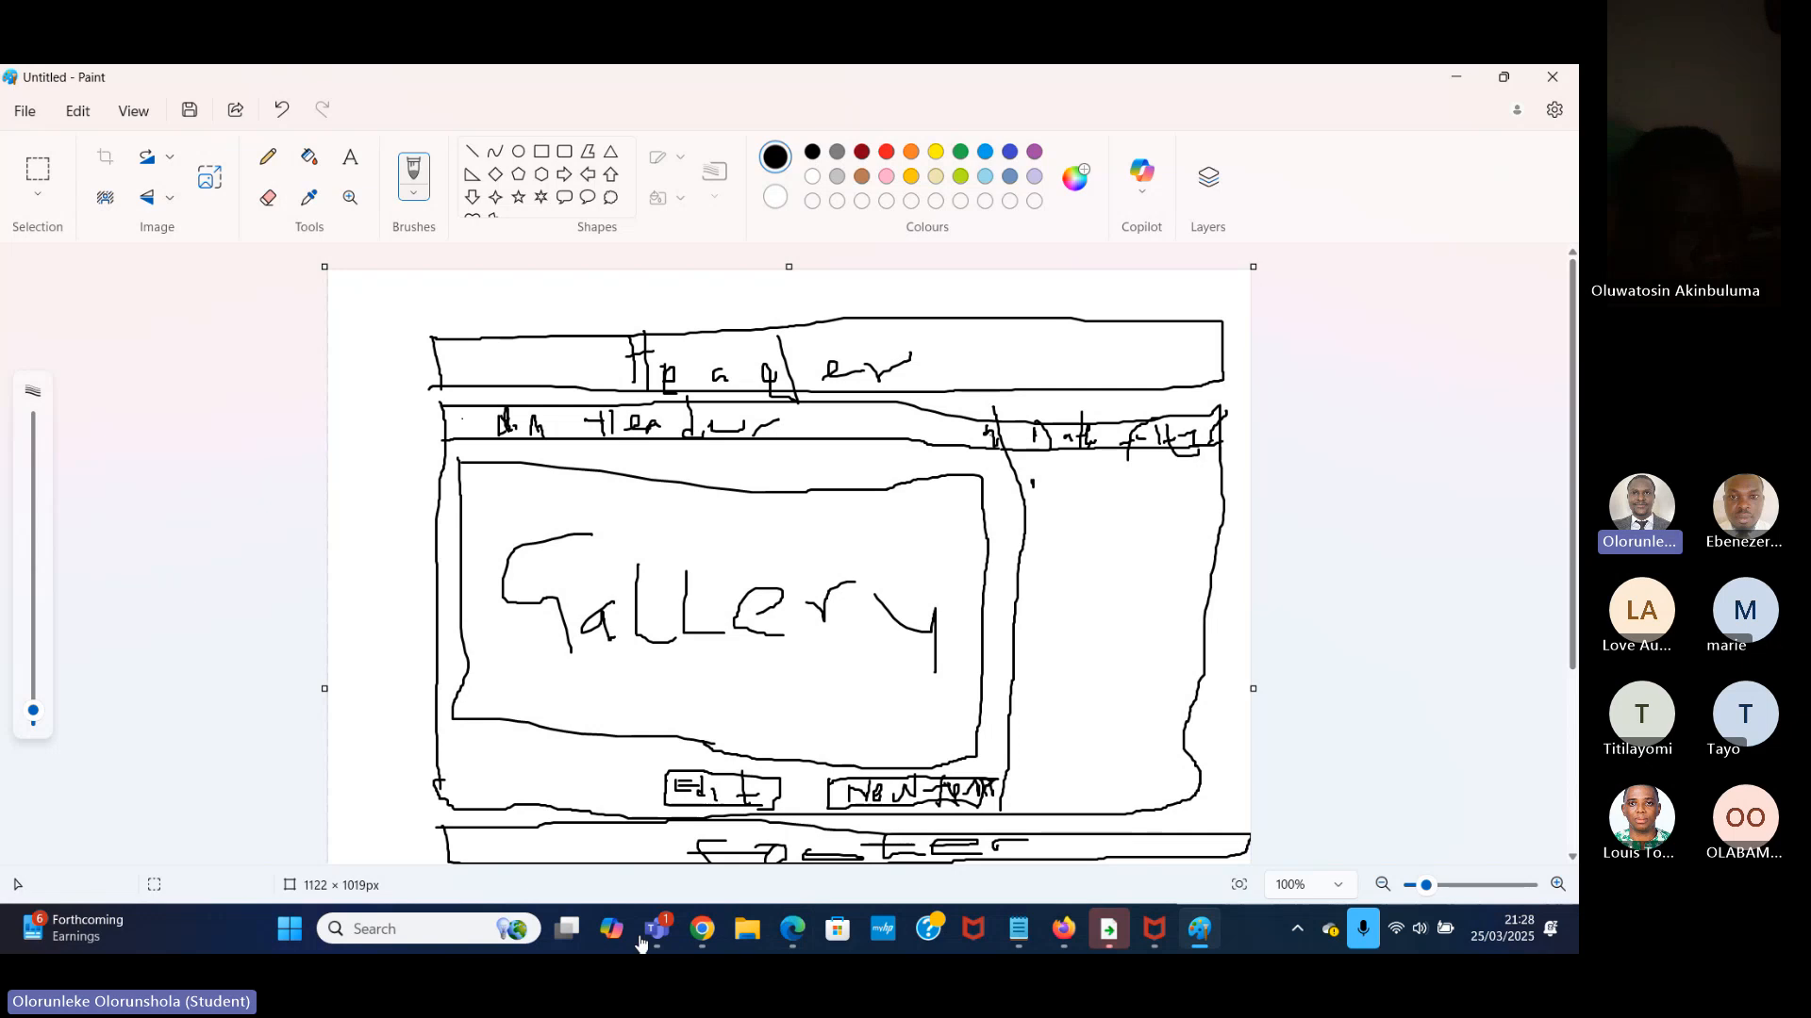
# Switch to the Power Apps Studio window with the Task Manager app and add a blank screen.
pyautogui.click(702, 929)
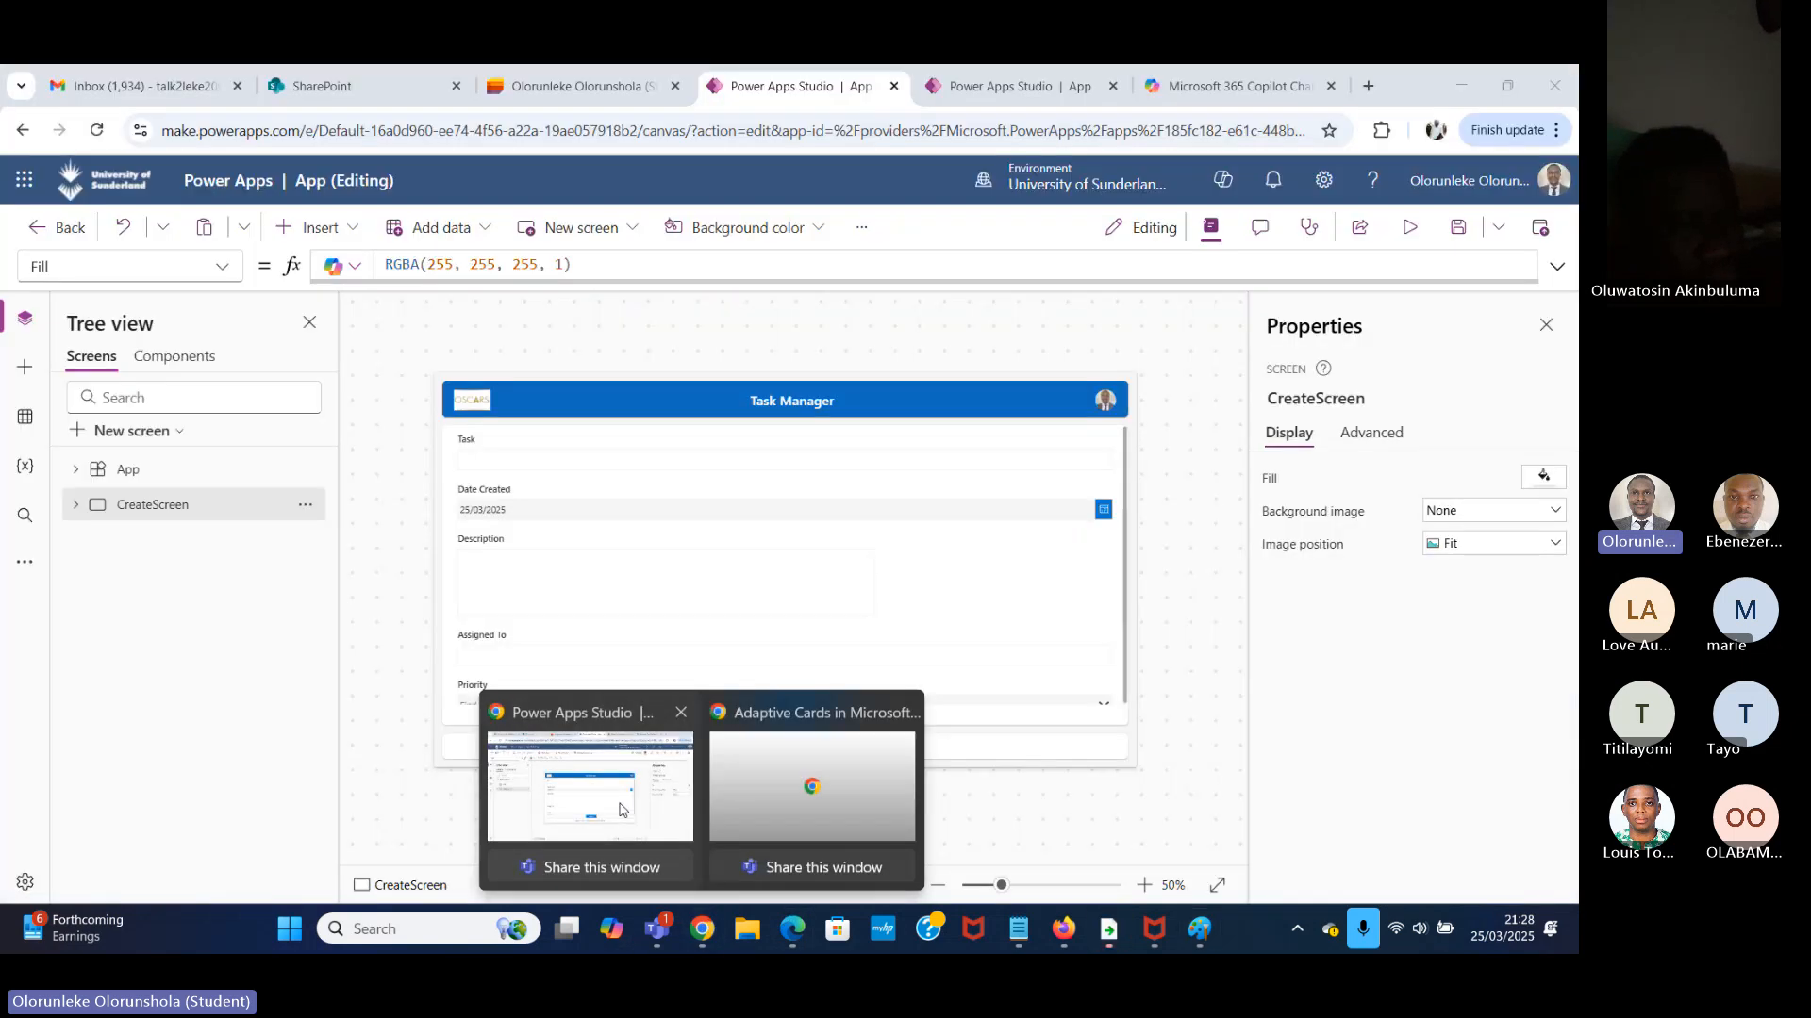
pyautogui.click(615, 794)
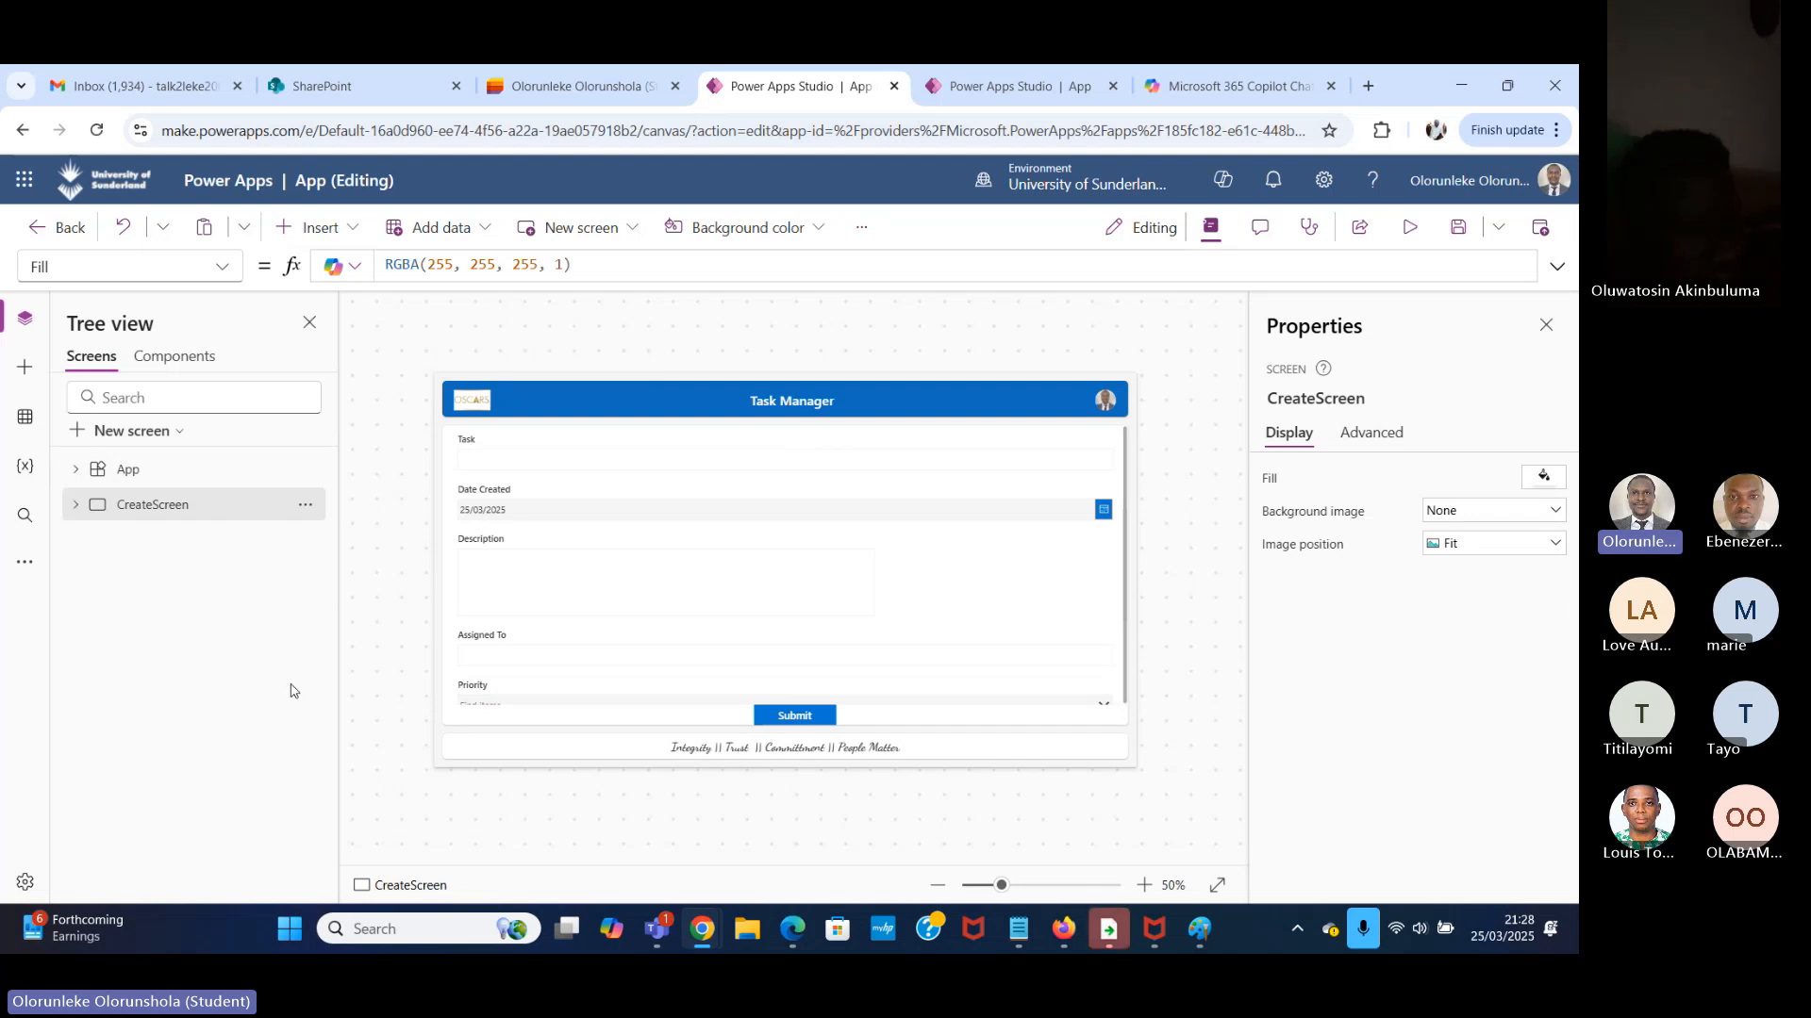
pyautogui.click(150, 432)
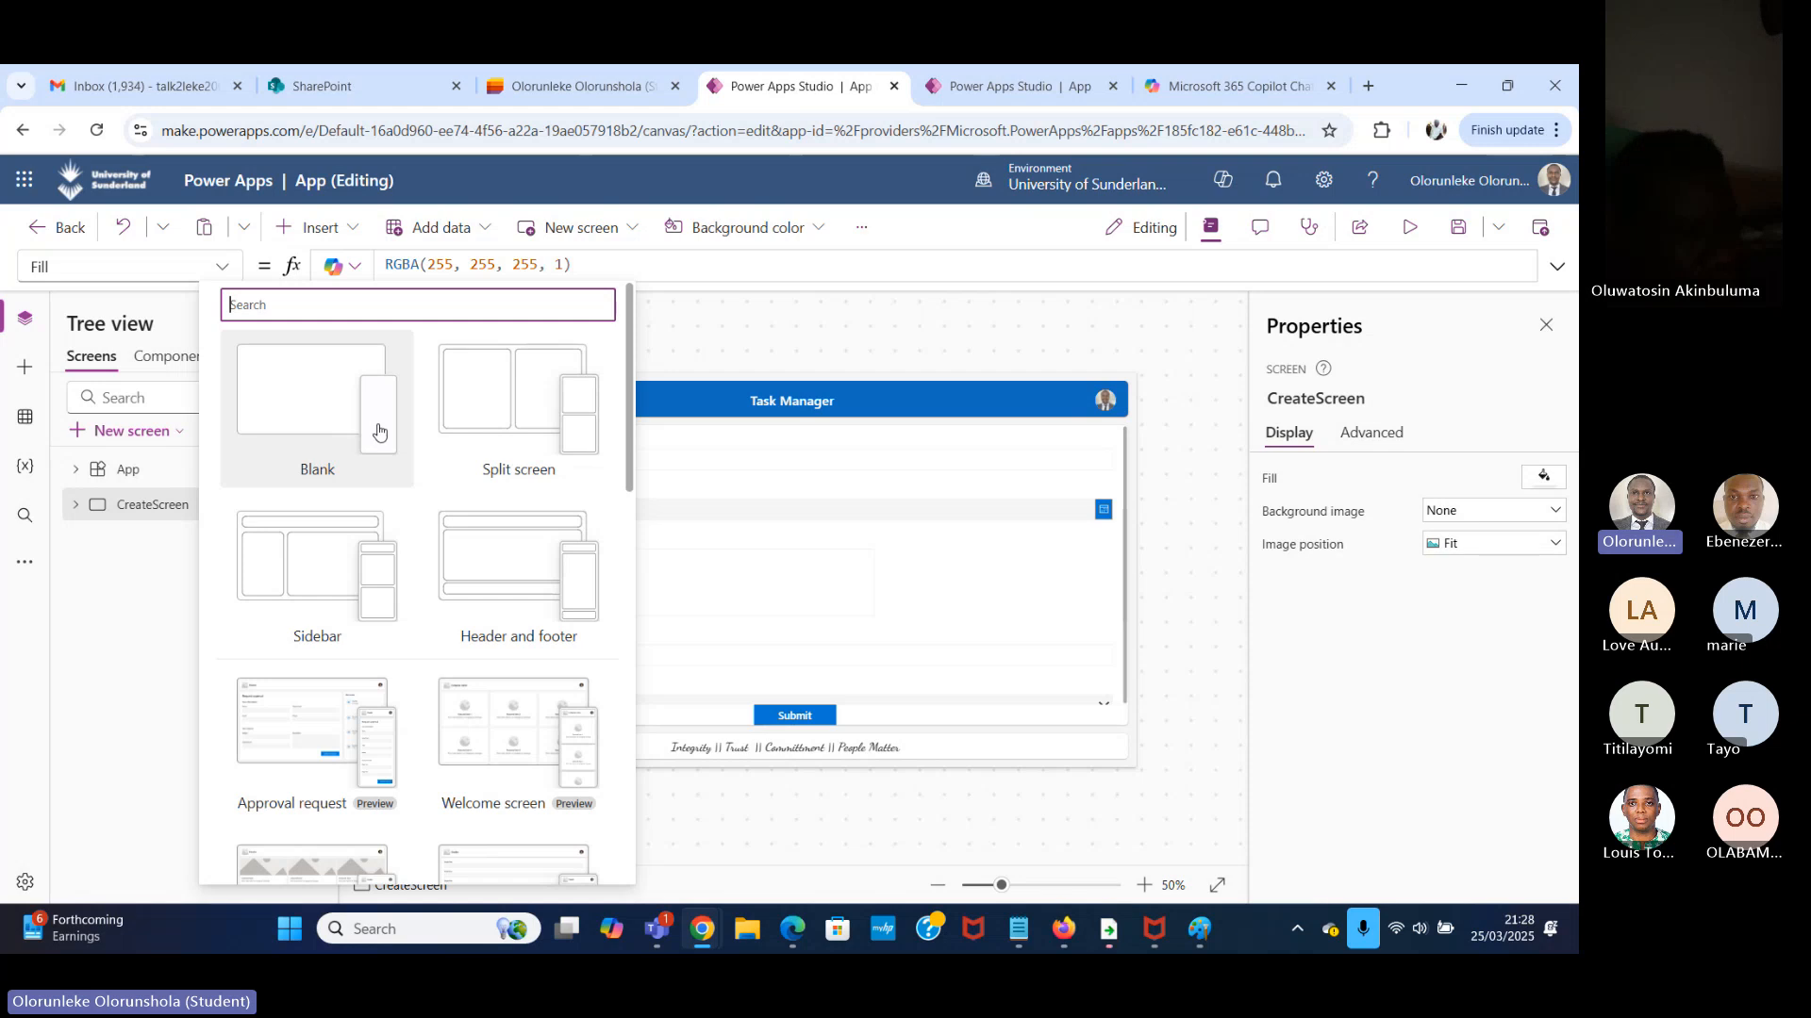
pyautogui.click(315, 401)
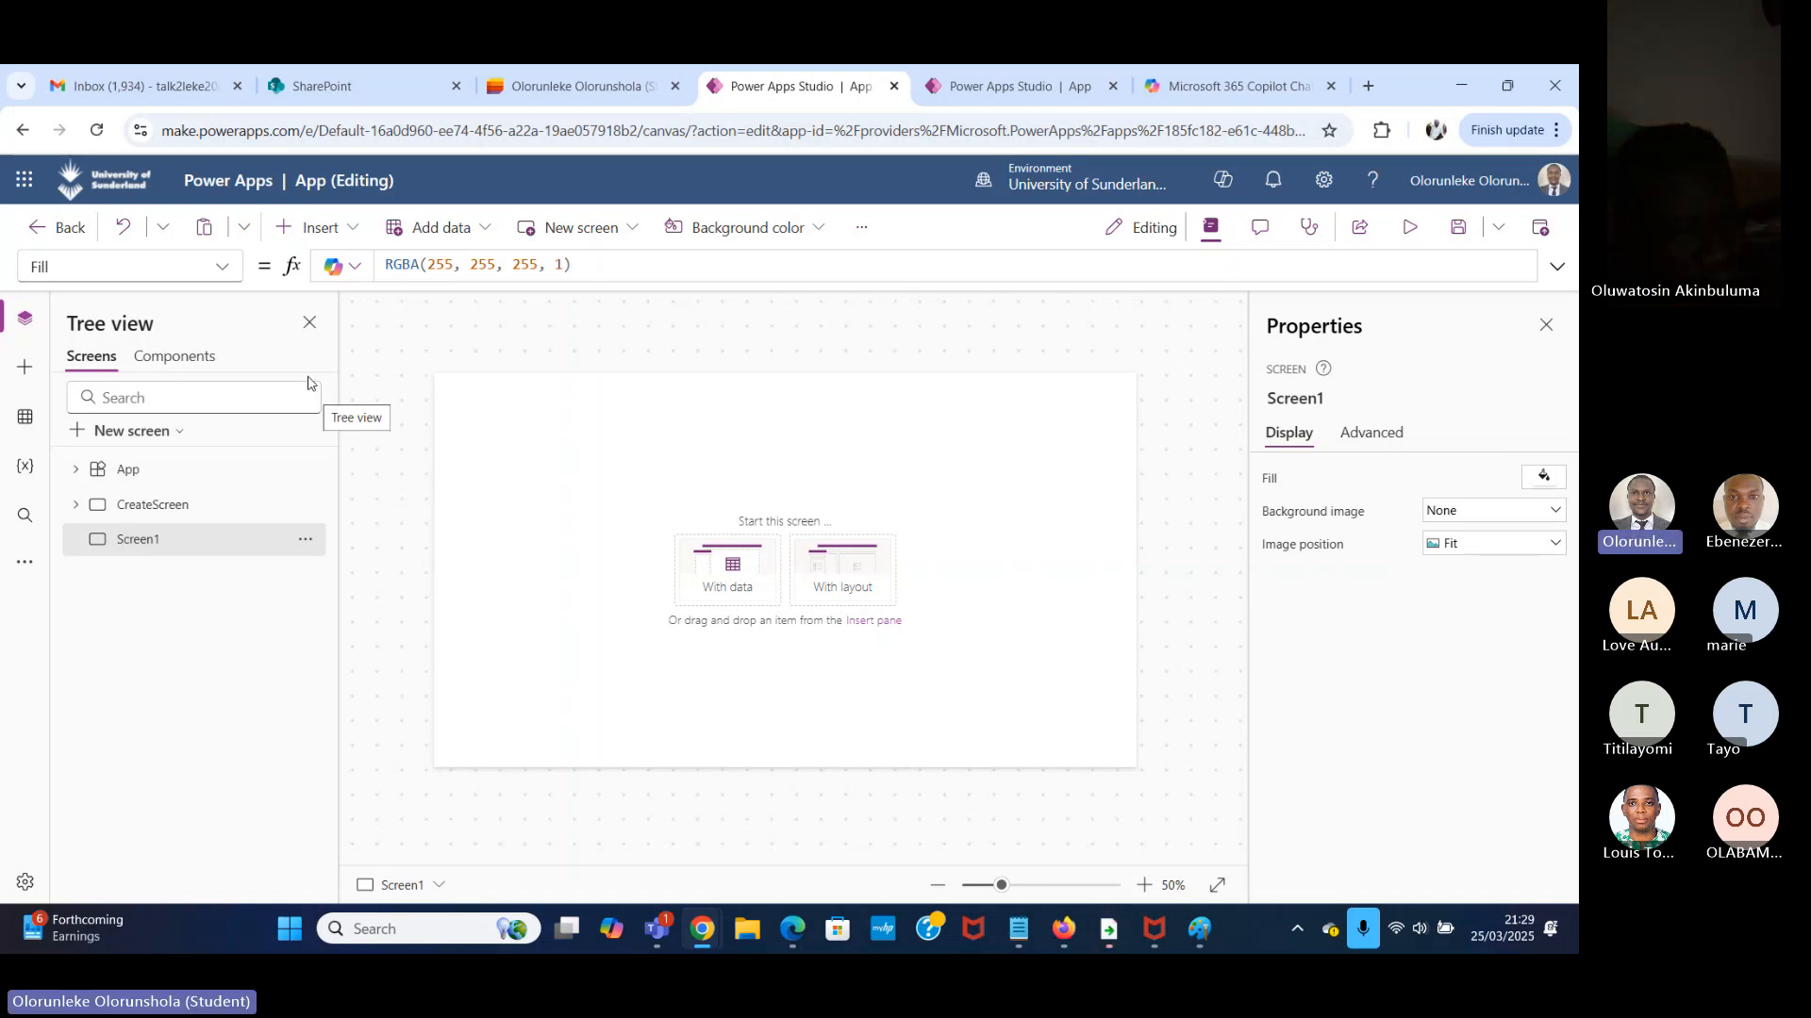
# Search the insertable controls for "VERT" and insert a vertical container on Screen1.
pyautogui.click(354, 233)
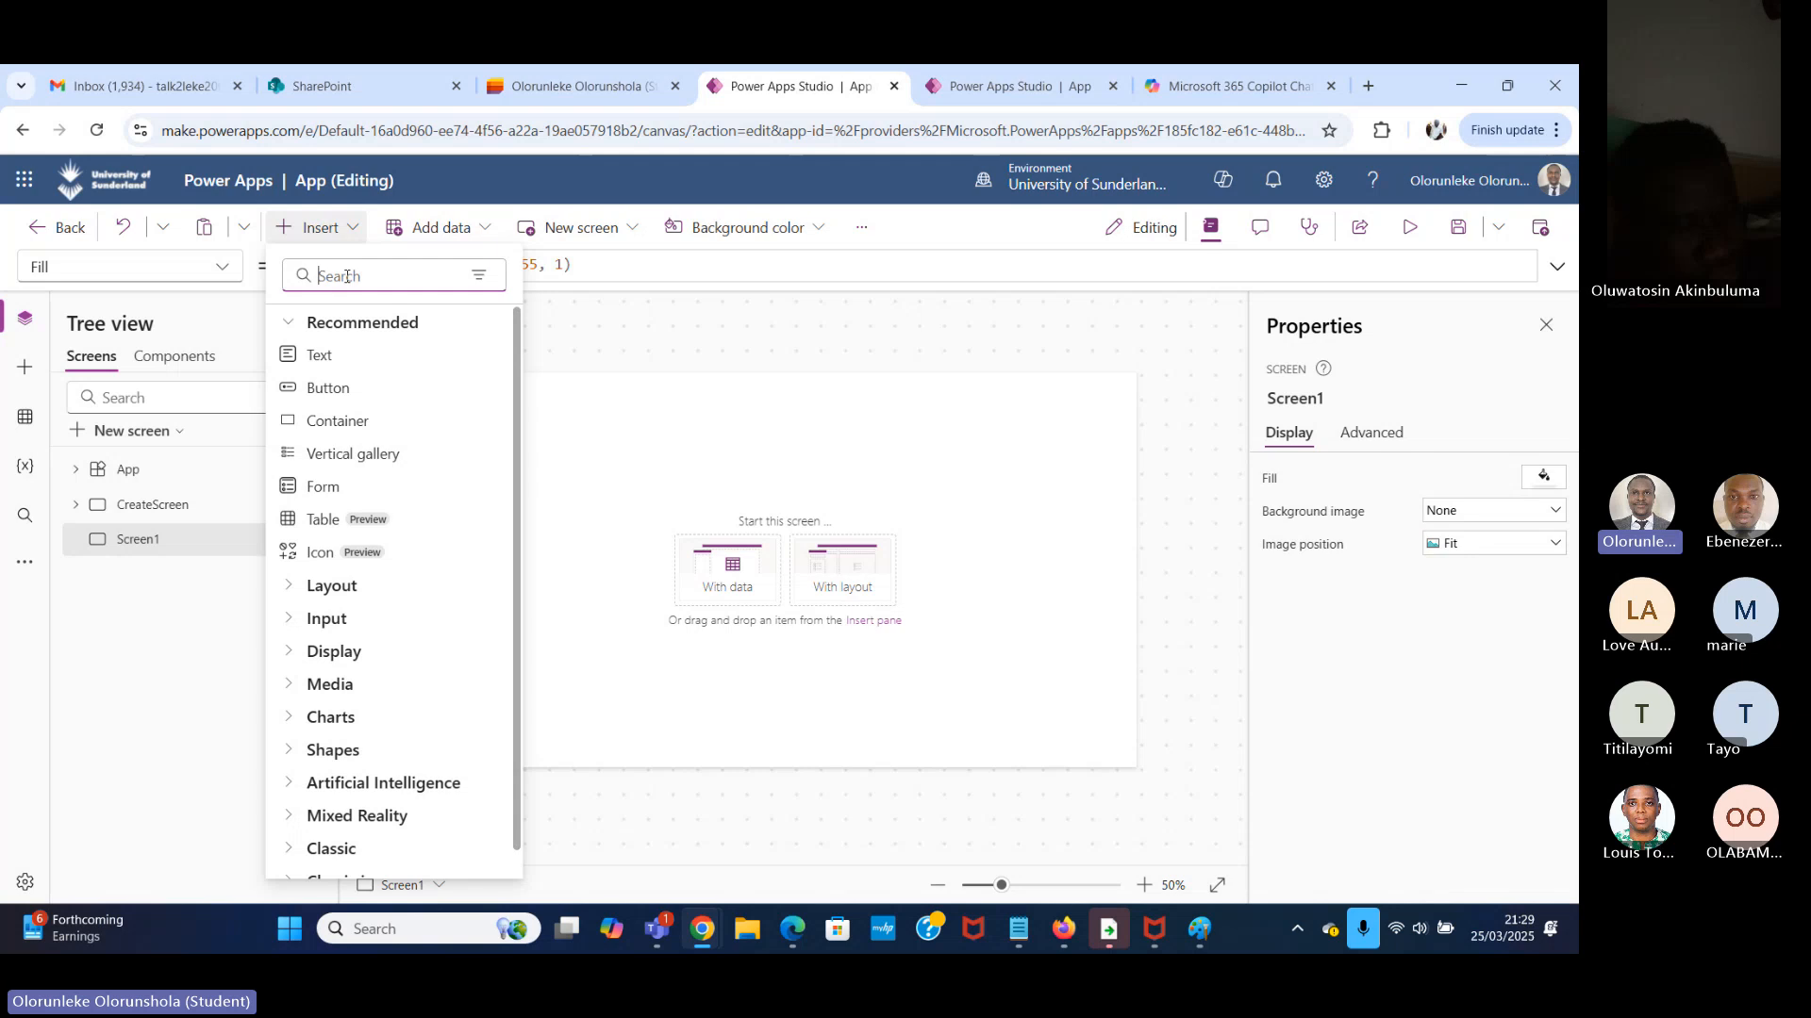
pyautogui.write('VER')
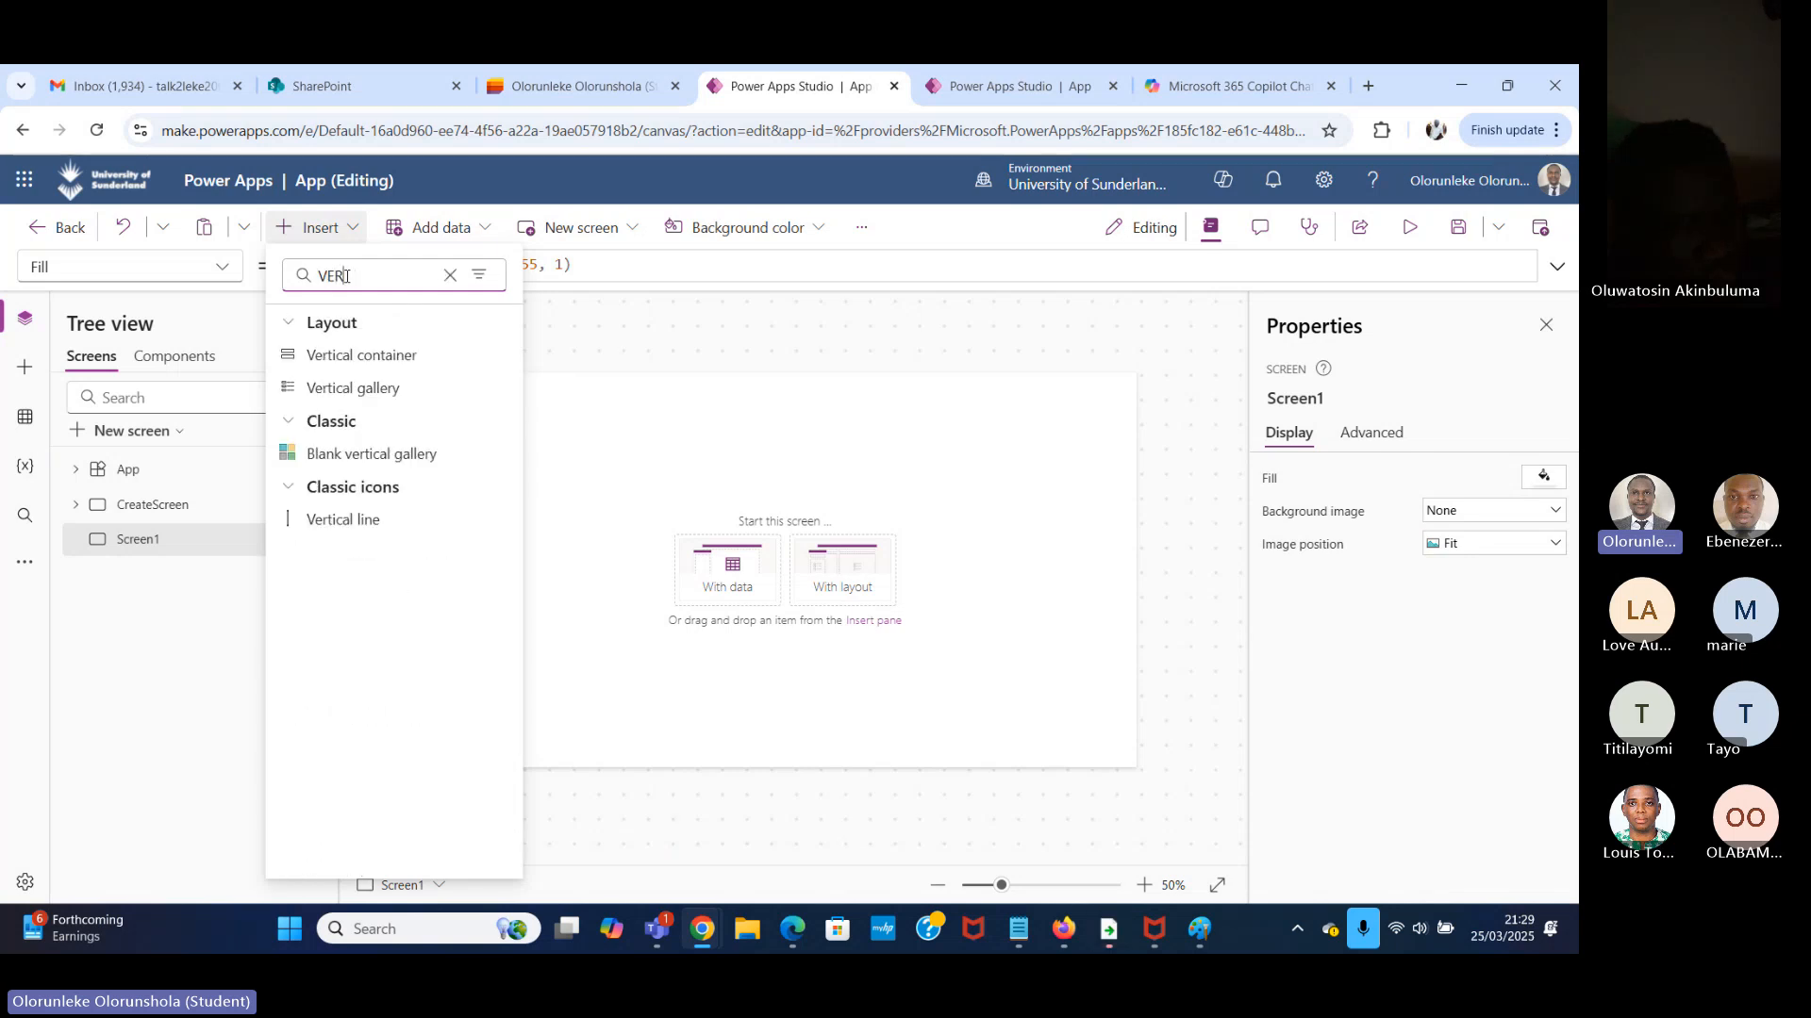
pyautogui.write('T')
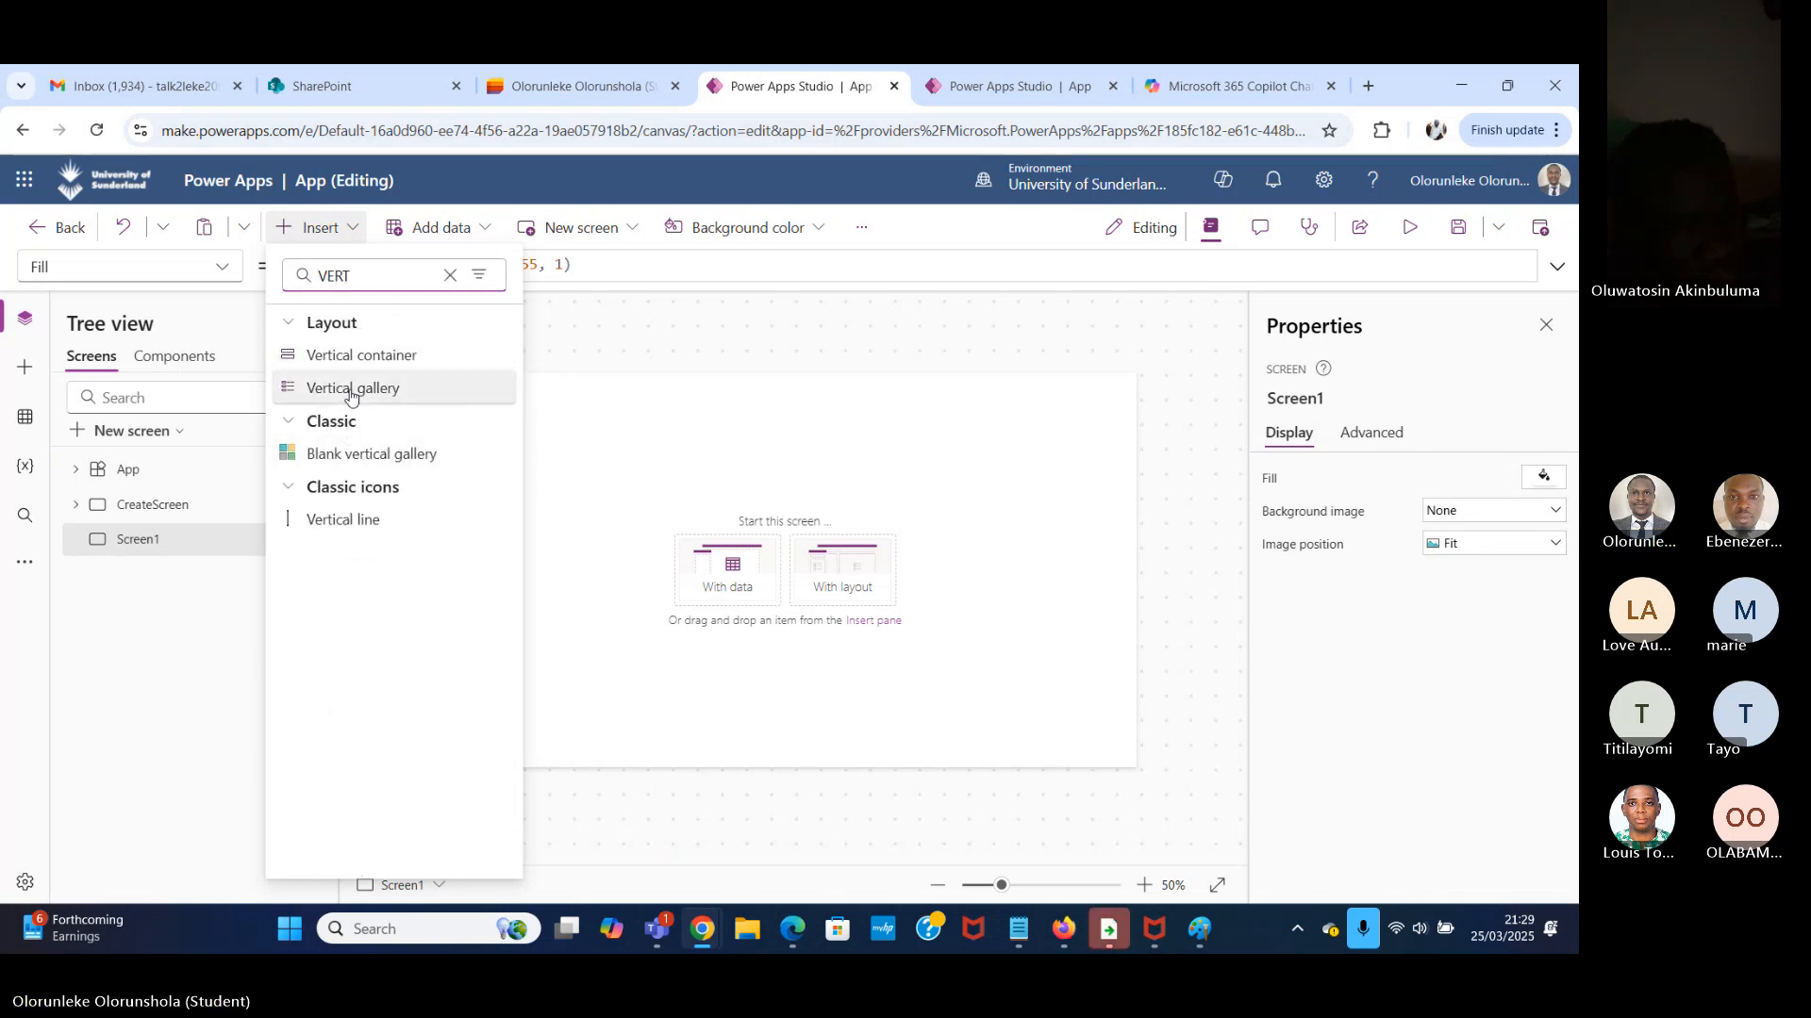
pyautogui.click(414, 356)
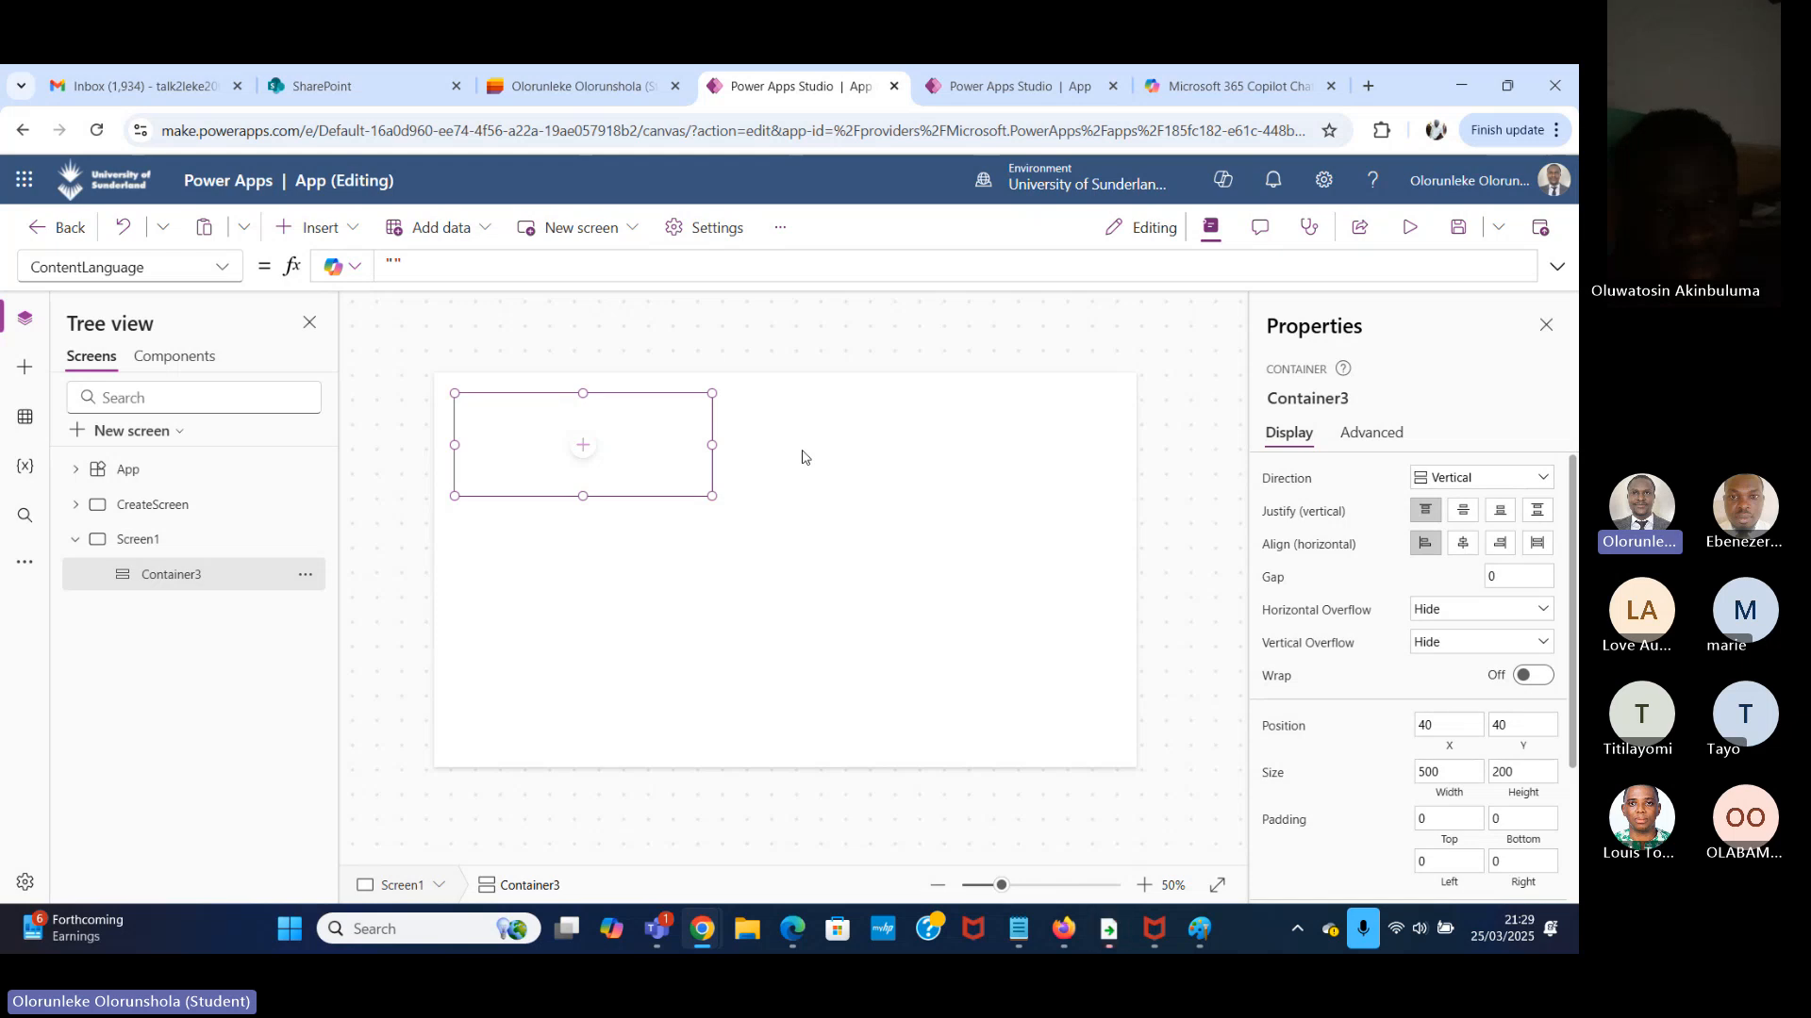
# Preview CreateScreen as displayed on a Xiaomi Redmi Note 11, Note 12 phone and look over the form's fields.
pyautogui.click(181, 508)
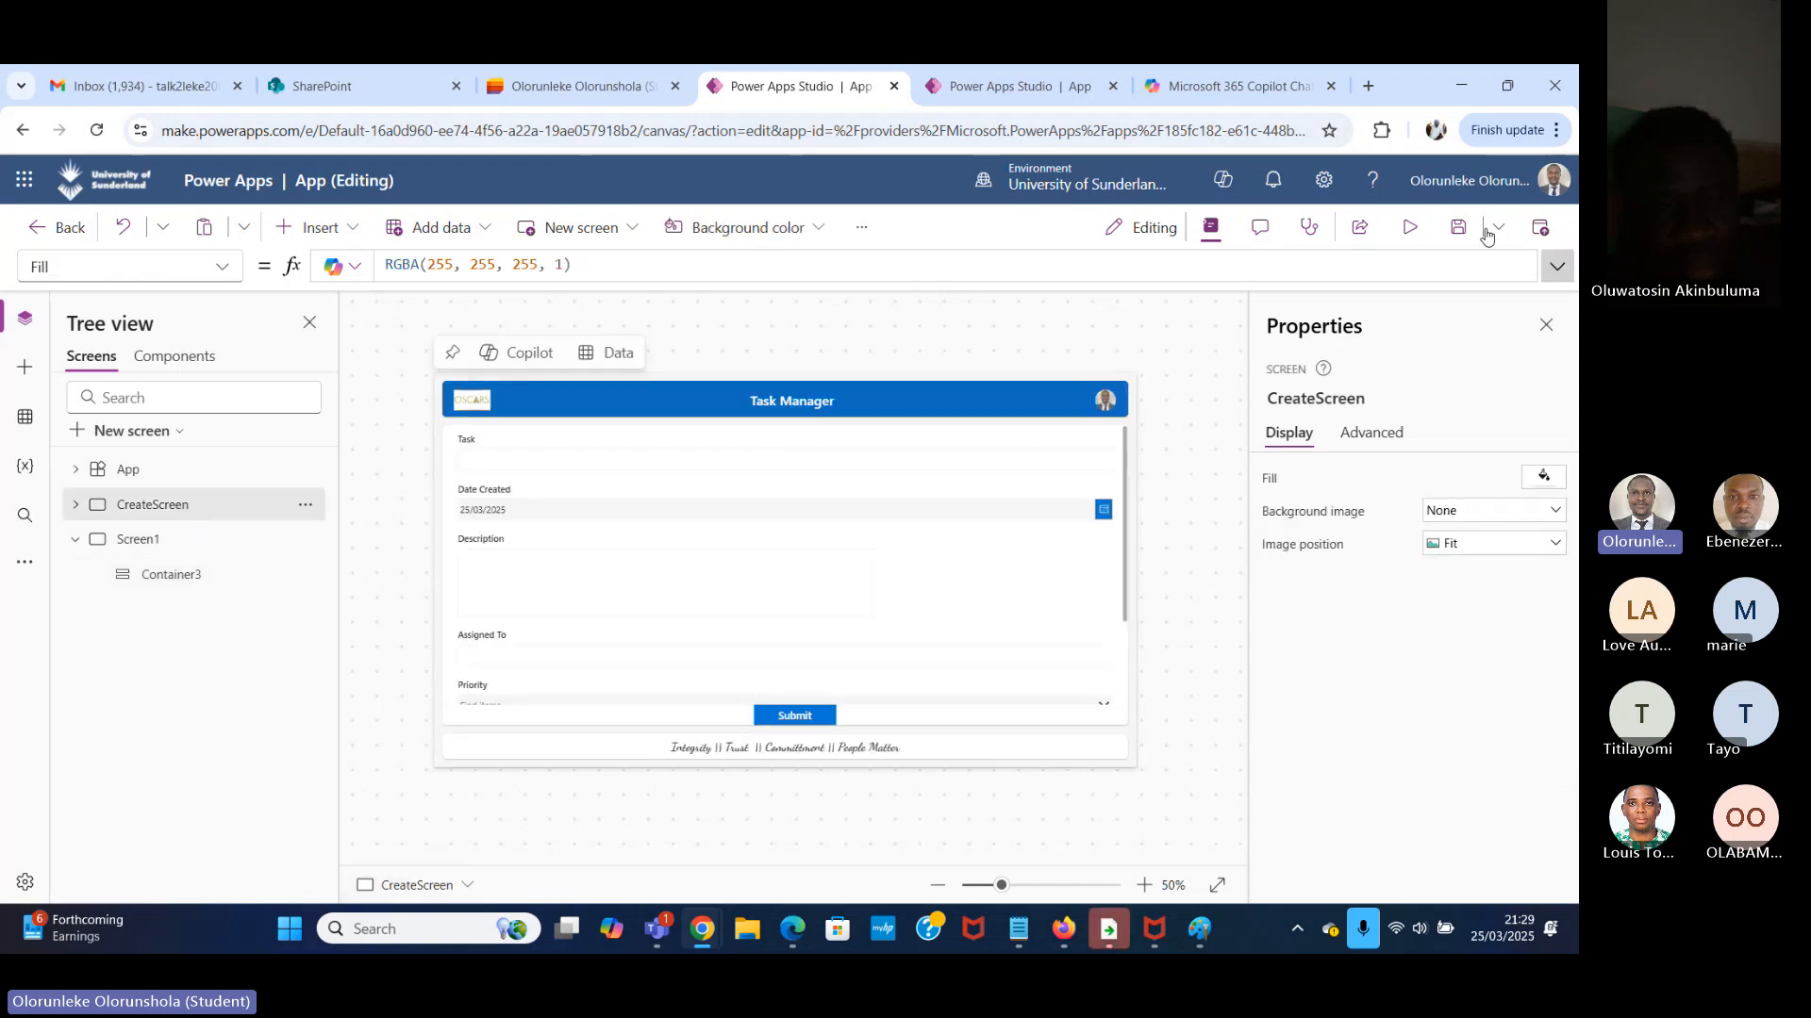
pyautogui.click(1409, 227)
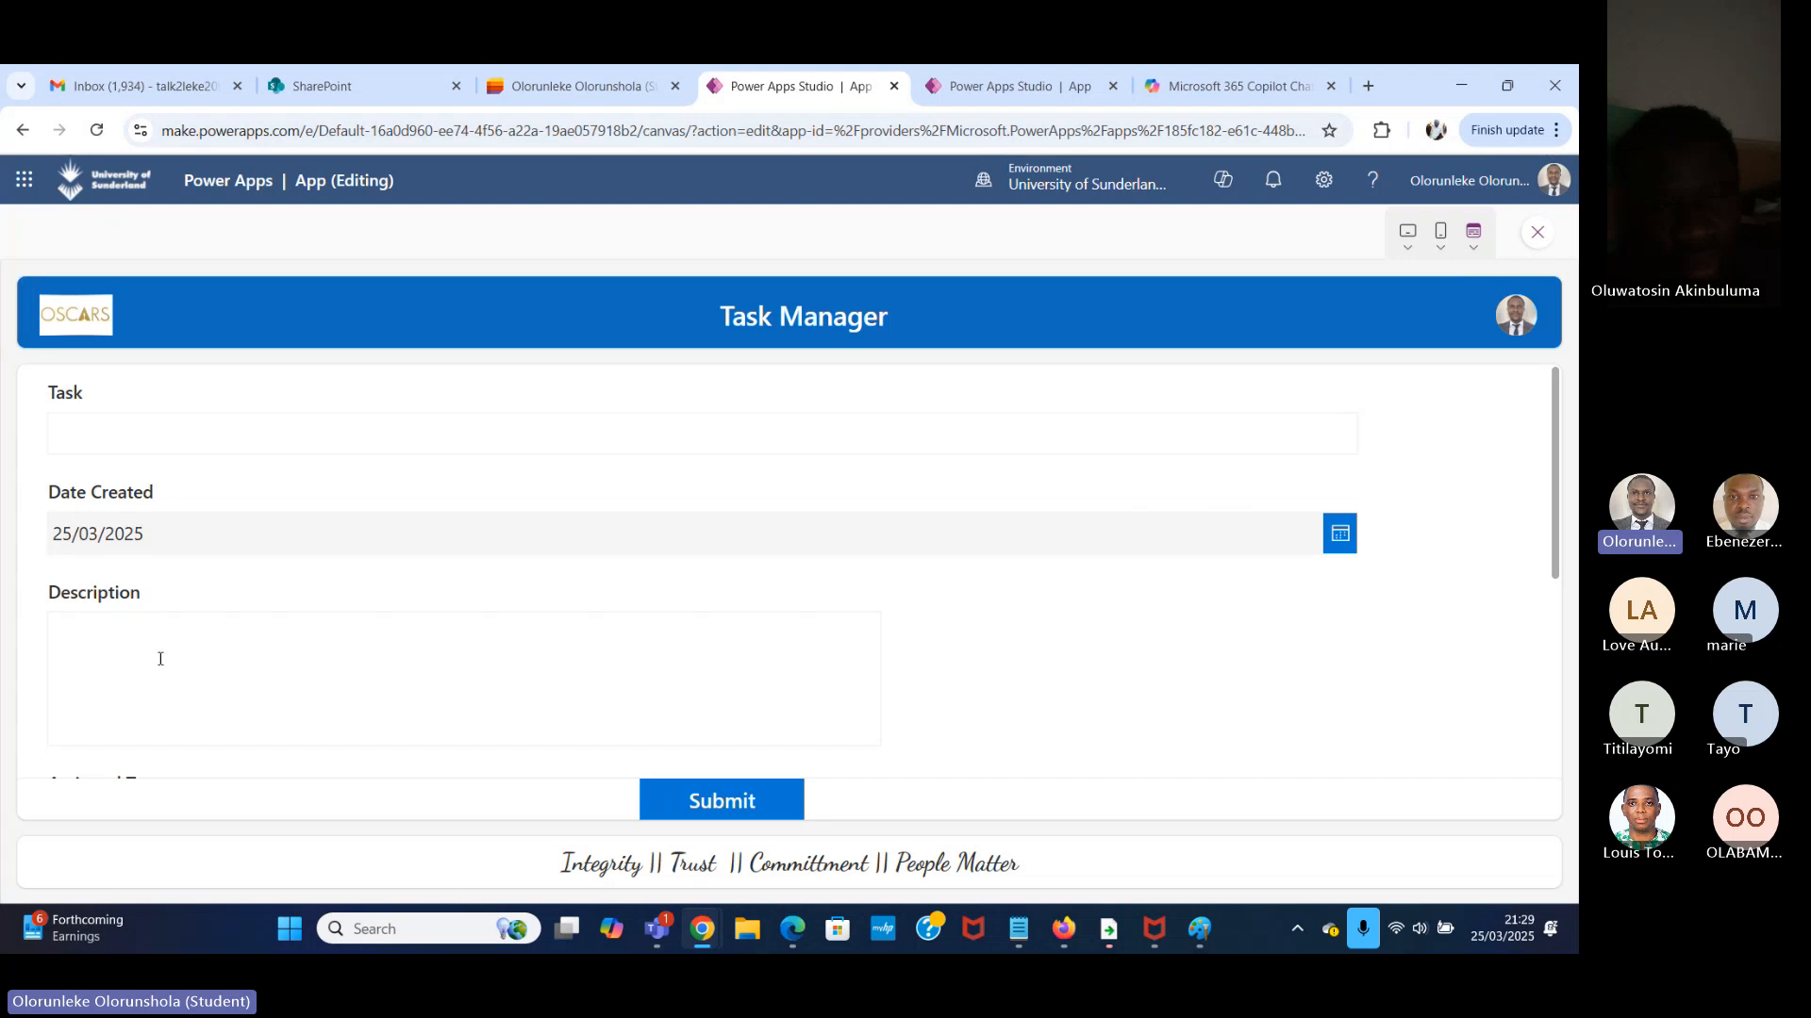
pyautogui.click(1440, 241)
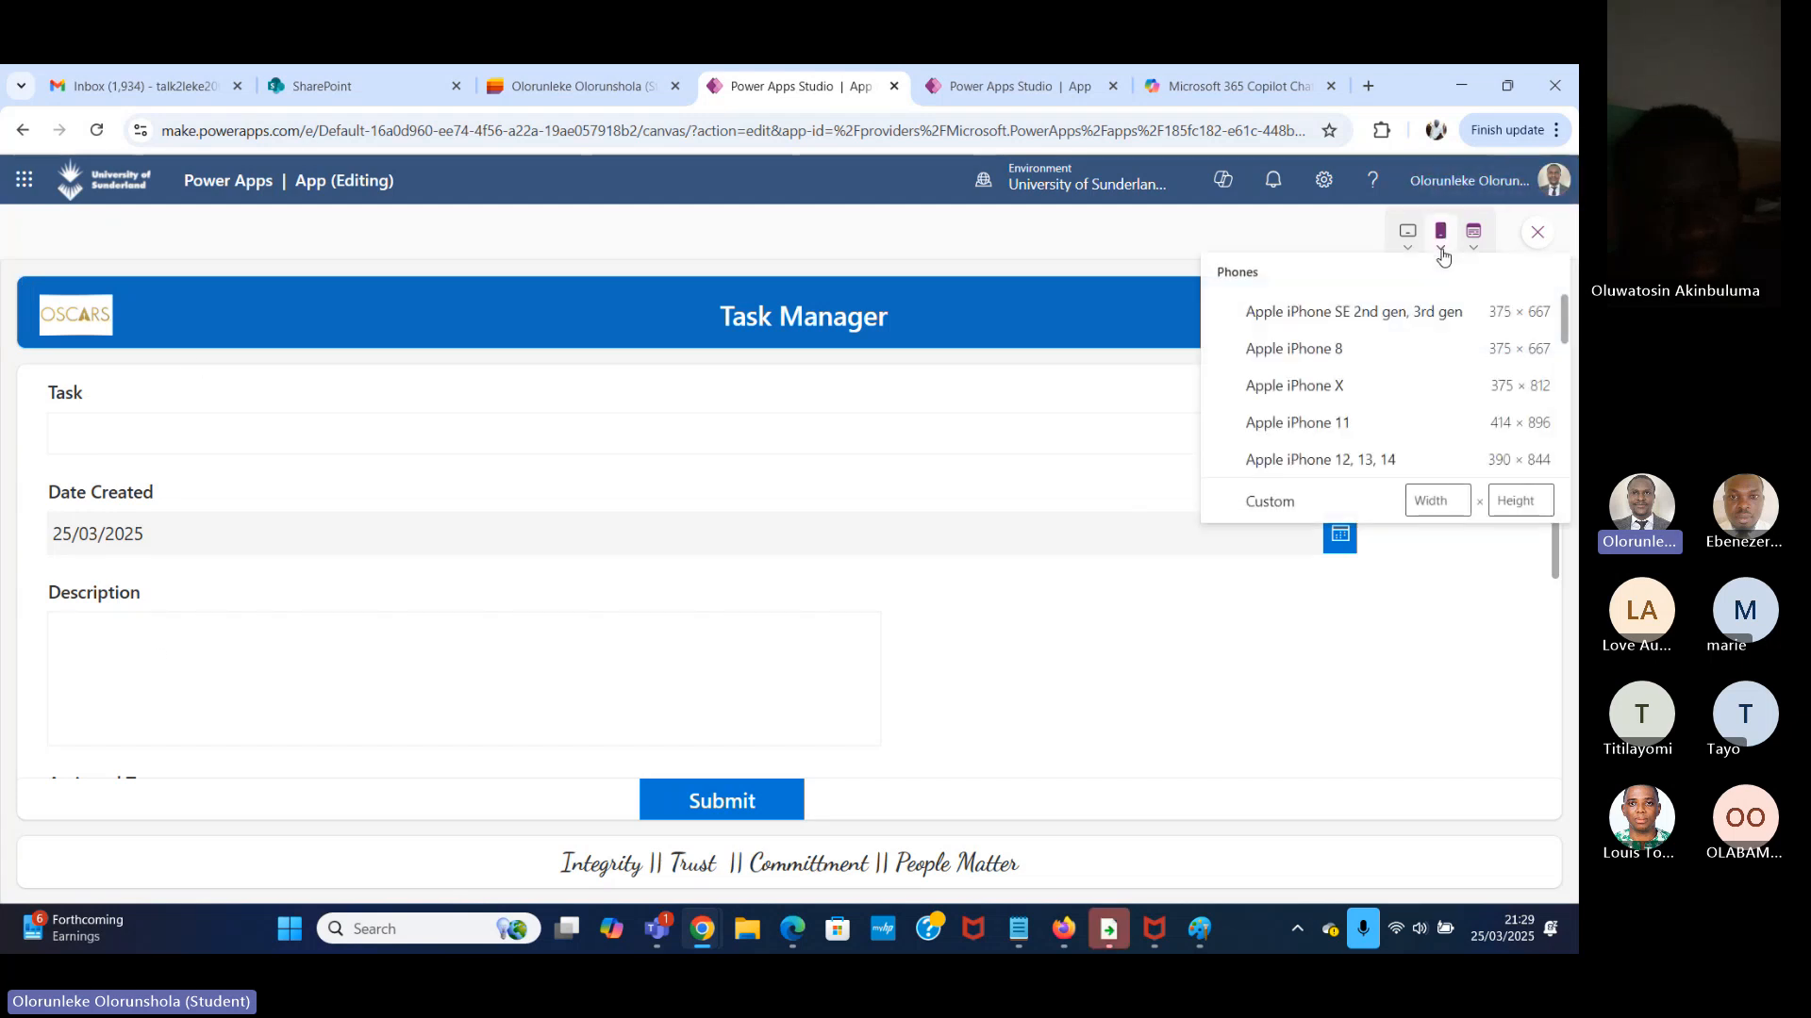
pyautogui.scroll(-5, 1324, 439)
pyautogui.click(1316, 460)
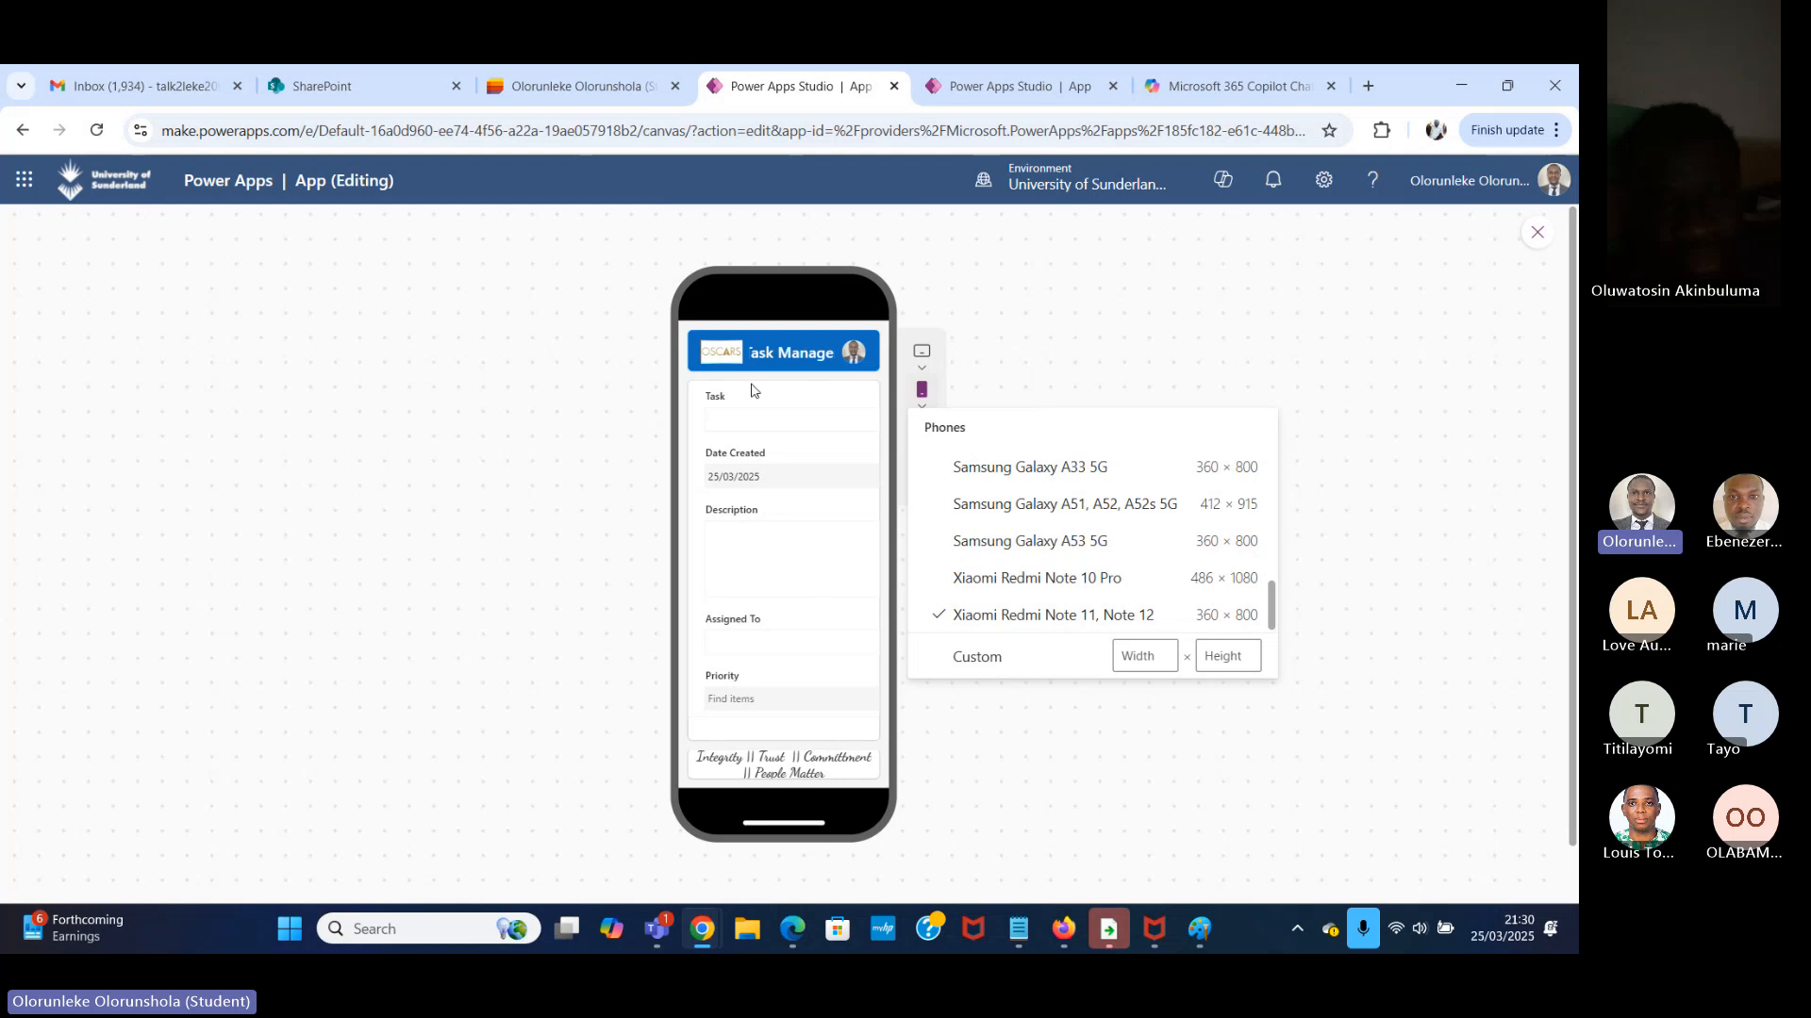
pyautogui.scroll(-1, 822, 666)
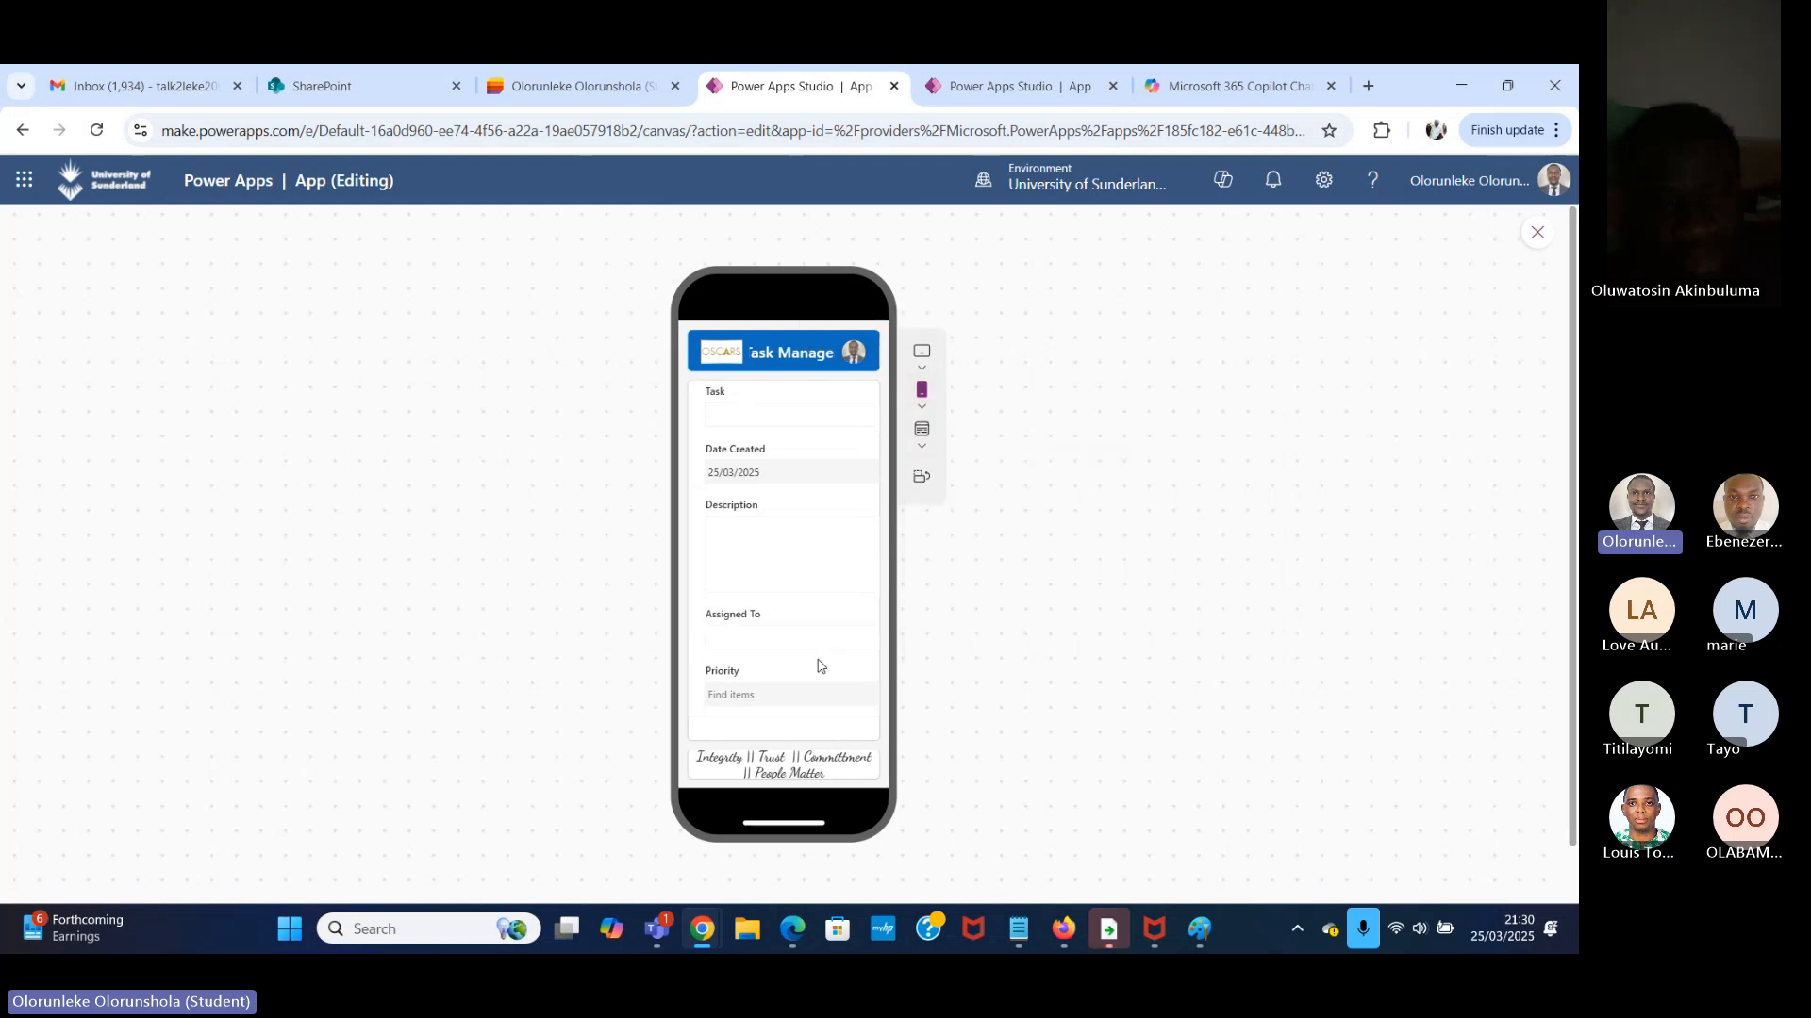
# Check the whole CreateScreen form in the phone preview, try its Task field, and close the preview.
pyautogui.scroll(-3, 805, 668)
pyautogui.scroll(3, 811, 472)
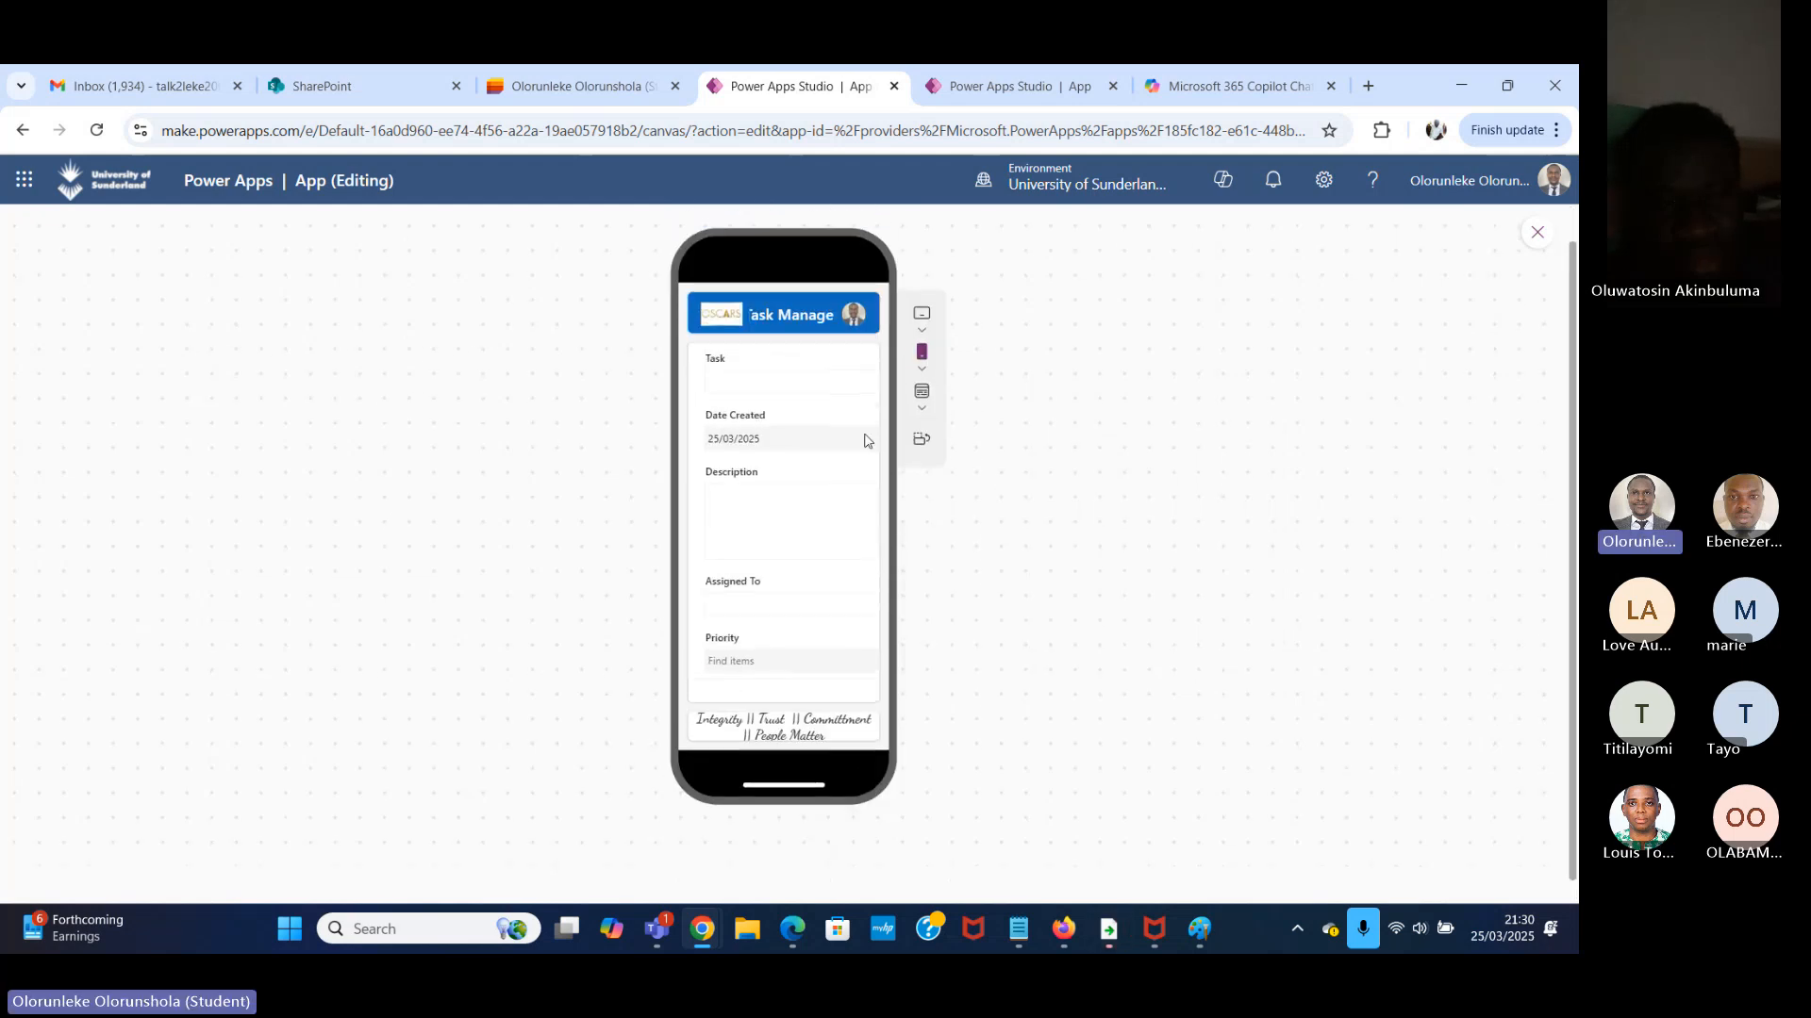
pyautogui.scroll(1, 867, 442)
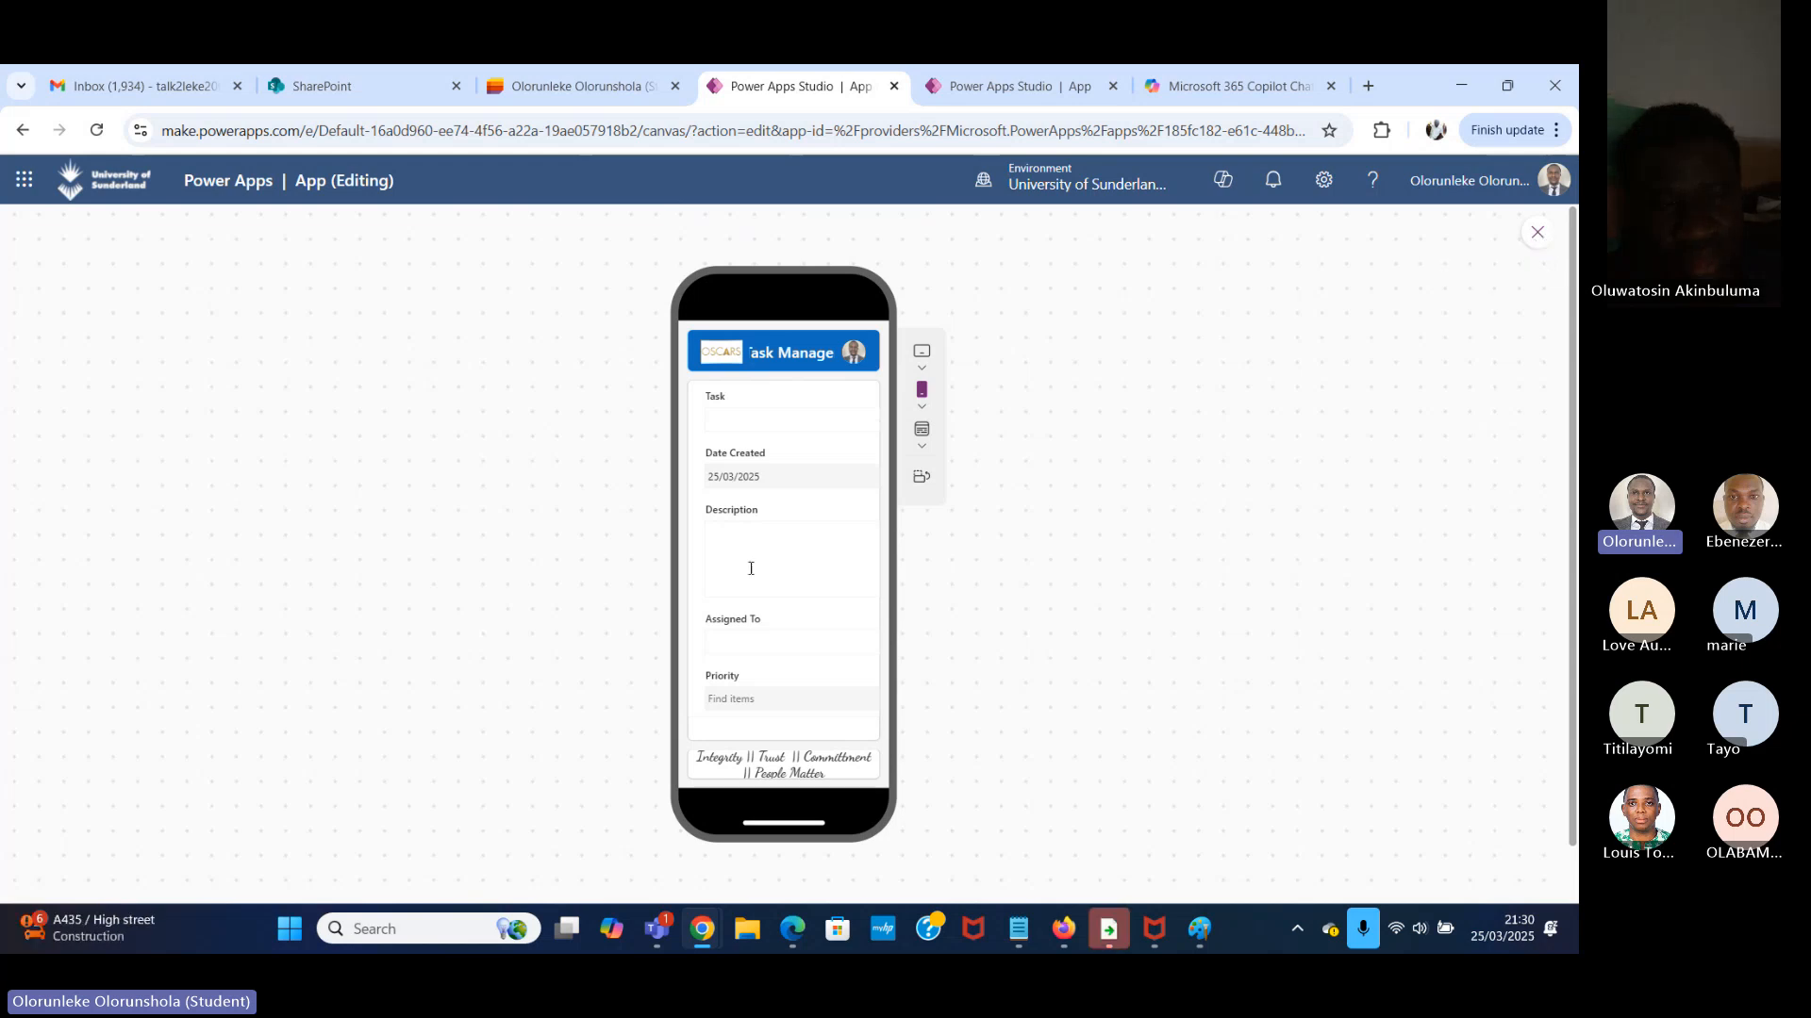
pyautogui.click(791, 419)
pyautogui.click(1540, 240)
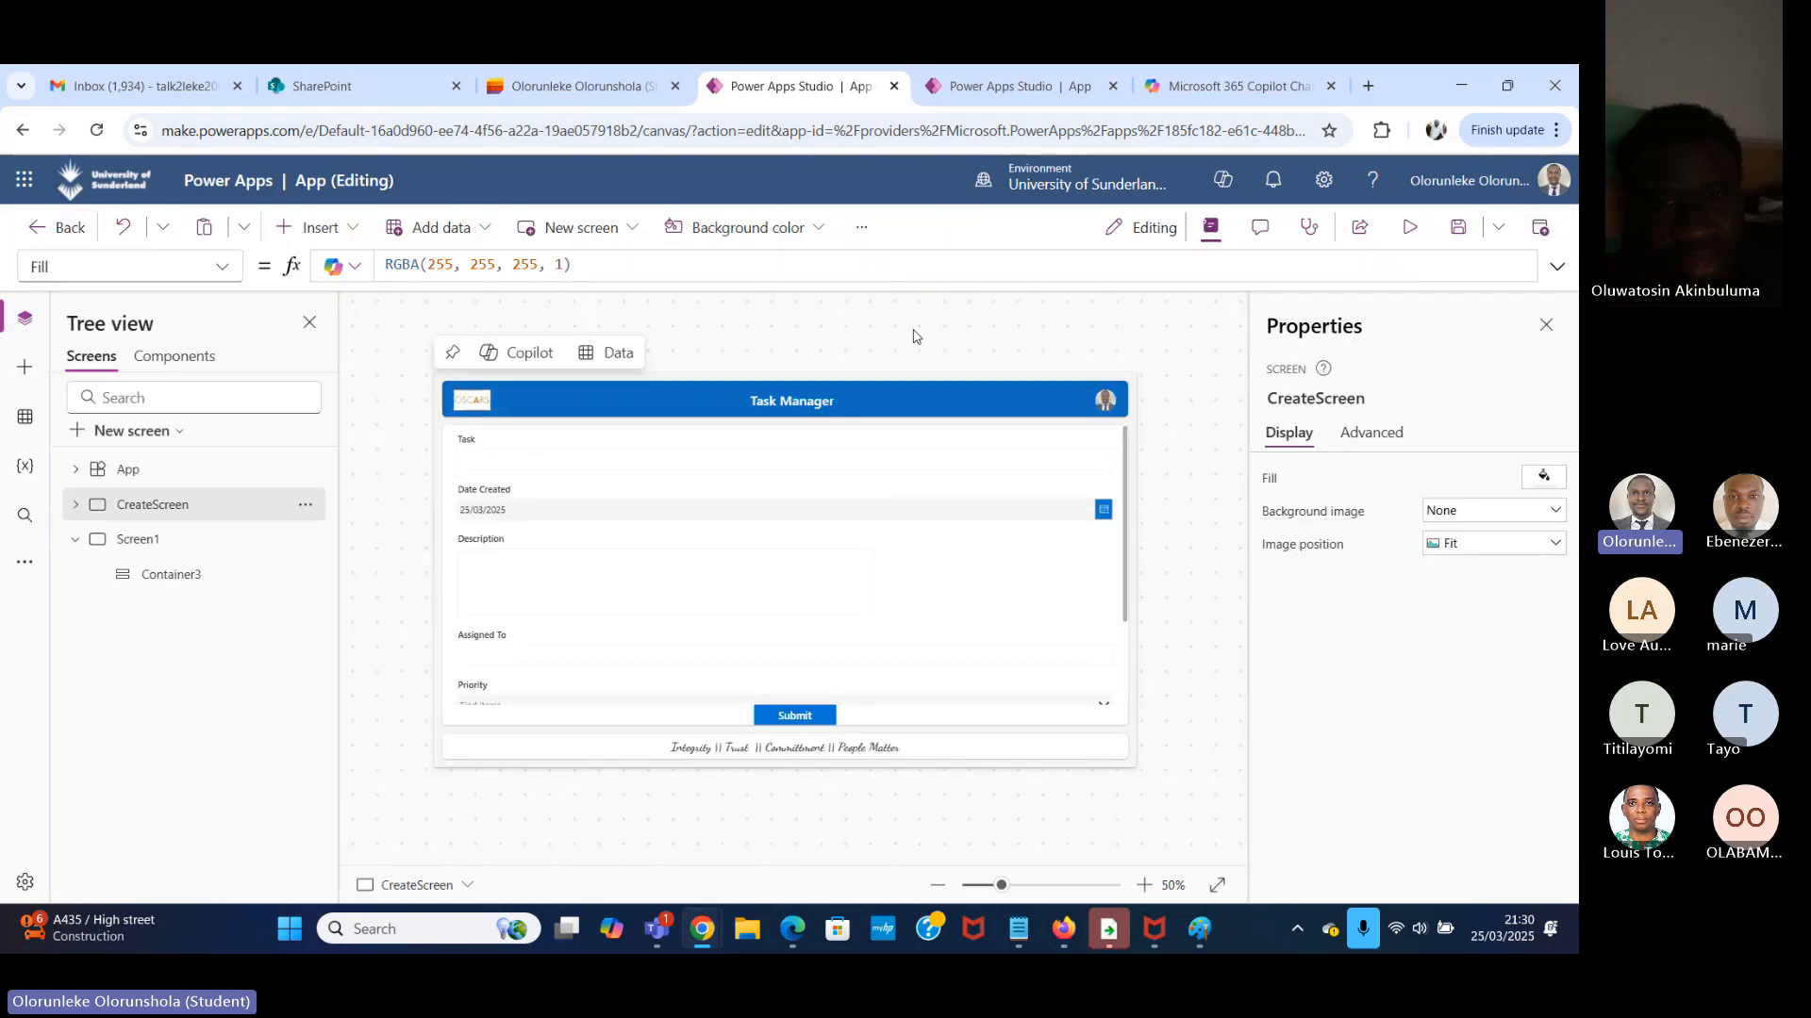
# Preview CreateScreen on the Apple iPad Pro 11" tablet, rotate it to landscape orientation, and close the preview.
pyautogui.click(1410, 229)
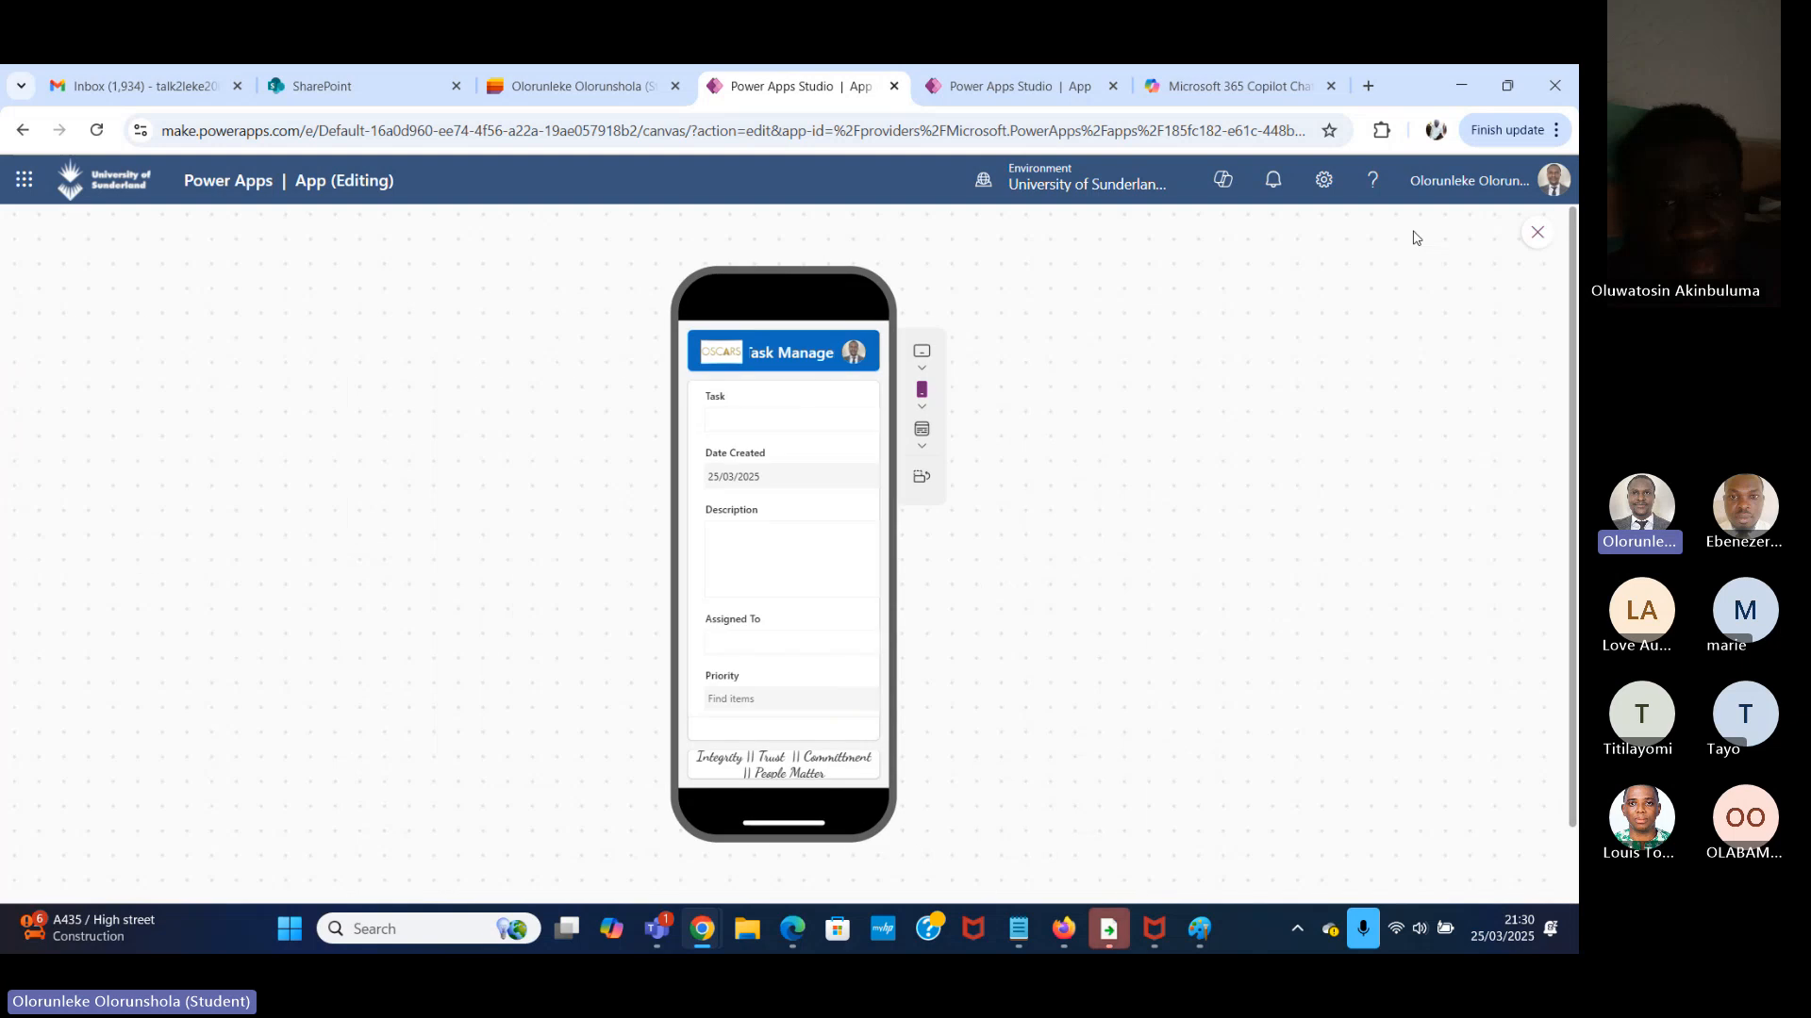
pyautogui.click(927, 371)
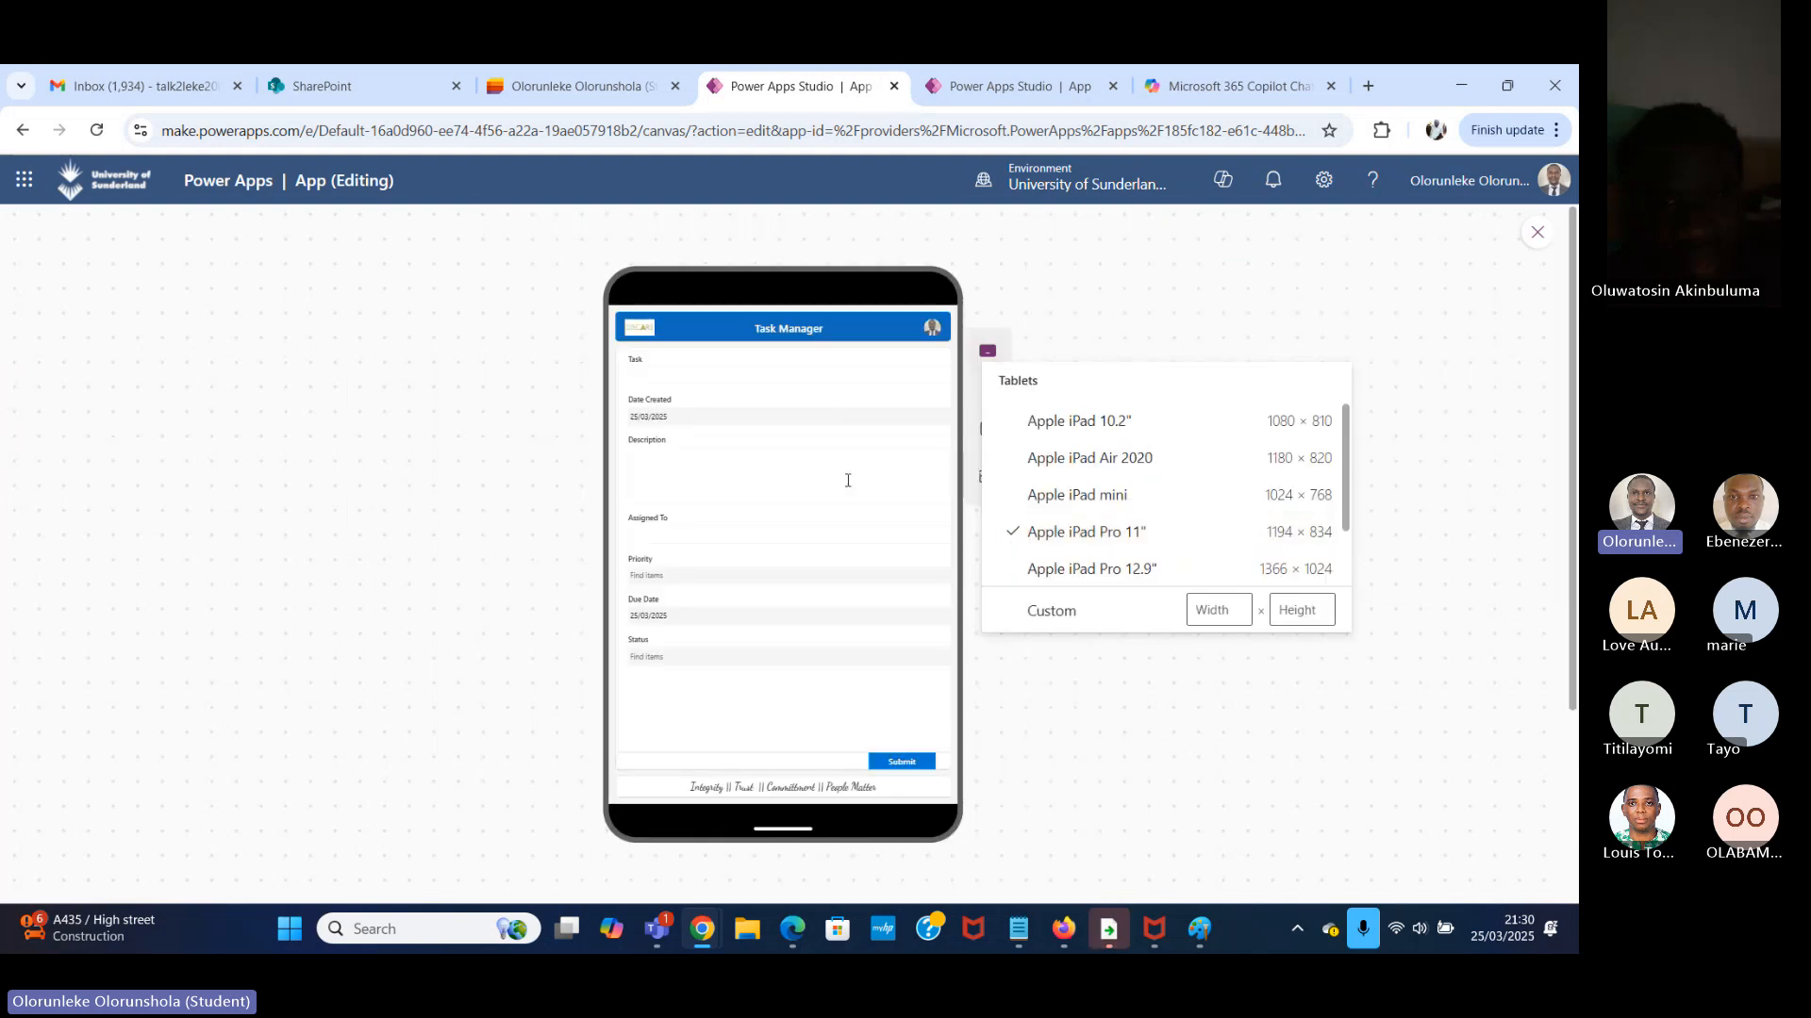
pyautogui.click(1111, 344)
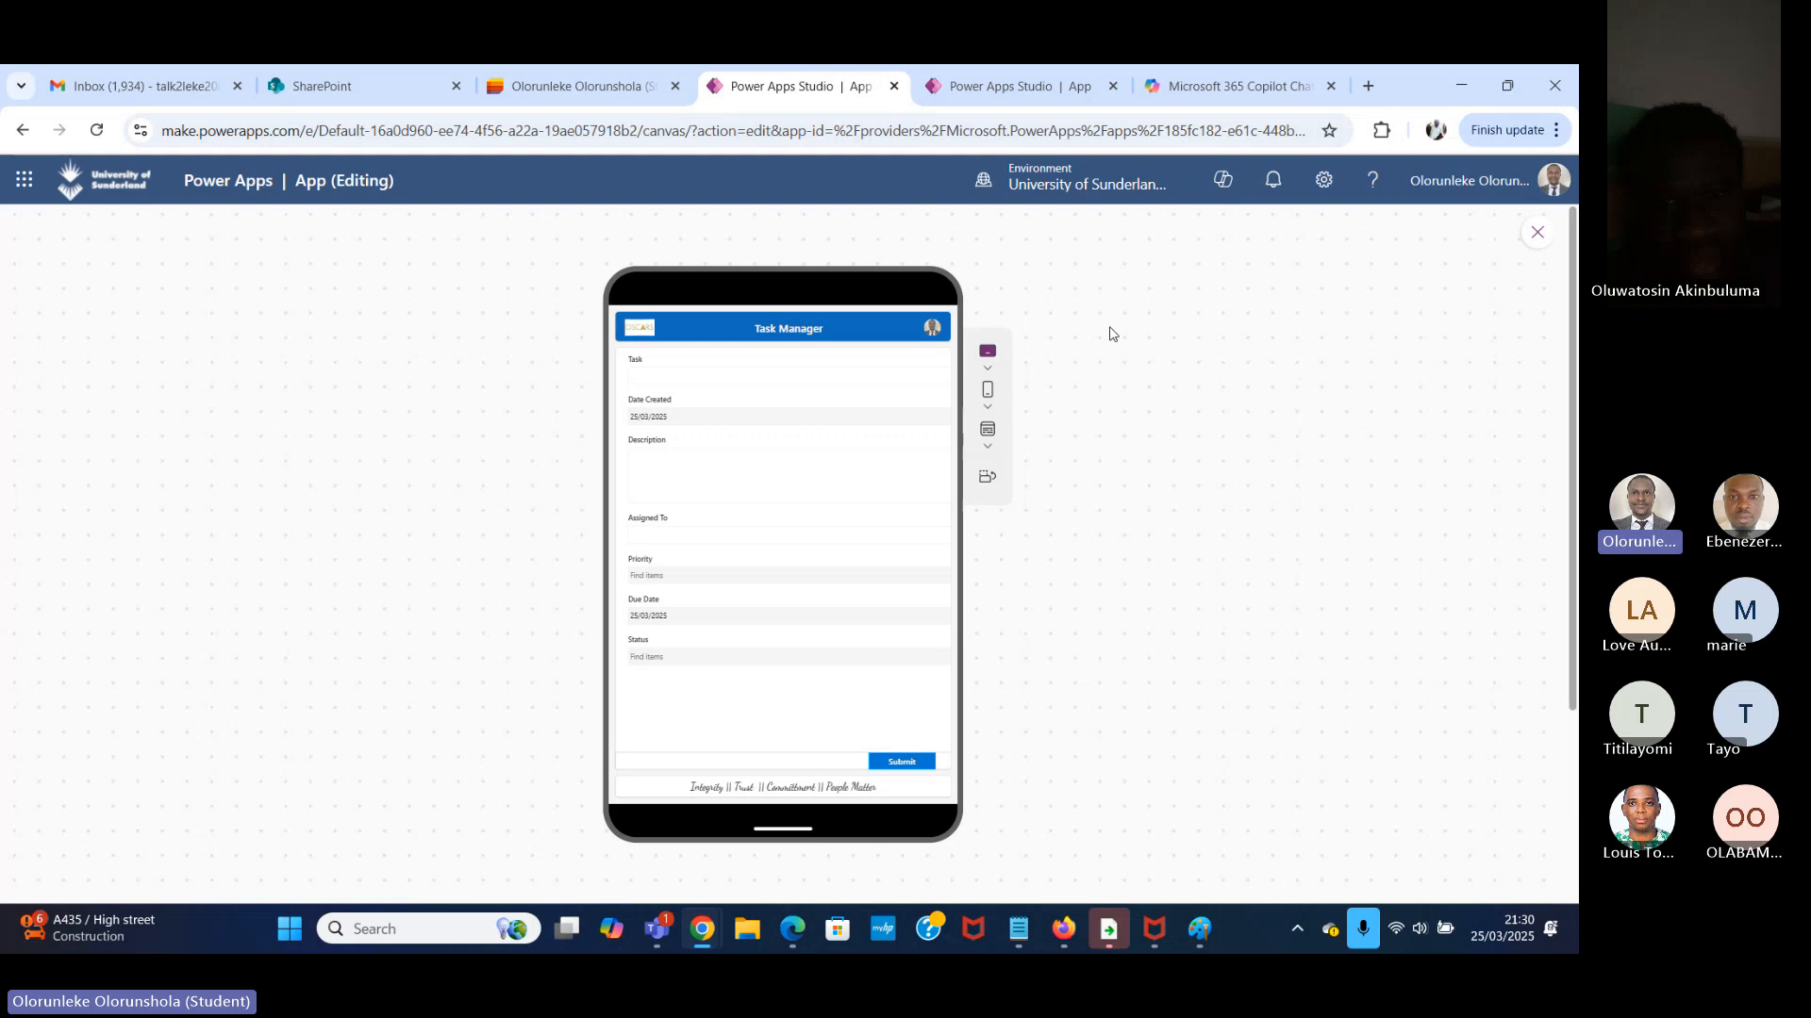
pyautogui.click(989, 477)
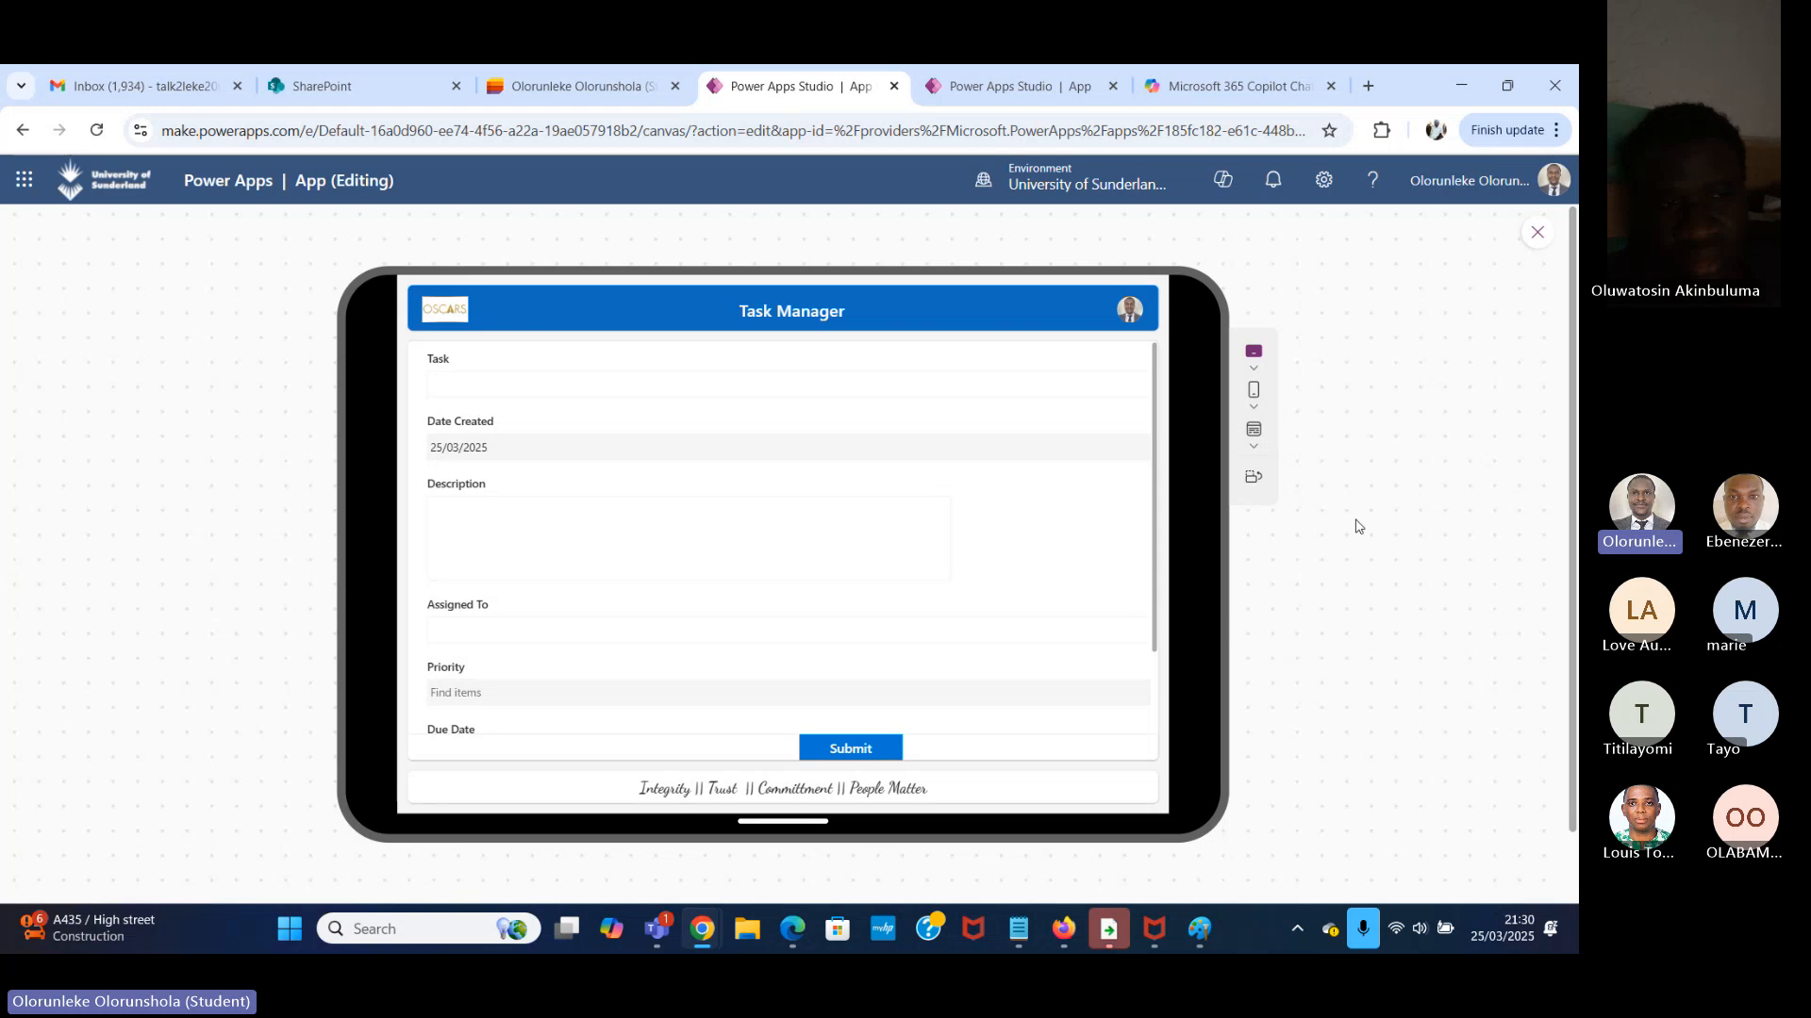
pyautogui.click(1538, 234)
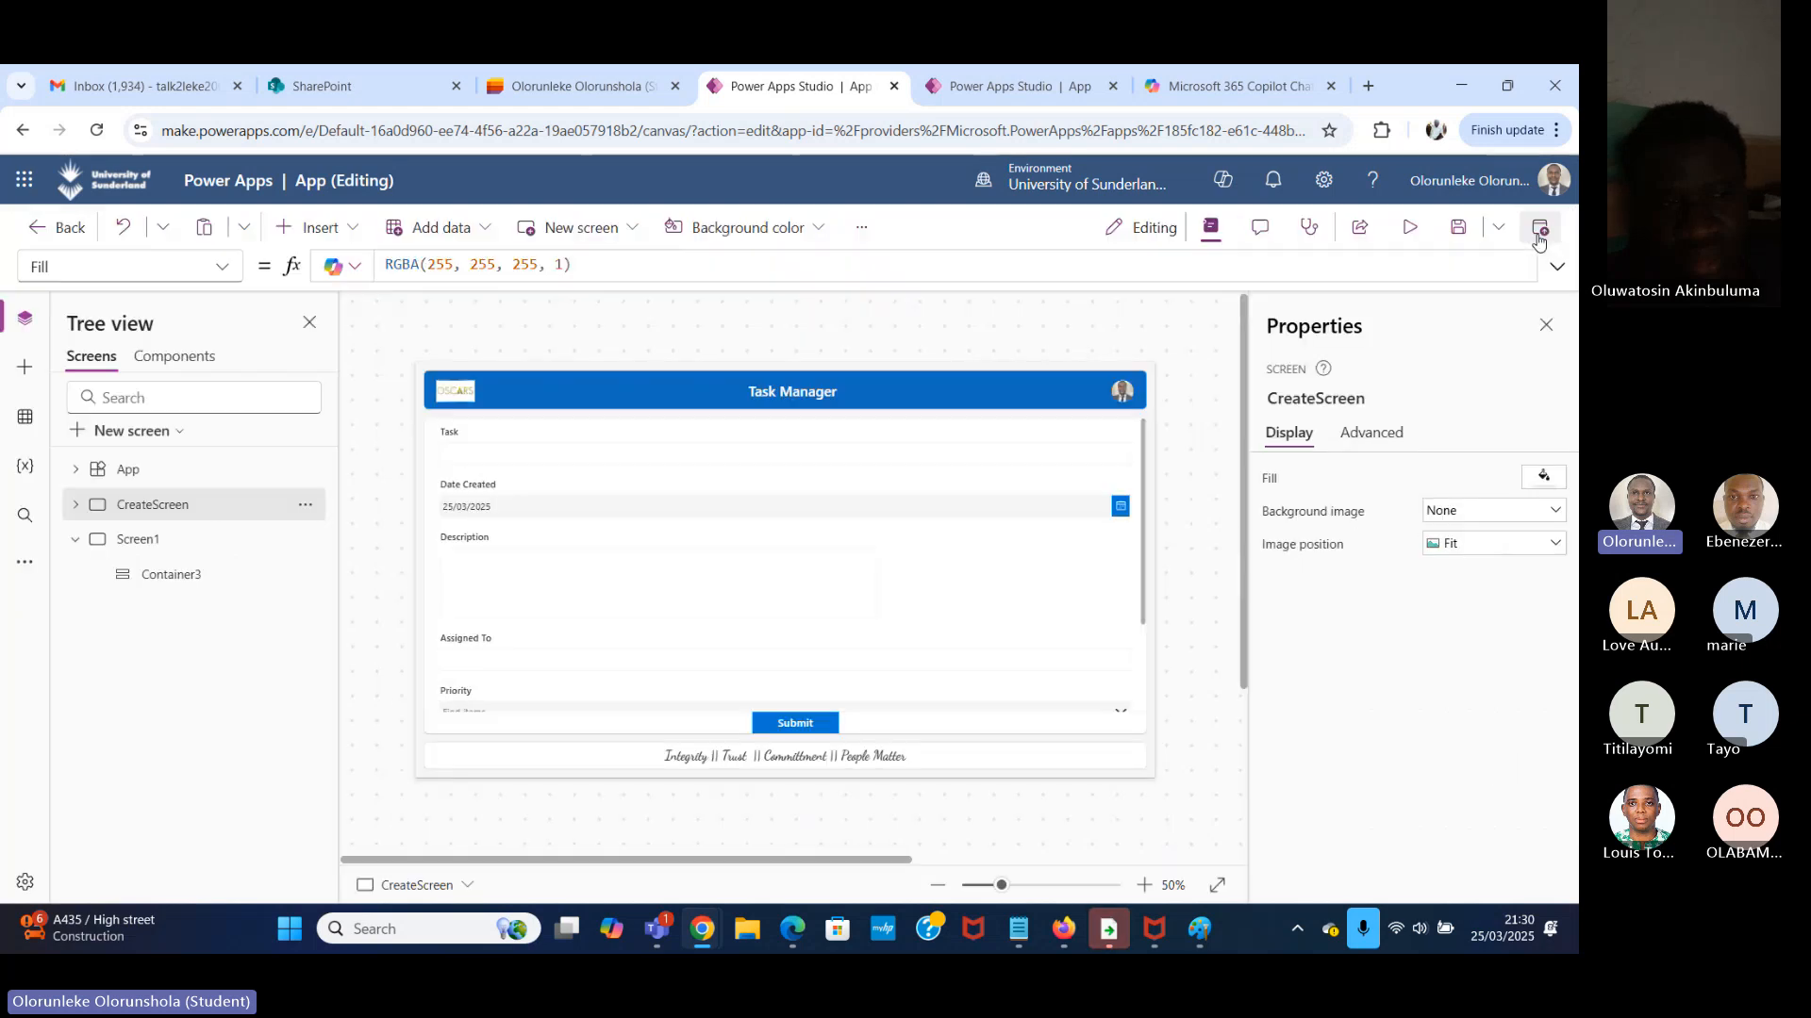
# Rename Screen1 as GalleryScreen.
pyautogui.click(193, 541)
pyautogui.doubleClick(191, 539)
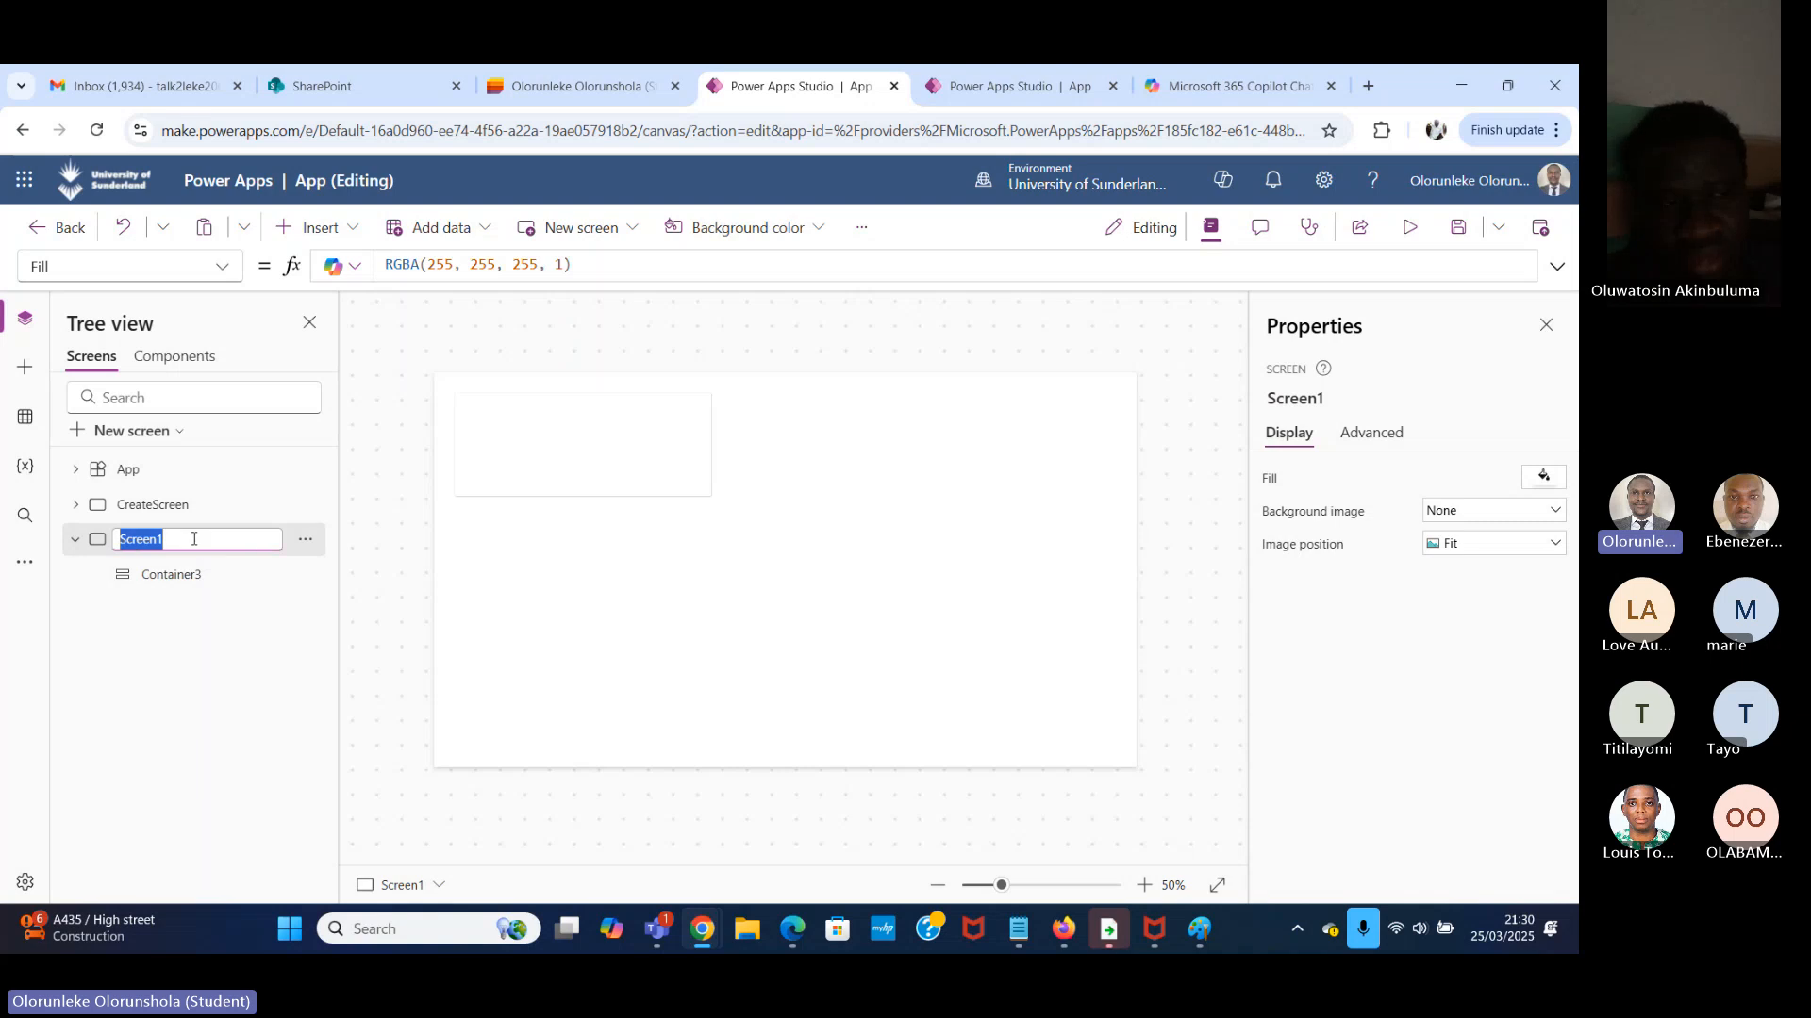
pyautogui.write('pd')
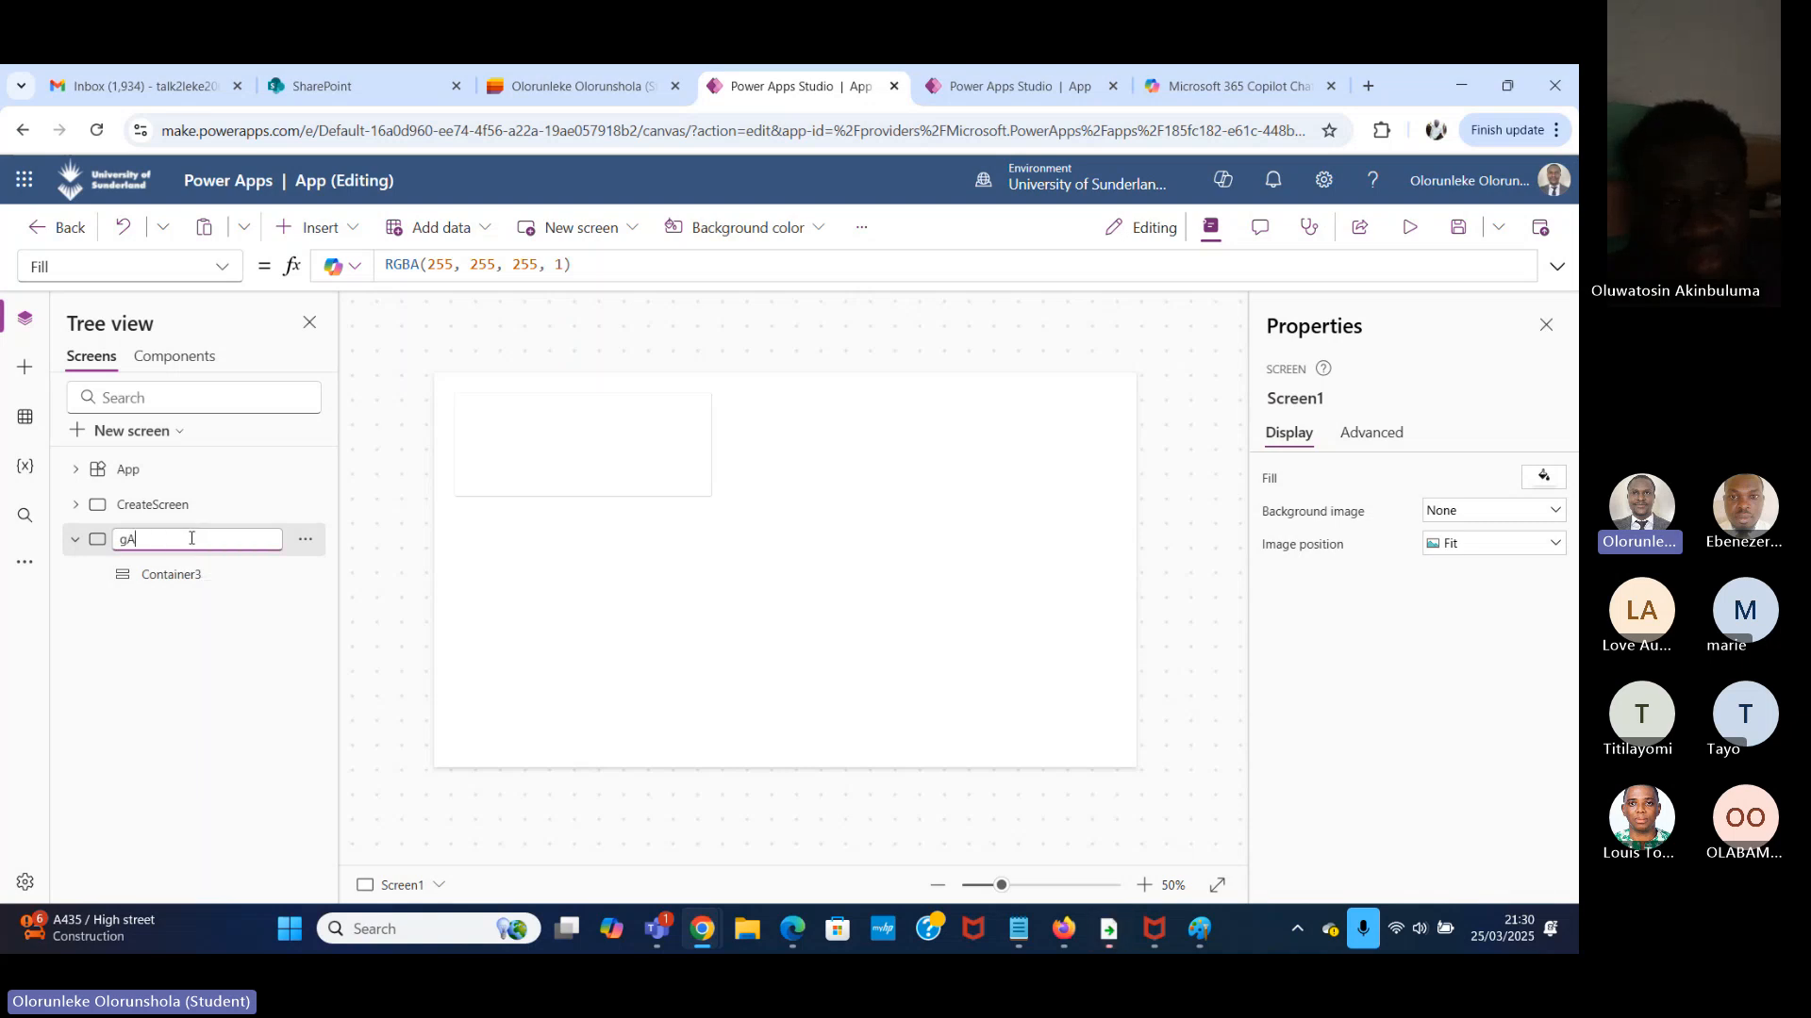
pyautogui.press('BackSpace')
pyautogui.press('BackSpace')
pyautogui.write('Gallery')
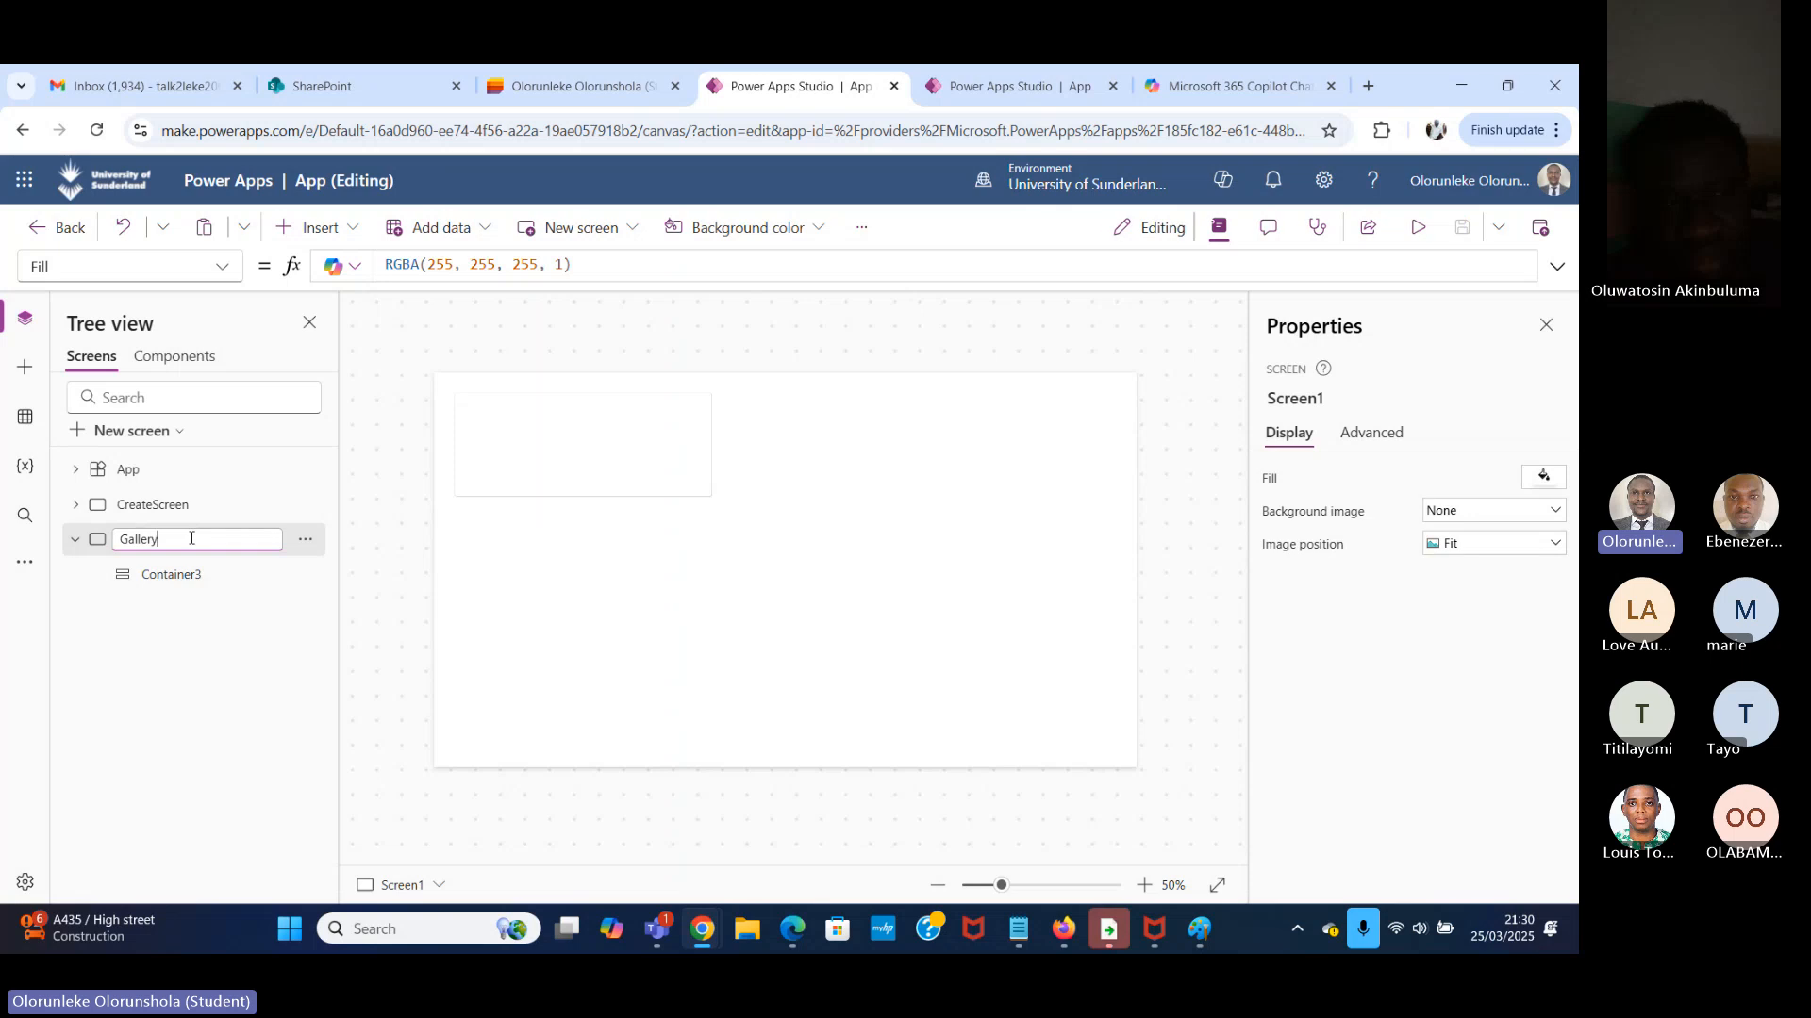
pyautogui.write('Screen')
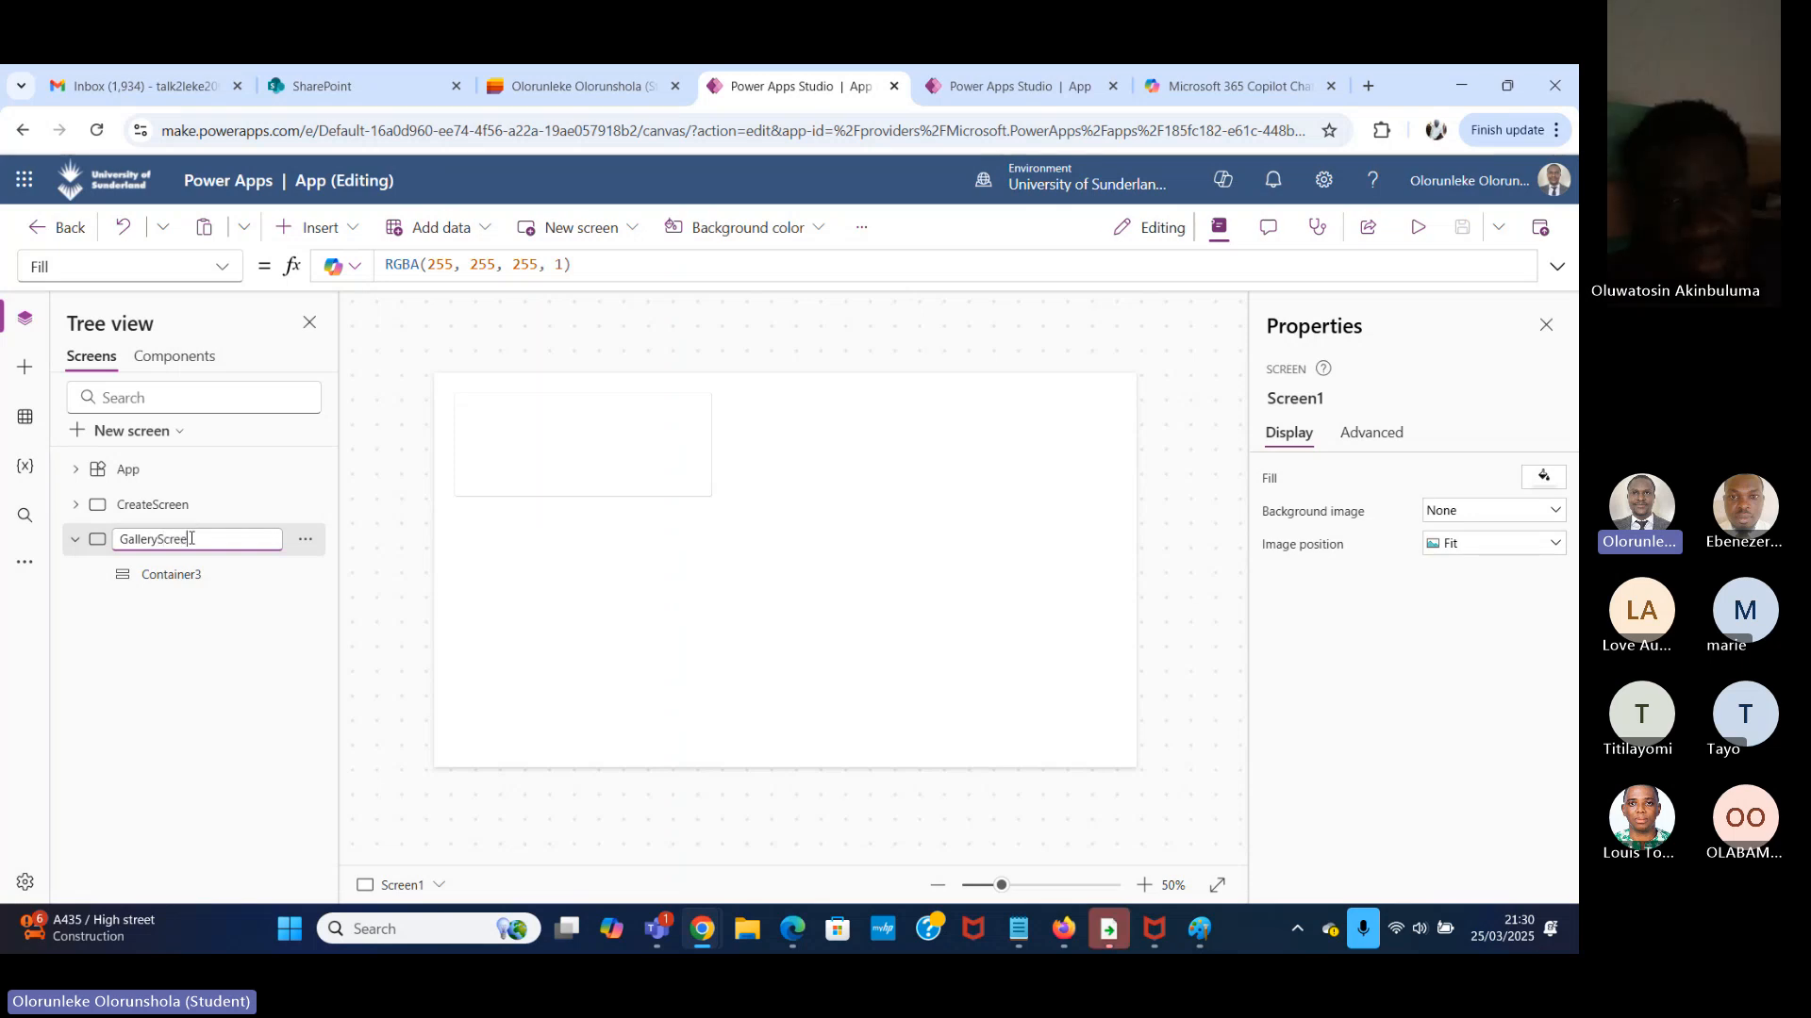
pyautogui.press('Return')
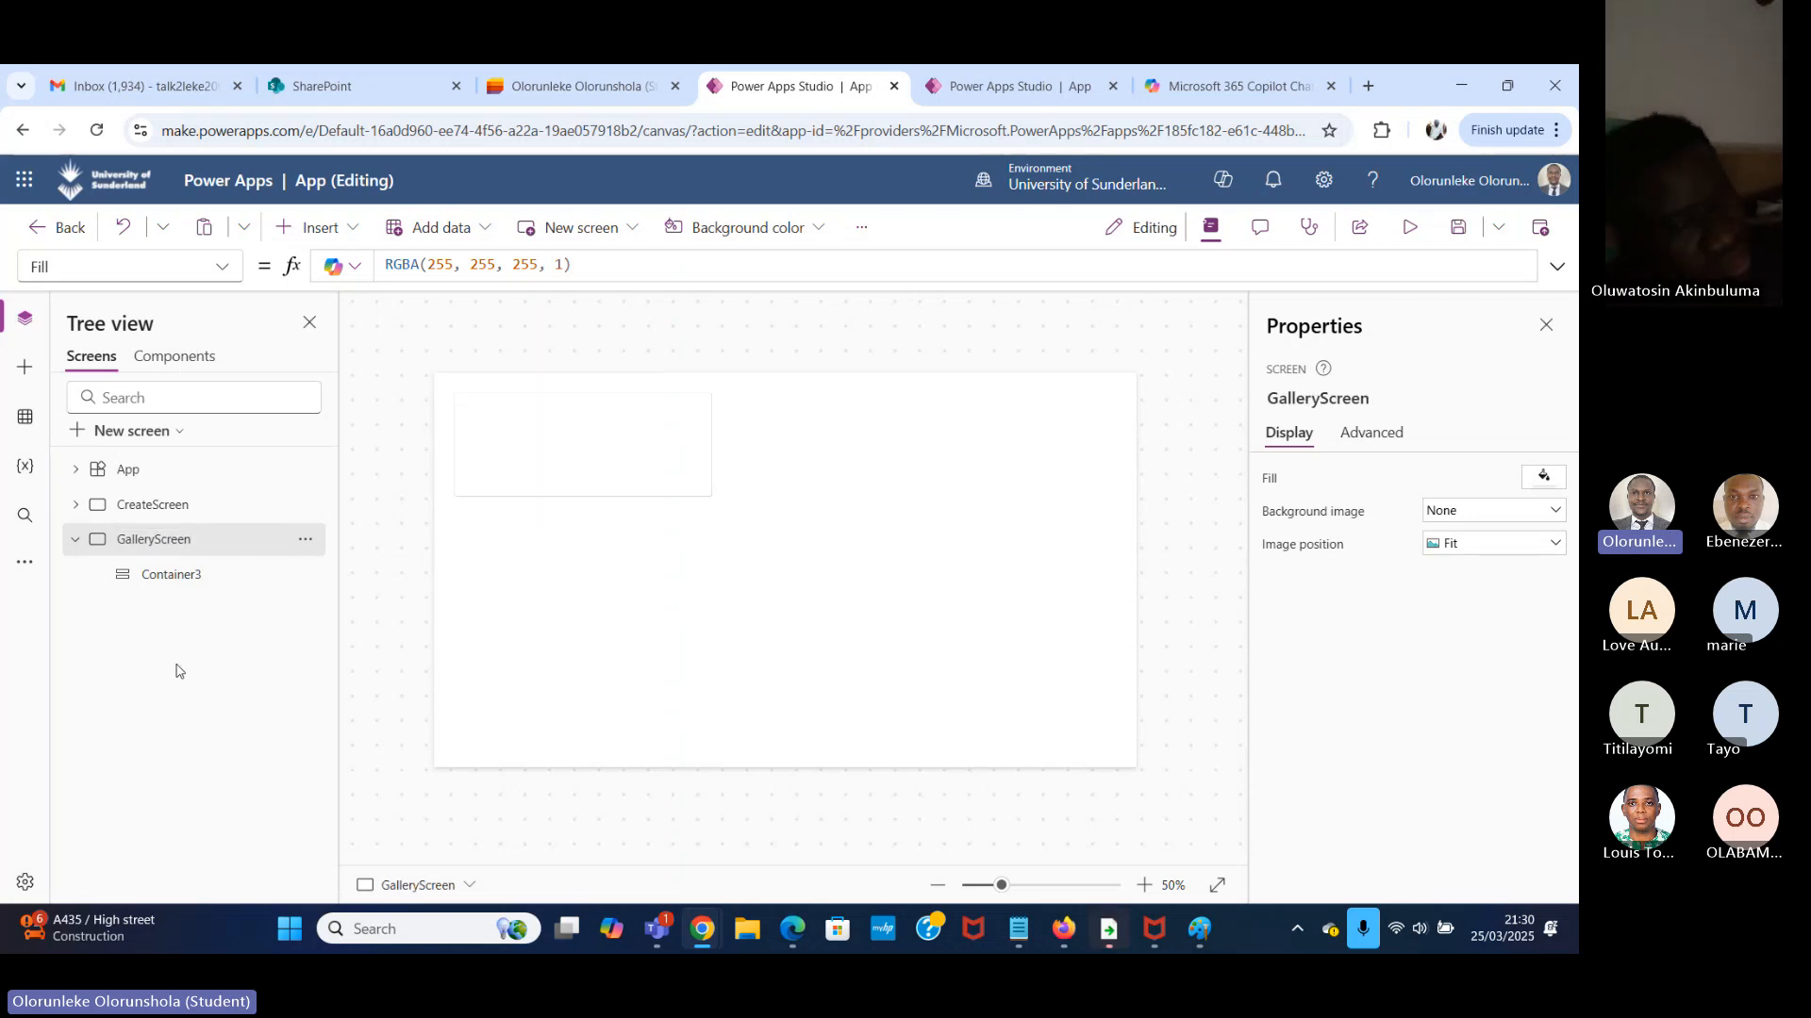
# Set the X property of the vertical container on GalleryScreen to 0.
pyautogui.click(566, 486)
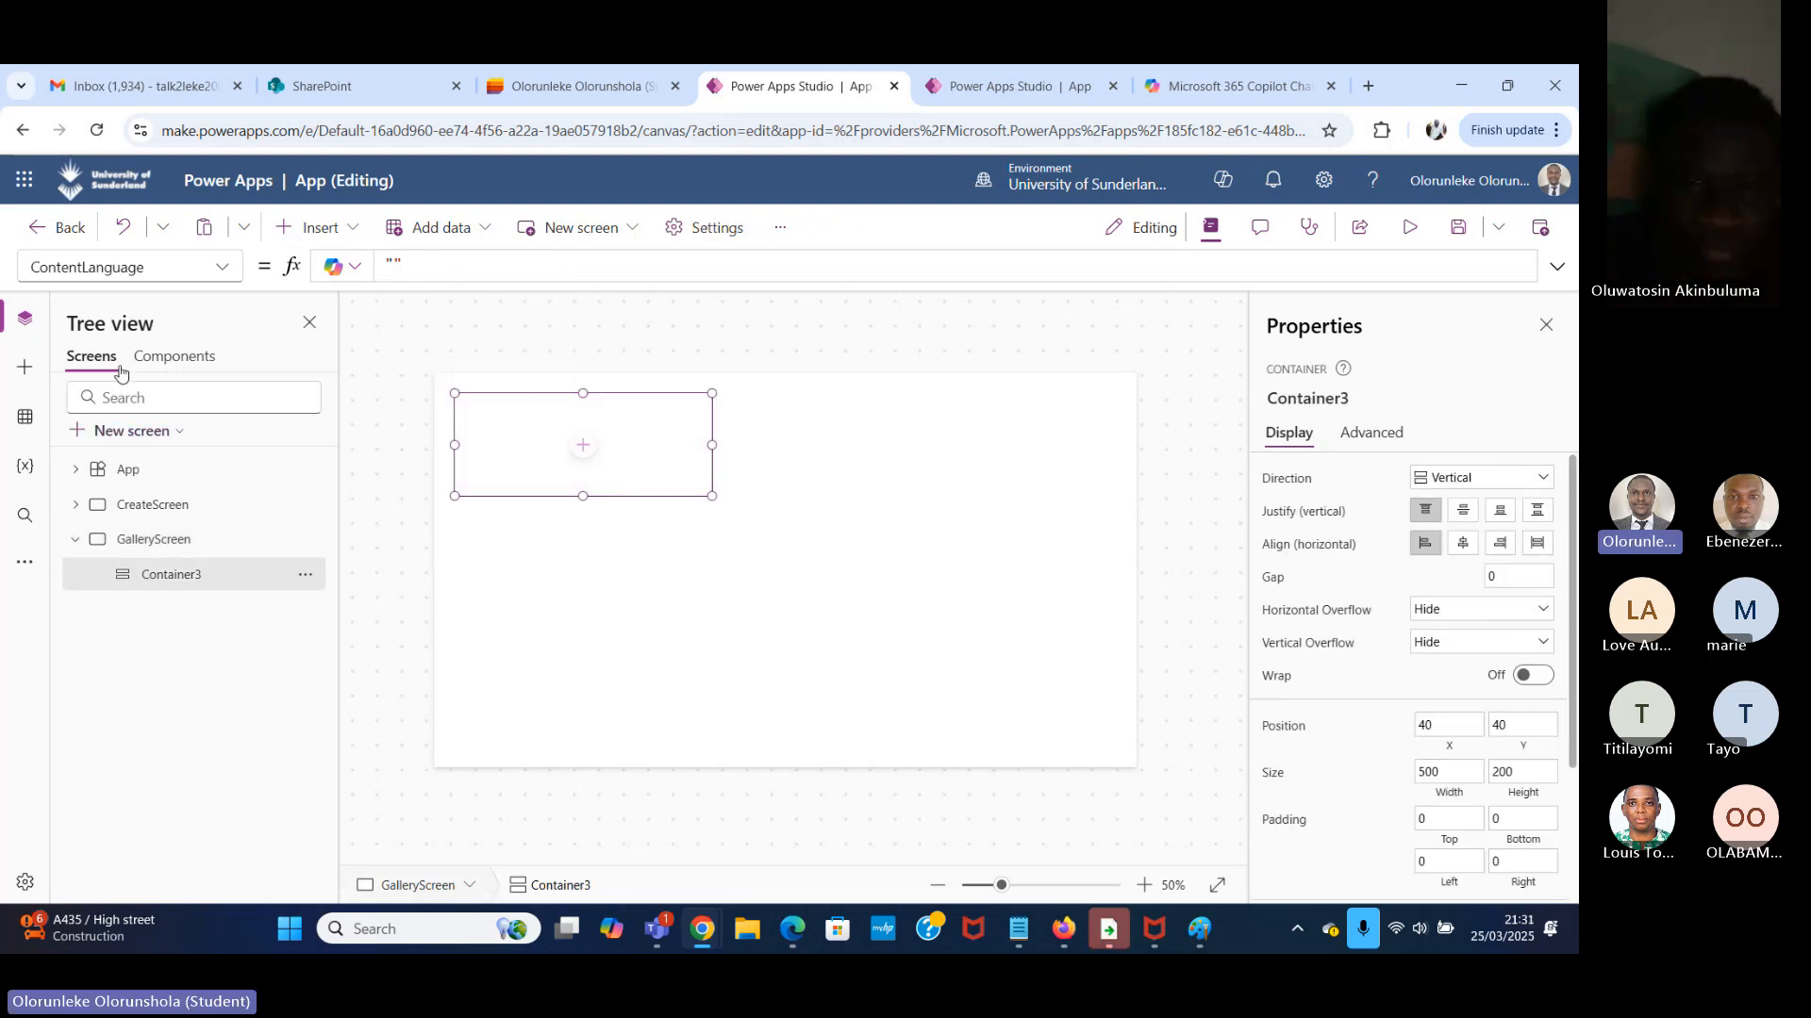
pyautogui.click(222, 268)
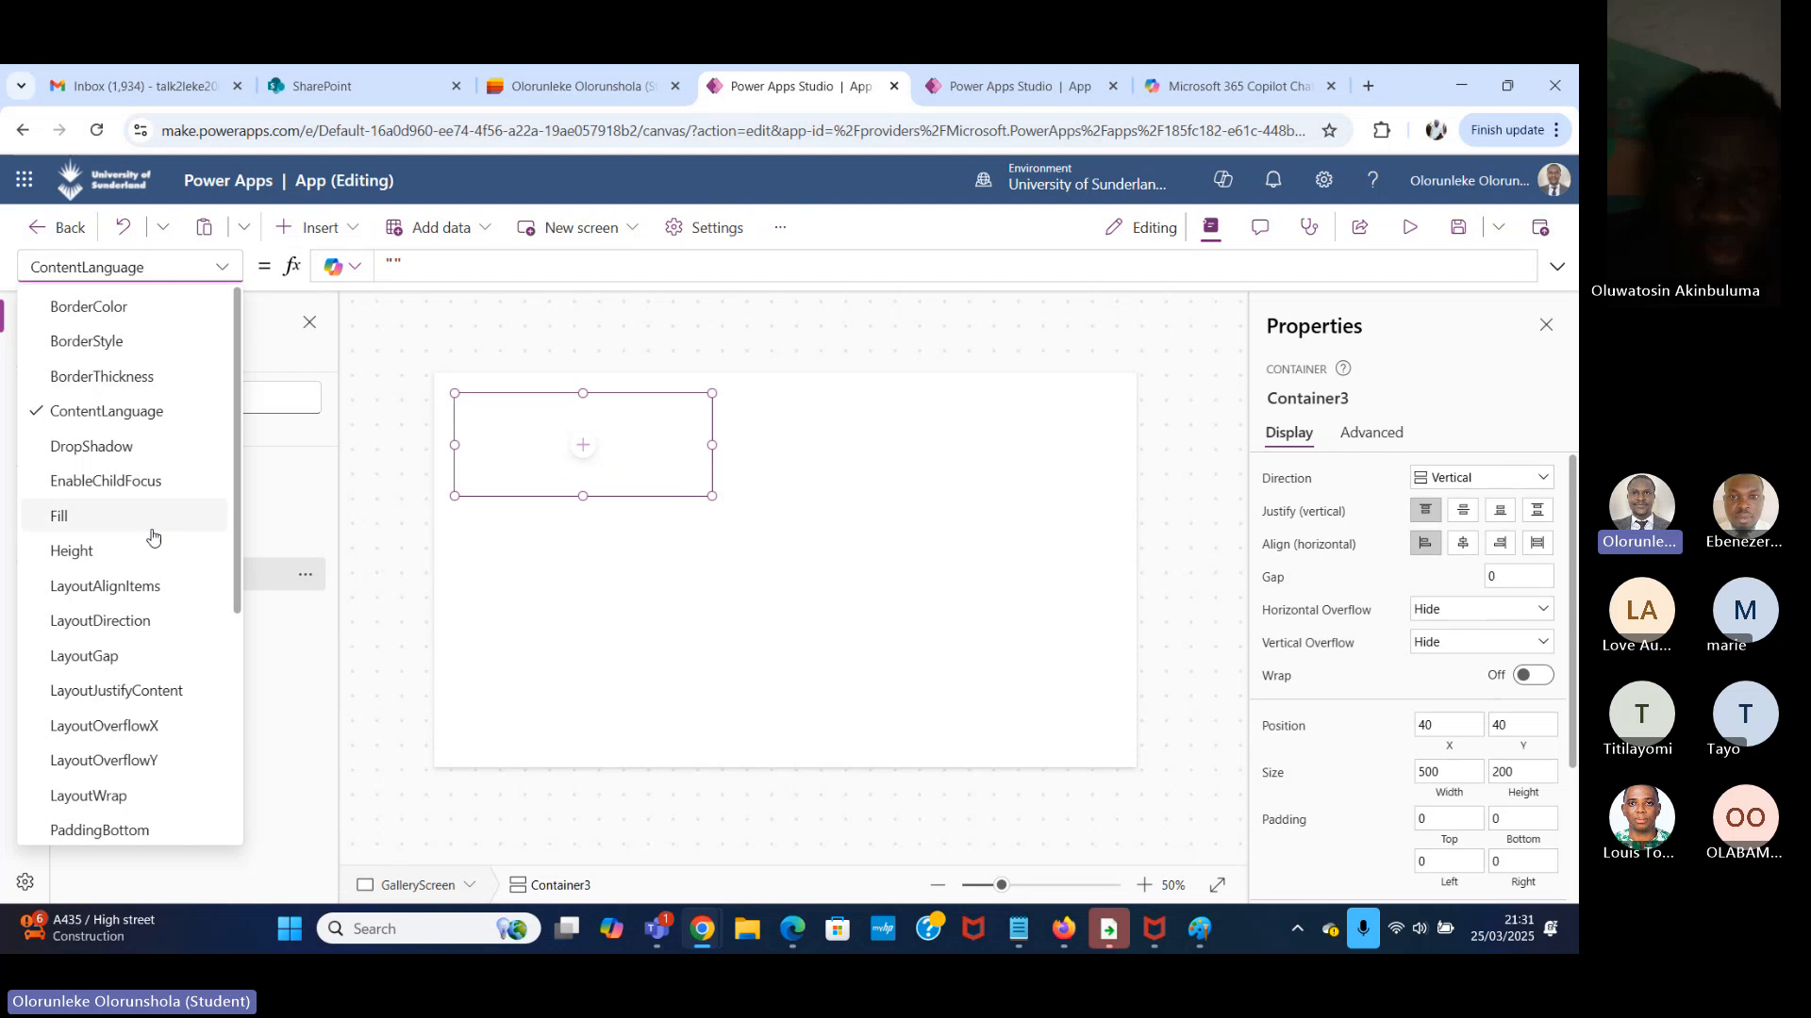
pyautogui.scroll(-5, 153, 537)
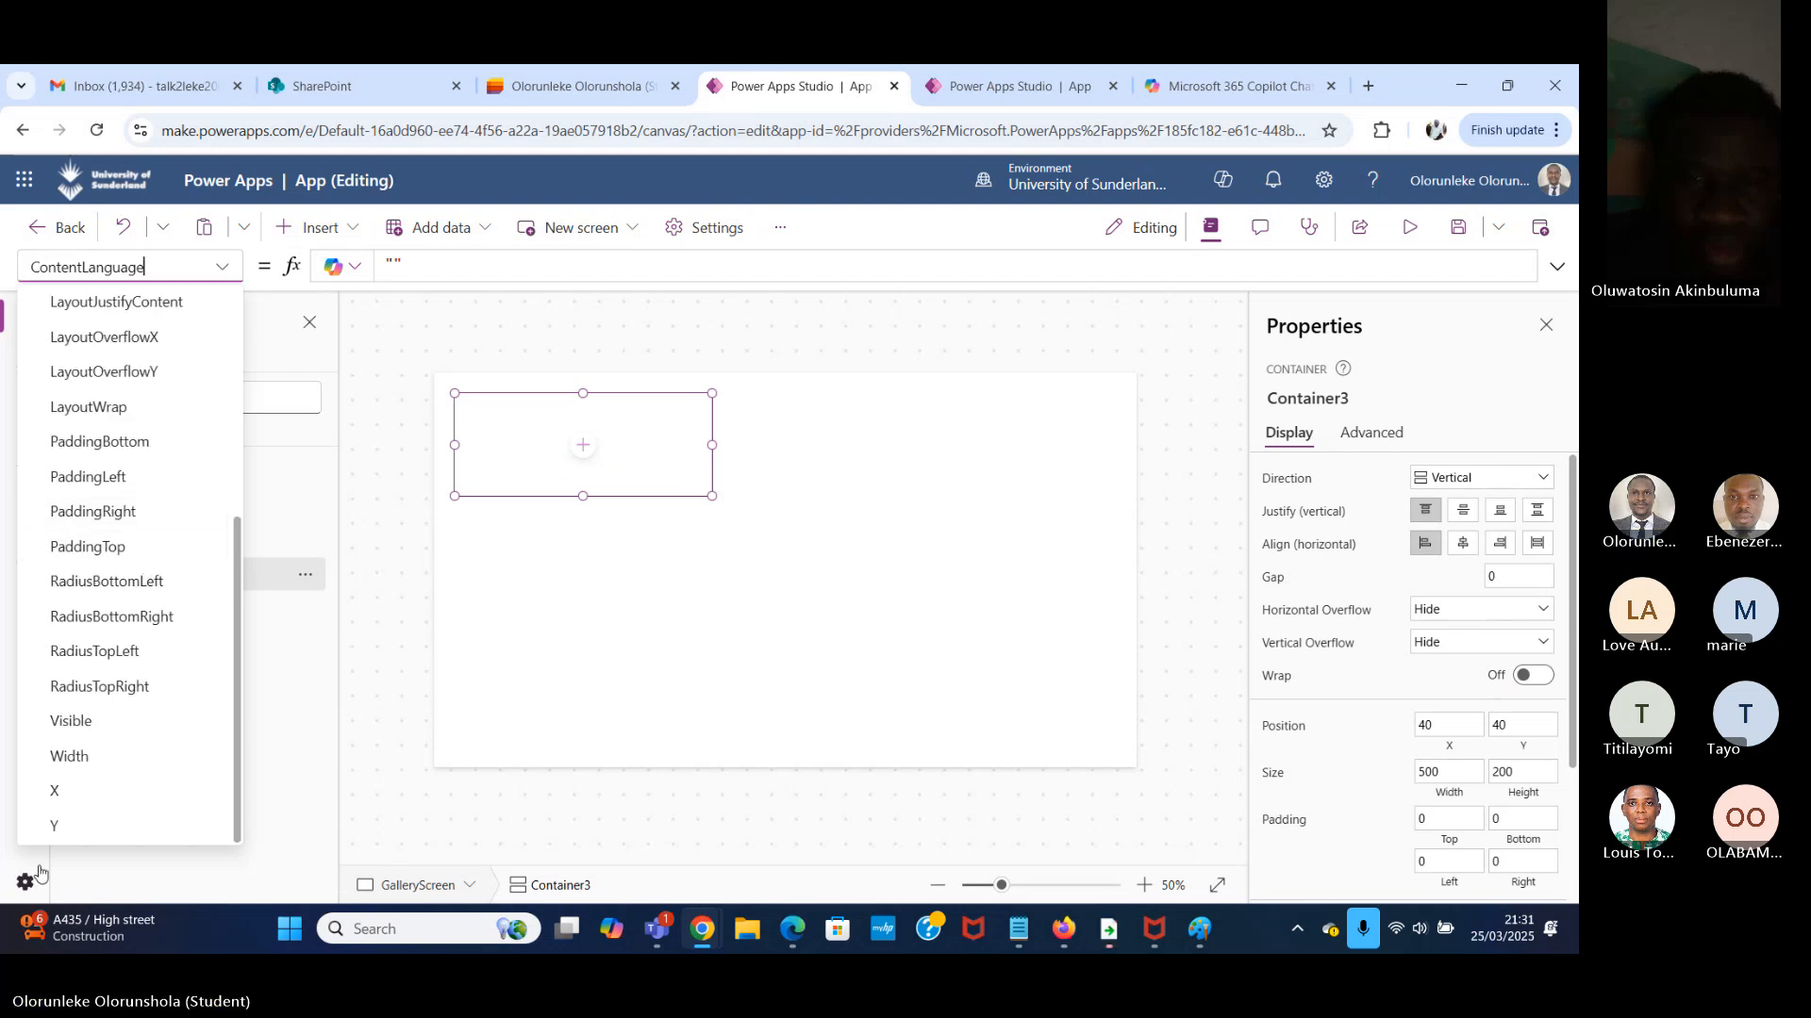
pyautogui.click(111, 797)
pyautogui.click(426, 268)
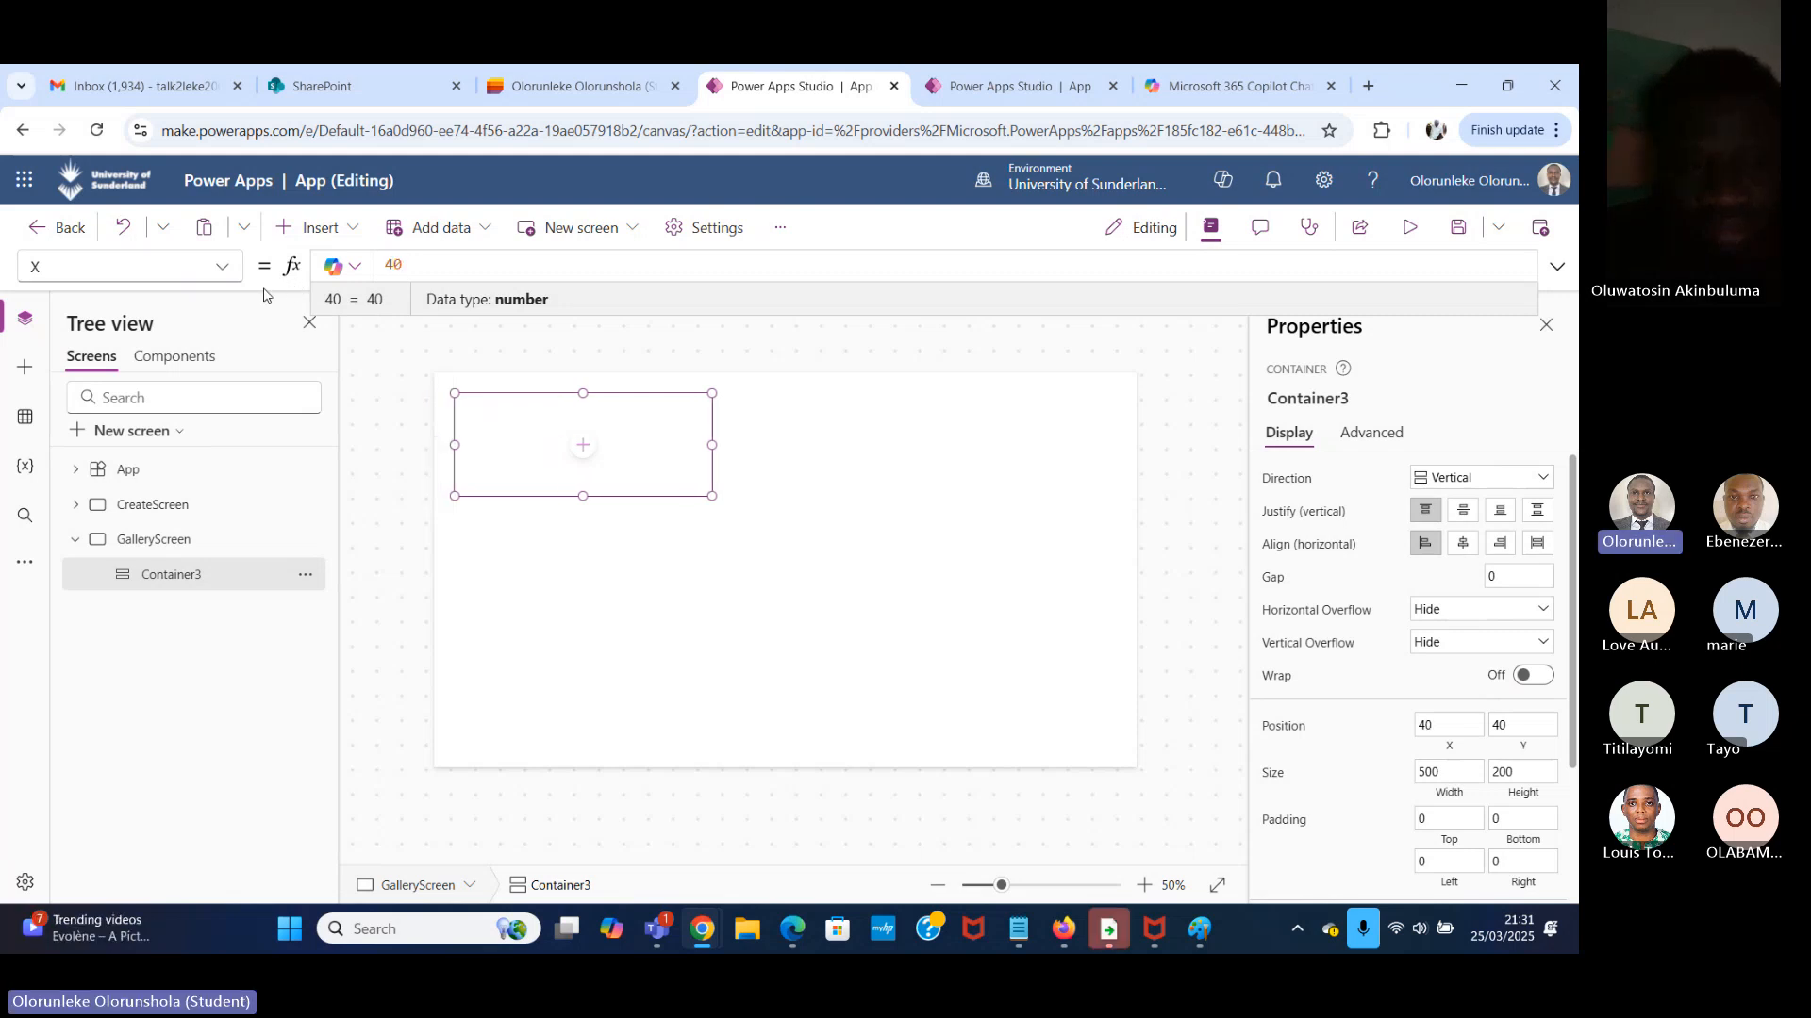
pyautogui.press('BackSpace')
pyautogui.press('BackSpace')
pyautogui.write('0')
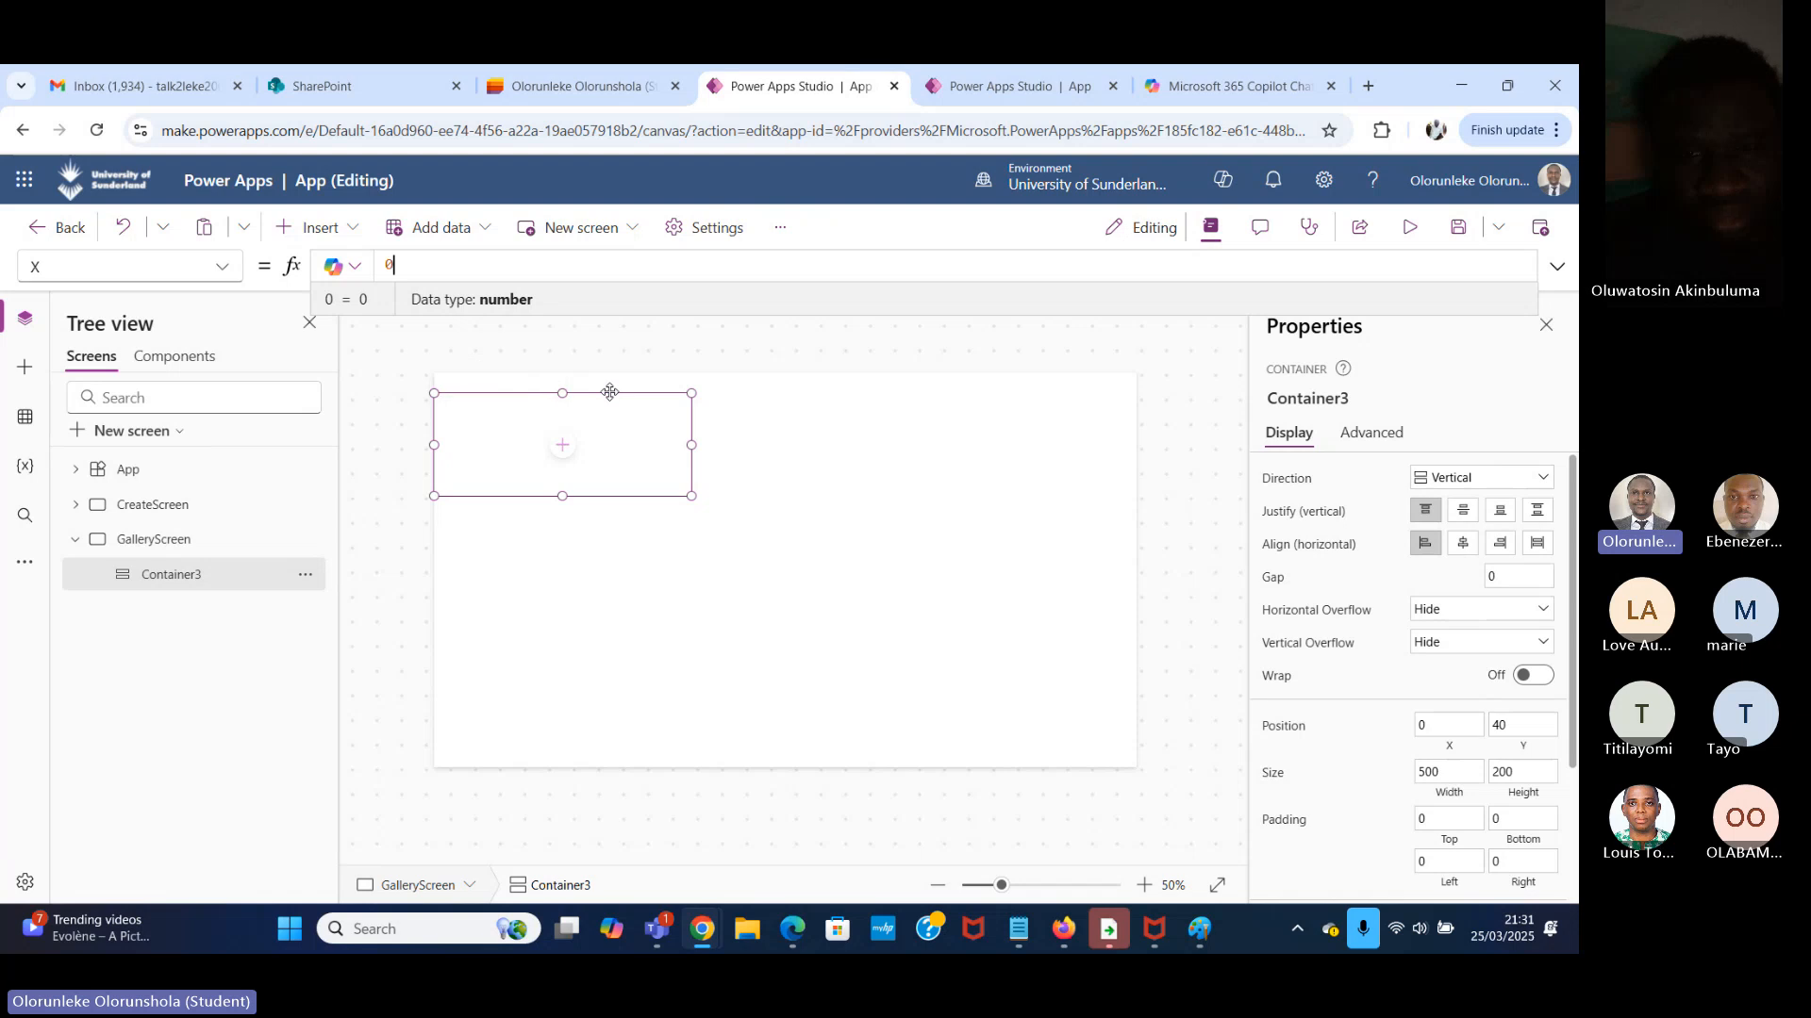
# Set the Y property of the GalleryScreen container to 0.
pyautogui.click(225, 268)
pyautogui.scroll(-1, 132, 577)
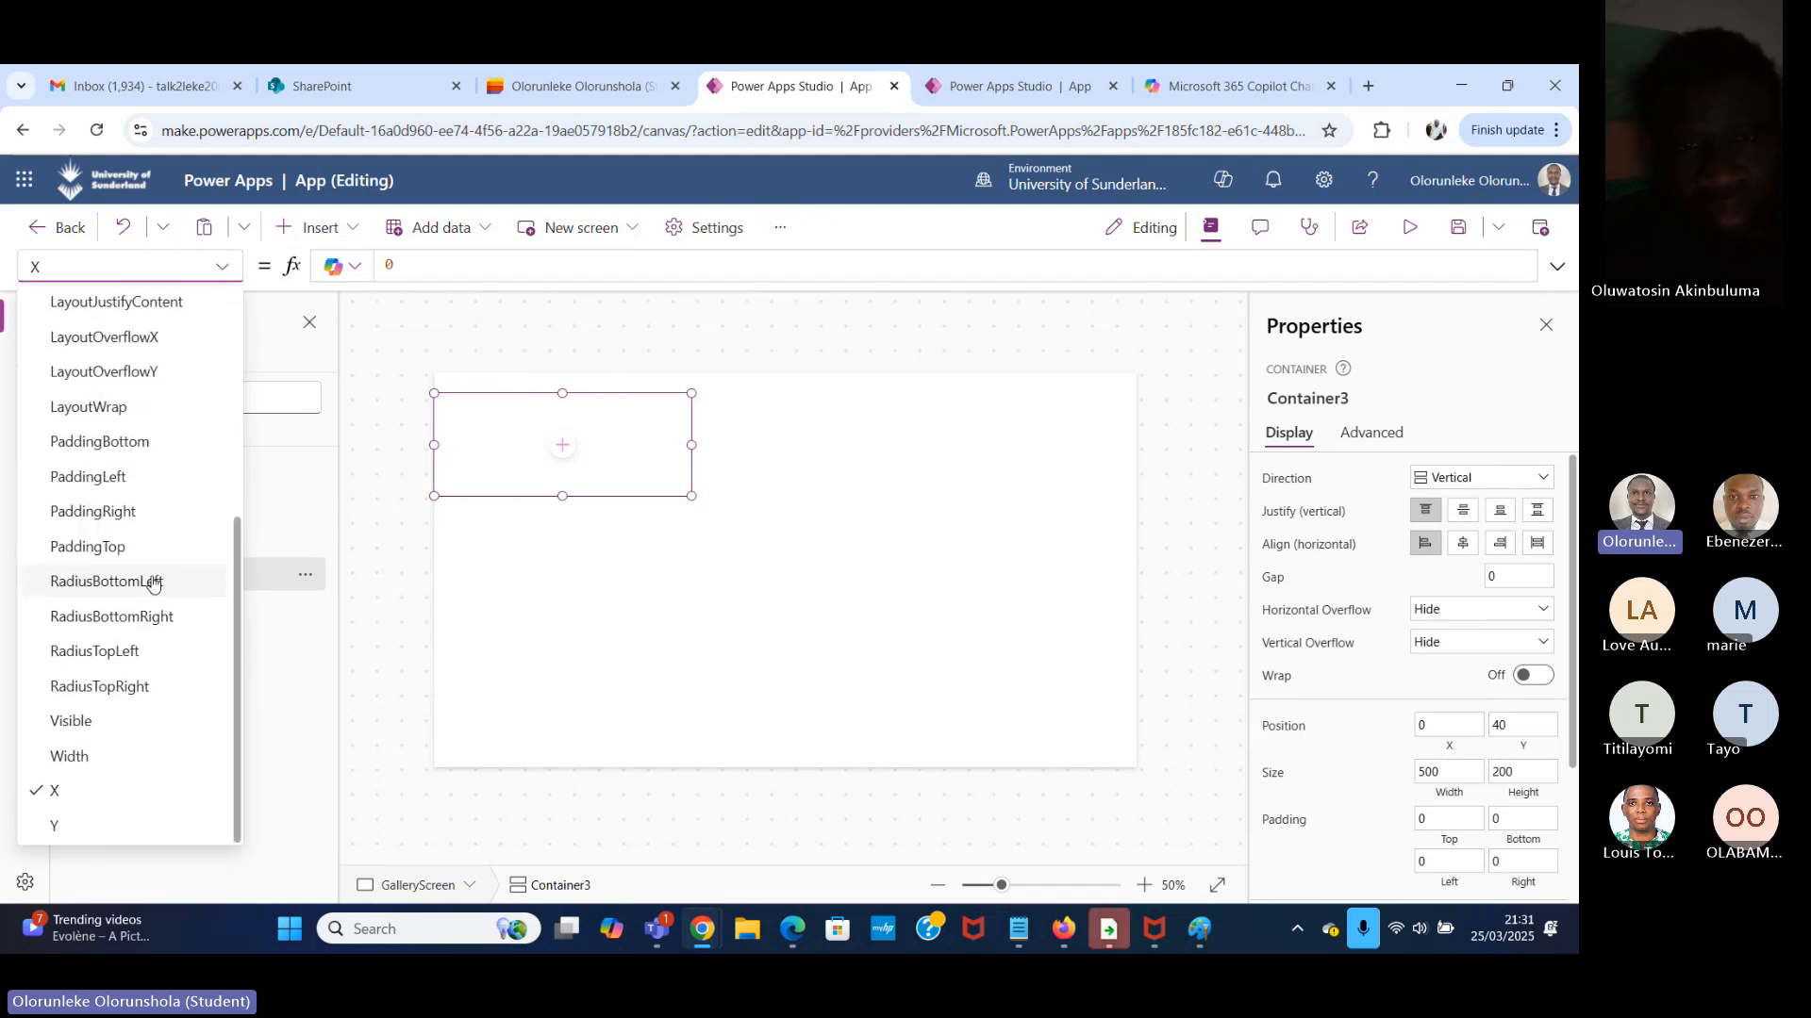
pyautogui.click(88, 835)
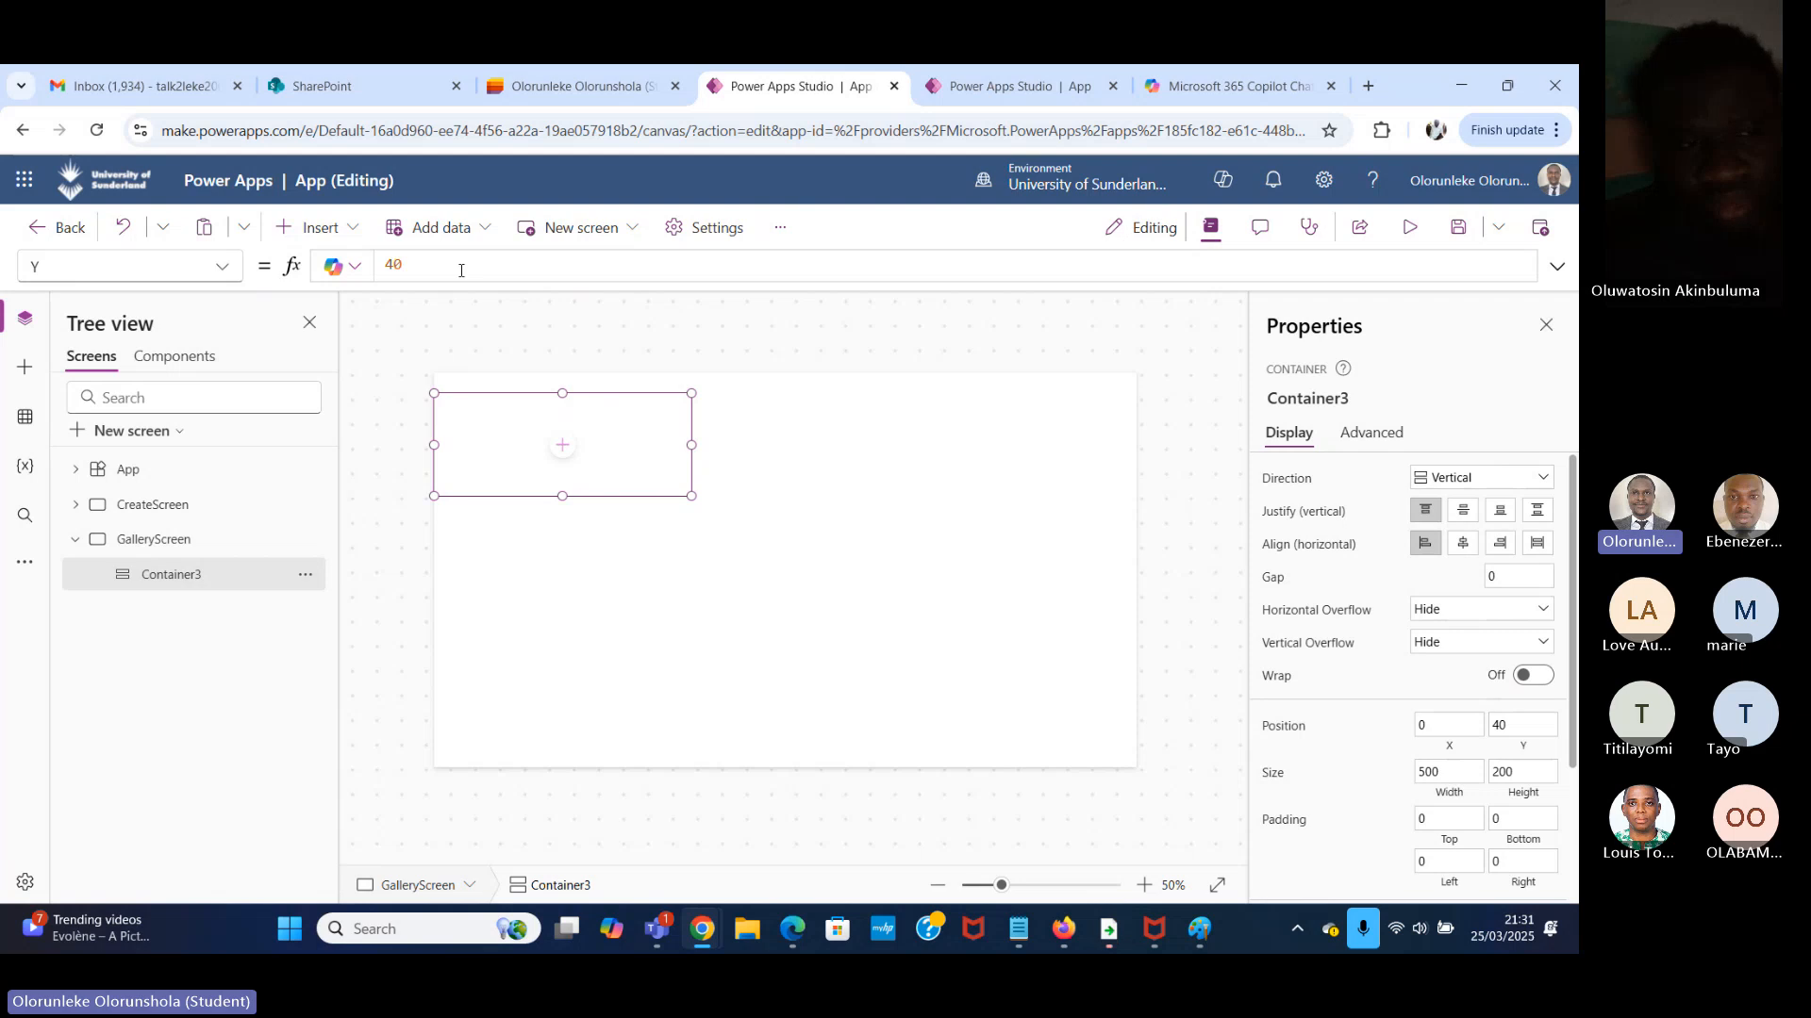
pyautogui.moveTo(462, 269); pyautogui.dragTo(279, 274)
pyautogui.write('0')
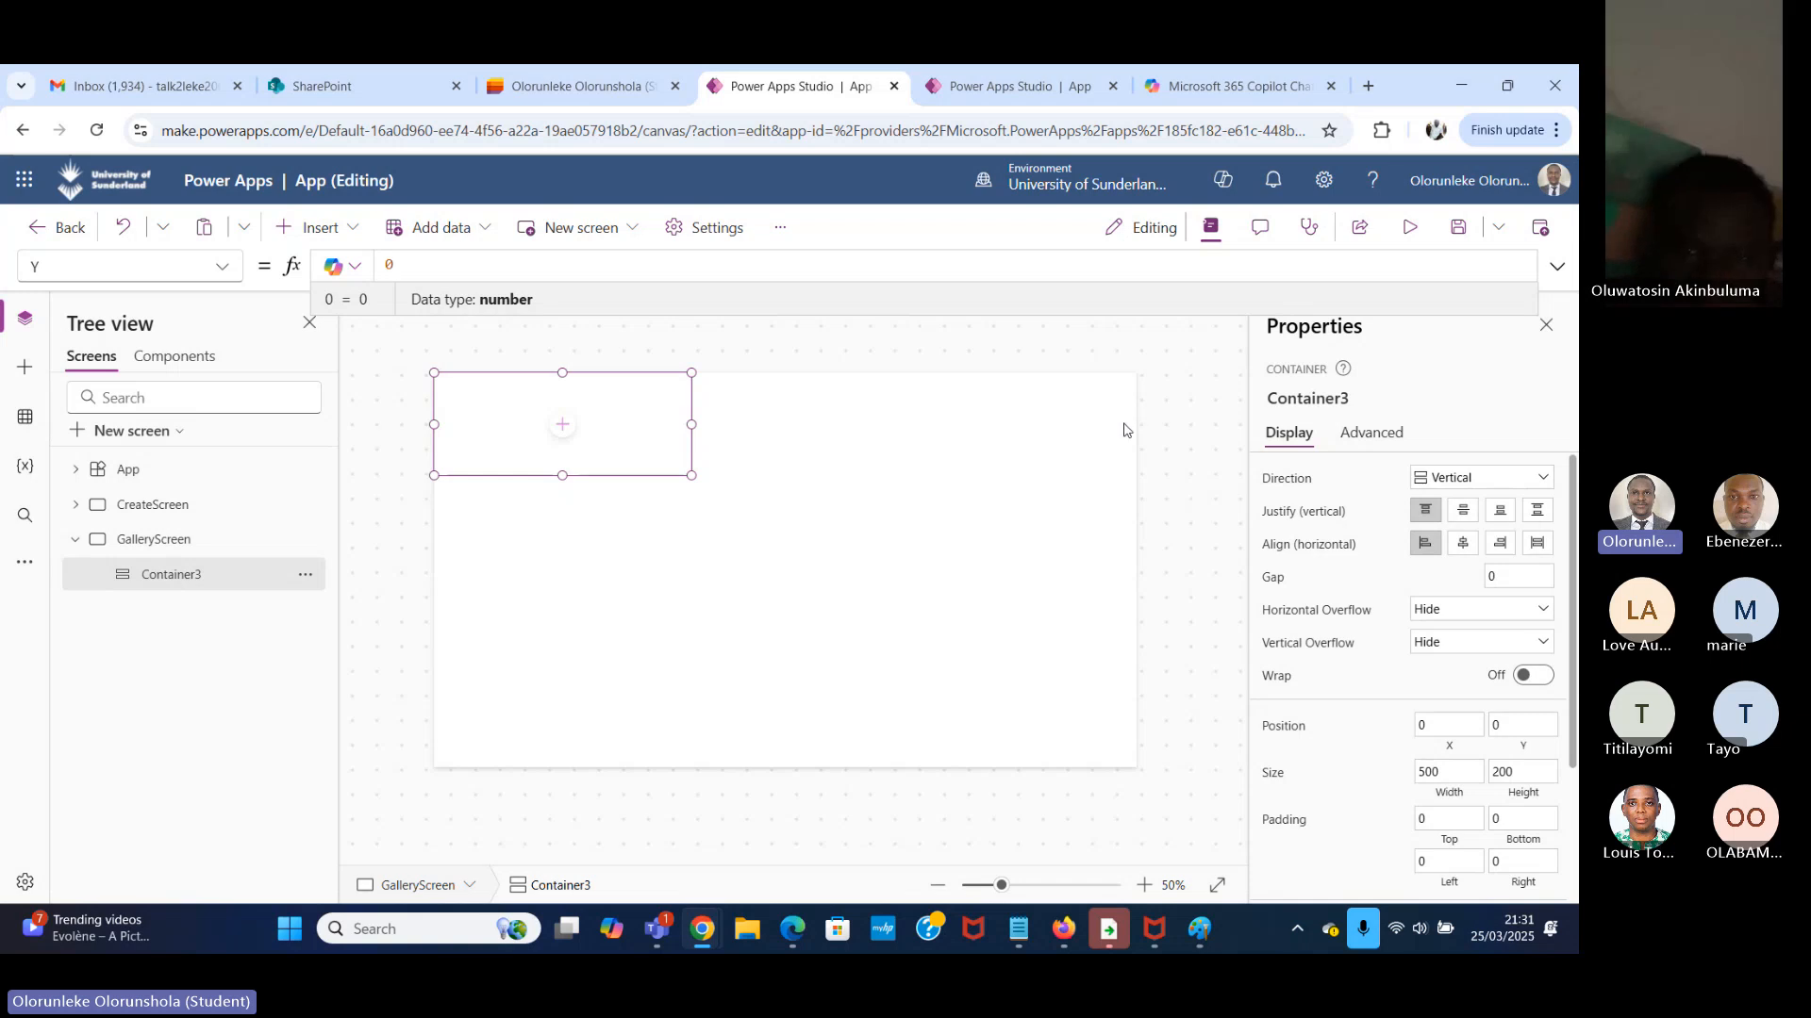
# Set the Width property of the GalleryScreen container to the formula Parent.Width.
pyautogui.click(222, 268)
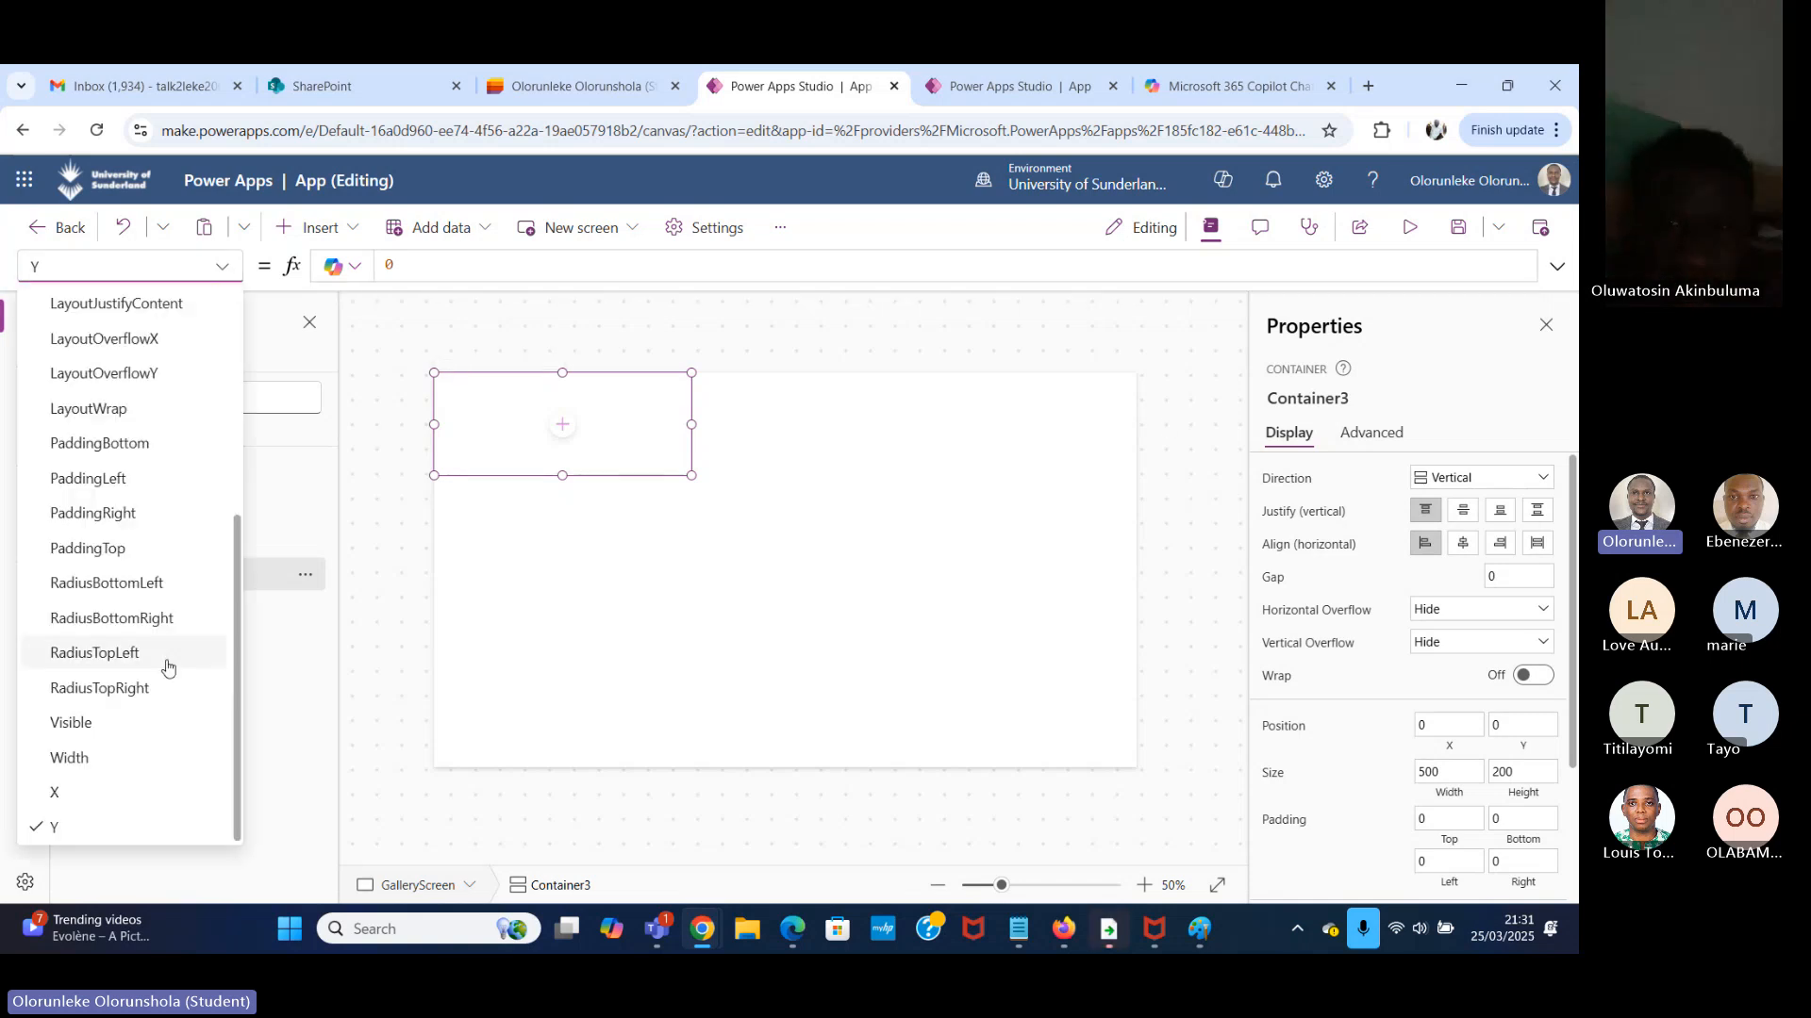
pyautogui.click(70, 756)
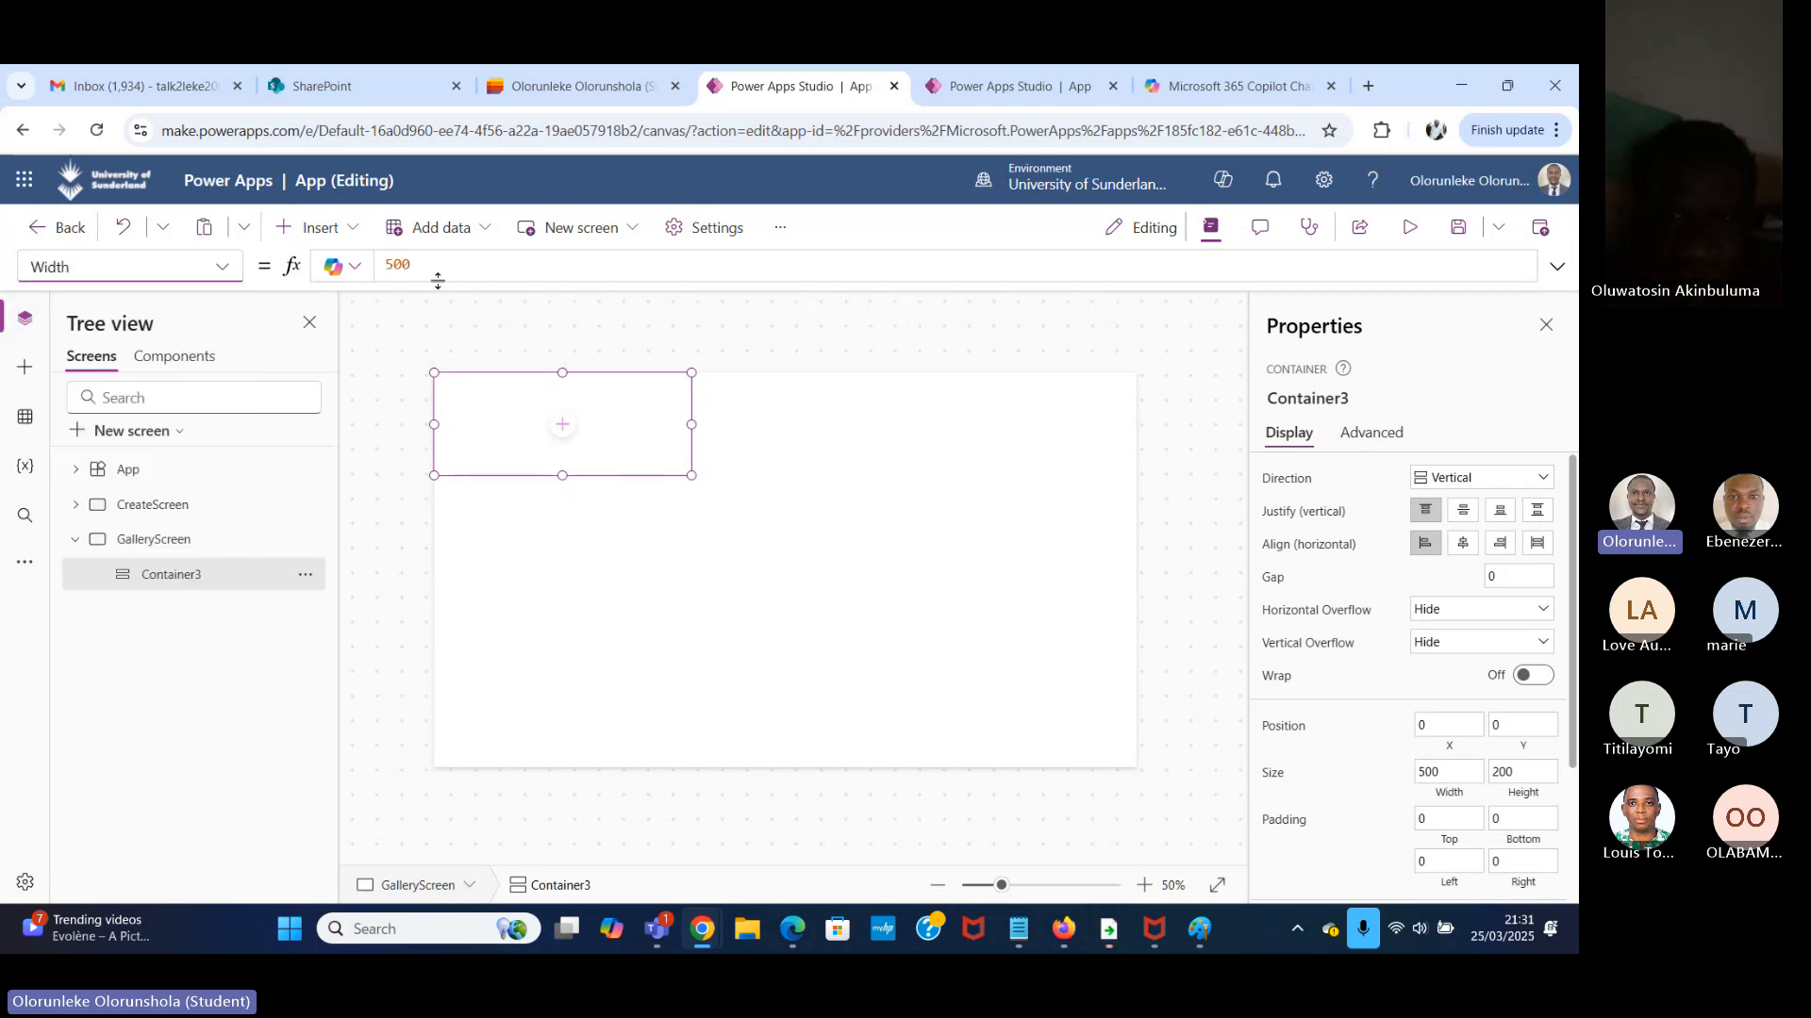
pyautogui.moveTo(430, 269); pyautogui.dragTo(303, 255)
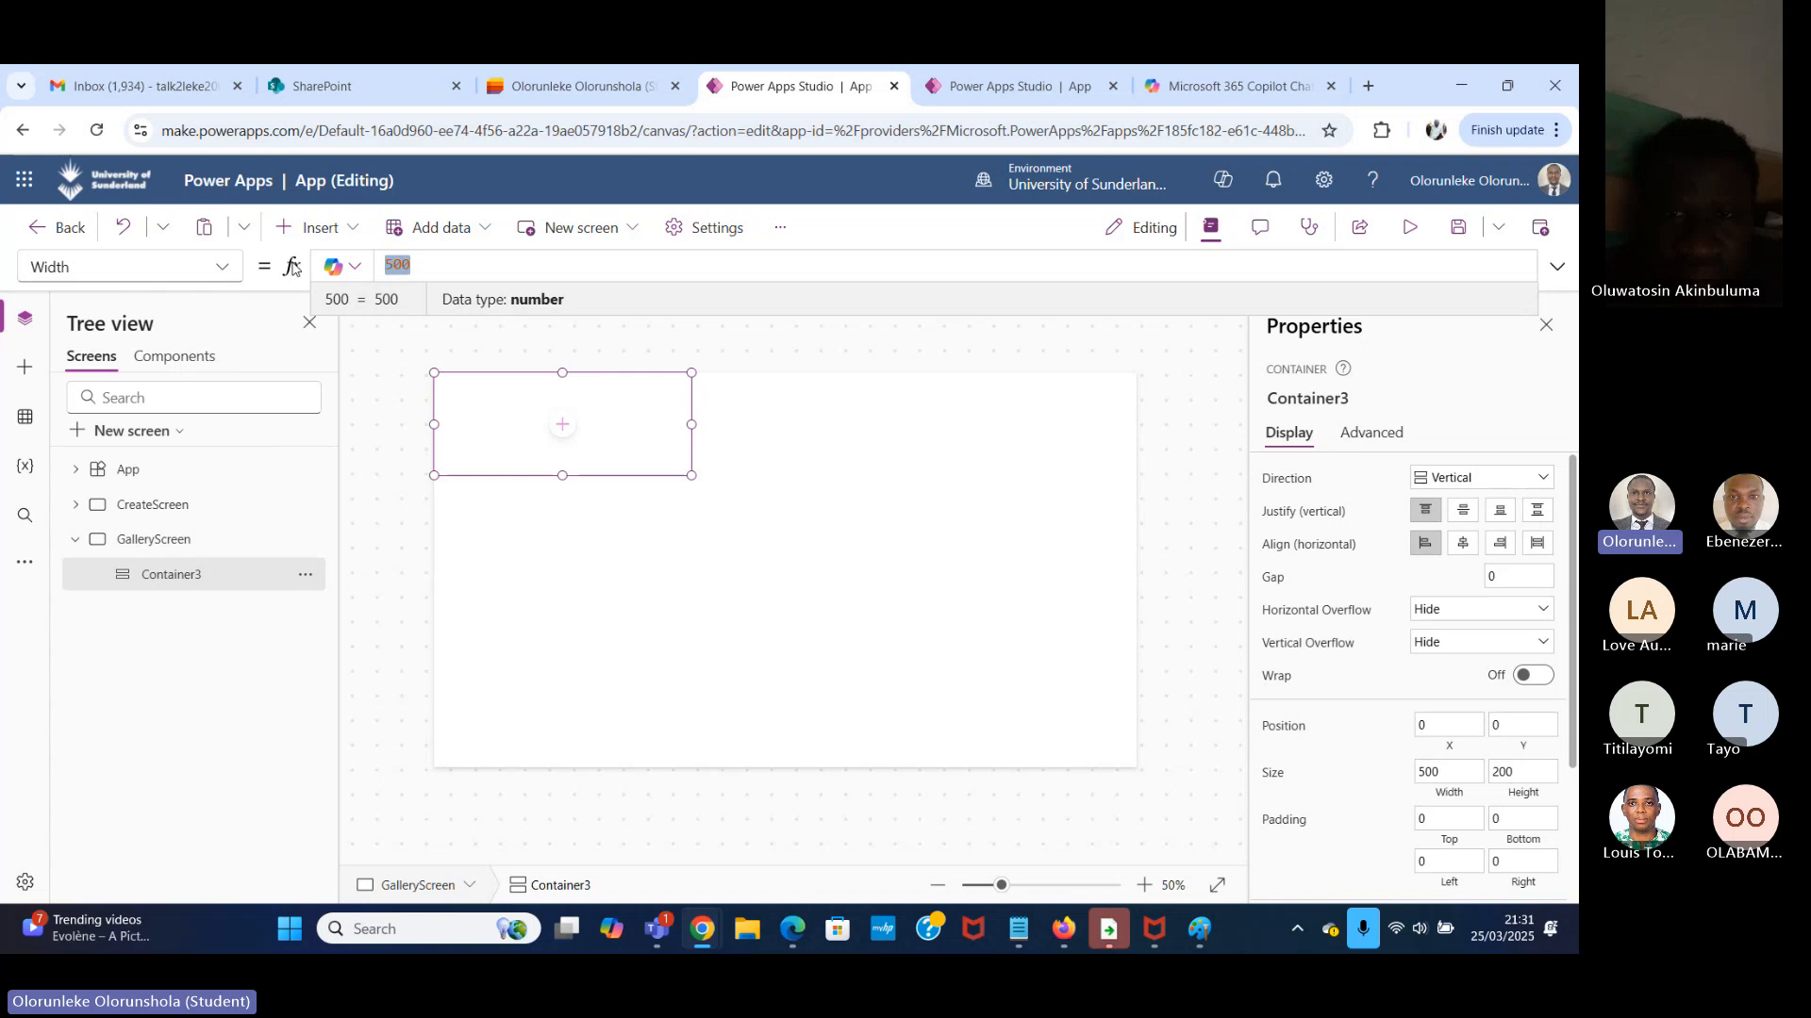
pyautogui.press('BackSpace')
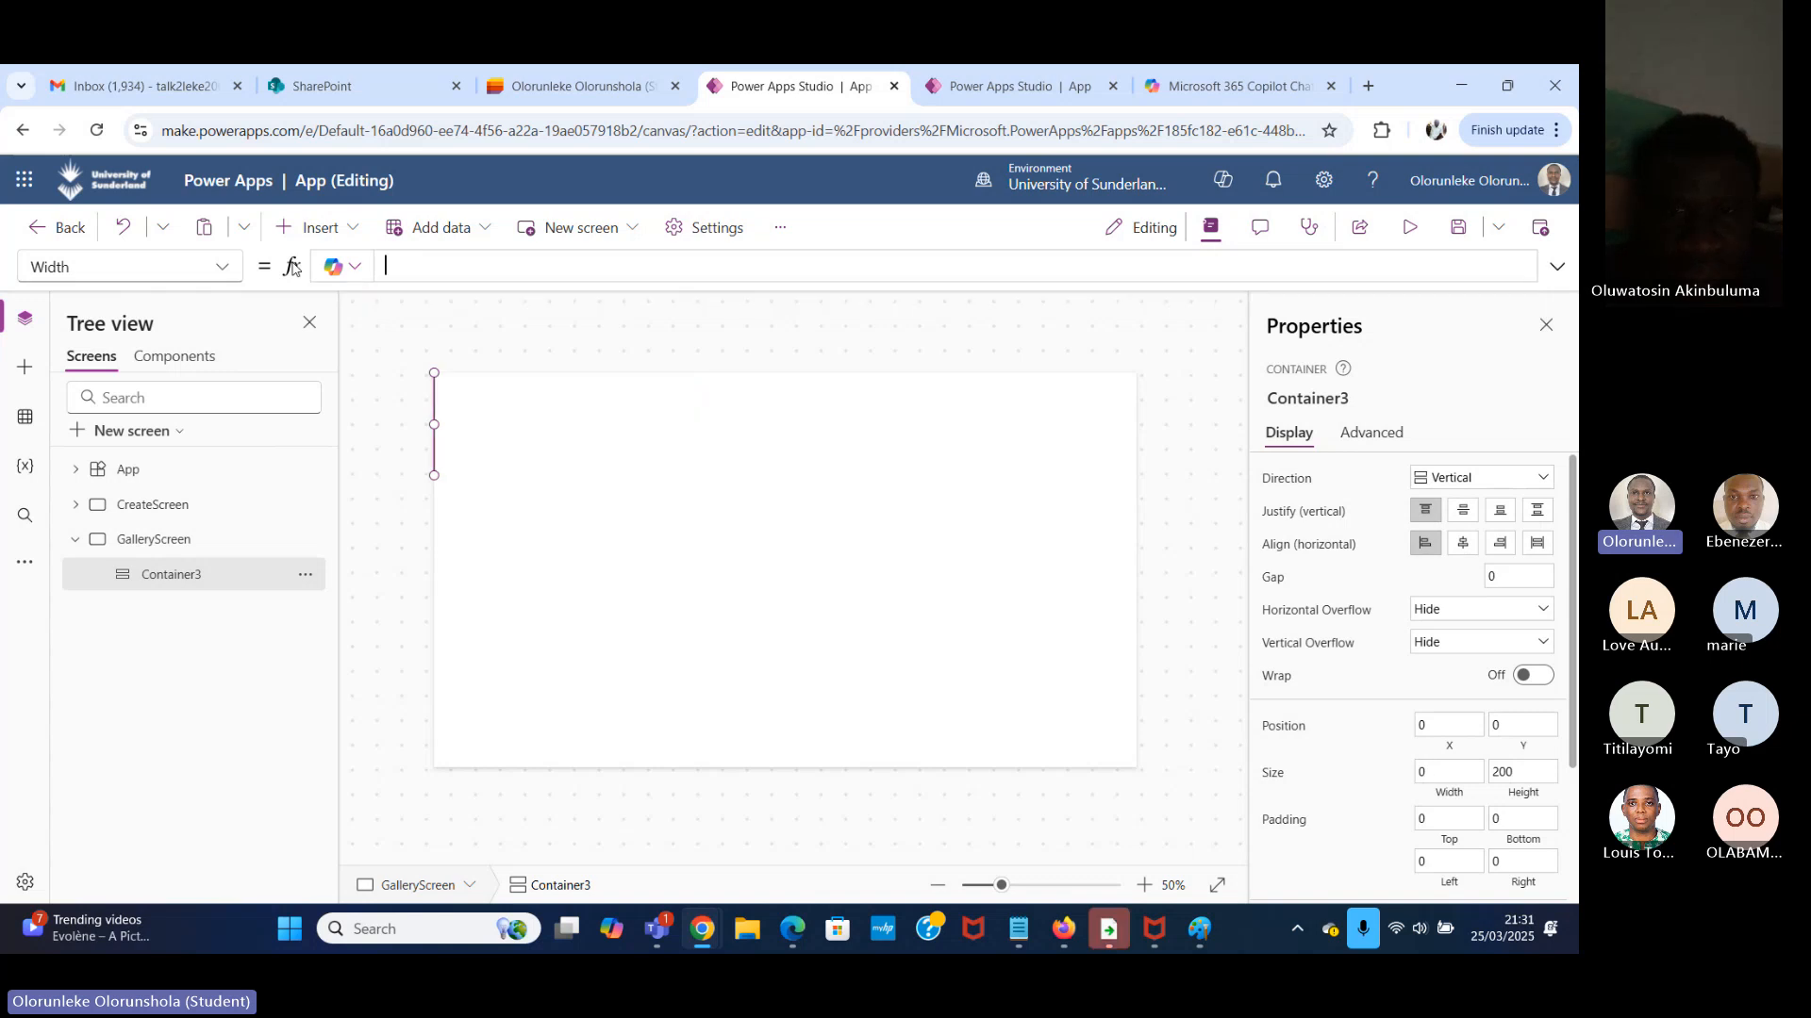
pyautogui.write('Pare')
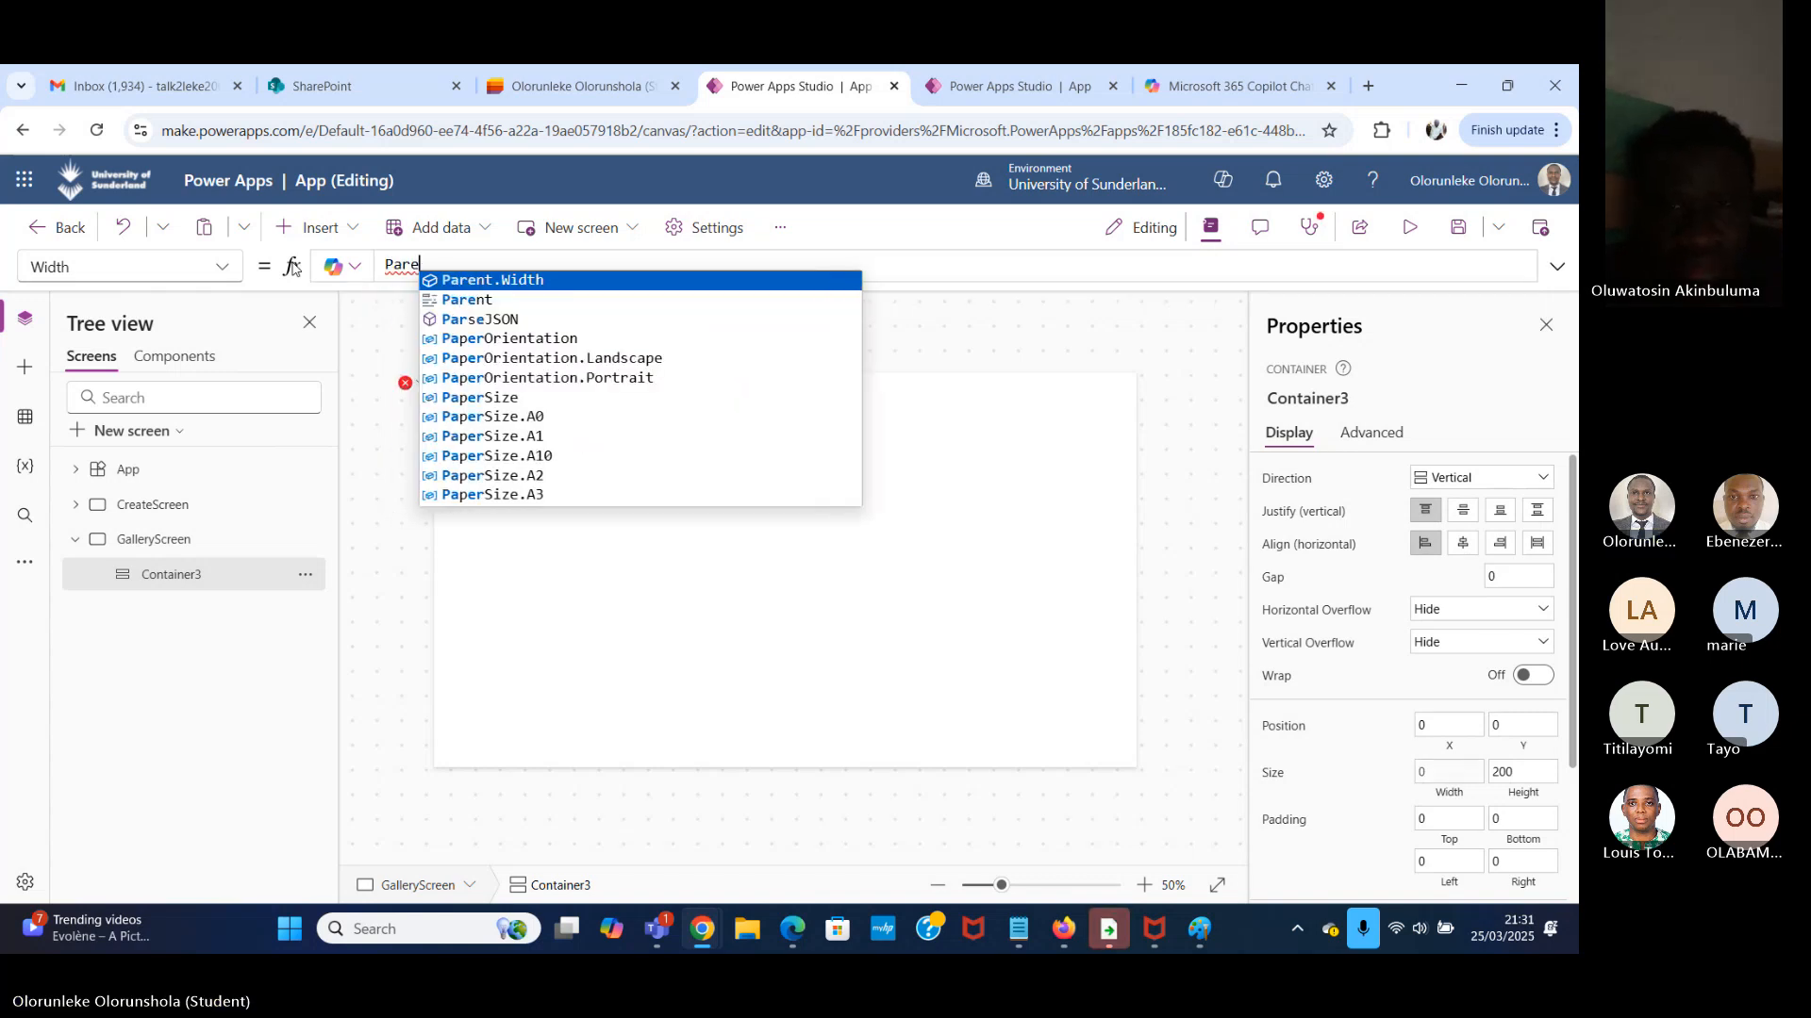
pyautogui.write('n')
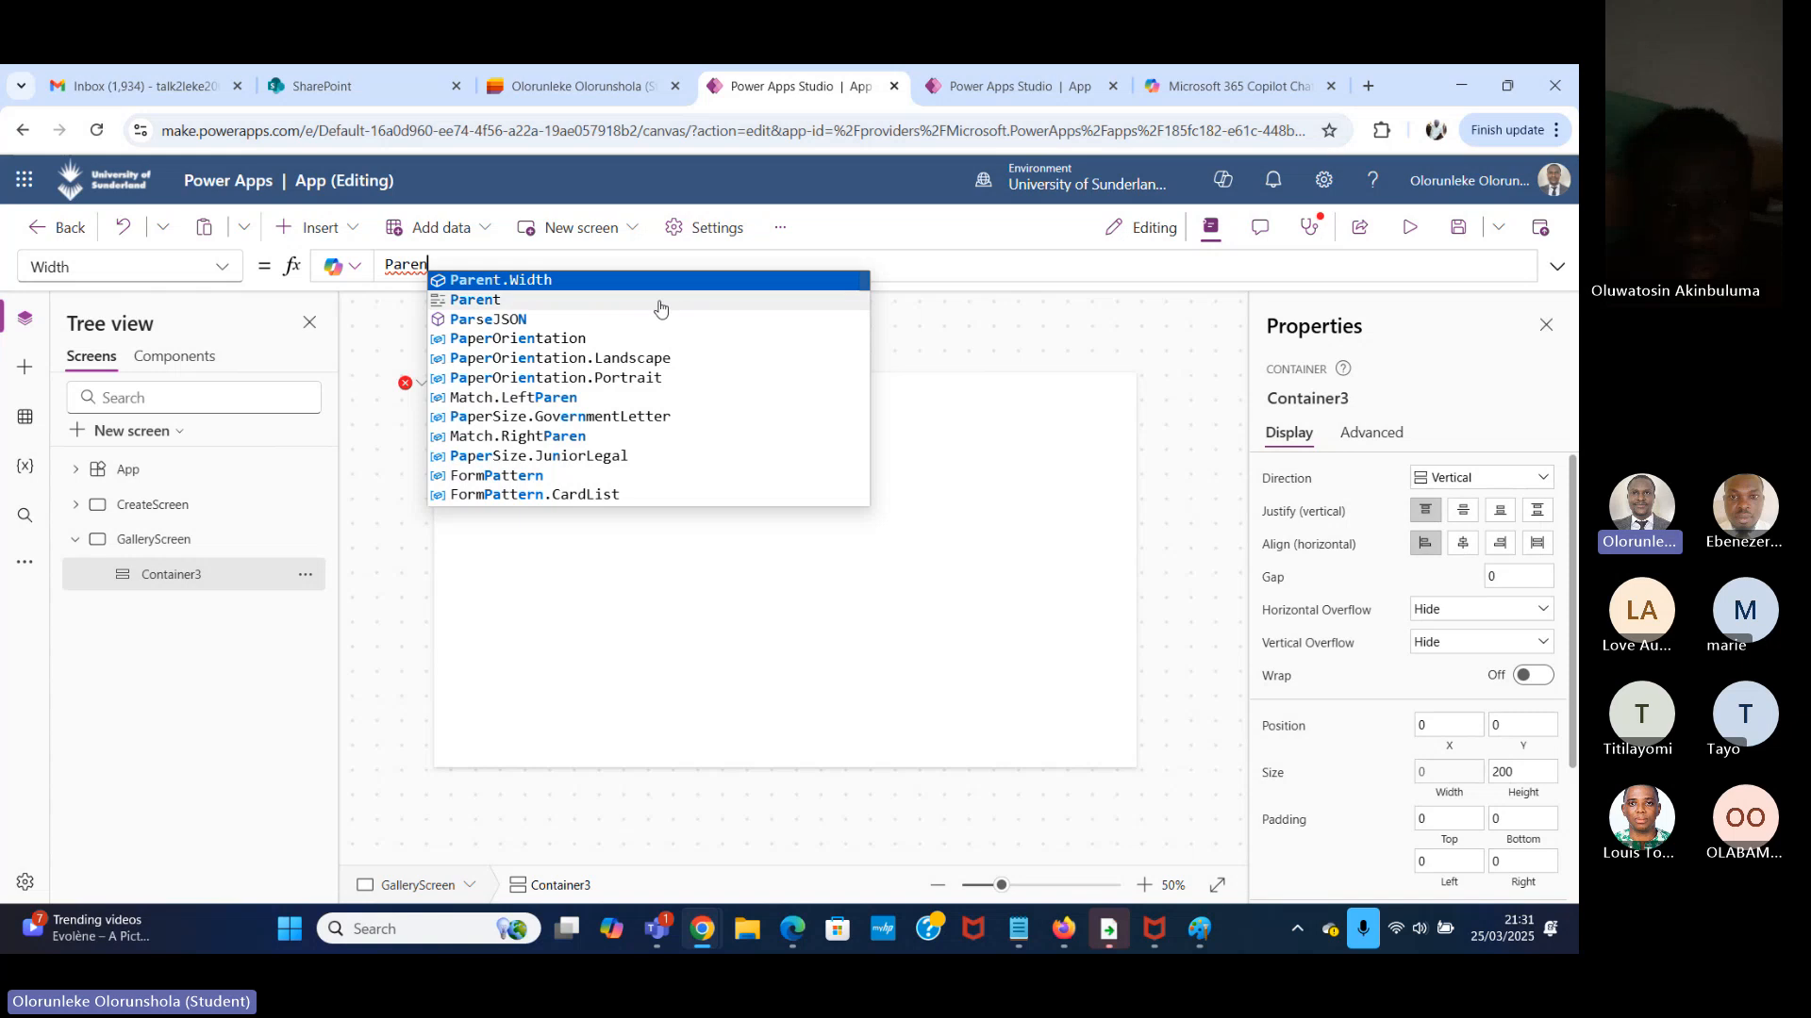
pyautogui.click(578, 281)
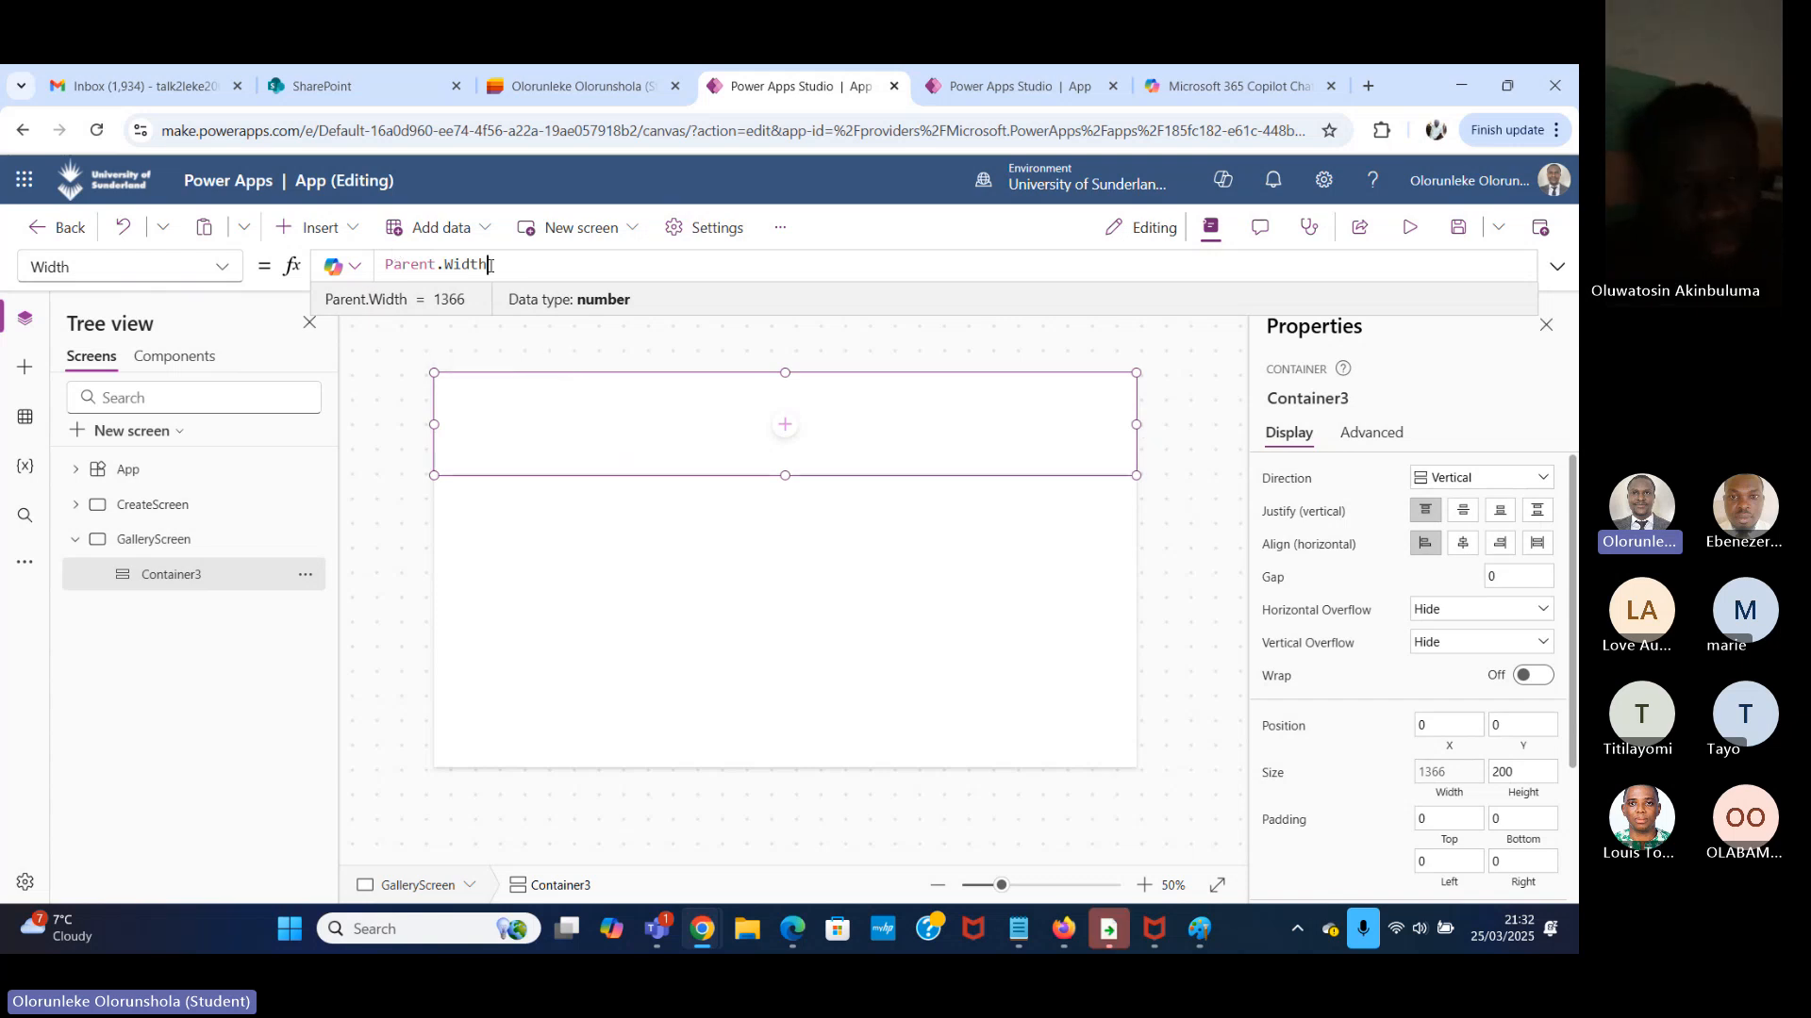
pyautogui.moveTo(488, 265); pyautogui.dragTo(389, 261)
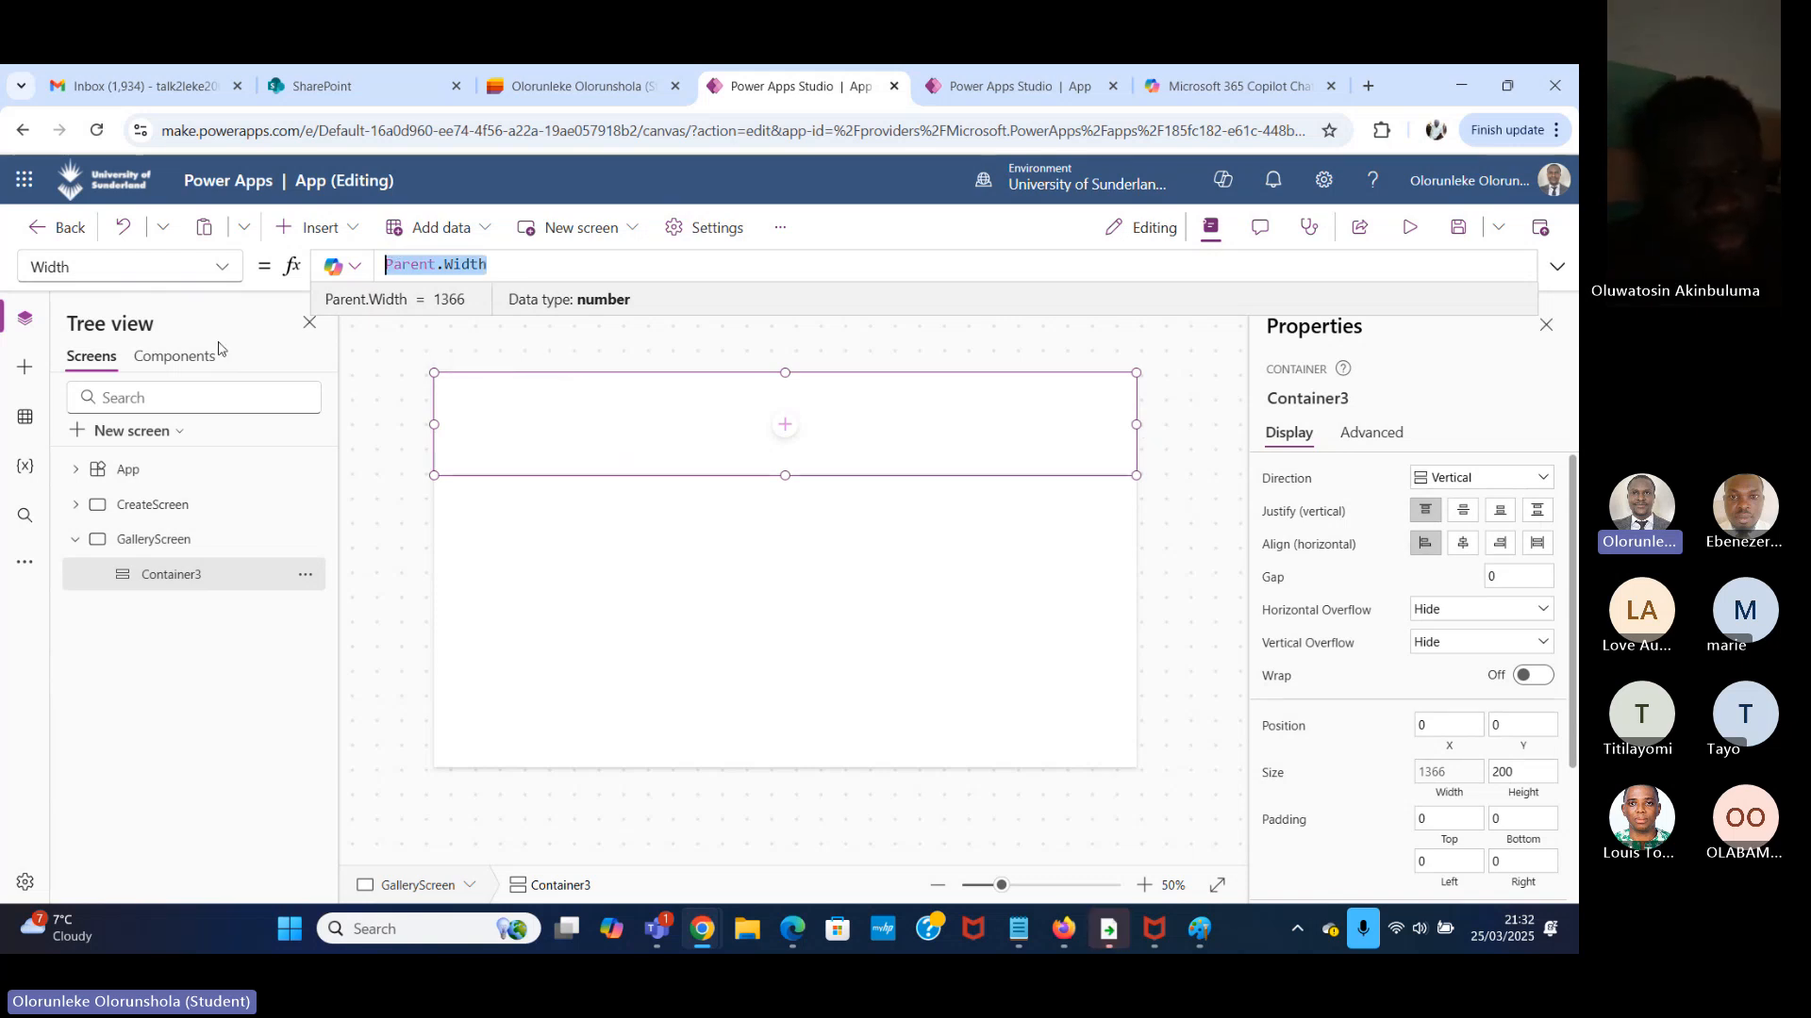
# Set the Height property of the GalleryScreen container to the formula Parent.Height.
pyautogui.click(222, 267)
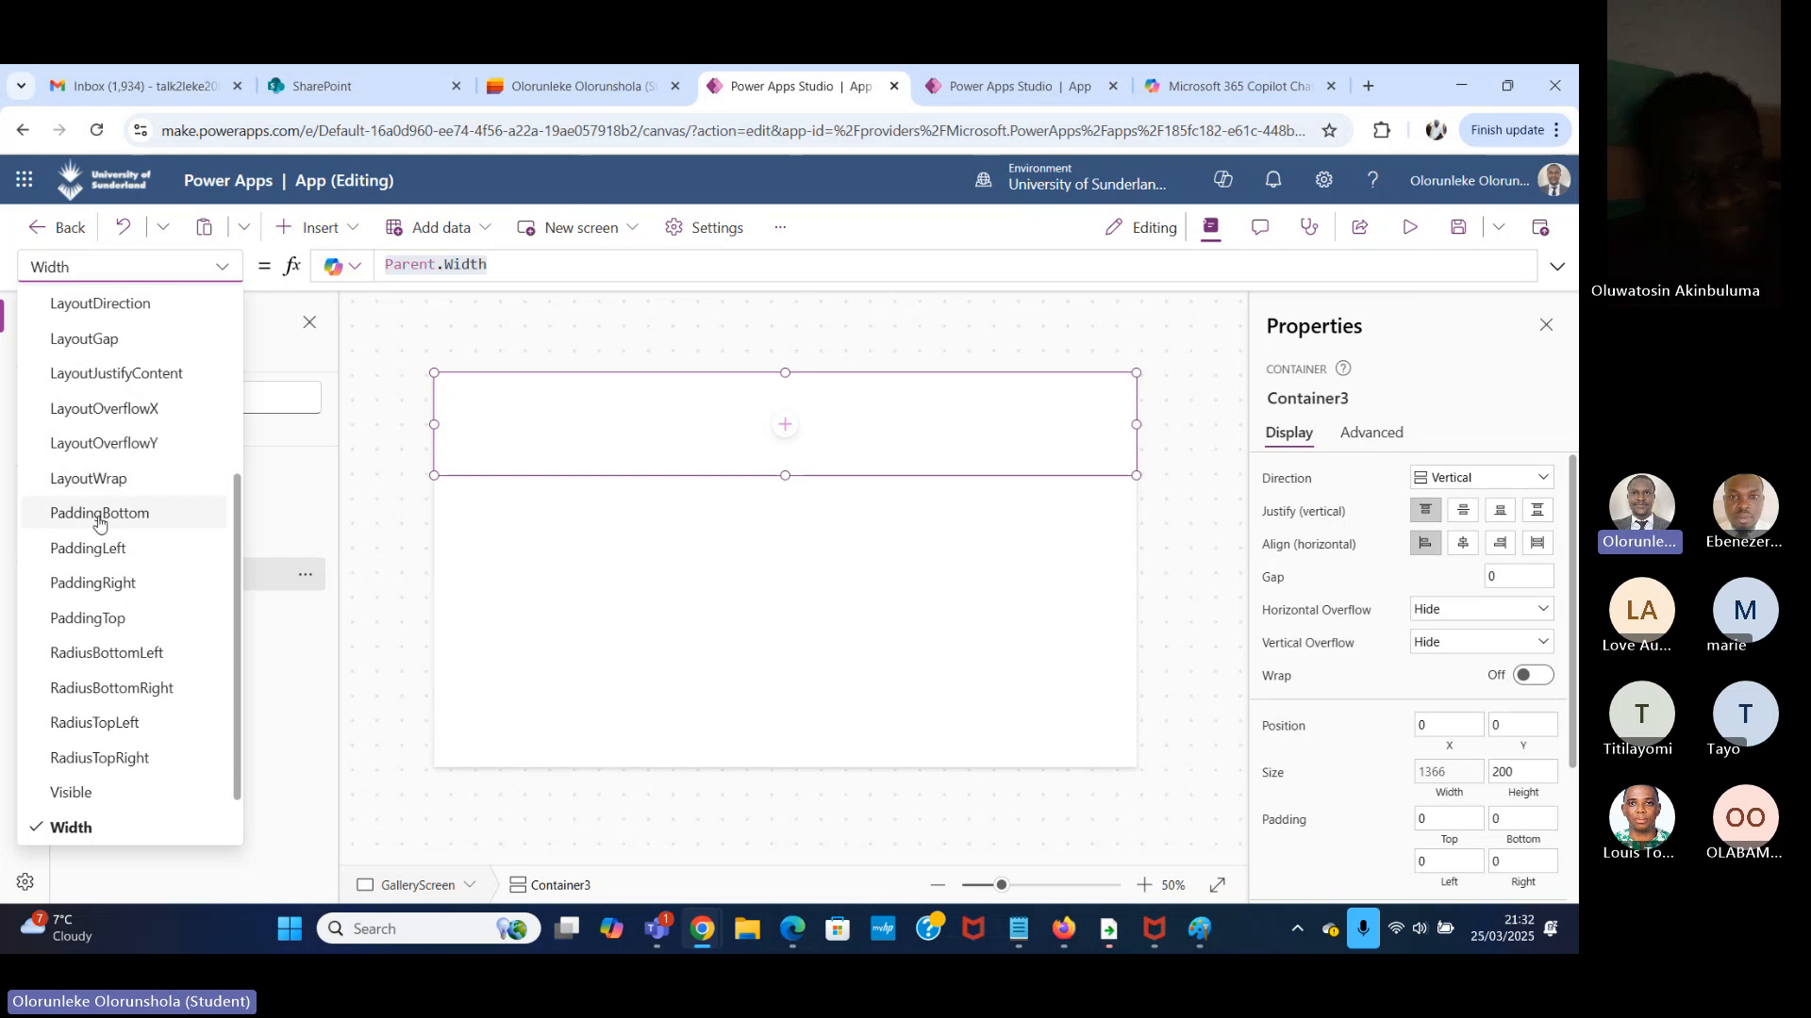
pyautogui.scroll(3, 99, 505)
pyautogui.click(109, 439)
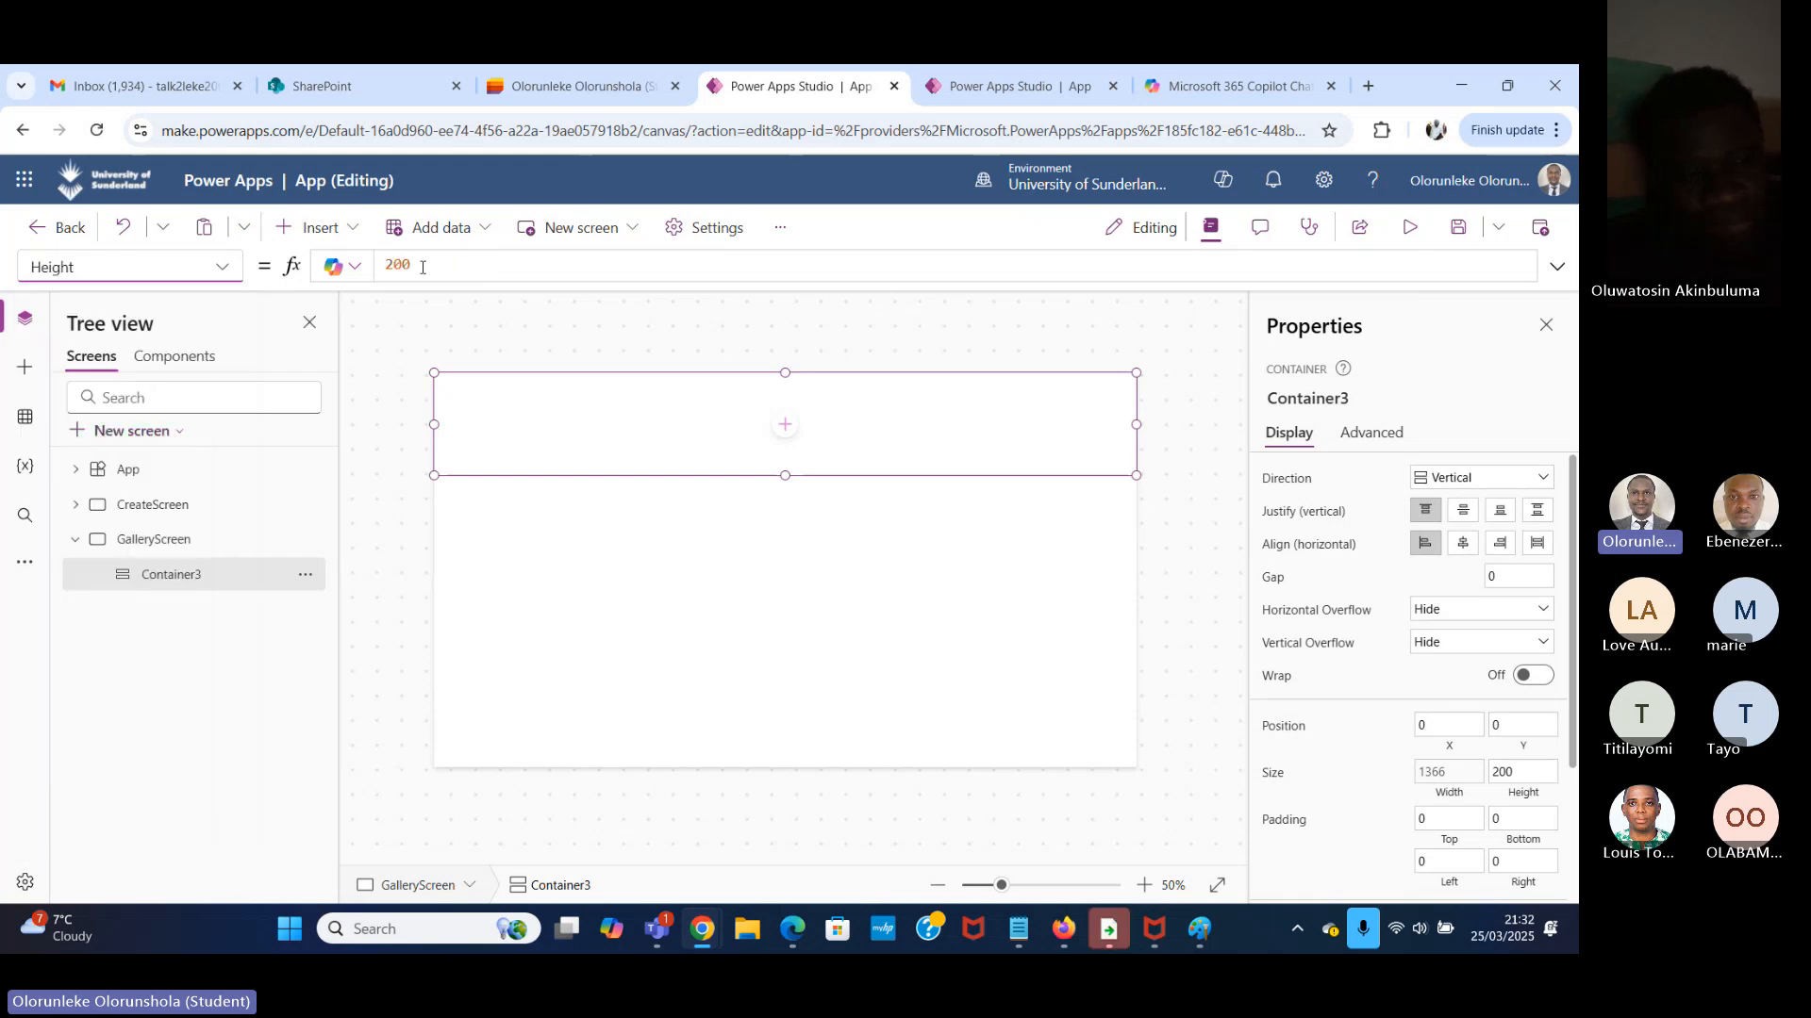
pyautogui.moveTo(422, 268); pyautogui.dragTo(316, 268)
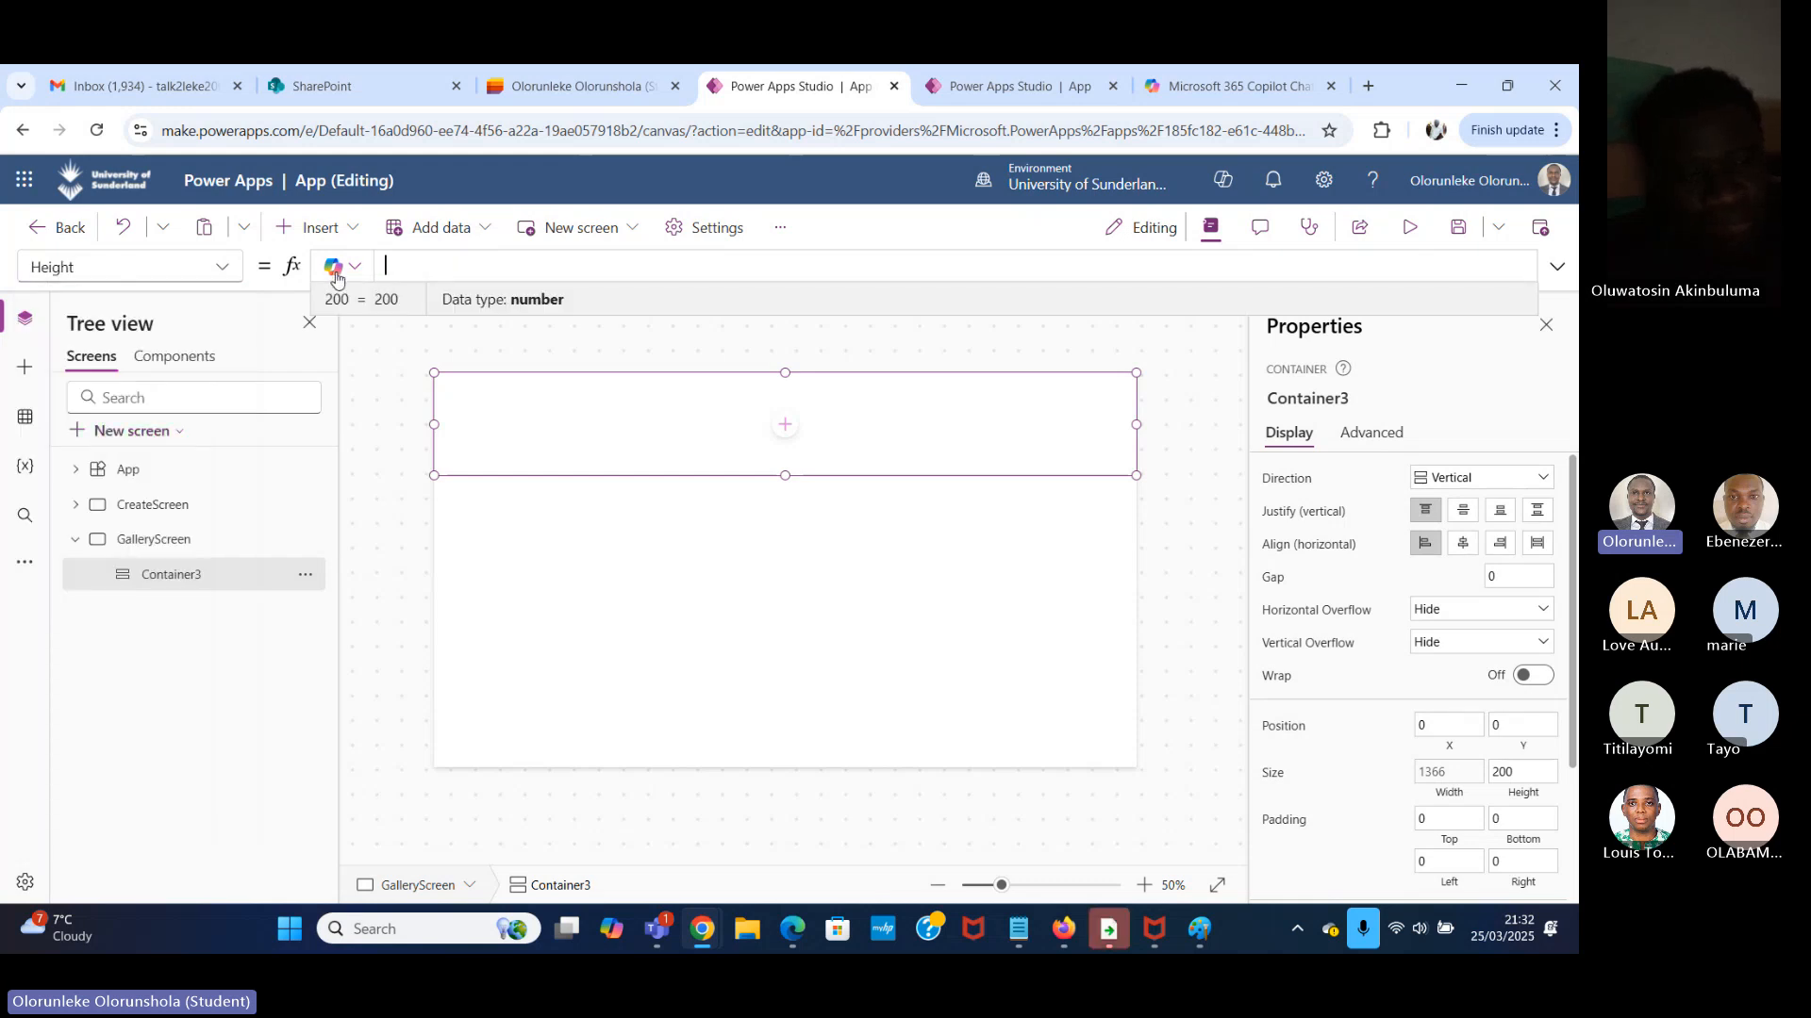
pyautogui.write('pare')
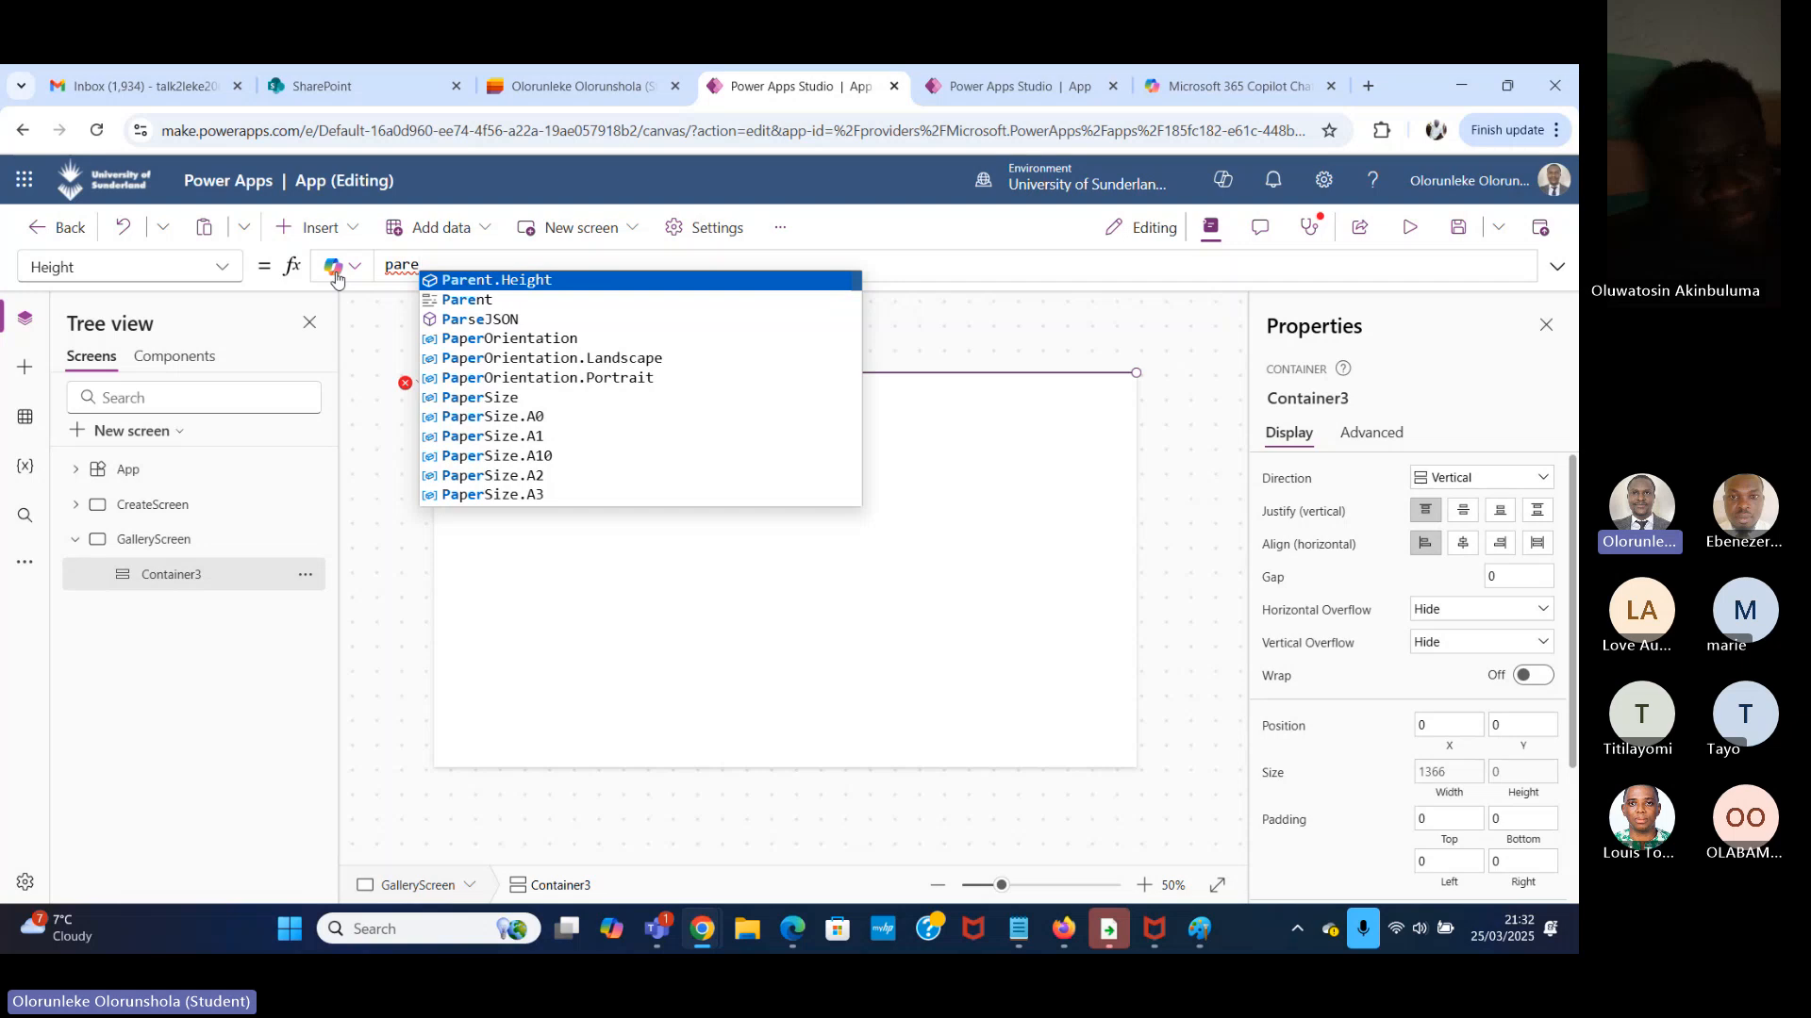
pyautogui.write('nt')
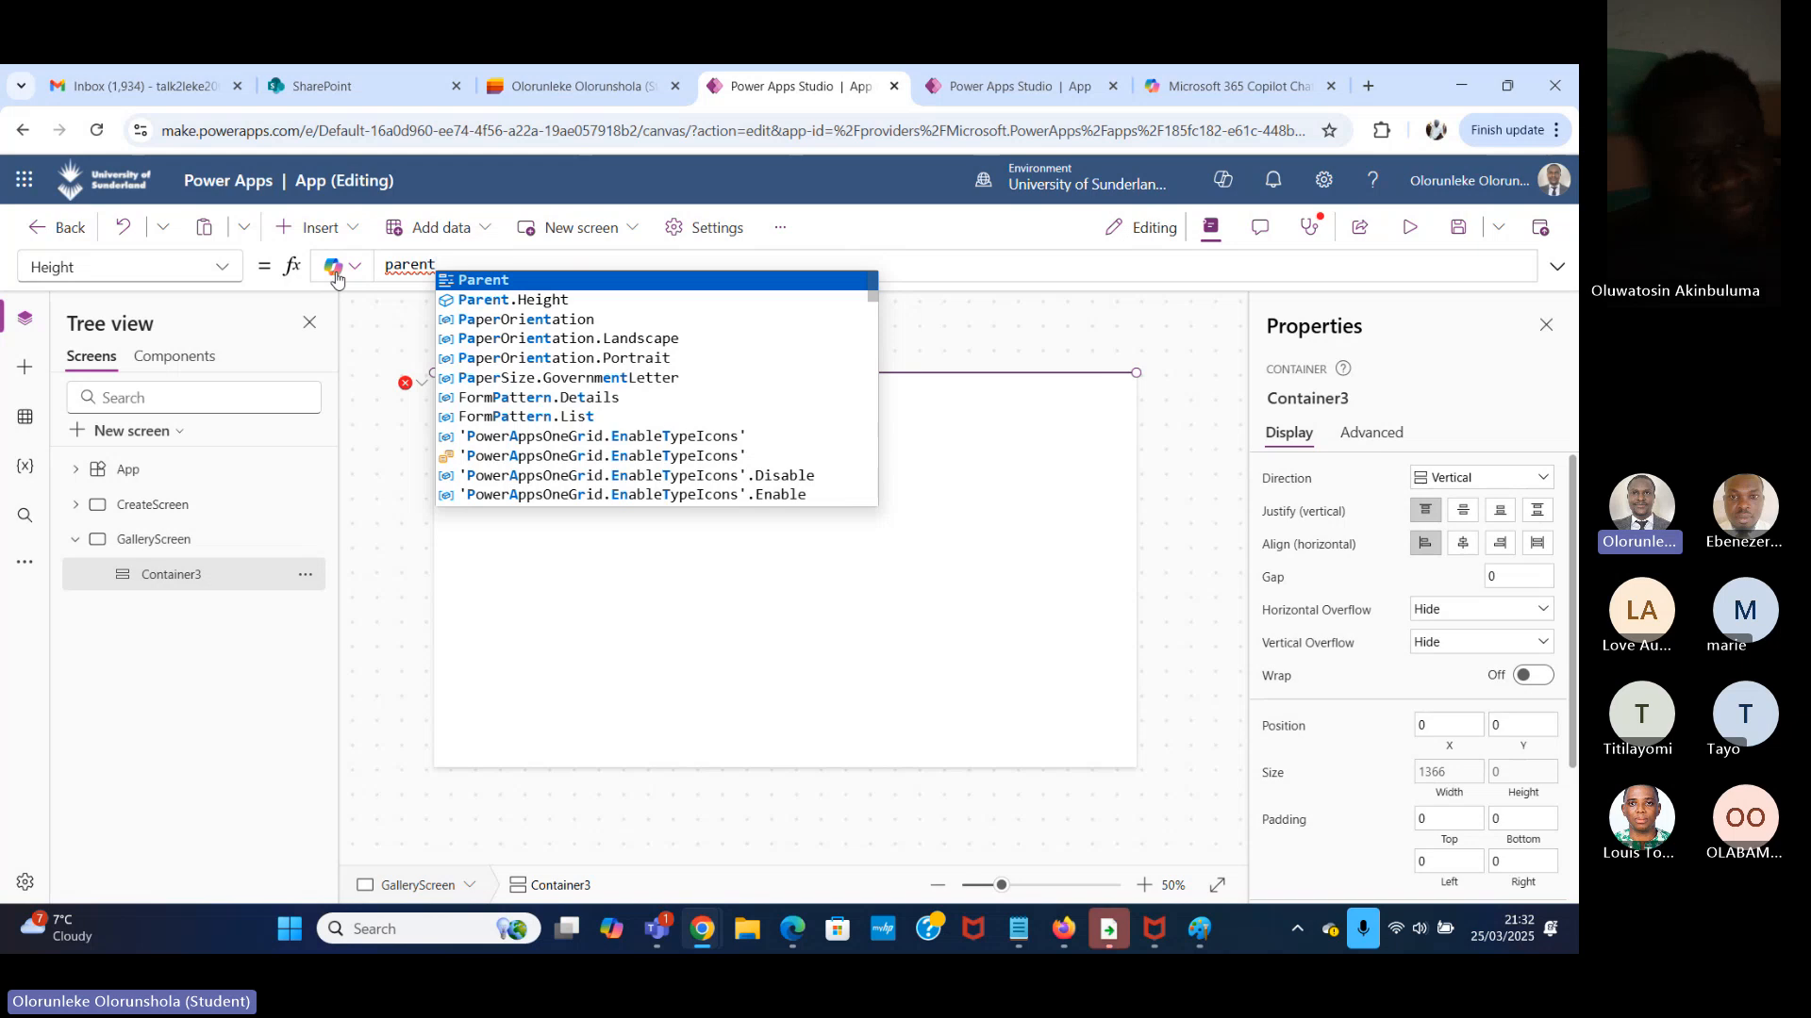
pyautogui.click(611, 299)
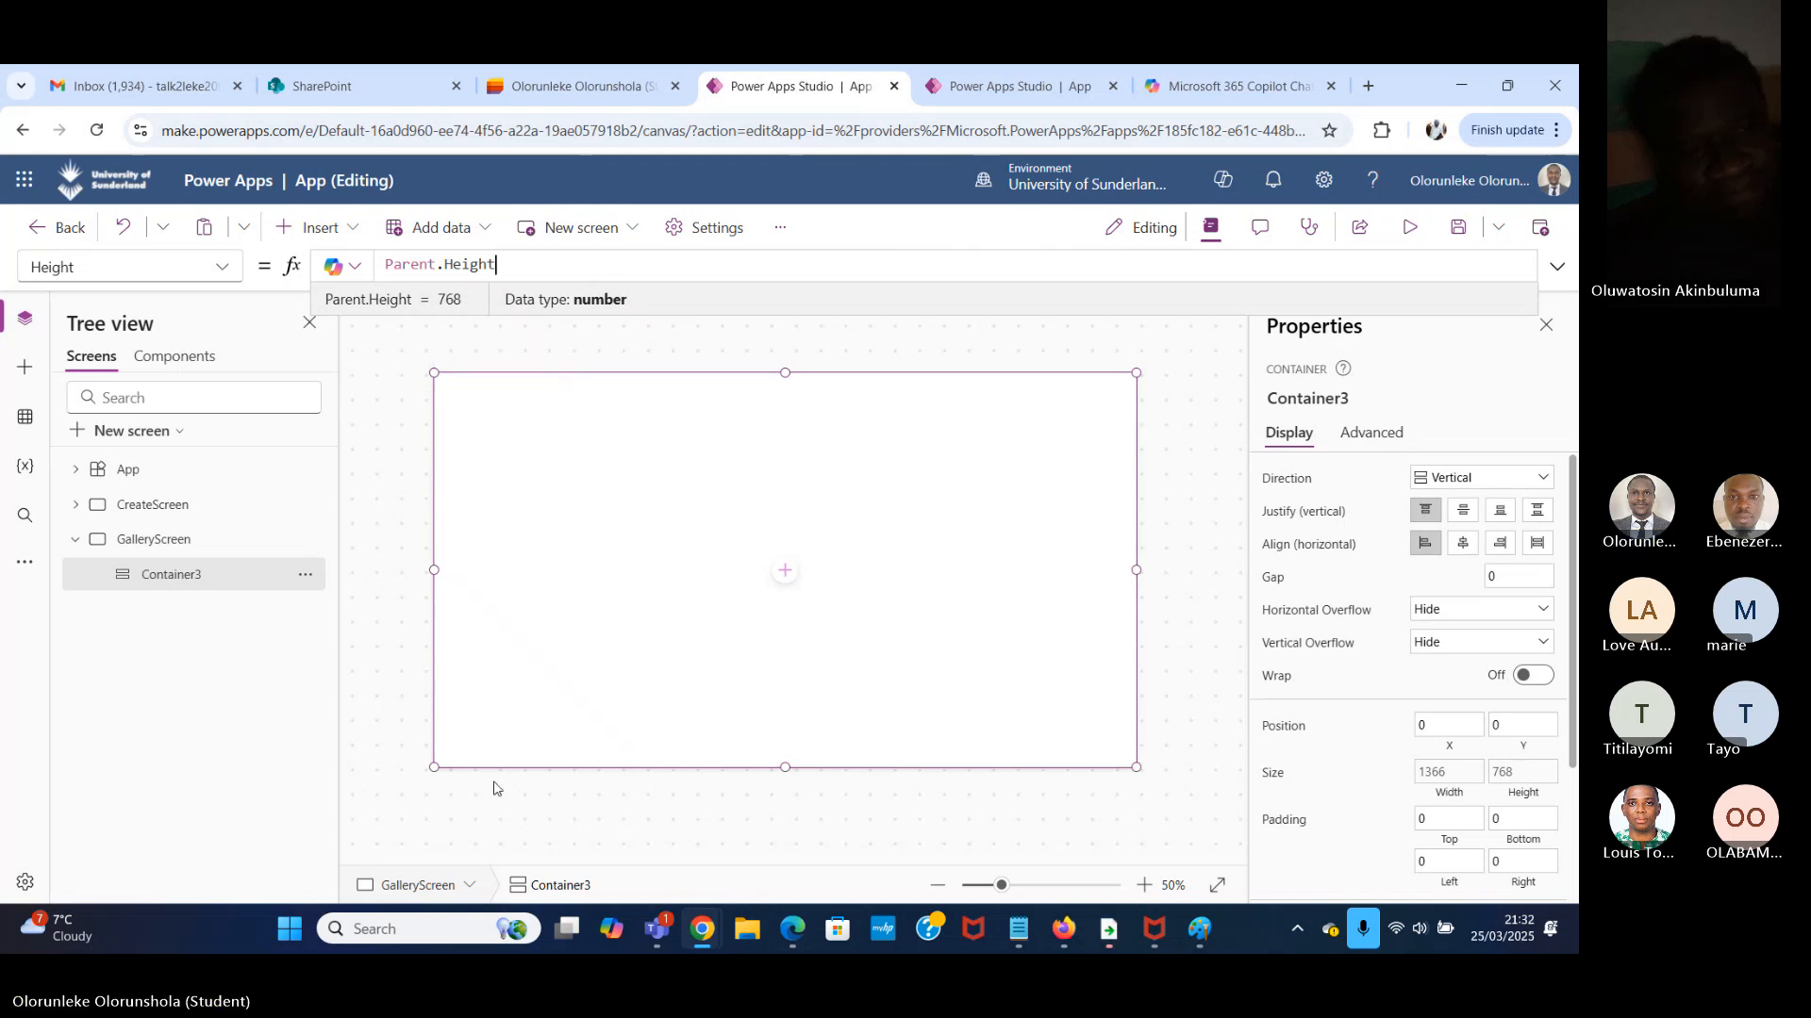
# Rename the vertical container on GalleryScreen as MainContainer.
pyautogui.click(226, 584)
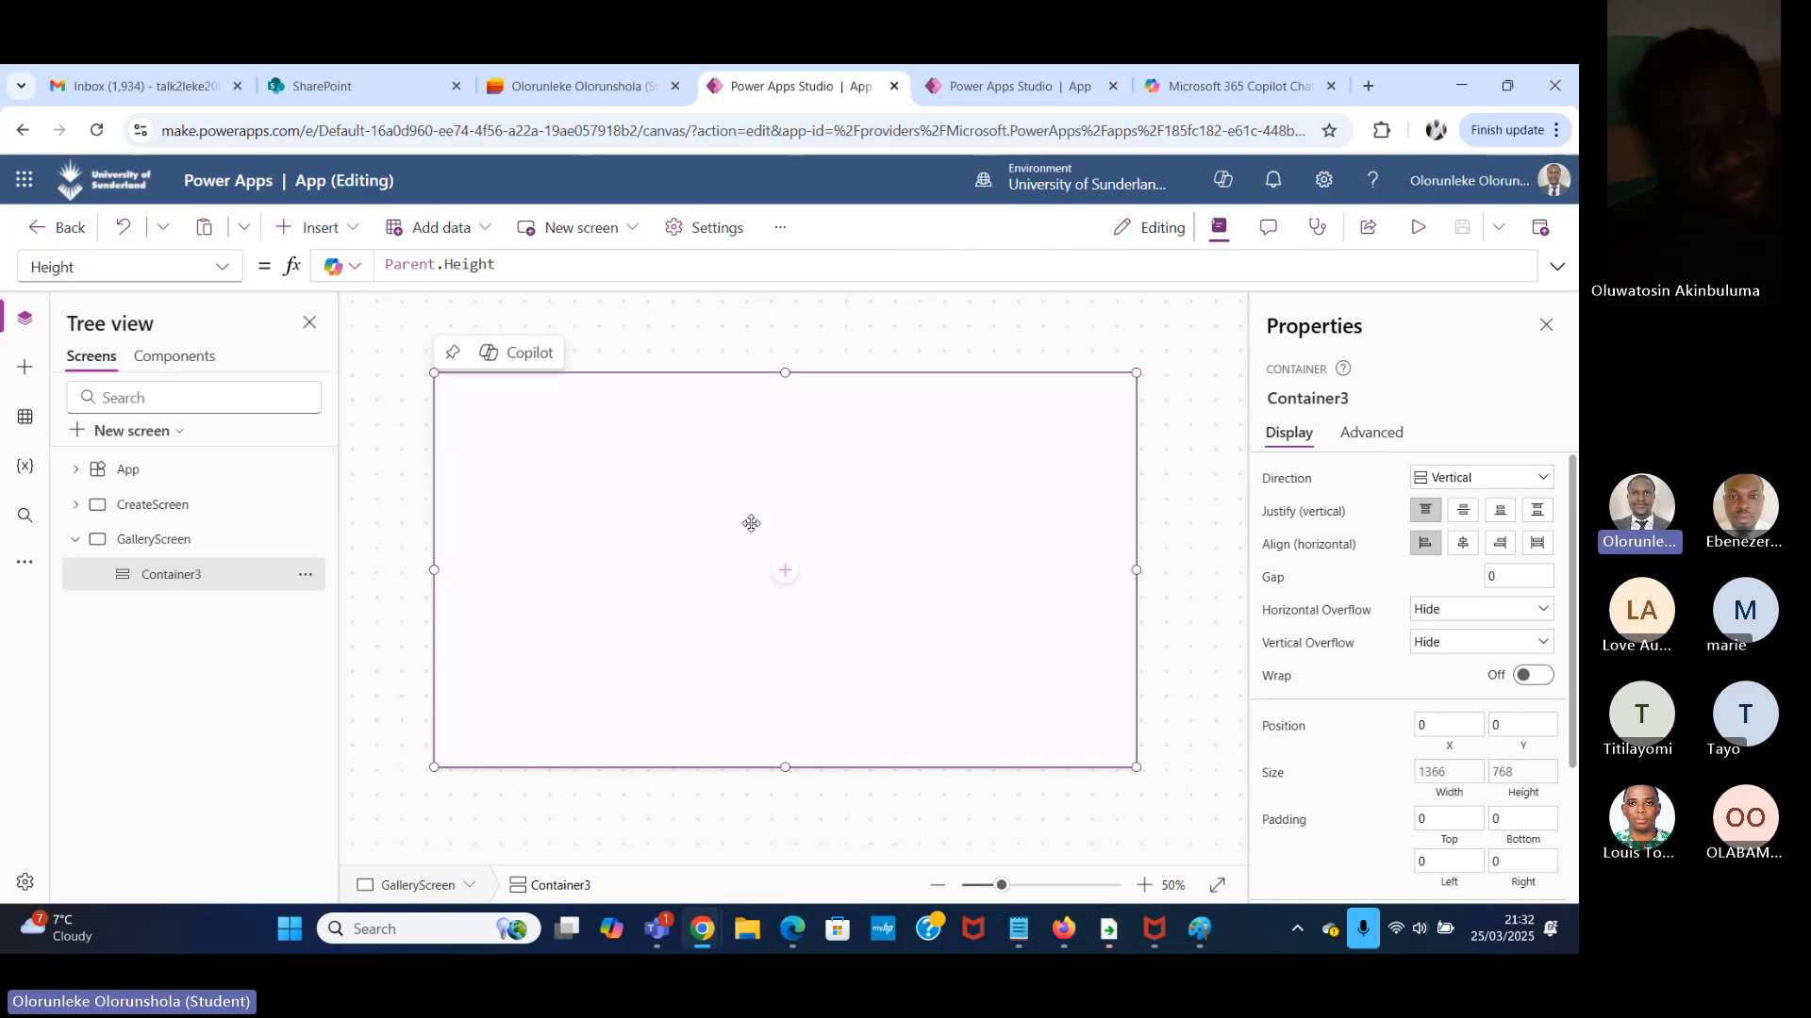
pyautogui.doubleClick(185, 581)
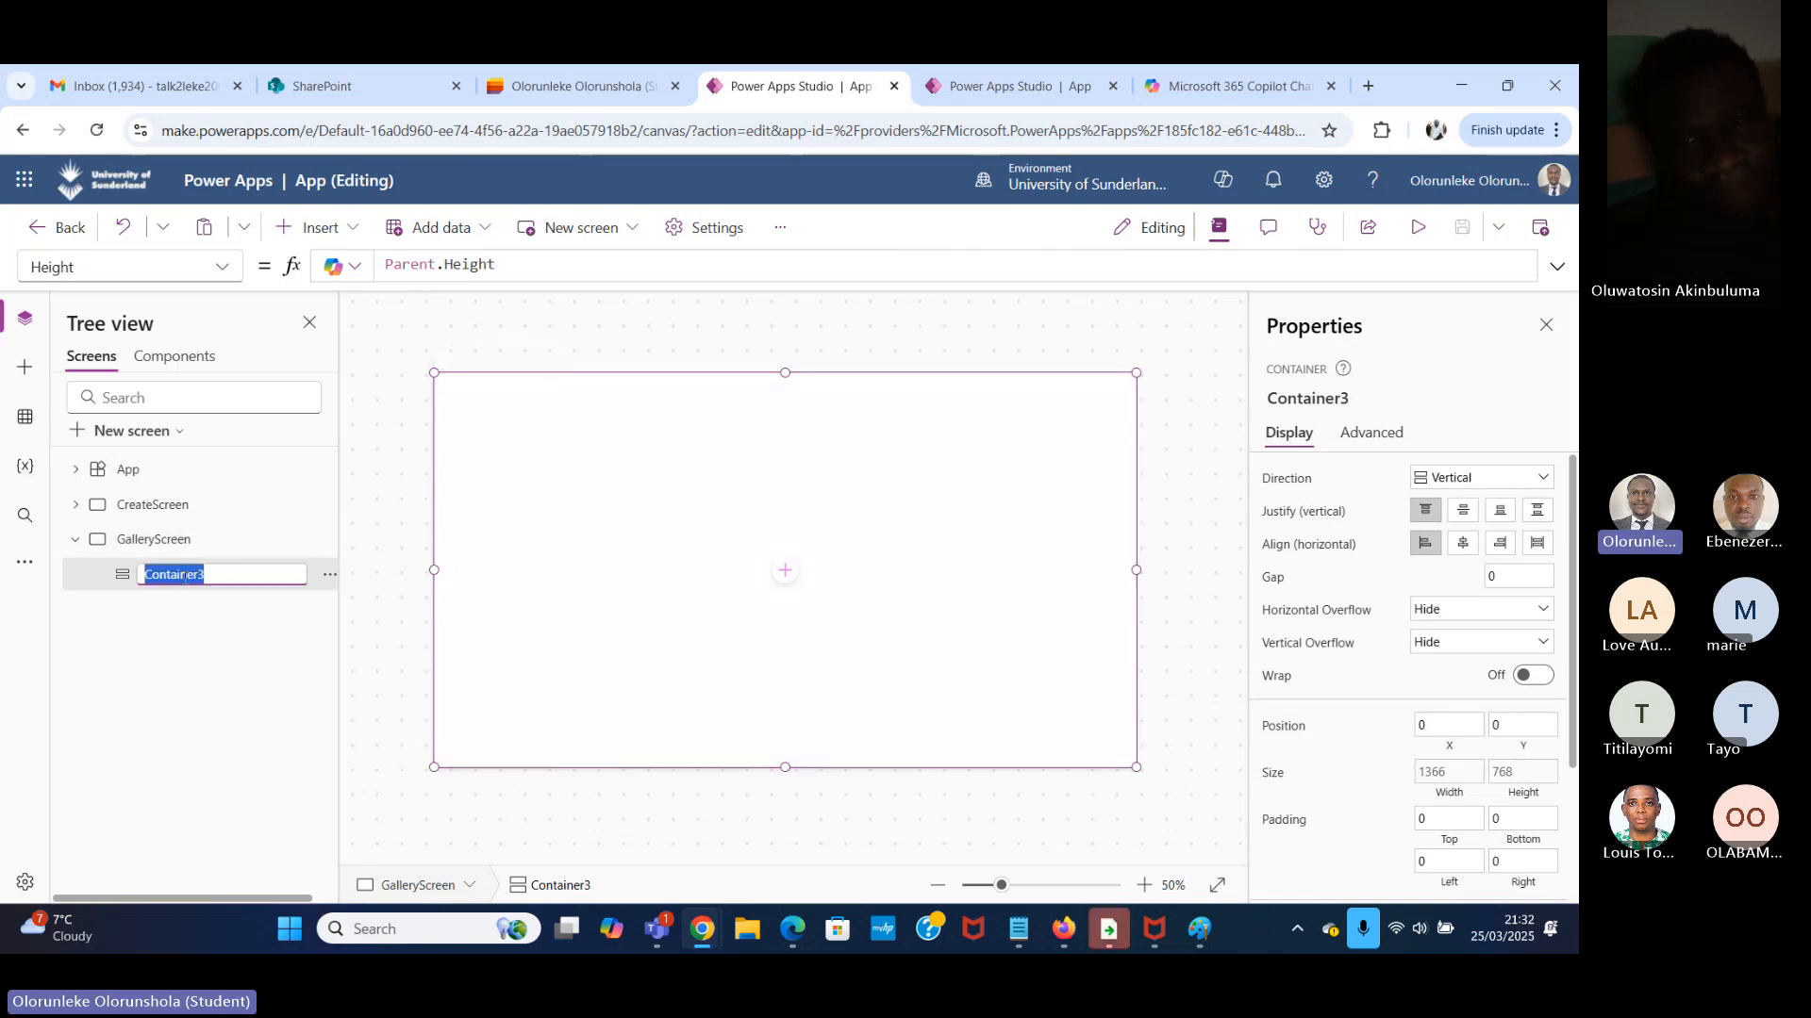
pyautogui.click(231, 581)
pyautogui.doubleClick(245, 575)
pyautogui.click(232, 581)
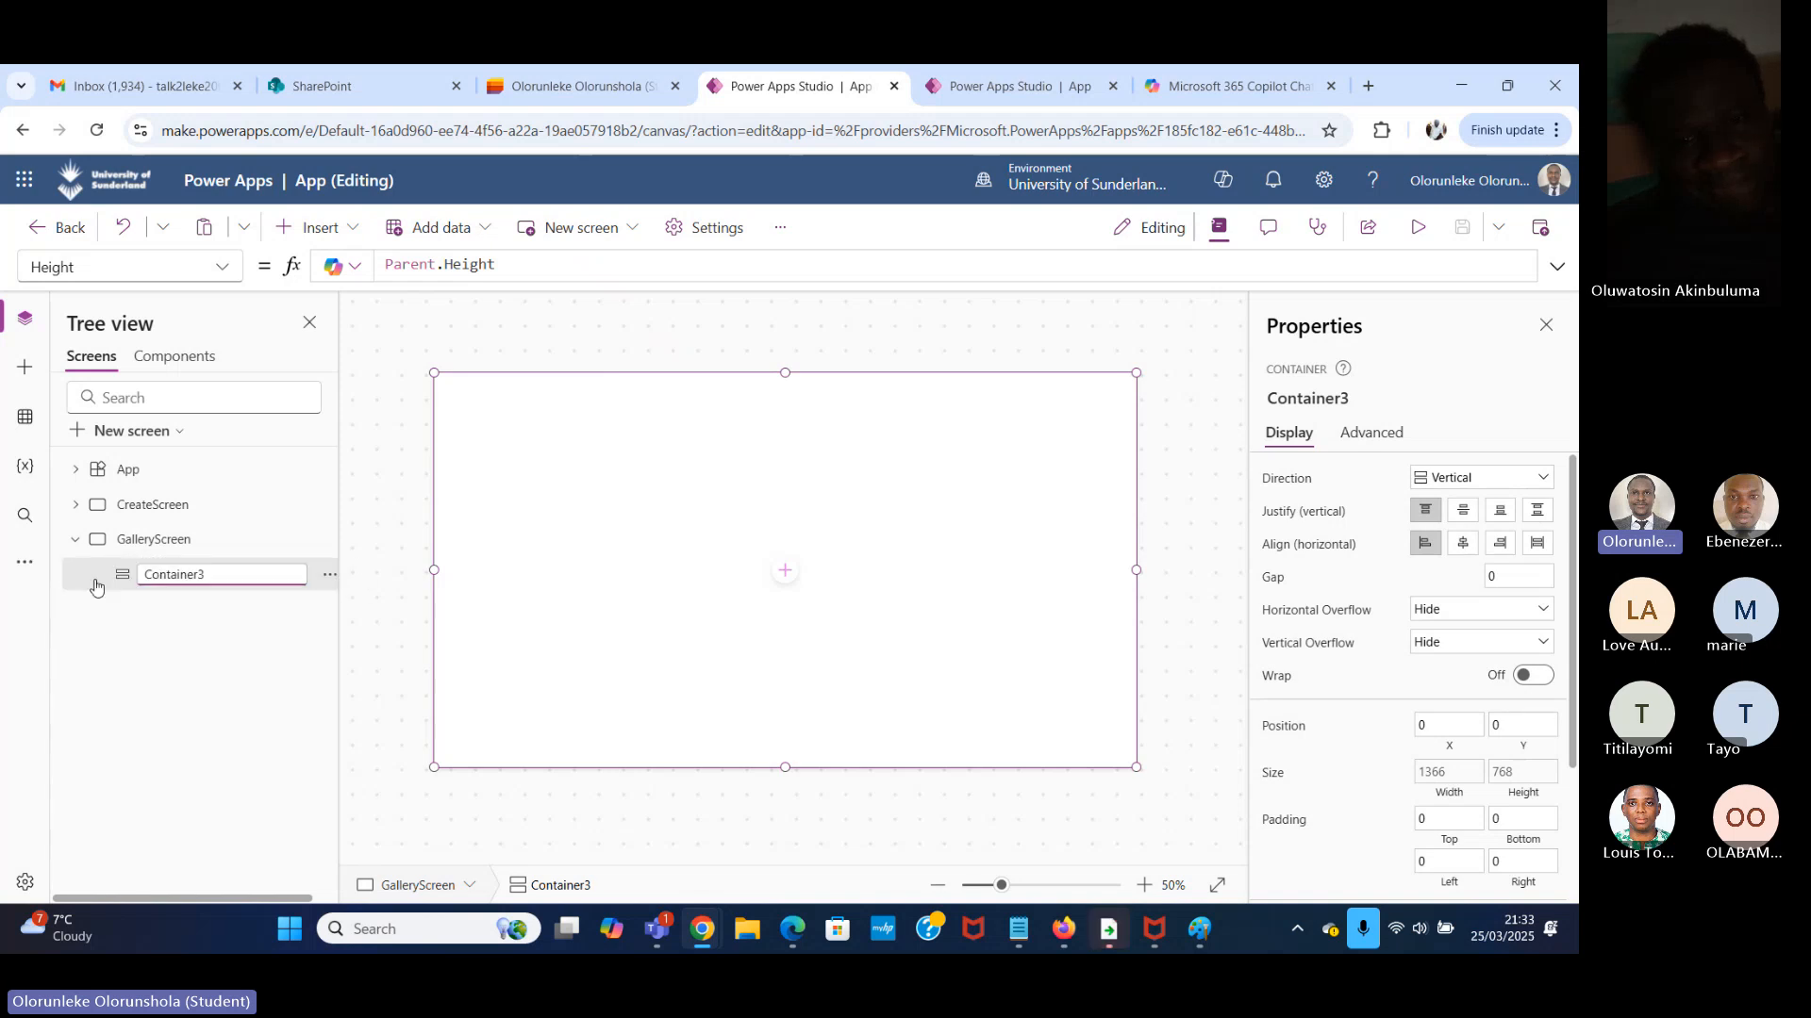
pyautogui.doubleClick(240, 577)
pyautogui.write('MainCon')
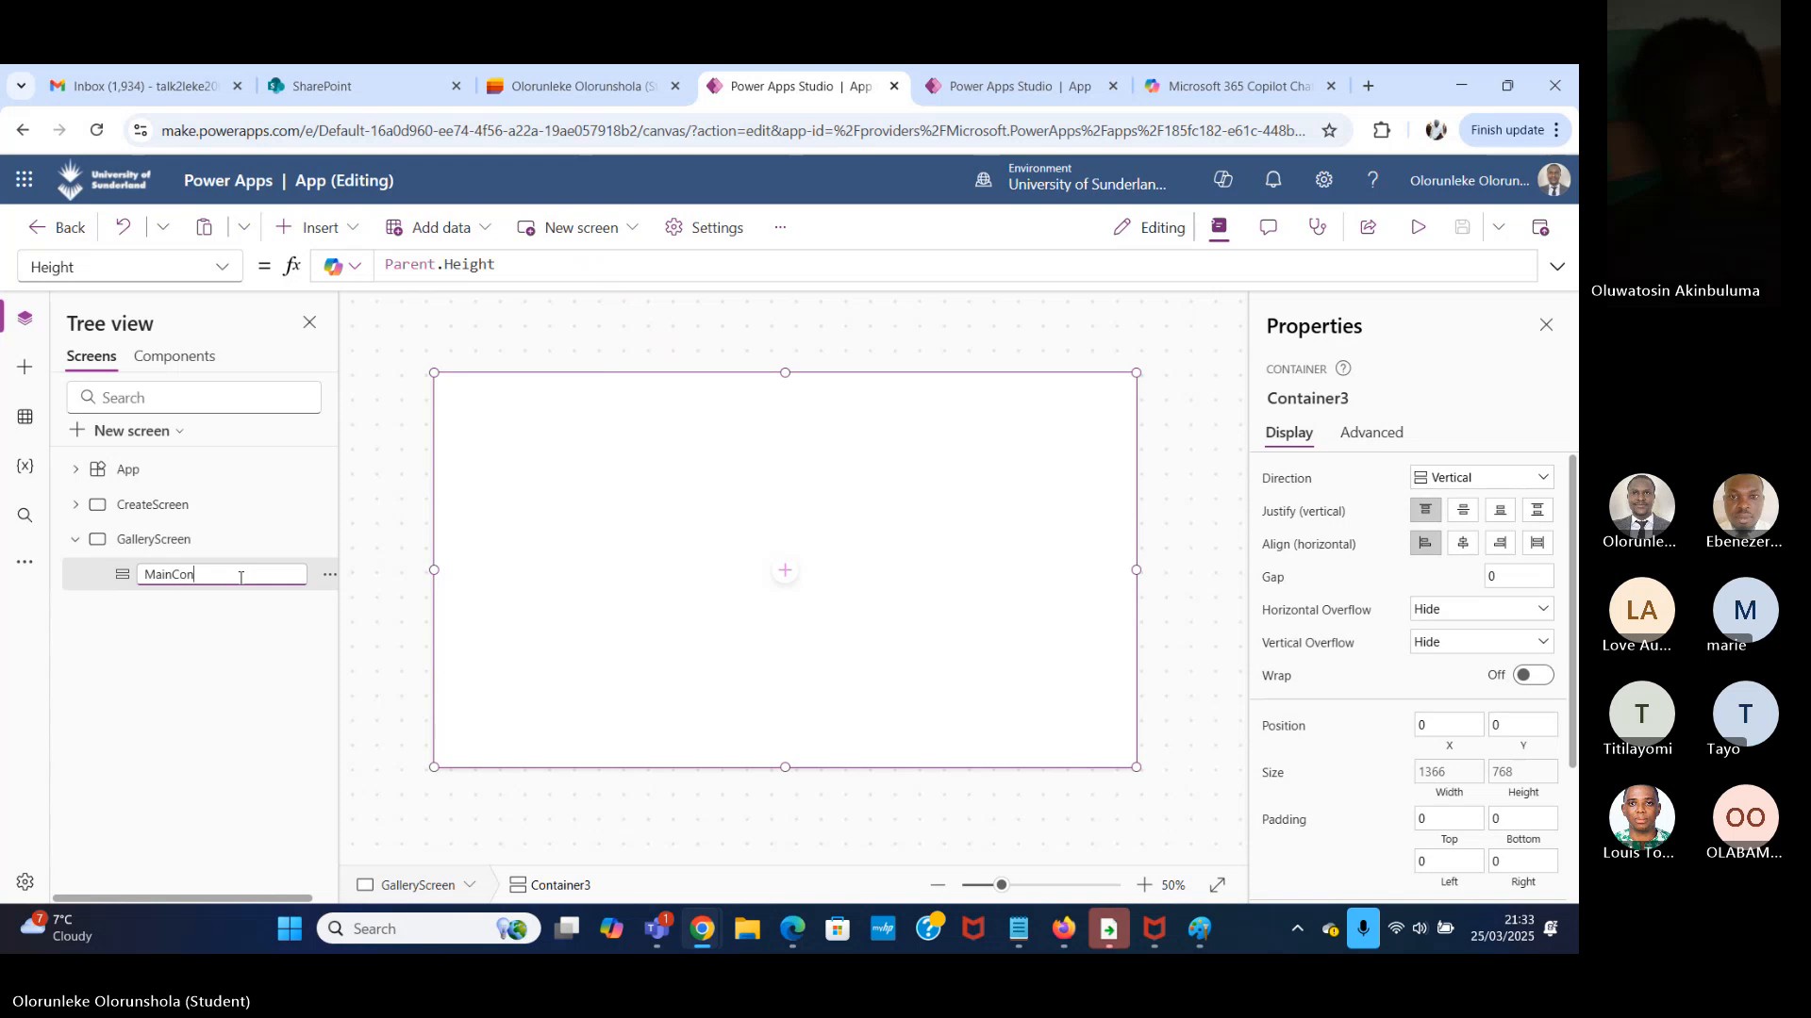
pyautogui.write('tainer')
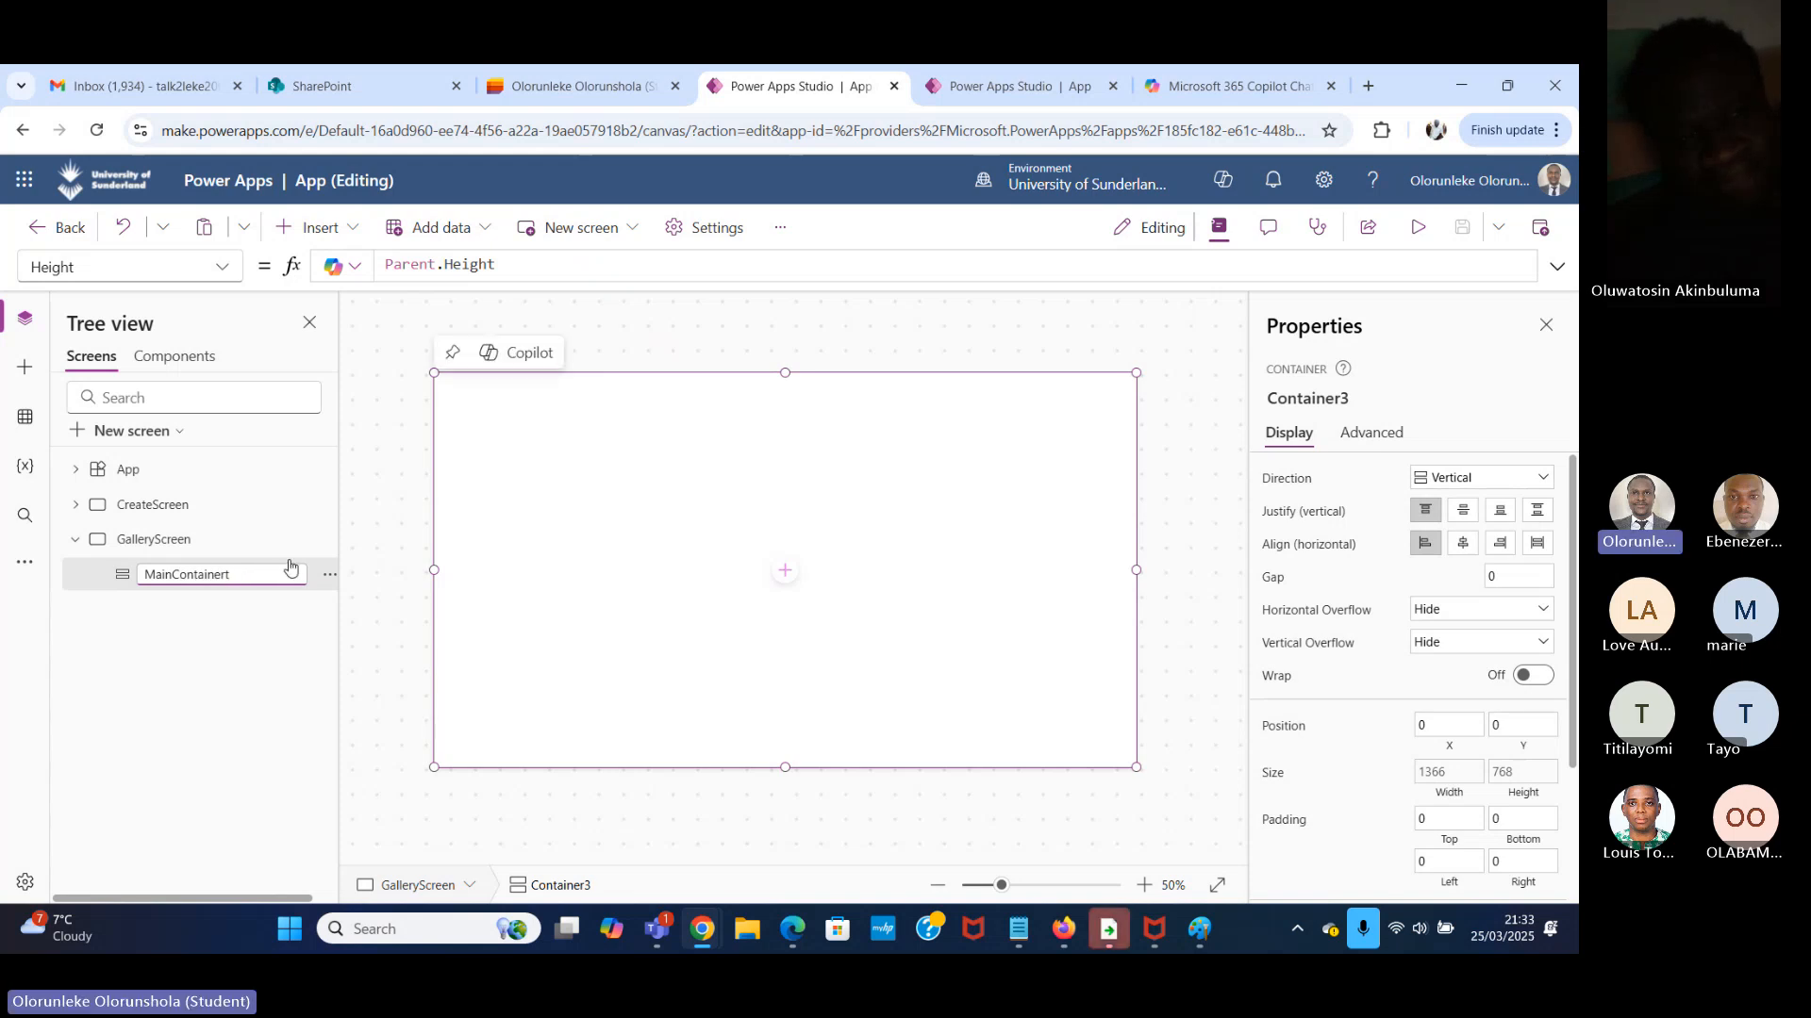
pyautogui.press('Return')
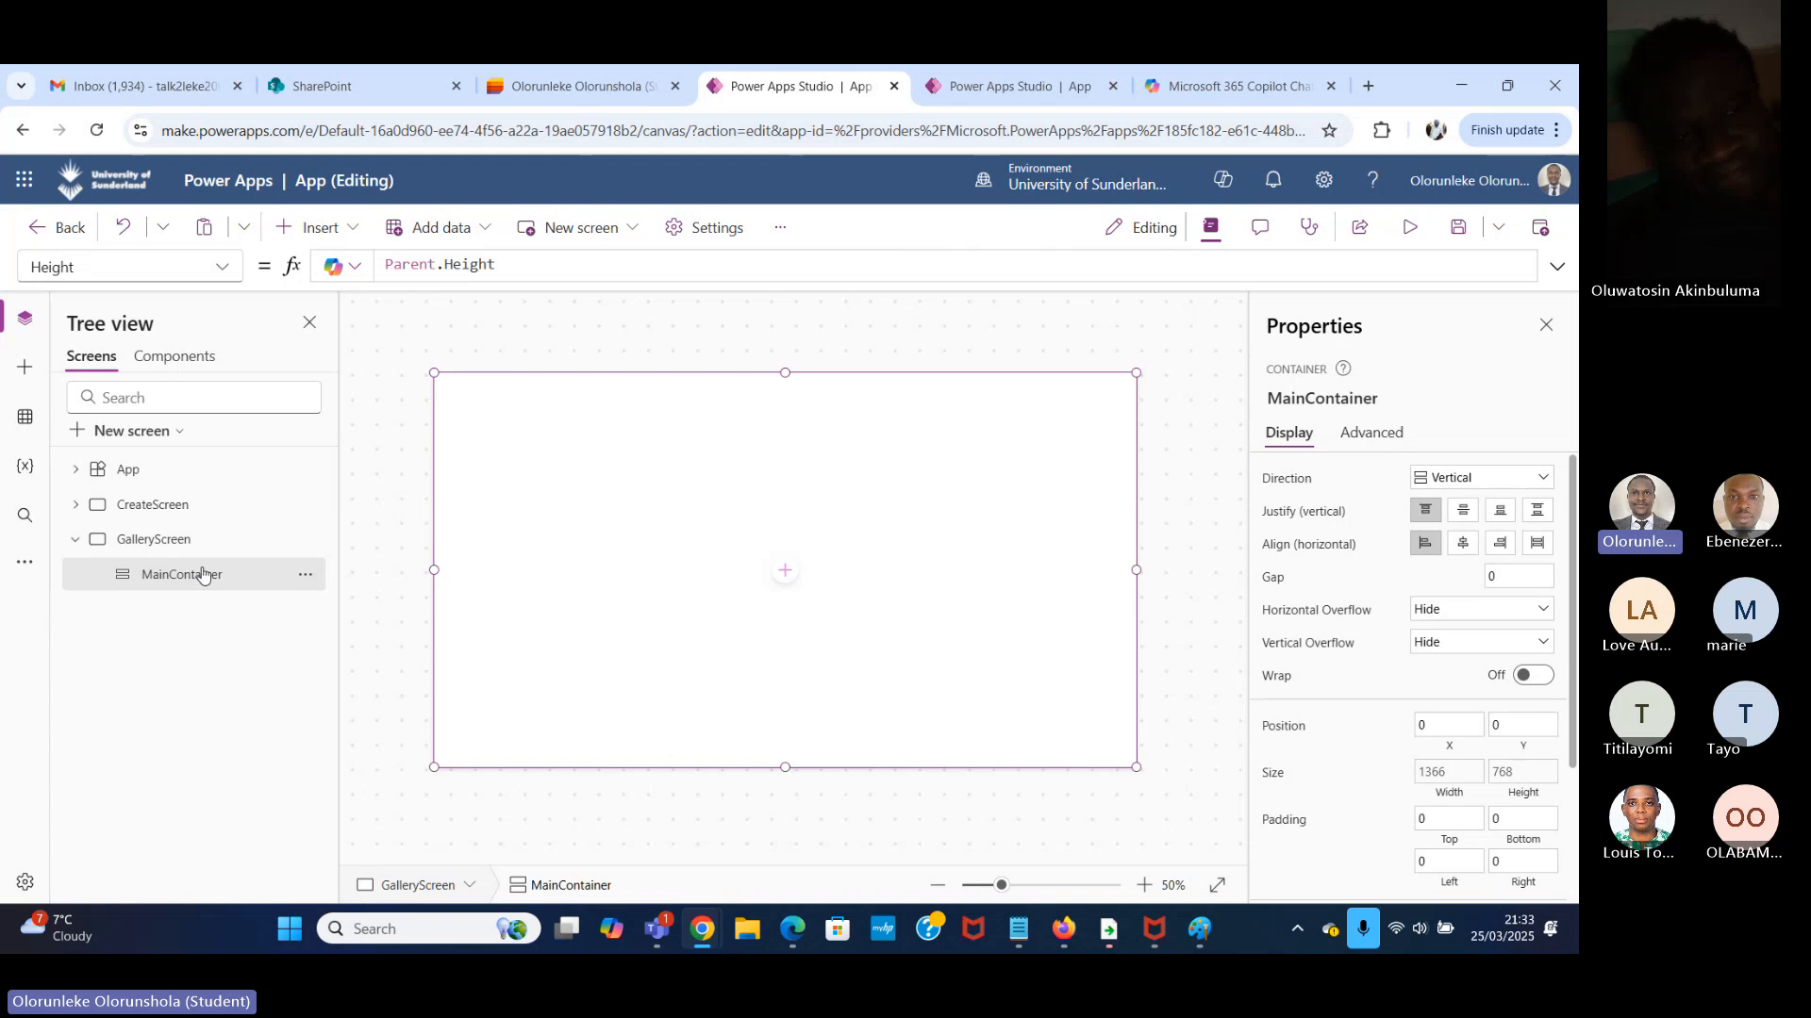
# Insert a horizontal container inside MainContainer.
pyautogui.click(146, 538)
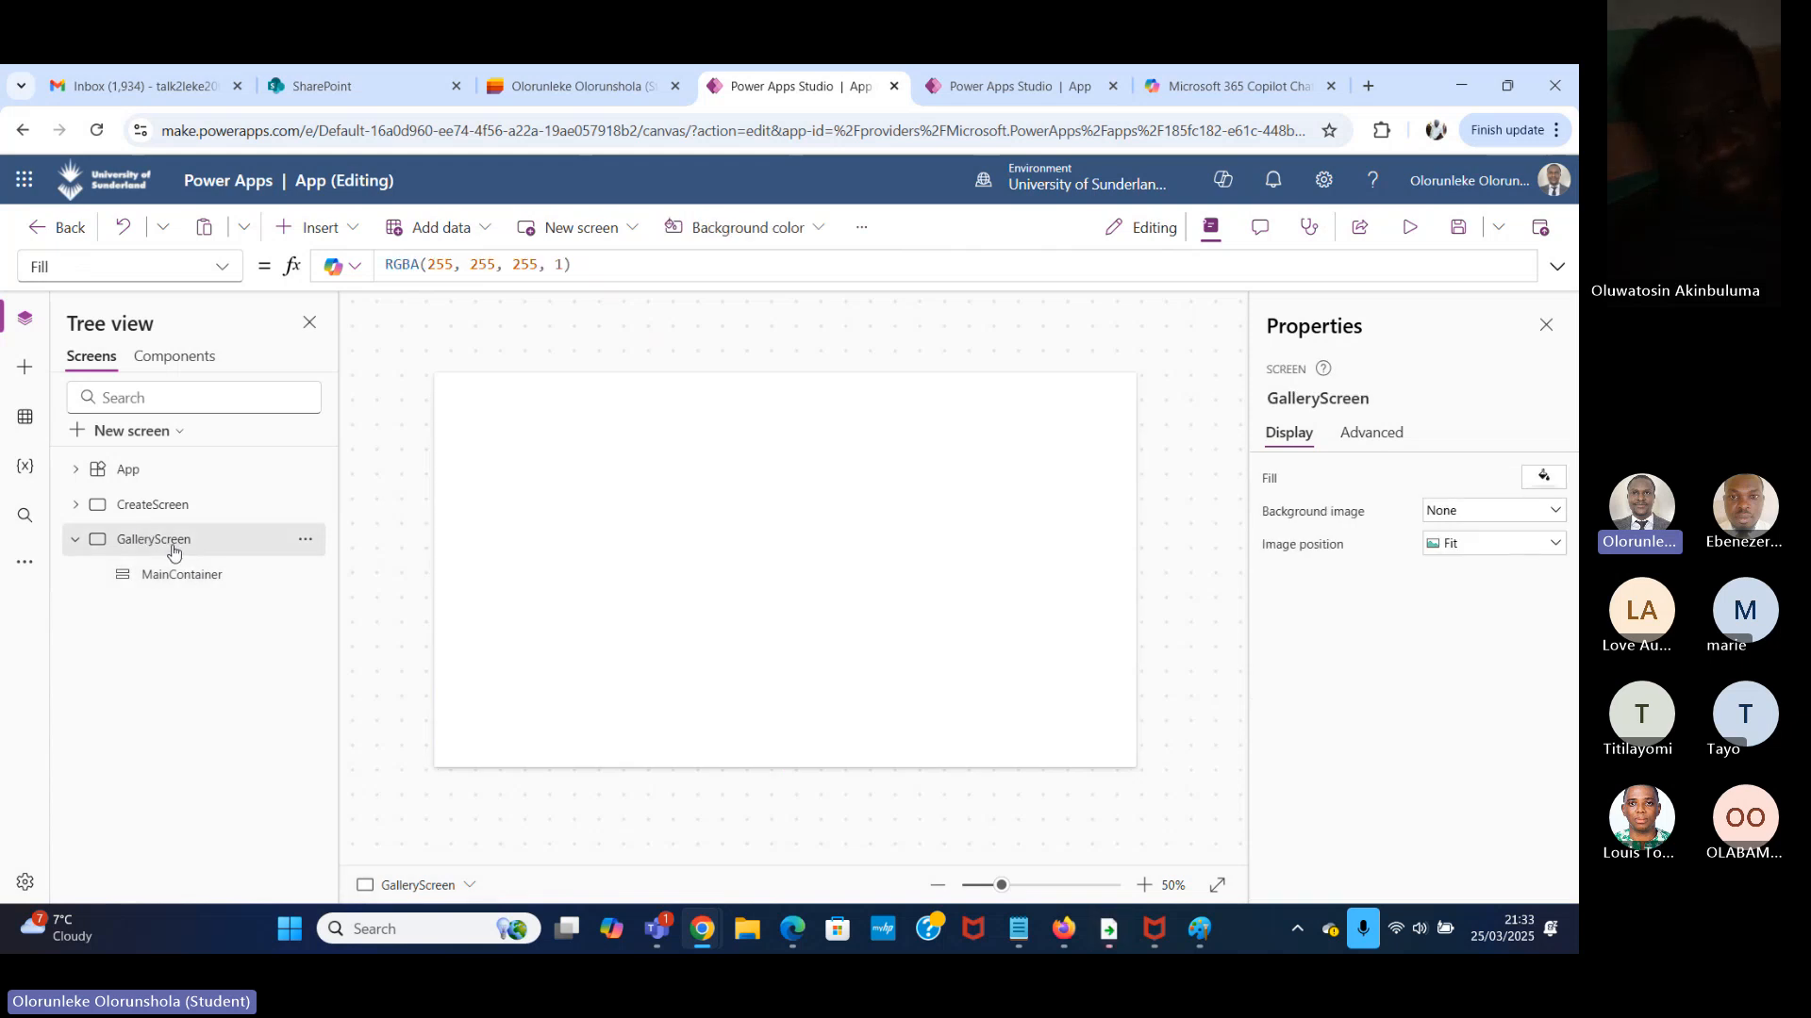
pyautogui.click(207, 579)
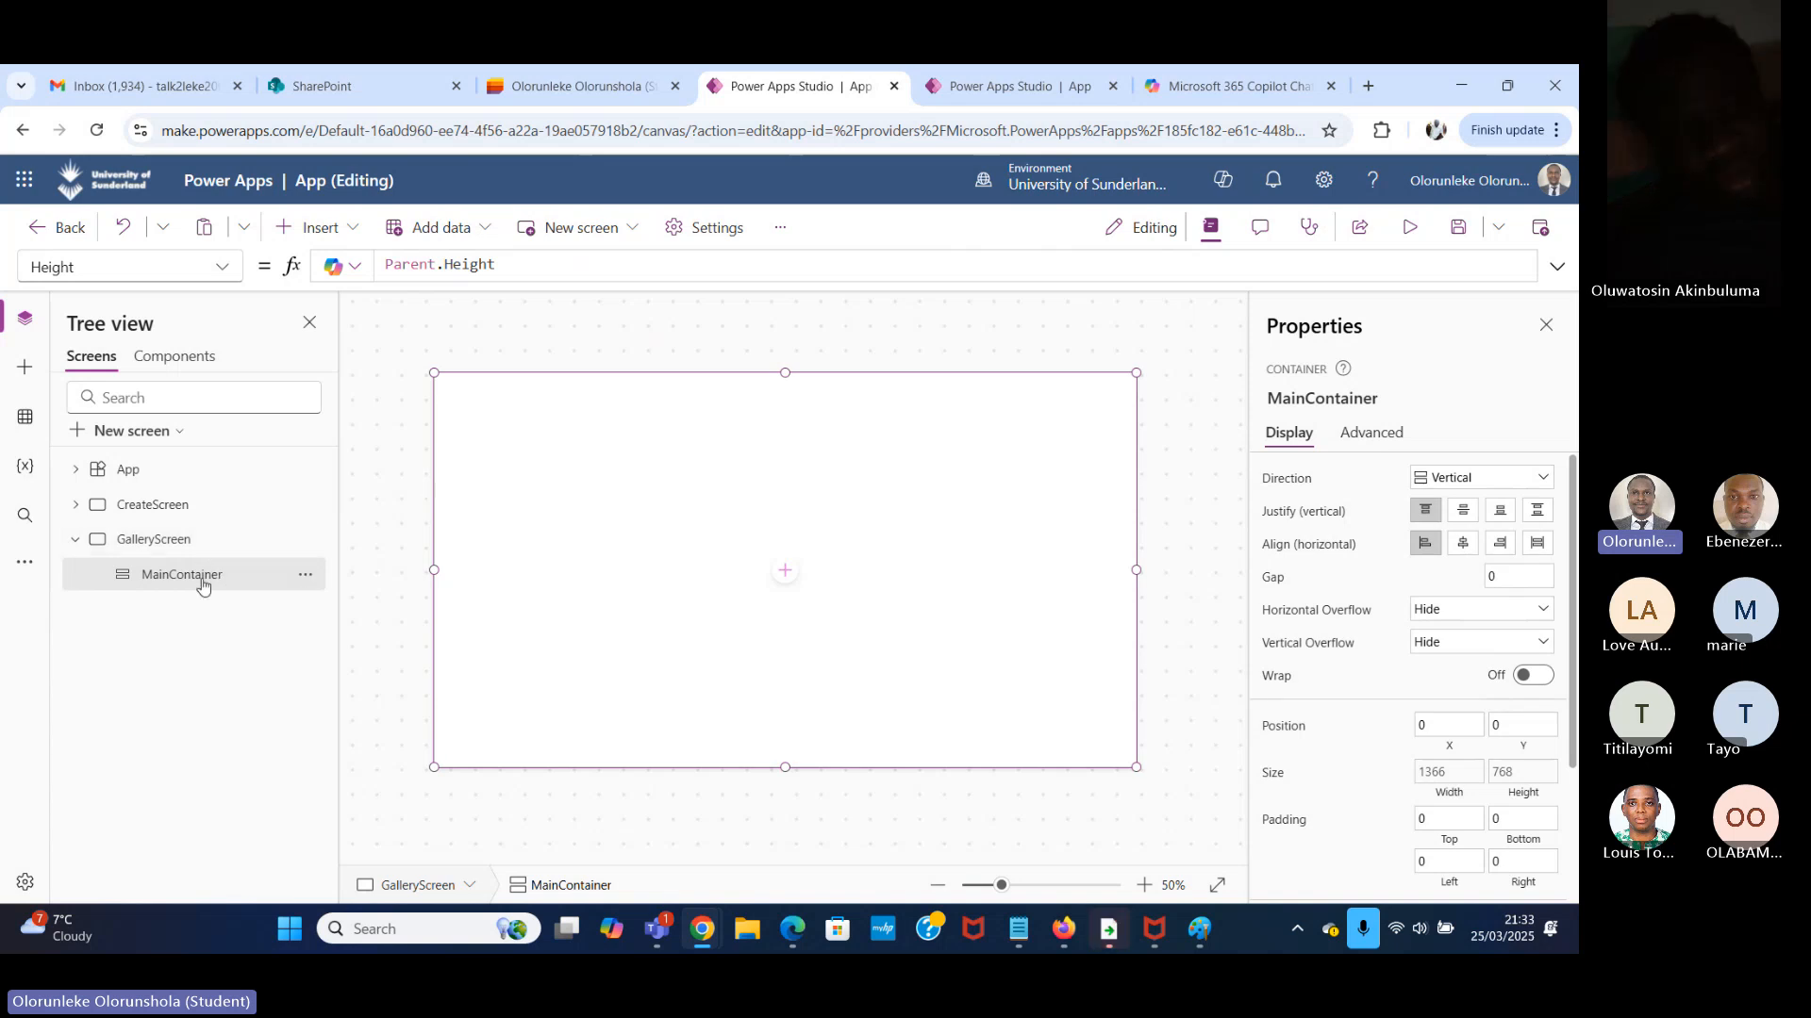
pyautogui.doubleClick(199, 575)
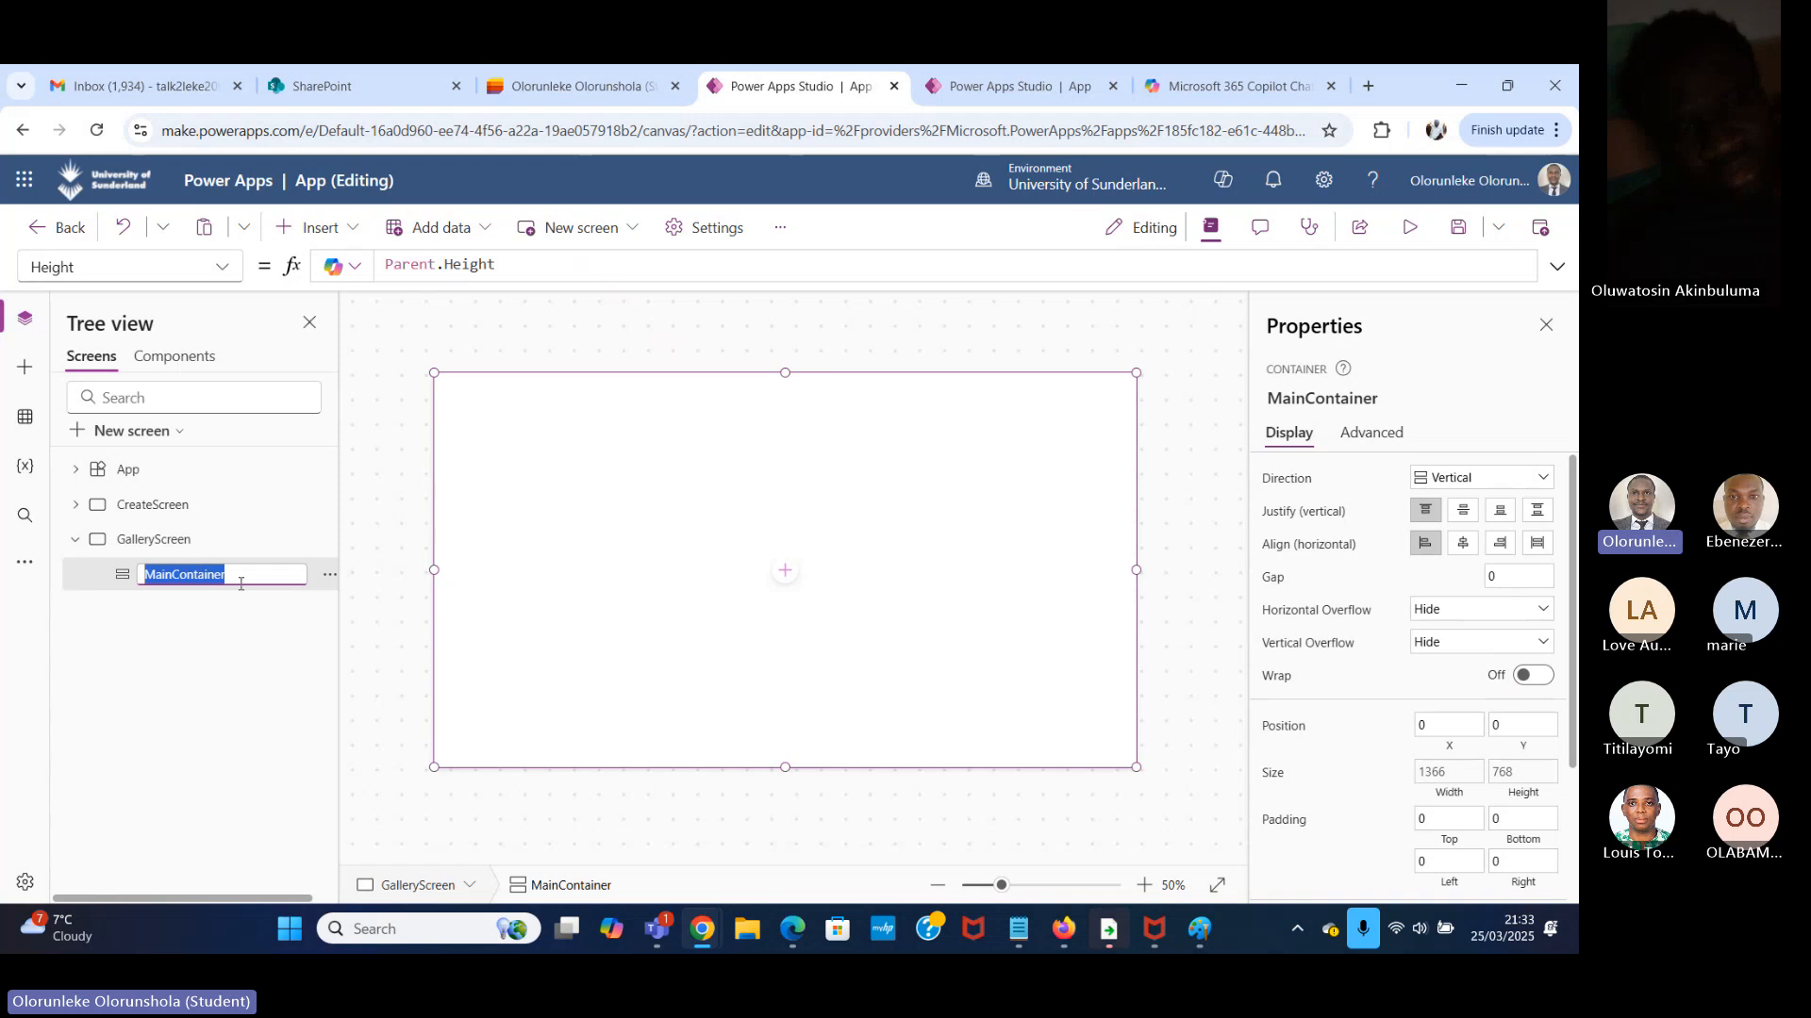
pyautogui.click(252, 591)
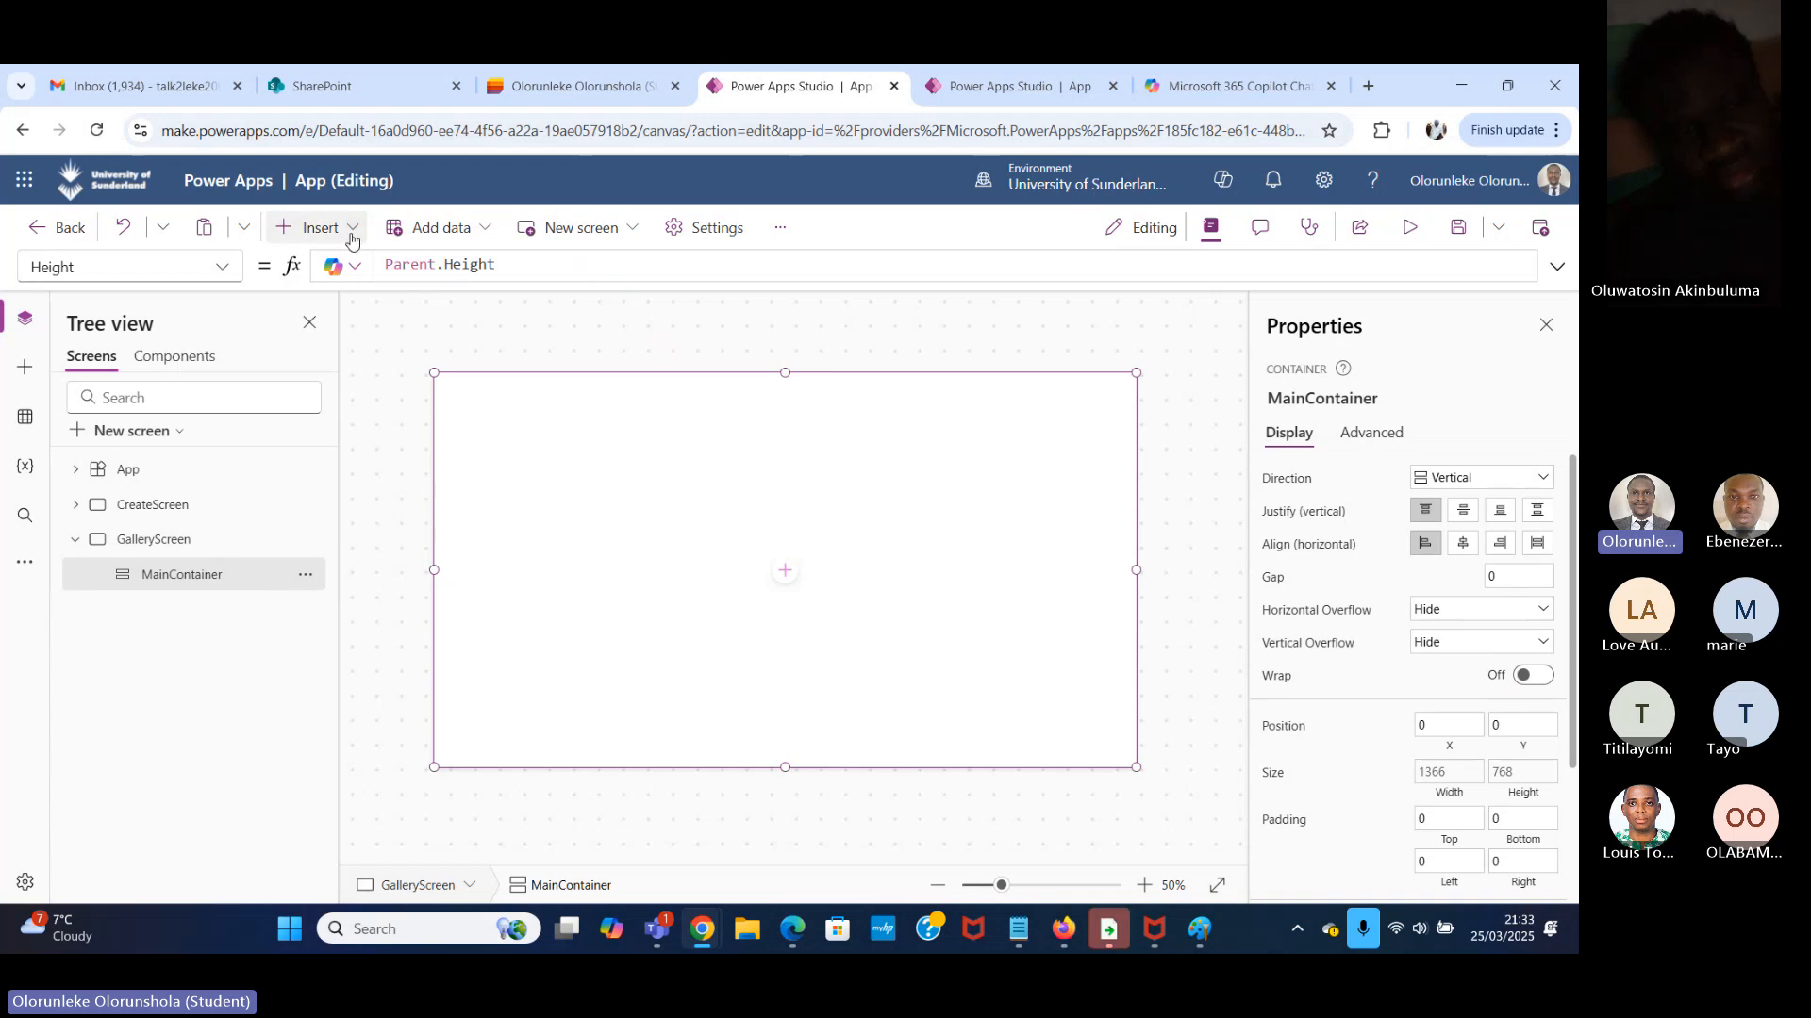
pyautogui.click(319, 228)
pyautogui.write('hor')
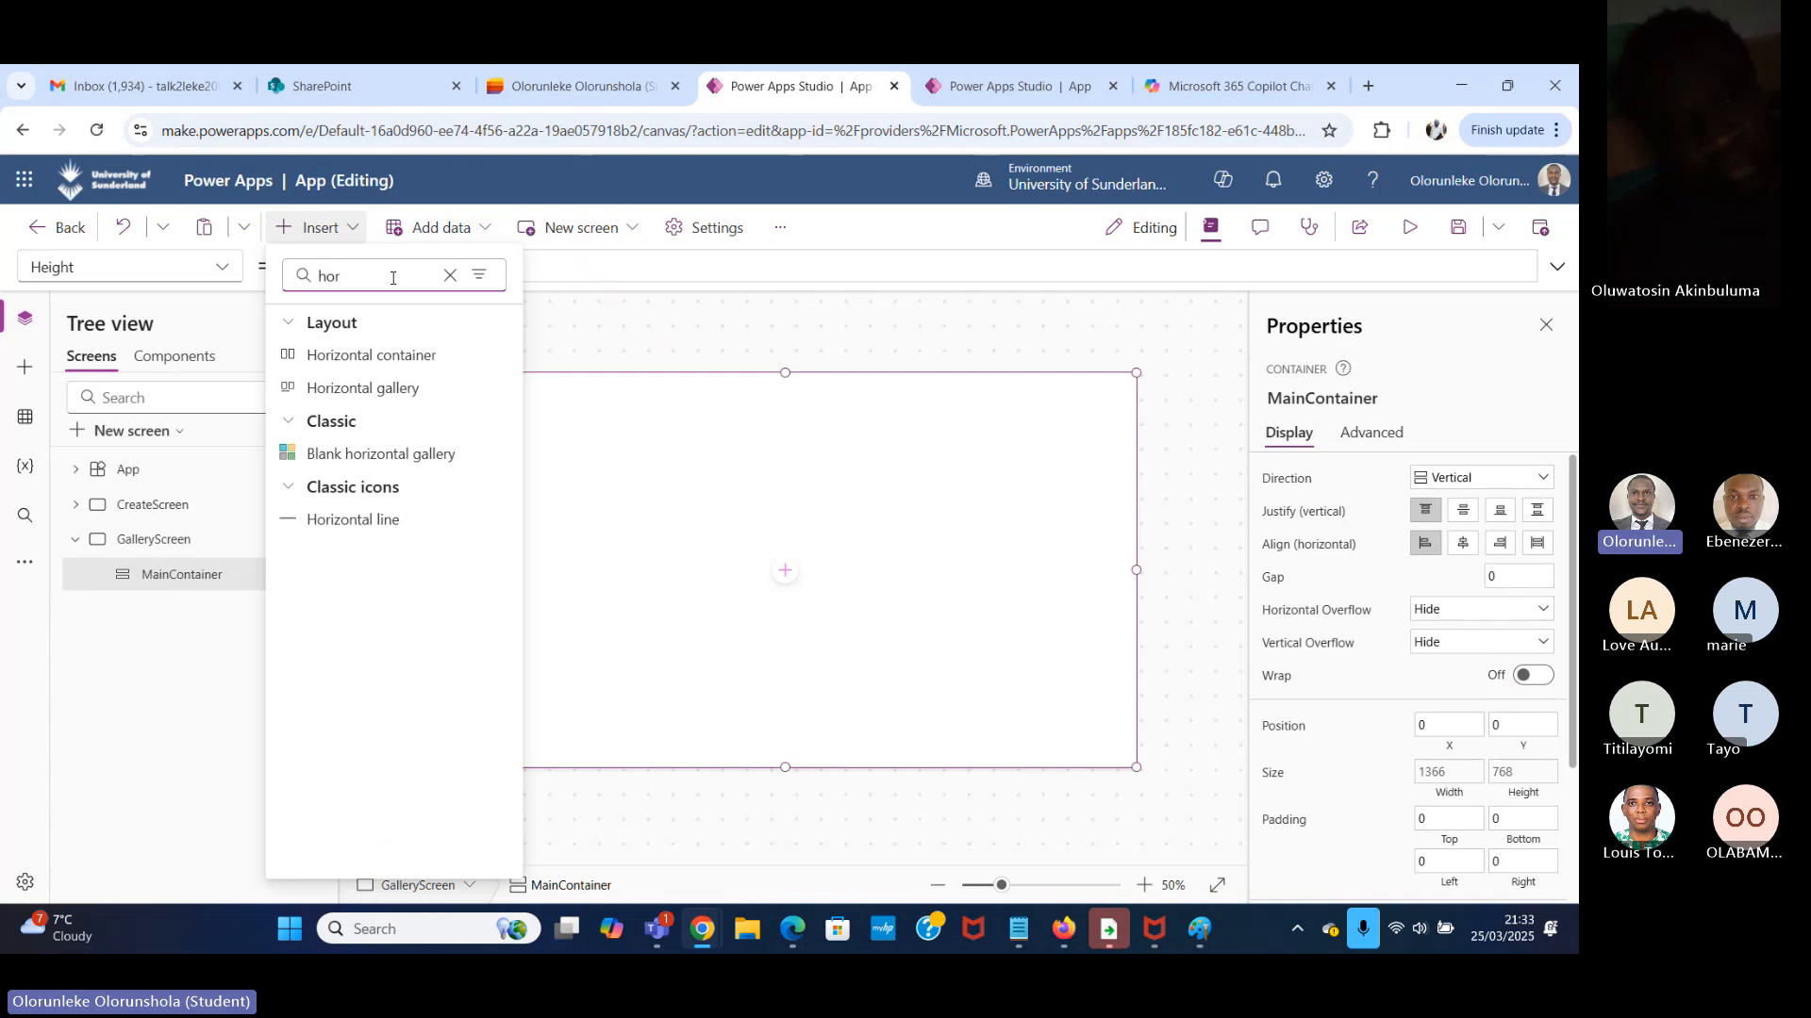
pyautogui.write('iz')
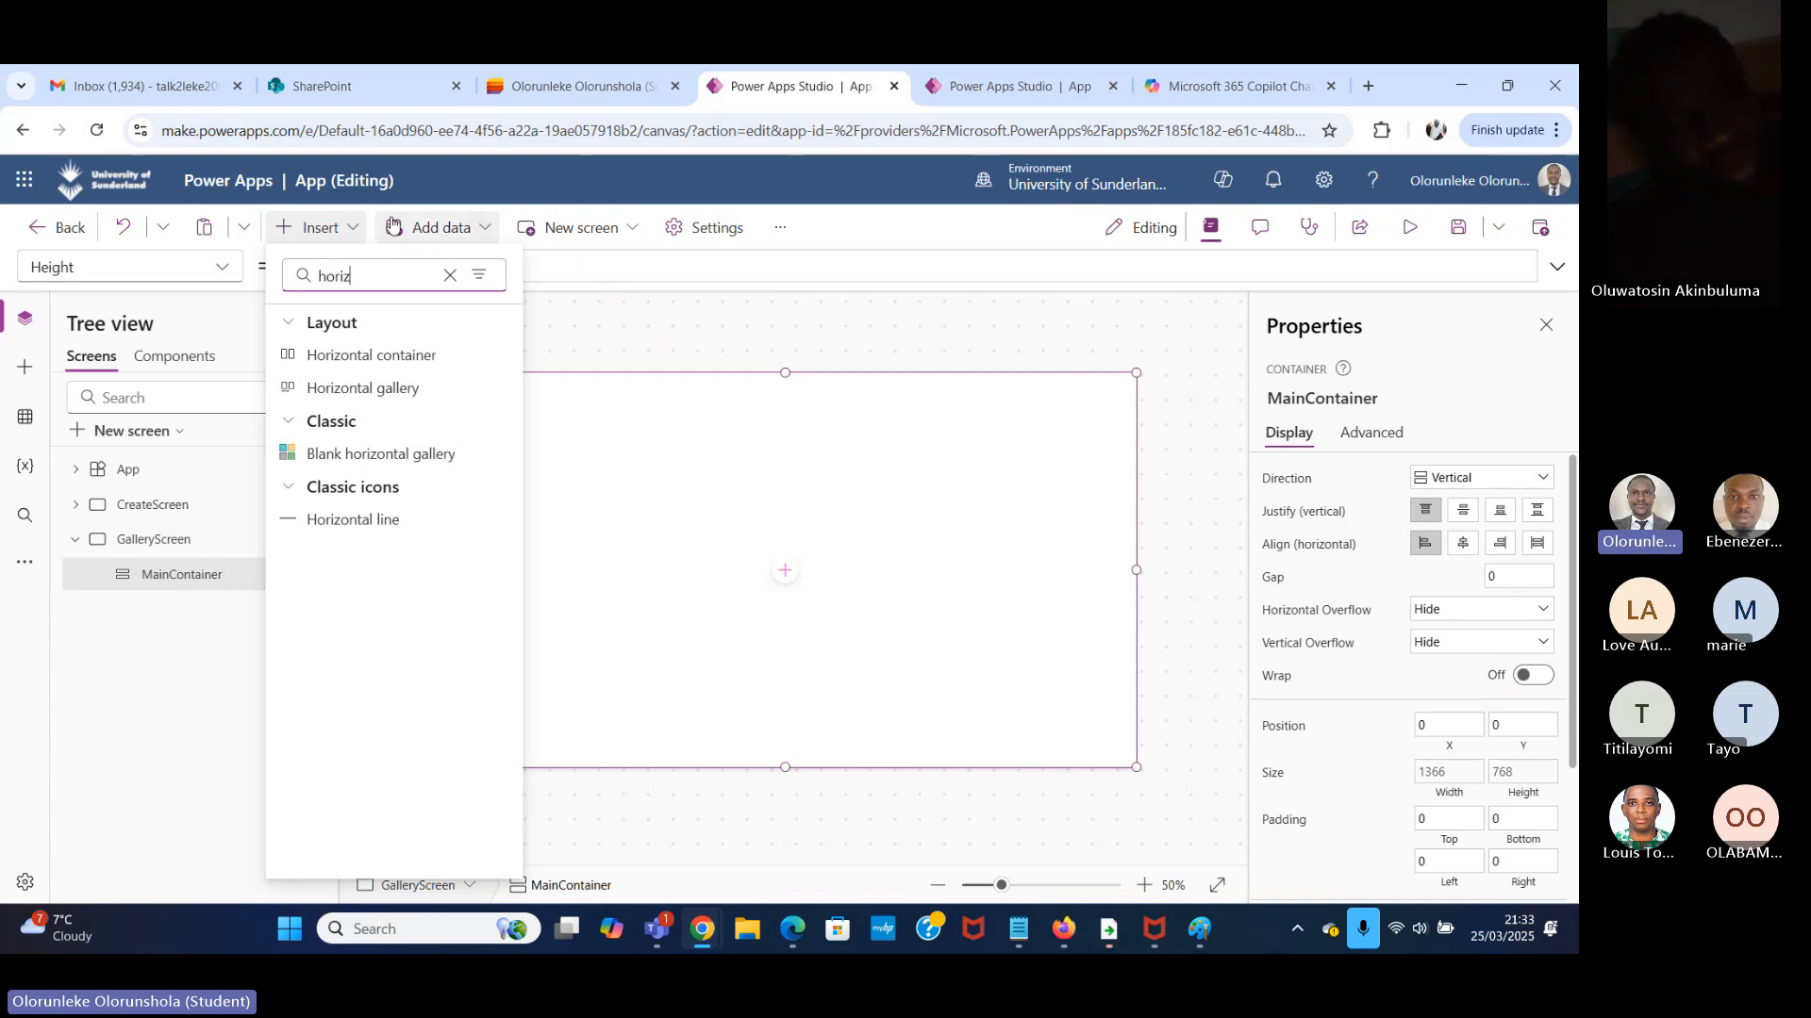
pyautogui.click(430, 359)
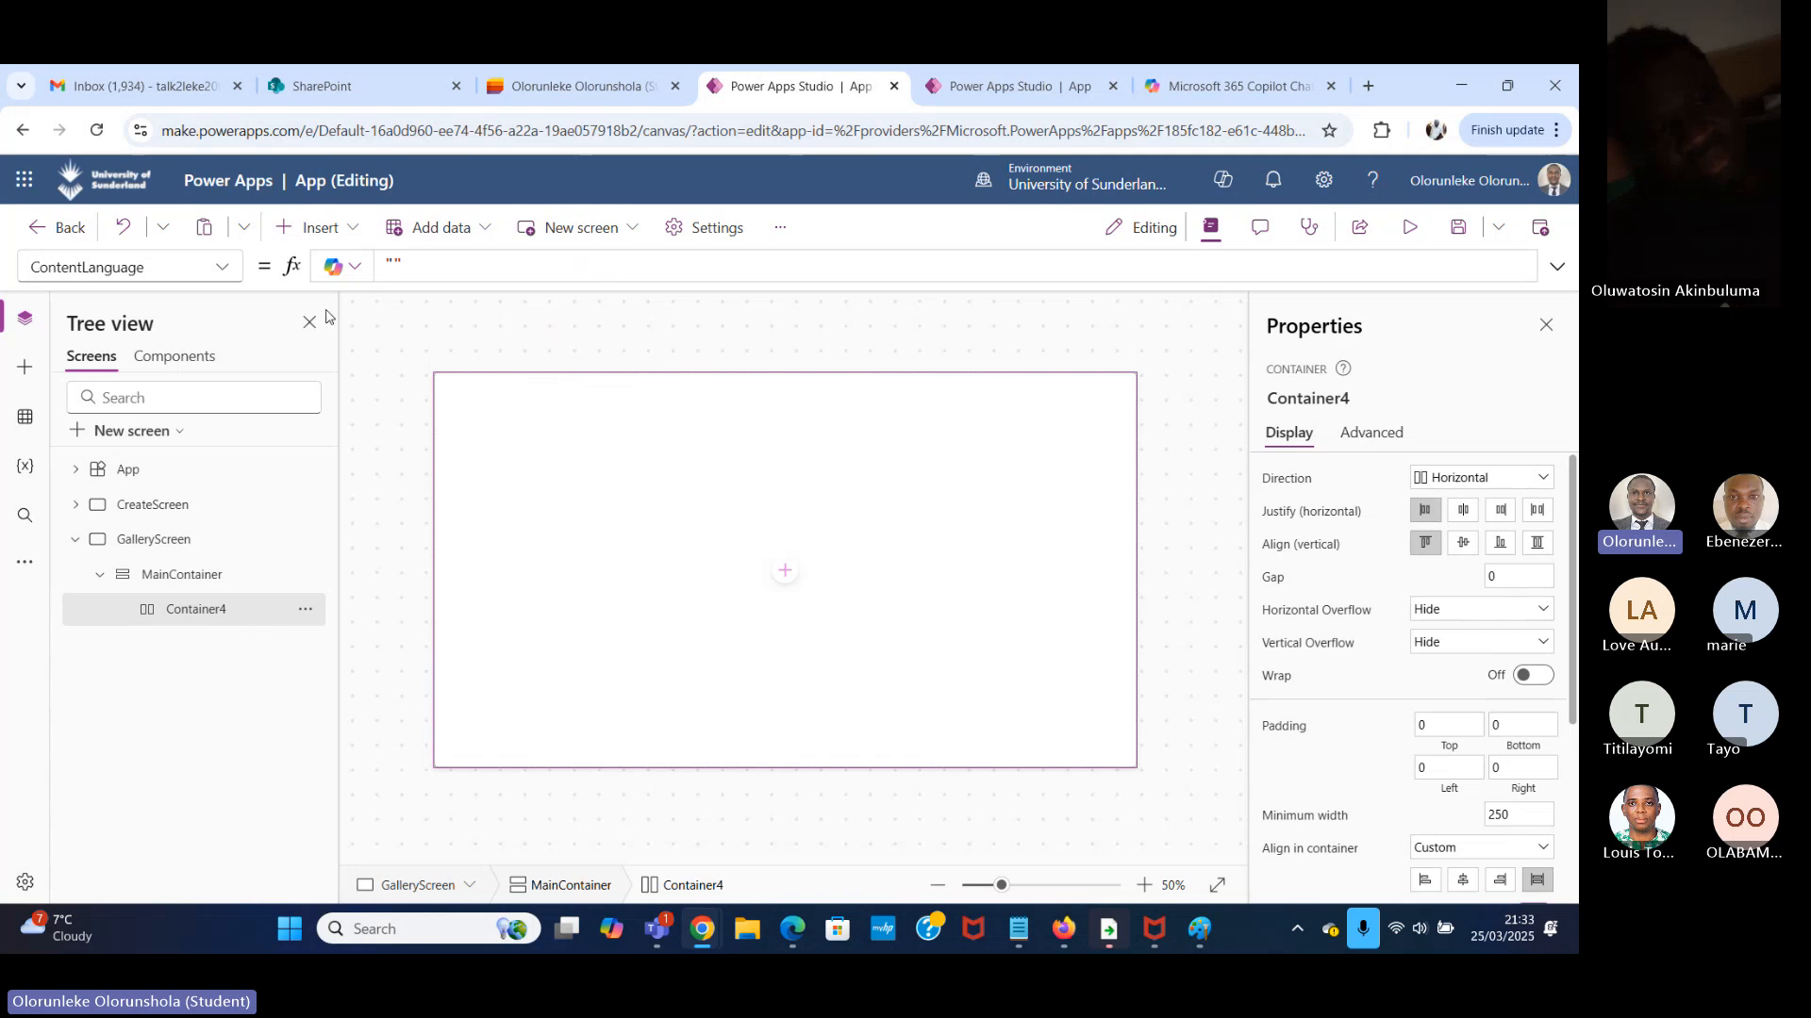
pyautogui.click(215, 268)
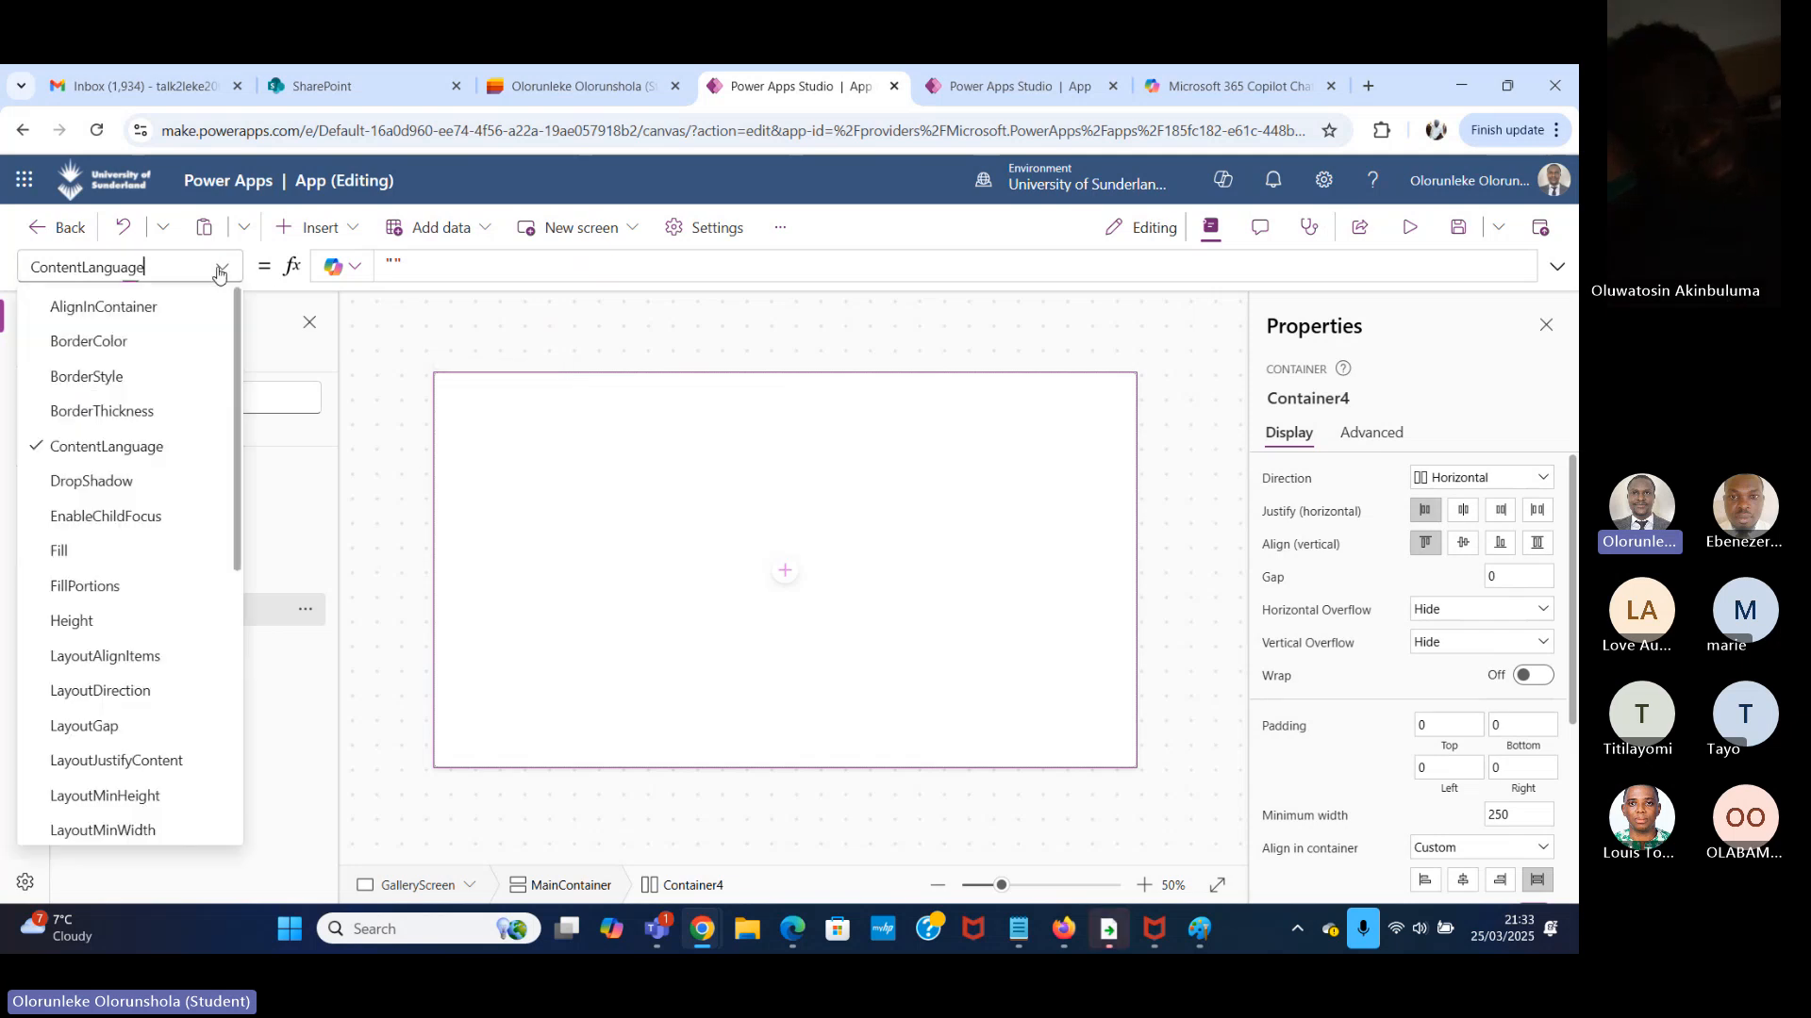
pyautogui.scroll(-2, 172, 695)
pyautogui.scroll(-3, 175, 695)
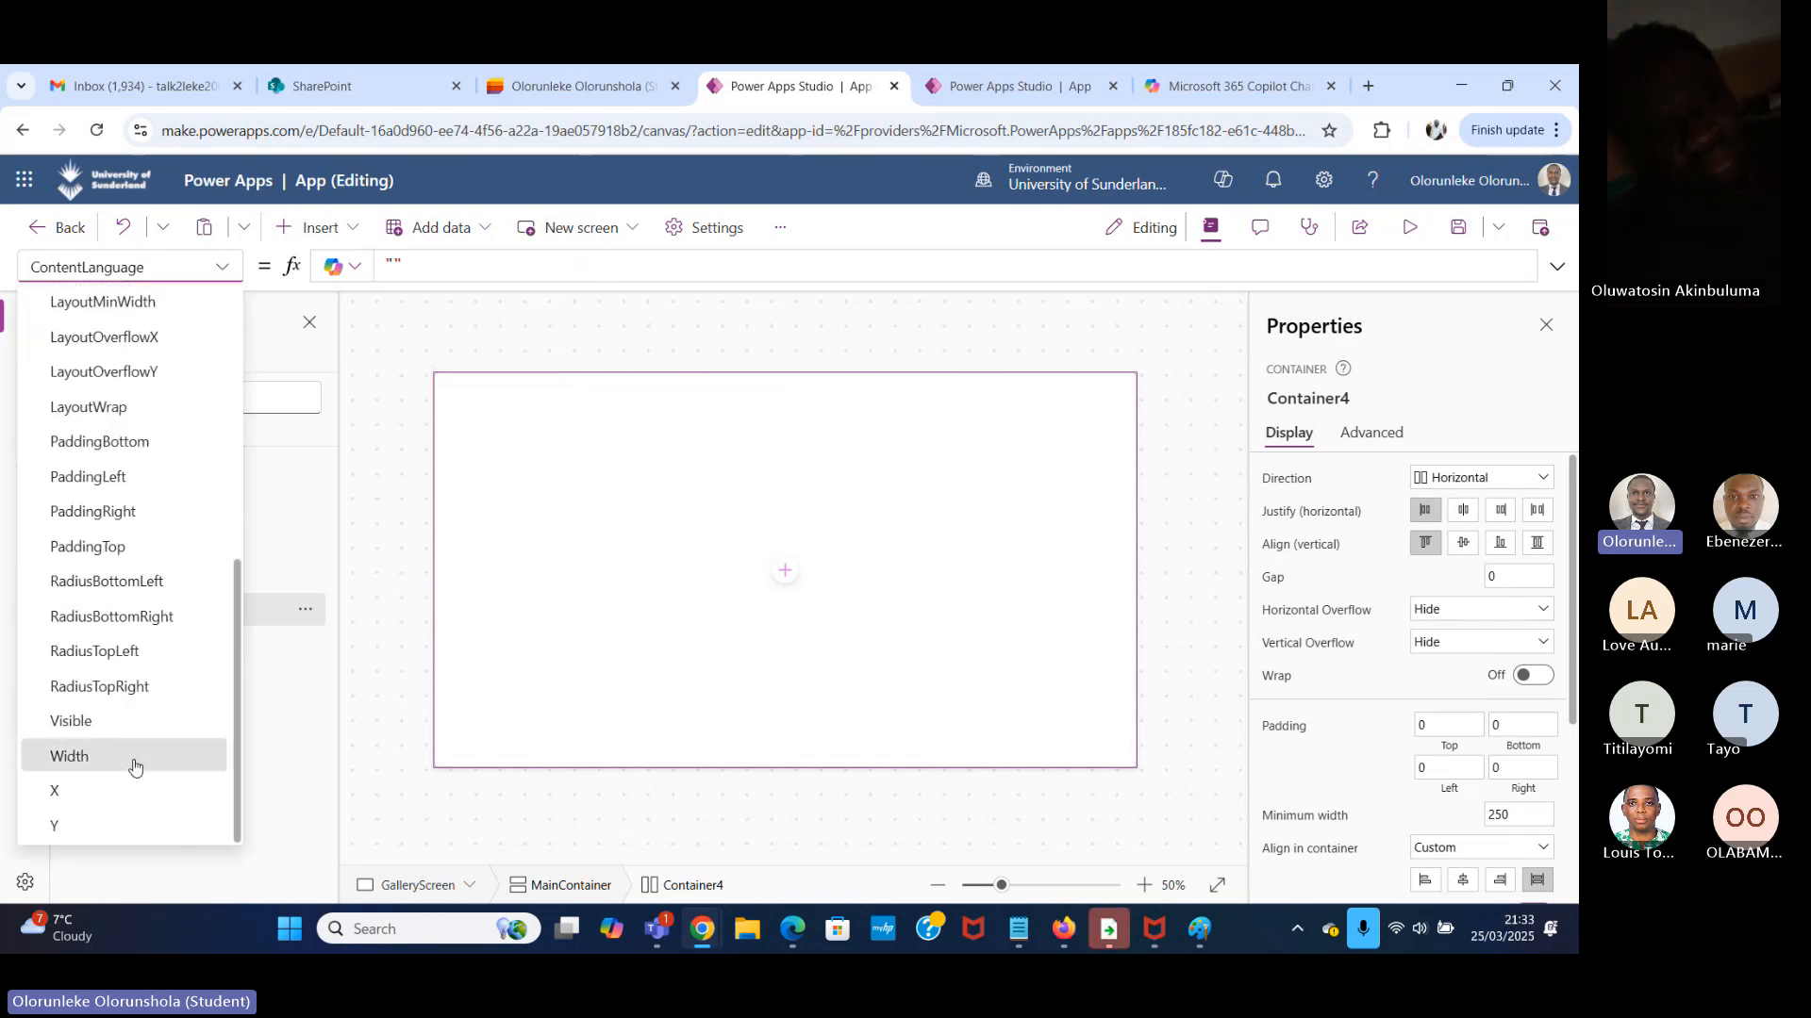
pyautogui.click(132, 757)
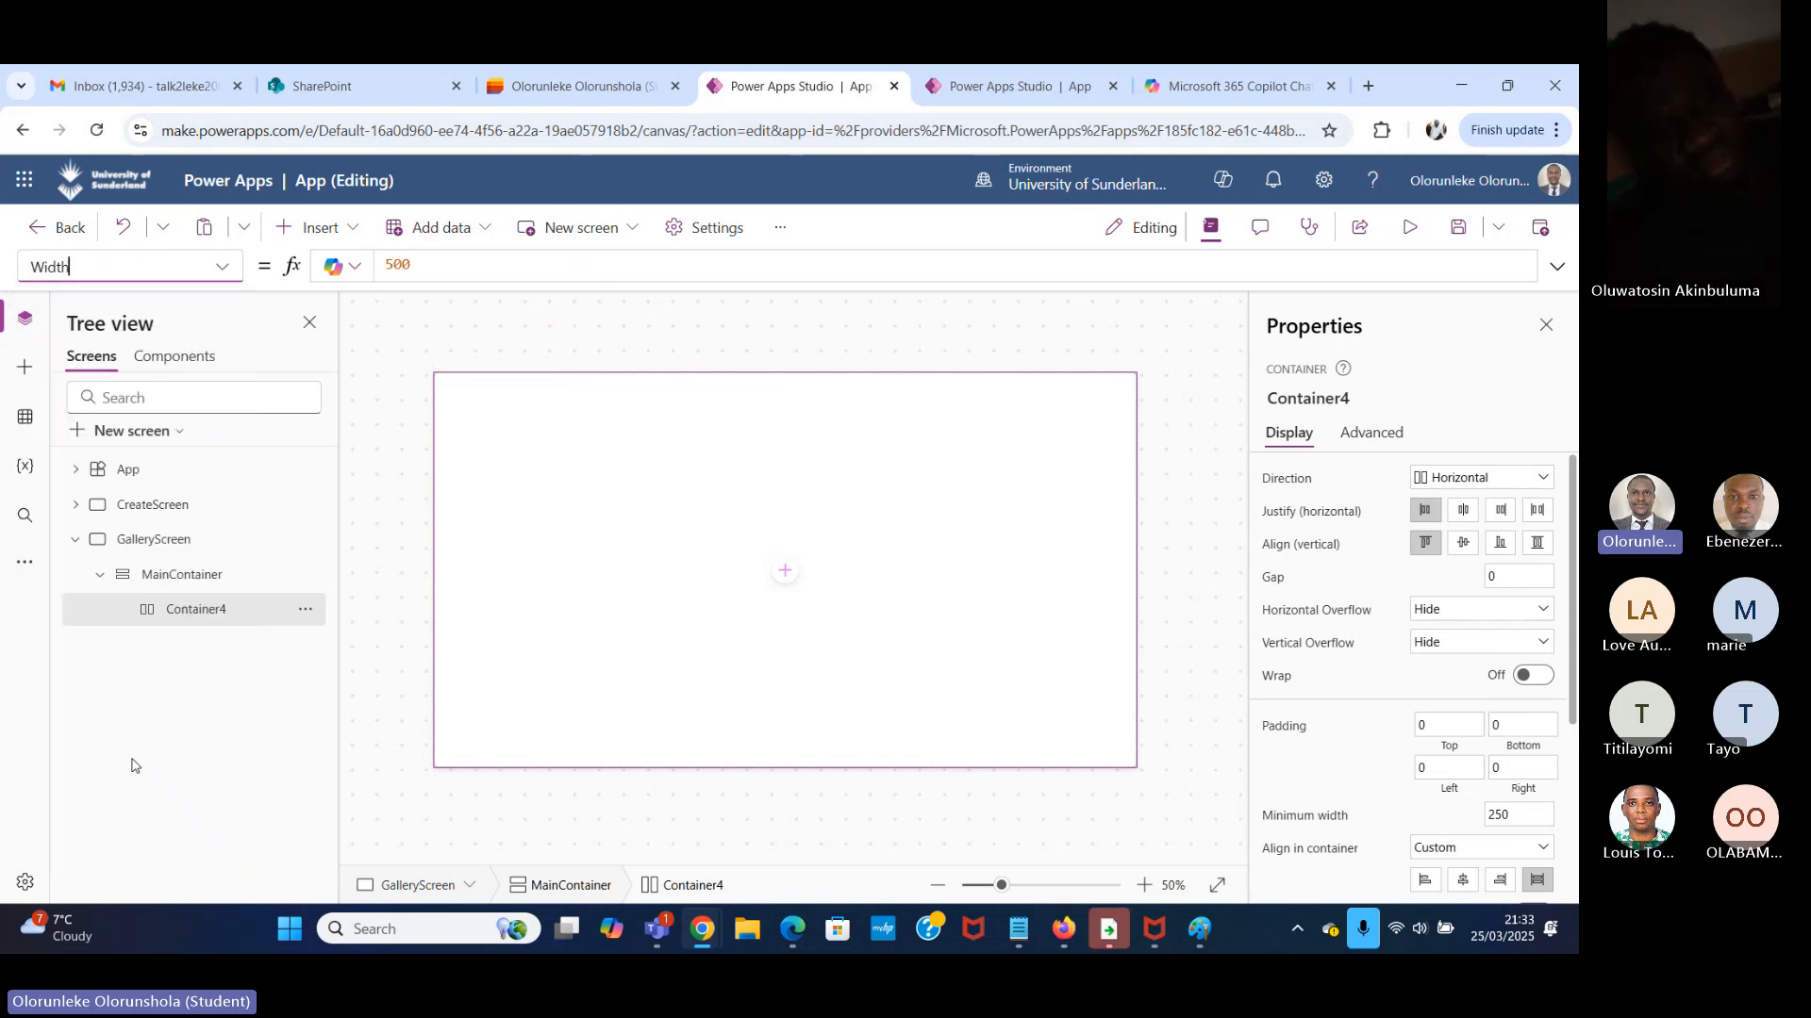
pyautogui.click(215, 272)
pyautogui.click(395, 534)
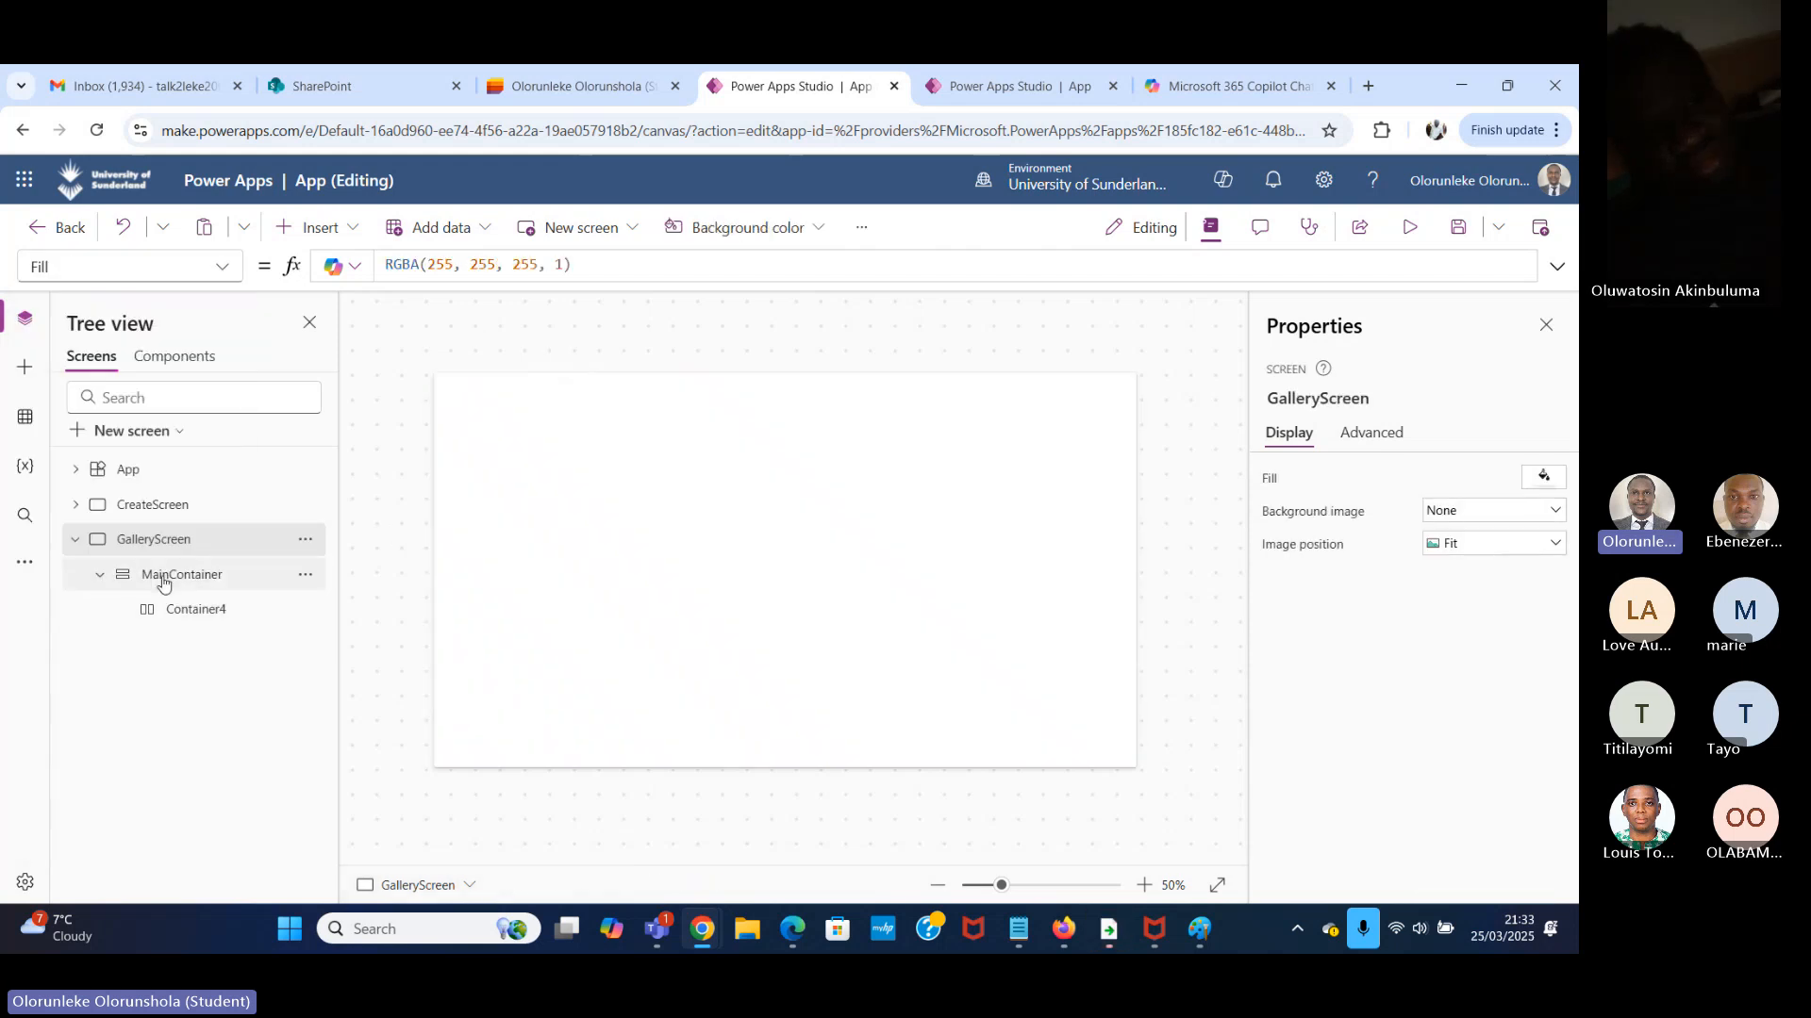
# Rename the horizontal container inside MainContainer as HeaderContainer.
pyautogui.doubleClick(210, 613)
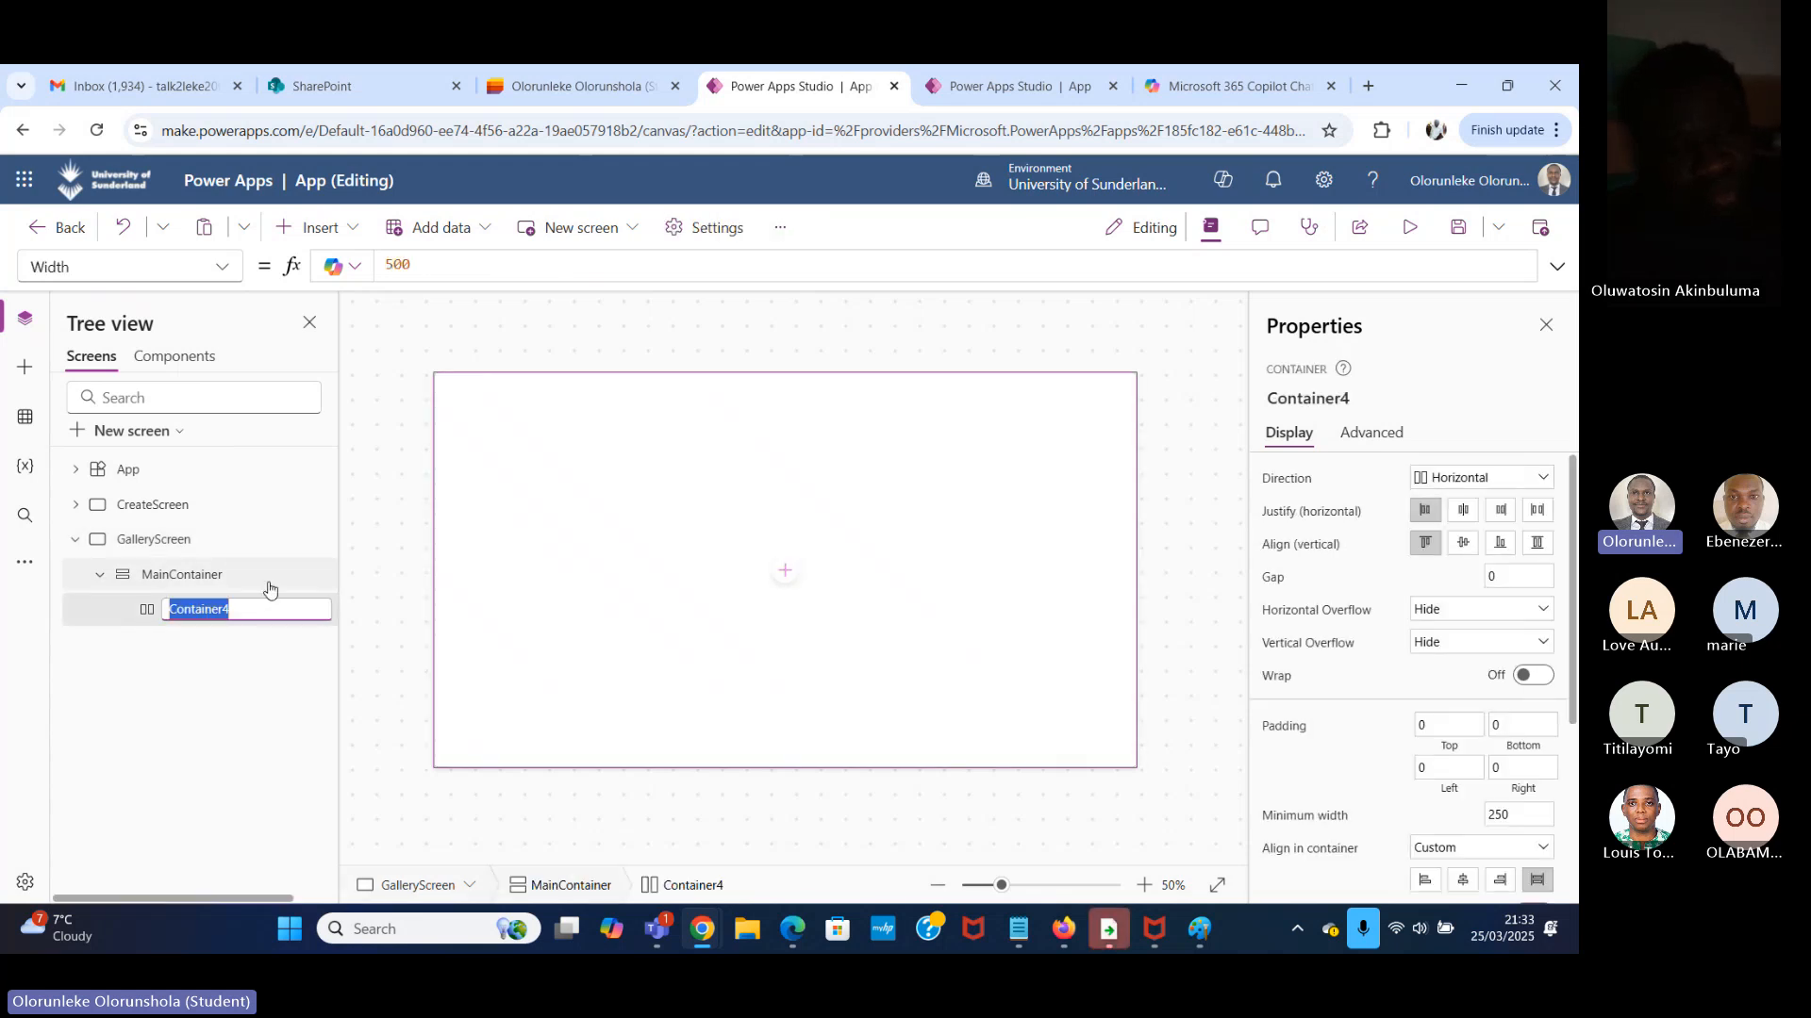
pyautogui.write('Header')
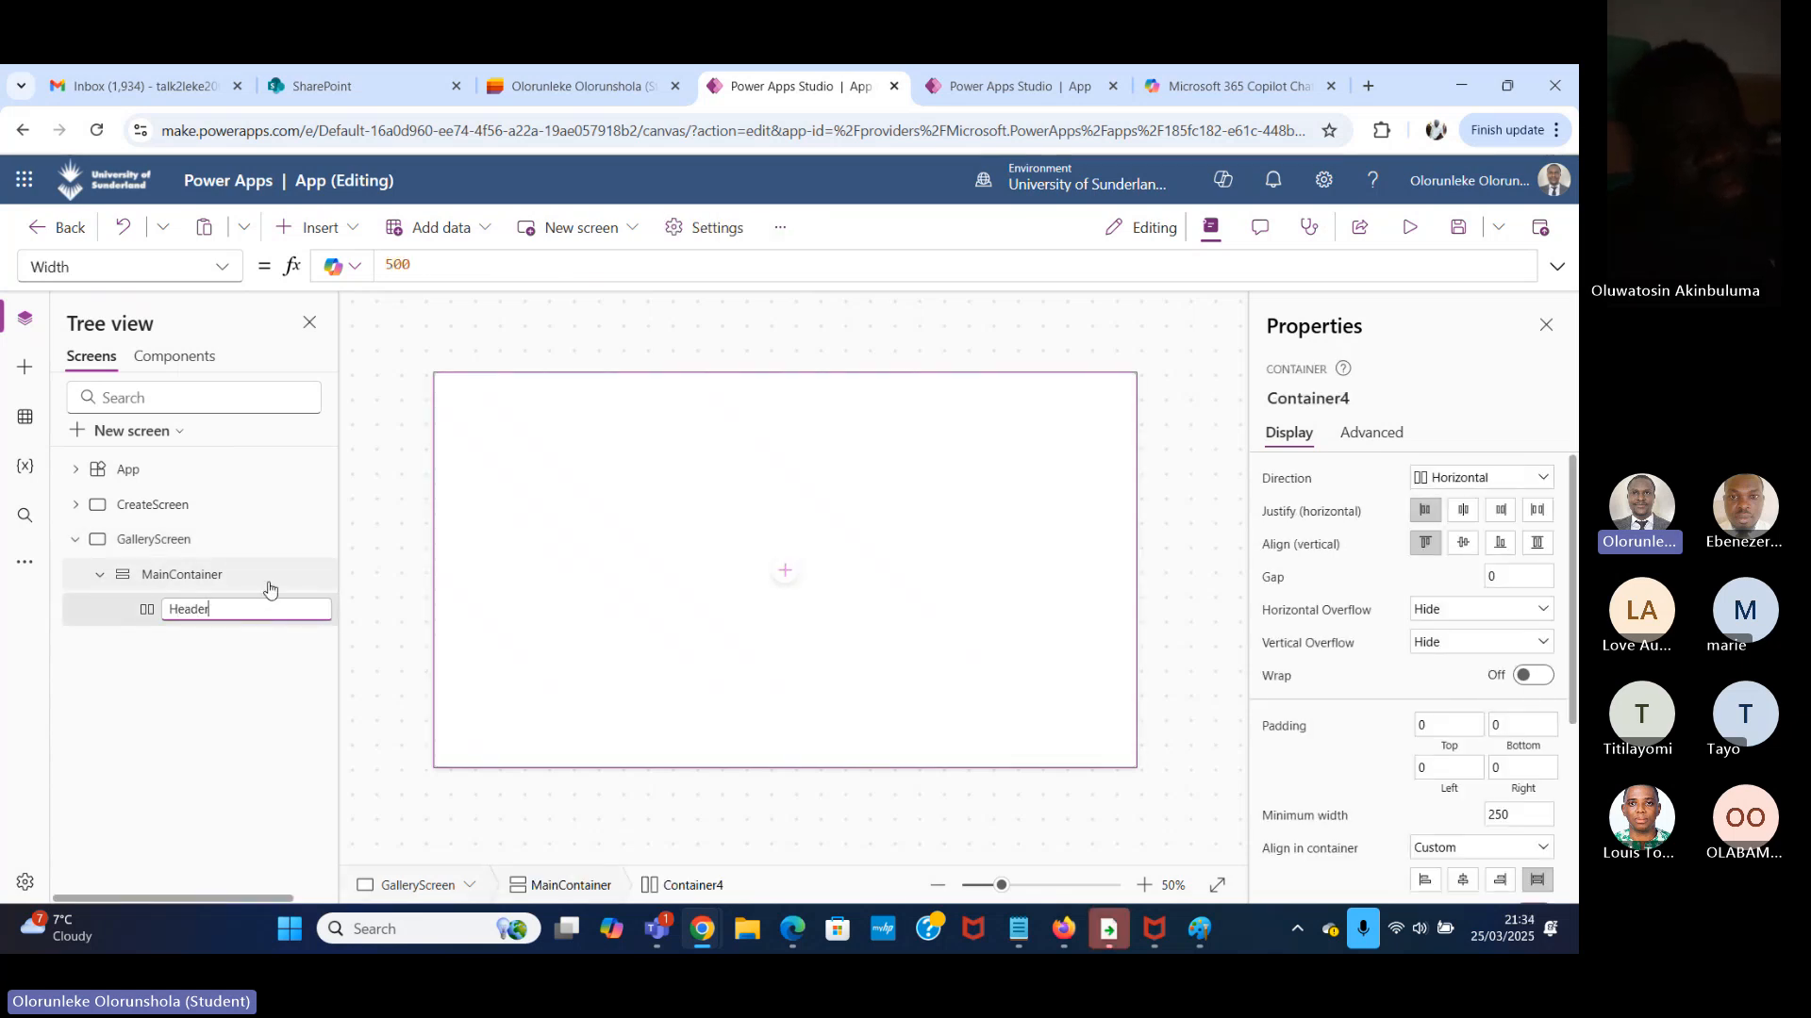
pyautogui.write('Conta')
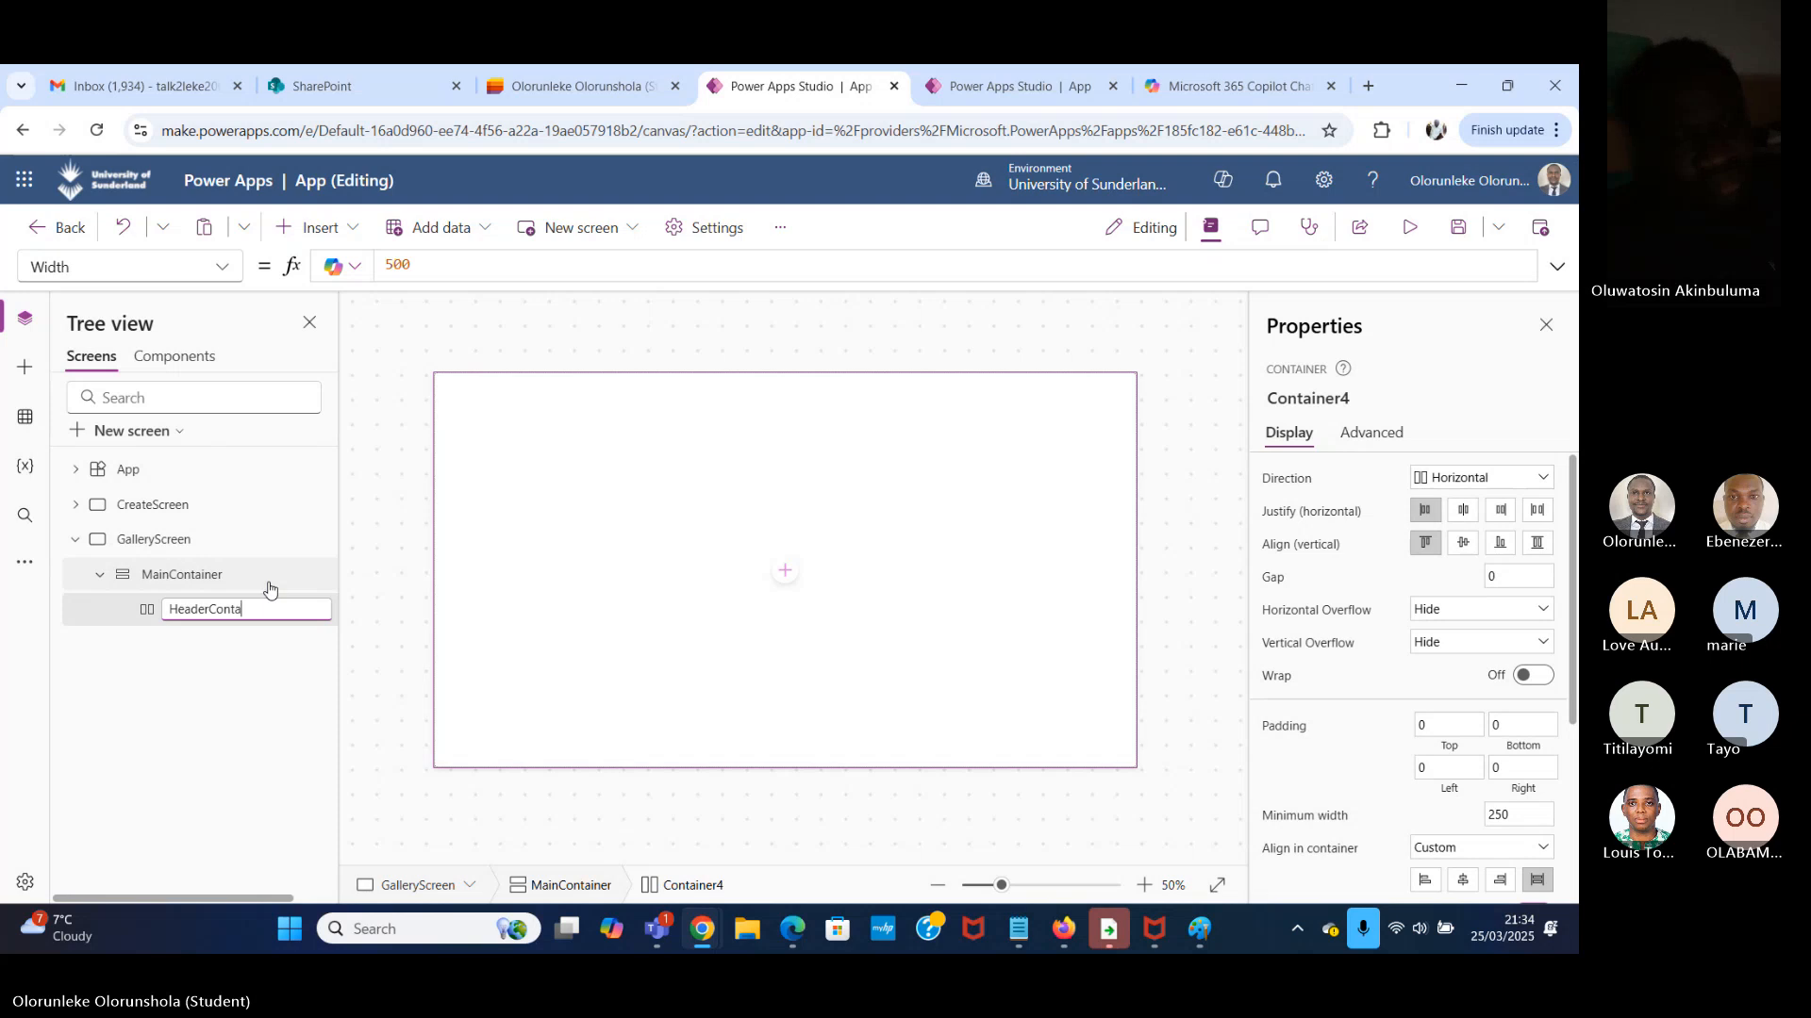
pyautogui.write('iner')
pyautogui.click(225, 676)
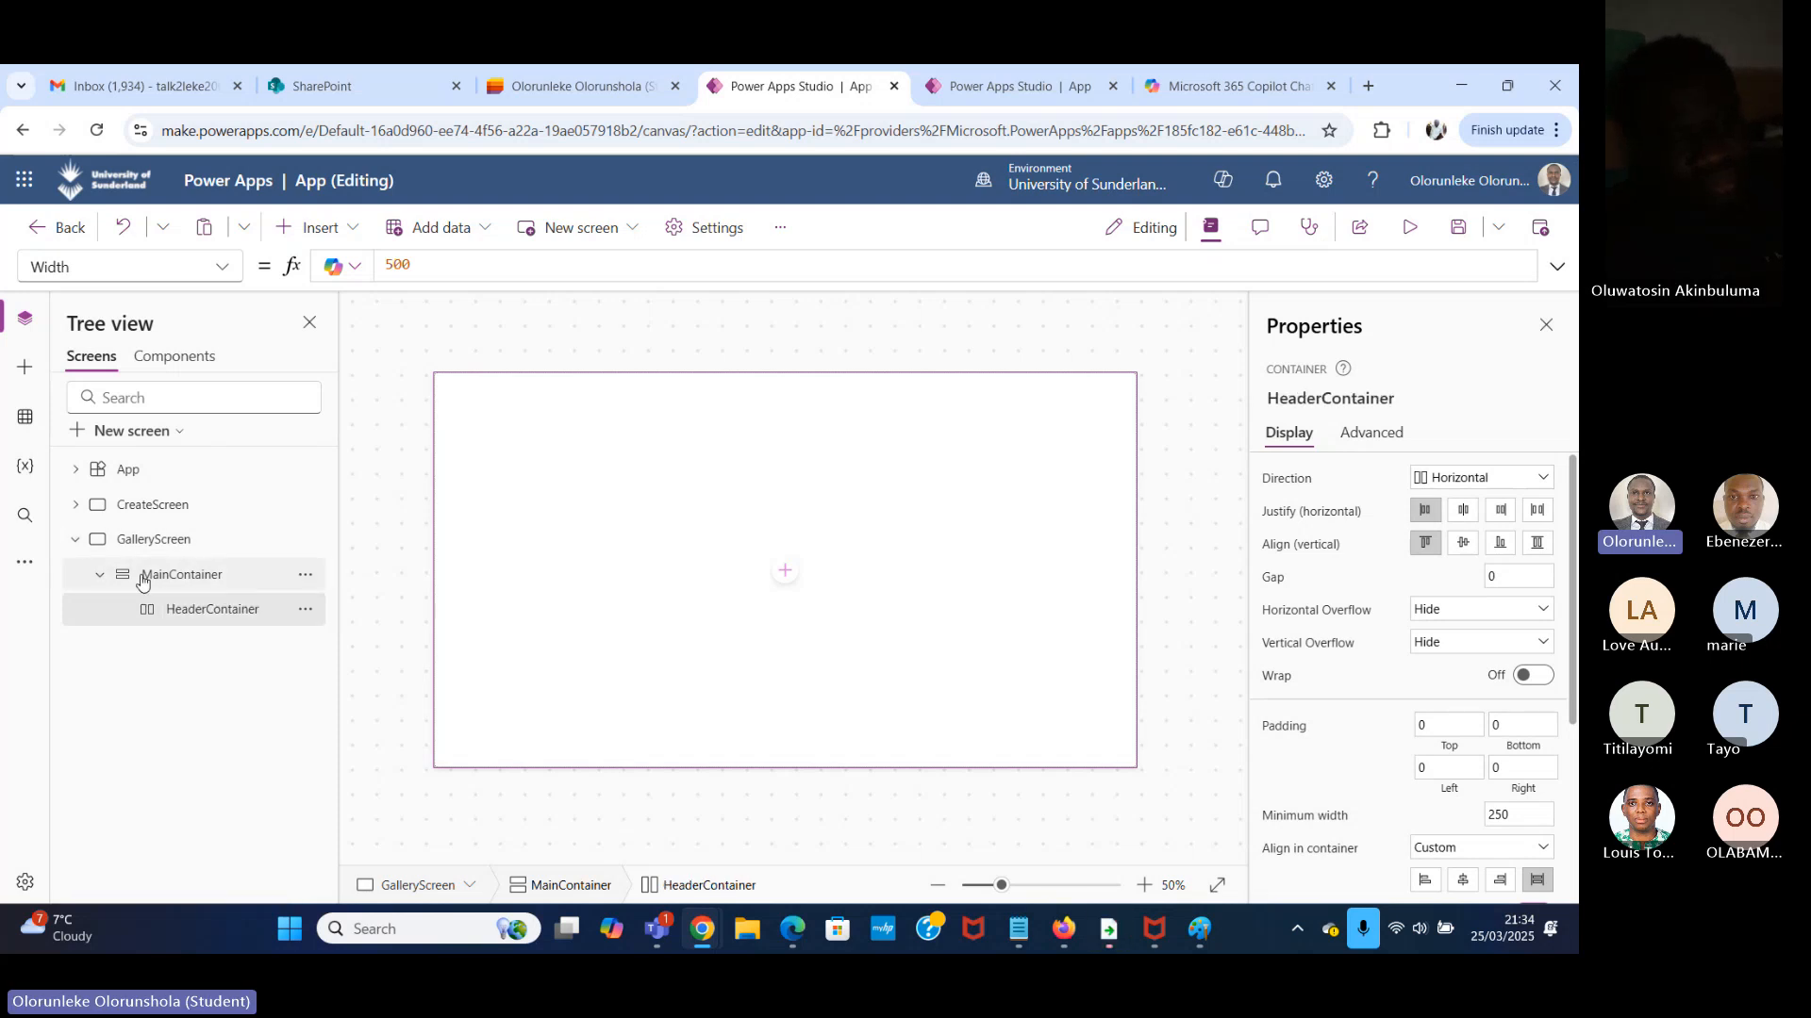
# Insert a vertical container inside MainContainer, below HeaderContainer.
pyautogui.click(184, 586)
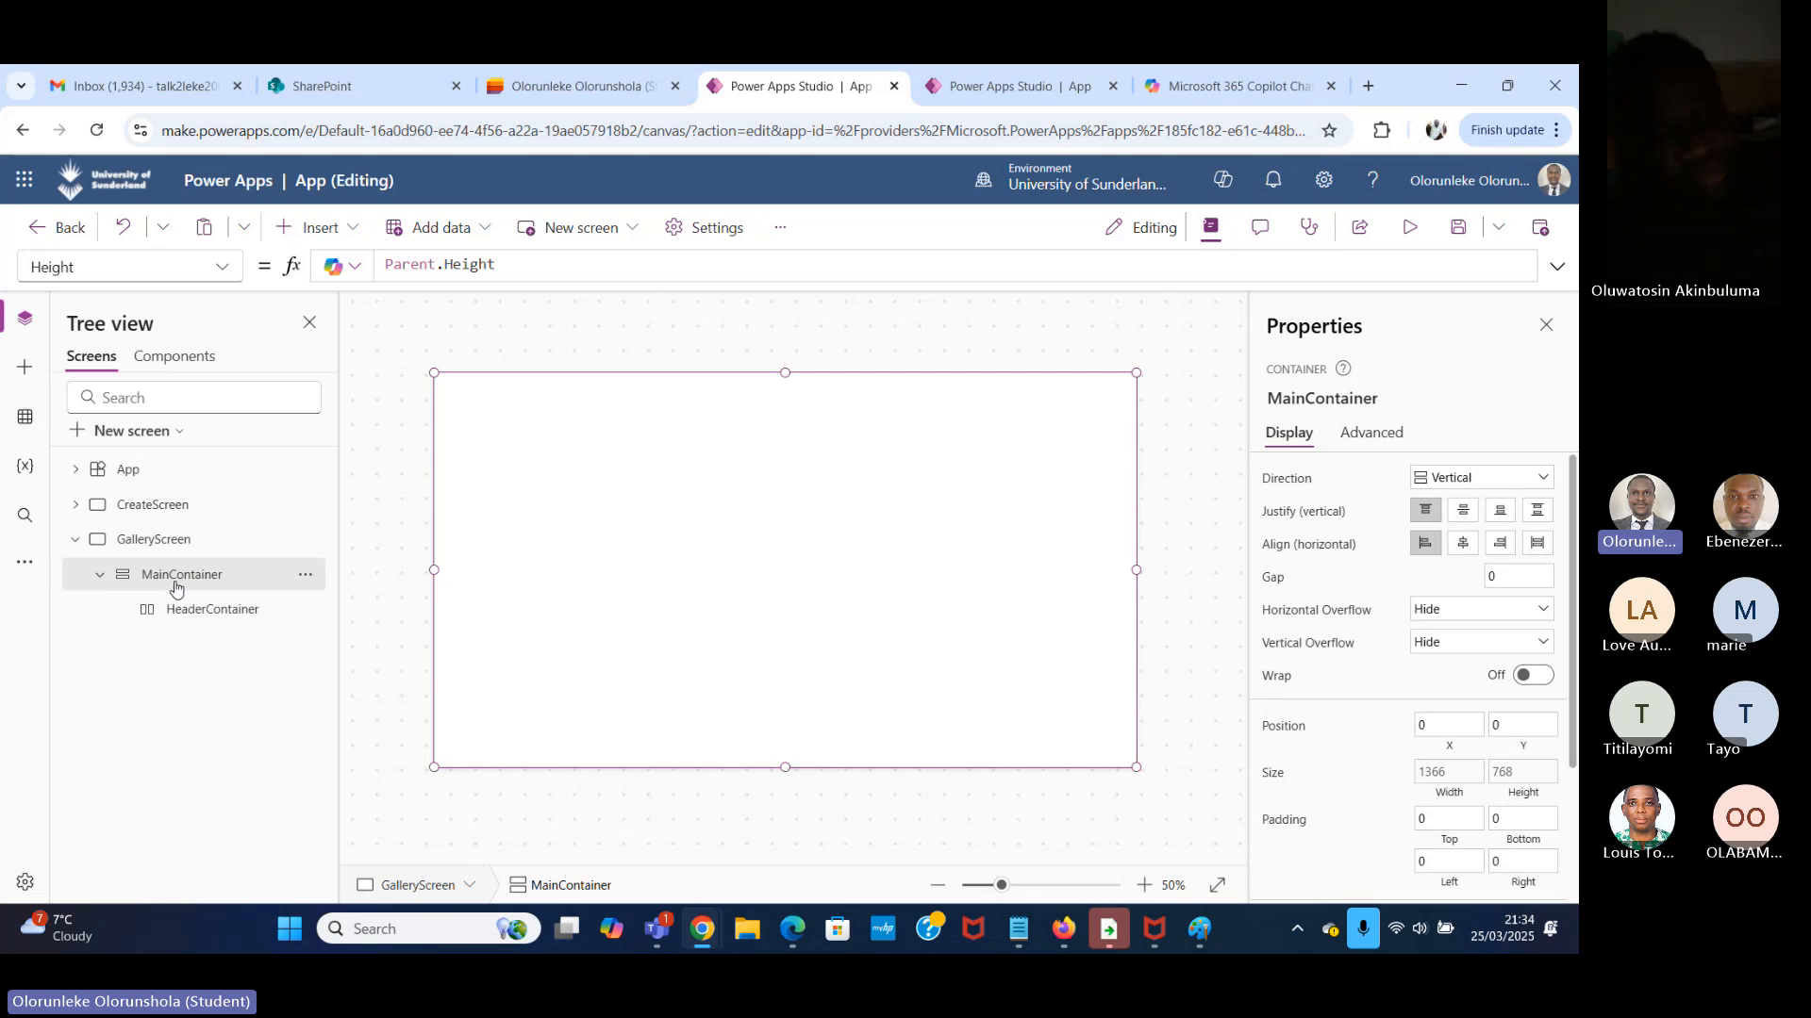
pyautogui.click(353, 229)
pyautogui.write('verti')
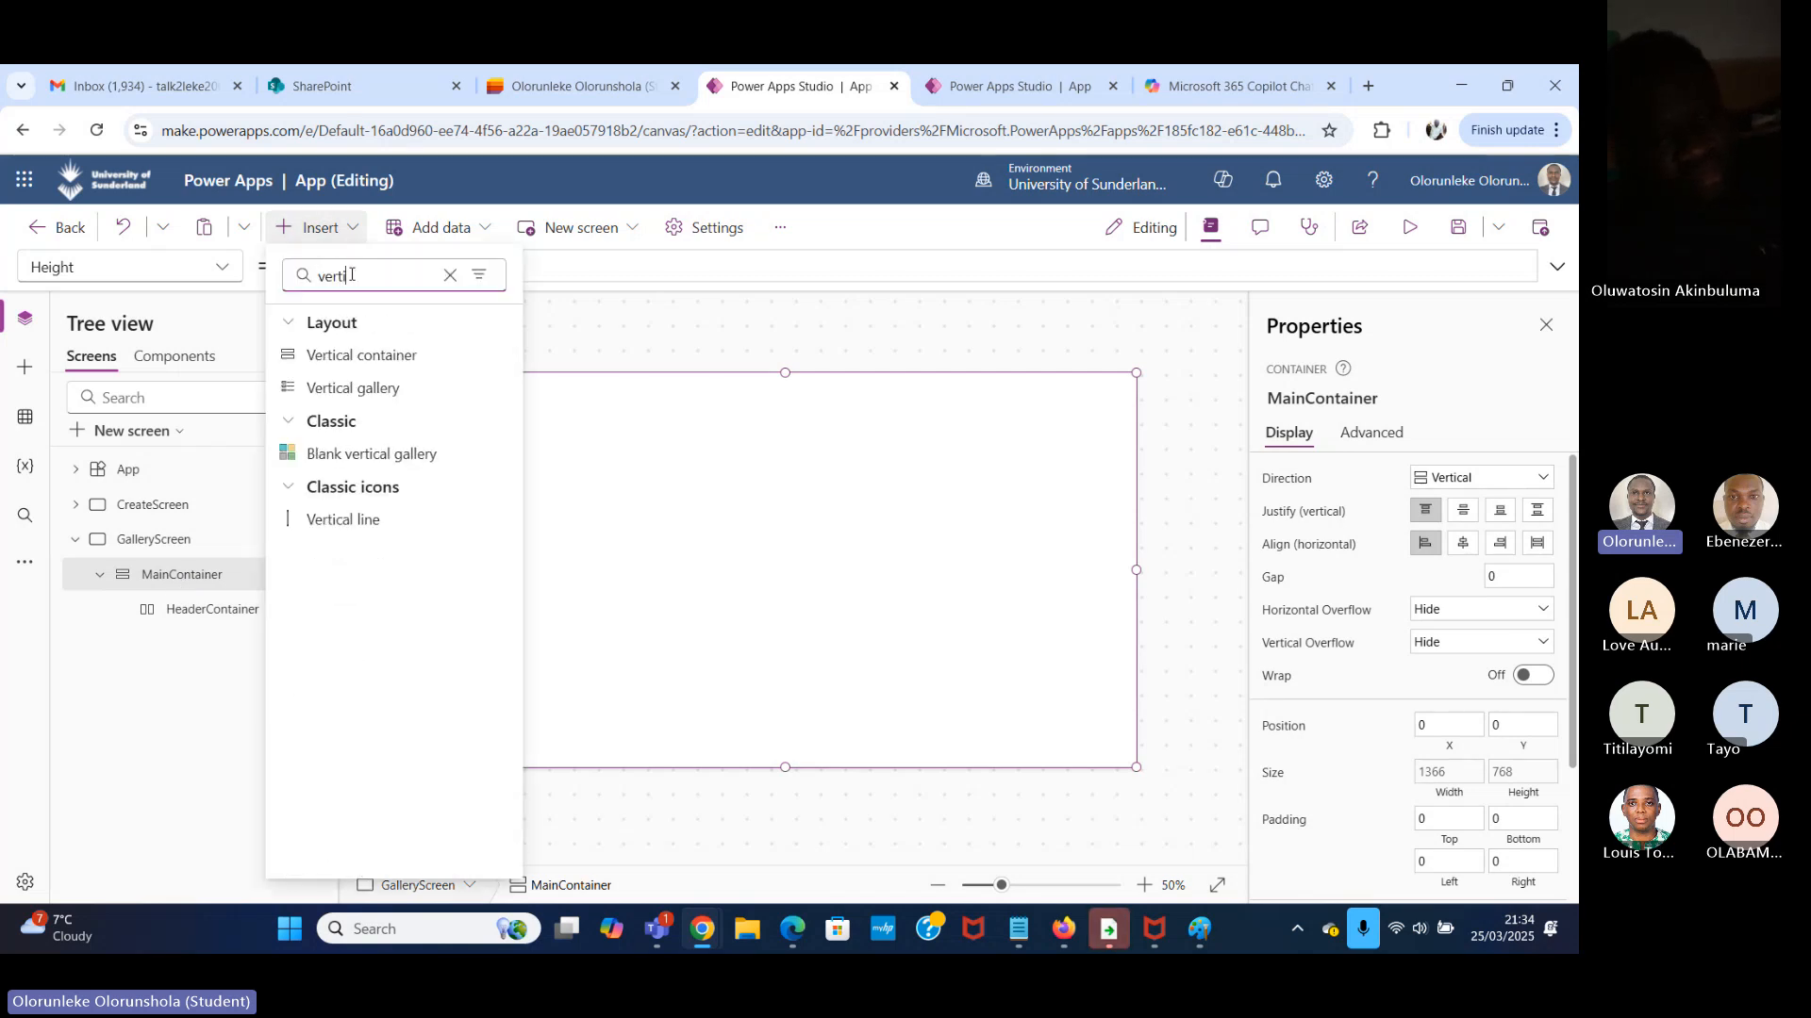
pyautogui.write('cal')
pyautogui.click(368, 357)
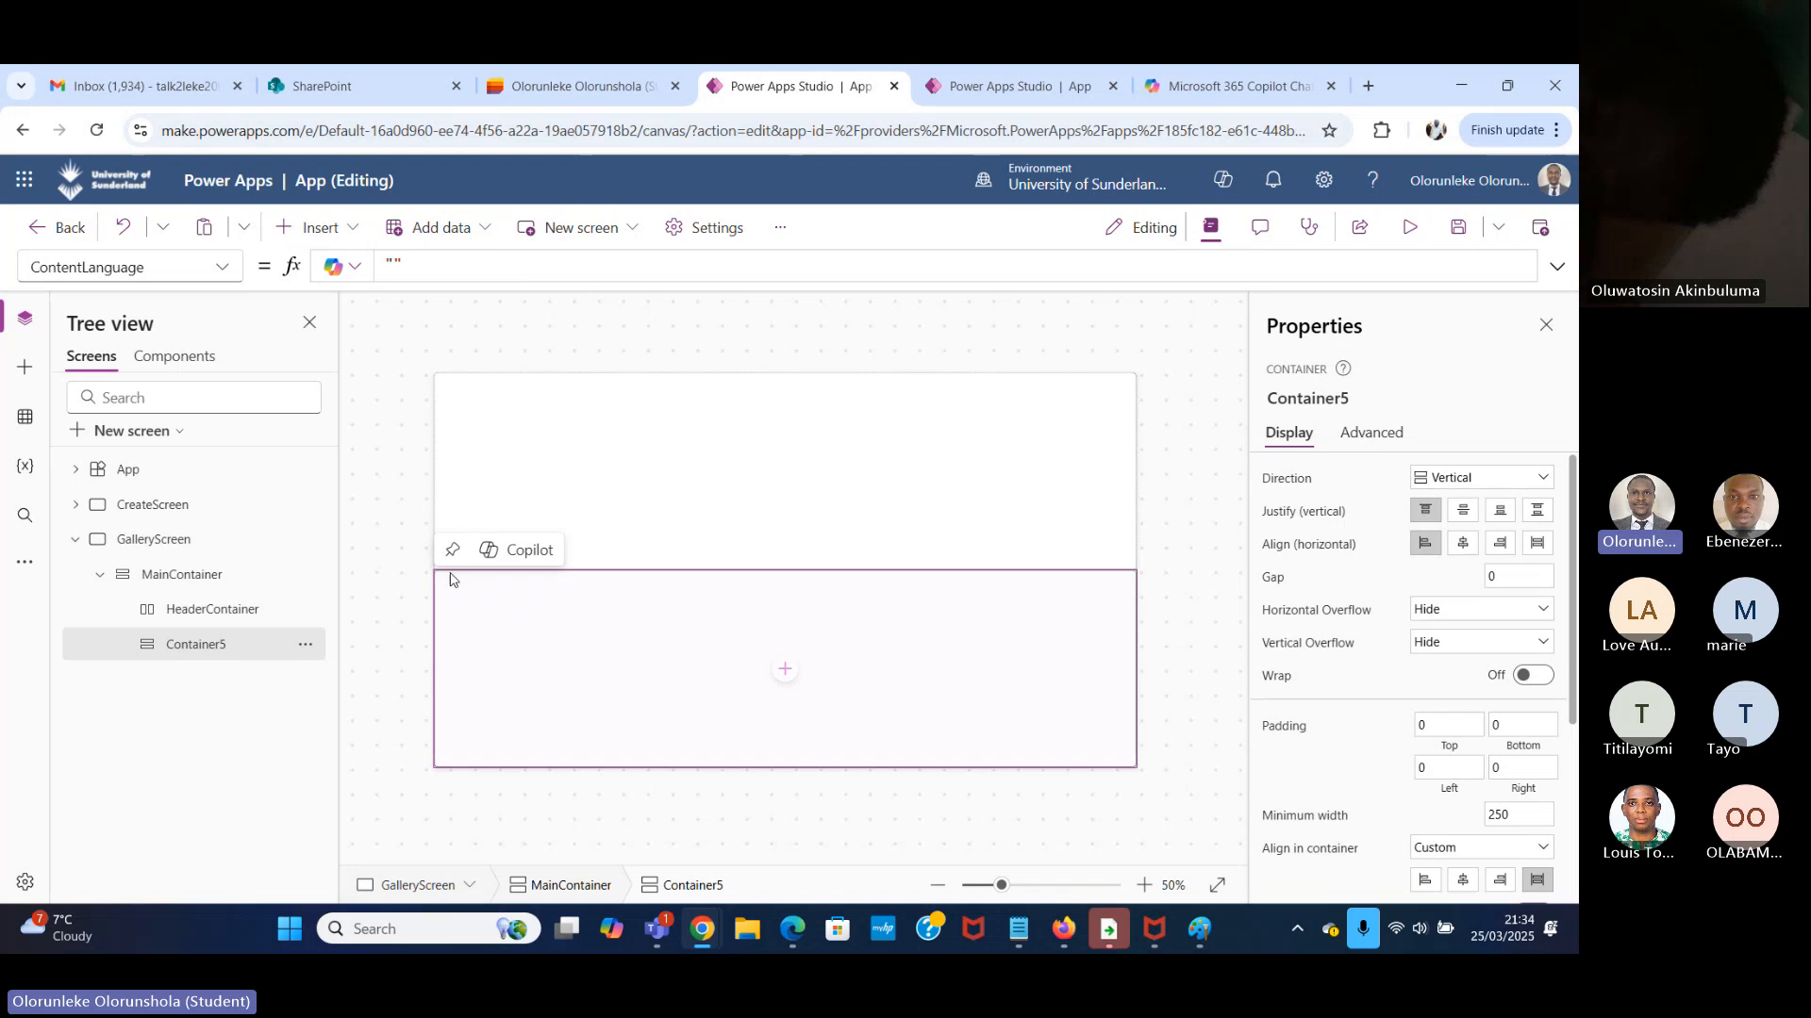
# Rename the new vertical container inside MainContainer as BodyContainer.
pyautogui.doubleClick(213, 645)
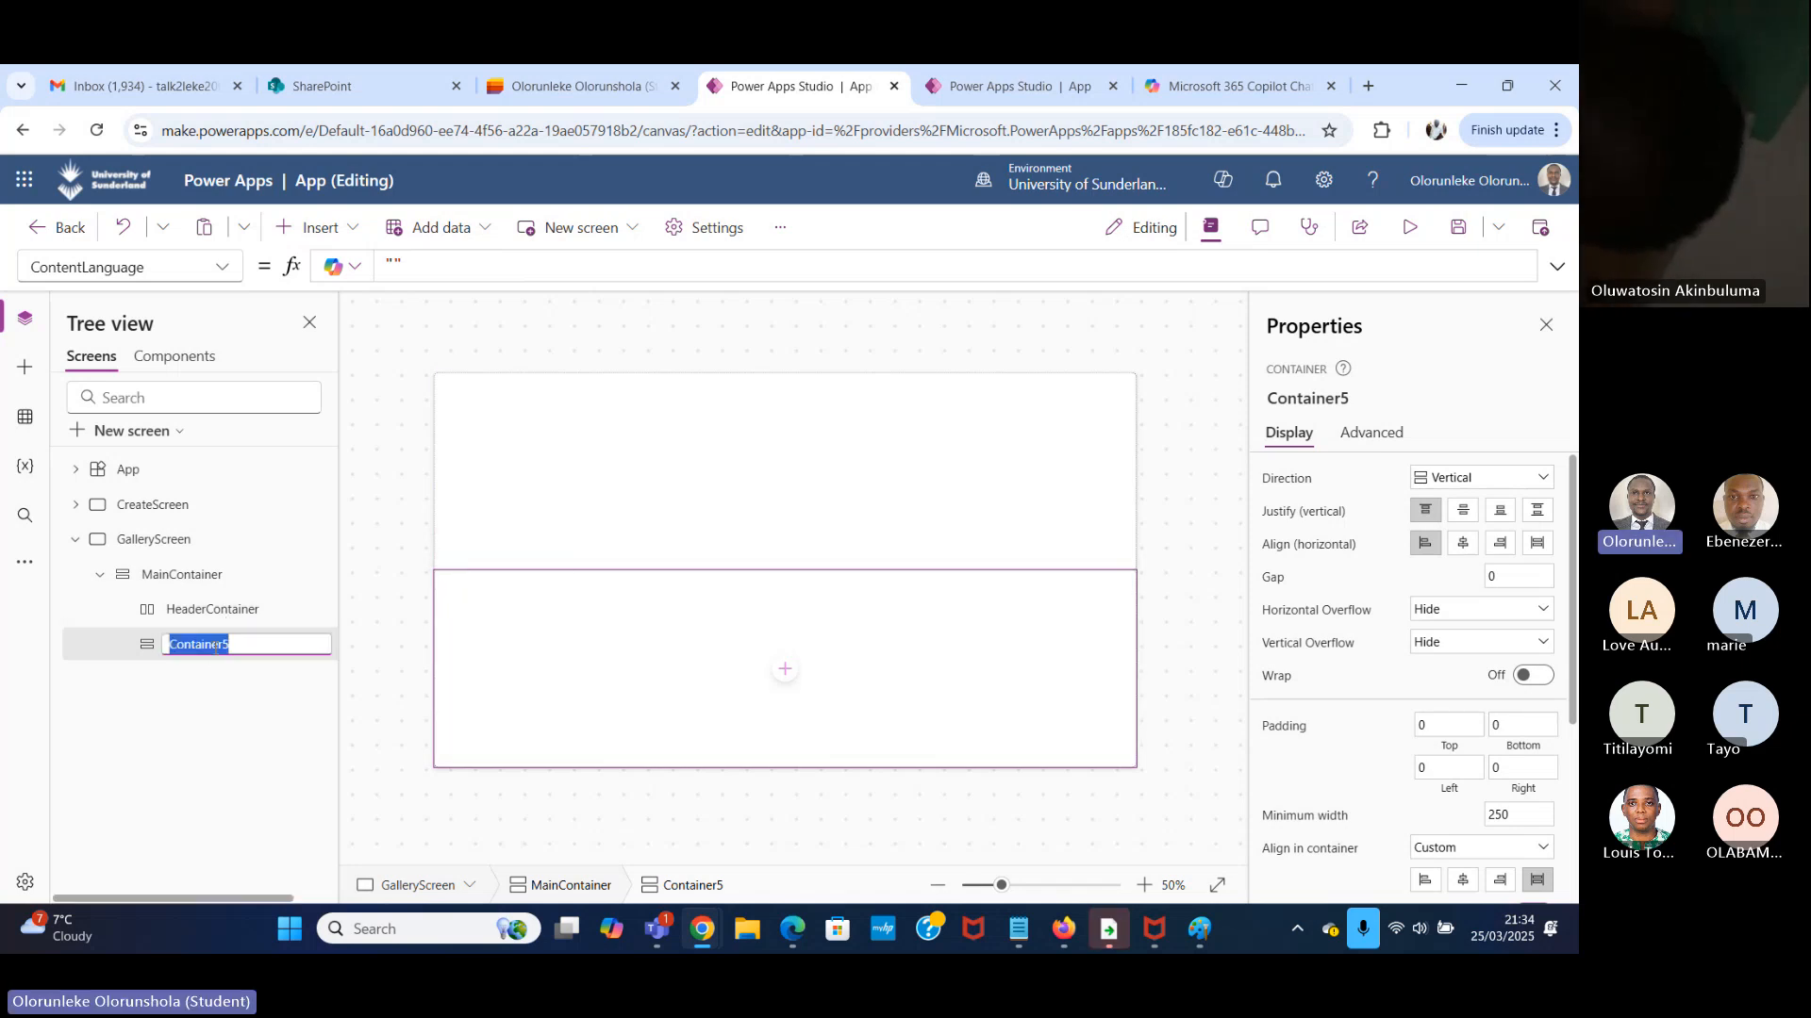
pyautogui.write('C')
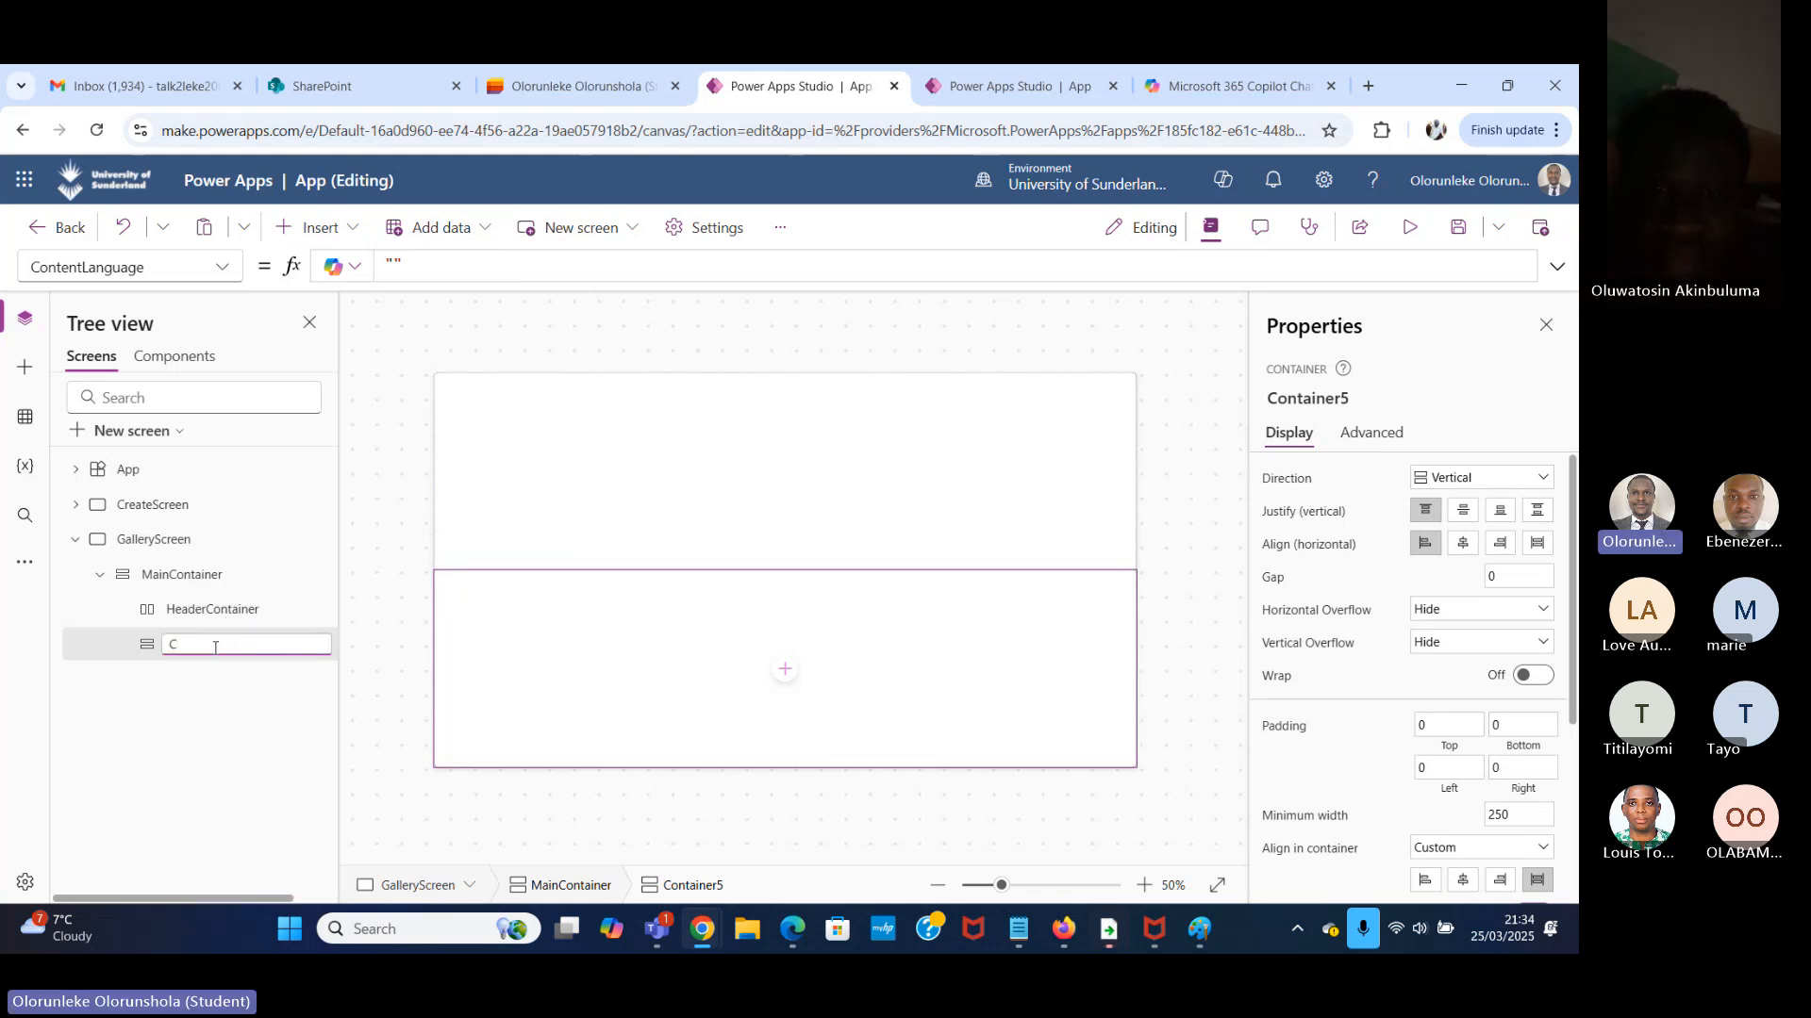
pyautogui.press('BackSpace')
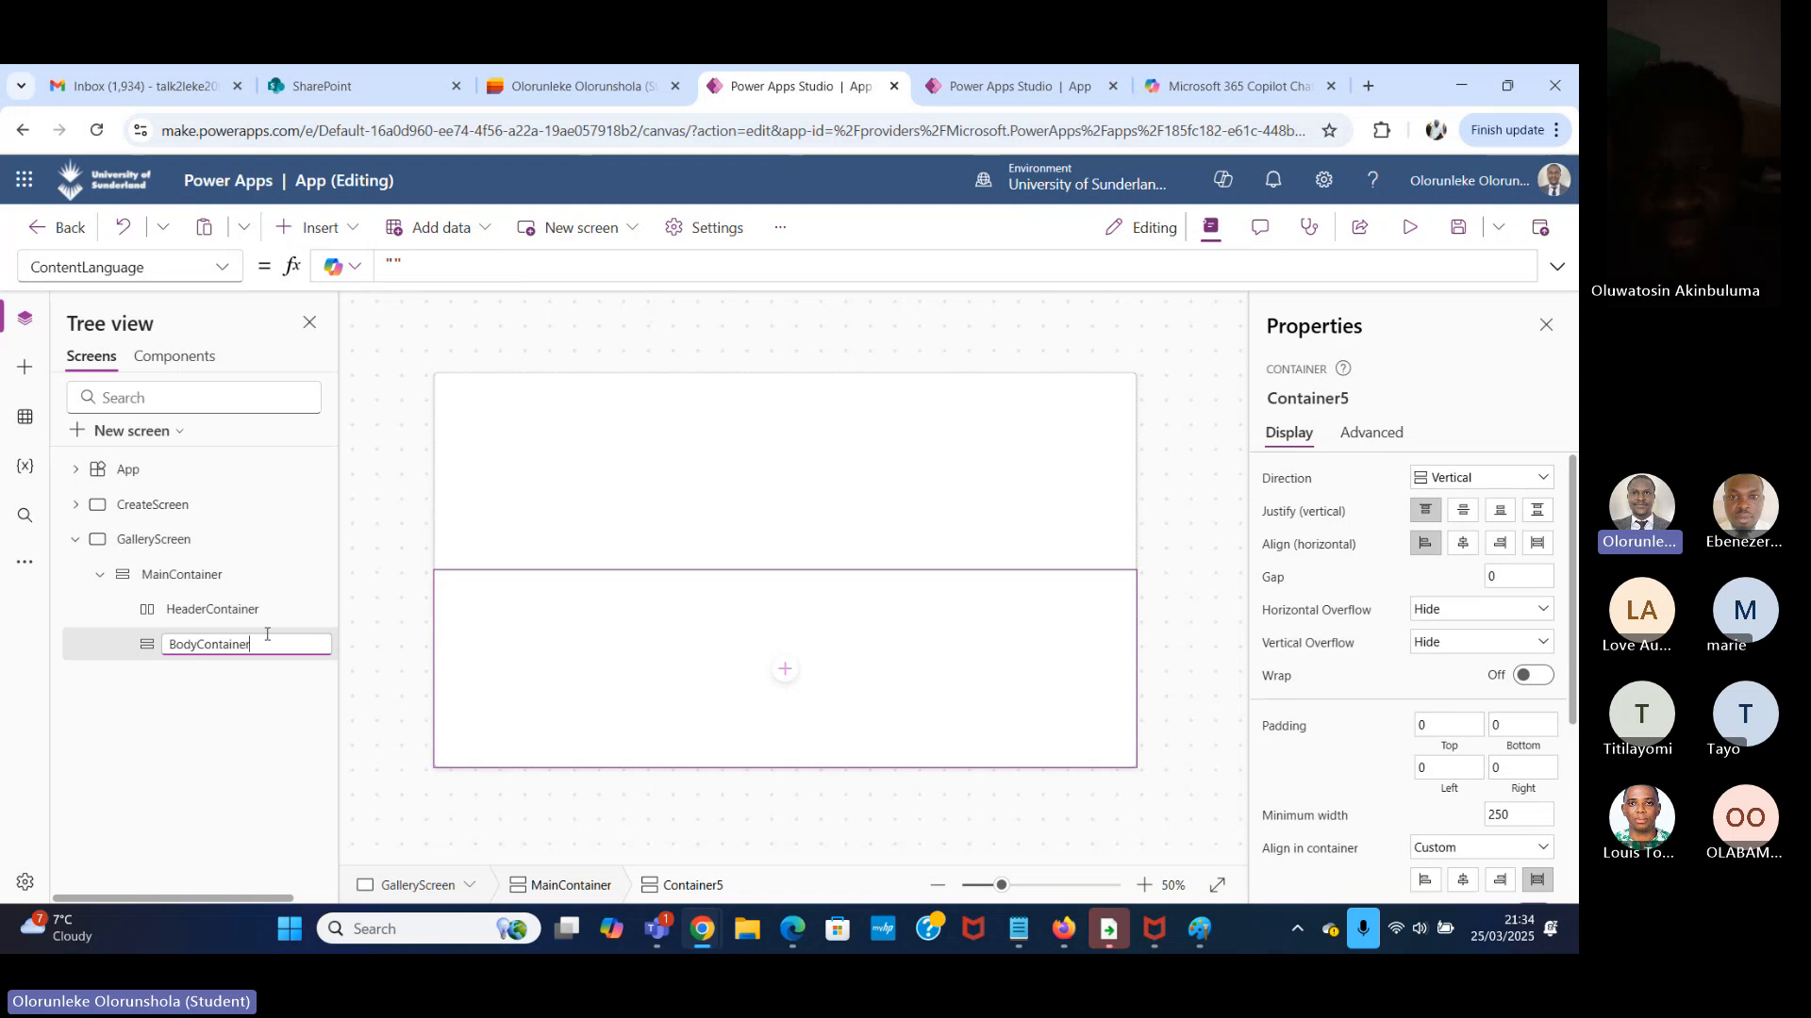
pyautogui.press('Return')
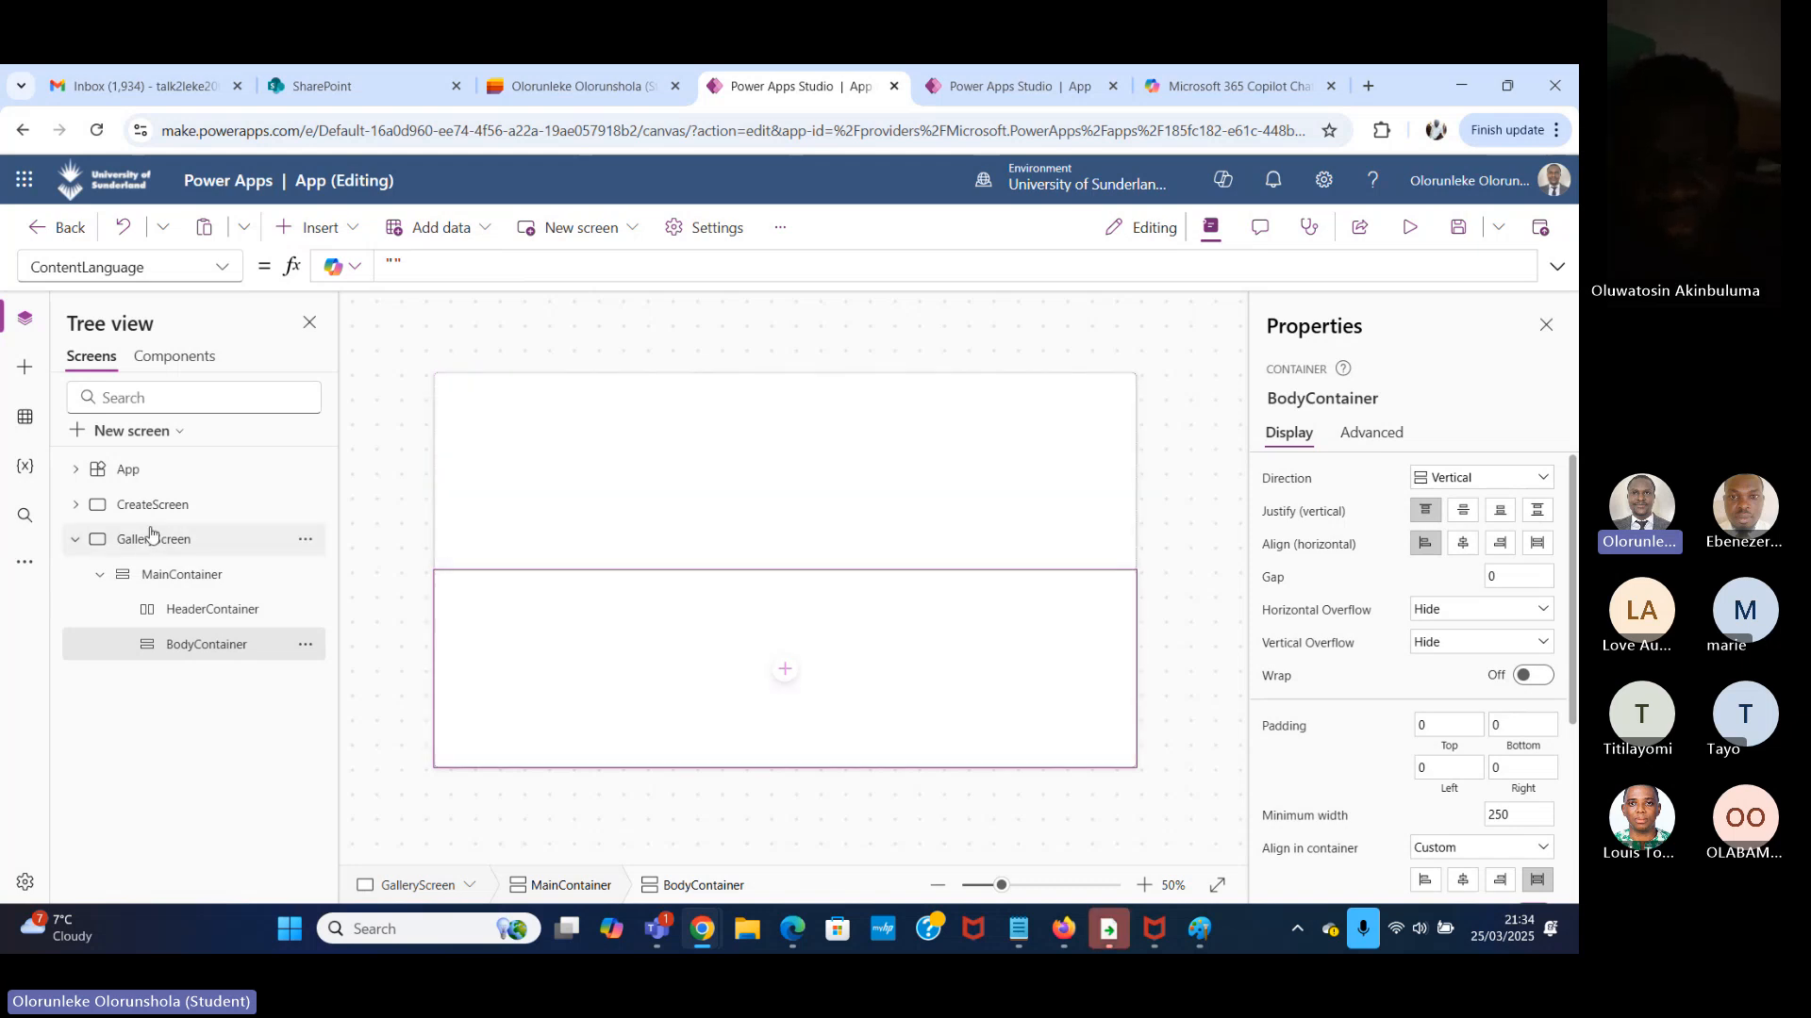
pyautogui.scroll(-3, 1466, 754)
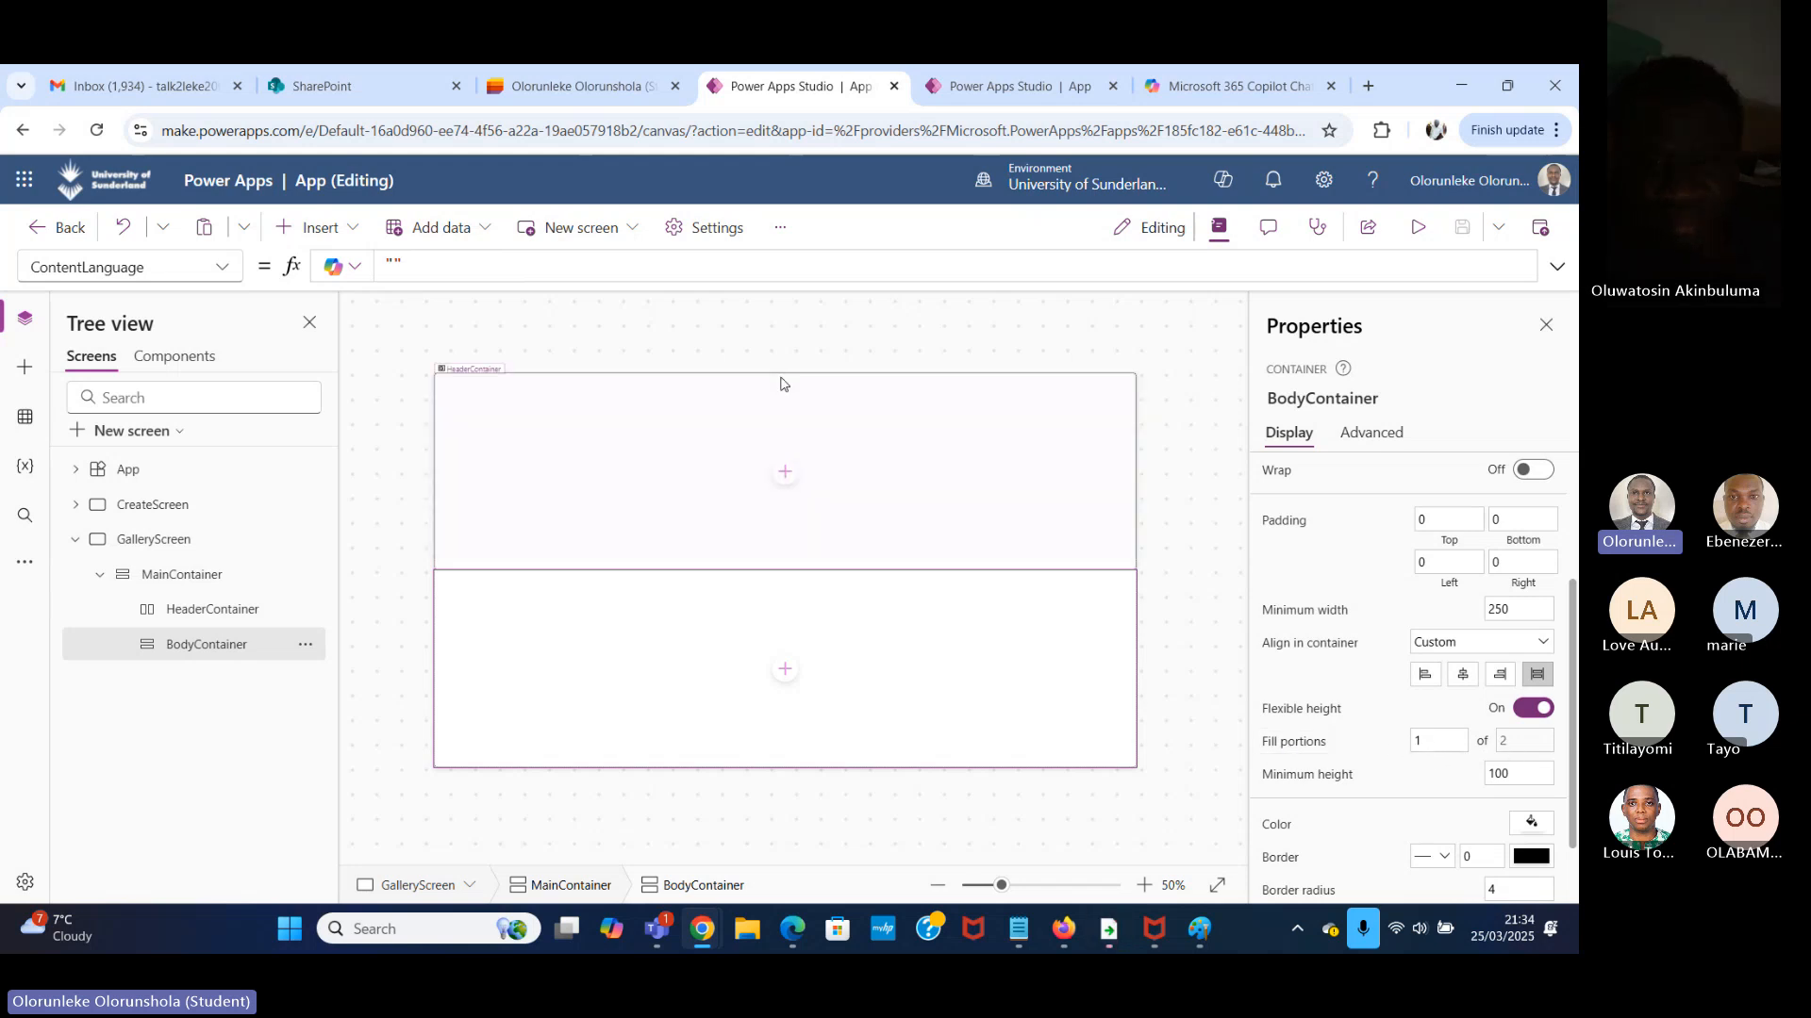
# Insert a horizontal container inside MainContainer, below BodyContainer.
pyautogui.click(852, 438)
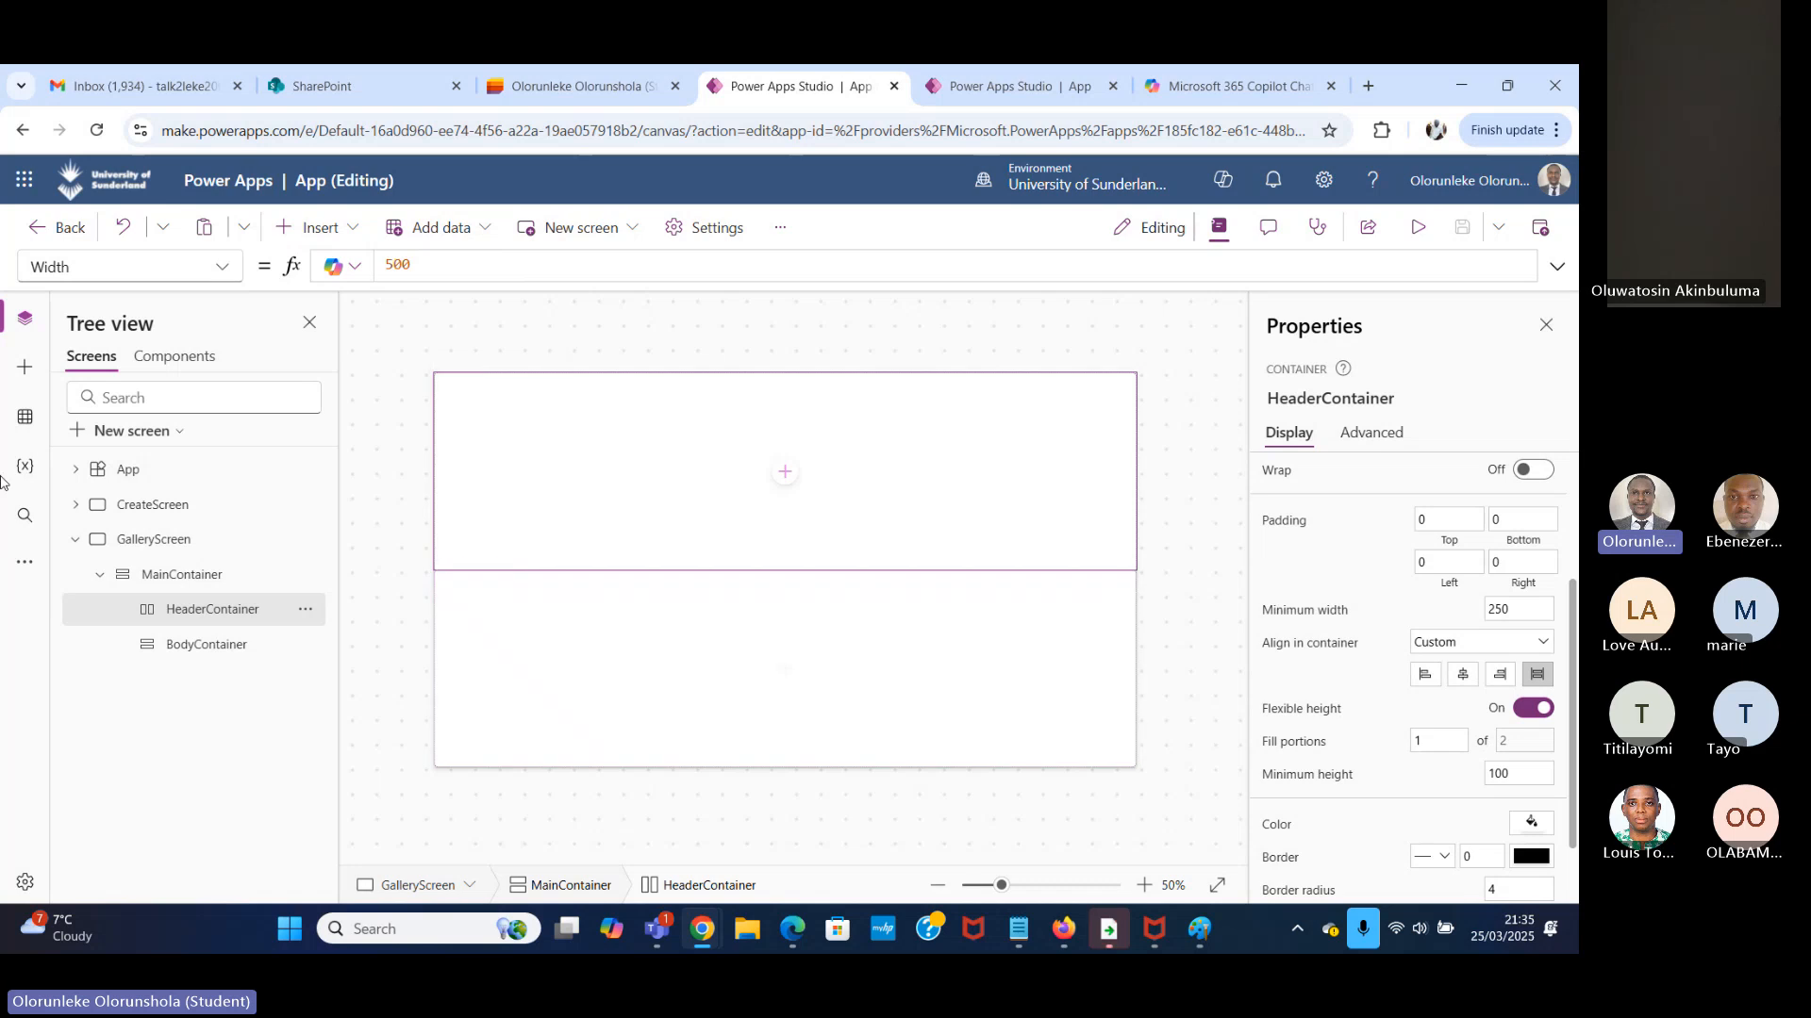
pyautogui.click(214, 580)
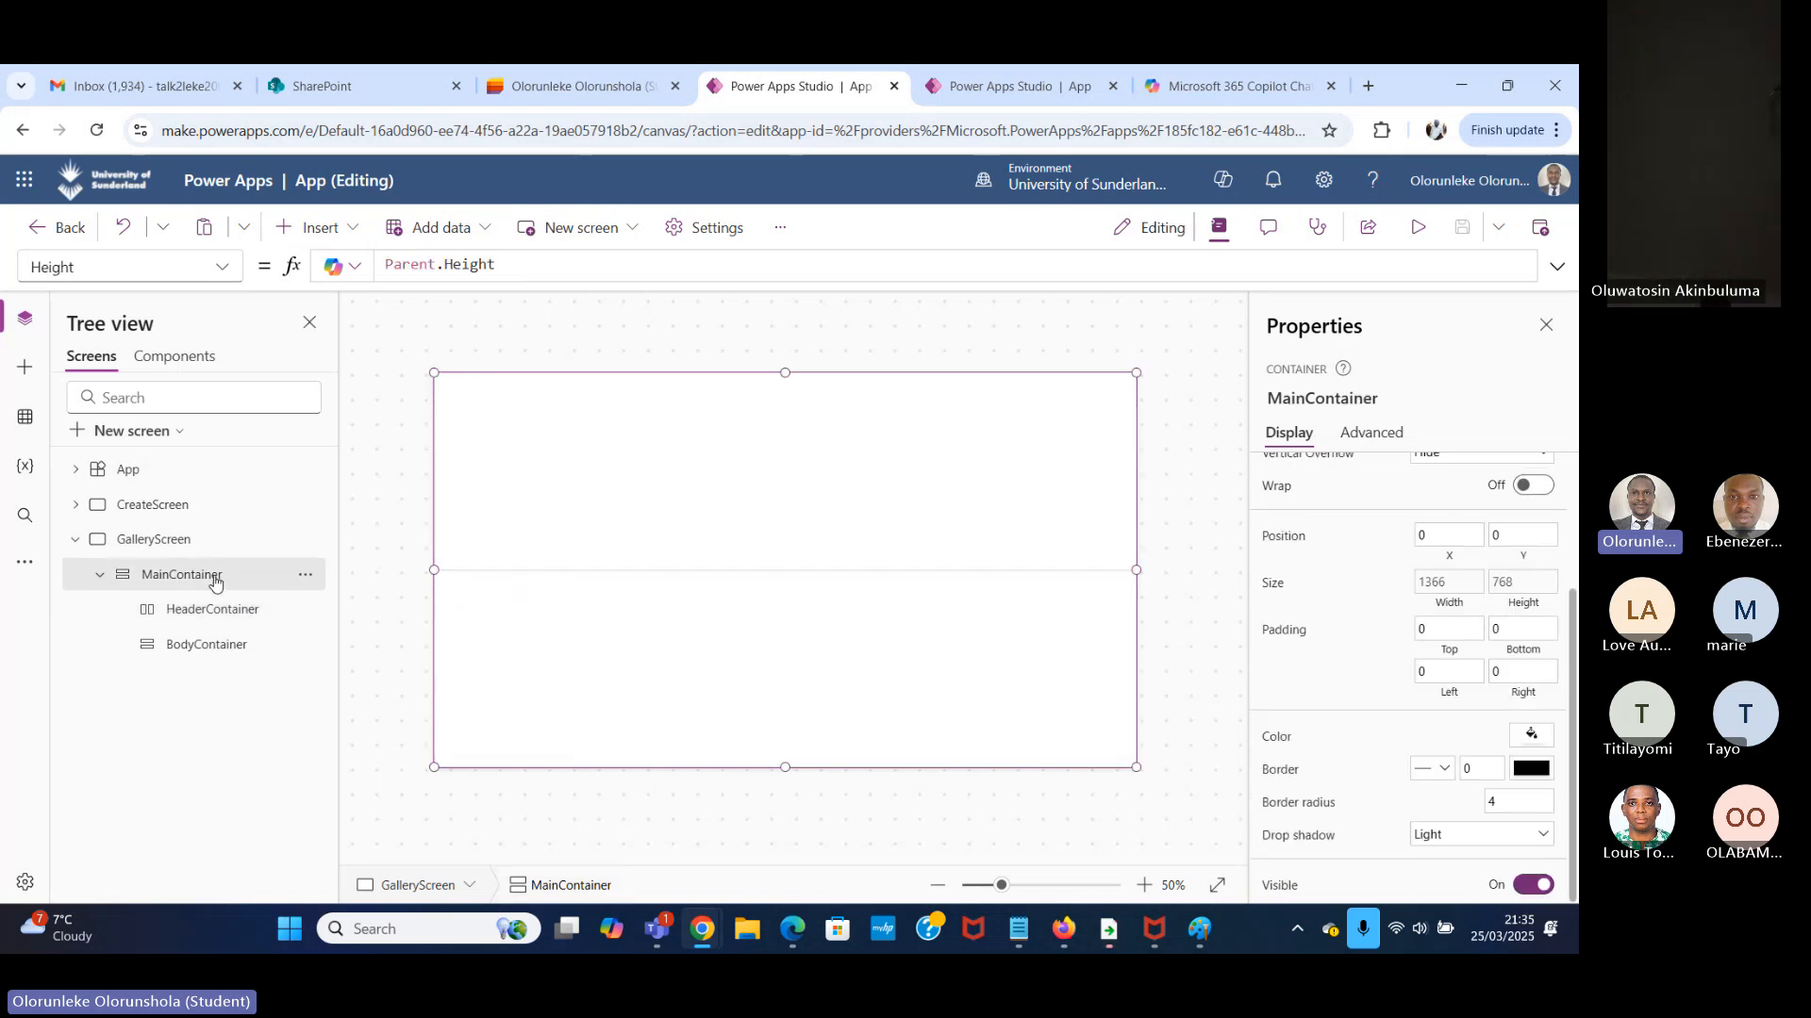
pyautogui.click(357, 229)
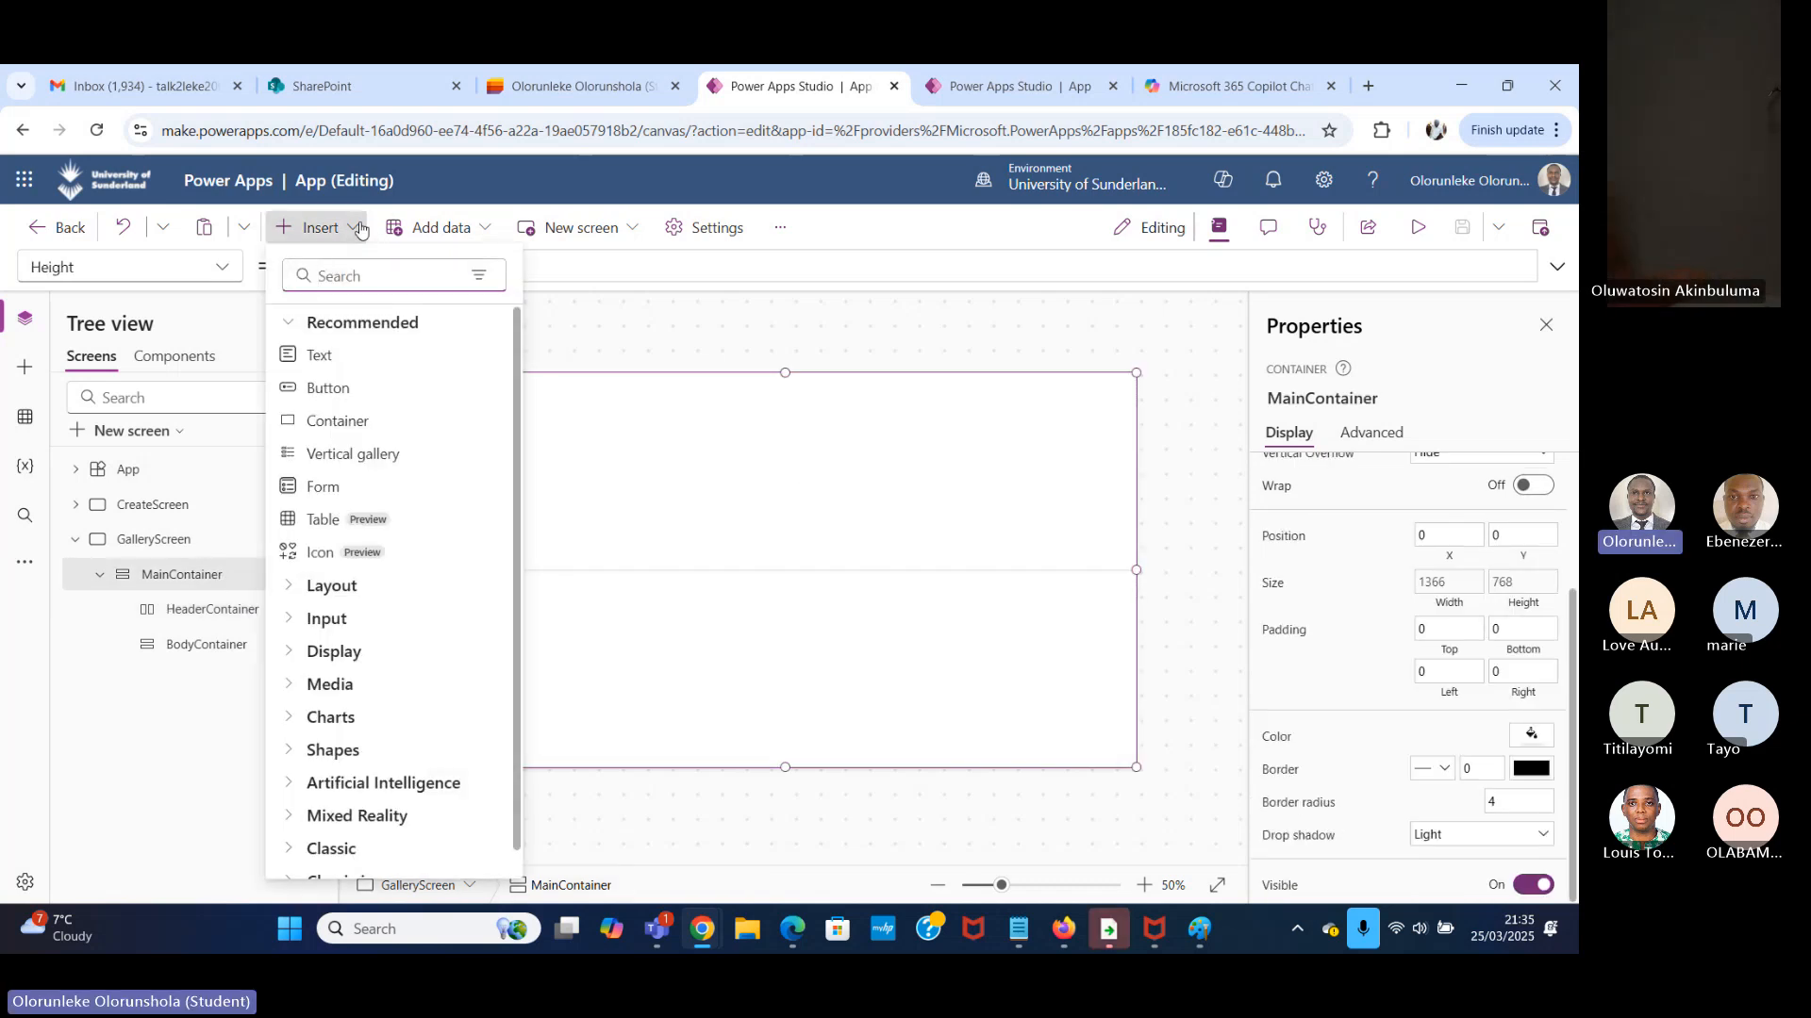
pyautogui.write('hor')
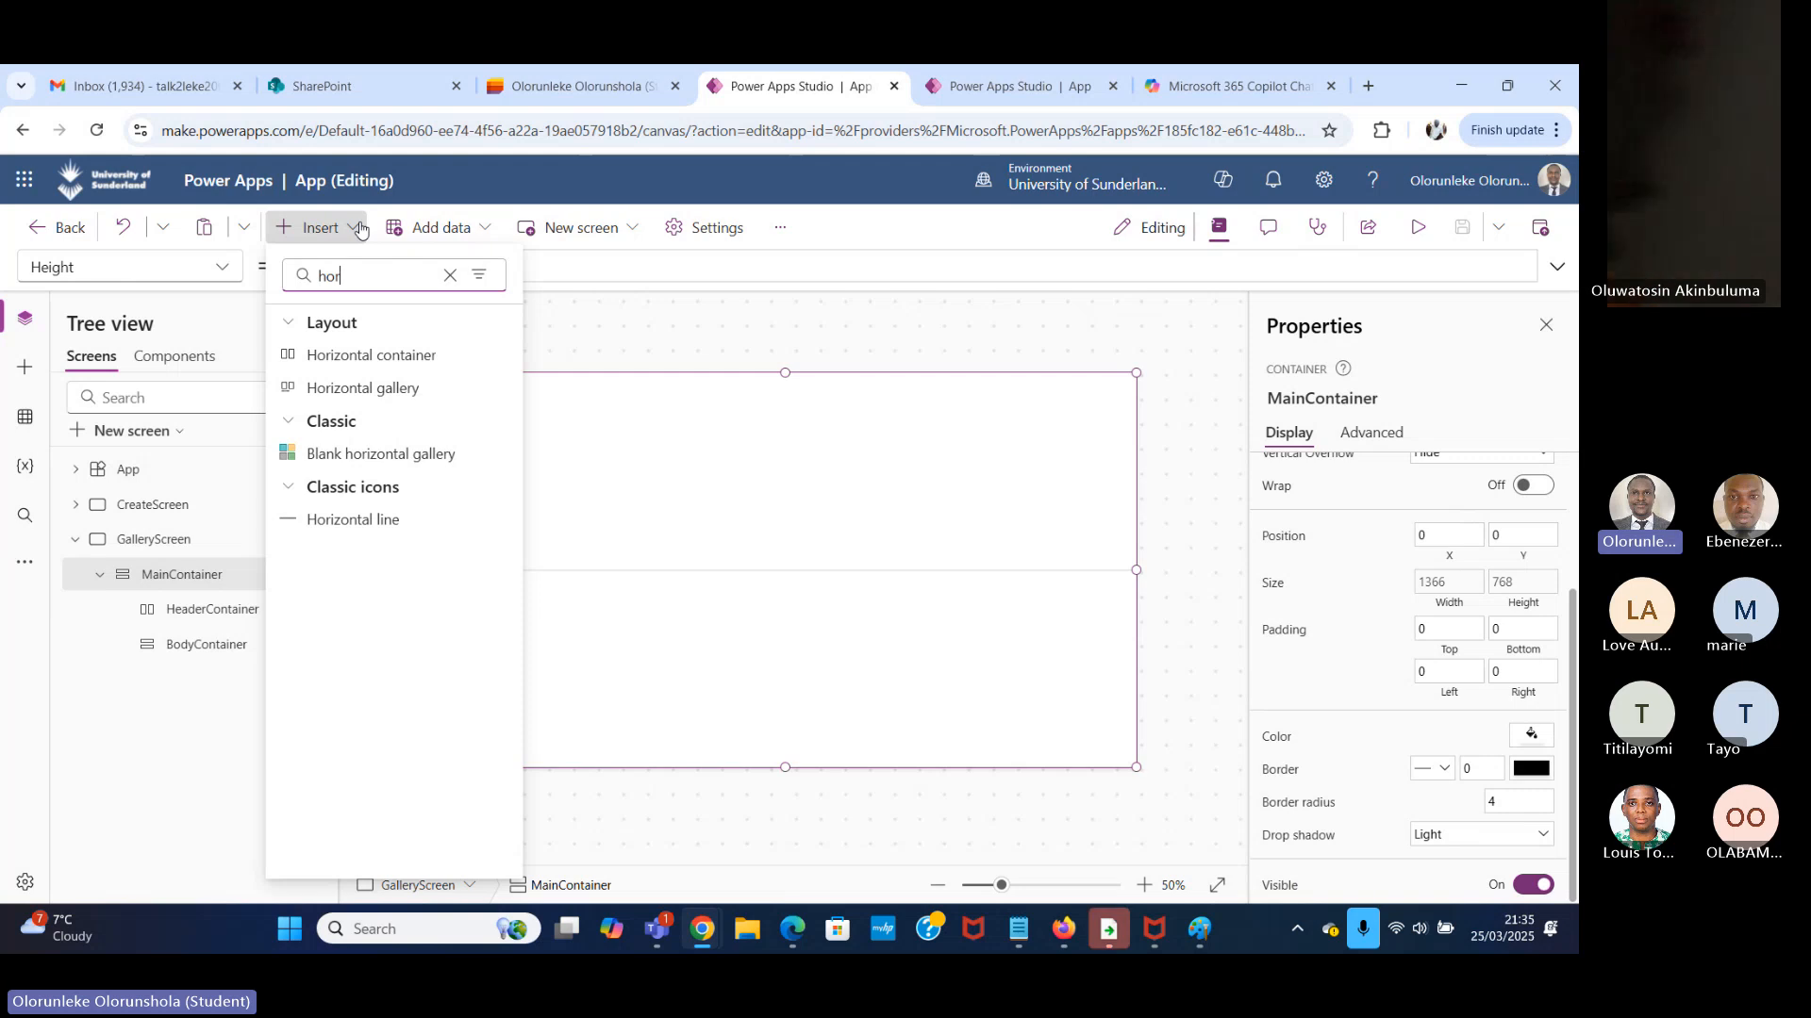
pyautogui.click(425, 359)
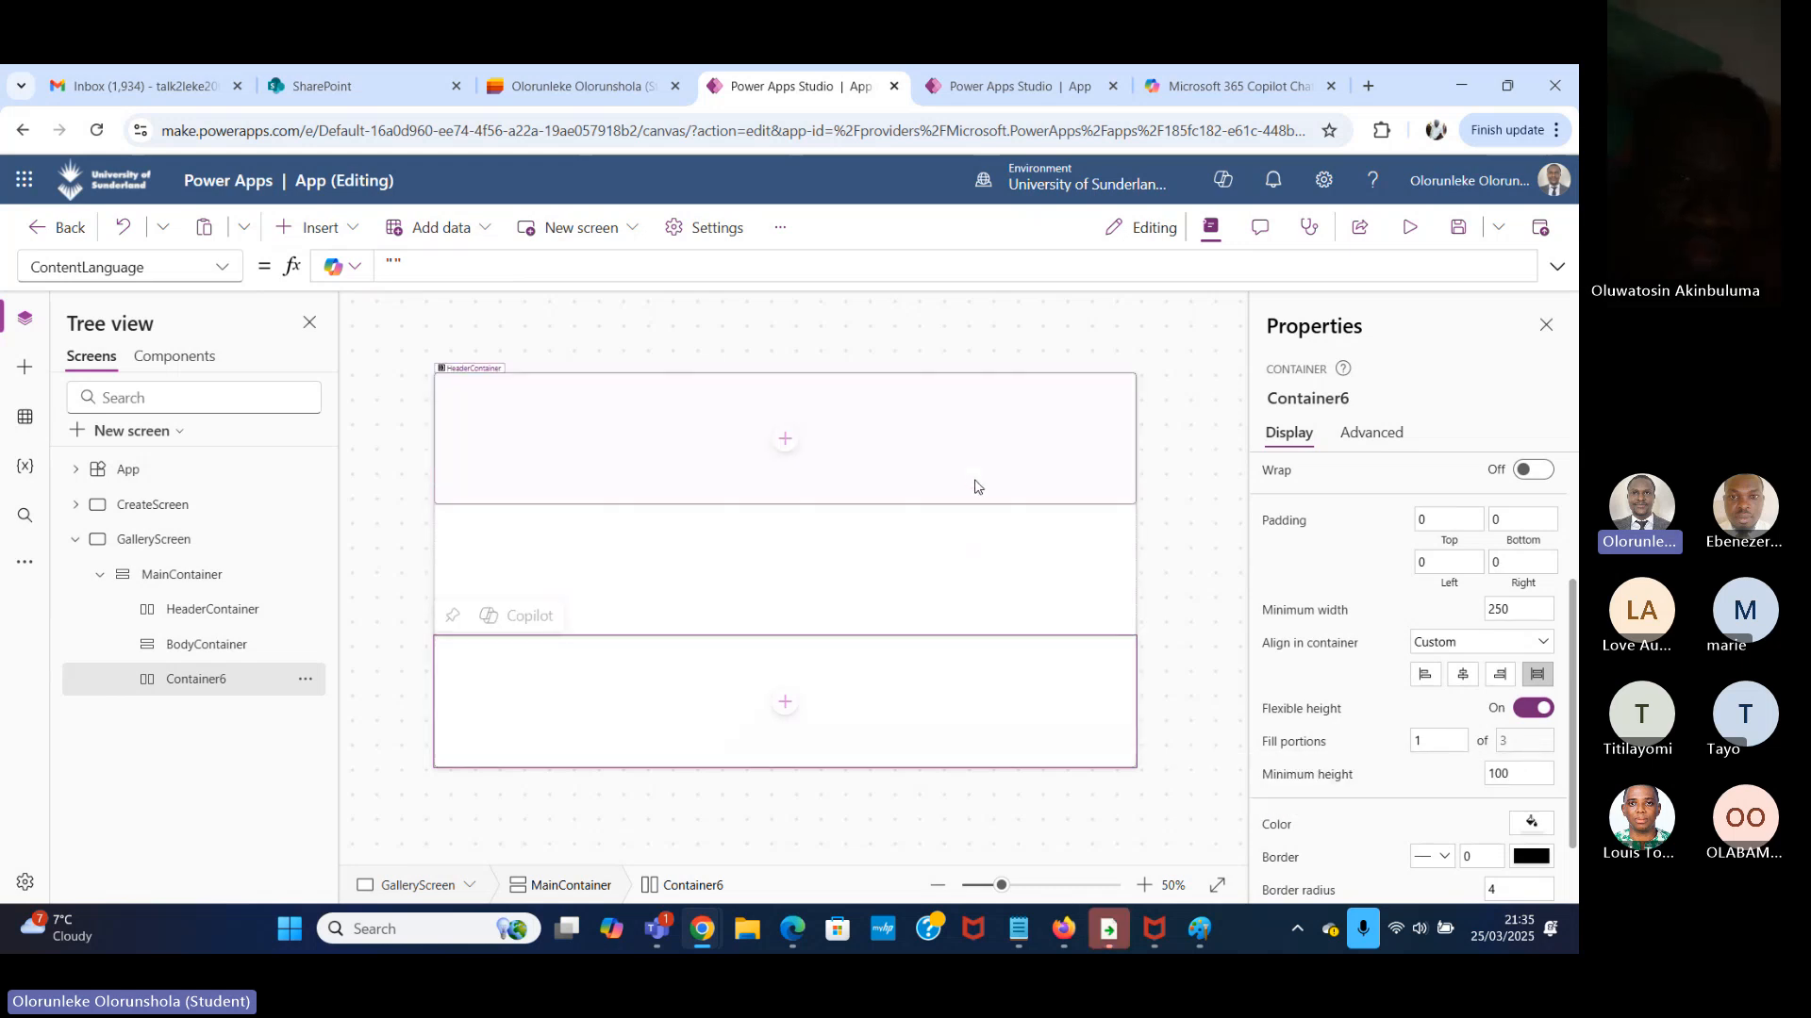
# Rename the new horizontal container below BodyContainer as FooterContainer.
pyautogui.click(983, 444)
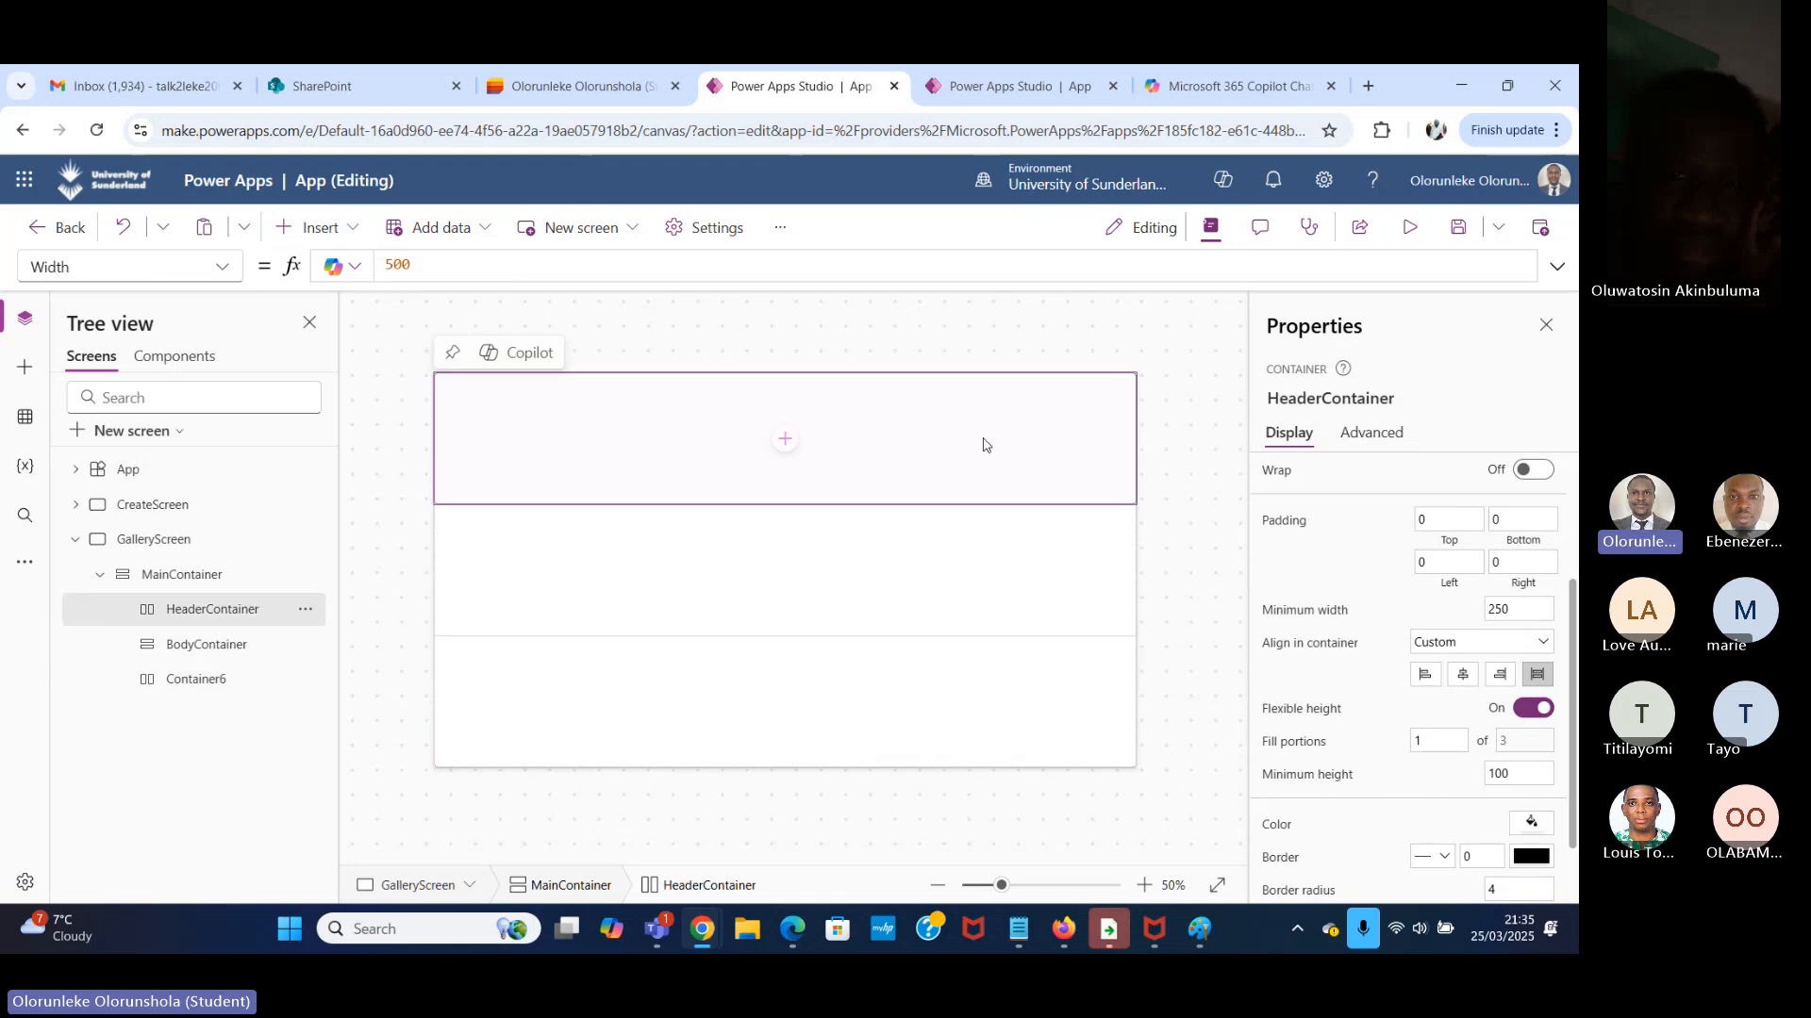
pyautogui.scroll(-2, 1275, 562)
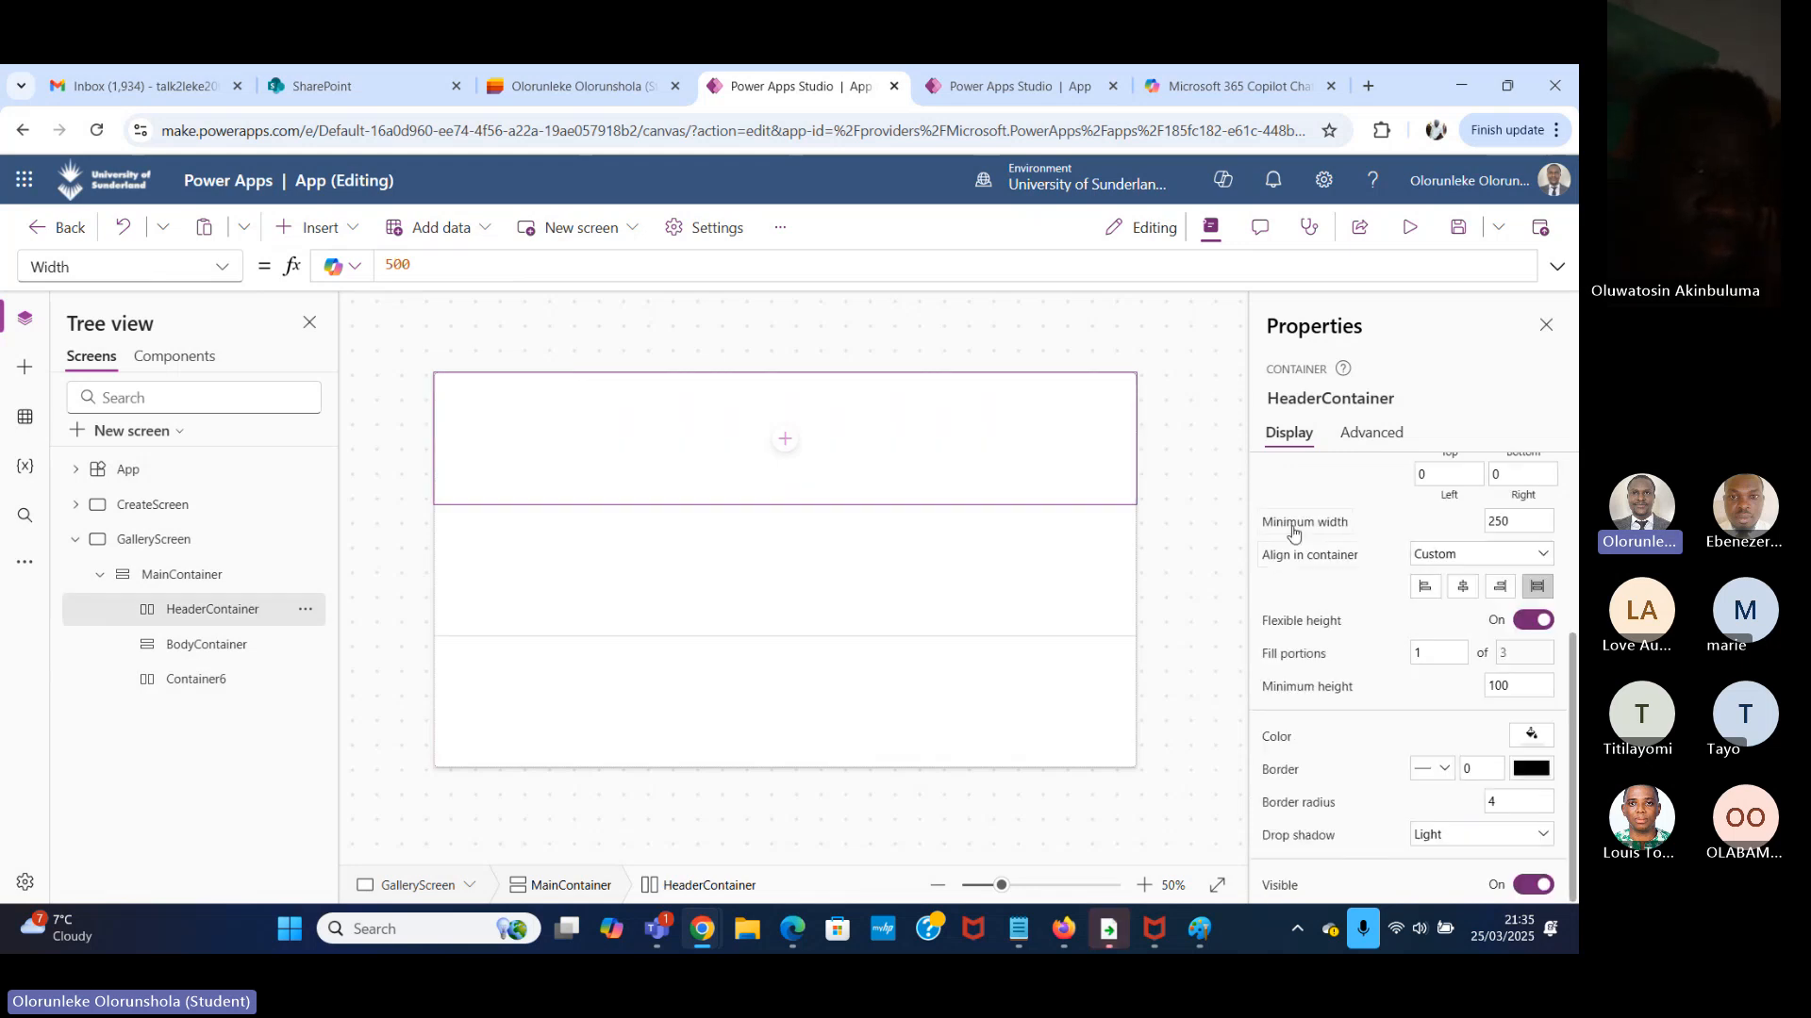
pyautogui.doubleClick(219, 678)
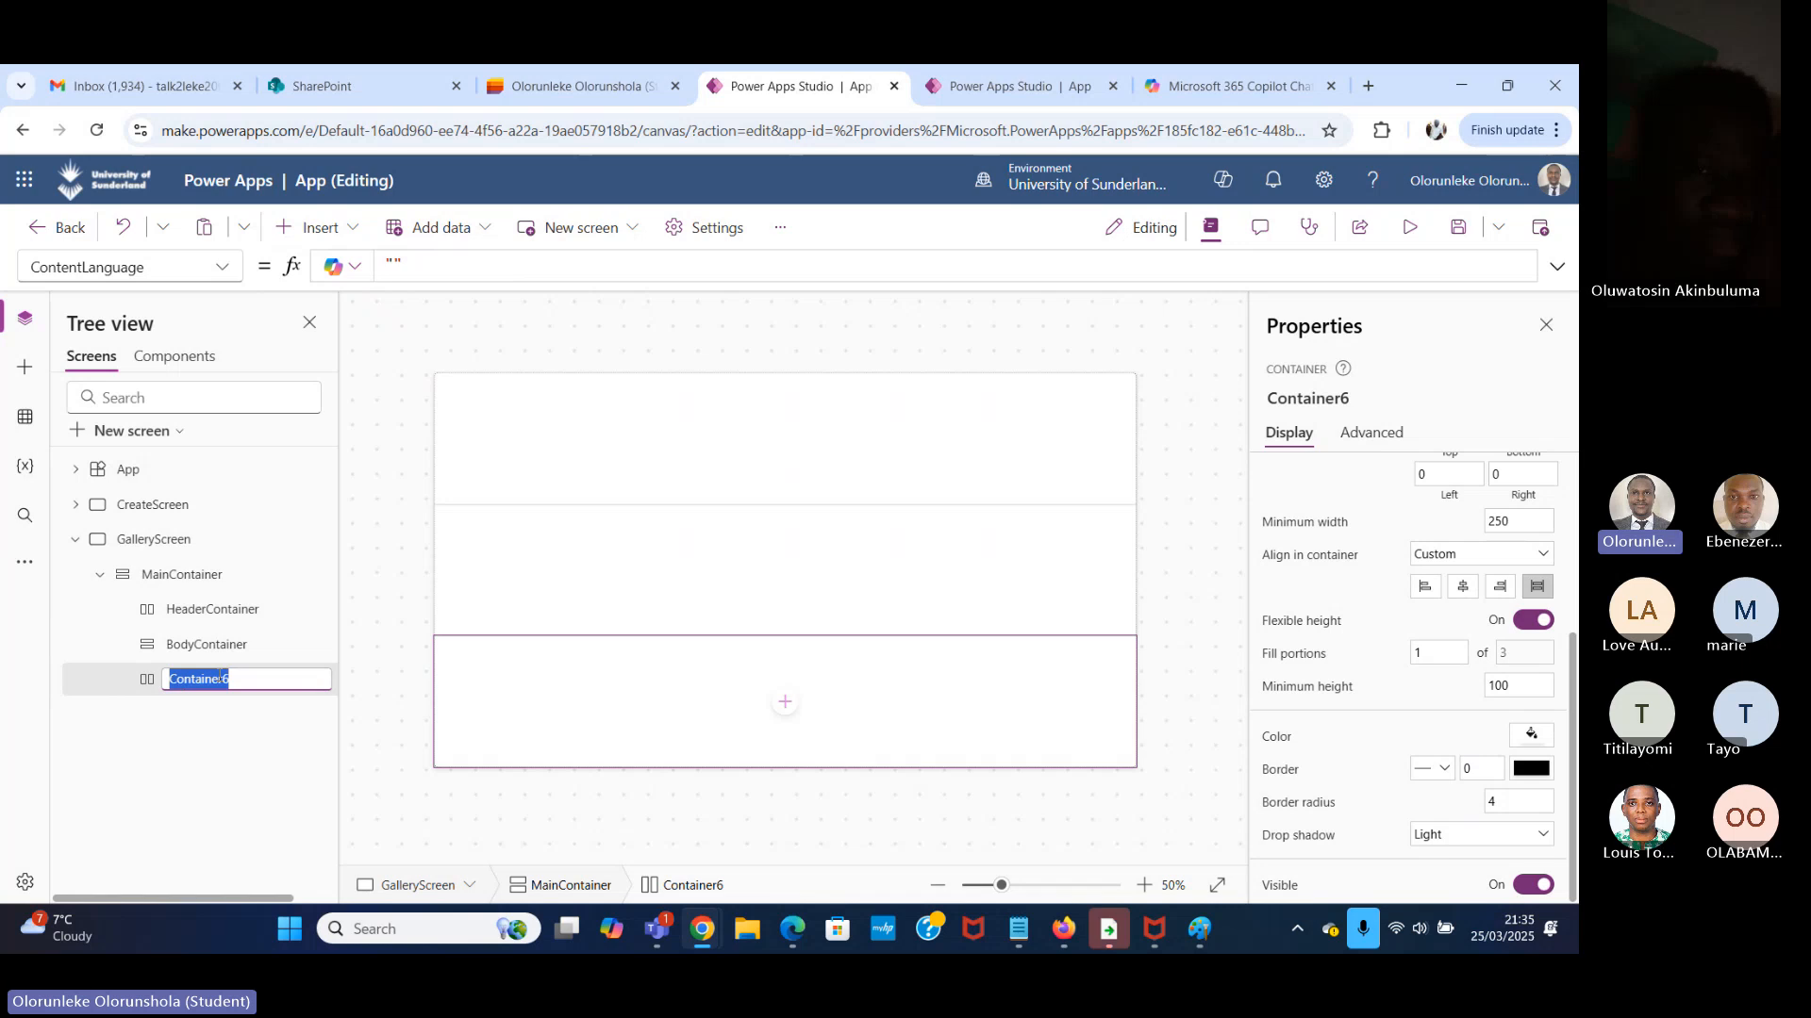
pyautogui.write('Foo')
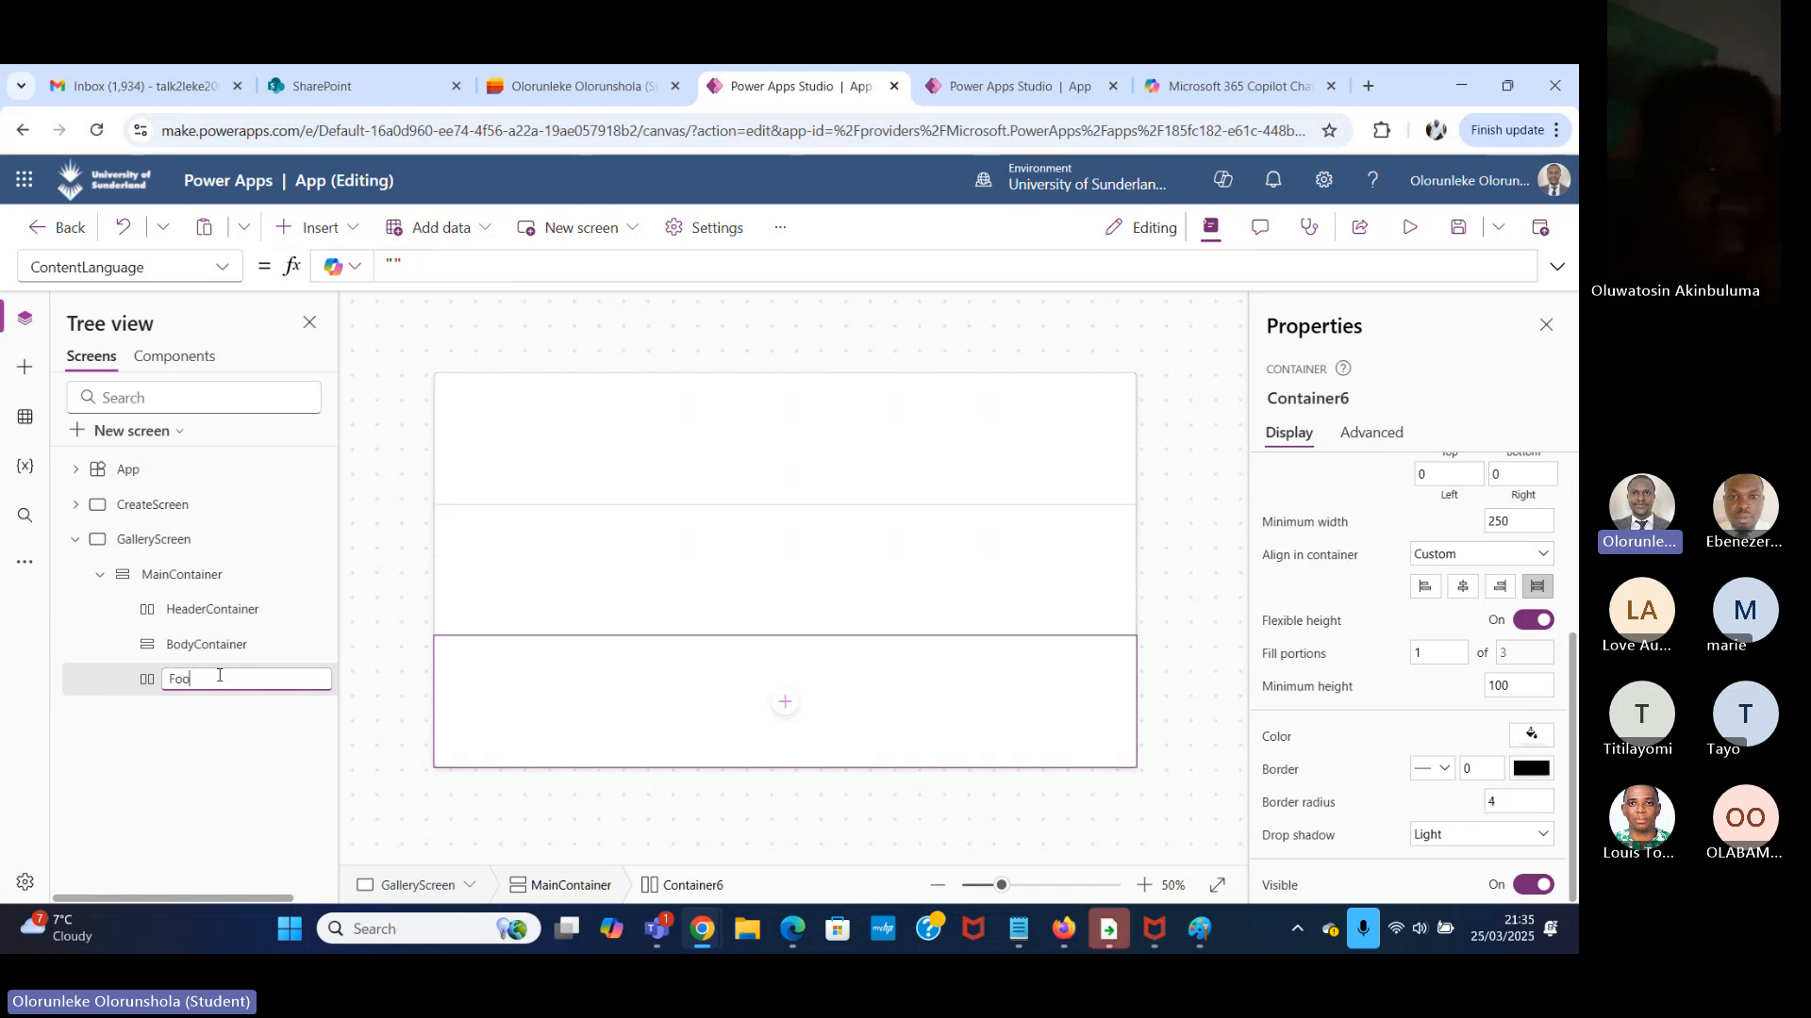
pyautogui.write('terC')
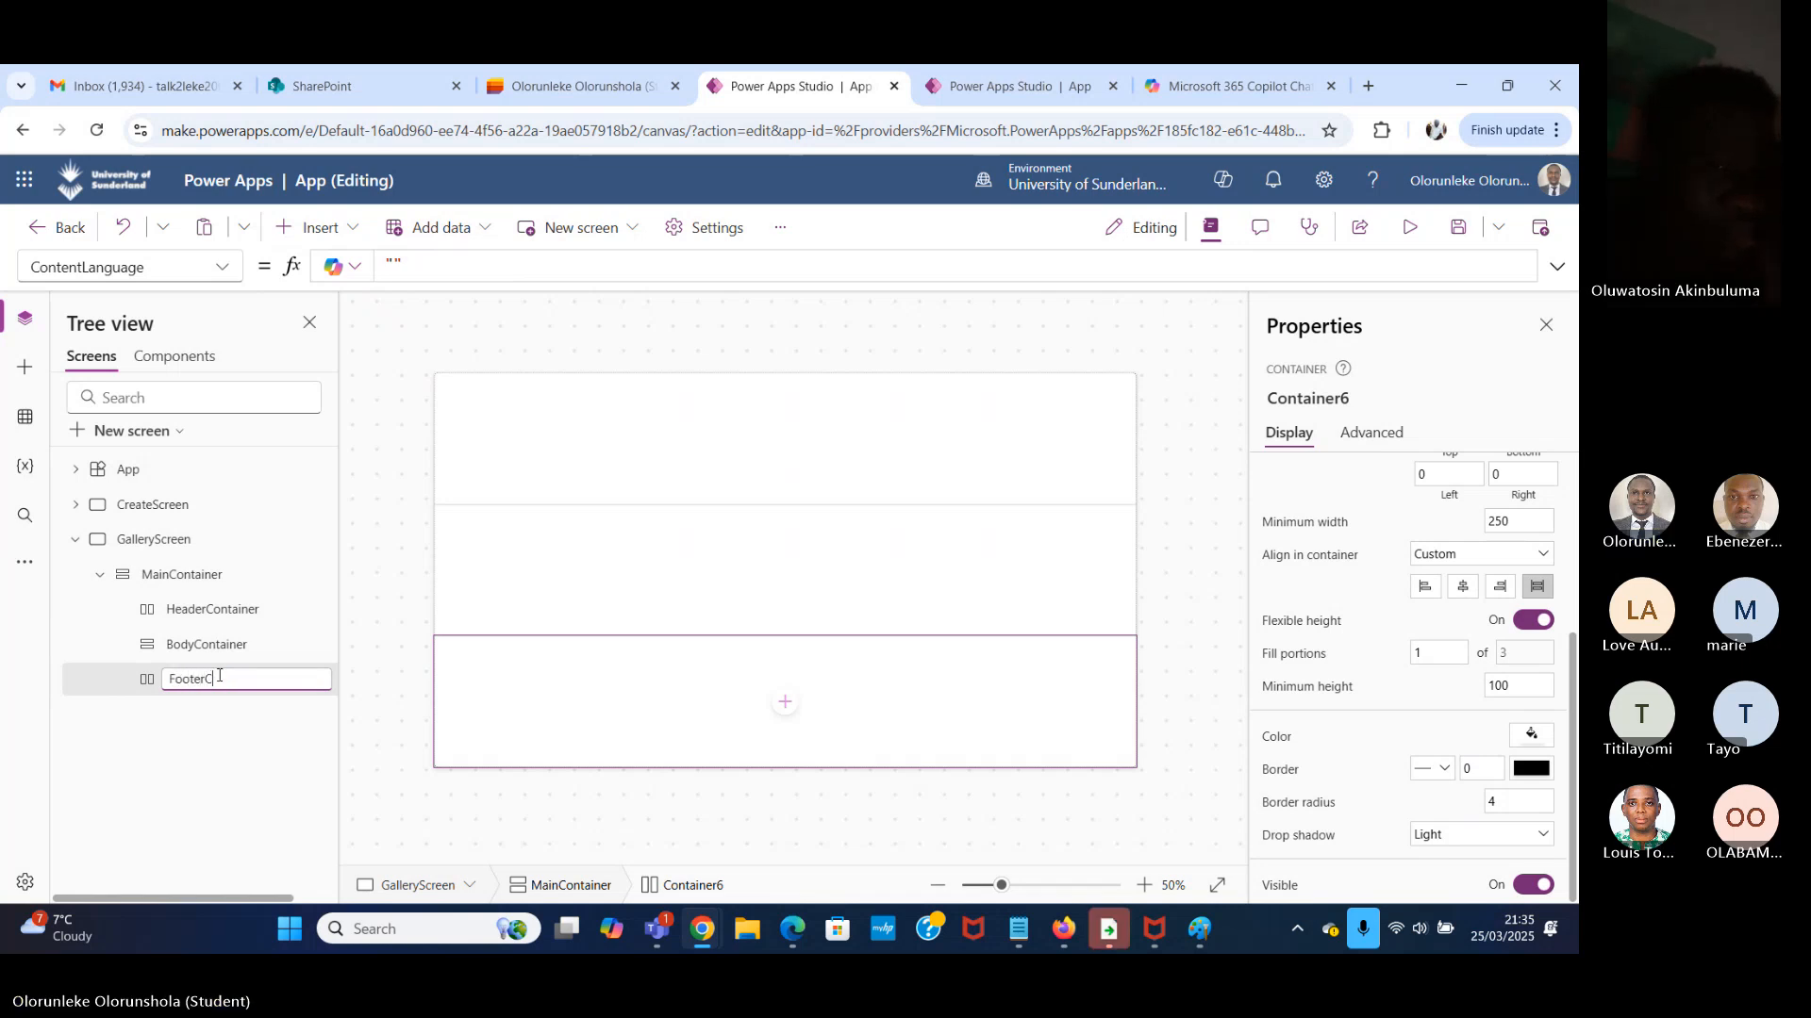
pyautogui.write('onat')
pyautogui.press('BackSpace')
pyautogui.press('BackSpace')
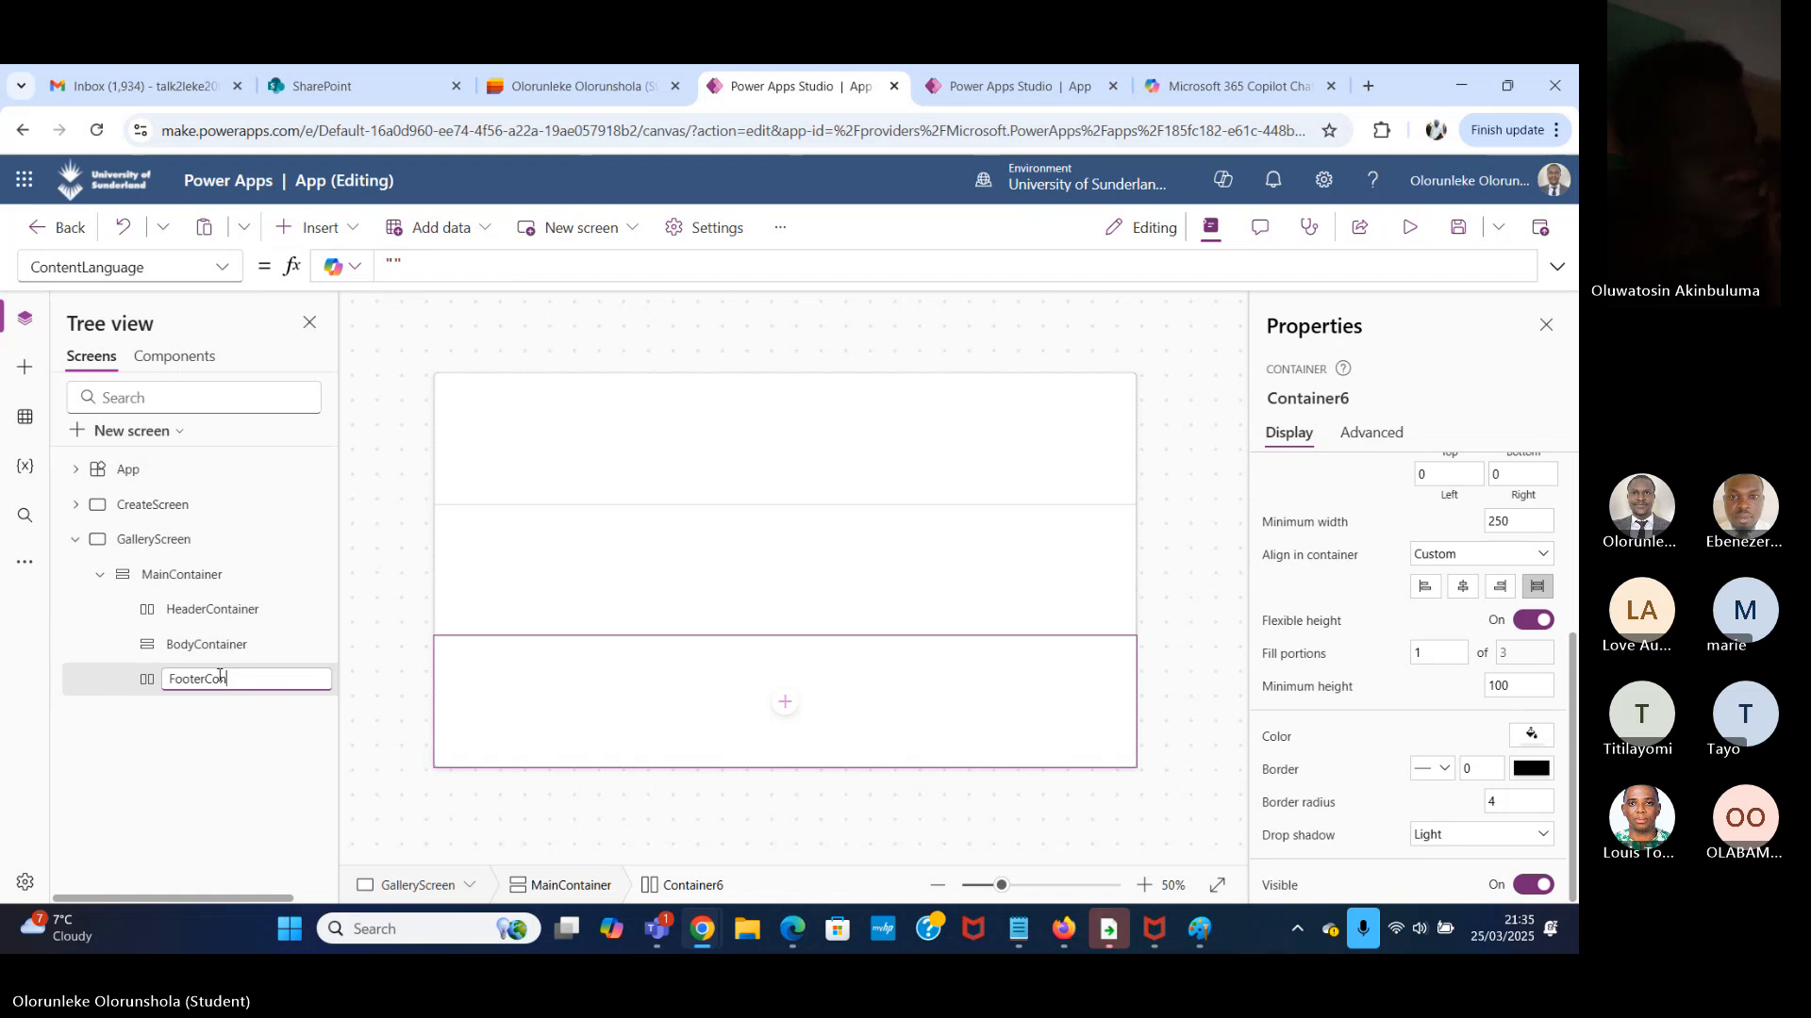
pyautogui.write('tainer')
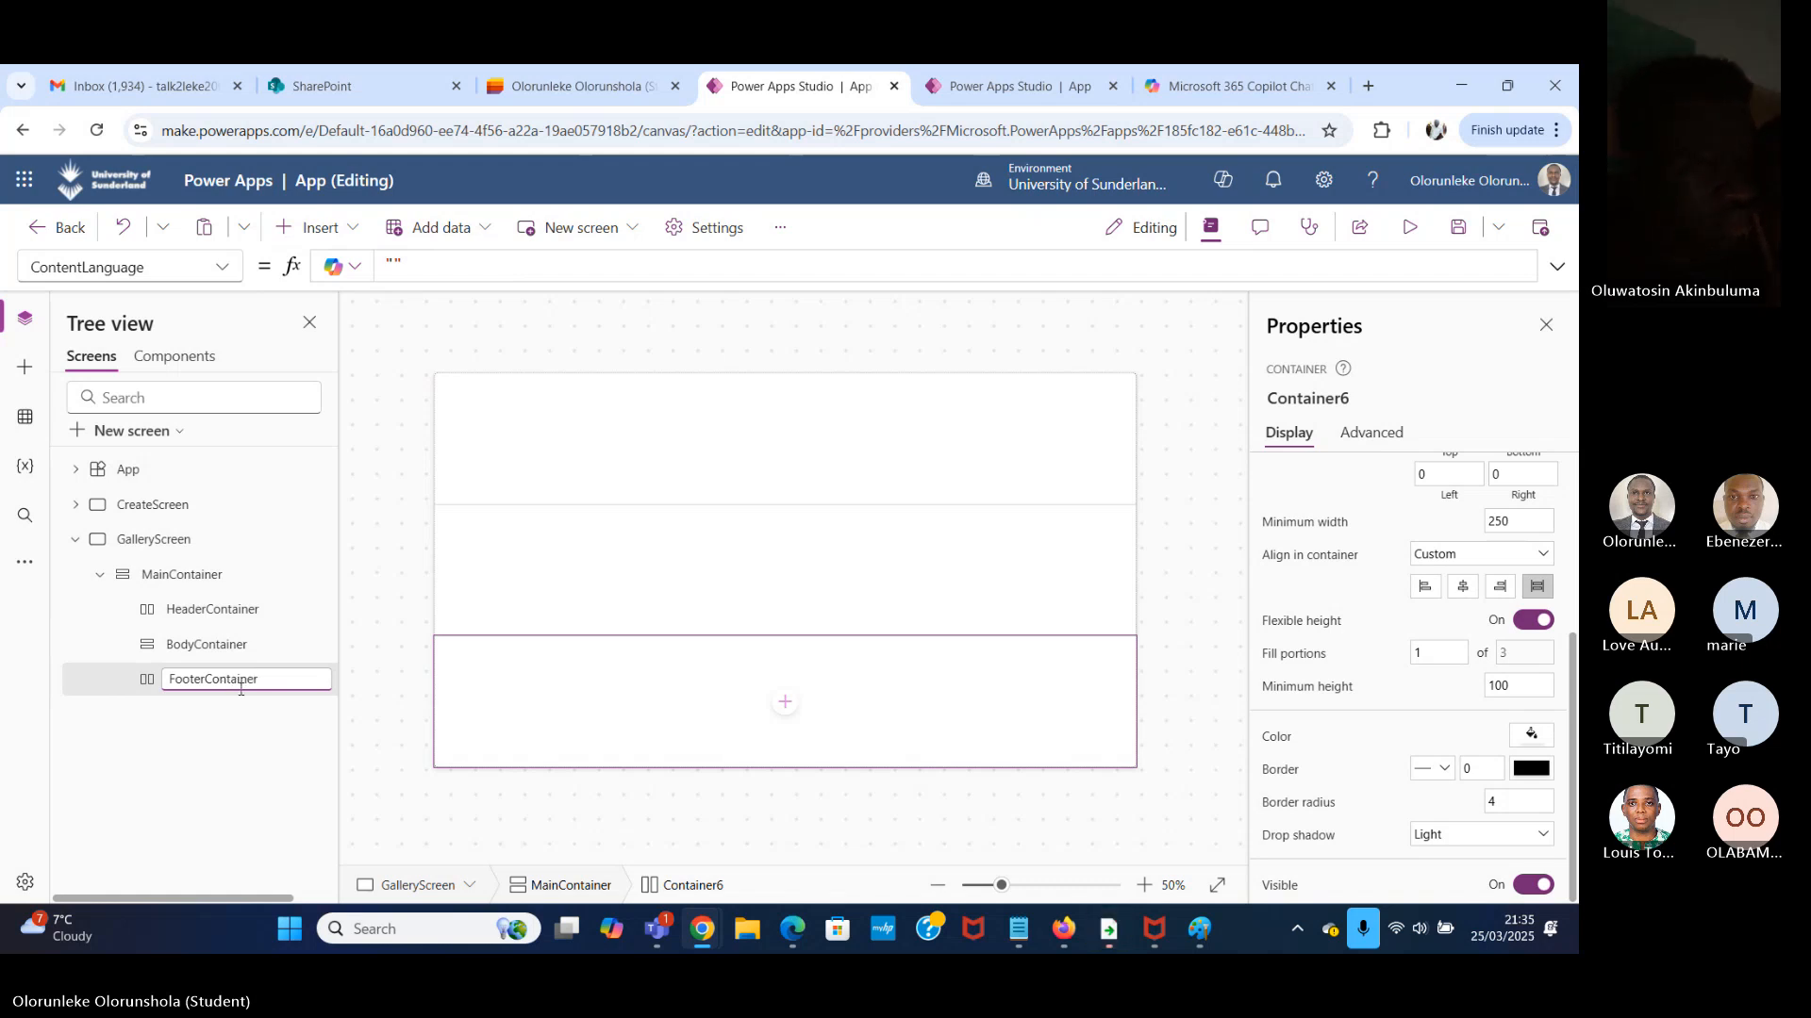
pyautogui.press('Return')
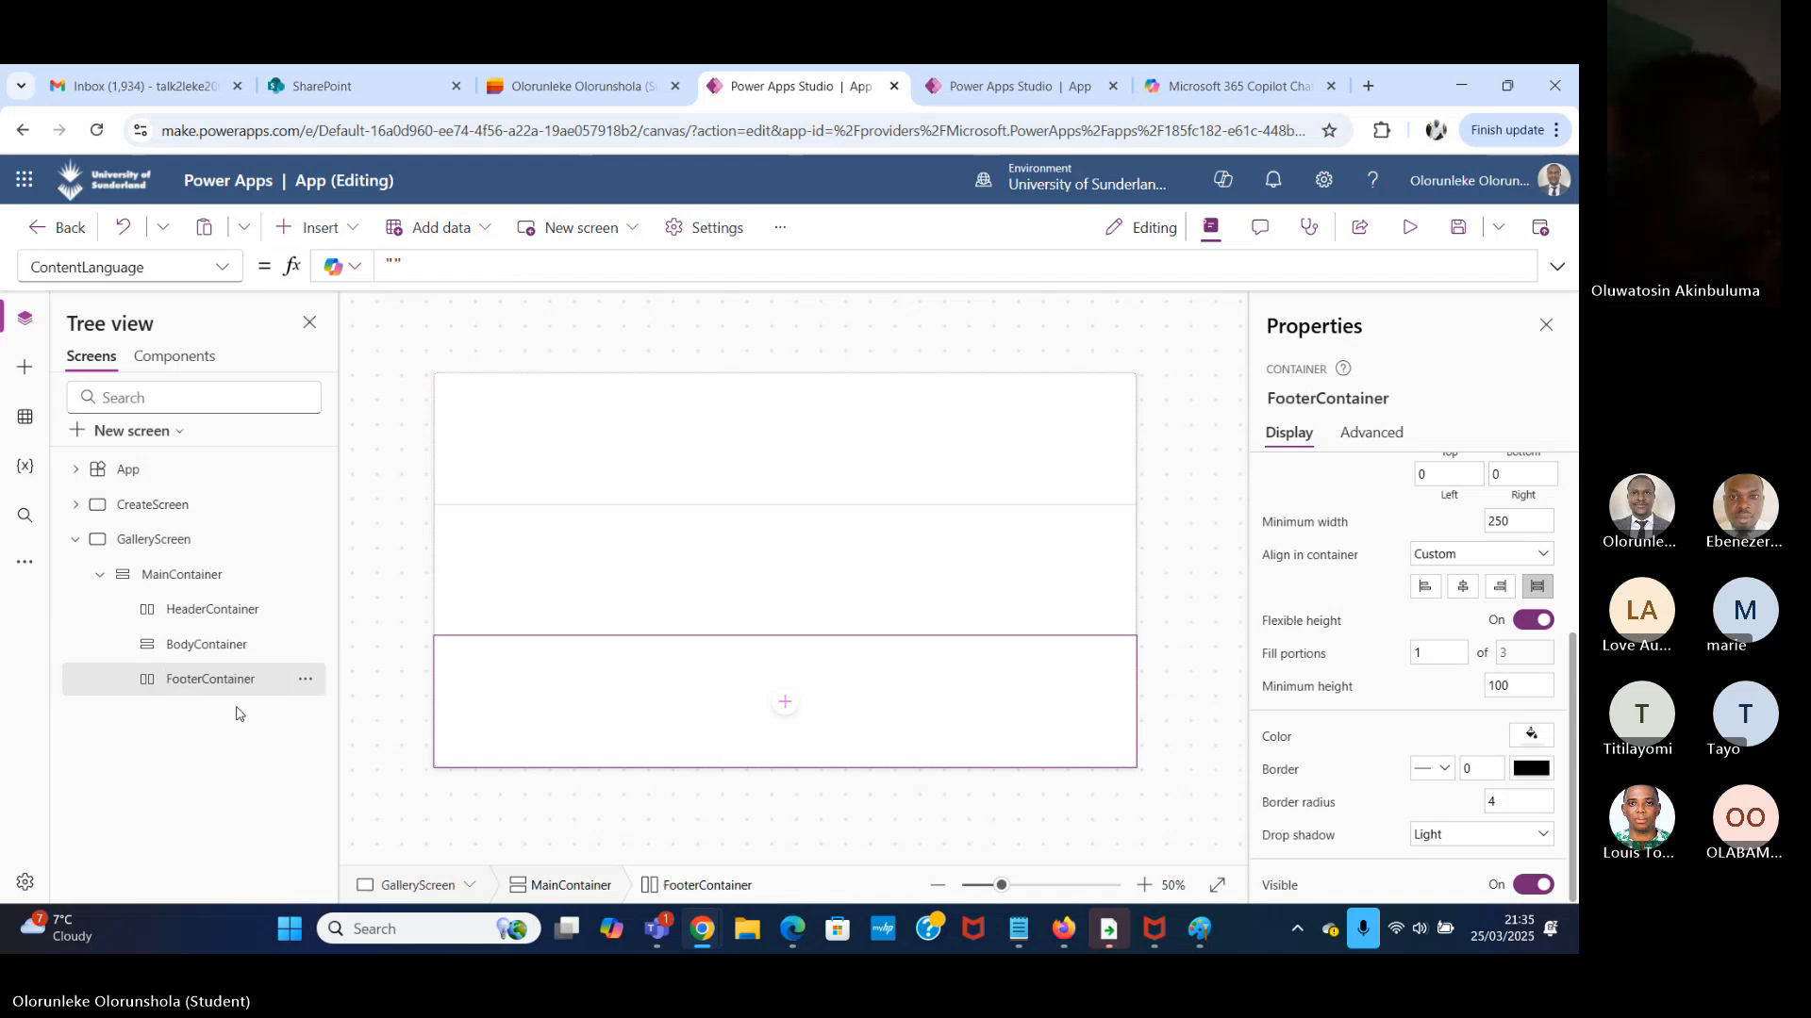
# Turn off flexible height for HeaderContainer and set its height to 70.
pyautogui.click(243, 610)
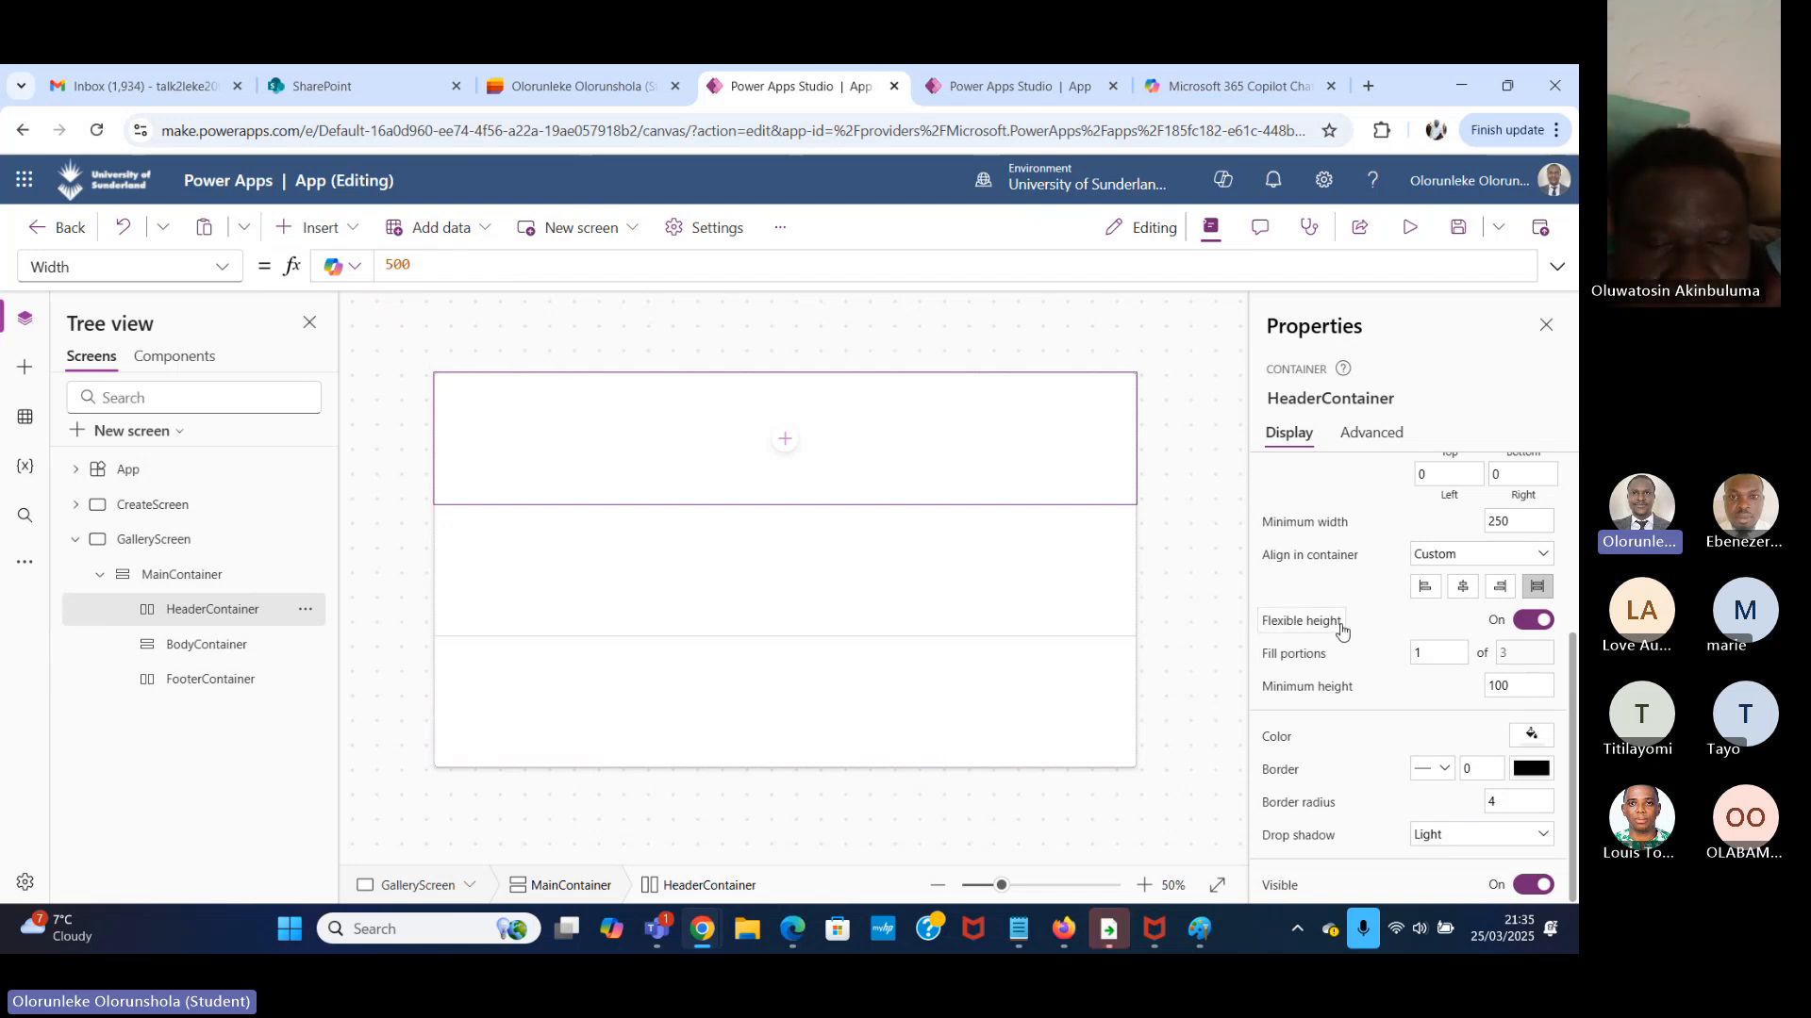
pyautogui.click(1530, 623)
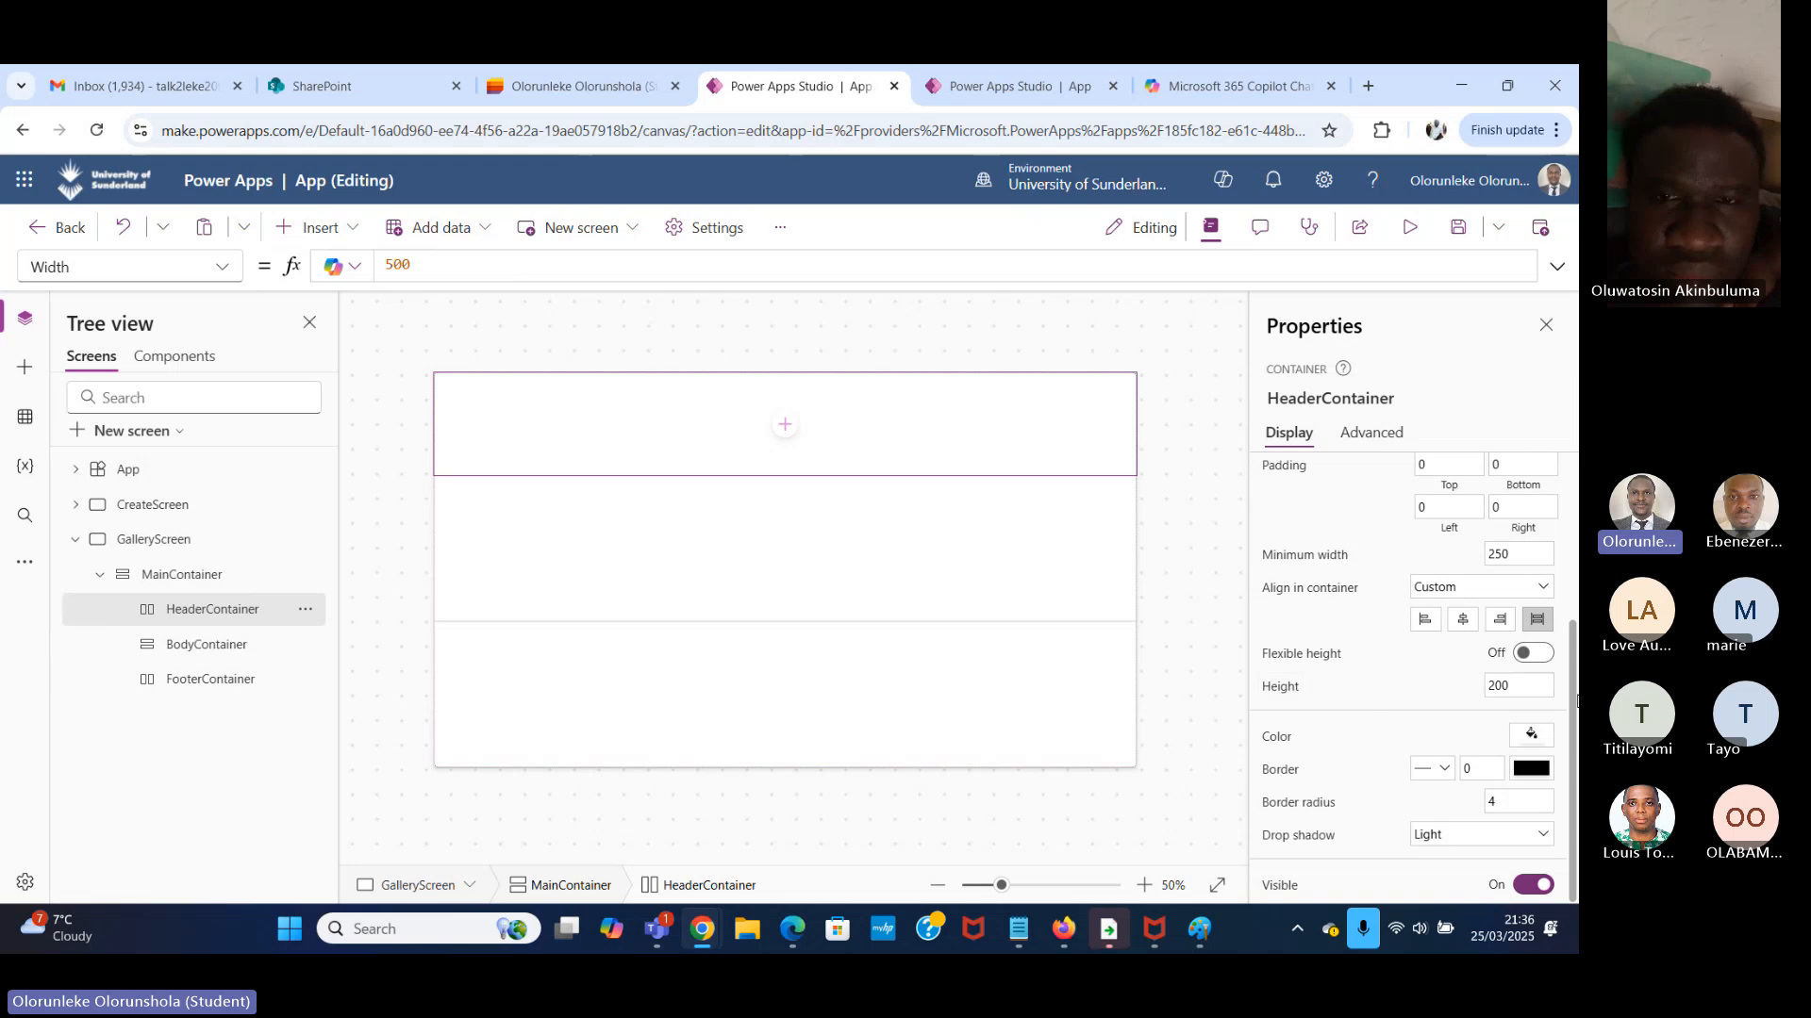
pyautogui.doubleClick(1524, 686)
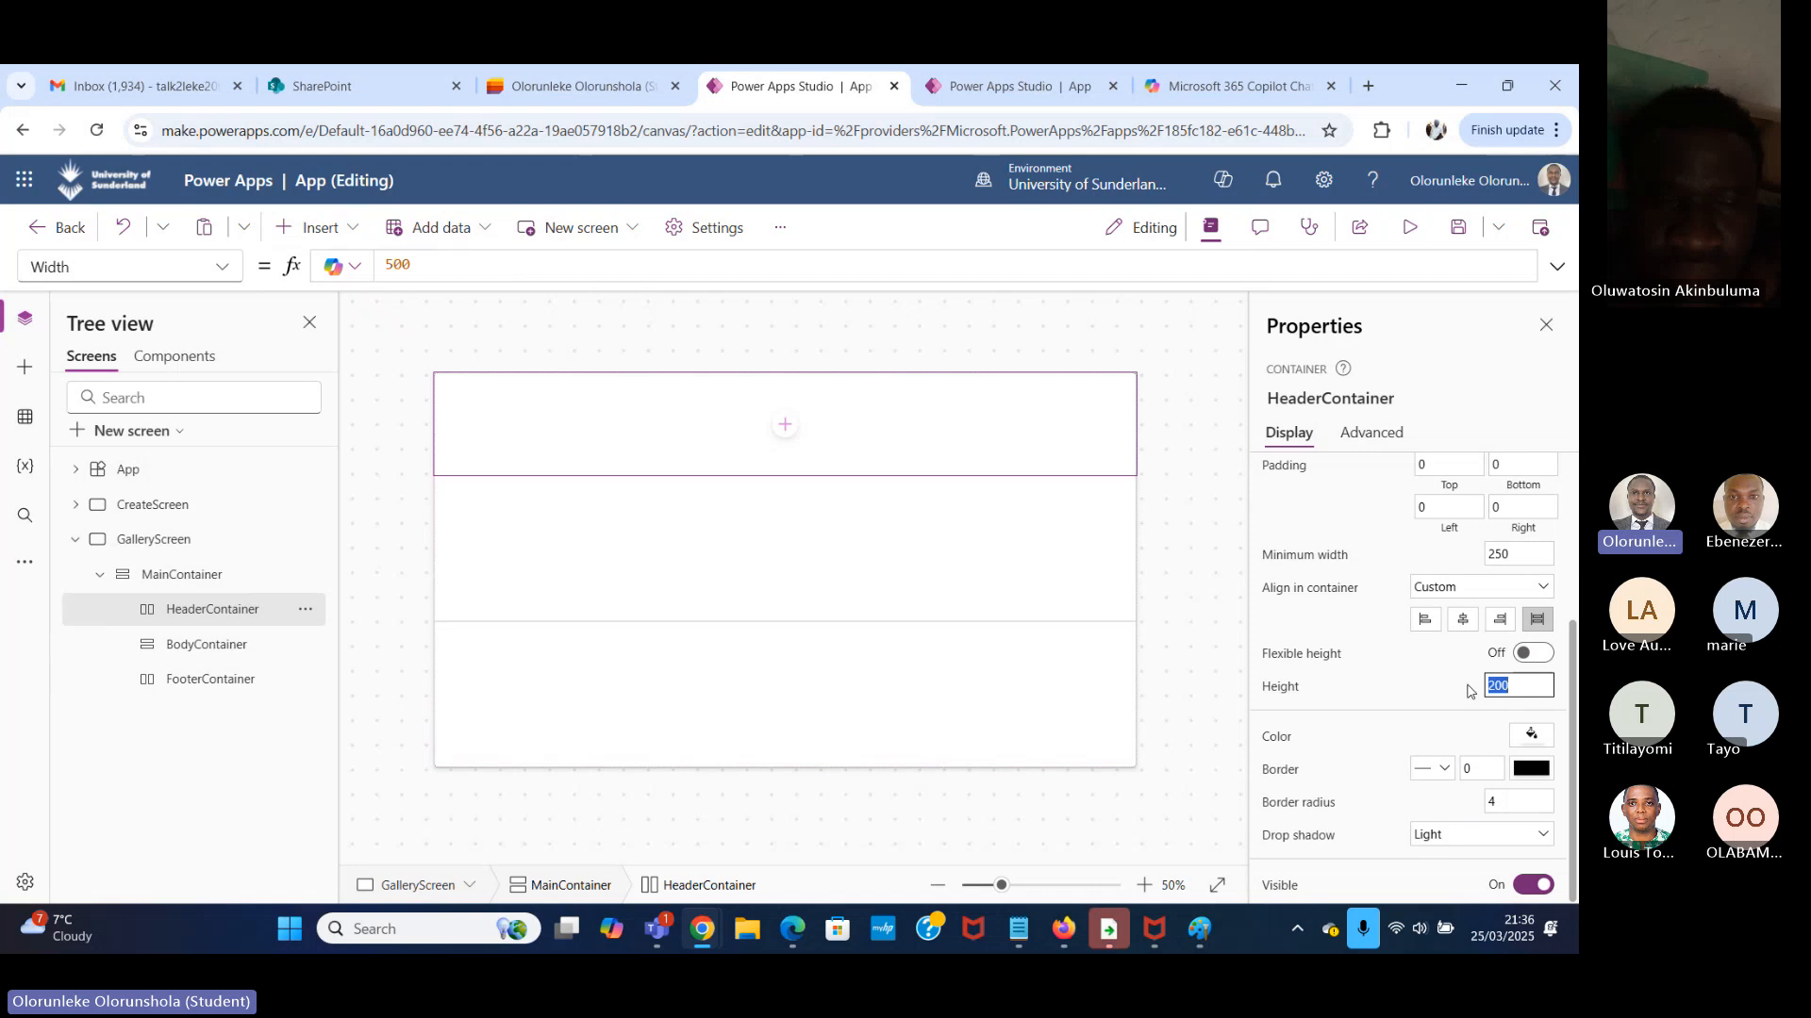
pyautogui.write('70')
pyautogui.click(1198, 590)
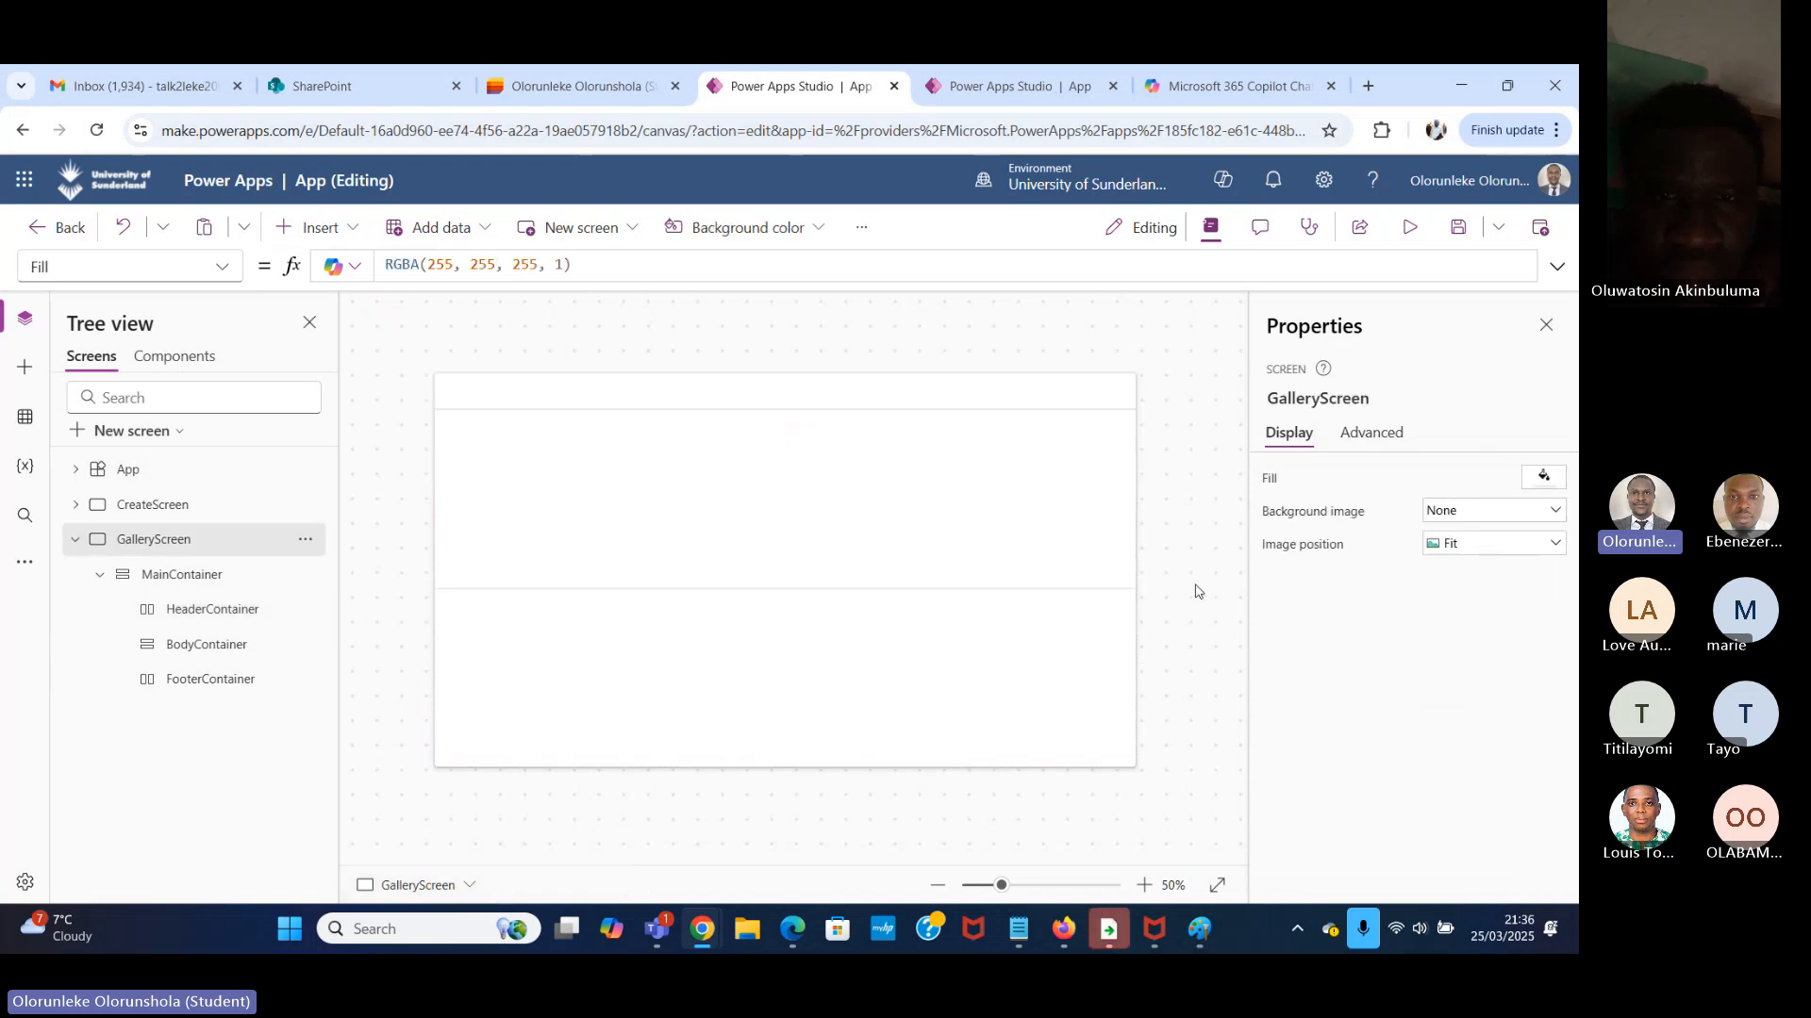
# Set HeaderContainer's height to 64.
pyautogui.click(879, 402)
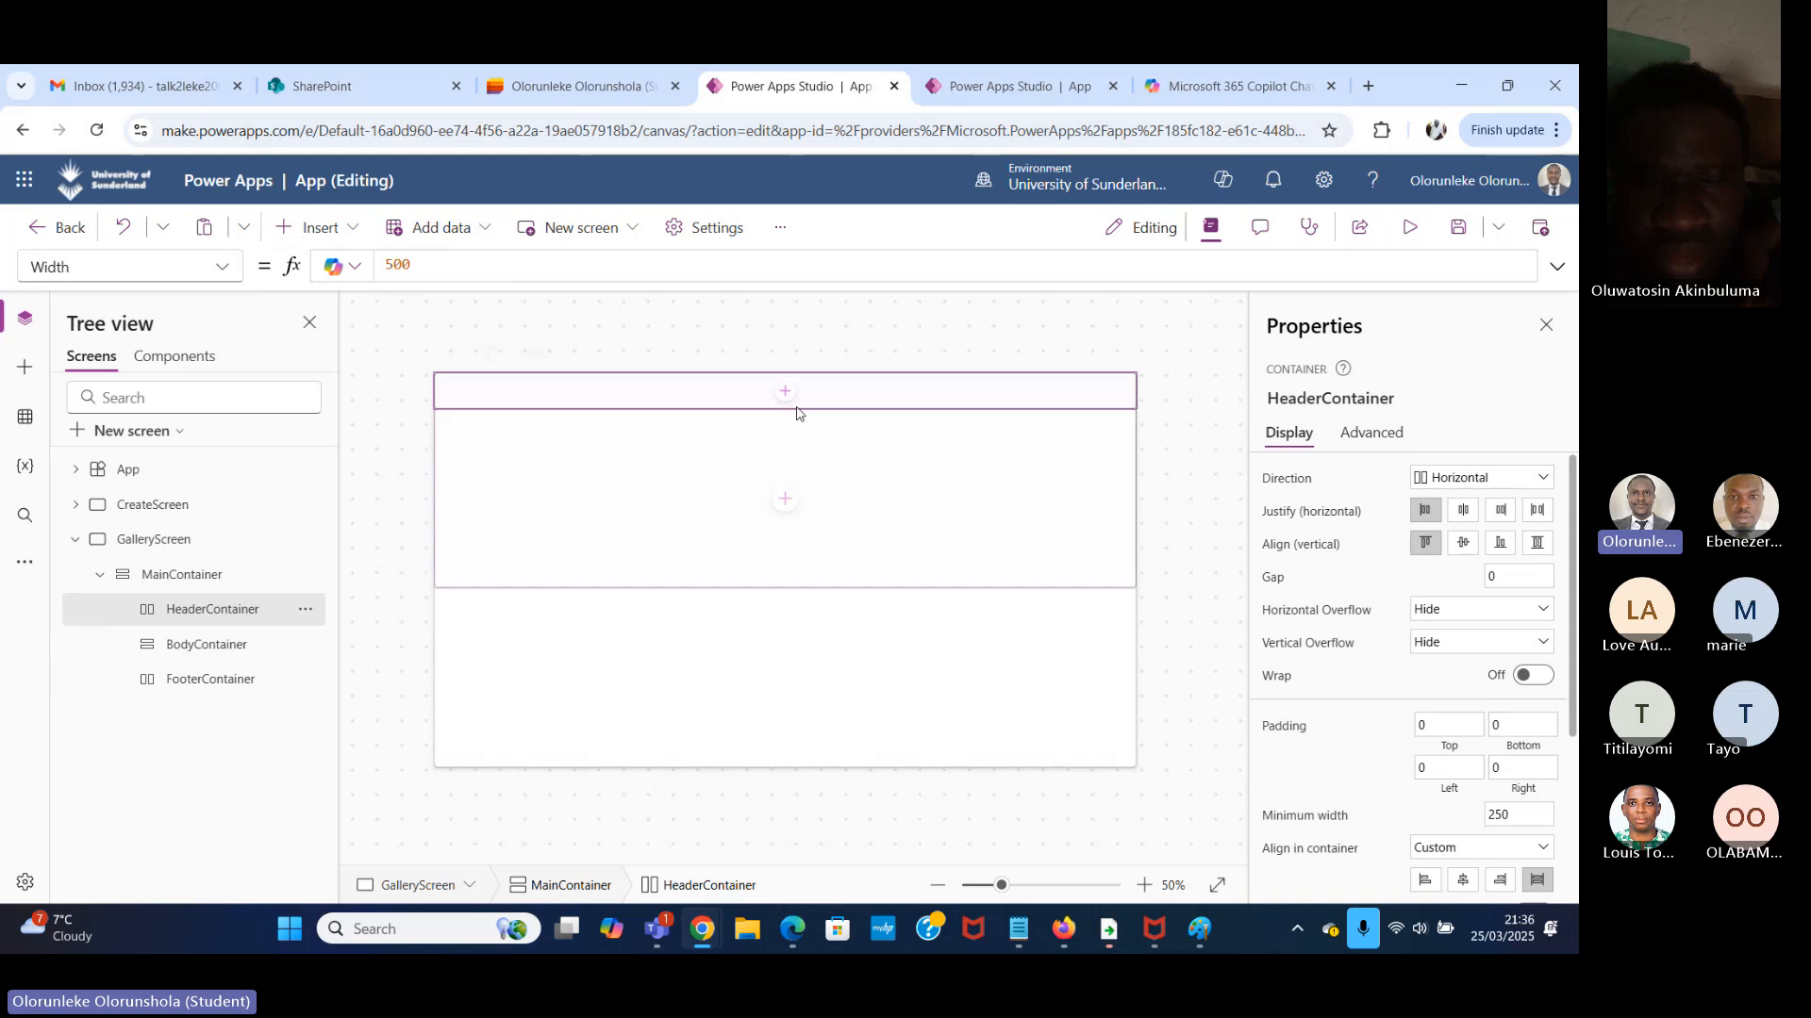
pyautogui.scroll(-2, 1500, 755)
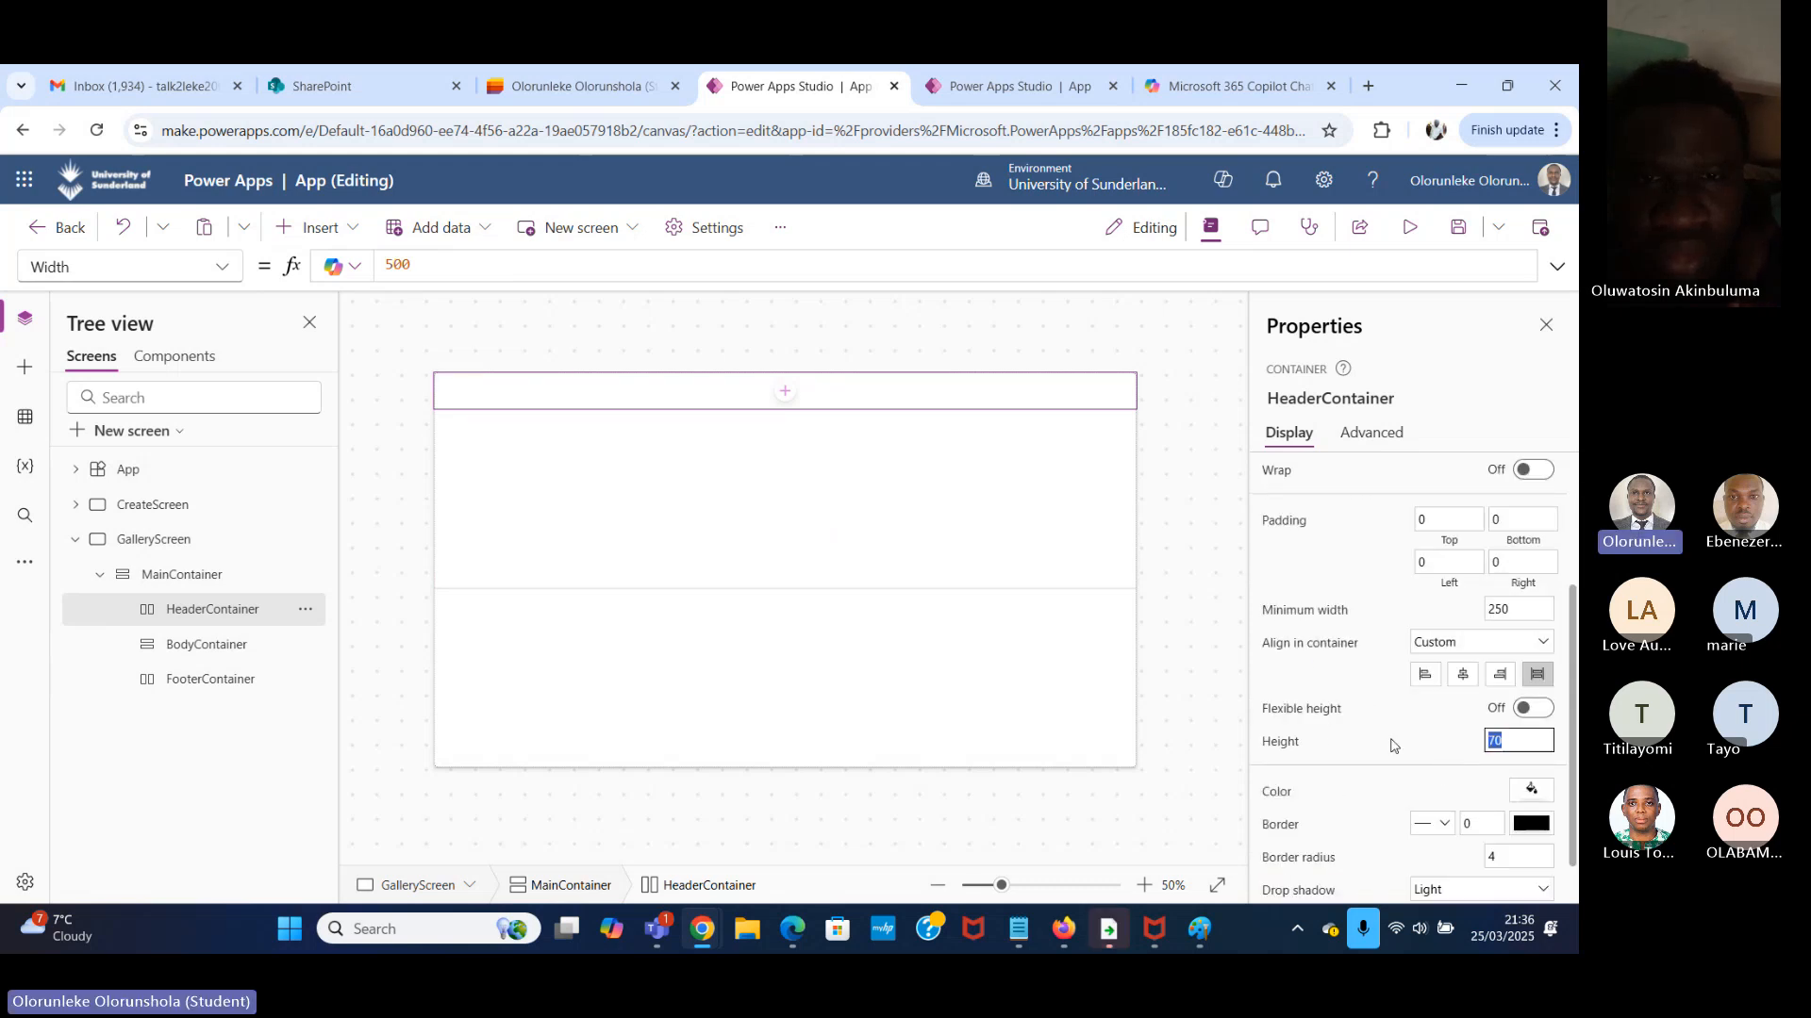
pyautogui.write('64')
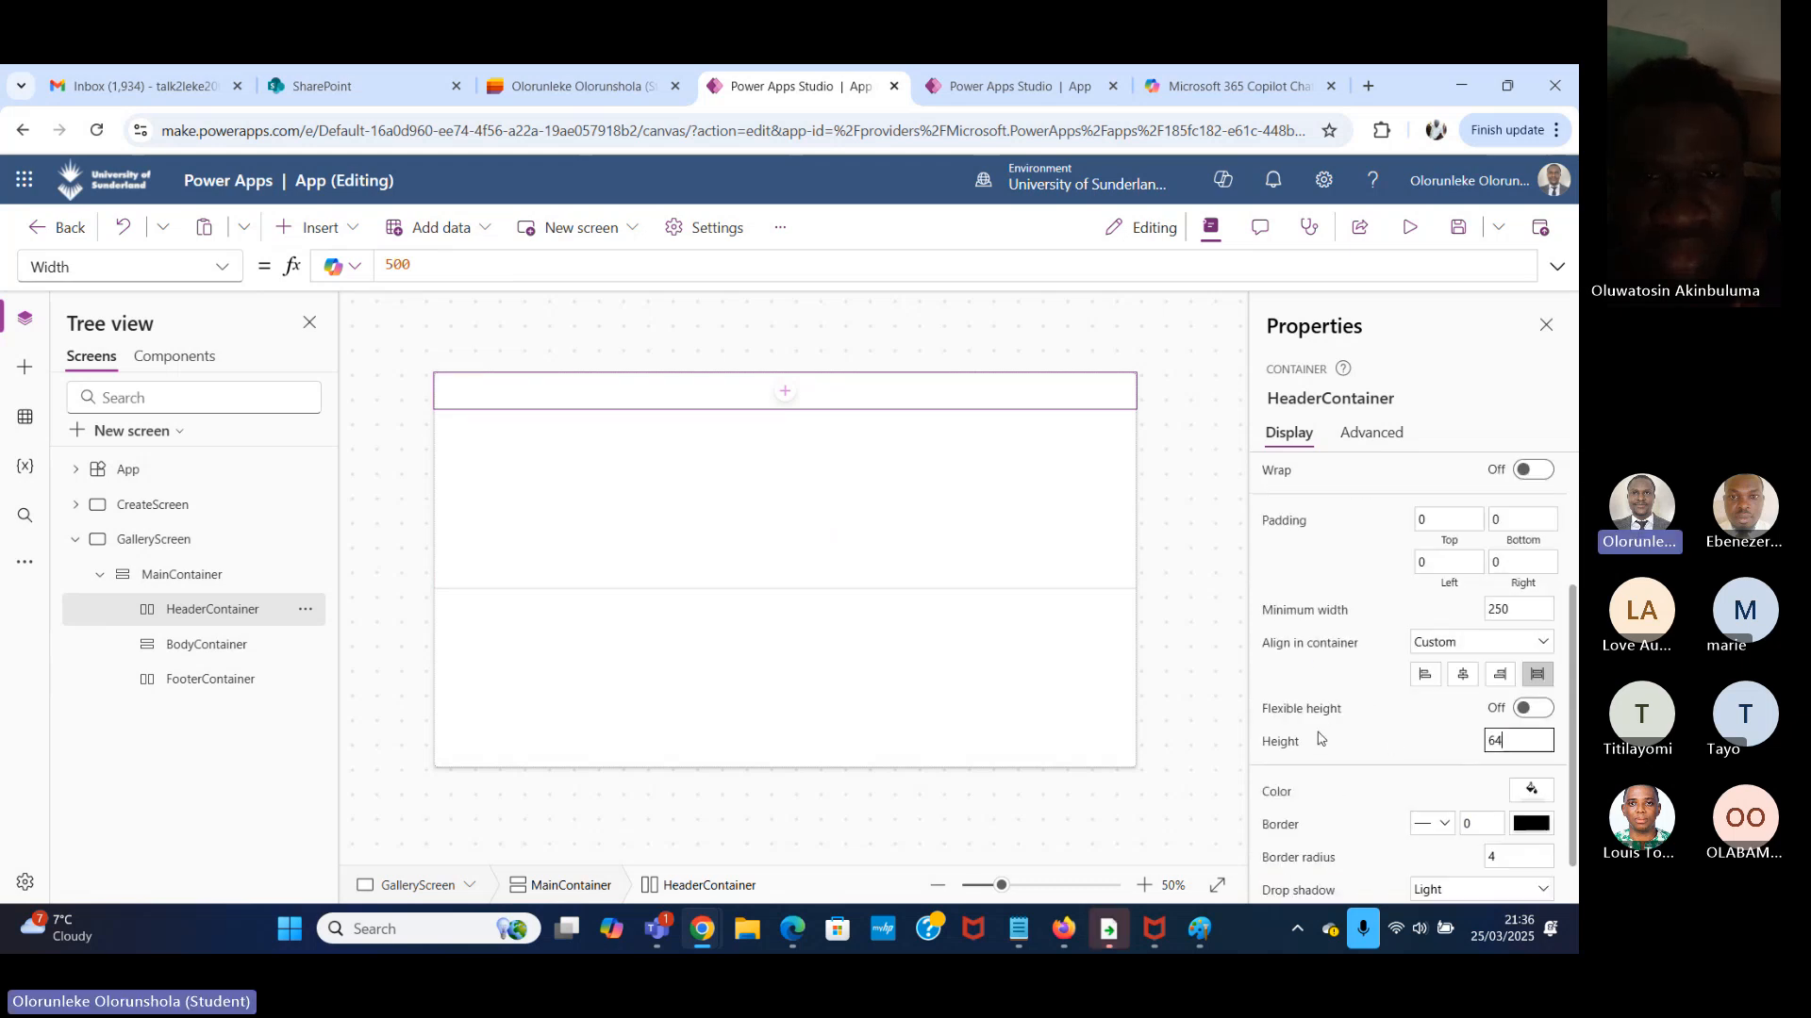
pyautogui.click(1162, 646)
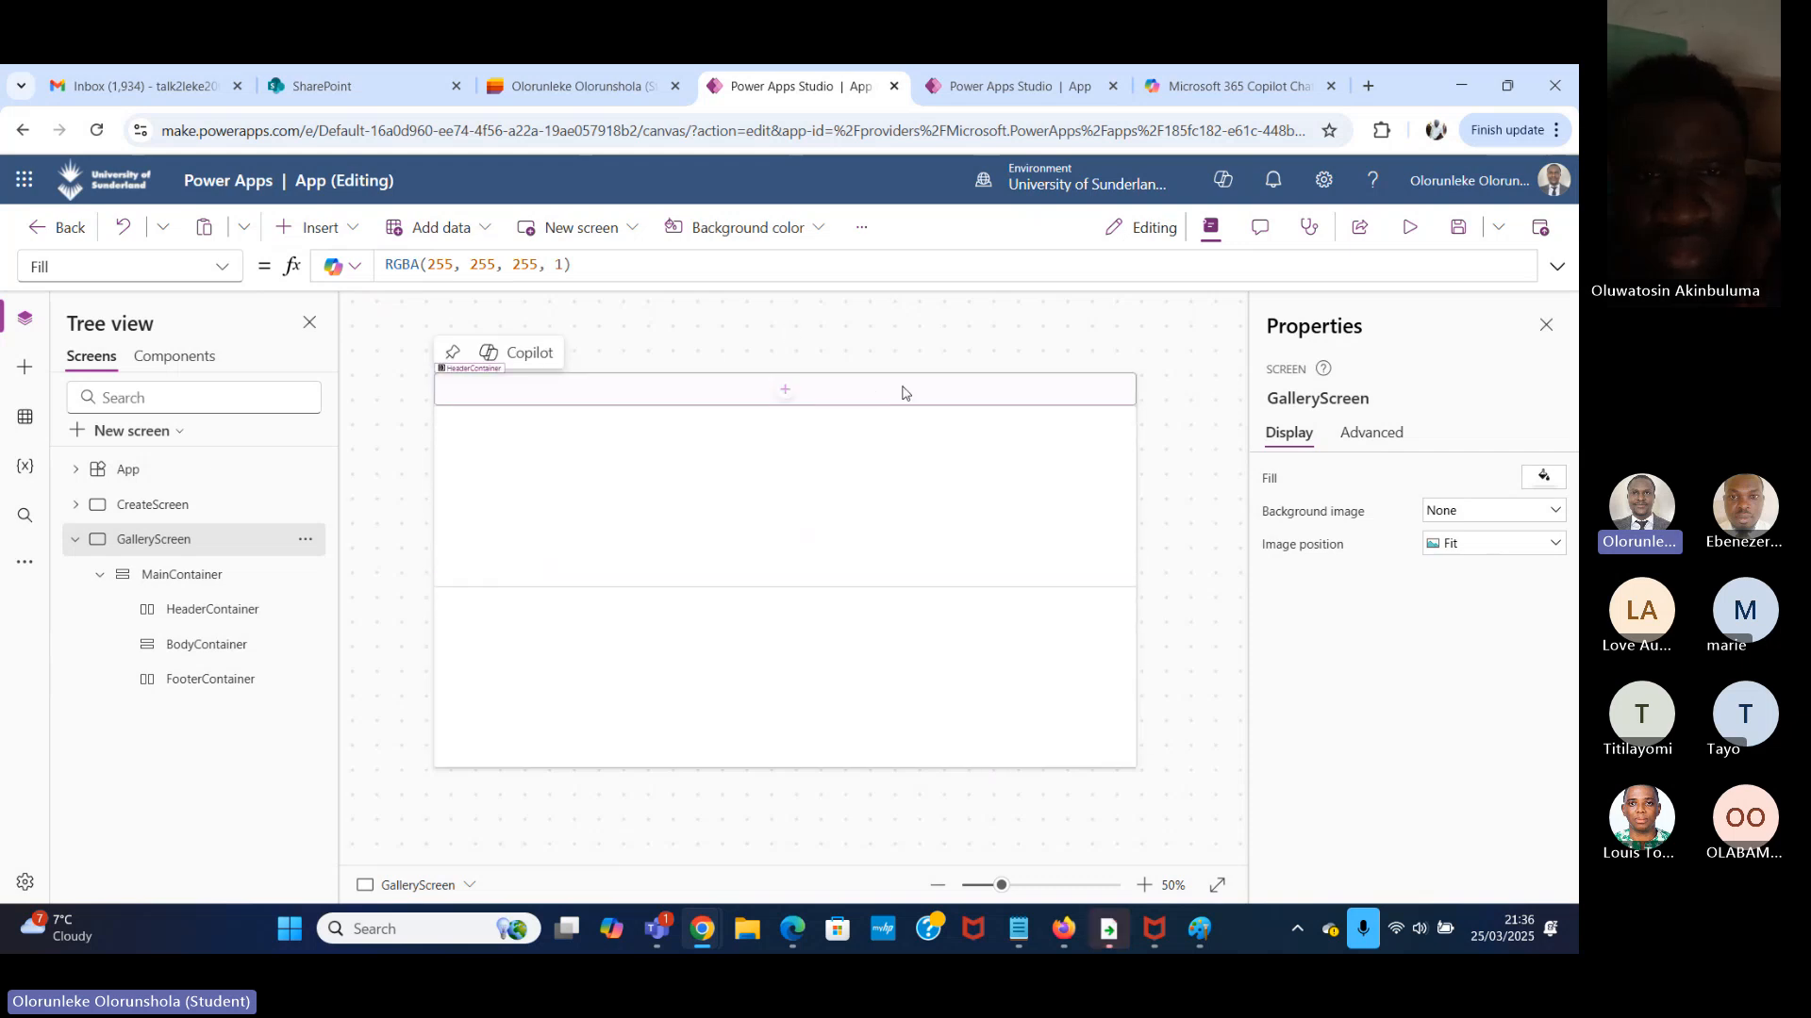
pyautogui.click(901, 394)
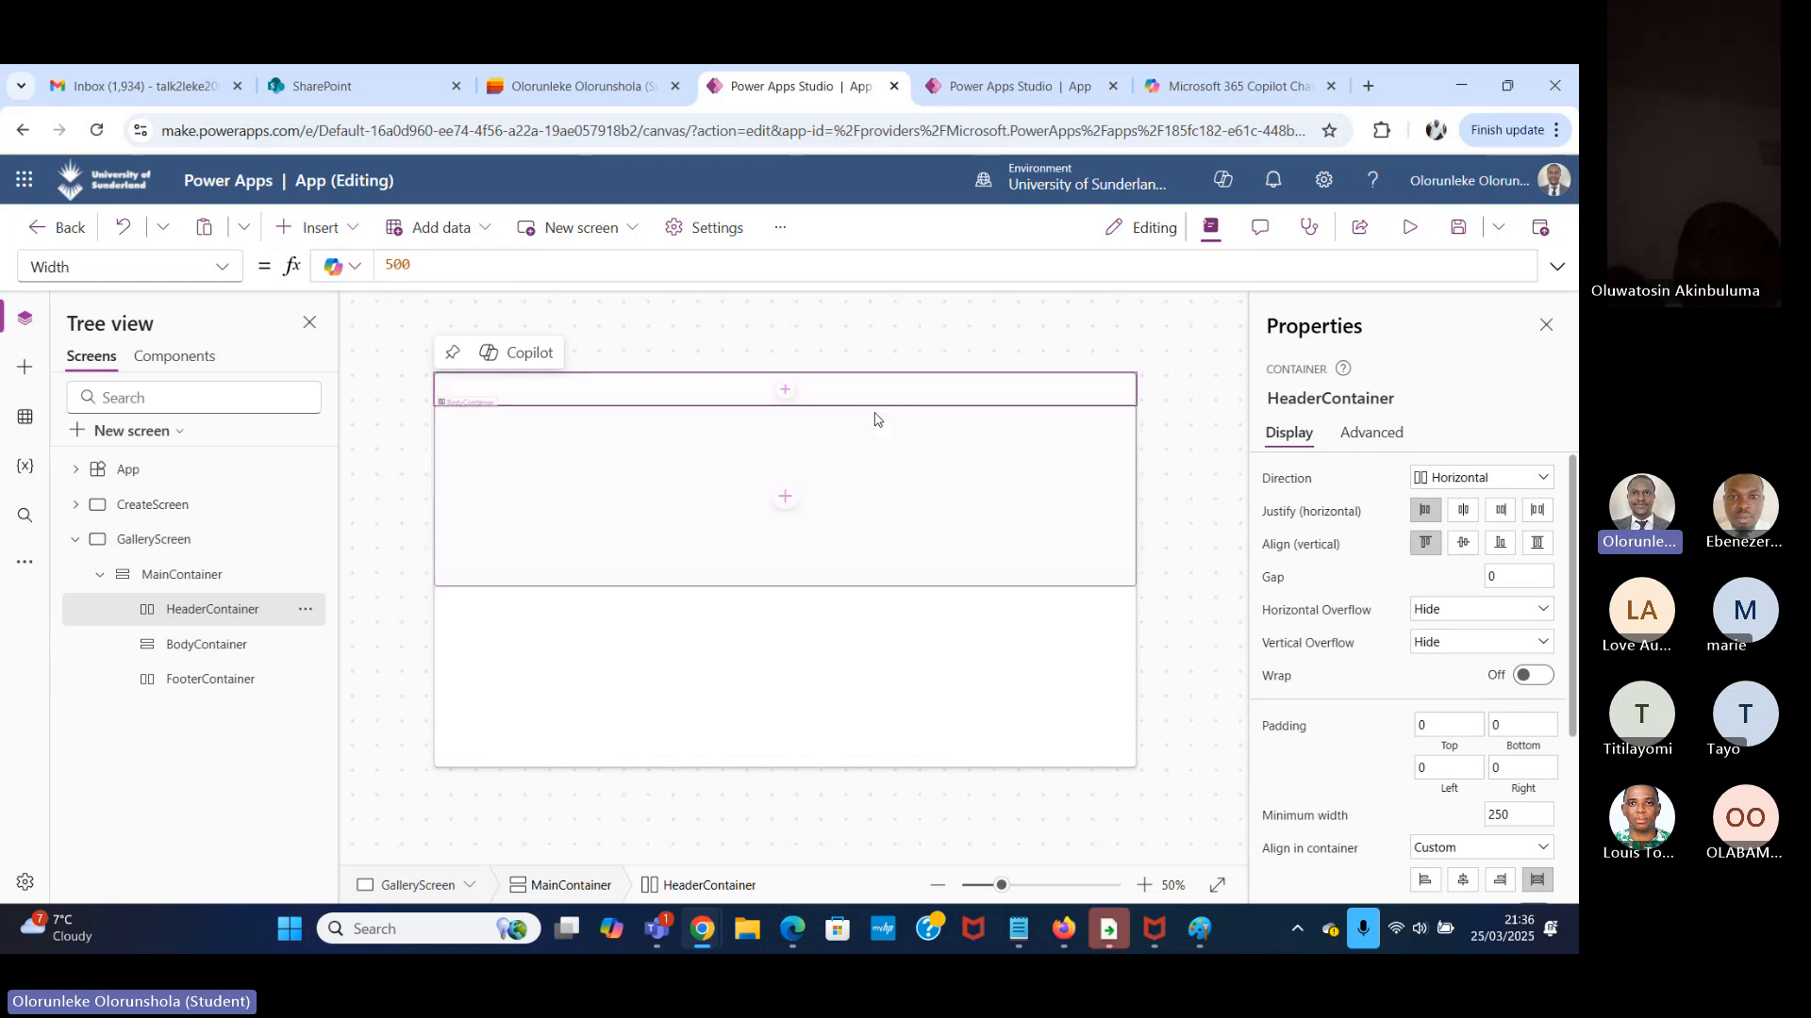
pyautogui.hotkey('ctrl', 'Tab')
pyautogui.moveTo(858, 420)
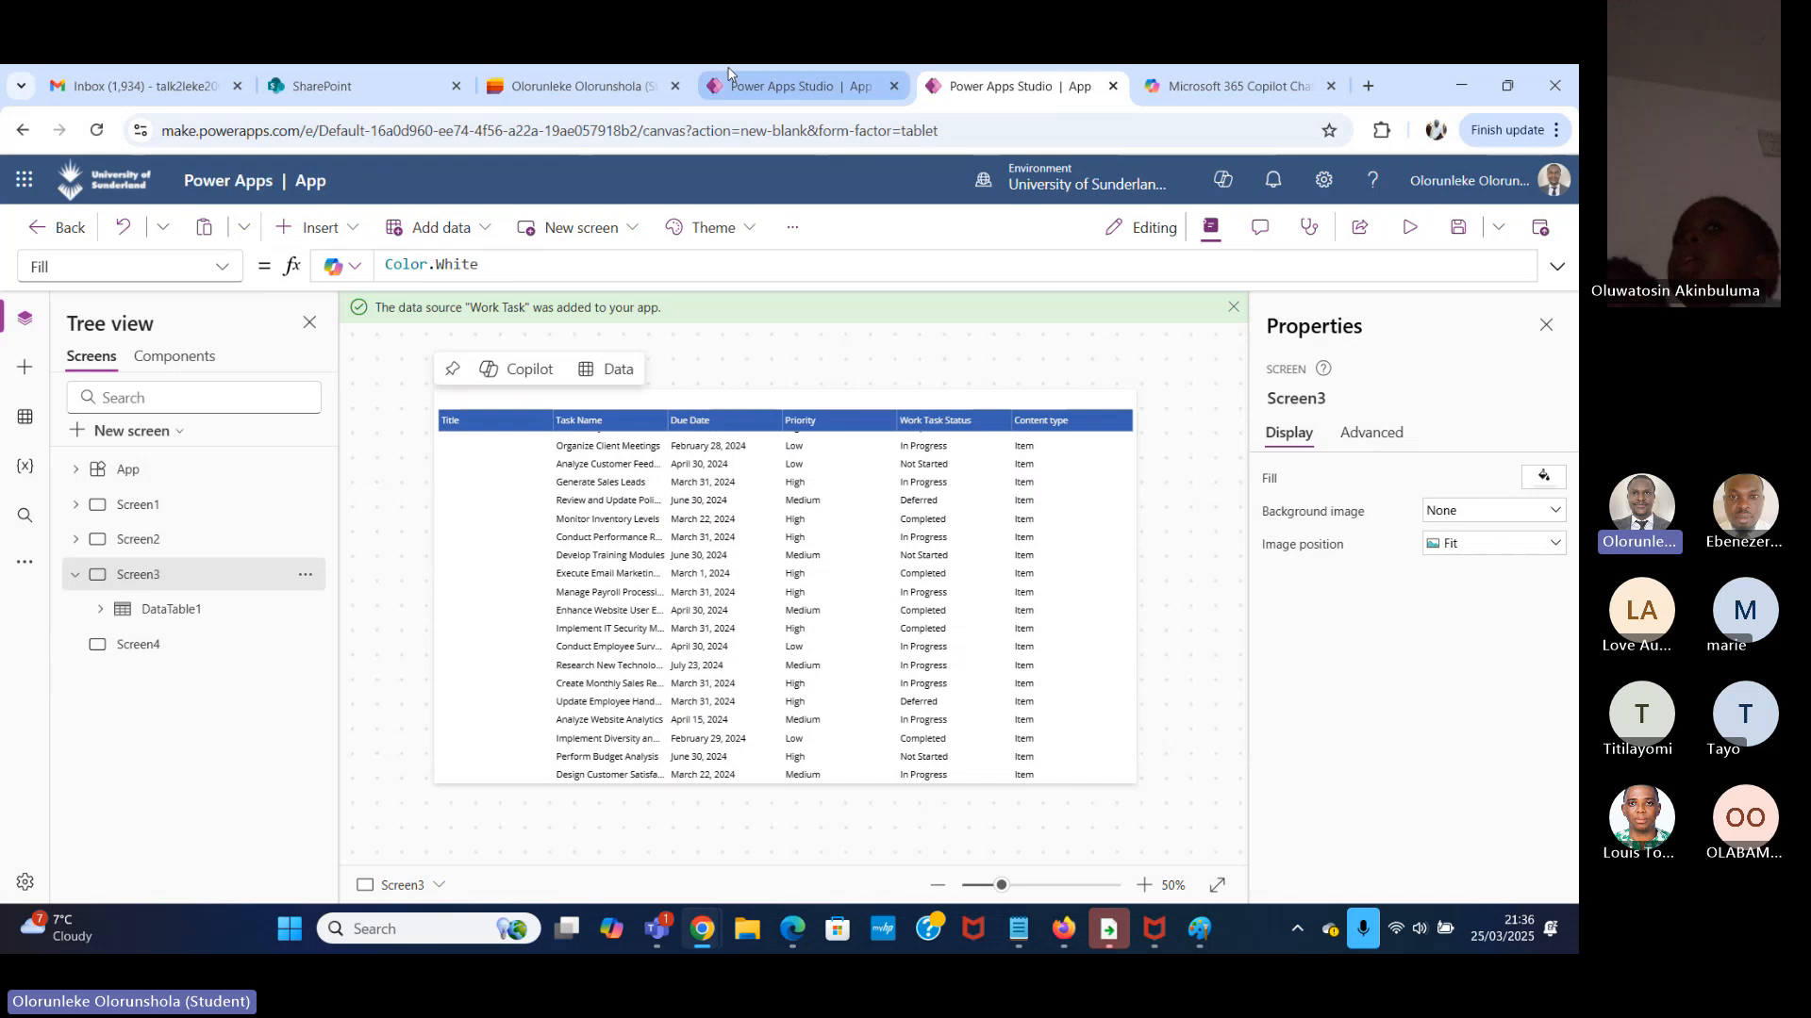
pyautogui.click(804, 89)
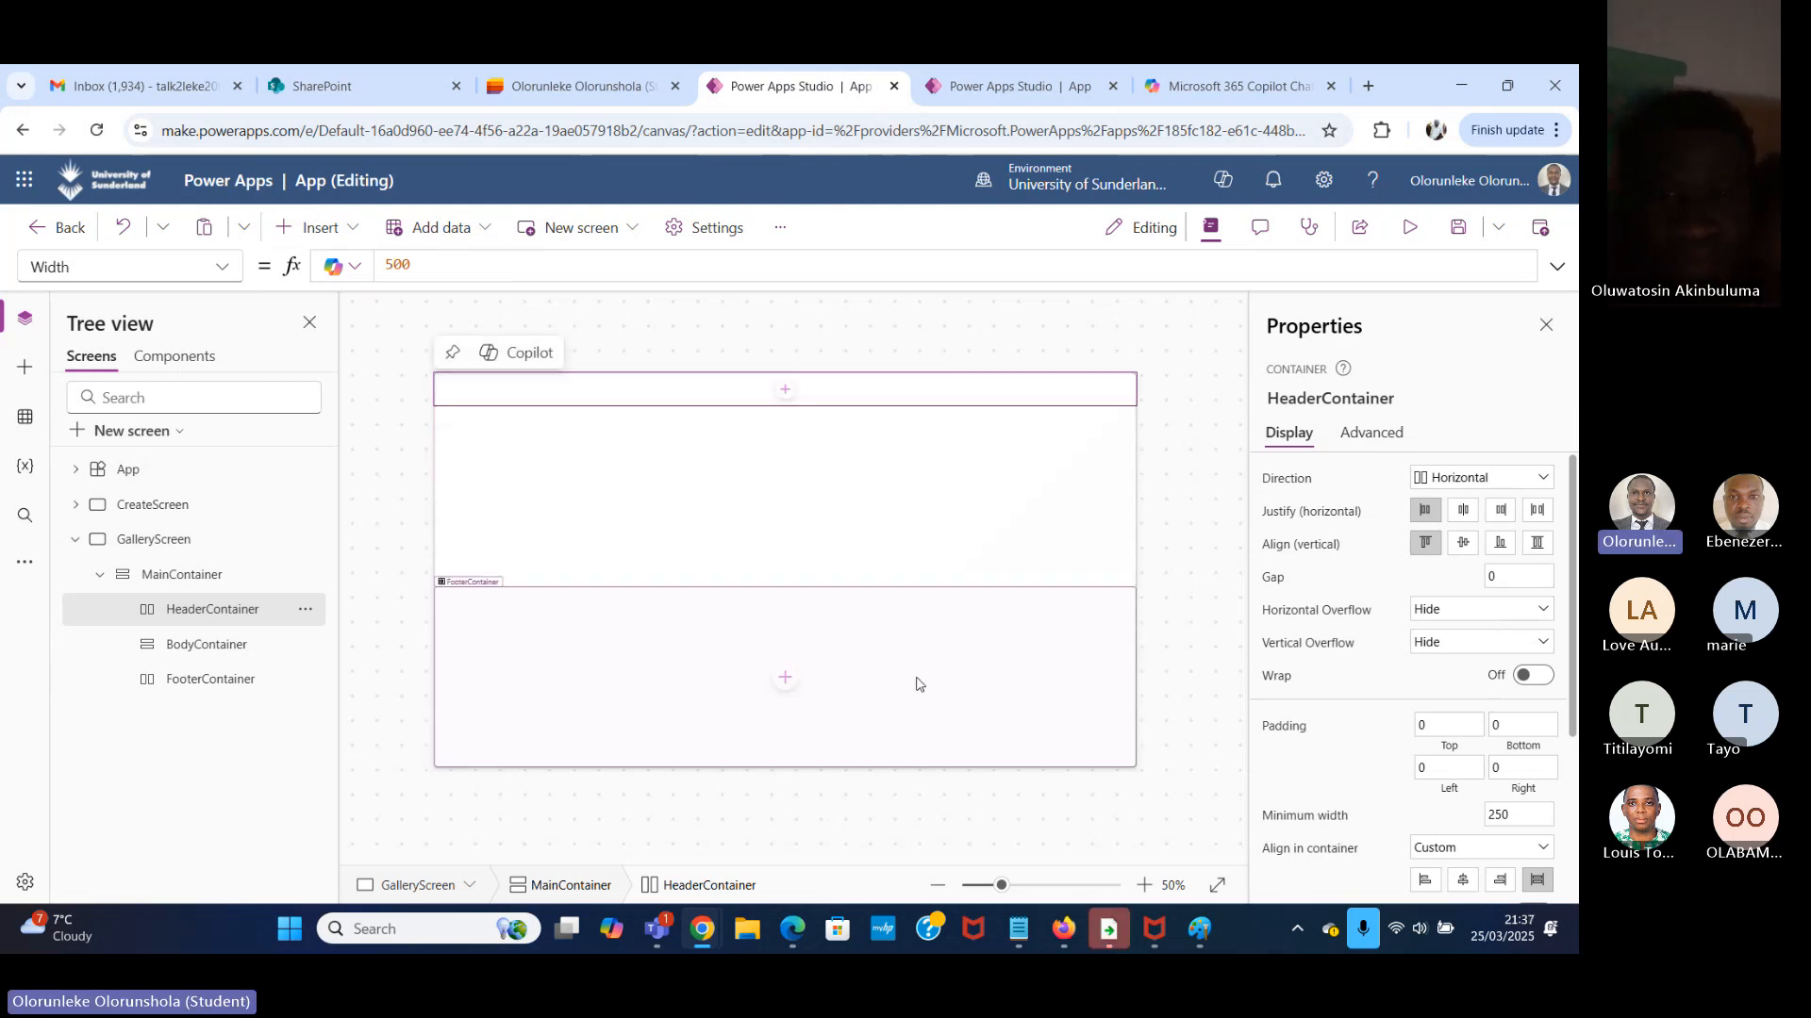
# Turn off flexible height for FooterContainer and set its height to 64.
pyautogui.click(948, 544)
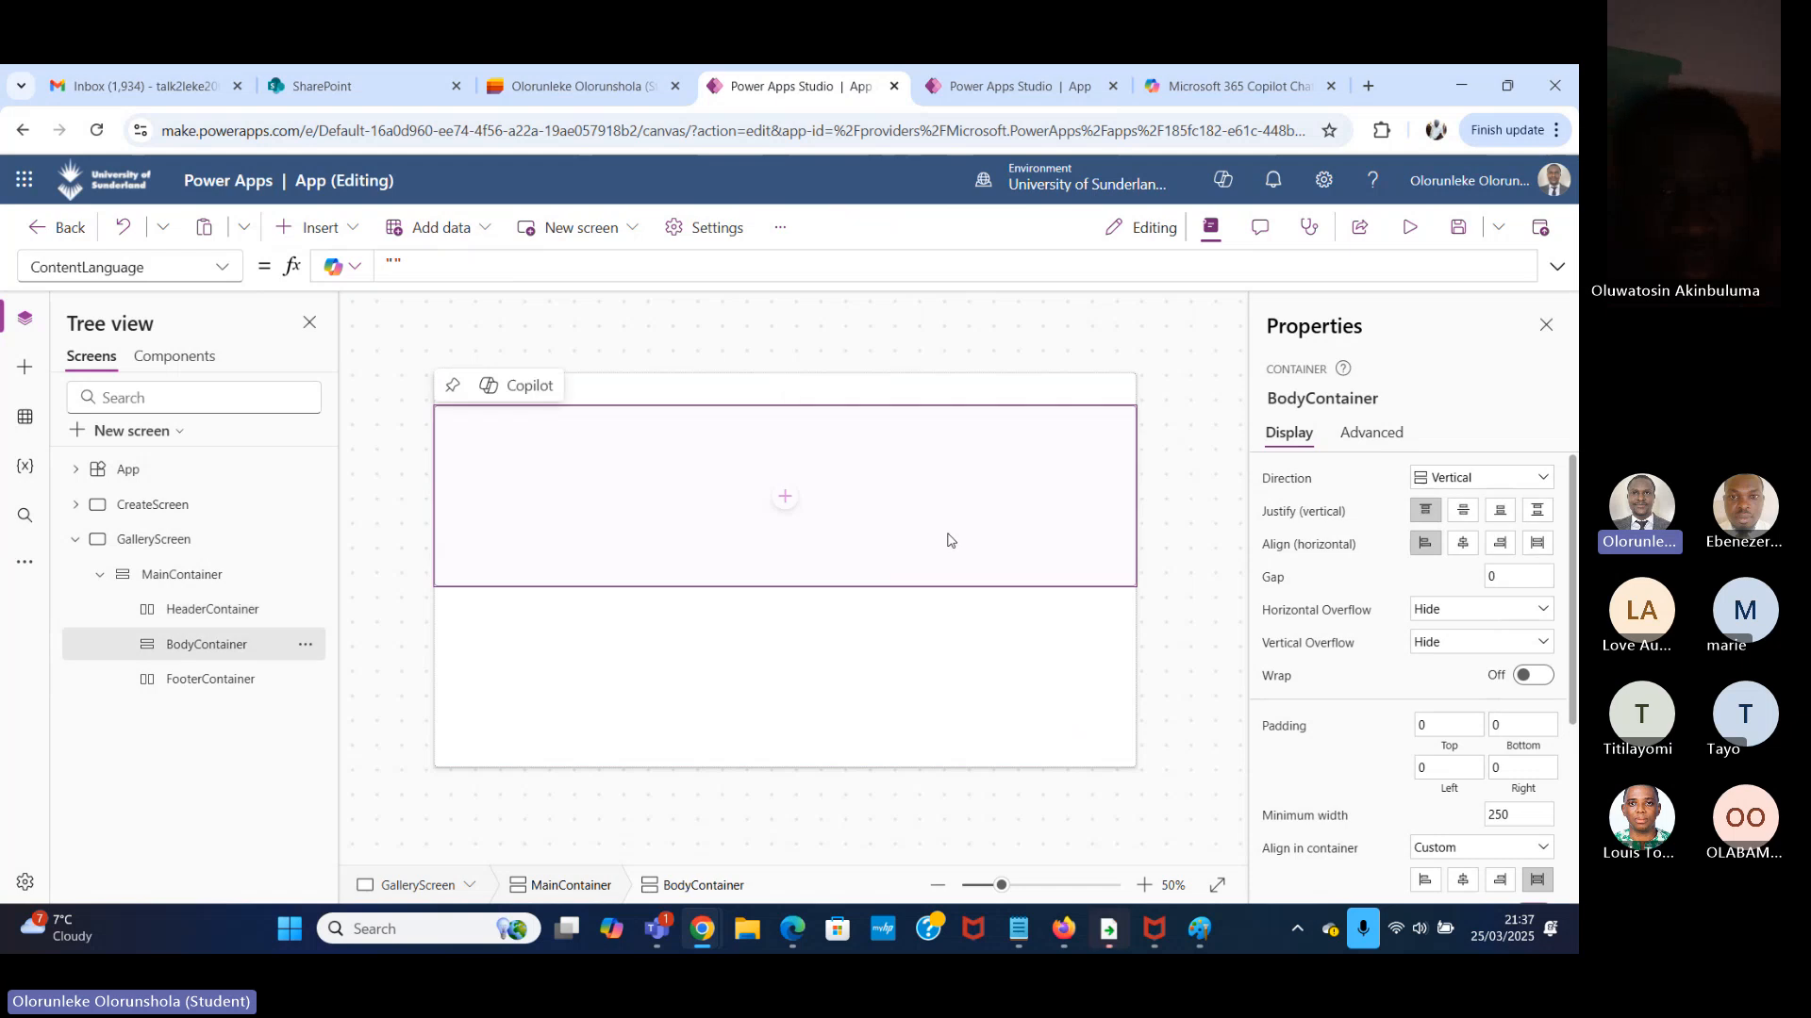
pyautogui.scroll(-1, 1434, 607)
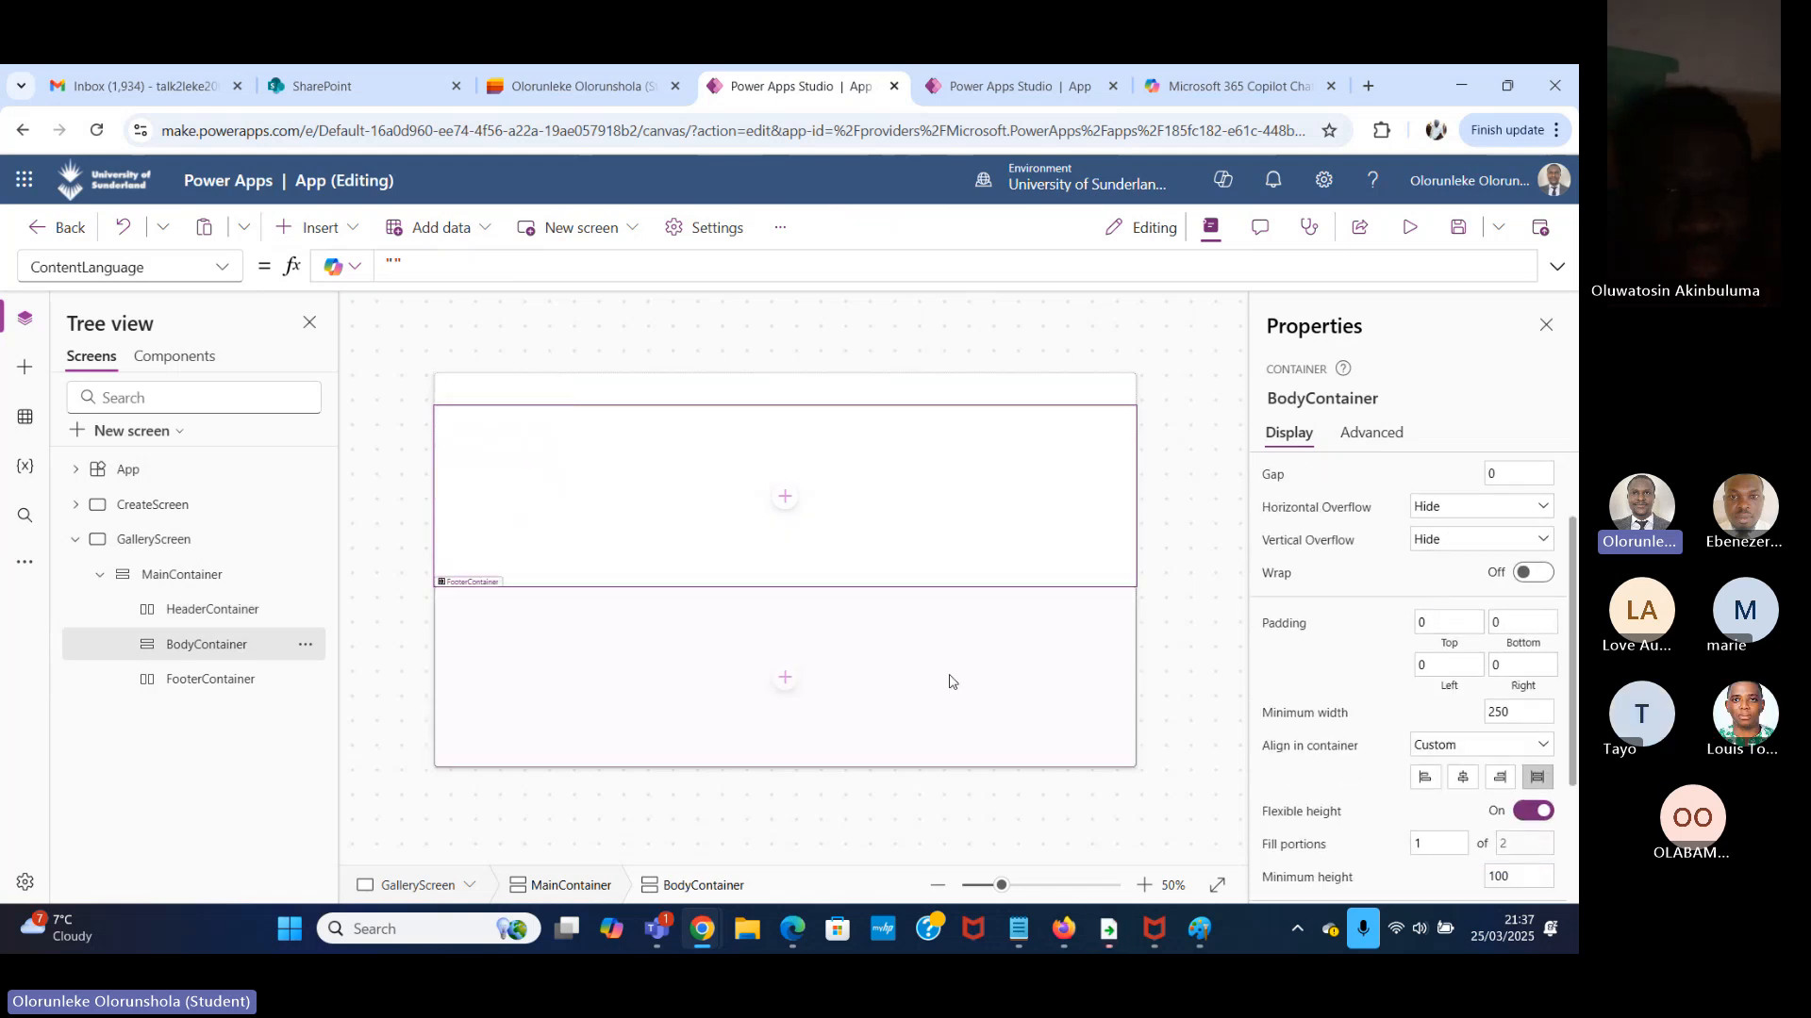
pyautogui.click(662, 668)
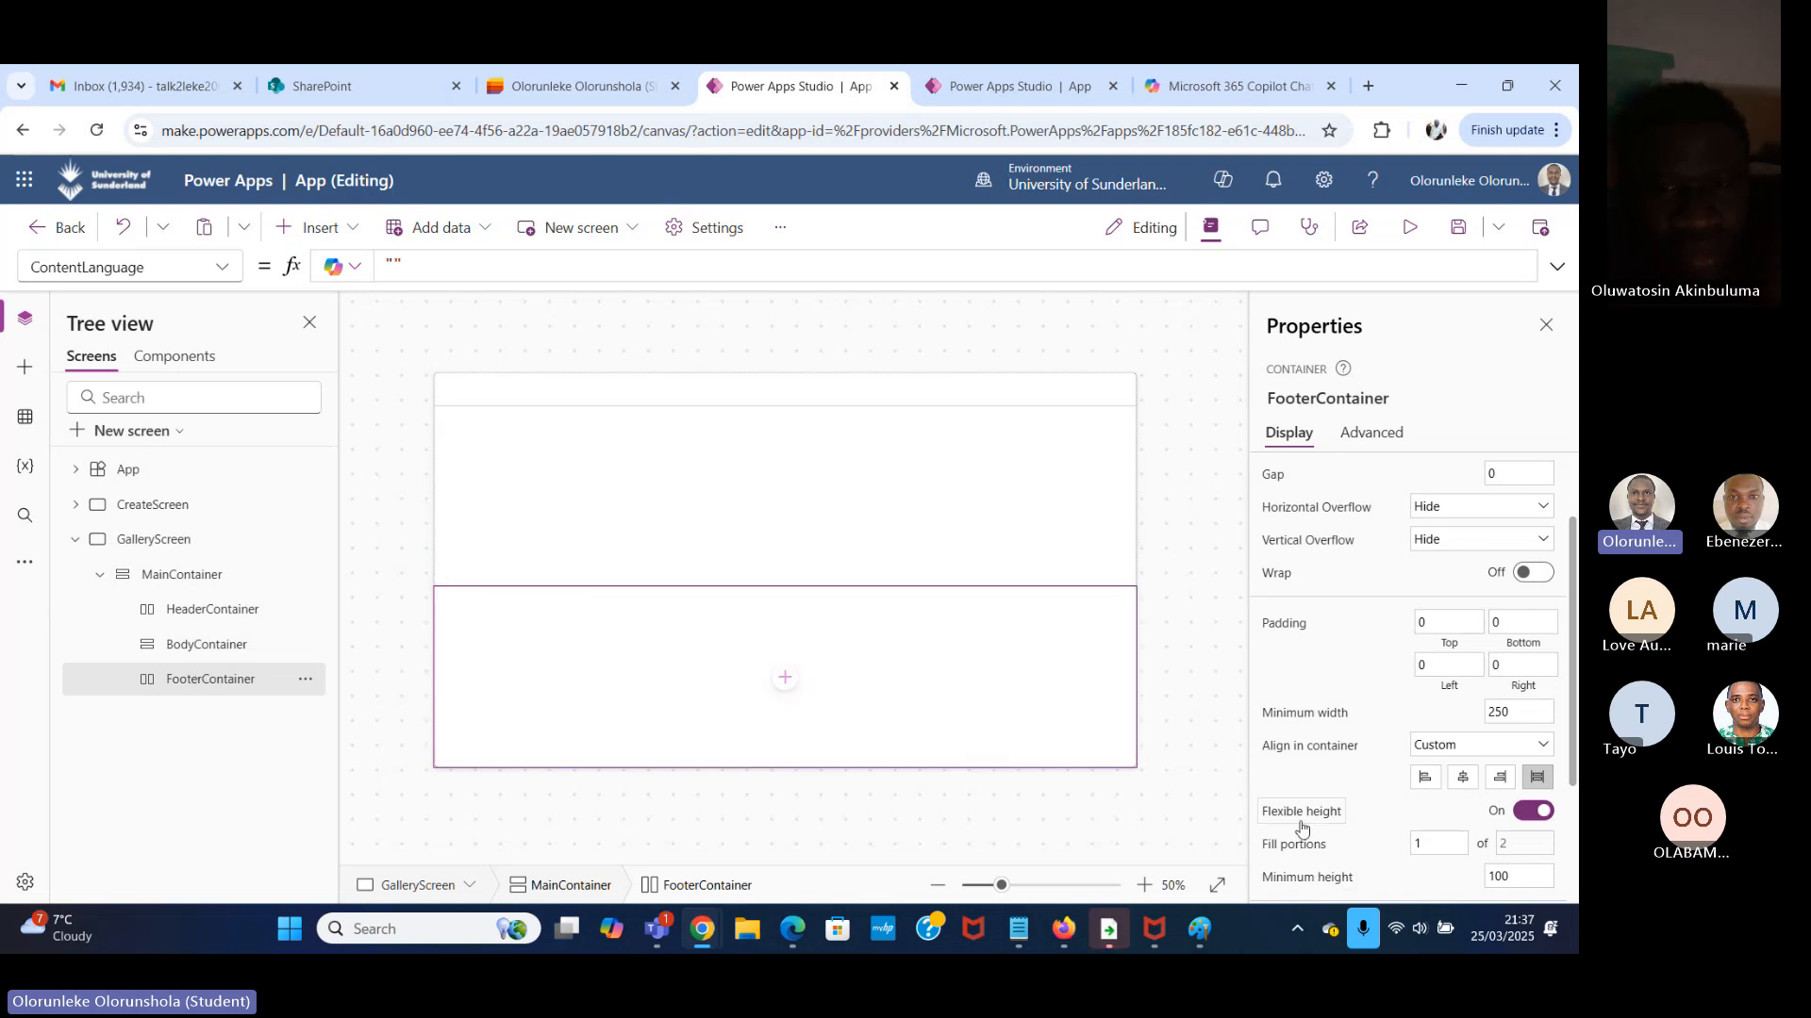
pyautogui.click(1533, 811)
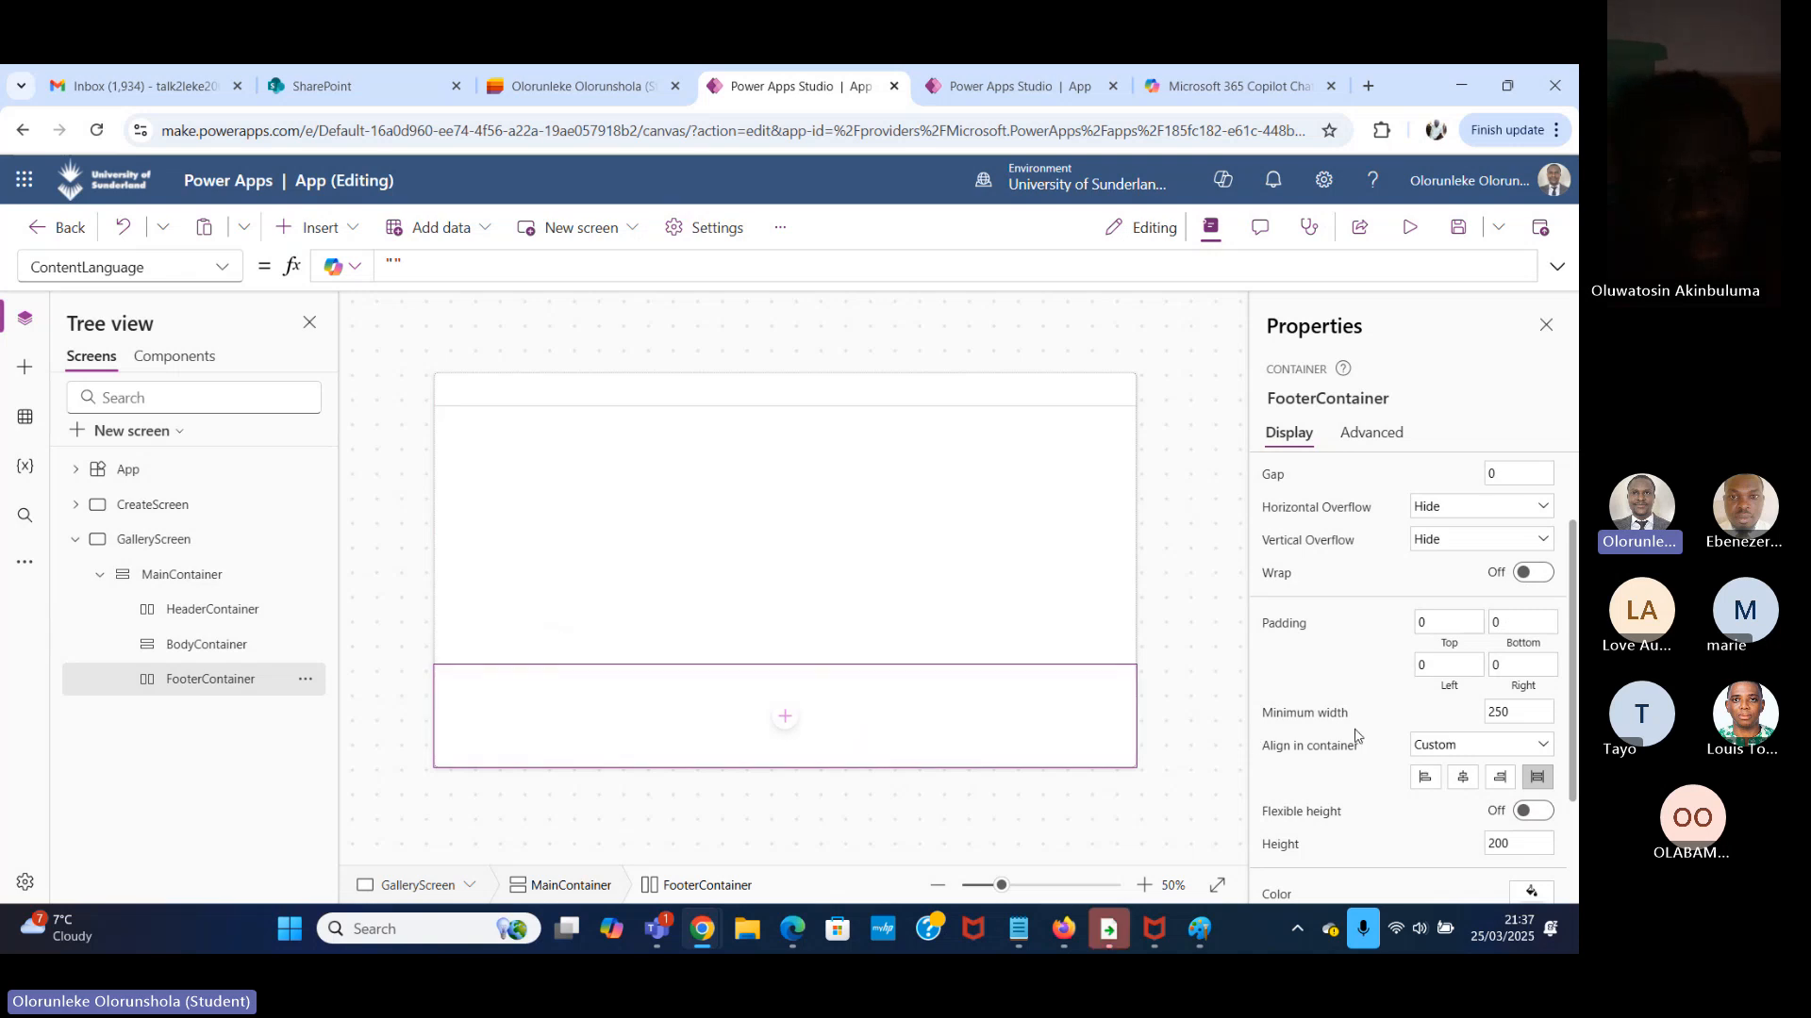
pyautogui.scroll(-1, 1382, 746)
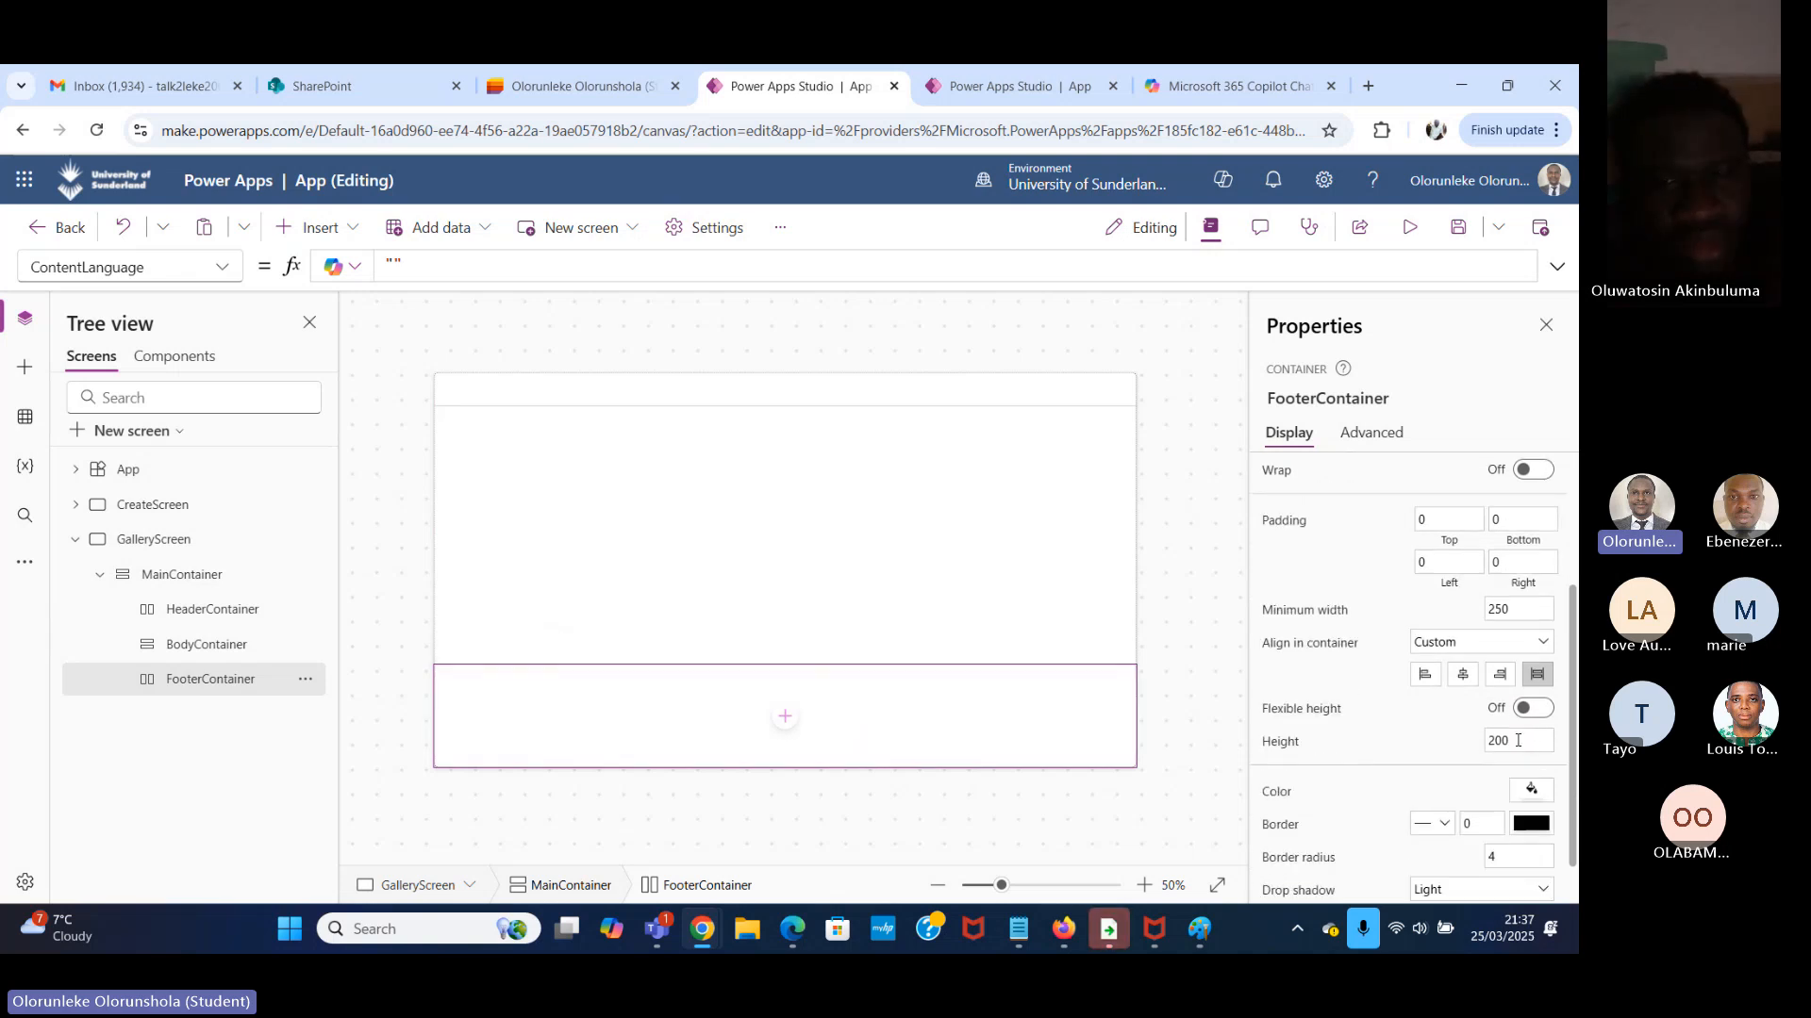
pyautogui.doubleClick(1517, 740)
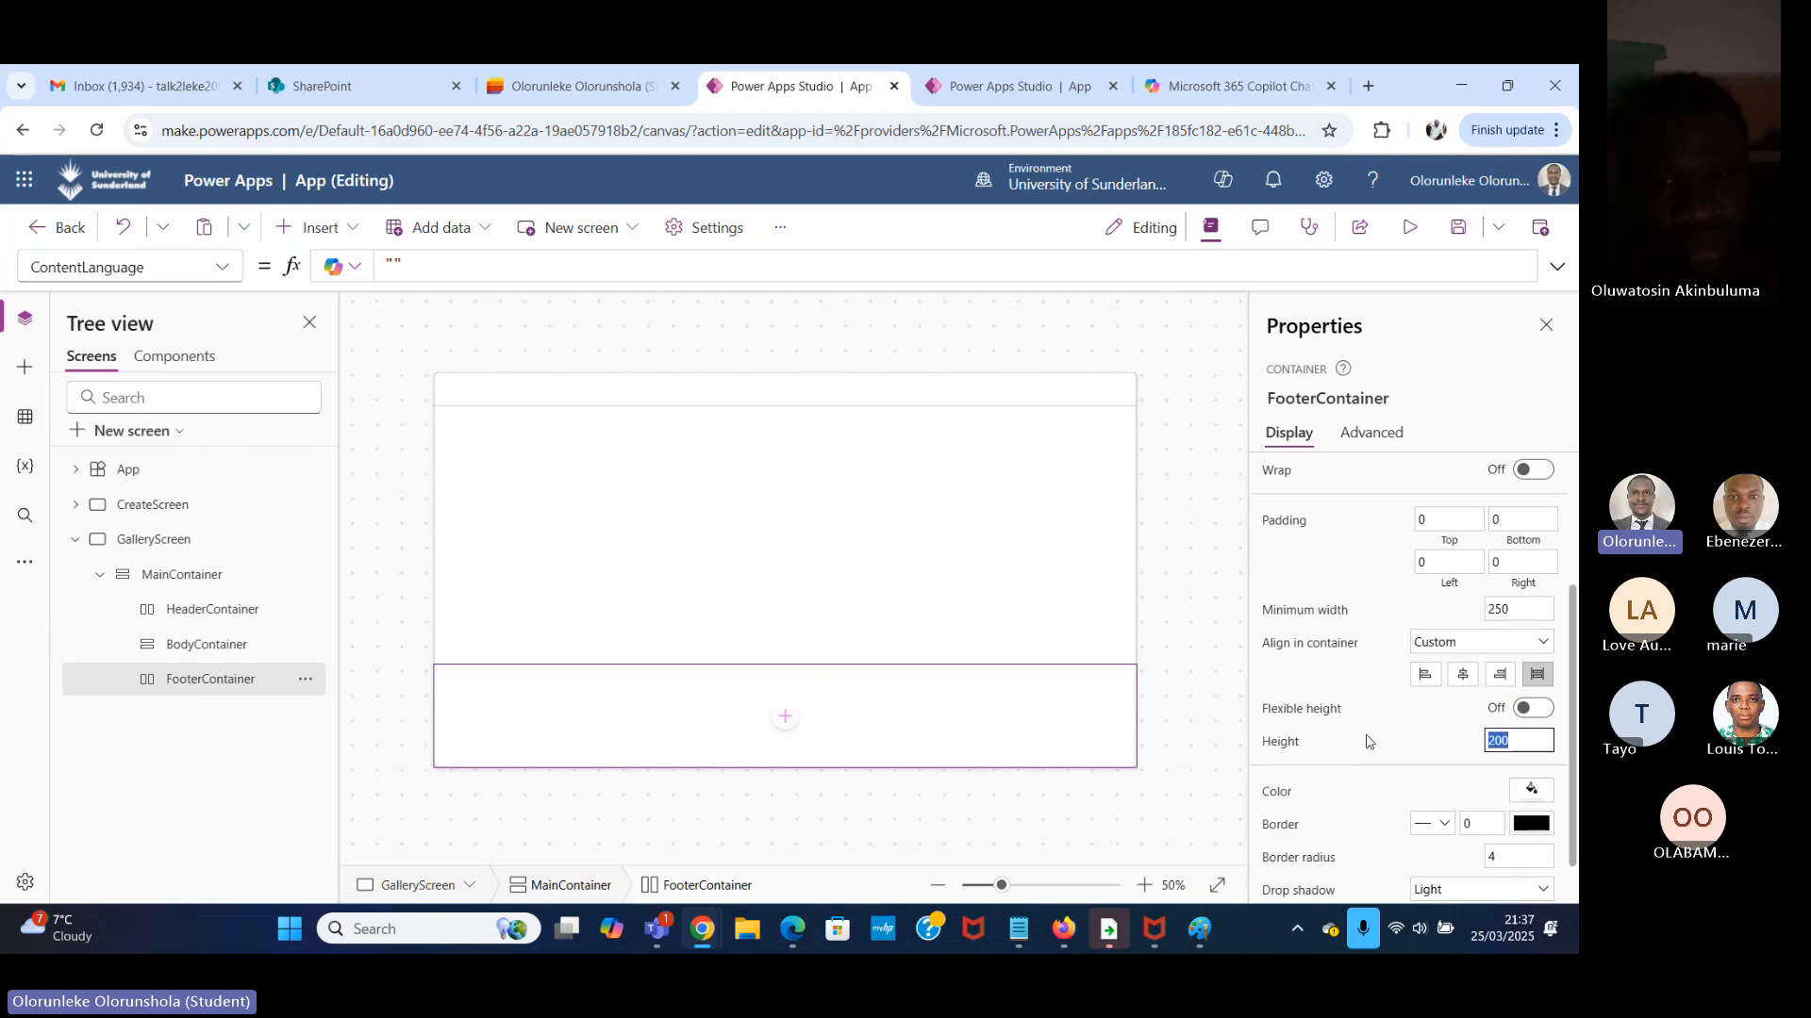
pyautogui.write('60')
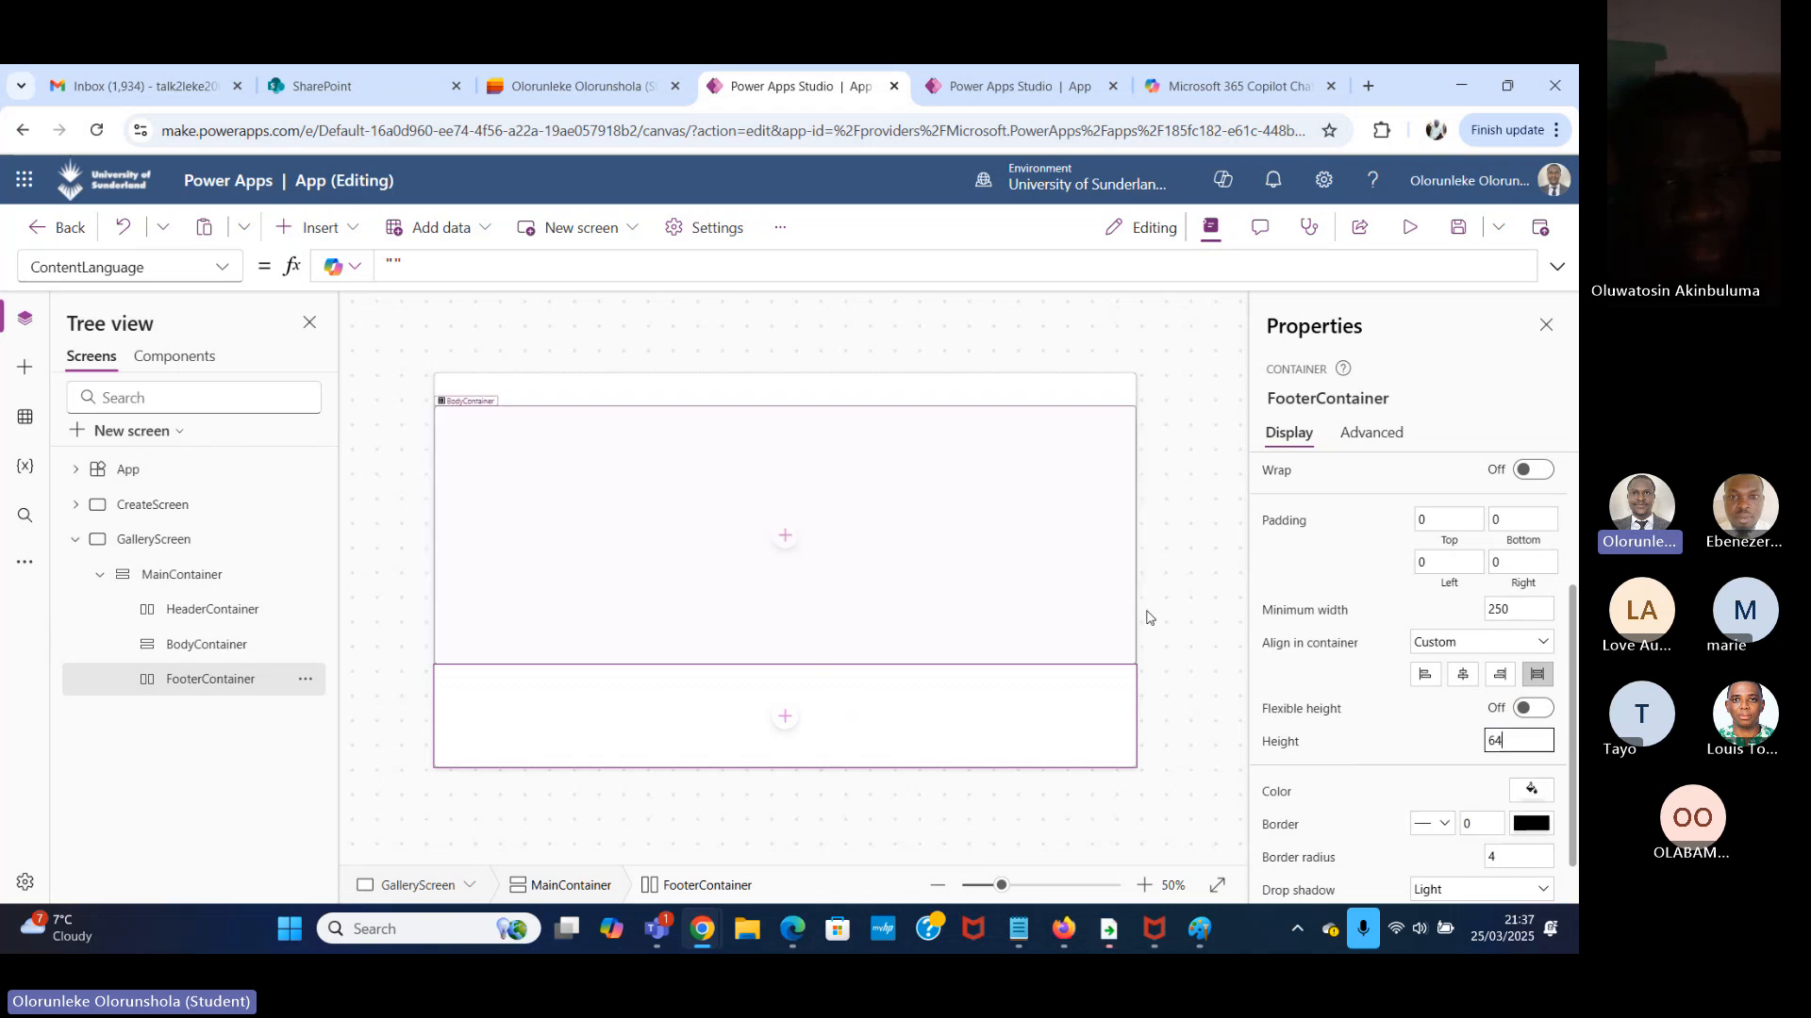
pyautogui.click(1181, 608)
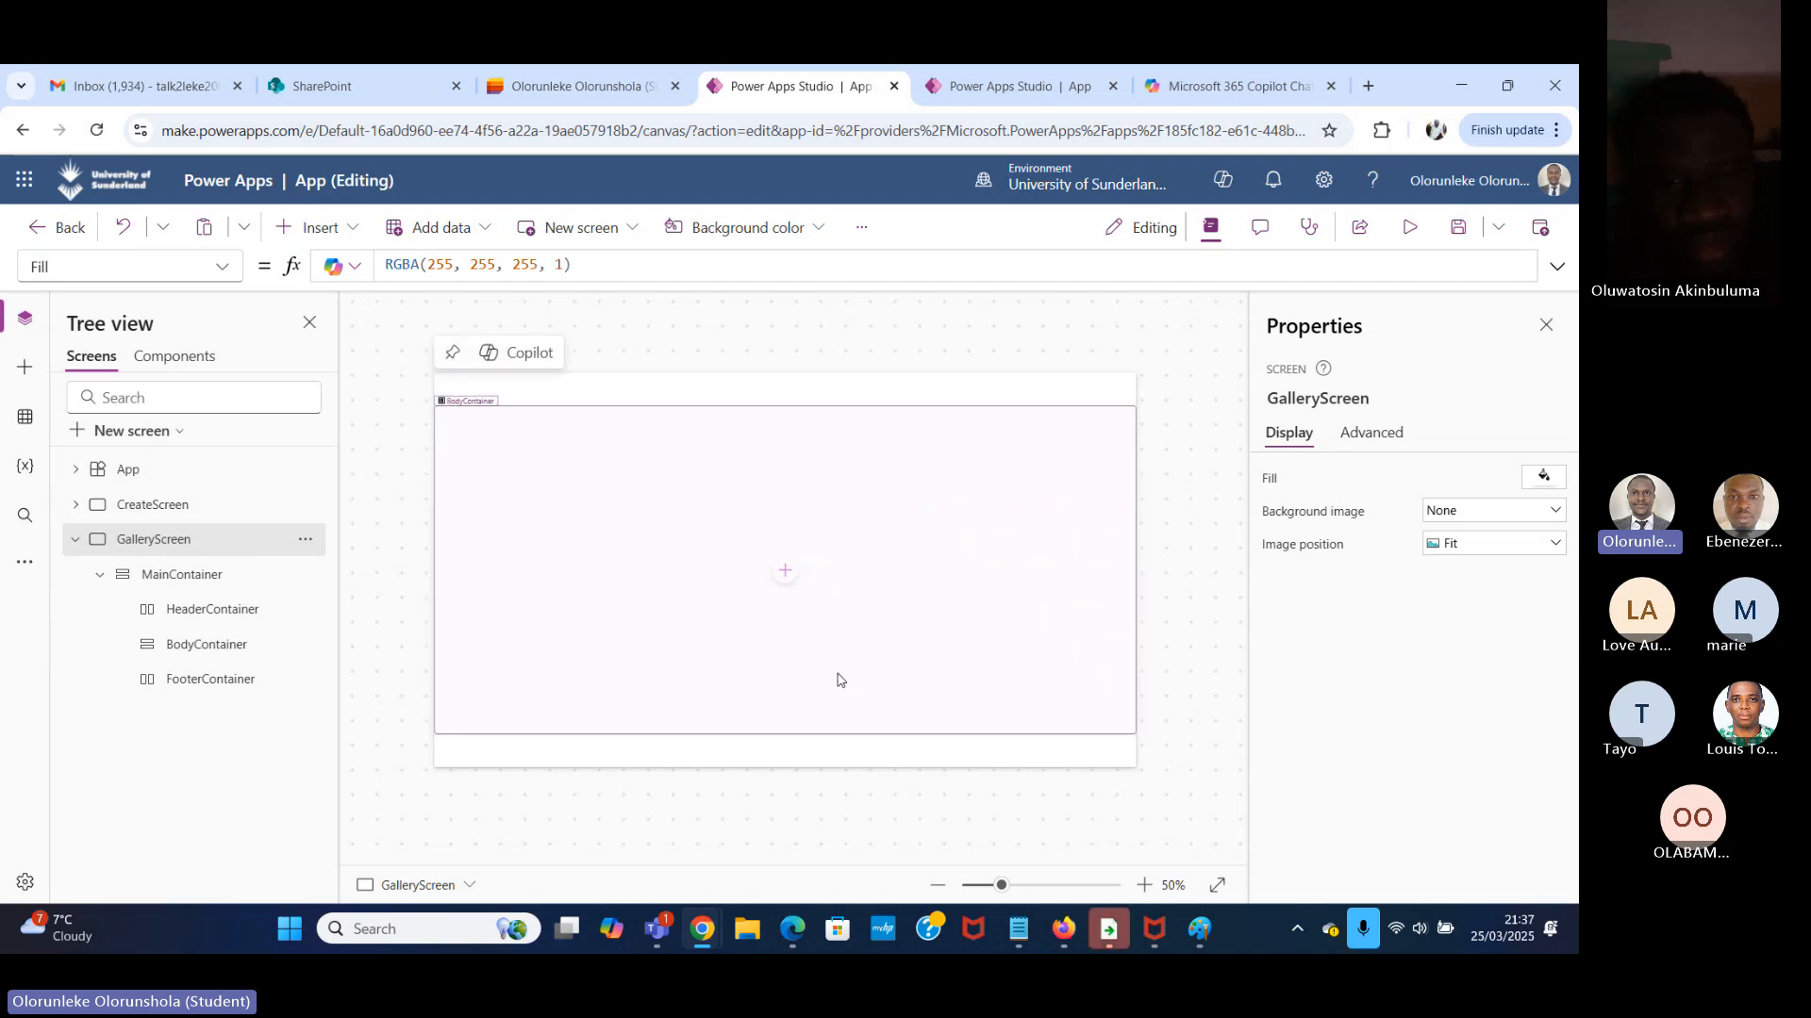
# Set the gap between the containers inside MainContainer to 12 and preview the app.
pyautogui.click(207, 579)
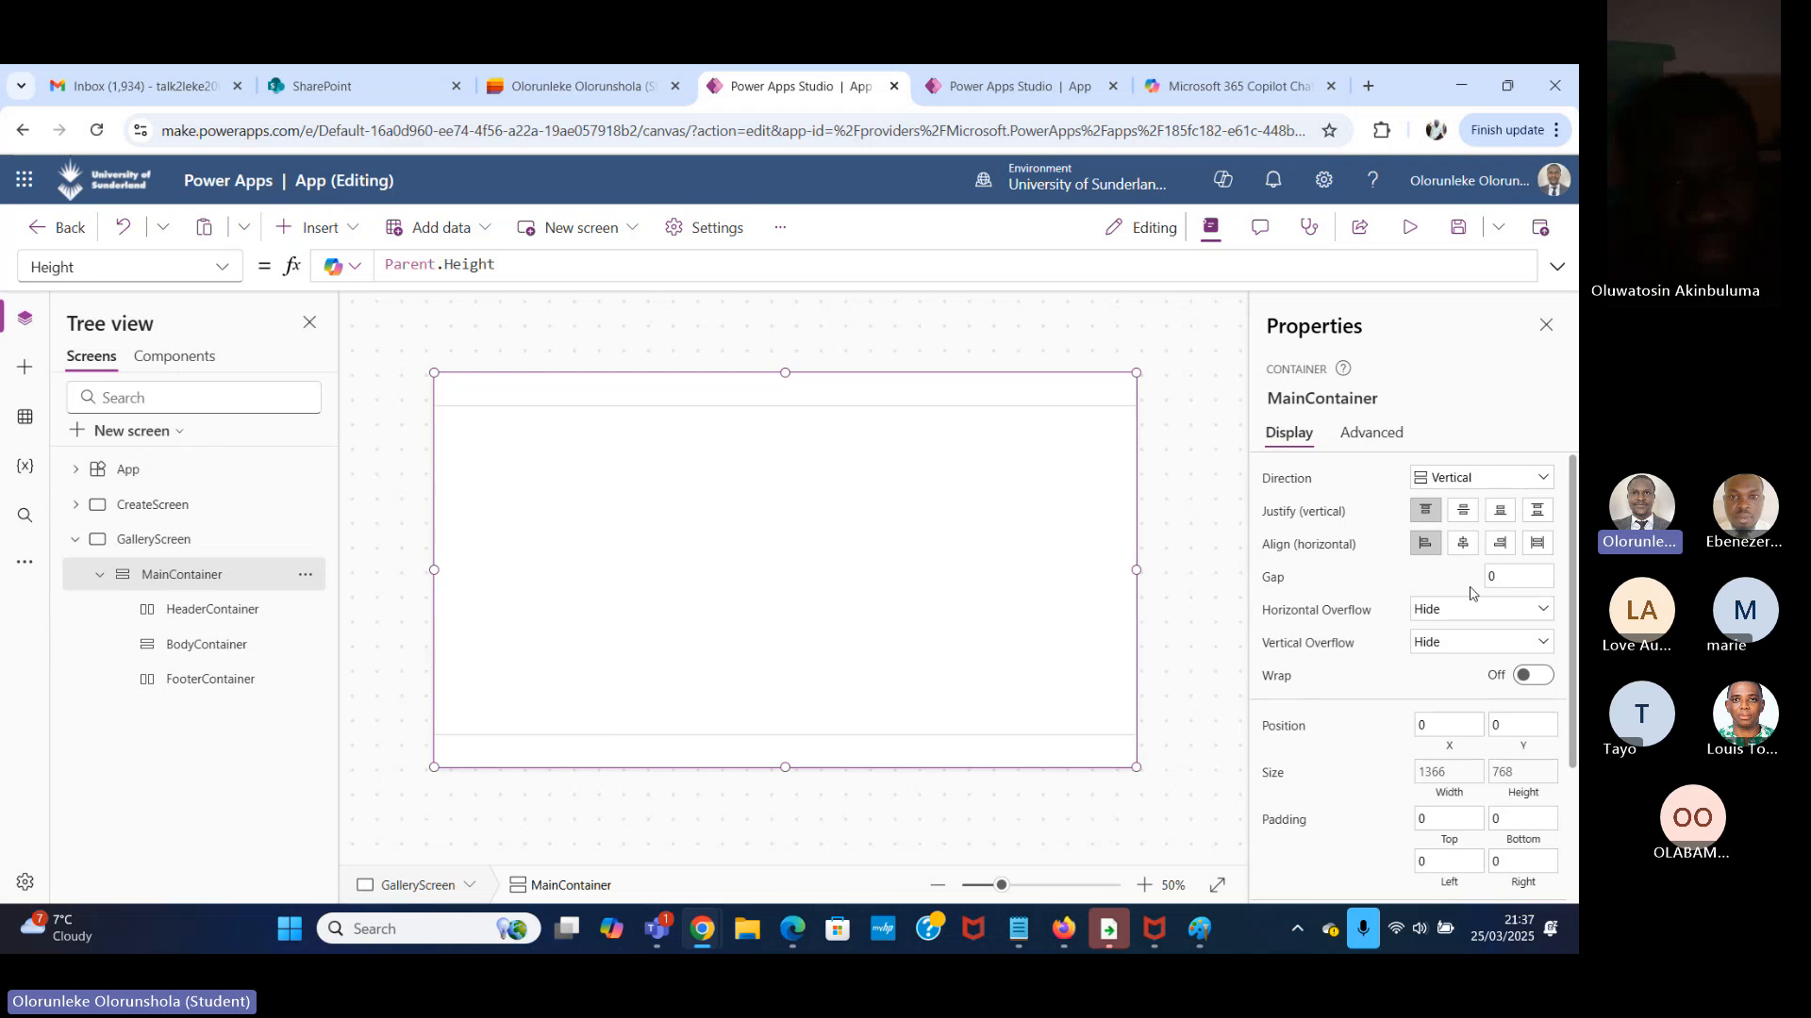
pyautogui.click(1510, 579)
pyautogui.write('12')
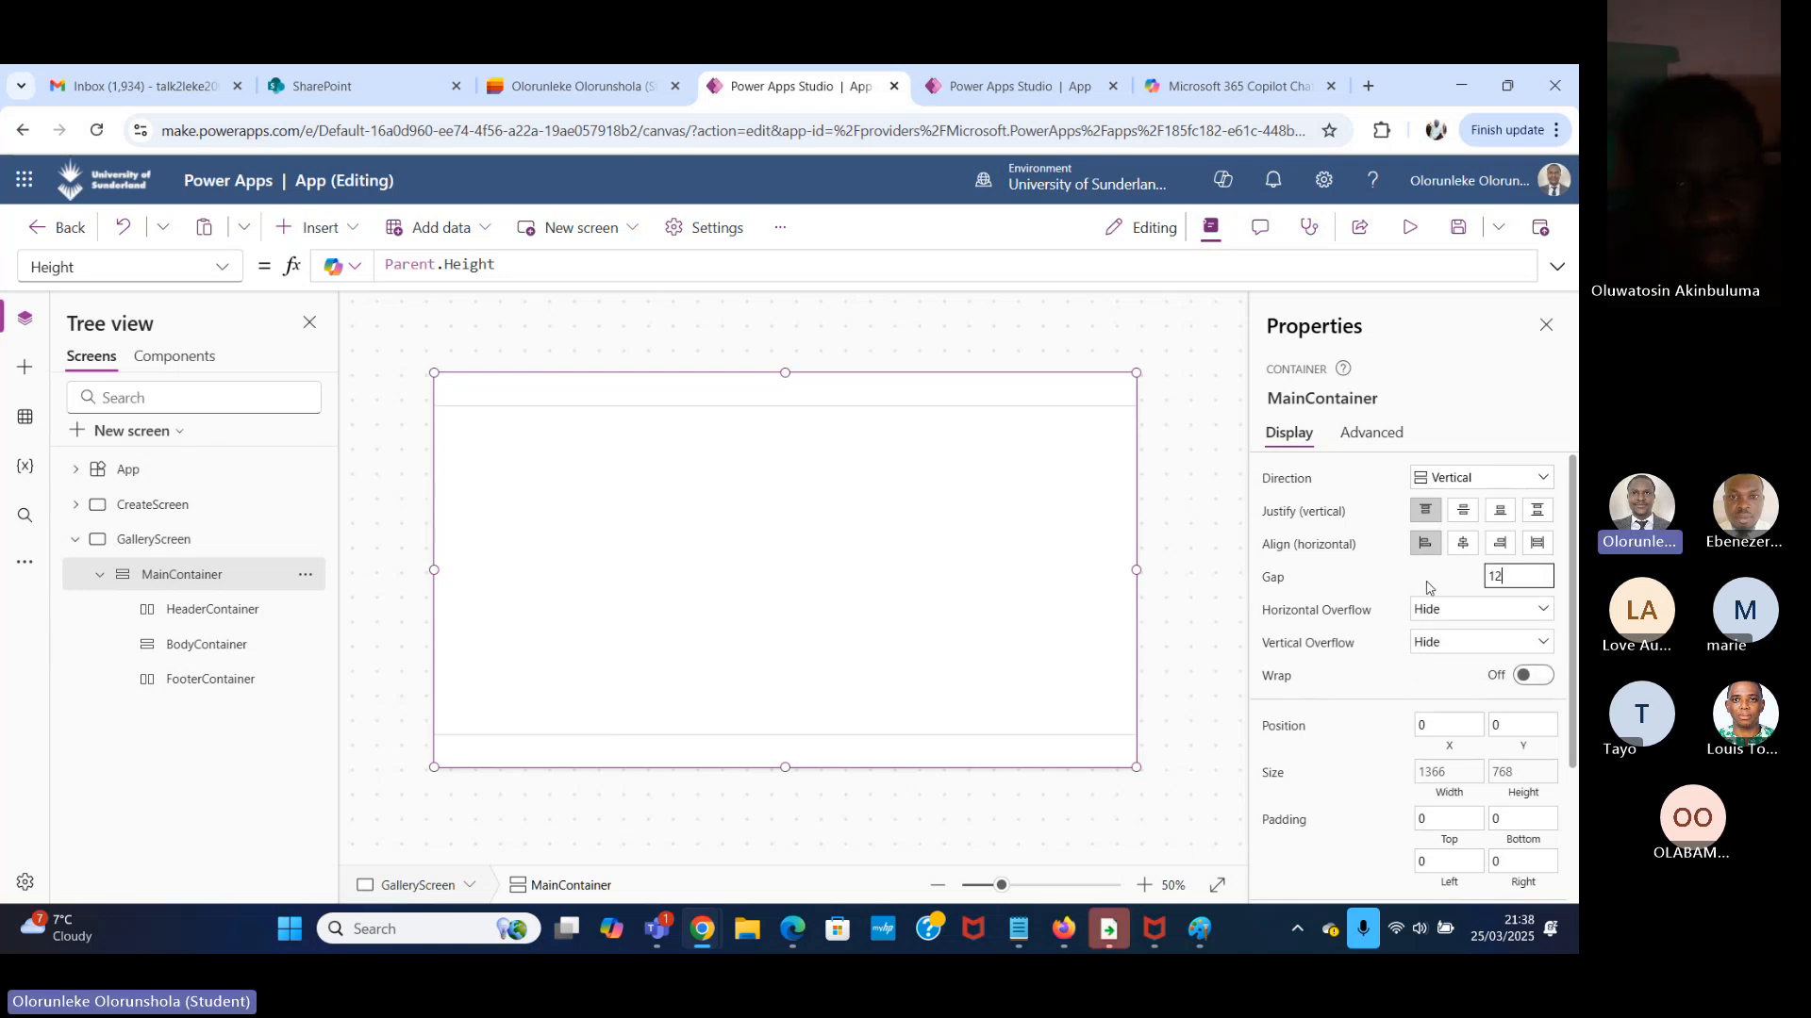
pyautogui.click(1409, 227)
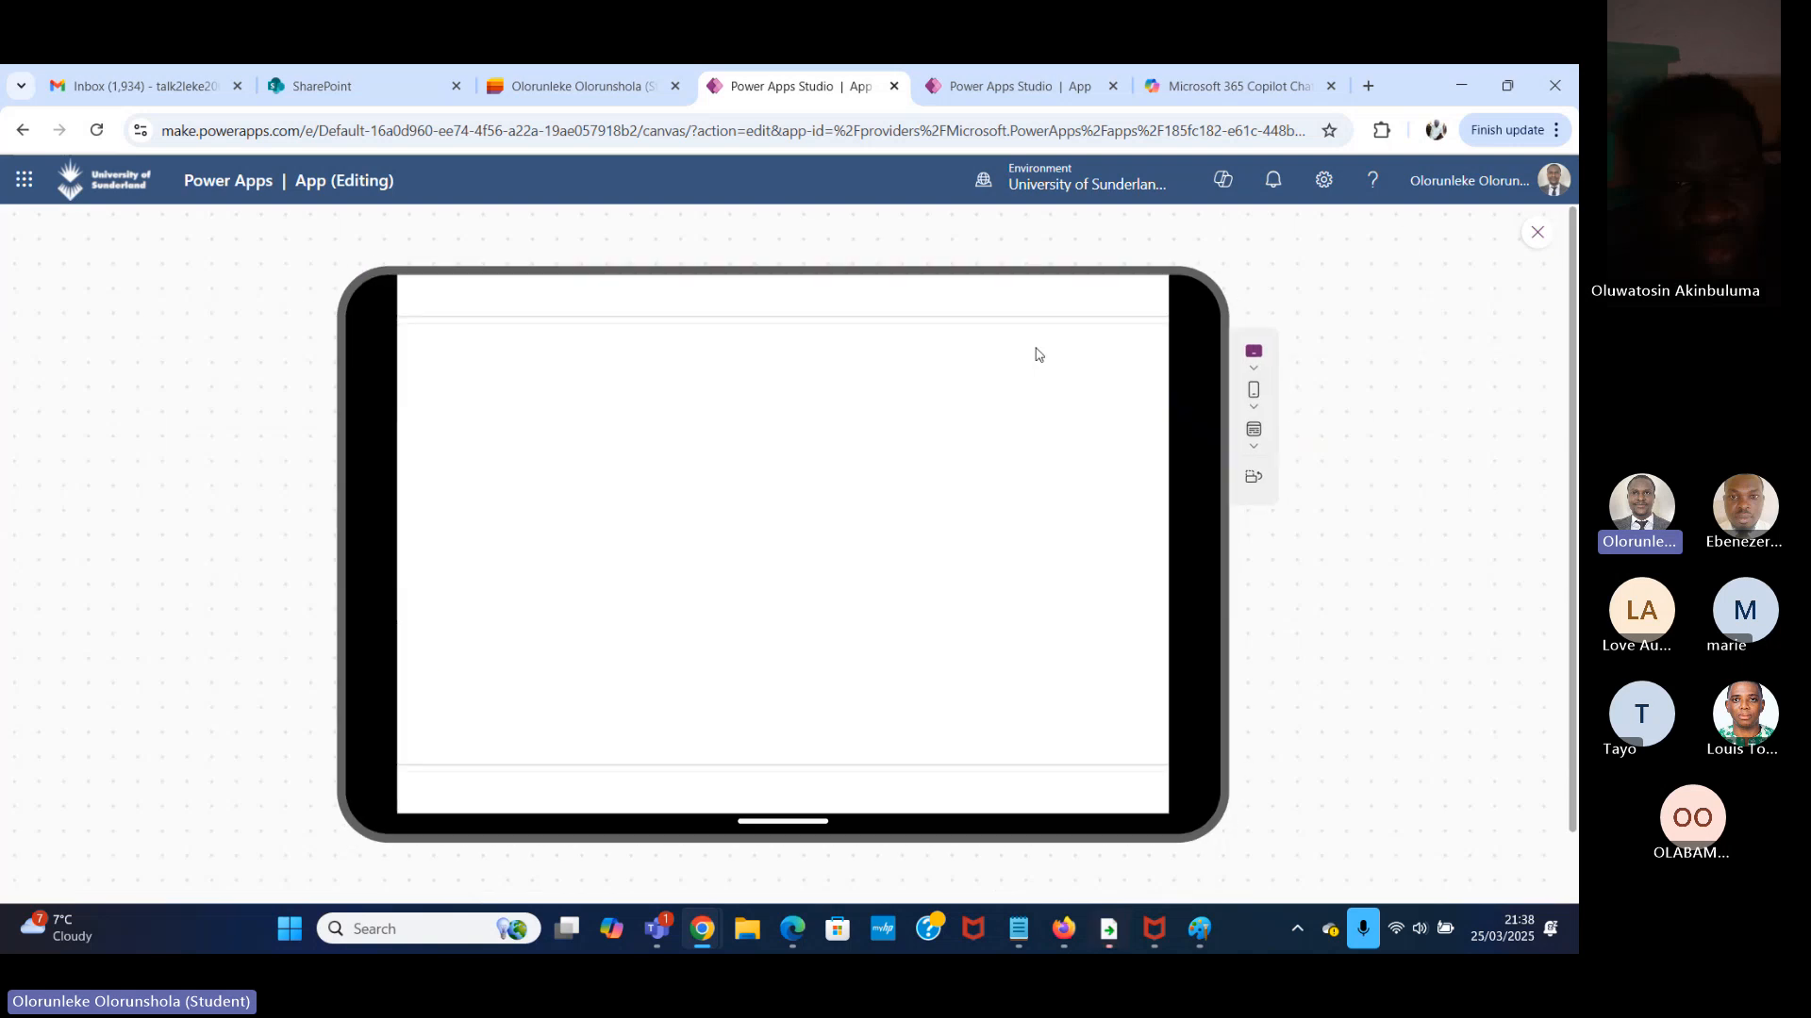
# Preview the app at canvas size, and close the preview to return to editing.
pyautogui.click(1255, 443)
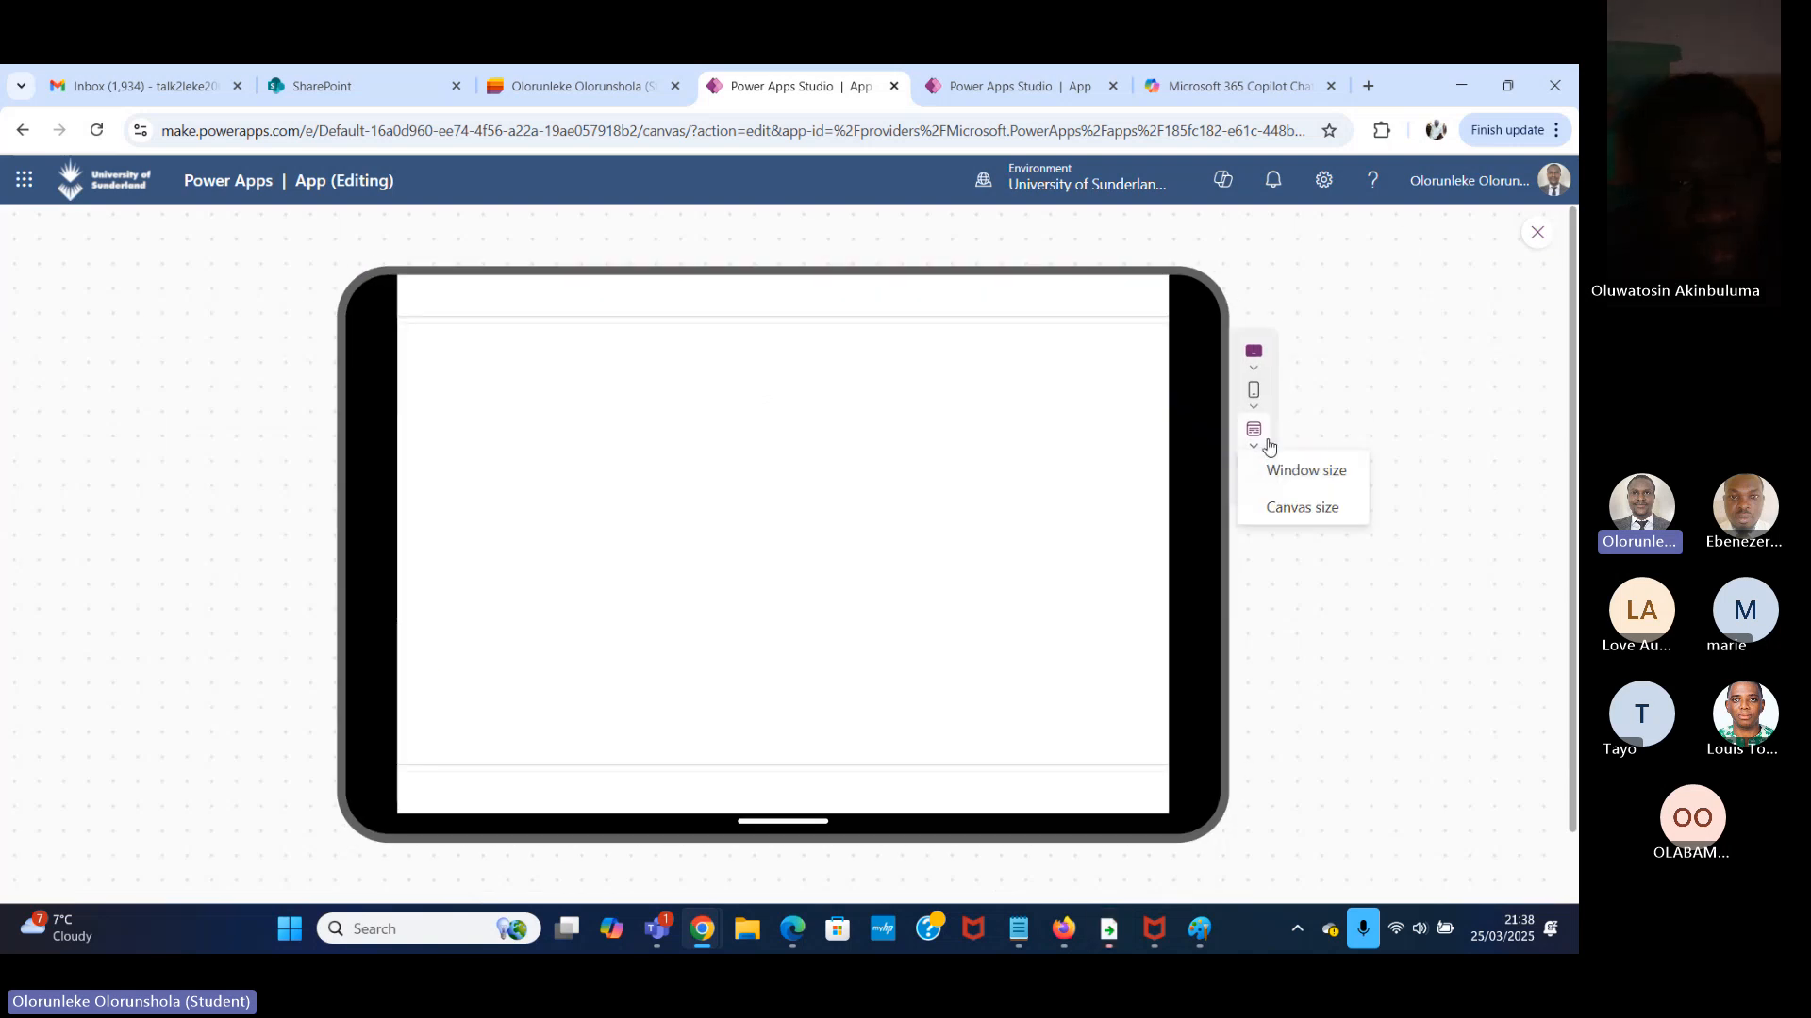
pyautogui.click(1302, 509)
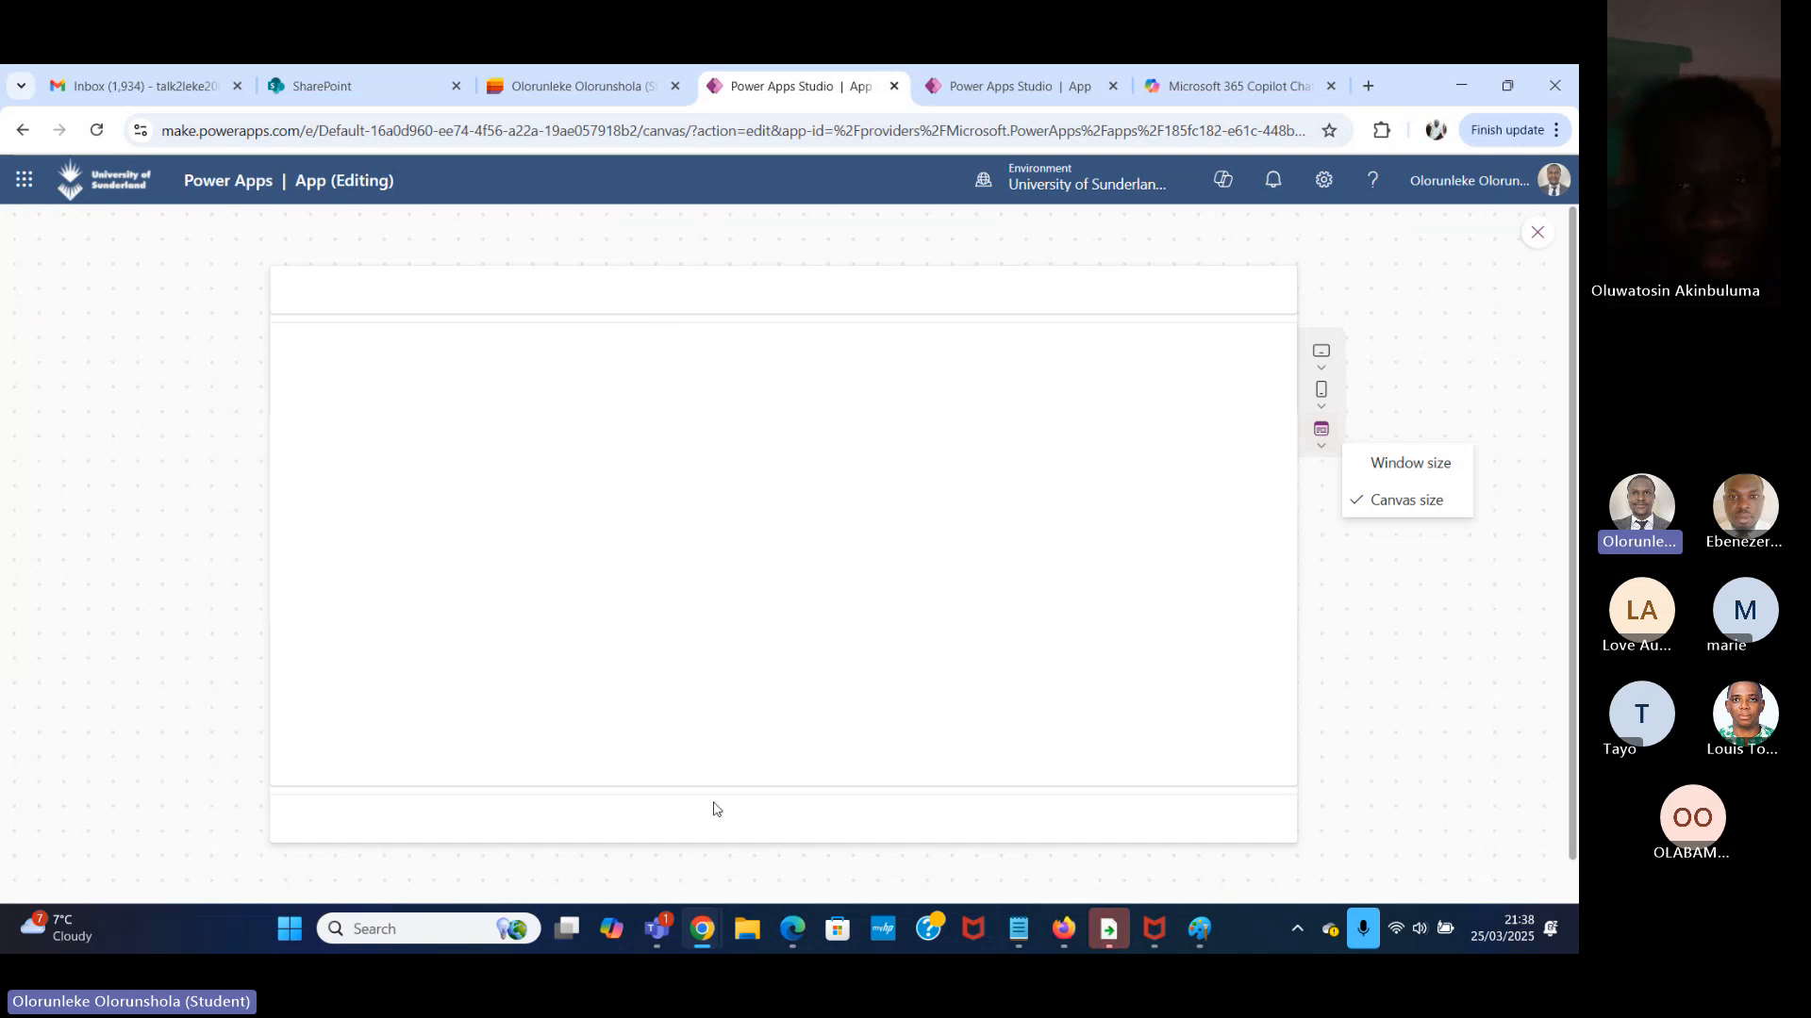
pyautogui.click(1537, 233)
# Select HeaderContainer and search the insertable controls for a header.
pyautogui.click(725, 394)
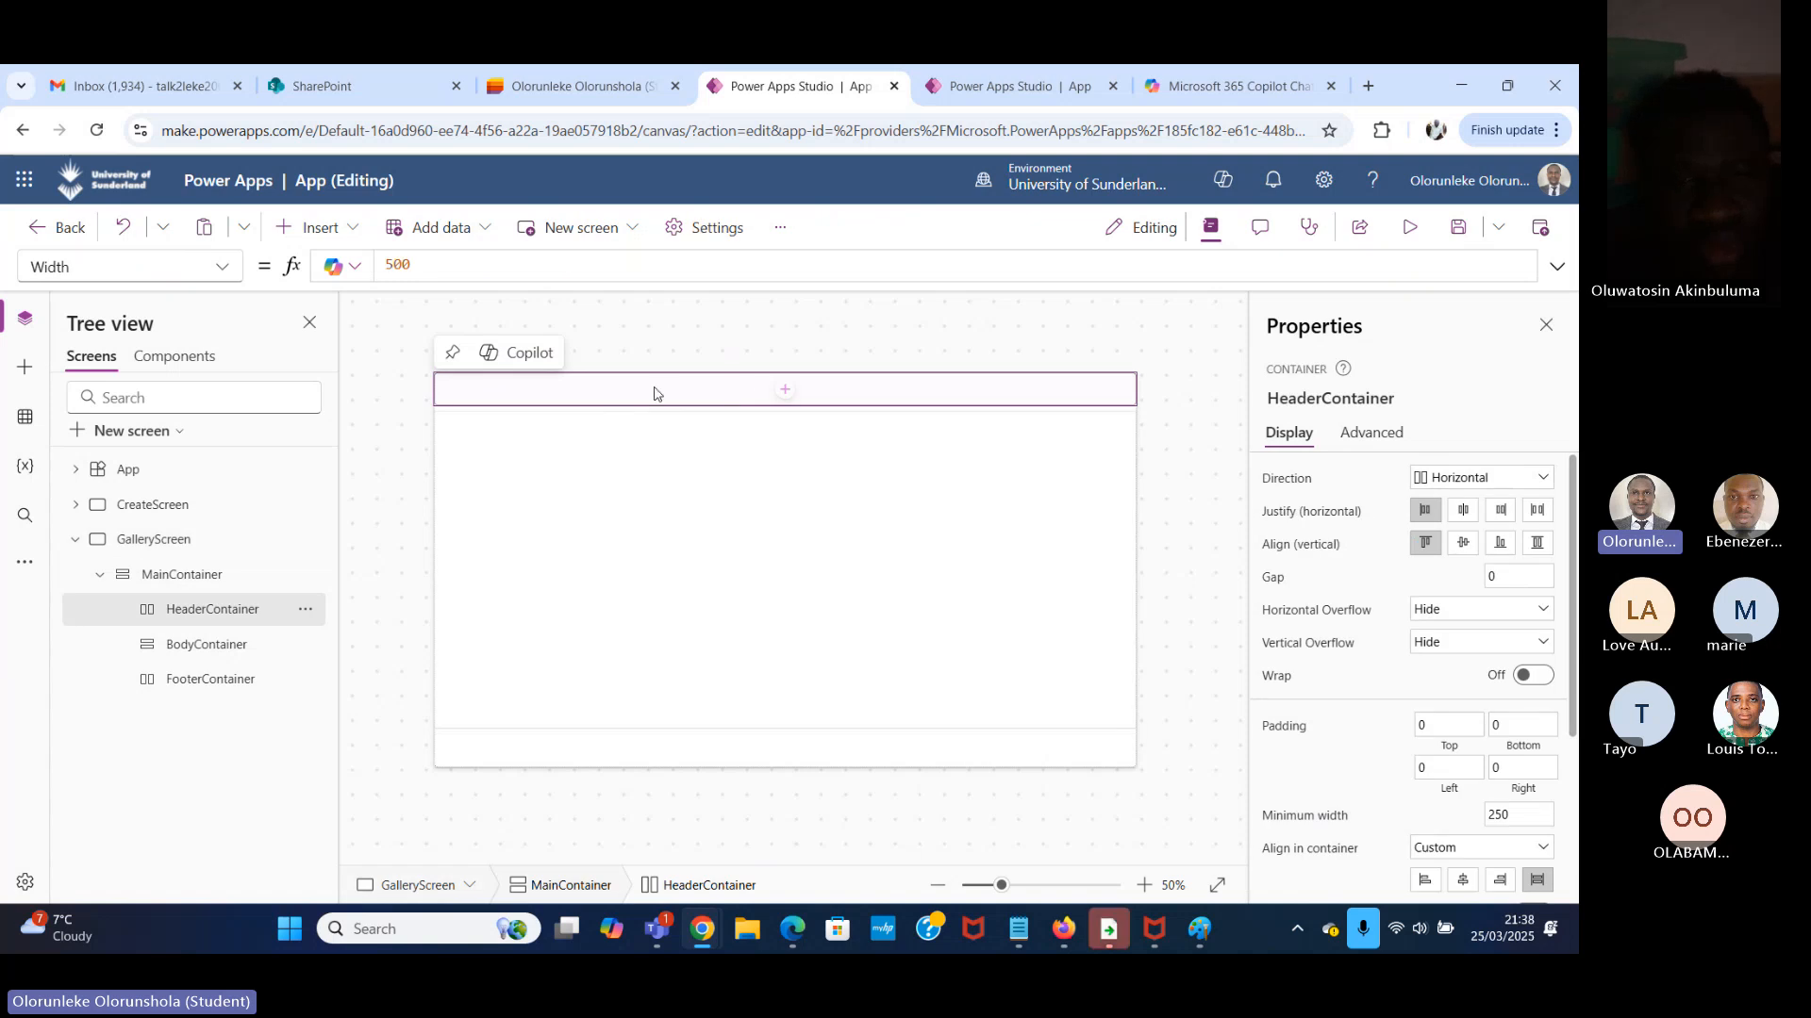
pyautogui.click(350, 231)
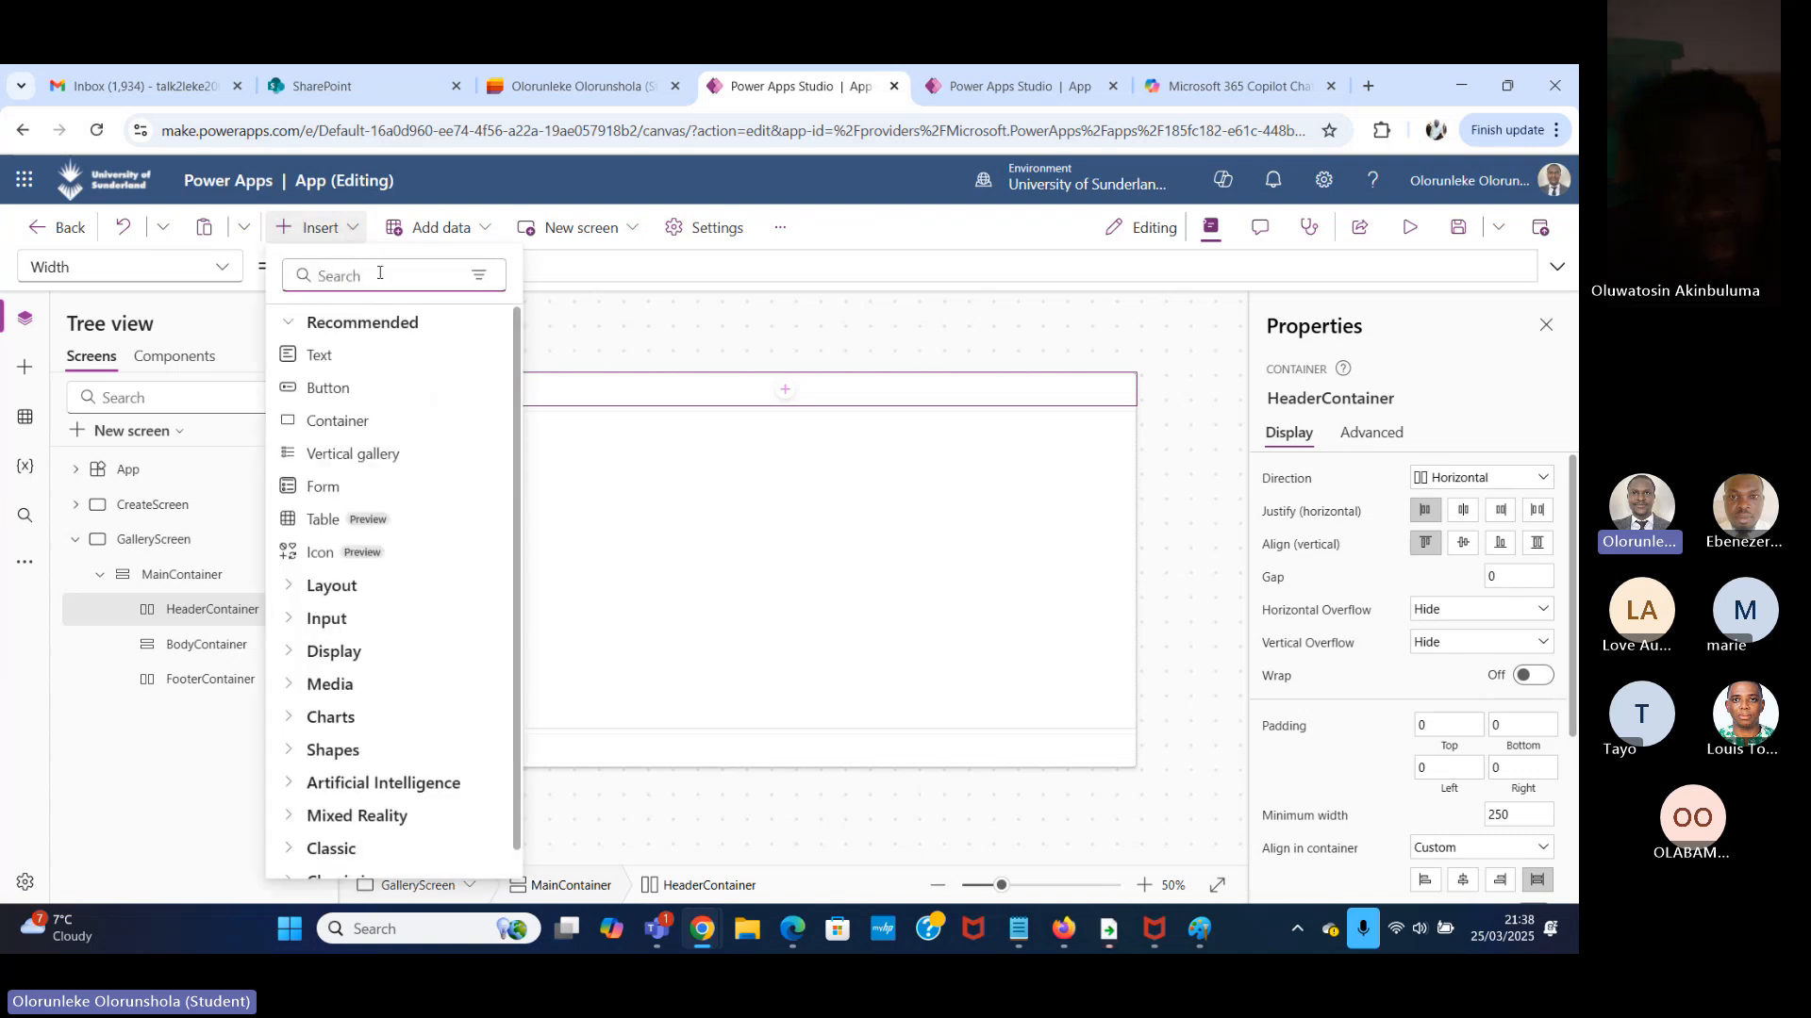
pyautogui.write('h')
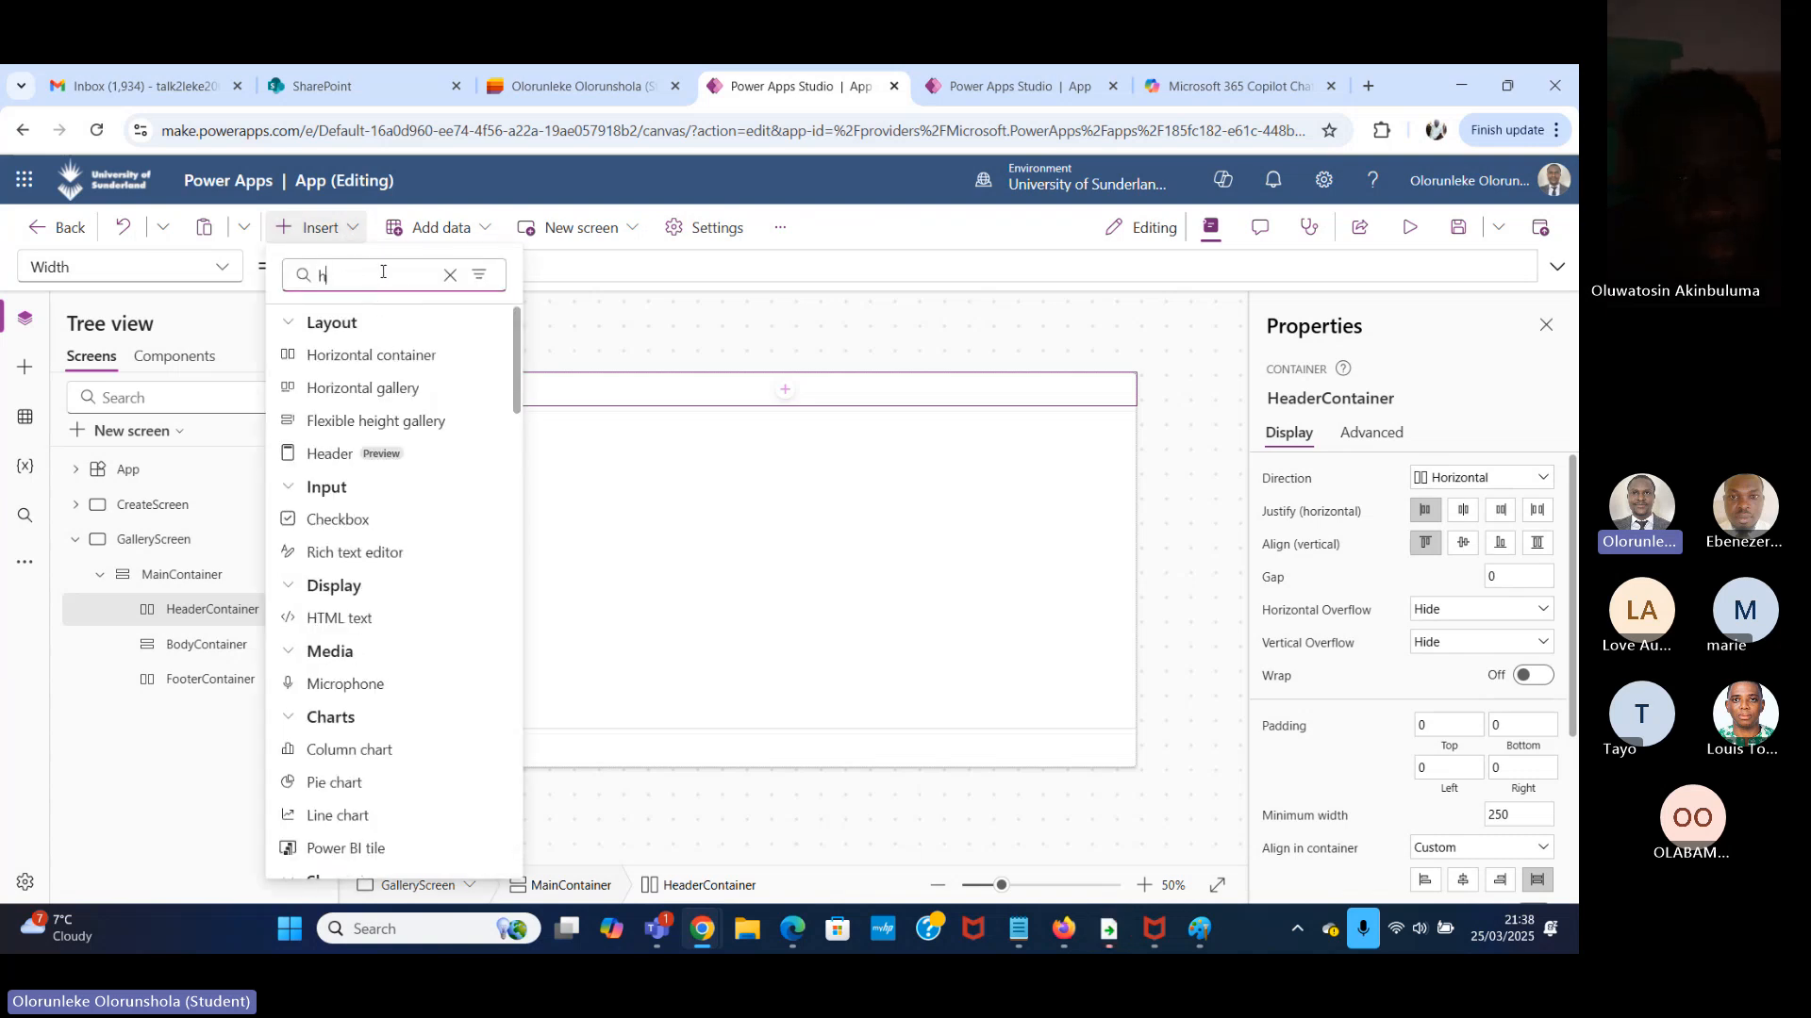
pyautogui.press('BackSpace')
pyautogui.write('he')
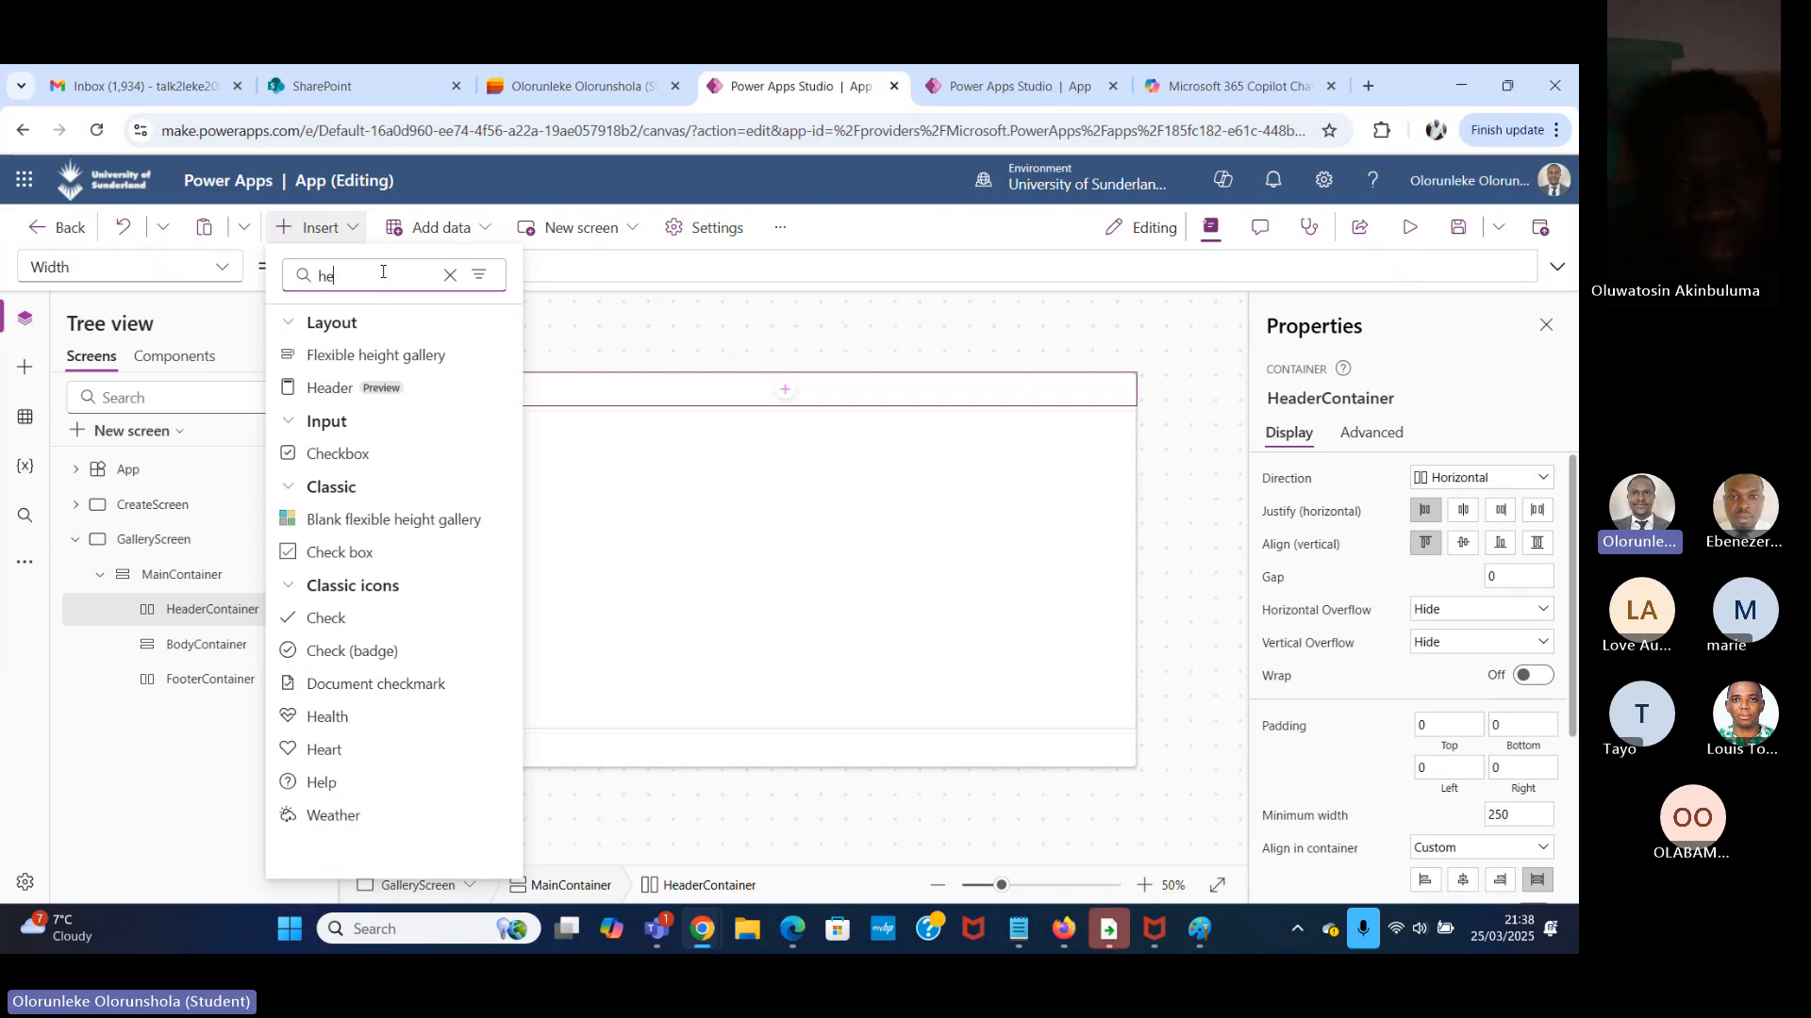
pyautogui.write('ade')
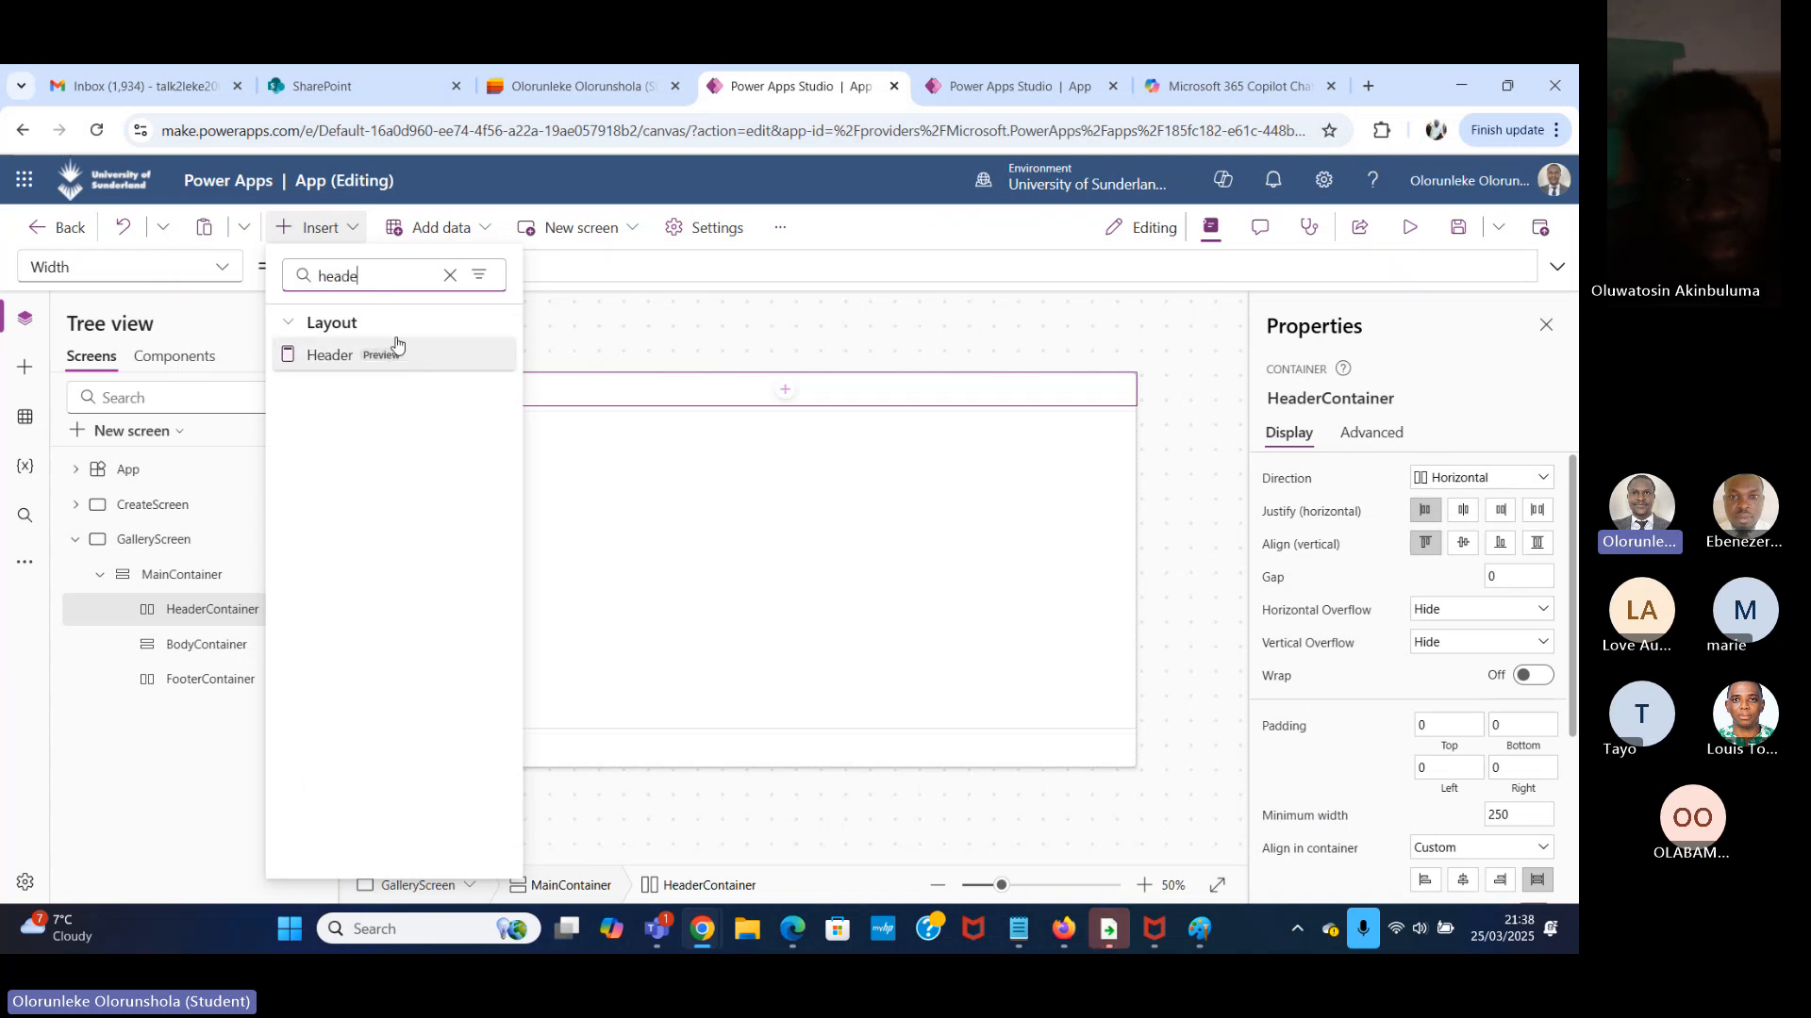
# Check the app's Updates settings for the modern controls and themes option, and close the settings.
pyautogui.click(779, 229)
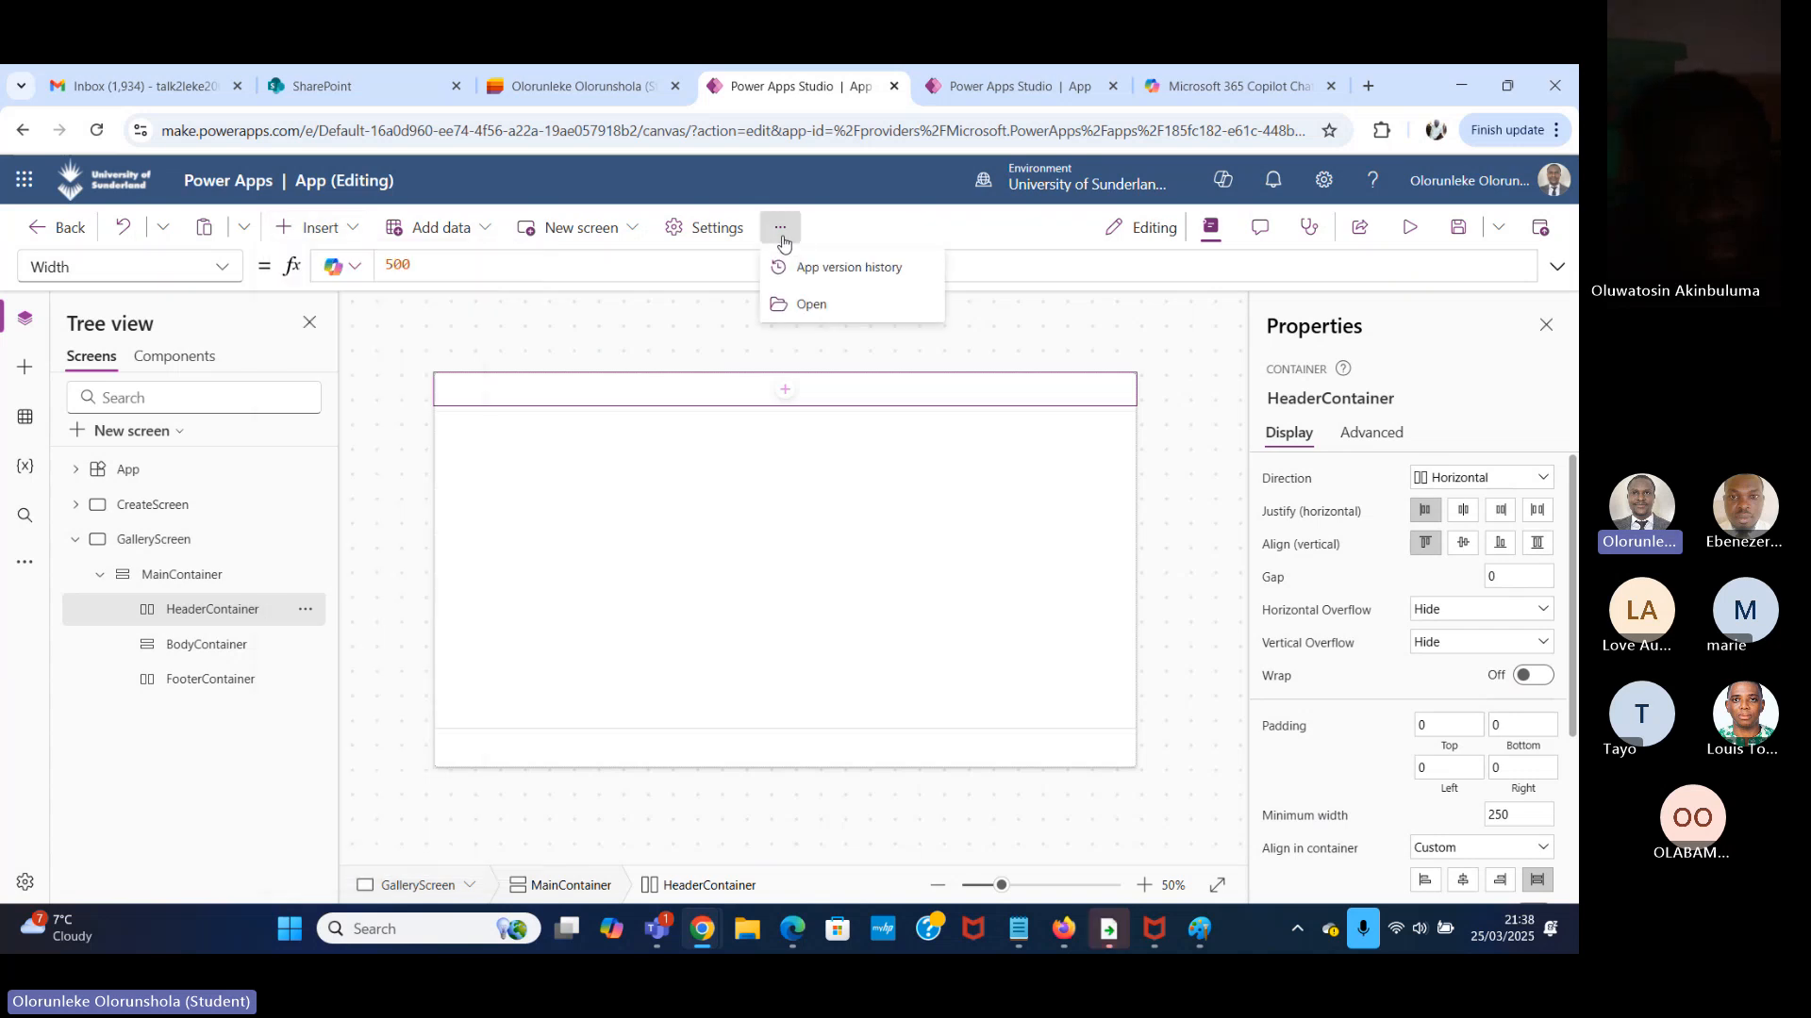
pyautogui.click(734, 245)
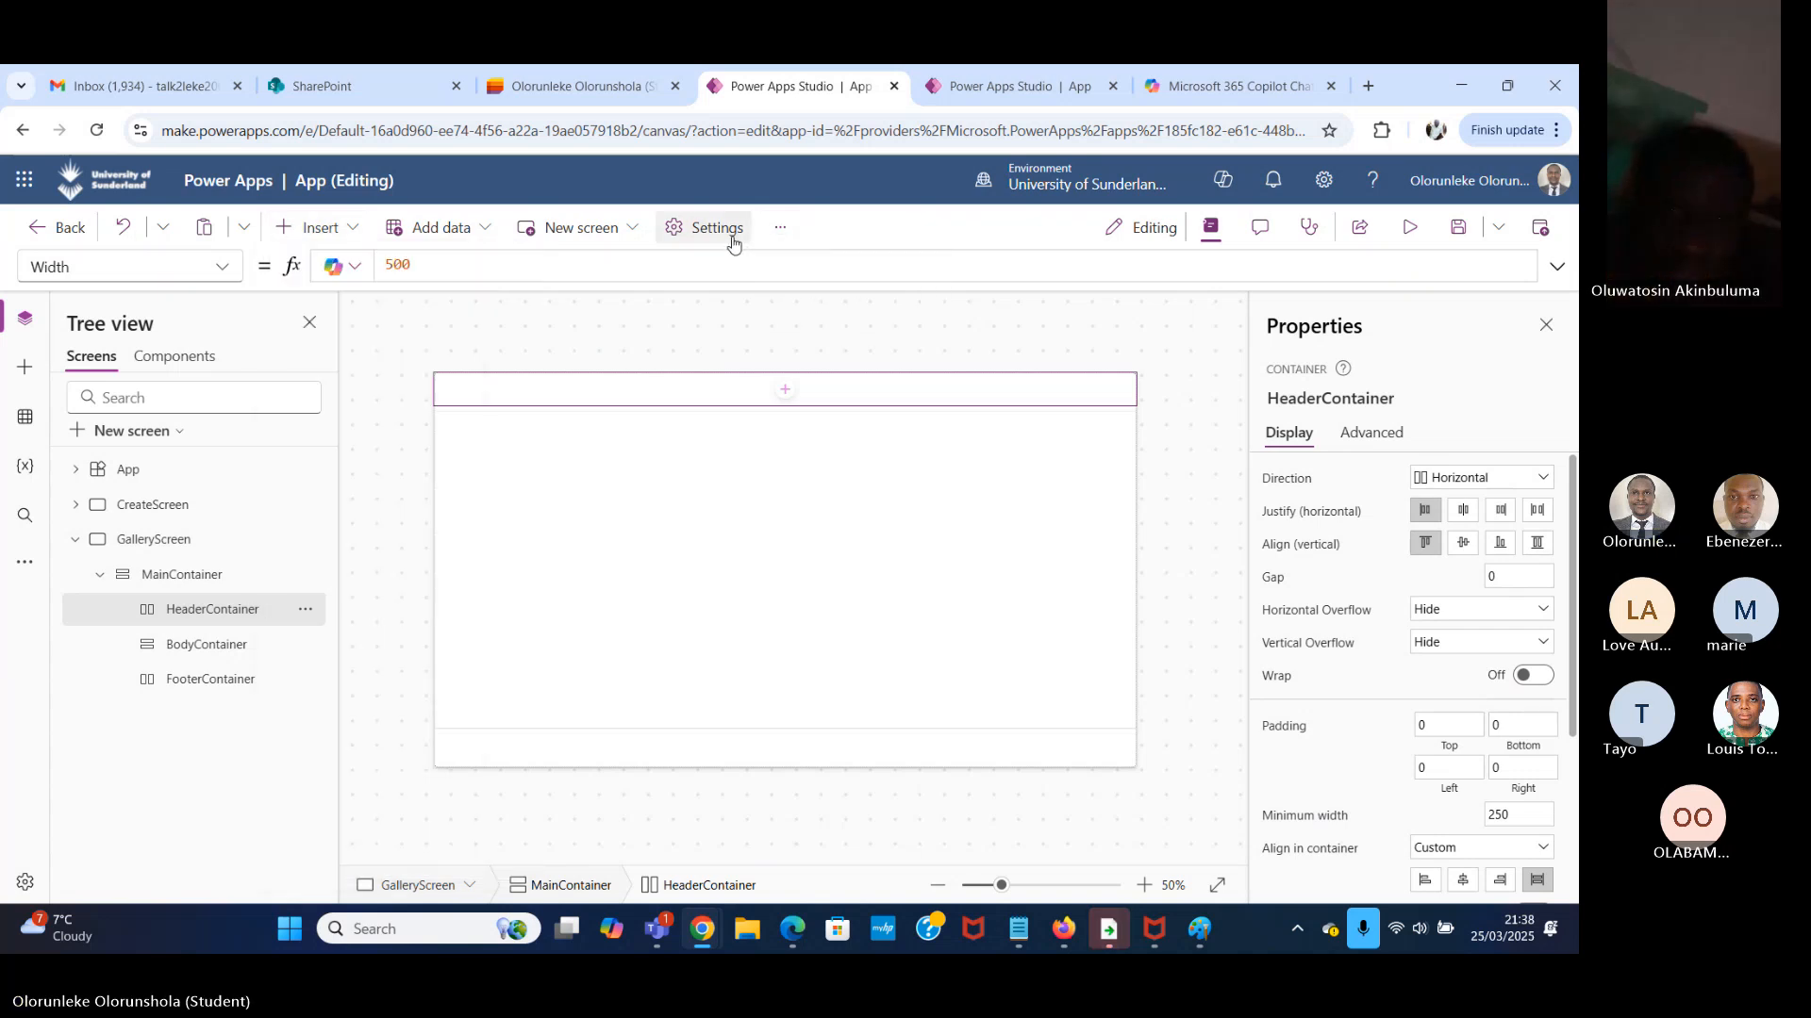
pyautogui.click(382, 503)
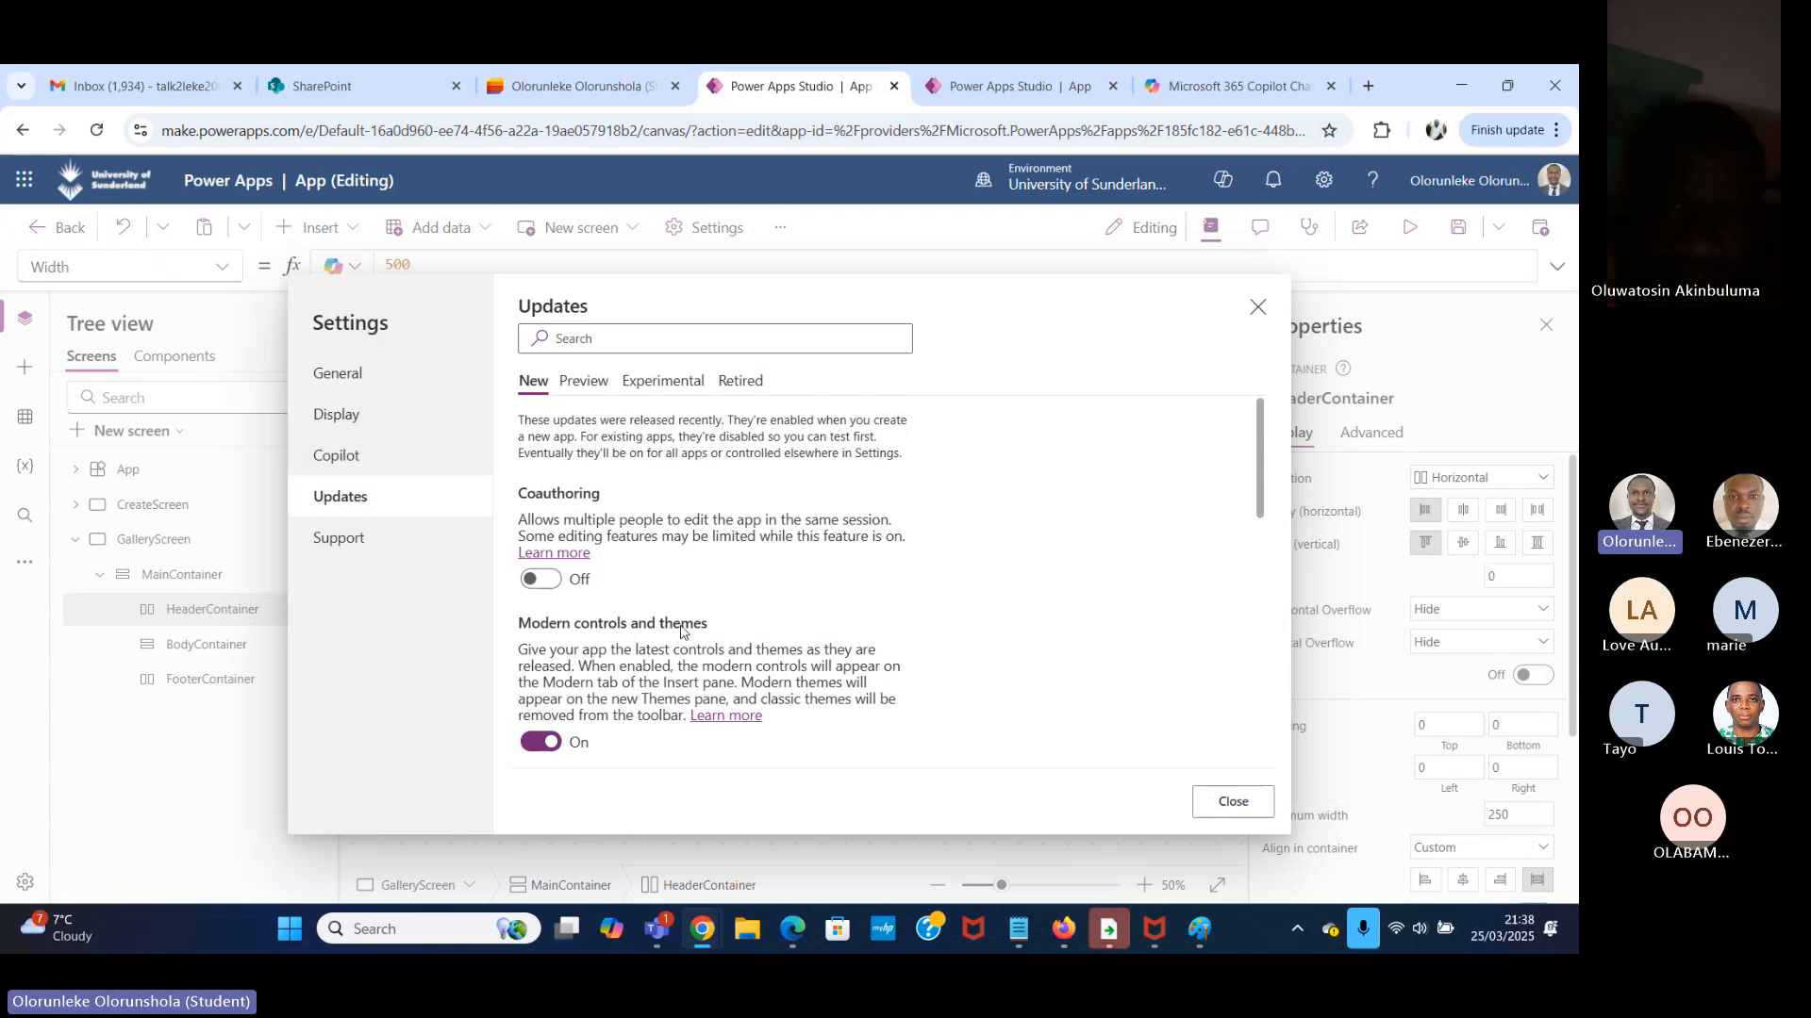
pyautogui.click(1259, 308)
# Insert a modern Header control into HeaderContainer.
pyautogui.click(347, 228)
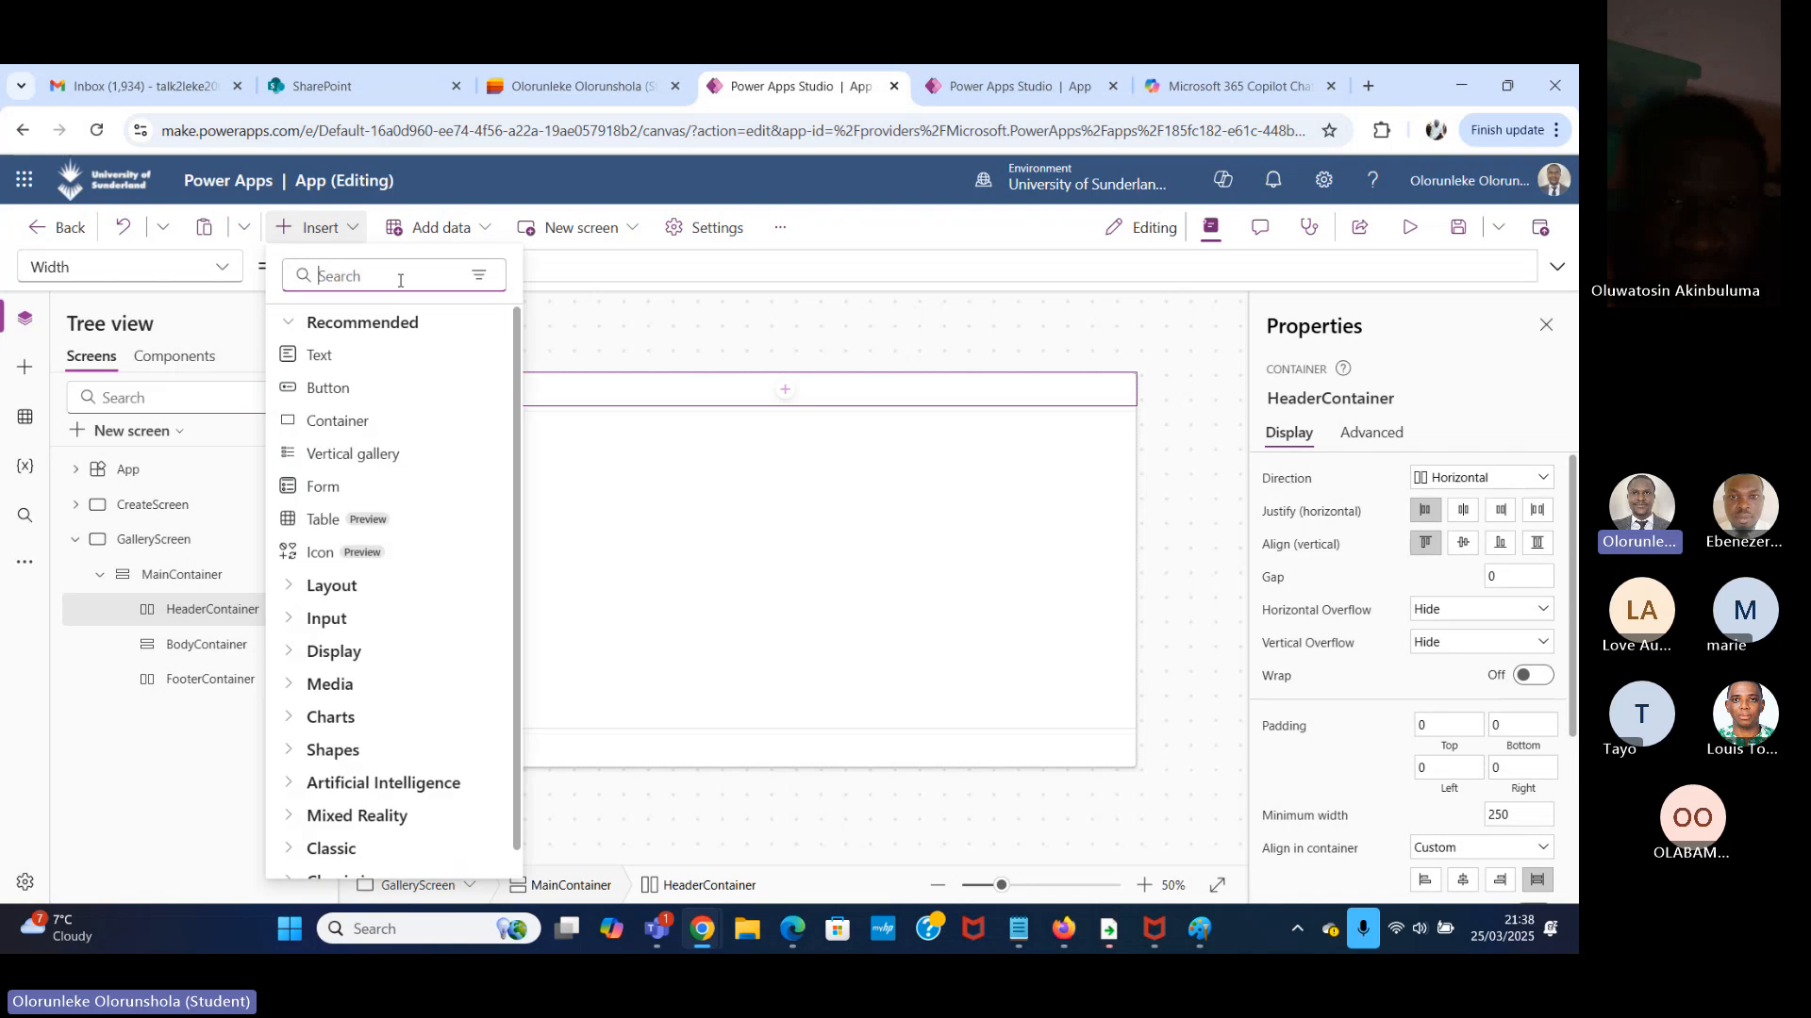
pyautogui.write('head')
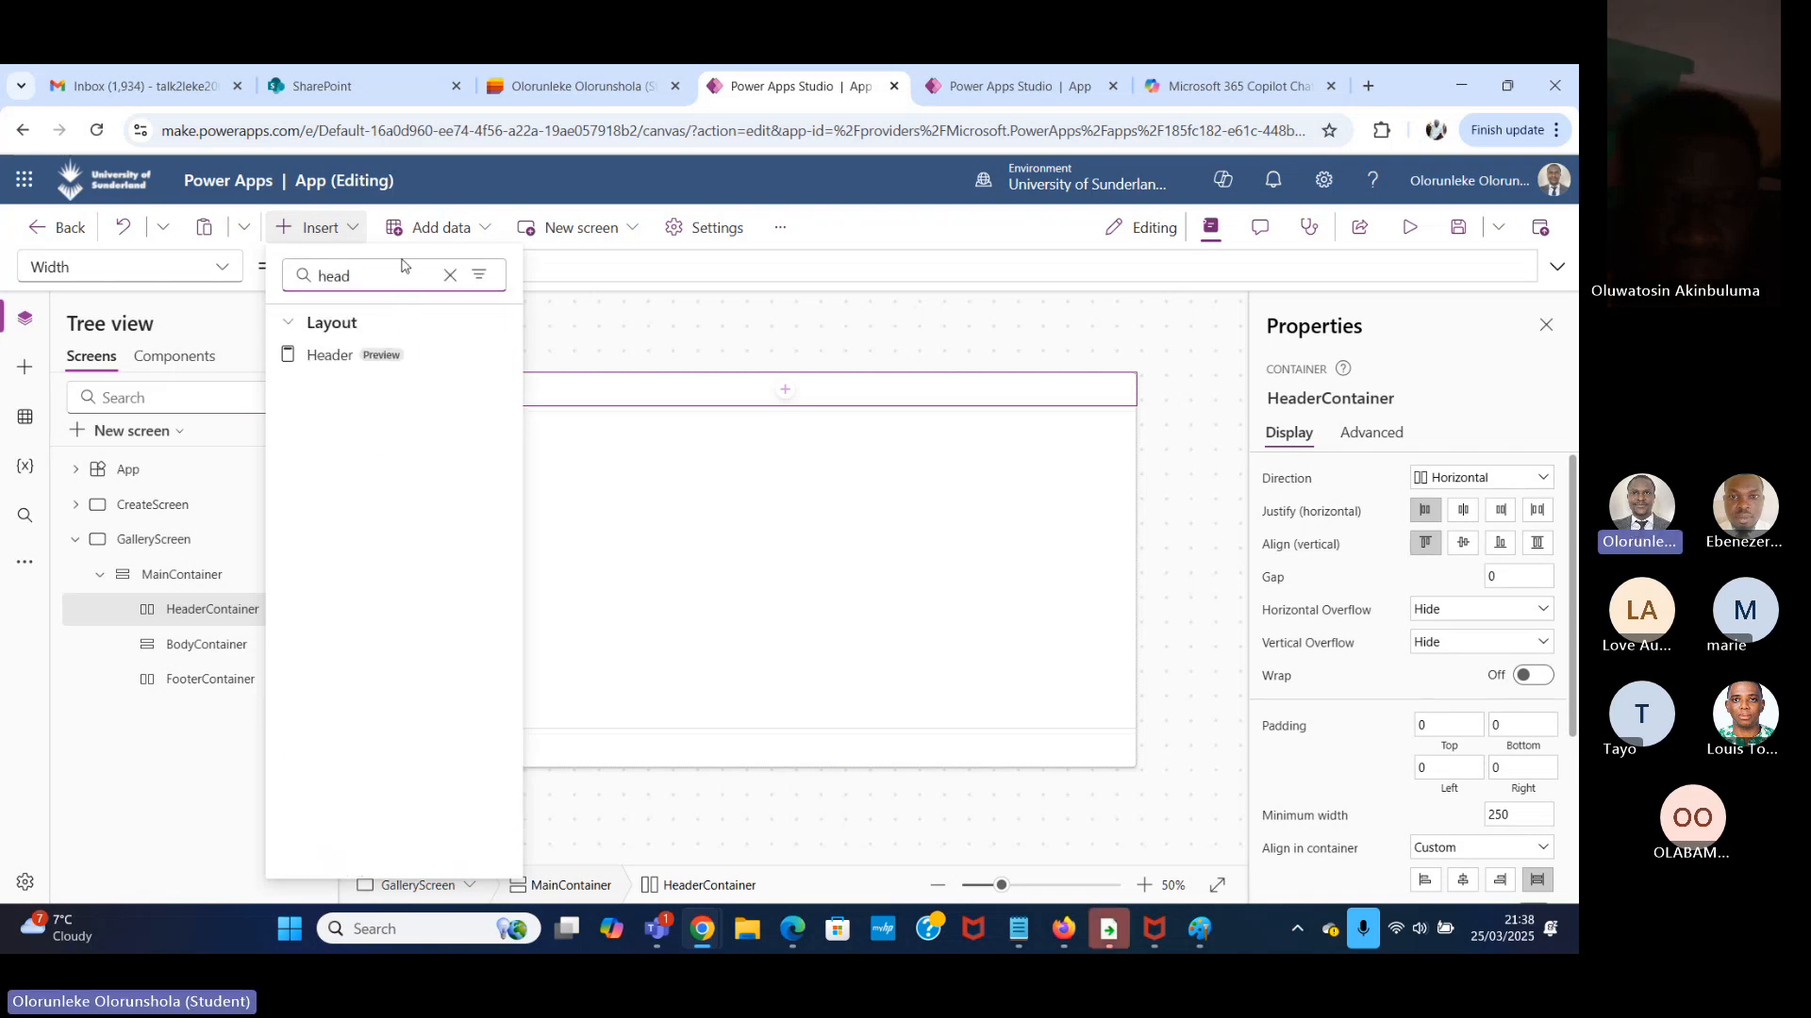
pyautogui.click(385, 357)
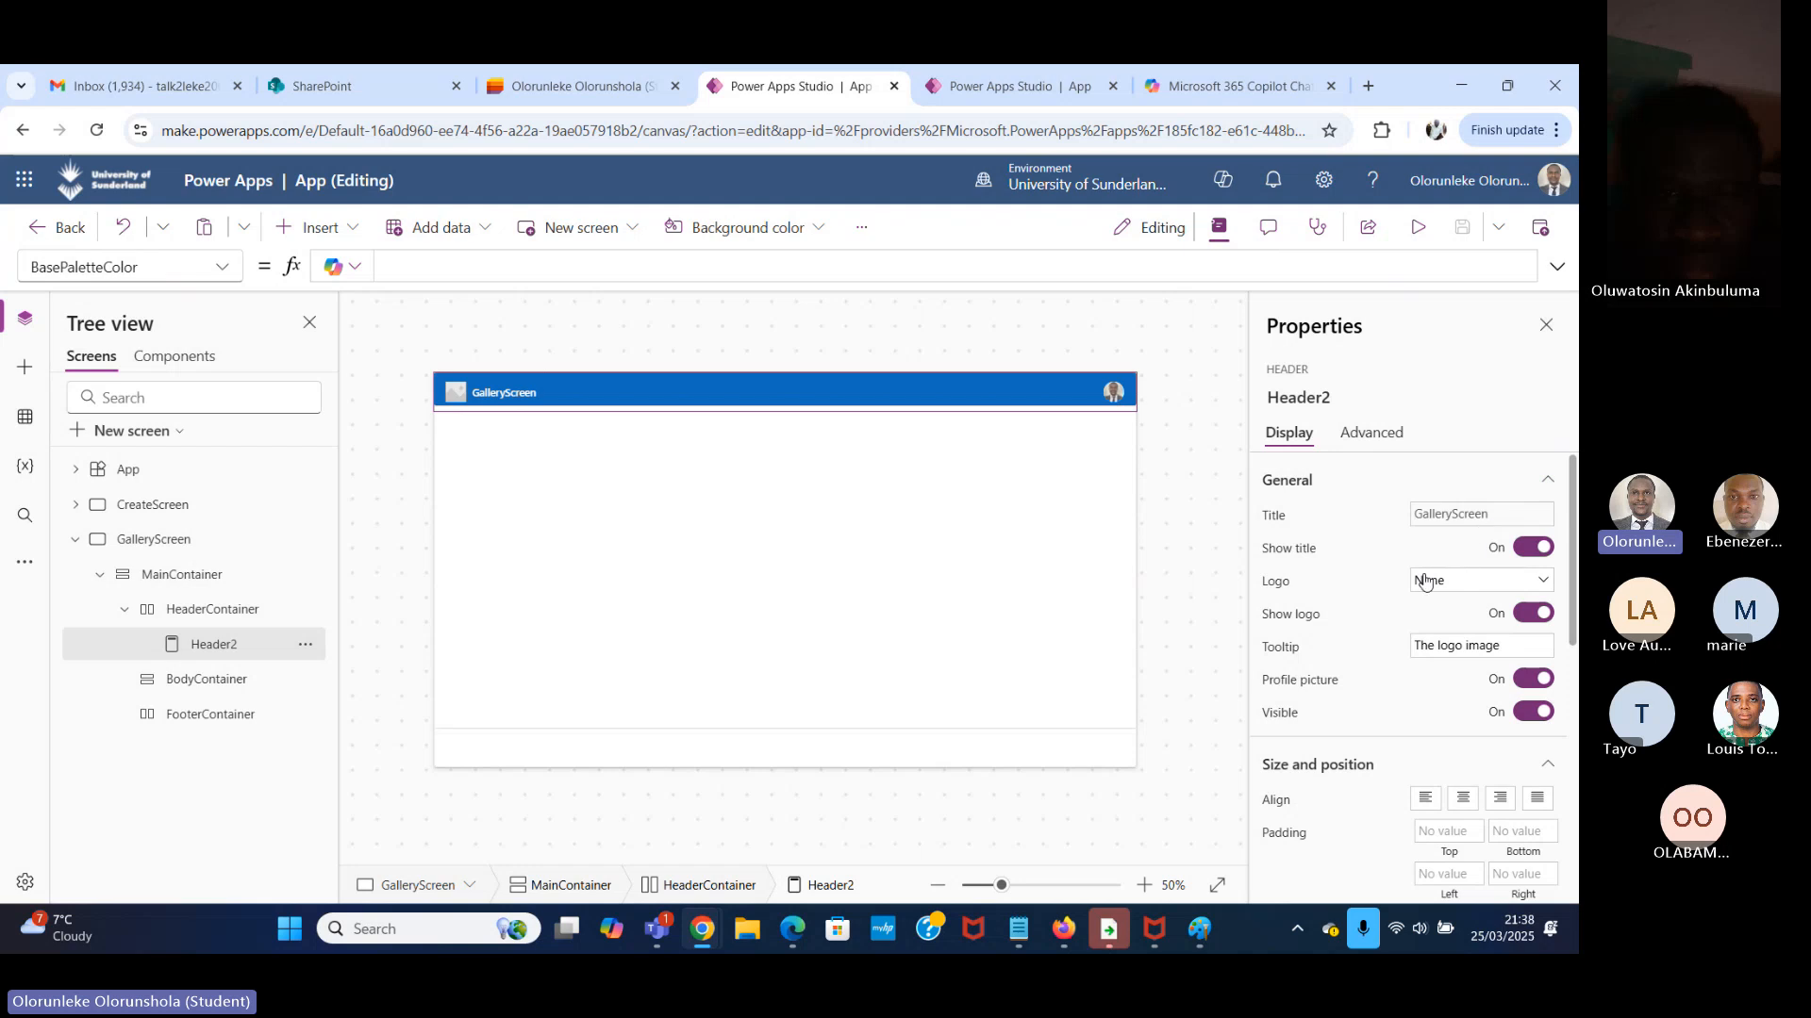
# Replace the formula of the header's Title property with the text "All Task".
pyautogui.click(1477, 514)
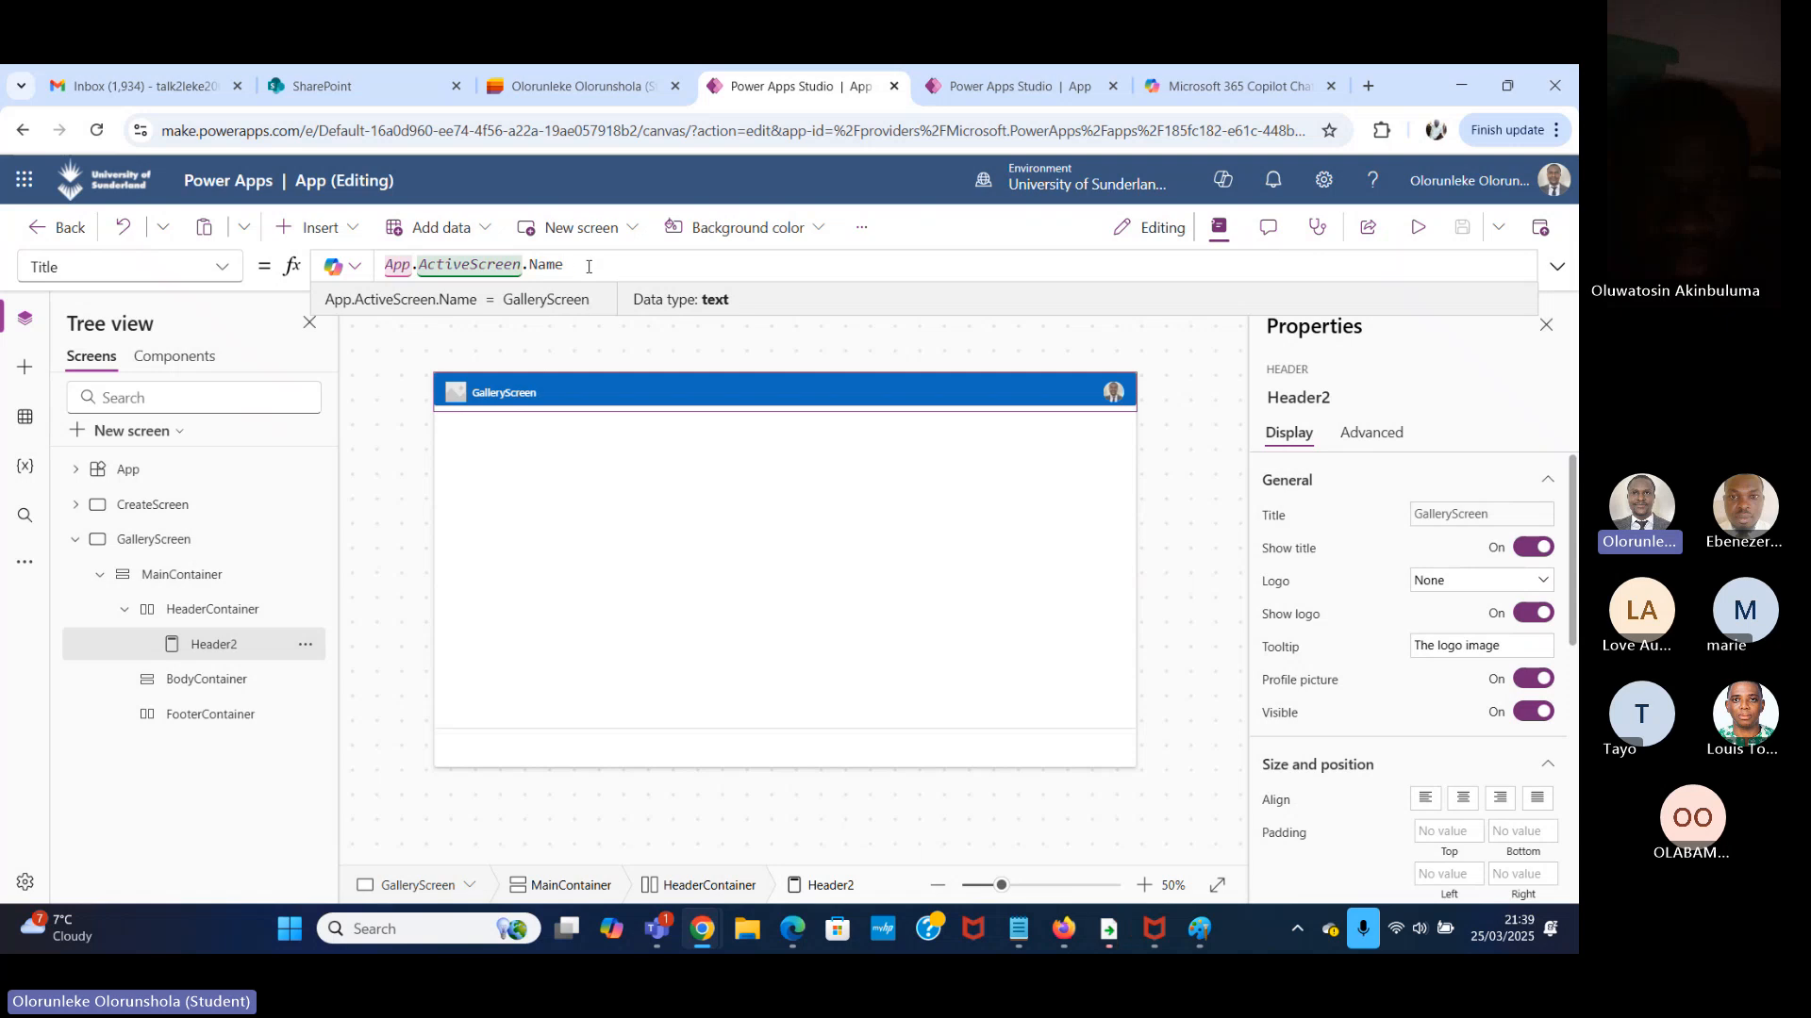
pyautogui.moveTo(588, 266); pyautogui.dragTo(366, 259)
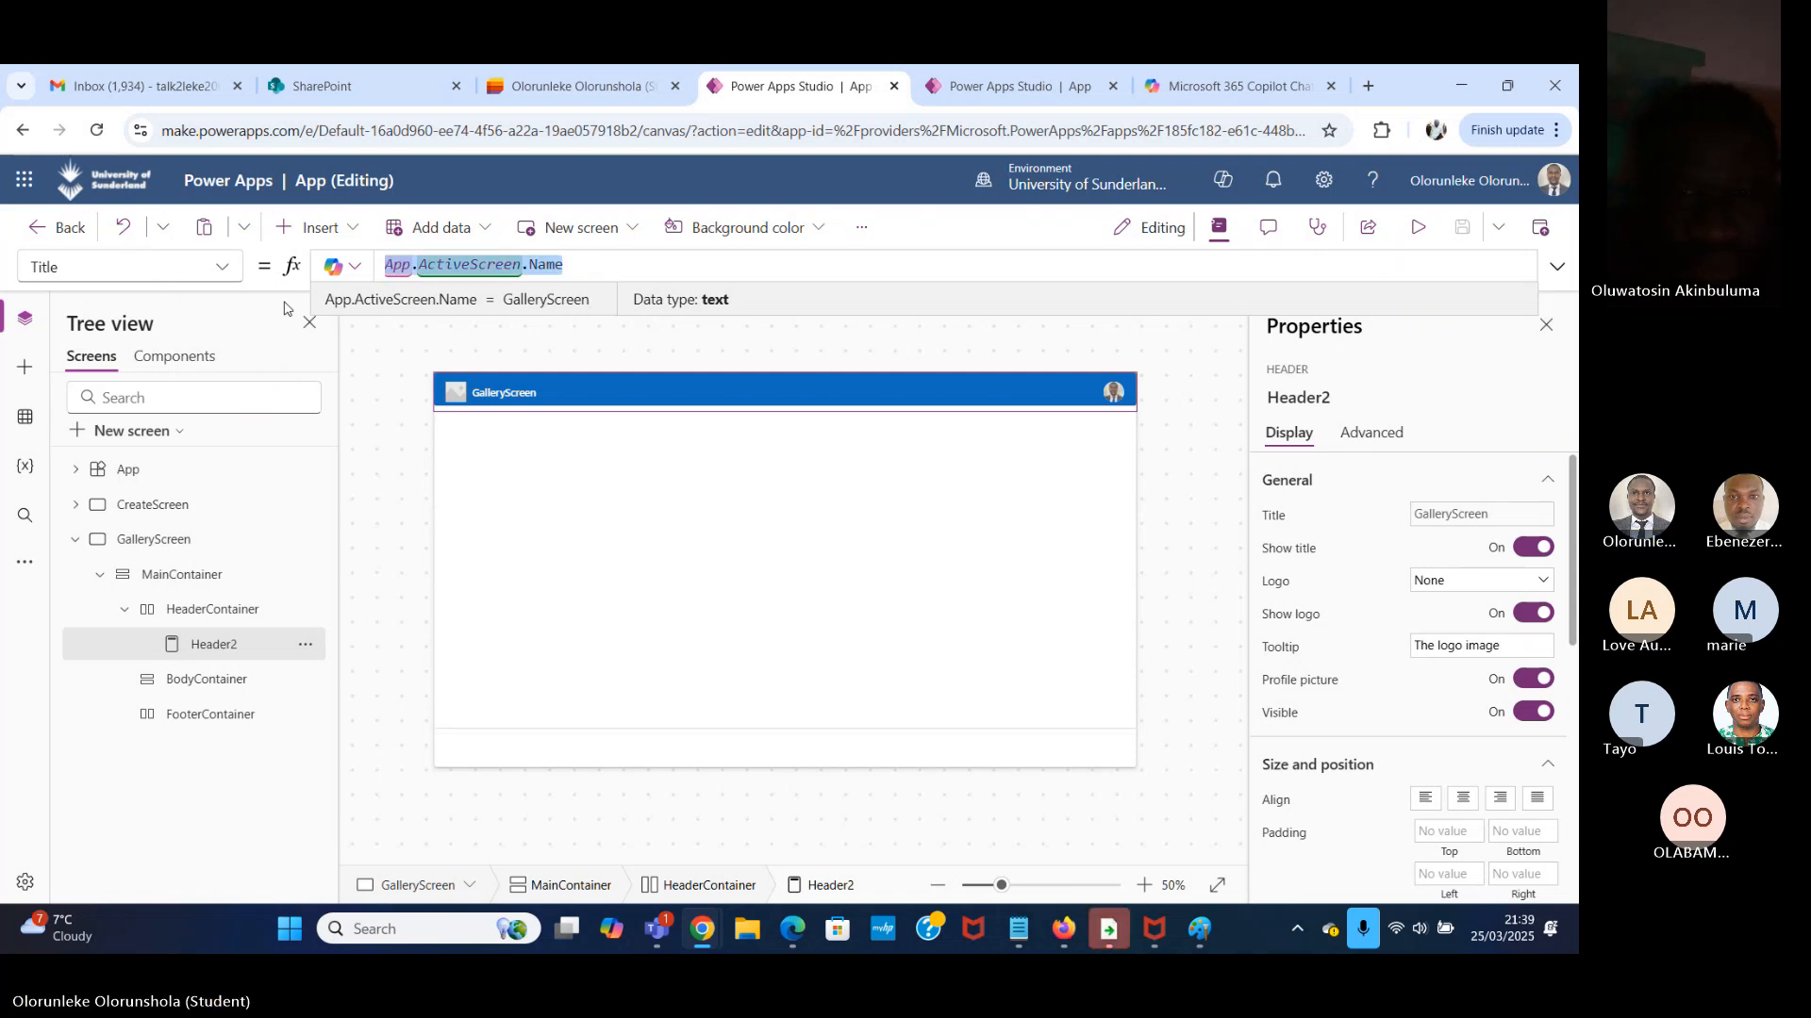
pyautogui.write('l')
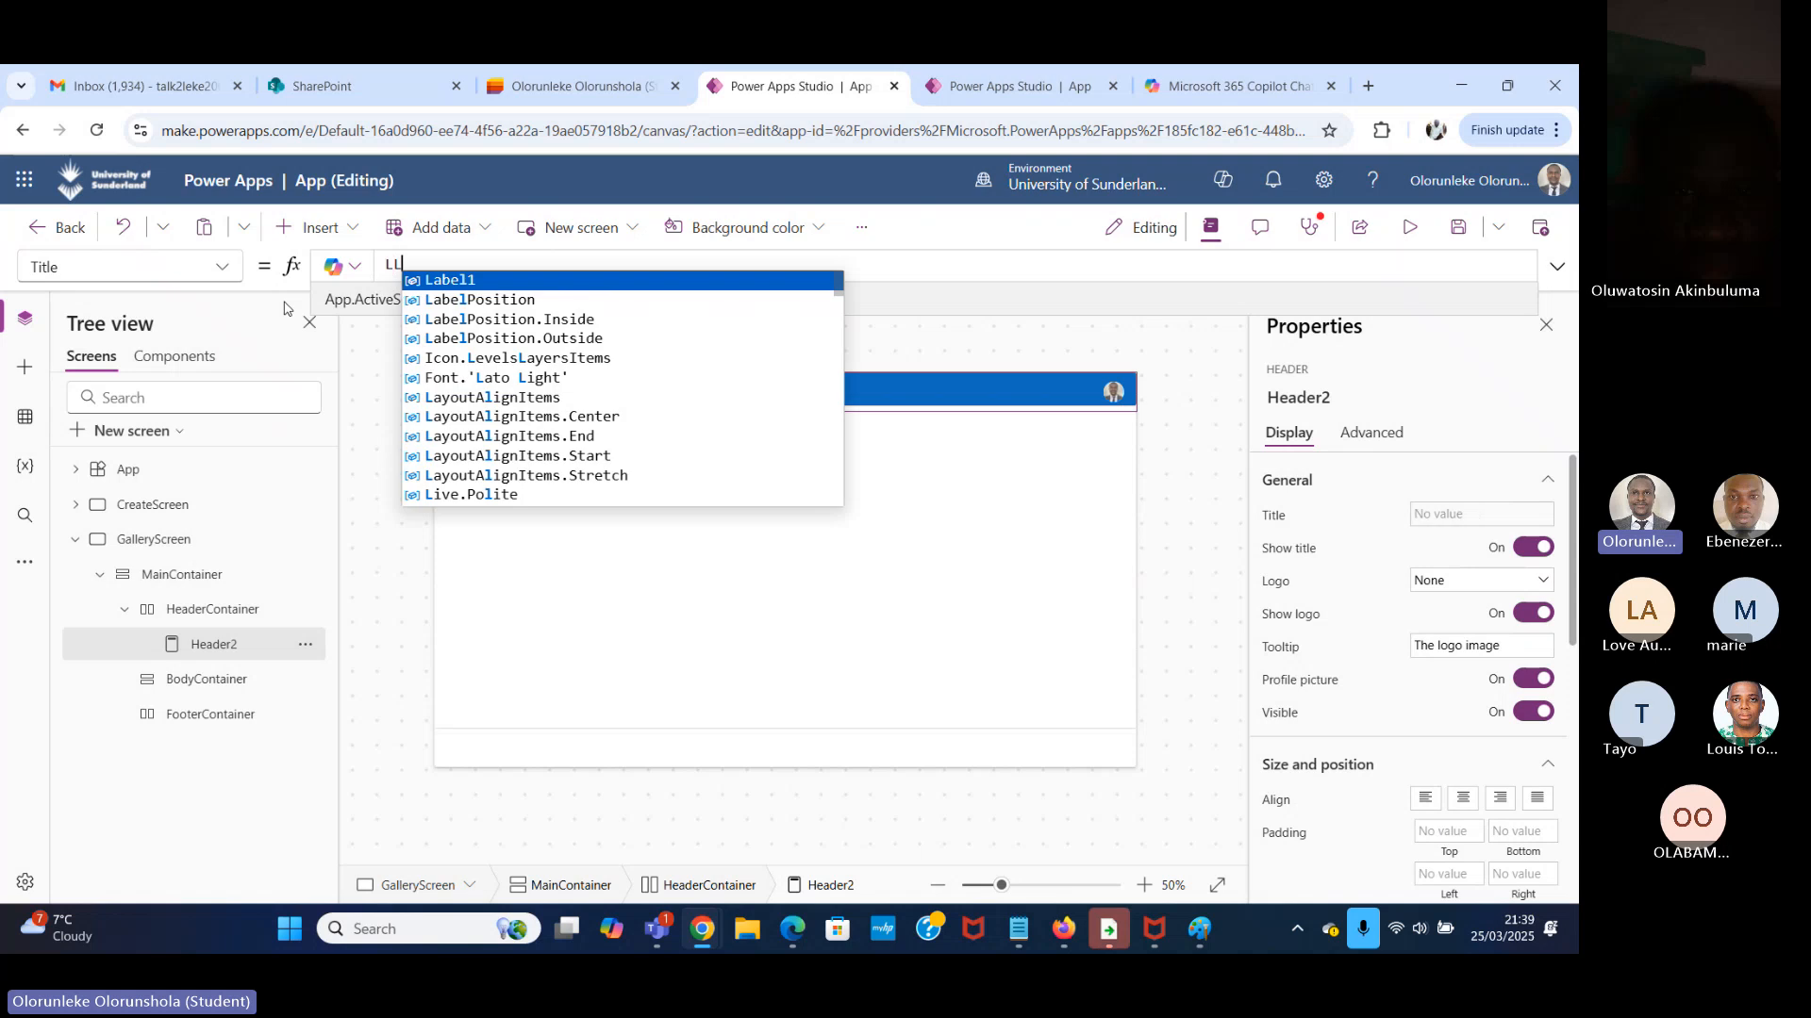
pyautogui.press('BackSpace')
pyautogui.write('a')
pyautogui.press('BackSpace')
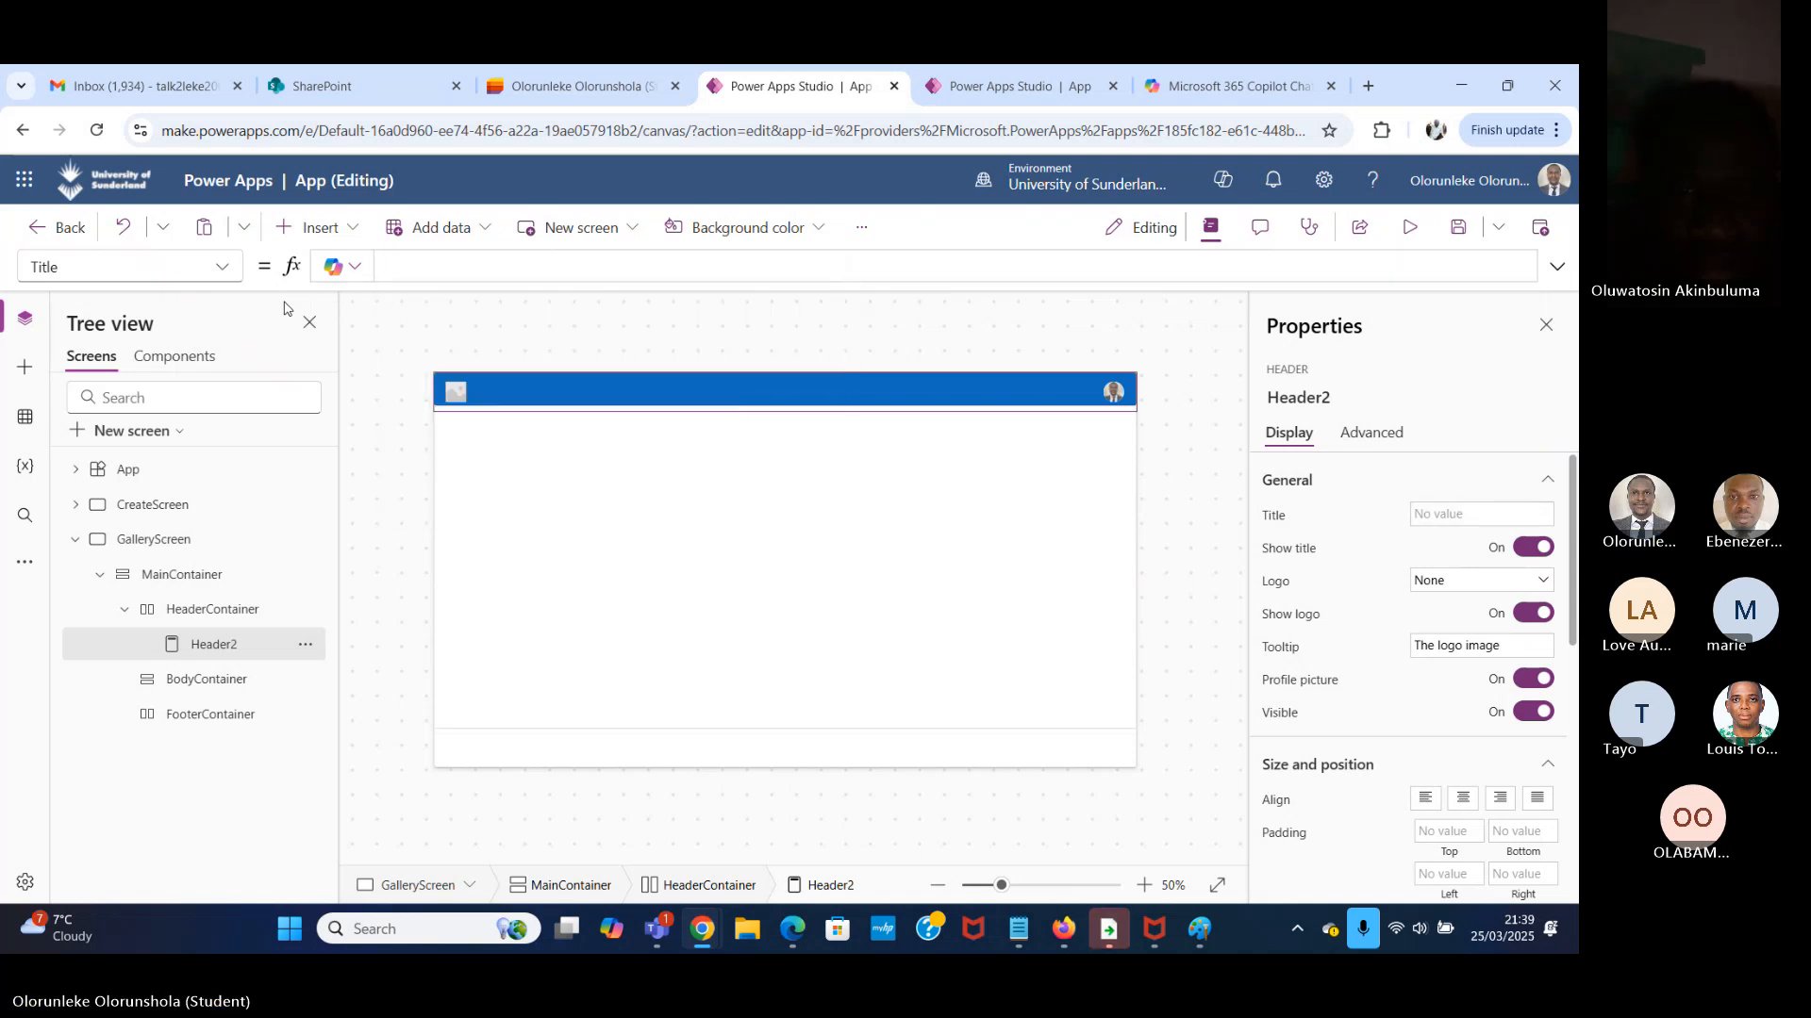
pyautogui.write('A')
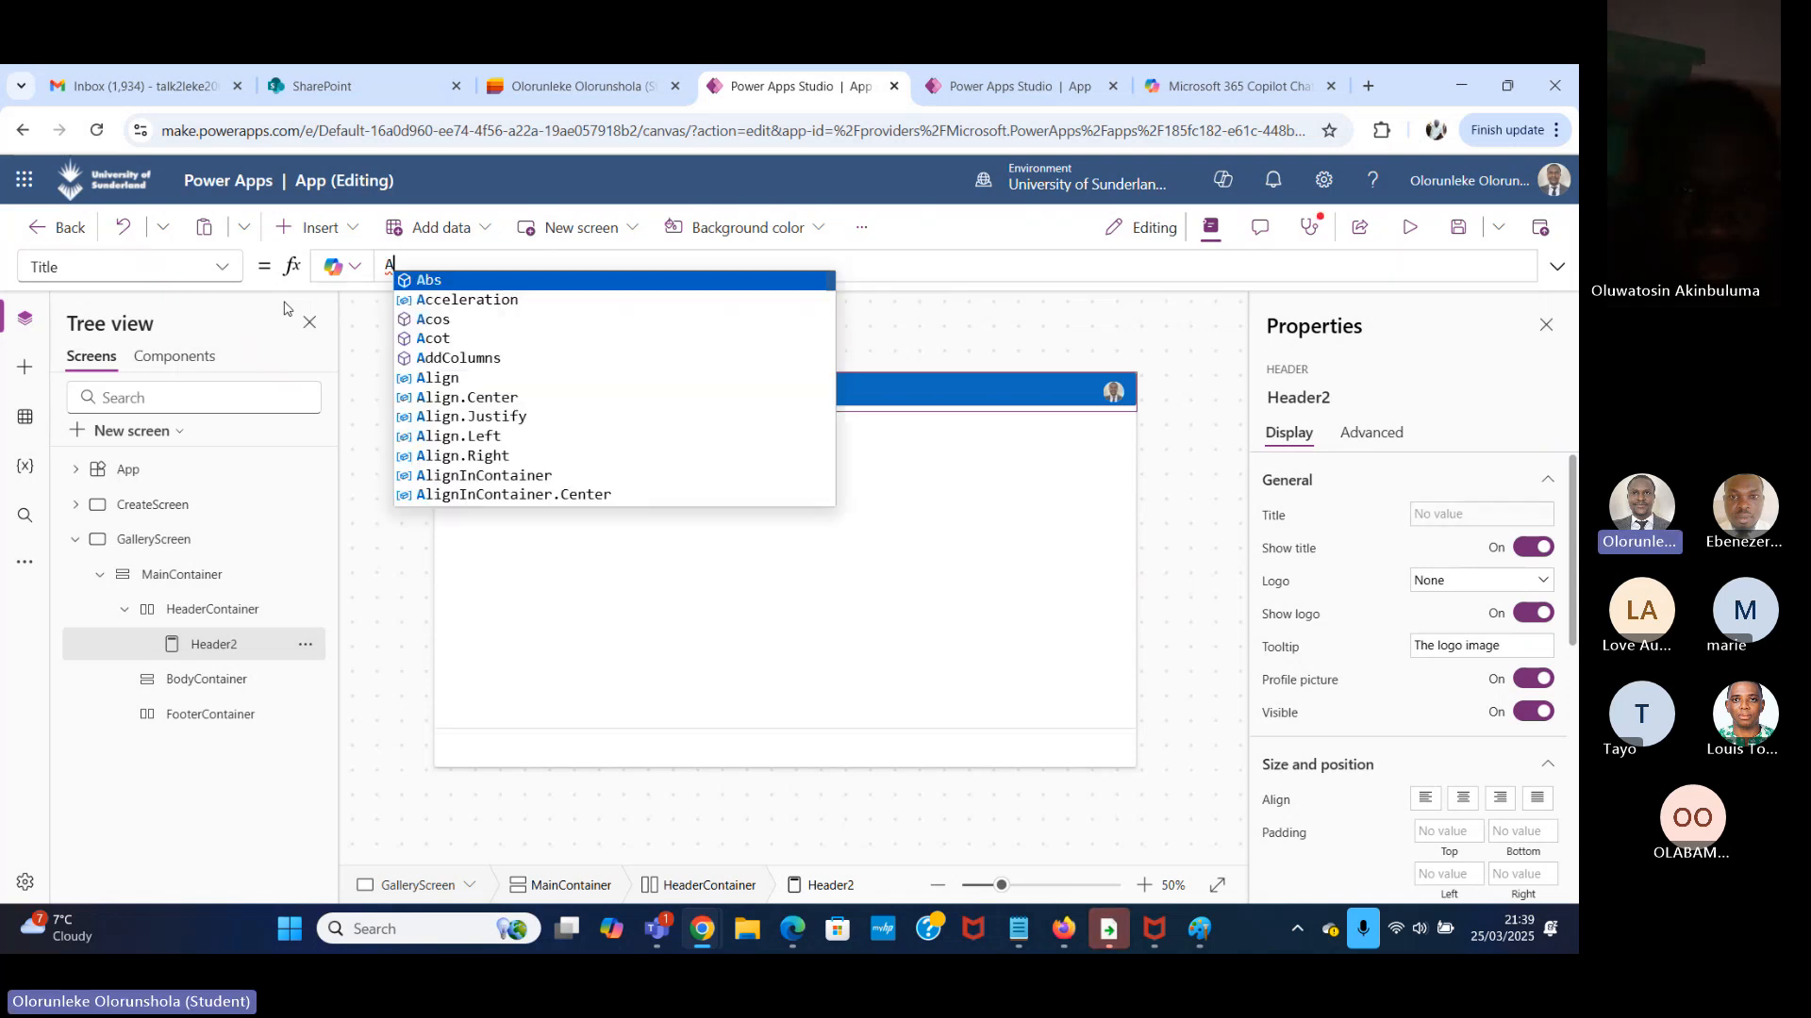
pyautogui.press('BackSpace')
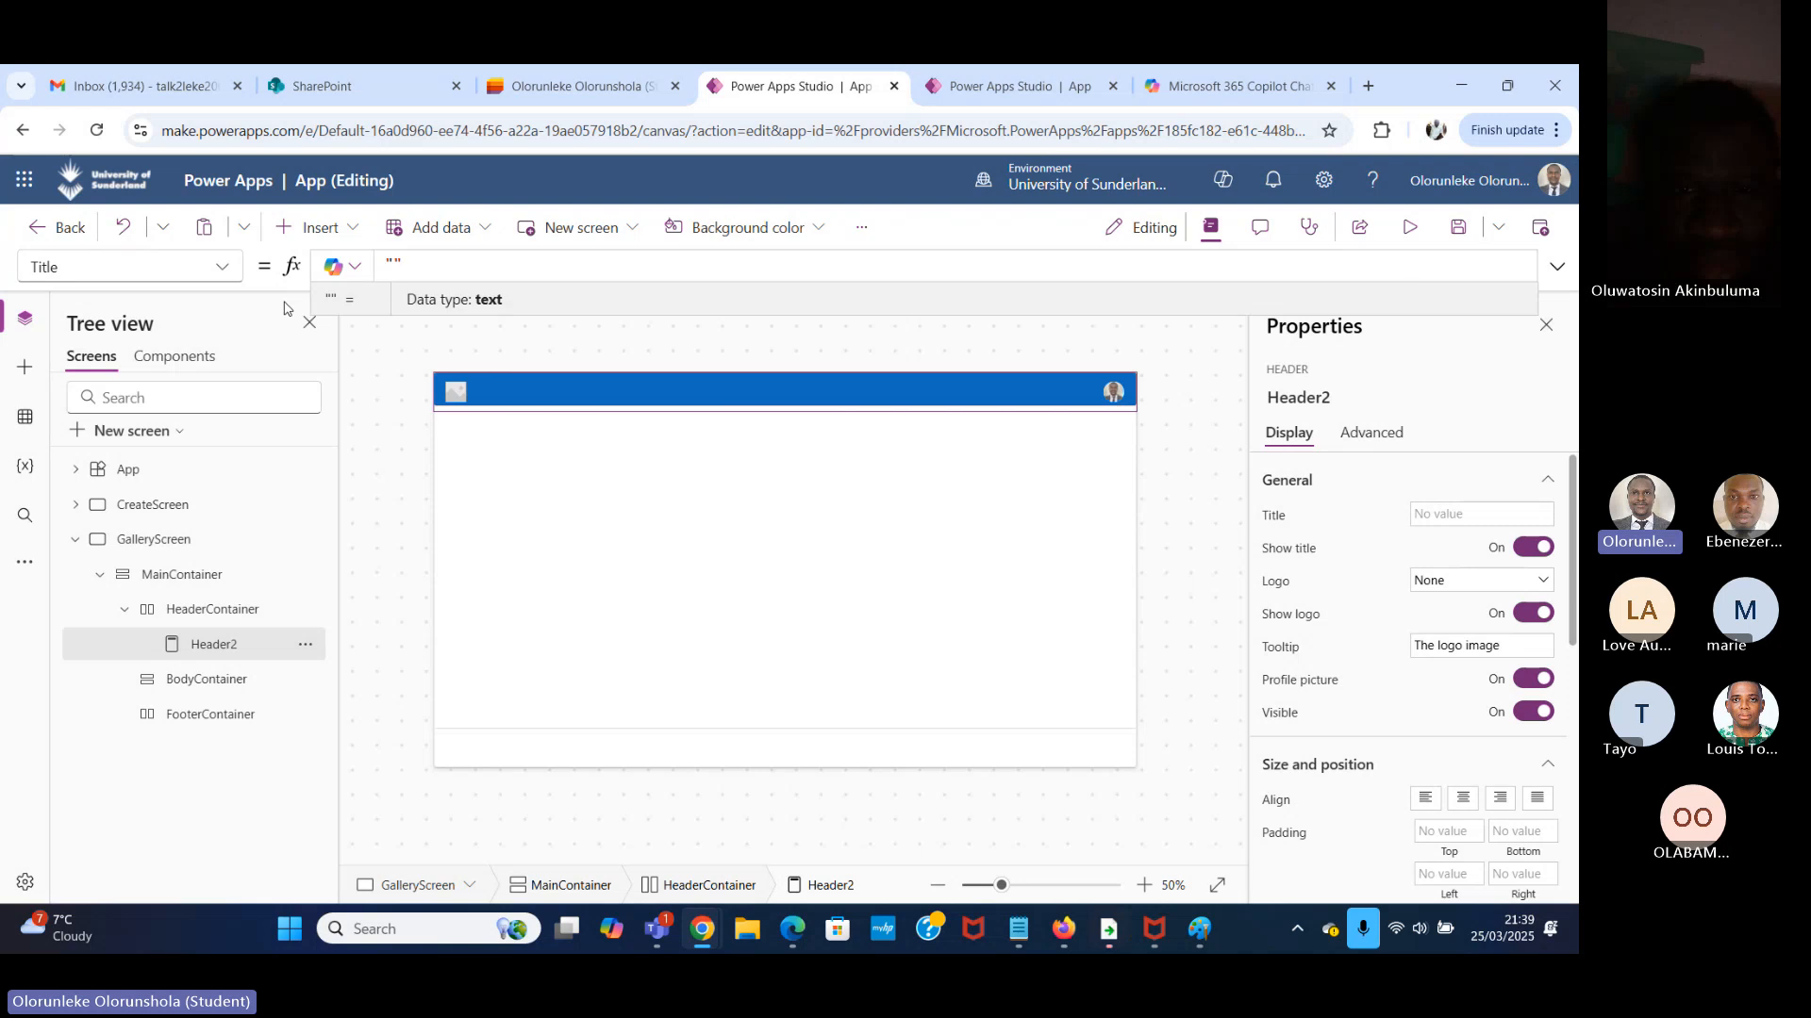
pyautogui.write('all')
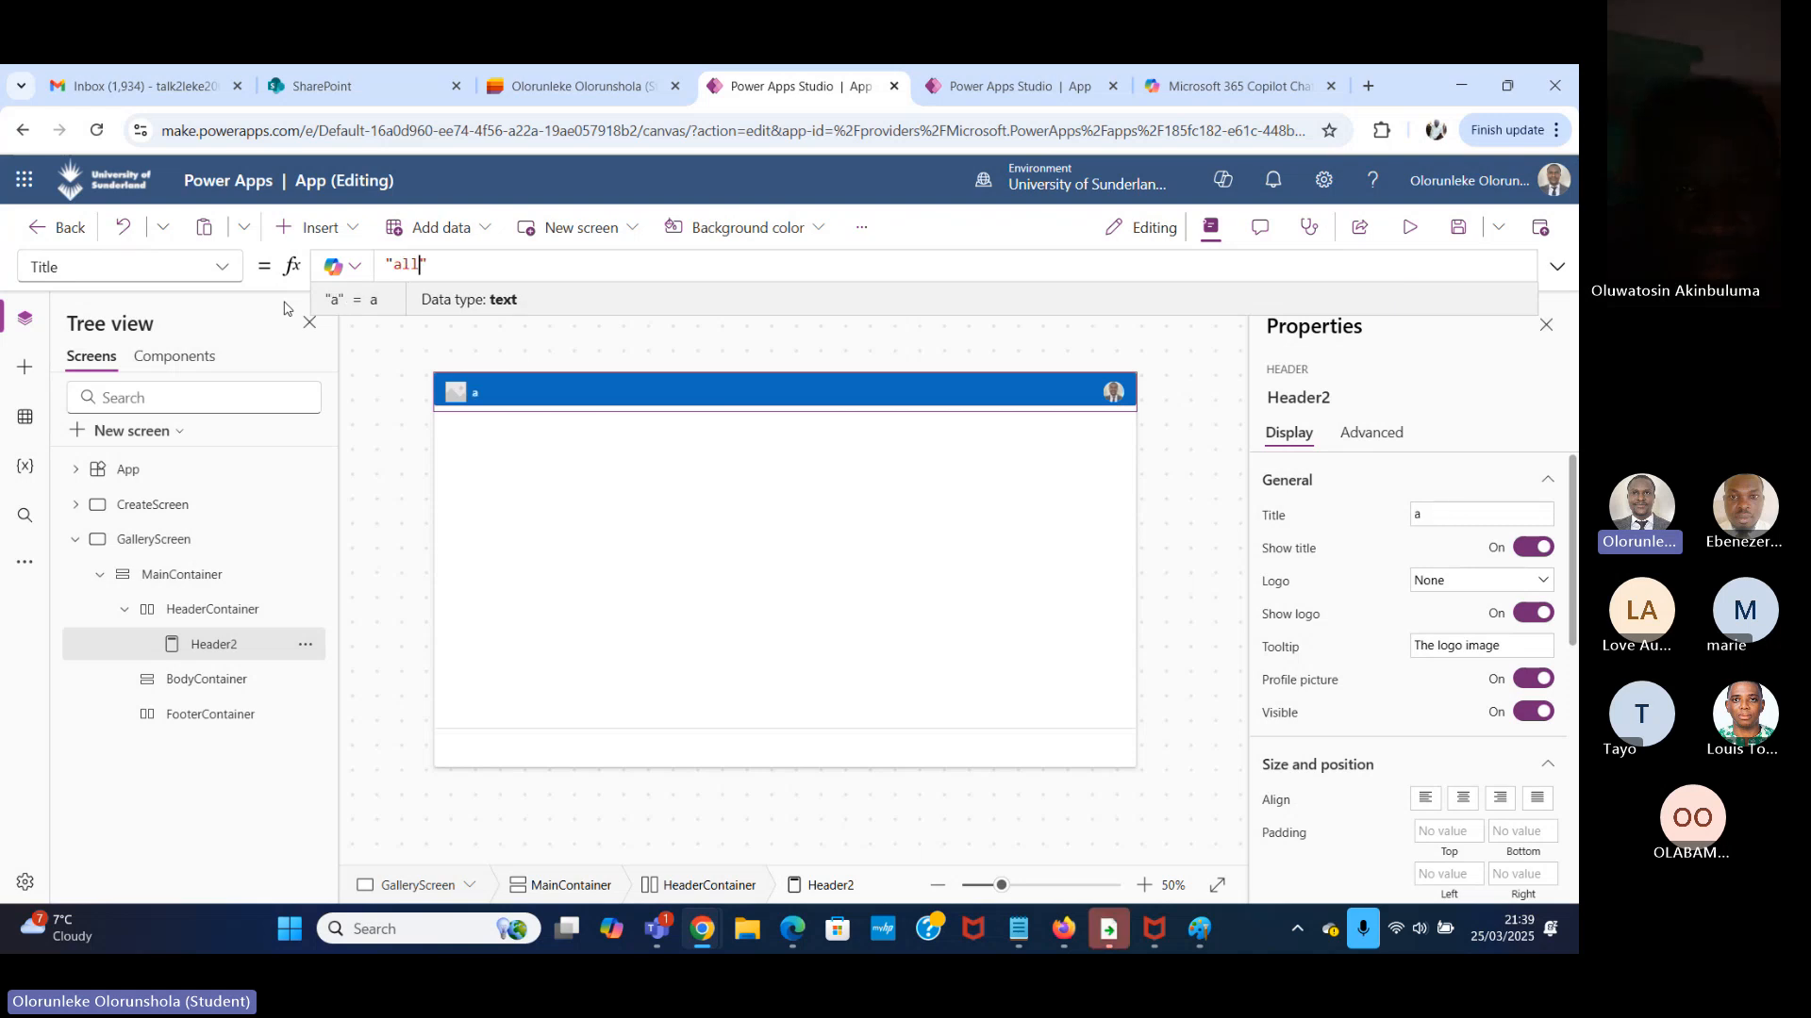
pyautogui.press('BackSpace')
pyautogui.write('A')
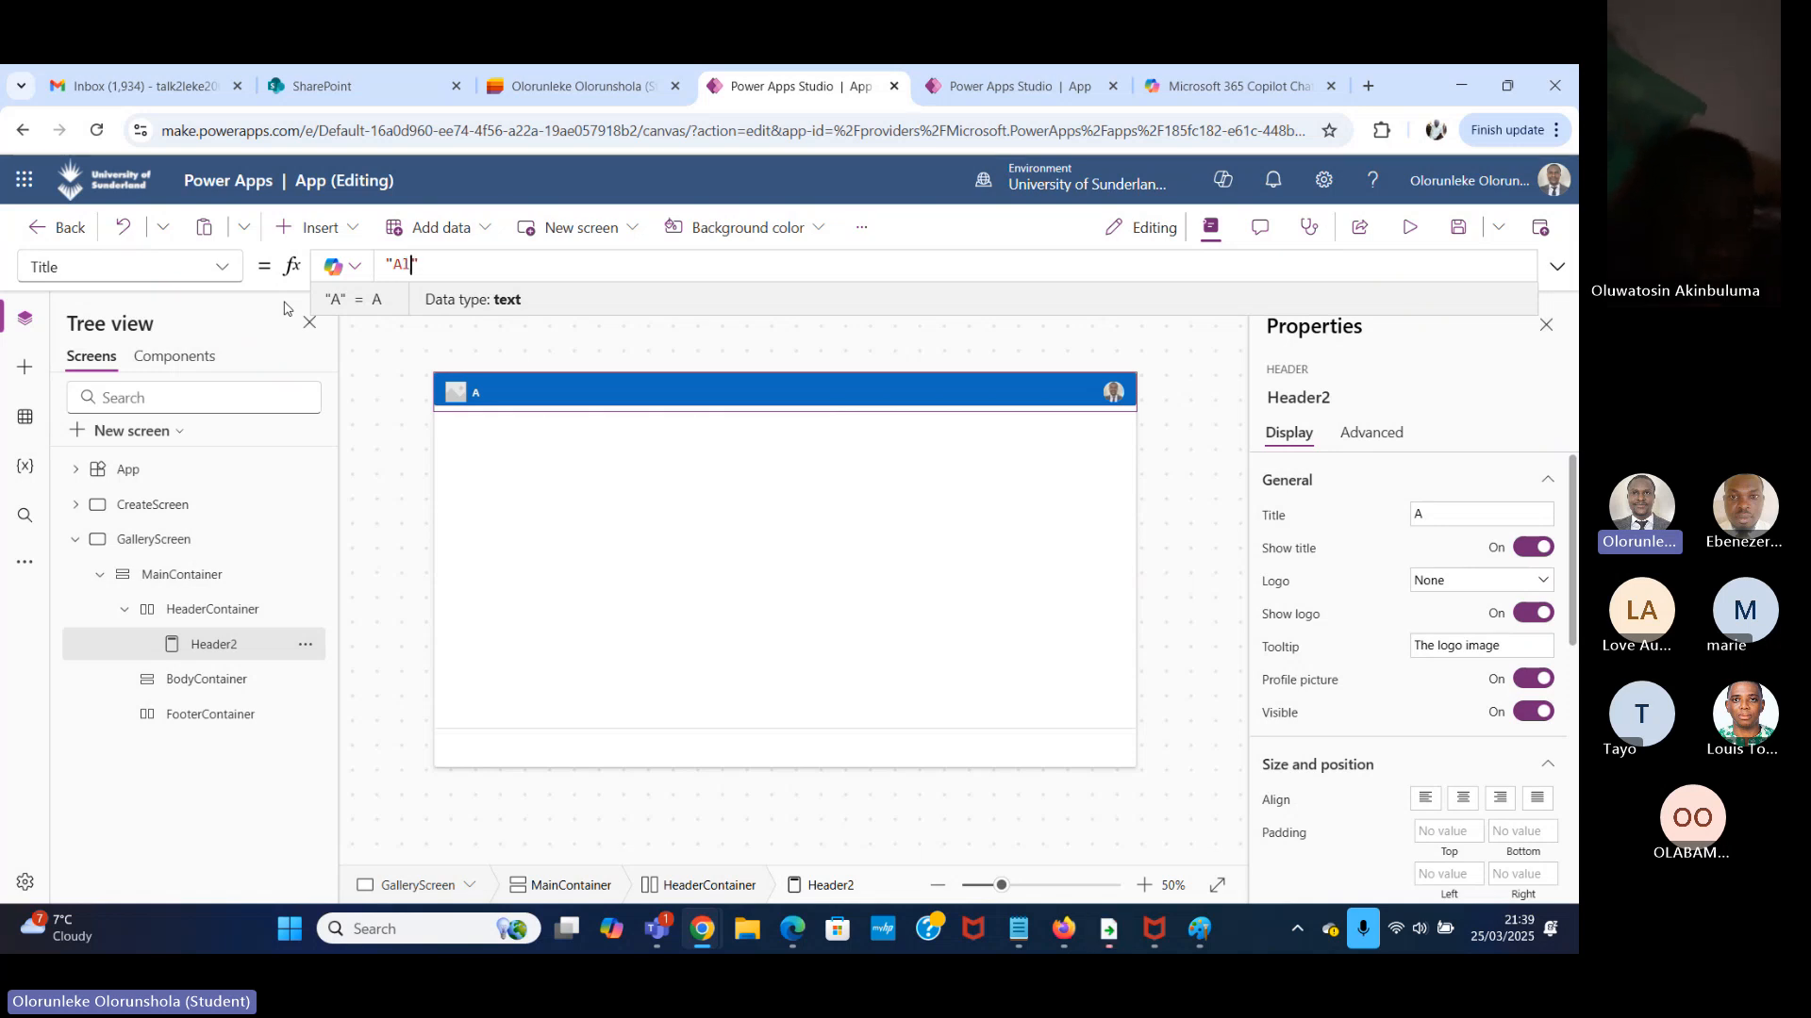
pyautogui.write('ll')
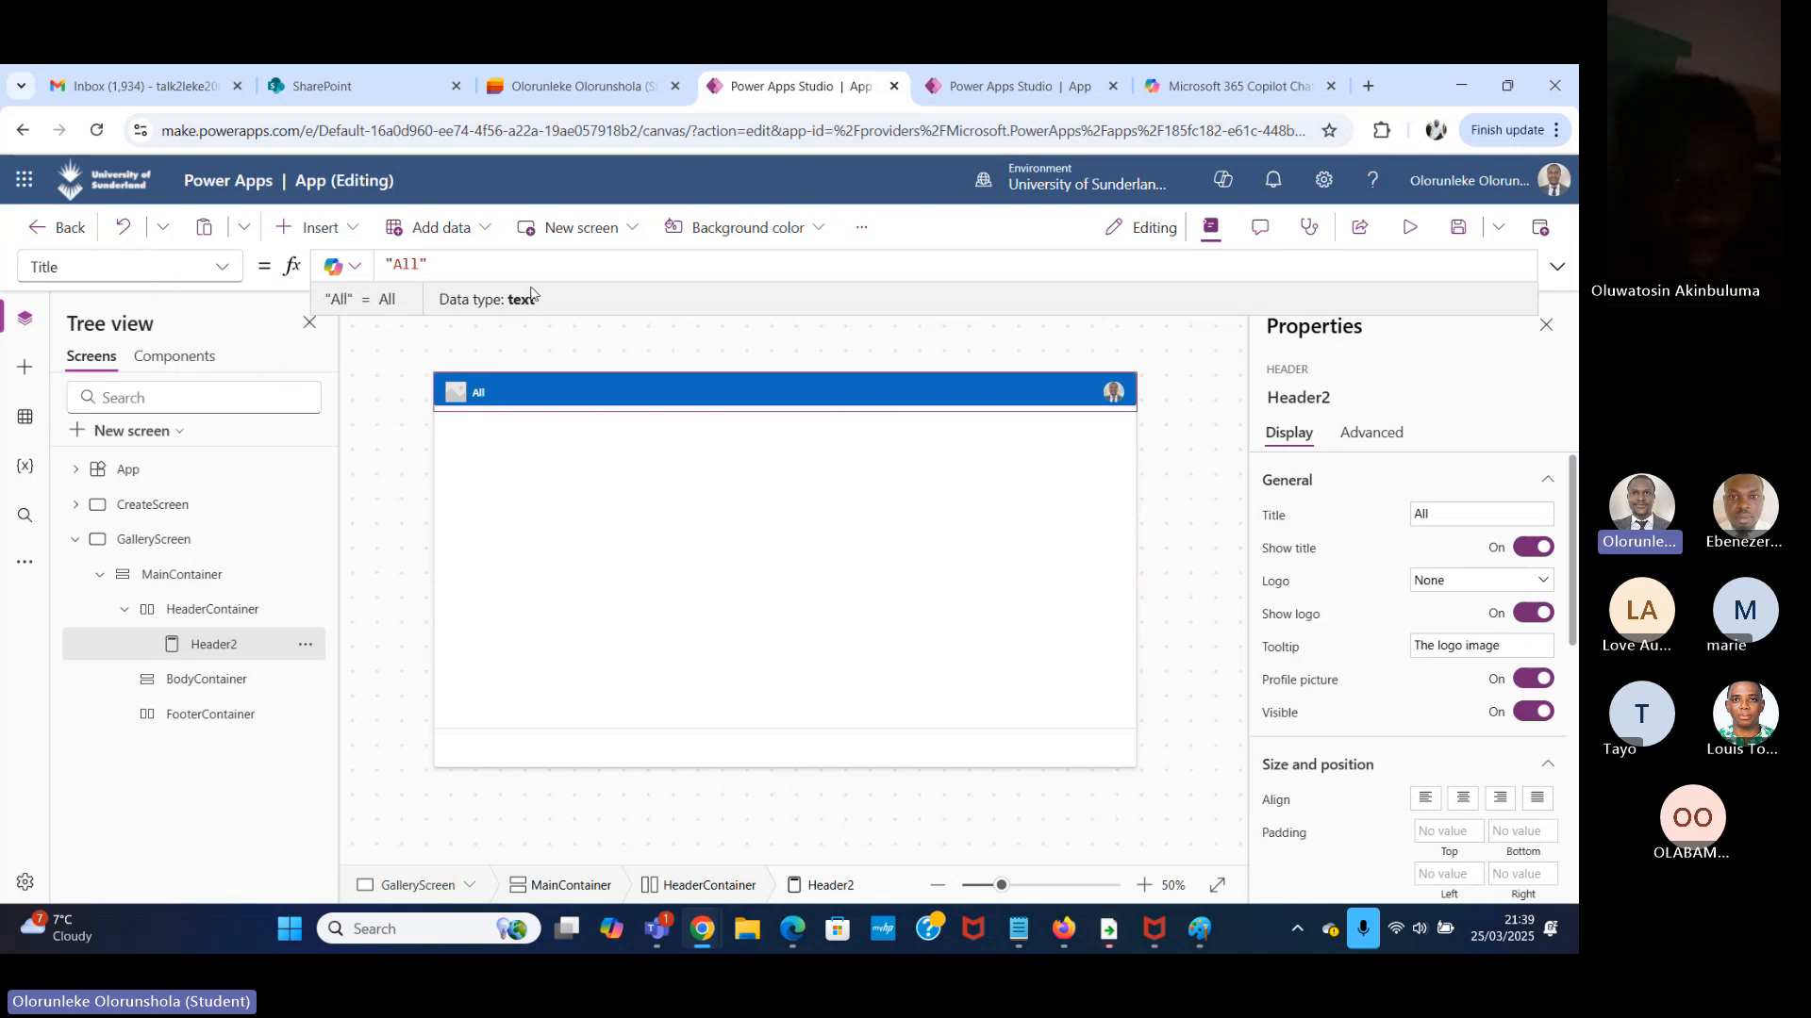
pyautogui.hotkey('ctrl', 'a')
pyautogui.press('BackSpace')
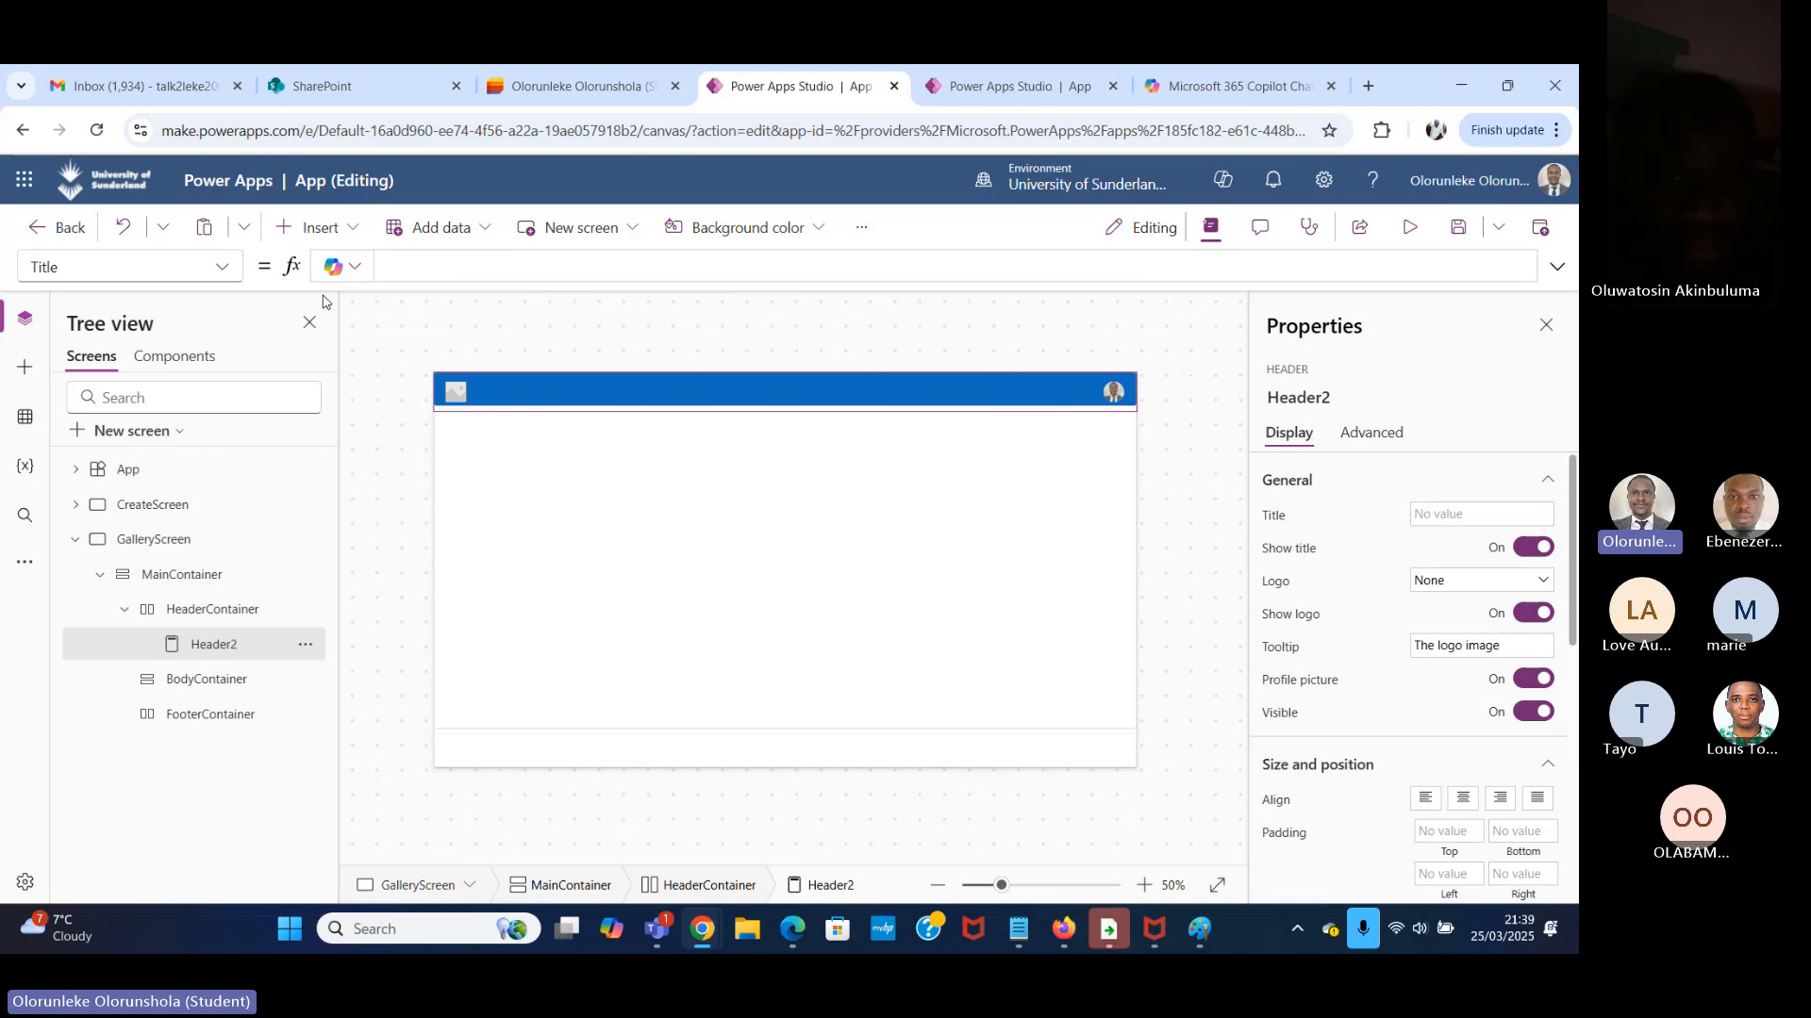
pyautogui.write('All')
pyautogui.write(' Ta')
pyautogui.write('s')
pyautogui.press('BackSpace')
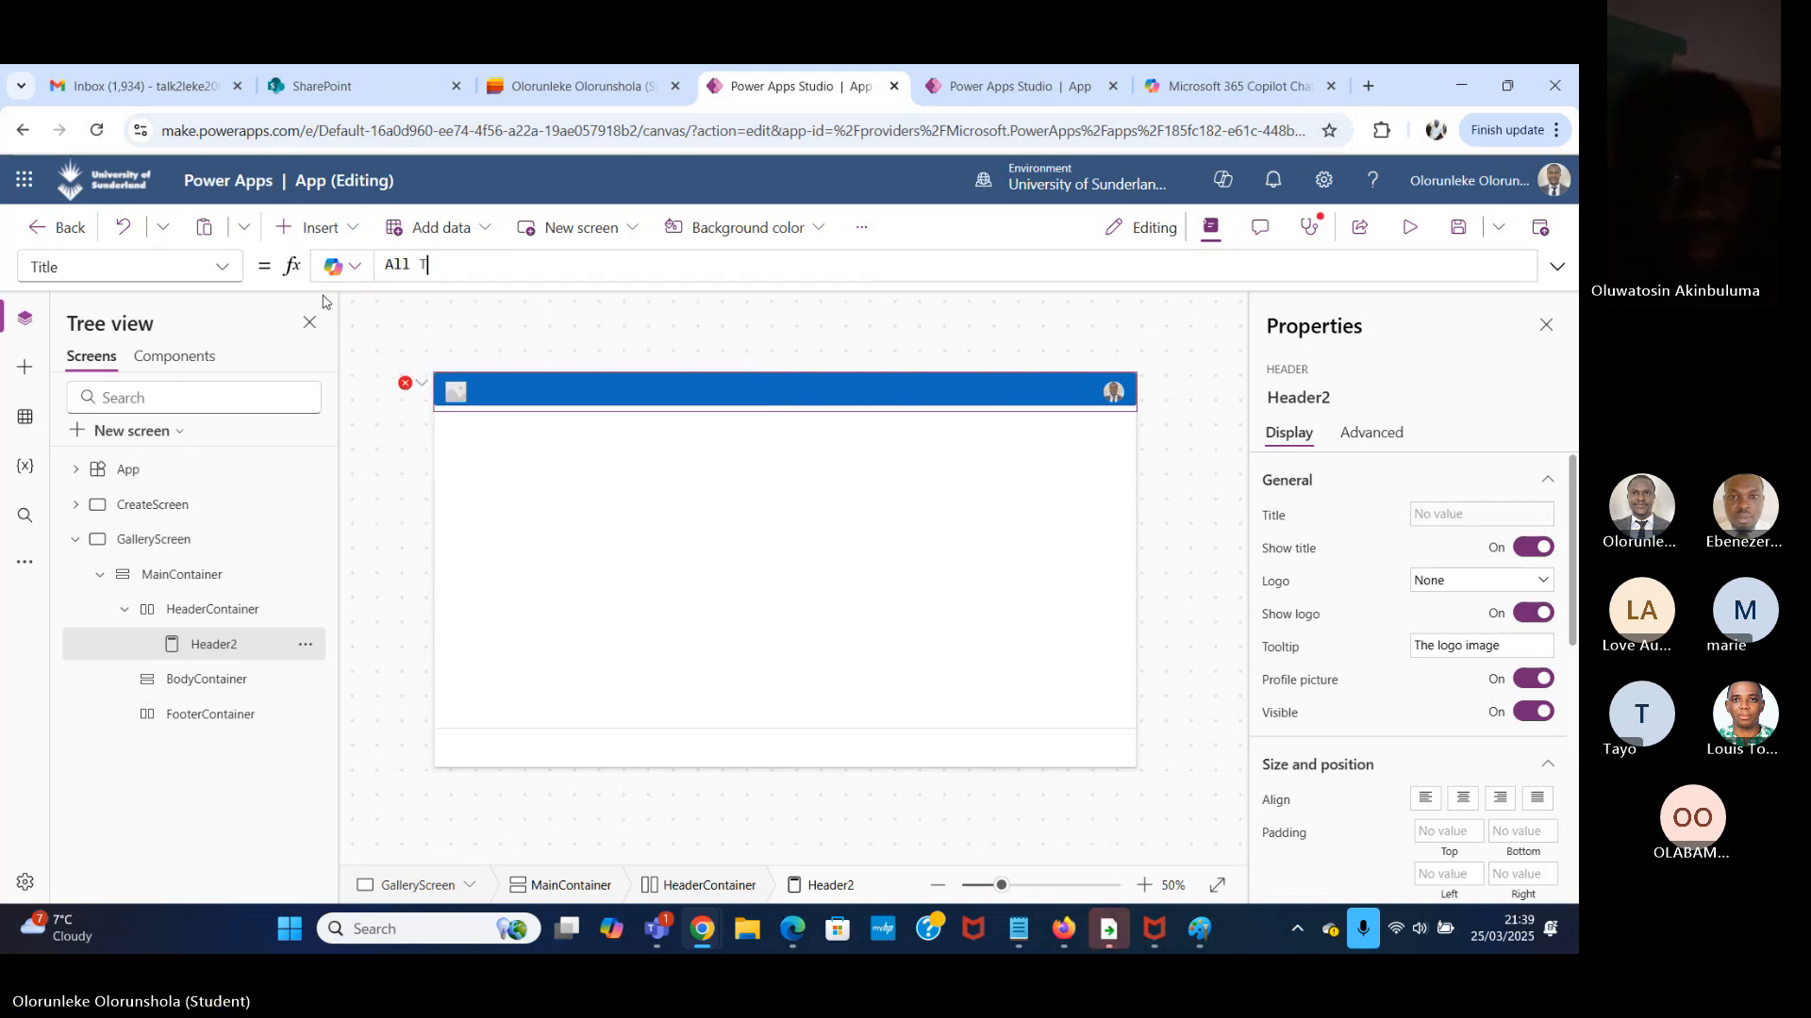
pyautogui.write('asj')
pyautogui.press('BackSpace')
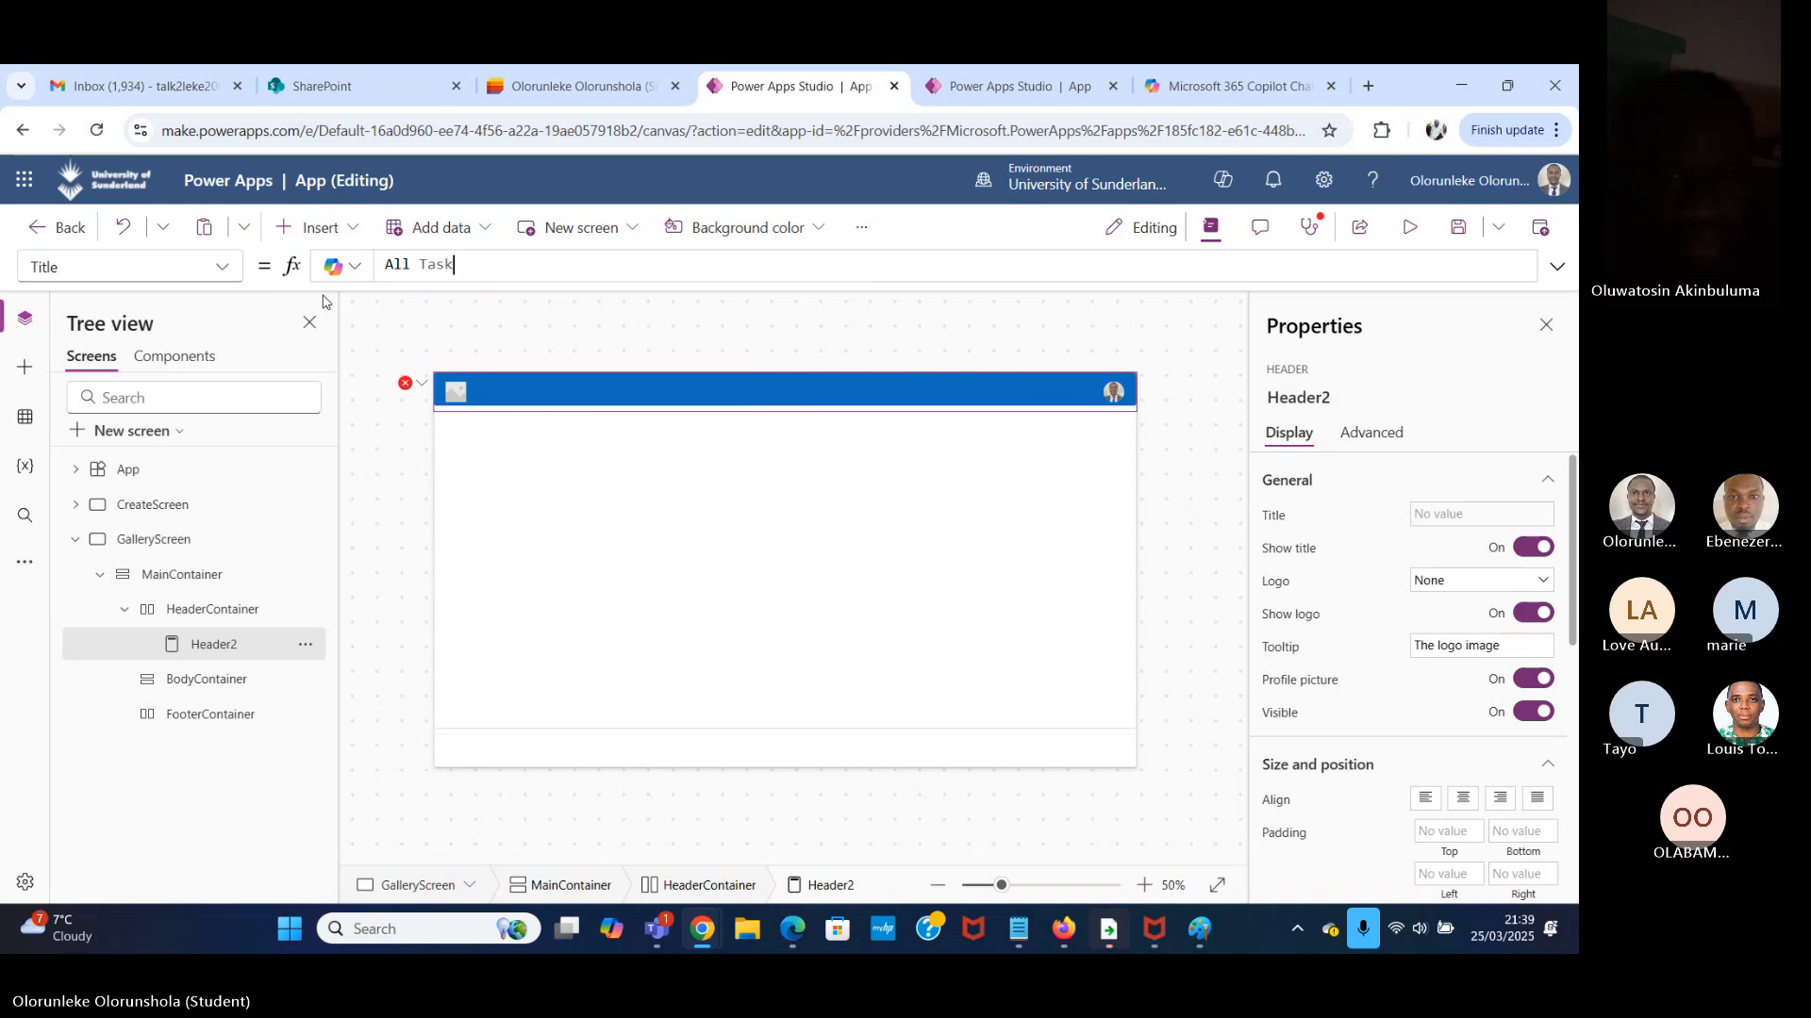
pyautogui.write('k')
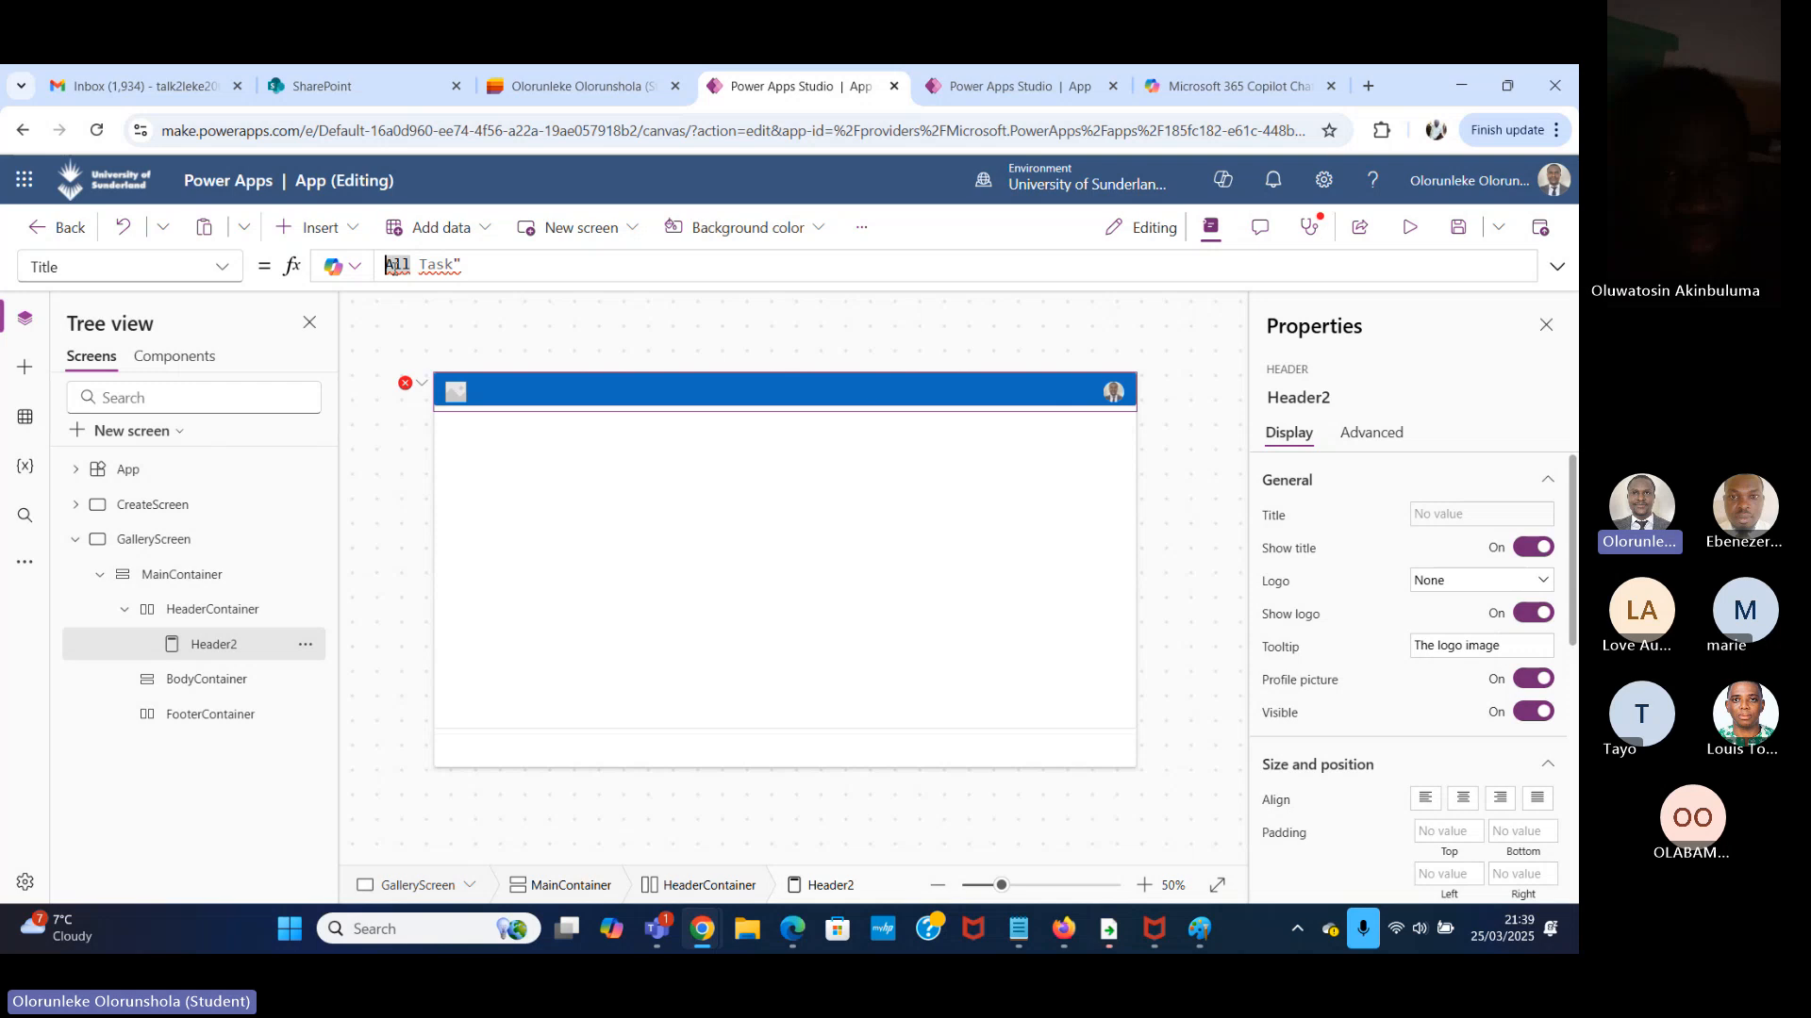
pyautogui.write('"')
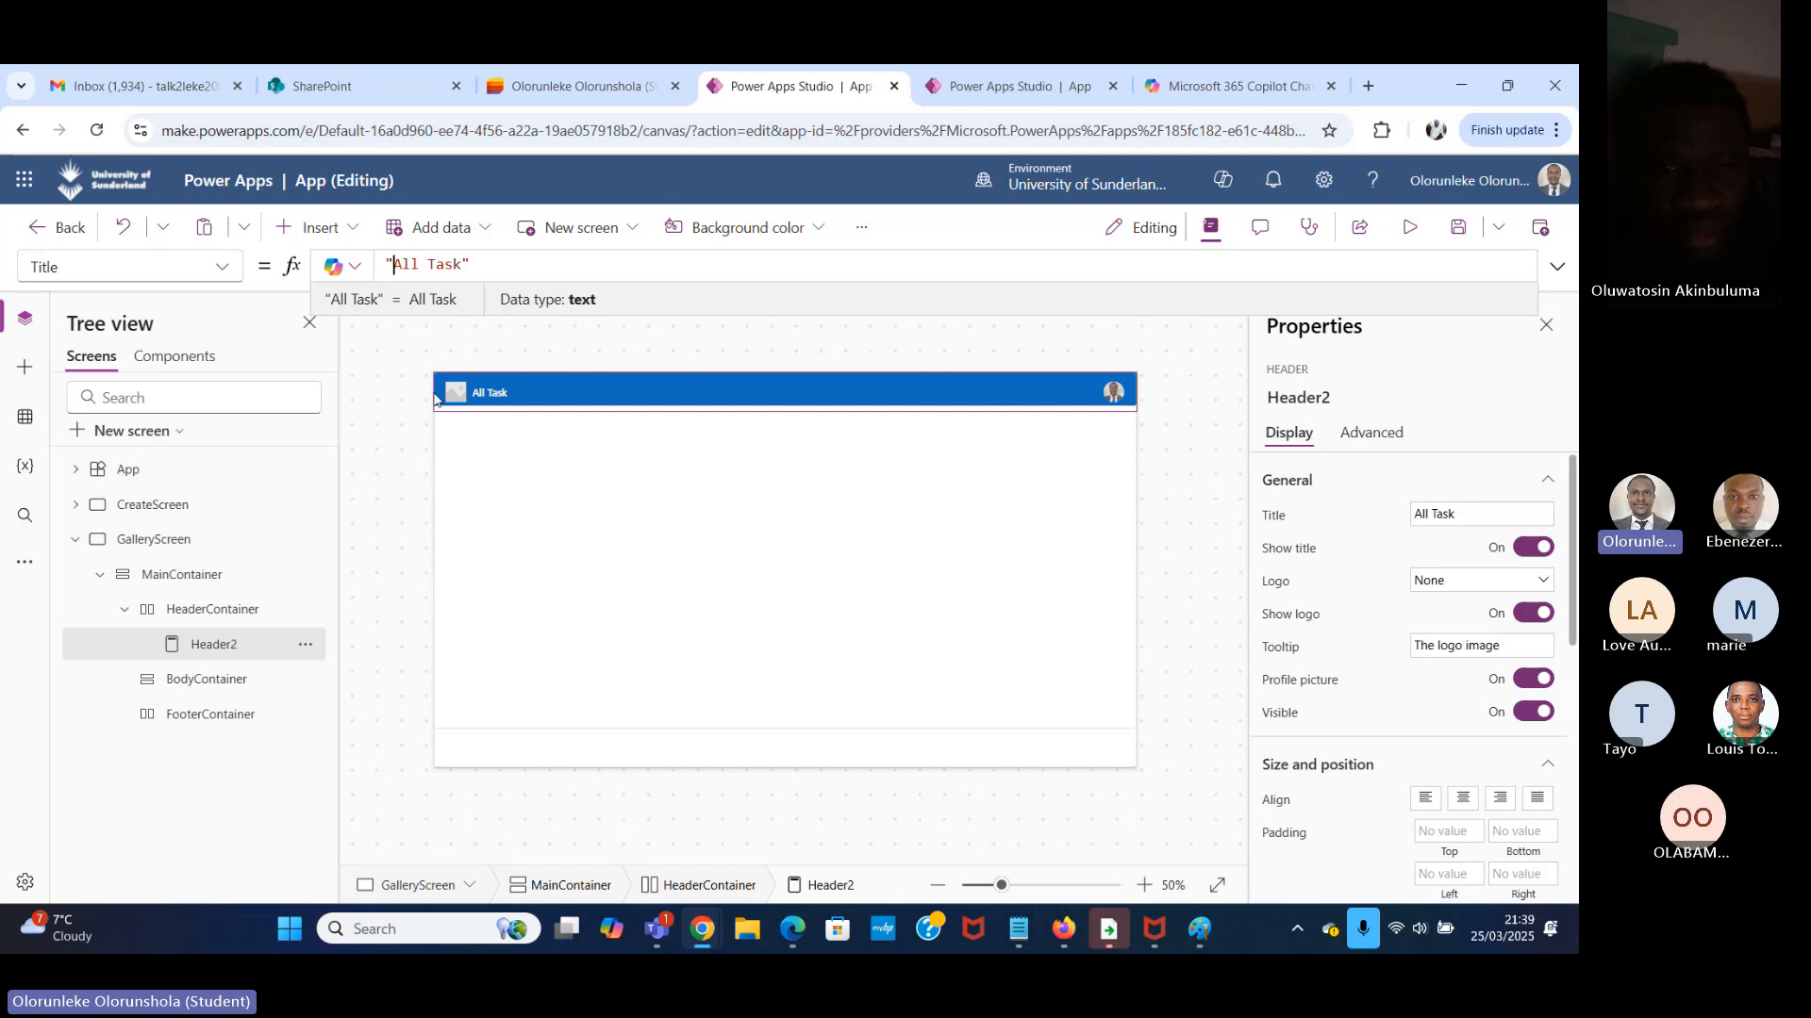
pyautogui.click(482, 406)
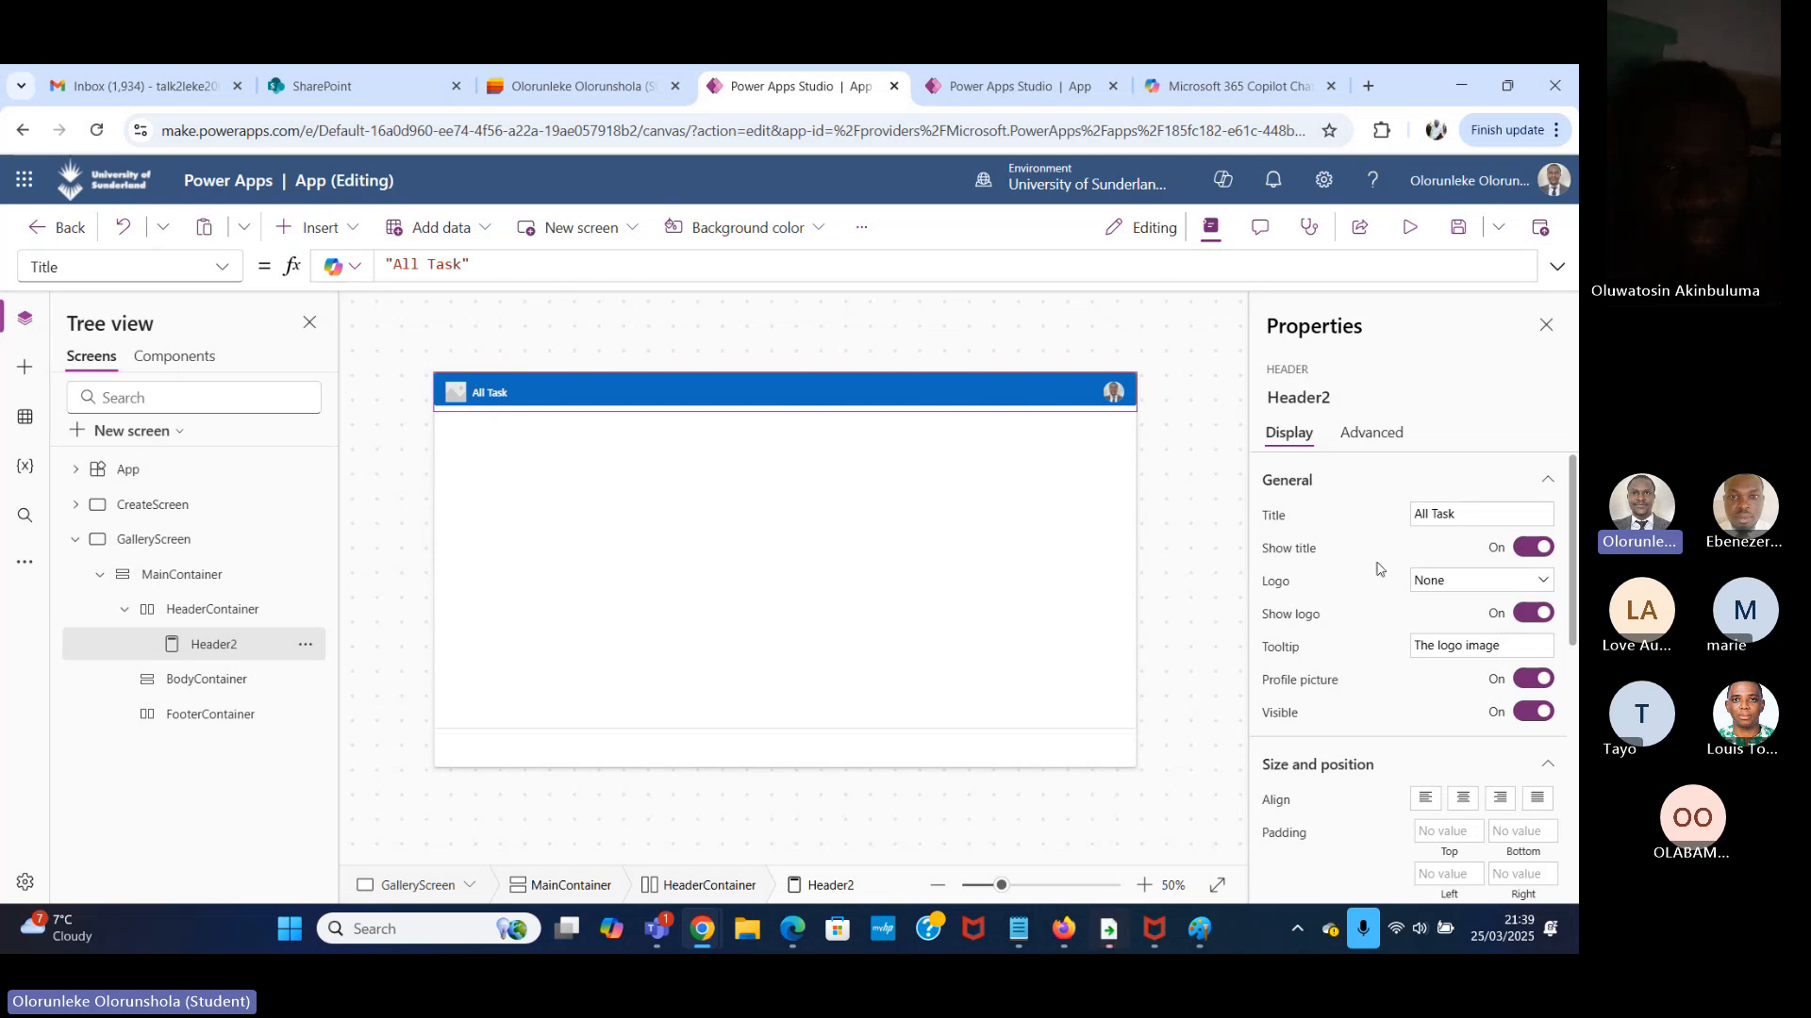
# Align the header's title to the center and set its logo to the "download" image.
pyautogui.scroll(-1, 1376, 568)
pyautogui.click(1463, 699)
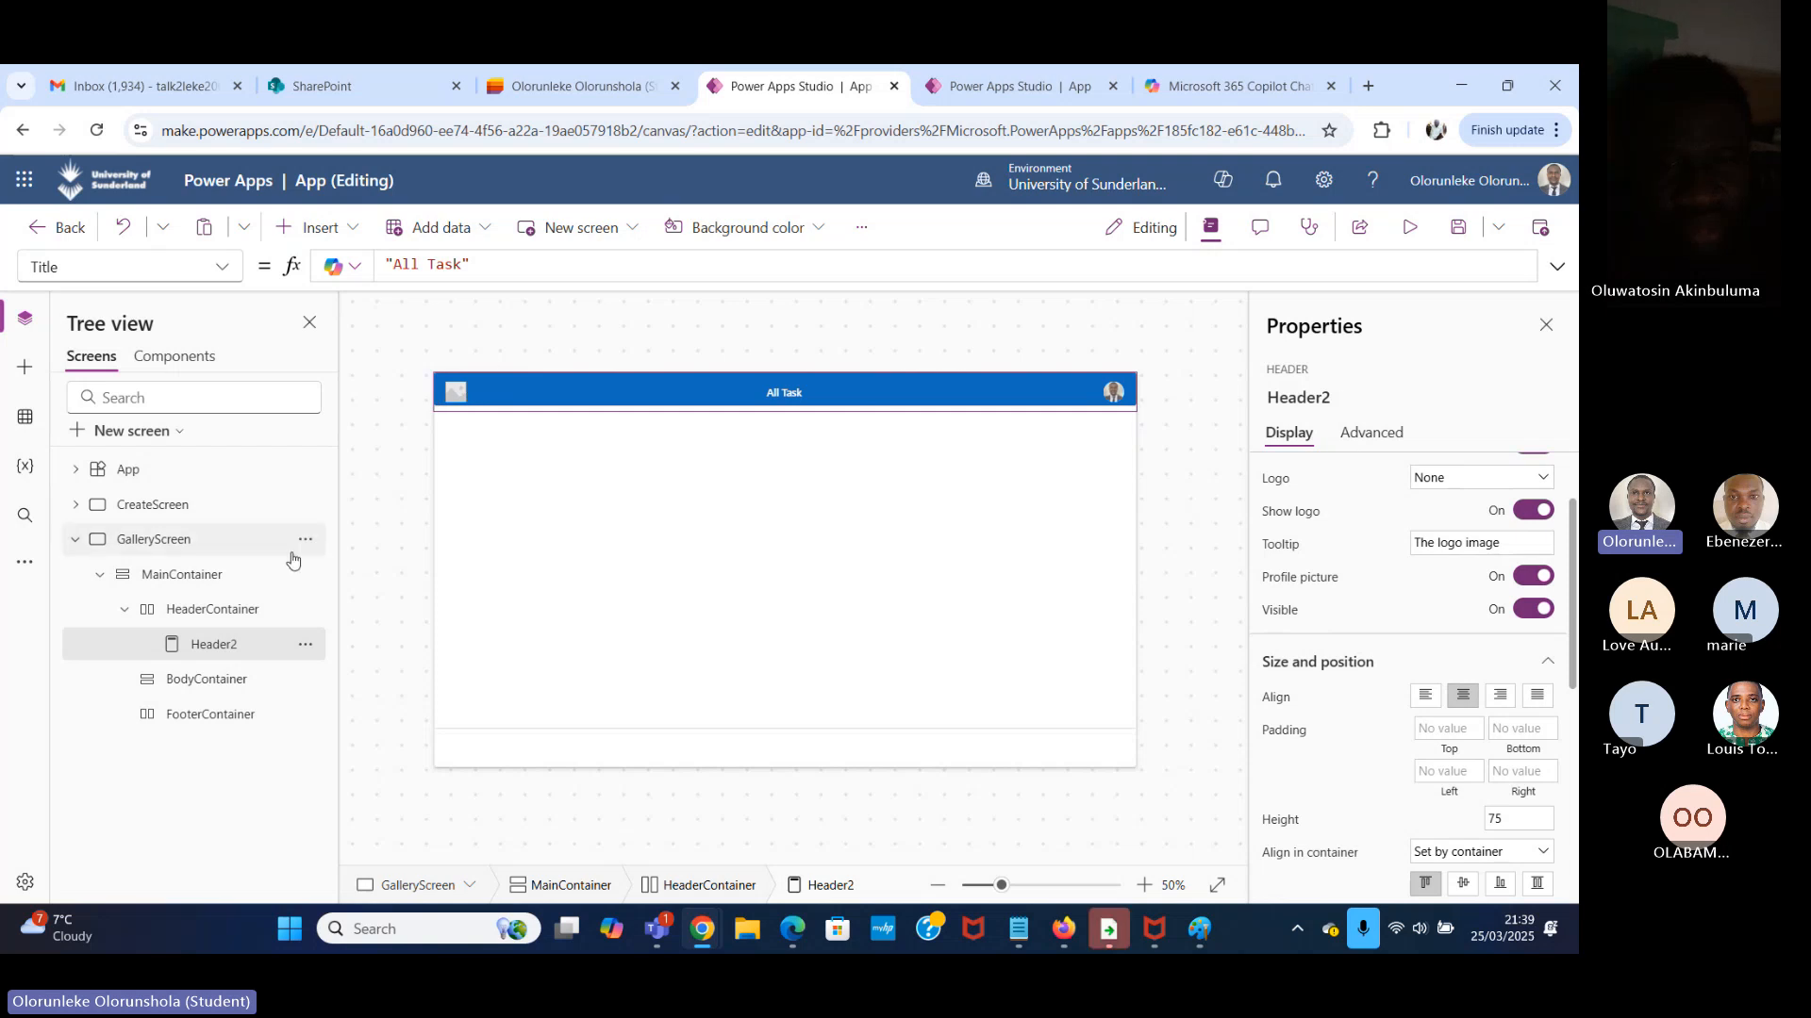
pyautogui.scroll(1, 1391, 574)
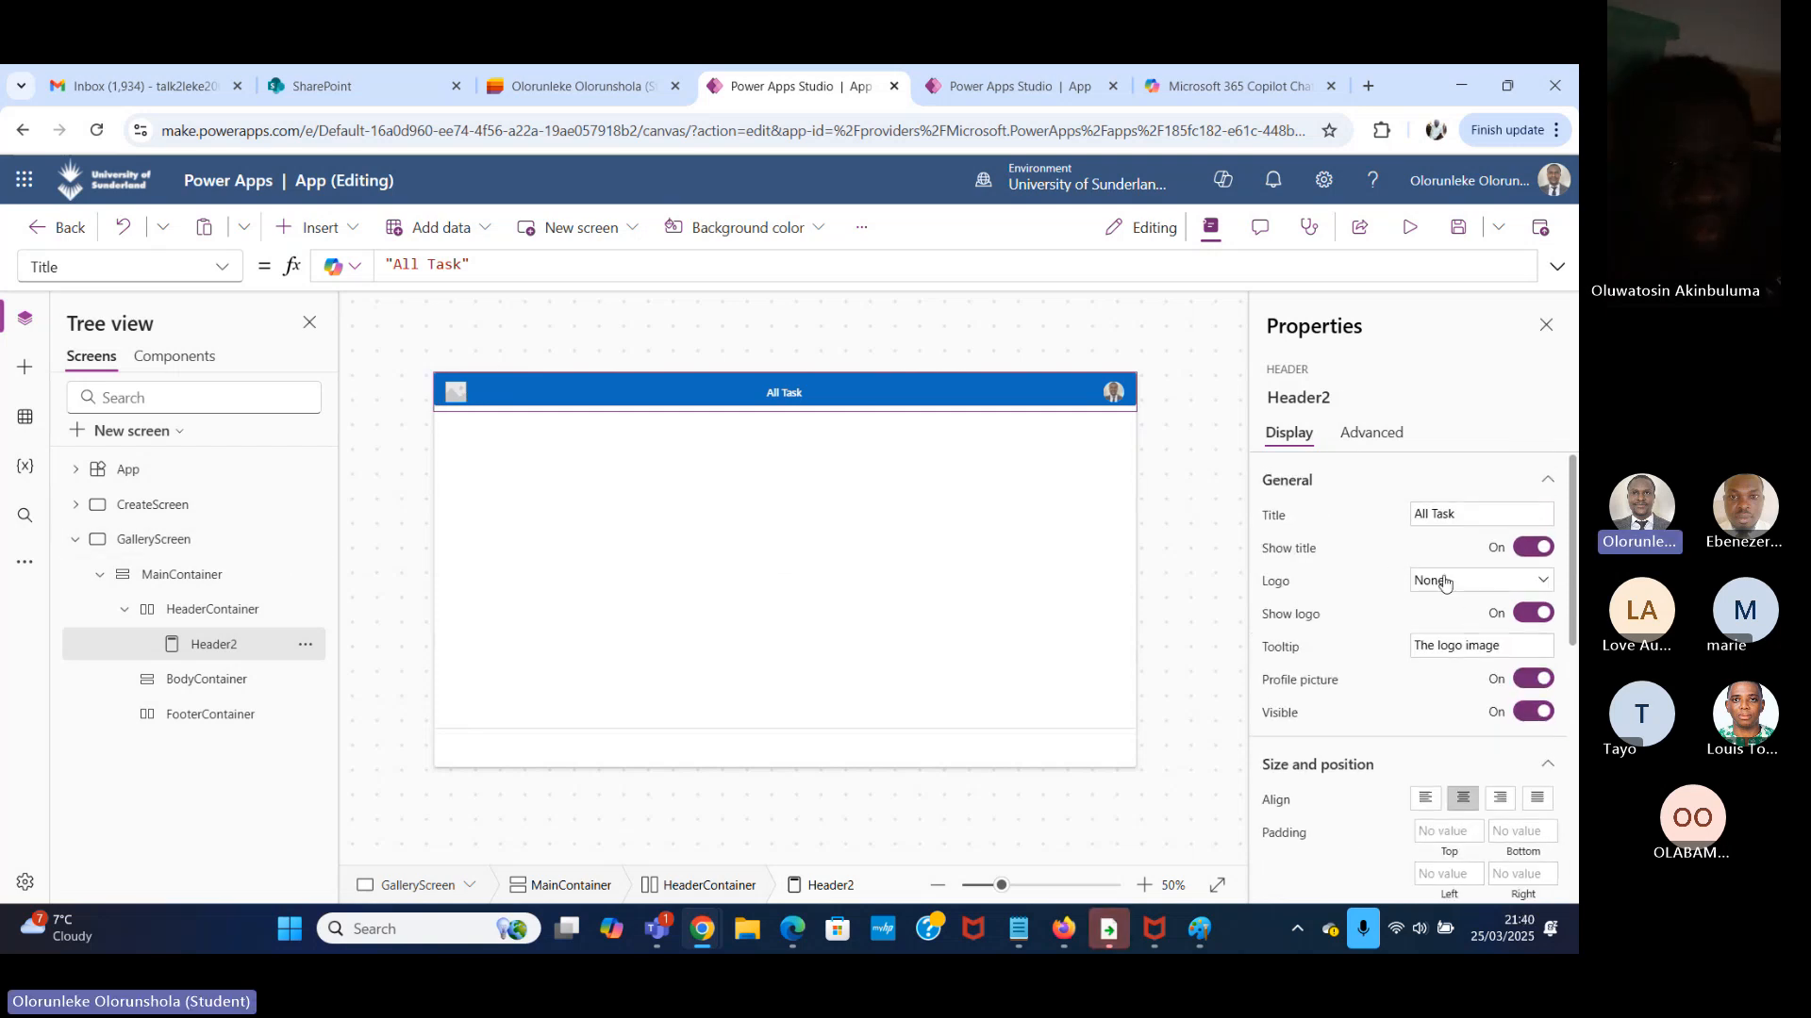
pyautogui.click(1443, 583)
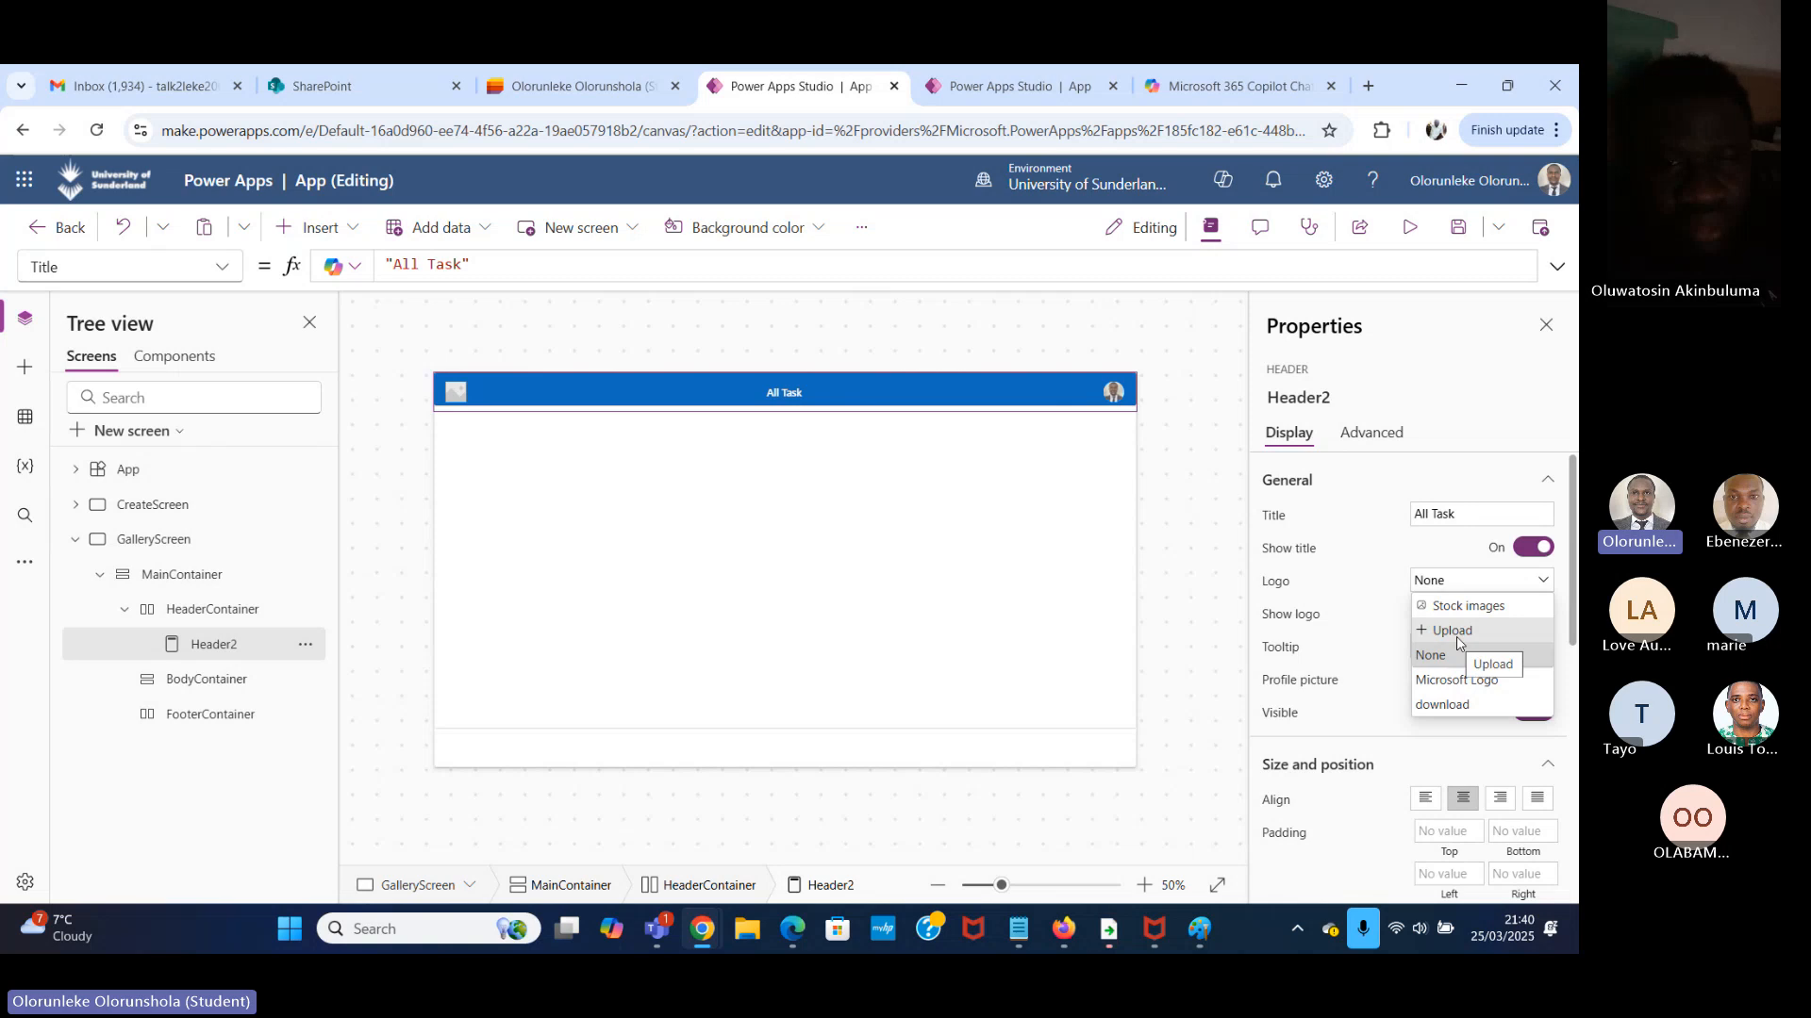
pyautogui.click(1449, 713)
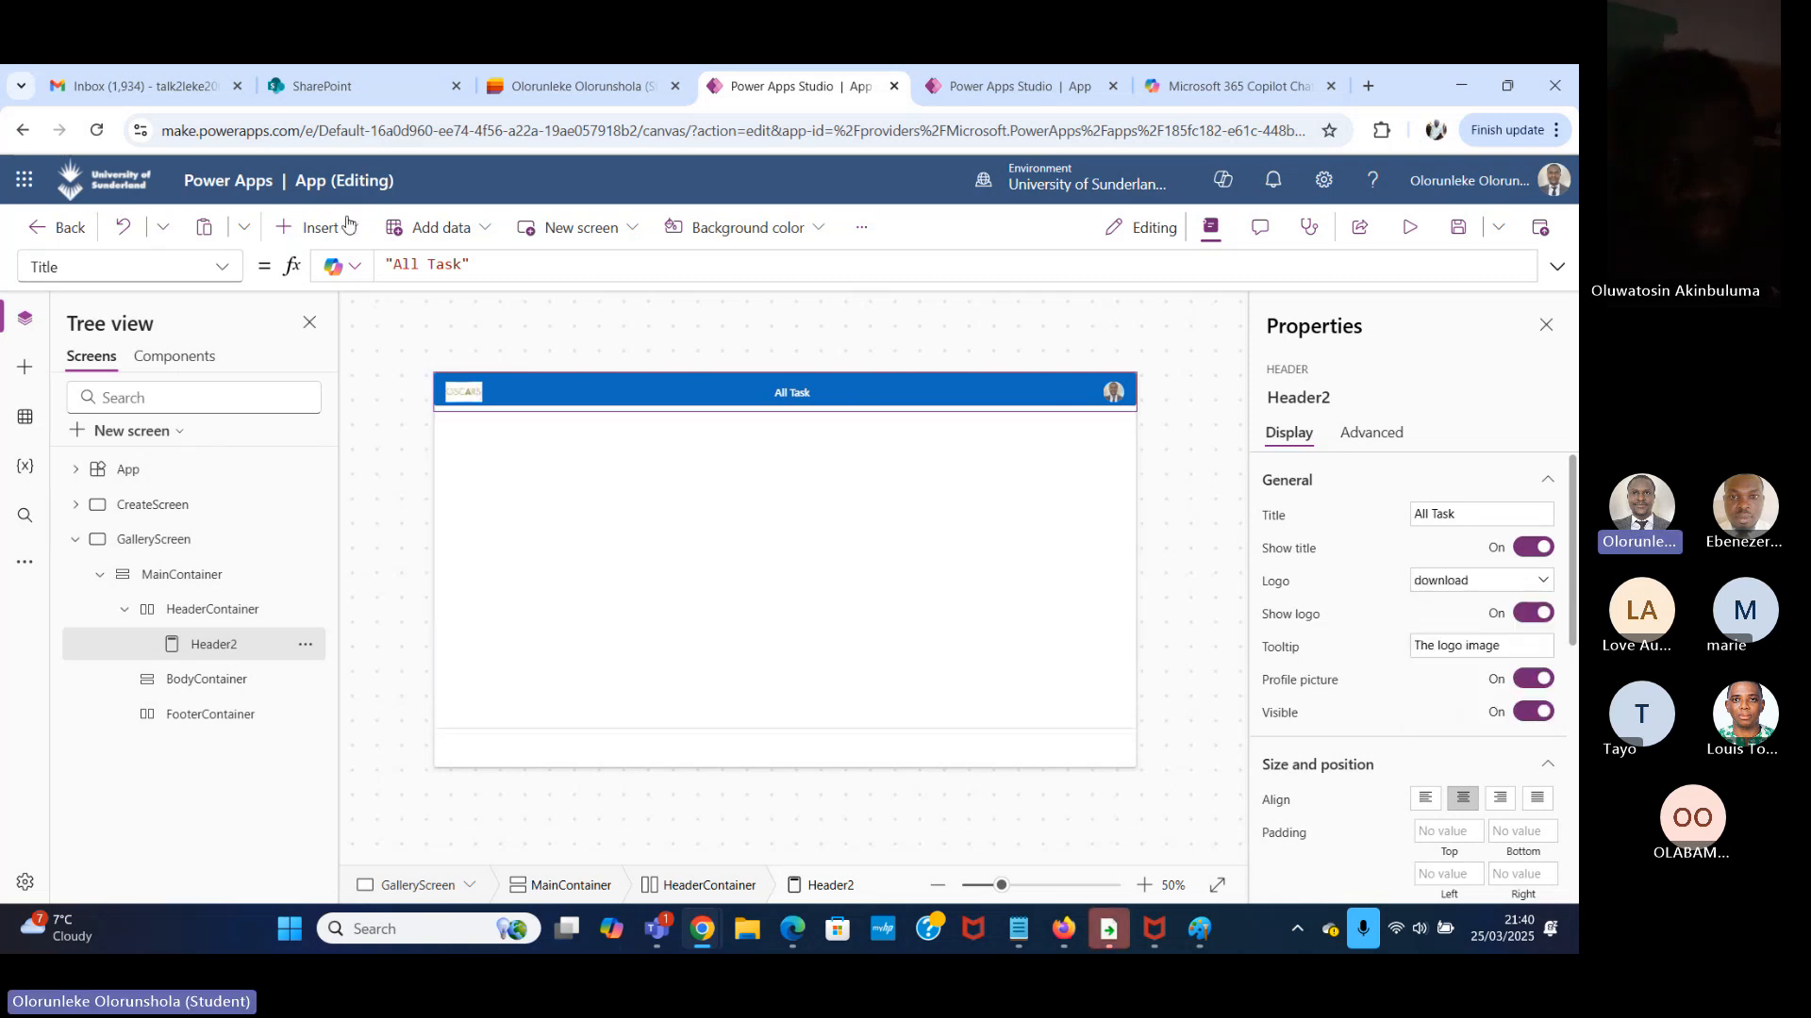
# Select BodyContainer and switch to Paint to review the body layout in the sketch.
pyautogui.click(911, 760)
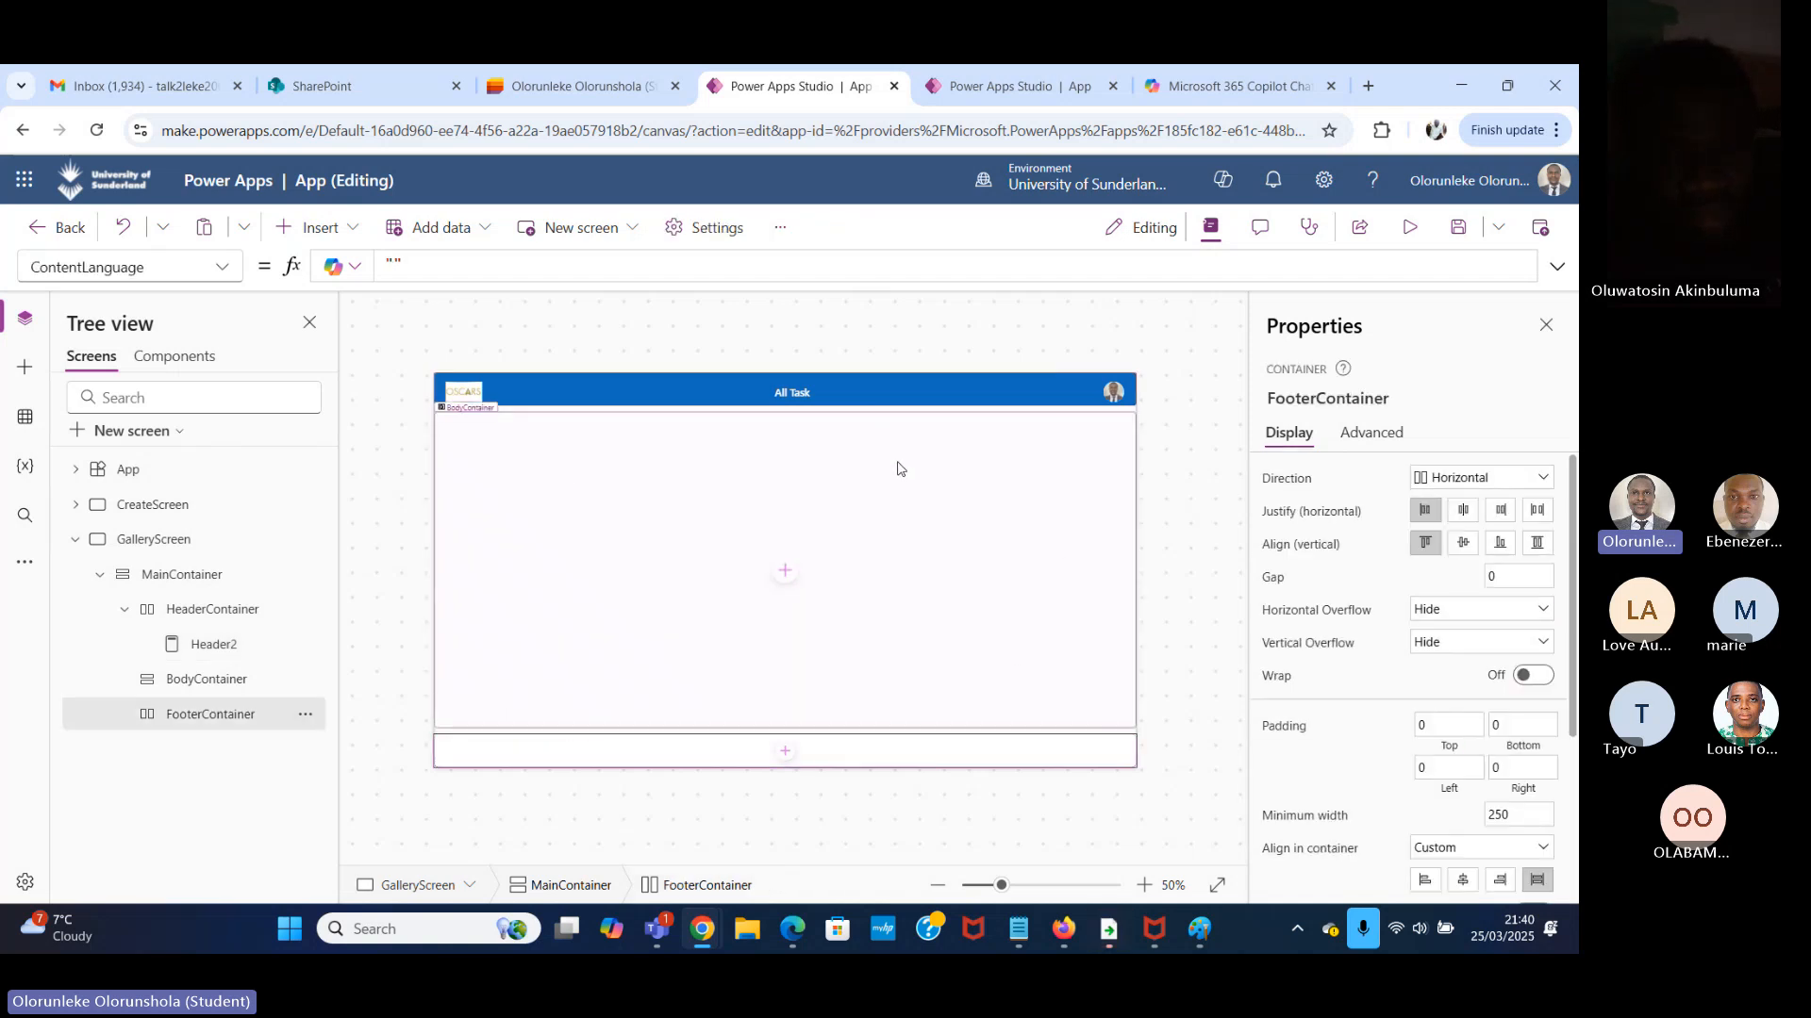
pyautogui.click(888, 498)
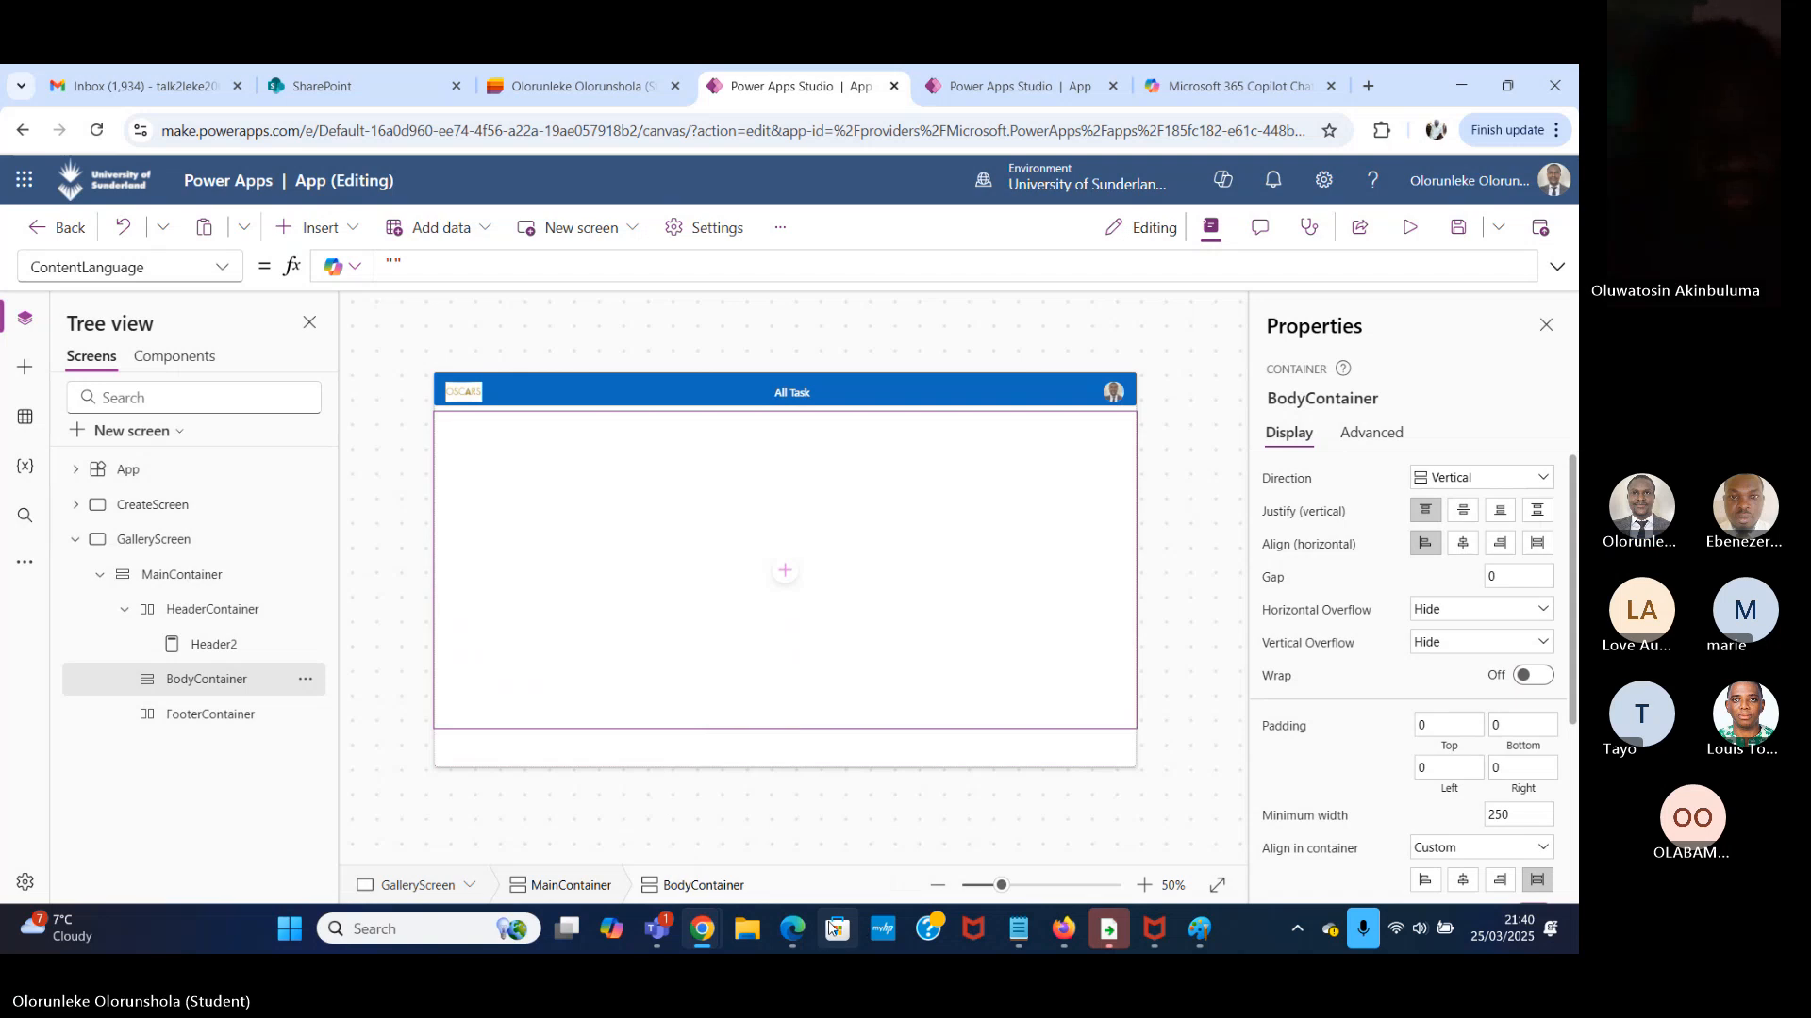
pyautogui.moveTo(575, 932)
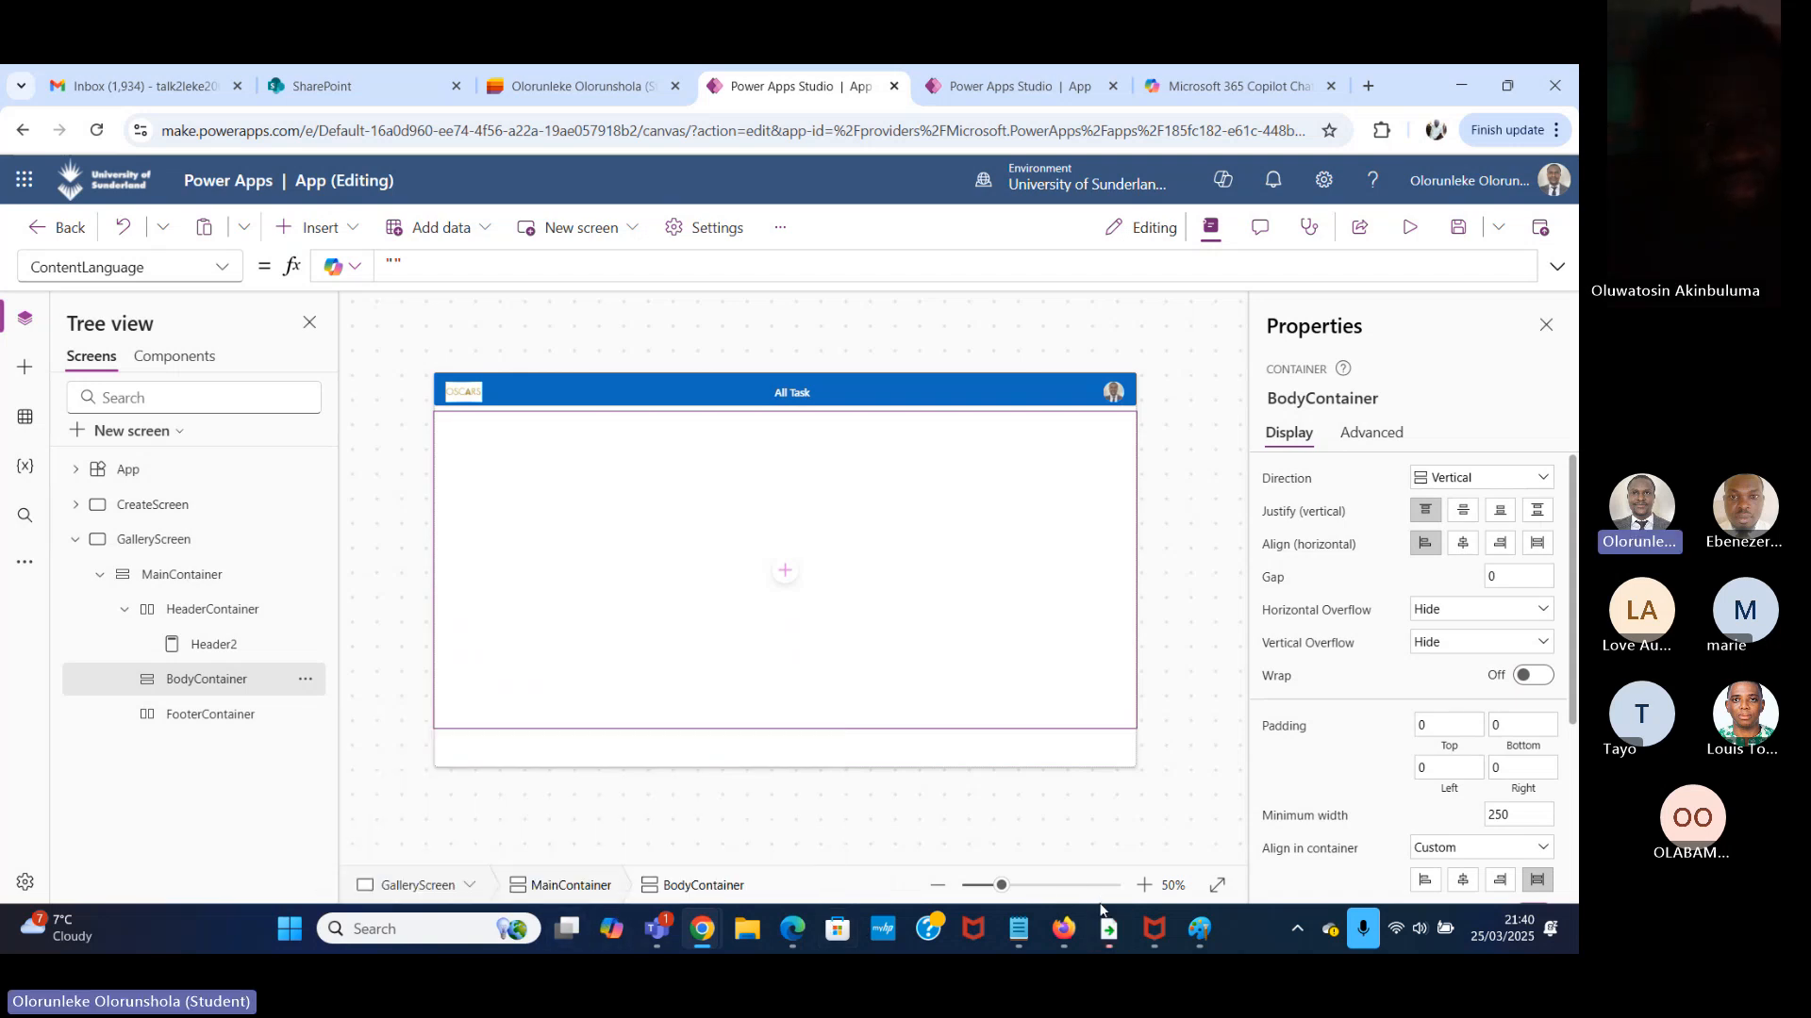
pyautogui.click(1199, 929)
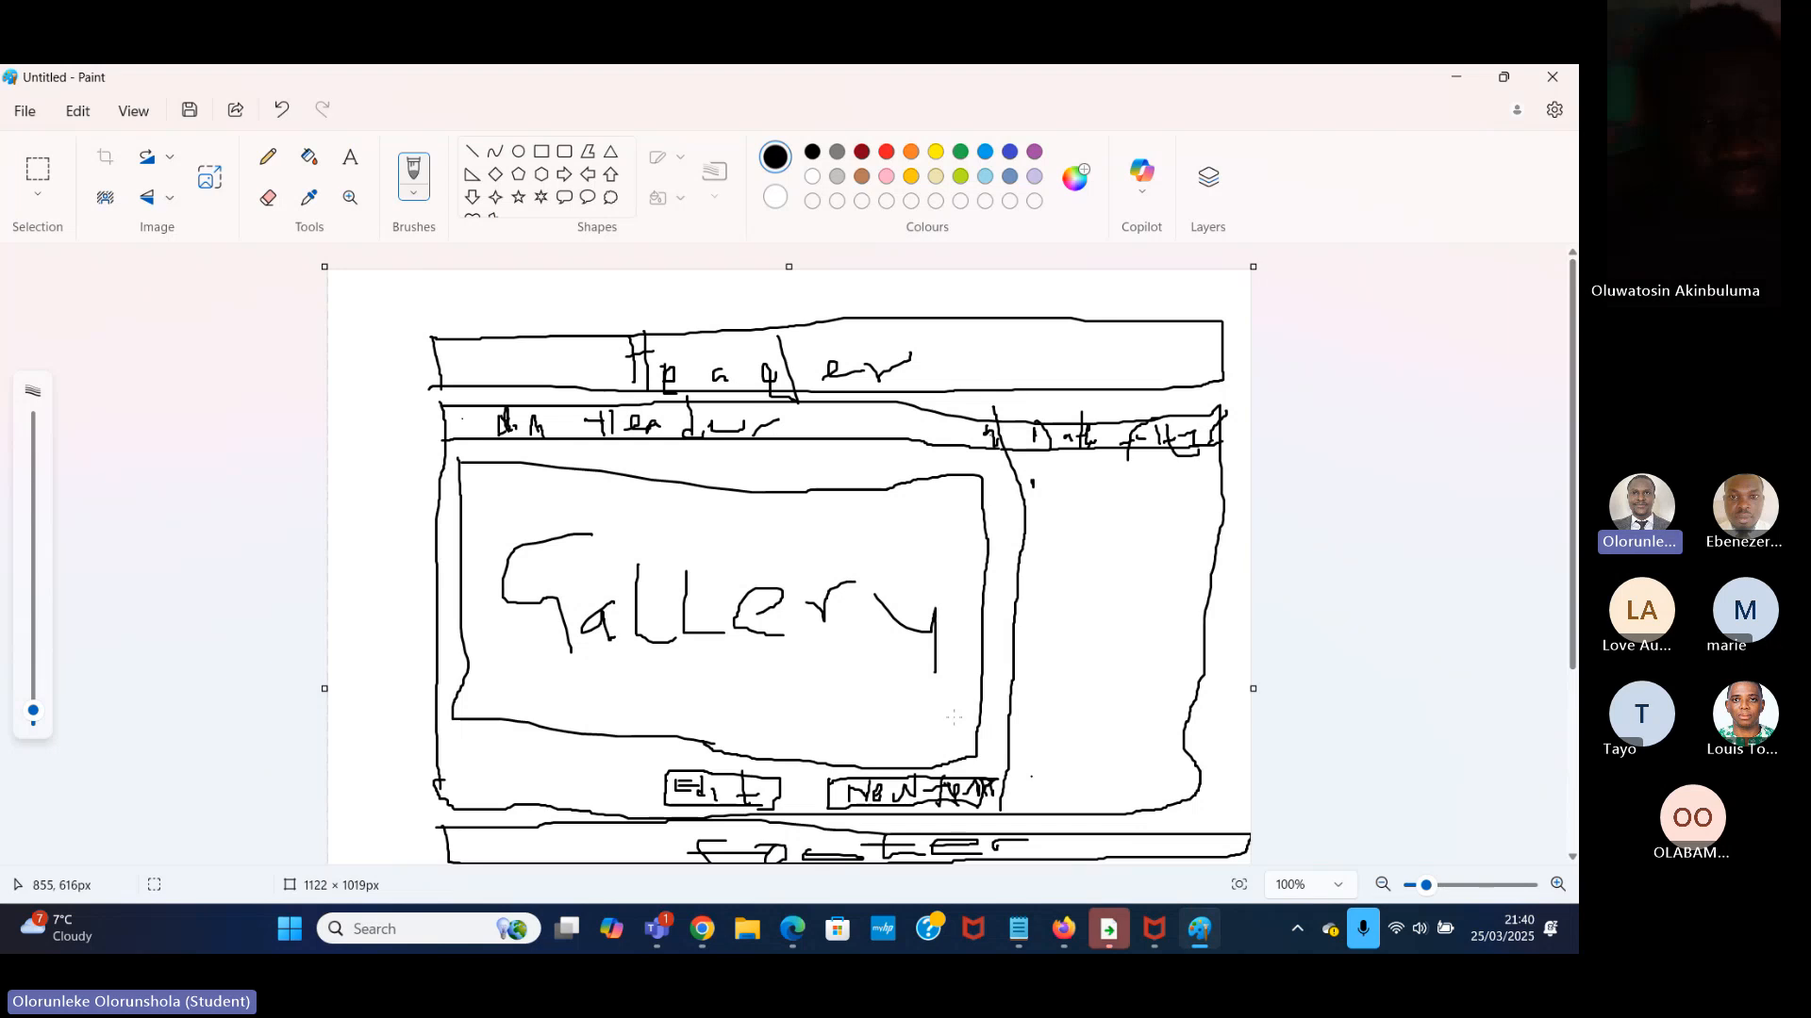
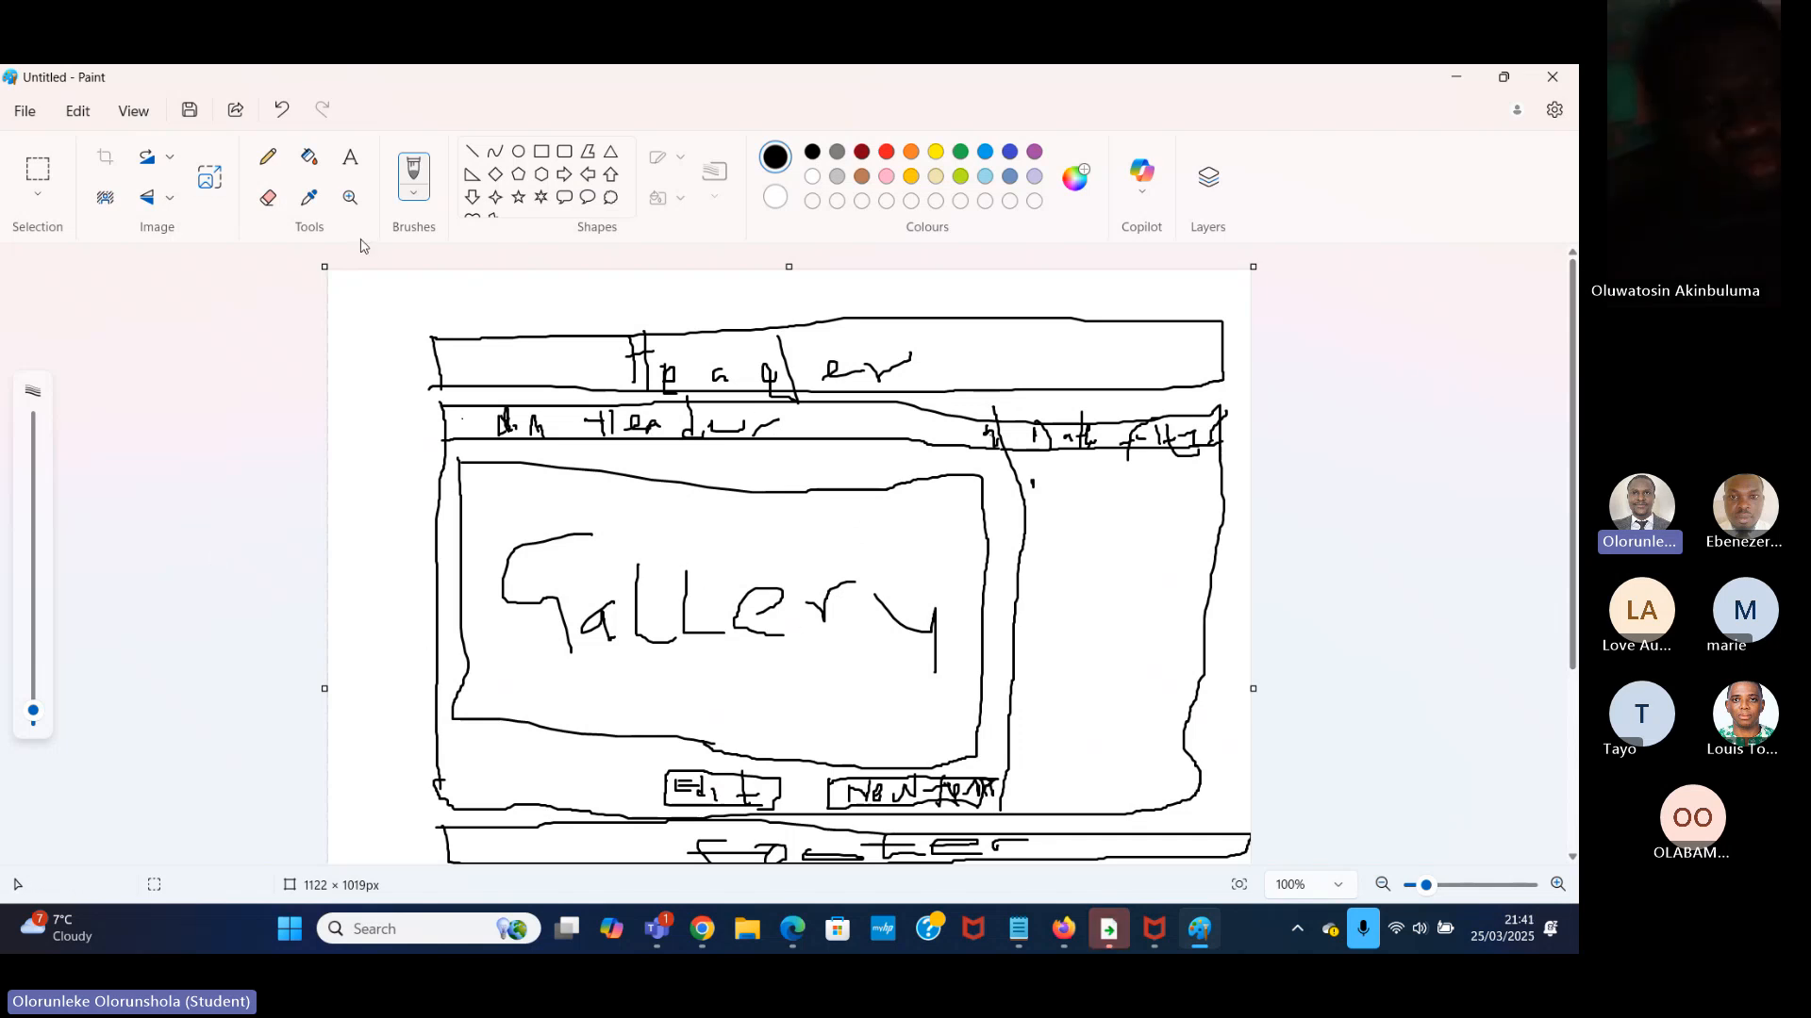
# Switch to Power Apps Studio and insert a vertical container inside BodyContainer on GalleryScreen.
pyautogui.moveTo(701, 929)
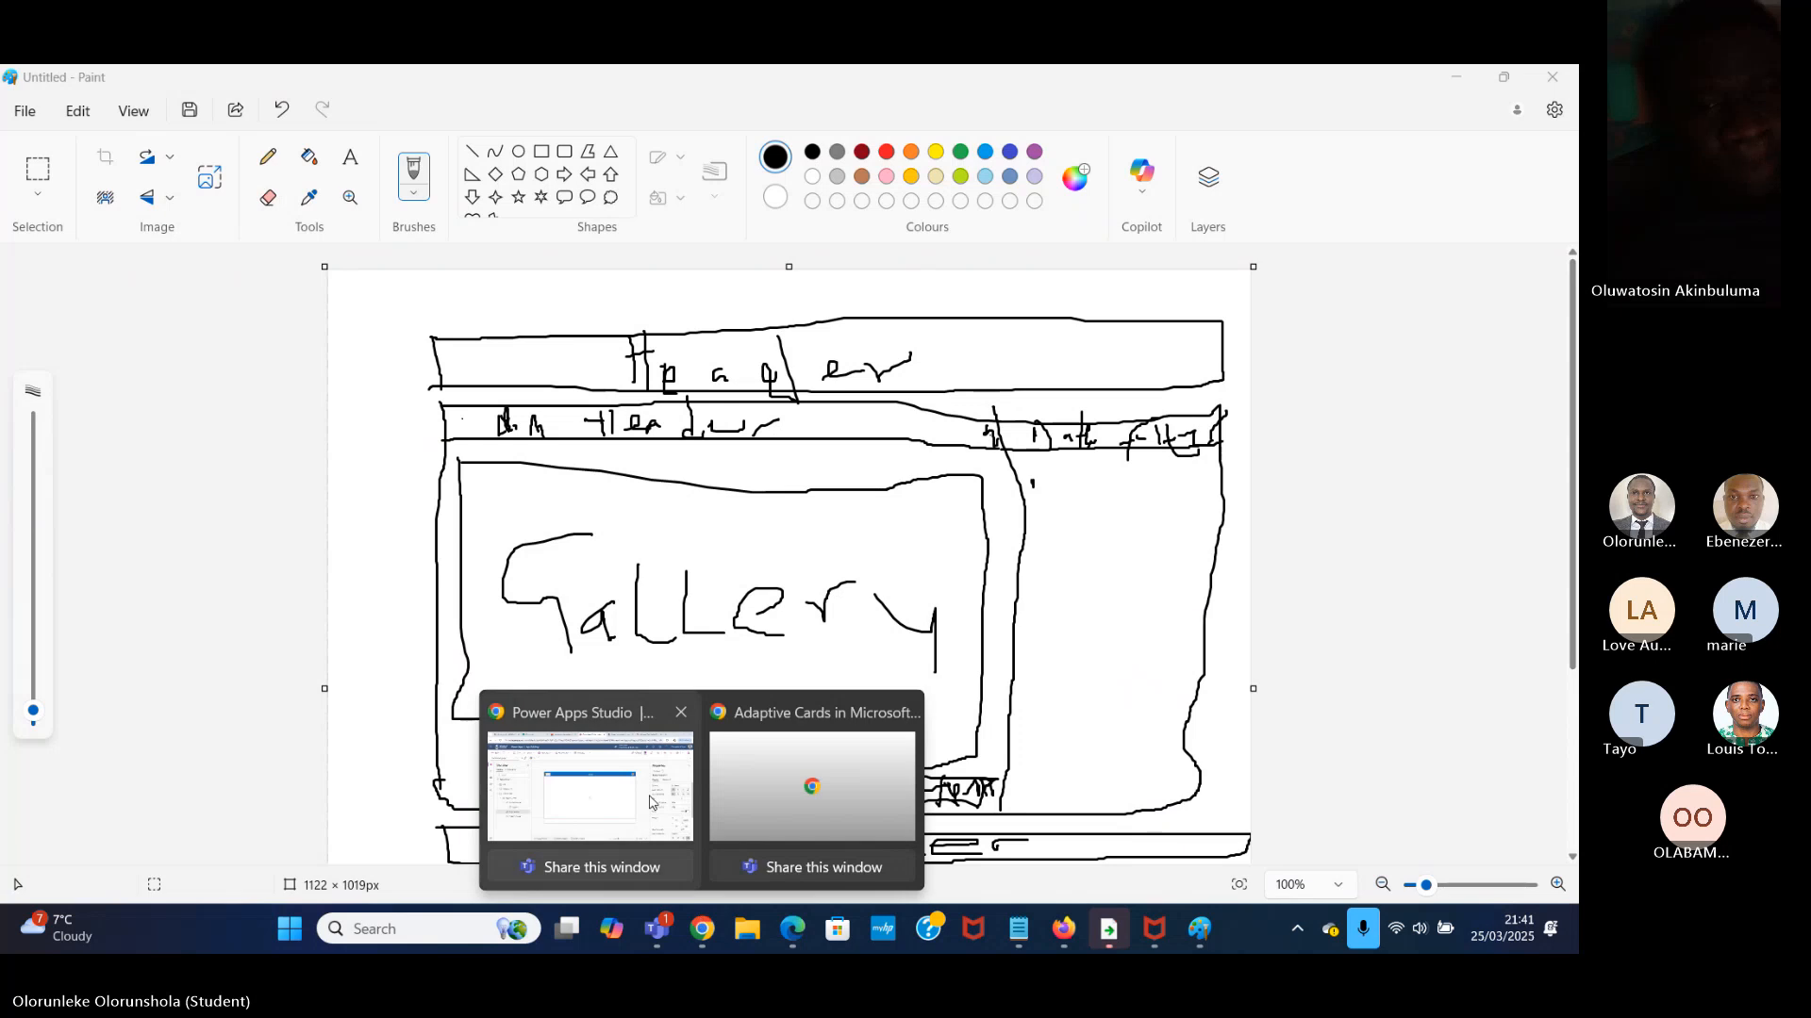
pyautogui.click(624, 765)
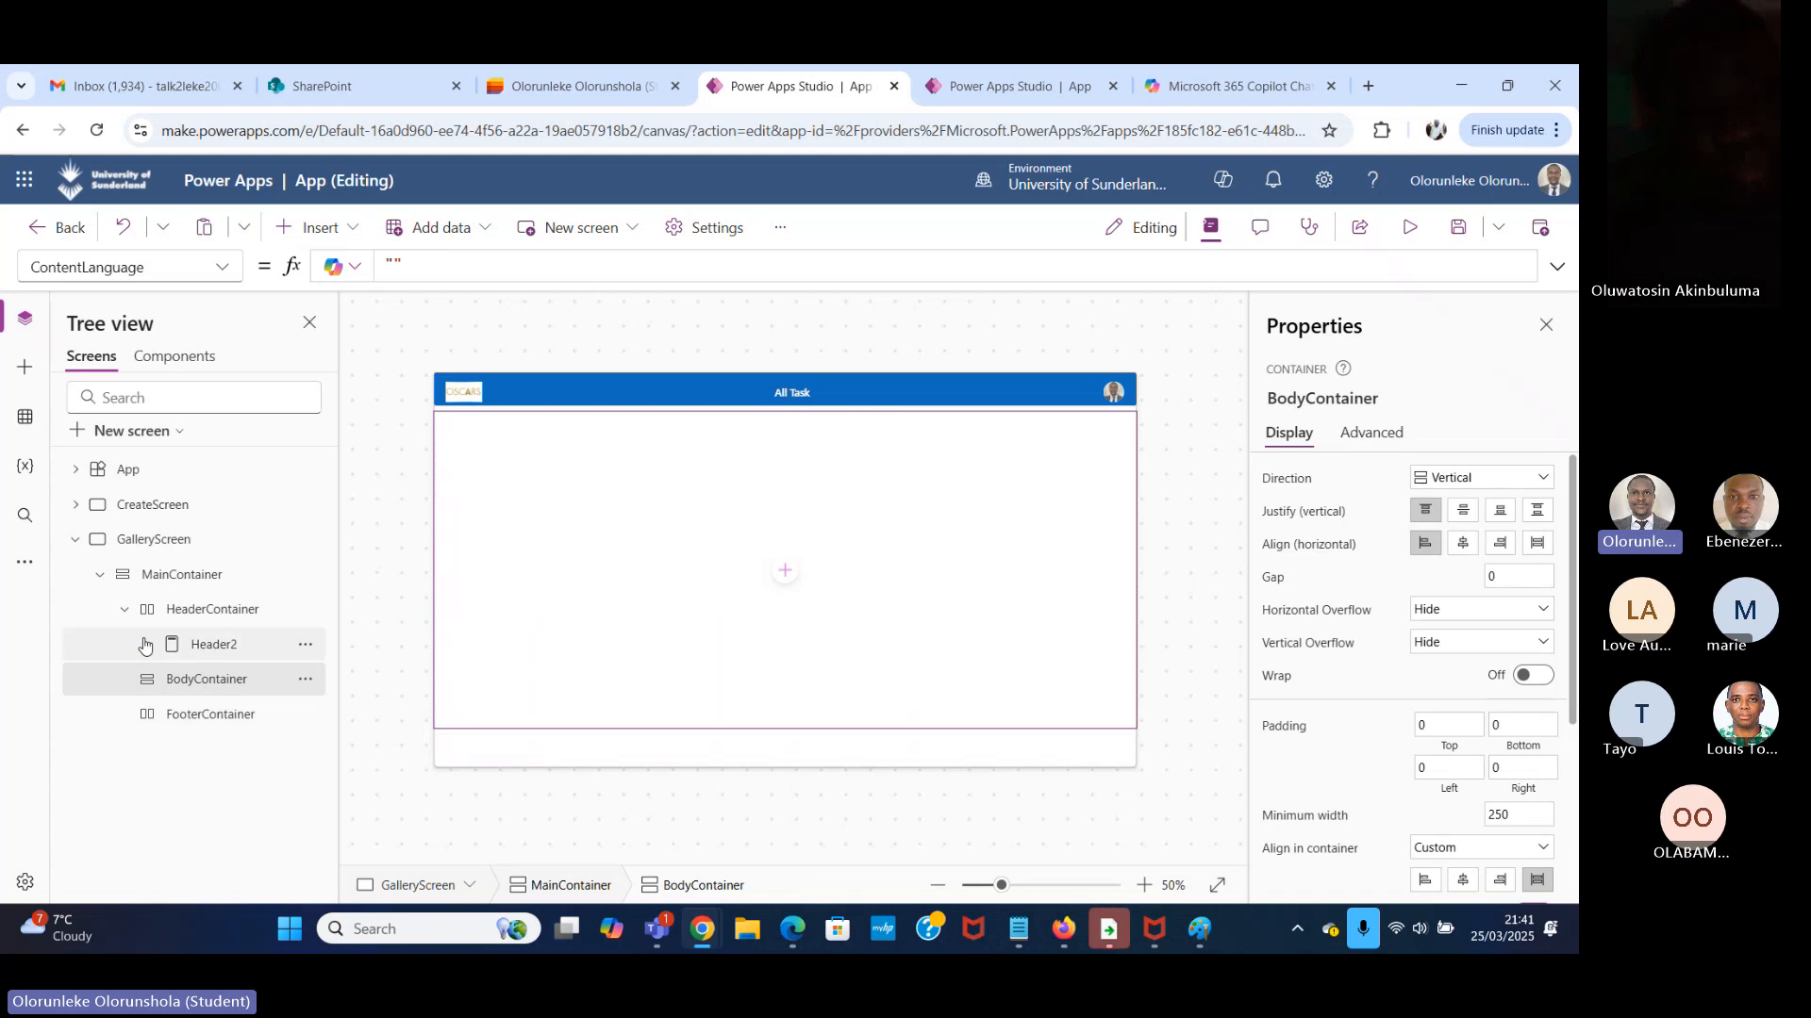
pyautogui.click(125, 609)
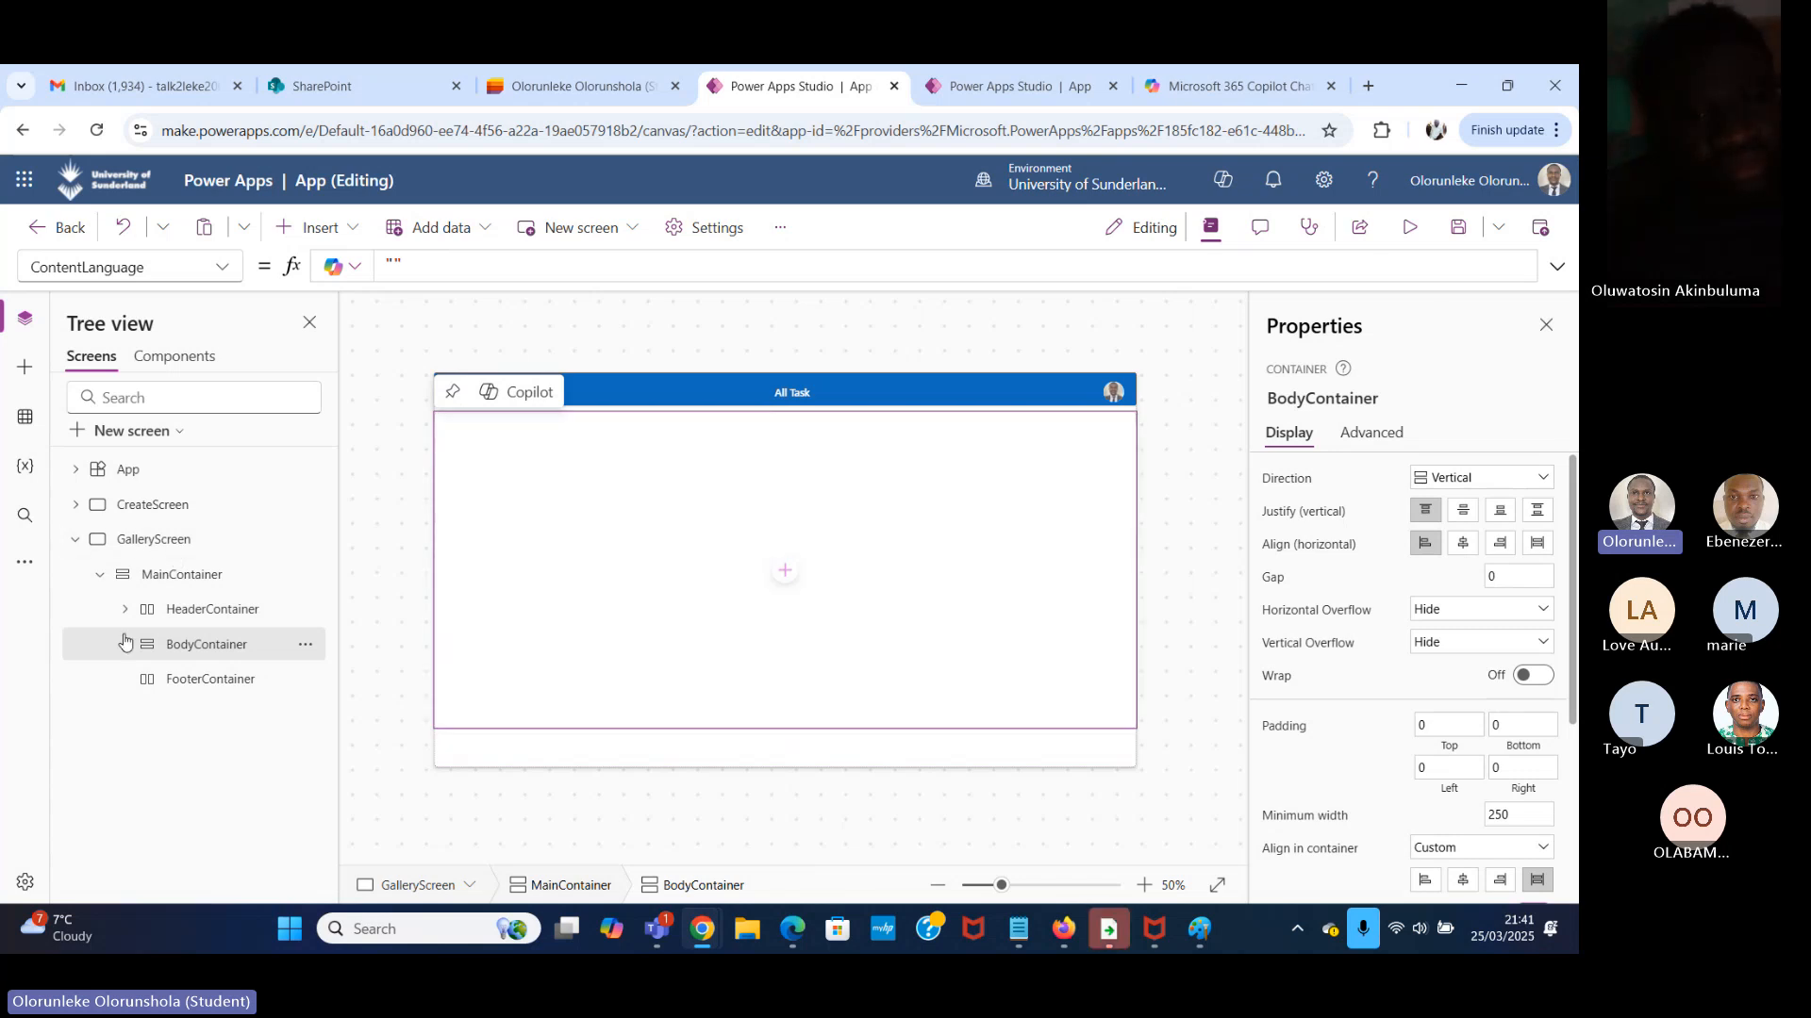
pyautogui.doubleClick(233, 642)
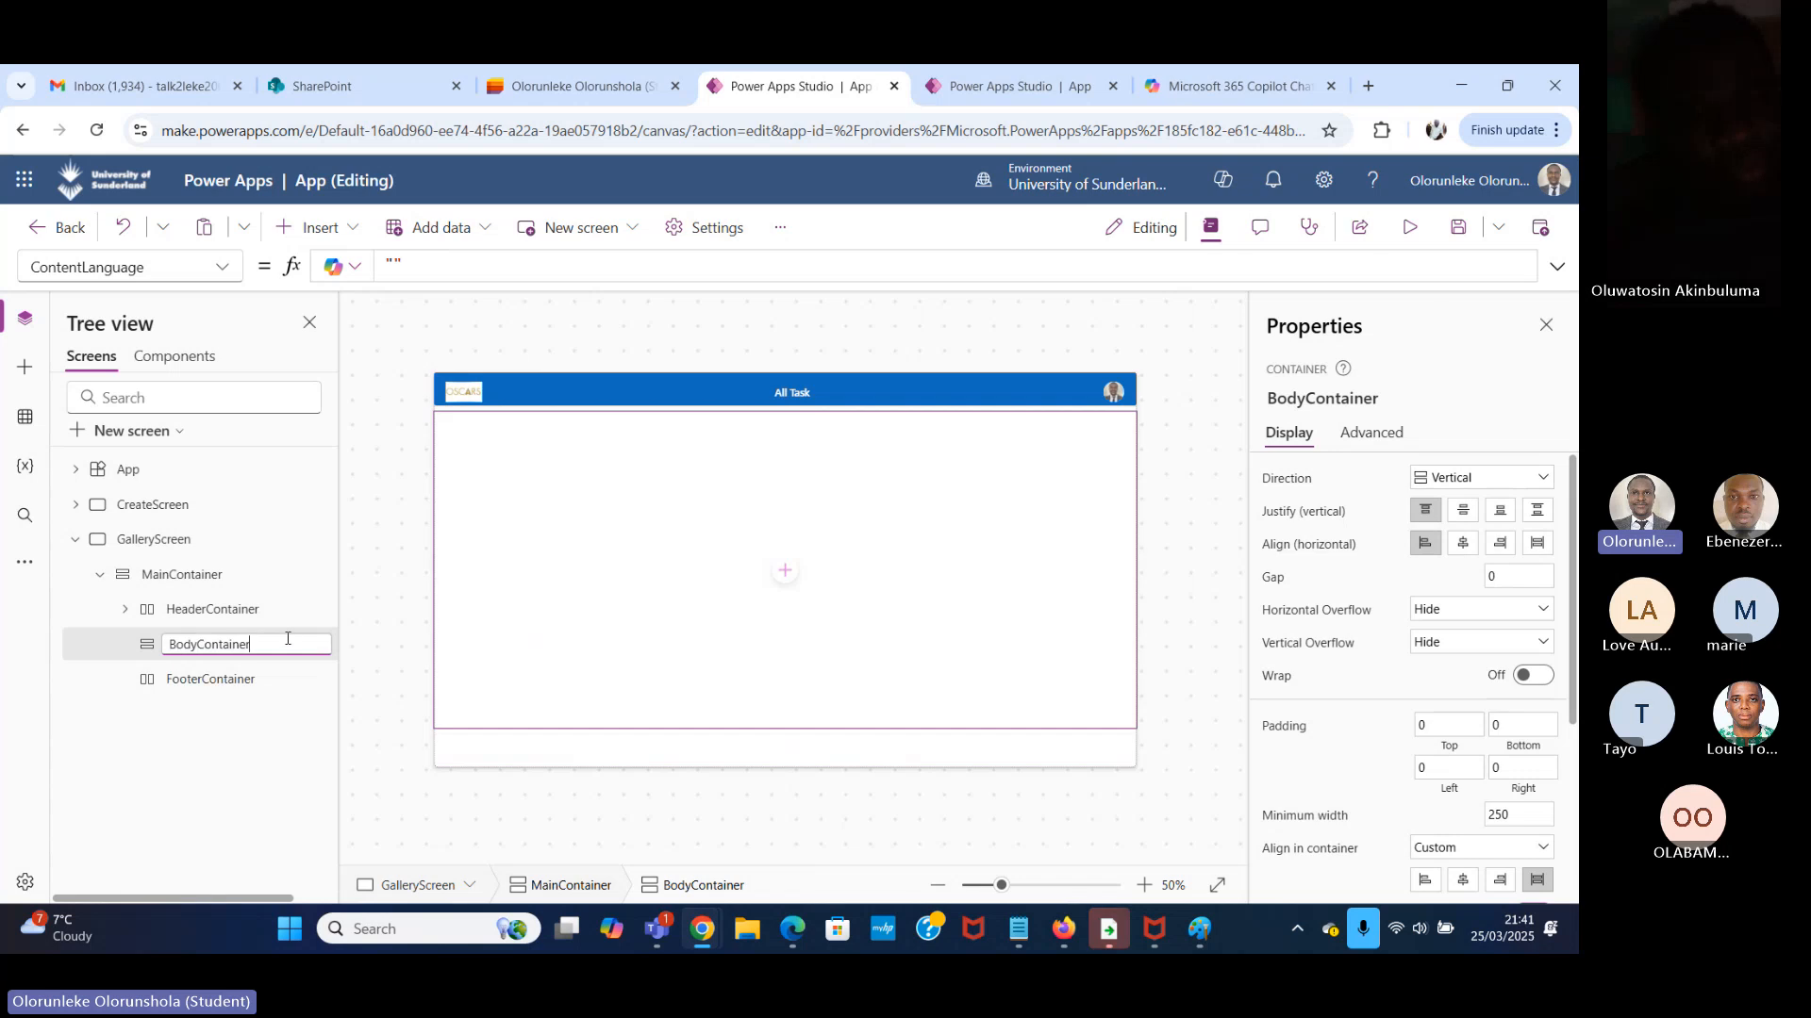
pyautogui.click(302, 607)
pyautogui.click(231, 644)
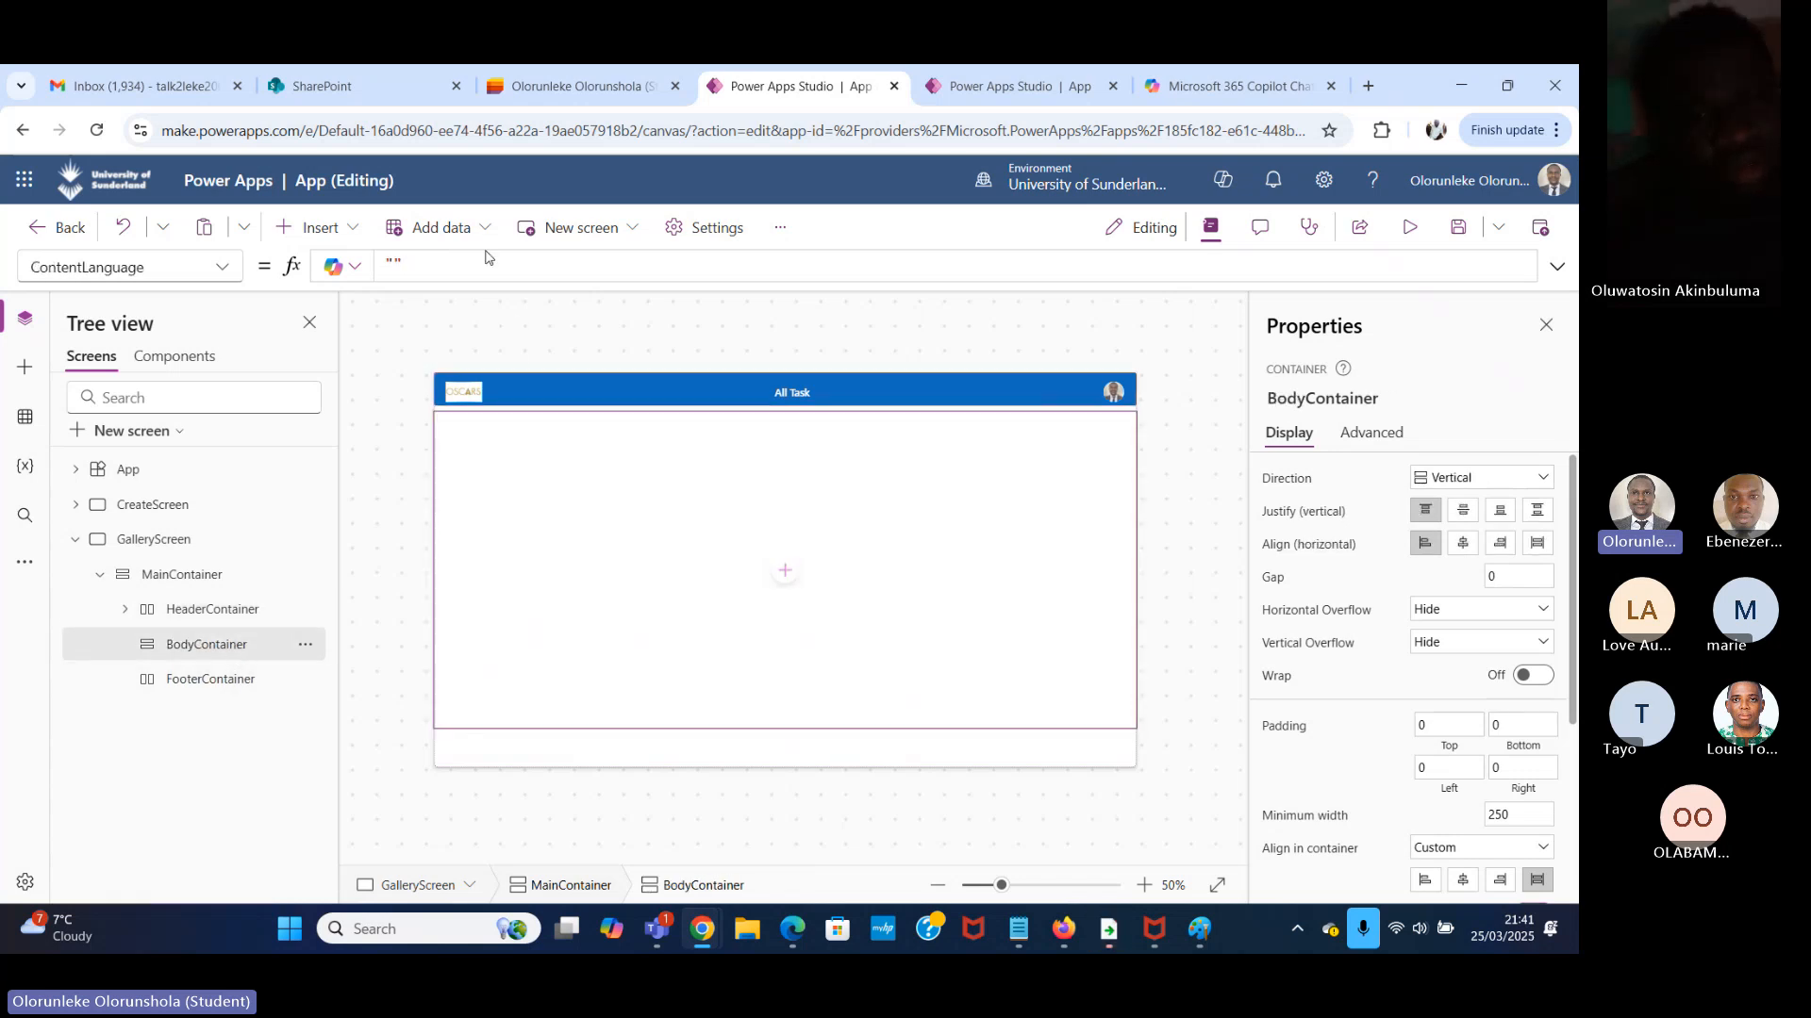
pyautogui.click(488, 231)
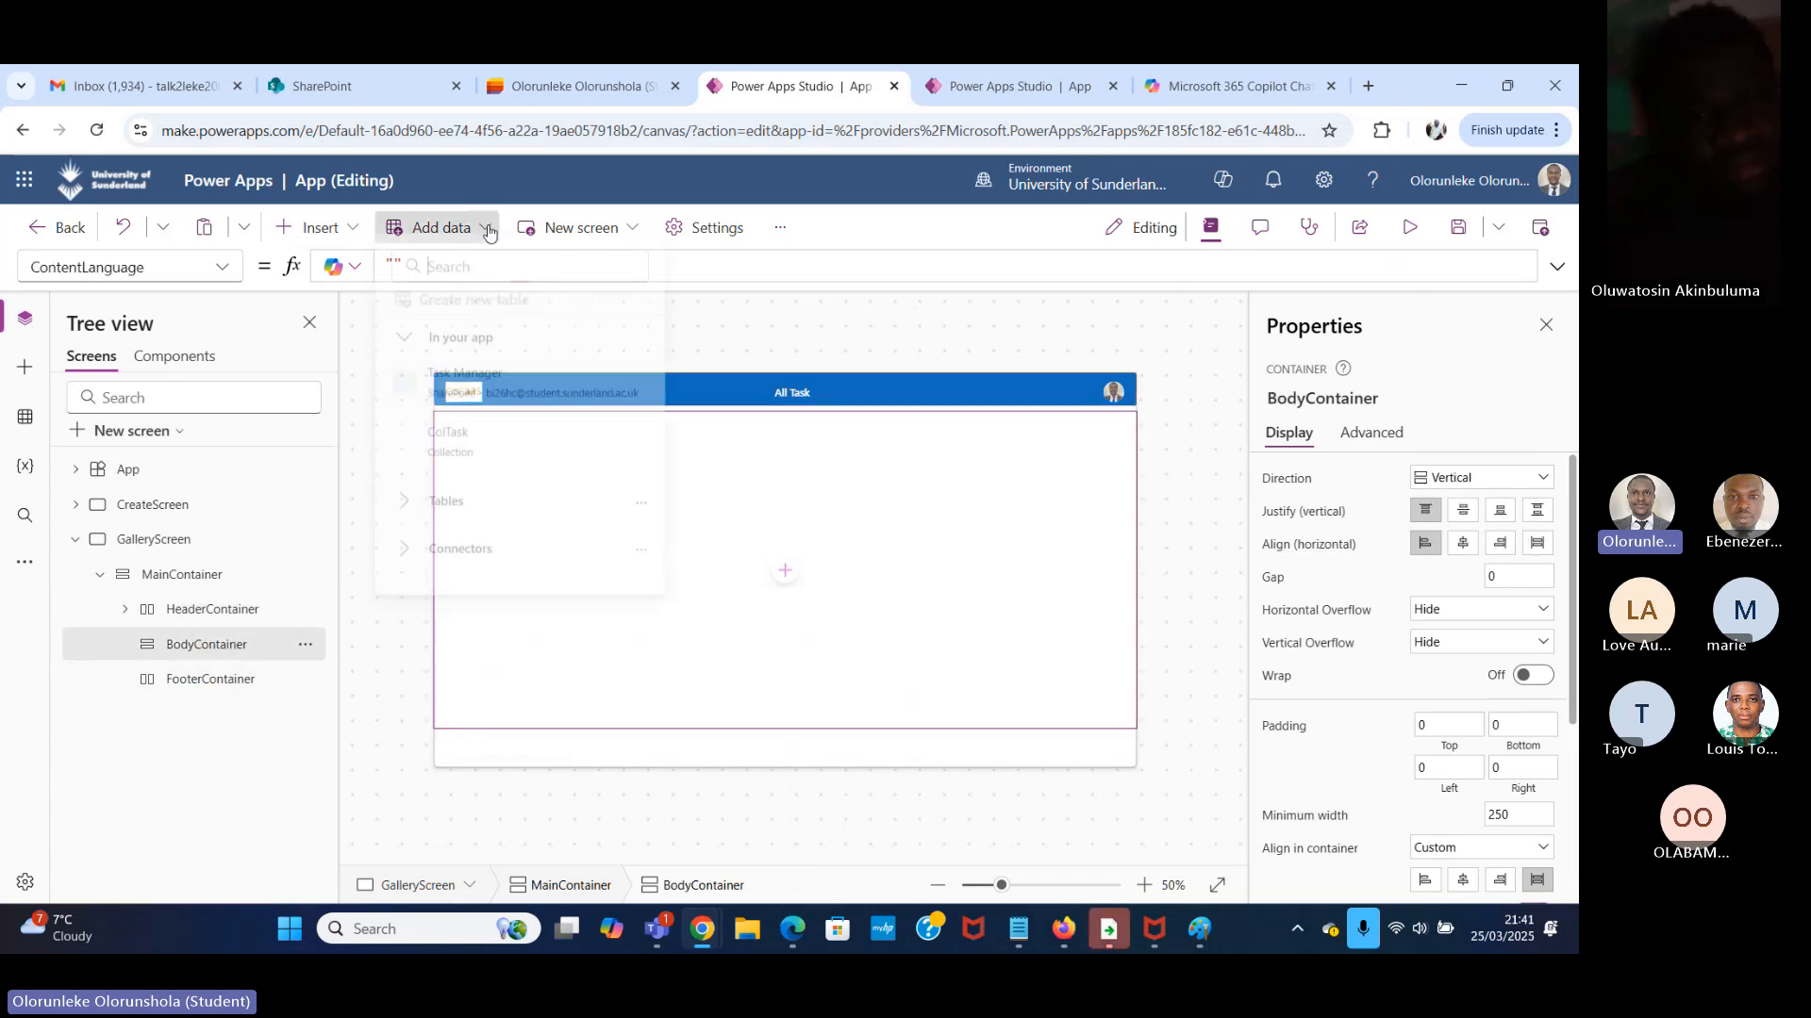
pyautogui.click(349, 231)
pyautogui.click(349, 231)
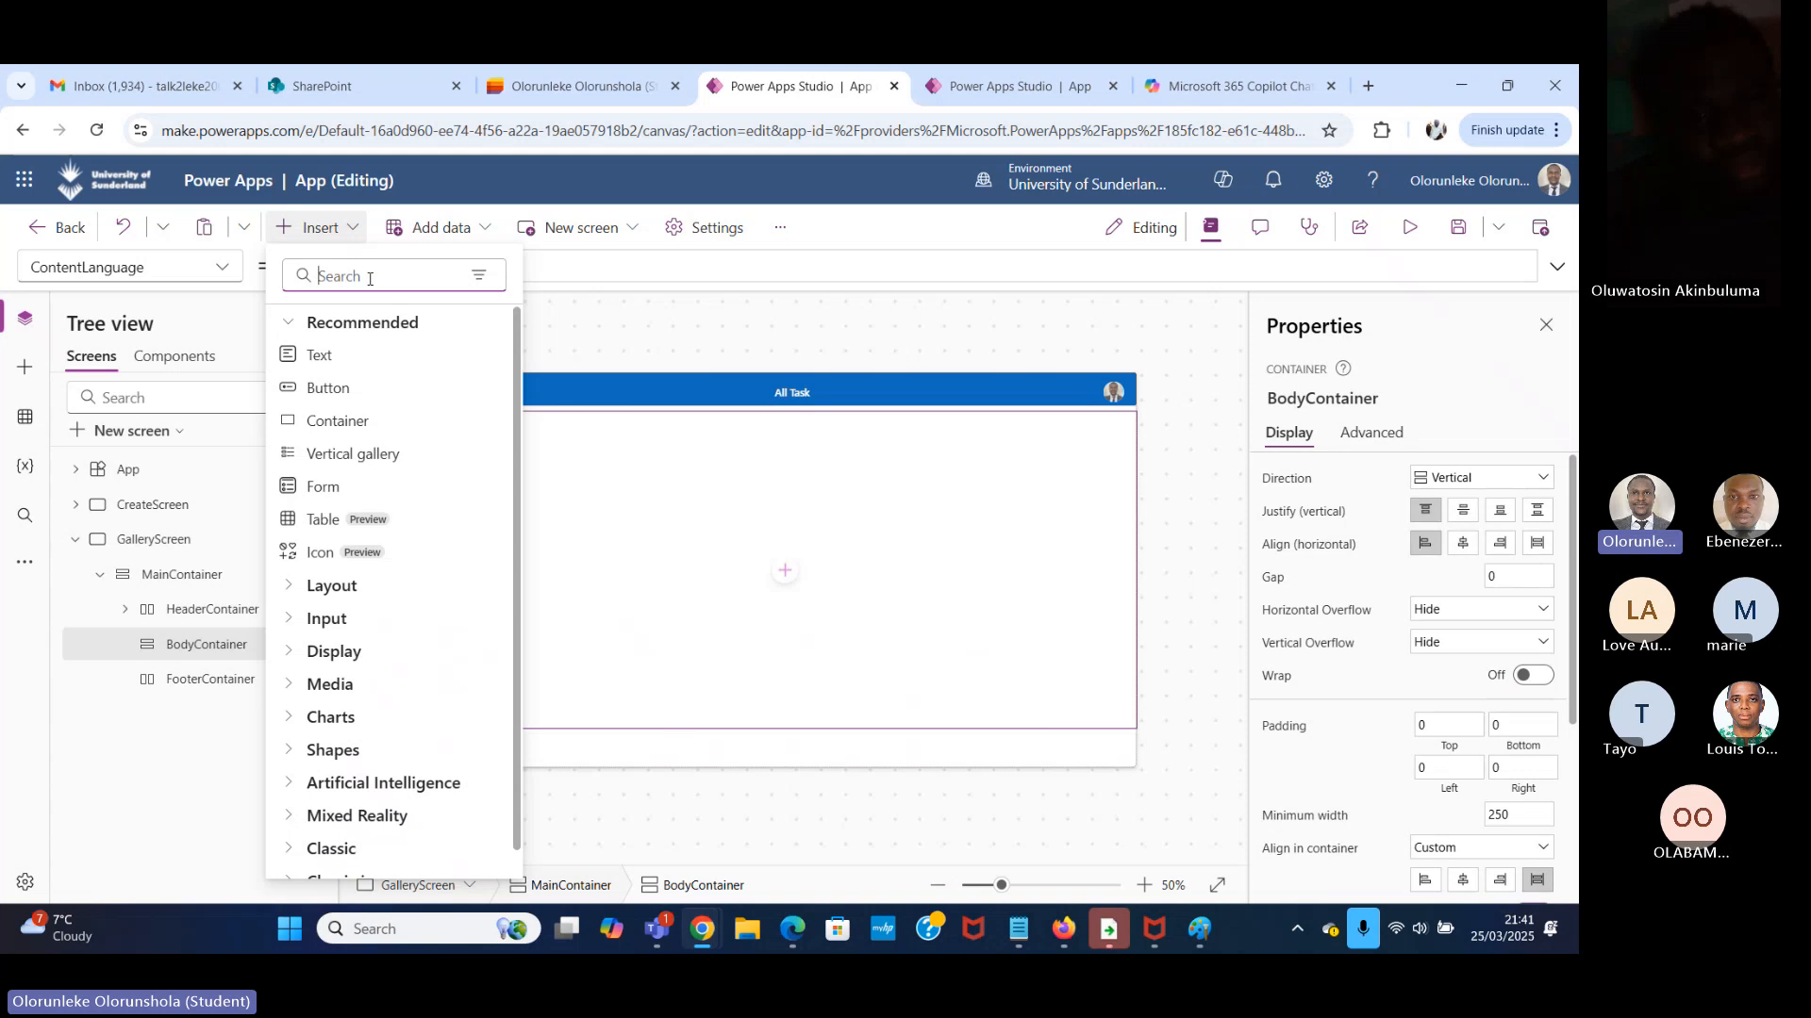
pyautogui.click(369, 278)
pyautogui.write('ver')
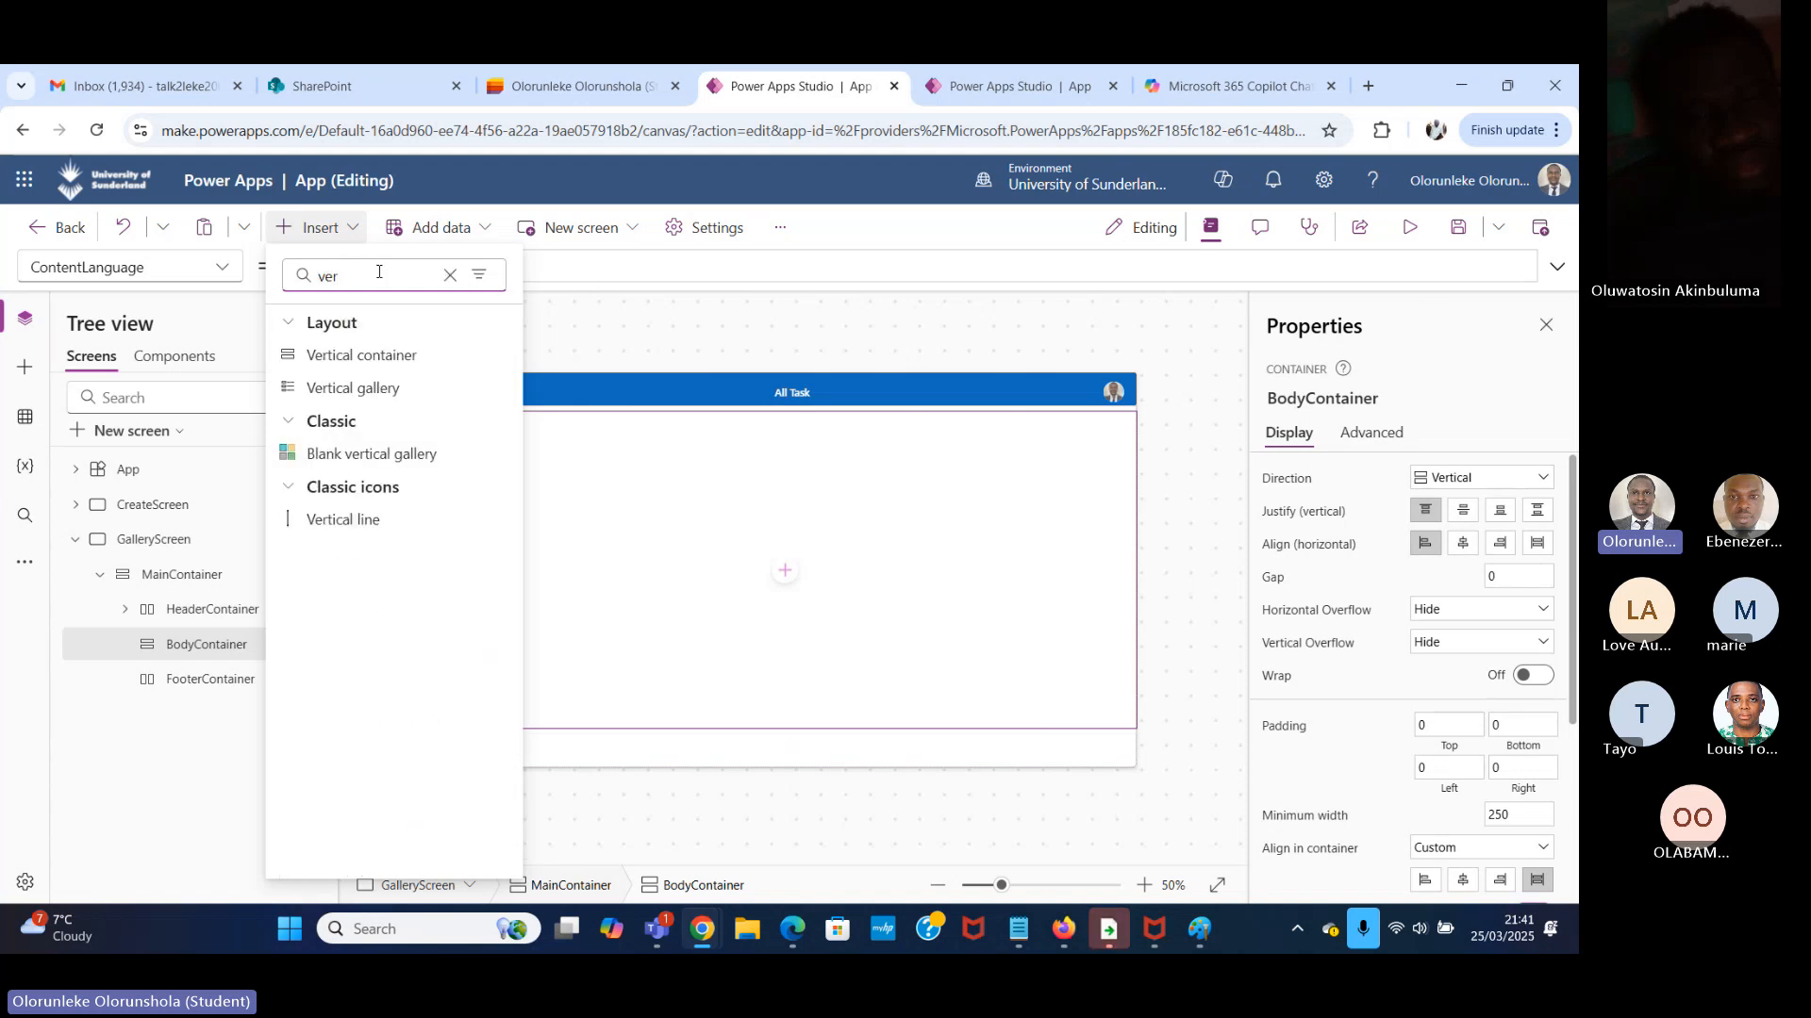
pyautogui.click(387, 361)
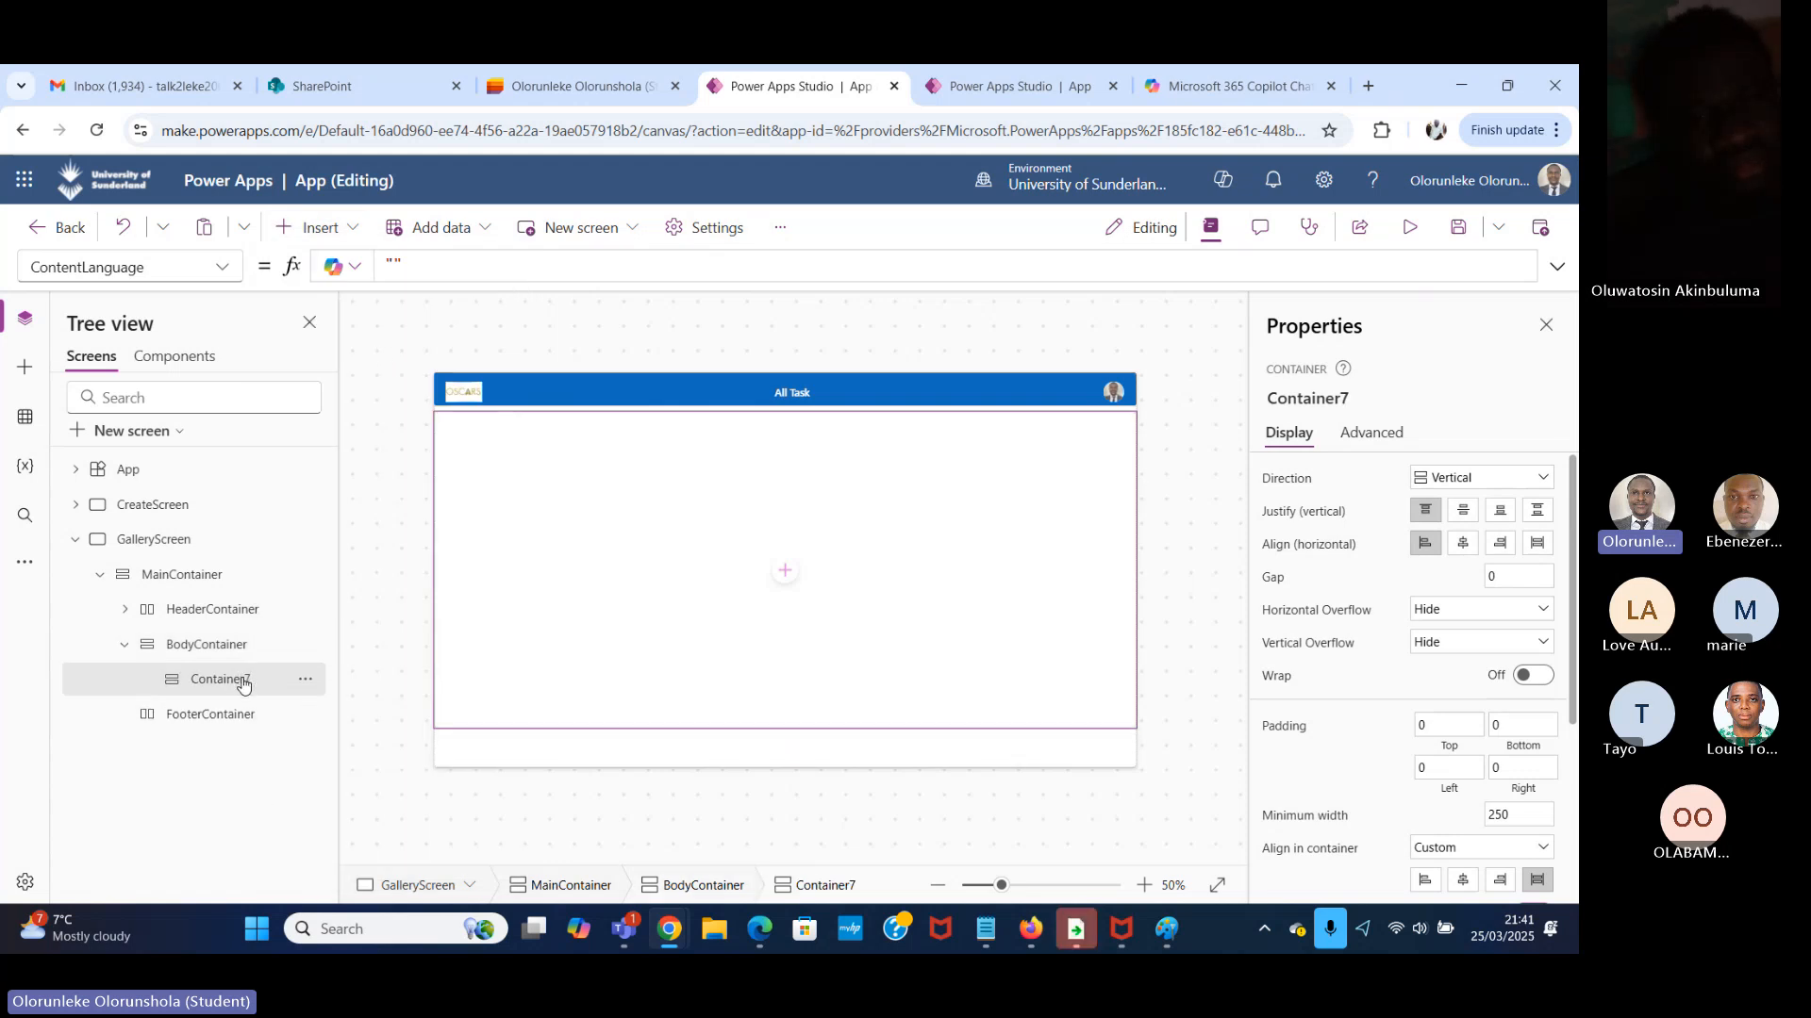
# Insert a horizontal container inside the new vertical container under BodyContainer.
pyautogui.doubleClick(244, 685)
pyautogui.click(312, 622)
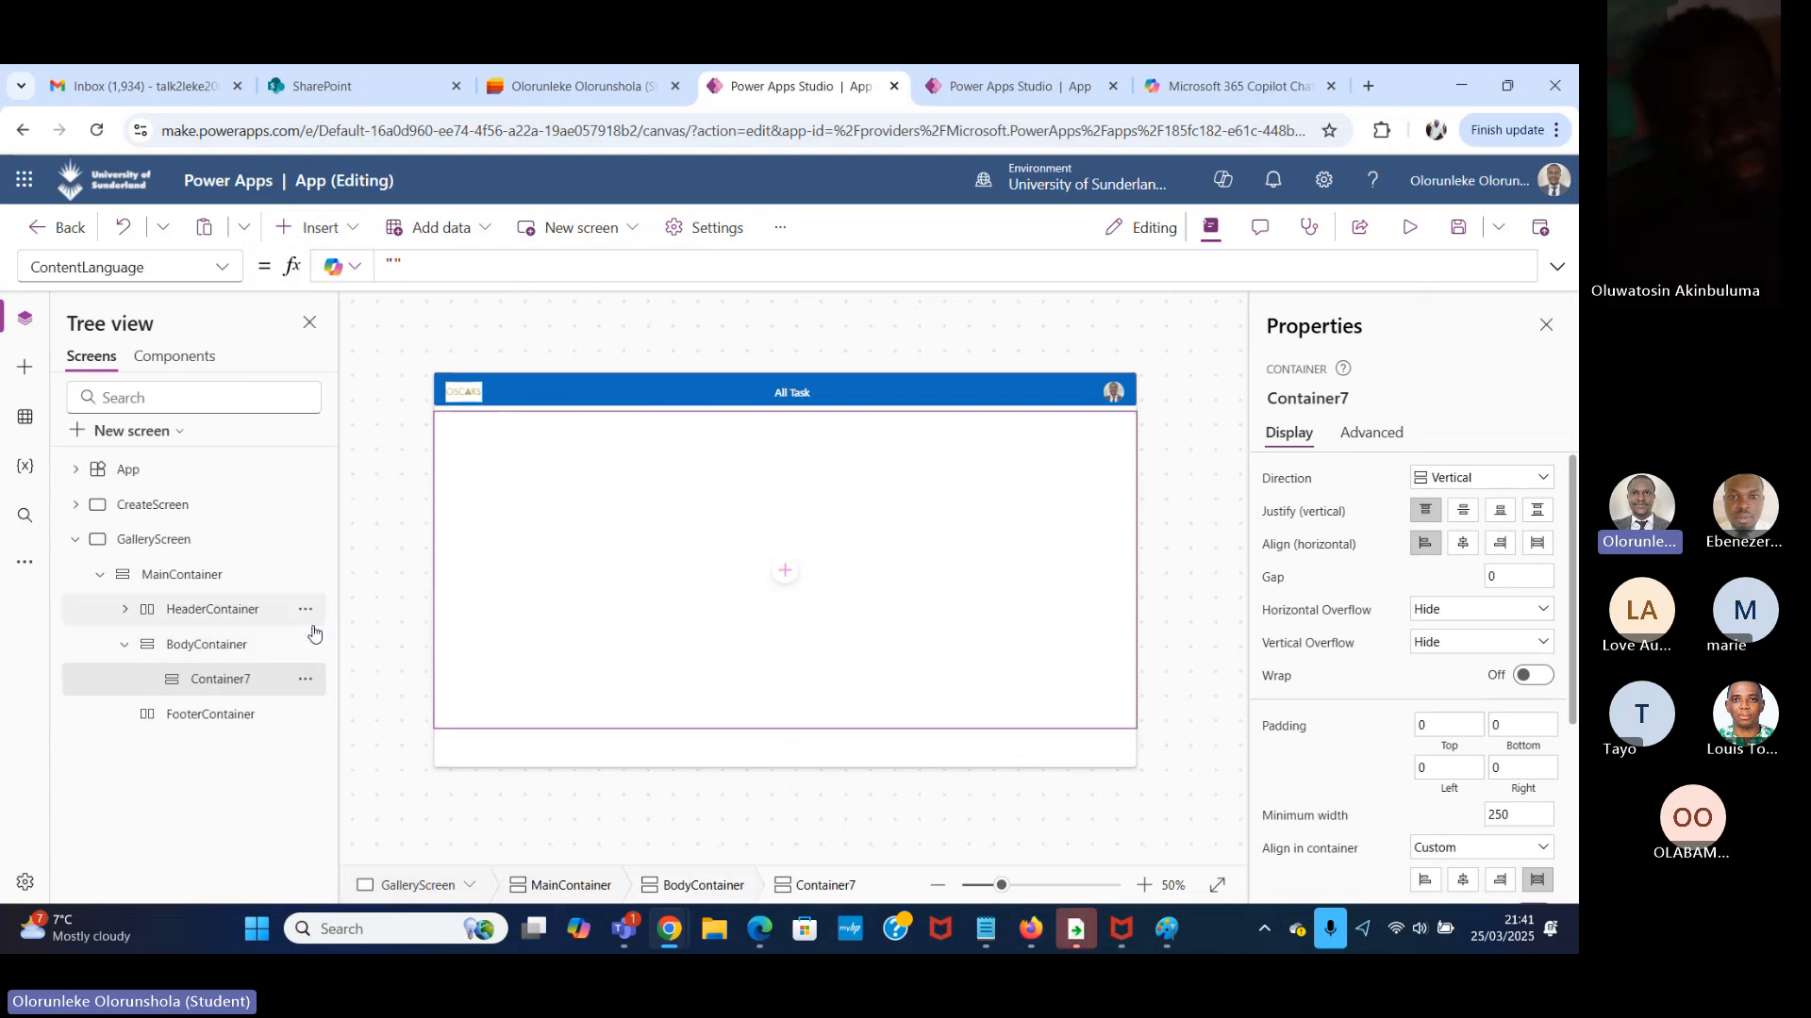
pyautogui.click(255, 689)
pyautogui.click(344, 230)
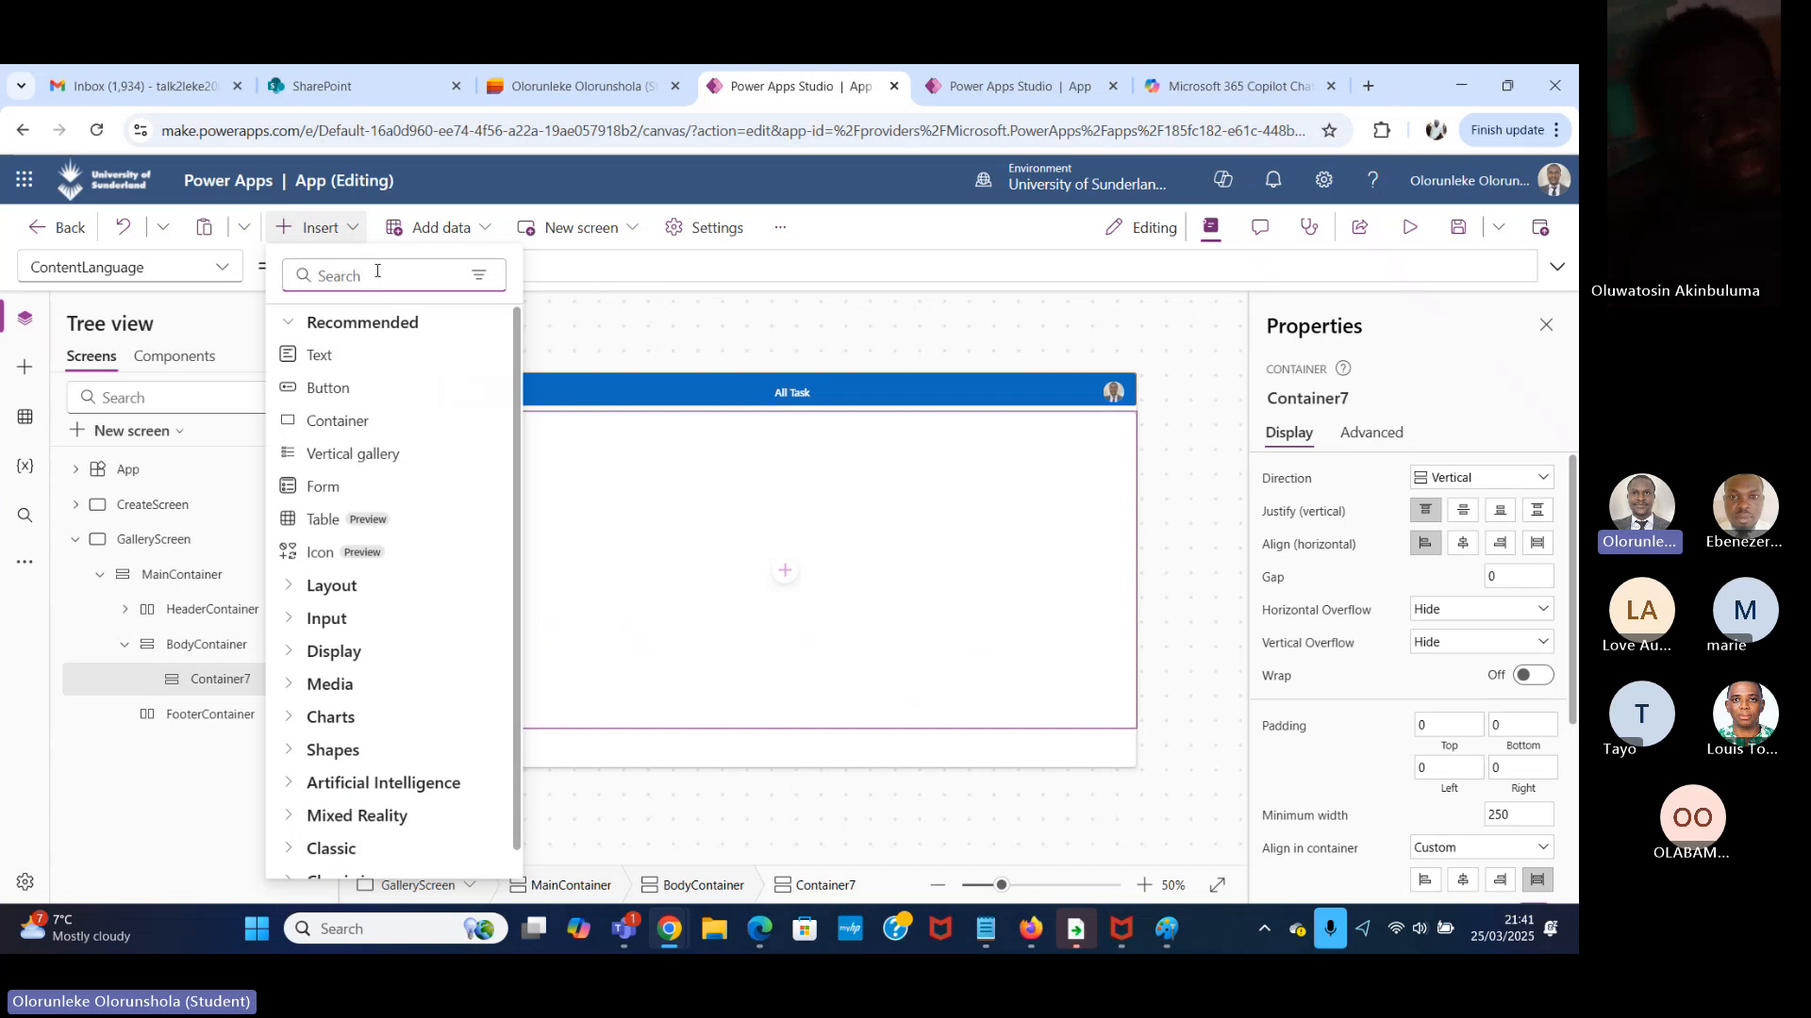
pyautogui.write('horiz')
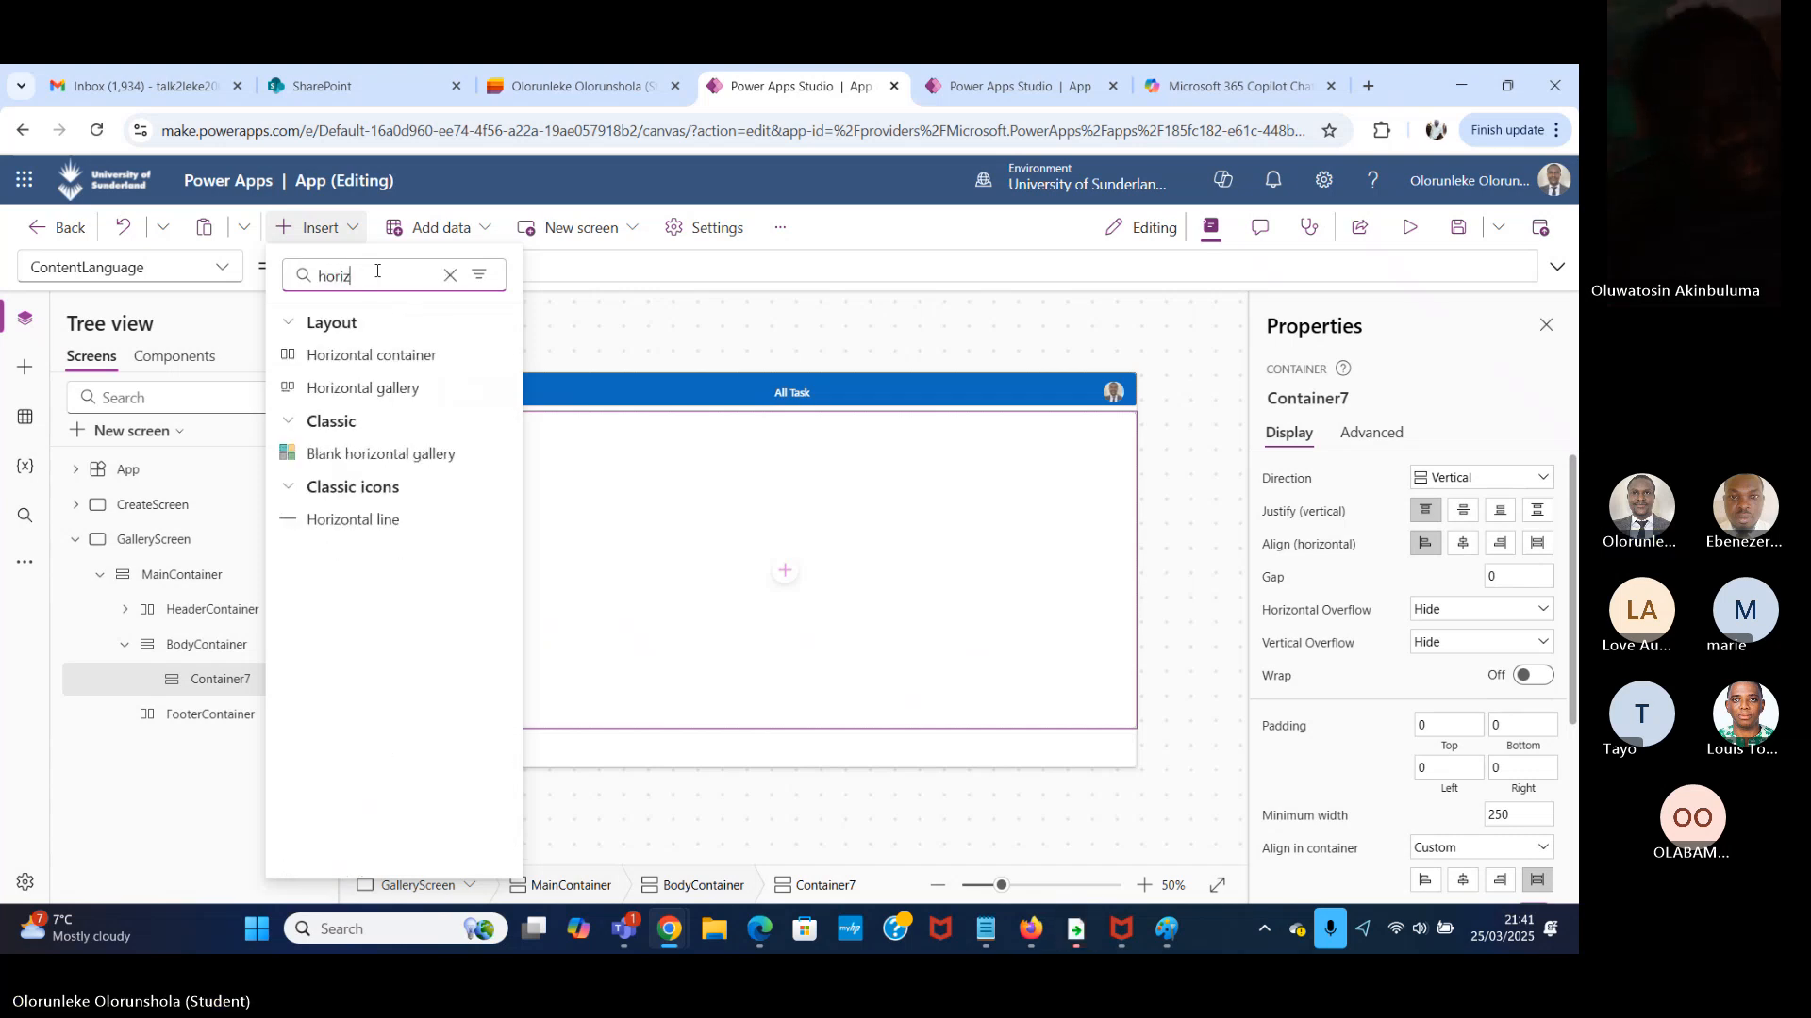
pyautogui.click(422, 326)
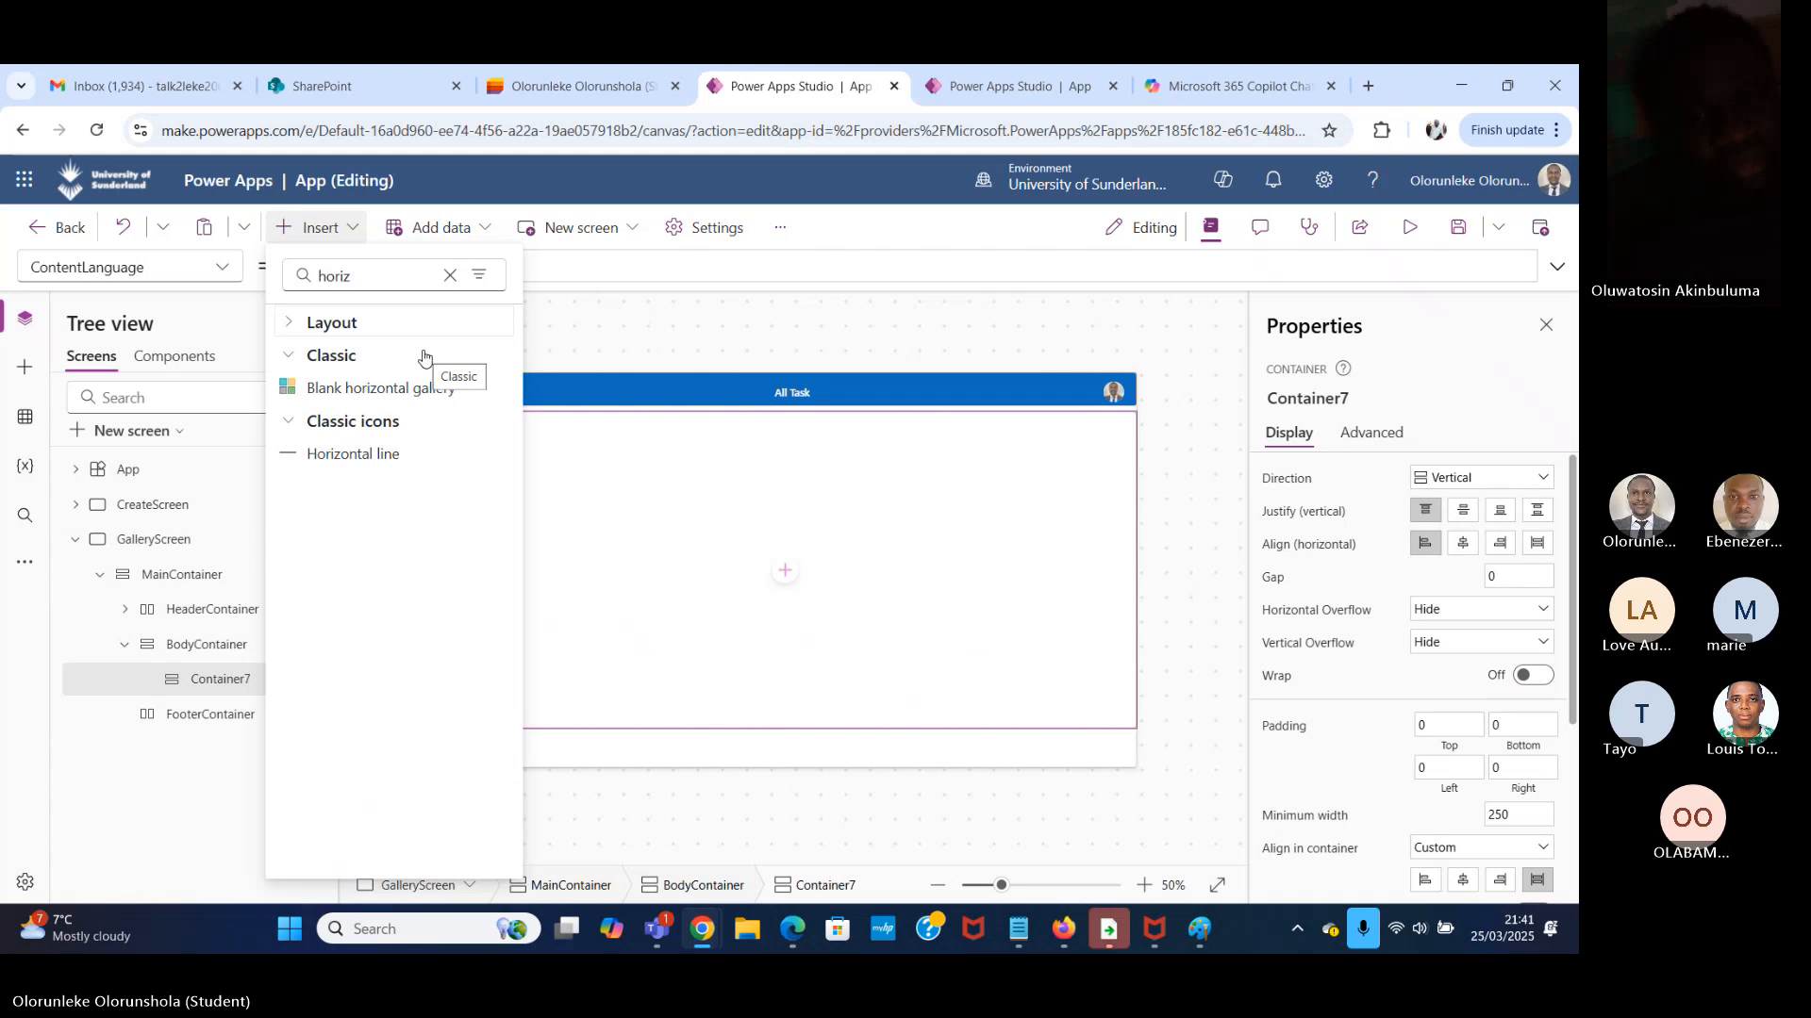
pyautogui.click(216, 686)
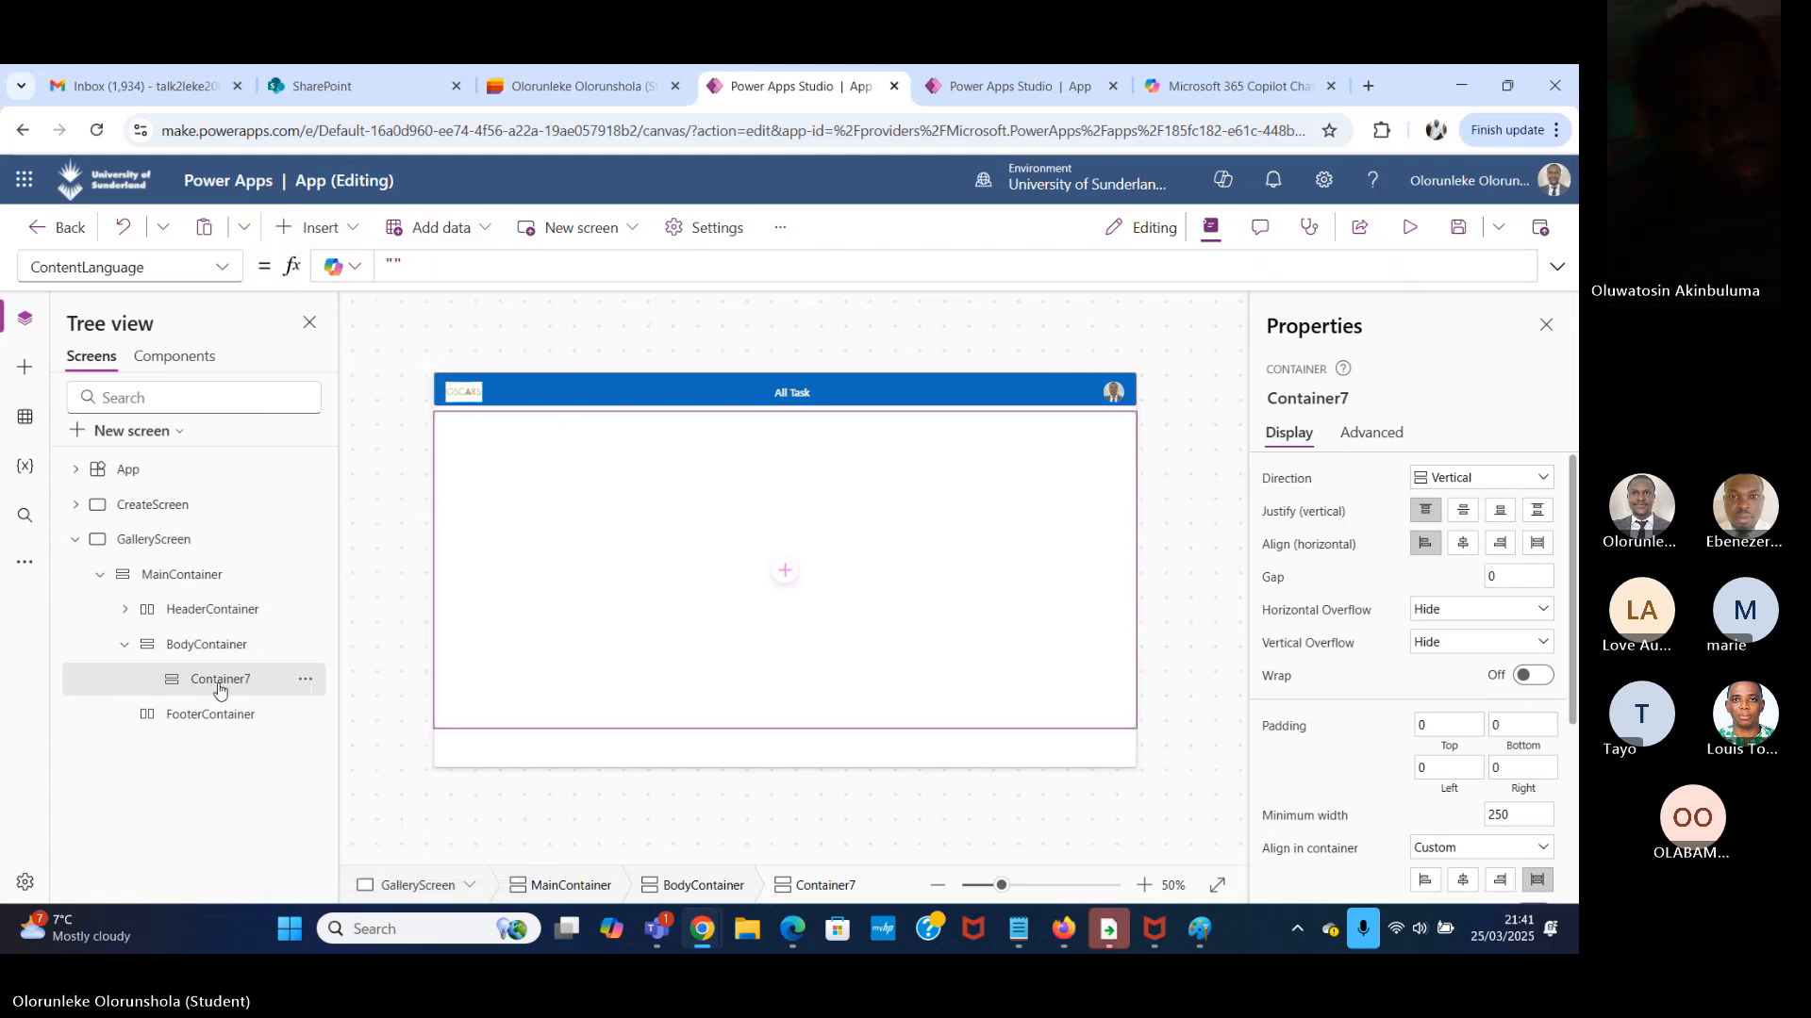
pyautogui.click(350, 233)
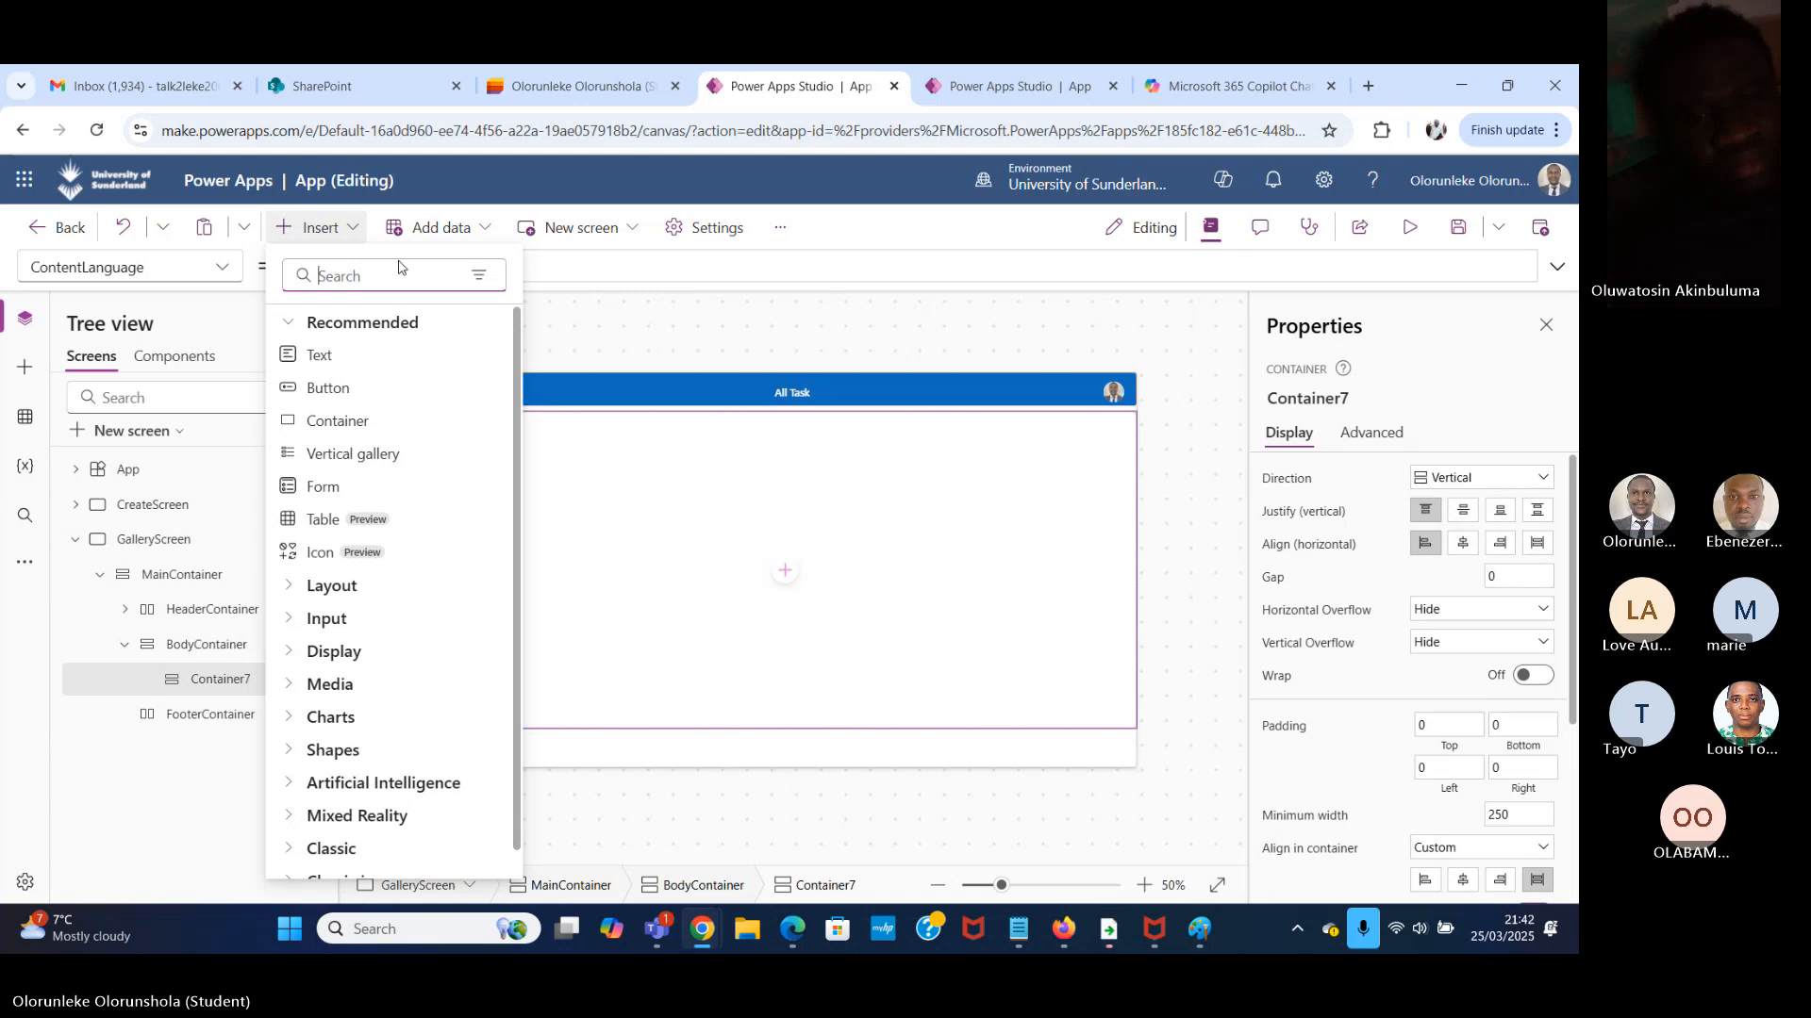
pyautogui.write('hor')
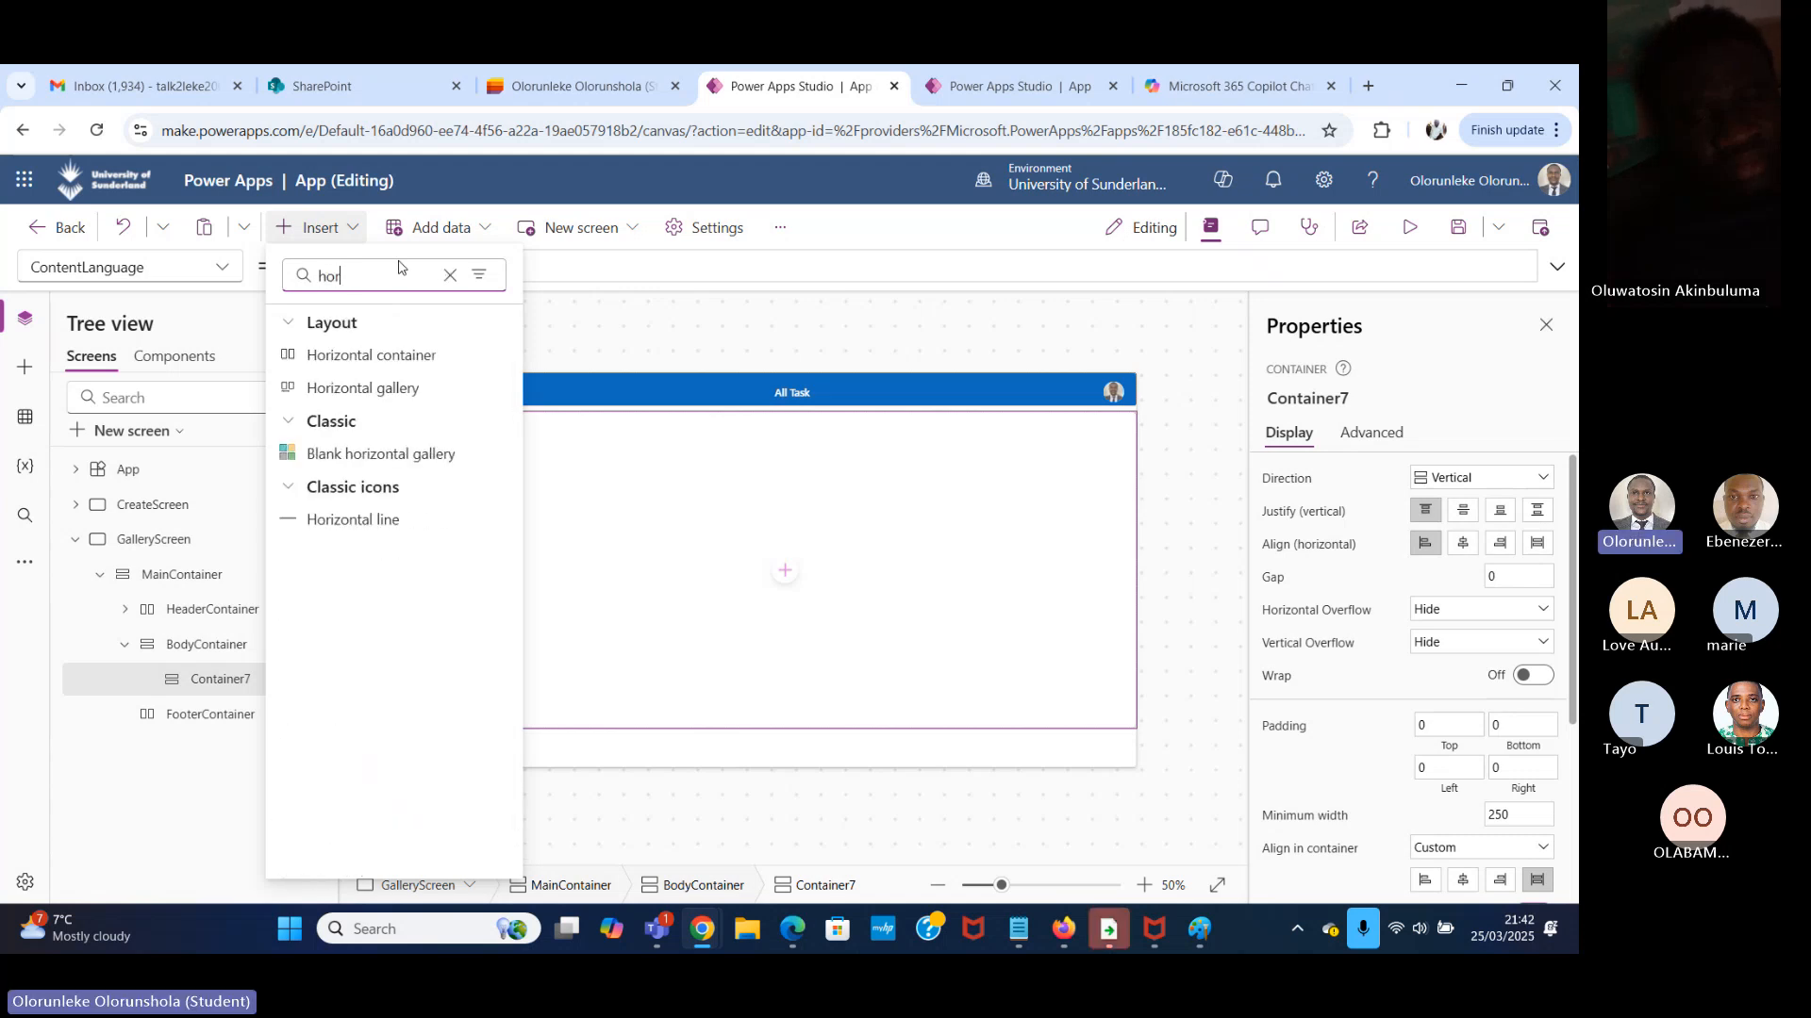
pyautogui.click(399, 364)
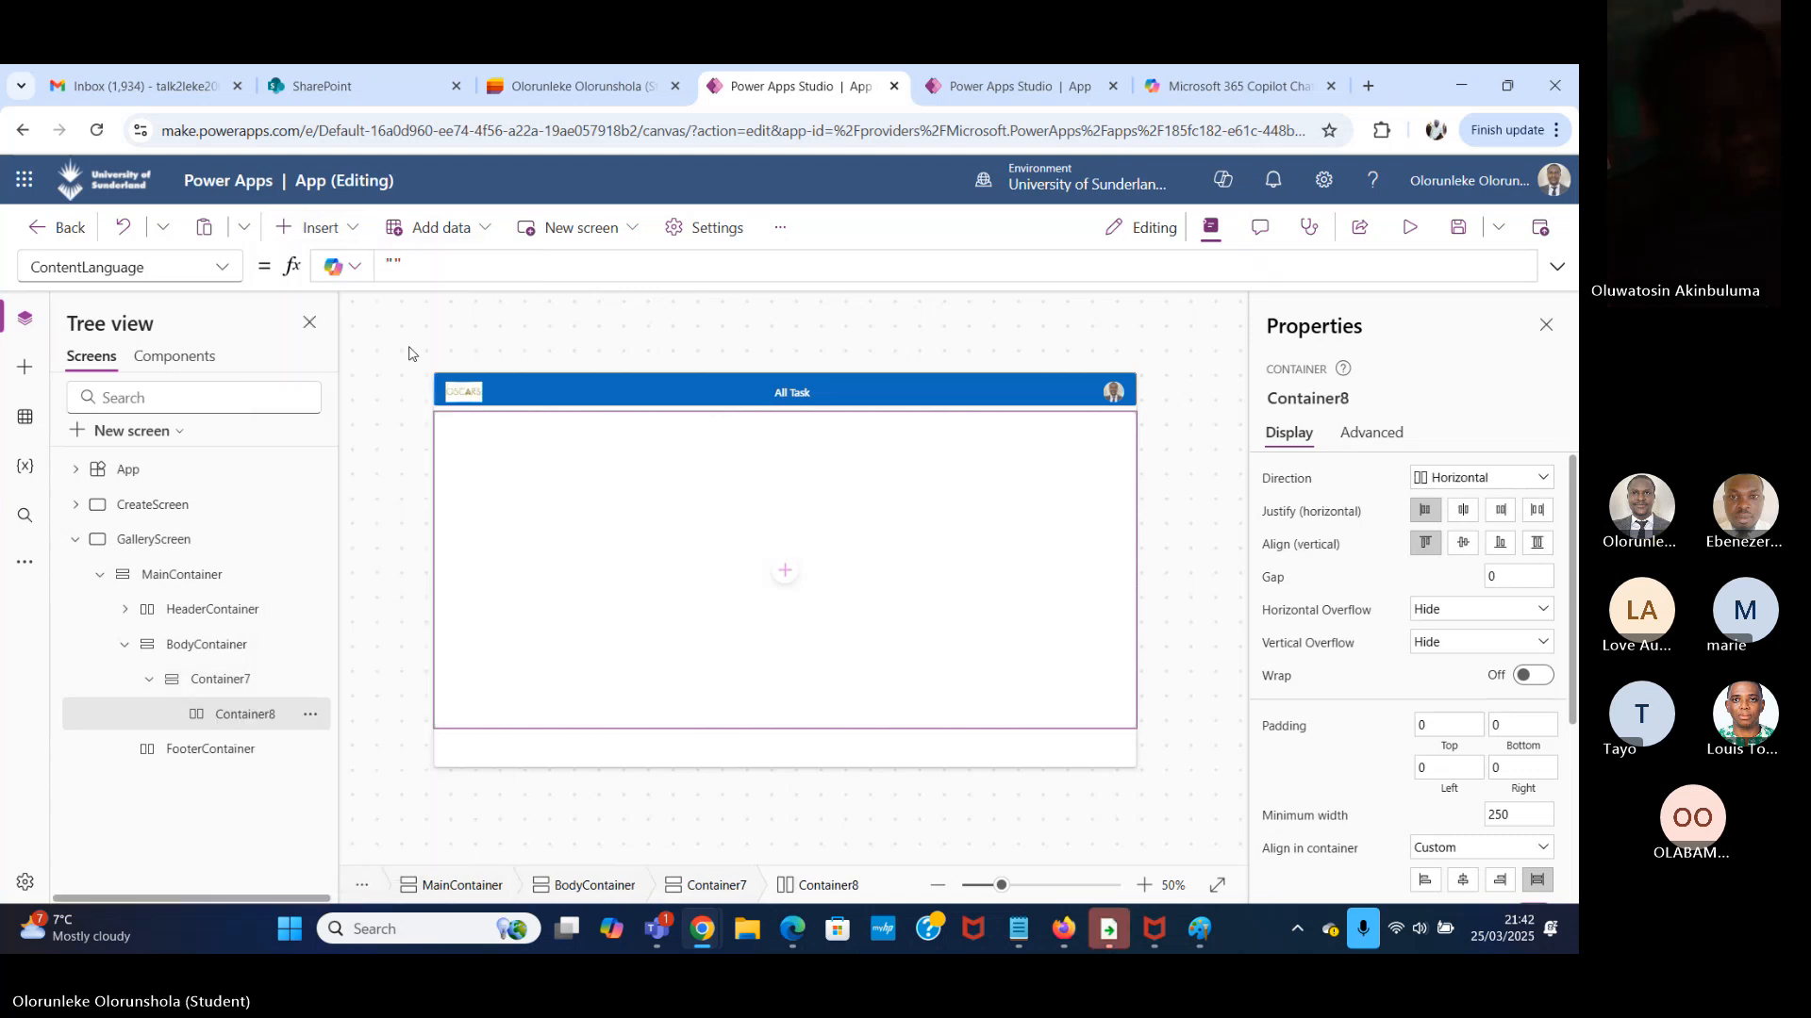
# Rename the new horizontal container as MiniHeaderContainer.
pyautogui.doubleClick(244, 720)
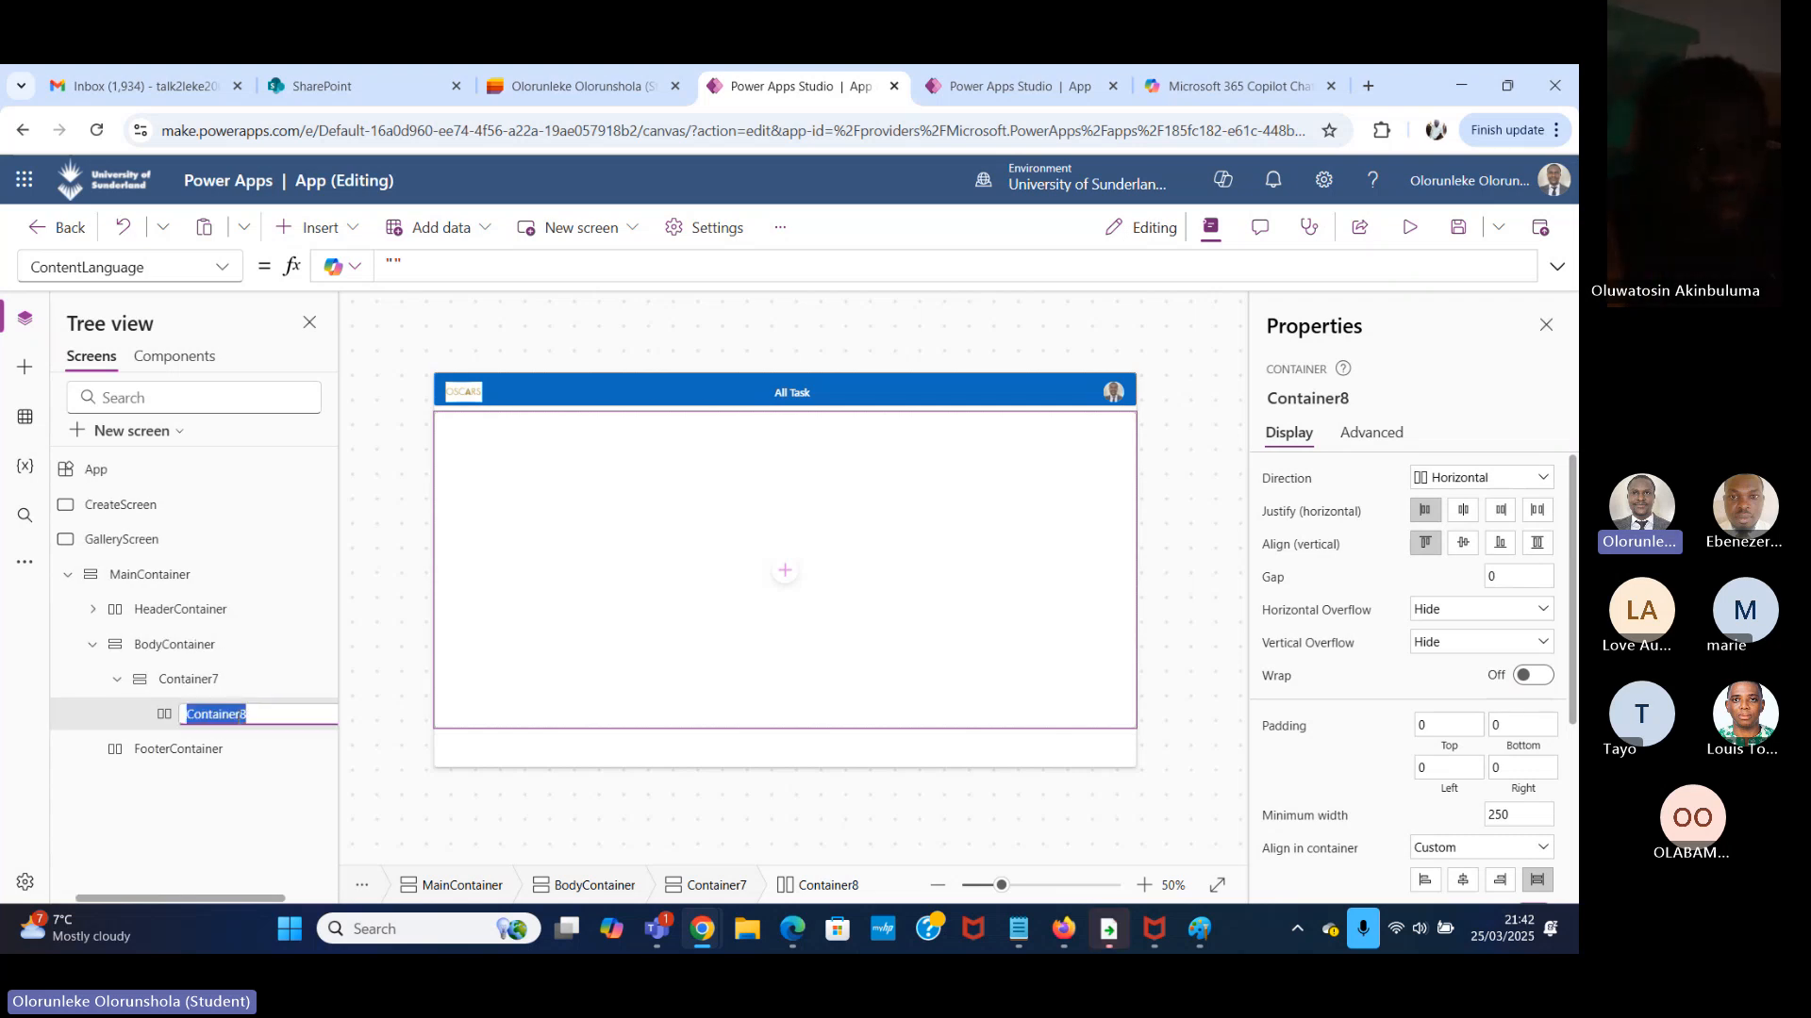
pyautogui.write('Mo')
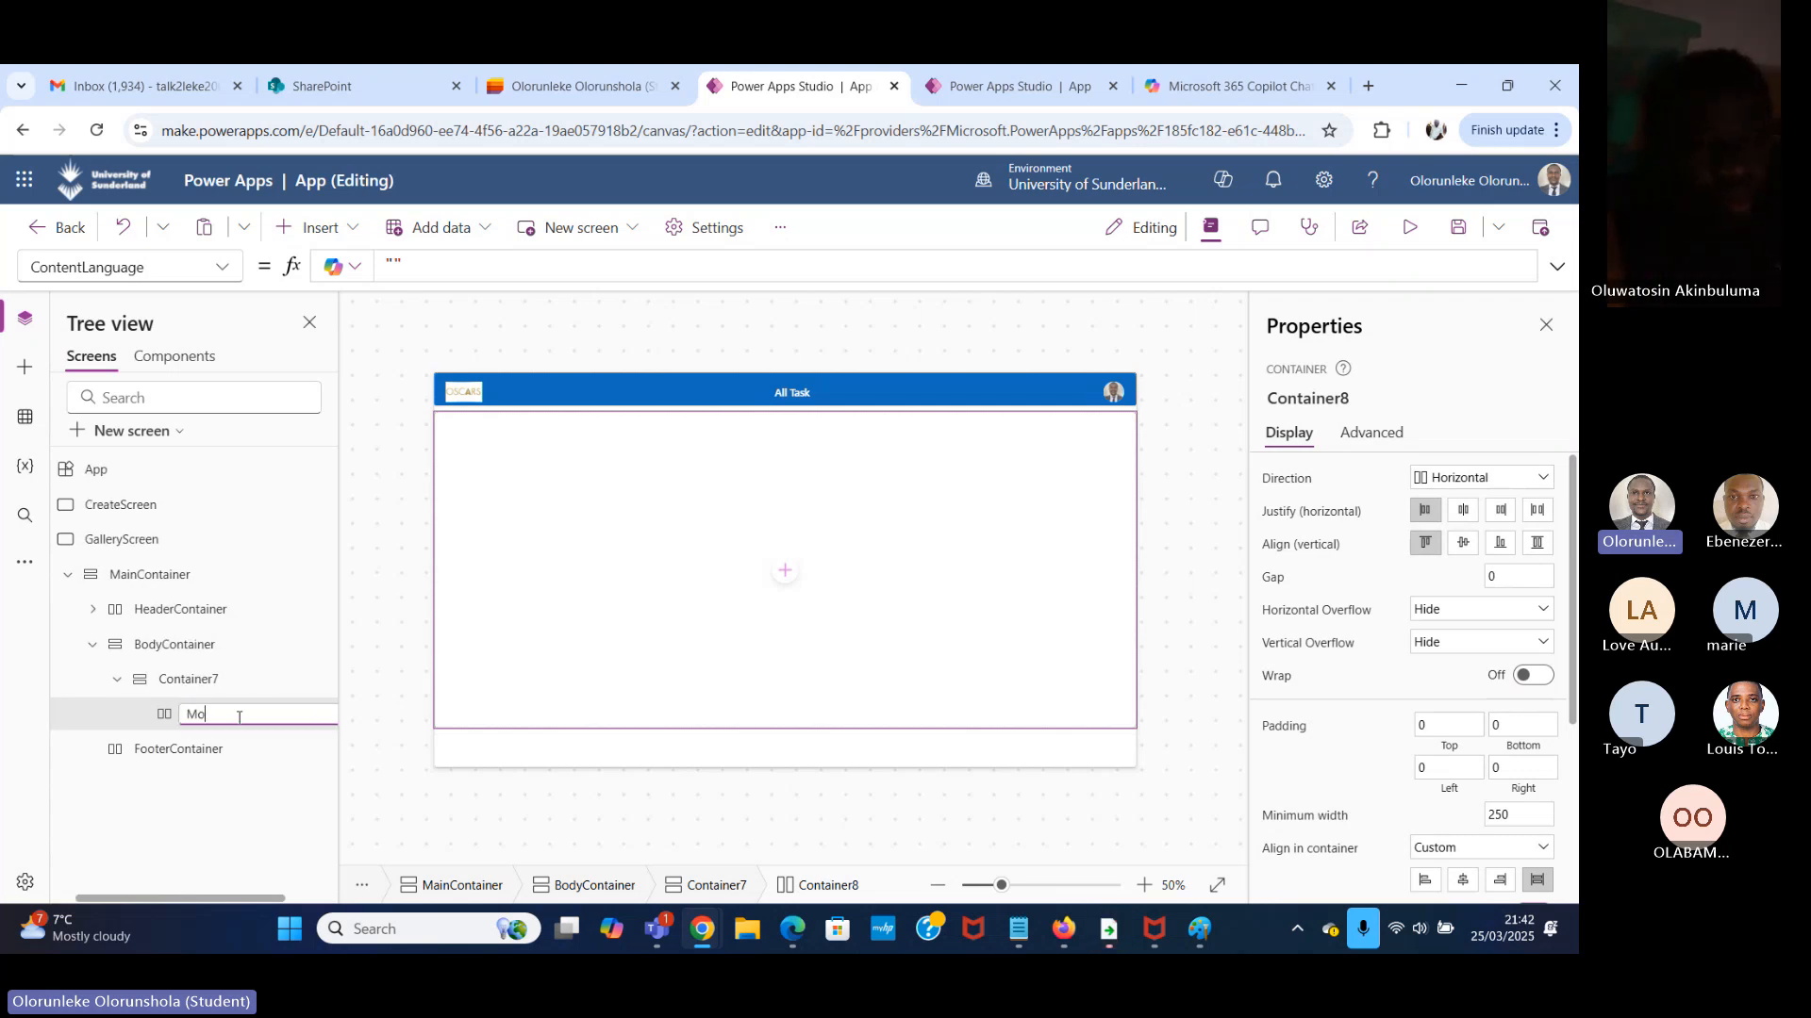
pyautogui.press('BackSpace')
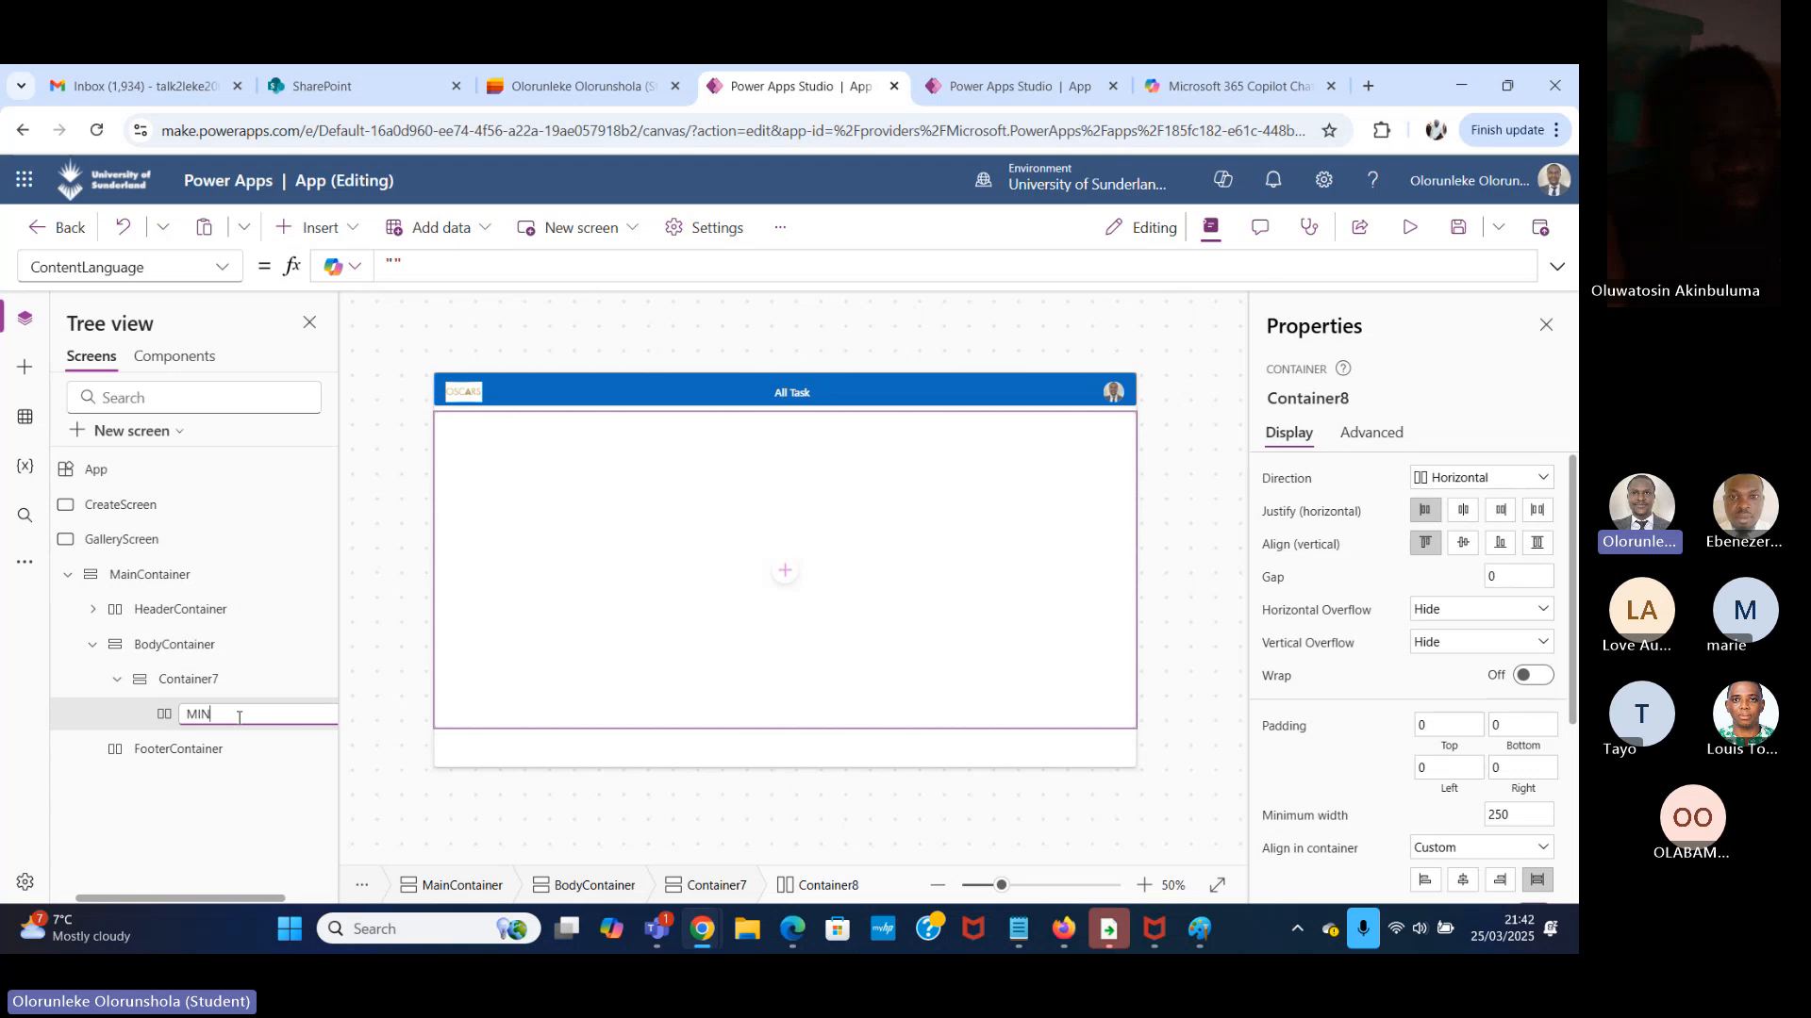
pyautogui.write('ini')
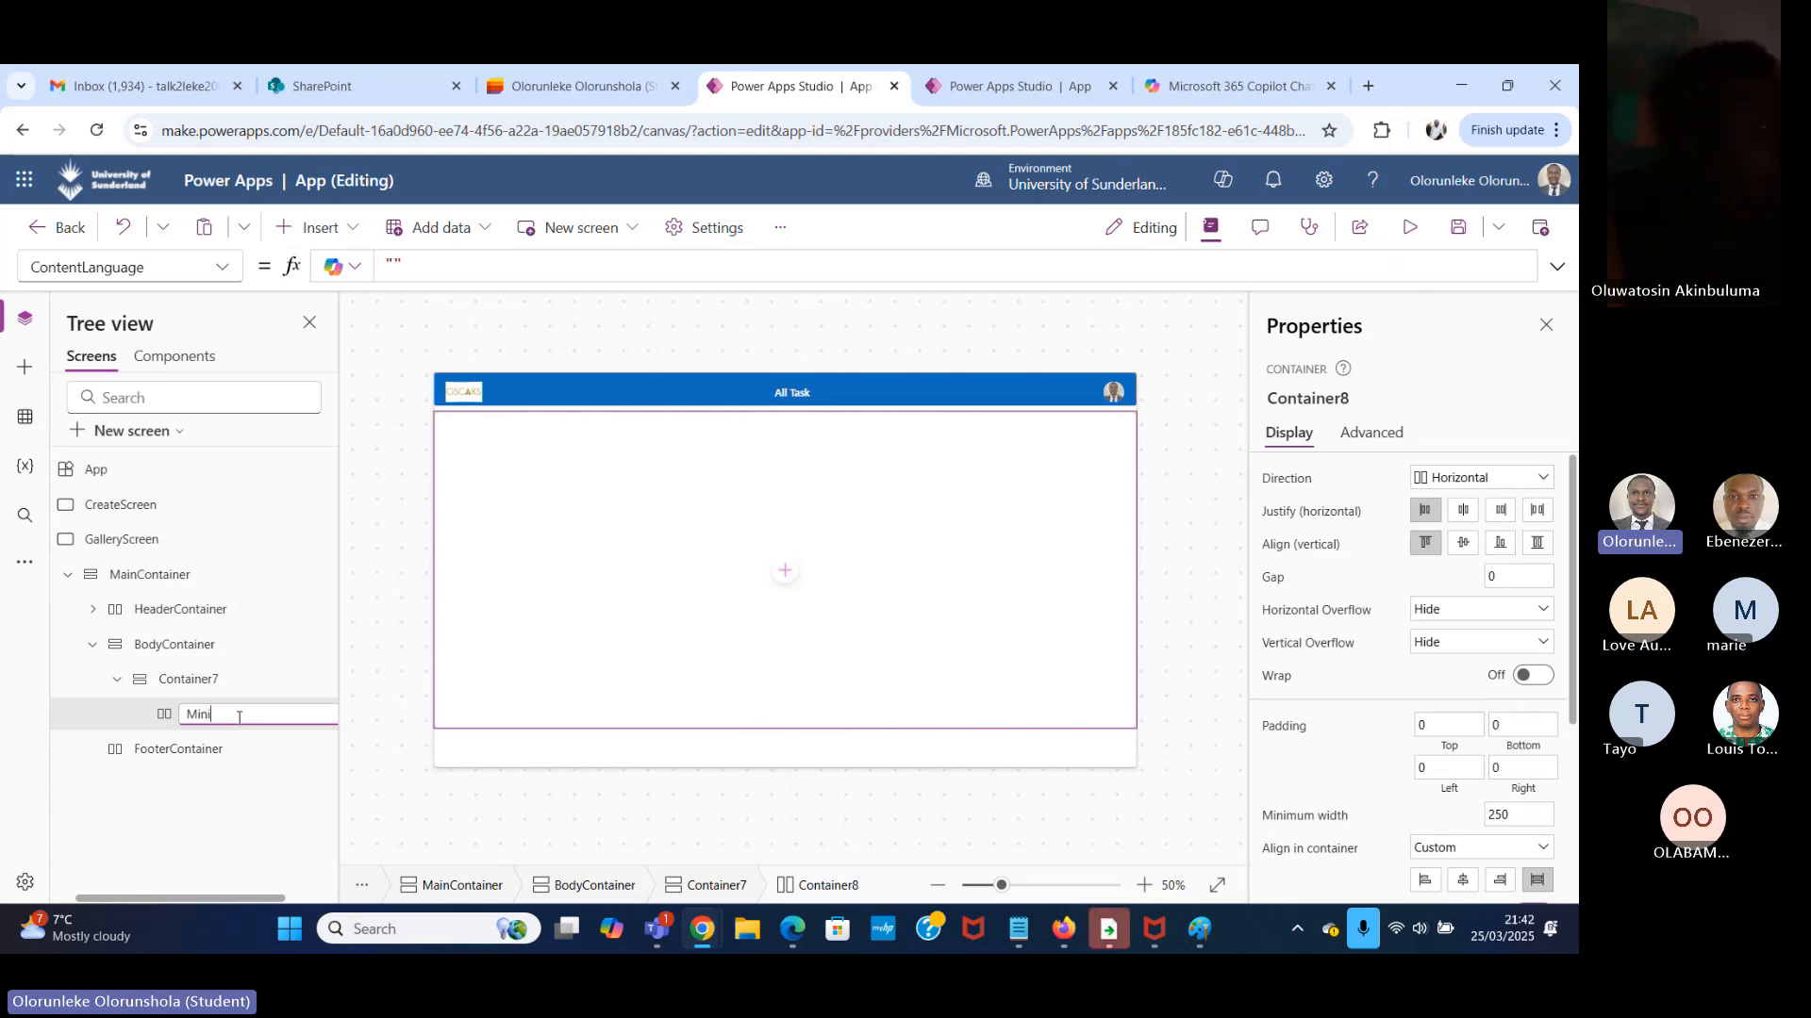
pyautogui.write('Head')
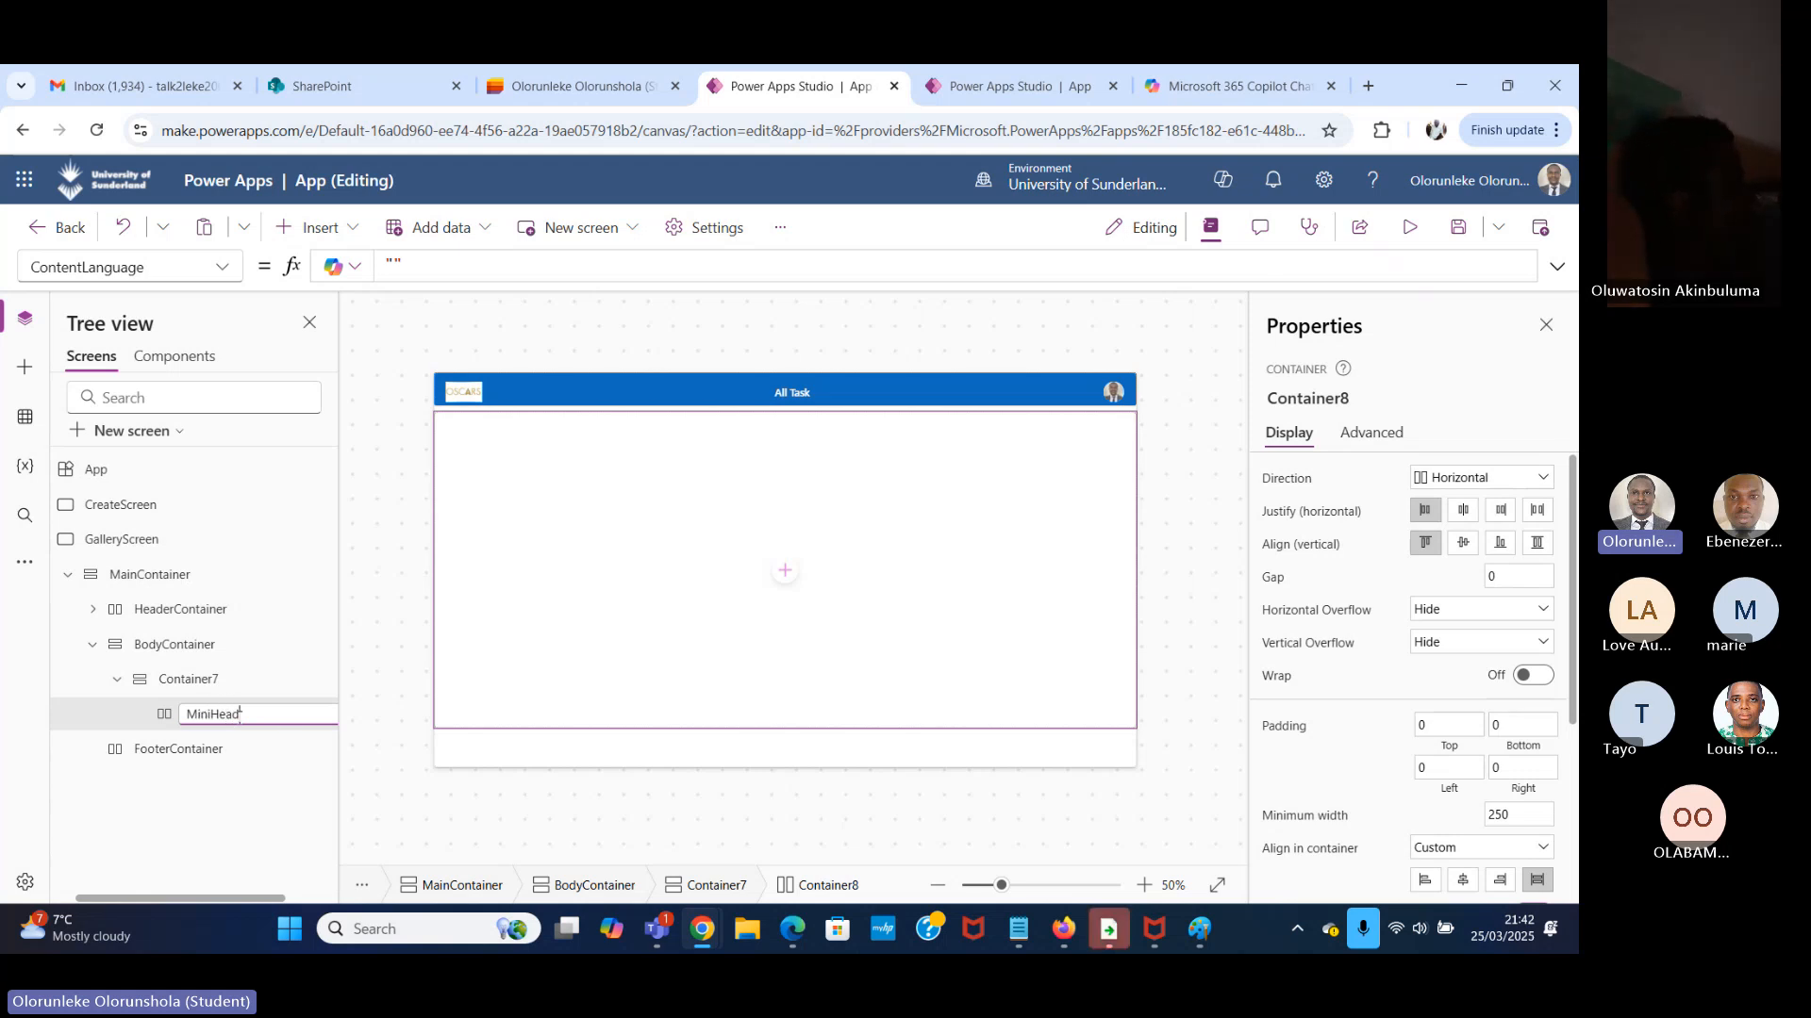
pyautogui.write('erV')
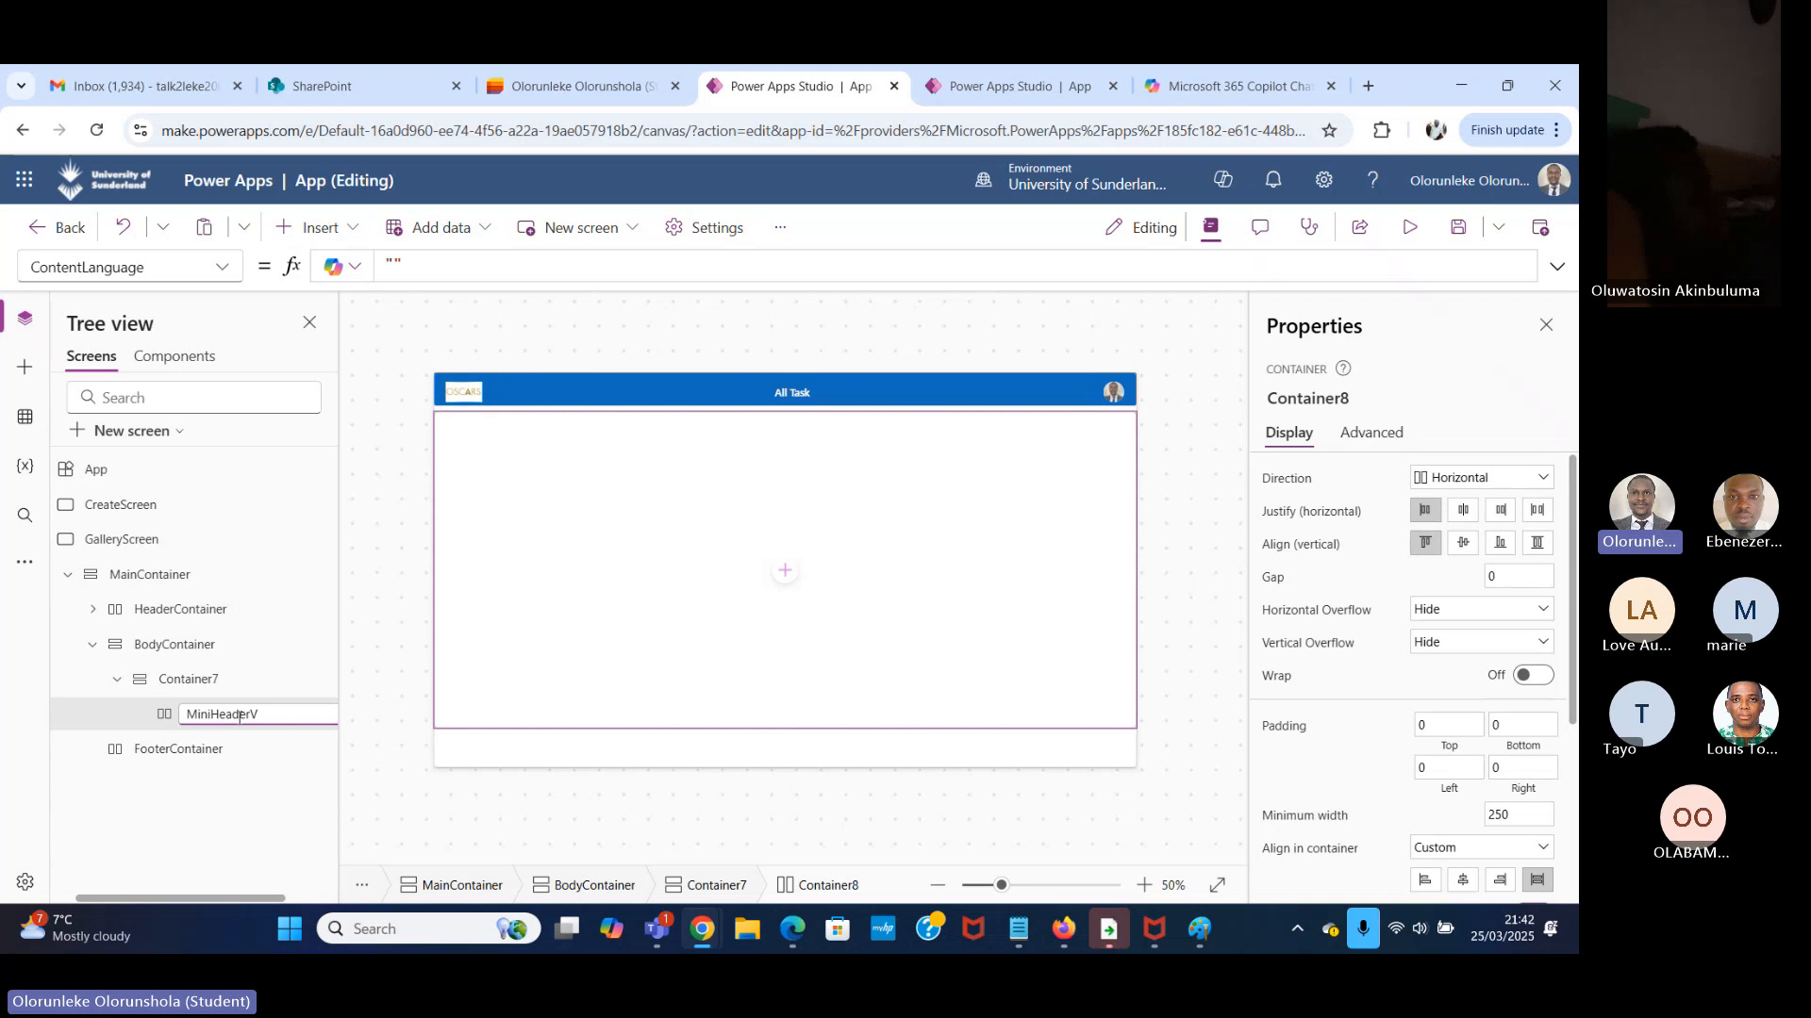
pyautogui.press('BackSpace')
pyautogui.write('Co')
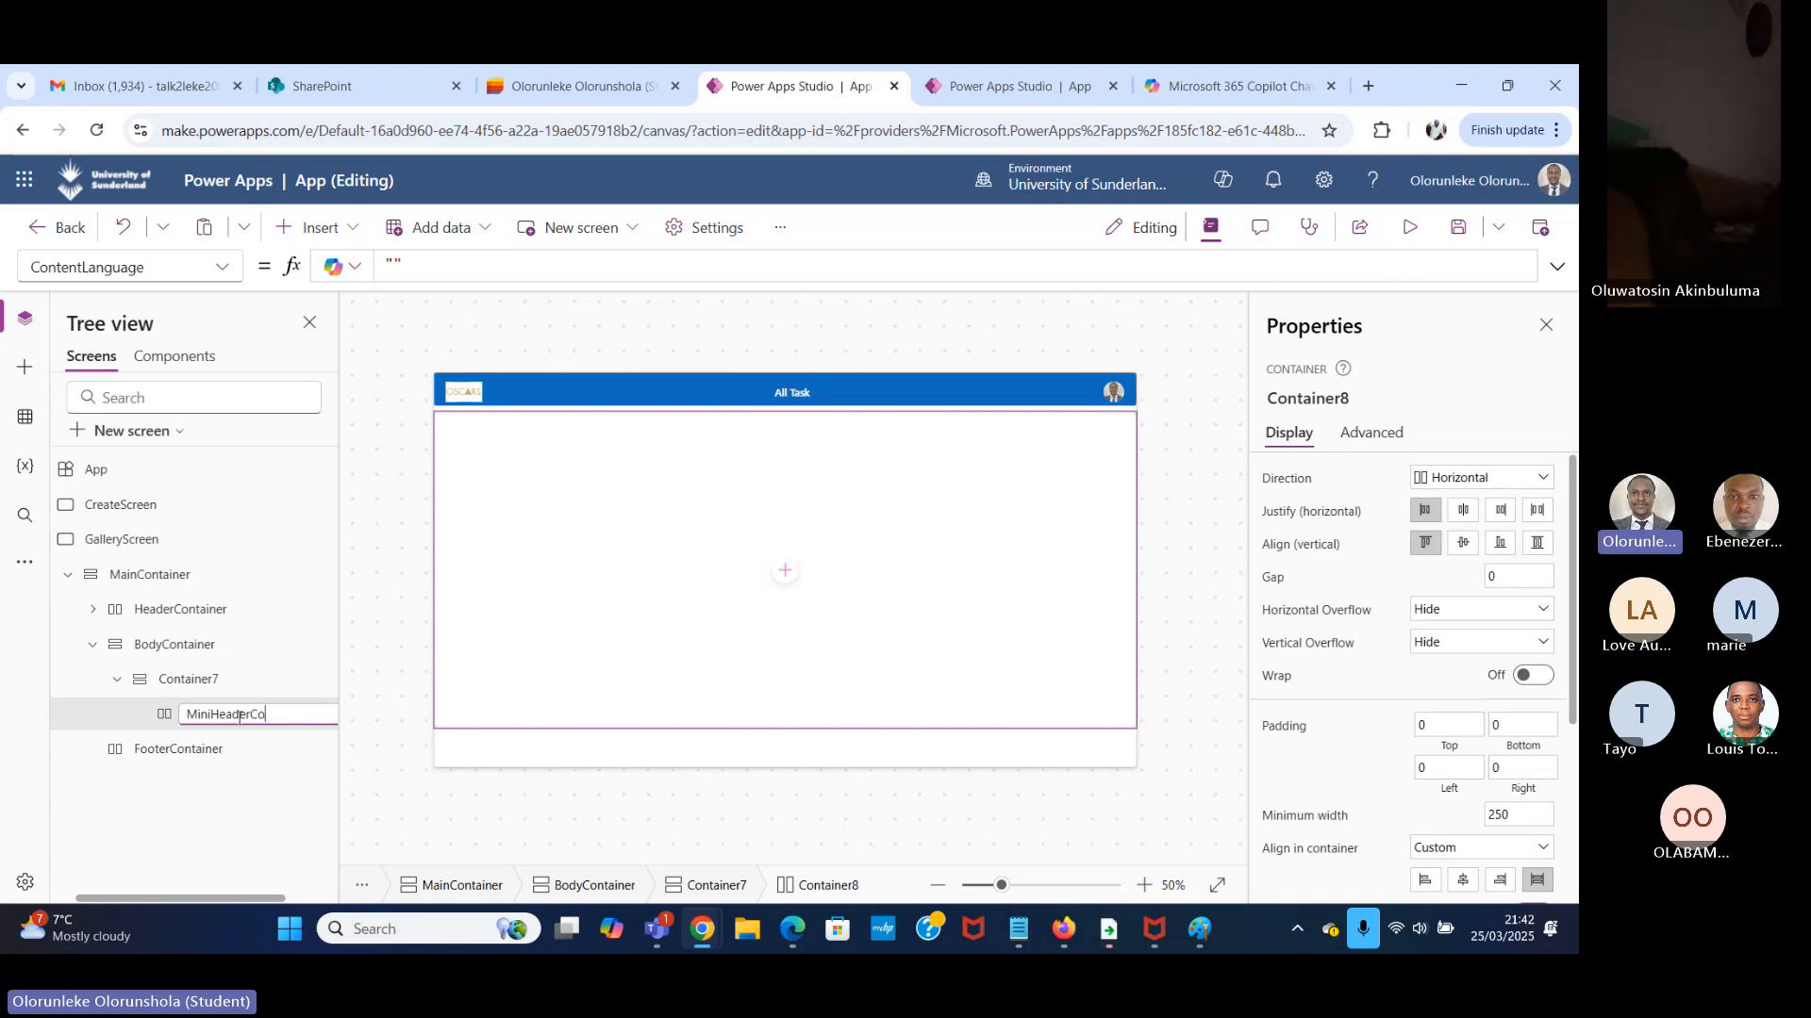
pyautogui.write('ntainer')
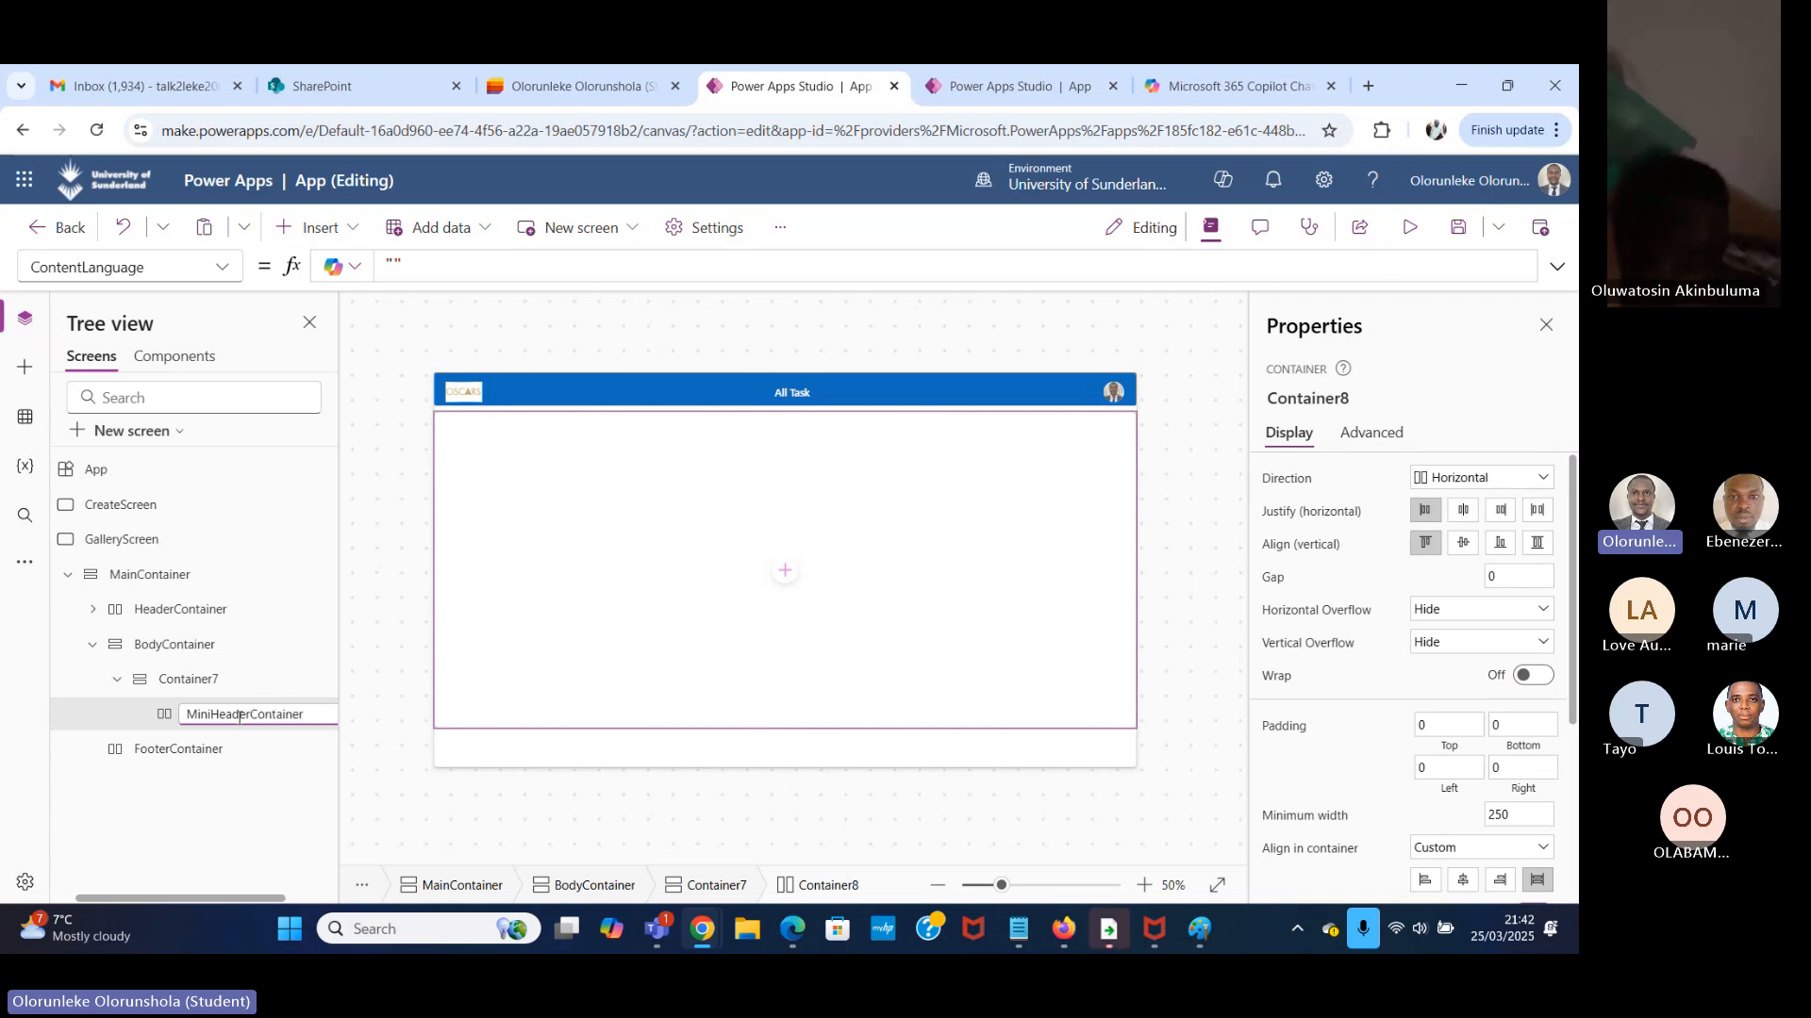
pyautogui.press('Return')
# Insert a vertical container inside Container7, alongside MiniHeaderContainer.
pyautogui.click(265, 679)
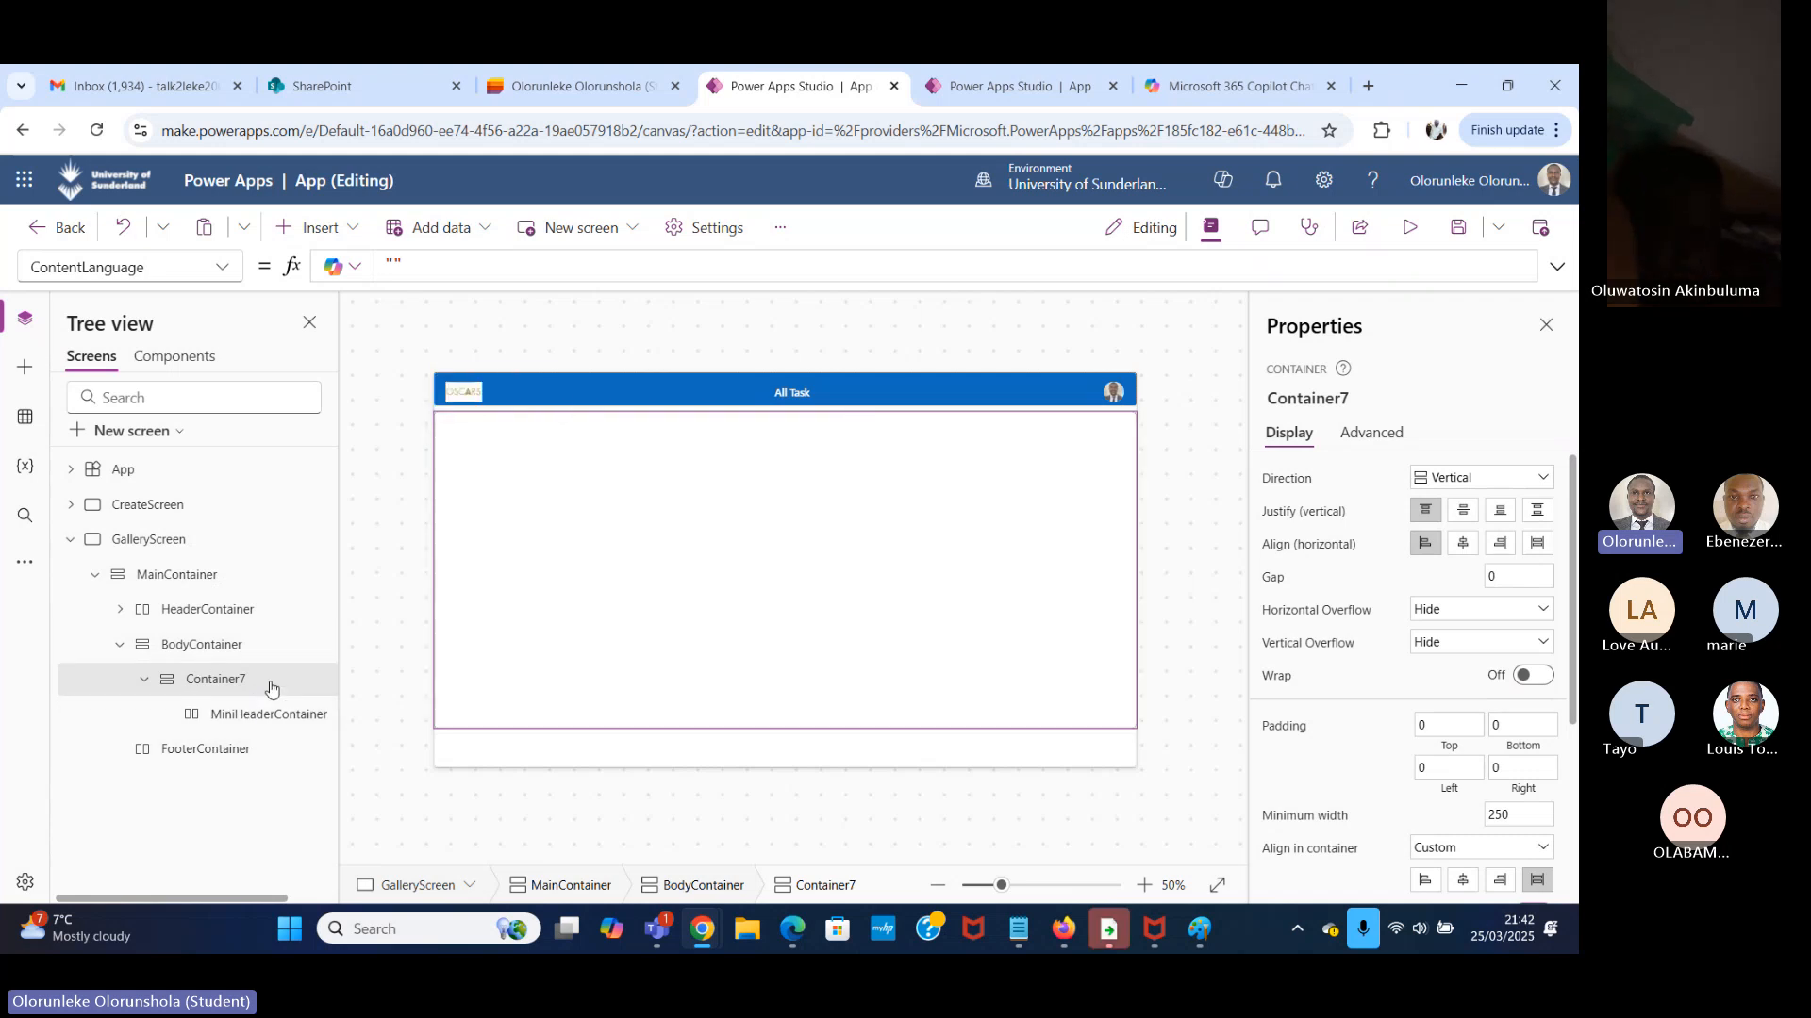
pyautogui.click(342, 229)
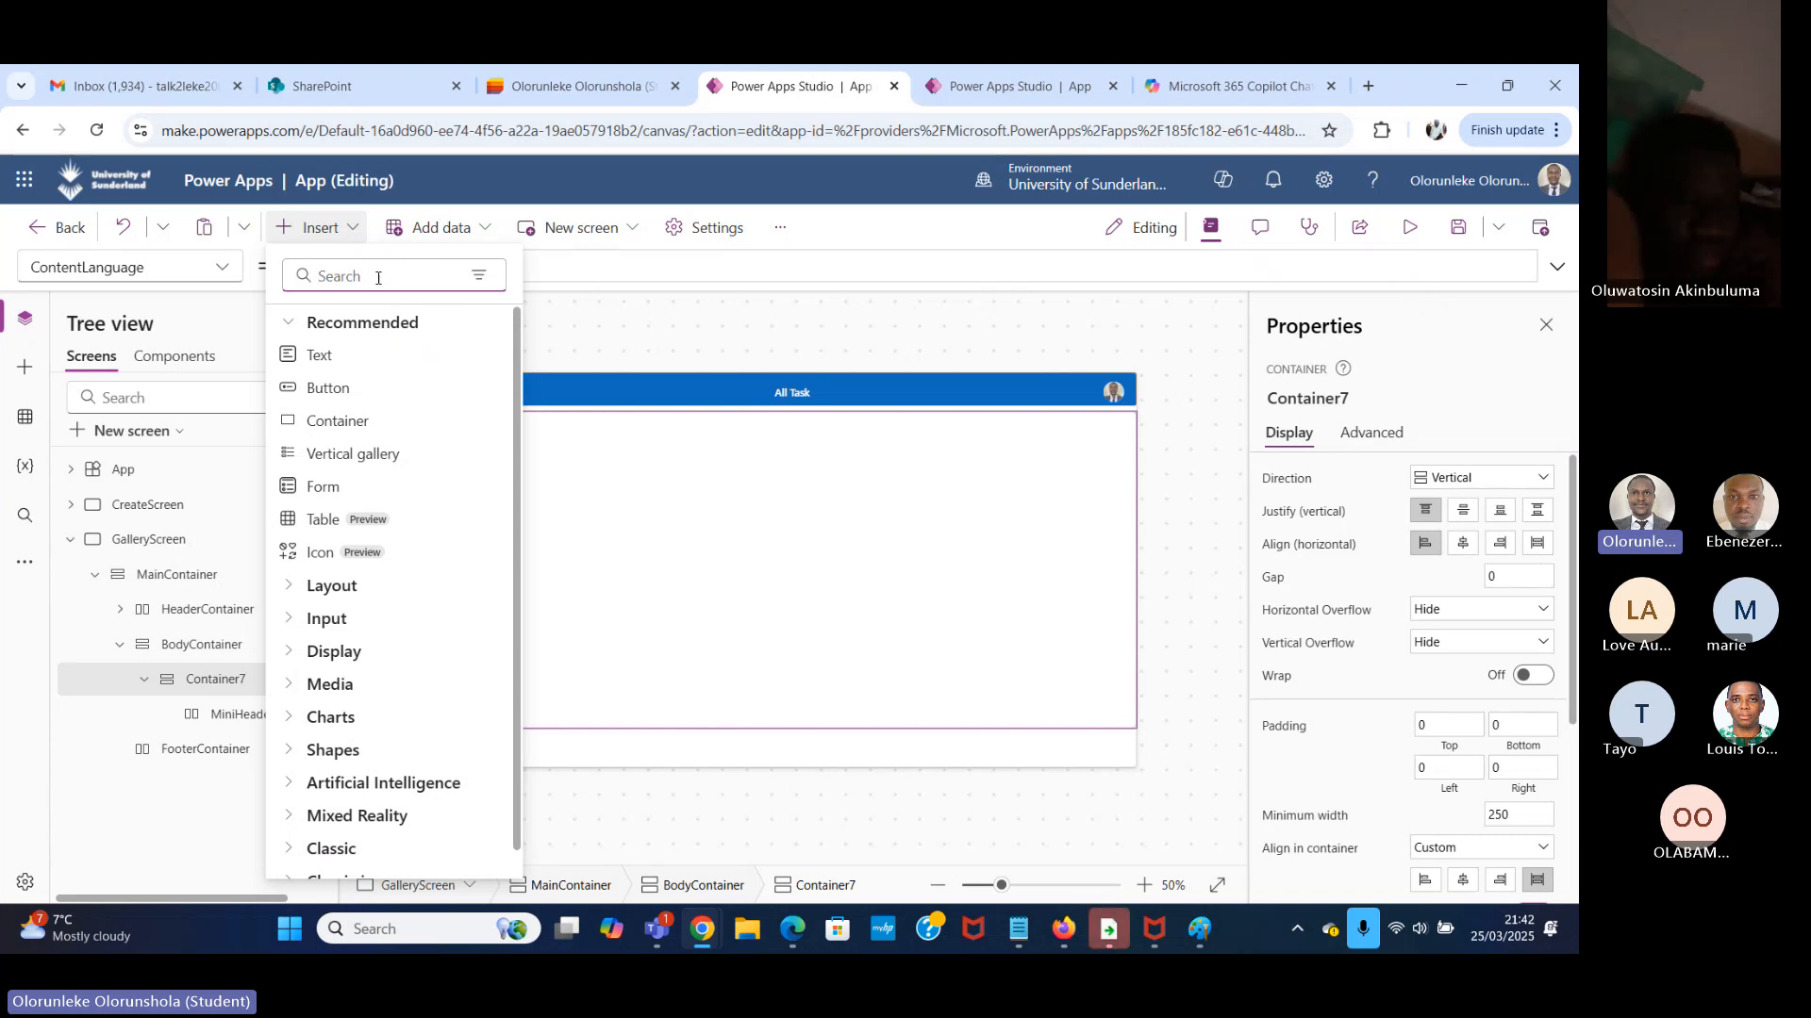
pyautogui.write('ver')
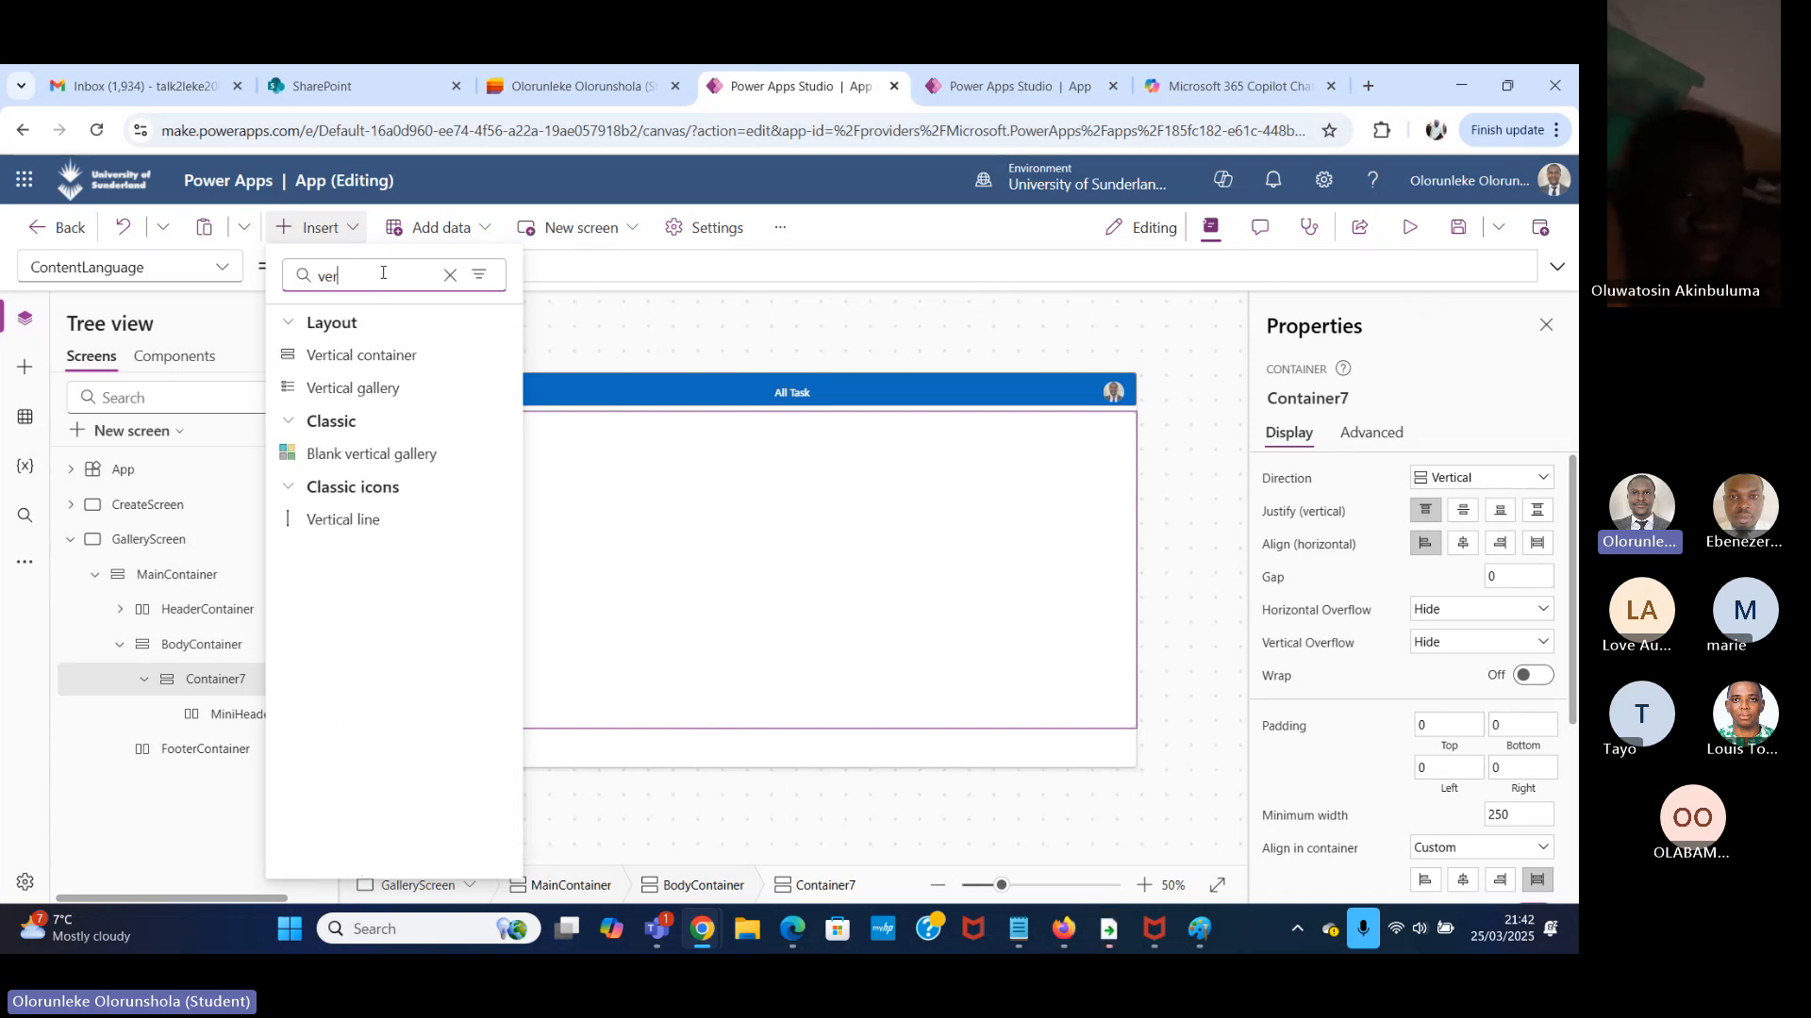
pyautogui.click(432, 364)
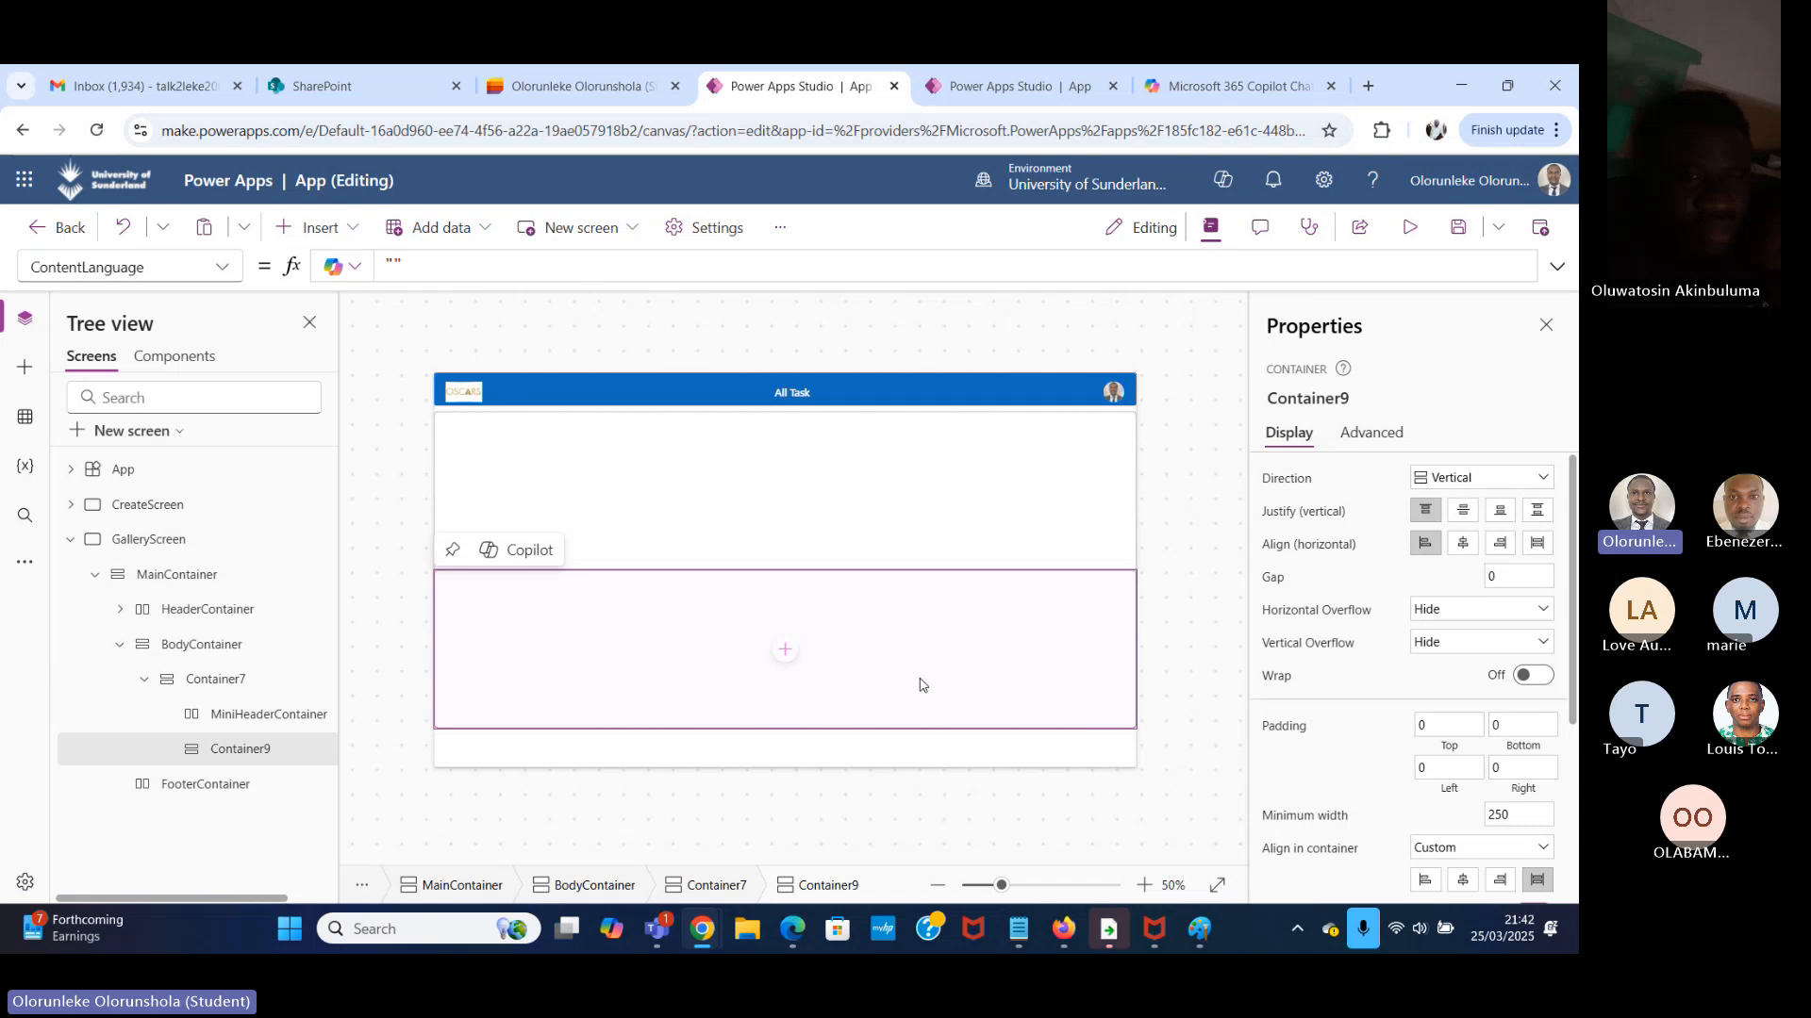
# Turn off flexible height for MiniHeaderContainer and set its height to 40.
pyautogui.click(959, 493)
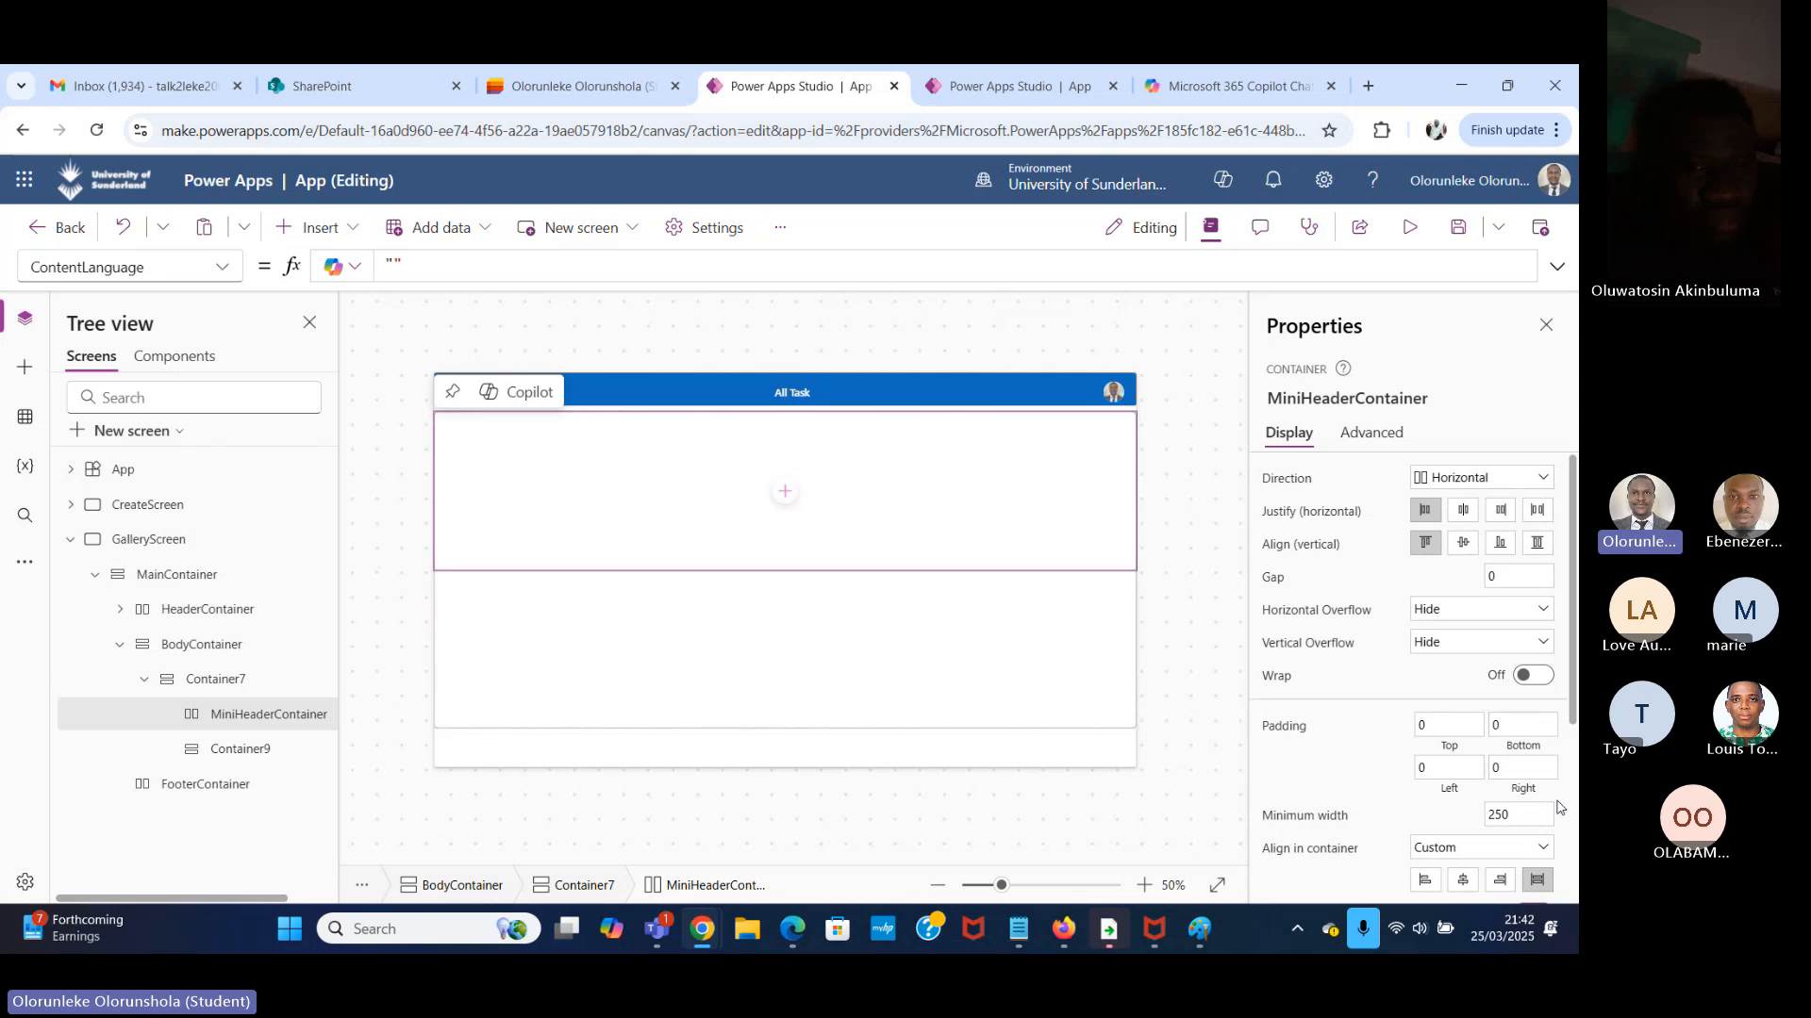
pyautogui.scroll(-3, 1405, 726)
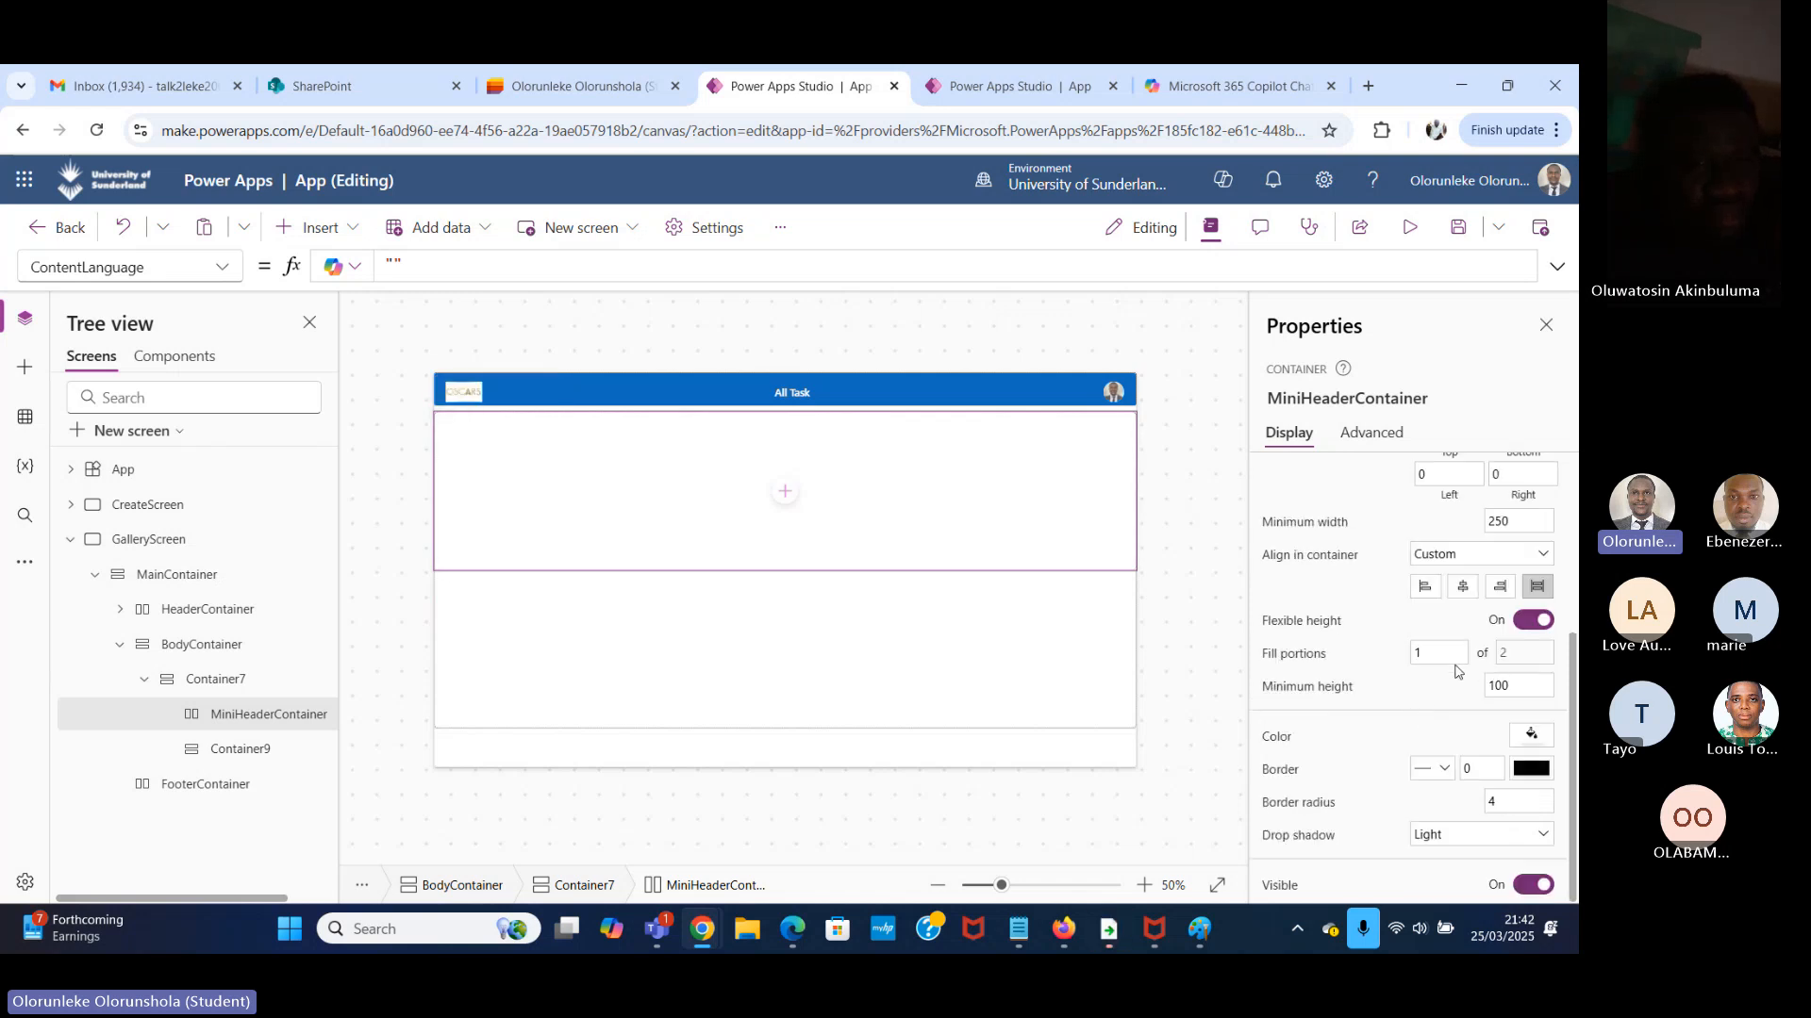
pyautogui.click(1522, 624)
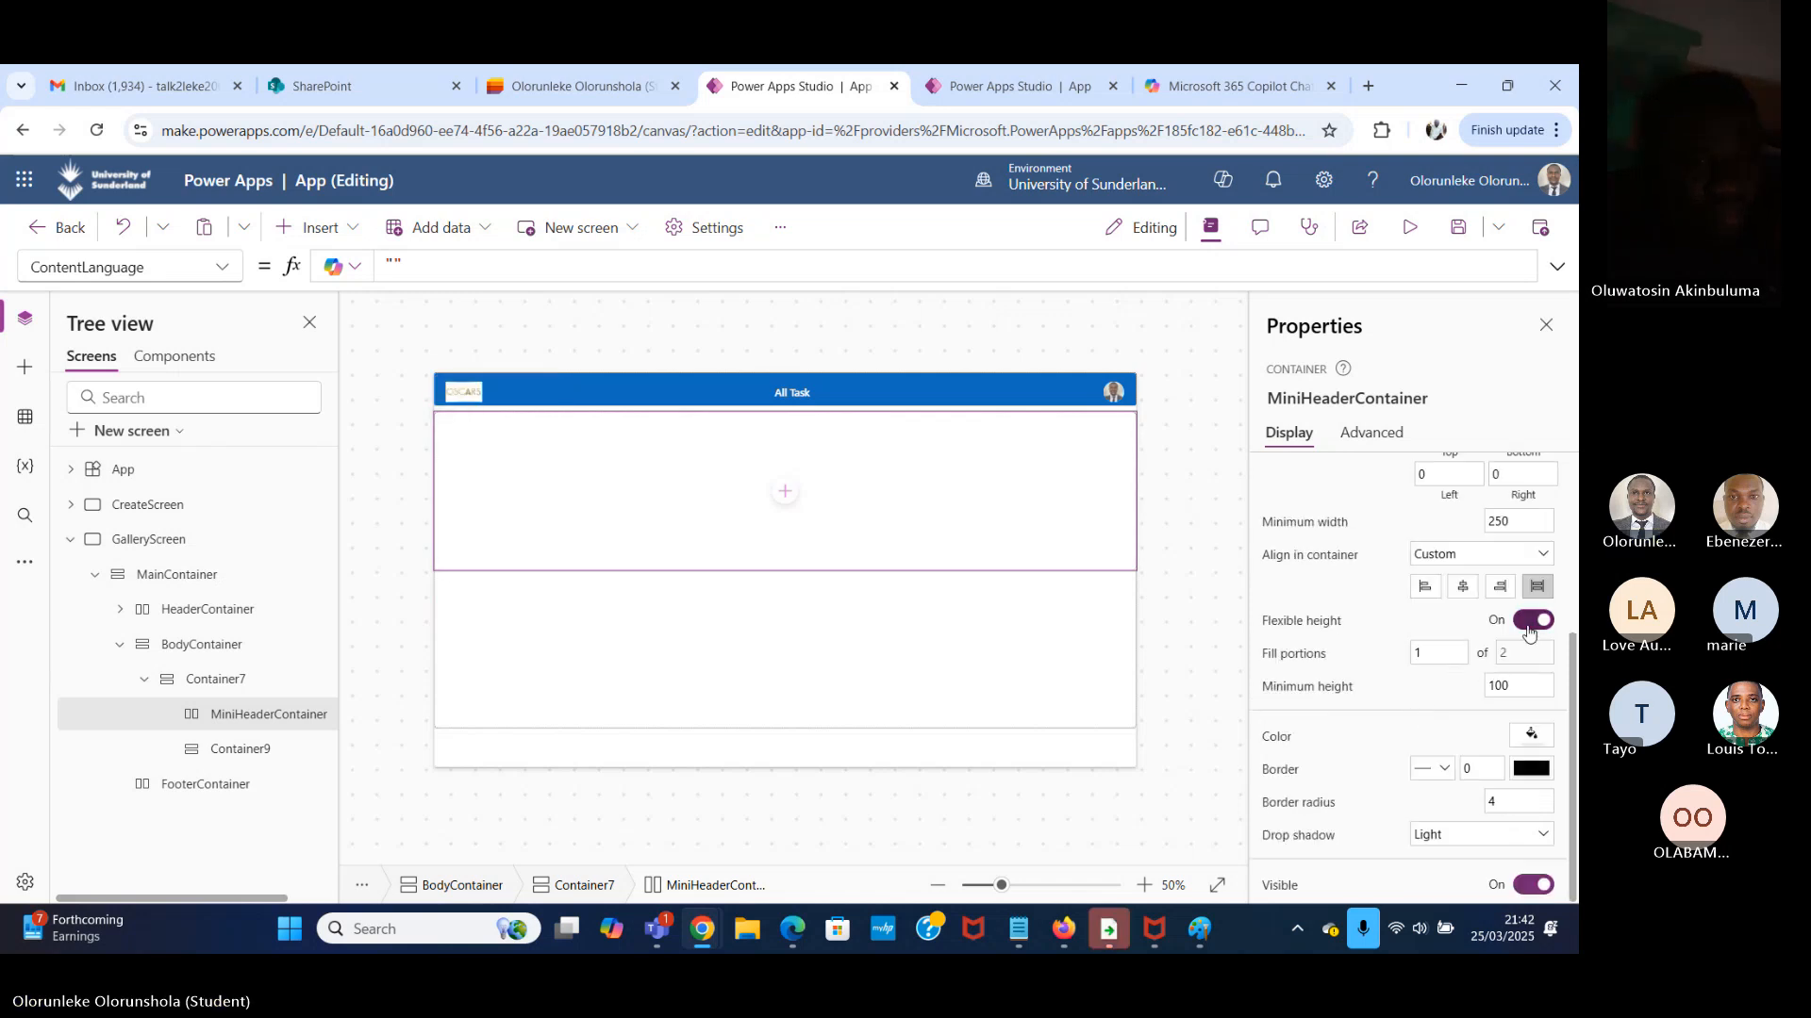
pyautogui.click(1518, 695)
pyautogui.hotkey('ctrl', 'a')
pyautogui.press('BackSpace')
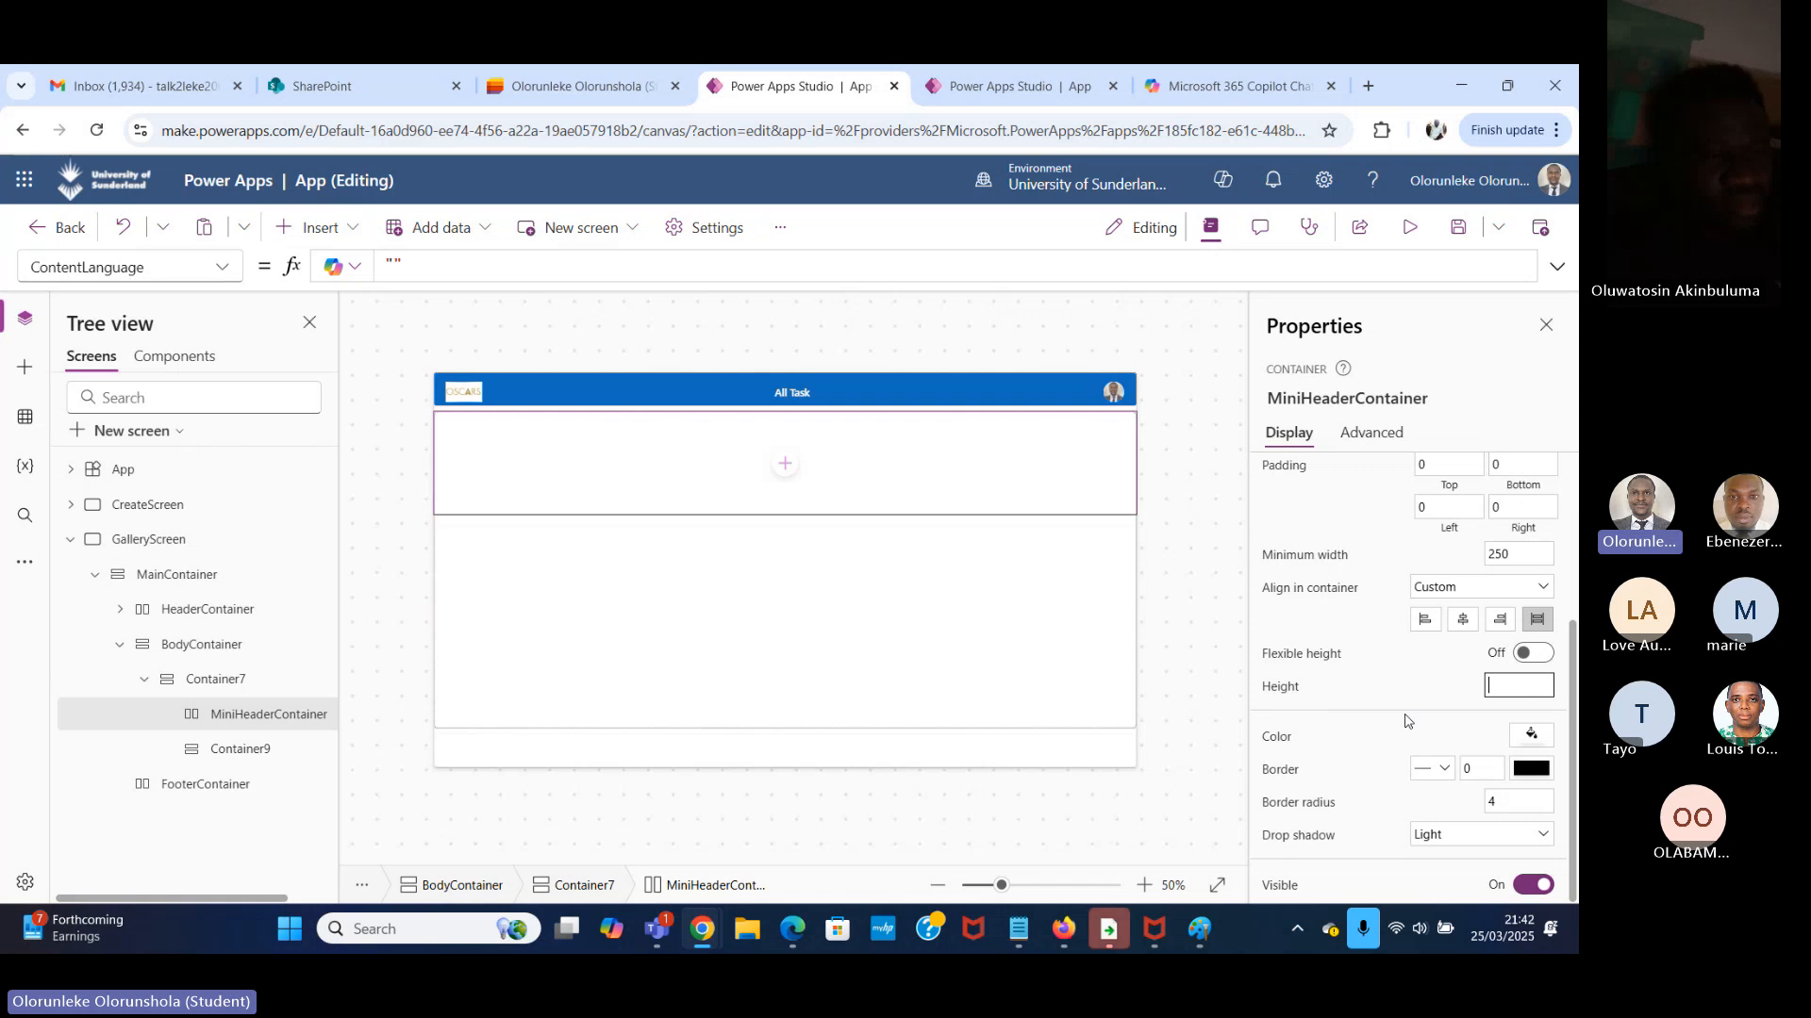
pyautogui.write('40')
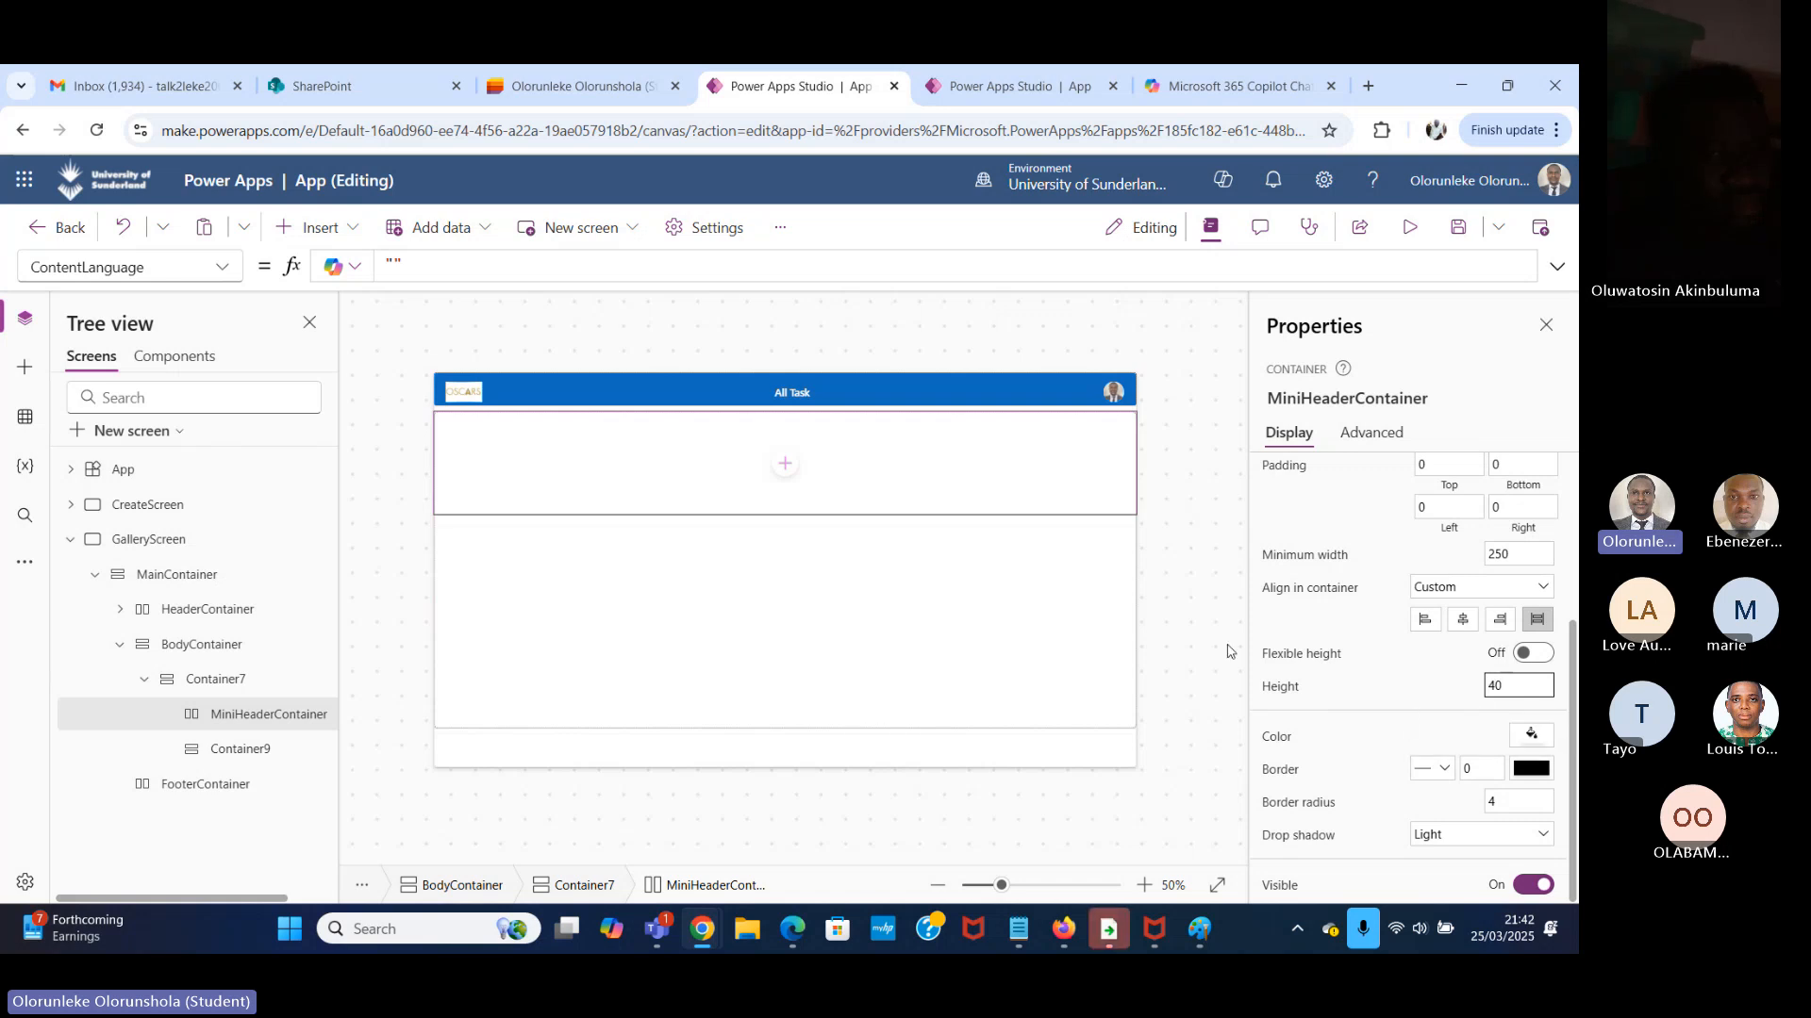
pyautogui.click(1181, 577)
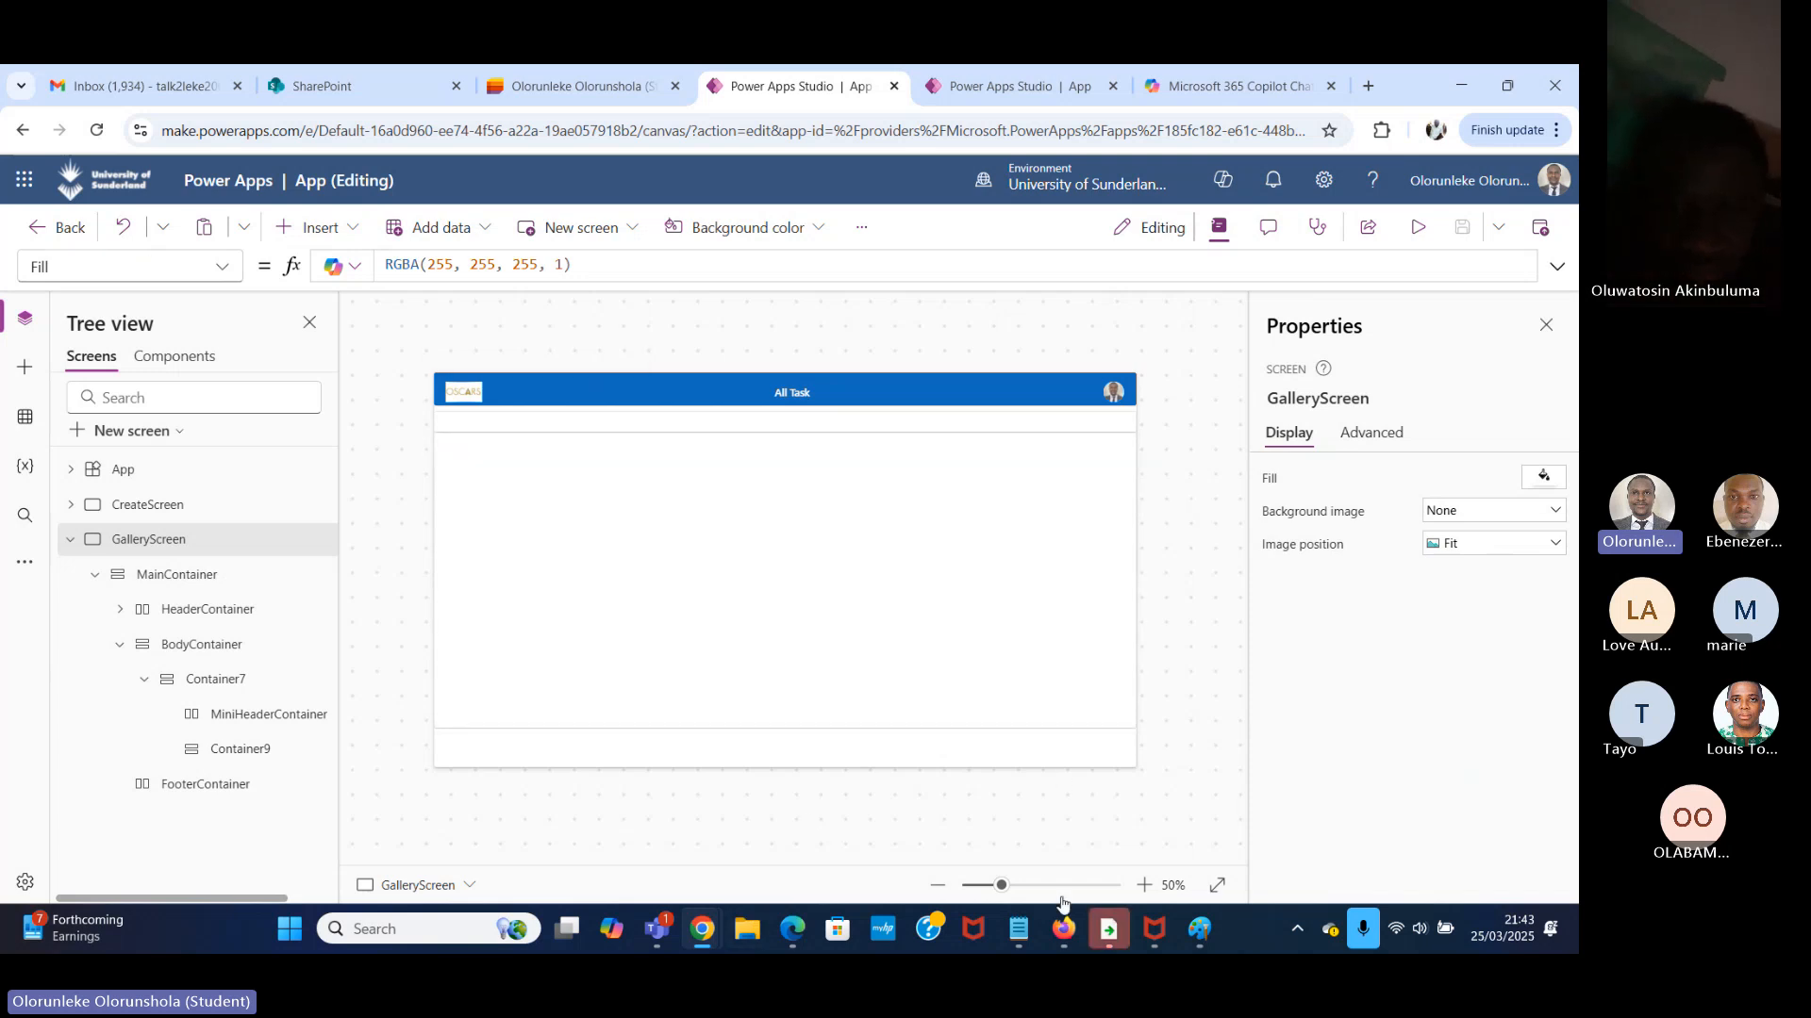
# Check the hand-drawn screen wireframe in Paint and return to the GalleryScreen in Power Apps Studio.
pyautogui.click(1210, 929)
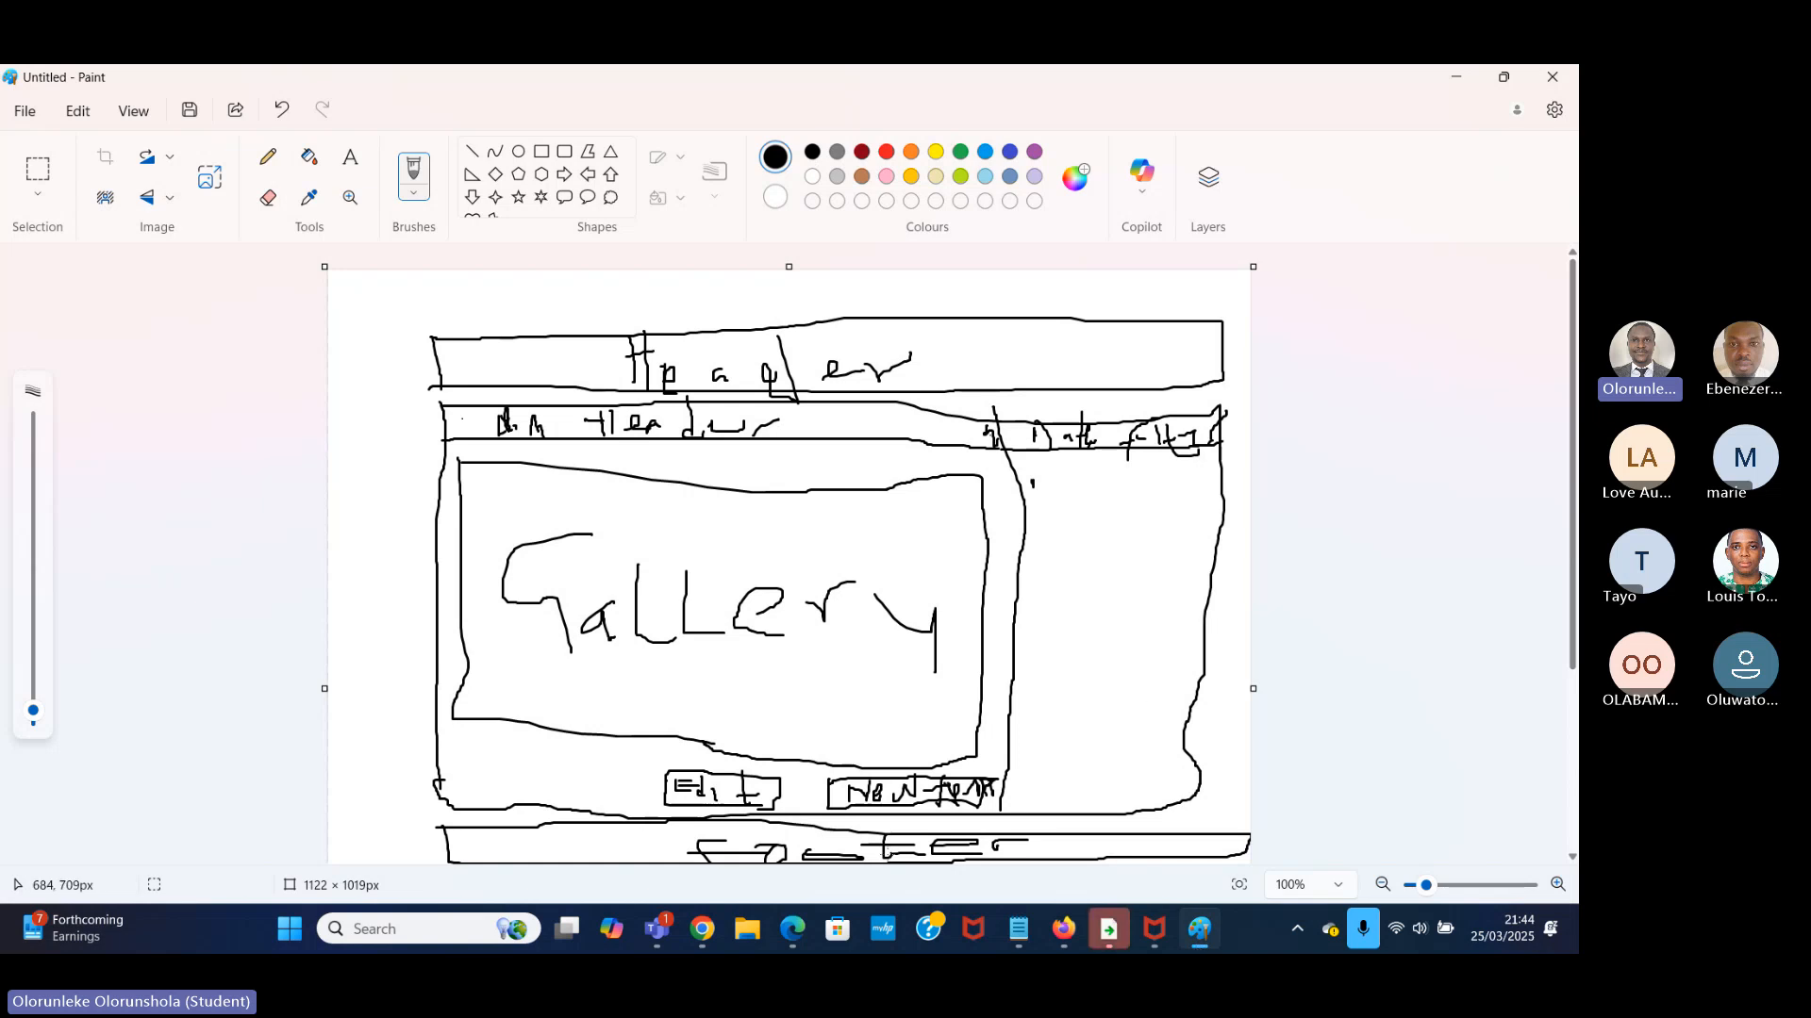
pyautogui.click(705, 929)
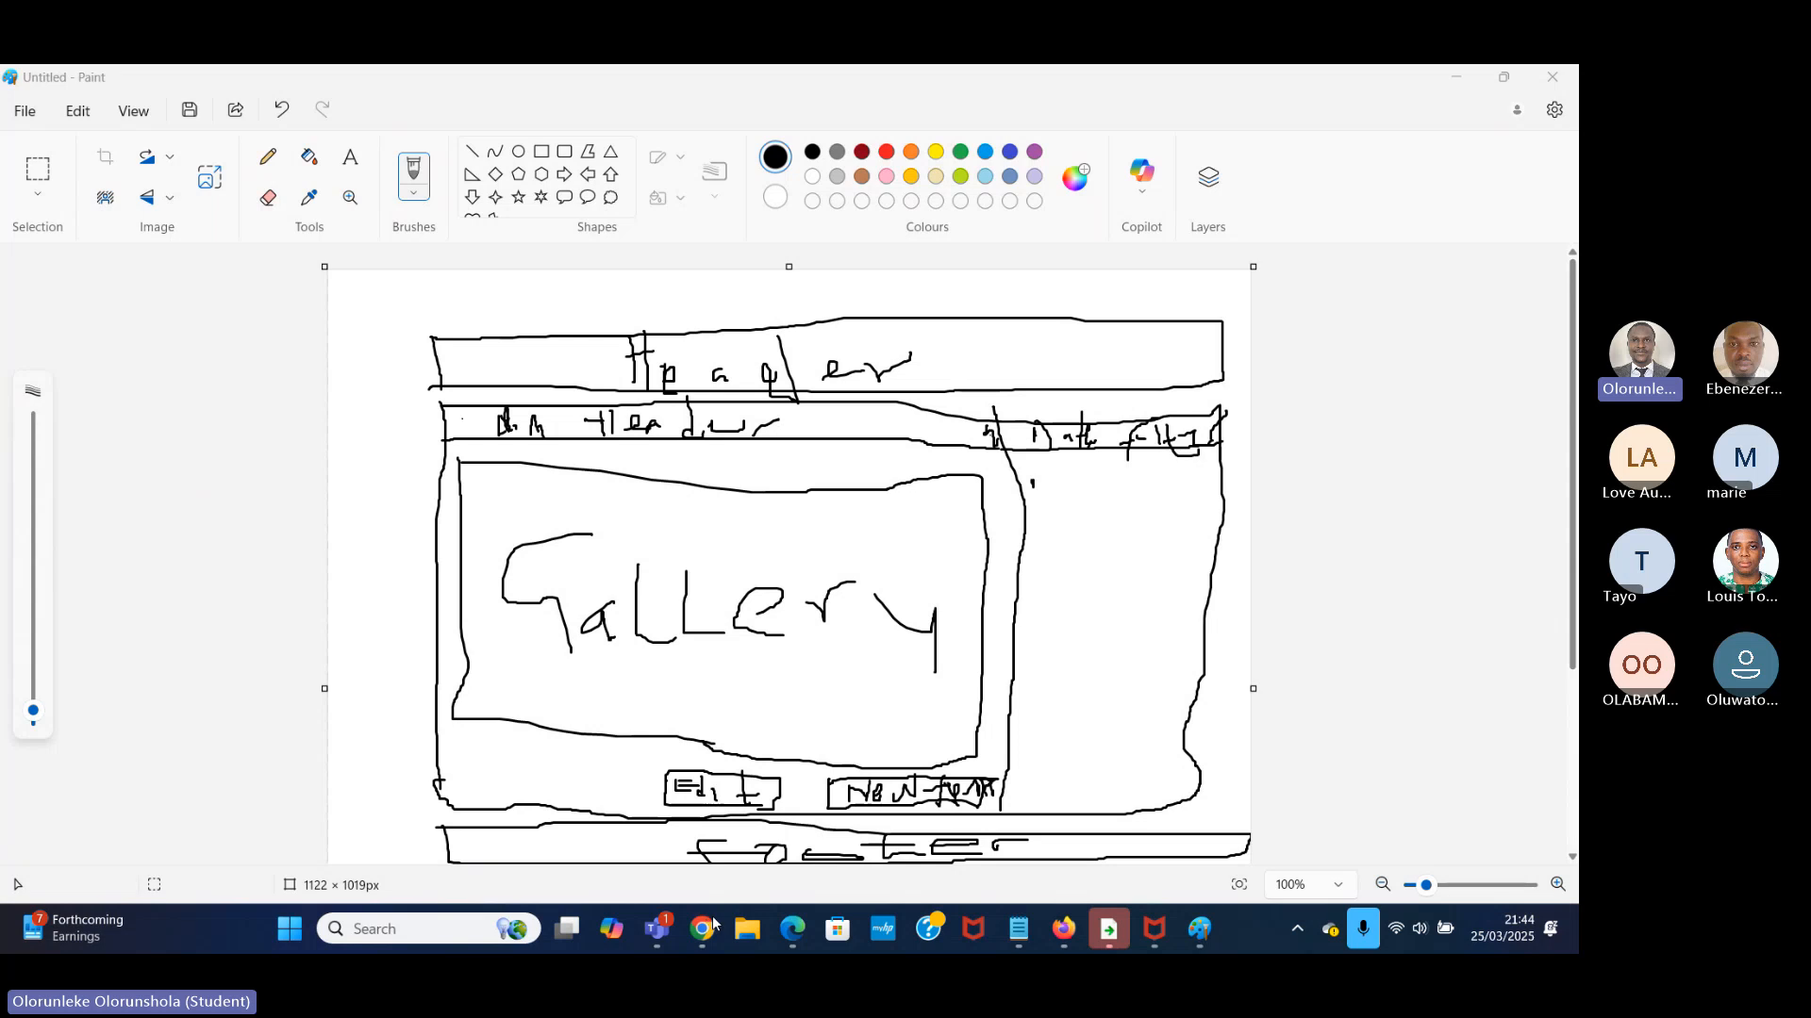
pyautogui.click(709, 927)
pyautogui.click(623, 808)
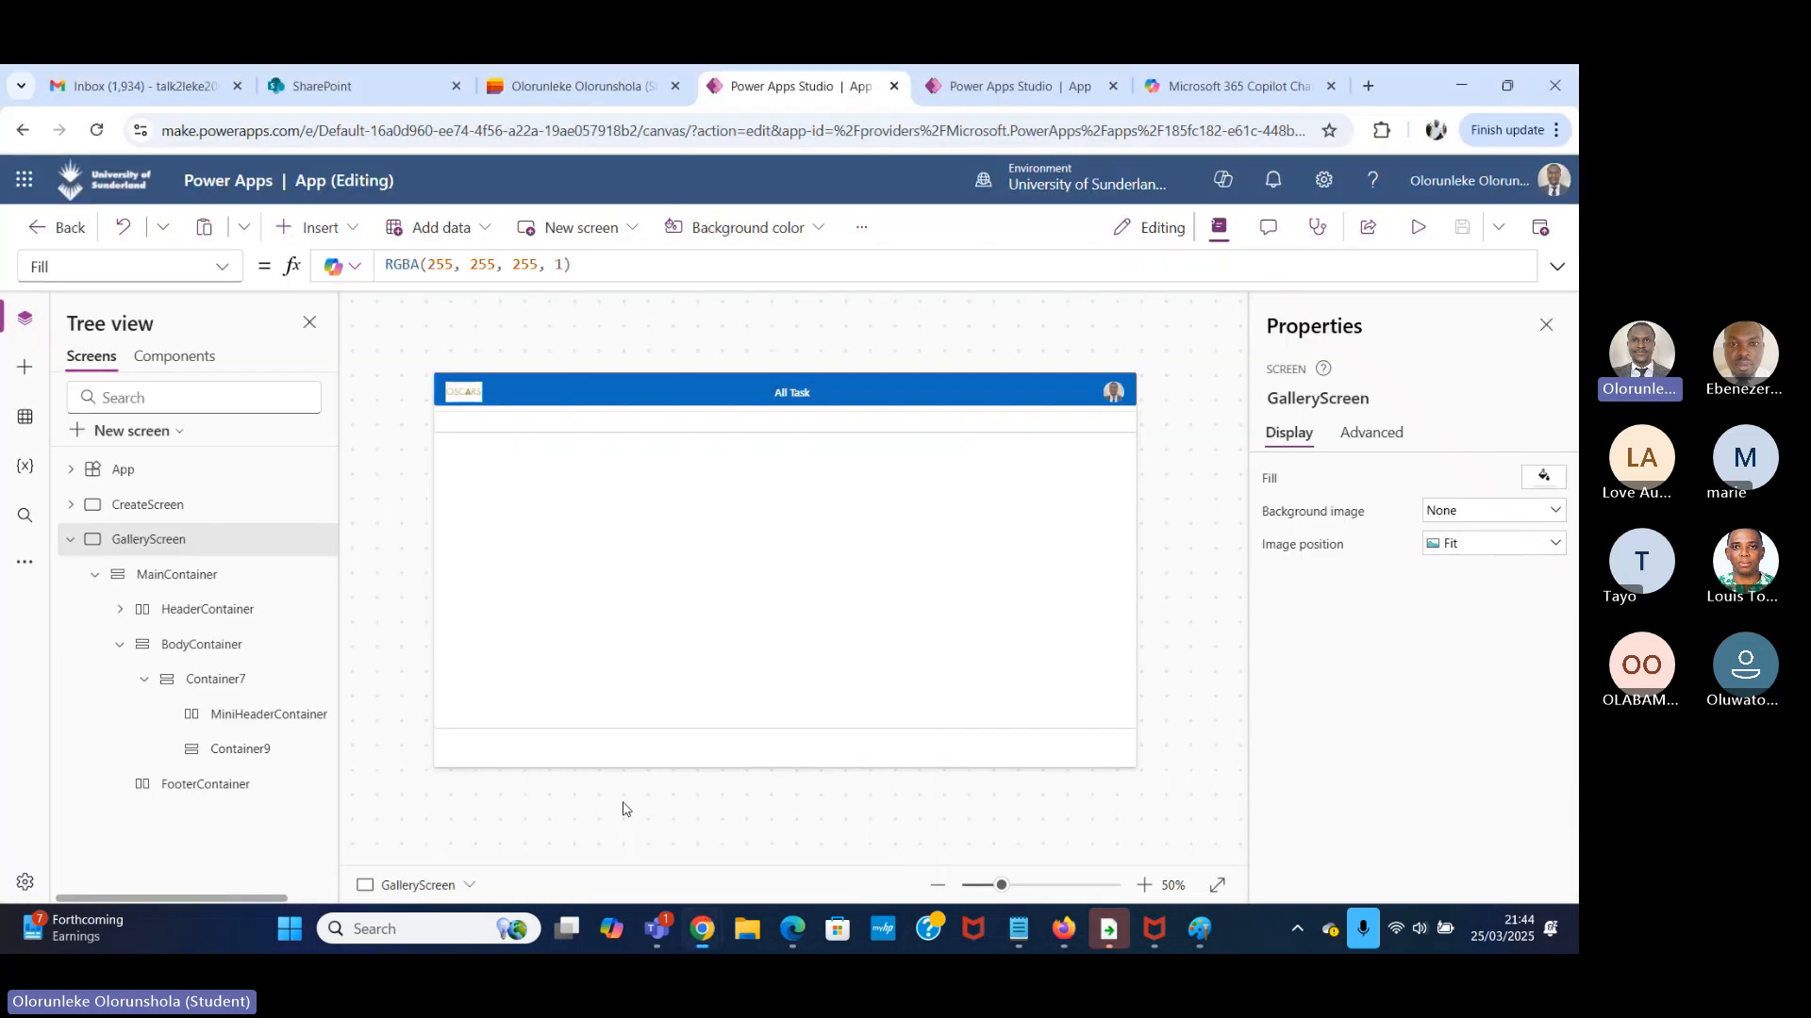
# Insert a plain container inside Container9, below the MiniHeaderContainer.
pyautogui.click(569, 554)
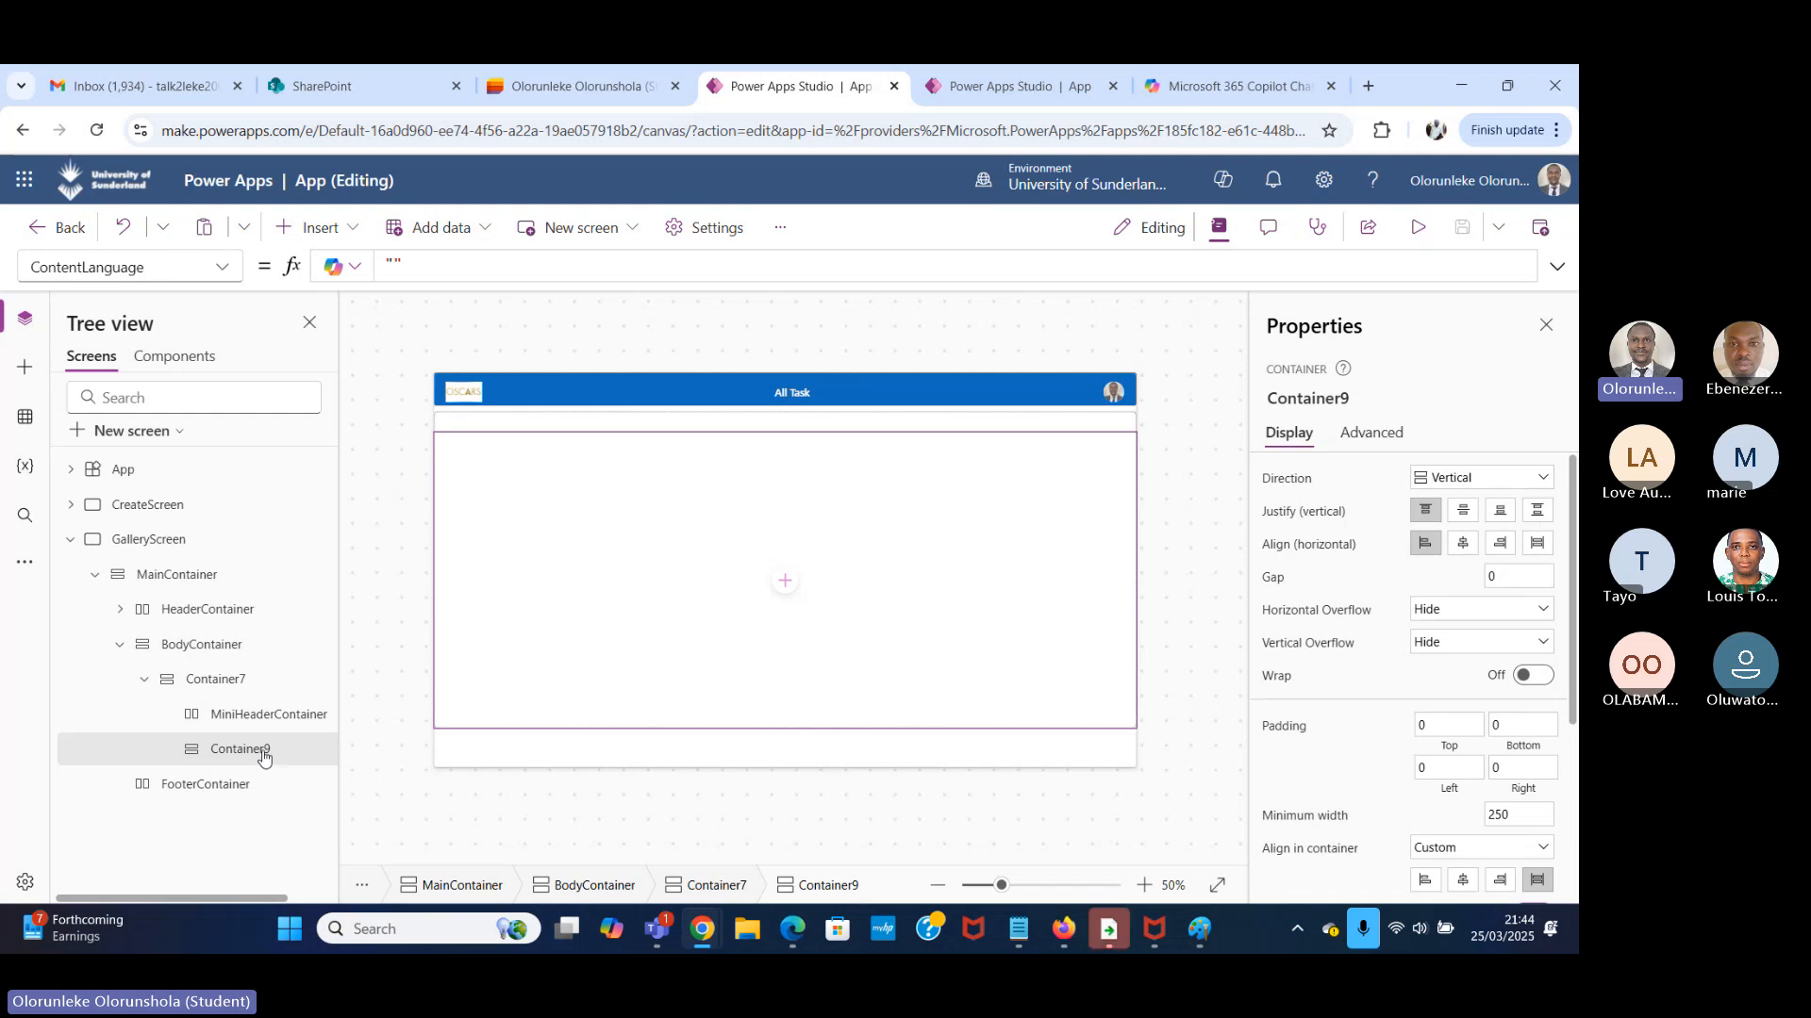
pyautogui.doubleClick(263, 751)
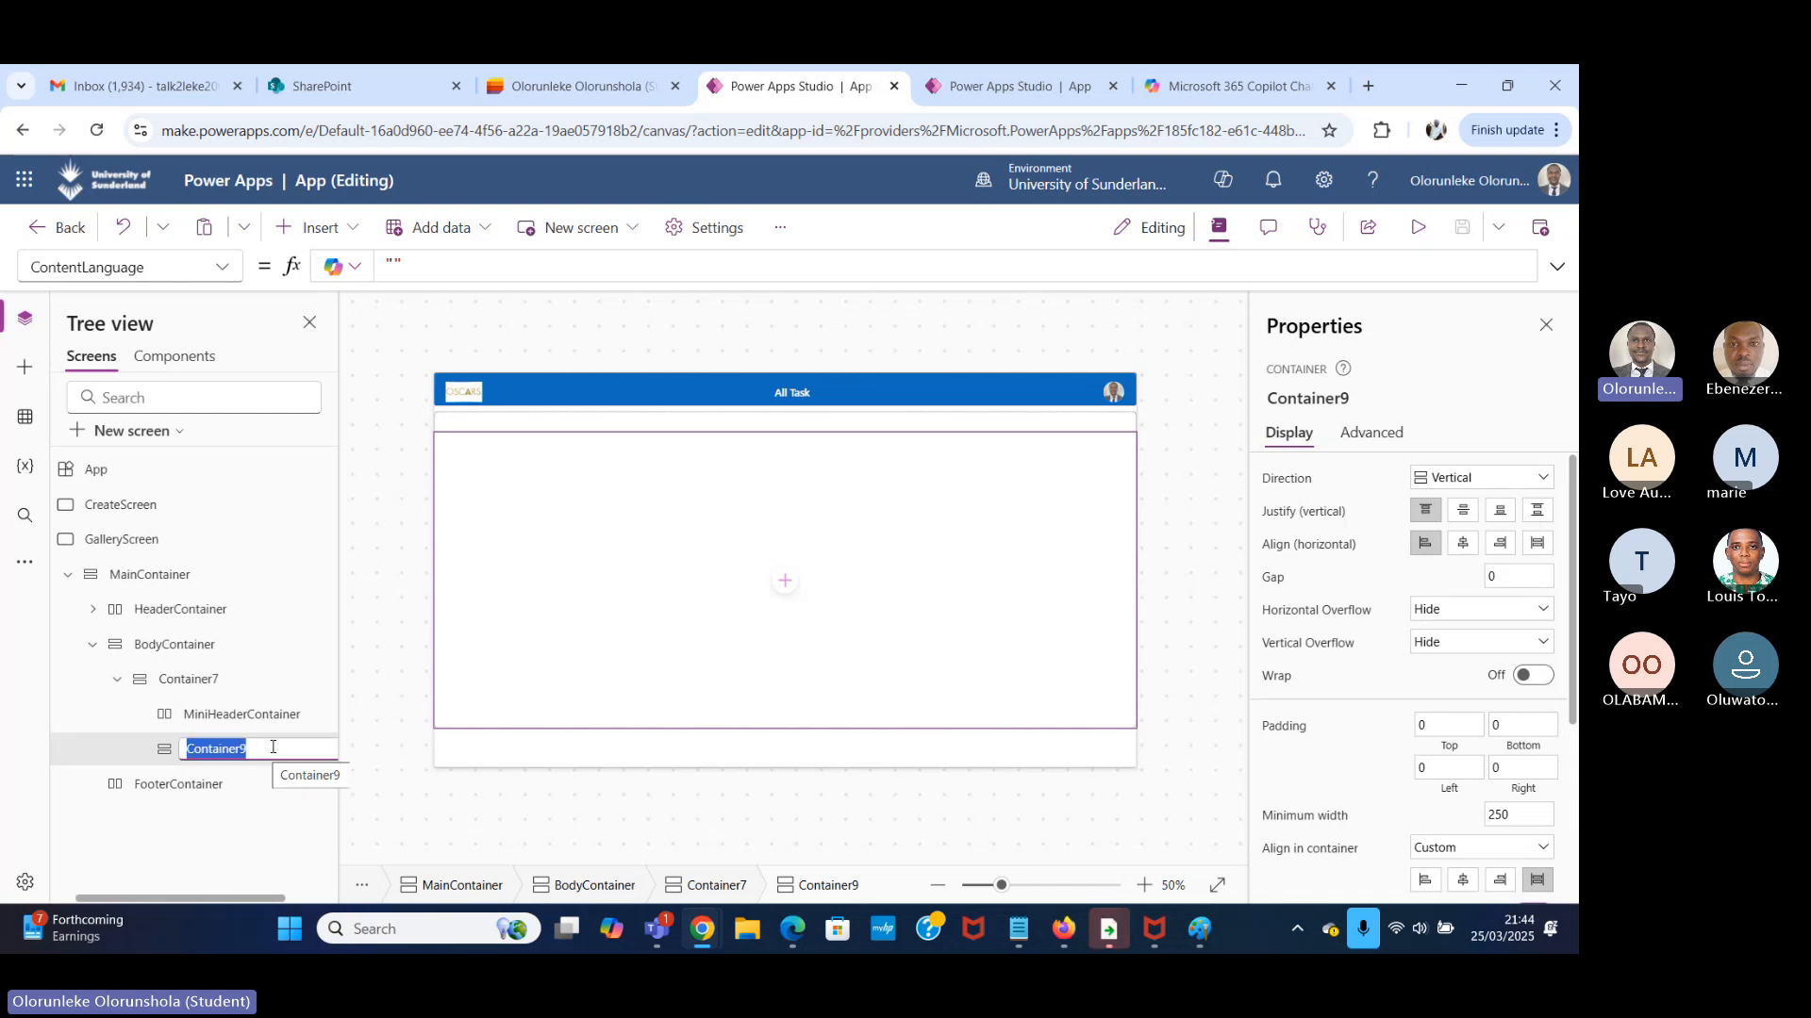
pyautogui.click(274, 747)
pyautogui.click(355, 229)
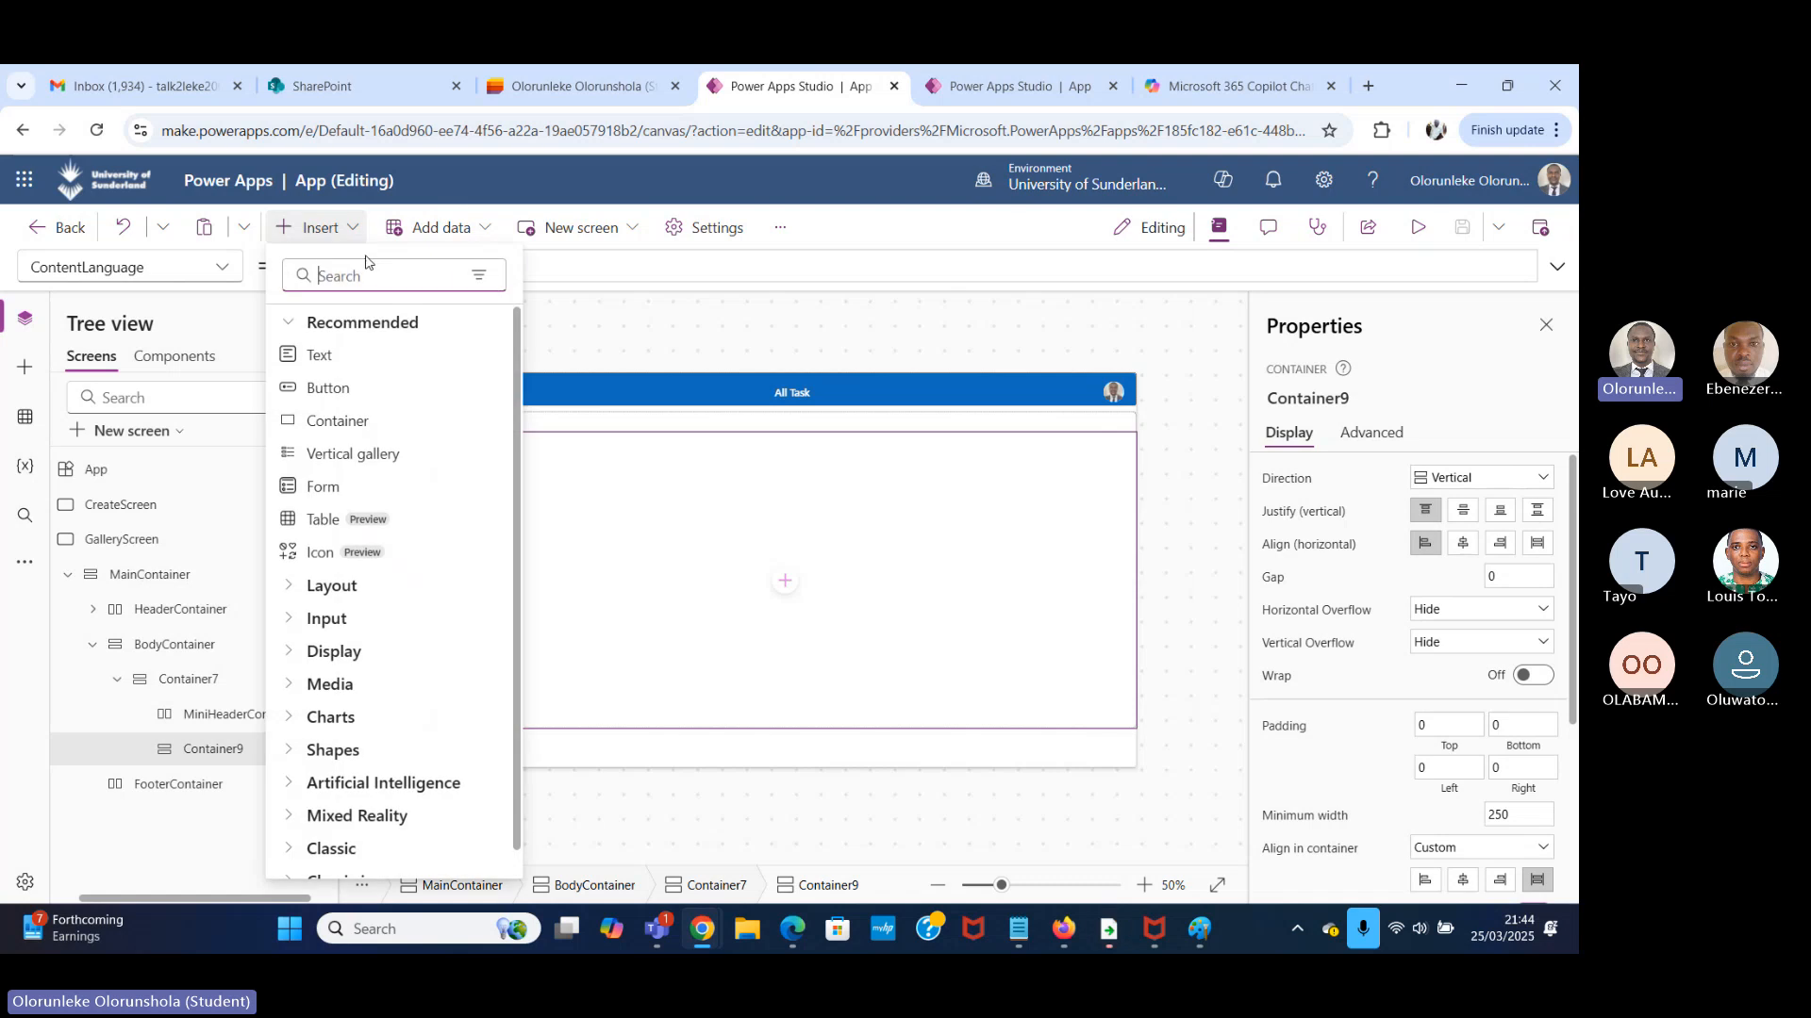
pyautogui.click(372, 276)
pyautogui.write('conta')
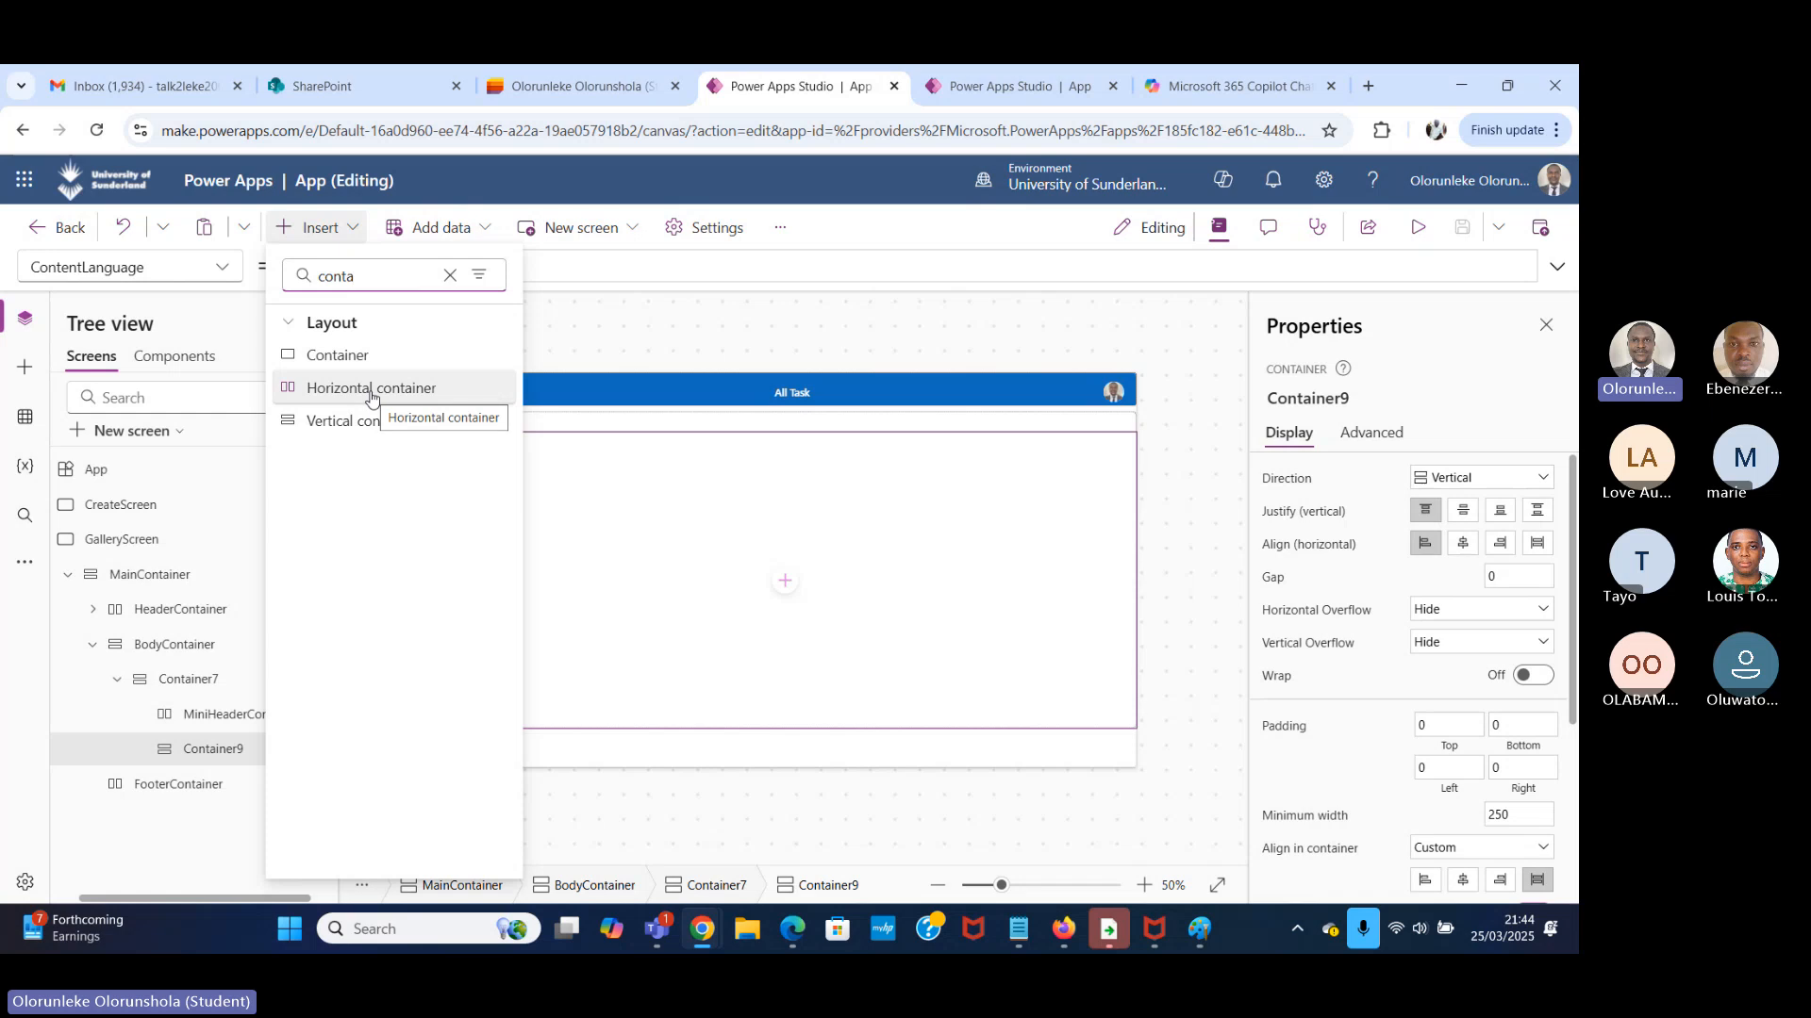
pyautogui.click(406, 356)
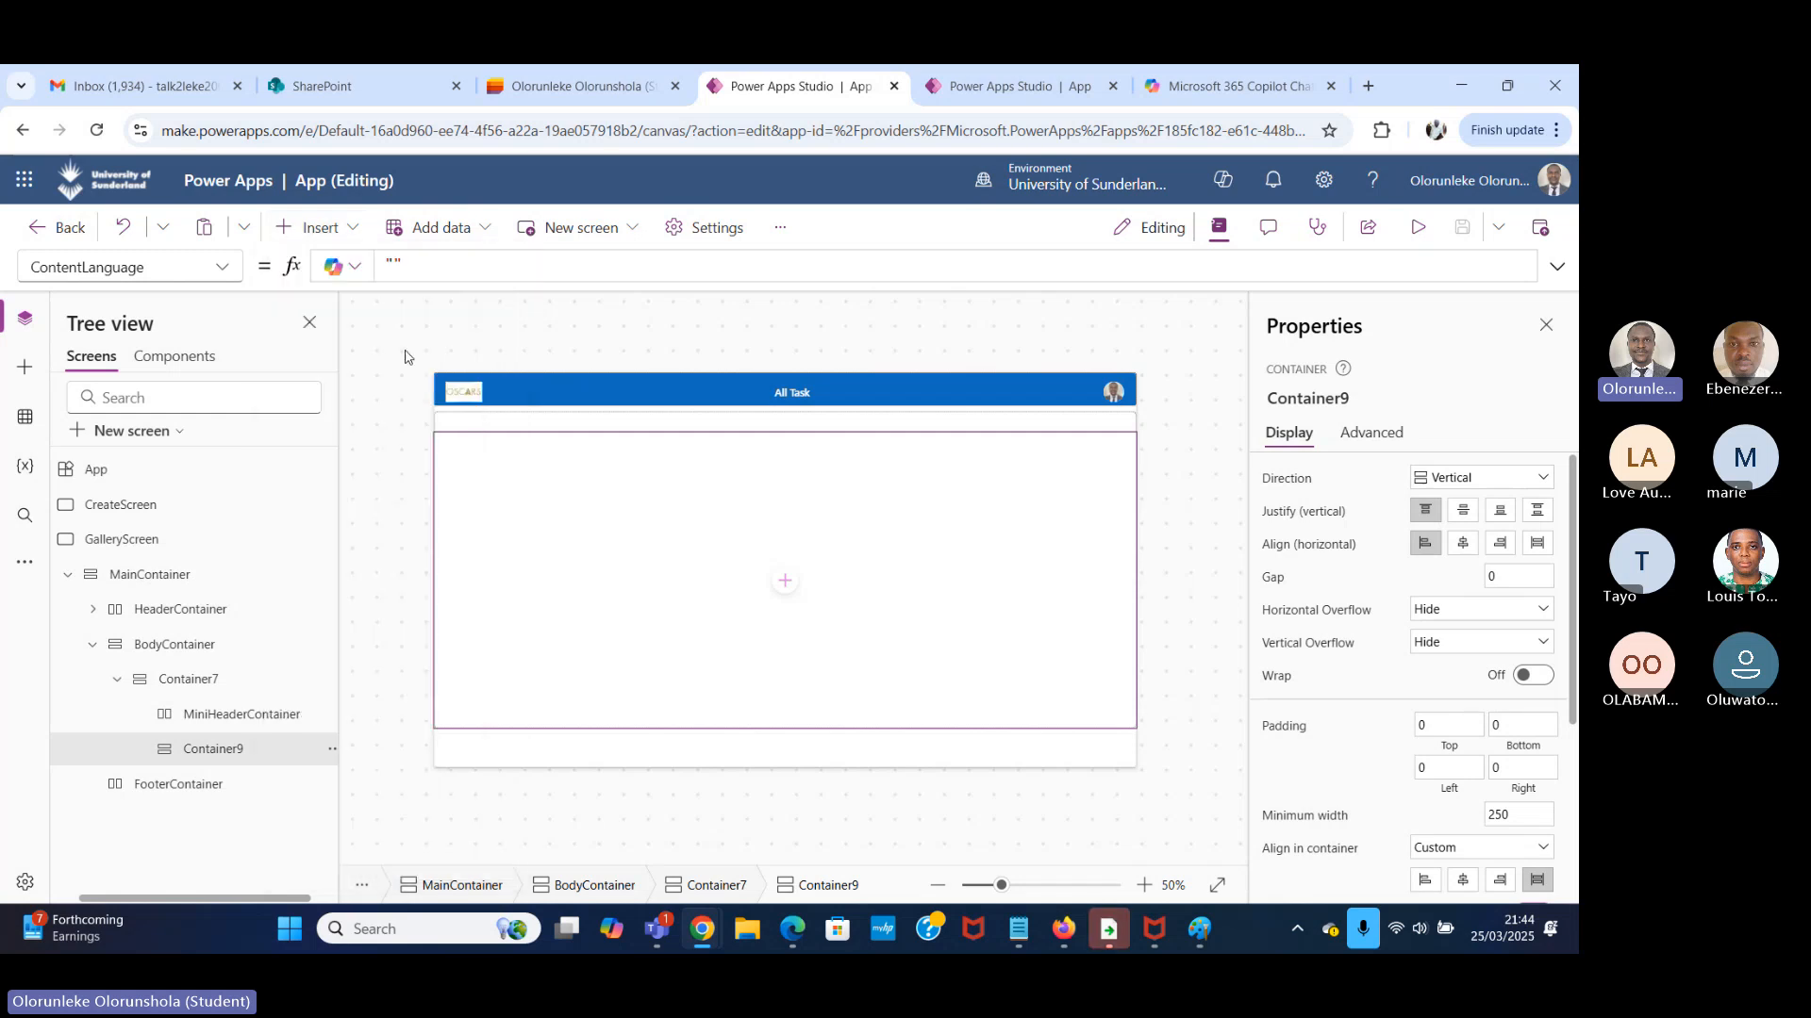
# Insert a classic button inside Container10 and move it to about X 1047, Y 237.
pyautogui.click(345, 230)
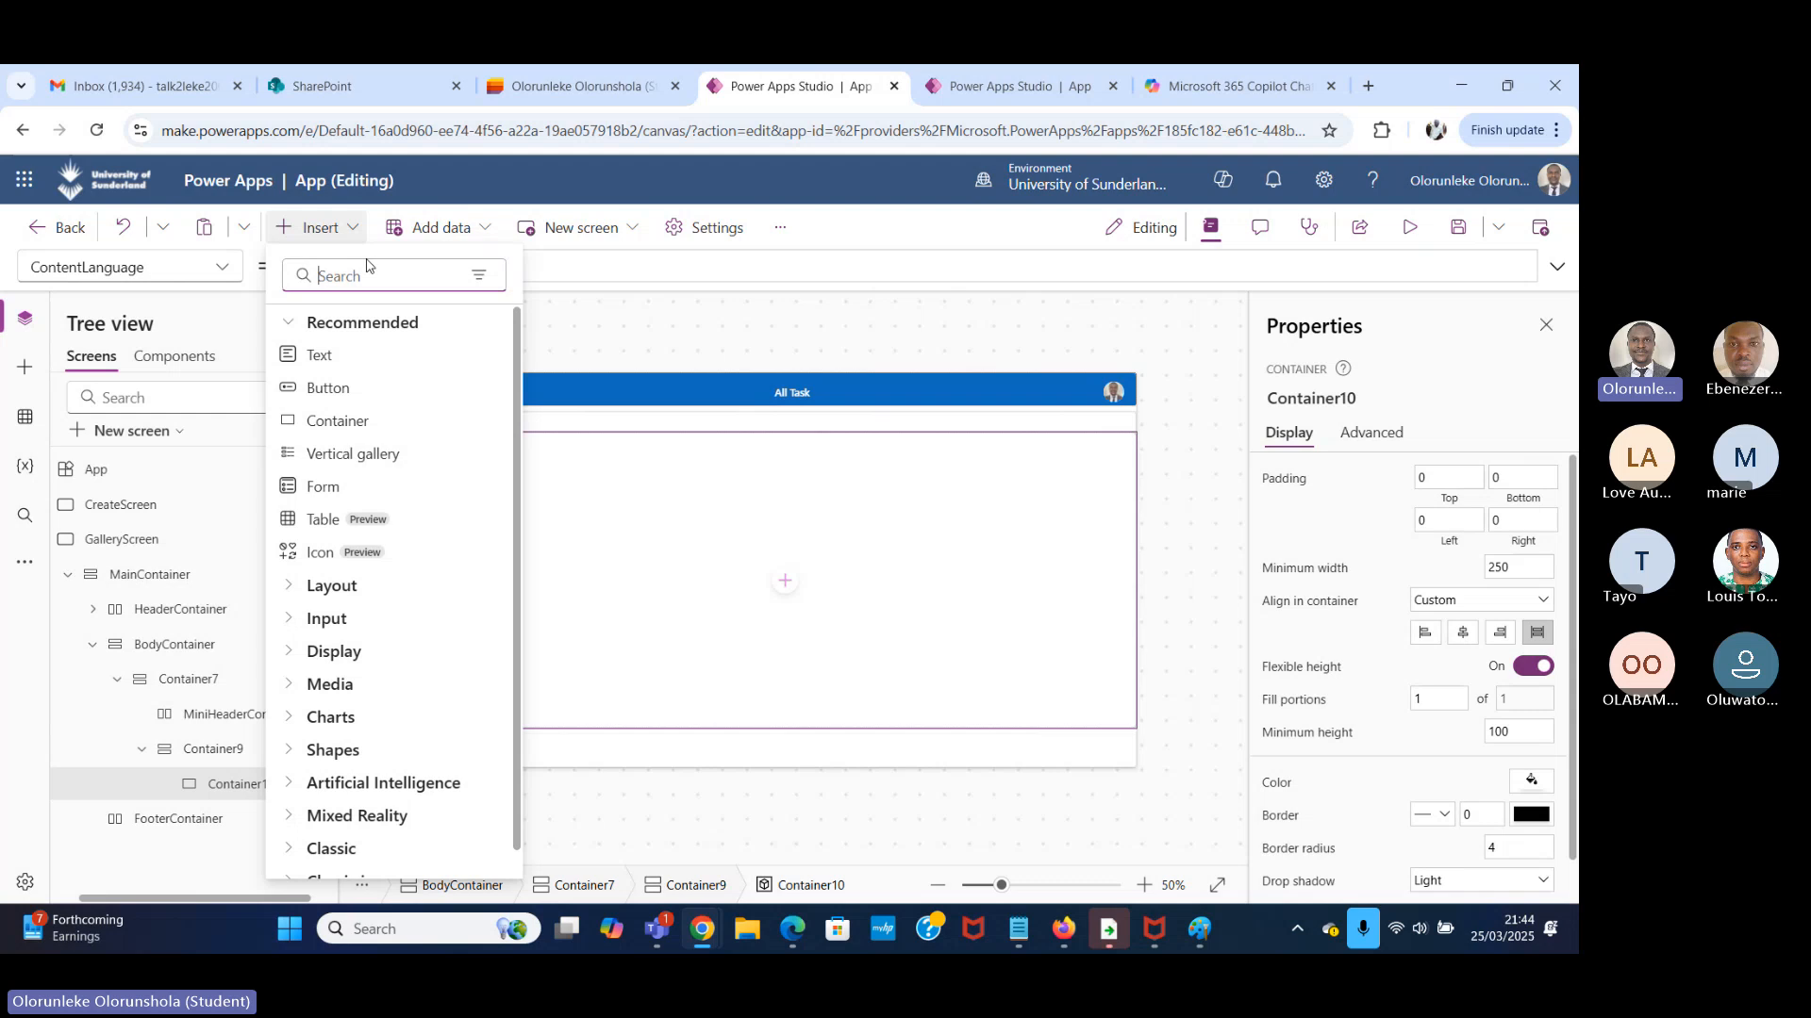
pyautogui.write('butt')
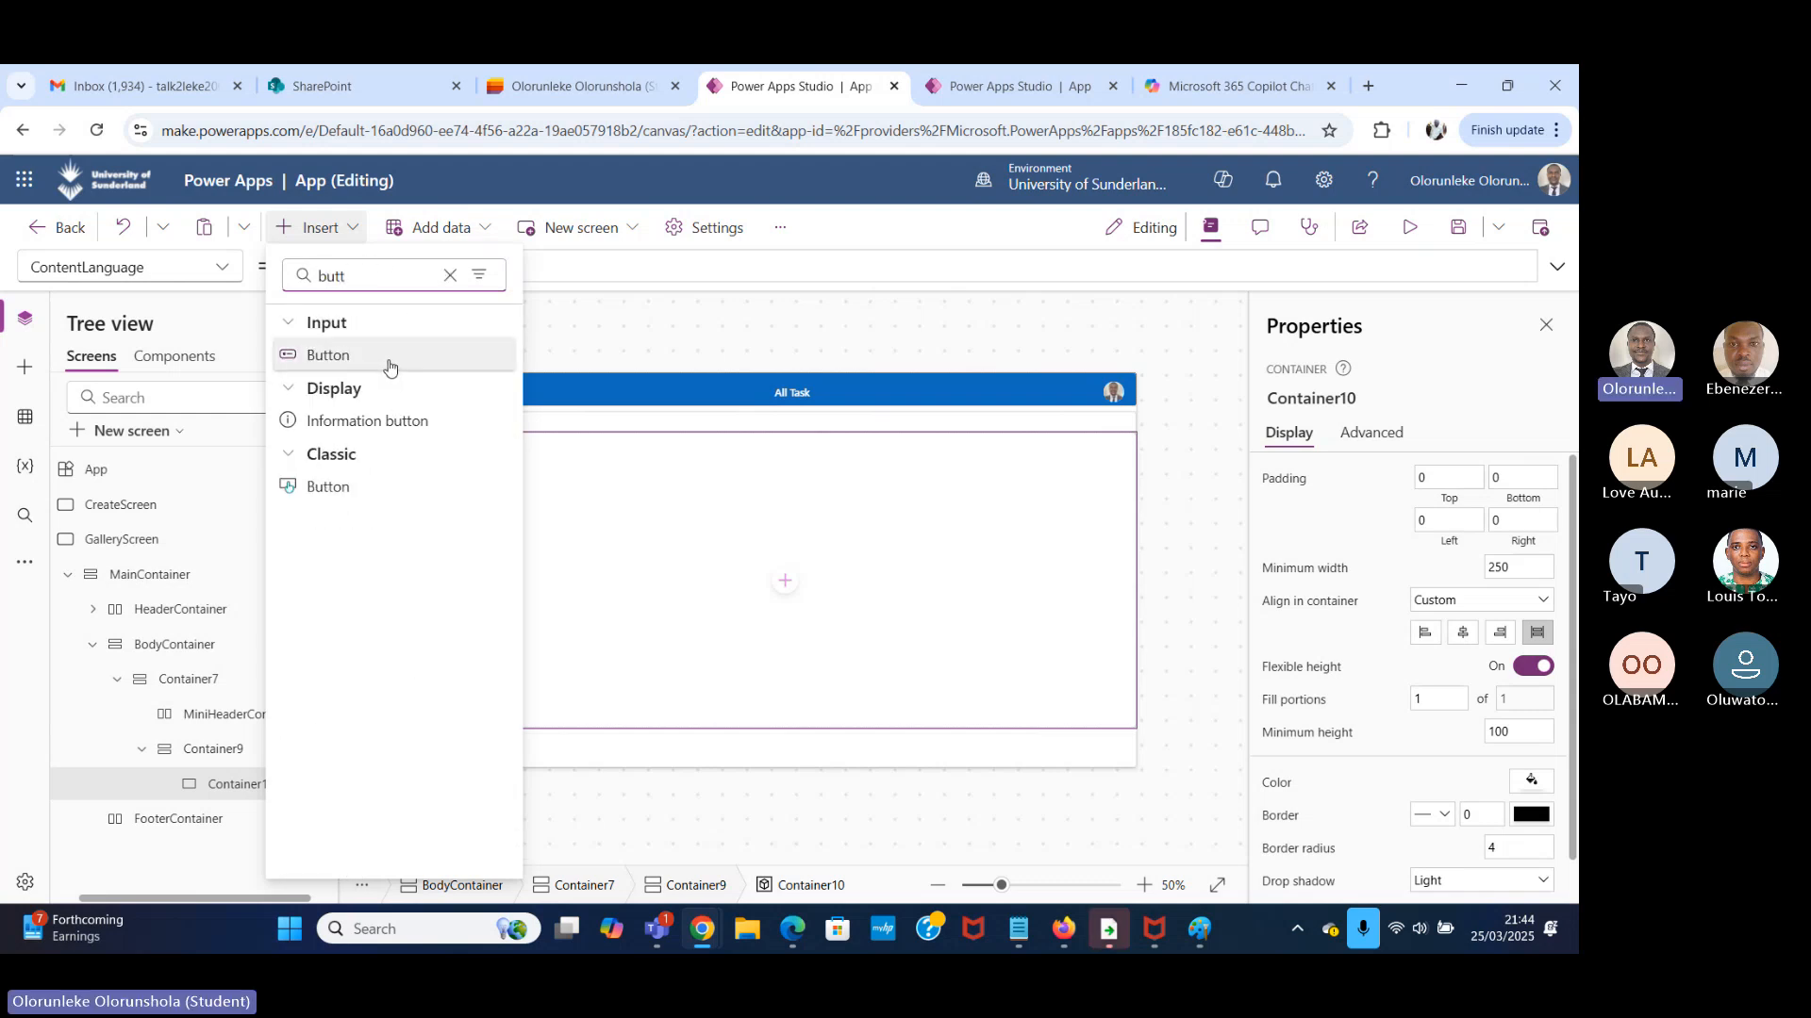
pyautogui.click(358, 488)
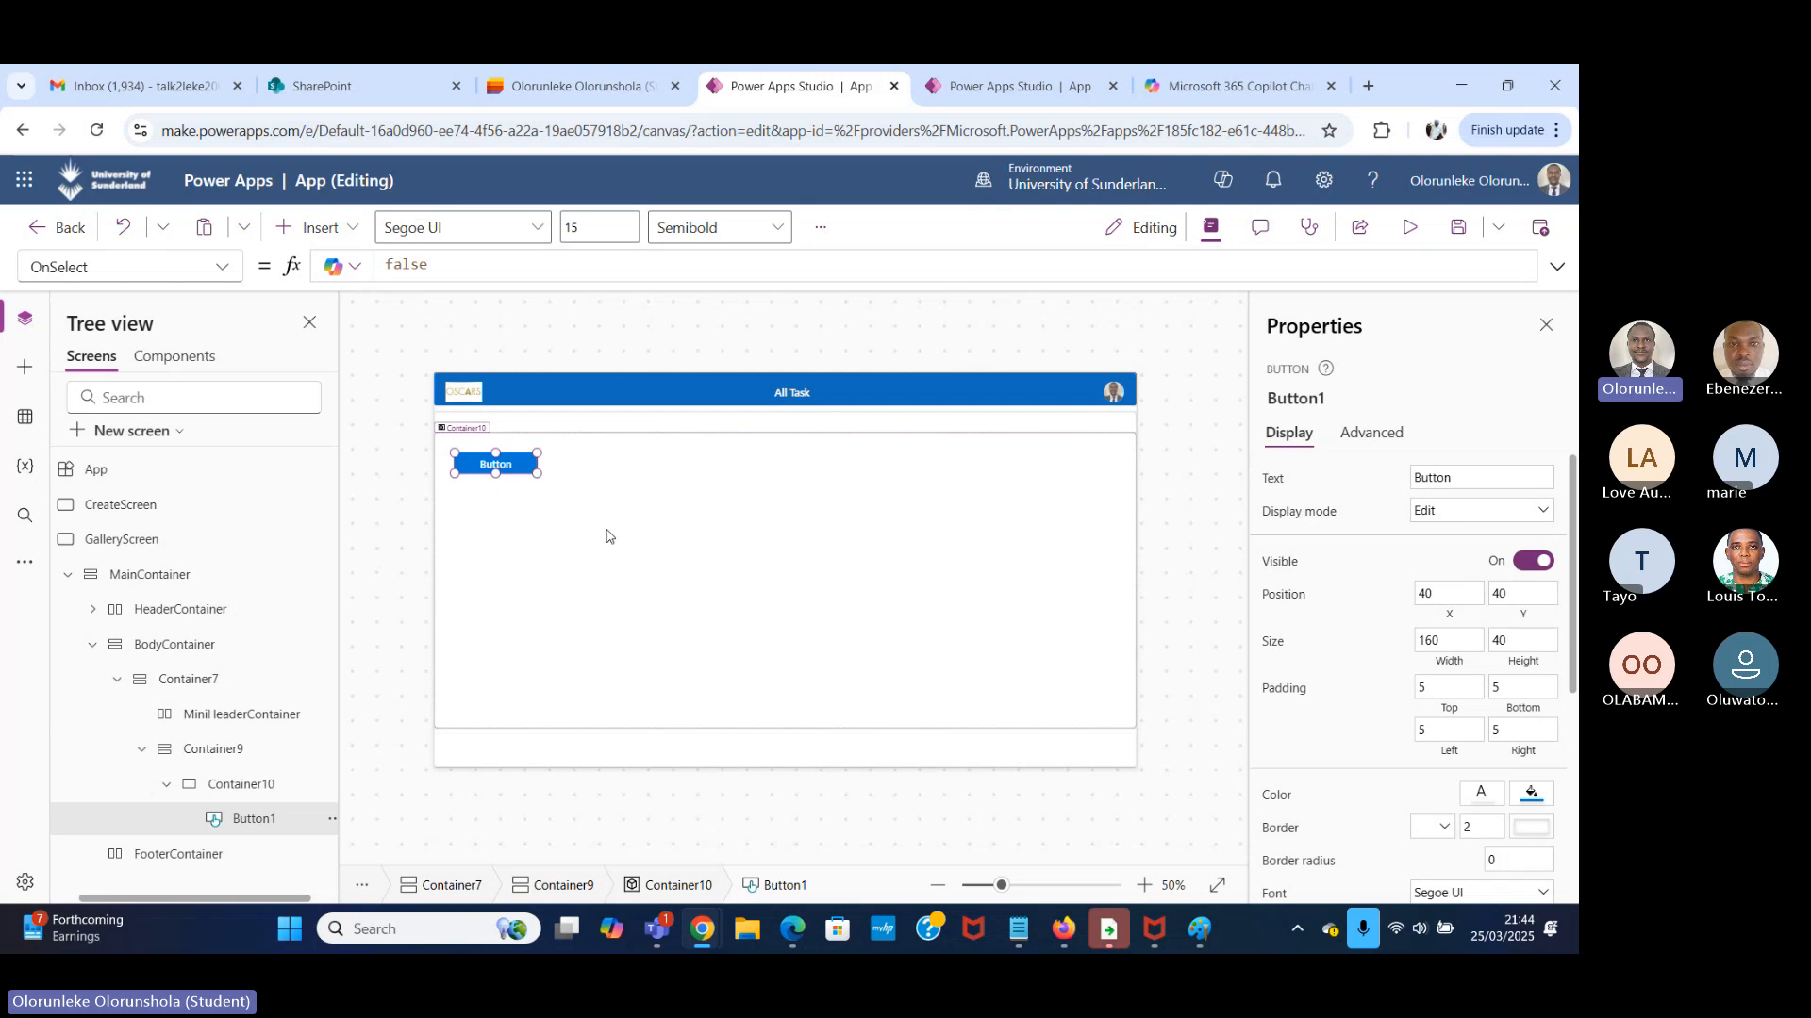
pyautogui.moveTo(512, 468); pyautogui.dragTo(1035, 564)
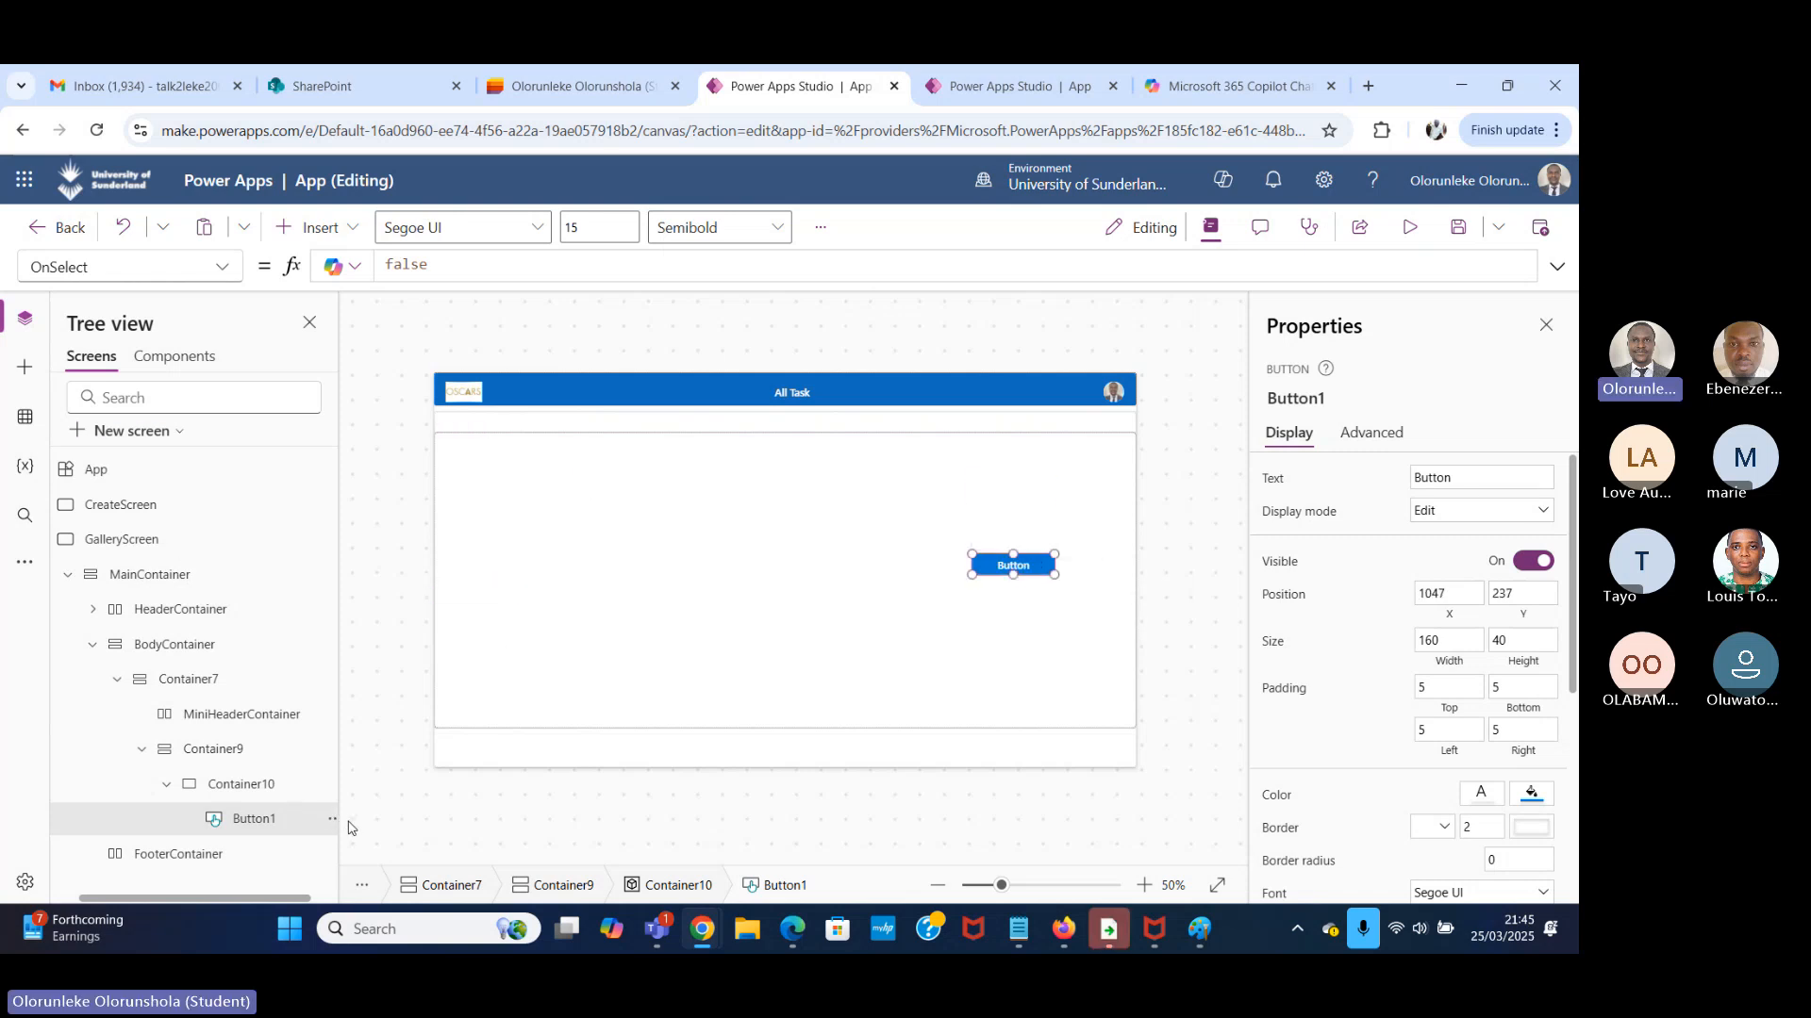
# Insert a classic button inside the FooterContainer.
pyautogui.click(921, 764)
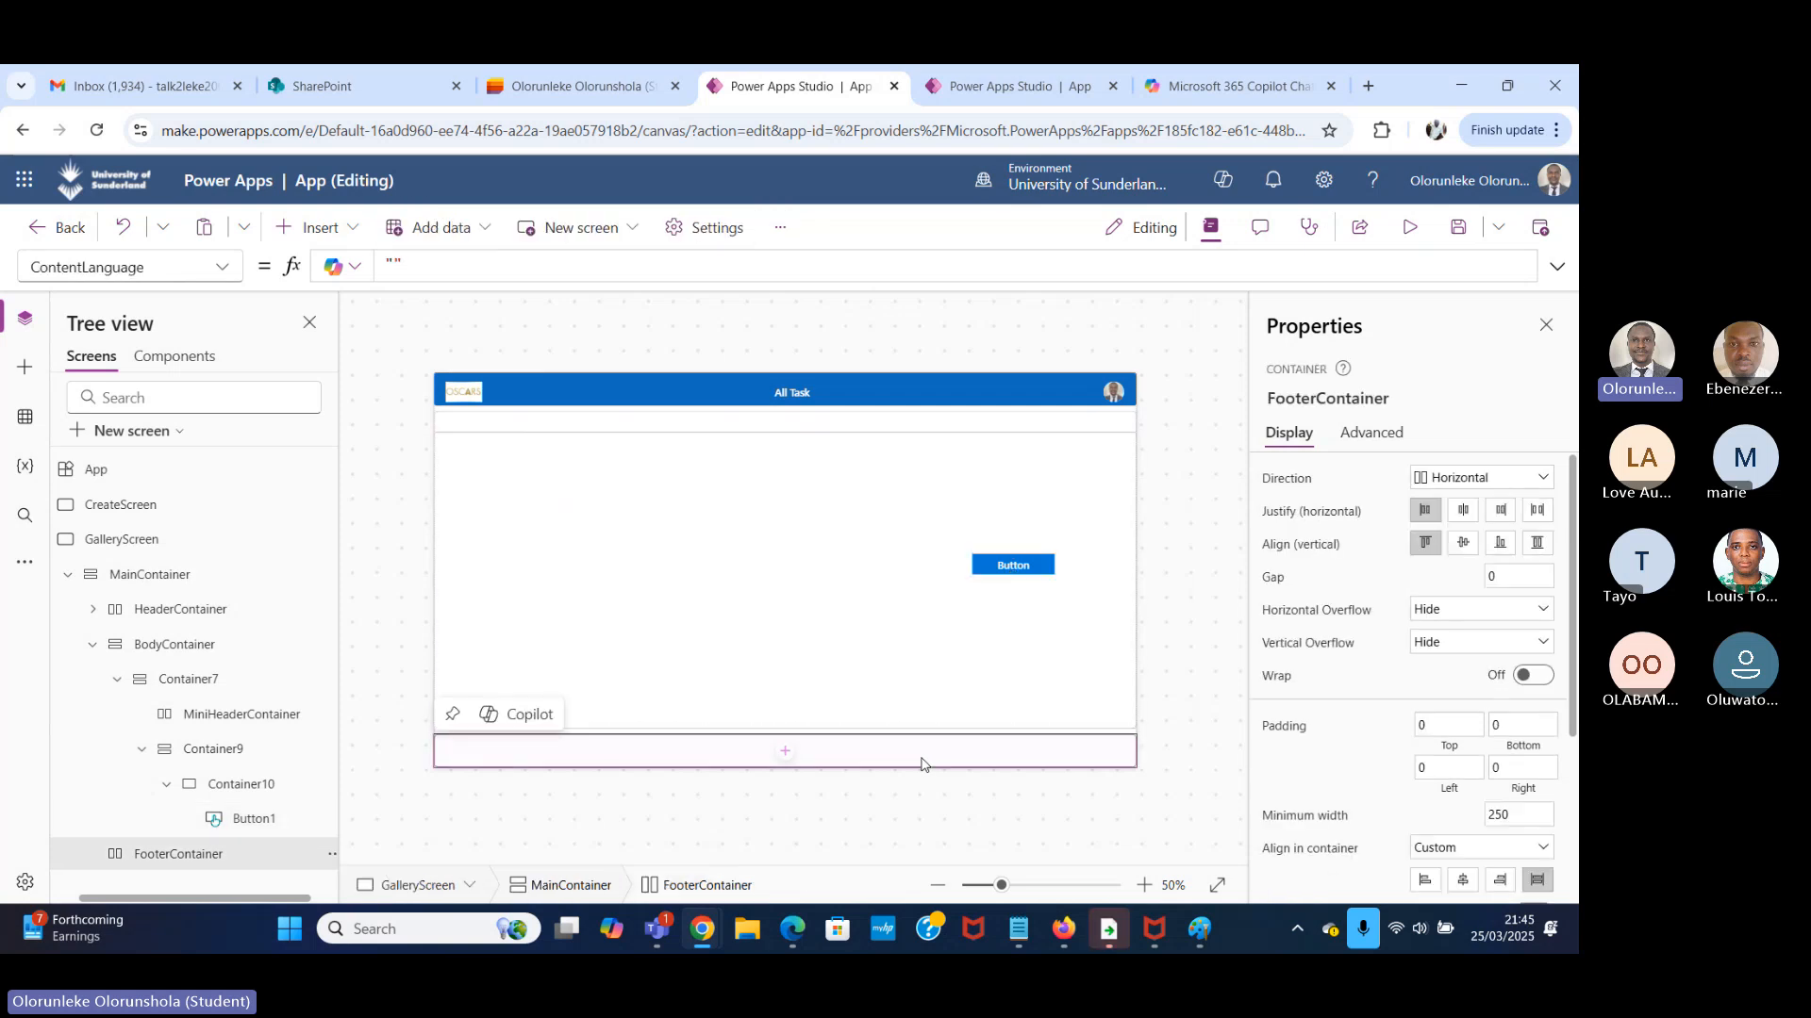
pyautogui.click(325, 227)
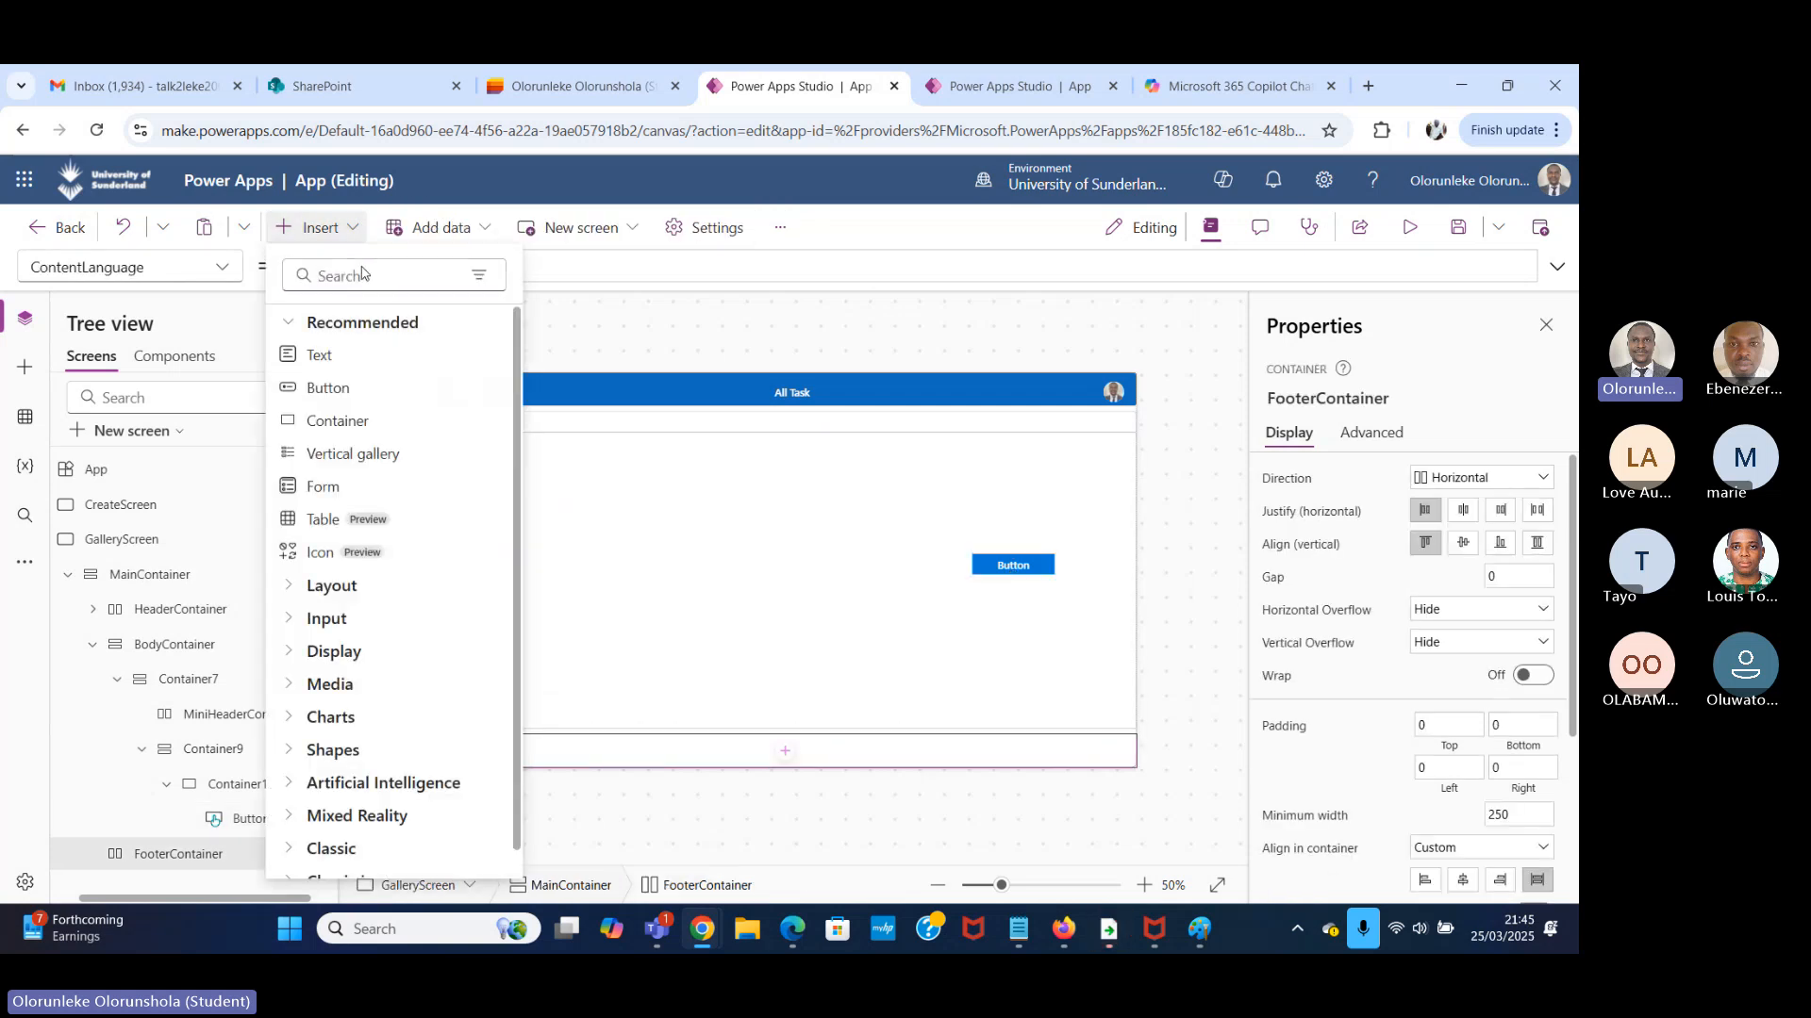
pyautogui.click(357, 279)
pyautogui.write('butt')
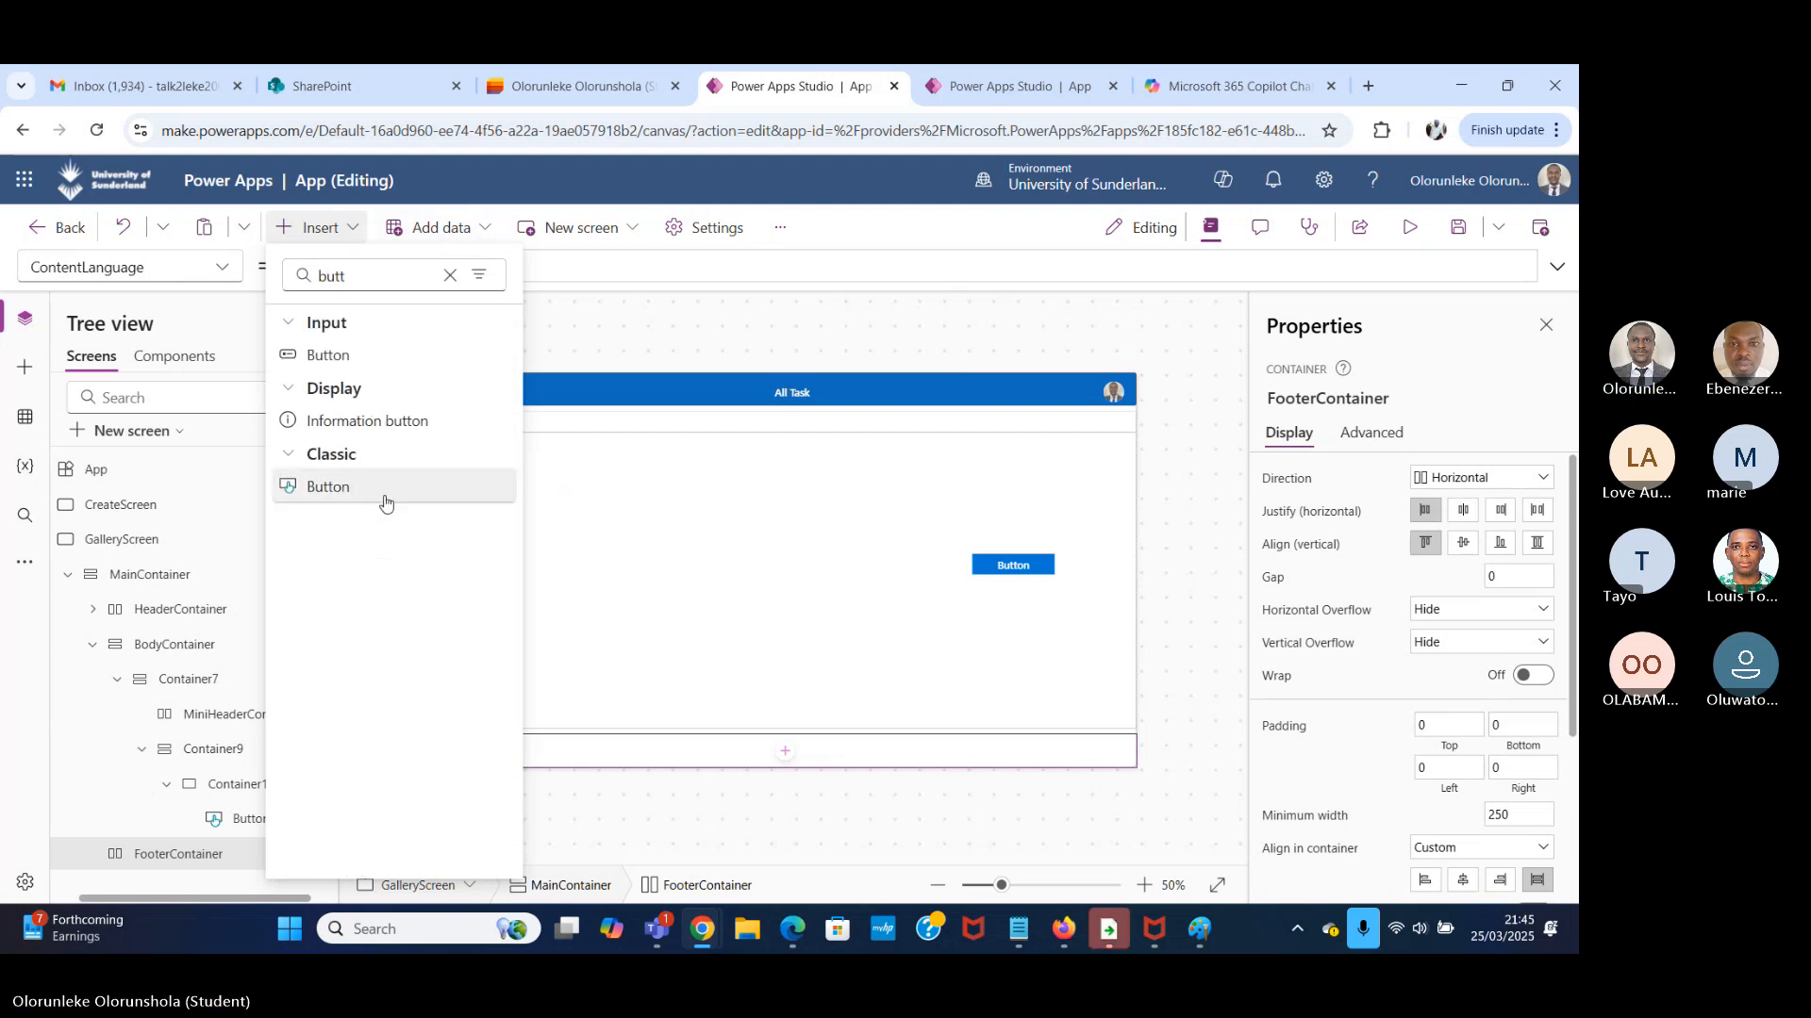
pyautogui.click(385, 503)
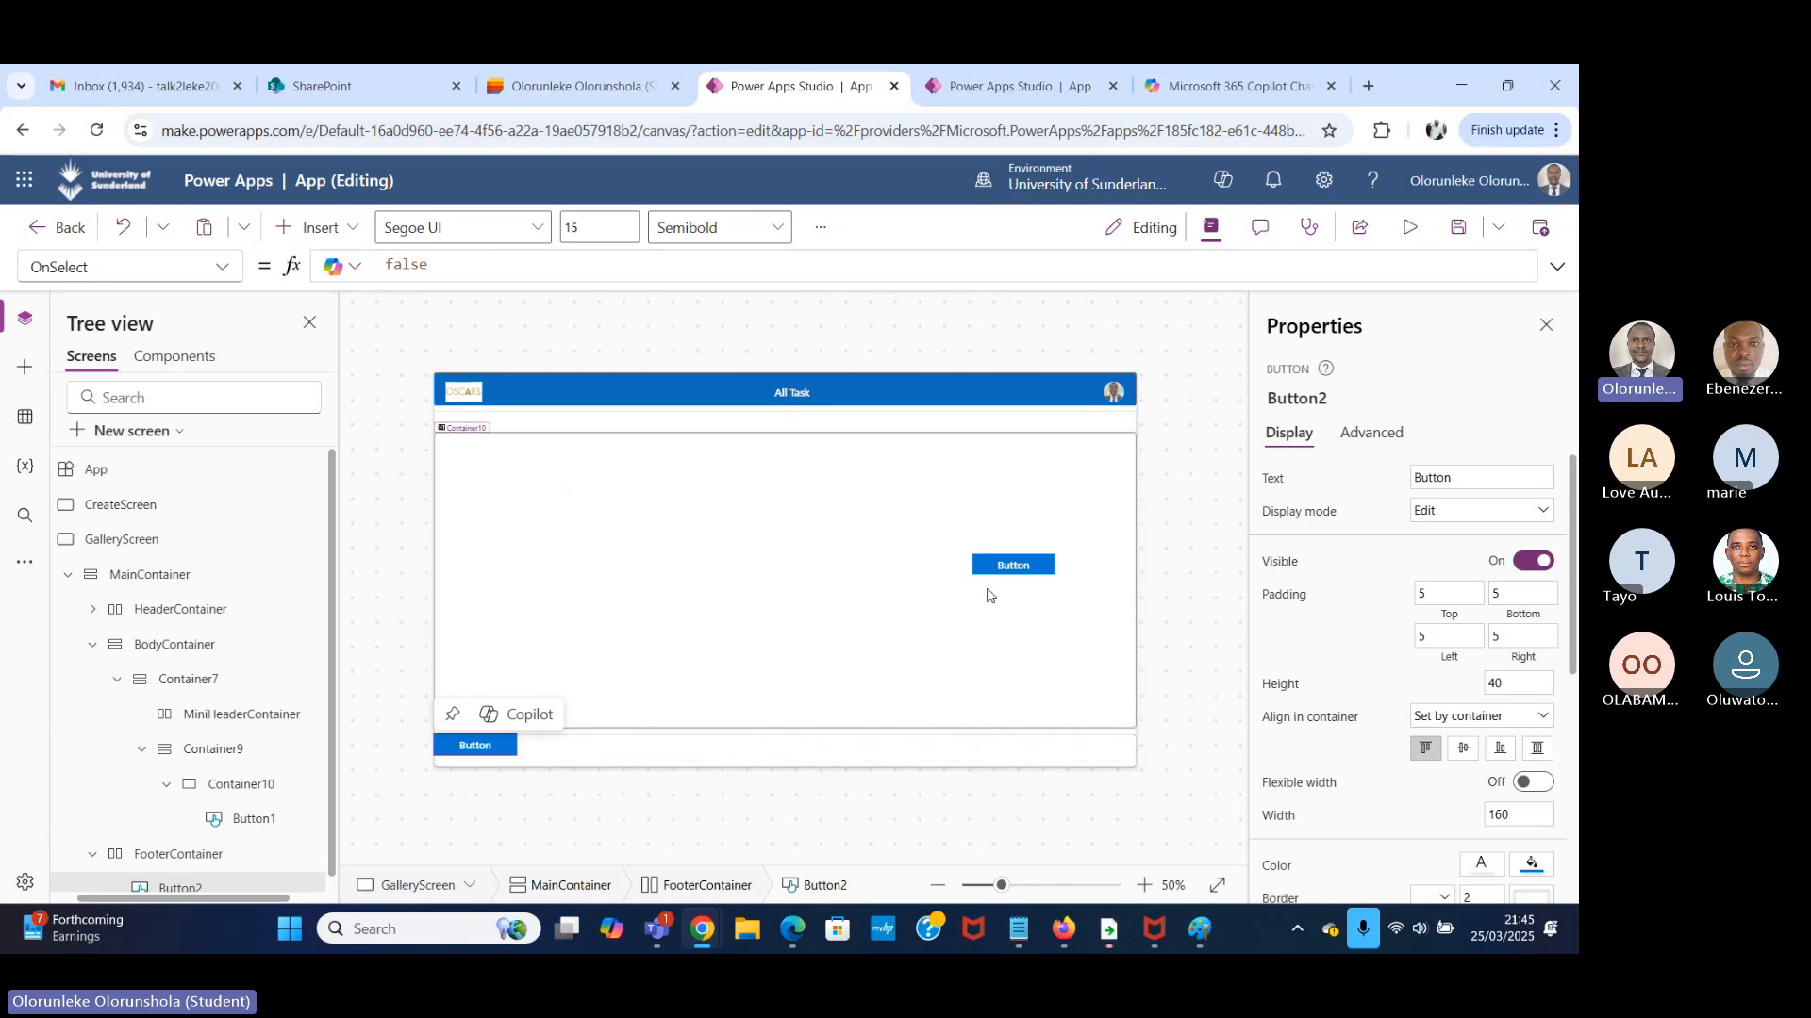
# Move the button inside Container10 to about X 900, Y 384 and compare it with the footer's button.
pyautogui.moveTo(990, 575); pyautogui.dragTo(907, 659)
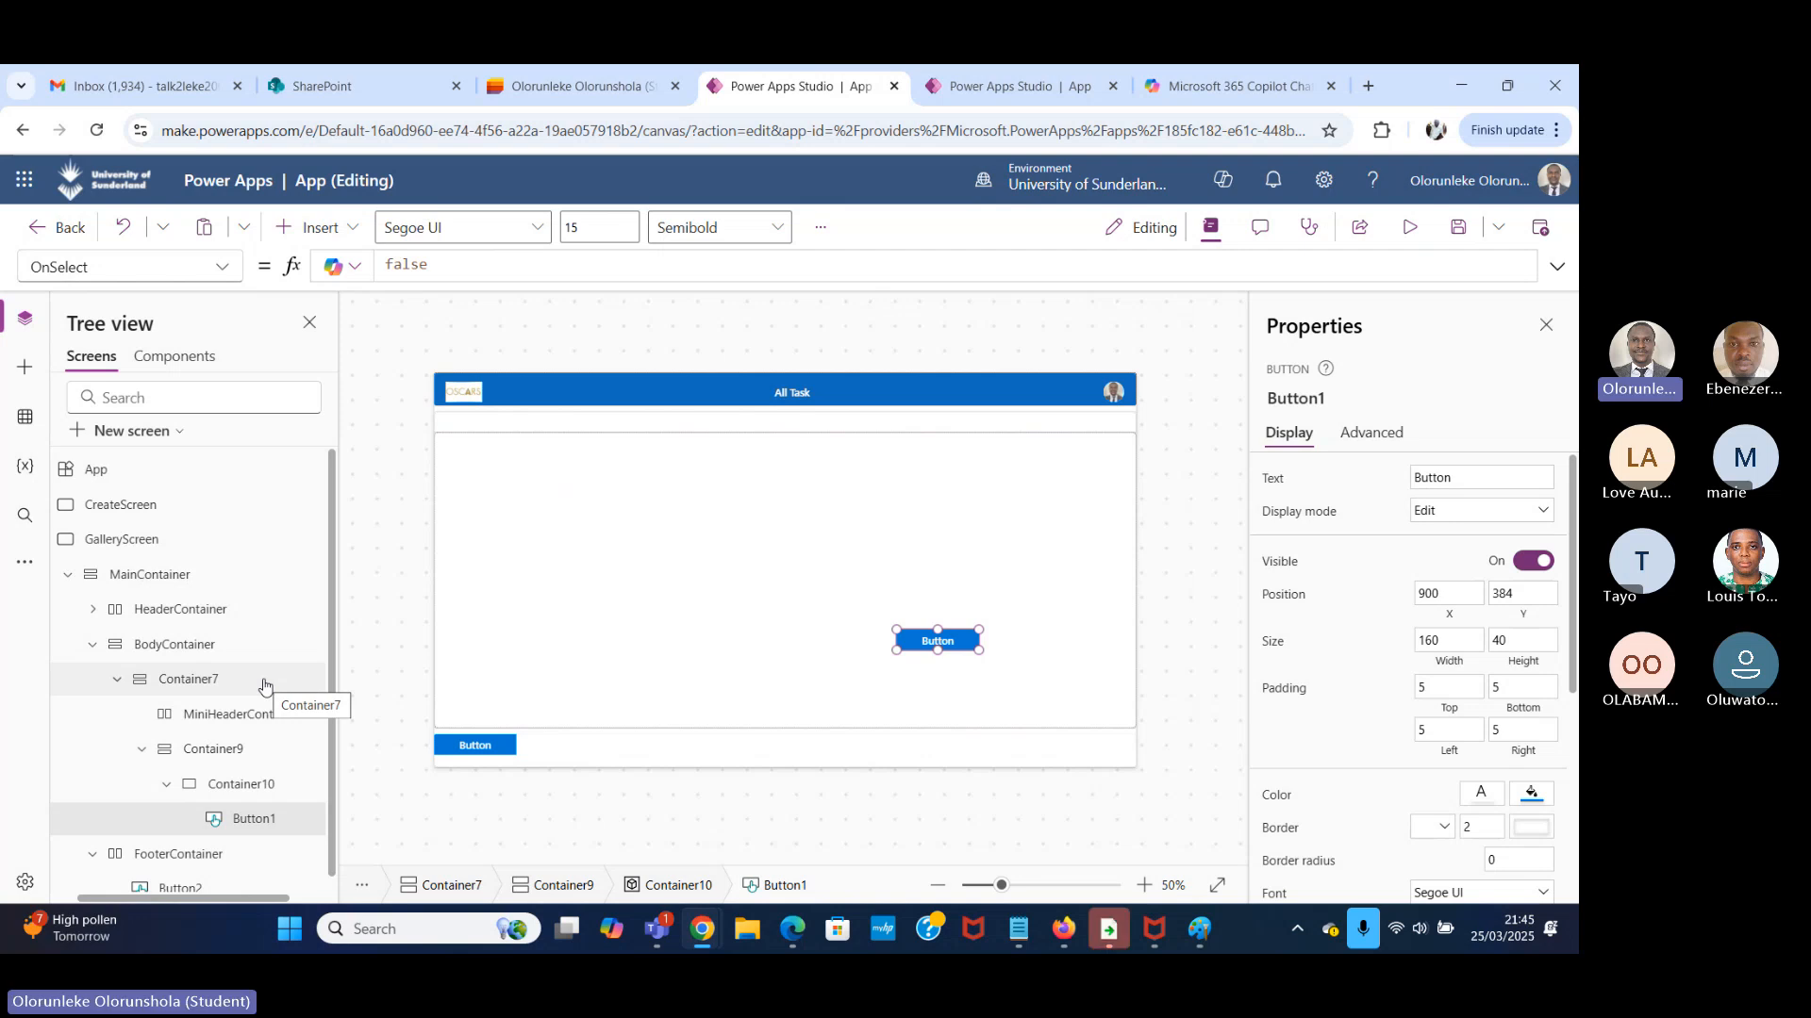
pyautogui.click(350, 225)
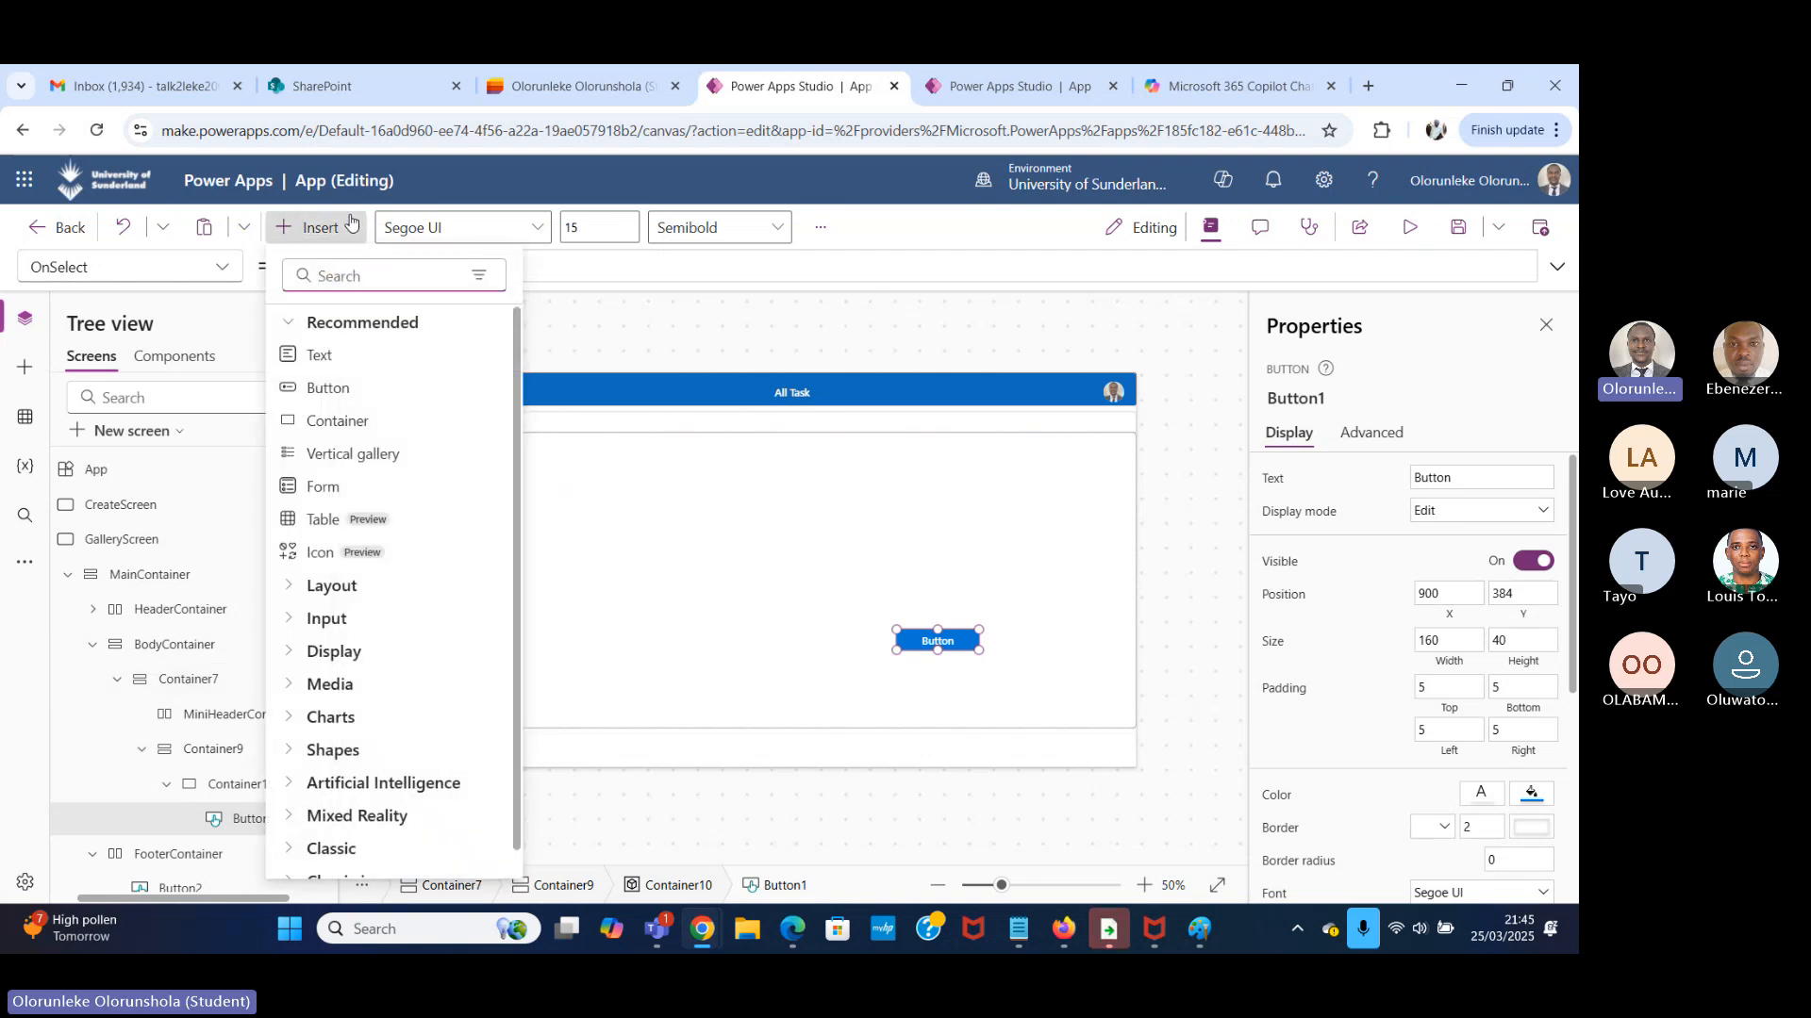
pyautogui.write('conta')
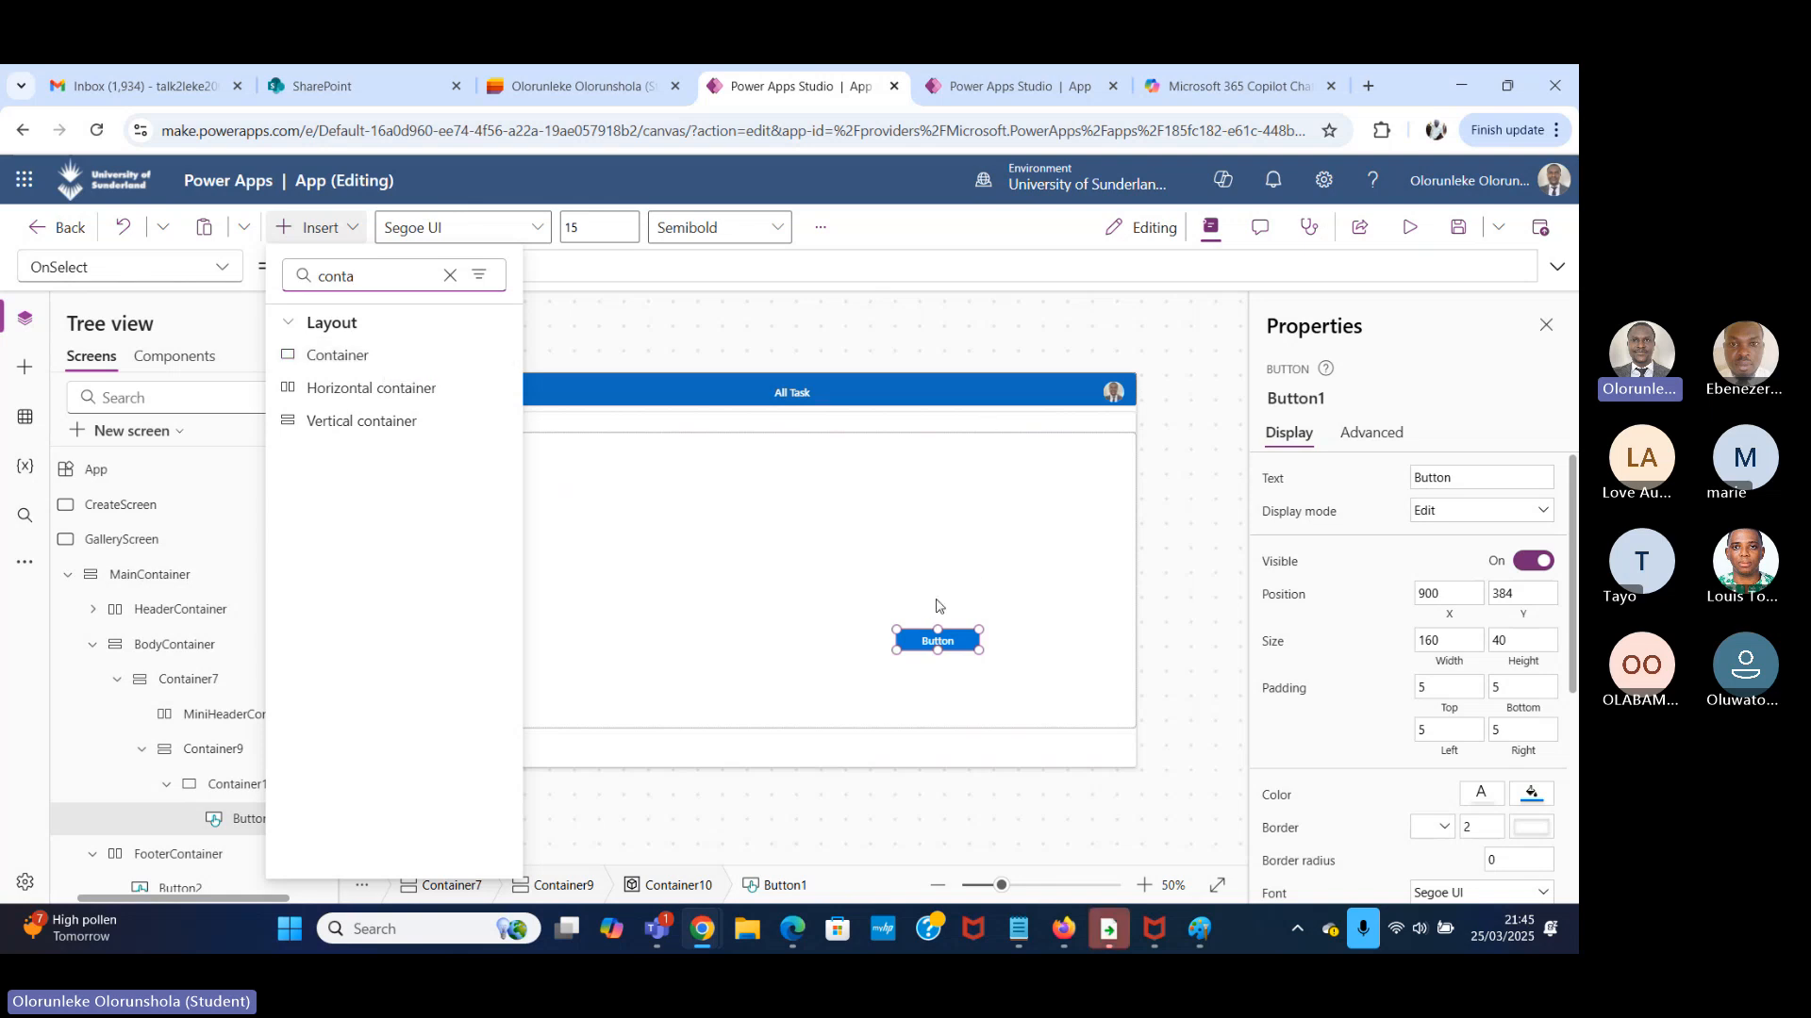
pyautogui.click(667, 511)
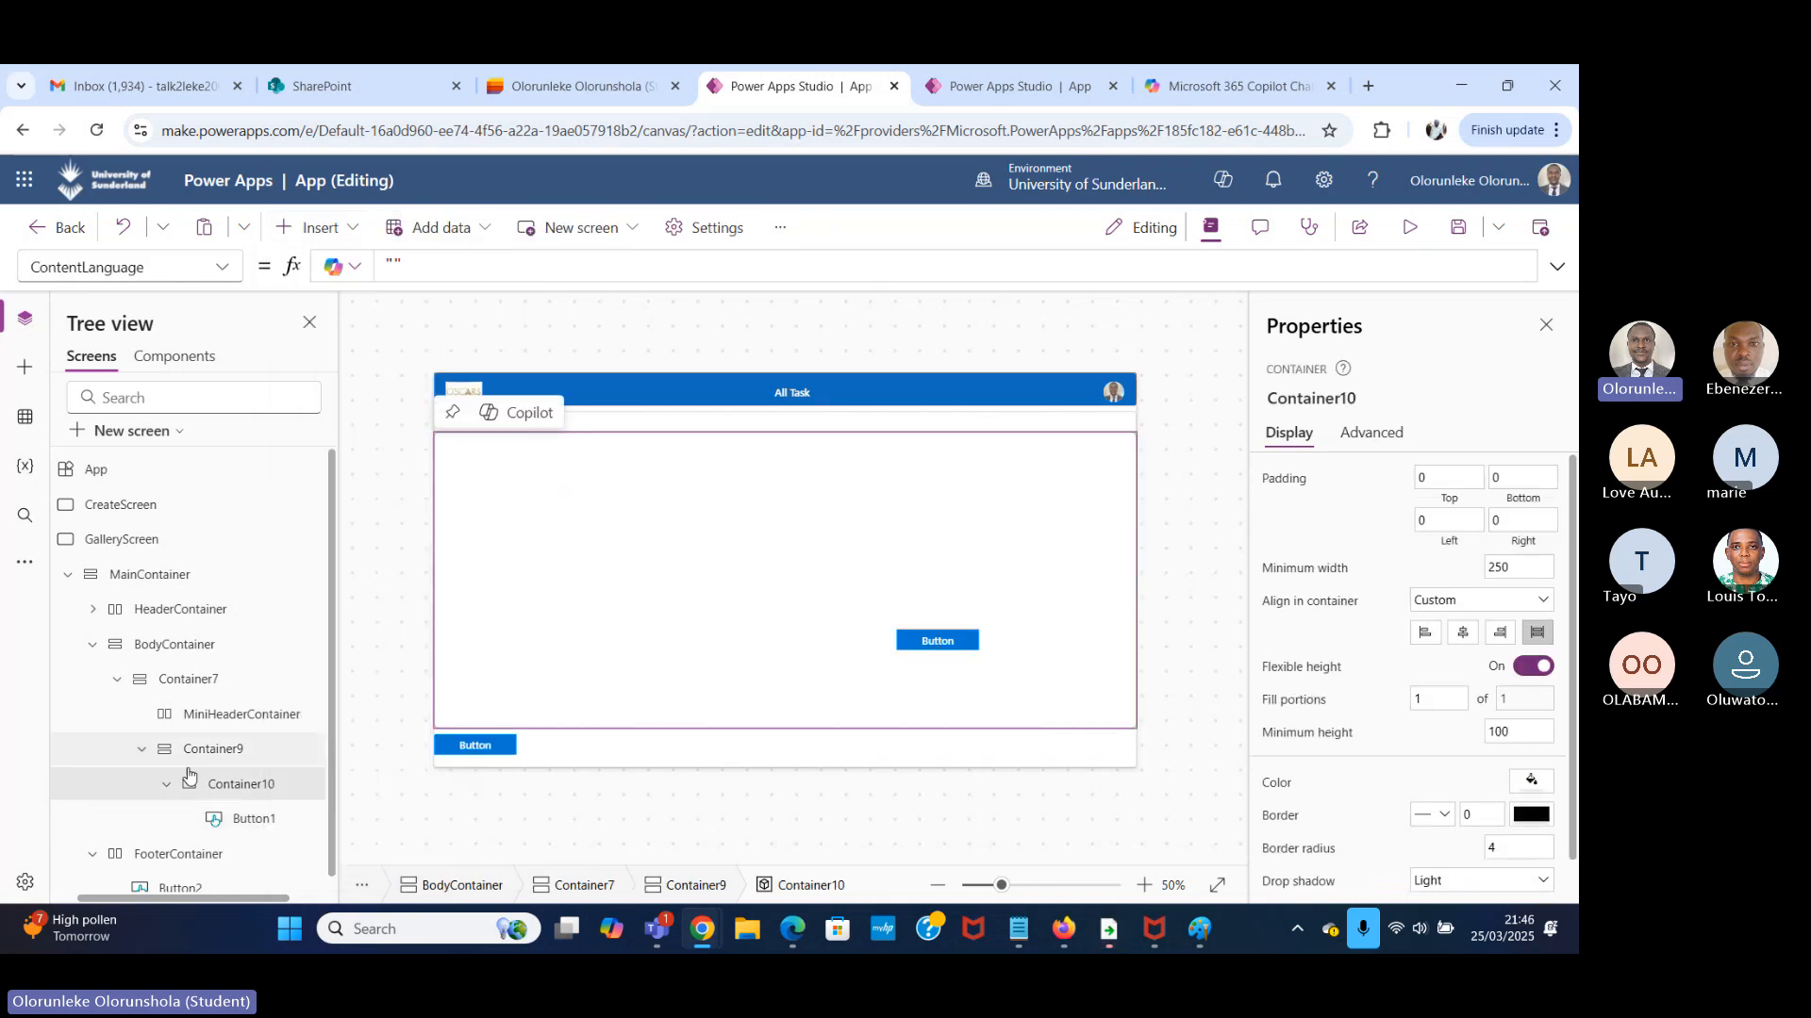
pyautogui.click(477, 749)
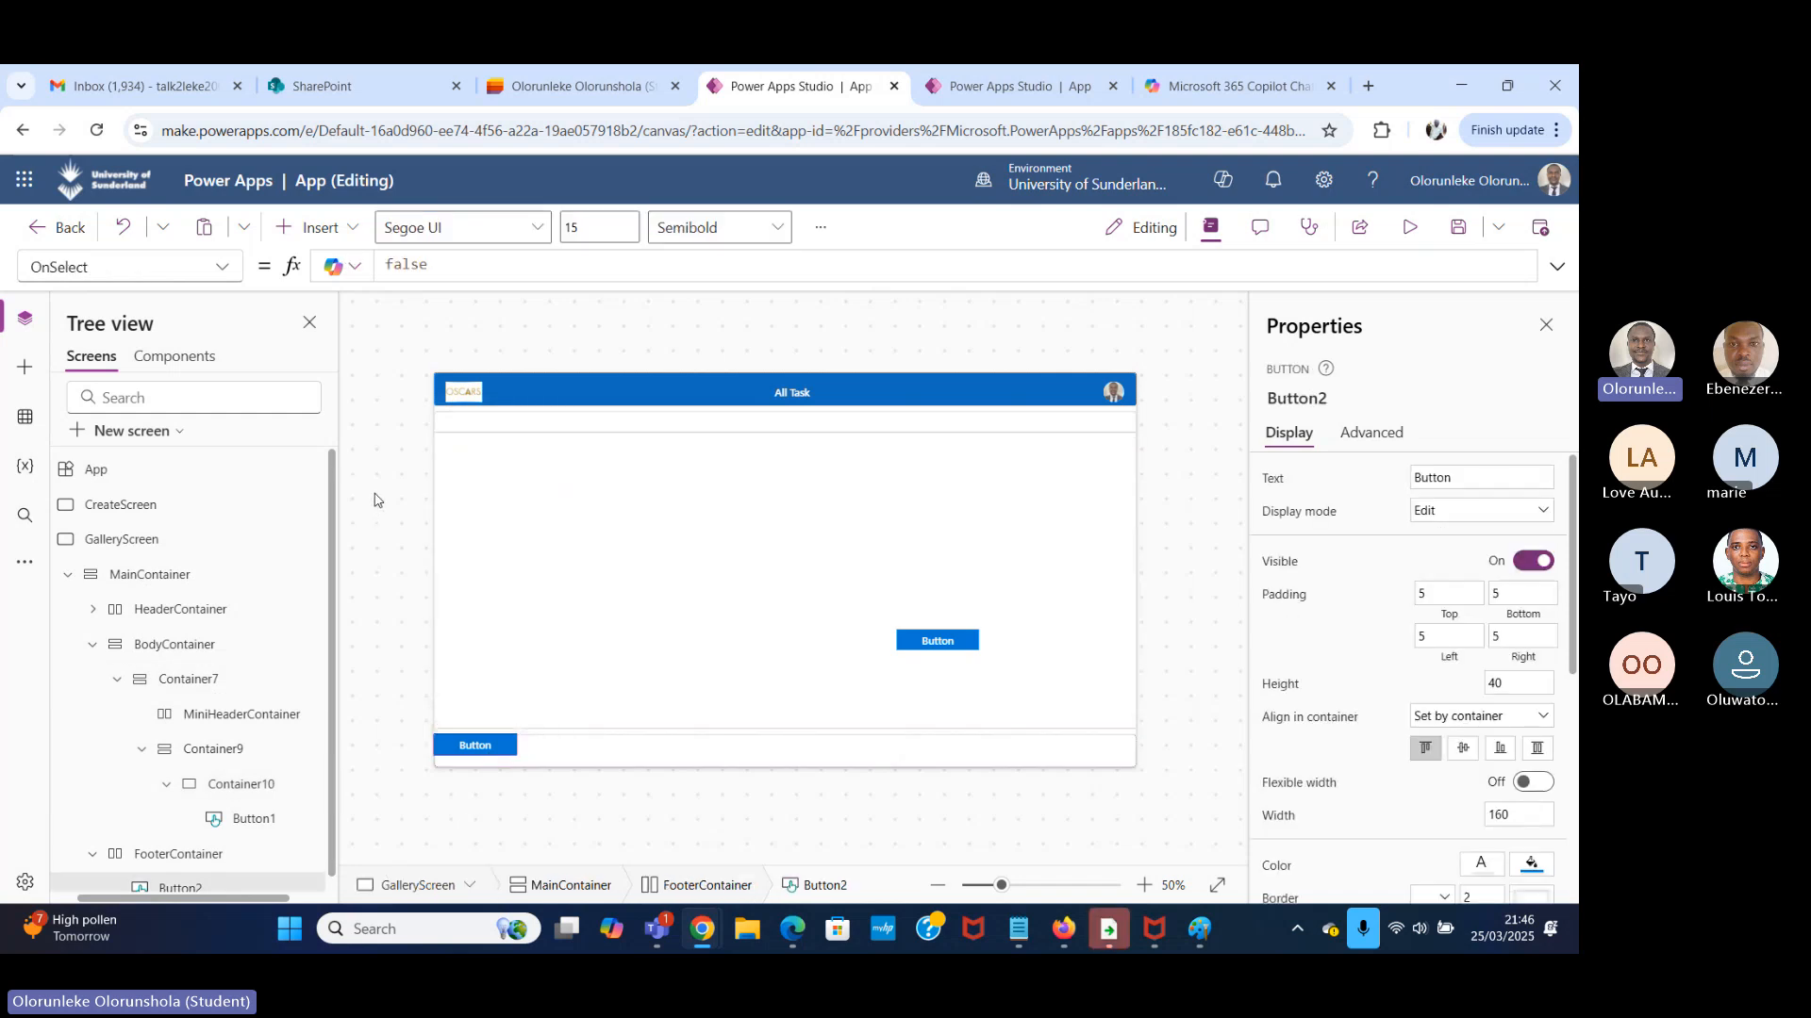
pyautogui.click(288, 820)
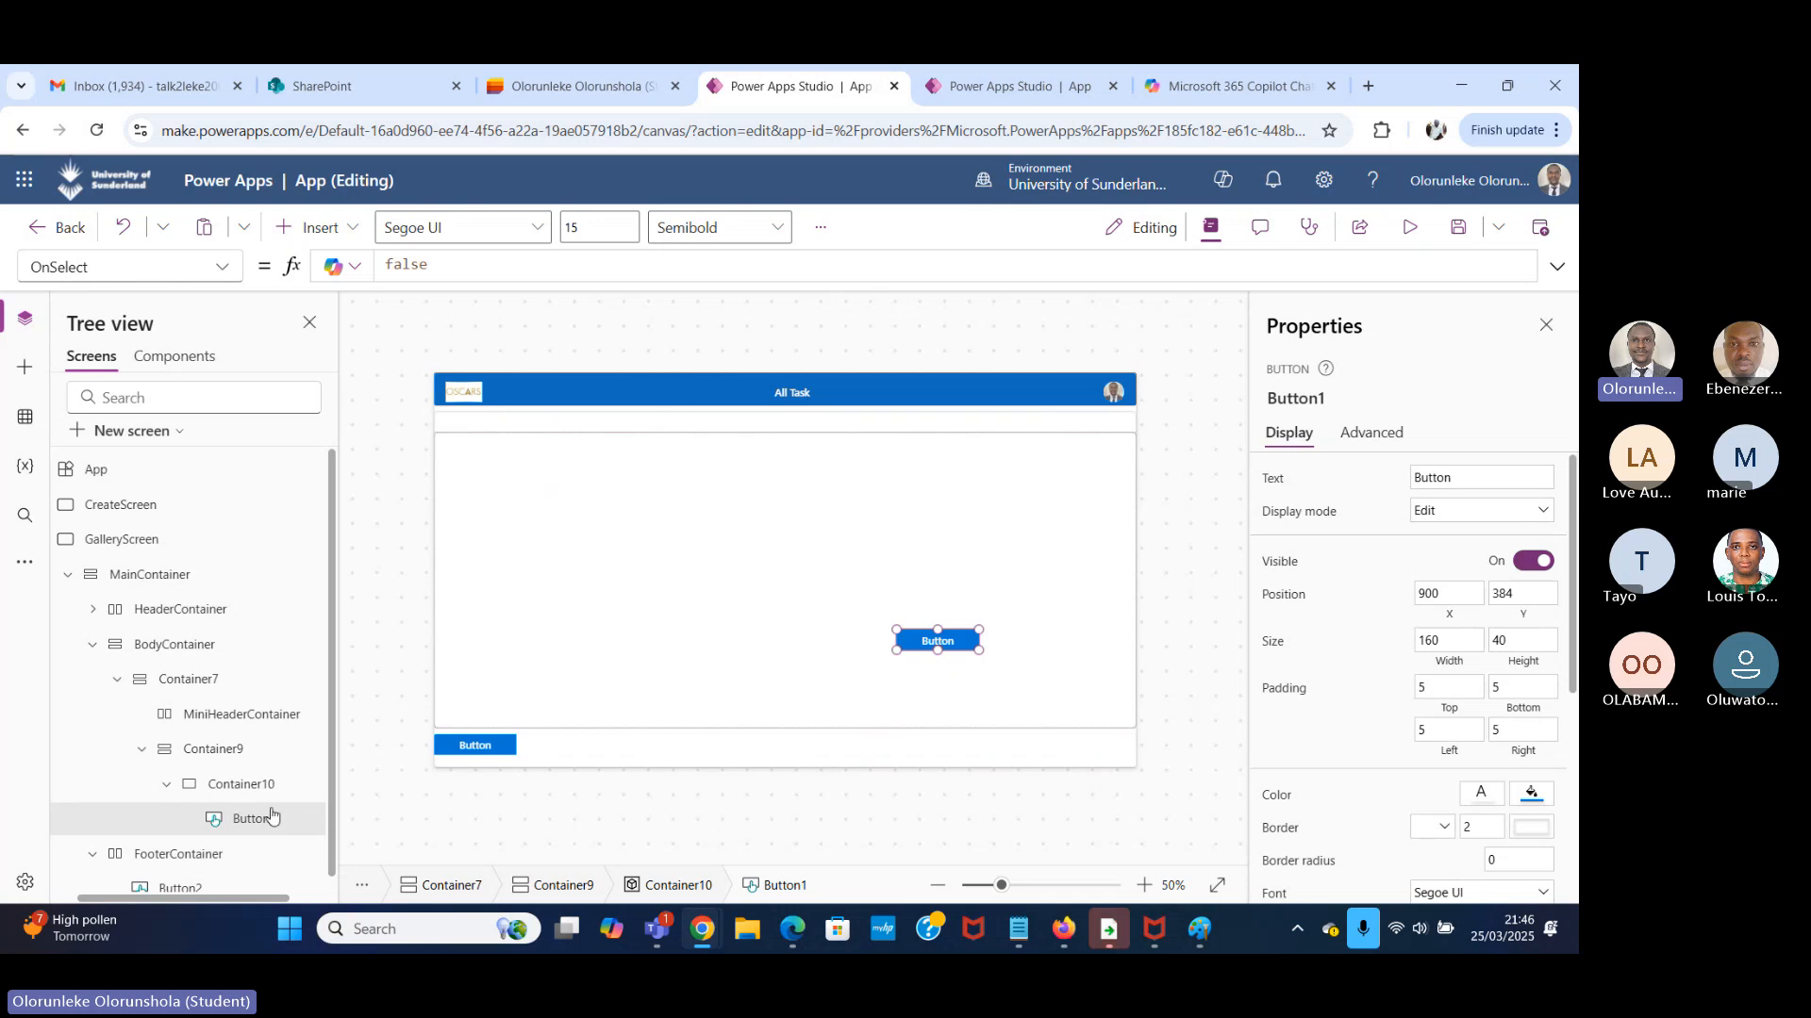
# Delete the button in the FooterContainer and the button in Container10.
pyautogui.scroll(-1, 226, 854)
pyautogui.click(196, 877)
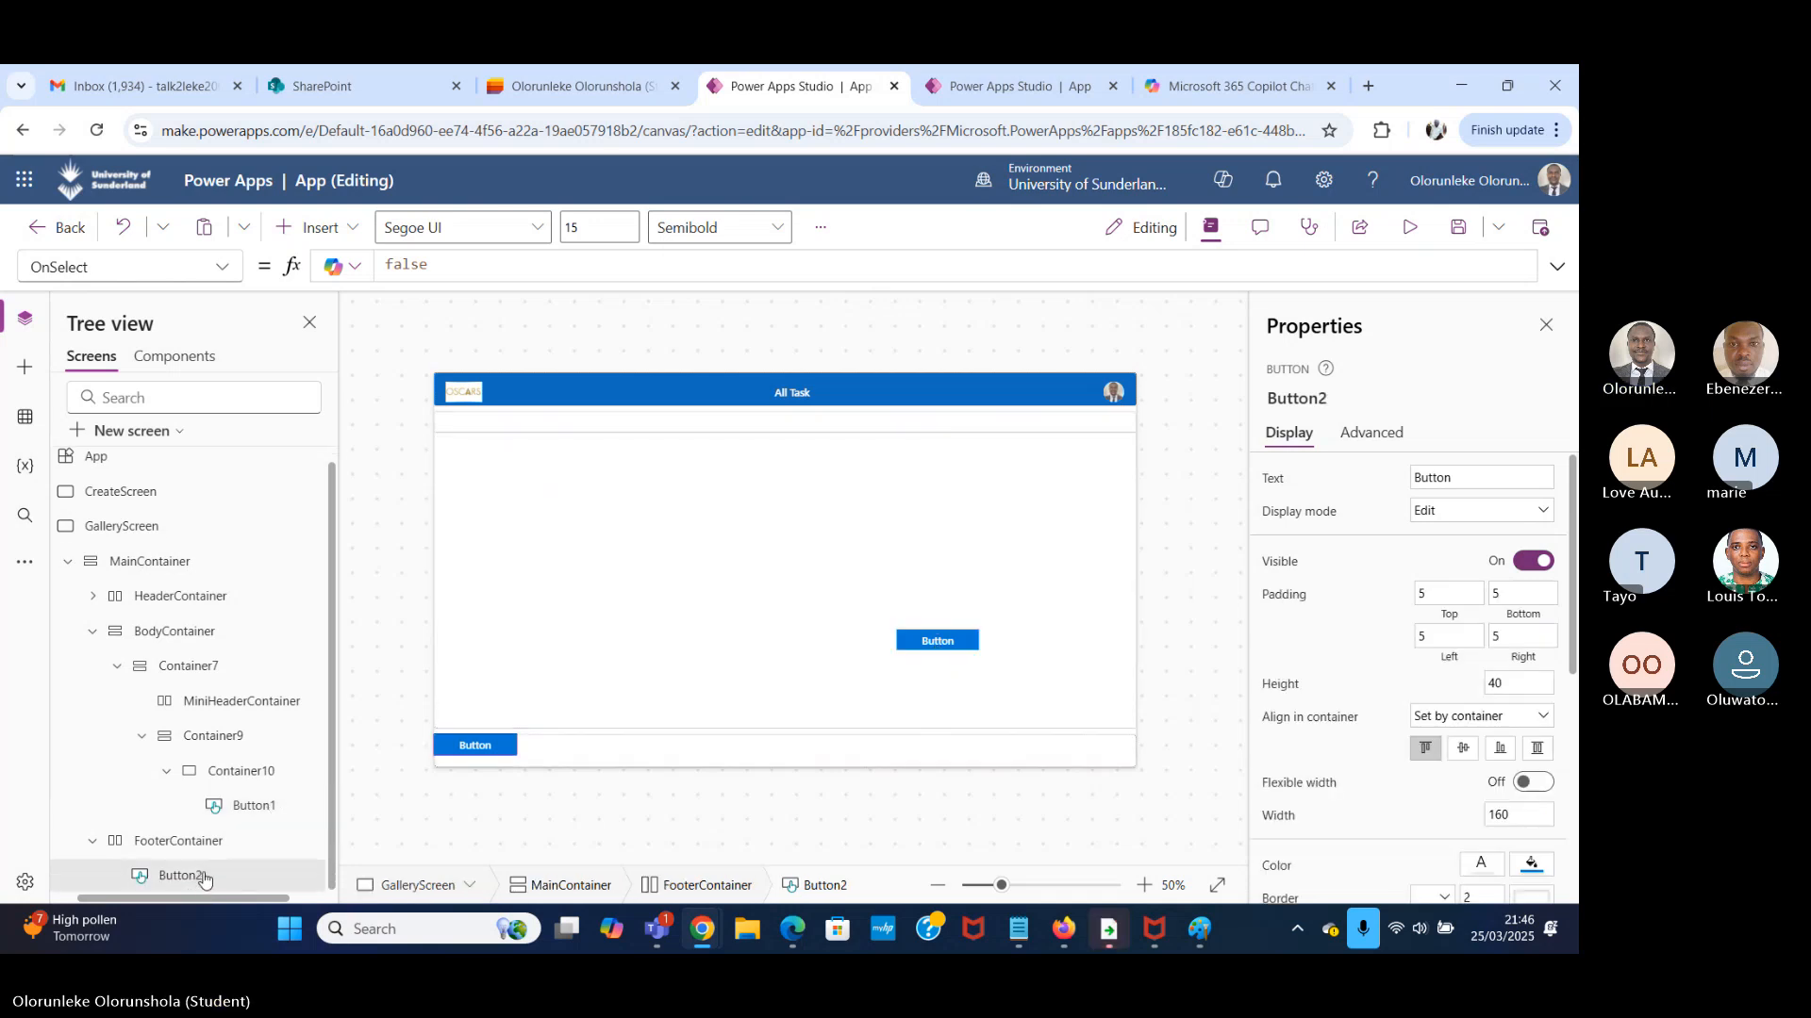
pyautogui.press('Delete')
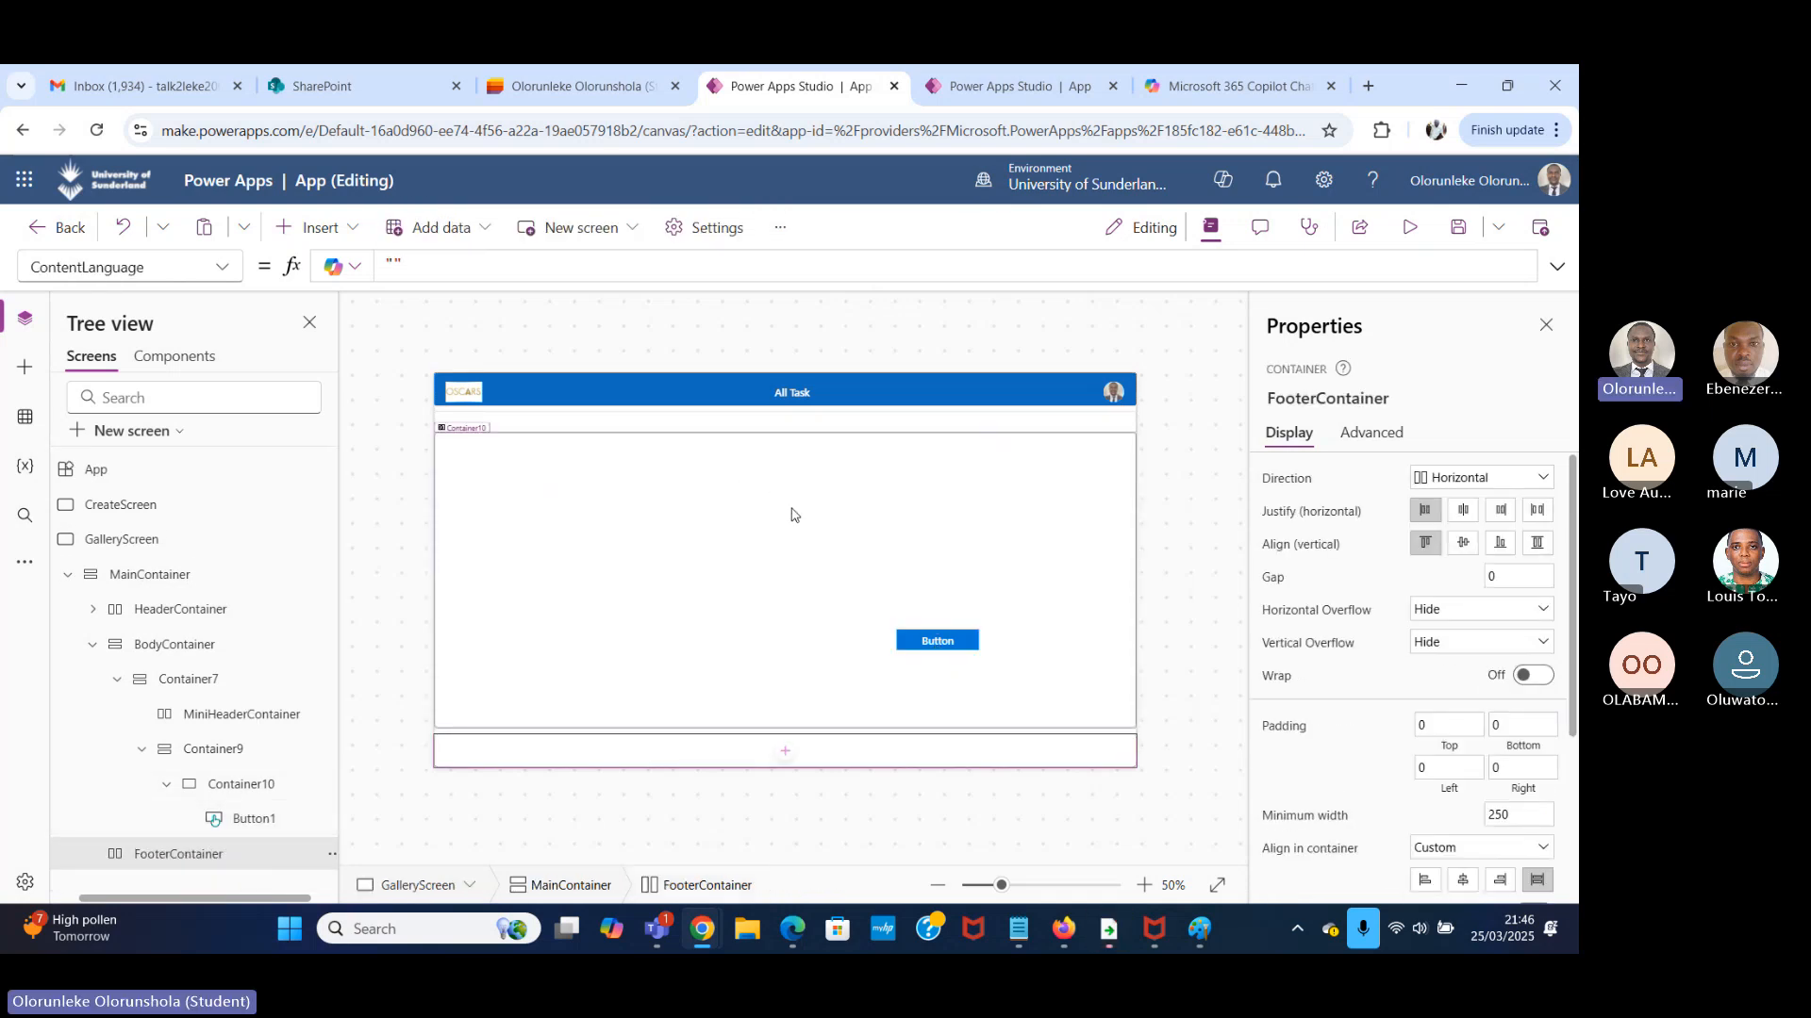
pyautogui.click(926, 651)
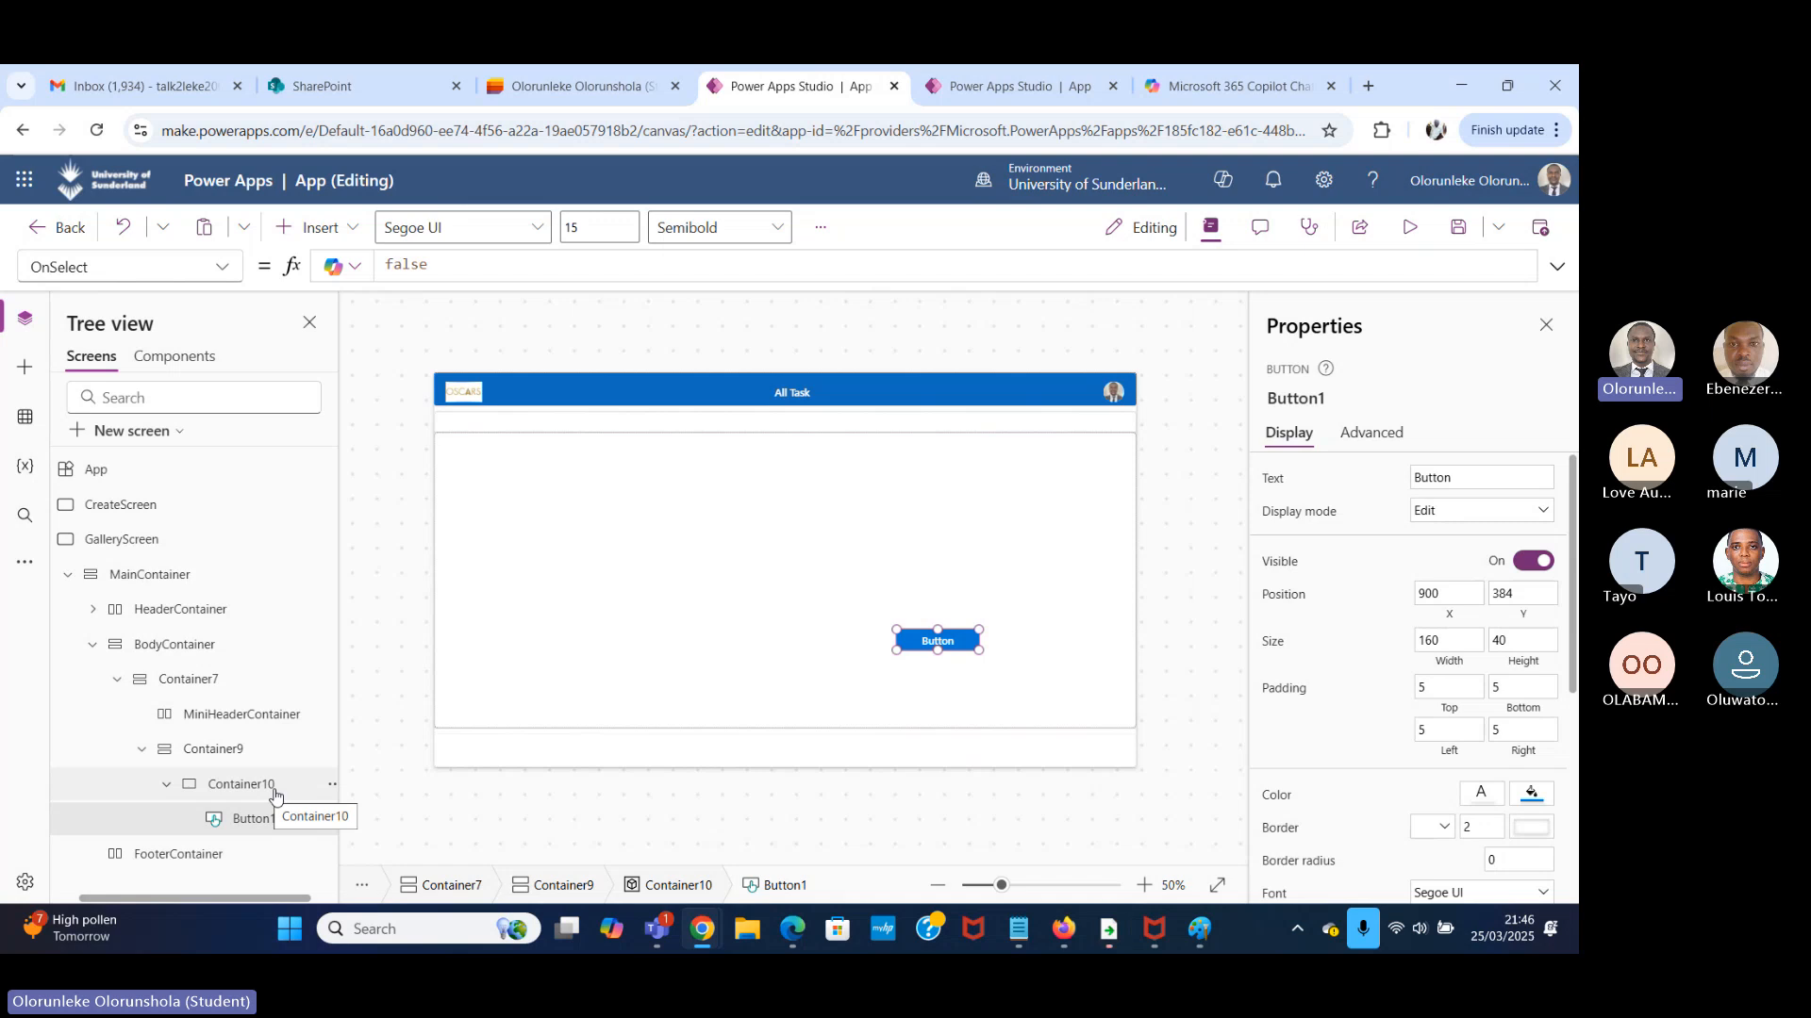
pyautogui.press('Delete')
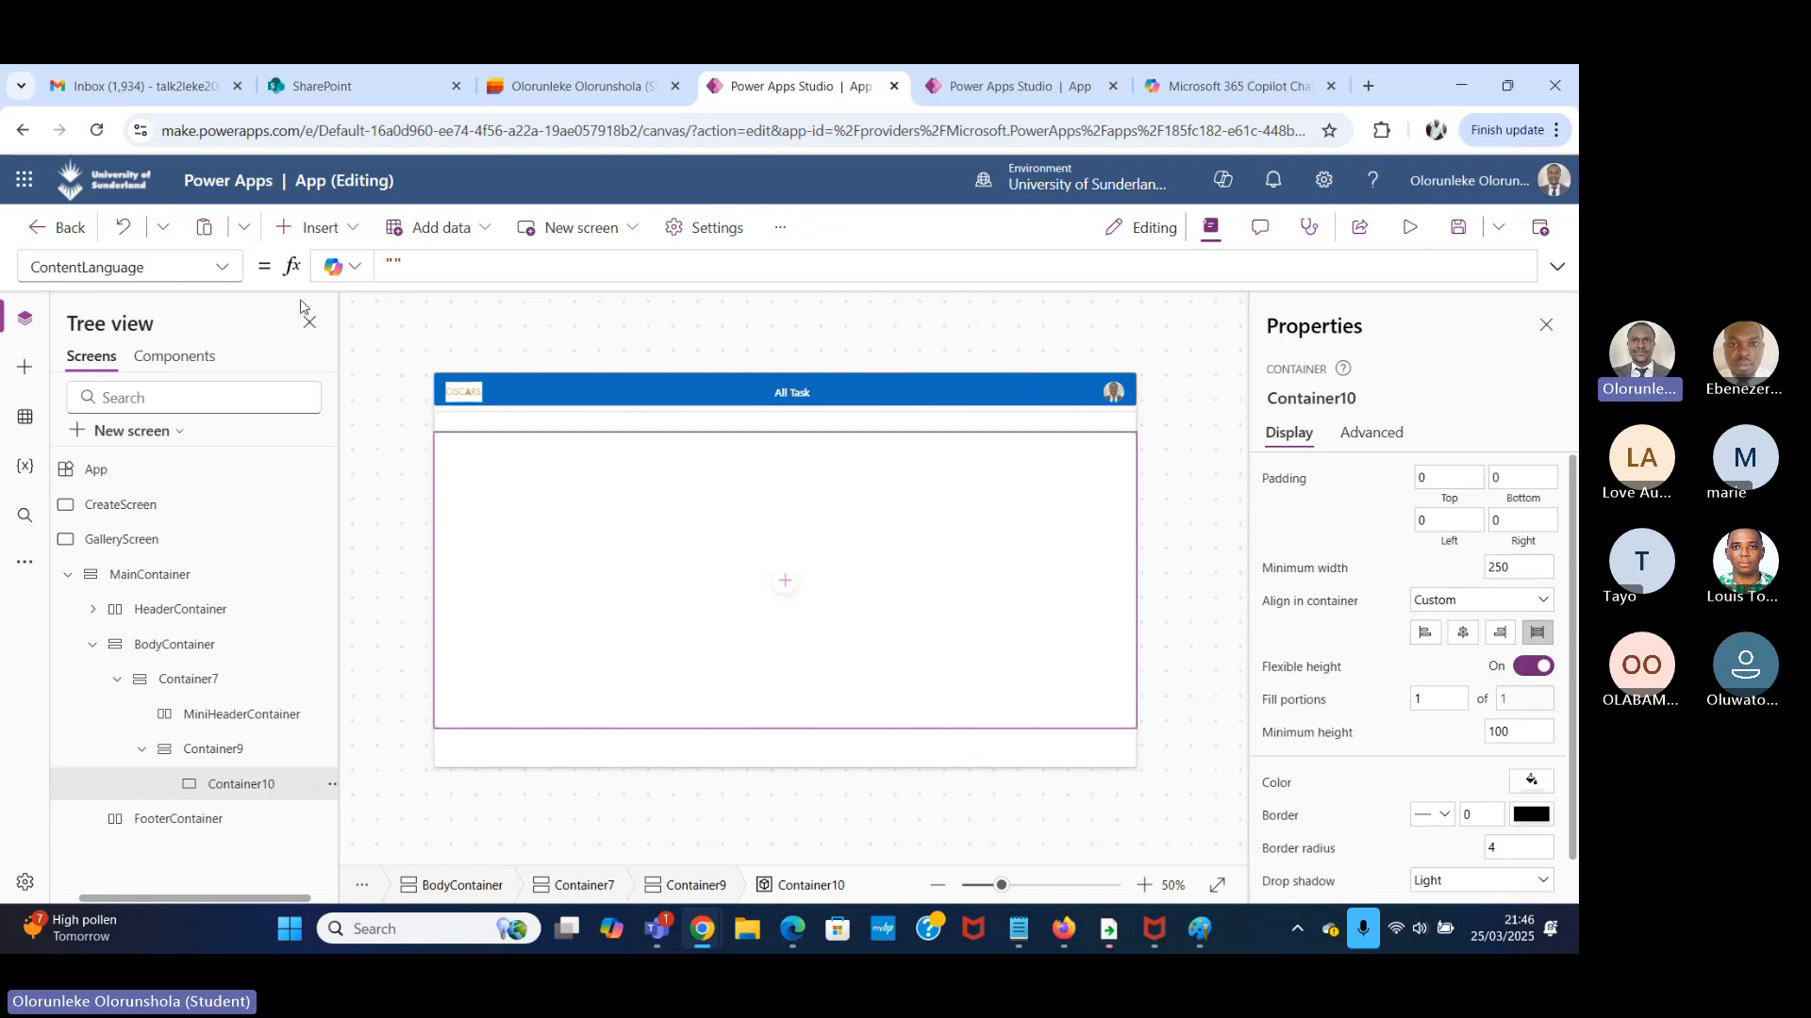
# View the task gallery on Screen2 of the other open Power Apps app and return to the GalleryScreen app.
pyautogui.hotkey('ctrl', 'Tab')
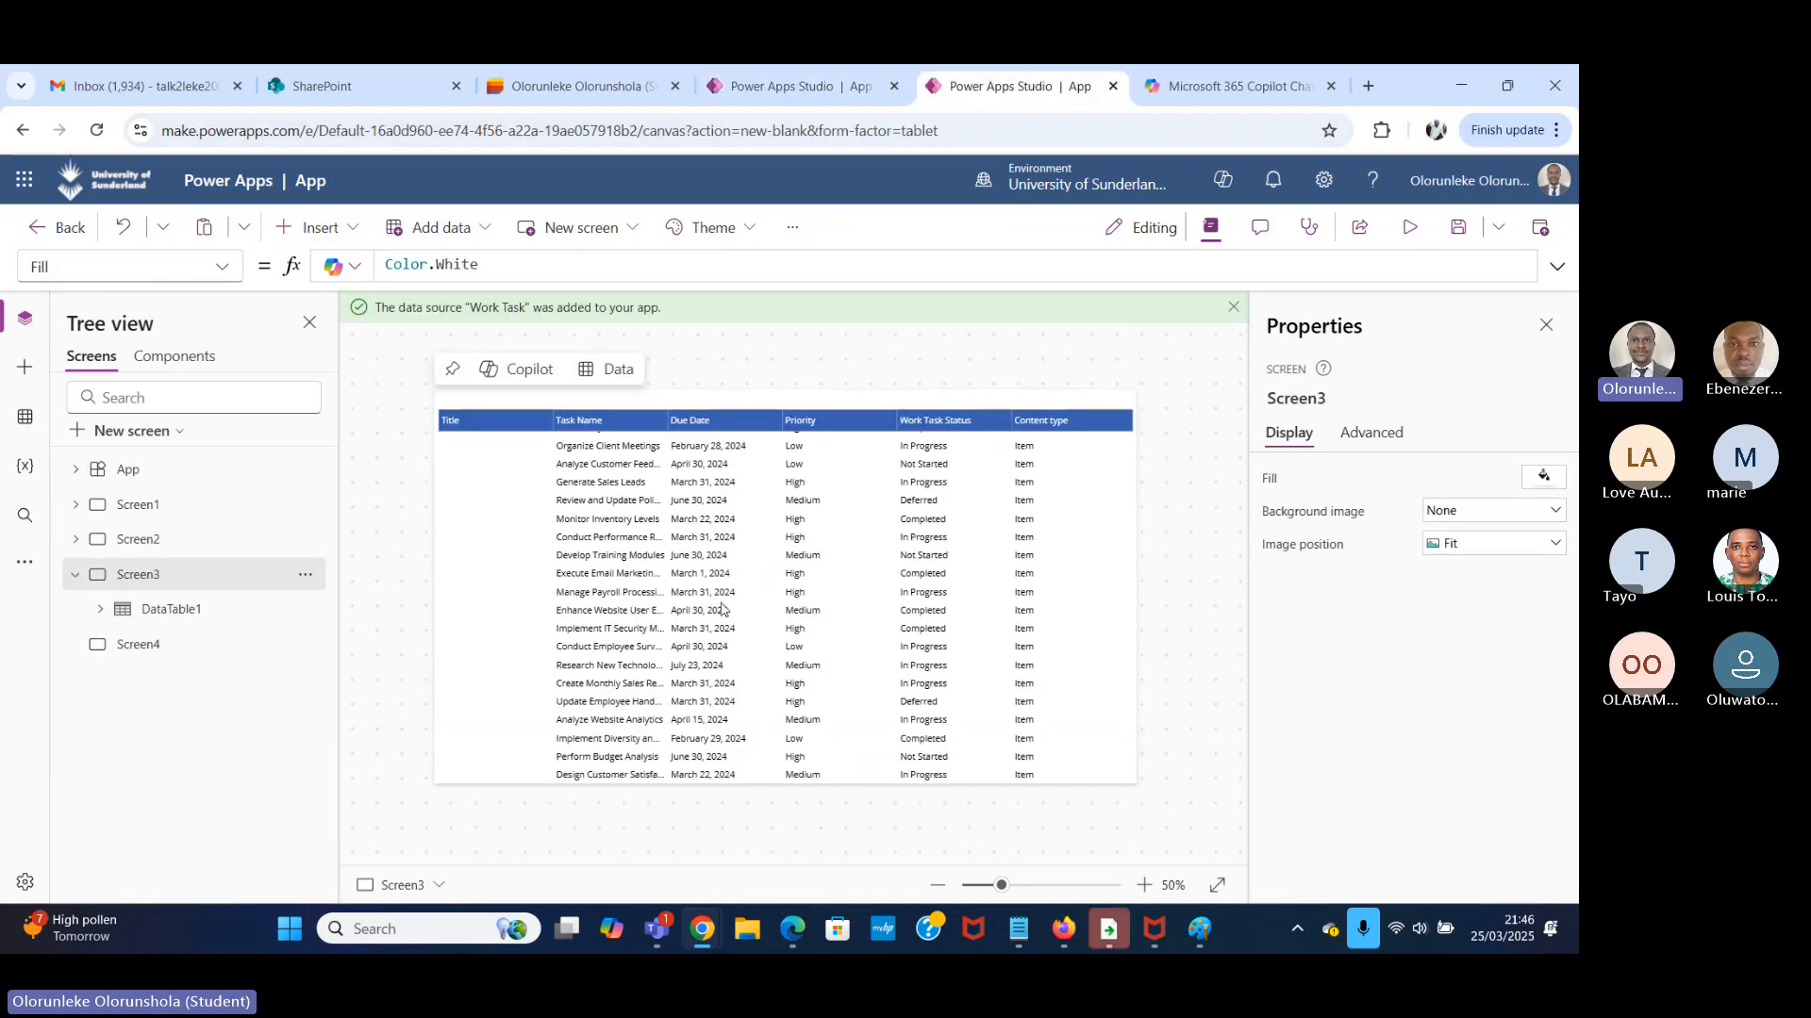
pyautogui.click(140, 539)
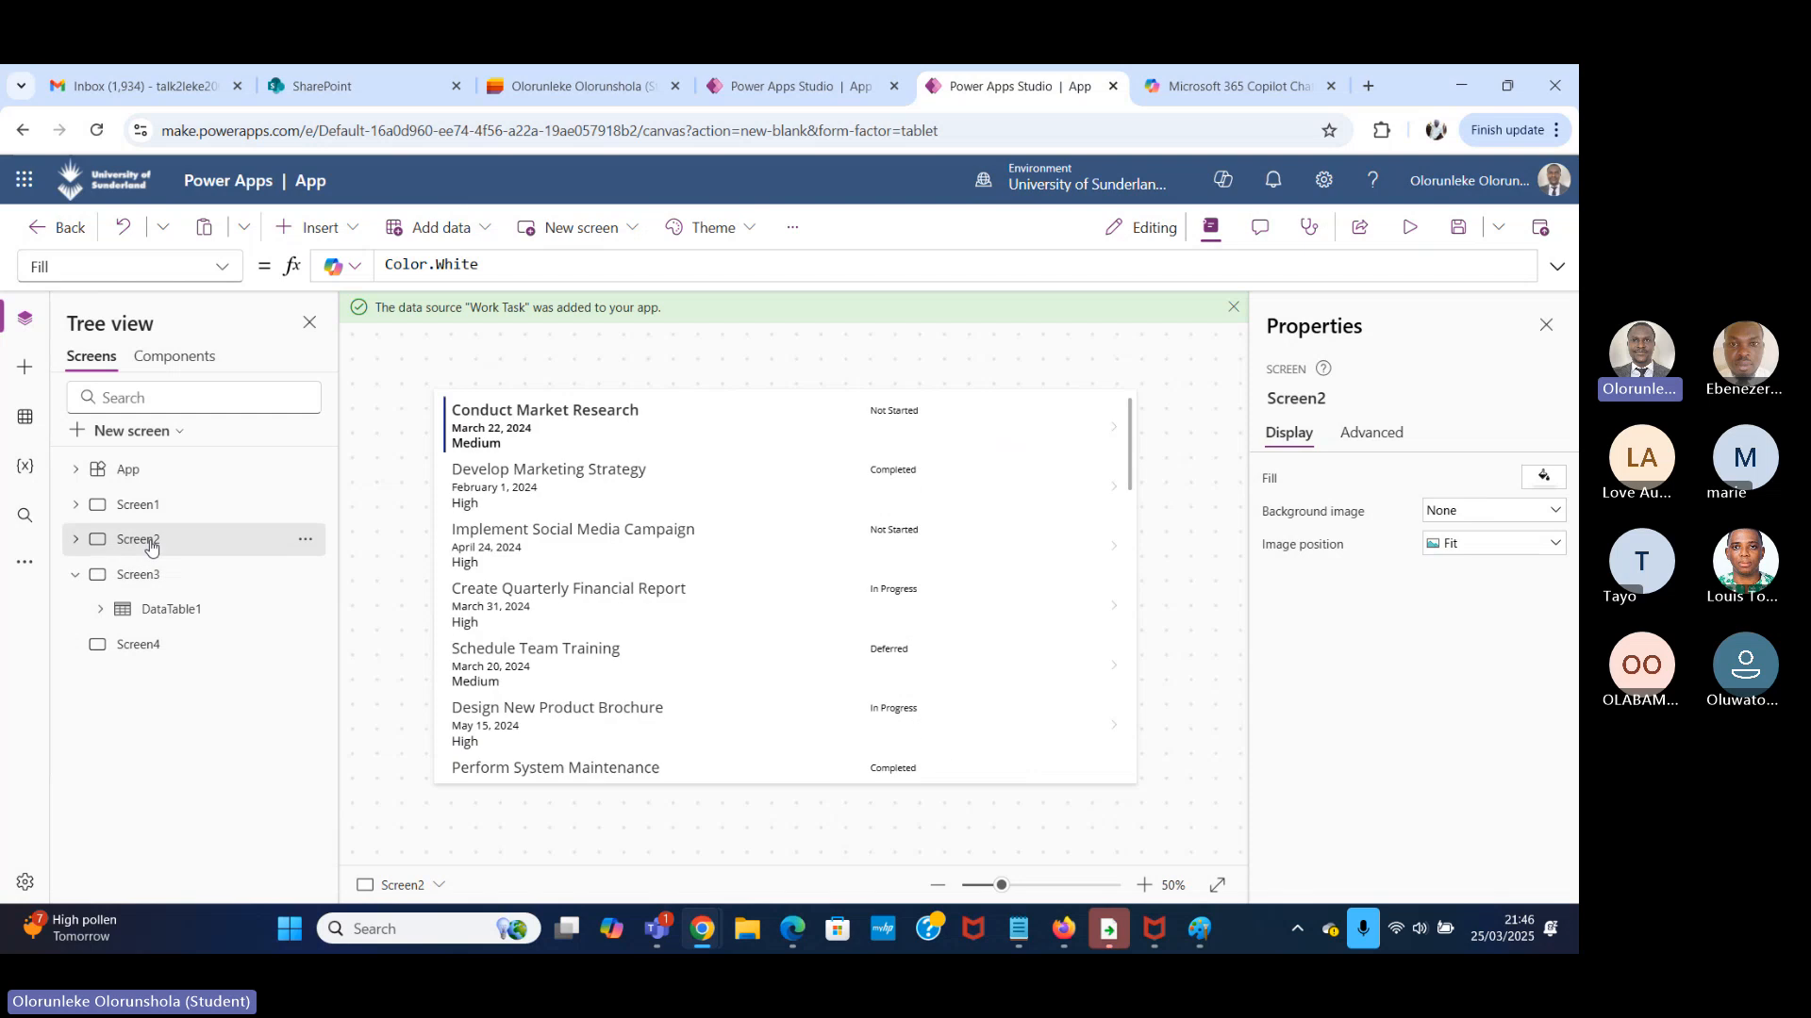
pyautogui.click(793, 86)
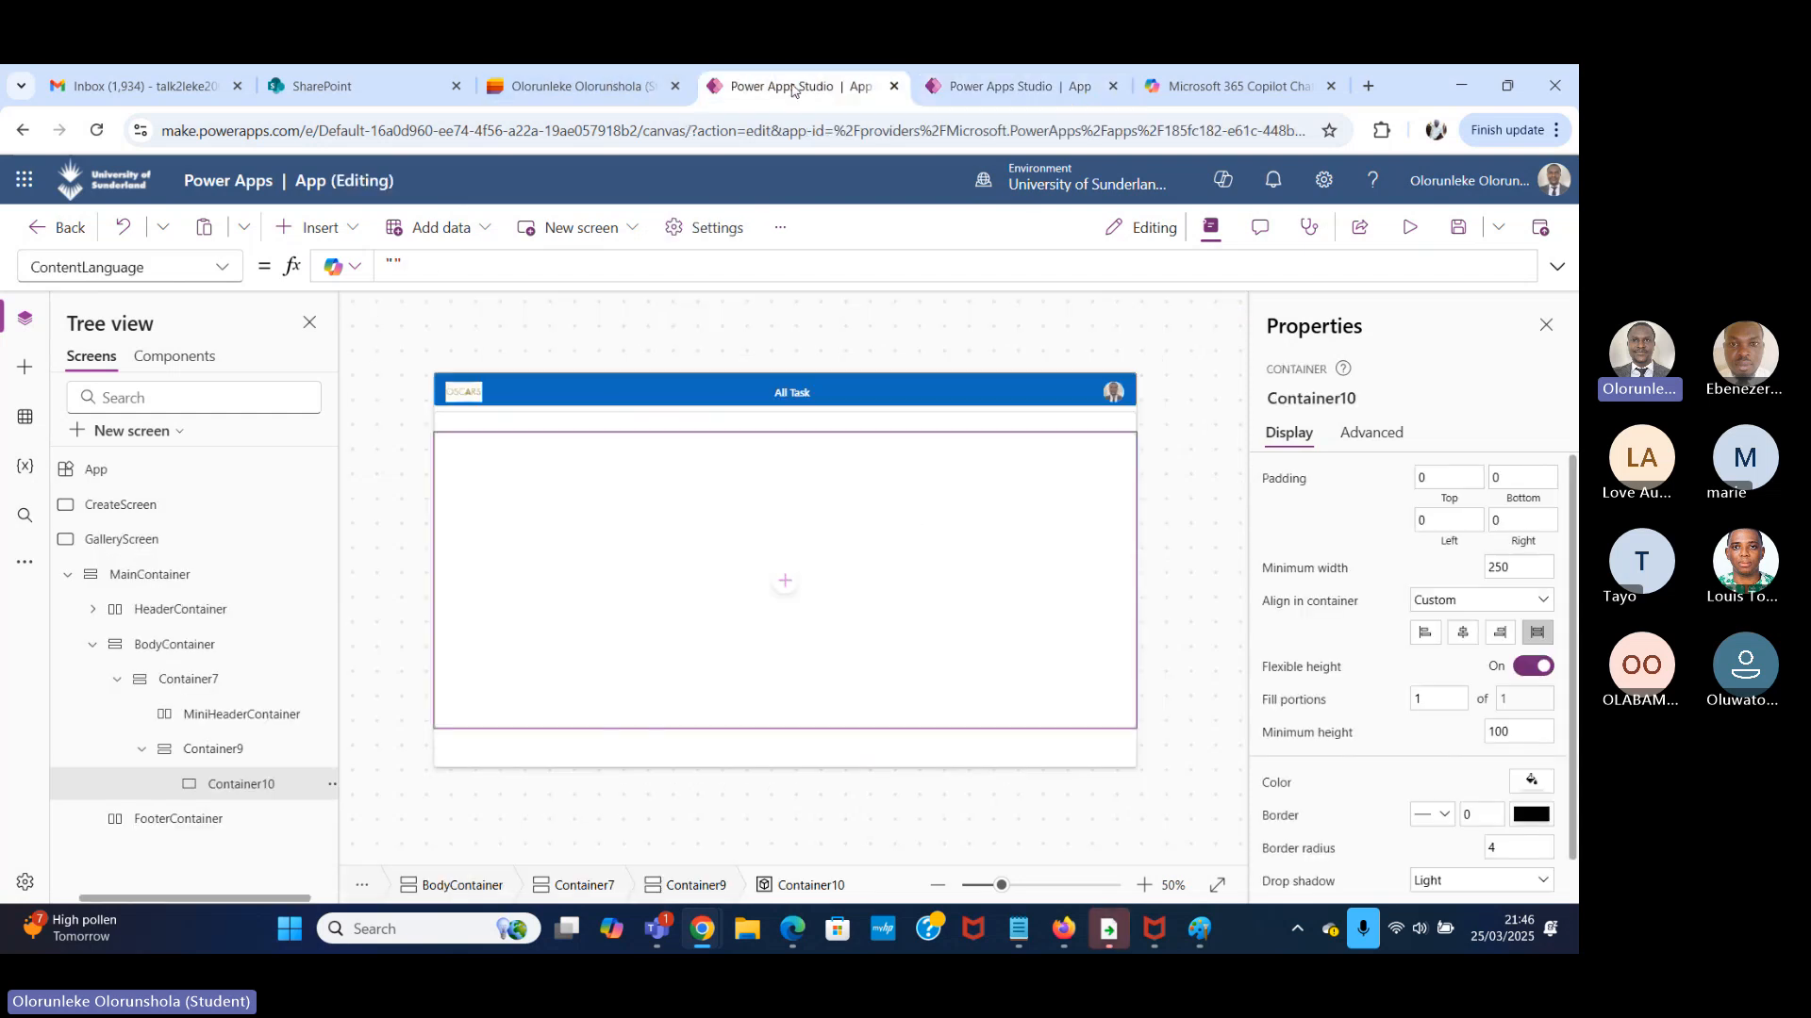
# Insert a blank vertical gallery inside Container10 and dismiss its data source selection.
pyautogui.doubleClick(274, 795)
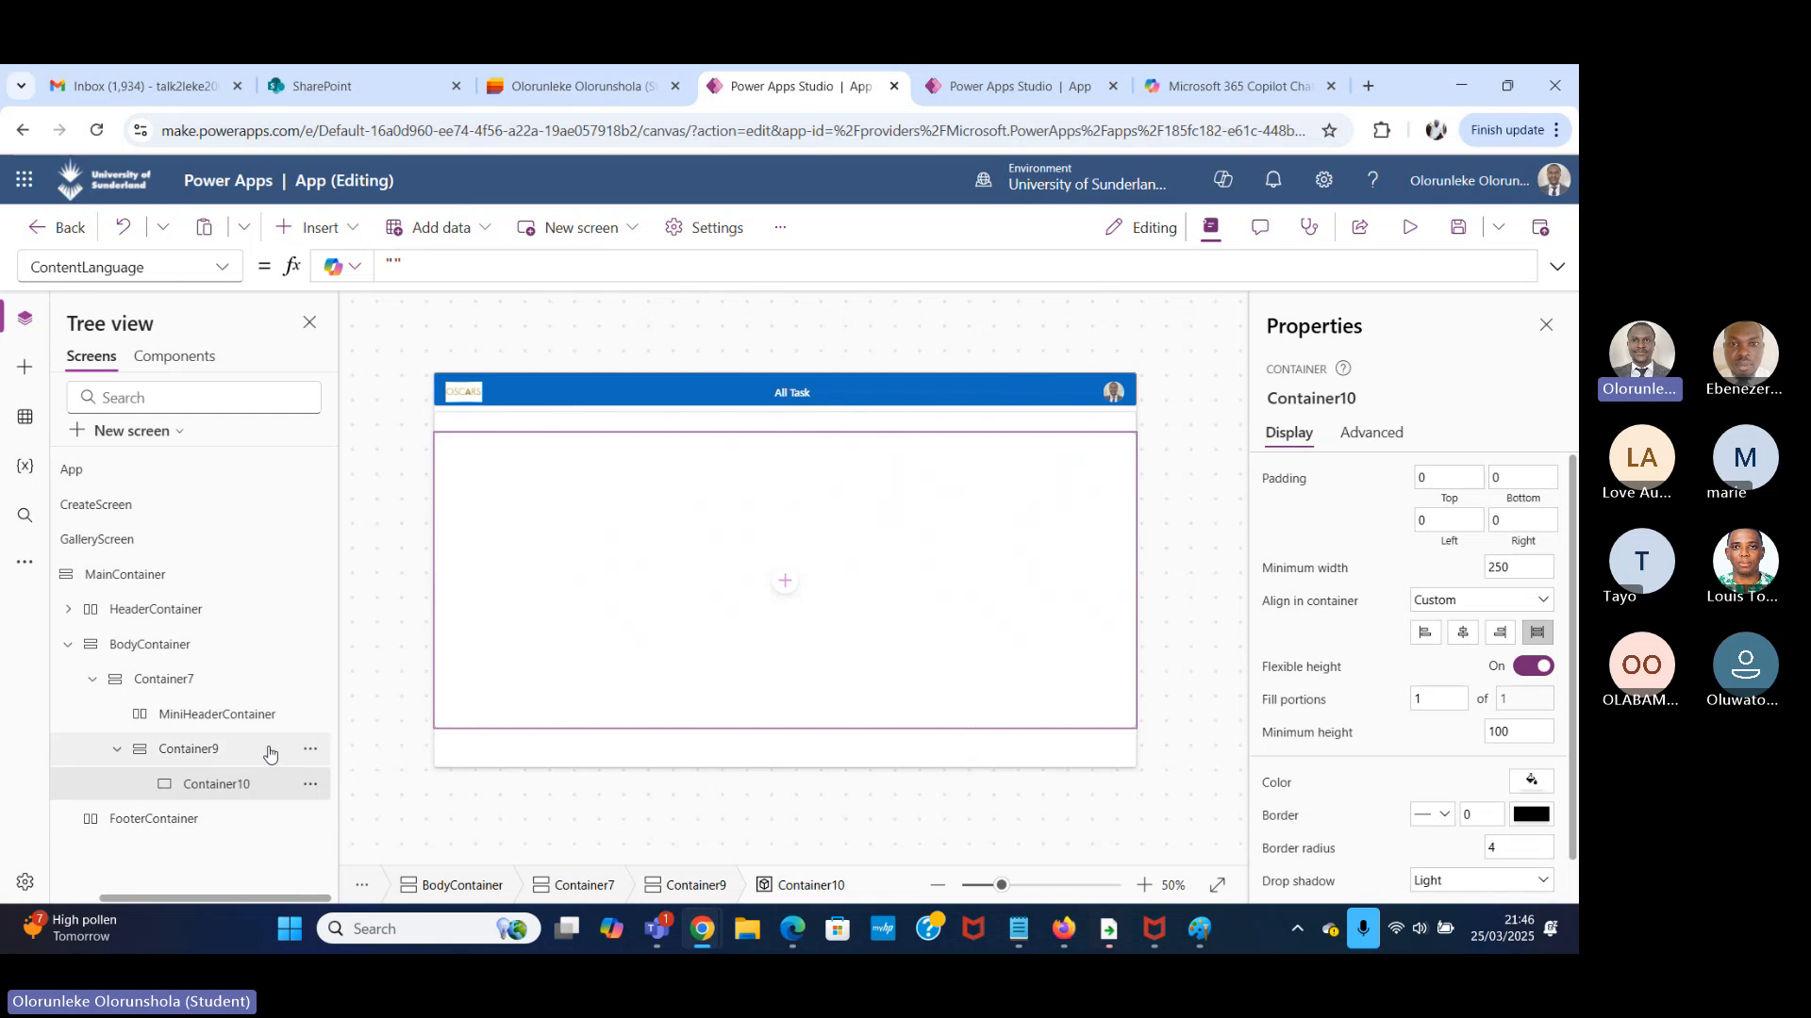
pyautogui.click(266, 748)
pyautogui.click(253, 797)
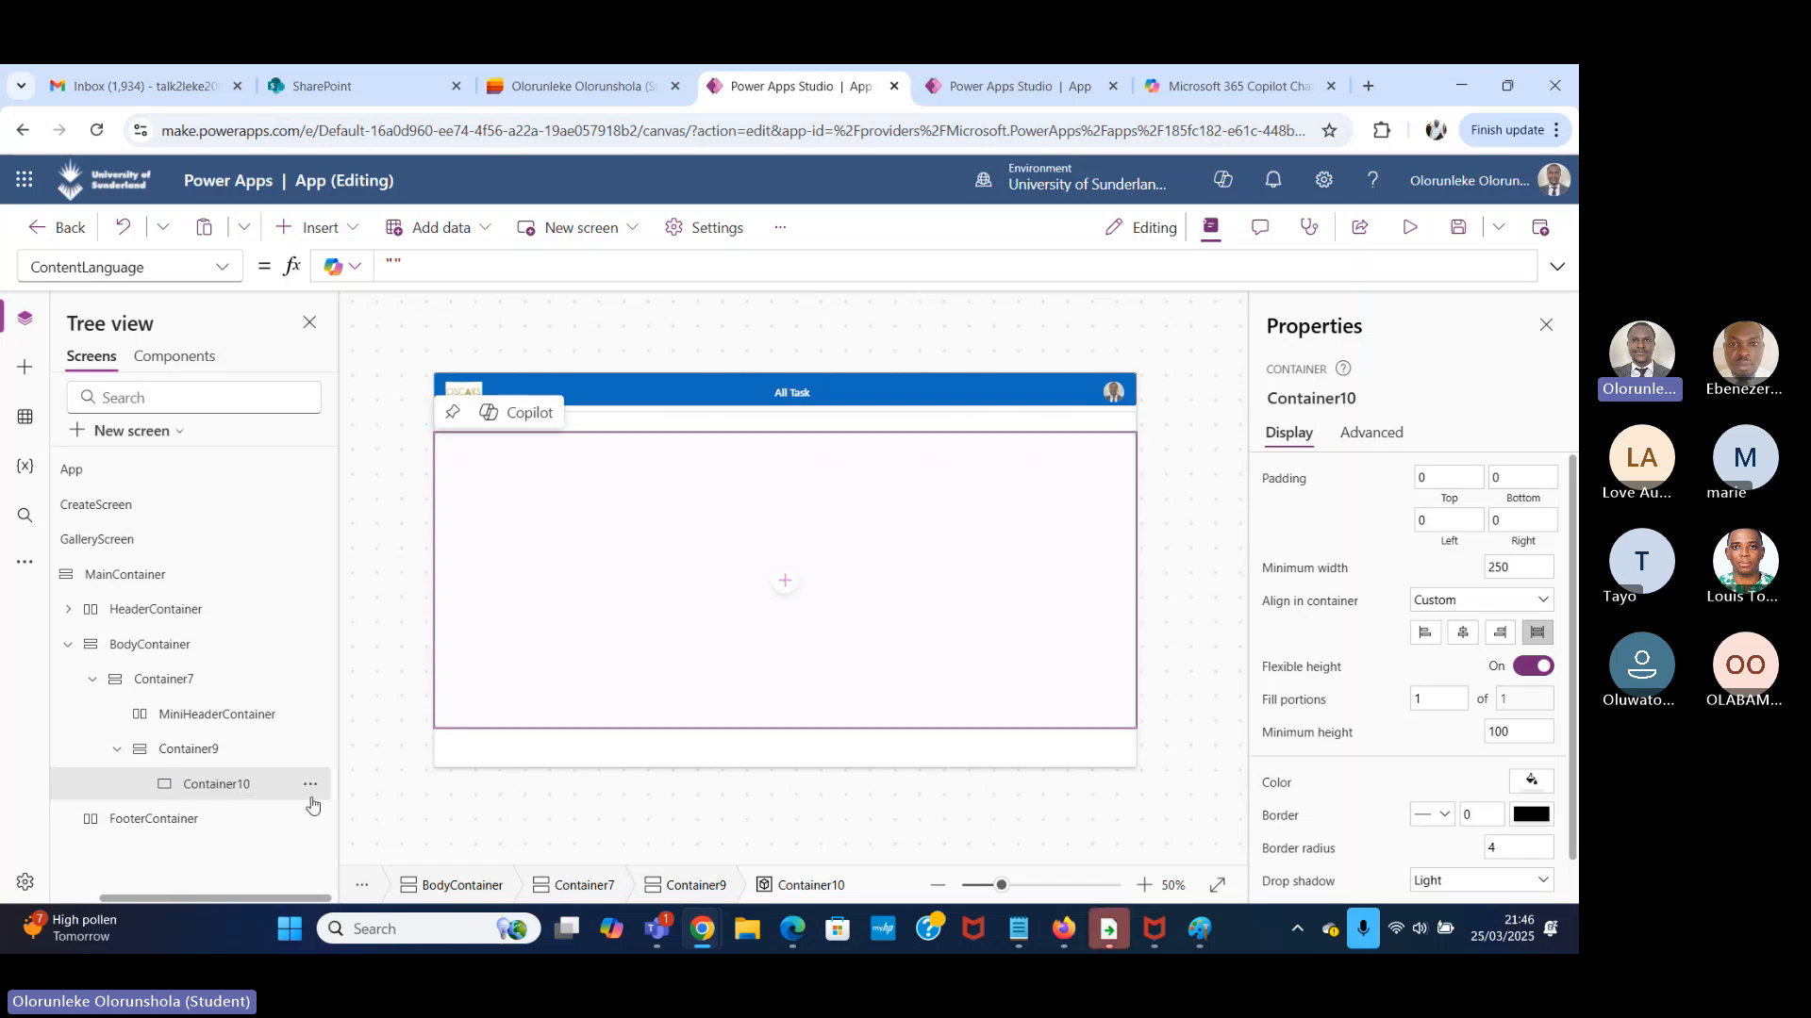
pyautogui.click(363, 236)
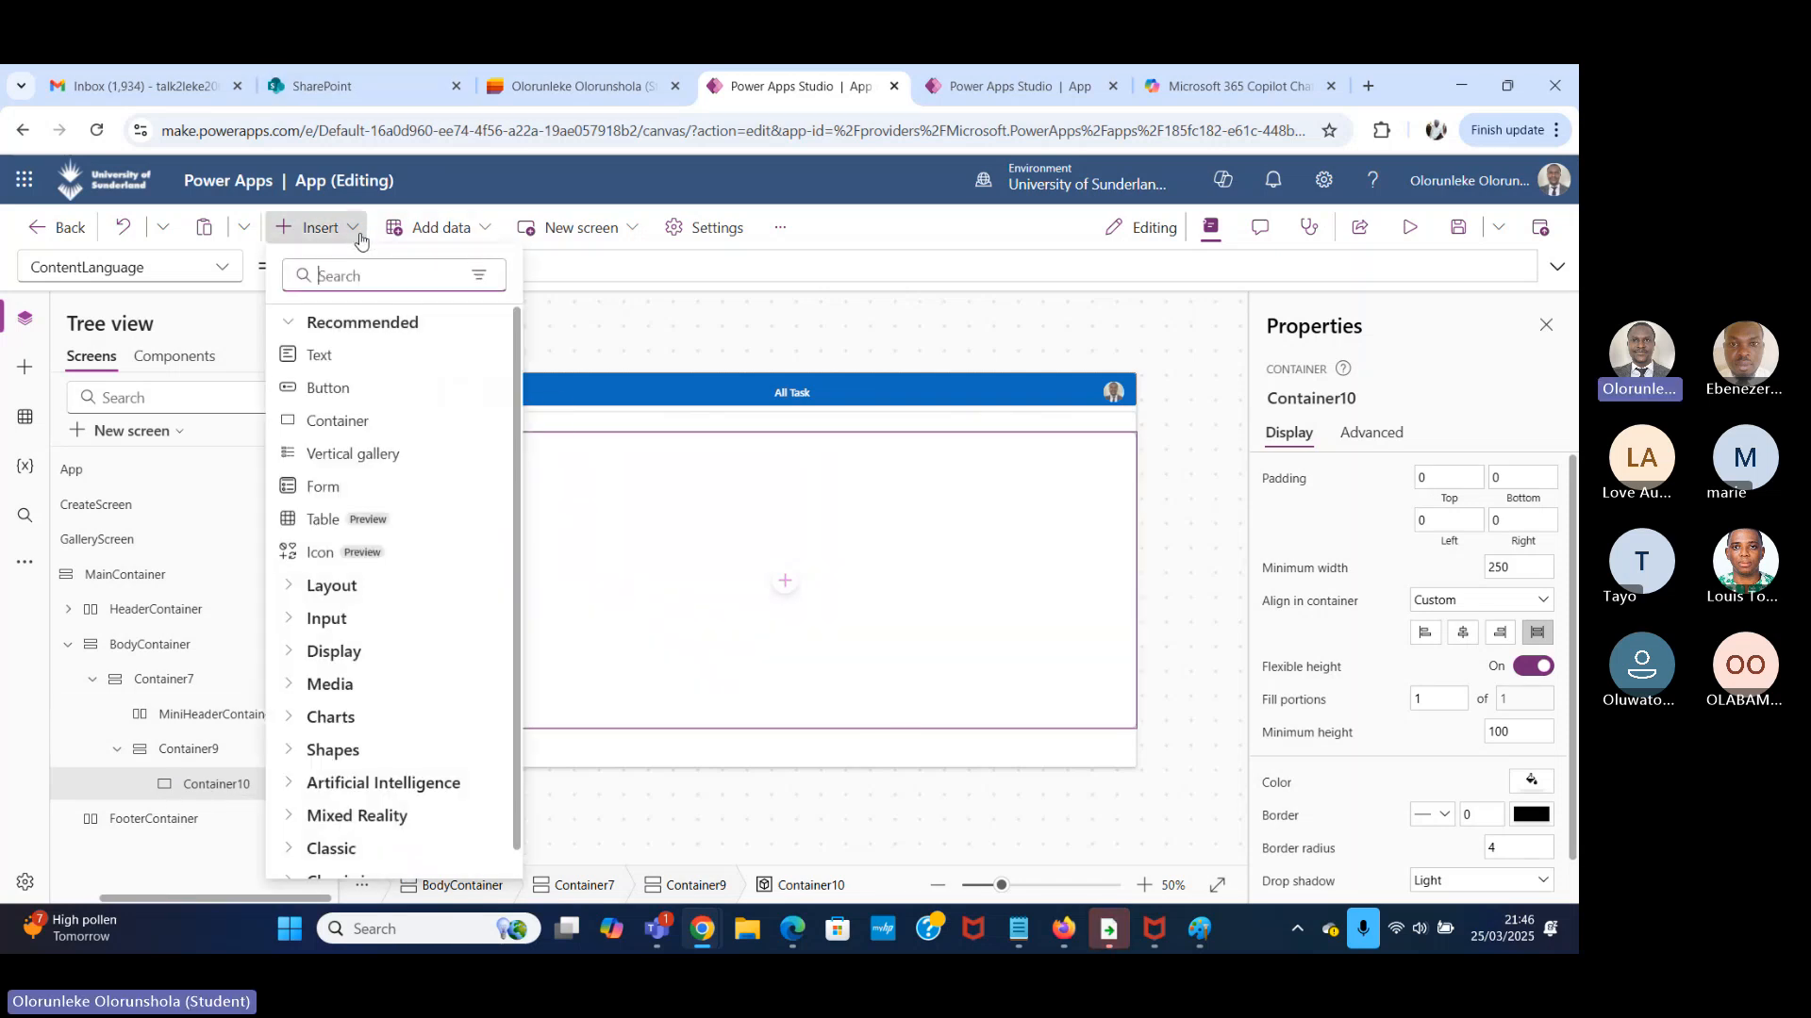
pyautogui.write('gallery')
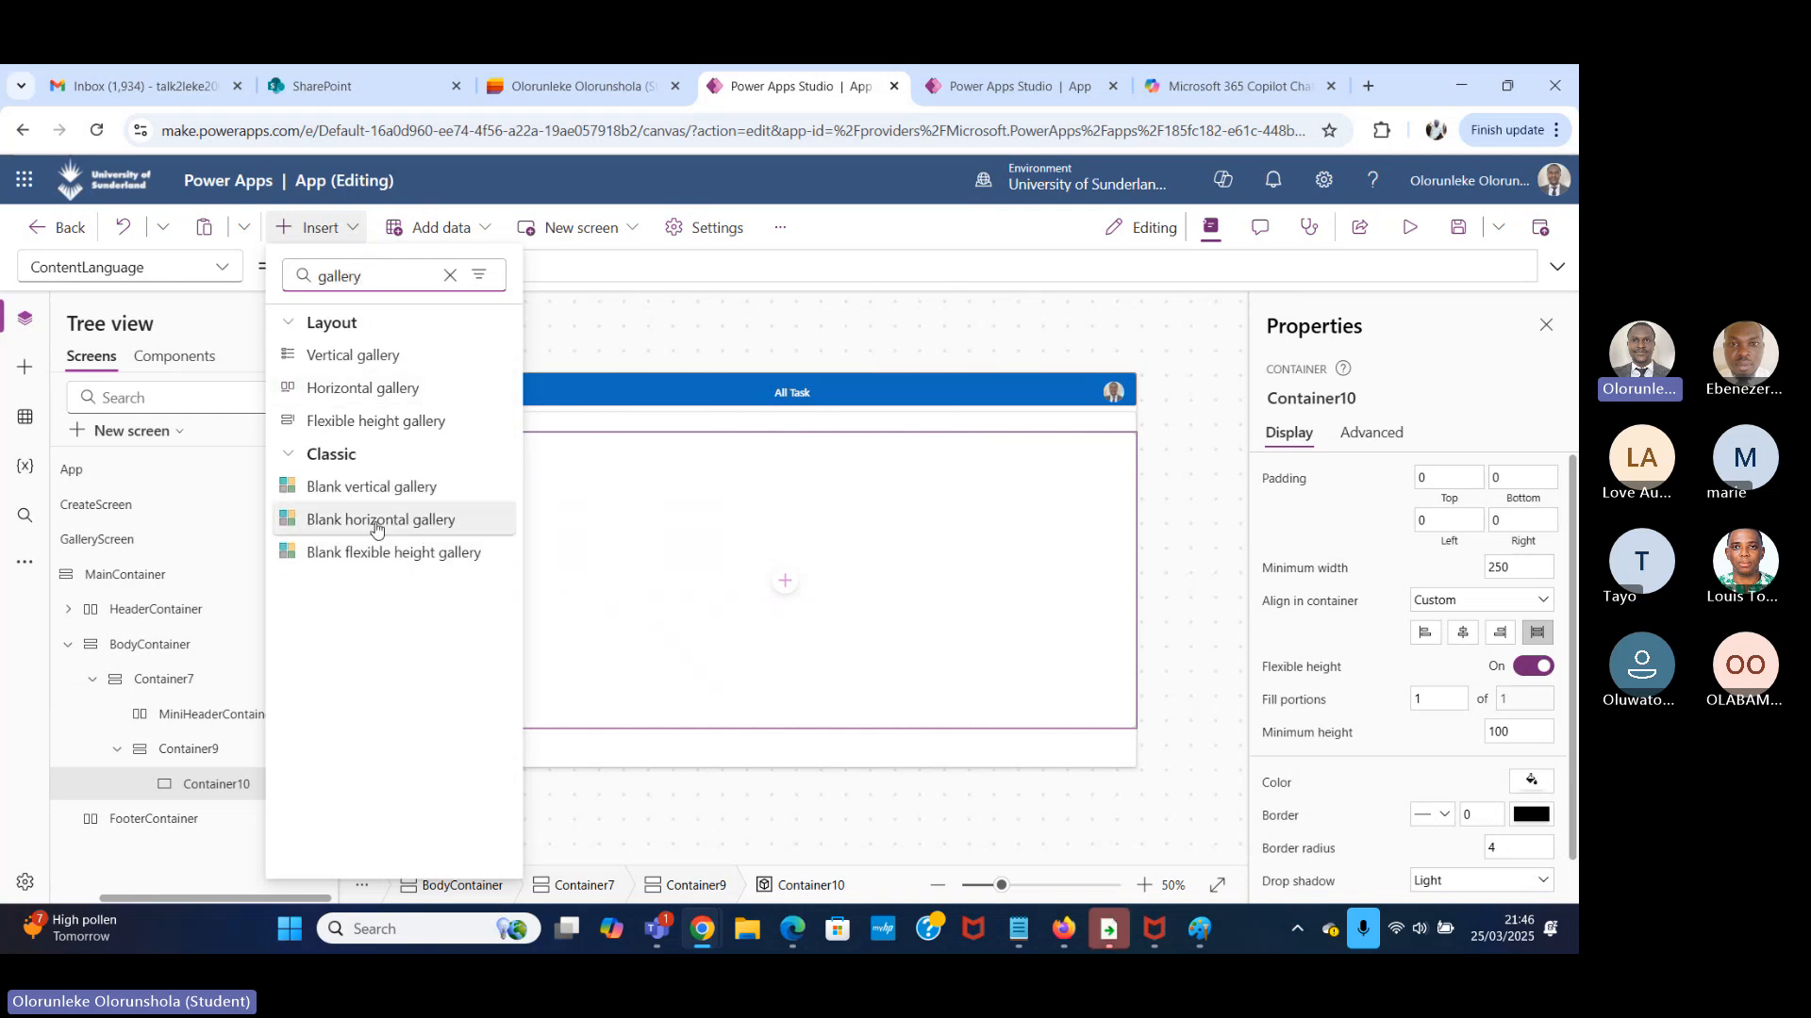
pyautogui.click(410, 487)
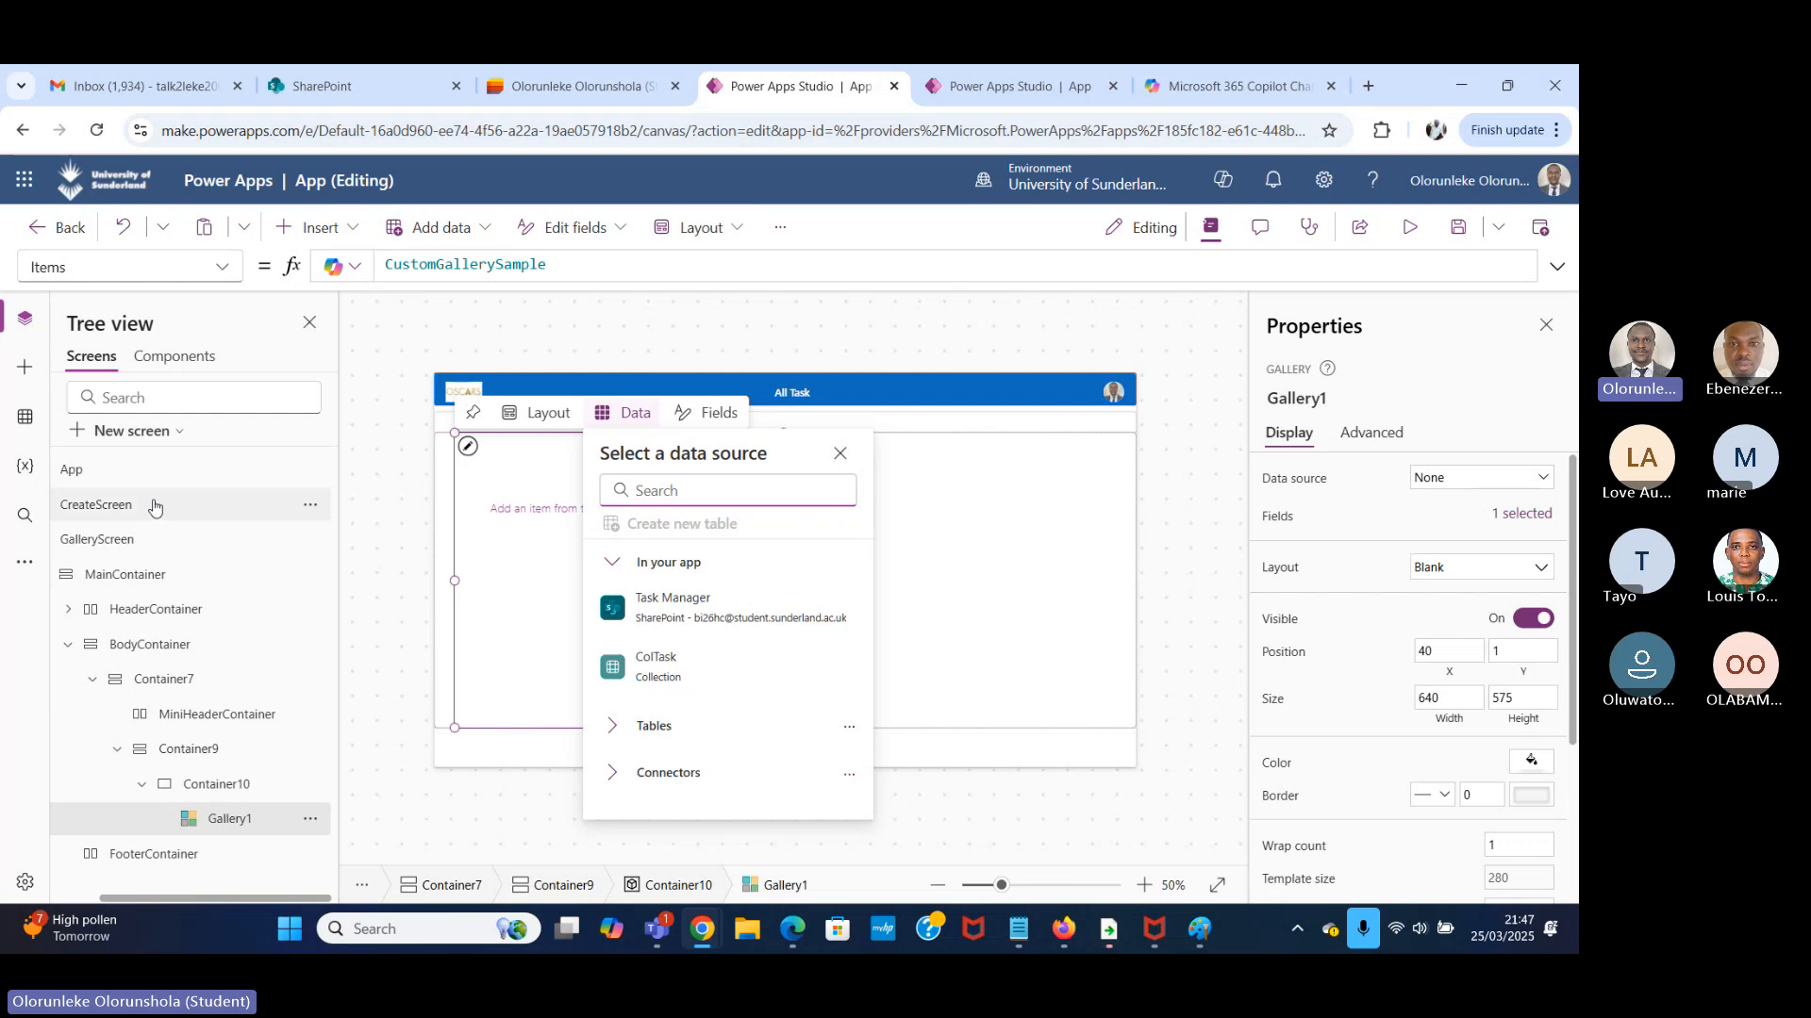
pyautogui.click(32, 332)
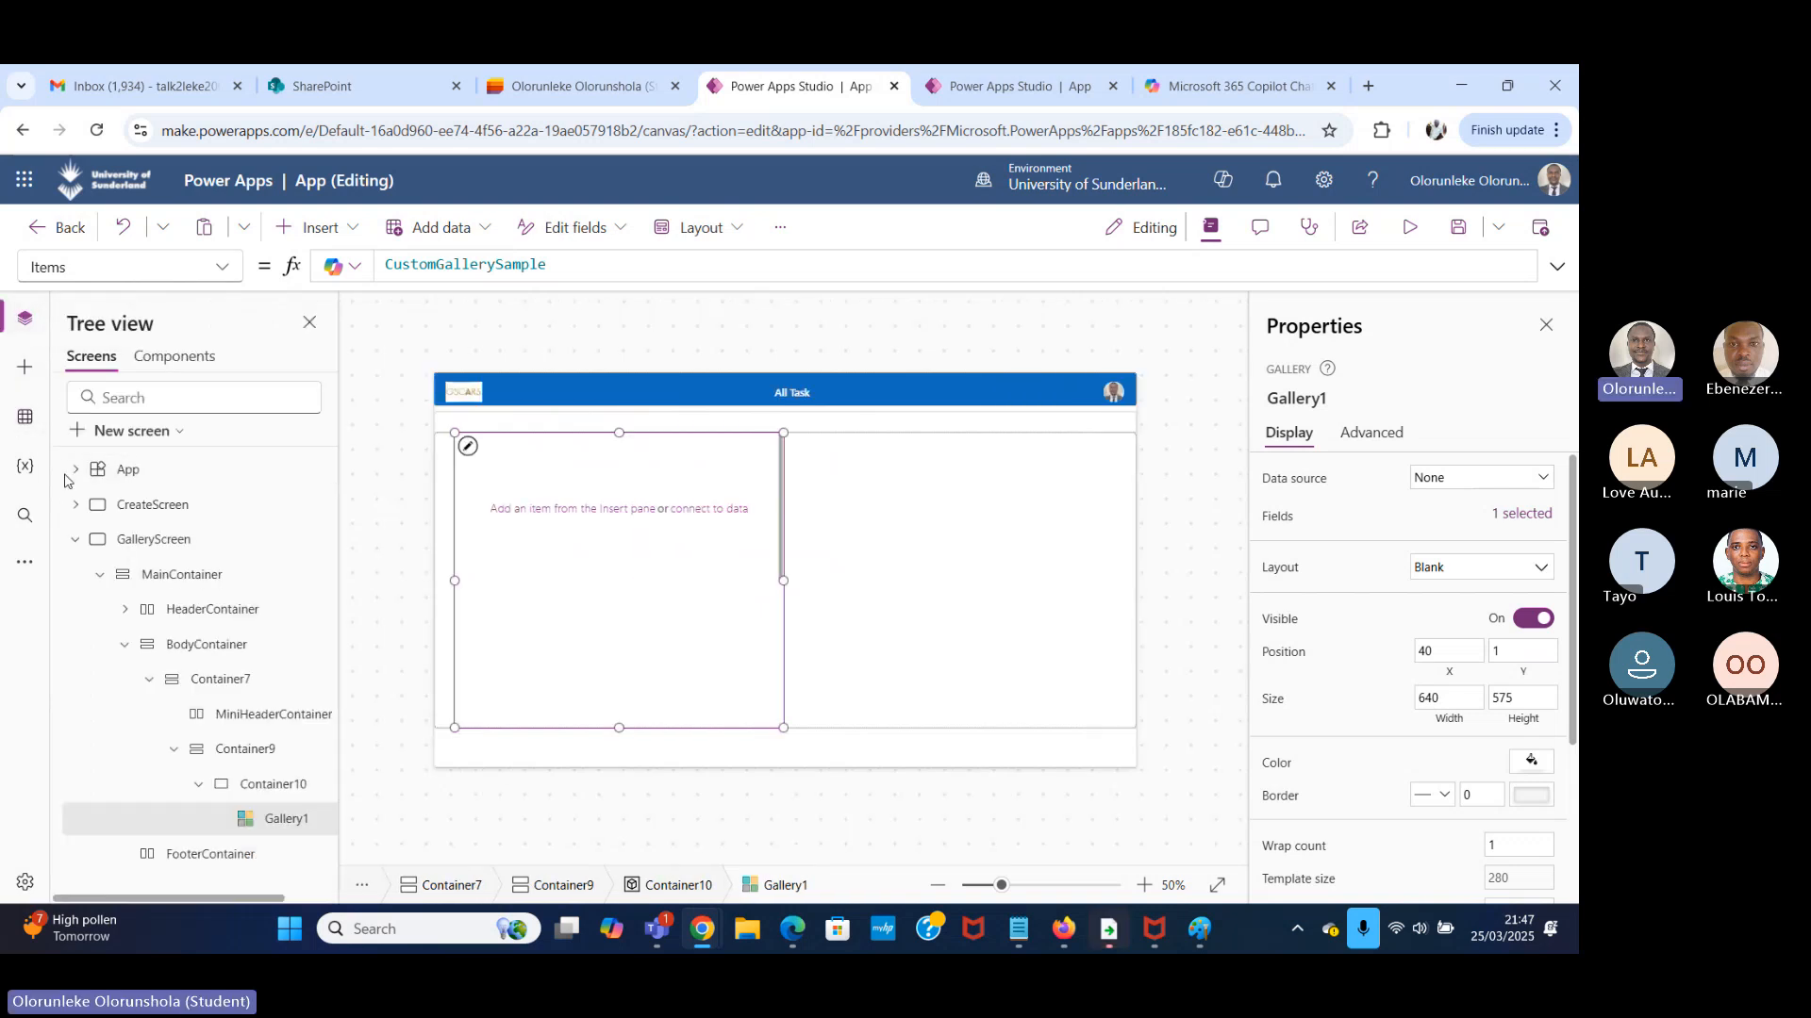
# Examine the formula in the App object's OnStart property that loads Task Manager into the ColTask collection.
pyautogui.click(75, 539)
pyautogui.click(215, 471)
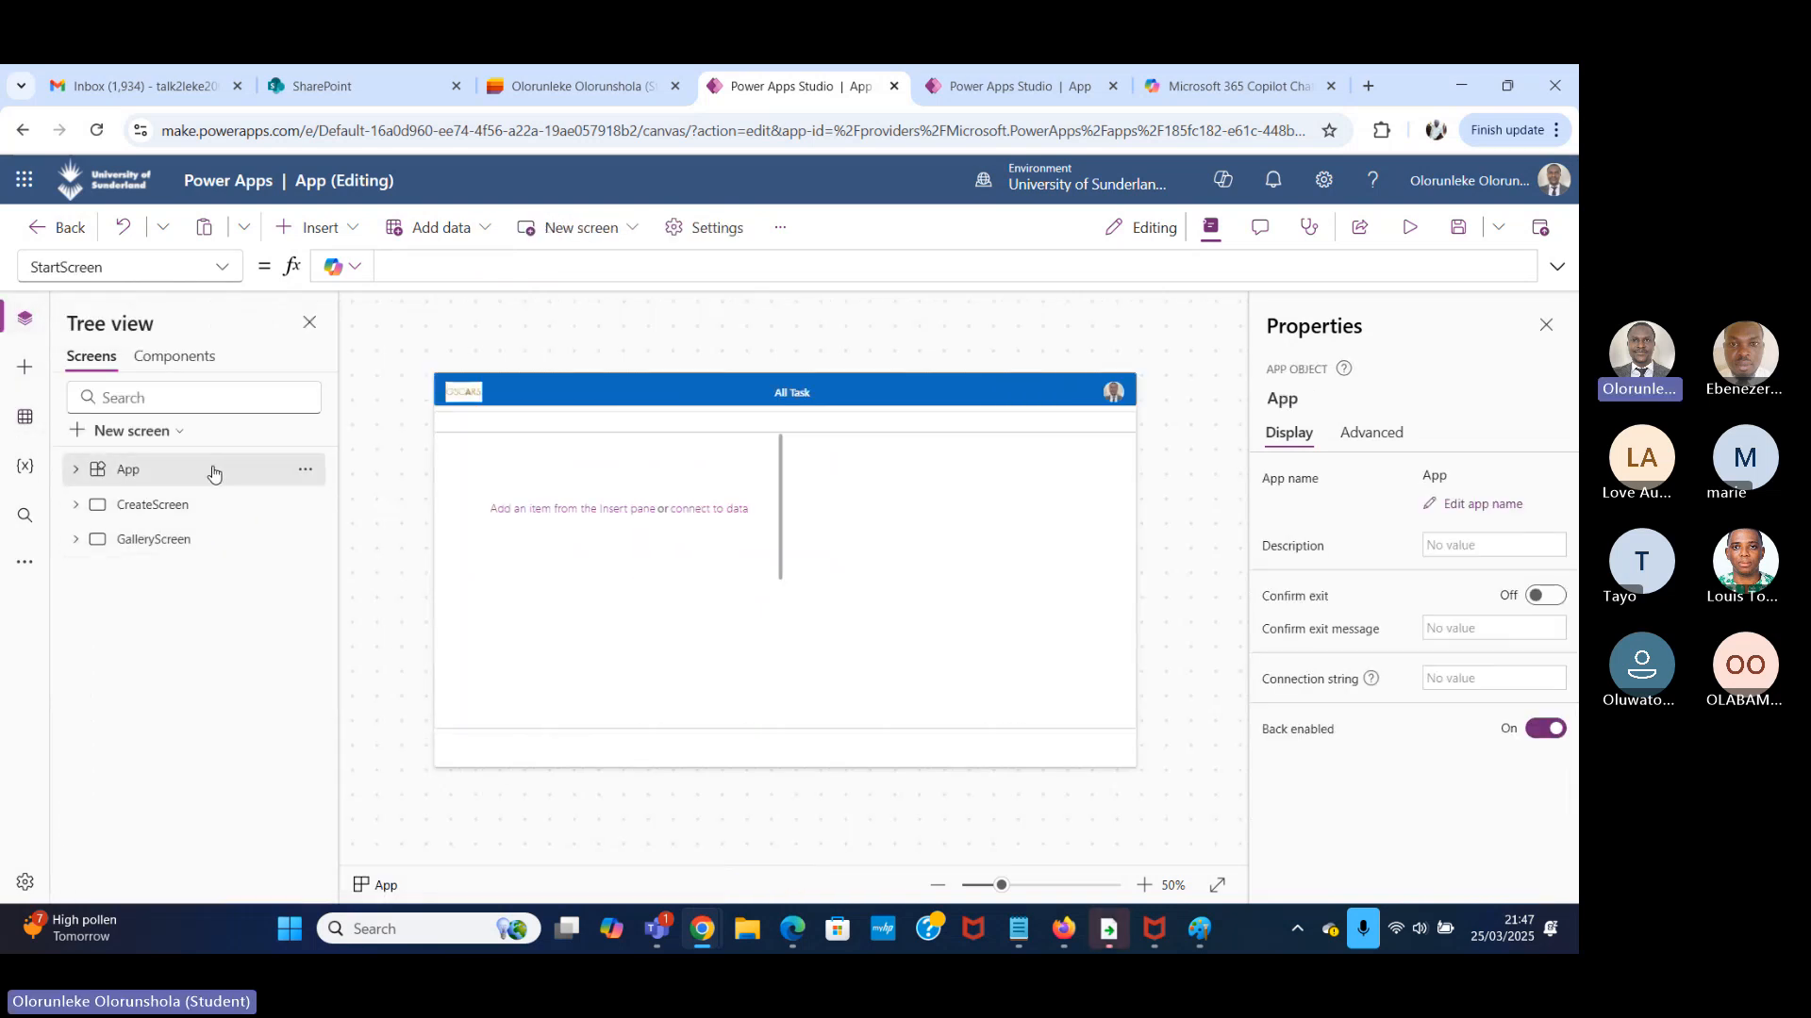
pyautogui.click(215, 273)
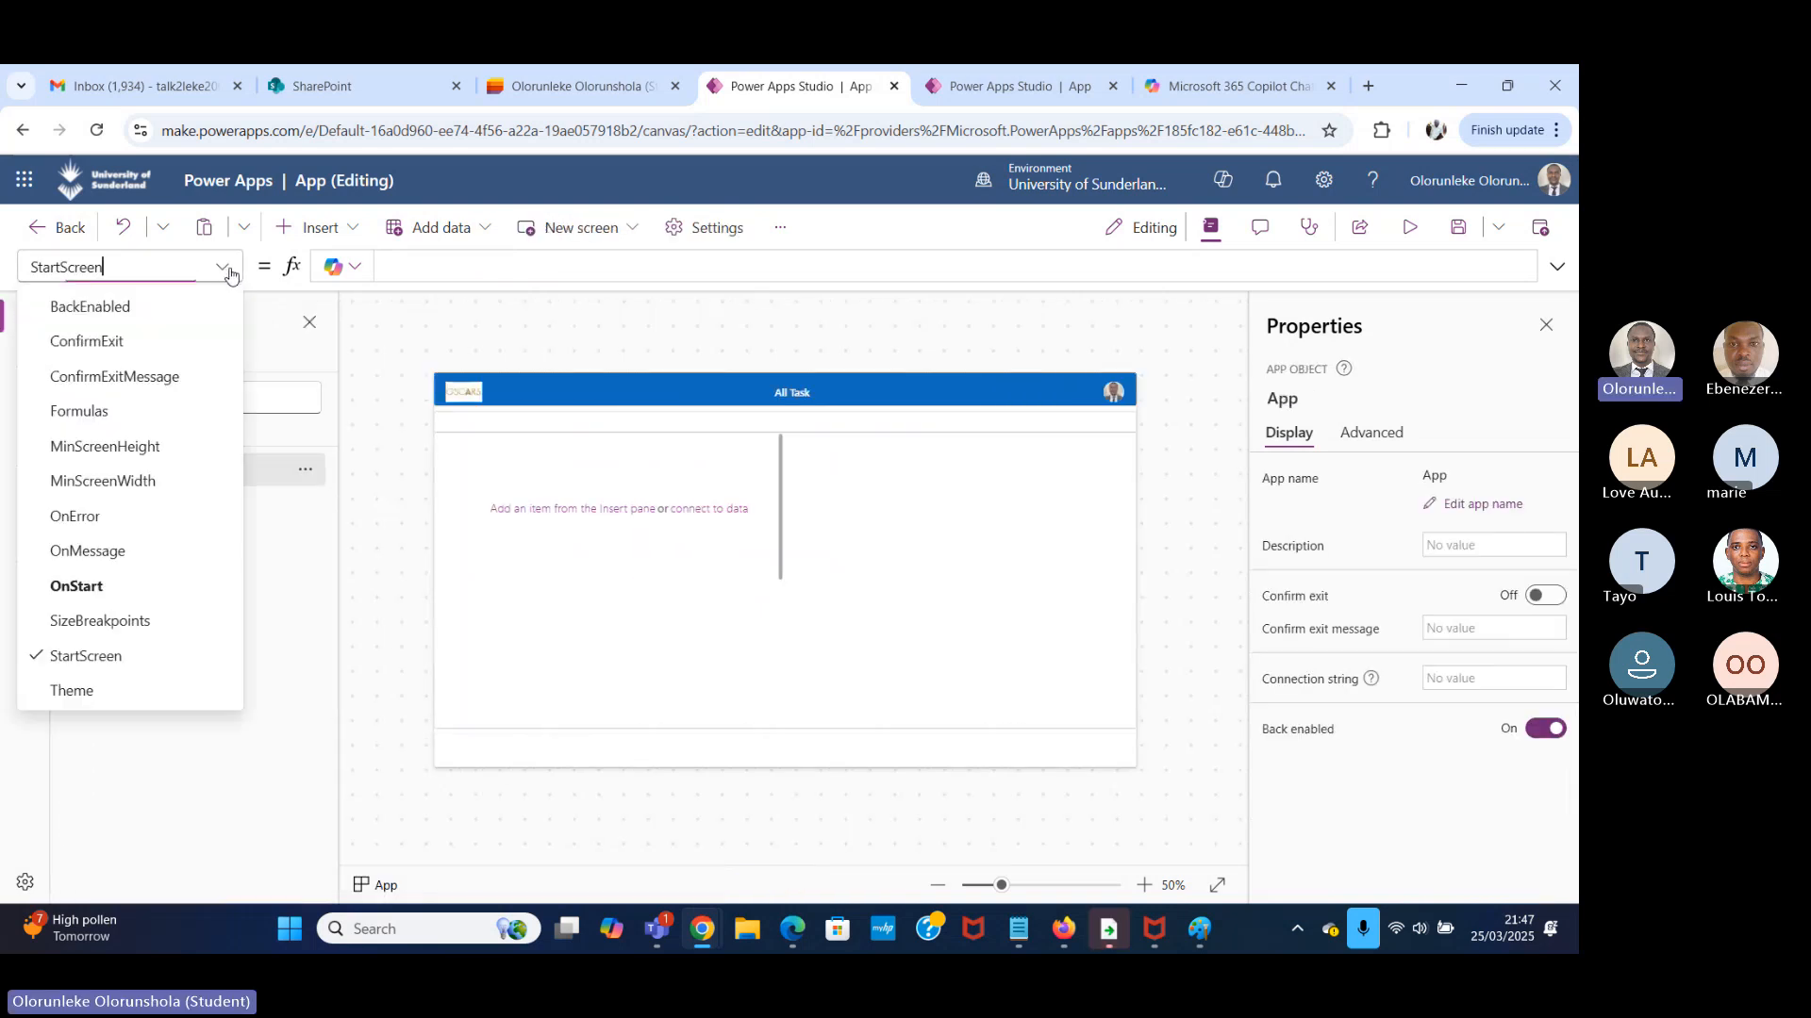
pyautogui.click(104, 592)
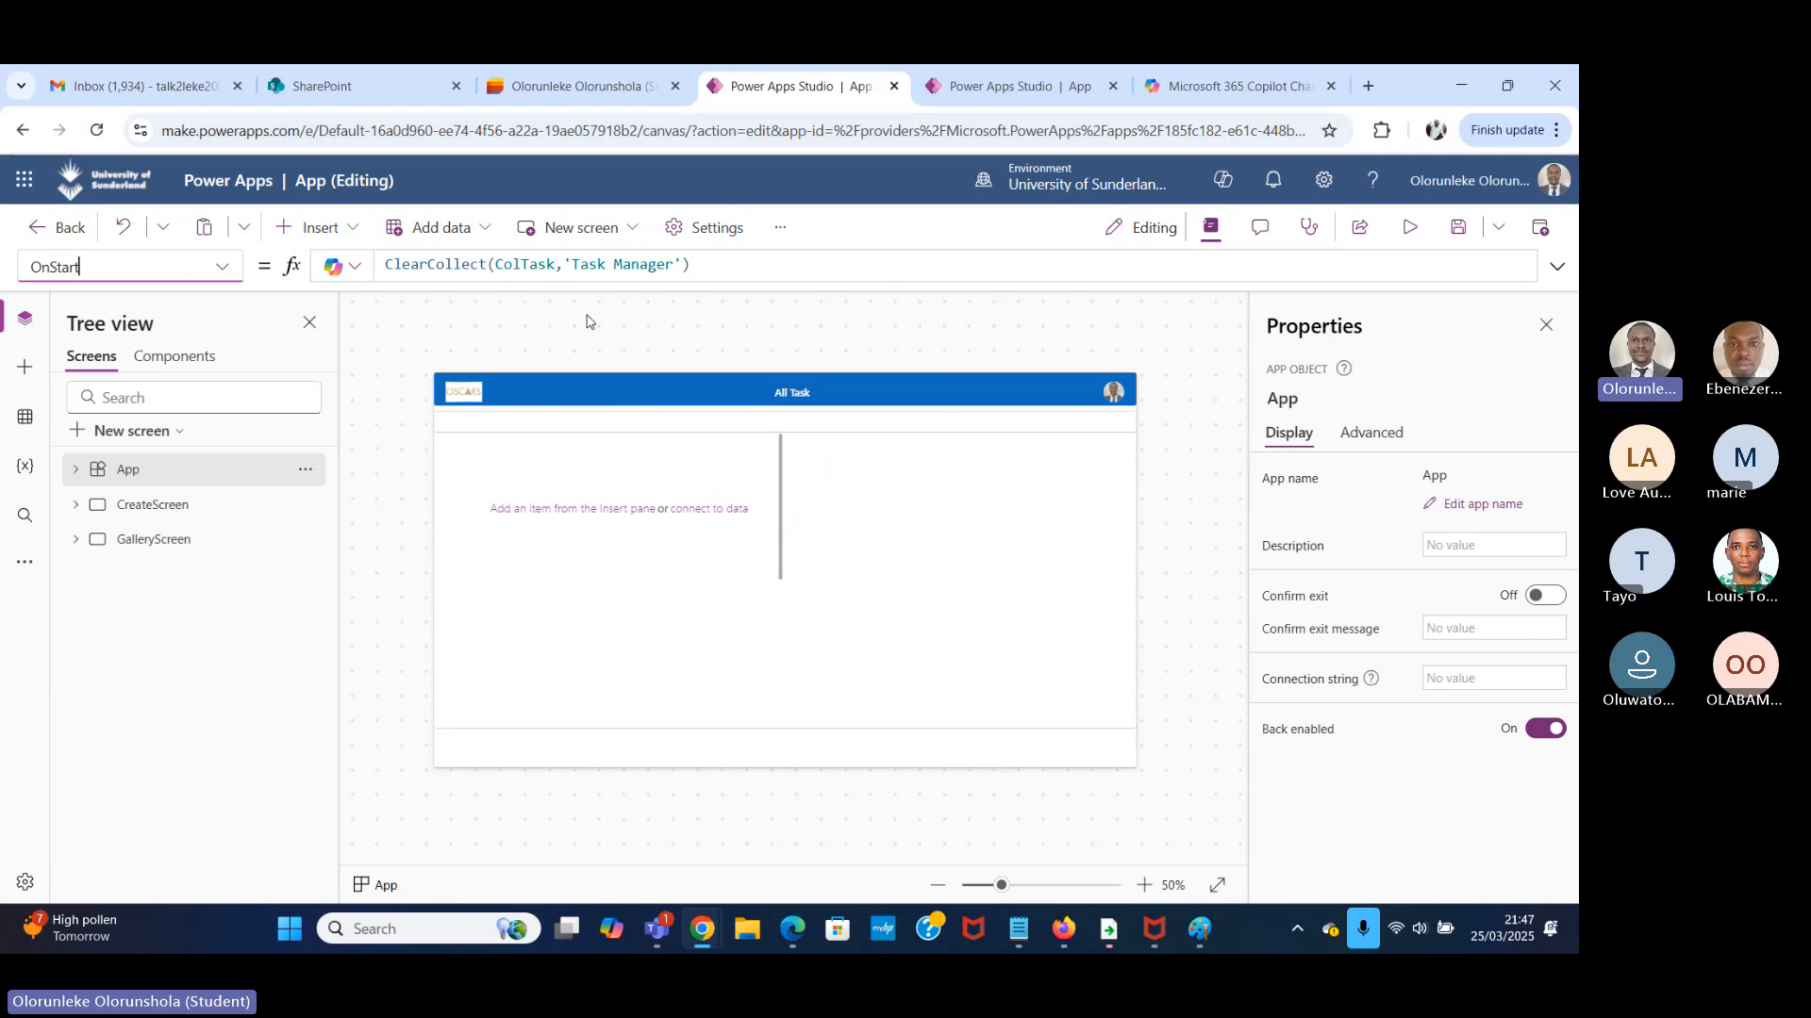
pyautogui.moveTo(693, 267); pyautogui.dragTo(371, 261)
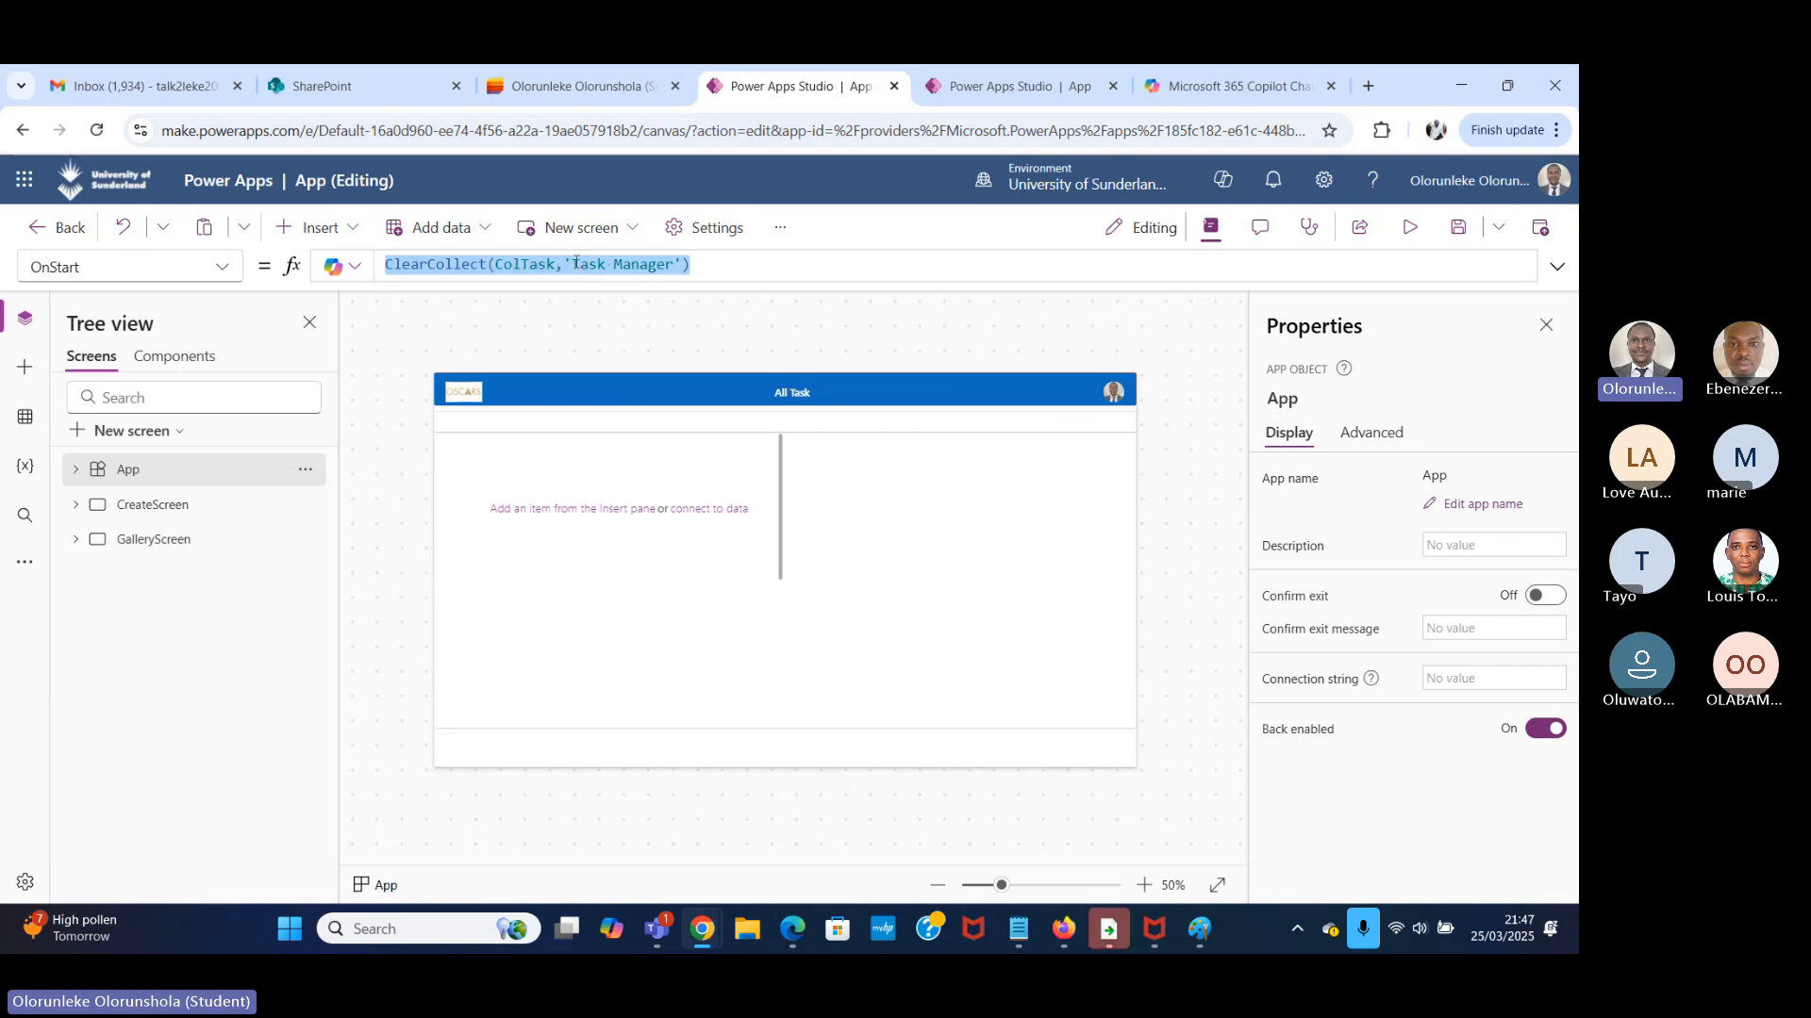
pyautogui.click(677, 264)
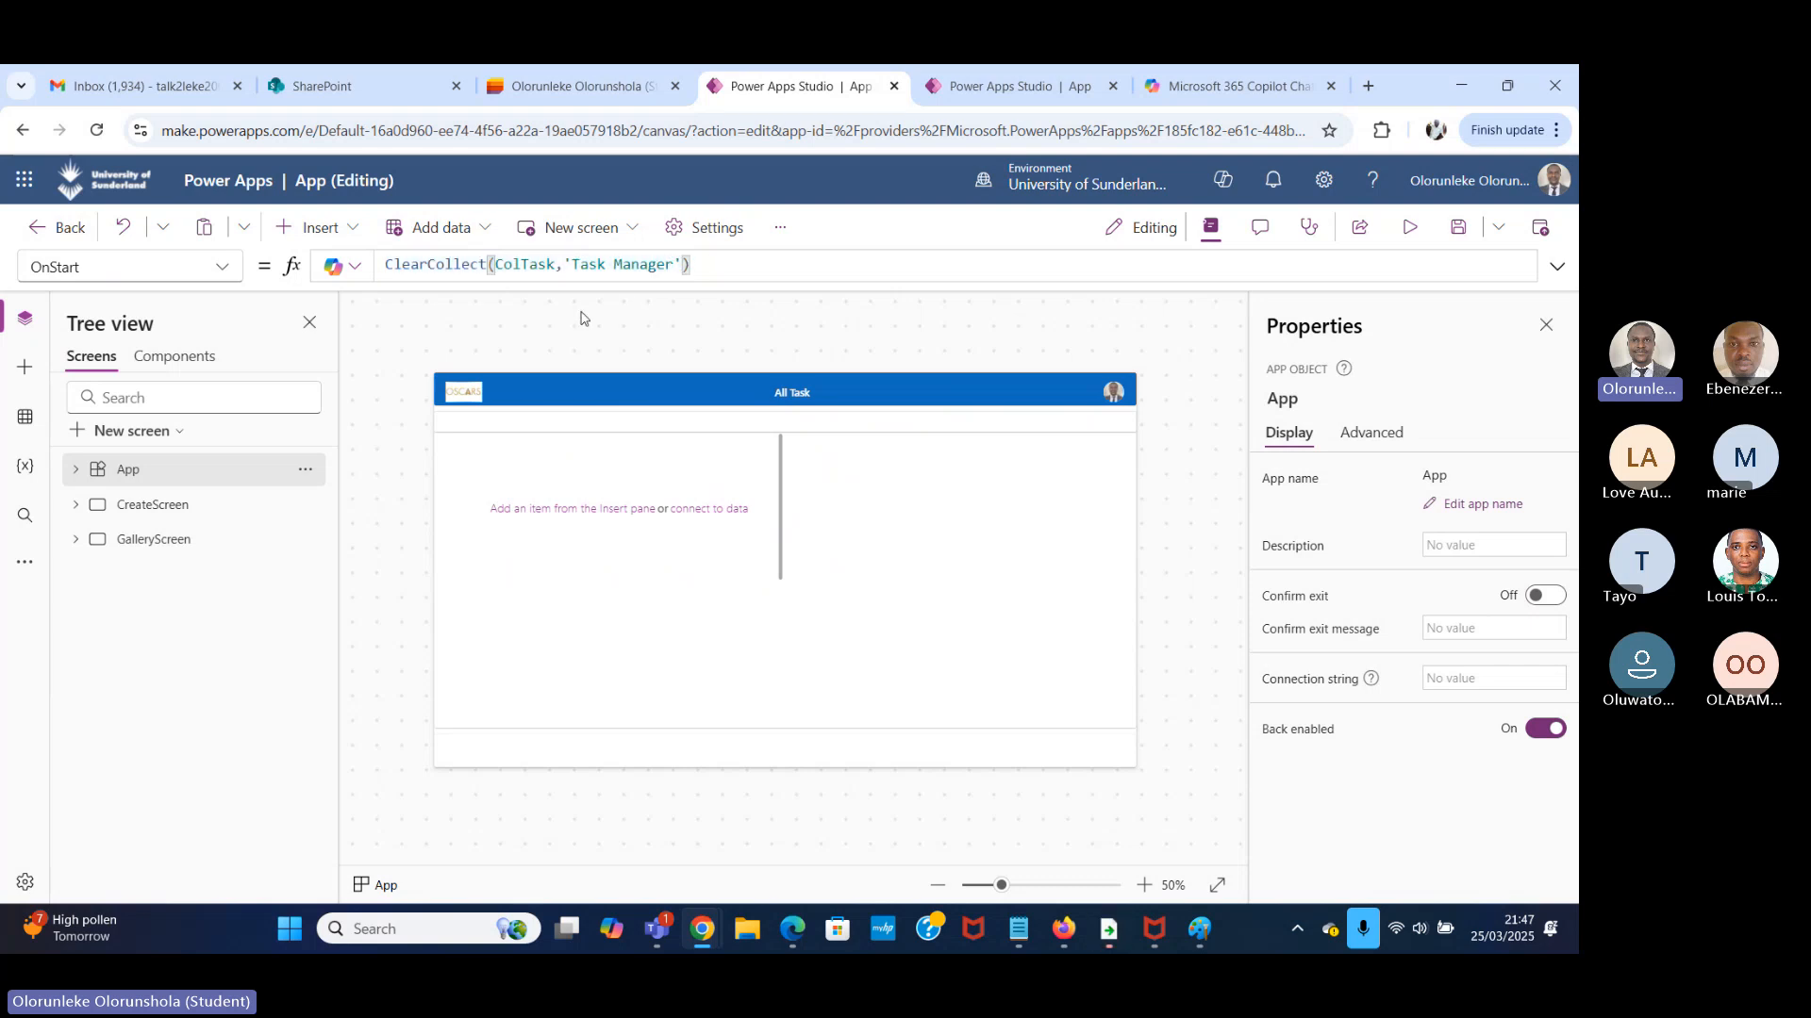
# Show the app's variables and expand the collections to check for ColTask.
pyautogui.click(26, 519)
pyautogui.click(26, 466)
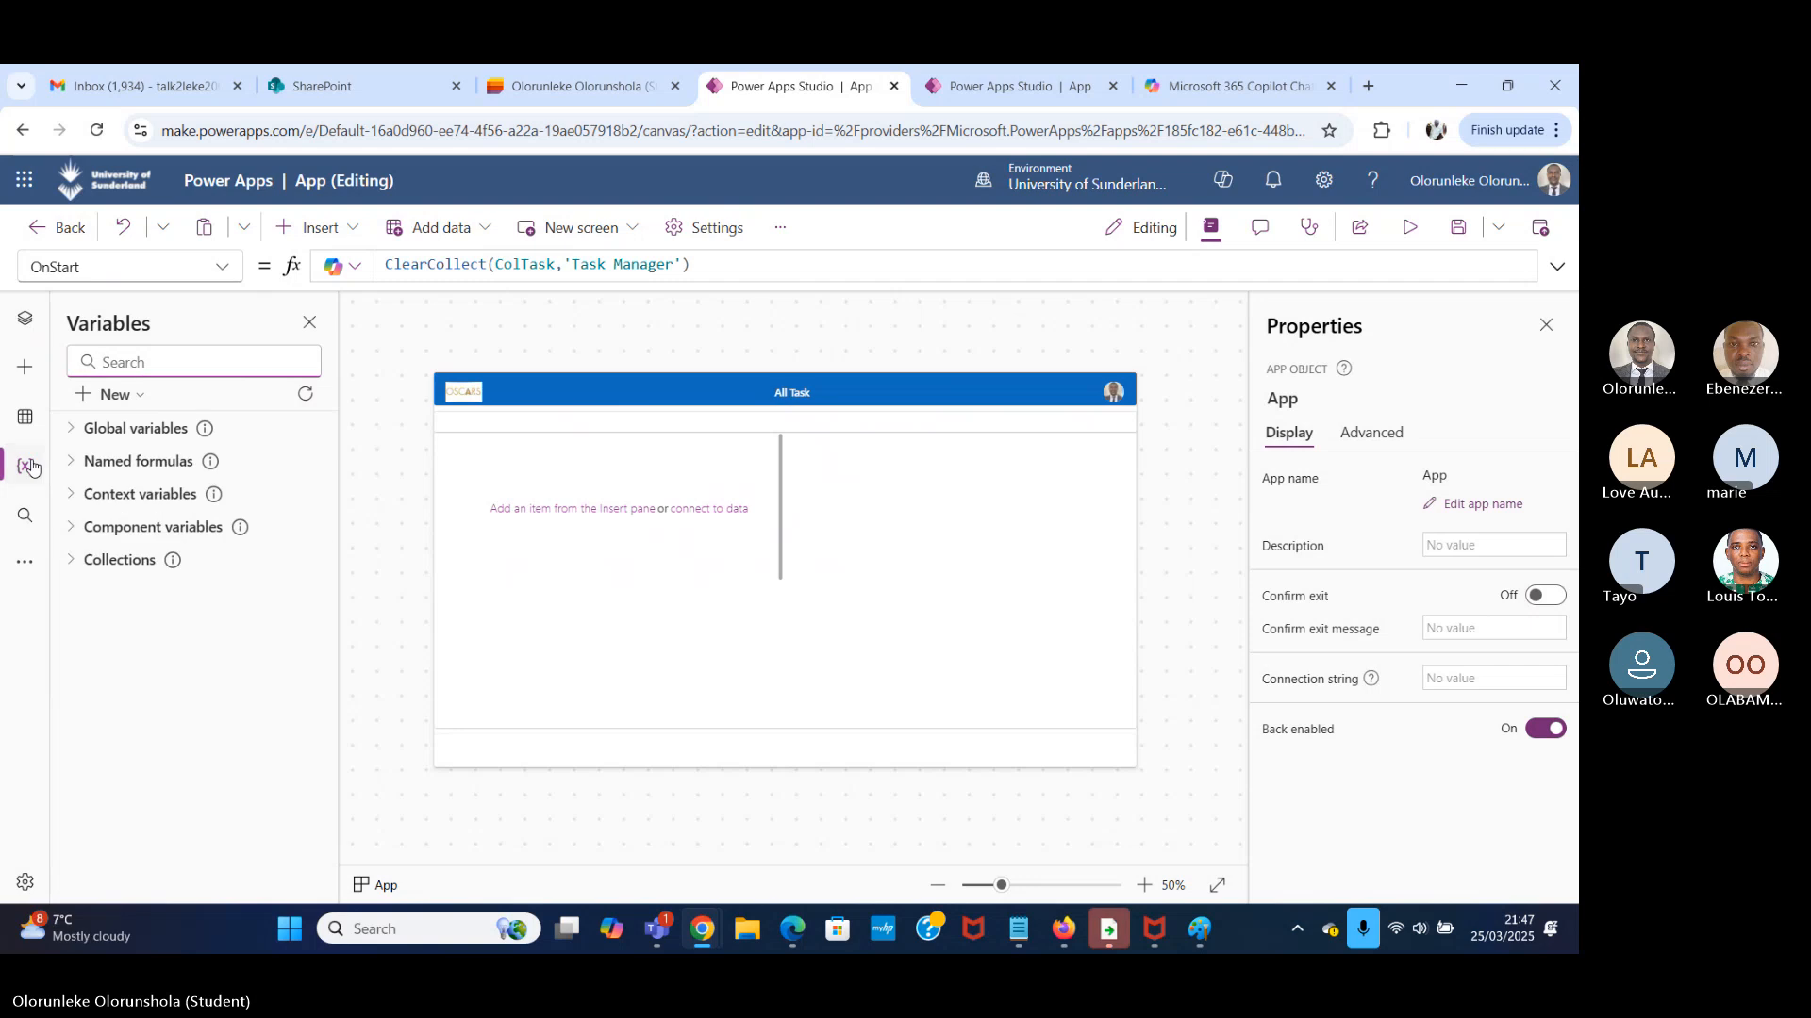
pyautogui.click(83, 565)
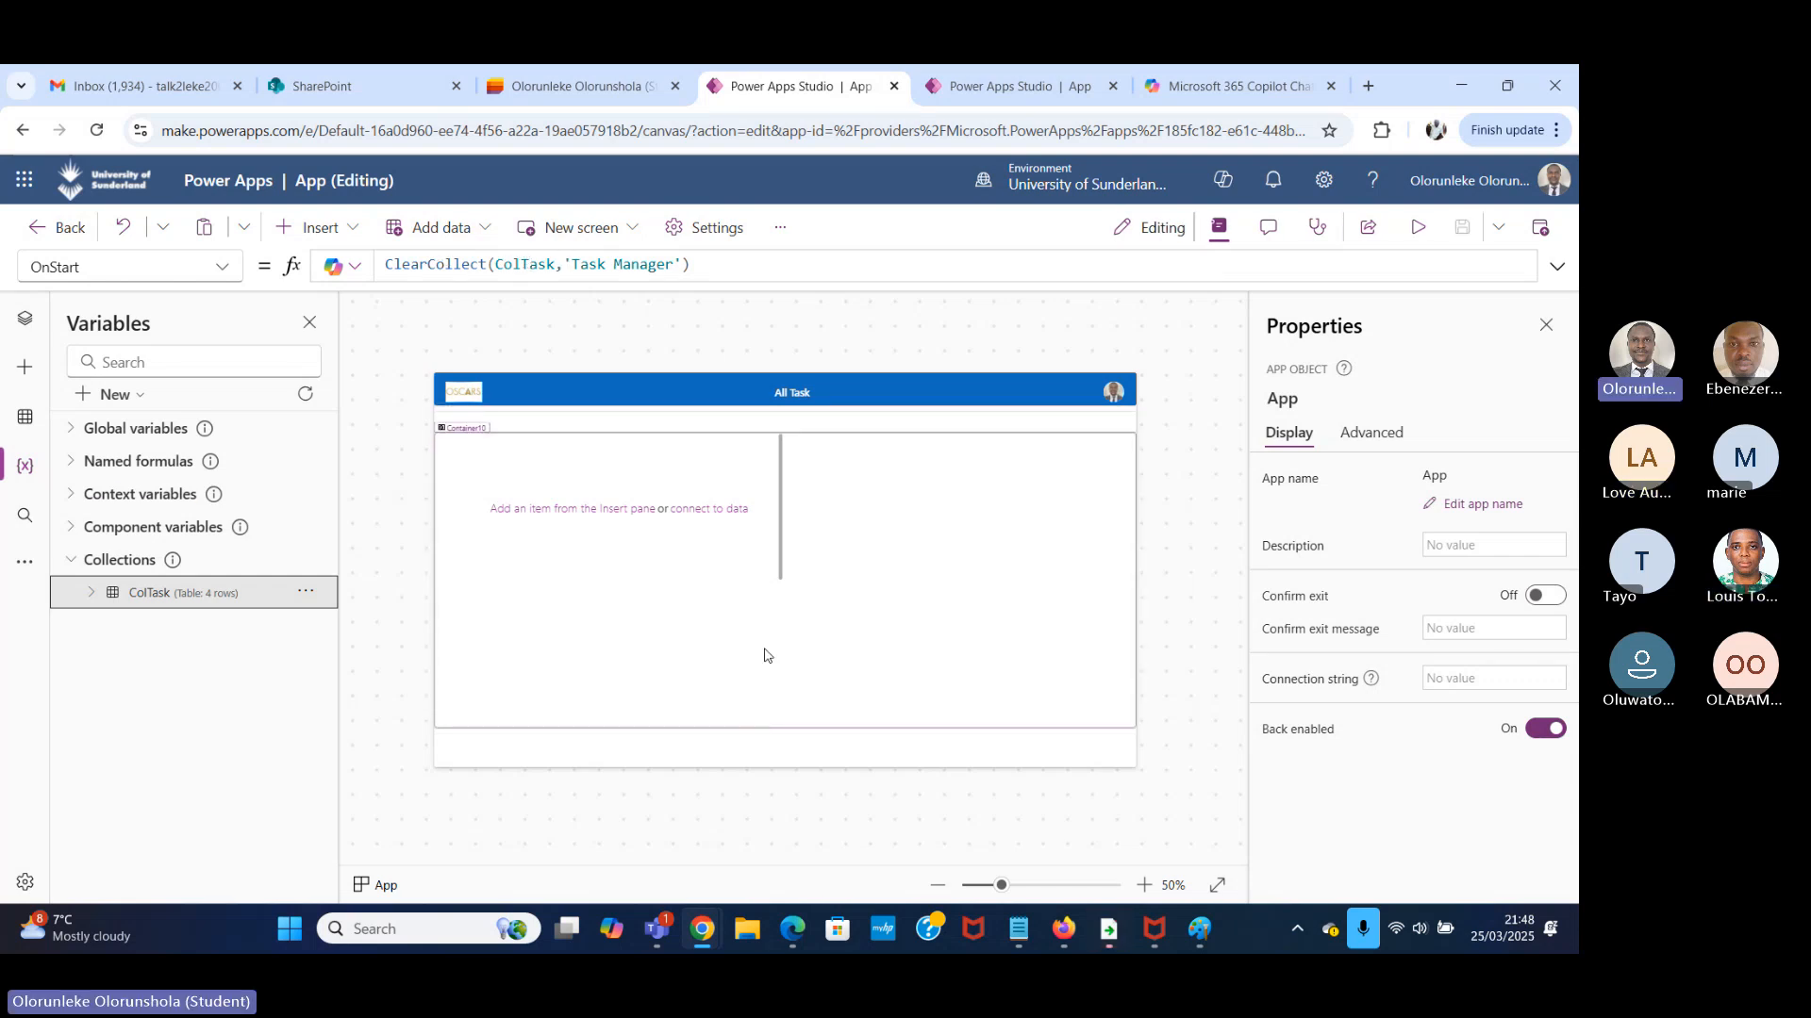
# Set the ColTask collection as the data source of Gallery1 in the GalleryScreen's Container10.
pyautogui.click(25, 321)
pyautogui.click(172, 545)
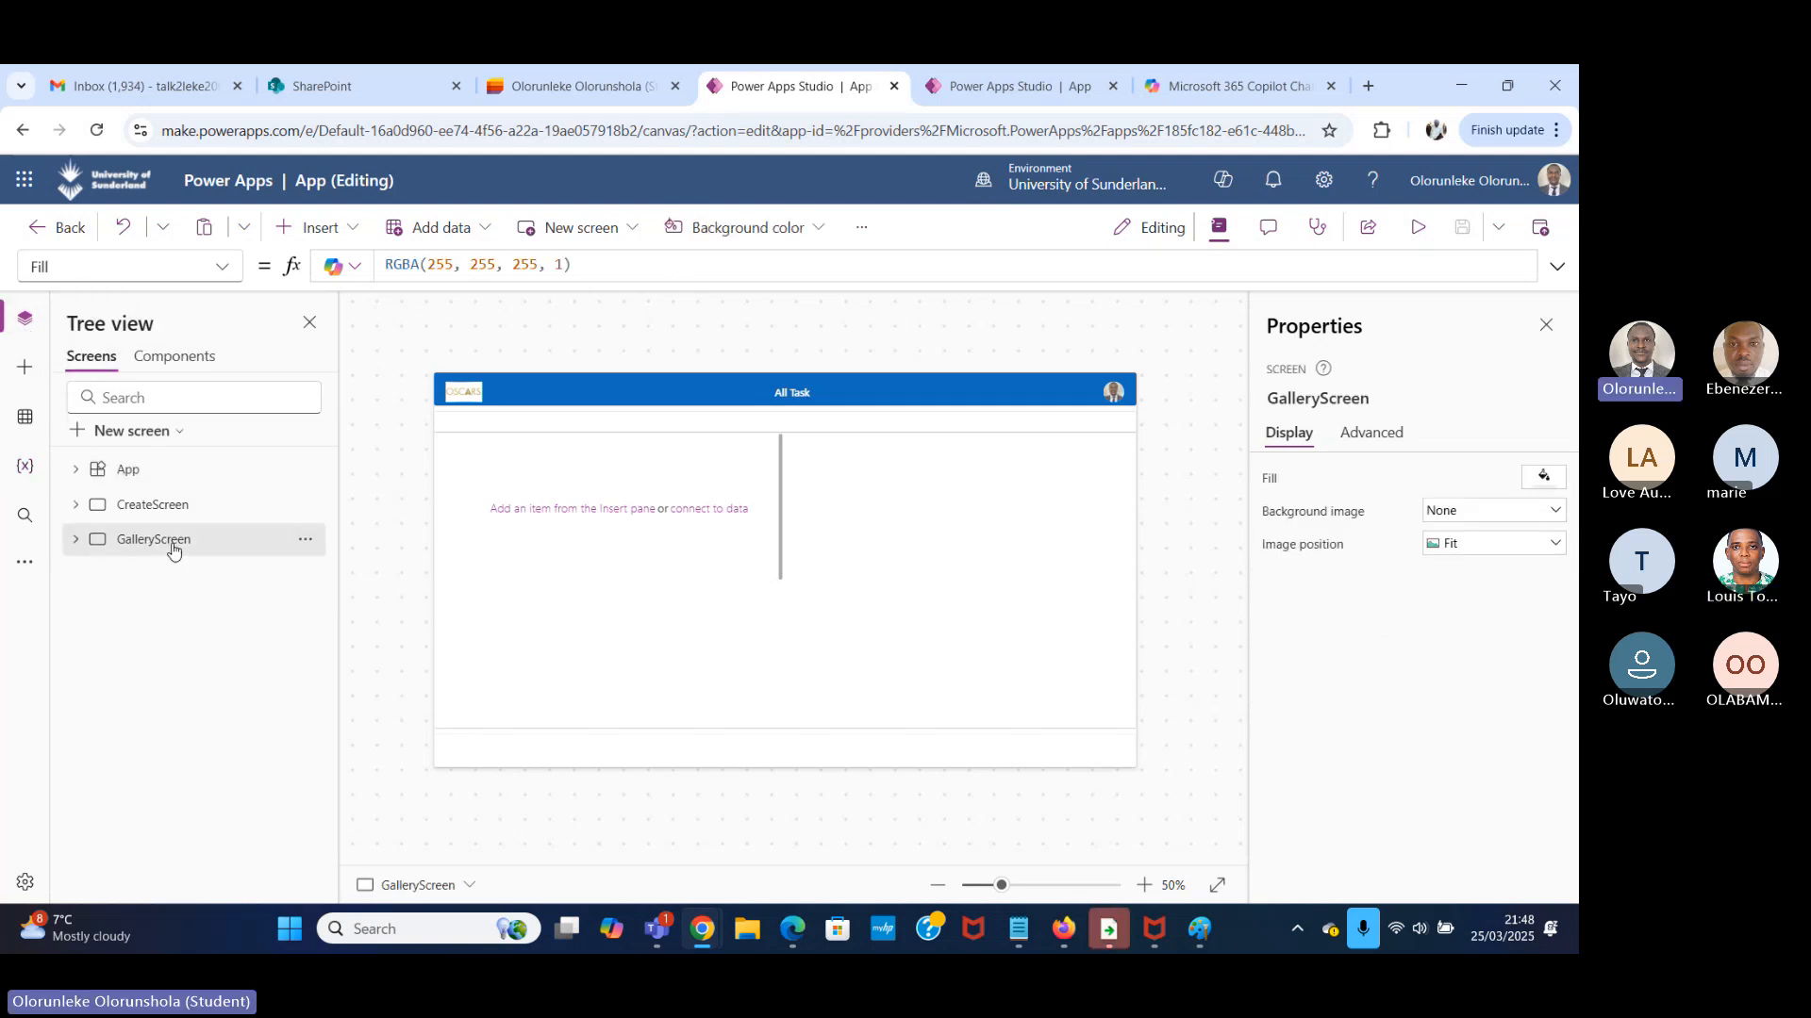
pyautogui.click(76, 540)
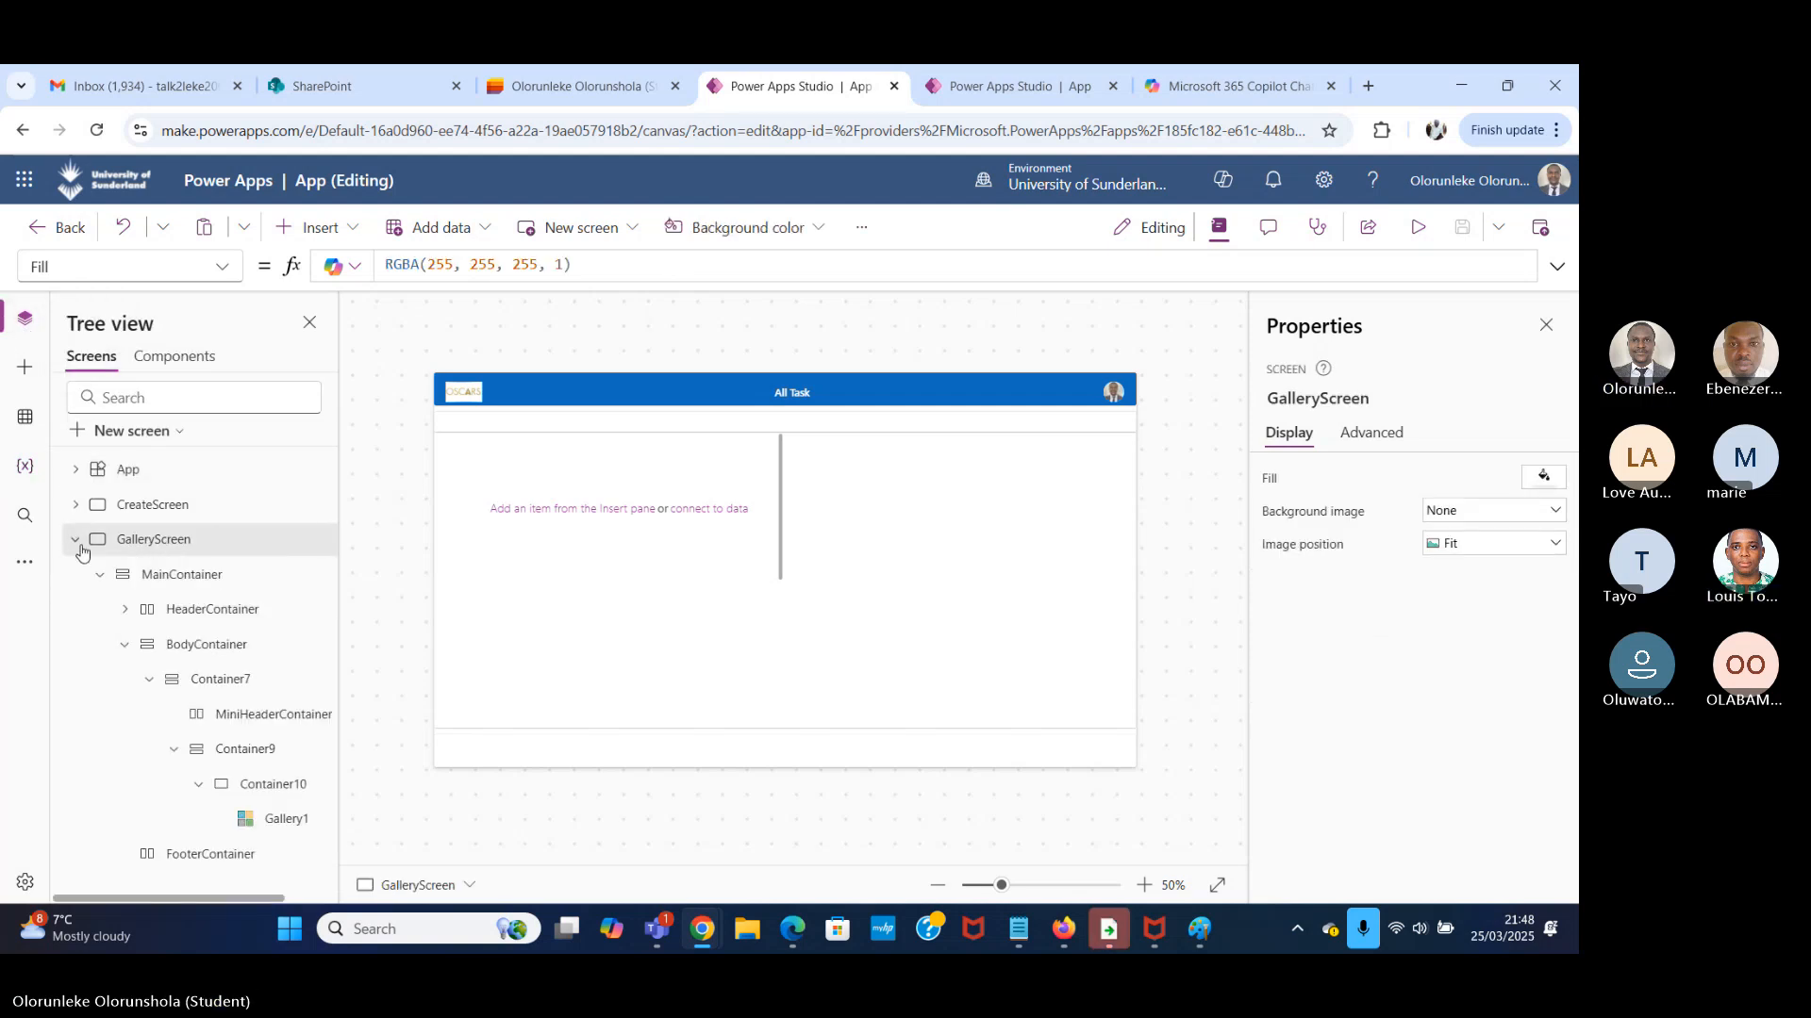
pyautogui.click(314, 822)
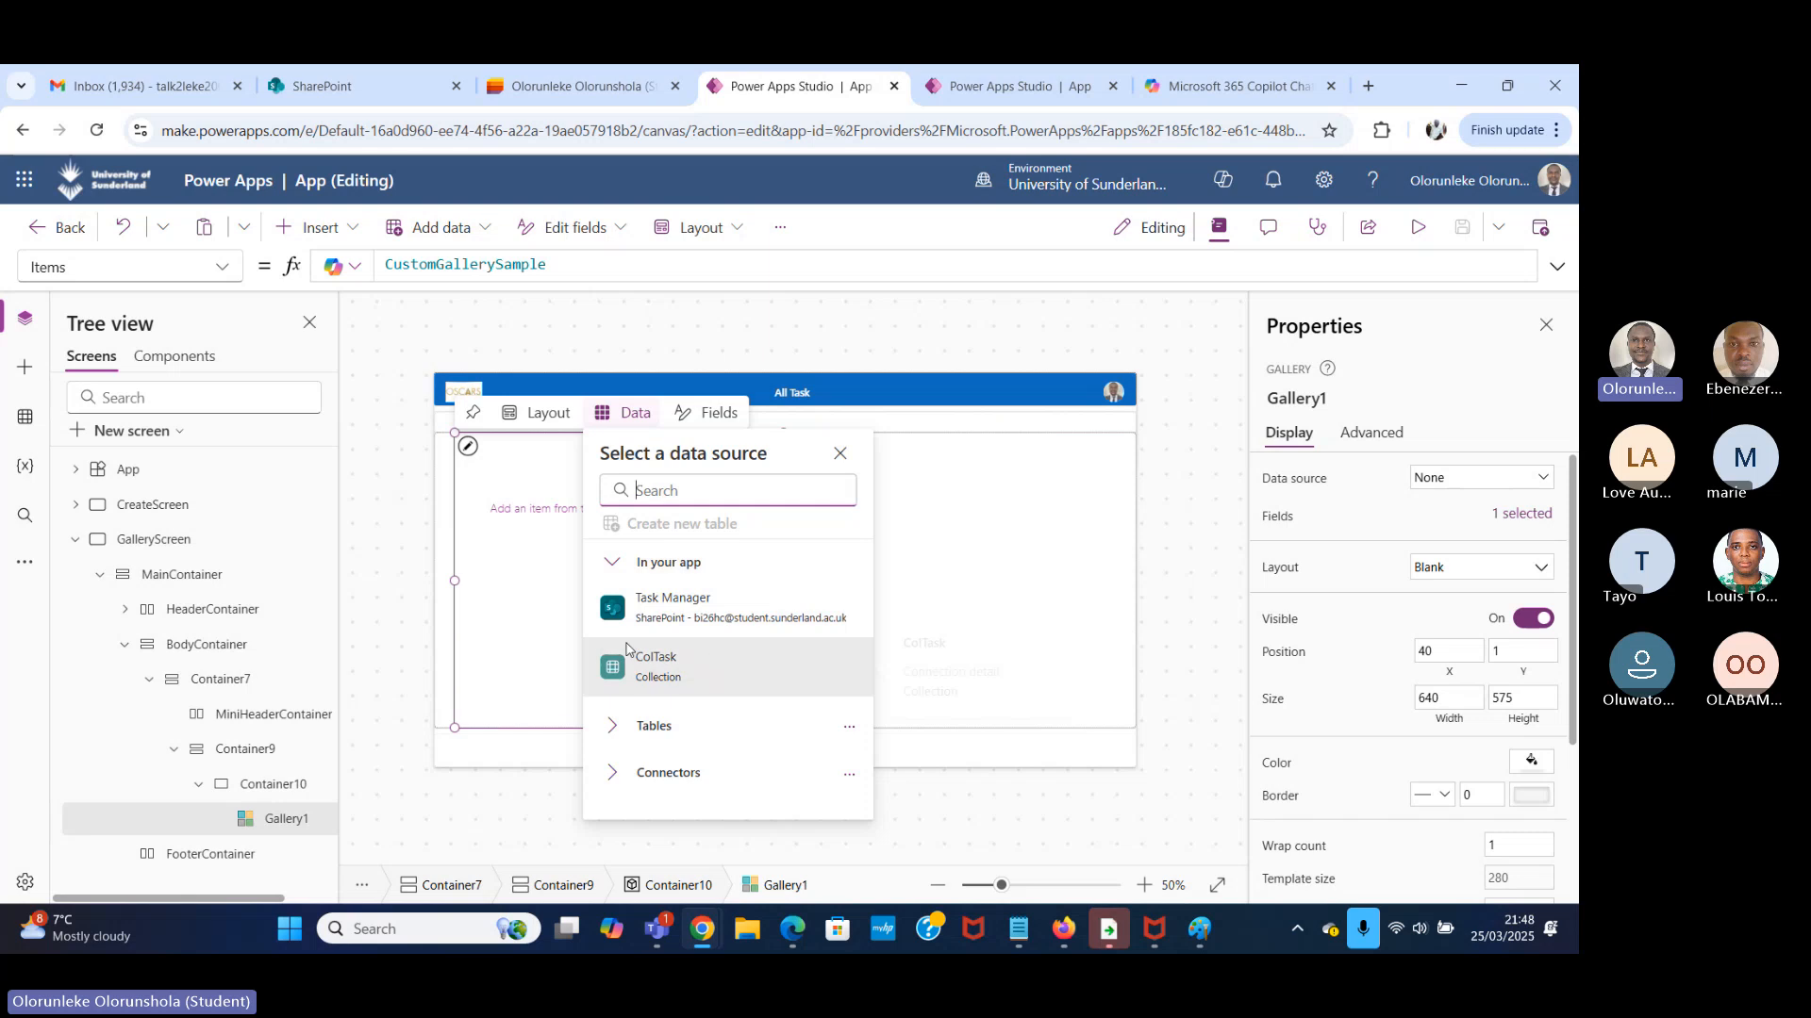
pyautogui.moveTo(693, 615)
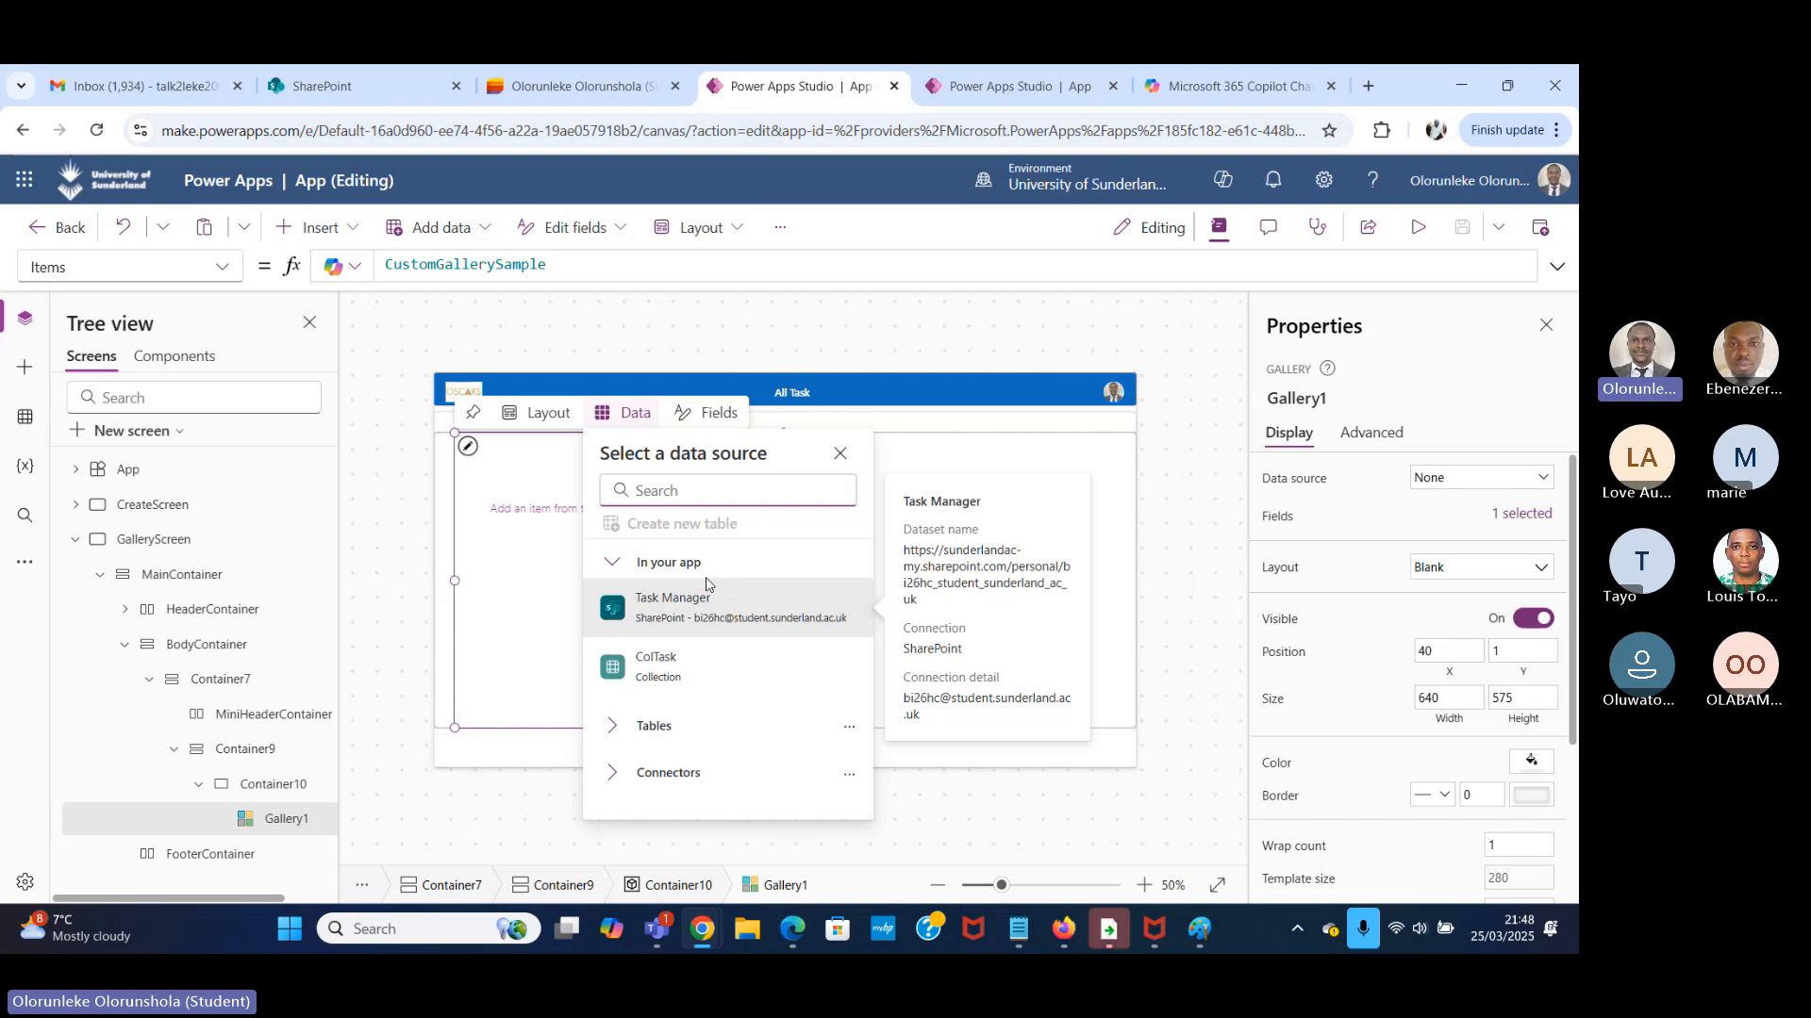
pyautogui.click(714, 669)
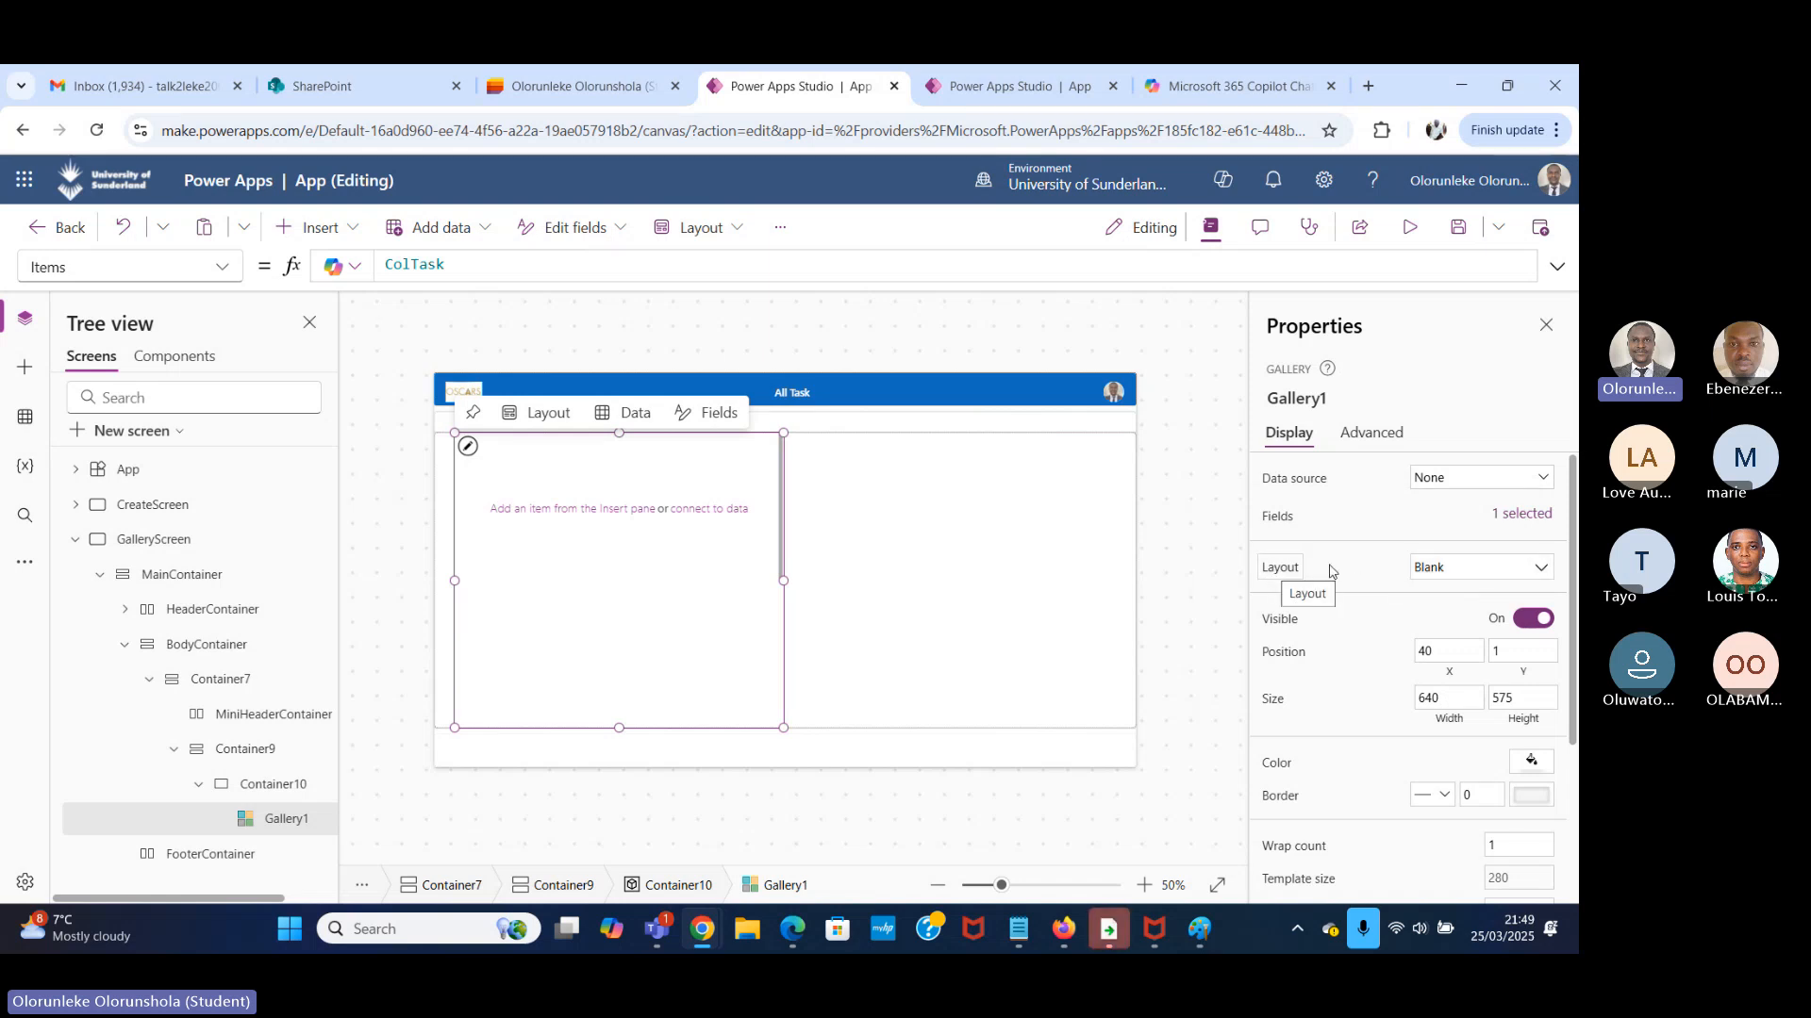
# Look through the available layouts for Gallery1 and close the selection without changing the Blank layout.
pyautogui.click(1450, 570)
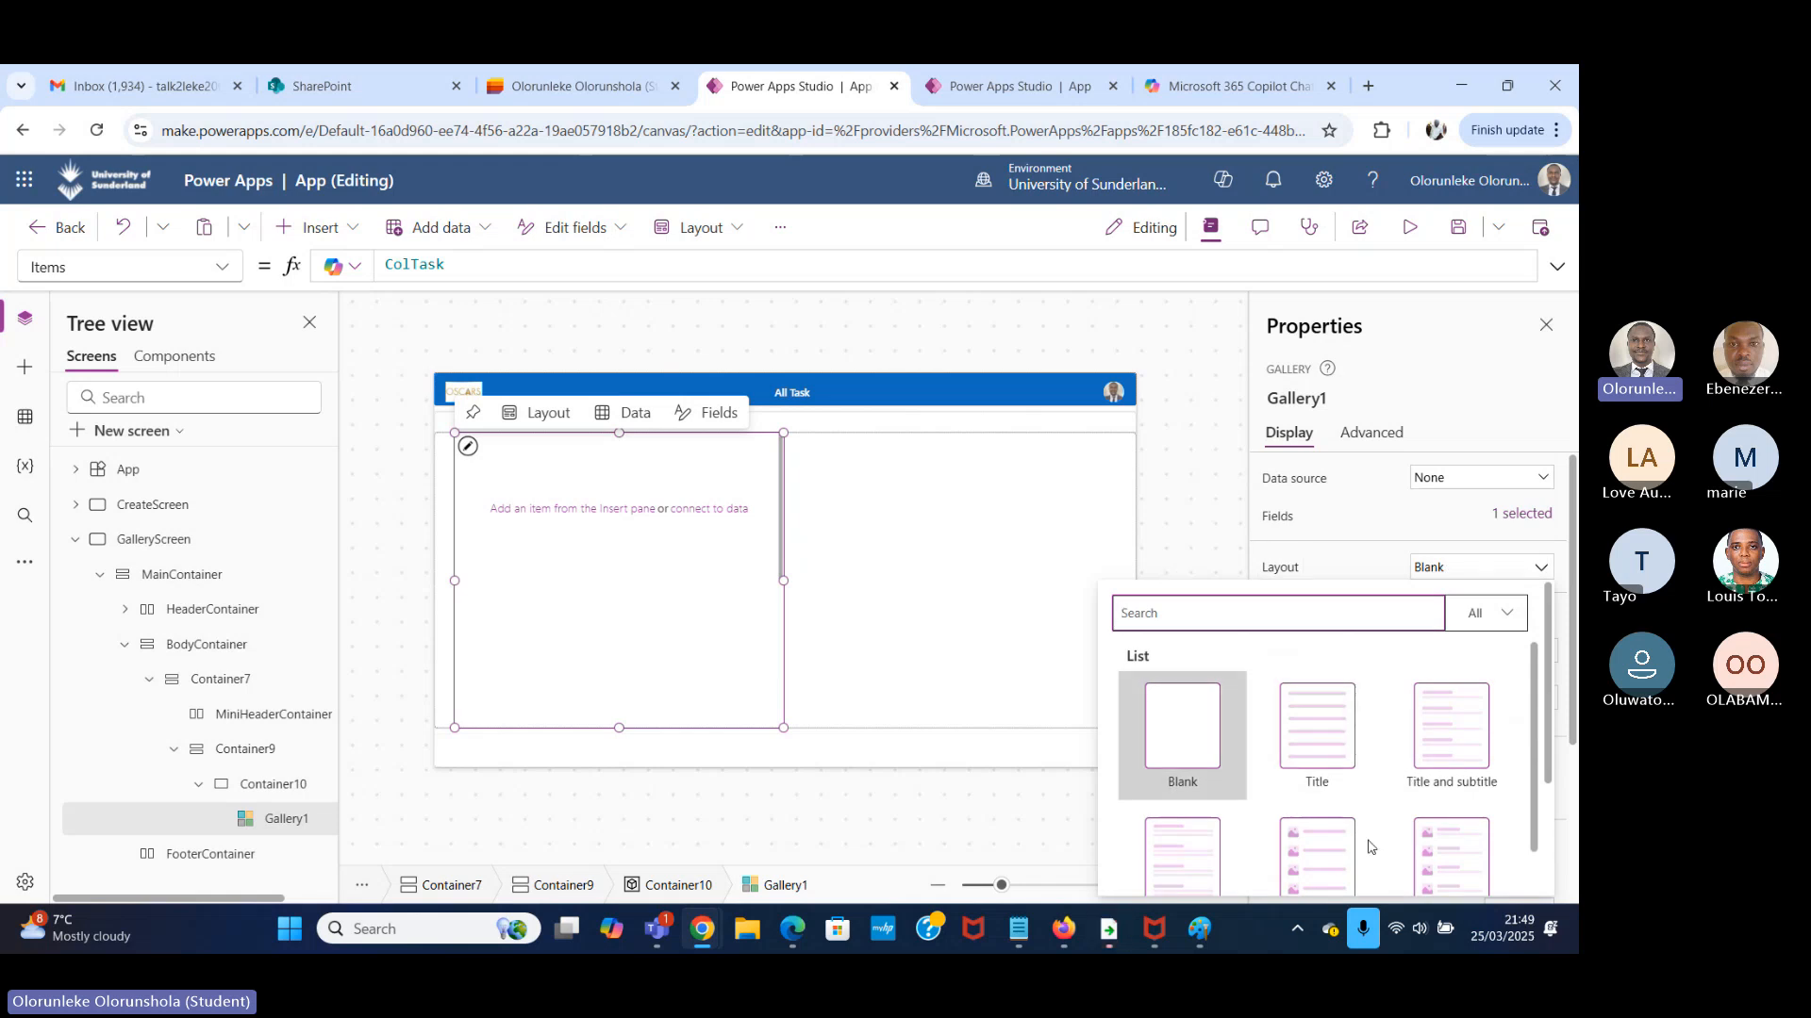
pyautogui.moveTo(1532, 683); pyautogui.dragTo(1533, 743)
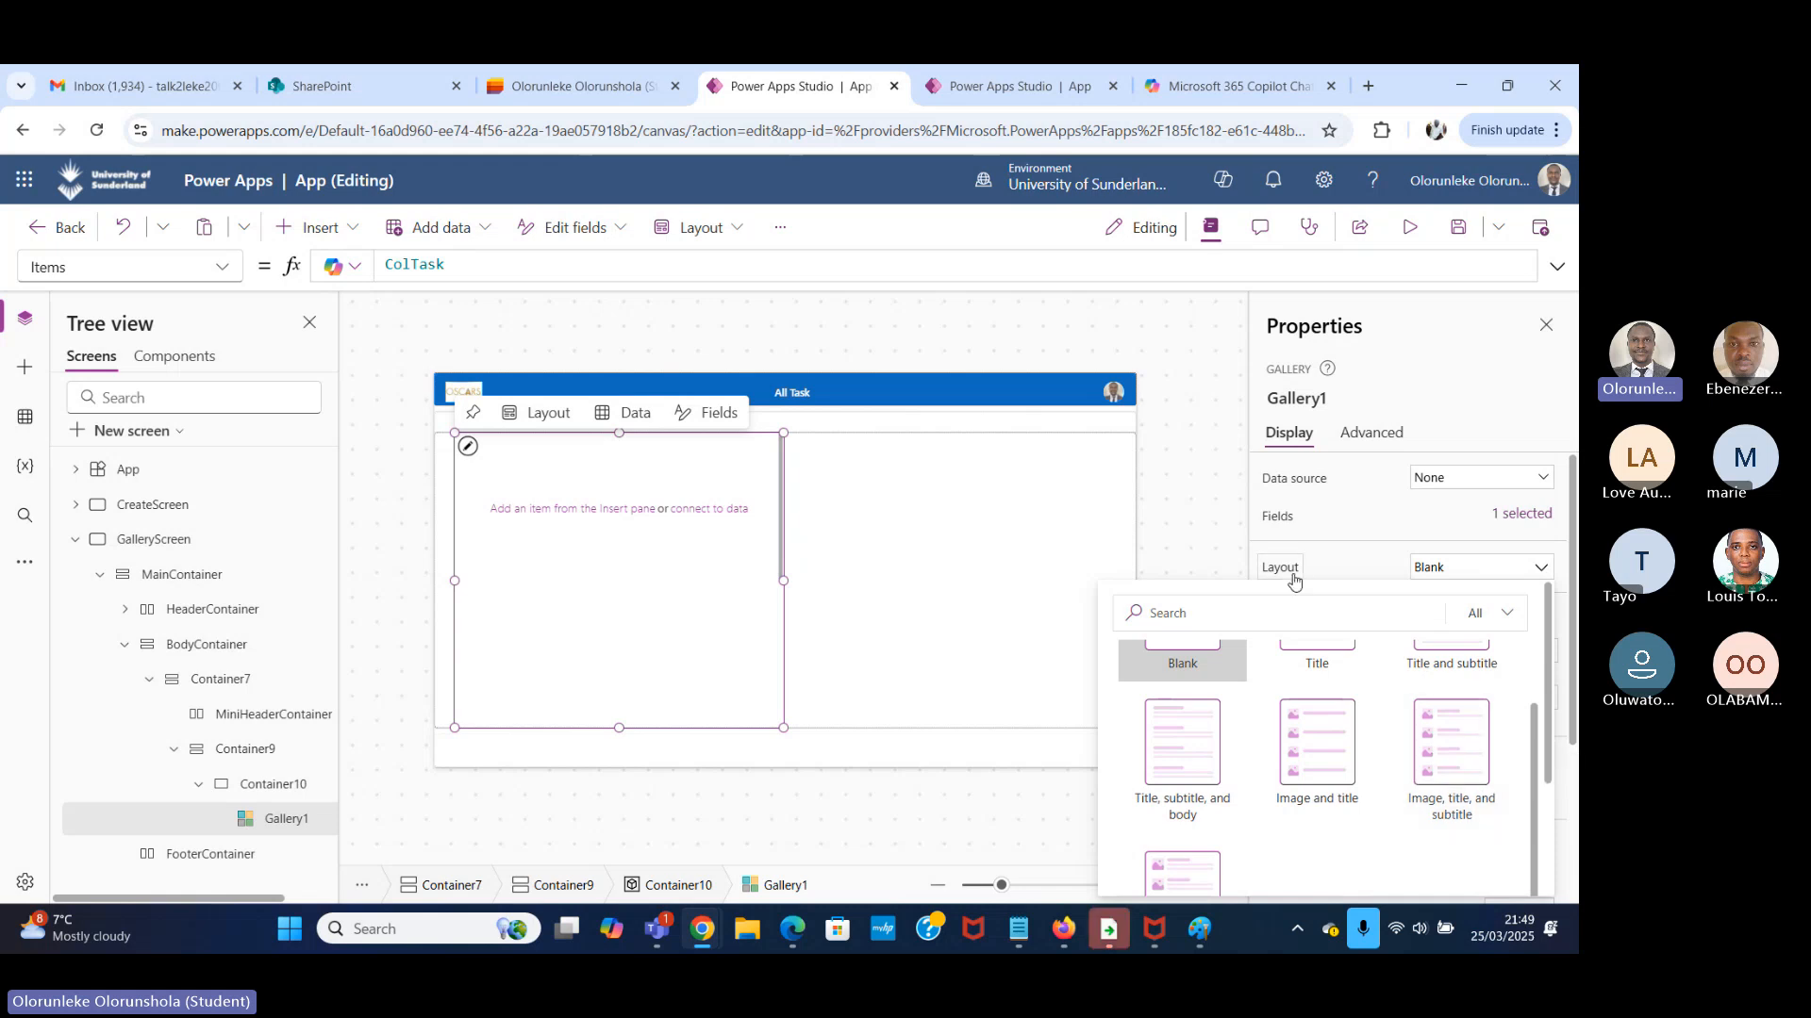
pyautogui.click(1182, 472)
# Stretch Gallery1 to X 0 and a width of 1366, and enlarge its template size to about 524.
pyautogui.click(541, 564)
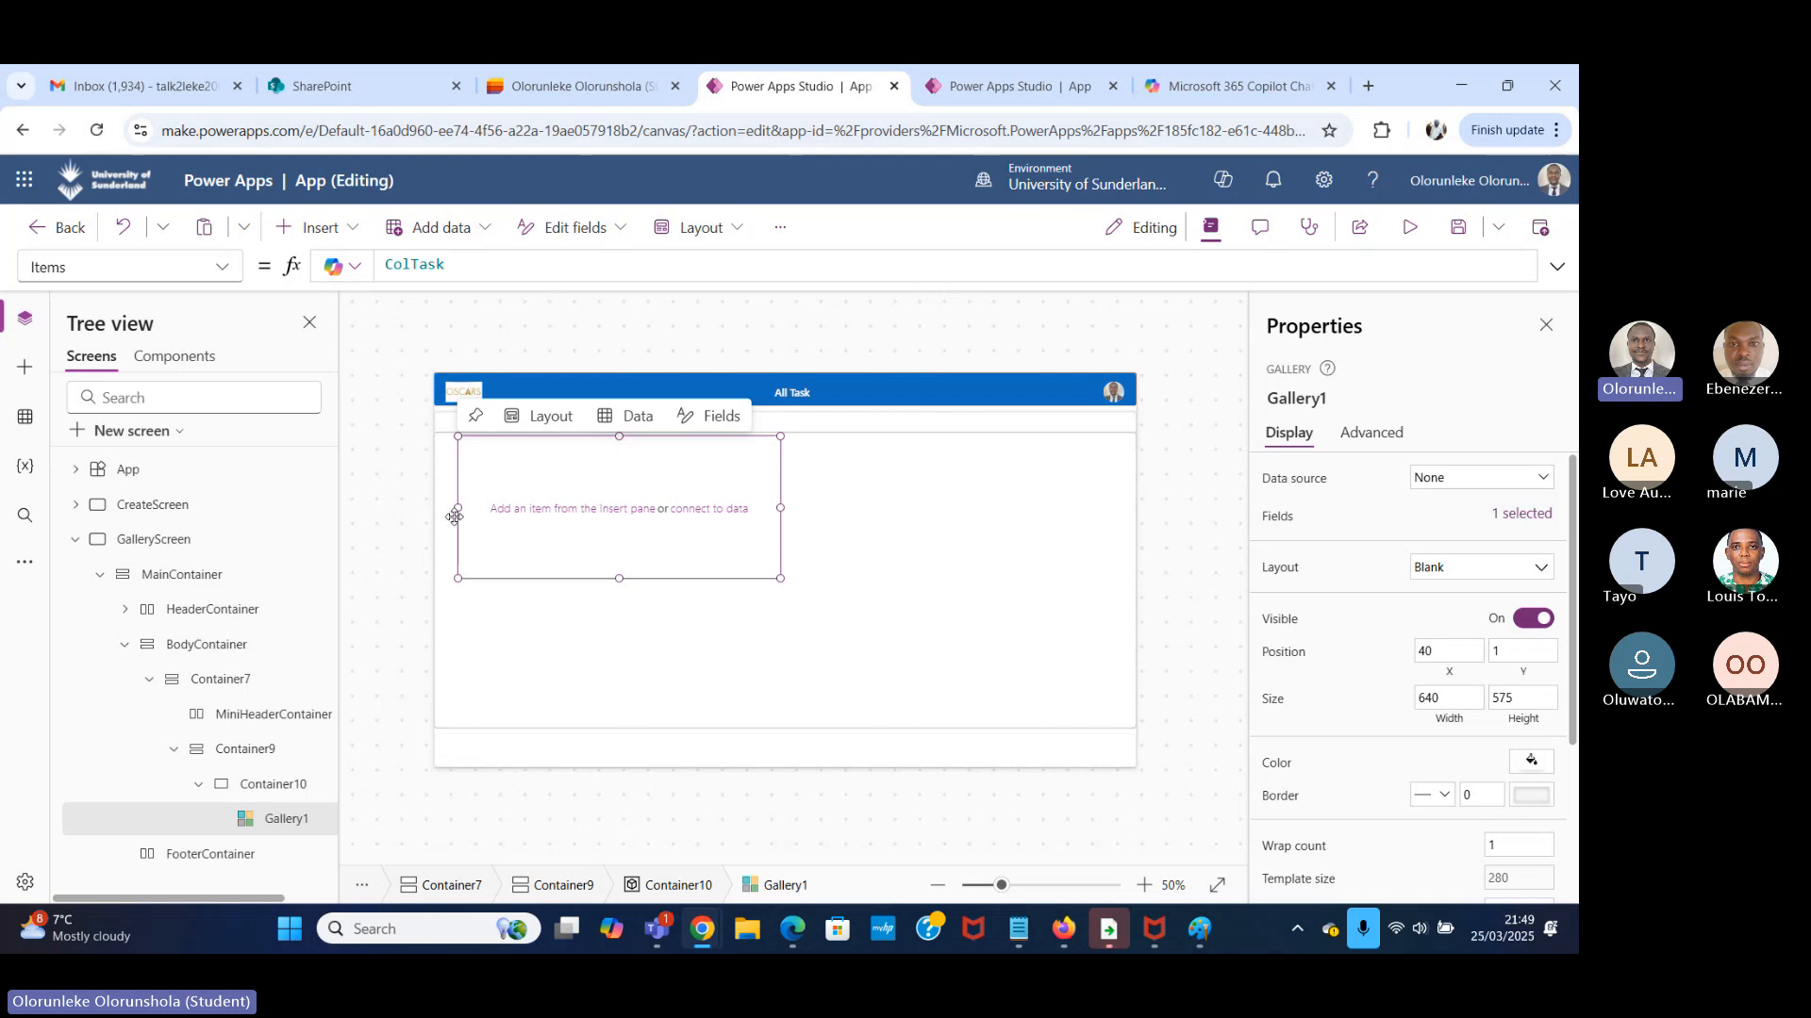
pyautogui.moveTo(457, 509); pyautogui.dragTo(437, 509)
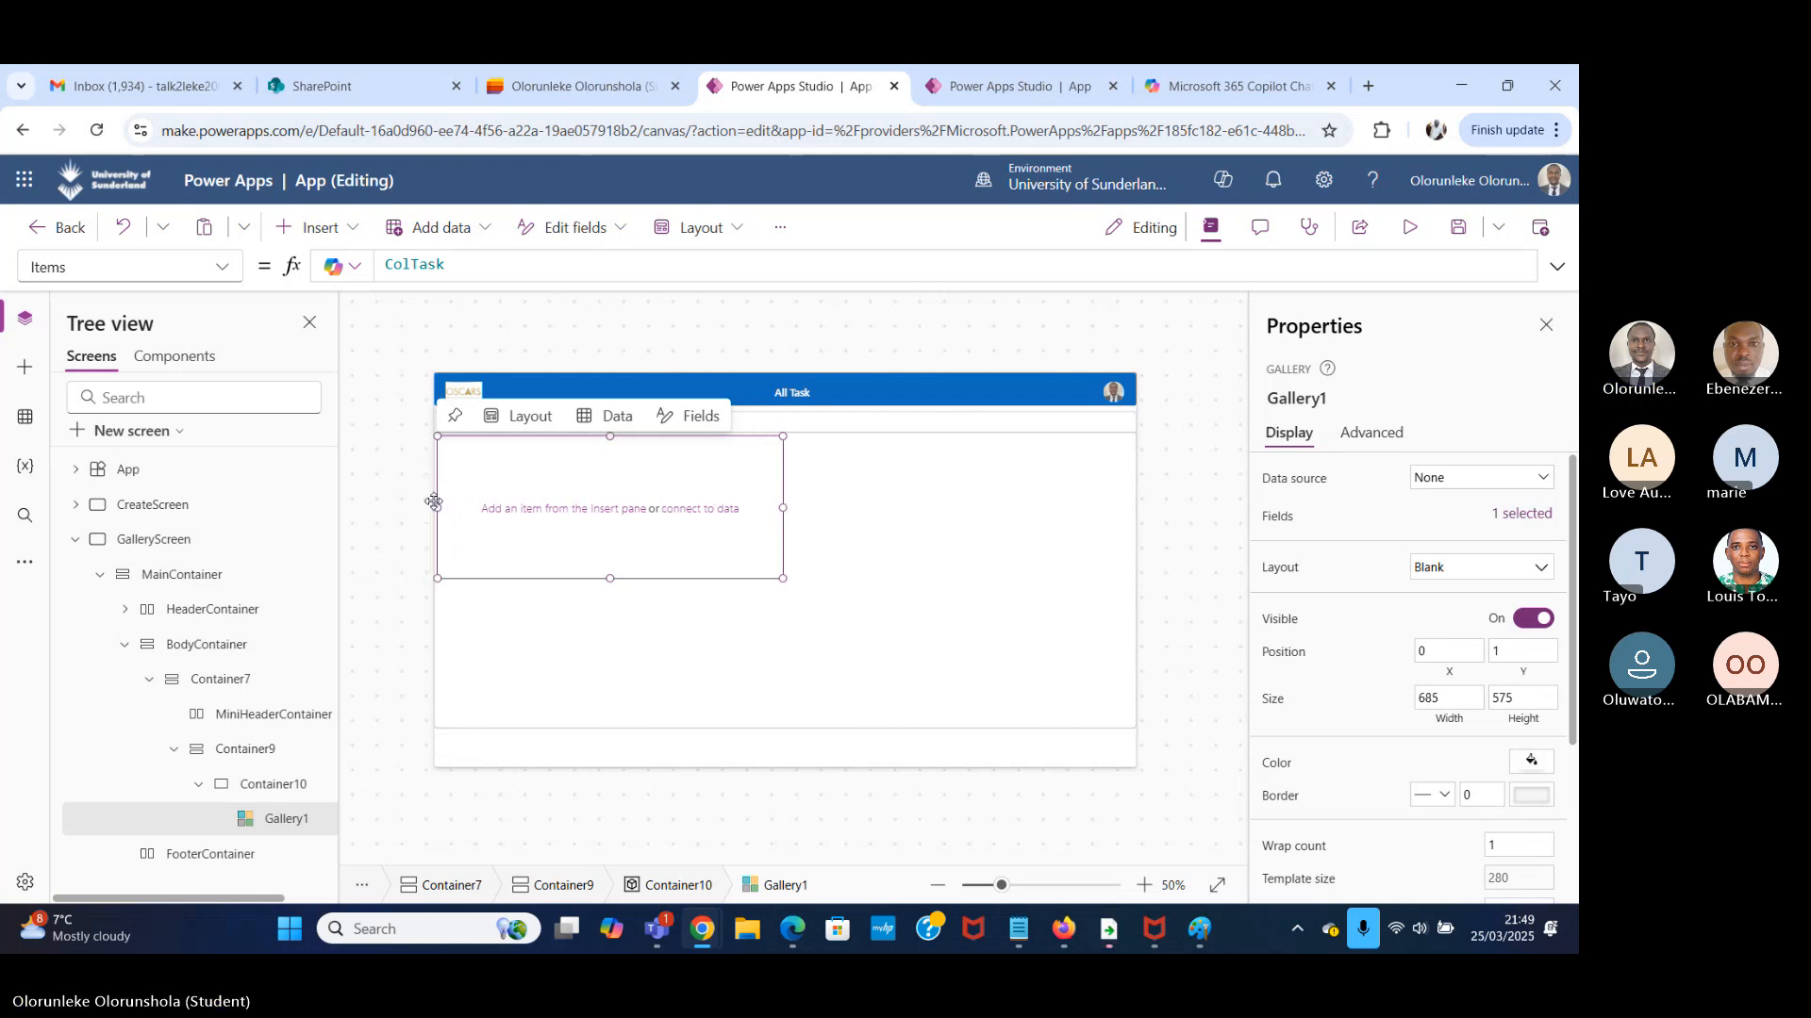
pyautogui.moveTo(780, 508); pyautogui.dragTo(1129, 529)
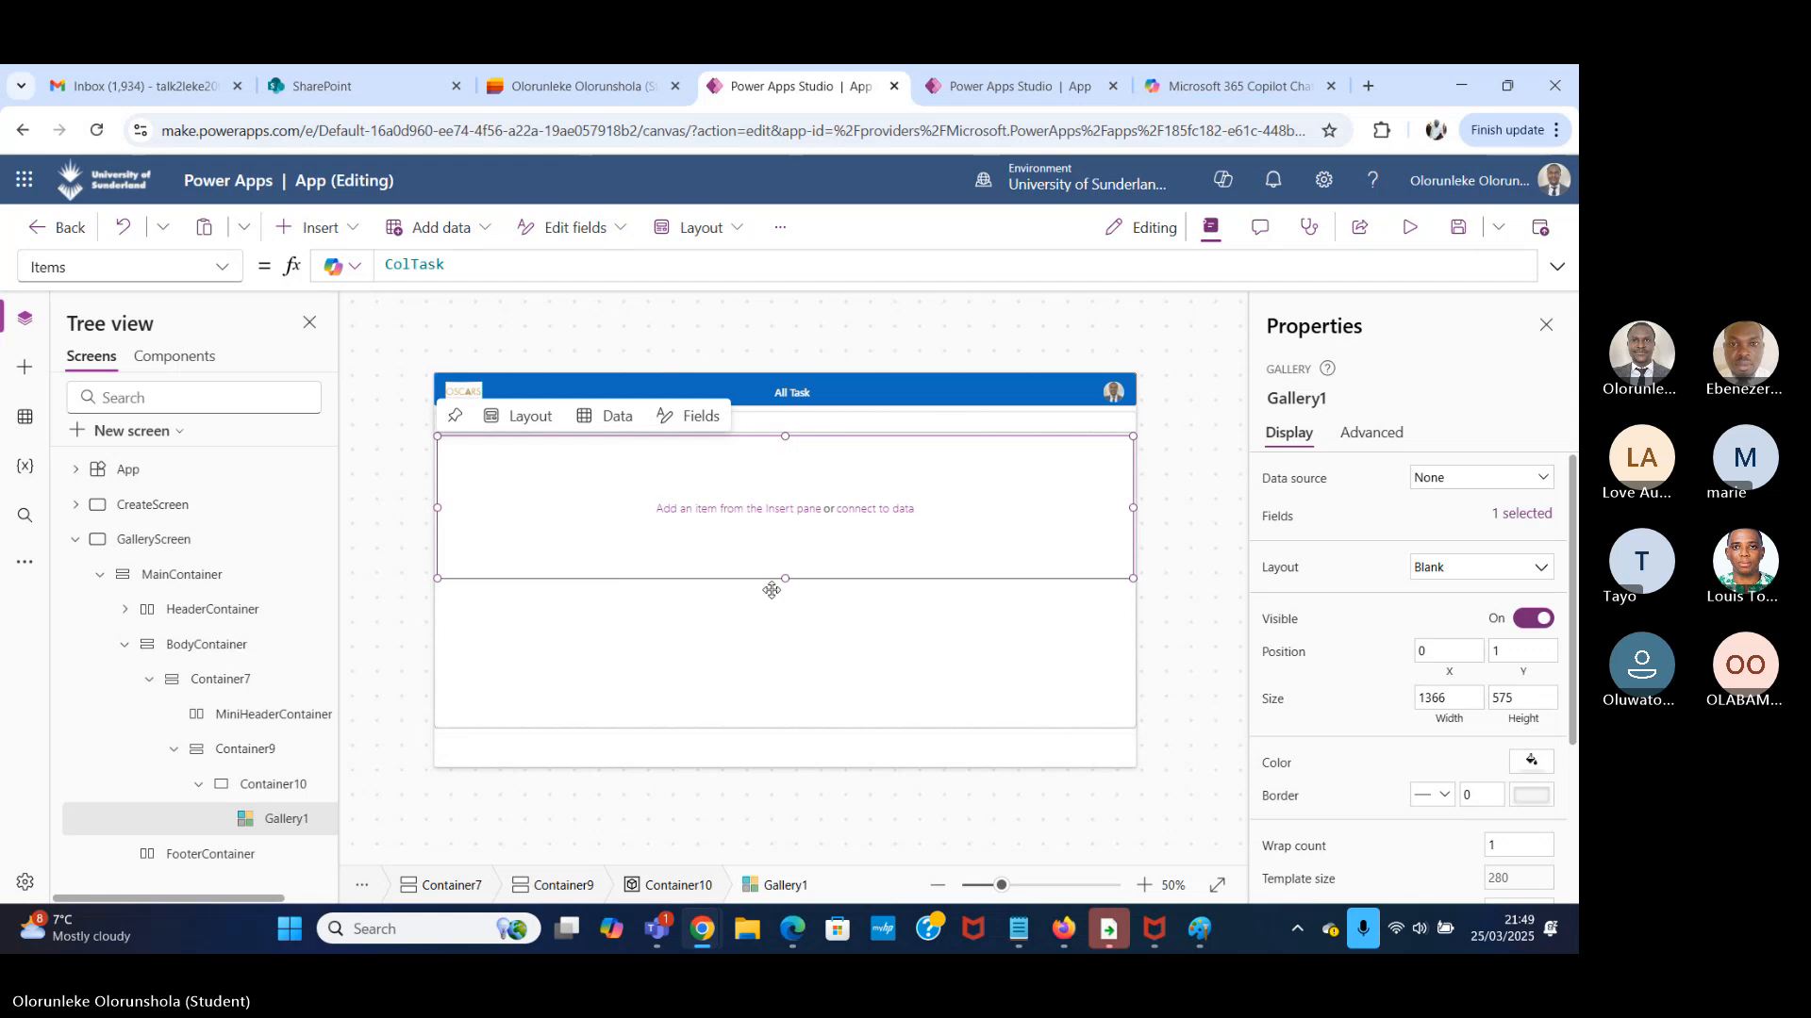
pyautogui.moveTo(784, 578); pyautogui.dragTo(796, 709)
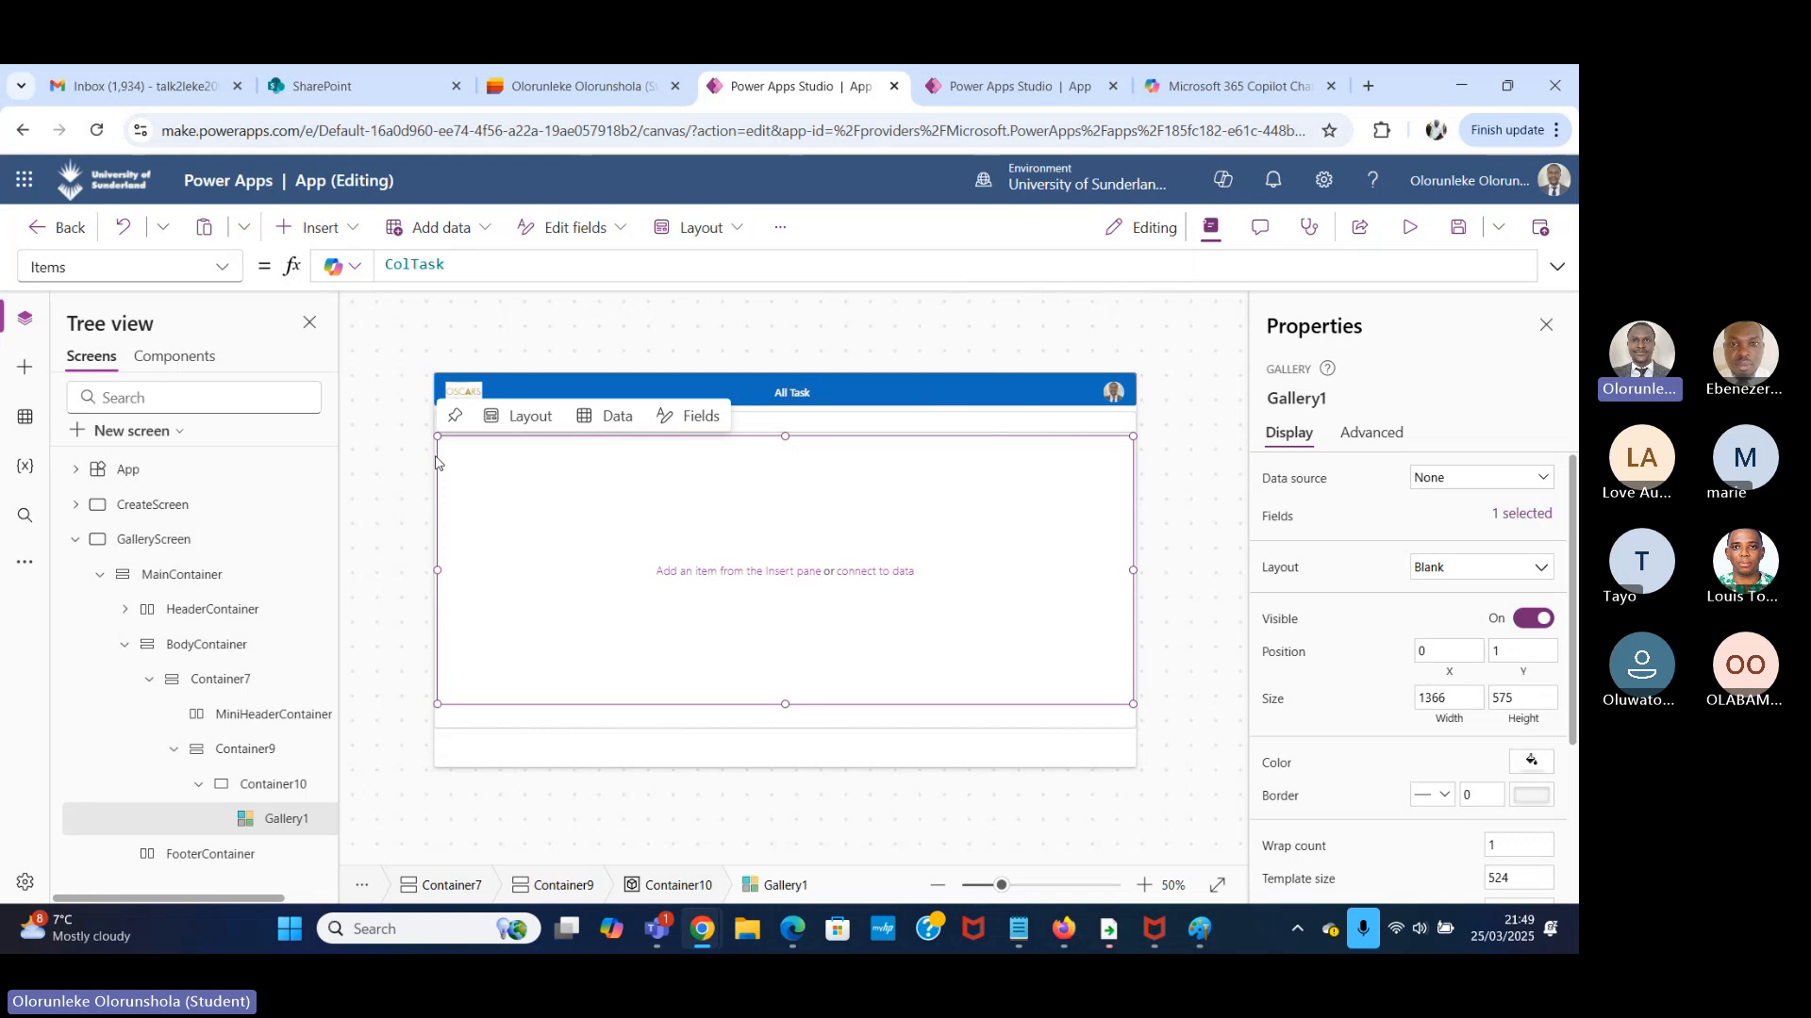
# Insert a text label into Gallery1's template and move it to about X 3, Y 9.
pyautogui.click(289, 818)
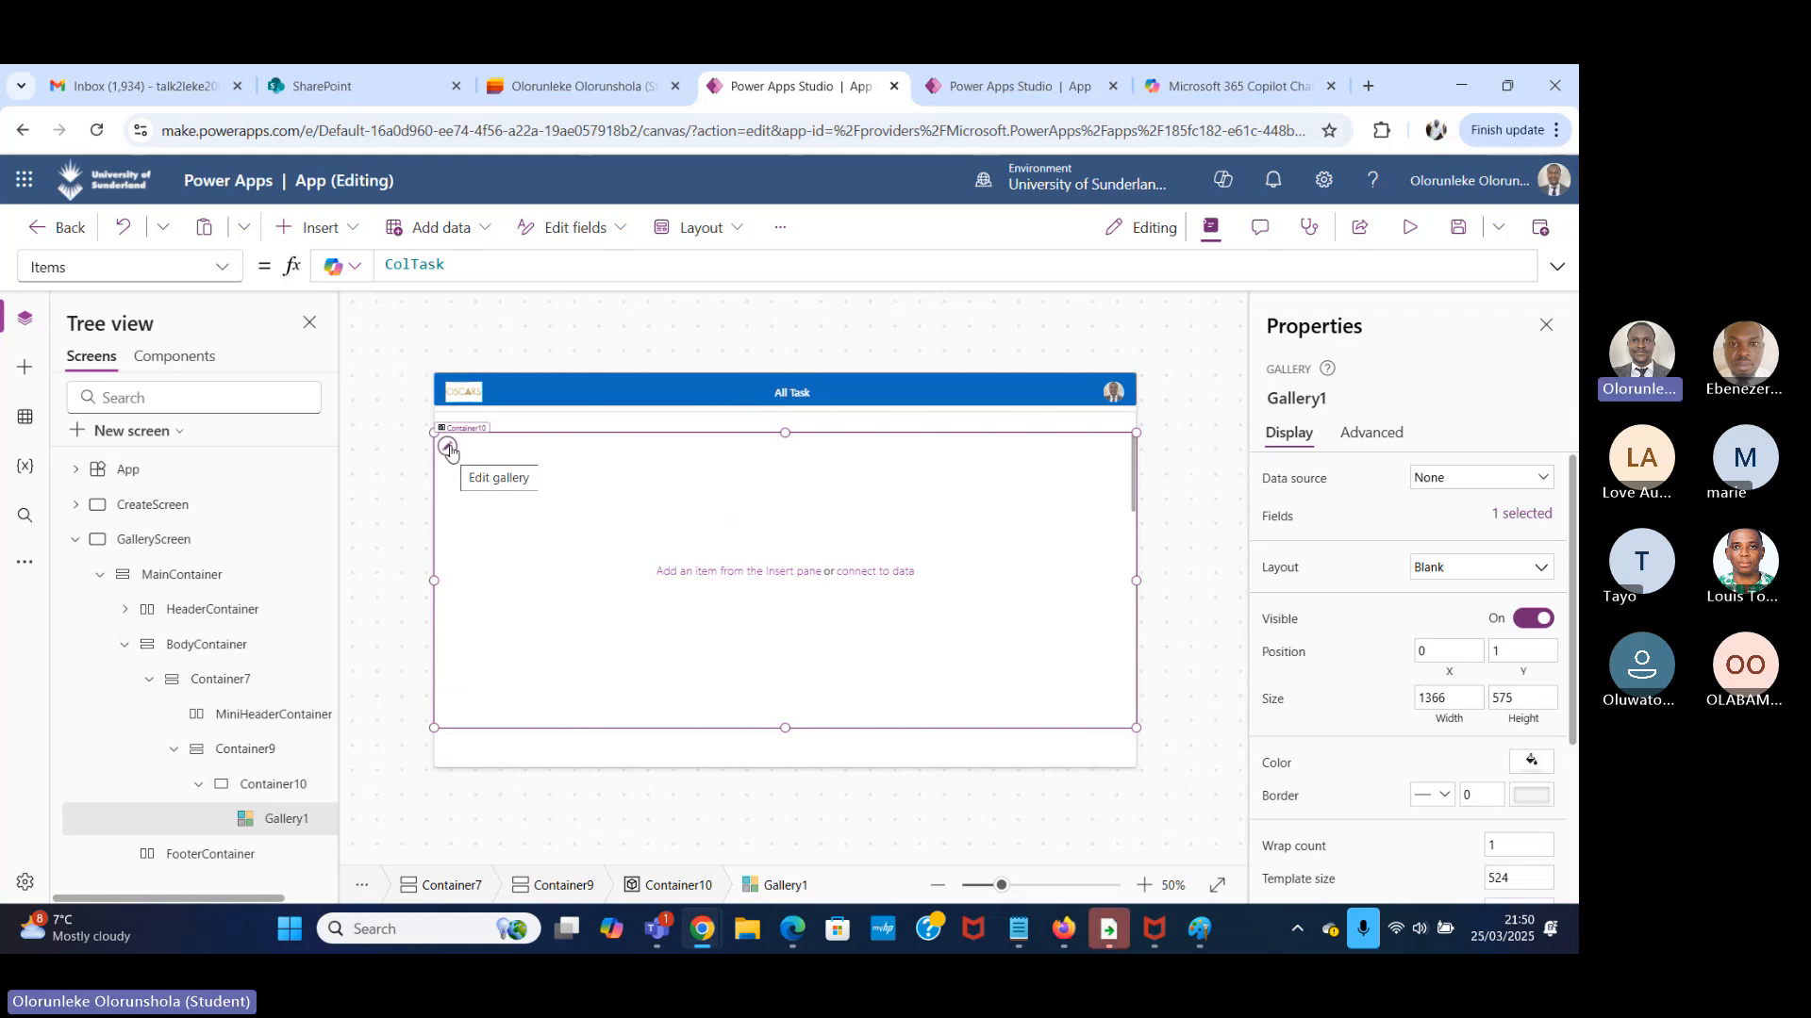
pyautogui.click(450, 452)
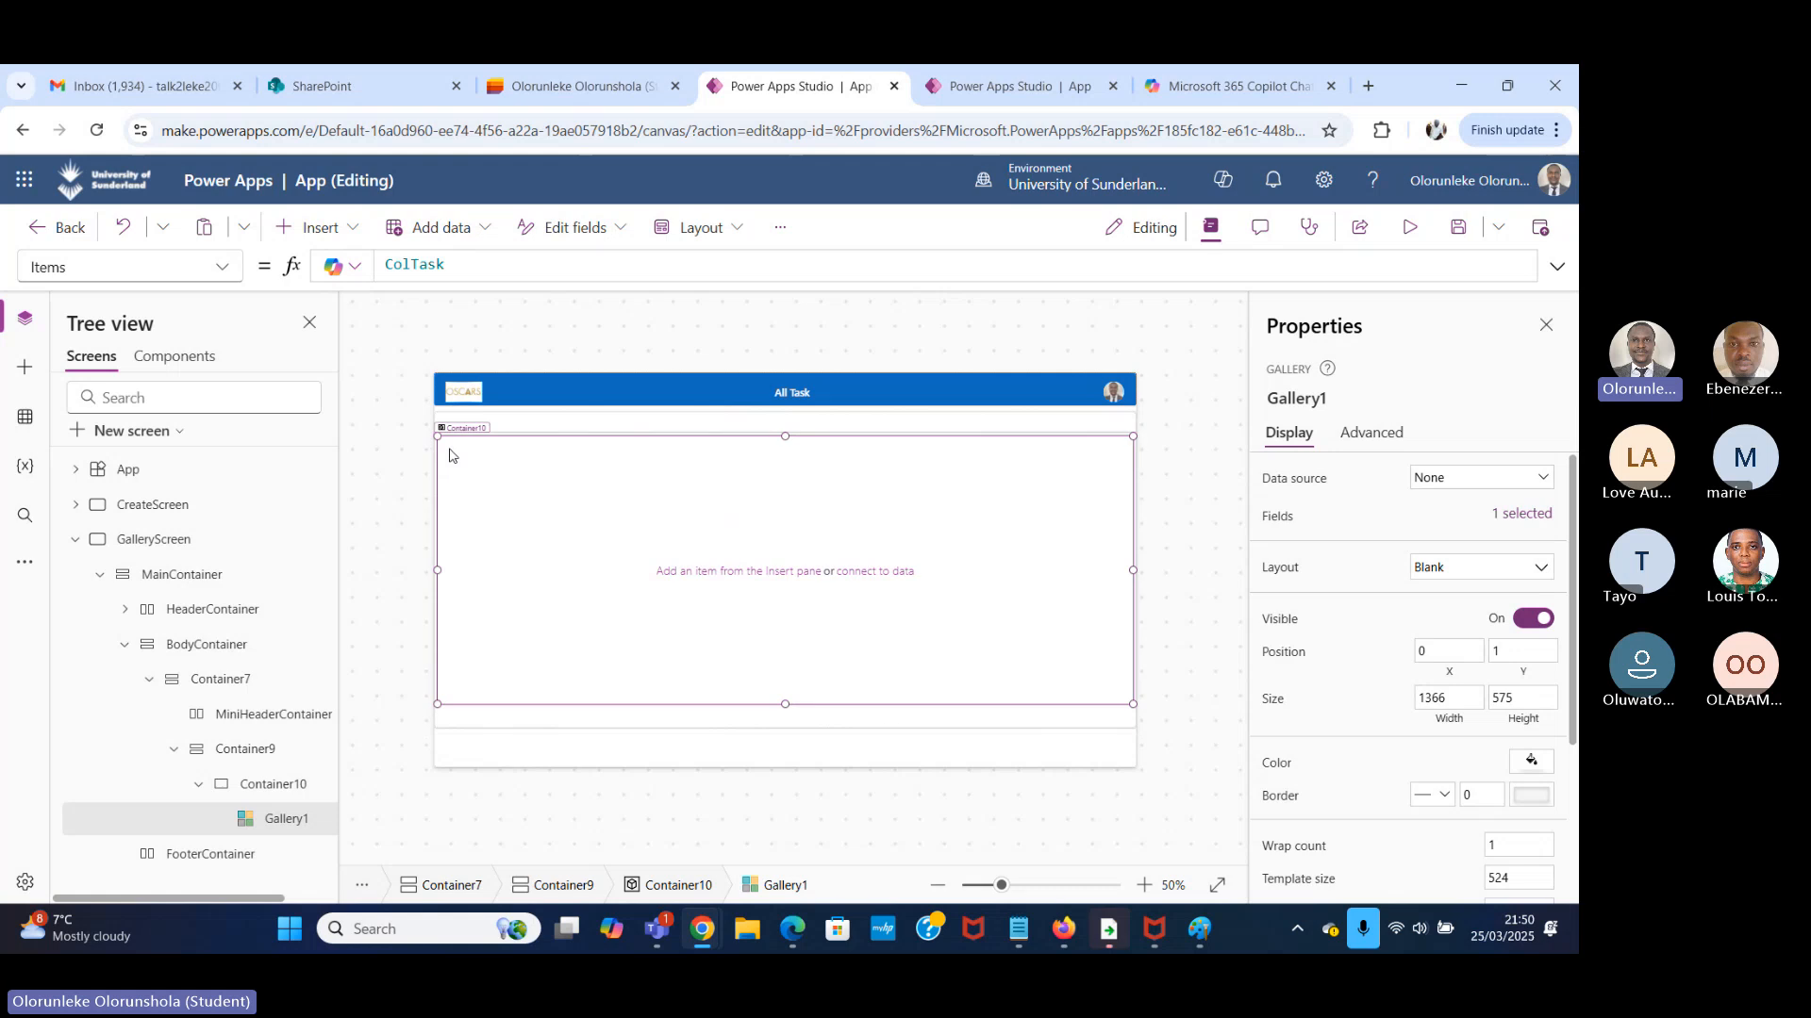
pyautogui.click(350, 229)
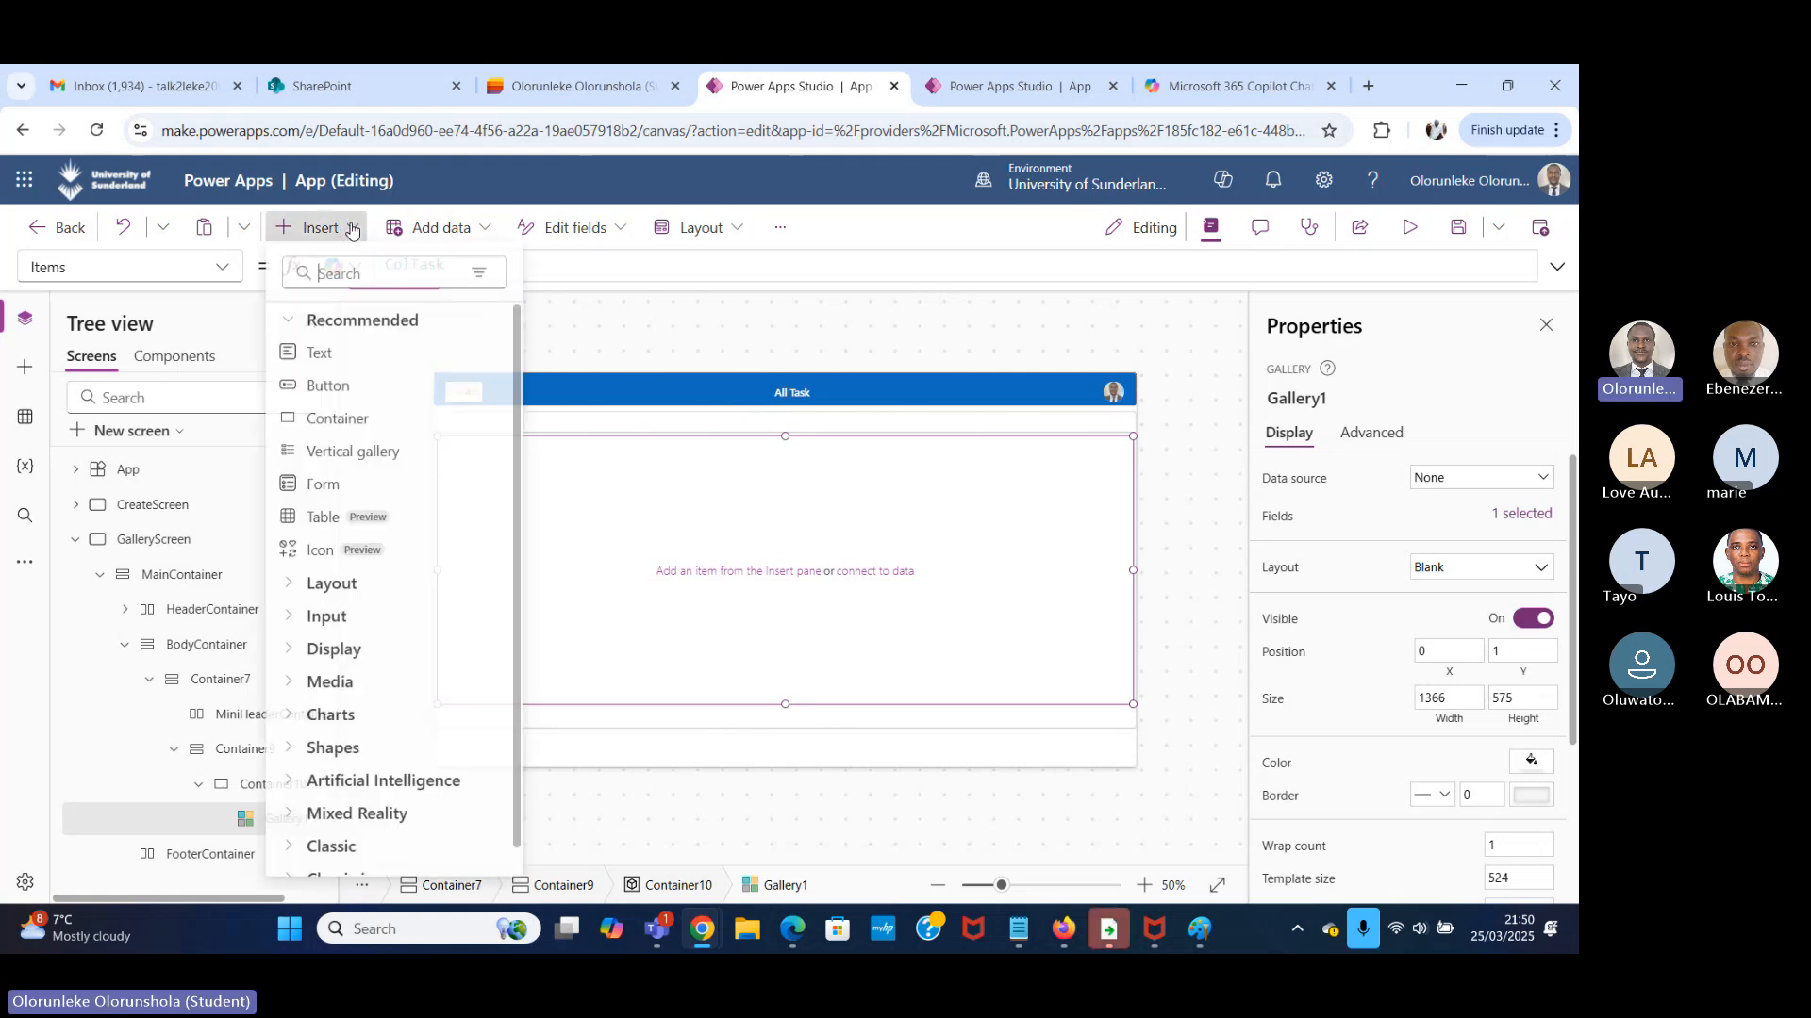
pyautogui.click(392, 282)
pyautogui.write('labe')
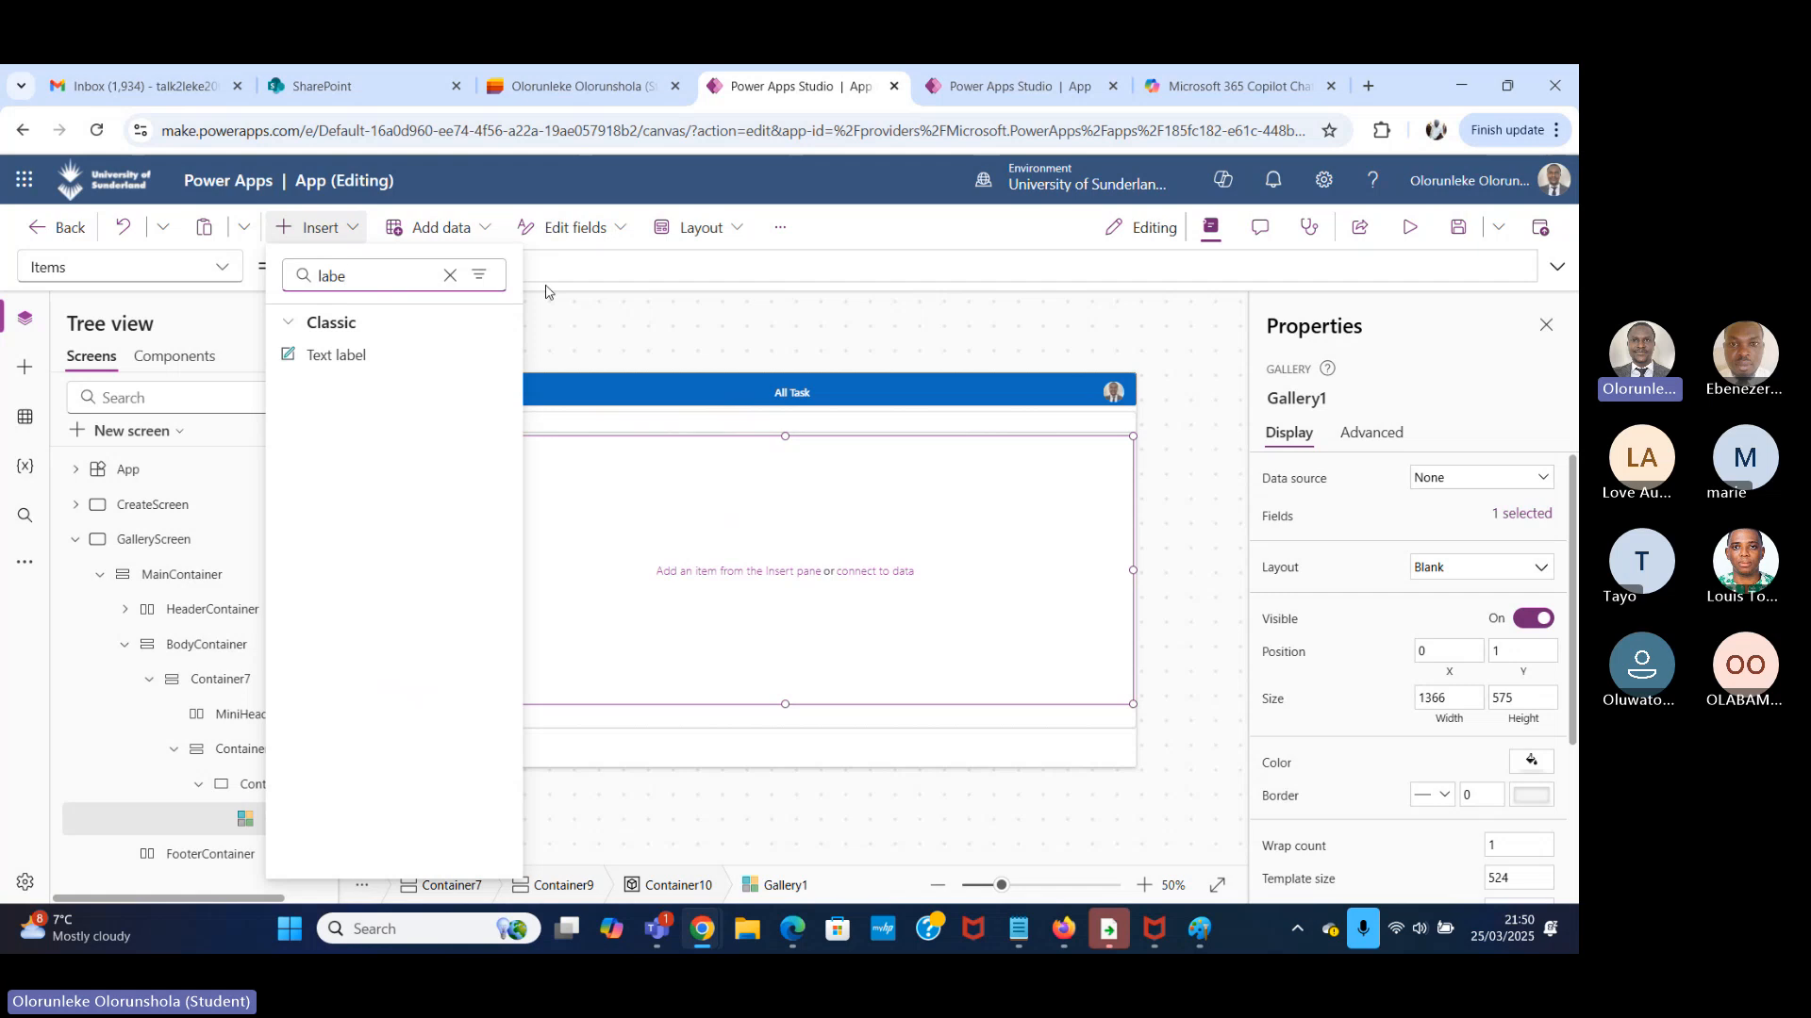
pyautogui.click(381, 357)
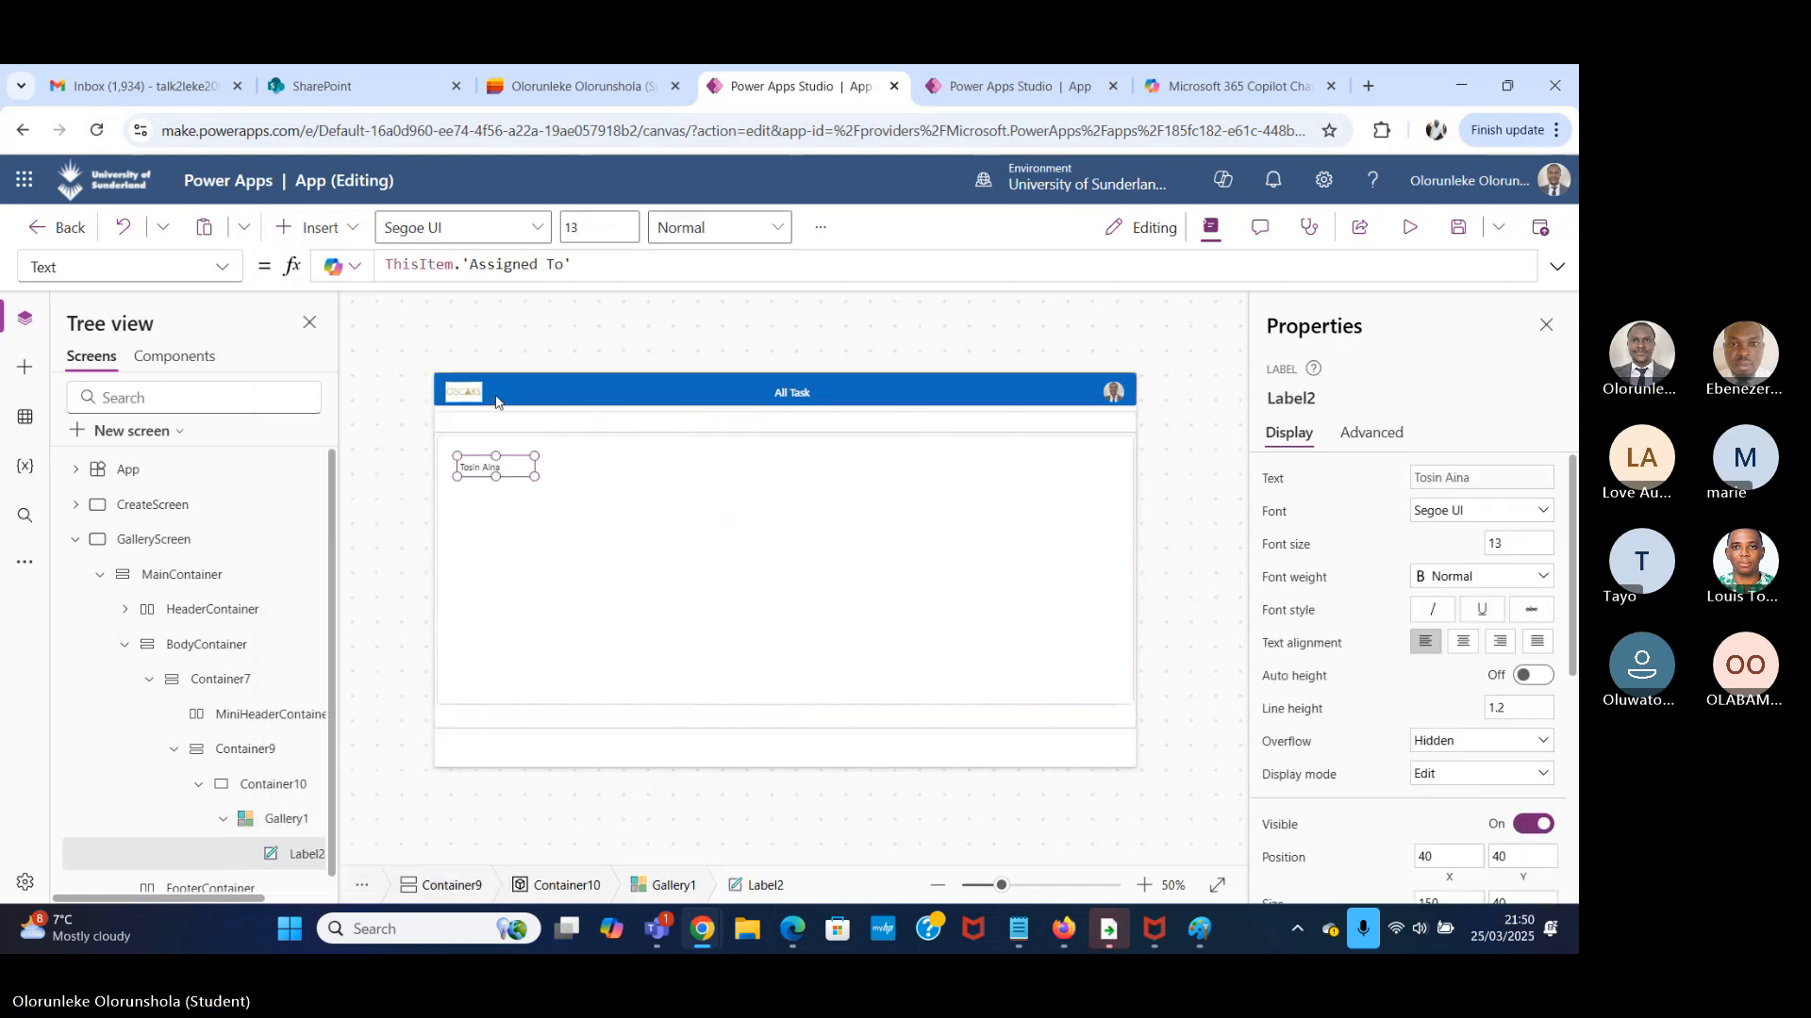
pyautogui.moveTo(513, 476); pyautogui.dragTo(504, 457)
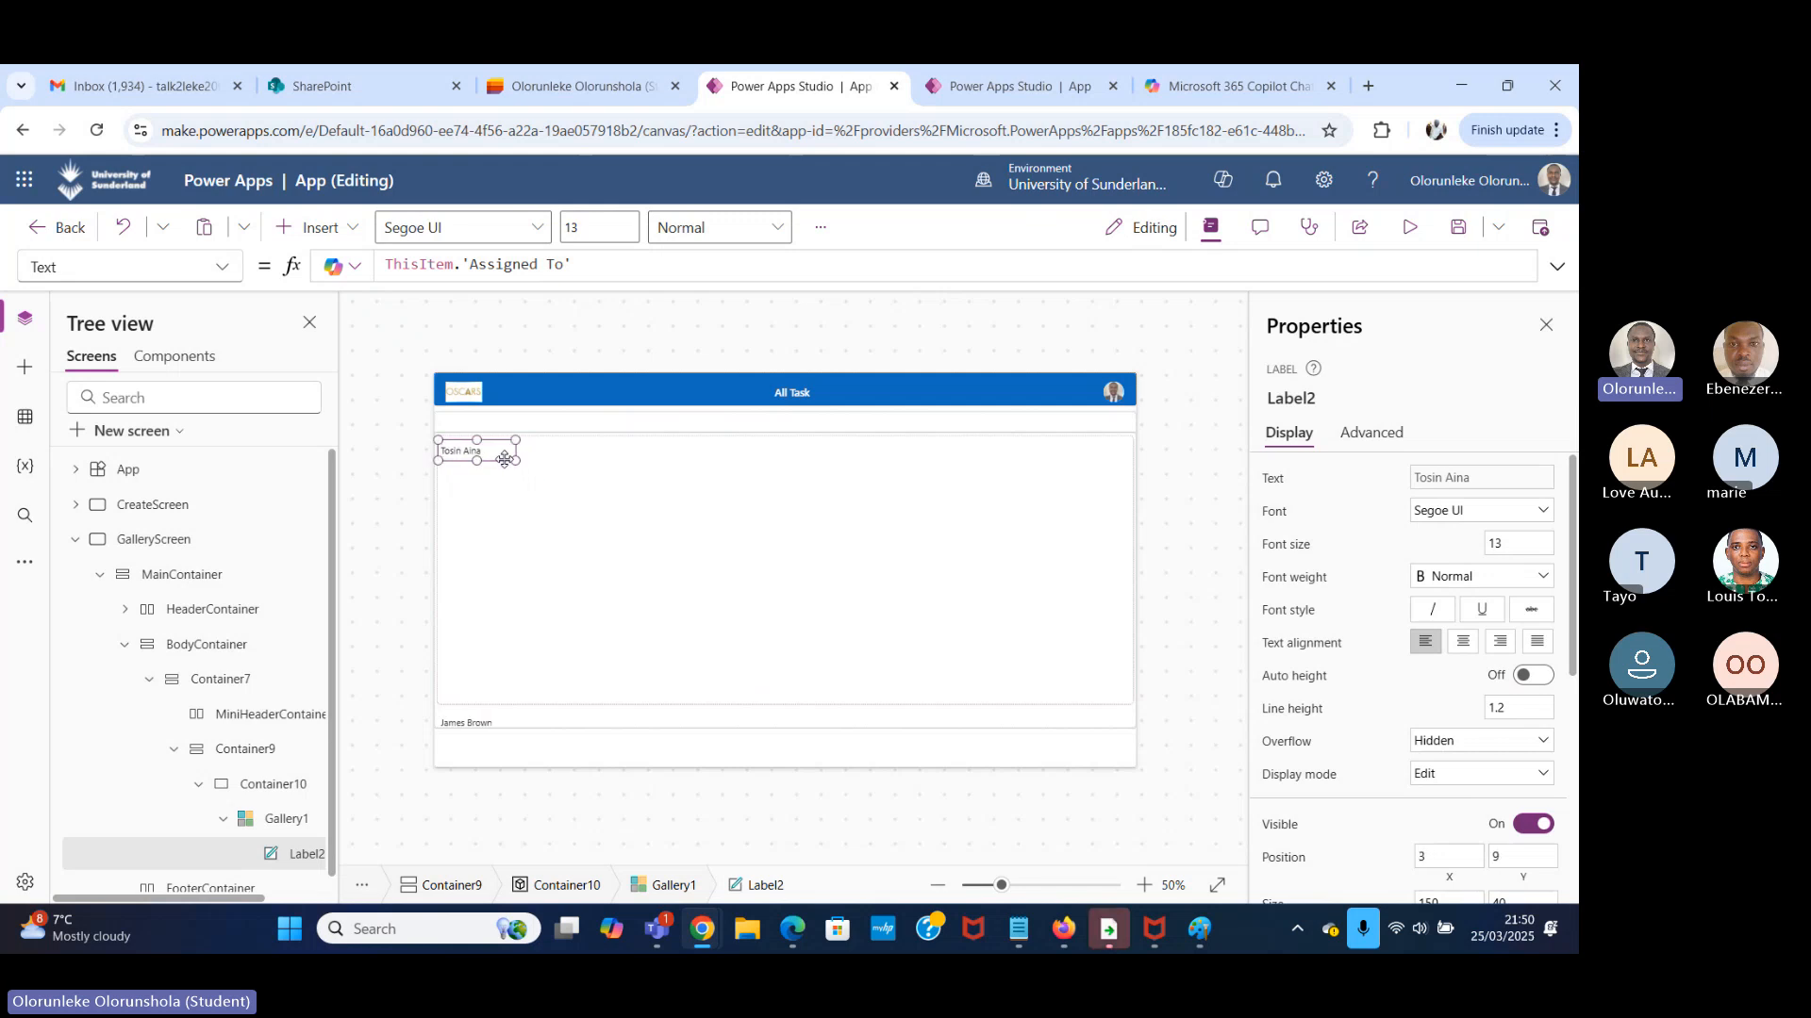
# Switch to Microsoft Lists, open the Task Manager list to check its columns, and return to the GalleryScreen app.
pyautogui.click(334, 229)
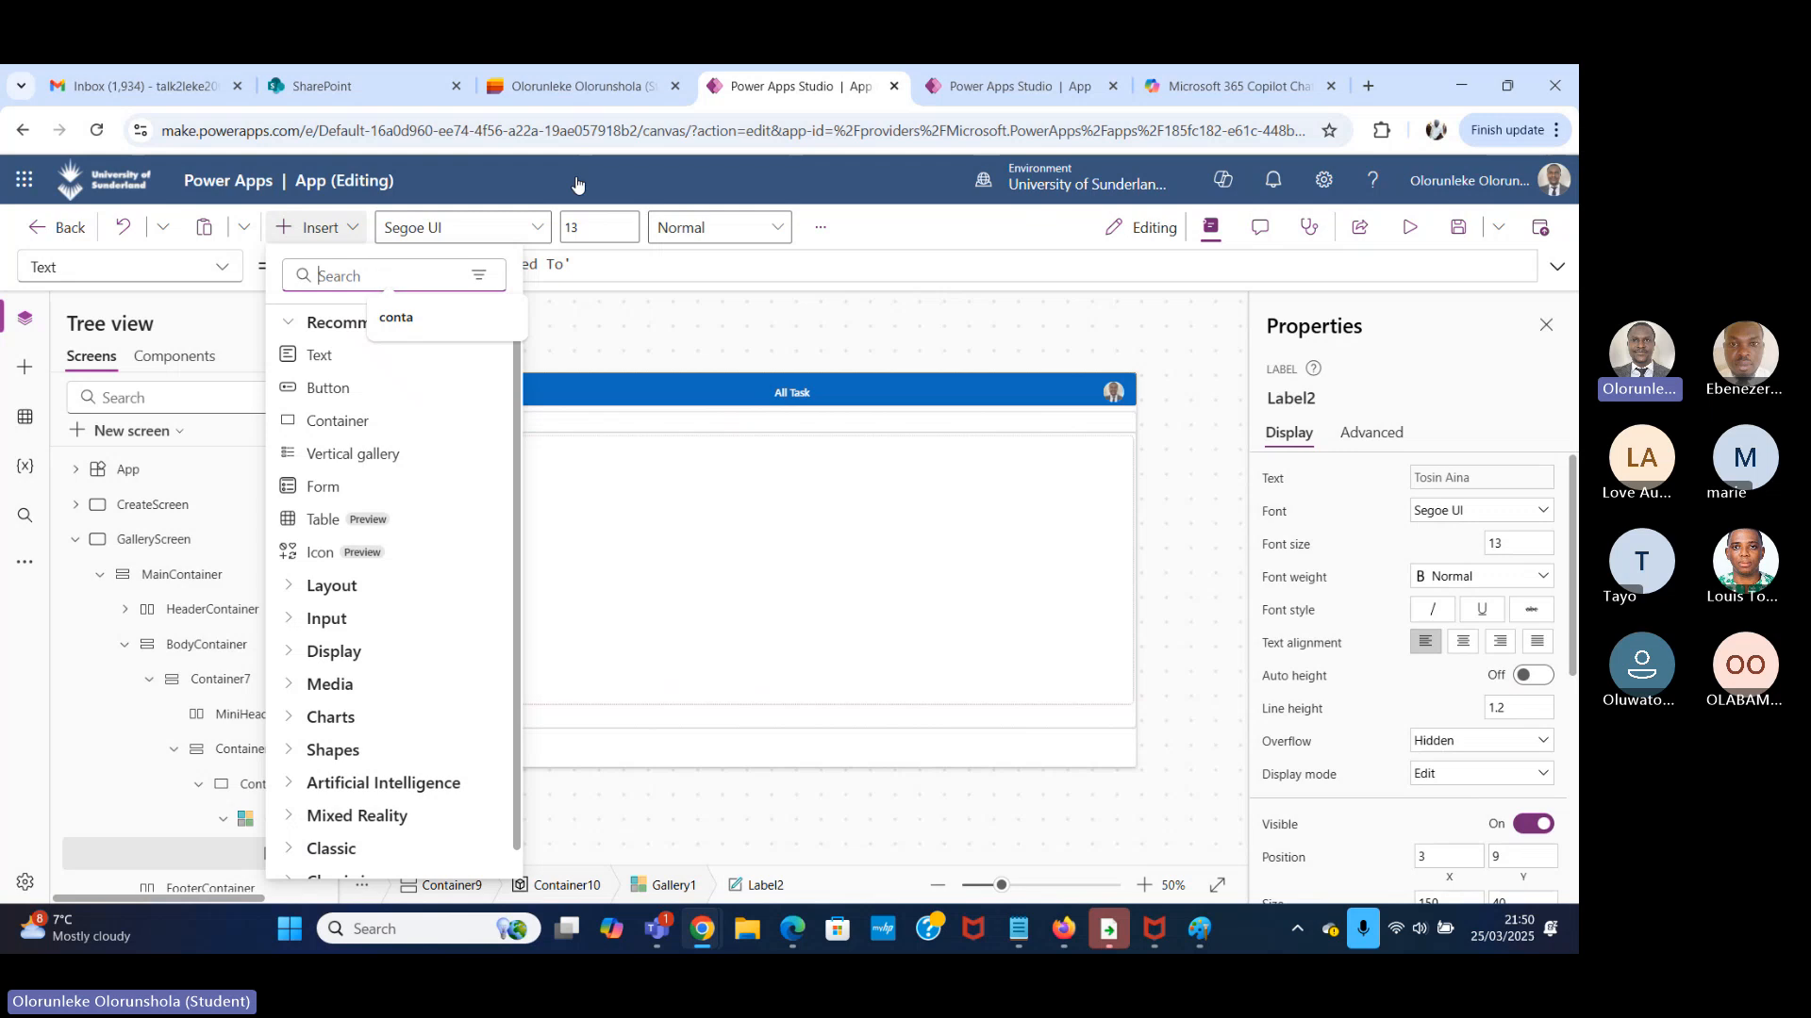
pyautogui.click(585, 87)
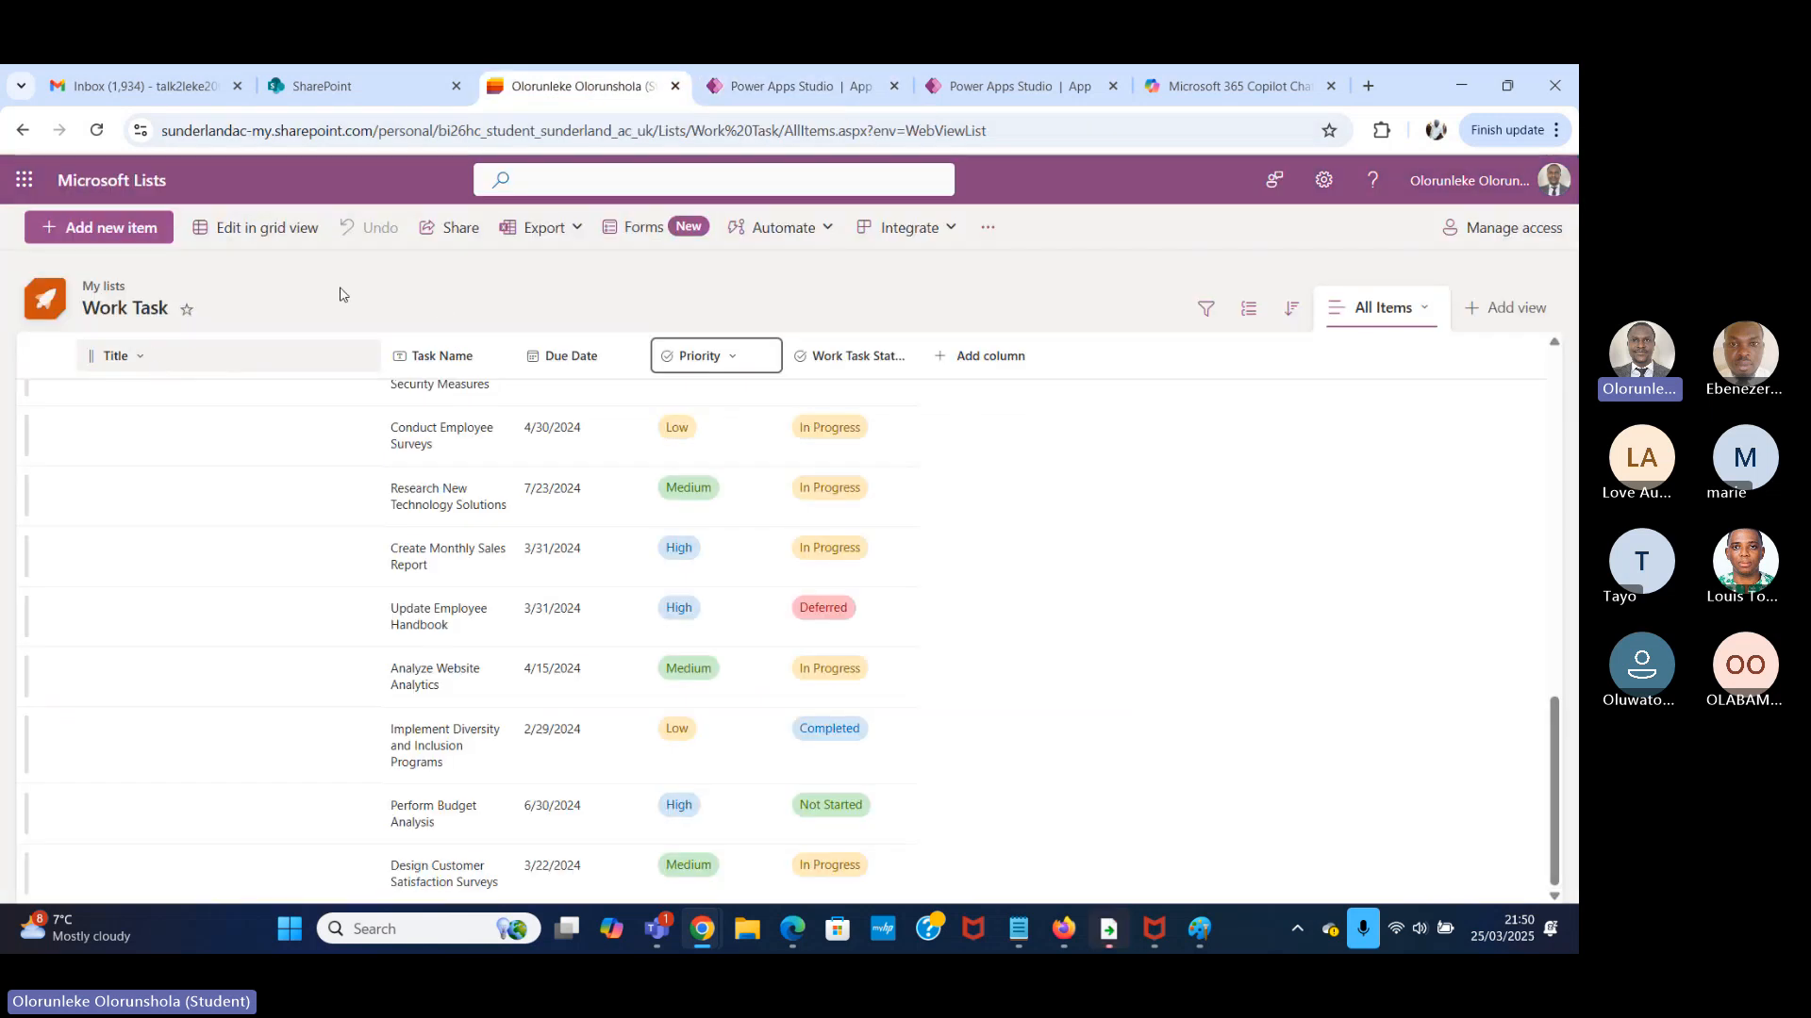
pyautogui.click(29, 134)
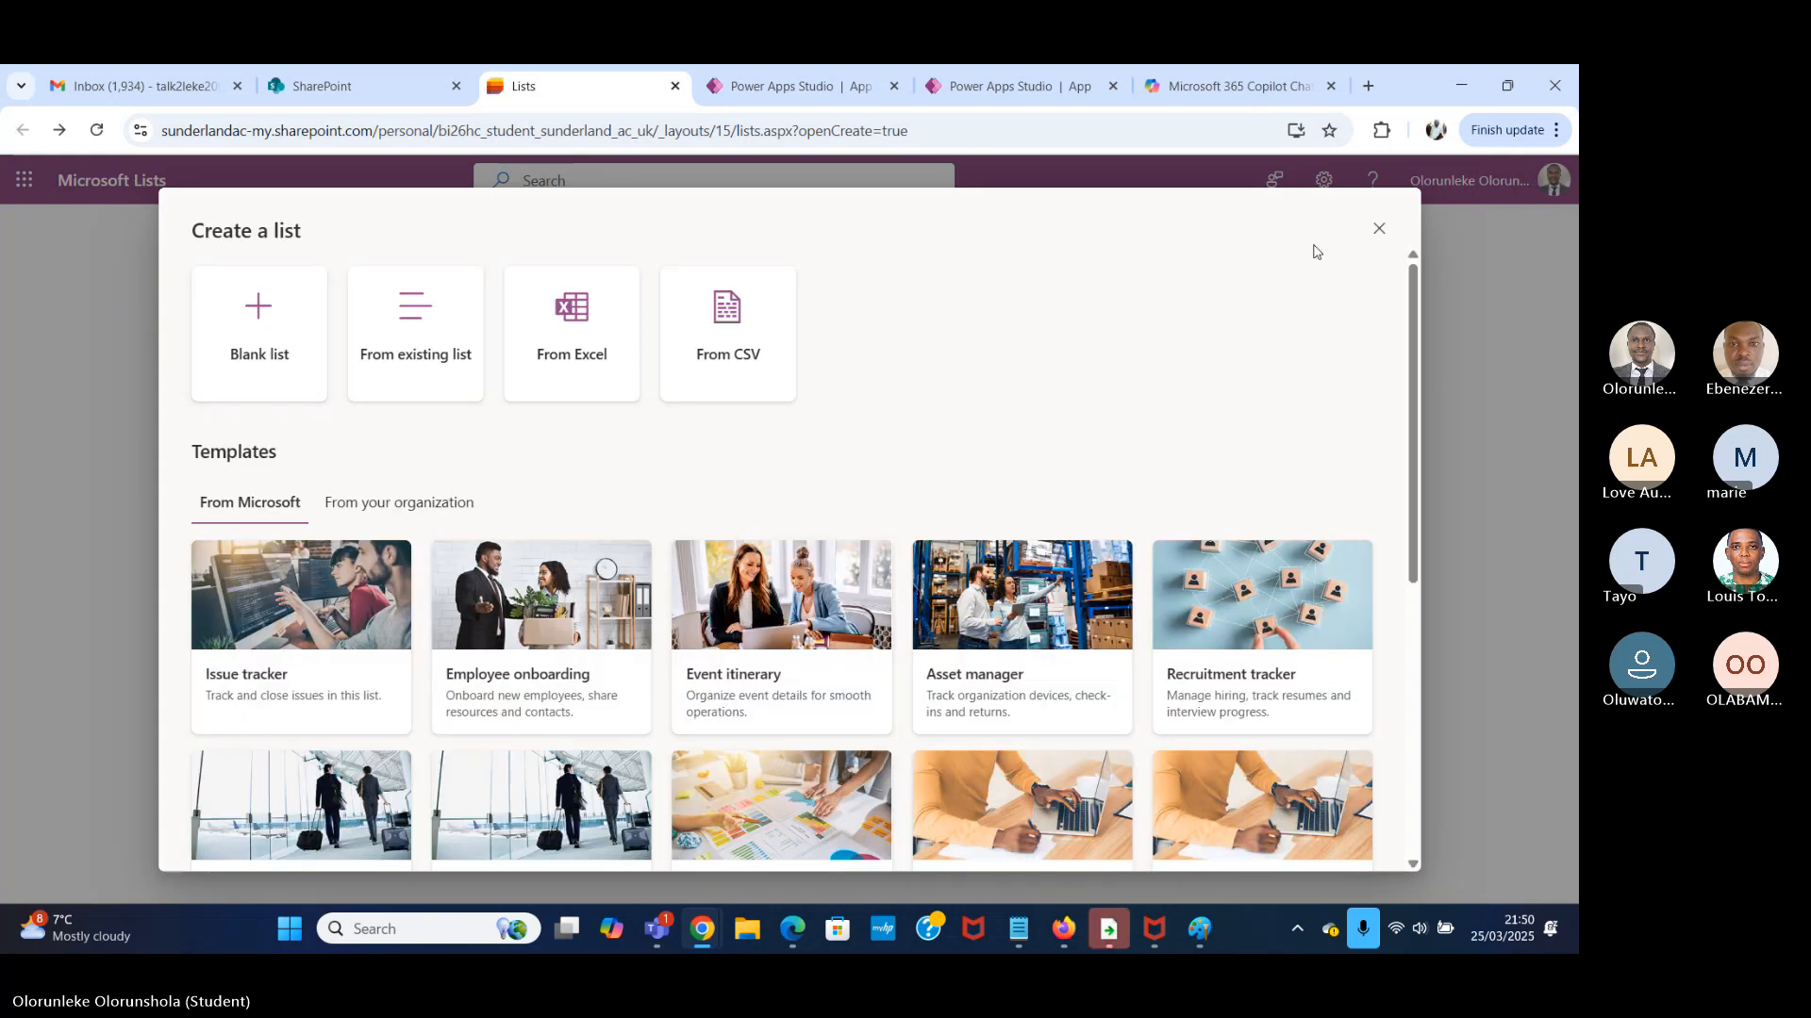
pyautogui.click(1379, 231)
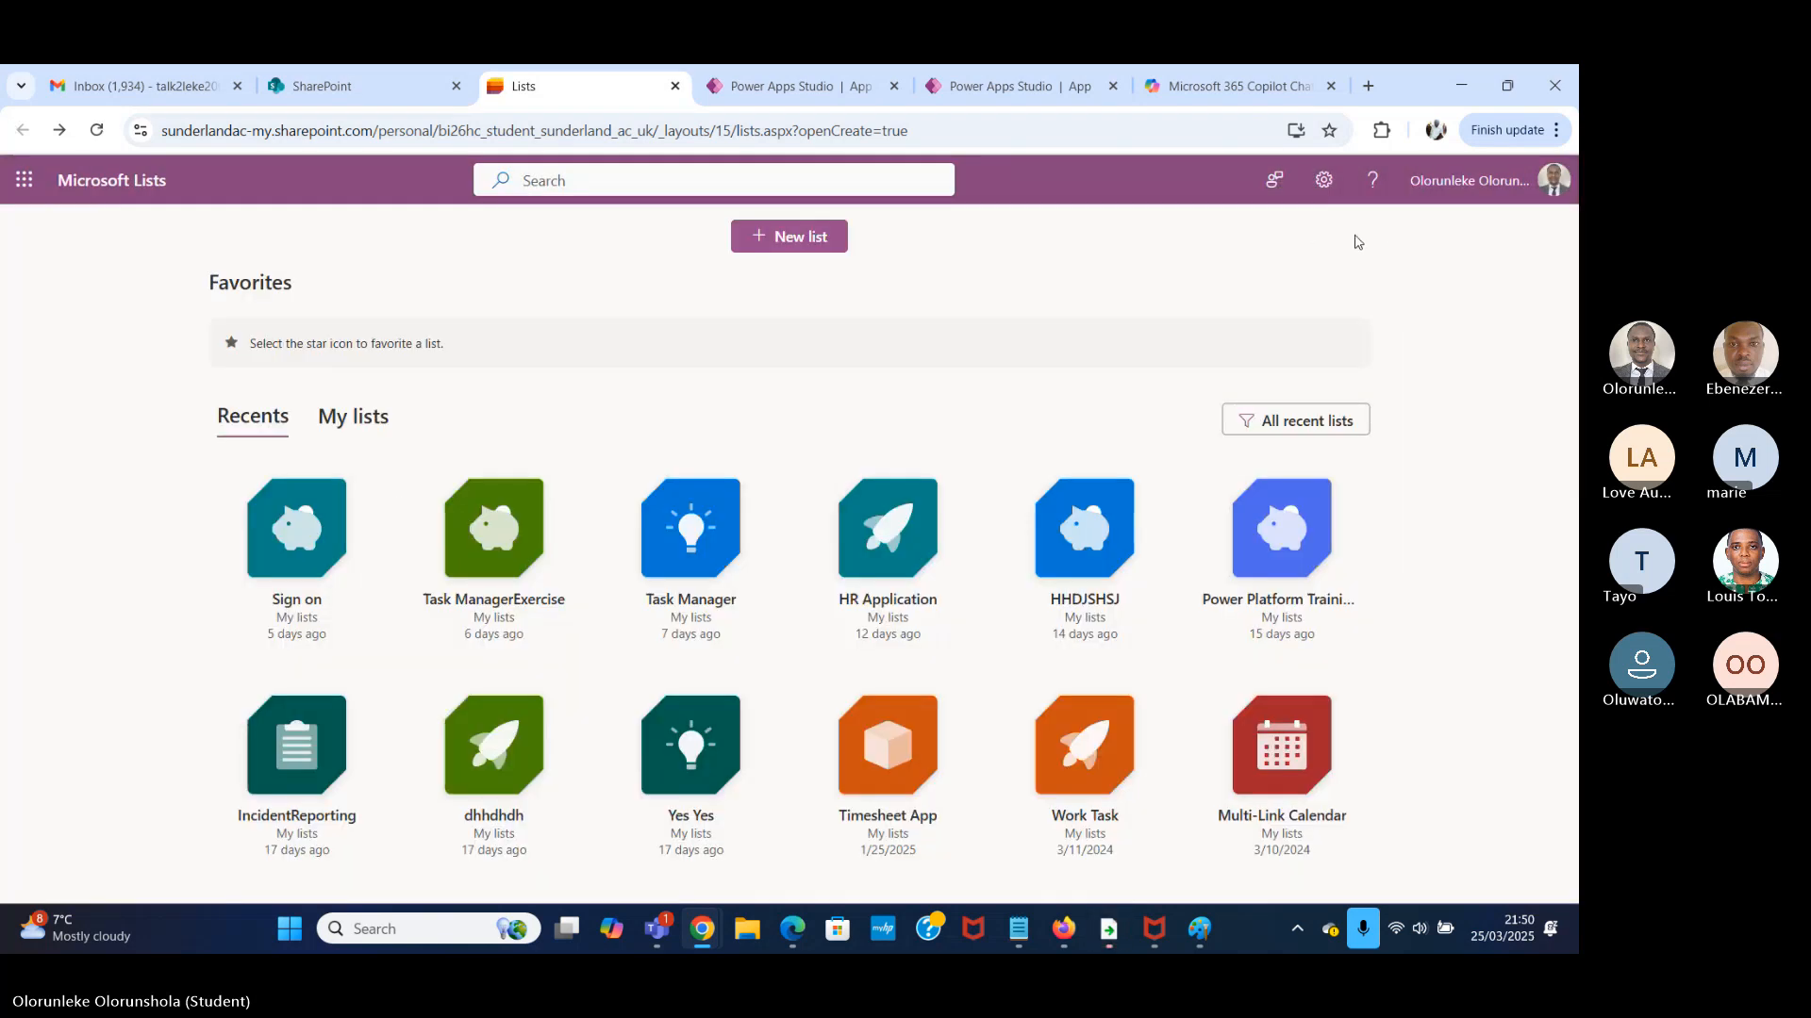
pyautogui.click(697, 585)
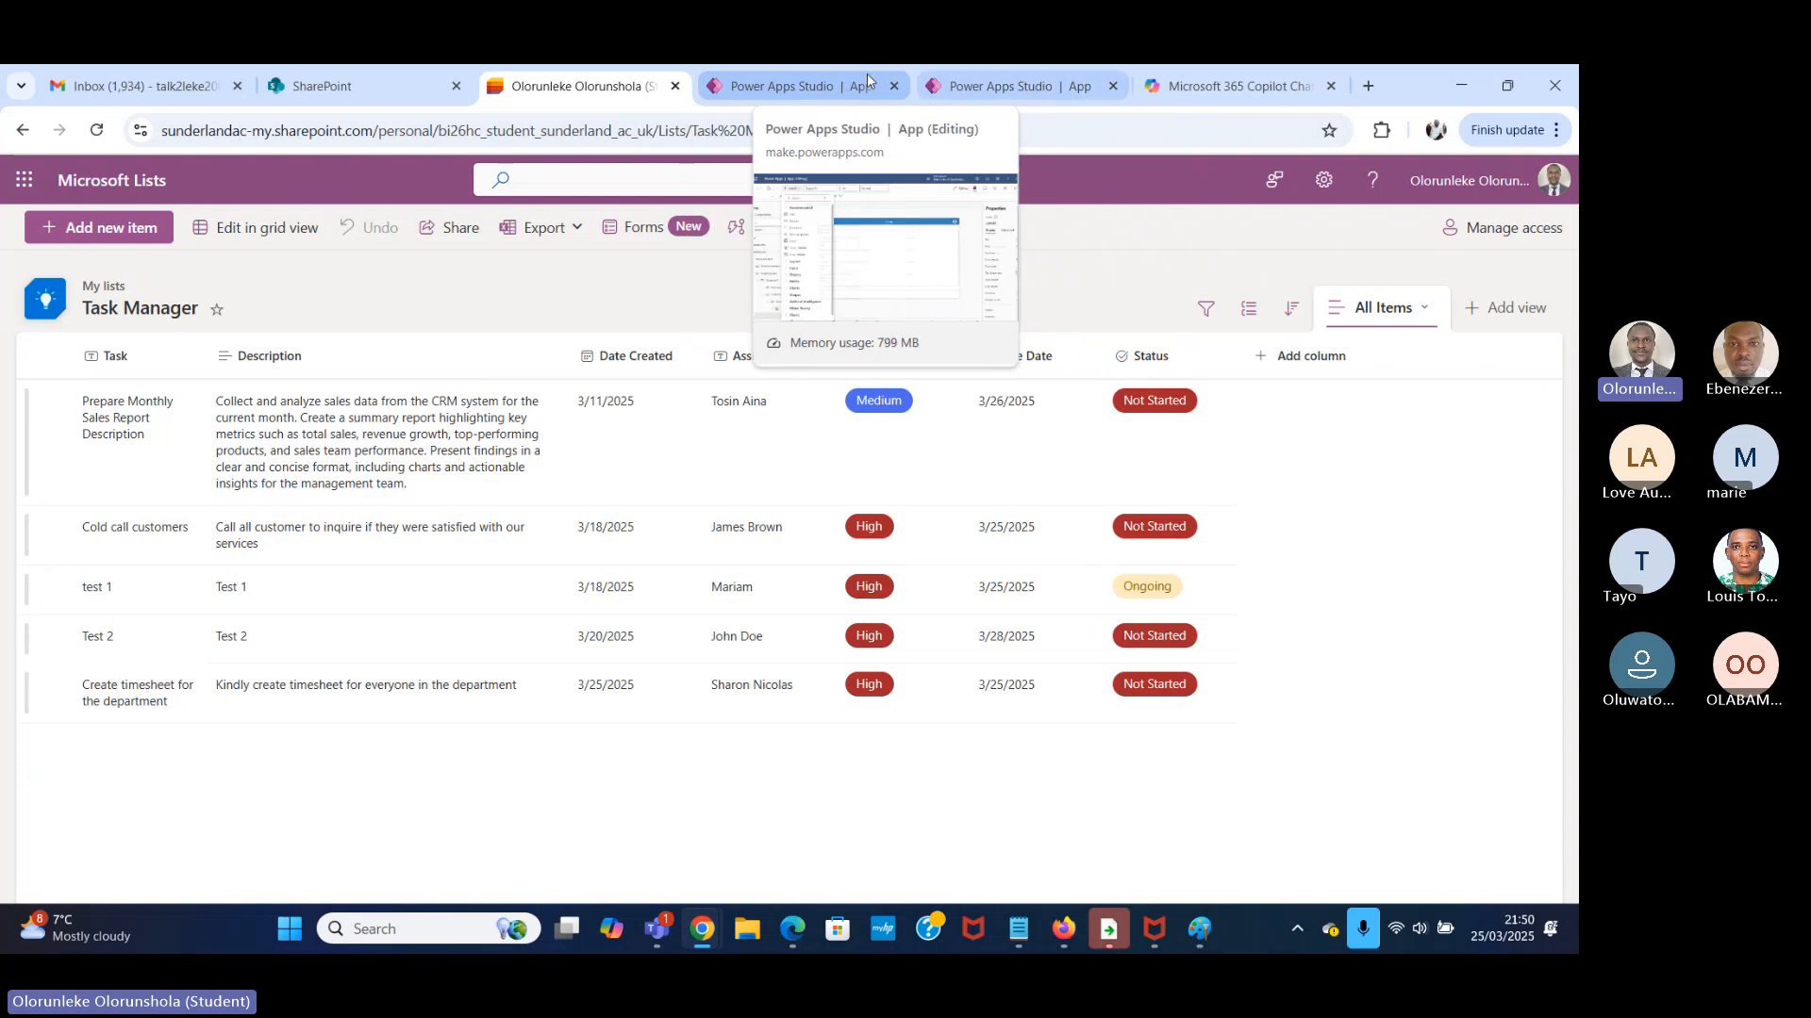
pyautogui.click(781, 86)
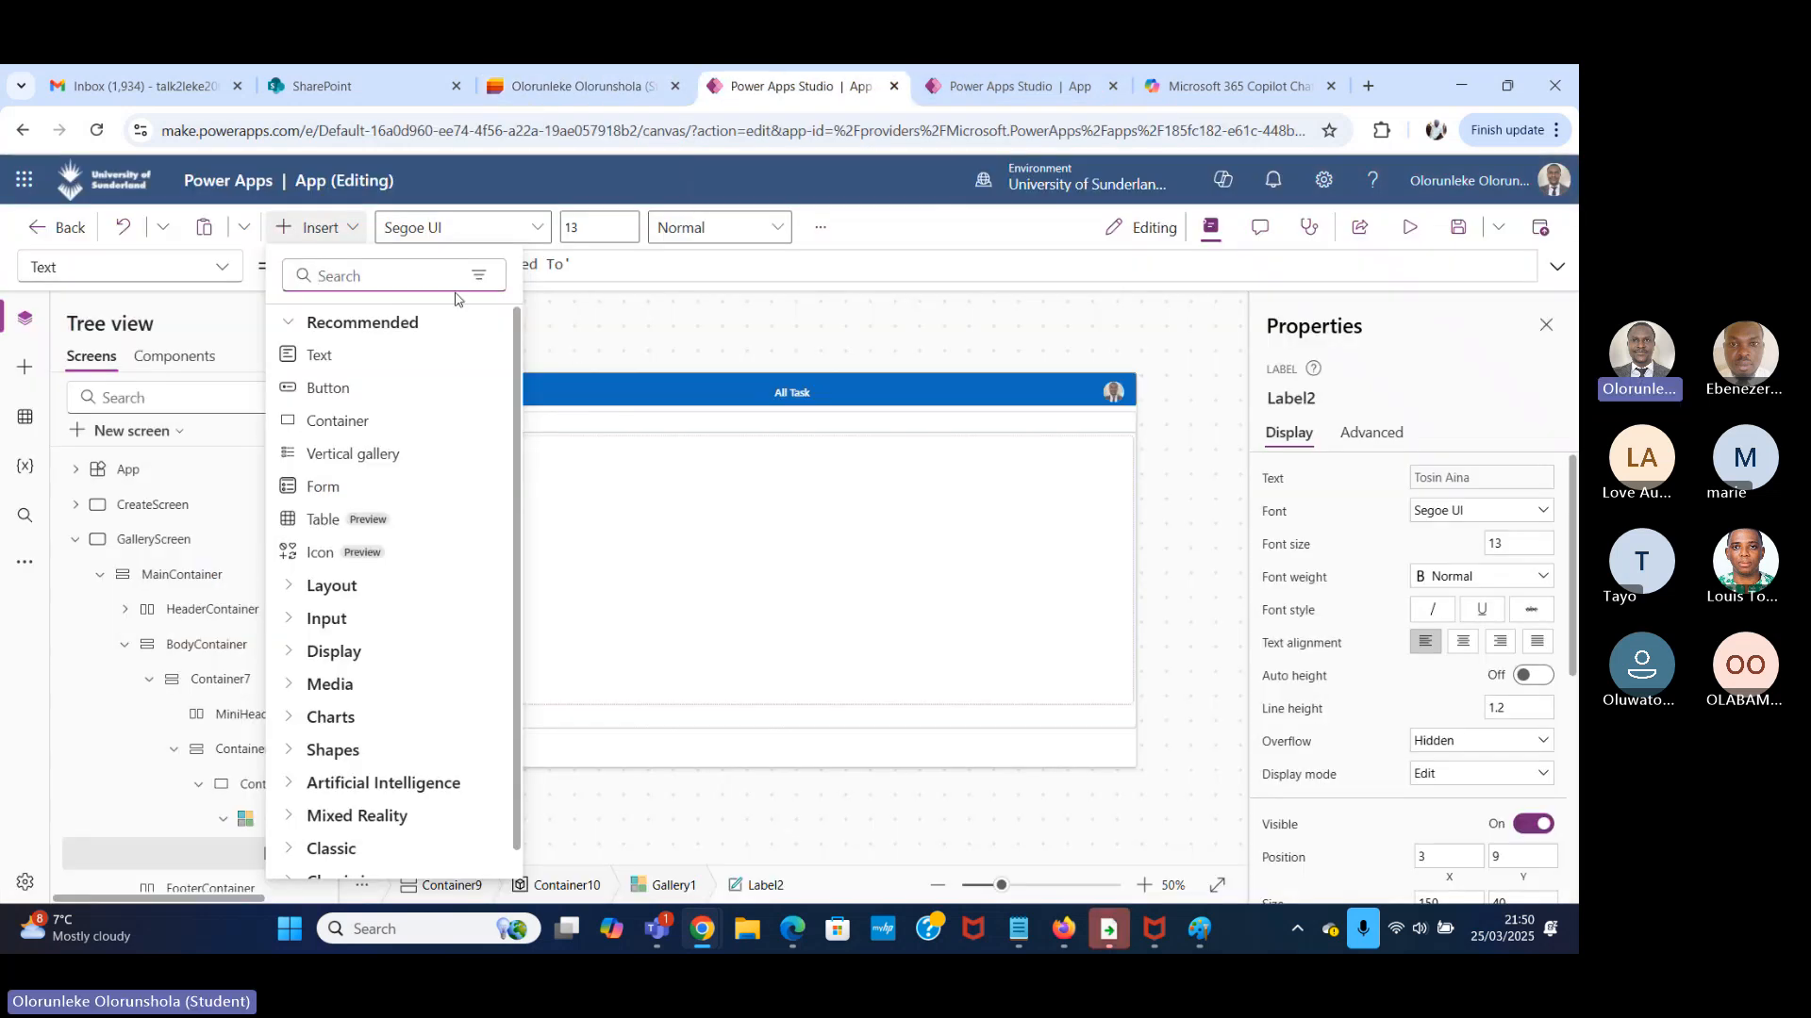
# Insert a second text label into Gallery1's template and delete both labels from the gallery.
pyautogui.write('labe')
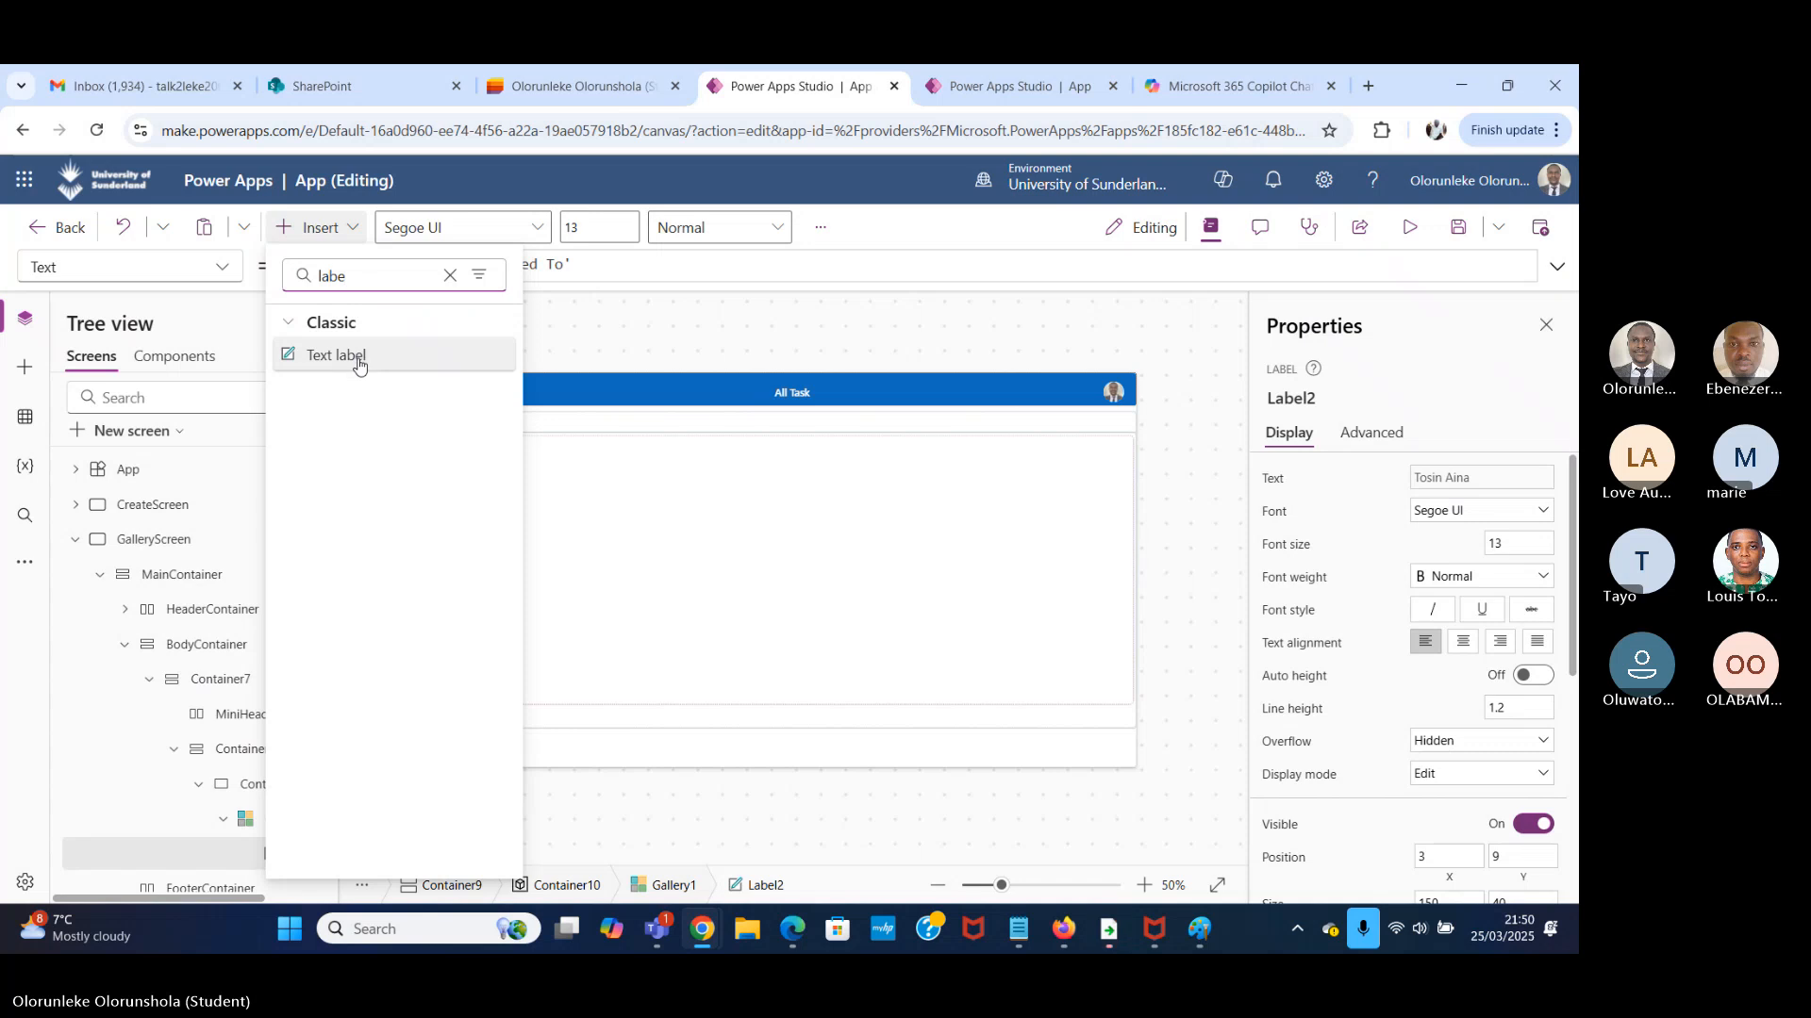
pyautogui.click(358, 364)
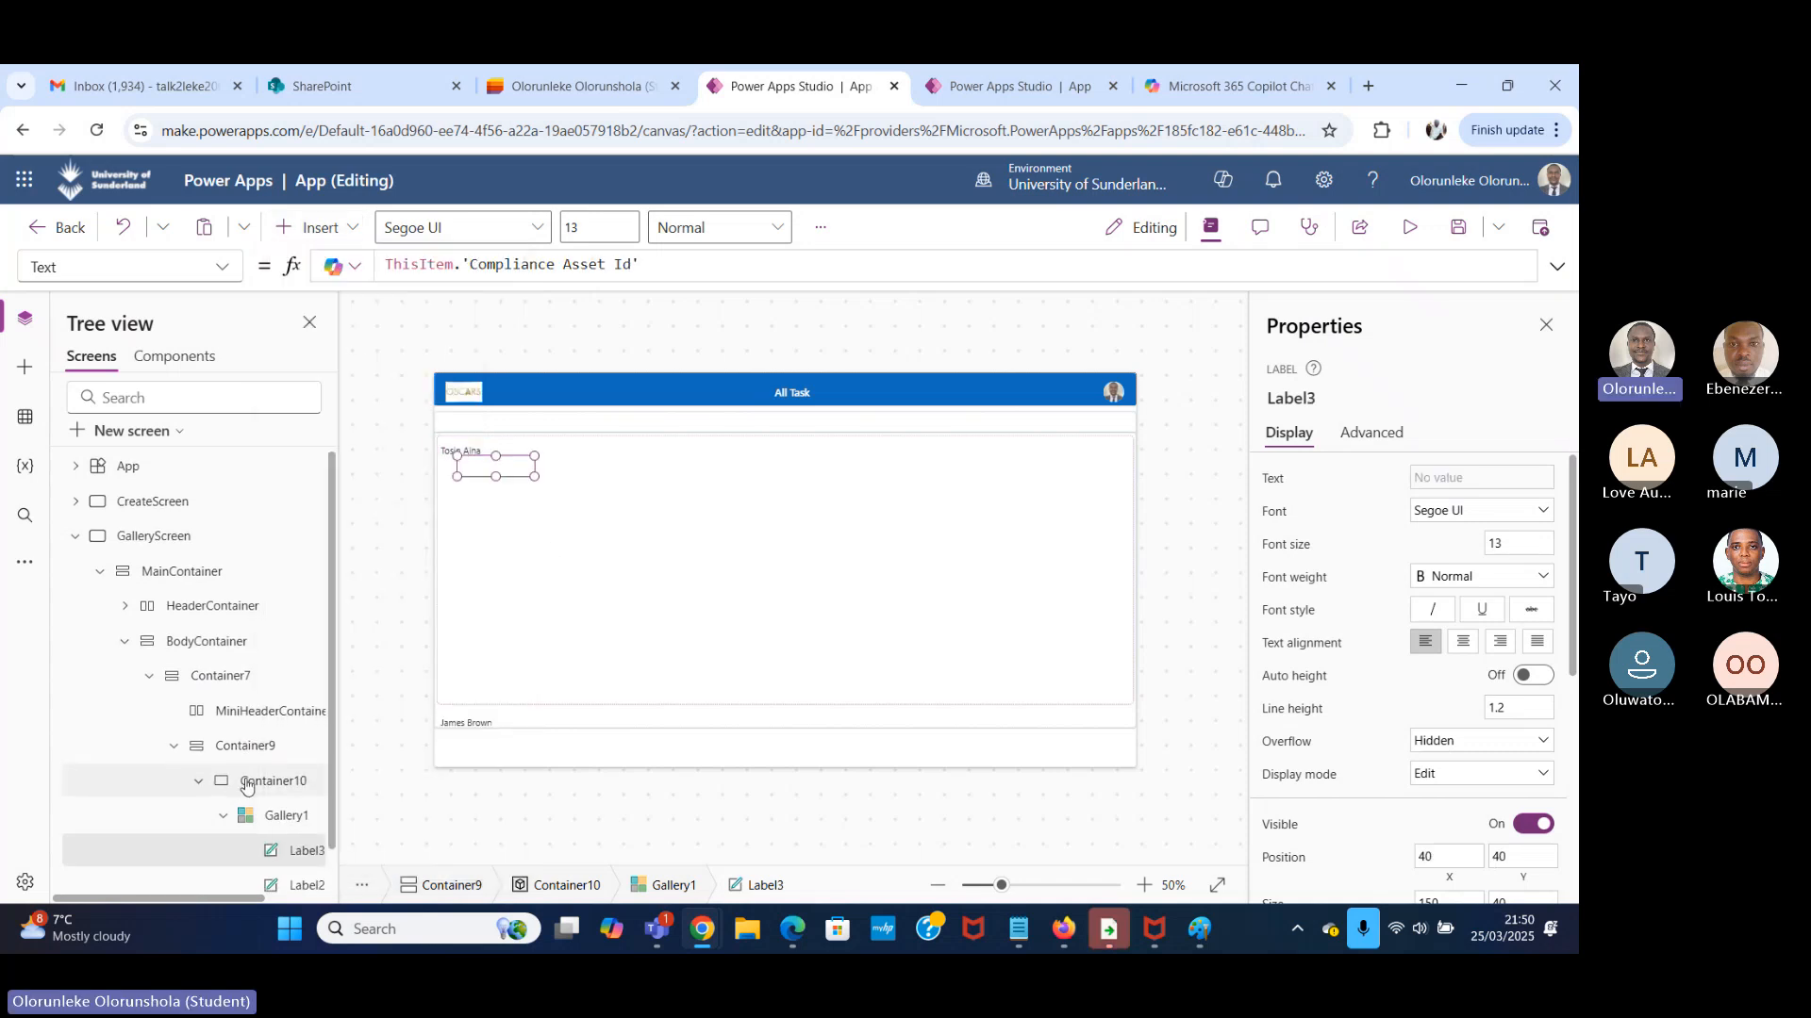
pyautogui.scroll(-1, 243, 782)
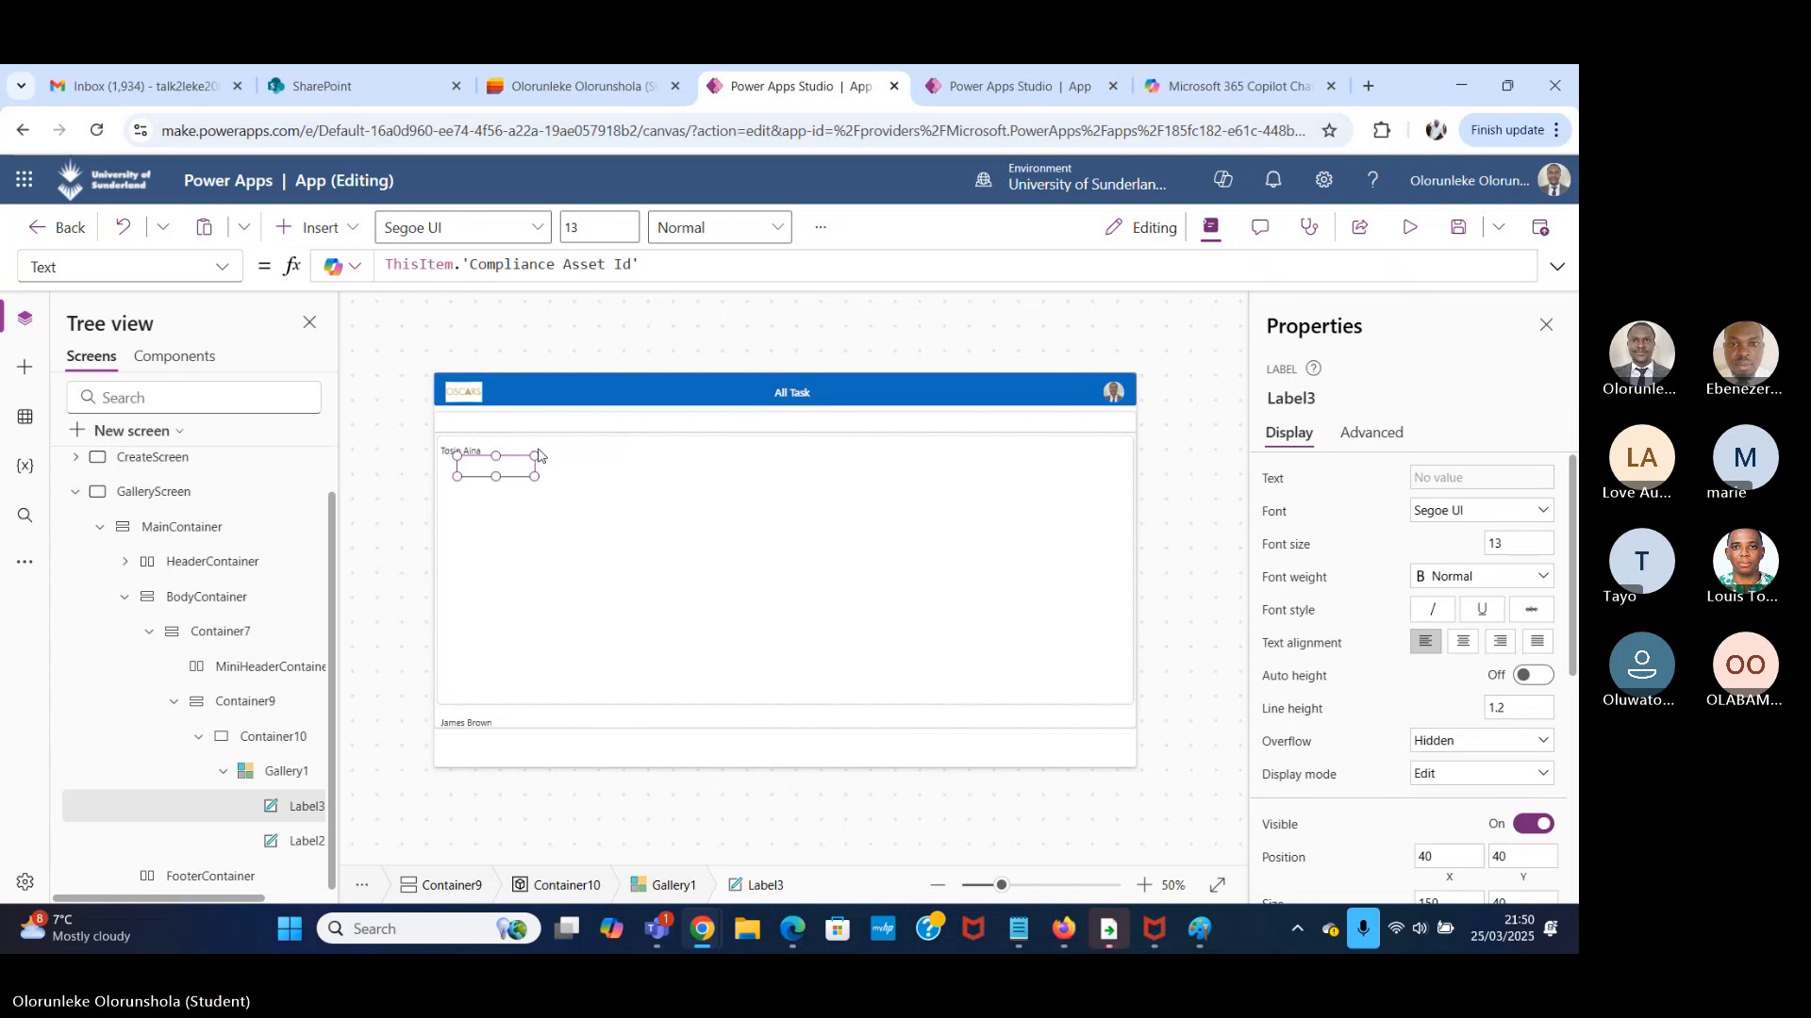
pyautogui.press('Delete')
pyautogui.click(473, 458)
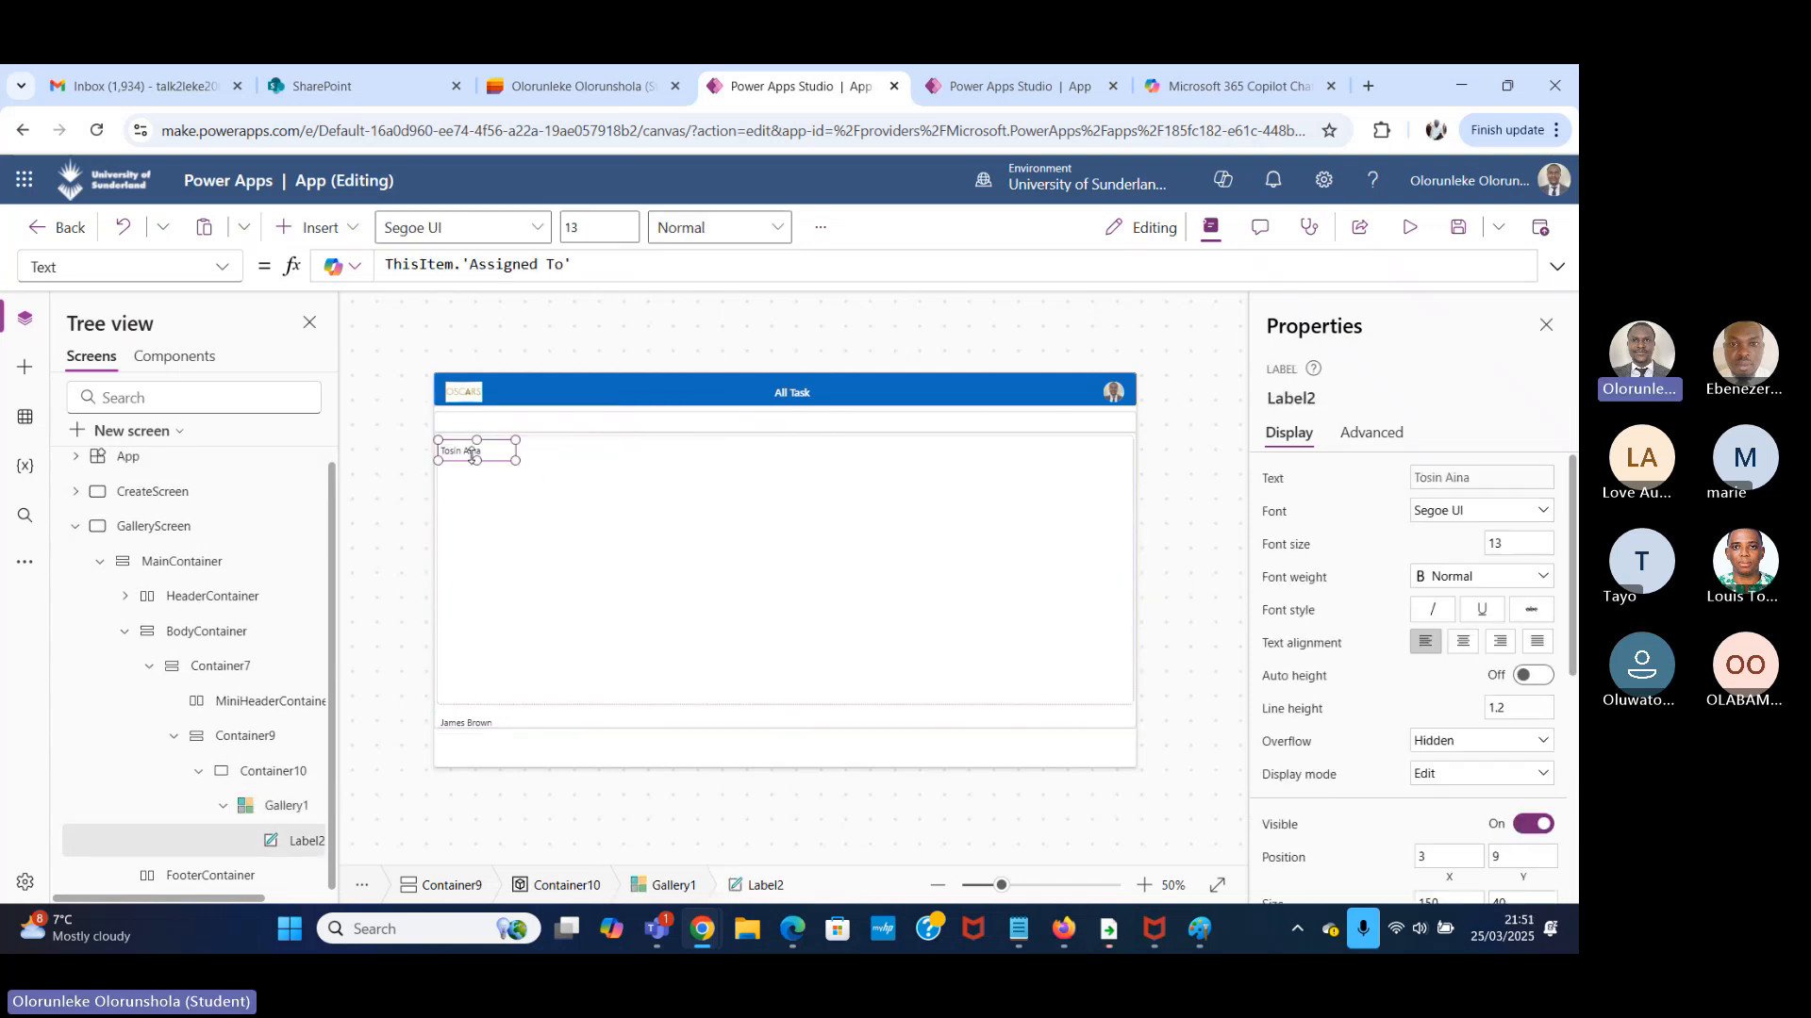
pyautogui.press('Delete')
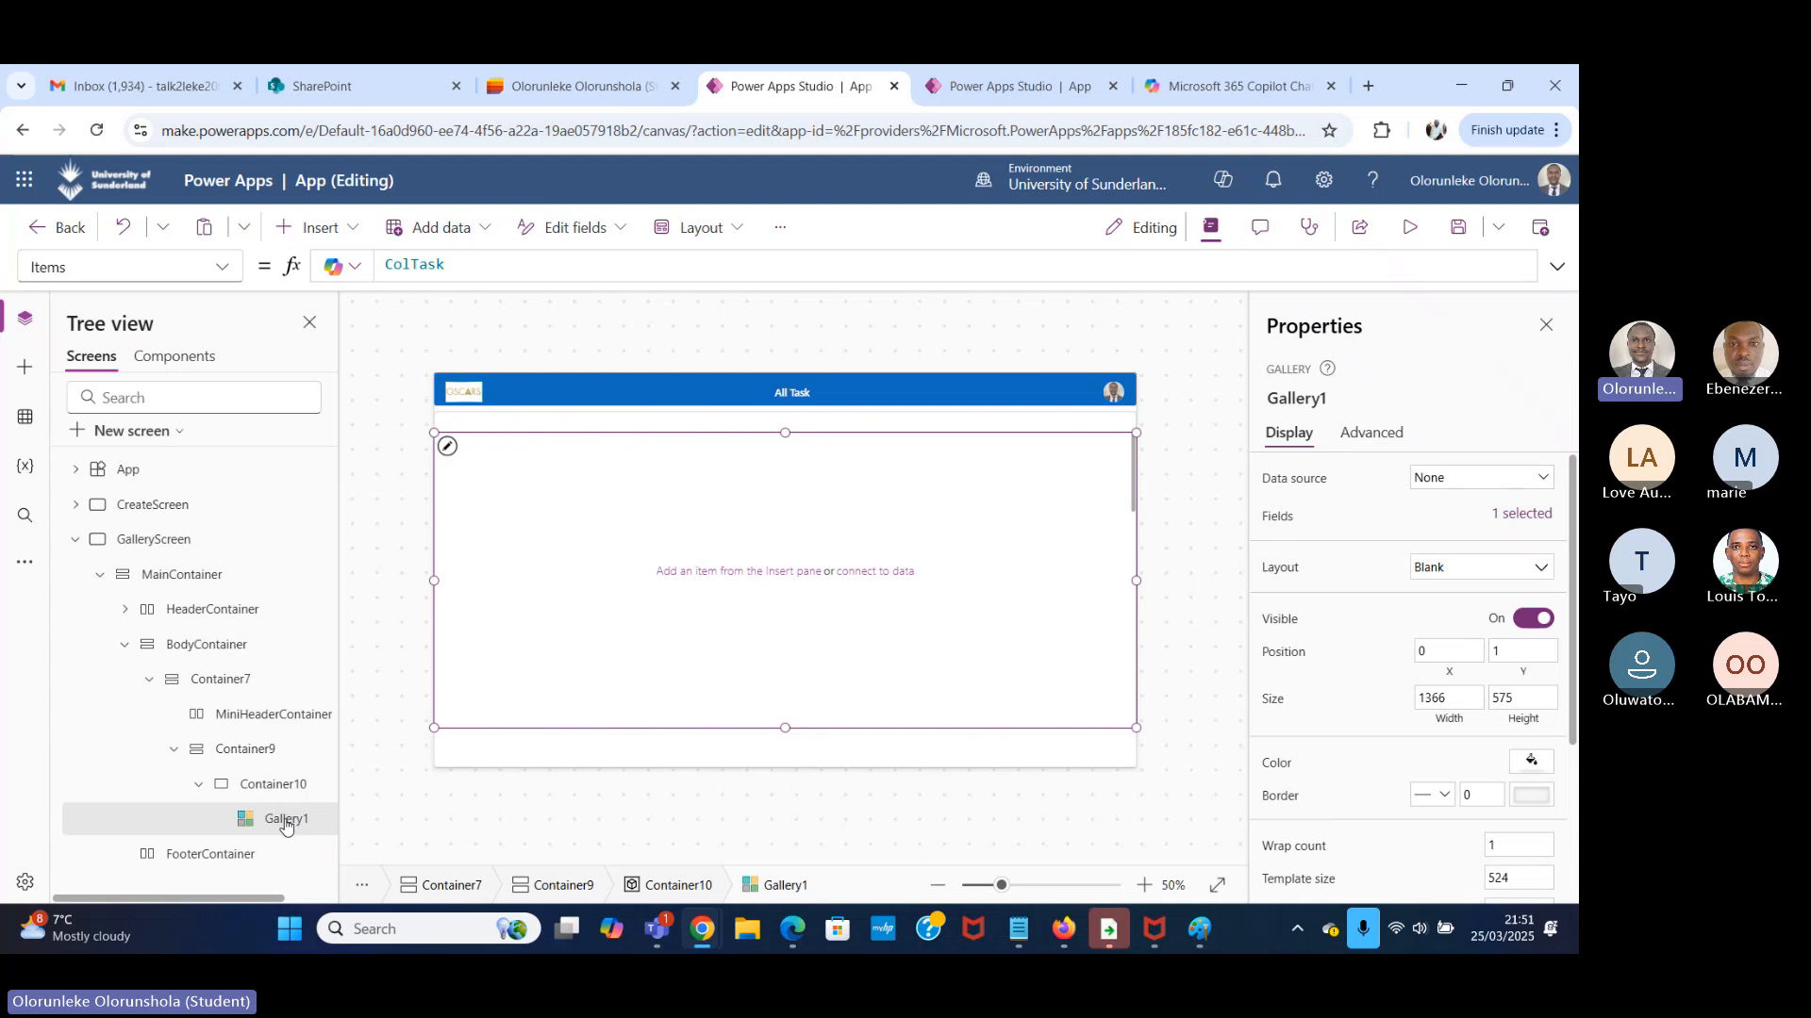
# Insert a horizontal container into Container10, alongside Gallery1.
pyautogui.click(317, 227)
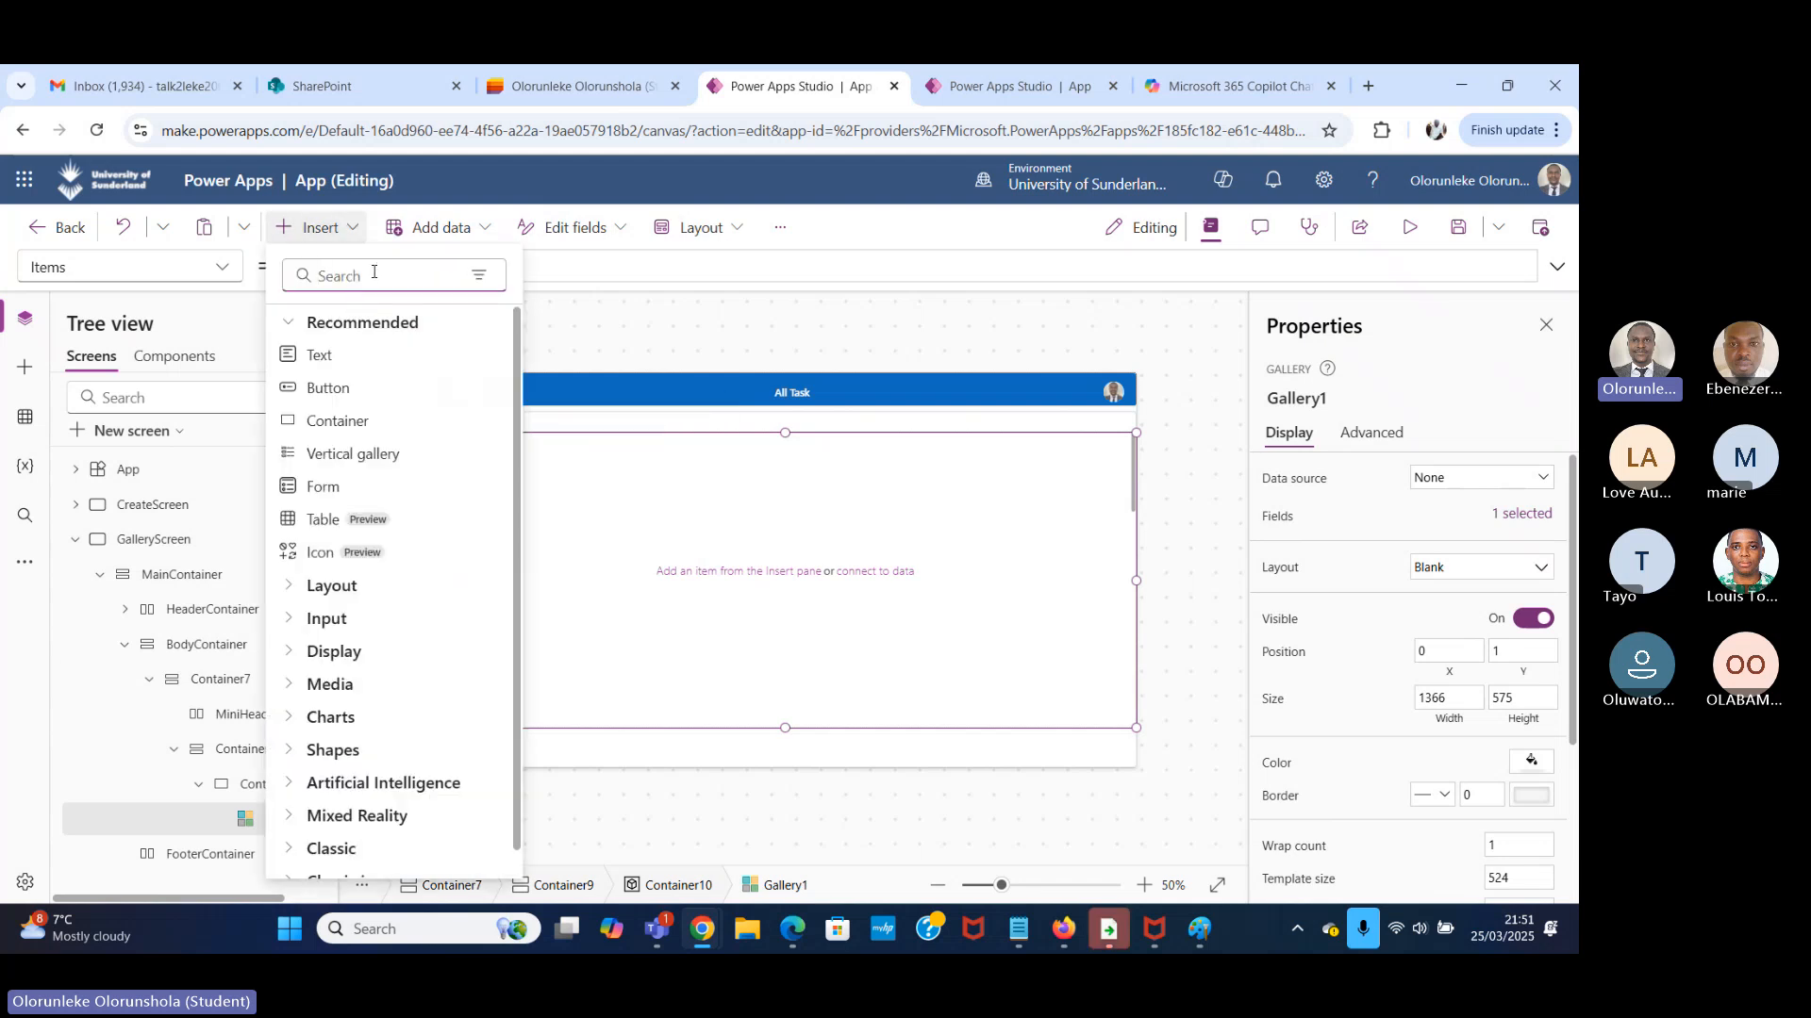
pyautogui.write('conta')
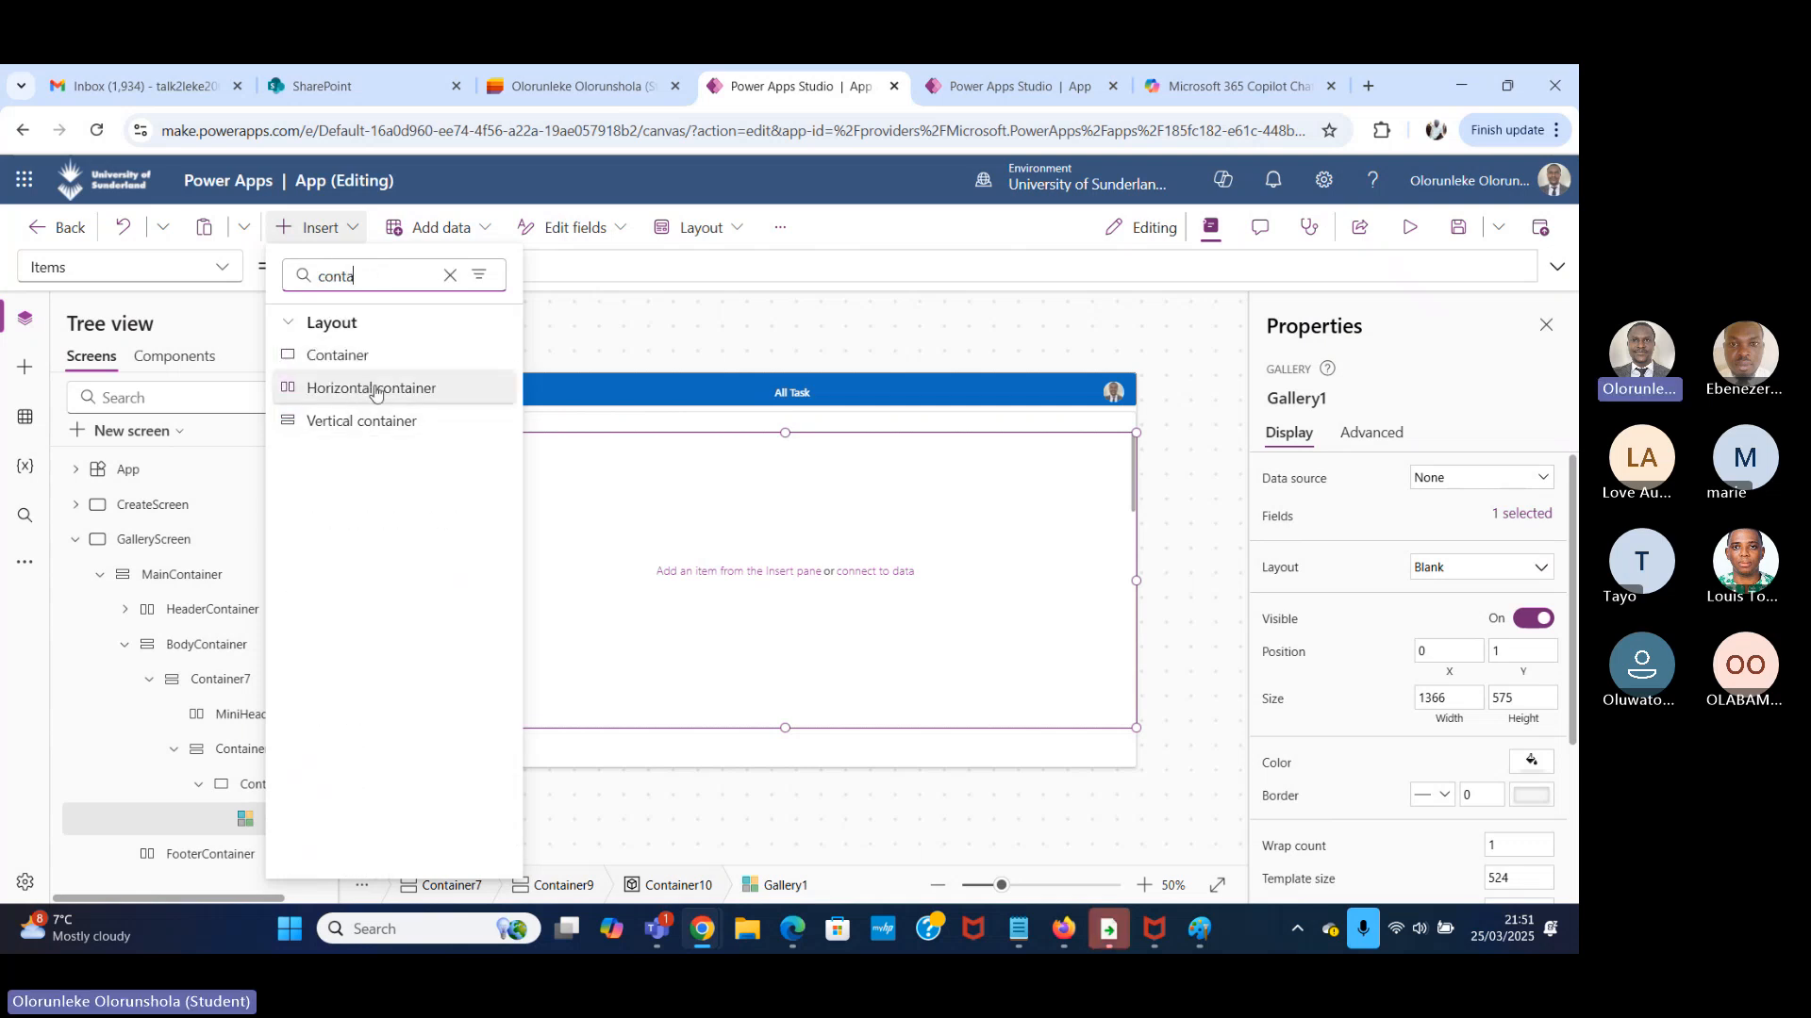
pyautogui.click(380, 389)
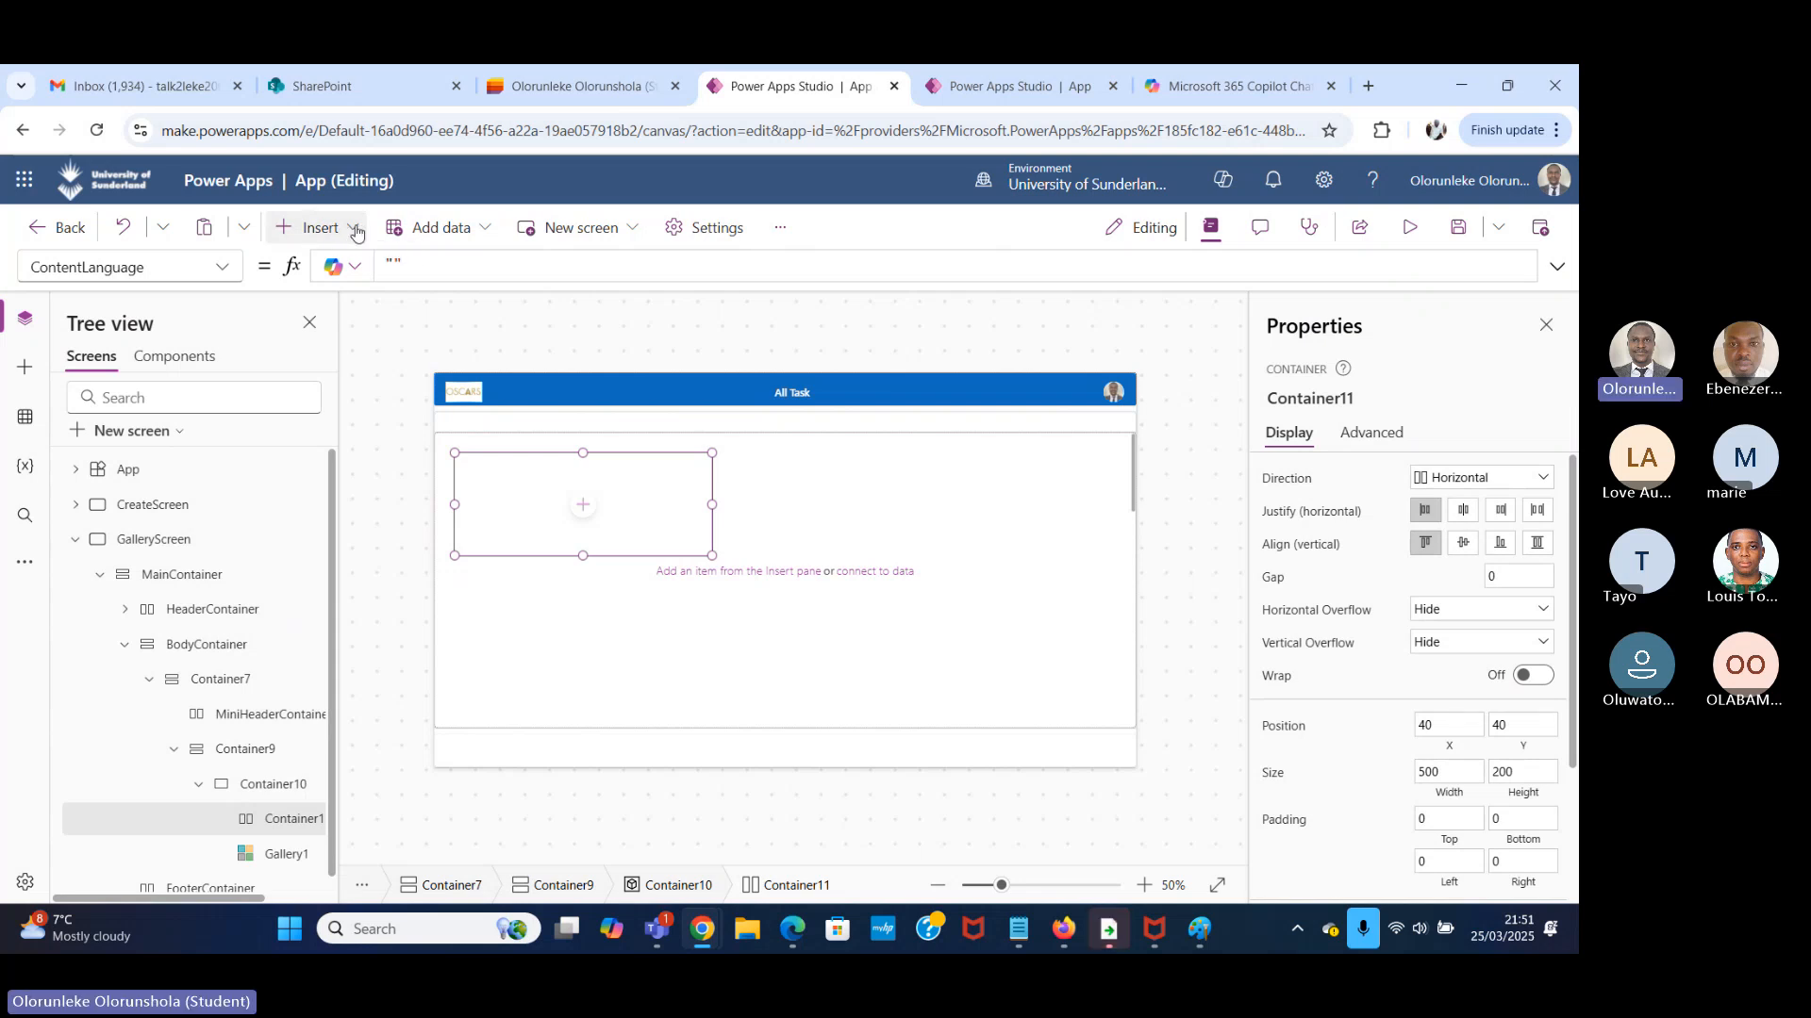
# Set both the X and Y properties of the new horizontal container to 0.
pyautogui.click(231, 273)
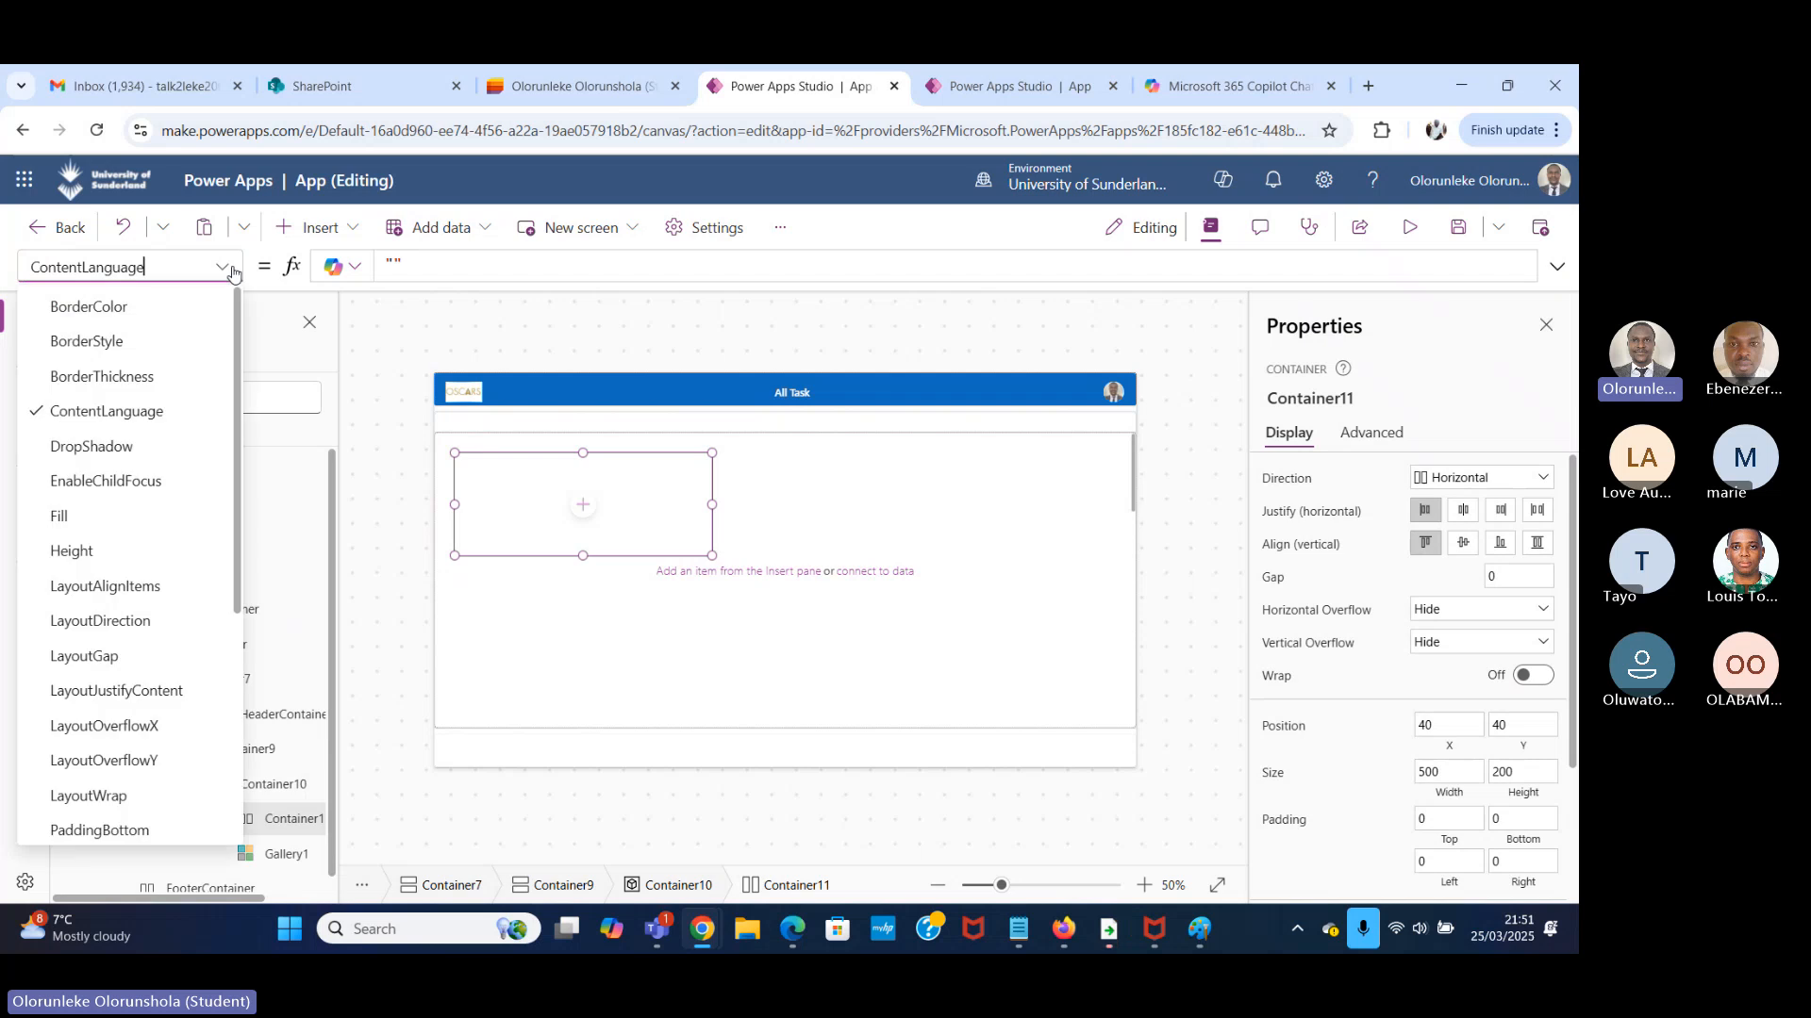
pyautogui.scroll(-4, 165, 632)
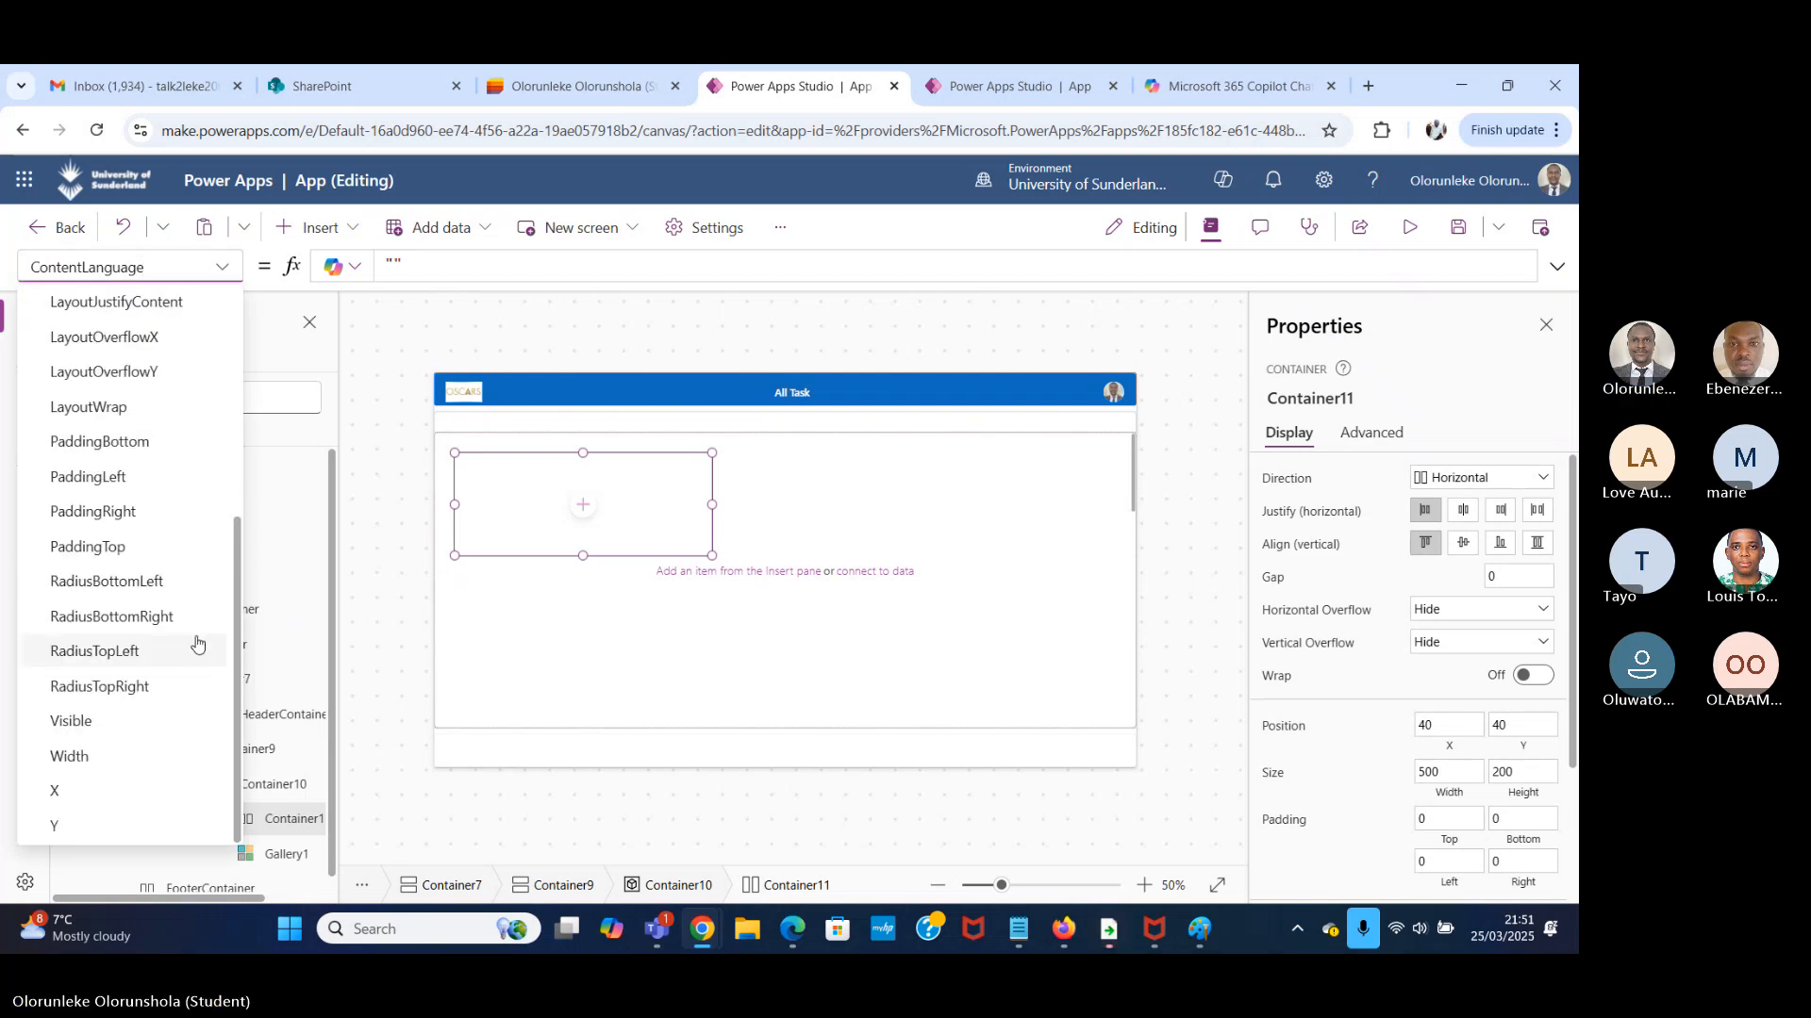
pyautogui.click(149, 795)
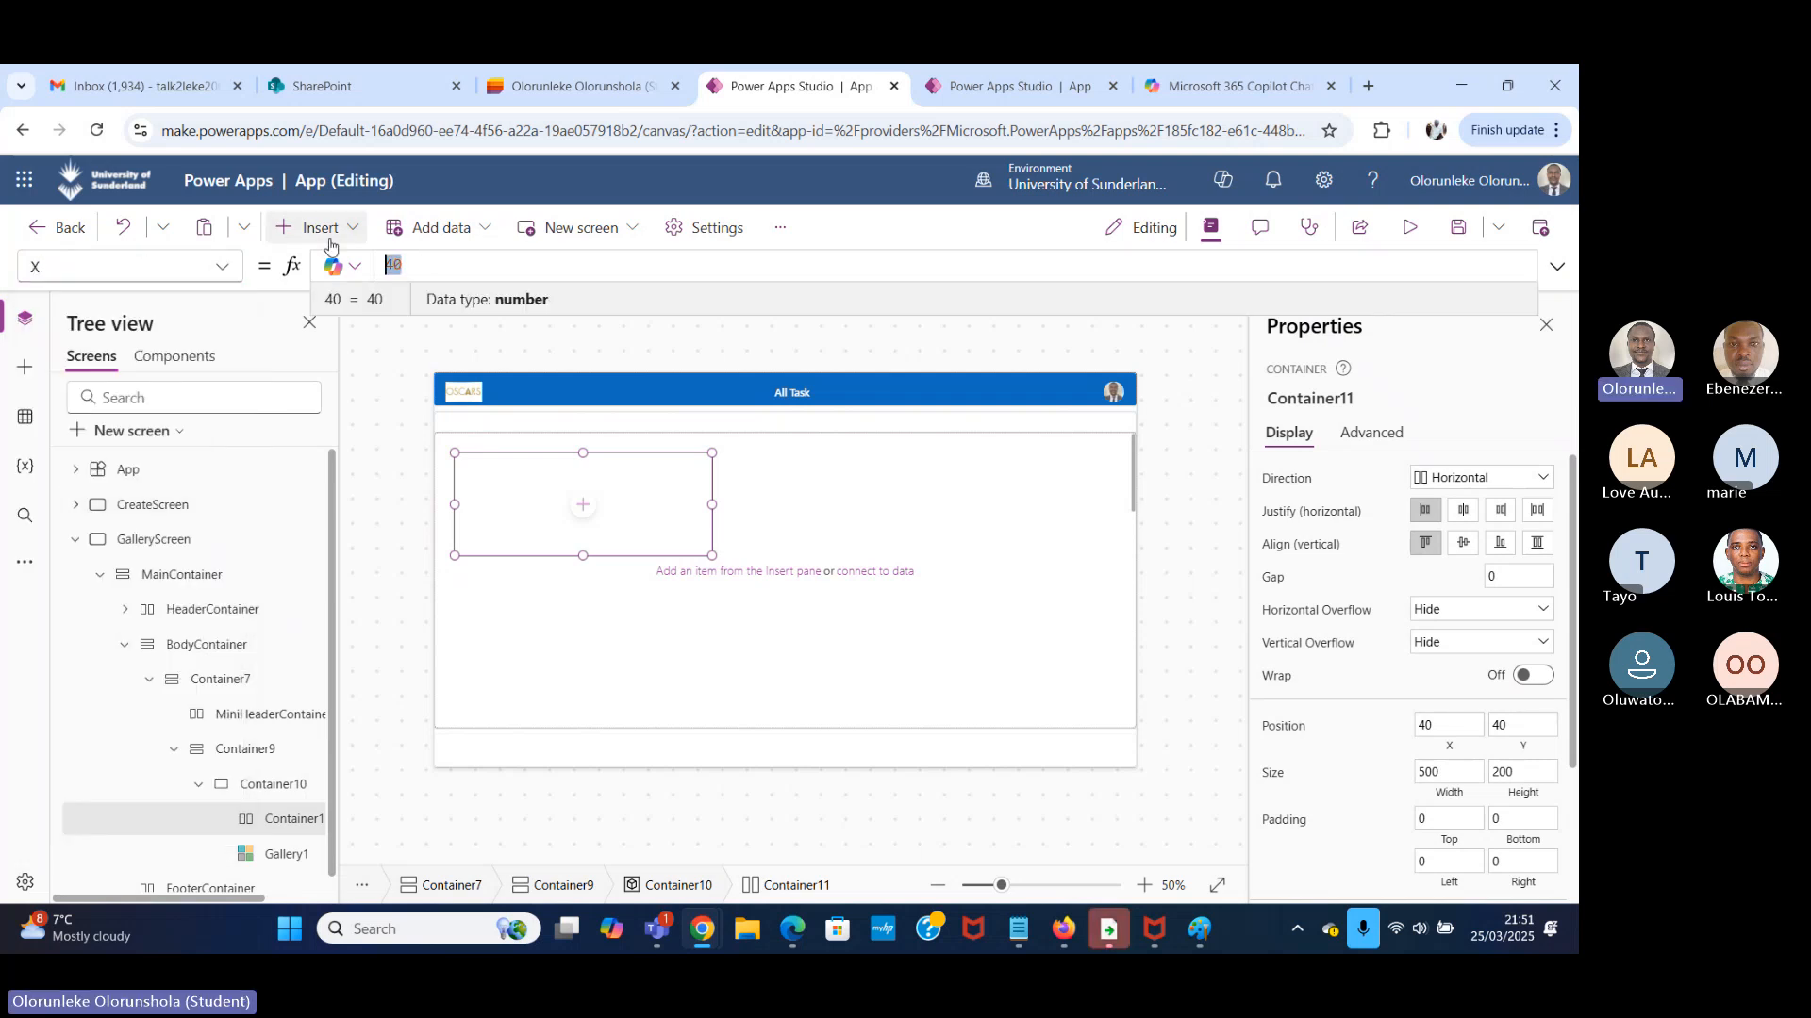
pyautogui.write('0')
pyautogui.click(219, 267)
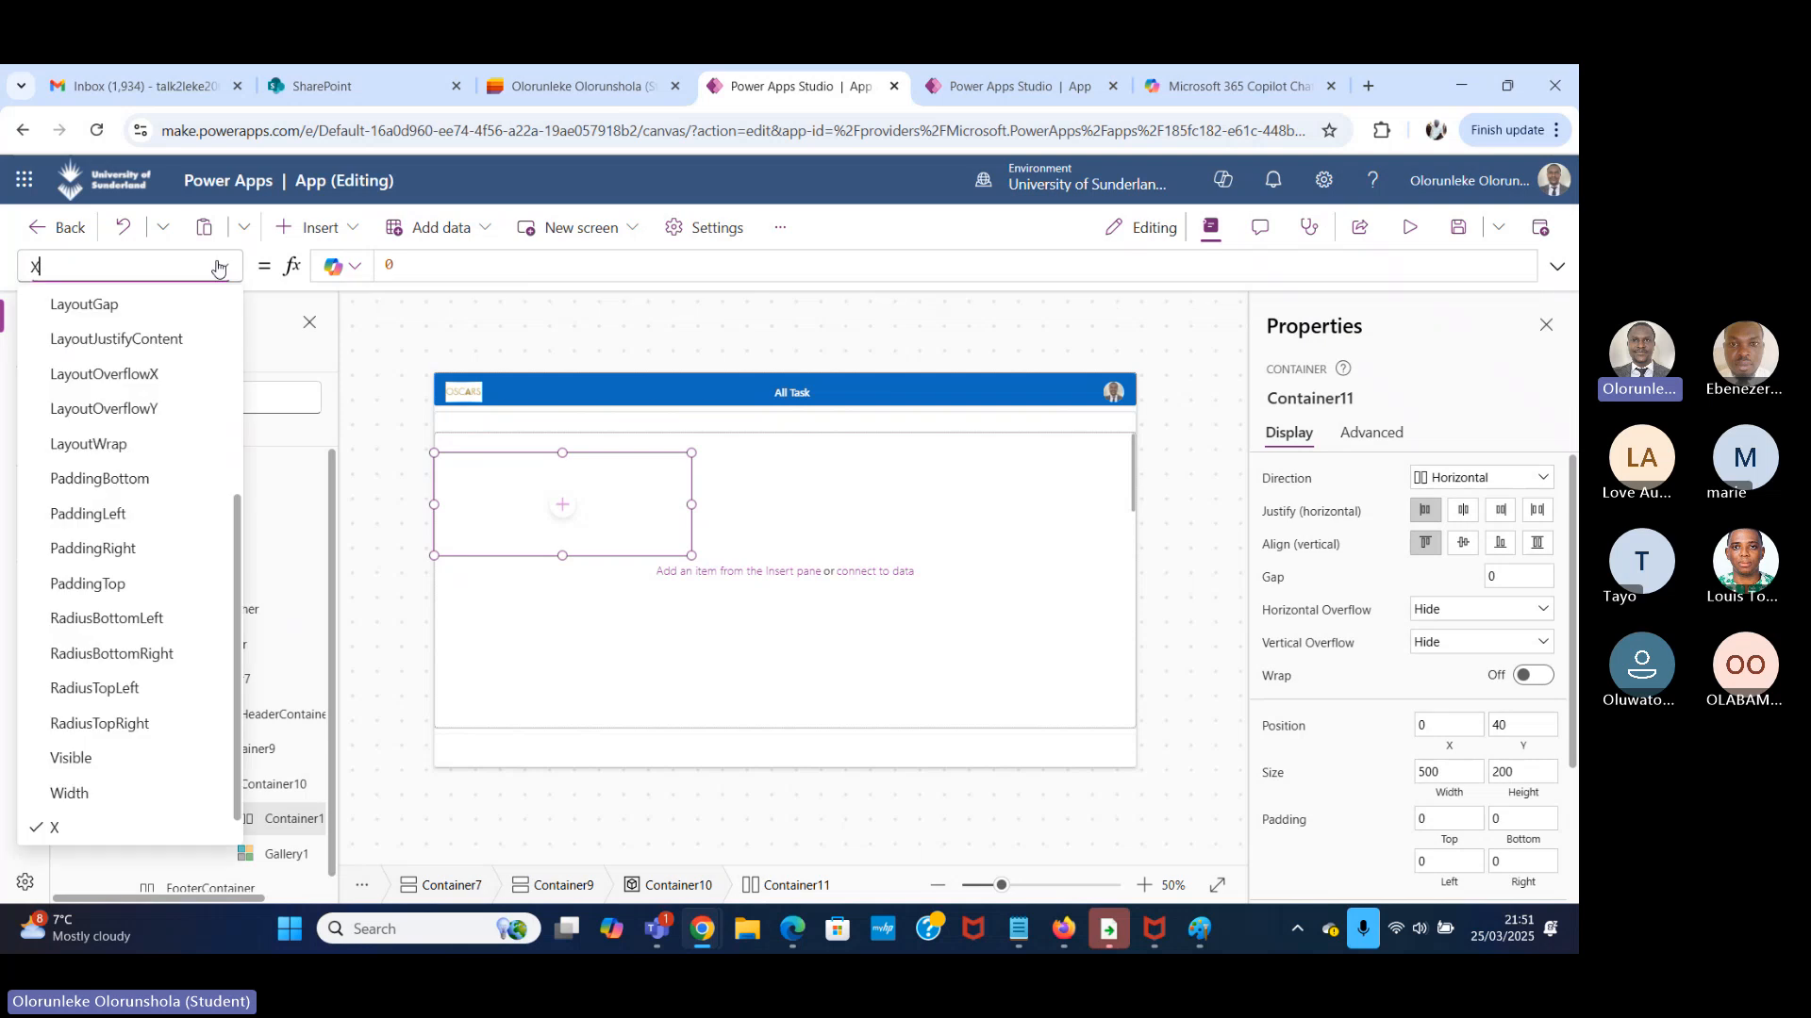
pyautogui.scroll(-1, 121, 808)
pyautogui.click(113, 822)
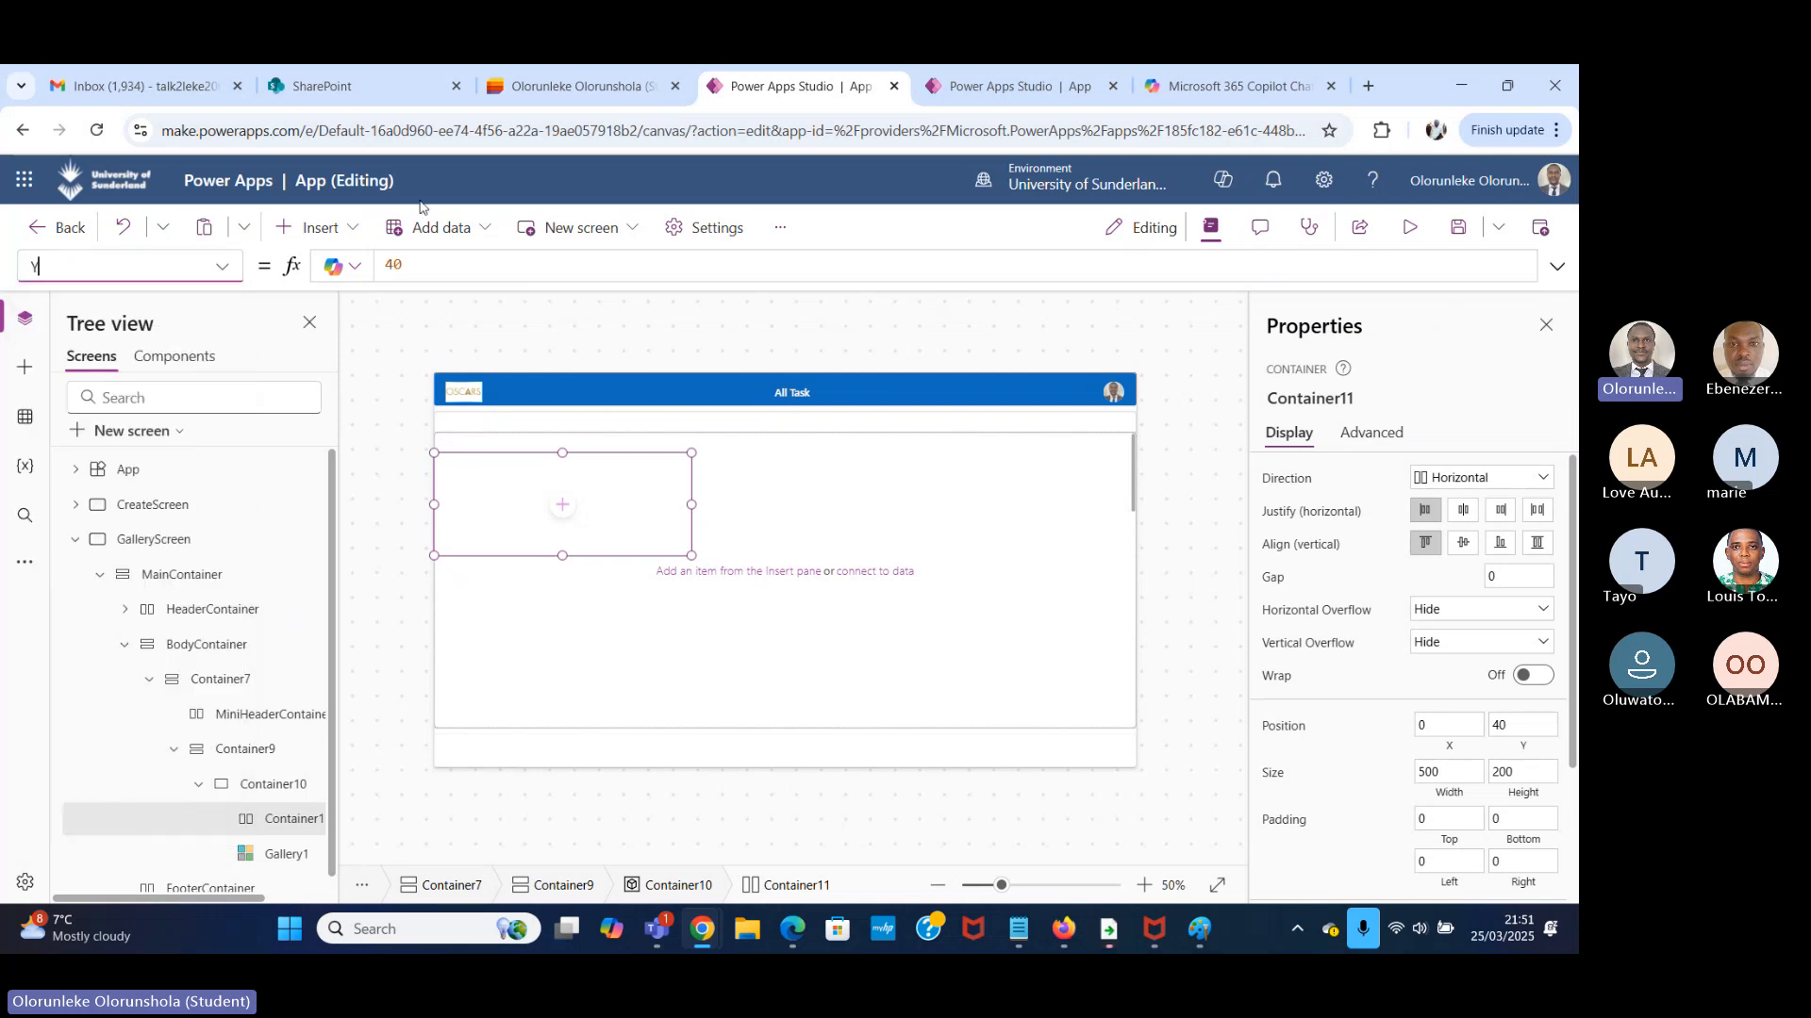
pyautogui.write('0')
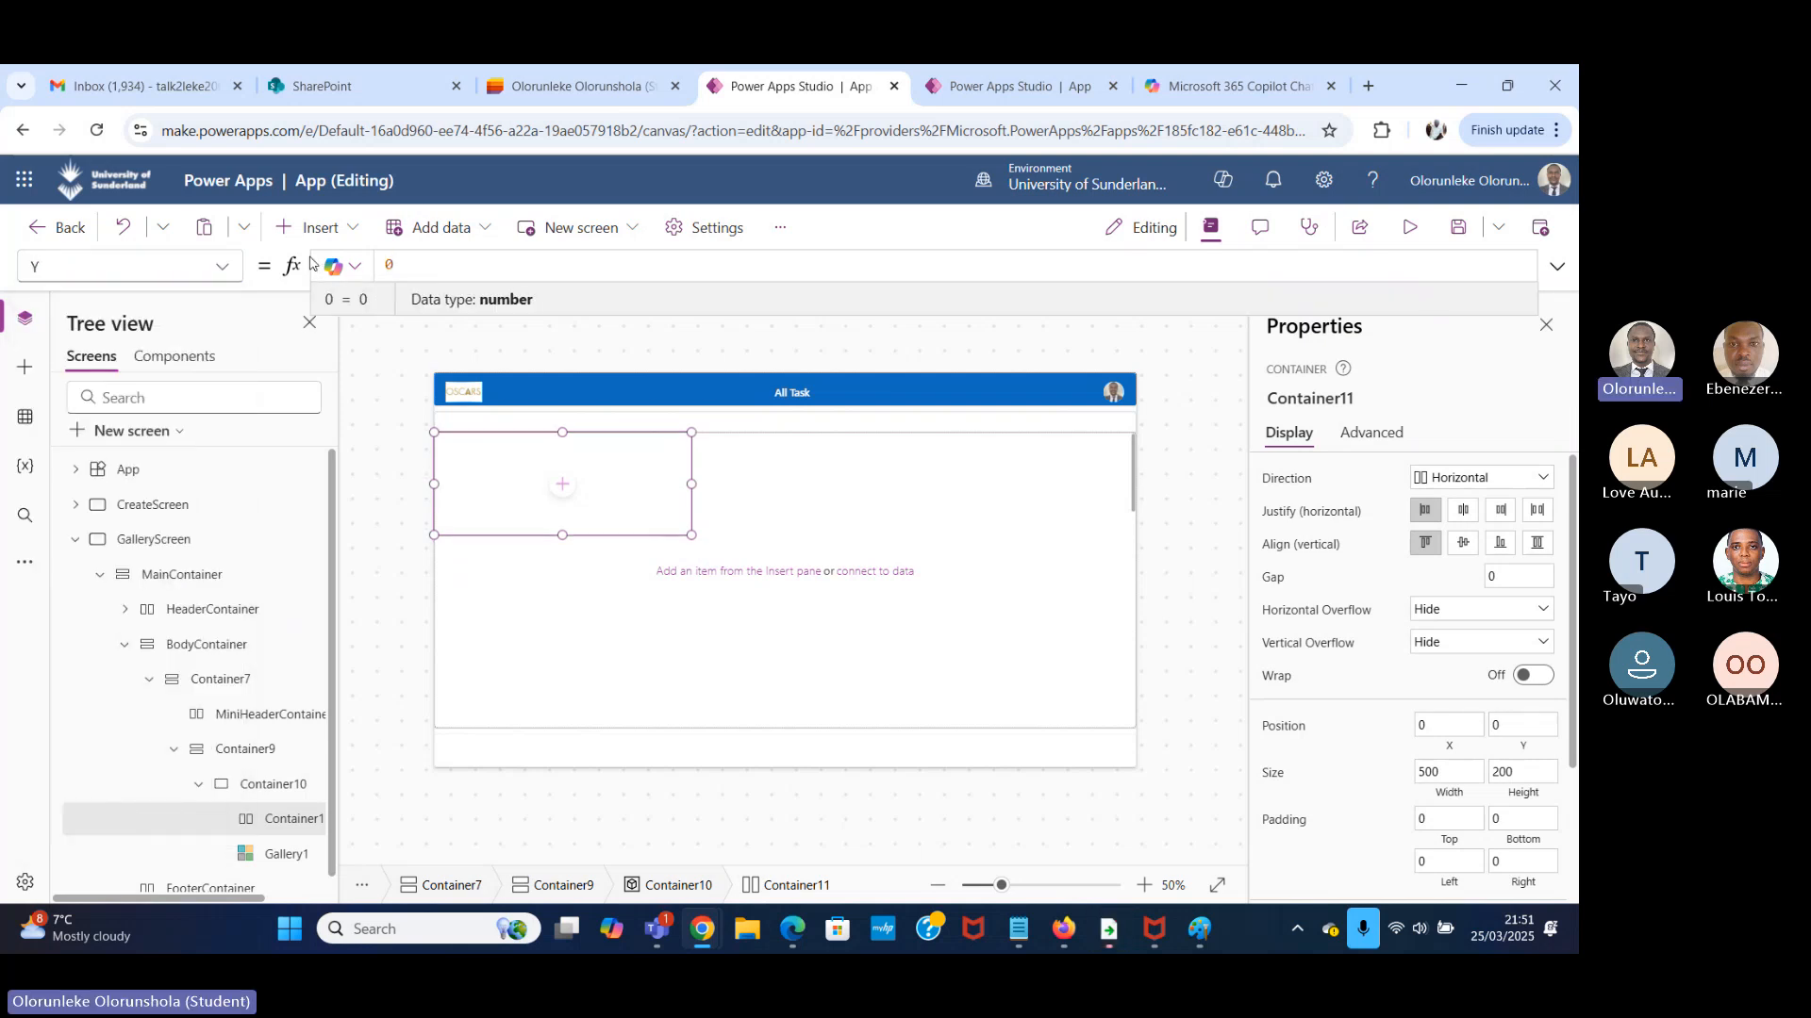
# Set the Width property of the new horizontal container to Parent.Width.
pyautogui.click(223, 267)
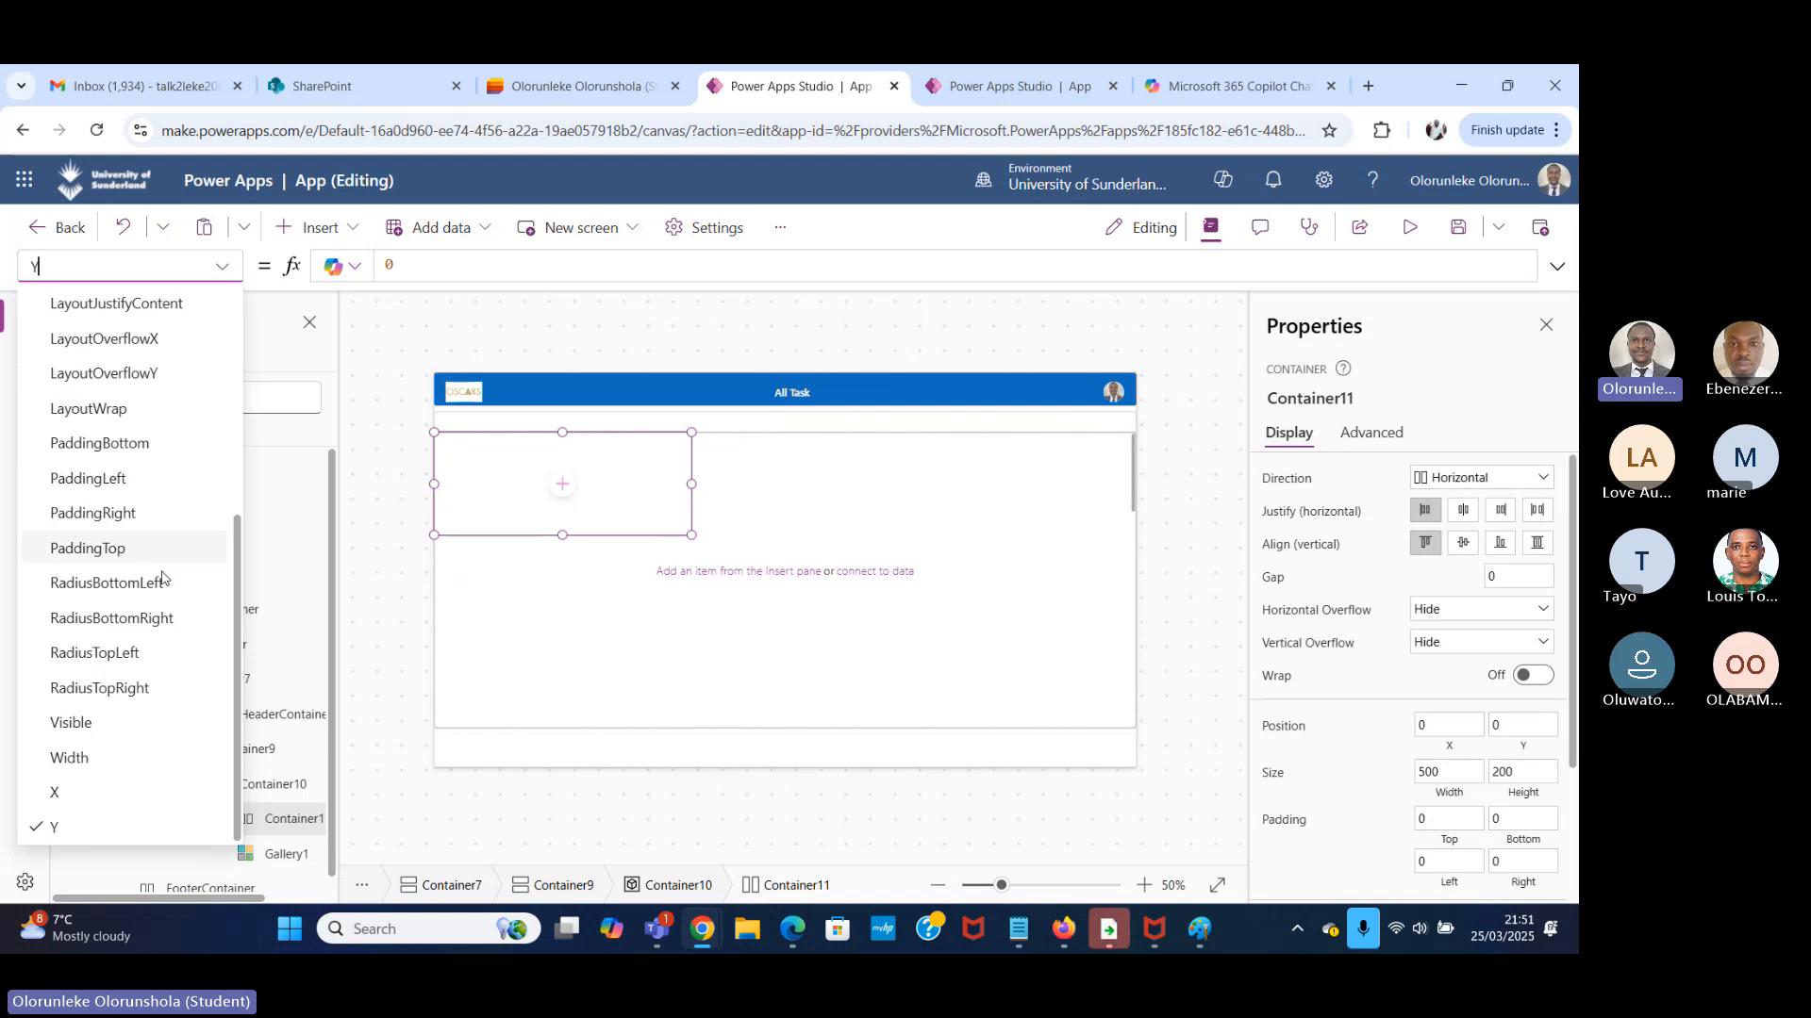
pyautogui.click(109, 758)
pyautogui.click(428, 262)
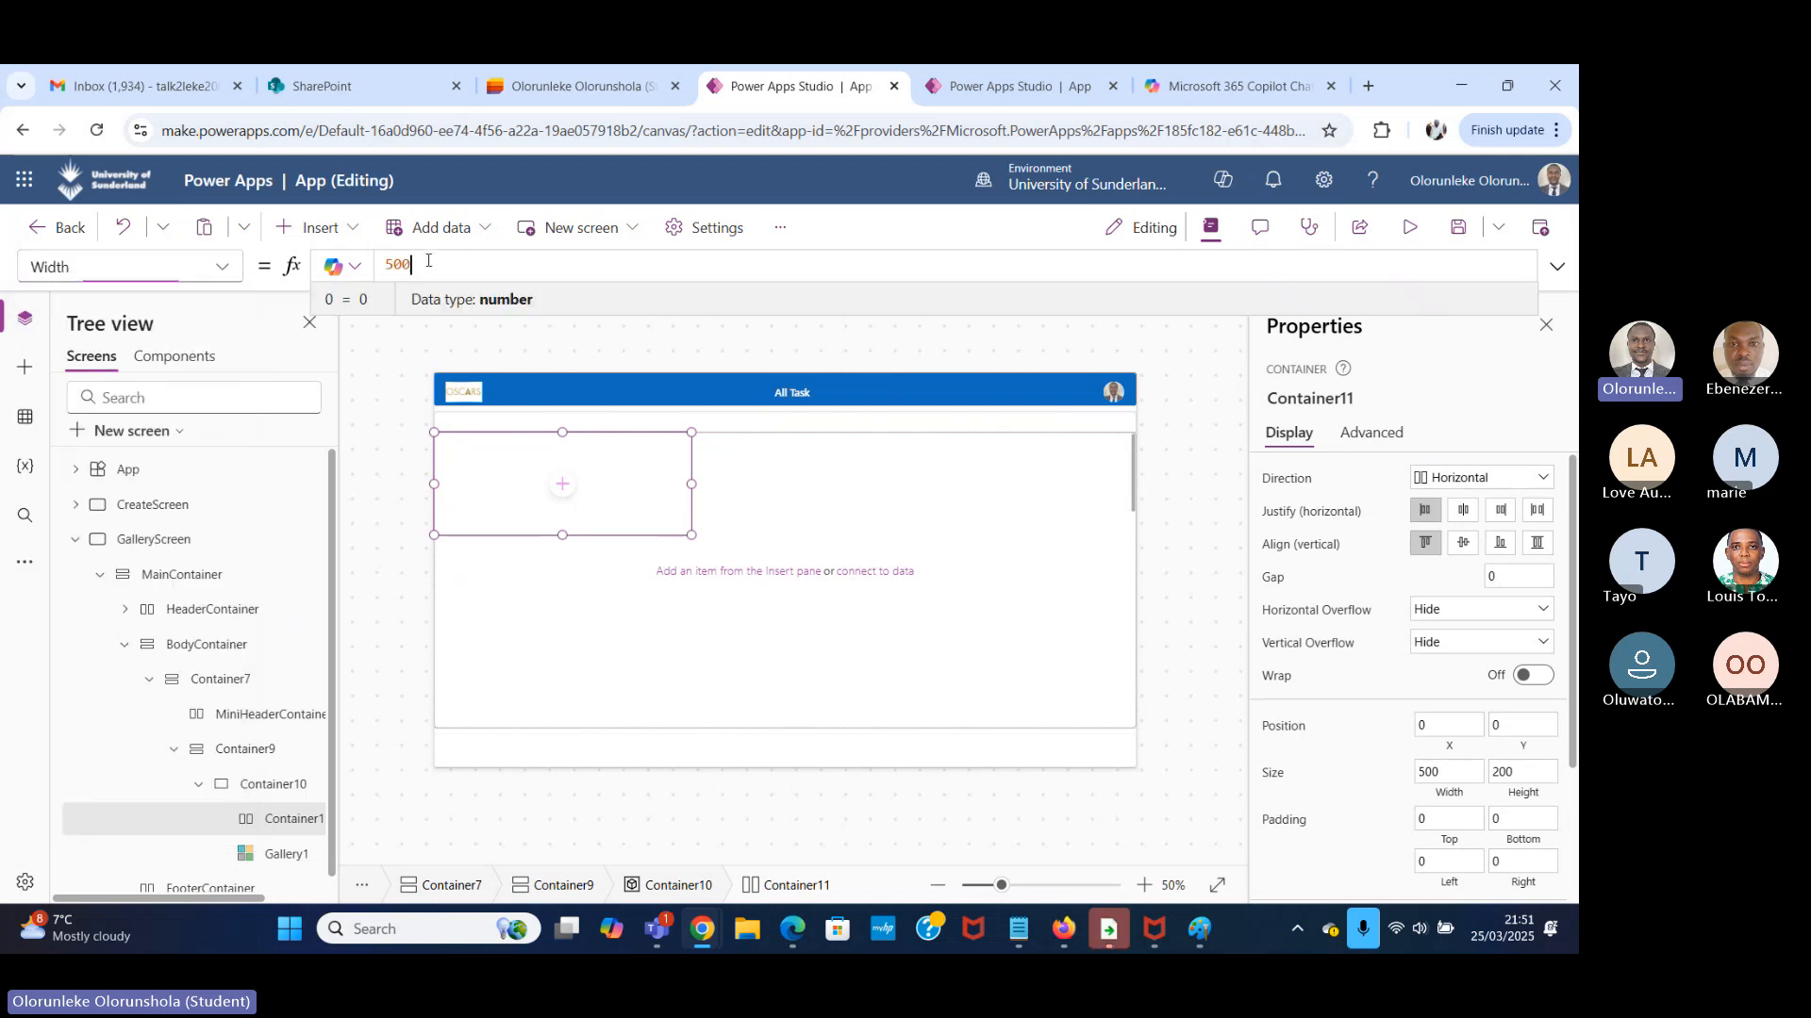
pyautogui.hotkey('ctrl', 'a')
pyautogui.press('BackSpace')
pyautogui.write('pre')
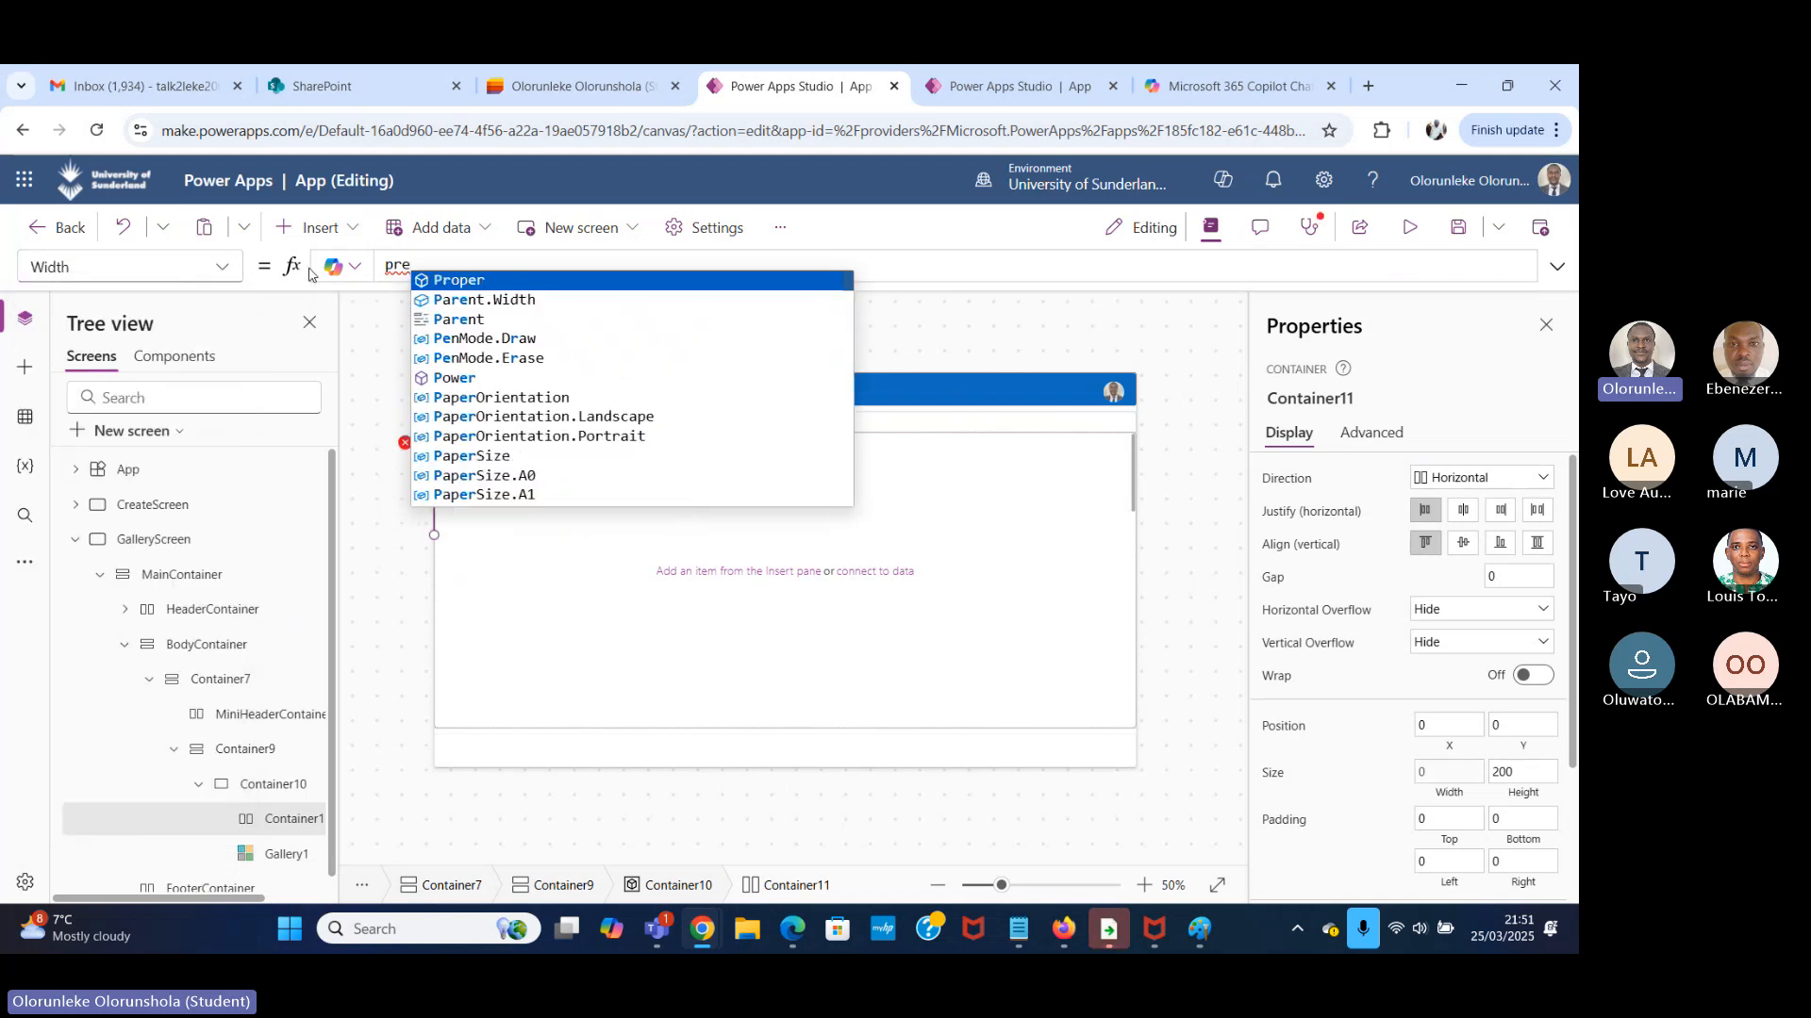
pyautogui.click(562, 300)
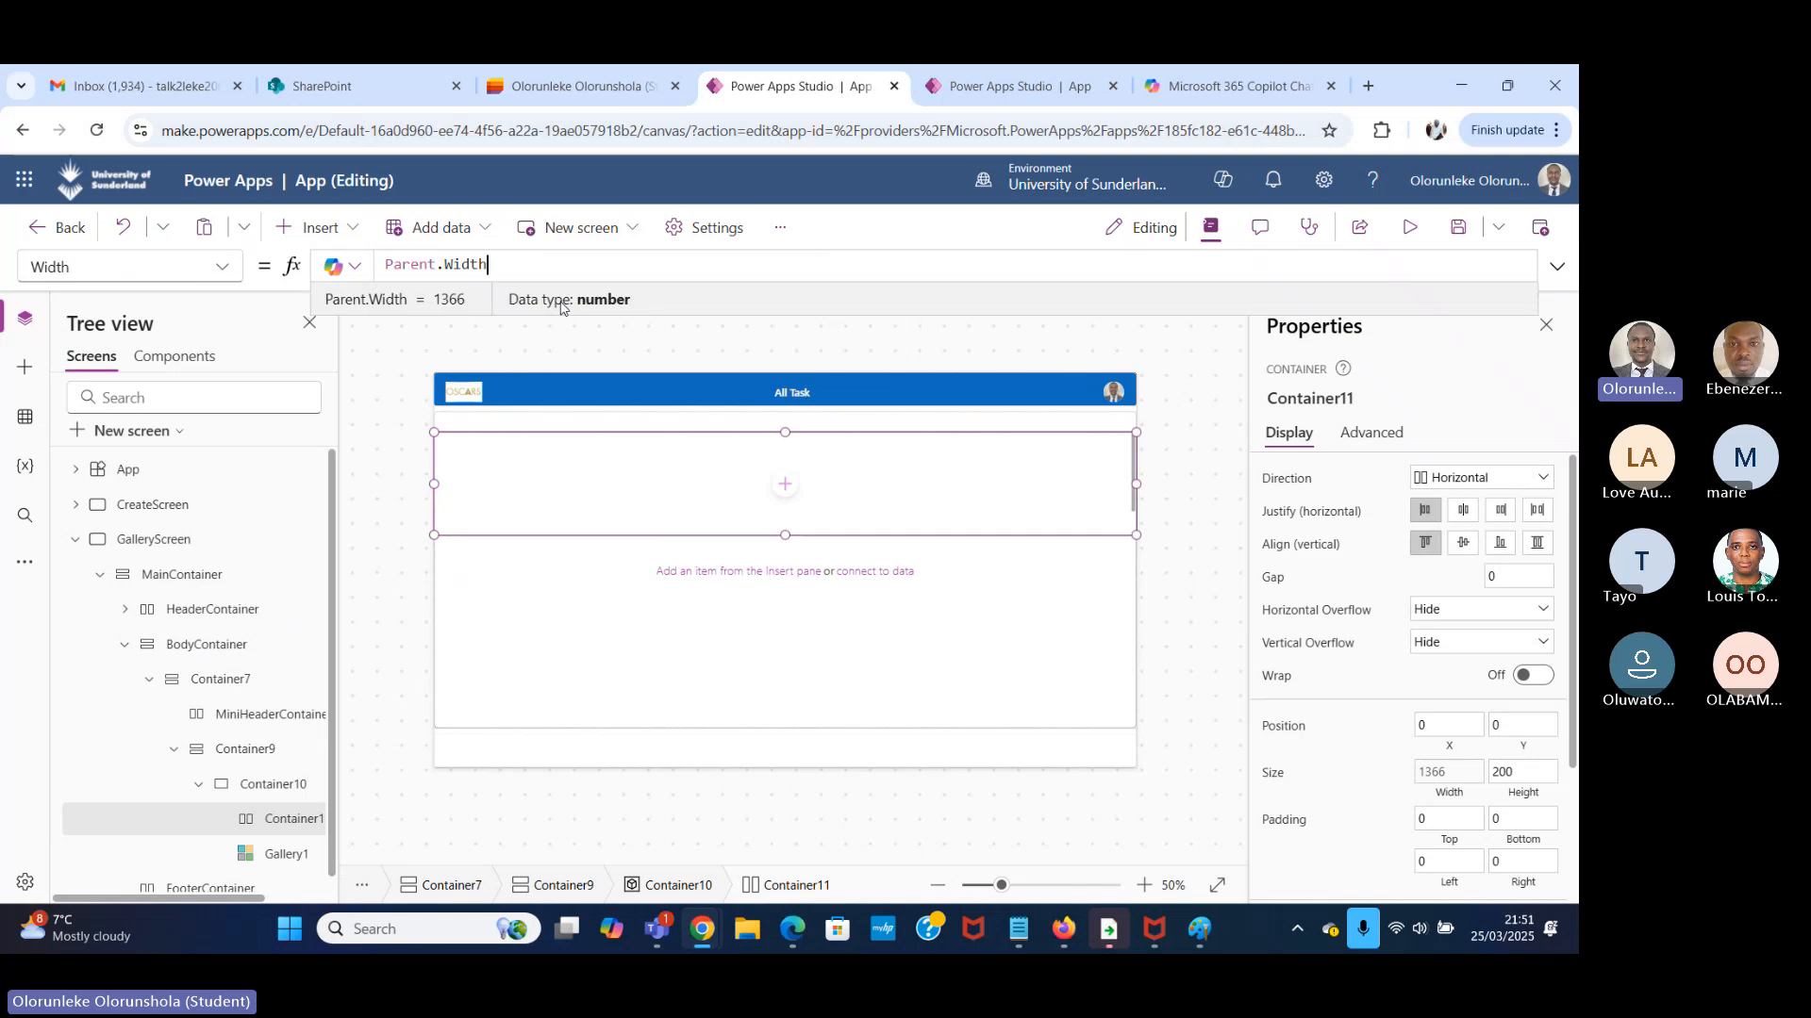
pyautogui.click(219, 267)
pyautogui.scroll(1, 120, 647)
pyautogui.scroll(1, 121, 646)
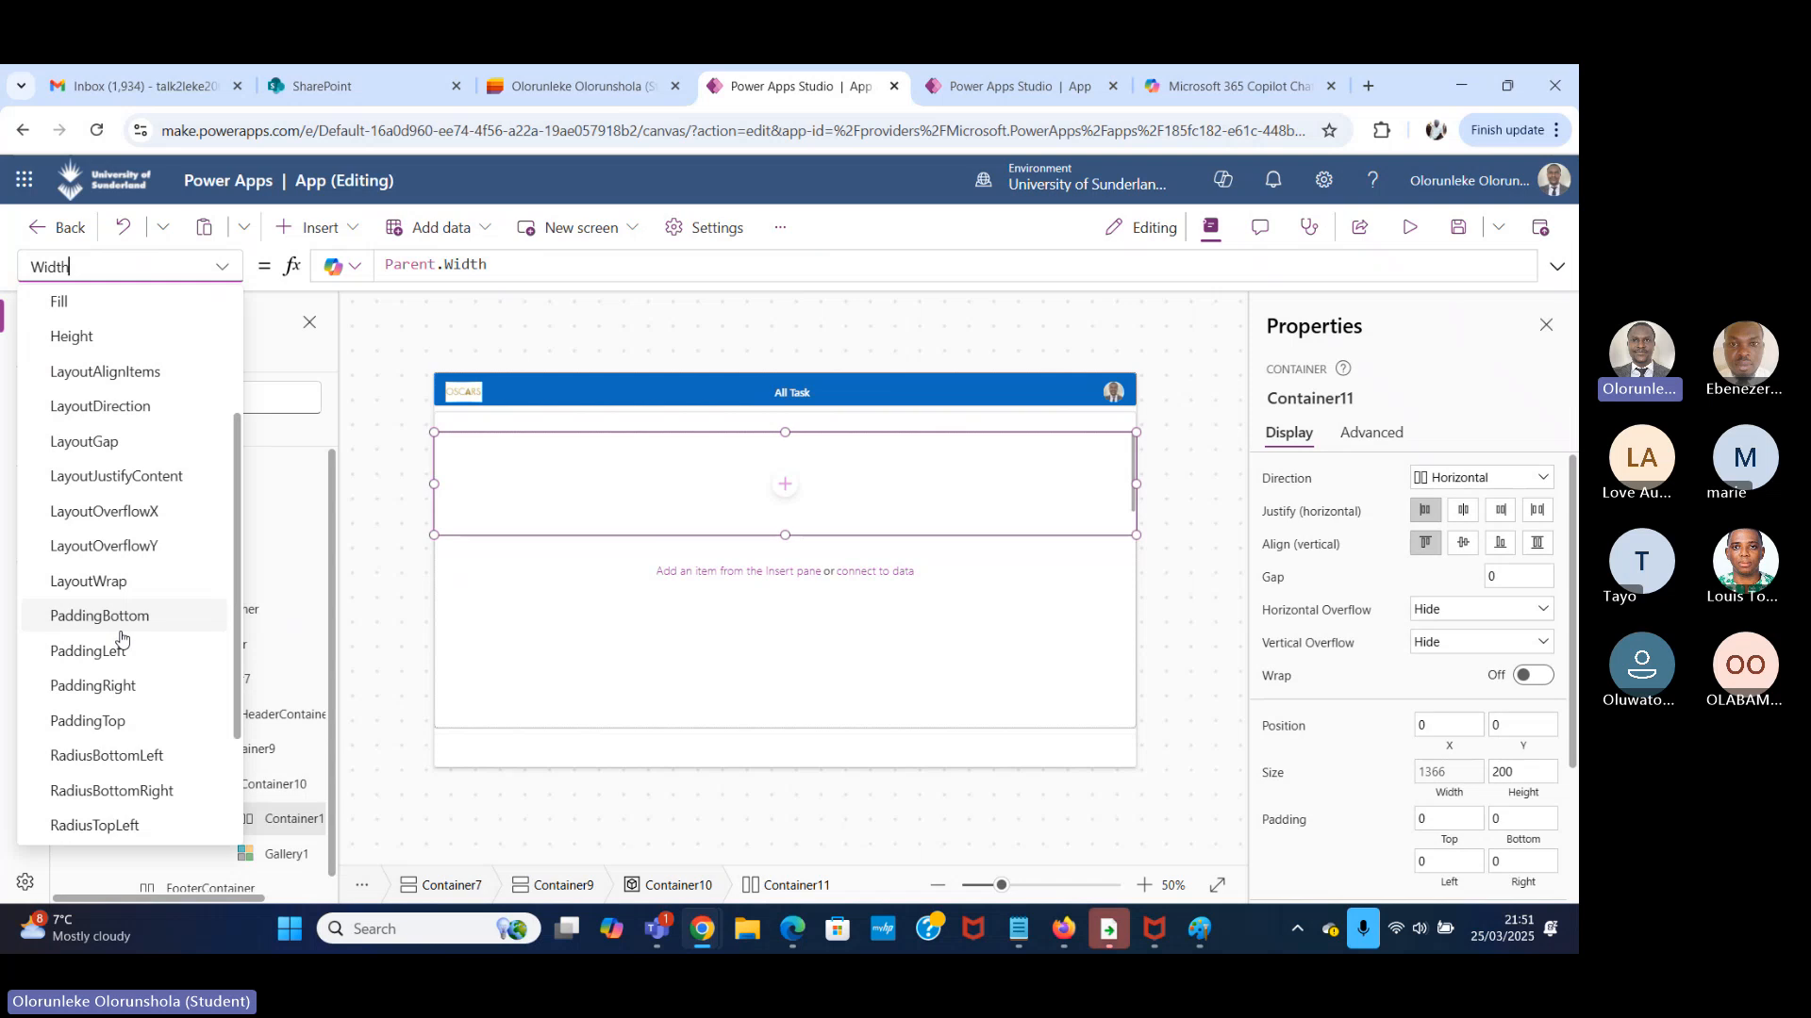
pyautogui.scroll(2, 121, 637)
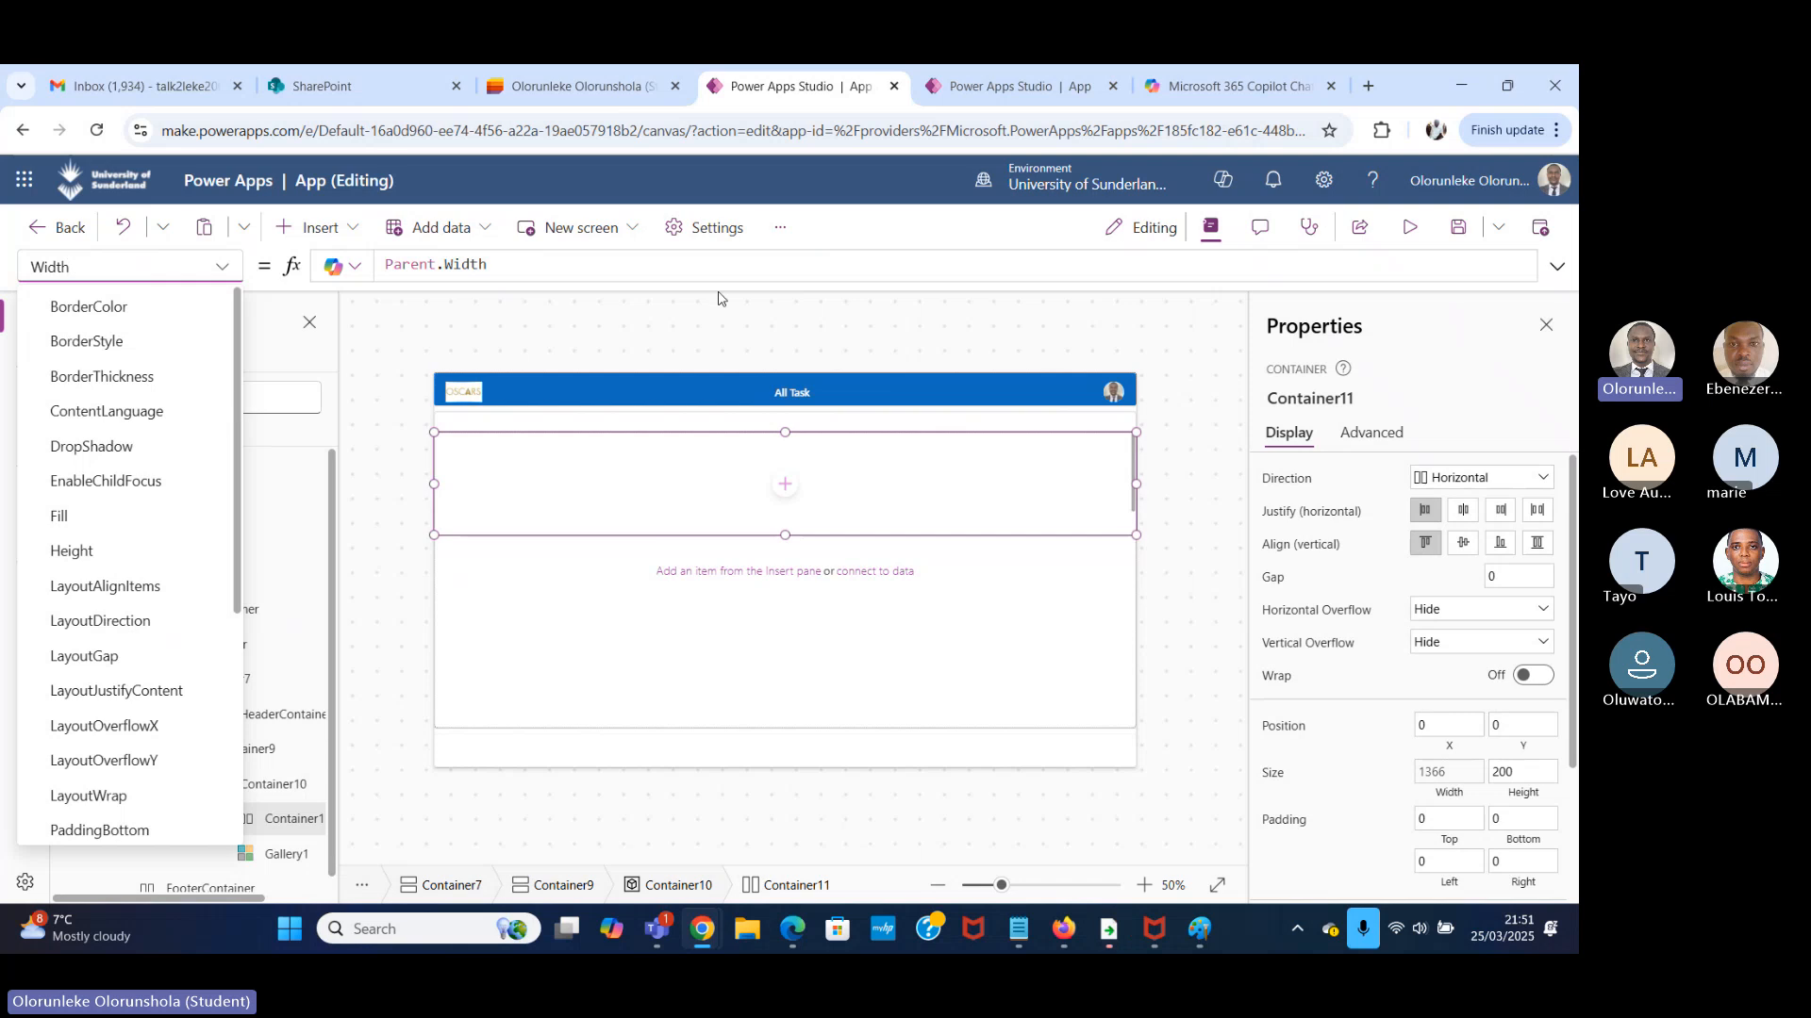
pyautogui.click(387, 325)
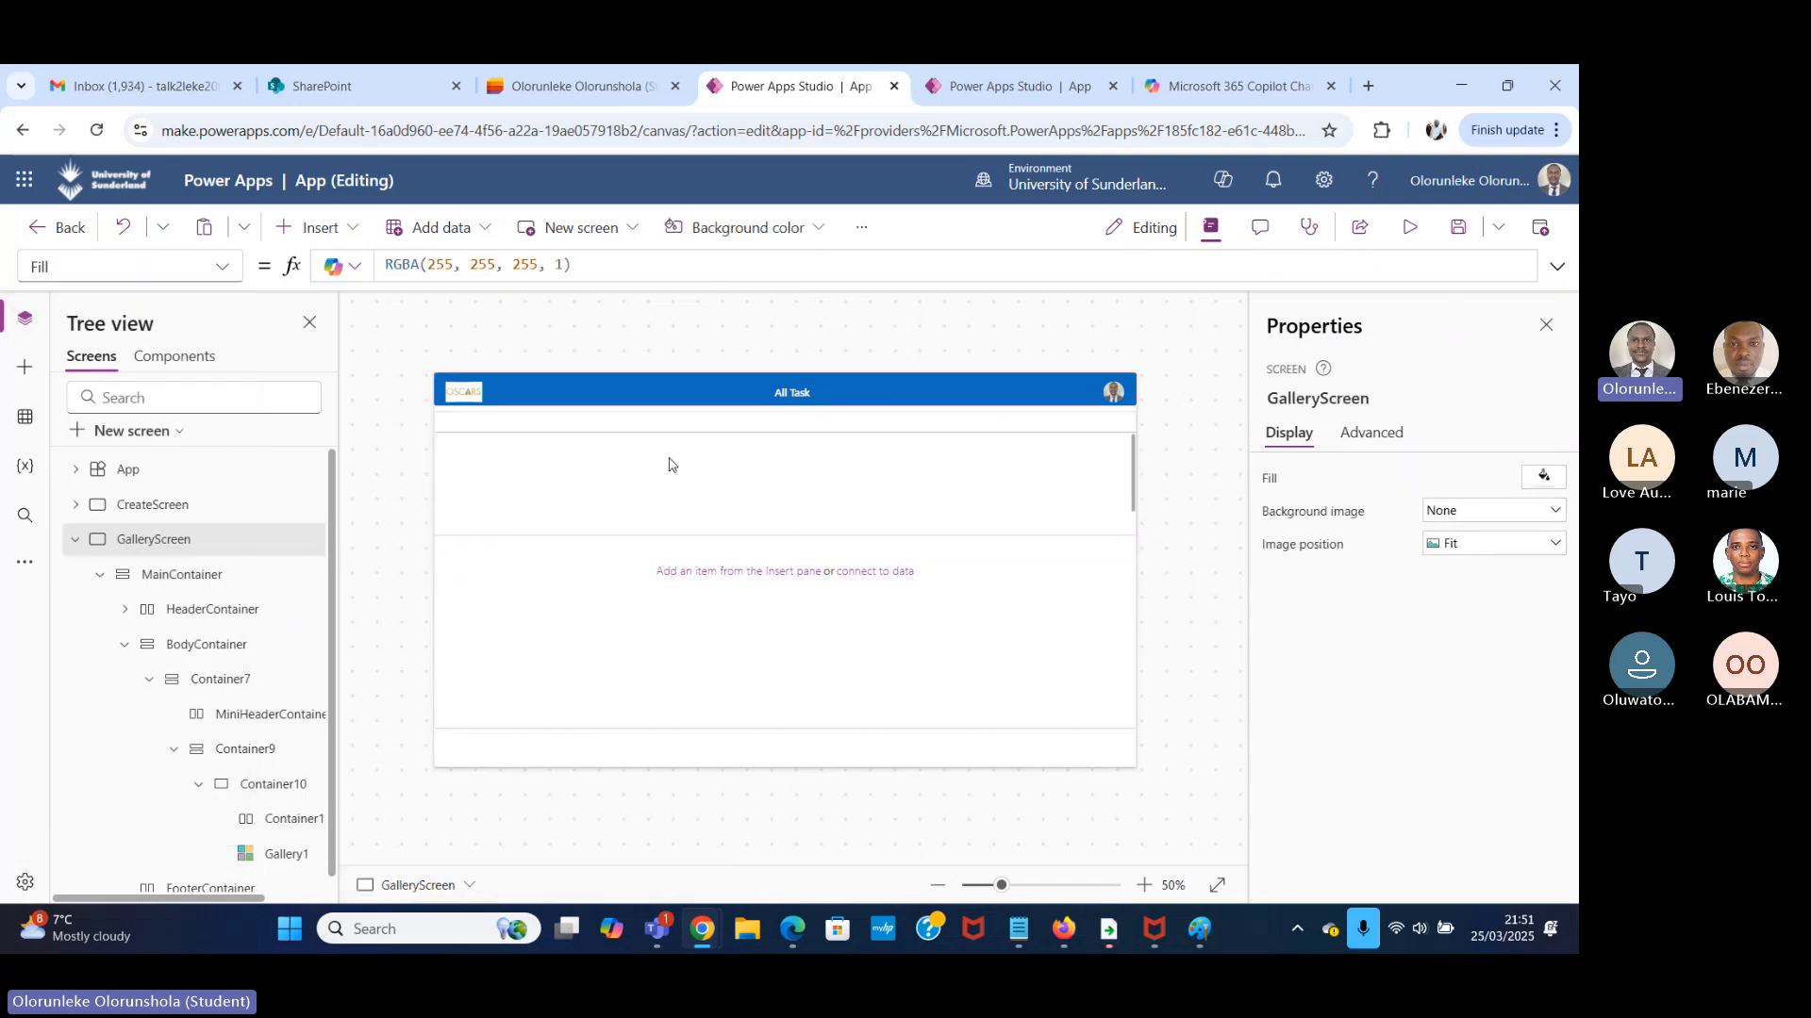
pyautogui.click(749, 500)
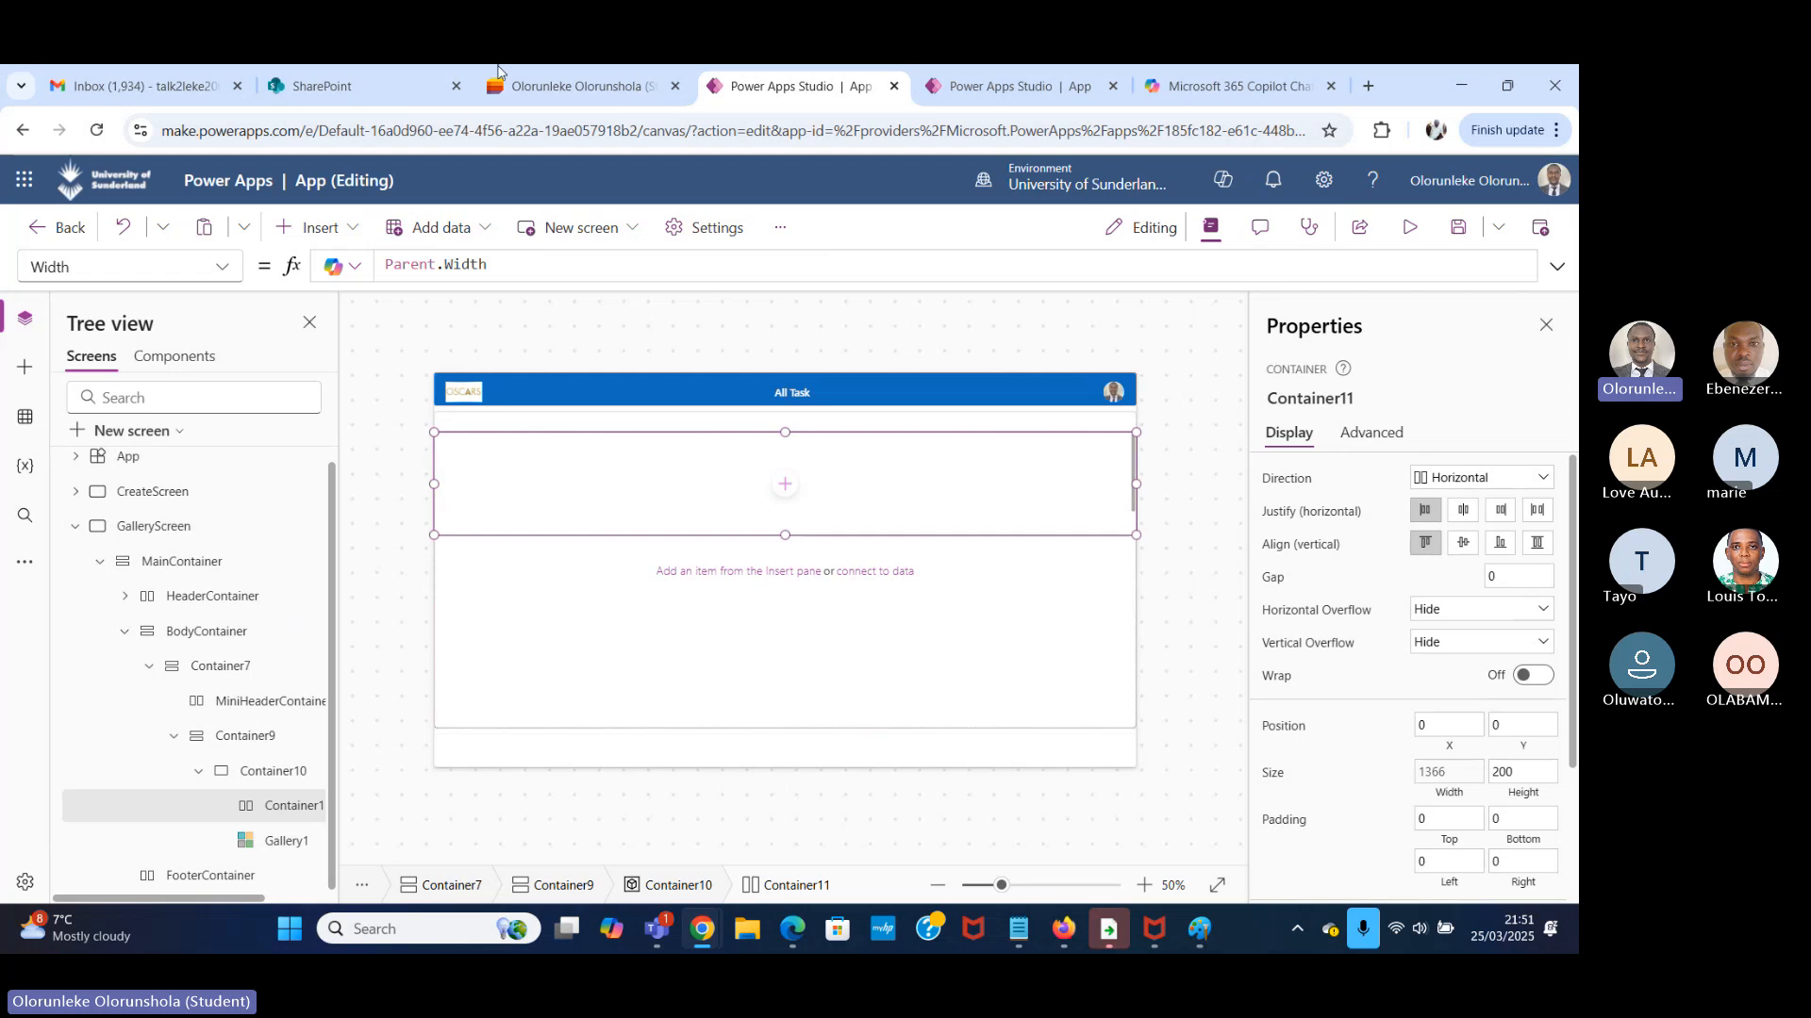
pyautogui.click(319, 227)
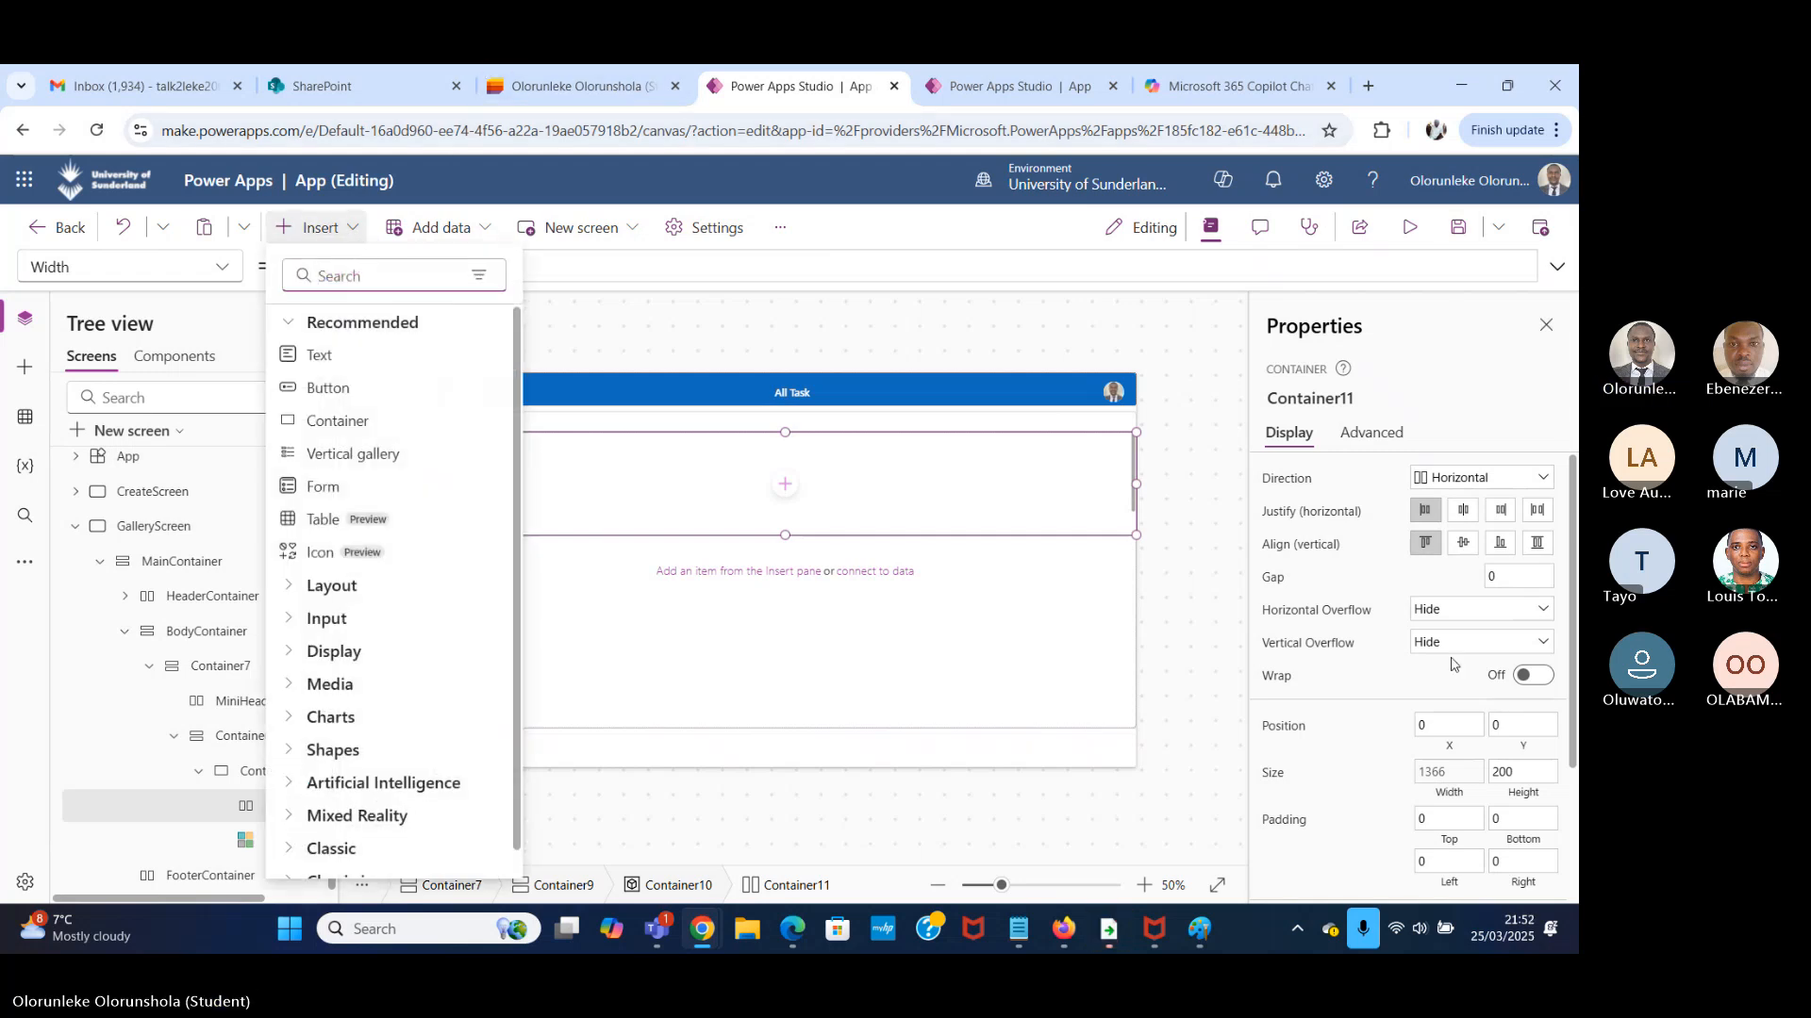
pyautogui.scroll(-2, 1452, 664)
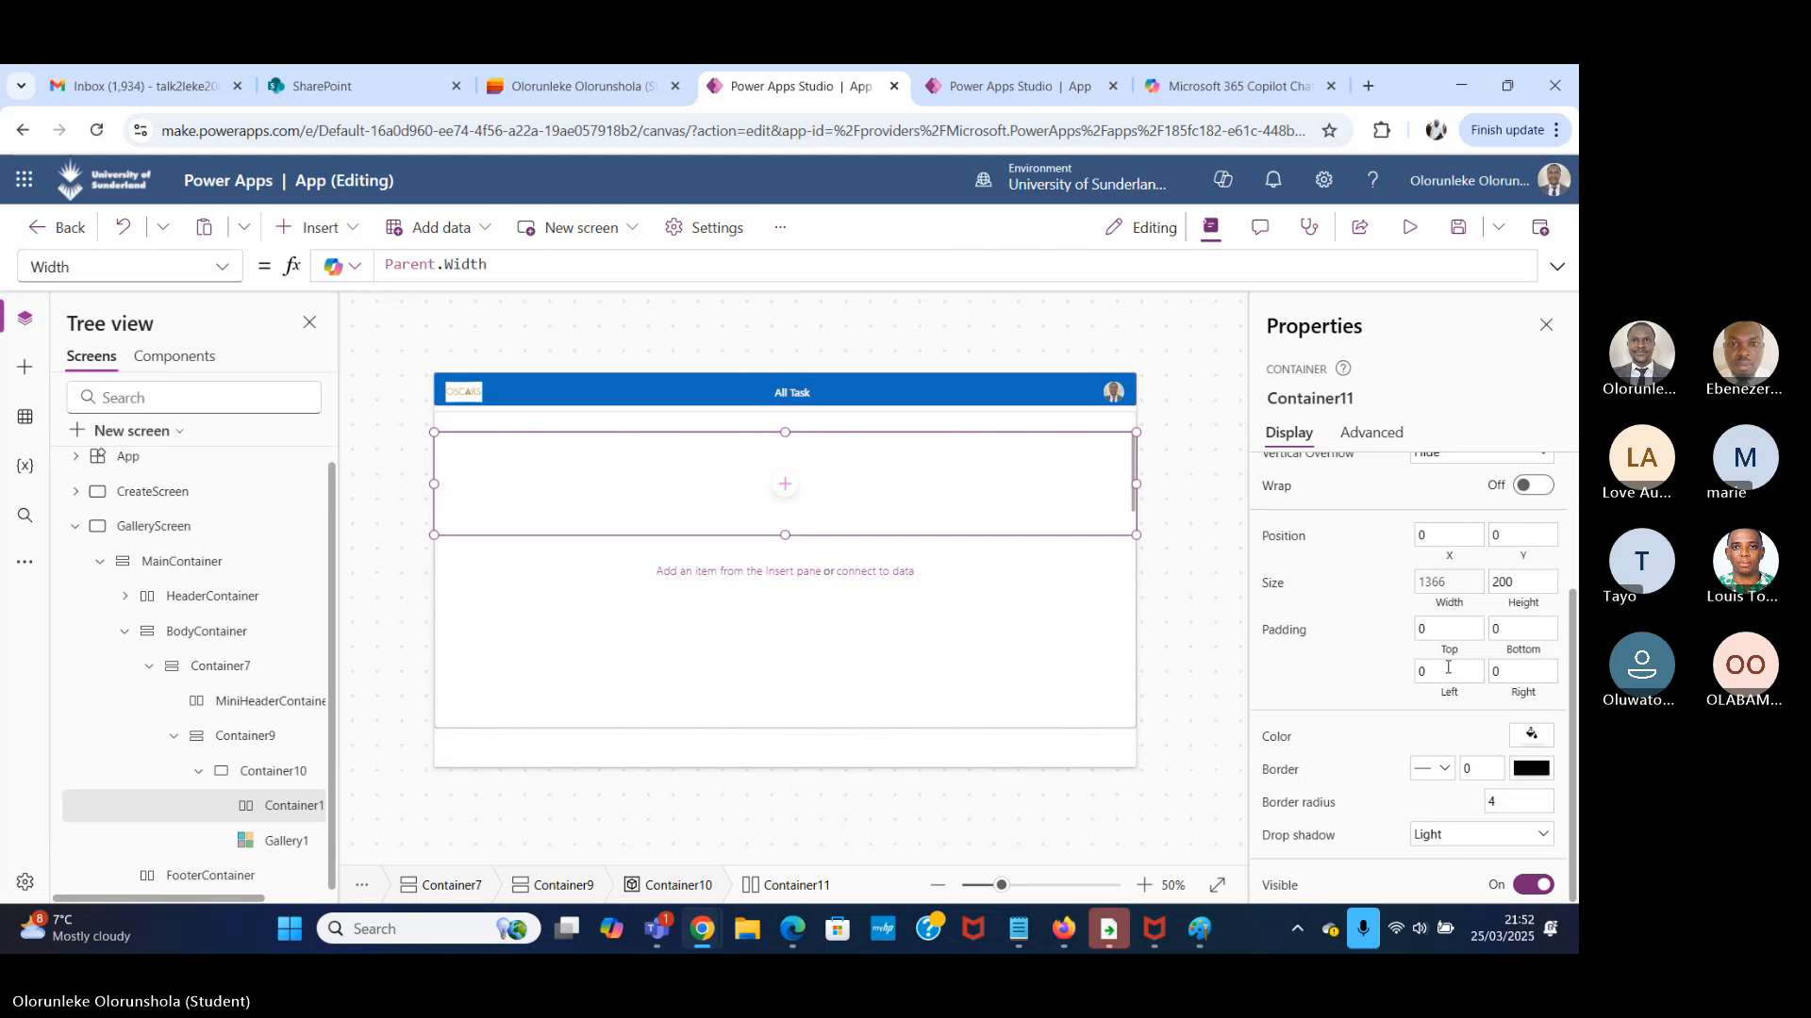
pyautogui.scroll(2, 1447, 668)
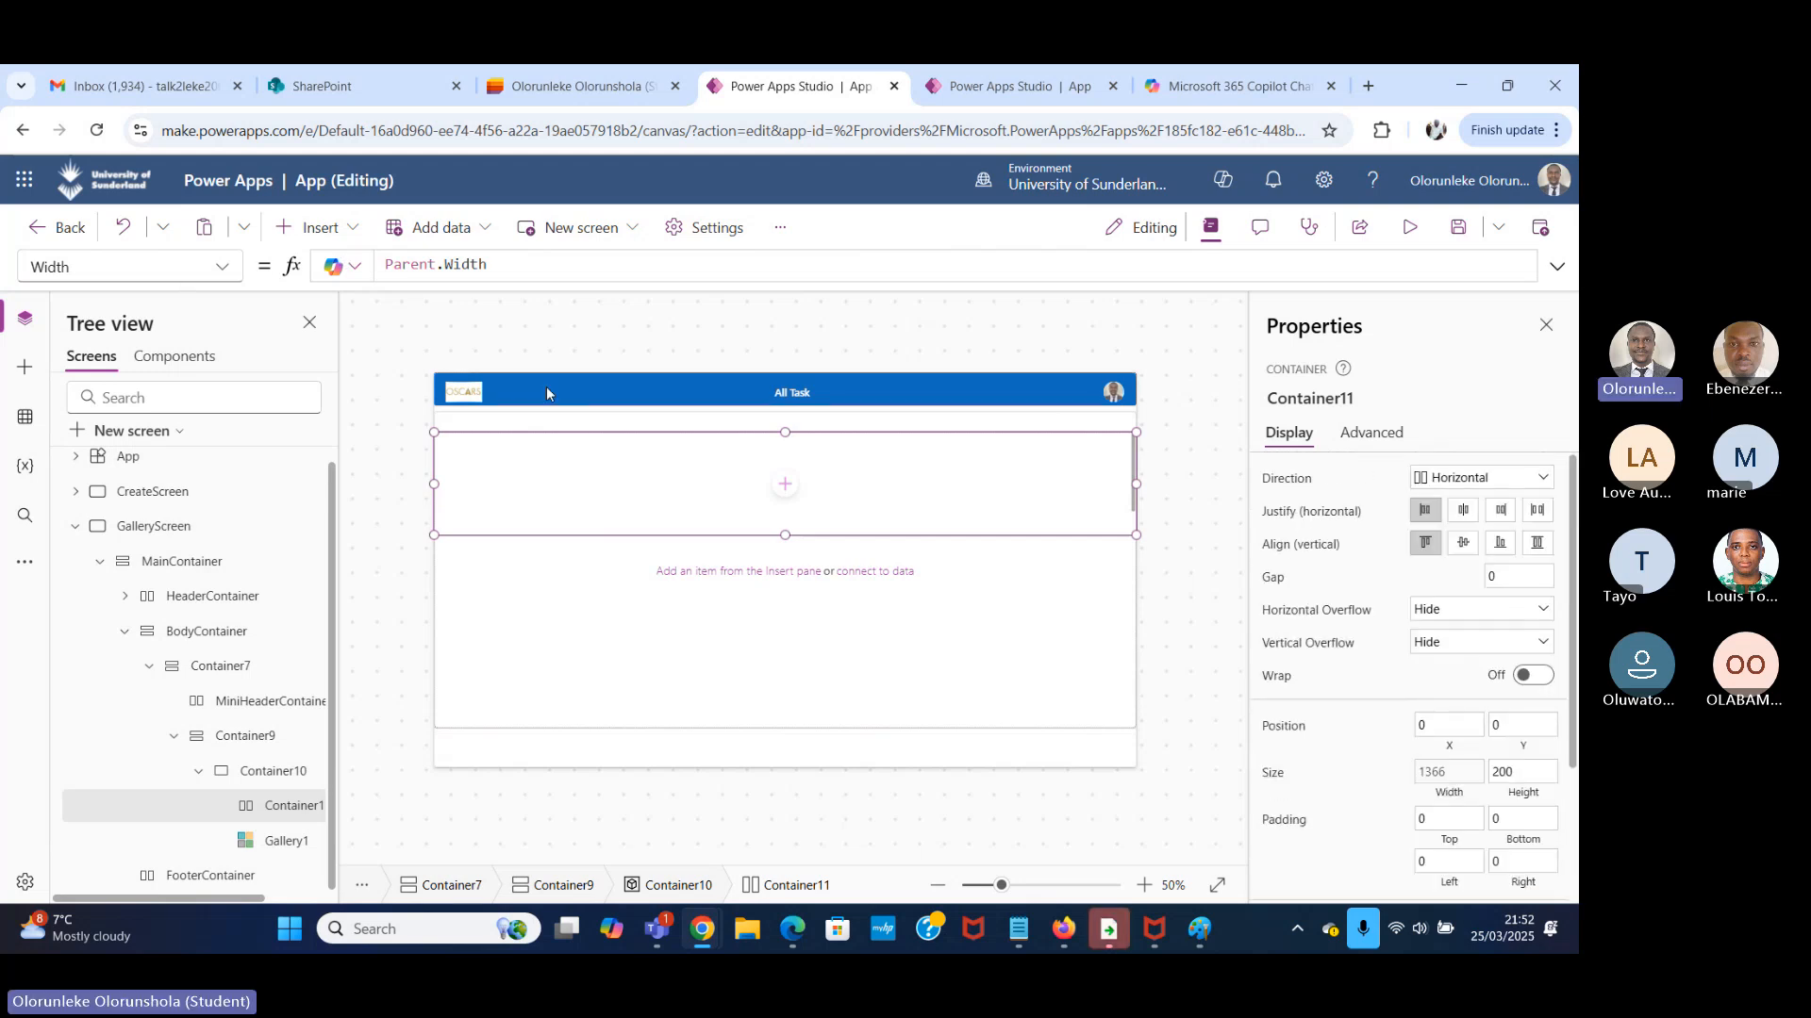
# Insert three text labels side by side into the full-width horizontal container.
pyautogui.click(354, 234)
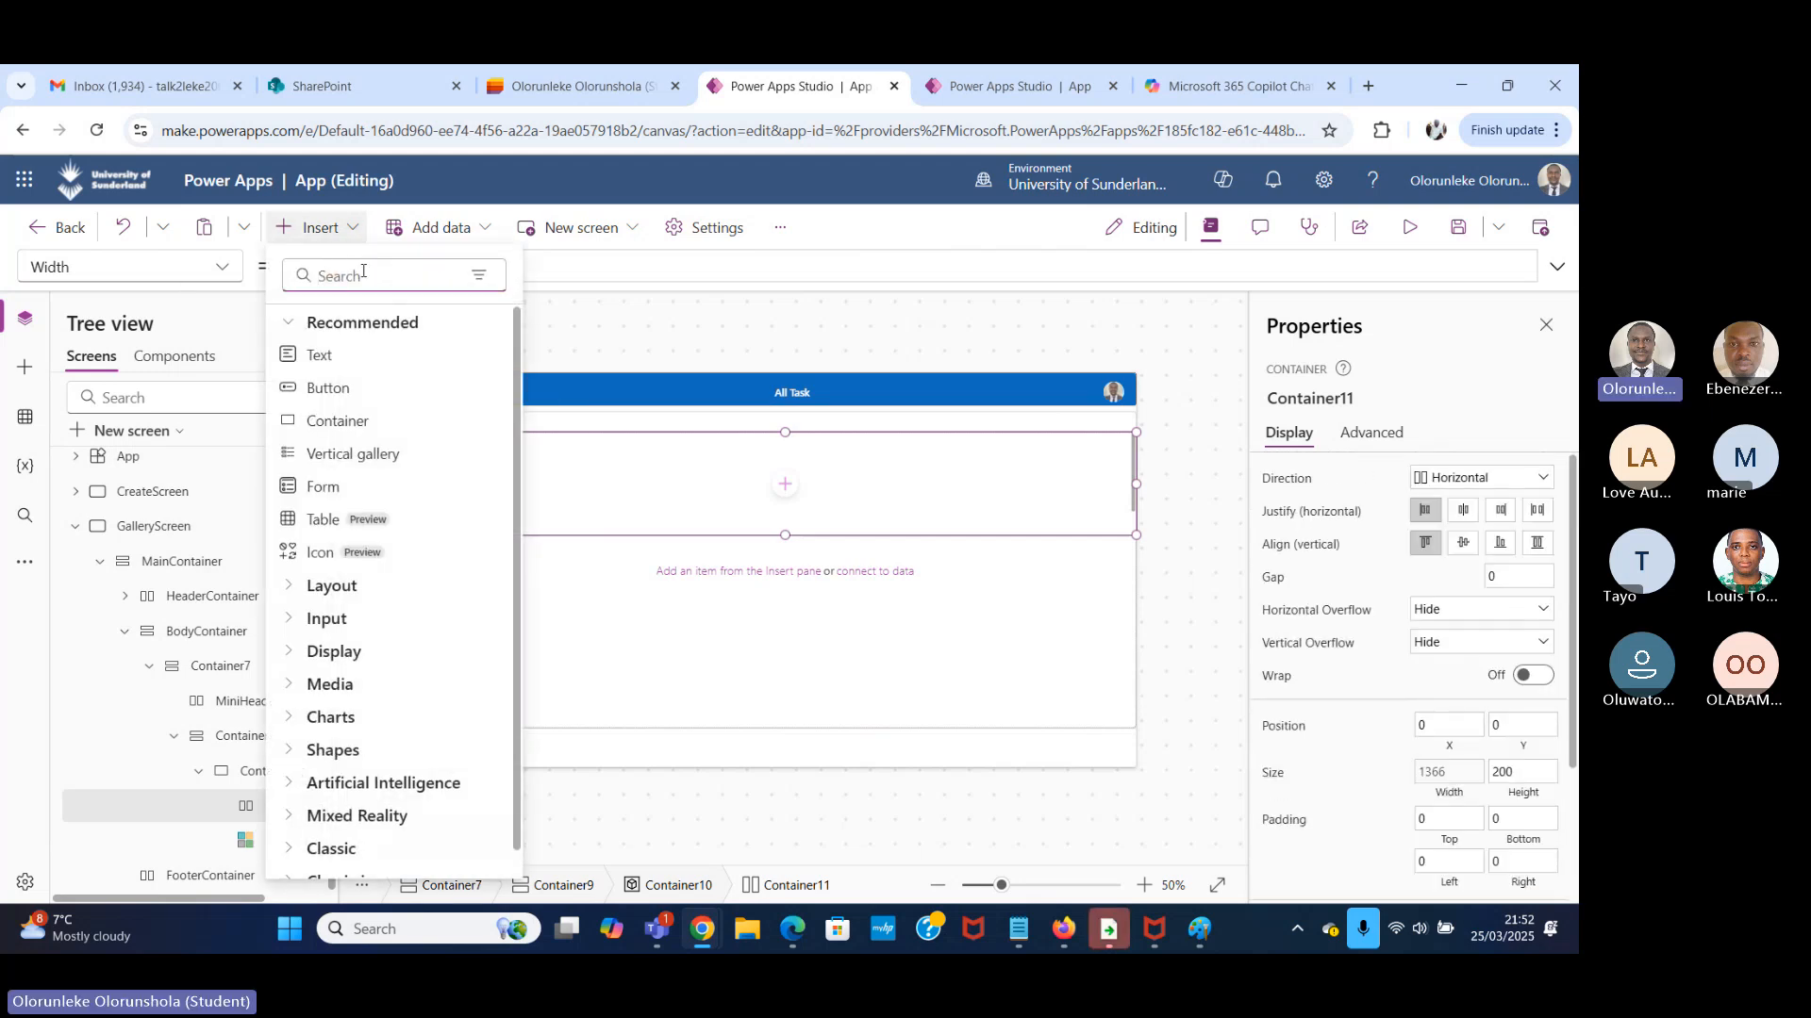
pyautogui.write('labe')
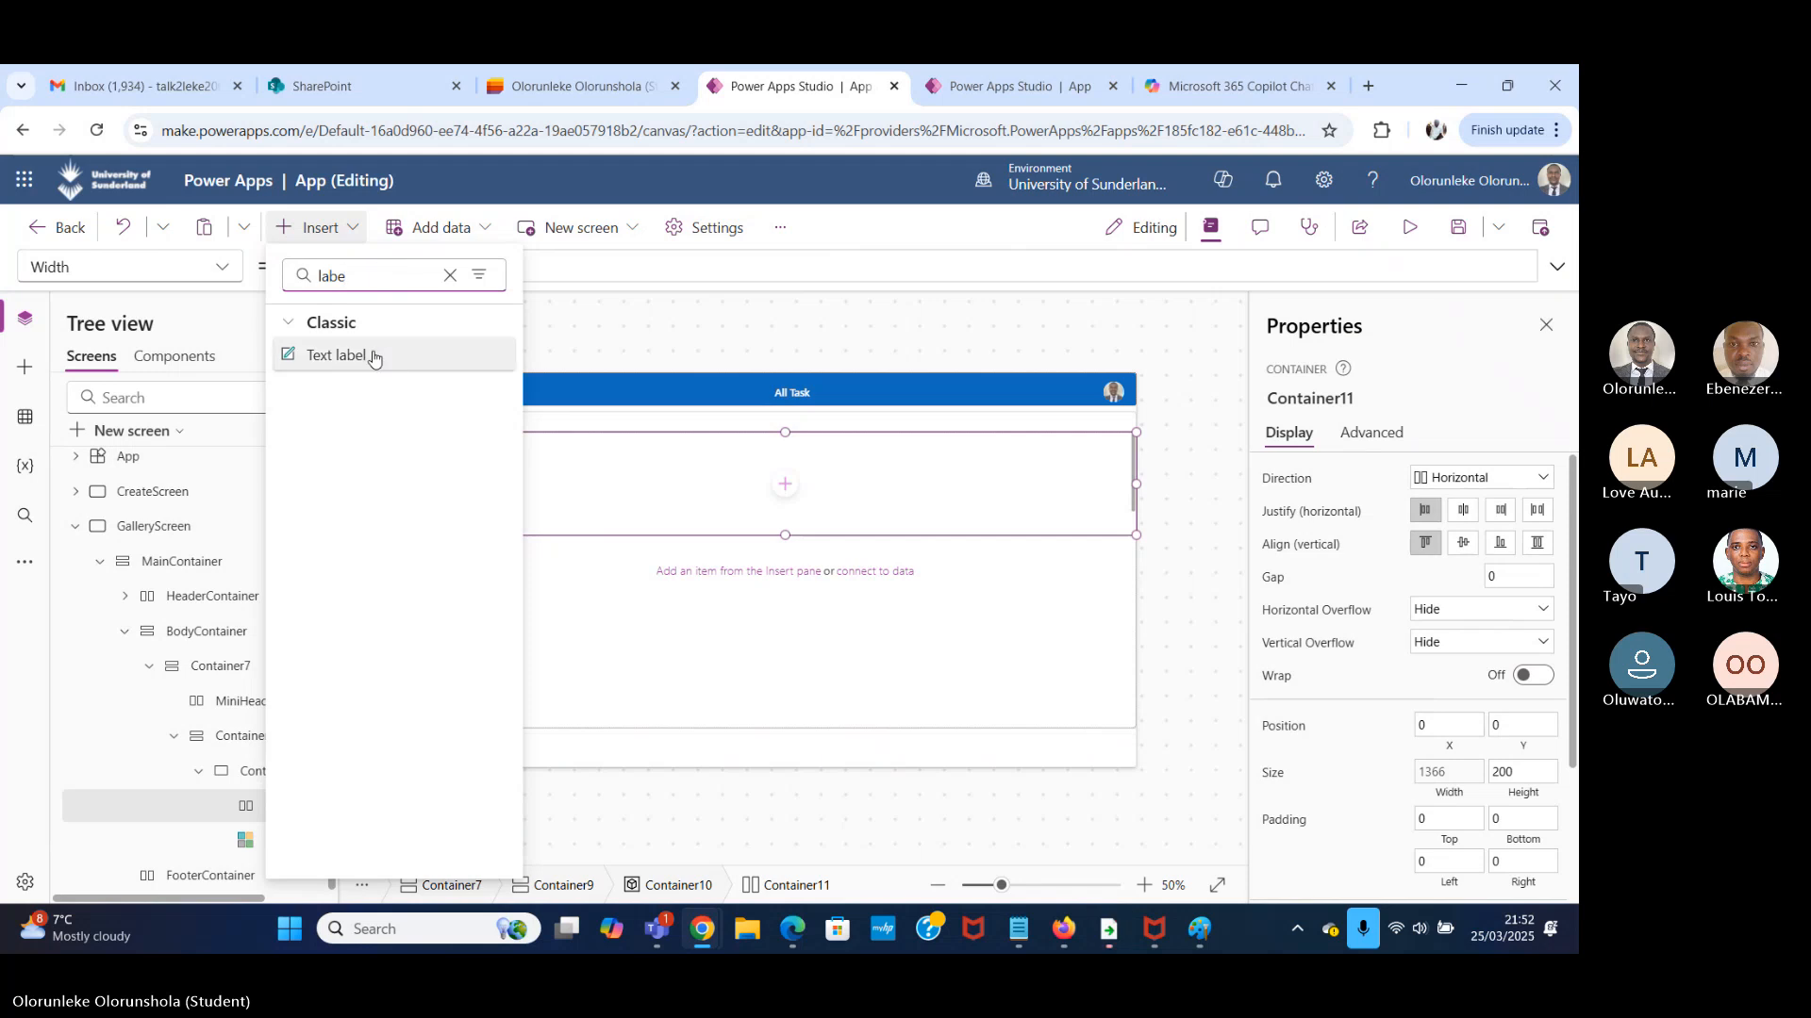
pyautogui.click(367, 359)
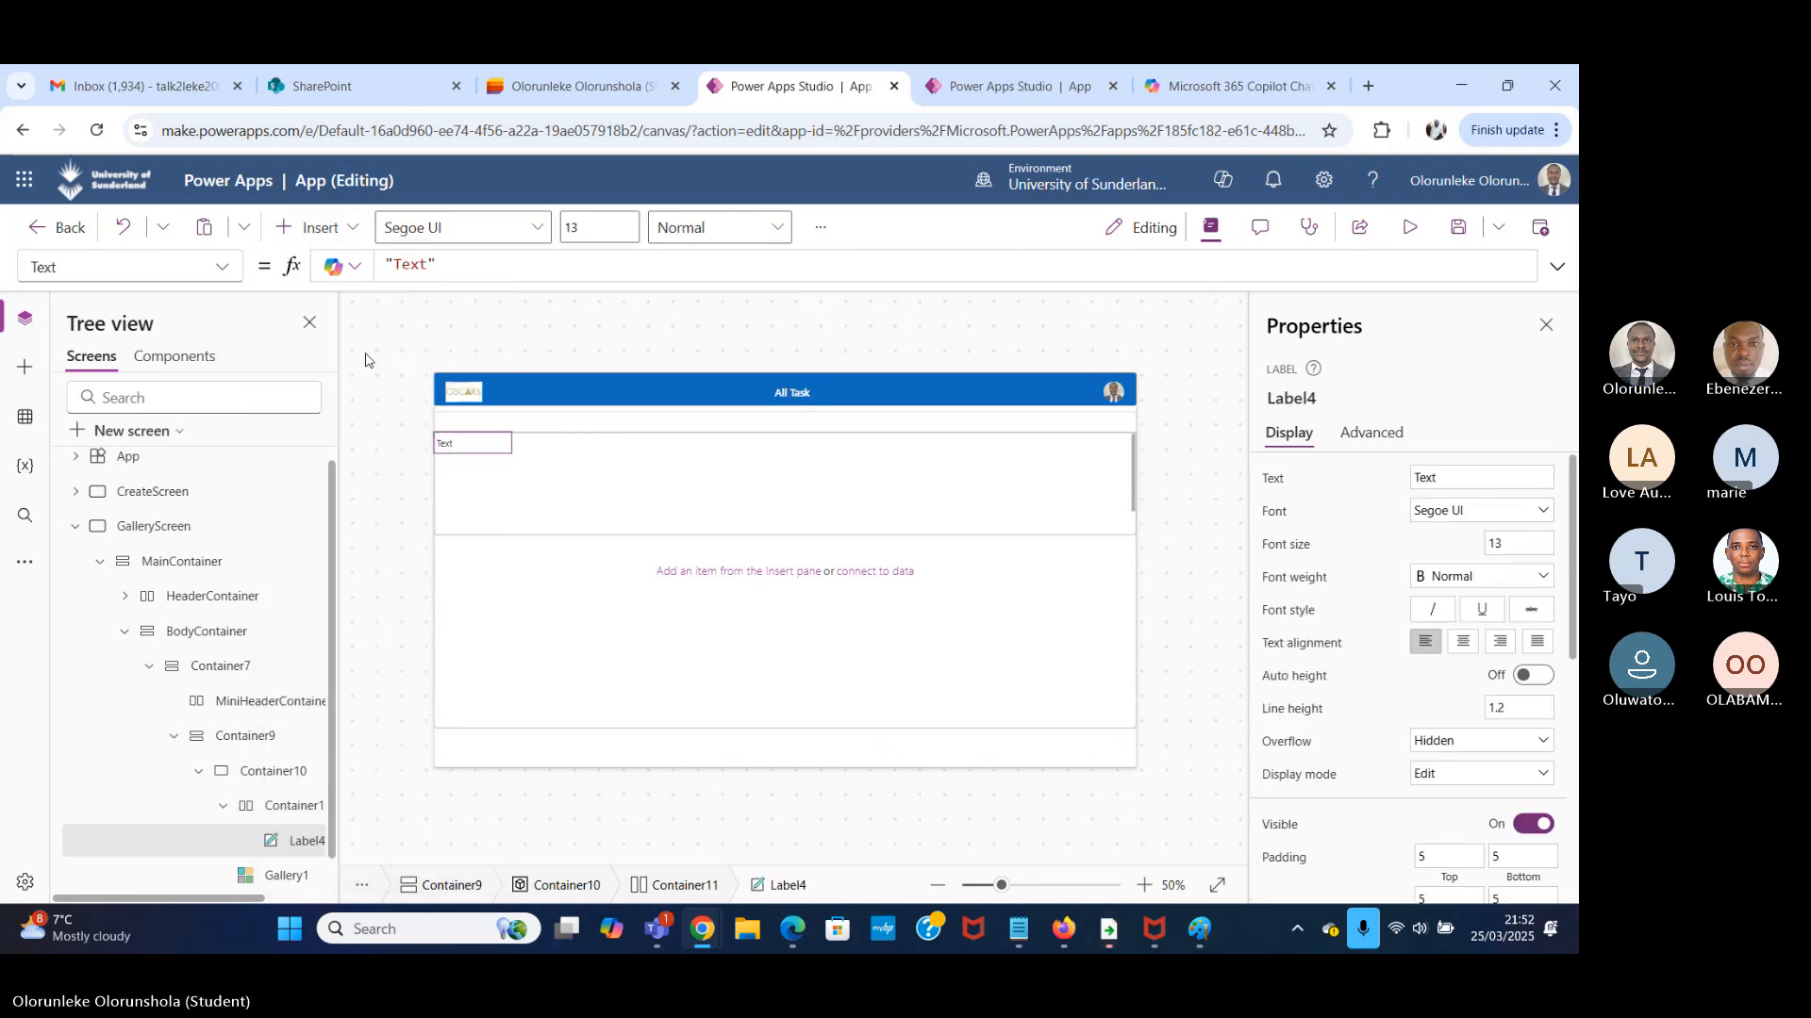
pyautogui.click(323, 228)
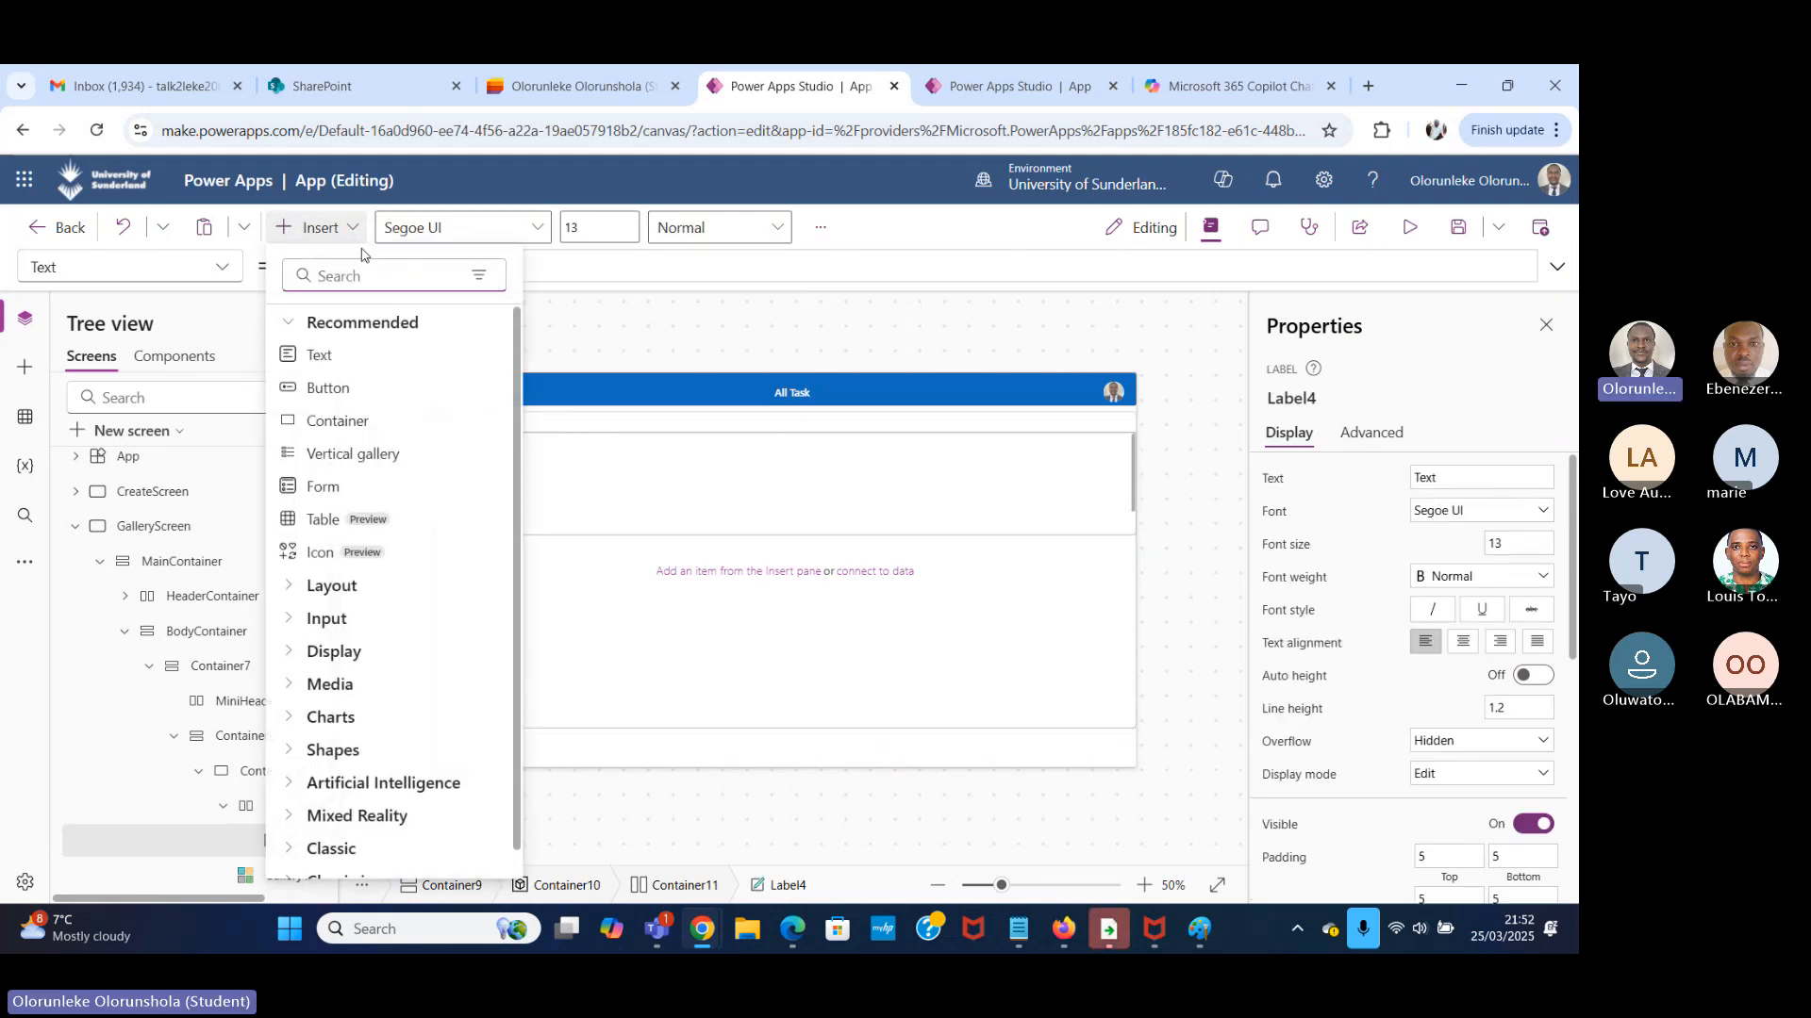
pyautogui.write('lab')
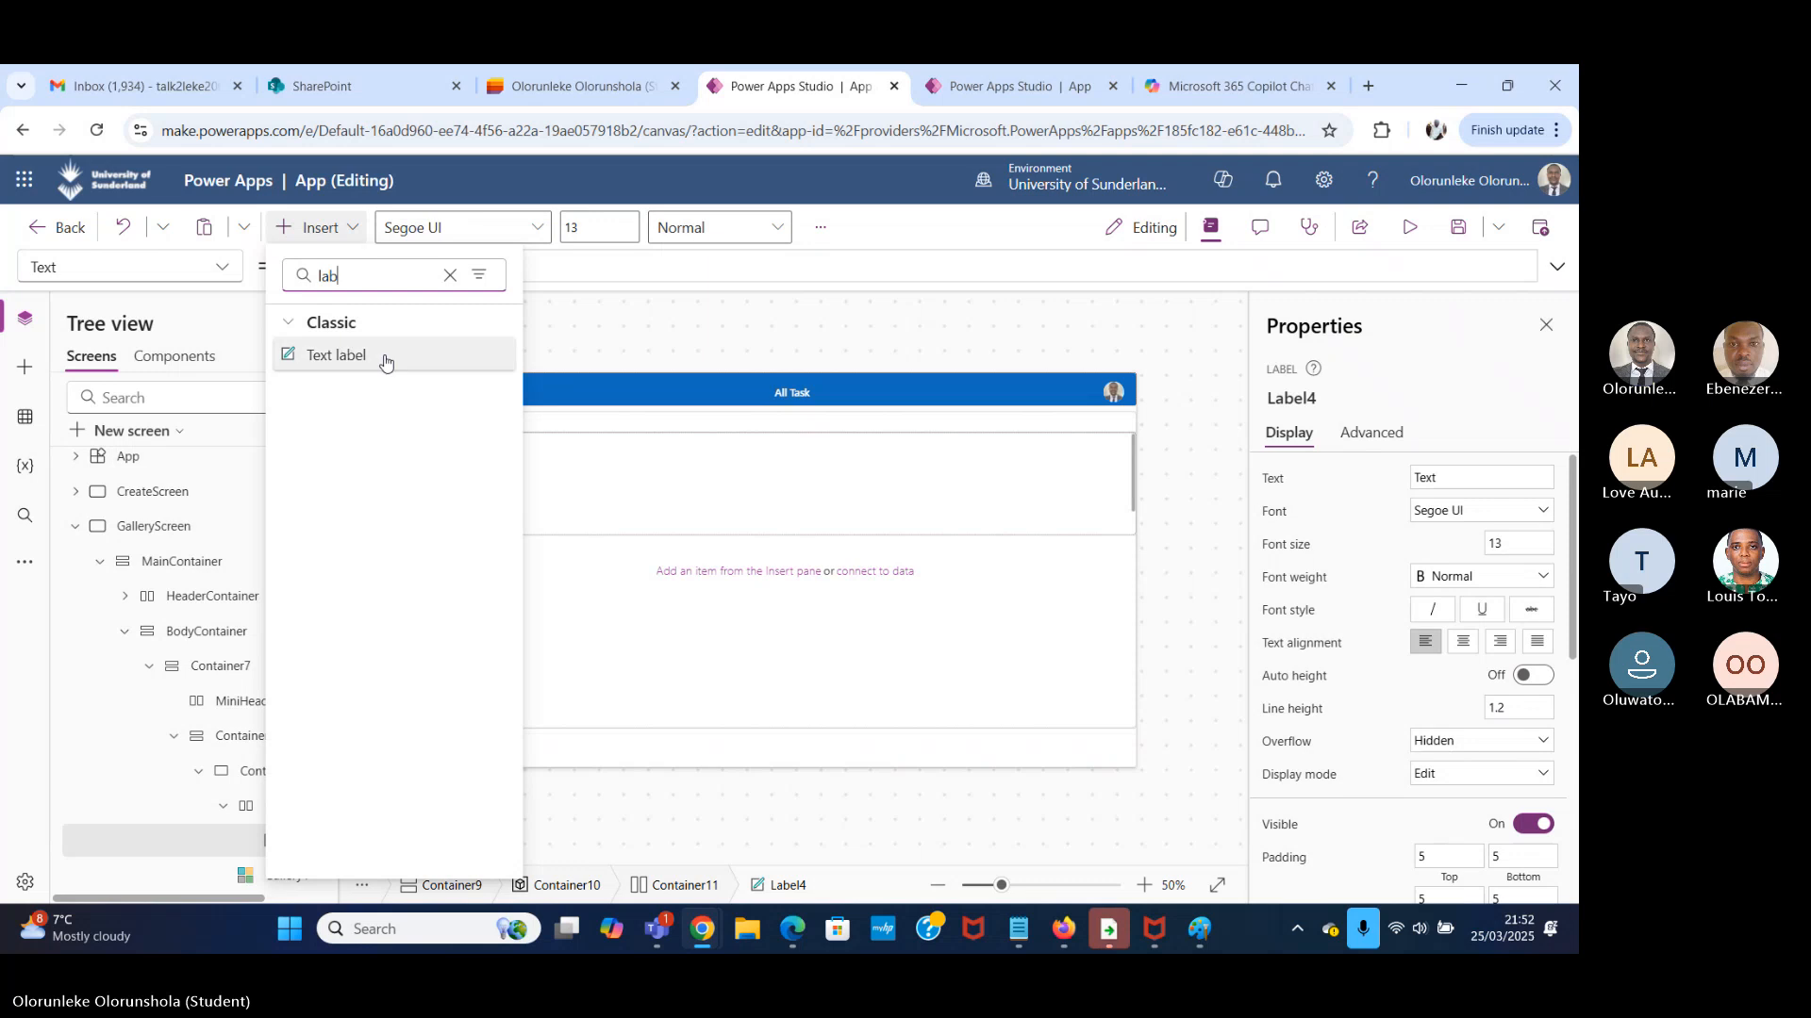
pyautogui.click(326, 355)
pyautogui.click(317, 228)
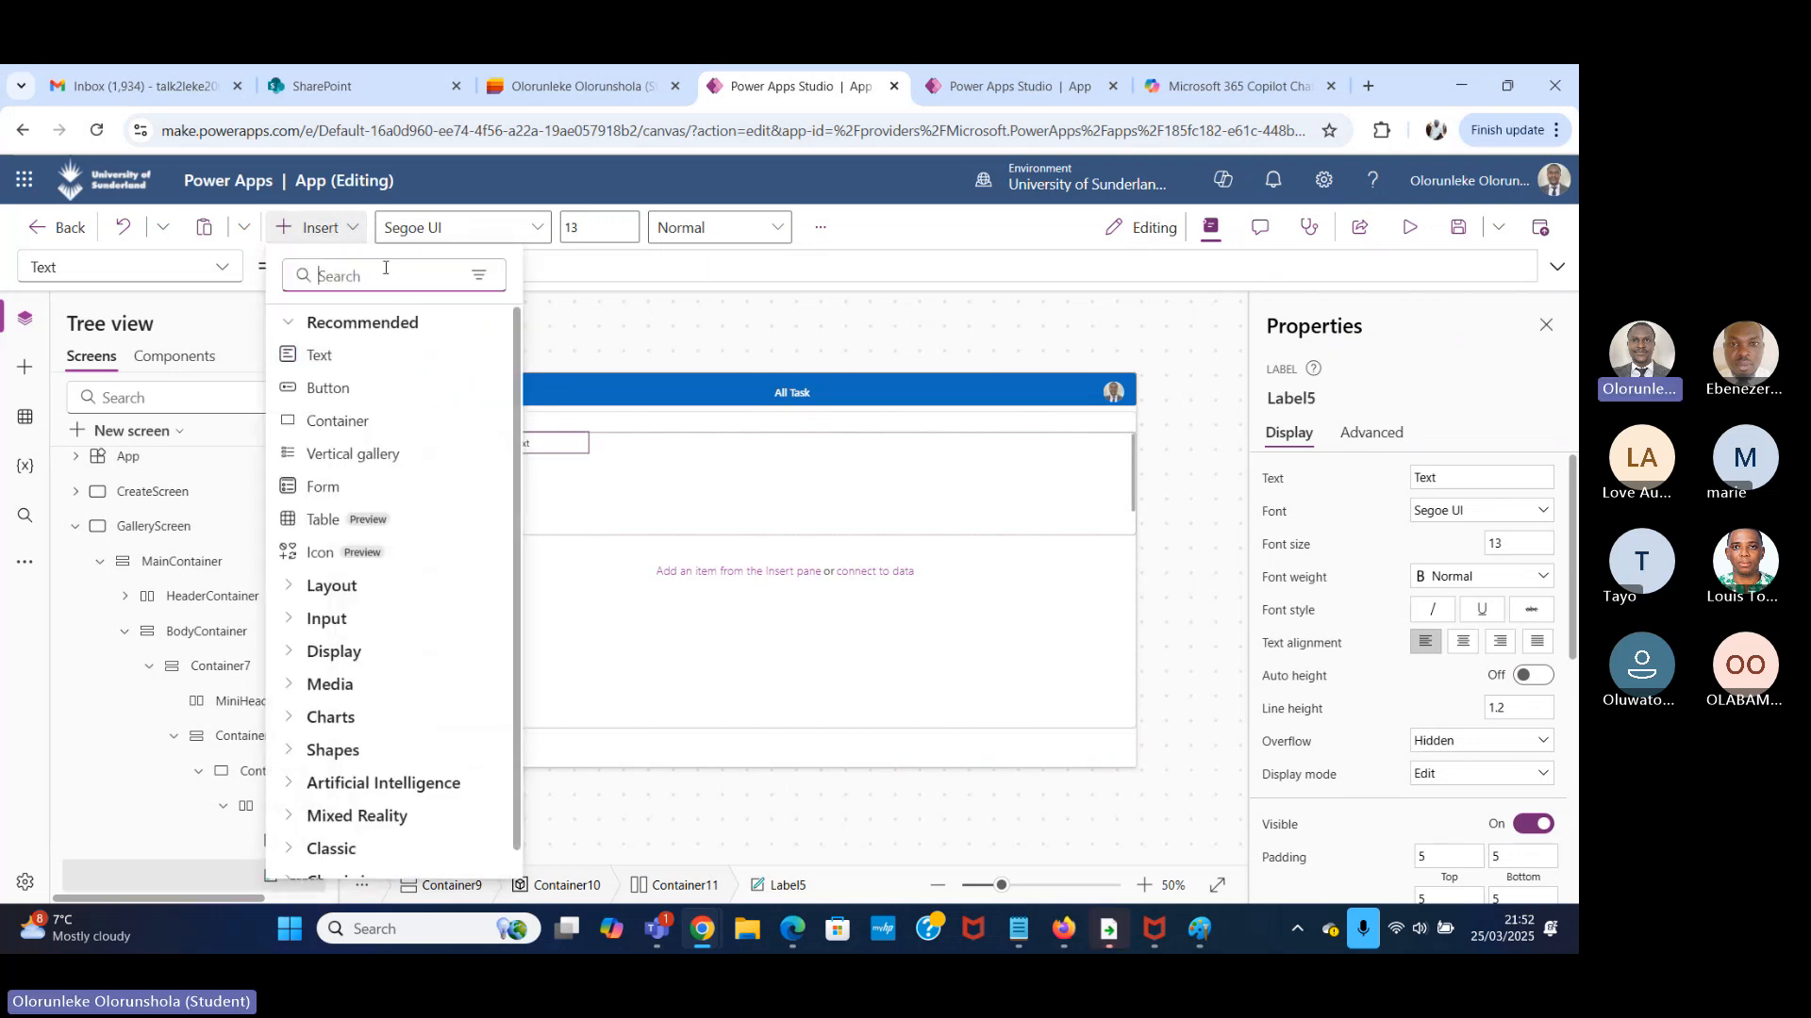
pyautogui.write('la')
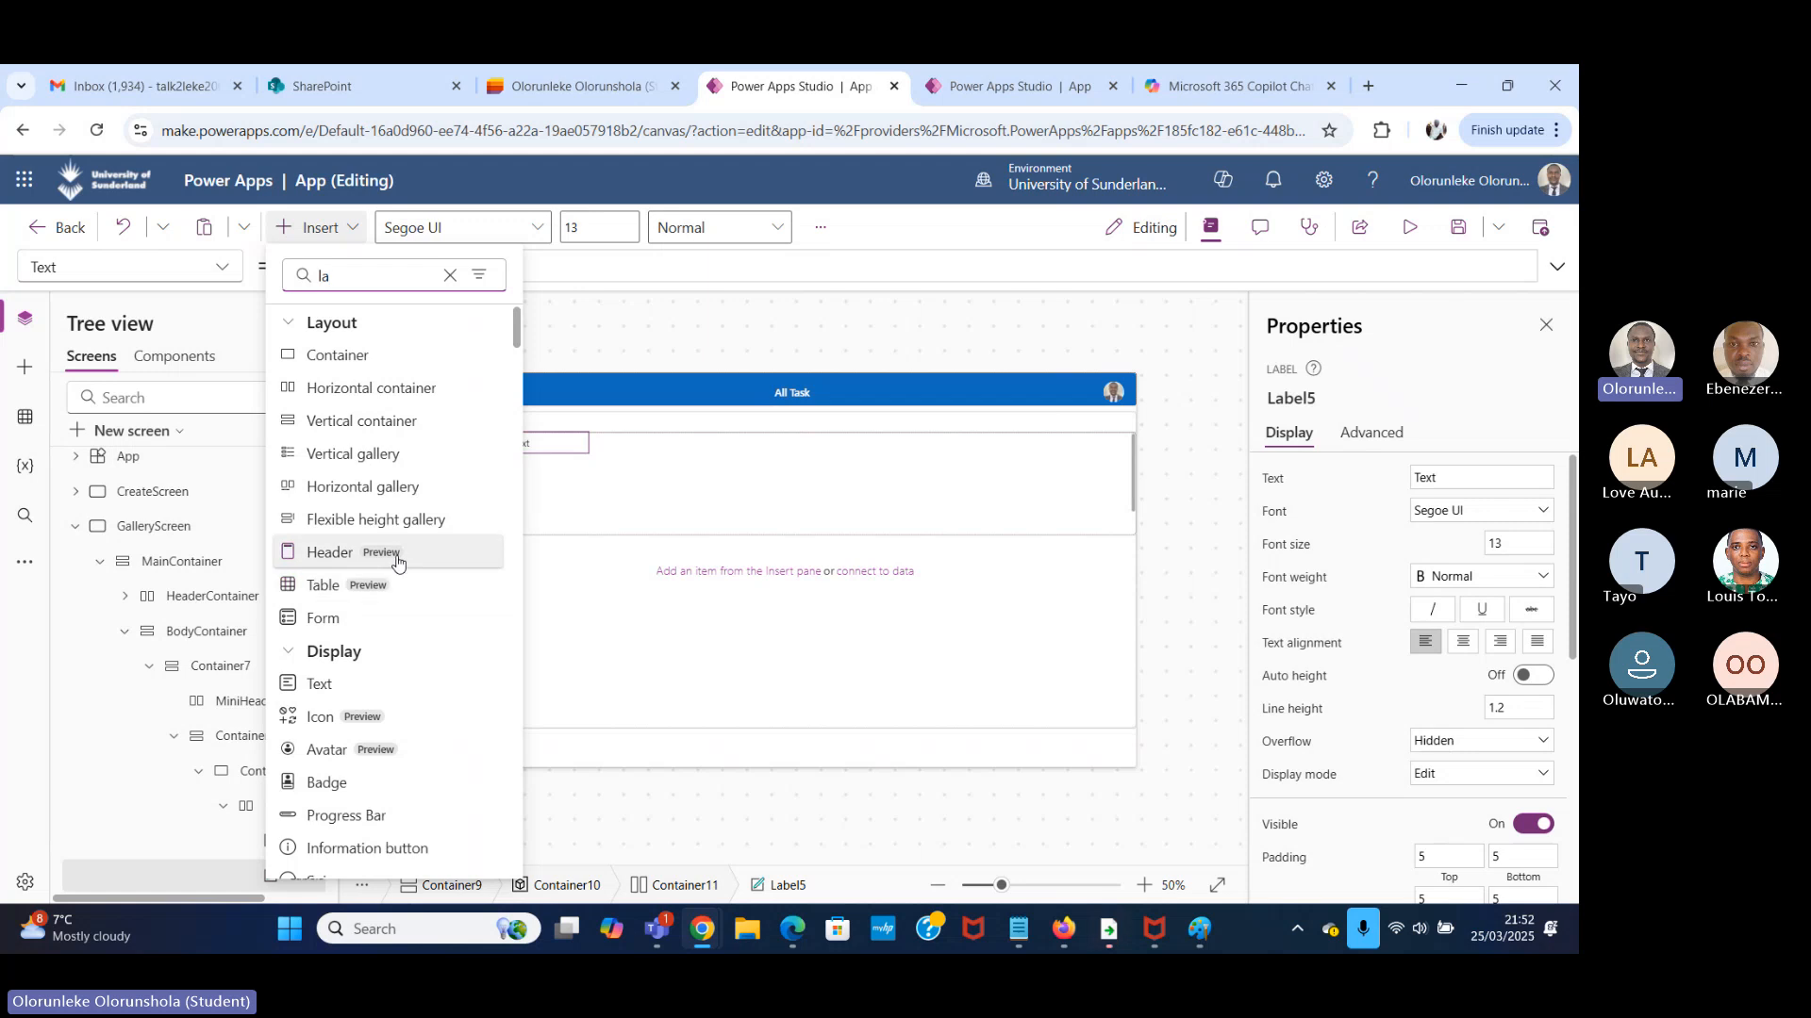
pyautogui.write('be')
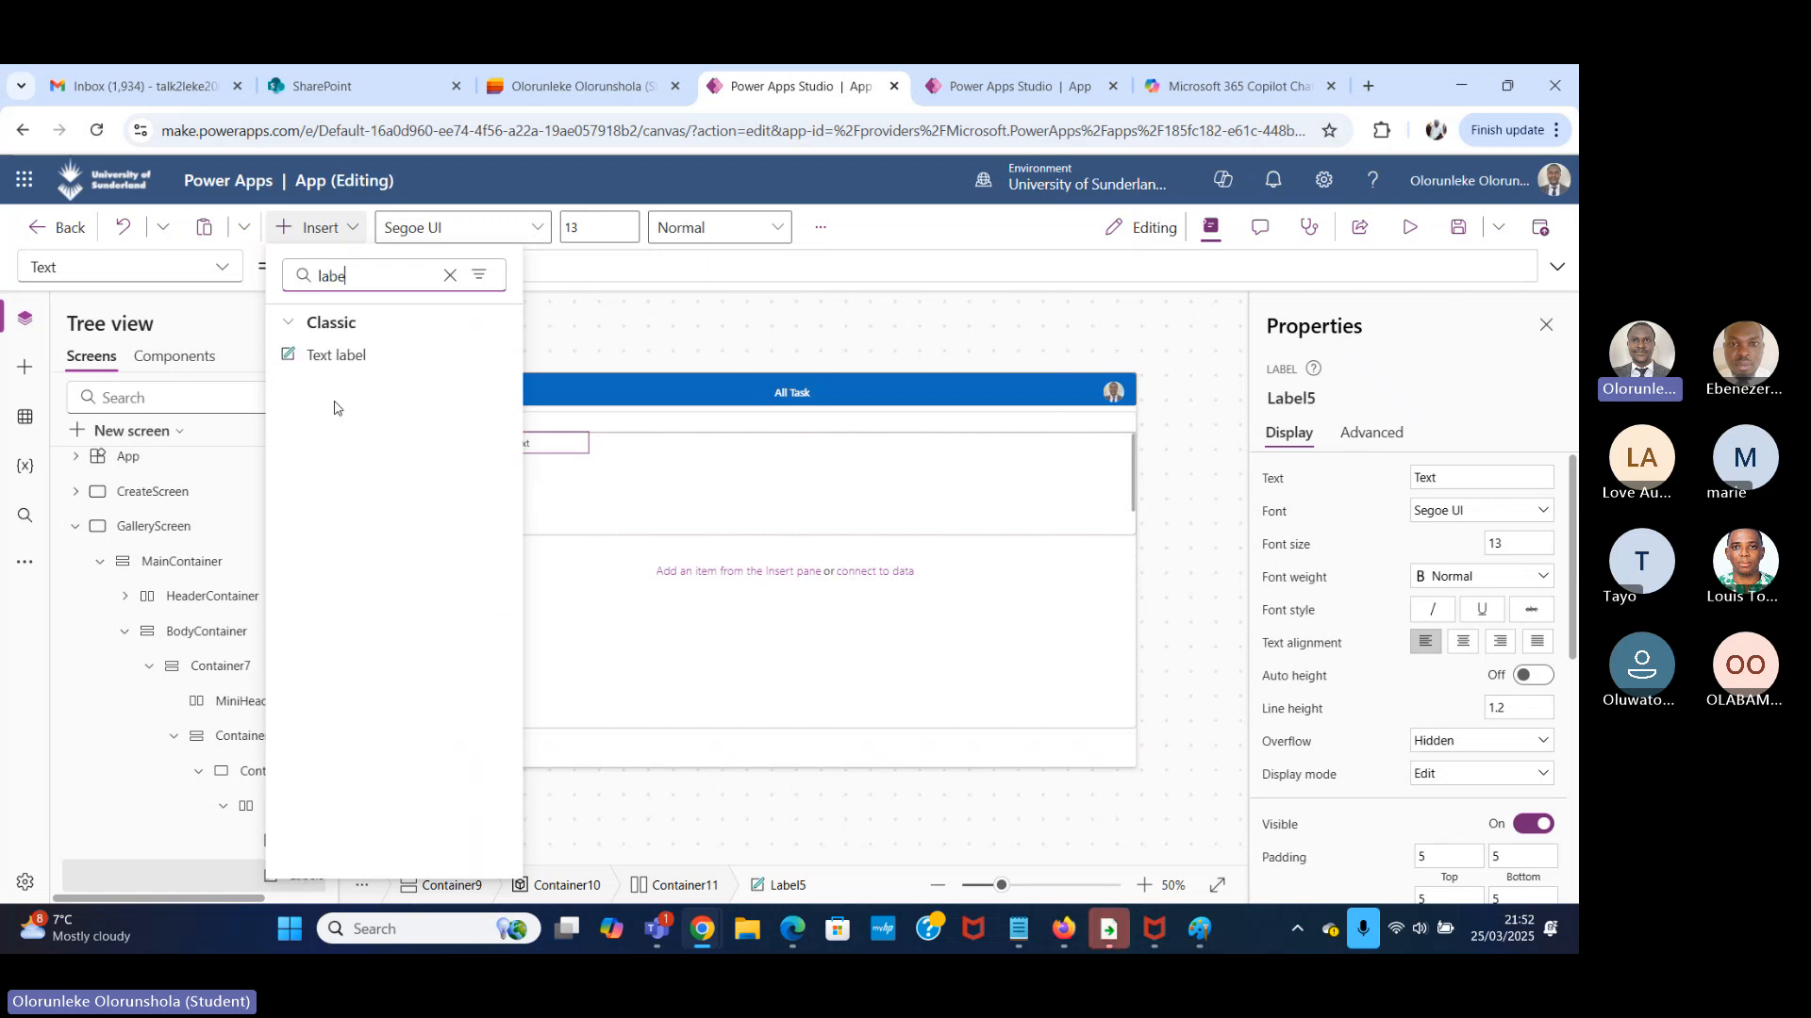
pyautogui.write('l')
pyautogui.click(401, 358)
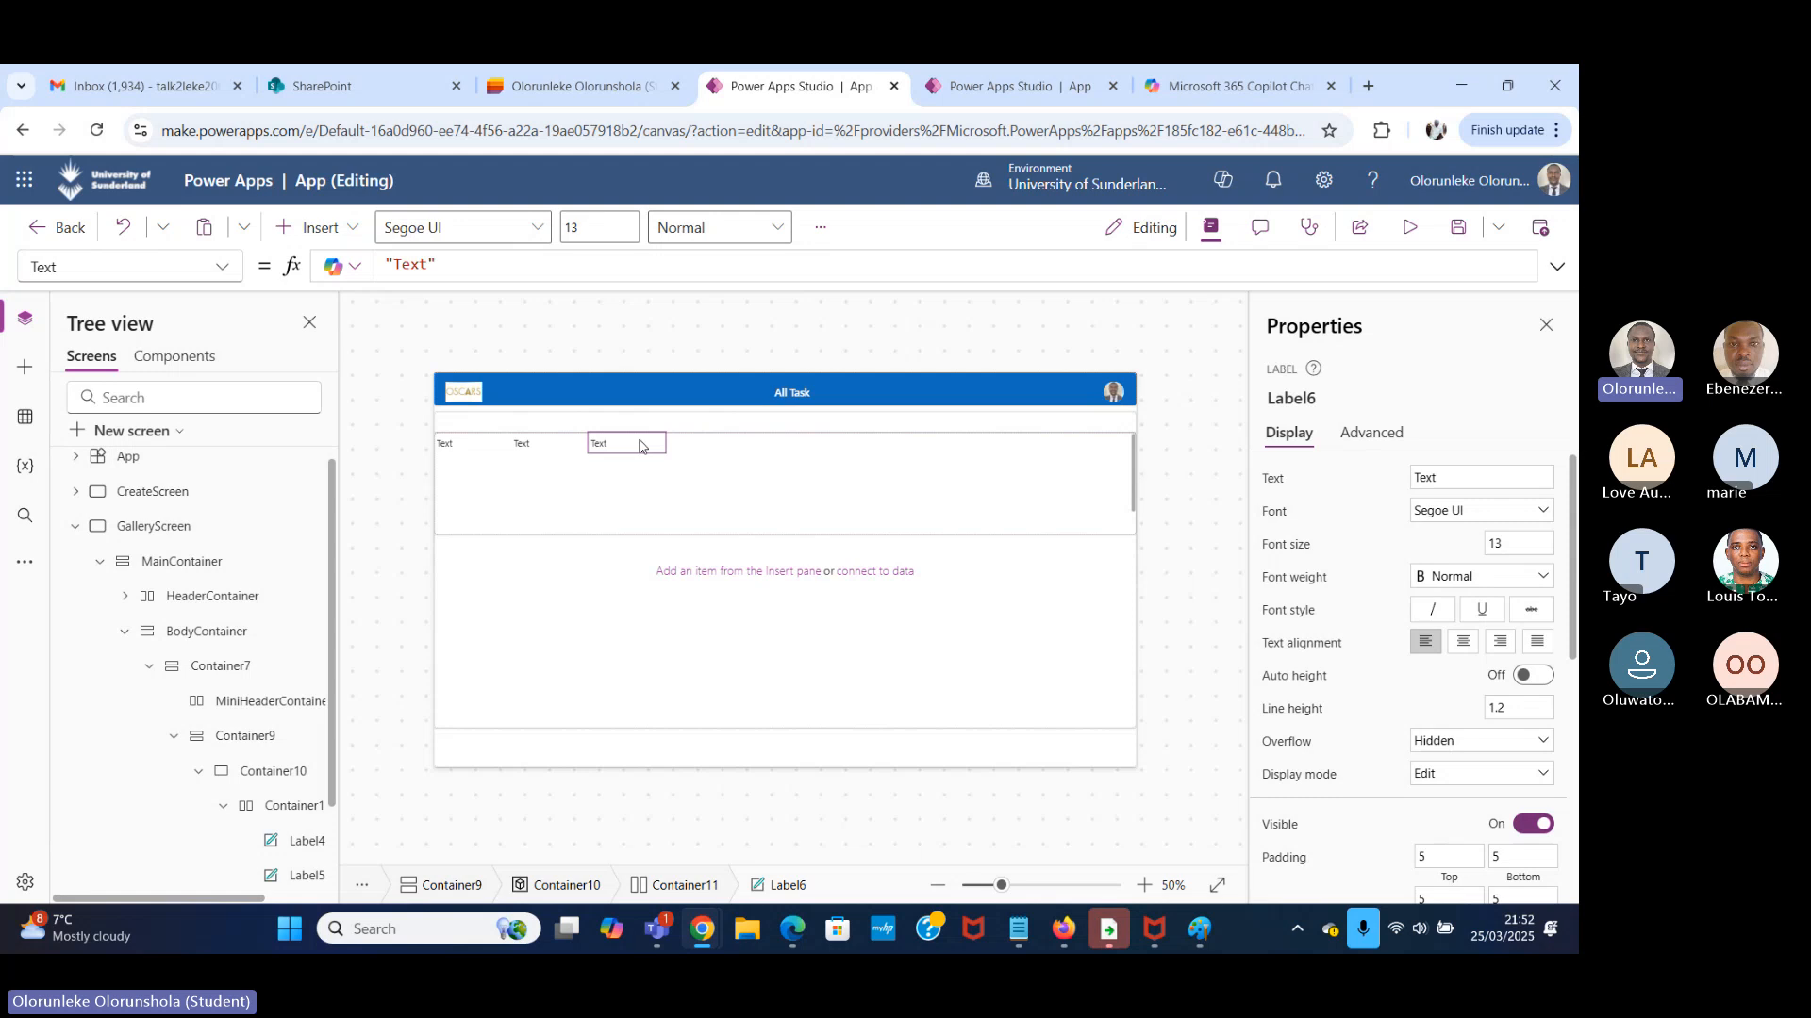
# Paste four more text labels after the third one in the horizontal container, making a row of seven.
pyautogui.hotkey('ctrl', 'v')
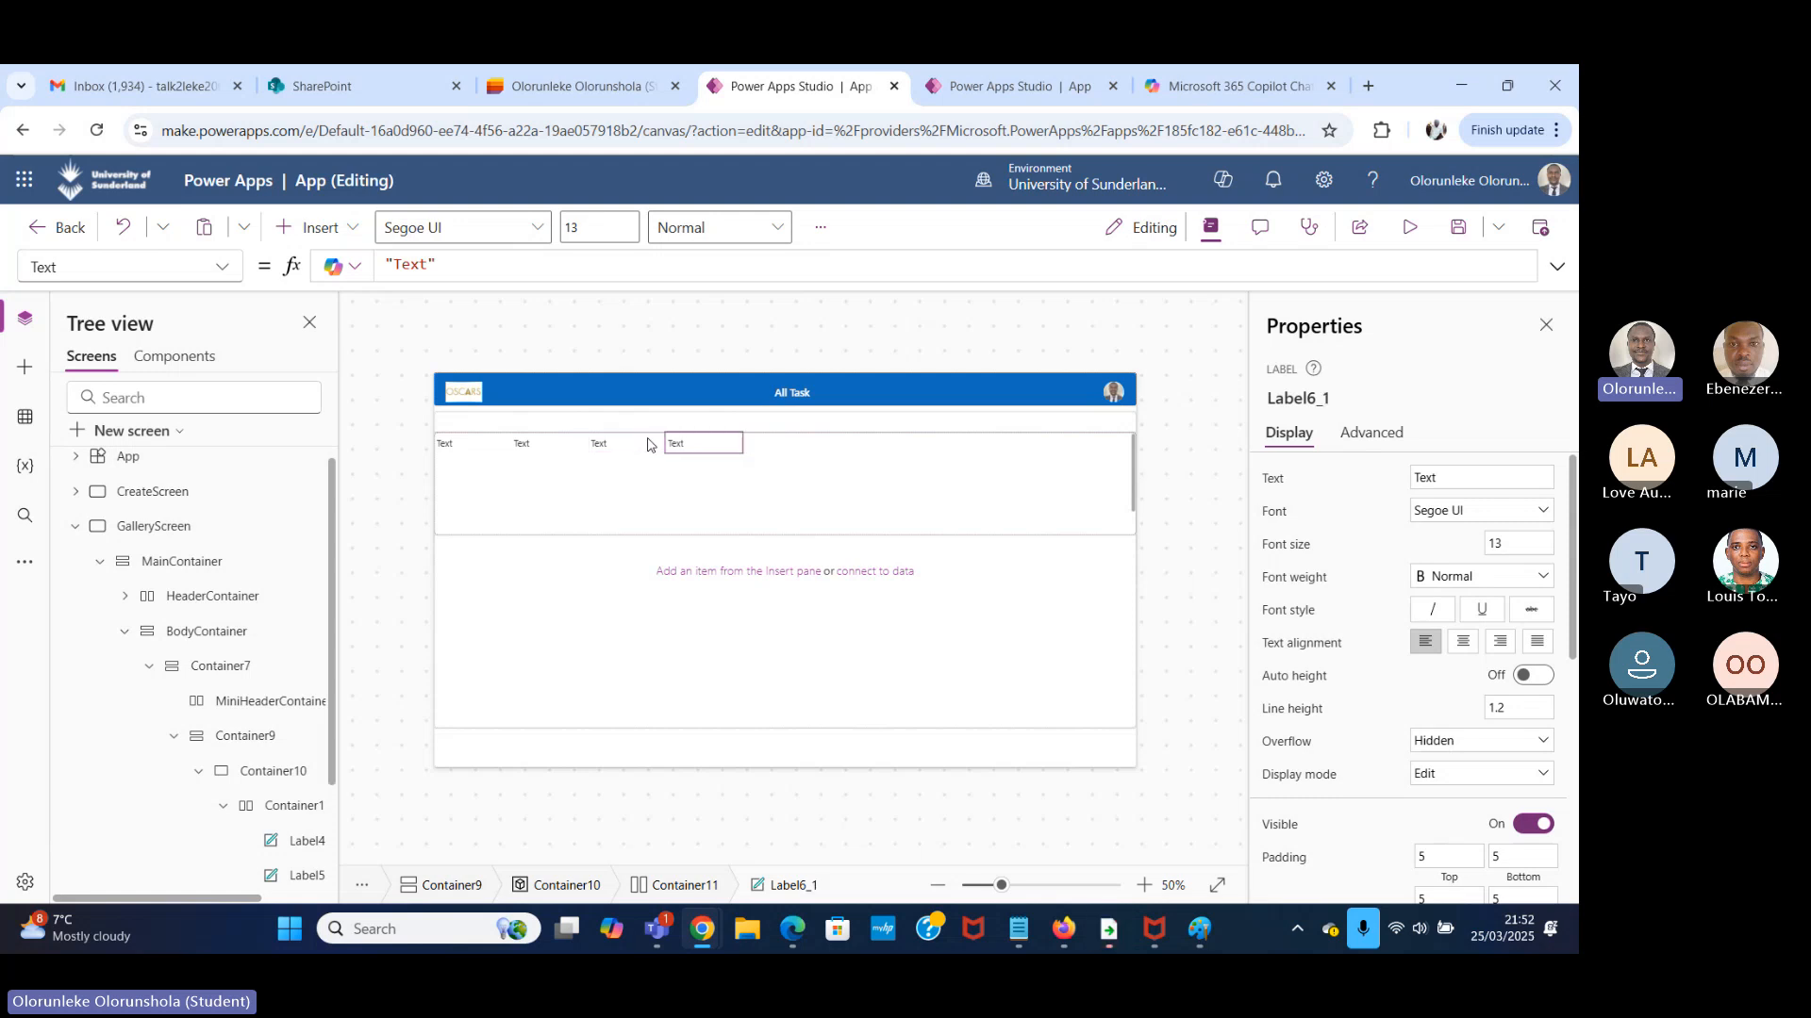
pyautogui.hotkey('ctrl', 'v')
pyautogui.hotkey('ctrl', 'v')
pyautogui.hotkey('ctrl', 'v')
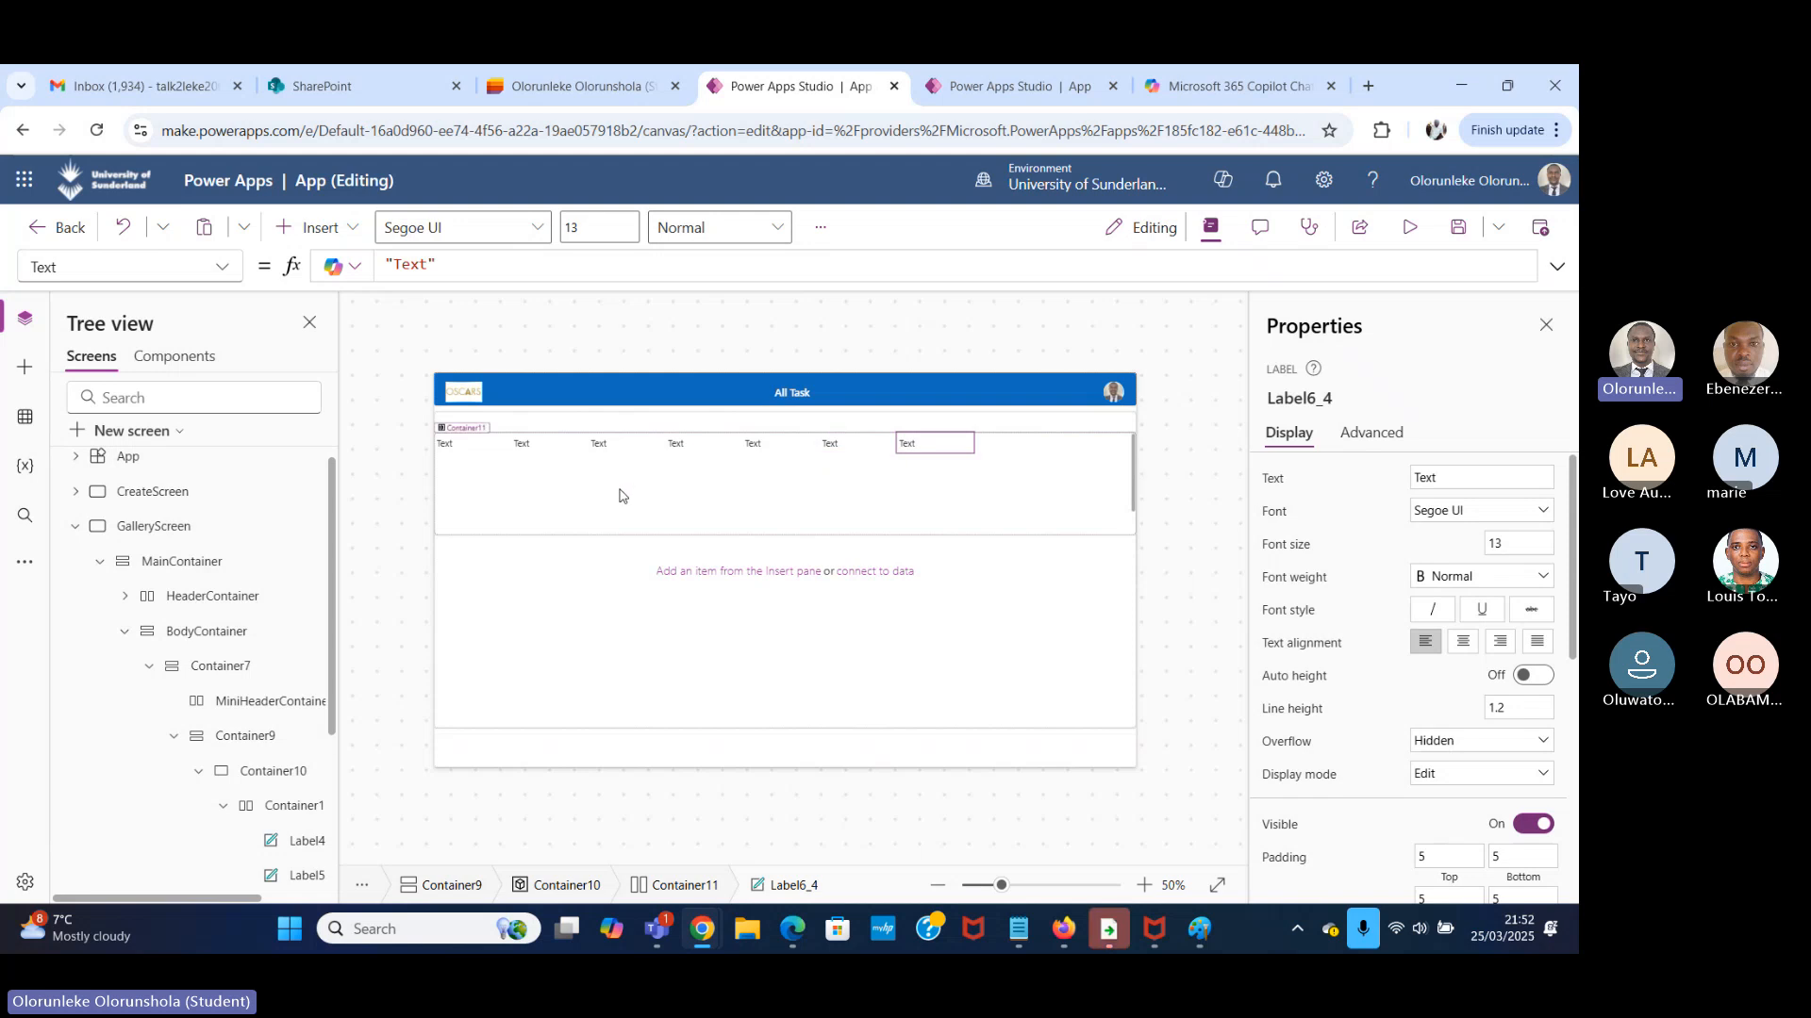
# Try to replace the first label's text with a formula beginning with ThisItem. after looking at the Task Manager list.
pyautogui.click(469, 446)
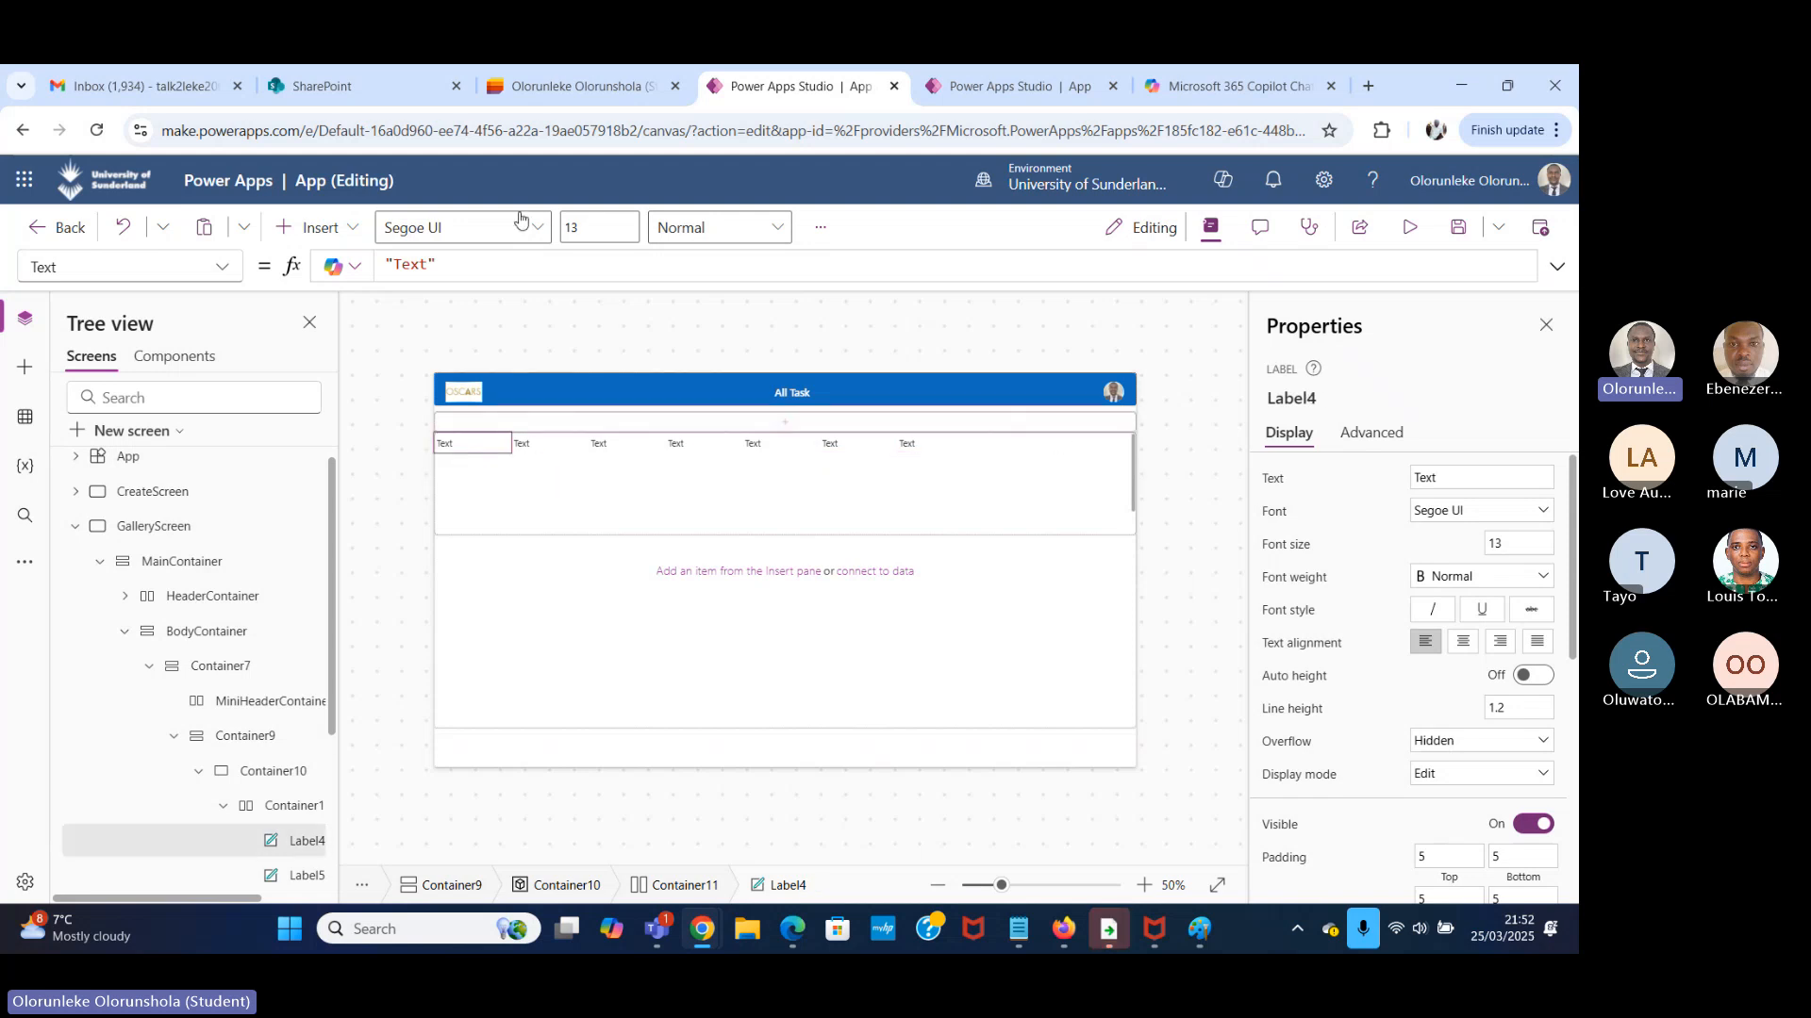
pyautogui.click(575, 86)
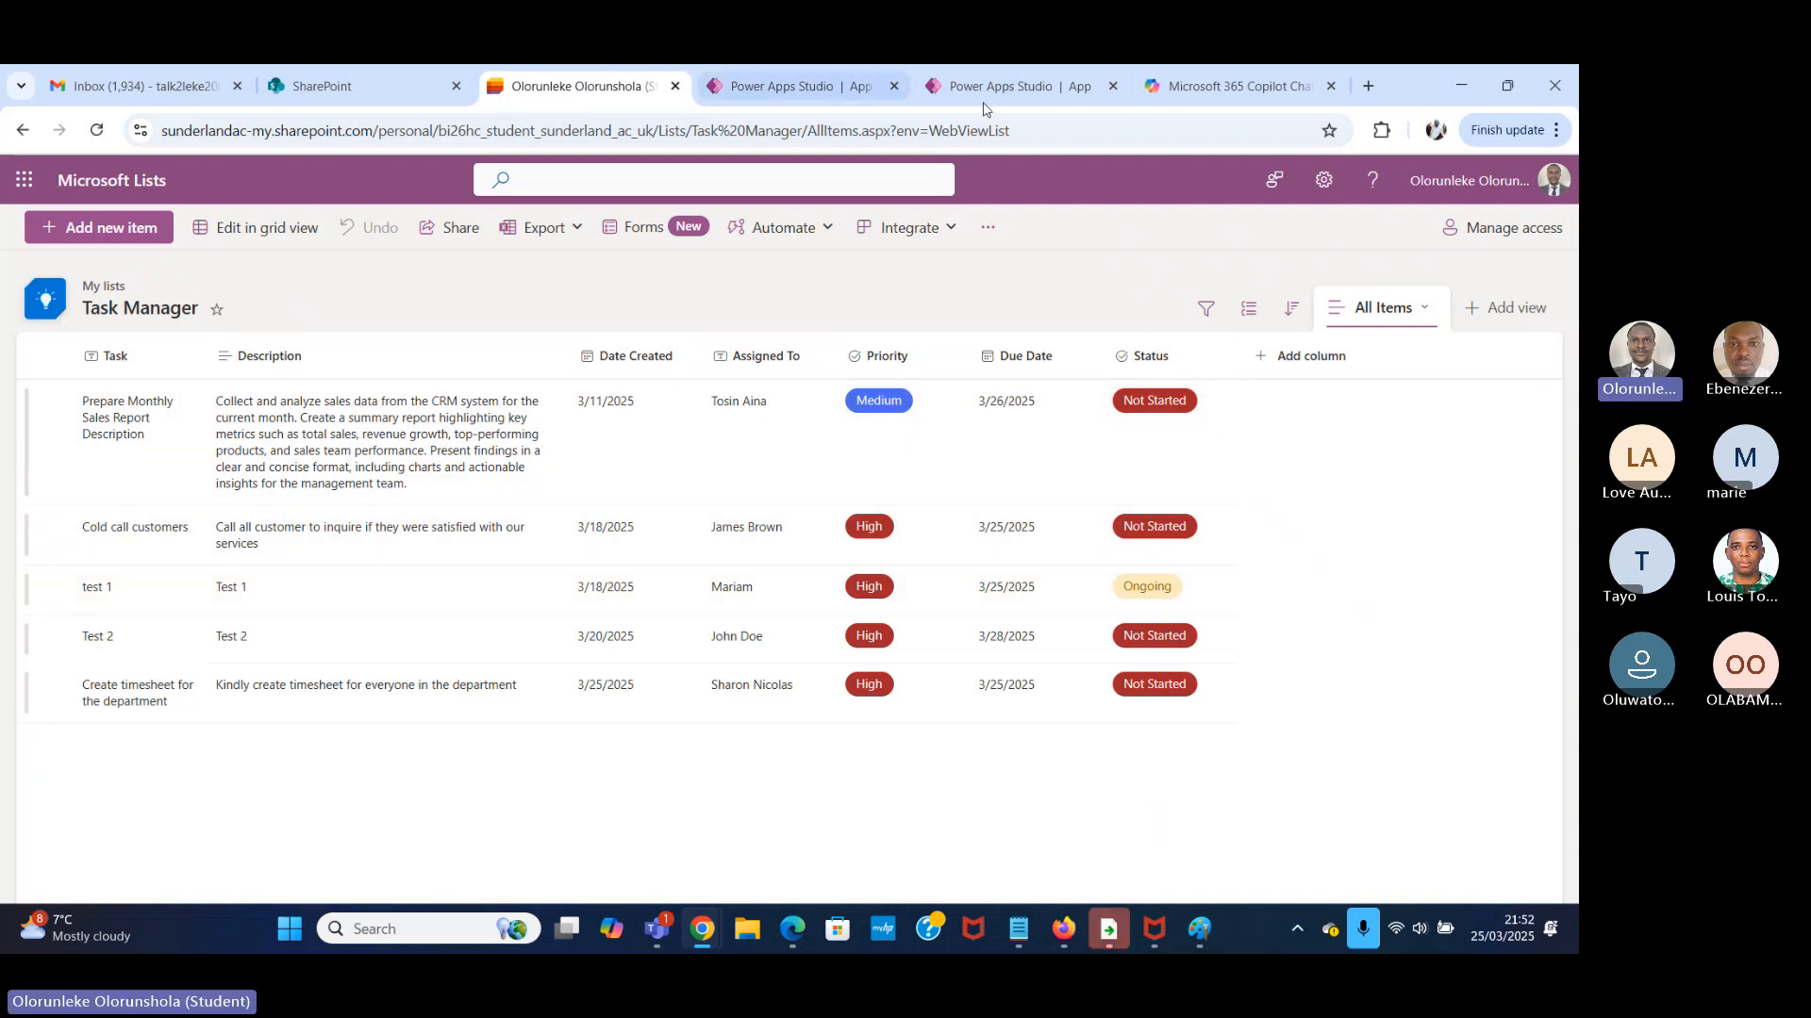
pyautogui.click(1016, 94)
pyautogui.click(797, 94)
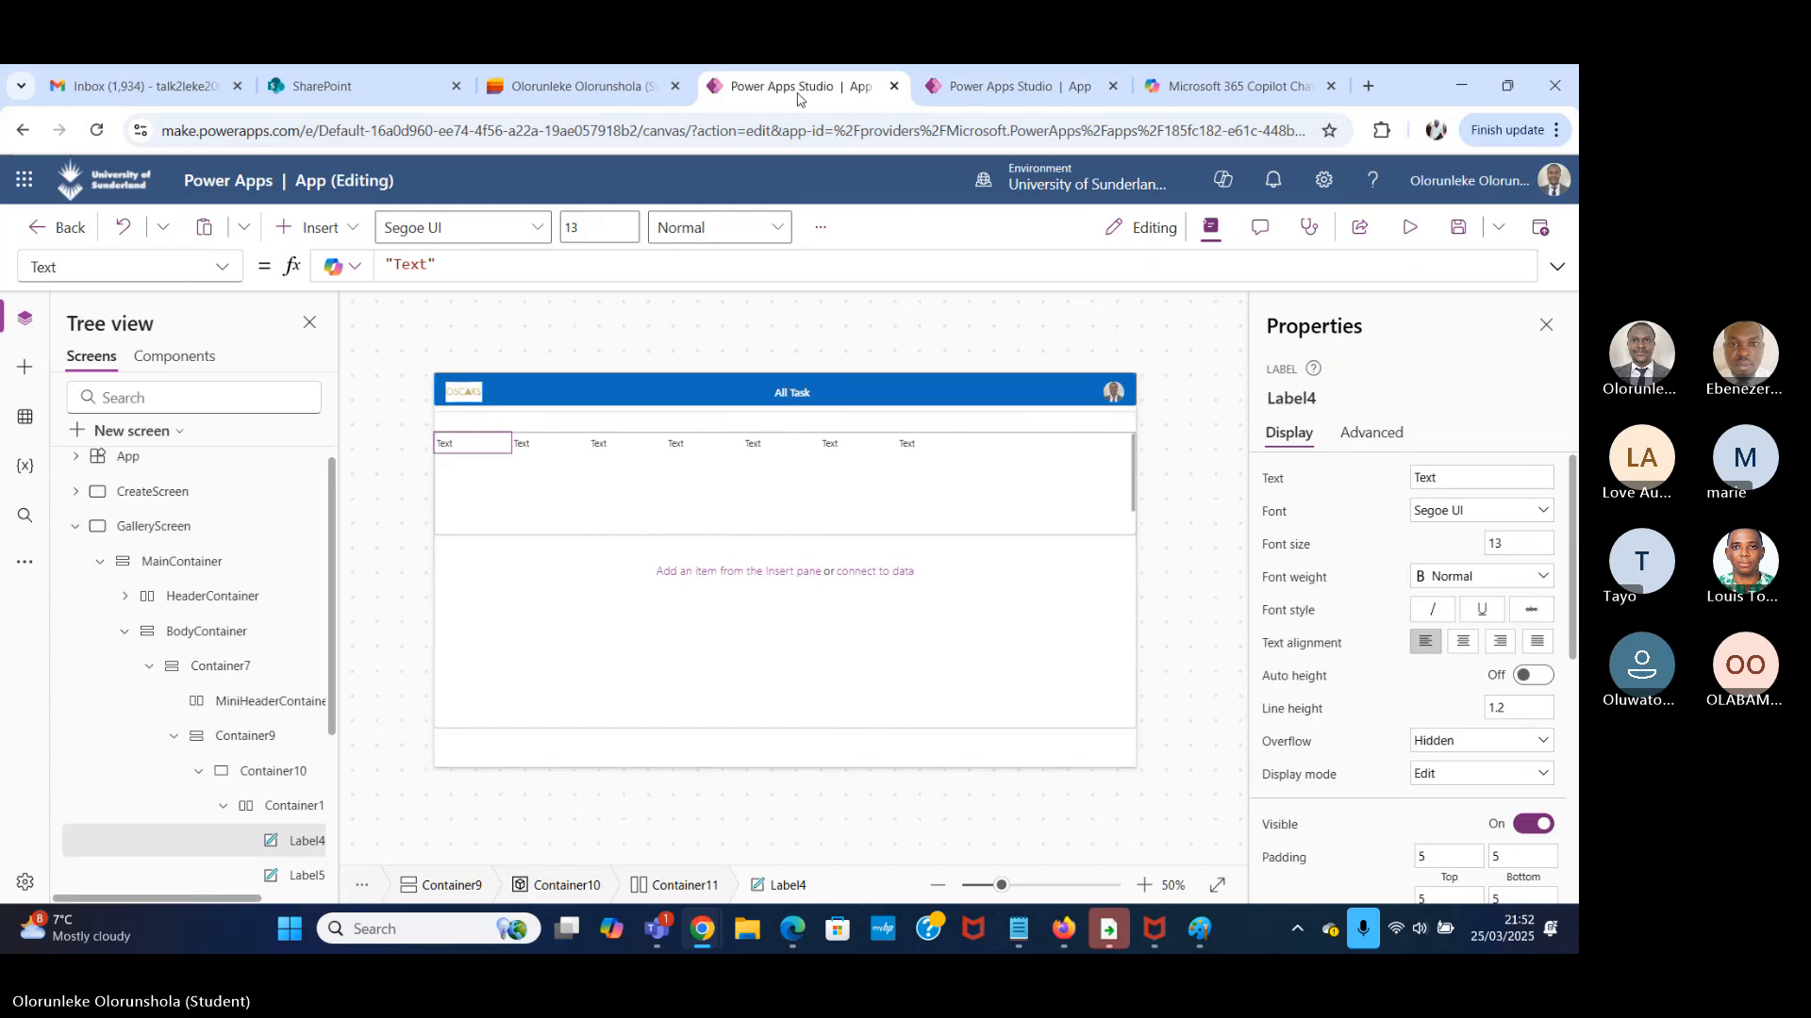
pyautogui.doubleClick(469, 449)
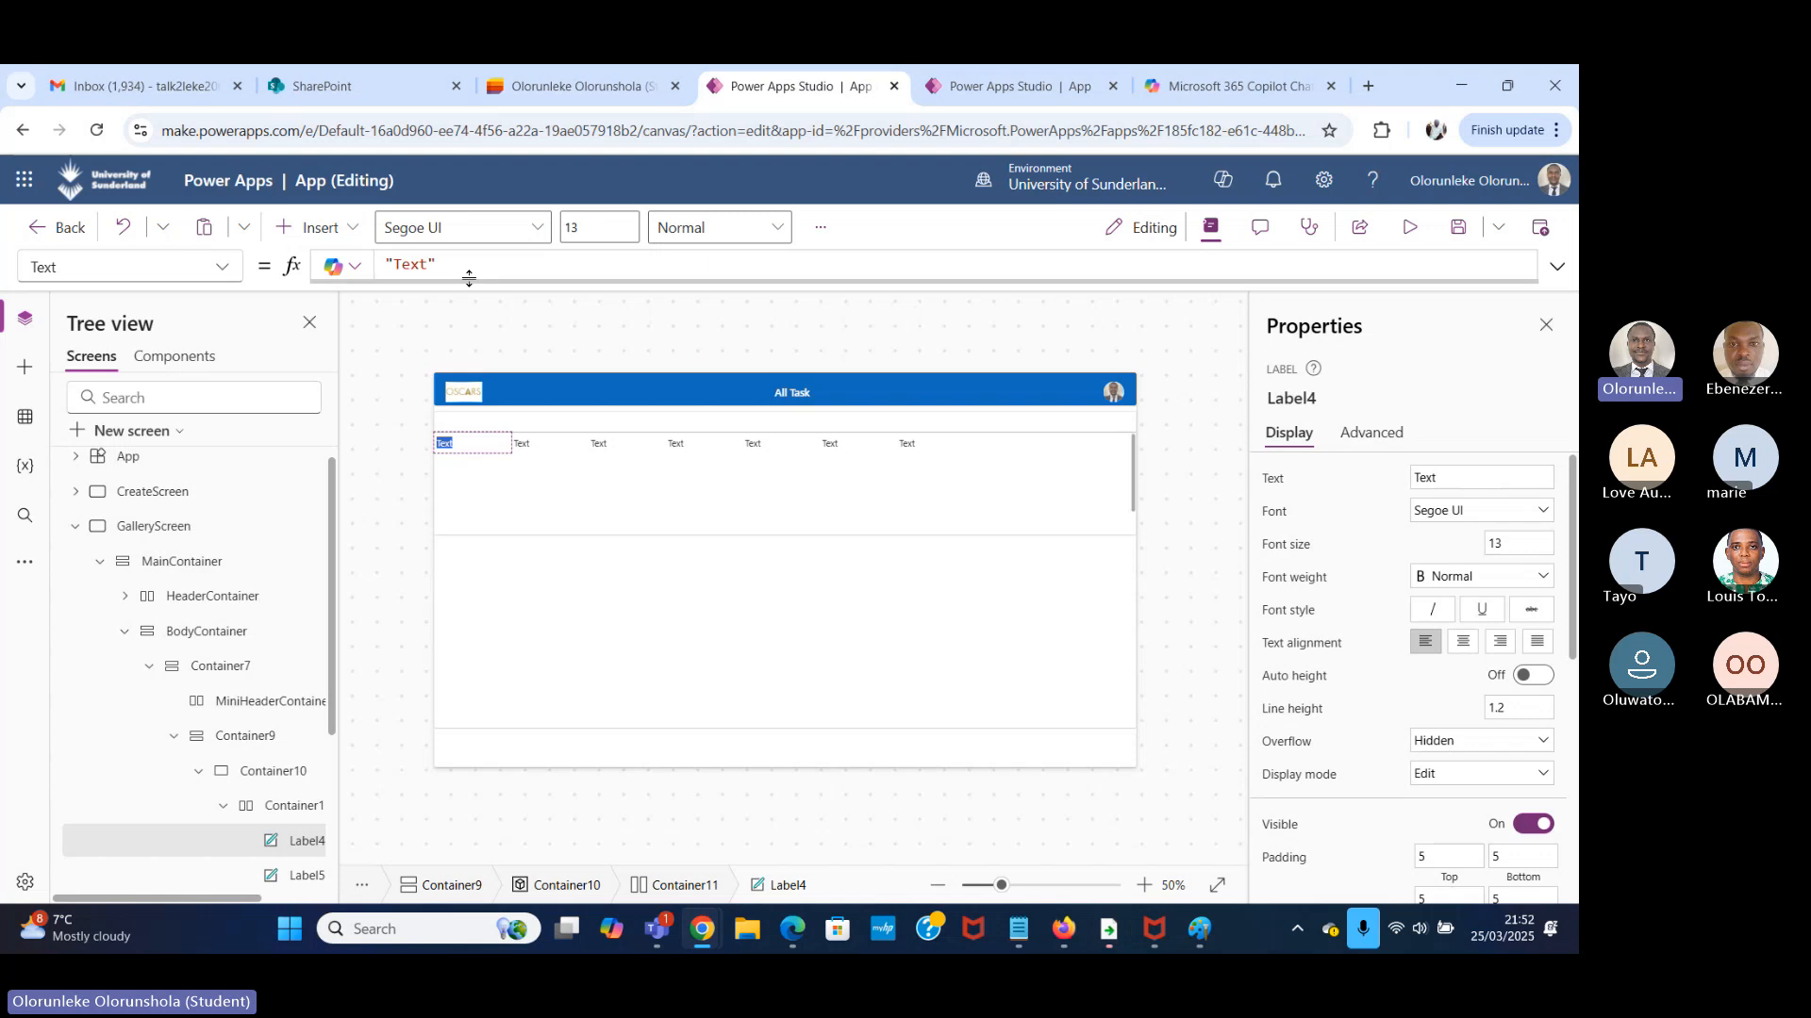
pyautogui.click(429, 264)
pyautogui.hotkey('ctrl', 'a')
pyautogui.press('BackSpace')
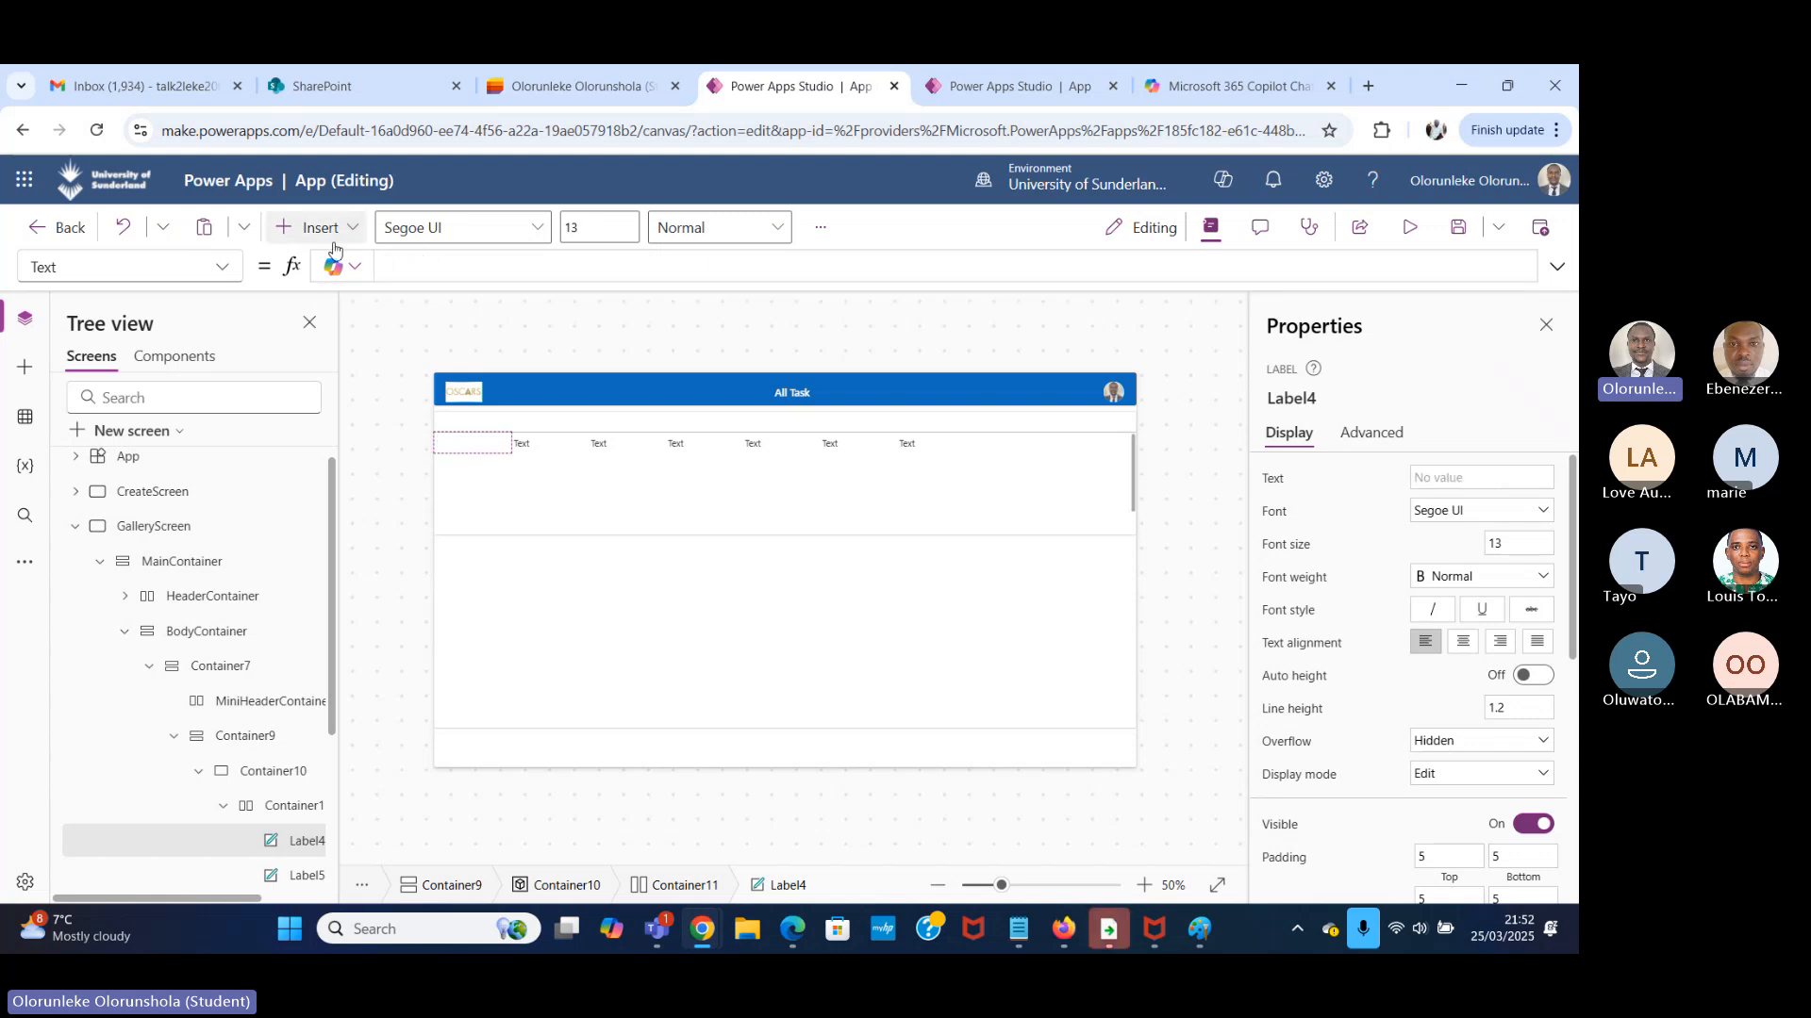
pyautogui.write('Th')
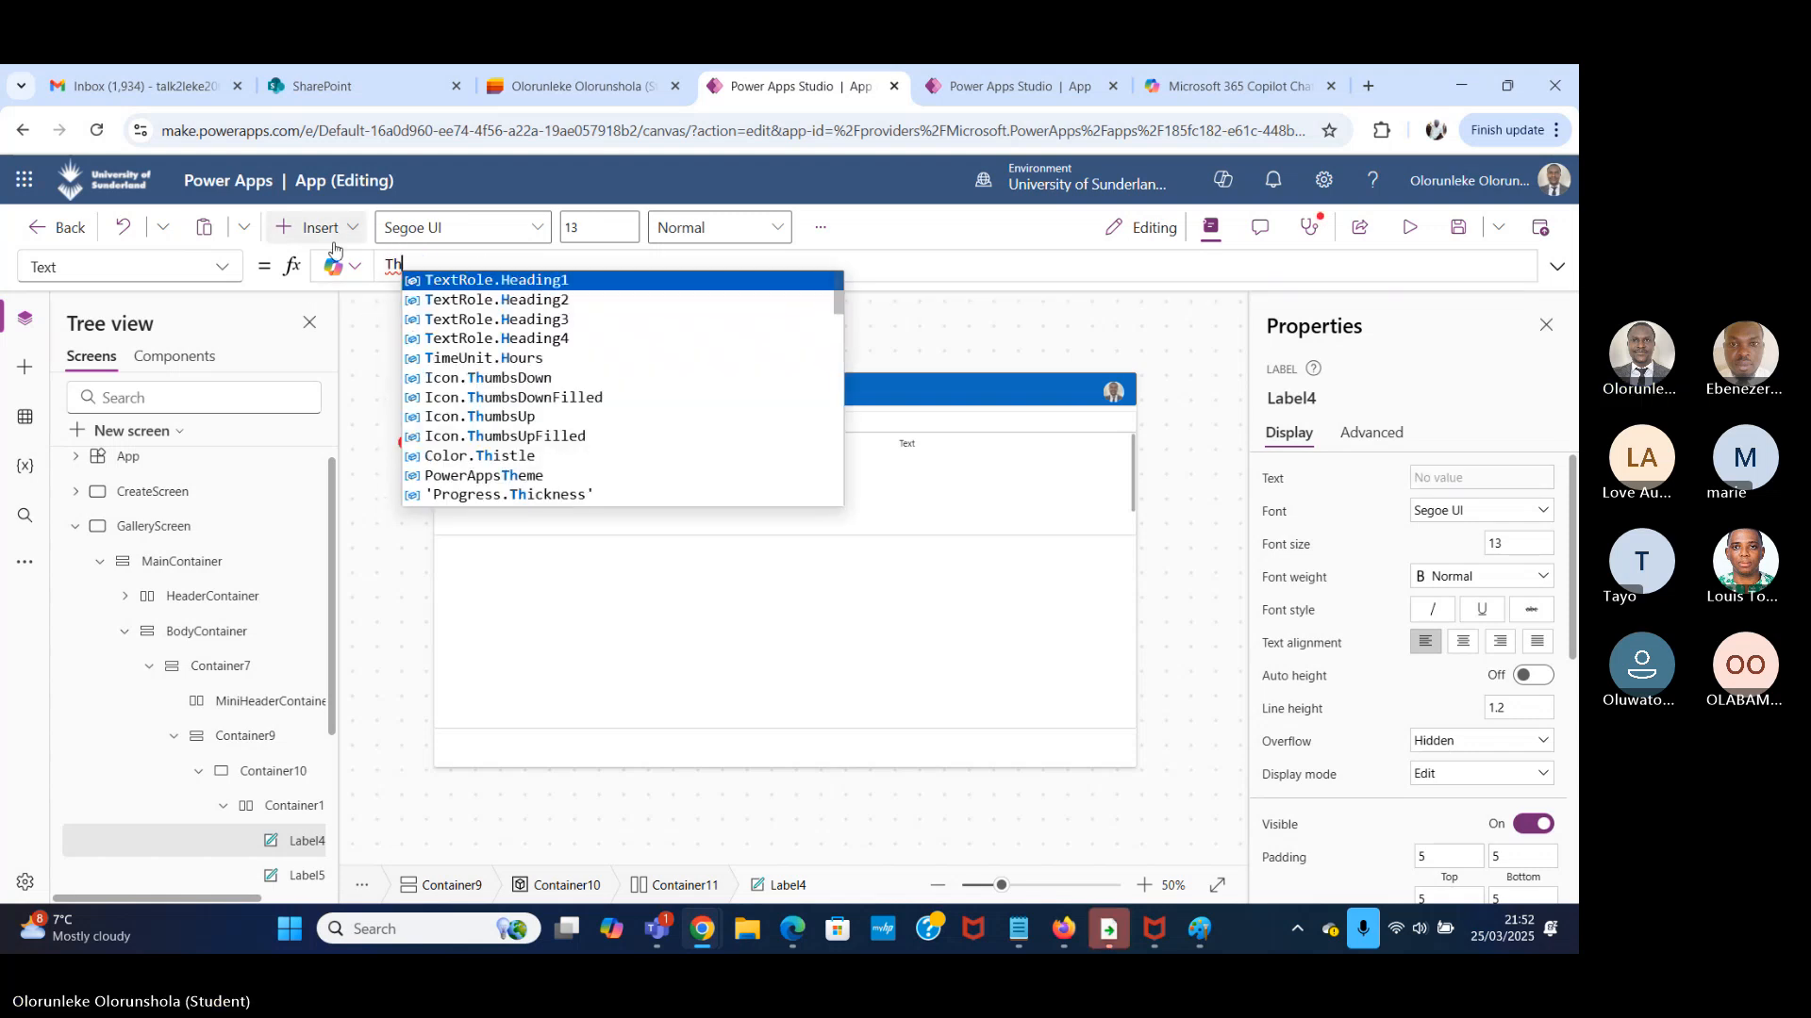
pyautogui.write('isI')
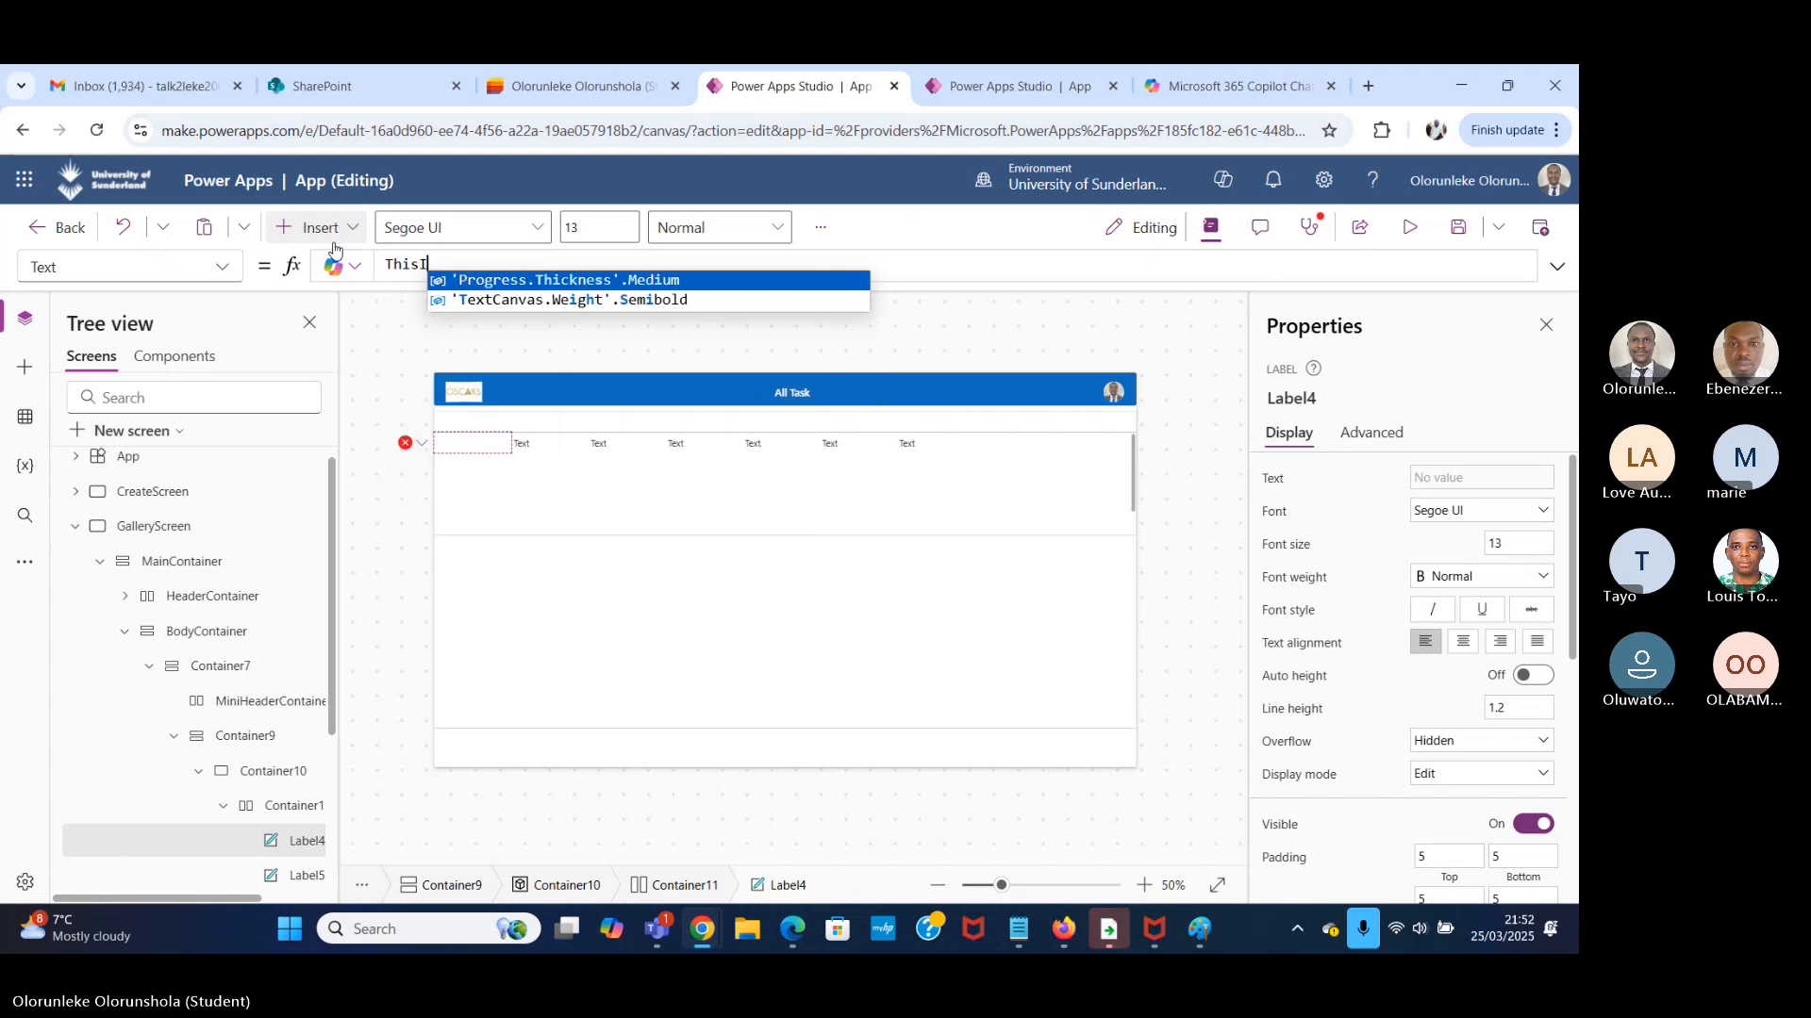
pyautogui.write('tem')
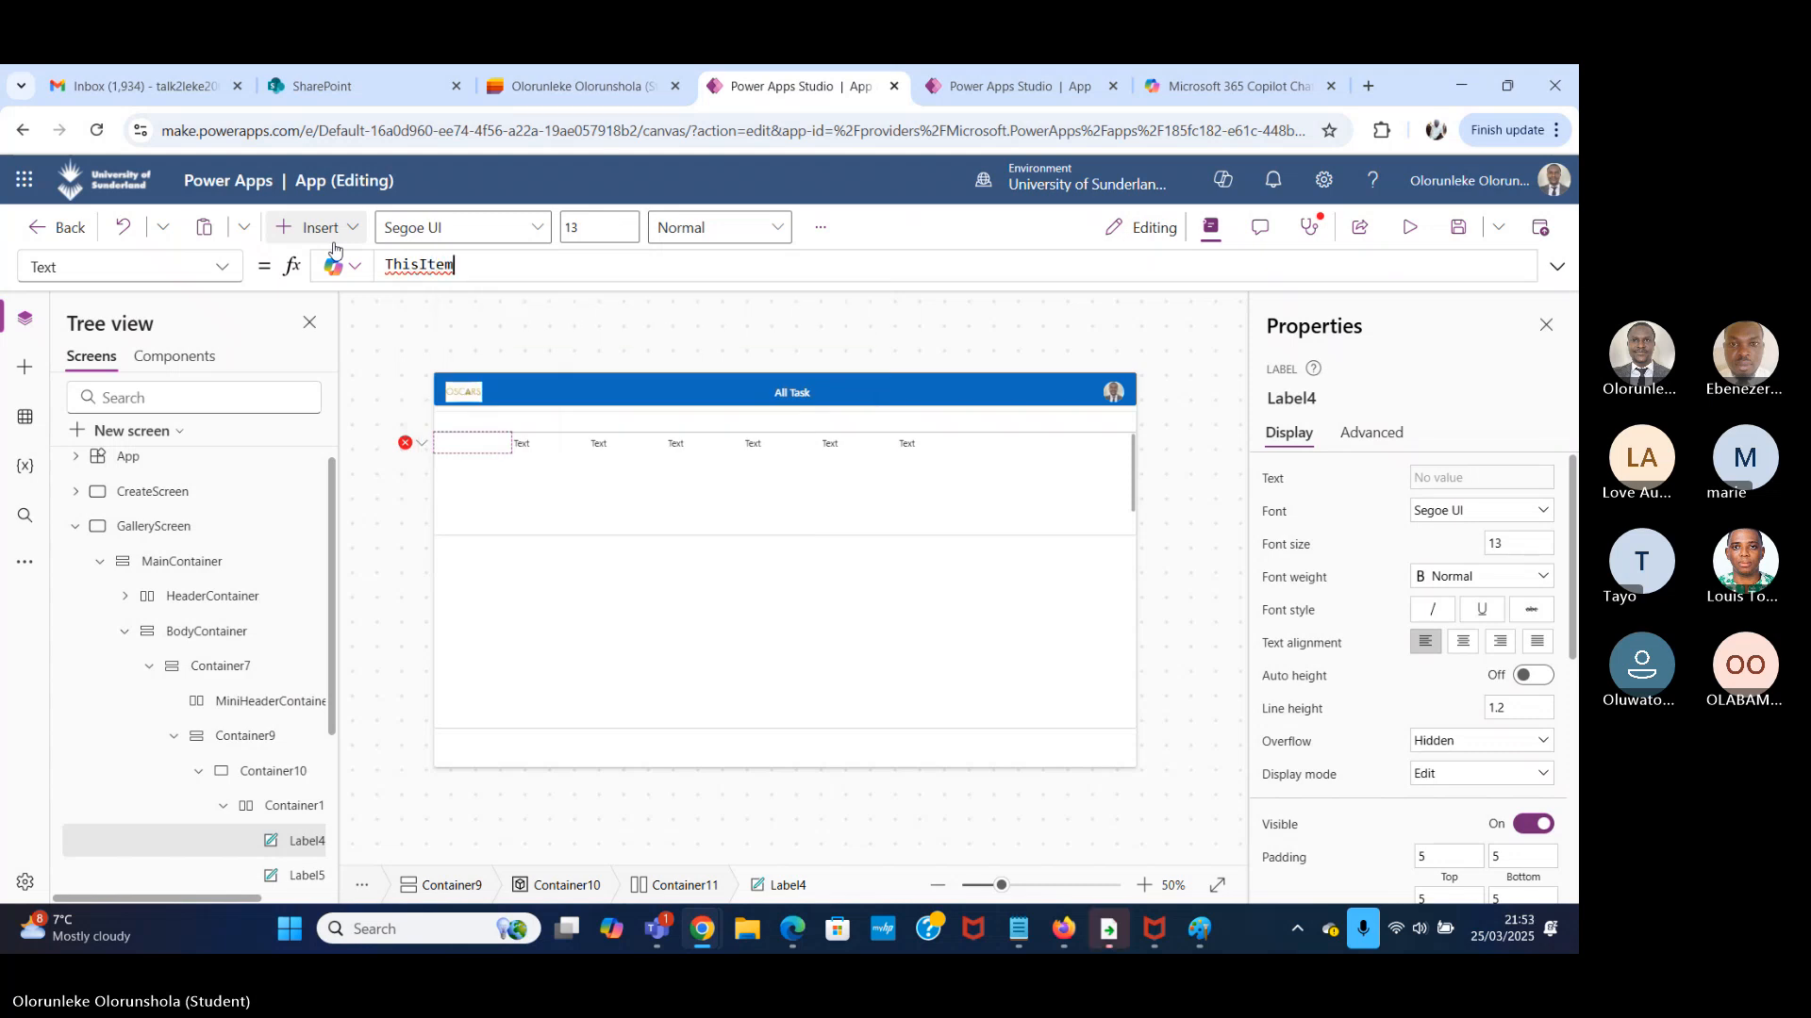
pyautogui.write('.')
# Check the Task Manager column names, try to add the task field to the first label's ThisItem formula, and clear the formula.
pyautogui.click(532, 87)
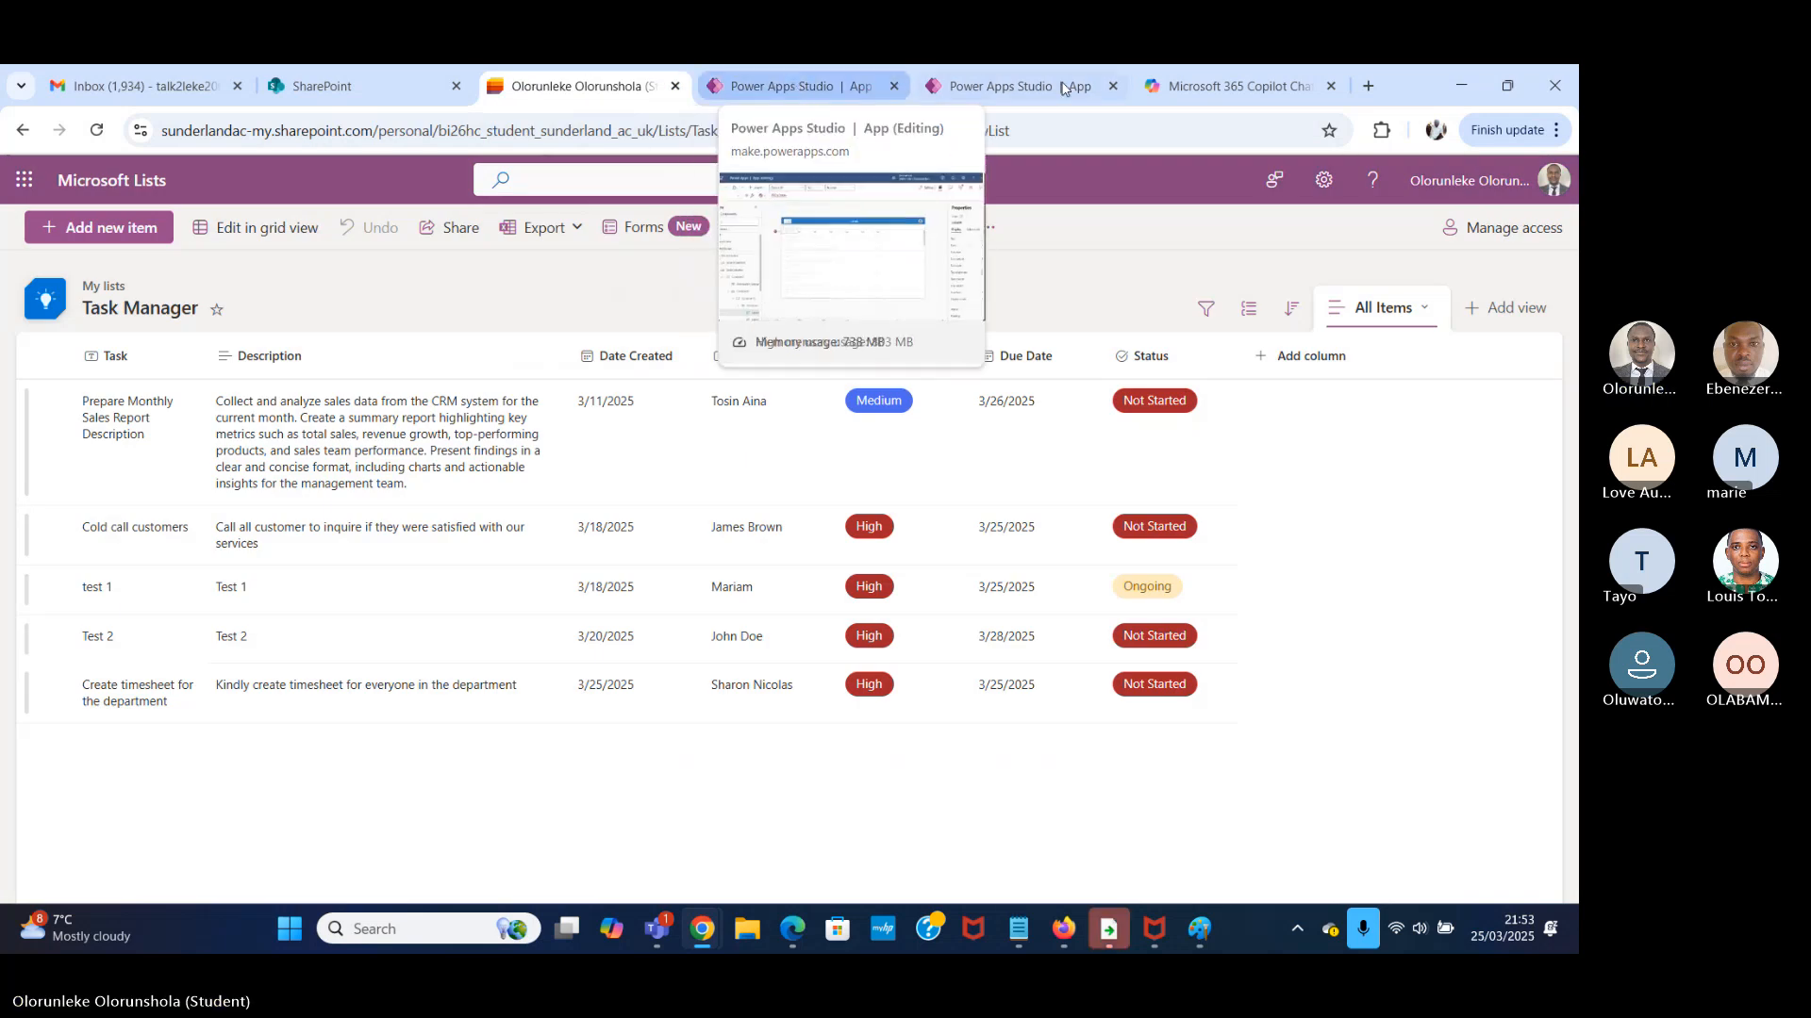
pyautogui.click(798, 87)
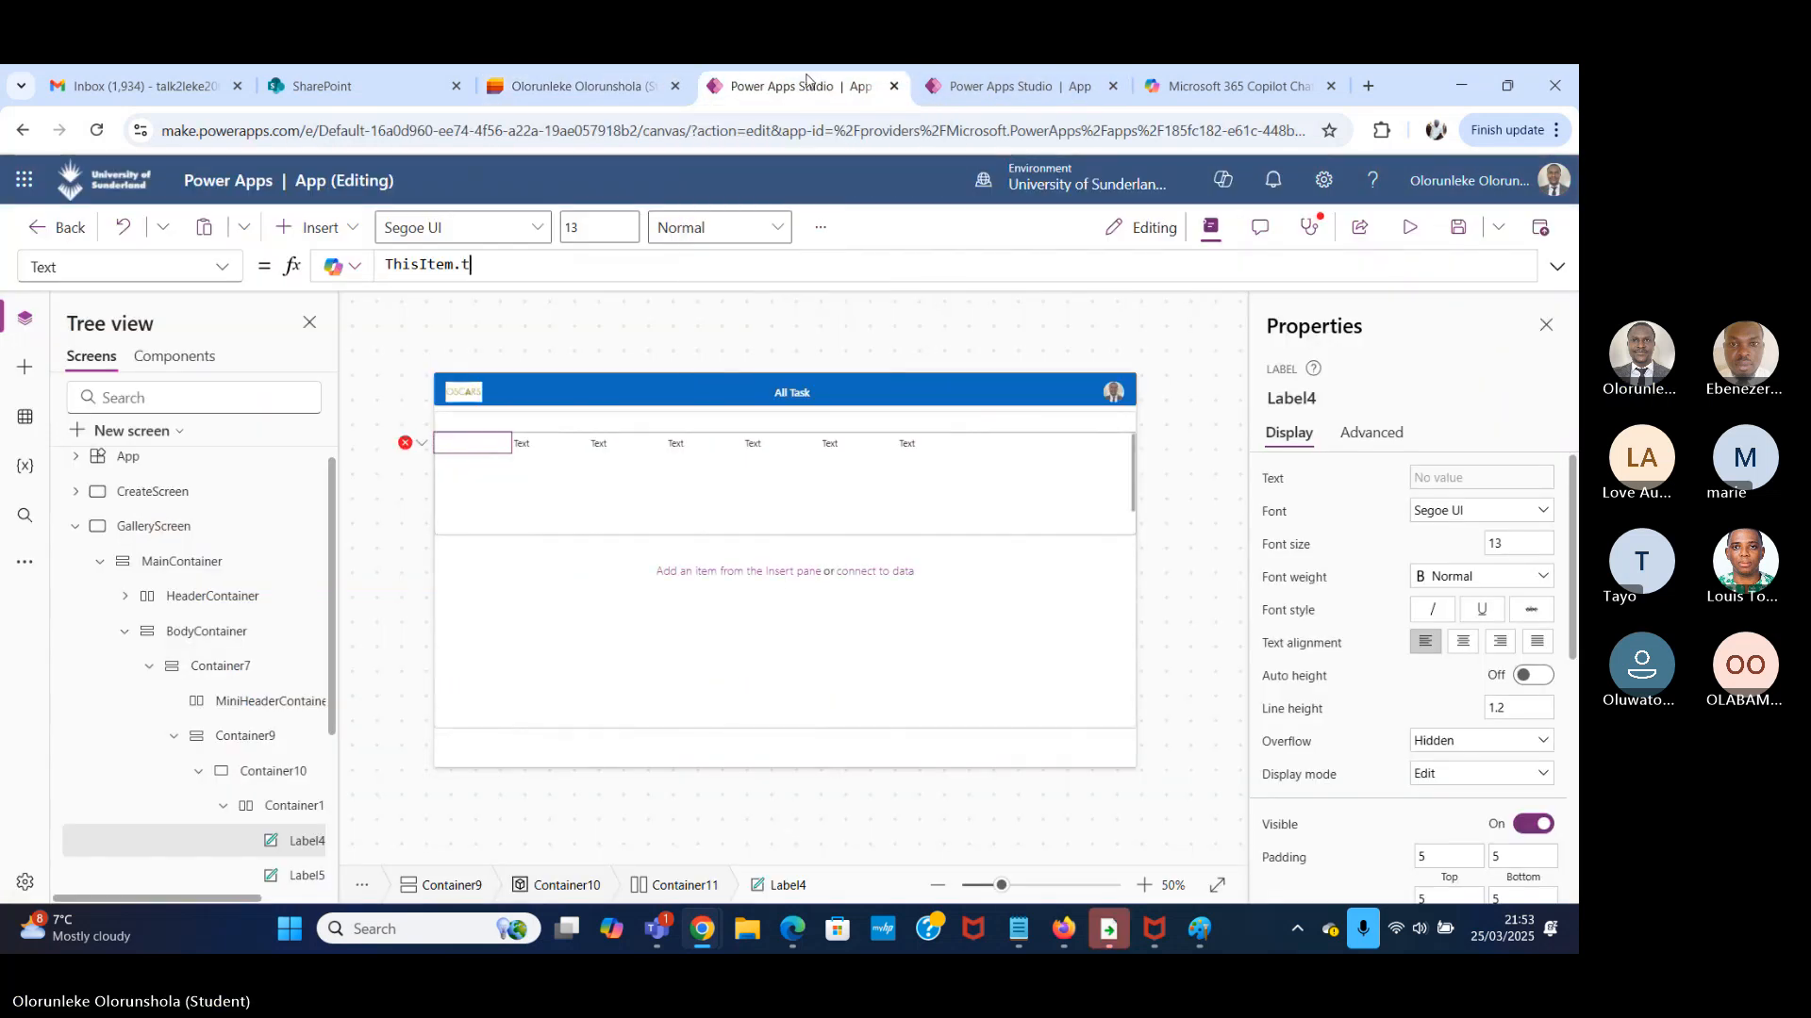
pyautogui.write('t')
pyautogui.press('BackSpace')
pyautogui.write('T')
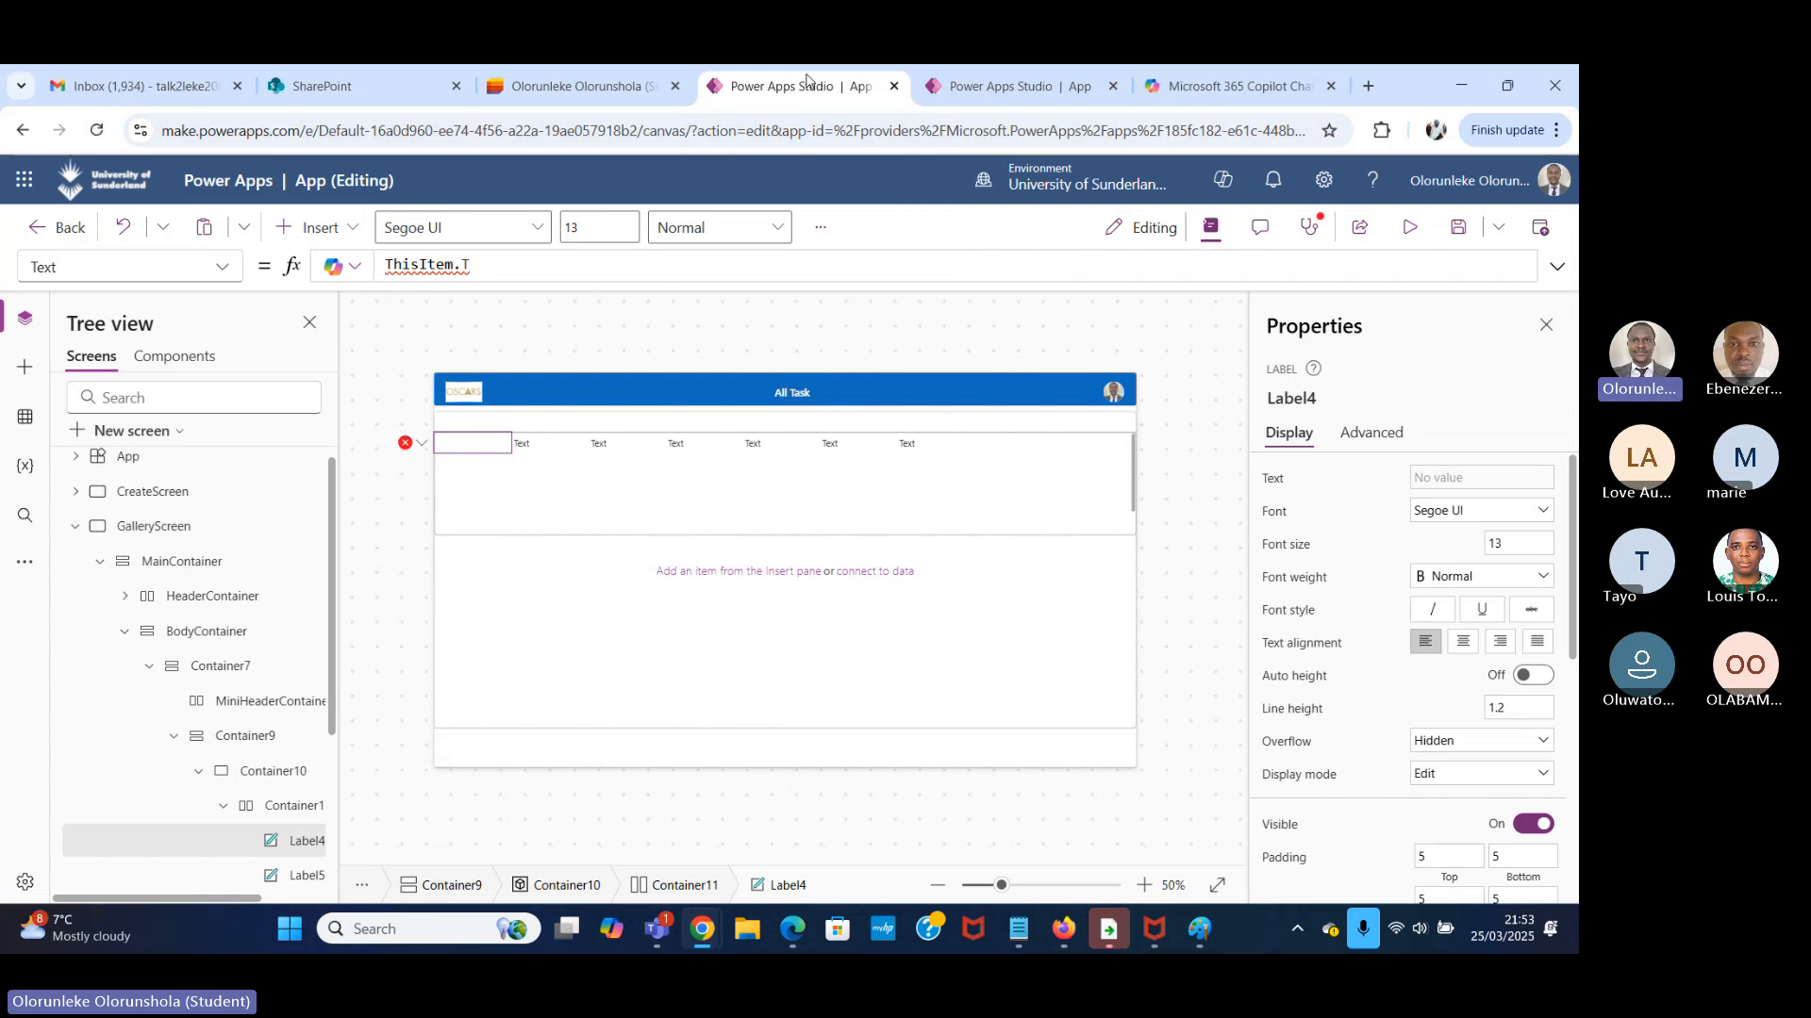
pyautogui.press('BackSpace')
pyautogui.write('tas')
pyautogui.press('BackSpace')
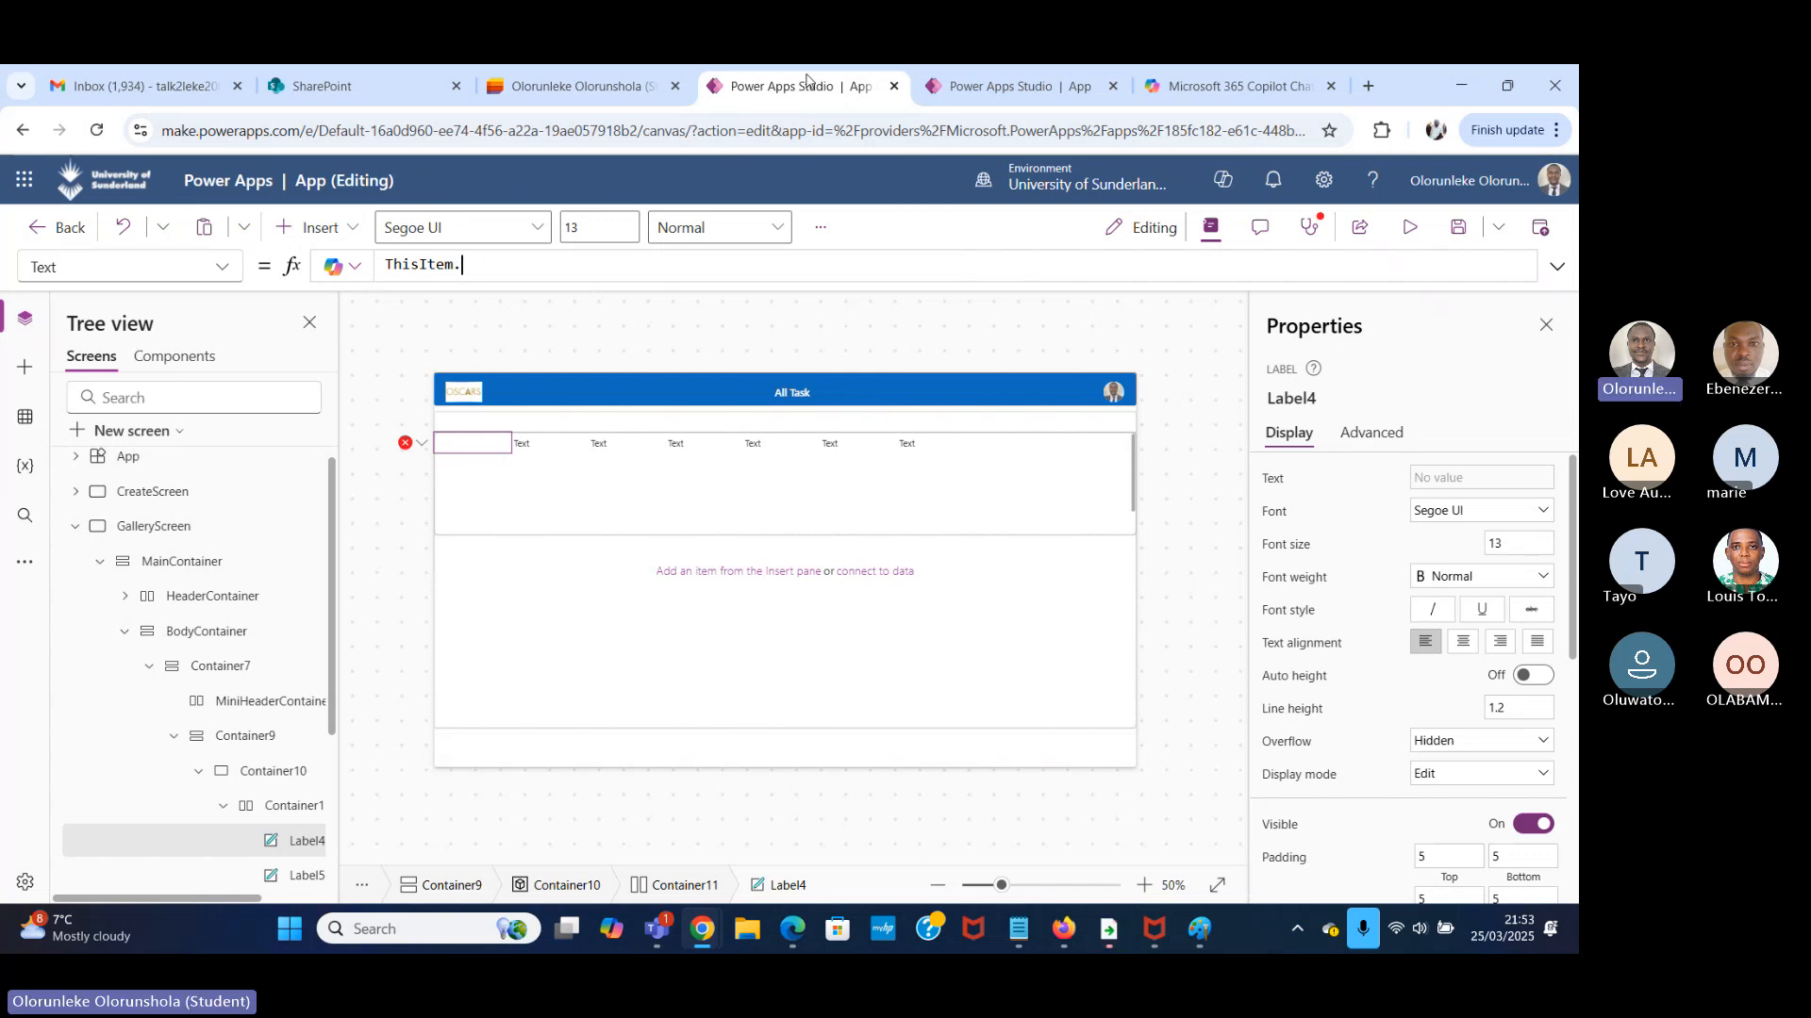
pyautogui.press('BackSpace')
pyautogui.press('BackSpace')
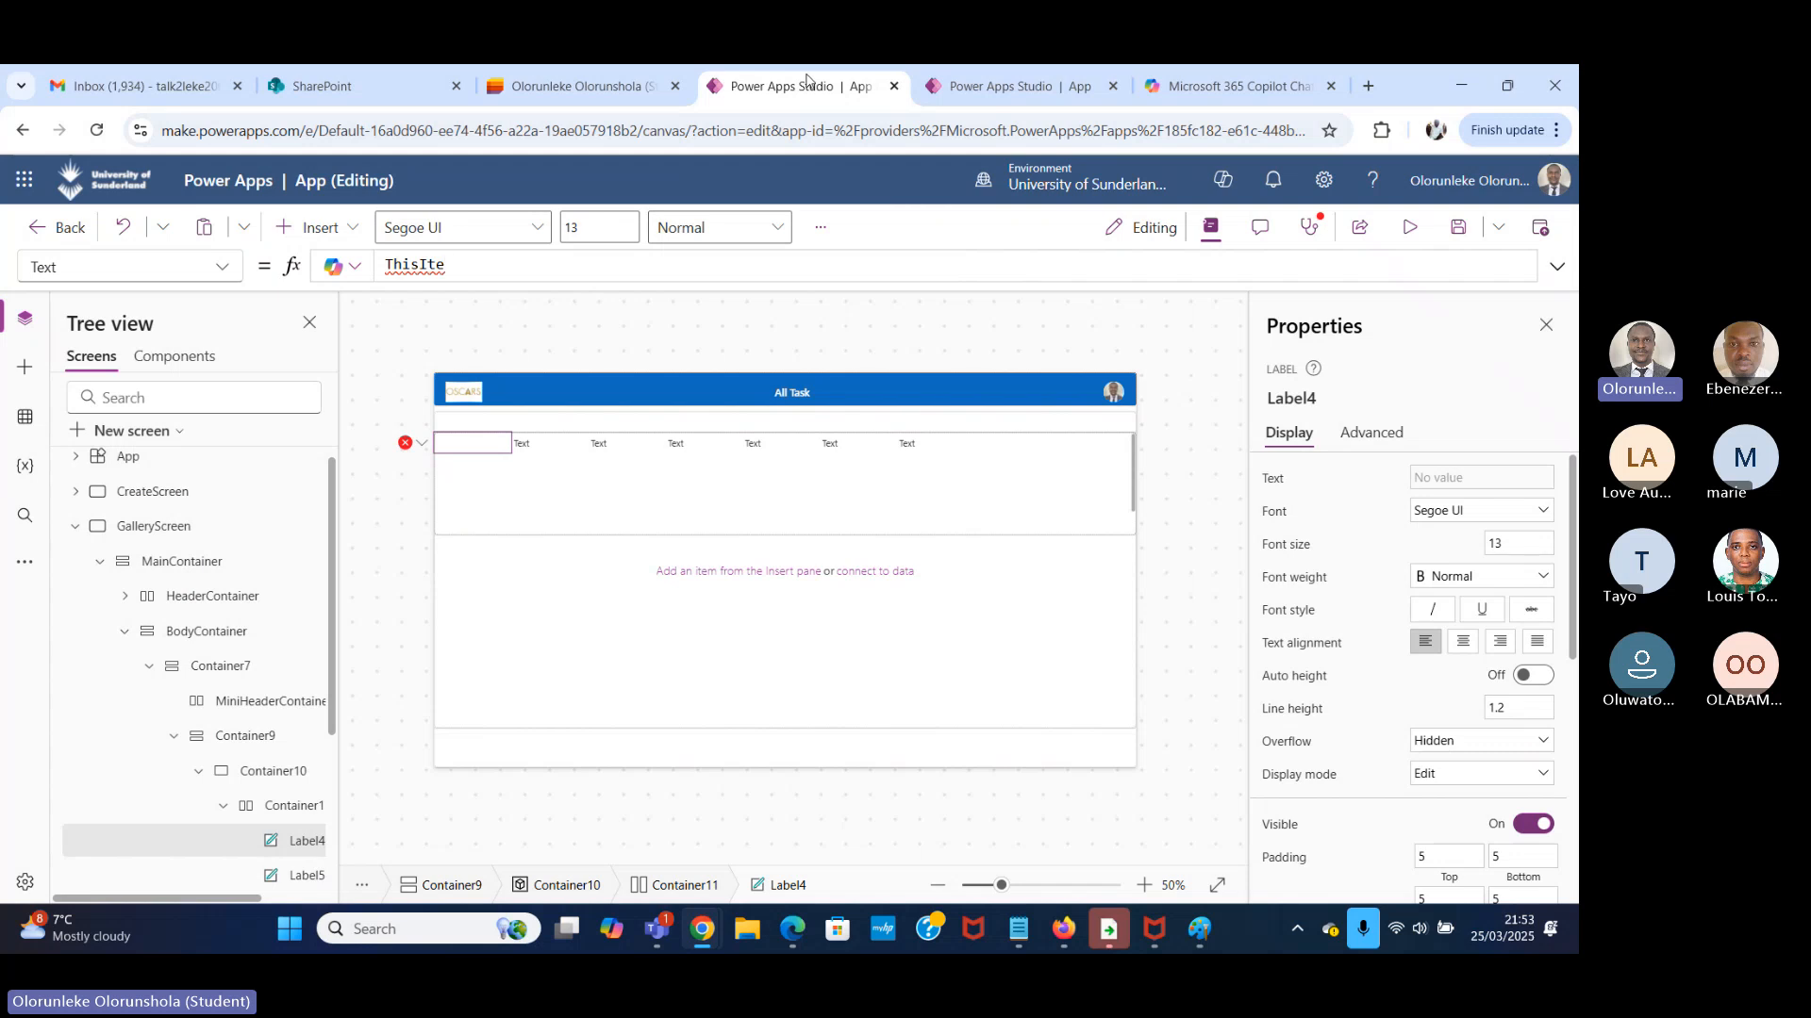
pyautogui.press('BackSpace')
pyautogui.press('BackSpace')
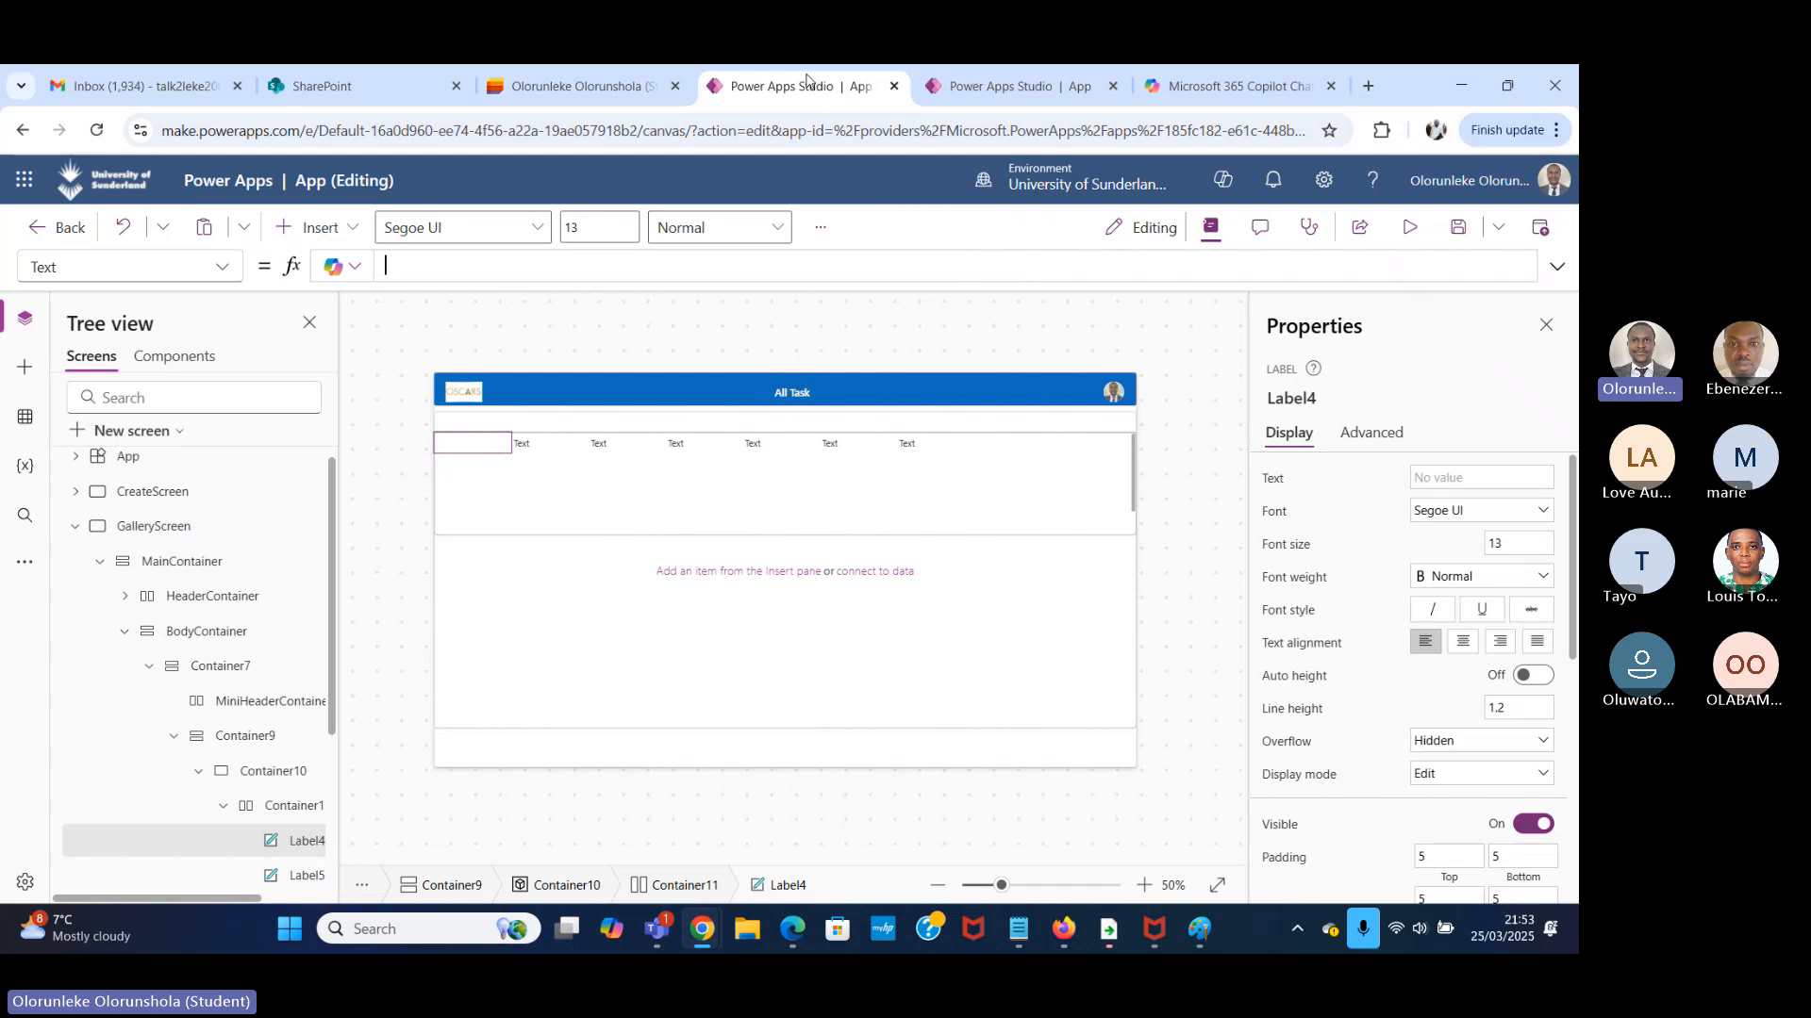
# Try entering ThisItem again as the first label's Text formula.
pyautogui.write('his')
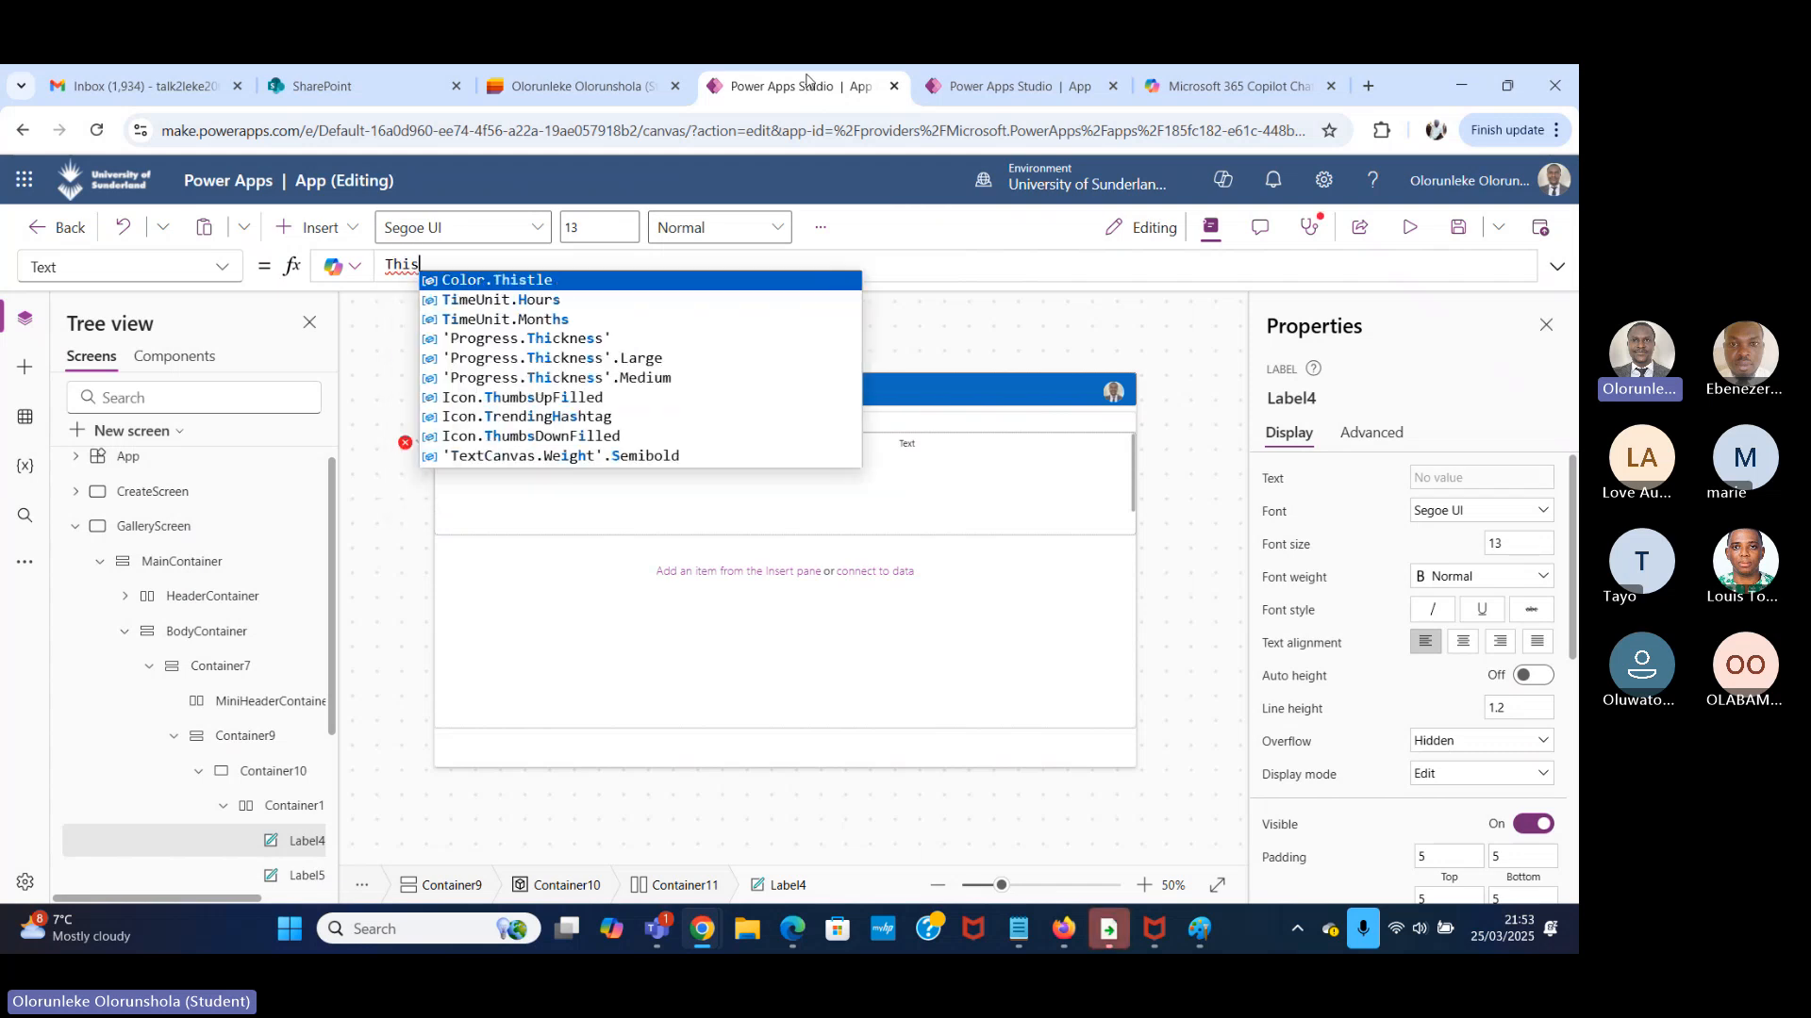
pyautogui.write('Ite')
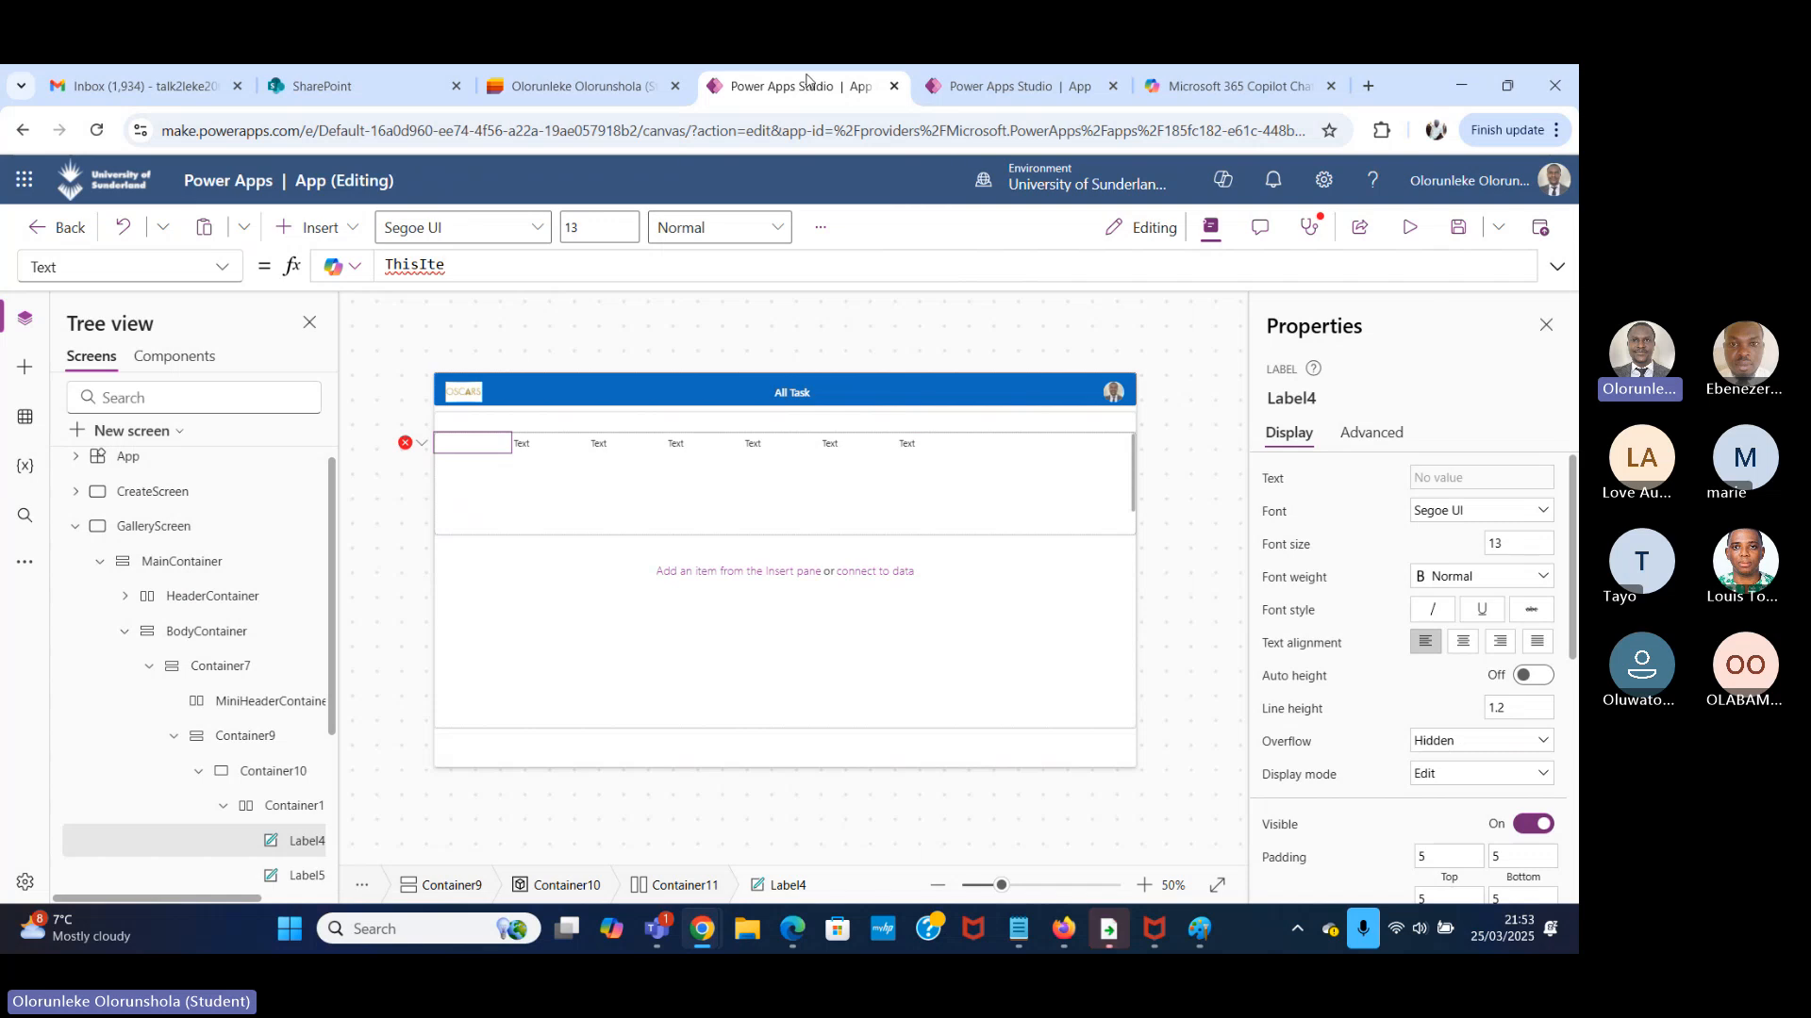
pyautogui.write('m.')
# Check where Gallery1 sits in the hierarchy and delete Container11, the horizontal container holding the seven labels outside the gallery.
pyautogui.scroll(-3, 156, 743)
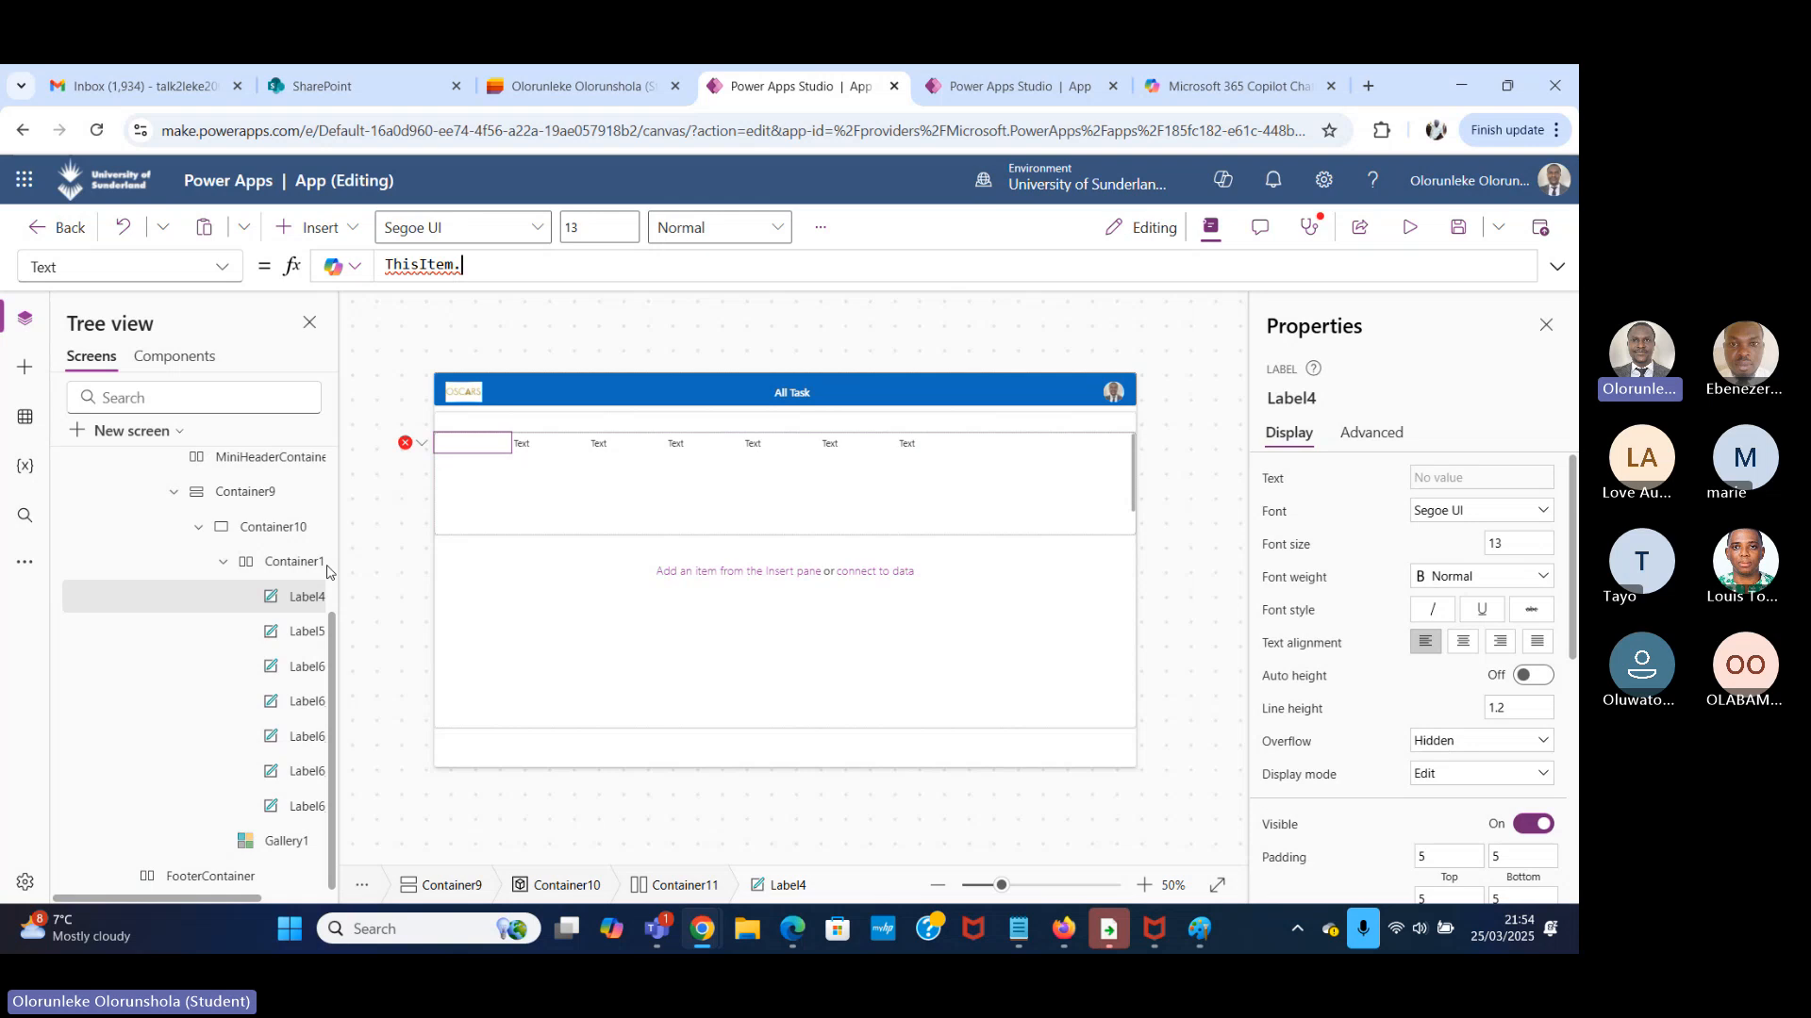
pyautogui.click(274, 849)
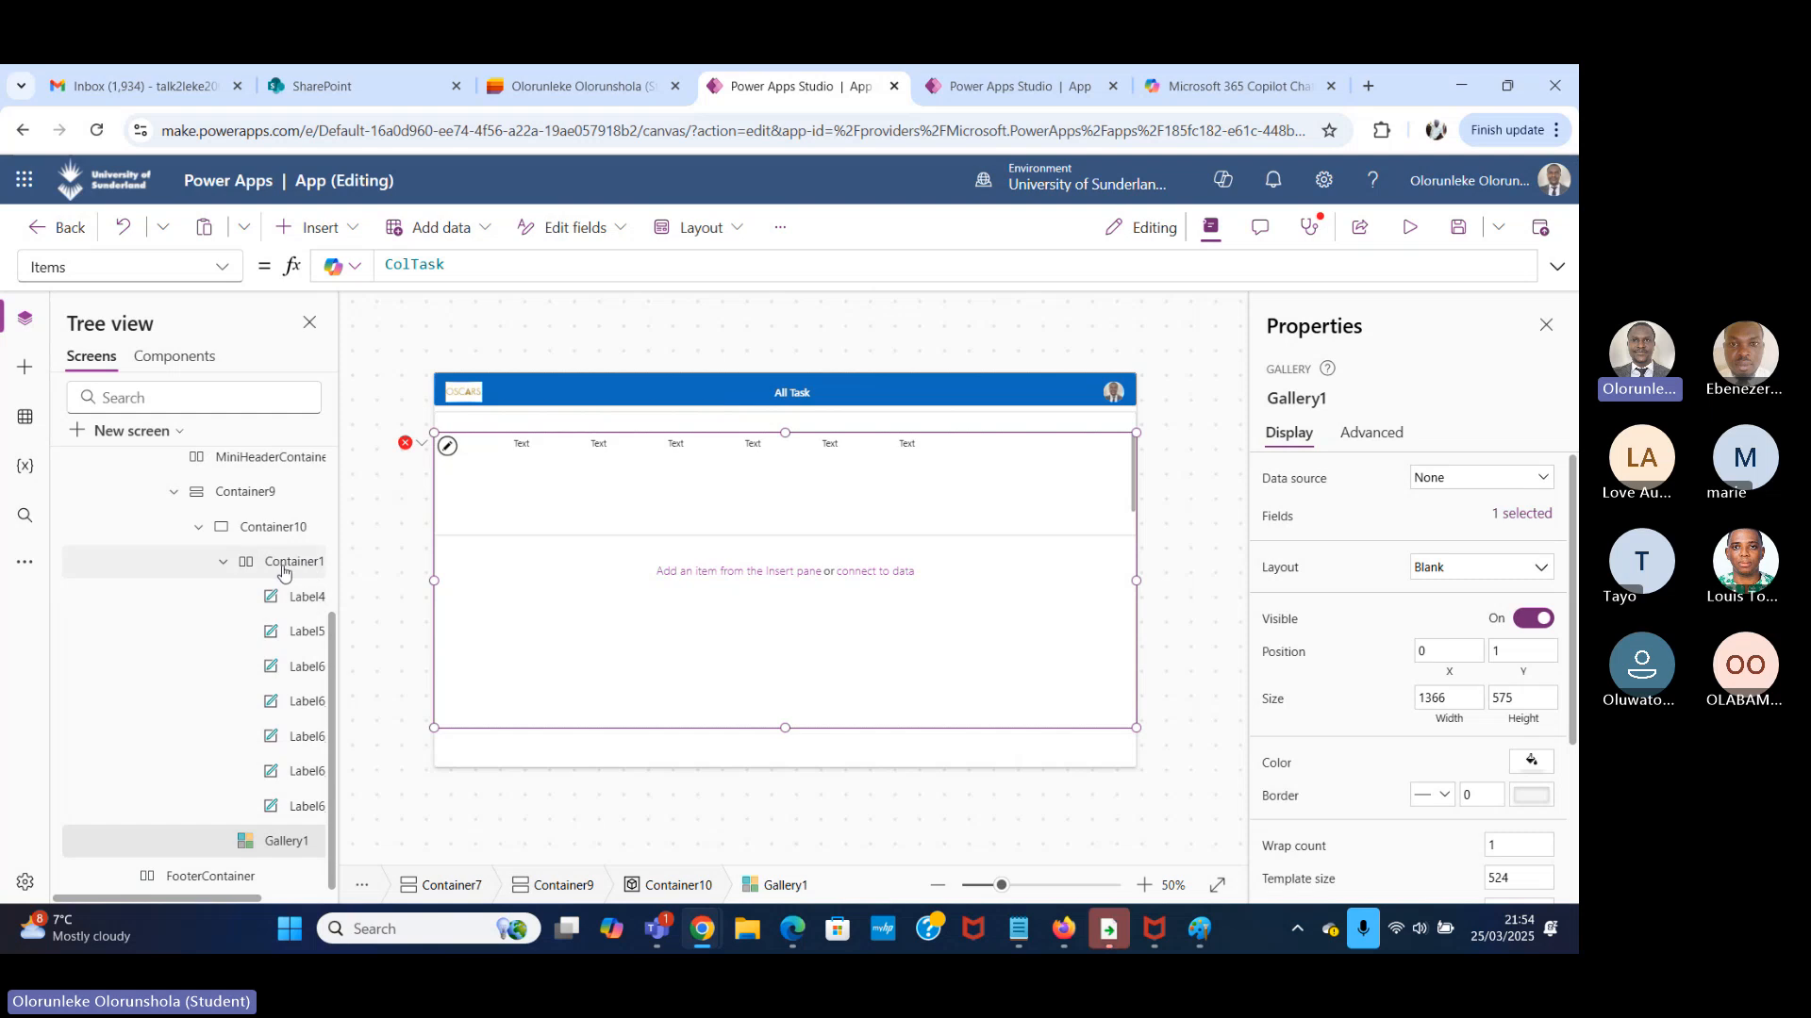
pyautogui.scroll(3, 221, 570)
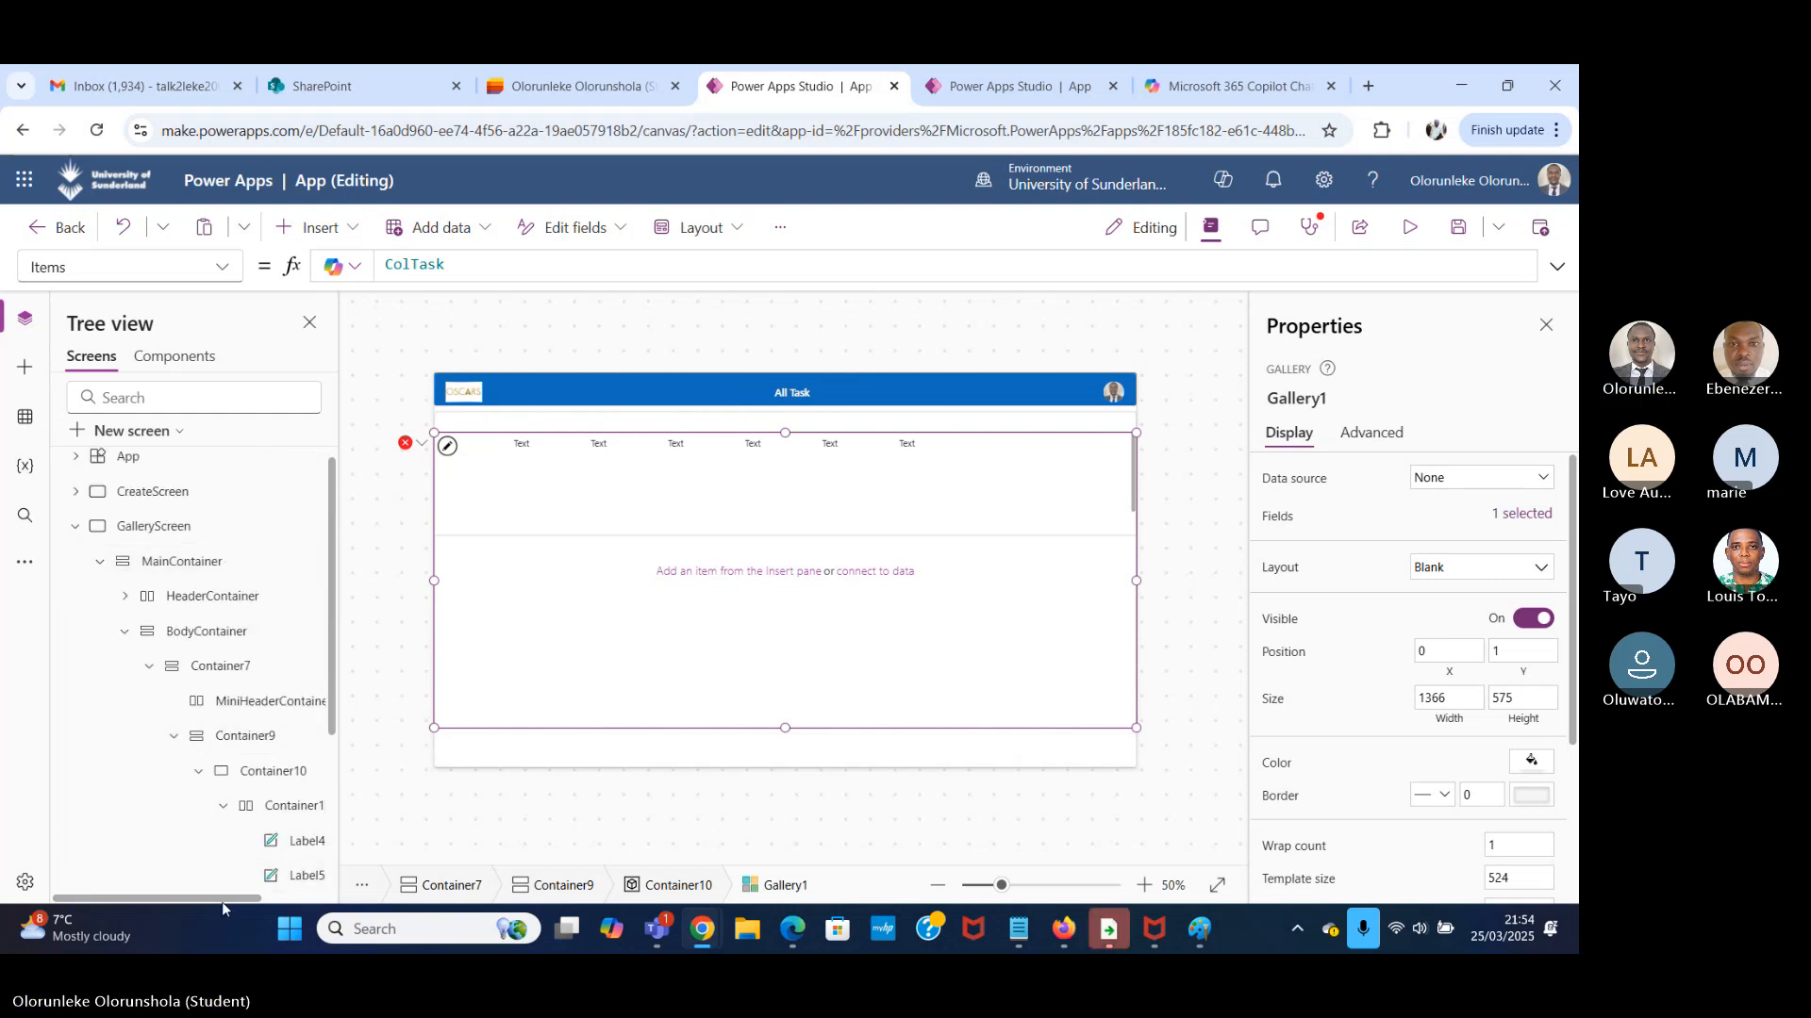
pyautogui.scroll(-3, 253, 848)
pyautogui.scroll(-1, 279, 762)
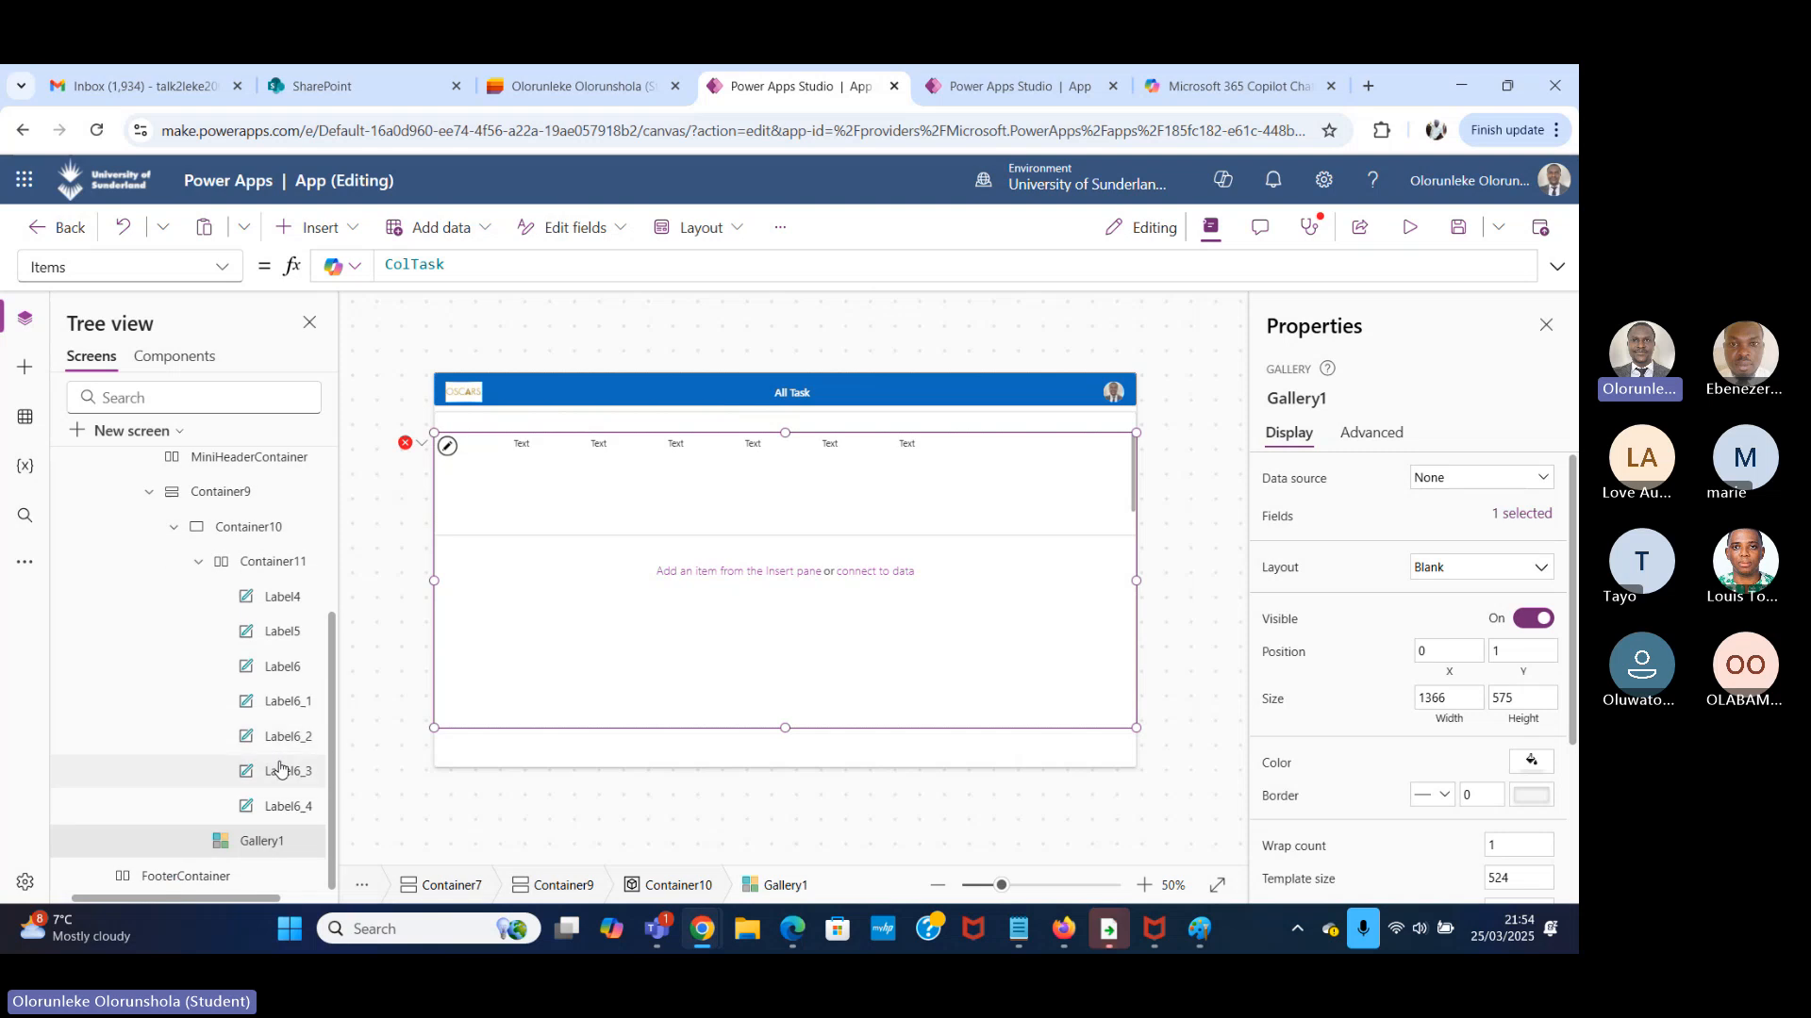
pyautogui.click(281, 565)
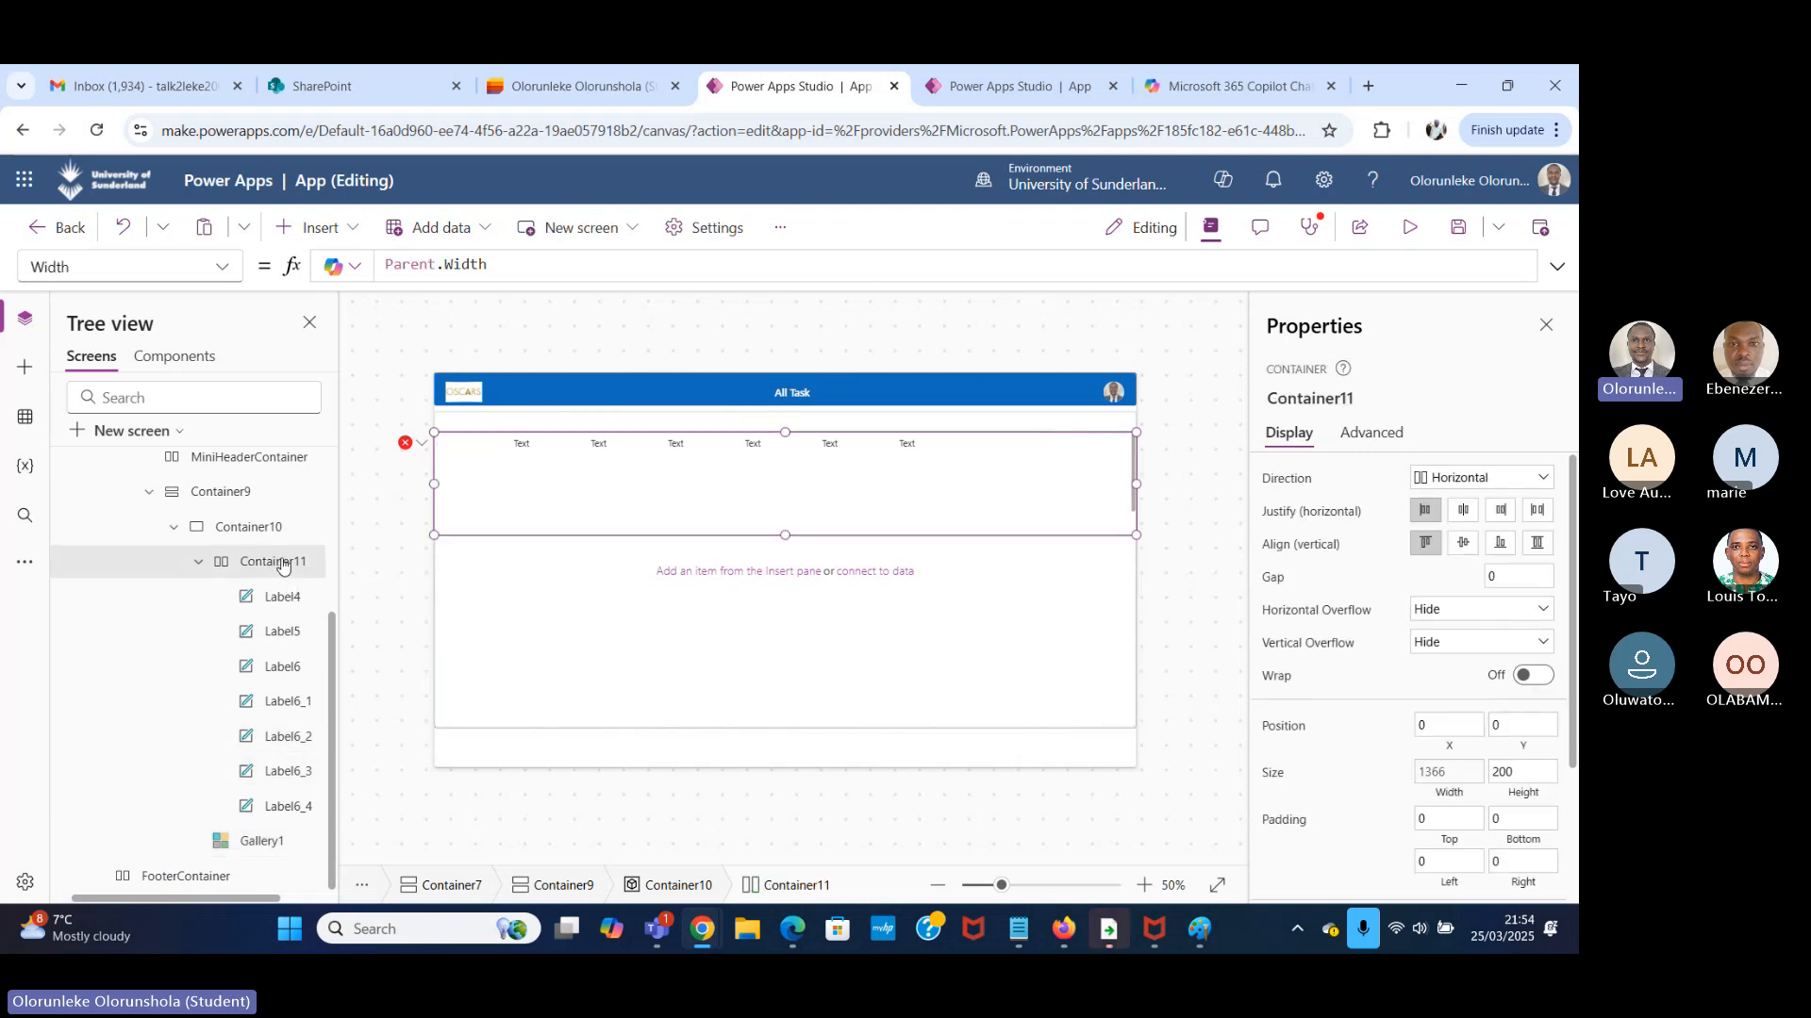
pyautogui.rightClick(266, 563)
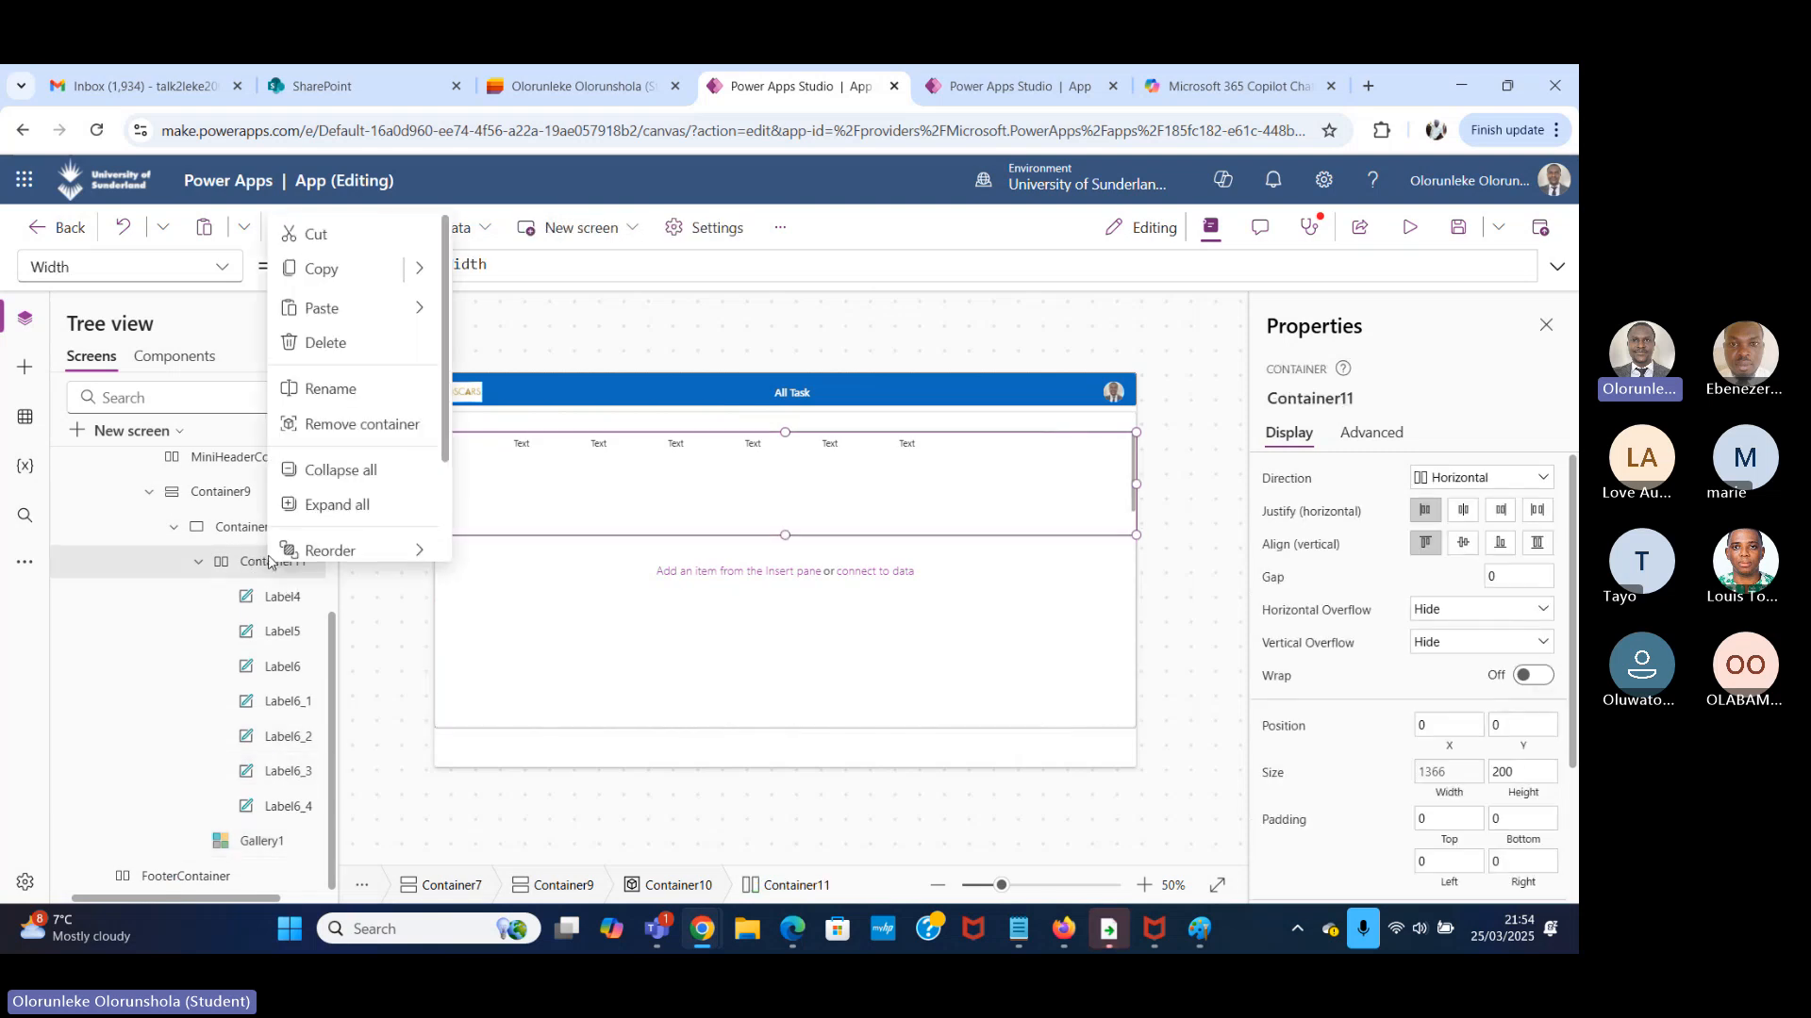
pyautogui.click(325, 336)
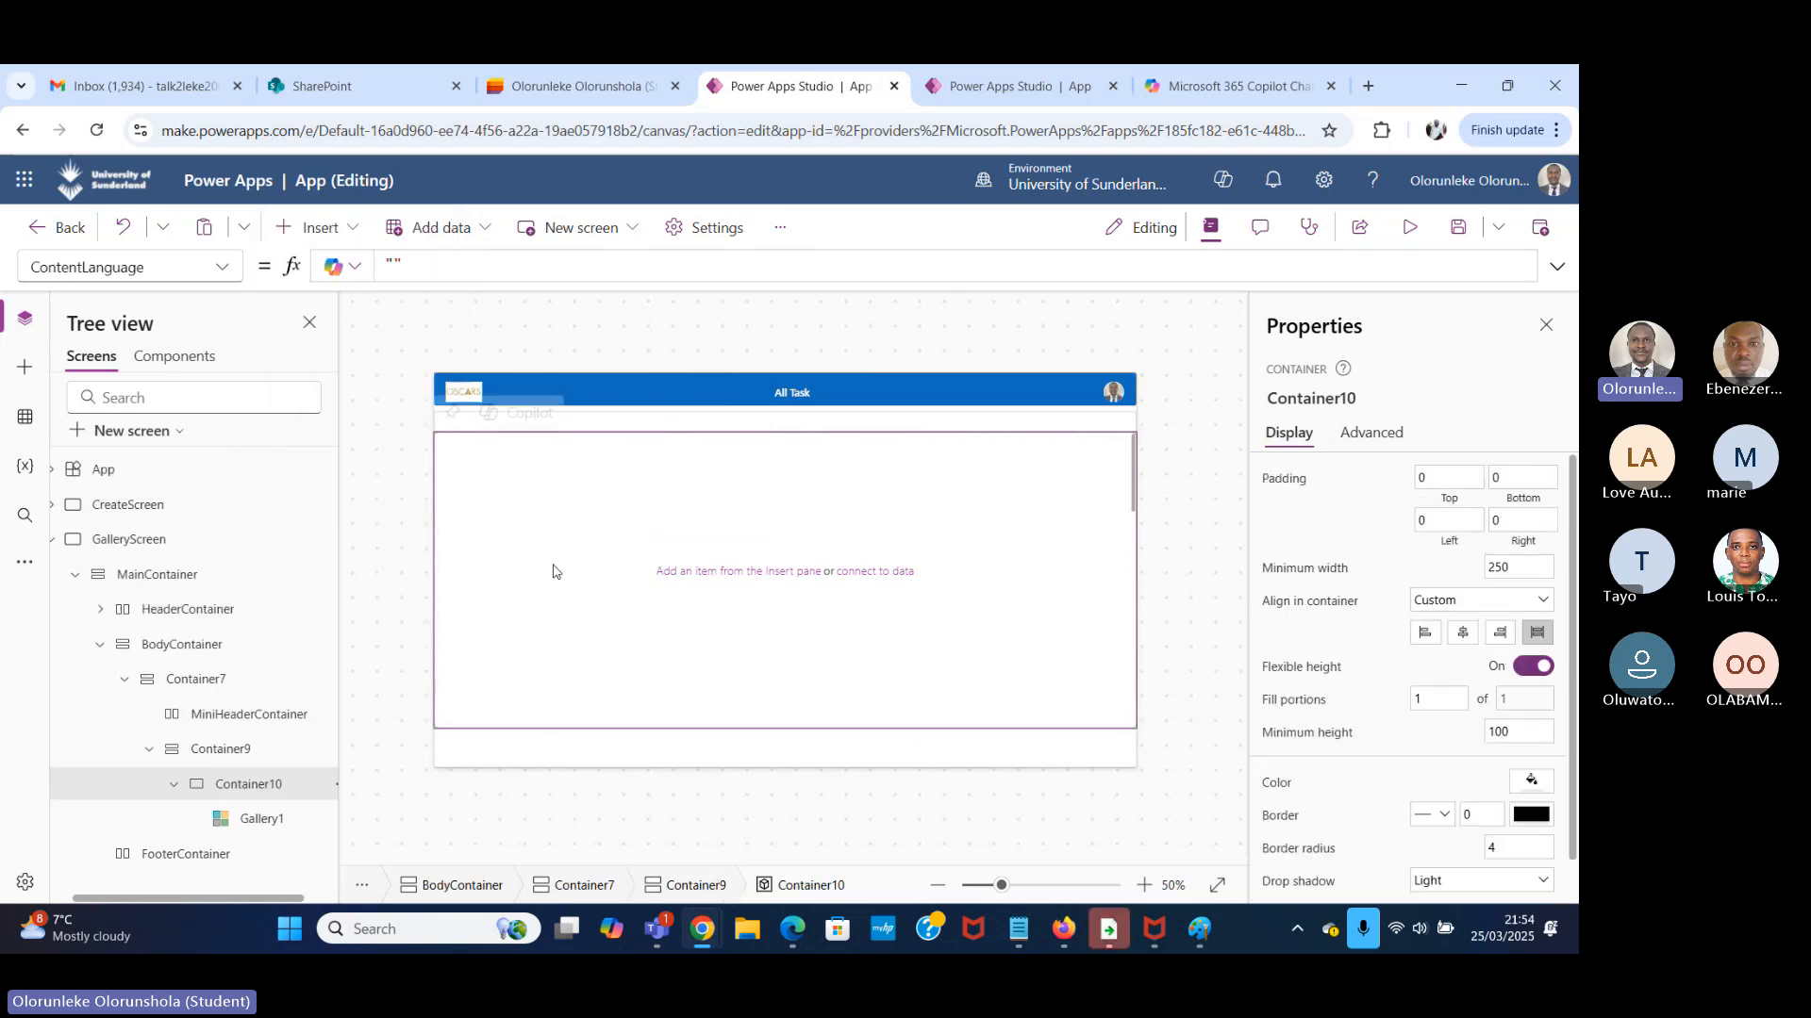
# Open the template of Gallery1 for editing and insert a horizontal container inside it.
pyautogui.click(248, 819)
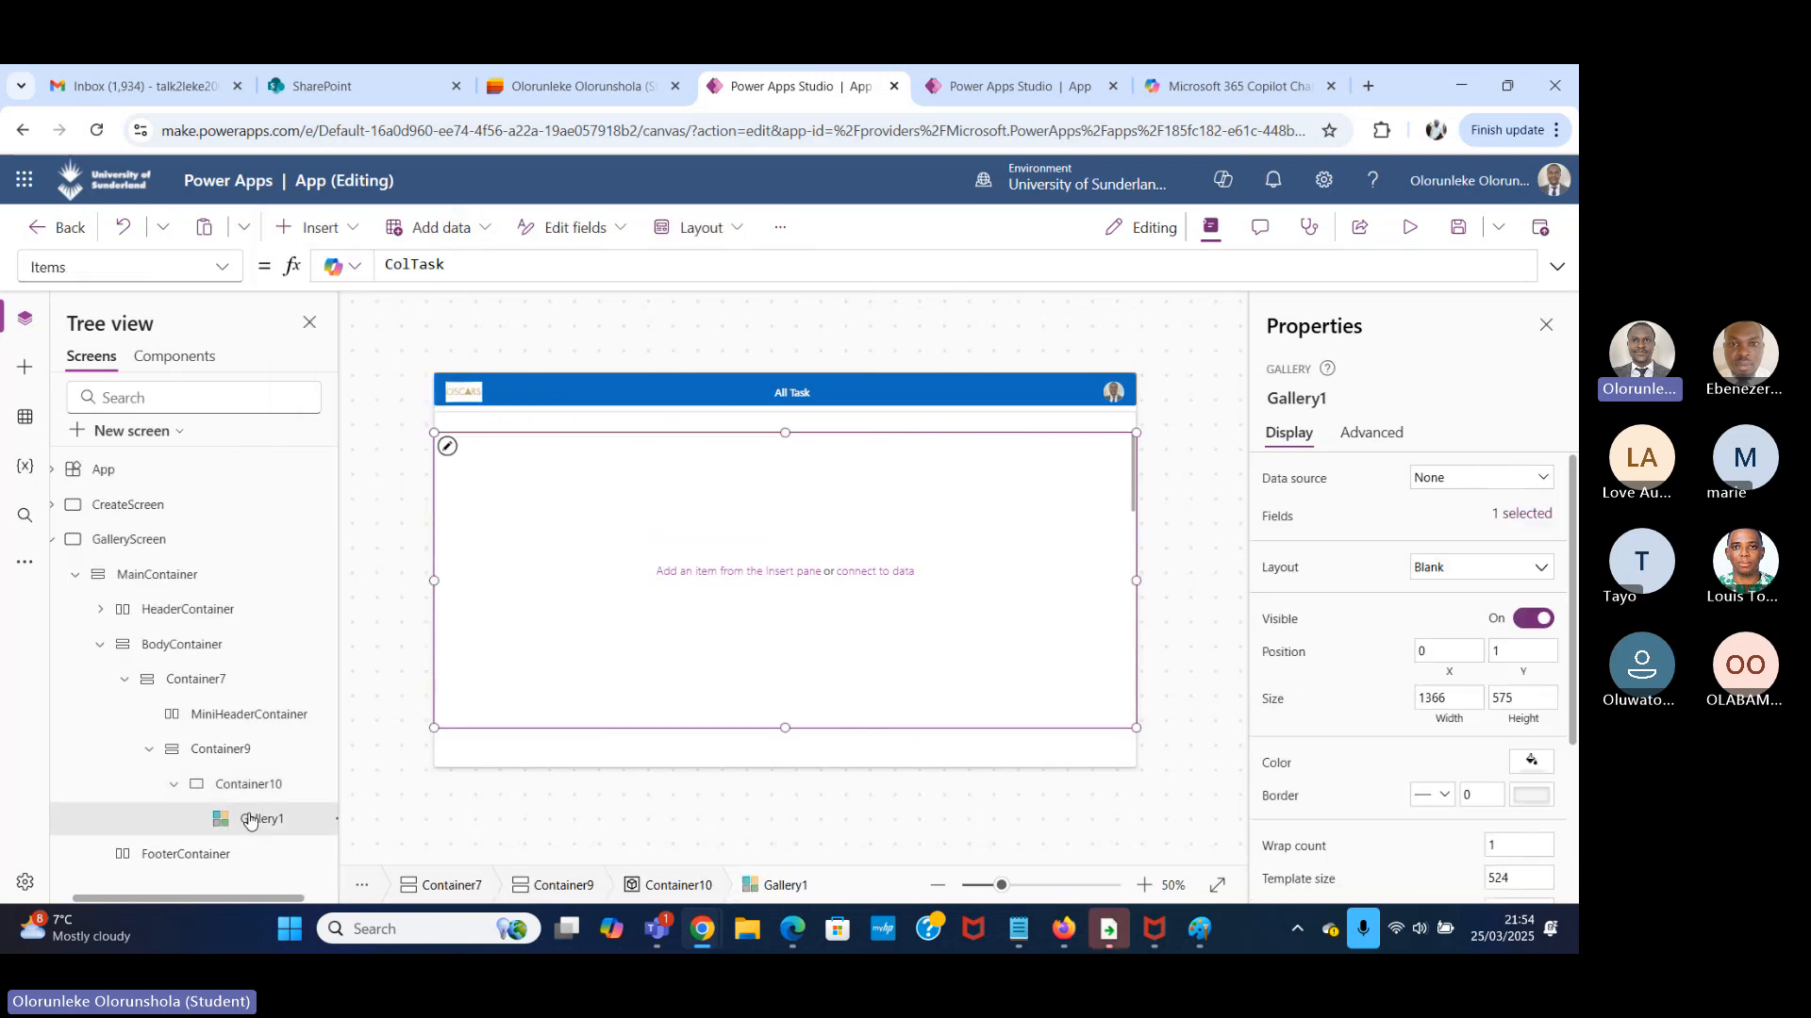
pyautogui.click(448, 447)
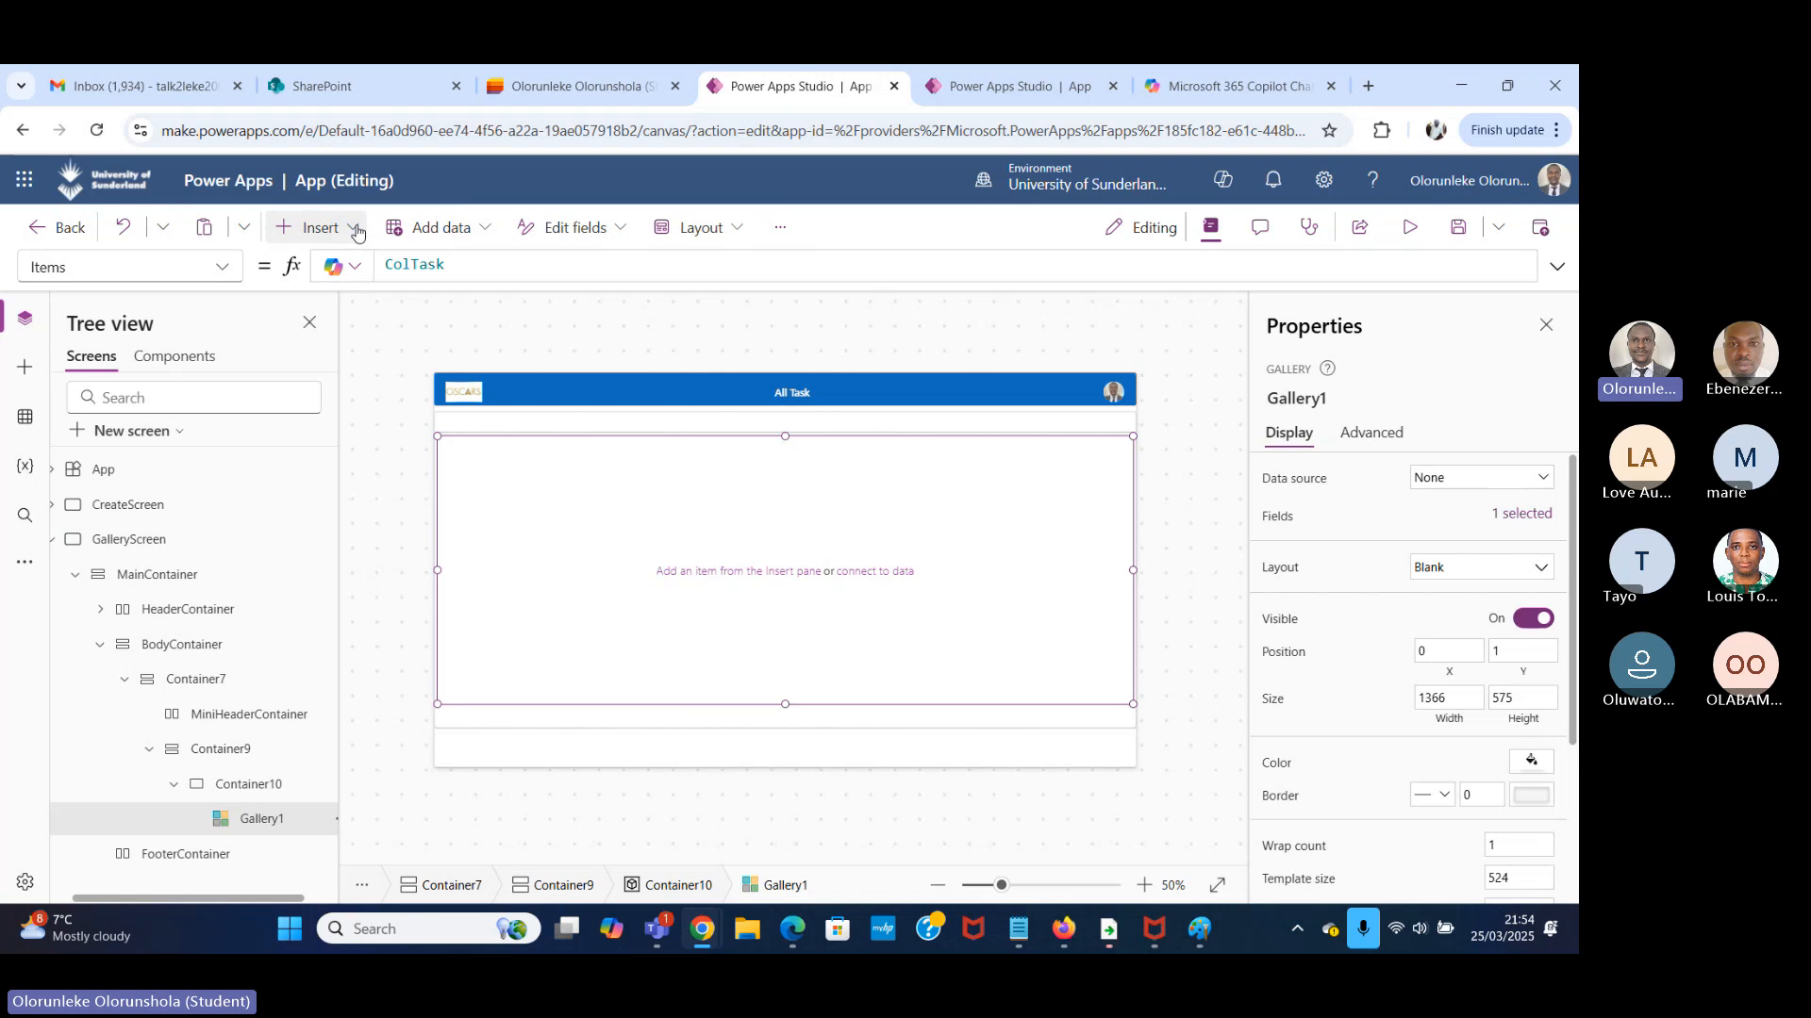
pyautogui.click(330, 229)
pyautogui.write('conta')
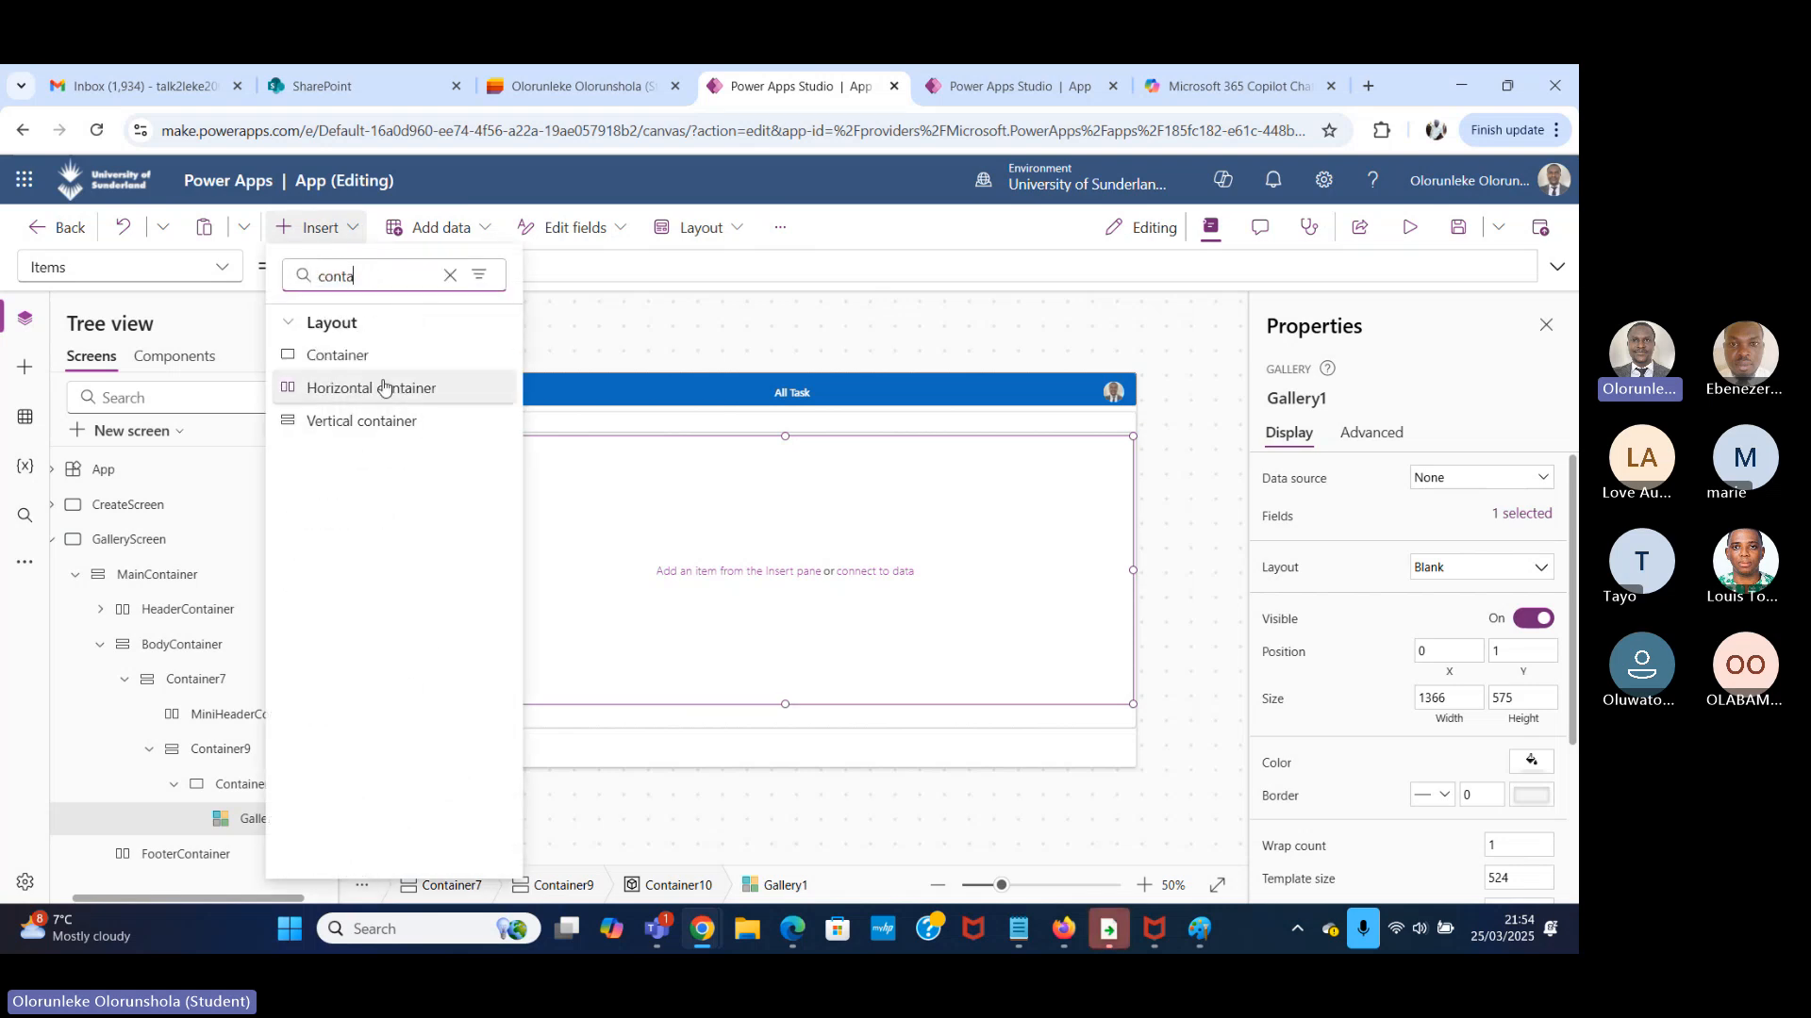
pyautogui.click(382, 388)
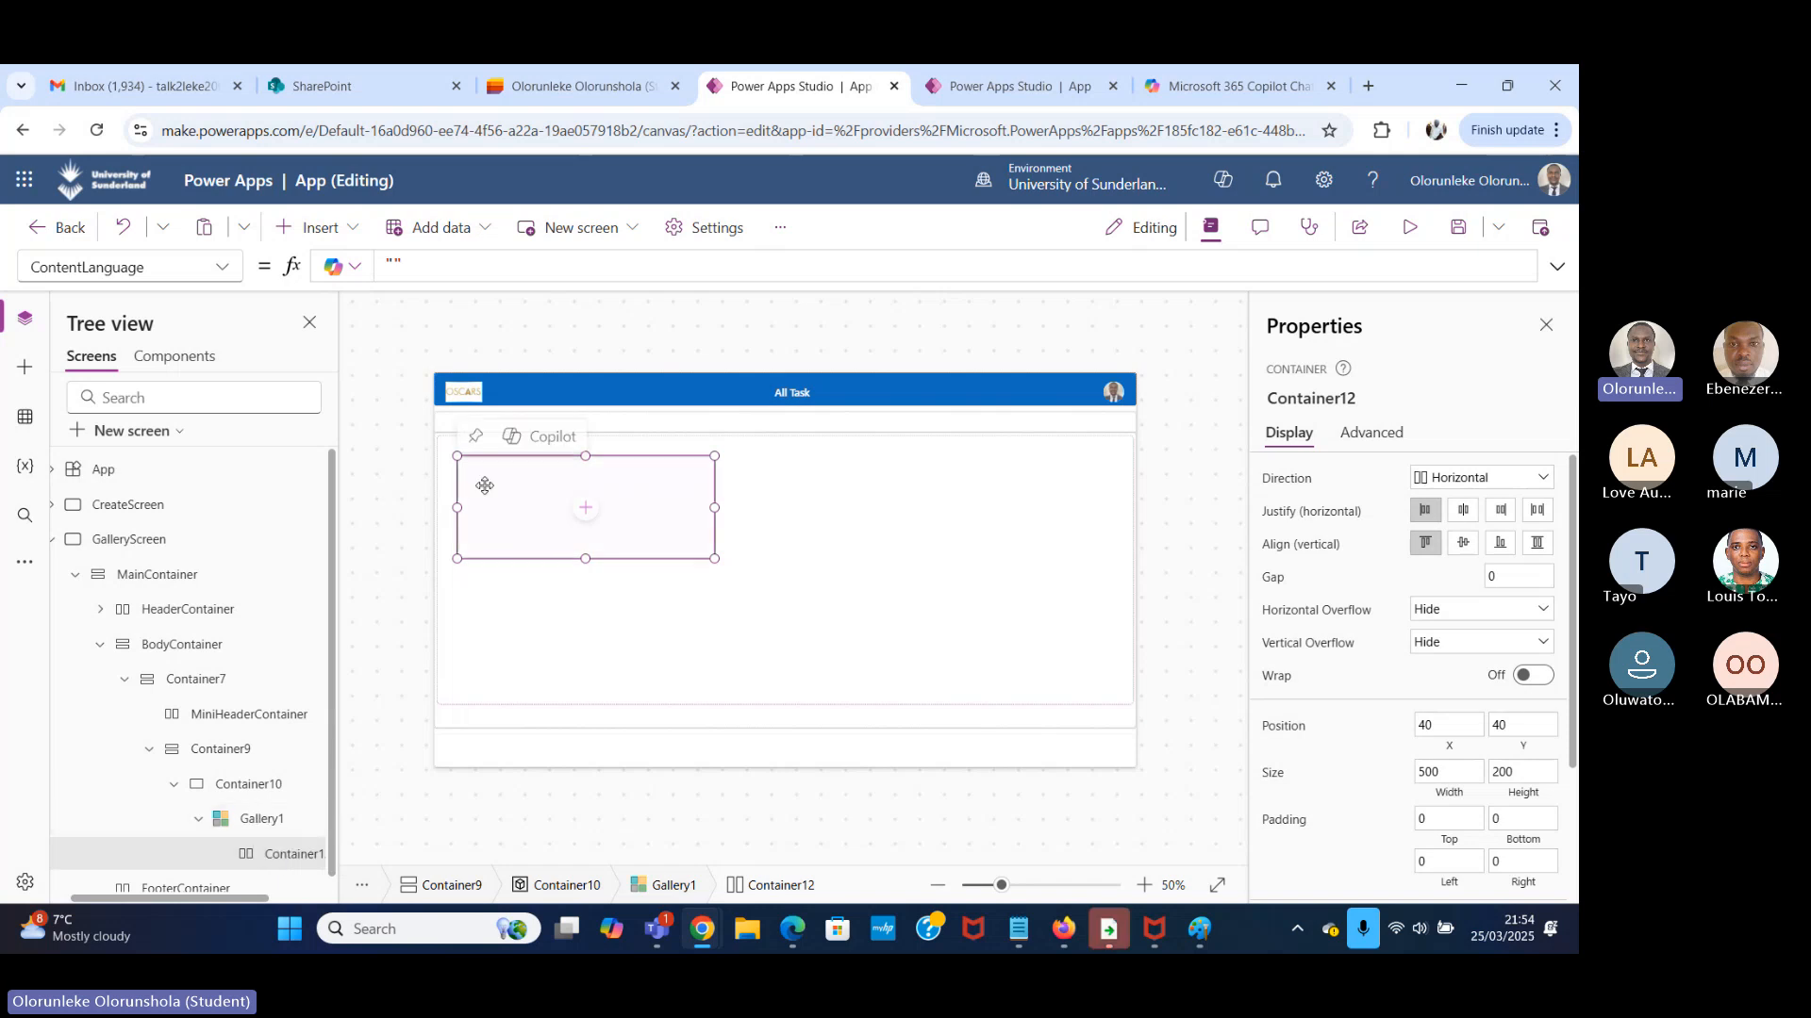
# Set the X and Y properties of the horizontal container inside the gallery to 0.
pyautogui.click(222, 266)
pyautogui.scroll(-5, 156, 693)
pyautogui.click(112, 792)
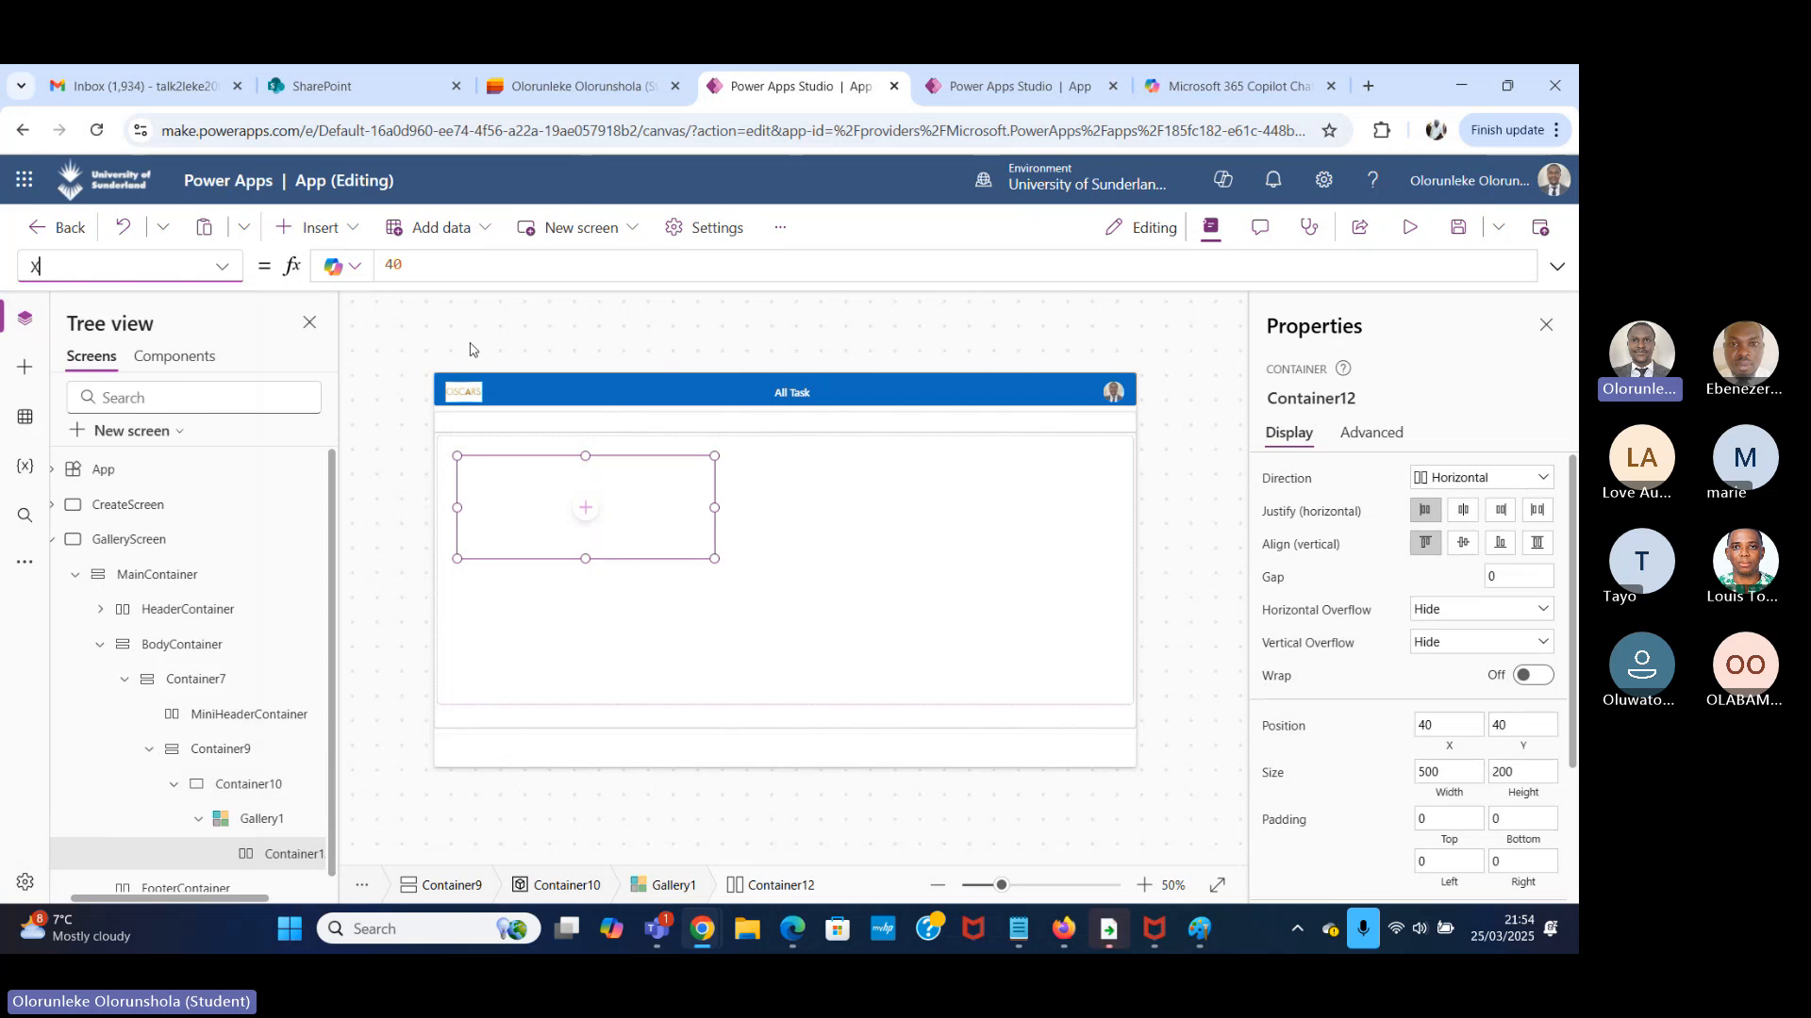
pyautogui.write('0')
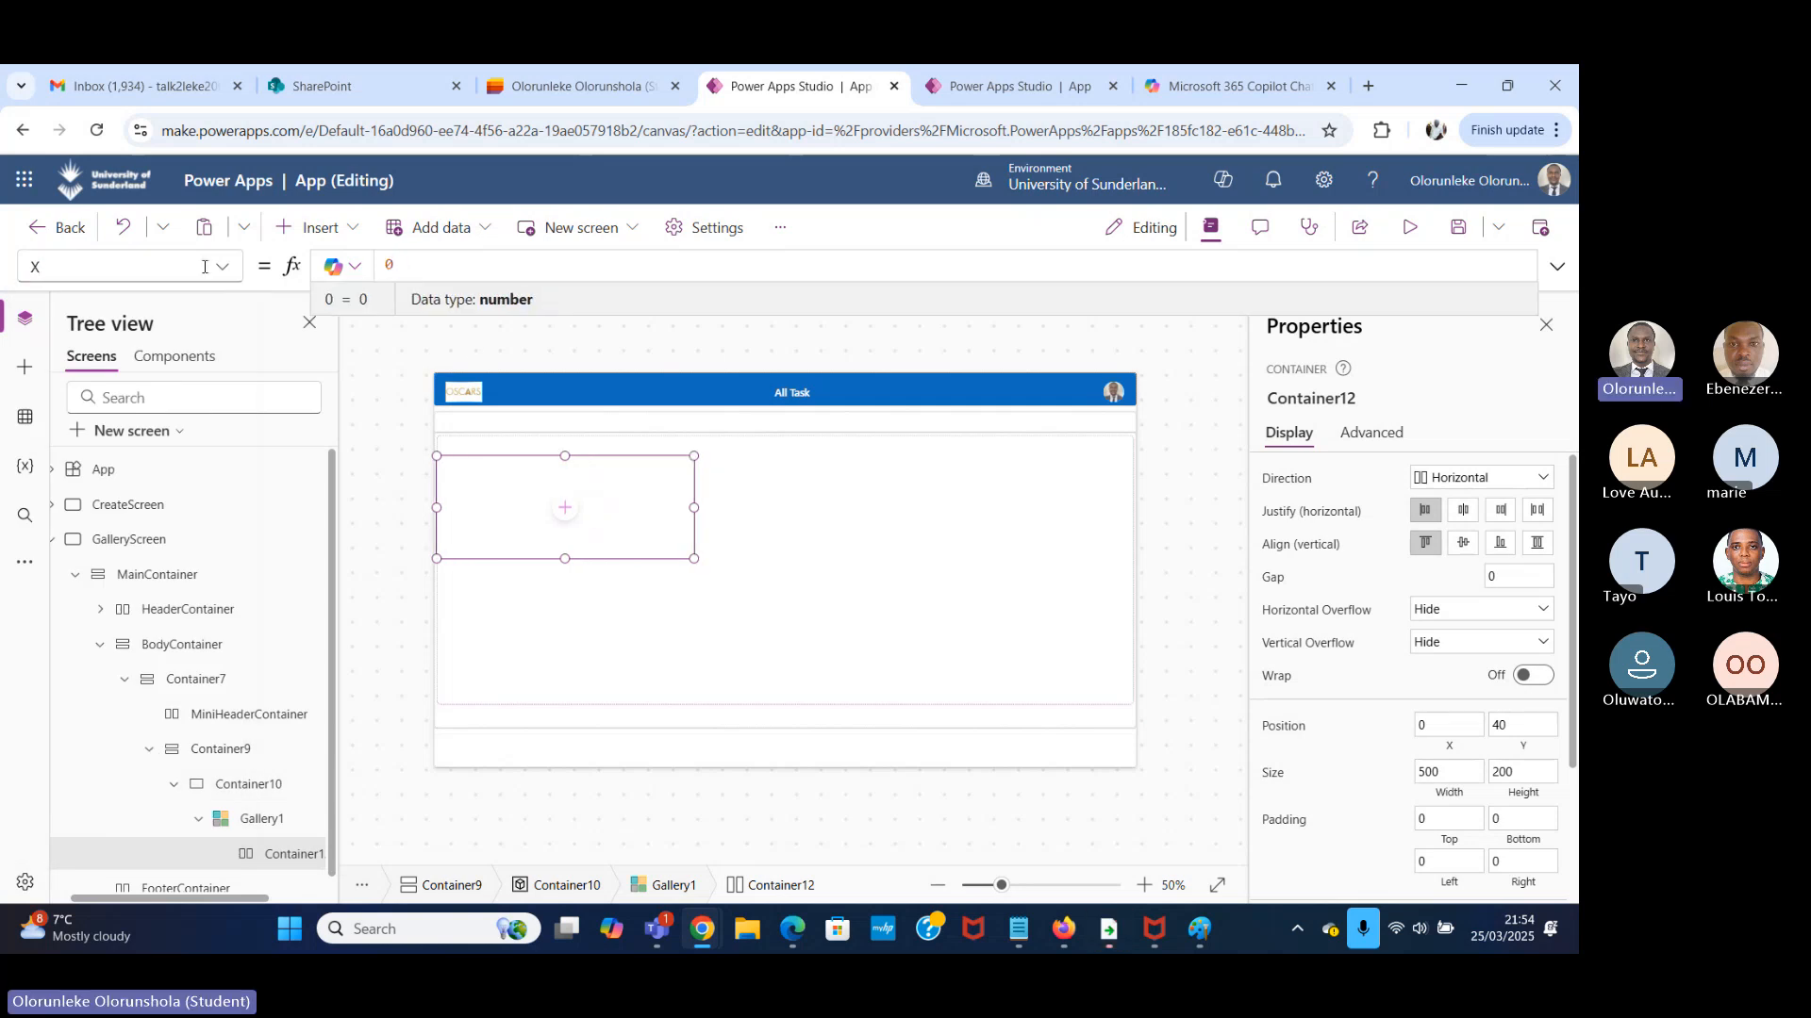
pyautogui.click(222, 267)
pyautogui.scroll(-1, 142, 619)
pyautogui.scroll(-1, 57, 816)
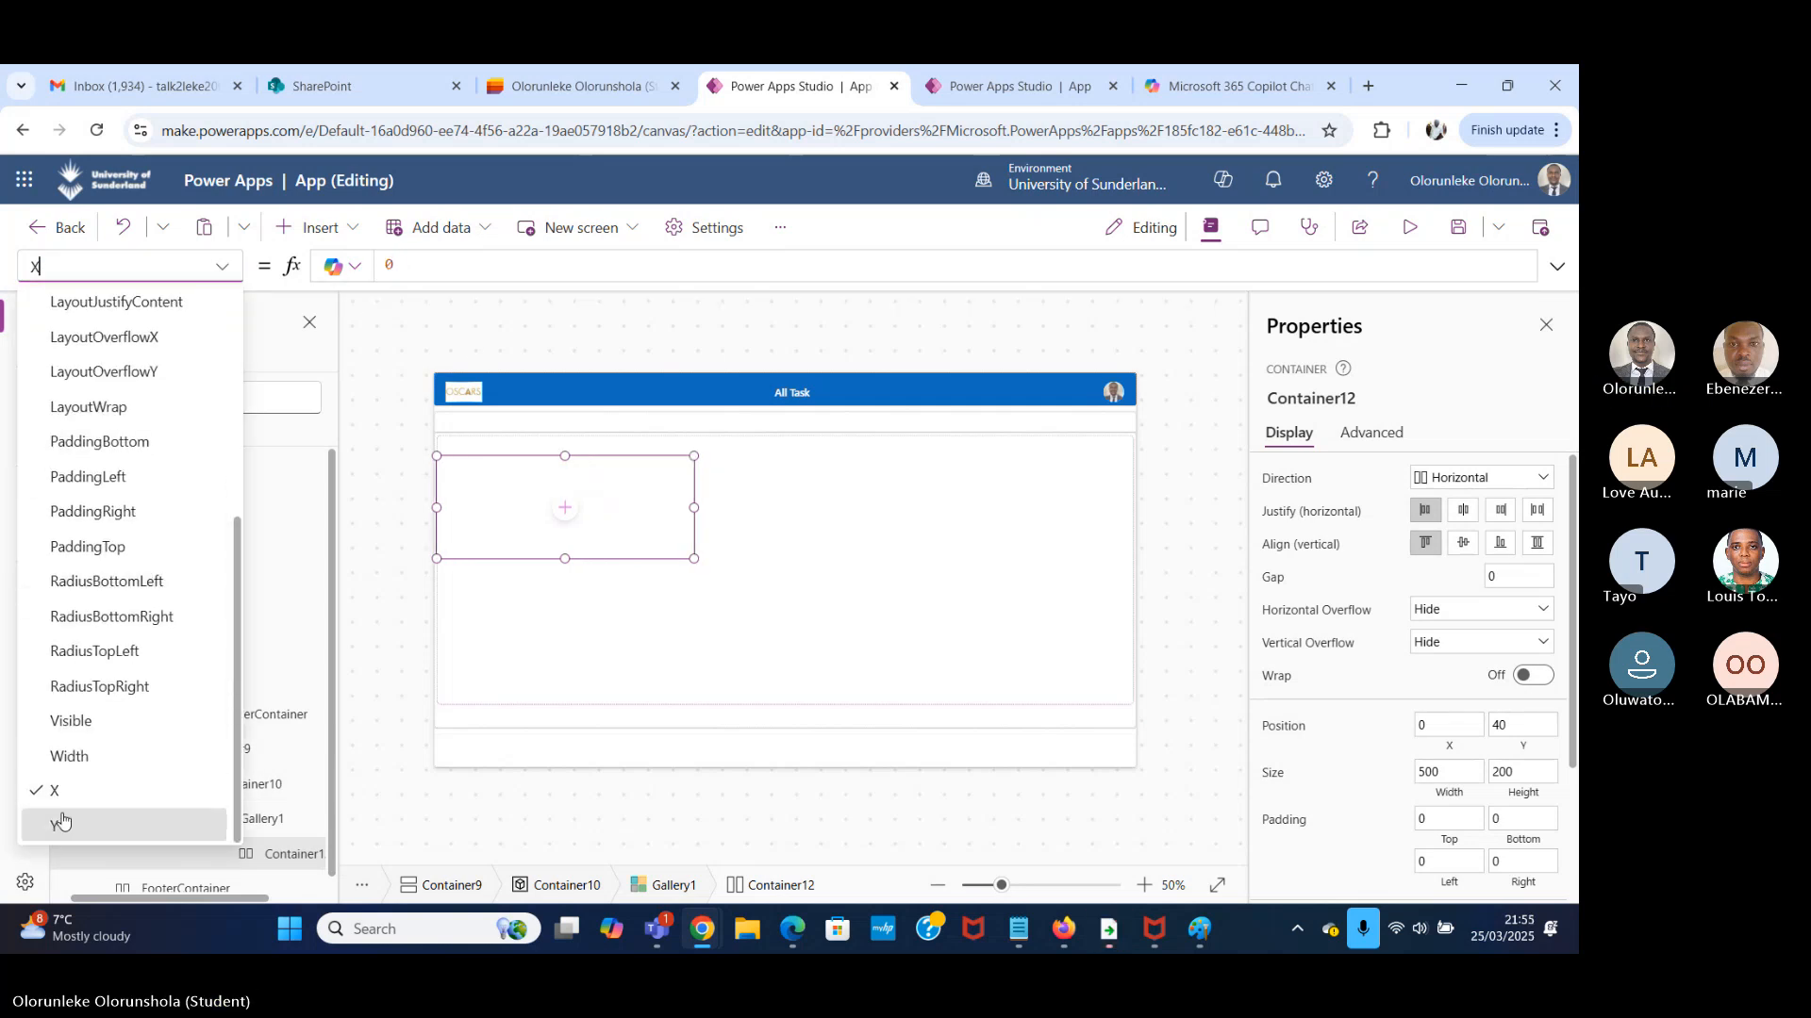
pyautogui.click(56, 820)
pyautogui.write('0')
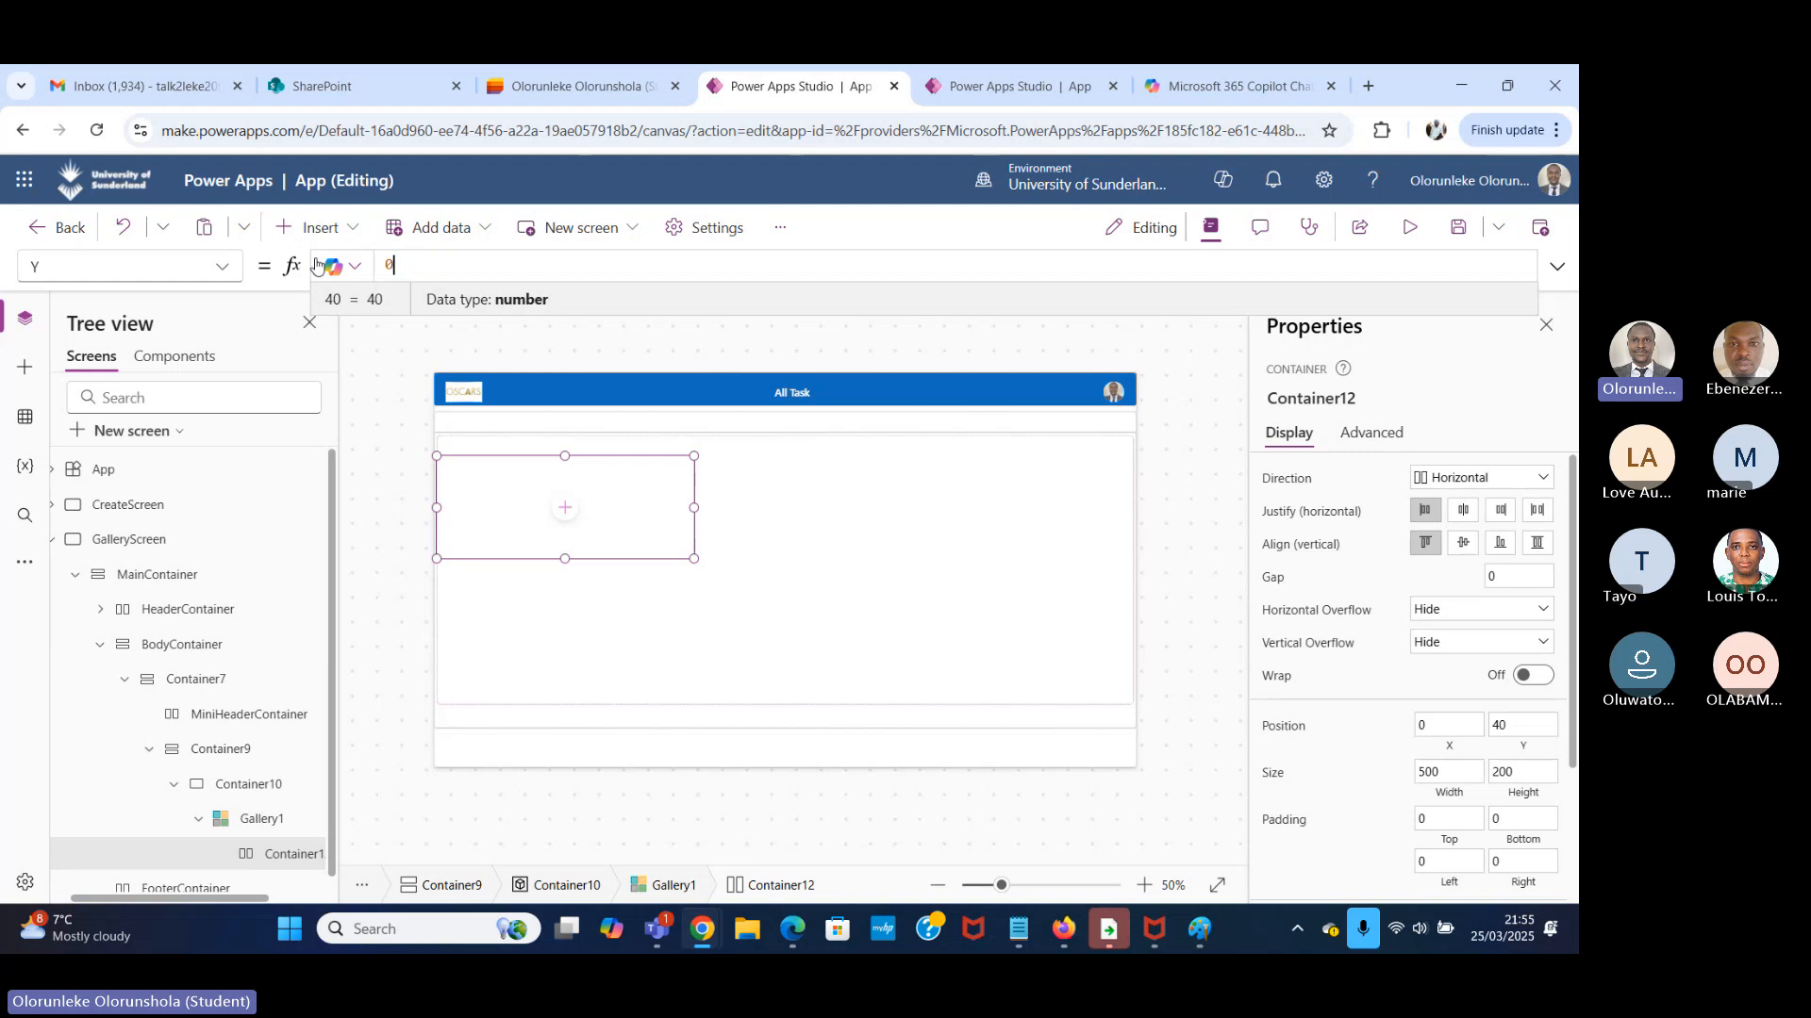
# Set the Width property of the gallery's horizontal container to Parent.Width.
pyautogui.click(223, 266)
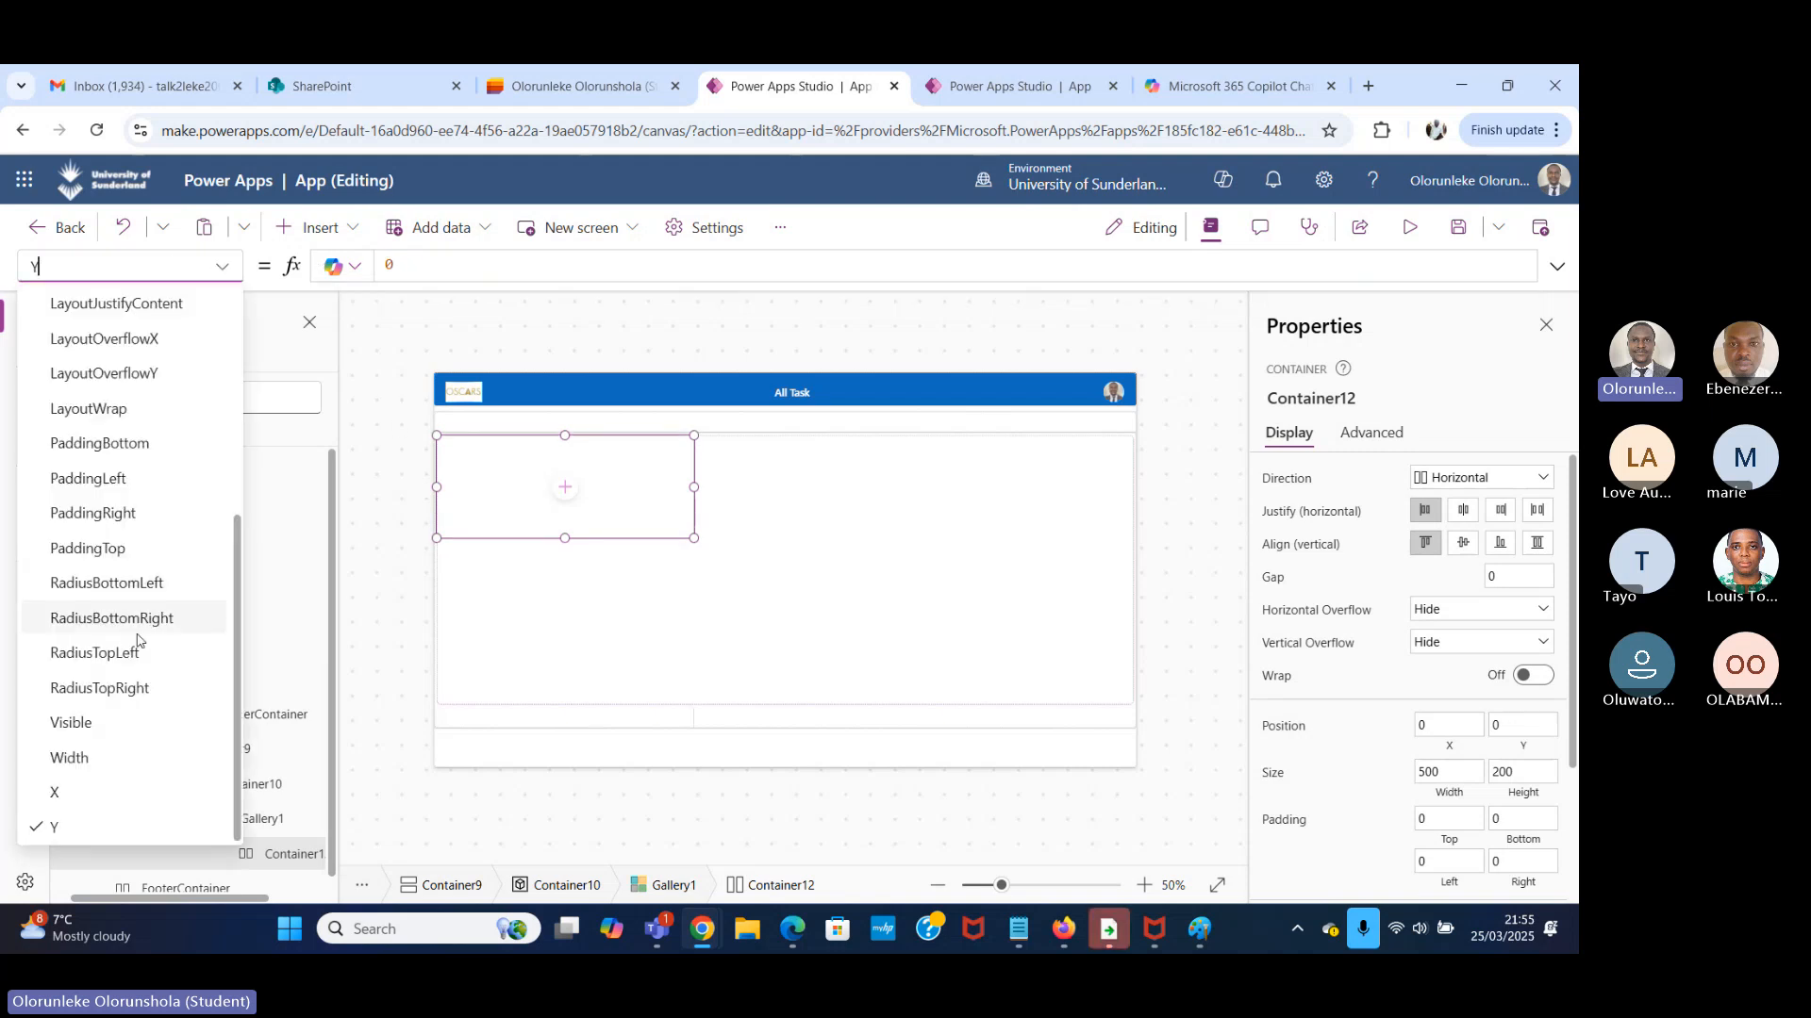
pyautogui.click(79, 771)
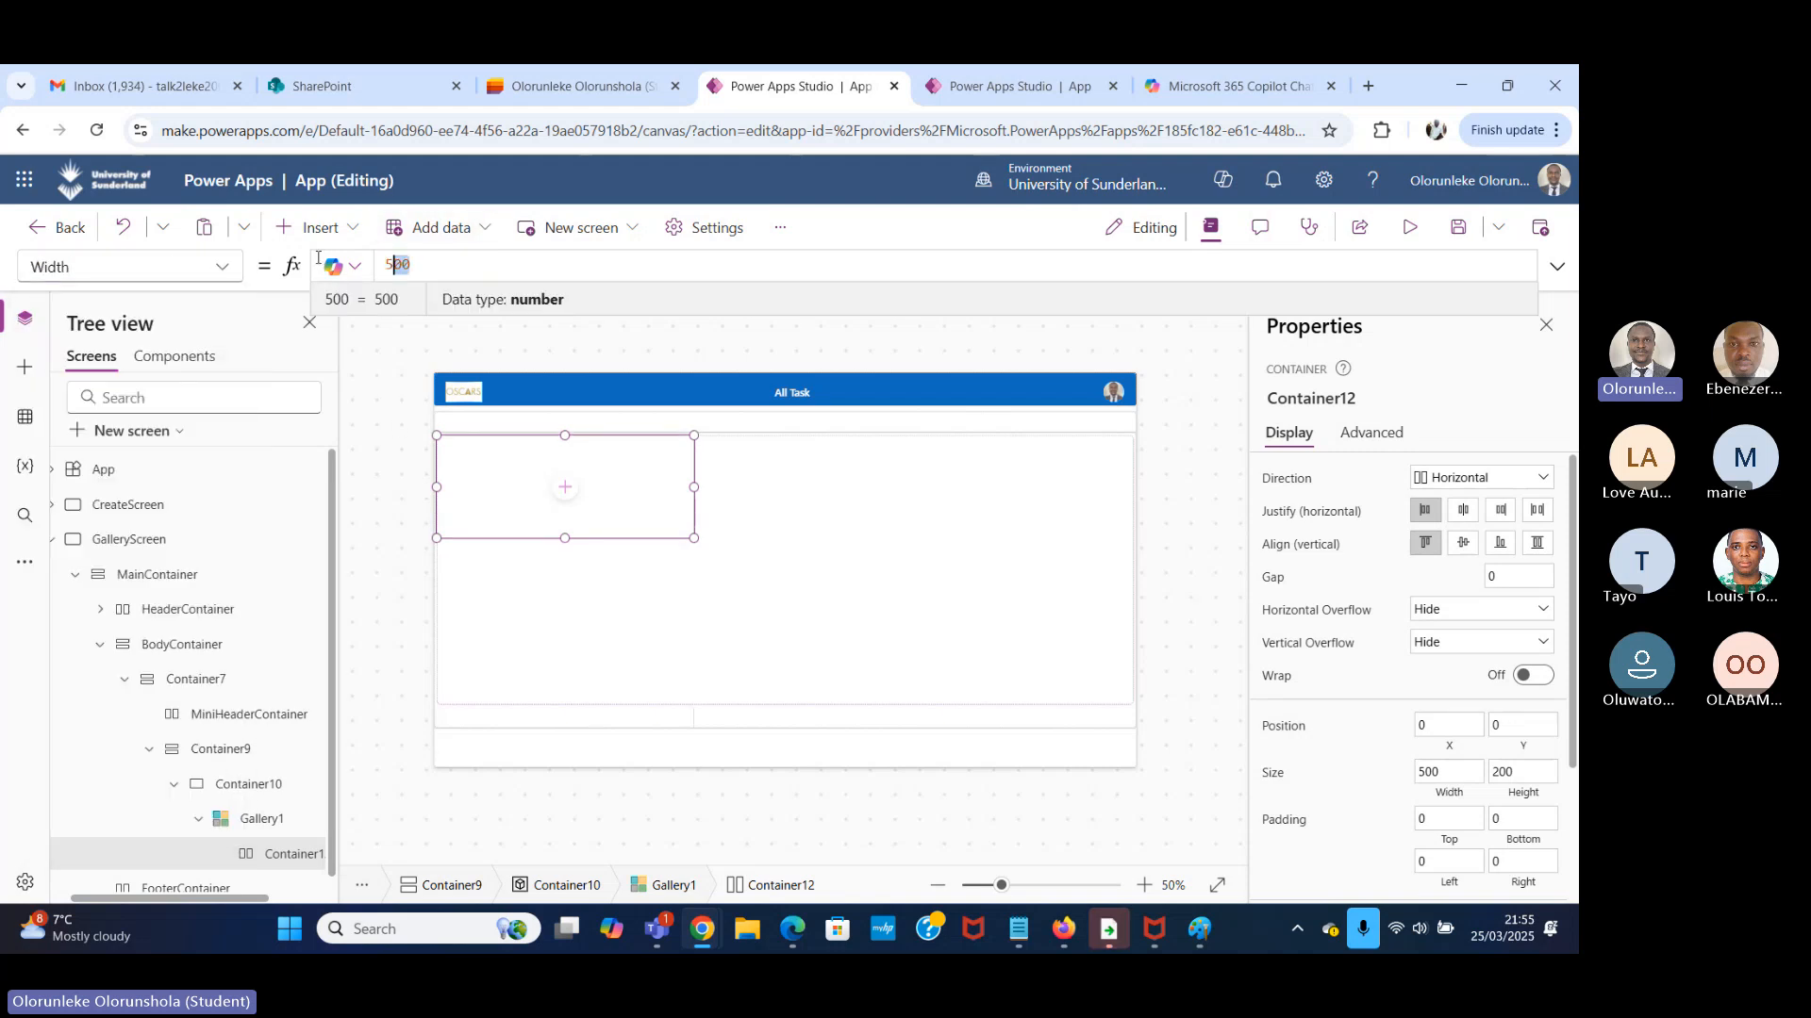
pyautogui.write('5')
pyautogui.press('BackSpace')
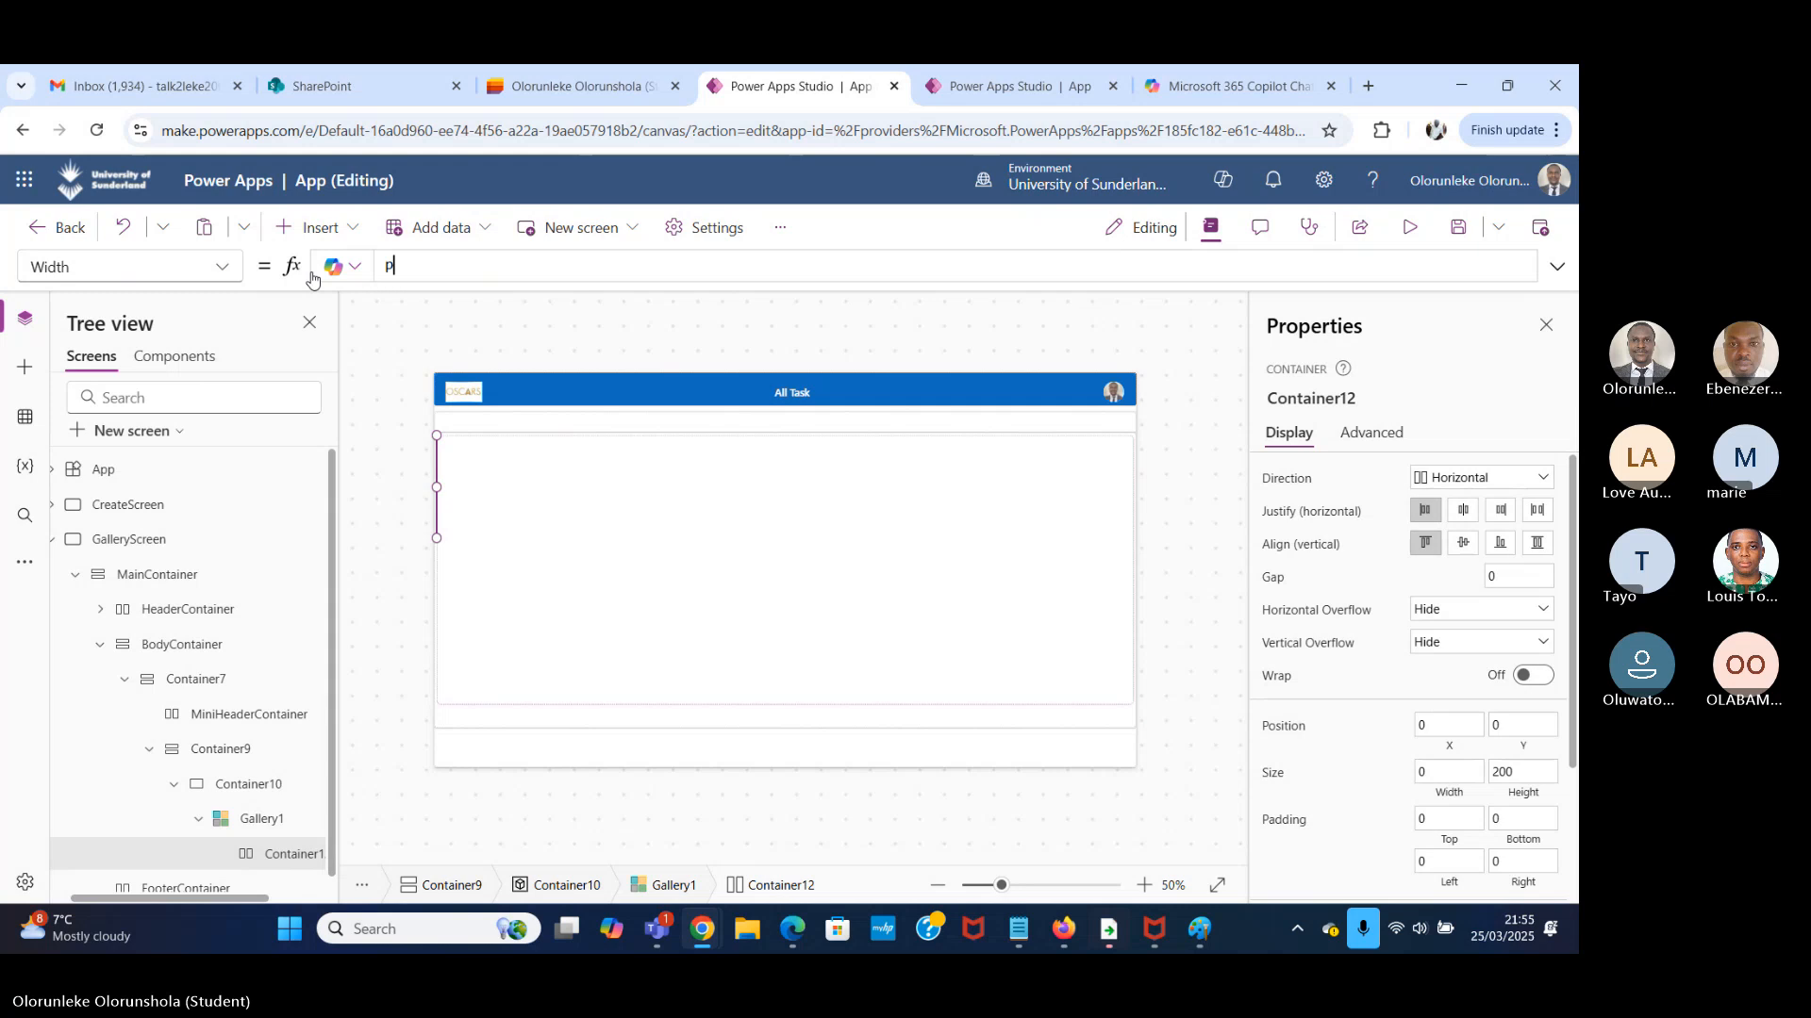
pyautogui.write('par')
pyautogui.click(651, 280)
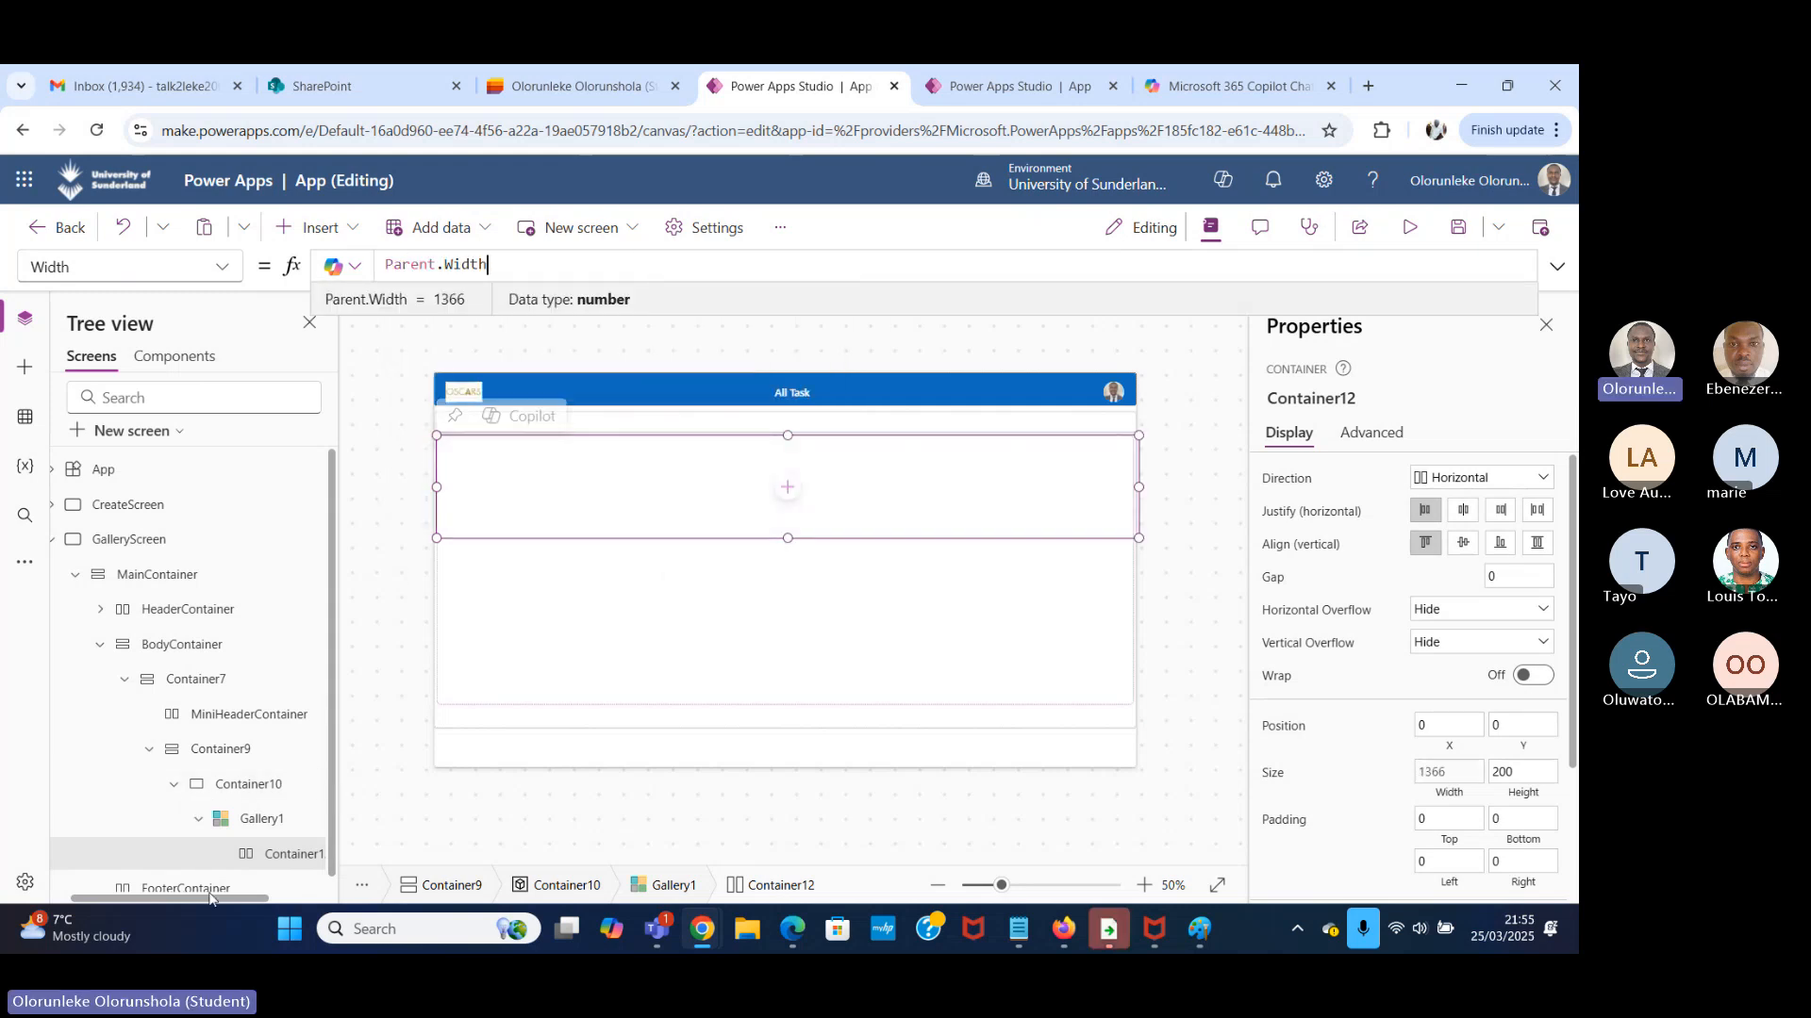
# Insert a text label into the horizontal container inside Gallery1.
pyautogui.click(332, 229)
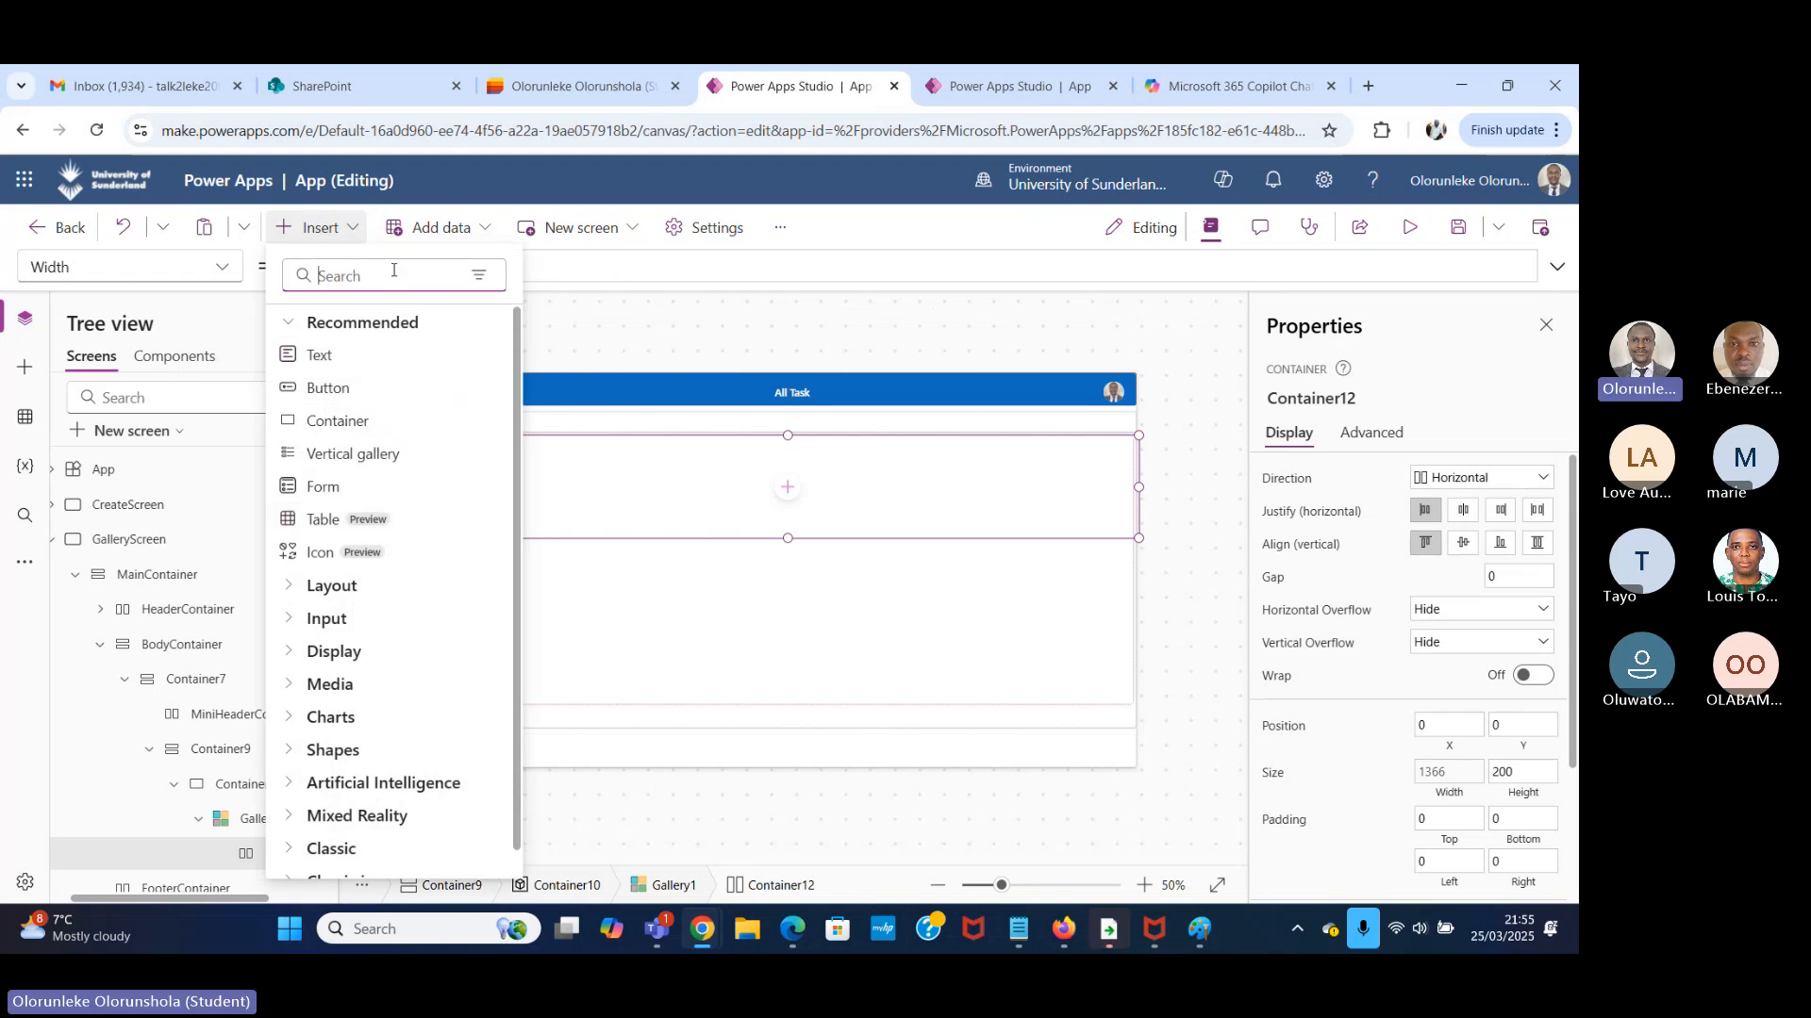
pyautogui.click(393, 271)
pyautogui.write('lab')
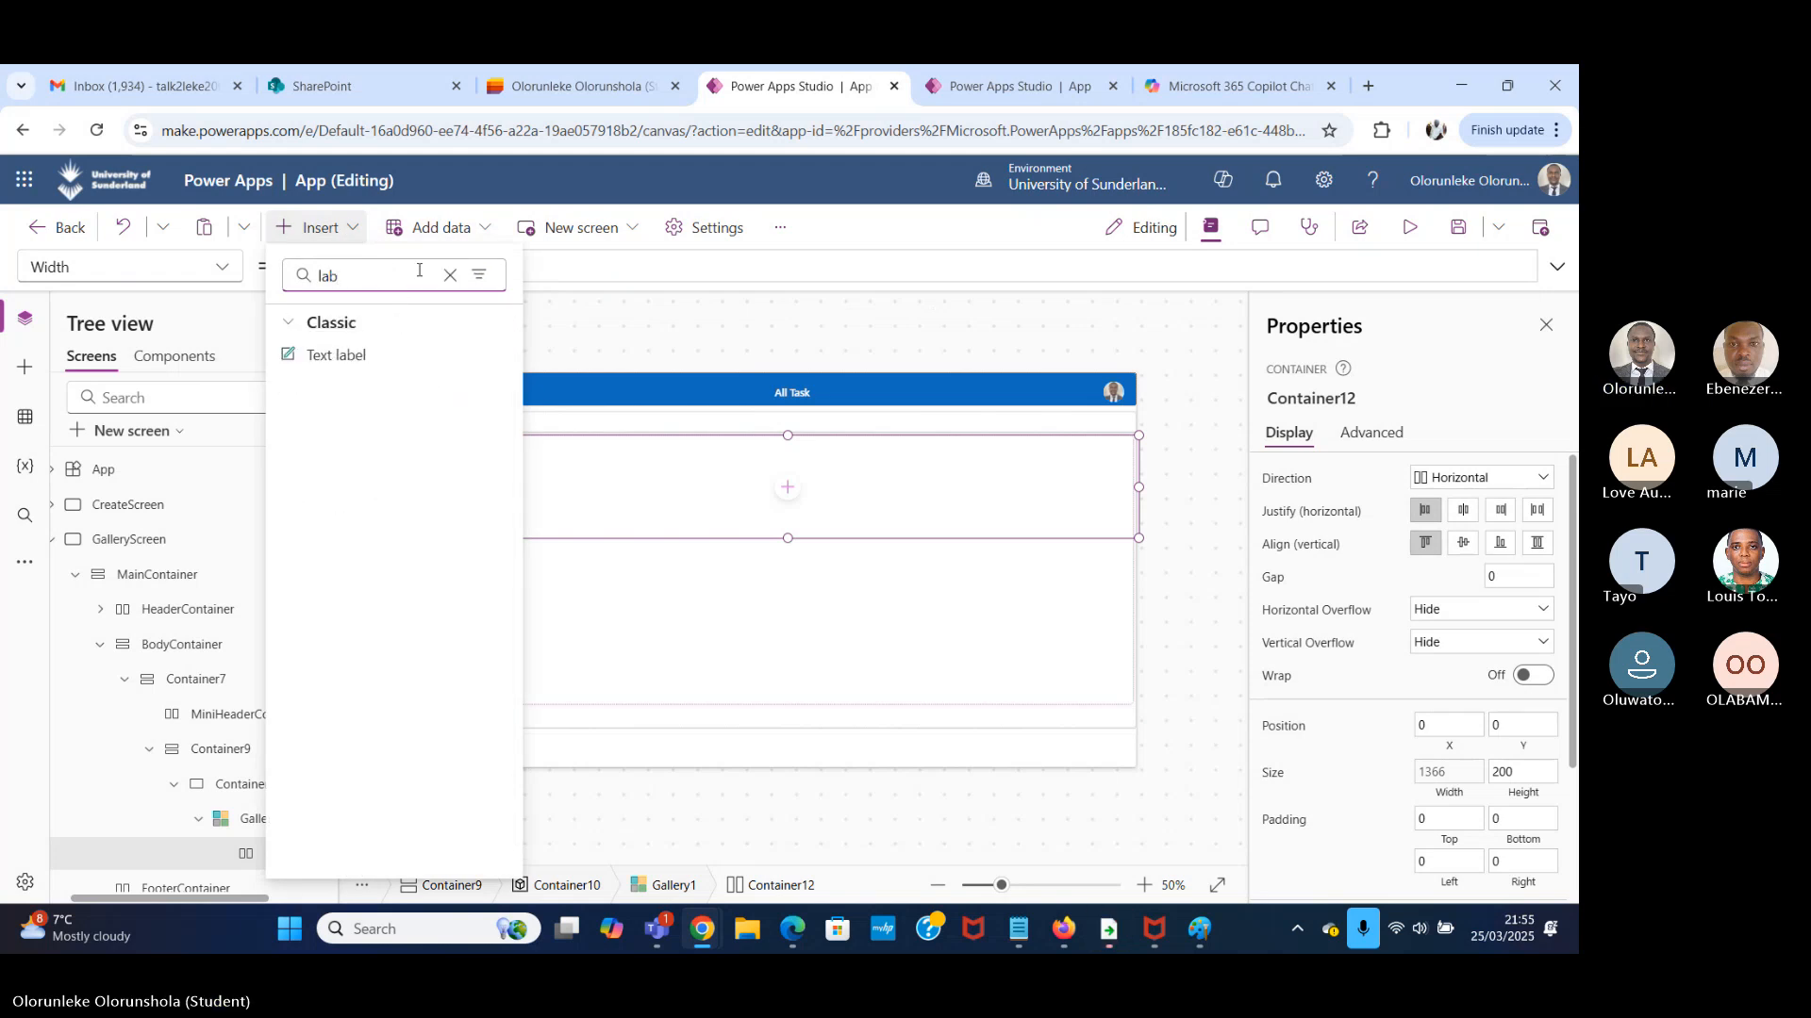
pyautogui.click(391, 358)
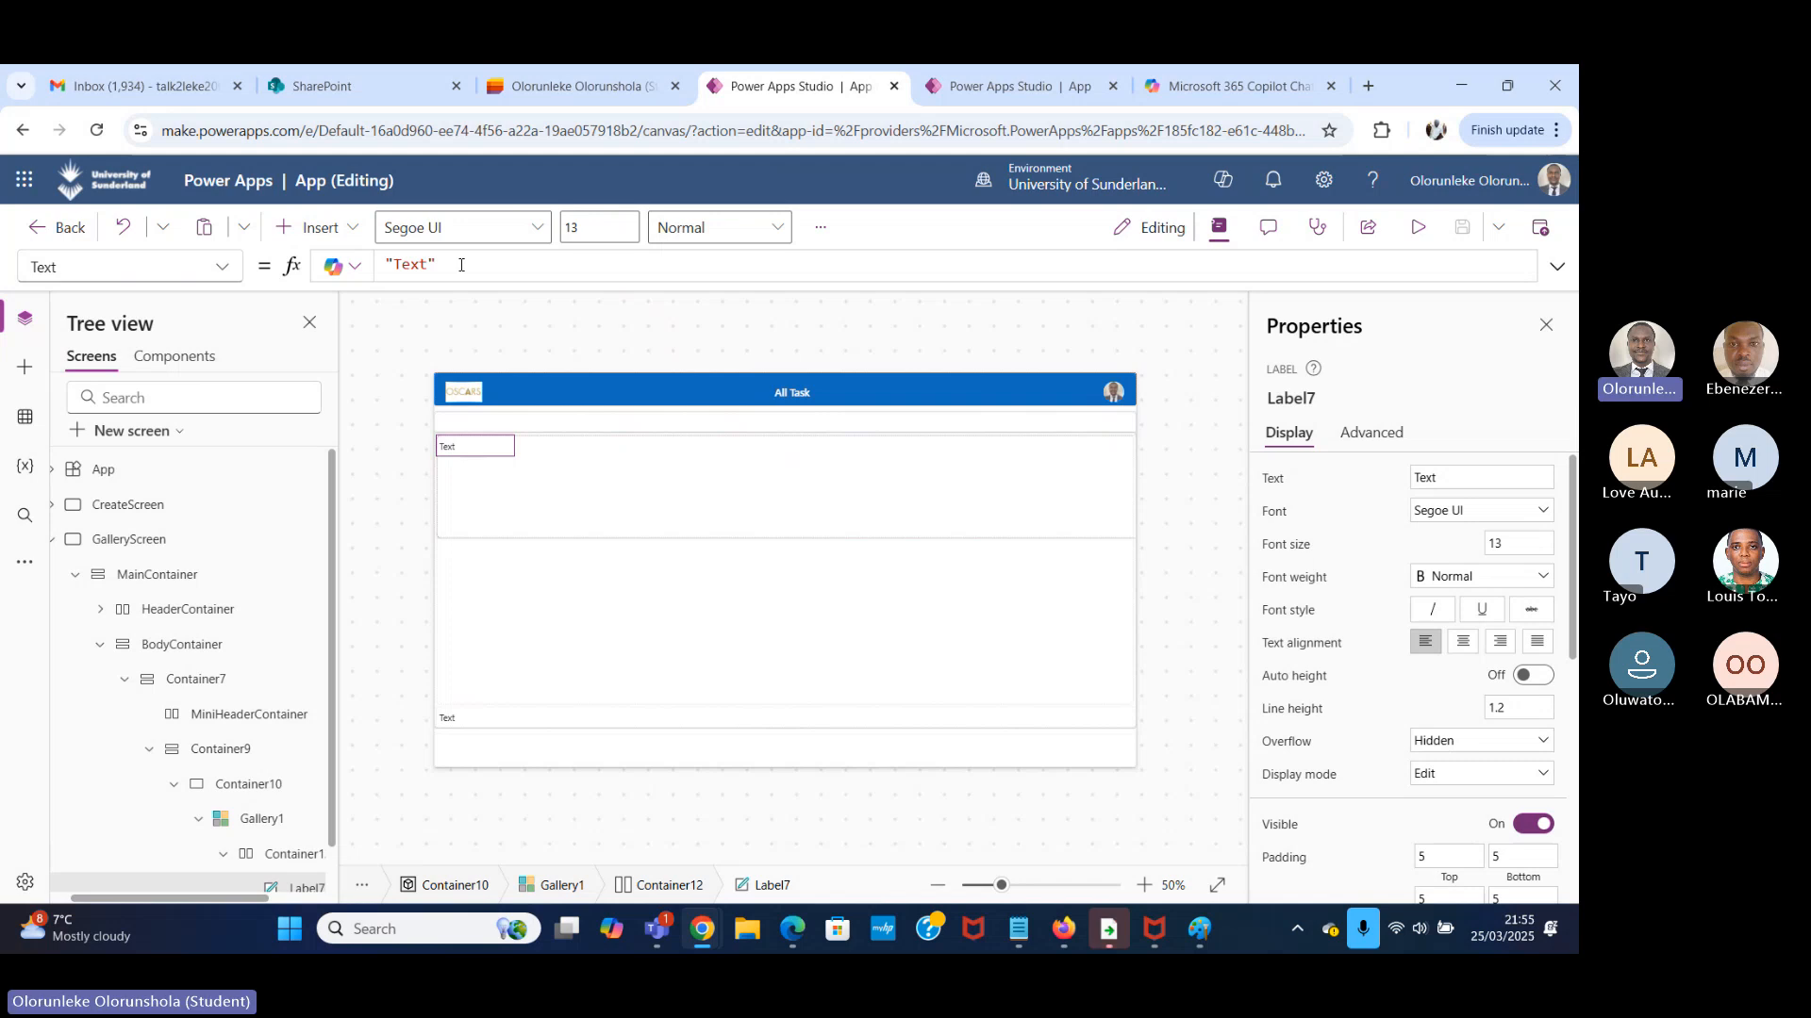
# Set the new label's Text property to ThisItem.Task, checking the column name in the Task Manager list in Microsoft Lists.
pyautogui.moveTo(461, 265); pyautogui.dragTo(321, 269)
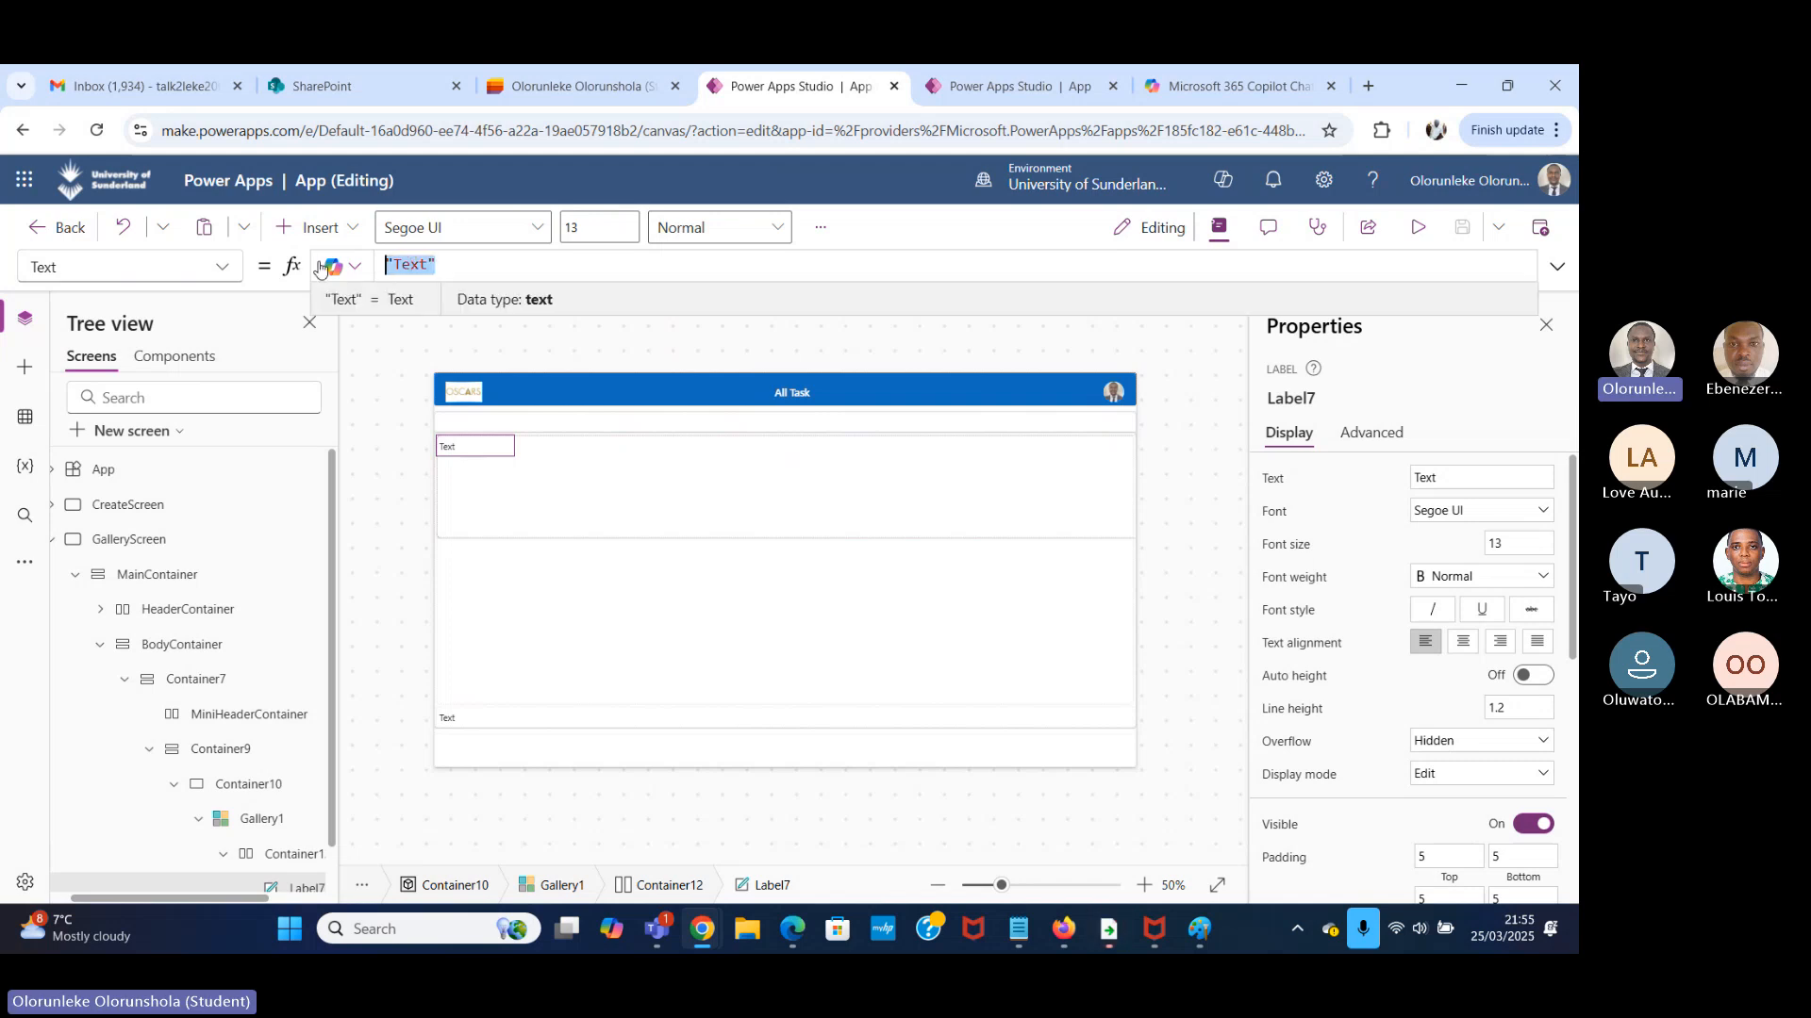
pyautogui.write('TH')
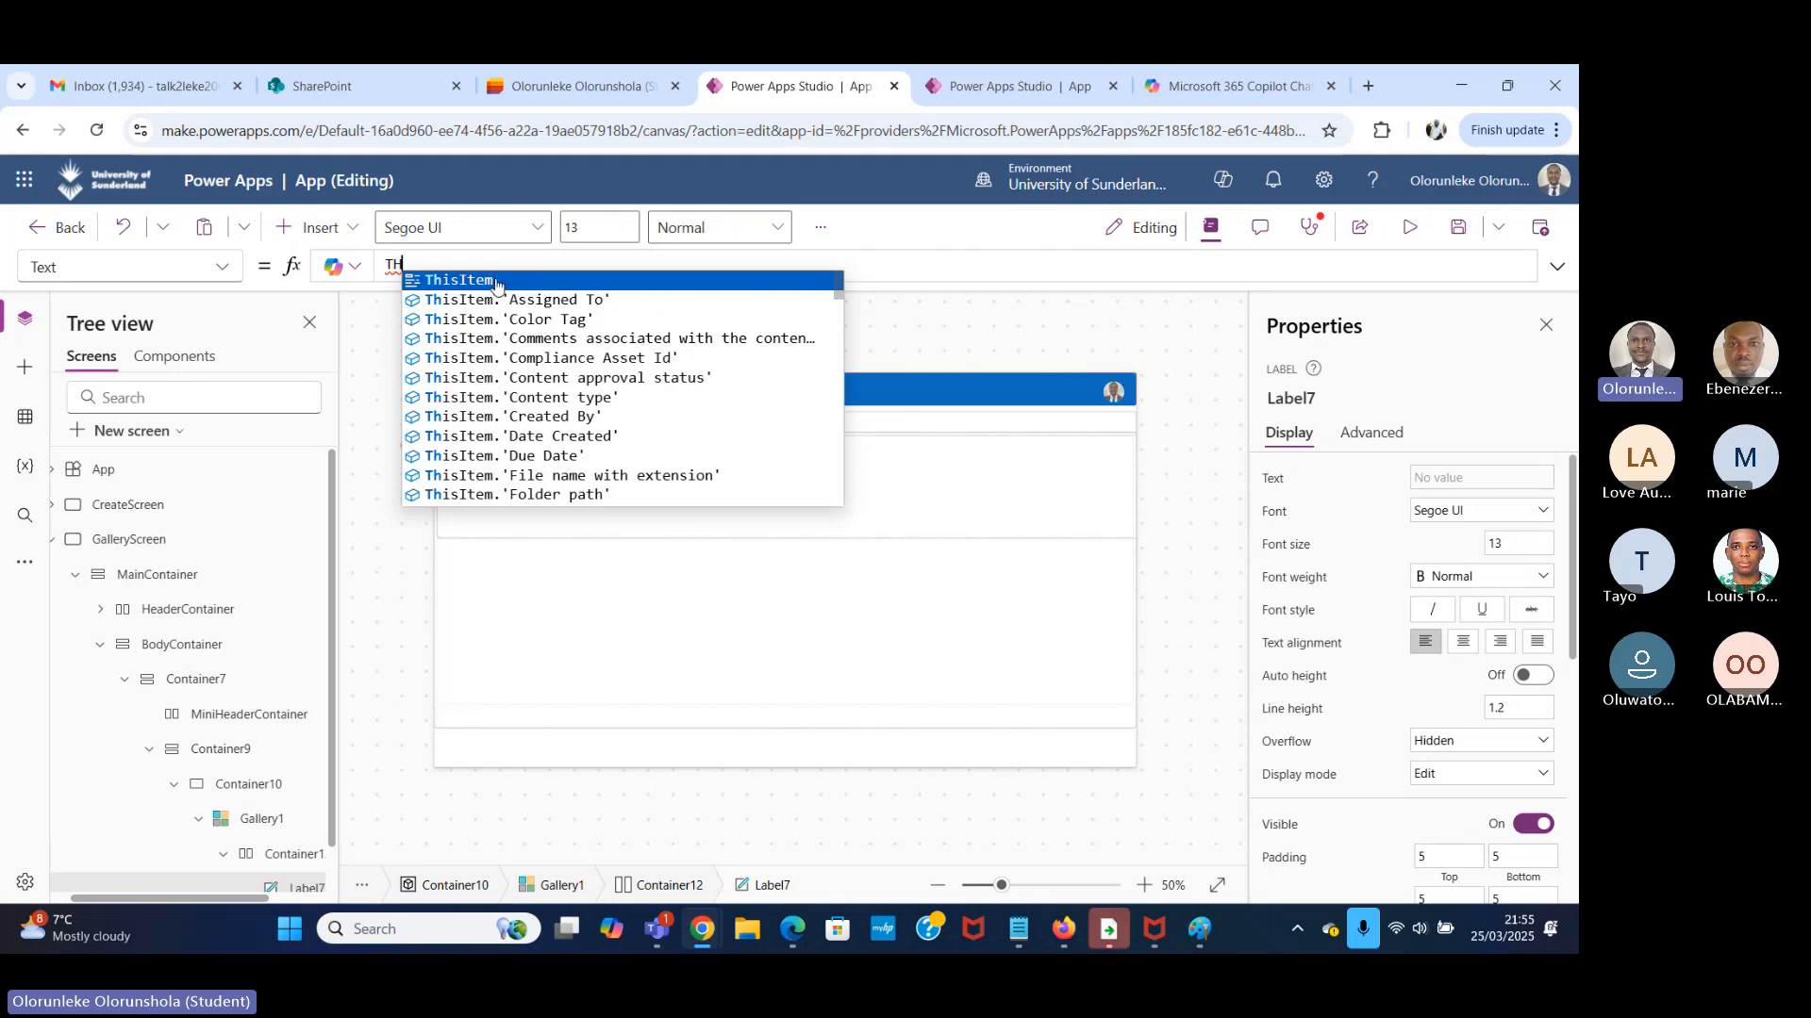
pyautogui.press('BackSpace')
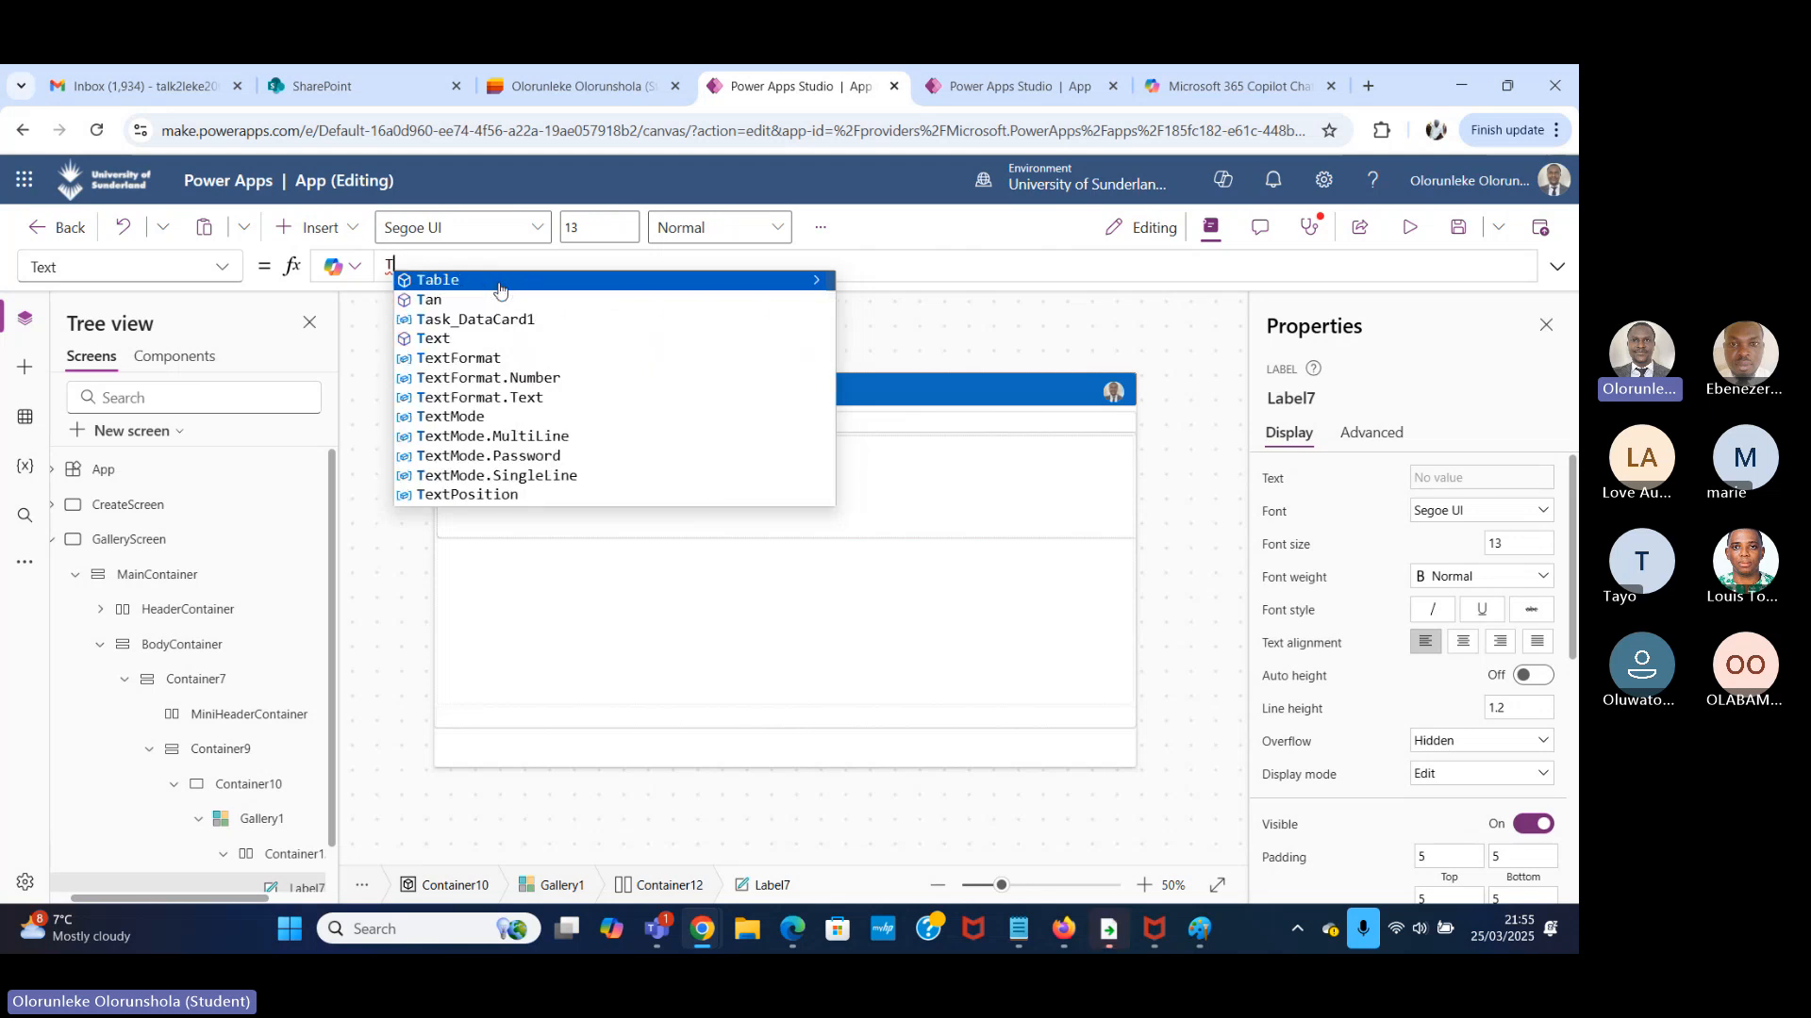
pyautogui.write('hi')
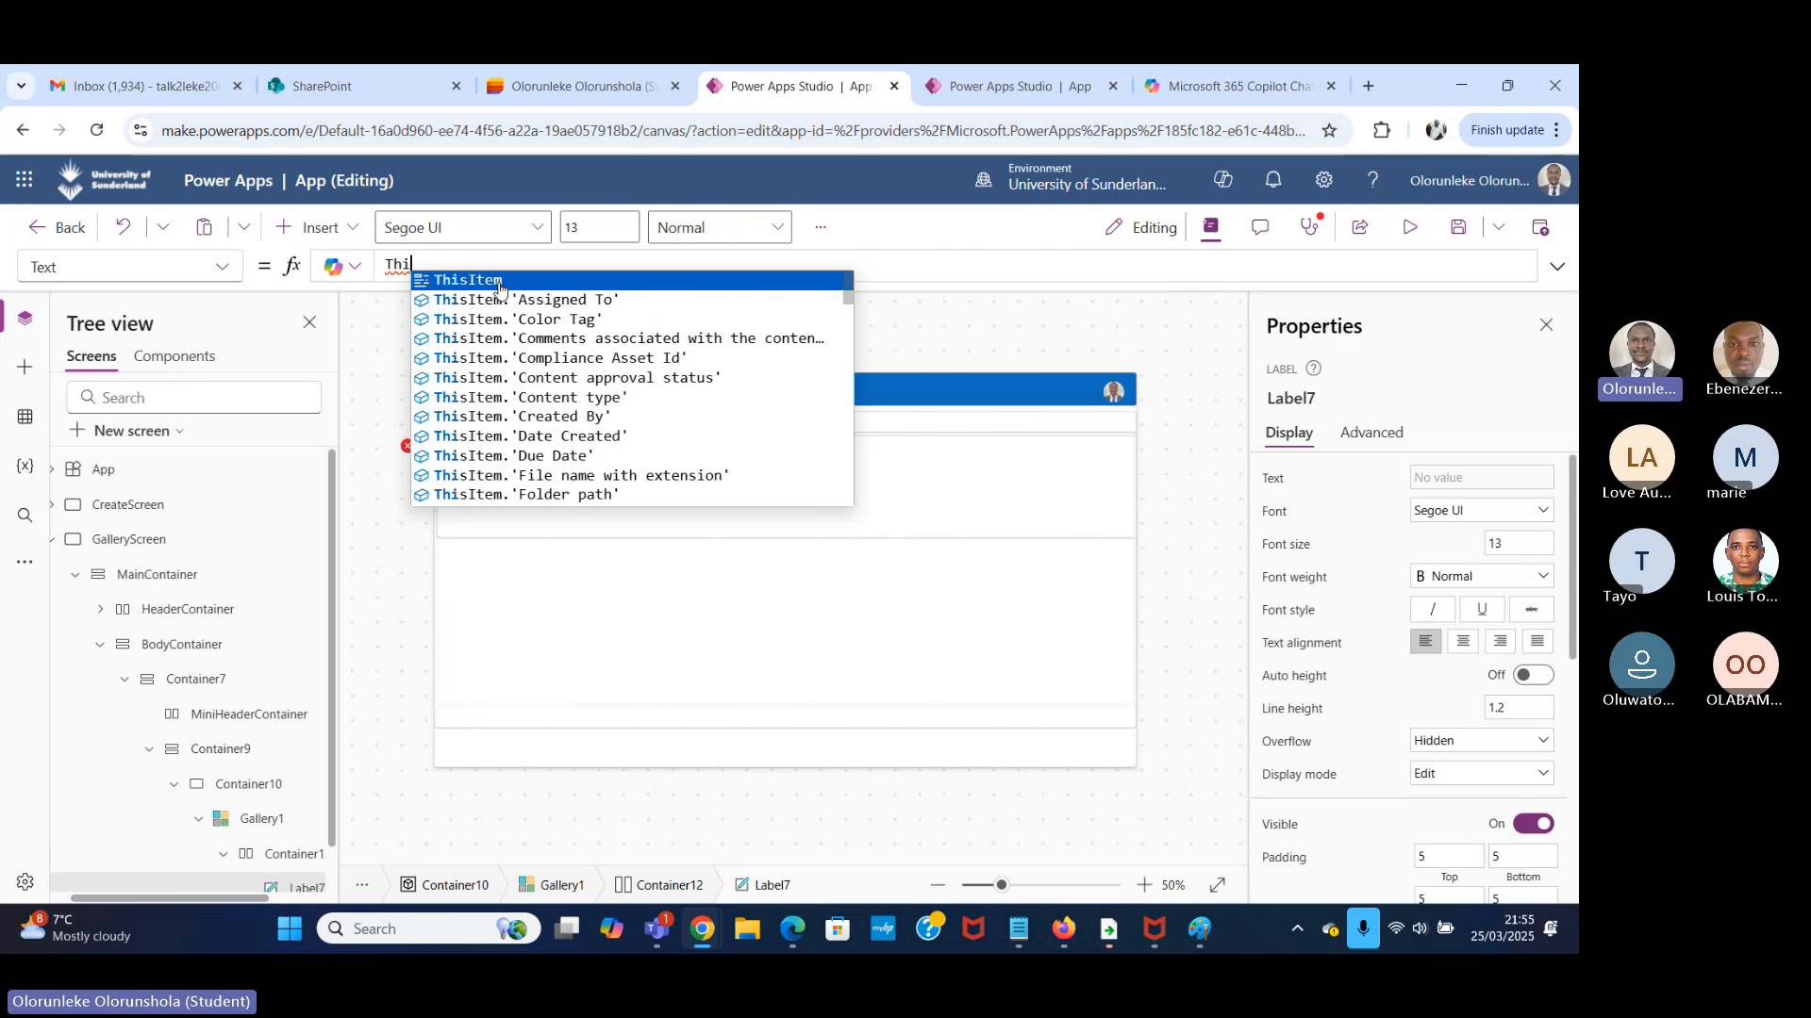
pyautogui.click(507, 283)
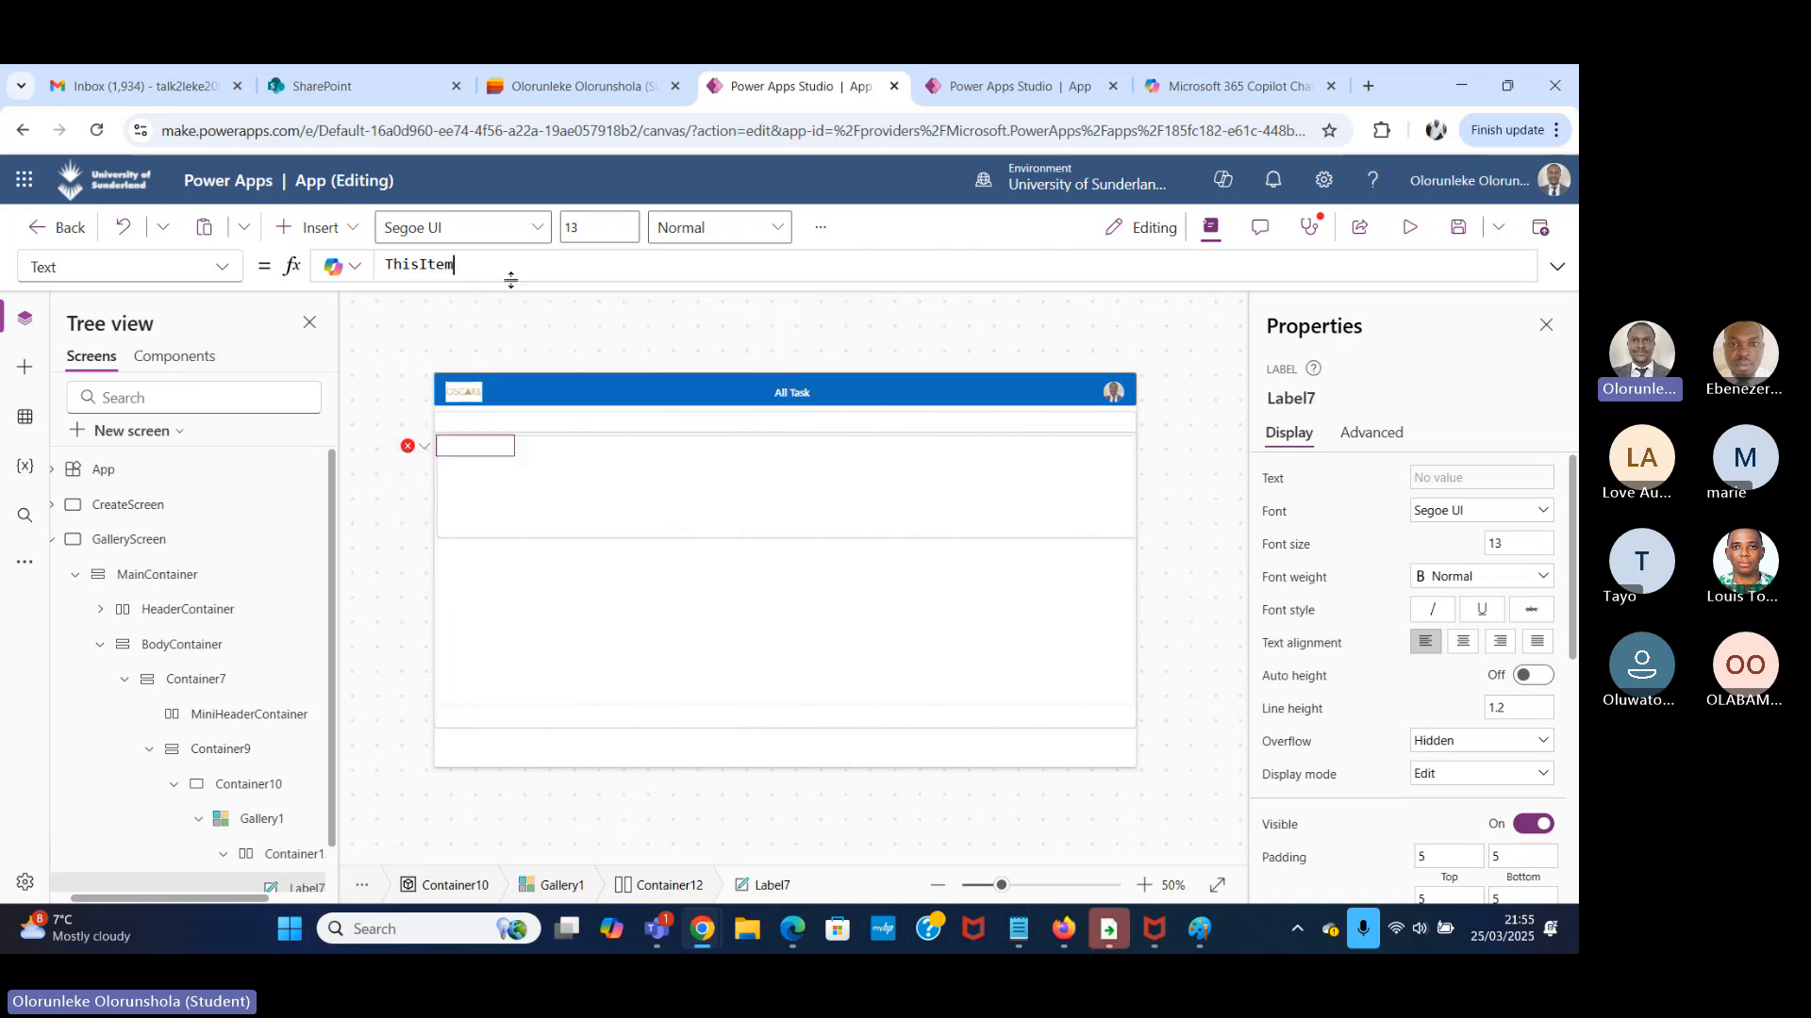
pyautogui.write('.')
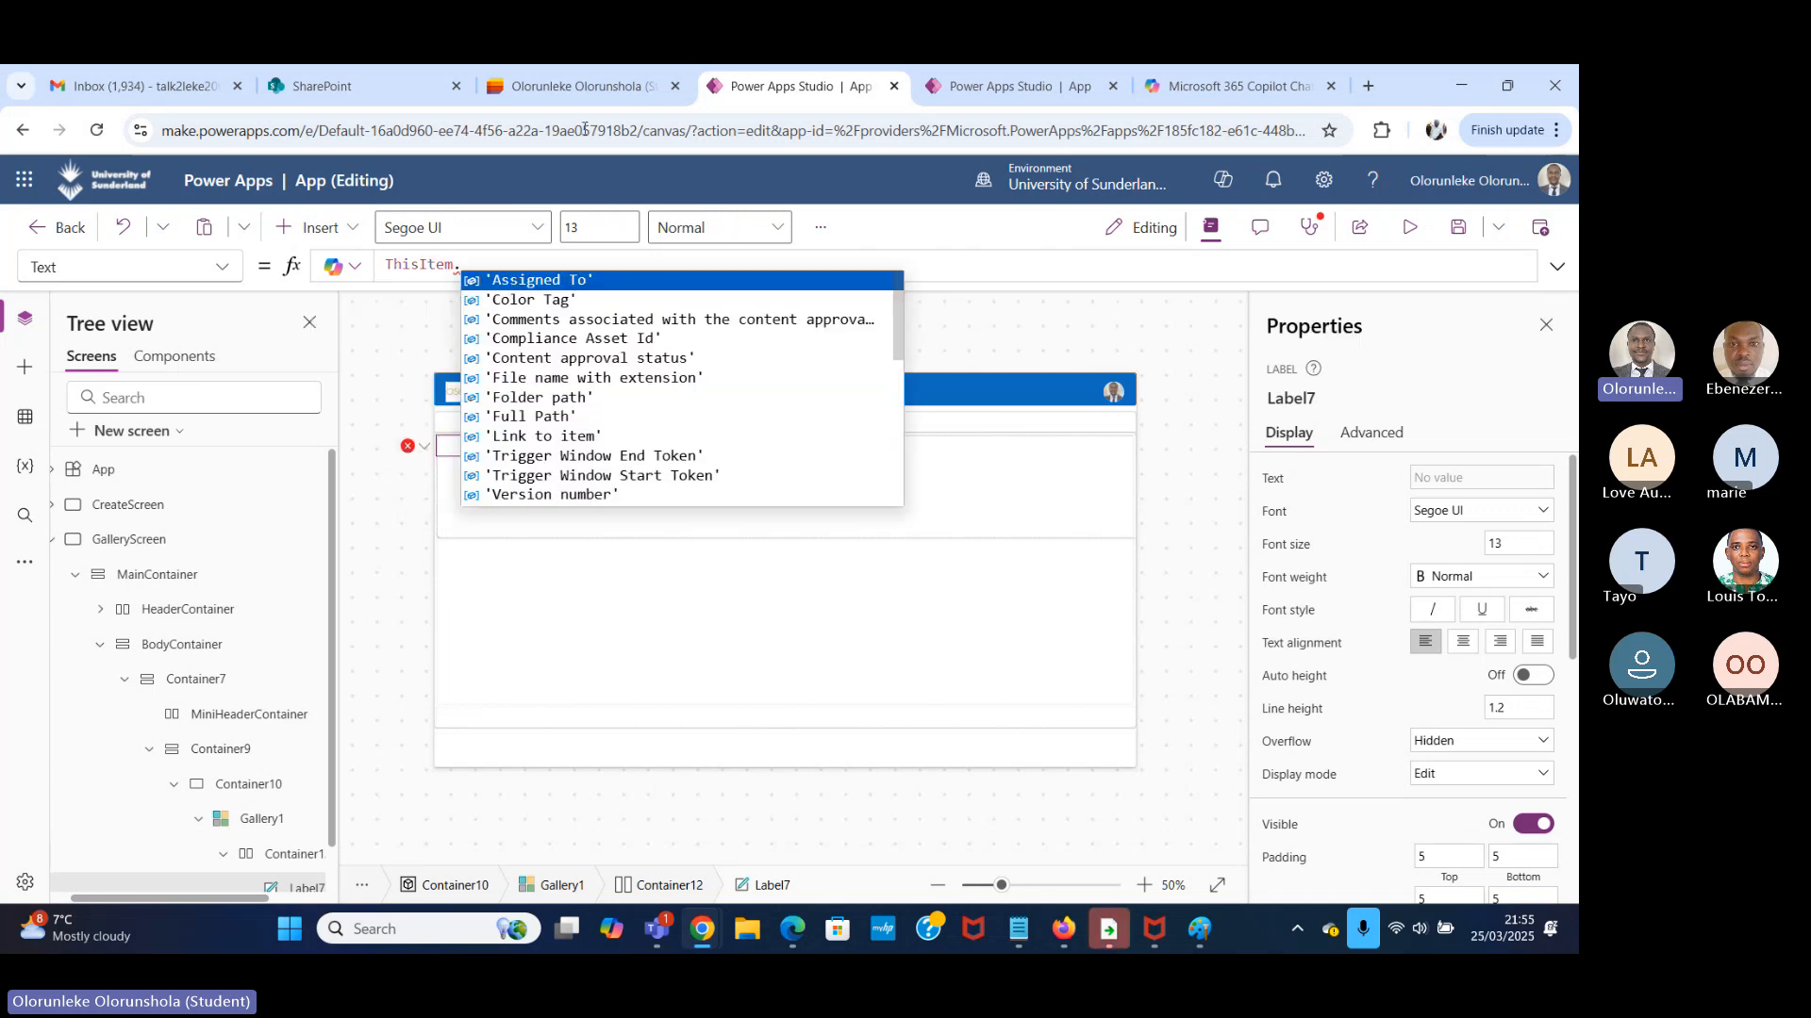
pyautogui.click(566, 89)
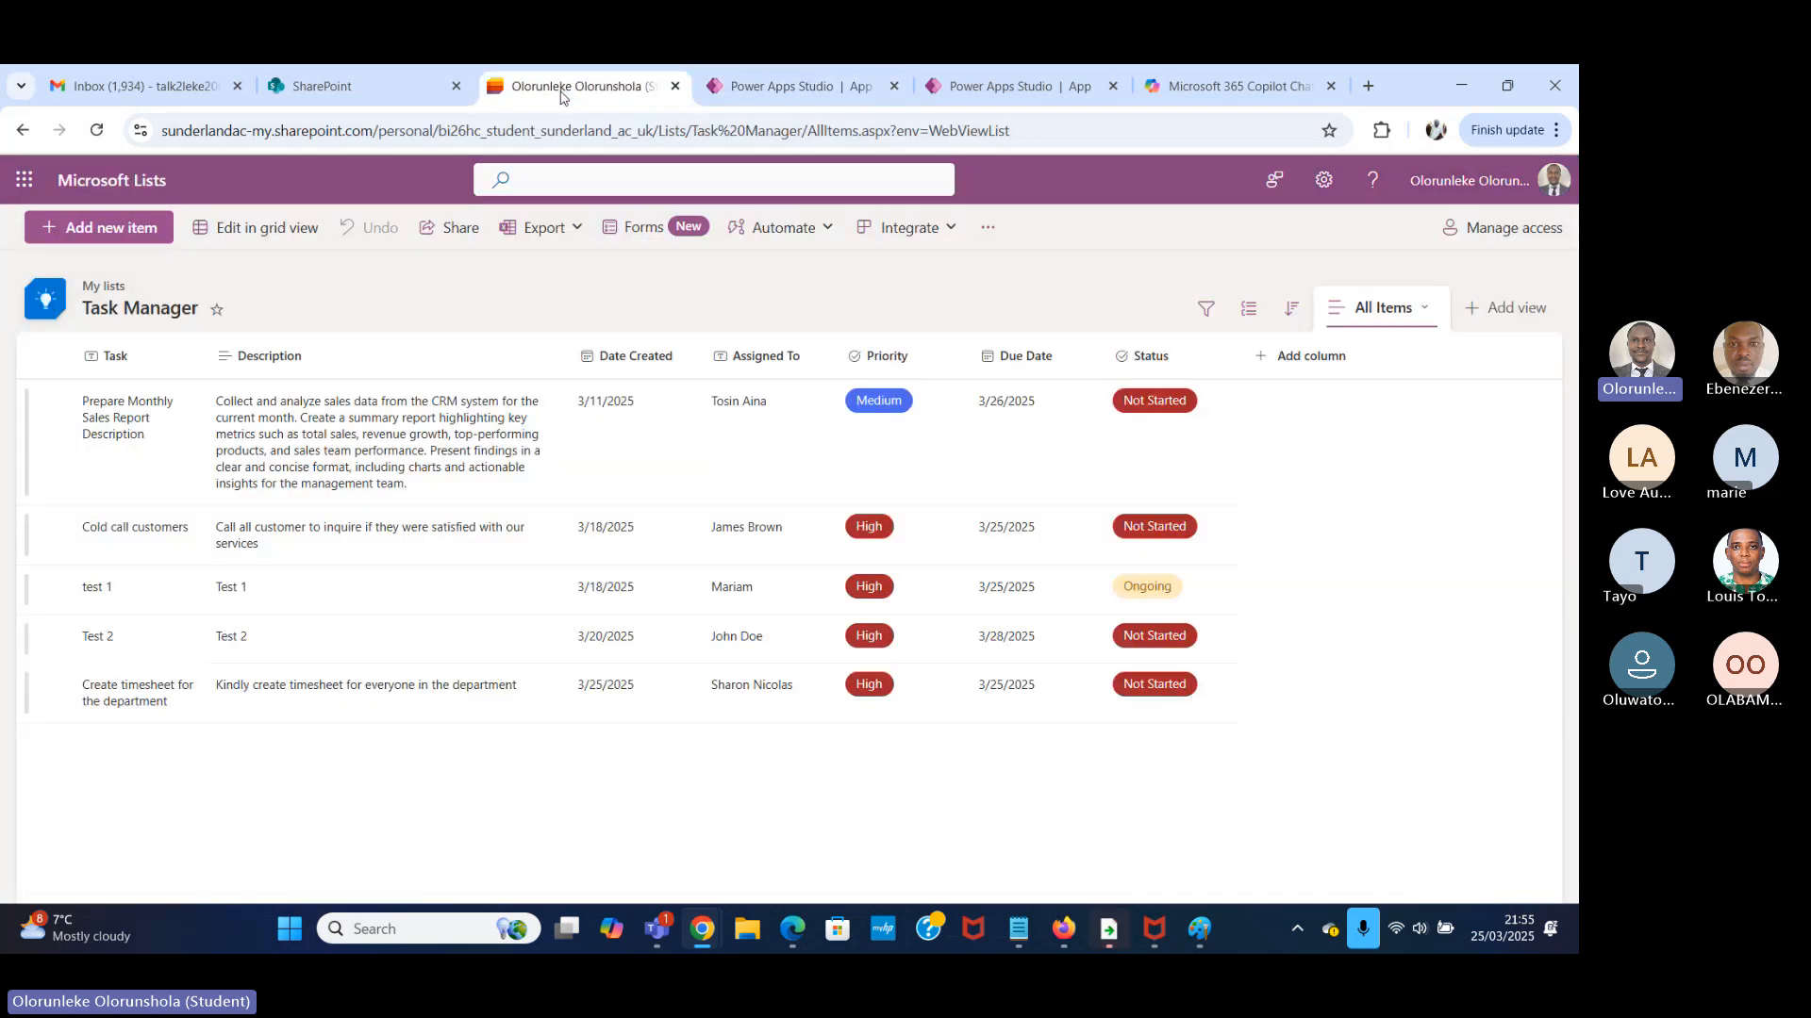
pyautogui.click(783, 86)
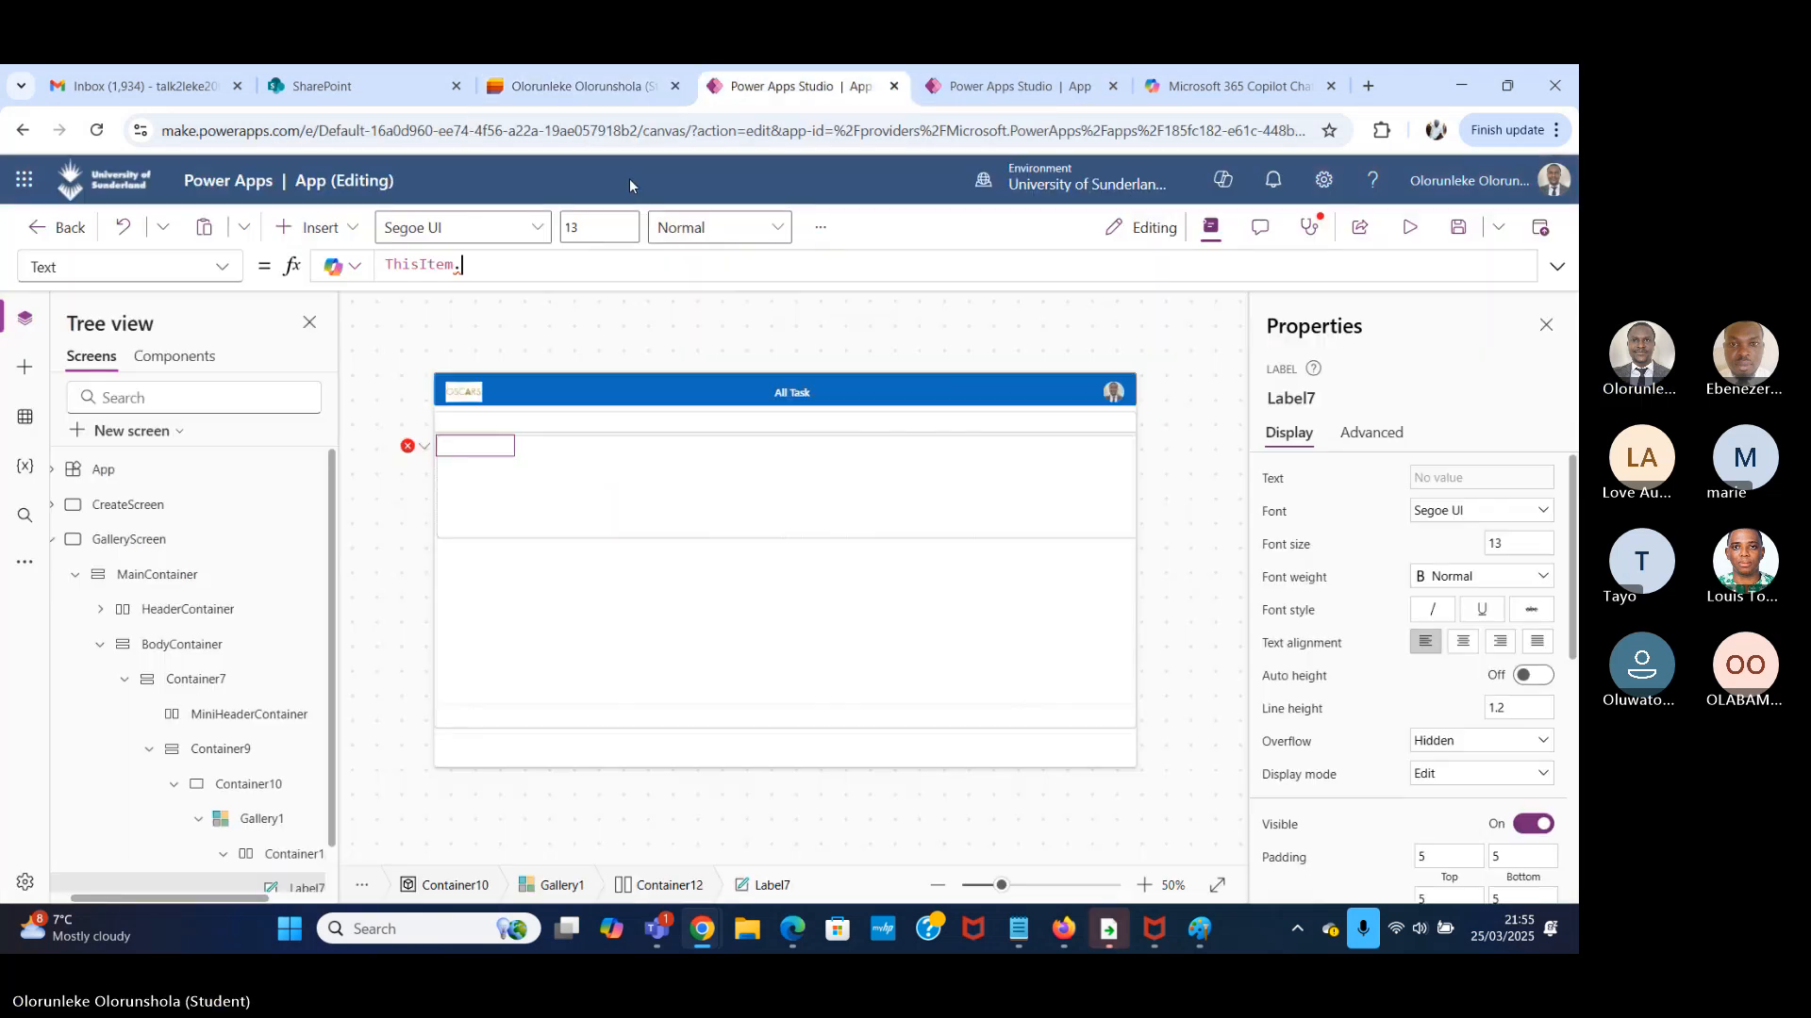
pyautogui.write('tas')
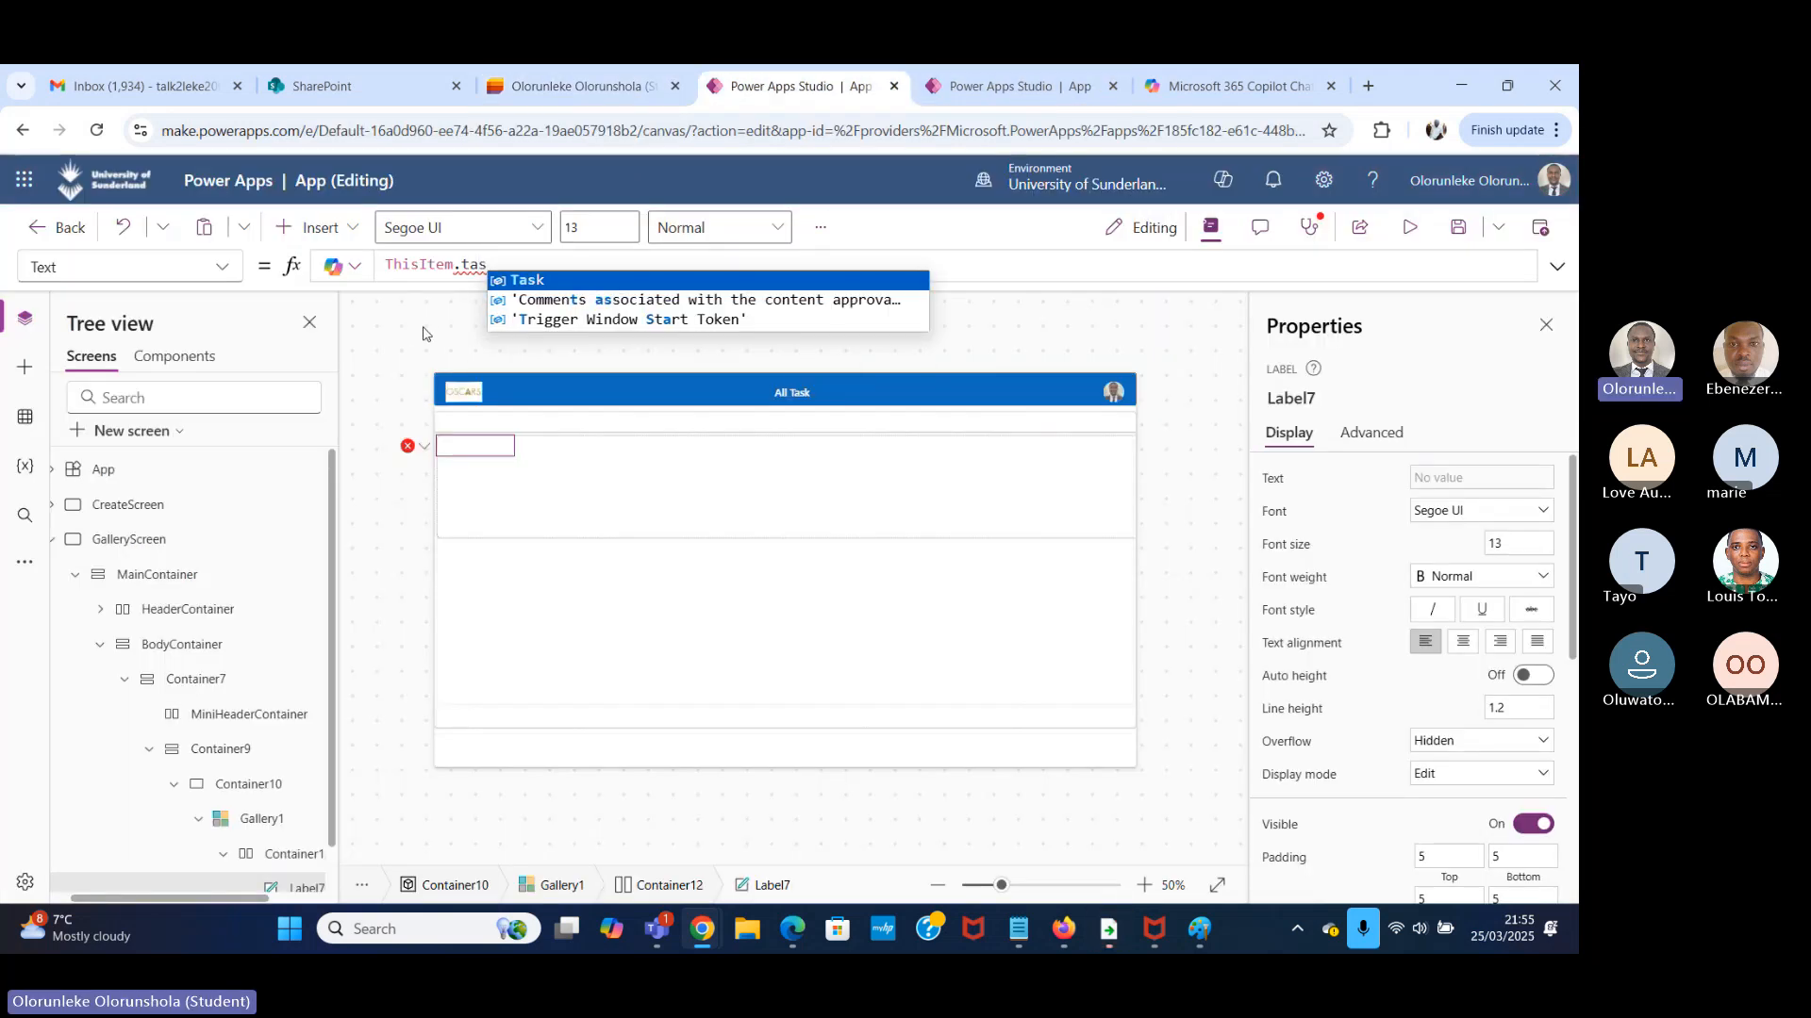
pyautogui.click(563, 280)
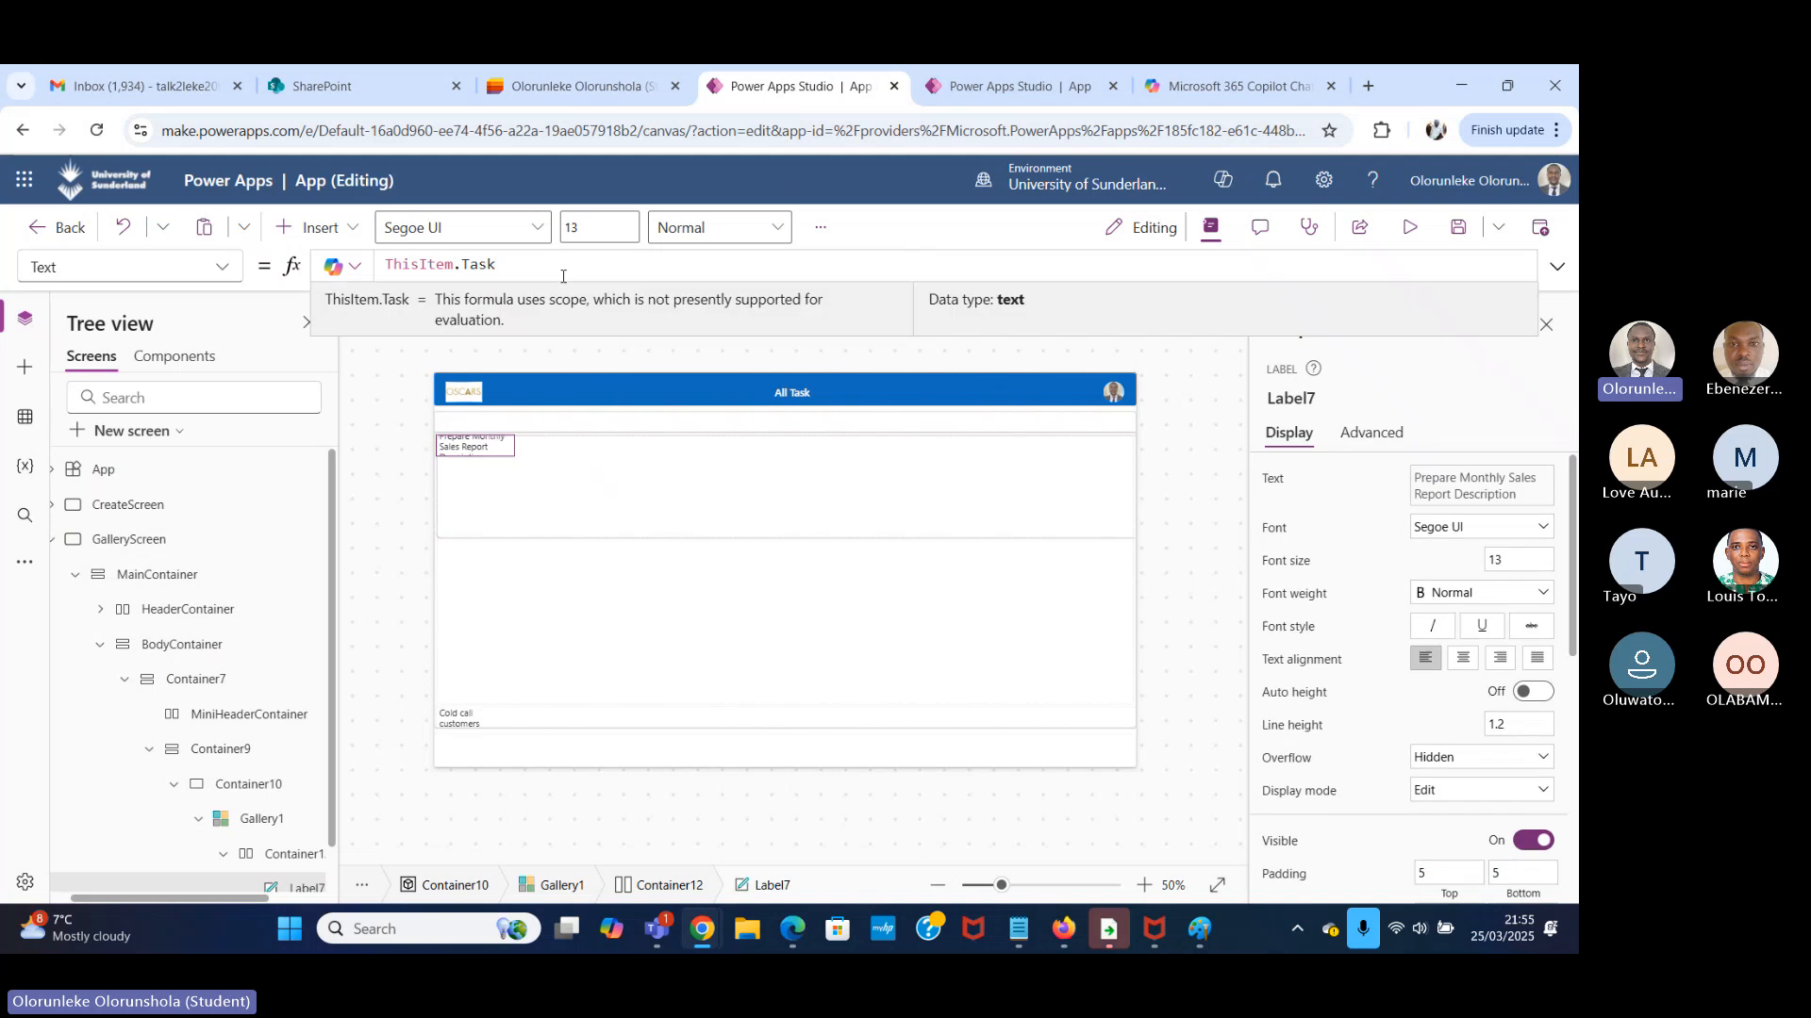
# Duplicate the Task label six times inside the gallery's horizontal container to form a row of seven labels.
pyautogui.click(495, 446)
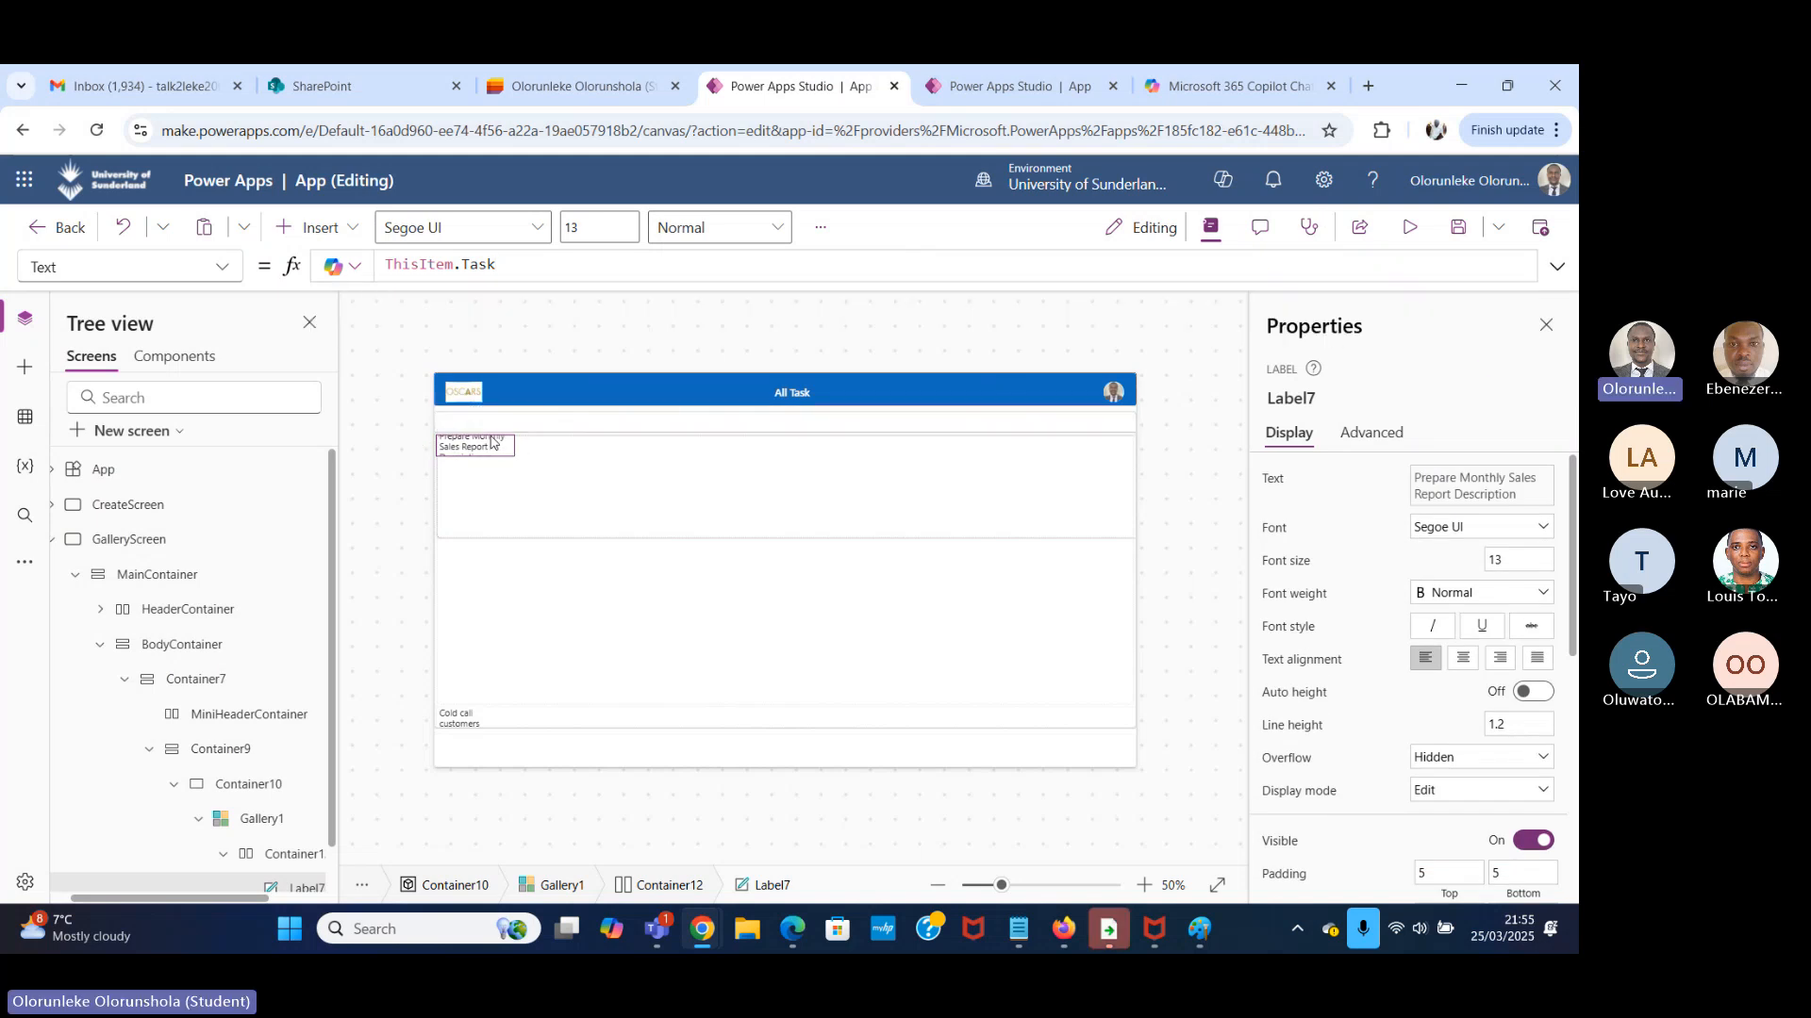
pyautogui.scroll(-1, 254, 830)
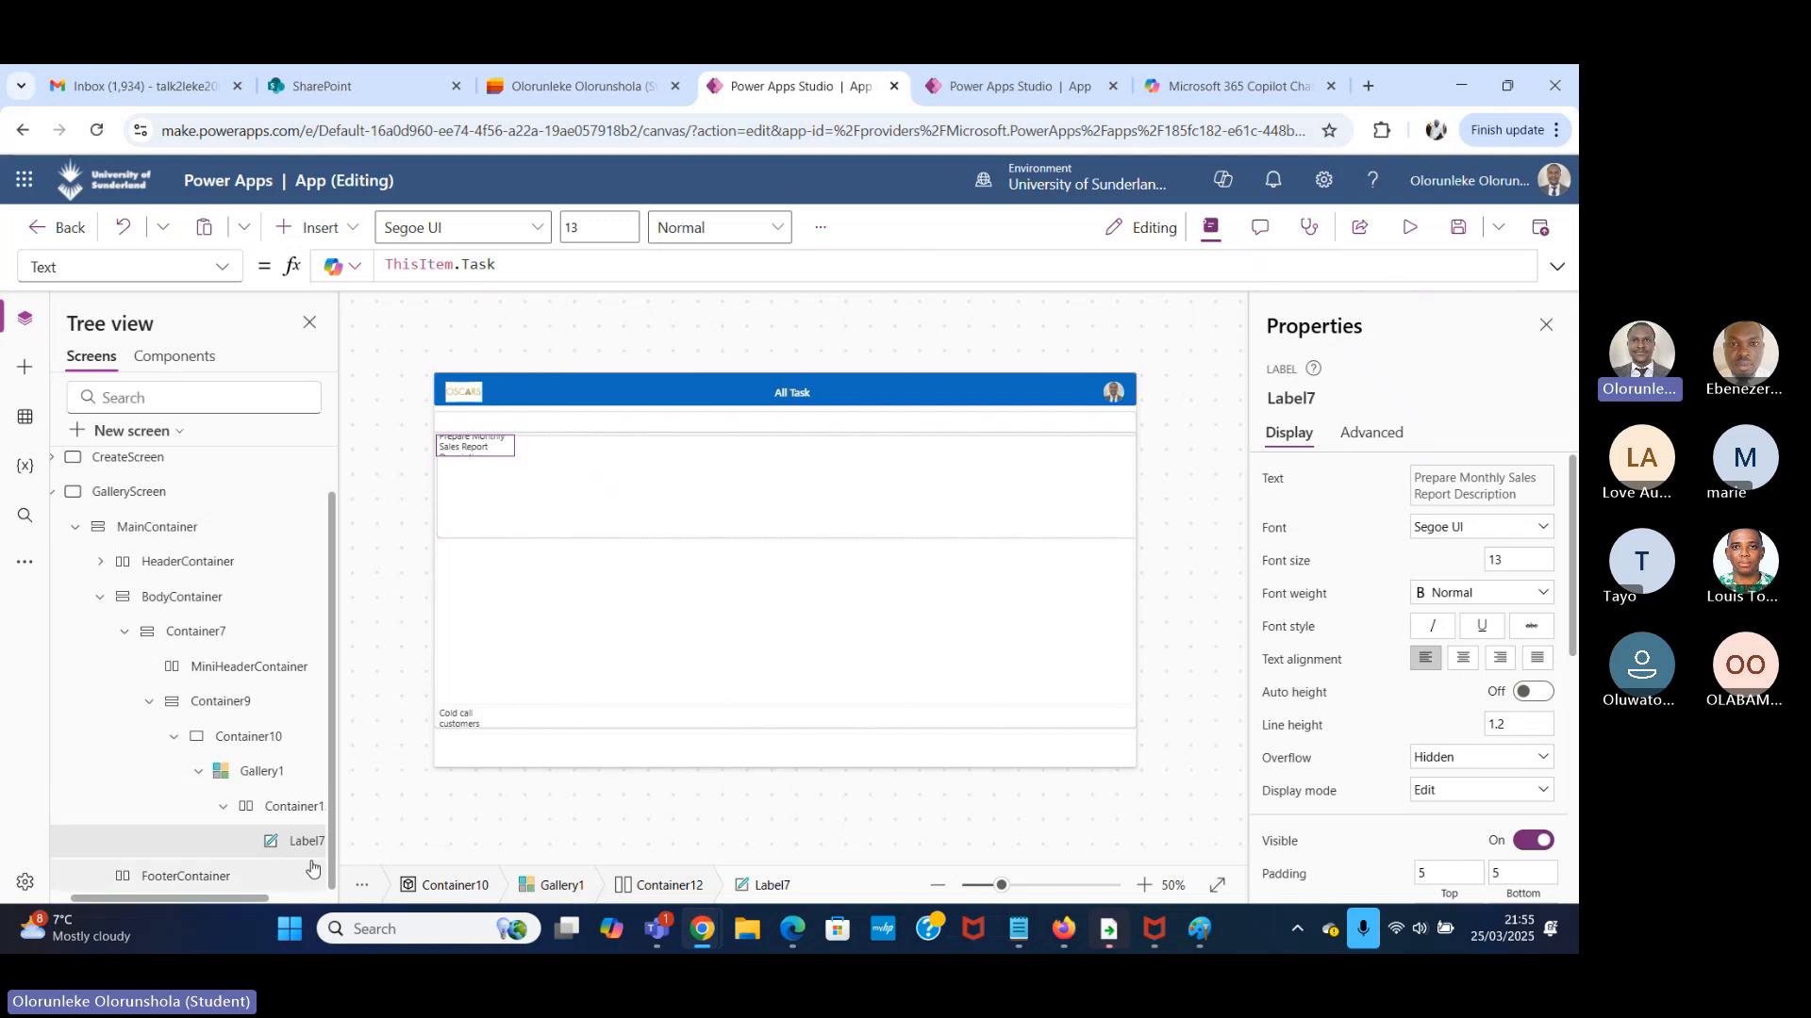
pyautogui.hotkey('ctrl', 'v')
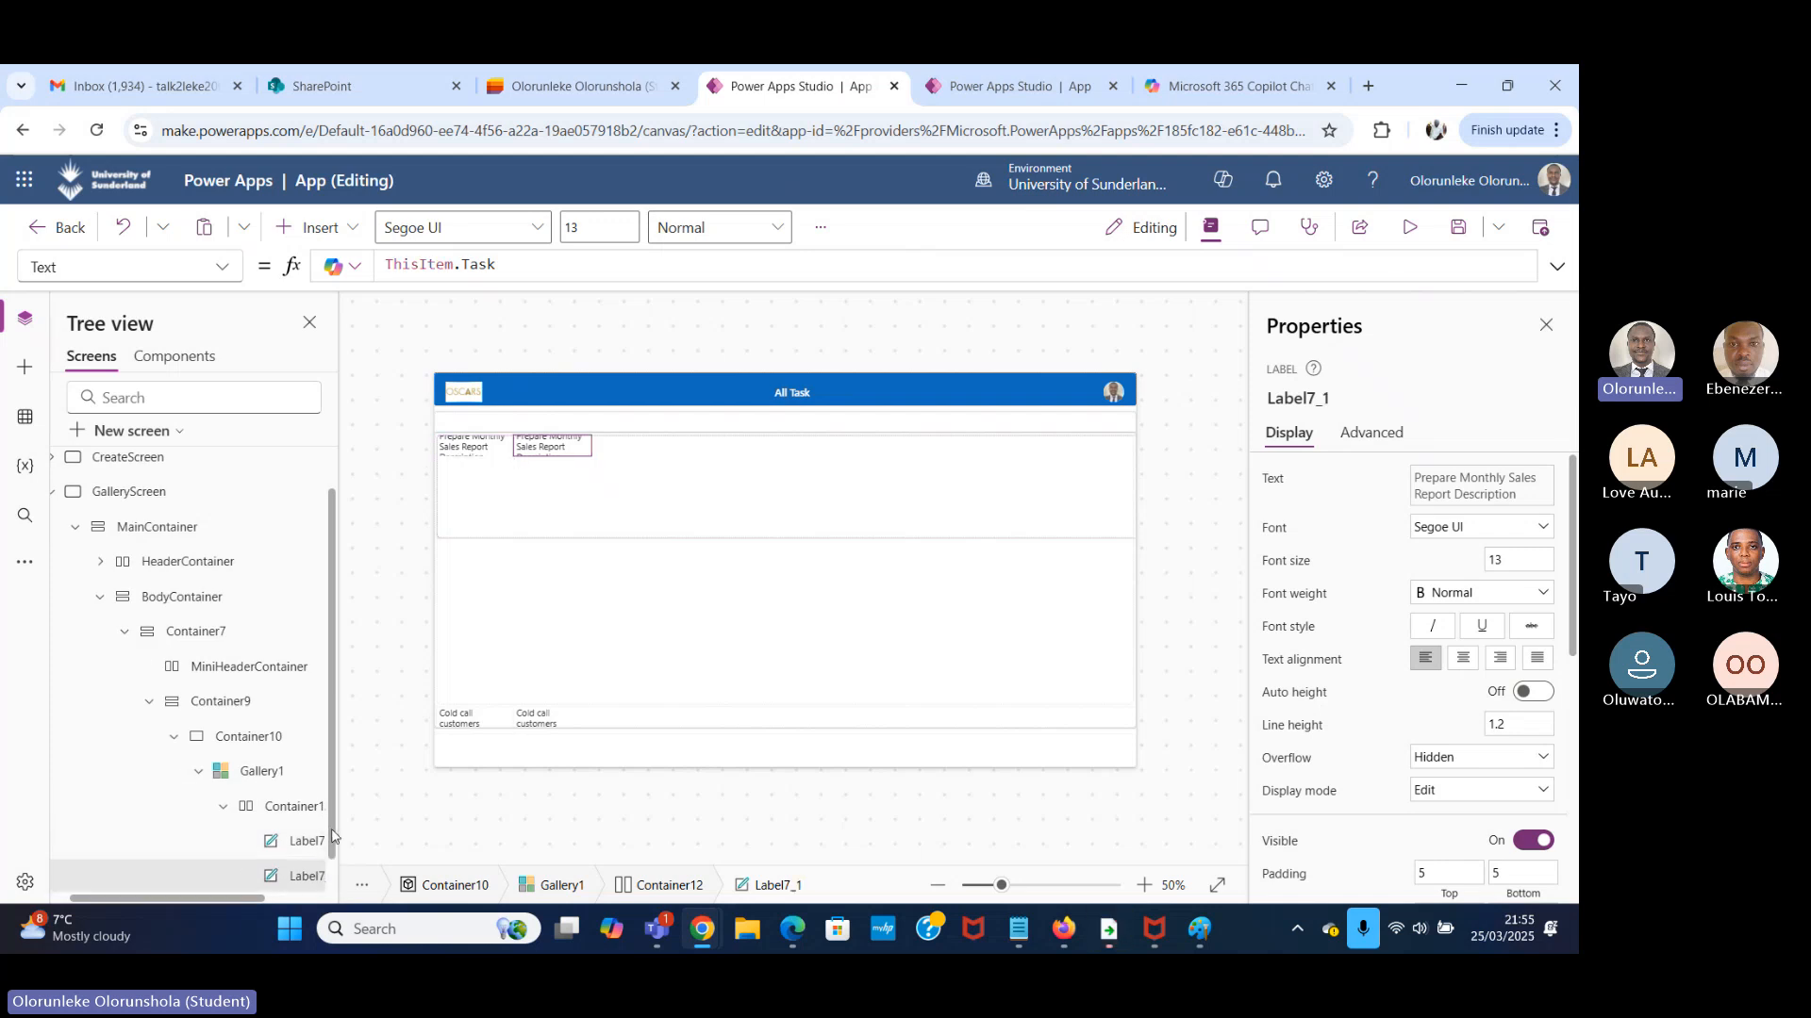
pyautogui.hotkey('ctrl', 'v')
pyautogui.hotkey('ctrl', 'v')
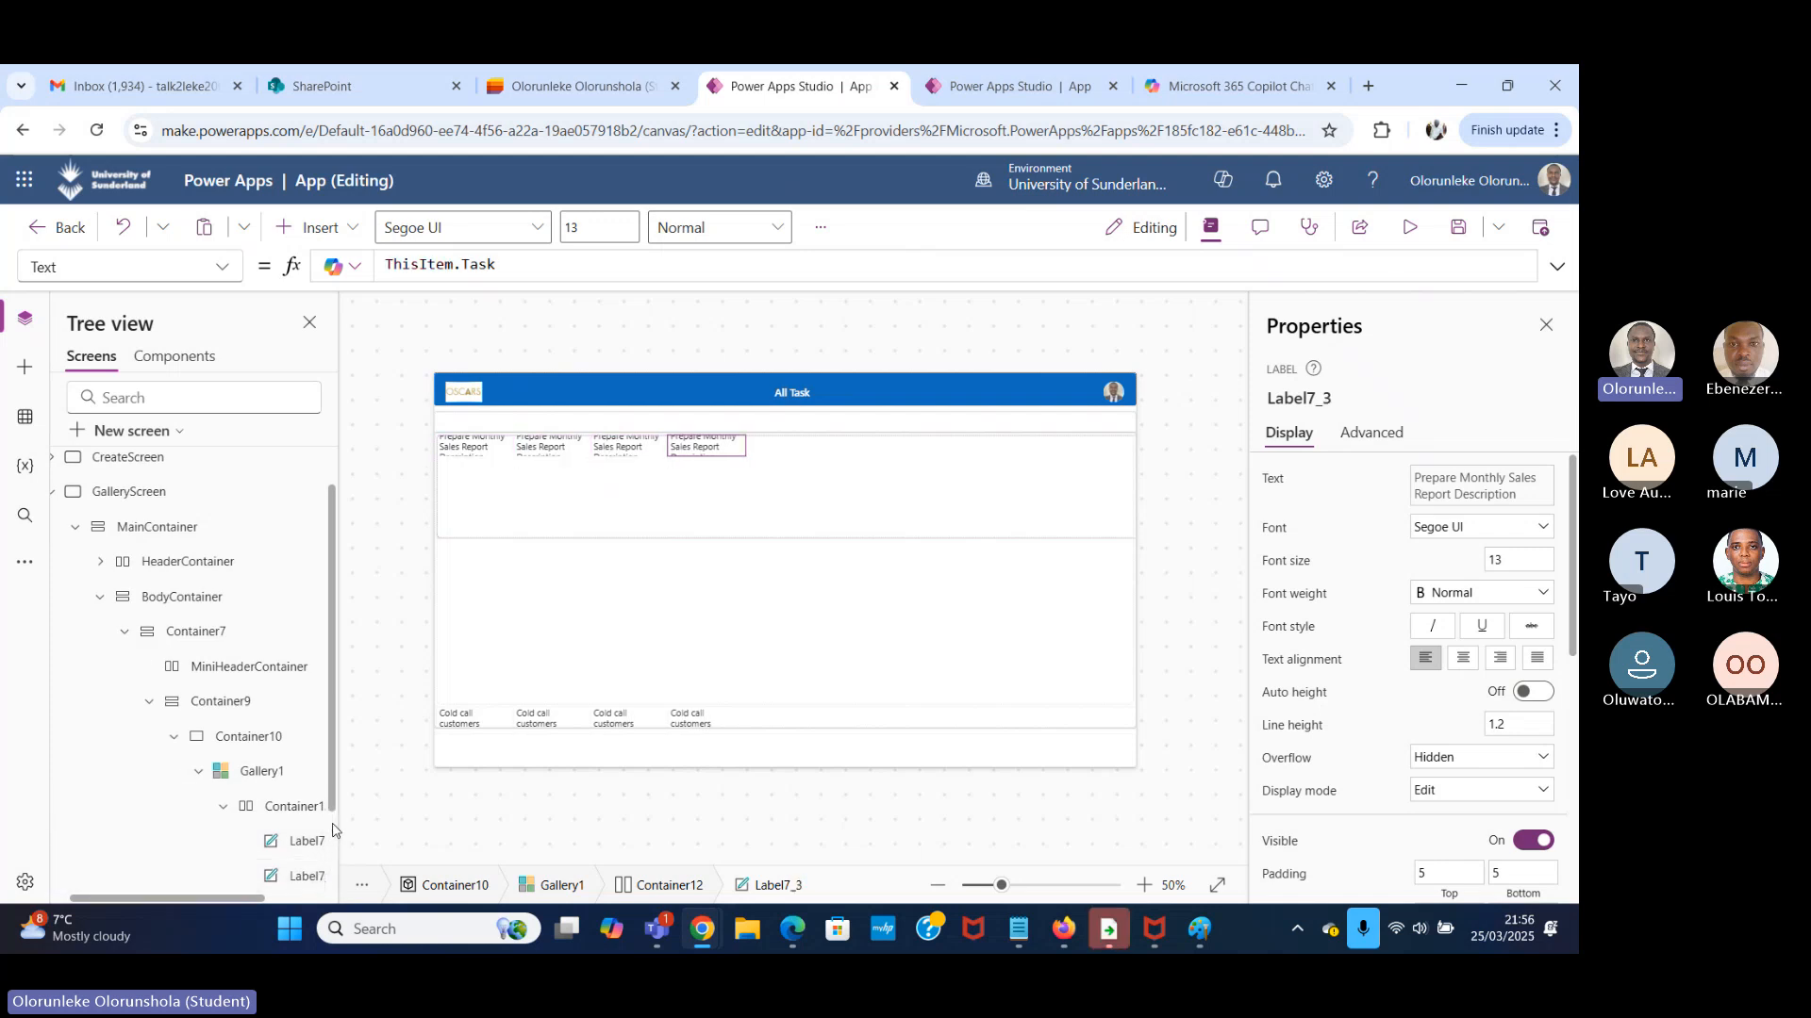
pyautogui.hotkey('ctrl', 'v')
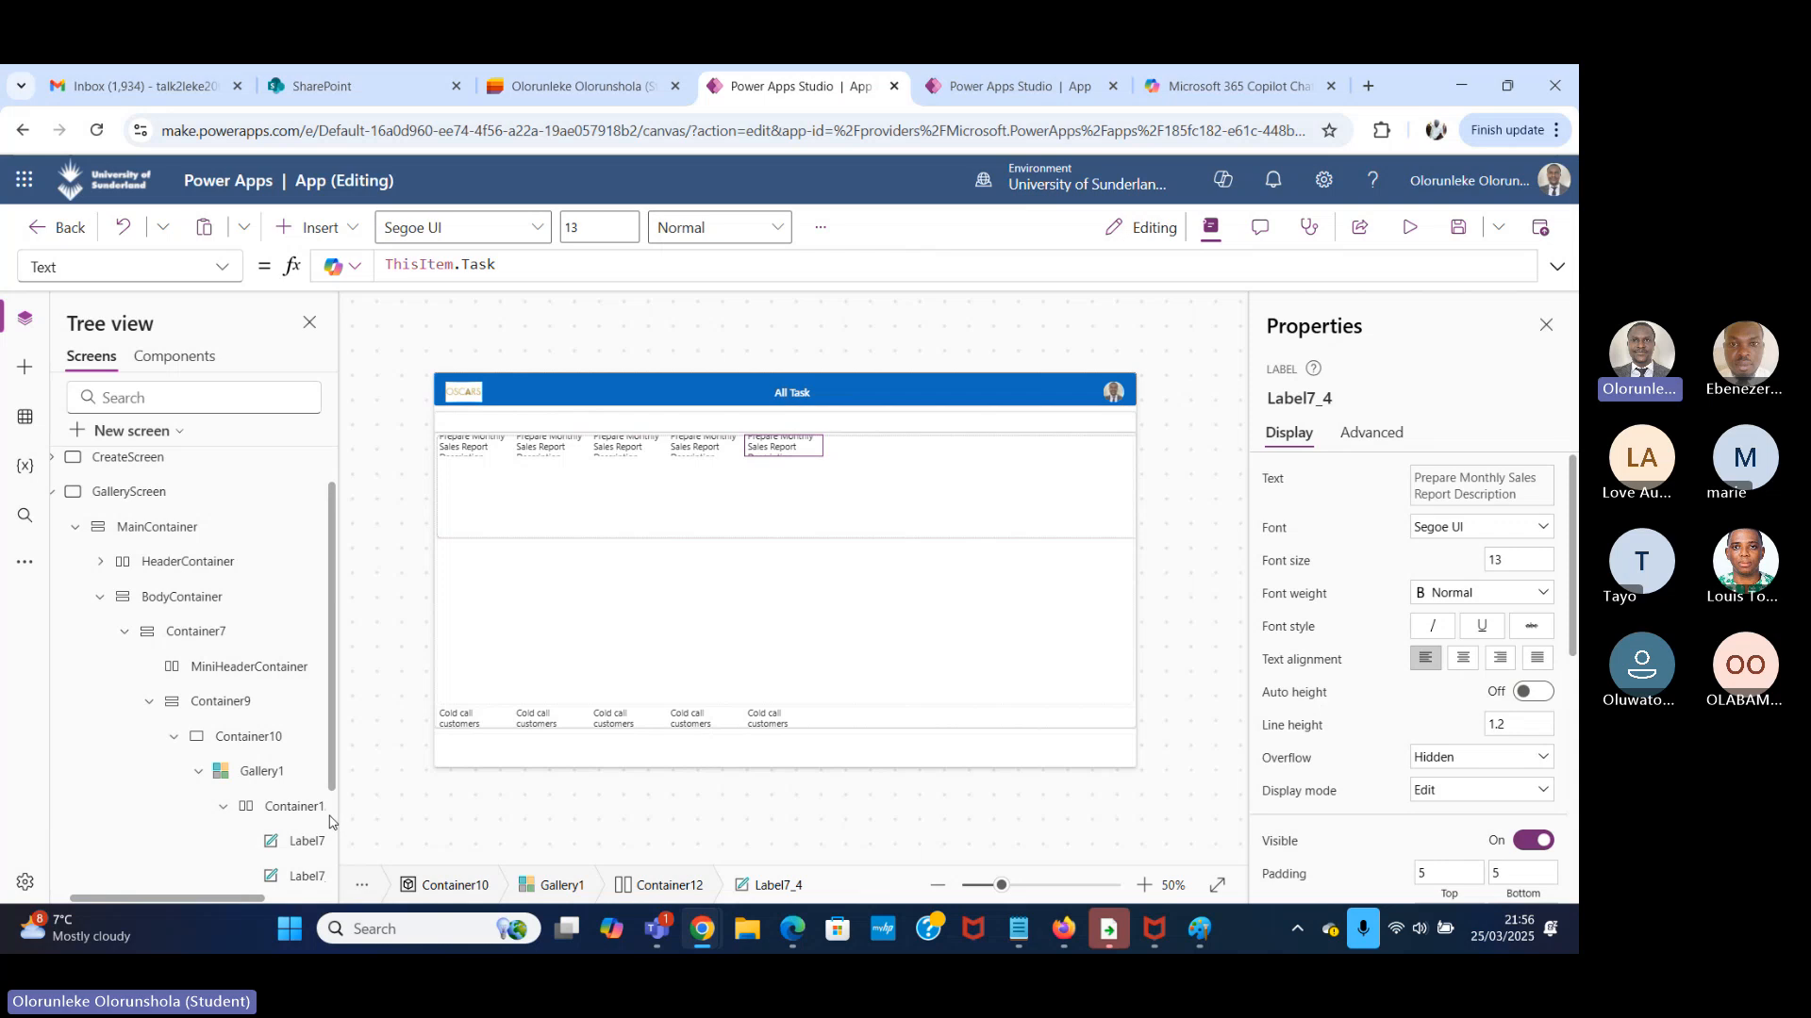
pyautogui.hotkey('ctrl', 'v')
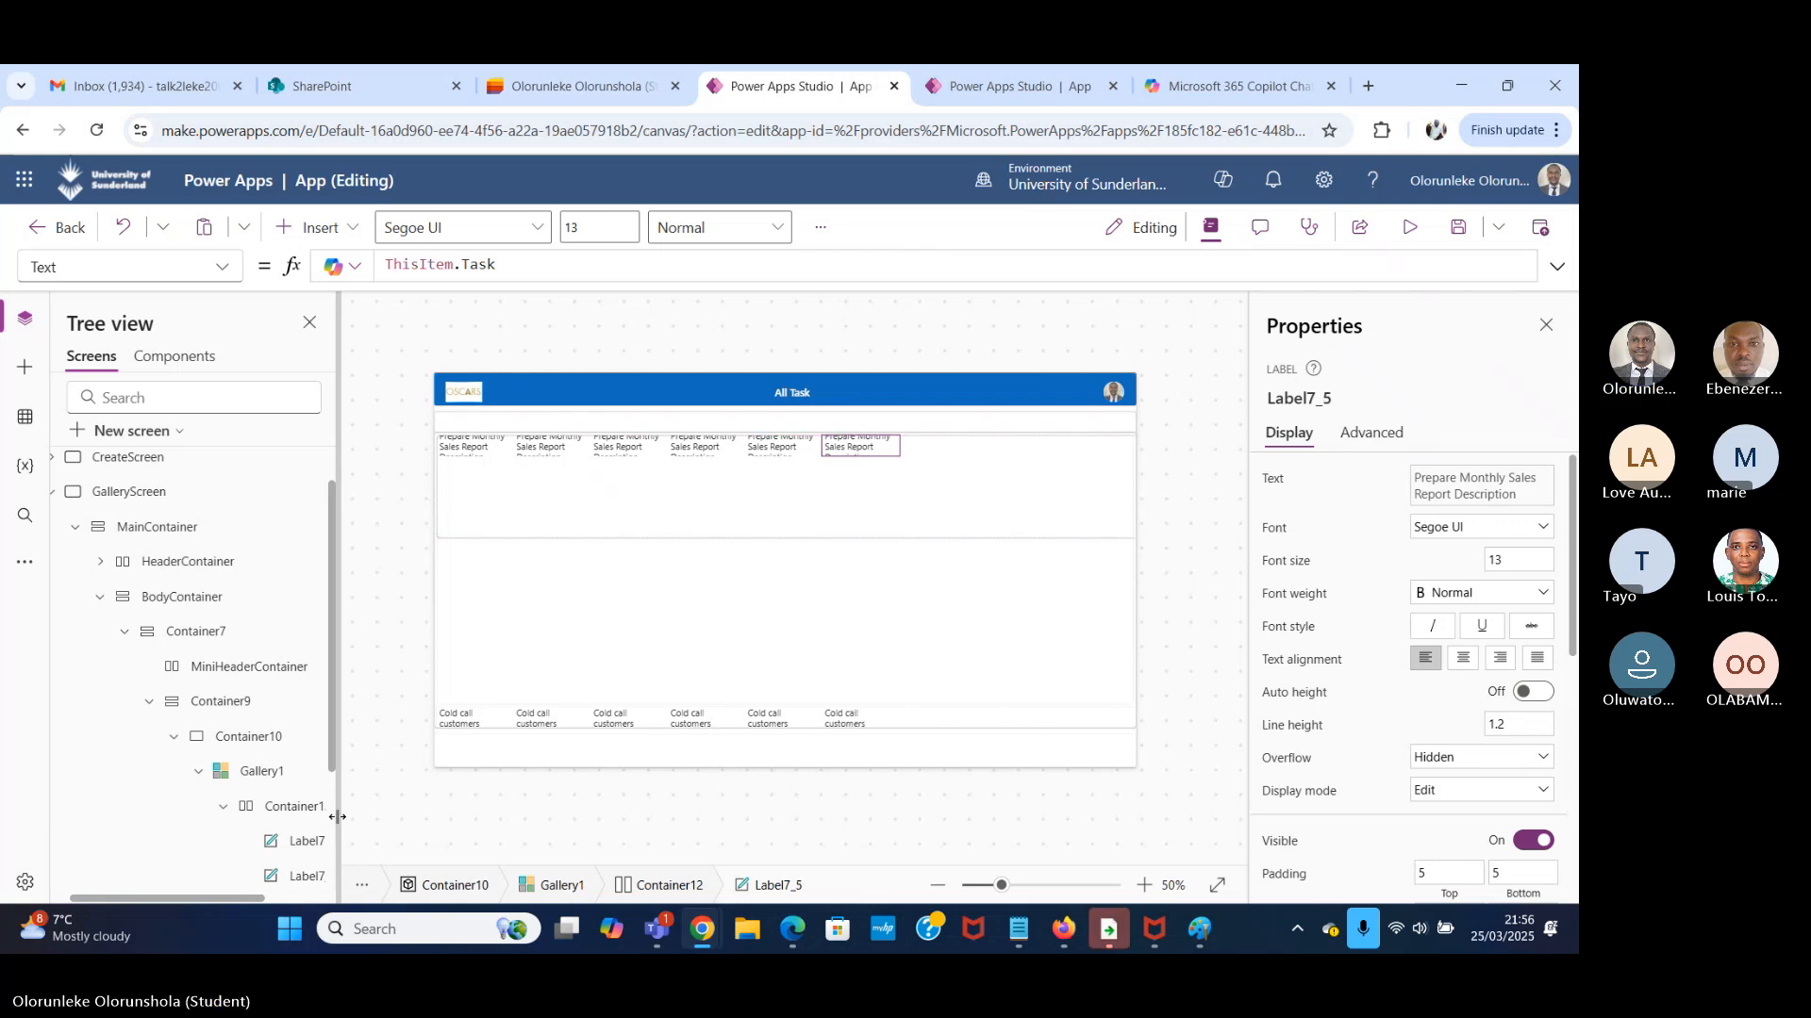
pyautogui.hotkey('ctrl', 'v')
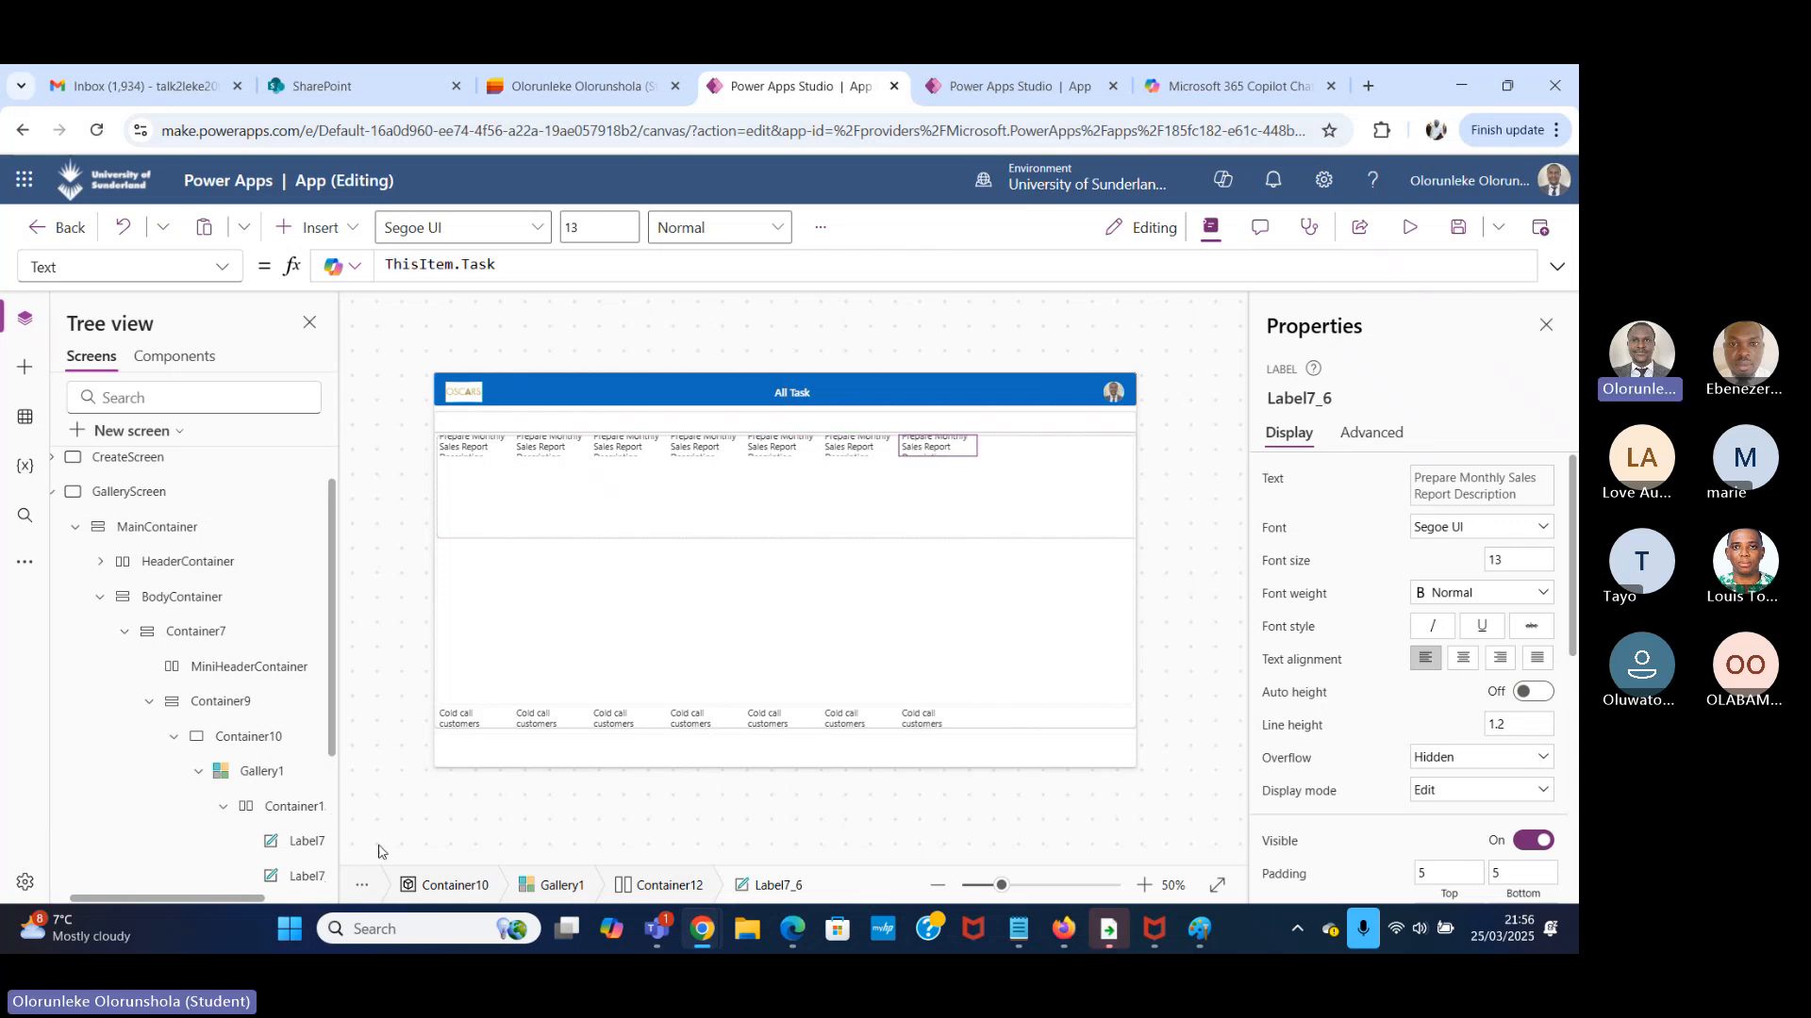
# Check the next column in the Task Manager list and set the second label's Text property to ThisItem.Description.
pyautogui.click(480, 452)
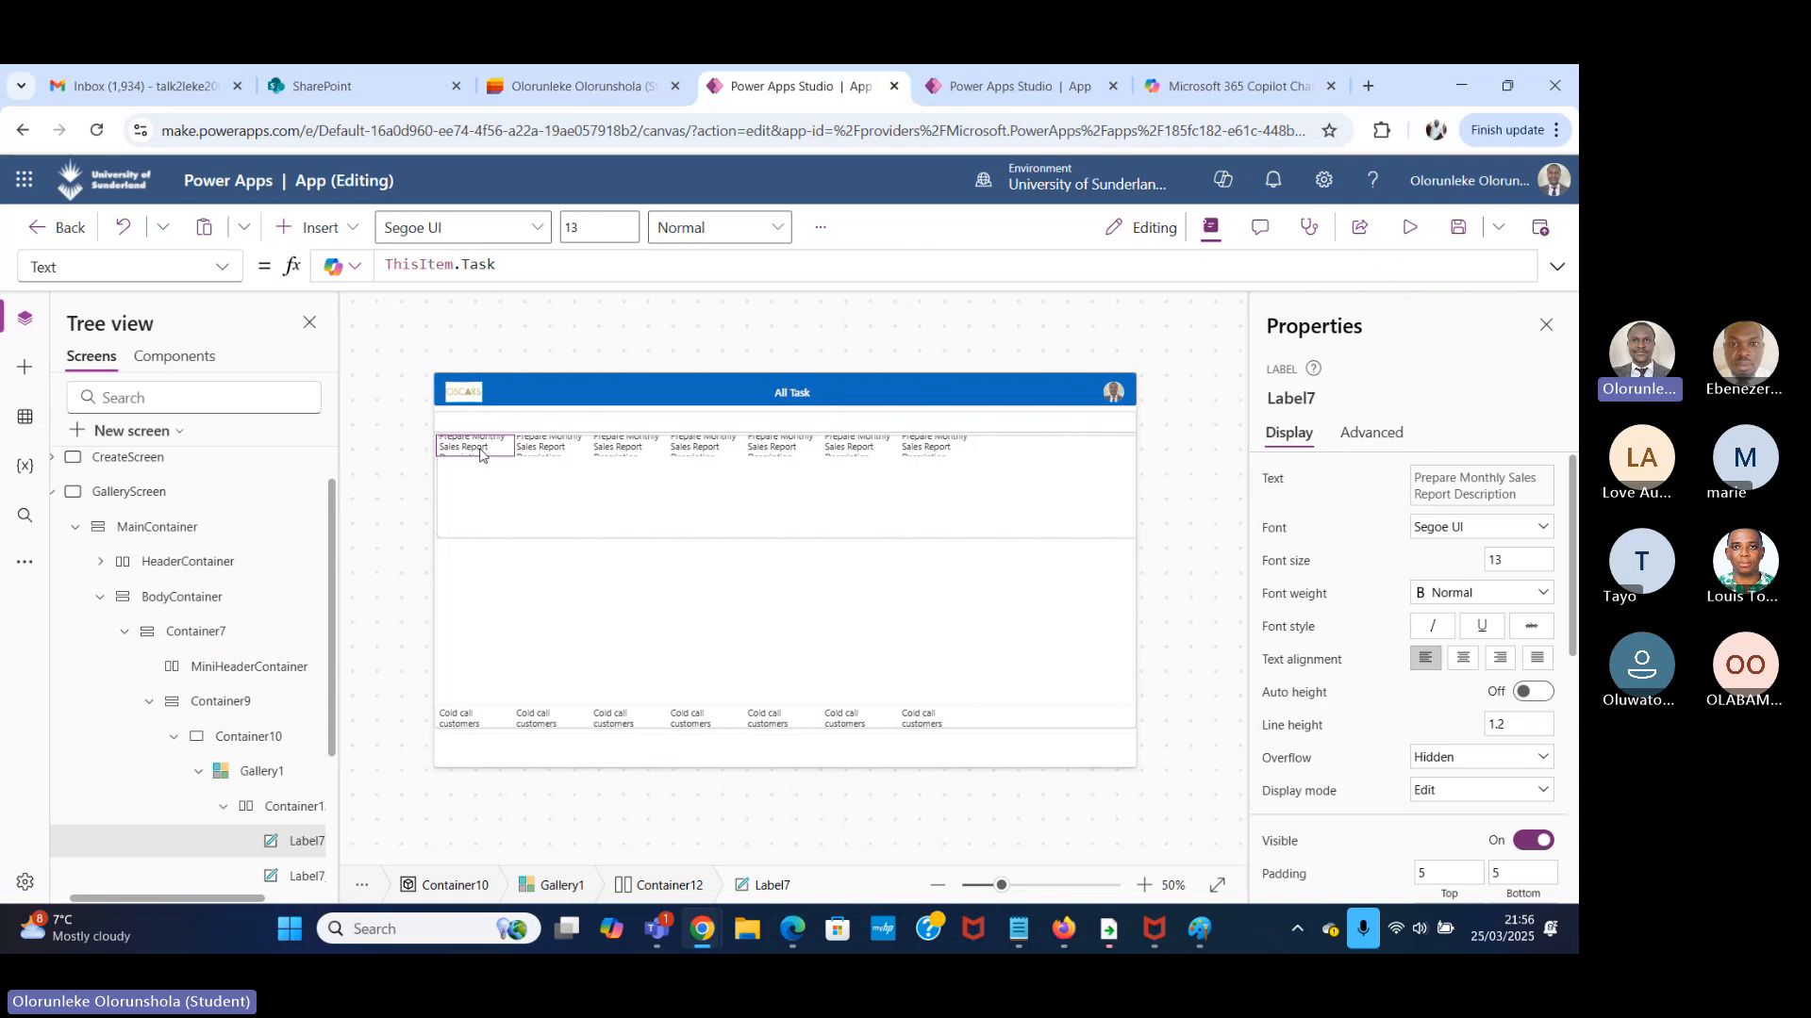
pyautogui.click(517, 444)
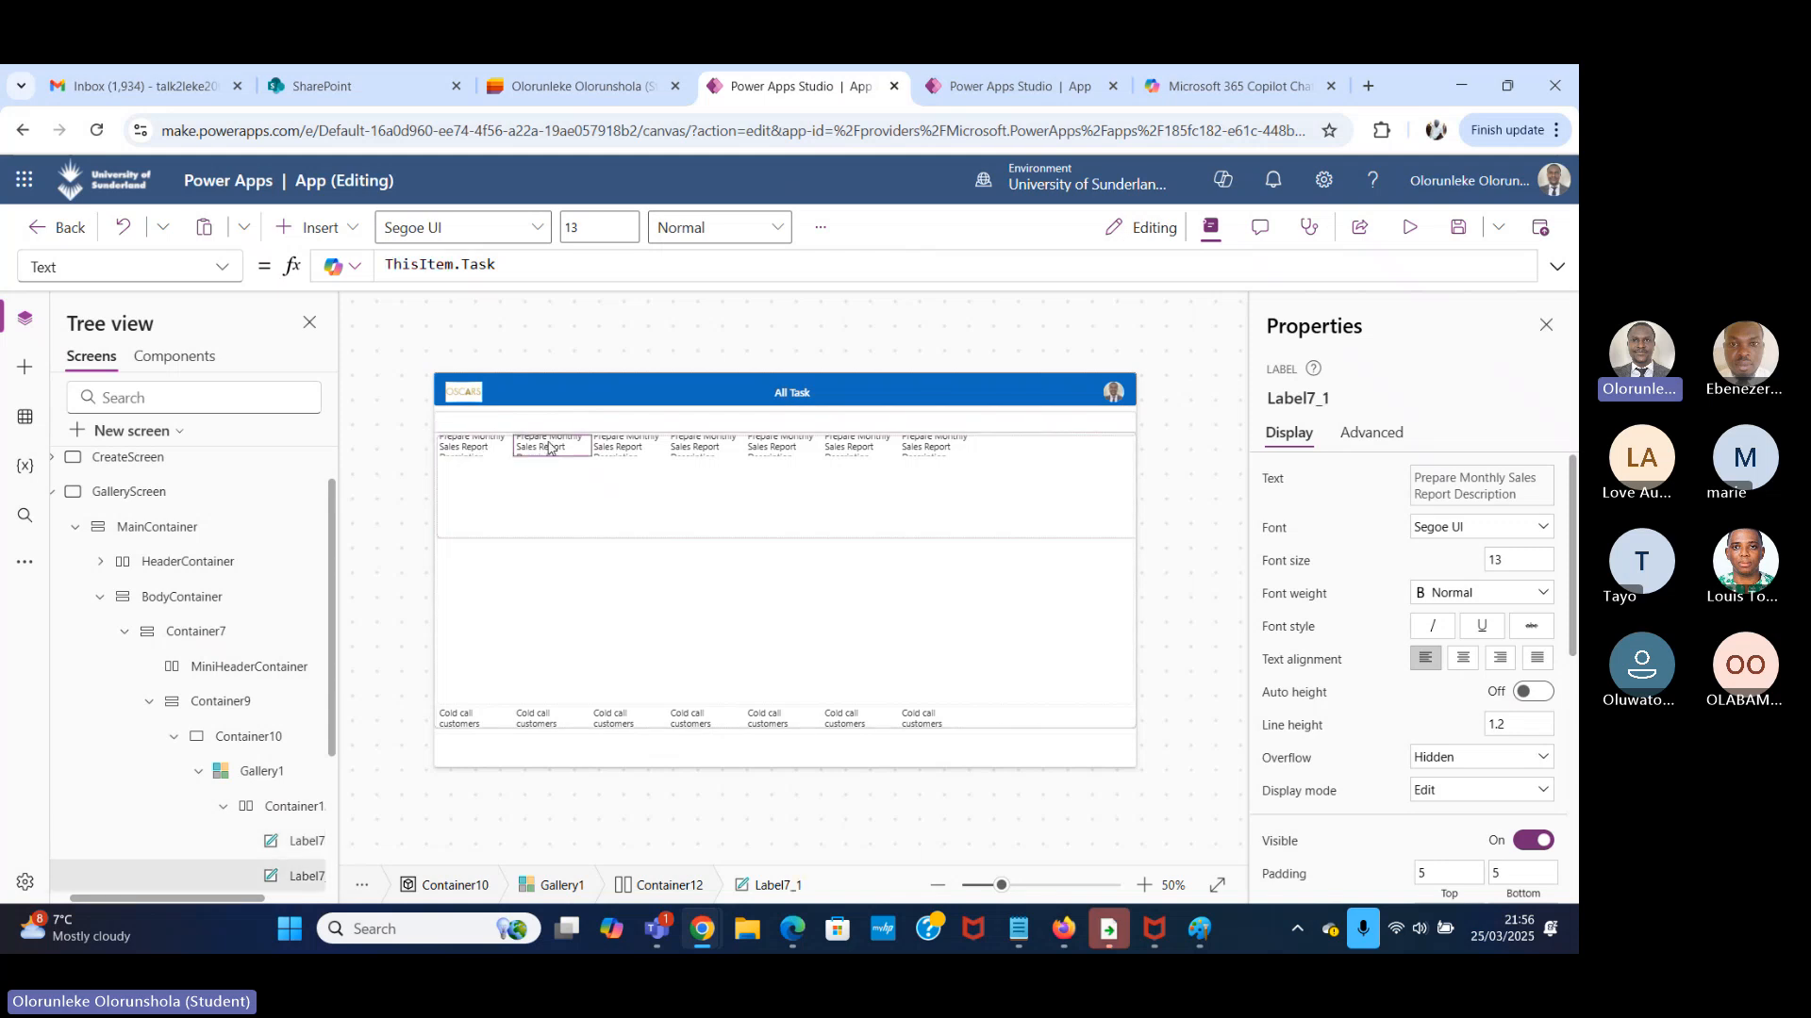
pyautogui.click(580, 87)
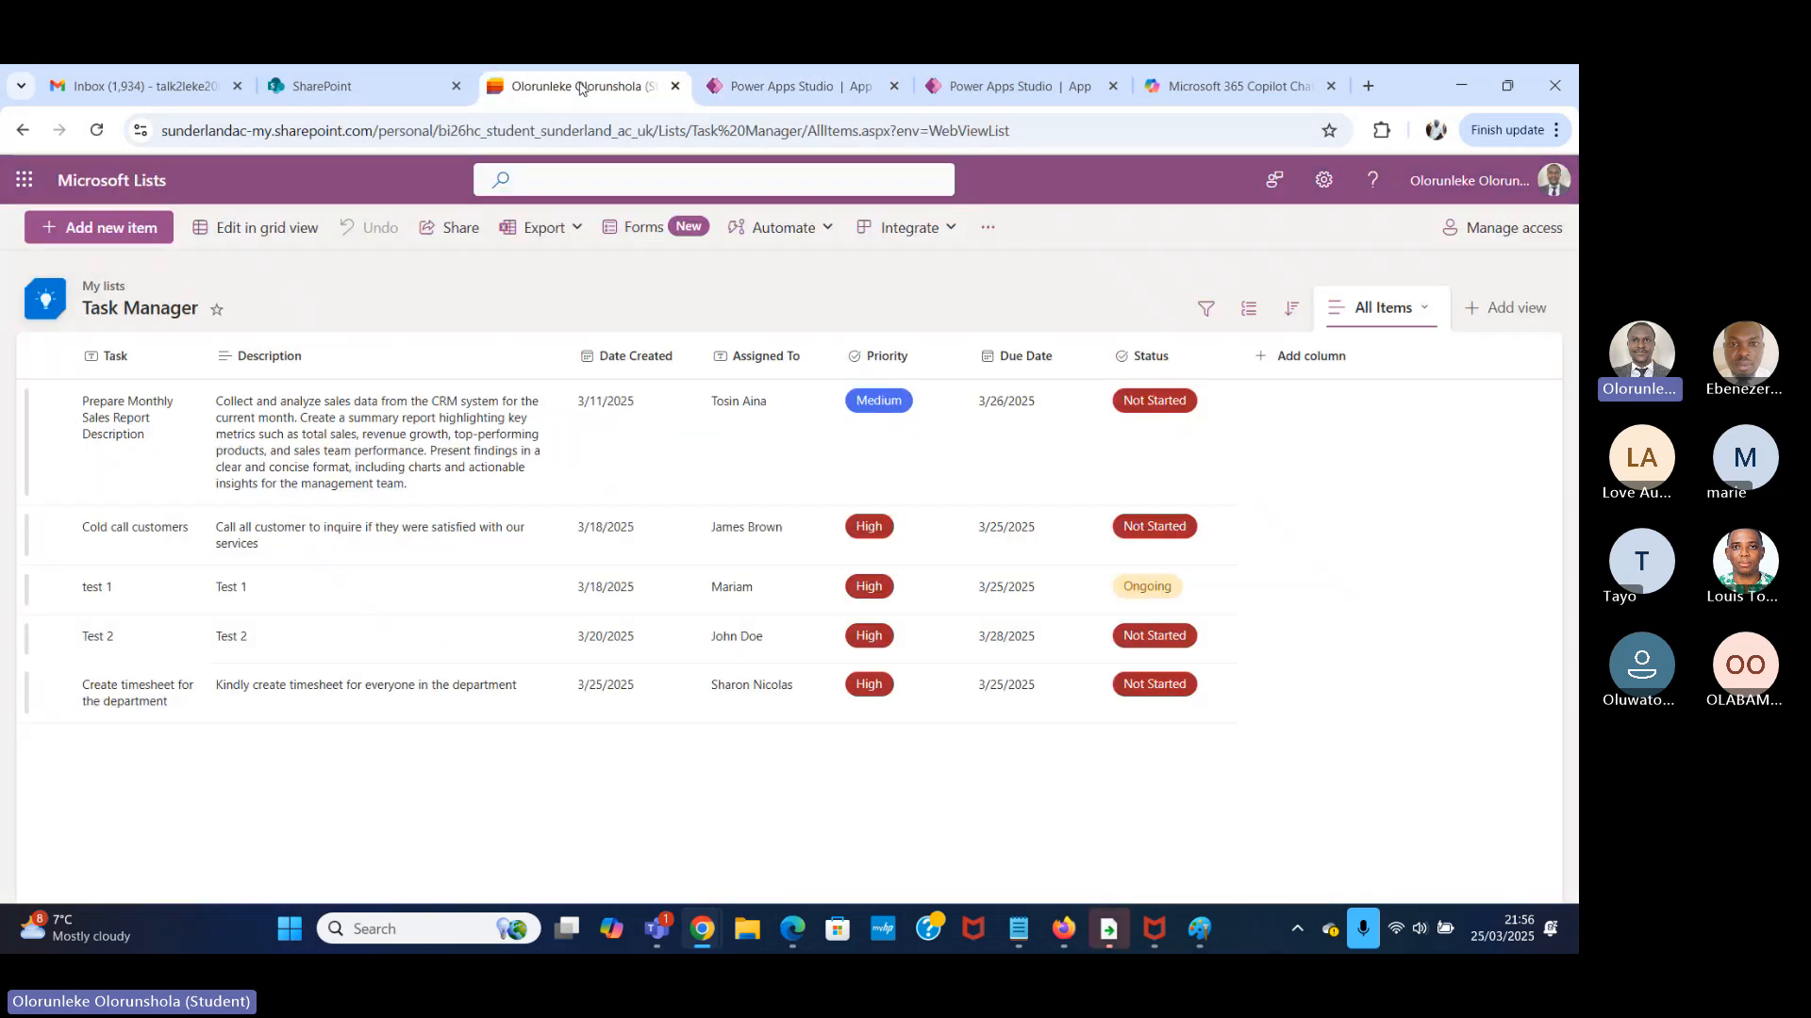
pyautogui.click(823, 87)
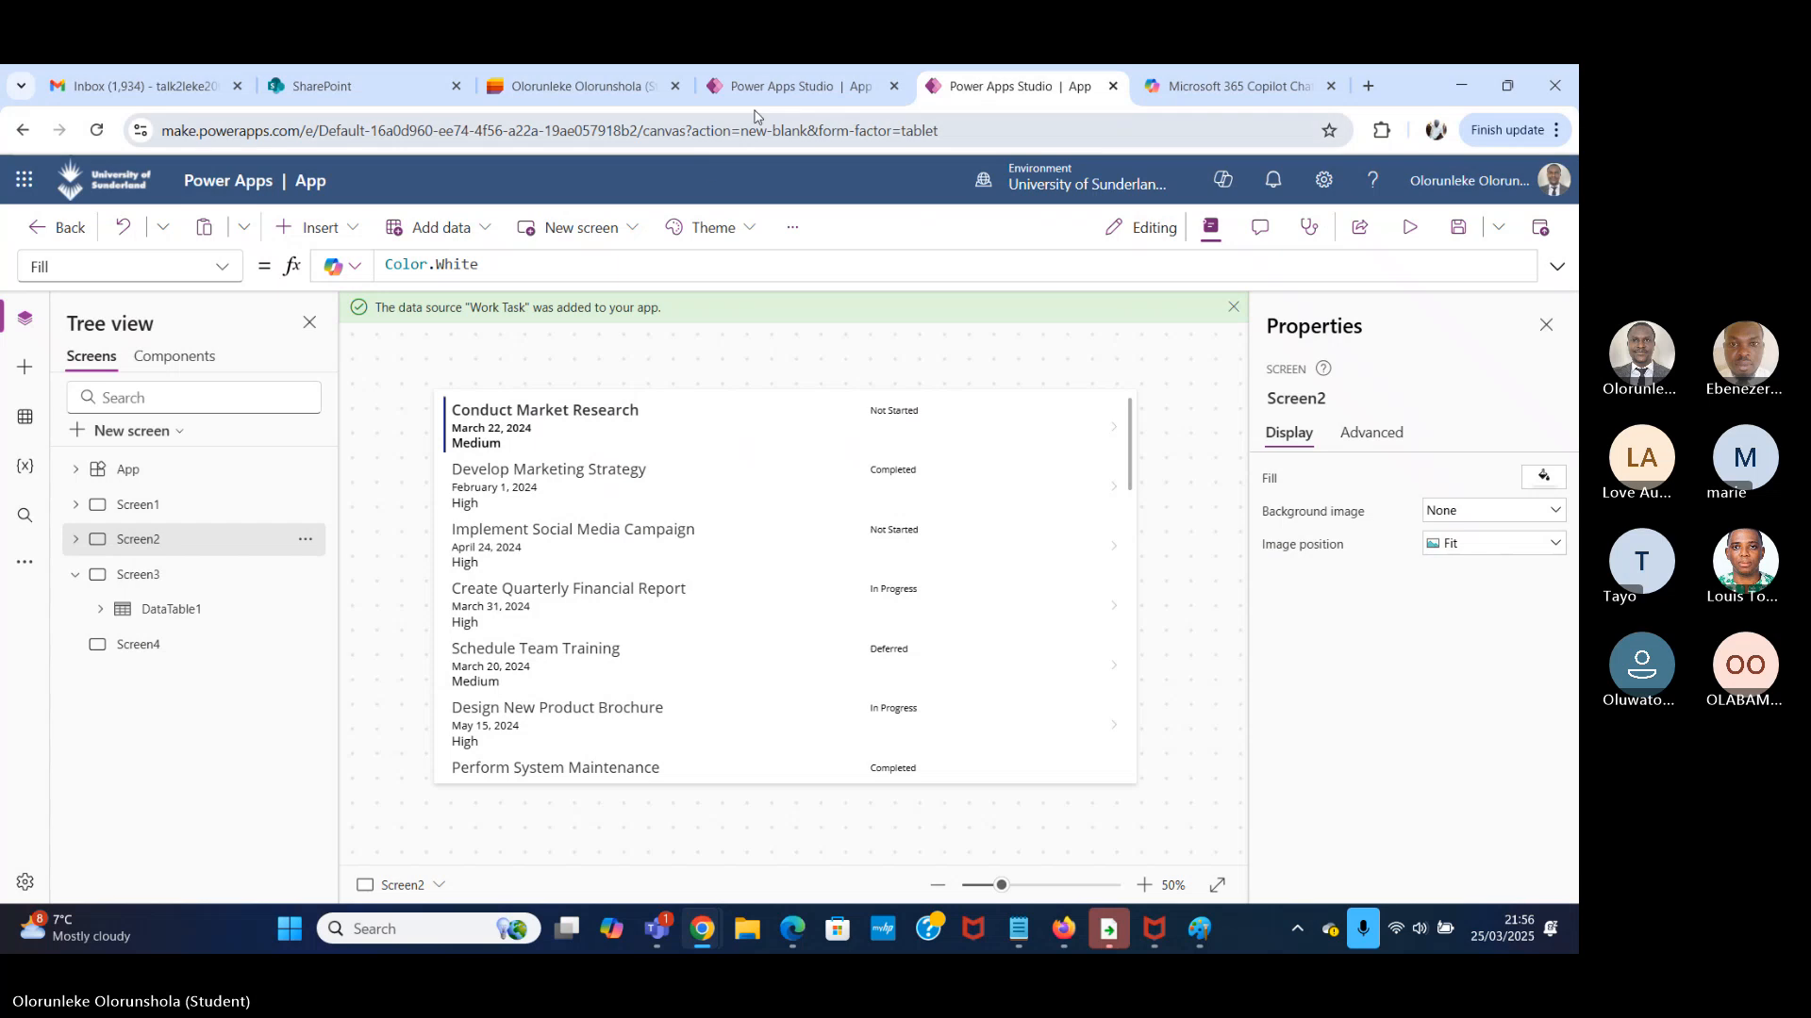
pyautogui.click(497, 264)
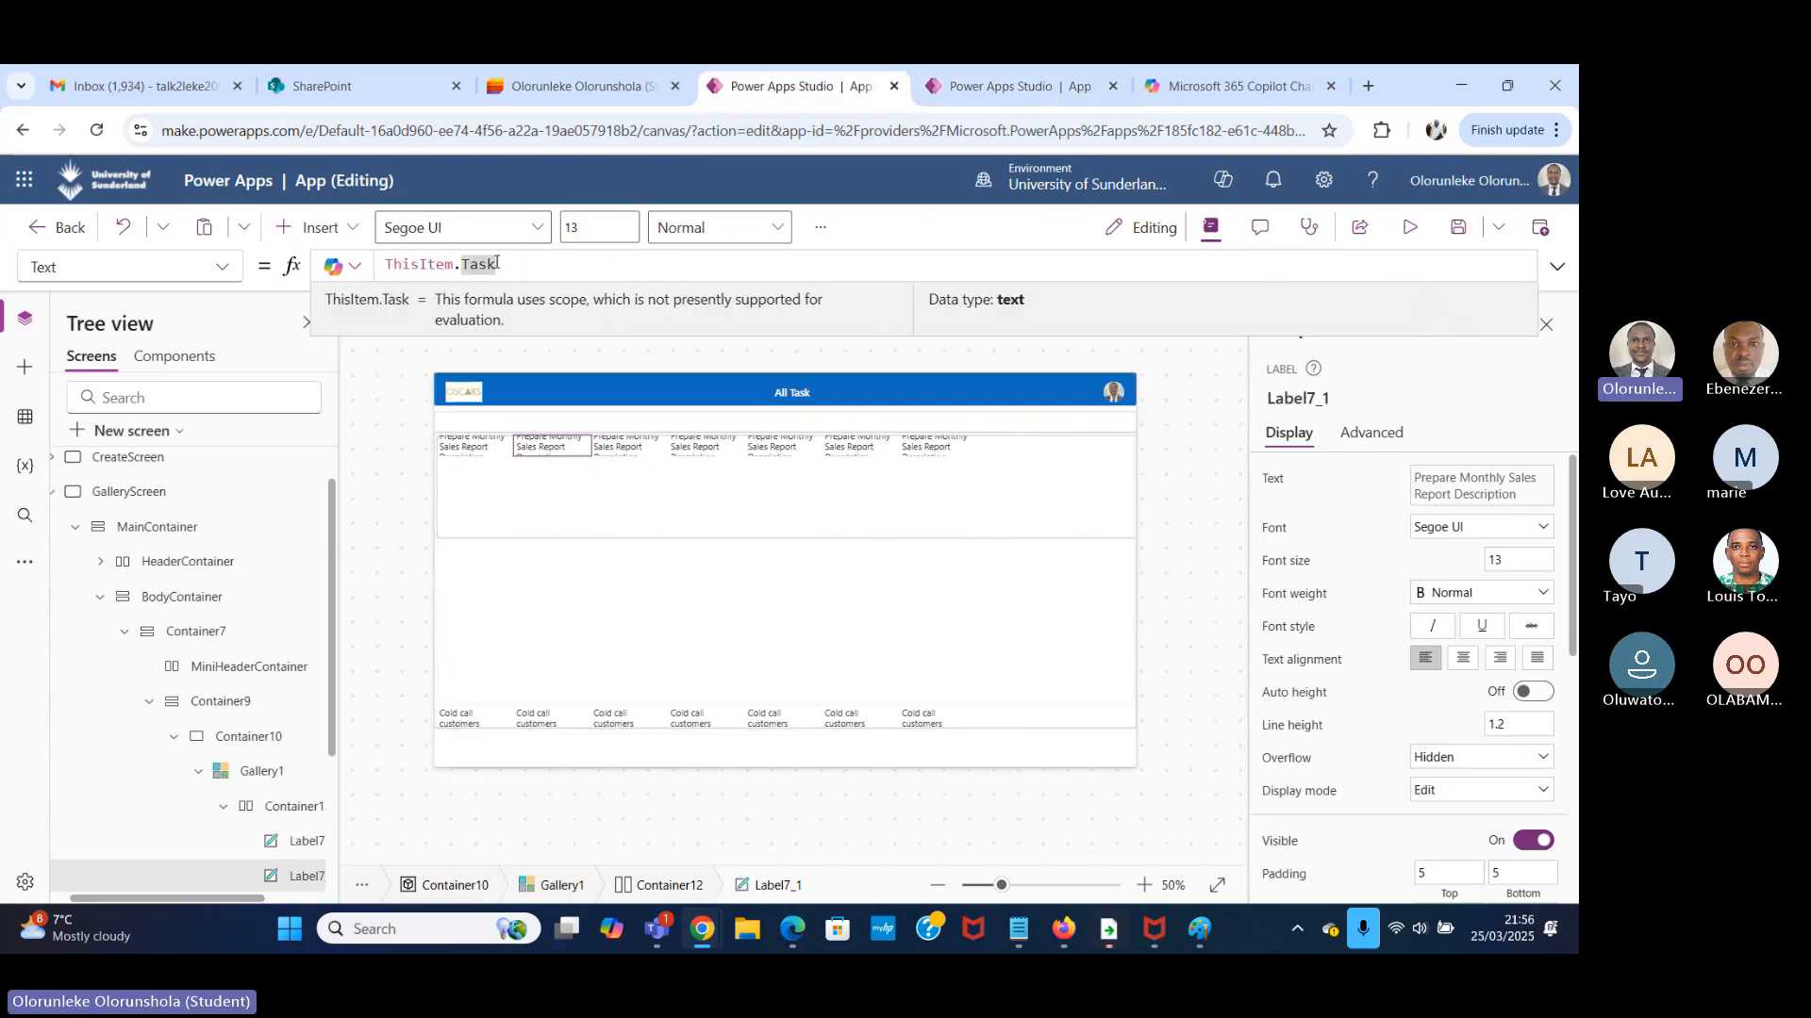
pyautogui.press('BackSpace')
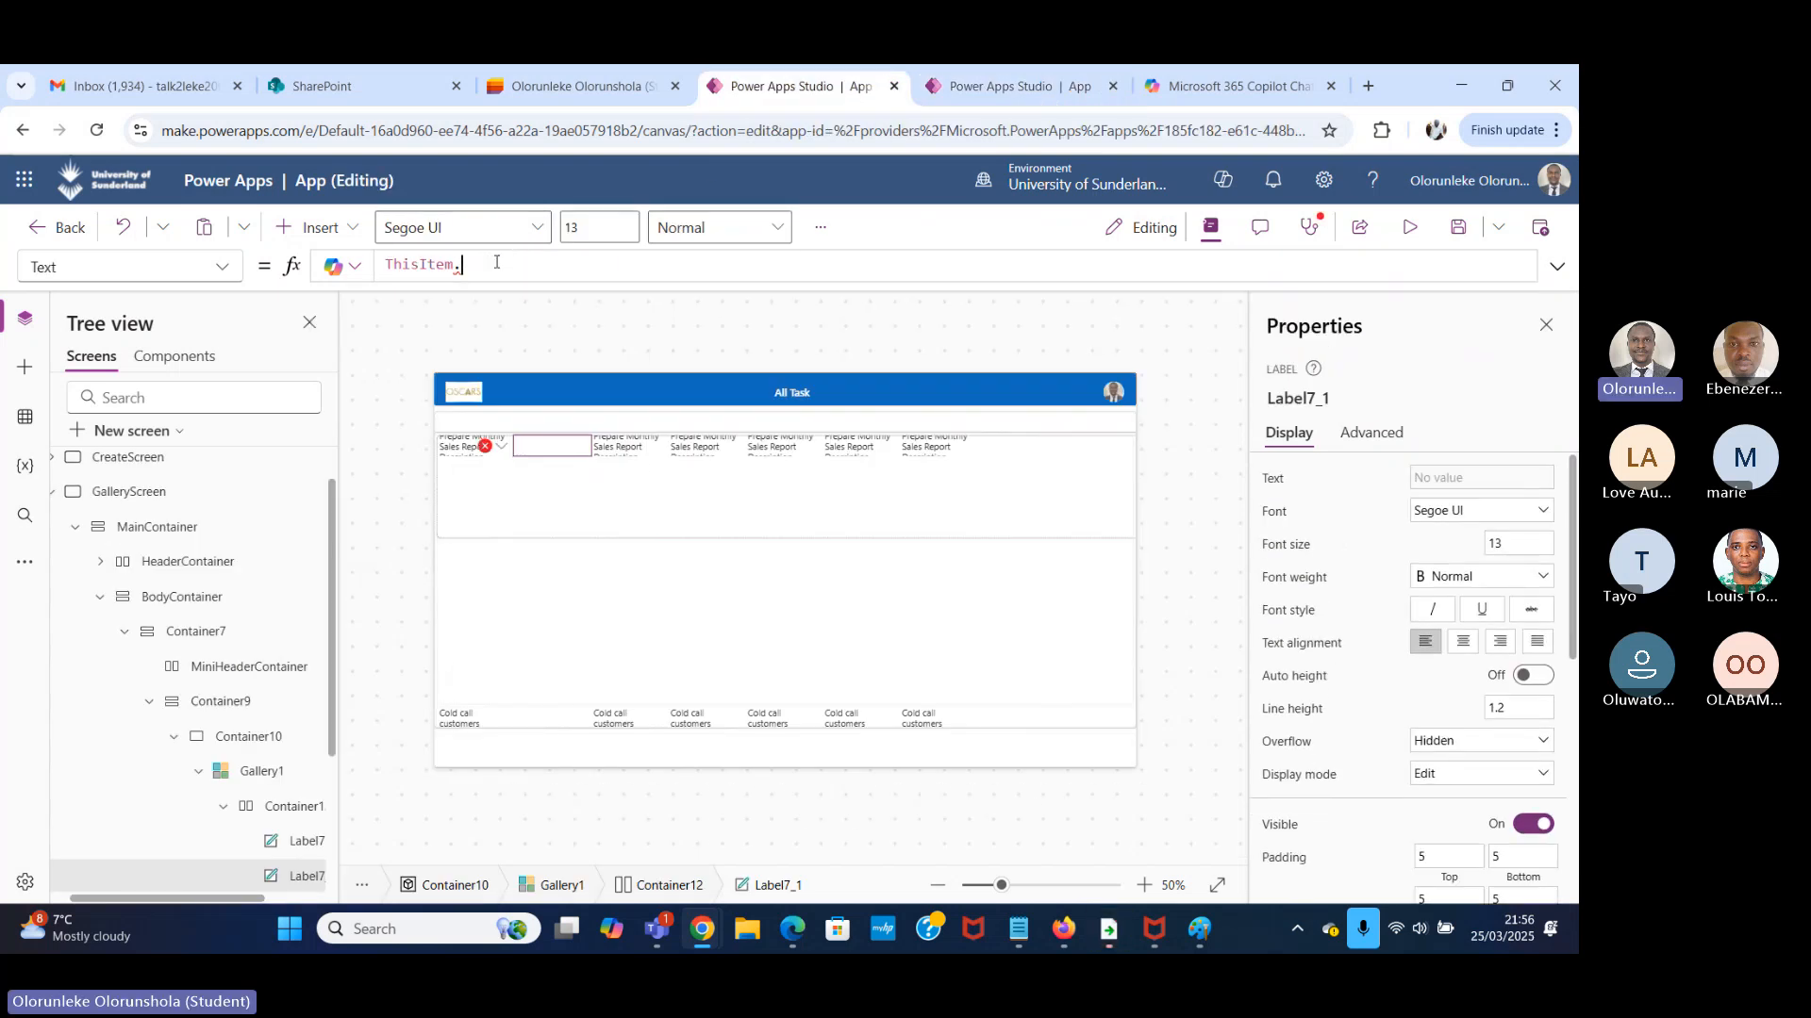
pyautogui.write('D')
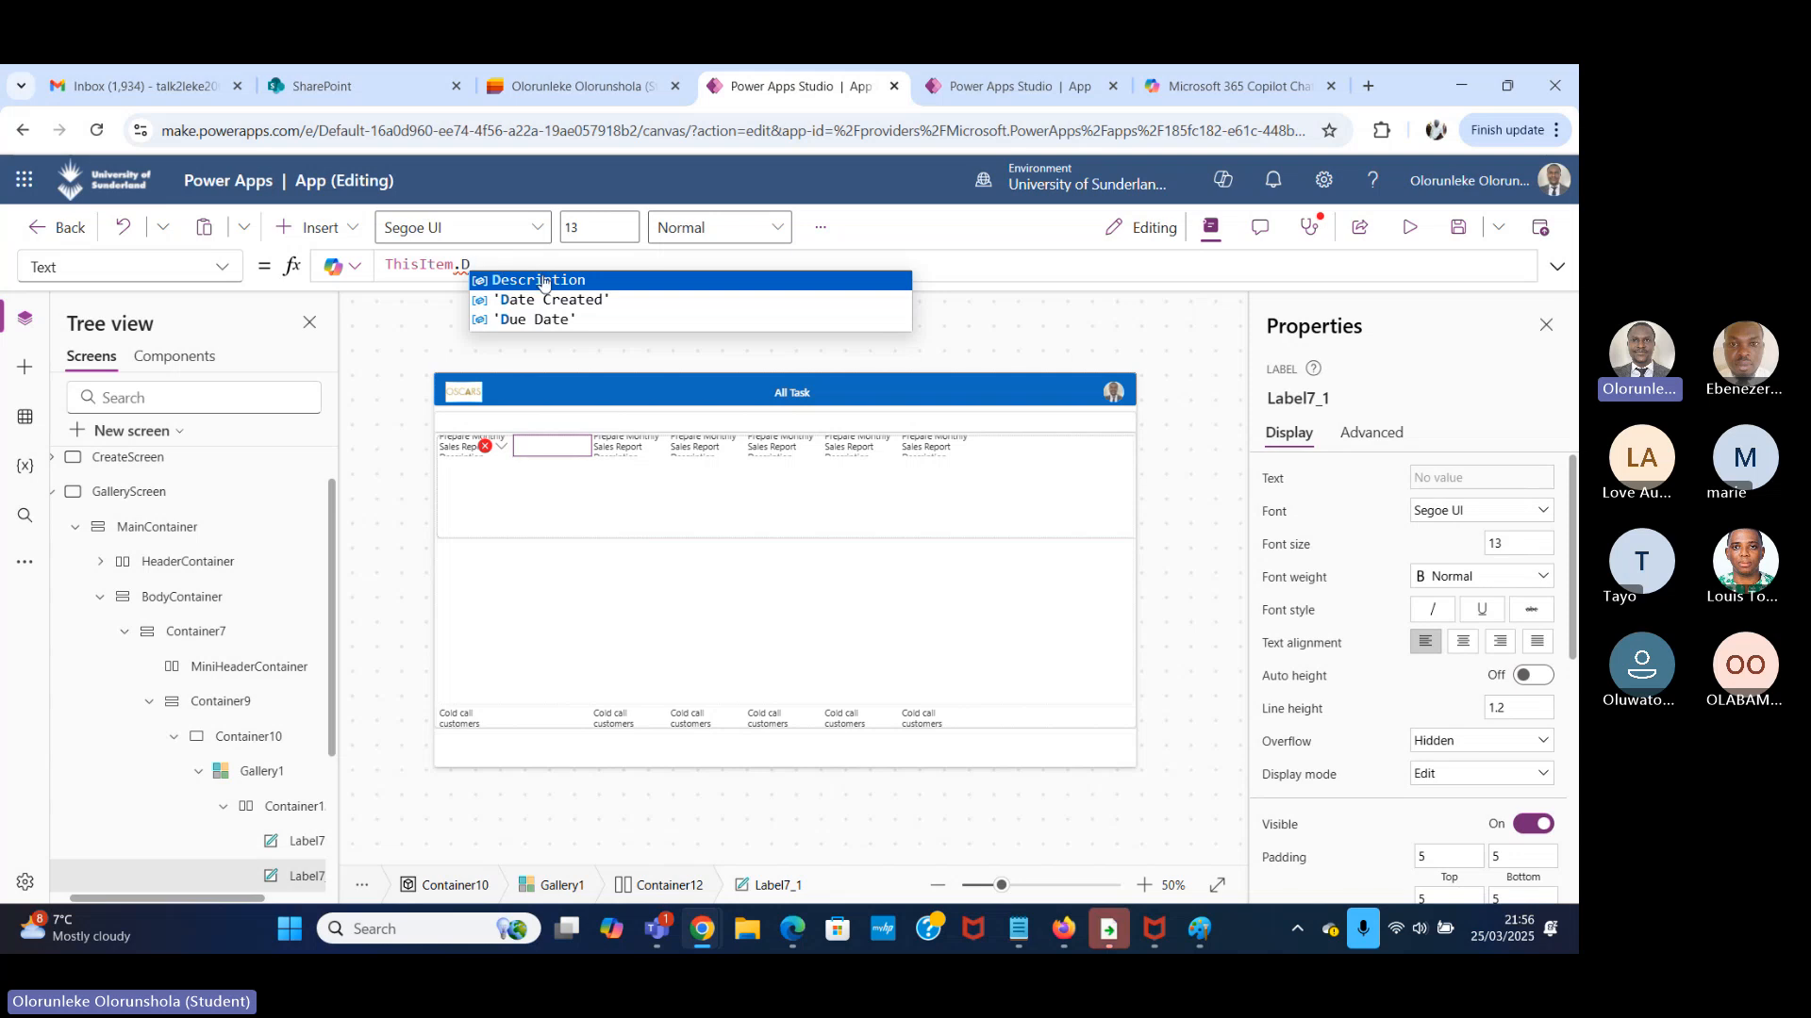
pyautogui.click(542, 280)
# Check the column order in the Task Manager list and set the third label's Text property to ThisItem.'Date Created'.
pyautogui.click(628, 445)
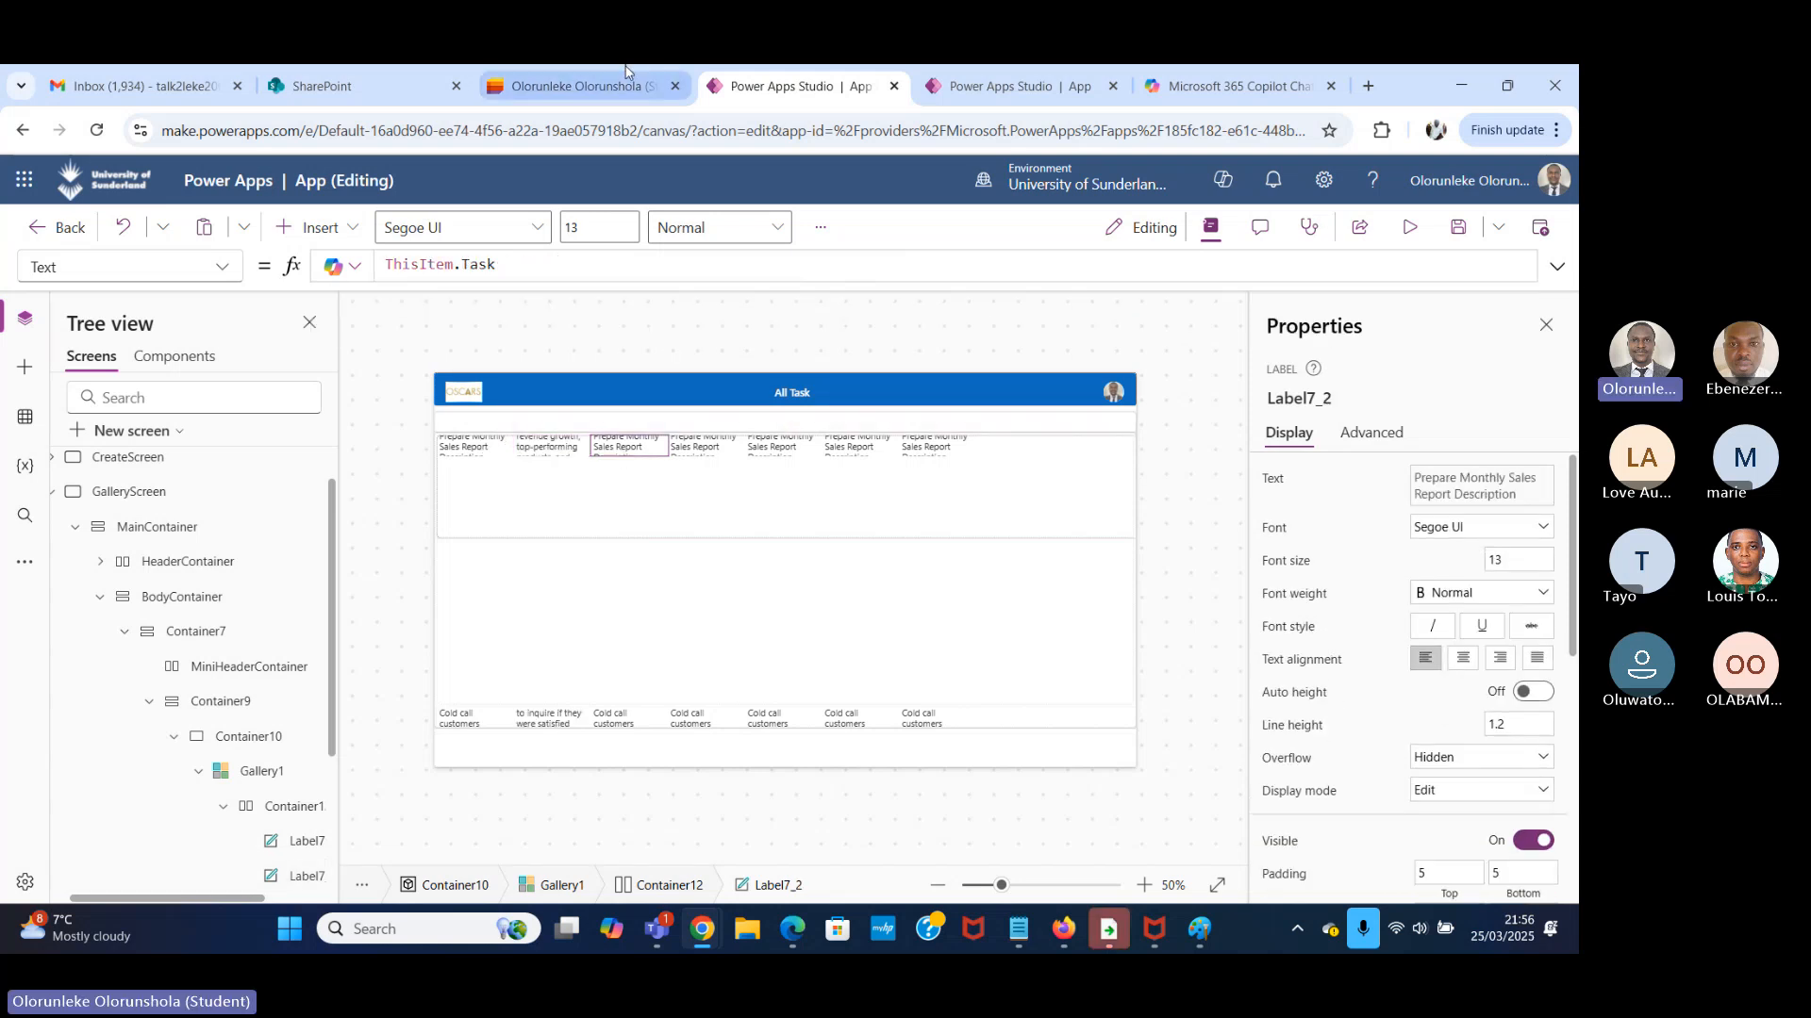
pyautogui.click(590, 86)
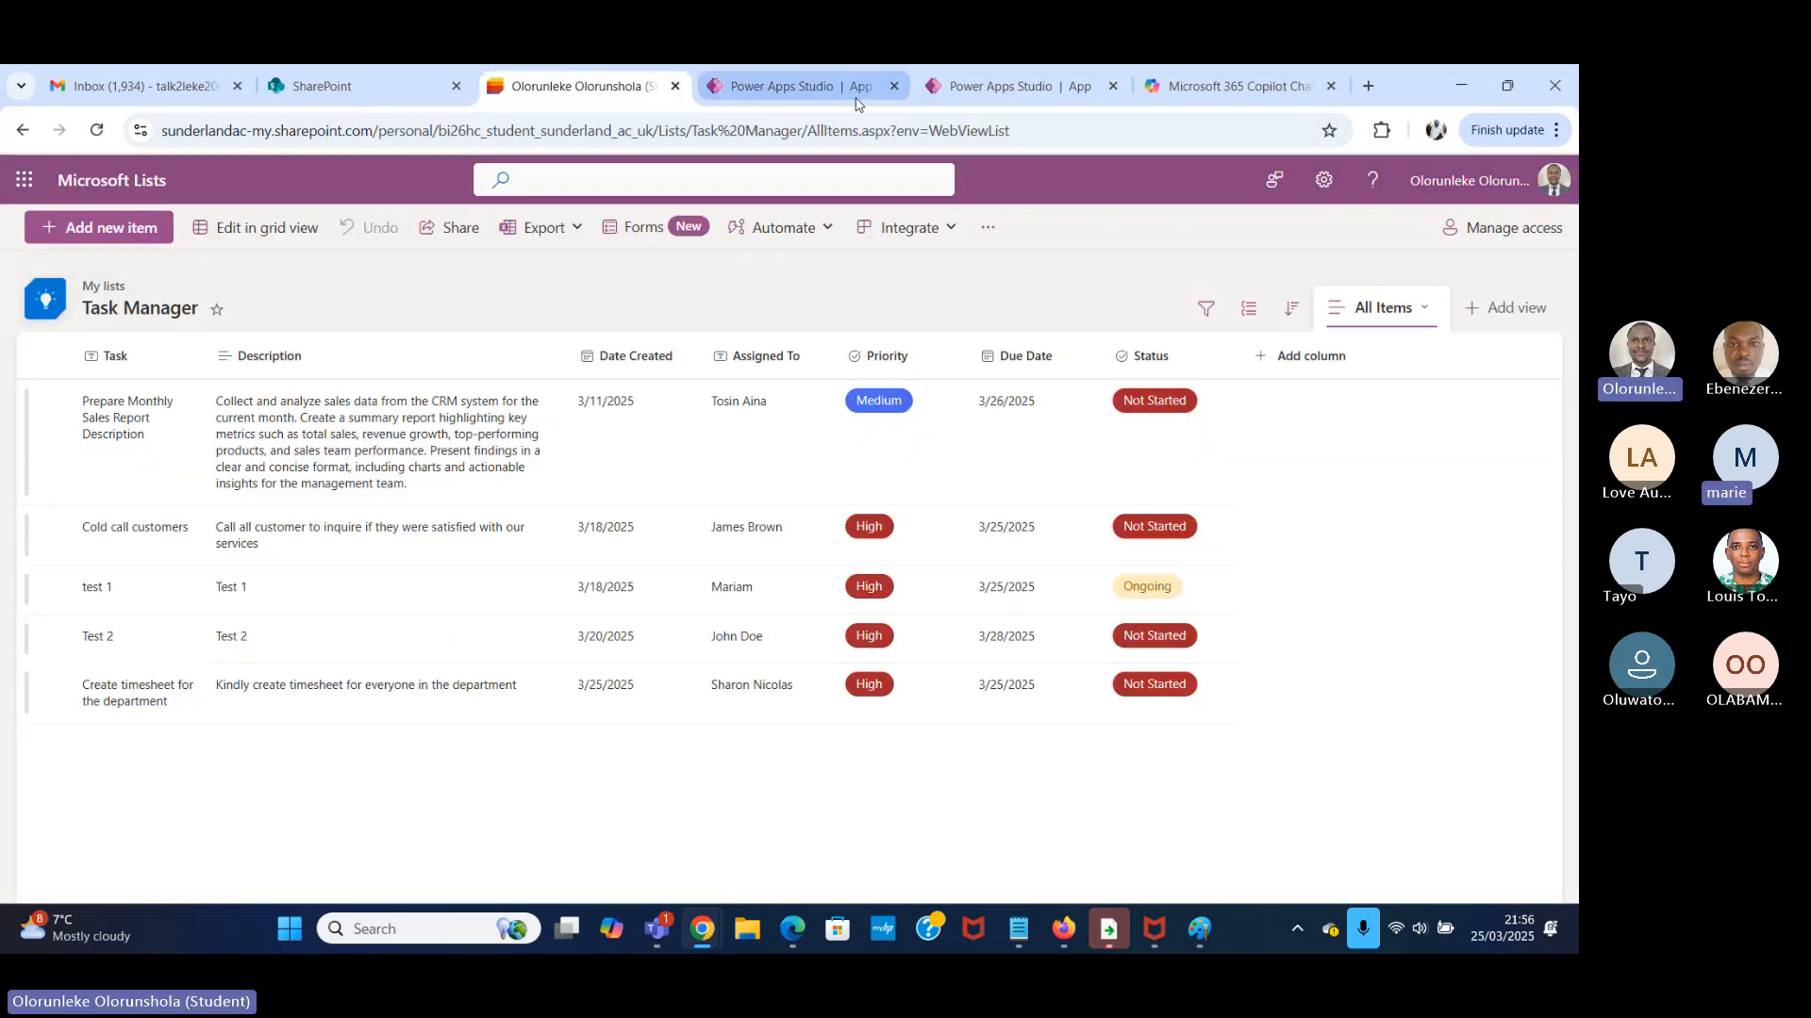
pyautogui.click(962, 95)
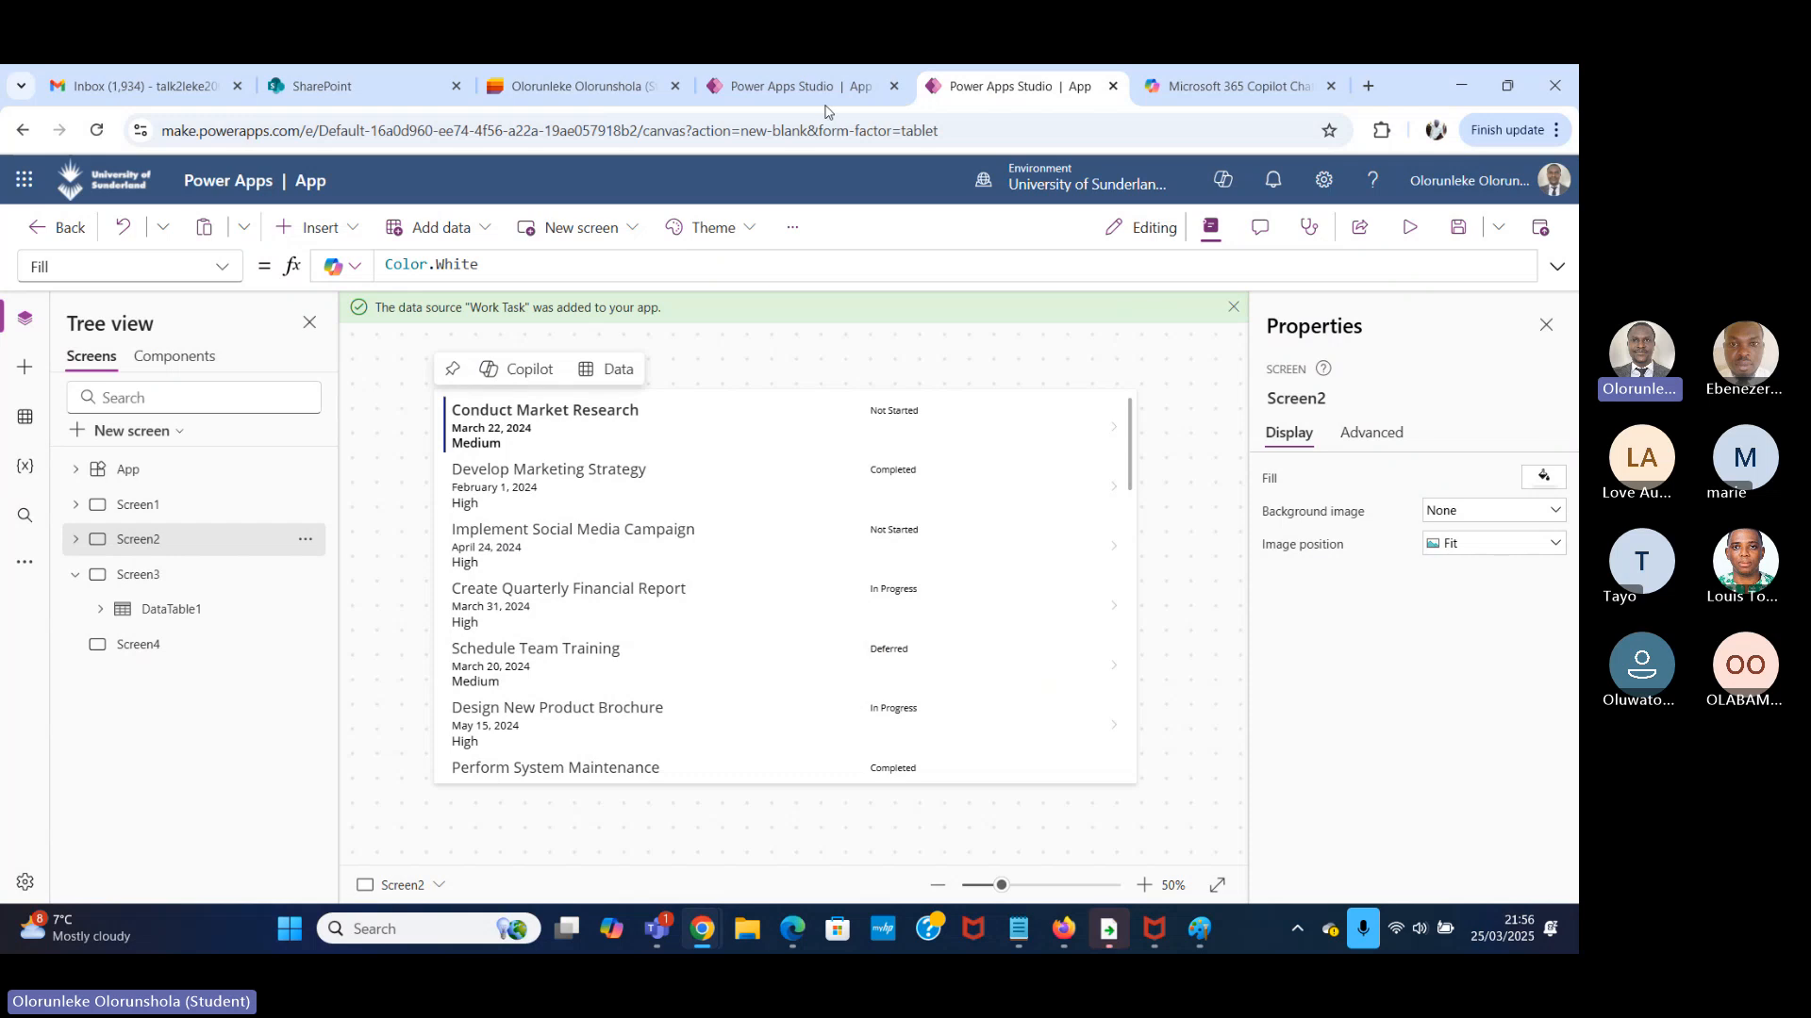
pyautogui.click(849, 87)
pyautogui.click(542, 269)
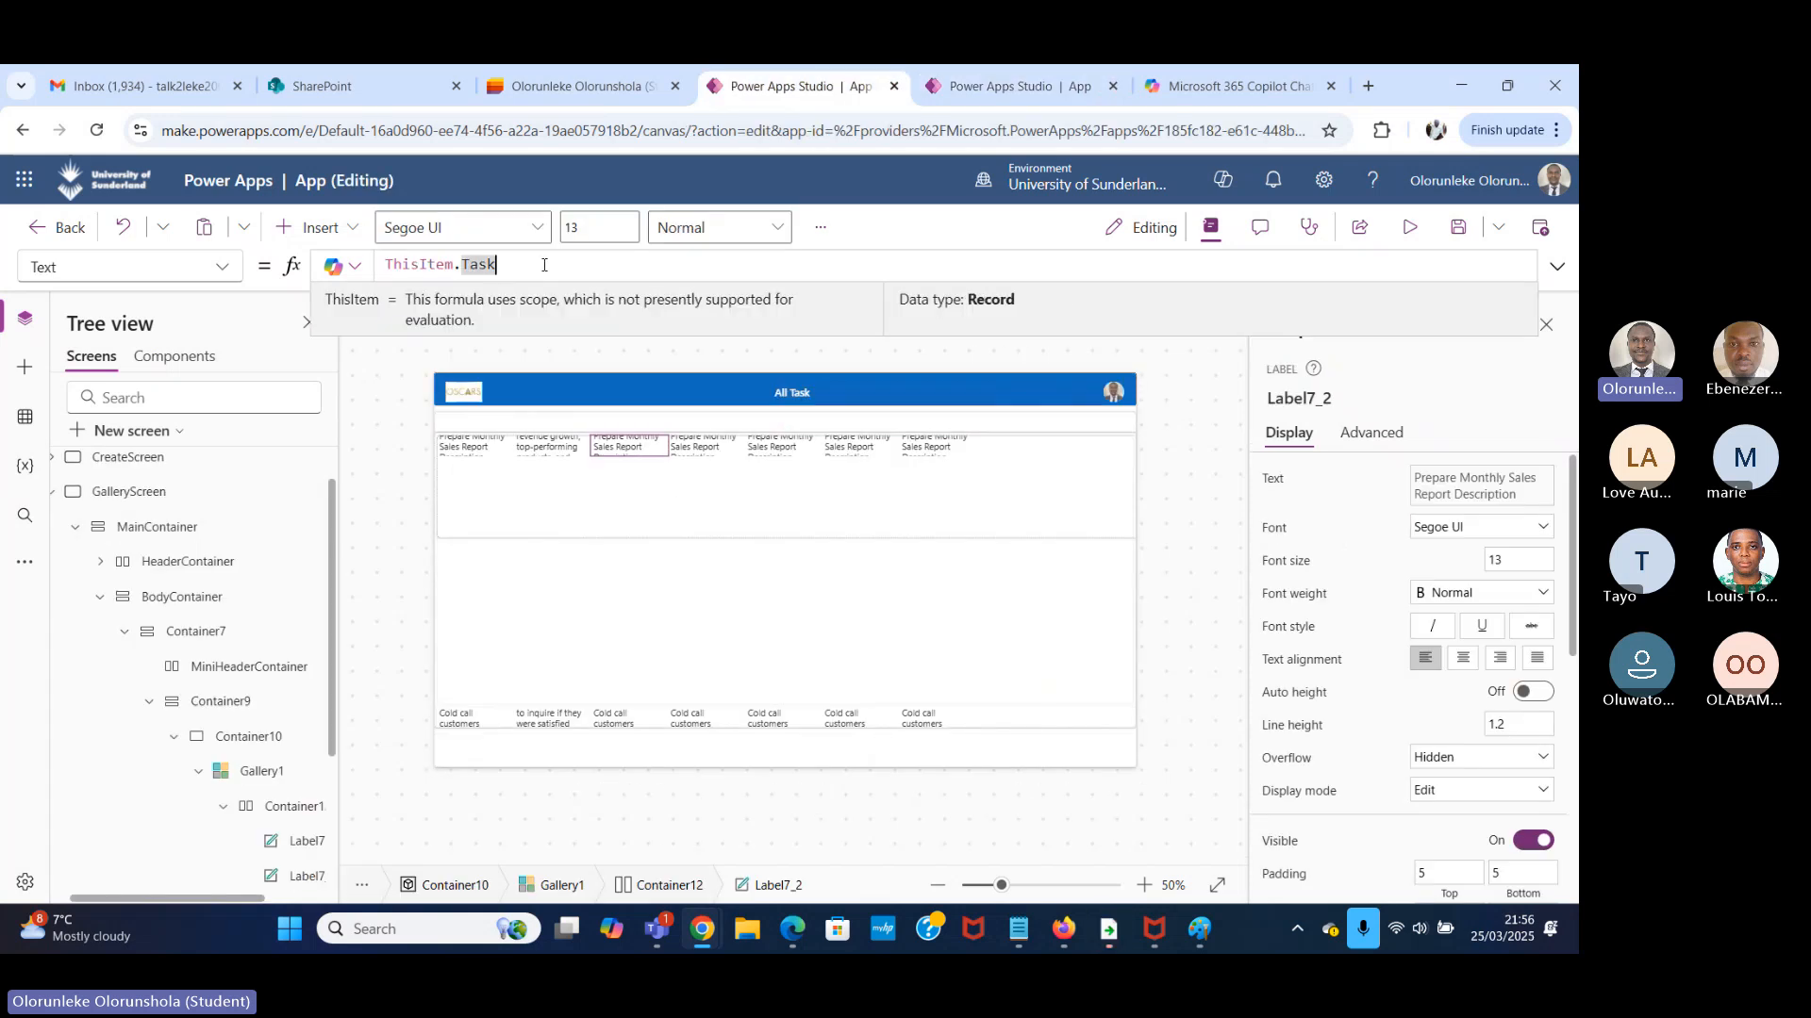
pyautogui.press('BackSpace')
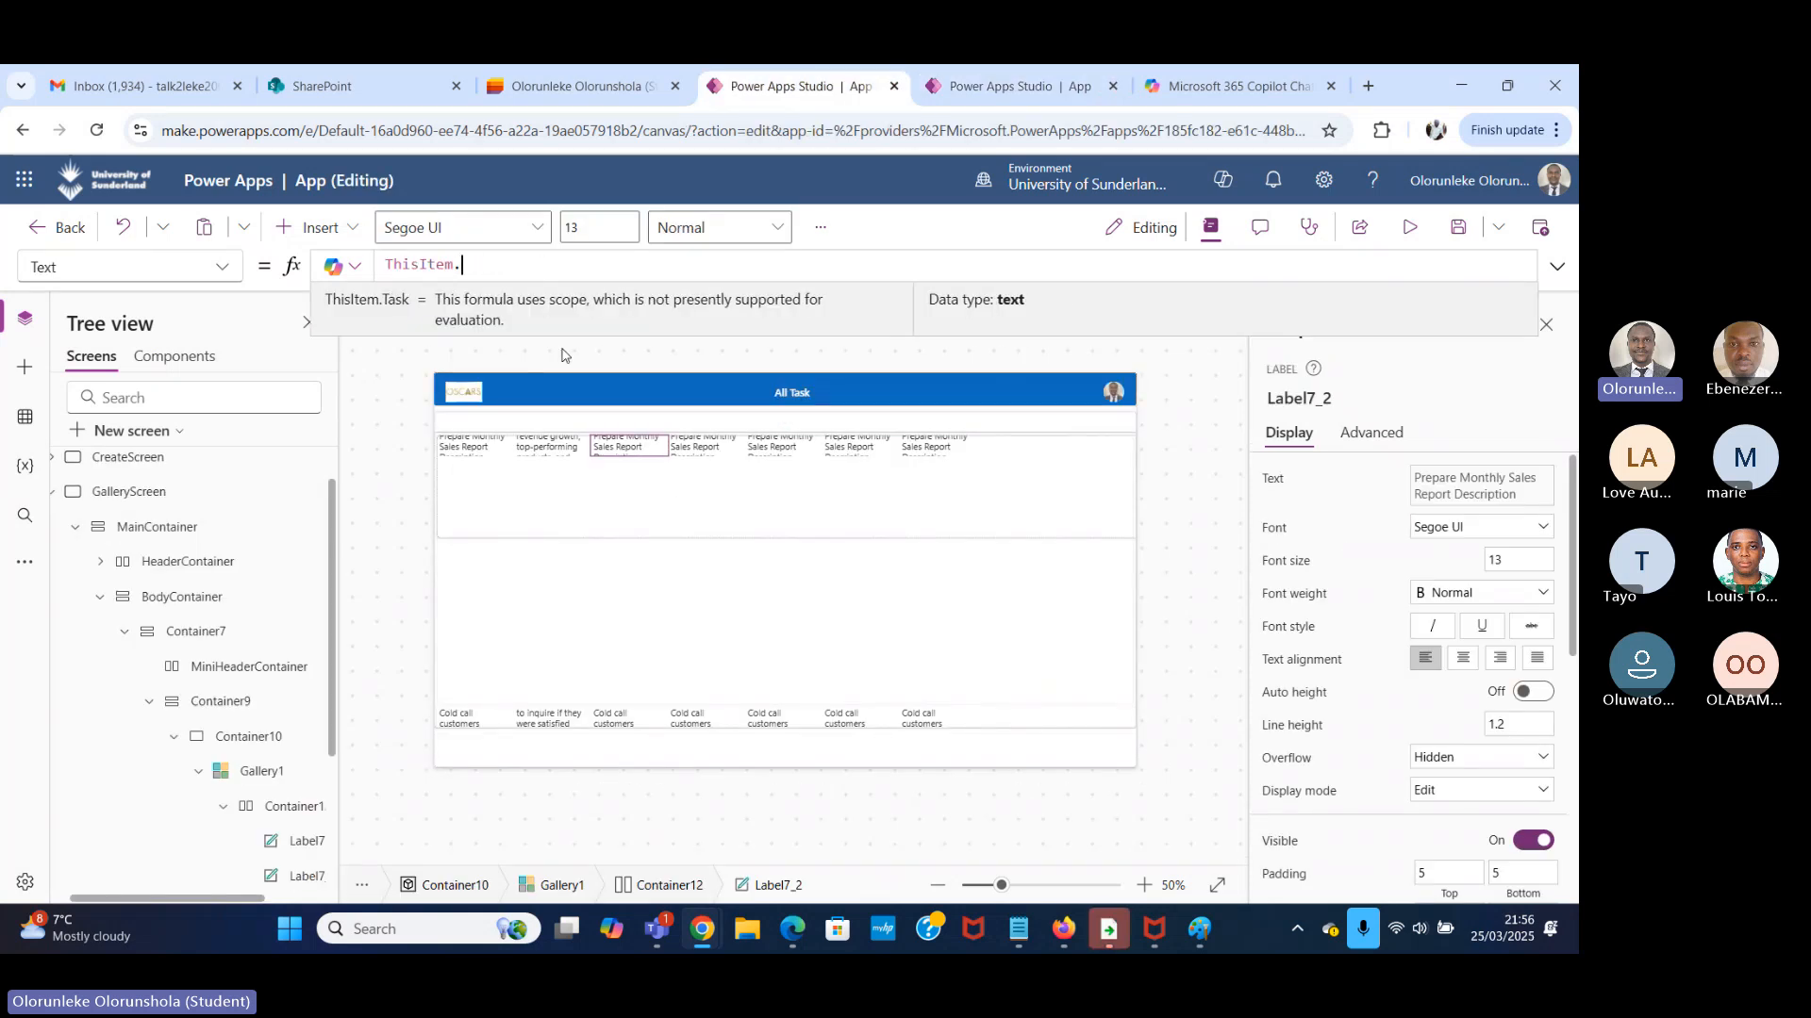
pyautogui.write('d')
pyautogui.click(594, 300)
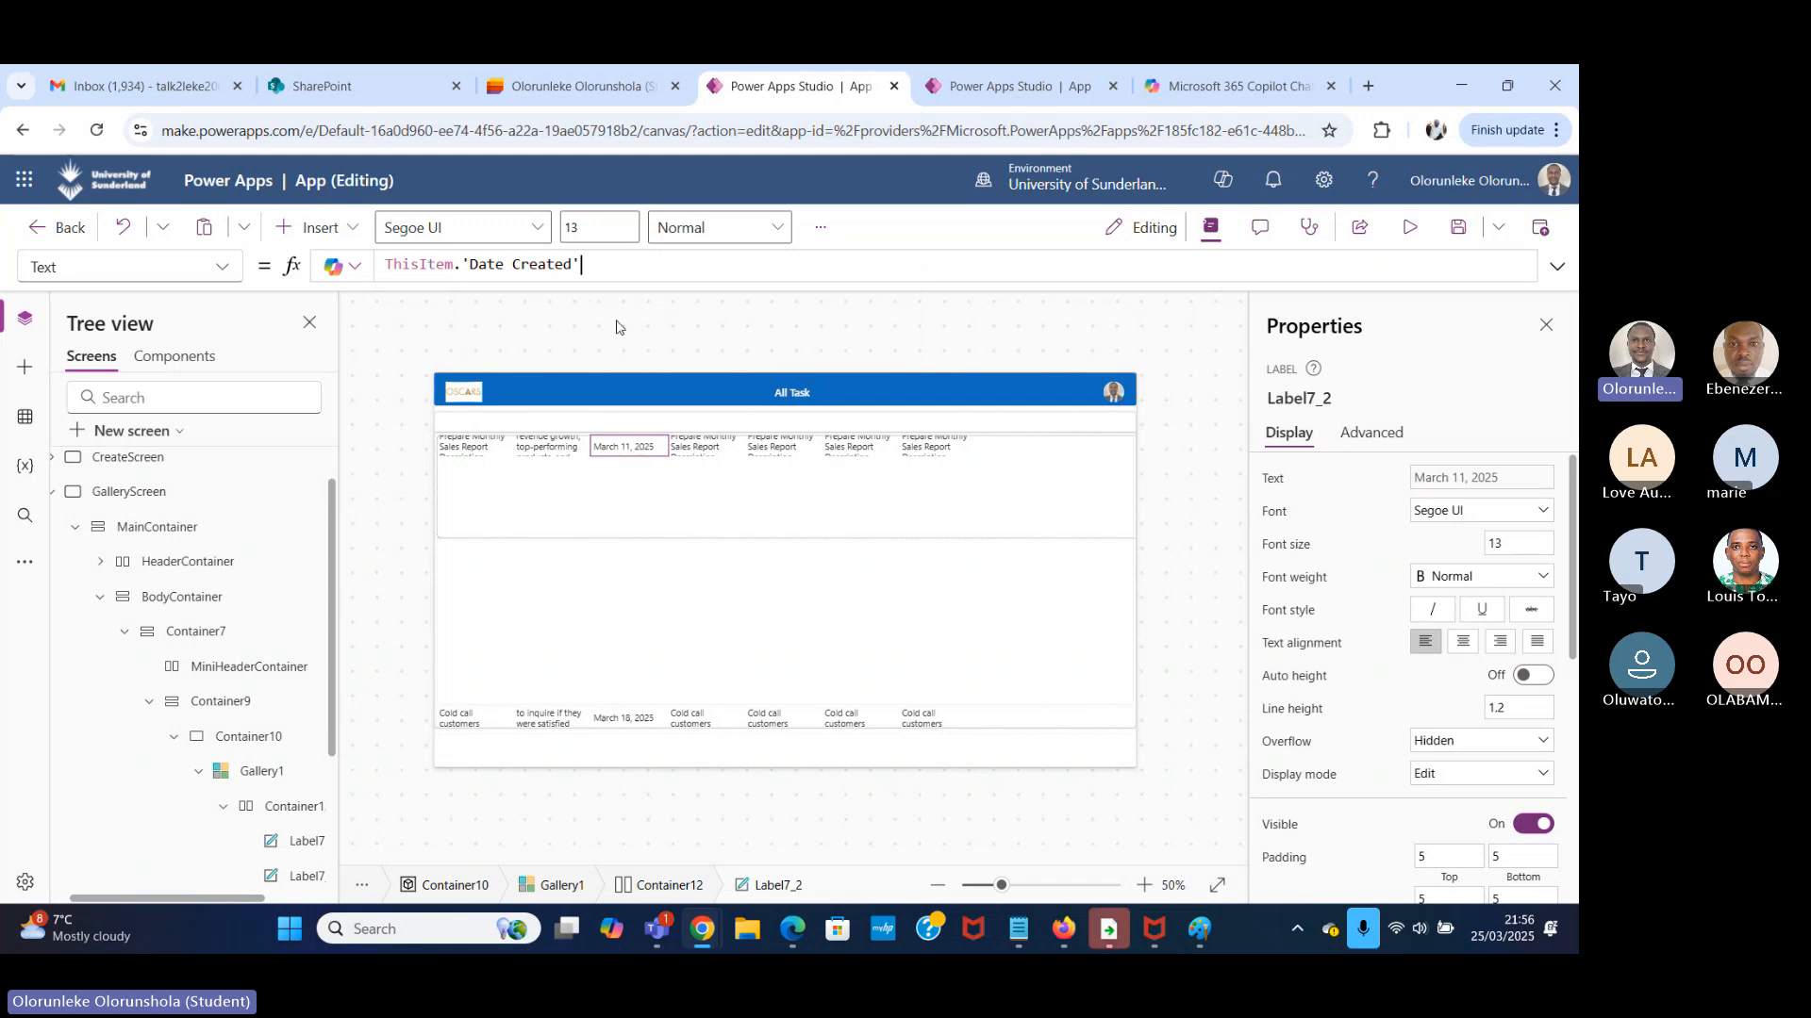
# Set the fourth label's Text property to ThisItem.'Assigned To'.
pyautogui.click(707, 447)
pyautogui.click(560, 260)
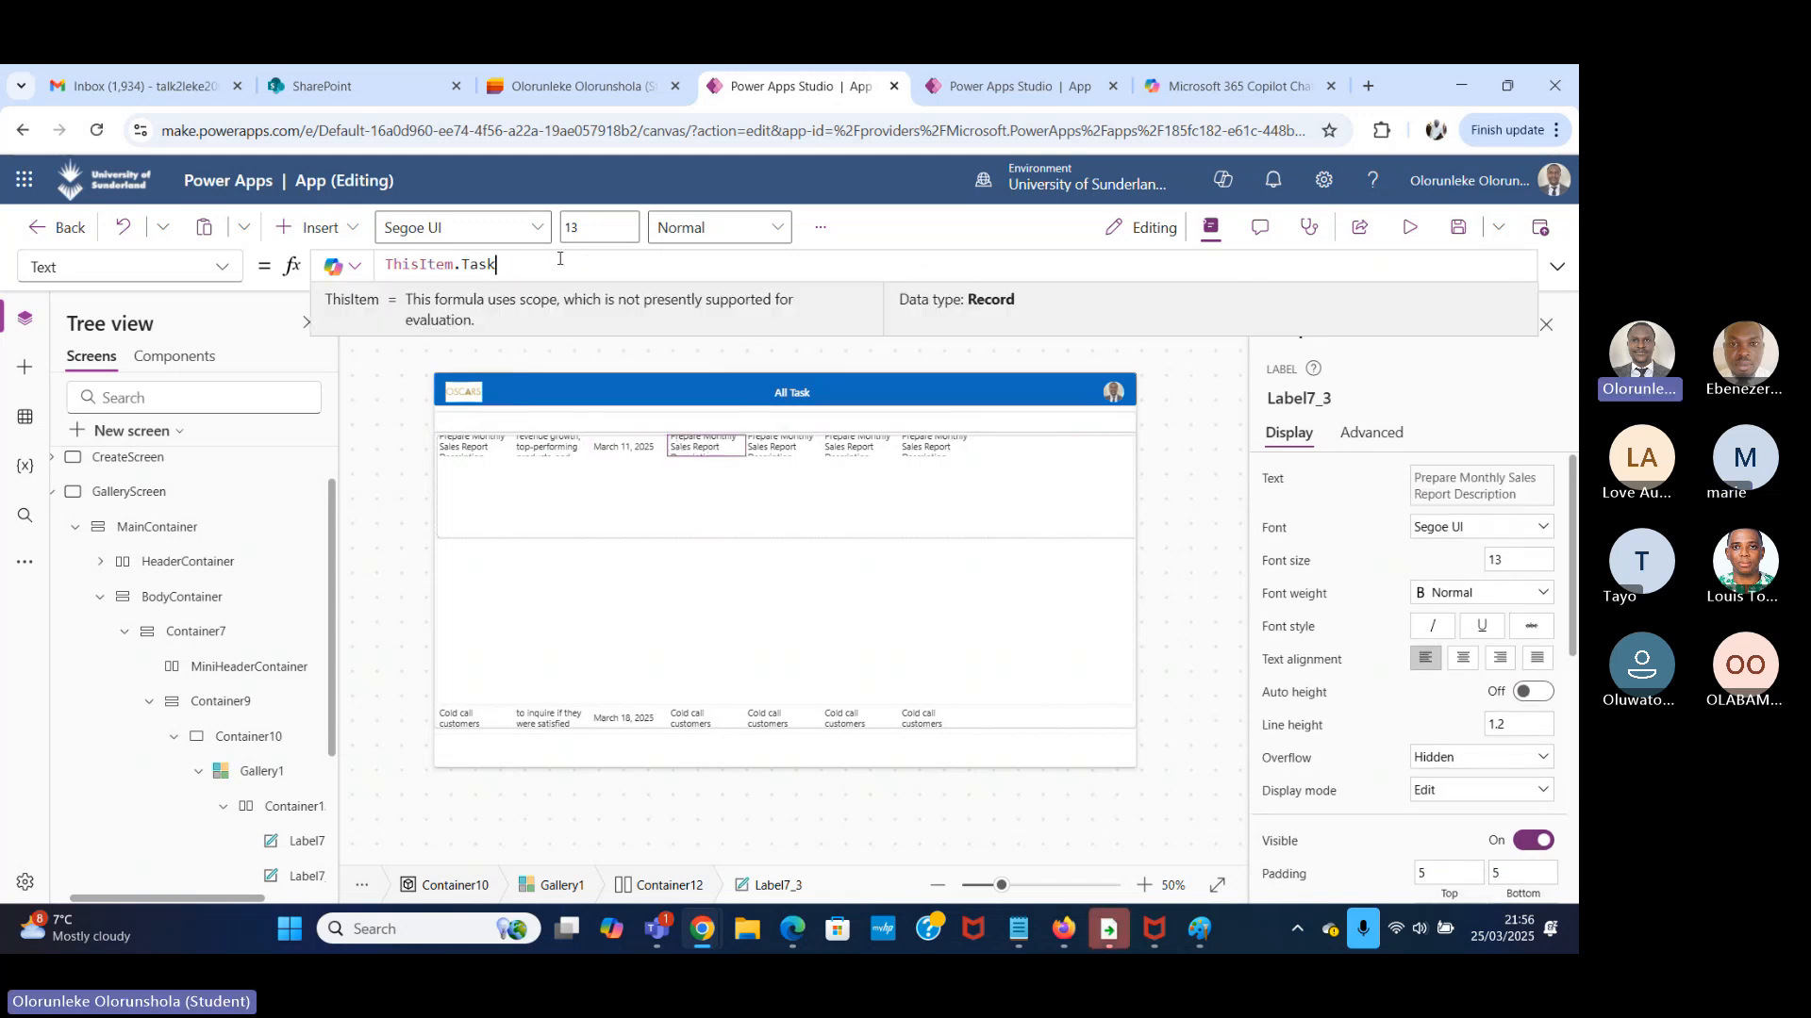
pyautogui.press('BackSpace')
pyautogui.write('as')
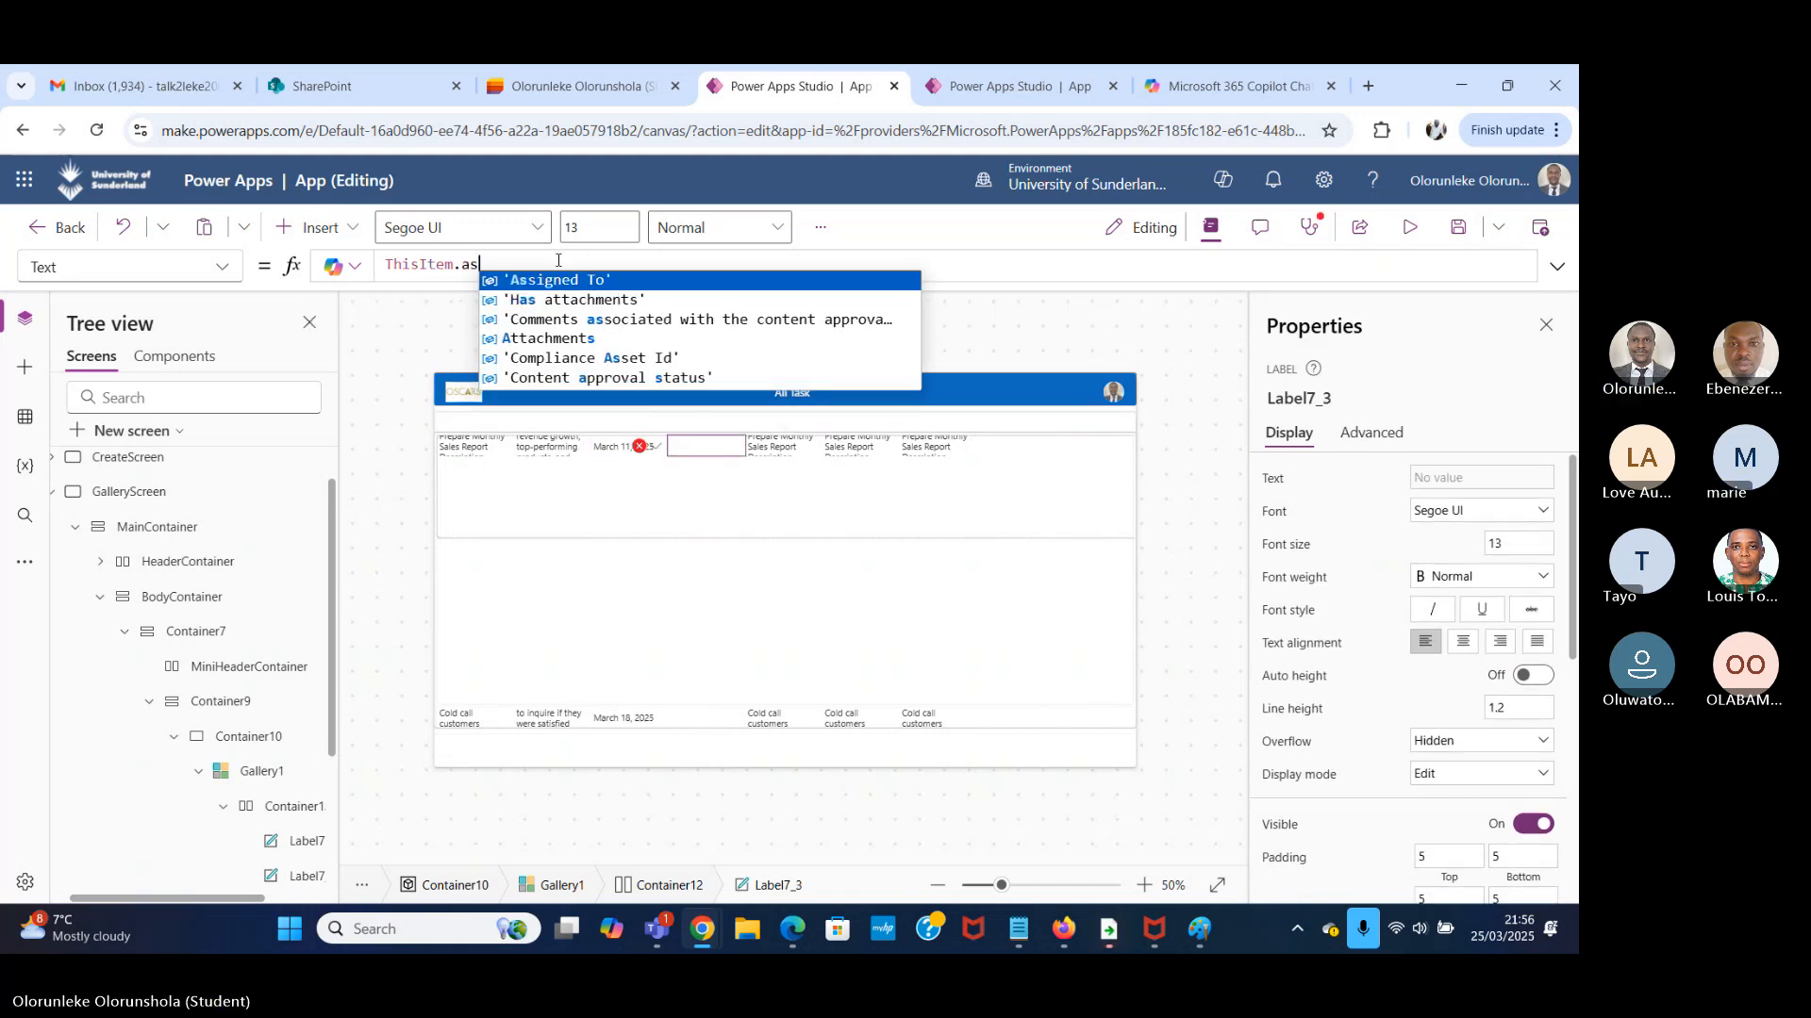
pyautogui.click(610, 280)
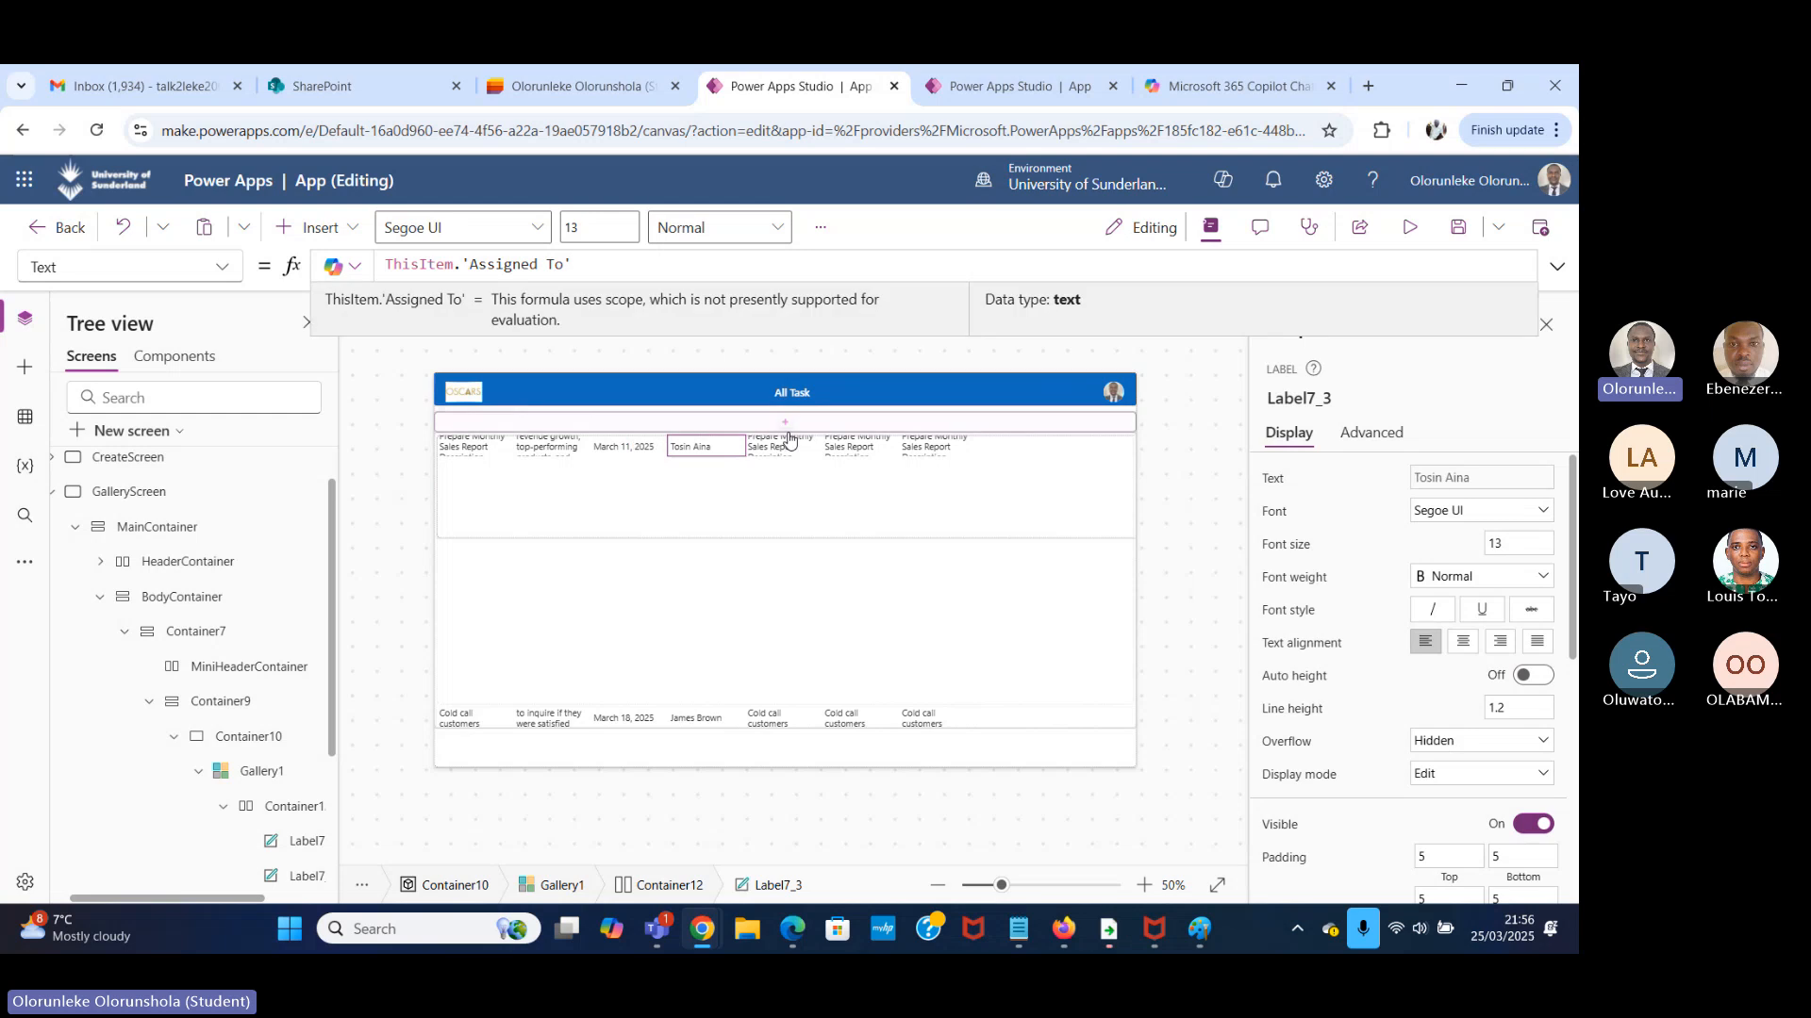
# Check the next column in the Task Manager list and set the fifth label's Text property to ThisItem.Priority.Value.
pyautogui.press('Tab')
pyautogui.click(566, 259)
pyautogui.press('BackSpace')
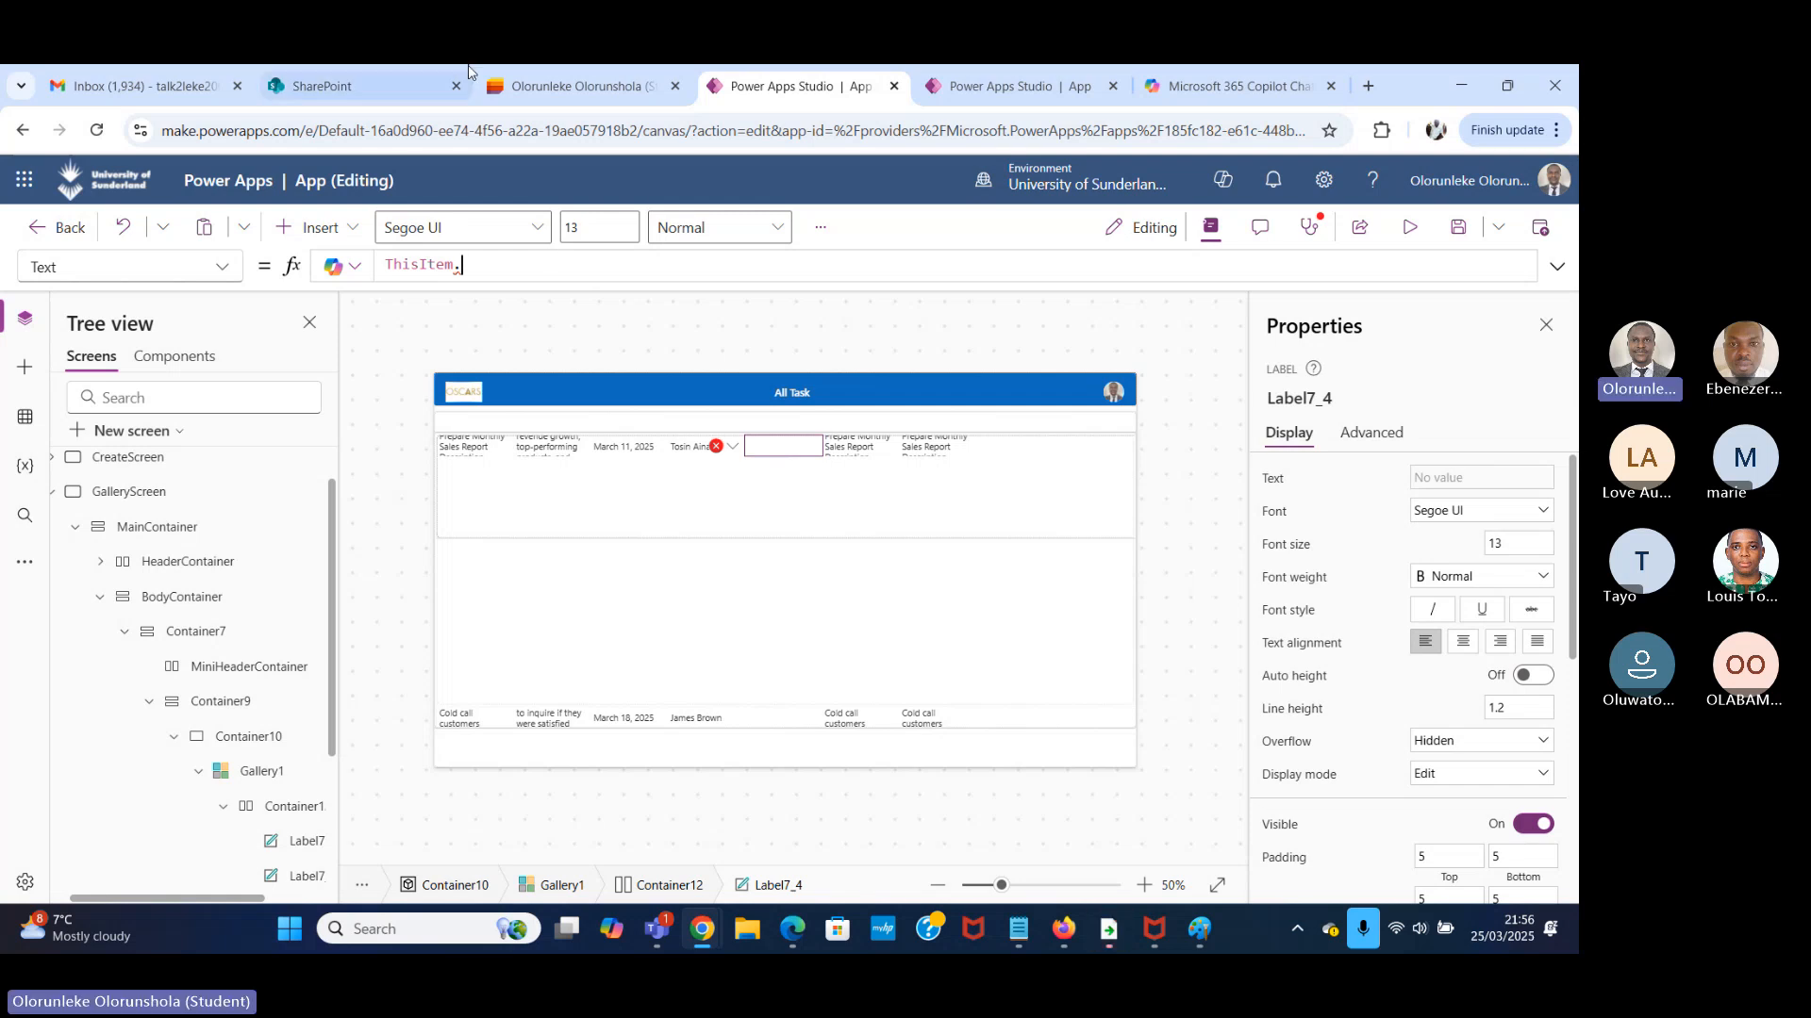
pyautogui.click(556, 83)
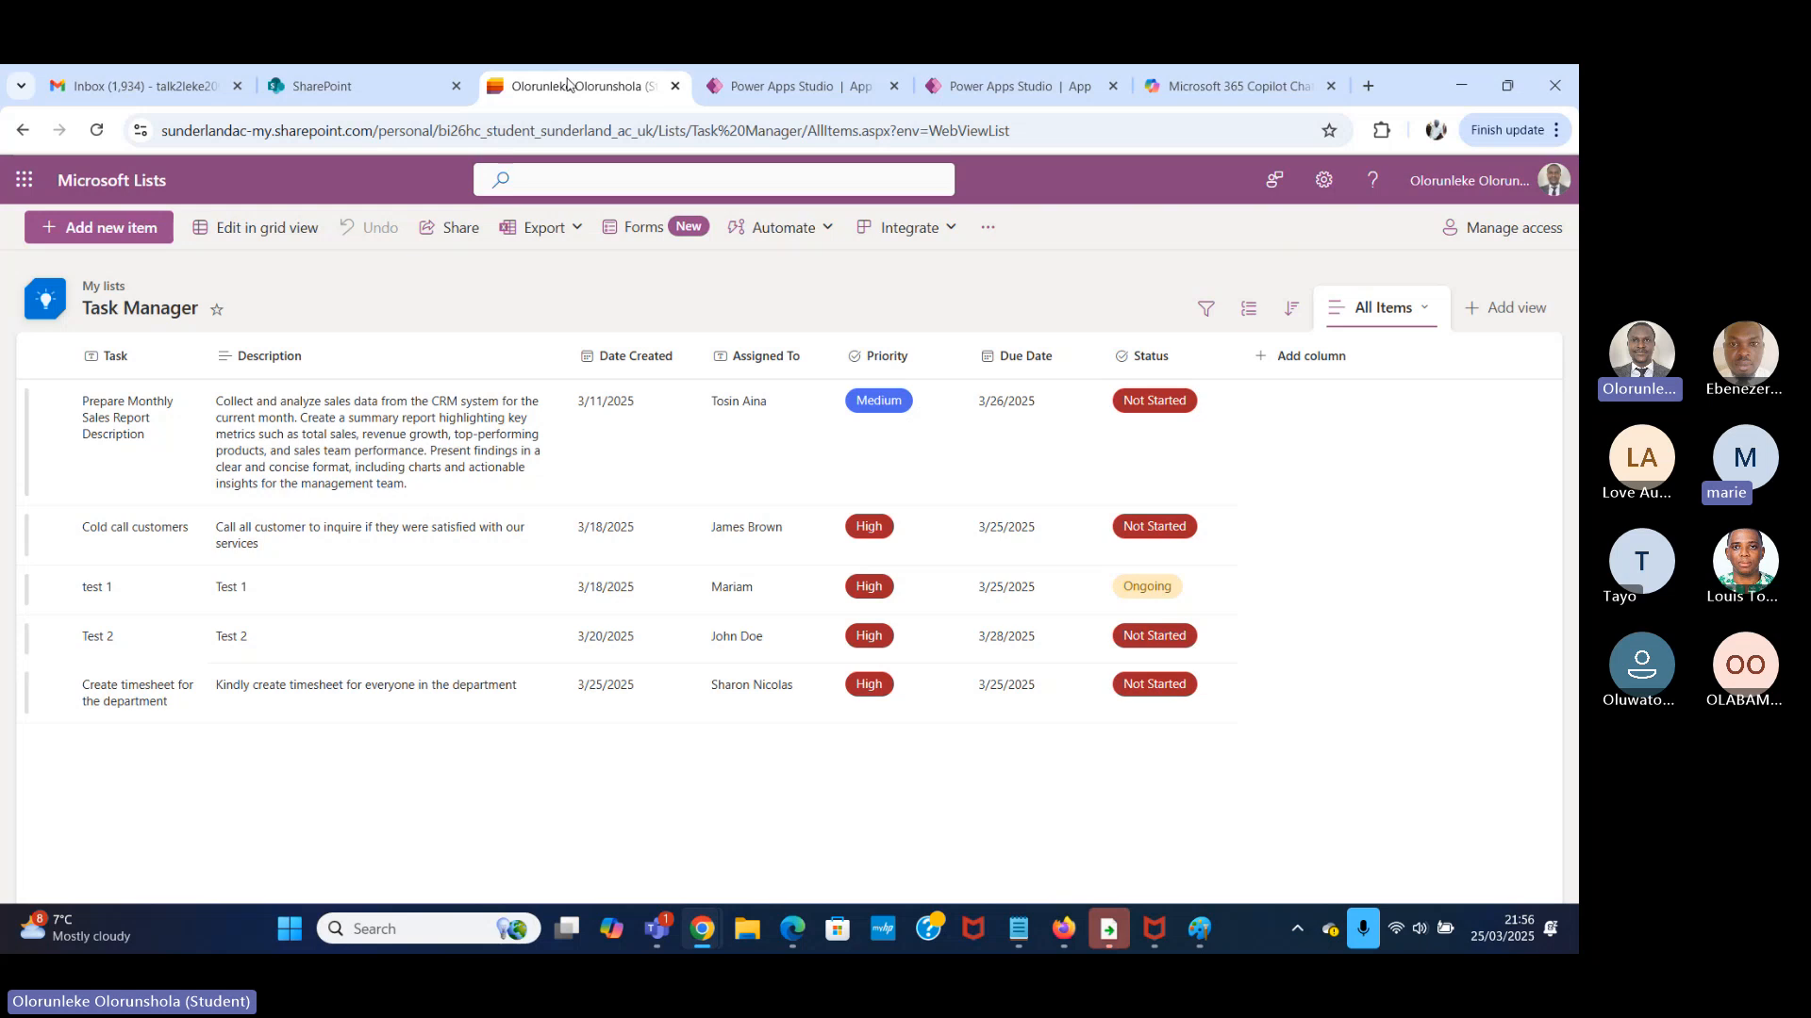
pyautogui.click(788, 86)
pyautogui.click(489, 267)
pyautogui.write('P')
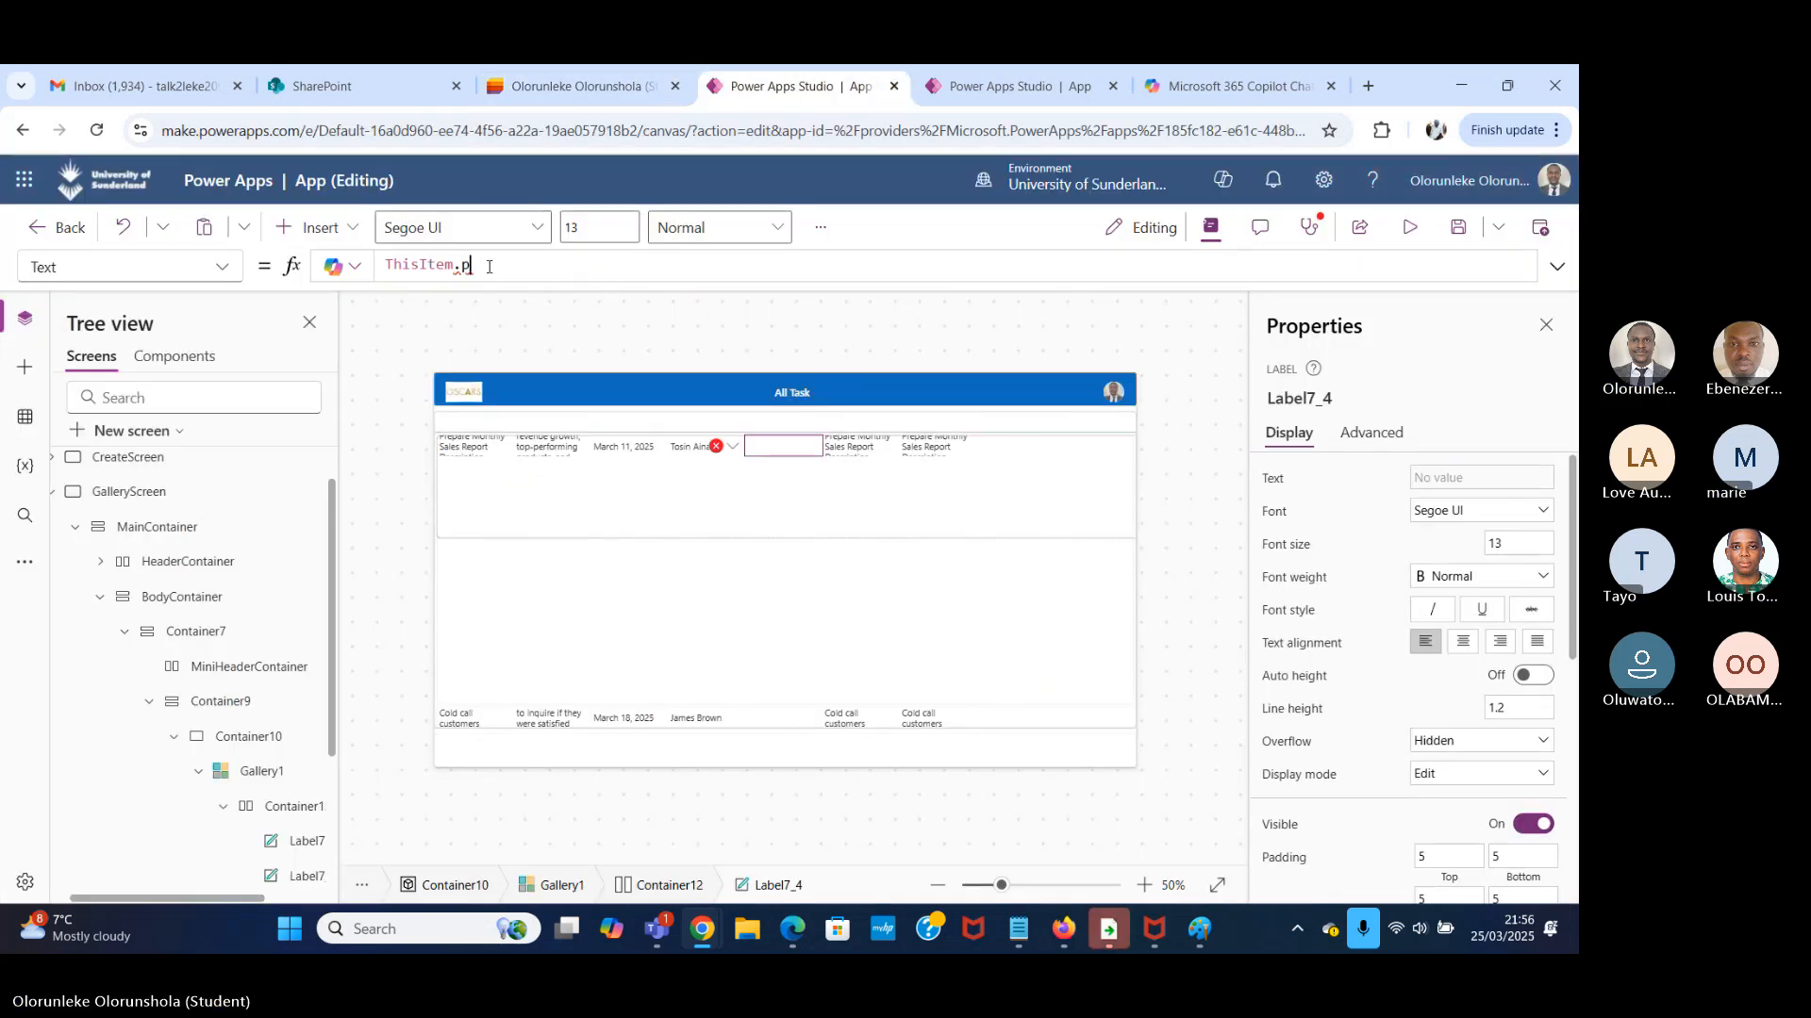
pyautogui.write('riority')
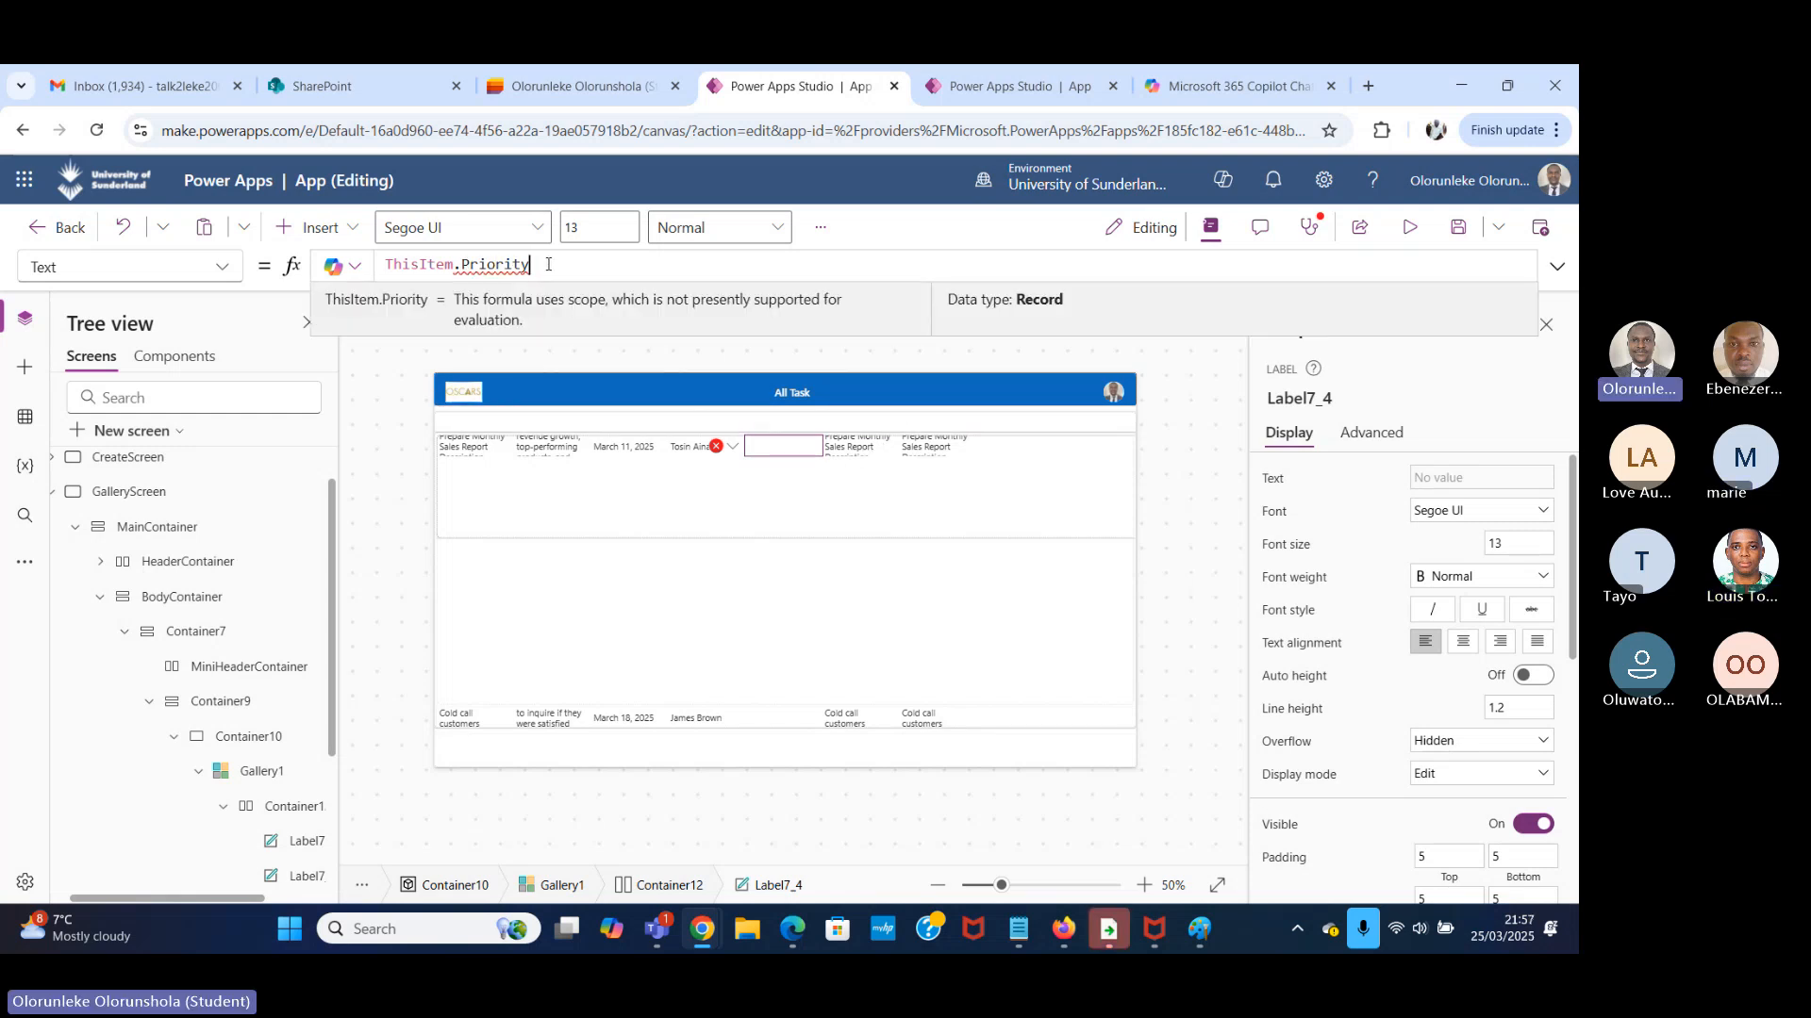
pyautogui.write('.Value')
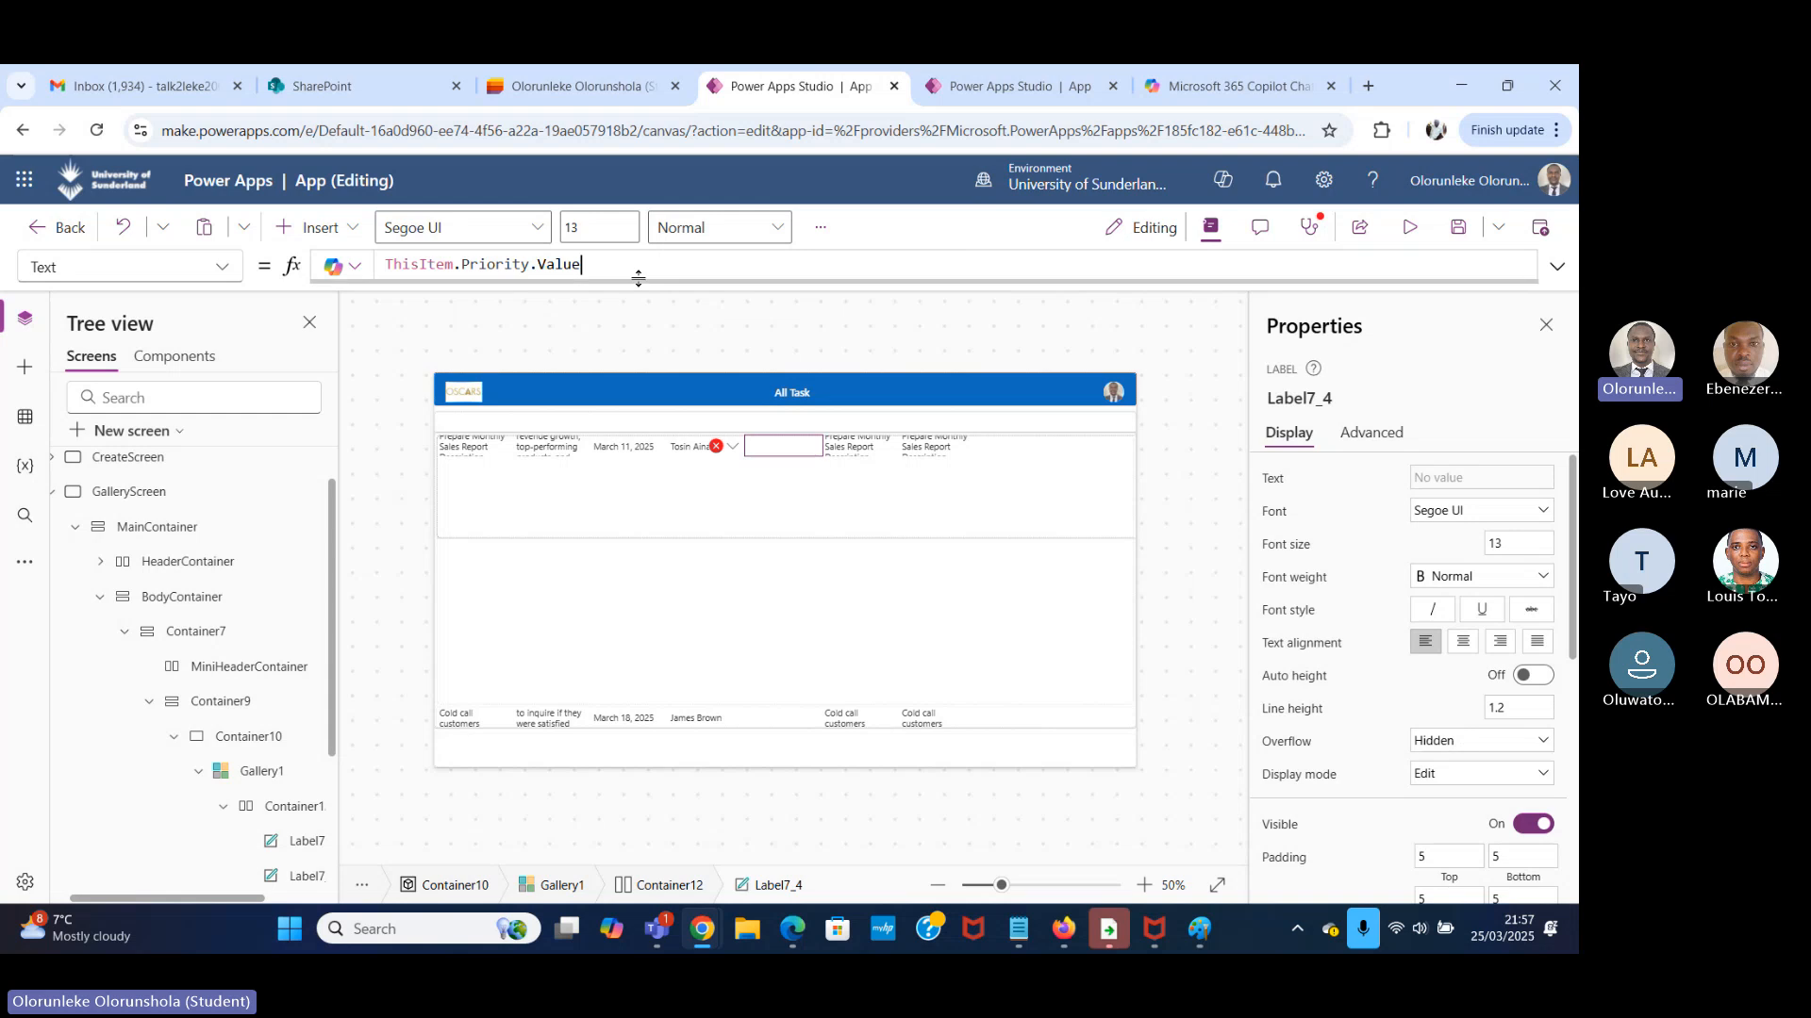
# Set the sixth label's Text property to ThisItem.'Due Date'.
pyautogui.click(849, 450)
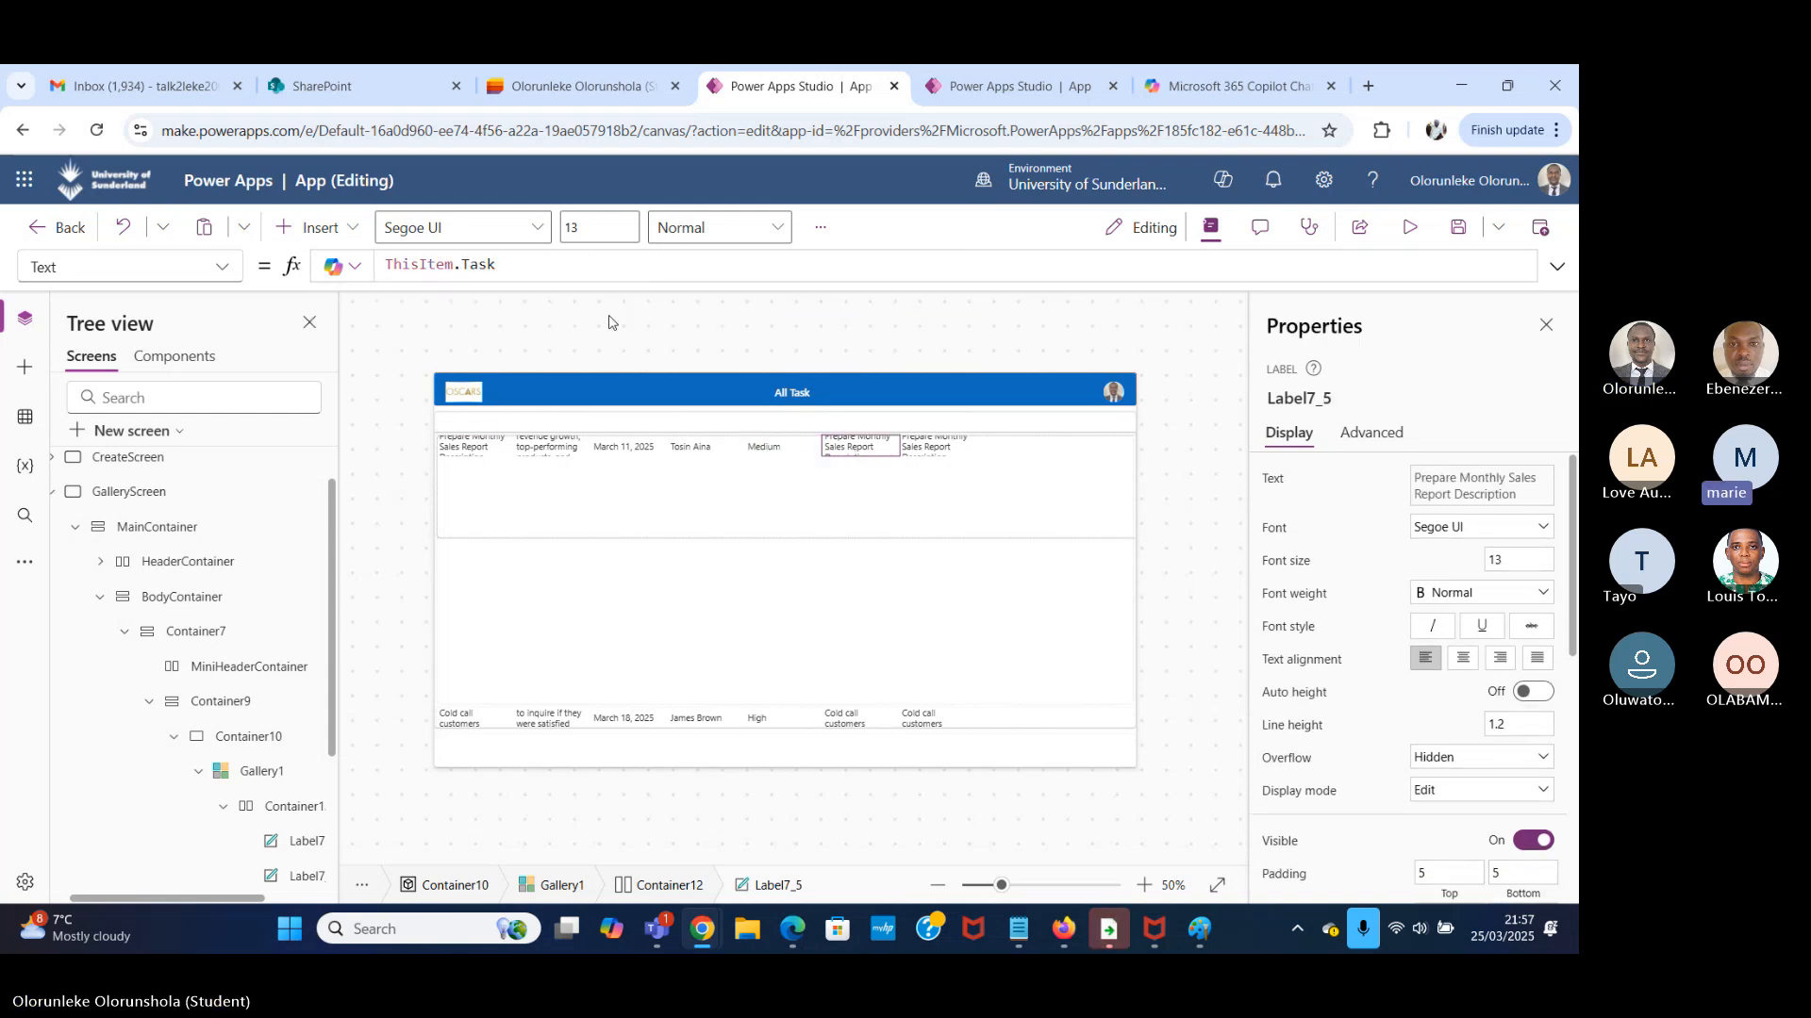
pyautogui.click(584, 267)
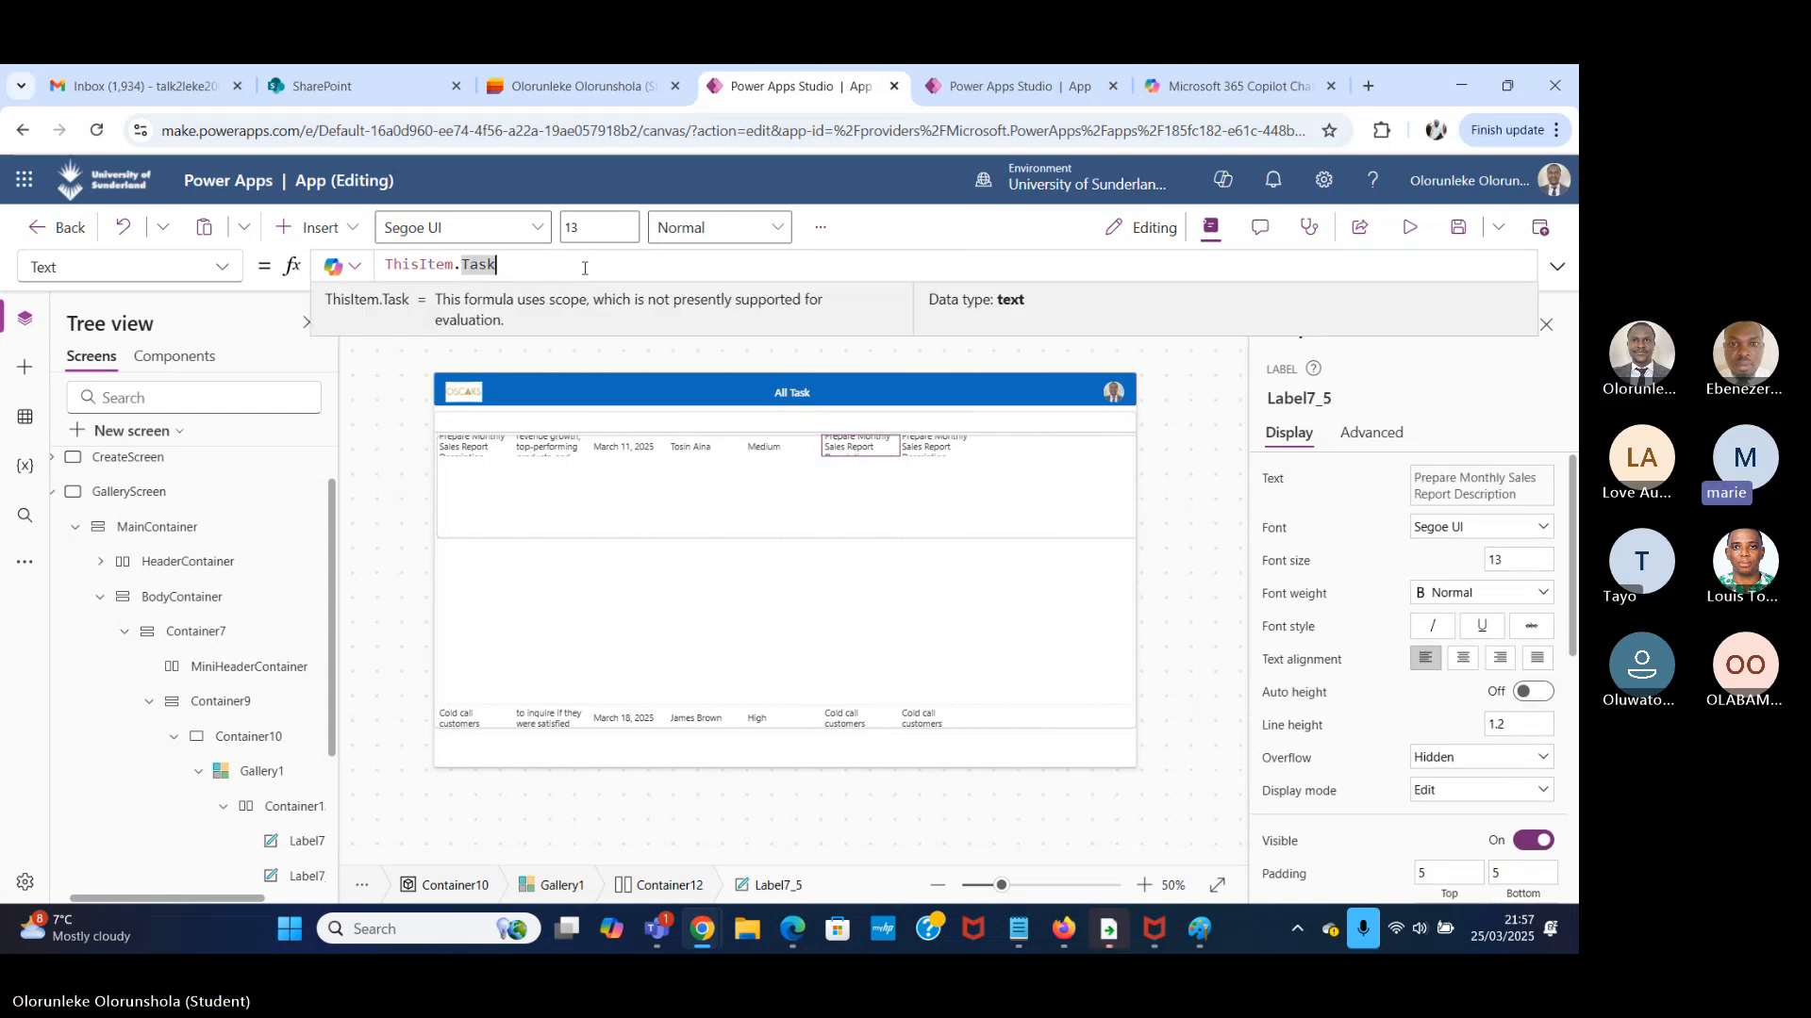
pyautogui.press('BackSpace')
pyautogui.press('BackSpace')
pyautogui.press('BackSpace')
pyautogui.press('BackSpace')
pyautogui.write('d')
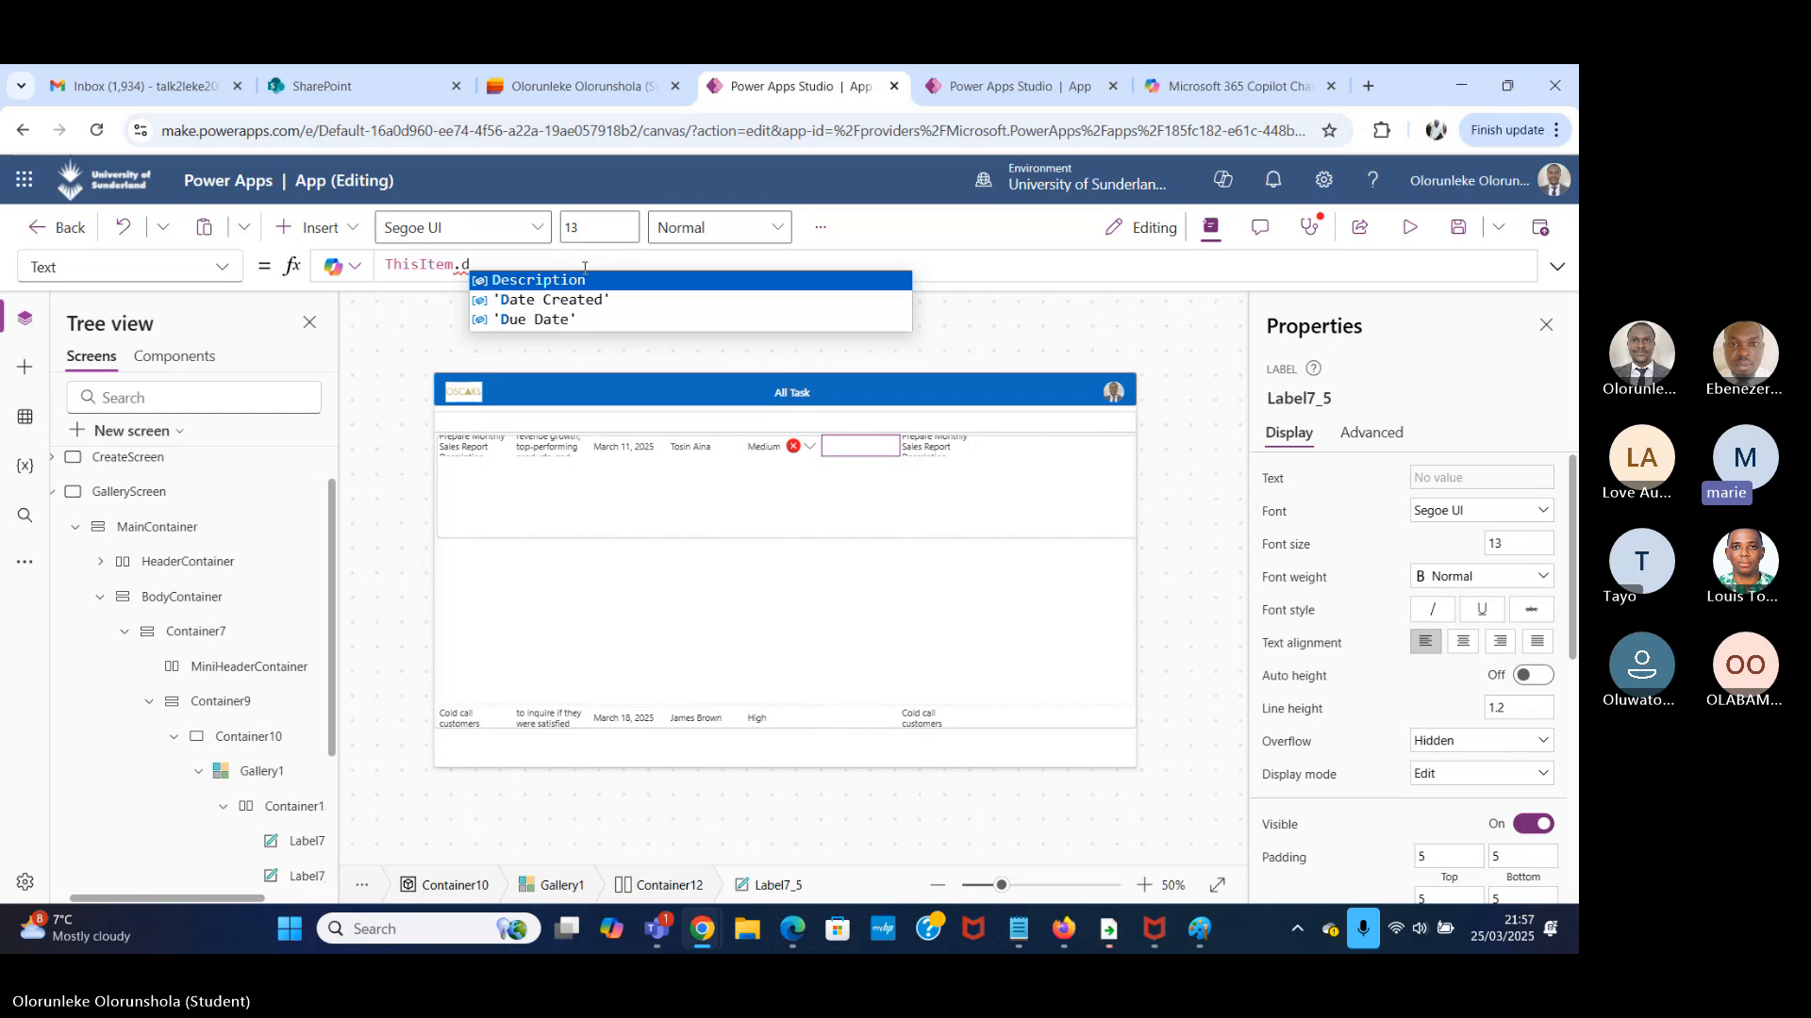
# Set the seventh label's Text property to ThisItem.Status.Value and preview the gallery screen.
pyautogui.click(946, 451)
pyautogui.click(551, 261)
pyautogui.press('BackSpace')
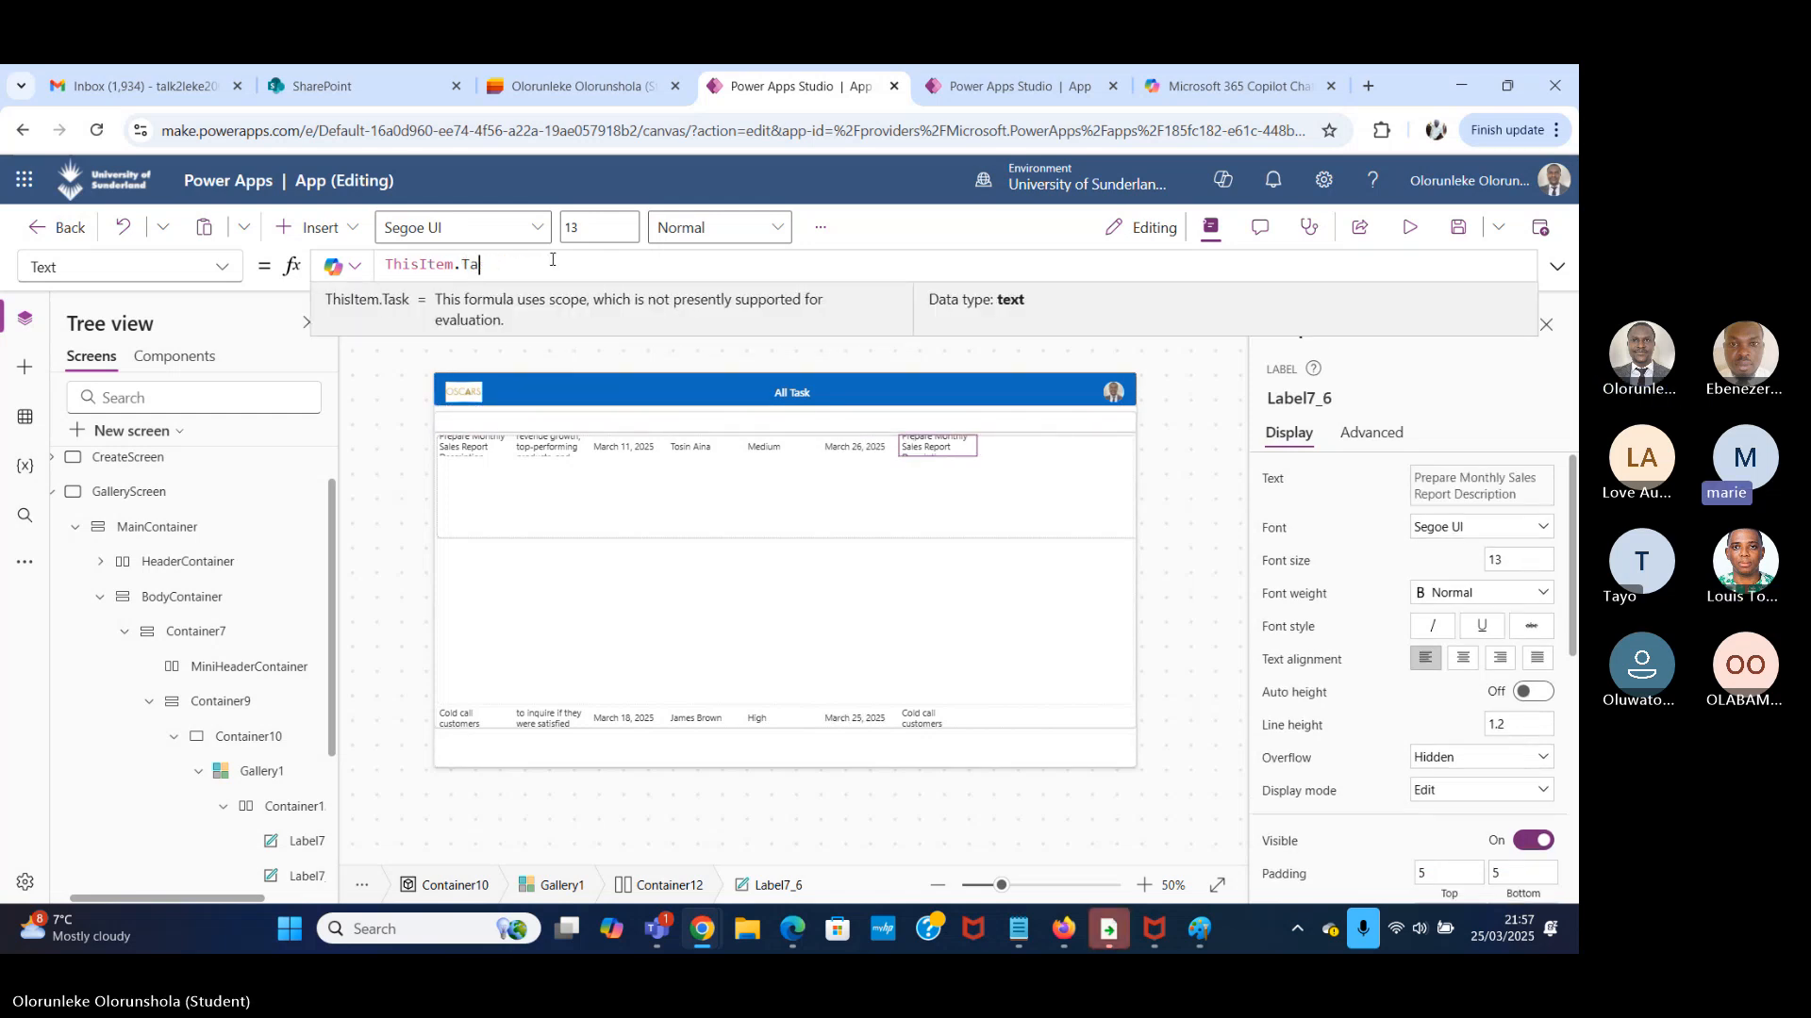
pyautogui.write('st')
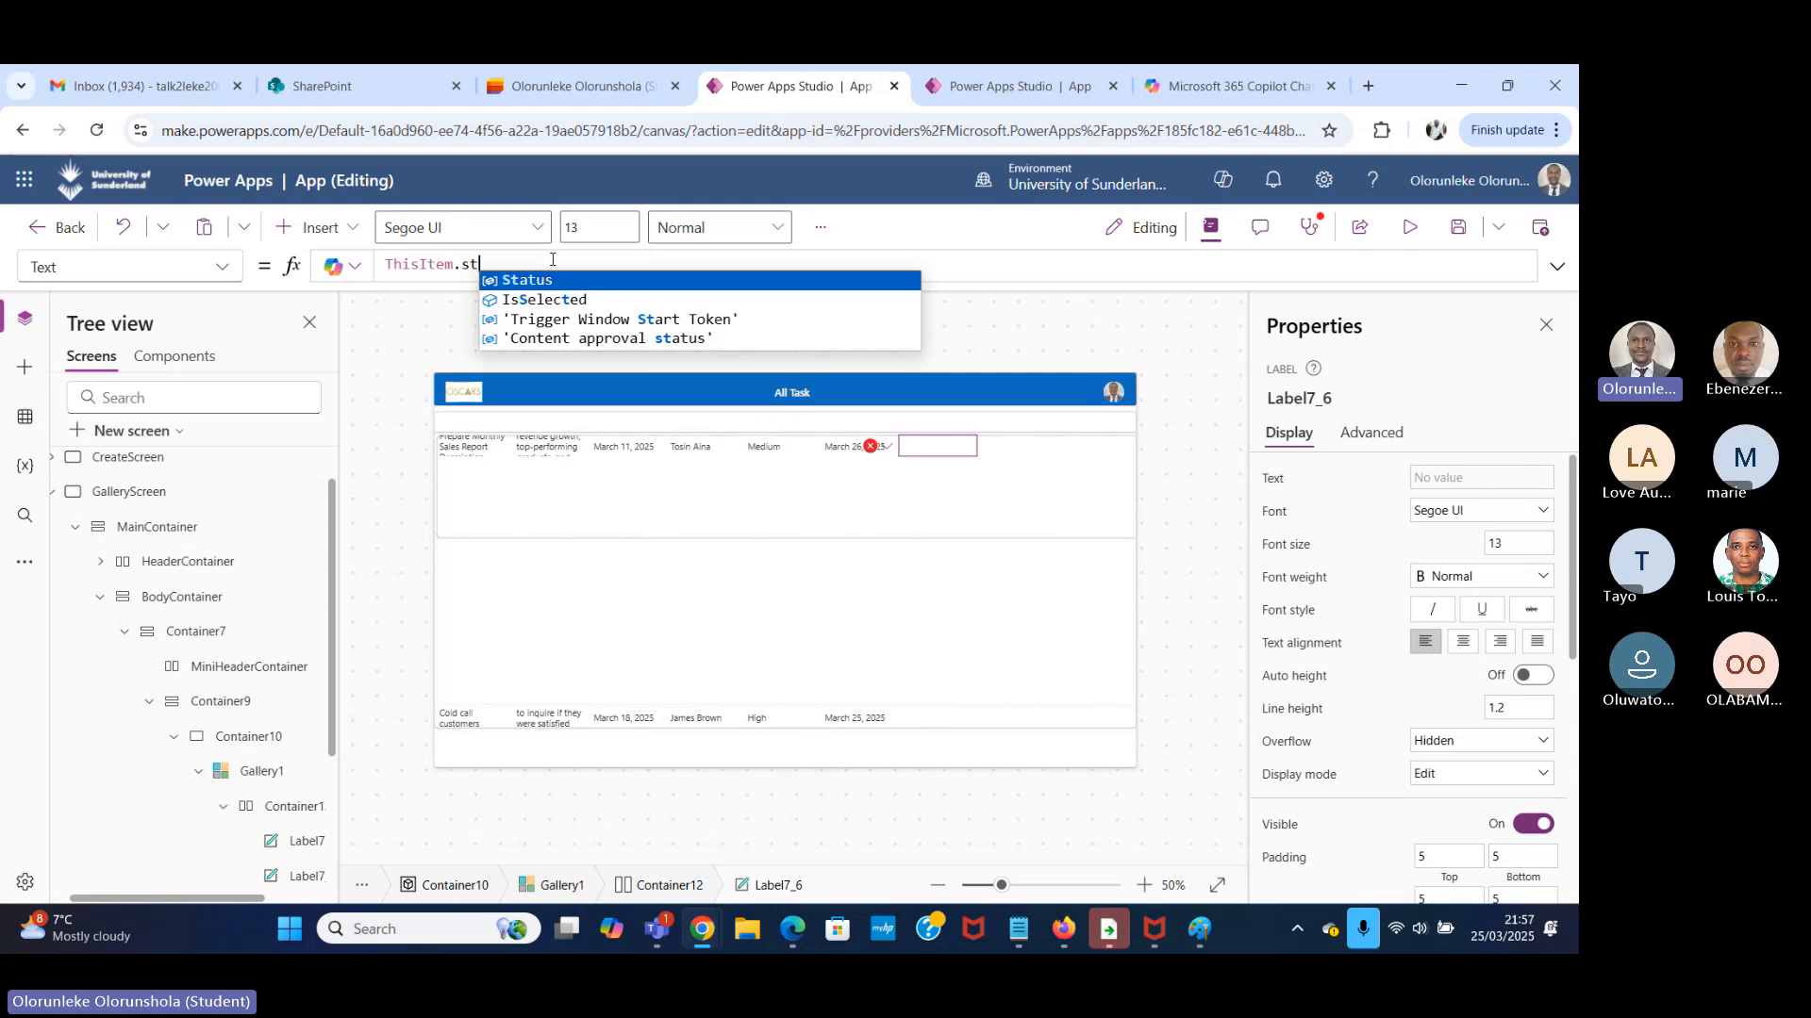
pyautogui.click(604, 279)
pyautogui.write('.')
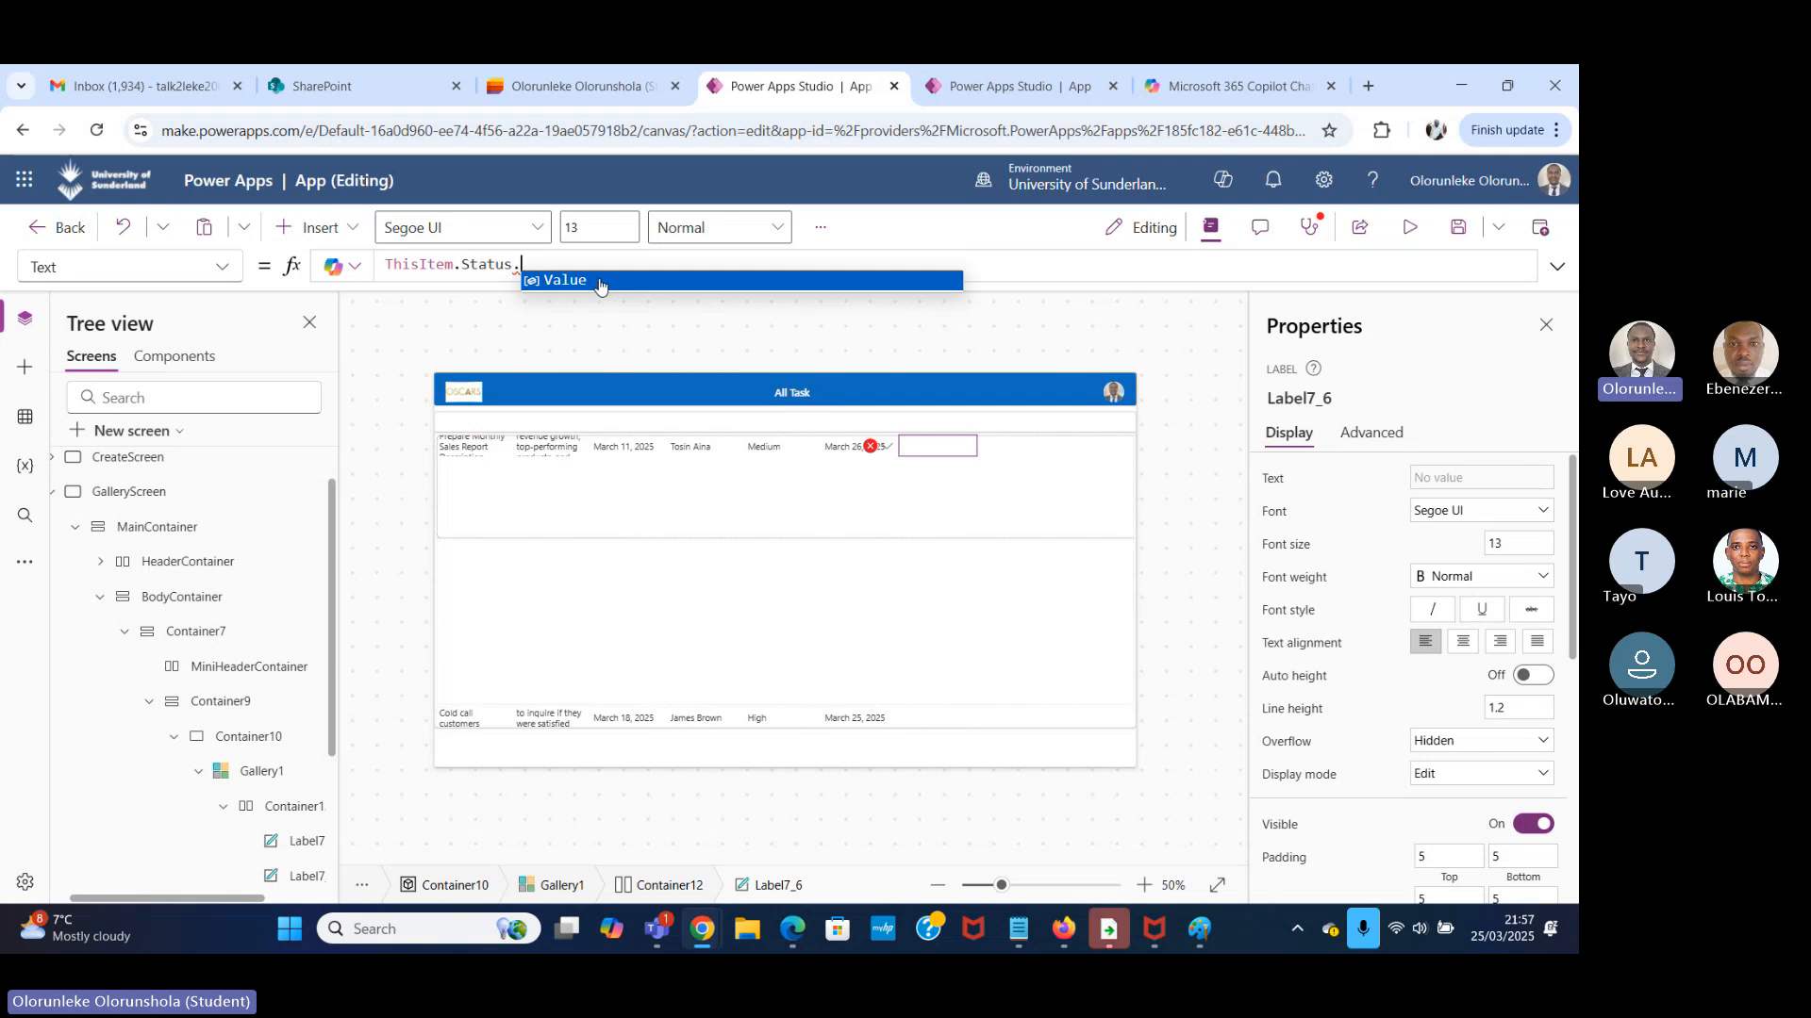
pyautogui.click(604, 281)
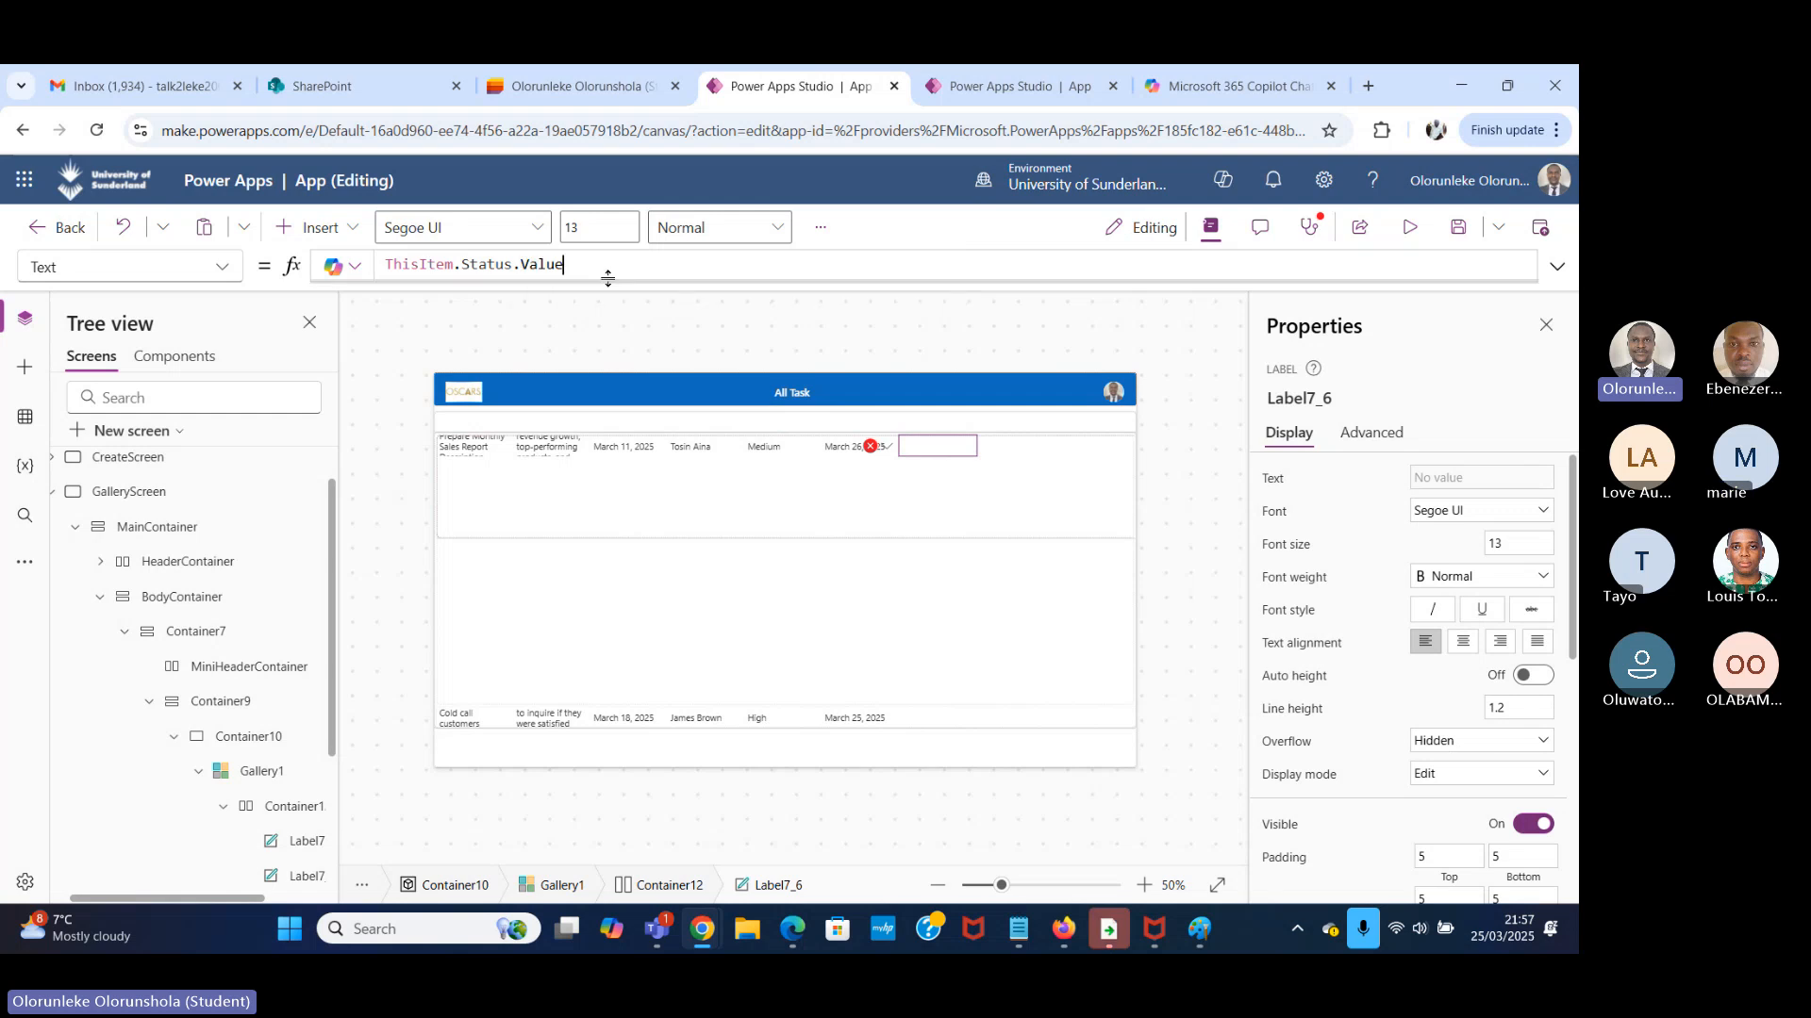
pyautogui.click(1410, 227)
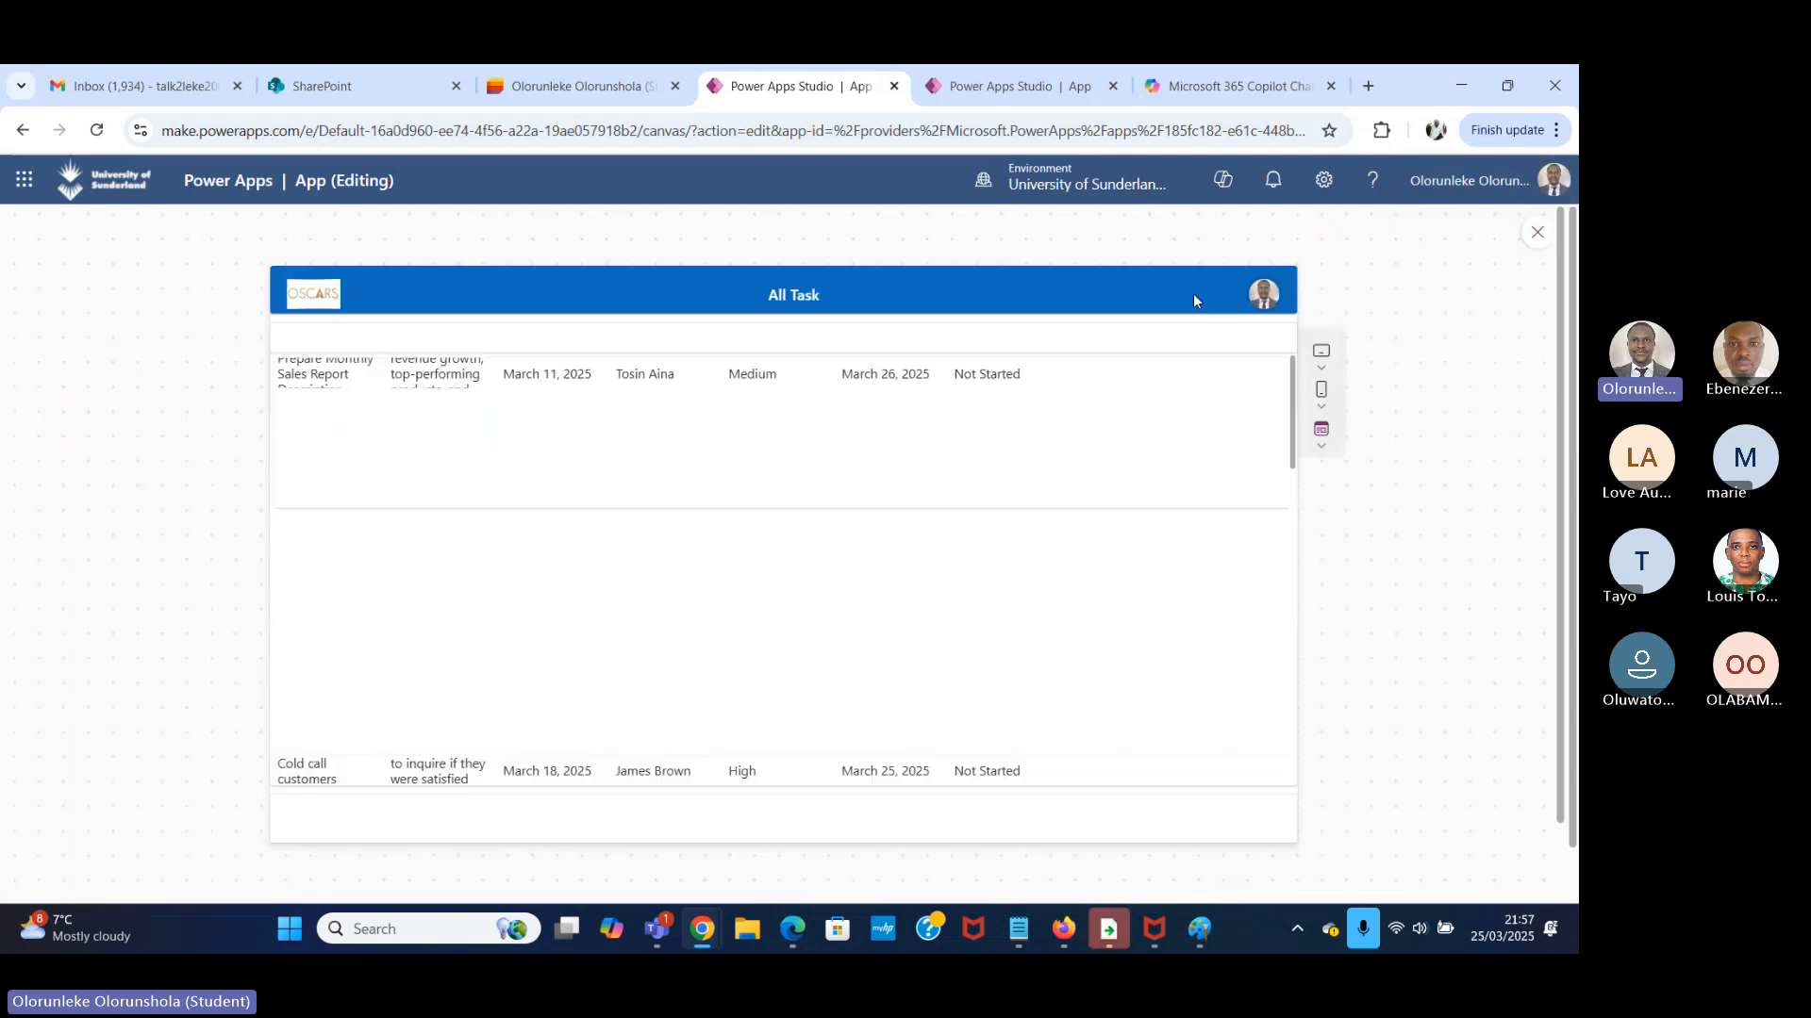
pyautogui.click(1537, 233)
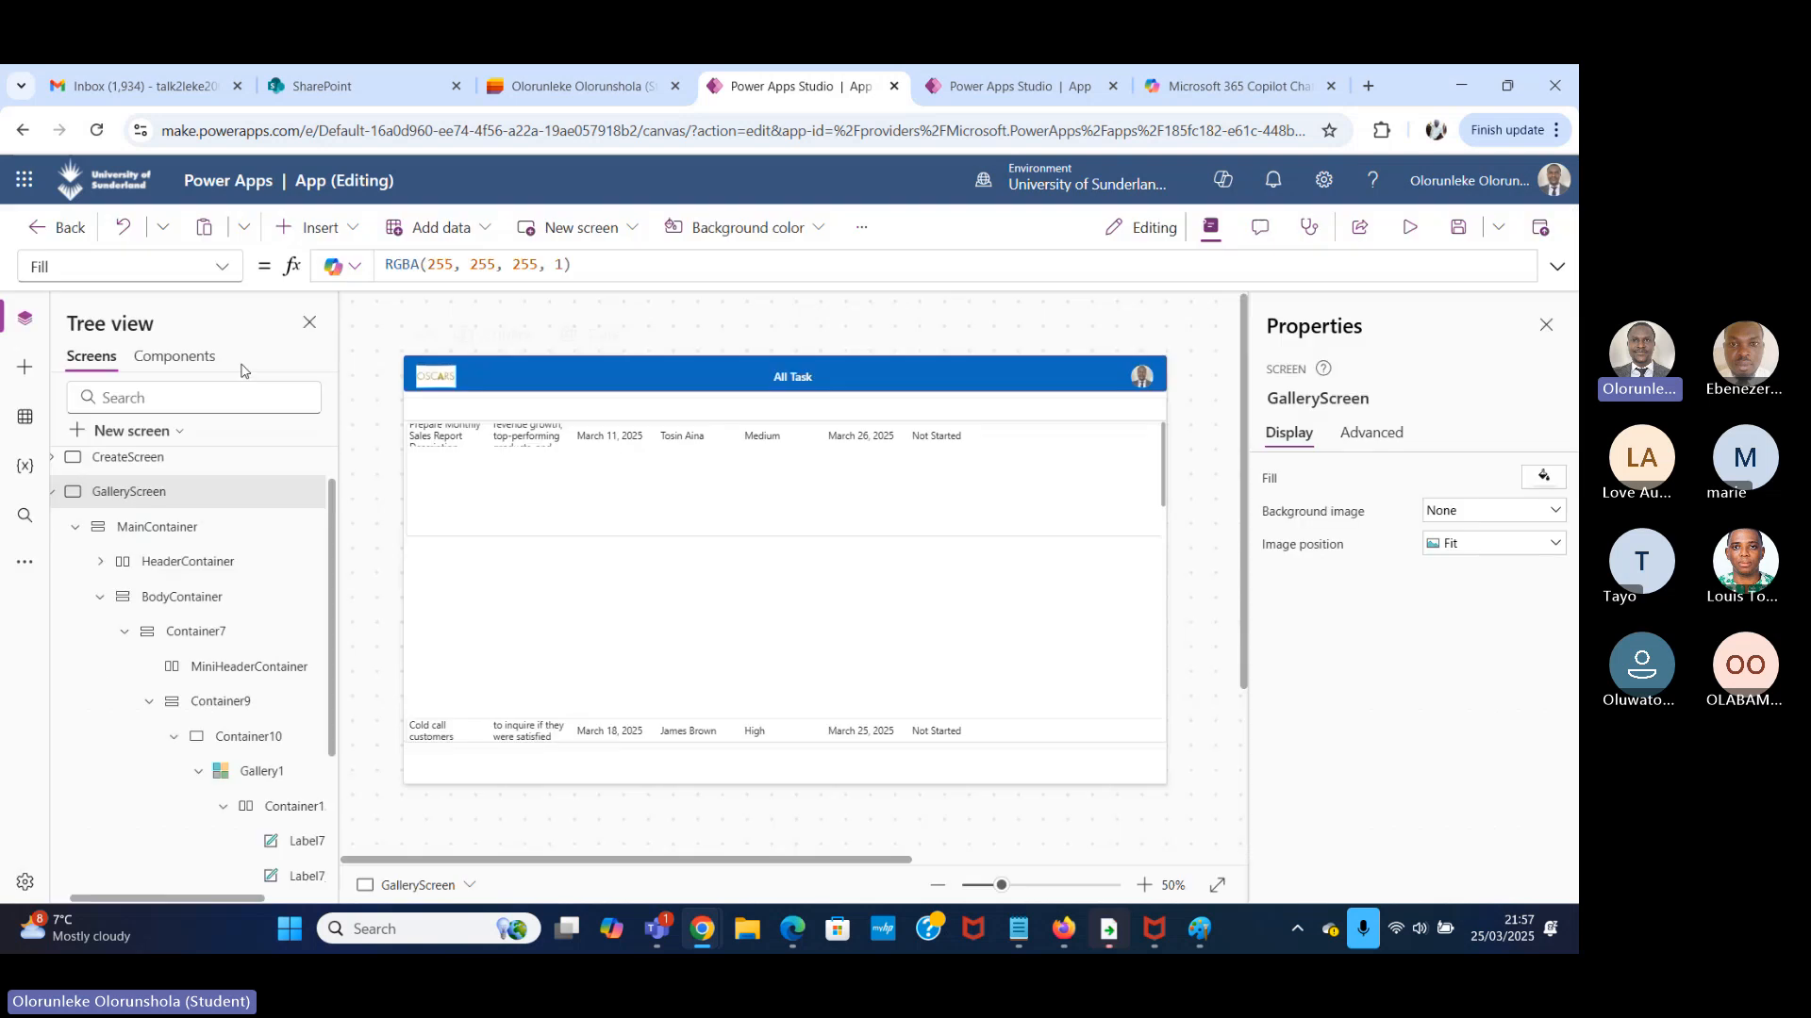
# Review the display properties of the Task label in the gallery row and save the app.
pyautogui.click(473, 449)
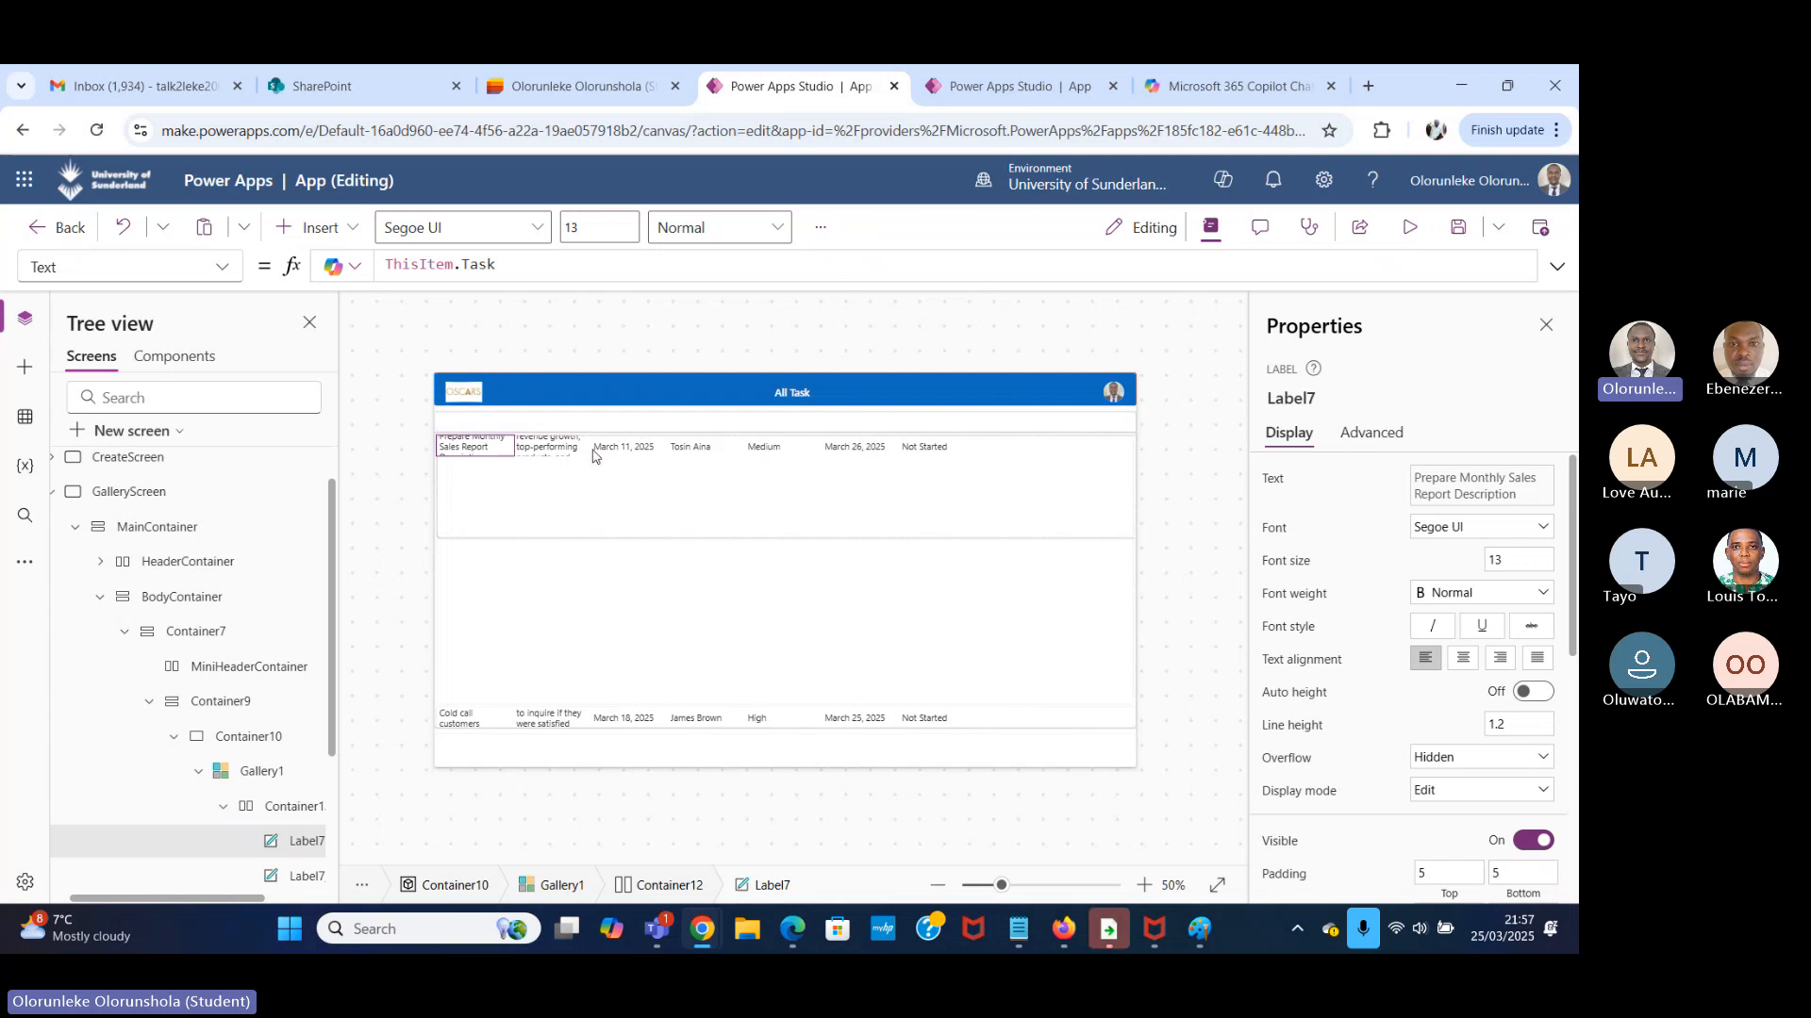
pyautogui.click(562, 455)
pyautogui.click(465, 452)
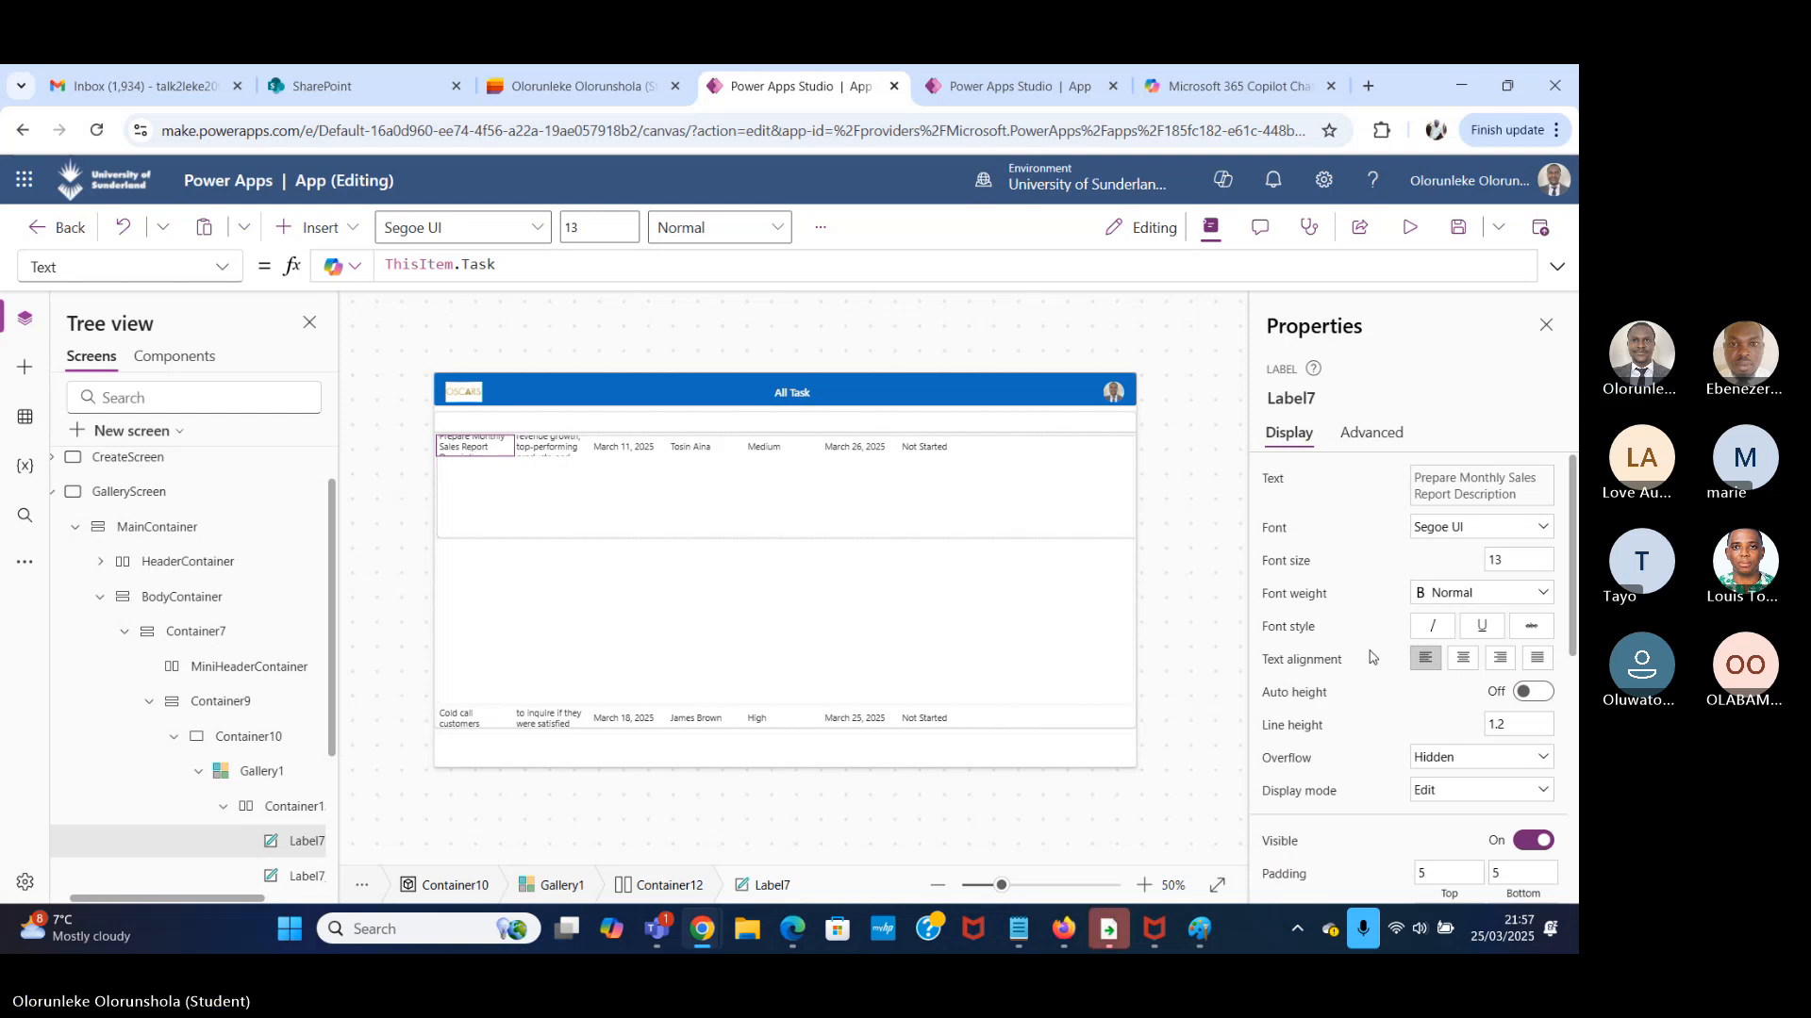
pyautogui.scroll(-3, 1372, 660)
pyautogui.scroll(2, 1372, 657)
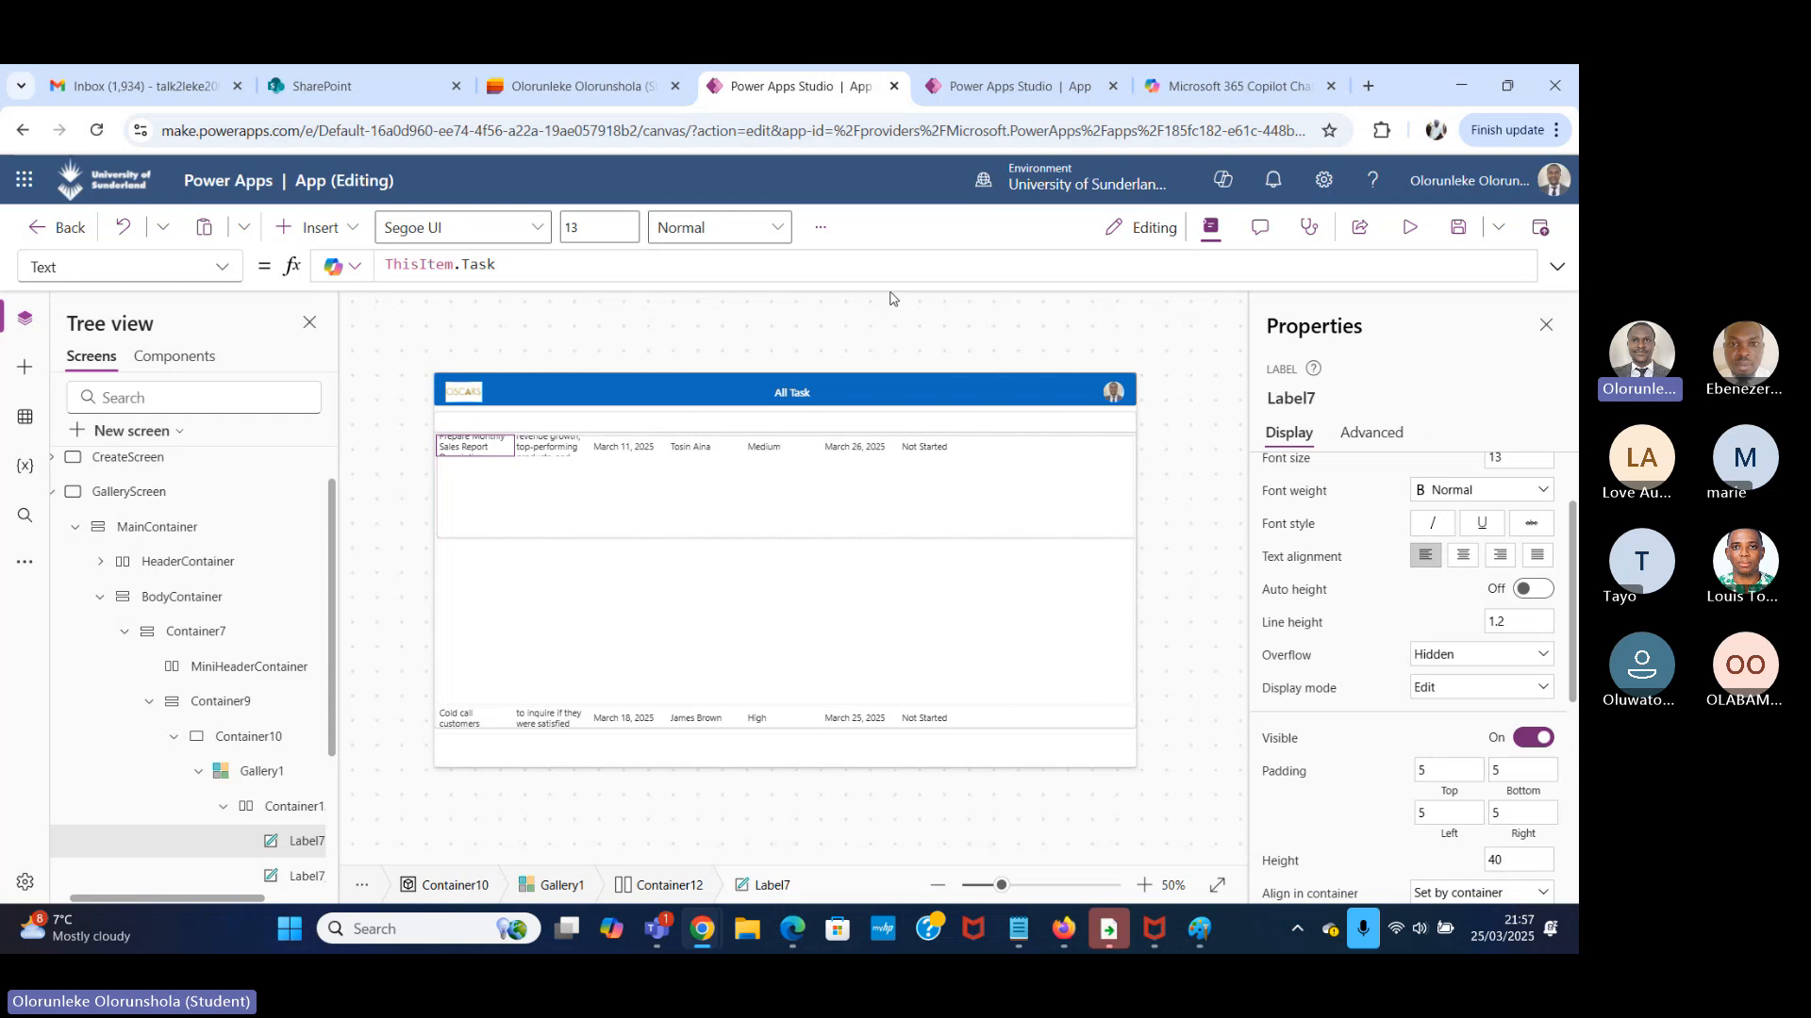
pyautogui.hotkey('ctrl', 's')
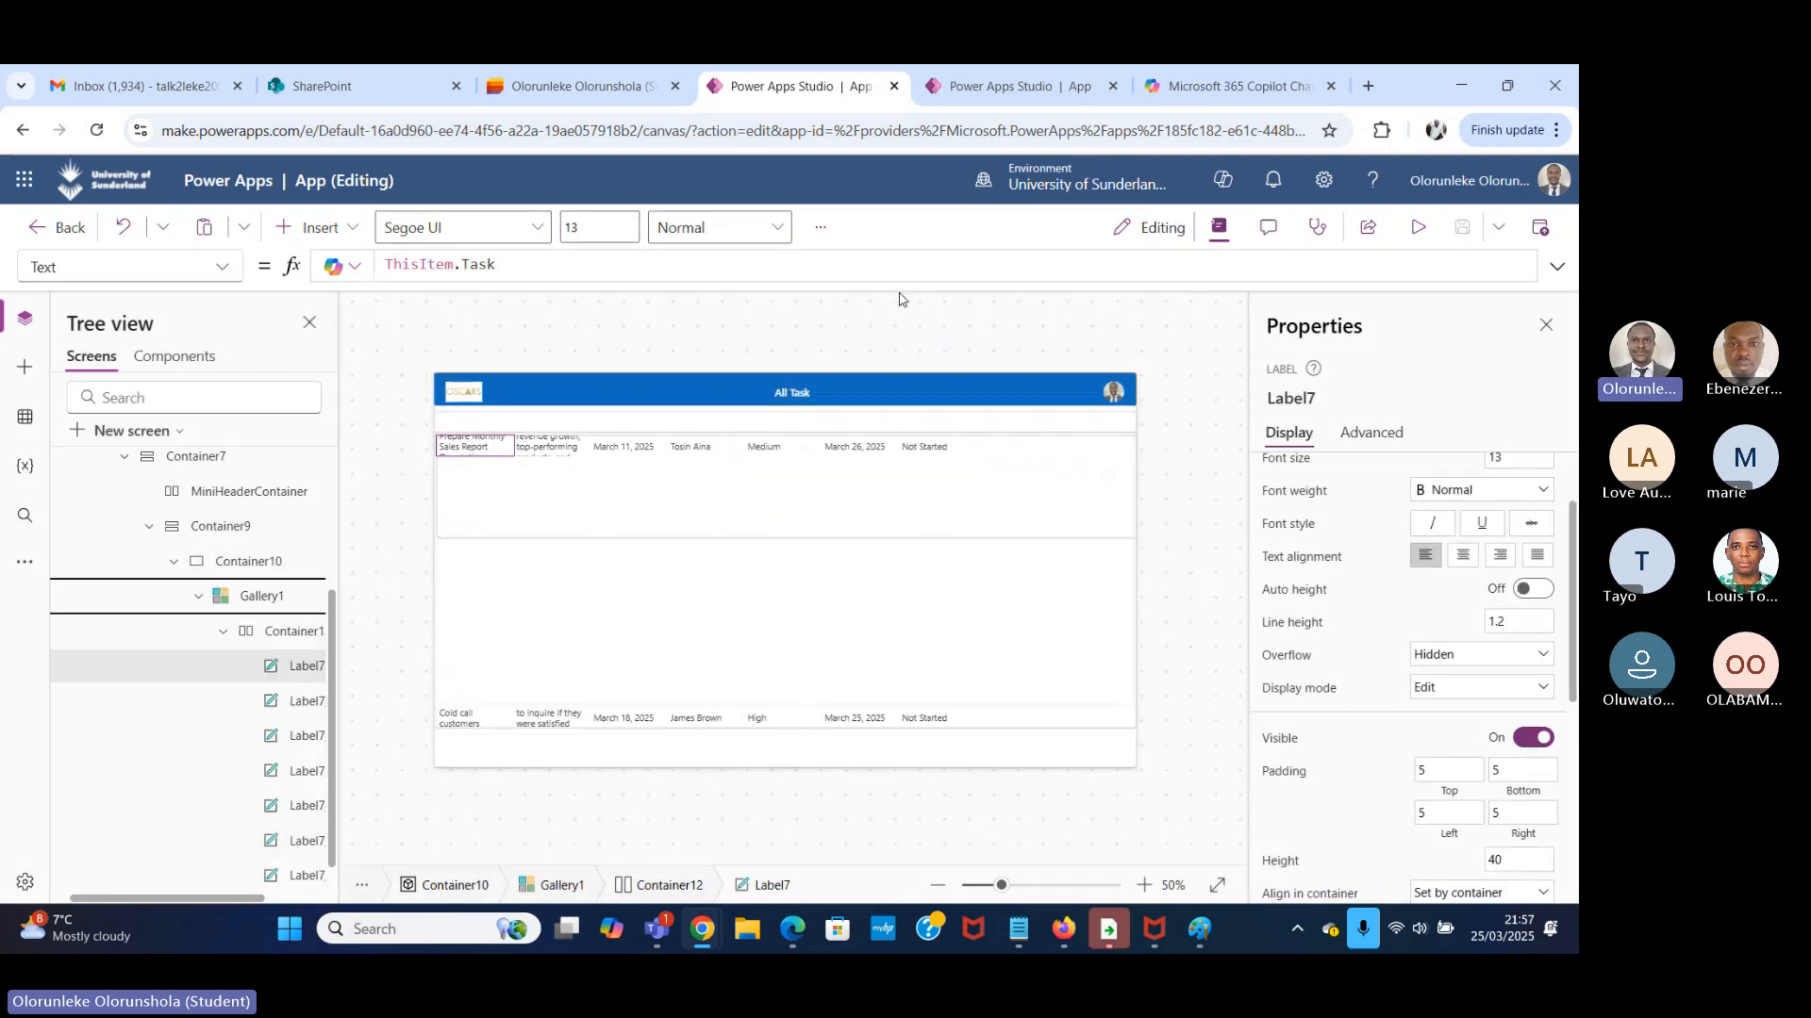